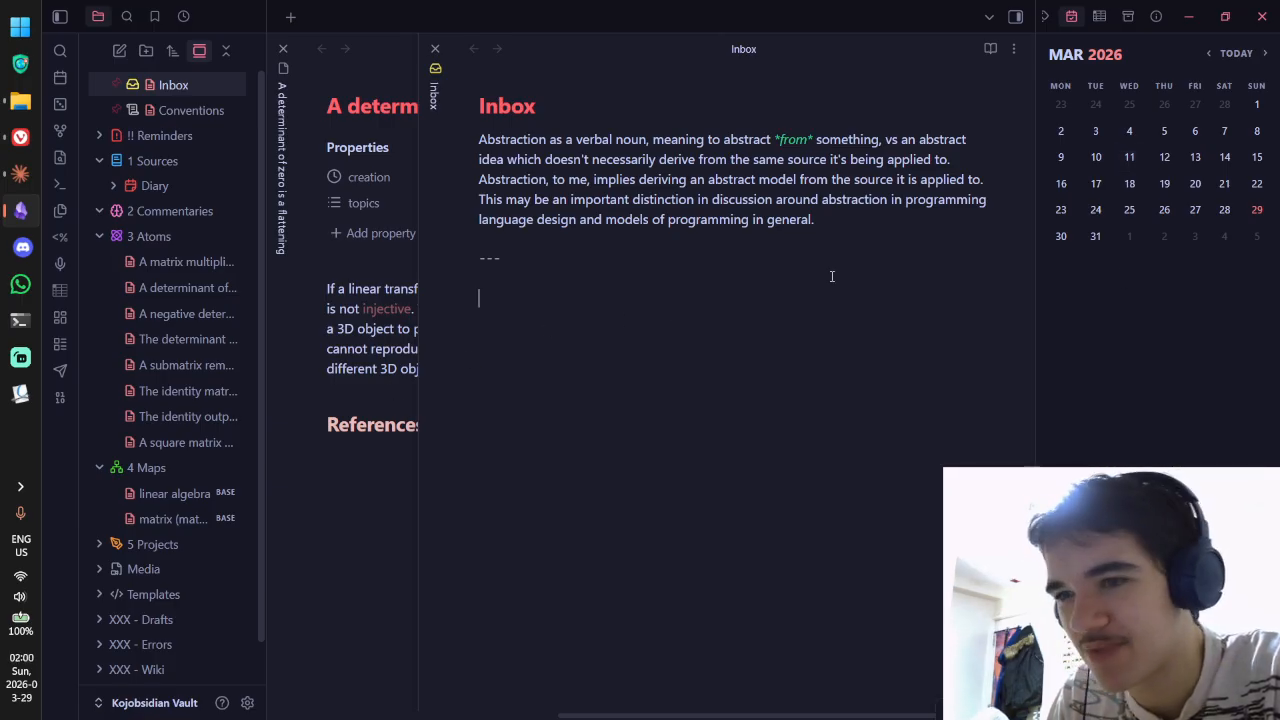
# Step: Switch to the desktop showing p1962r0.pdf in Vivaldi and scroll down its first page
pyautogui.press('ctrl+super+Left')
pyautogui.press('ctrl+super+Left')
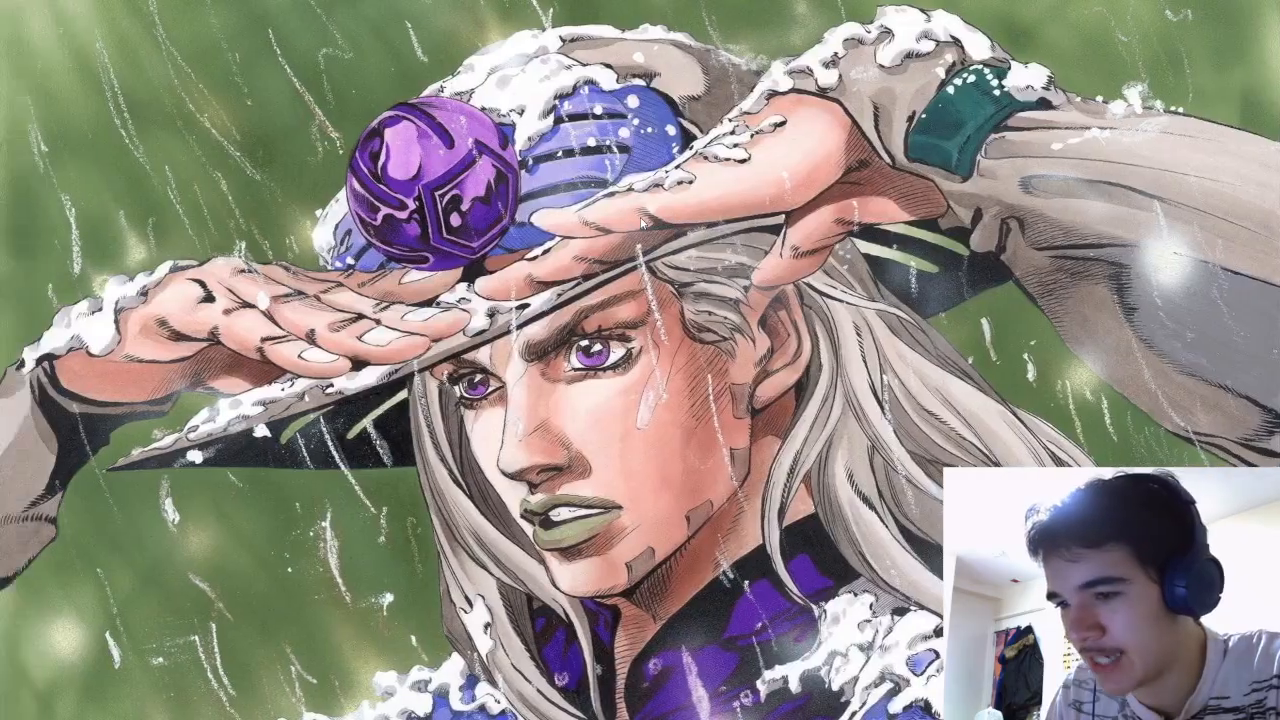
pyautogui.scroll(-2, 872, 342)
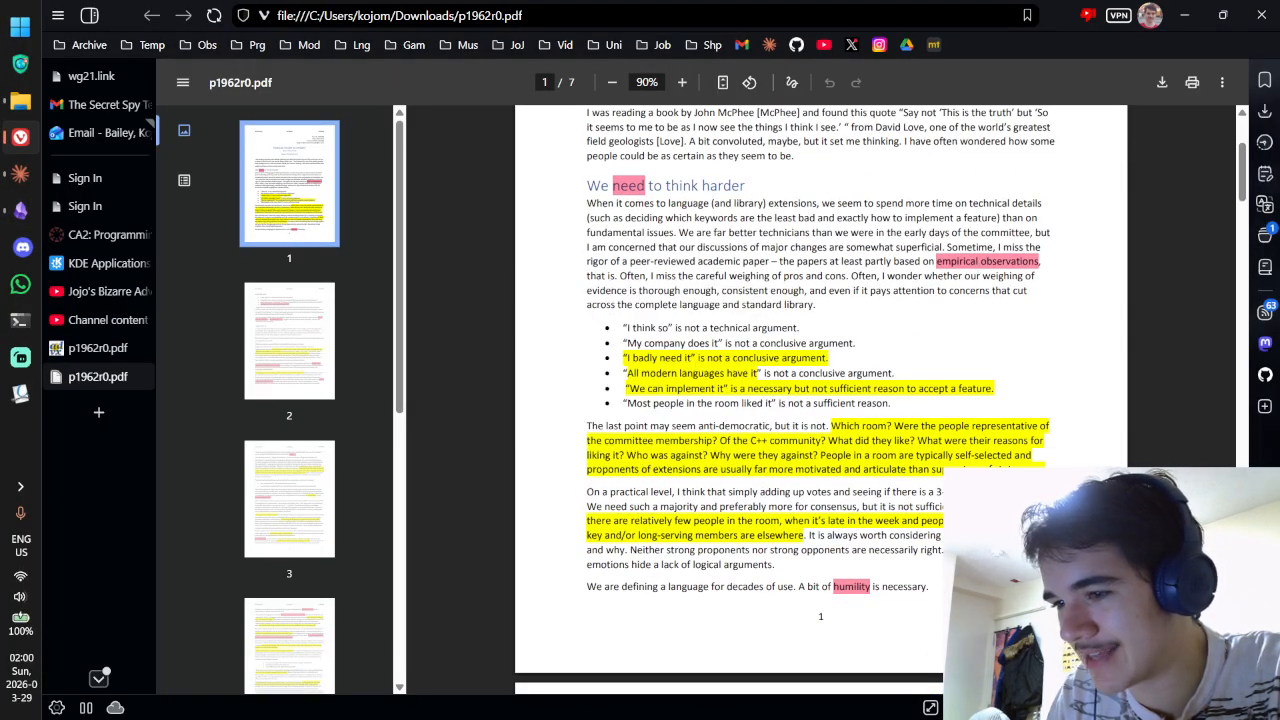
# Step: Return to the PDF desktop and hide the page thumbnail sidebar
pyautogui.moveTo(720, 440)
pyautogui.moveTo(857, 593)
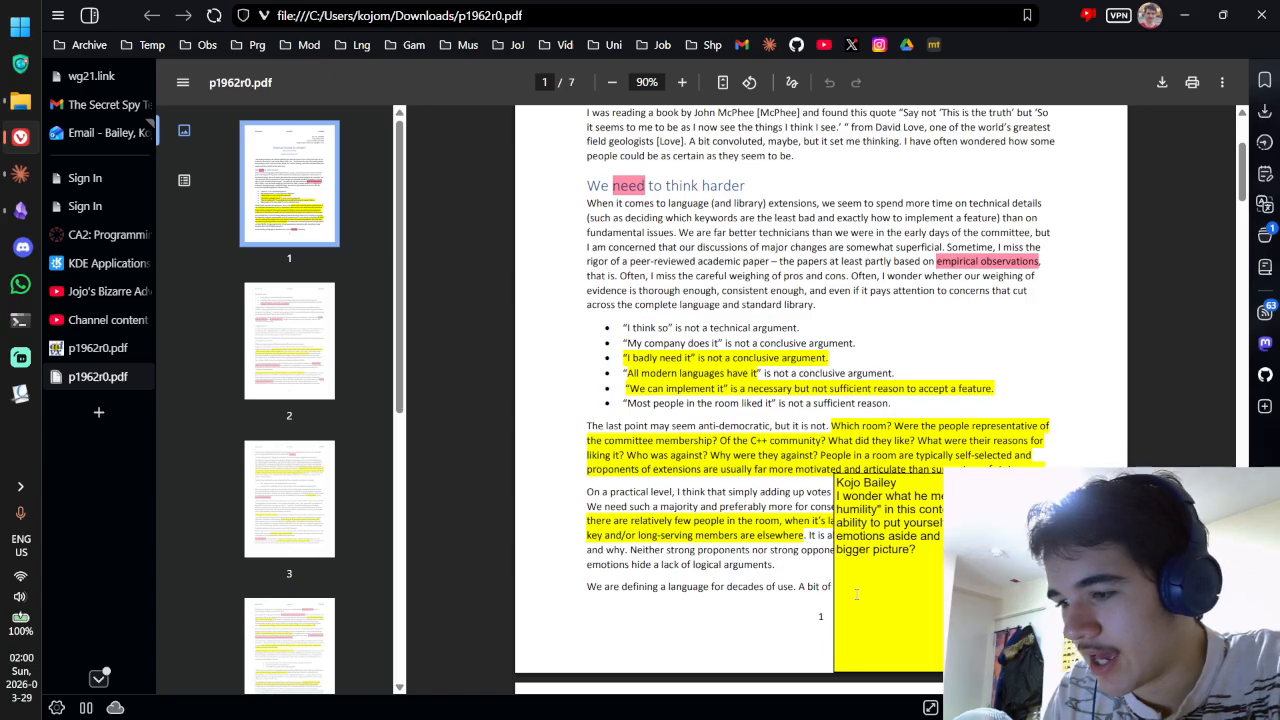
pyautogui.press('ctrl+super+Right')
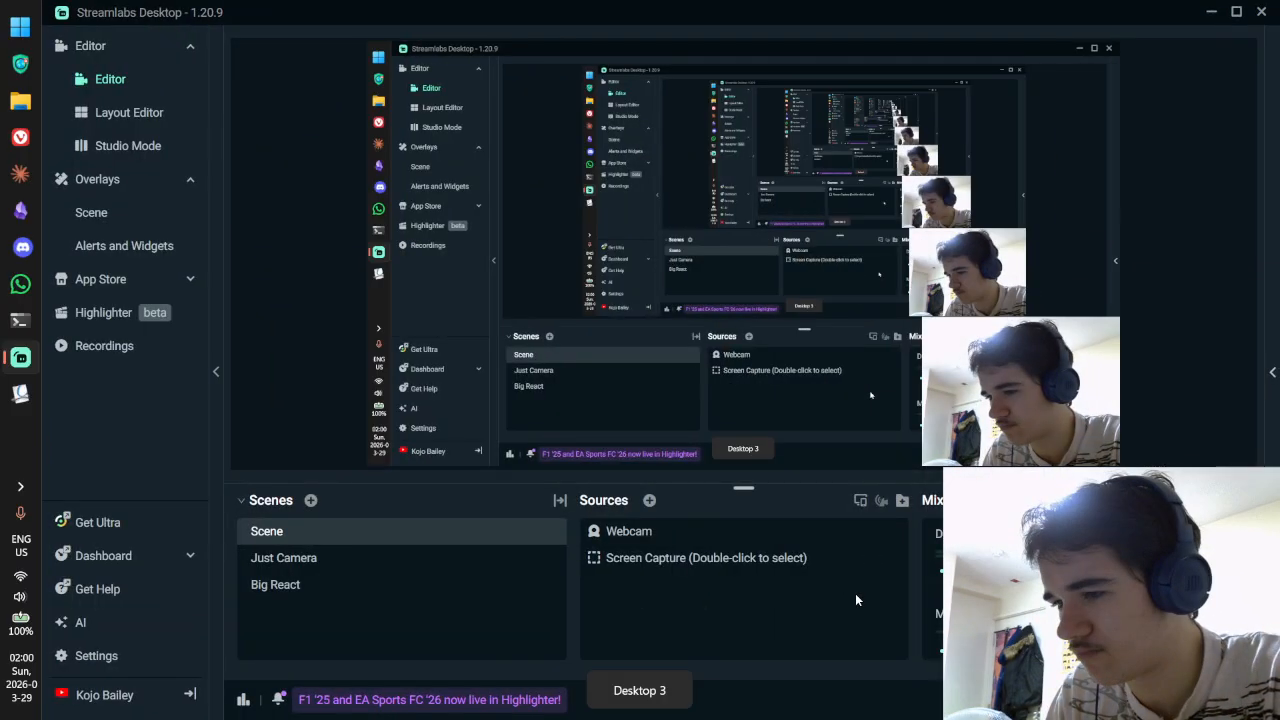
pyautogui.press('ctrl+super+Left')
pyautogui.scroll(3, 858, 593)
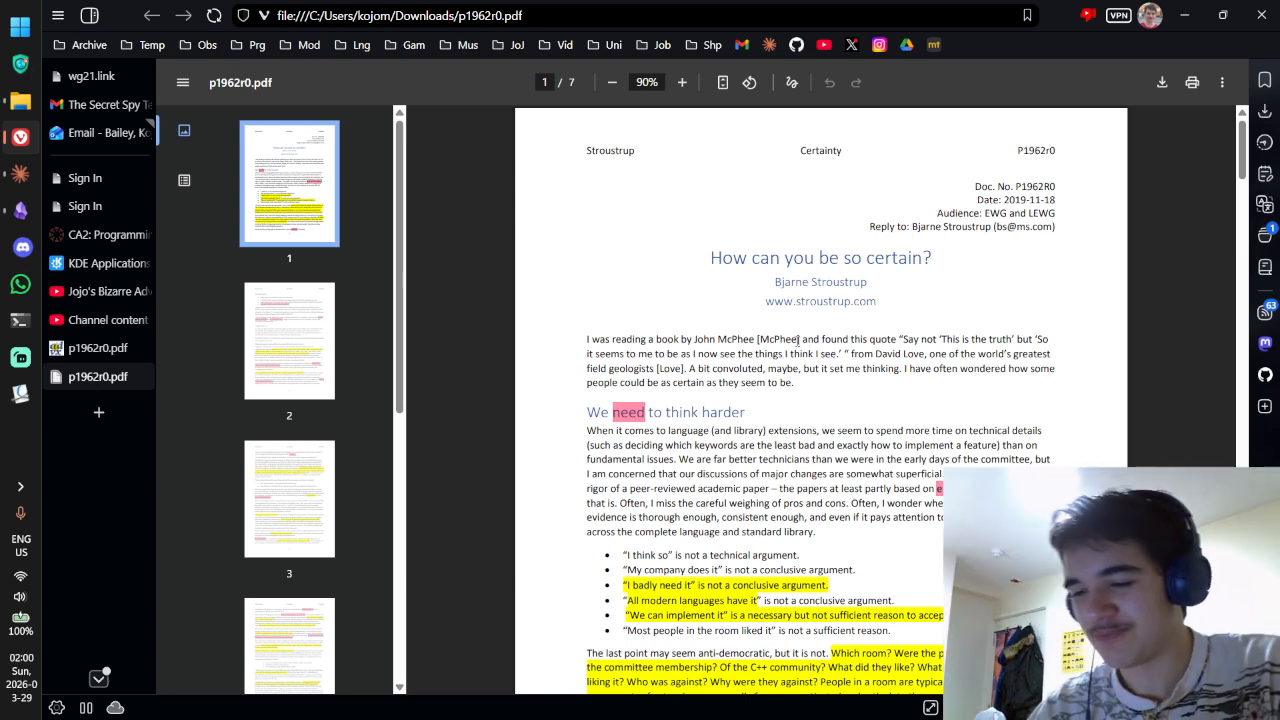
pyautogui.click(182, 84)
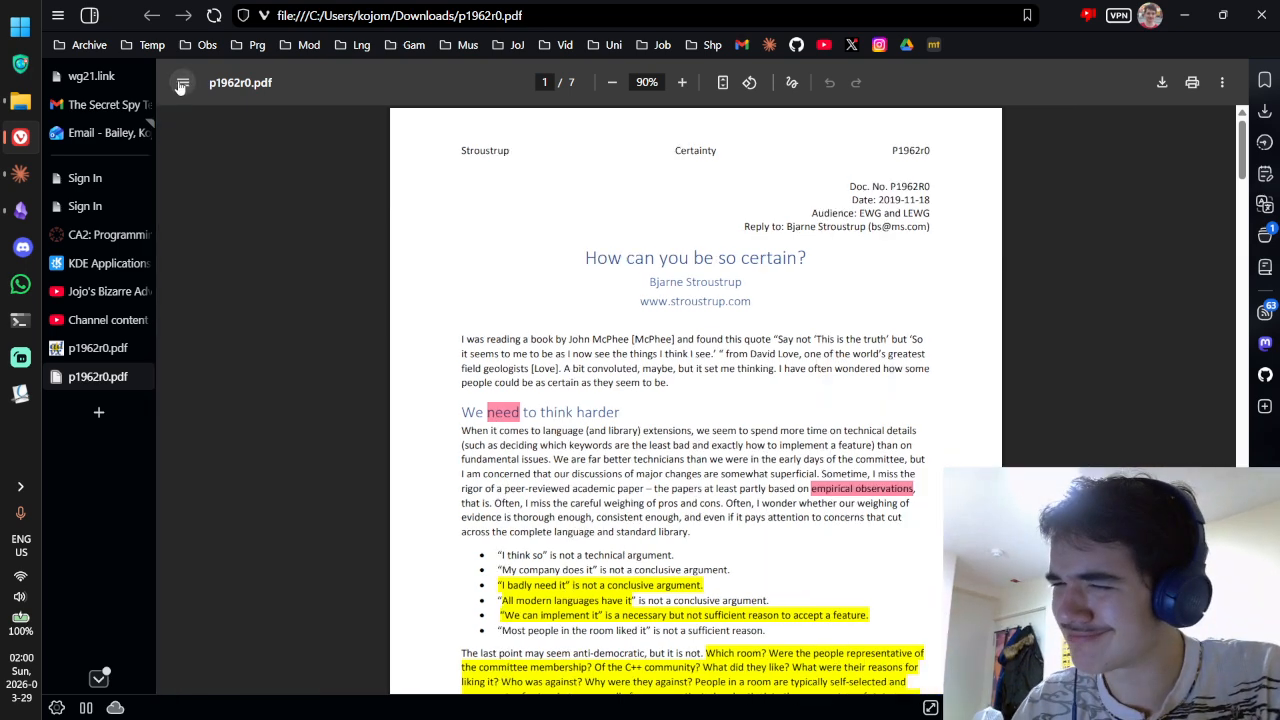
# Step: Clear the author-line selection and scroll through the paper, ending back on page 1
pyautogui.scroll(2, 655, 244)
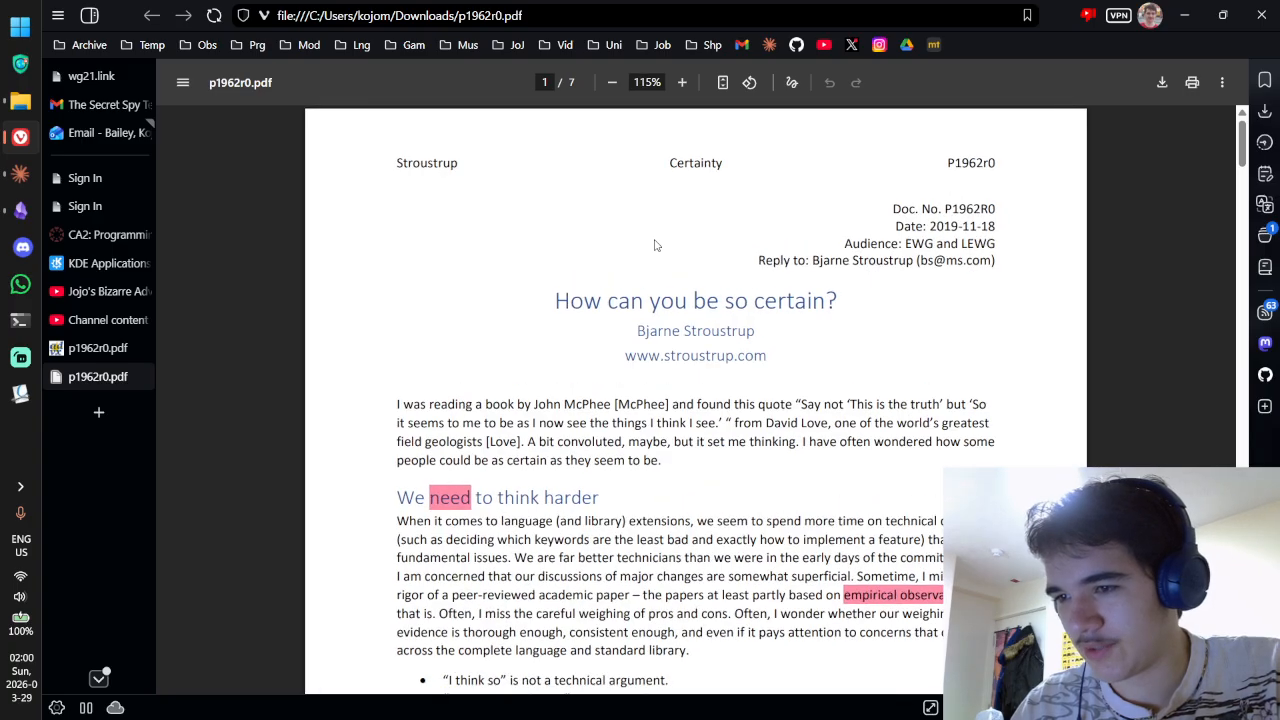
pyautogui.scroll(-1, 674, 241)
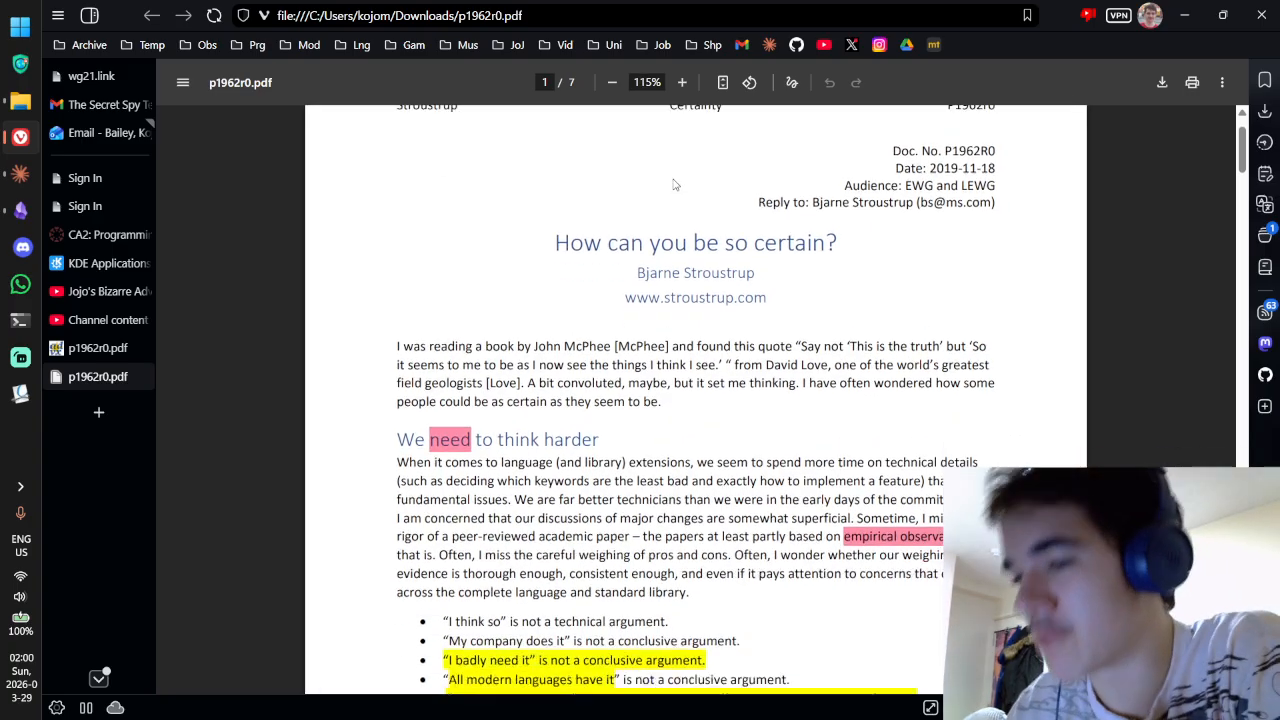
pyautogui.click(673, 344)
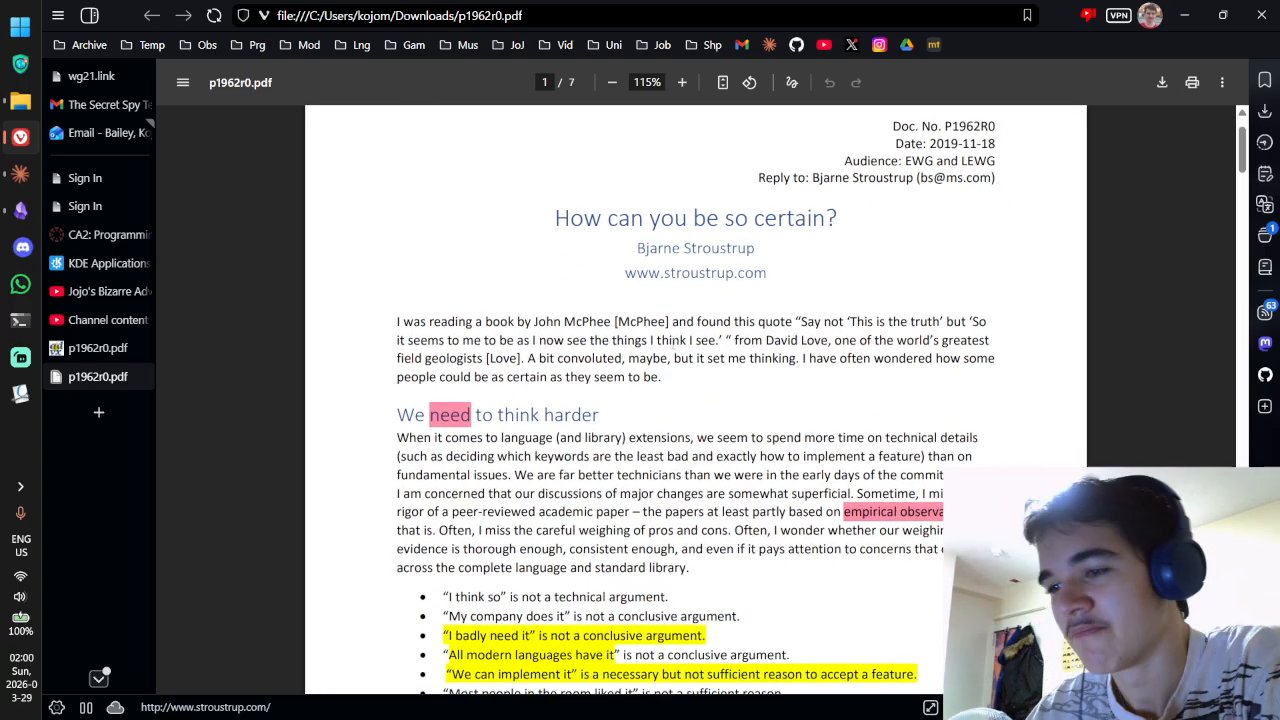
pyautogui.scroll(-2, 685, 312)
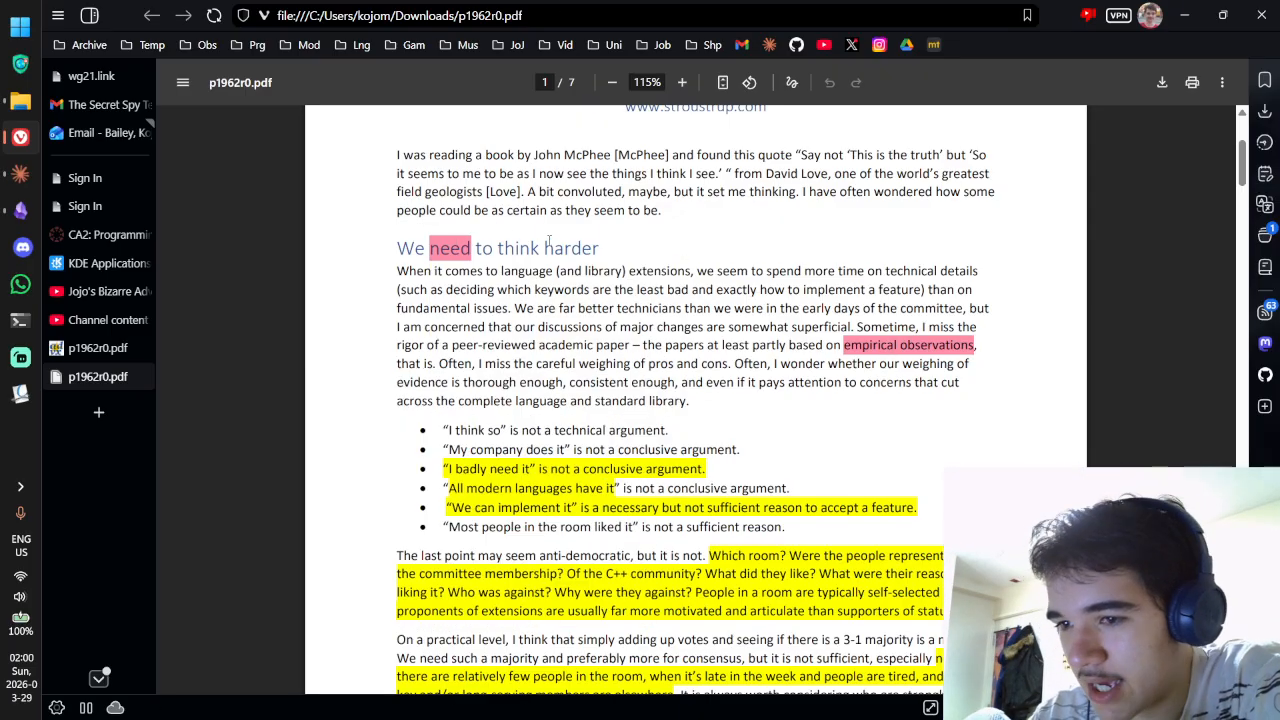
pyautogui.scroll(-15, 893, 348)
pyautogui.scroll(-17, 594, 258)
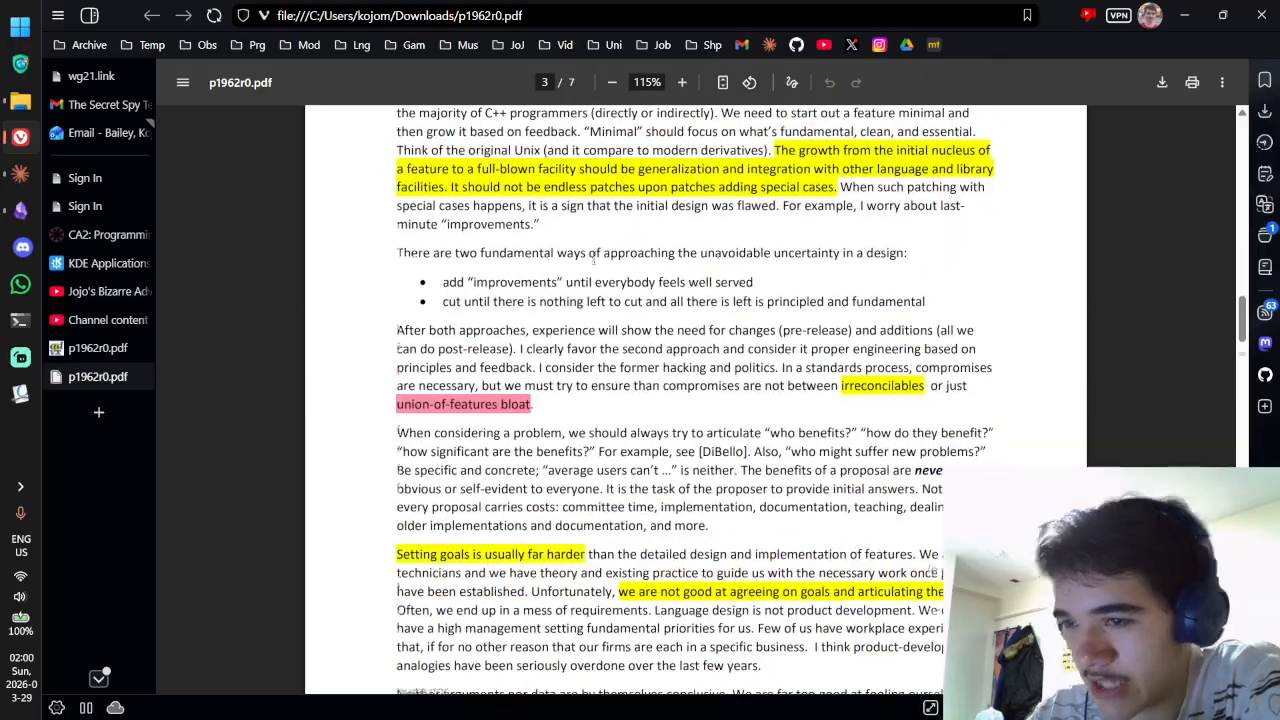
pyautogui.scroll(16, 637, 343)
pyautogui.scroll(-20, 634, 343)
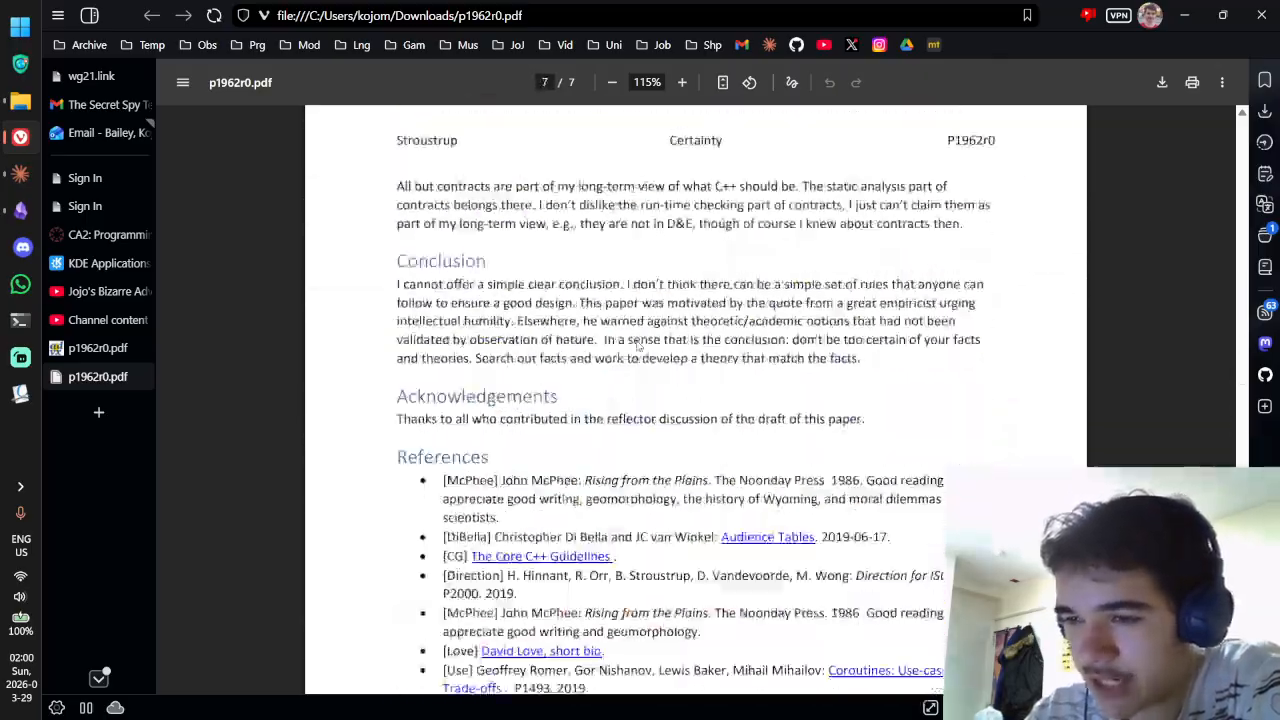
pyautogui.scroll(20, 613, 393)
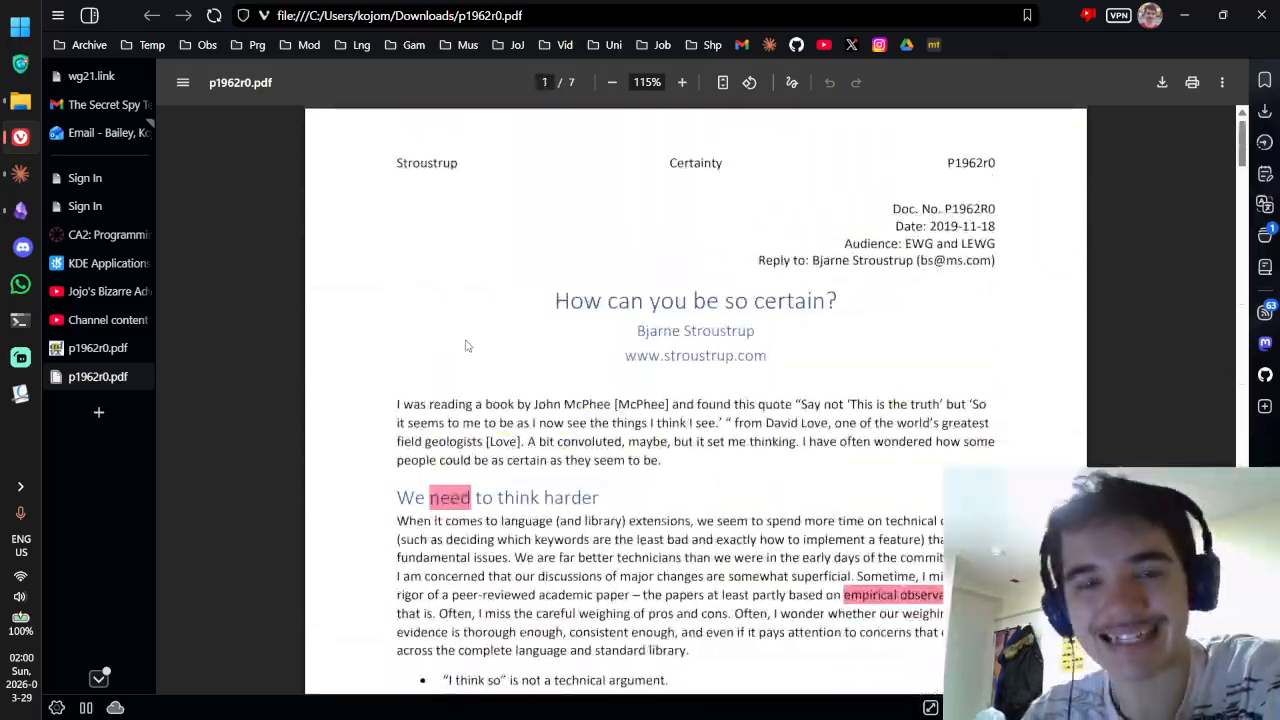
# Step: Open the 'Building a REAL Zettelkasten!' video on YouTube from the channel content list
pyautogui.click(99, 320)
pyautogui.scroll(-1, 600, 320)
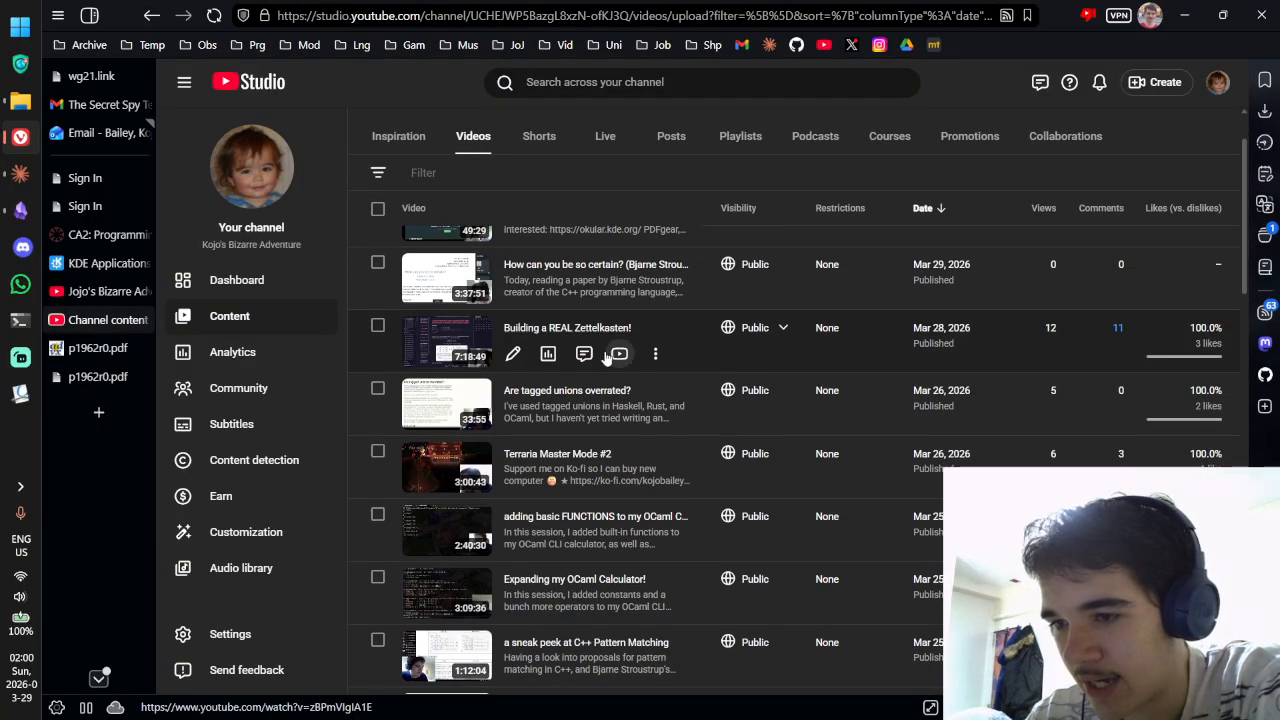
pyautogui.click(607, 356)
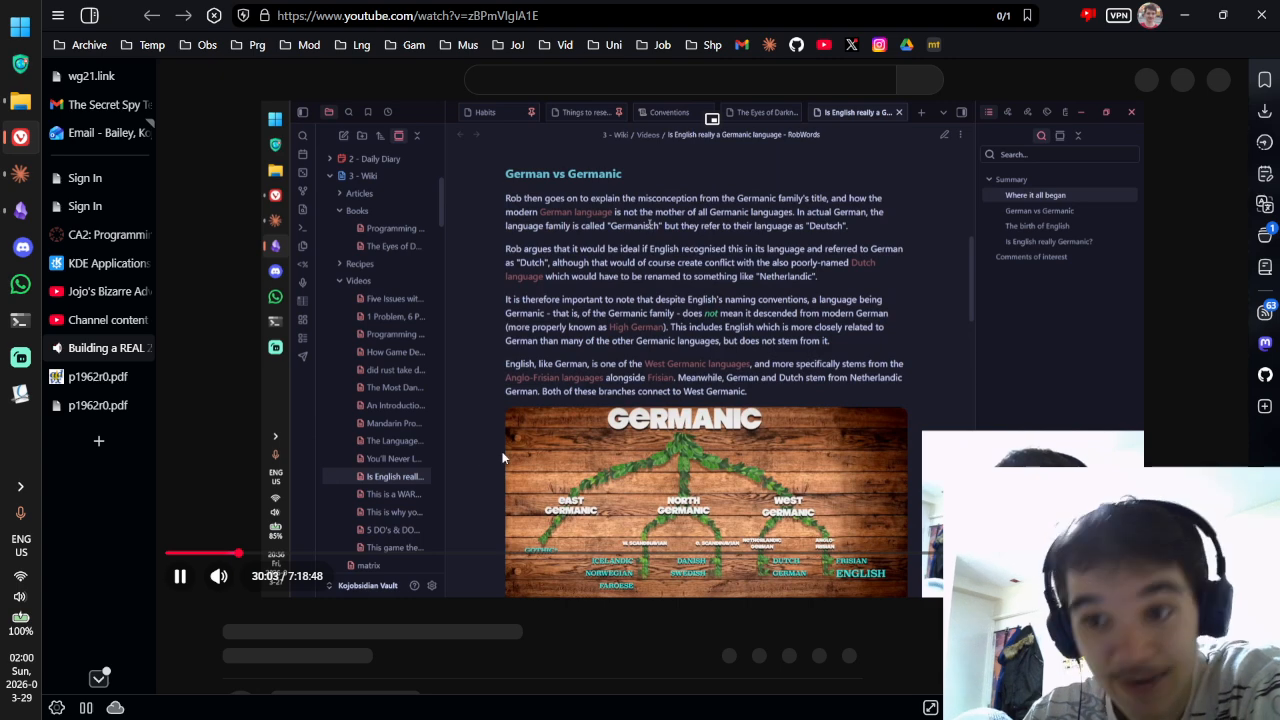
# Step: Pause the video, seek through it to 6:34:10, and close its tab
pyautogui.click(503, 457)
pyautogui.click(377, 566)
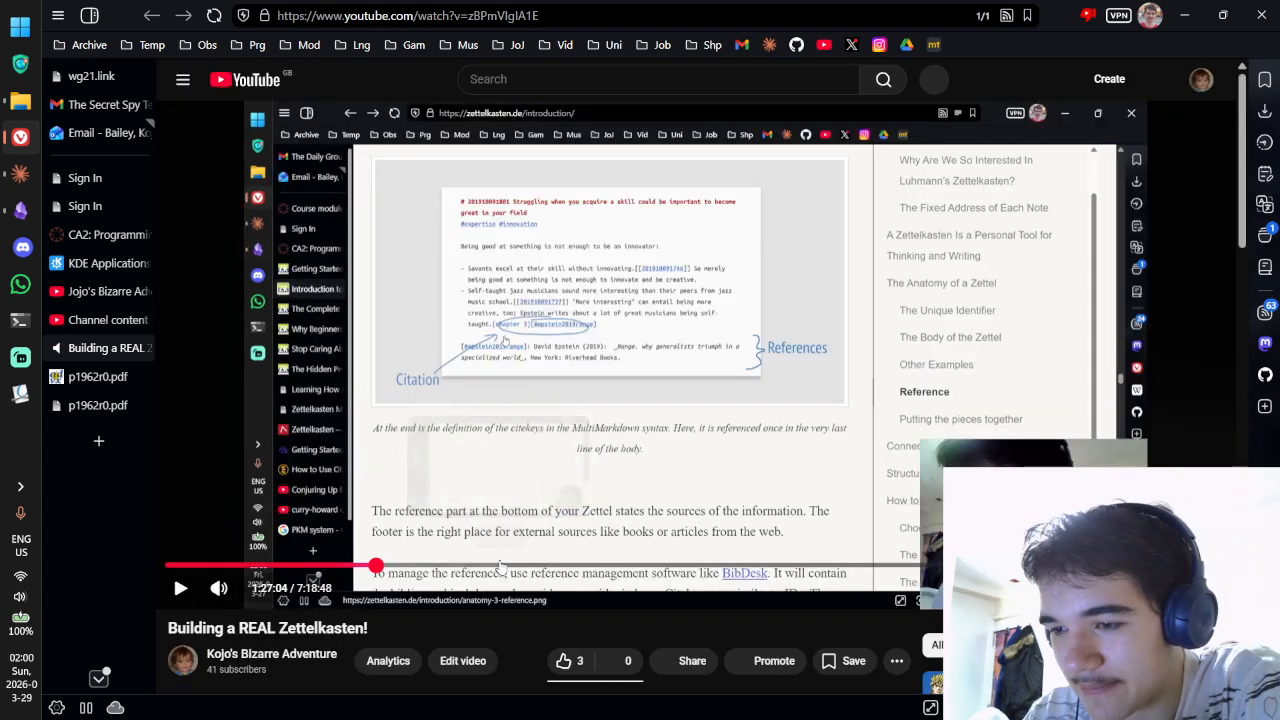
pyautogui.click(500, 566)
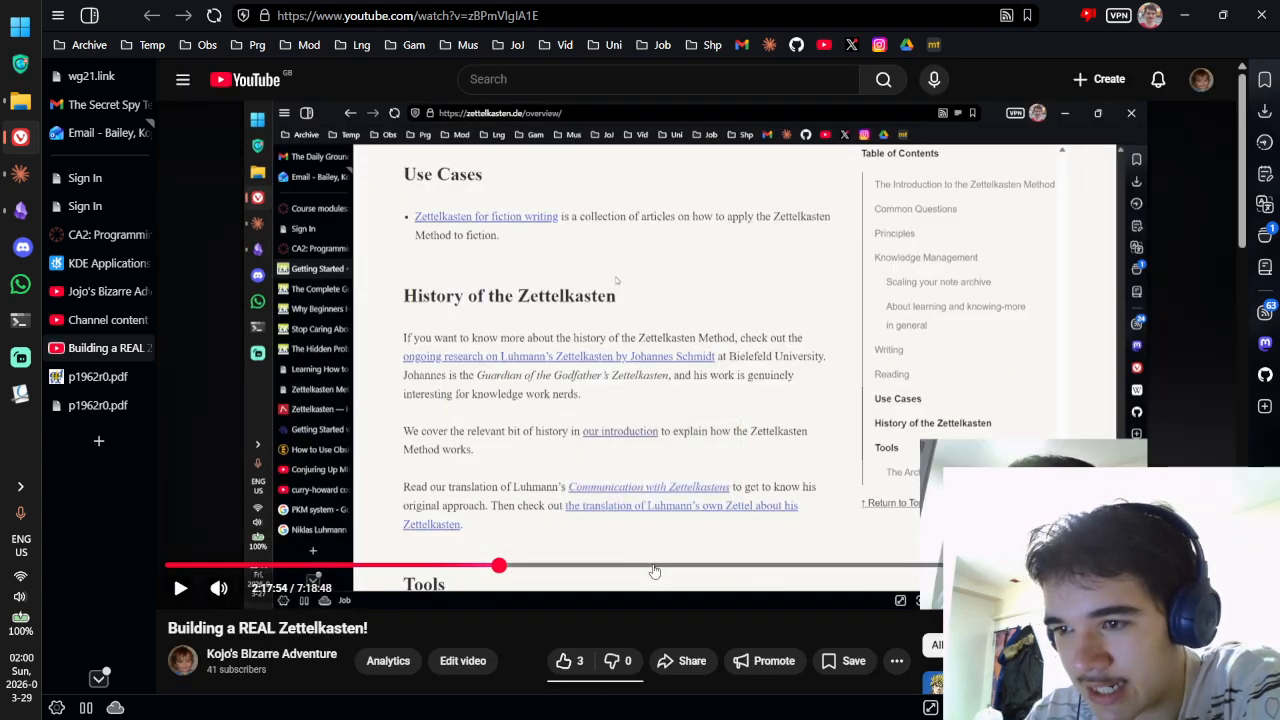
pyautogui.click(651, 566)
pyautogui.click(826, 566)
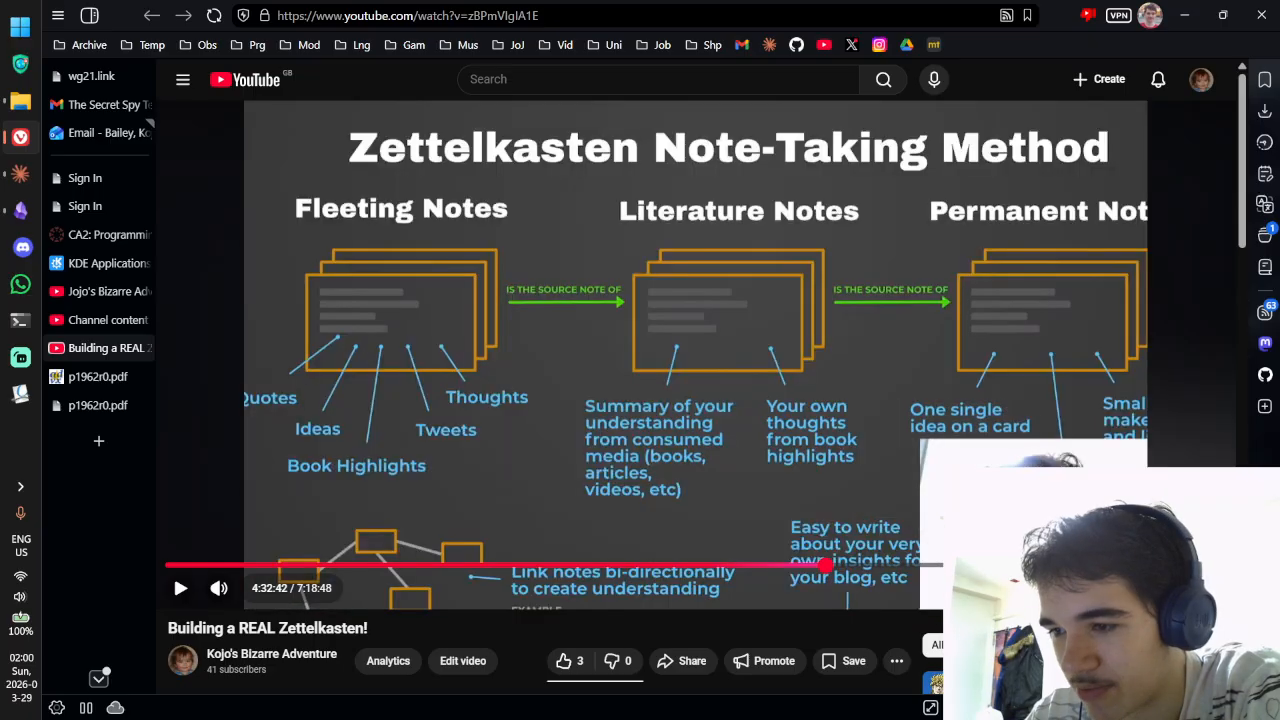
pyautogui.click(977, 566)
pyautogui.click(1120, 566)
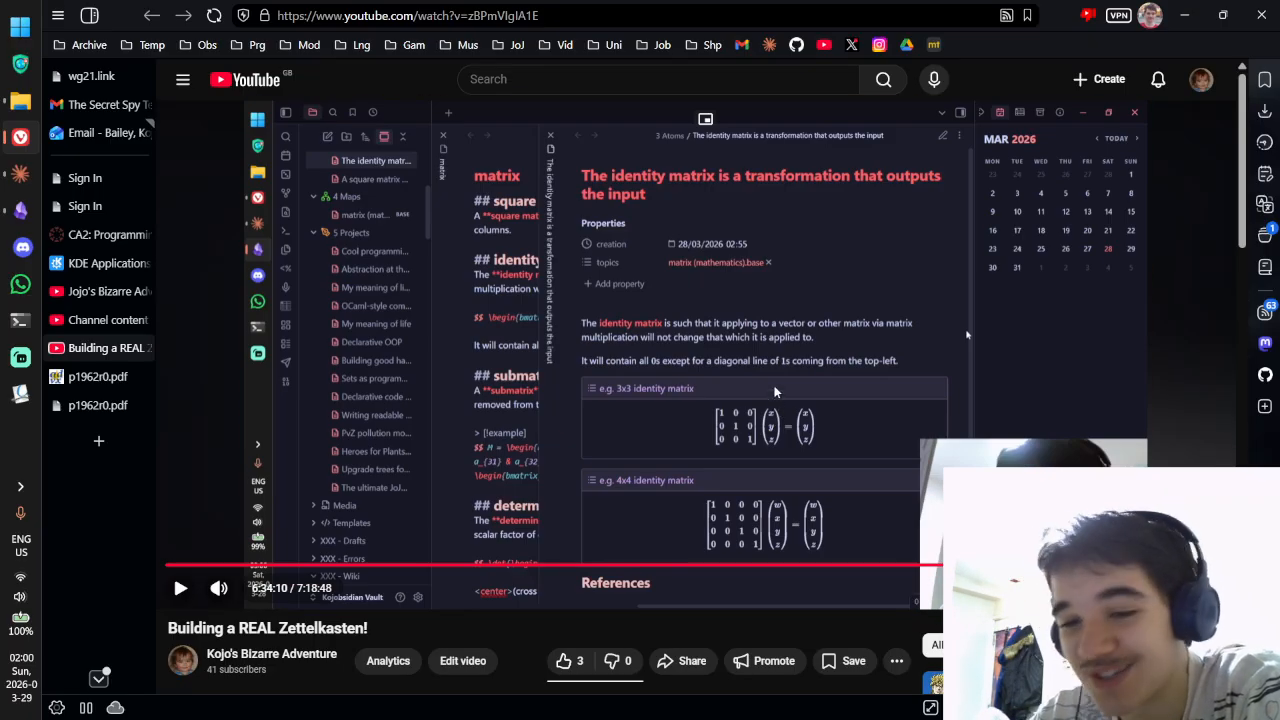
pyautogui.scroll(-5, 775, 391)
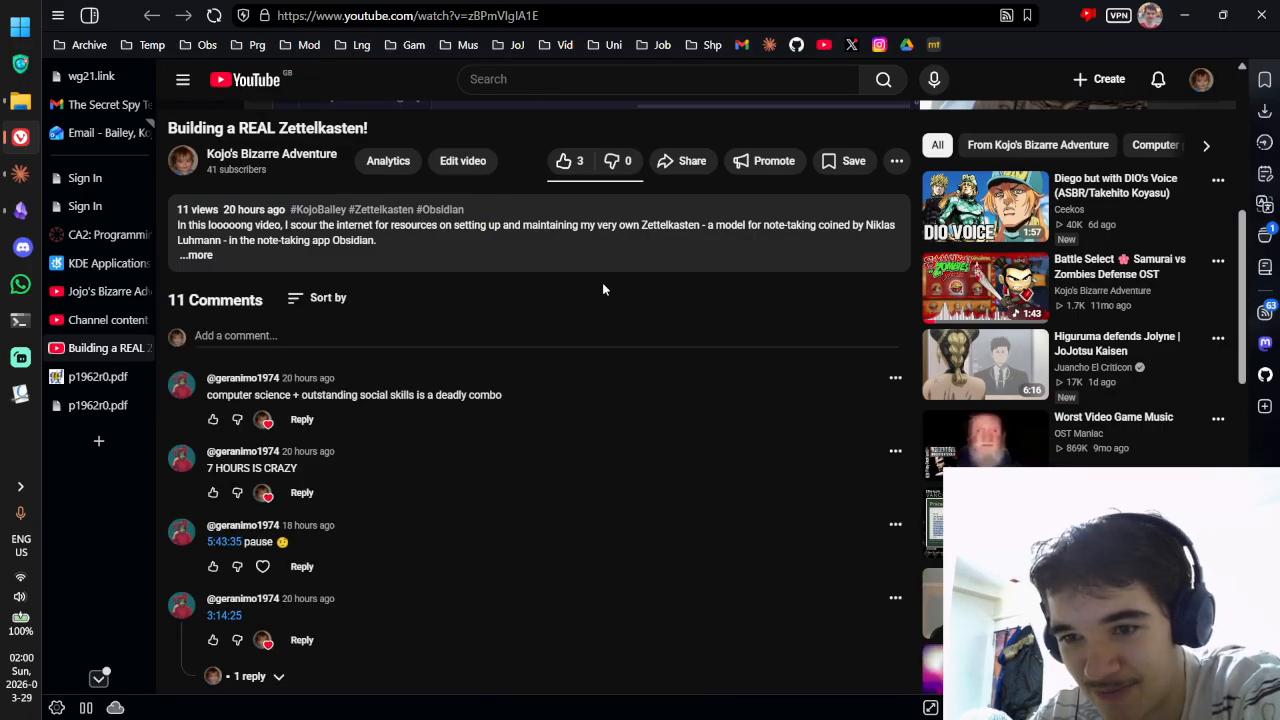
pyautogui.click(142, 348)
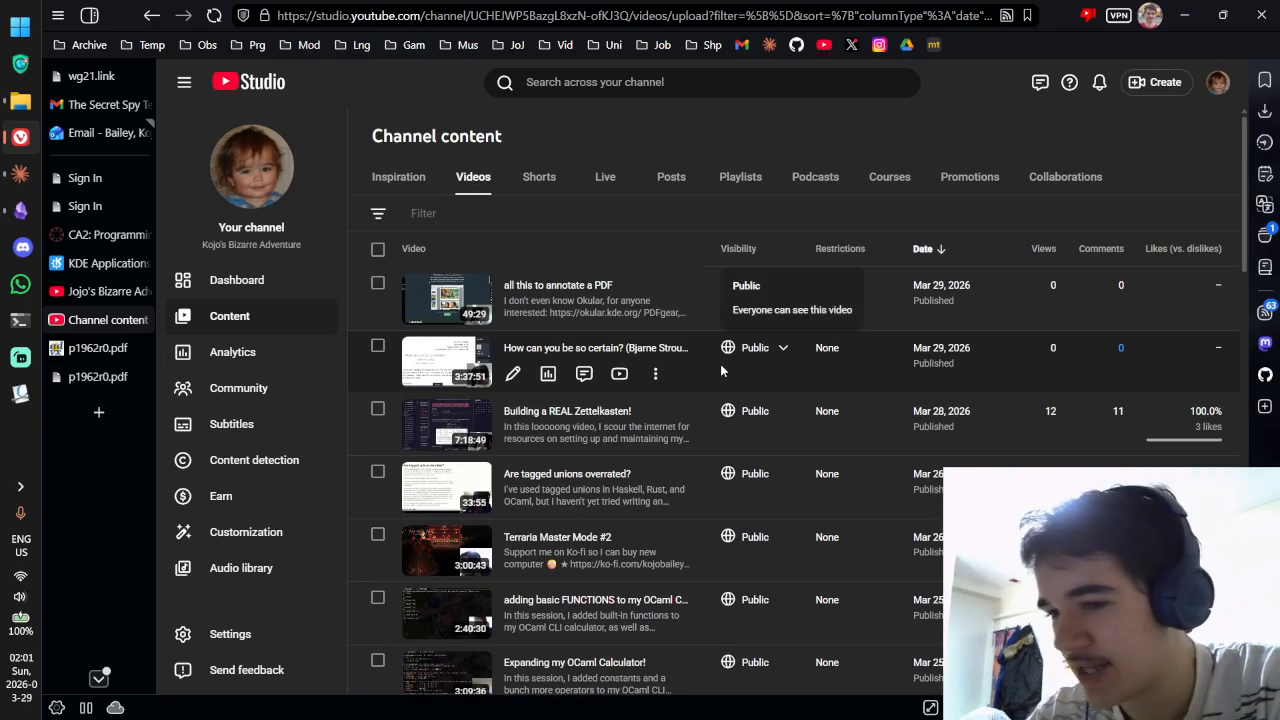
# Step: Close the Inbox note and widen the file list to show full note titles
pyautogui.click(20, 210)
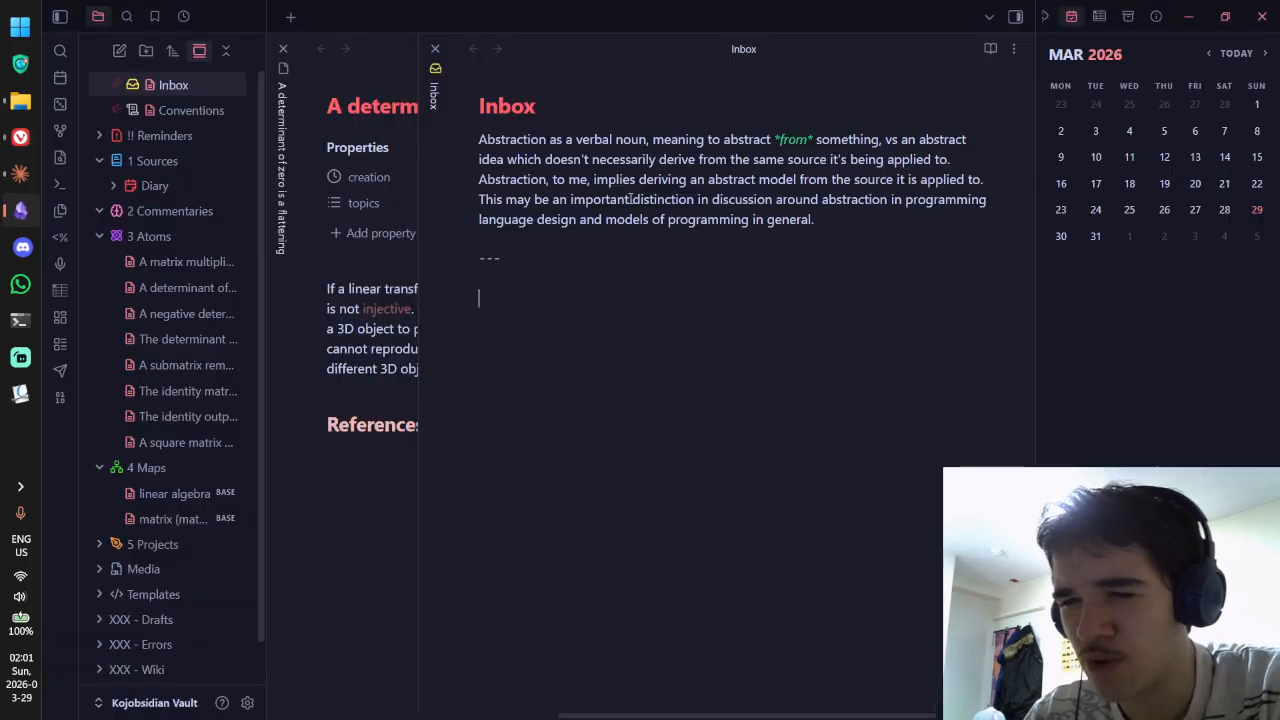
pyautogui.moveTo(612, 292)
pyautogui.mouseDown()
pyautogui.moveTo(538, 142)
pyautogui.moveTo(594, 309)
pyautogui.mouseUp()
pyautogui.click(559, 199)
pyautogui.moveTo(510, 262); pyautogui.dragTo(480, 137)
pyautogui.click(538, 179)
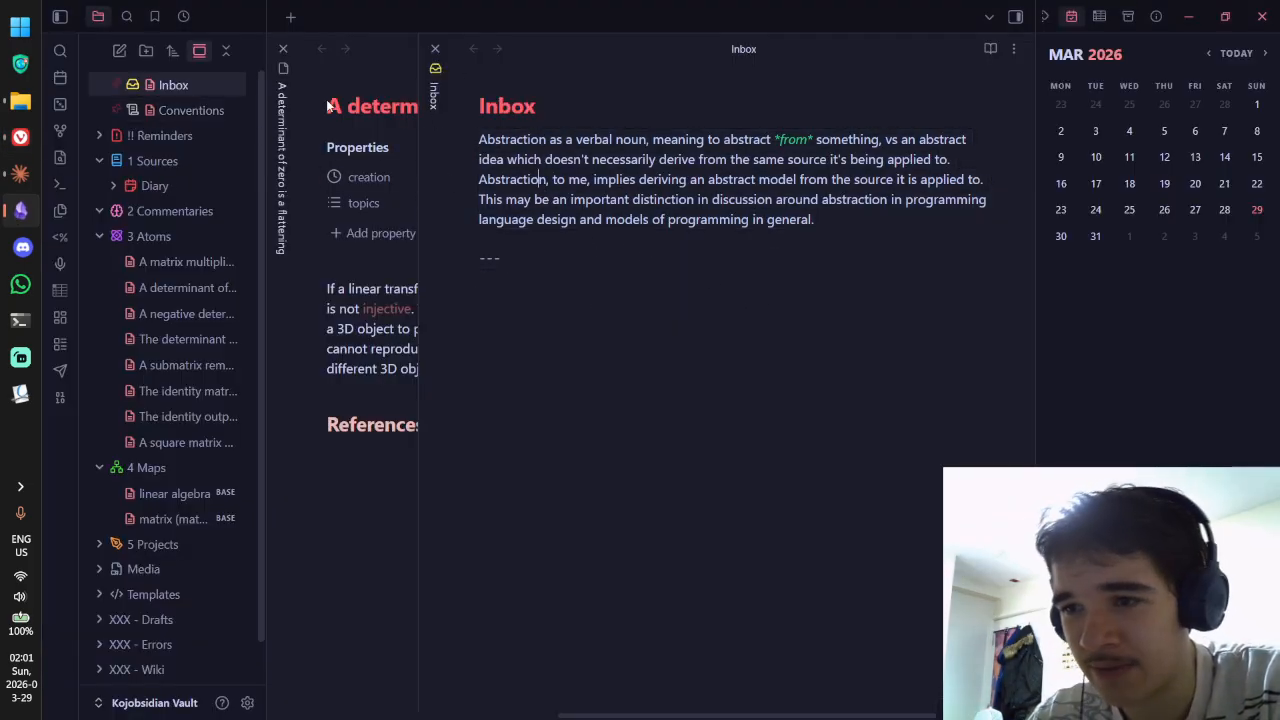
pyautogui.click(434, 48)
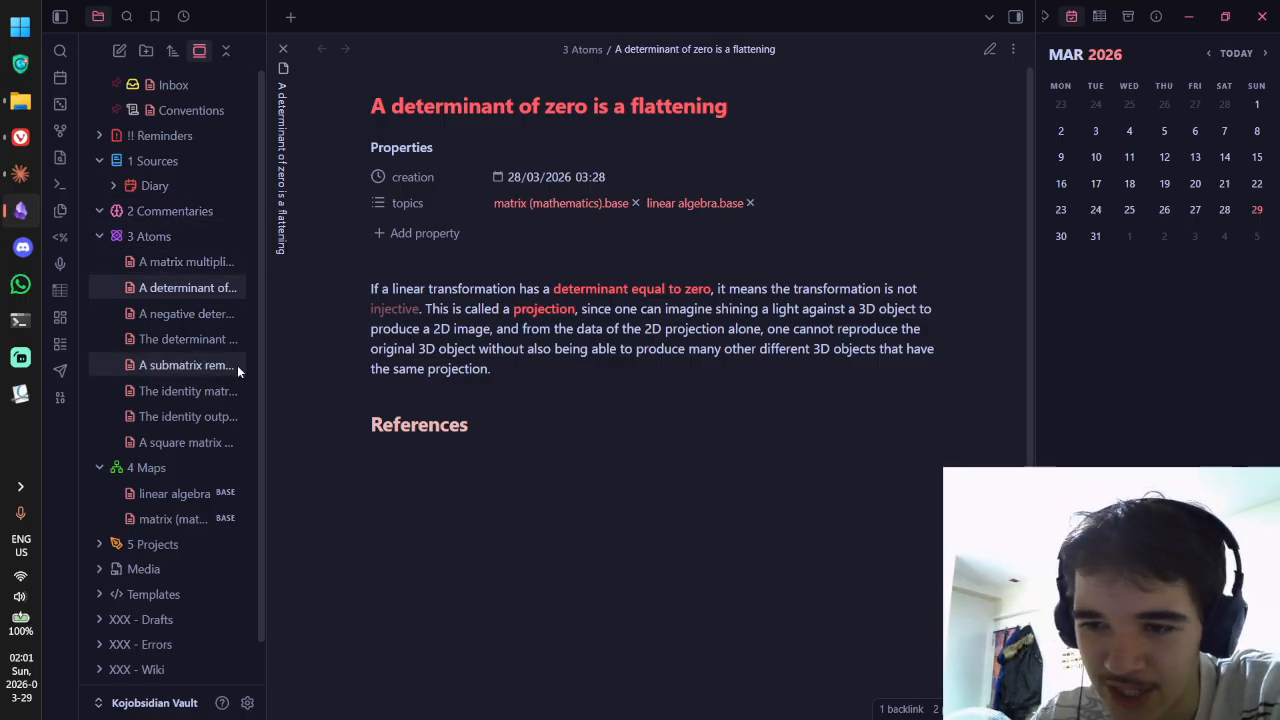
pyautogui.moveTo(266, 354); pyautogui.dragTo(627, 403)
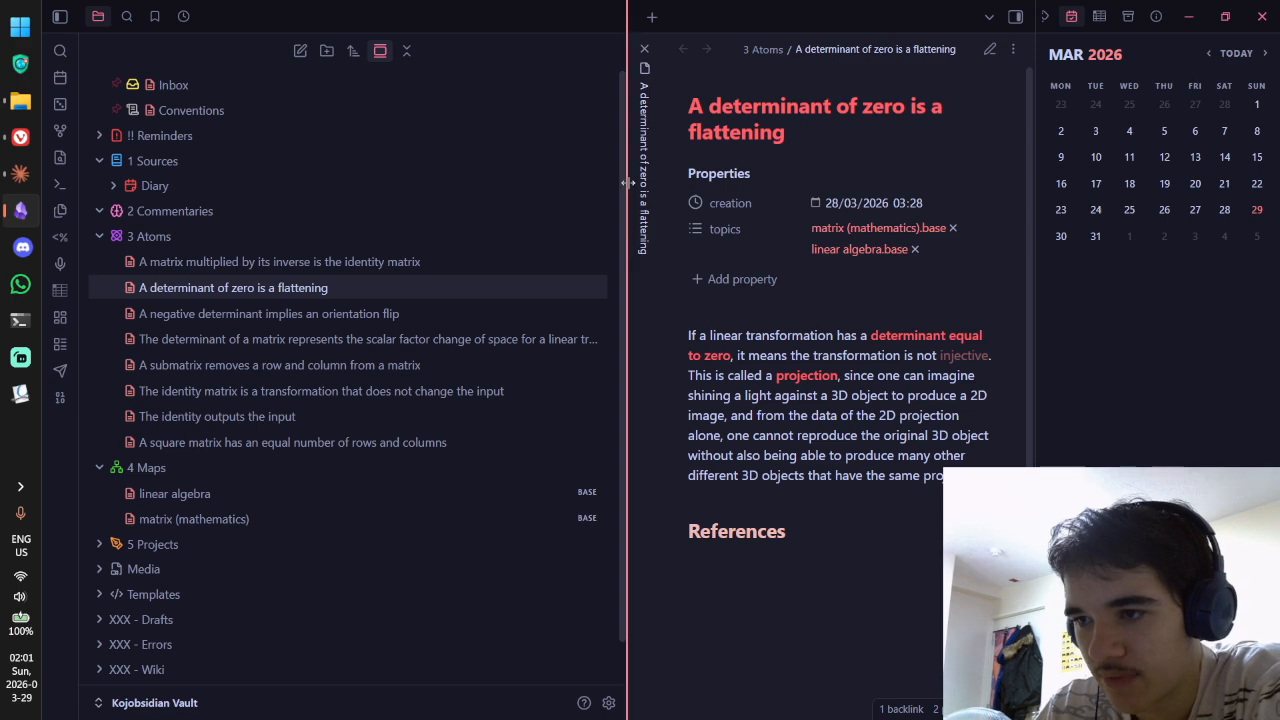
# Step: Narrow the file list to give the determinant note more room, then bring the browser forward
pyautogui.moveTo(628, 182)
pyautogui.mouseDown()
pyautogui.moveTo(320, 190)
pyautogui.moveTo(628, 201)
pyautogui.mouseUp()
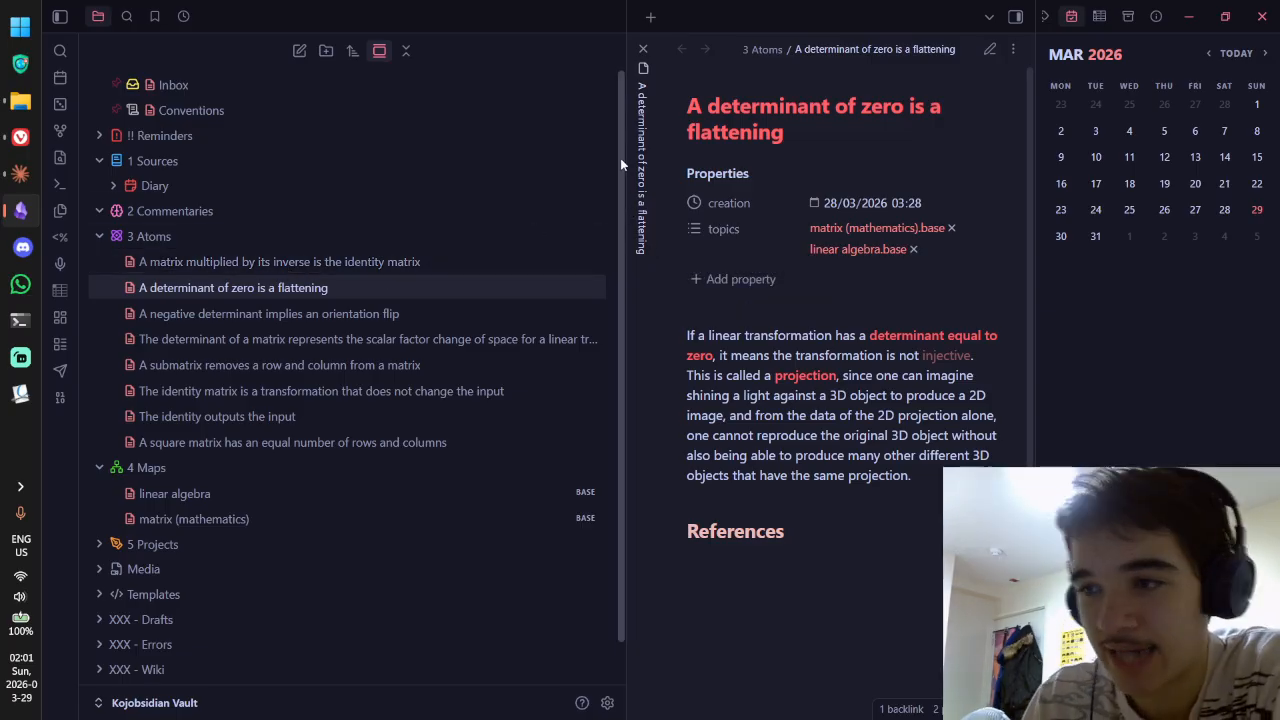
pyautogui.moveTo(625, 130); pyautogui.dragTo(290, 125)
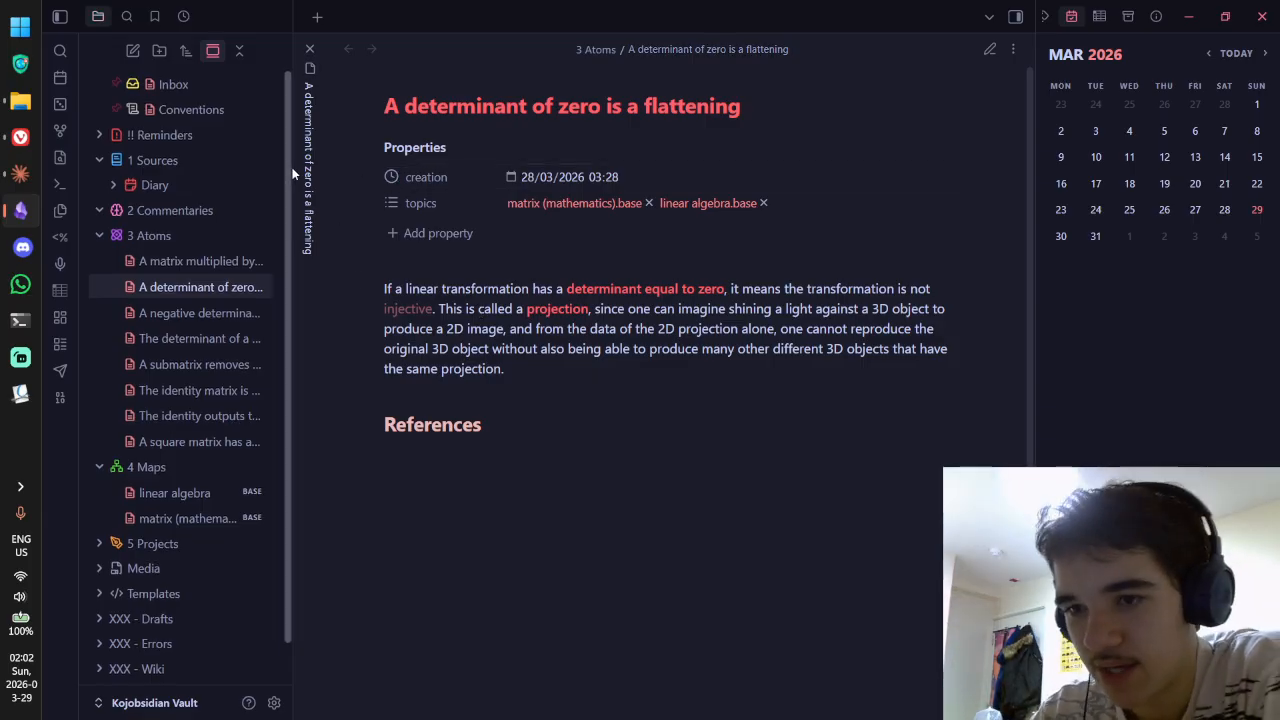
pyautogui.moveTo(293, 163); pyautogui.dragTo(307, 168)
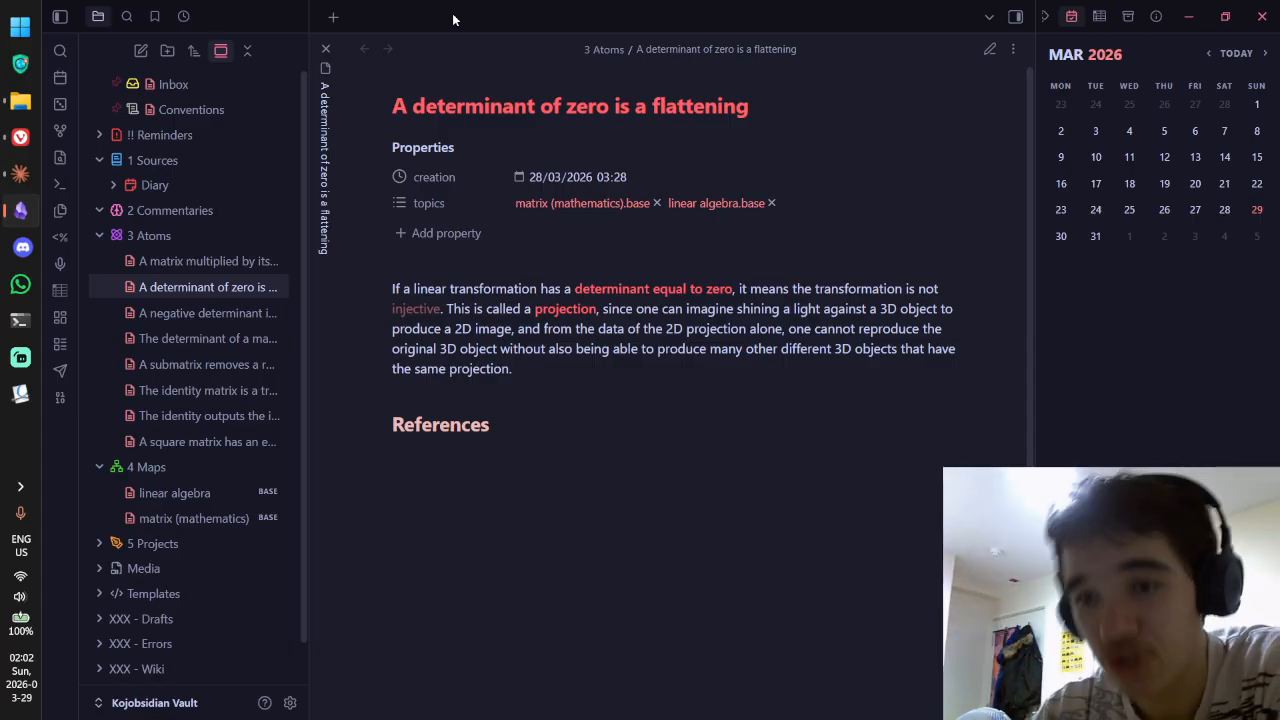
pyautogui.click(22, 140)
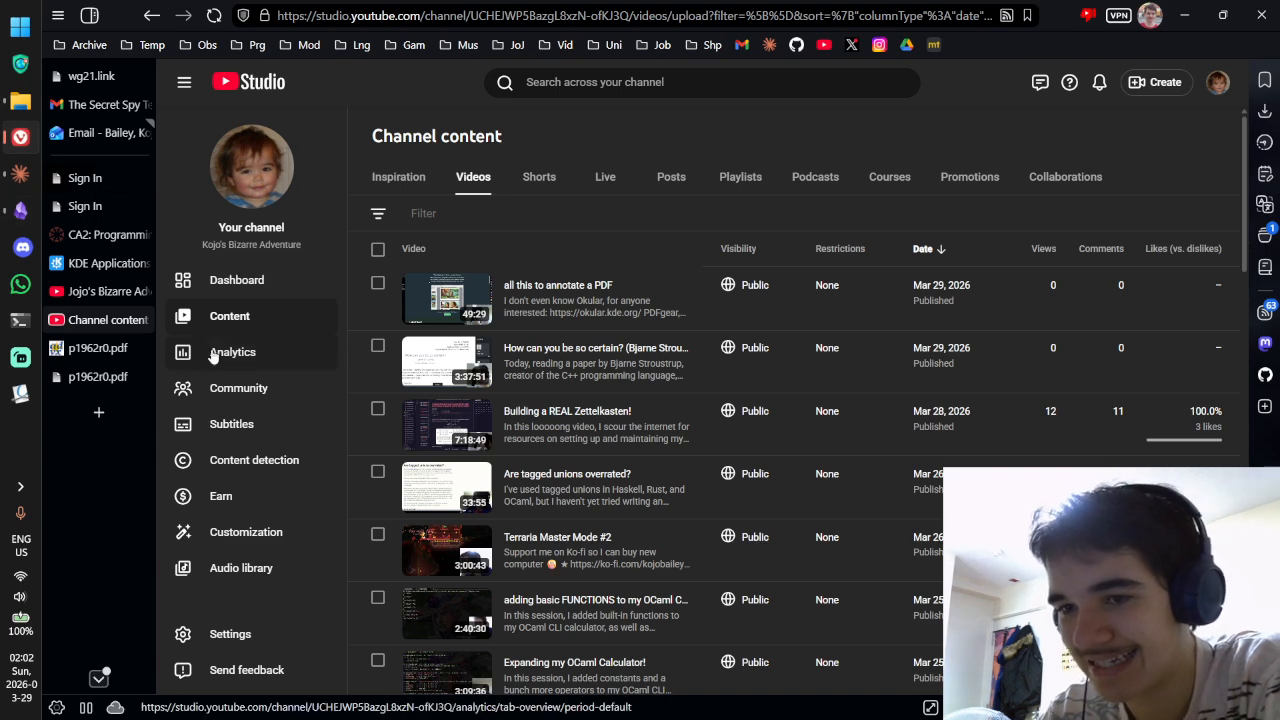
# Step: Switch to the locally saved, annotated p1962r0.pdf tab and scroll through its commented highlights
pyautogui.click(92, 346)
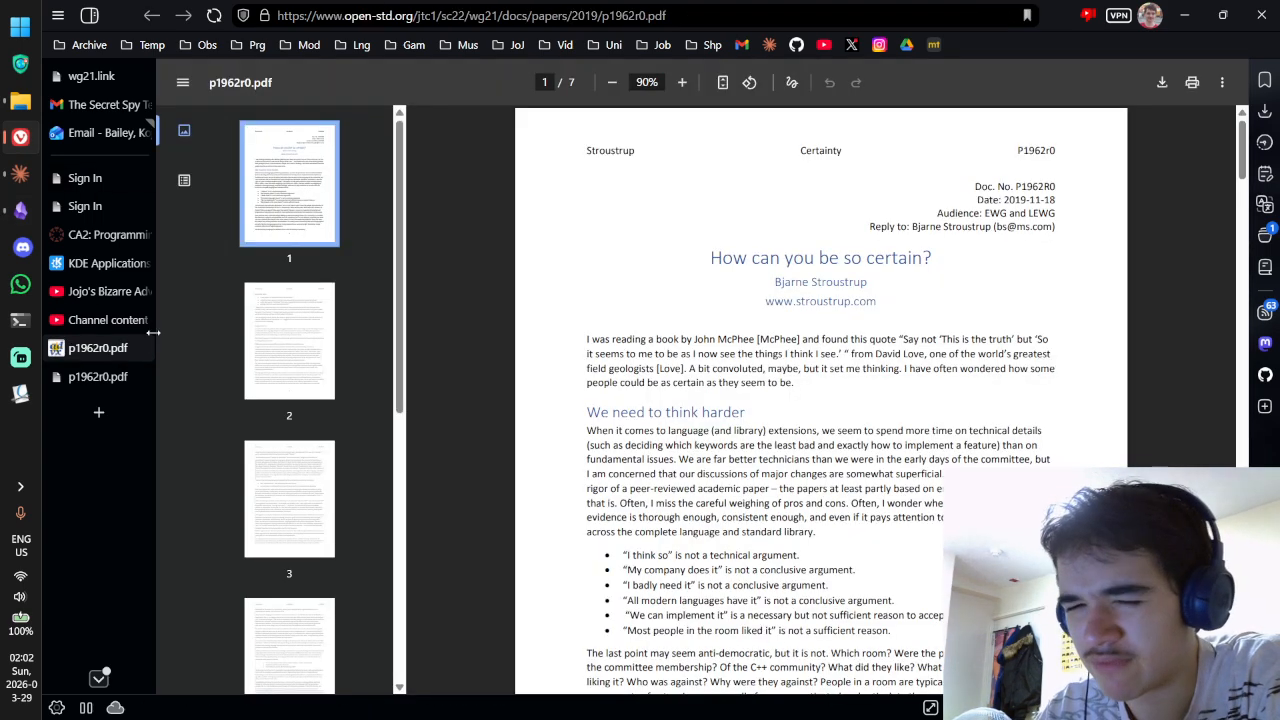
pyautogui.click(98, 376)
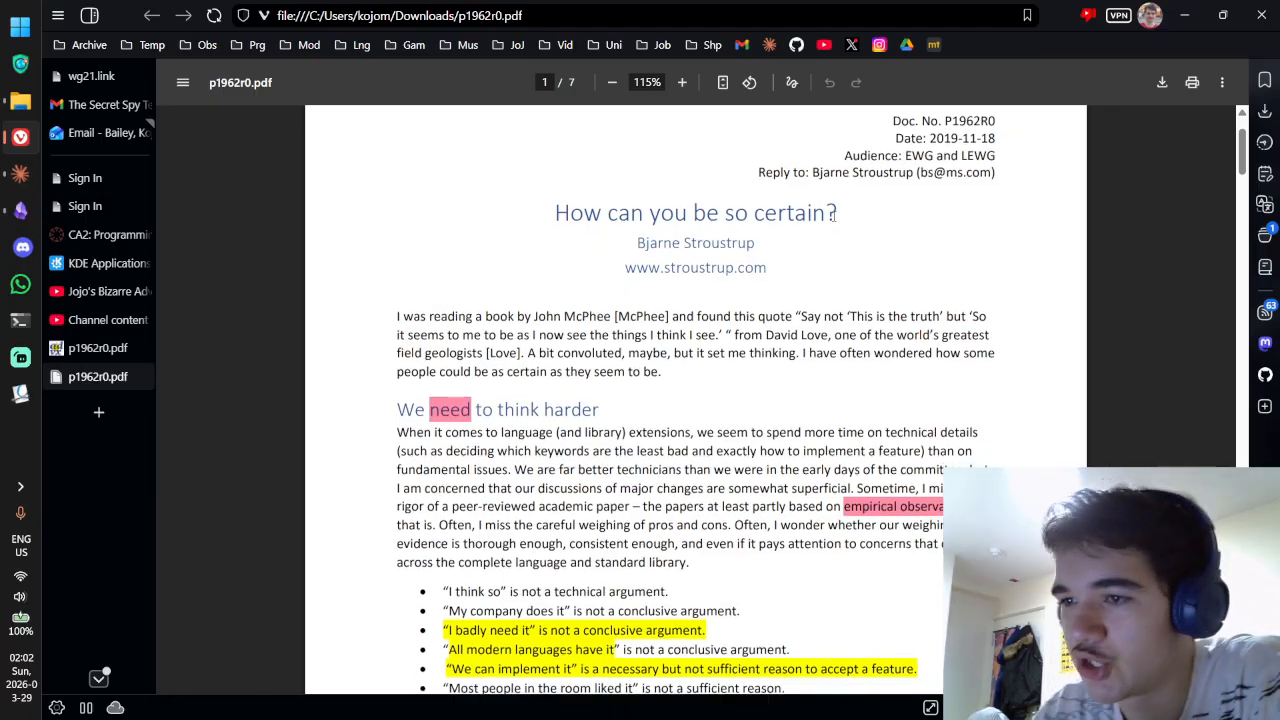
pyautogui.scroll(-1, 855, 219)
pyautogui.moveTo(440, 333)
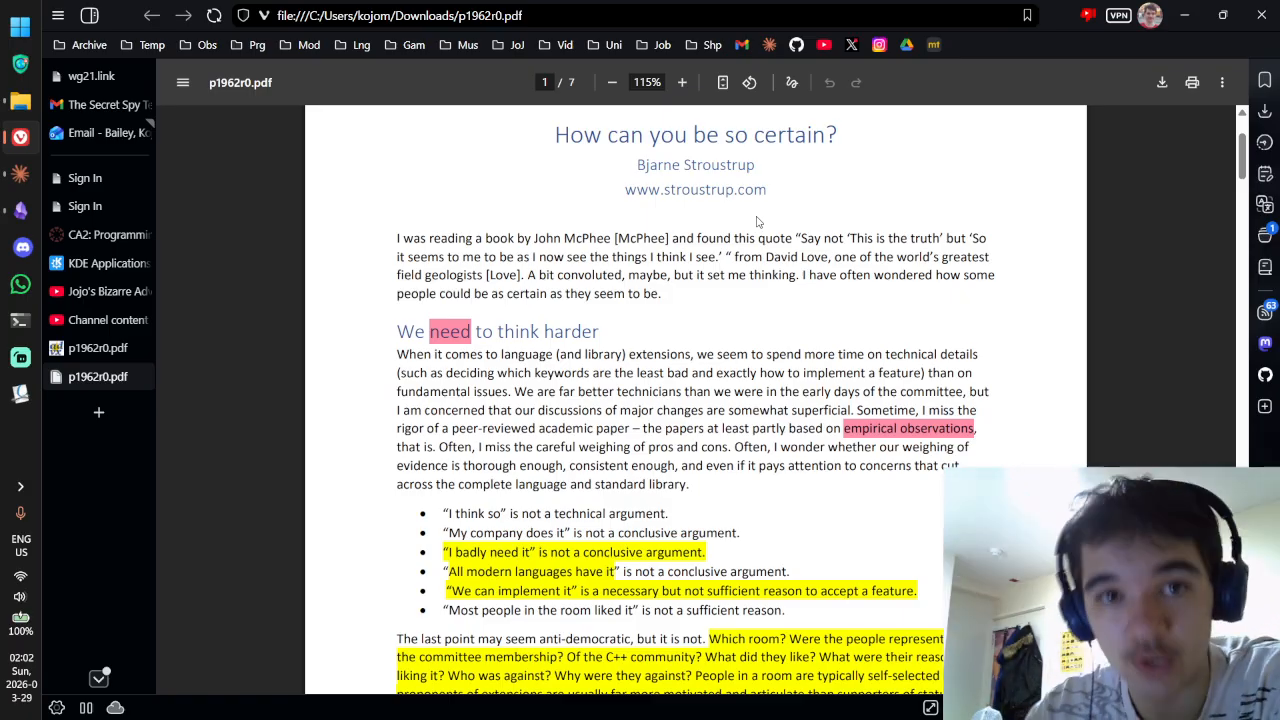
pyautogui.scroll(-1, 727, 258)
pyautogui.scroll(-4, 727, 258)
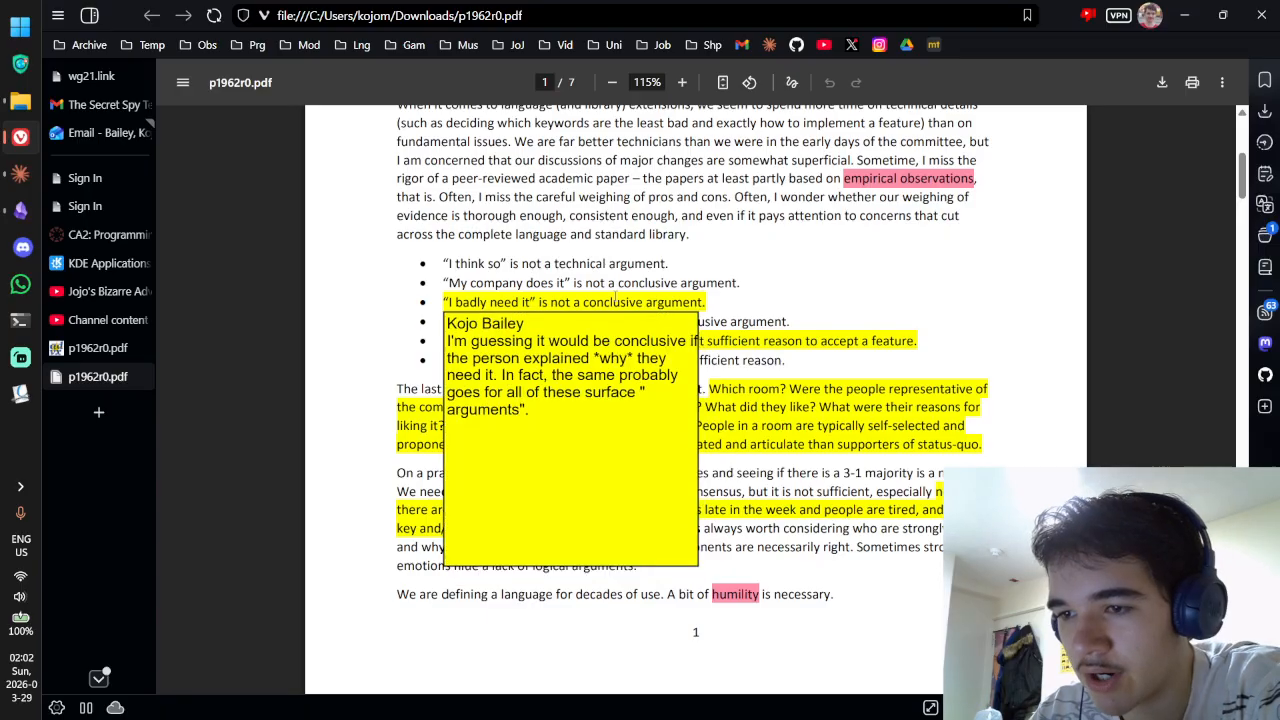
pyautogui.moveTo(785, 383)
pyautogui.scroll(-2, 800, 330)
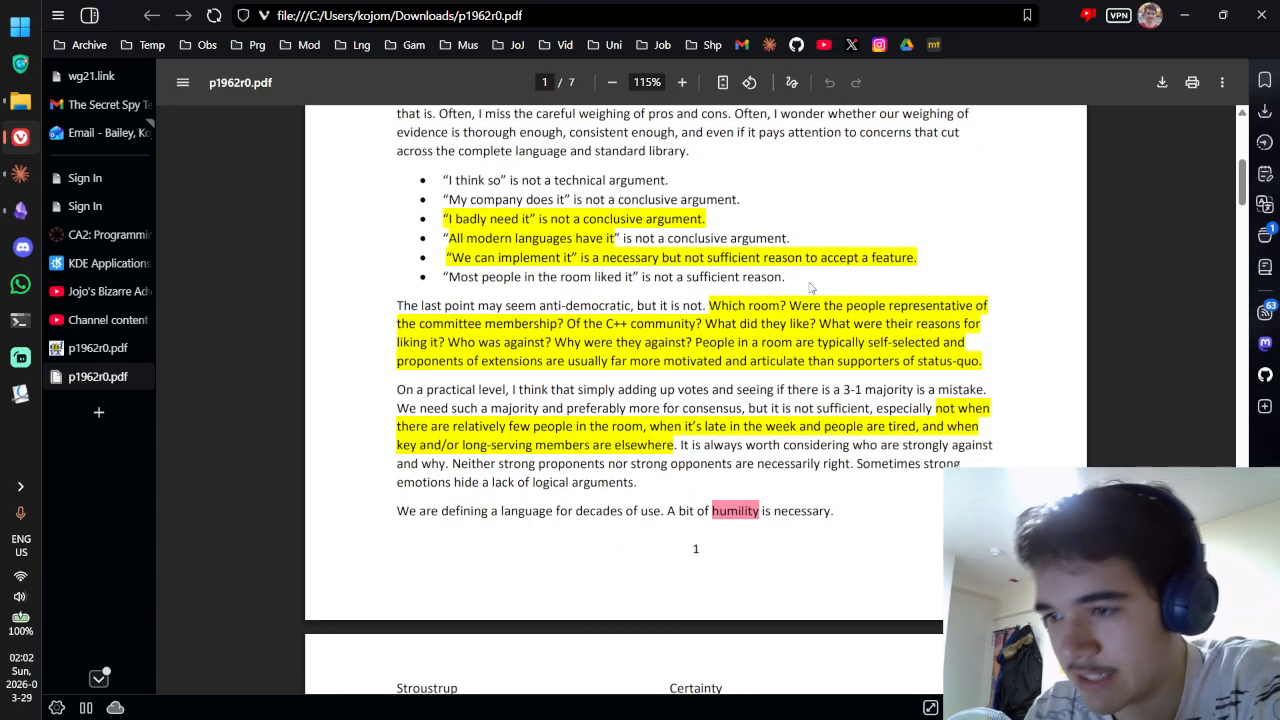
pyautogui.scroll(-2, 680, 238)
pyautogui.moveTo(680, 238)
pyautogui.moveTo(511, 118)
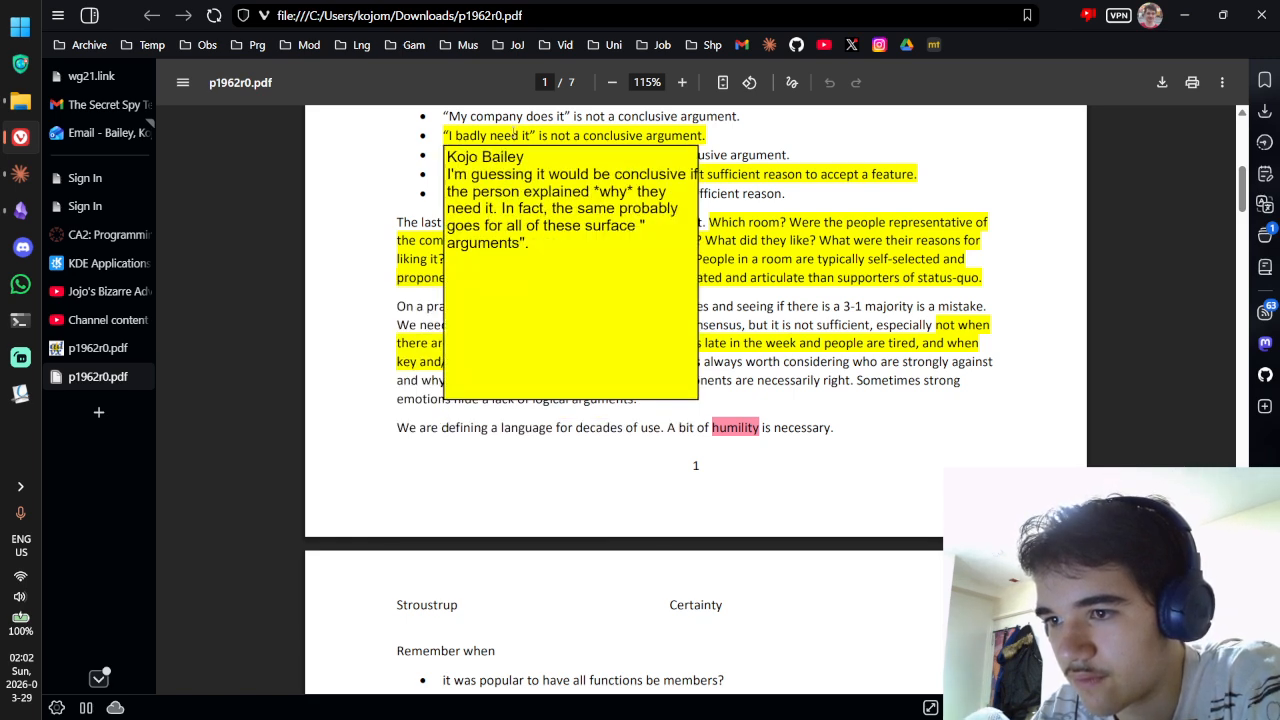
pyautogui.moveTo(516, 150)
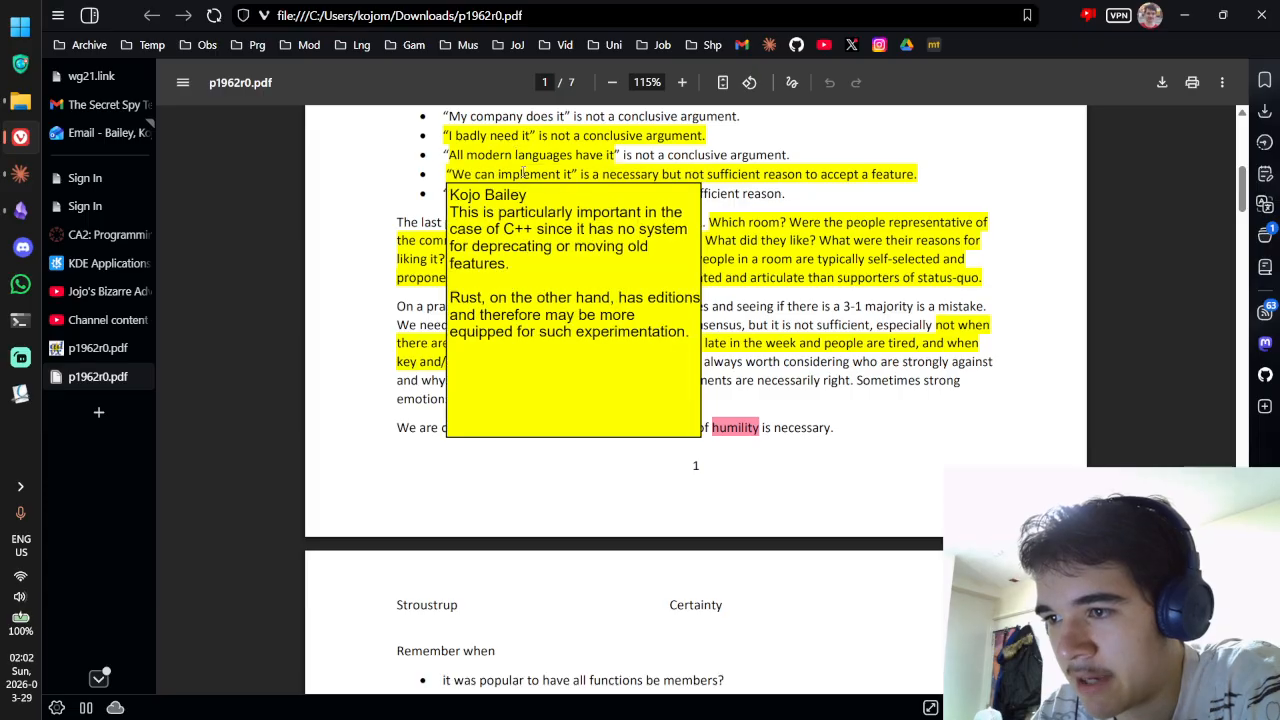
pyautogui.scroll(-10, 615, 316)
pyautogui.moveTo(615, 316)
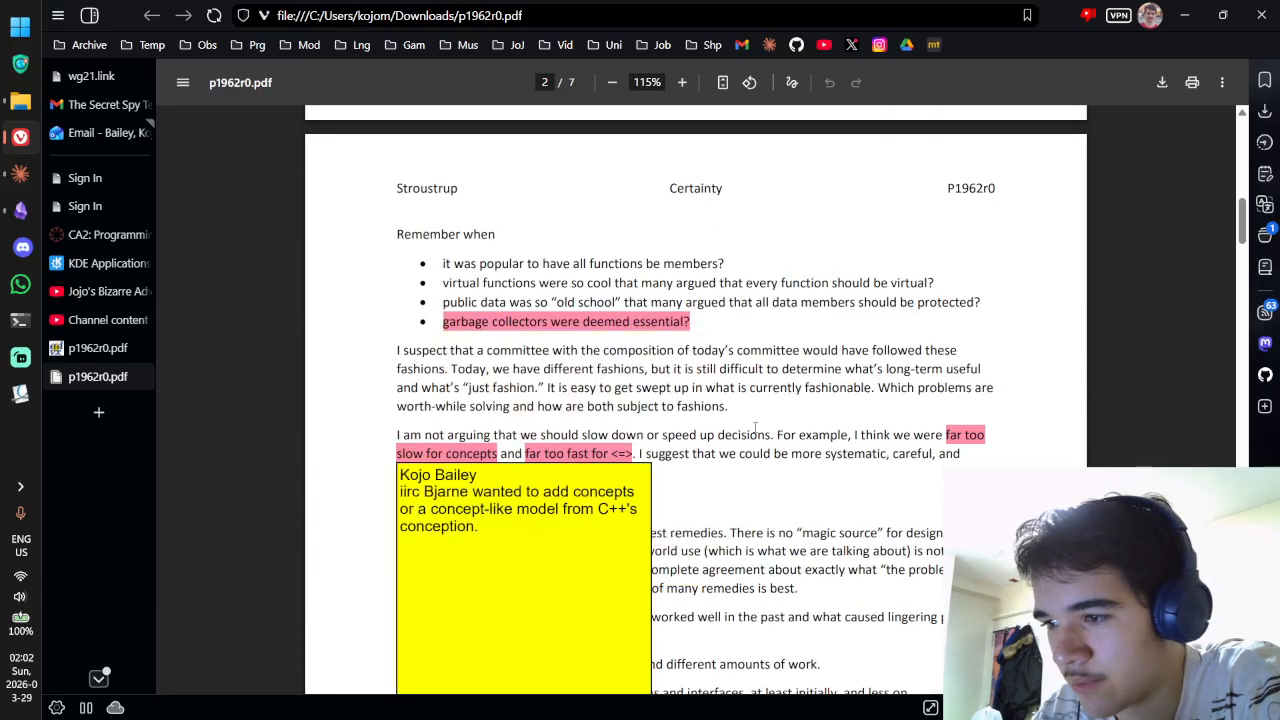
pyautogui.scroll(-10, 430, 450)
pyautogui.scroll(-17, 901, 588)
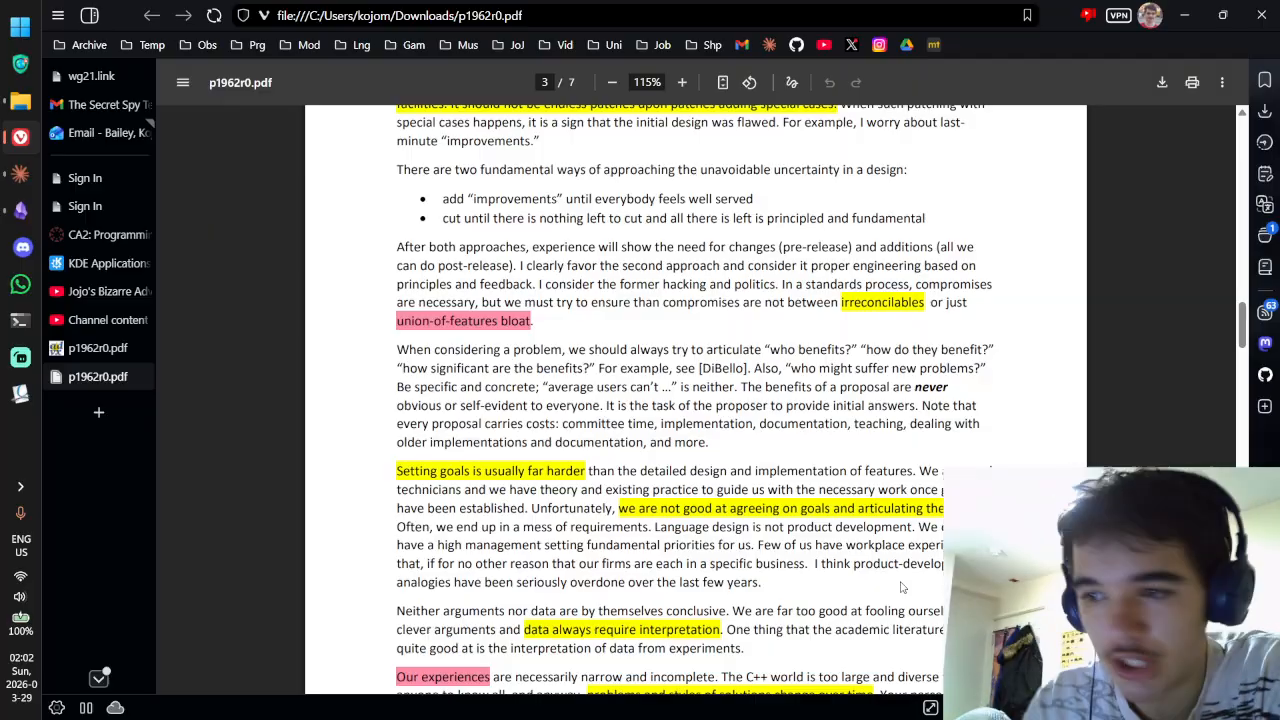
pyautogui.scroll(-5, 782, 420)
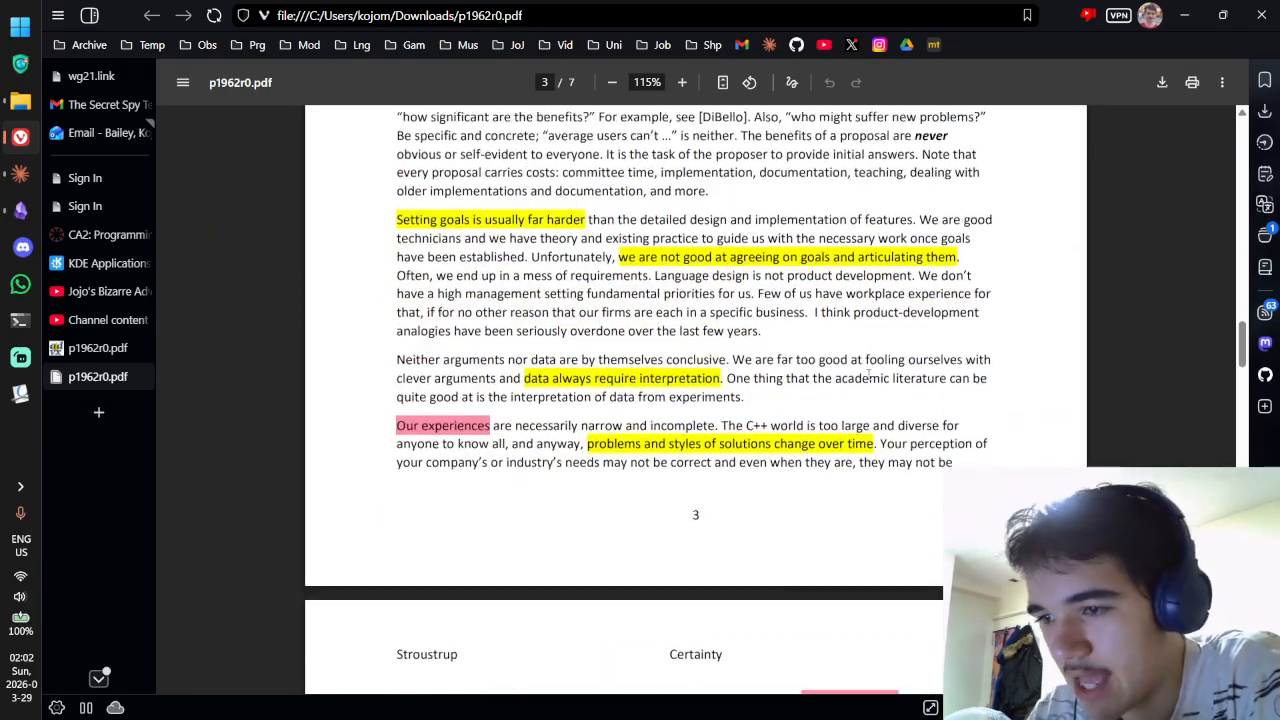
pyautogui.scroll(-18, 783, 420)
pyautogui.scroll(-20, 866, 379)
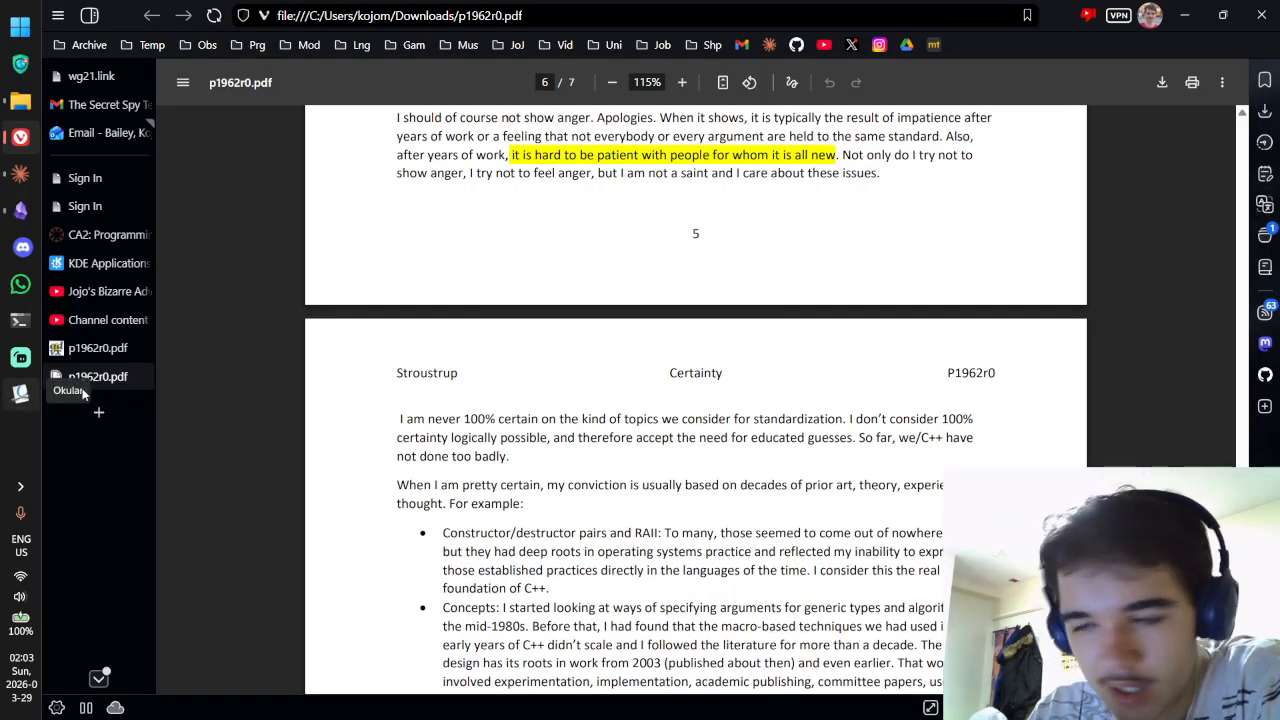
pyautogui.scroll(5, 700, 390)
pyautogui.moveTo(703, 262)
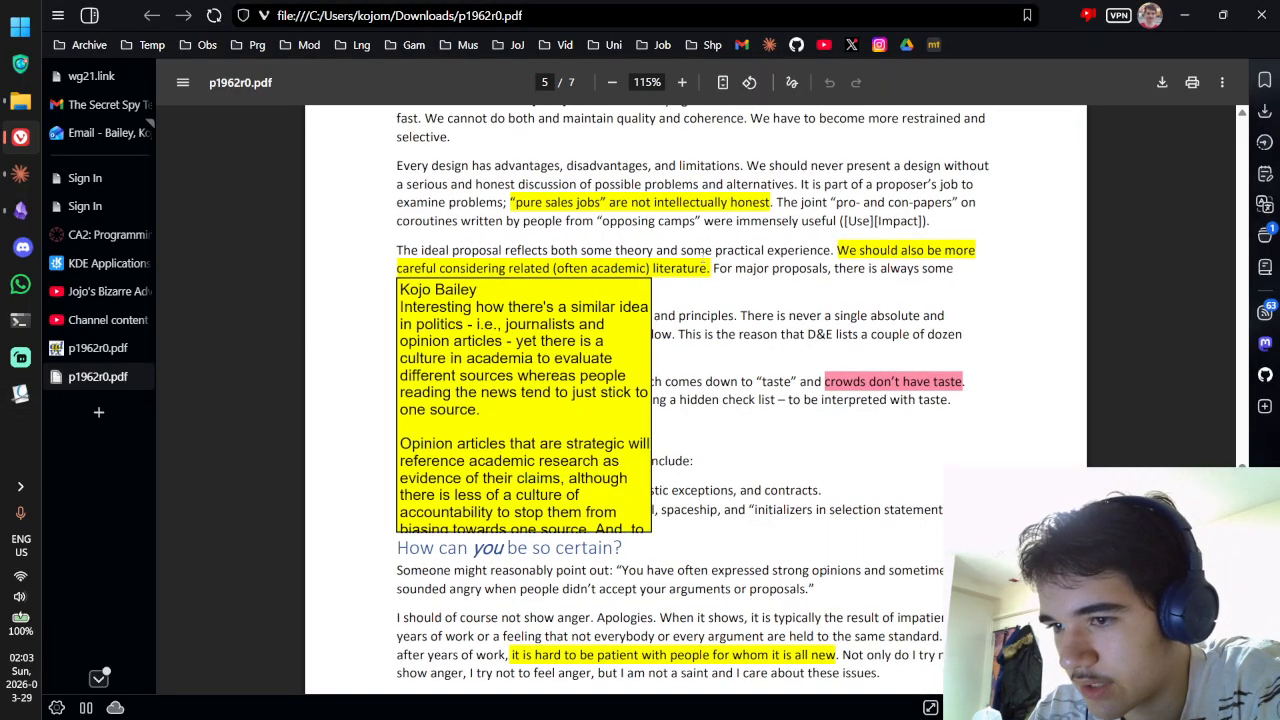
pyautogui.scroll(5, 880, 390)
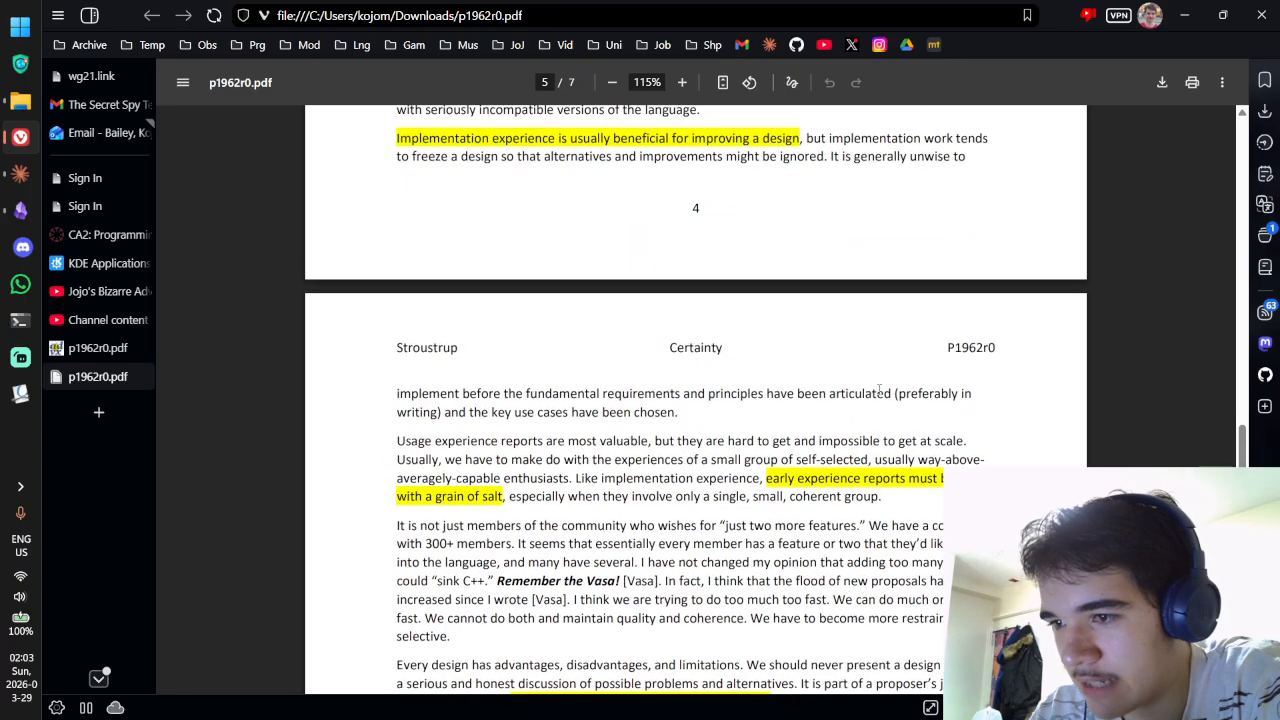
pyautogui.scroll(20, 880, 390)
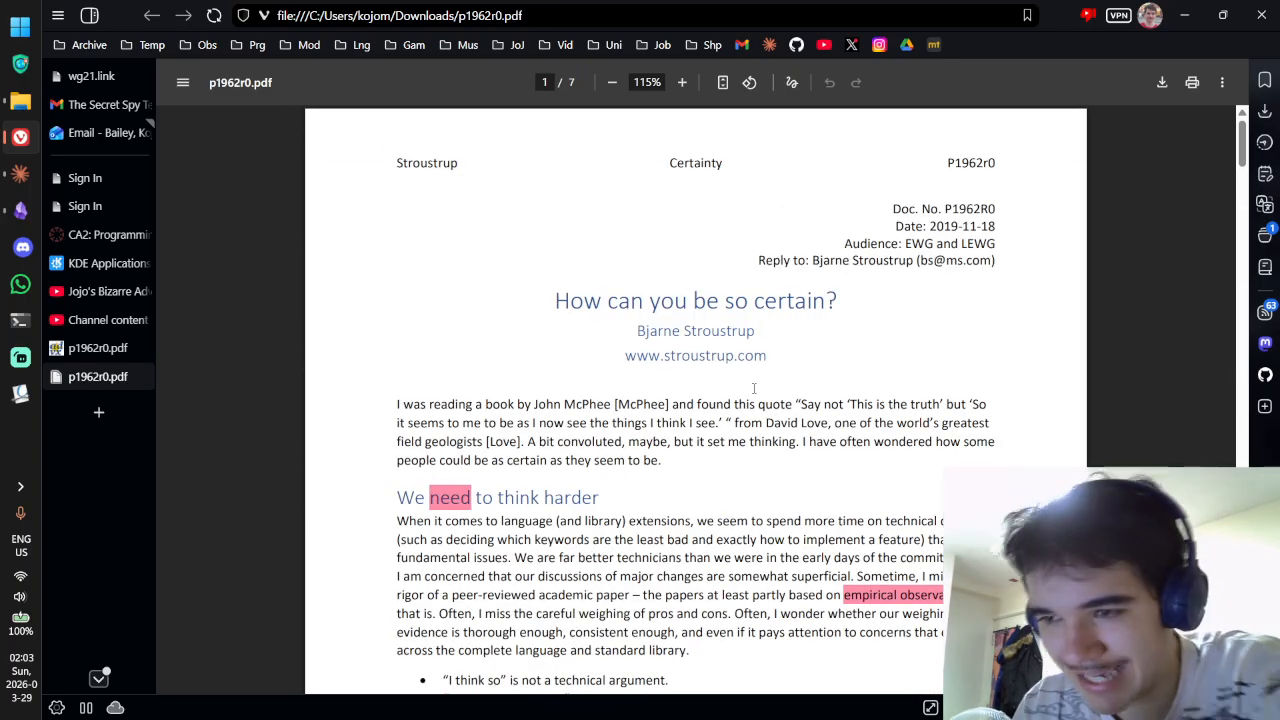
pyautogui.scroll(-3, 748, 372)
pyautogui.scroll(2, 633, 148)
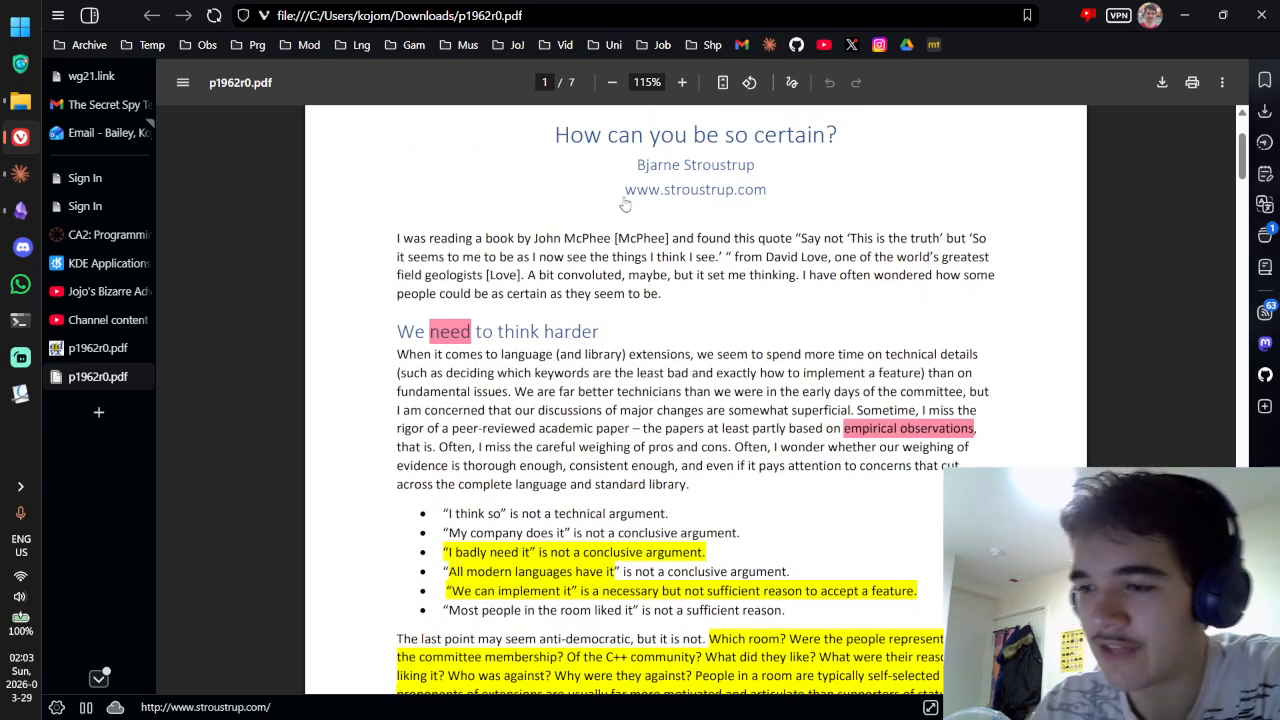
pyautogui.moveTo(434, 332)
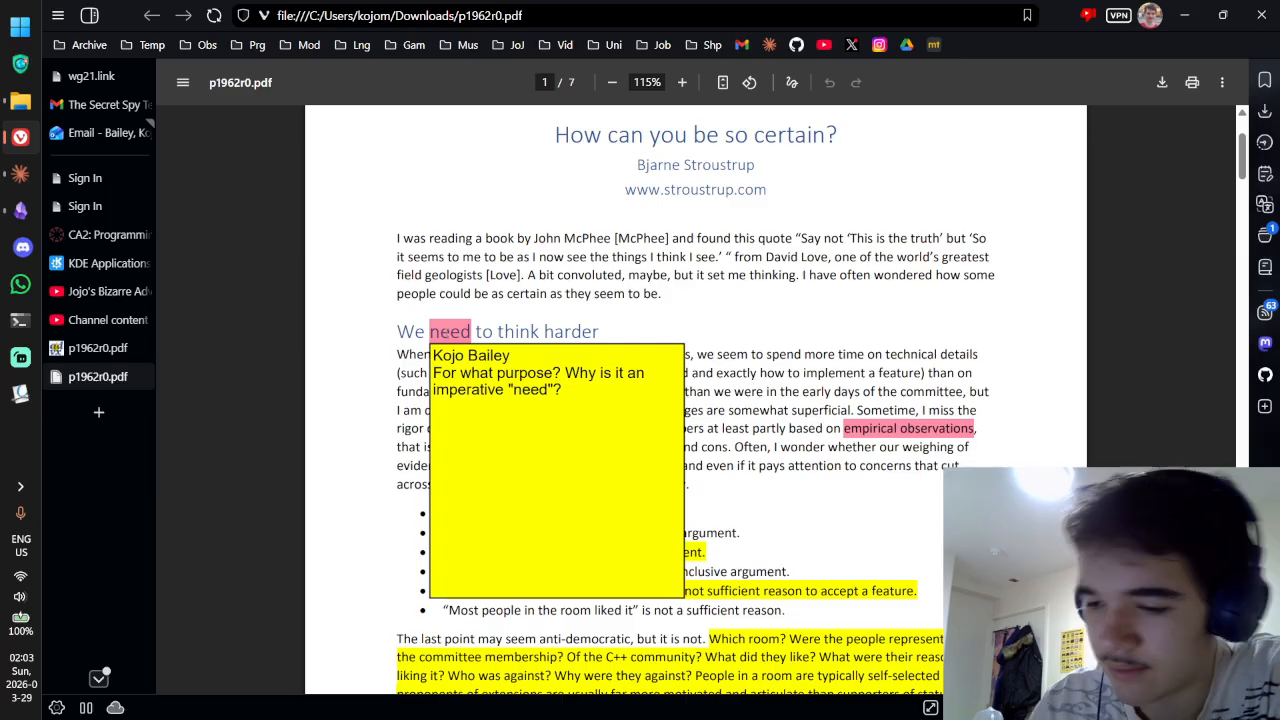
pyautogui.press('super+shift+s')
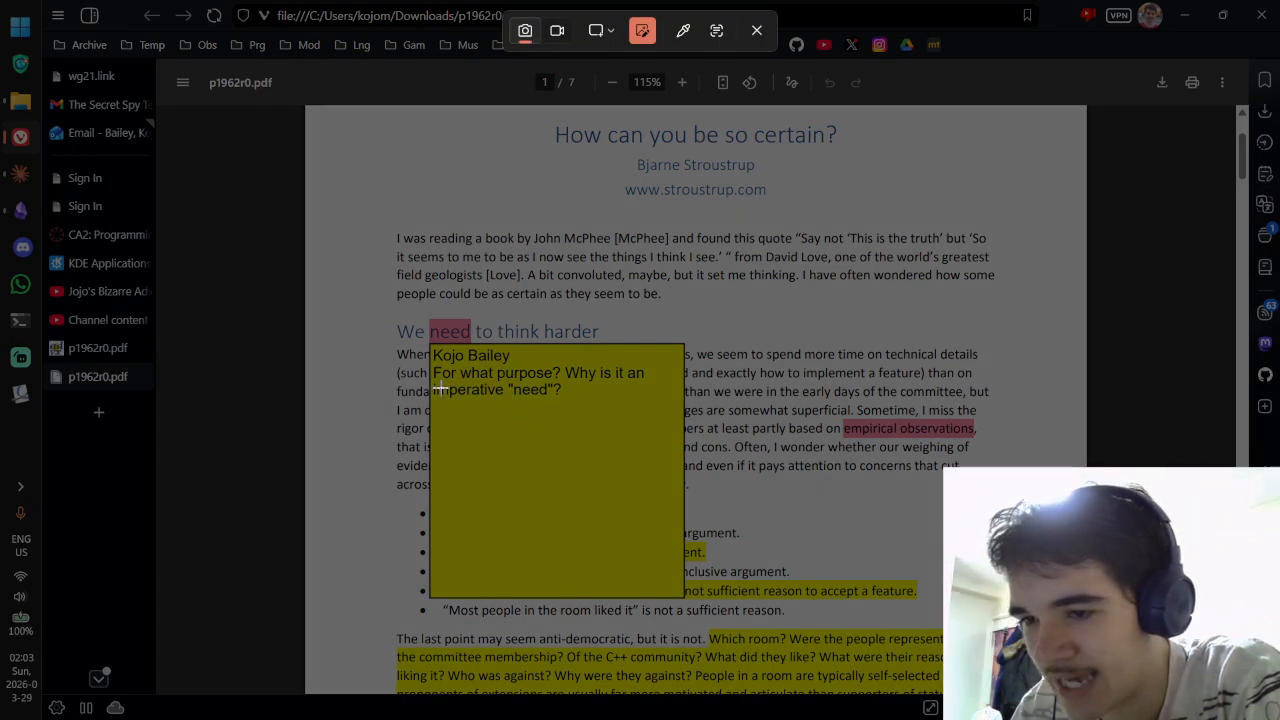
pyautogui.moveTo(382, 262); pyautogui.dragTo(776, 634)
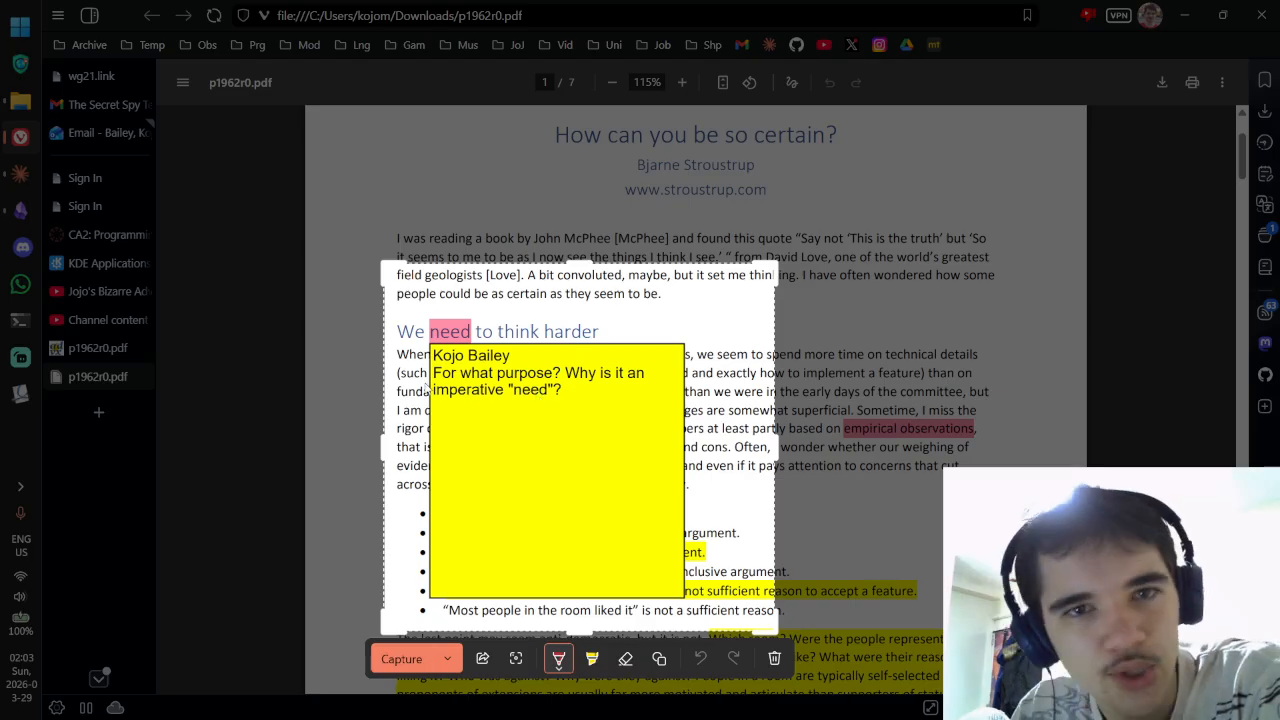
pyautogui.moveTo(602, 370)
pyautogui.mouseDown()
pyautogui.moveTo(500, 566)
pyautogui.moveTo(506, 329)
pyautogui.moveTo(332, 518)
pyautogui.mouseUp()
pyautogui.moveTo(643, 331)
pyautogui.mouseDown()
pyautogui.moveTo(400, 515)
pyautogui.moveTo(405, 440)
pyautogui.moveTo(584, 602)
pyautogui.mouseUp()
pyautogui.click(779, 668)
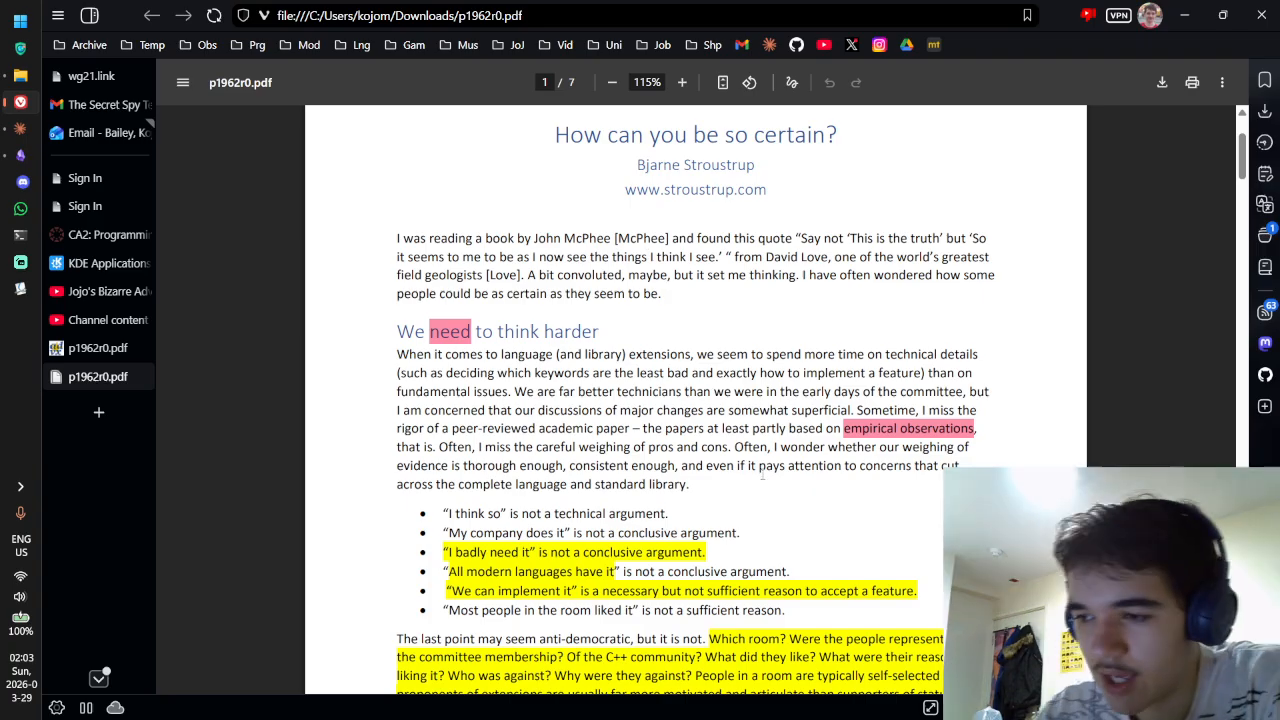
pyautogui.moveTo(883, 434)
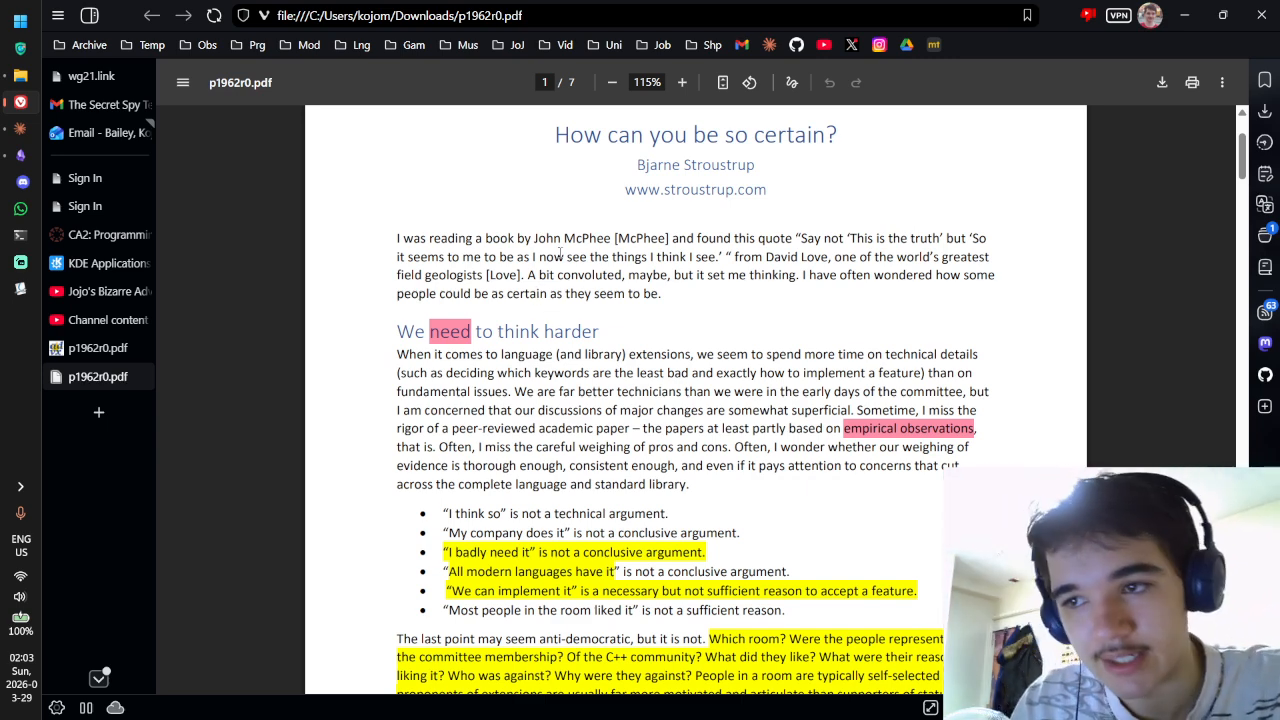
pyautogui.scroll(-5, 600, 230)
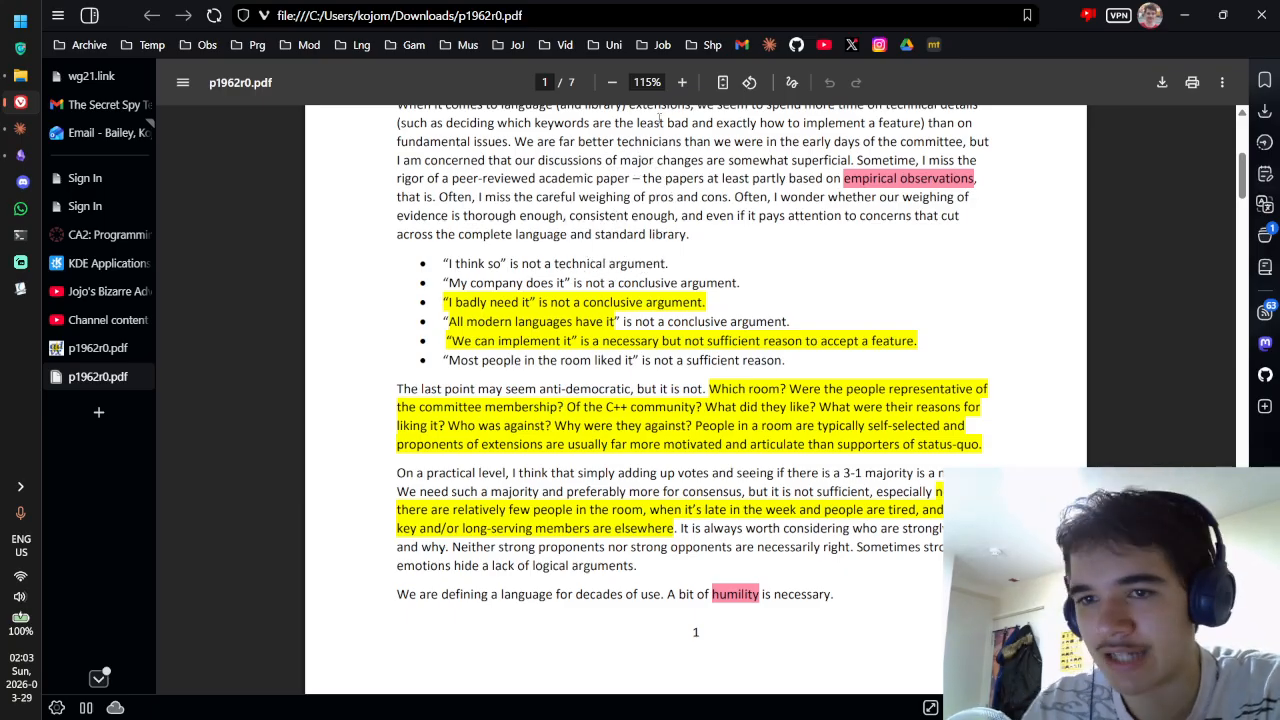
pyautogui.click(20, 155)
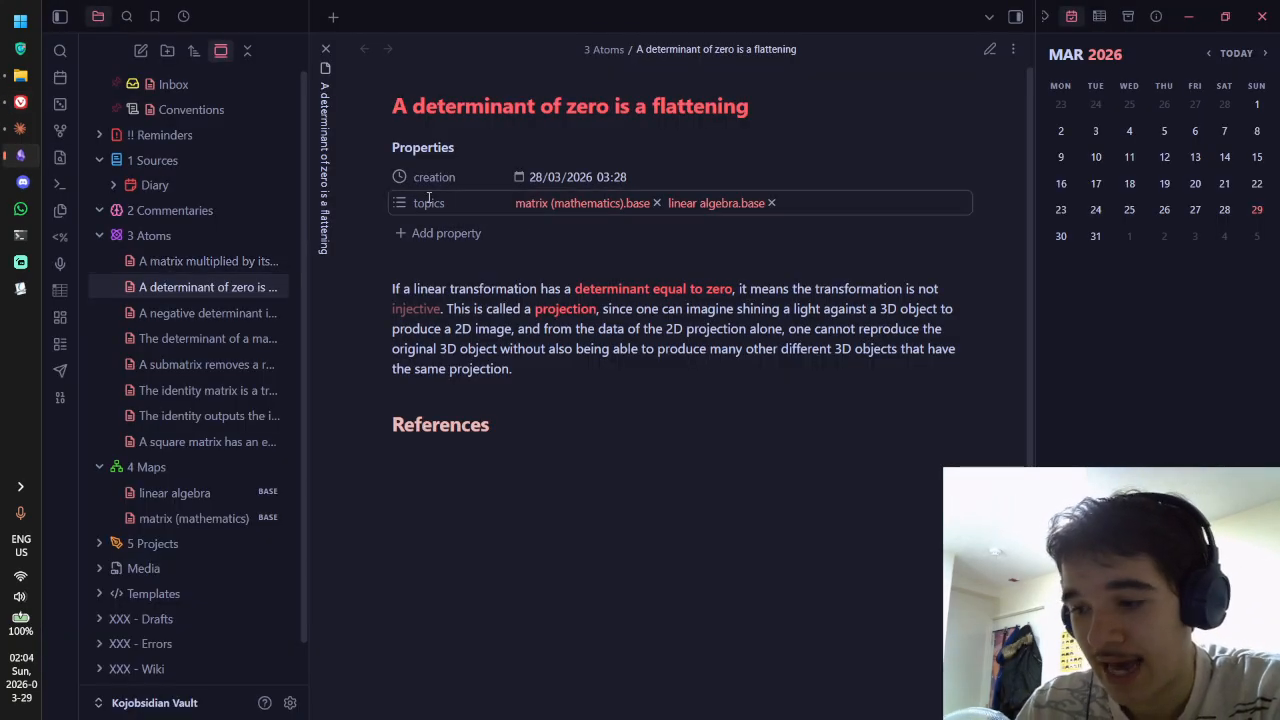
pyautogui.hotkey('alt', 'Tab')
pyautogui.scroll(-20, 745, 176)
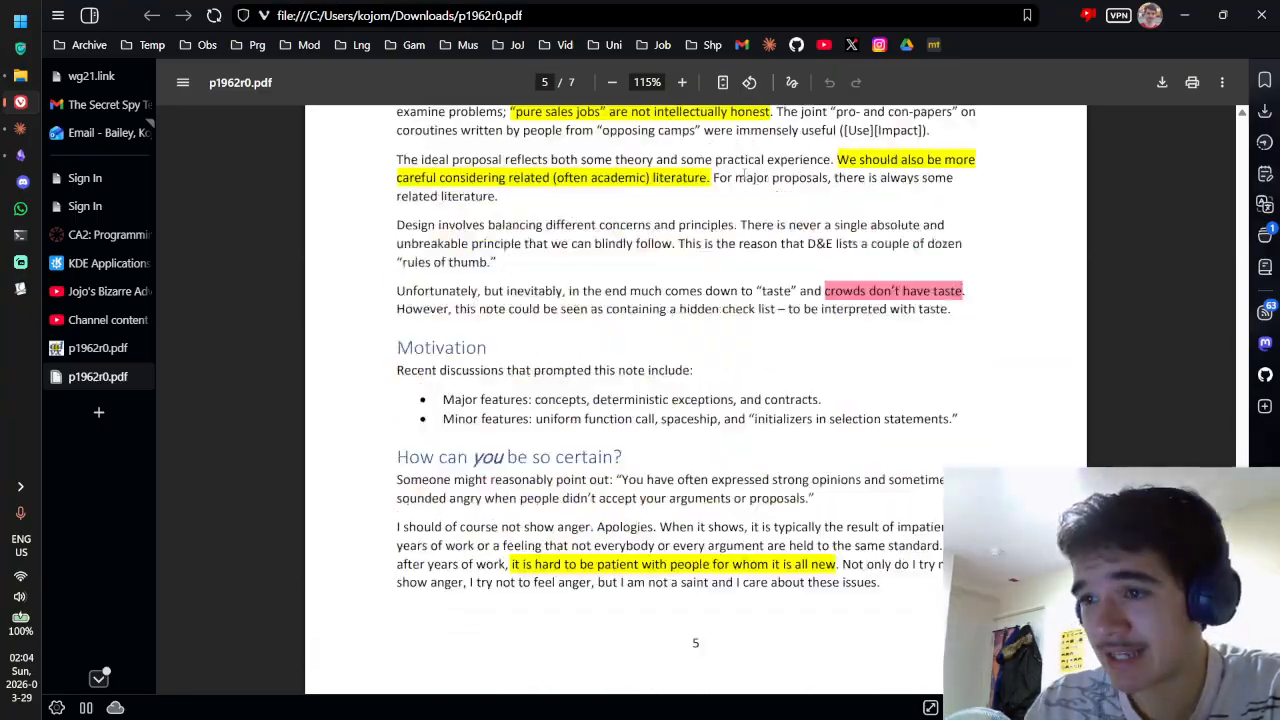
pyautogui.scroll(20, 745, 176)
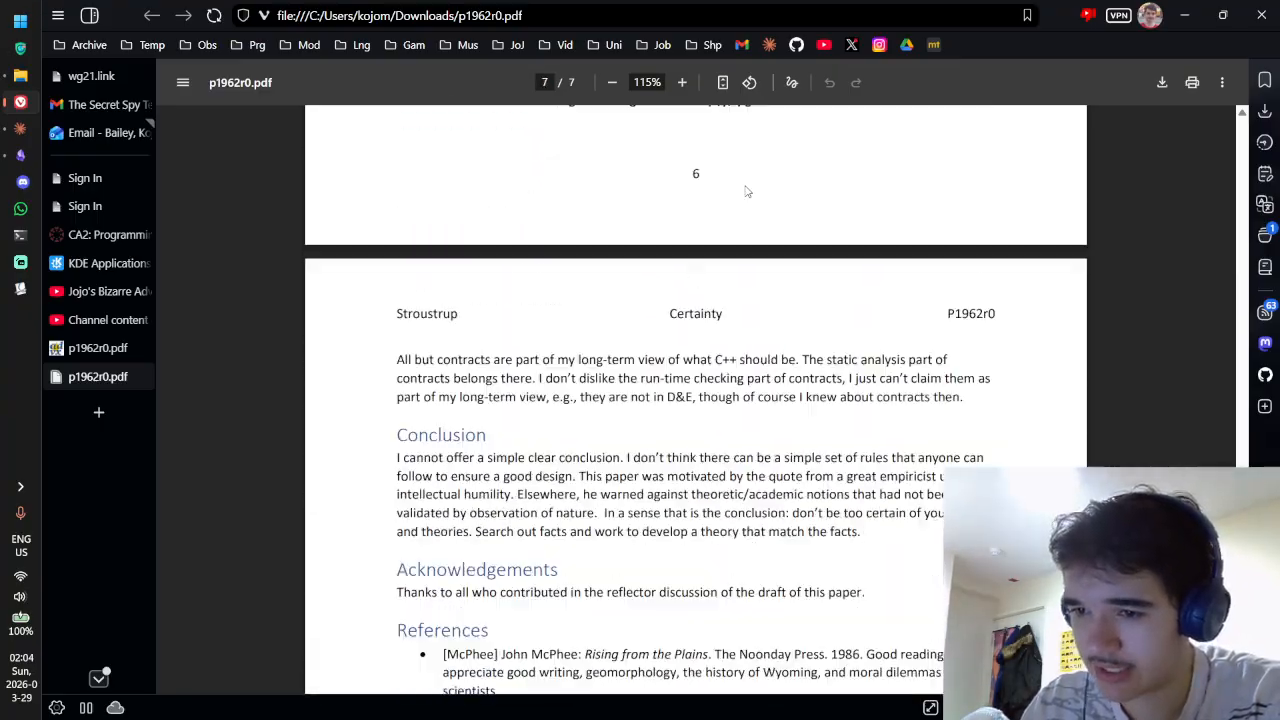
pyautogui.scroll(8, 745, 204)
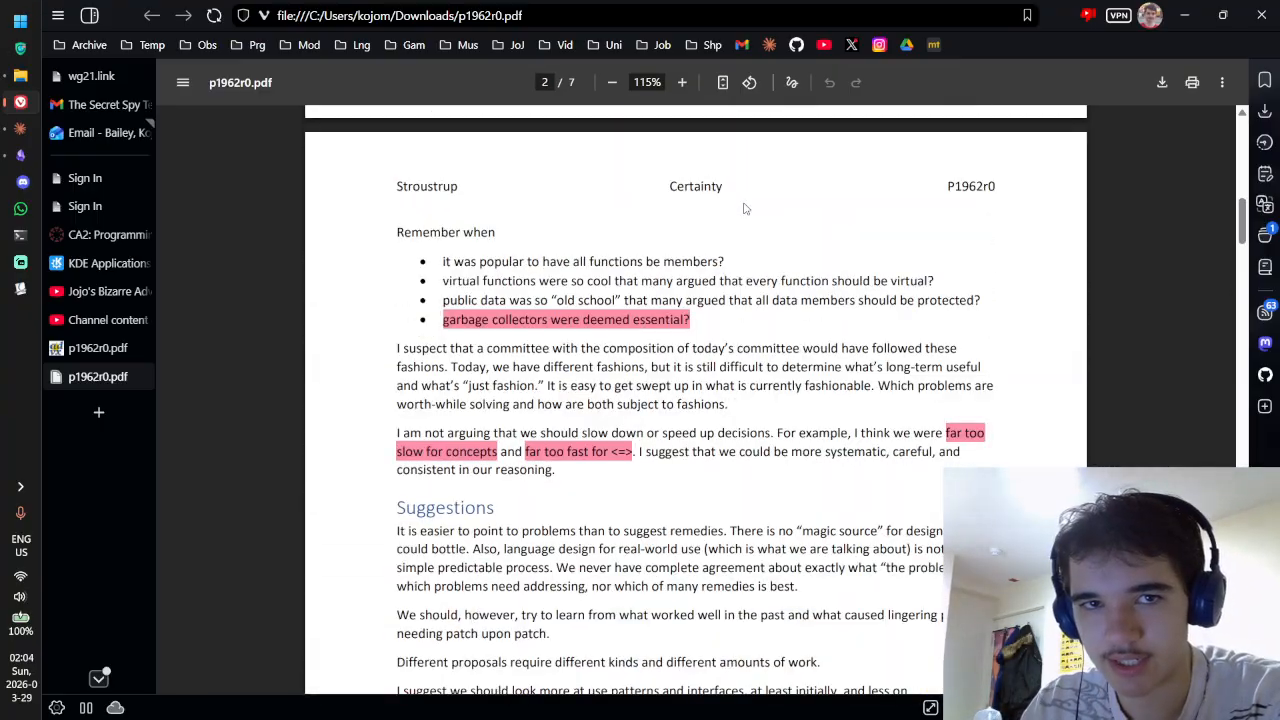
pyautogui.scroll(10, 745, 205)
pyautogui.scroll(-20, 748, 220)
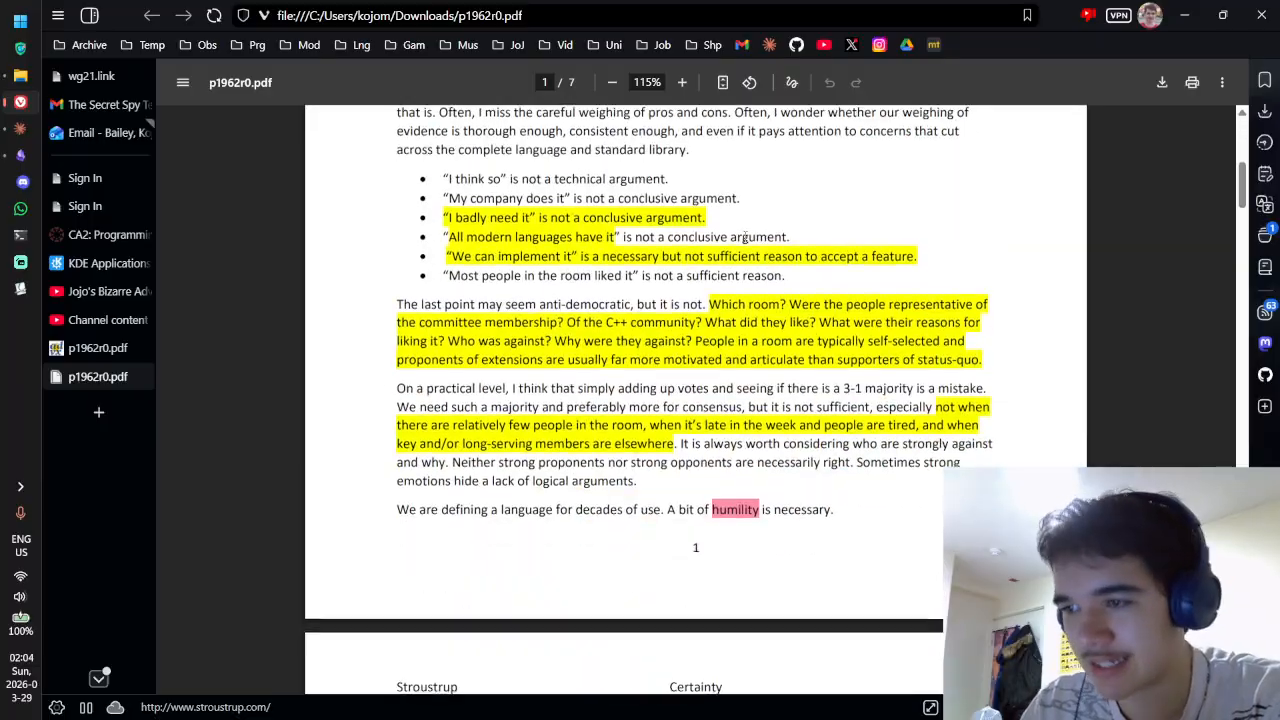
pyautogui.scroll(-15, 750, 233)
pyautogui.scroll(20, 745, 250)
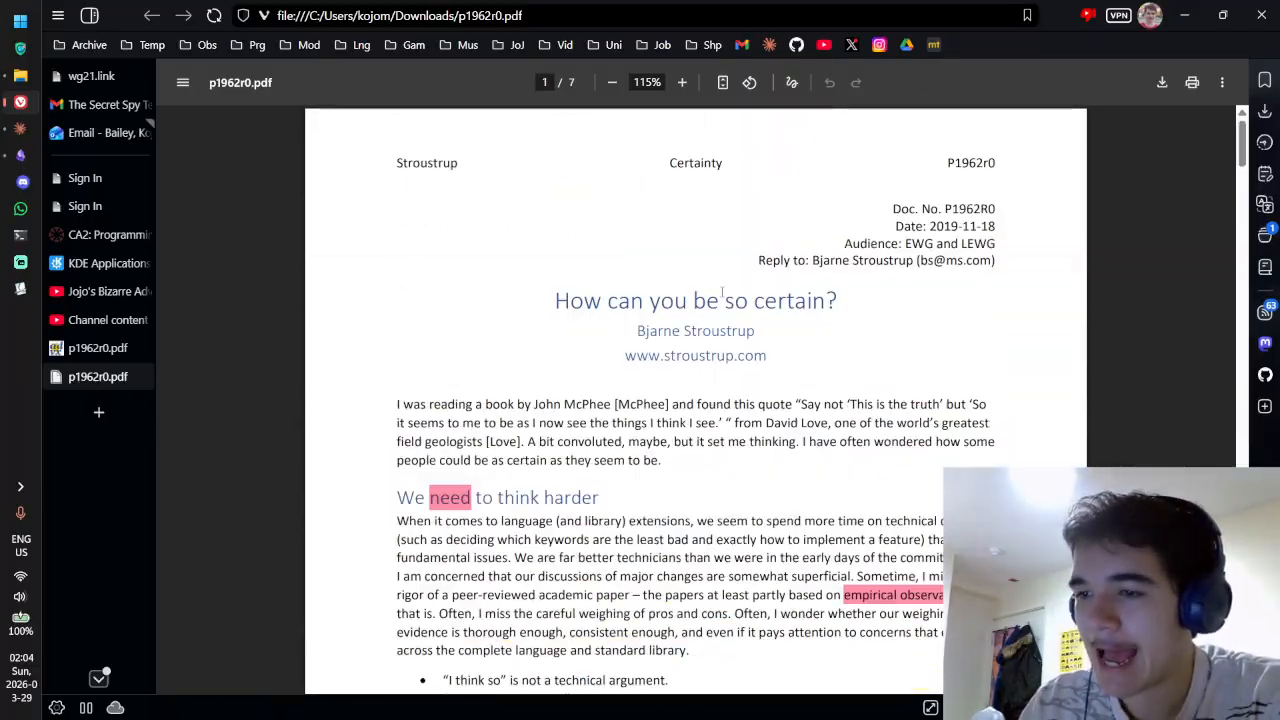
pyautogui.scroll(-3, 731, 293)
pyautogui.scroll(-5, 731, 294)
pyautogui.scroll(3, 657, 271)
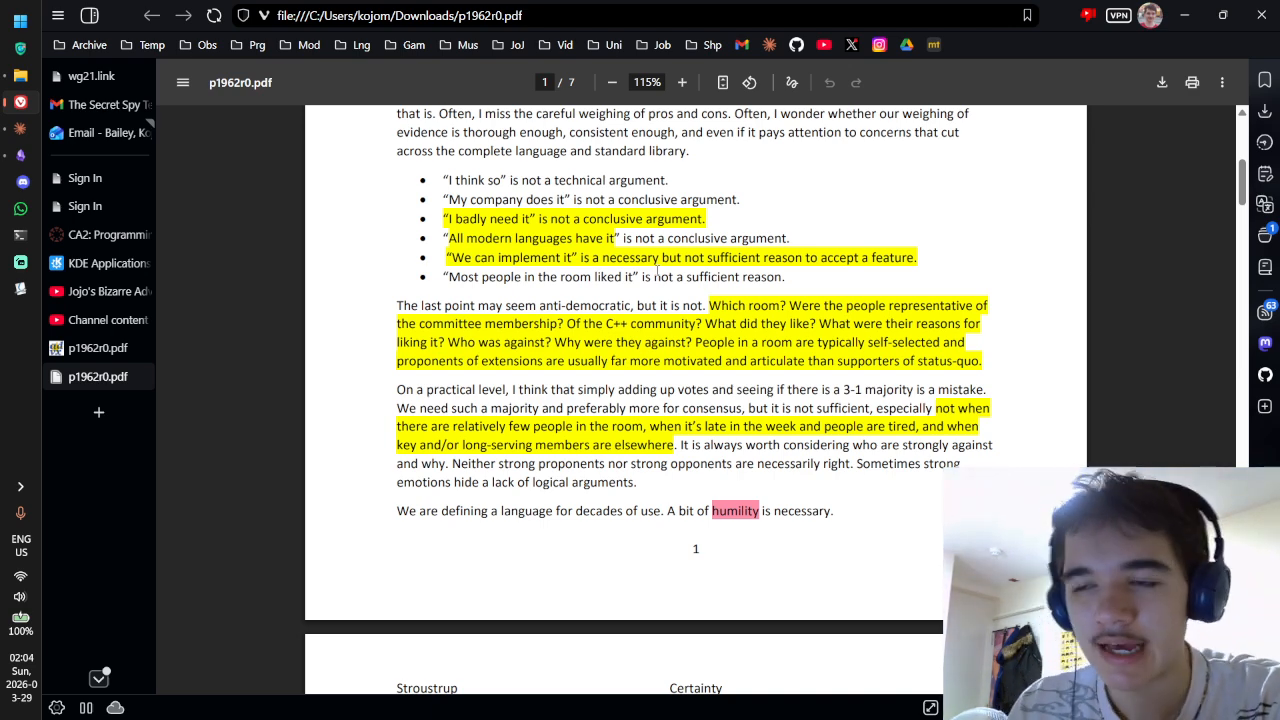
# Step: Read the page 1 highlights and comments, selecting the passage about 3-1 majority votes
pyautogui.moveTo(604, 239)
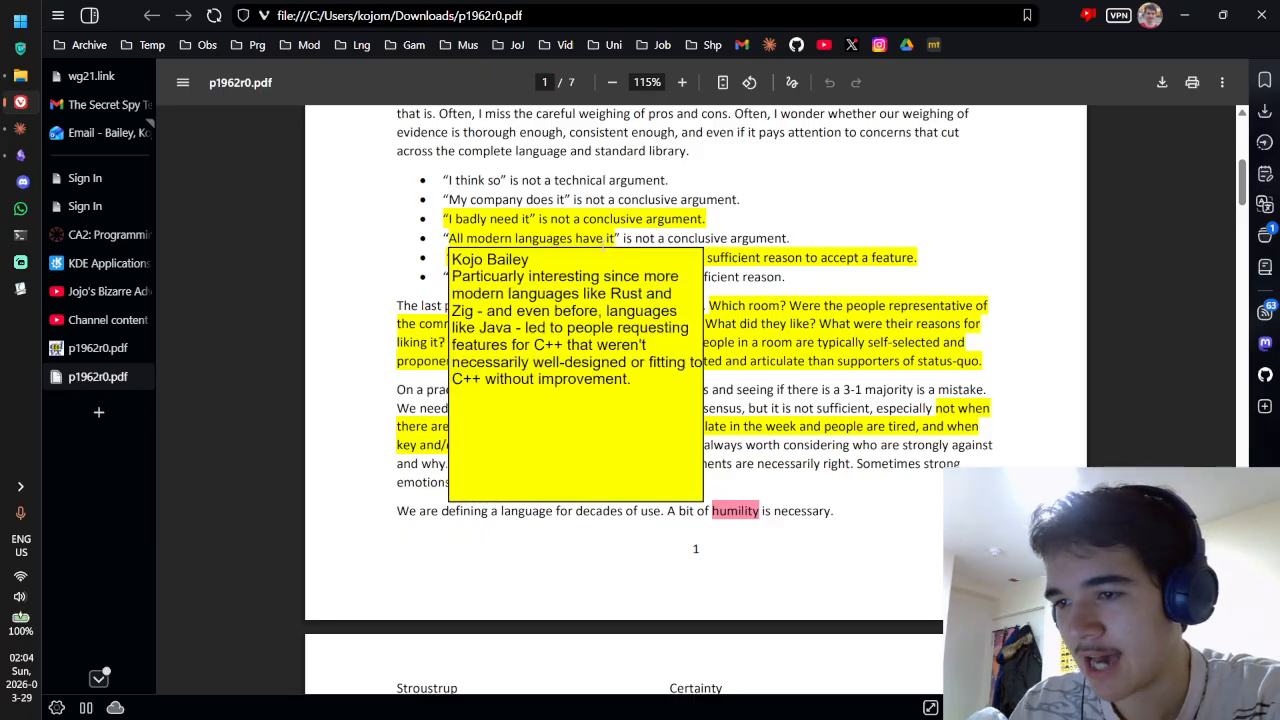
pyautogui.moveTo(810, 323)
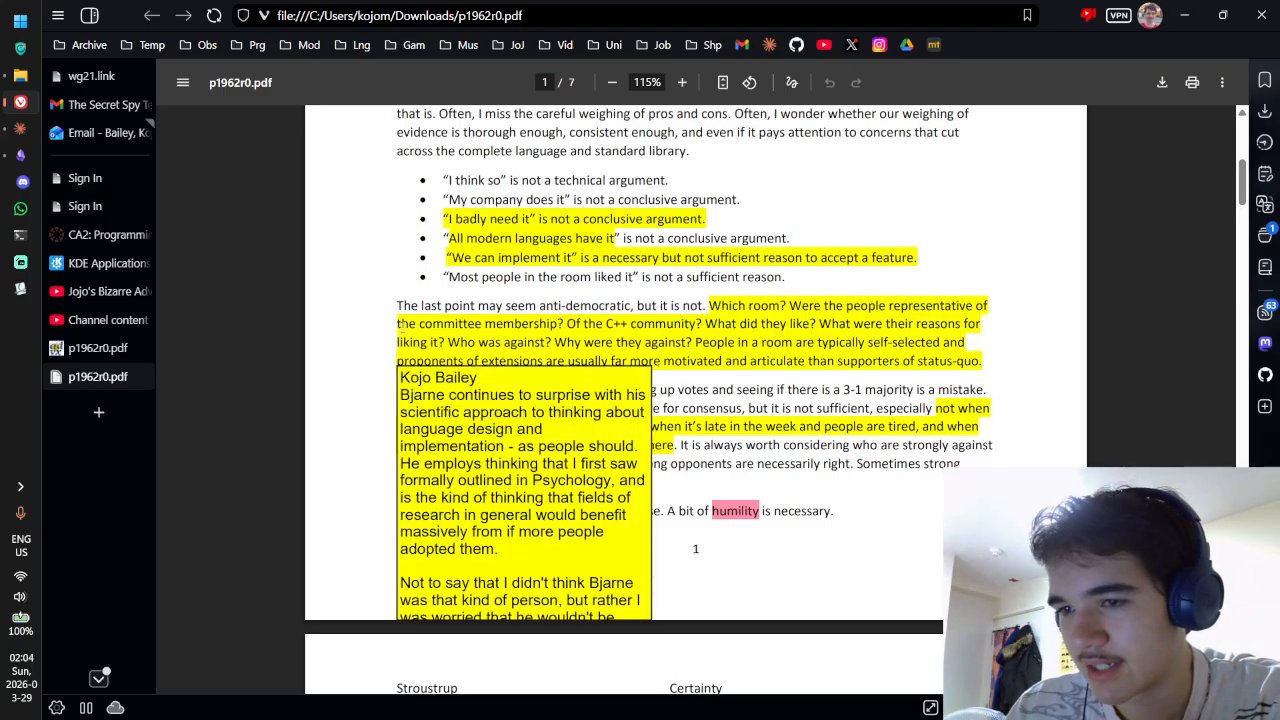
pyautogui.scroll(5, 500, 300)
pyautogui.moveTo(397, 270); pyautogui.dragTo(737, 271)
pyautogui.scroll(-4, 500, 350)
pyautogui.moveTo(397, 344); pyautogui.dragTo(660, 346)
pyautogui.moveTo(397, 223); pyautogui.dragTo(852, 244)
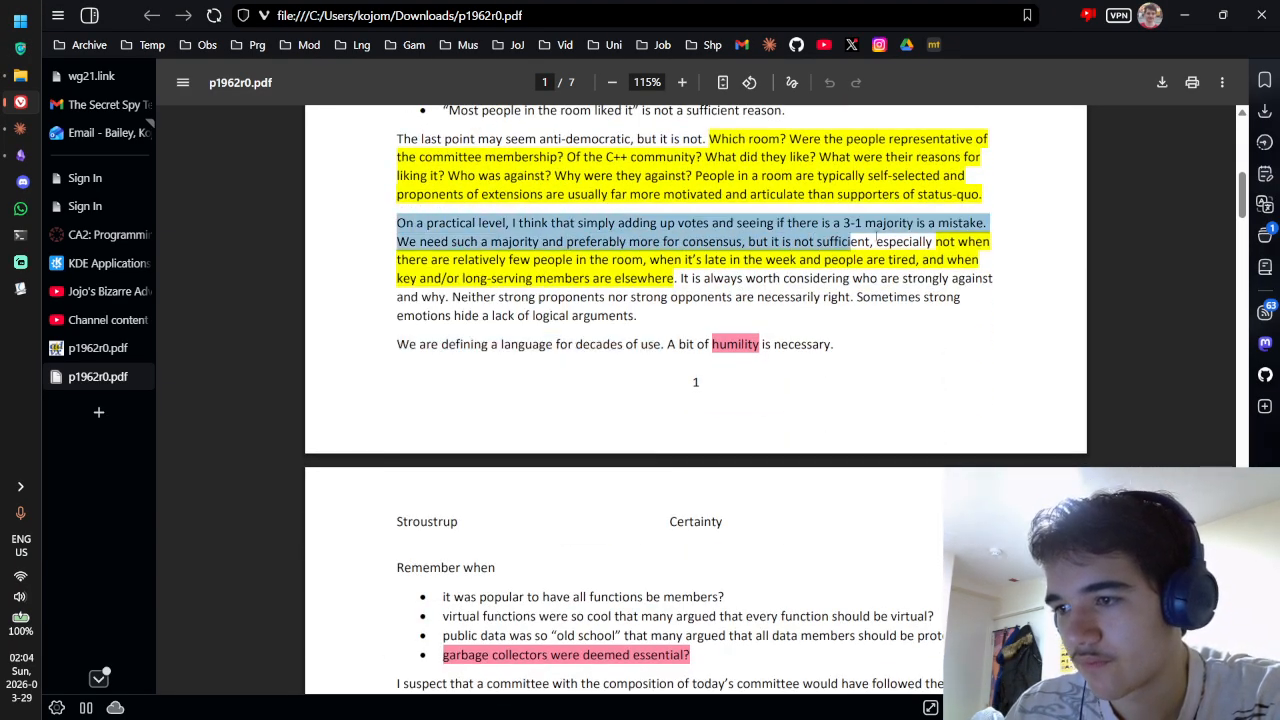
# Step: Continue through page 2, selecting and reviewing further annotated passages
pyautogui.scroll(-3, 500, 320)
pyautogui.moveTo(403, 351); pyautogui.dragTo(610, 351)
pyautogui.scroll(-1, 610, 351)
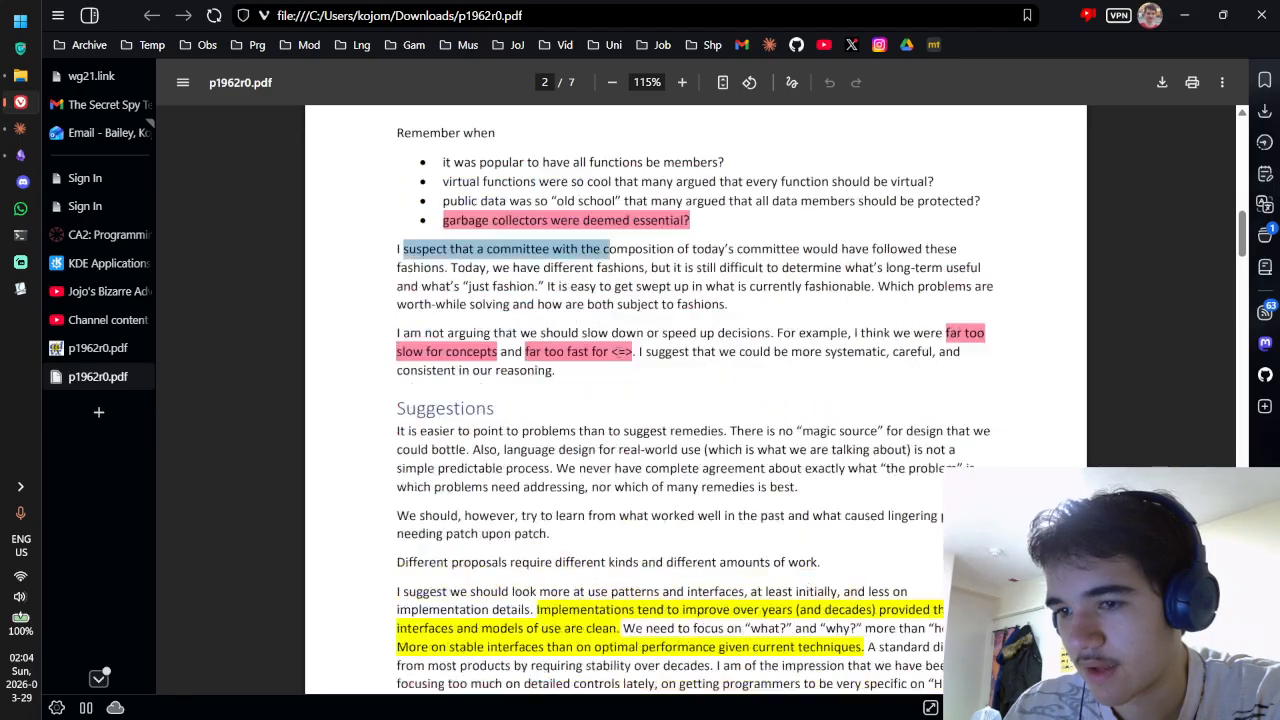
pyautogui.scroll(-1, 610, 250)
pyautogui.moveTo(420, 366); pyautogui.dragTo(560, 366)
pyautogui.moveTo(430, 497); pyautogui.dragTo(564, 497)
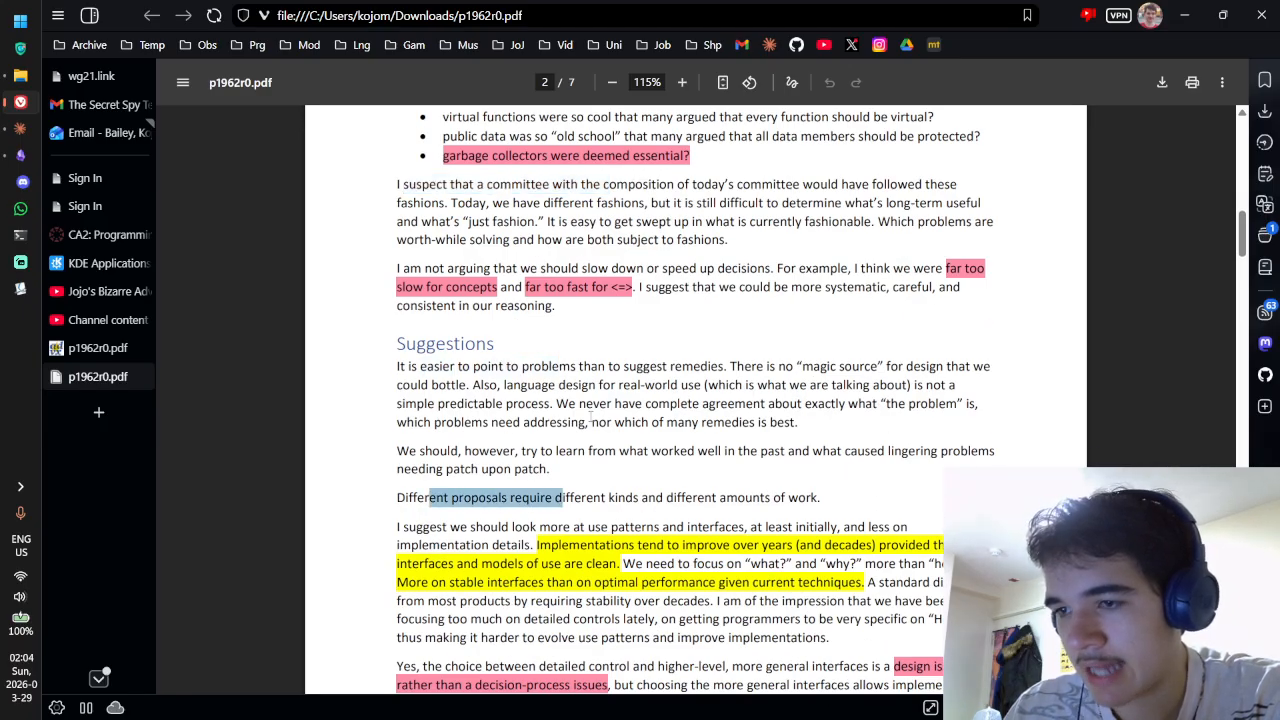
pyautogui.scroll(5, 743, 313)
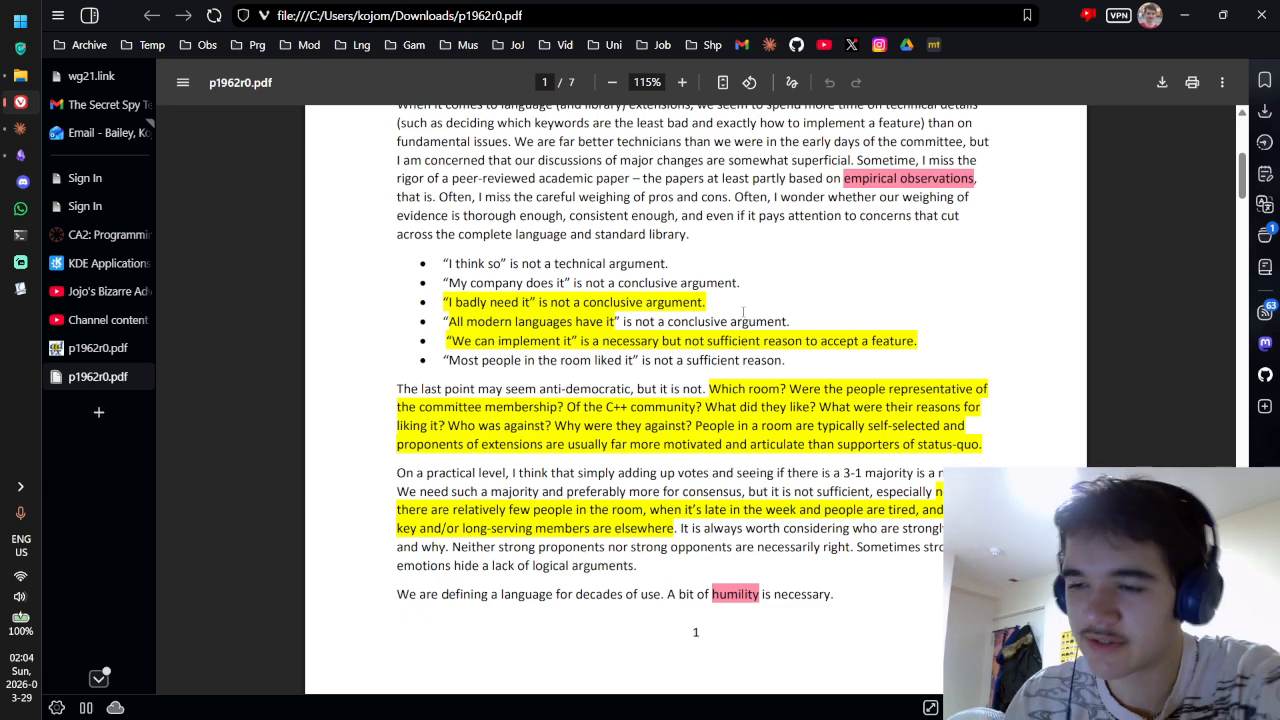
pyautogui.moveTo(810, 396)
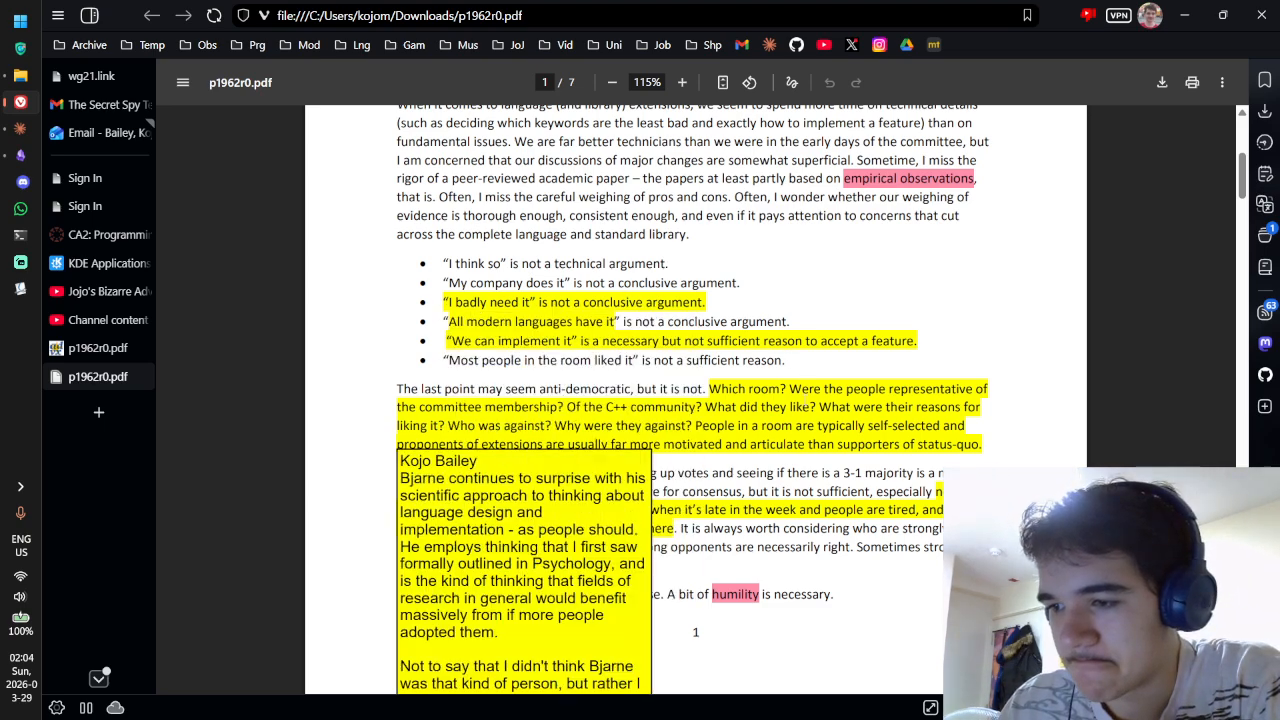
pyautogui.scroll(-2, 810, 396)
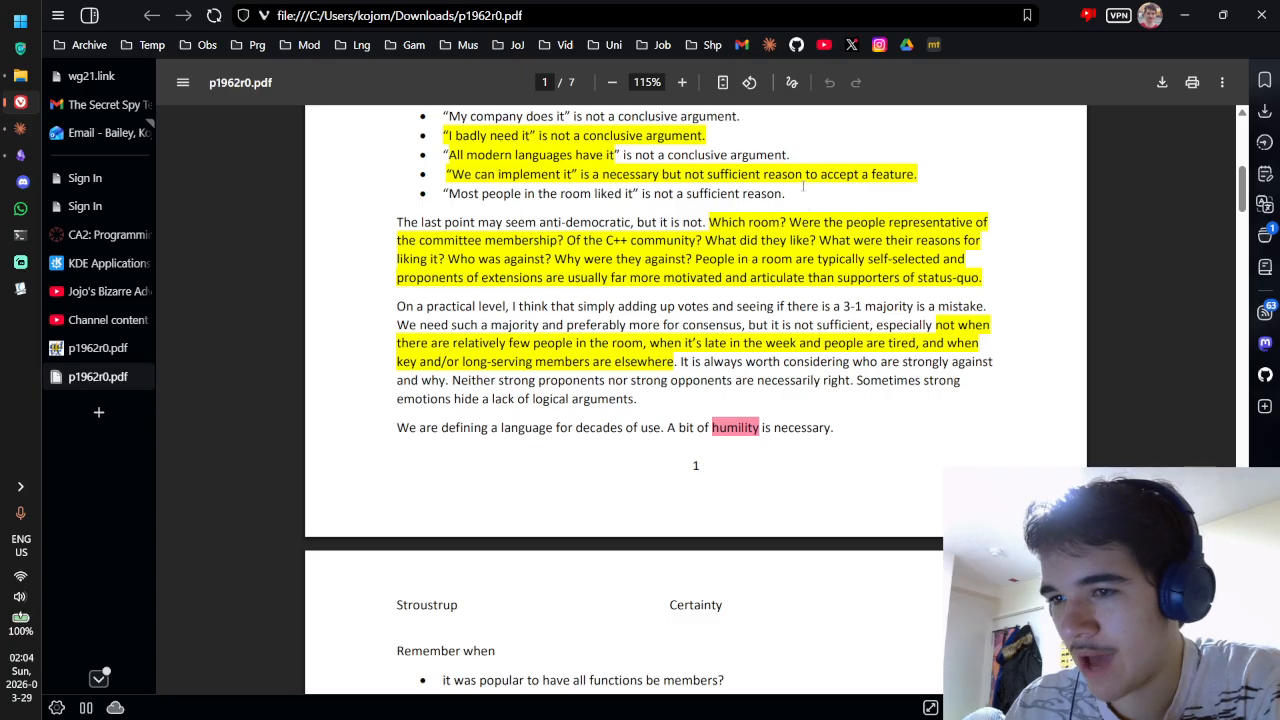
pyautogui.scroll(3, 802, 184)
# Step: Glance at the other virtual desktop, then bring the Obsidian vault forward
pyautogui.press('ctrl+super+Right')
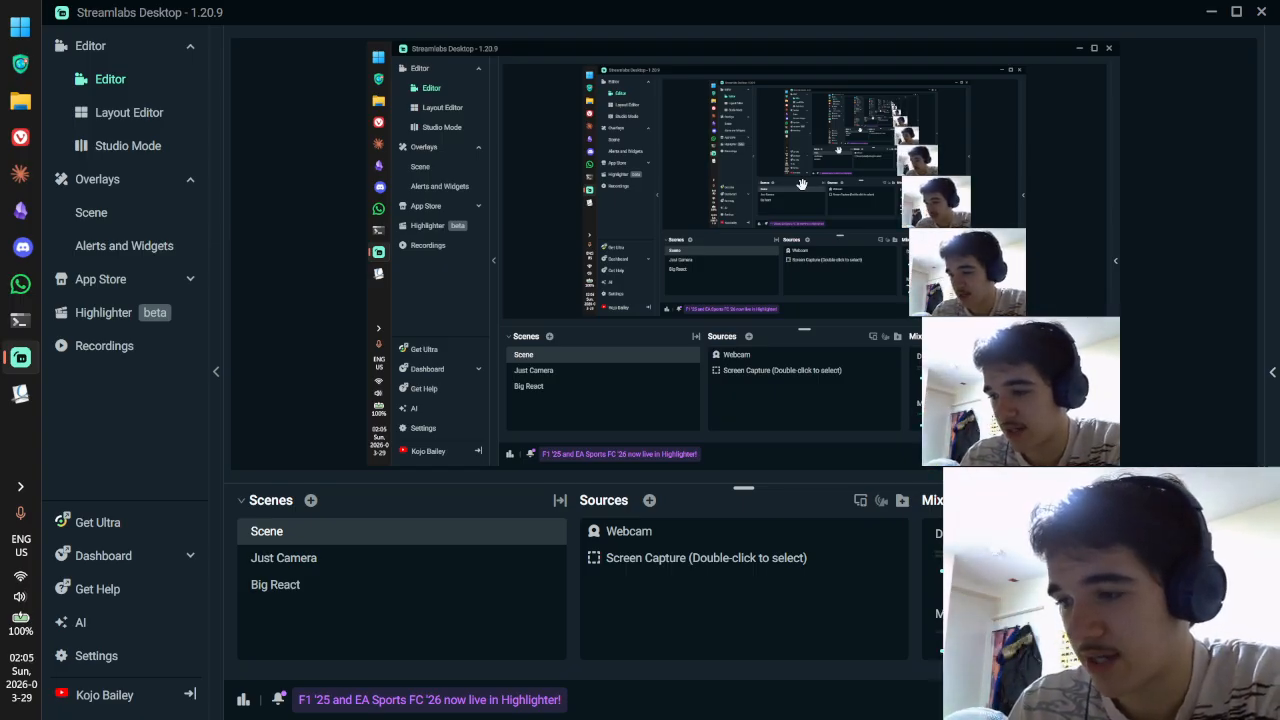
pyautogui.press('ctrl+super+Right')
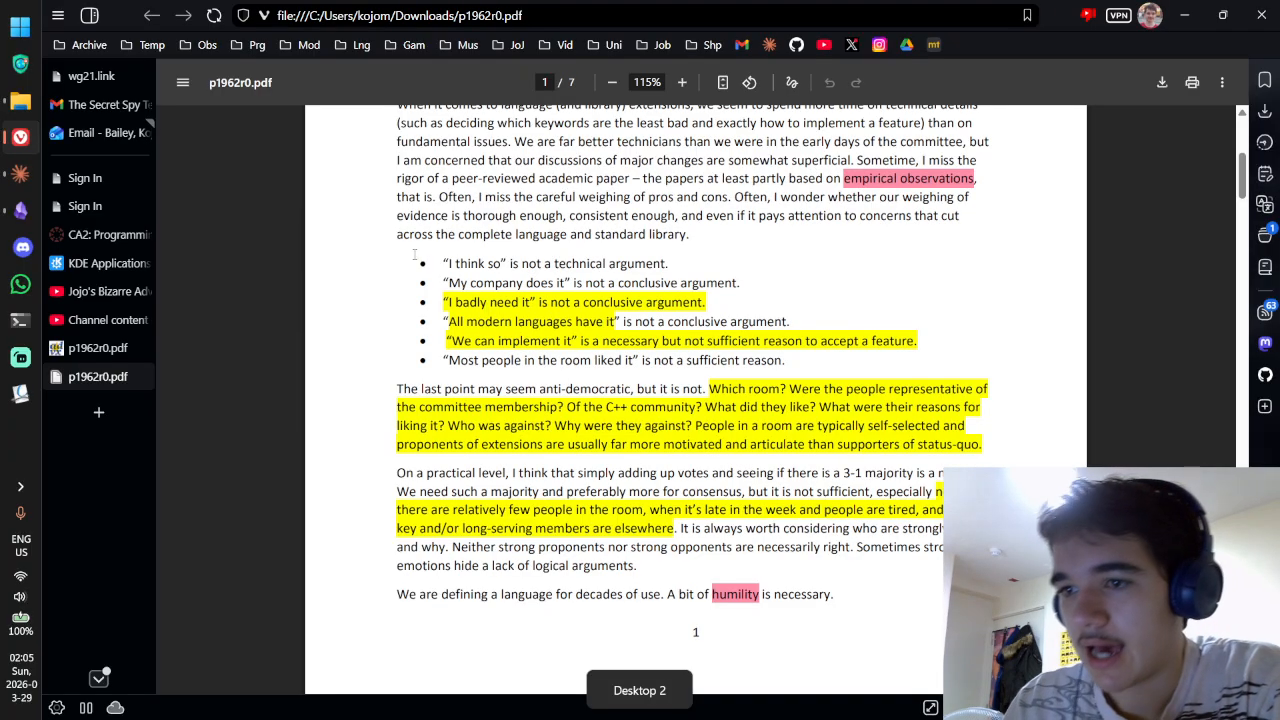
pyautogui.moveTo(487, 308)
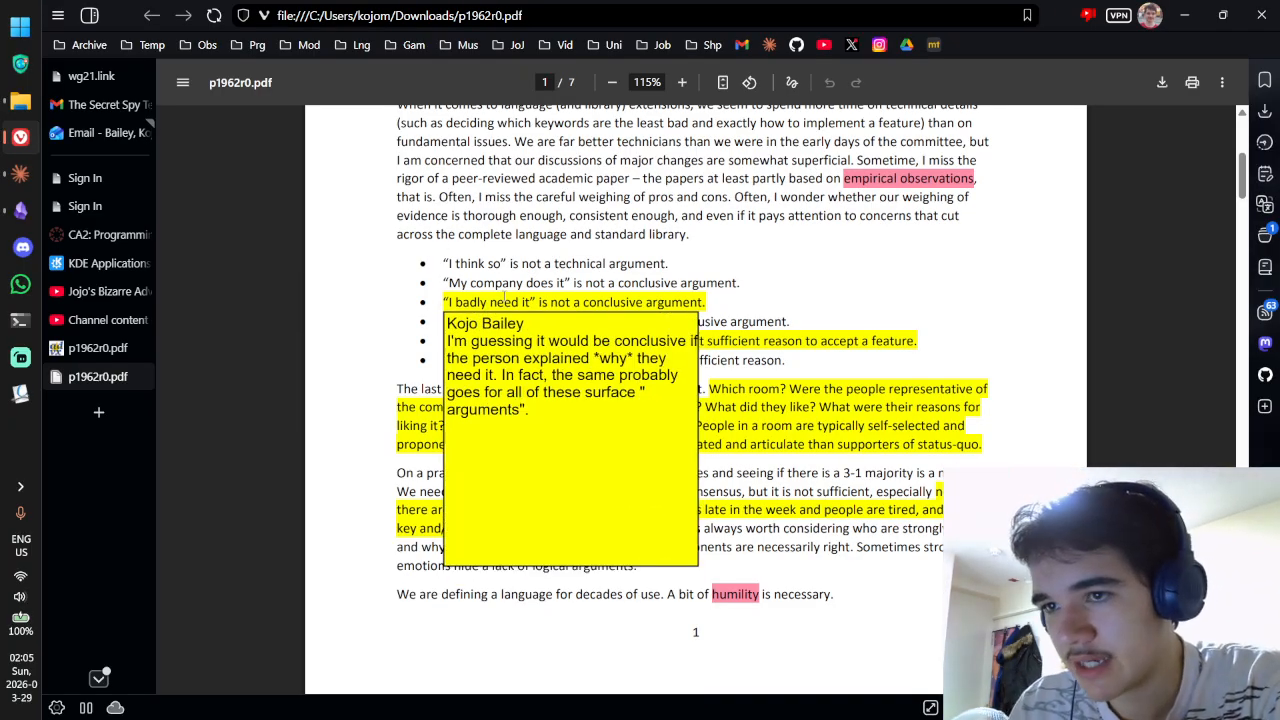
pyautogui.hotkey('alt', 'Tab')
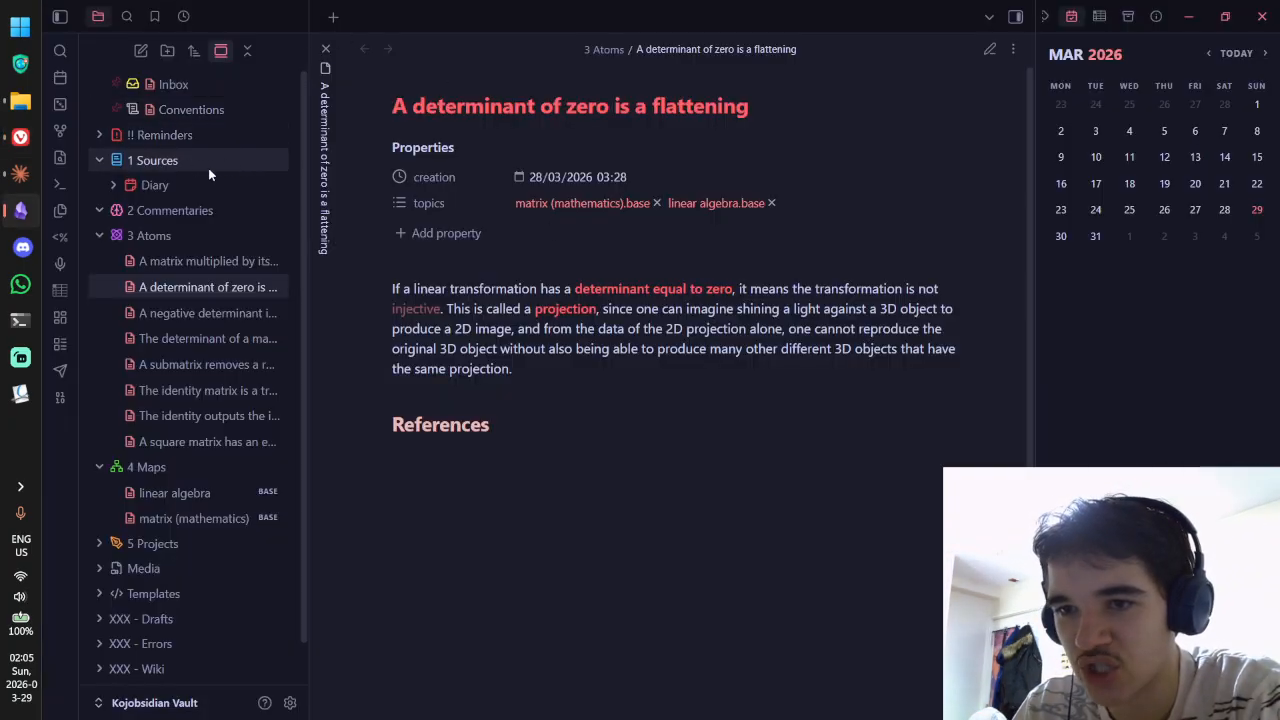
# Step: Create a test note in 1 Sources, then delete the Untitled note
pyautogui.rightClick(250, 162)
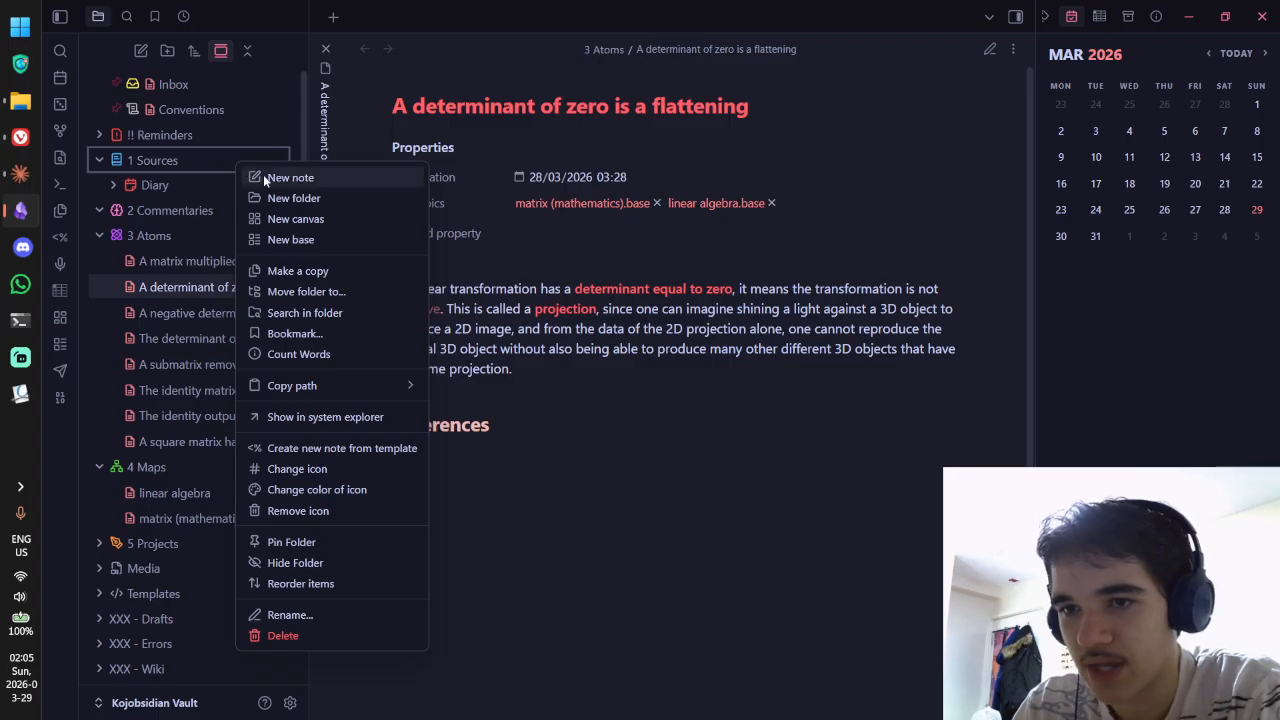
pyautogui.click(263, 175)
pyautogui.rightClick(229, 213)
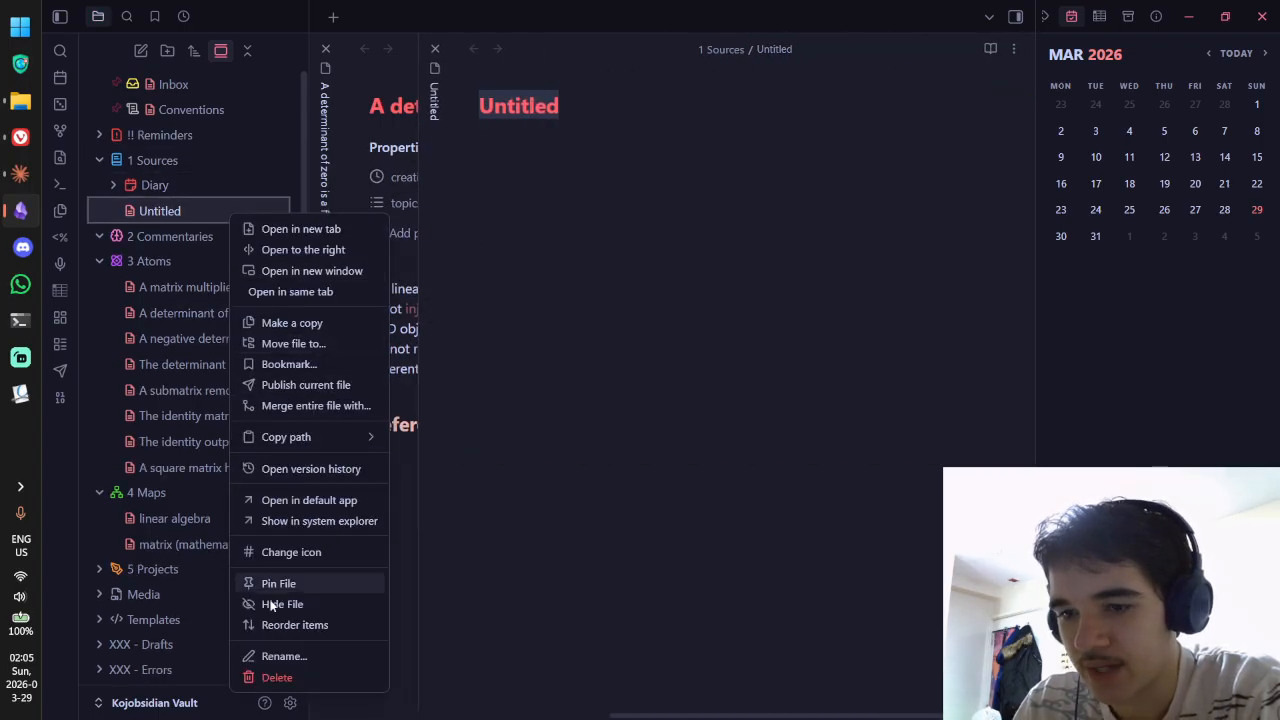
pyautogui.click(262, 678)
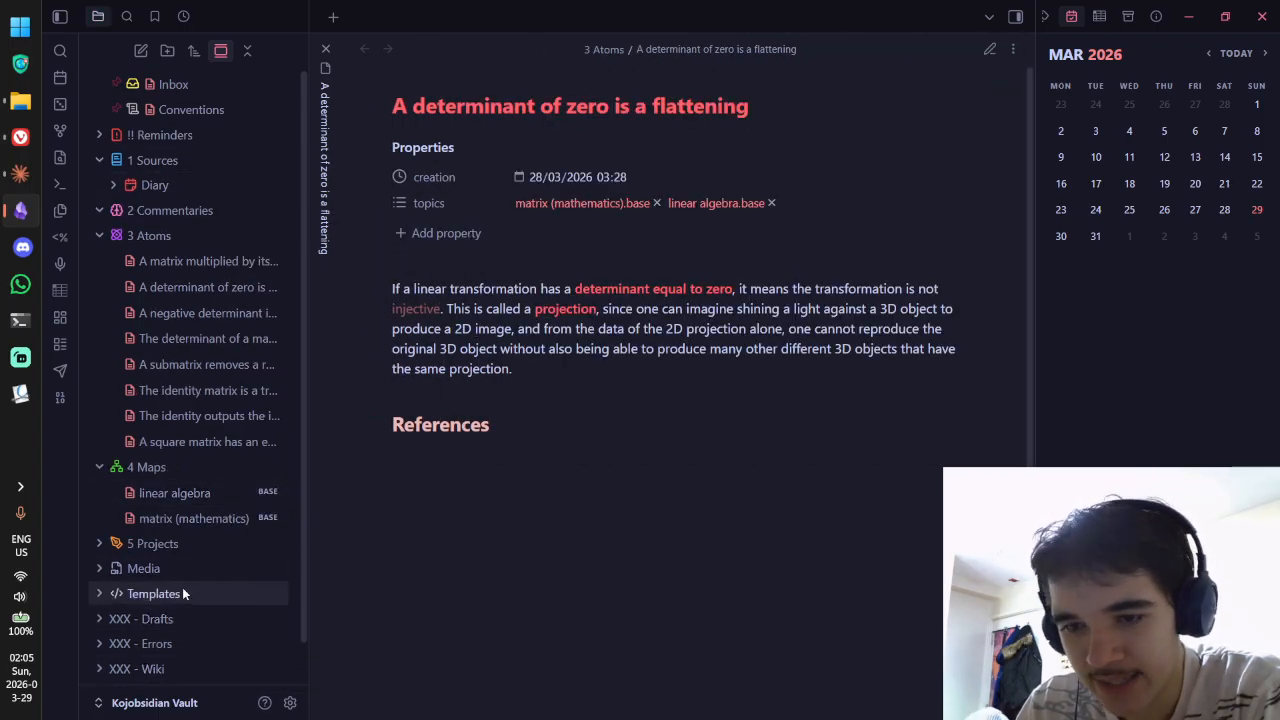
# Step: Open the Source template from the Templates folder and bring up the vault settings
pyautogui.click(191, 592)
pyautogui.scroll(-2, 250, 529)
pyautogui.scroll(-1, 250, 529)
pyautogui.keyDown('ctrl'); pyautogui.click(240, 474); pyautogui.keyUp('ctrl')
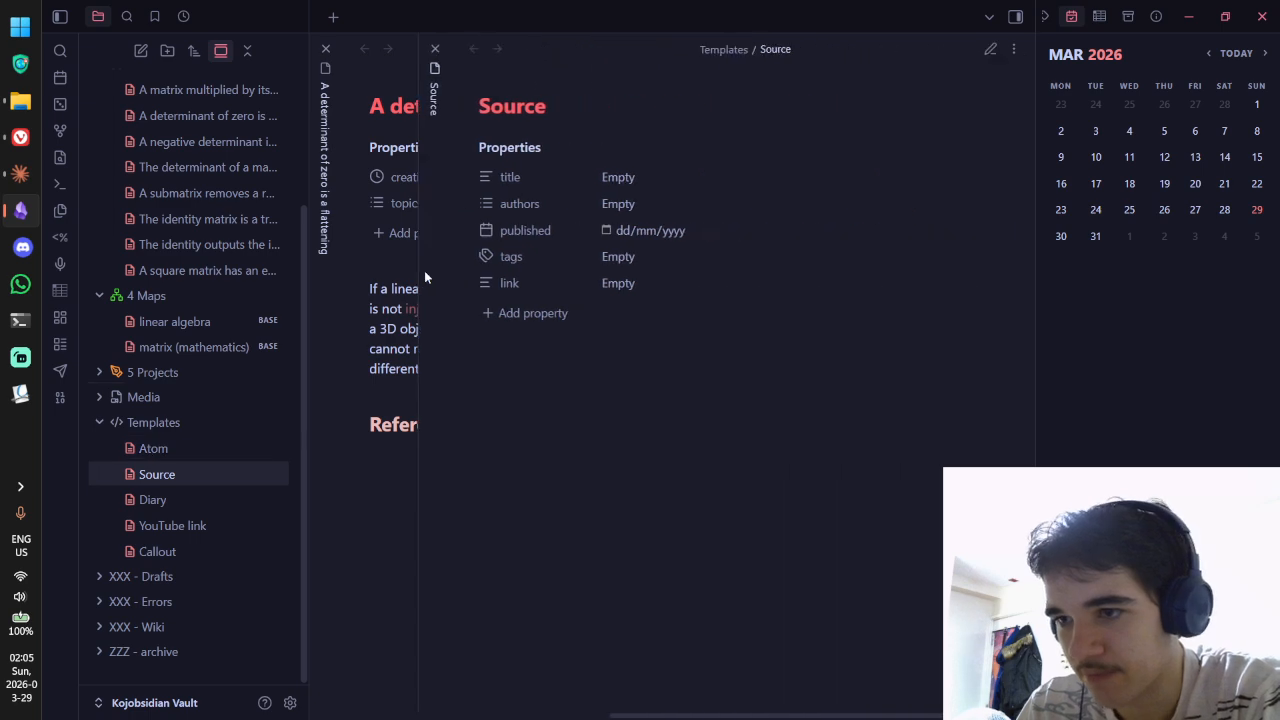
pyautogui.rightClick(241, 470)
pyautogui.press('Escape')
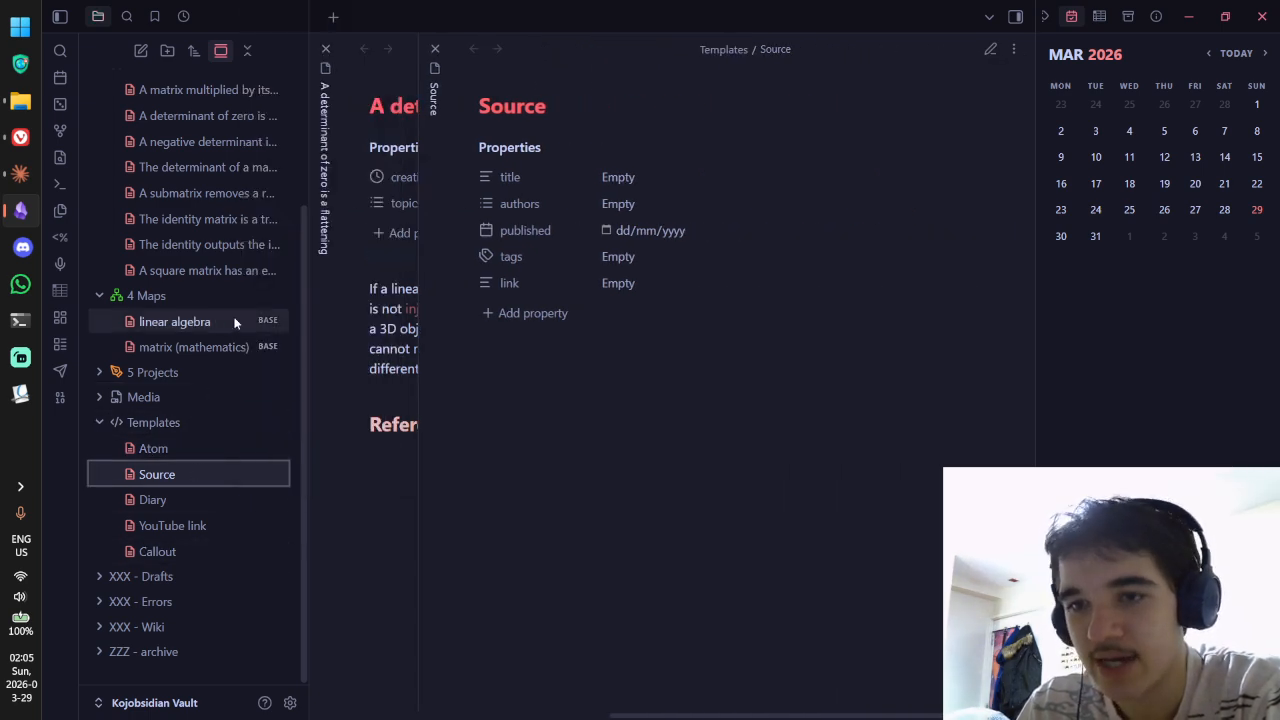
pyautogui.scroll(3, 279, 669)
pyautogui.click(290, 702)
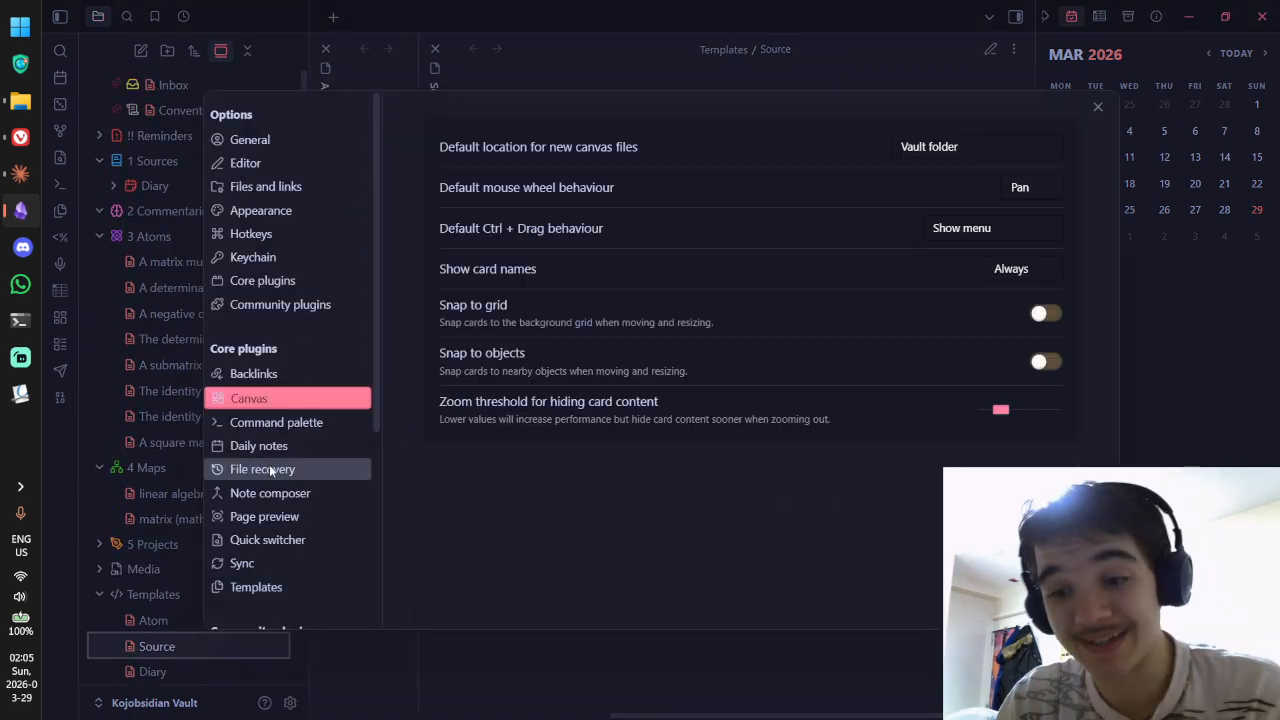
# Step: Add a Templater folder rule mapping 1 Sources to Templates/Source.md above the 3 Atoms rule
pyautogui.click(270, 588)
pyautogui.scroll(-5, 266, 266)
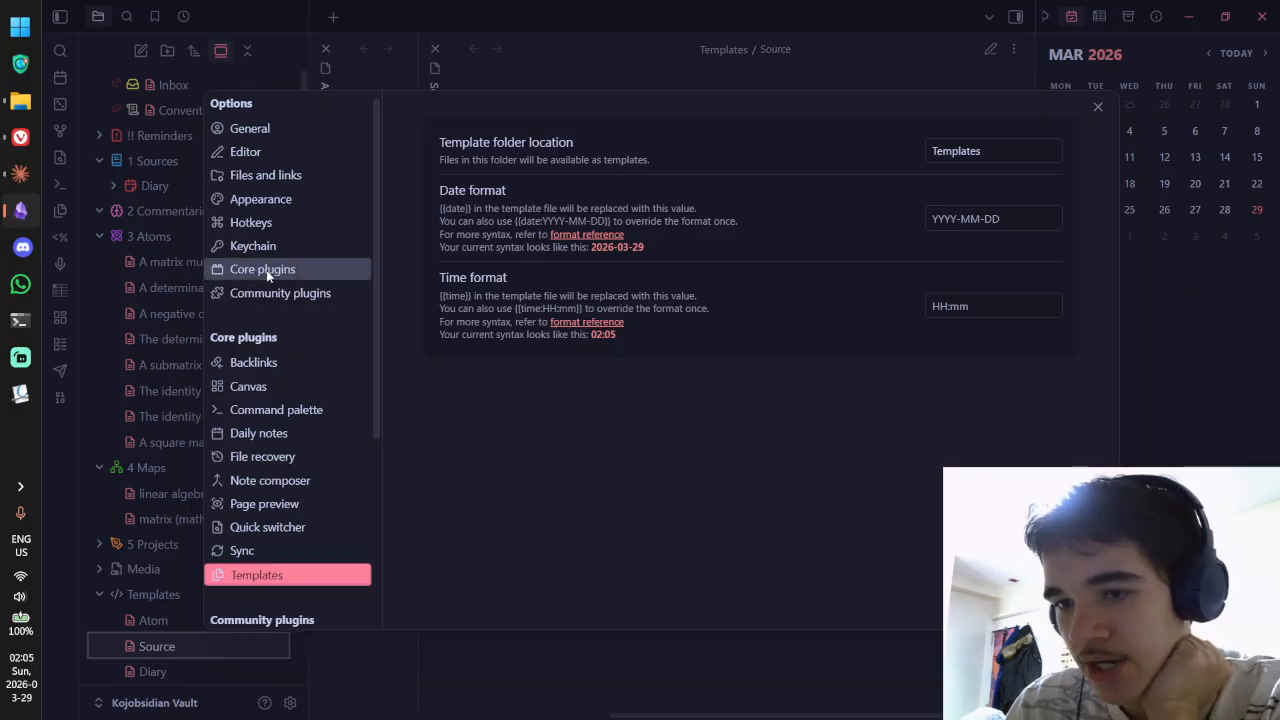
pyautogui.click(251, 609)
pyautogui.scroll(-6, 650, 288)
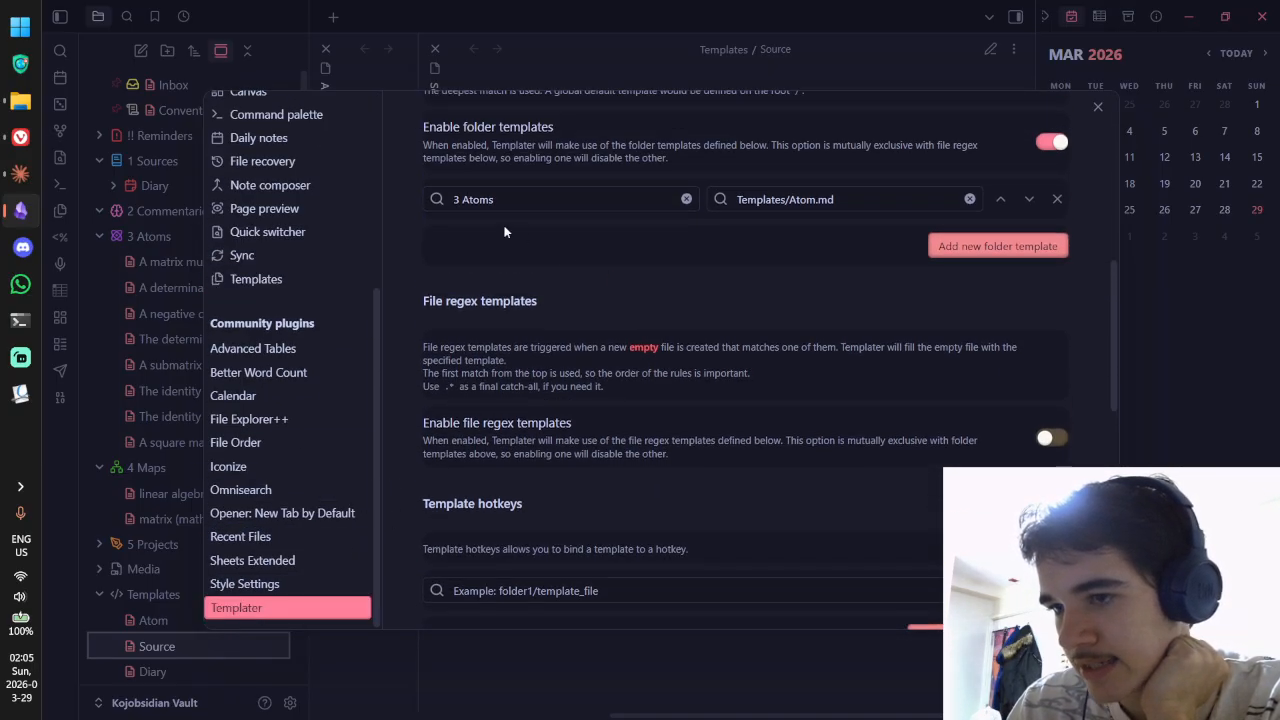
pyautogui.click(955, 249)
pyautogui.scroll(-3, 490, 251)
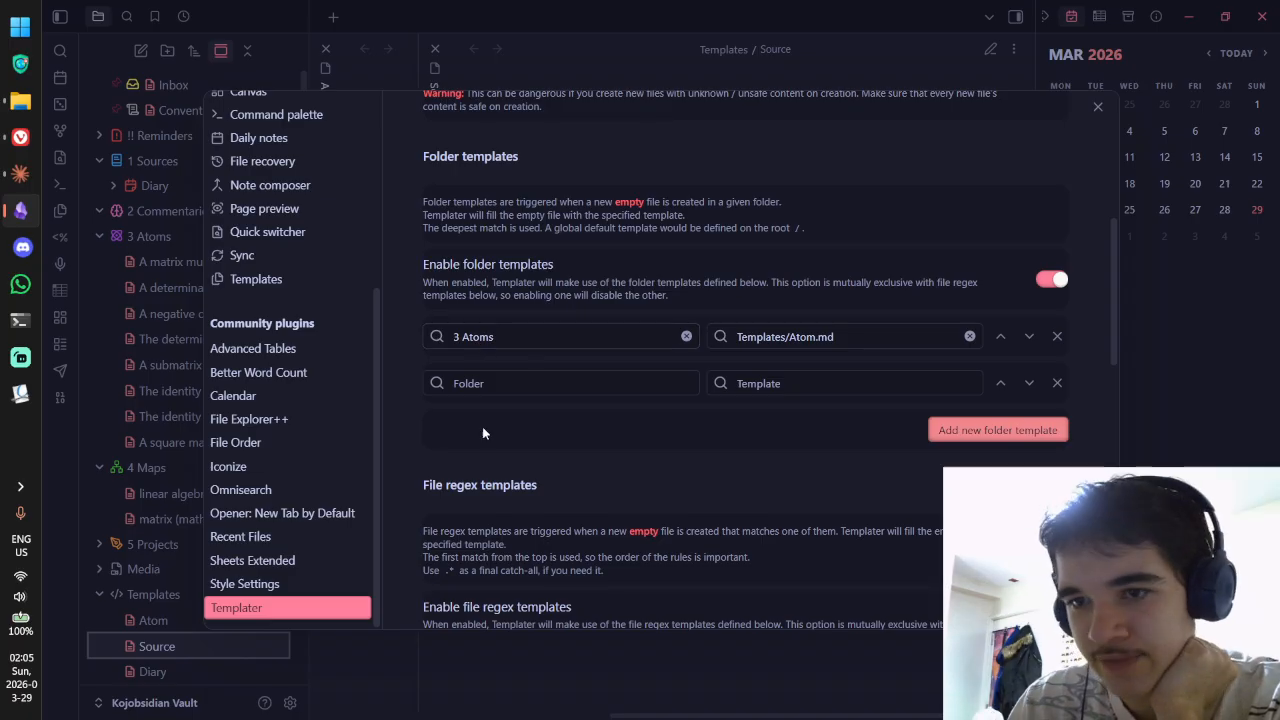
pyautogui.click(480, 383)
pyautogui.click(472, 470)
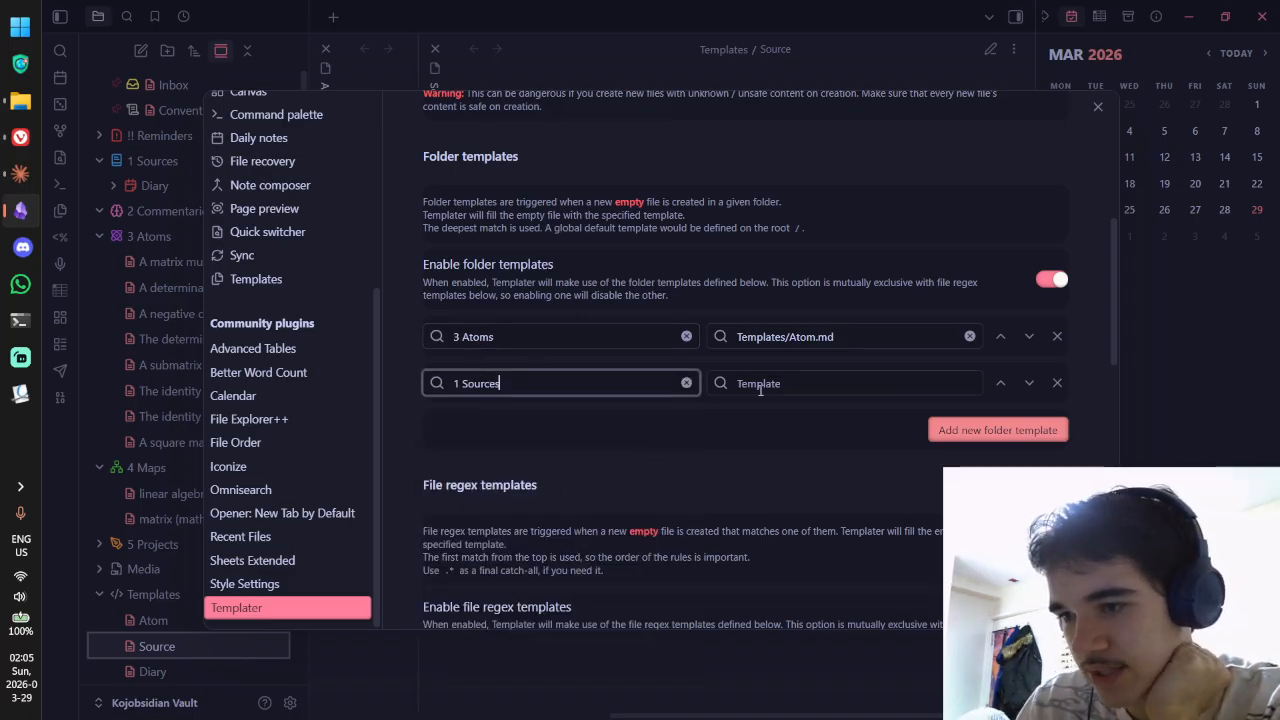
pyautogui.click(780, 383)
pyautogui.click(789, 496)
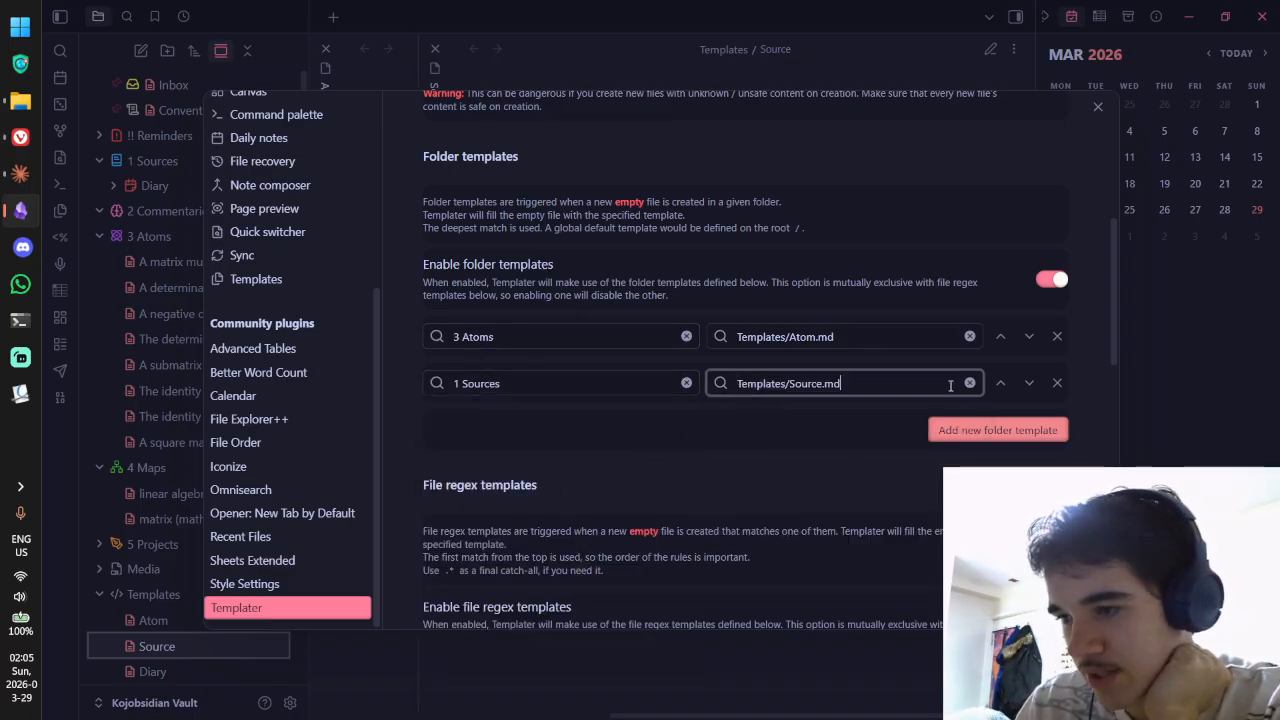
pyautogui.click(1000, 383)
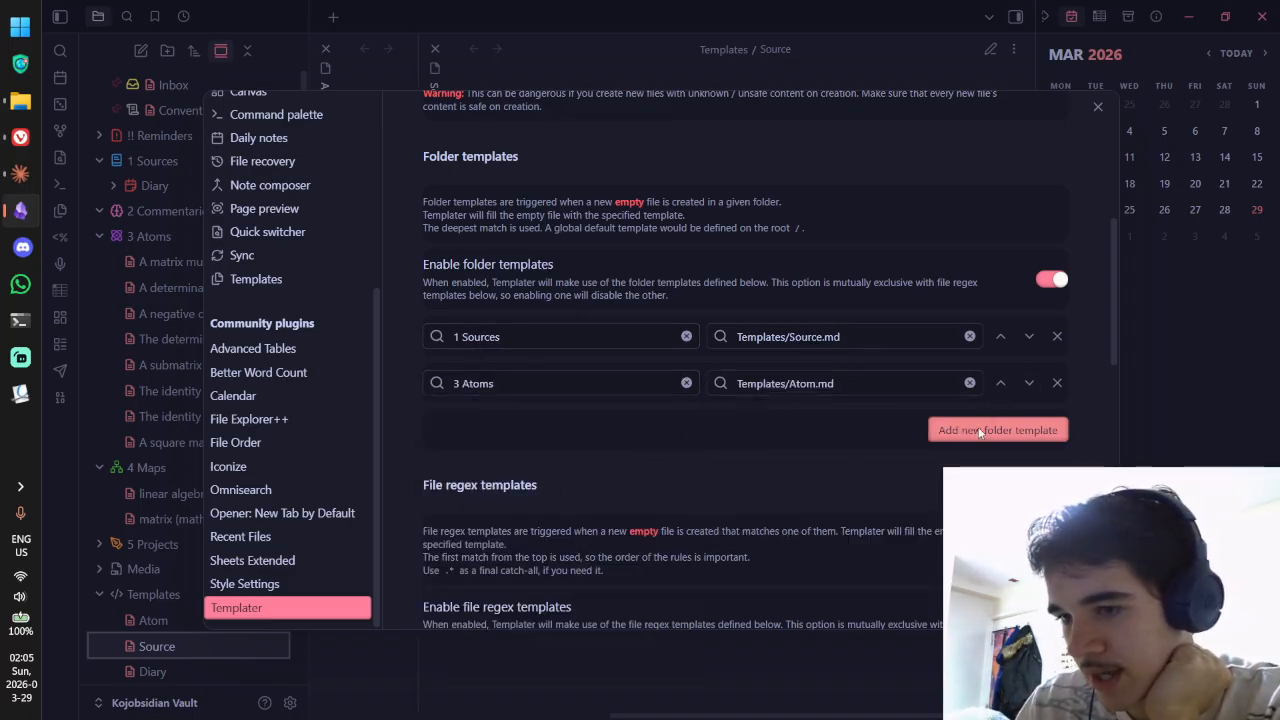
pyautogui.click(1095, 112)
# Step: Create a new note in 1 Sources, view its template properties in reading view, and close the Source pane
pyautogui.rightClick(214, 163)
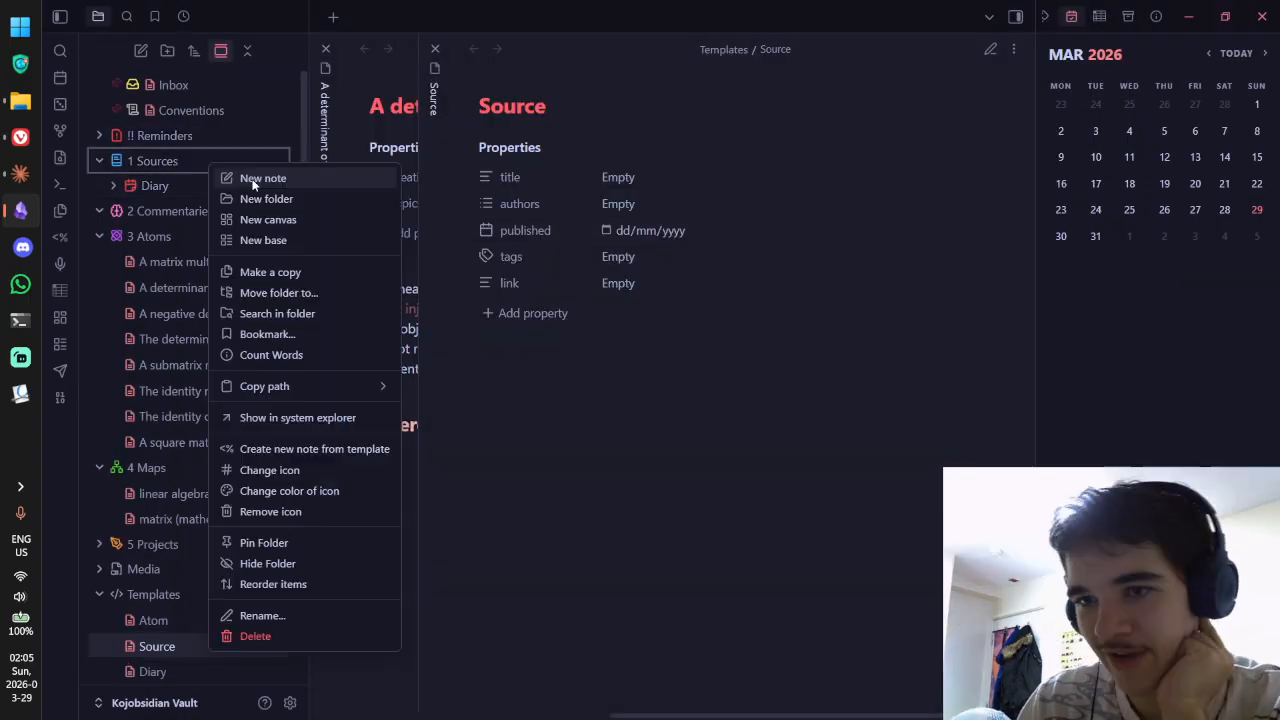
pyautogui.click(262, 180)
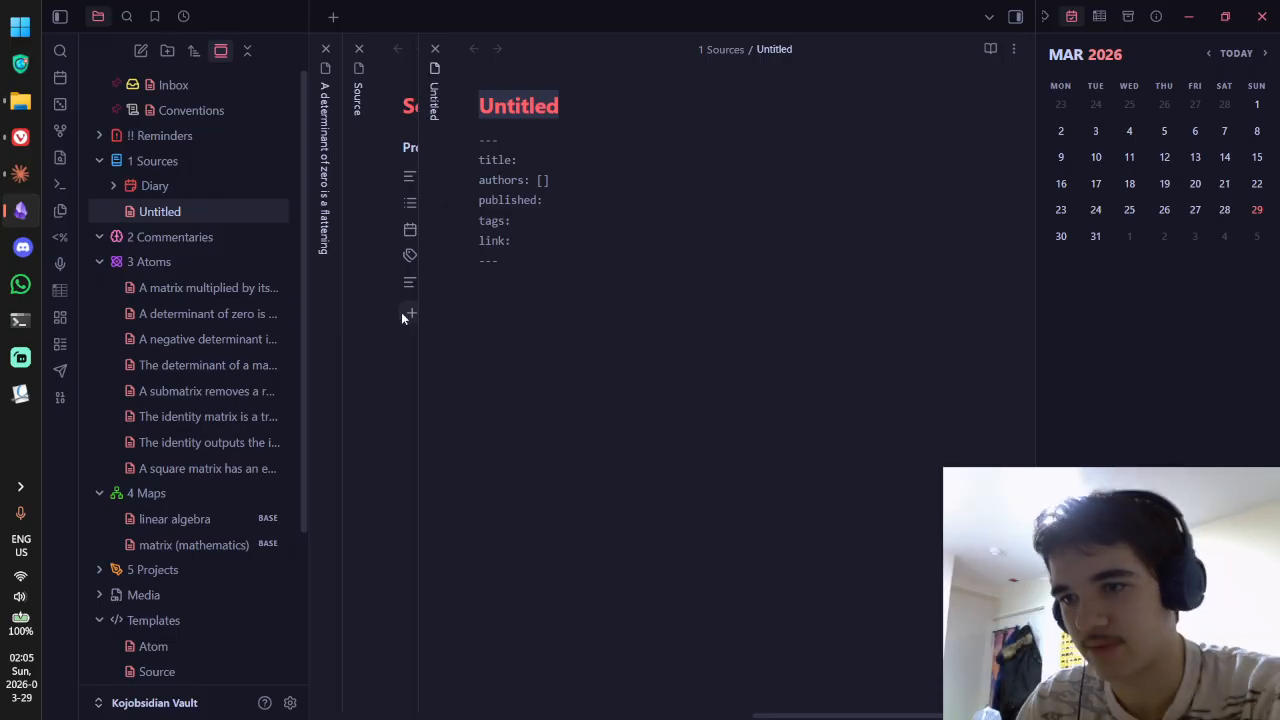
pyautogui.hotkey('ctrl', 'e')
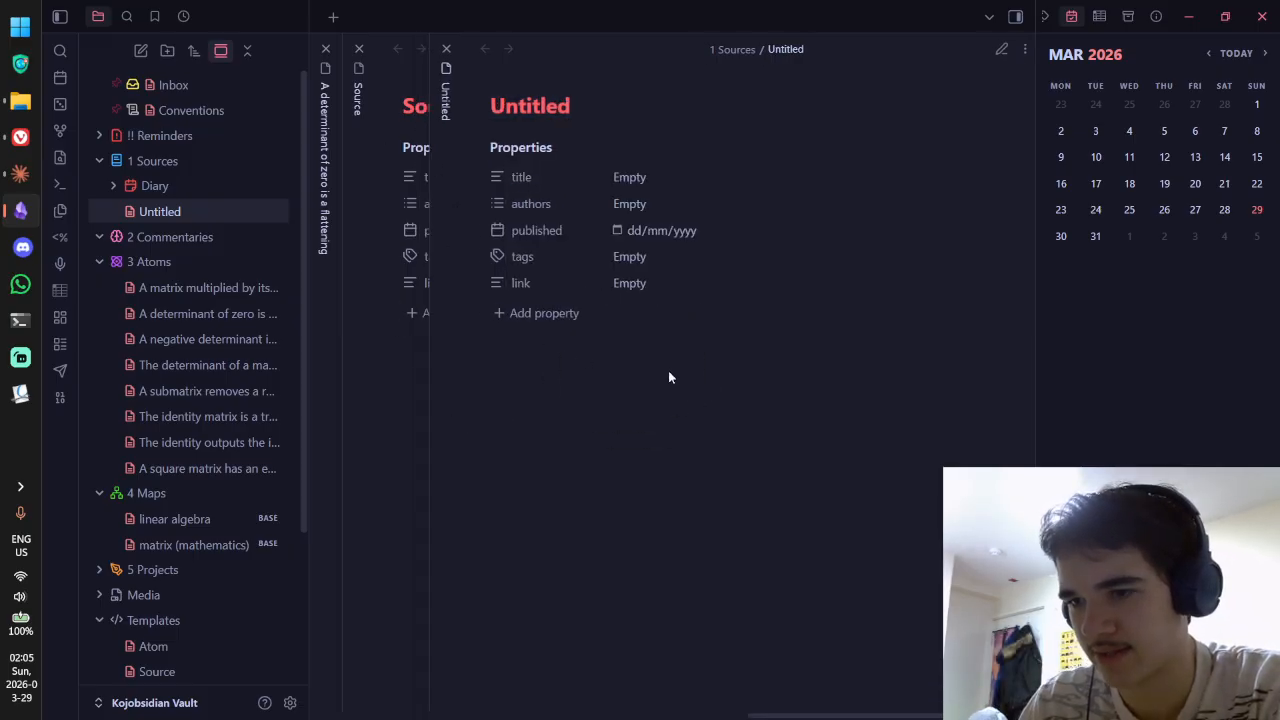
pyautogui.hscroll(-3, 668, 377)
pyautogui.hscroll(1, 644, 377)
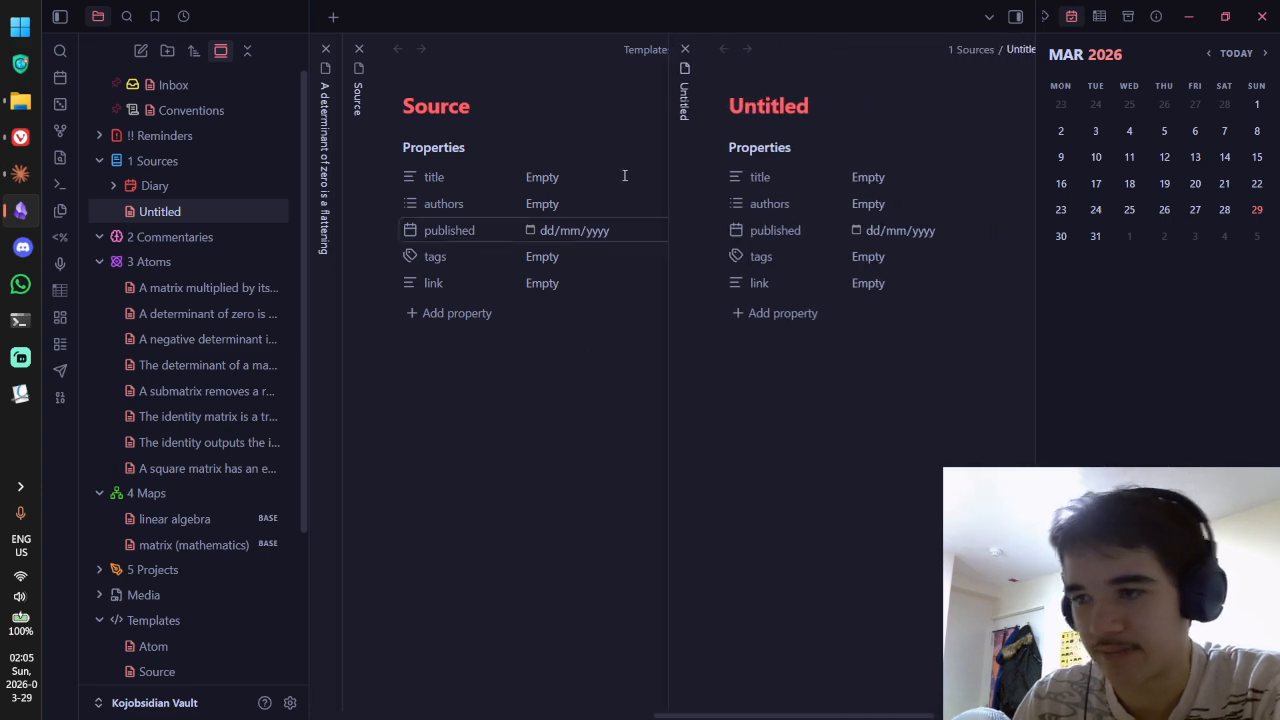
pyautogui.click(356, 48)
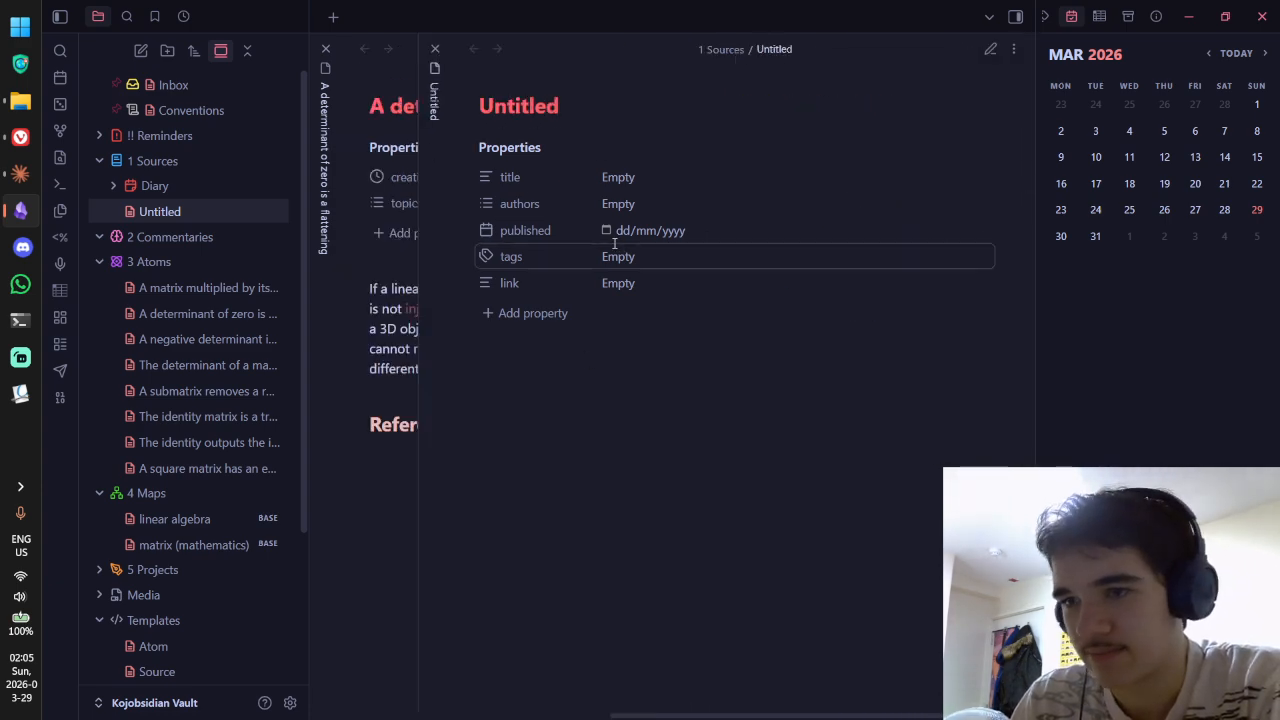
# Step: Replace the Untitled note name with the PDF title 'How can you be so certain', dropping the '?'
pyautogui.doubleClick(556, 108)
pyautogui.press('BackSpace')
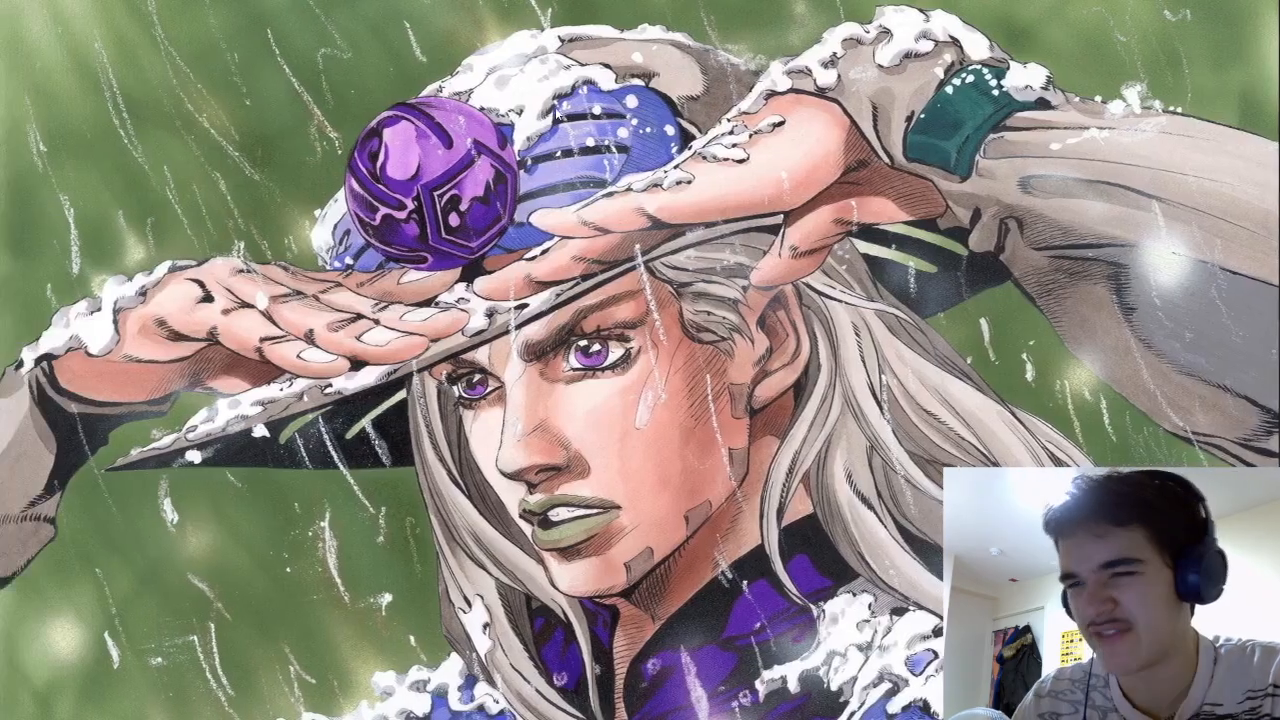
pyautogui.press('ctrl+super+Right')
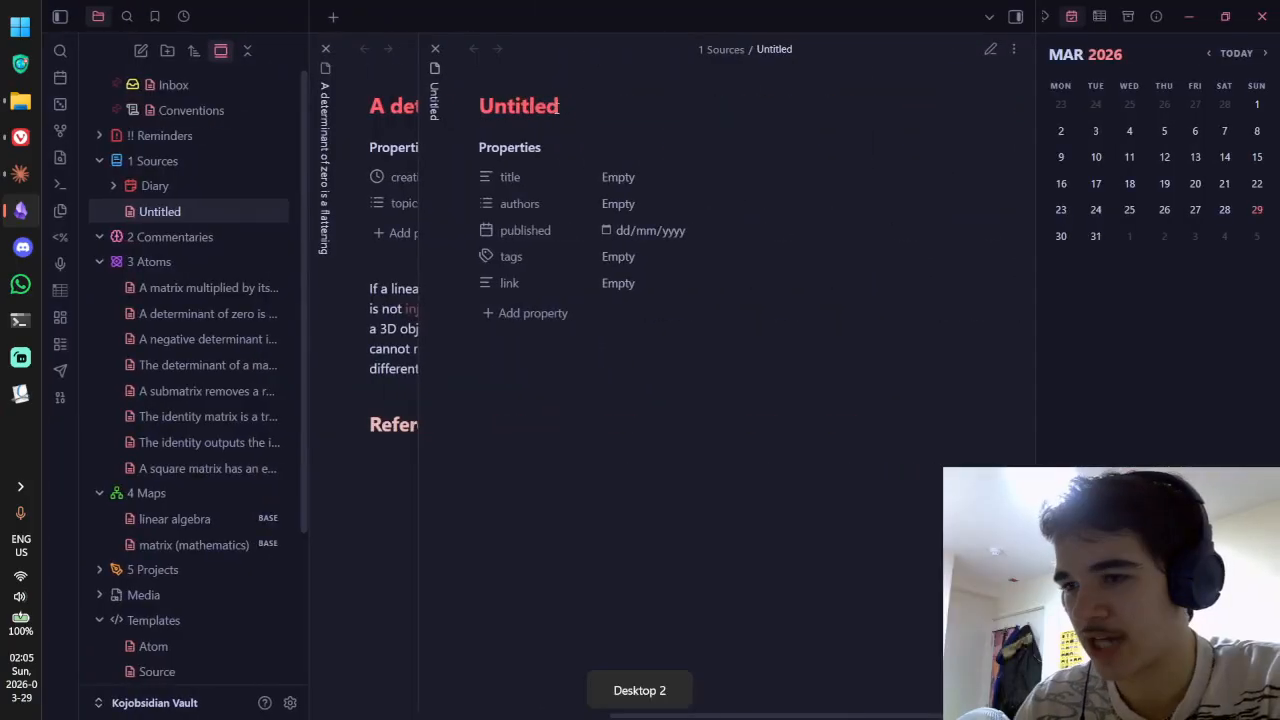
pyautogui.press('ctrl+super+Right')
pyautogui.moveTo(555, 306); pyautogui.dragTo(876, 306)
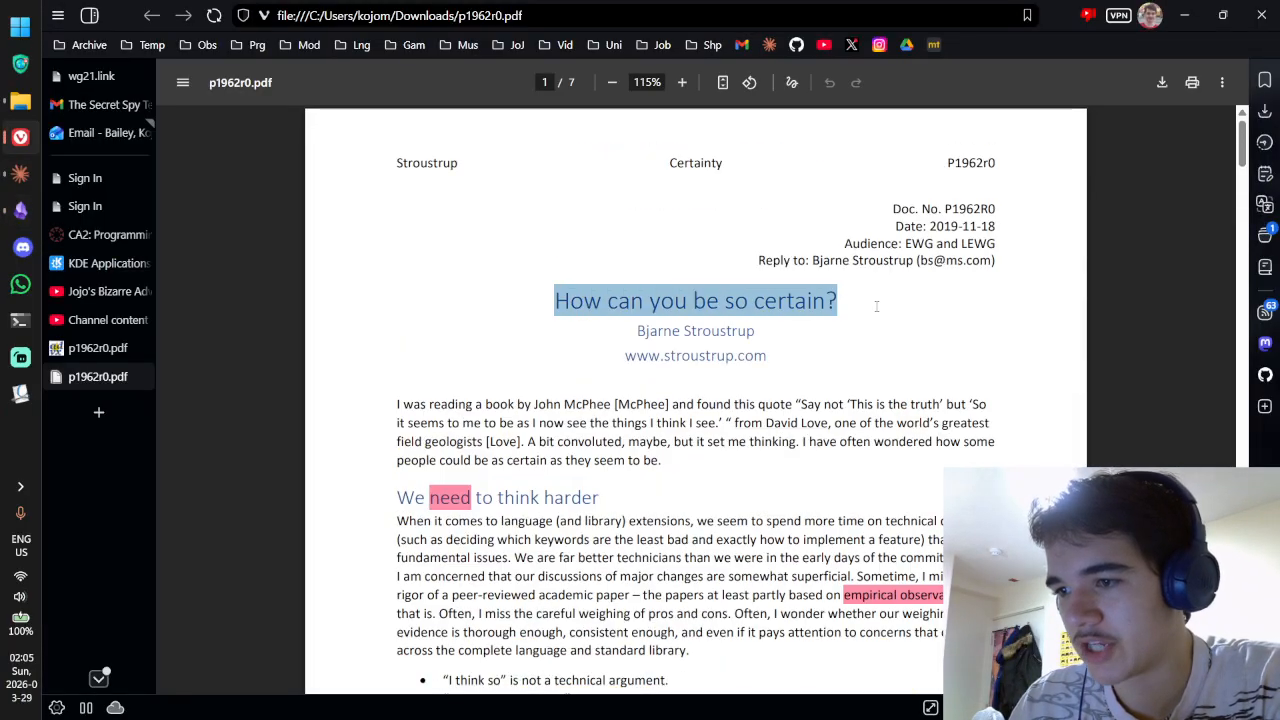
pyautogui.hotkey('ctrl', 'c')
pyautogui.press('ctrl+super+Left')
pyautogui.hotkey('ctrl', 'v')
pyautogui.hotkey('ctrl', 'Delete')
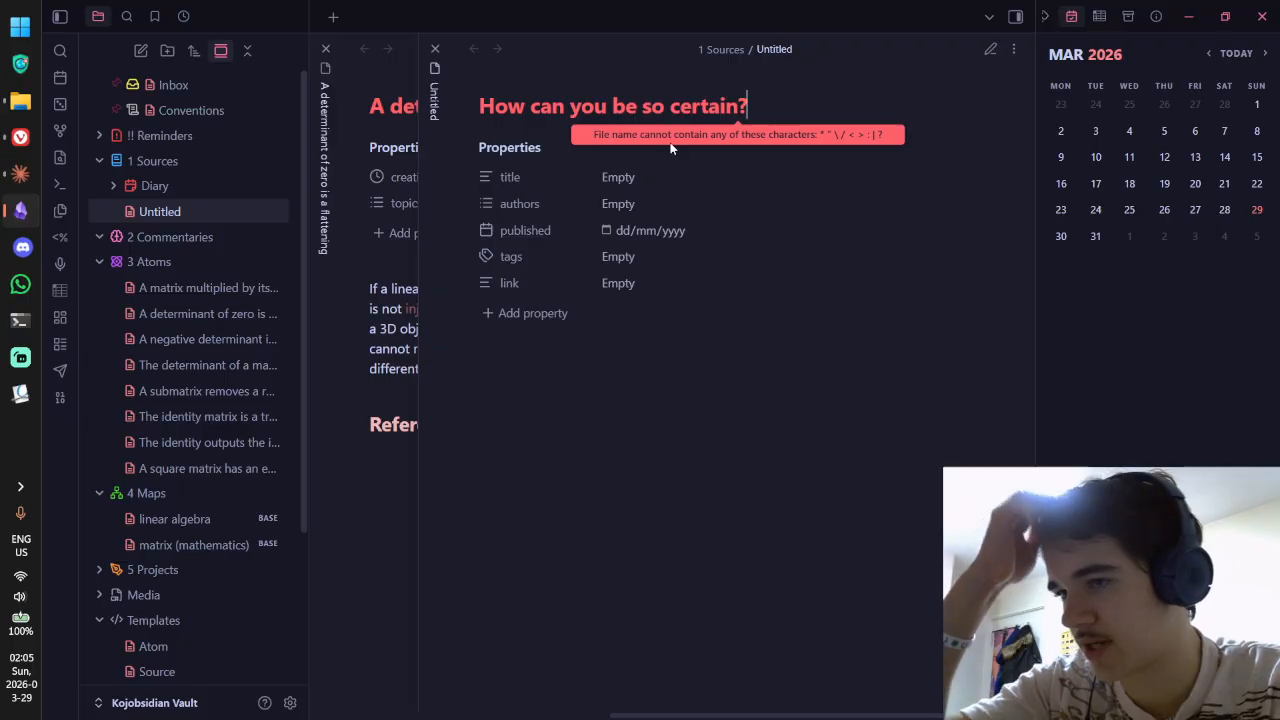
pyautogui.press('BackSpace')
pyautogui.write('=')
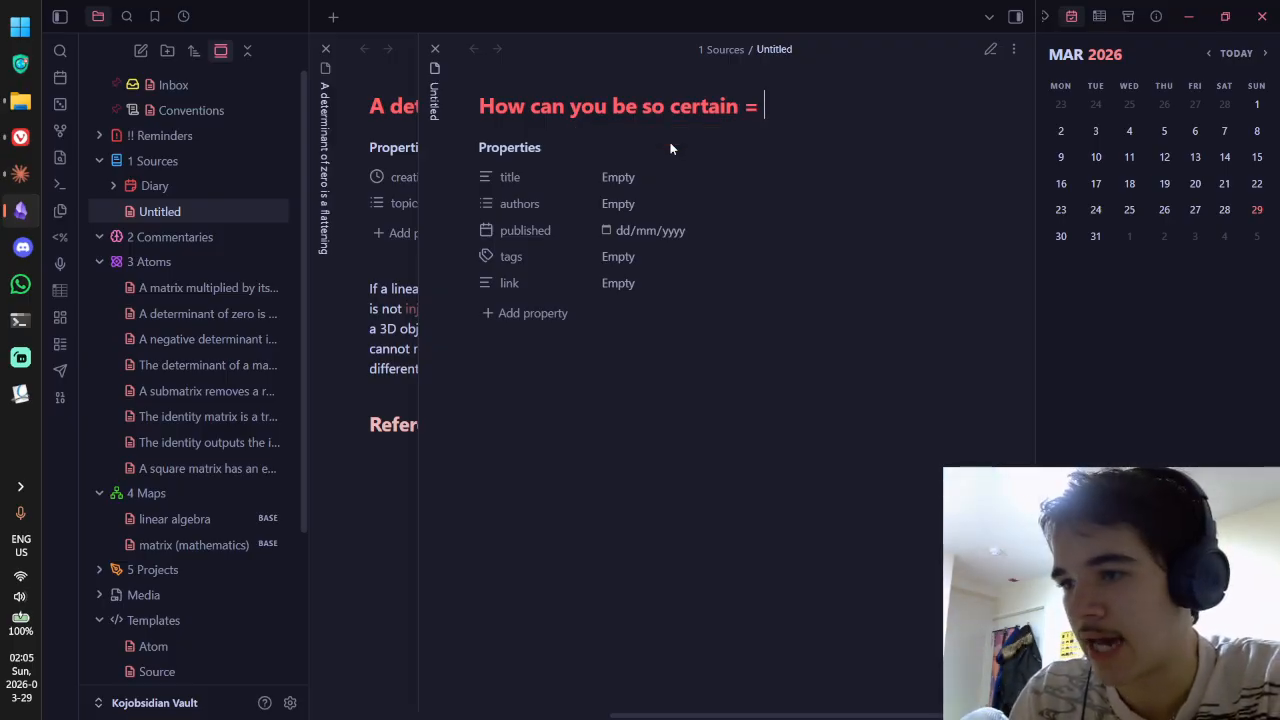
pyautogui.press('BackSpace')
# Step: Append '- Bjarne Stroustrup' to the note name, using the author name copied from the PDF
pyautogui.write('- Bjarne')
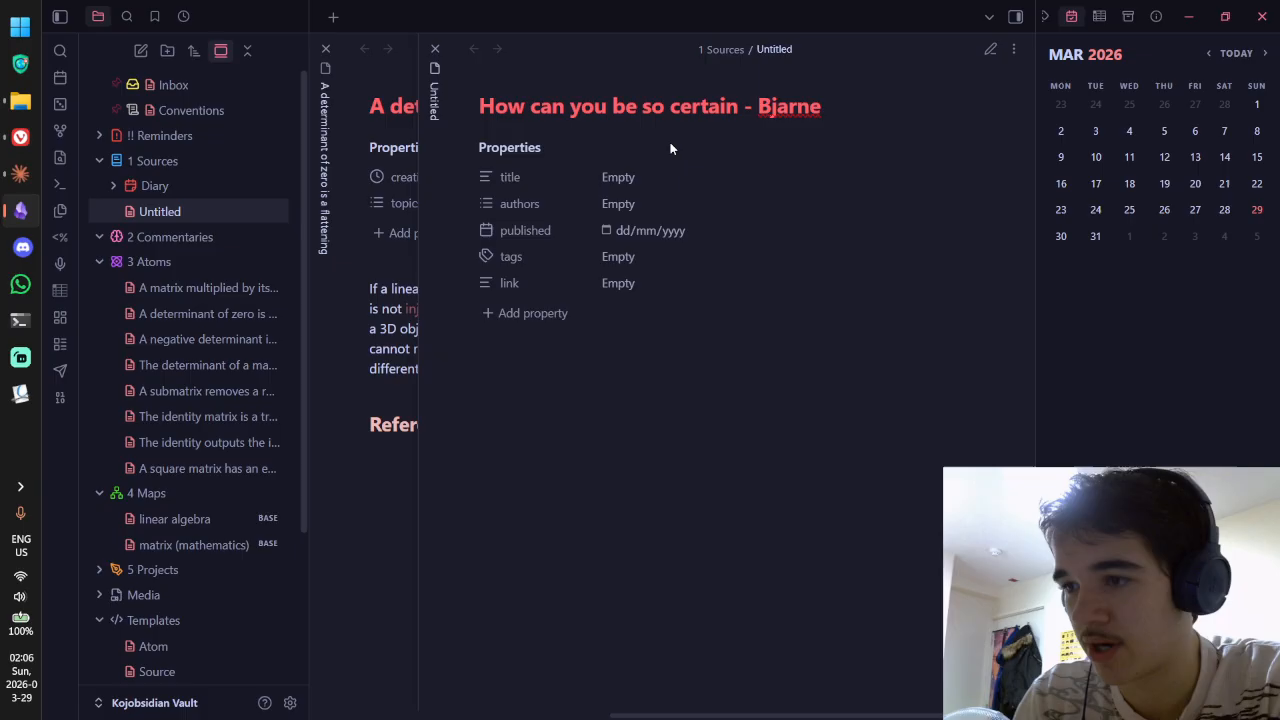
pyautogui.hotkey('alt', 'Tab')
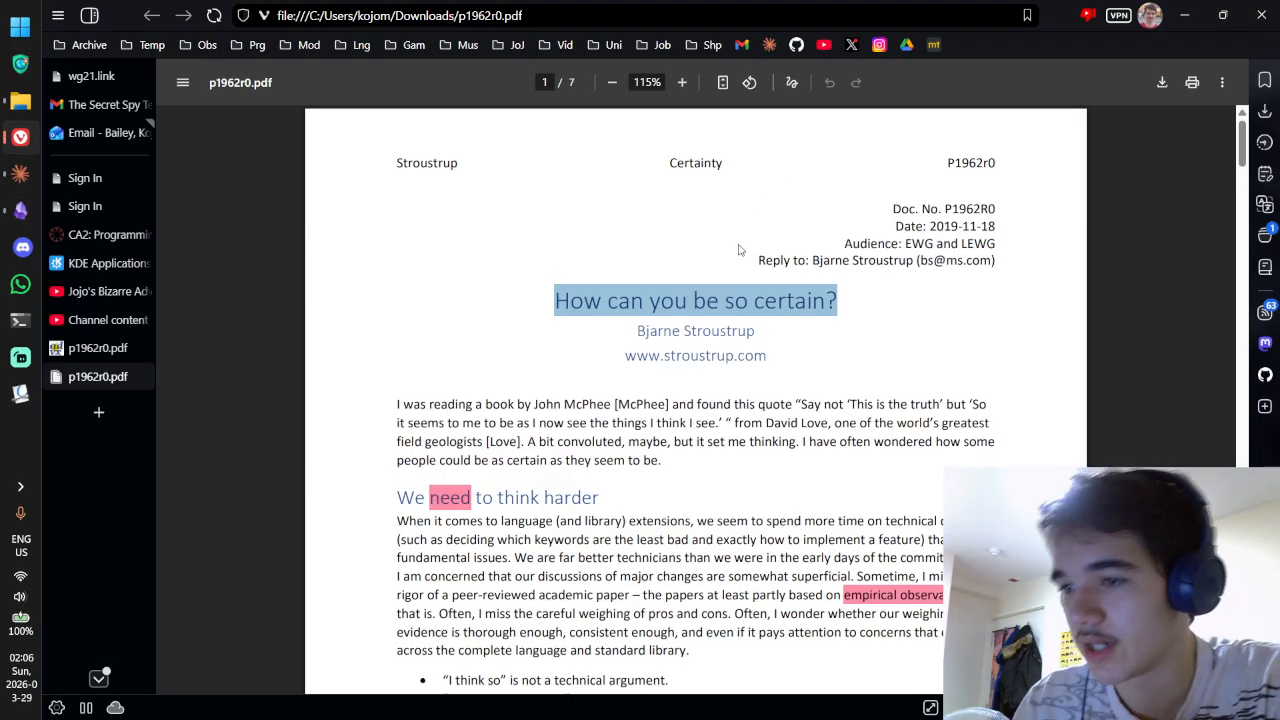
pyautogui.moveTo(757, 332); pyautogui.dragTo(630, 334)
pyautogui.hotkey('alt', 'Tab')
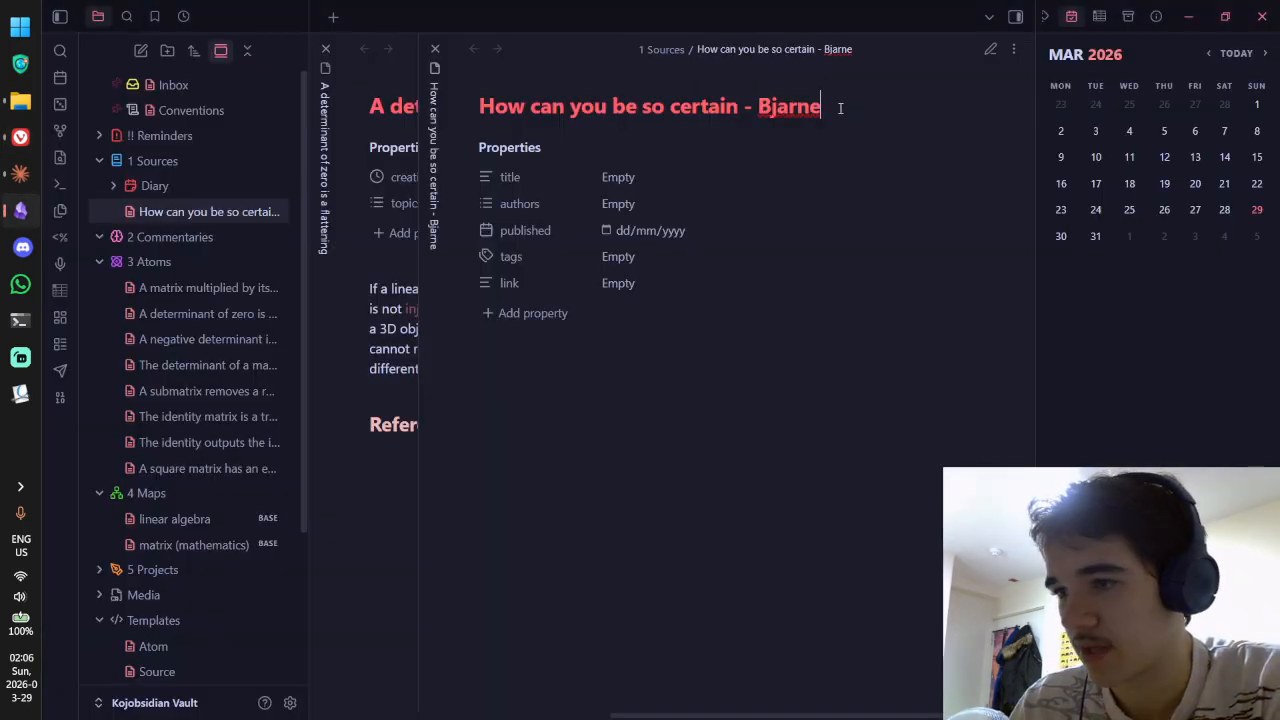
pyautogui.moveTo(836, 108); pyautogui.dragTo(860, 118)
pyautogui.click(758, 106)
pyautogui.hotkey('ctrl', 'v')
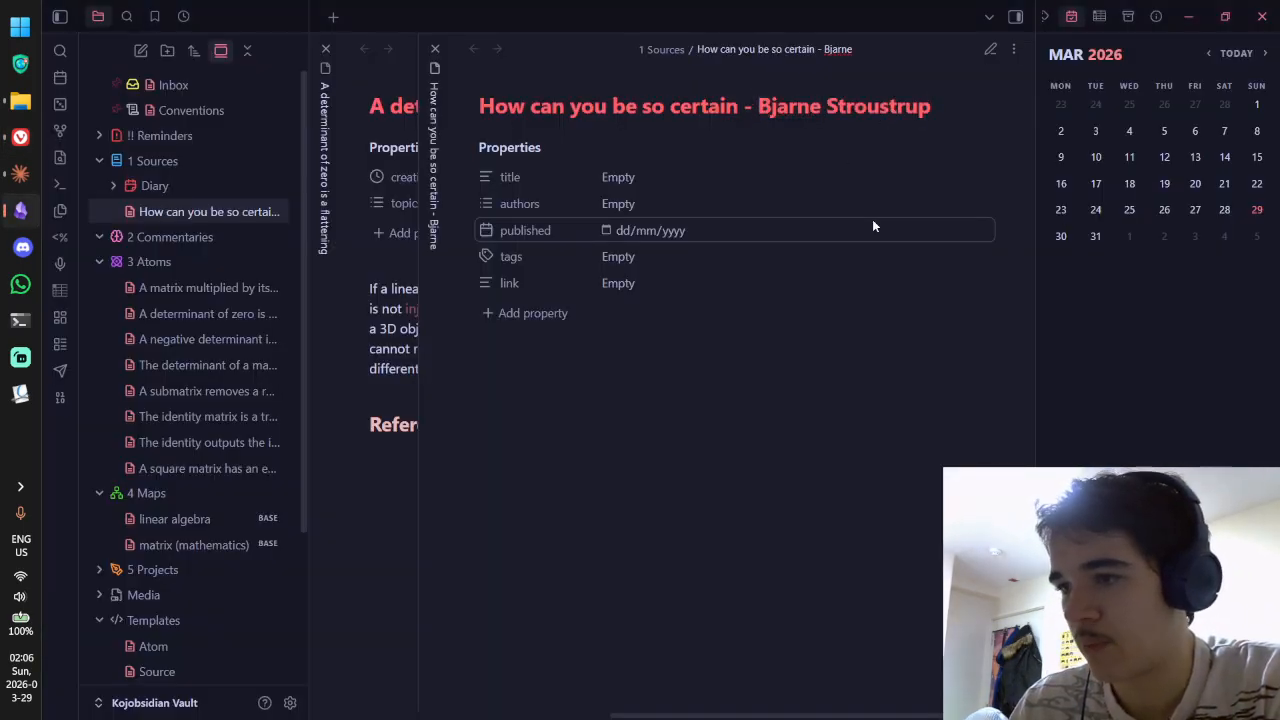
# Step: Add the paper's date '(2019-11-18)', copied from the PDF, to the end of the note name
pyautogui.write('(')
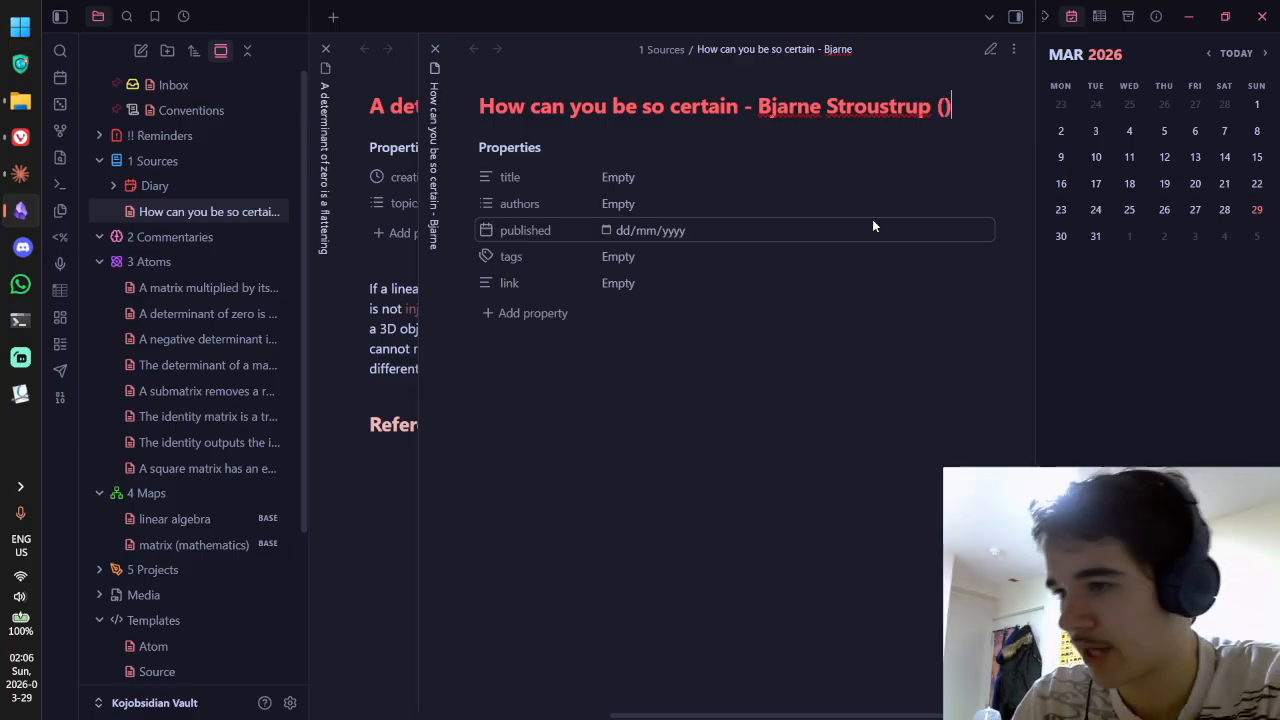
pyautogui.hotkey('alt', 'Tab')
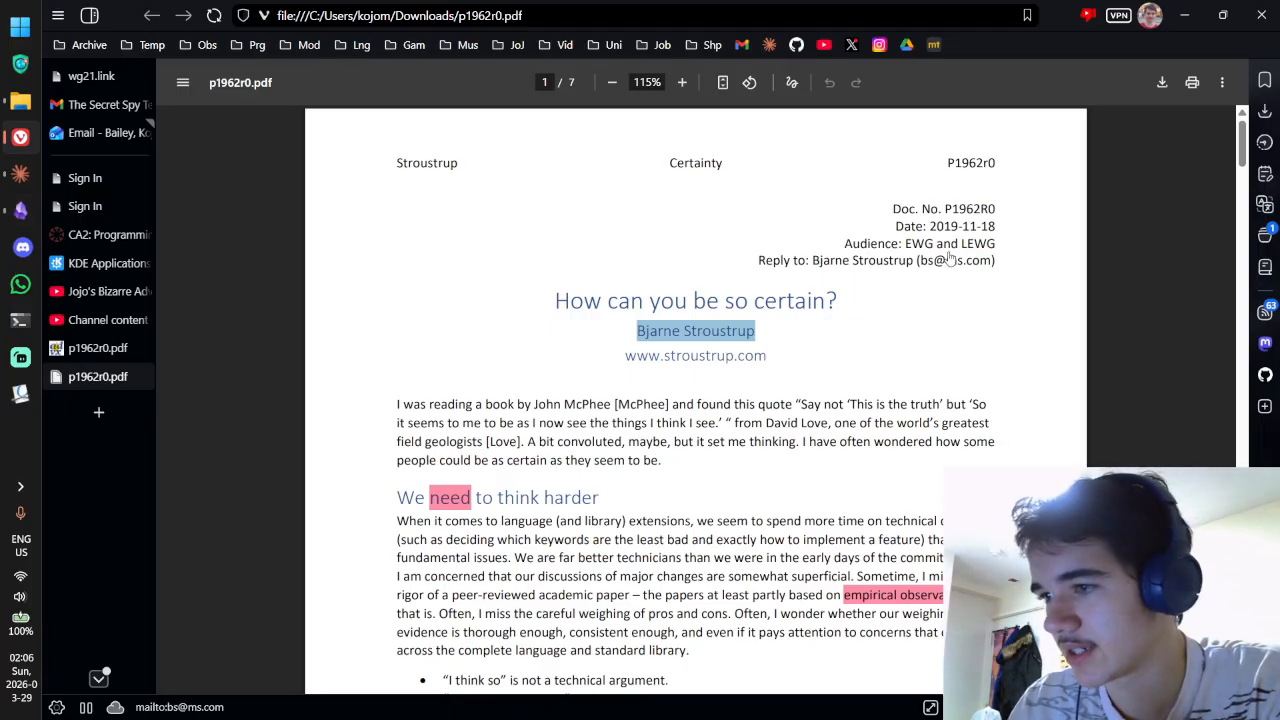
pyautogui.moveTo(931, 227); pyautogui.dragTo(1028, 228)
pyautogui.hotkey('ctrl', 'c')
pyautogui.hotkey('alt', 'Tab')
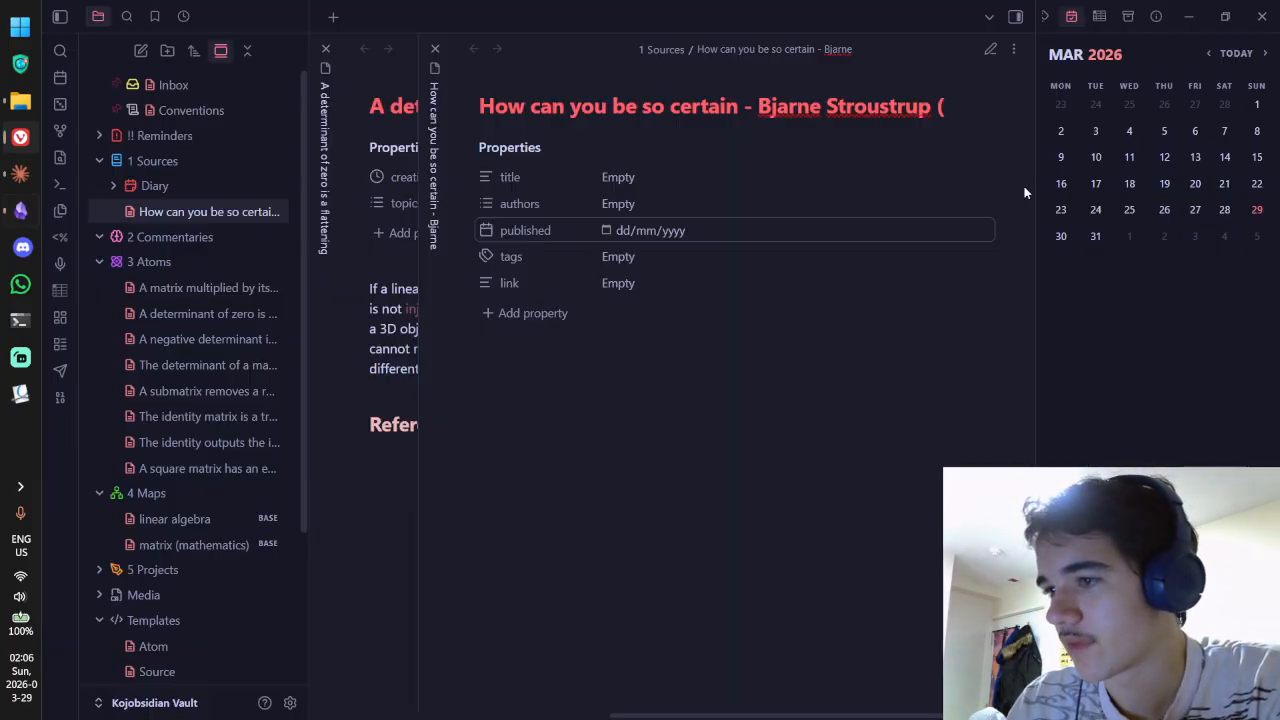
pyautogui.hotkey('ctrl', 'v')
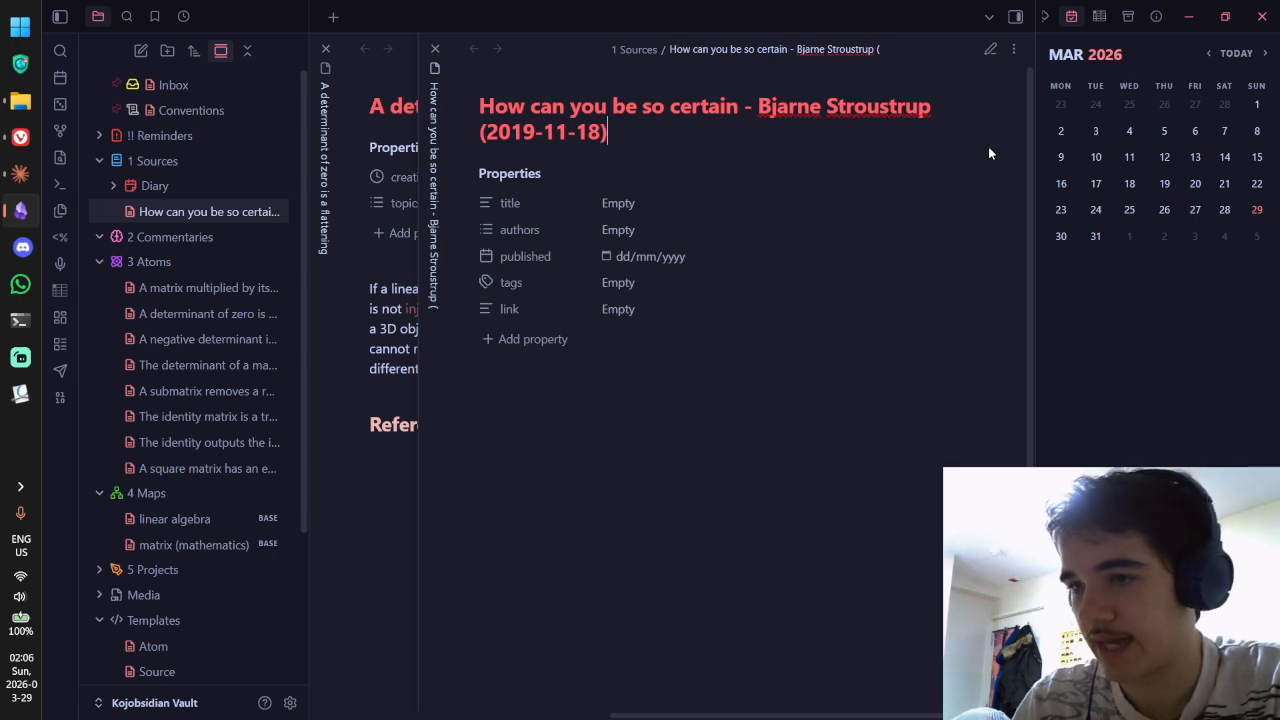
# Step: Commit the new note name and locate the date part within it
pyautogui.click(758, 424)
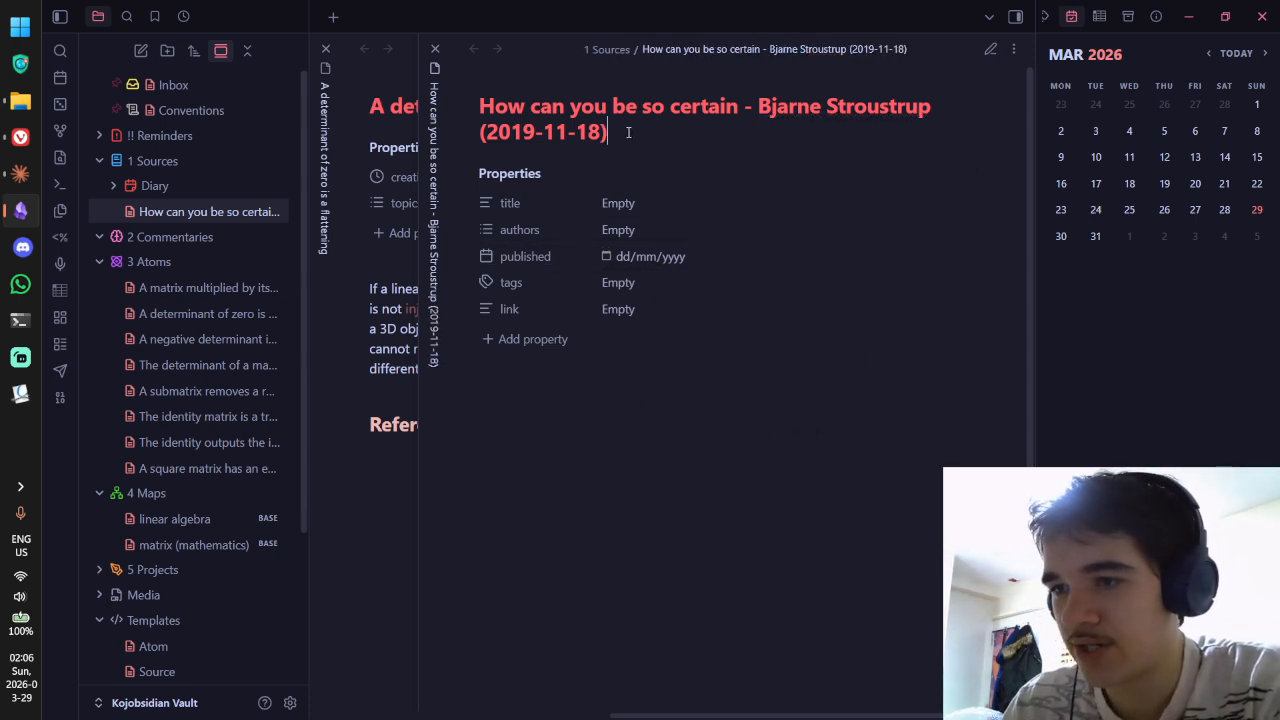
pyautogui.moveTo(629, 132); pyautogui.dragTo(470, 132)
pyautogui.click(499, 132)
pyautogui.click(543, 132)
pyautogui.moveTo(618, 132); pyautogui.dragTo(478, 106)
pyautogui.click(536, 125)
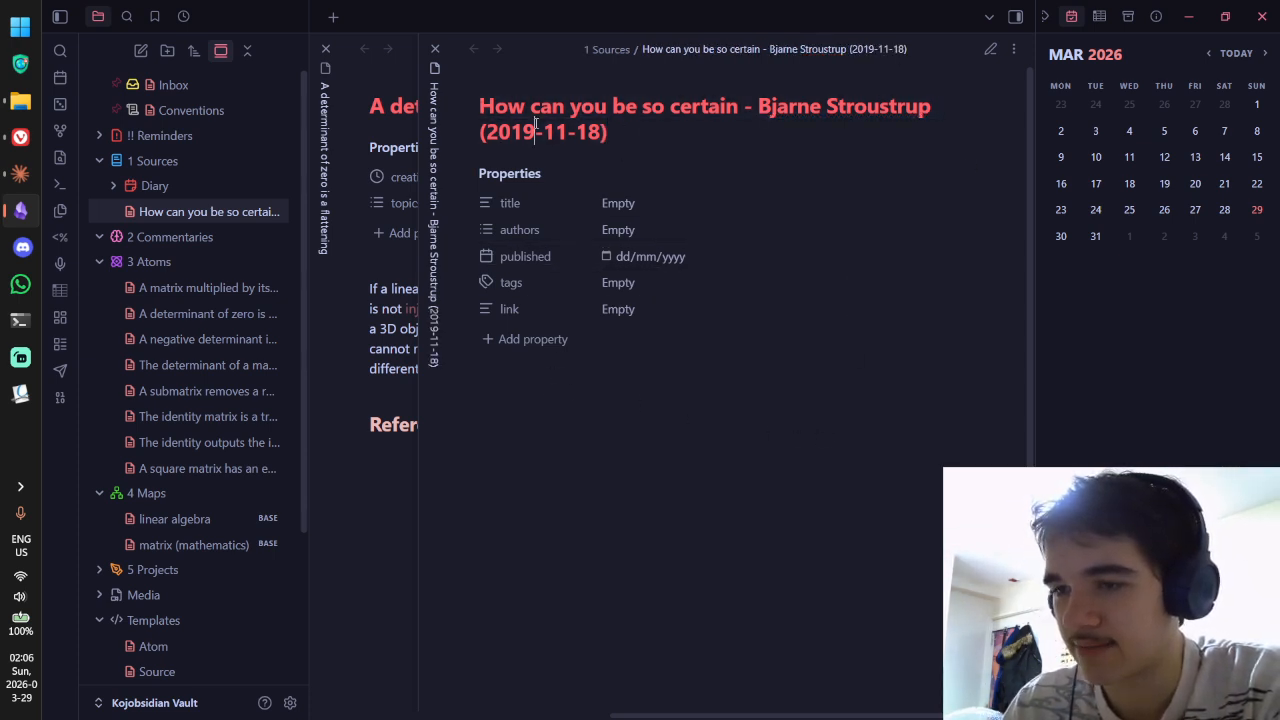
pyautogui.moveTo(604, 131); pyautogui.dragTo(499, 132)
pyautogui.moveTo(683, 131); pyautogui.dragTo(595, 140)
pyautogui.click(565, 132)
pyautogui.click(553, 134)
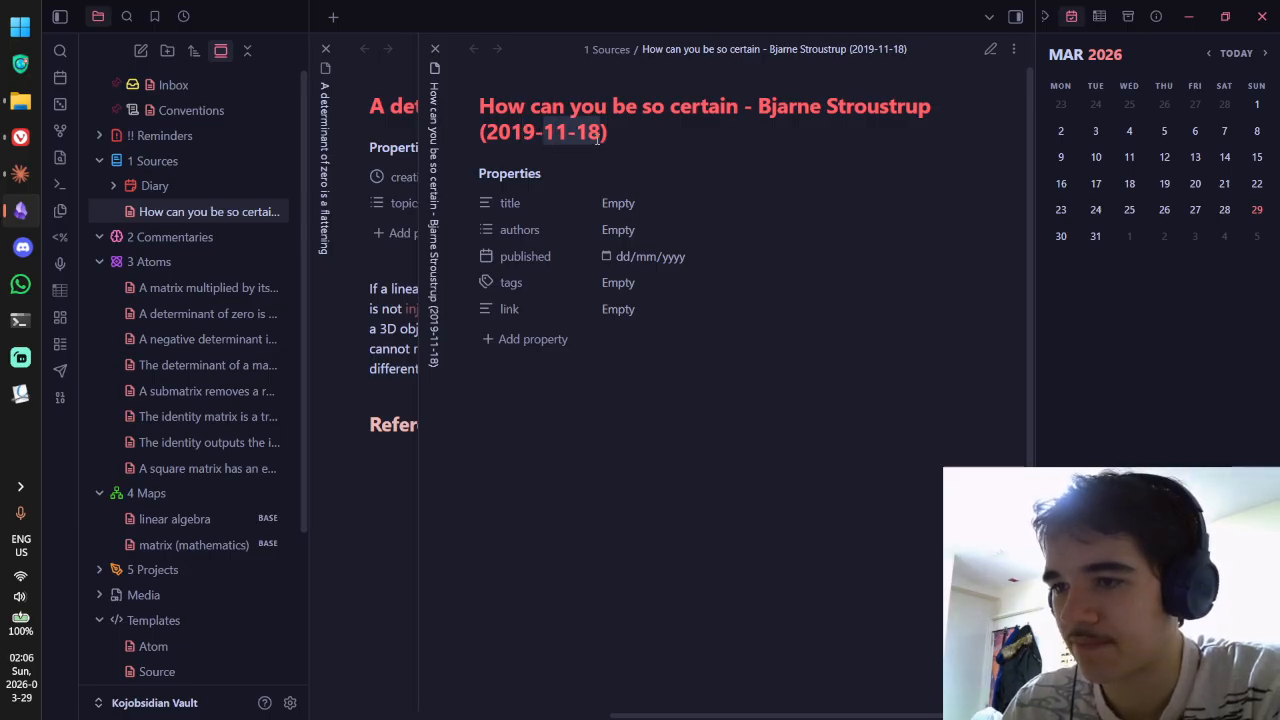
pyautogui.click(597, 138)
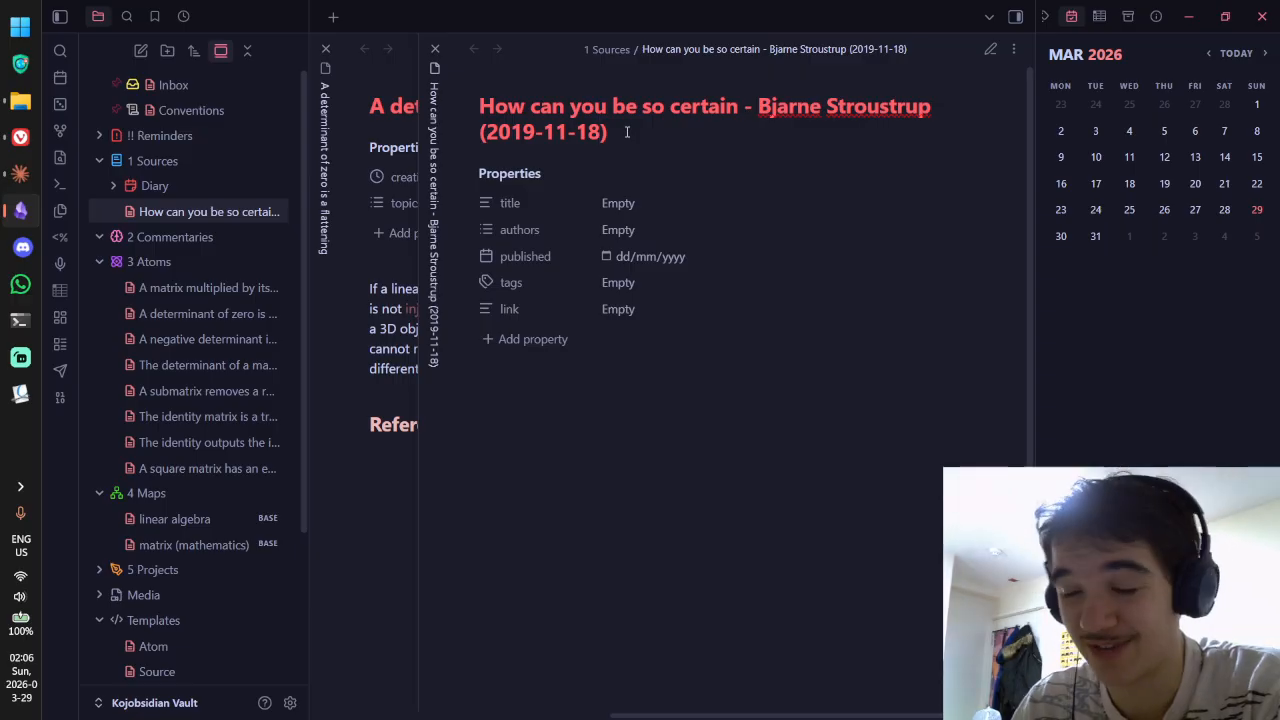
# Step: Fix the date in the note name by retyping its ending as '-11-18'
pyautogui.moveTo(496, 132); pyautogui.dragTo(627, 138)
pyautogui.click(568, 133)
pyautogui.press('BackSpace')
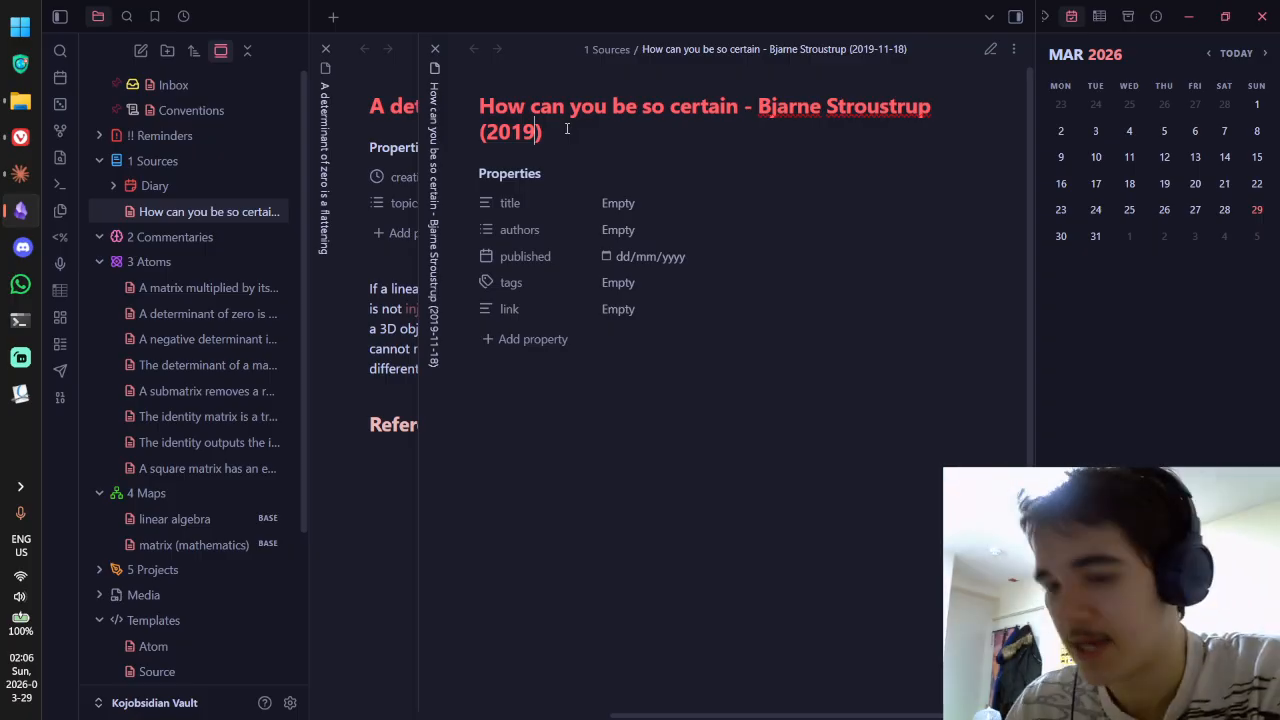
pyautogui.write('-11-18')
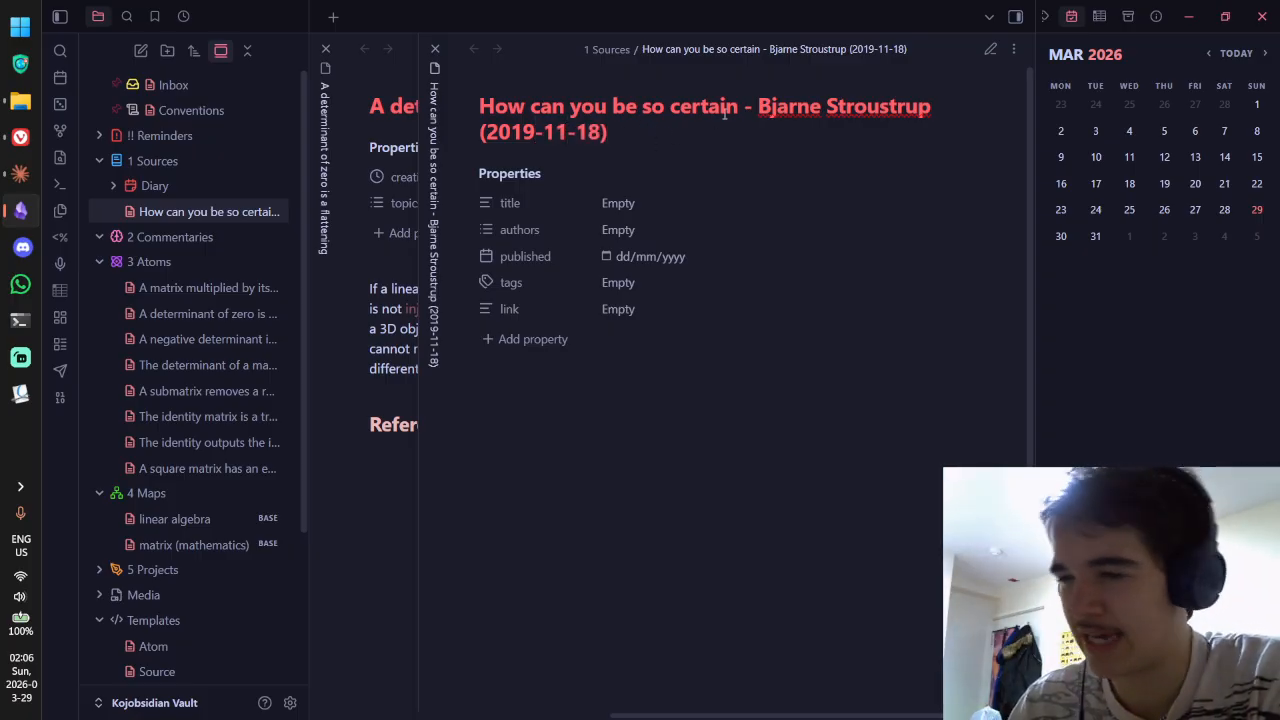
pyautogui.moveTo(683, 124); pyautogui.dragTo(479, 106)
pyautogui.moveTo(650, 126); pyautogui.dragTo(543, 116)
pyautogui.click(535, 131)
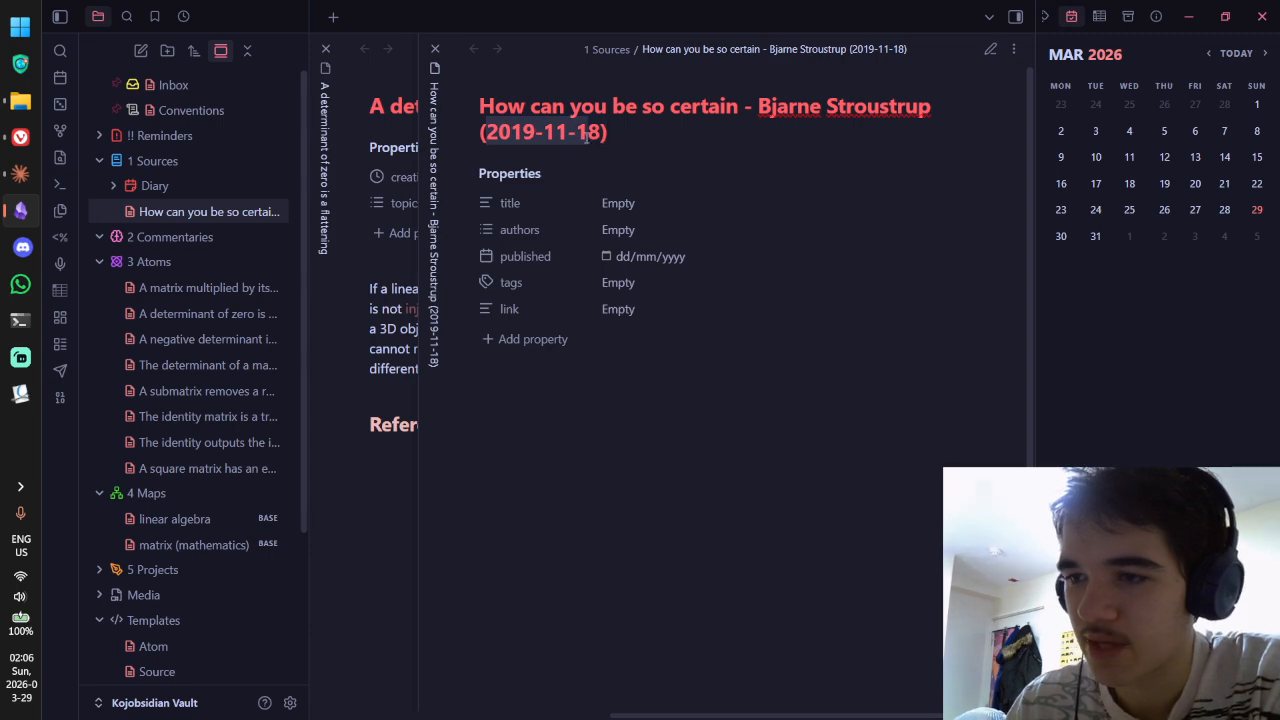
# Step: Copy document number P1962r0 from the PDF, recheck the note name, and select the title property
pyautogui.hotkey('alt', 'Tab')
pyautogui.moveTo(945, 162); pyautogui.dragTo(1045, 176)
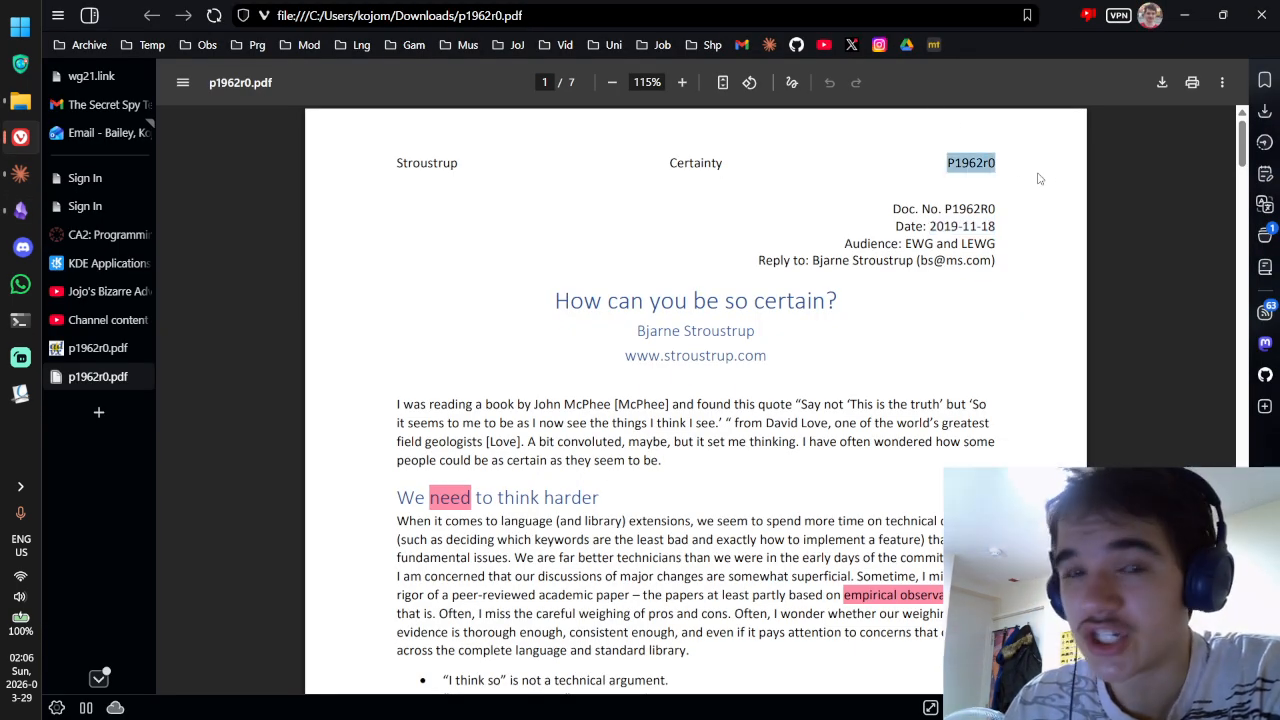
pyautogui.hotkey('alt', 'Tab')
pyautogui.press('End')
pyautogui.hotkey('ctrl', 'a')
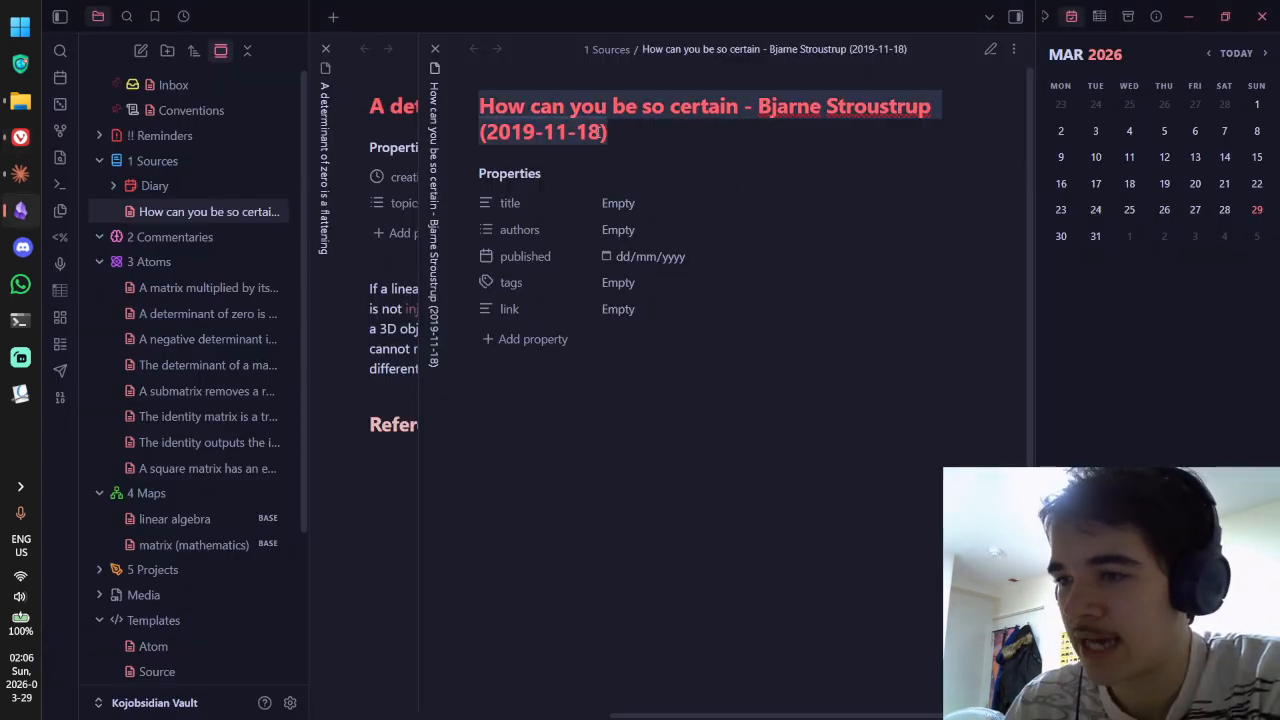
pyautogui.click(672, 137)
pyautogui.press('Down')
pyautogui.press('Up')
pyautogui.hotkey('ctrl', 'a')
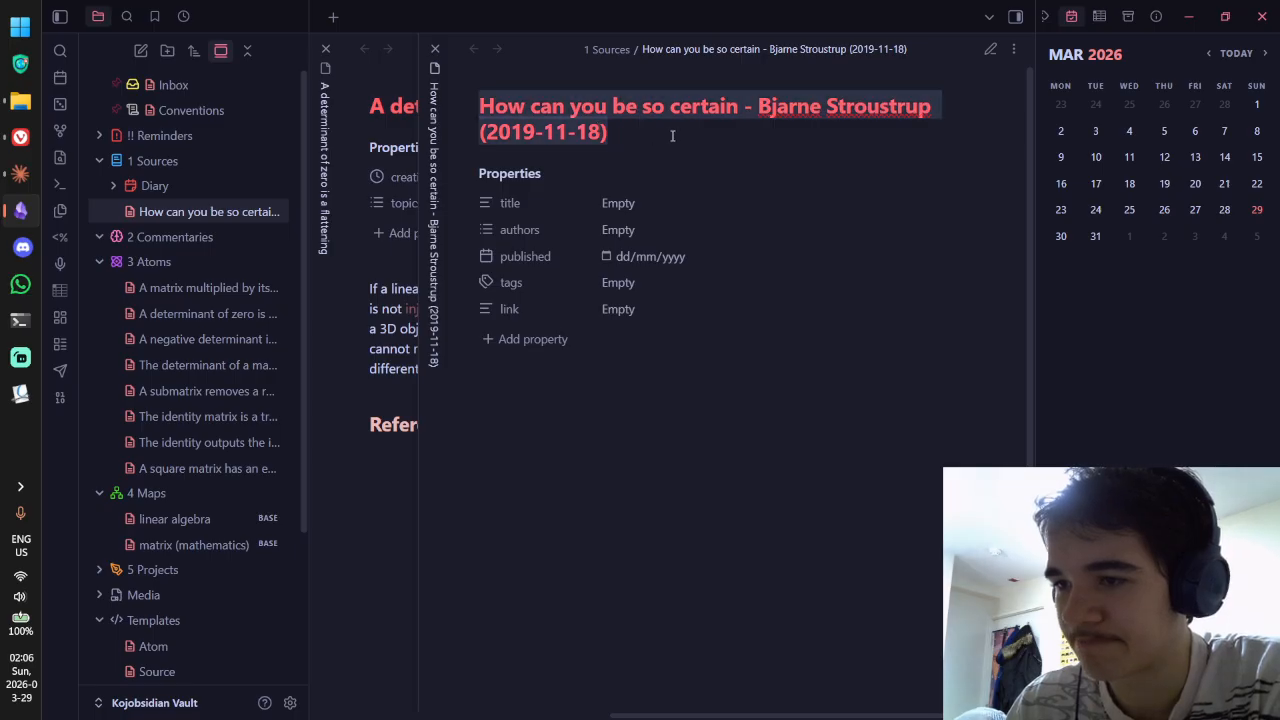
pyautogui.moveTo(610, 131); pyautogui.dragTo(496, 140)
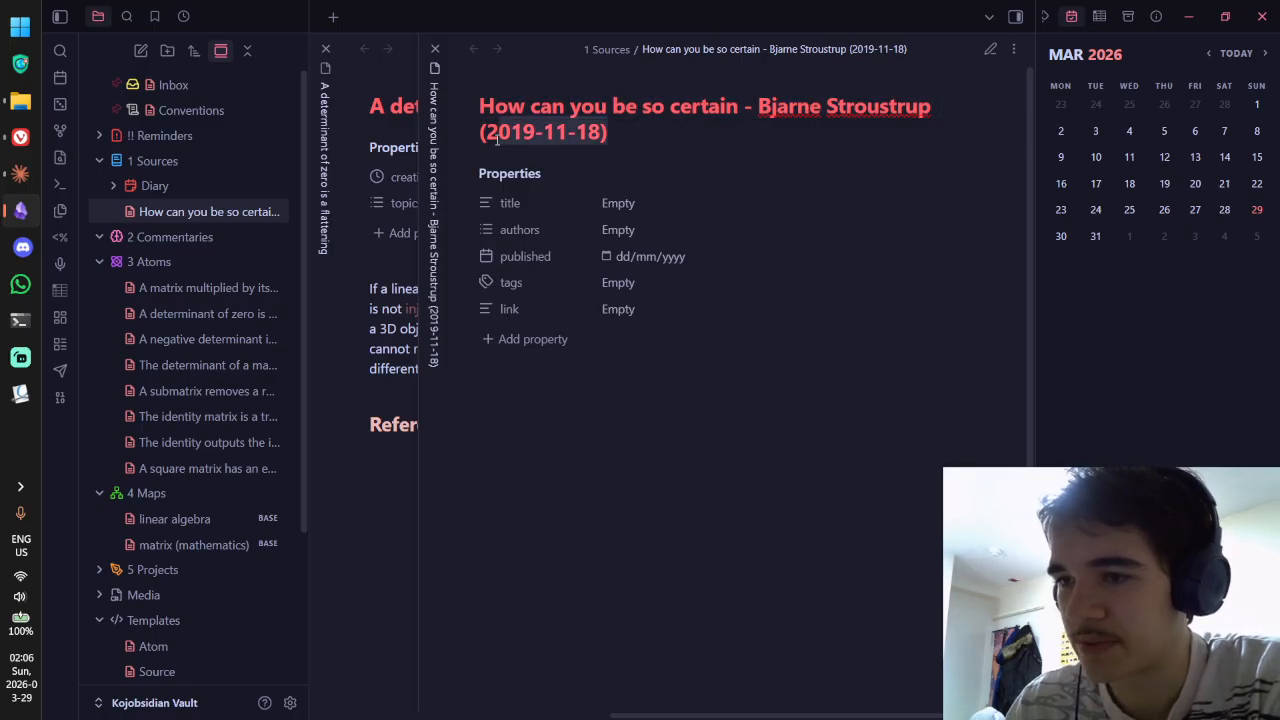
pyautogui.click(498, 140)
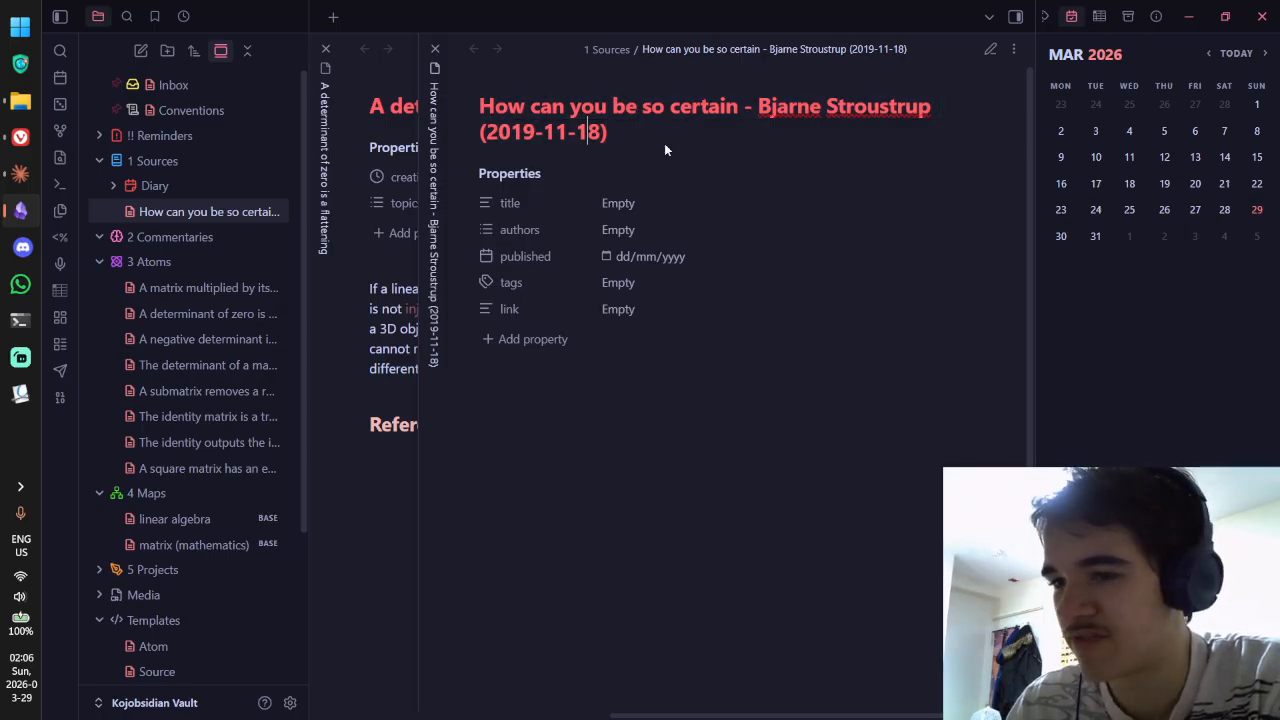
pyautogui.click(655, 210)
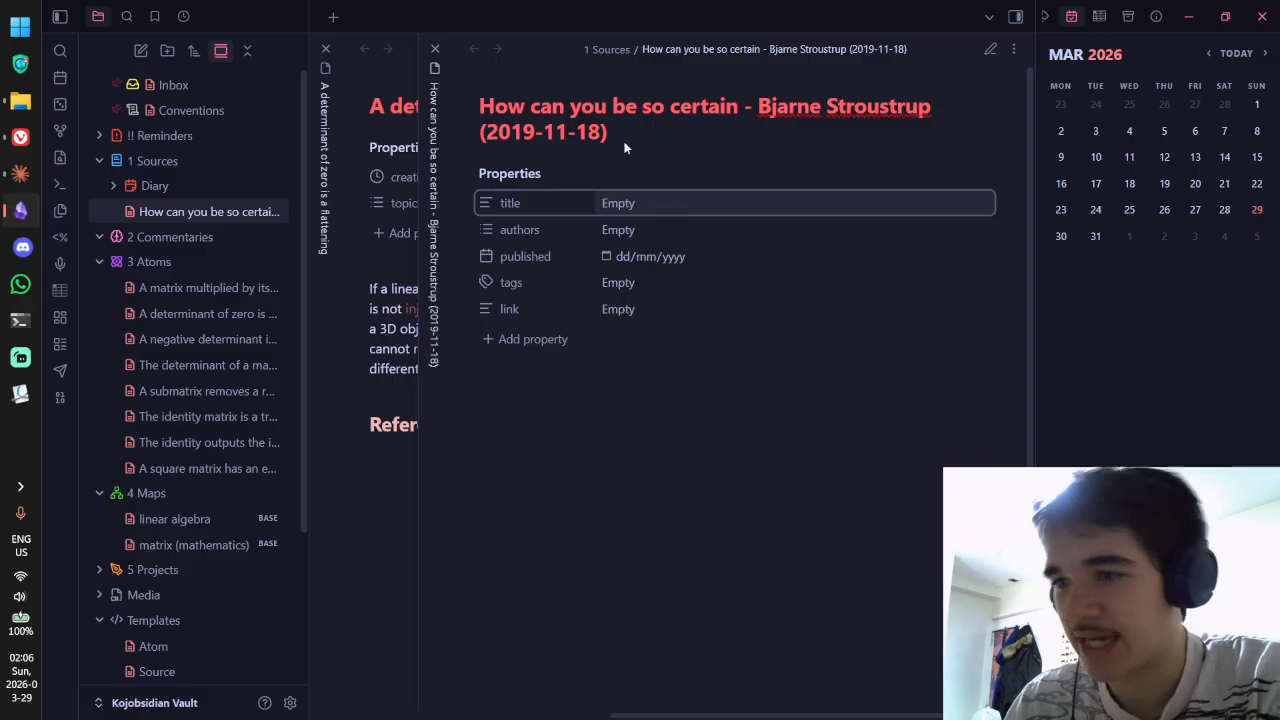
# Step: Fill the title property with the paper heading 'How can you be so certain?'
pyautogui.hotkey('alt', 'Tab')
pyautogui.moveTo(842, 303); pyautogui.dragTo(531, 305)
pyautogui.hotkey('ctrl', 'c')
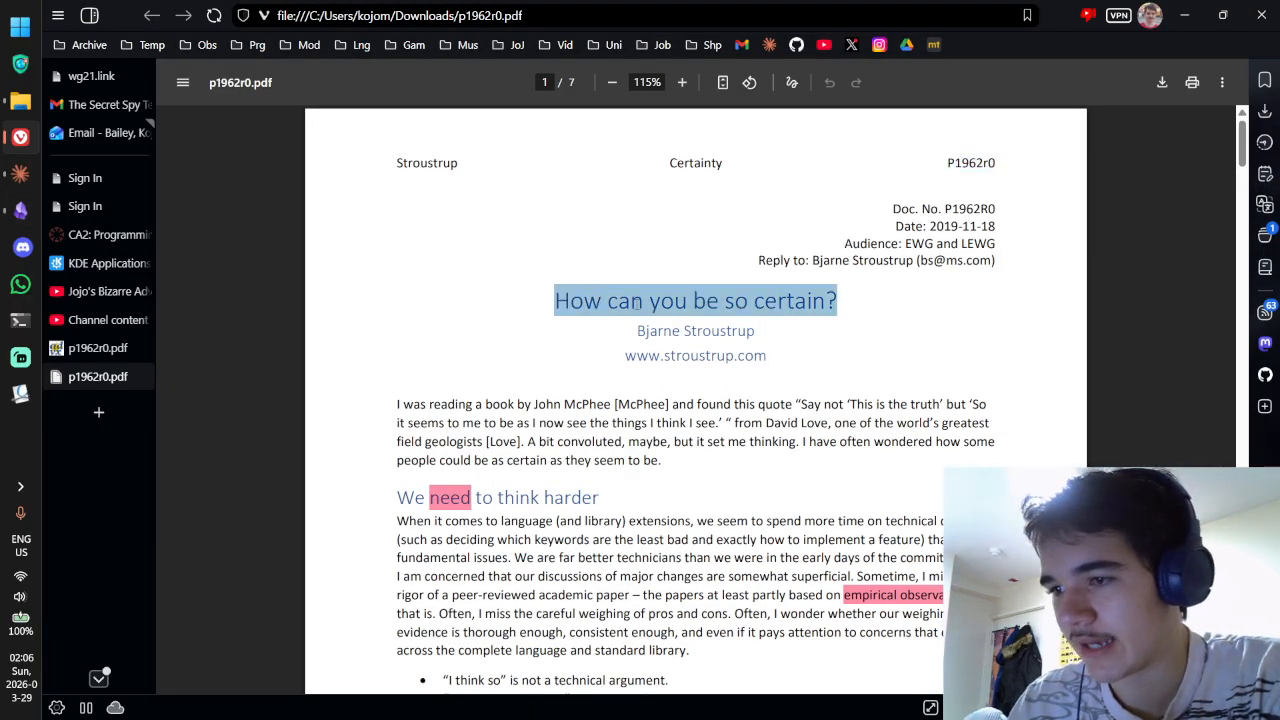
pyautogui.hotkey('alt', 'Tab')
pyautogui.hotkey('ctrl', 'v')
pyautogui.press('Return')
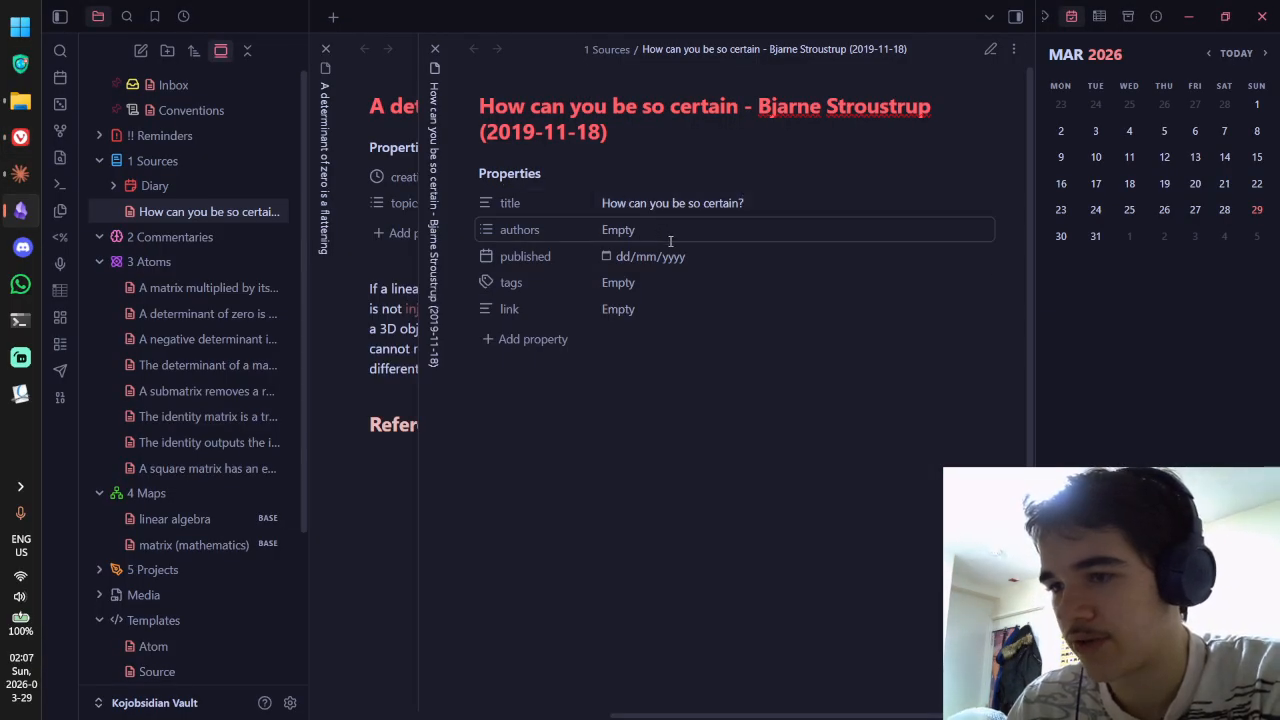
# Step: Set authors to Bjarne Stroustrup from clipboard history and the published date to 18/11/2019
pyautogui.click(635, 240)
pyautogui.press('super+v')
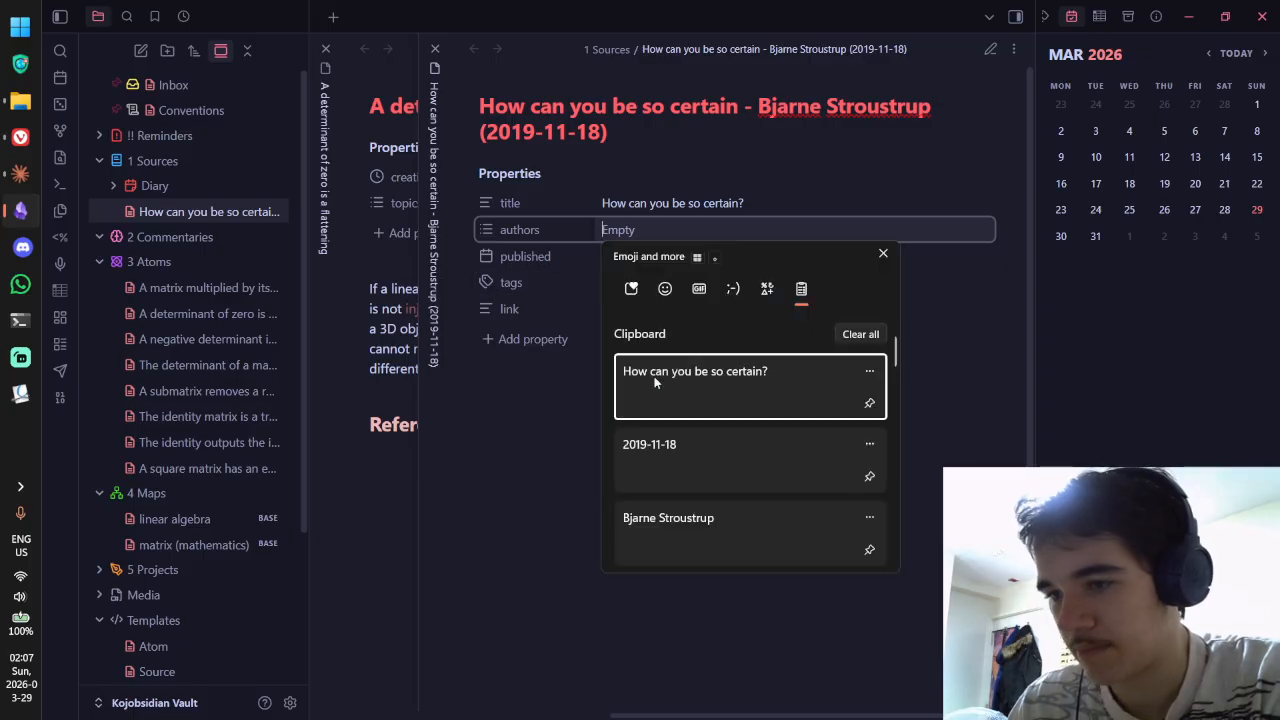
pyautogui.click(695, 516)
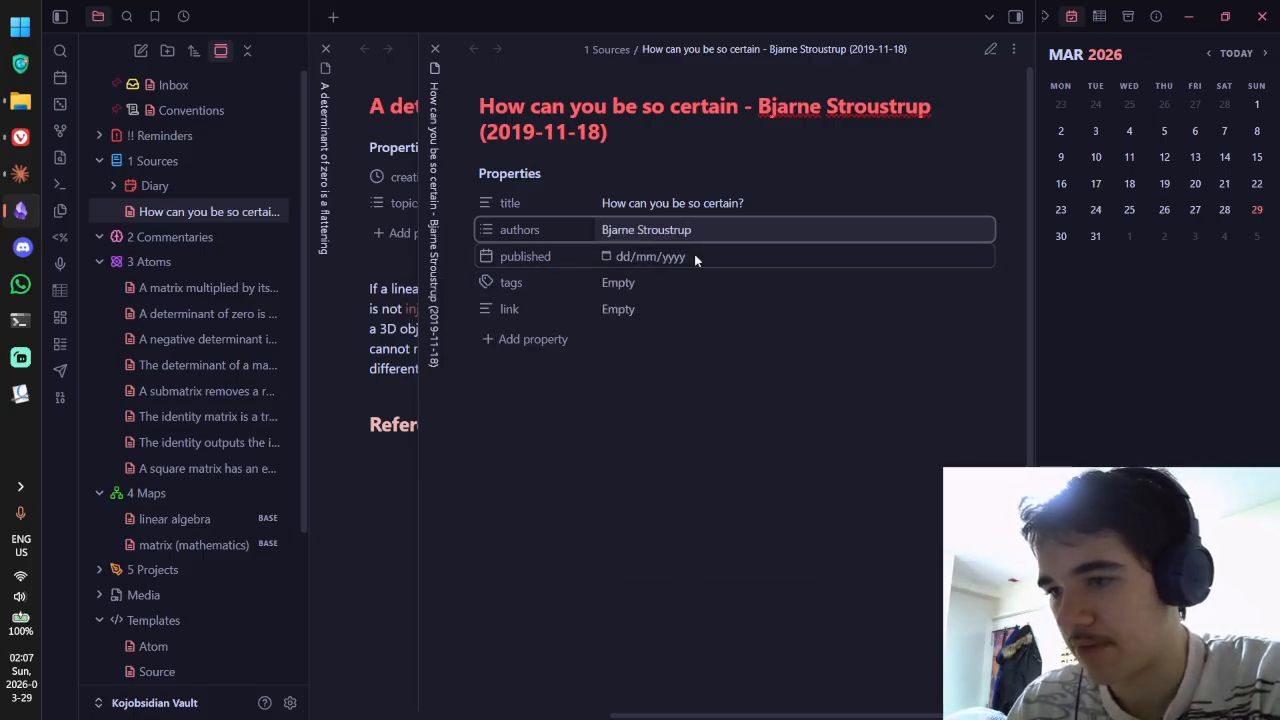
pyautogui.click(631, 256)
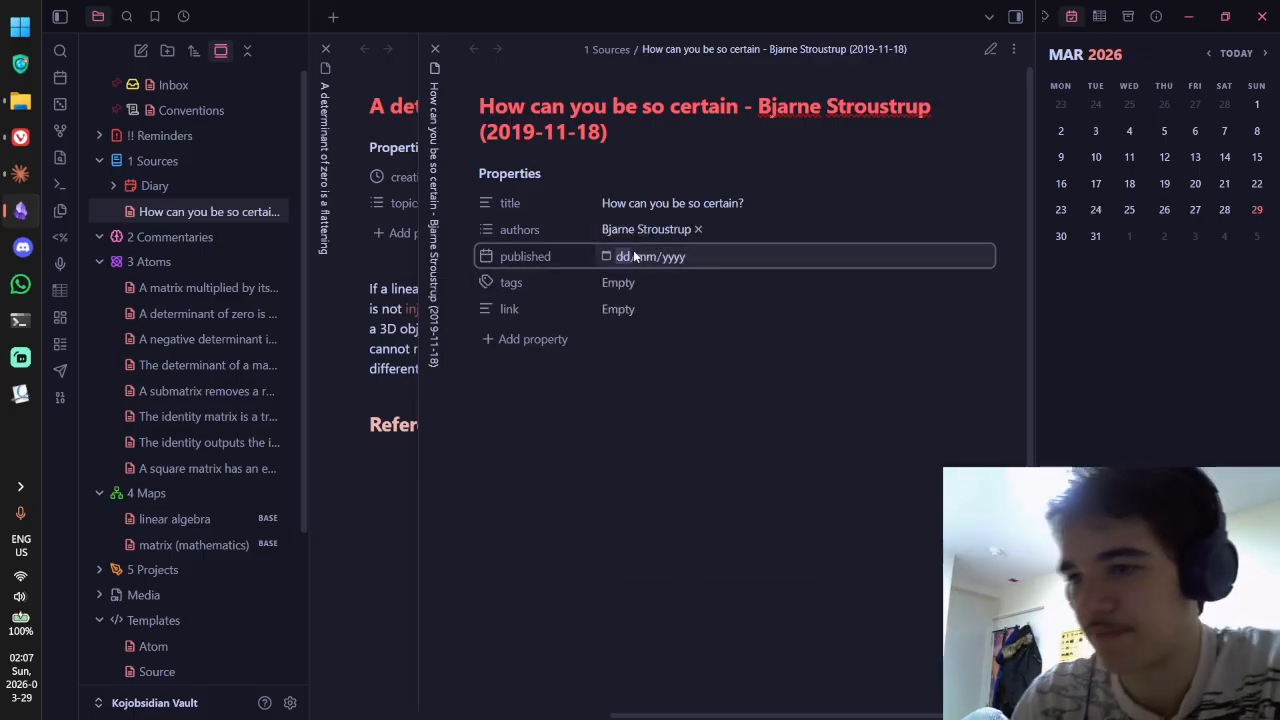
pyautogui.write('1811')
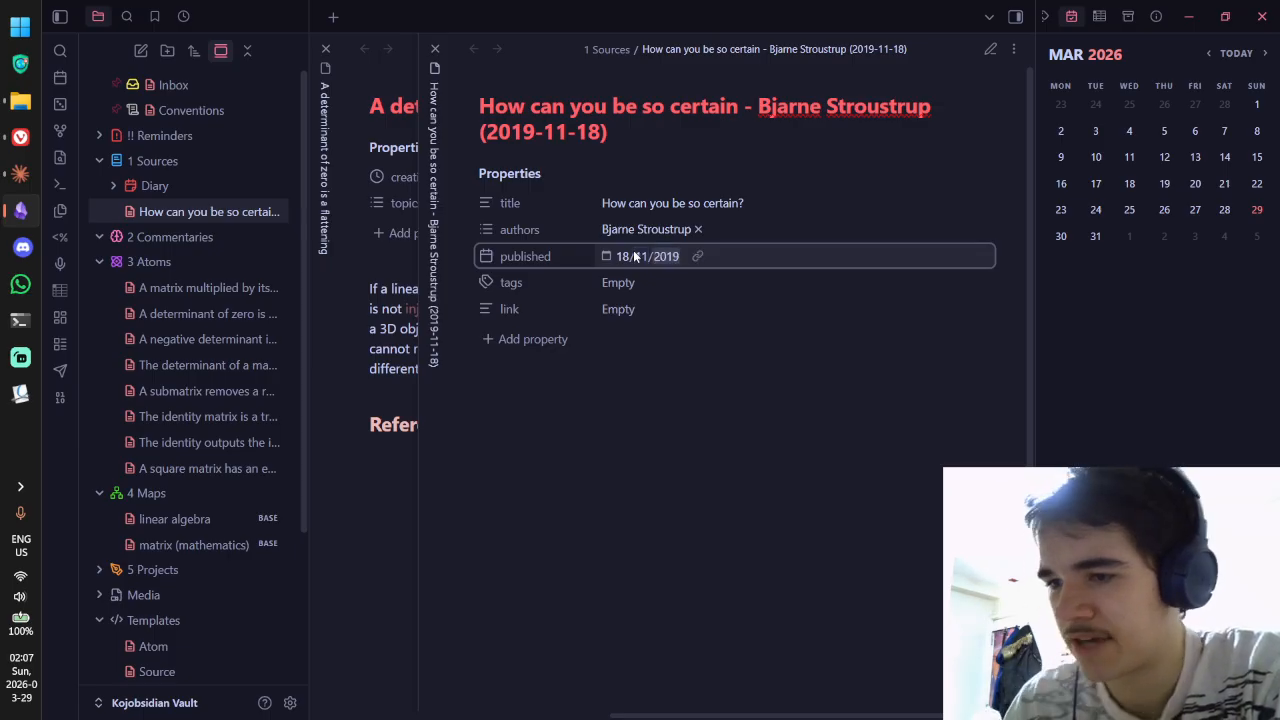
pyautogui.click(605, 257)
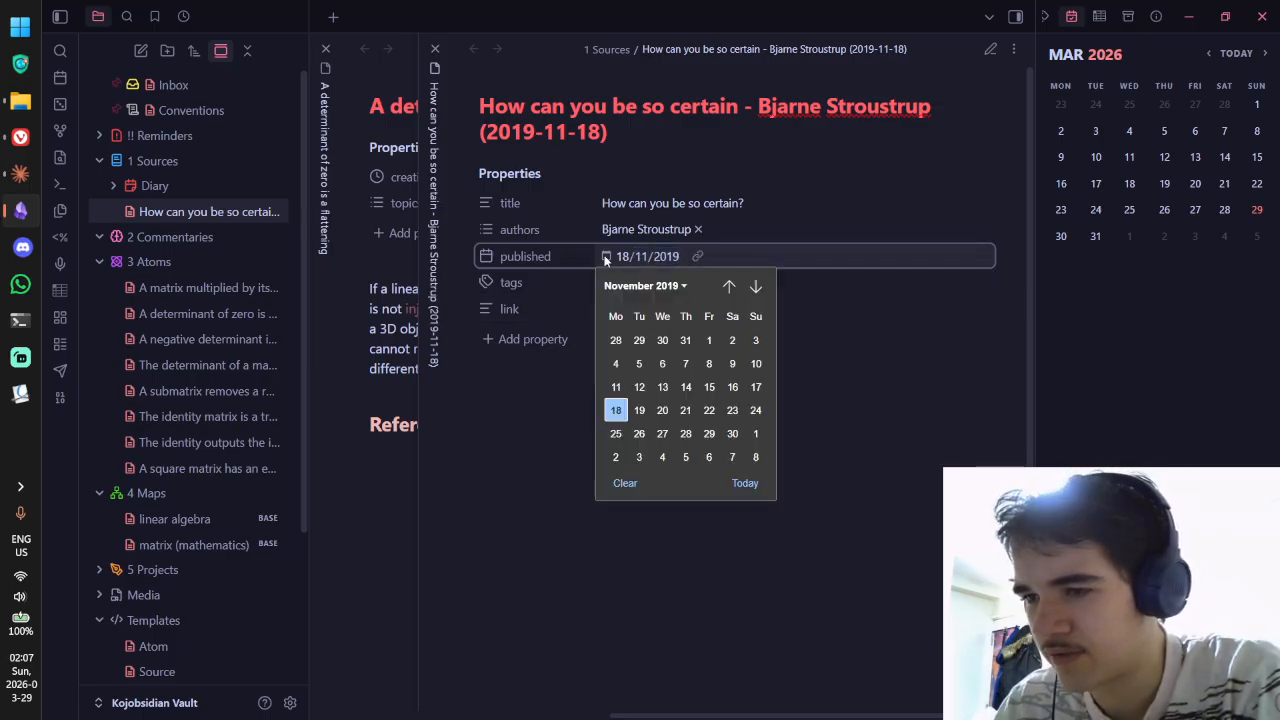
pyautogui.click(716, 264)
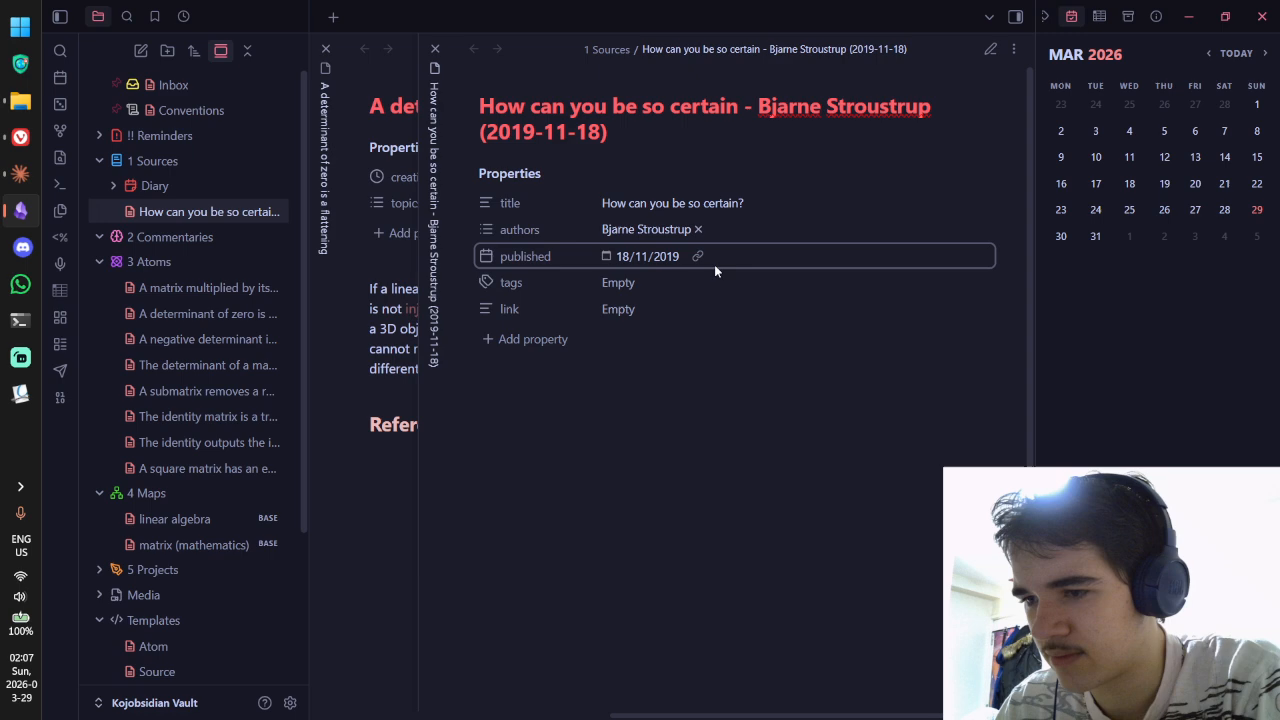
pyautogui.click(291, 703)
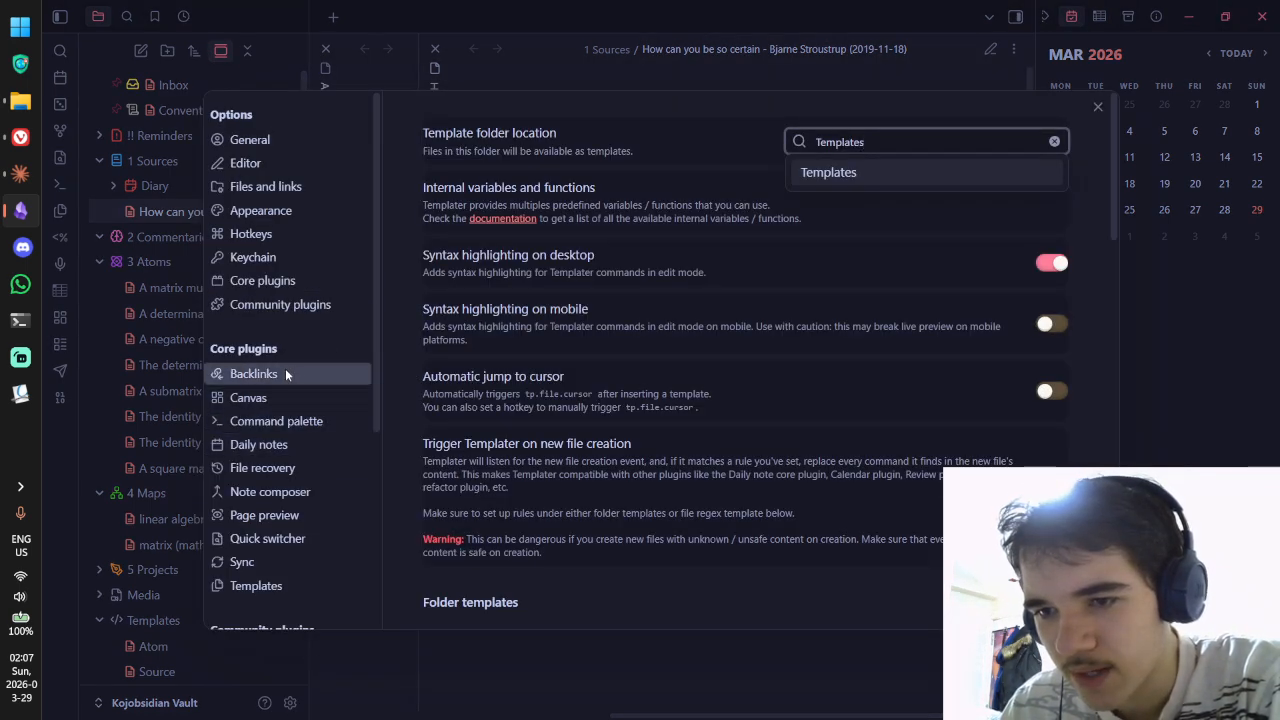
pyautogui.click(304, 138)
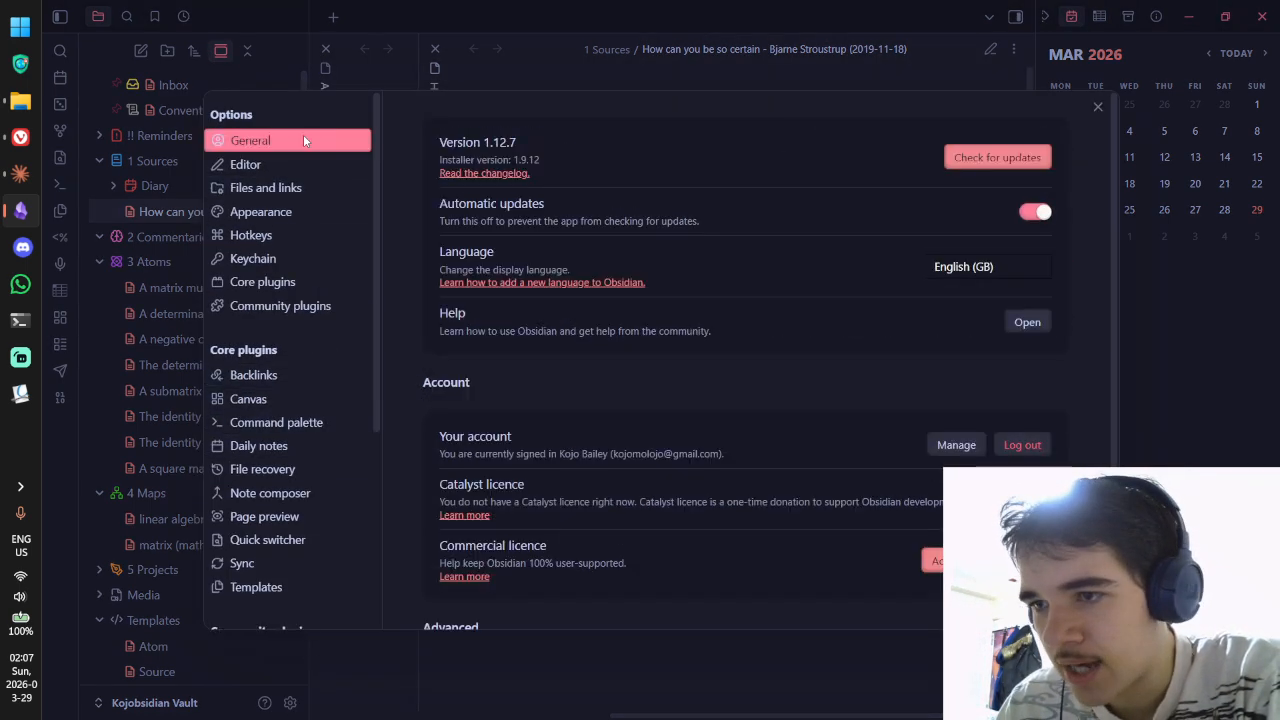
pyautogui.click(312, 184)
pyautogui.click(318, 162)
pyautogui.scroll(-3, 545, 194)
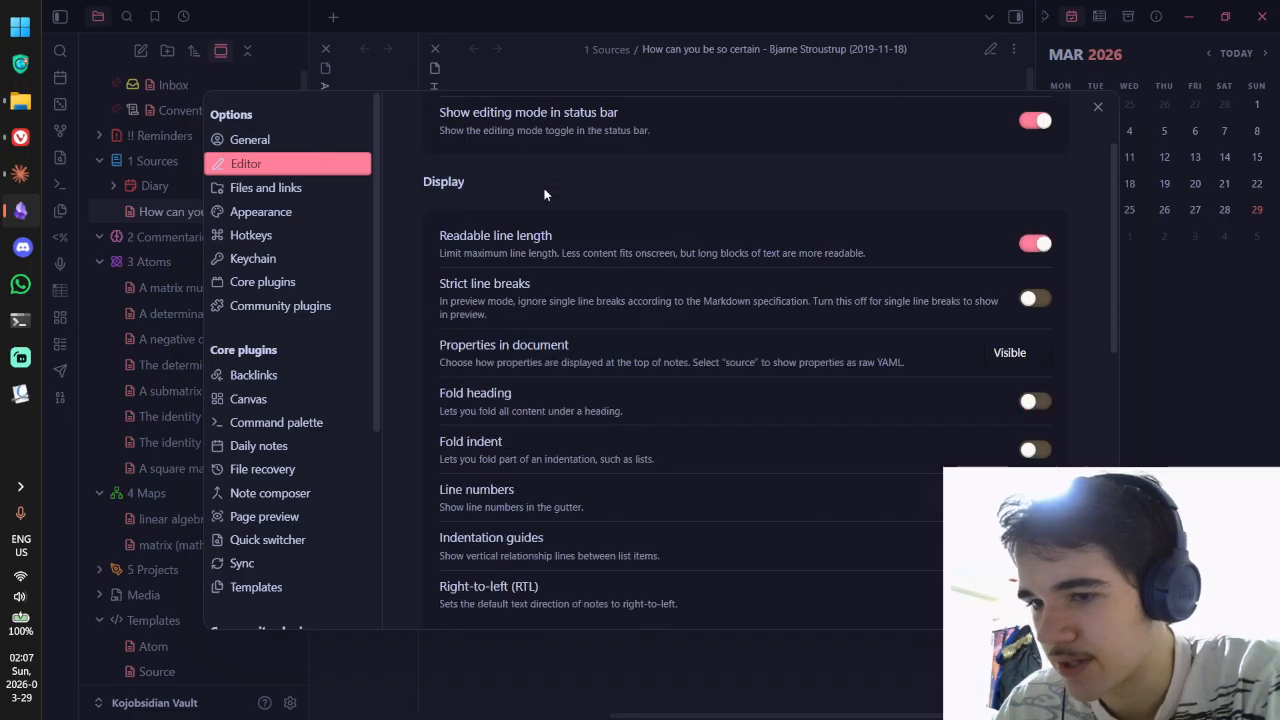
pyautogui.scroll(-3, 545, 194)
pyautogui.click(285, 281)
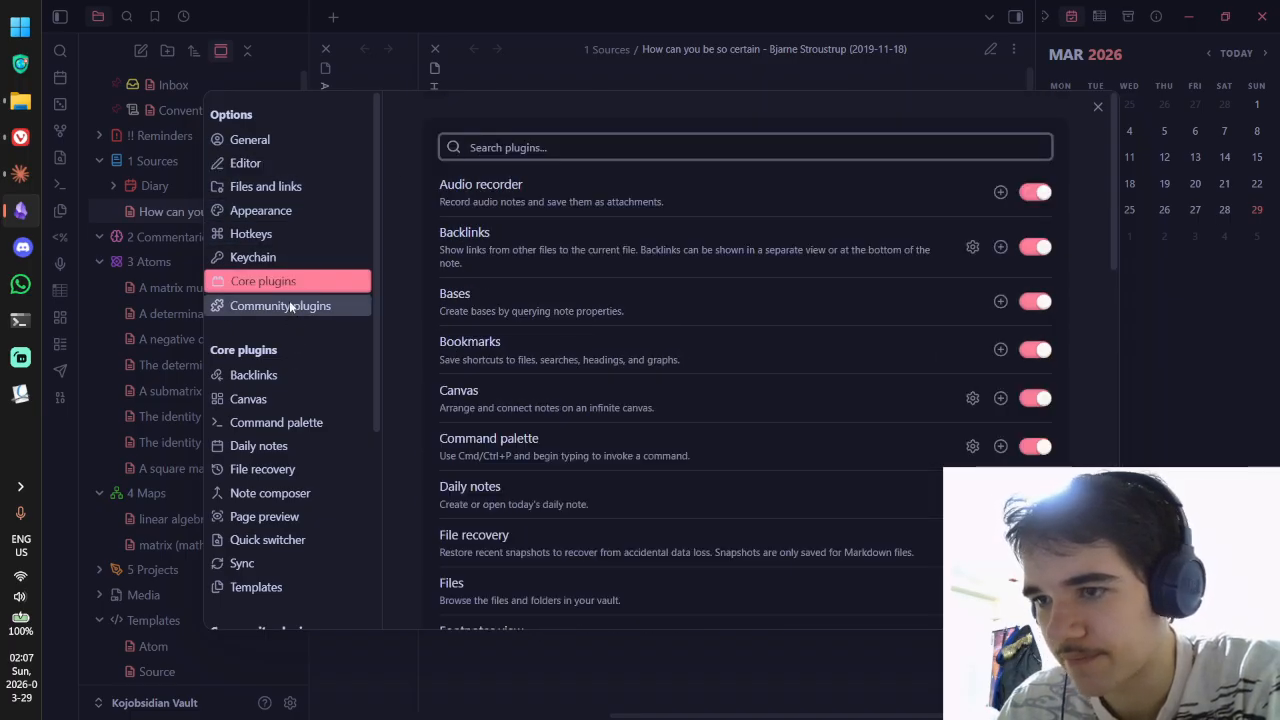
pyautogui.click(268, 374)
pyautogui.click(270, 398)
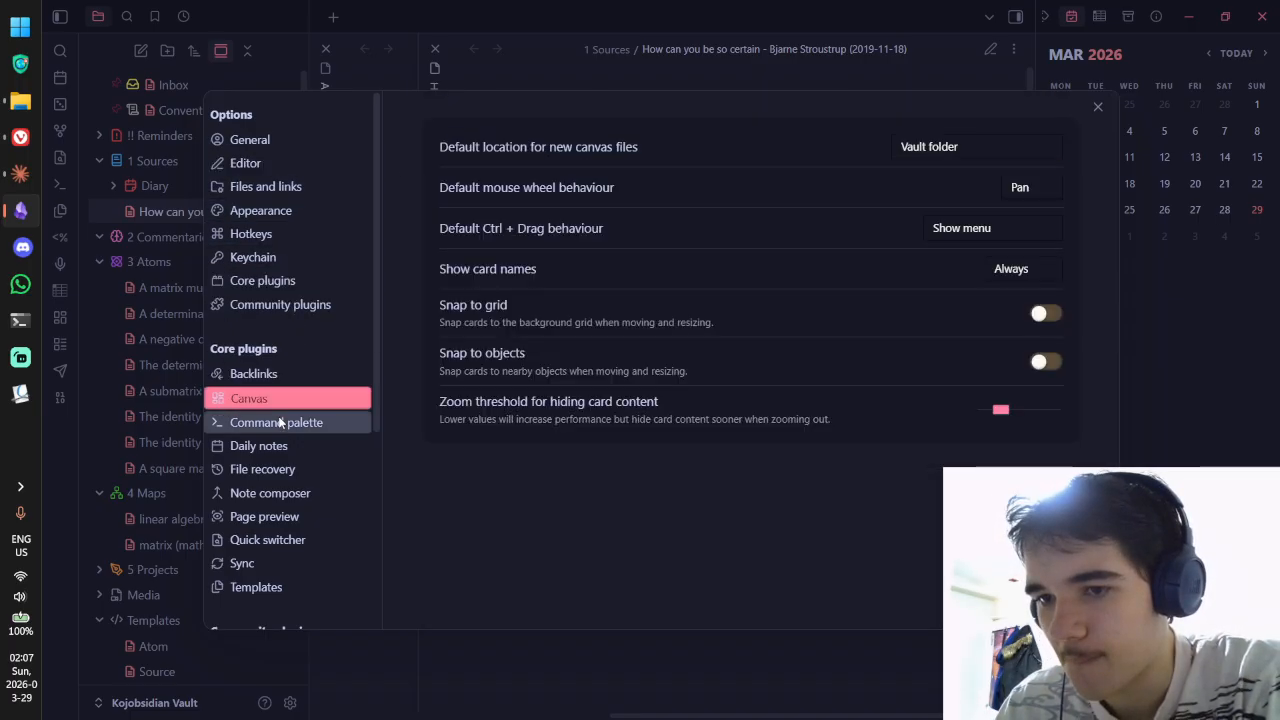
pyautogui.click(280, 422)
pyautogui.click(268, 447)
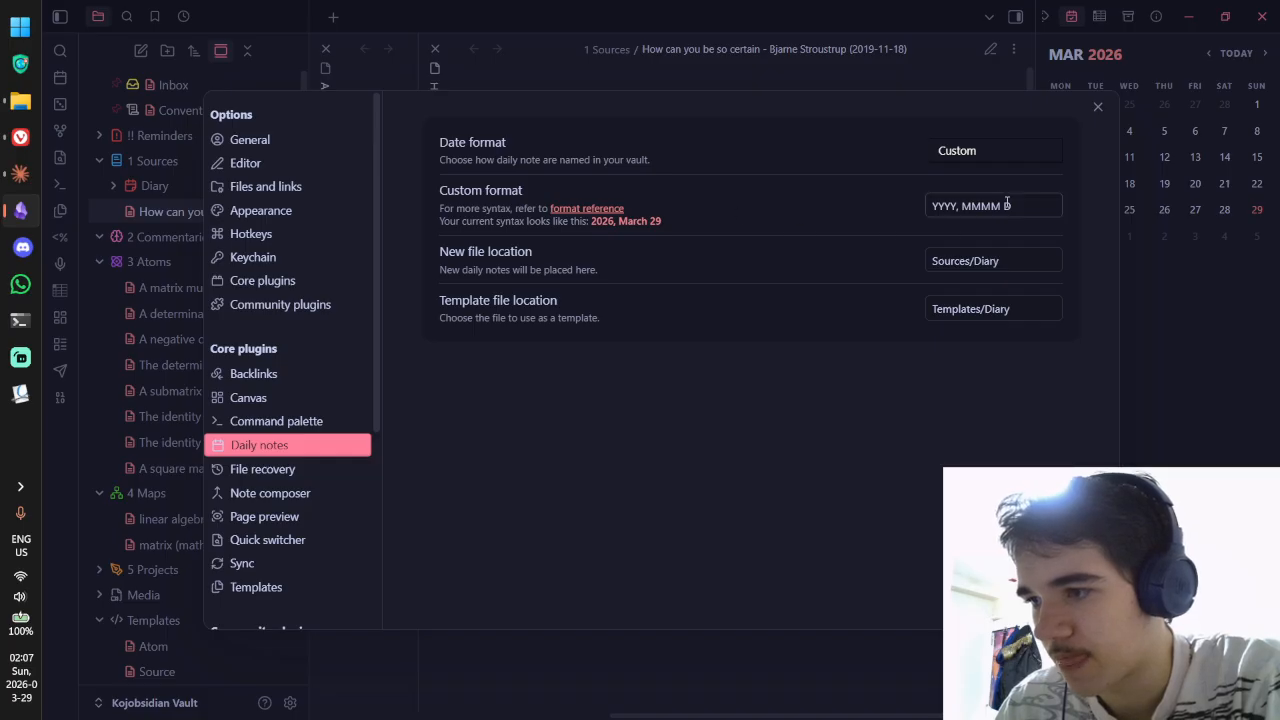
pyautogui.scroll(-4, 259, 310)
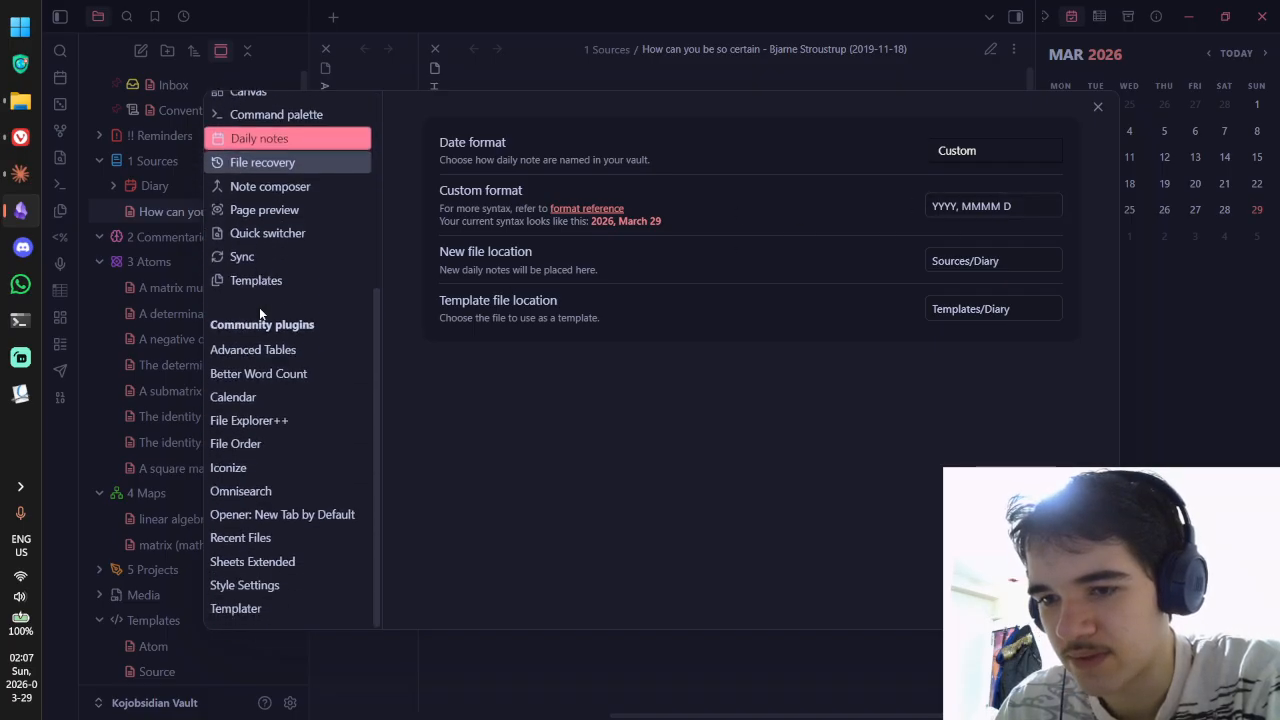
pyautogui.click(287, 277)
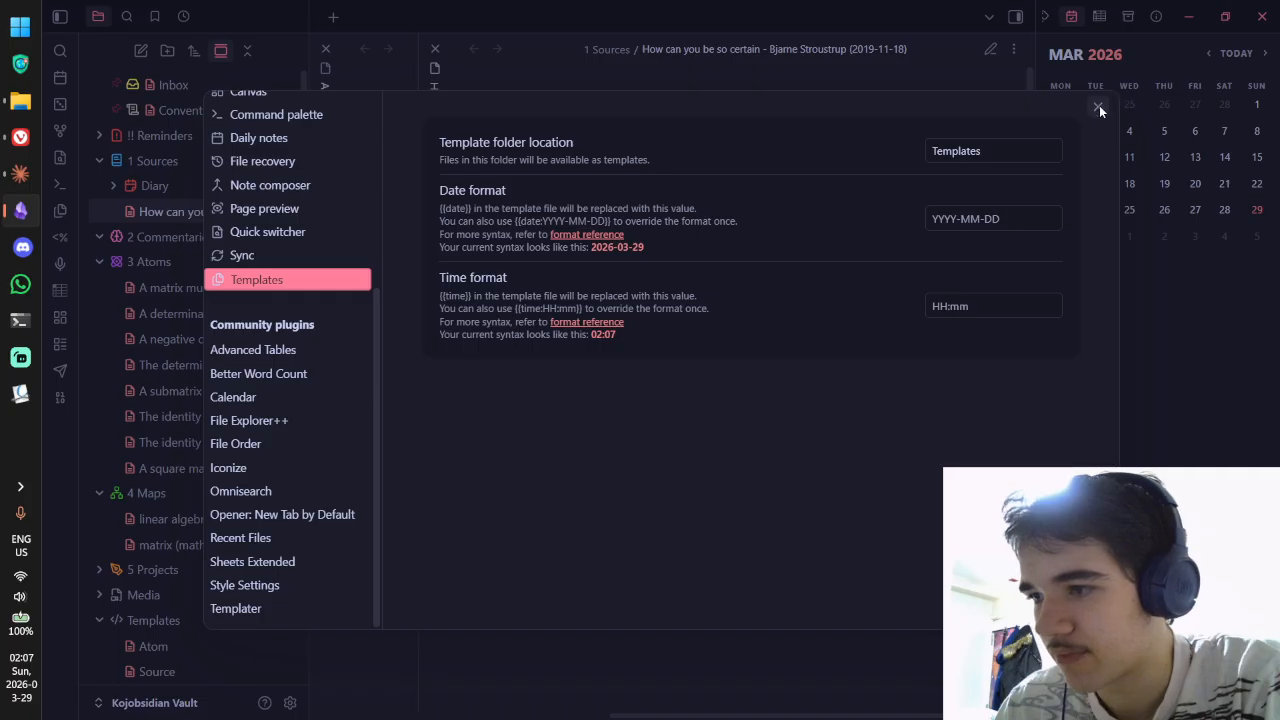
pyautogui.click(968, 216)
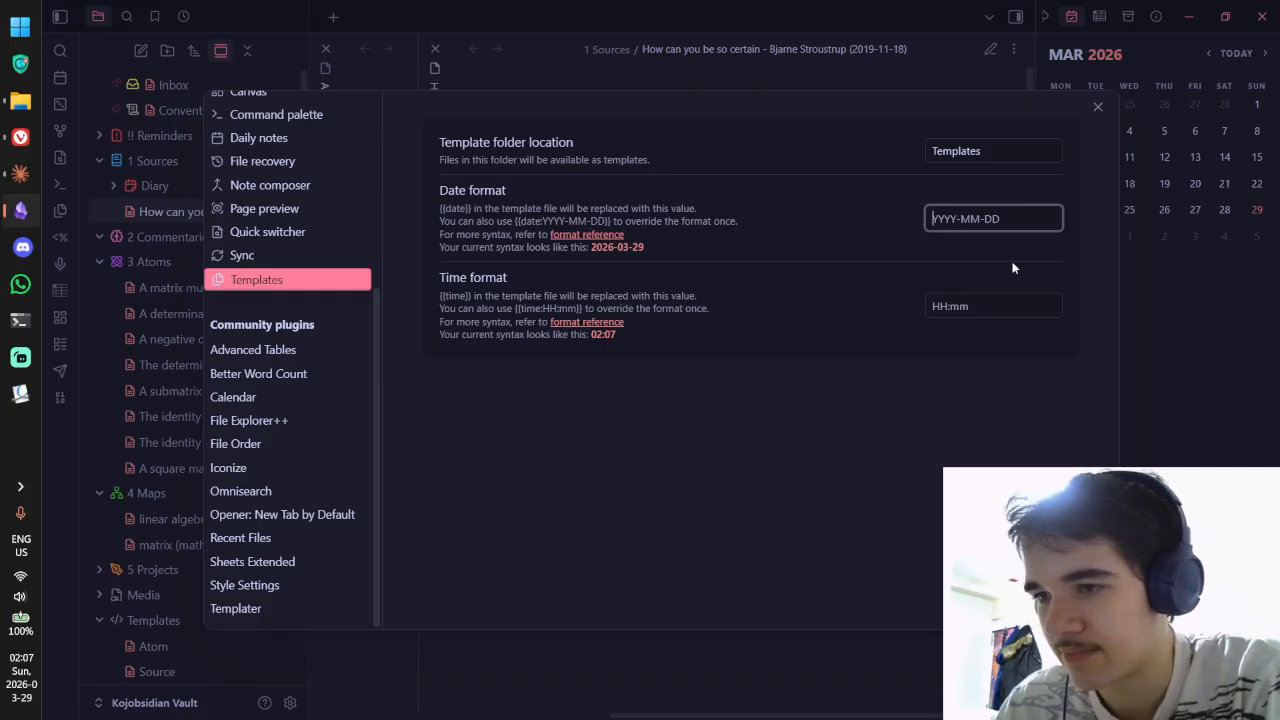
pyautogui.press('Escape')
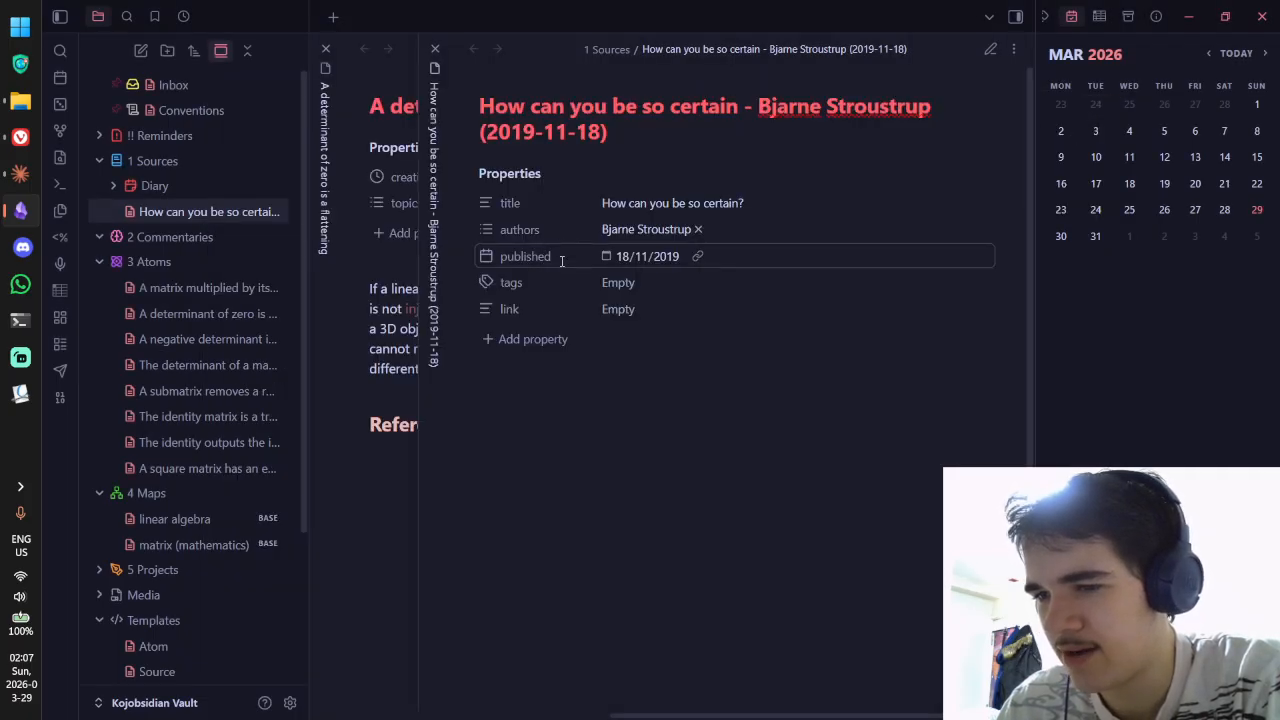
# Step: Check the published date in its calendar and review the published property's options
pyautogui.click(612, 257)
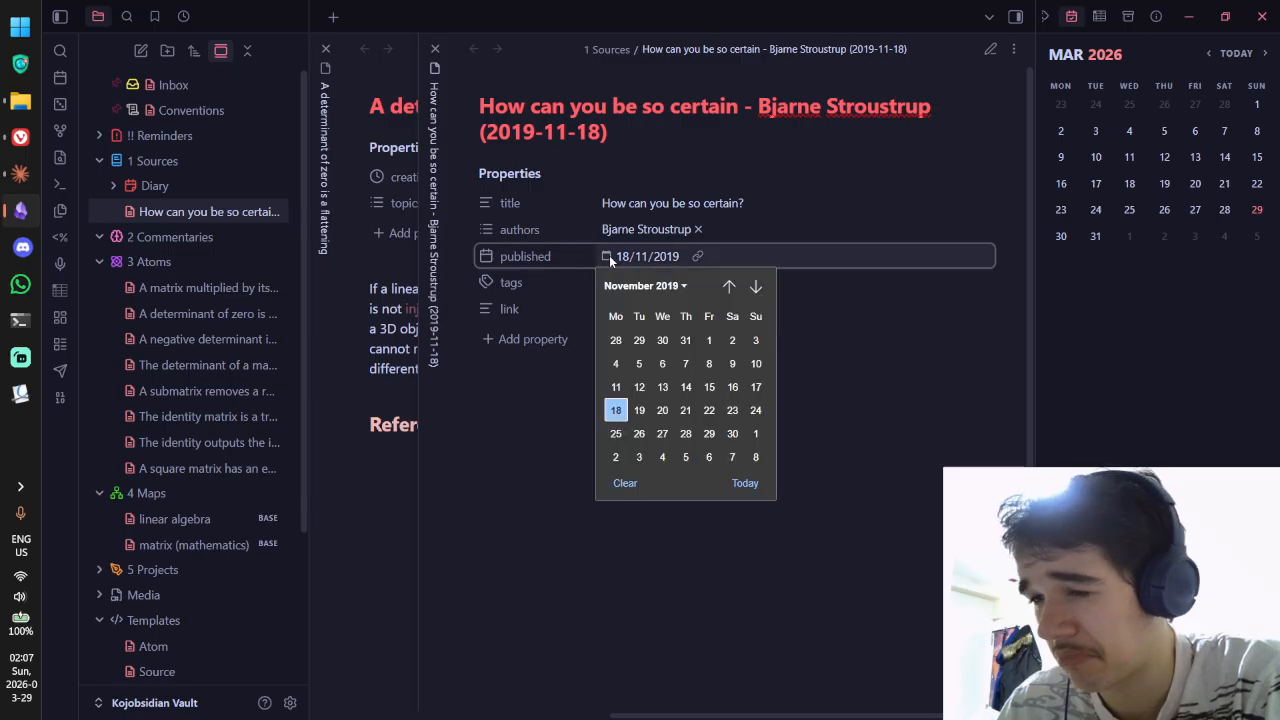
pyautogui.click(477, 260)
pyautogui.click(487, 259)
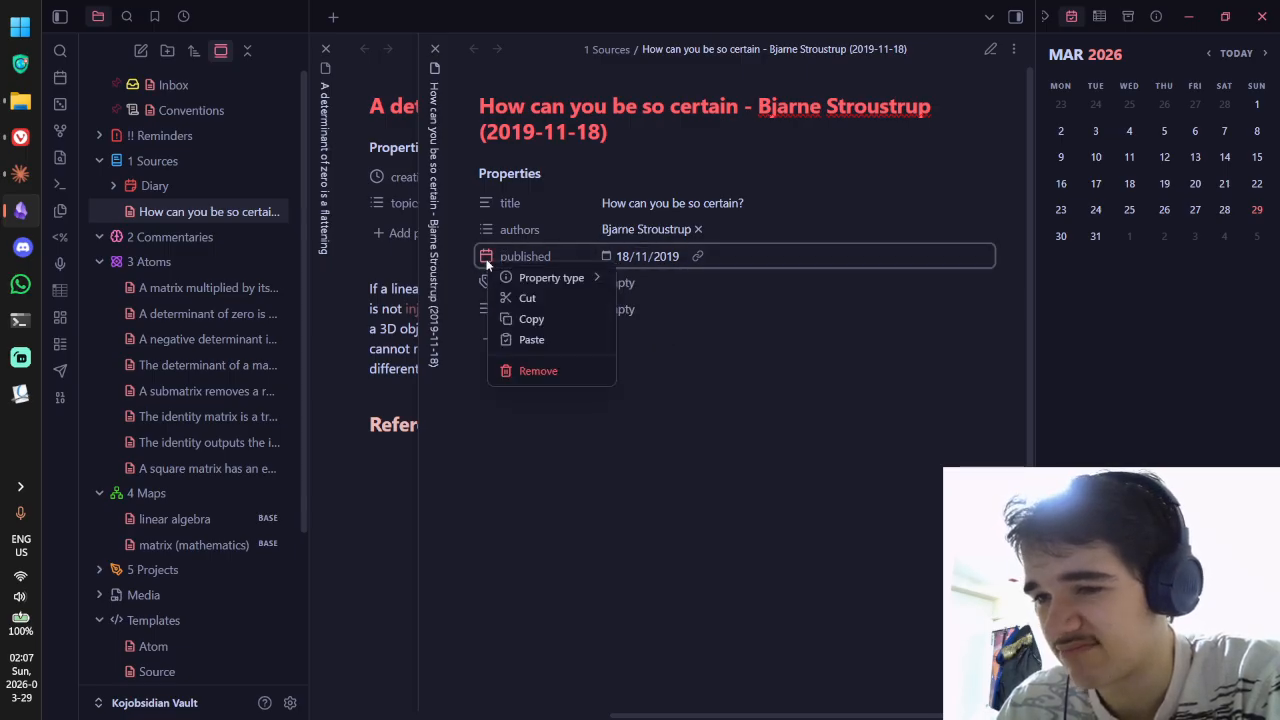
pyautogui.moveTo(568, 280)
pyautogui.click(650, 257)
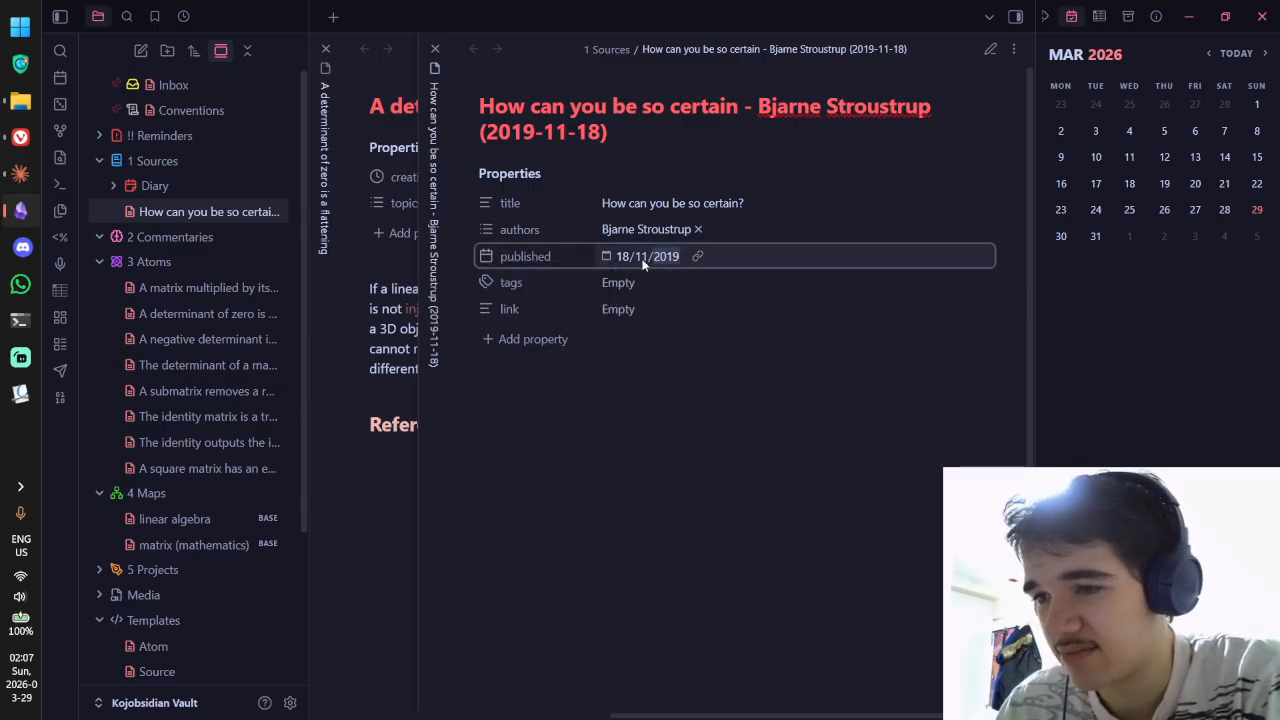
# Step: Add the tag 'paper' to the note's tags property from the suggestions
pyautogui.click(646, 284)
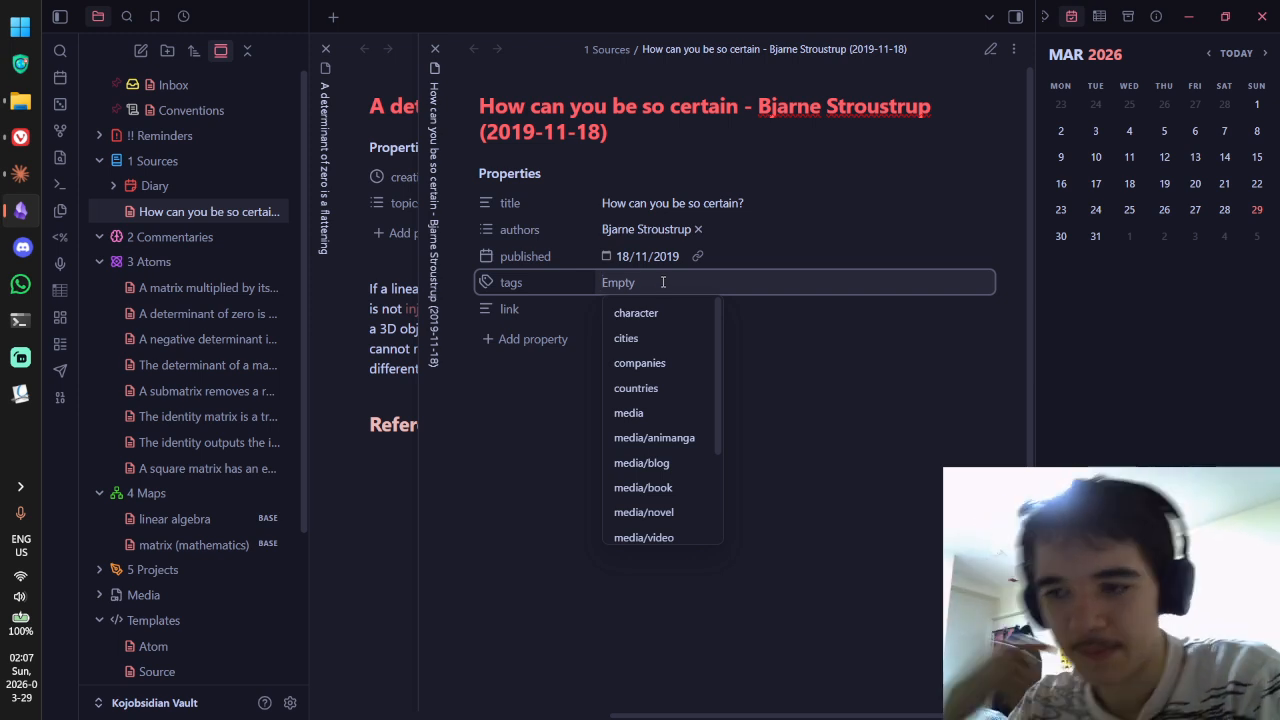
pyautogui.scroll(-2, 676, 341)
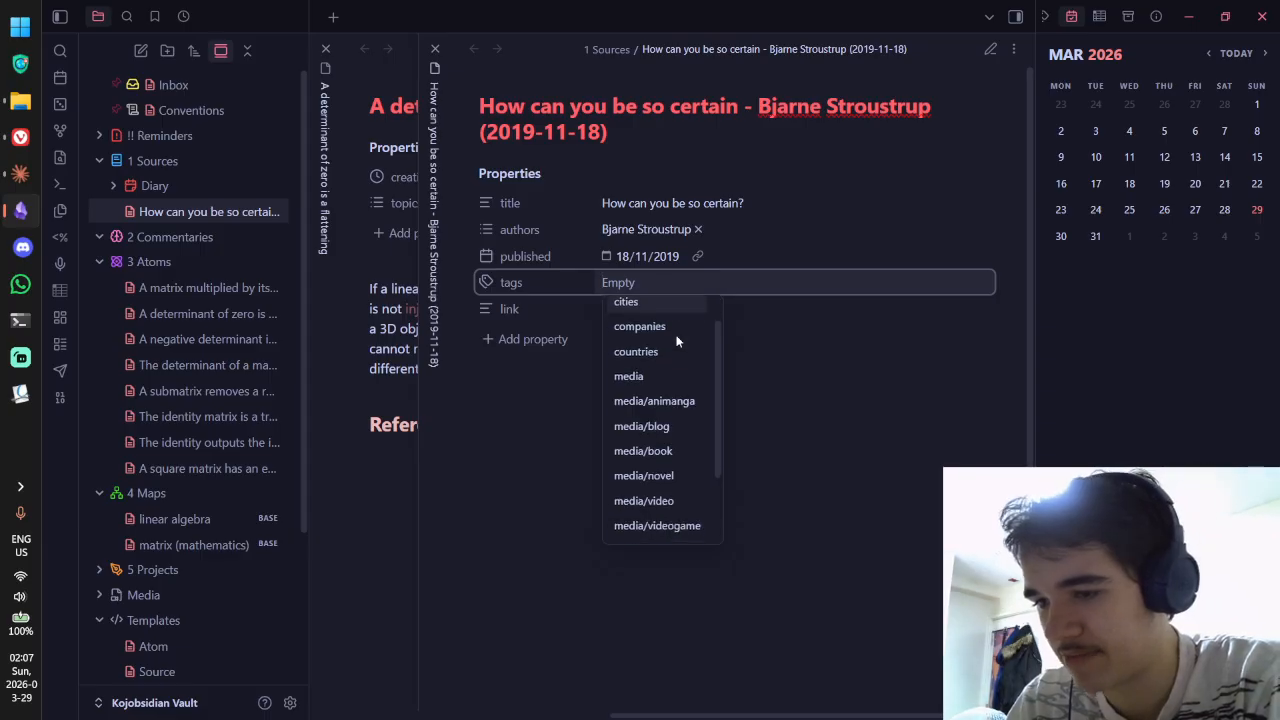
pyautogui.scroll(-2, 676, 341)
pyautogui.scroll(4, 676, 341)
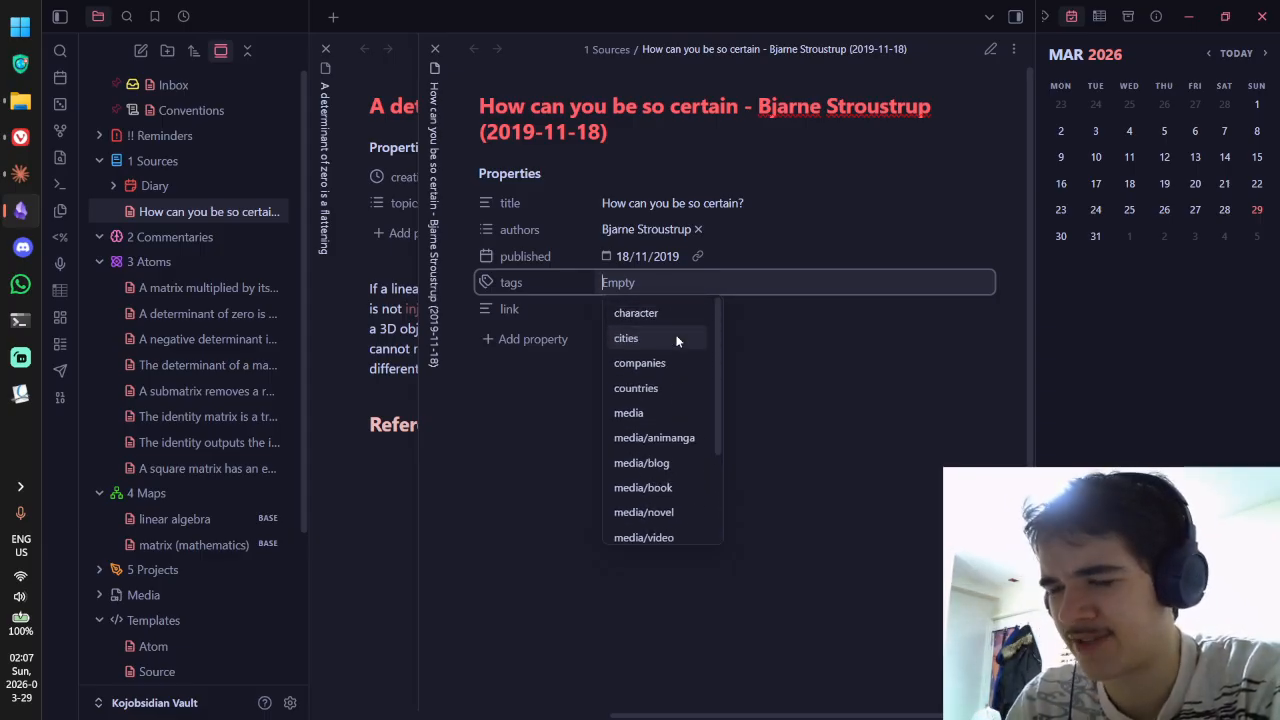
pyautogui.write('paper')
pyautogui.click(663, 376)
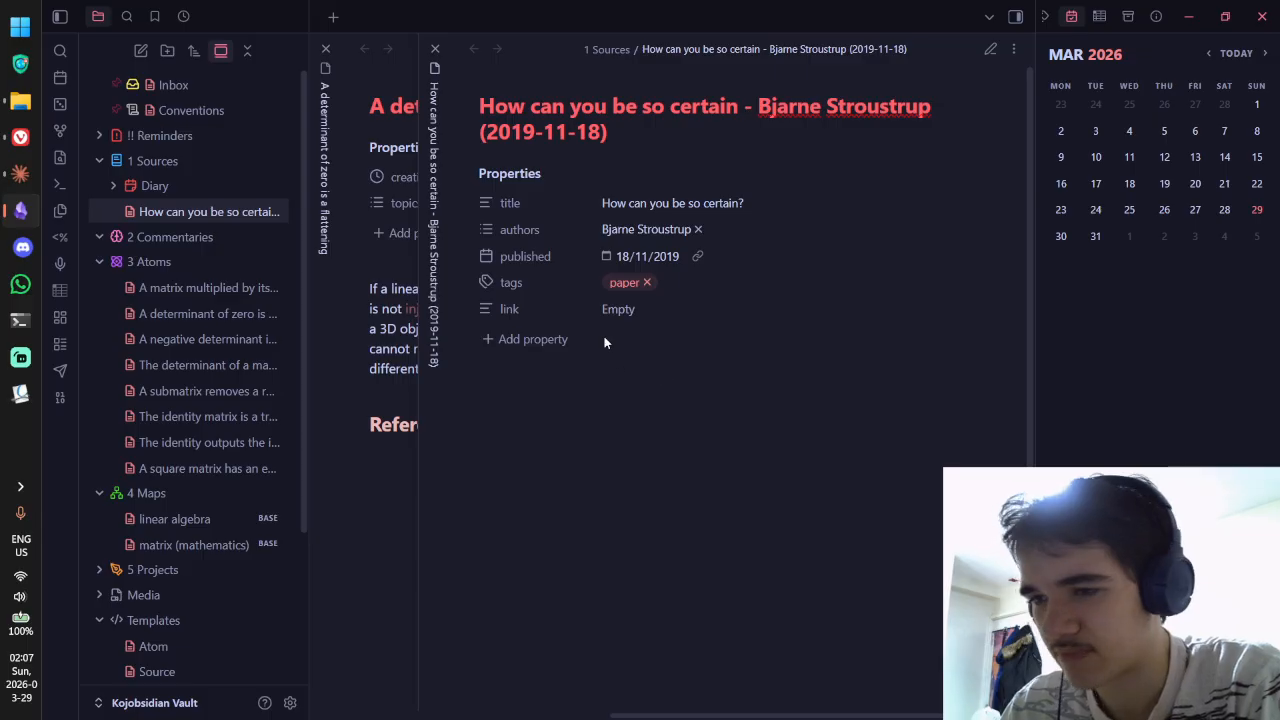
pyautogui.click(624, 284)
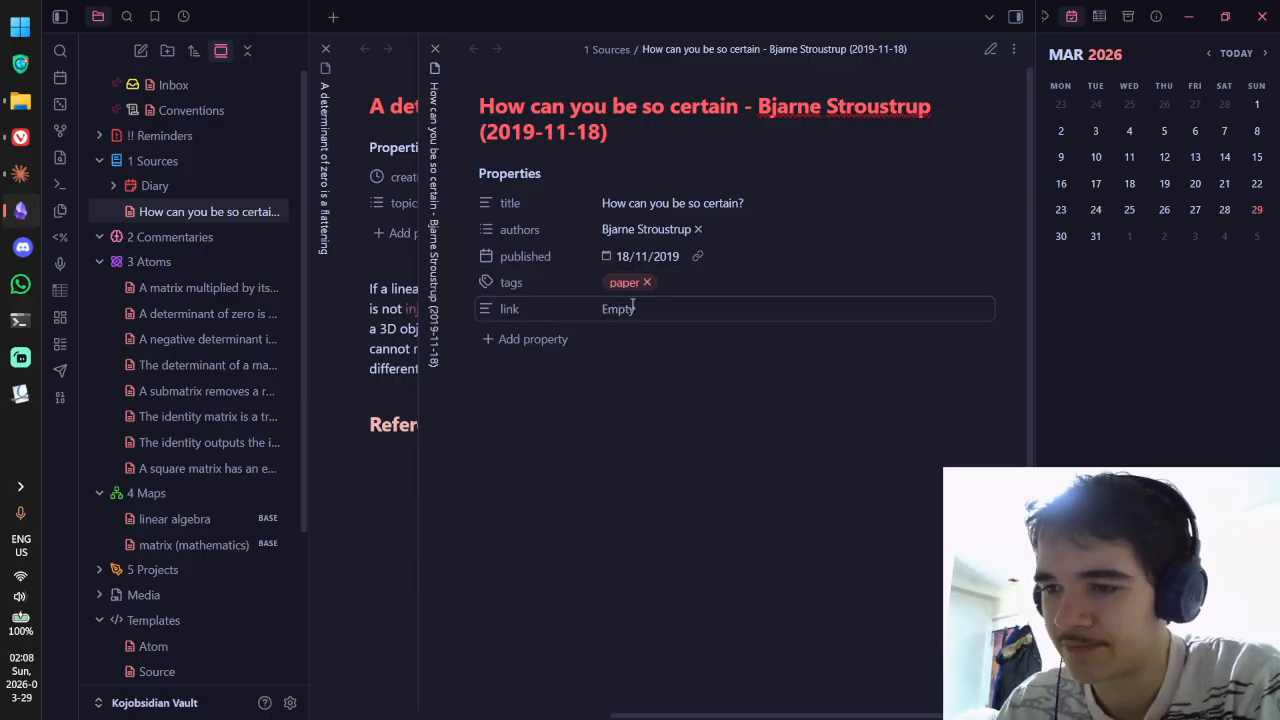
pyautogui.hotkey('alt', 'Tab')
# Step: Ask Claude in a new quick-entry chat whether just "paper" is a fine type name for research papers
pyautogui.moveTo(660, 165); pyautogui.dragTo(794, 163)
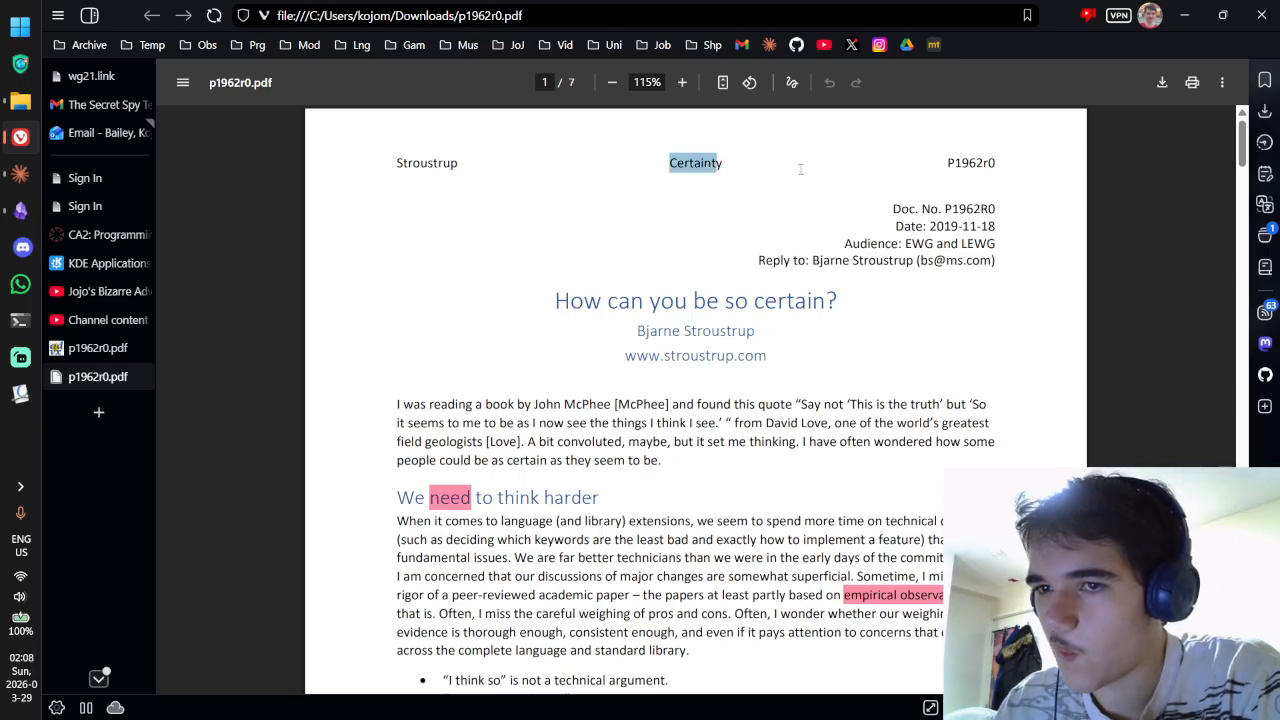
pyautogui.click(826, 176)
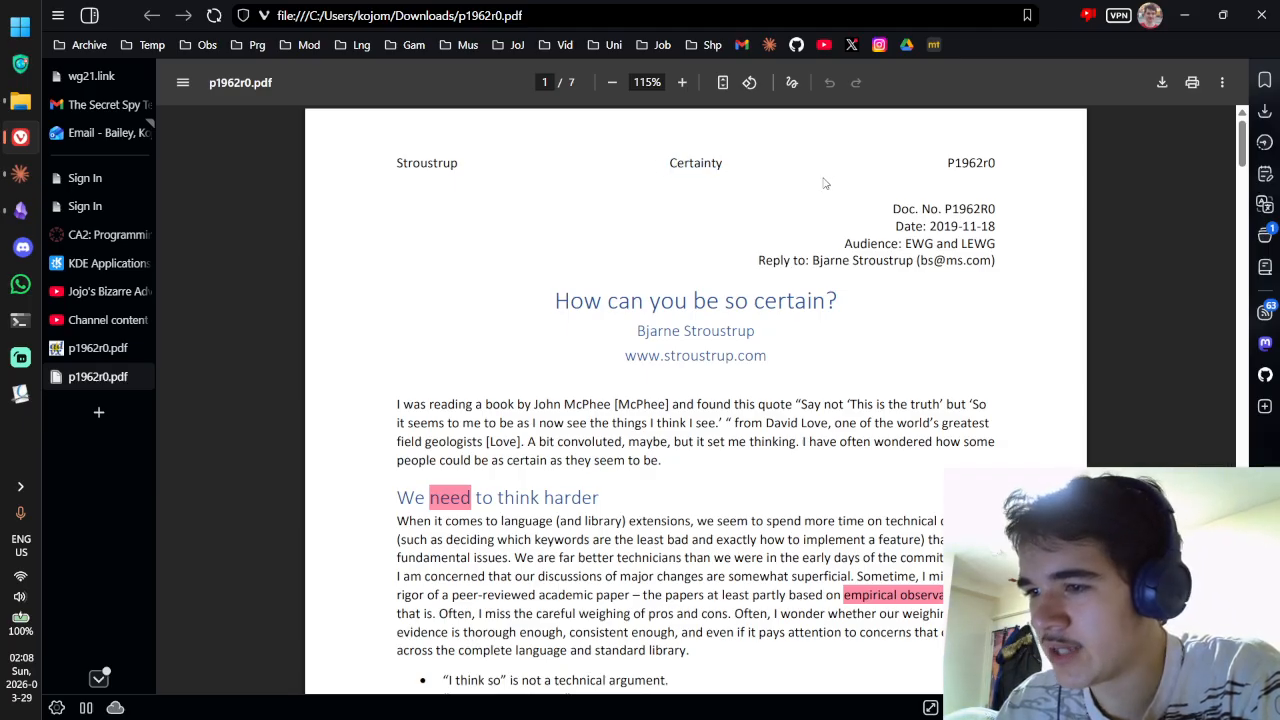
pyautogui.scroll(-5, 830, 188)
pyautogui.scroll(5, 844, 196)
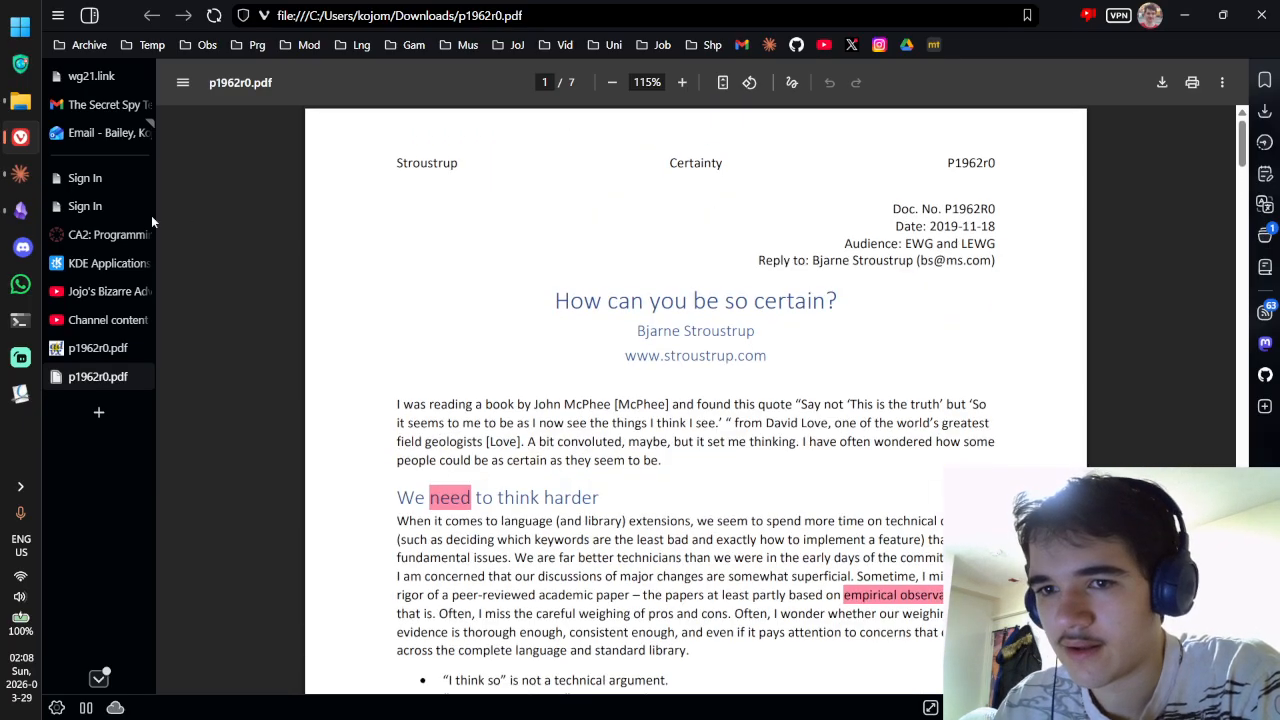
pyautogui.hotkey('alt', 'Tab')
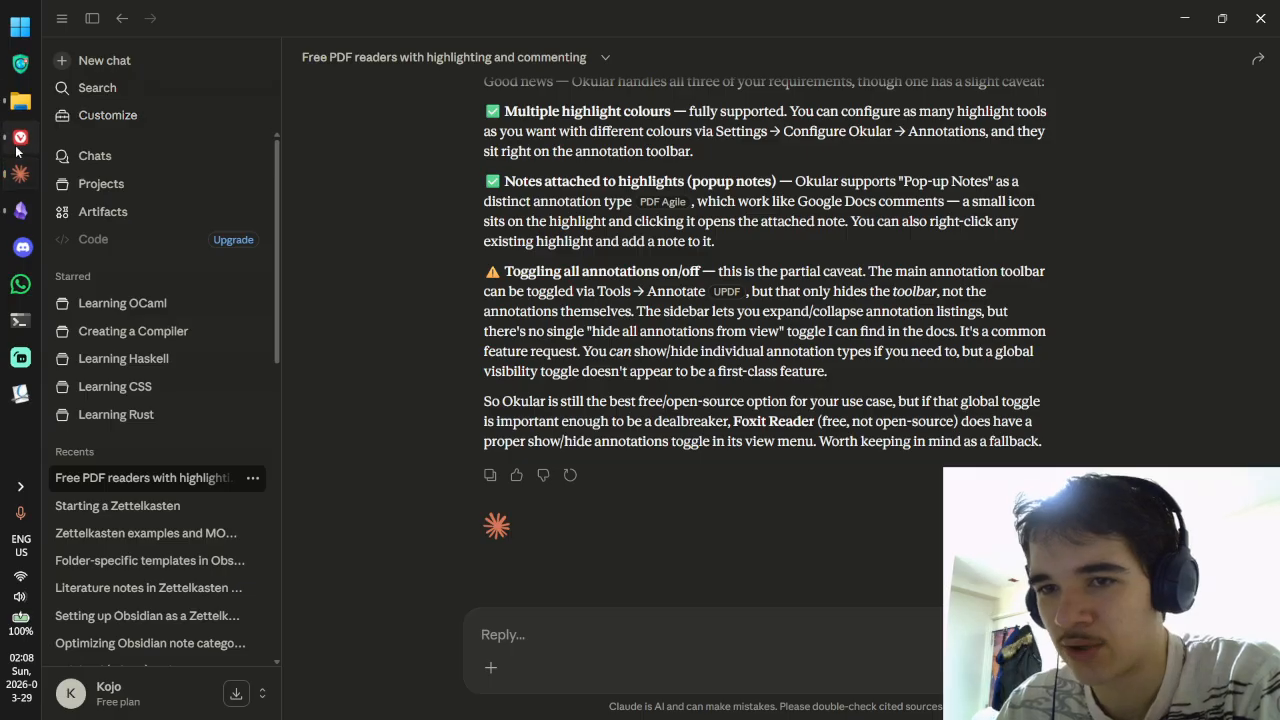
pyautogui.hotkey('alt', 'Tab')
pyautogui.hotkey('ctrl', 'alt', 'space')
pyautogui.write('If')
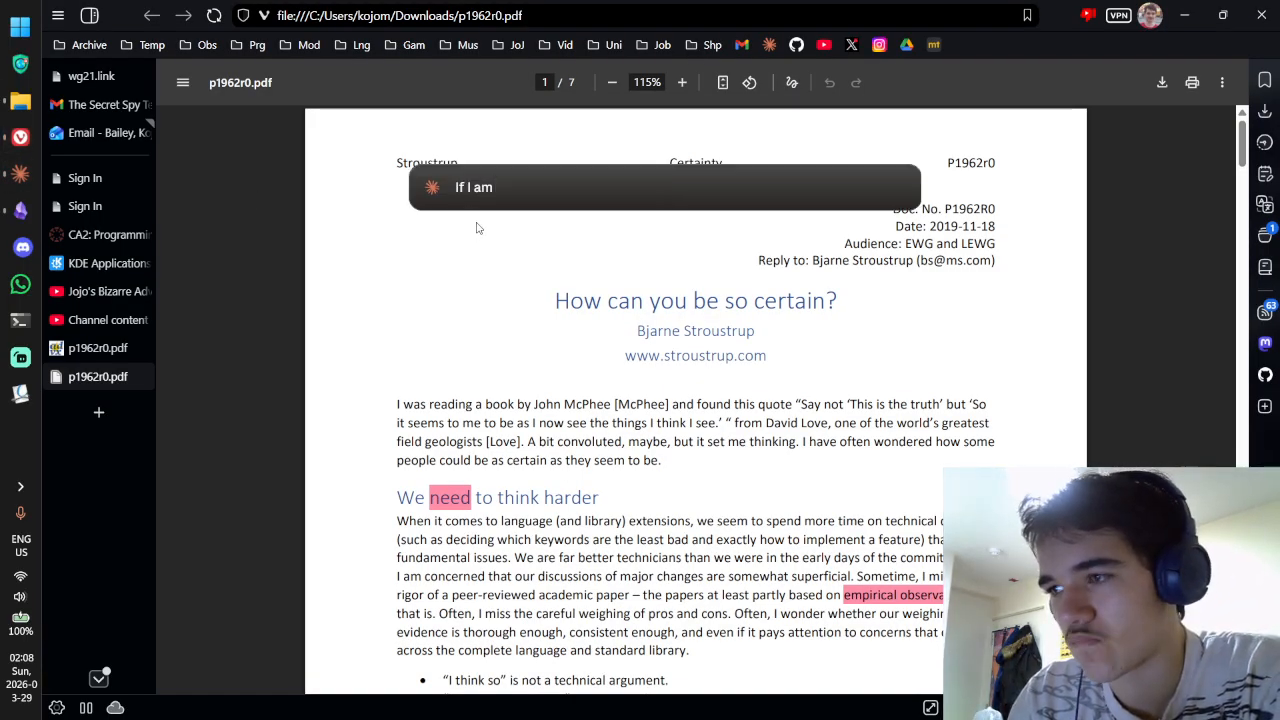
pyautogui.write('categorising m')
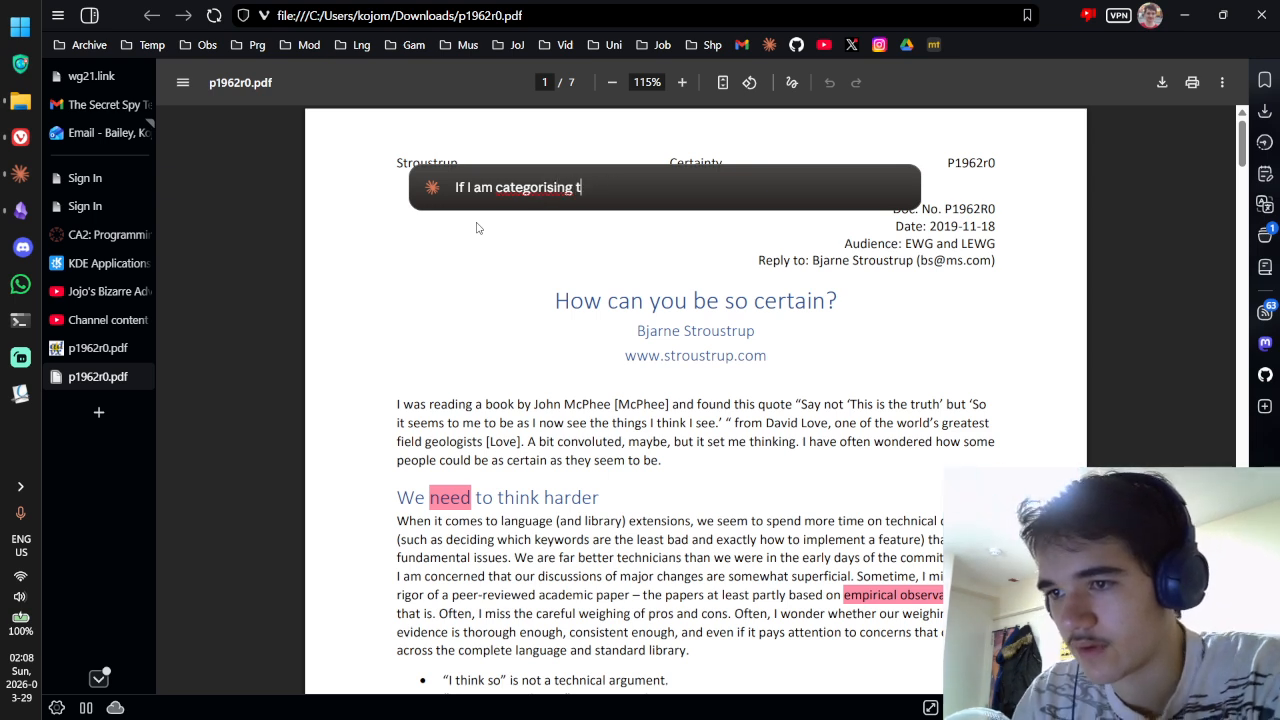
pyautogui.write('sing types, what should I call academic/research pa')
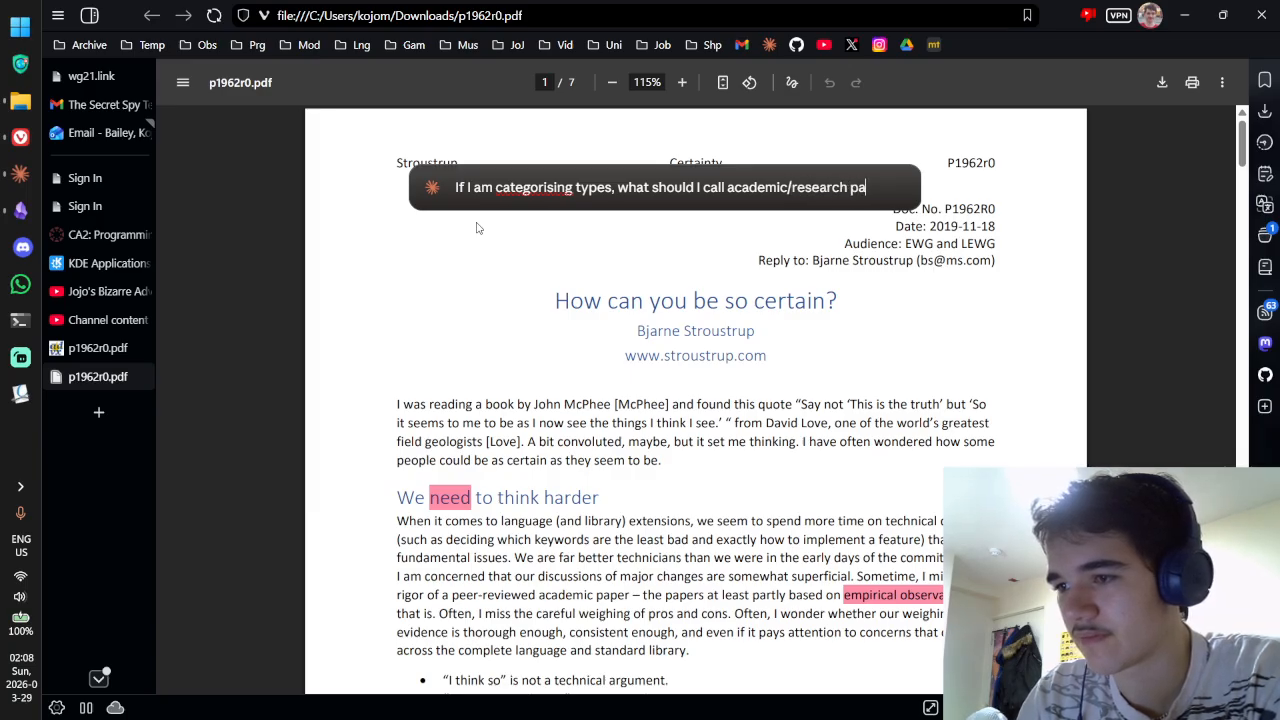
pyautogui.write('pers? Is just "')
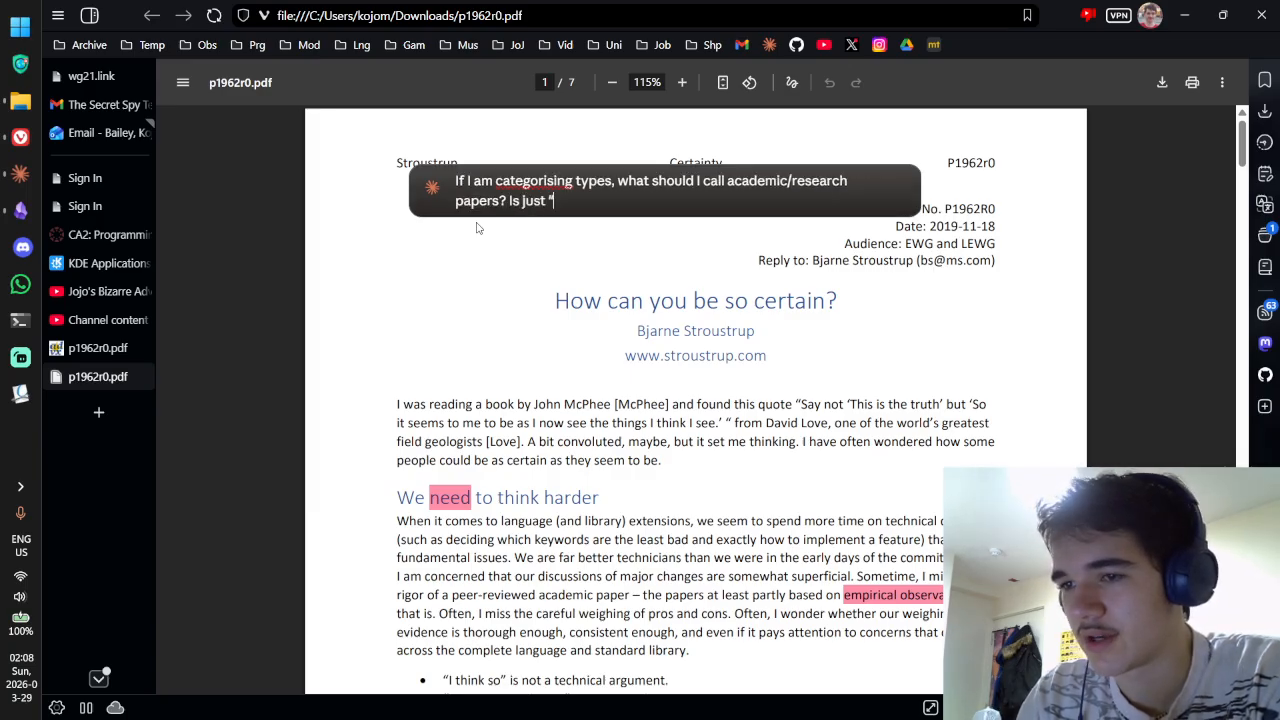
pyautogui.write('paper" fine?')
pyautogui.press('Return')
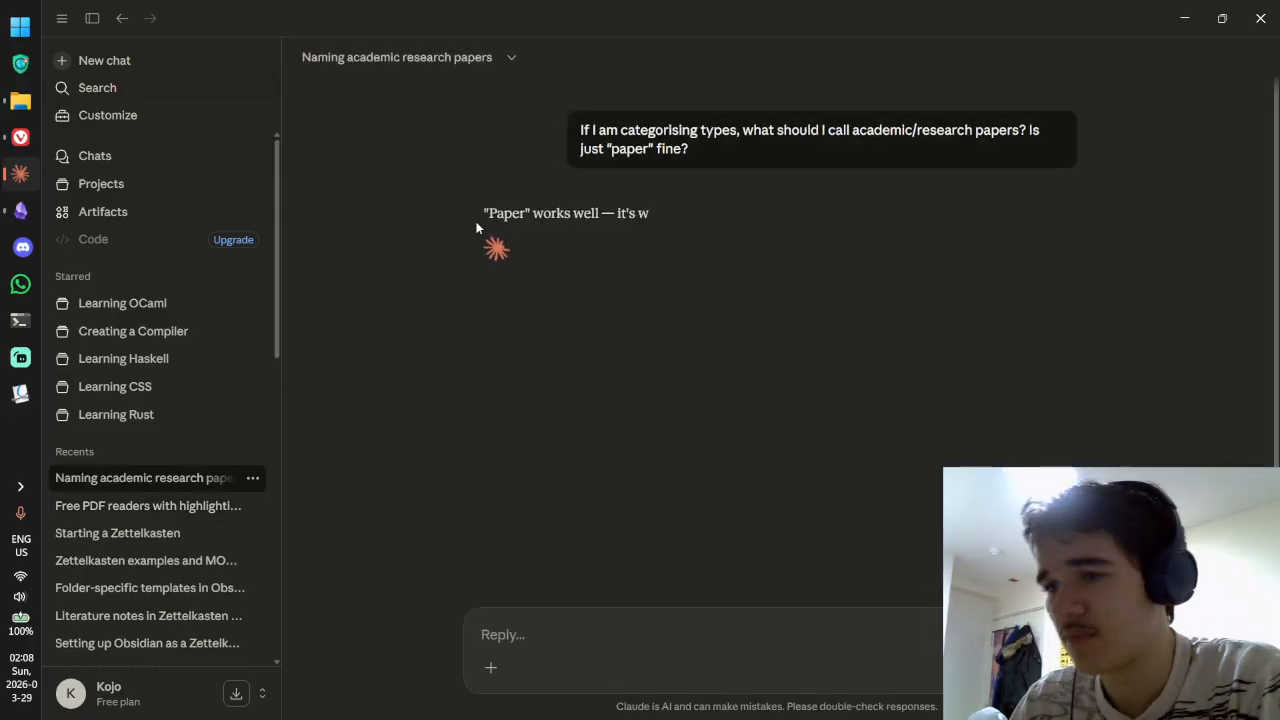
# Step: Try adding 'media' to the sent question, then cancel the edit to keep it unchanged
pyautogui.click(1036, 186)
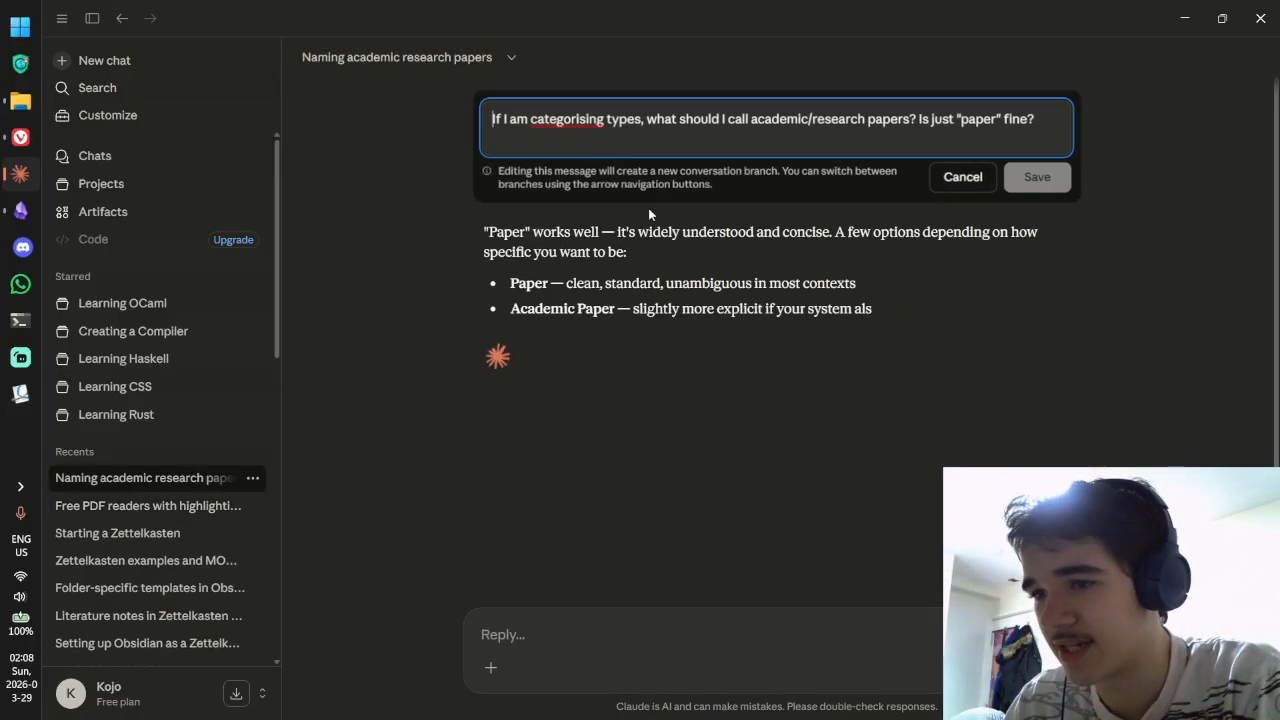
pyautogui.write('media')
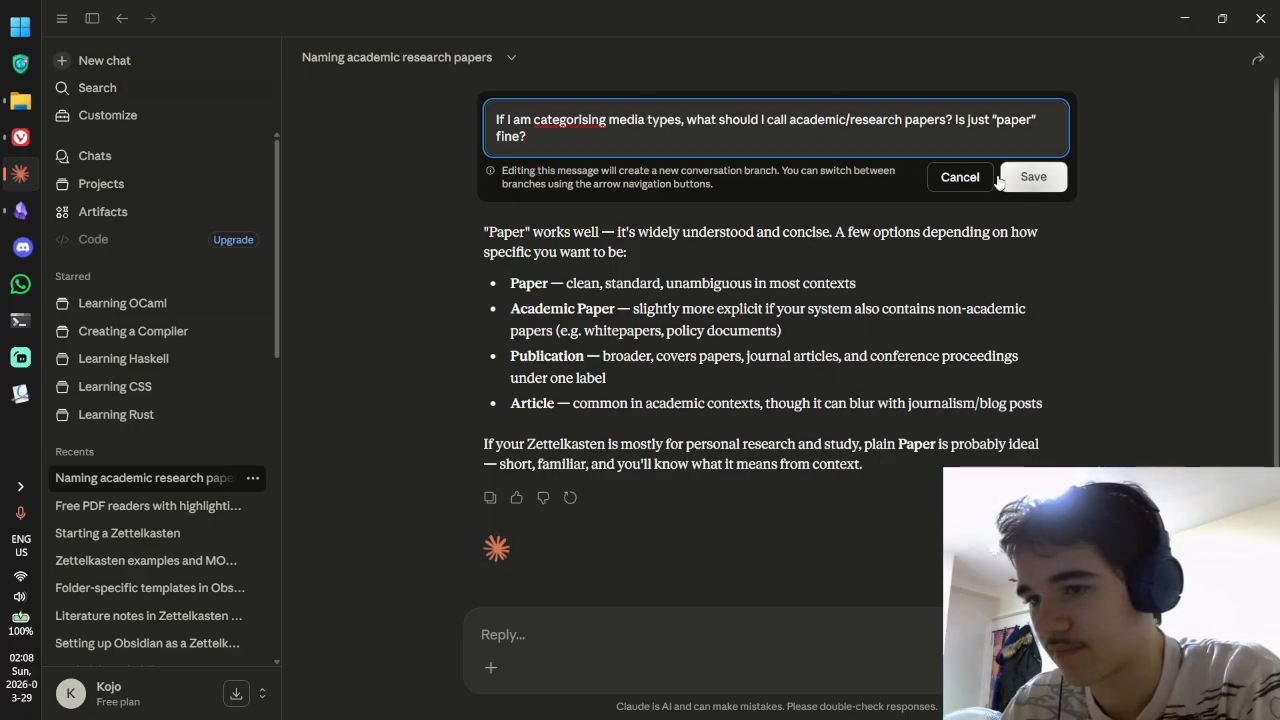
pyautogui.click(958, 177)
# Step: Read Claude's Publication and Article suggestions, marking their descriptions
pyautogui.moveTo(599, 337); pyautogui.dragTo(788, 356)
pyautogui.click(793, 348)
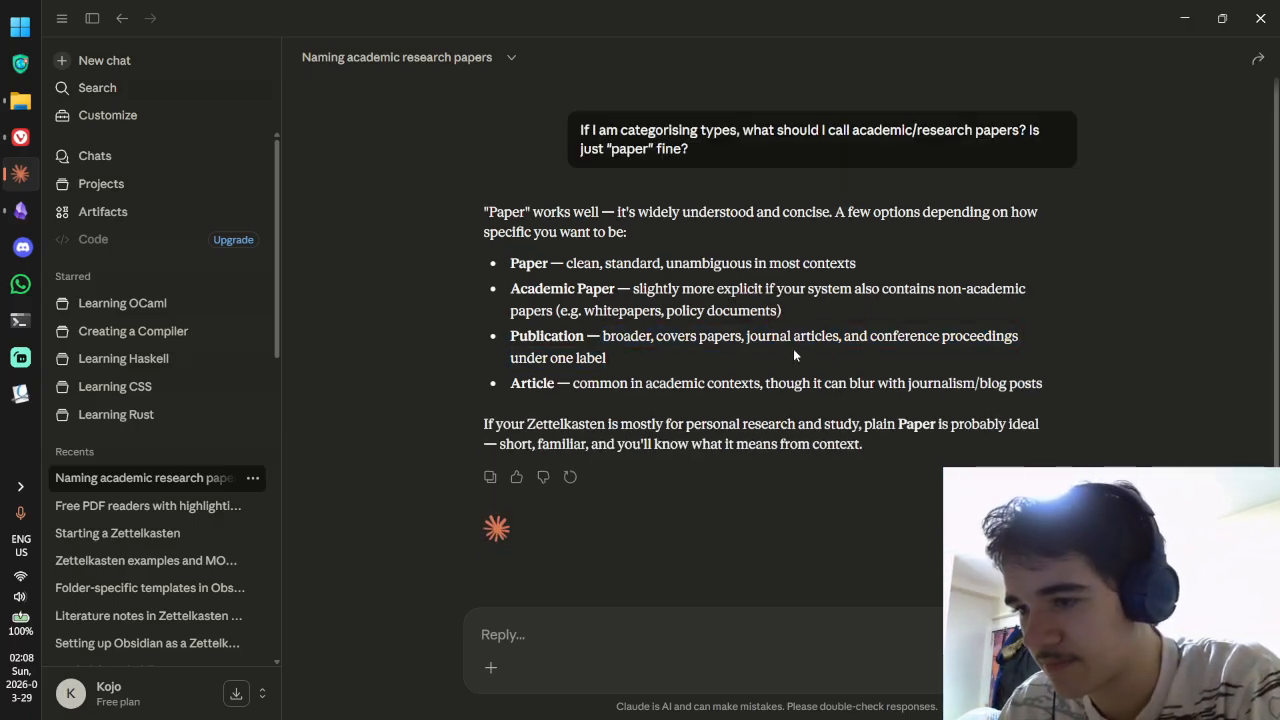
pyautogui.moveTo(716, 337)
pyautogui.mouseDown()
pyautogui.moveTo(989, 337)
pyautogui.moveTo(711, 353)
pyautogui.mouseUp()
pyautogui.click(851, 337)
pyautogui.click(574, 362)
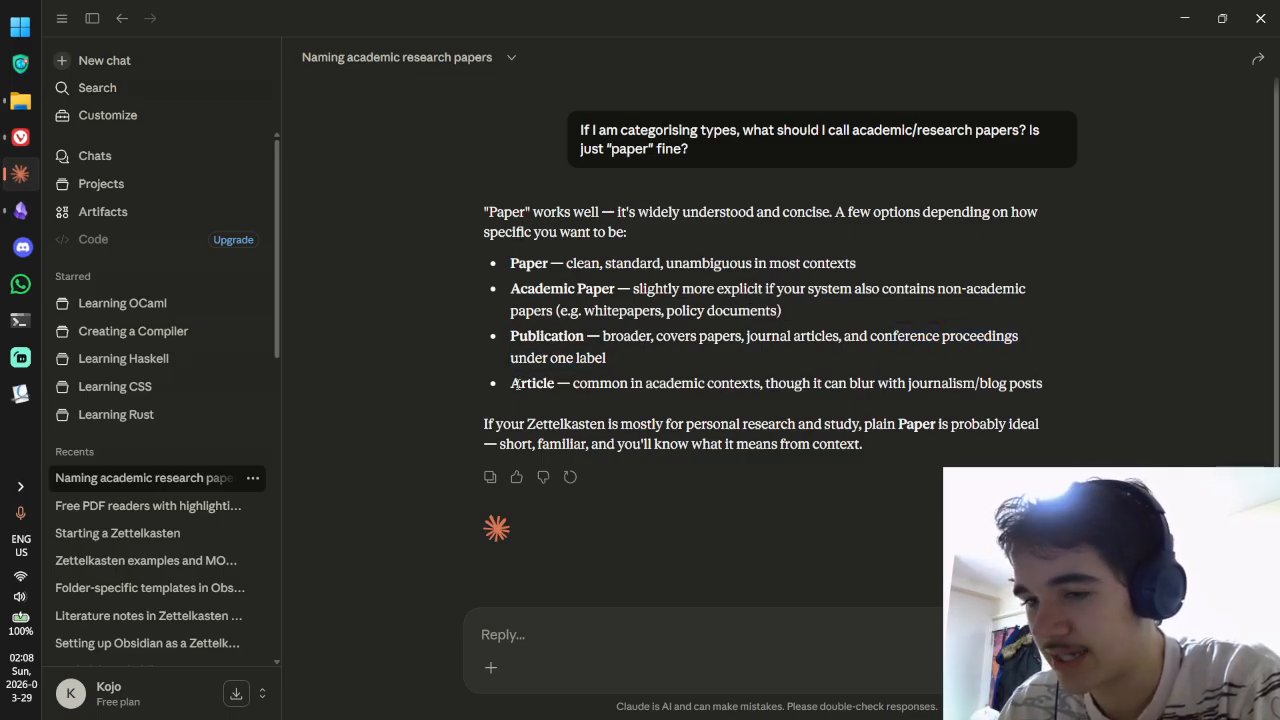
pyautogui.moveTo(516, 383); pyautogui.dragTo(974, 394)
pyautogui.click(638, 390)
pyautogui.click(1052, 385)
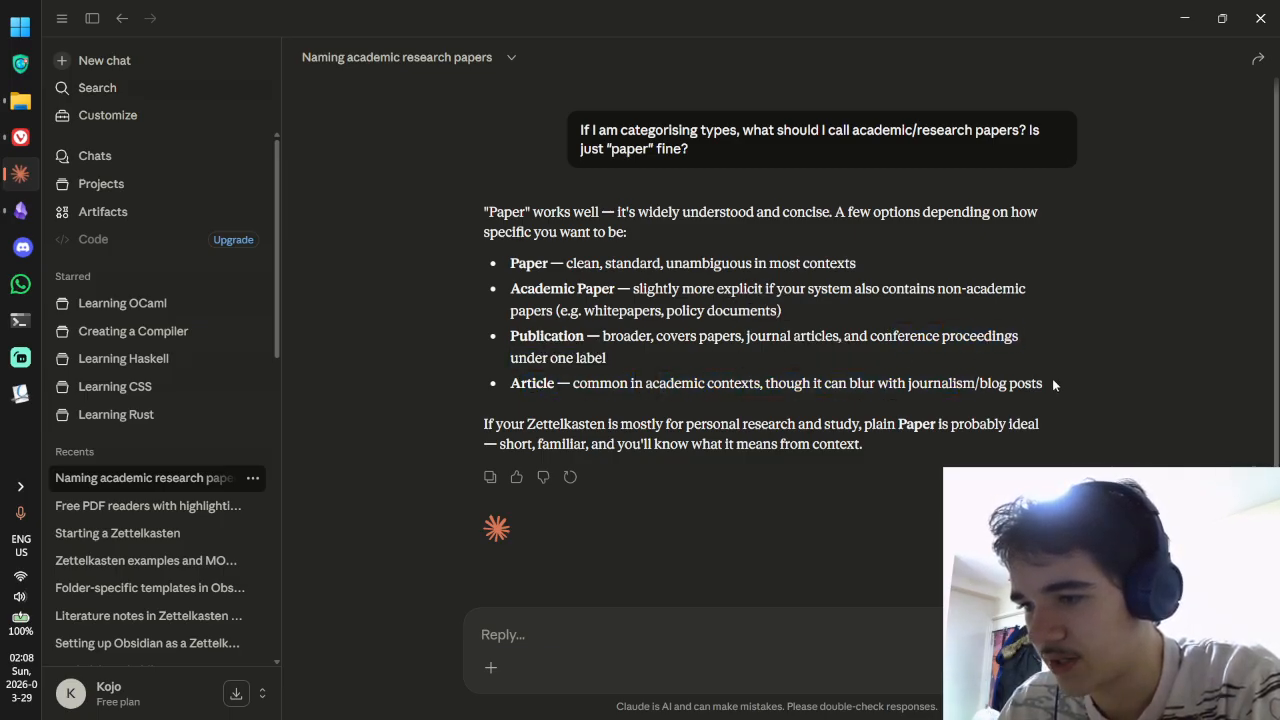
pyautogui.moveTo(1052, 385); pyautogui.dragTo(512, 385)
# Step: Read the Paper and Academic Paper suggestions, including the whitepapers and policy documents examples
pyautogui.moveTo(584, 263); pyautogui.dragTo(800, 265)
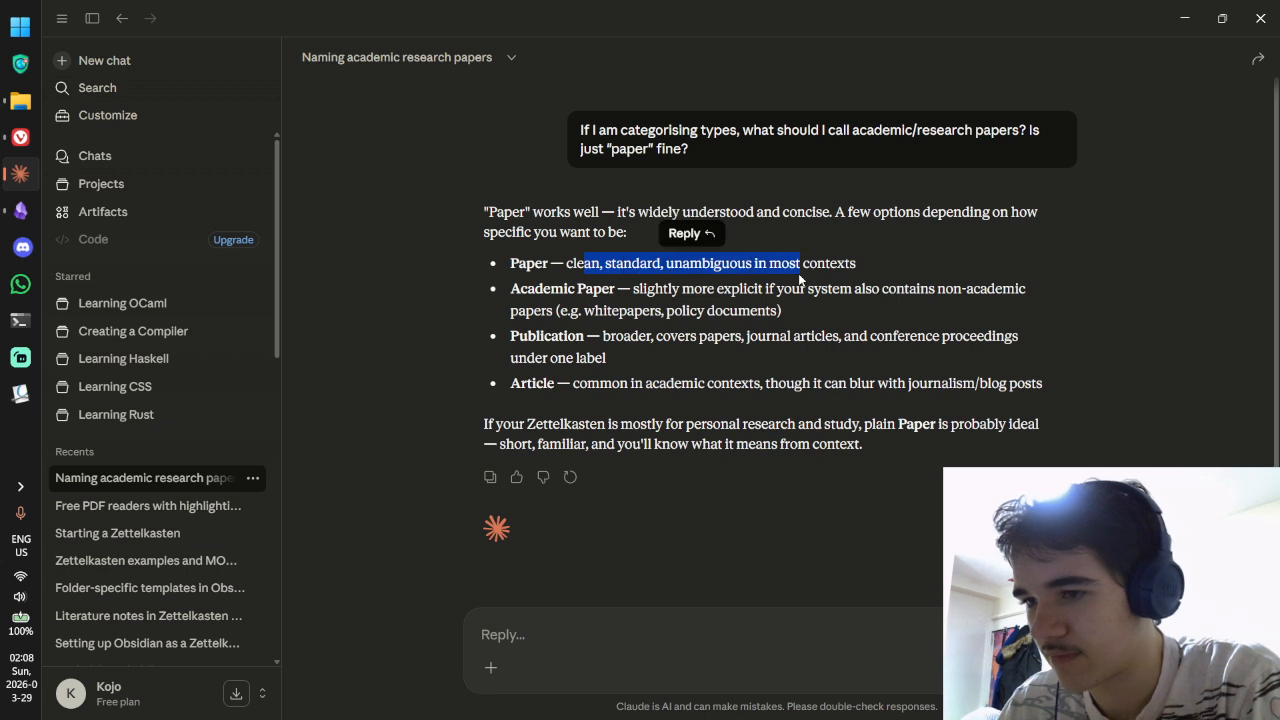
pyautogui.click(800, 279)
pyautogui.moveTo(640, 289); pyautogui.dragTo(714, 292)
pyautogui.click(696, 308)
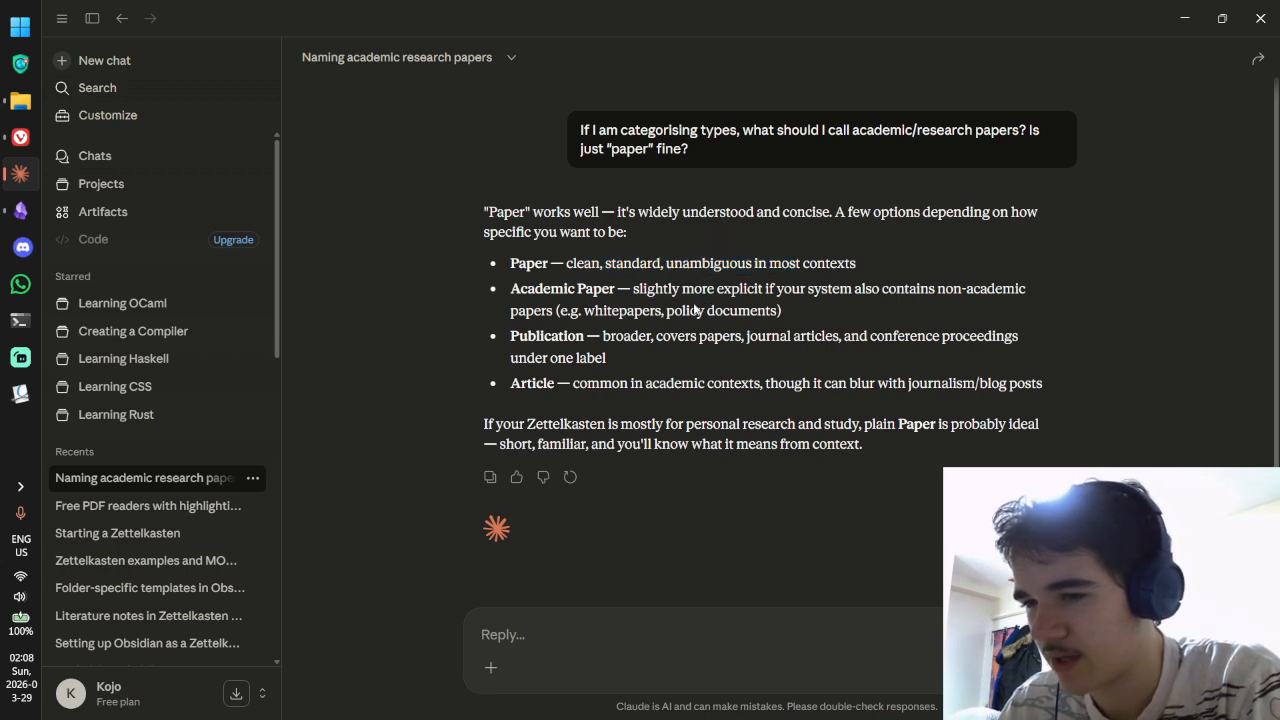
pyautogui.moveTo(609, 312); pyautogui.dragTo(749, 322)
pyautogui.click(668, 316)
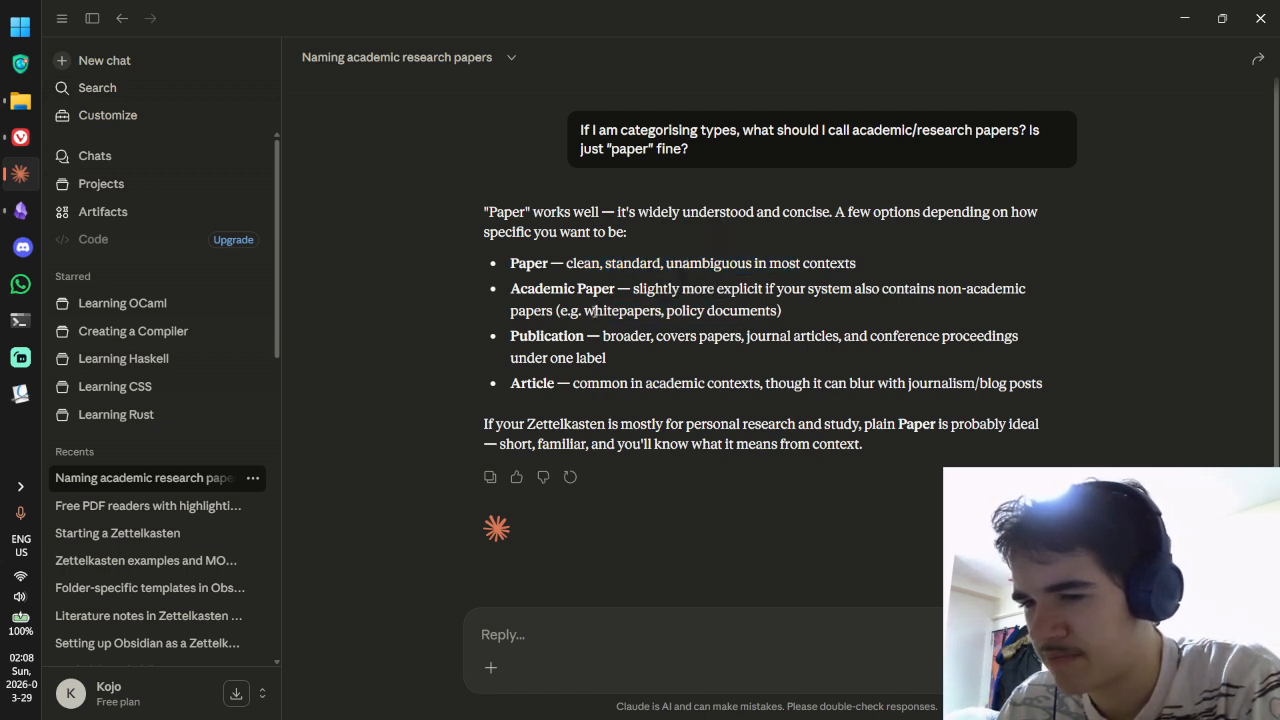
pyautogui.moveTo(595, 312); pyautogui.dragTo(787, 316)
pyautogui.hotkey('alt', 'Tab')
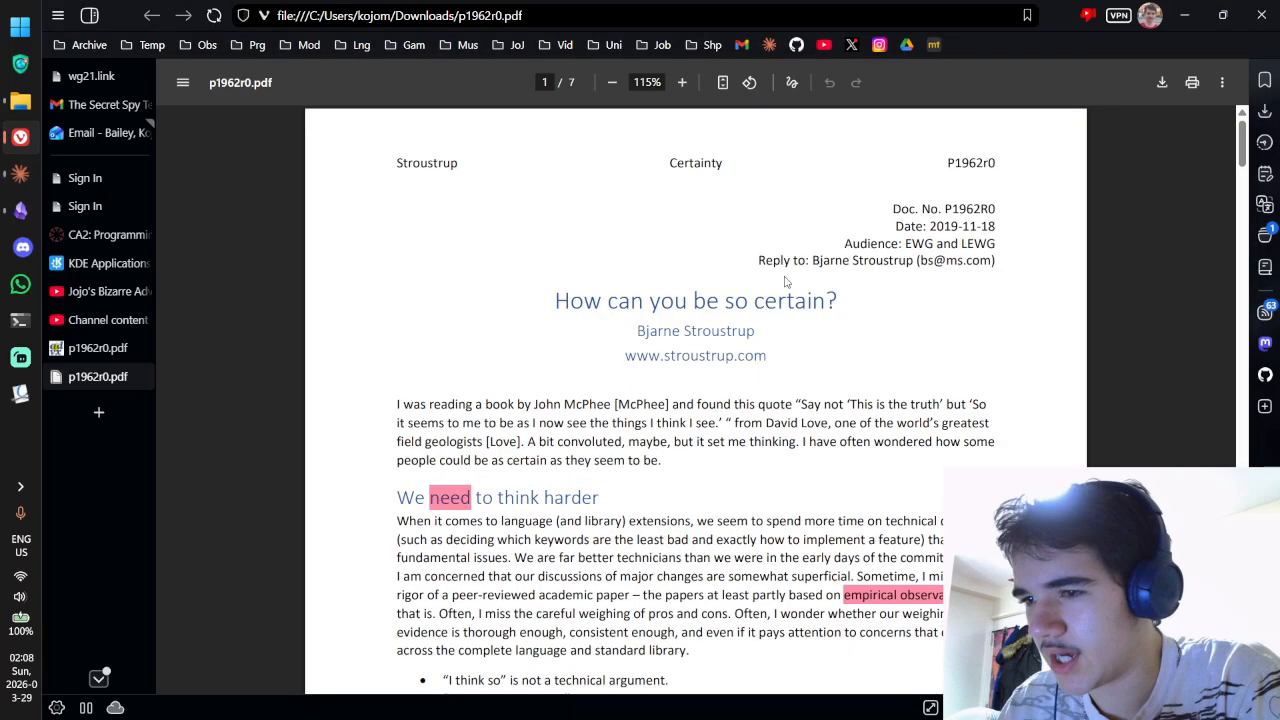
# Step: Replace the note's 'paper' tag with 'academic-paper'
pyautogui.hotkey('alt', 'Tab')
pyautogui.click(20, 210)
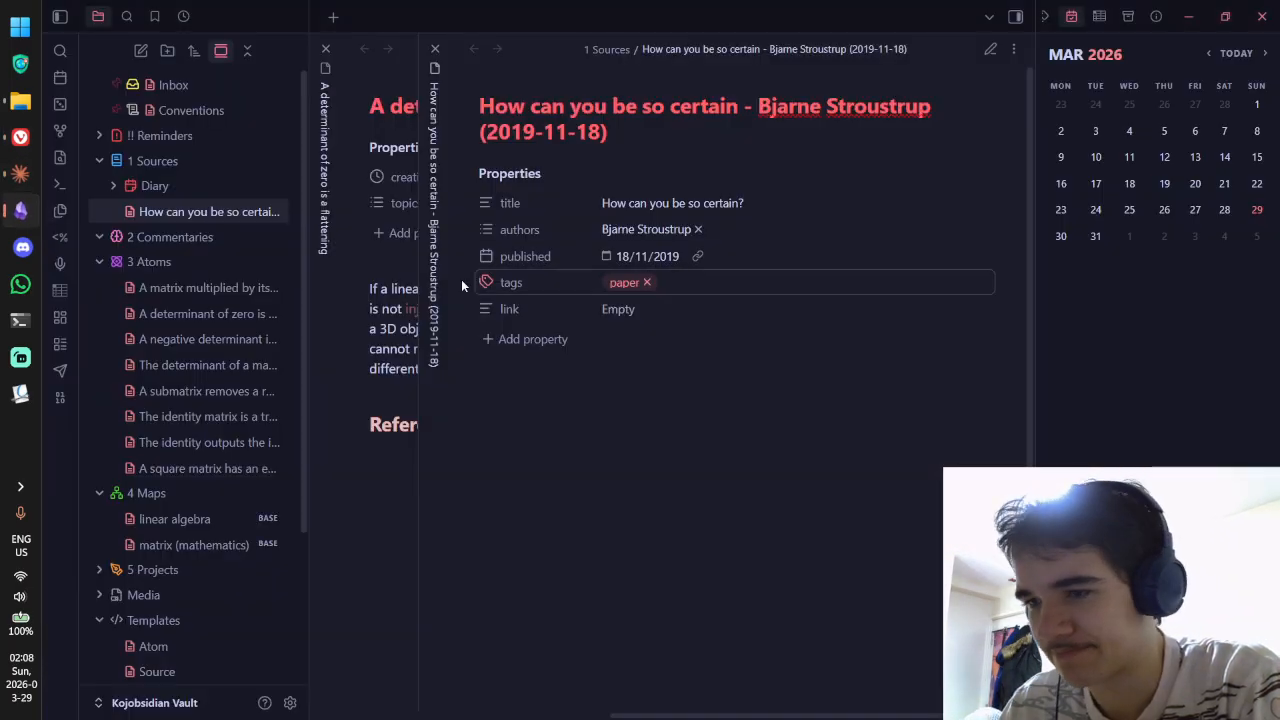
pyautogui.click(646, 283)
pyautogui.write('a')
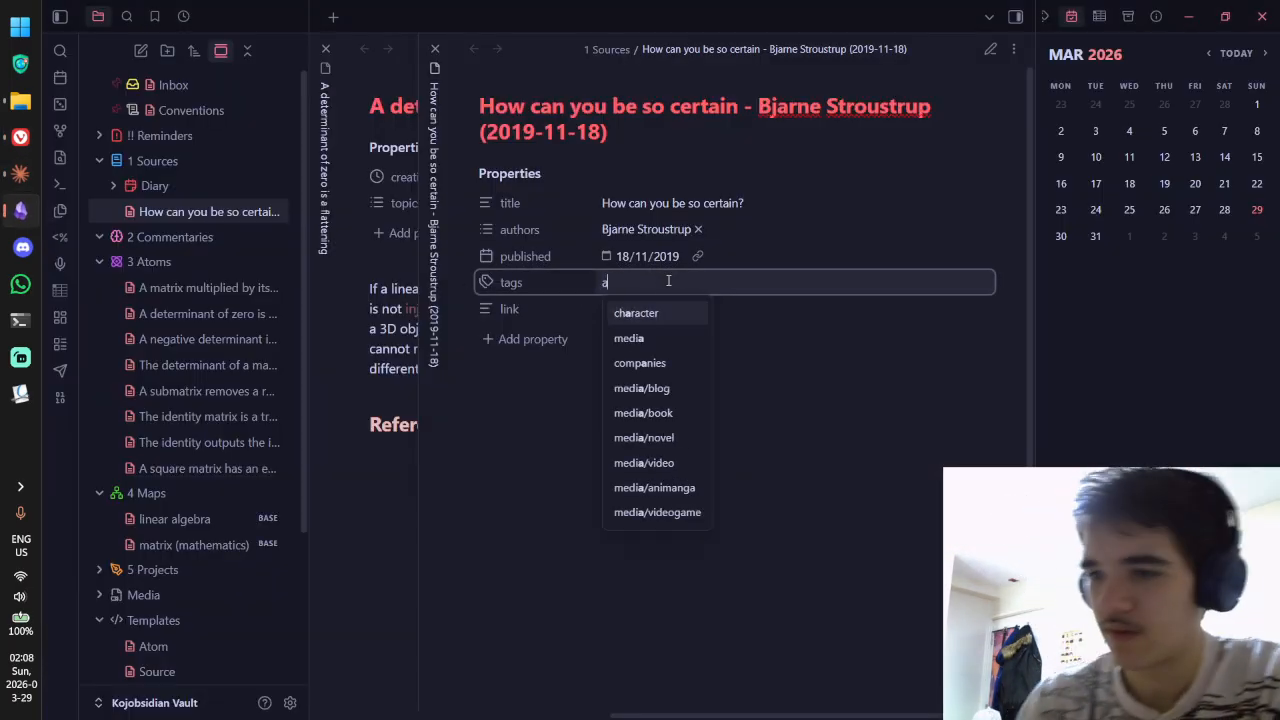
pyautogui.write('cademic paper')
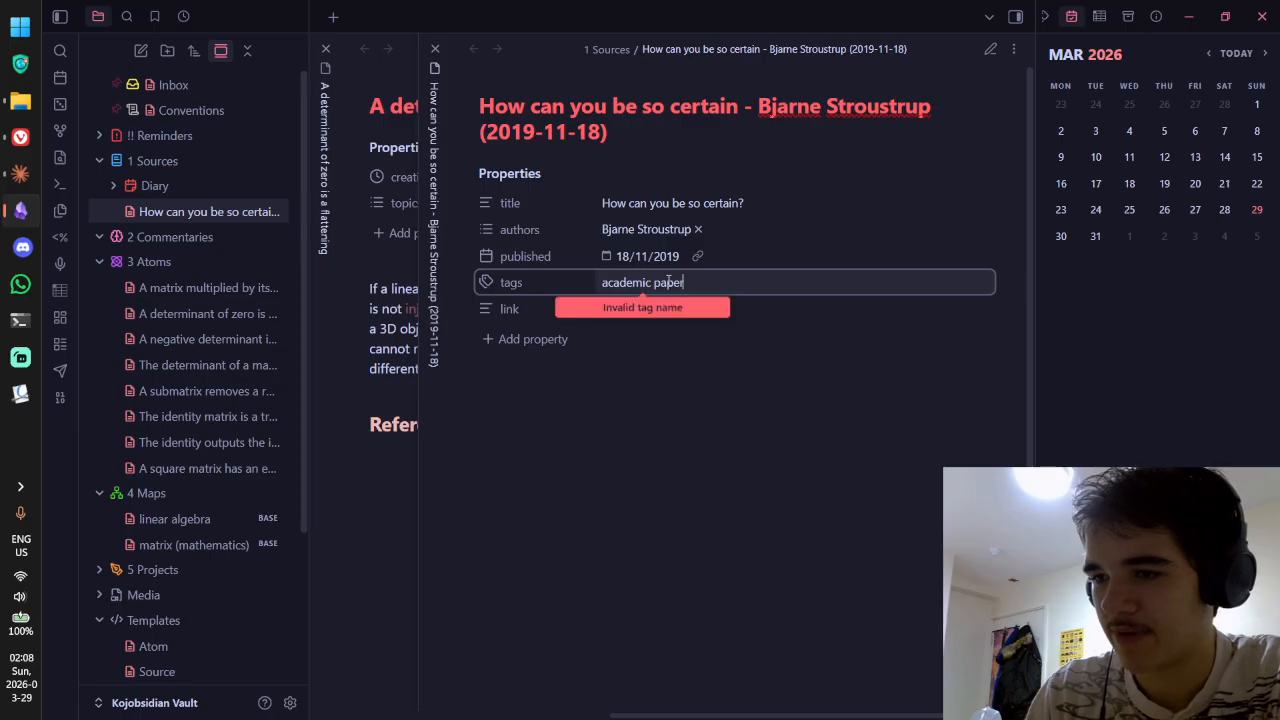
pyautogui.click(656, 283)
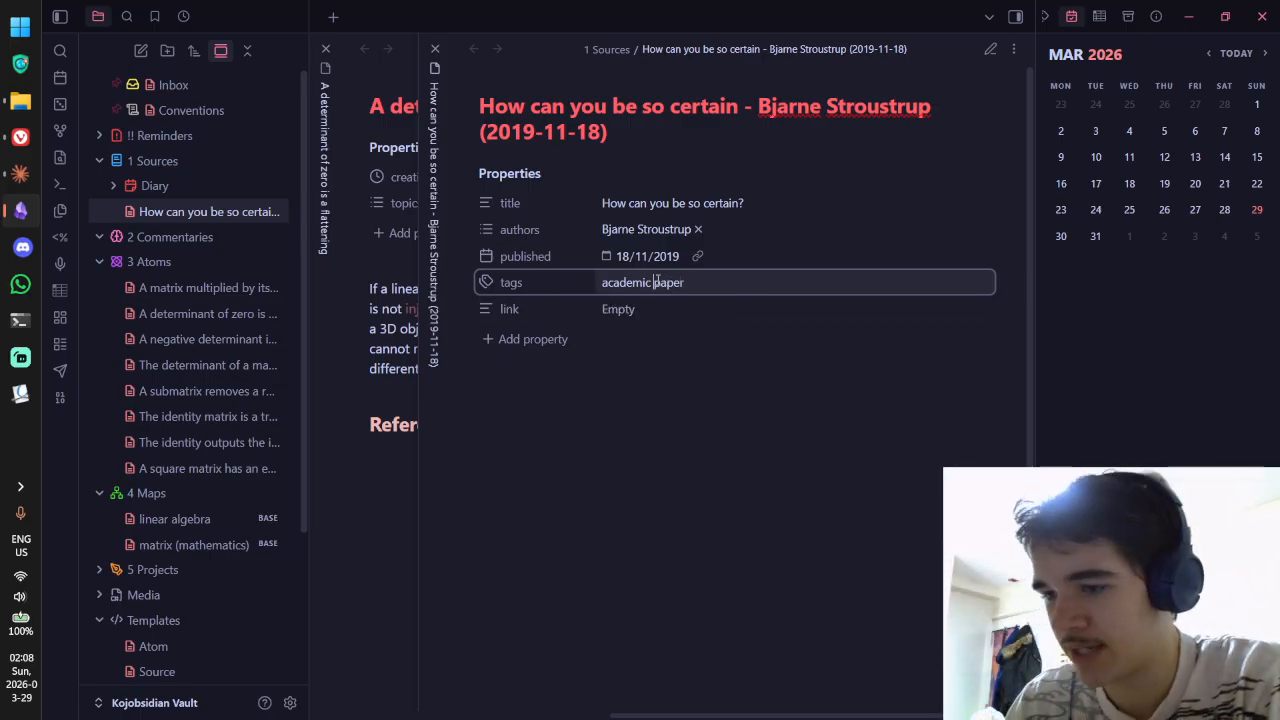
pyautogui.press('Return')
pyautogui.press('Escape')
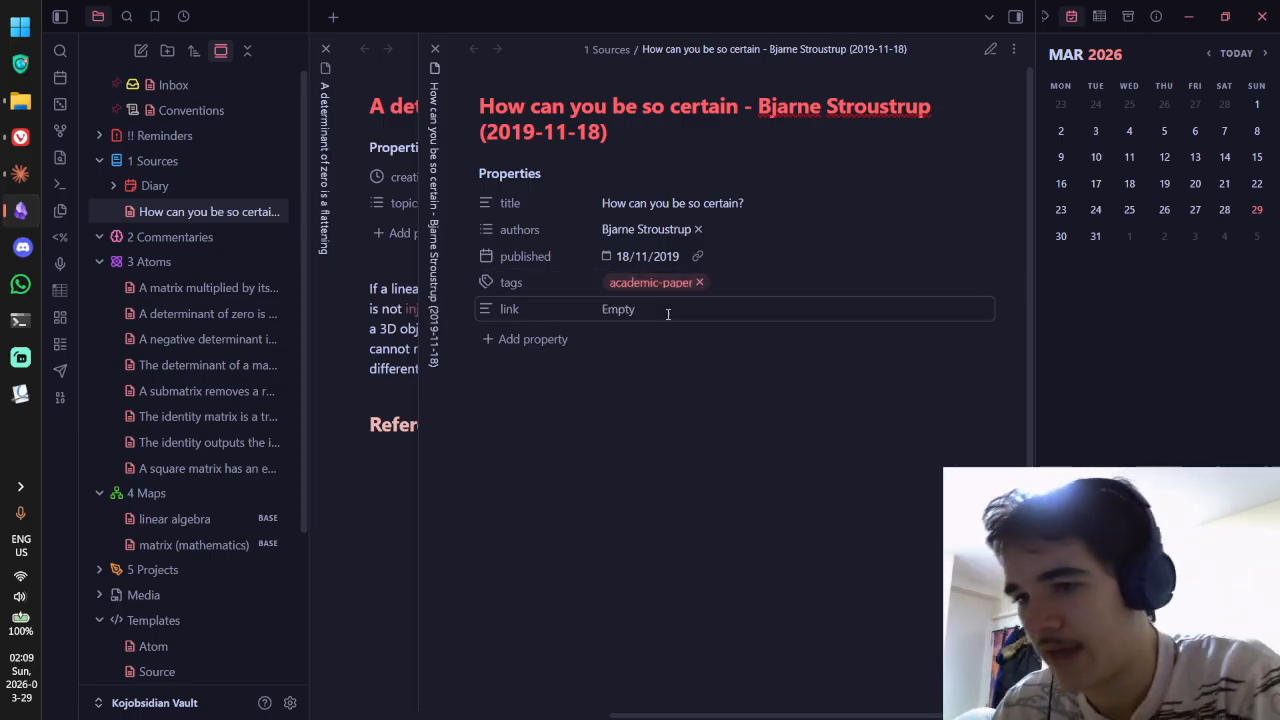
# Step: Copy the p1962r0.pdf open-std.org URL from the browser into the note's link property
pyautogui.hotkey('alt', 'Tab')
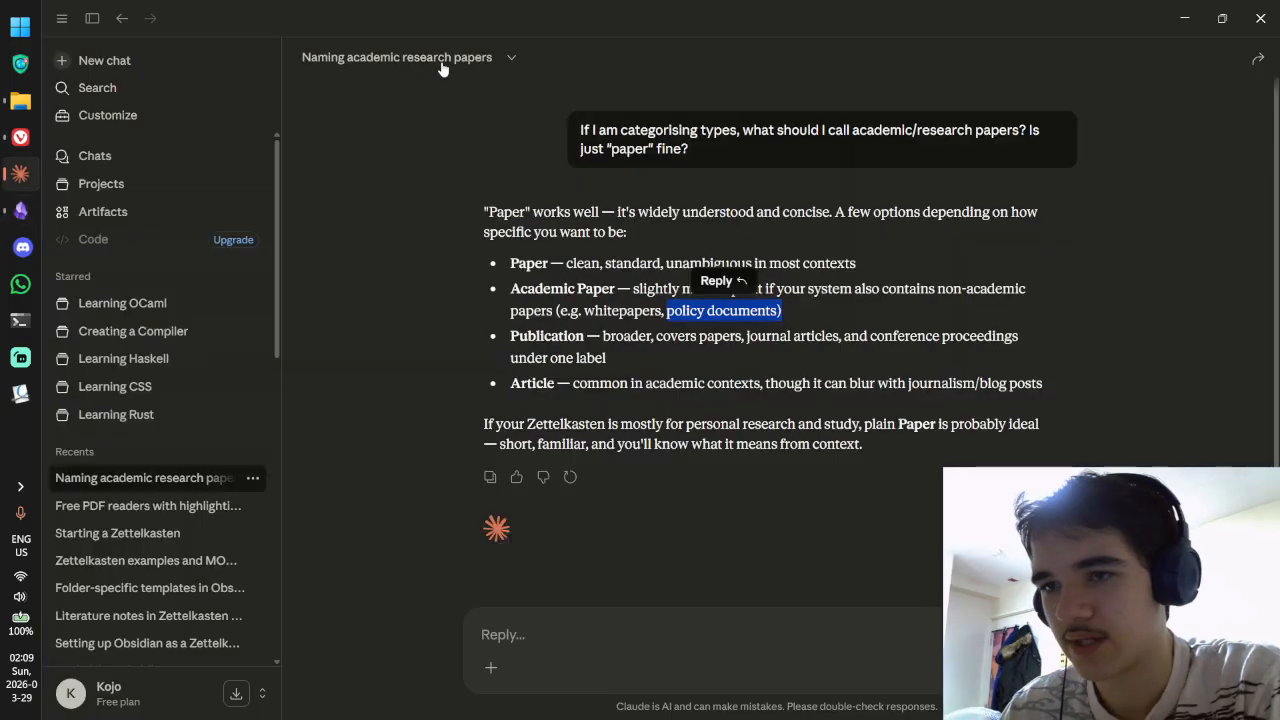
pyautogui.hotkey('alt', 'Tab')
pyautogui.click(20, 136)
pyautogui.click(82, 348)
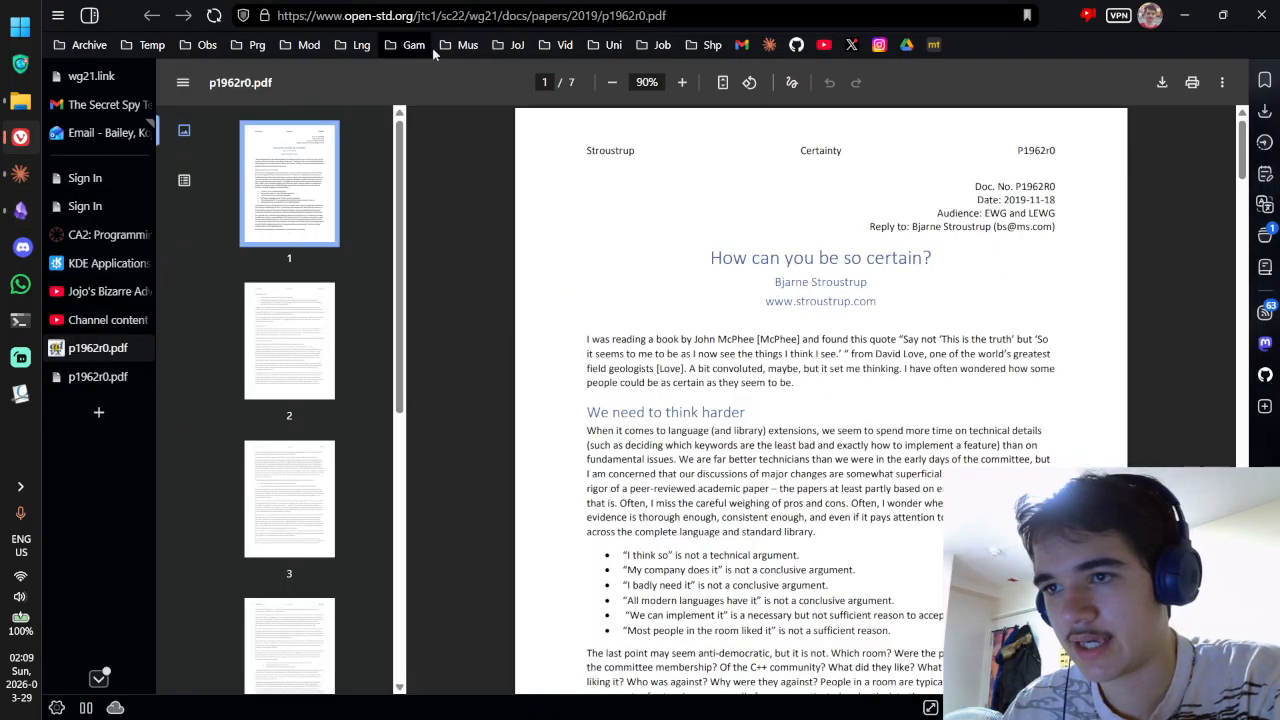
pyautogui.click(440, 16)
pyautogui.hotkey('ctrl', 'c')
pyautogui.hotkey('alt', 'Tab')
pyautogui.click(690, 309)
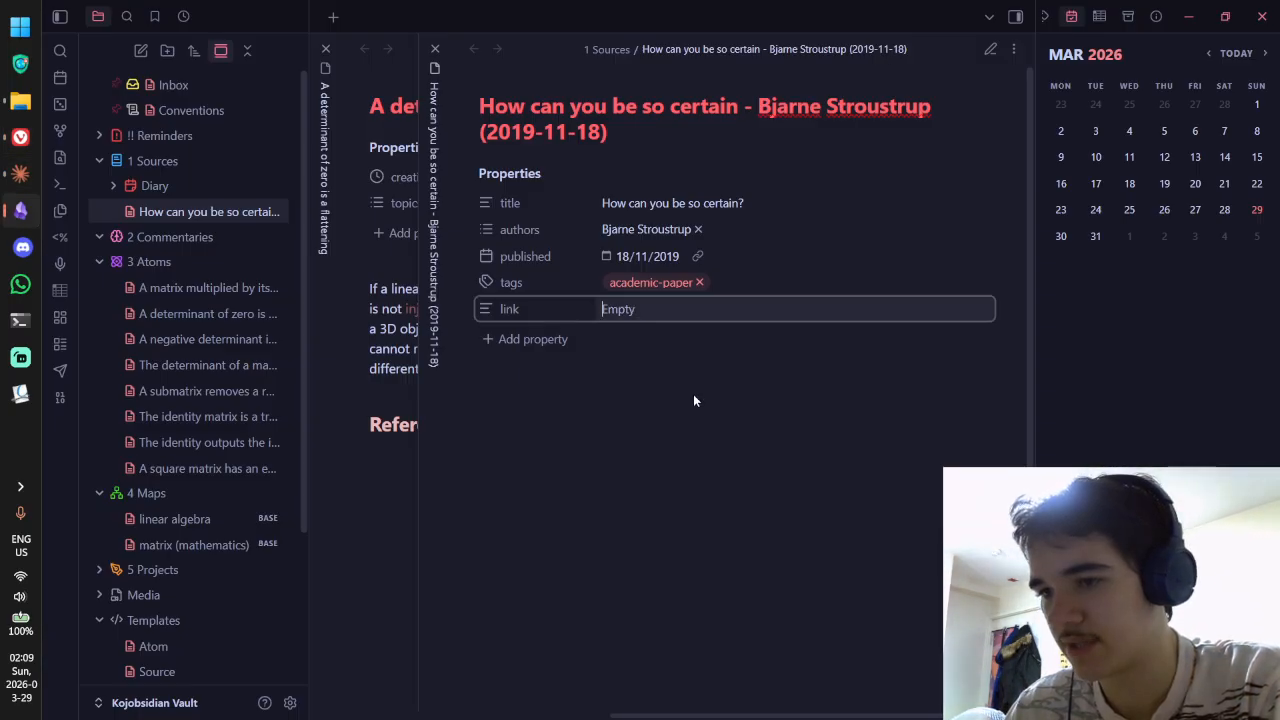
pyautogui.hotkey('ctrl', 'v')
pyautogui.press('Return')
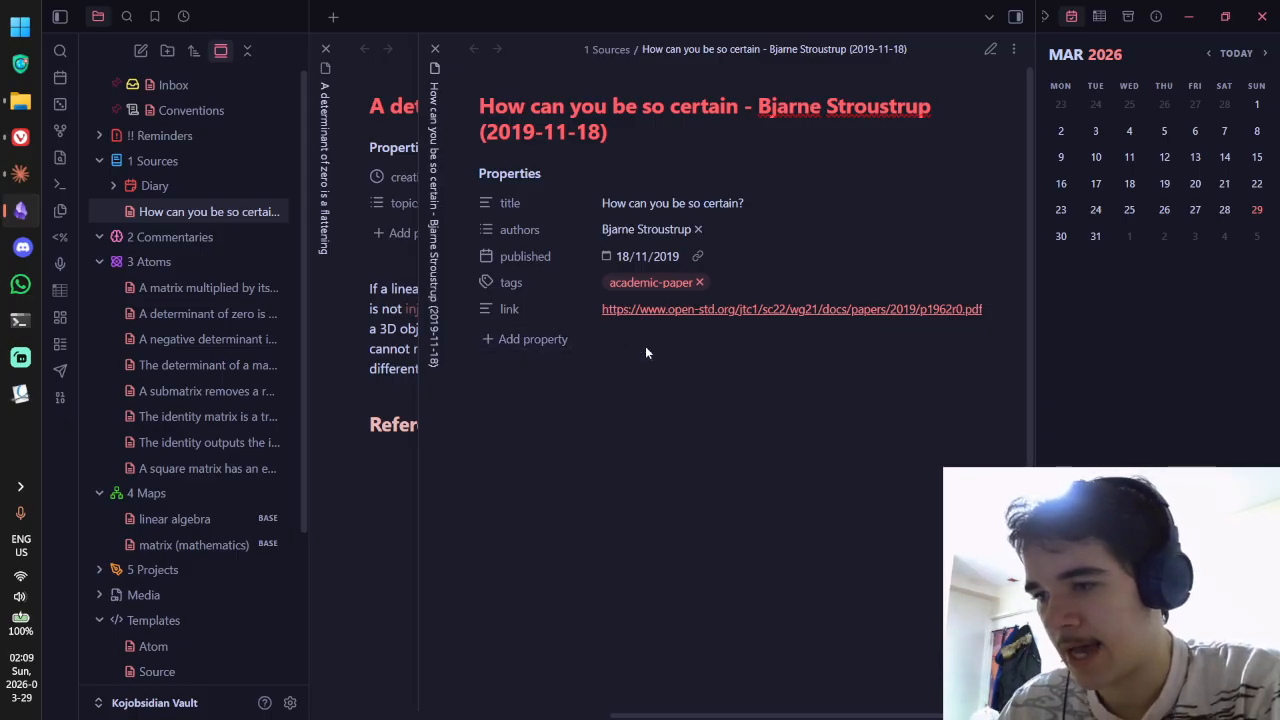
pyautogui.hotkey('alt', 'Tab')
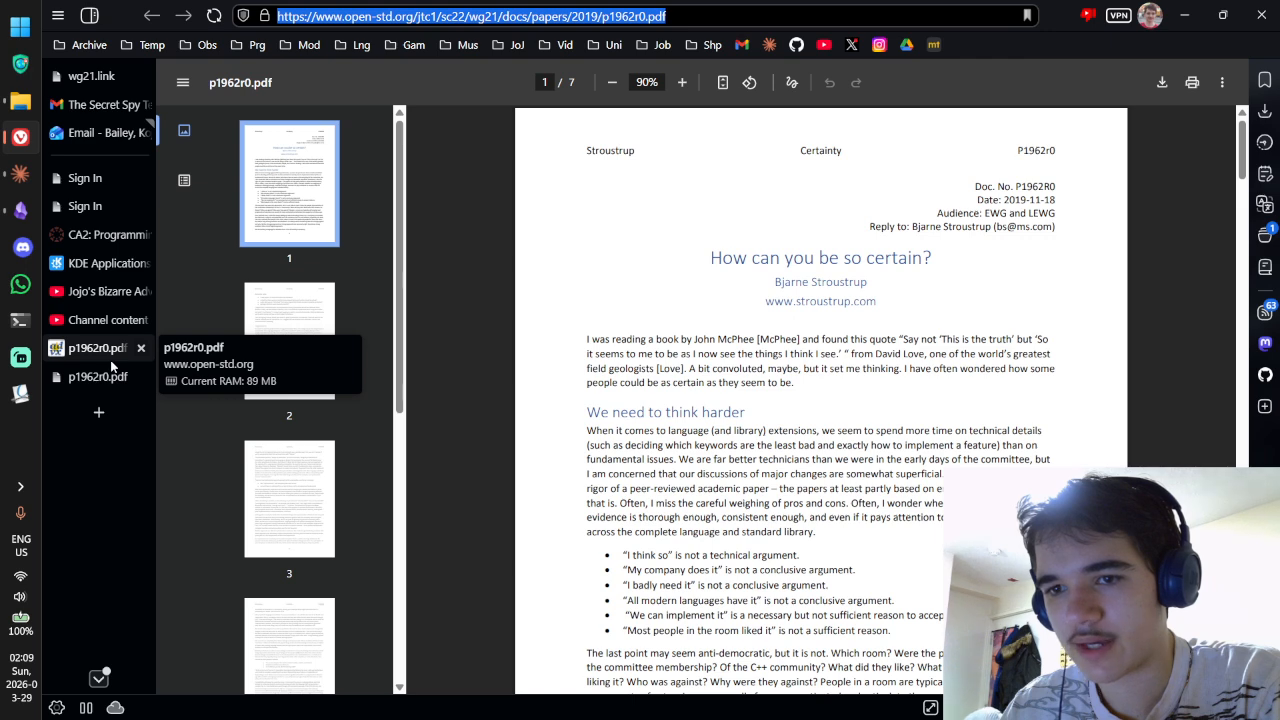
pyautogui.click(91, 76)
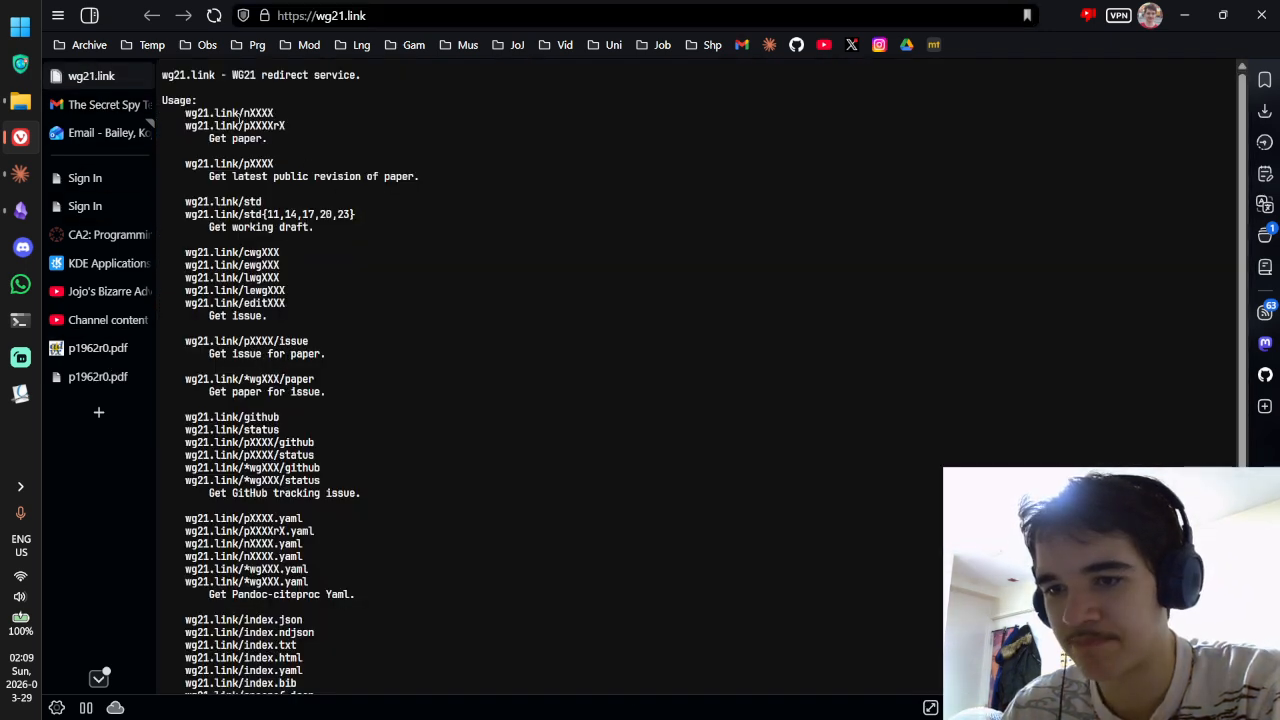
pyautogui.moveTo(240, 126); pyautogui.dragTo(186, 126)
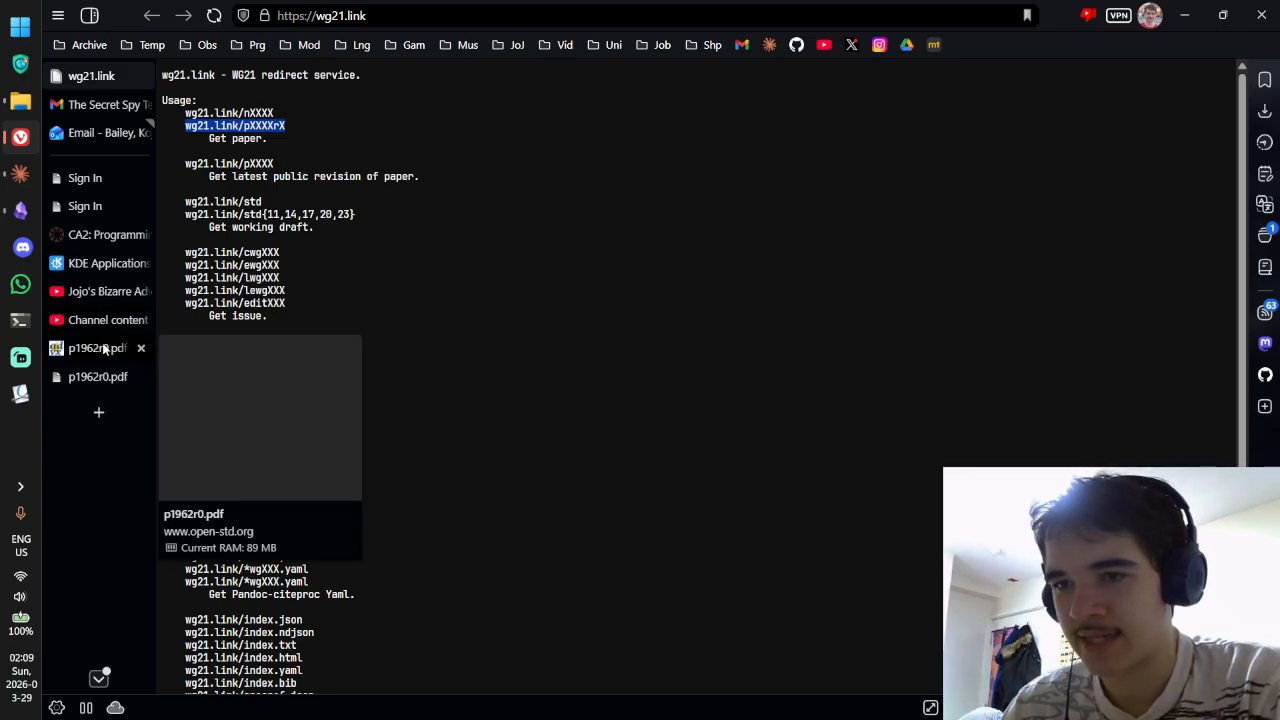
pyautogui.moveTo(245, 127); pyautogui.dragTo(169, 130)
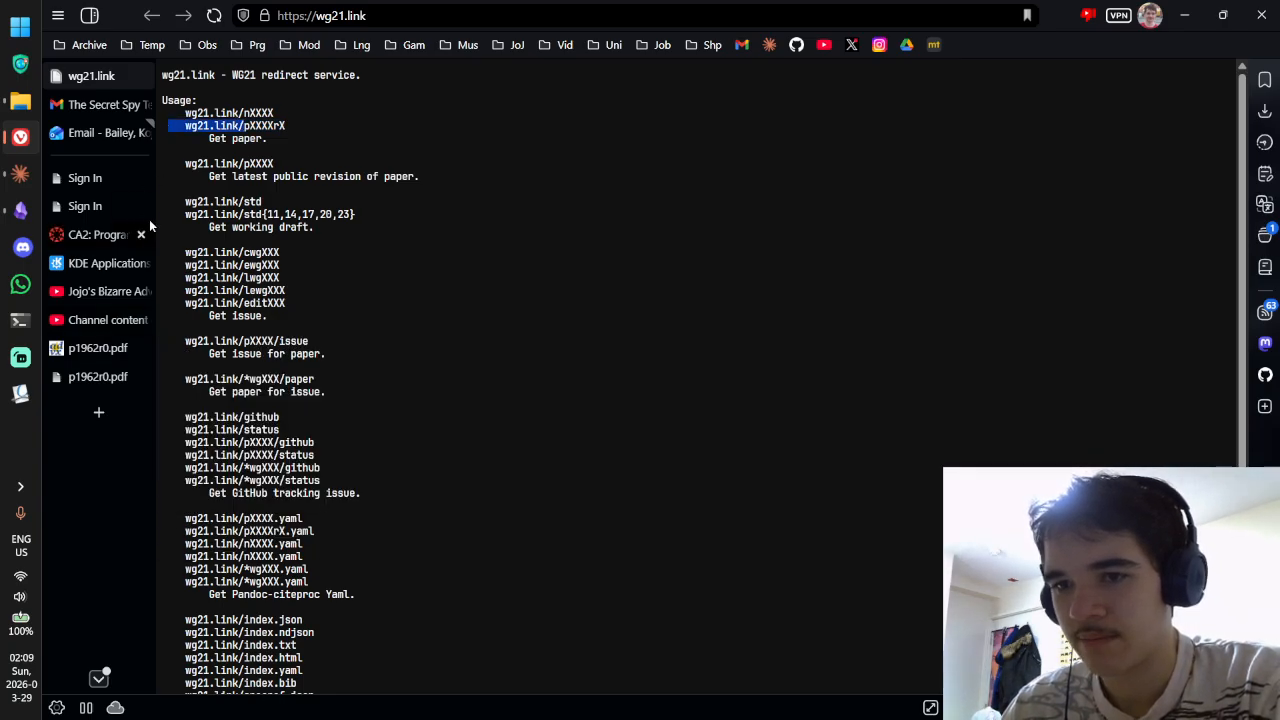
pyautogui.click(191, 117)
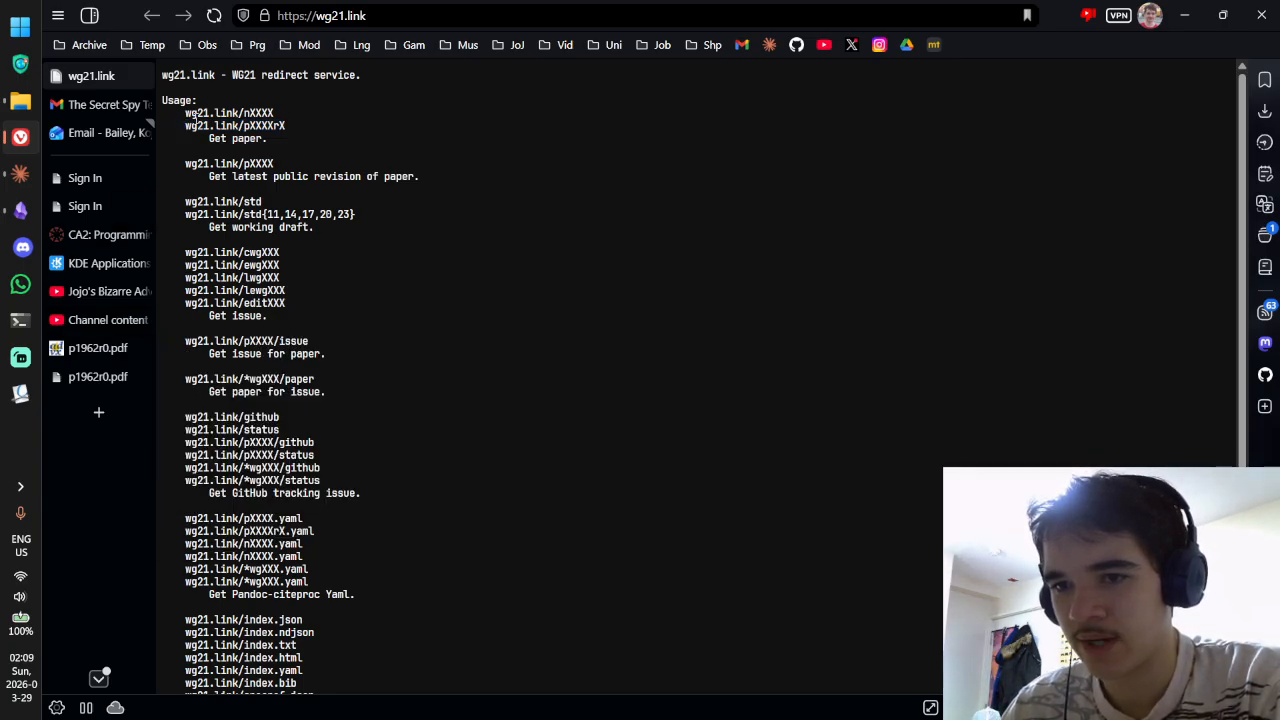
pyautogui.click(118, 346)
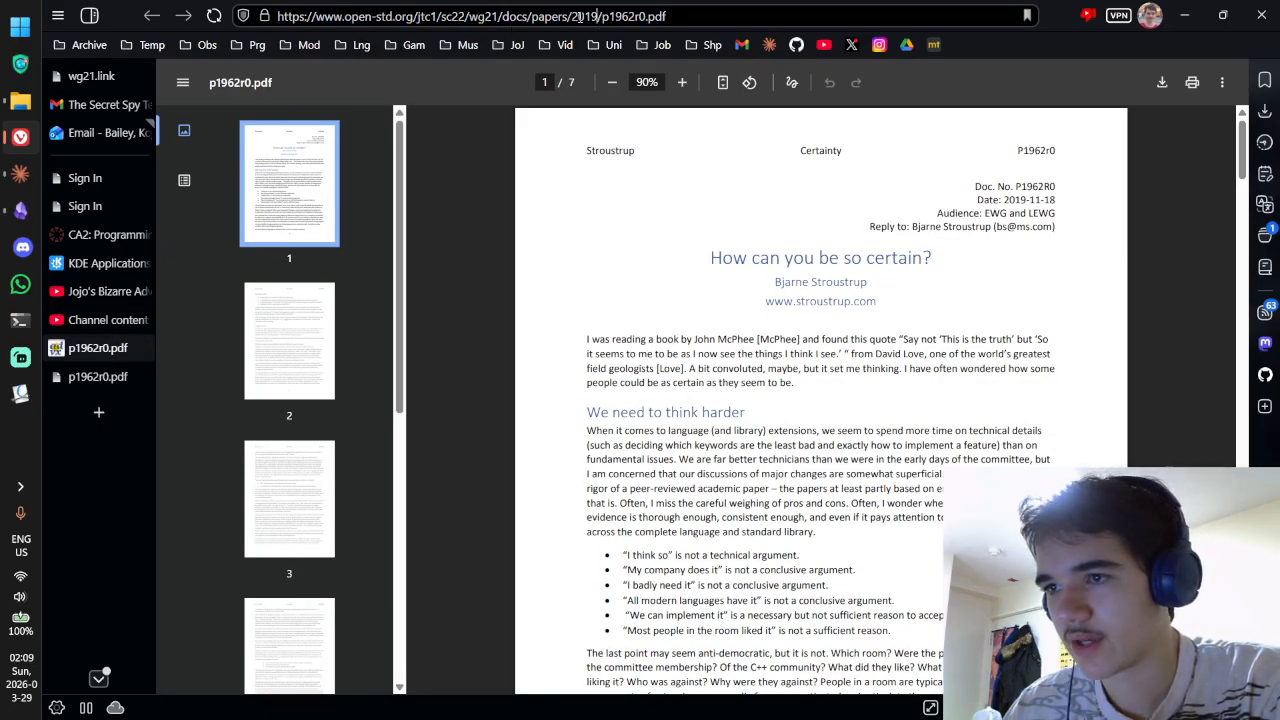
pyautogui.hotkey('alt', 'Tab')
# Step: Add a mirrors property to the note and set its type to List
pyautogui.click(527, 338)
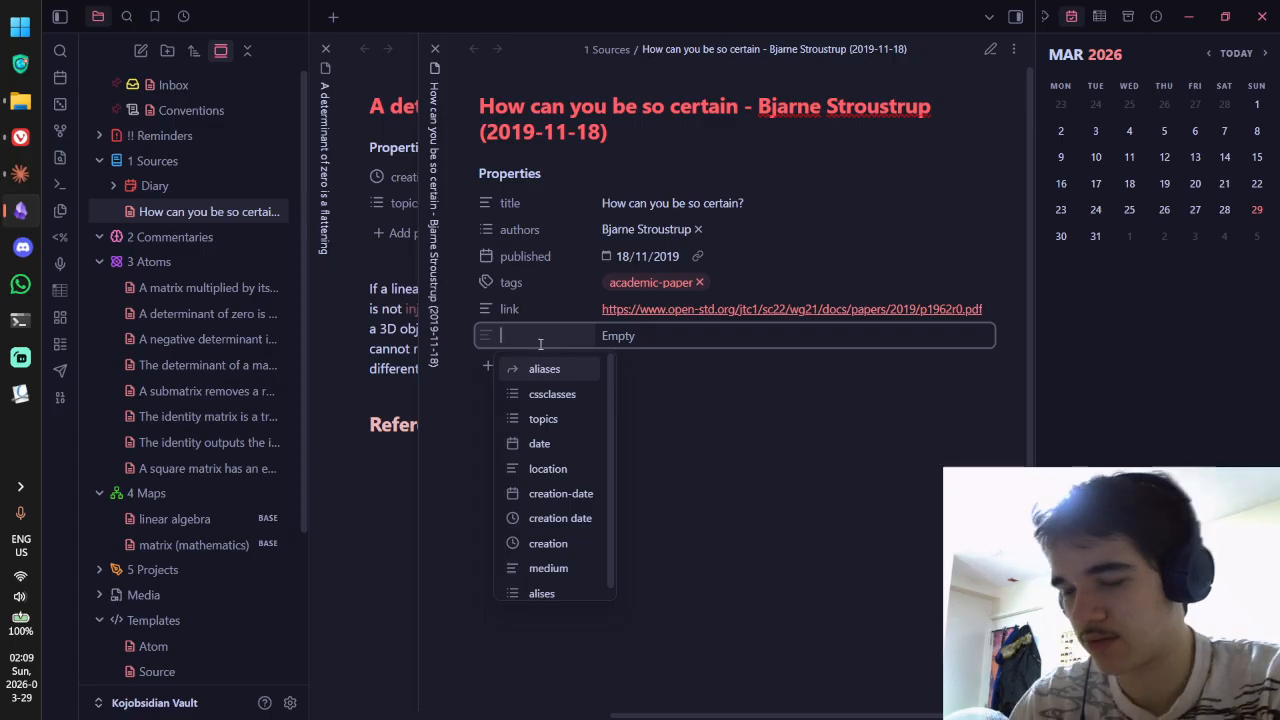
pyautogui.write('mirrors')
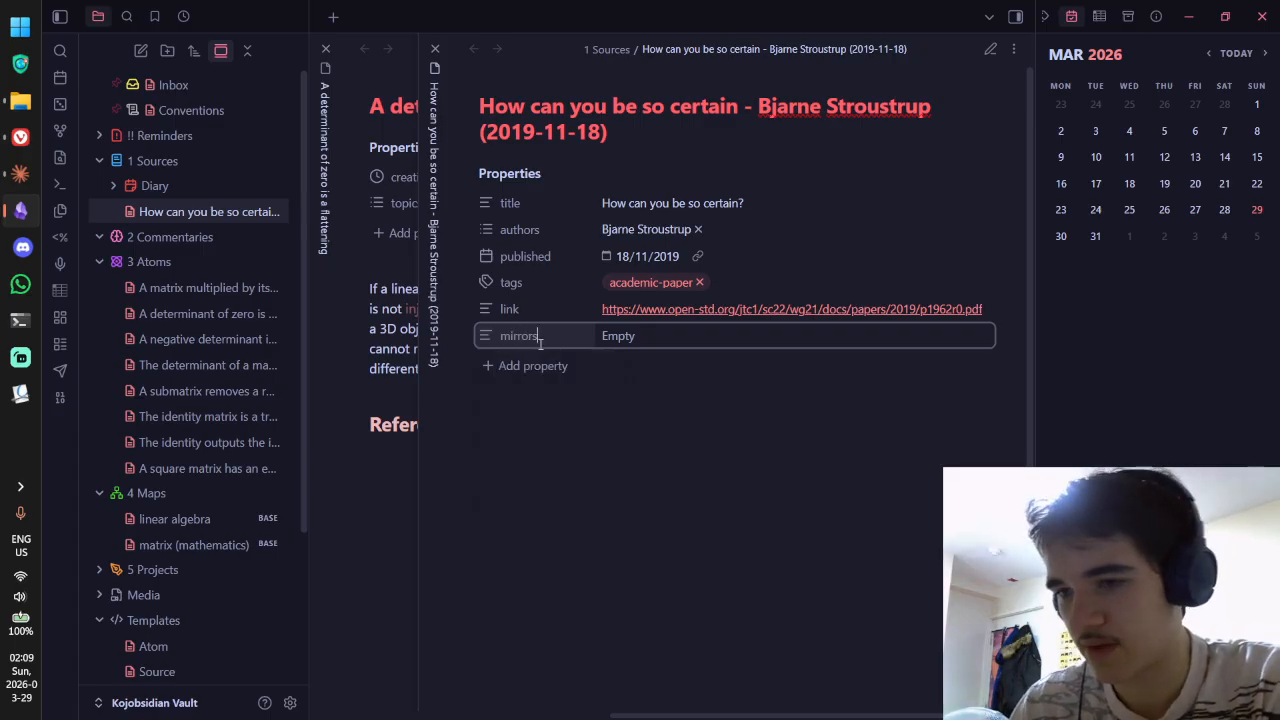
pyautogui.click(484, 336)
pyautogui.moveTo(528, 352)
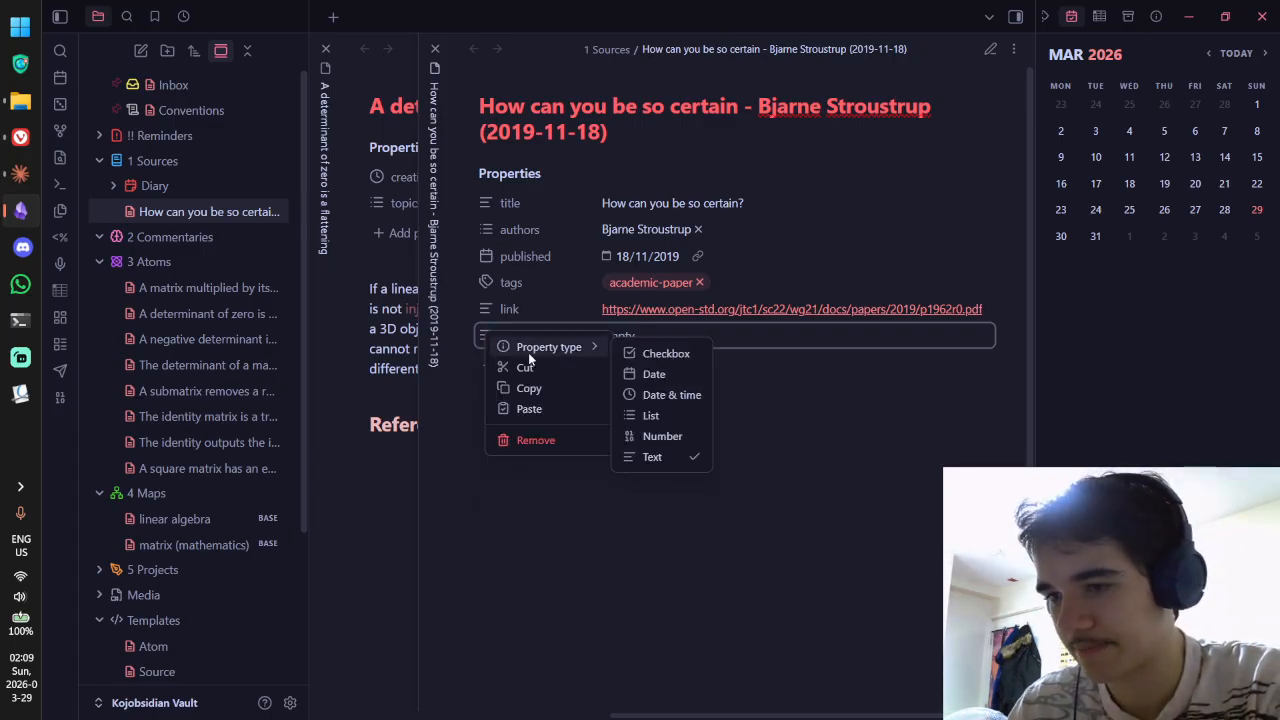
pyautogui.click(652, 417)
pyautogui.click(616, 340)
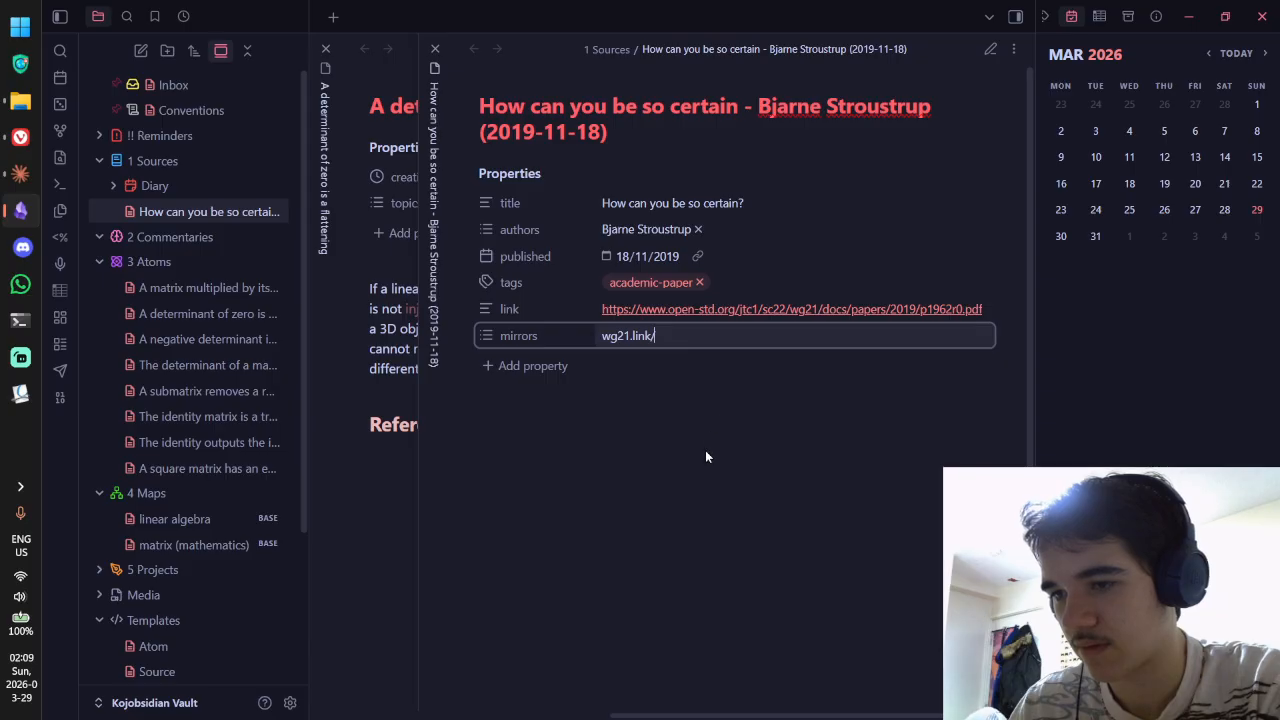
pyautogui.write('wg21.link/p')
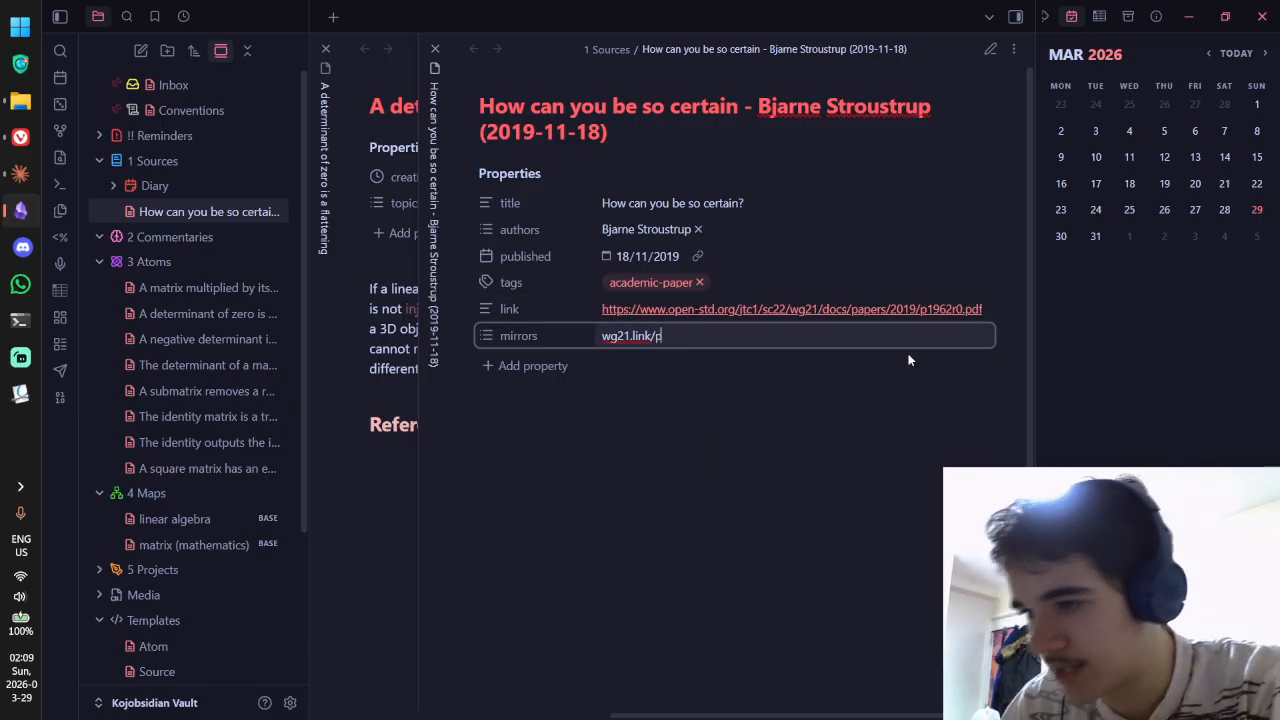
pyautogui.write('1962r0')
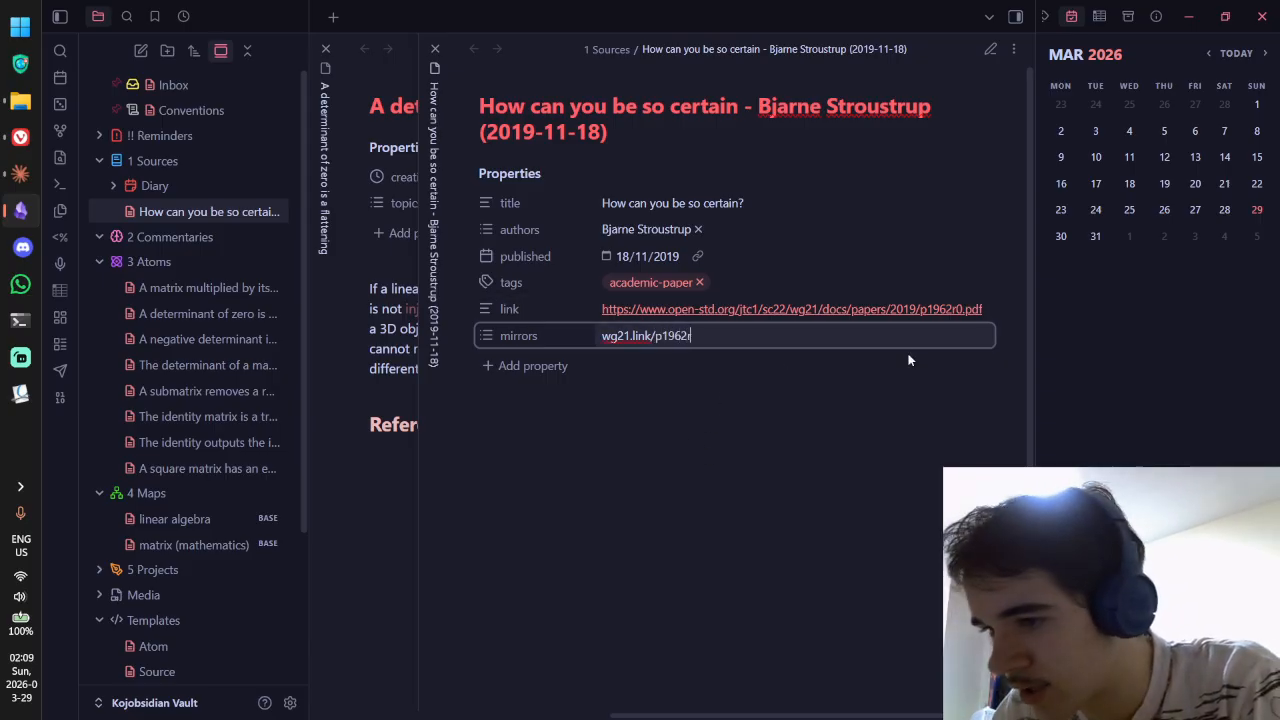
pyautogui.click(603, 335)
pyautogui.write('https')
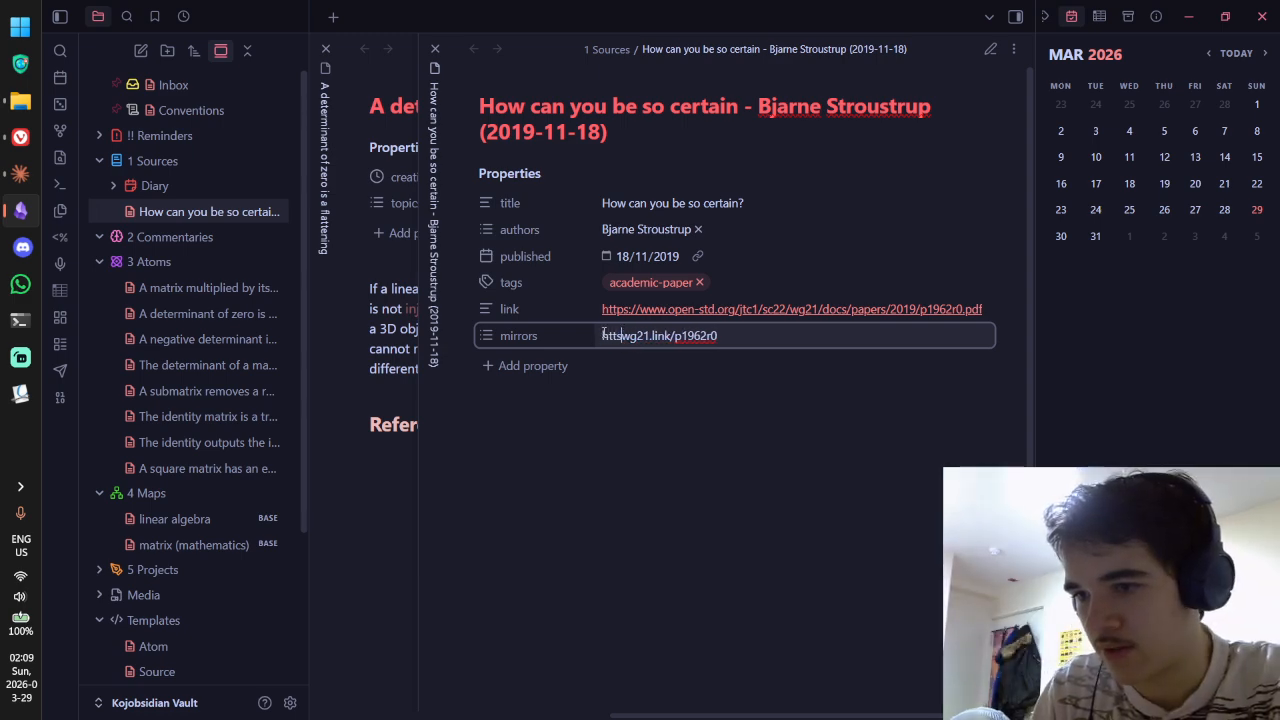
pyautogui.write('://')
pyautogui.press('Return')
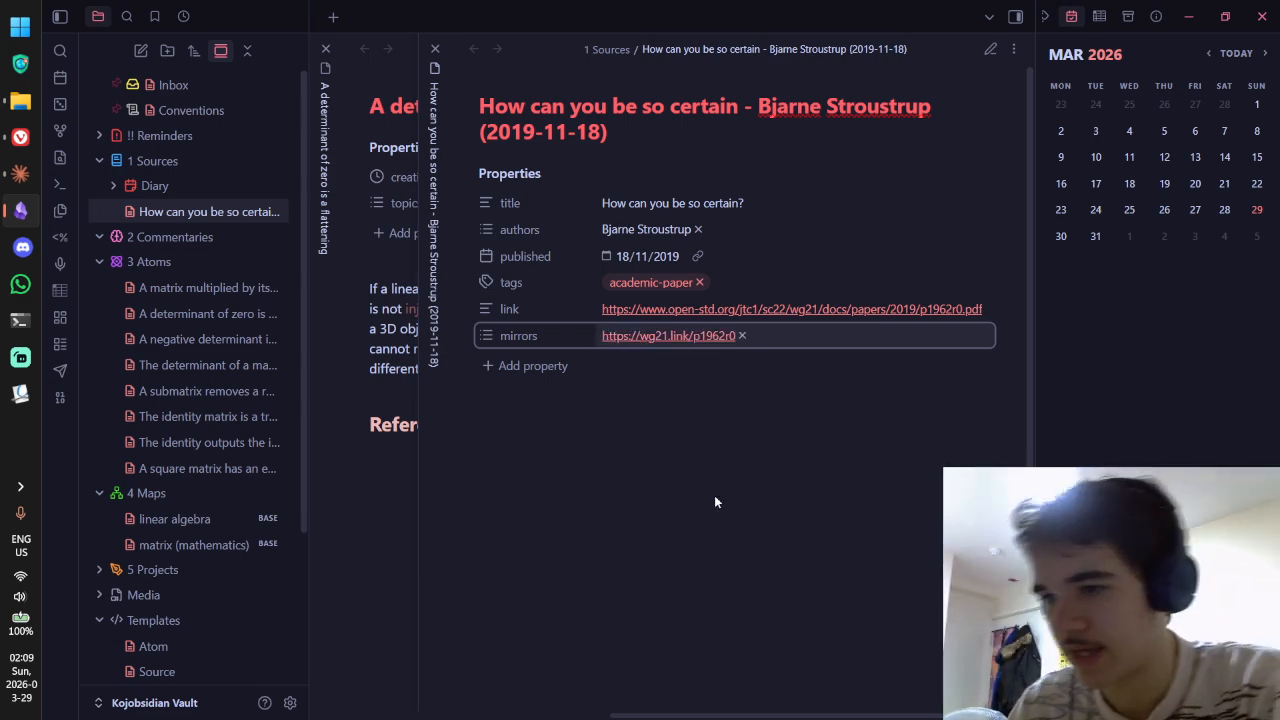
pyautogui.click(700, 336)
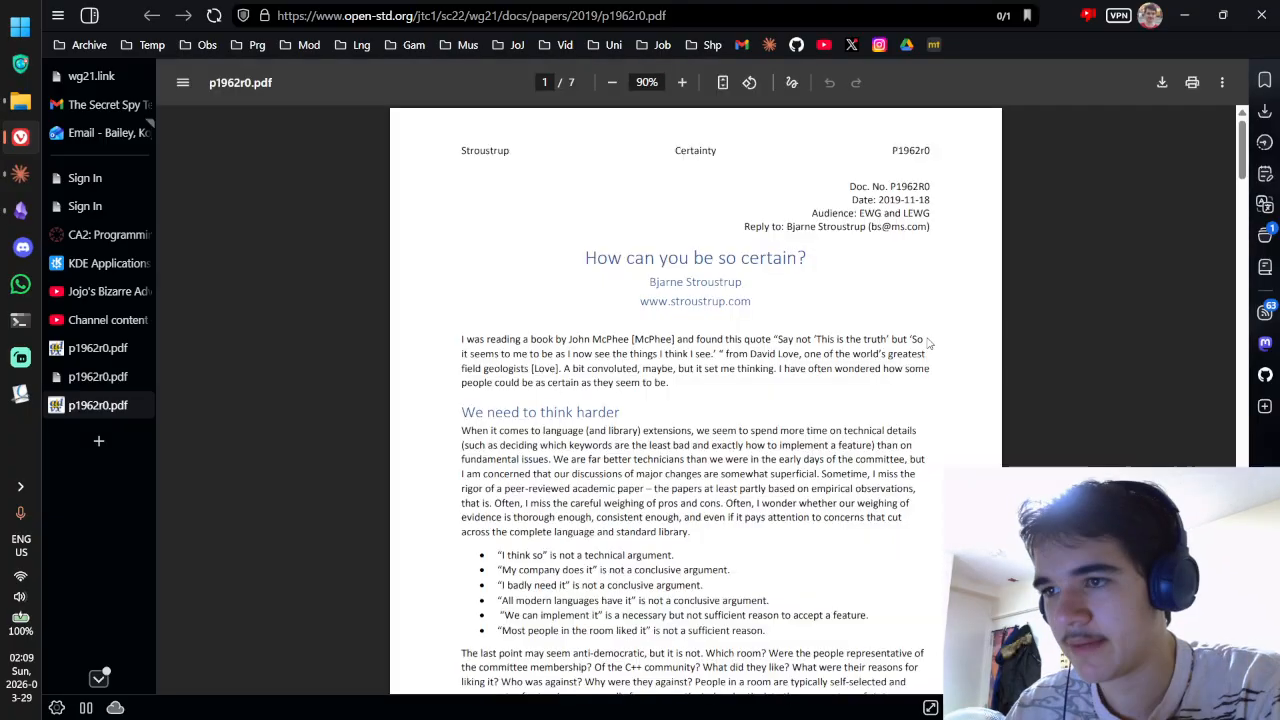
pyautogui.hotkey('alt', 'Tab')
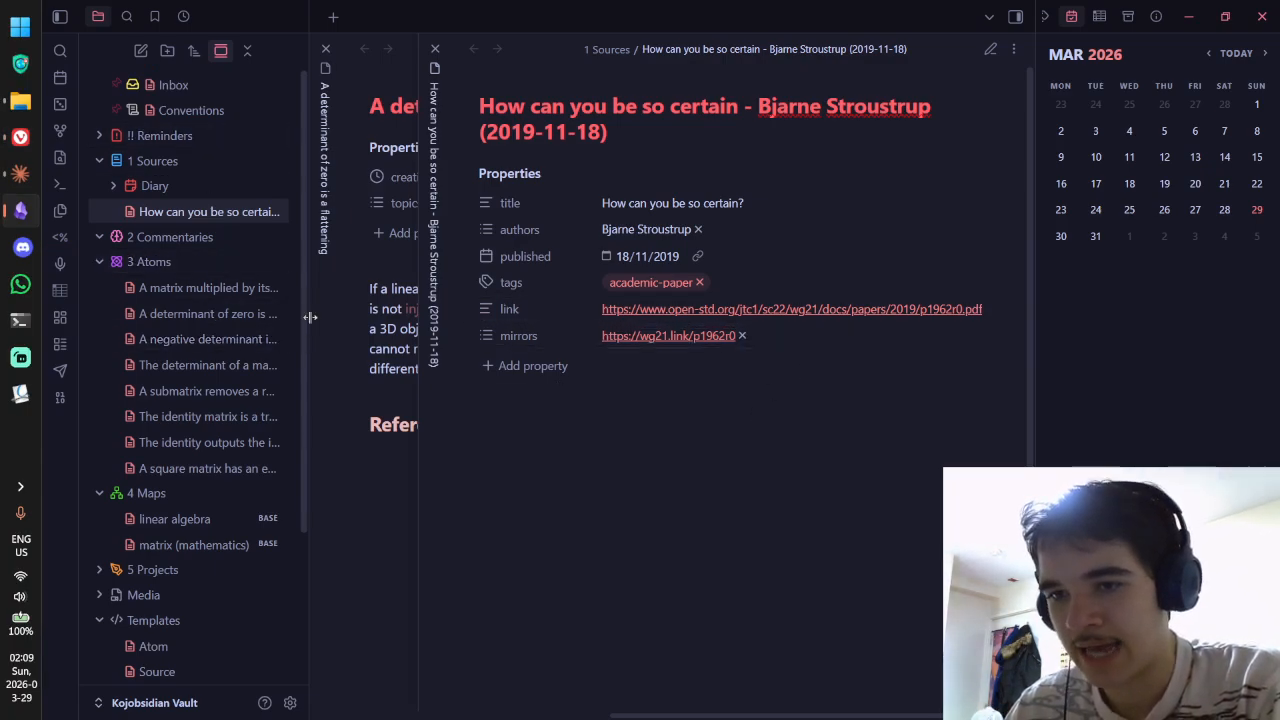
# Step: Add an empty mirrors property to Templates/Source, then reopen the p1962r0 PDF from the Stroustrup note
pyautogui.scroll(-2, 200, 400)
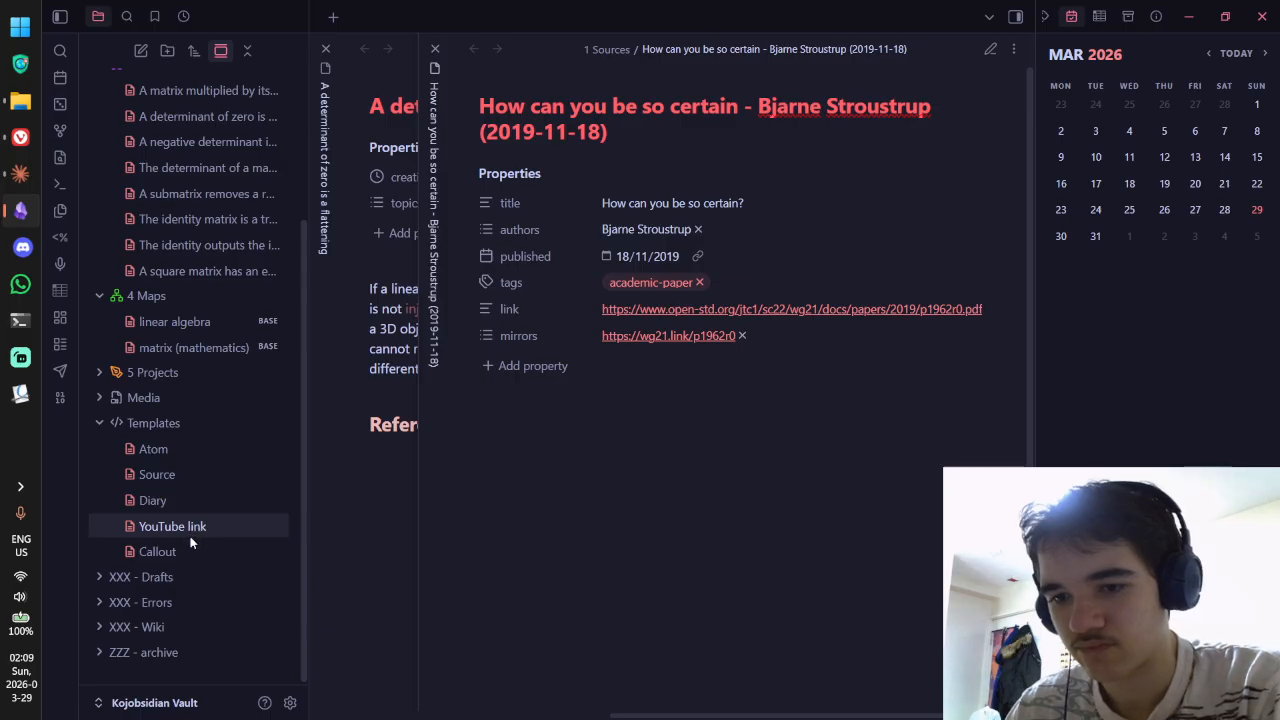
pyautogui.click(205, 475)
pyautogui.click(523, 312)
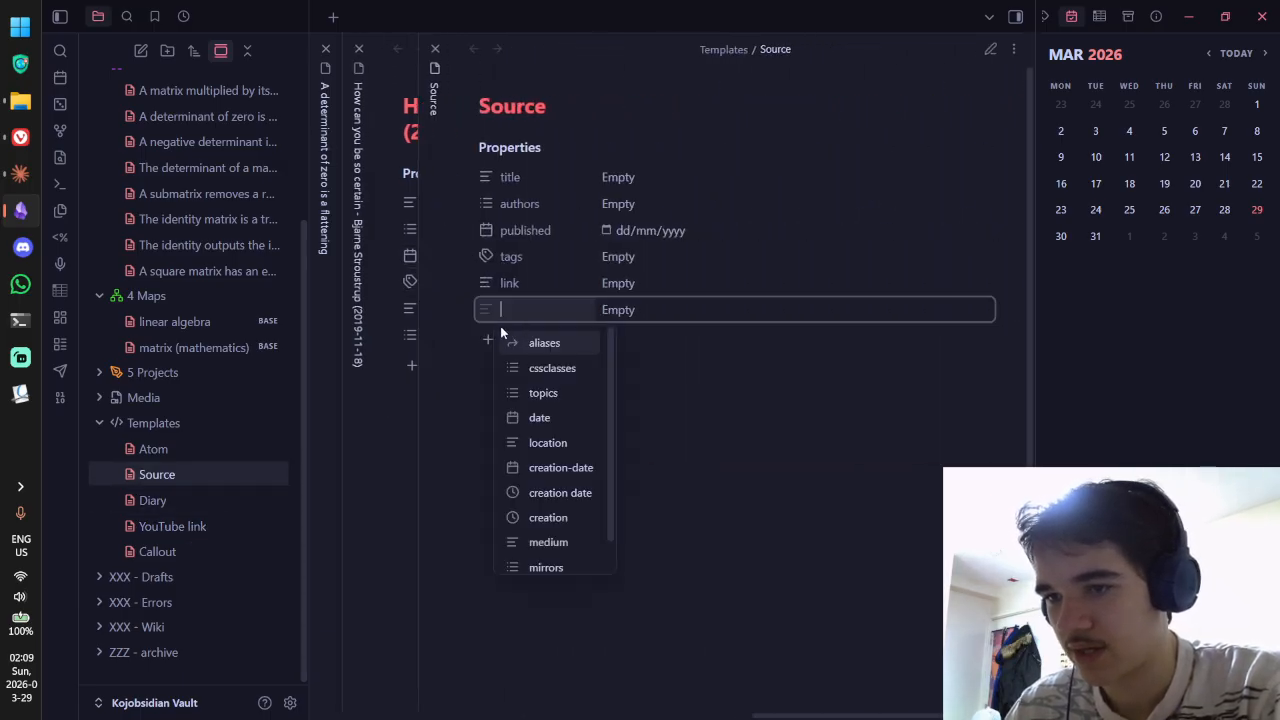
pyautogui.write('mirrors')
pyautogui.press('Return')
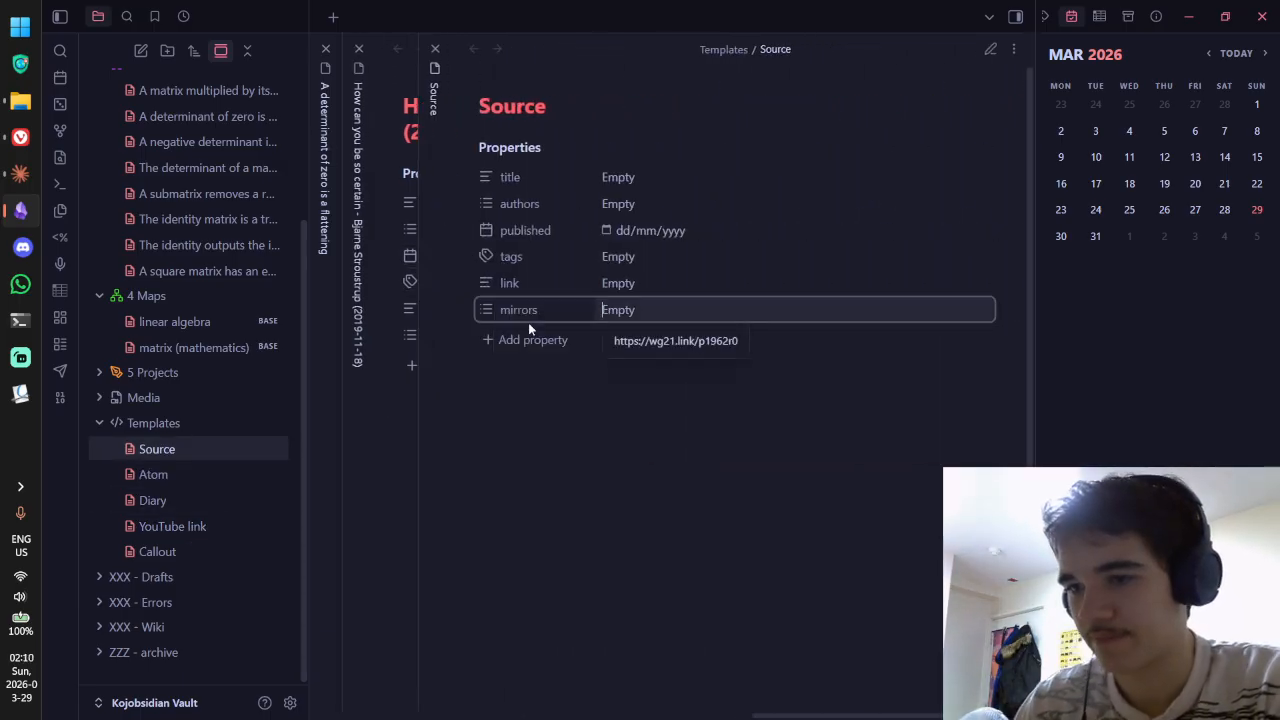
pyautogui.click(393, 431)
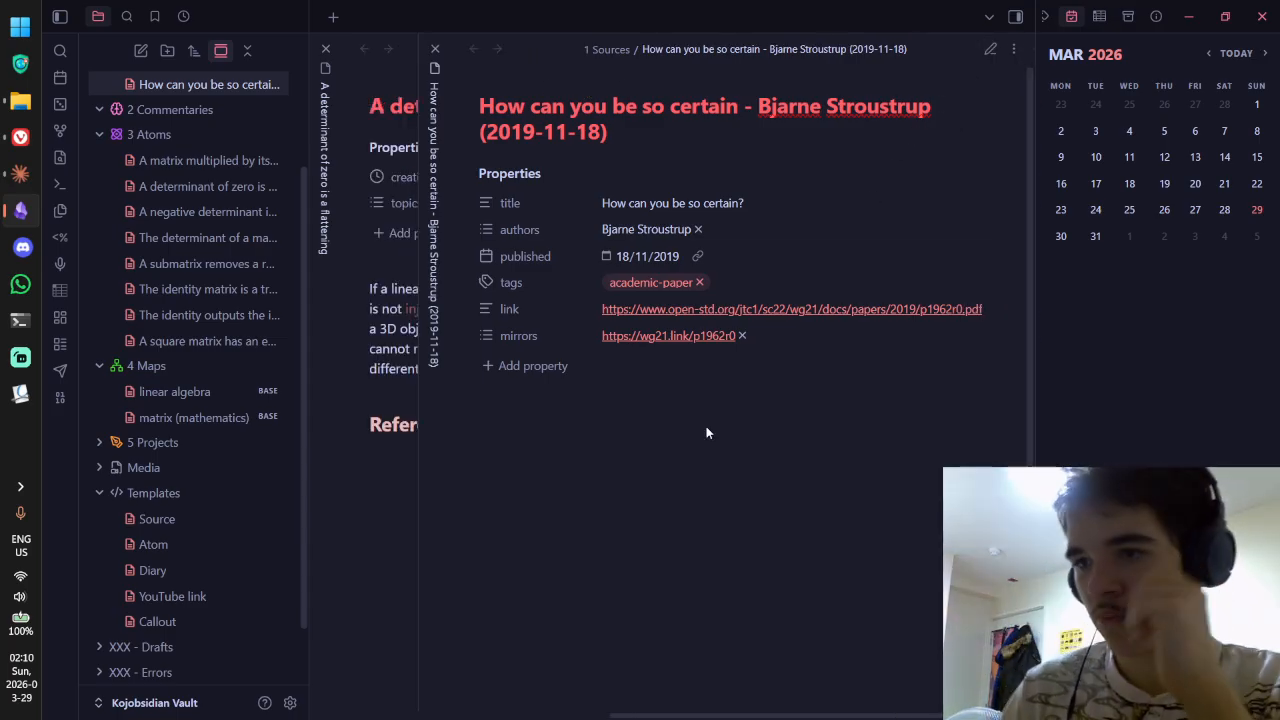
pyautogui.click(760, 309)
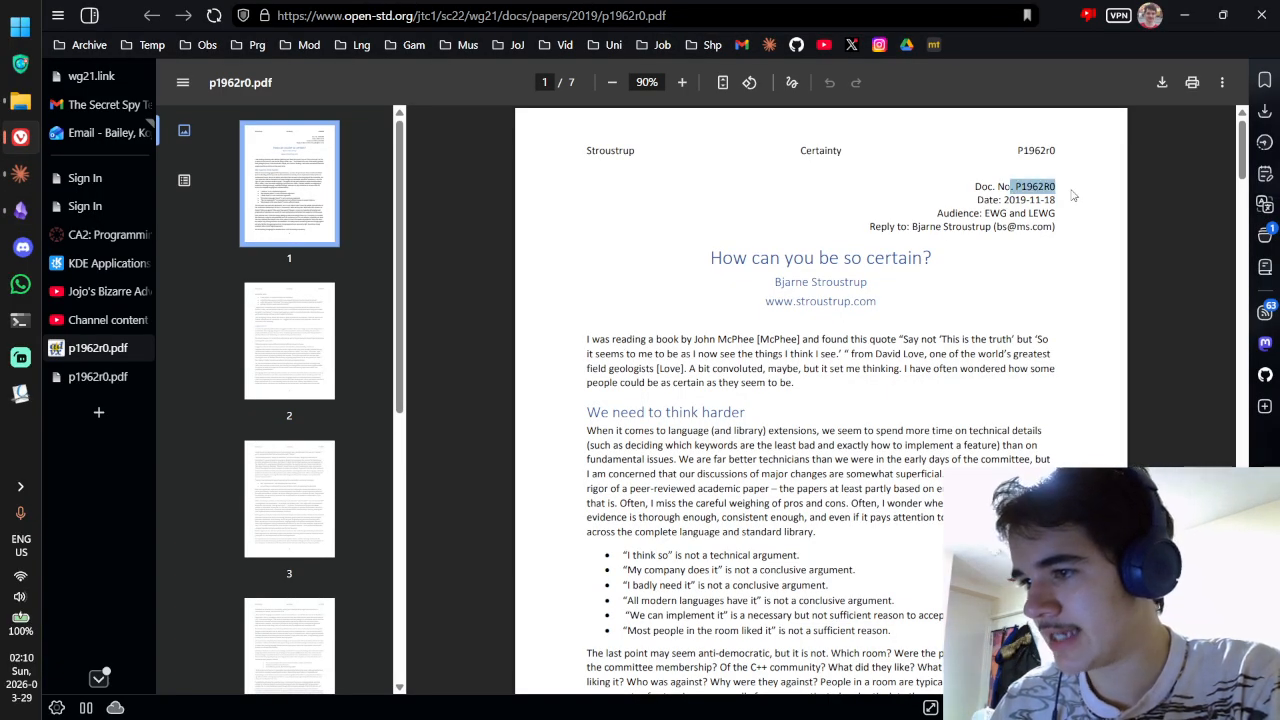
# Step: Add a List property named IDs just below the note's title
pyautogui.hotkey('alt', 'Tab')
pyautogui.hotkey('alt', 'Tab')
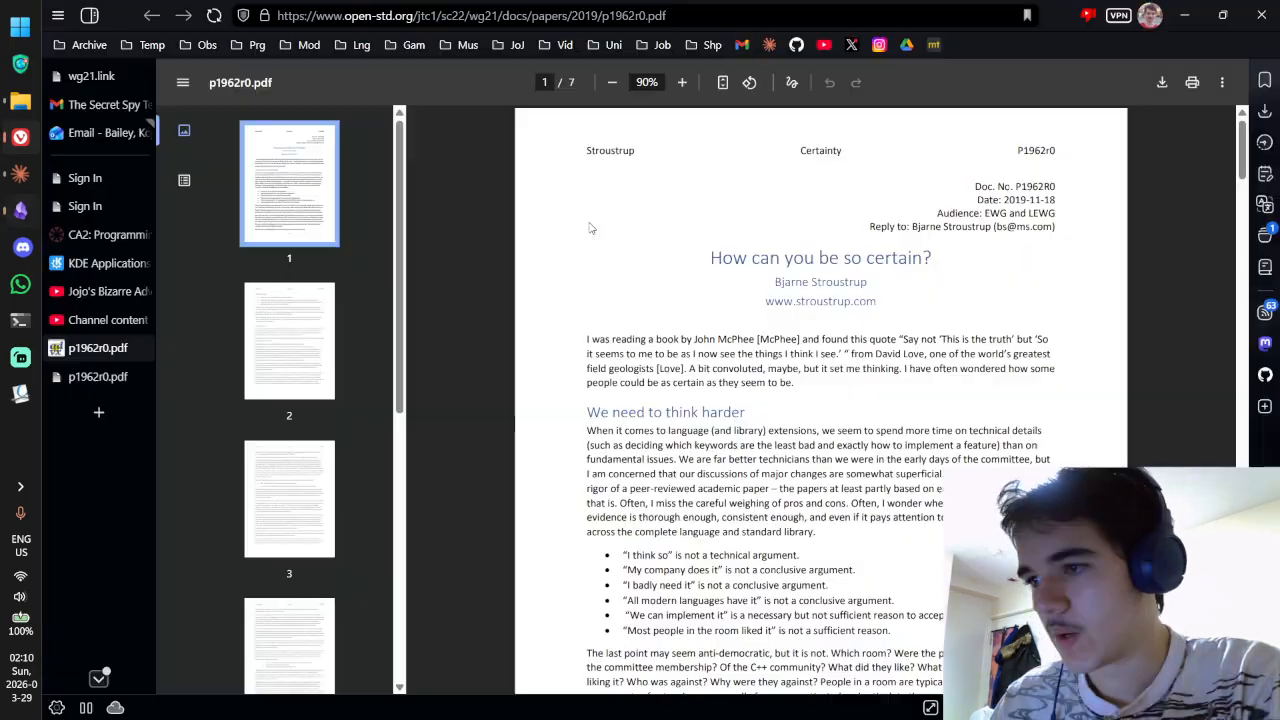
pyautogui.hotkey('alt', 'Tab')
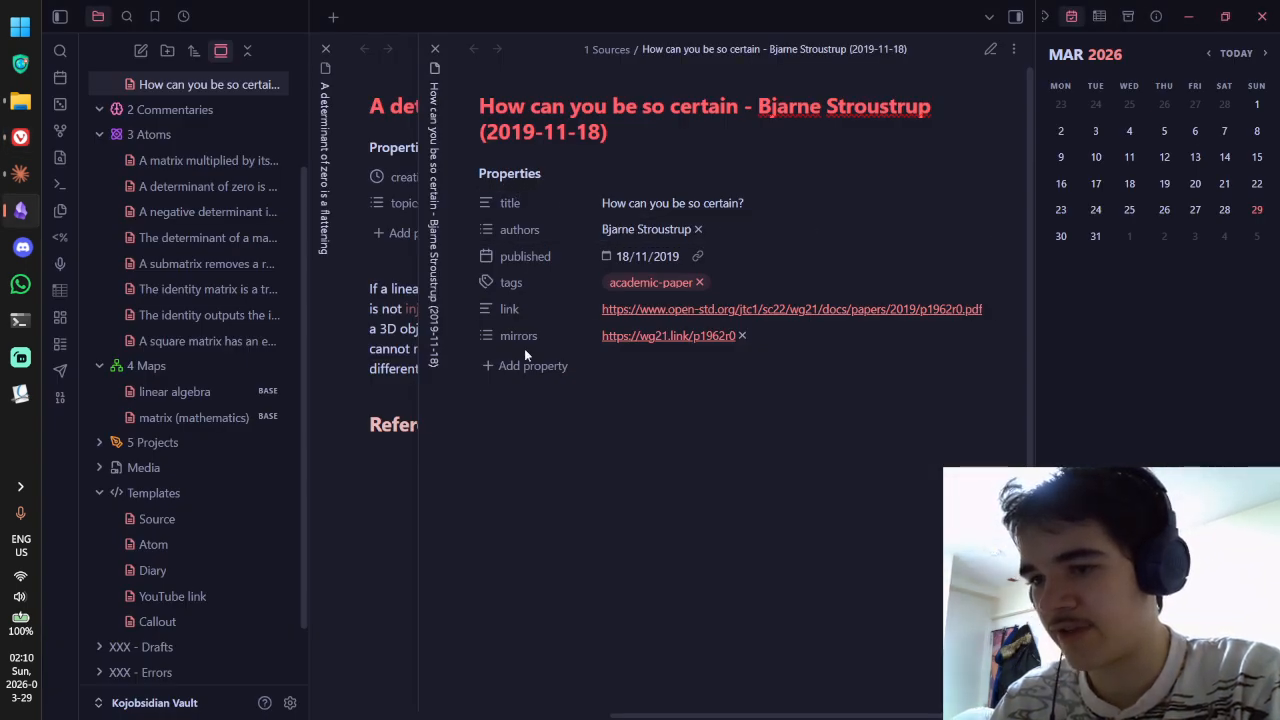
pyautogui.click(545, 203)
pyautogui.click(541, 369)
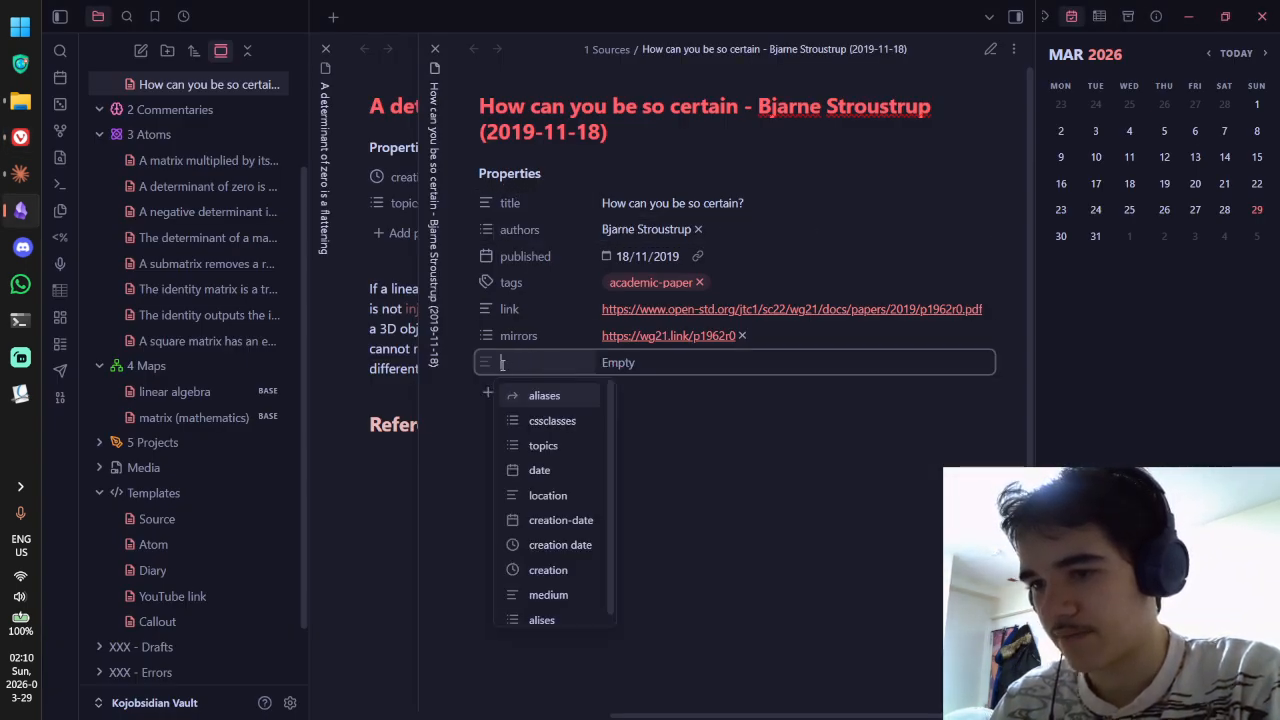
pyautogui.moveTo(485, 364); pyautogui.dragTo(510, 230)
pyautogui.click(534, 229)
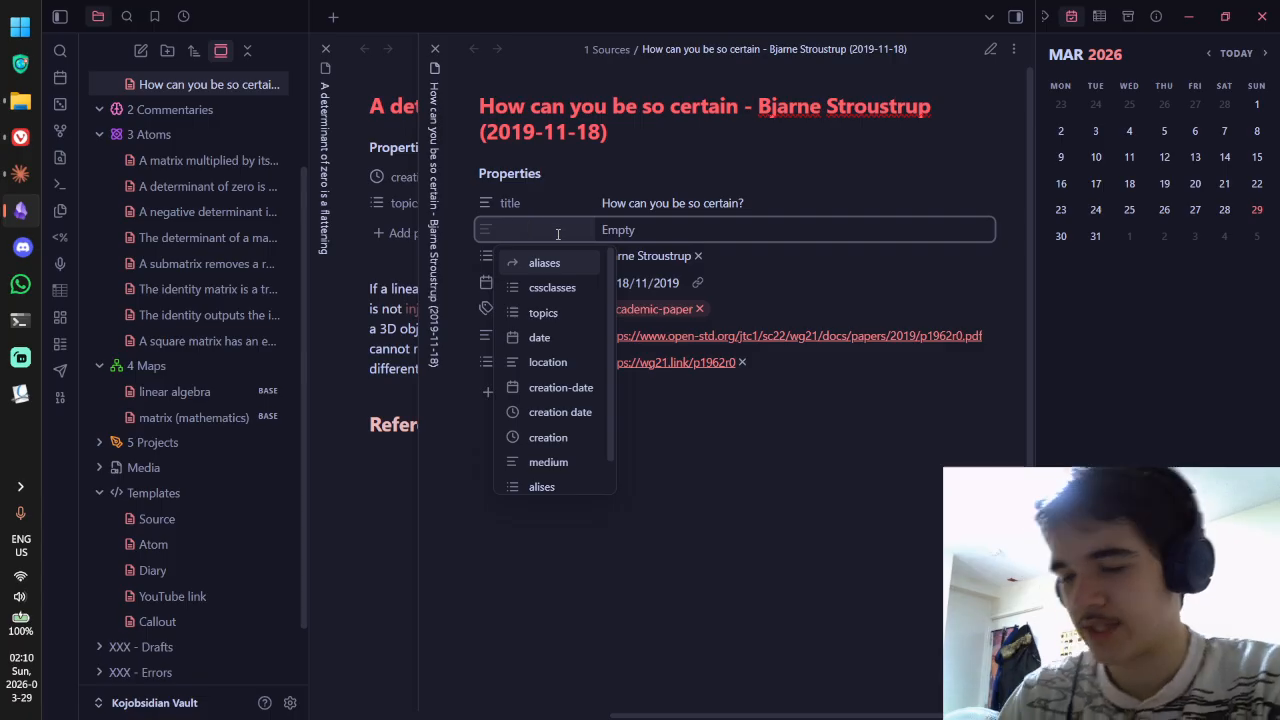
pyautogui.write('ID')
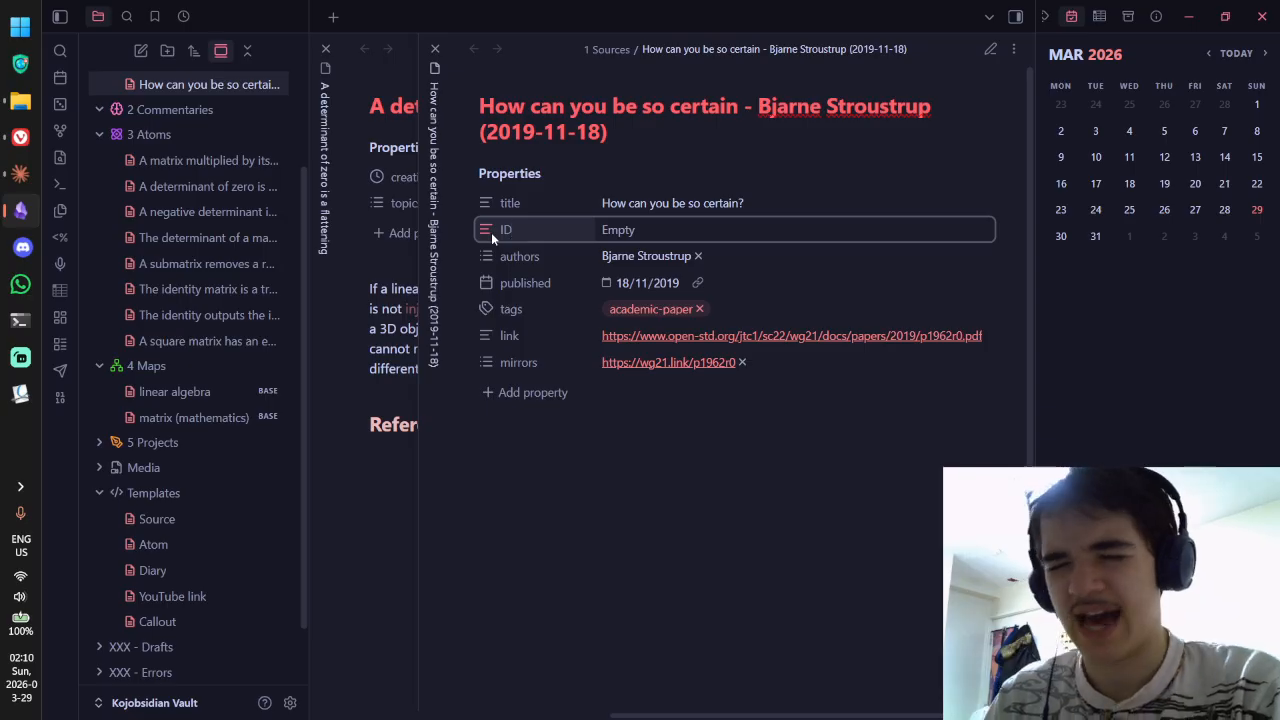
pyautogui.write('s')
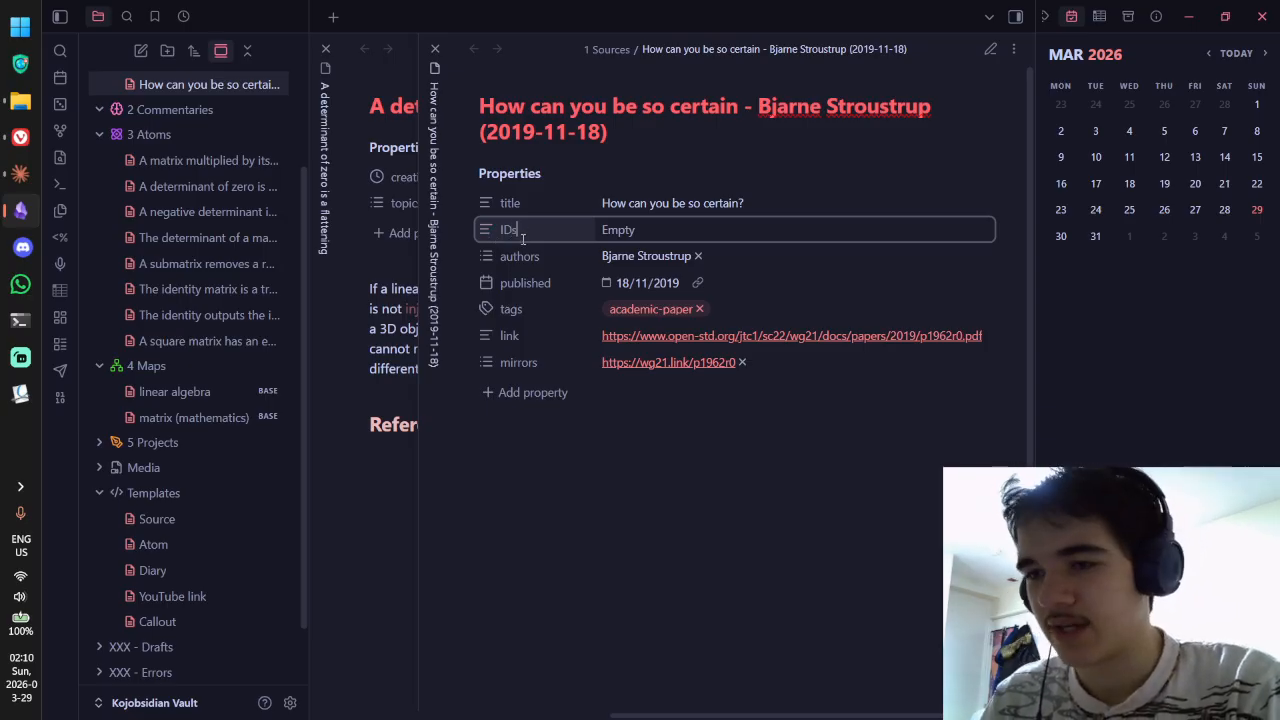
pyautogui.click(484, 229)
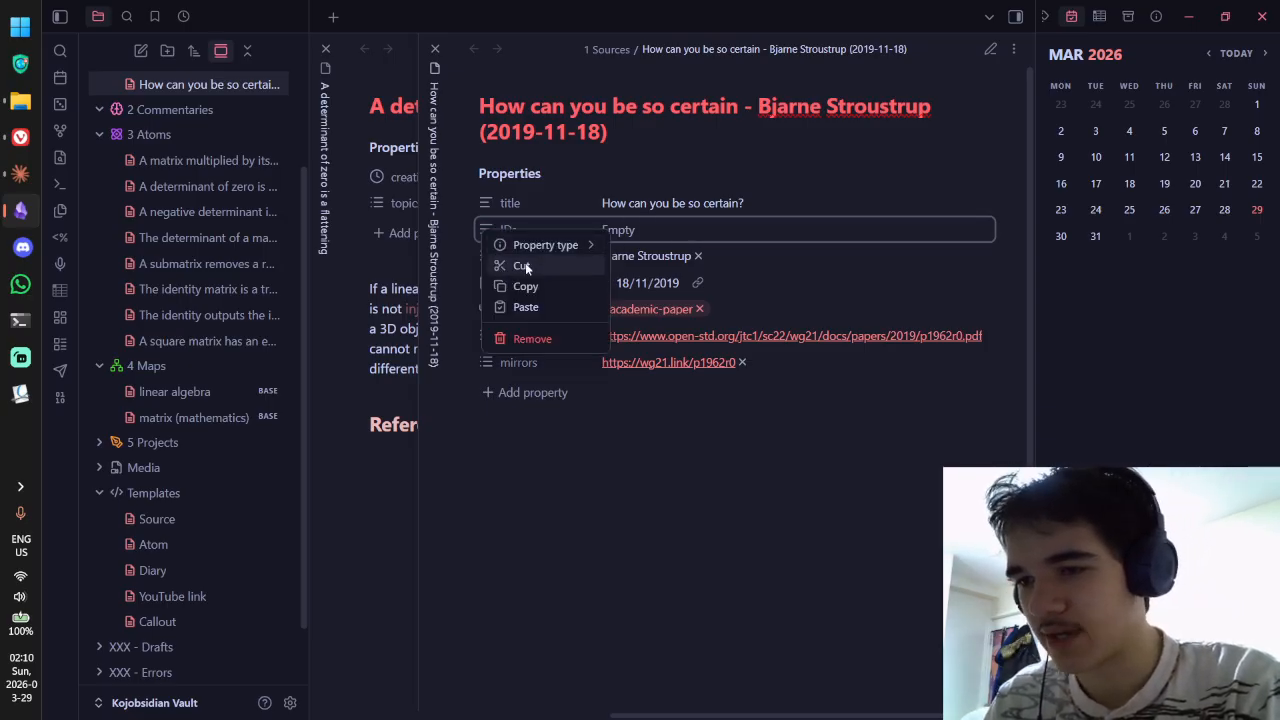
pyautogui.moveTo(546, 243)
pyautogui.click(663, 307)
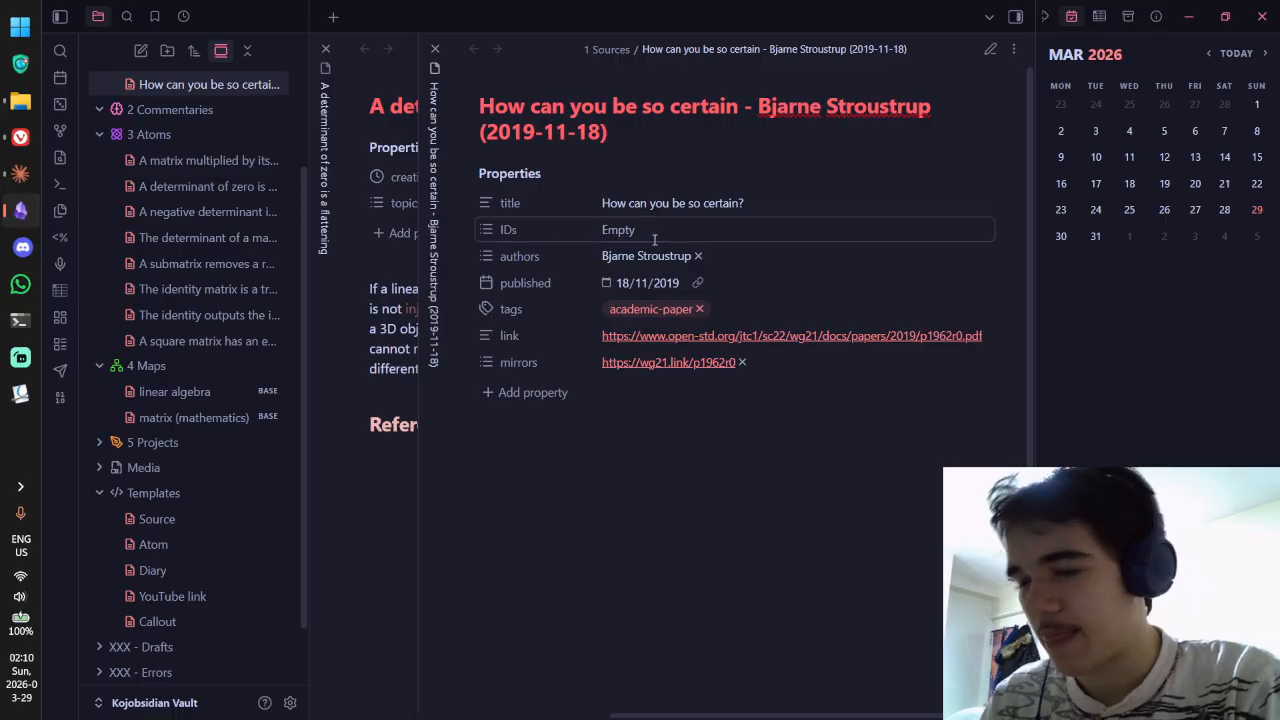
# Step: Copy the document number P1962R0 from the PDF into the IDs list
pyautogui.hotkey('alt', 'Tab')
pyautogui.moveTo(1016, 187); pyautogui.dragTo(1062, 189)
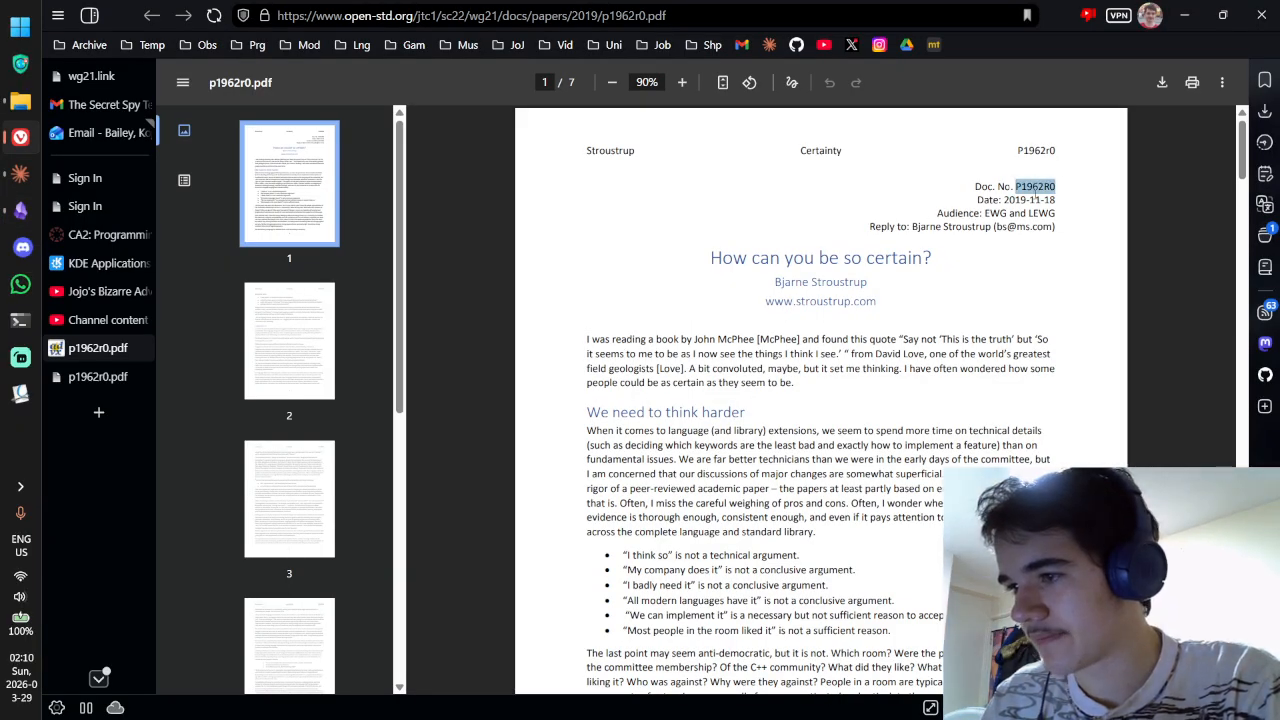
pyautogui.hotkey('ctrl', 'c')
pyautogui.hotkey('alt', 'Tab')
pyautogui.hotkey('ctrl', 'v')
pyautogui.press('Return')
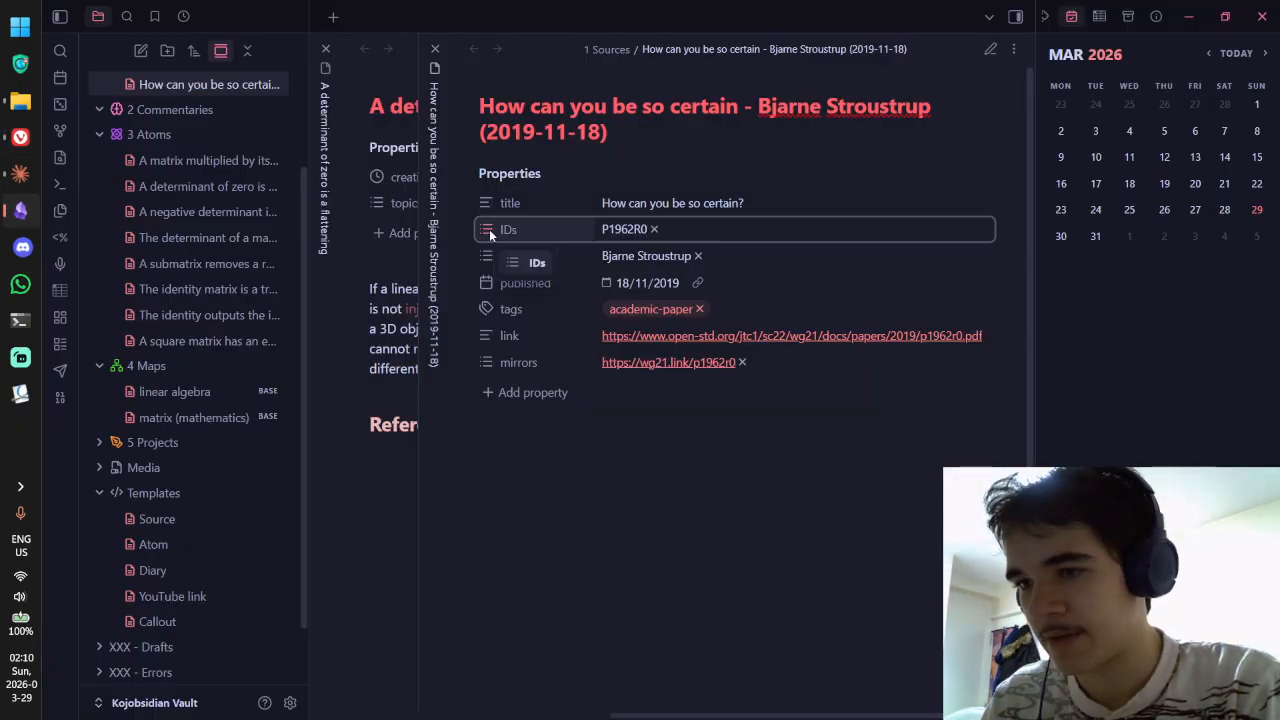
# Step: Move the IDs property below published and reopen the paper from the note's link
pyautogui.click(681, 234)
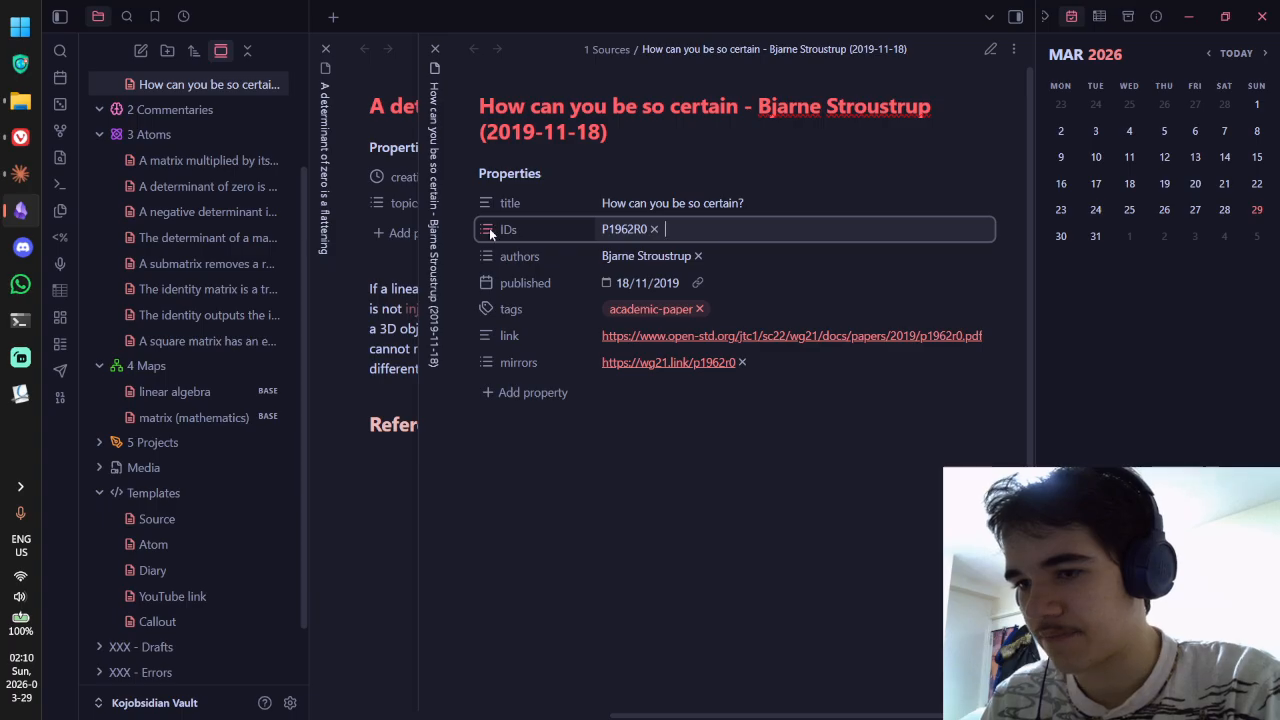
pyautogui.moveTo(490, 233); pyautogui.dragTo(492, 312)
pyautogui.click(745, 336)
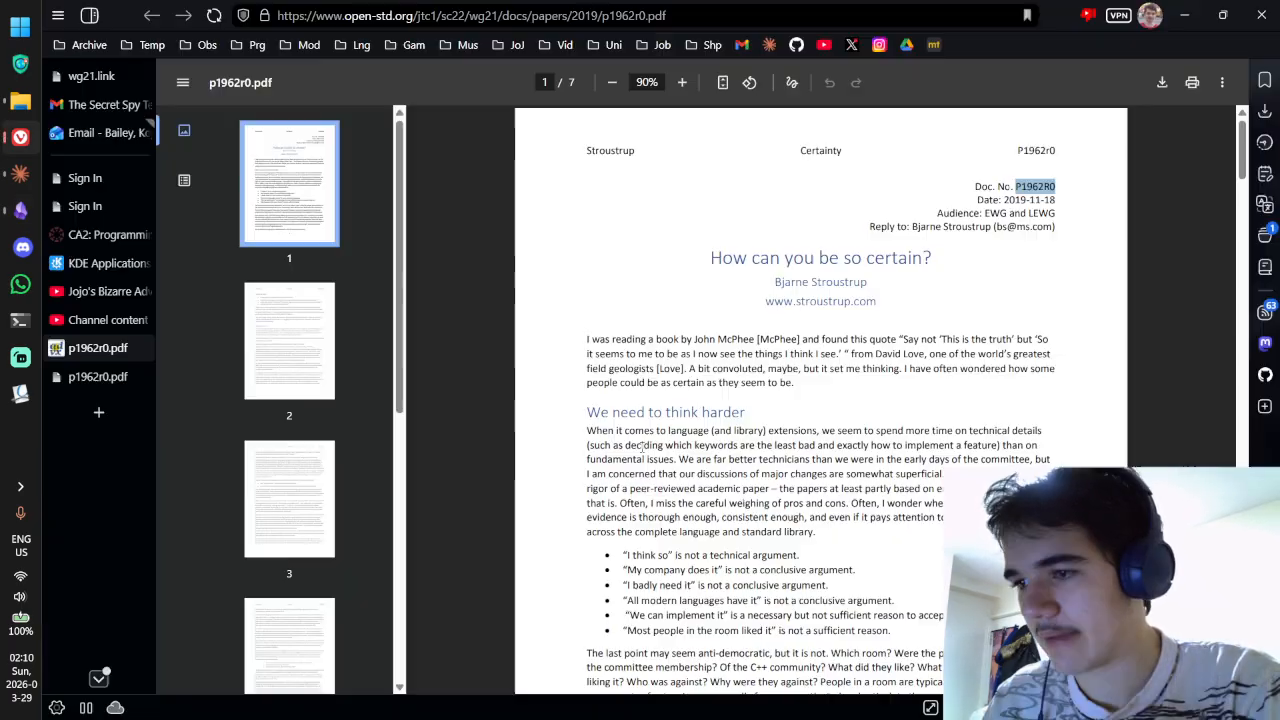
pyautogui.click(1000, 211)
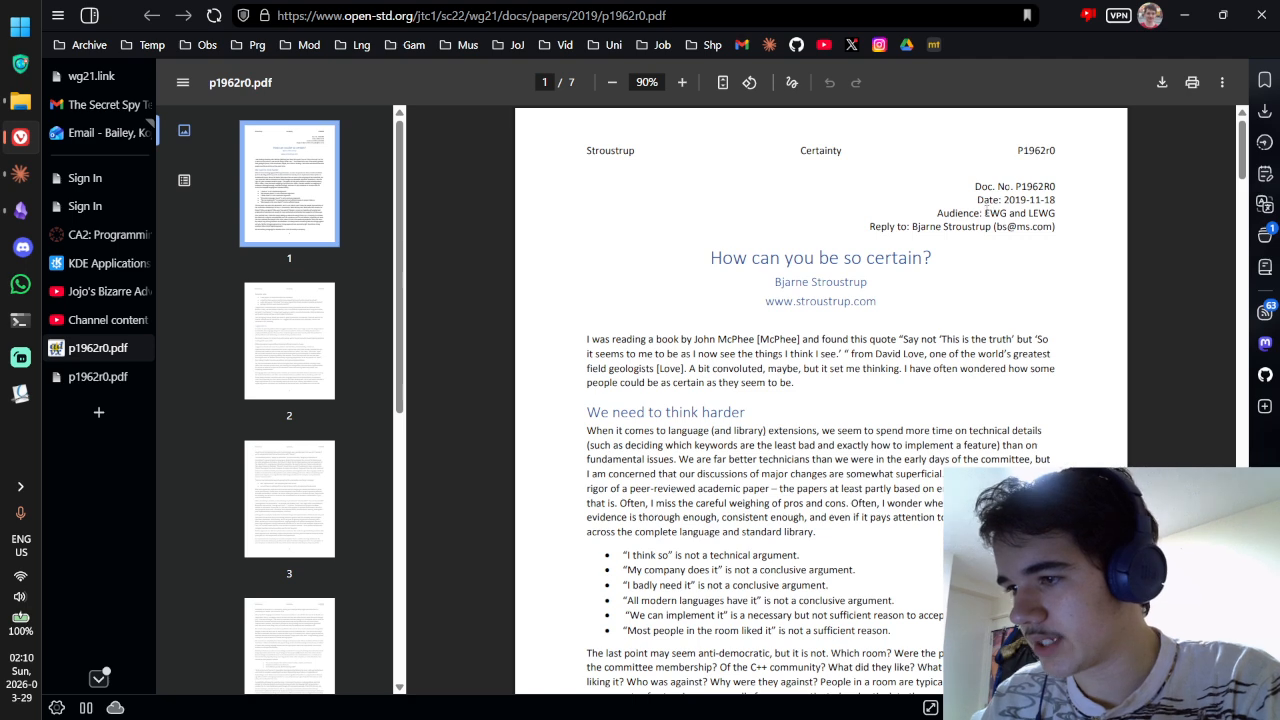
# Step: Ask Claude in a quick chat what the audiences EWG and LEWG mean in the C++ standard committee
pyautogui.moveTo(985, 212); pyautogui.dragTo(1059, 213)
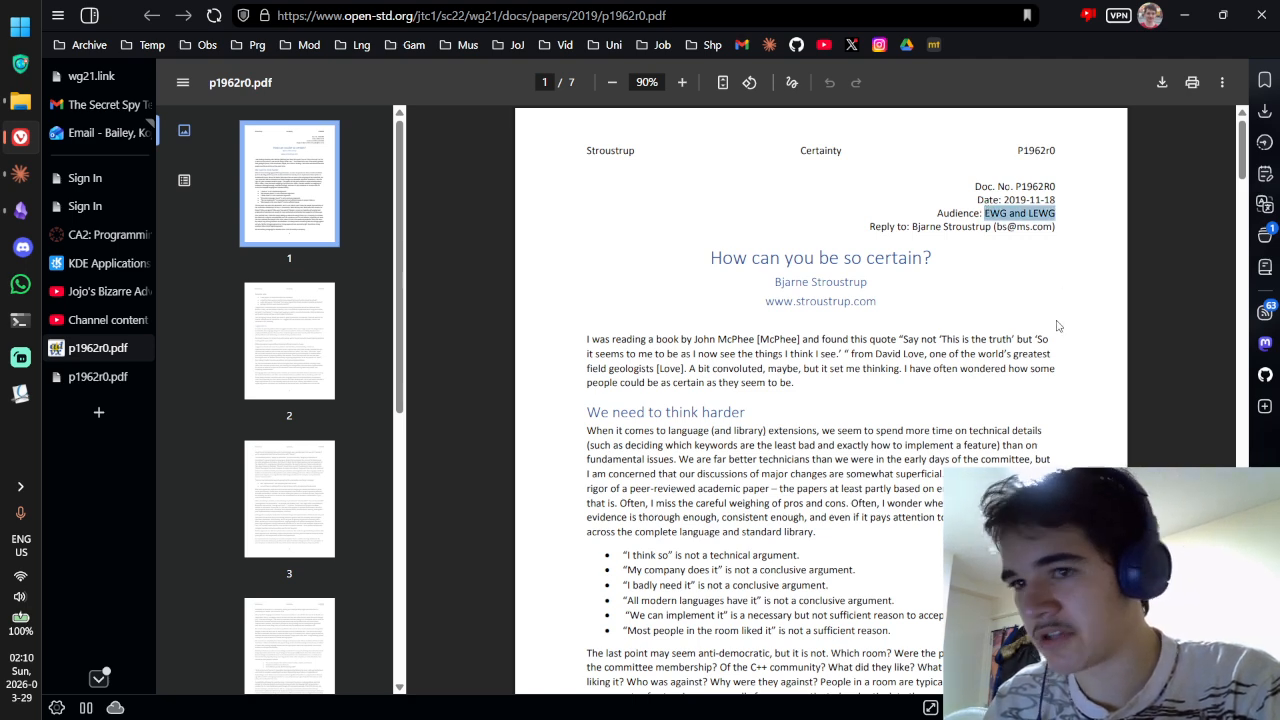
pyautogui.hotkey('ctrl', 'alt', 'space')
pyautogui.write('Wh')
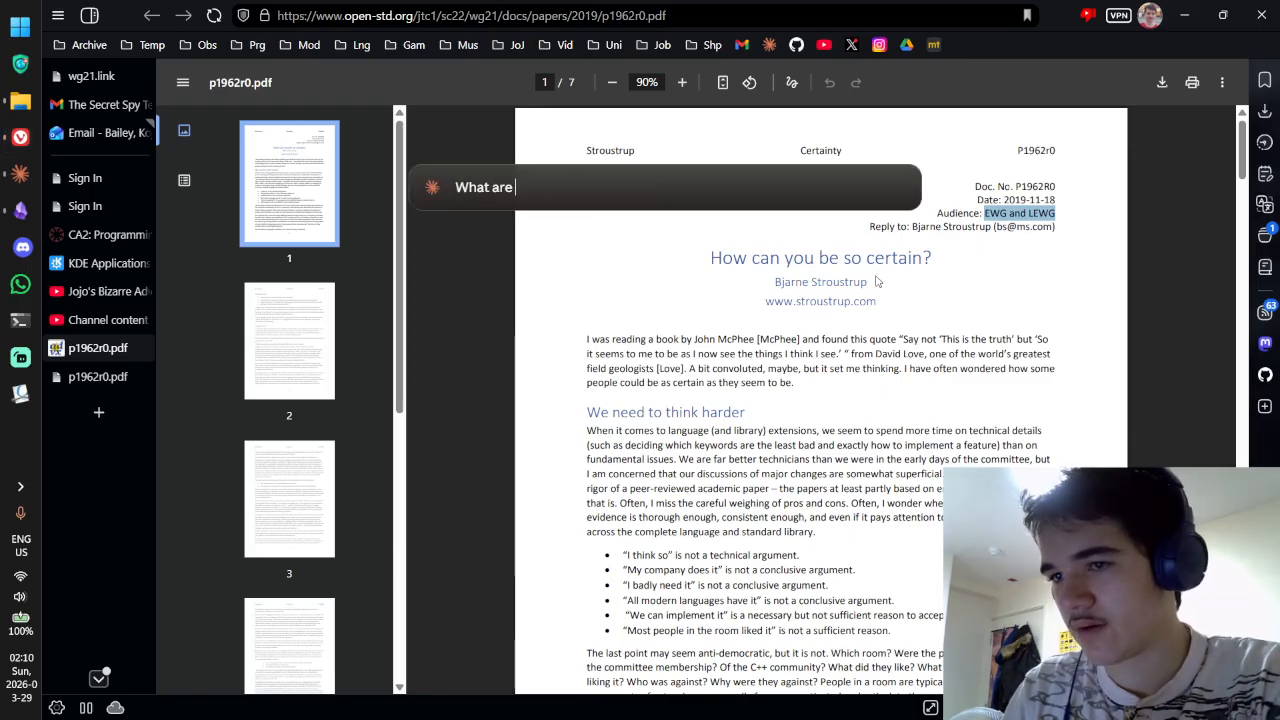
pyautogui.write('"')
pyautogui.hotkey('ctrl', 'v')
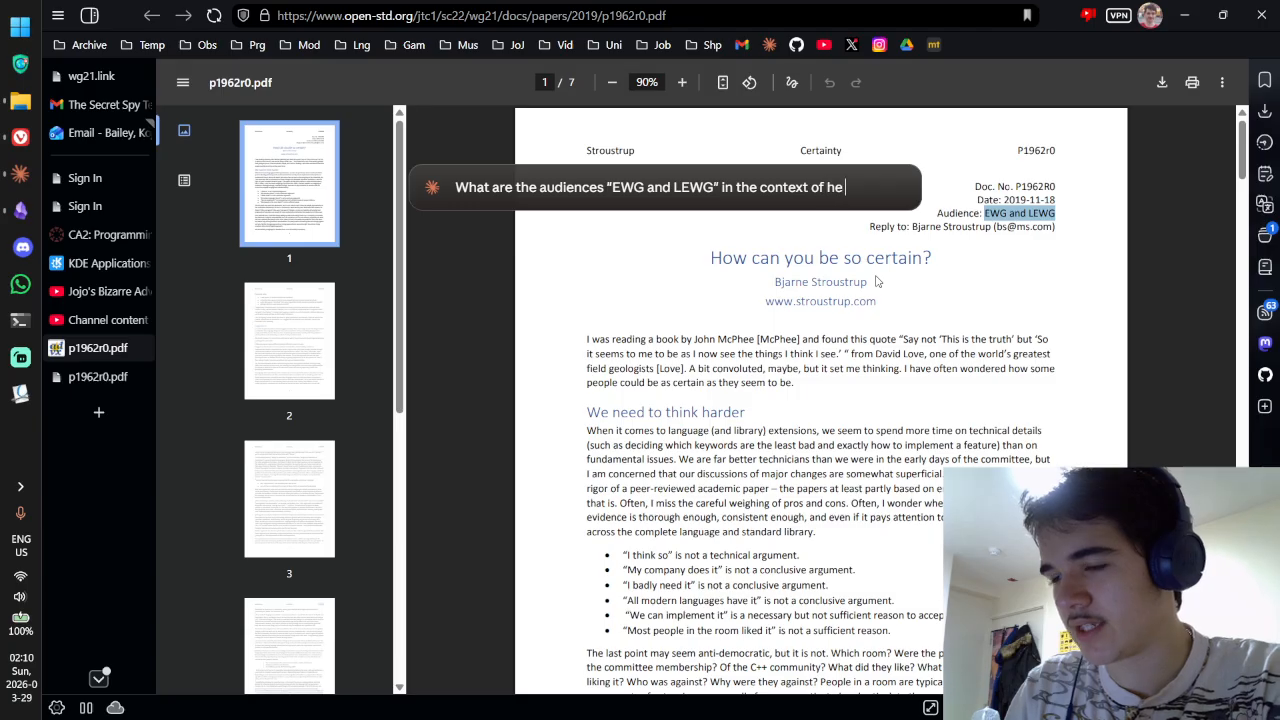
pyautogui.write('stan')
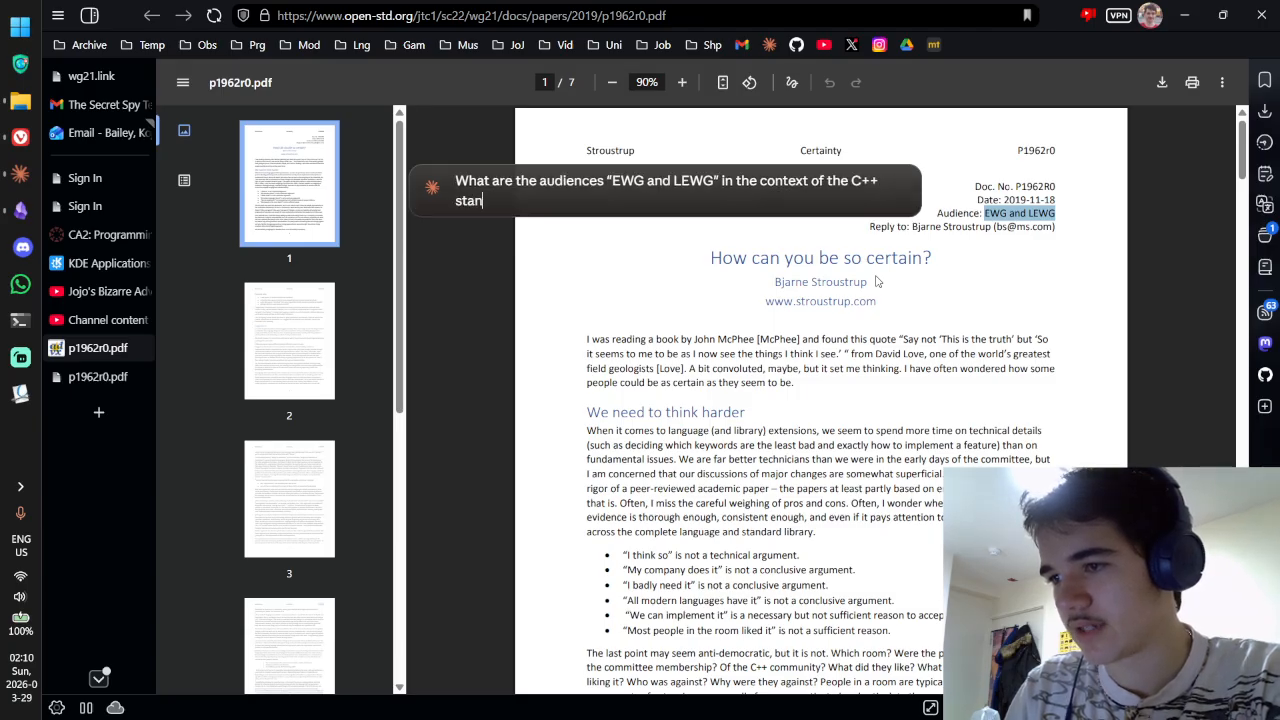
pyautogui.write('dard committee?')
pyautogui.press('Return')
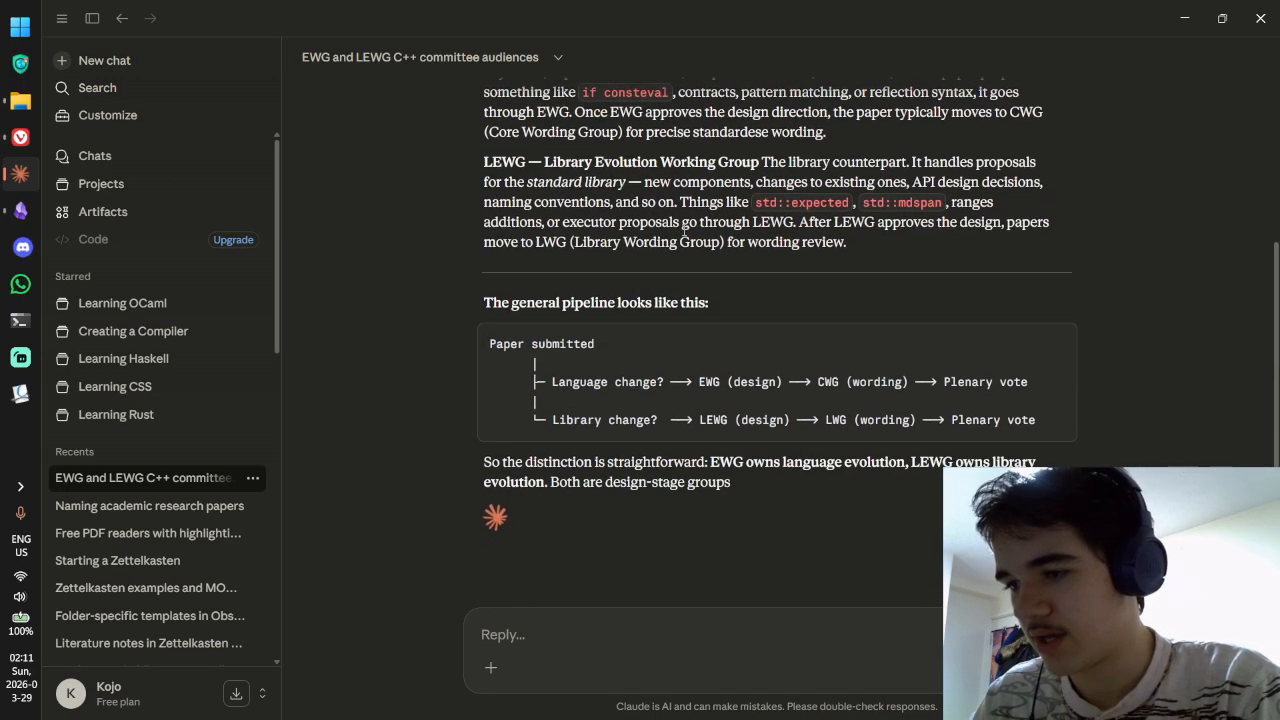
# Step: Skim Claude's answer on EWG and LEWG, then return to the p1962r0.pdf paper's Audience line
pyautogui.scroll(3, 705, 254)
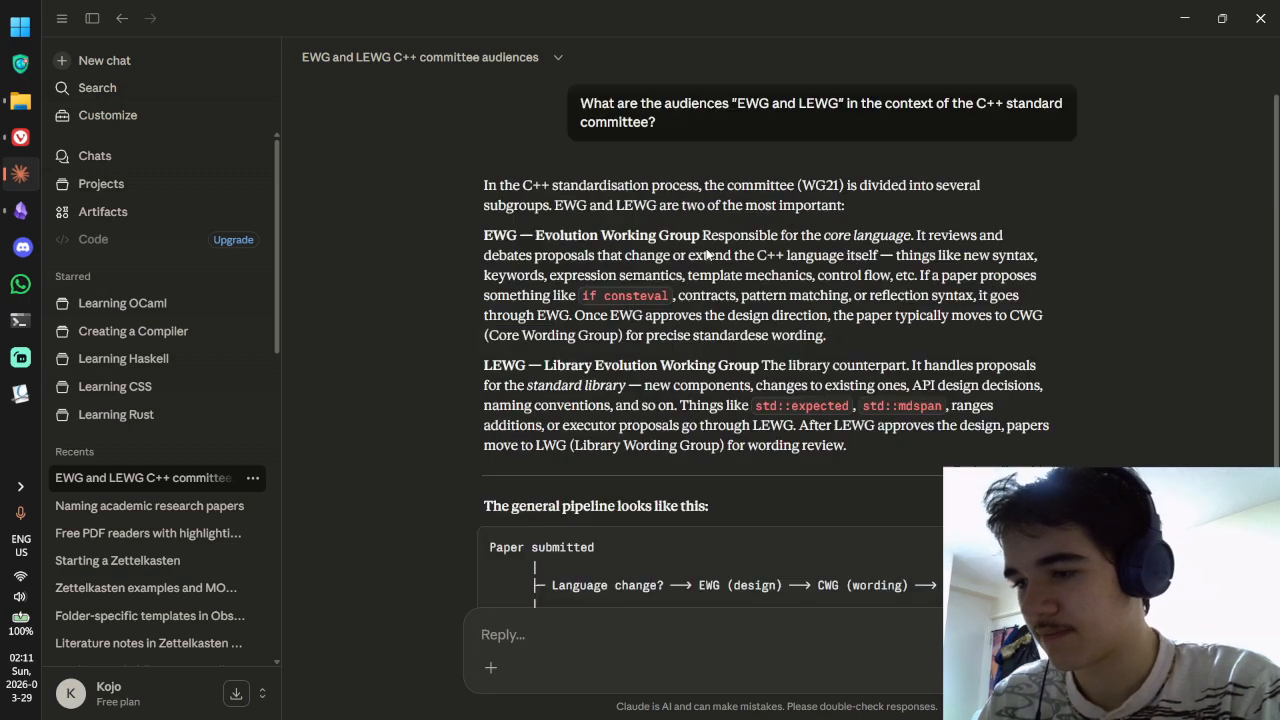
pyautogui.scroll(-4, 705, 254)
pyautogui.hotkey('alt', 'Tab')
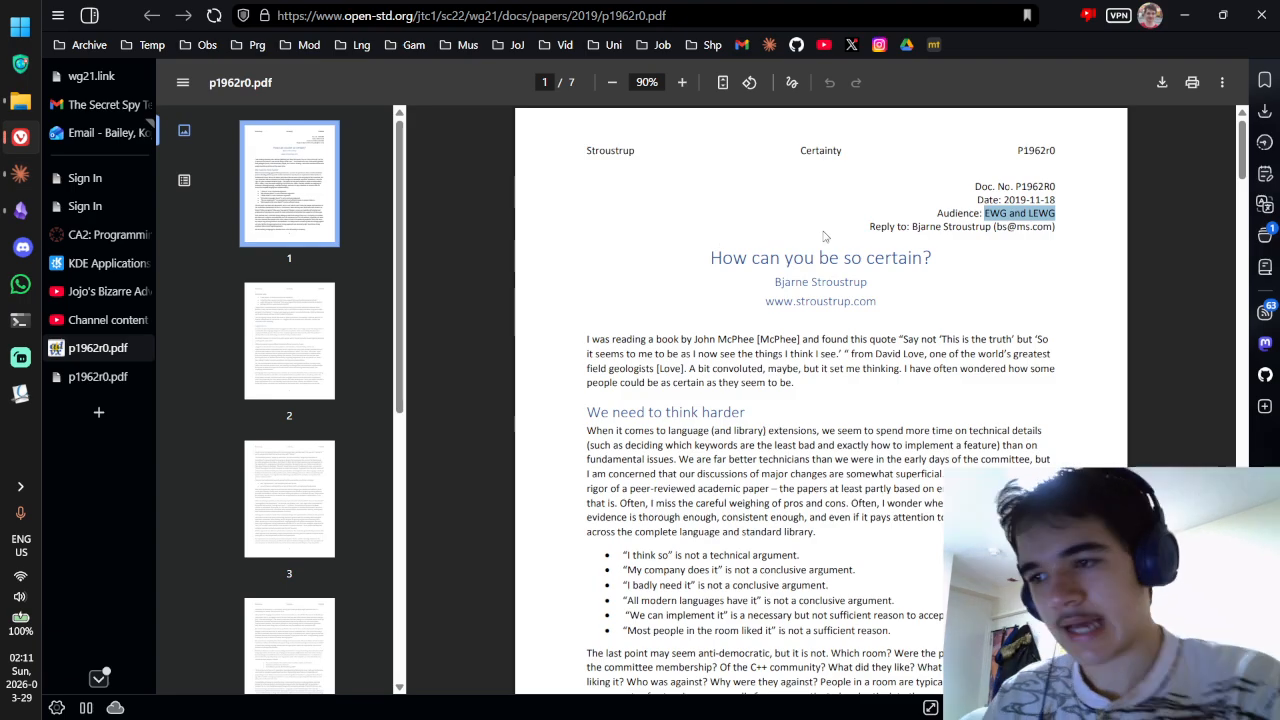
pyautogui.click(1003, 213)
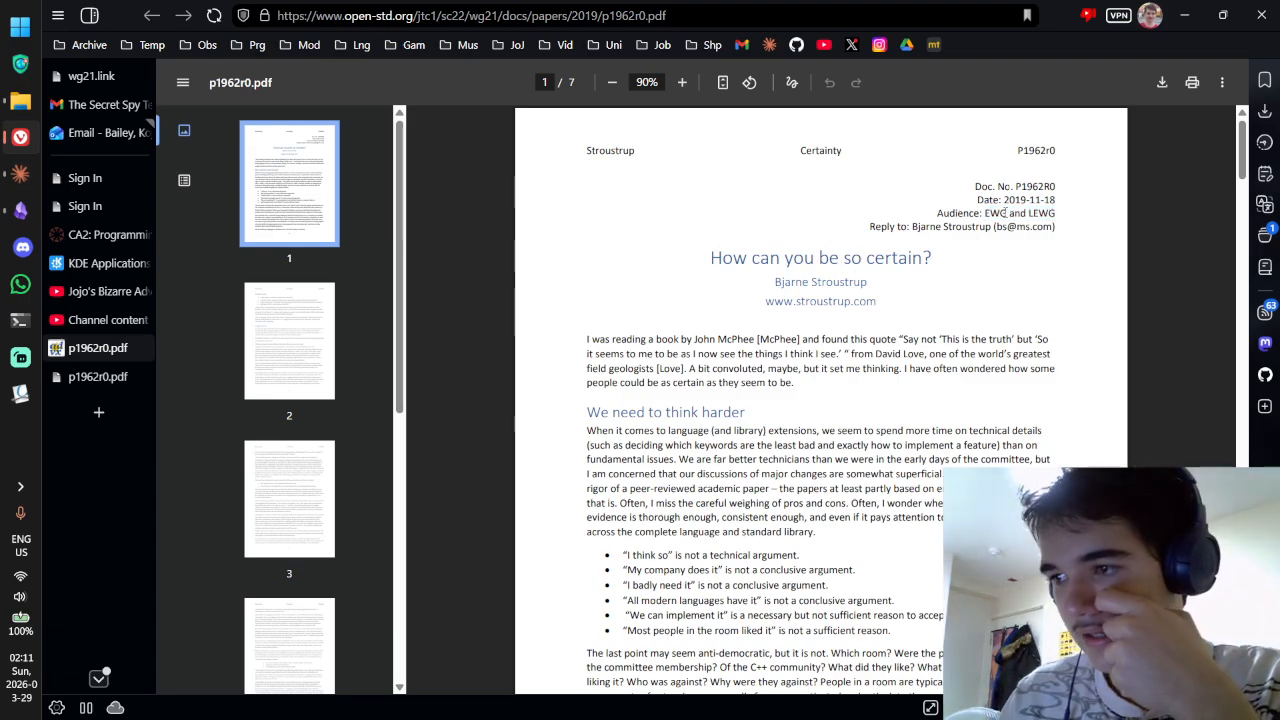
pyautogui.moveTo(986, 213); pyautogui.dragTo(1073, 214)
pyautogui.click(1072, 214)
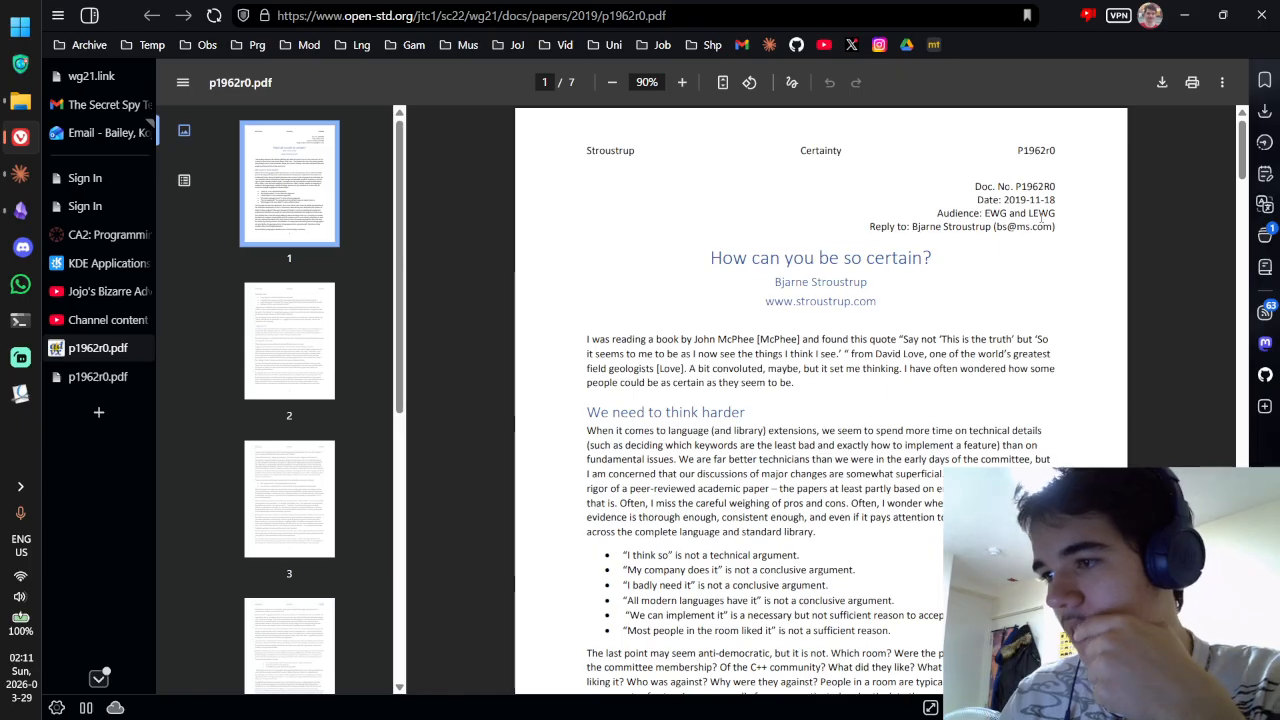
pyautogui.hotkey('alt', 'Tab')
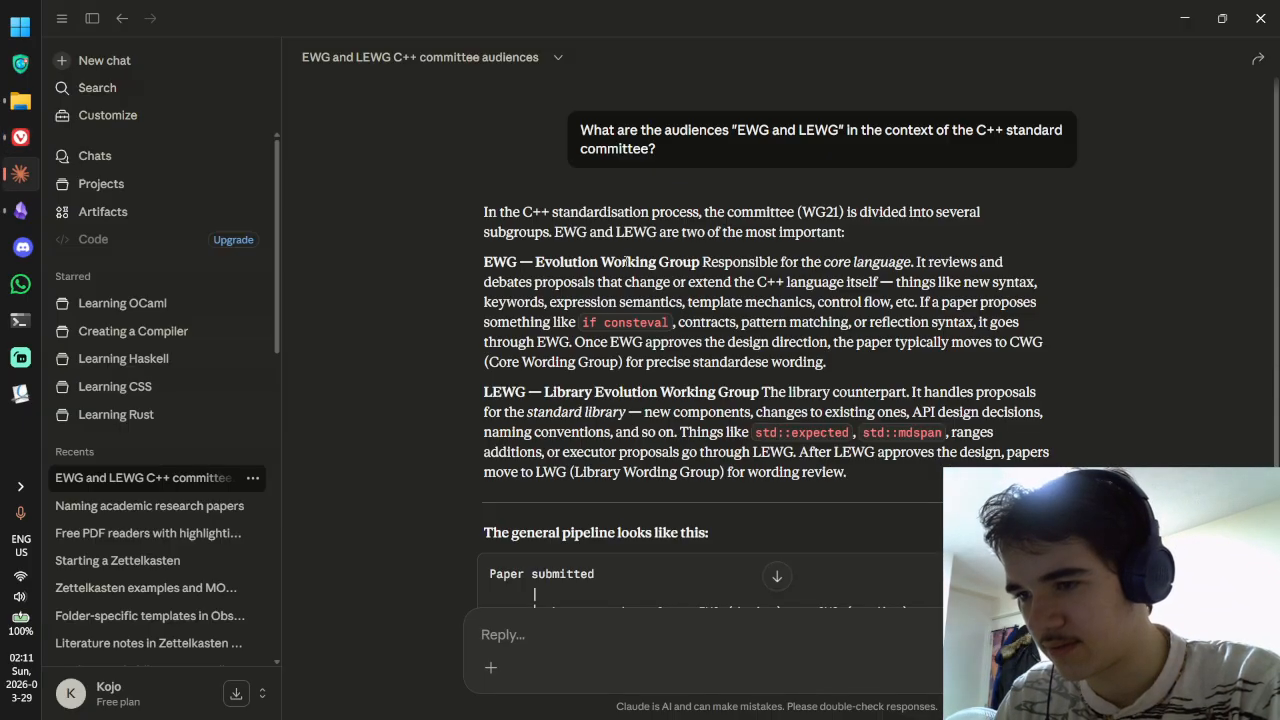
pyautogui.hotkey('alt', 'Tab')
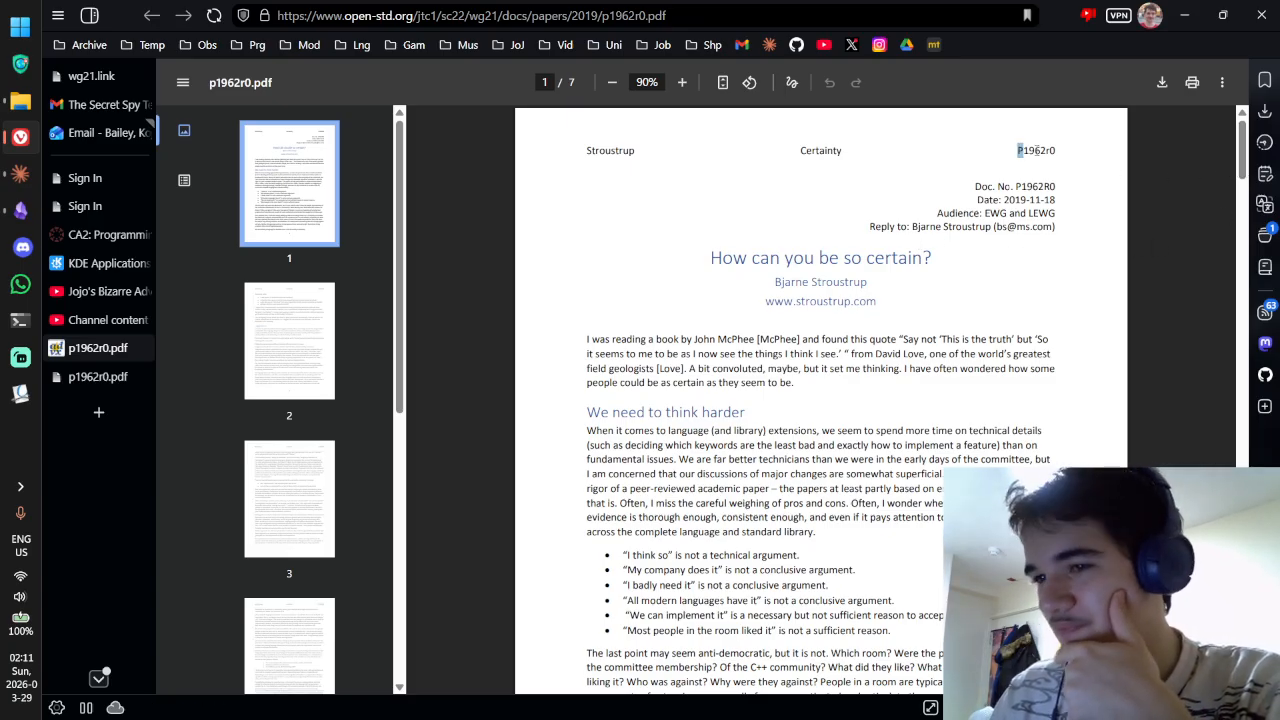
# Step: Scroll through the p1962r0 paper down to its References on page 7
pyautogui.scroll(-10, 1210, 180)
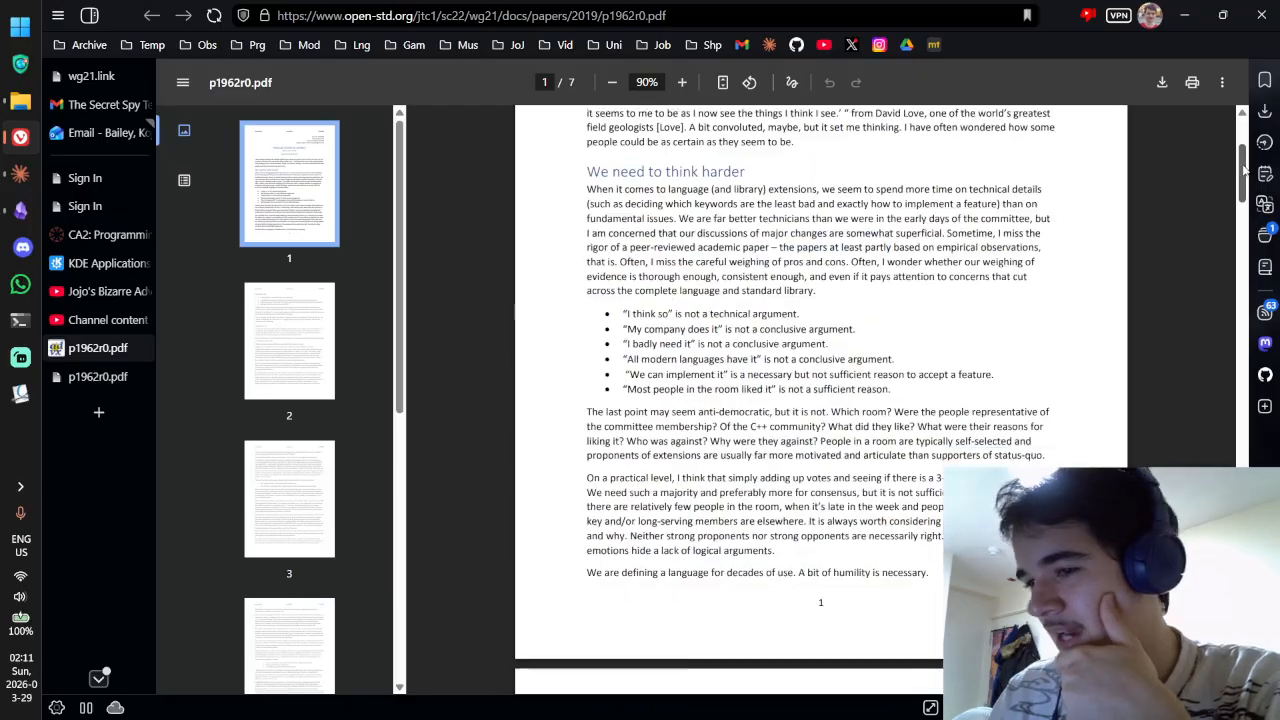
pyautogui.scroll(-20, 1217, 231)
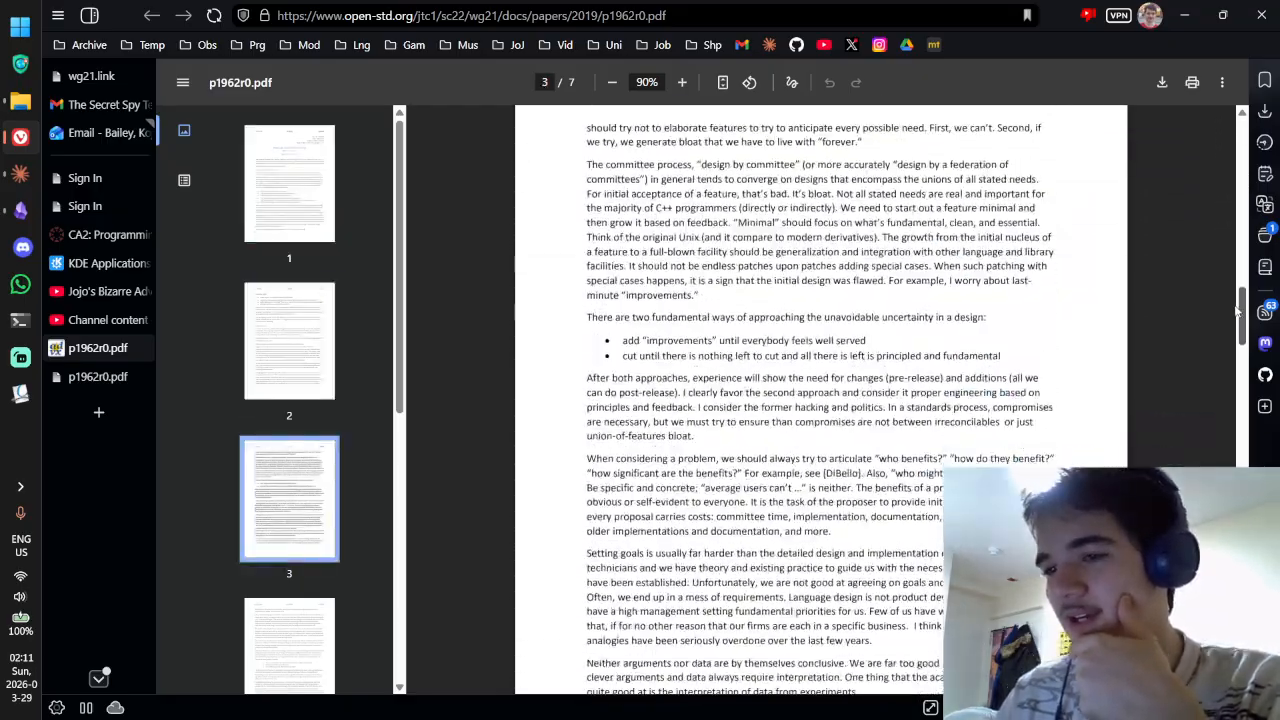
pyautogui.scroll(-12, 820, 400)
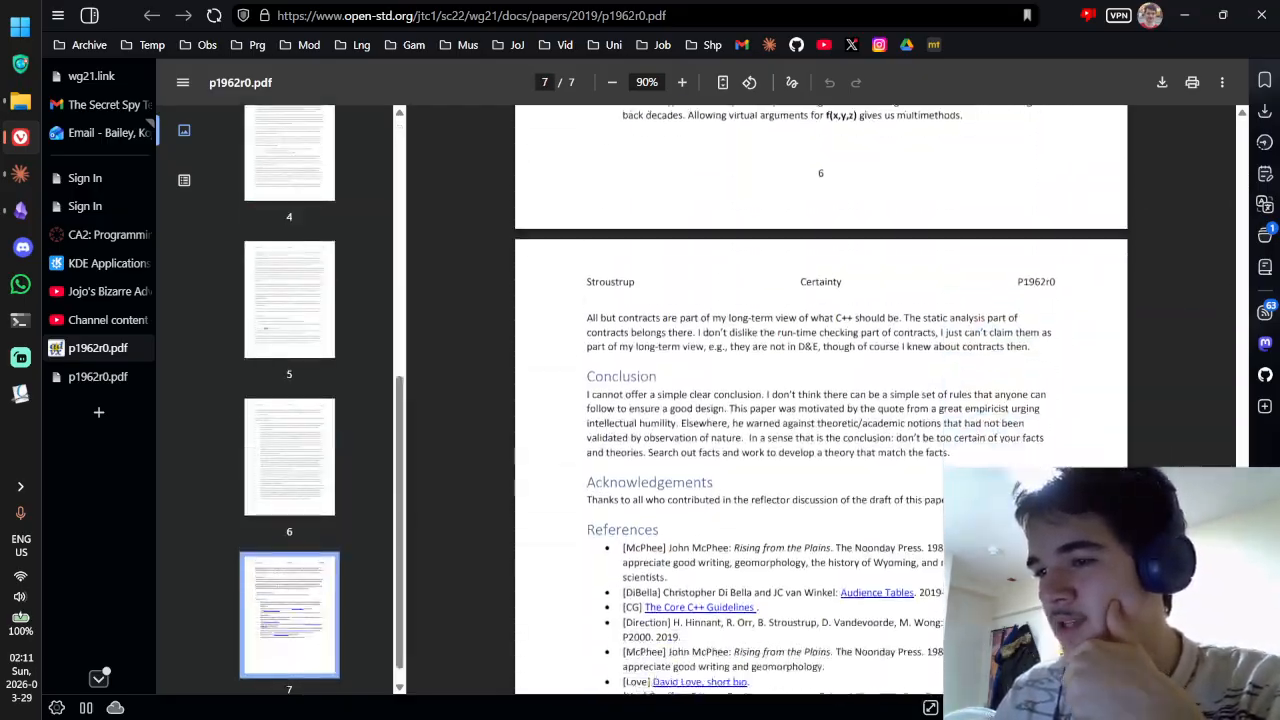
pyautogui.moveTo(1225, 650); pyautogui.dragTo(1174, 648)
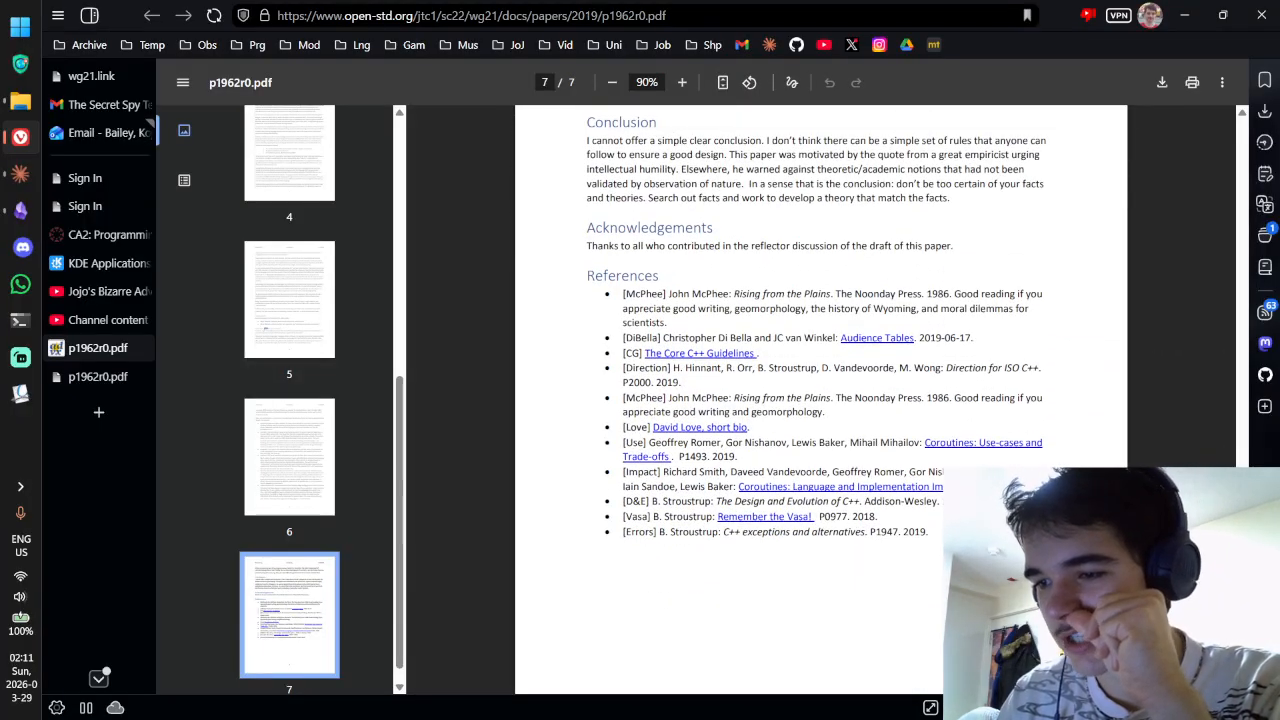
pyautogui.moveTo(1174, 648); pyautogui.dragTo(1174, 657)
# Step: In a new tab, search Google for 'bjarne', refine to 'bjarne str', and open Stroustrup's homepage
pyautogui.hotkey('ctrl', 't')
pyautogui.write('b')
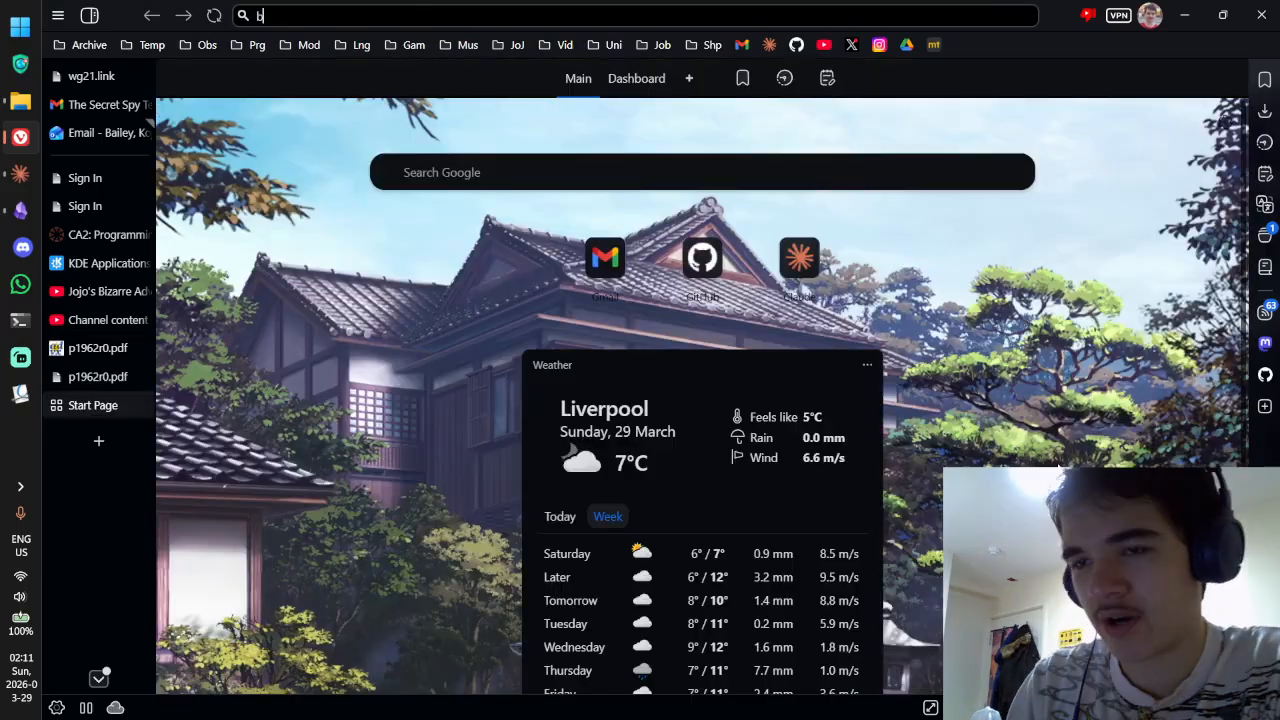
pyautogui.write('jarne')
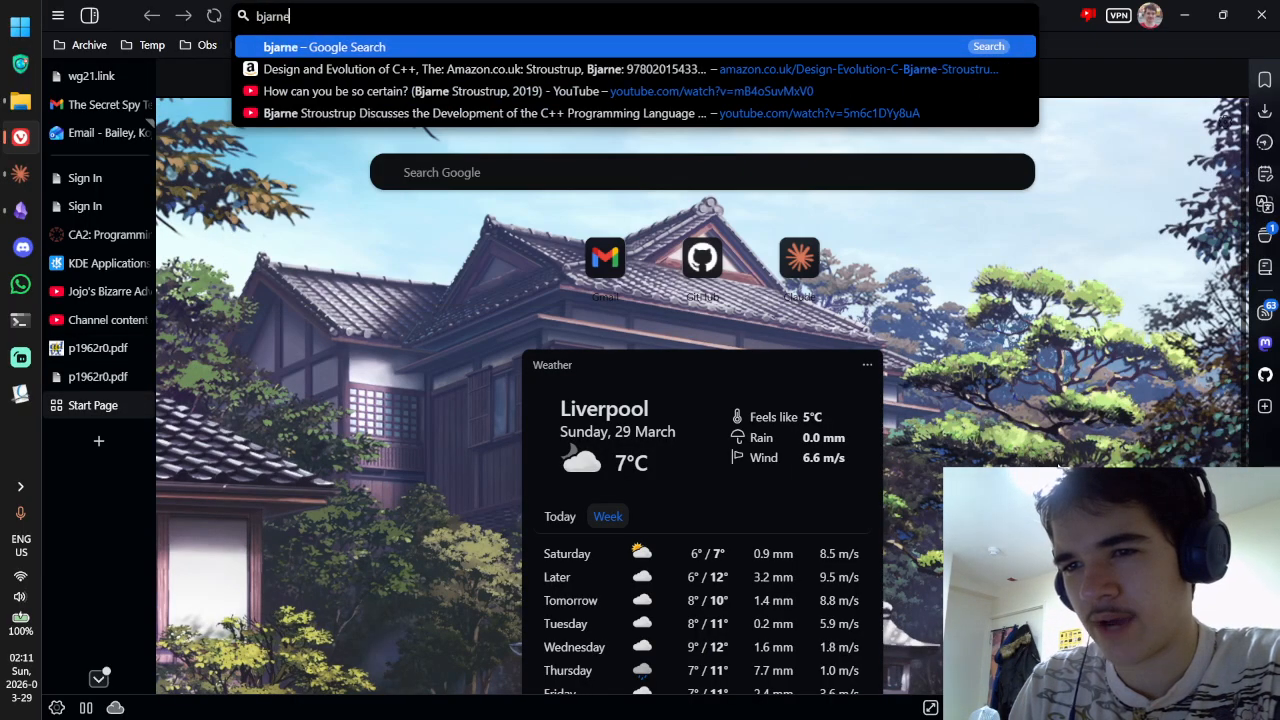
pyautogui.press('Return')
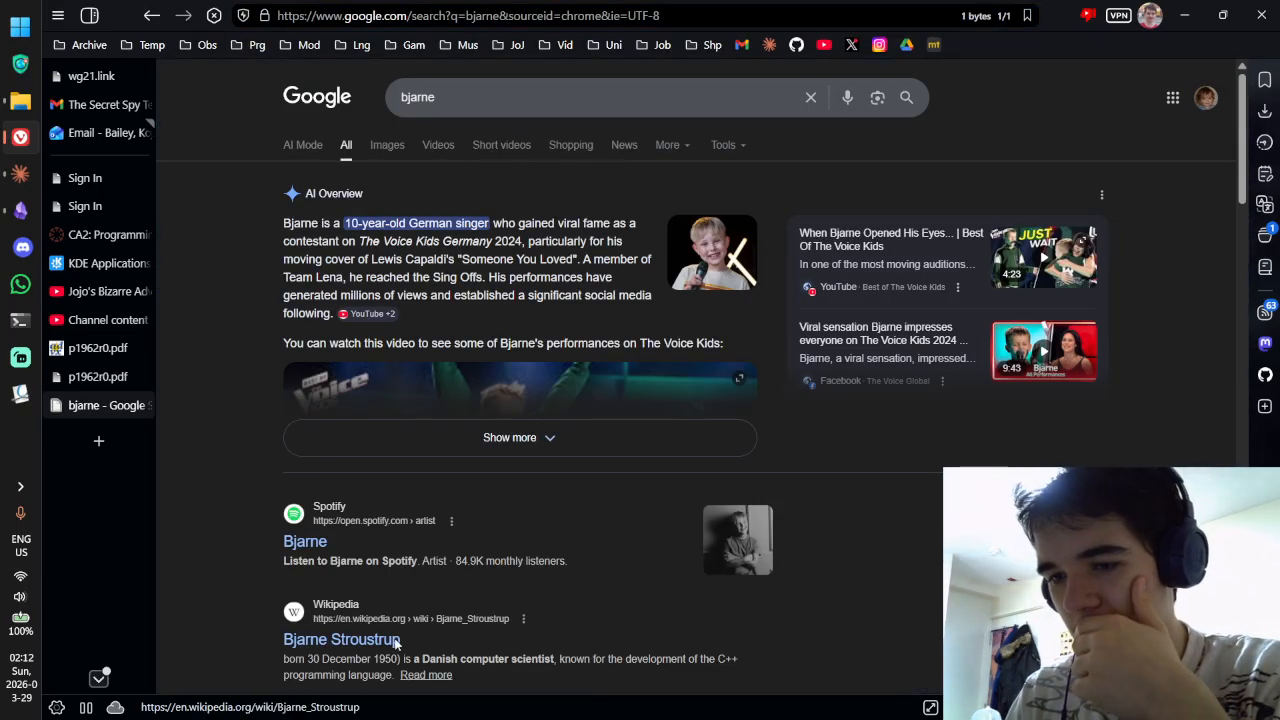
pyautogui.scroll(-5, 397, 643)
pyautogui.click(557, 86)
pyautogui.write('s')
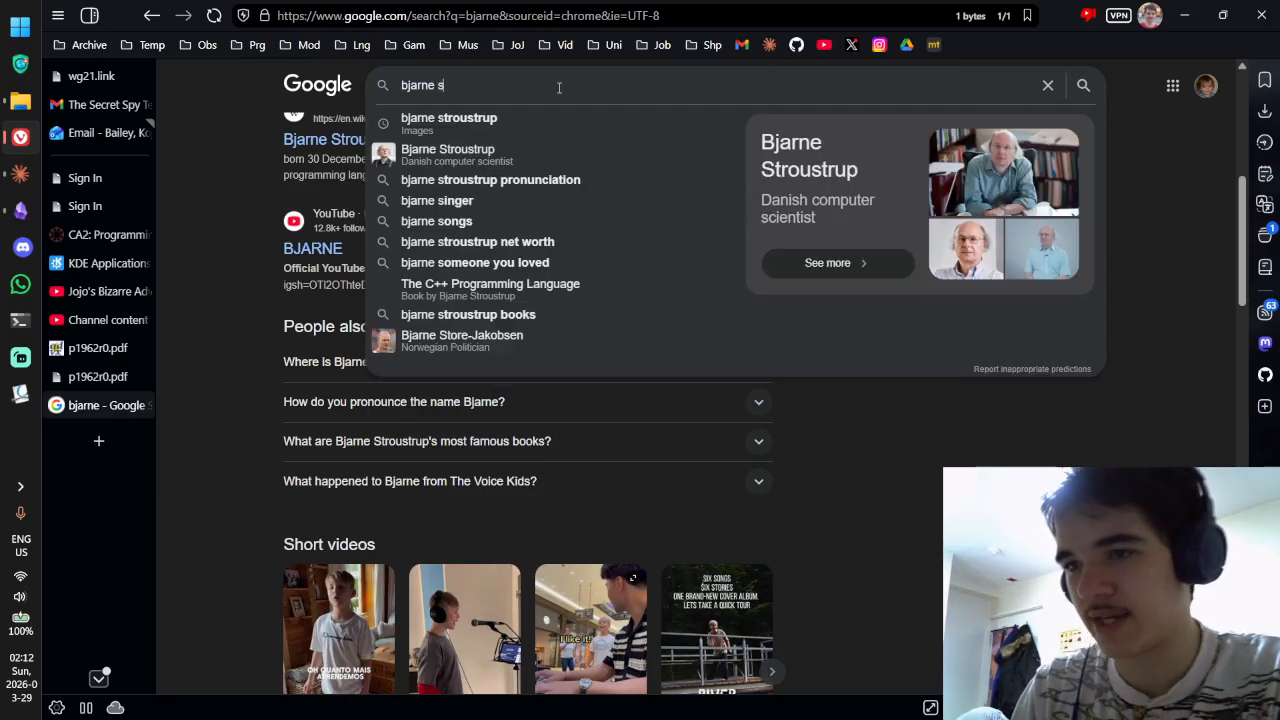
pyautogui.write('tr')
pyautogui.press('Return')
pyautogui.click(558, 90)
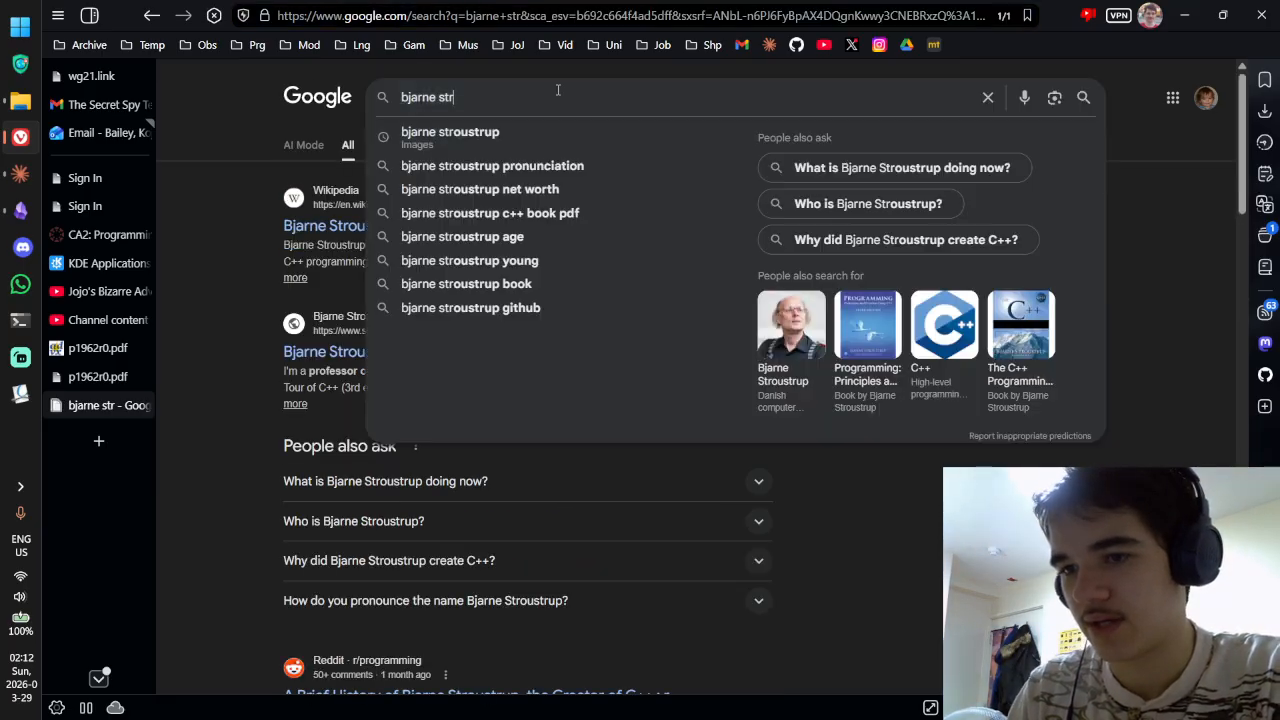
pyautogui.click(300, 358)
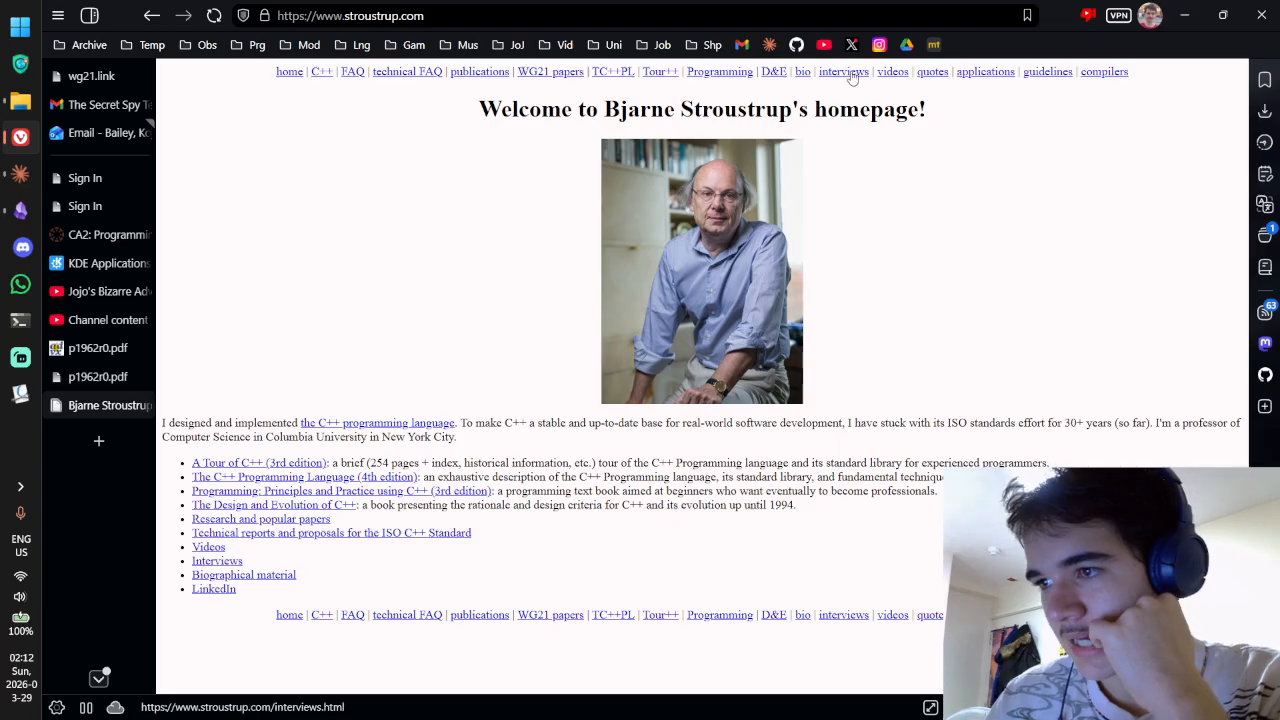
# Step: Browse the WG21 papers and publications pages, then show the committee papers list in reader view
pyautogui.click(540, 76)
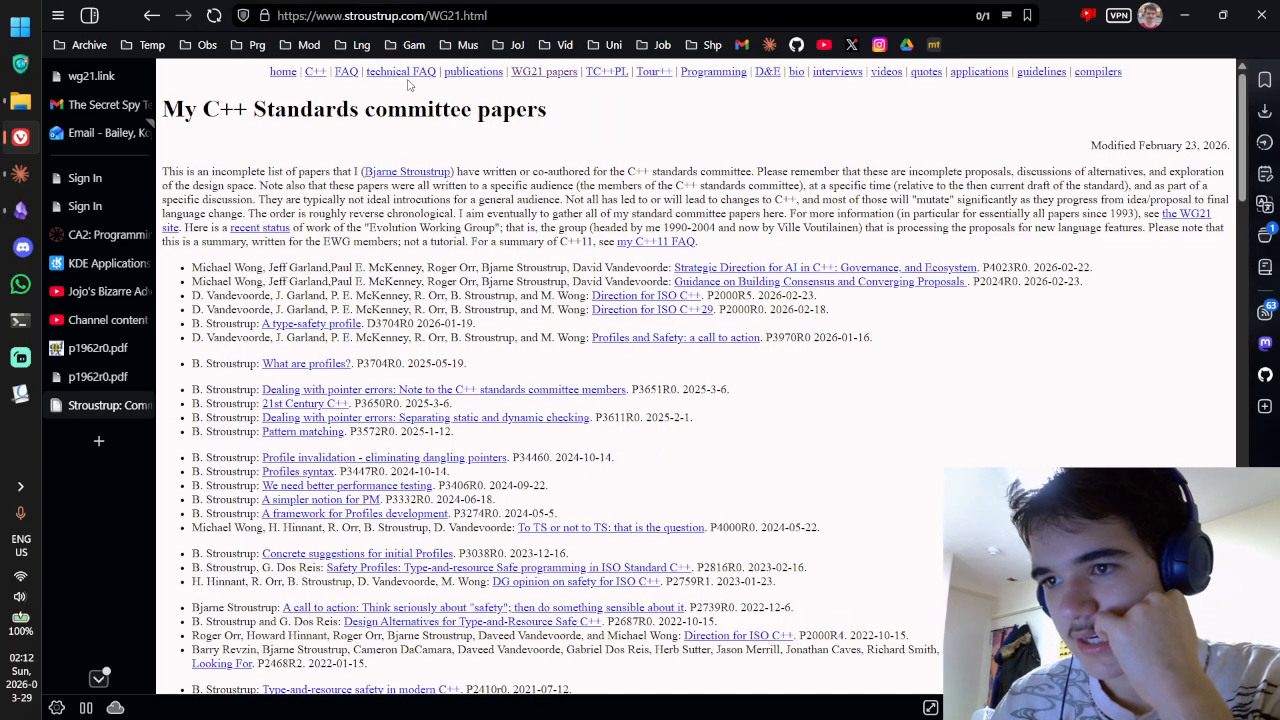
pyautogui.click(465, 73)
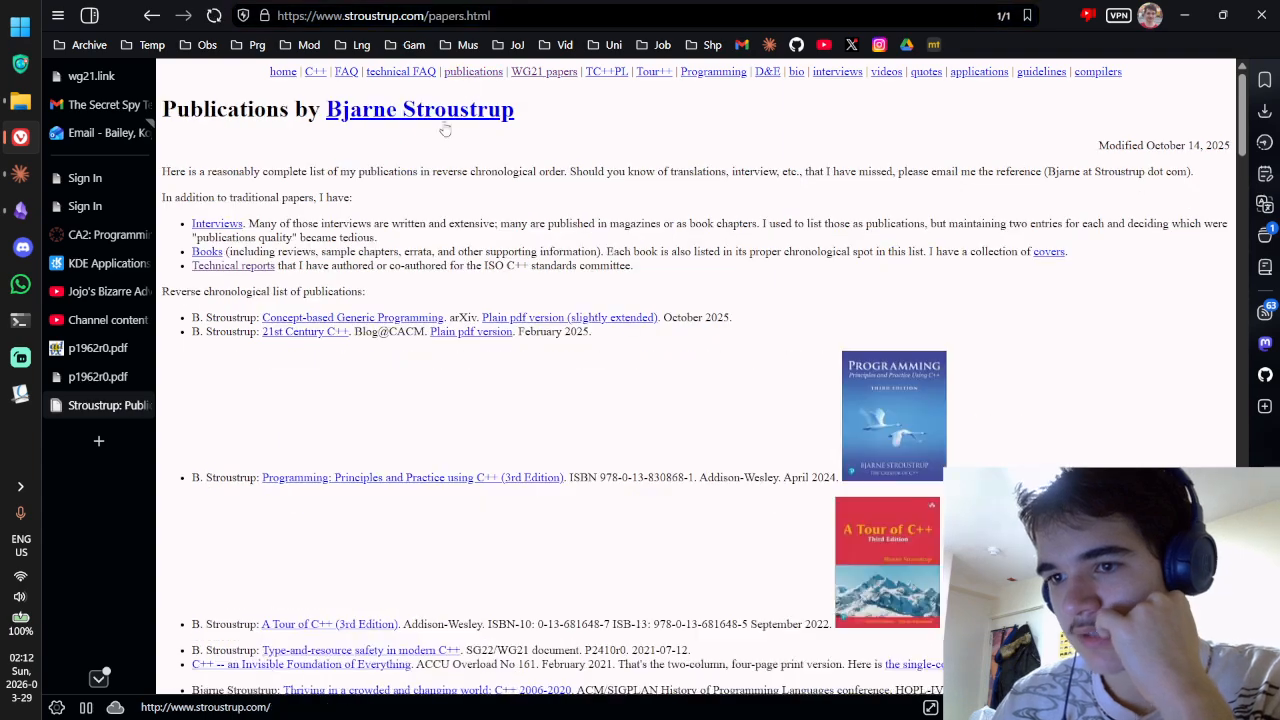
pyautogui.scroll(-5, 625, 216)
pyautogui.scroll(10, 560, 170)
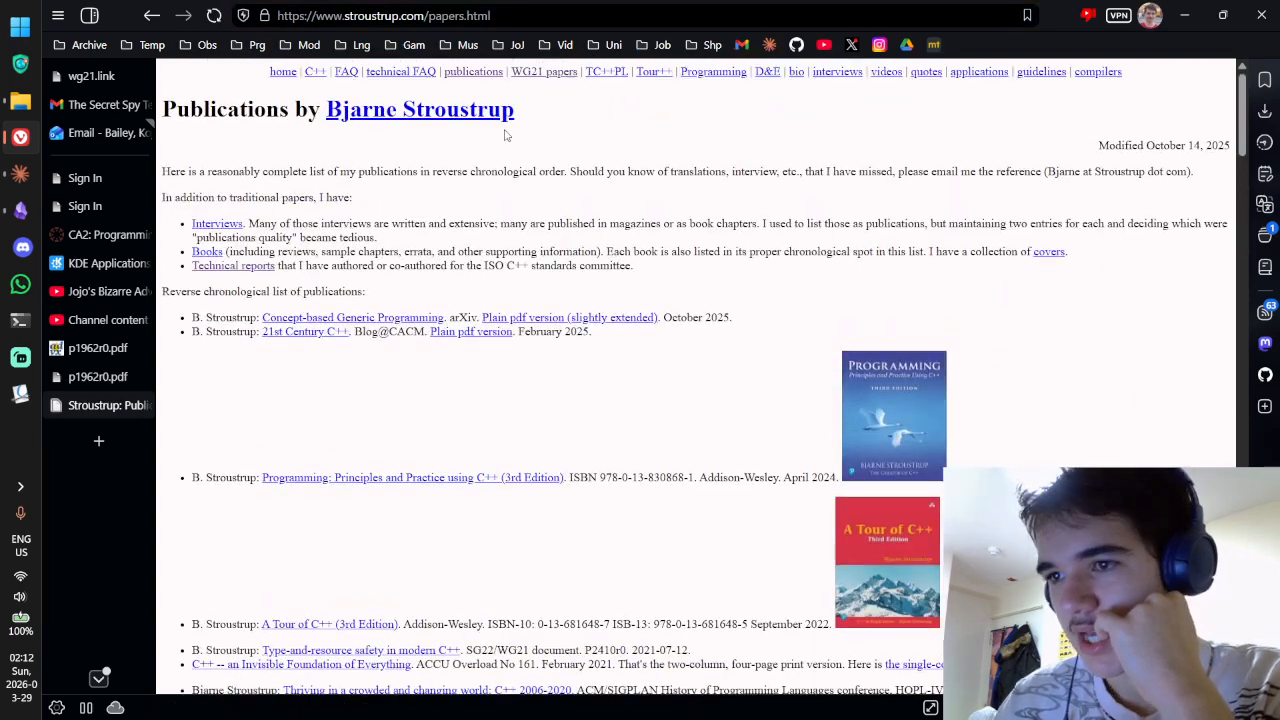
pyautogui.click(549, 76)
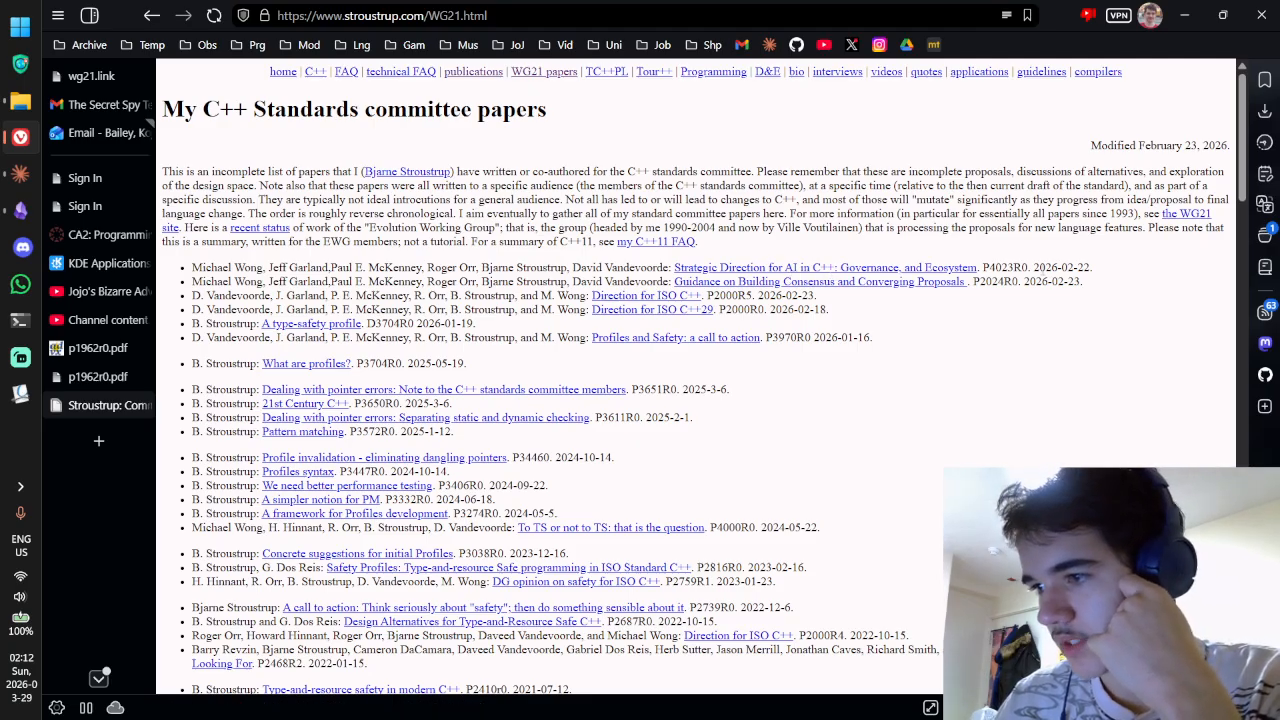
pyautogui.moveTo(1039, 269); pyautogui.dragTo(1100, 270)
pyautogui.click(1100, 270)
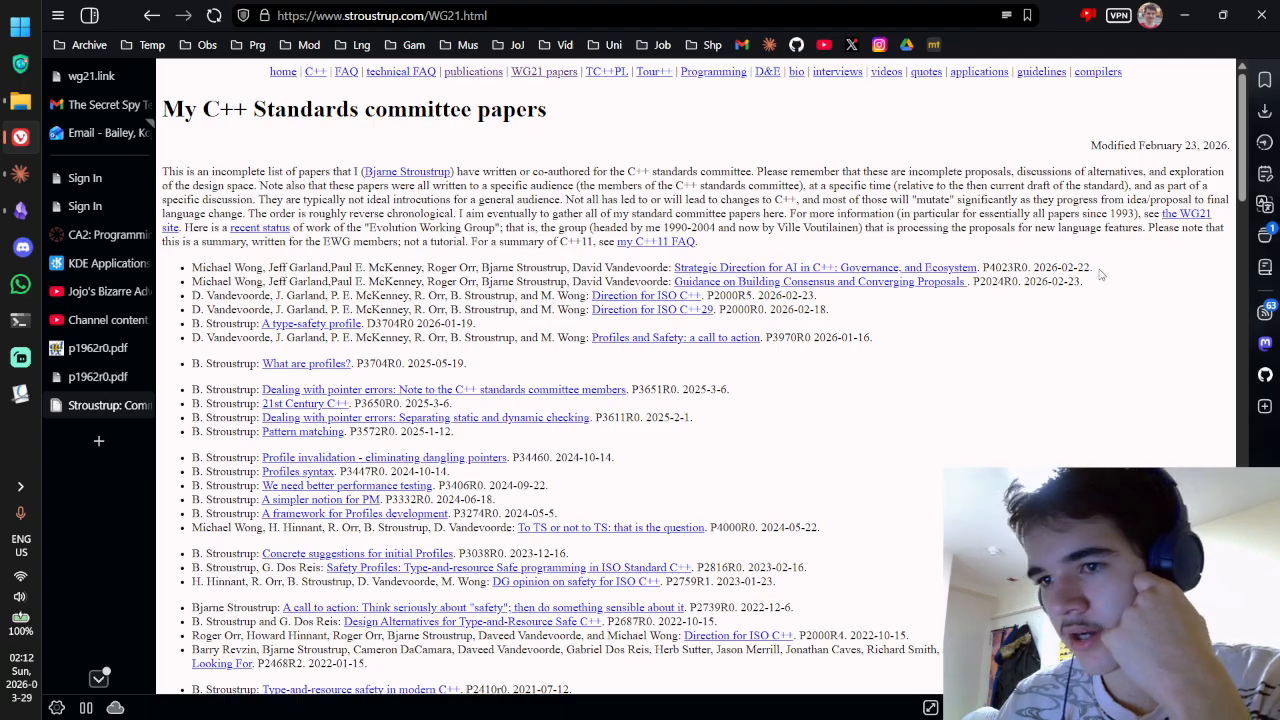
pyautogui.click(1007, 16)
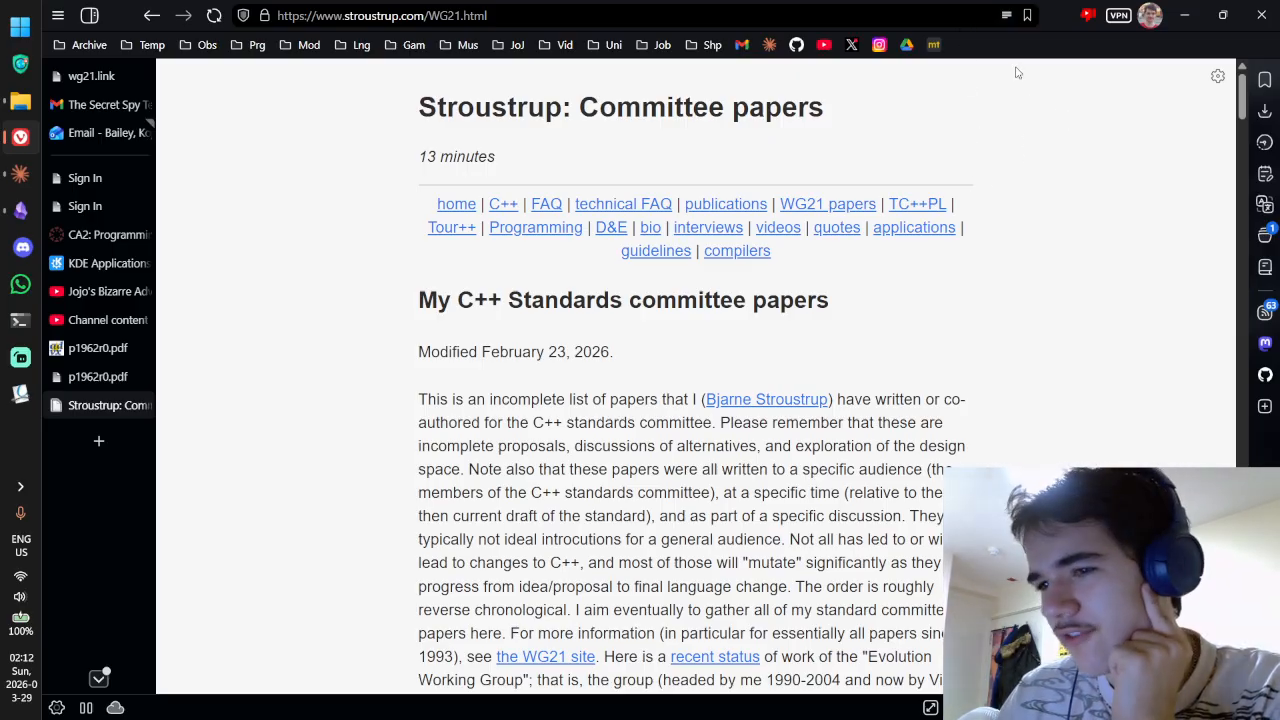
# Step: Restore the committee papers page's original layout and look over its heading
pyautogui.scroll(-10, 1016, 72)
pyautogui.scroll(-5, 1011, 80)
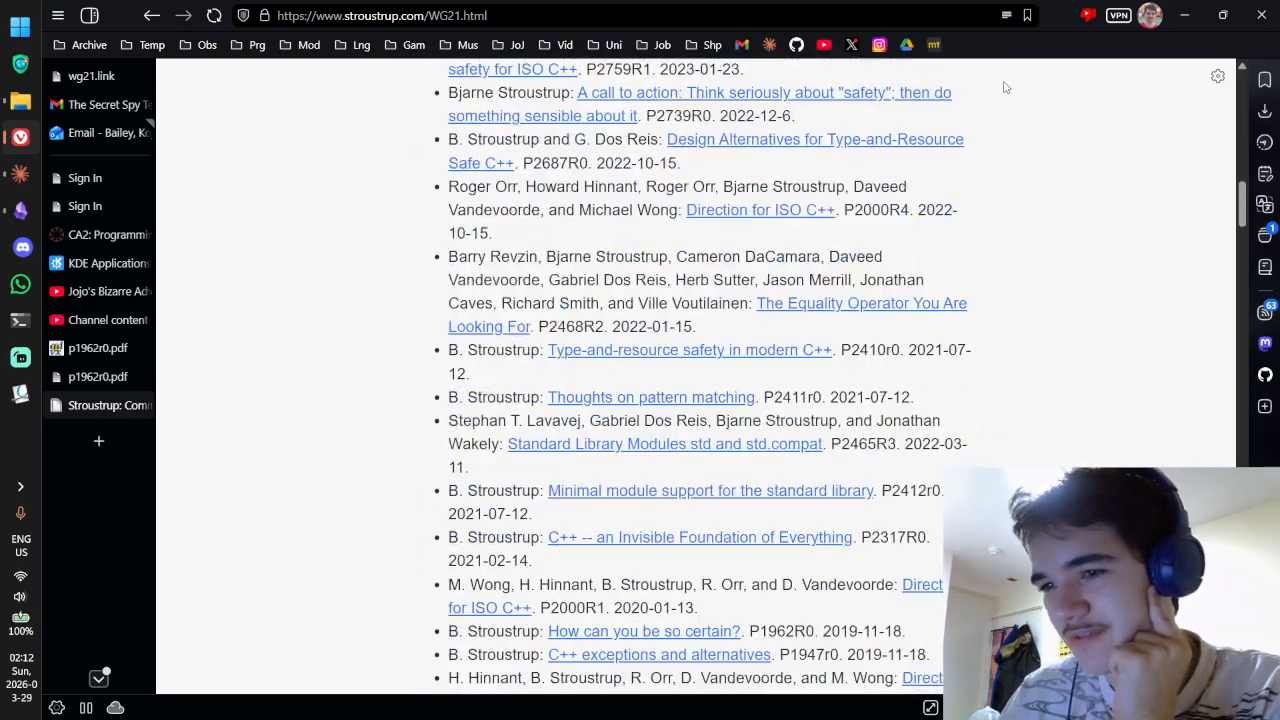
pyautogui.scroll(15, 1003, 83)
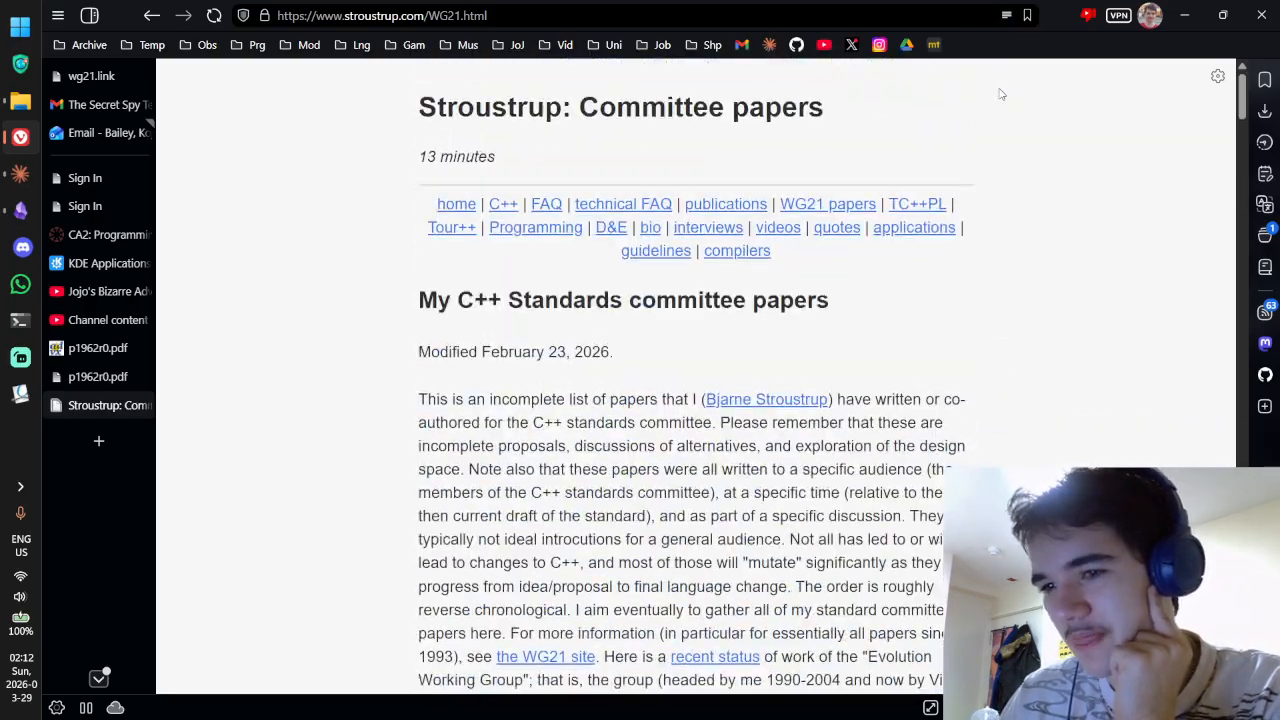
pyautogui.click(1006, 16)
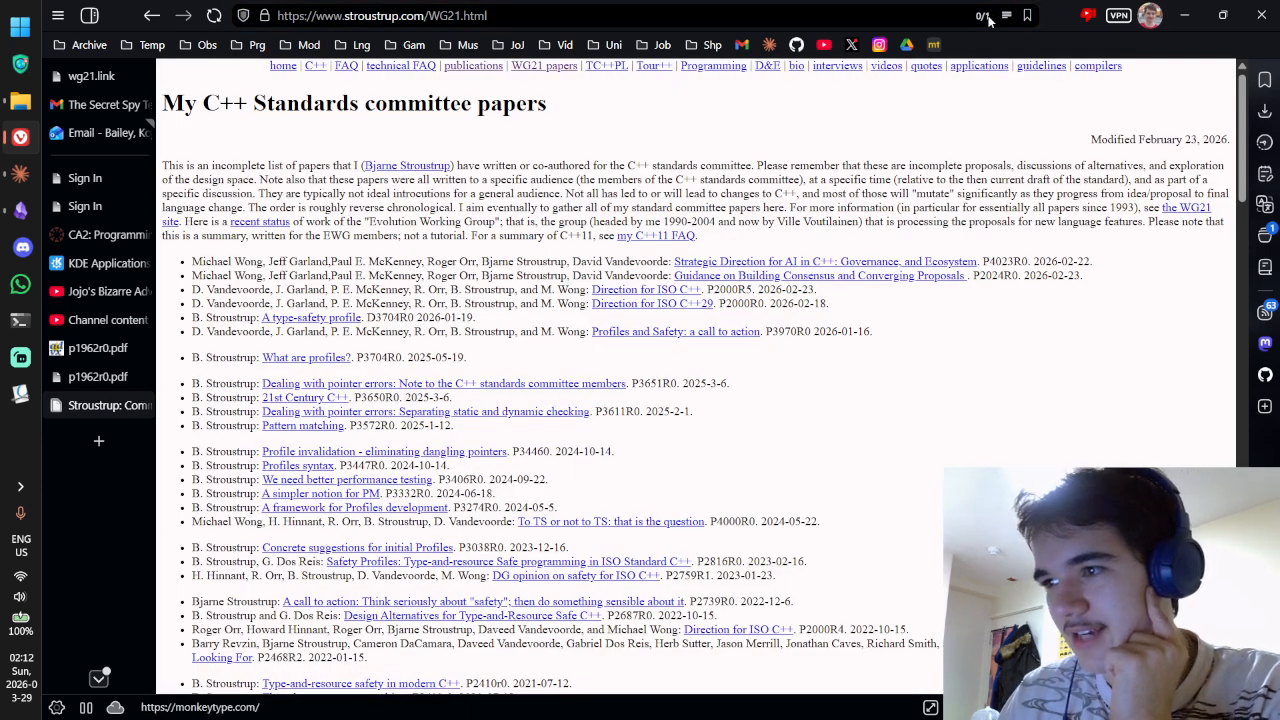
pyautogui.scroll(1, 632, 124)
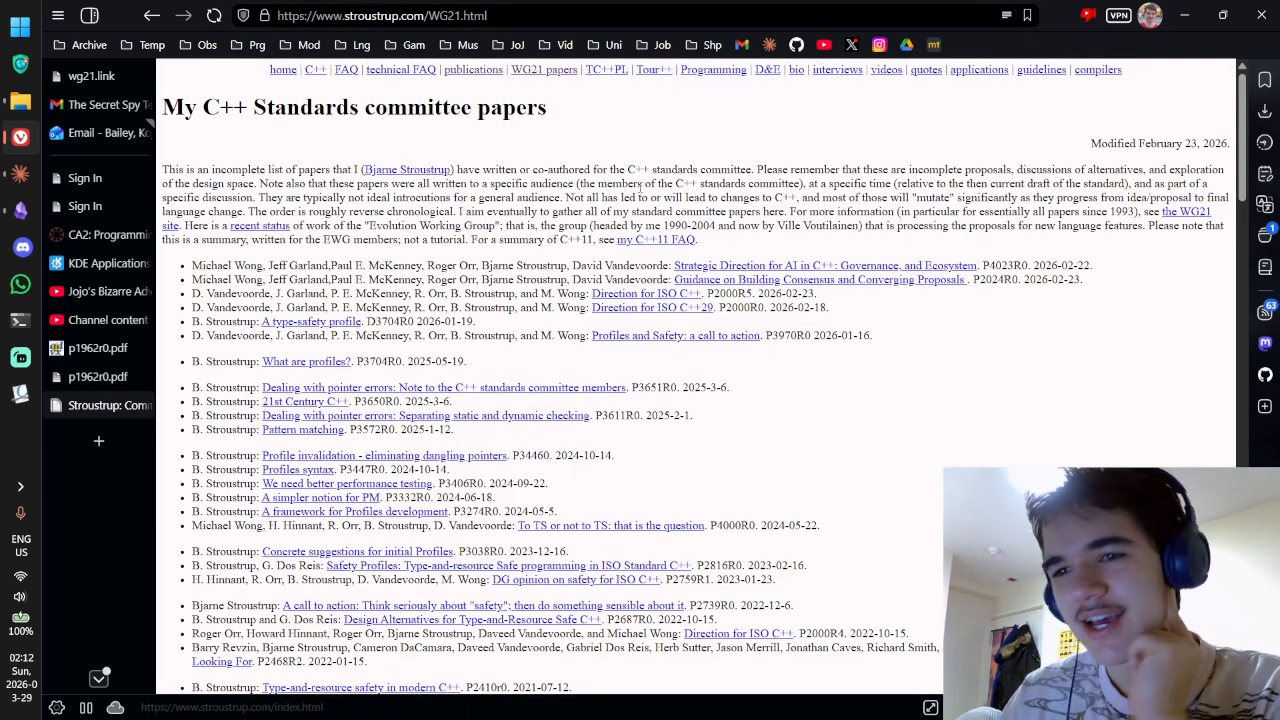
pyautogui.moveTo(632, 124); pyautogui.dragTo(366, 112)
pyautogui.click(636, 134)
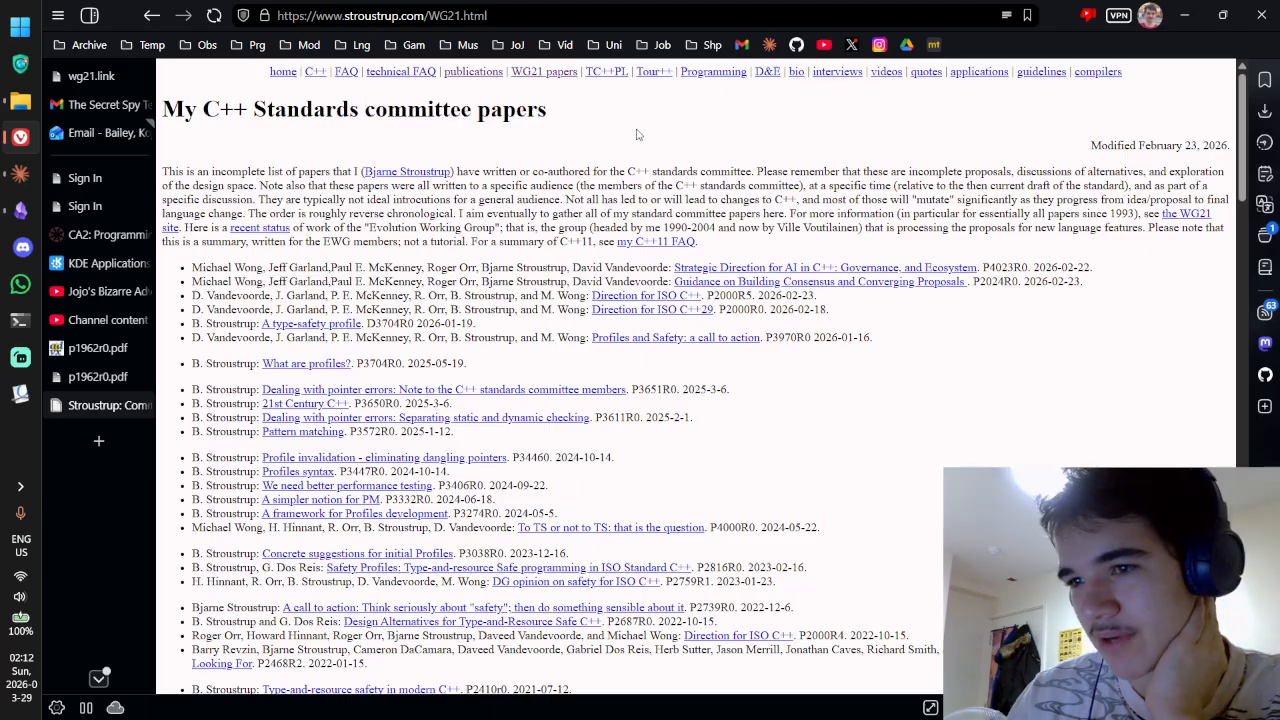
pyautogui.scroll(-6, 680, 143)
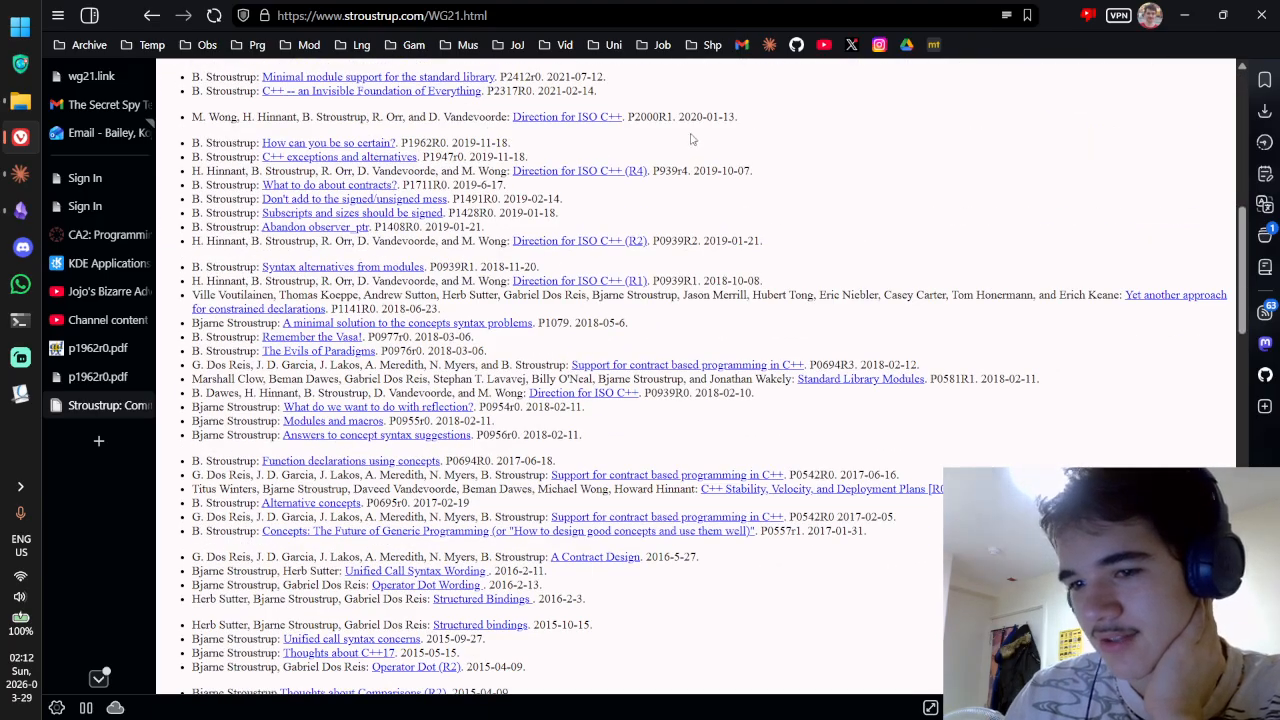
pyautogui.scroll(6, 690, 140)
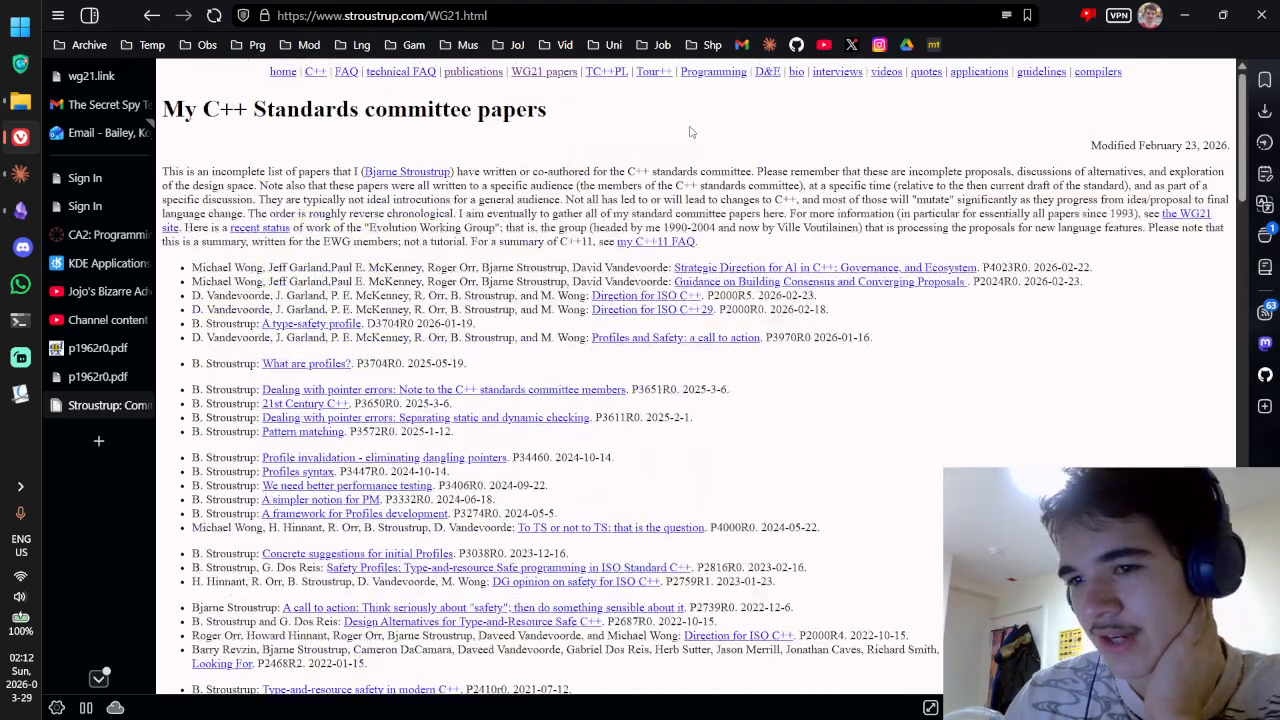
# Step: Re-enable reader view, try the dark and black themes, return to white, then go back to Publications
pyautogui.click(1007, 16)
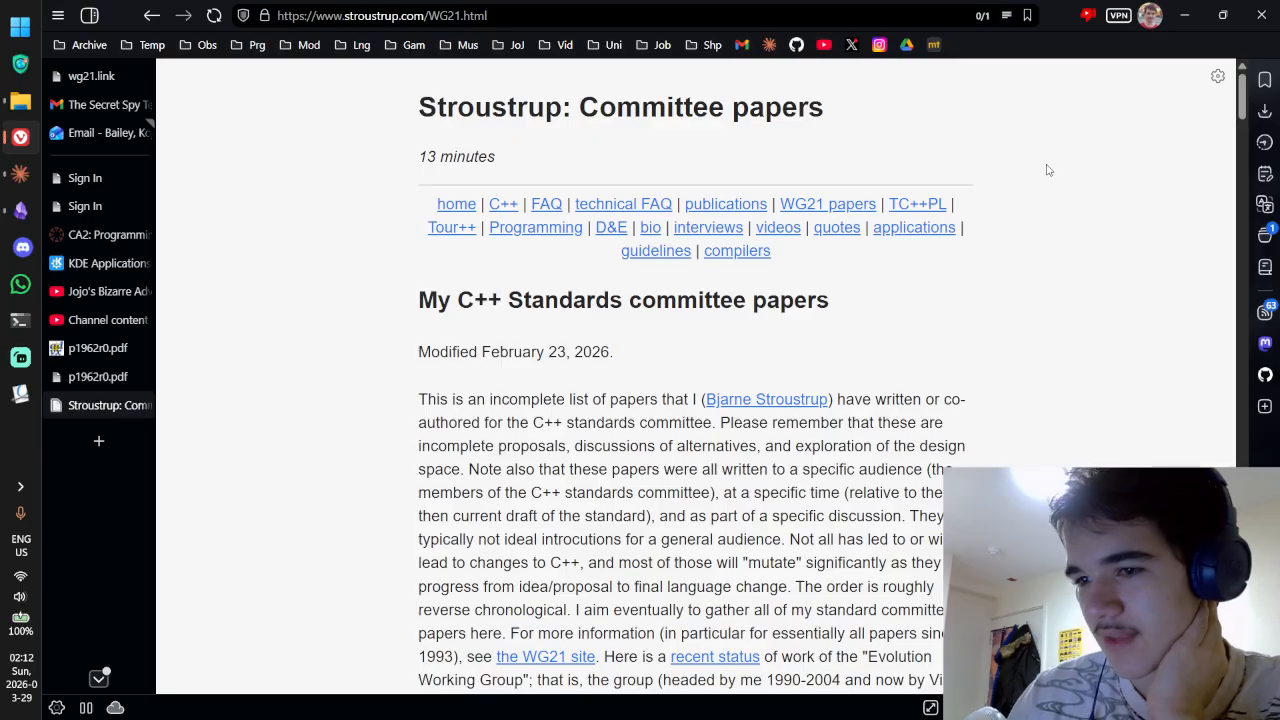
pyautogui.scroll(-4, 1000, 180)
pyautogui.scroll(4, 1006, 186)
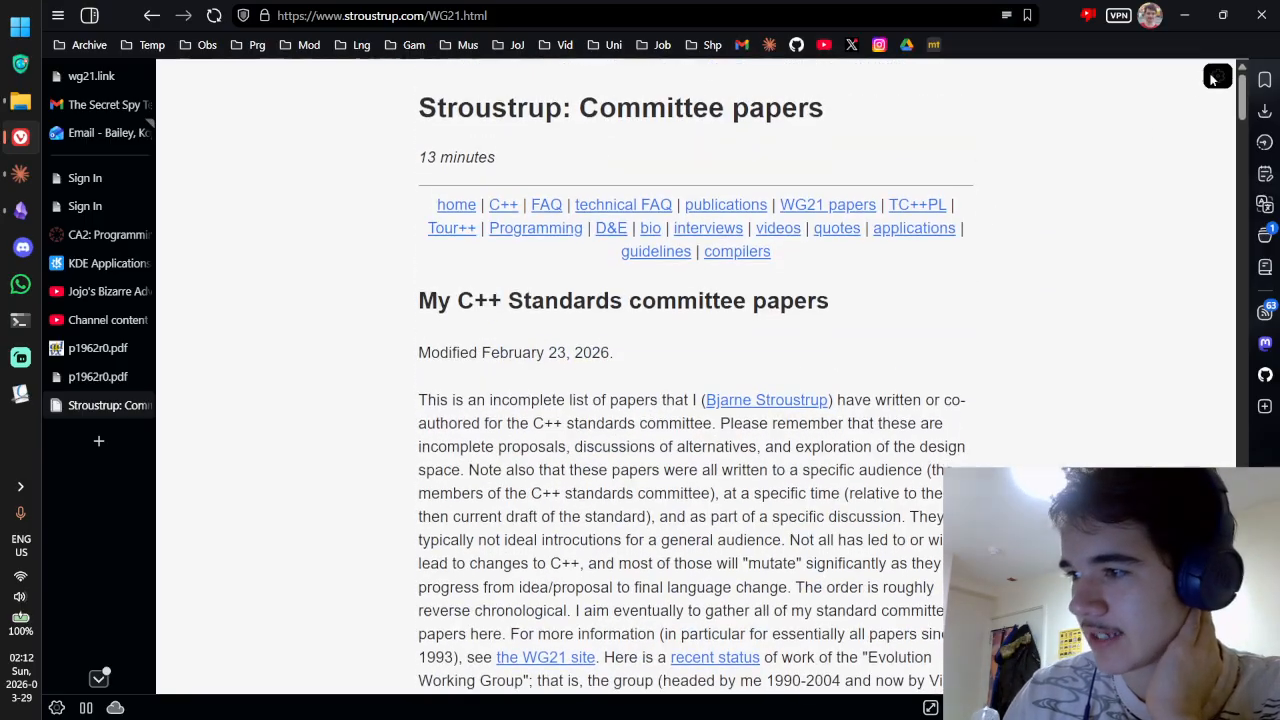
pyautogui.click(1215, 78)
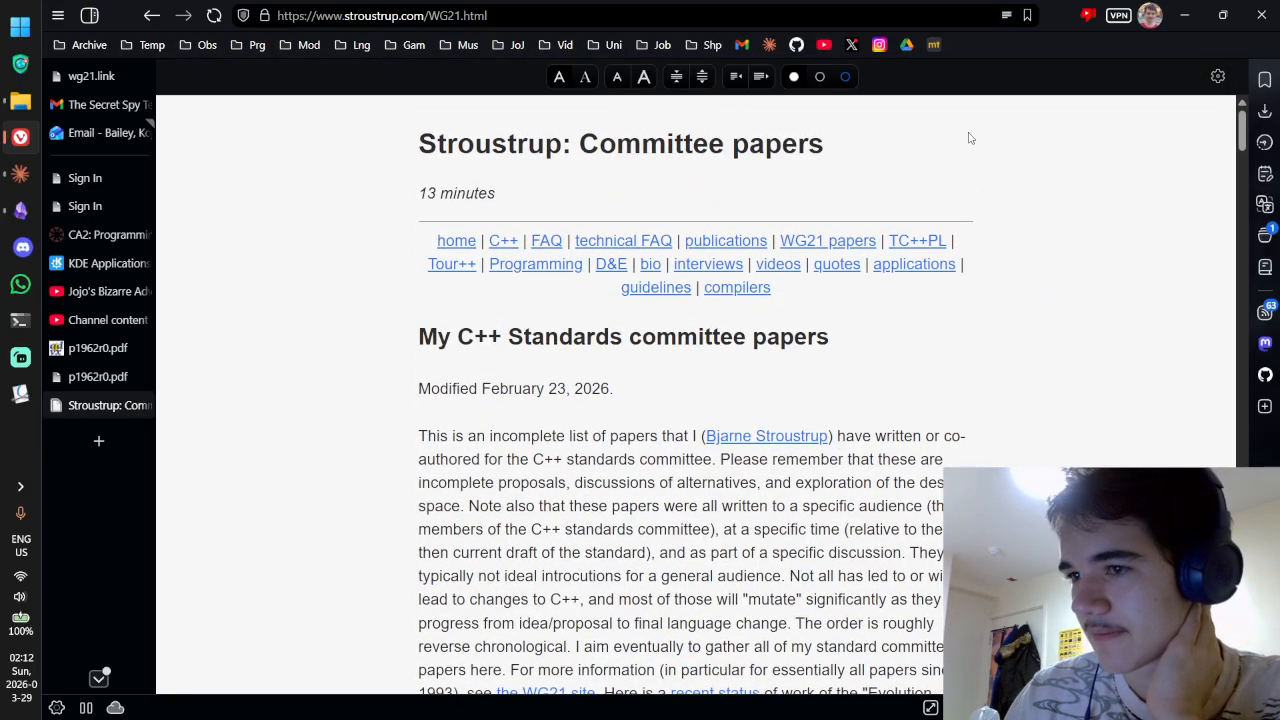
pyautogui.click(820, 77)
pyautogui.click(845, 77)
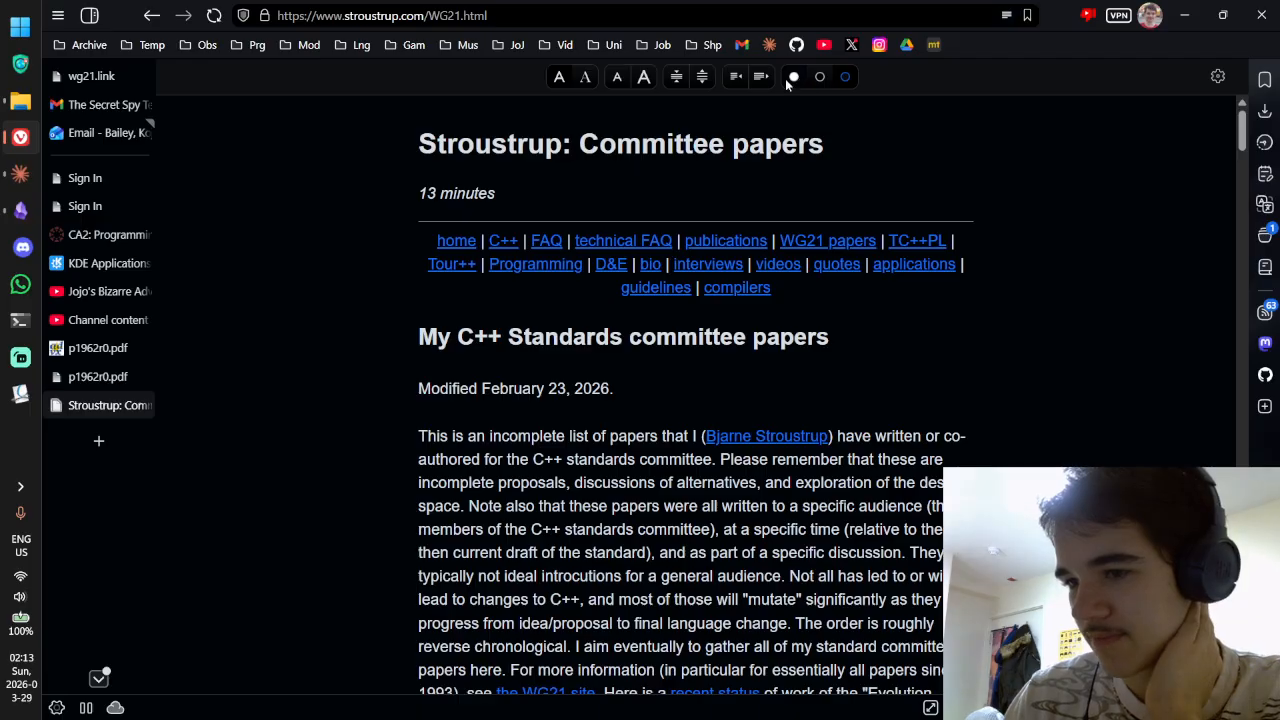
pyautogui.click(790, 77)
pyautogui.click(1217, 77)
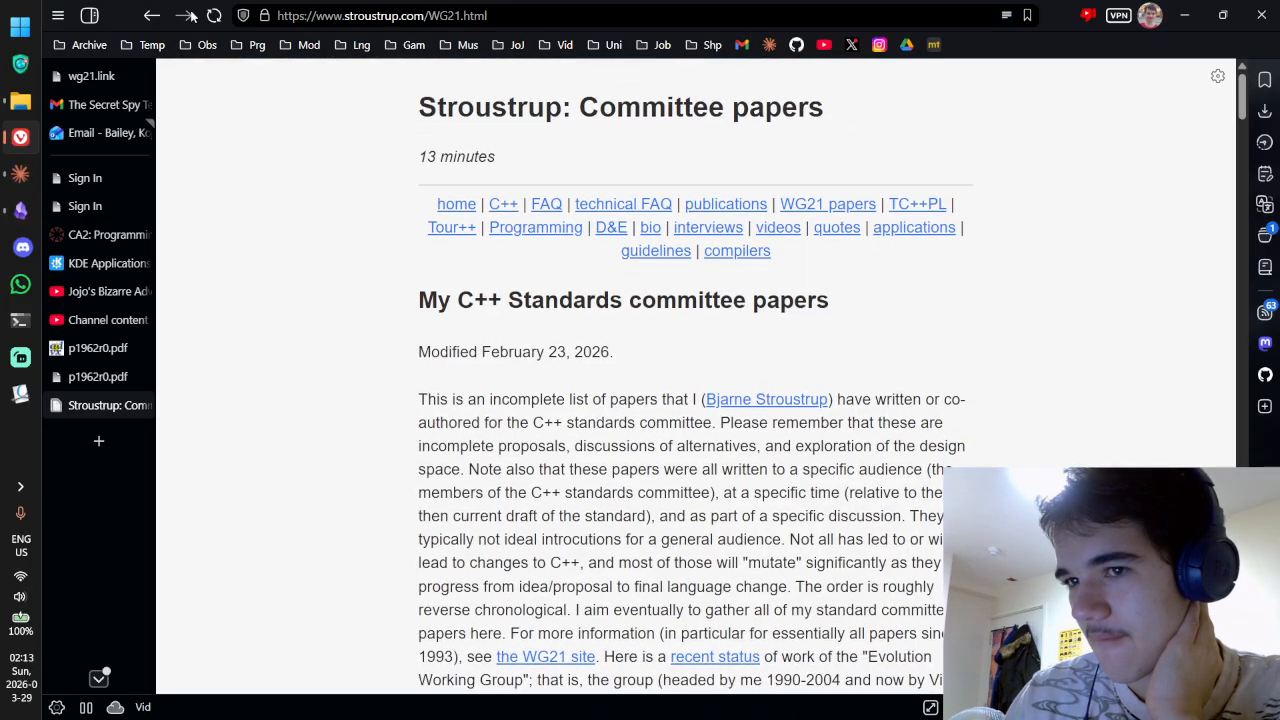
pyautogui.click(152, 15)
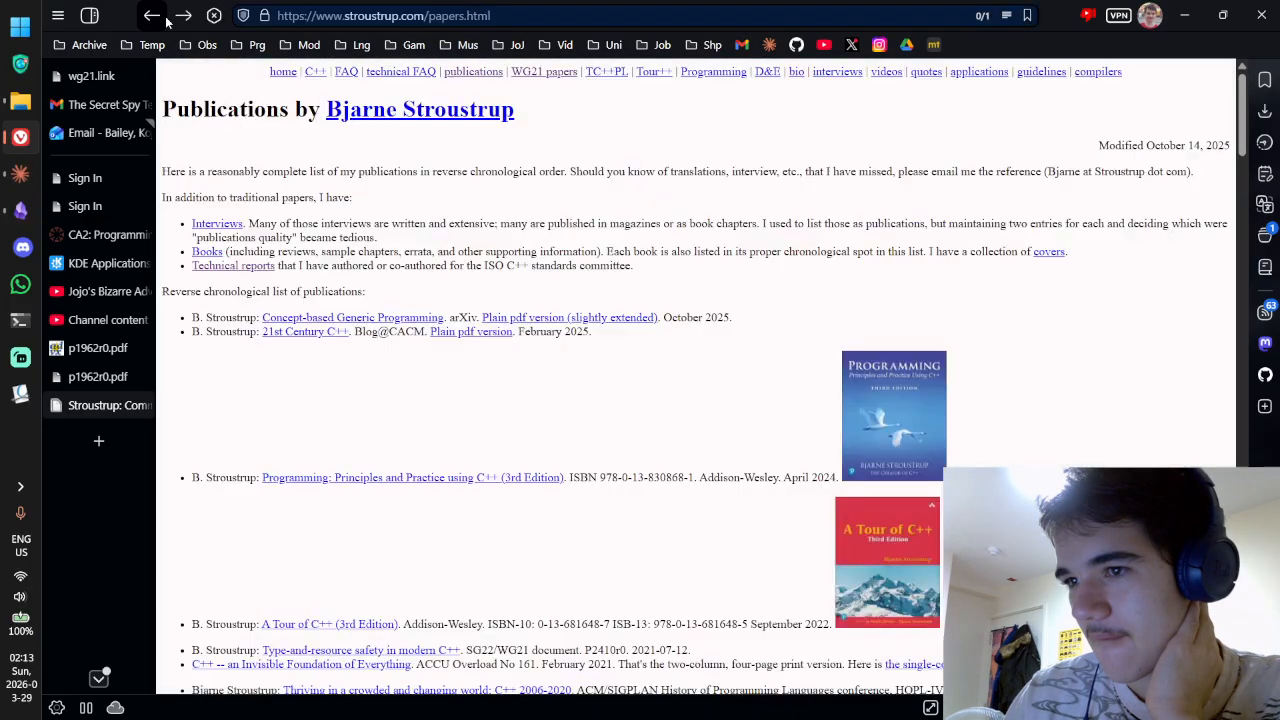
# Step: From the WG21 papers list, open the 1991 paper 'C++: As close to C as possible but no closer'
pyautogui.click(572, 77)
pyautogui.scroll(-2, 493, 152)
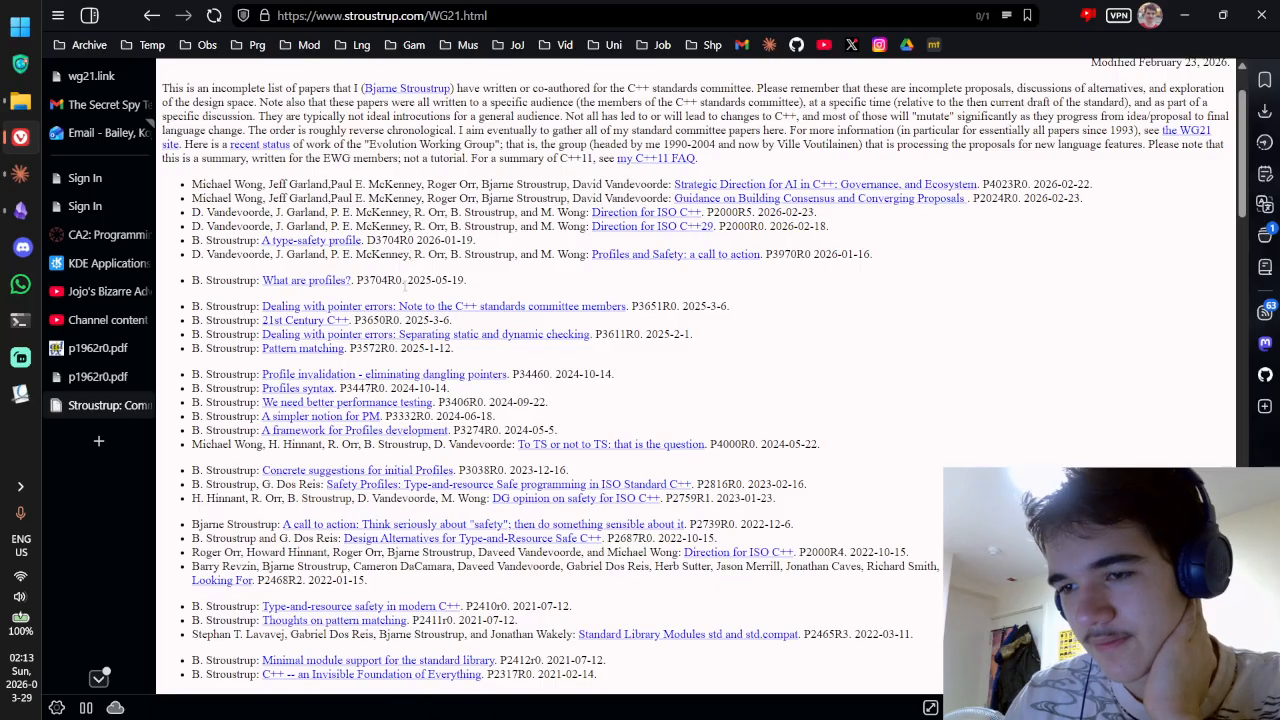
pyautogui.moveTo(436, 281); pyautogui.dragTo(190, 281)
pyautogui.click(433, 280)
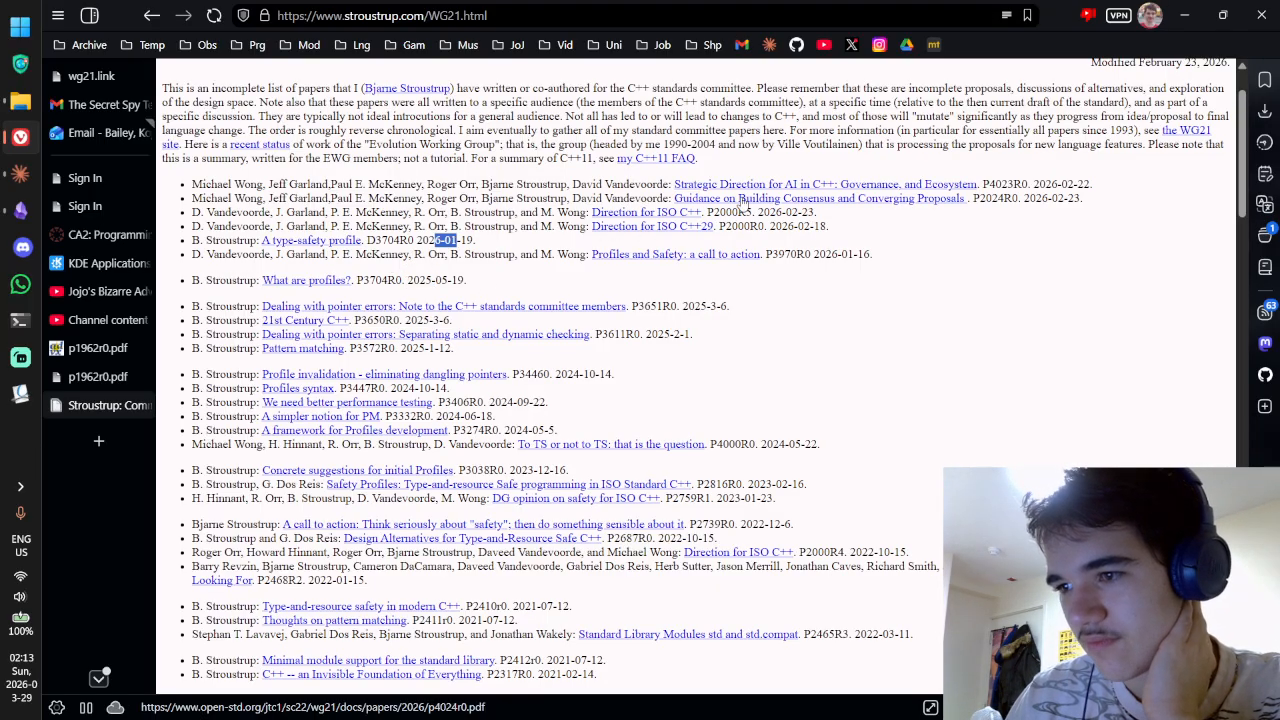
pyautogui.scroll(-1, 735, 273)
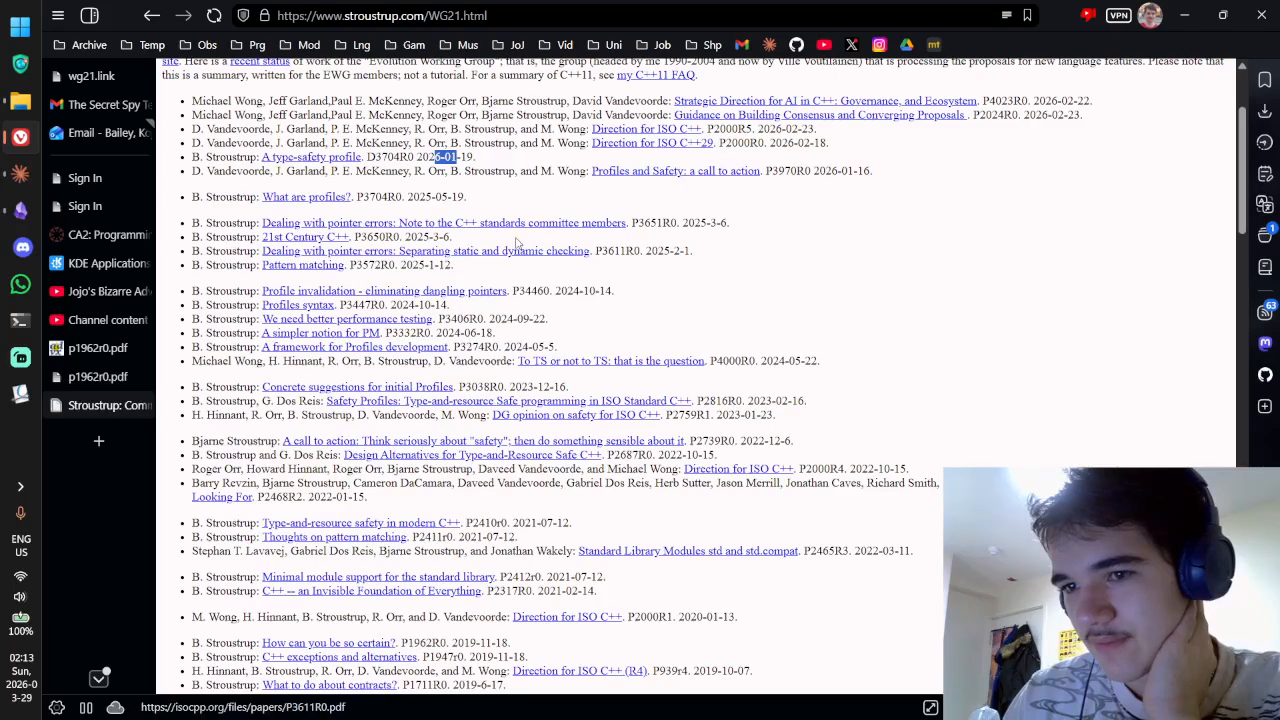
pyautogui.scroll(-5, 516, 242)
pyautogui.scroll(-10, 515, 240)
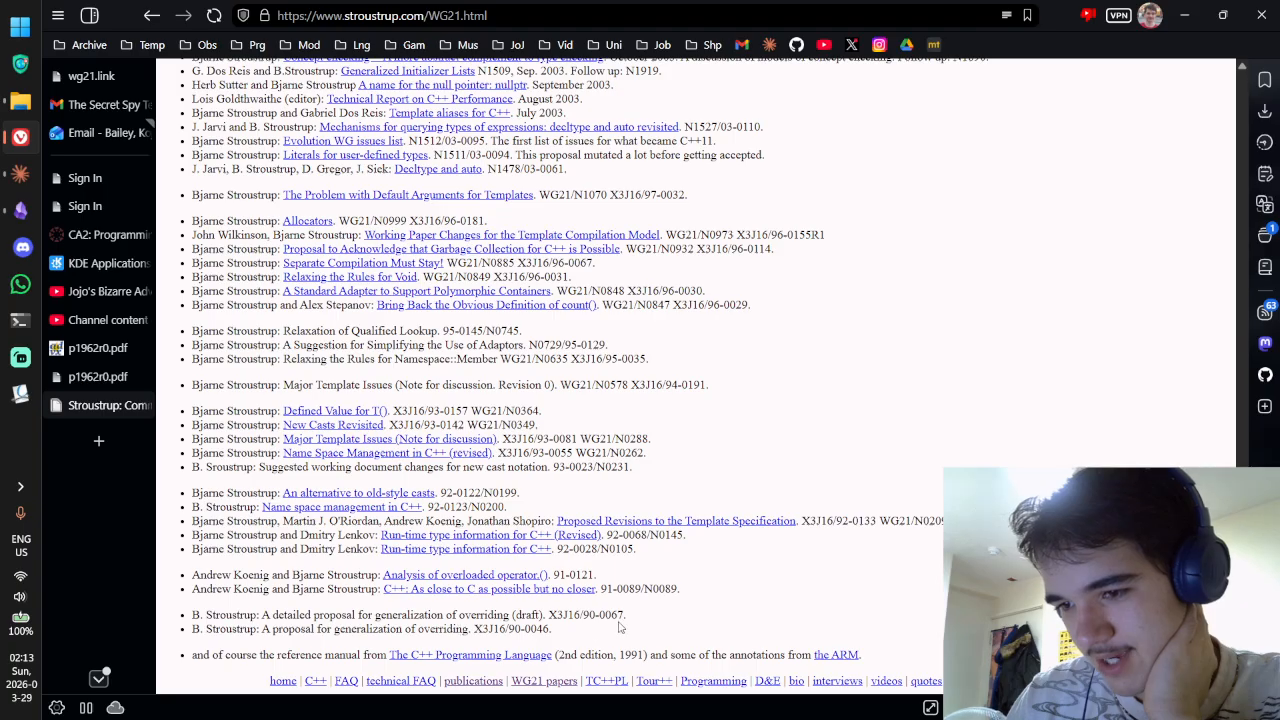
pyautogui.moveTo(660, 588); pyautogui.dragTo(598, 586)
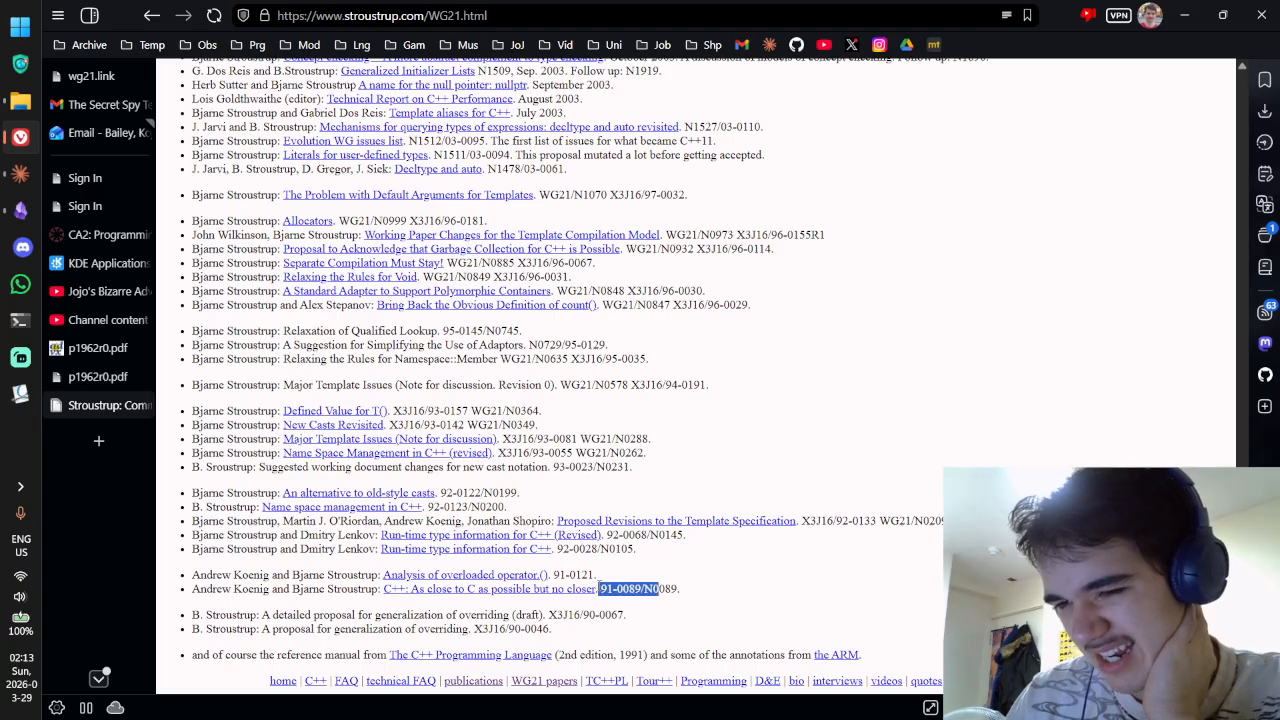
pyautogui.click(601, 589)
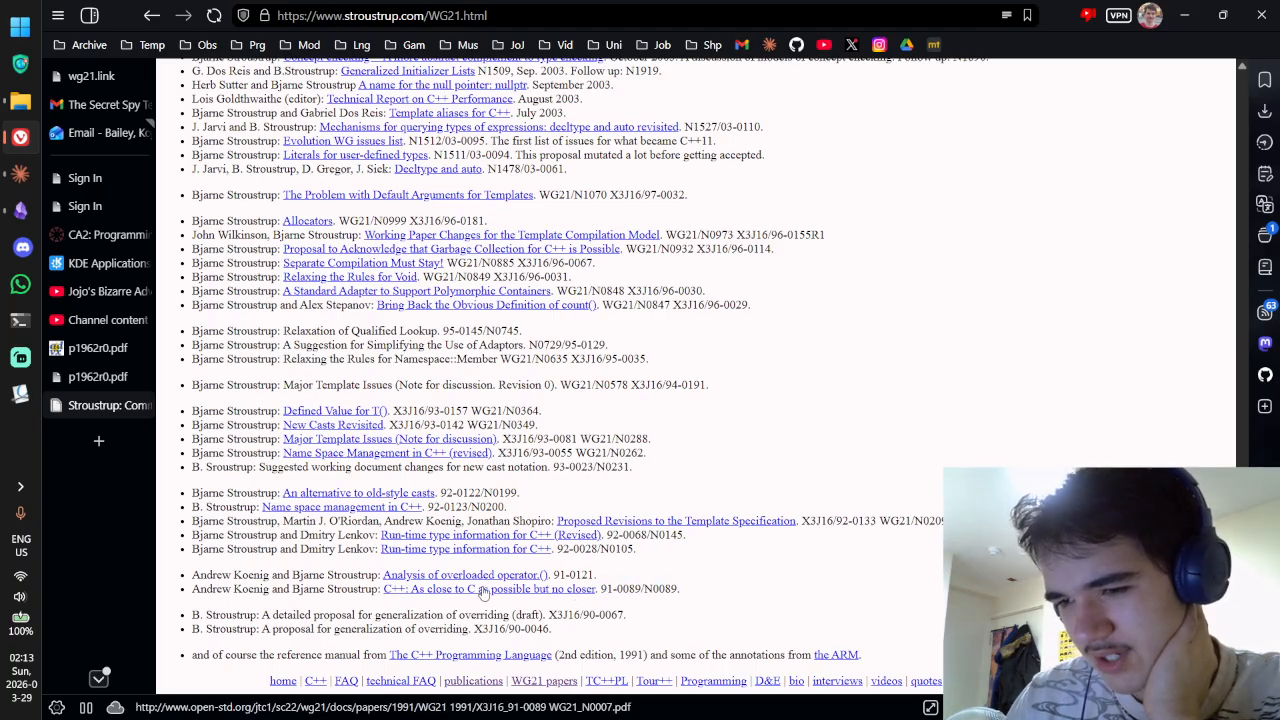
pyautogui.click(557, 596)
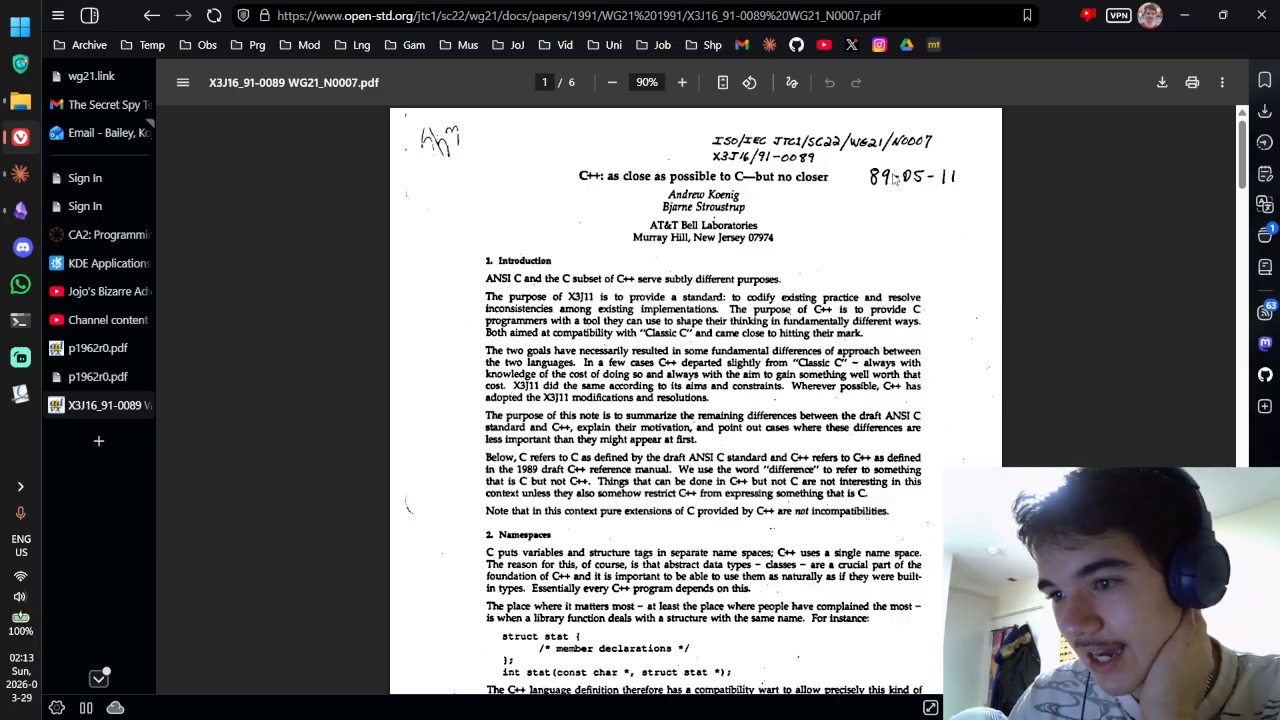
# Step: Leave the 1991 PDF and scroll through the My C++ Standards committee papers list
pyautogui.scroll(-10, 893, 178)
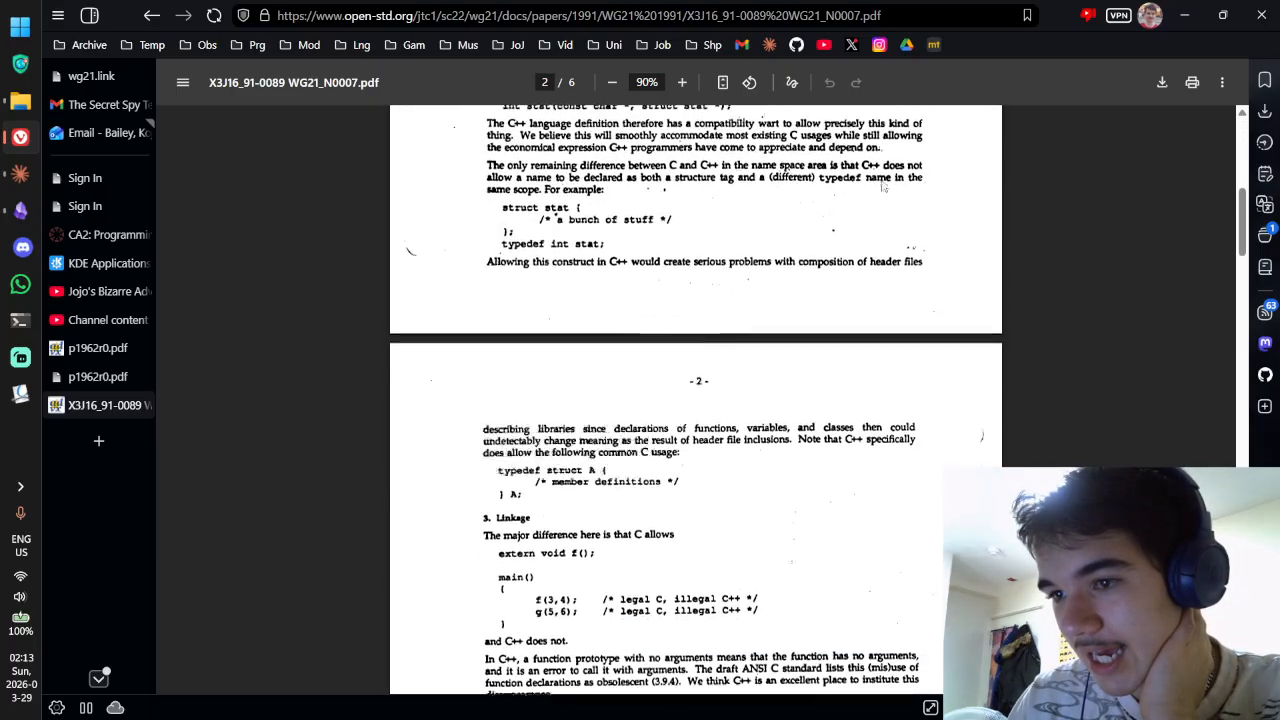
pyautogui.scroll(-5, 875, 180)
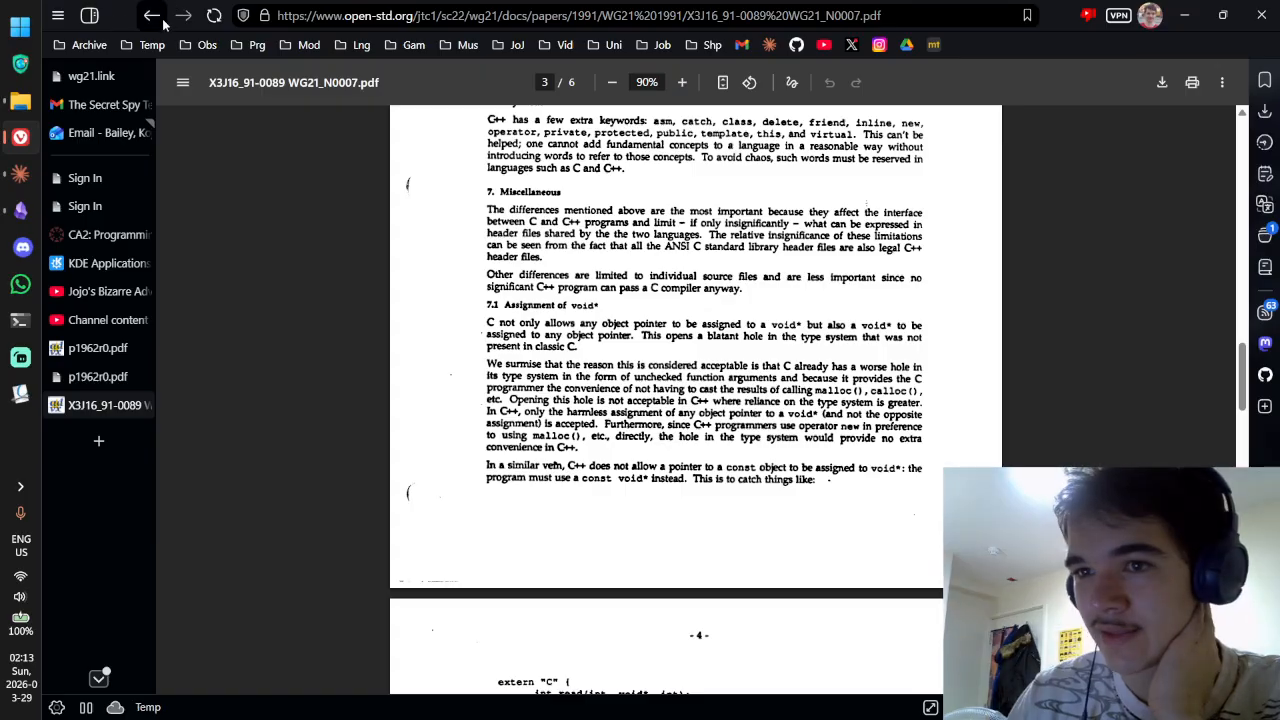
pyautogui.click(152, 15)
pyautogui.scroll(5, 822, 341)
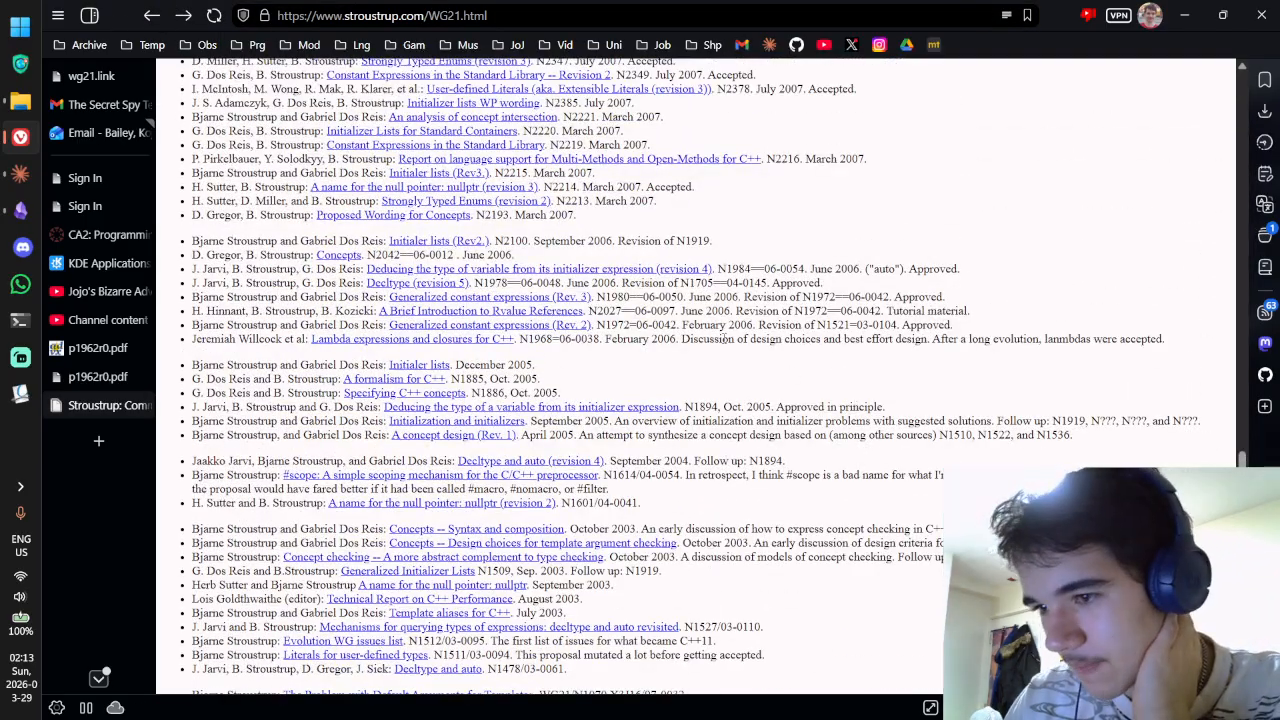
pyautogui.scroll(-3, 742, 378)
pyautogui.scroll(6, 787, 361)
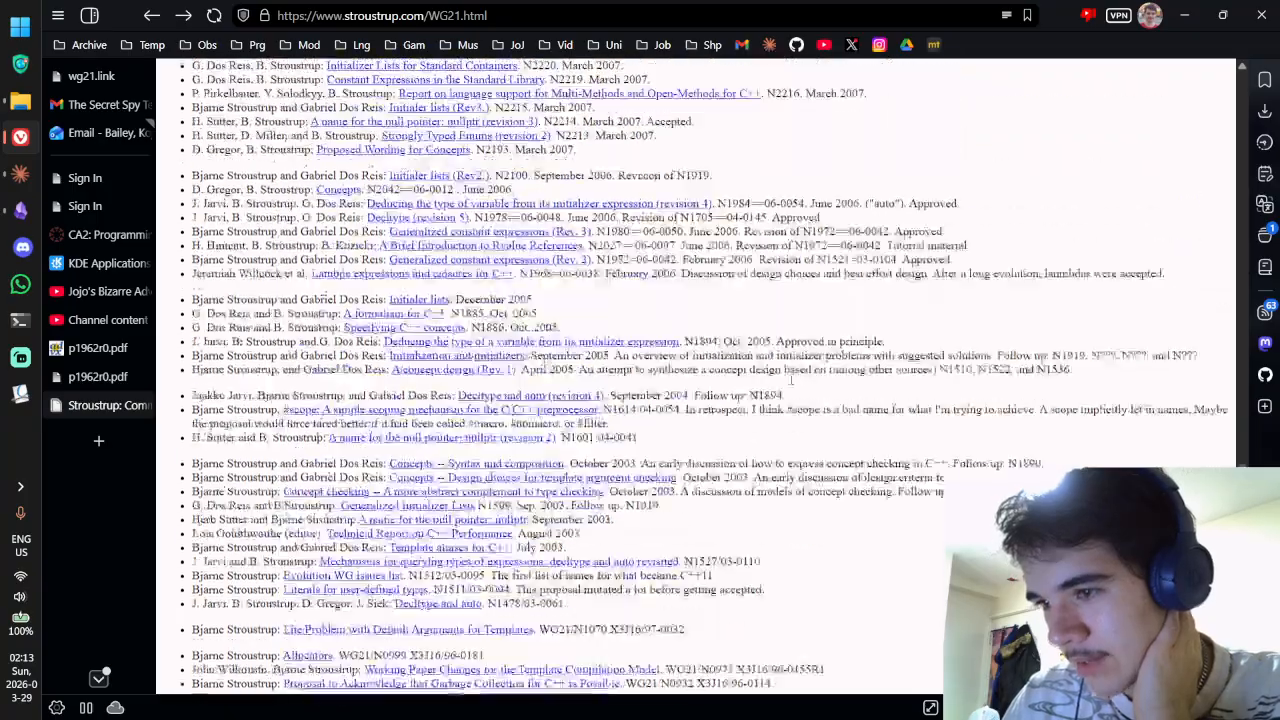
pyautogui.scroll(15, 655, 312)
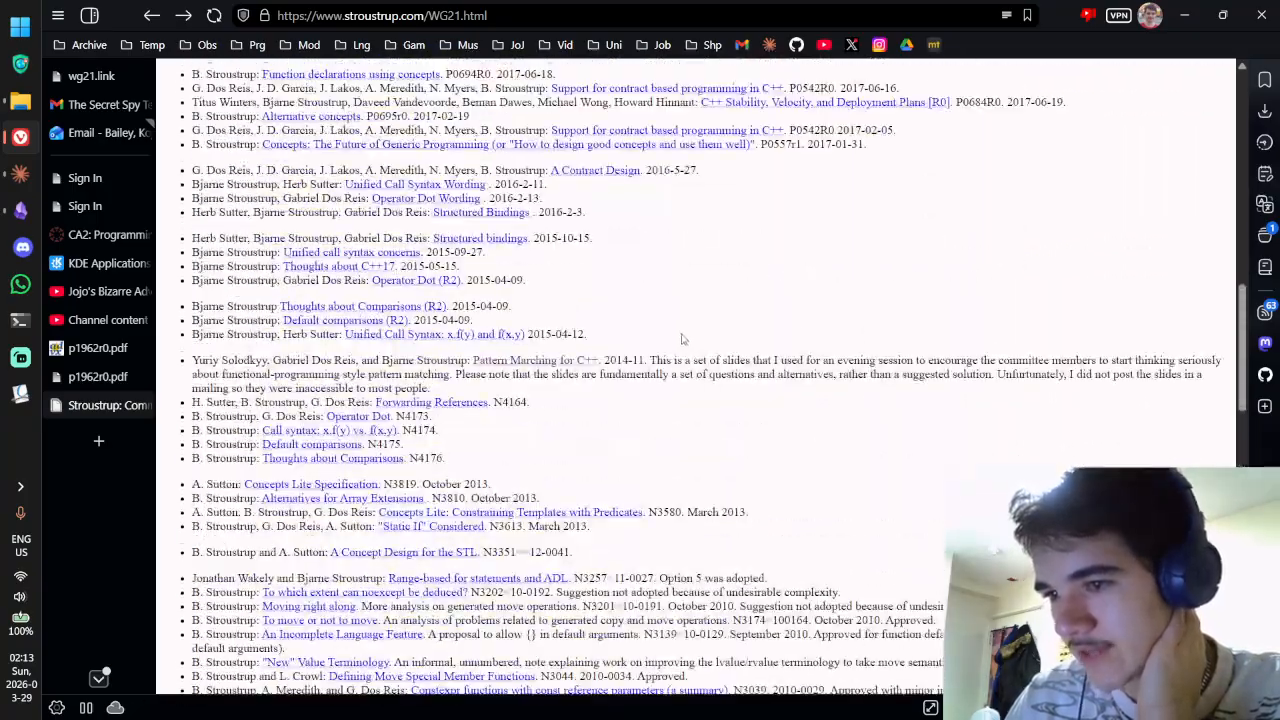
pyautogui.scroll(-5, 726, 363)
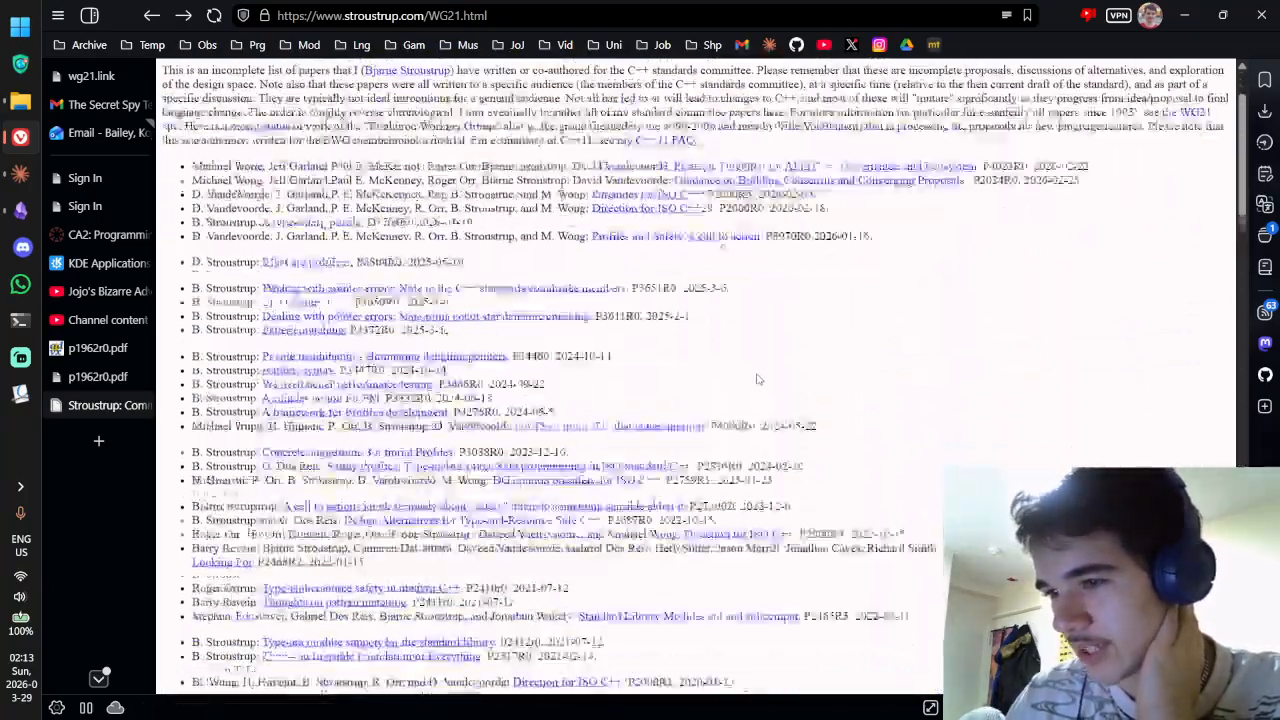
pyautogui.scroll(-6, 770, 215)
pyautogui.scroll(-3, 770, 215)
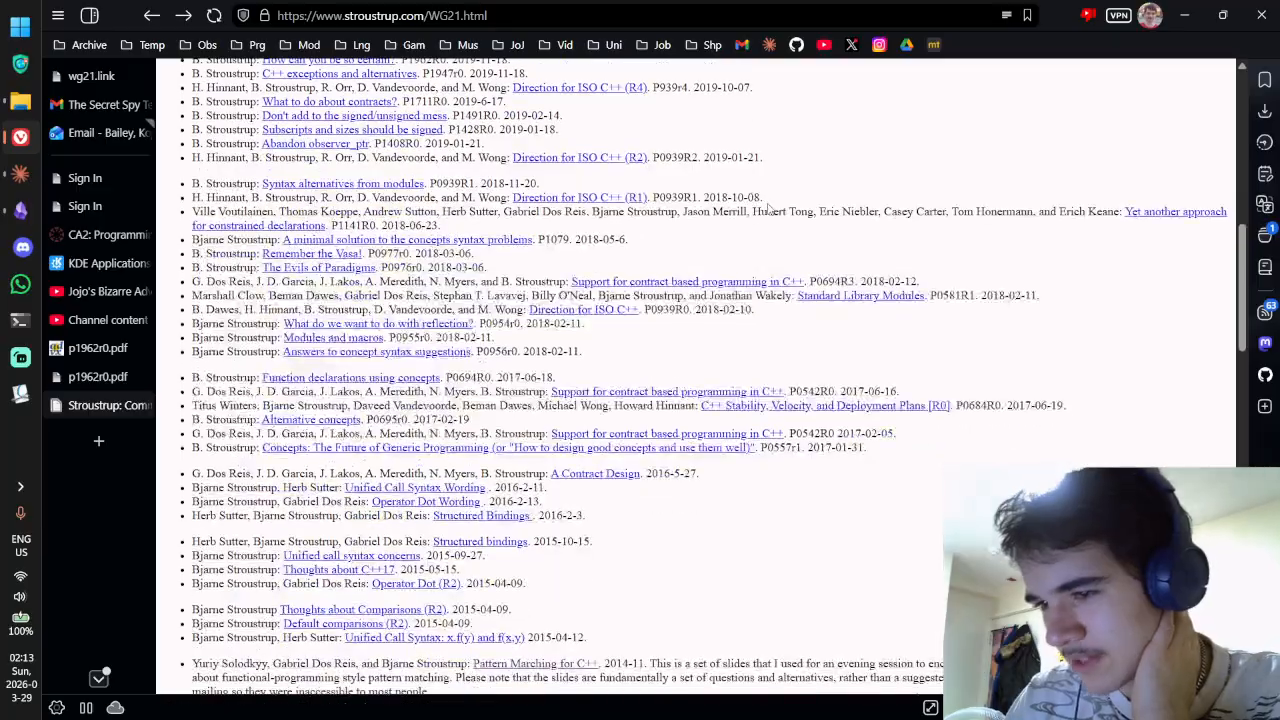
pyautogui.scroll(-1, 770, 207)
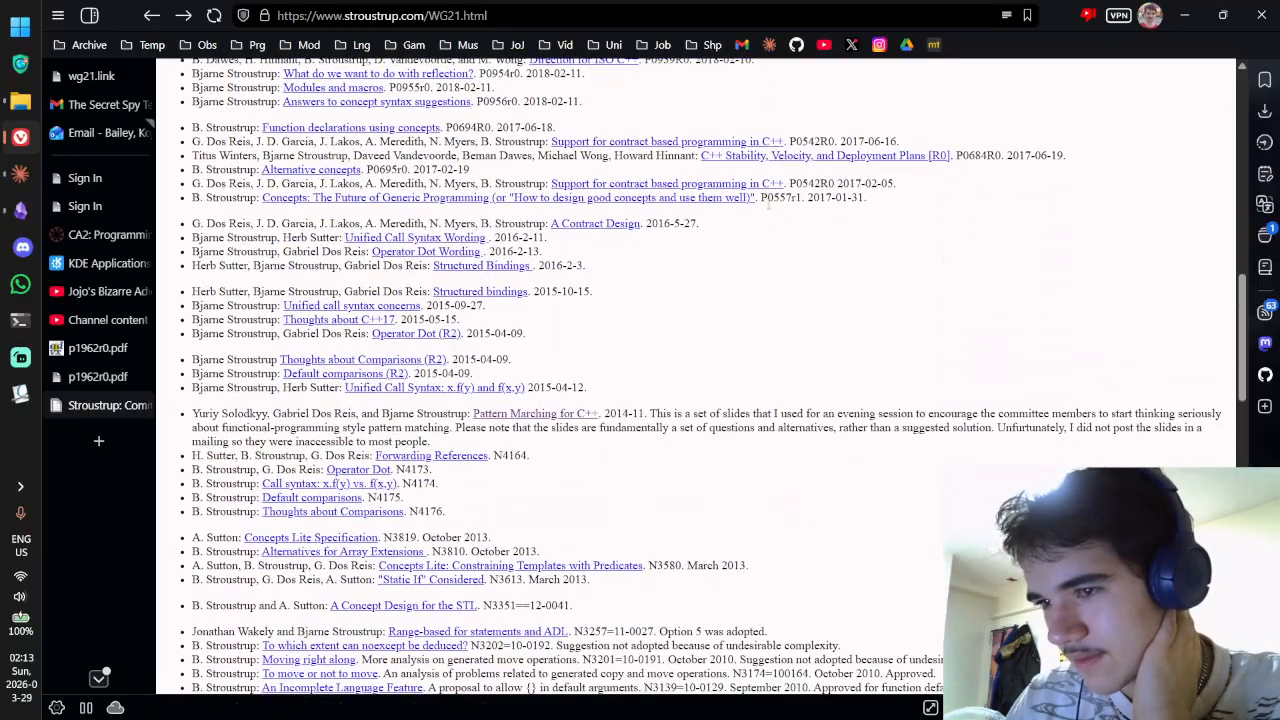
pyautogui.scroll(-2, 769, 211)
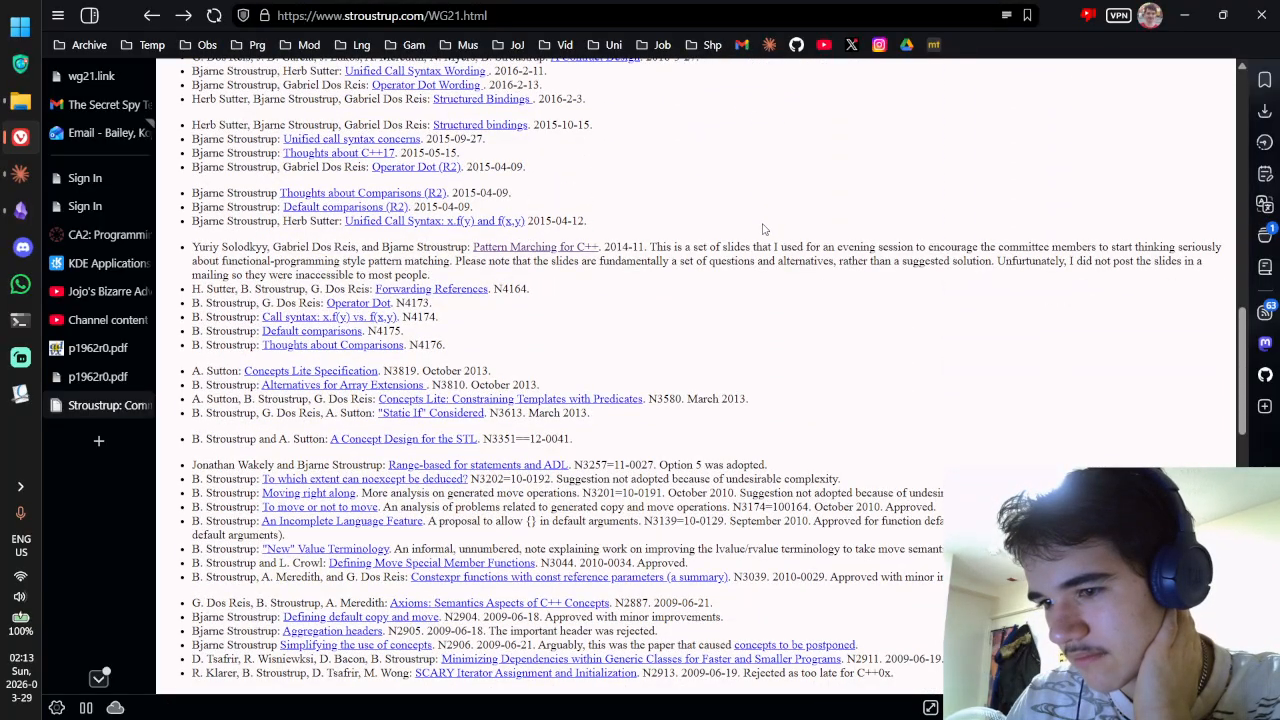
# Step: Return to the top of the list and highlight, then clear, the newest entries from P2000R5
pyautogui.press('Home')
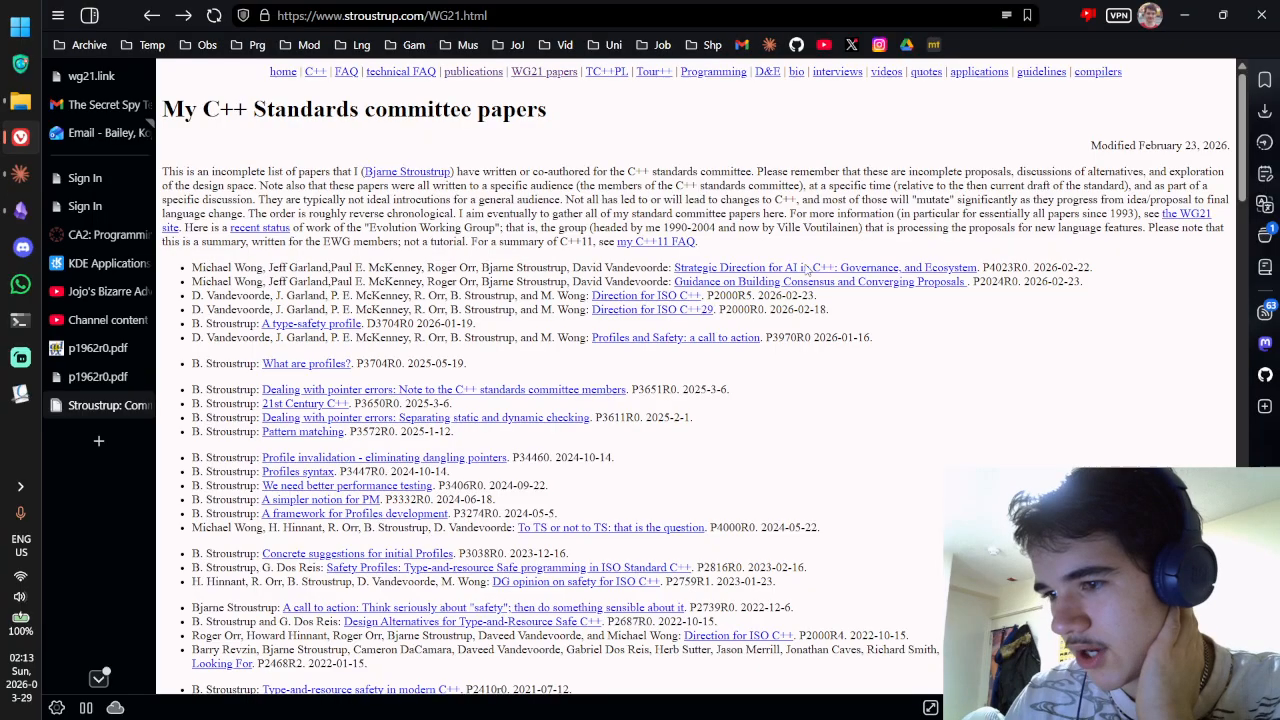
pyautogui.moveTo(763, 296); pyautogui.dragTo(867, 260)
pyautogui.click(878, 350)
pyautogui.click(505, 263)
pyautogui.moveTo(468, 268); pyautogui.dragTo(468, 338)
pyautogui.click(496, 297)
pyautogui.click(515, 318)
pyautogui.click(506, 316)
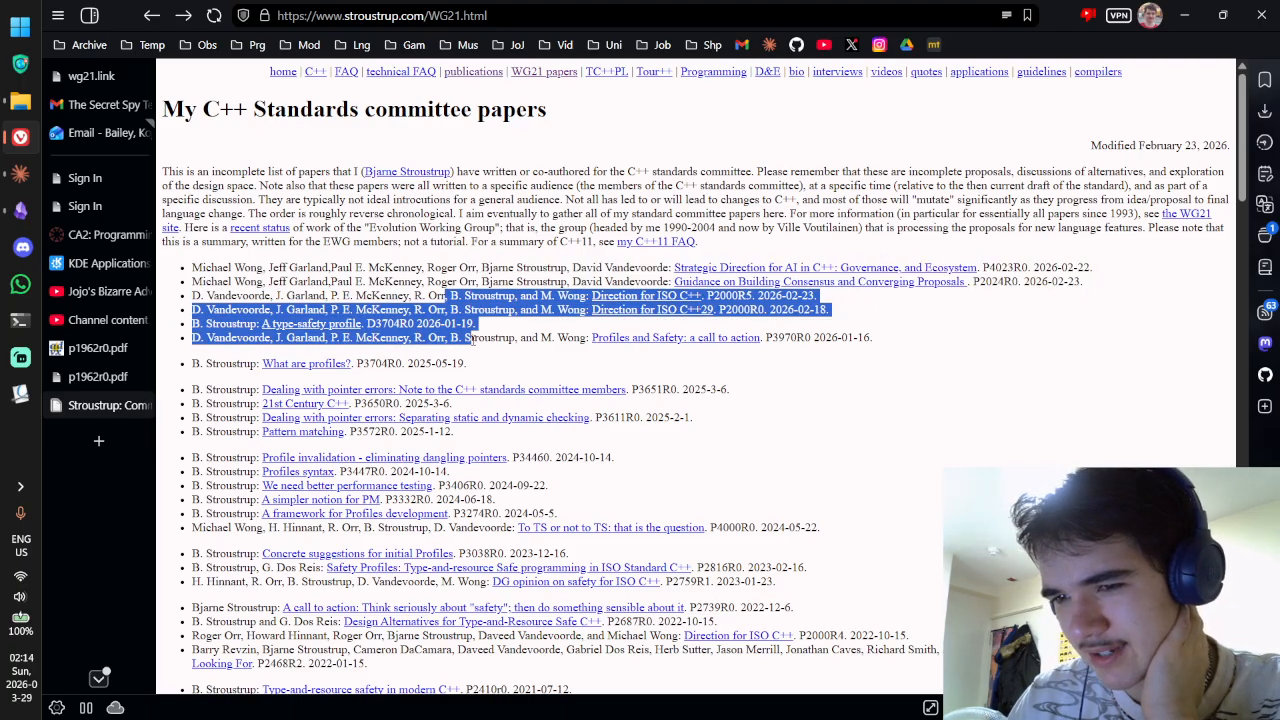
pyautogui.click(470, 338)
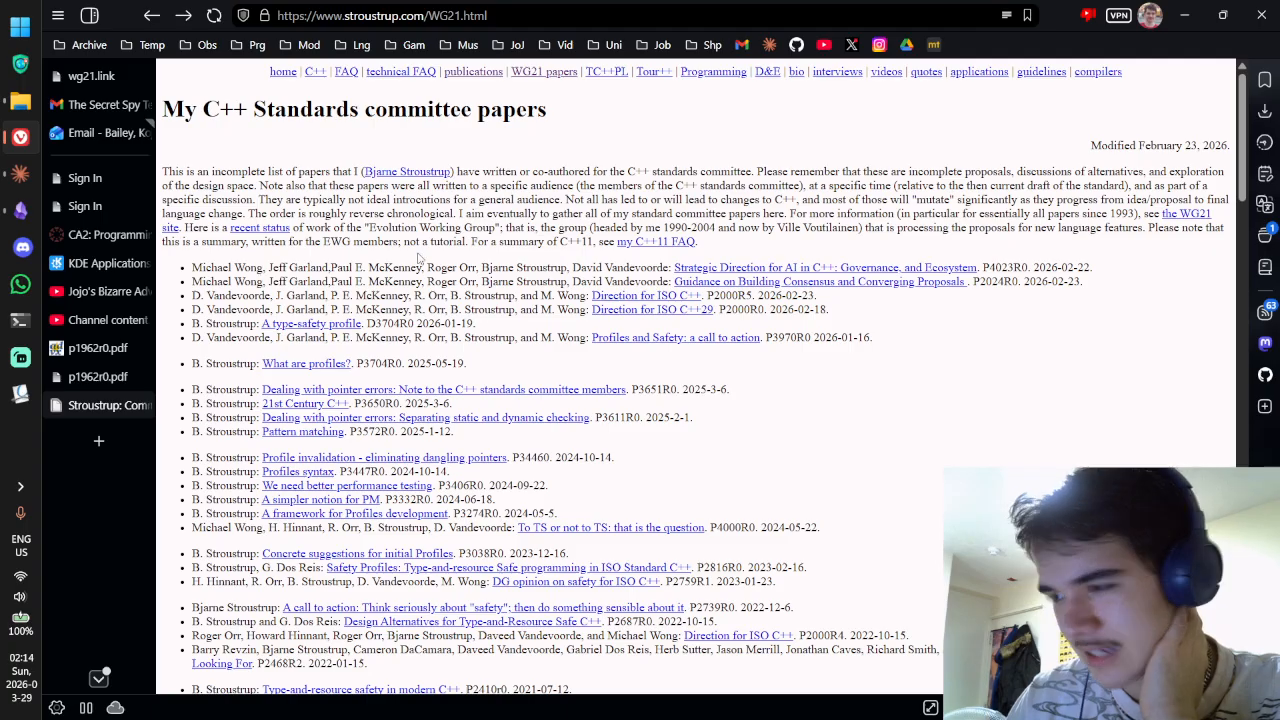
# Step: Look over the C++ compilers page, highlighting its introductory paragraphs
pyautogui.click(1097, 73)
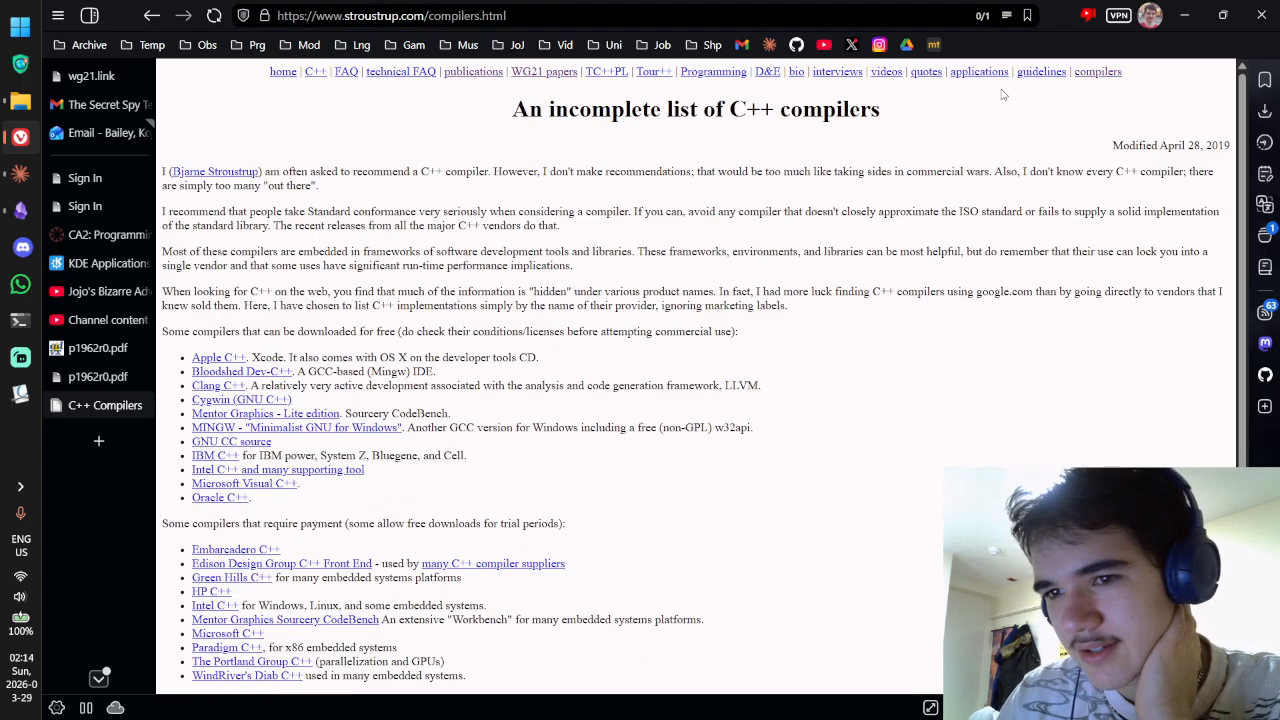
pyautogui.moveTo(421, 172); pyautogui.dragTo(548, 189)
pyautogui.moveTo(428, 172); pyautogui.dragTo(678, 281)
pyautogui.click(670, 282)
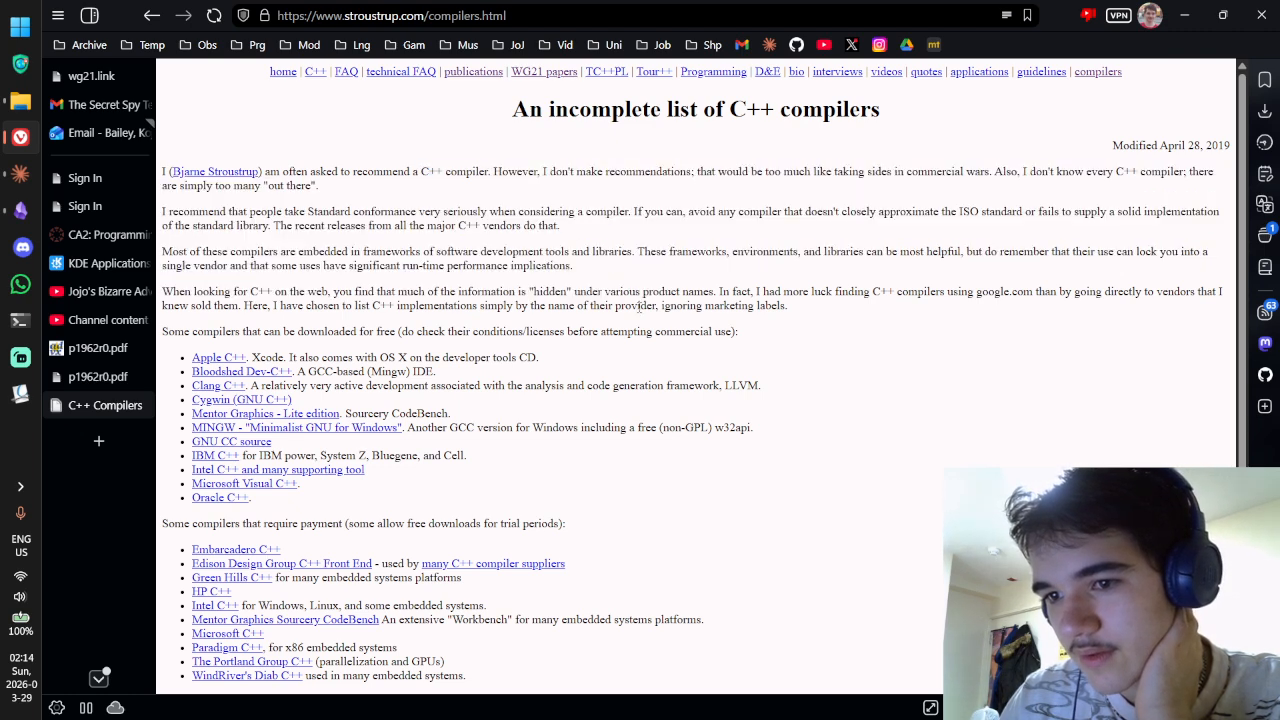
pyautogui.scroll(-3, 601, 279)
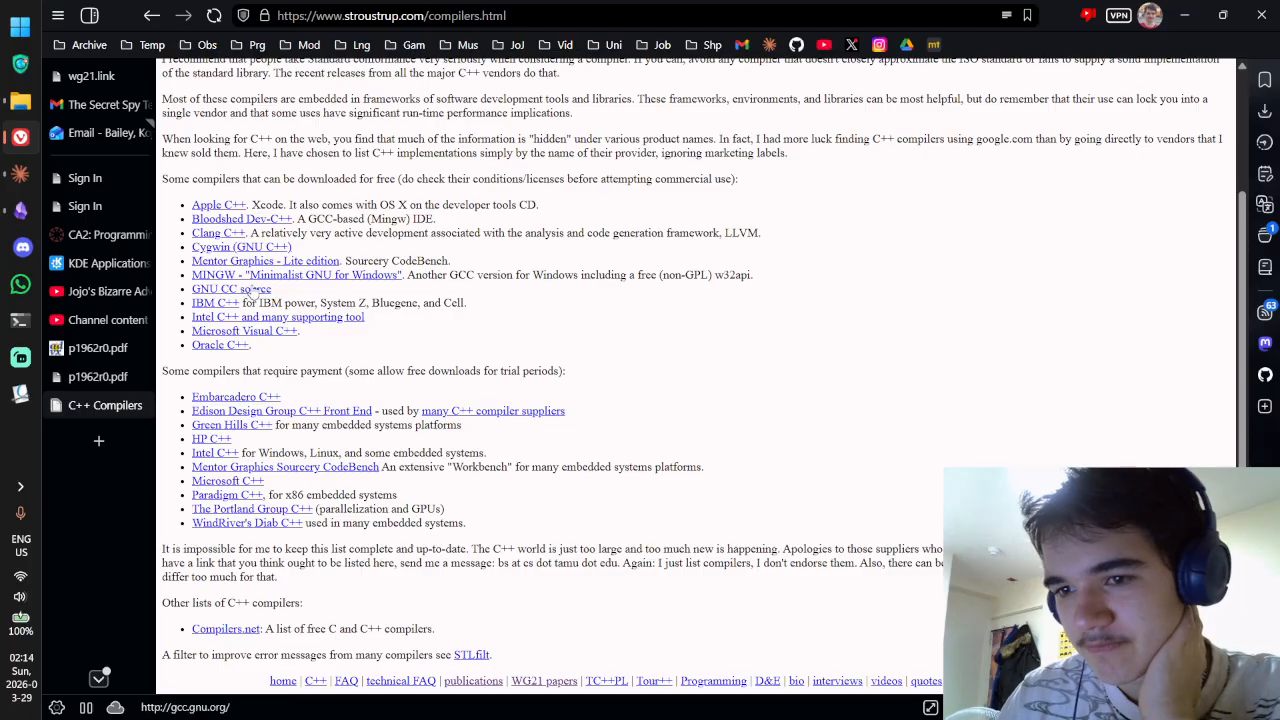
pyautogui.scroll(3, 372, 330)
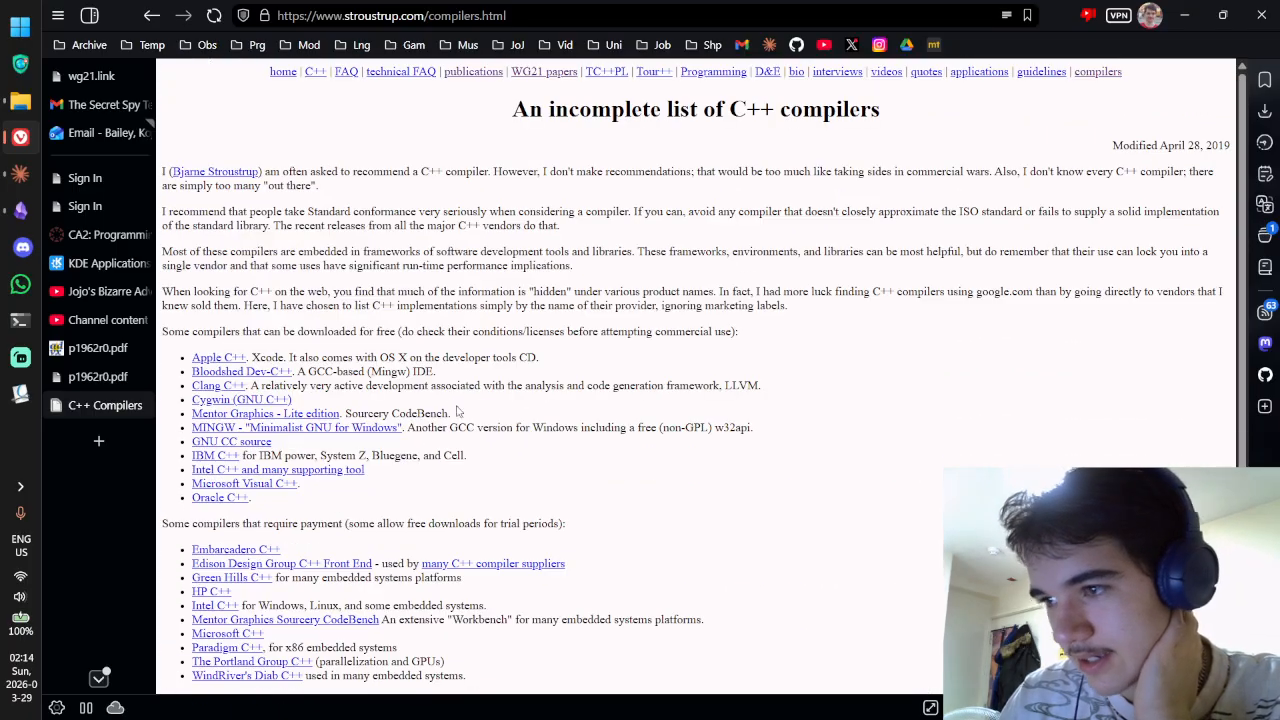
# Step: Go to Stroustrup's Quotes page via Videos and select a few quote passages
pyautogui.click(893, 74)
pyautogui.click(928, 74)
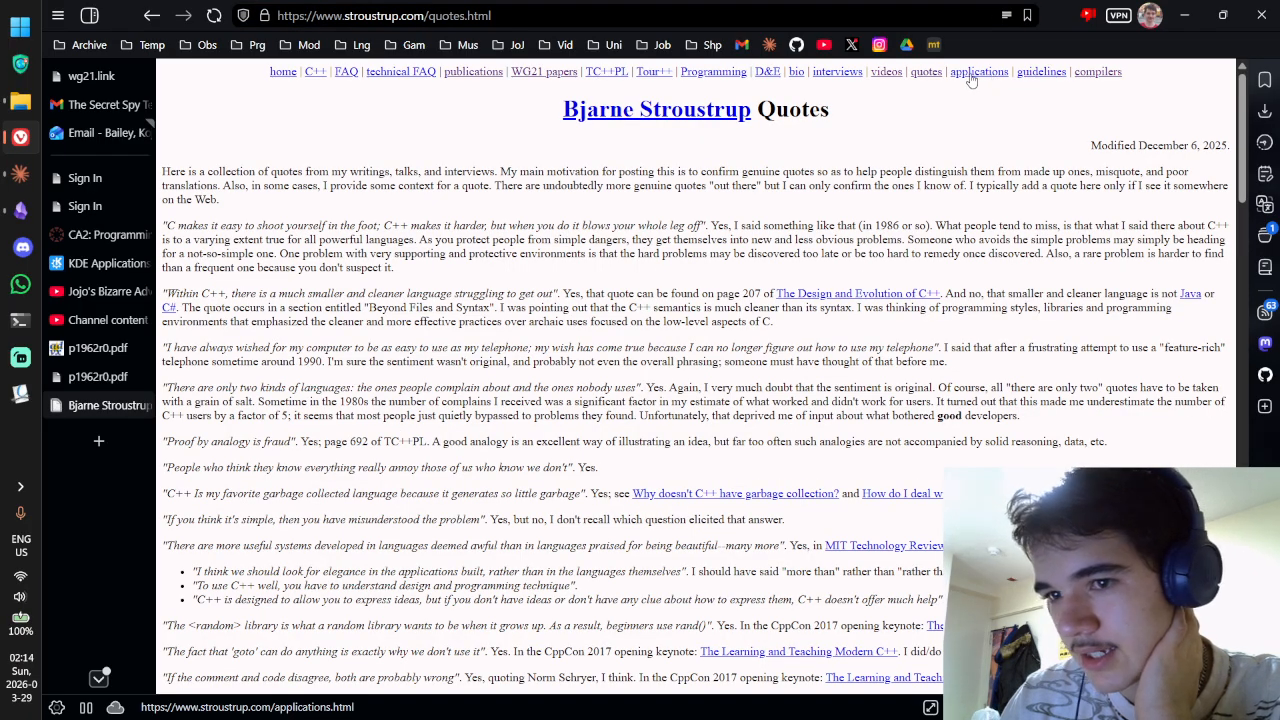
pyautogui.moveTo(522, 226); pyautogui.dragTo(706, 322)
pyautogui.click(873, 226)
pyautogui.click(727, 265)
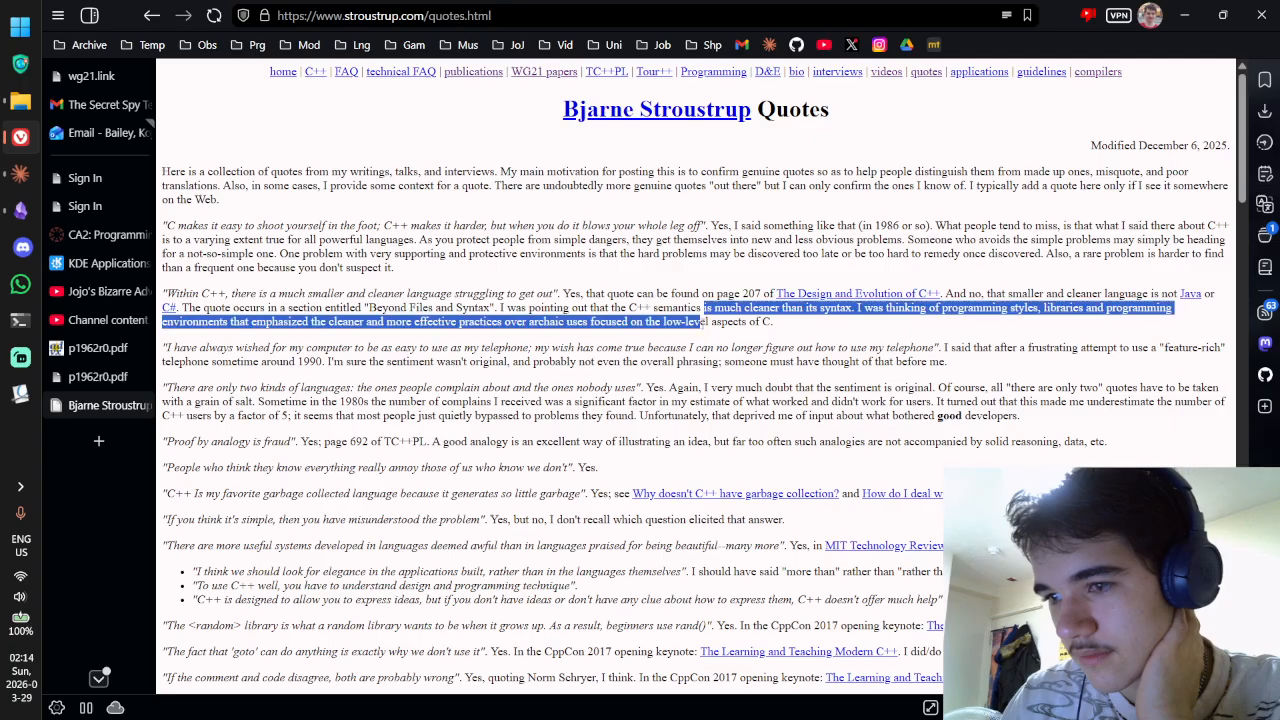
pyautogui.click(985, 297)
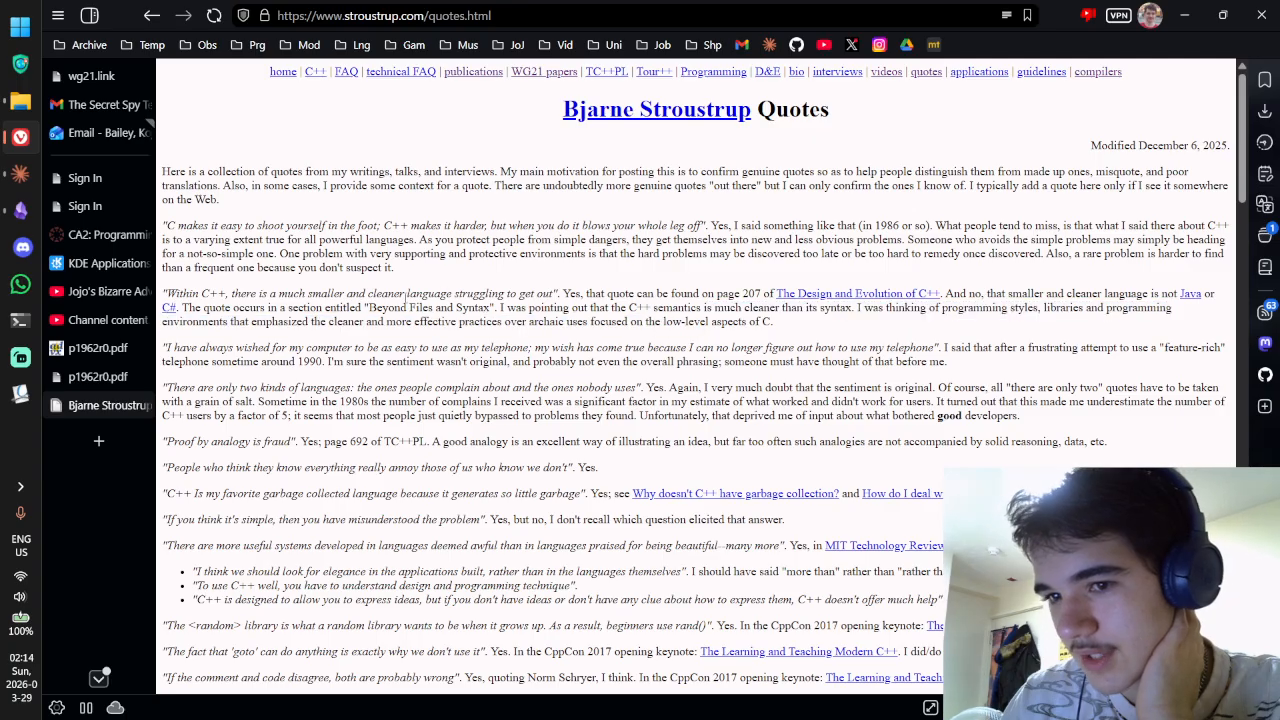
pyautogui.moveTo(274, 307); pyautogui.dragTo(507, 322)
pyautogui.scroll(-10, 510, 320)
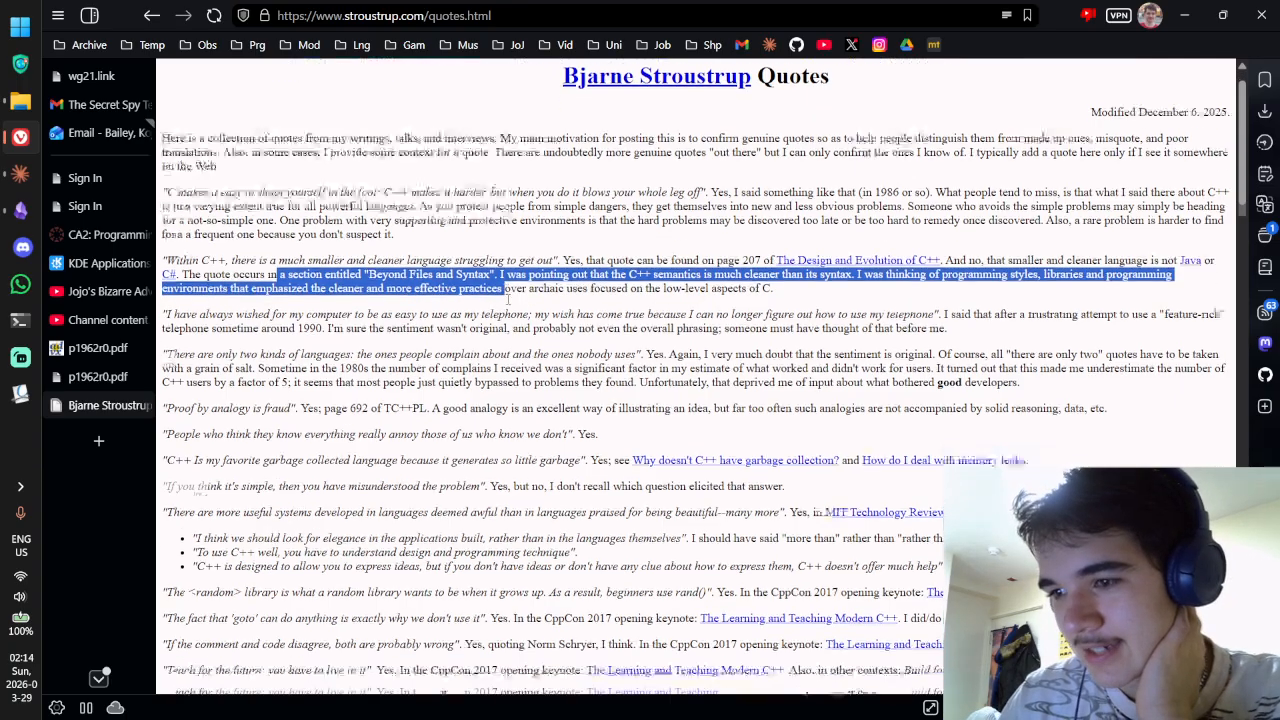
pyautogui.scroll(10, 501, 278)
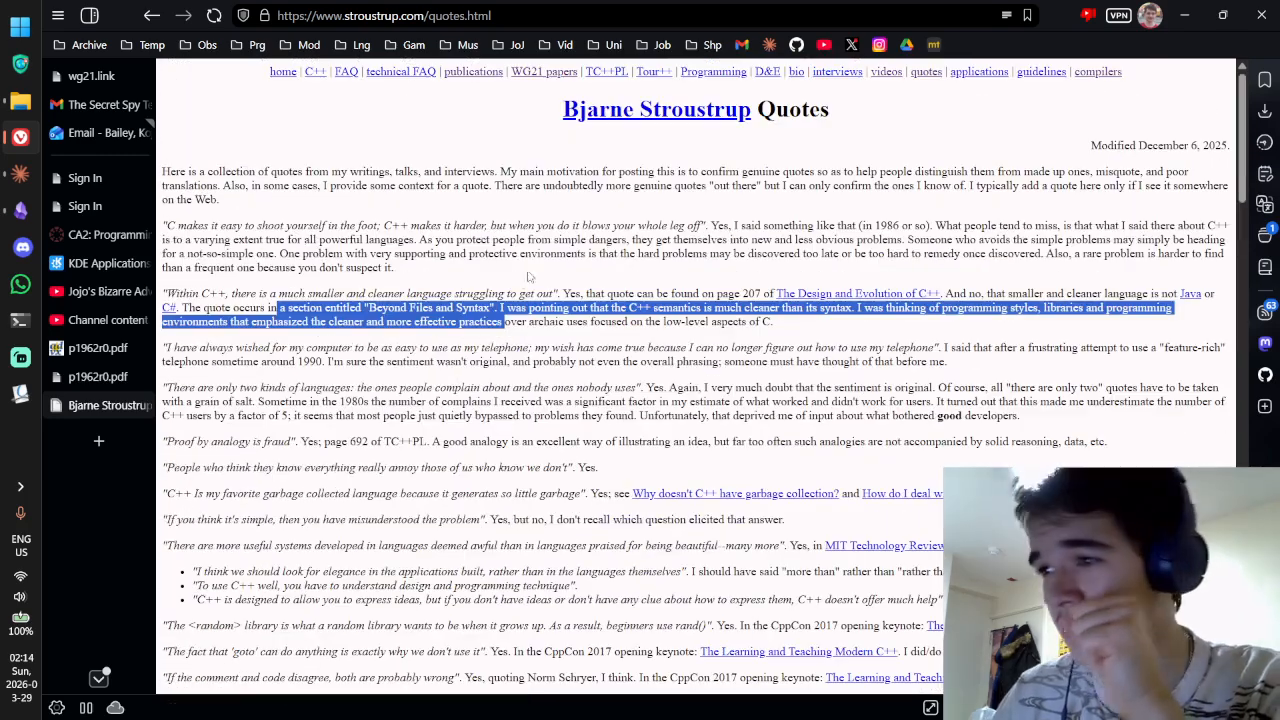
# Step: Bookmark the Quotes page in the Obs folder, then go to the interviews page
pyautogui.click(1027, 15)
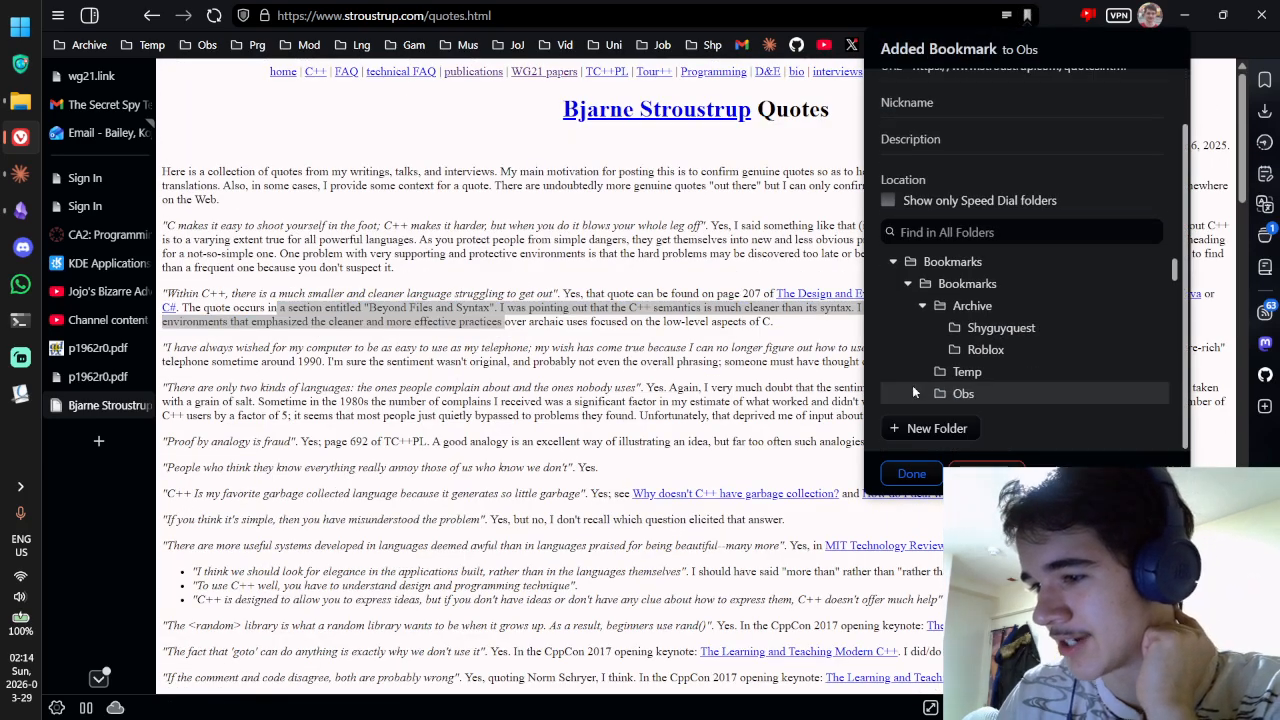
pyautogui.click(910, 472)
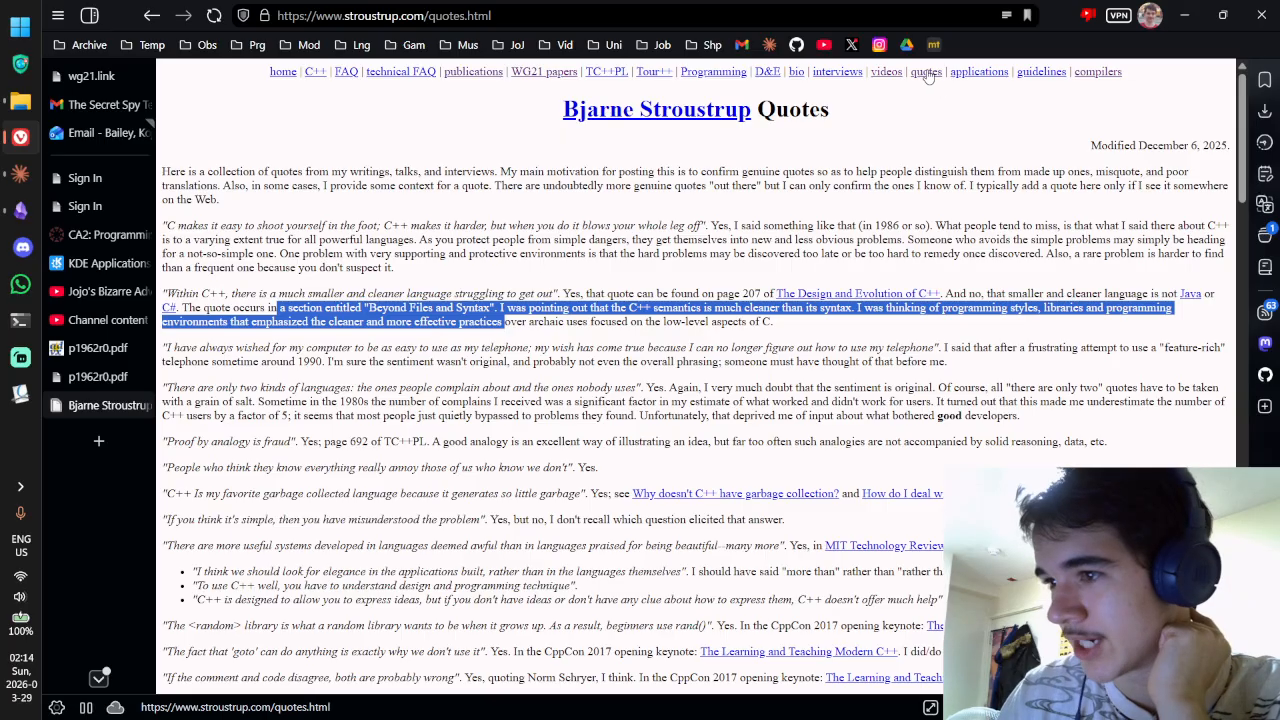
pyautogui.click(837, 72)
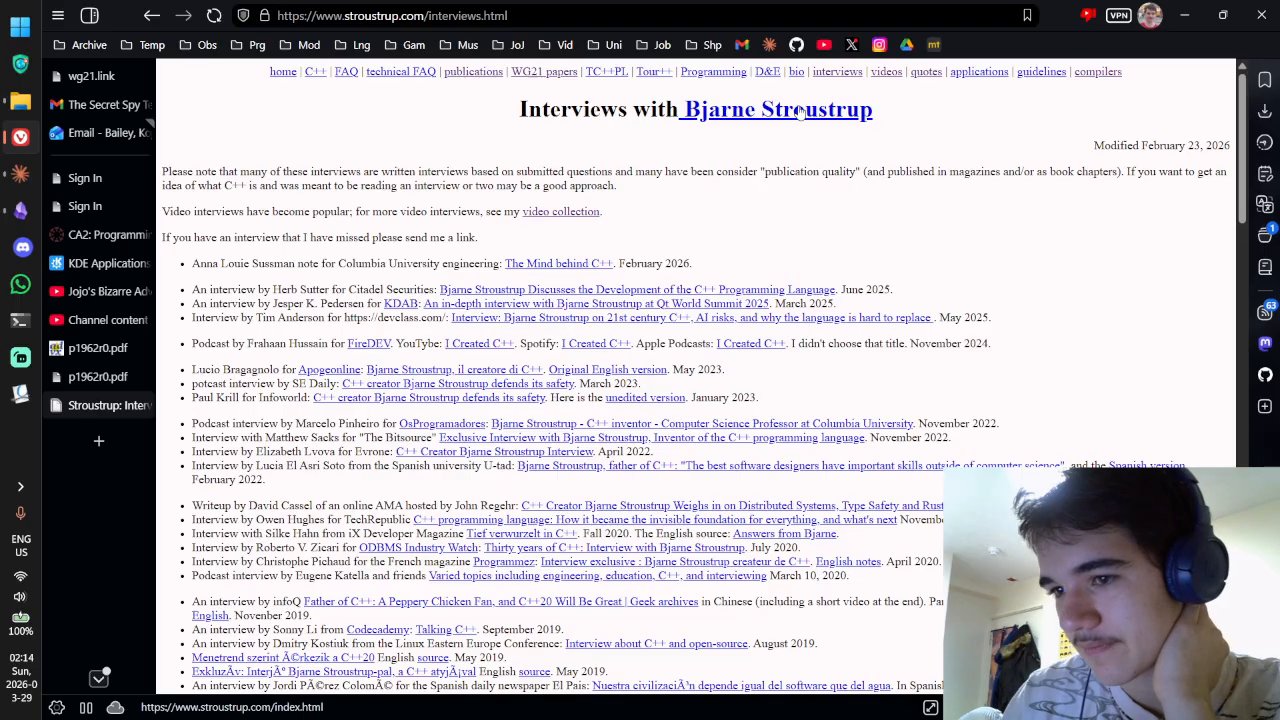
# Step: Read through the Columbia article 'The Mind behind C++' and return to the interviews page
pyautogui.scroll(-15, 845, 230)
pyautogui.scroll(15, 850, 222)
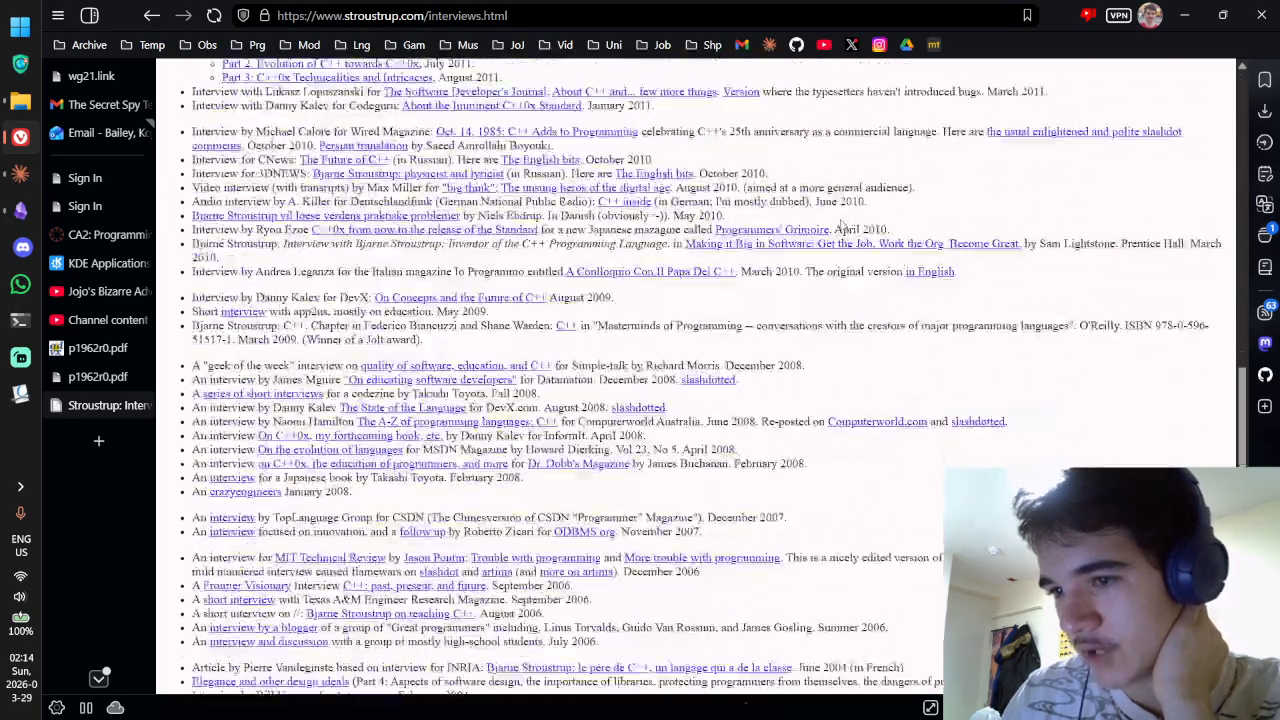
pyautogui.click(562, 262)
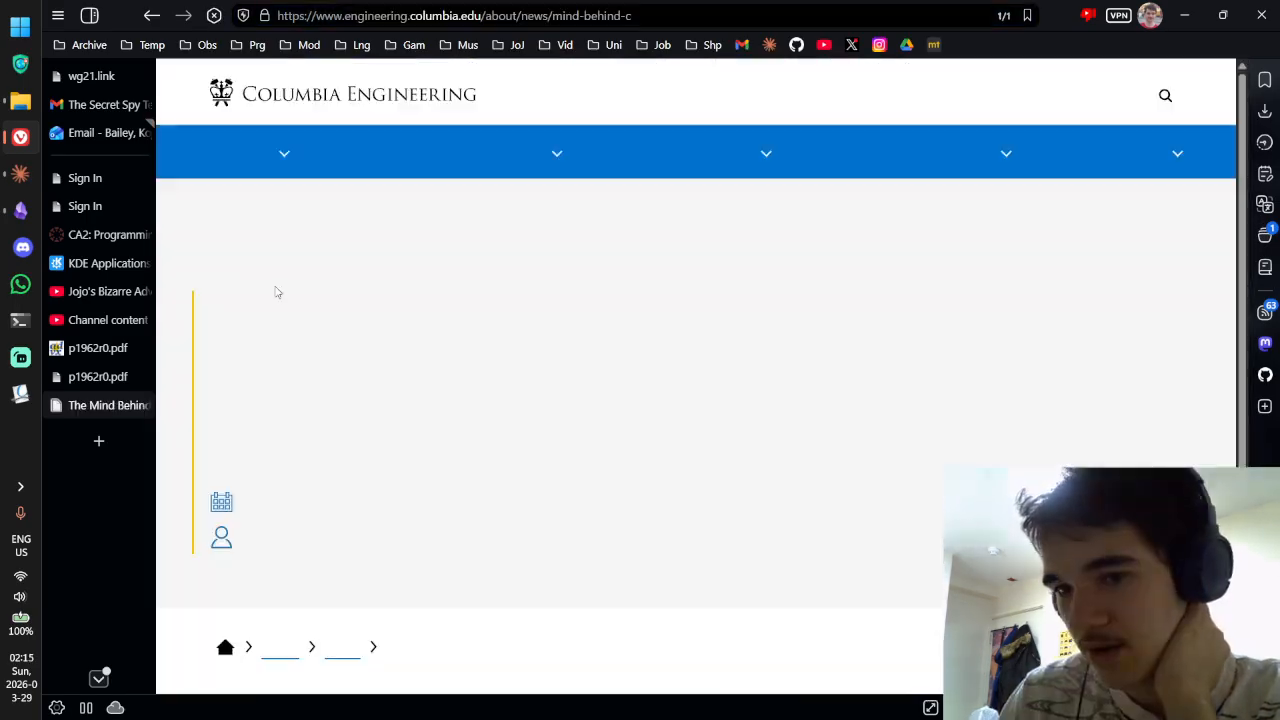
pyautogui.scroll(-10, 343, 165)
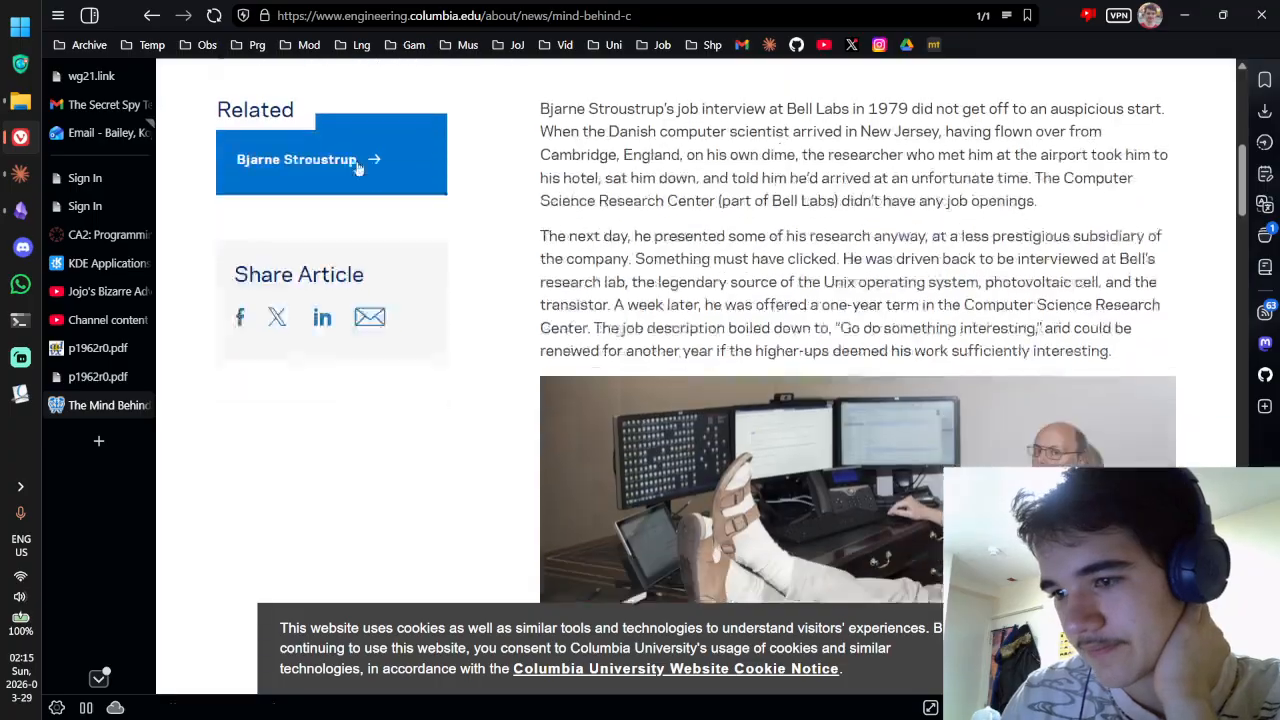
pyautogui.scroll(-8, 357, 173)
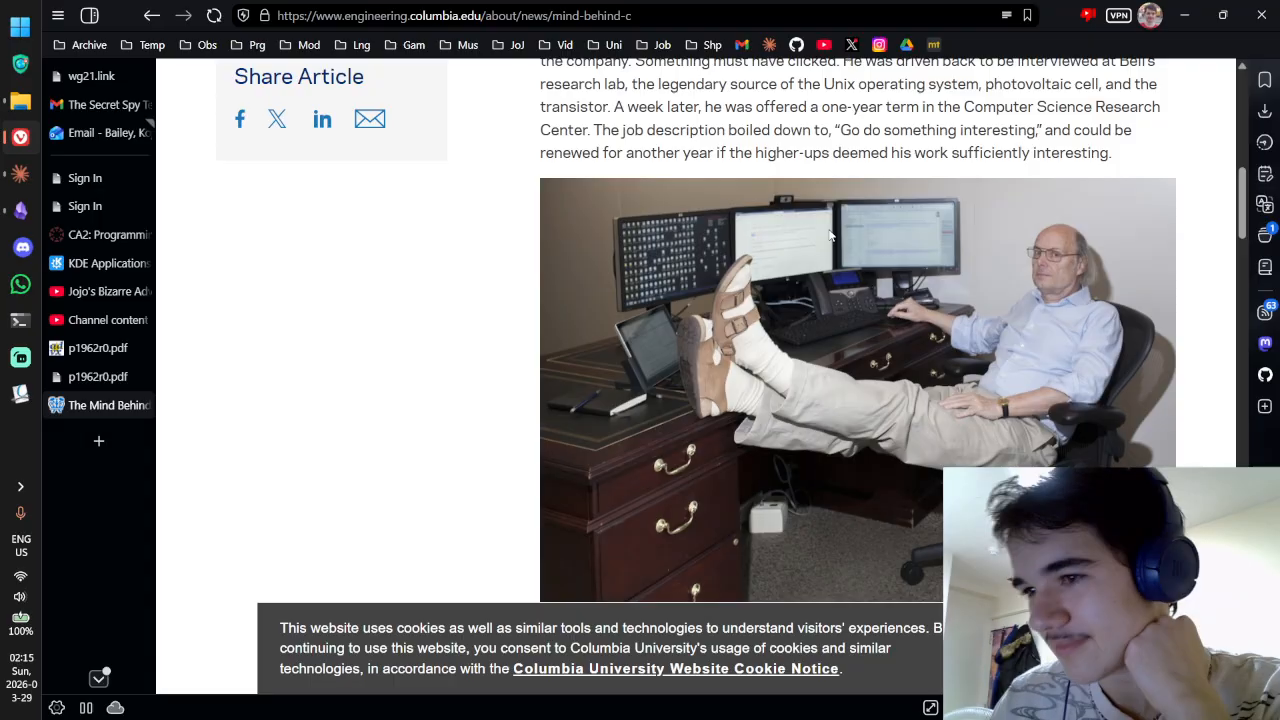
pyautogui.scroll(-6, 900, 350)
pyautogui.scroll(-4, 815, 267)
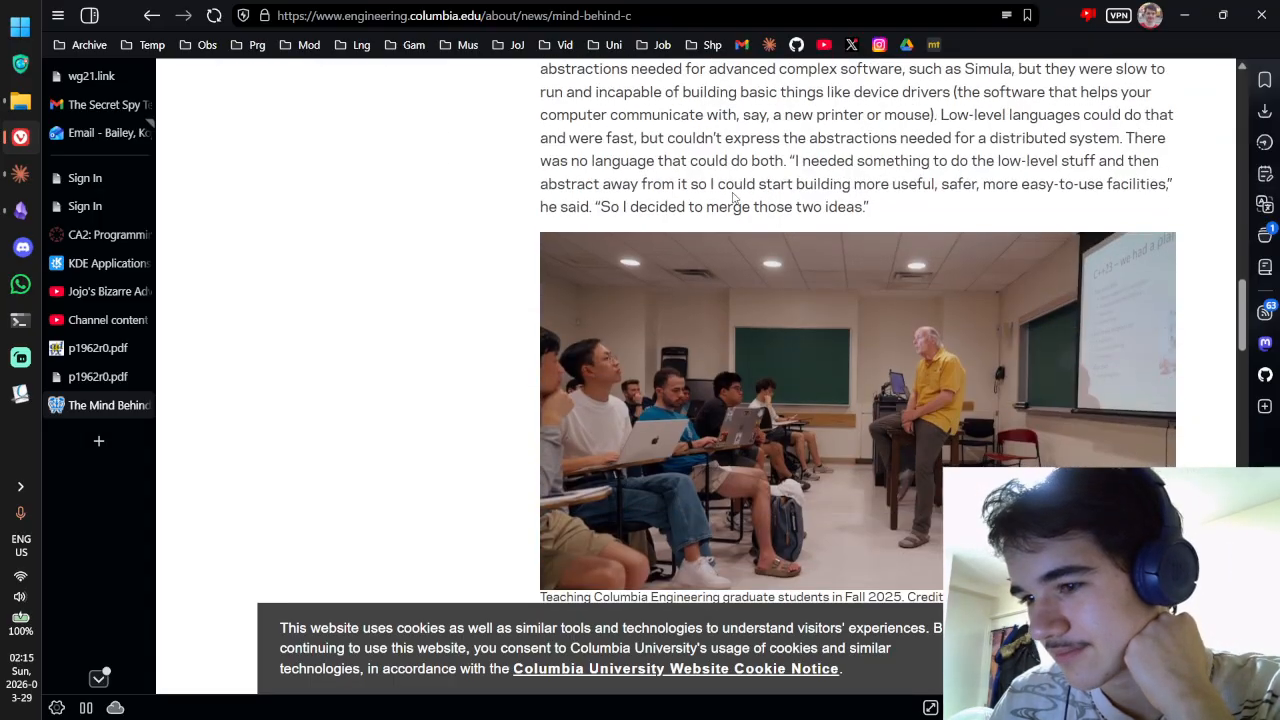
pyautogui.scroll(-5, 737, 206)
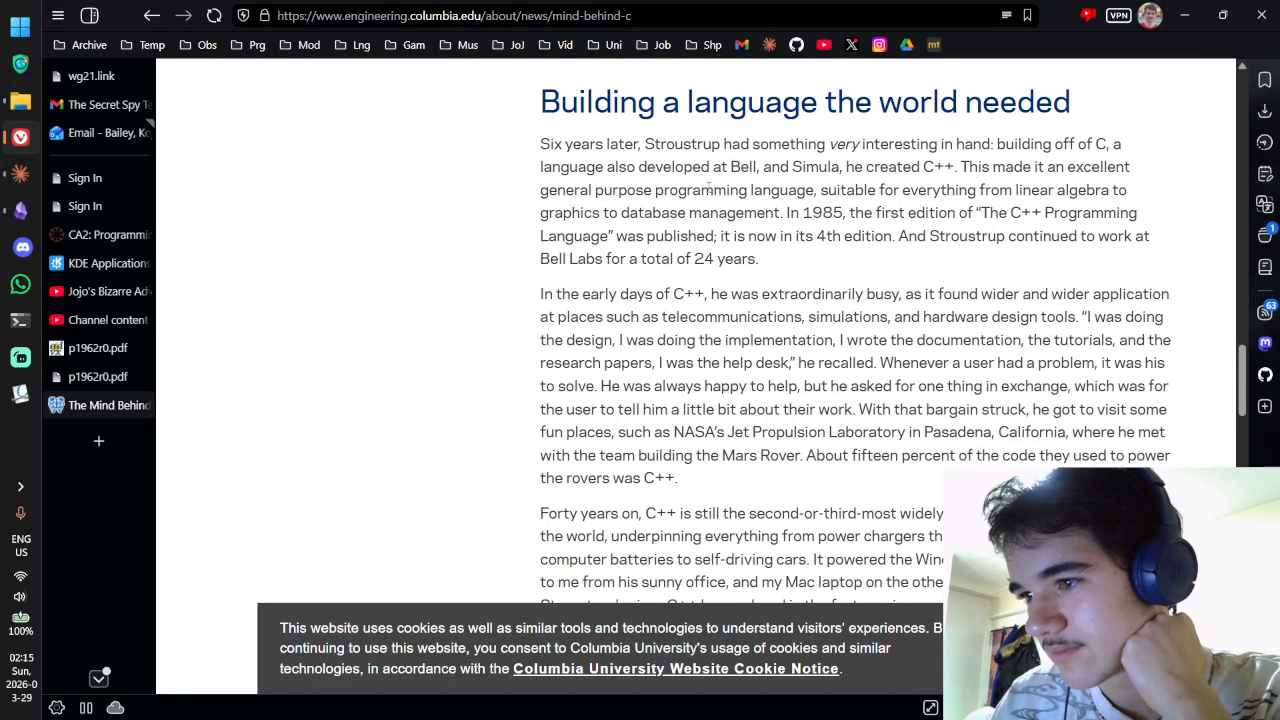
pyautogui.scroll(-10, 711, 188)
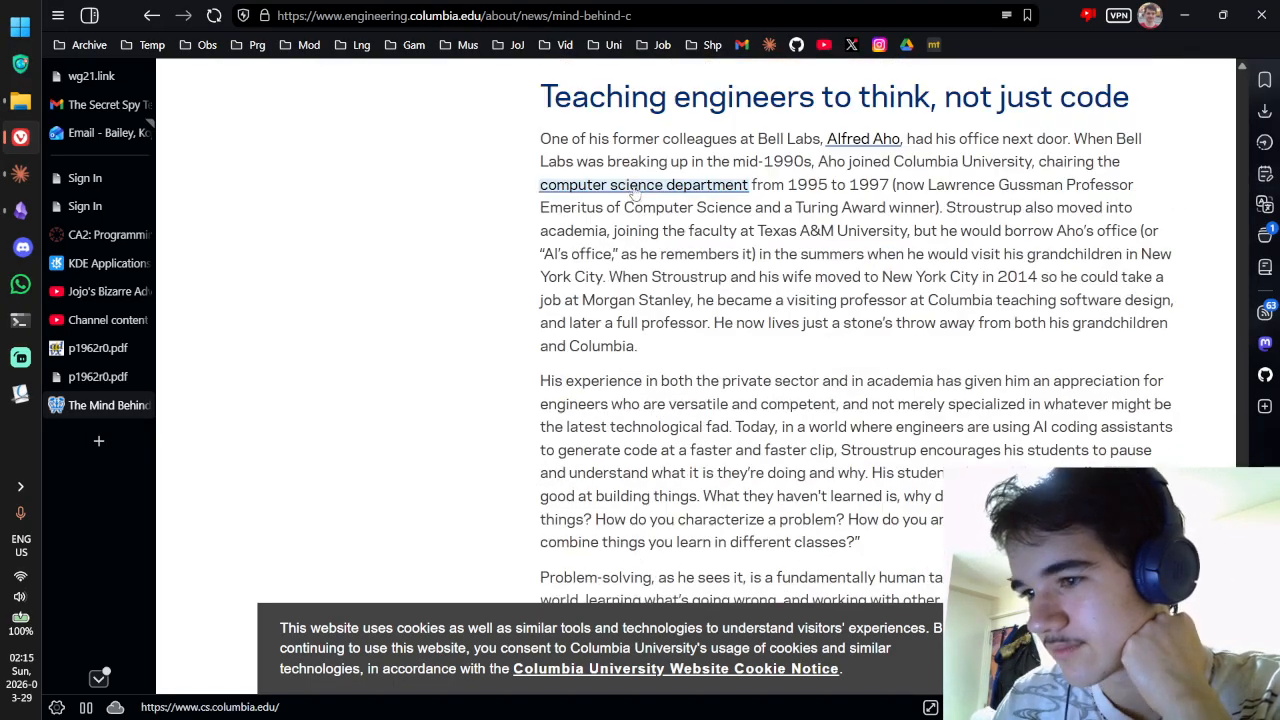
pyautogui.click(152, 15)
# Step: Browse The Design and Evolution of C++ page, then open the WG21 papers page
pyautogui.click(767, 71)
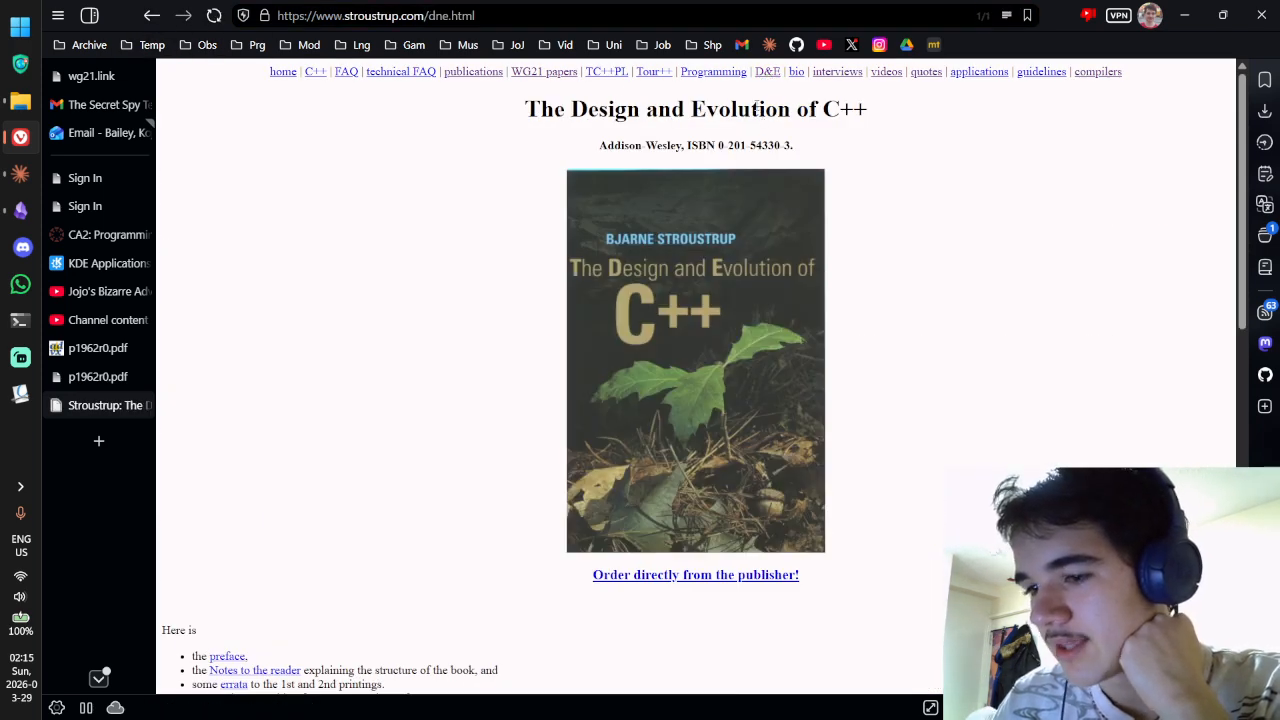
pyautogui.scroll(-2, 761, 113)
pyautogui.scroll(-2, 748, 104)
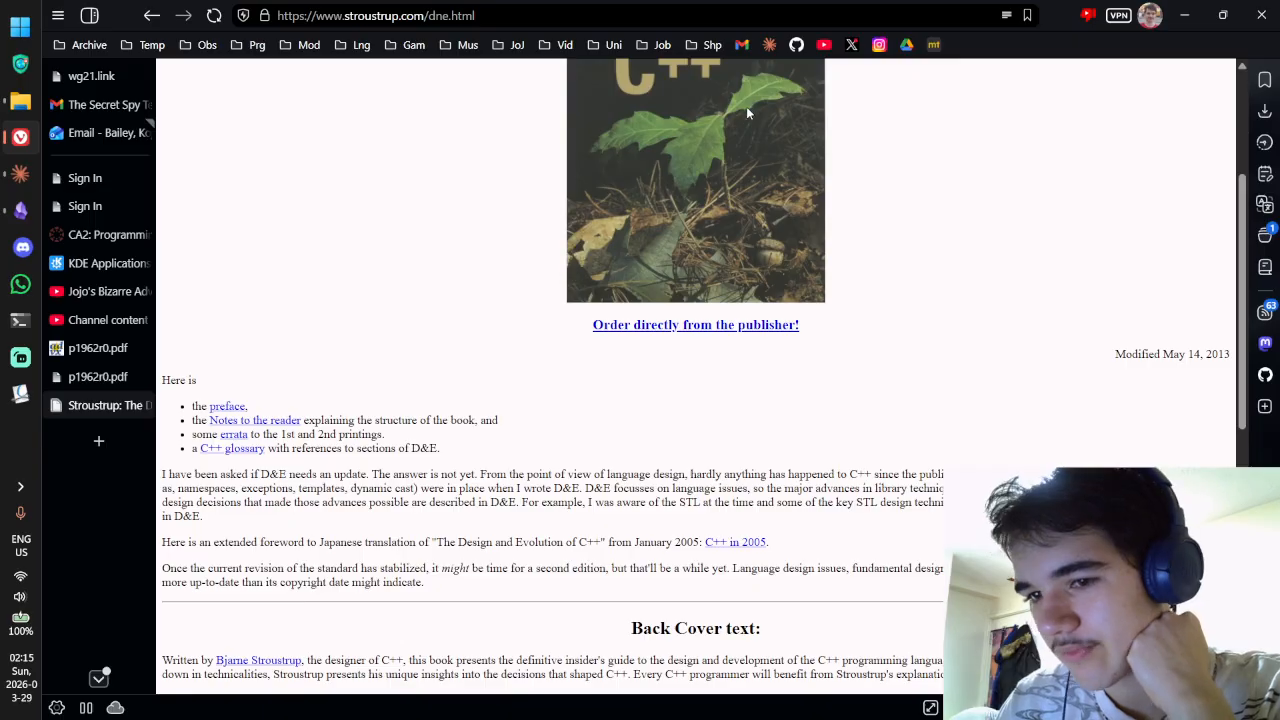
pyautogui.scroll(-2, 746, 106)
pyautogui.scroll(-4, 742, 119)
pyautogui.scroll(10, 737, 126)
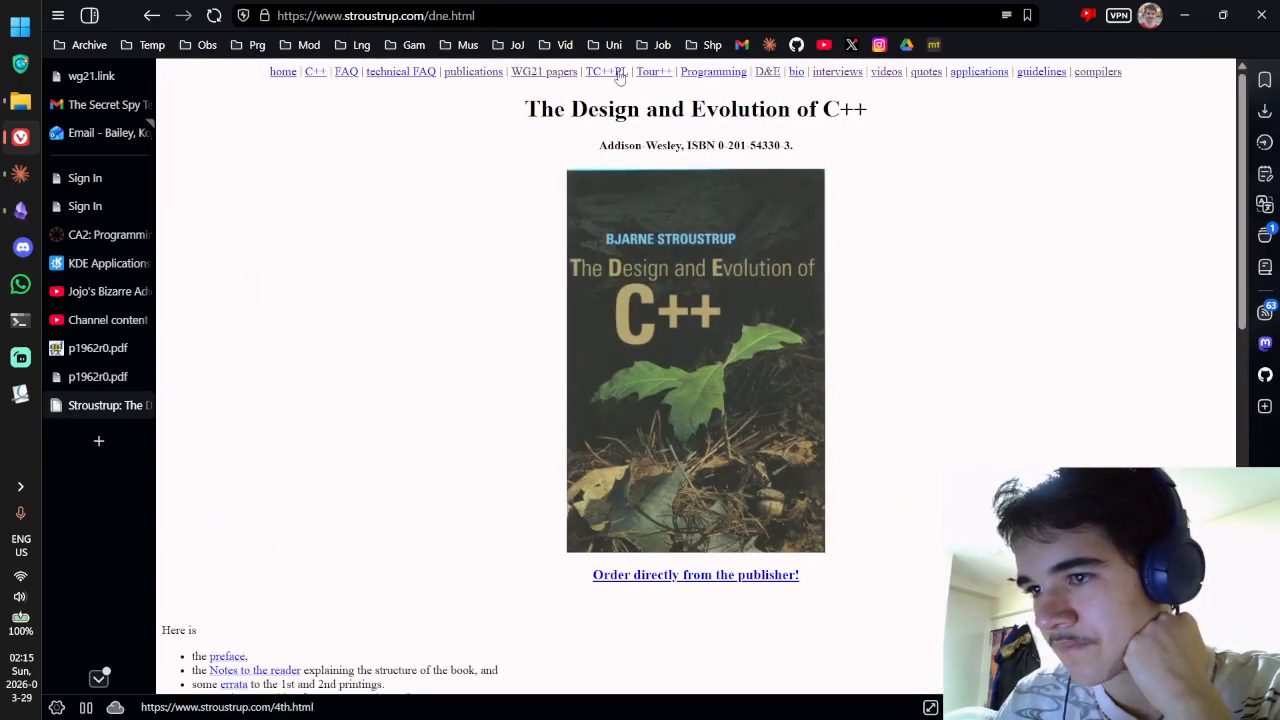
pyautogui.click(566, 75)
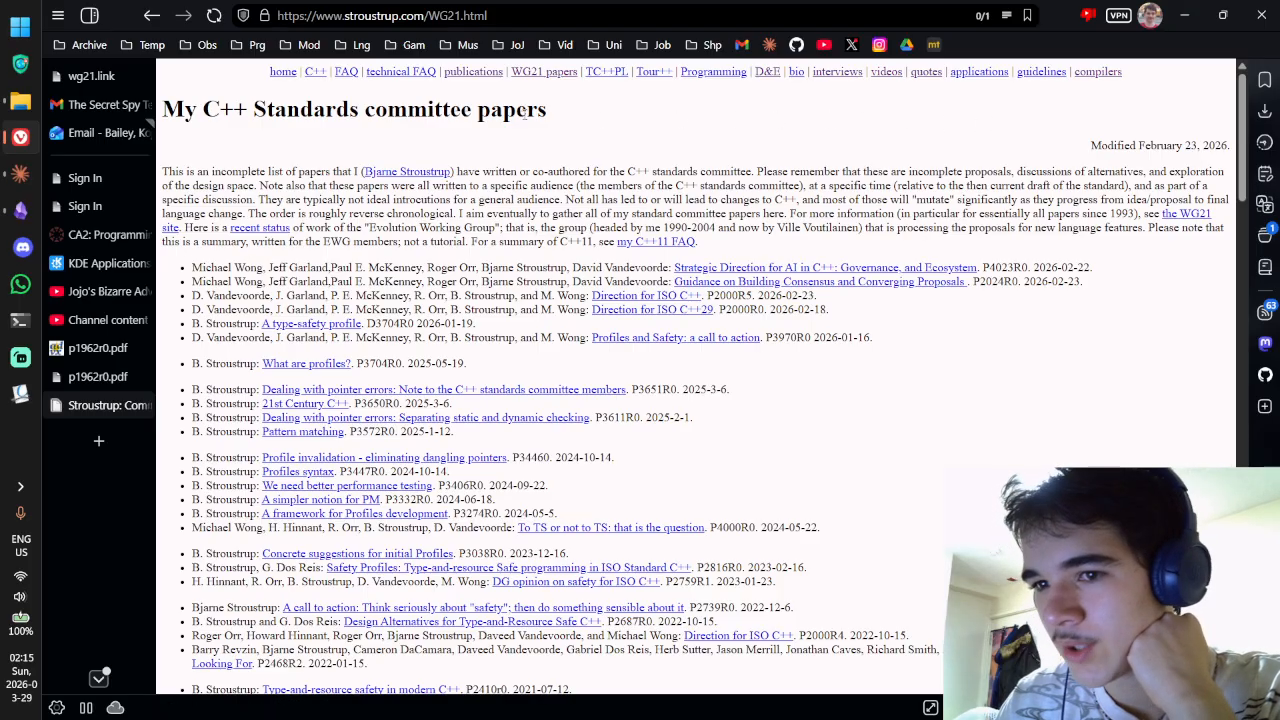
# Step: Copy 'wg21.link/index.json' from the wg21.link usage list and load it in a new tab
pyautogui.click(95, 80)
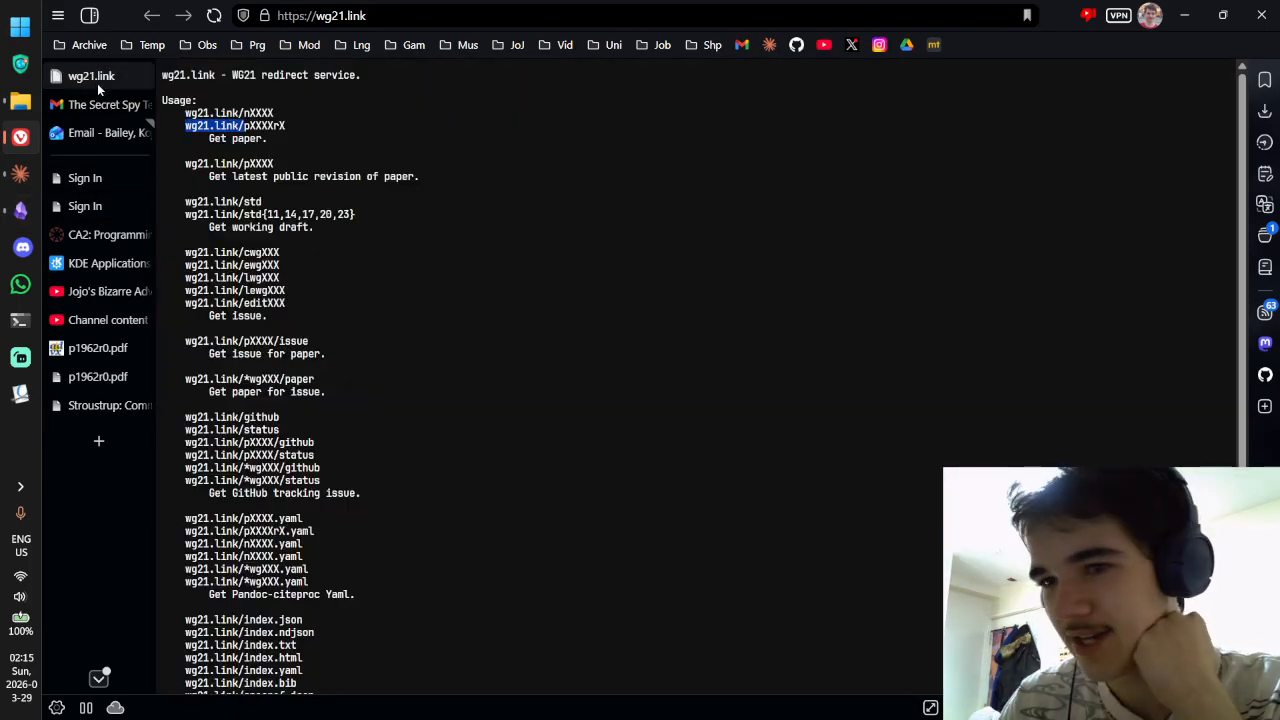
pyautogui.click(237, 125)
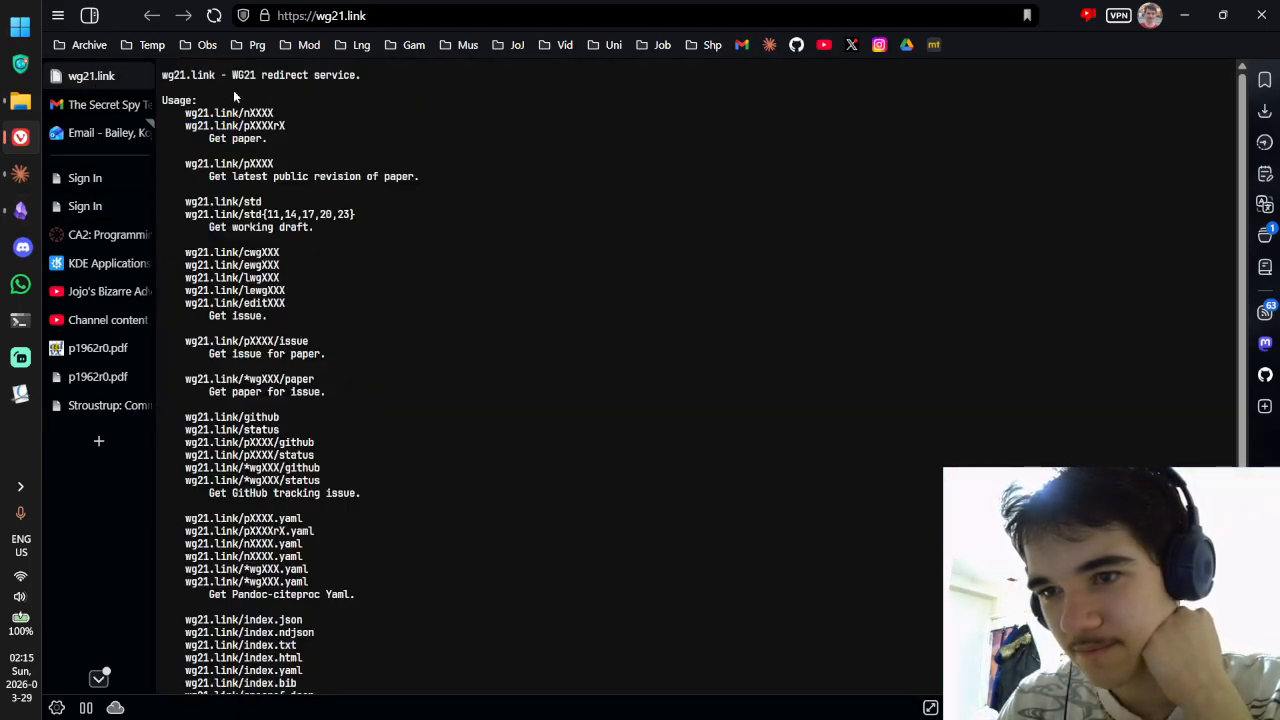
pyautogui.scroll(-1, 260, 100)
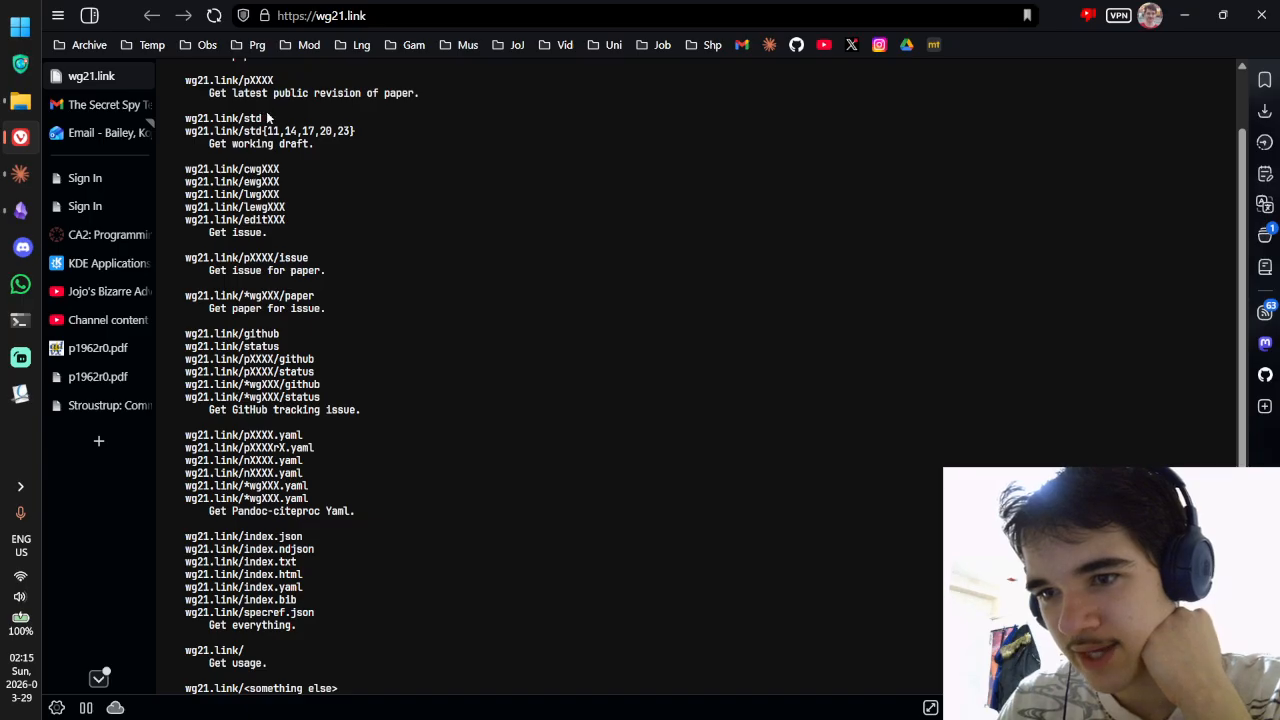
pyautogui.scroll(-1, 268, 165)
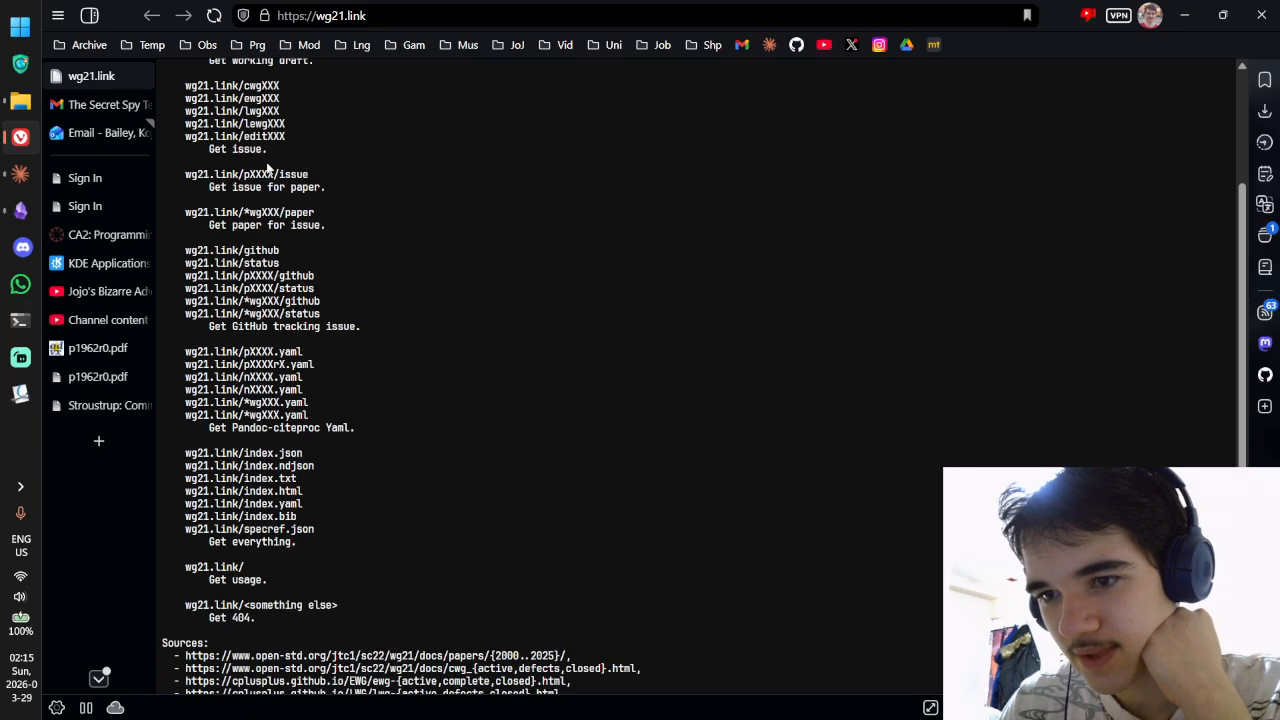
pyautogui.scroll(-2, 268, 173)
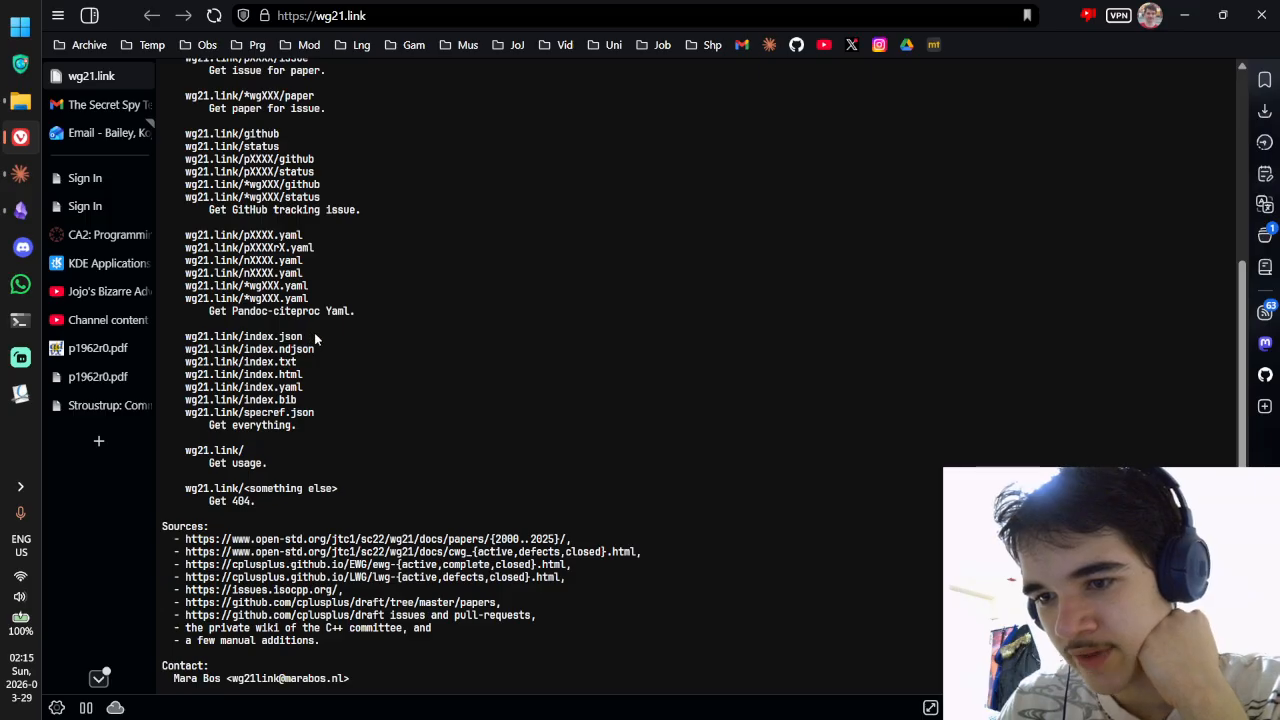
pyautogui.moveTo(314, 340); pyautogui.dragTo(181, 341)
pyautogui.hotkey('ctrl', 'c')
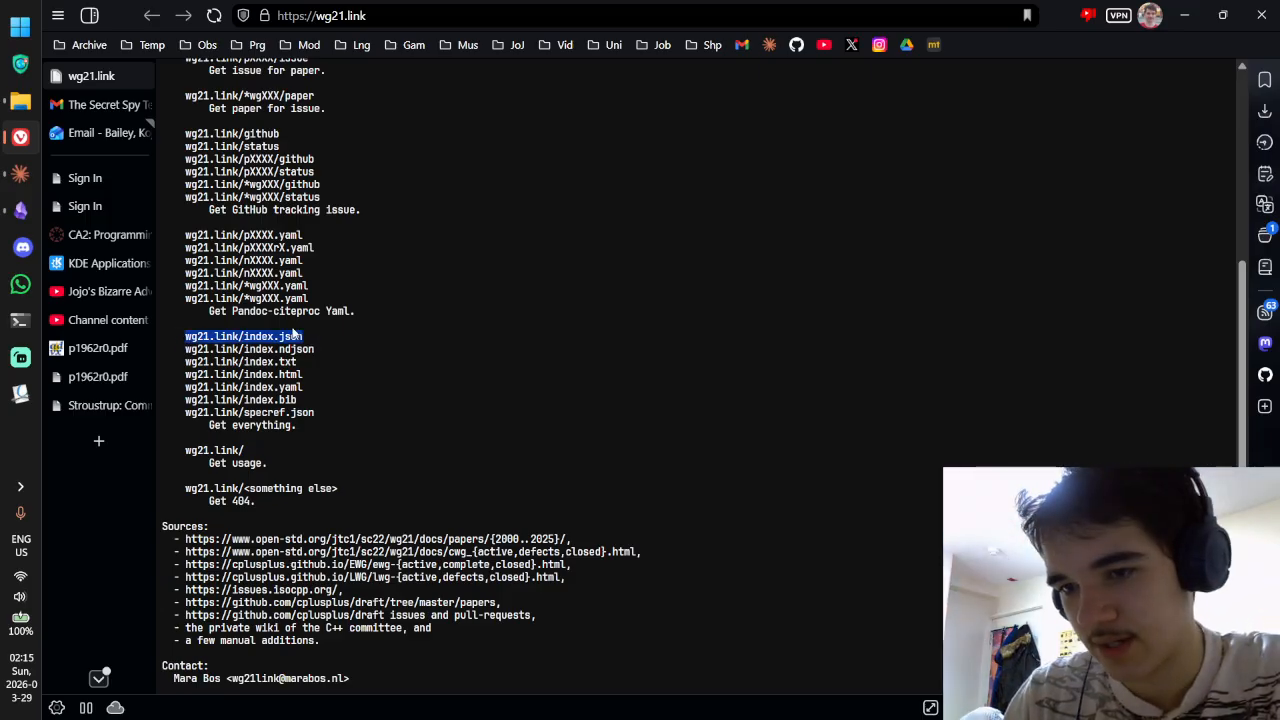
pyautogui.hotkey('ctrl', 't')
pyautogui.hotkey('ctrl', 'v')
pyautogui.press('Return')
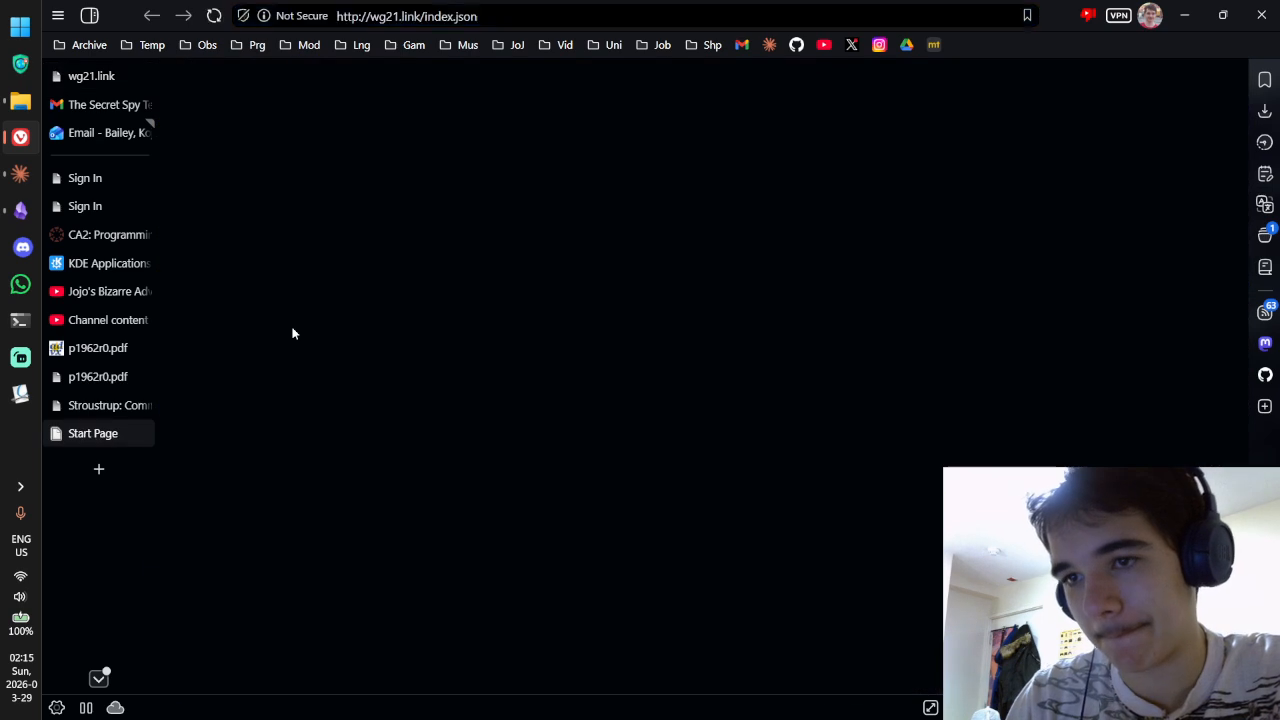
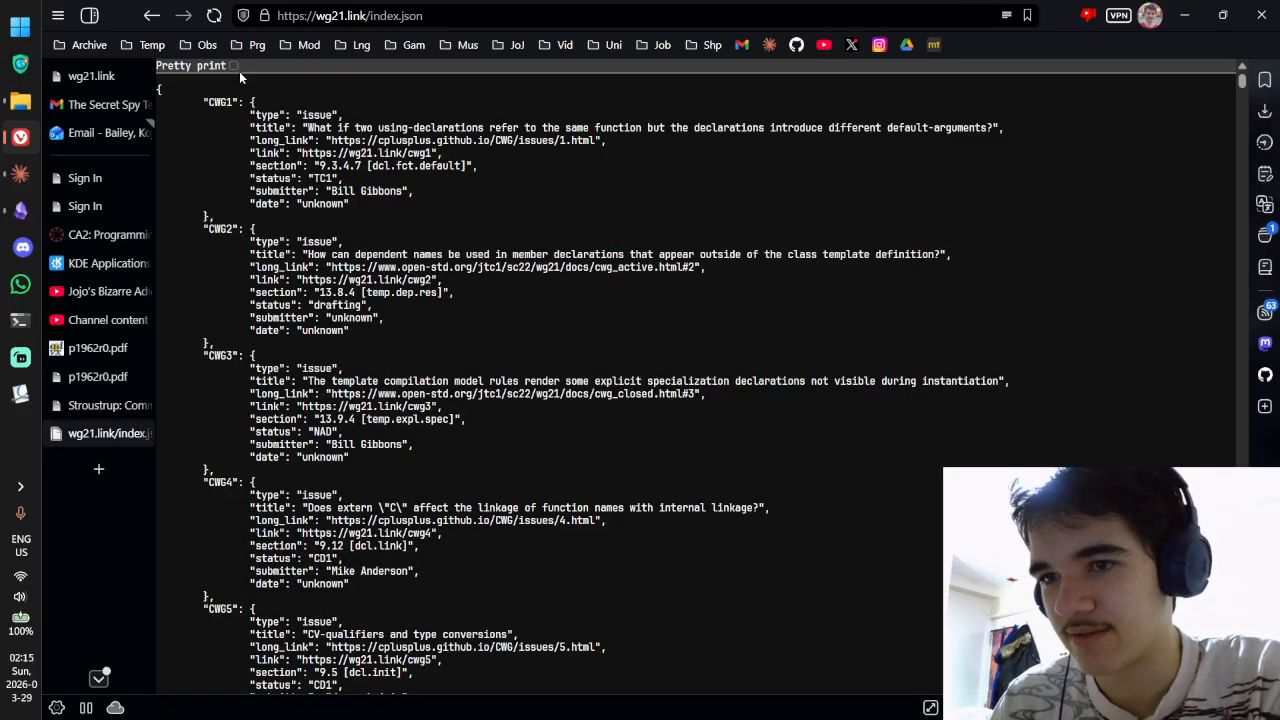
# Step: Scroll the current page, then go to the open-std.org homepage
pyautogui.scroll(-1, 232, 64)
pyautogui.scroll(1, 220, 65)
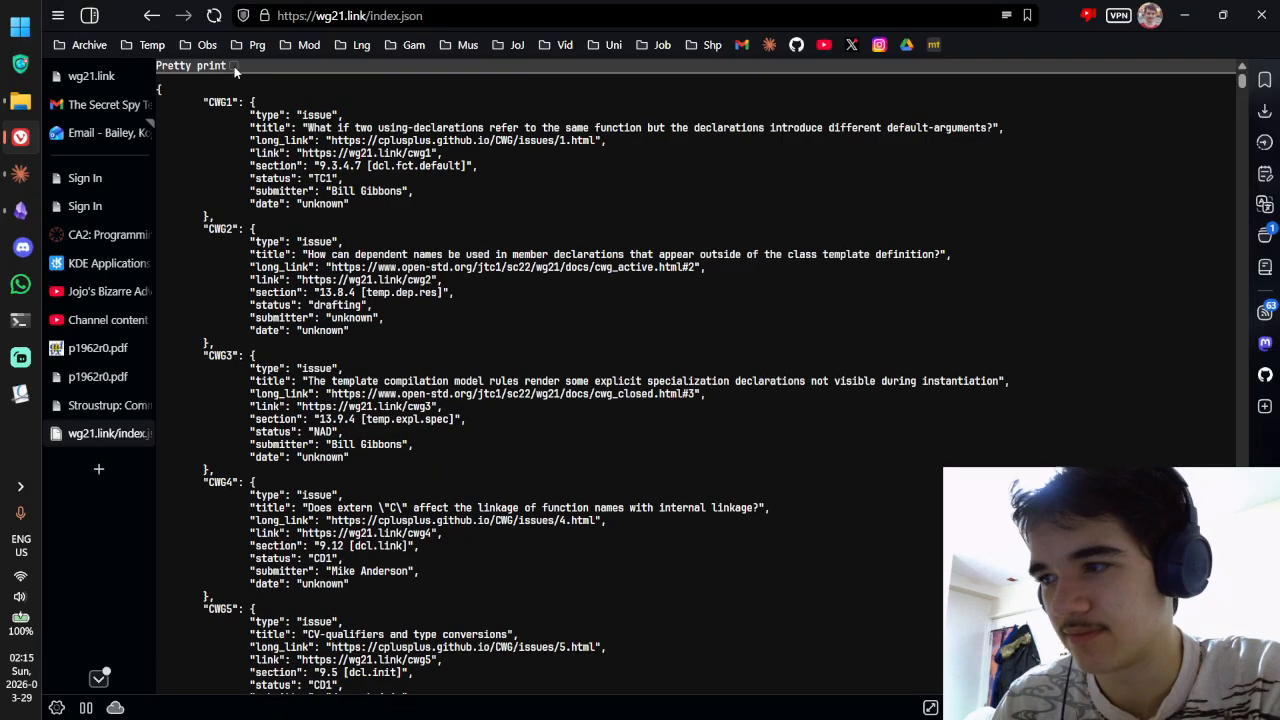
pyautogui.scroll(-15, 536, 272)
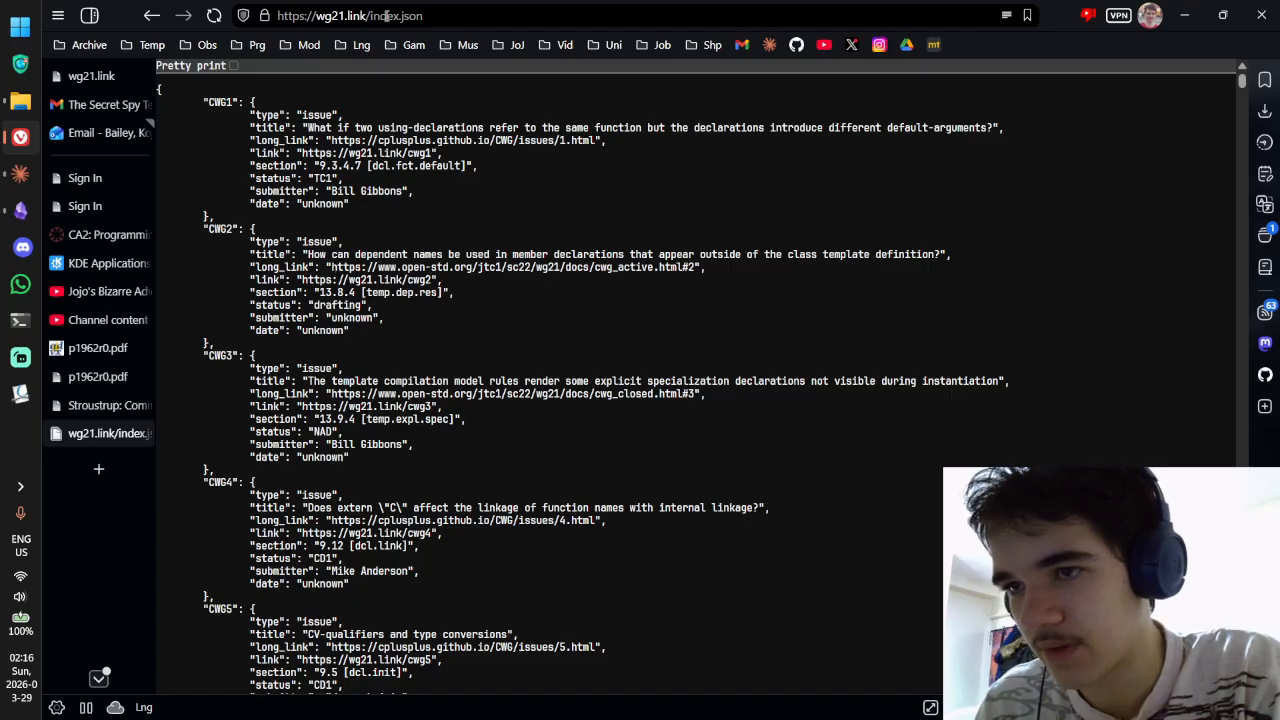
pyautogui.rightClick(223, 63)
pyautogui.click(524, 268)
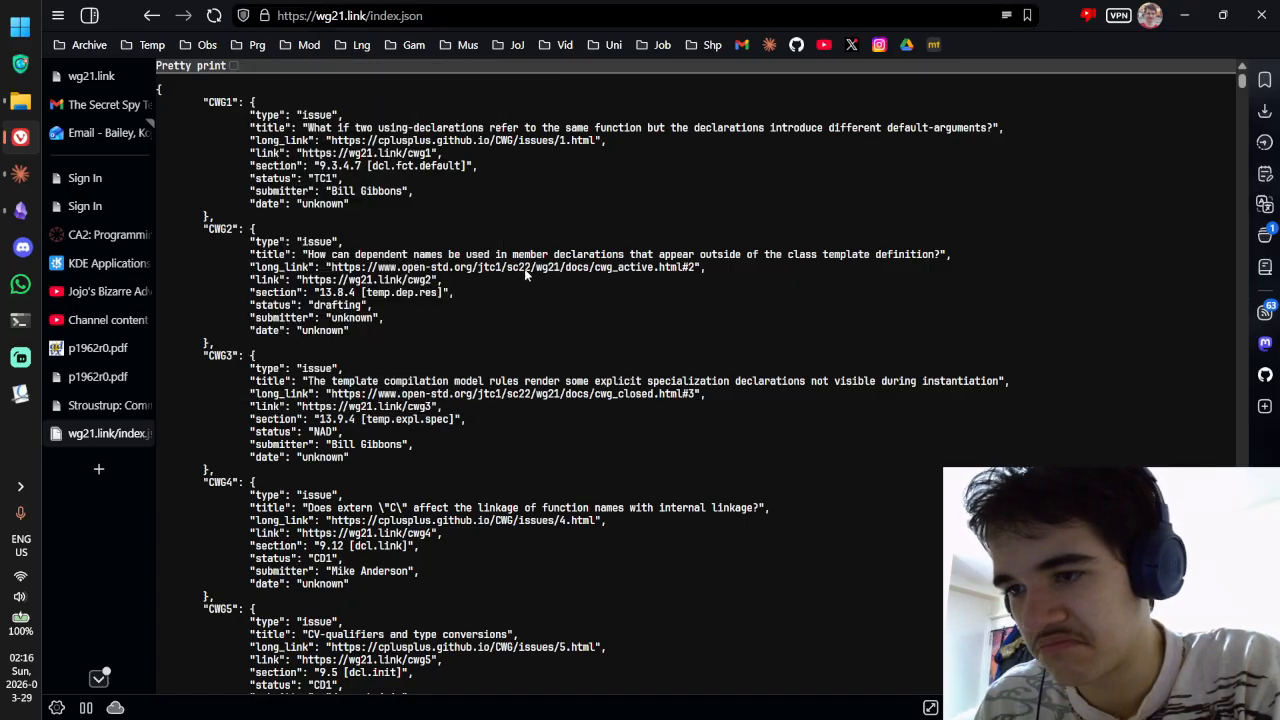
pyautogui.click(397, 16)
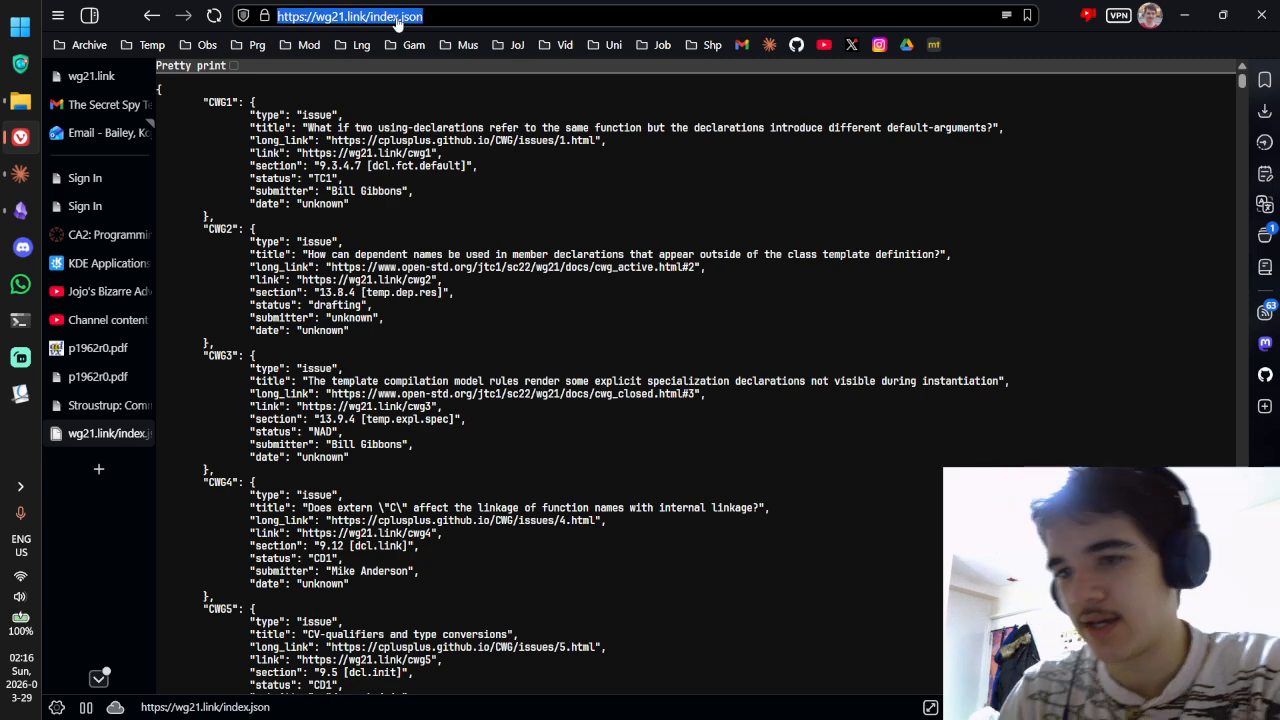
pyautogui.write('open-ts')
pyautogui.press('BackSpace')
pyautogui.press('BackSpace')
pyautogui.write('std.org')
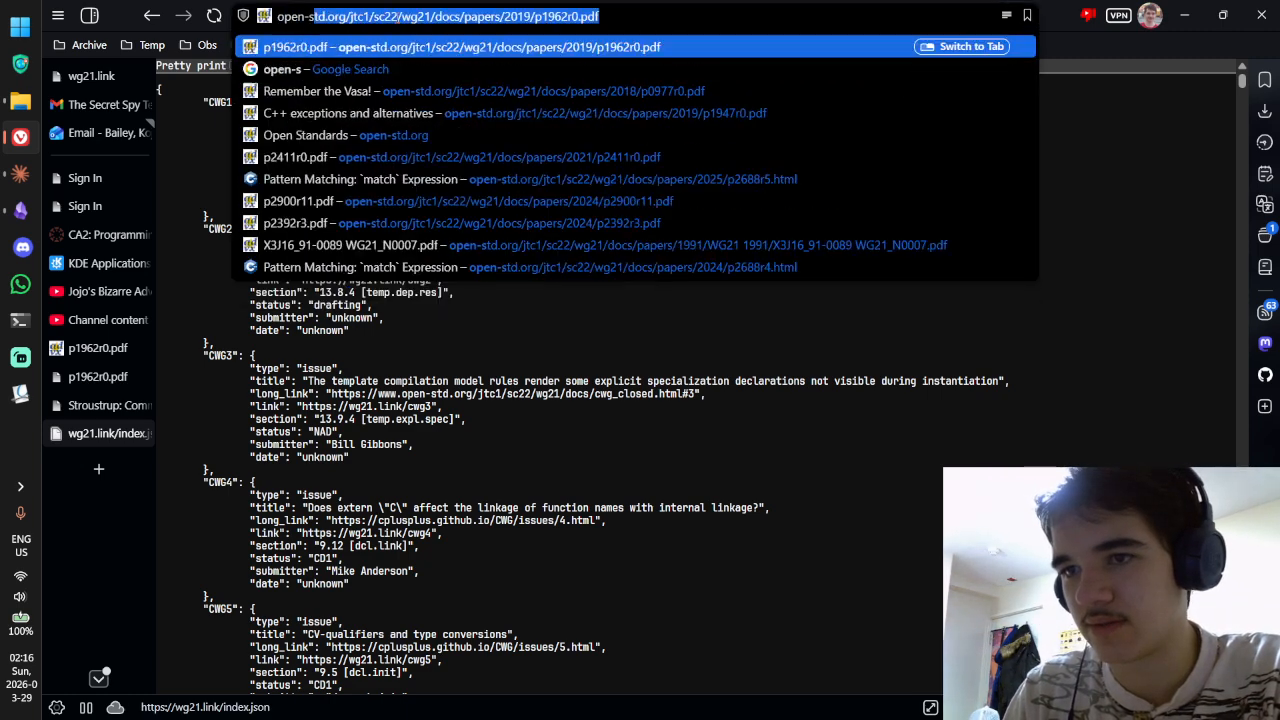
pyautogui.press('Delete')
pyautogui.press('Return')
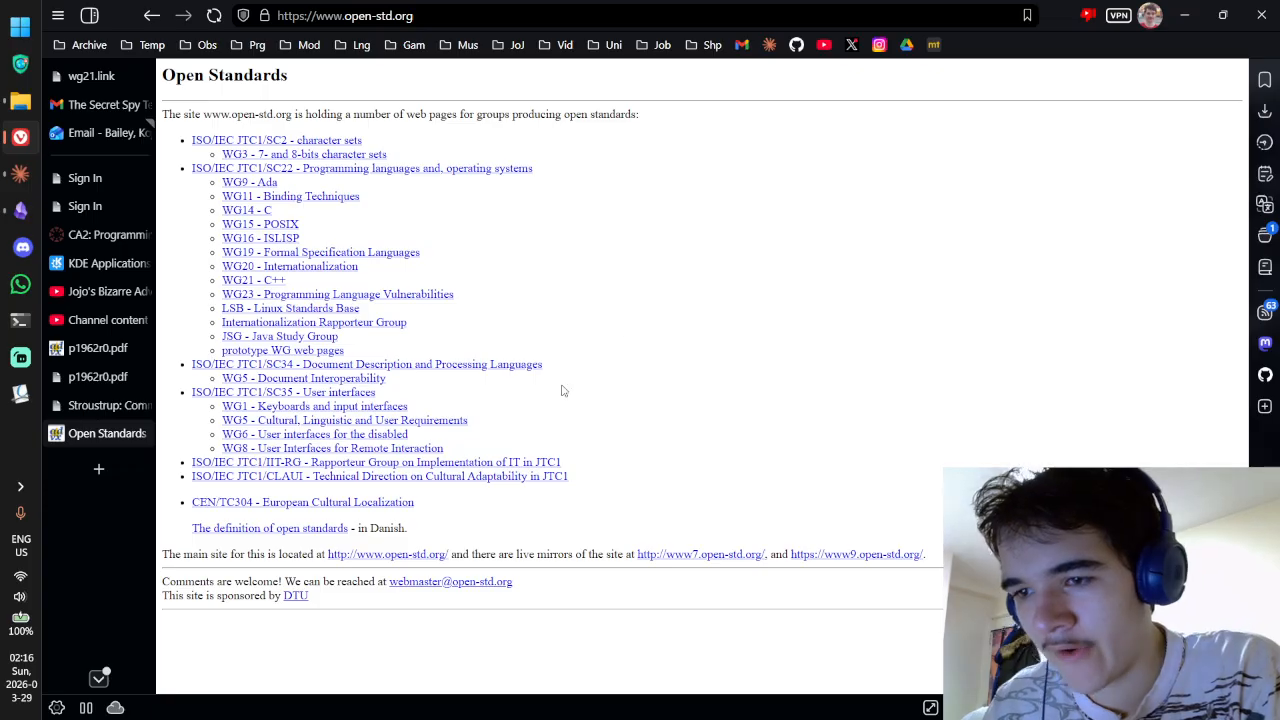
# Step: Open the WG21 papers list for 2026, close it, and return to Stroustrup's committee papers tab
pyautogui.click(266, 282)
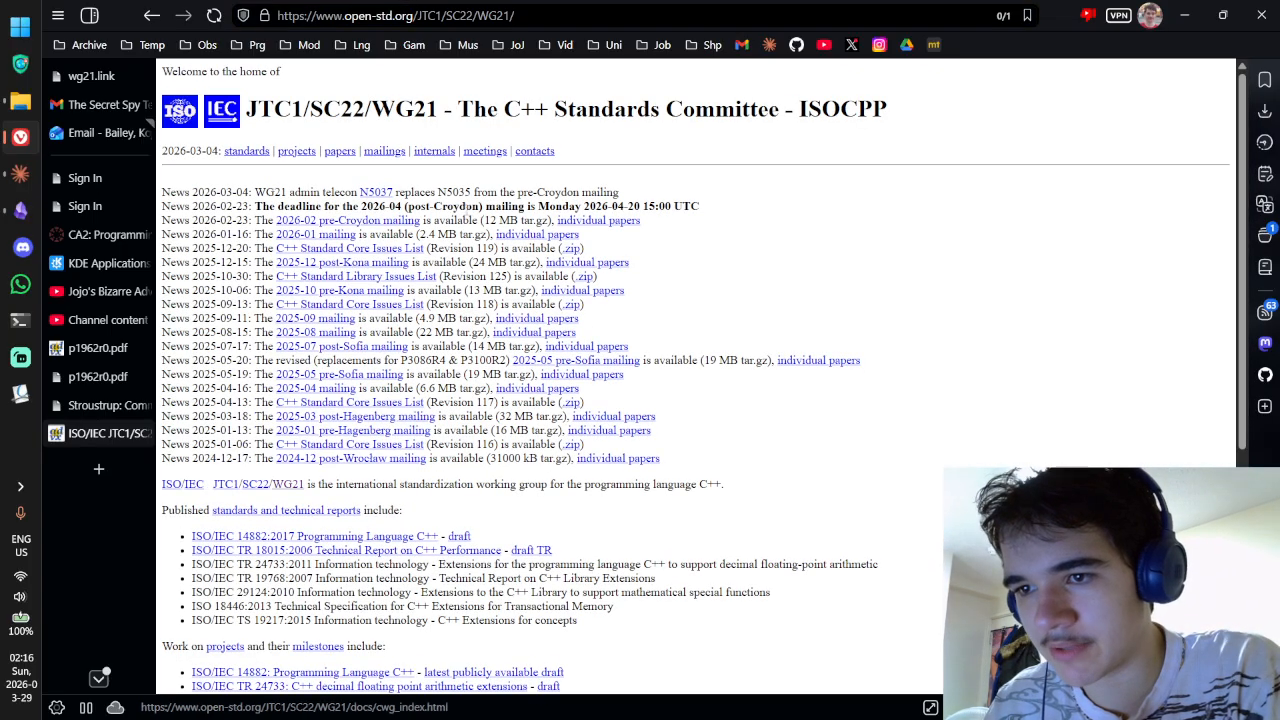
pyautogui.click(339, 151)
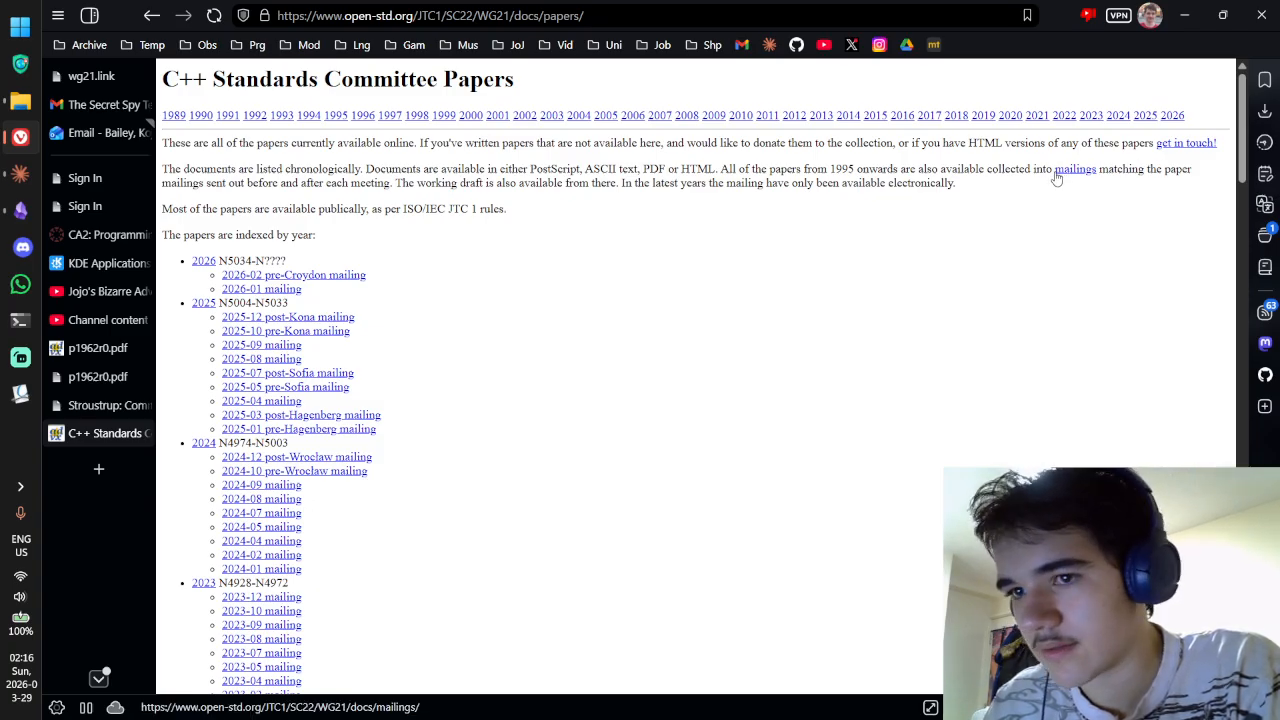
pyautogui.scroll(-20, 1052, 190)
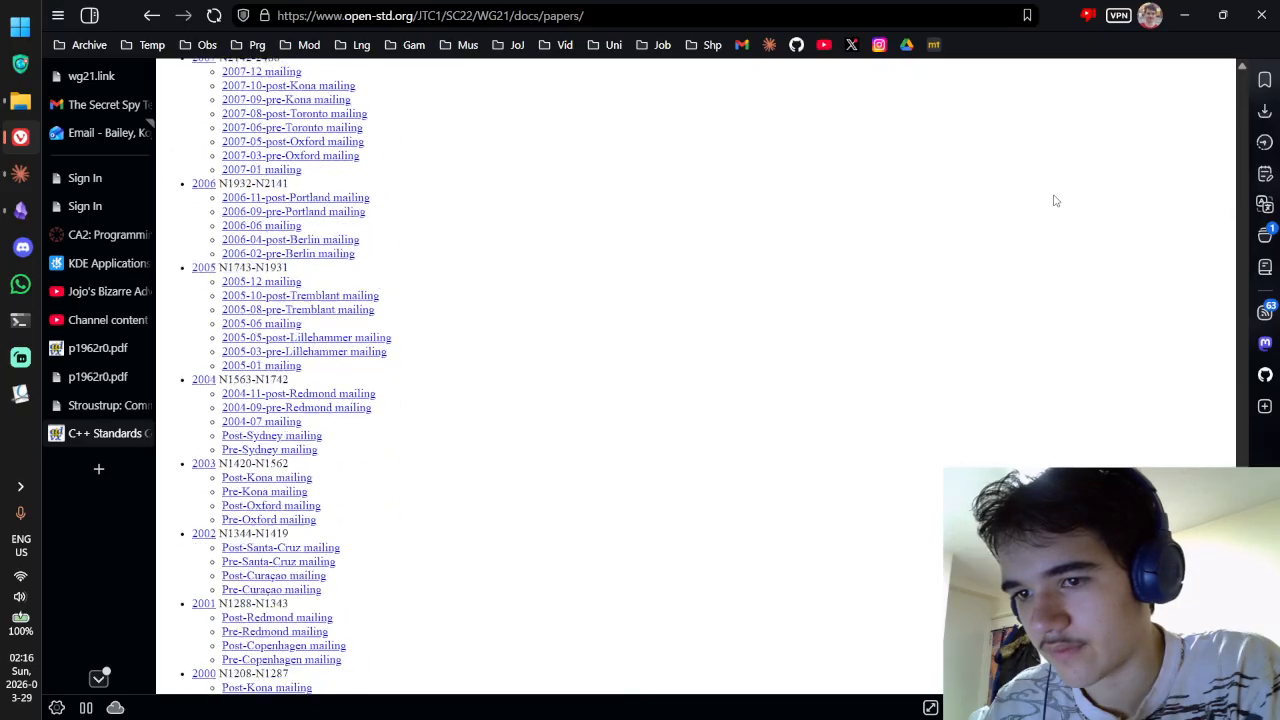
pyautogui.scroll(20, 1050, 223)
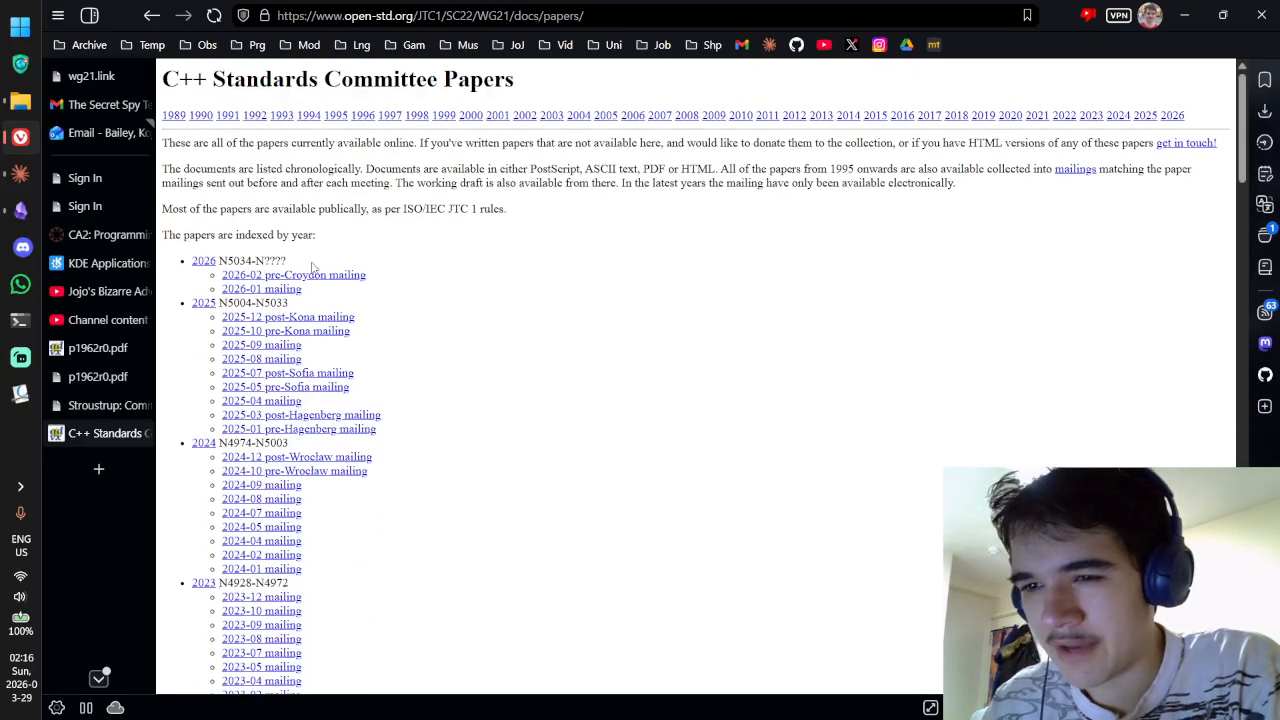
pyautogui.click(210, 263)
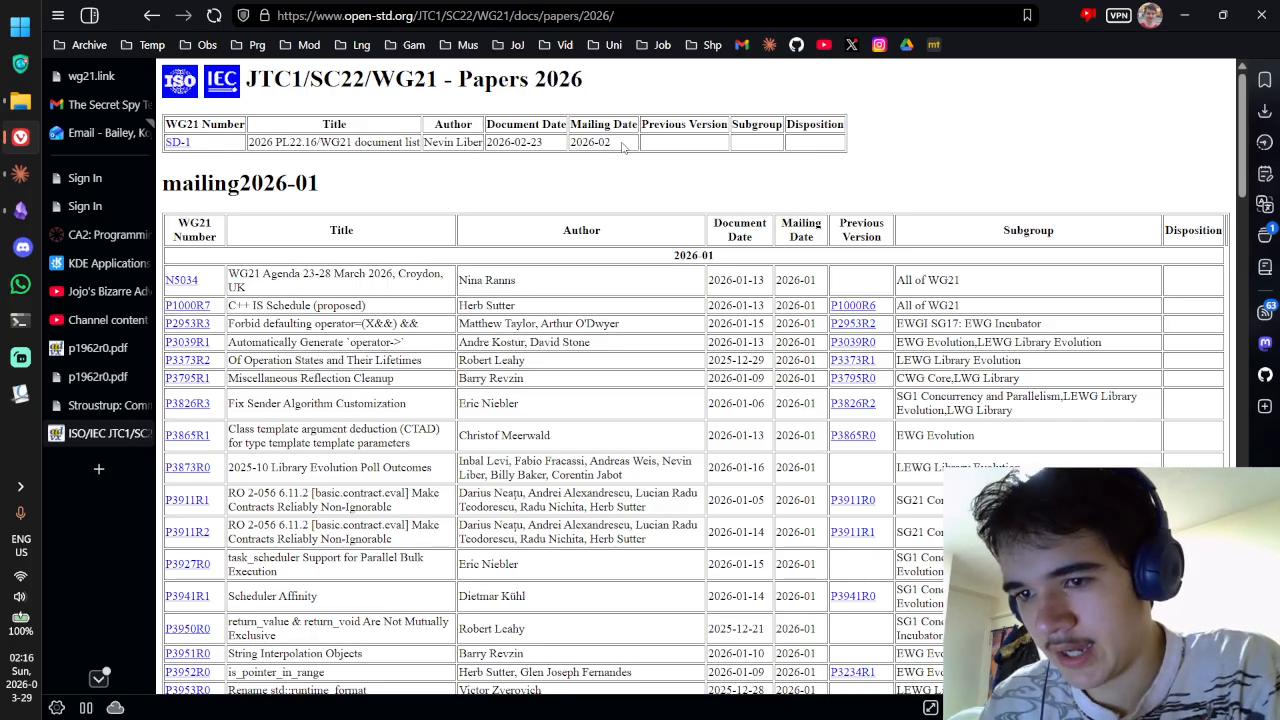
pyautogui.hotkey('ctrl', 'w')
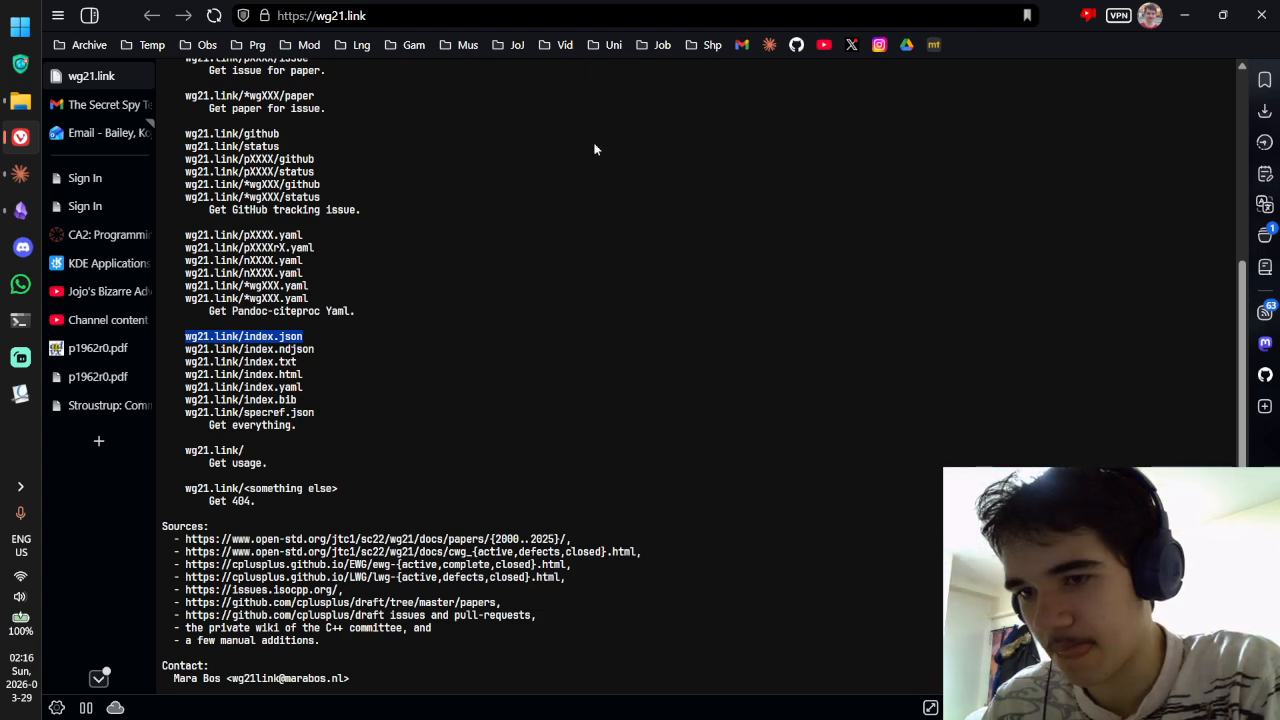
pyautogui.click(55, 410)
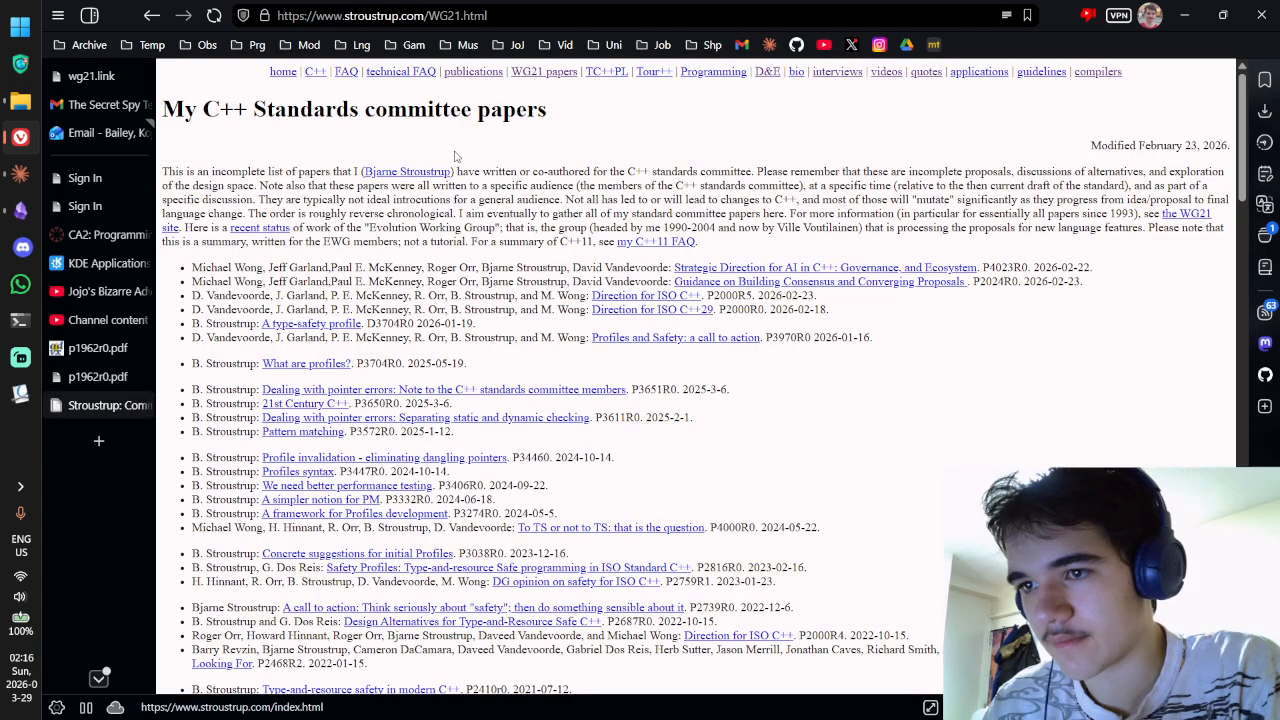
# Step: Ask Claude whether Stroustrup's WG21 papers page could have an RSS feed, then return to the browser
pyautogui.click(526, 17)
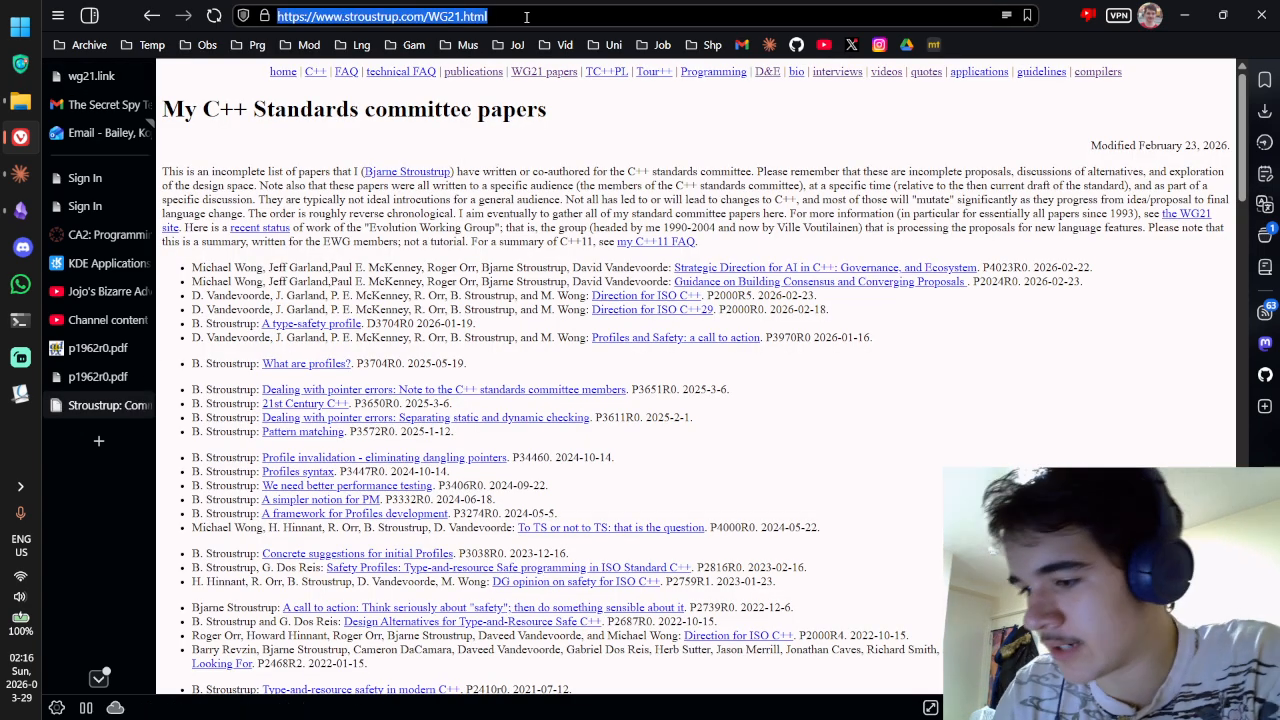
pyautogui.hotkey('ctrl', 'alt', 'space')
pyautogui.write('any chance I can')
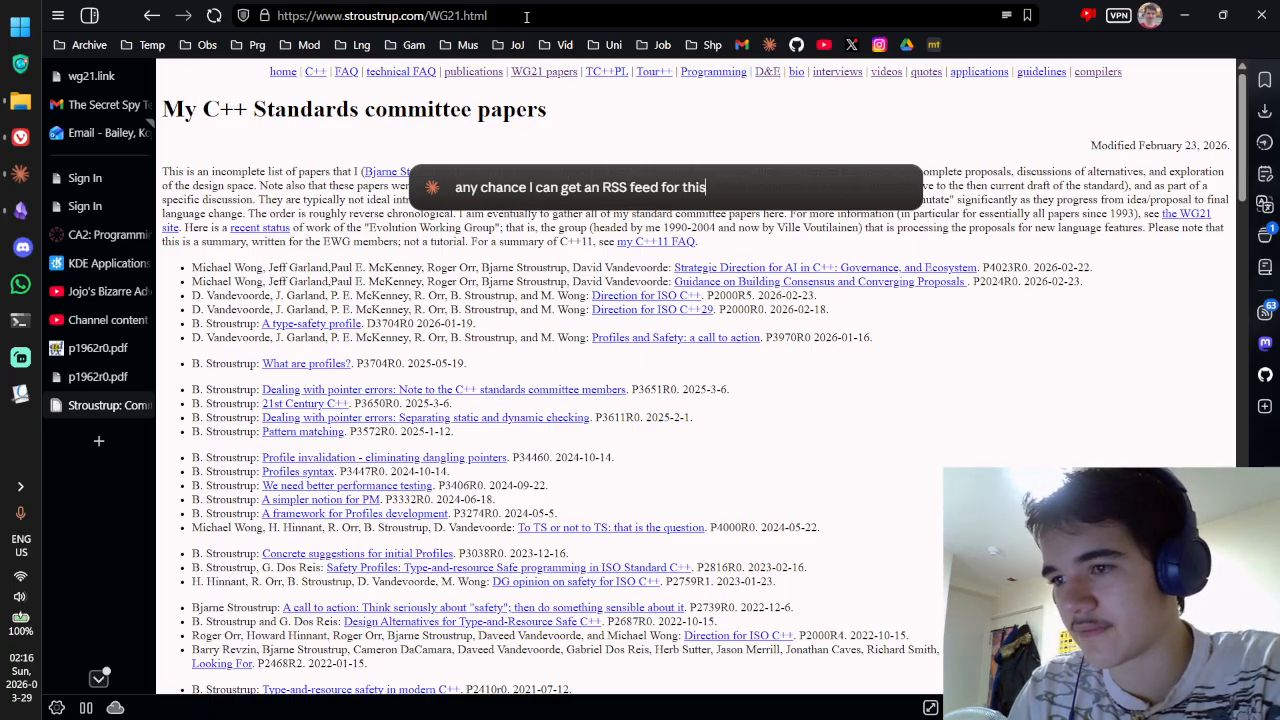
pyautogui.write(' get an RSS feed for this, or does that not fit an RSS f')
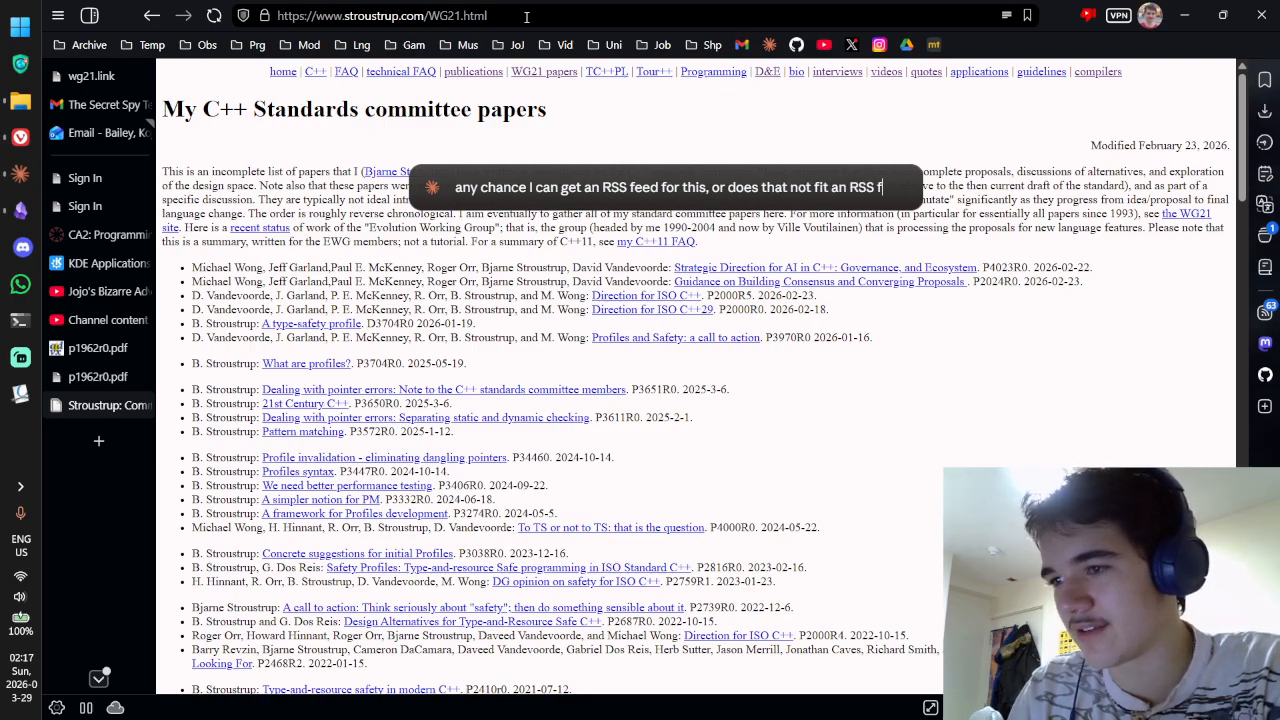
pyautogui.write("eed's purpose?")
pyautogui.press('Return')
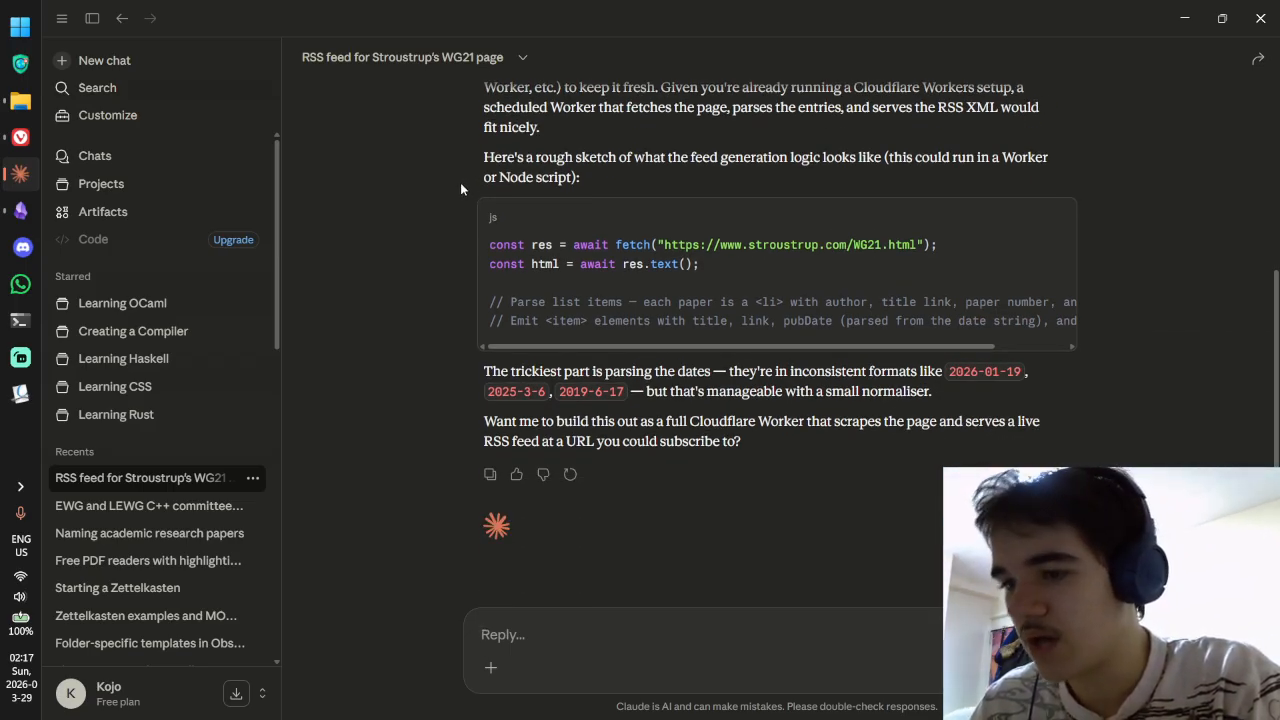
pyautogui.hotkey('alt', 'Tab')
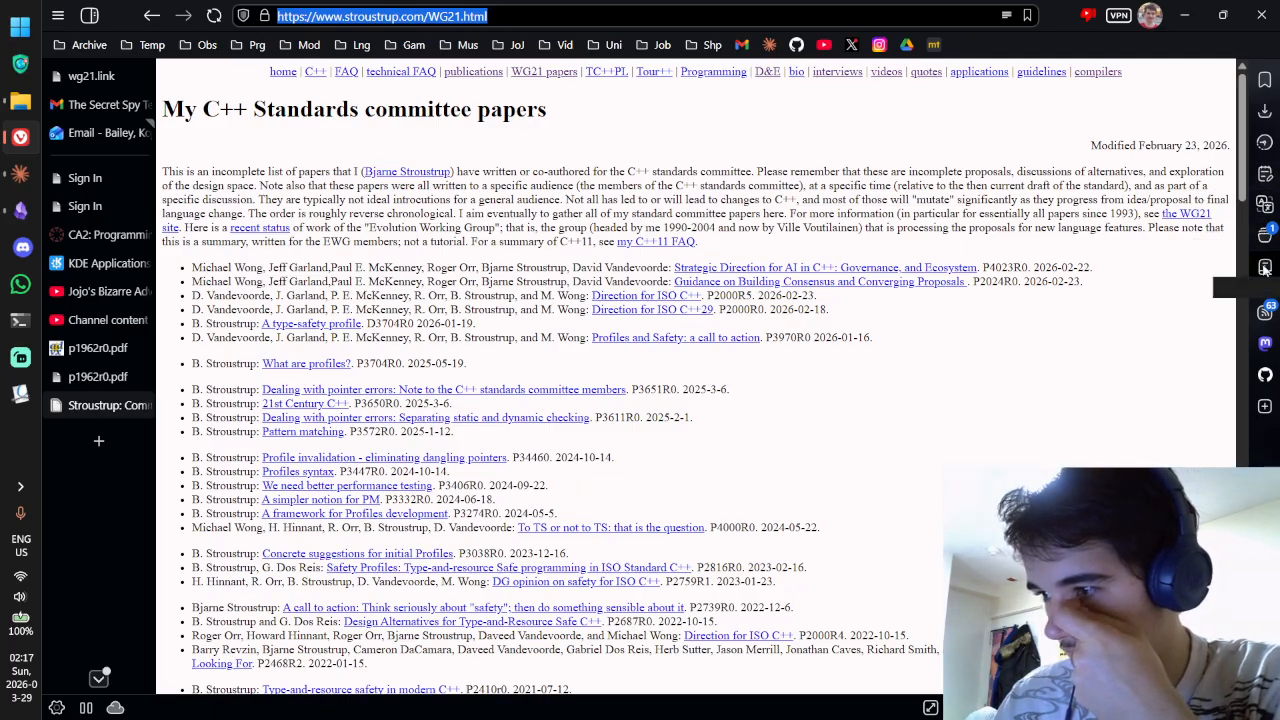
# Step: Open Vivaldi's feeds panel, cancel a first Add Feed attempt, and copy the page address
pyautogui.click(1265, 312)
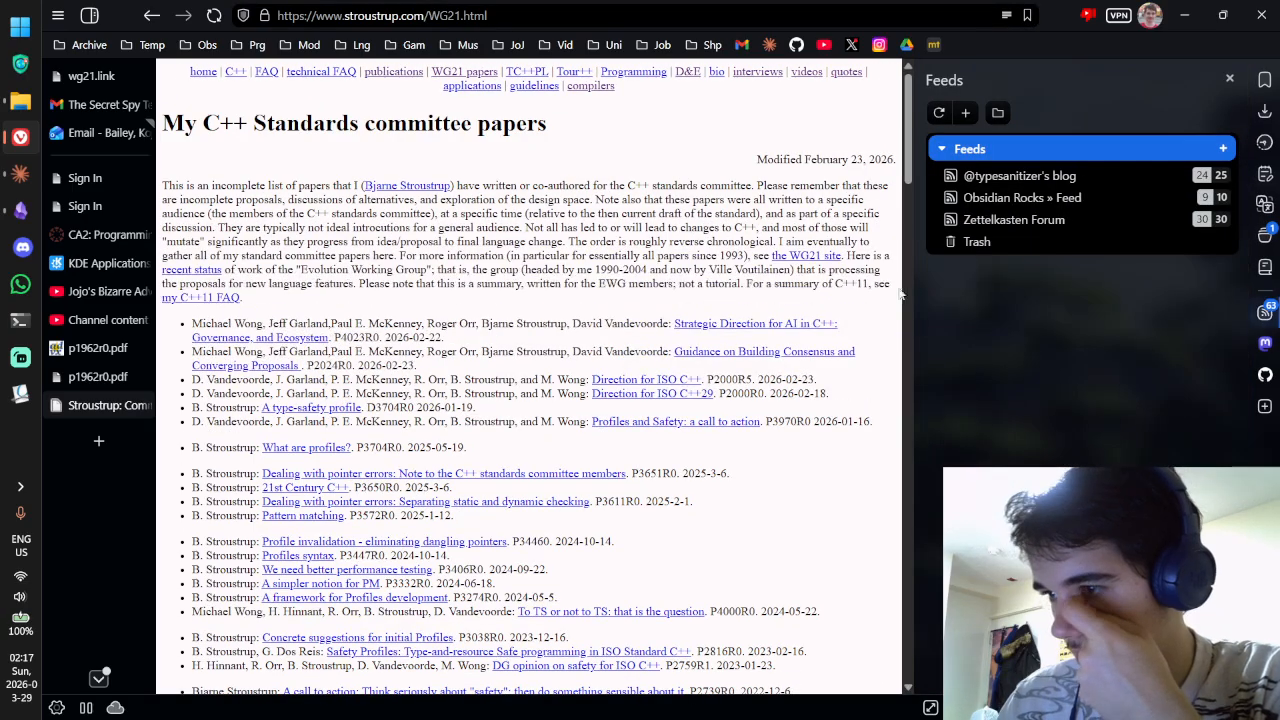
pyautogui.click(965, 112)
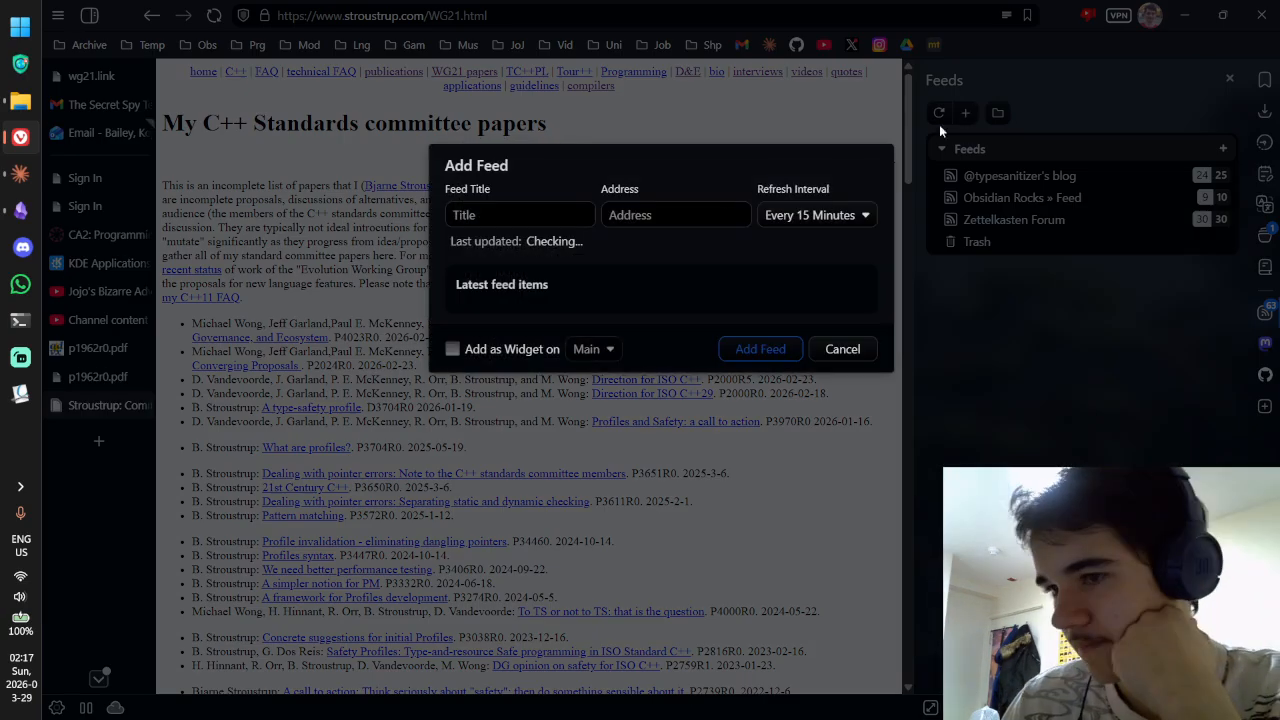
pyautogui.click(543, 212)
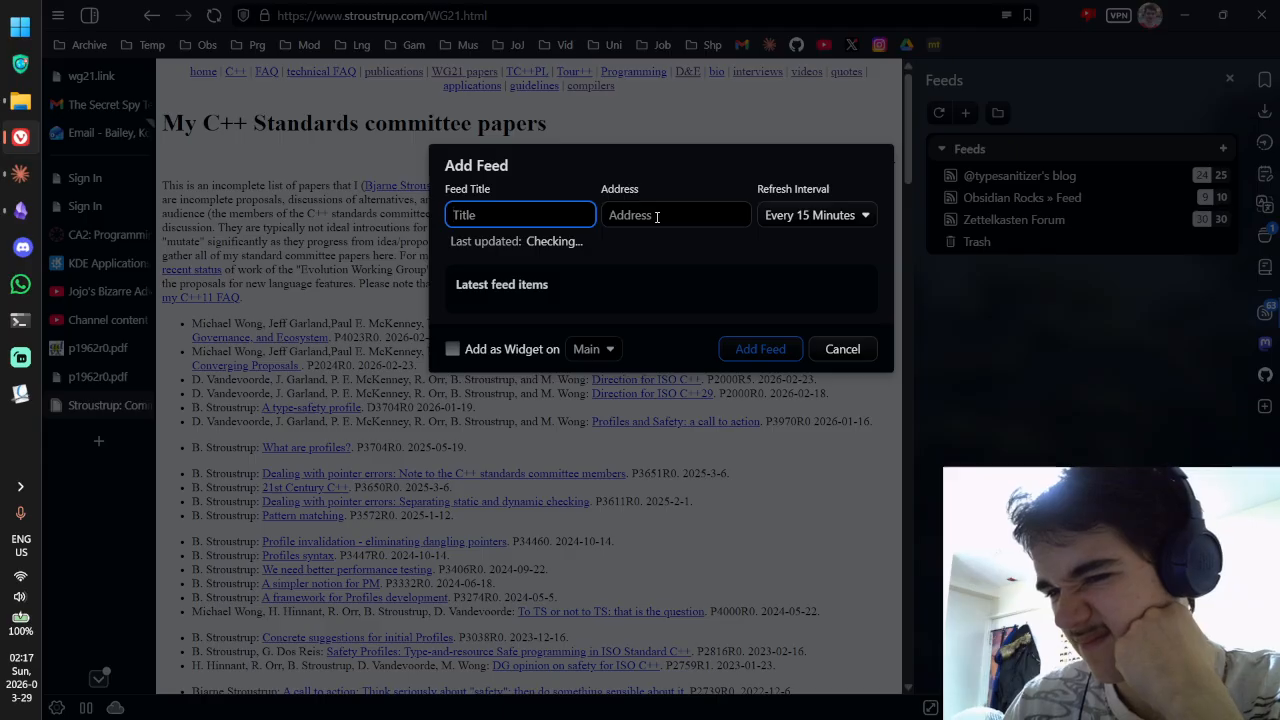
pyautogui.click(842, 349)
pyautogui.hotkey('ctrl', 'l')
pyautogui.hotkey('ctrl', 'c')
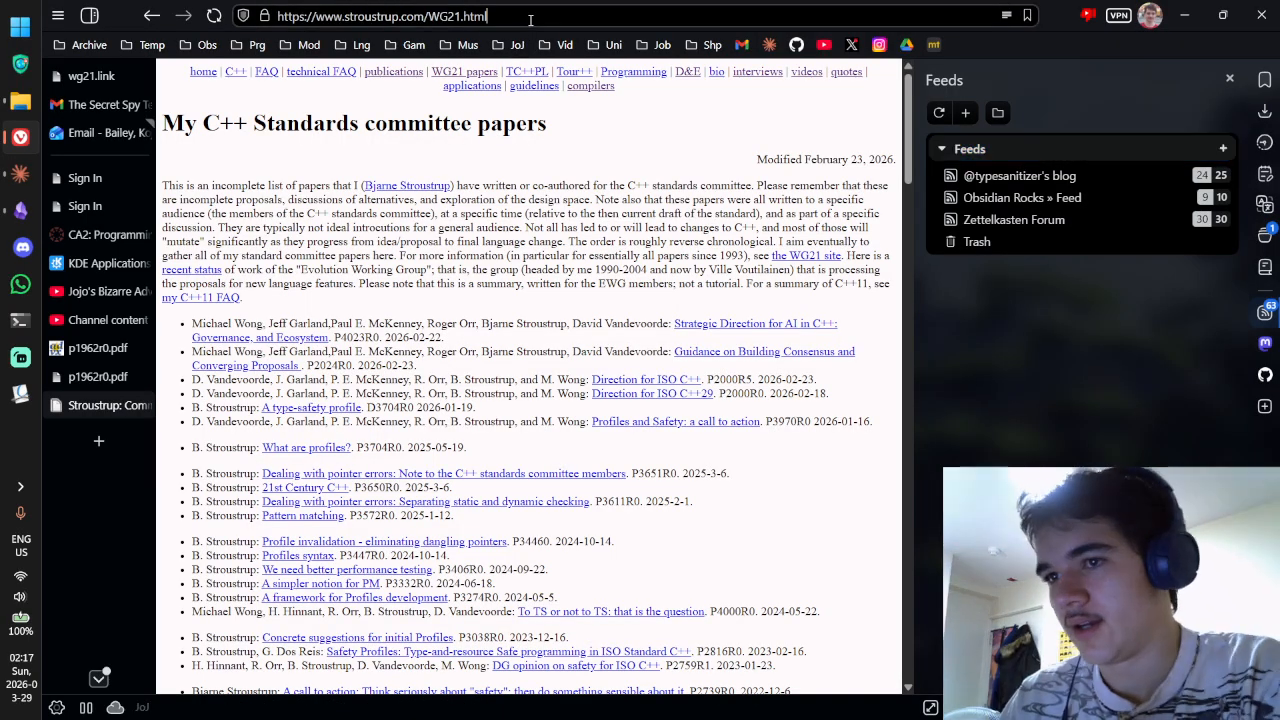
pyautogui.click(1265, 312)
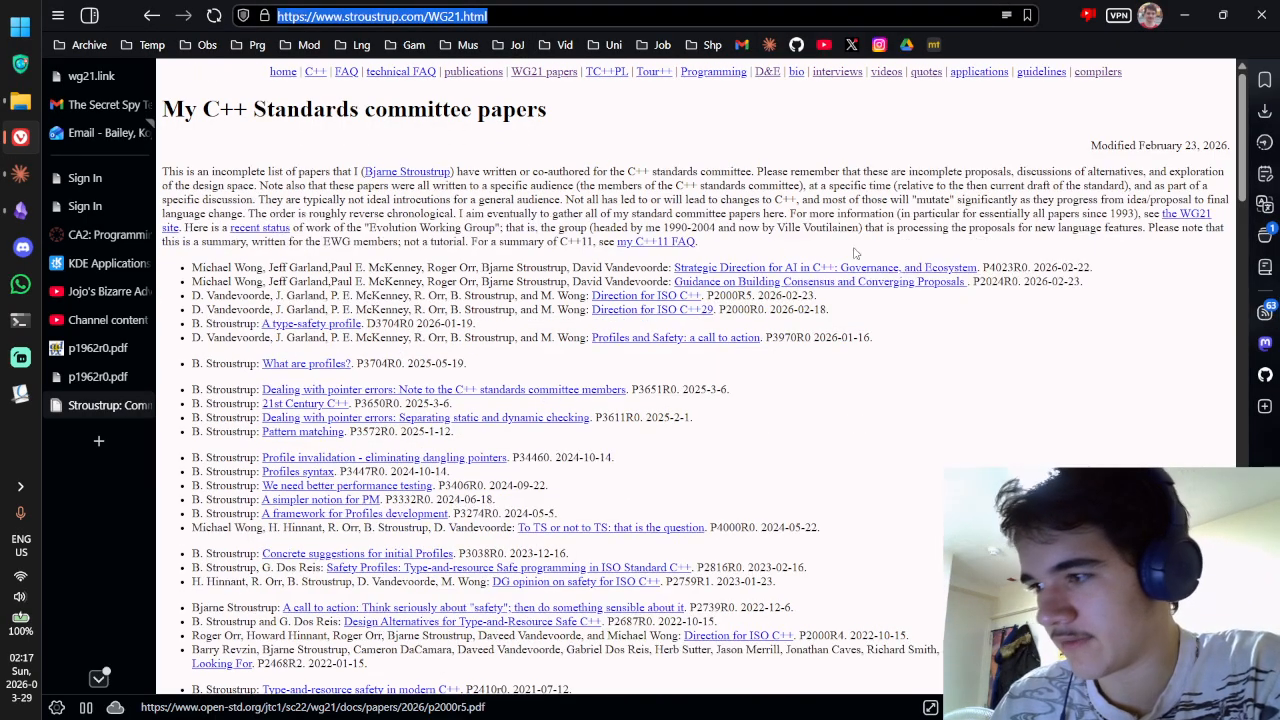
pyautogui.click(1265, 312)
# Step: Paste the Stroustrup page address into Add Feed and preview the resulting feed
pyautogui.click(966, 114)
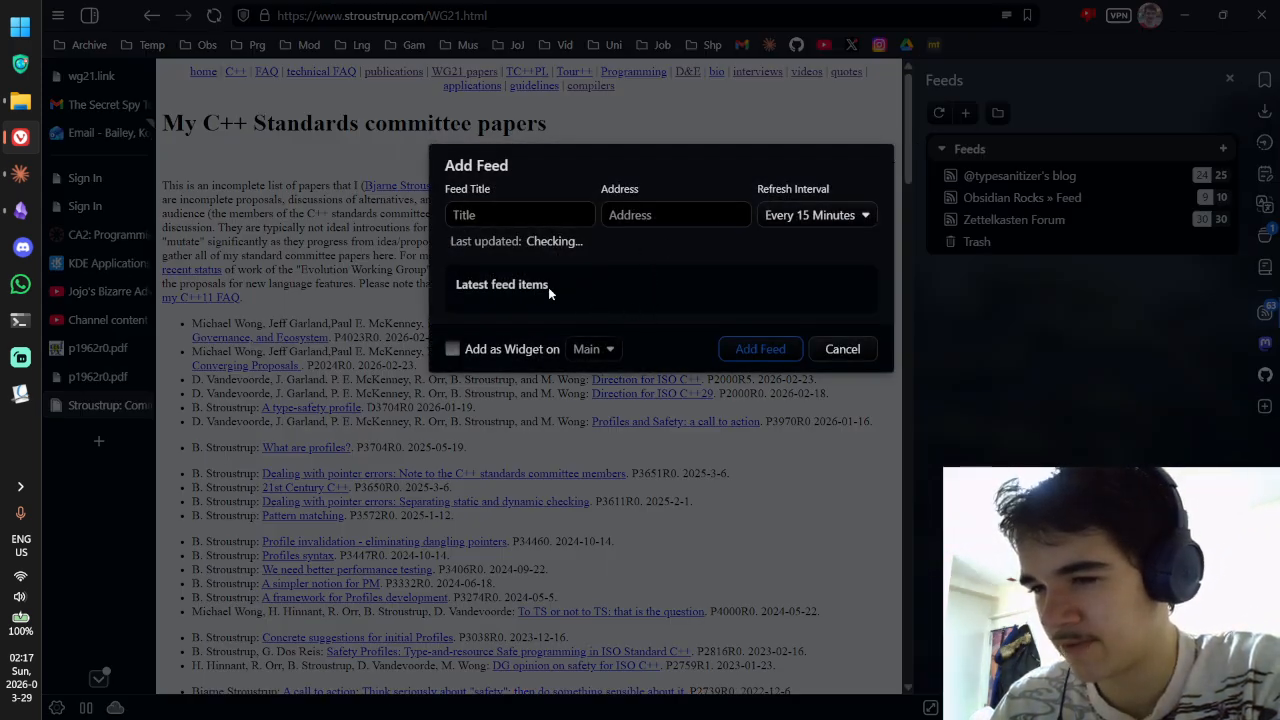
pyautogui.click(650, 216)
pyautogui.hotkey('ctrl', 'v')
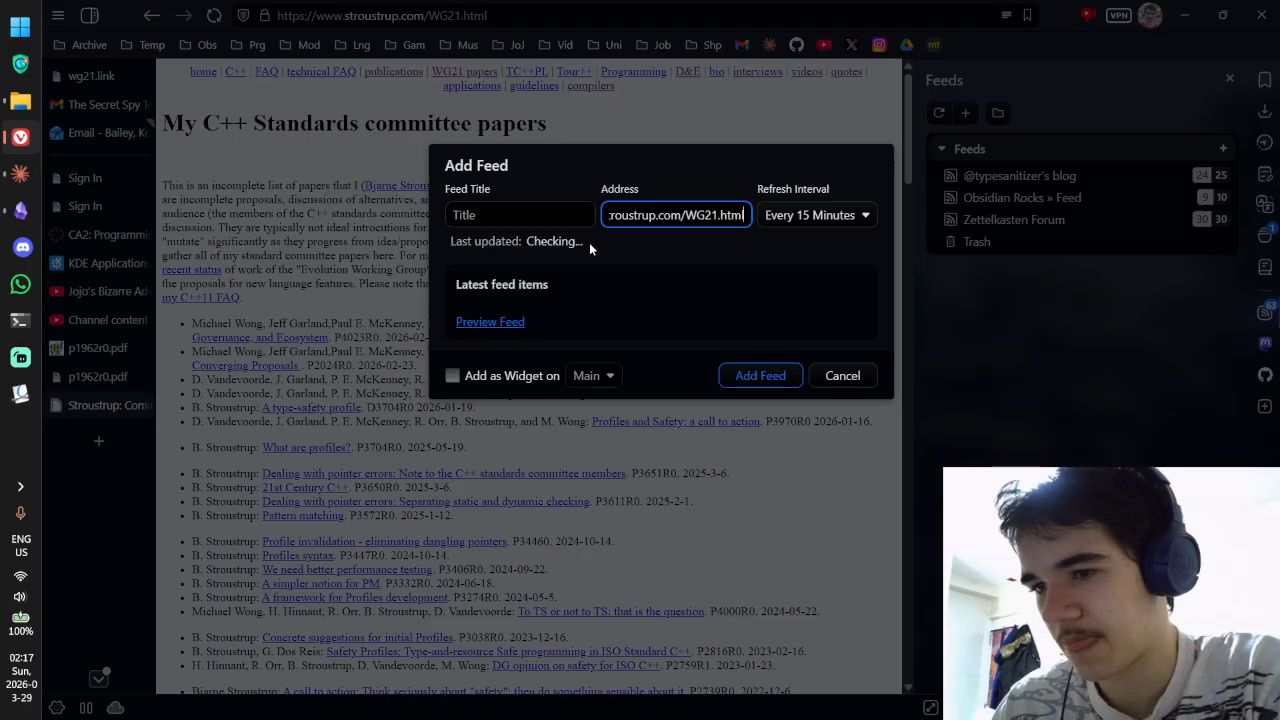
pyautogui.click(482, 322)
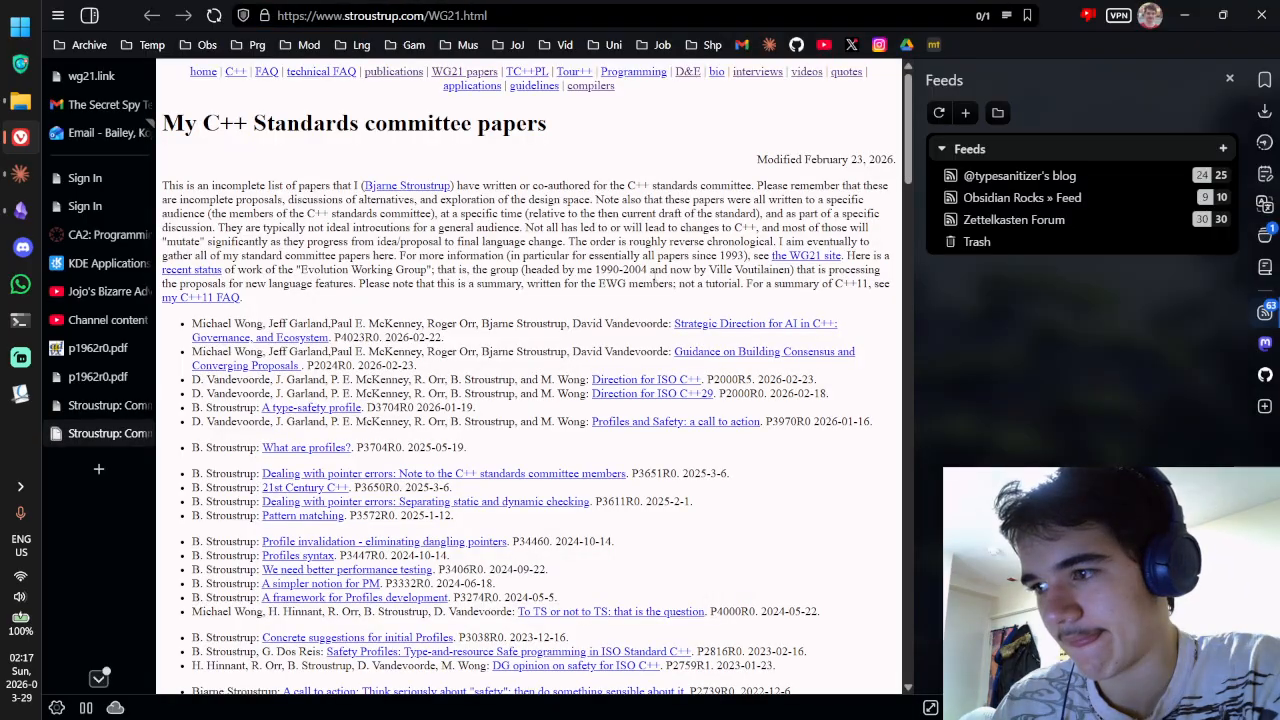
pyautogui.scroll(-20, 651, 283)
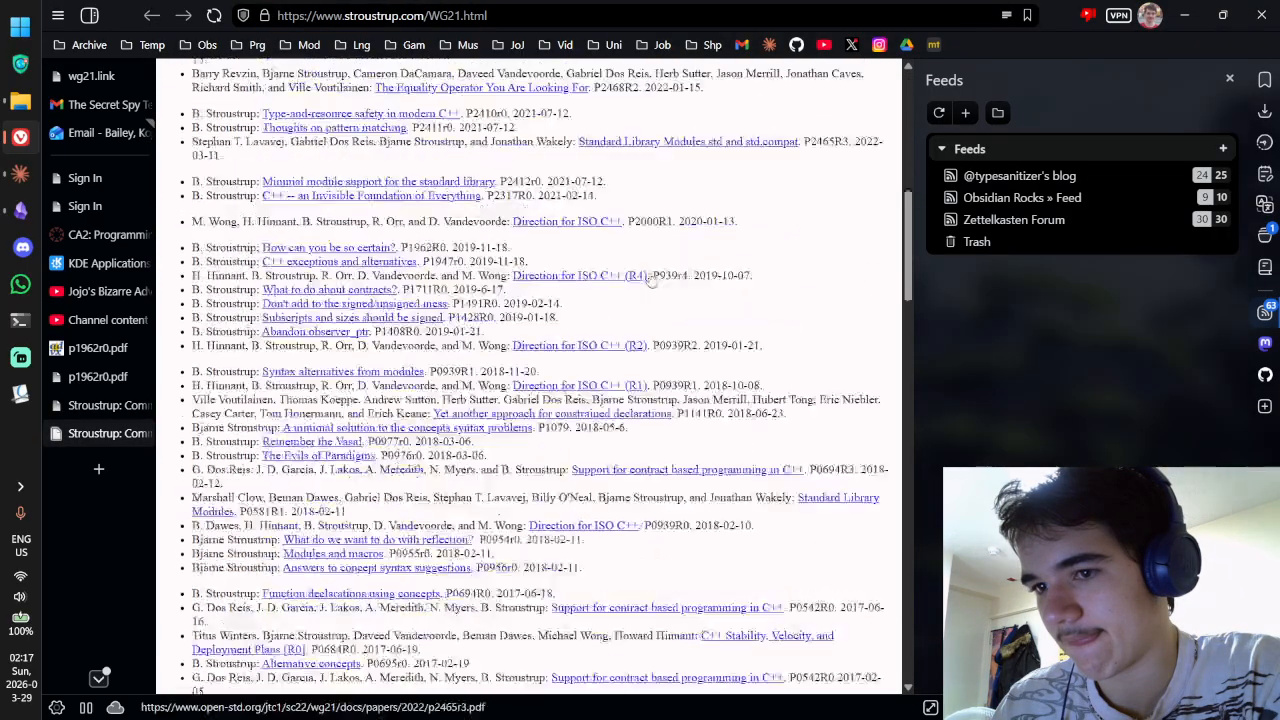
pyautogui.scroll(20, 627, 303)
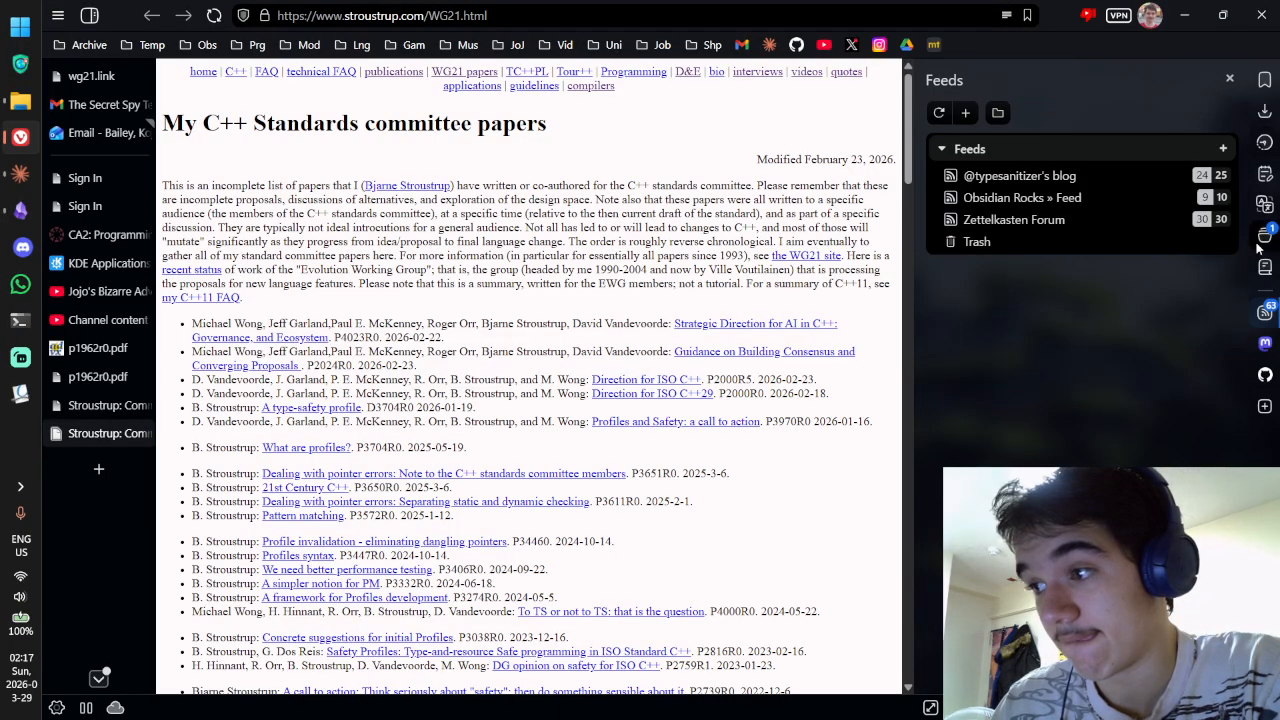
# Step: Add the page as feed 'Bjarne pa' refreshing every 2 hours
pyautogui.click(963, 115)
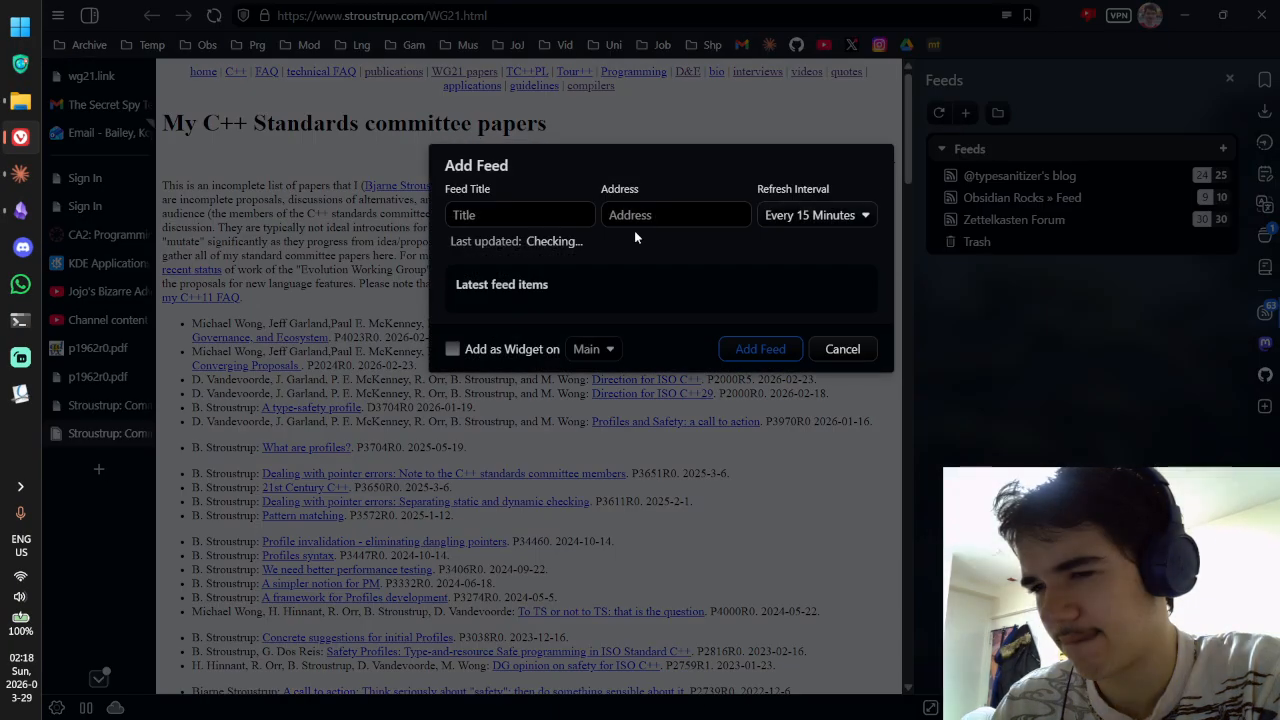
pyautogui.click(636, 218)
pyautogui.hotkey('ctrl', 'v')
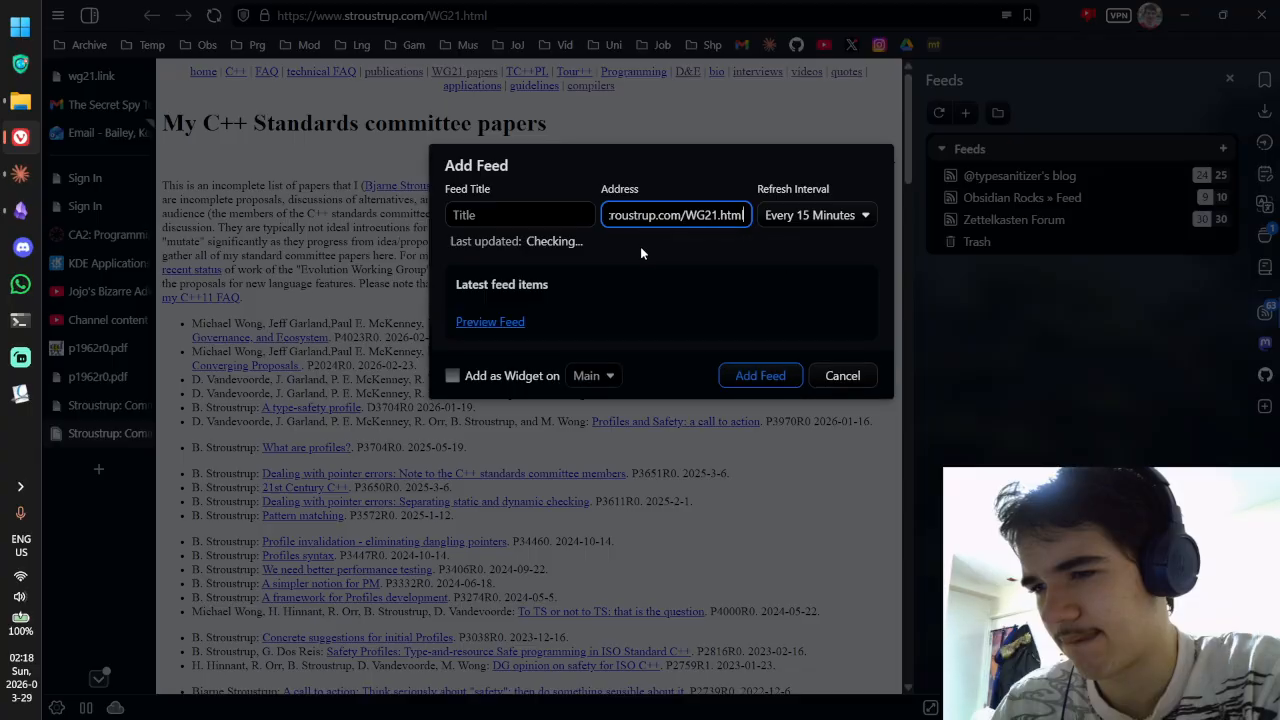
pyautogui.click(564, 216)
pyautogui.write('Bjarne papers')
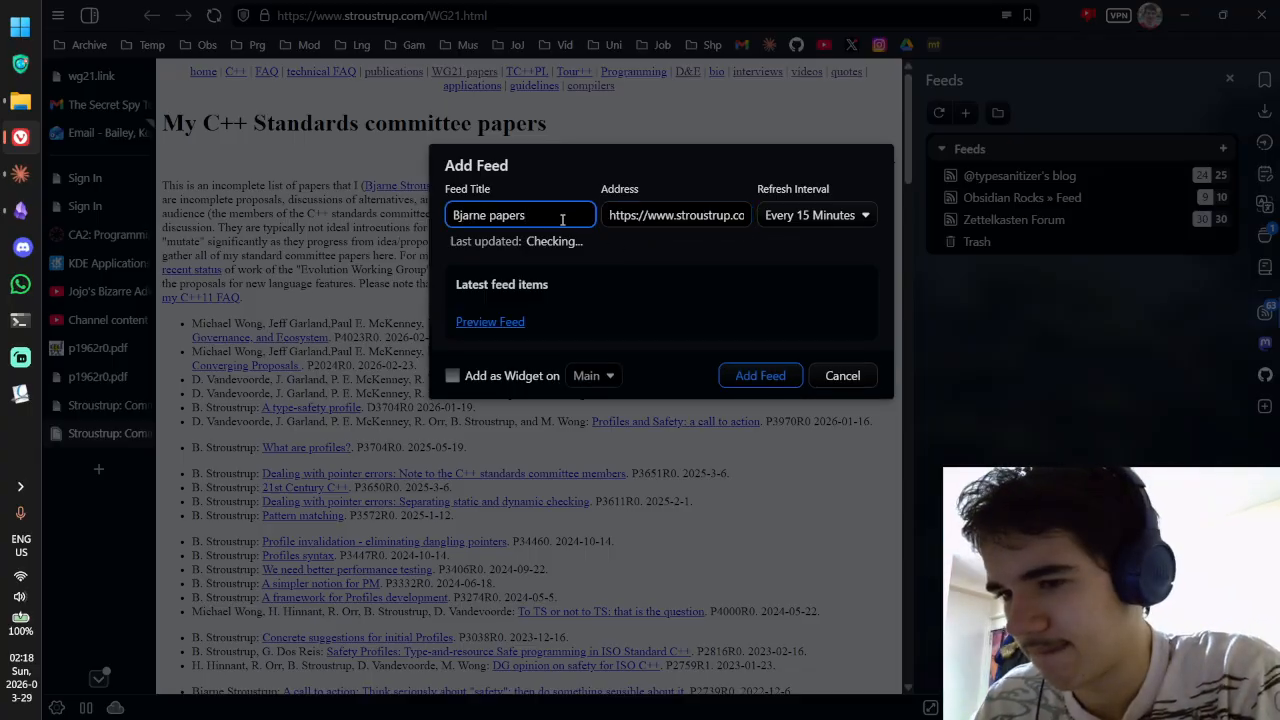
pyautogui.click(802, 212)
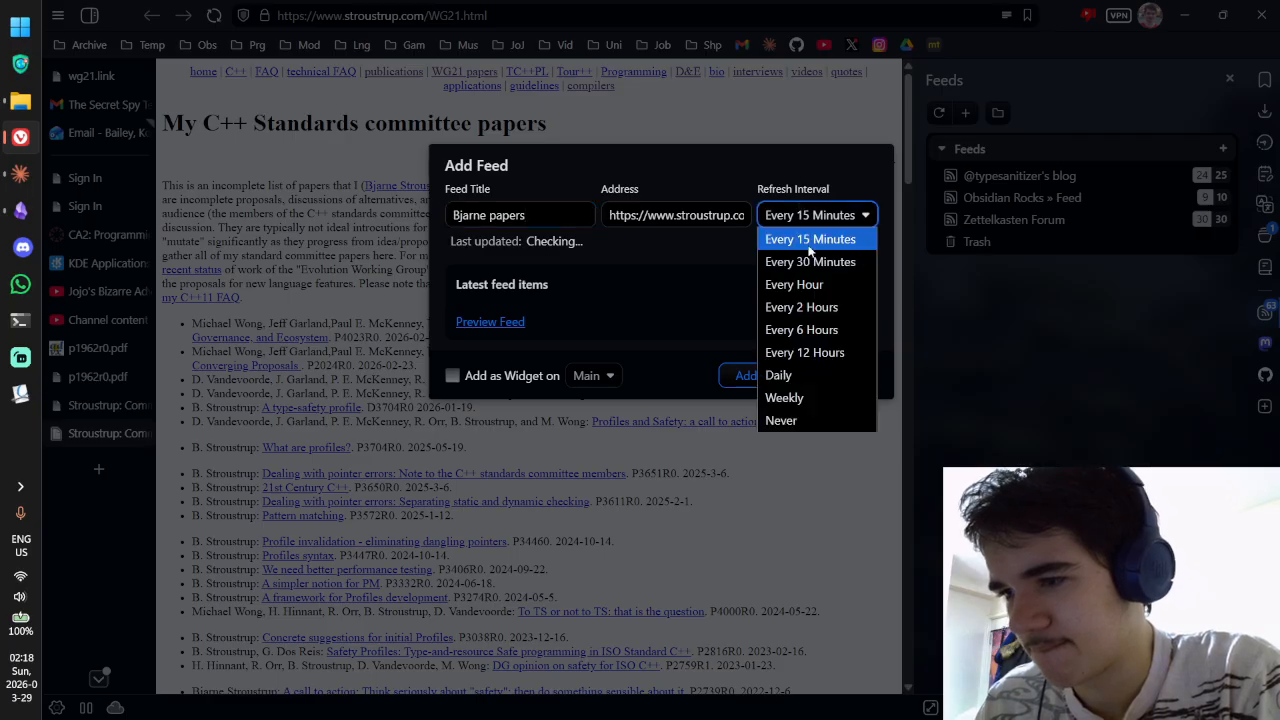
pyautogui.click(810, 308)
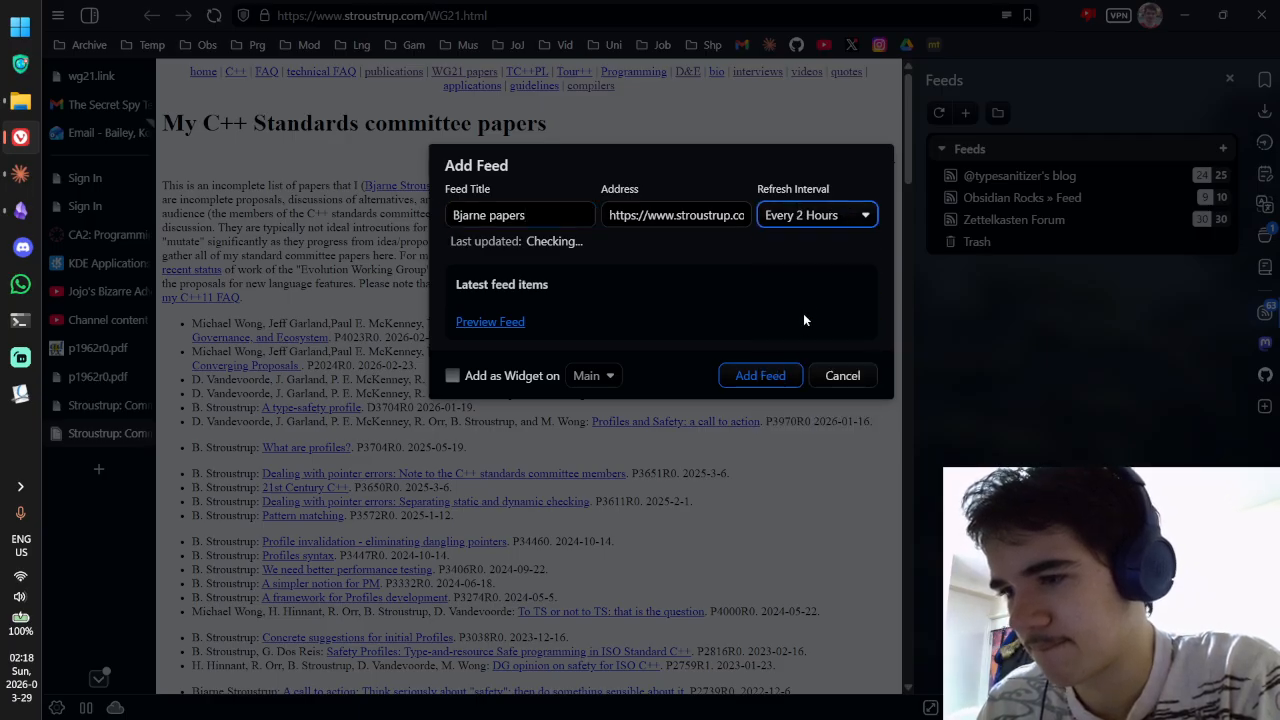
pyautogui.click(760, 375)
# Step: Delete the new Bjarne papers feed and close the feeds panel
pyautogui.click(985, 203)
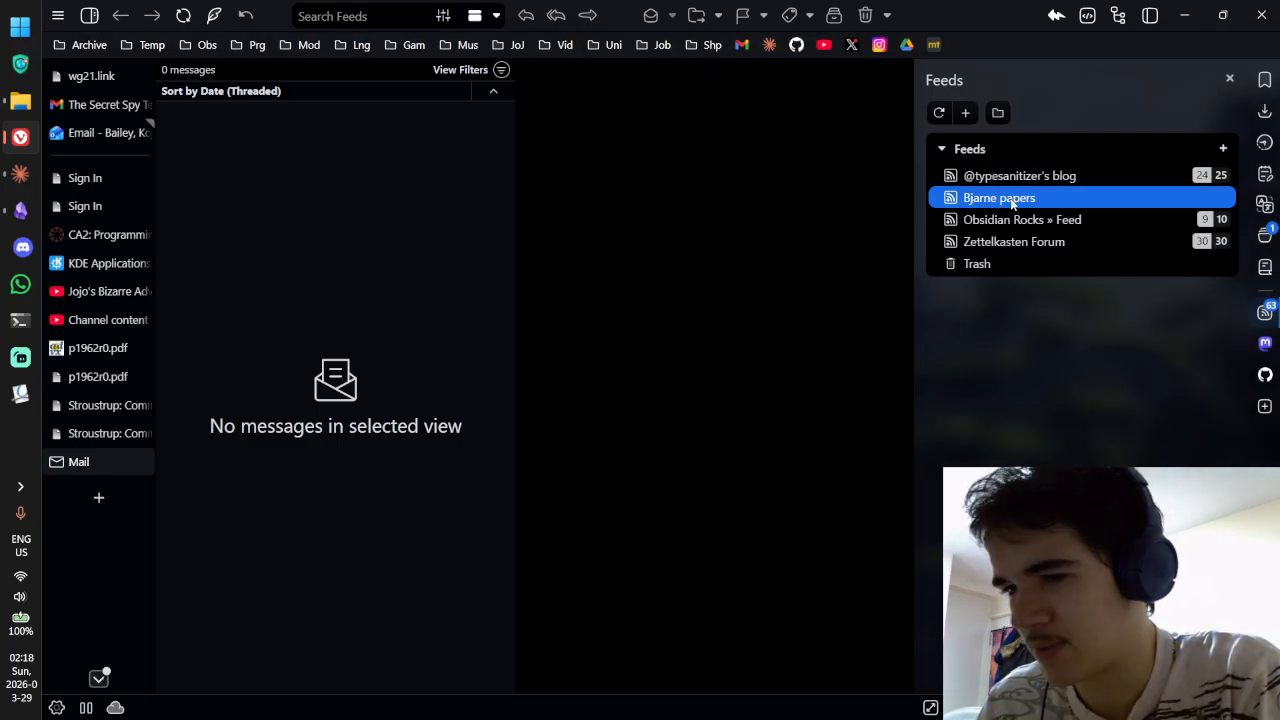
pyautogui.rightClick(1013, 204)
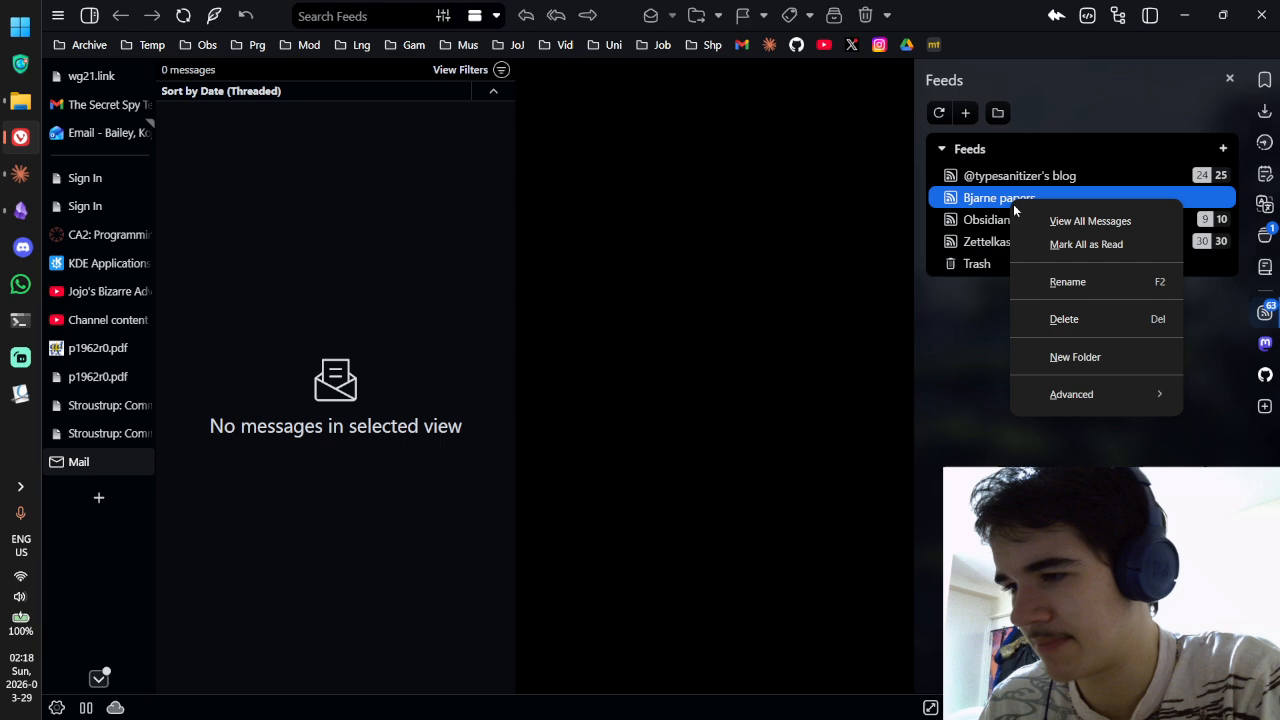
pyautogui.click(1064, 319)
pyautogui.click(566, 239)
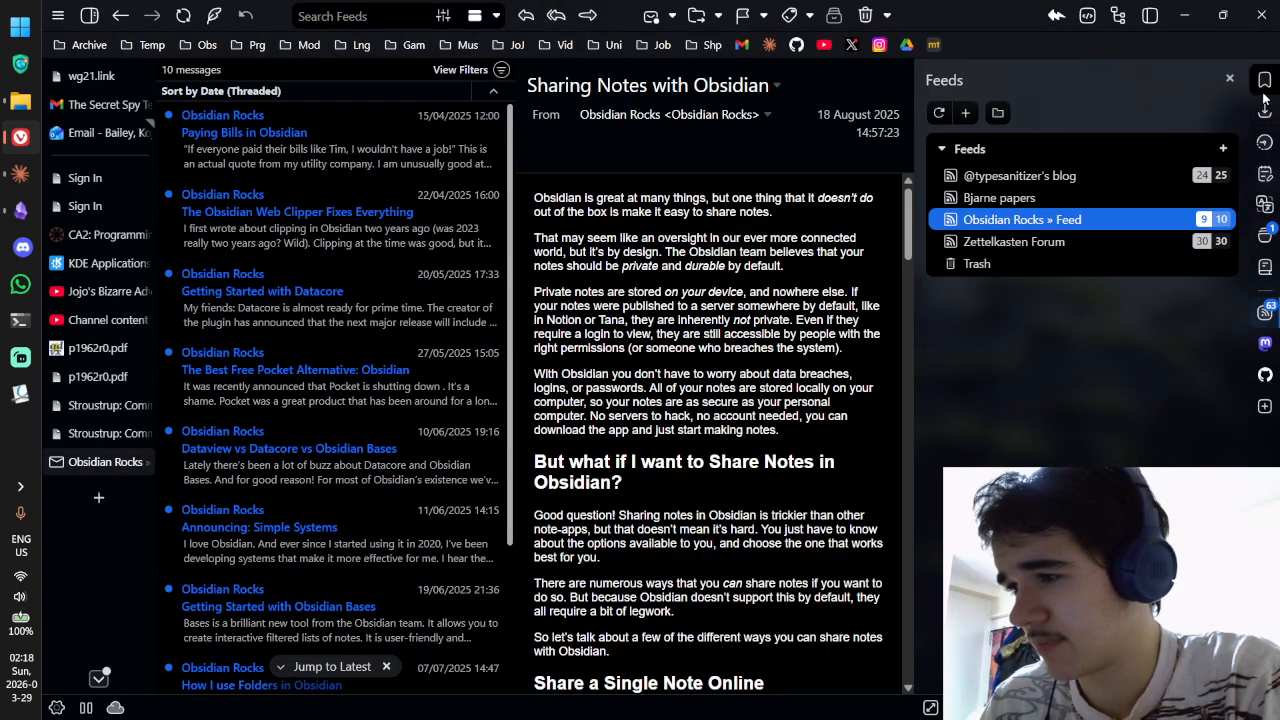
pyautogui.click(1229, 79)
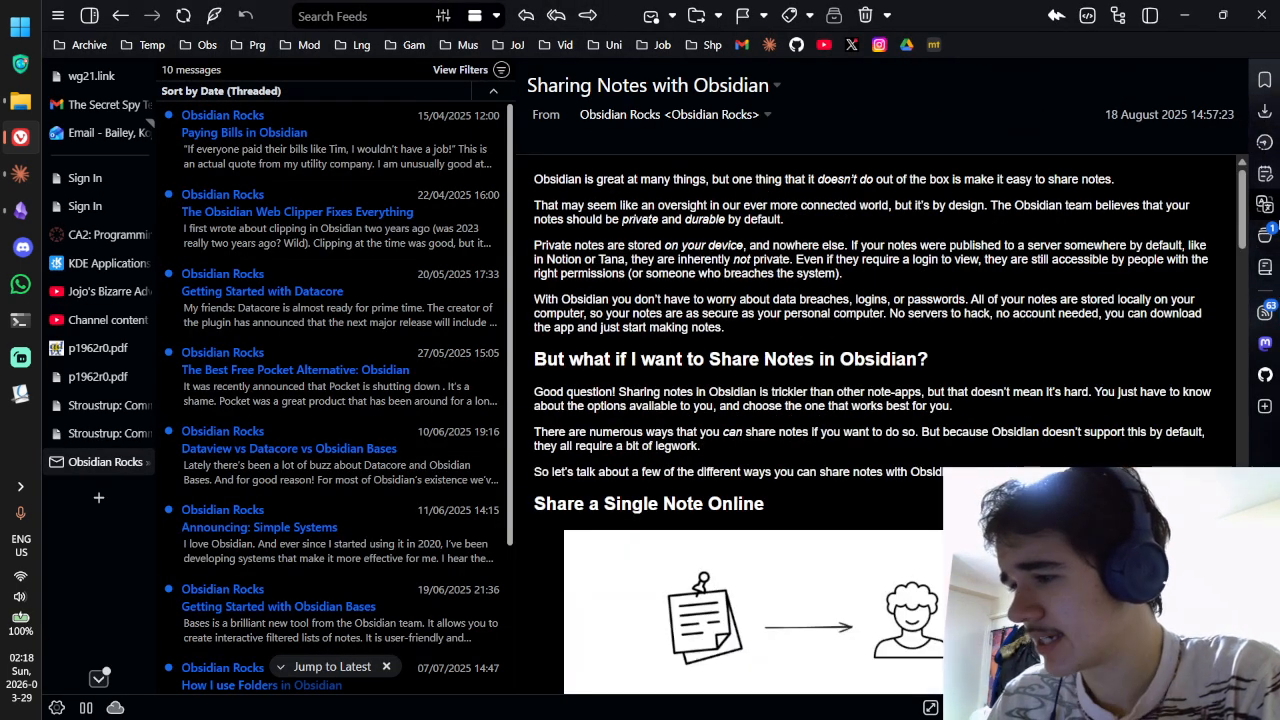
# Step: Close the Obsidian Rocks feed tab and both Stroustrup papers tabs, then return to Obsidian's source note
pyautogui.hotkey('ctrl', 'w')
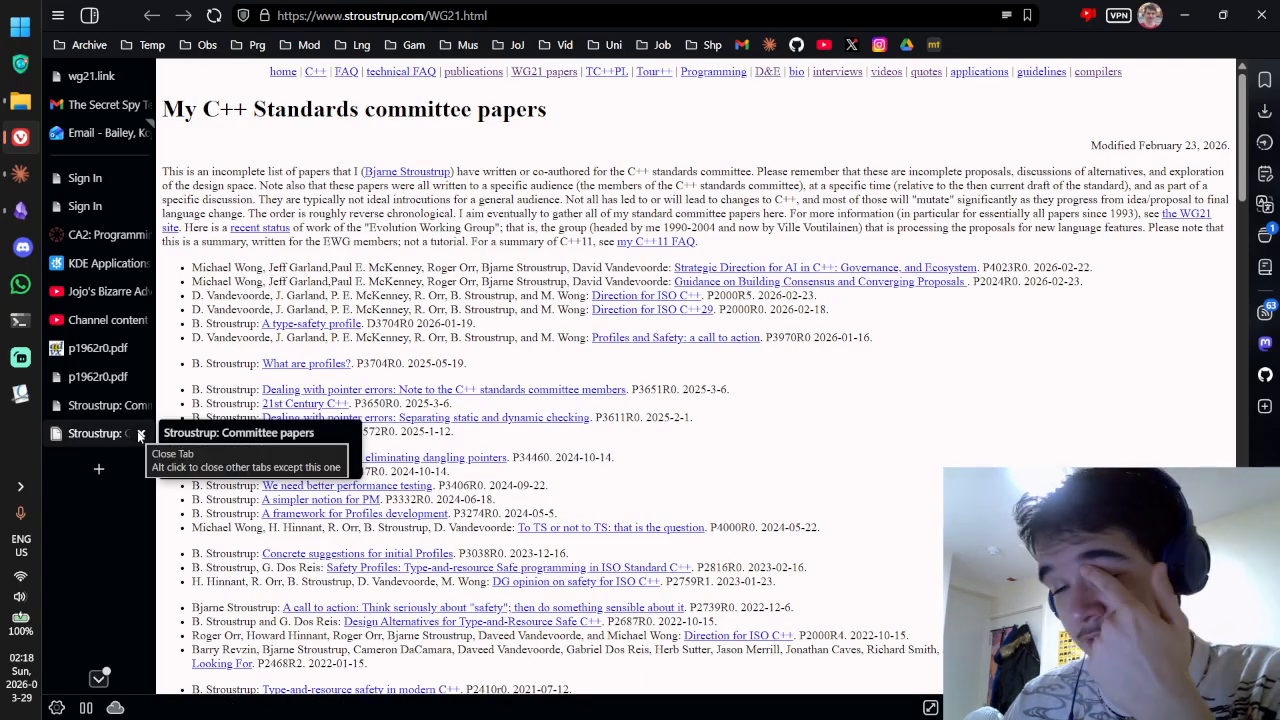
pyautogui.click(139, 434)
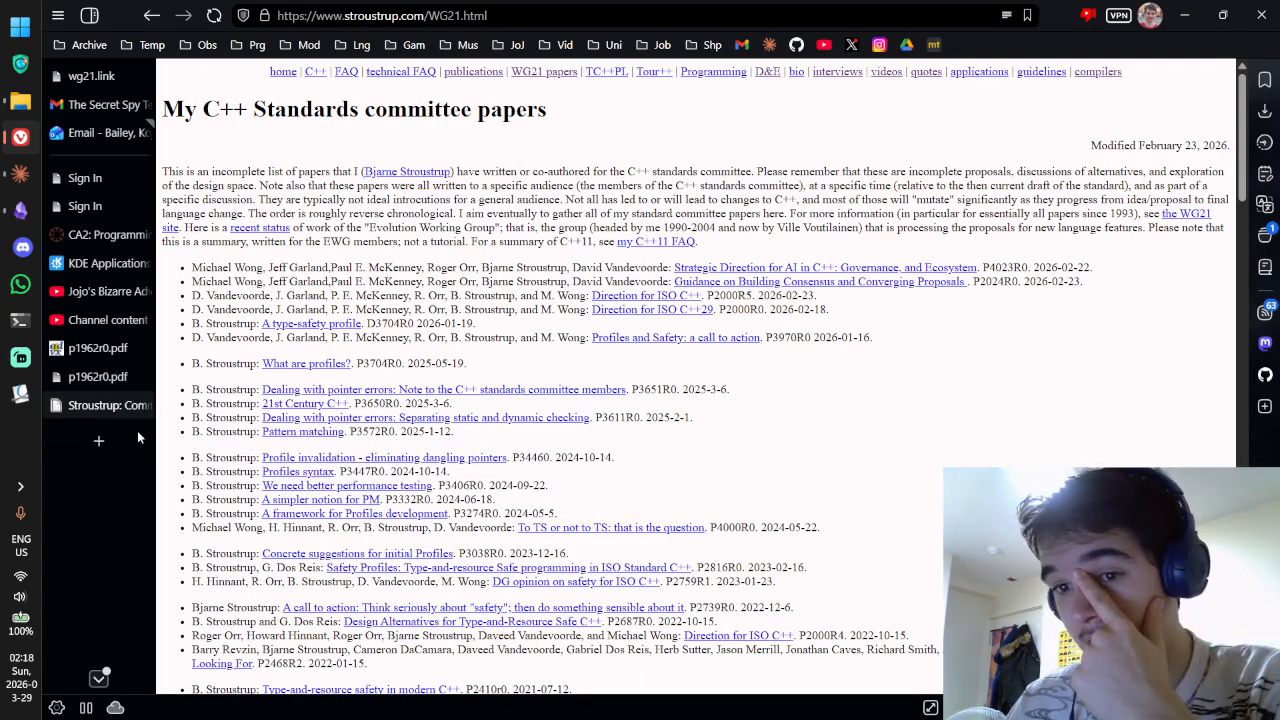
pyautogui.click(143, 405)
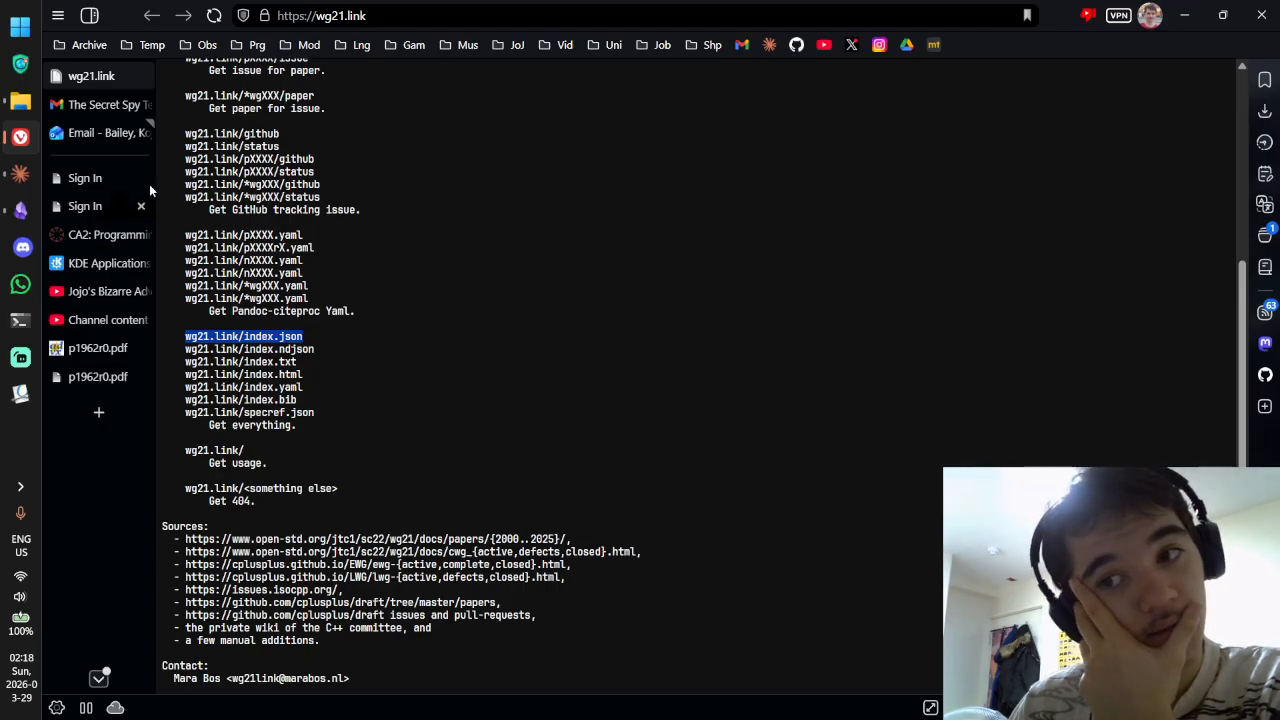
pyautogui.click(115, 377)
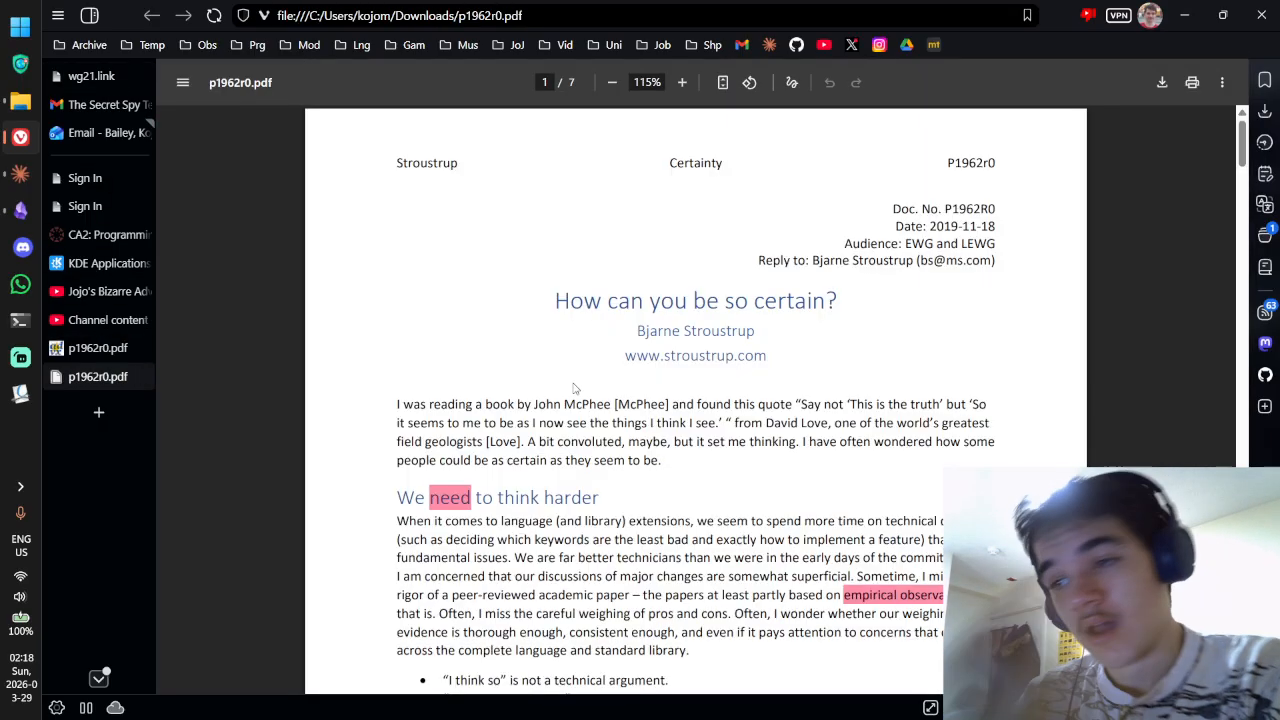
pyautogui.click(20, 173)
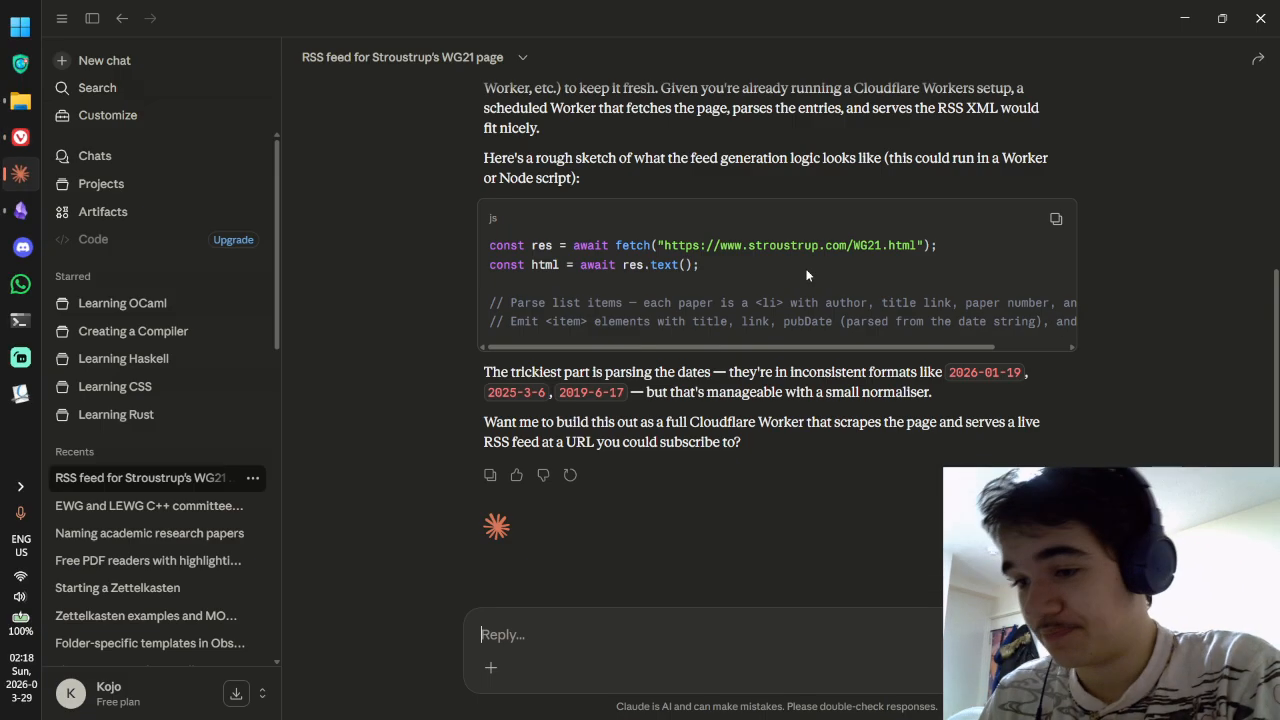
pyautogui.click(20, 210)
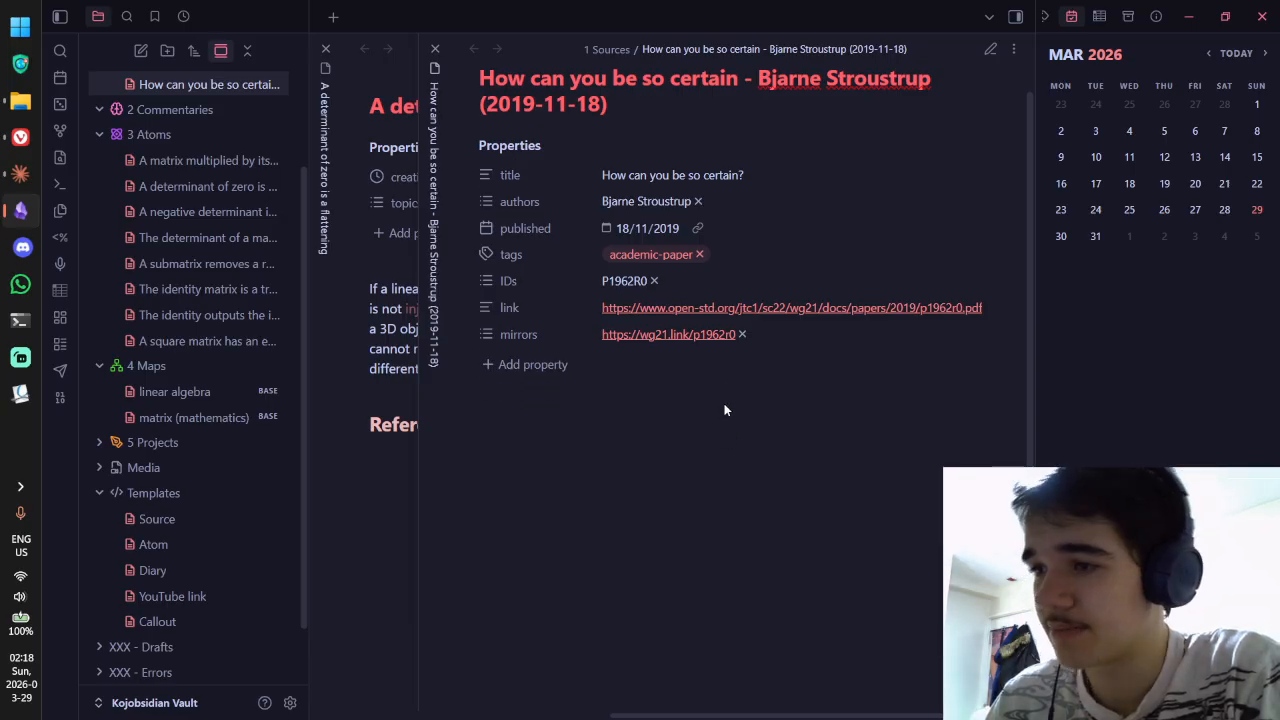
# Step: Scroll the source note, return to Vivaldi's p1962r0 PDF tab, and open a new tab
pyautogui.scroll(-1, 726, 408)
pyautogui.scroll(1, 762, 441)
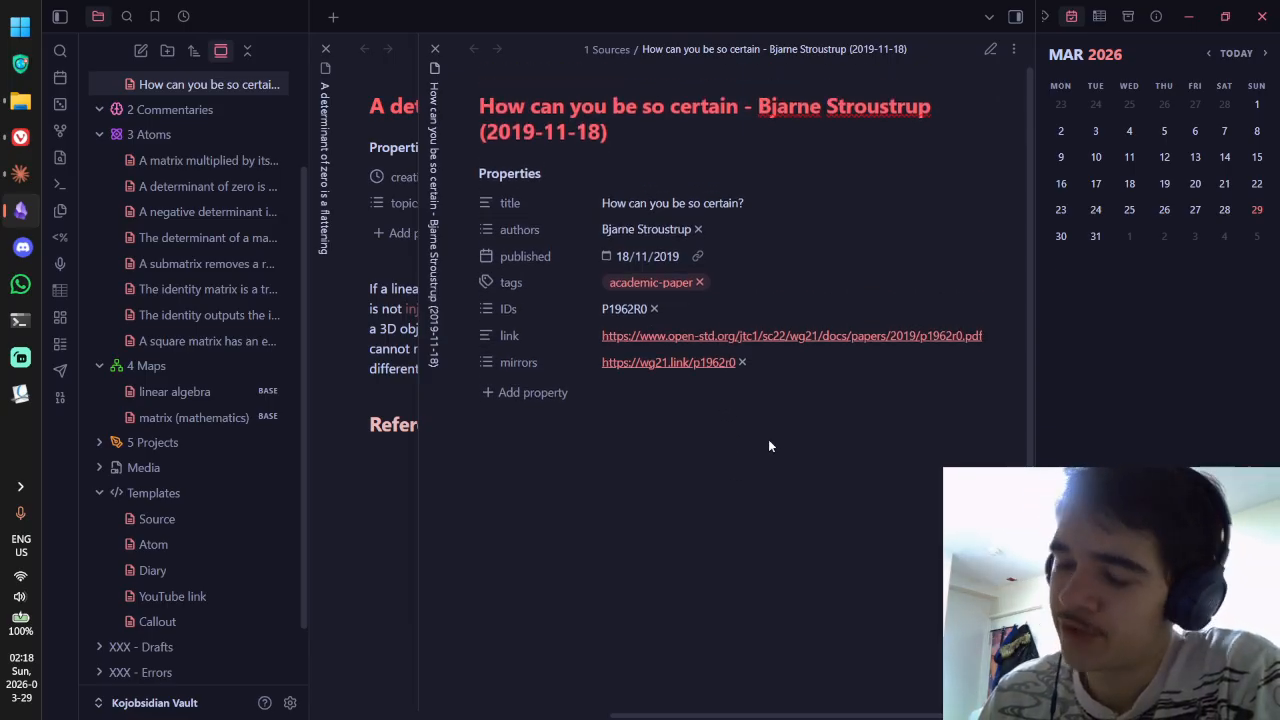
pyautogui.scroll(-2, 765, 432)
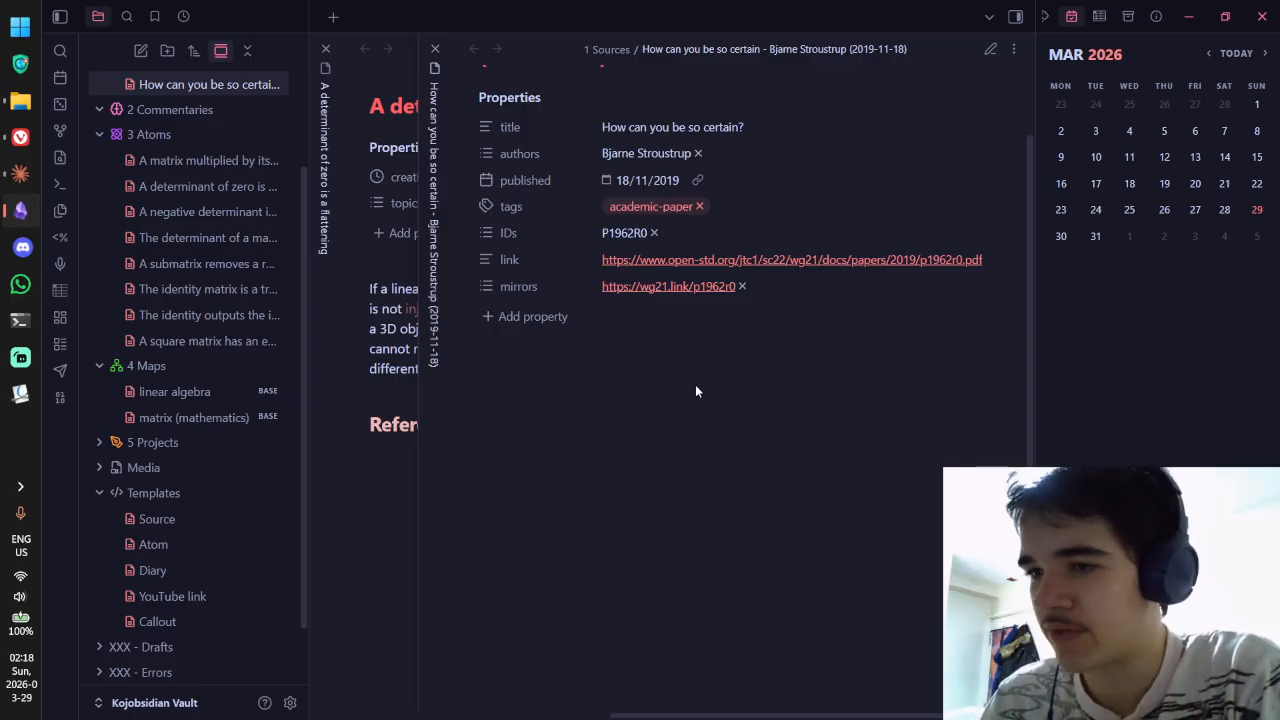
pyautogui.hotkey('alt', 'Tab')
pyautogui.click(21, 211)
pyautogui.click(22, 143)
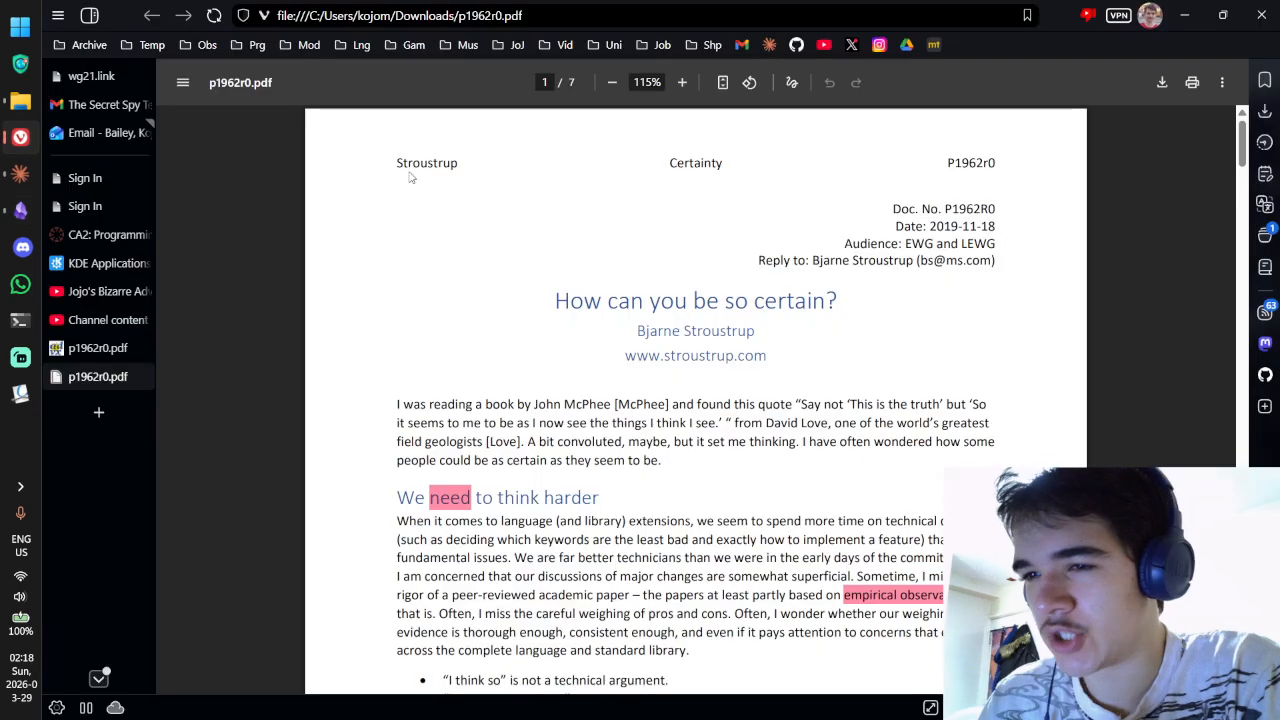
pyautogui.hotkey('ctrl', 't')
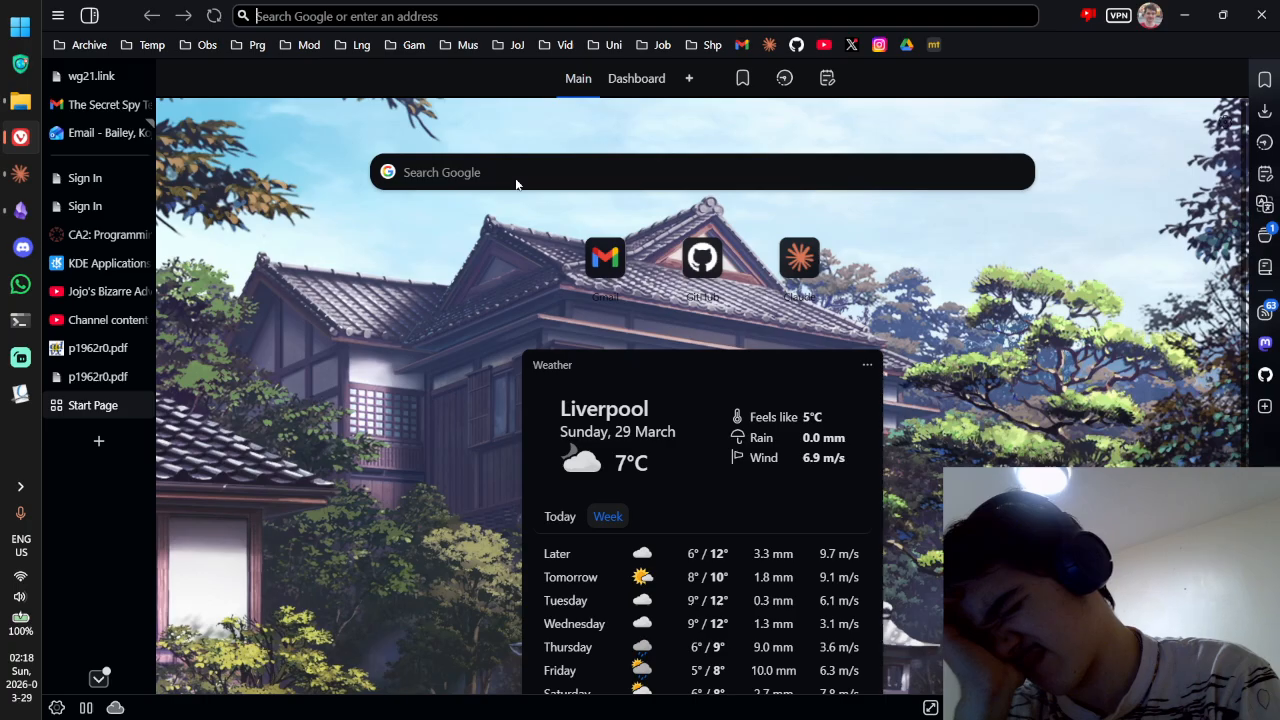
# Step: Search YouTube for 'zettelkasten obsidian' and open 'My FULL Obsidian Zettelkasten Workflow in 10 minutes'
pyautogui.write('y')
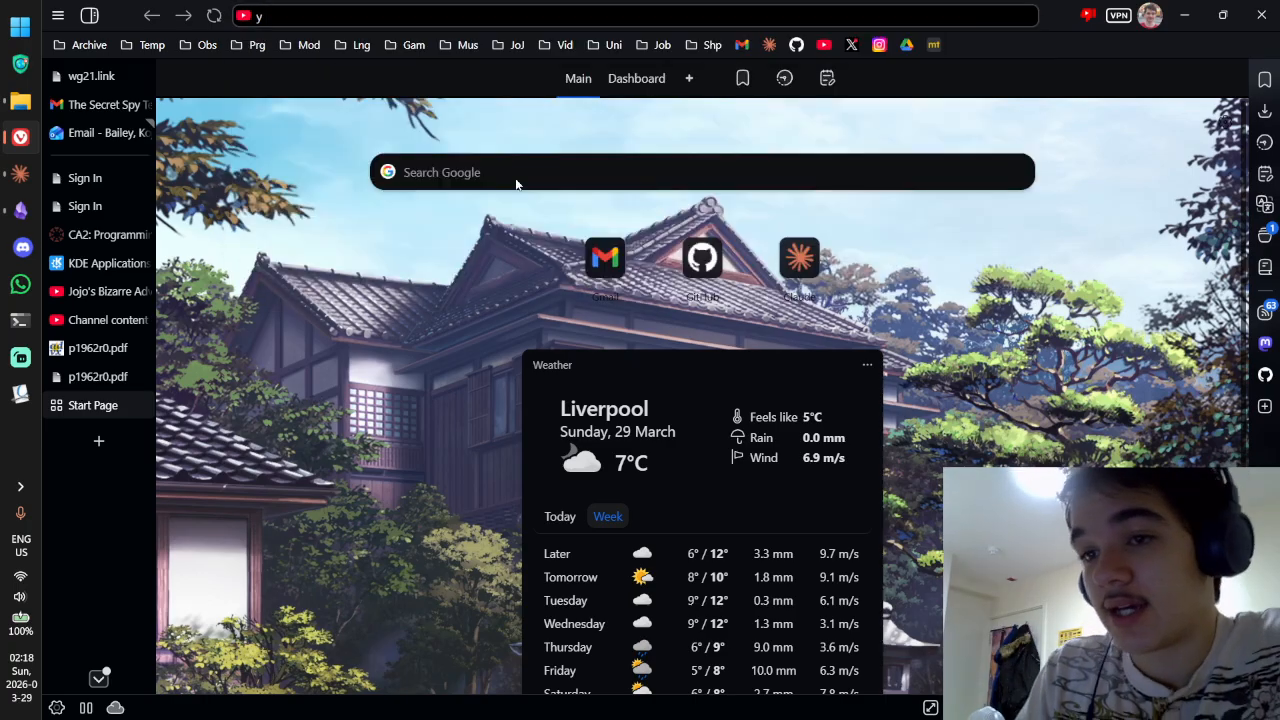
pyautogui.write(' zettelka')
pyautogui.press('Return')
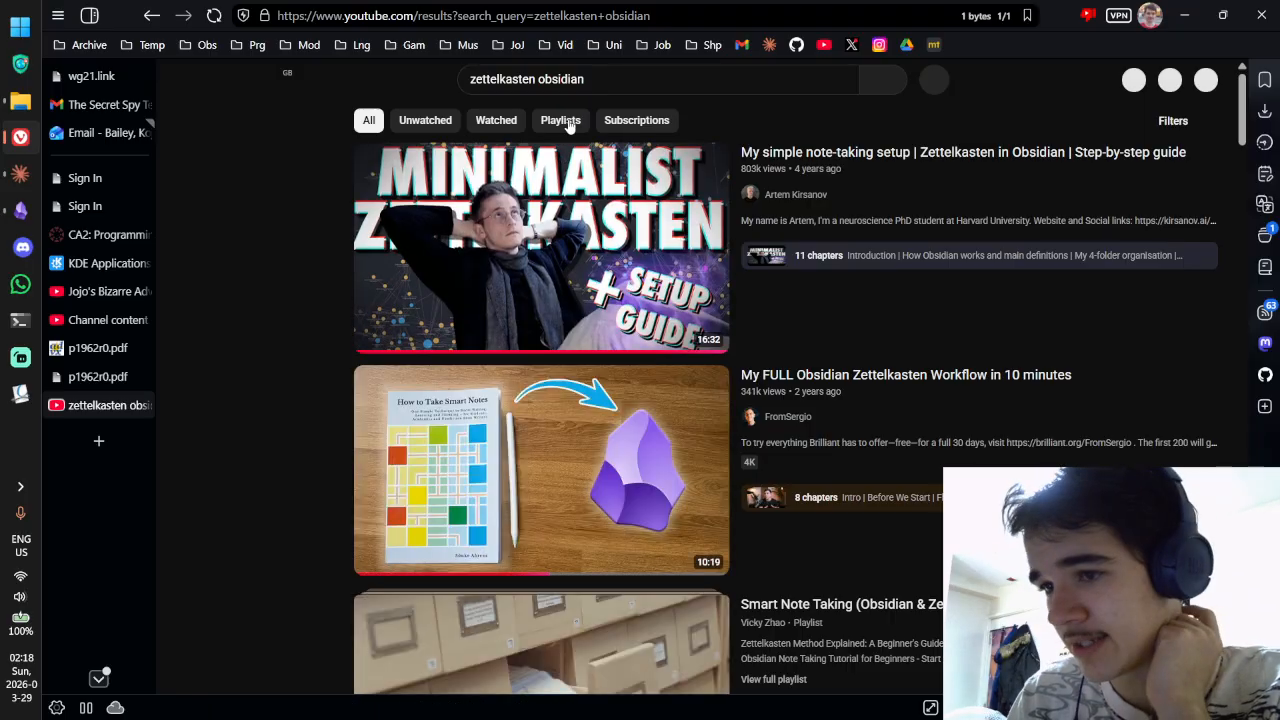
pyautogui.scroll(-3, 566, 140)
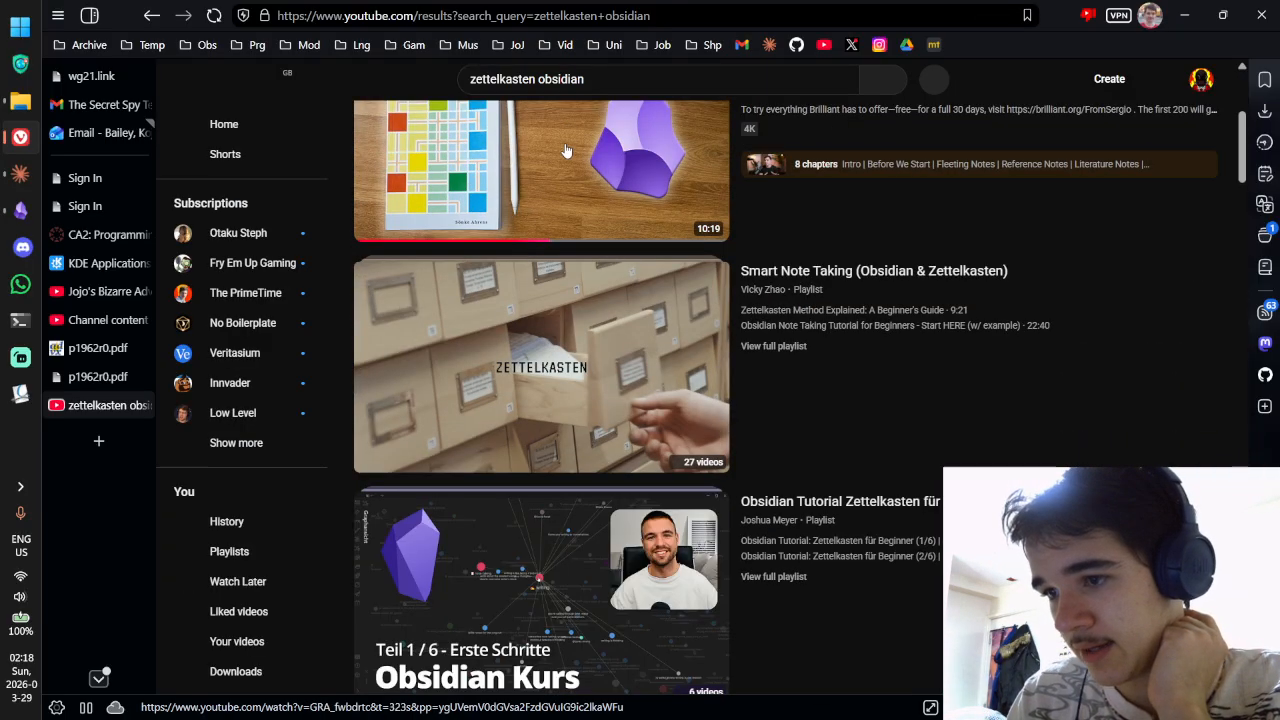
pyautogui.scroll(2, 566, 150)
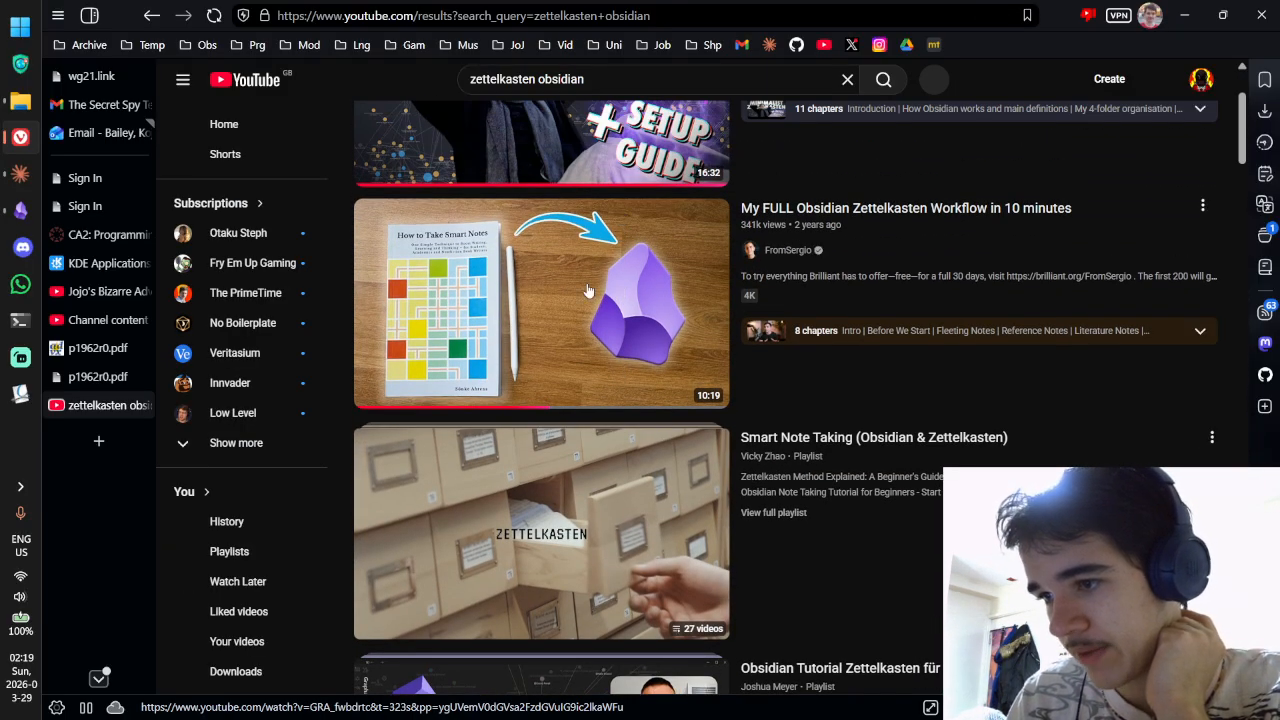
pyautogui.click(590, 290)
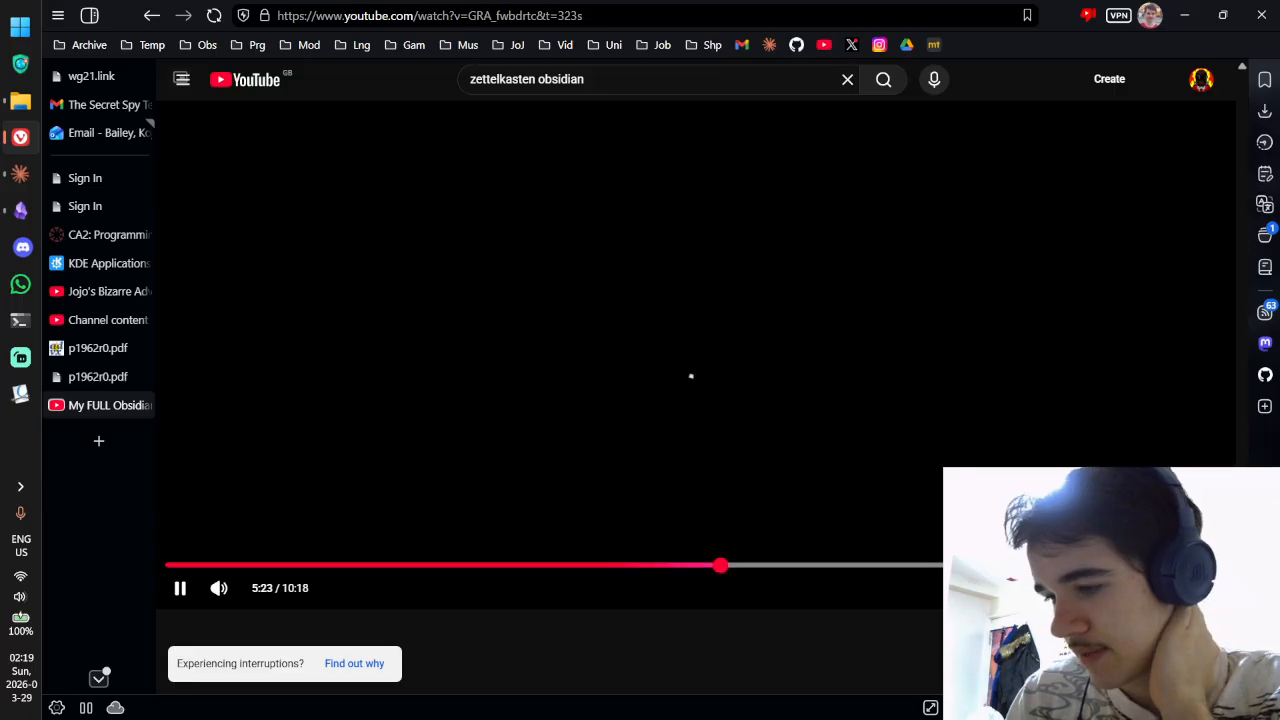
# Step: Play the video full screen and rewind it to about 2:00, pausing there
pyautogui.click(1212, 588)
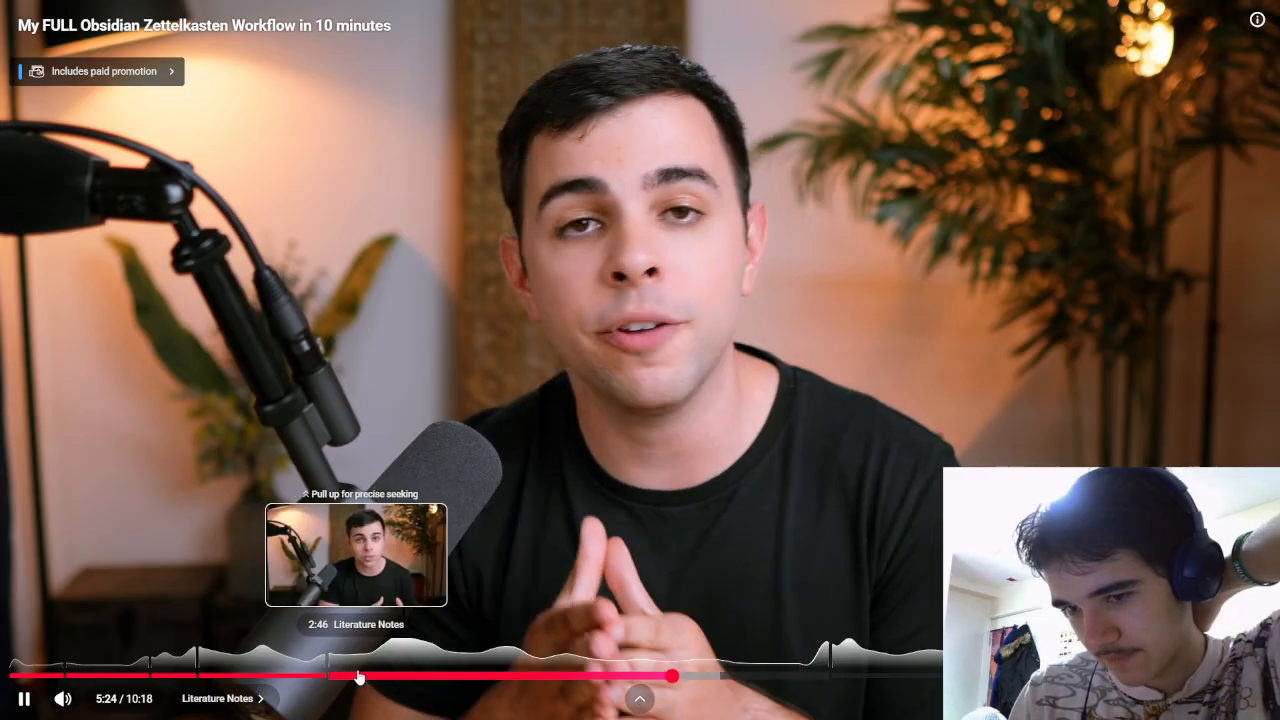
pyautogui.click(360, 677)
pyautogui.click(276, 677)
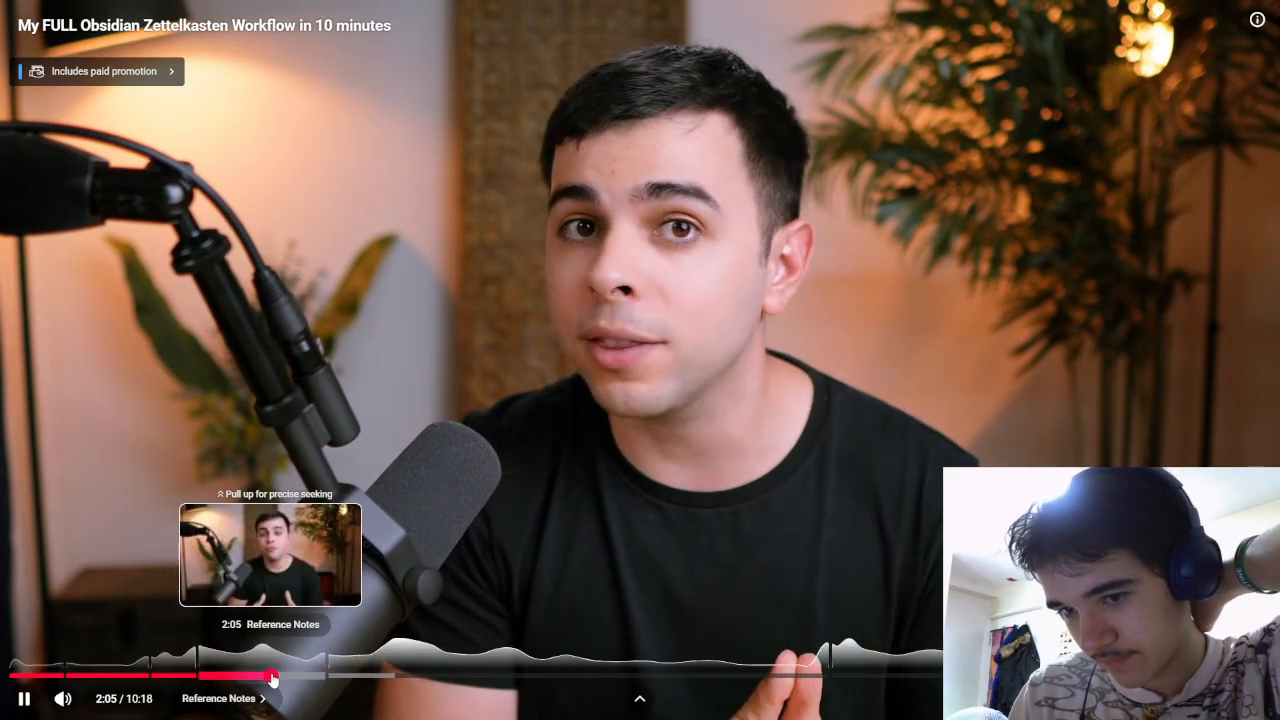
pyautogui.click(268, 677)
pyautogui.click(356, 600)
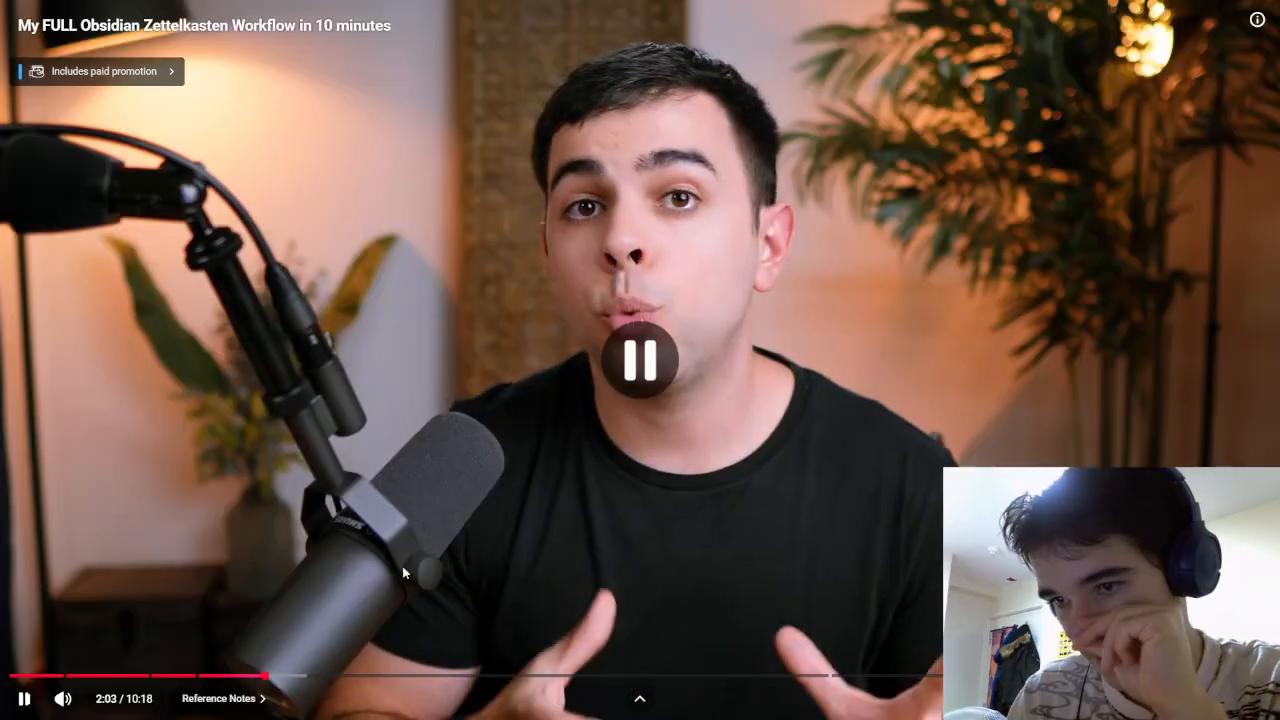
pyautogui.click(354, 596)
pyautogui.press('Left')
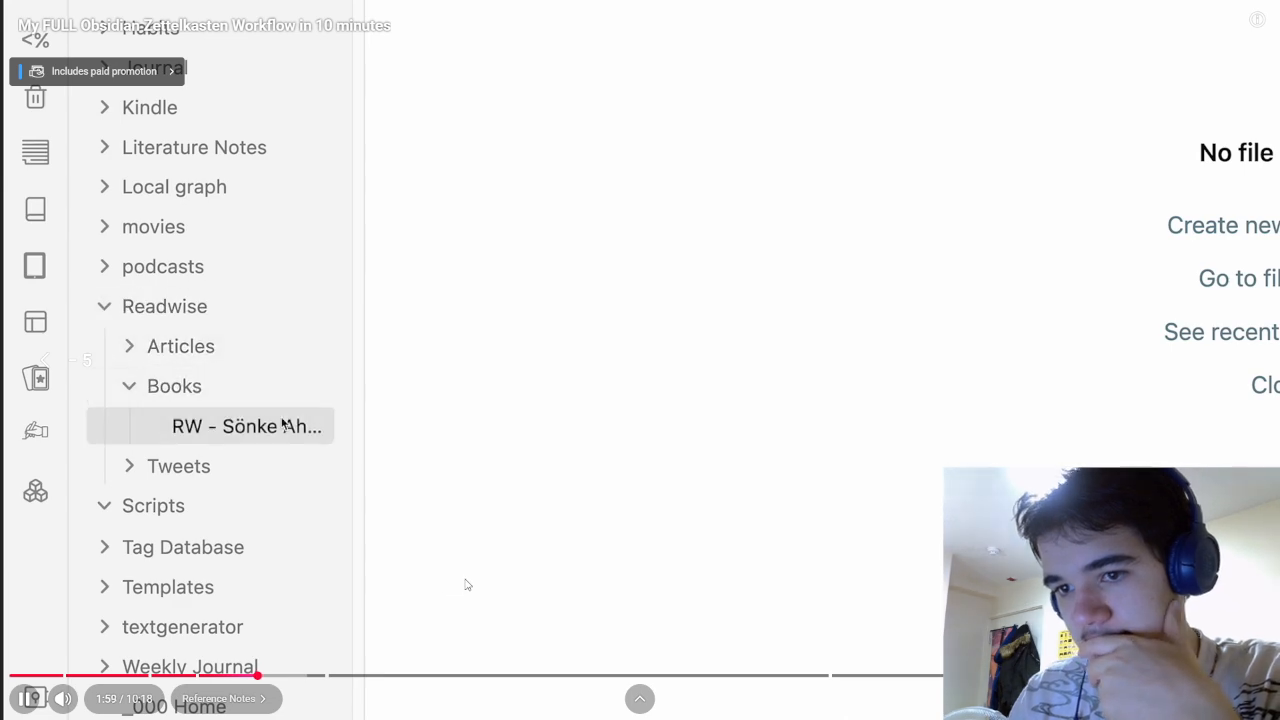
pyautogui.click(626, 500)
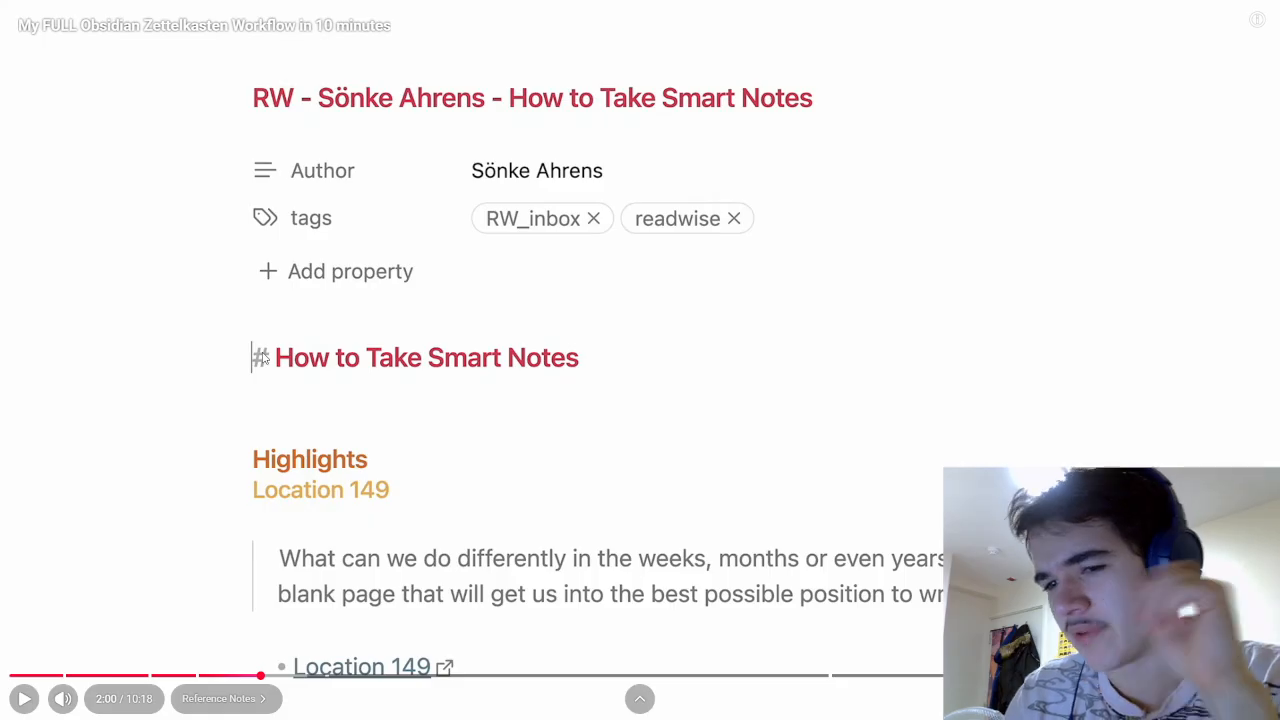
# Step: Resume and skip ahead into the Literature Notes chapter around 3:02, pausing briefly
pyautogui.click(443, 490)
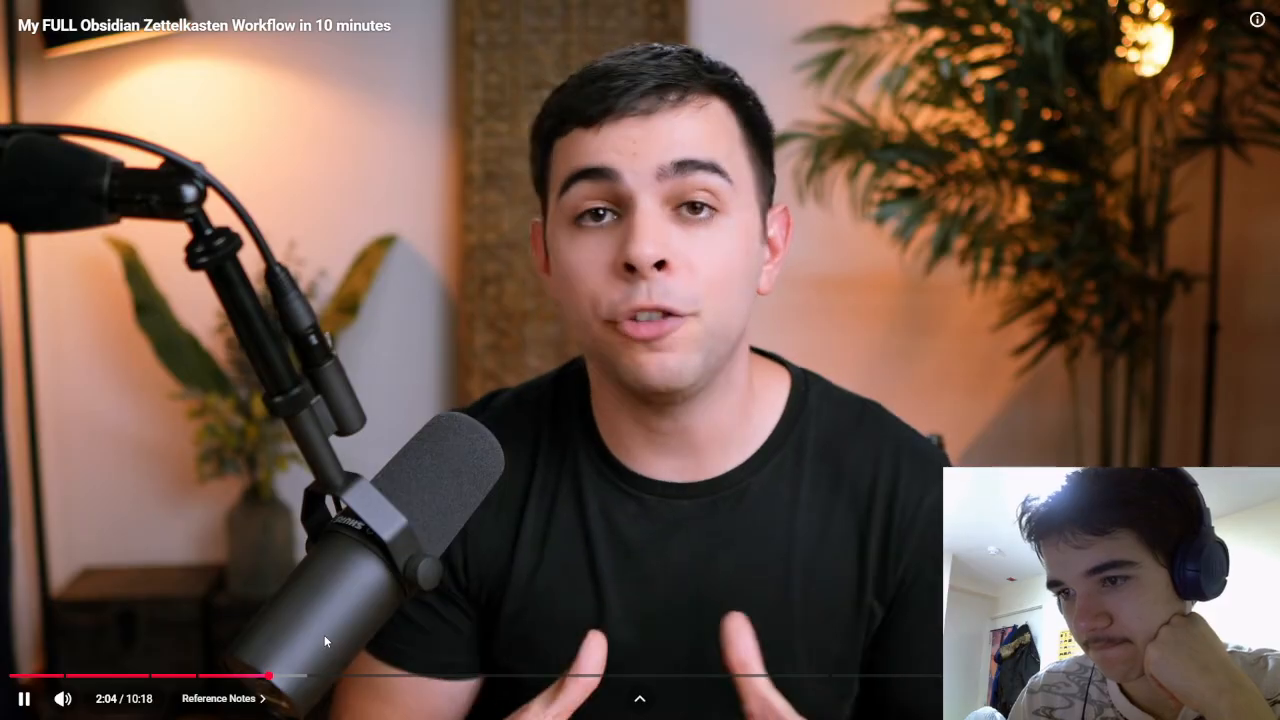
pyautogui.click(330, 679)
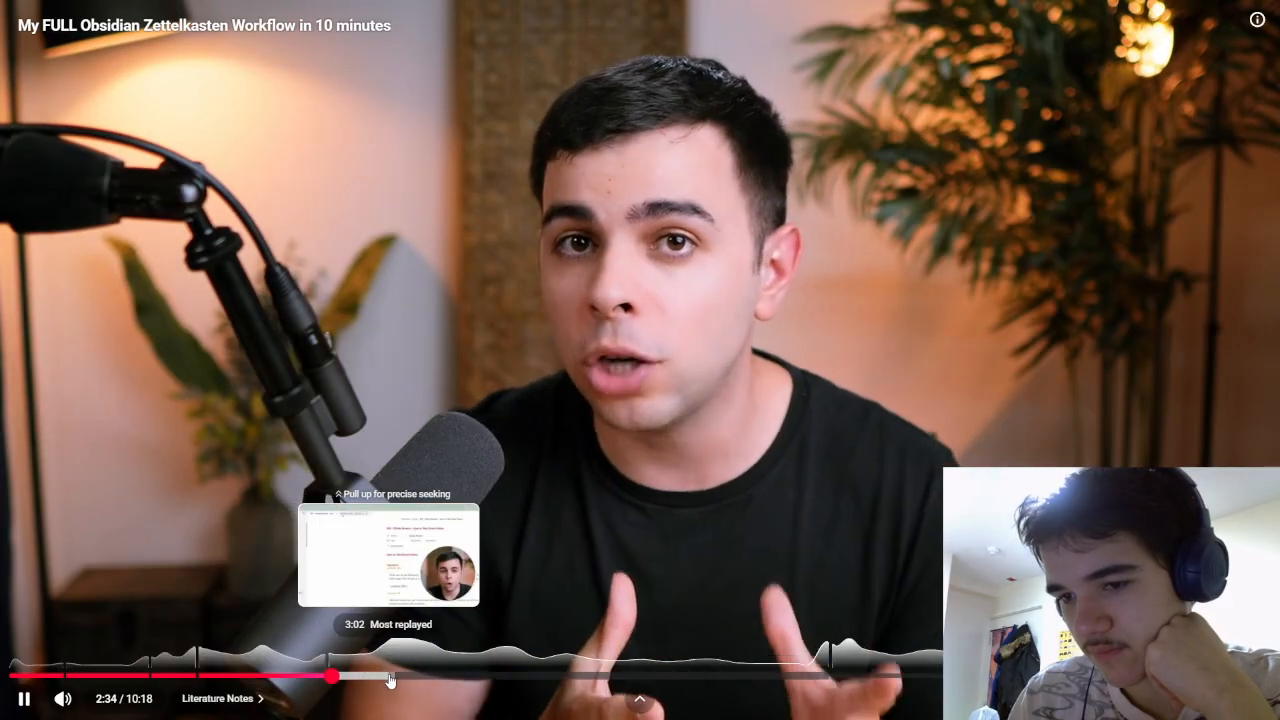
pyautogui.click(390, 680)
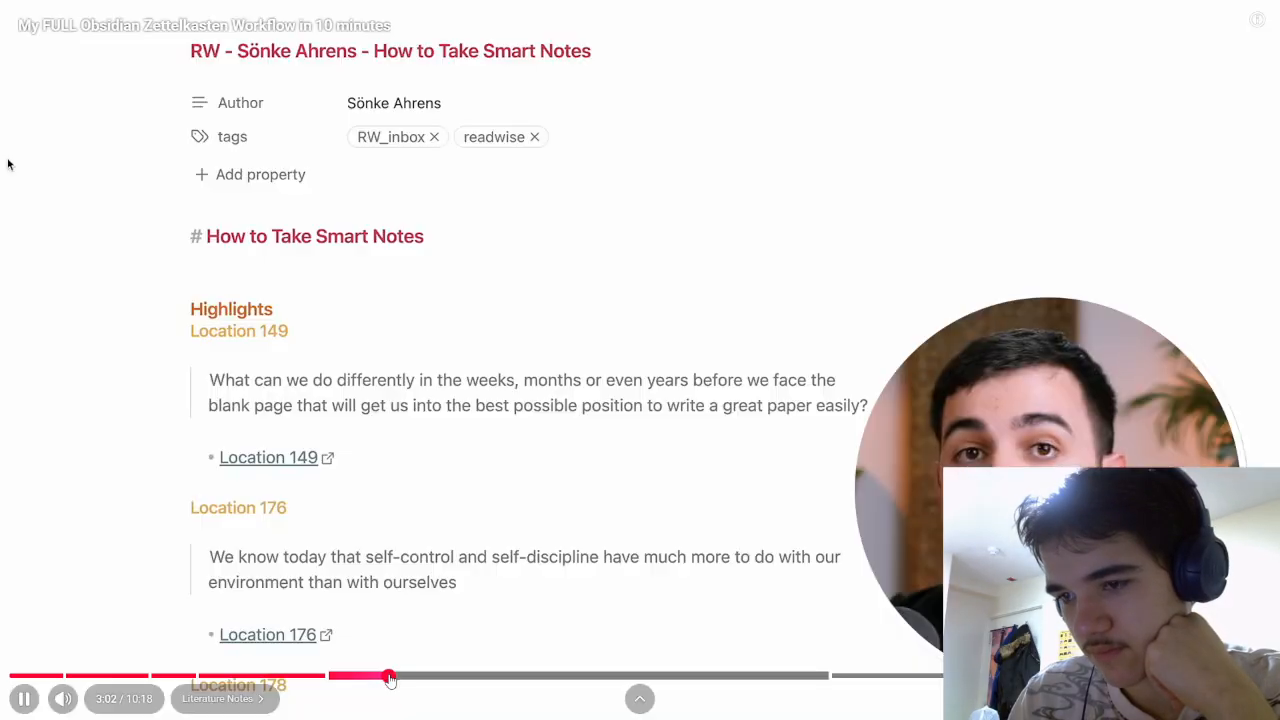
pyautogui.click(57, 171)
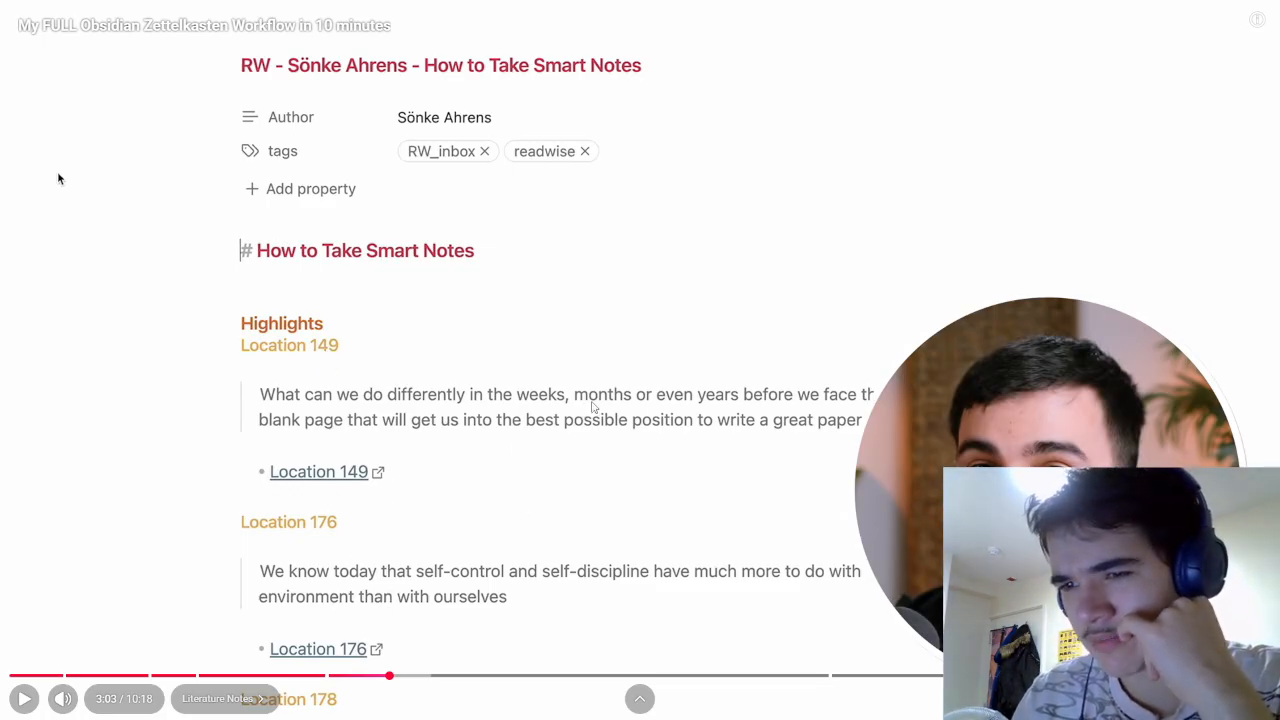
pyautogui.click(57, 178)
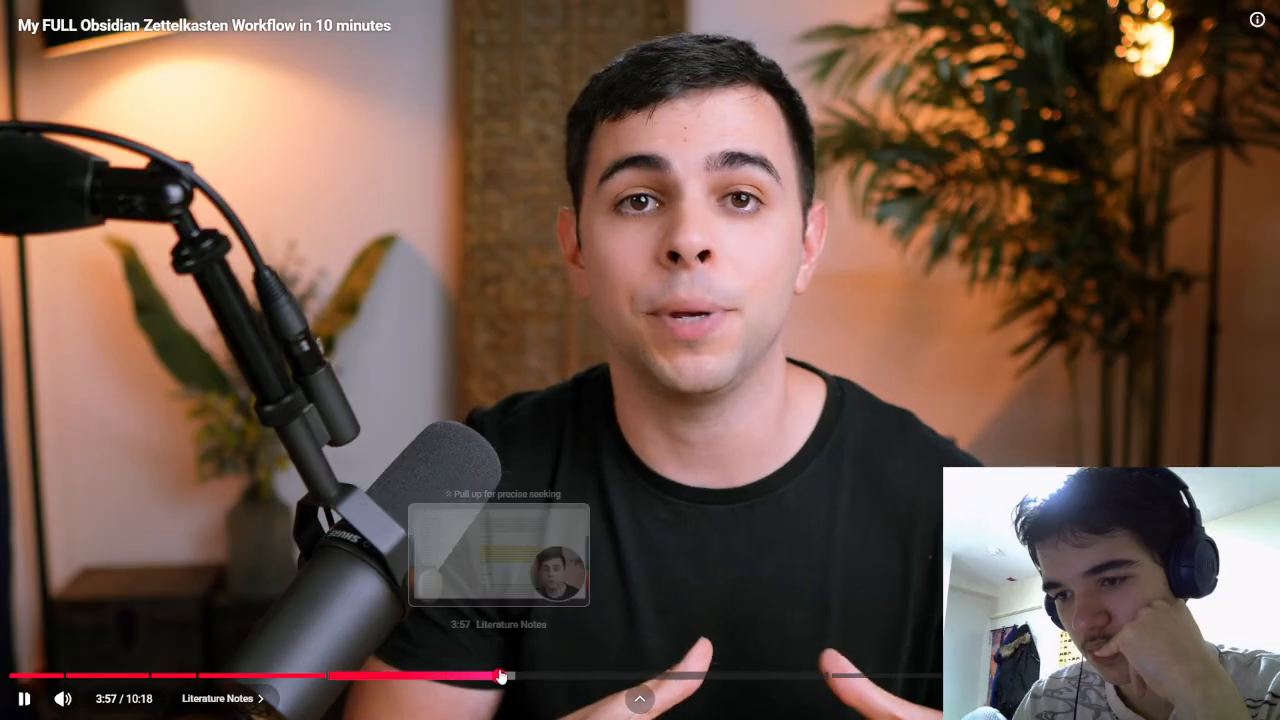
# Step: Scrub to the highlighted quote and takeaways sections, pausing to review each
pyautogui.click(500, 677)
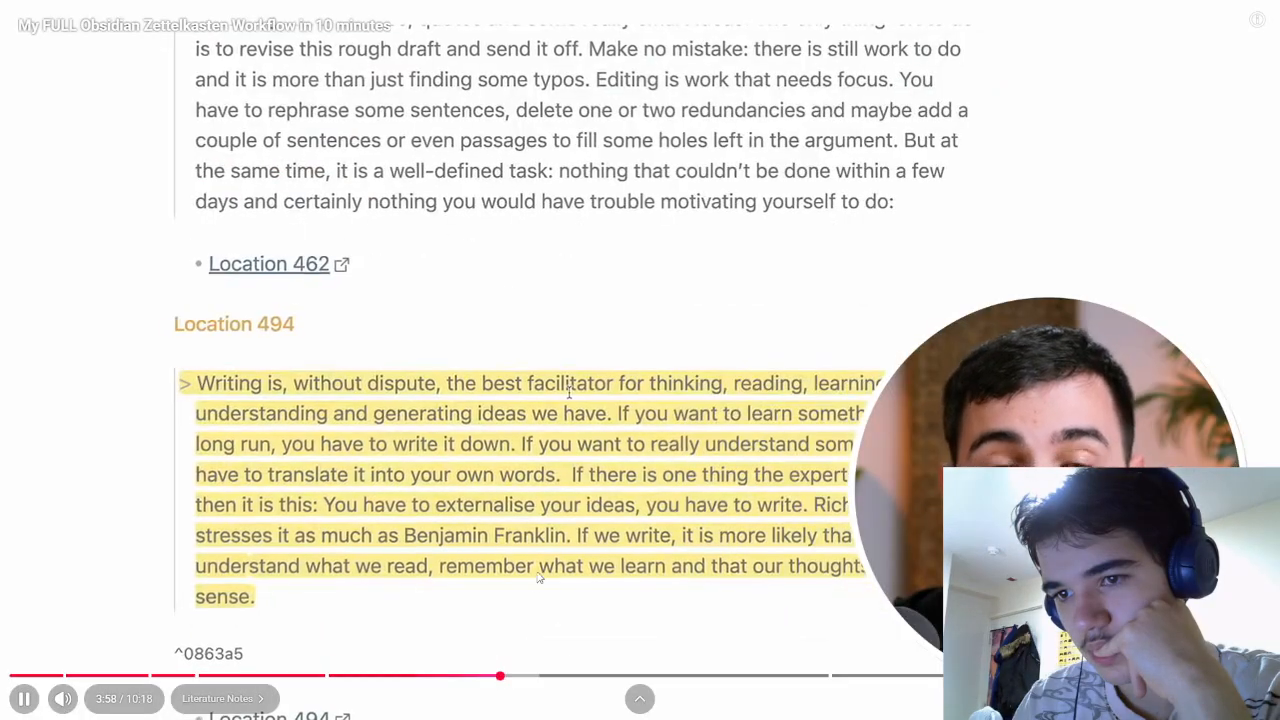
pyautogui.click(650, 540)
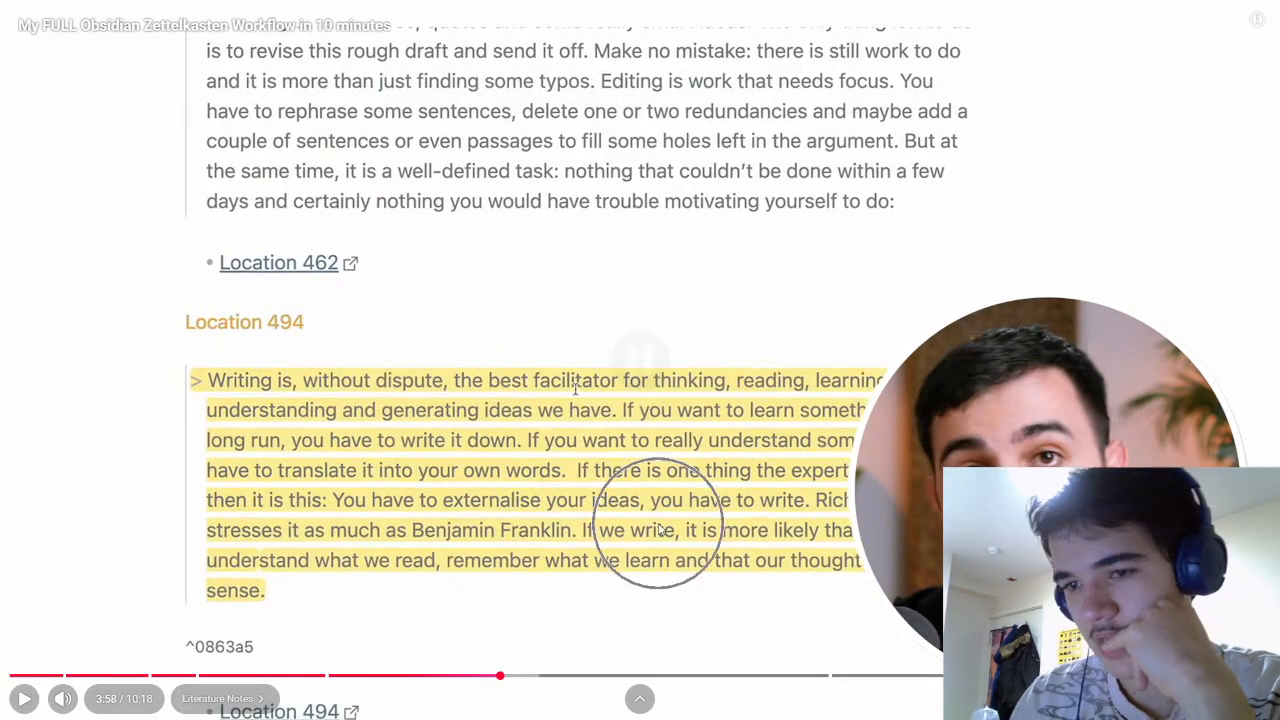
pyautogui.press('Left')
pyautogui.click(659, 529)
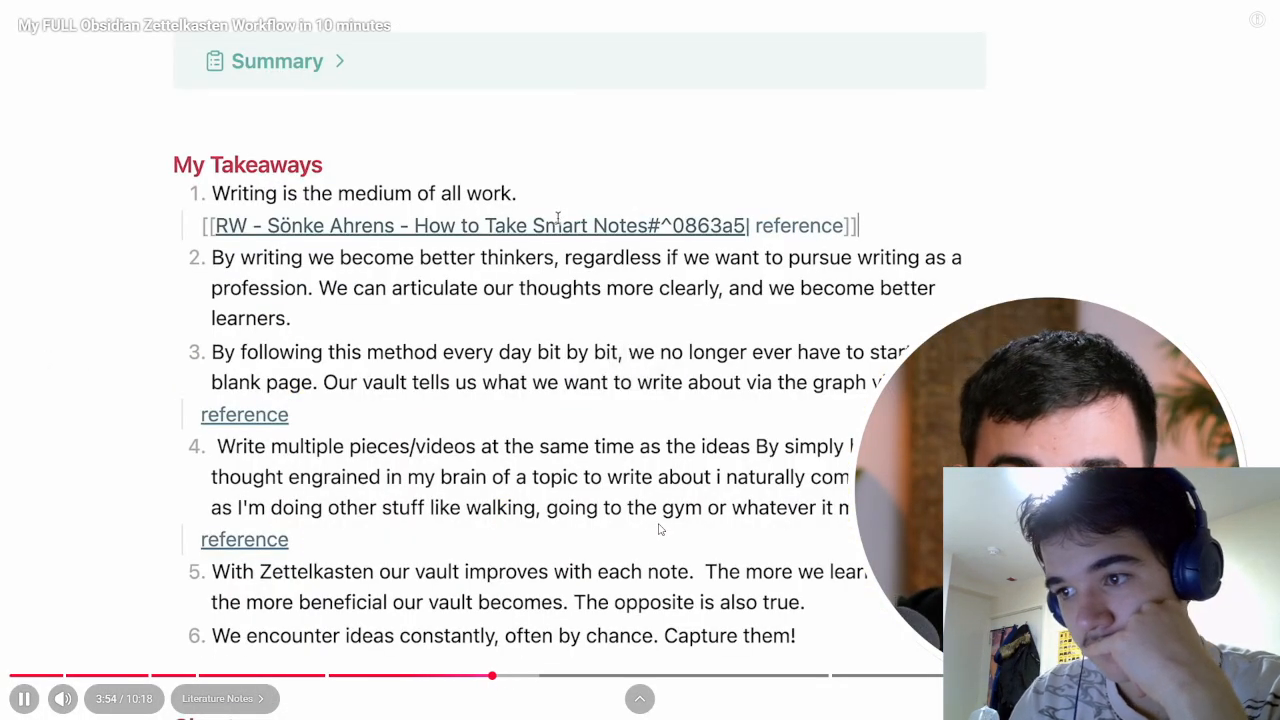
pyautogui.click(659, 529)
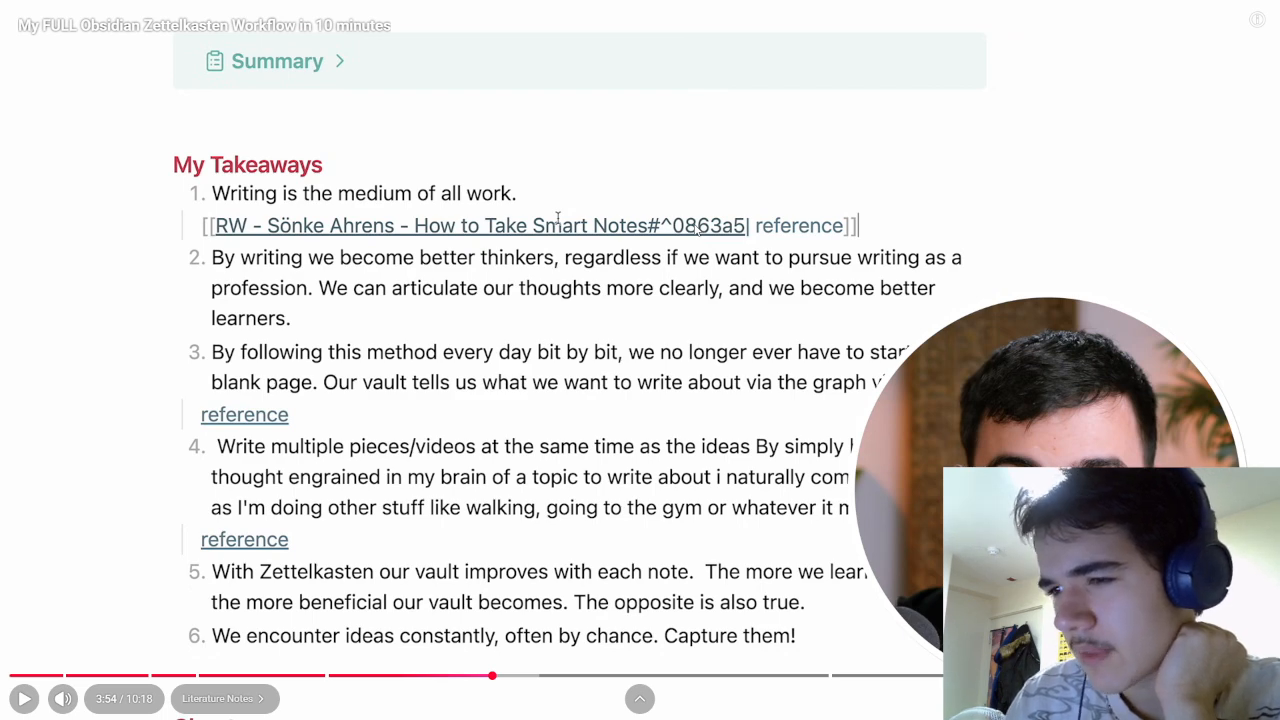
pyautogui.click(512, 632)
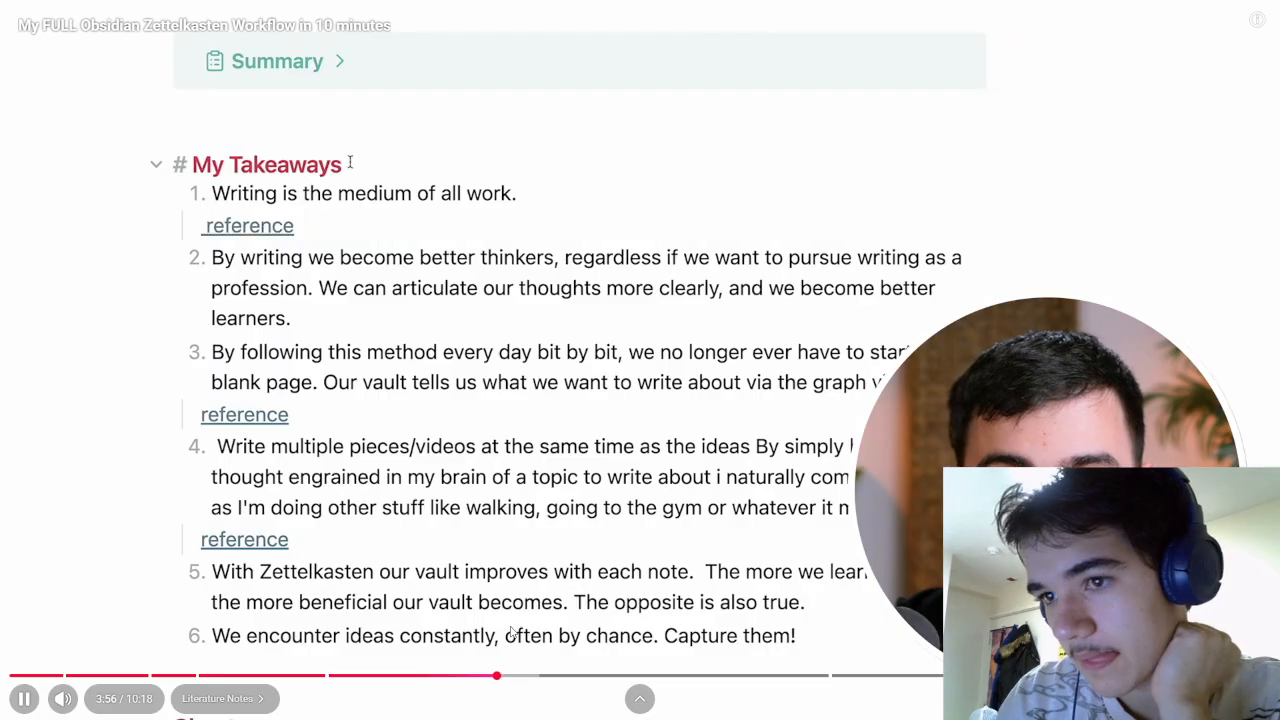
pyautogui.click(510, 632)
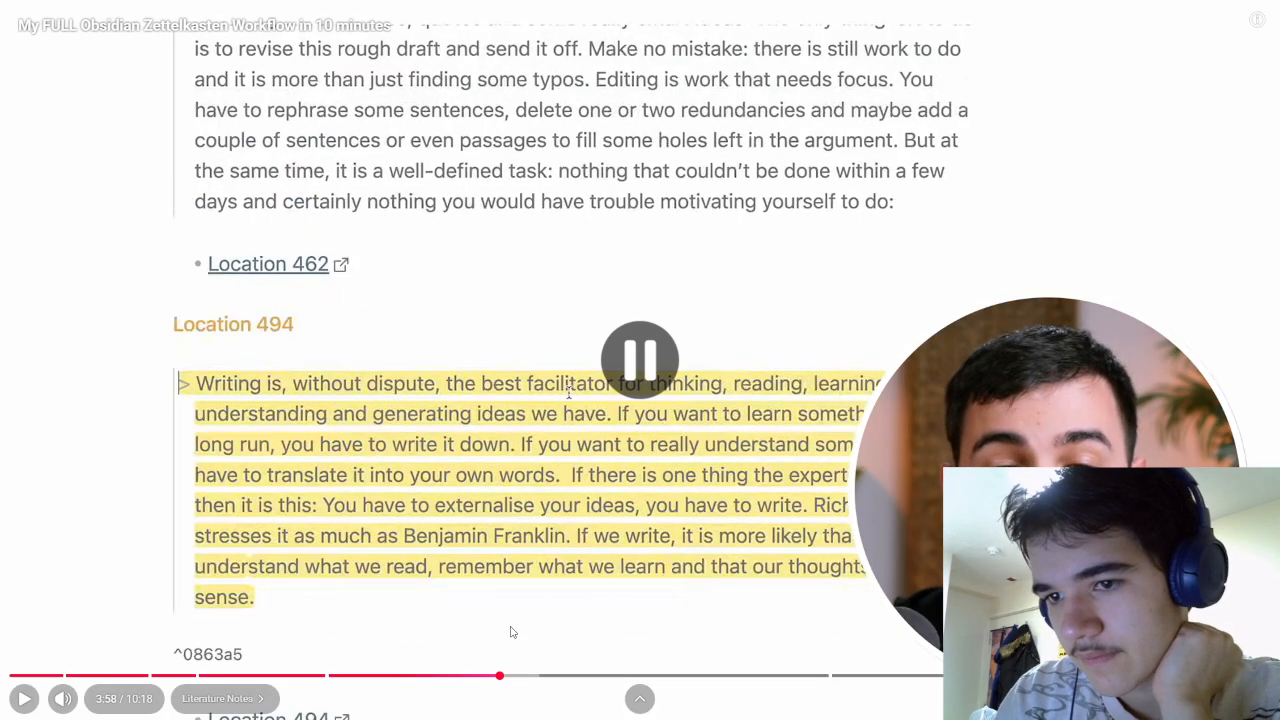
pyautogui.click(510, 632)
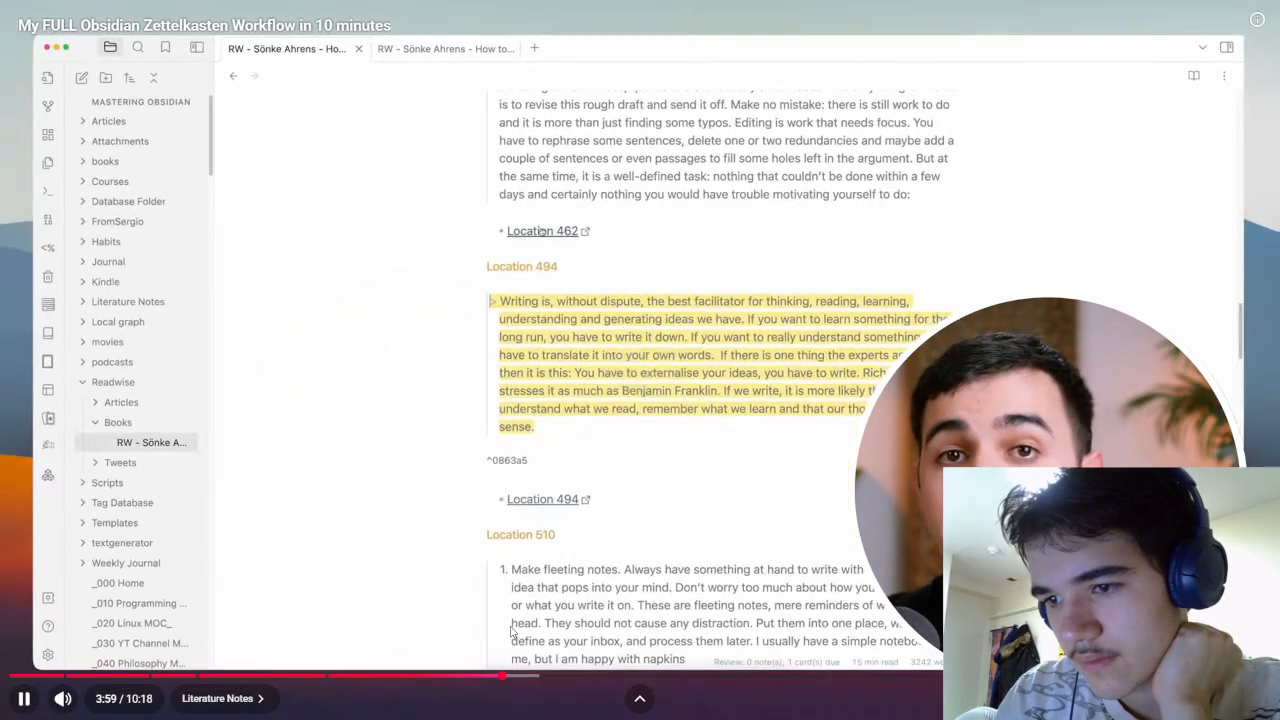
pyautogui.click(512, 630)
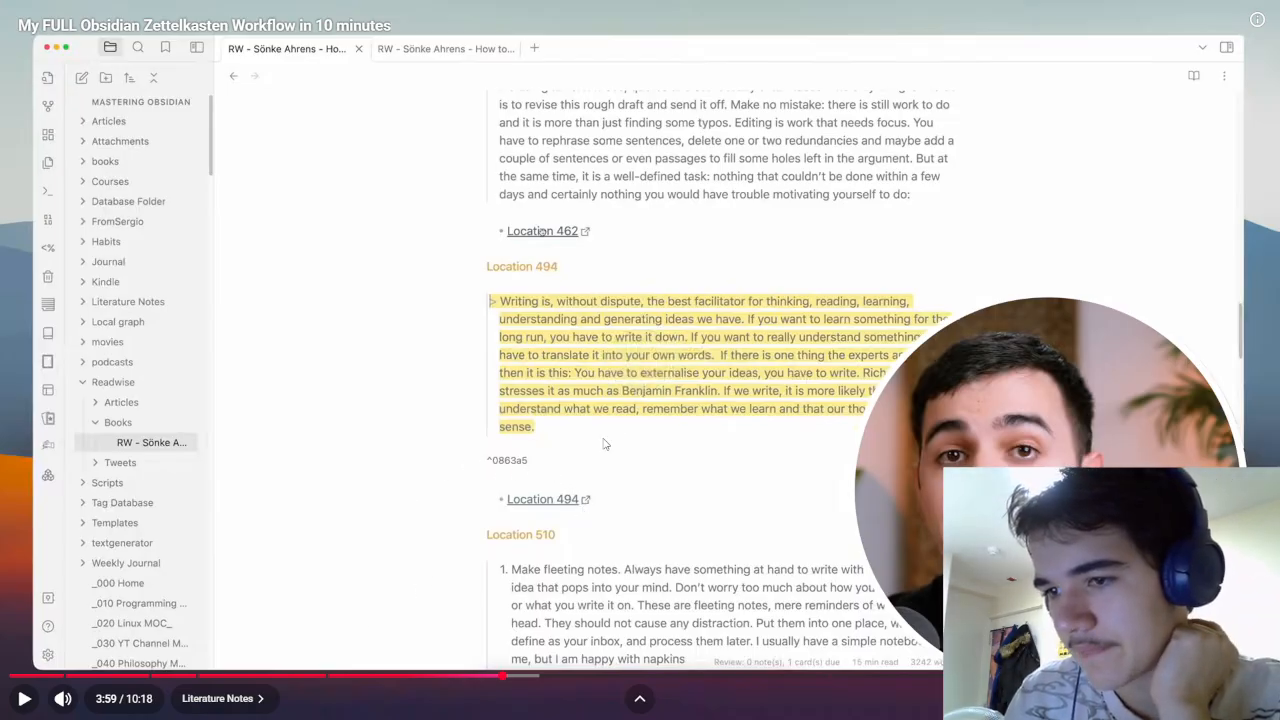
# Step: Rewind to the smart notes page at 3:06, exit fullscreen, and switch to Obsidian
pyautogui.click(398, 672)
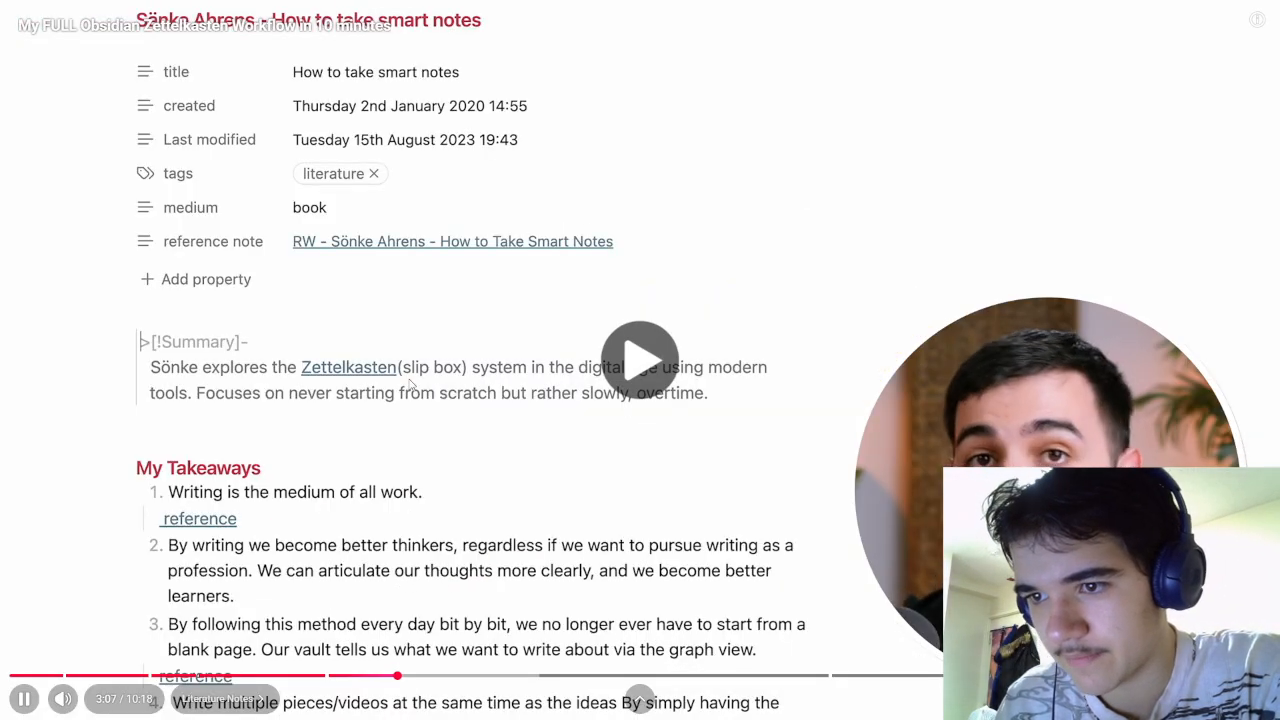
pyautogui.click(425, 462)
pyautogui.press('Escape')
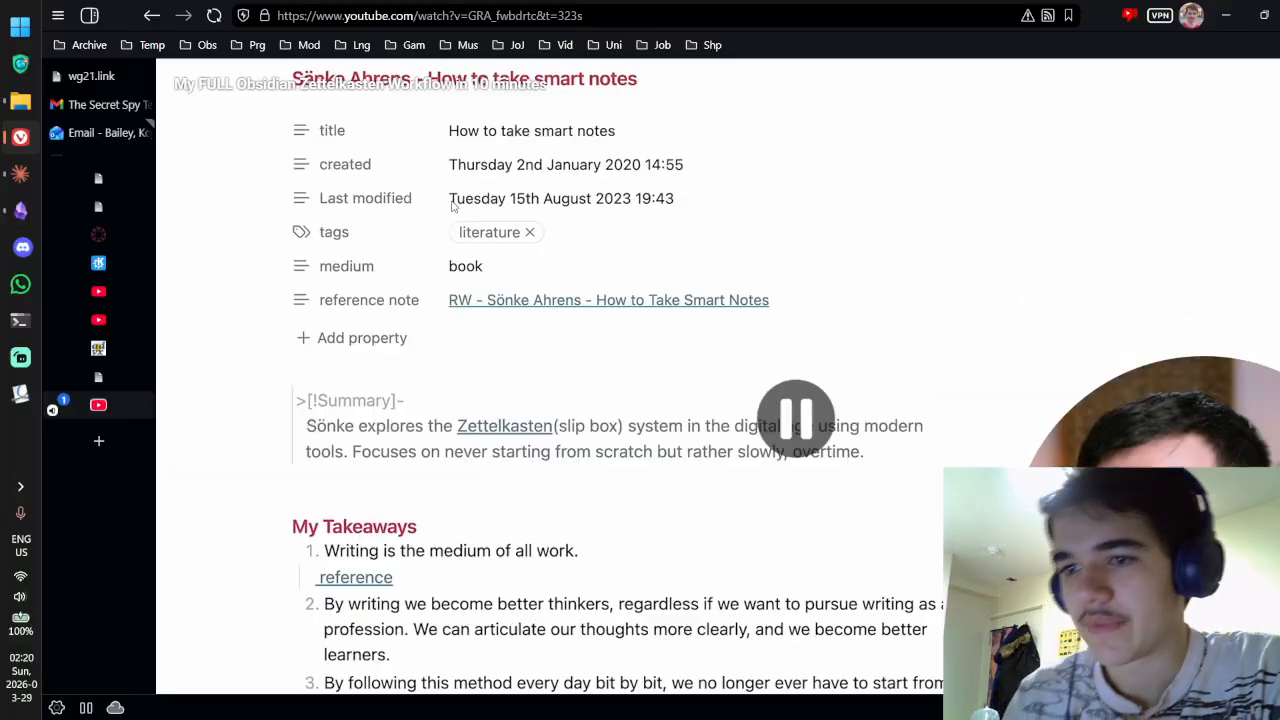
pyautogui.hotkey('alt', 'Tab')
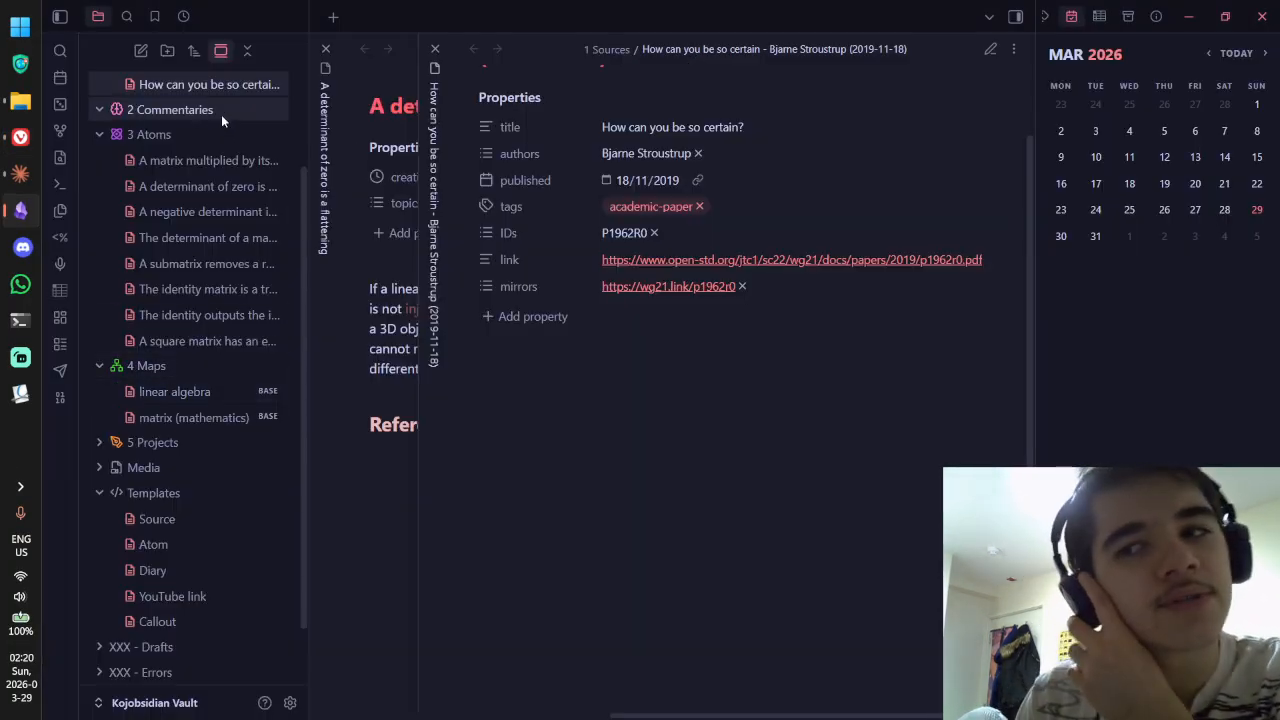
pyautogui.scroll(2, 200, 160)
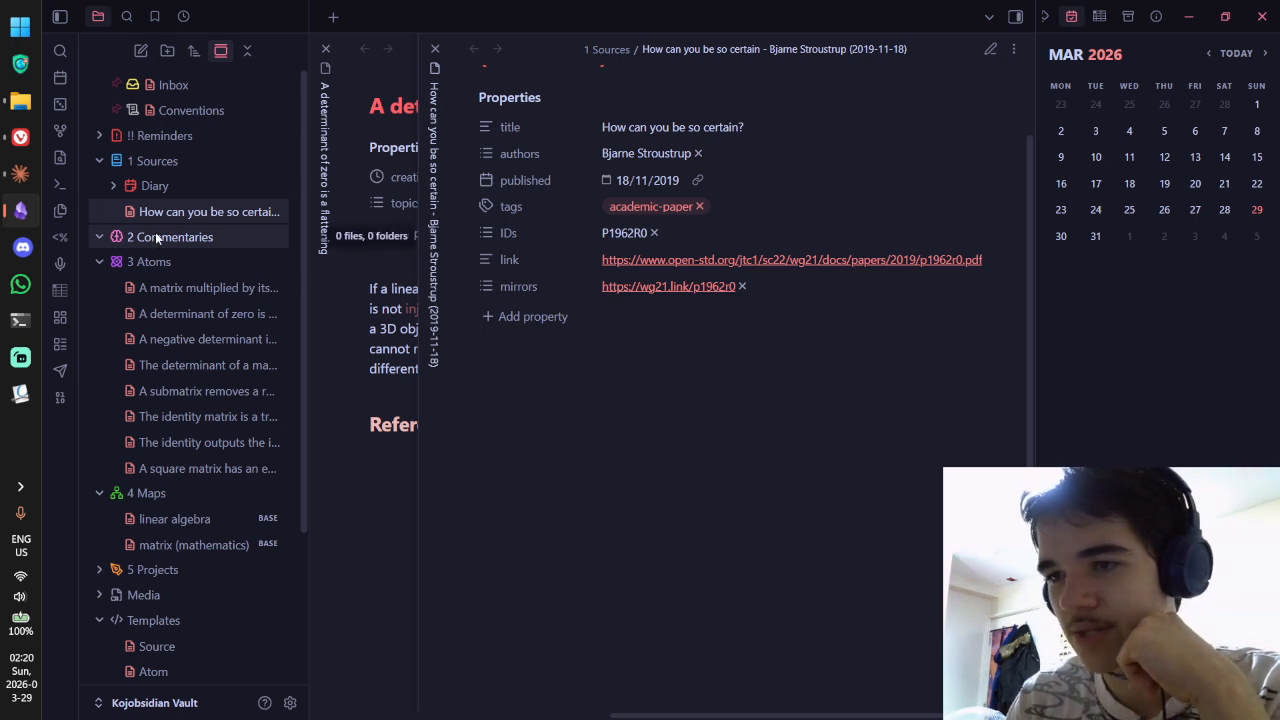
pyautogui.scroll(1, 504, 256)
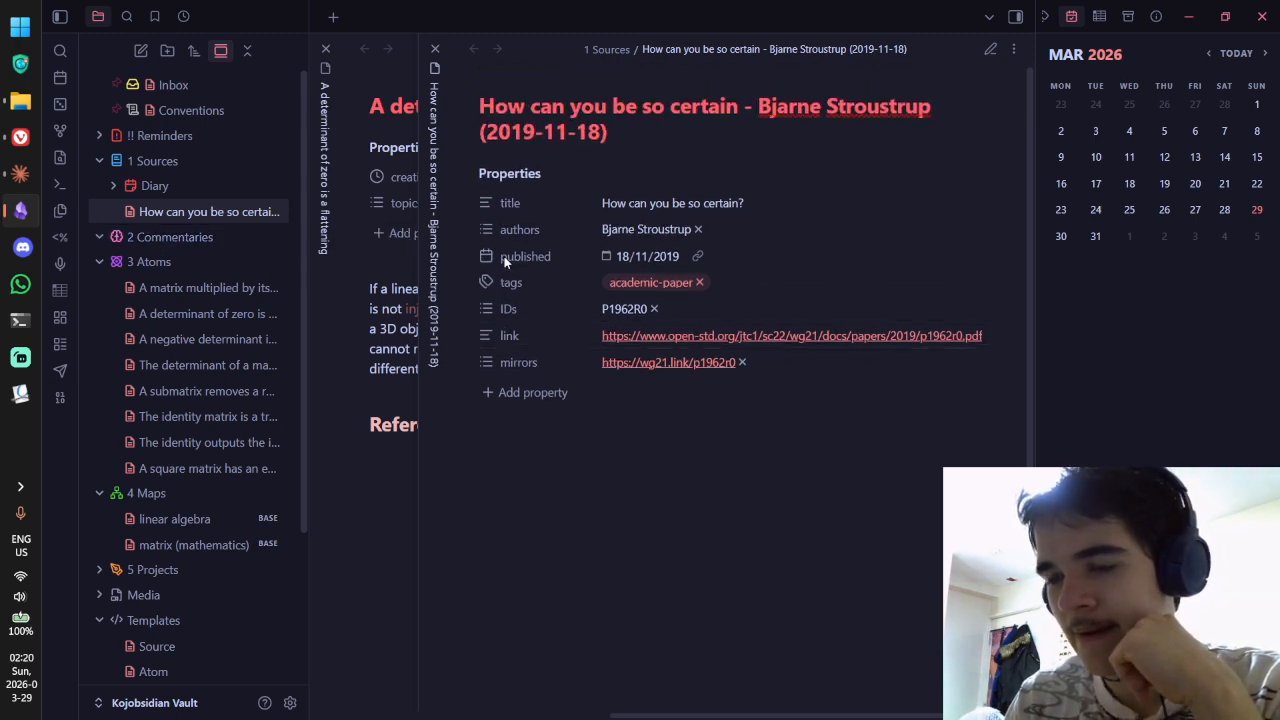
pyautogui.moveTo(625, 132)
pyautogui.mouseDown()
pyautogui.moveTo(434, 119)
pyautogui.moveTo(650, 131)
pyautogui.mouseUp()
pyautogui.click(473, 110)
pyautogui.click(650, 131)
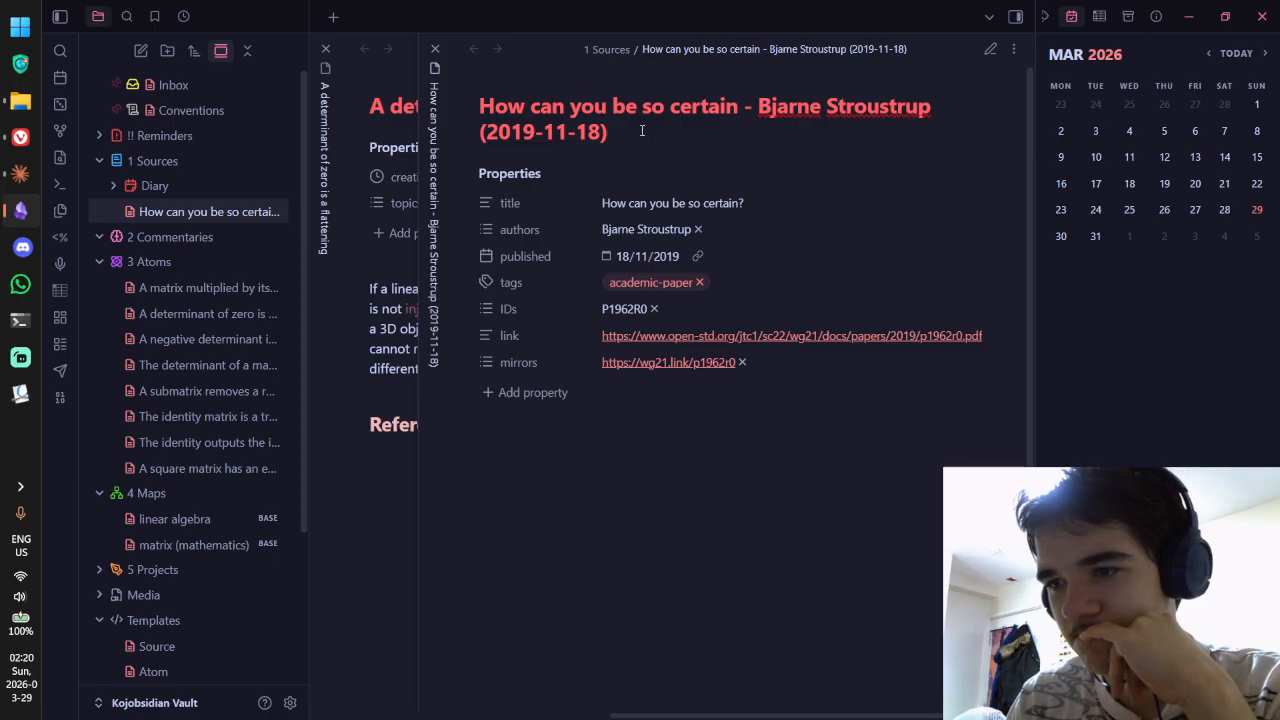
pyautogui.moveTo(637, 130); pyautogui.dragTo(483, 110)
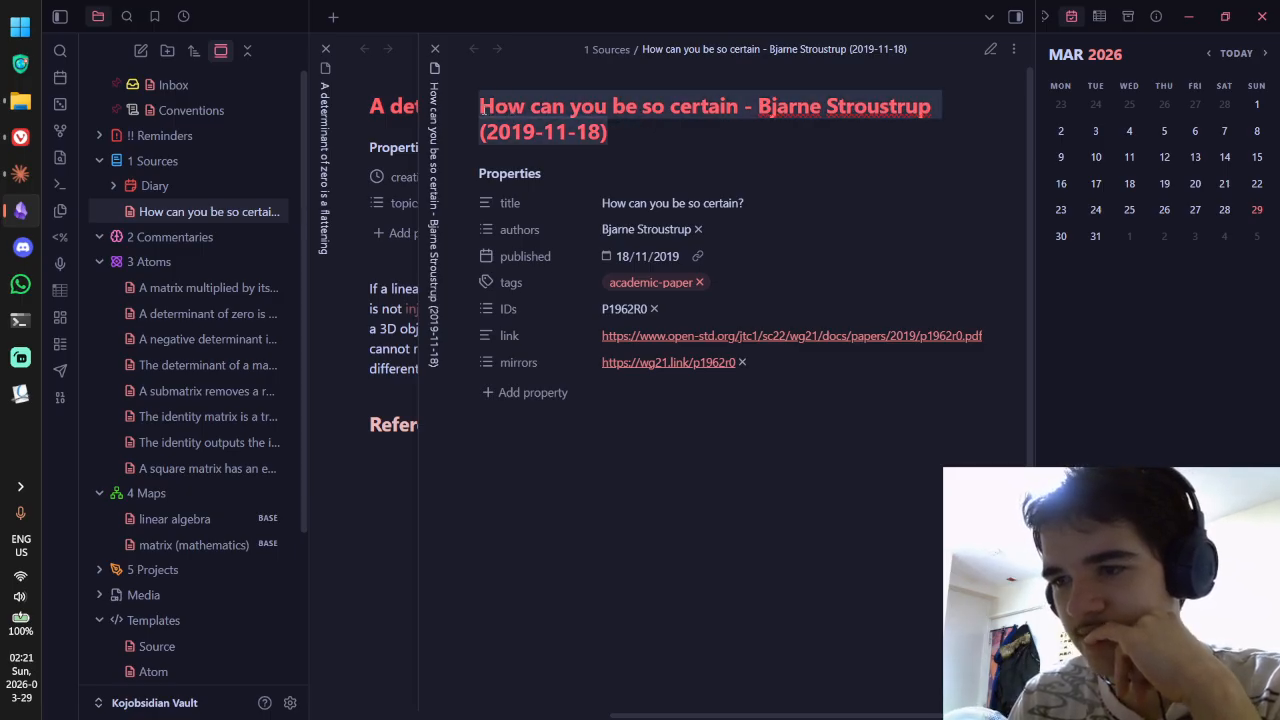
pyautogui.click(640, 132)
pyautogui.moveTo(640, 132); pyautogui.dragTo(461, 96)
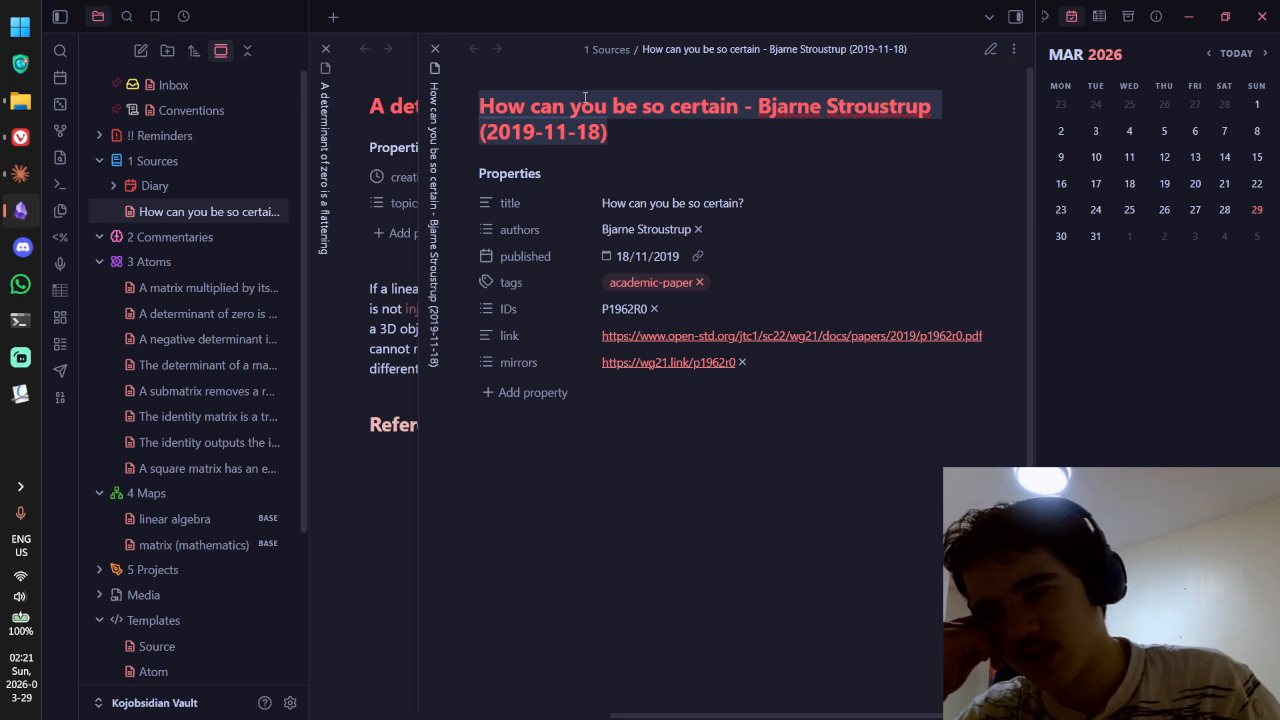
# Step: Bring Vivaldi back to the front with the Zettelkasten tutorial paused at 3:08
pyautogui.hotkey('alt', 'Tab')
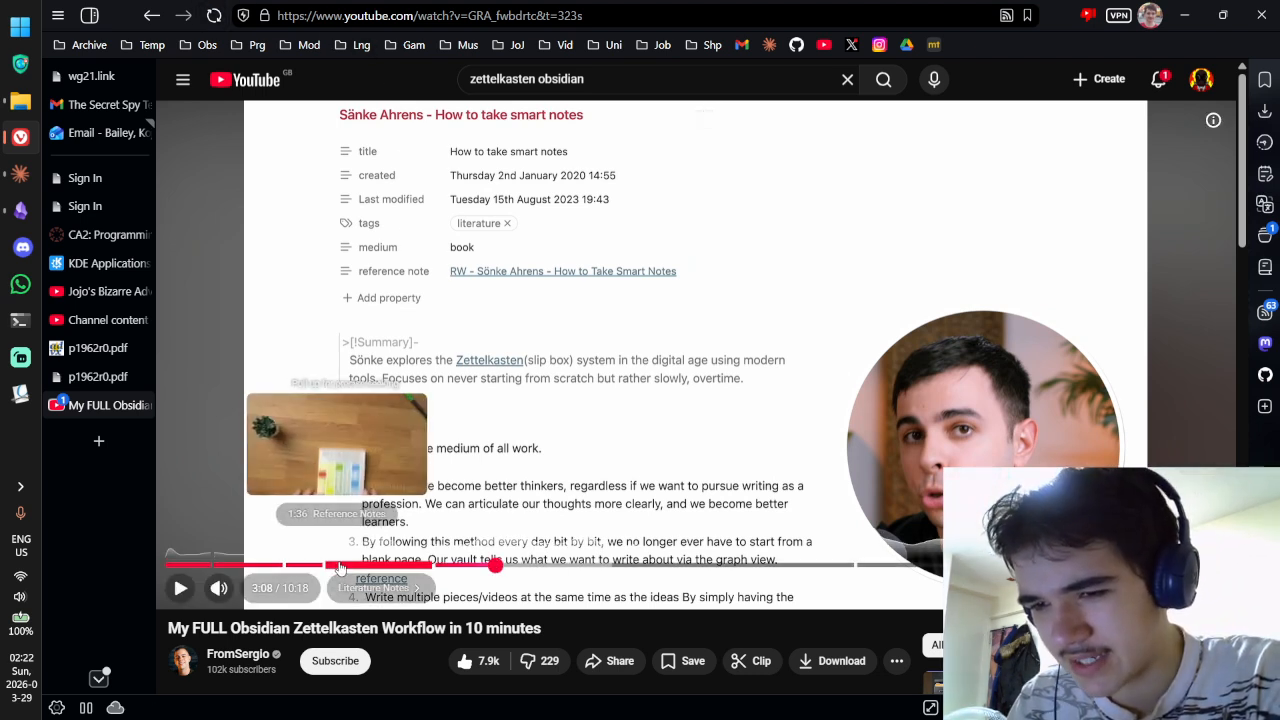
# Step: Seek the tutorial to 2:00, then to the literature notes page at 3:05, and return to Obsidian
pyautogui.click(378, 565)
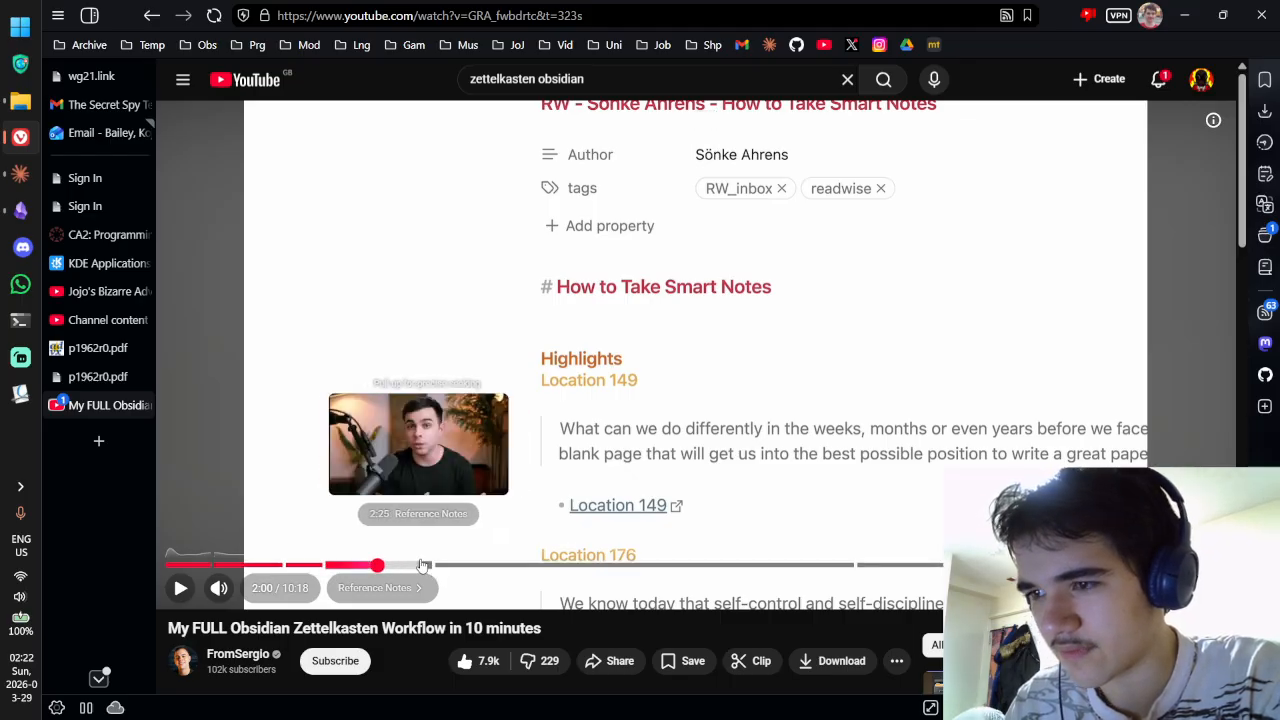
pyautogui.click(491, 566)
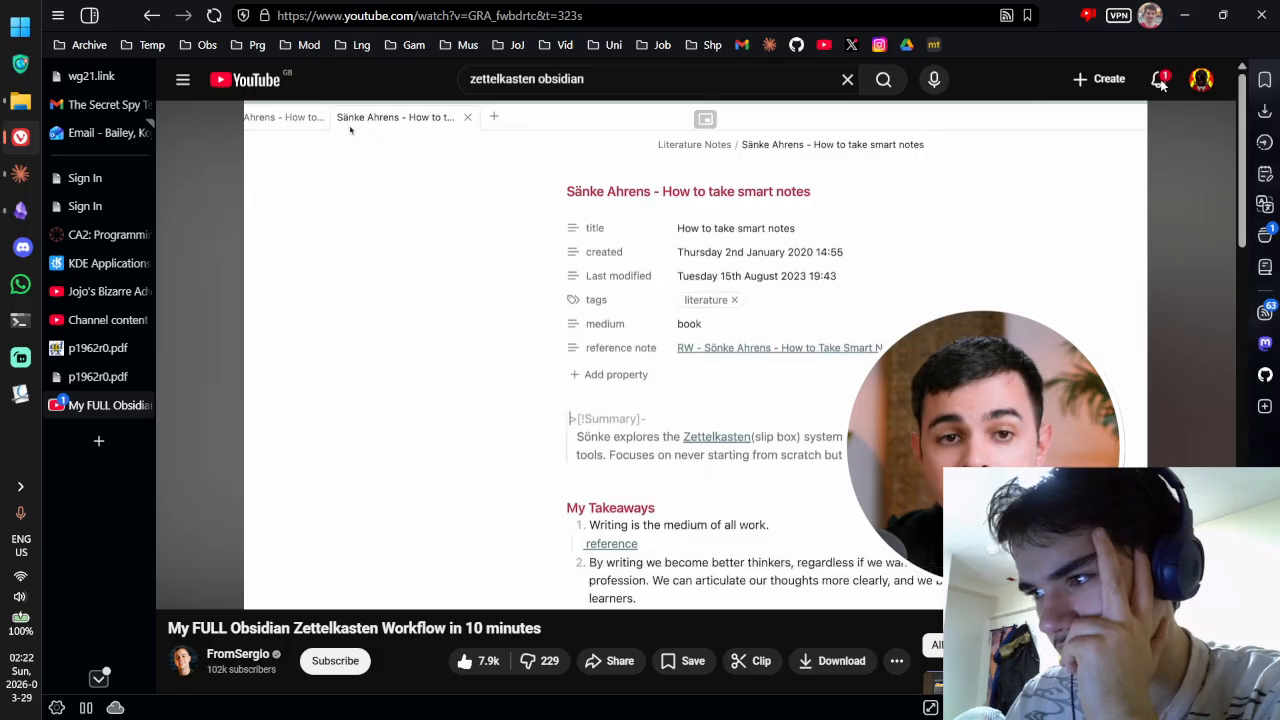
pyautogui.hotkey('alt', 'Tab')
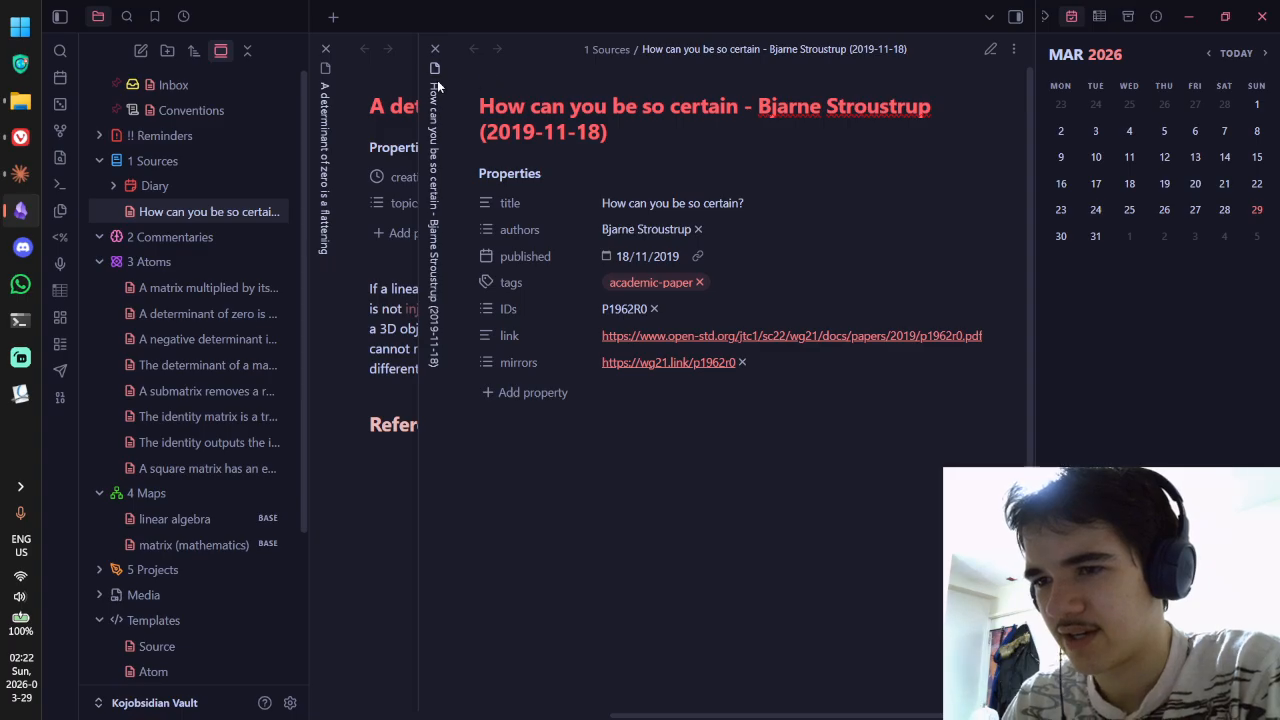
# Step: Close the stacked determinant note, toggle source mode on and off, then return to the tutorial
pyautogui.click(326, 48)
pyautogui.hotkey('ctrl', 'e')
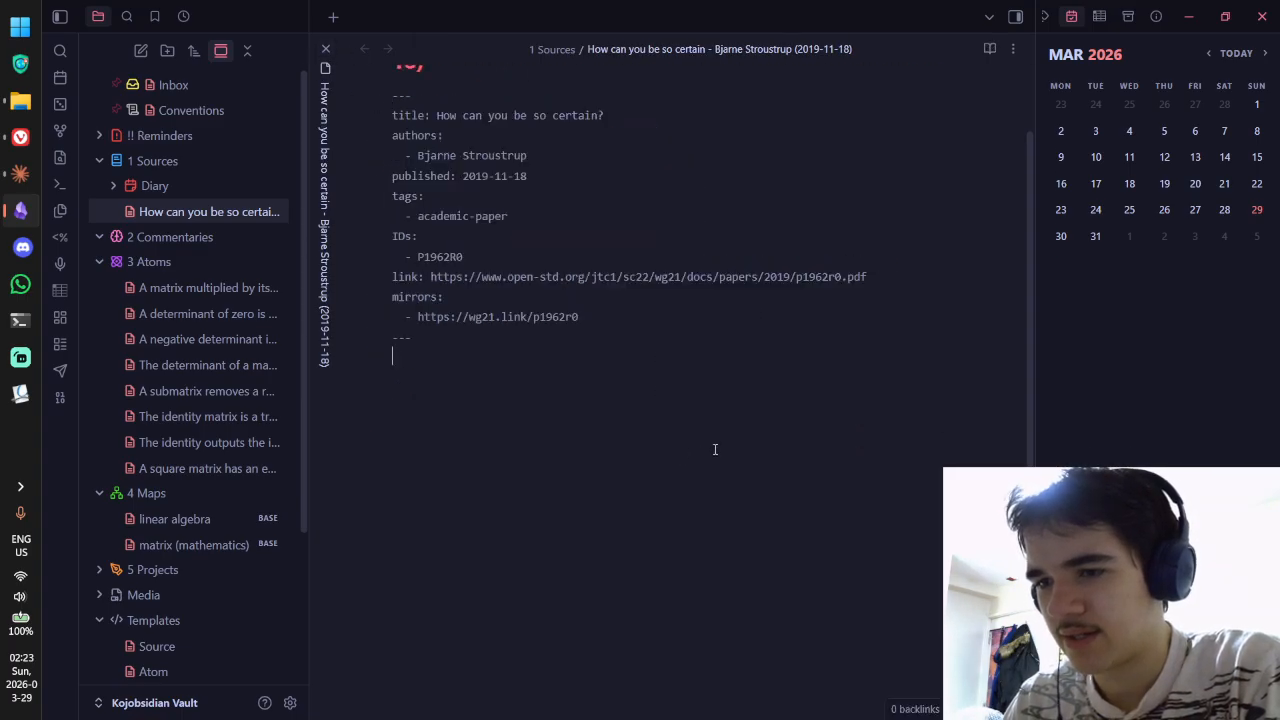
pyautogui.hotkey('ctrl', 'e')
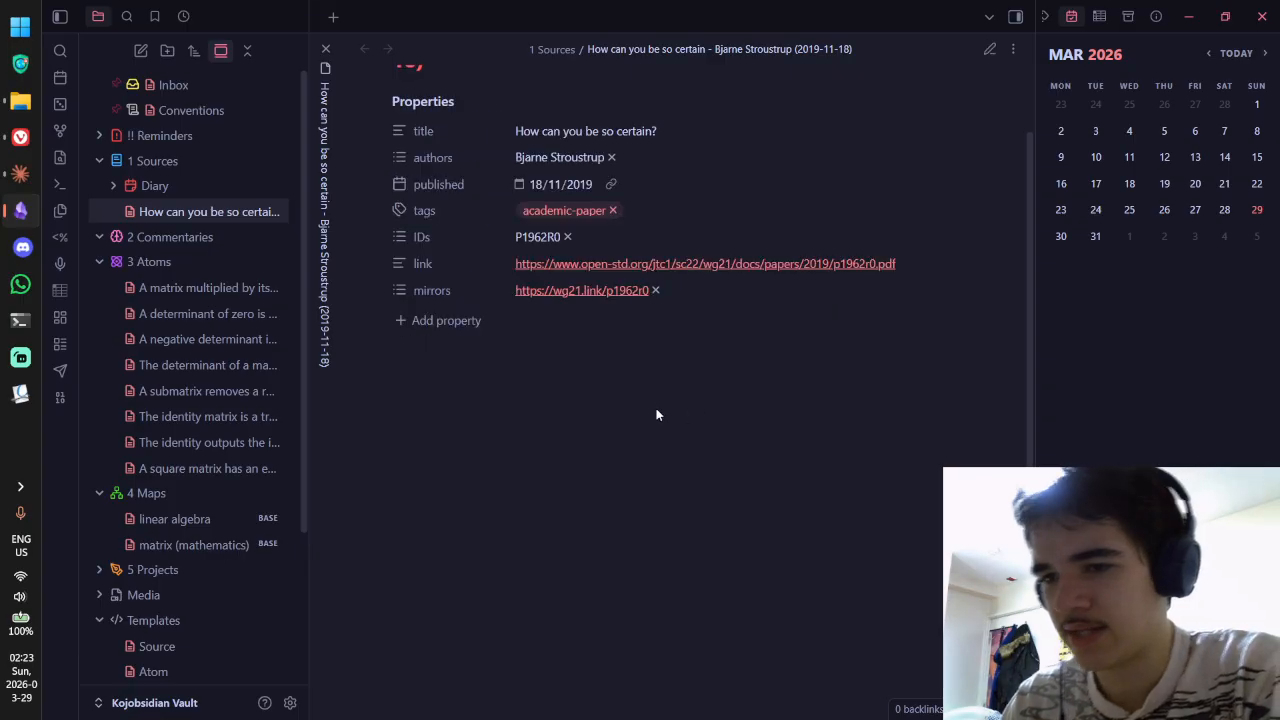
pyautogui.hotkey('alt', 'Tab')
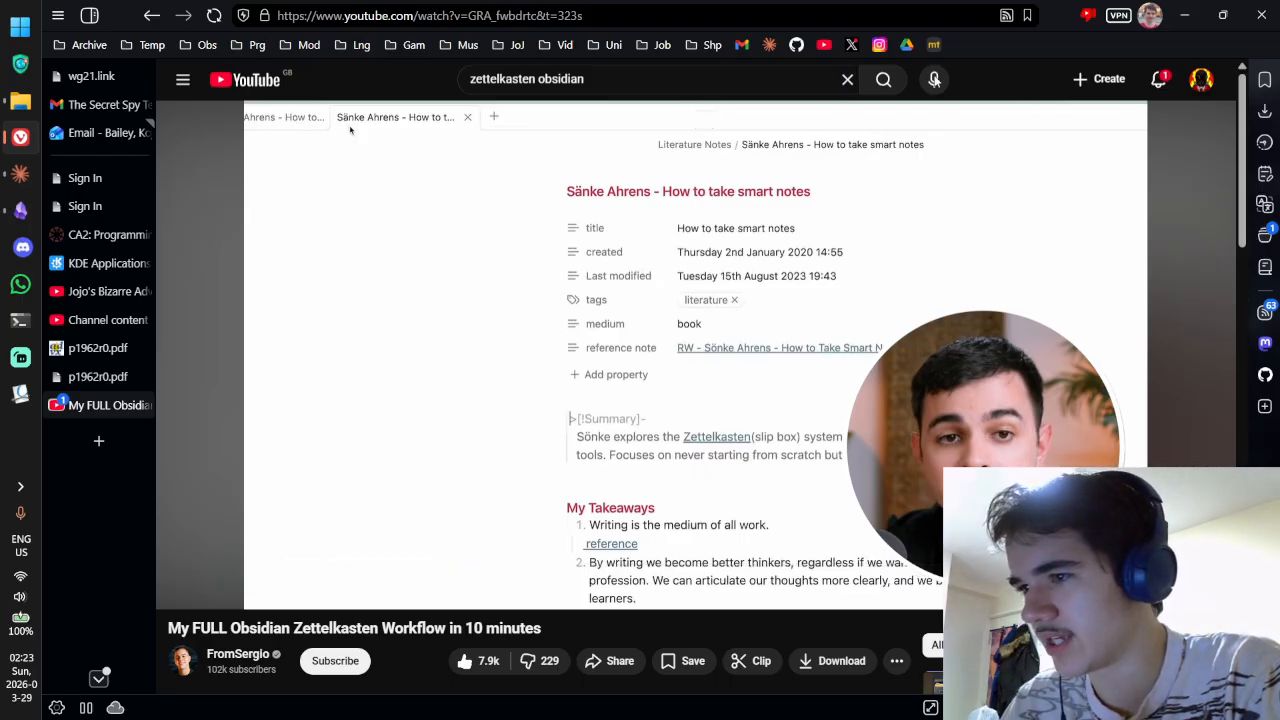
# Step: Reload the YouTube page and leave the tutorial paused at 5:23
pyautogui.scroll(-1, 420, 149)
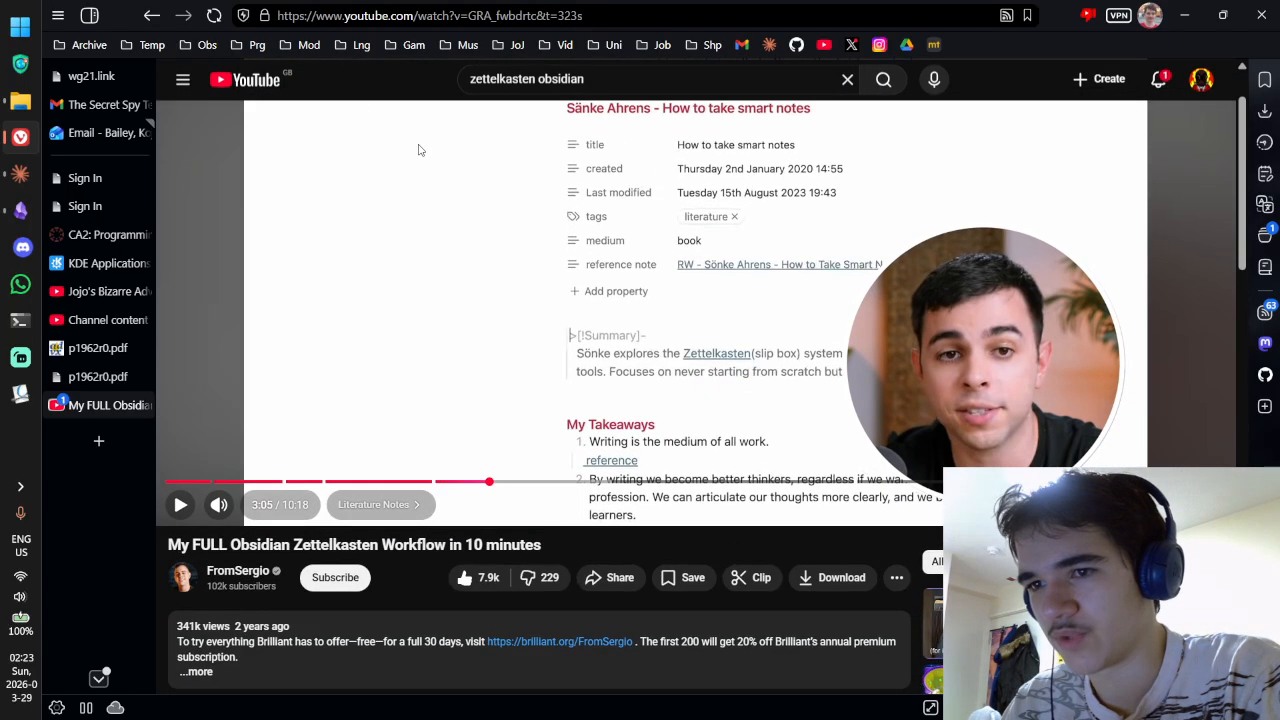
pyautogui.click(250, 162)
pyautogui.click(250, 164)
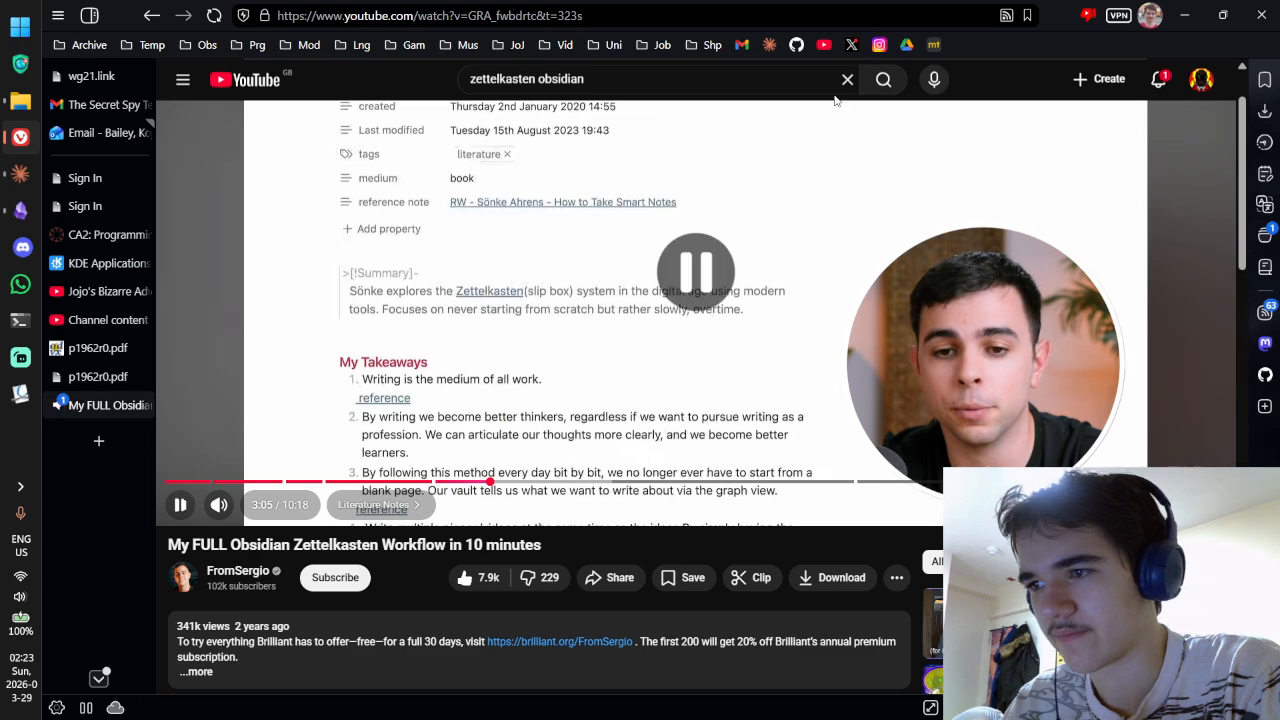
pyautogui.click(214, 16)
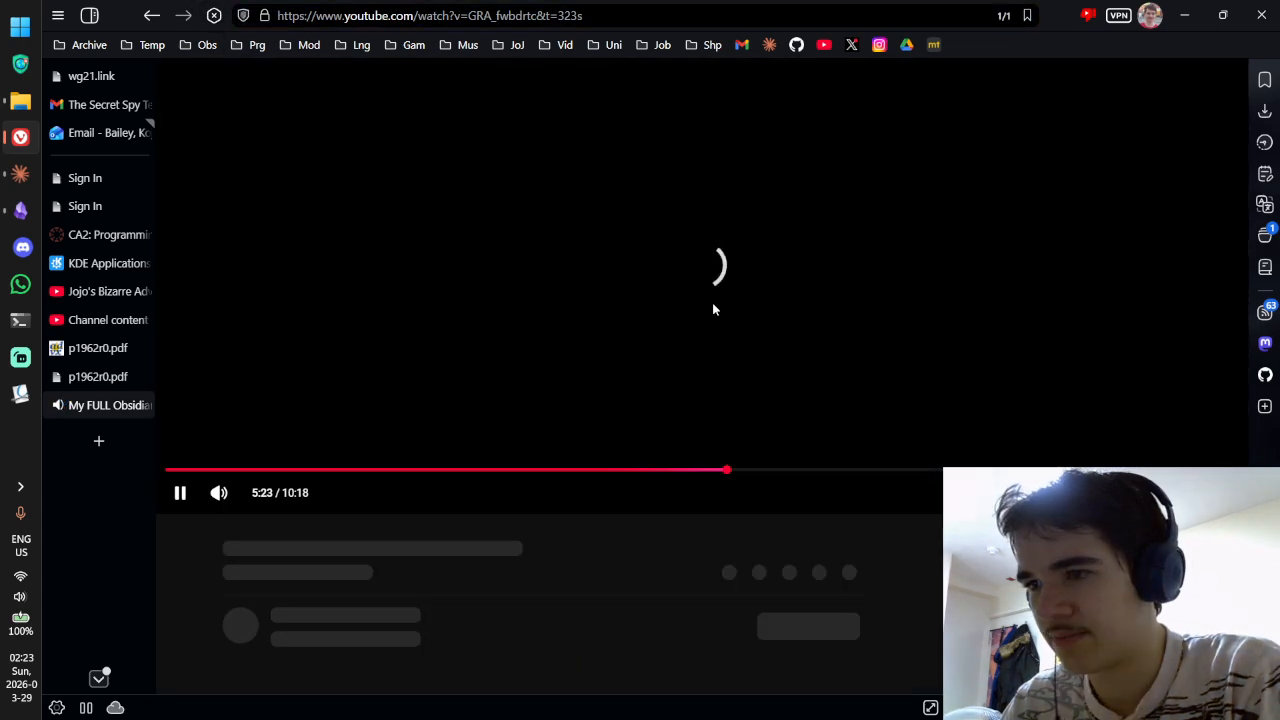
pyautogui.click(731, 274)
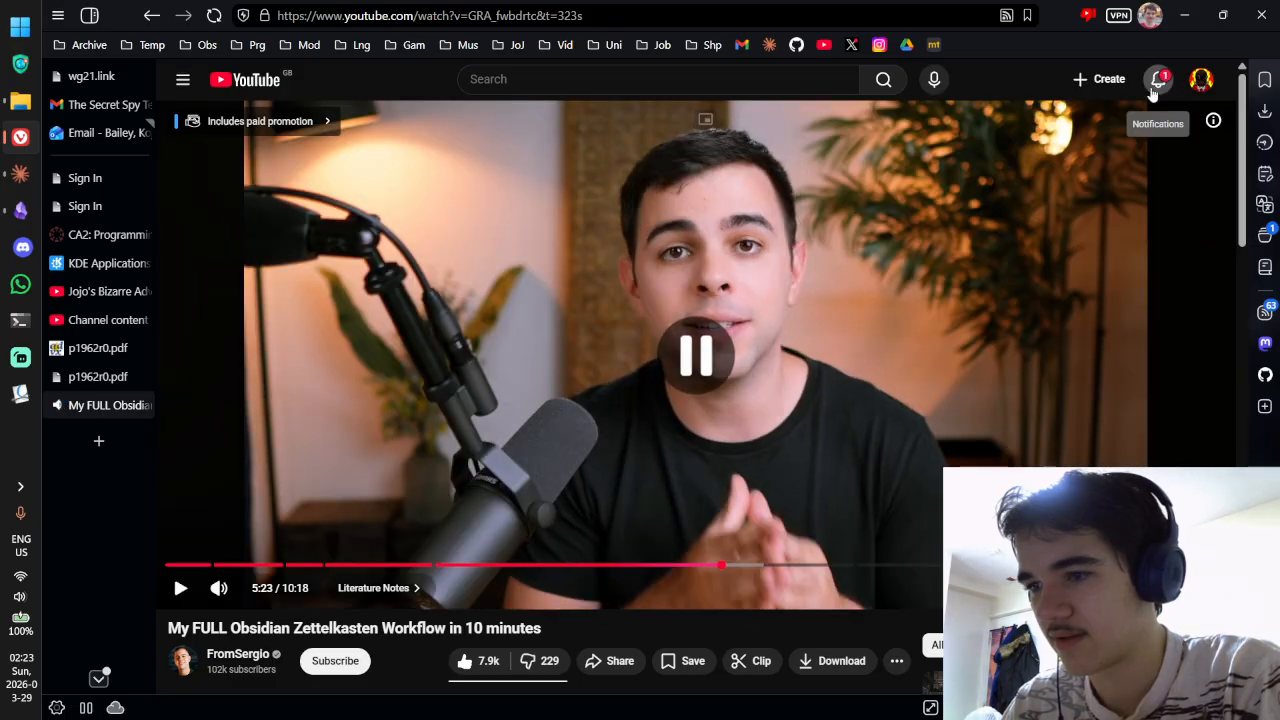
# Step: Check the notifications, then bring Vivaldi forward on the p1962r0.pdf paper tab
pyautogui.click(1158, 79)
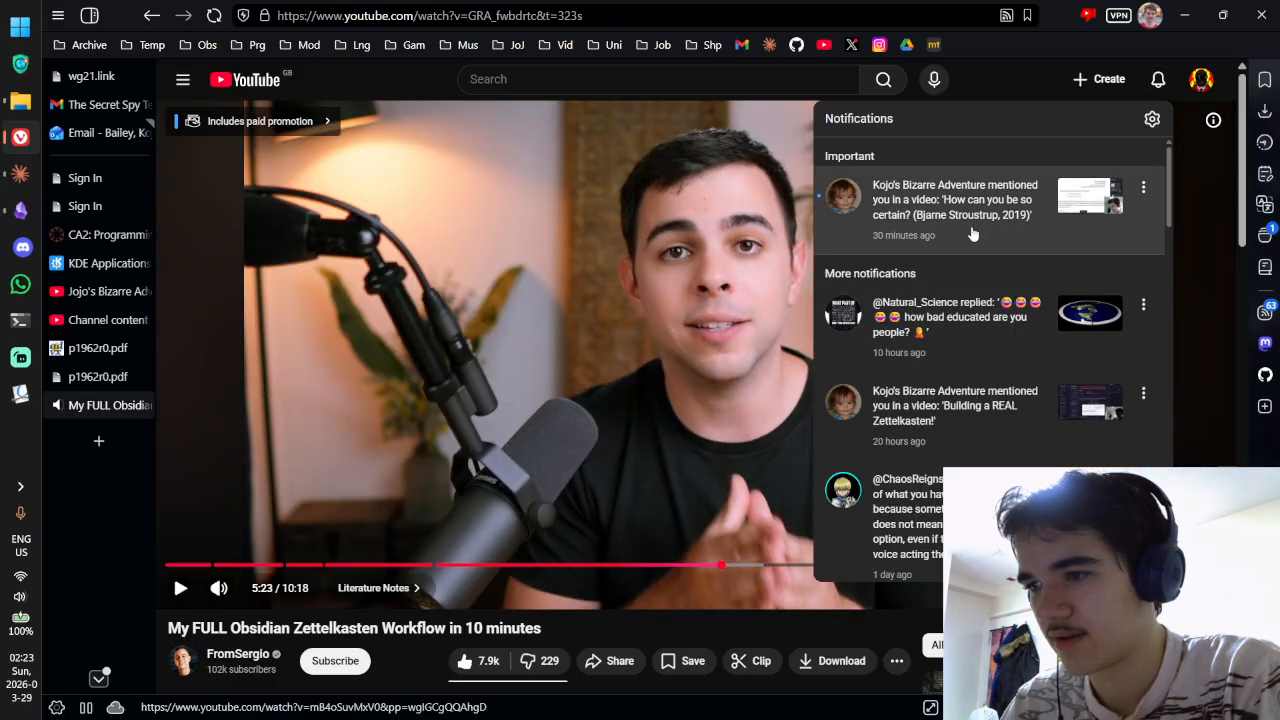
pyautogui.click(663, 612)
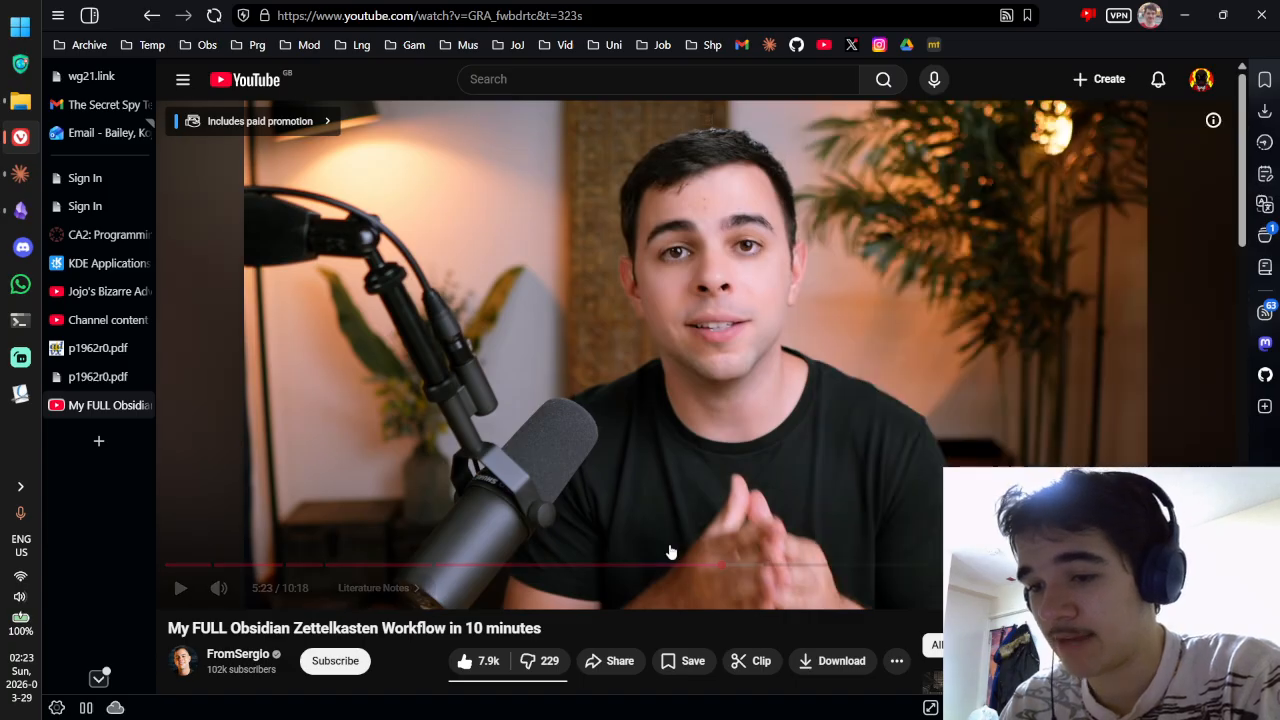
pyautogui.hotkey('alt', 'Tab')
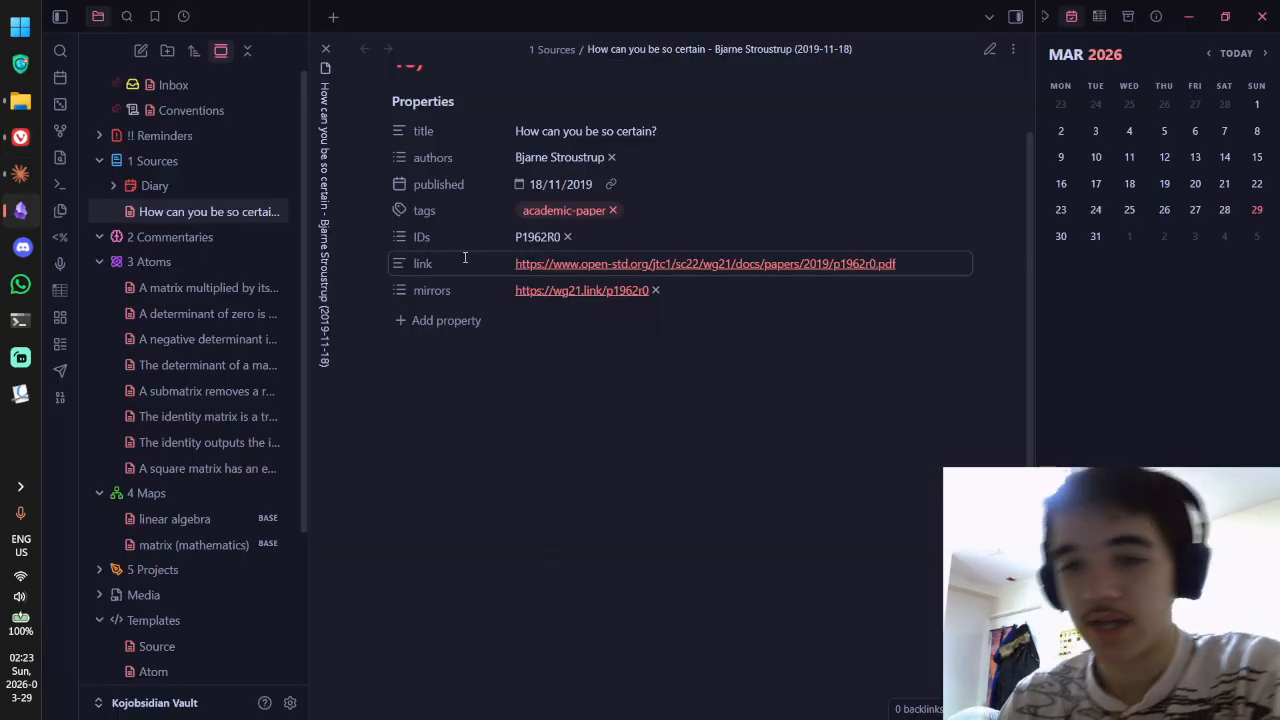
pyautogui.press('ctrl+super+Left')
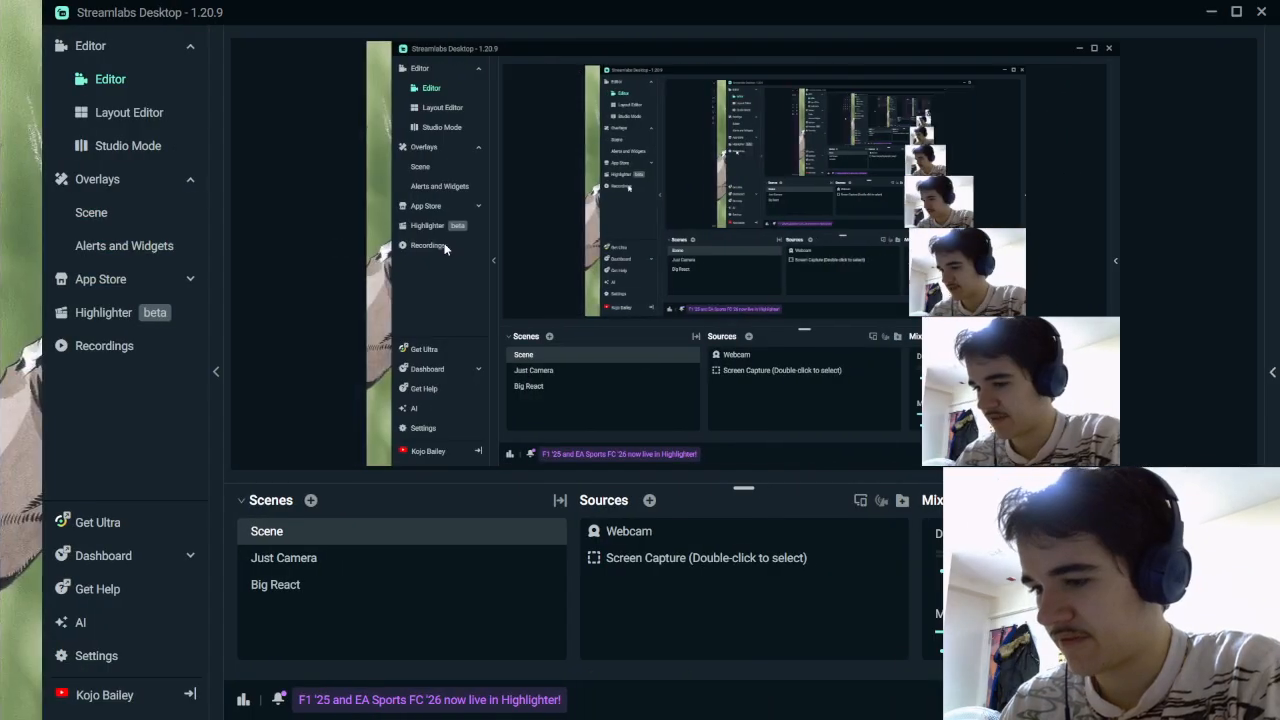
pyautogui.press('ctrl+super+Right')
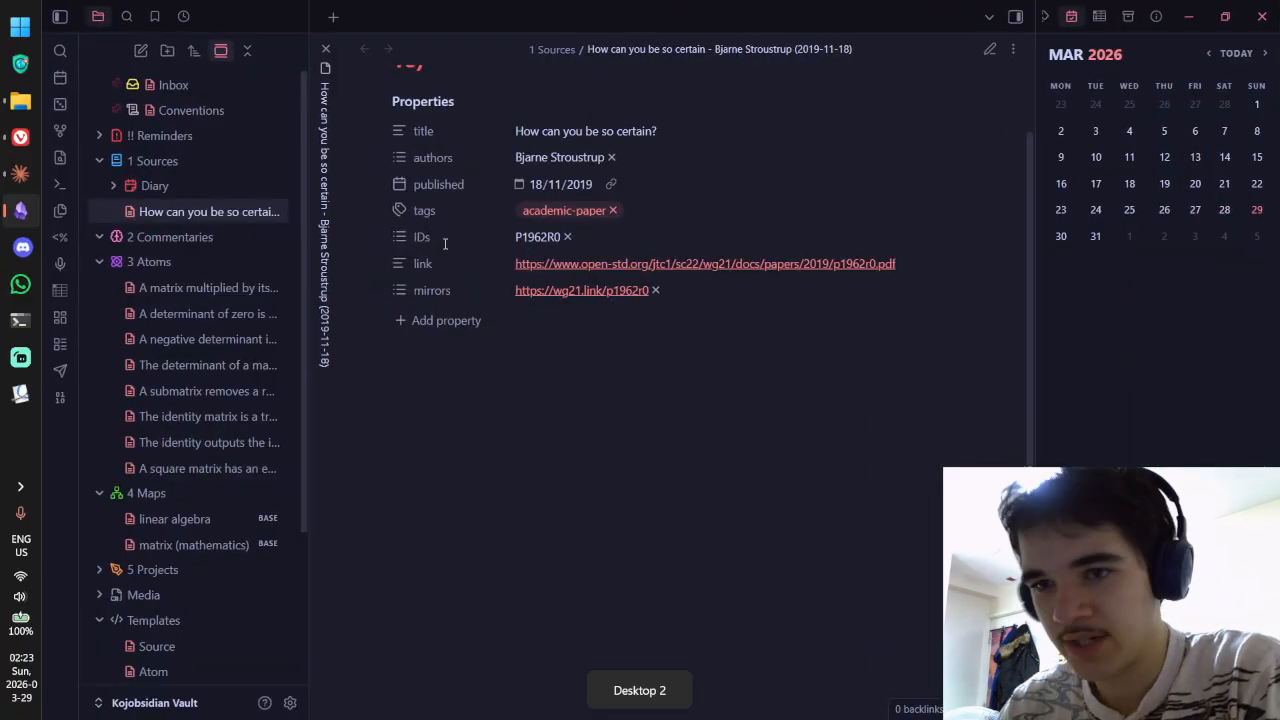
pyautogui.click(20, 137)
pyautogui.click(107, 378)
# Step: Scroll the PDF and read the comment attached to the word "need"
pyautogui.scroll(-2, 614, 280)
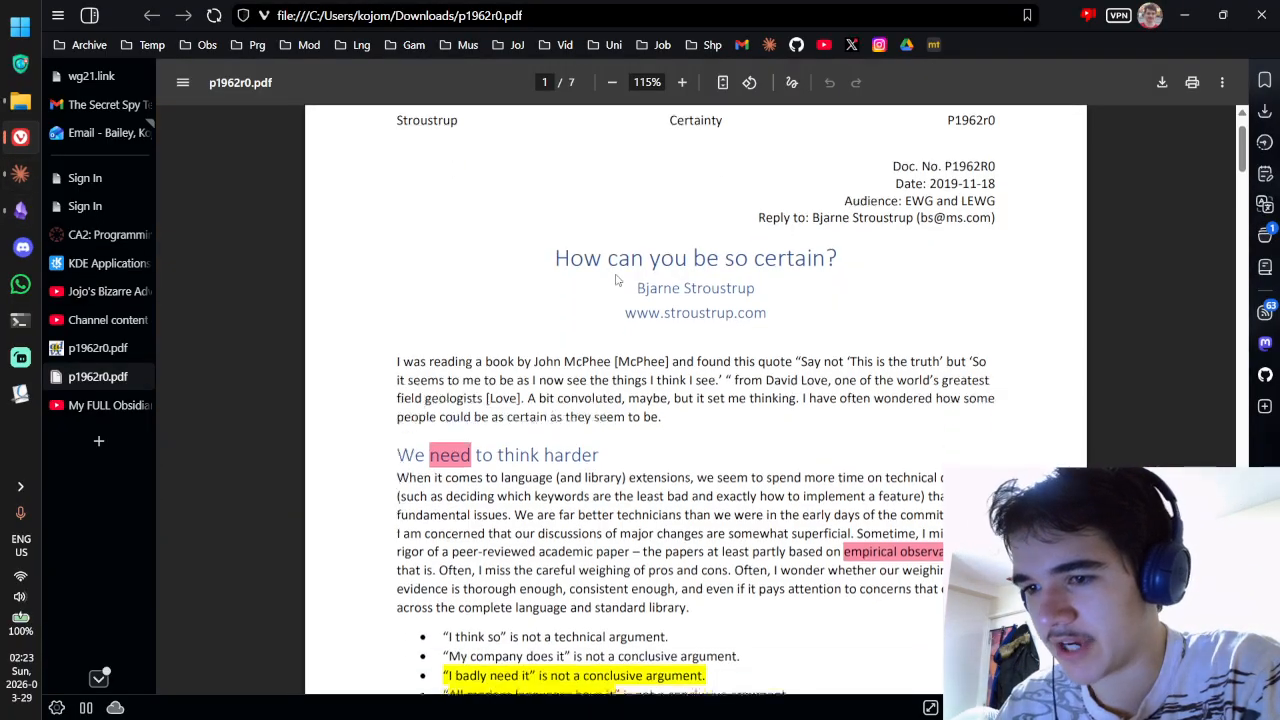
pyautogui.moveTo(449, 331)
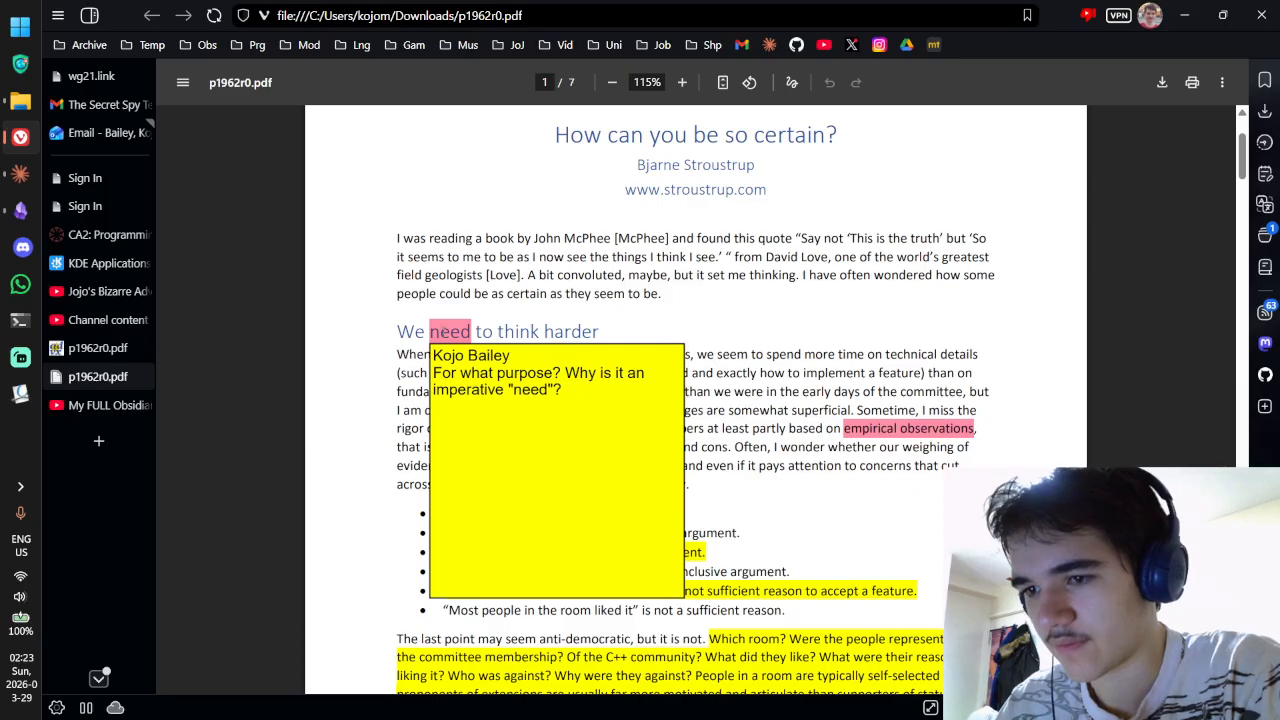
pyautogui.scroll(-1, 640, 262)
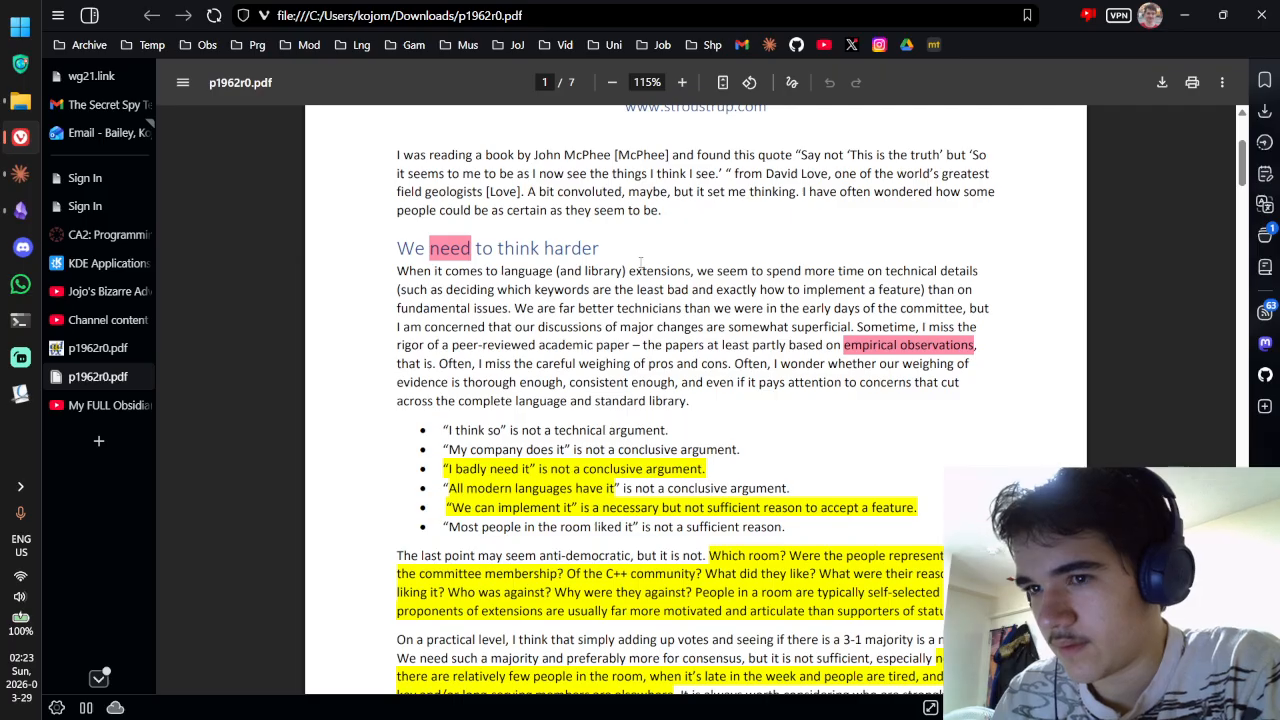
# Step: Glance at the Downloads folder holding the paper, then bring the Obsidian vault forward
pyautogui.click(20, 101)
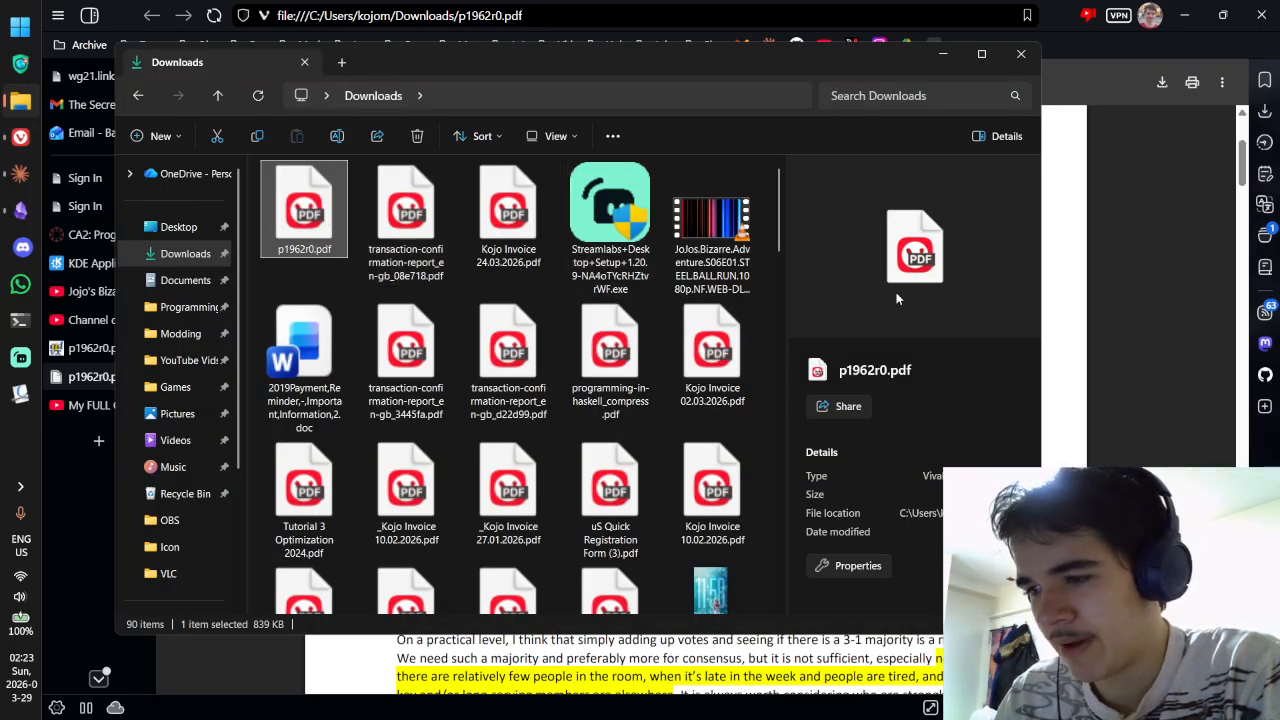
pyautogui.click(1104, 228)
pyautogui.hotkey('alt', 'Tab')
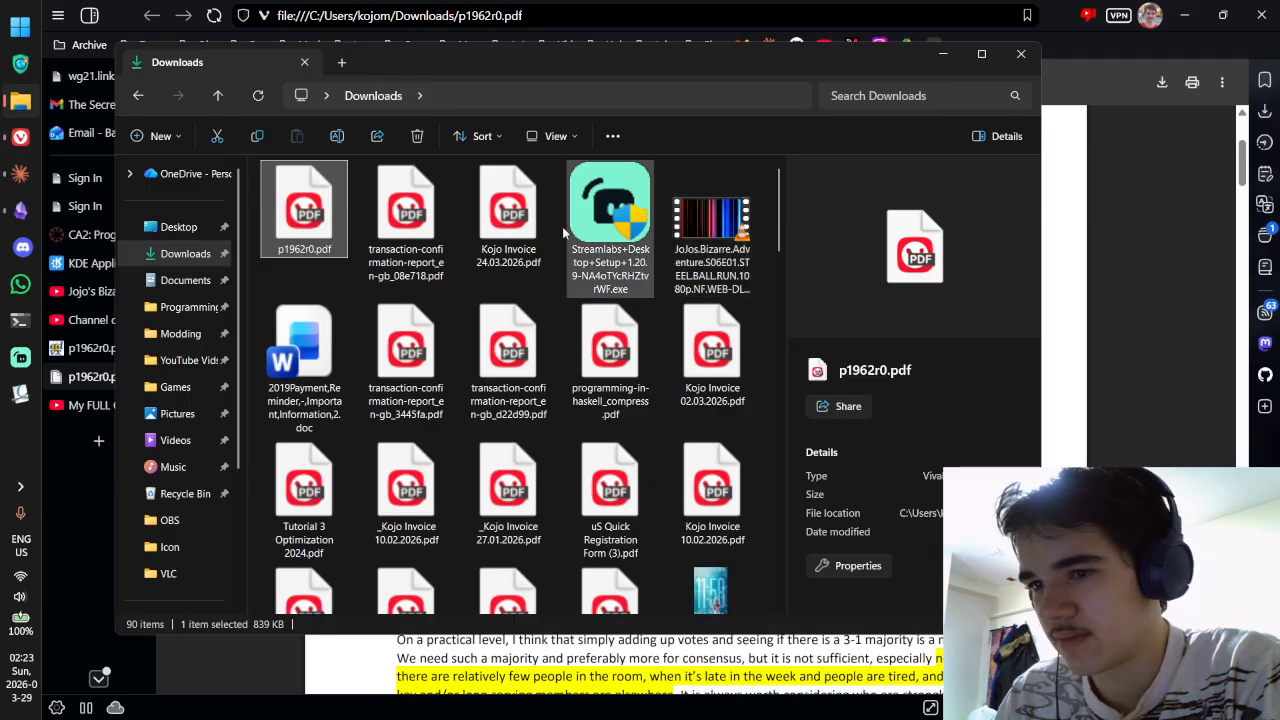
pyautogui.hotkey('alt', 'Tab')
pyautogui.press('ctrl+super+Right')
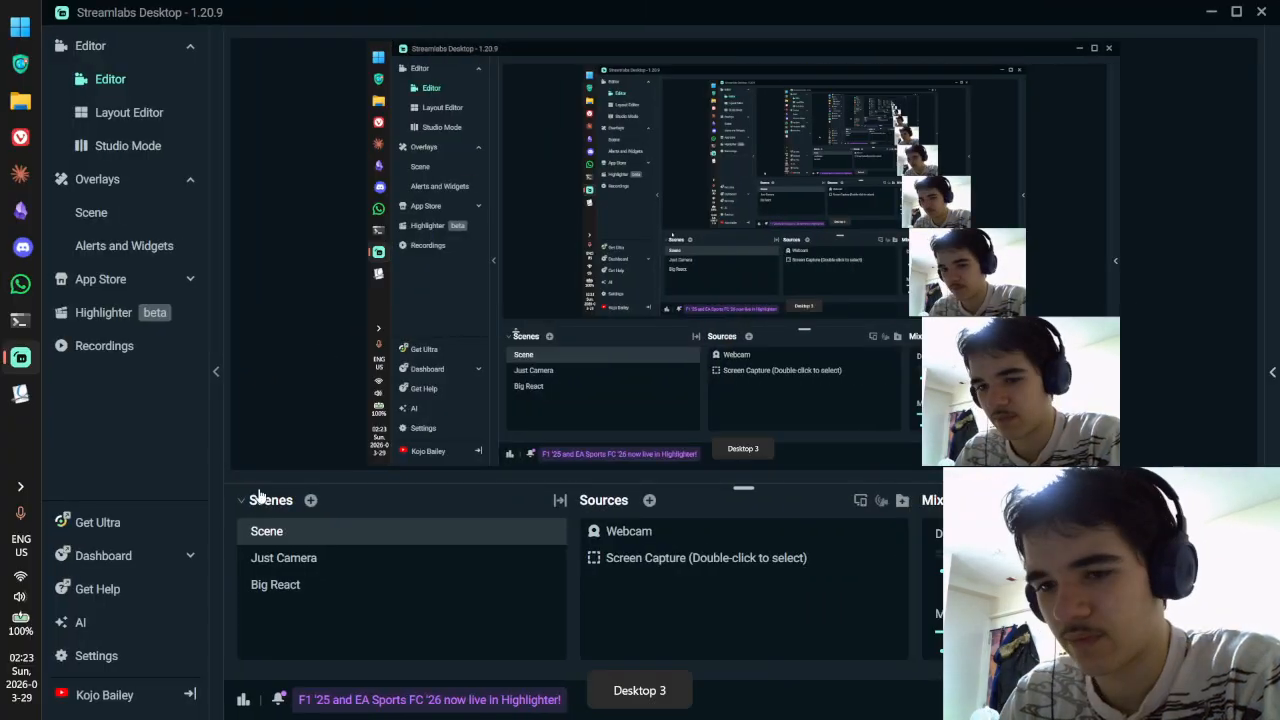
pyautogui.press('ctrl+super+Left')
pyautogui.hotkey('alt', 'Tab')
pyautogui.click(20, 210)
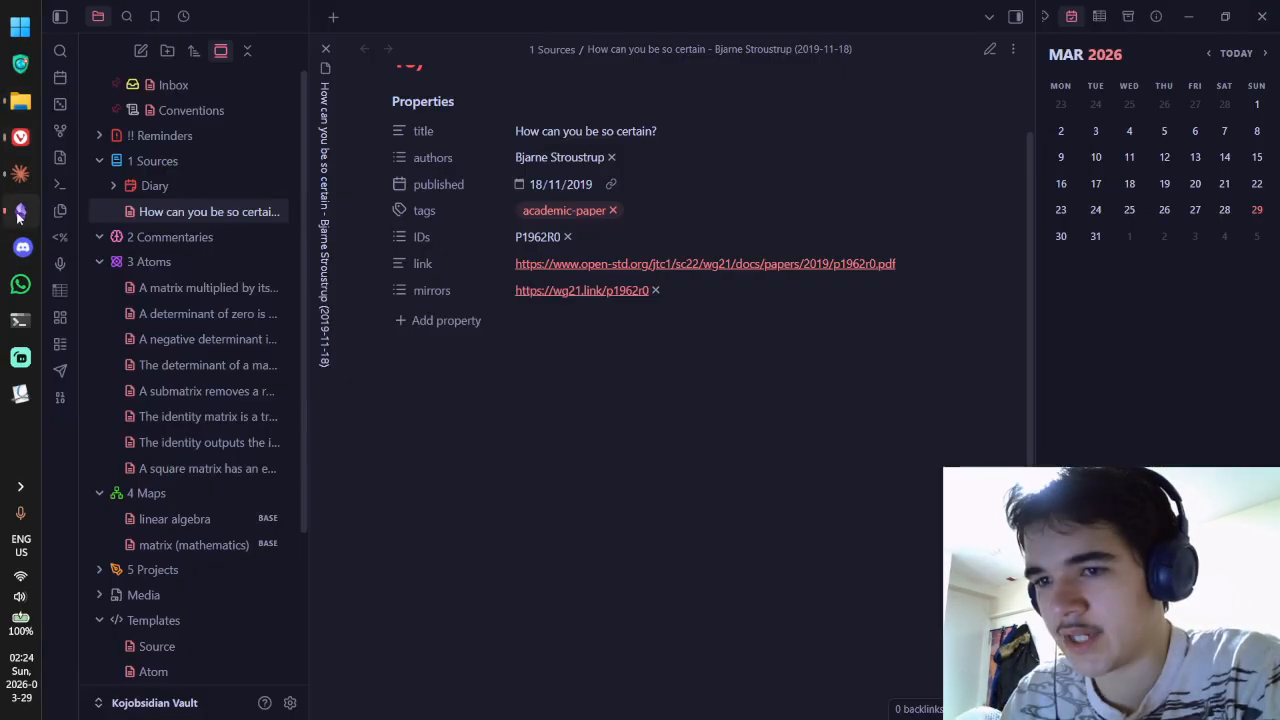
# Step: In Files and links settings, remove all old numbered exclusions such as 5 - Media Files/
pyautogui.click(290, 703)
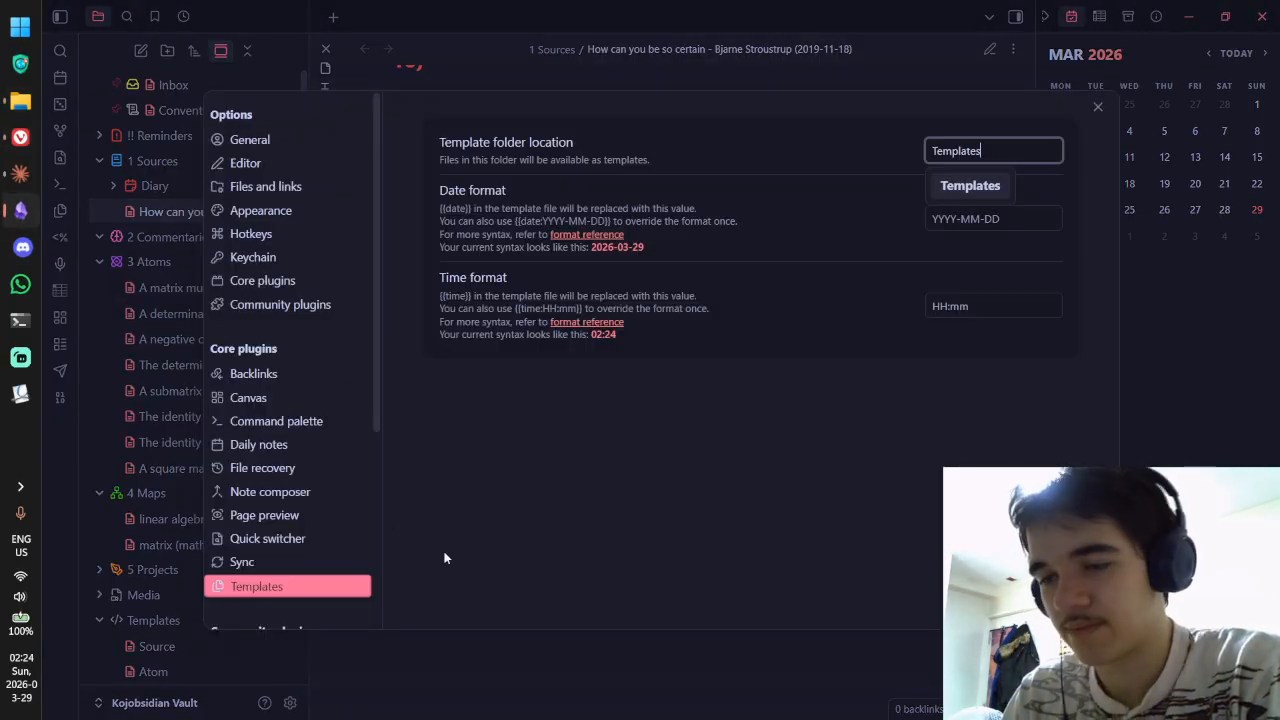
pyautogui.click(299, 186)
pyautogui.scroll(-7, 614, 199)
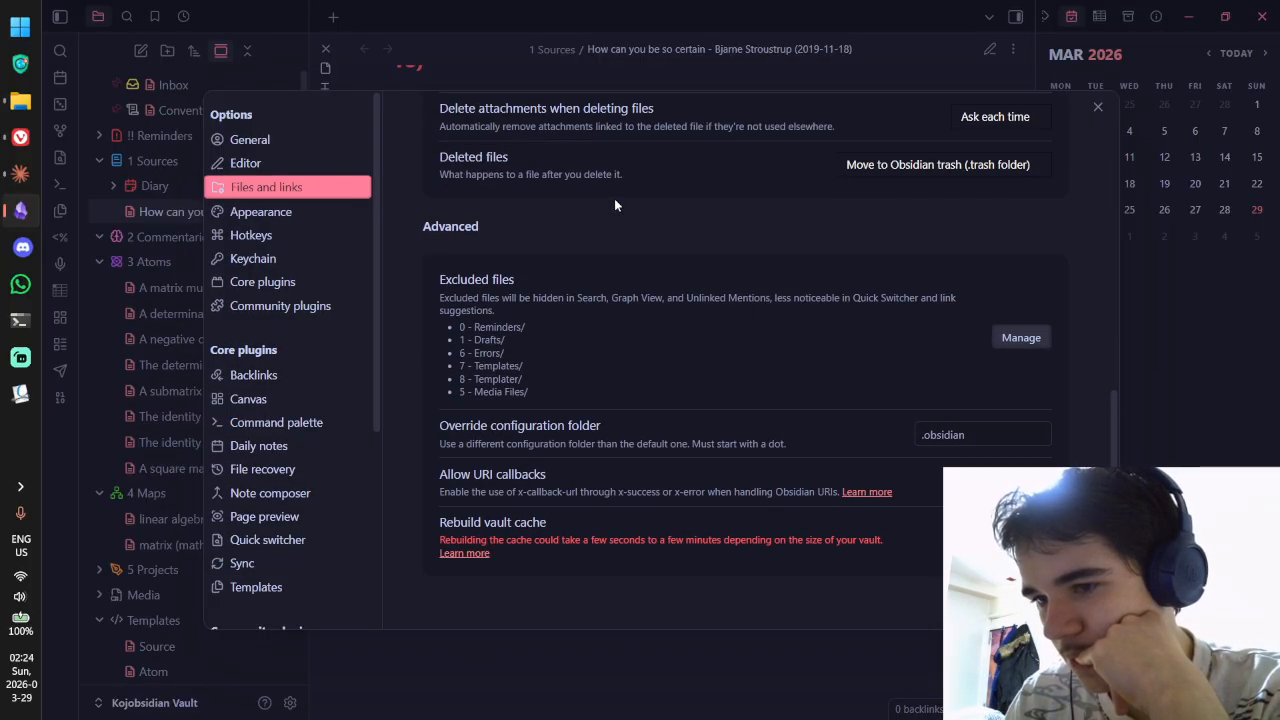
pyautogui.click(1021, 337)
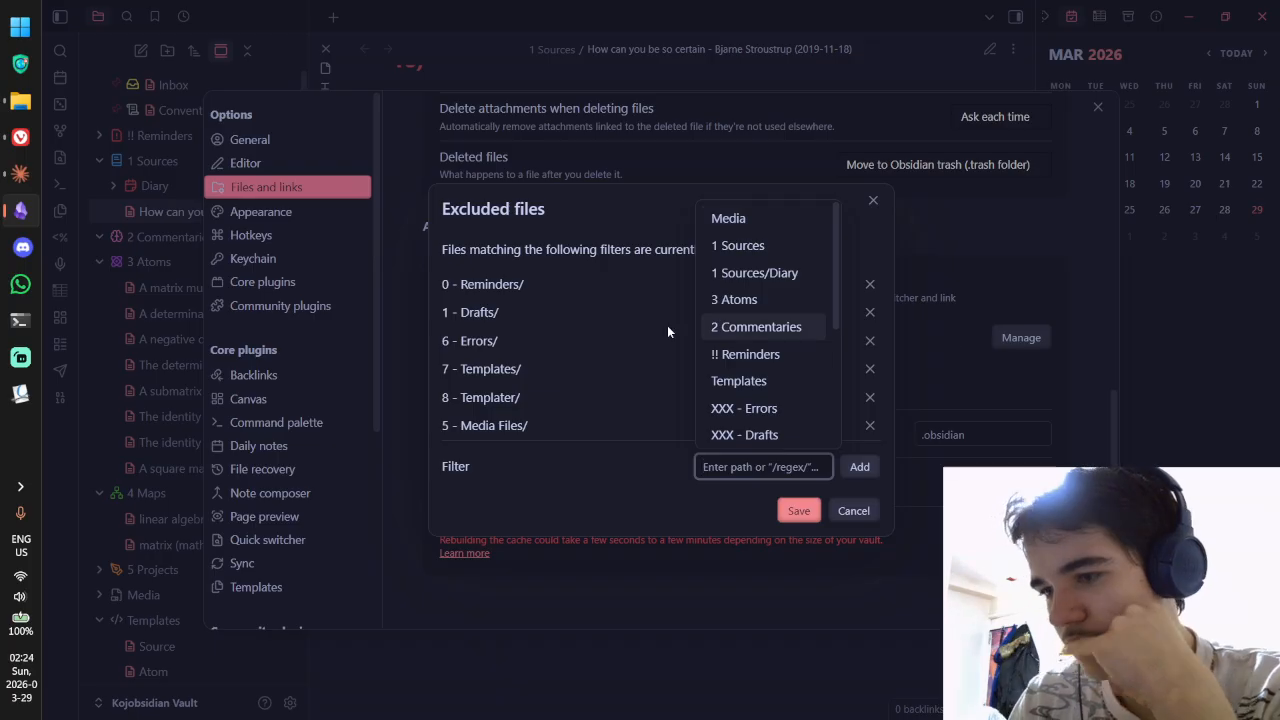
pyautogui.click(870, 425)
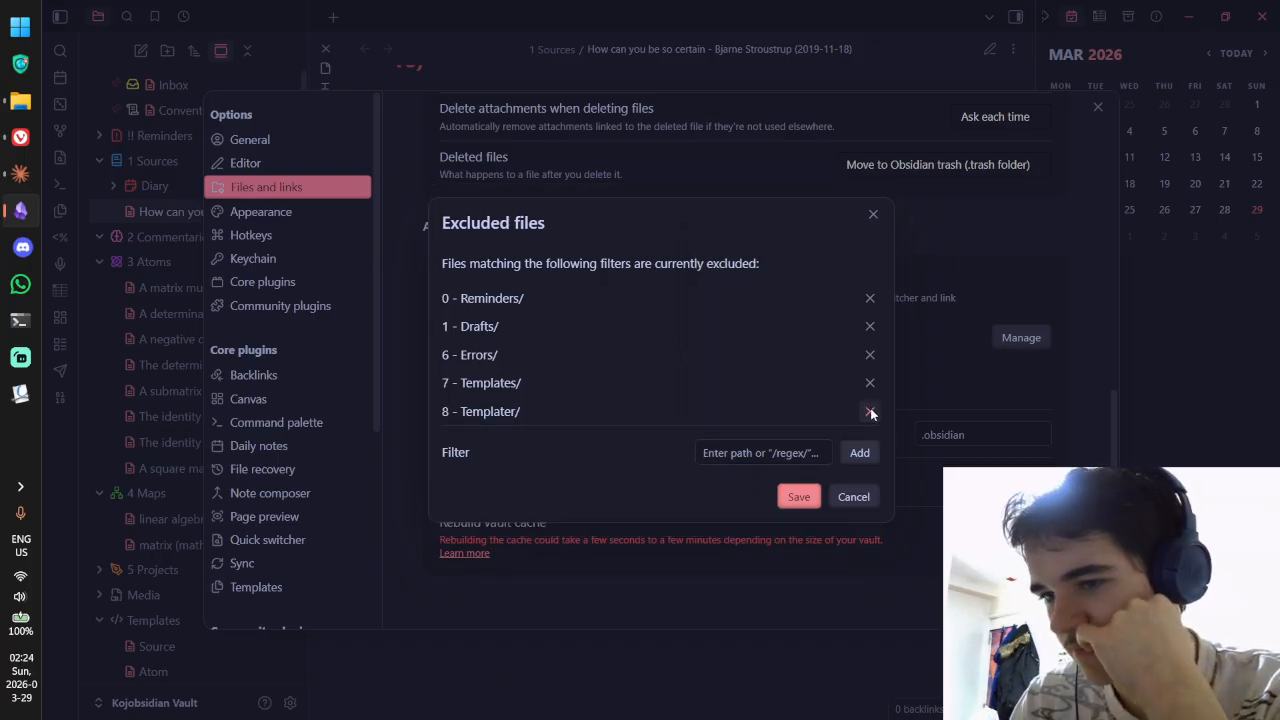
pyautogui.click(870, 413)
pyautogui.click(871, 318)
pyautogui.click(871, 322)
pyautogui.click(871, 340)
pyautogui.click(871, 354)
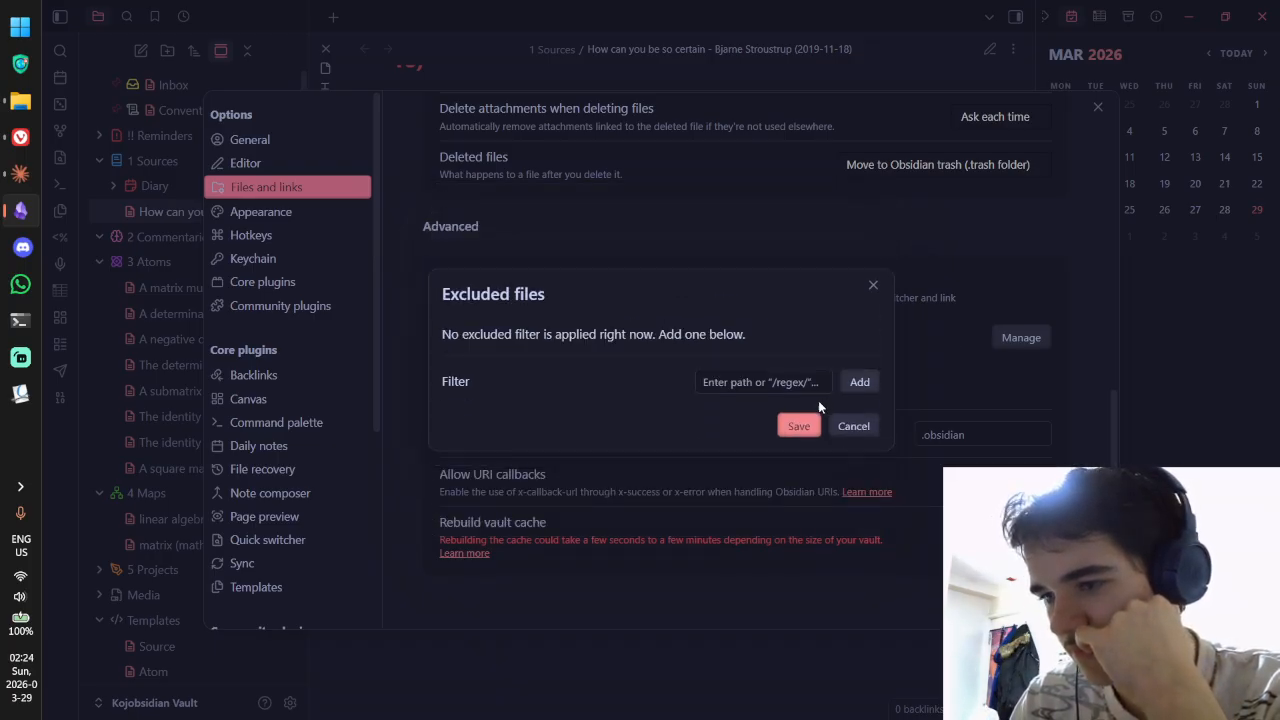
# Step: Exclude Media/, !! Reminders/, Templates/, XXX - Errors/, XXX - Drafts/ and XXX - Wiki/, then save
pyautogui.click(803, 383)
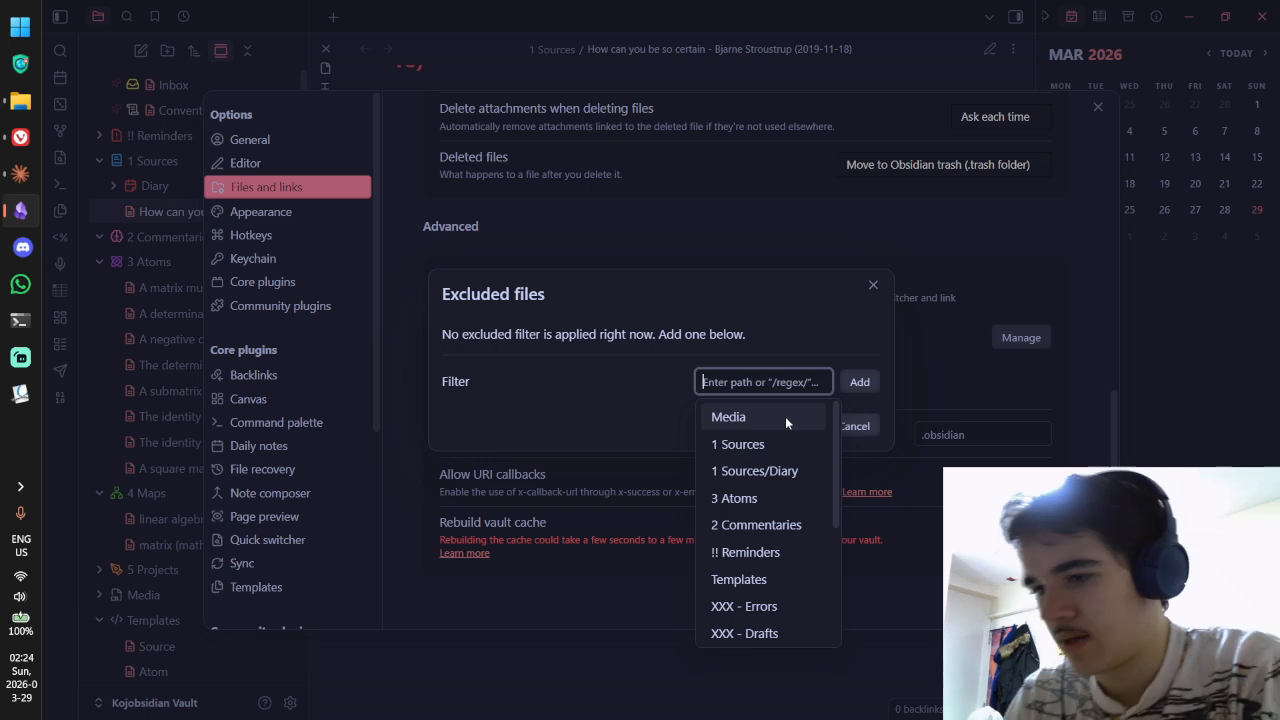
pyautogui.click(785, 416)
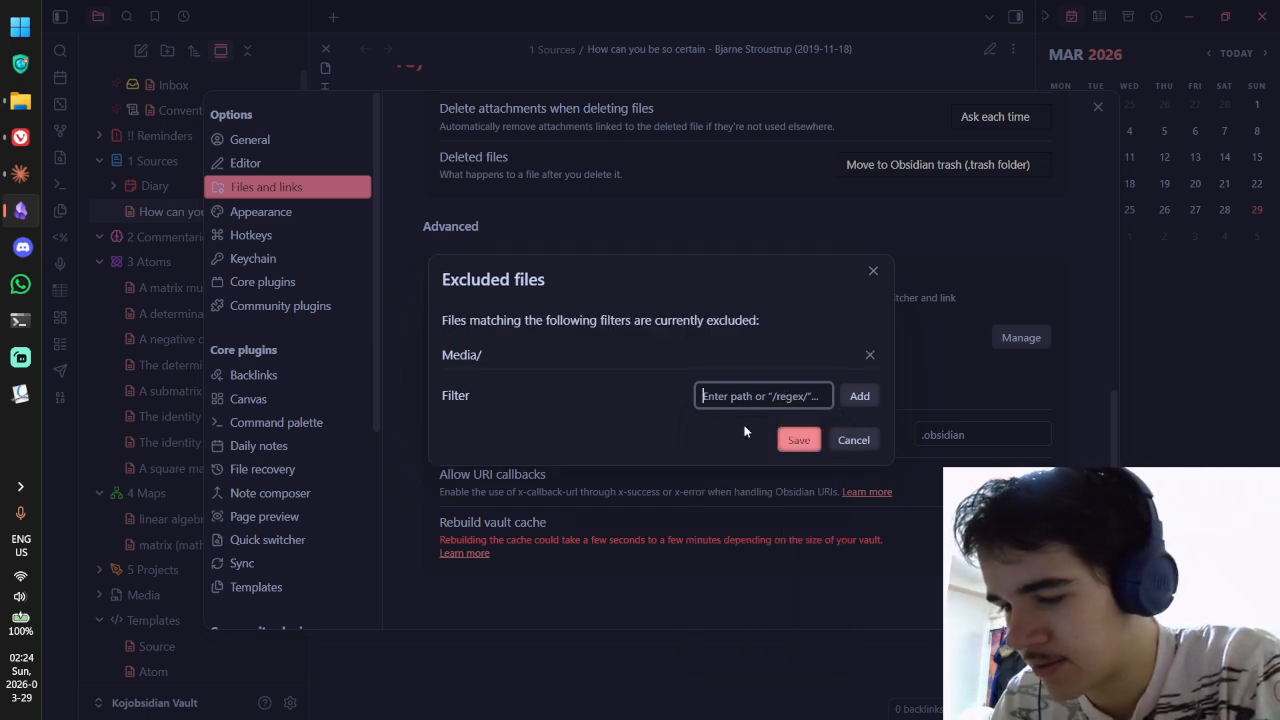
pyautogui.click(764, 398)
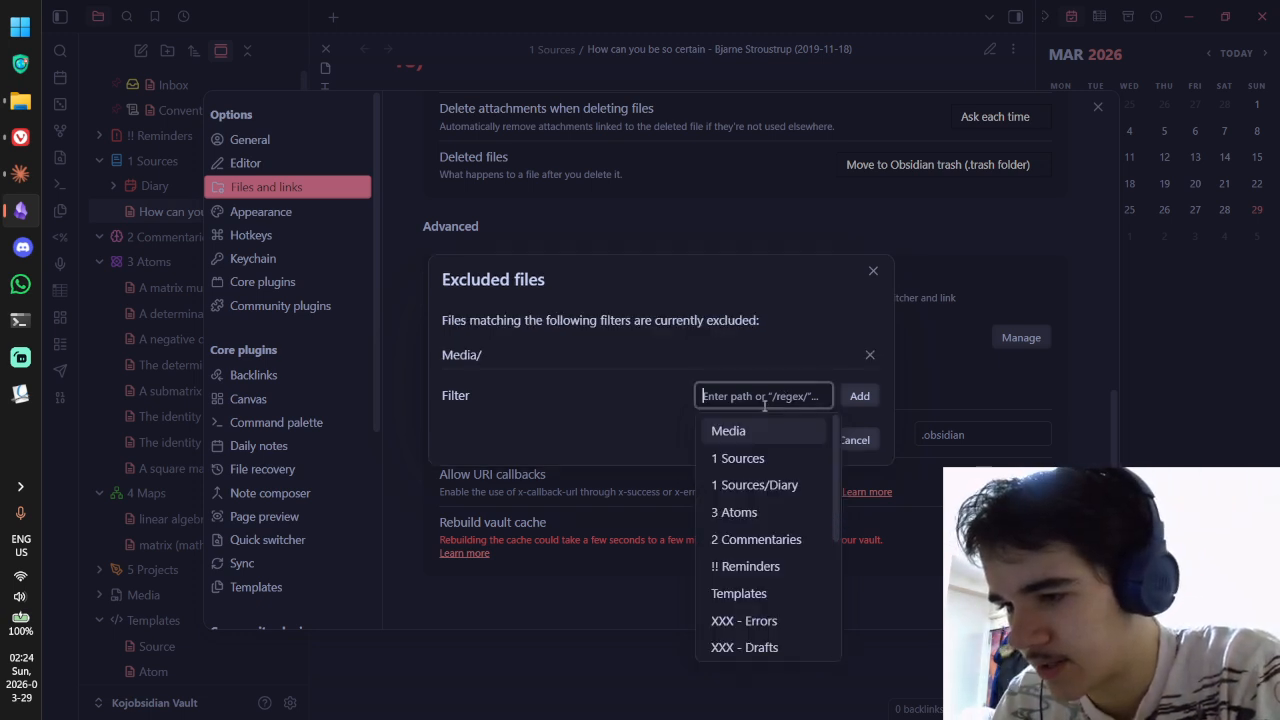
pyautogui.click(766, 566)
pyautogui.click(737, 606)
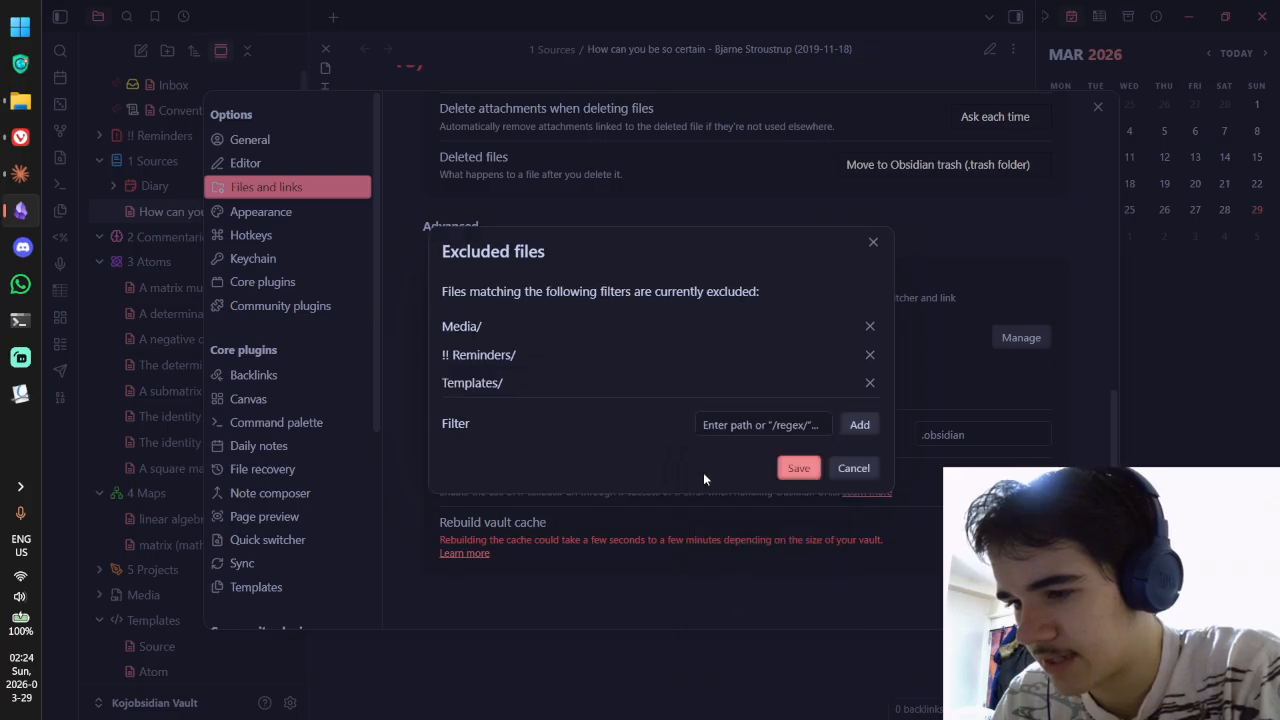
pyautogui.click(750, 568)
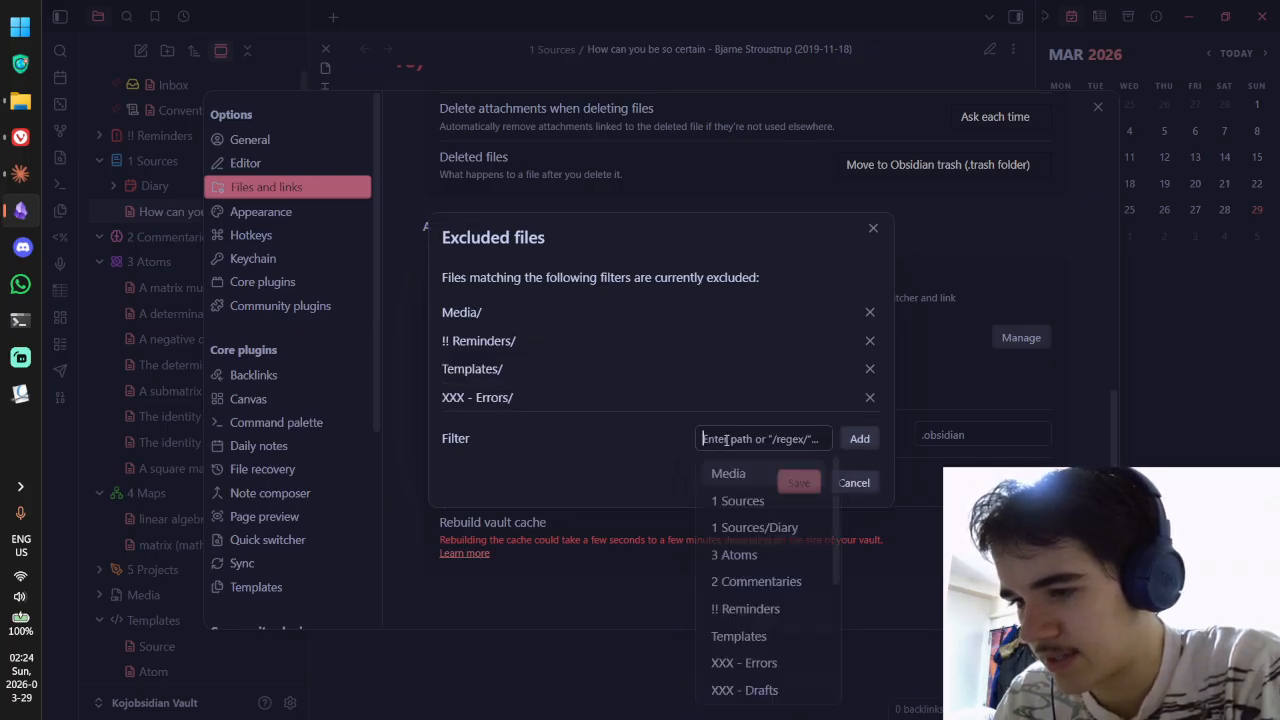
pyautogui.scroll(-3, 768, 600)
pyautogui.click(767, 607)
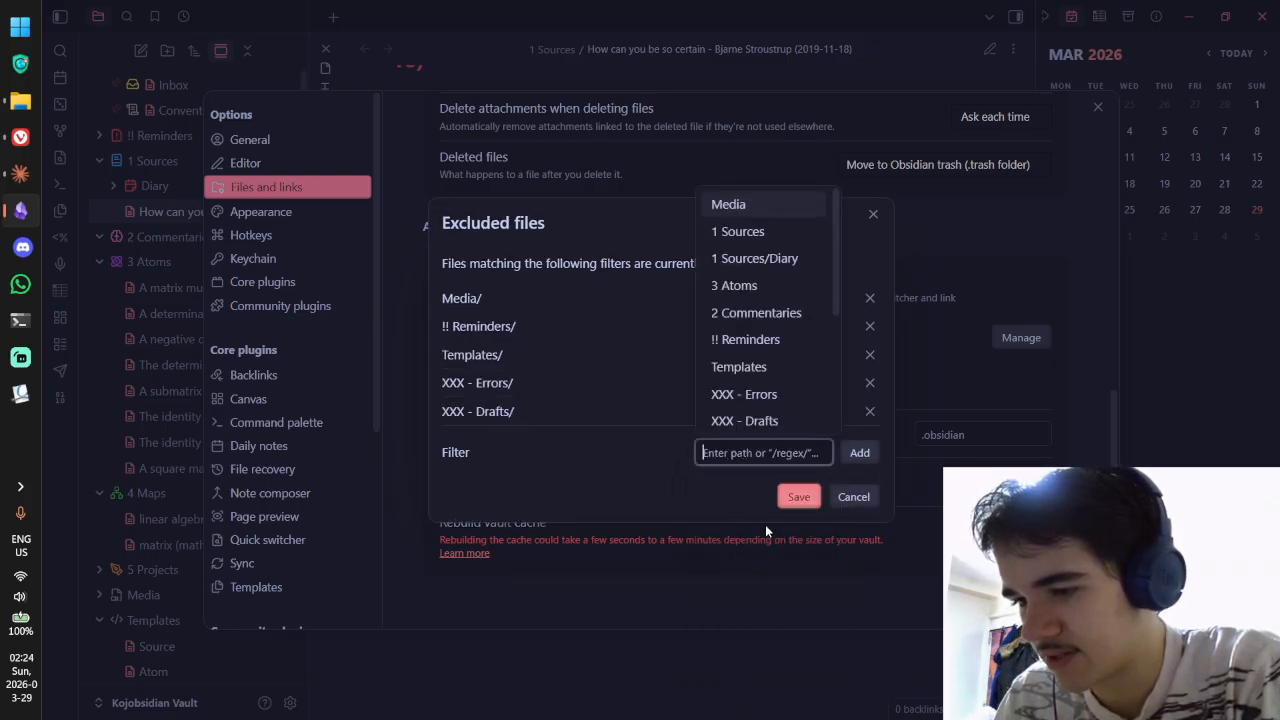
pyautogui.scroll(-2, 769, 365)
pyautogui.scroll(-1, 768, 364)
pyautogui.click(757, 284)
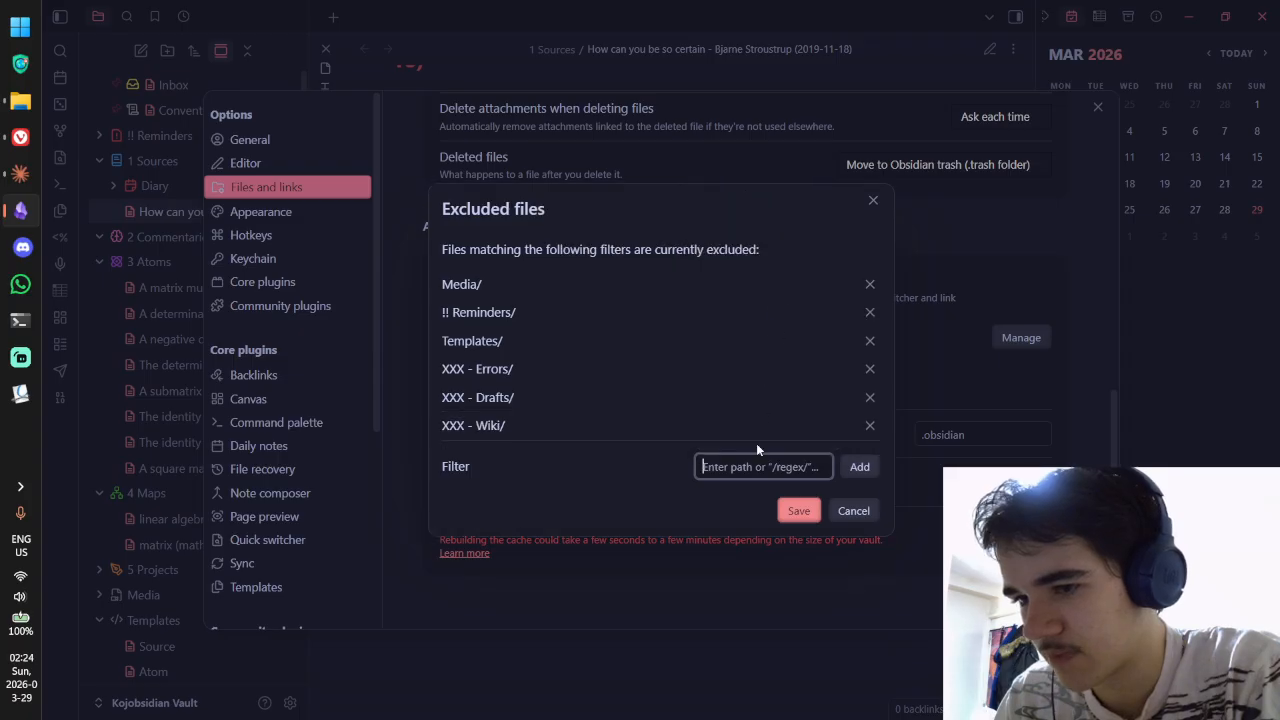
pyautogui.click(745, 468)
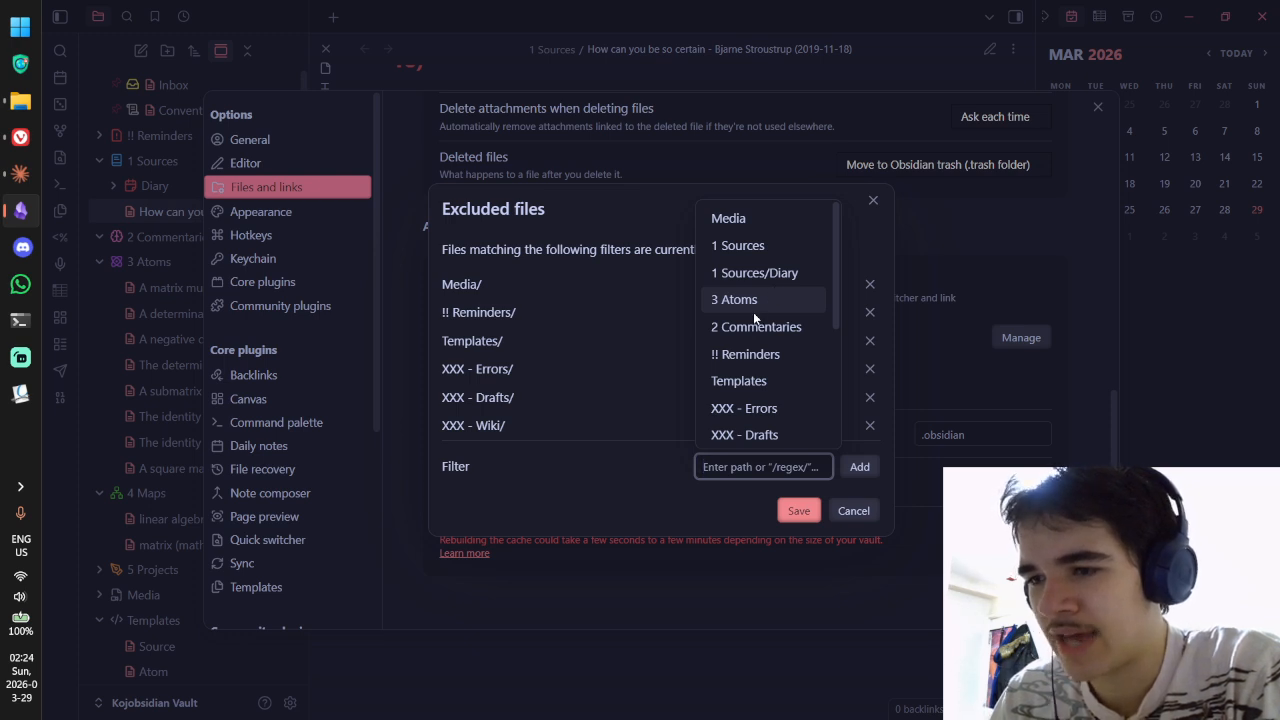
pyautogui.click(630, 464)
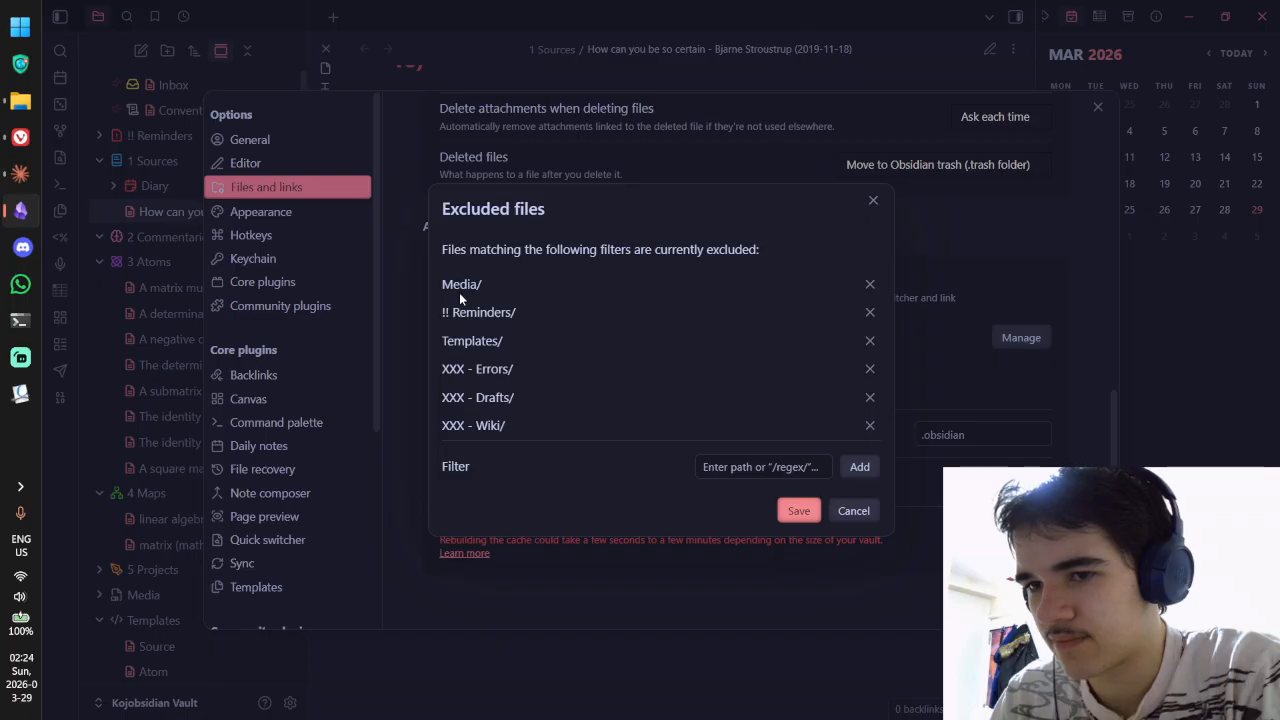
pyautogui.click(800, 511)
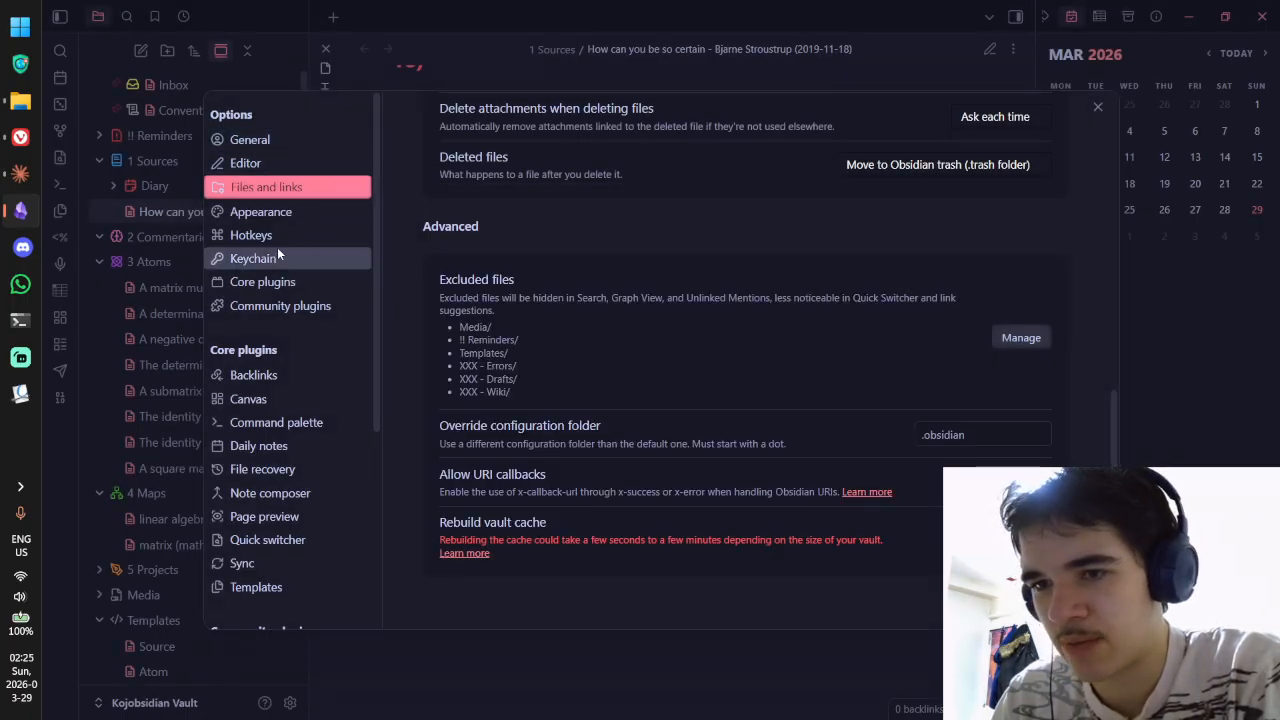
# Step: Browse the General and Sync pages of Obsidian's settings
pyautogui.scroll(5, 775, 480)
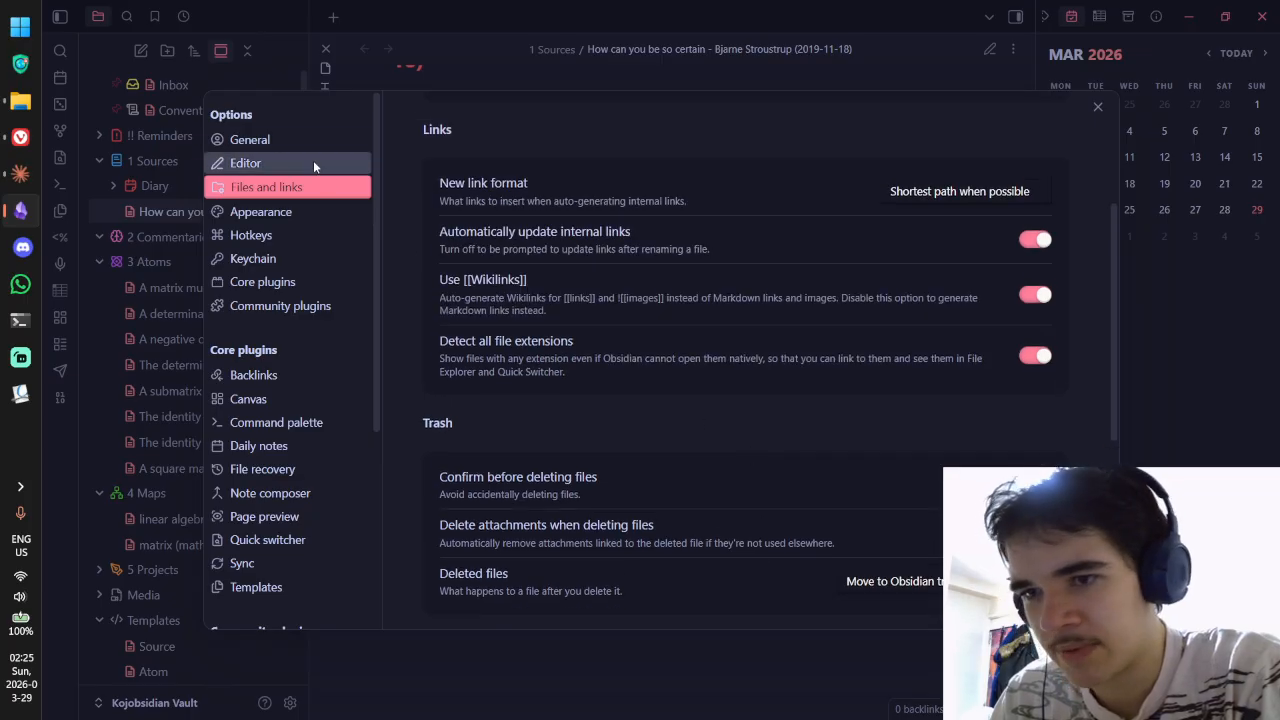
pyautogui.click(290, 140)
pyautogui.scroll(-2, 600, 343)
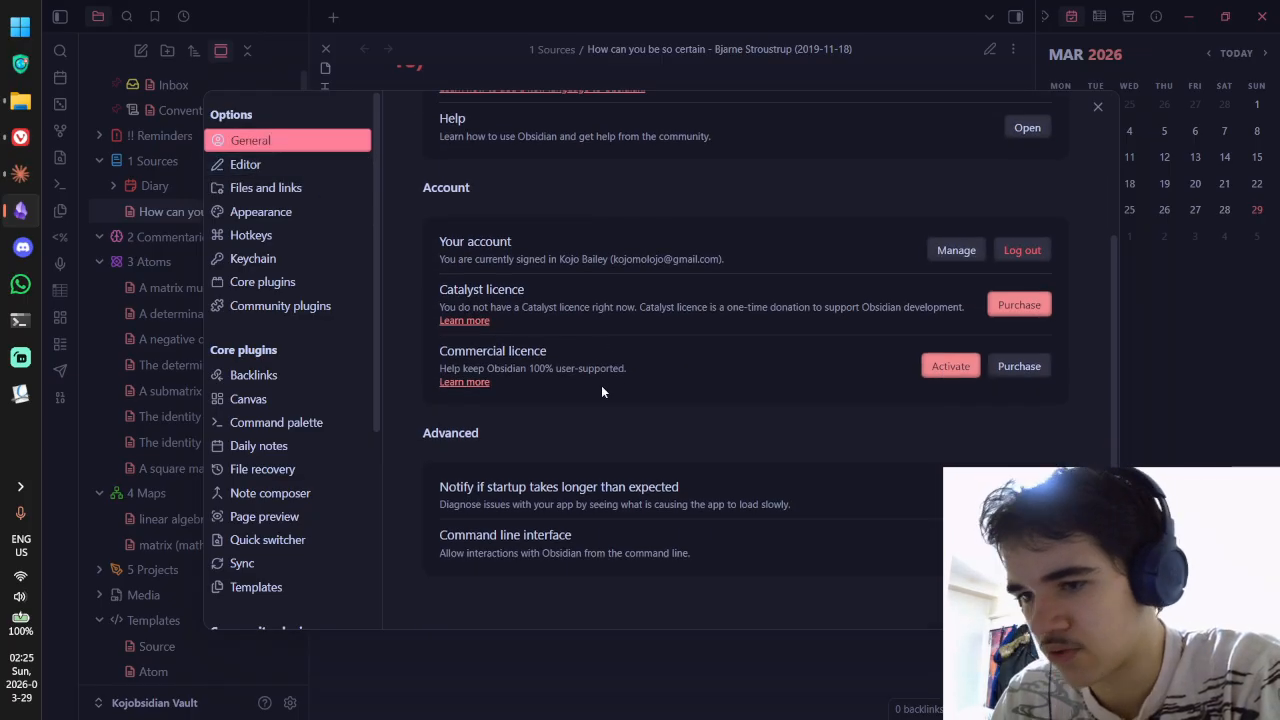
pyautogui.scroll(2, 729, 307)
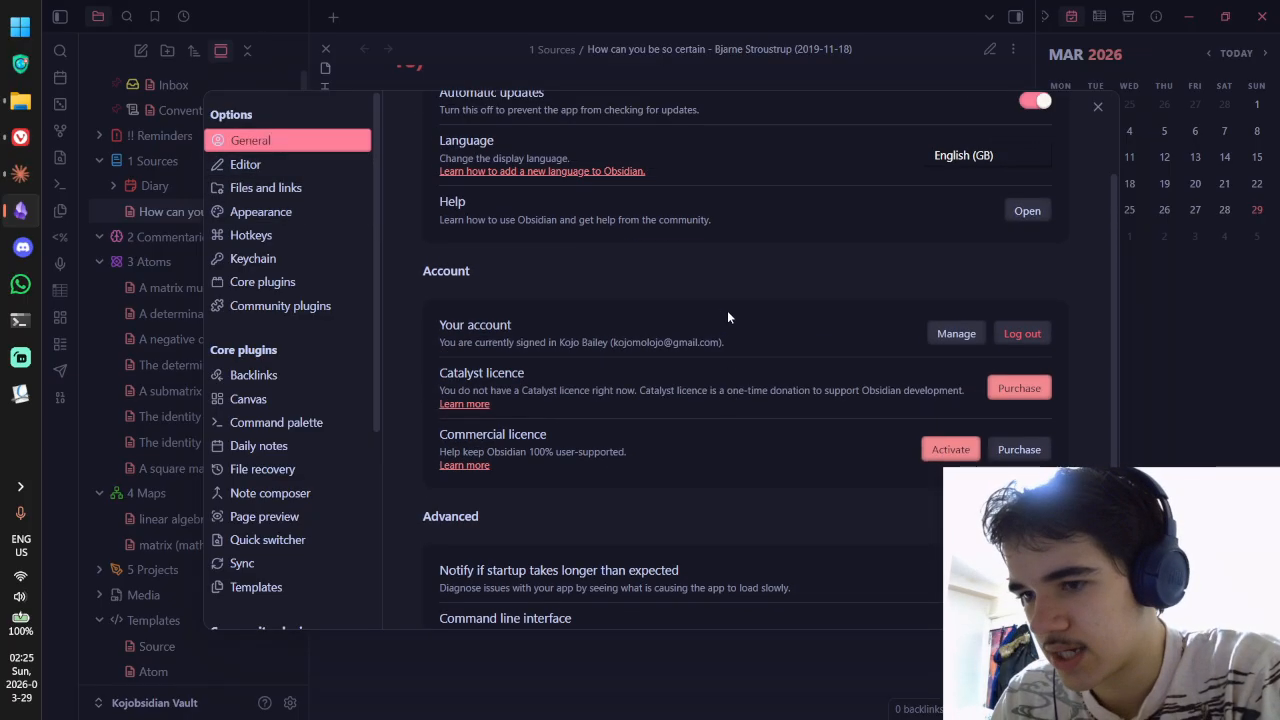
pyautogui.scroll(-4, 345, 270)
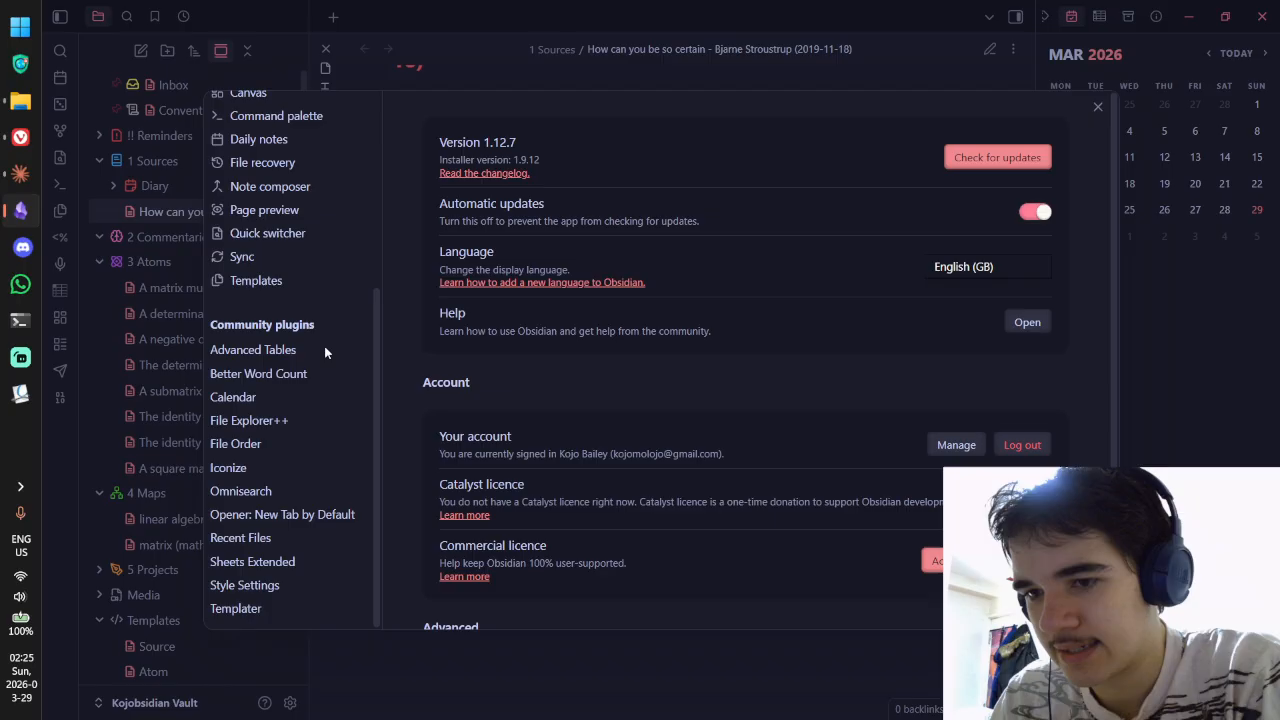
pyautogui.click(285, 254)
pyautogui.scroll(2, 299, 299)
pyautogui.scroll(-1, 642, 272)
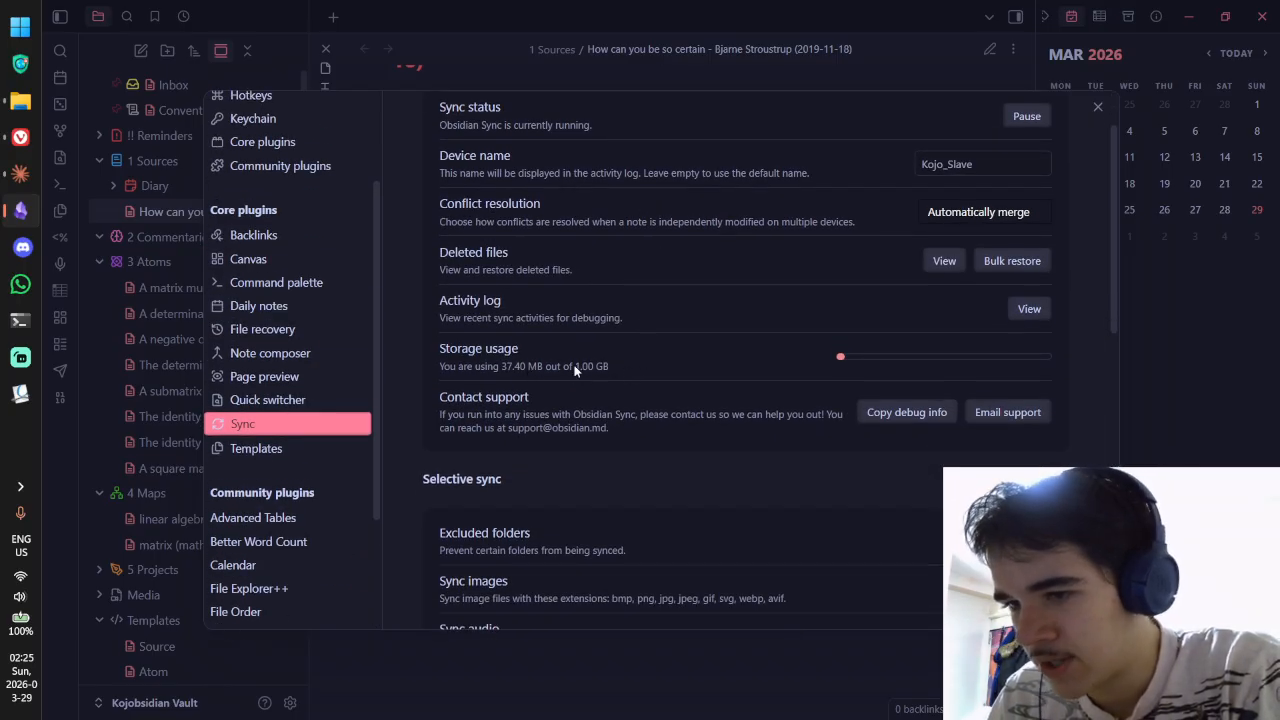
# Step: Glance at the Downloads folder, then close the settings window
pyautogui.click(20, 101)
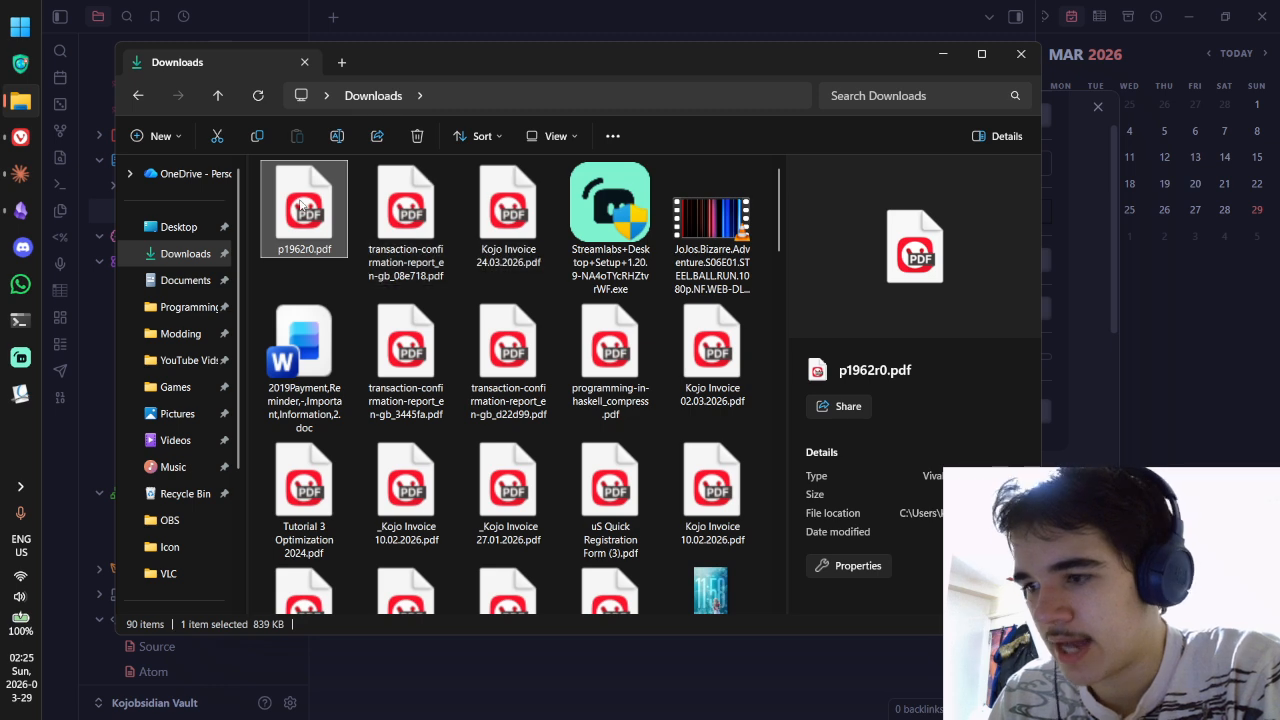
pyautogui.click(1075, 158)
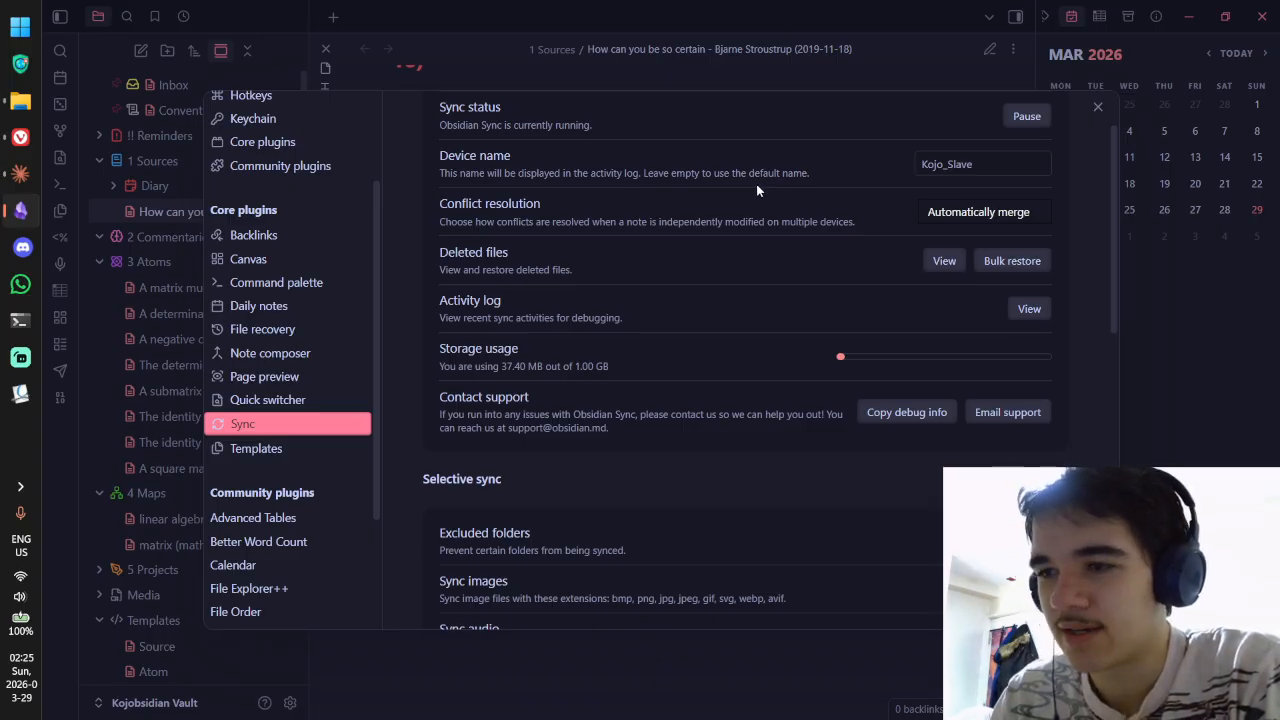
pyautogui.hotkey('alt', 'Tab')
pyautogui.hotkey('alt', 'Tab')
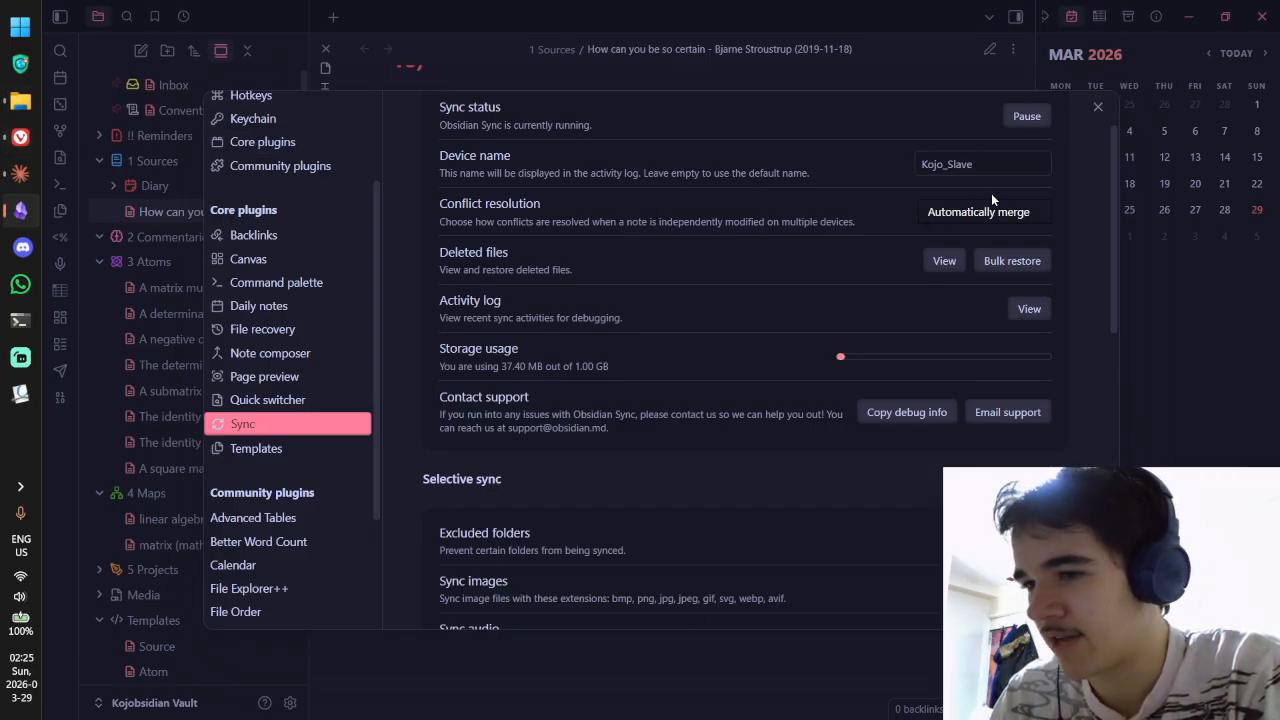
pyautogui.scroll(1, 872, 178)
pyautogui.scroll(-7, 872, 176)
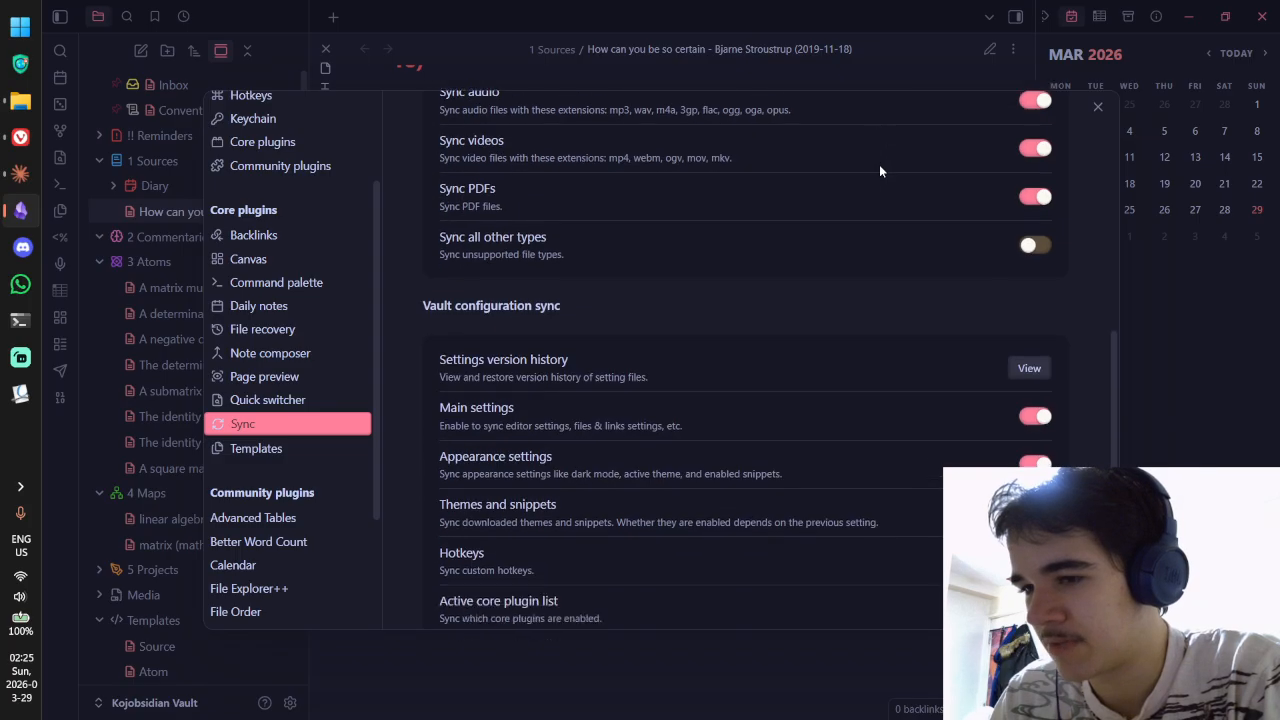
pyautogui.scroll(8, 879, 164)
pyautogui.click(1097, 106)
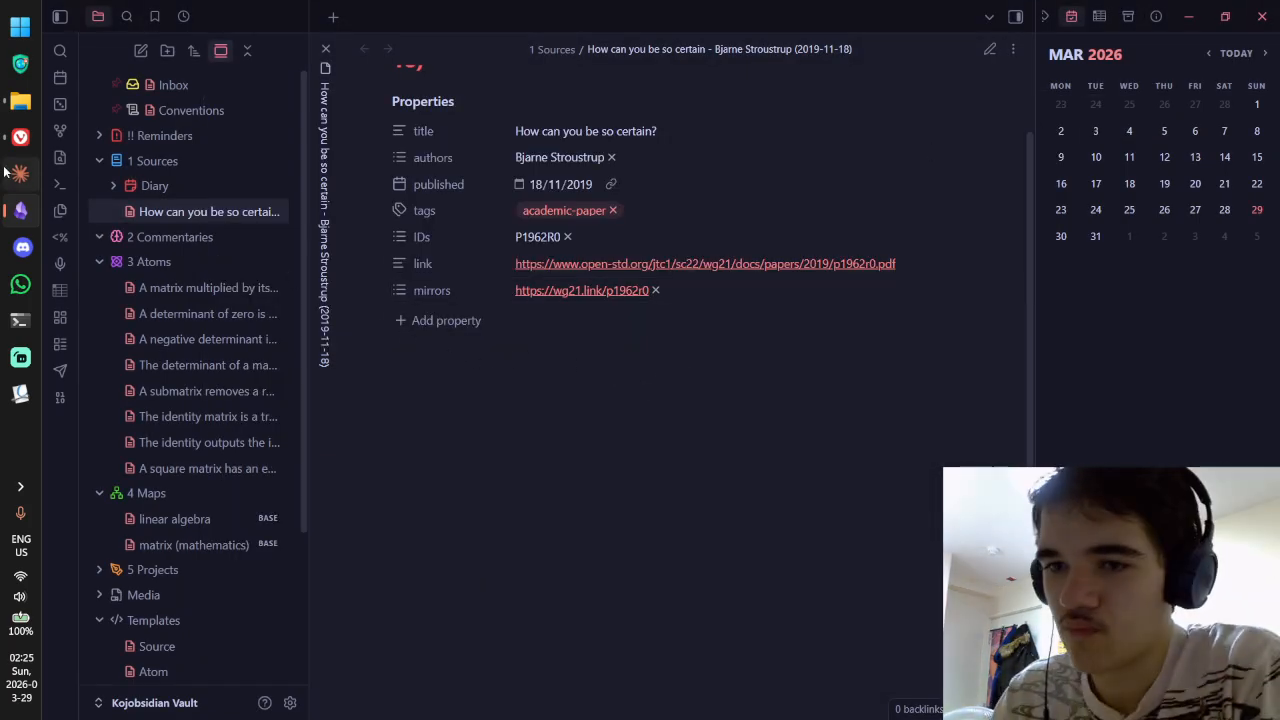
pyautogui.click(14, 138)
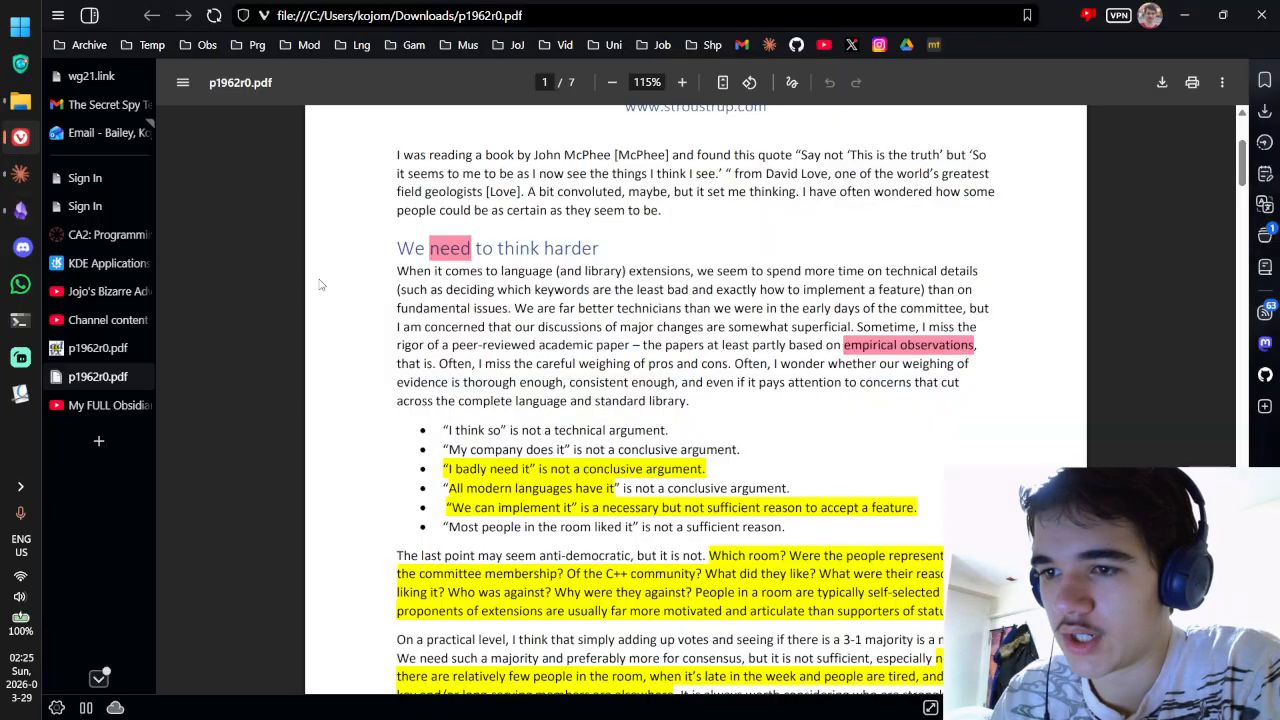
pyautogui.scroll(-1, 523, 290)
pyautogui.scroll(-2, 523, 290)
pyautogui.moveTo(527, 310)
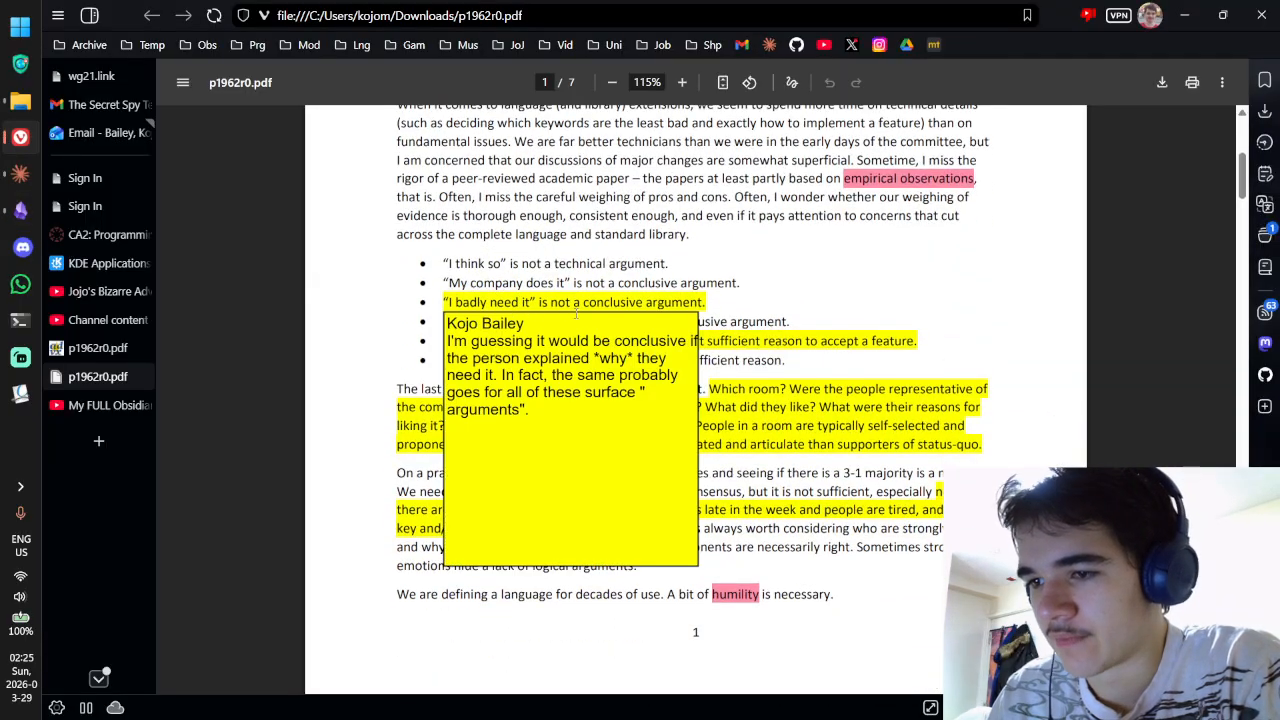
pyautogui.scroll(3, 576, 314)
pyautogui.moveTo(450, 250)
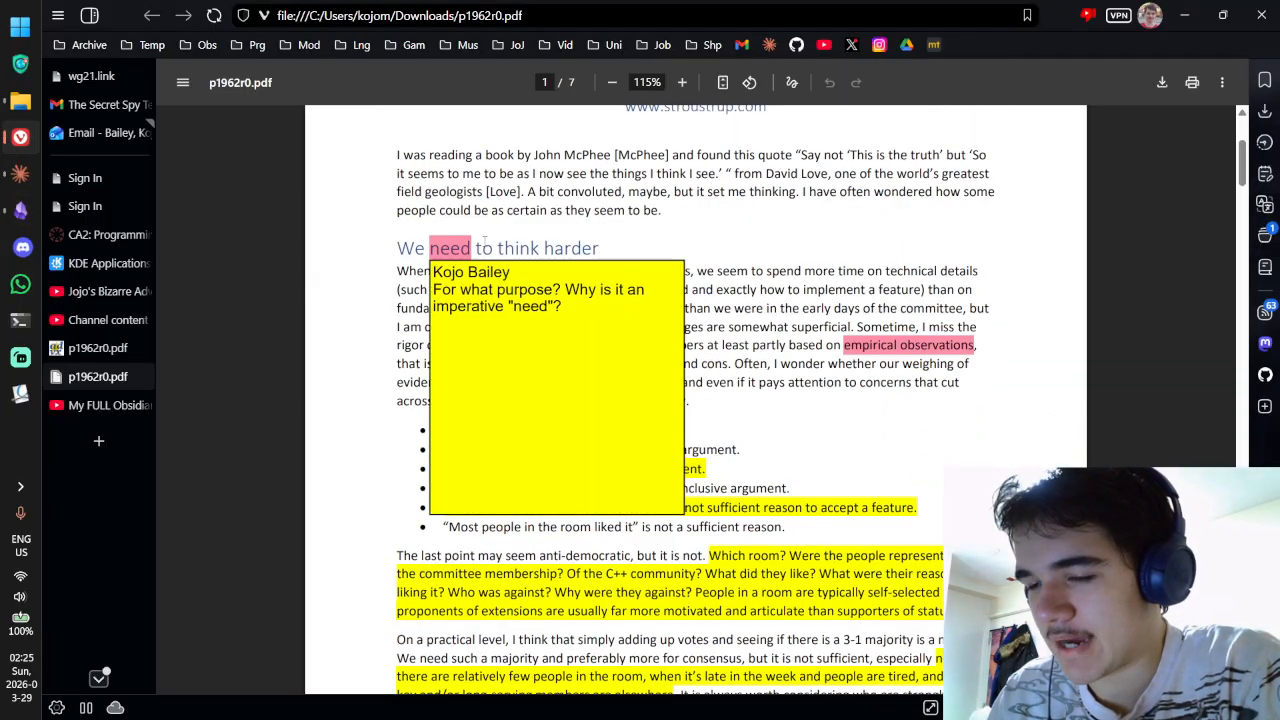
pyautogui.scroll(3, 535, 253)
pyautogui.scroll(-2, 535, 253)
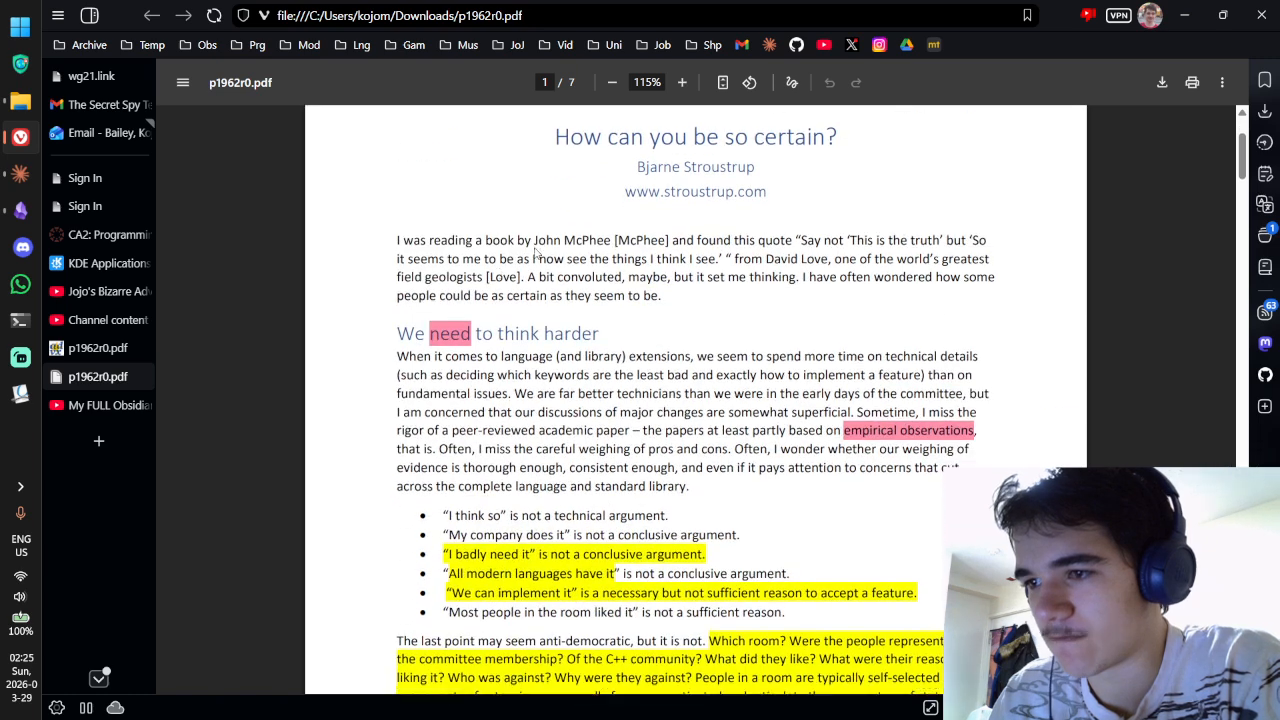
pyautogui.moveTo(452, 334)
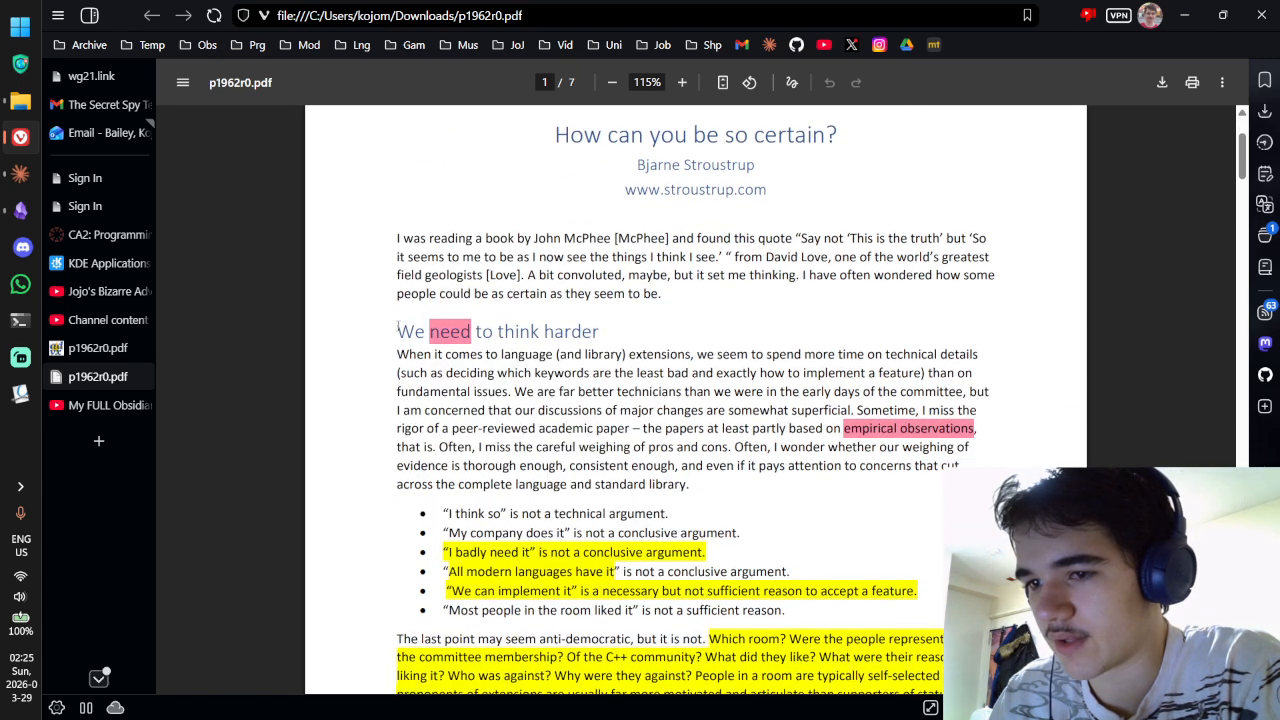
pyautogui.moveTo(398, 326); pyautogui.dragTo(600, 332)
pyautogui.hotkey('alt', 'Tab')
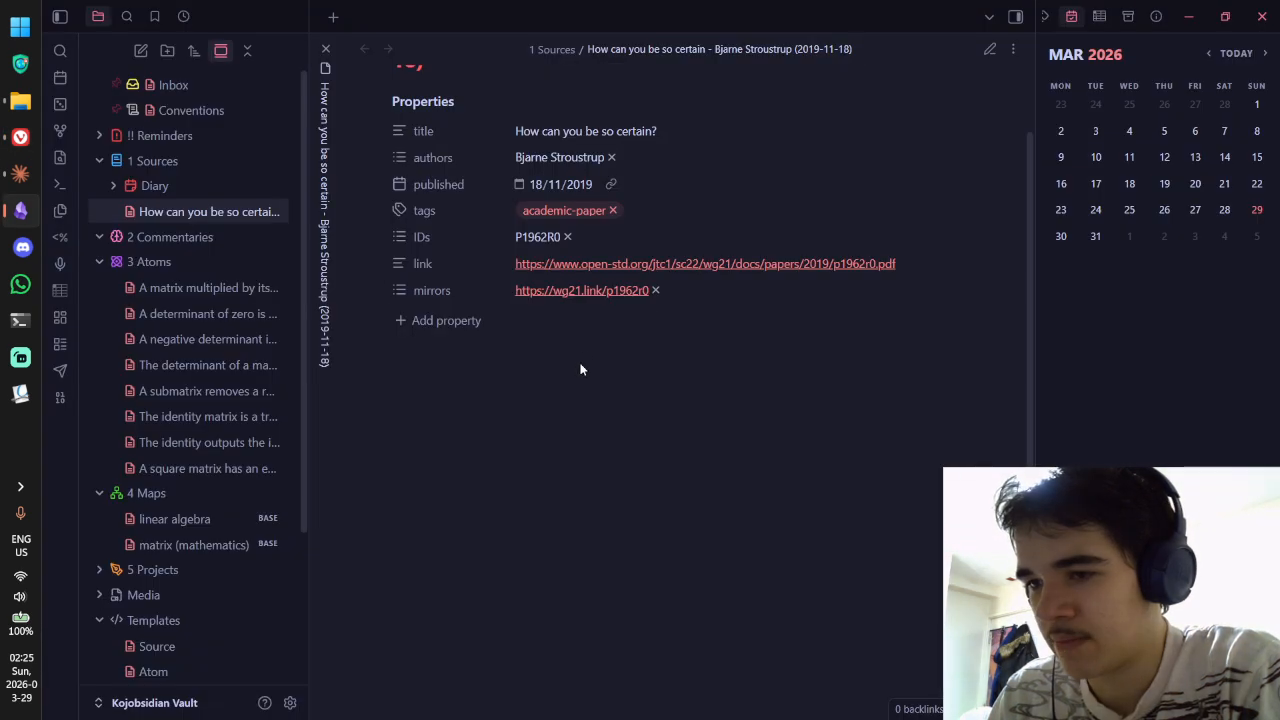
pyautogui.hotkey('ctrl', 'e')
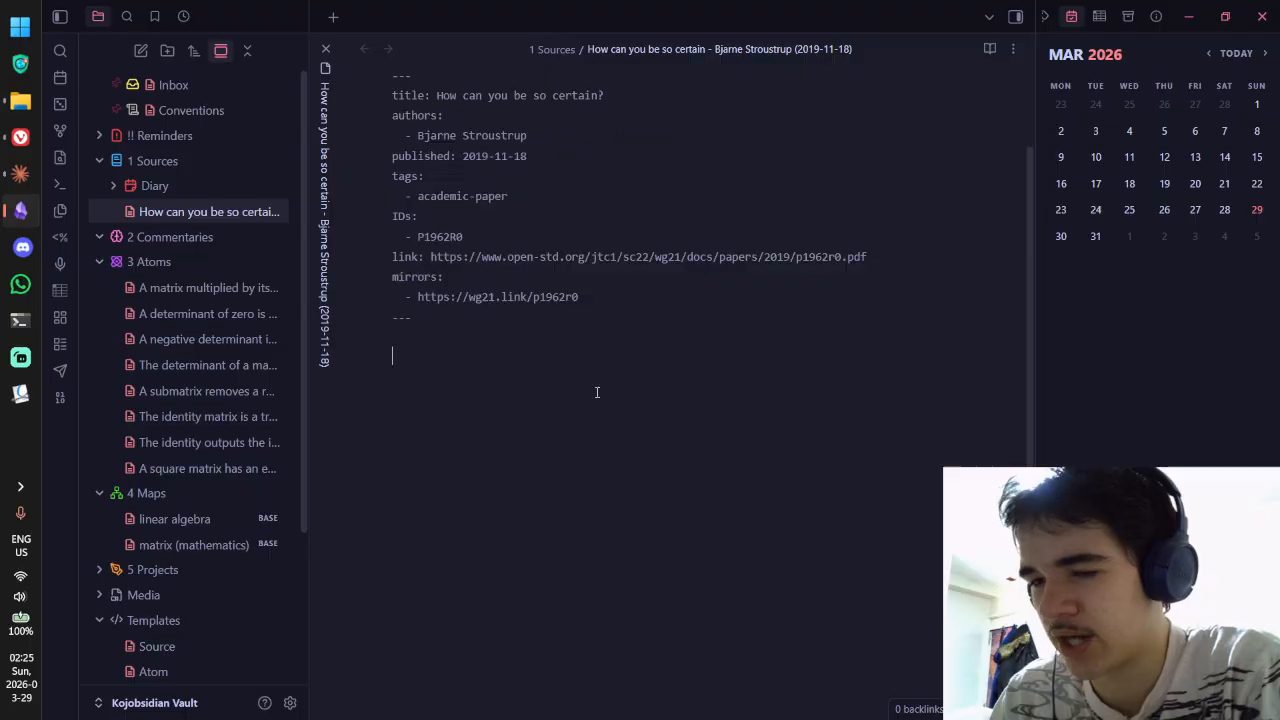
pyautogui.press('Return')
pyautogui.press('Return')
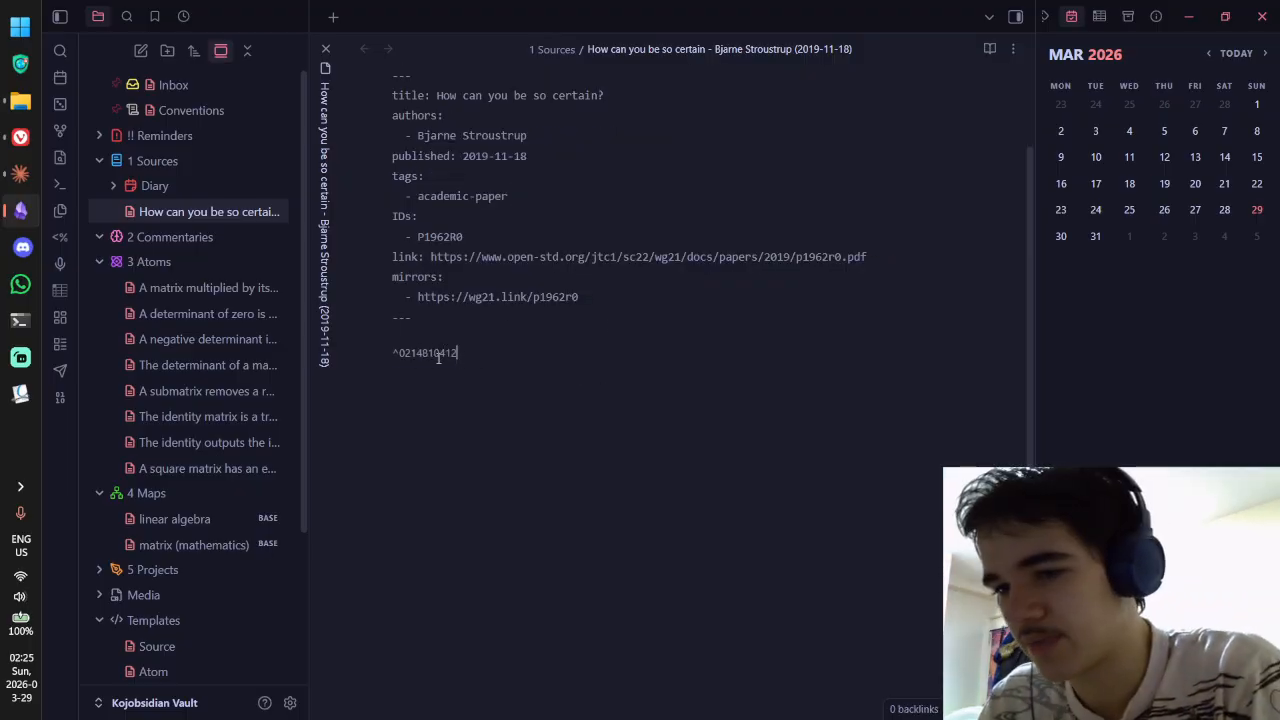
pyautogui.moveTo(445, 353); pyautogui.dragTo(528, 323)
pyautogui.press('BackSpace')
# Step: Open the frontmatter's p1962r0.pdf link in Vivaldi and look over its highlighted text
pyautogui.keyDown('ctrl'); pyautogui.click(699, 298); pyautogui.keyUp('ctrl')
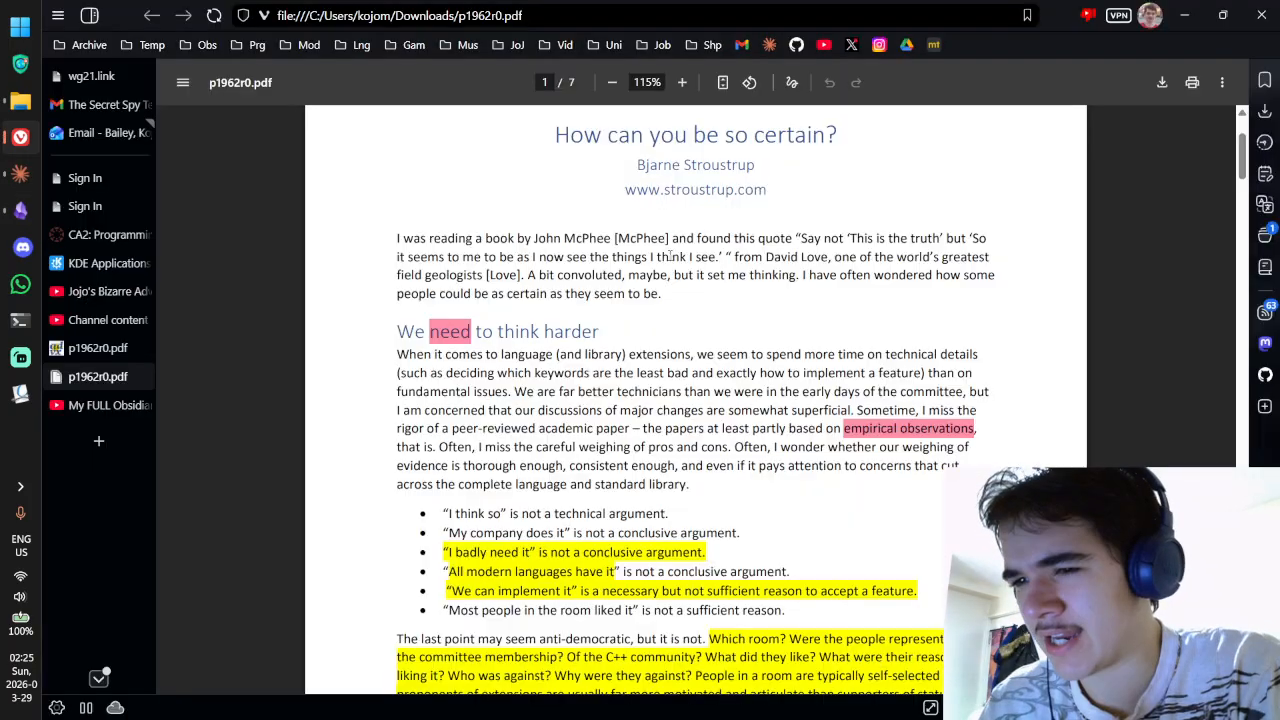
pyautogui.moveTo(529, 258); pyautogui.dragTo(642, 258)
pyautogui.moveTo(661, 257); pyautogui.dragTo(669, 257)
pyautogui.scroll(-1, 478, 242)
pyautogui.moveTo(453, 249)
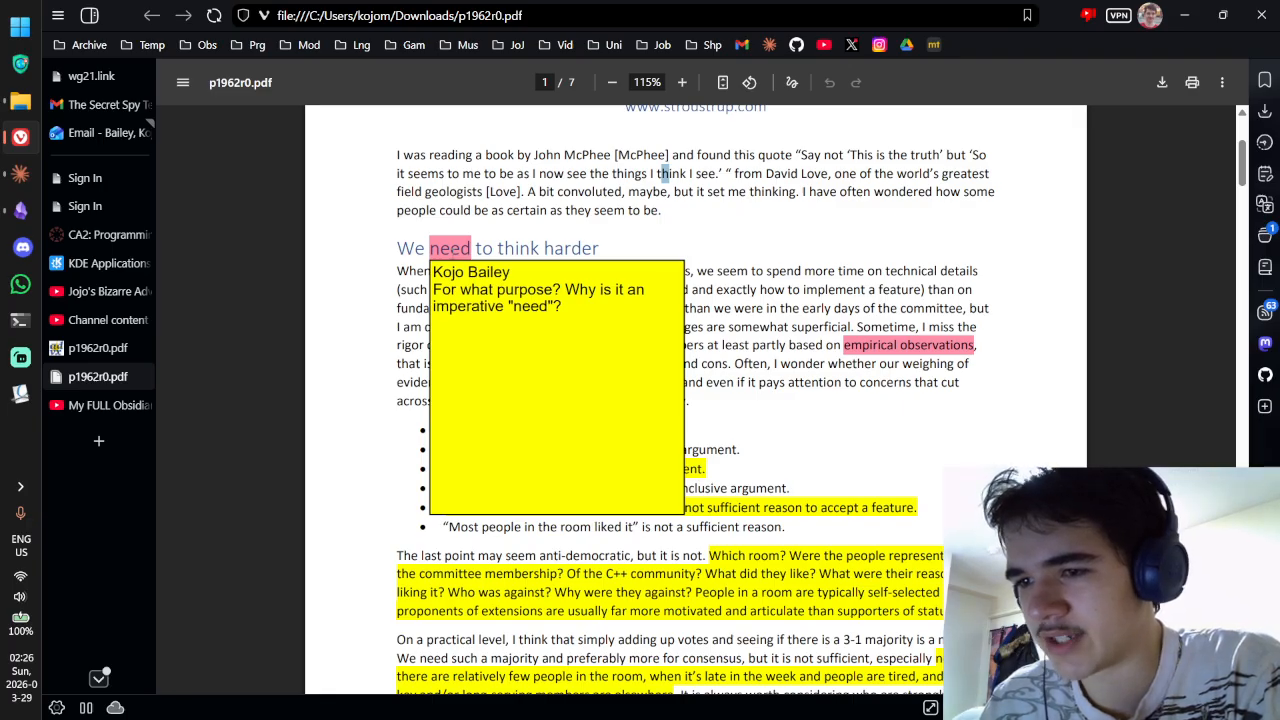
# Step: Clear the PDF selection and review the page-1 annotations around the "I badly need it" bullet
pyautogui.click(472, 249)
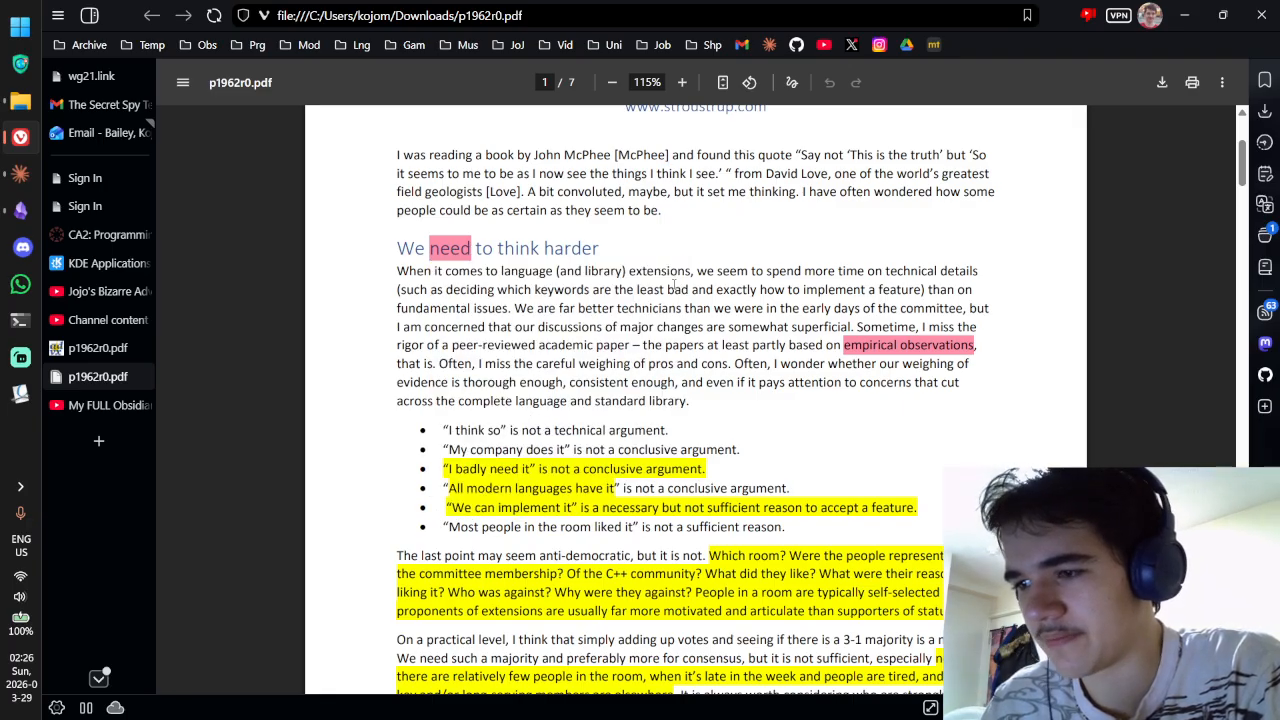
pyautogui.moveTo(909, 345)
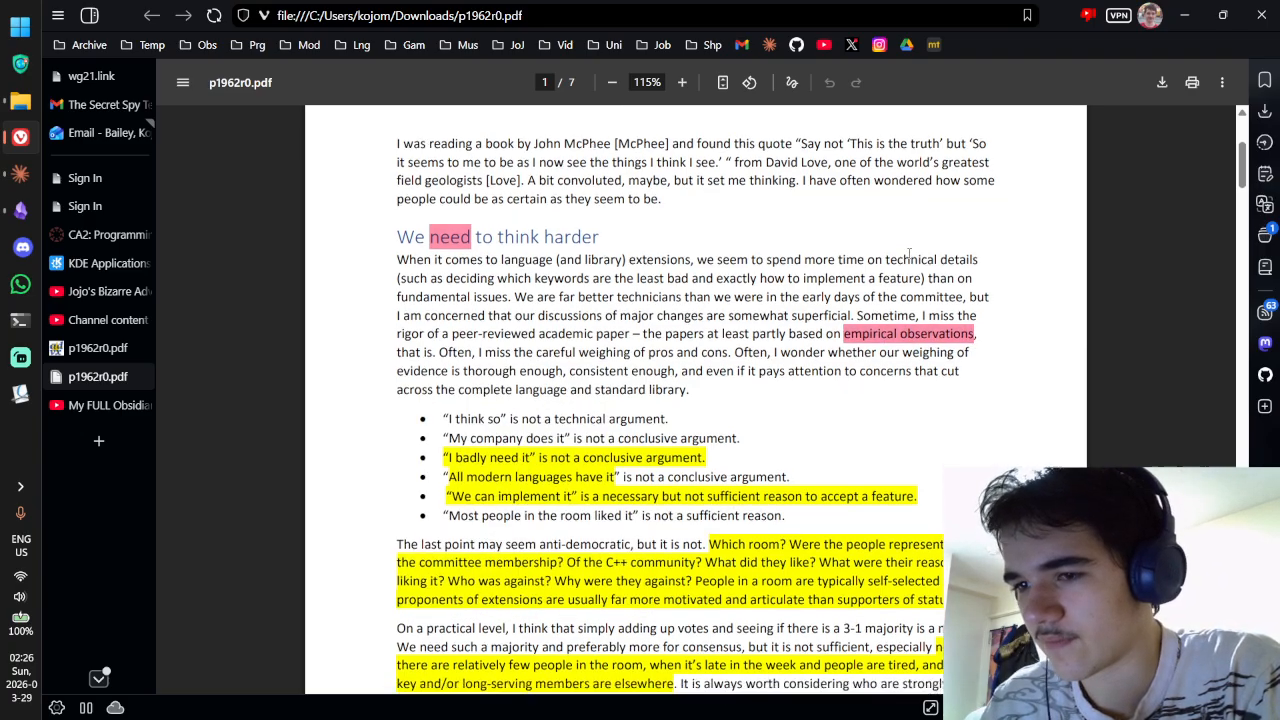
pyautogui.scroll(-3, 860, 239)
pyautogui.scroll(1, 860, 239)
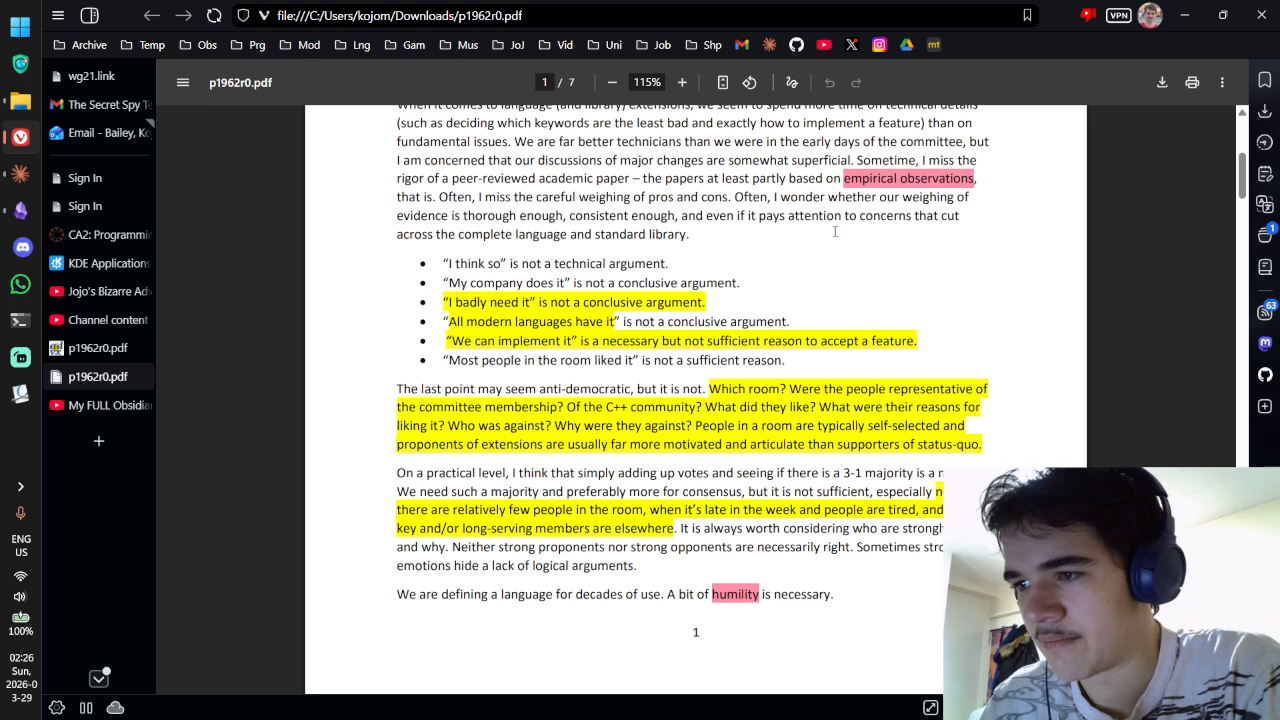
pyautogui.moveTo(512, 302)
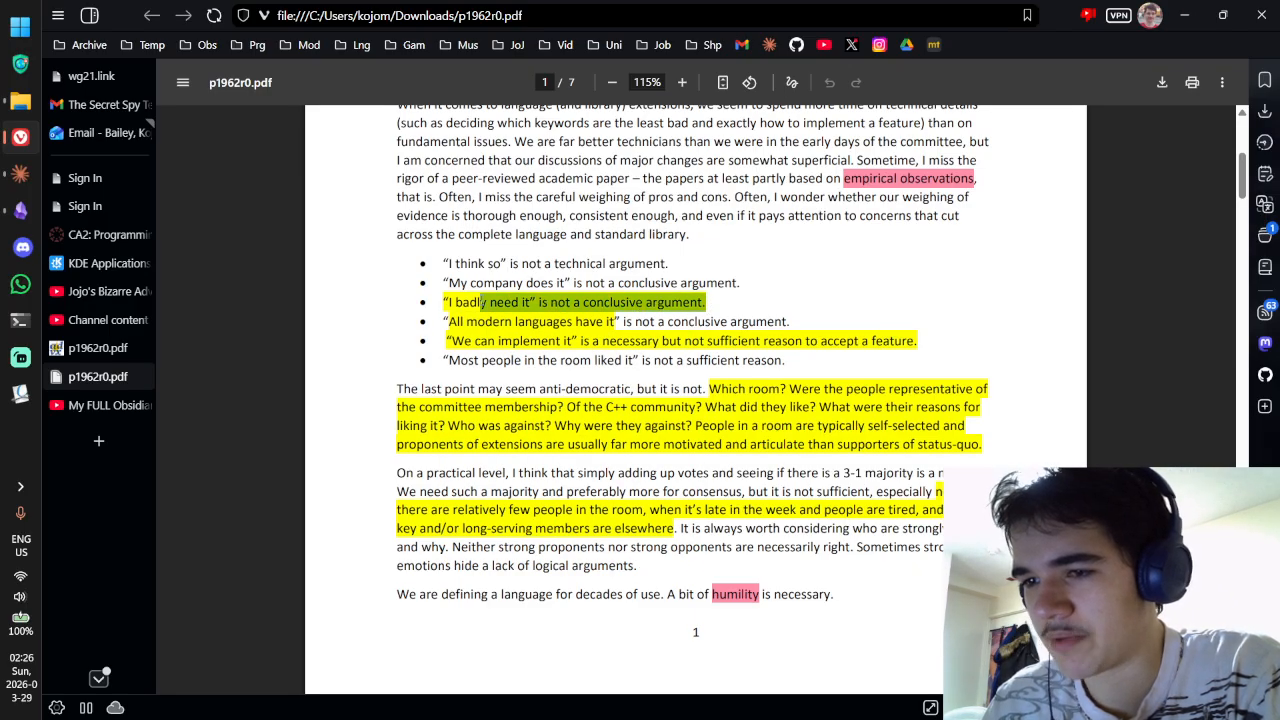
# Step: Paste the "I badly need it" sentence as a > blockquote below the frontmatter
pyautogui.hotkey('alt', 'Tab')
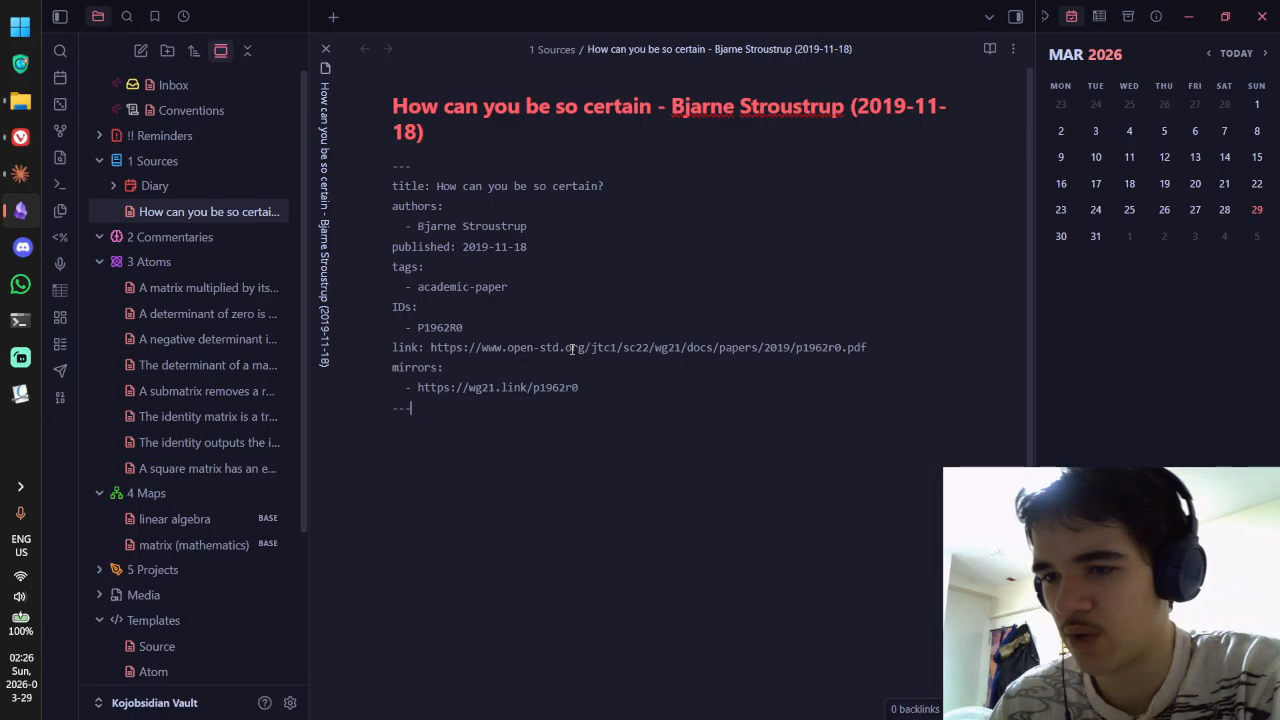
pyautogui.press('Return')
pyautogui.press('Return')
pyautogui.write('>')
pyautogui.write('"I badly need it" is not a conclusive argument.')
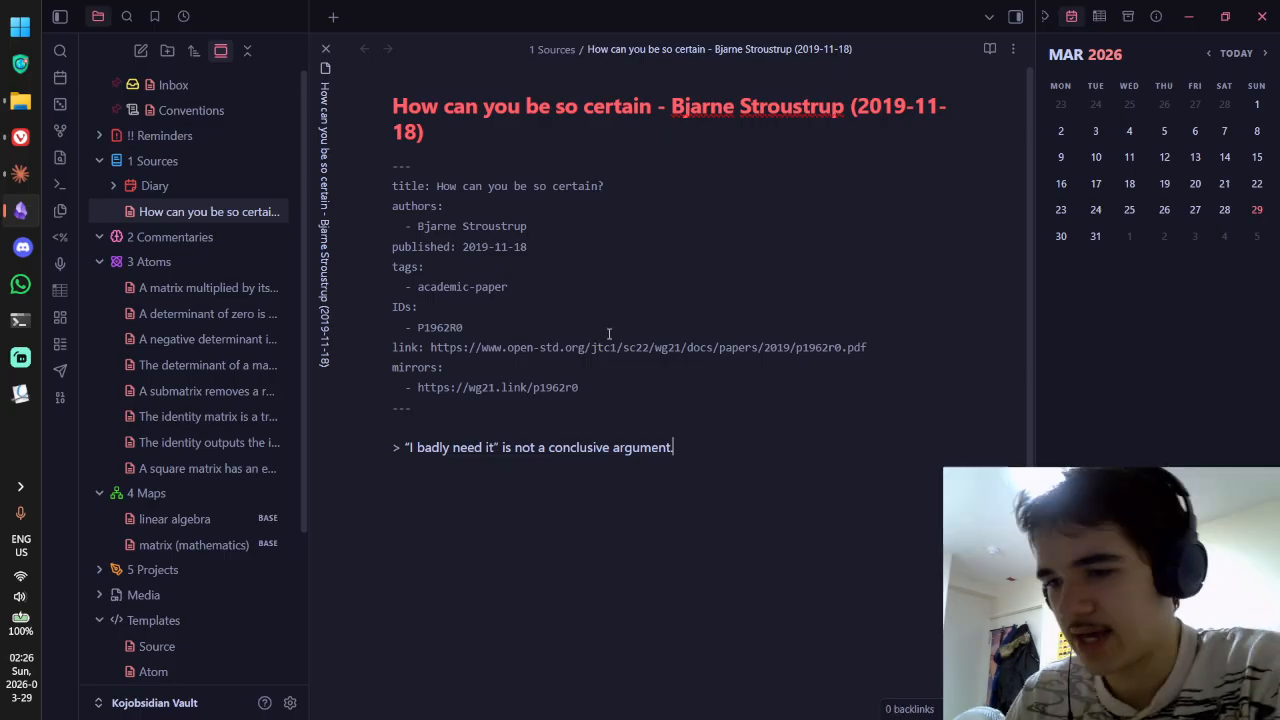
pyautogui.hotkey('ctrl', 'e')
pyautogui.scroll(-2, 730, 260)
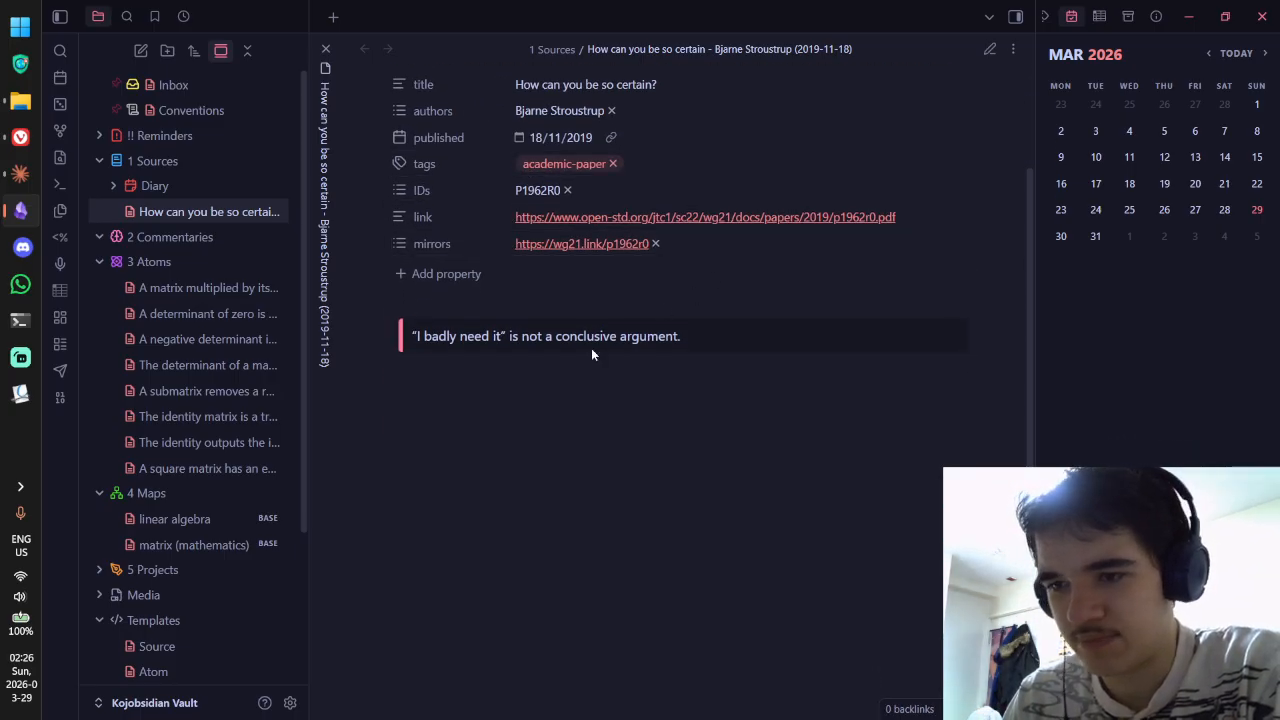
pyautogui.hotkey('ctrl', 'e')
# Step: Turn the blockquote into a [!quote] callout, fixing the misspelled type, and preview it
pyautogui.write('[!quote]')
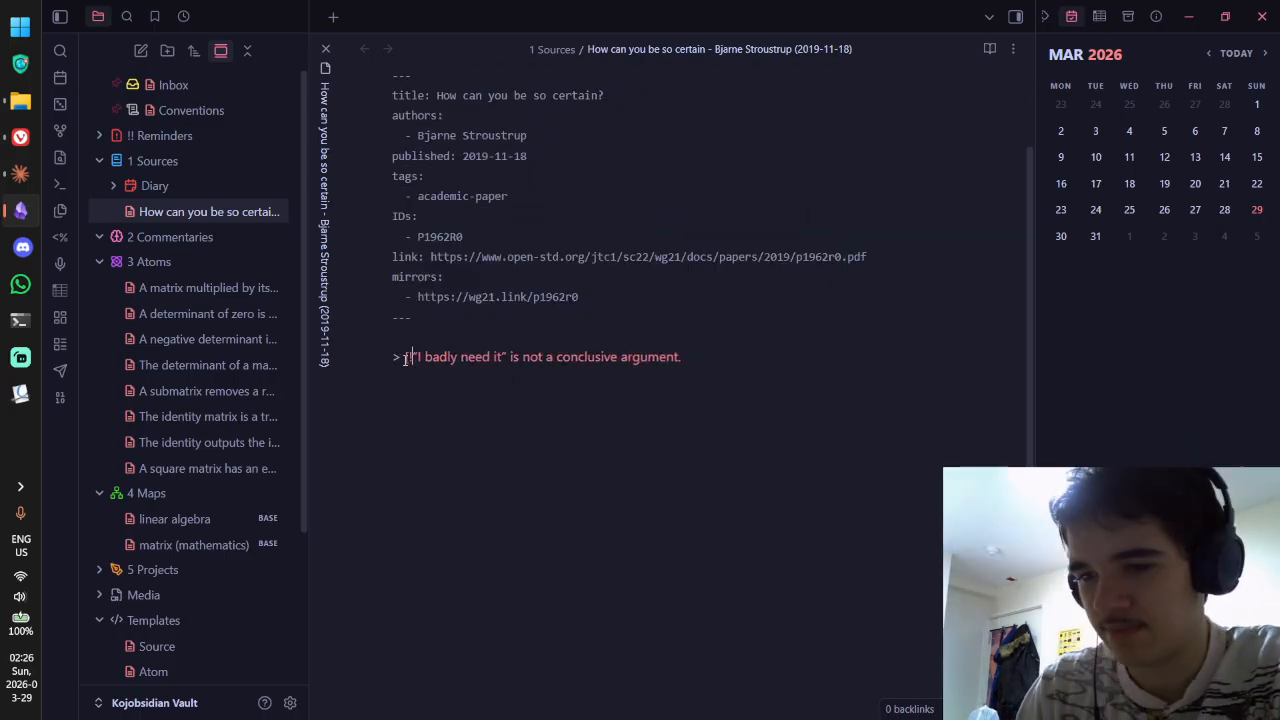
pyautogui.press('BackSpace')
pyautogui.press('BackSpace')
pyautogui.press('BackSpace')
pyautogui.press('BackSpace')
pyautogui.write('te]')
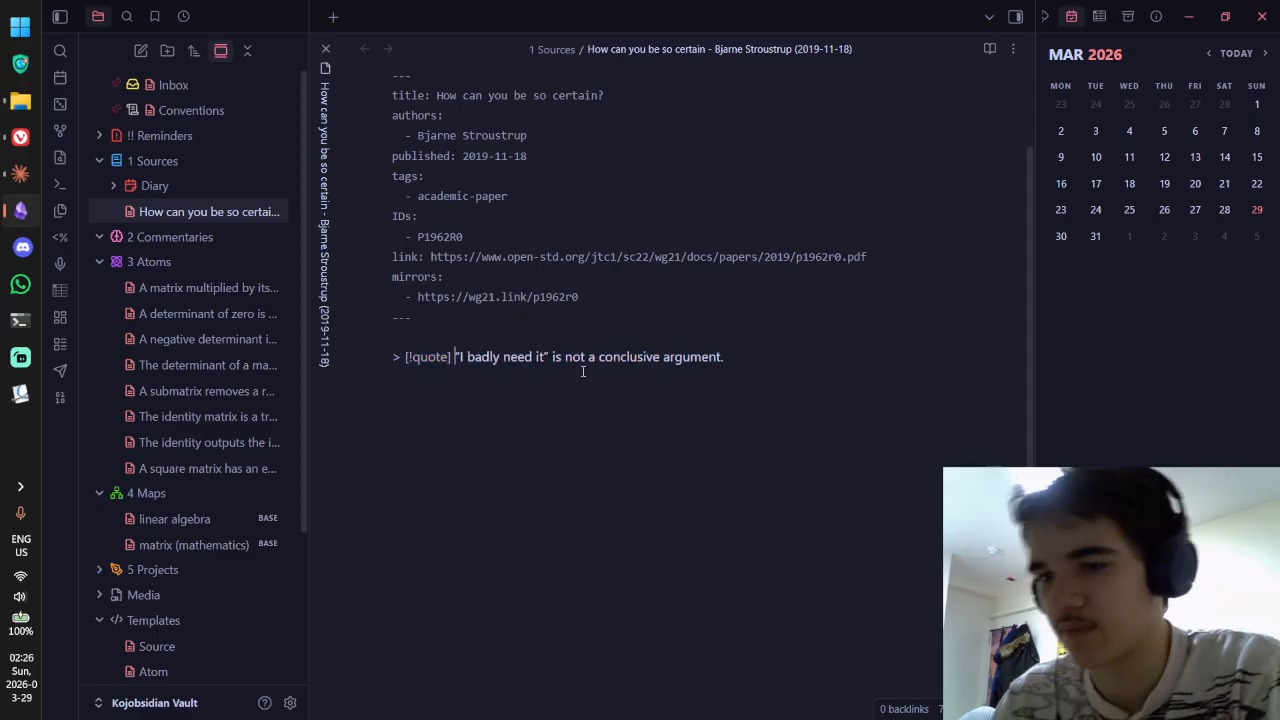
pyautogui.hotkey('ctrl', 'e')
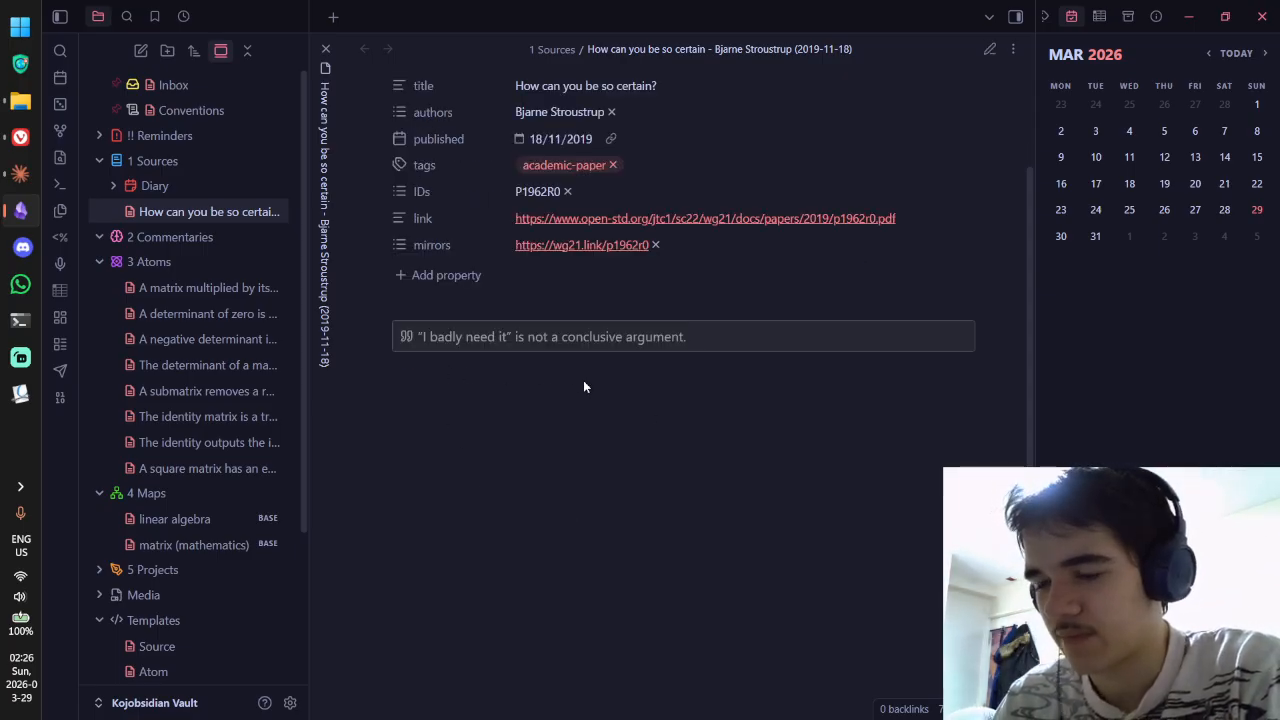
pyautogui.hotkey('ctrl', 'e')
pyautogui.hotkey('alt', 'Tab')
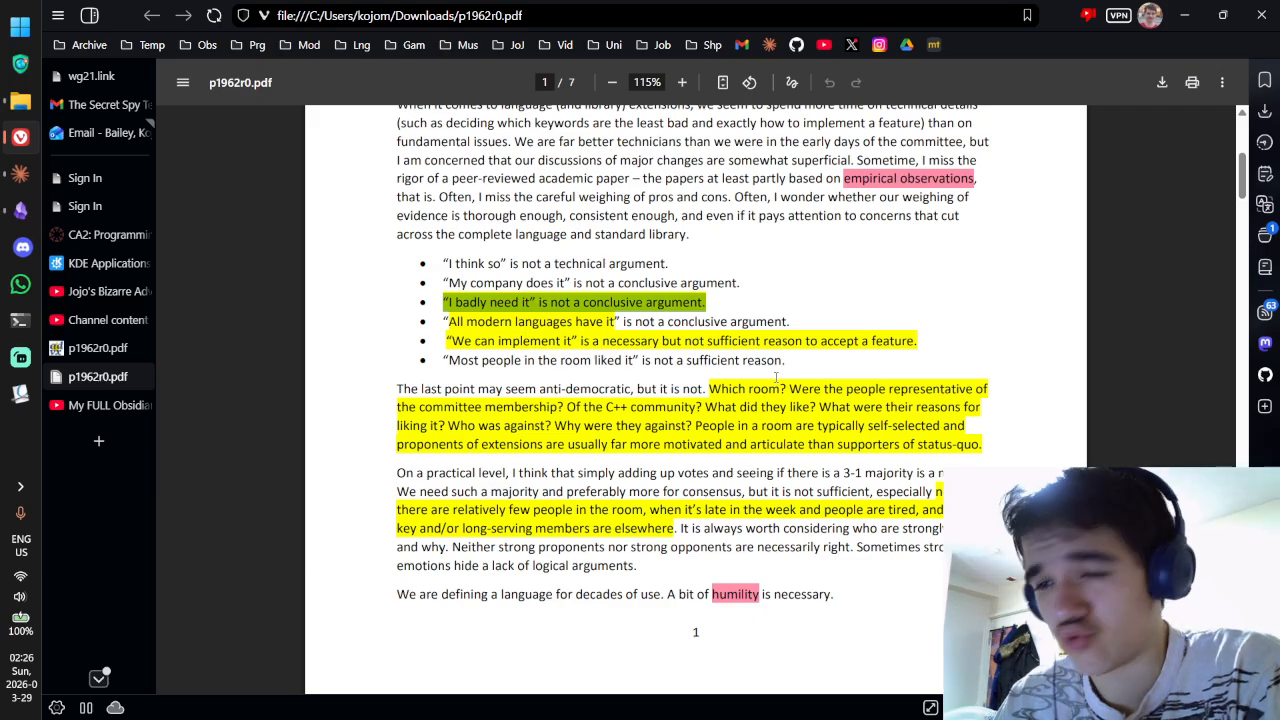
pyautogui.hotkey('alt', 'Tab')
pyautogui.hotkey('ctrl', 'e')
pyautogui.hotkey('ctrl', 'e')
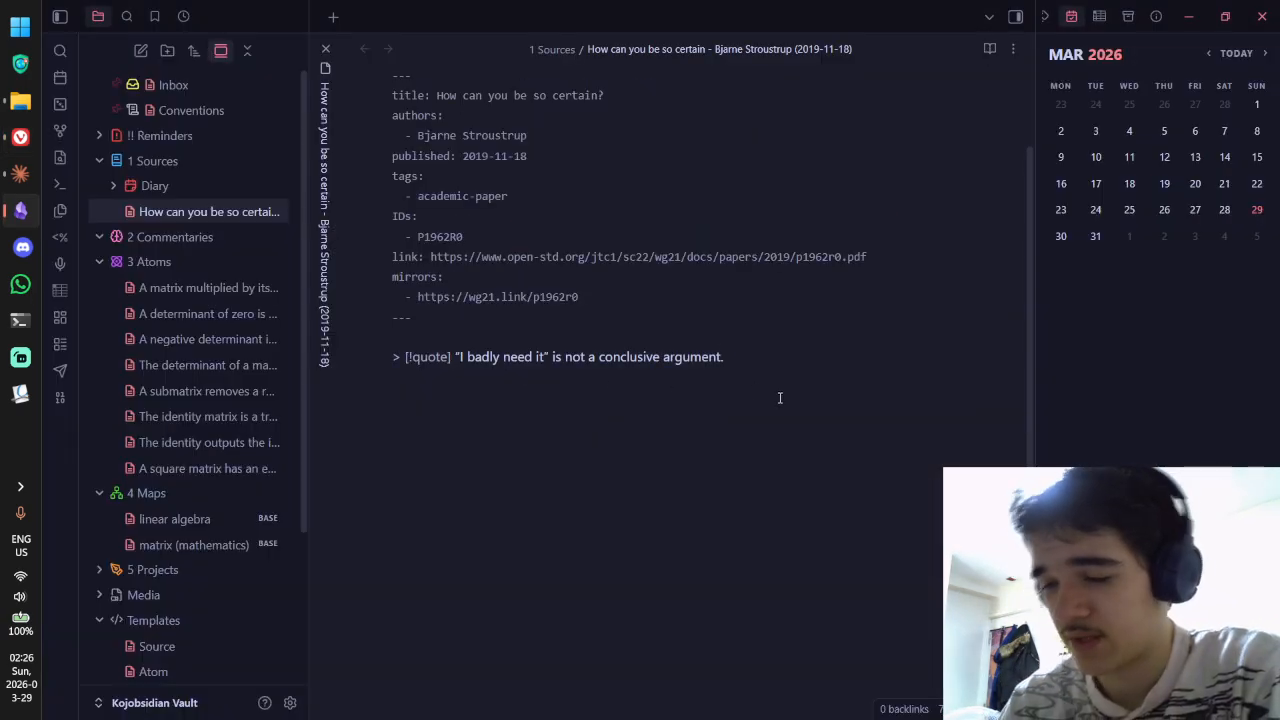
# Step: Add a ^1 line beneath the quote callout, checking it in reading view
pyautogui.press('Return')
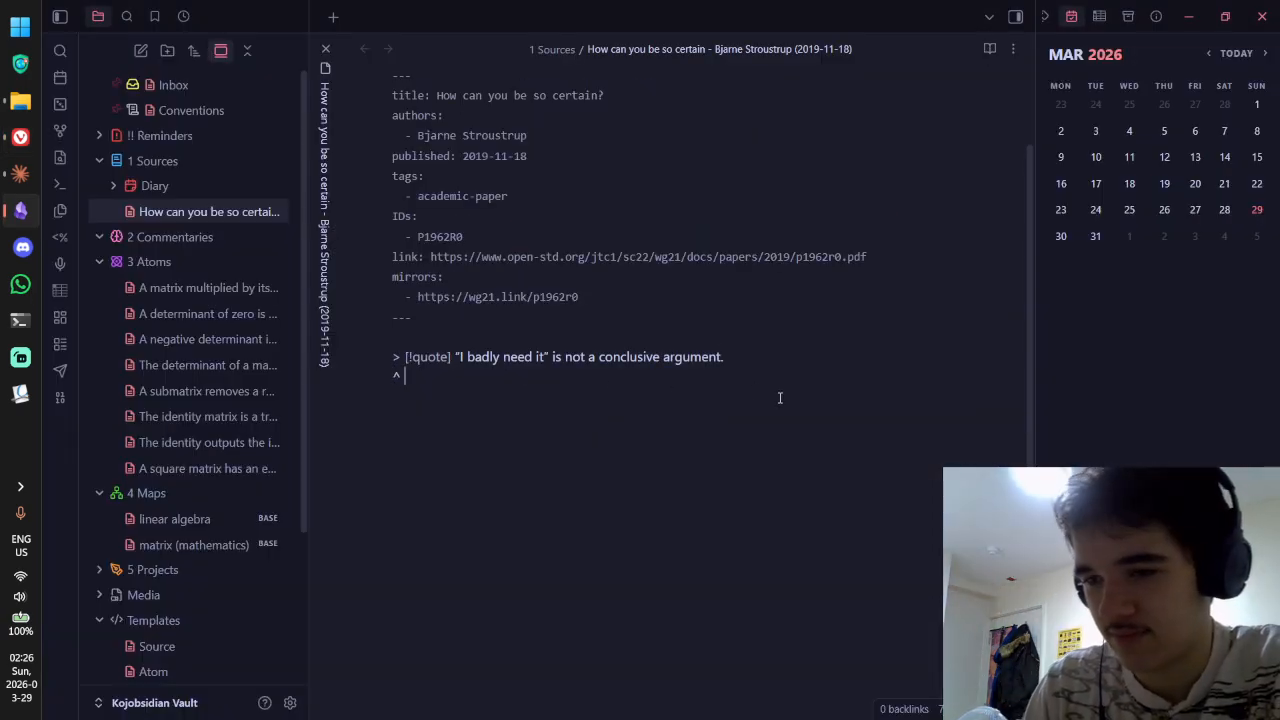
pyautogui.write('1')
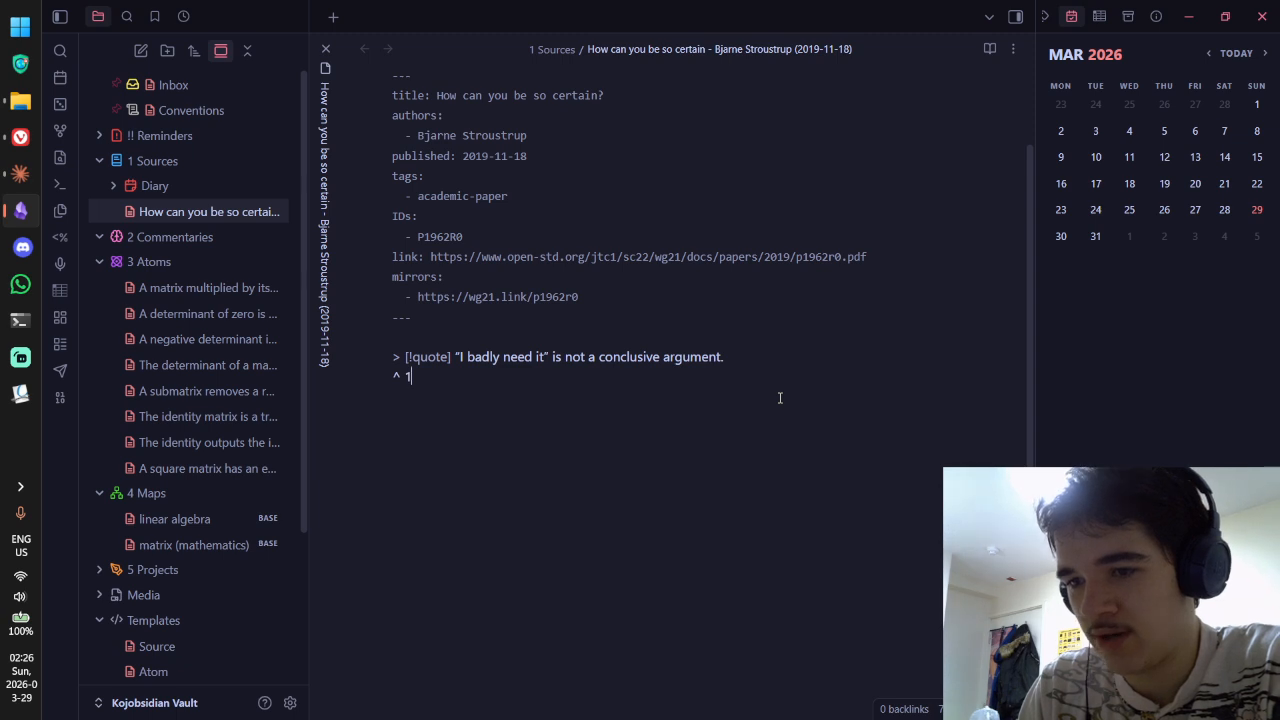
pyautogui.hotkey('ctrl', 'e')
pyautogui.hotkey('ctrl', 'e')
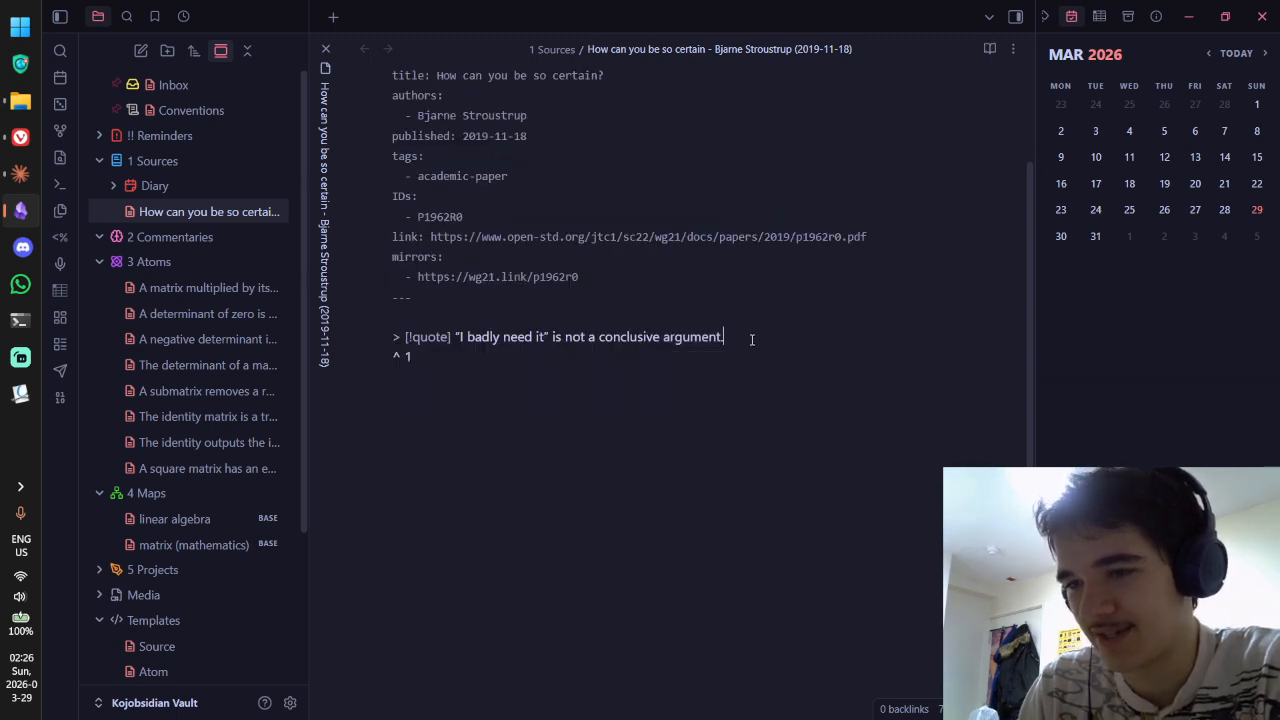
pyautogui.hotkey('ctrl', 'e')
pyautogui.hotkey('ctrl', 'e')
pyautogui.press('Left')
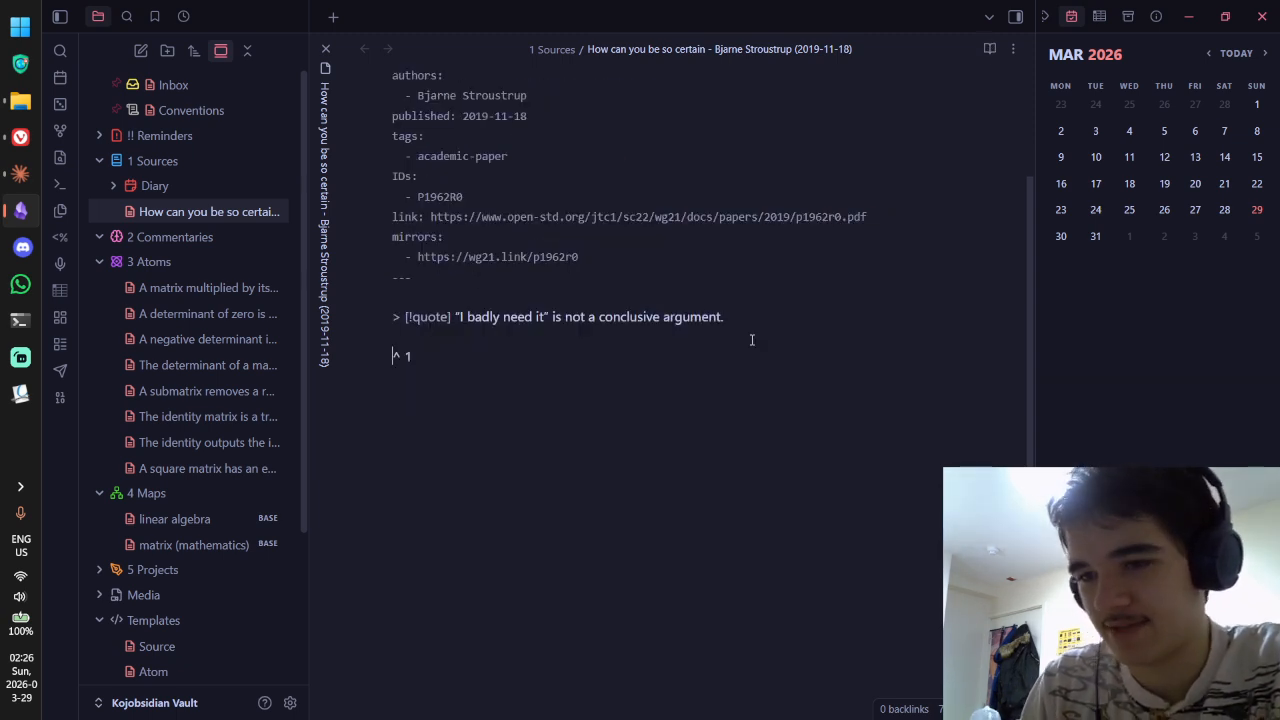
pyautogui.press('BackSpace')
pyautogui.hotkey('ctrl', 'e')
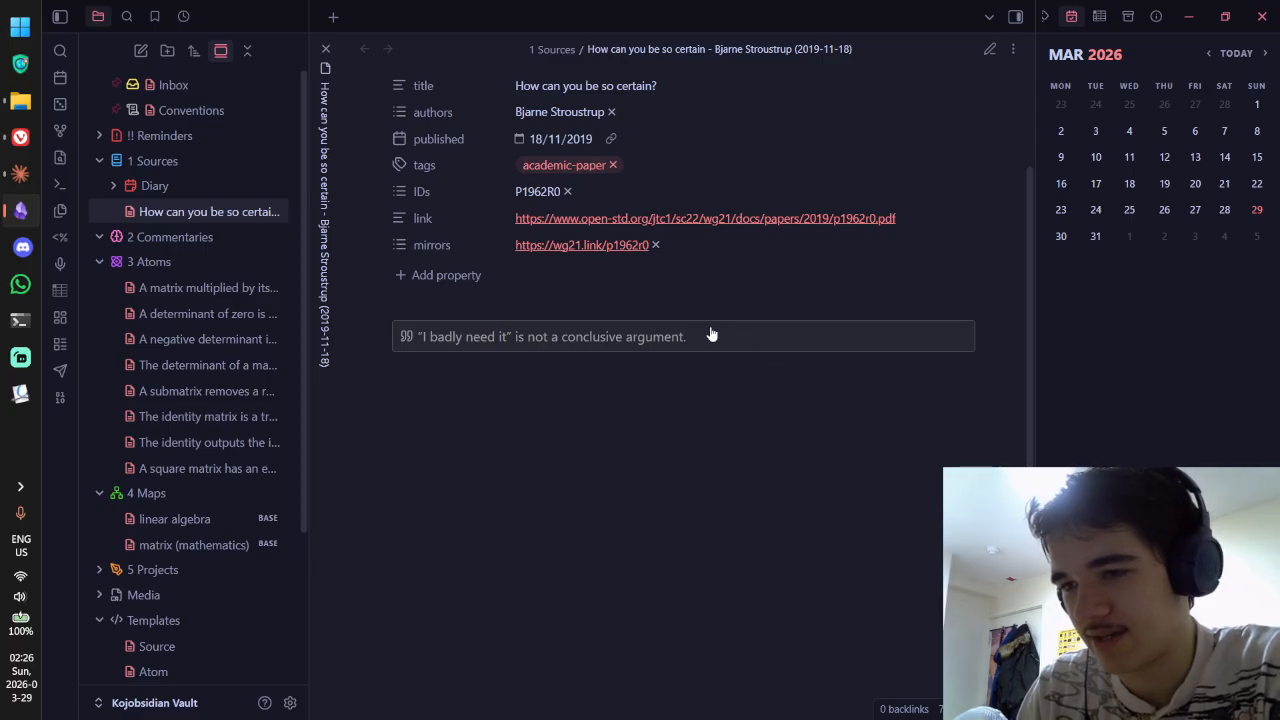
pyautogui.hotkey('ctrl', 'e')
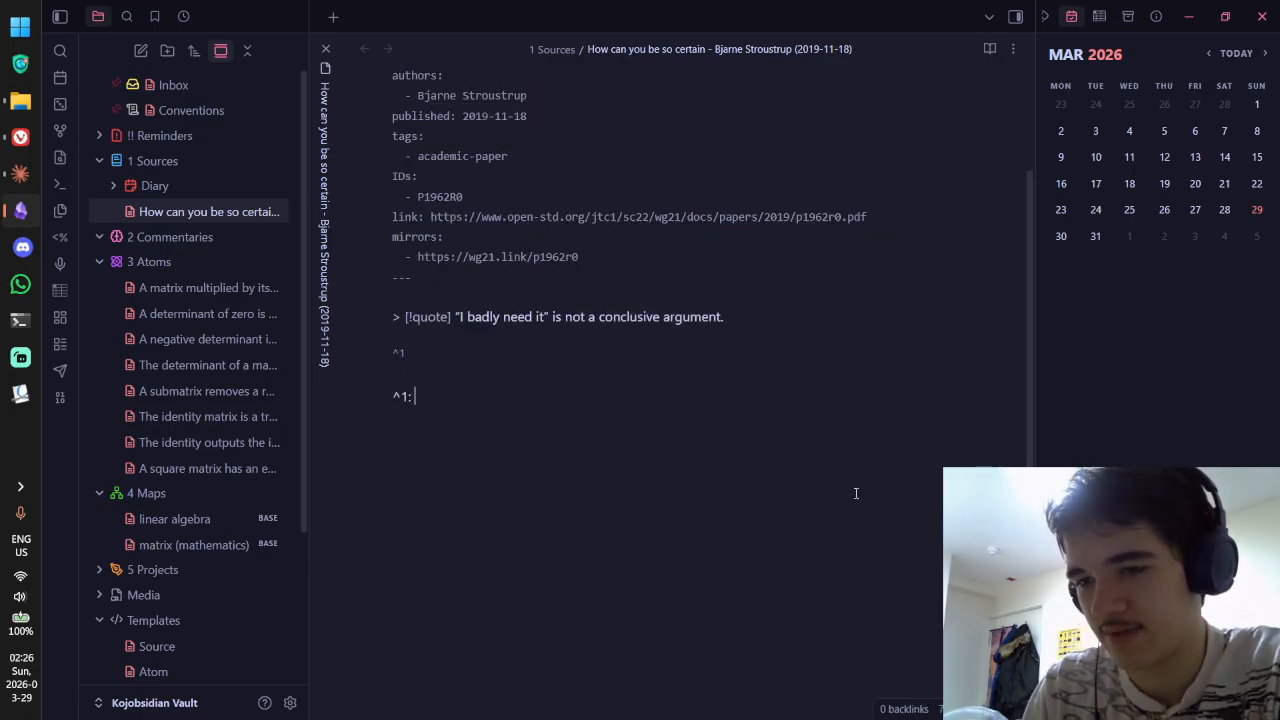
# Step: Strip the brackets from the [^1] footnote reference so it becomes a plain ^1 block ID
pyautogui.hotkey('ctrl', 'e')
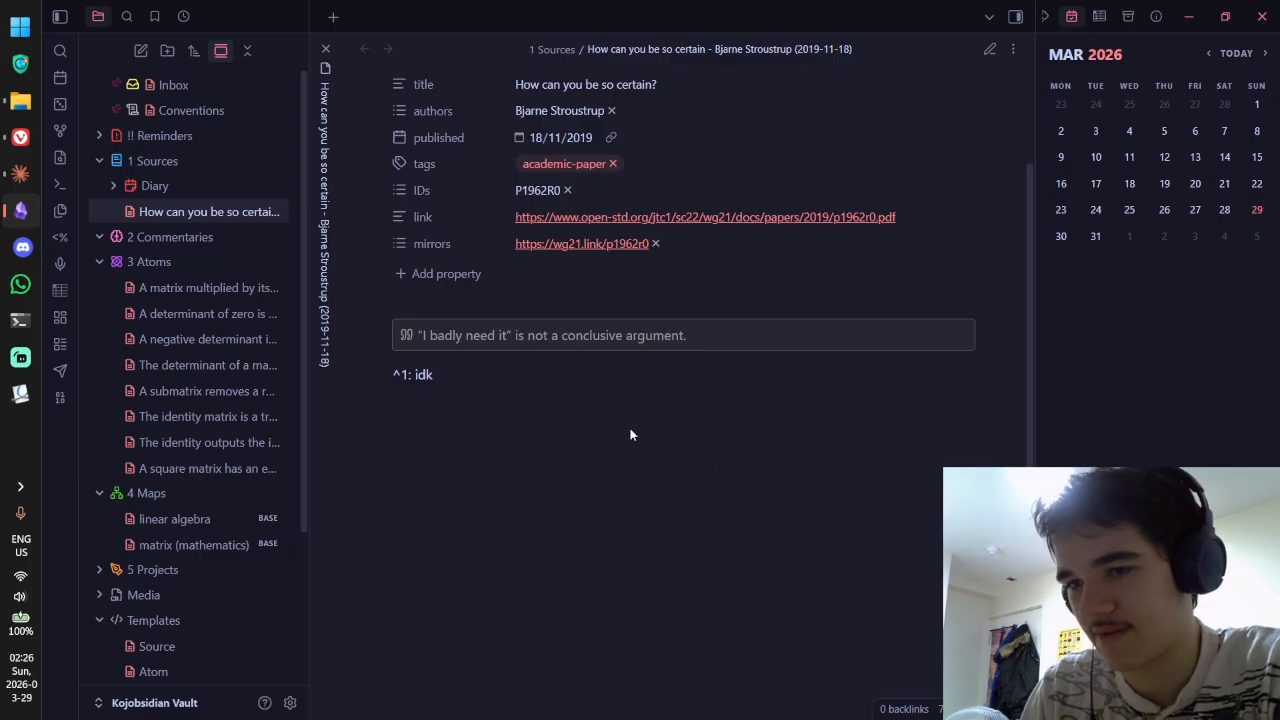
pyautogui.hotkey('ctrl', 'e')
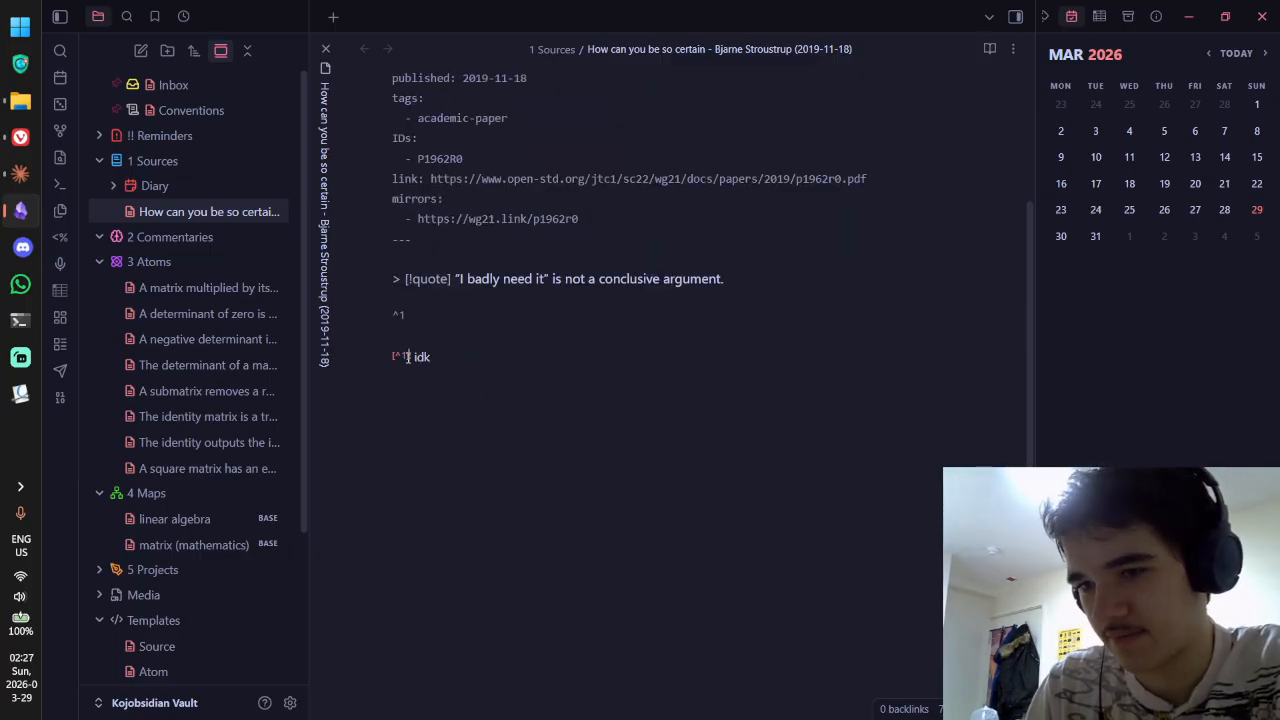
pyautogui.hotkey('ctrl', 'e')
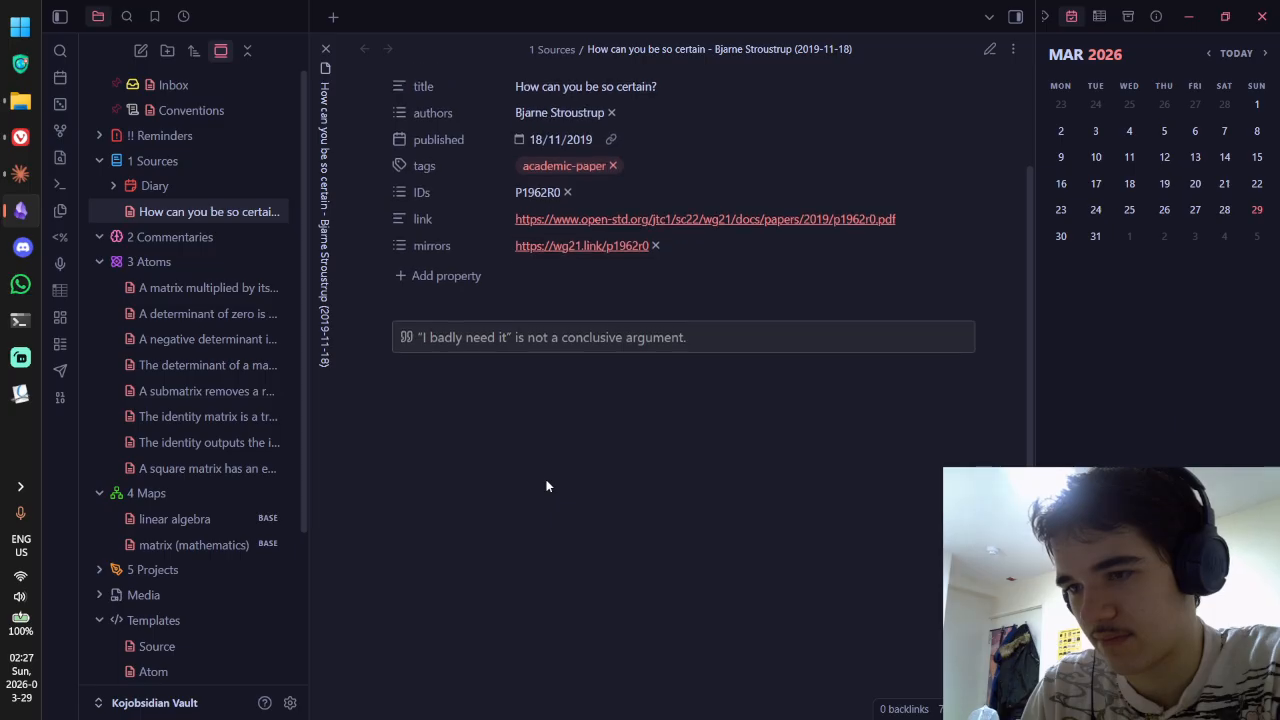
pyautogui.hotkey('ctrl', 'e')
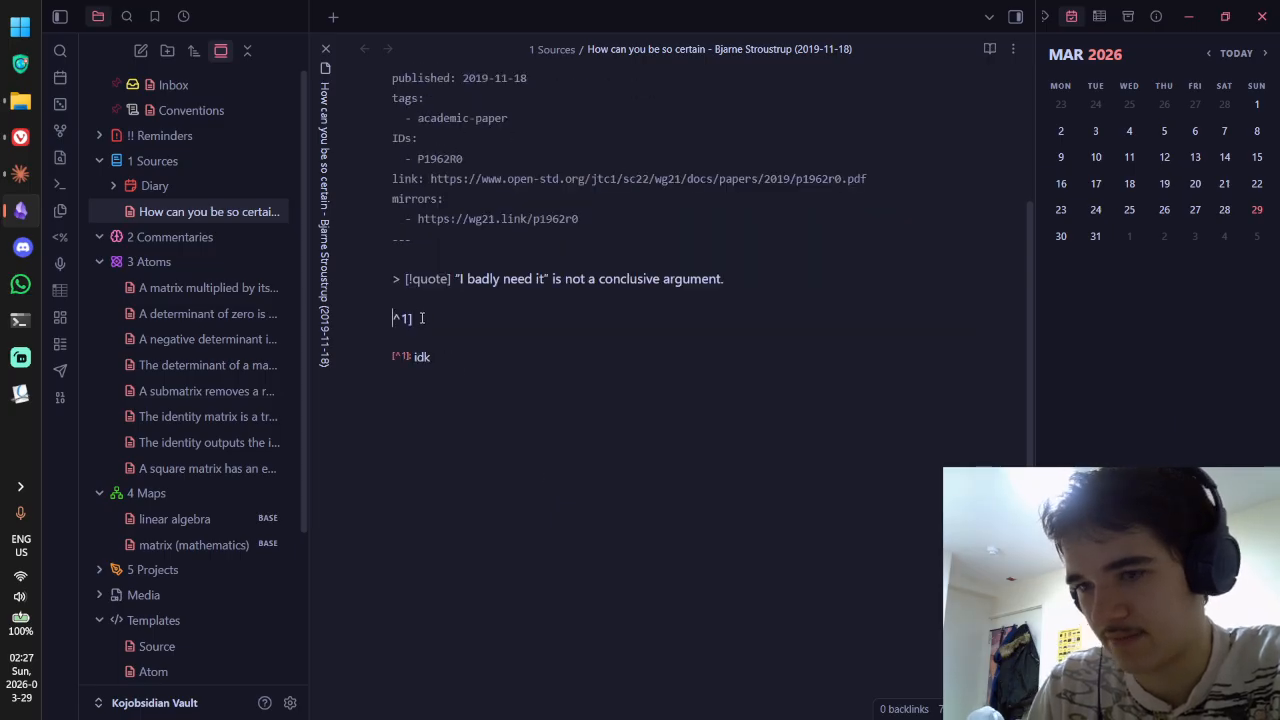
pyautogui.hotkey('ctrl', 'e')
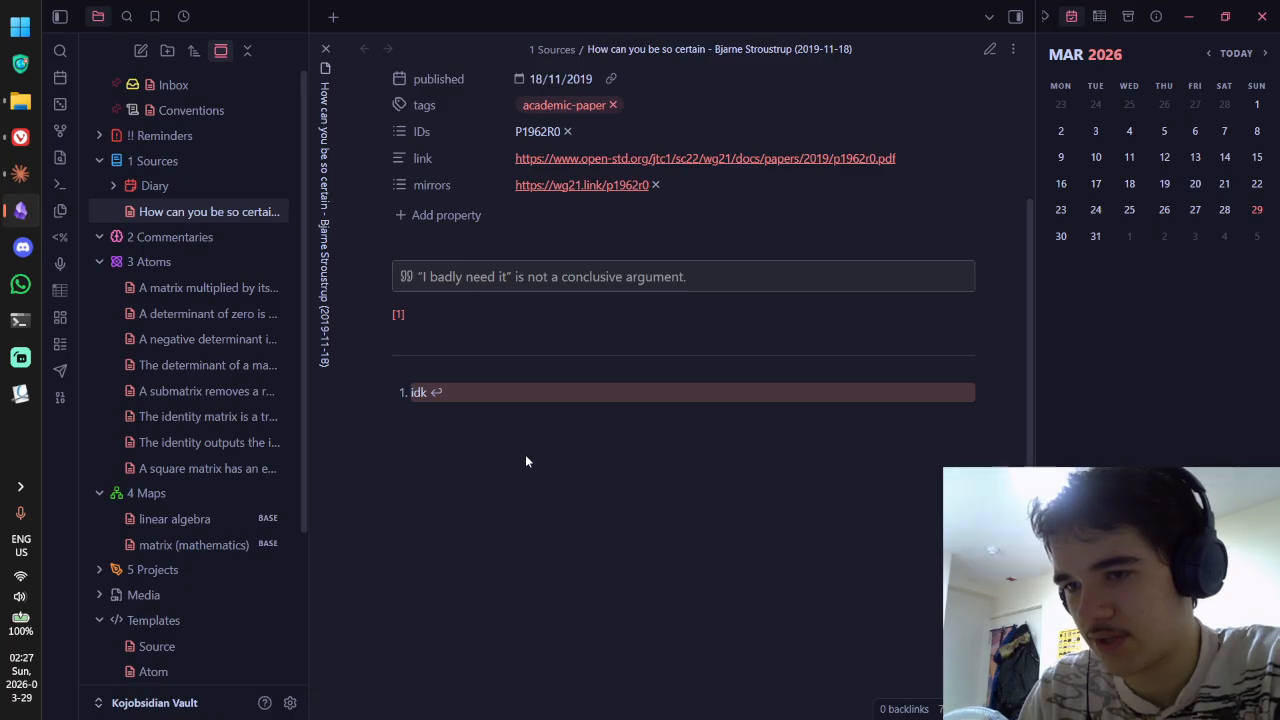
pyautogui.hotkey('ctrl', 'e')
pyautogui.click(434, 320)
pyautogui.press('BackSpace')
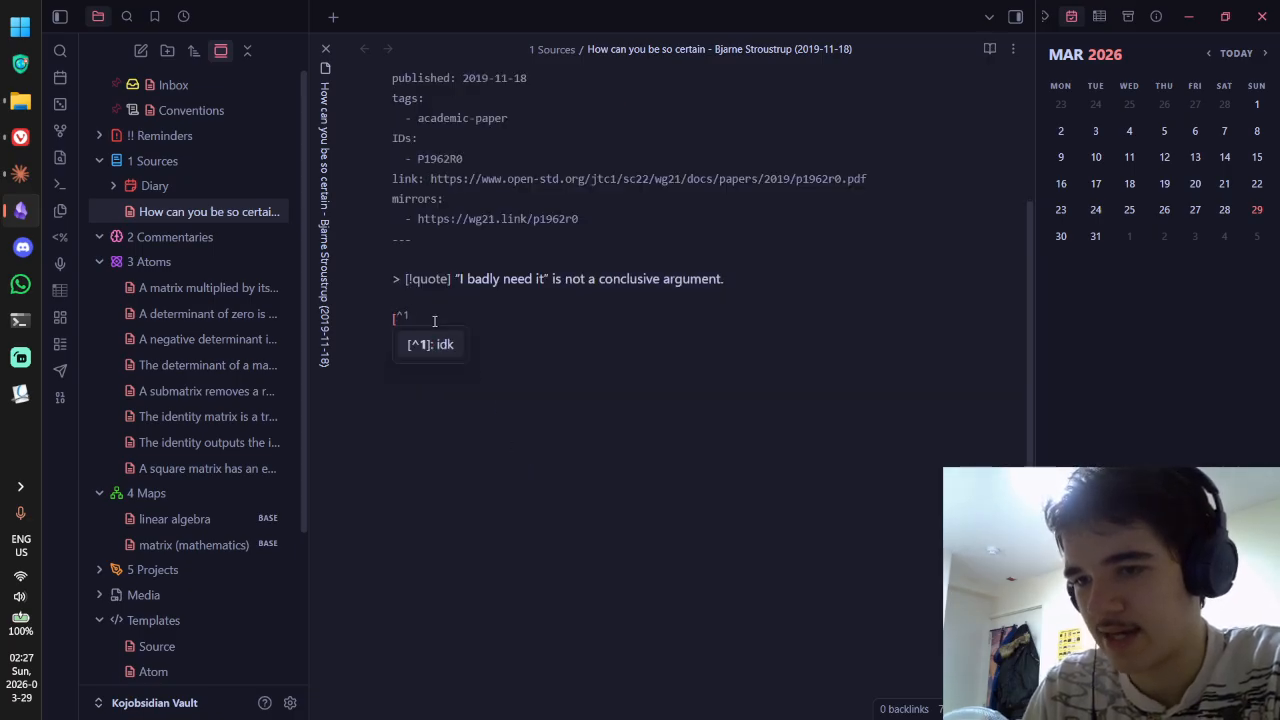
pyautogui.press('Left')
pyautogui.press('Left')
pyautogui.press('BackSpace')
# Step: Delete the '[^1]: idk' footnote line and select the quote callout
pyautogui.moveTo(436, 357); pyautogui.dragTo(377, 356)
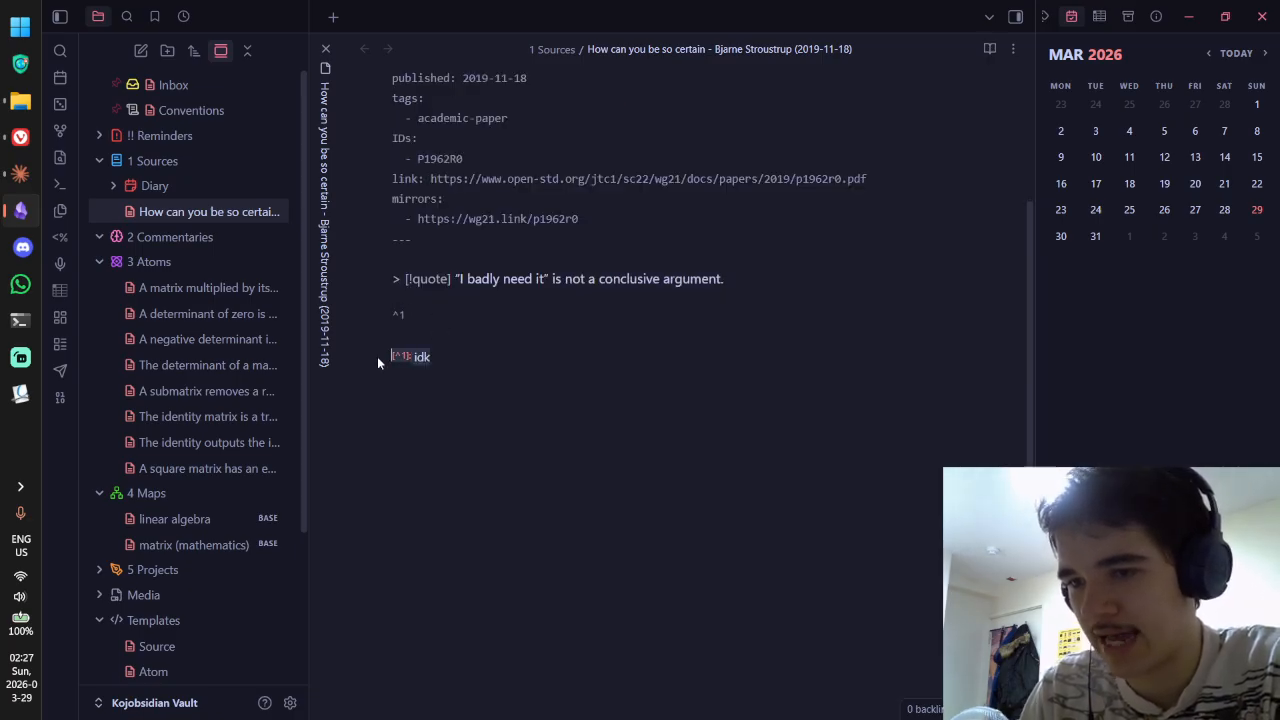
pyautogui.press('BackSpace')
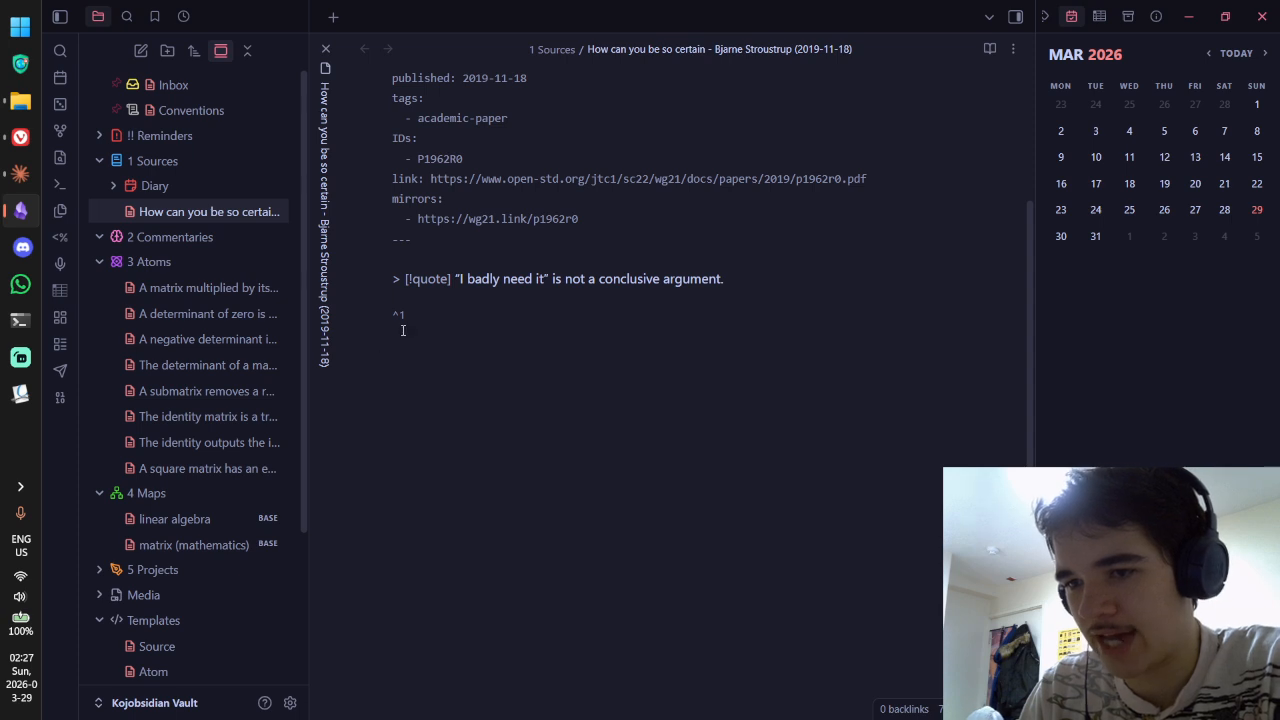
pyautogui.press('BackSpace')
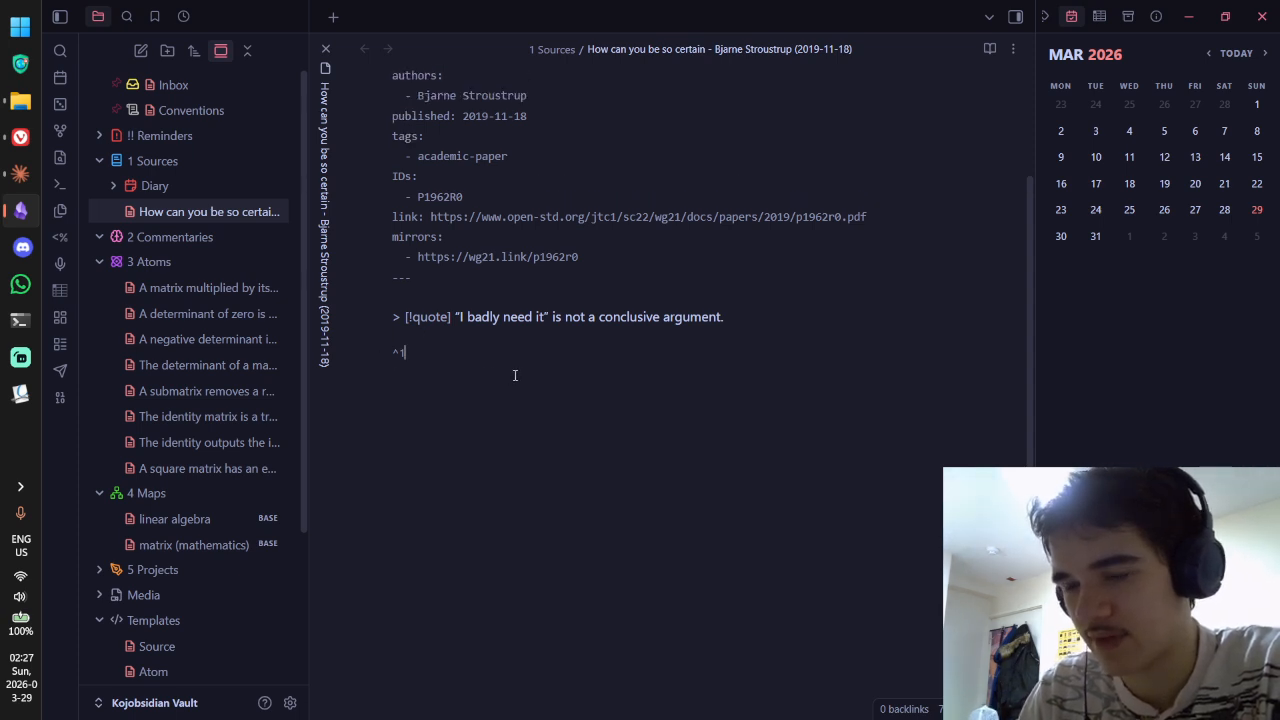
pyautogui.hotkey('ctrl', 'e')
pyautogui.hotkey('ctrl', 'e')
pyautogui.moveTo(511, 404); pyautogui.dragTo(739, 299)
pyautogui.click(396, 319)
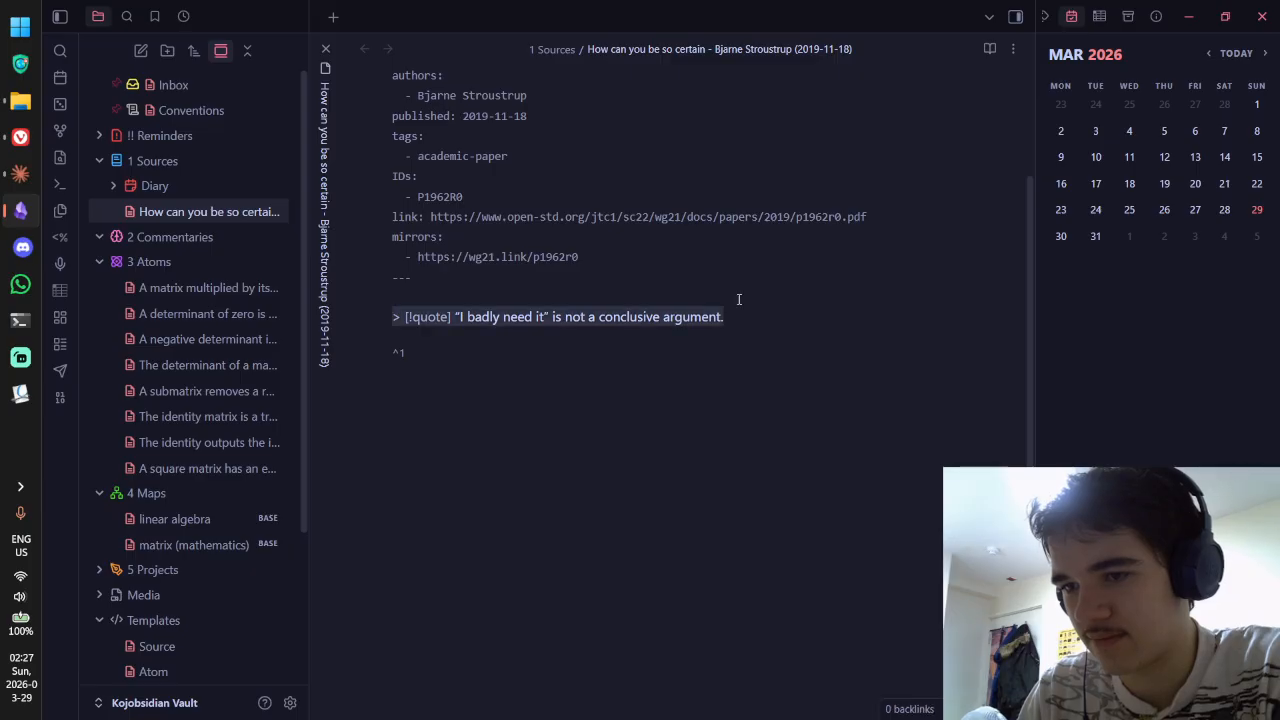
# Step: Add a 'dgdgdkgdg' filler line above the quote and copy it
pyautogui.click(661, 289)
pyautogui.press('Return')
pyautogui.write('dgd')
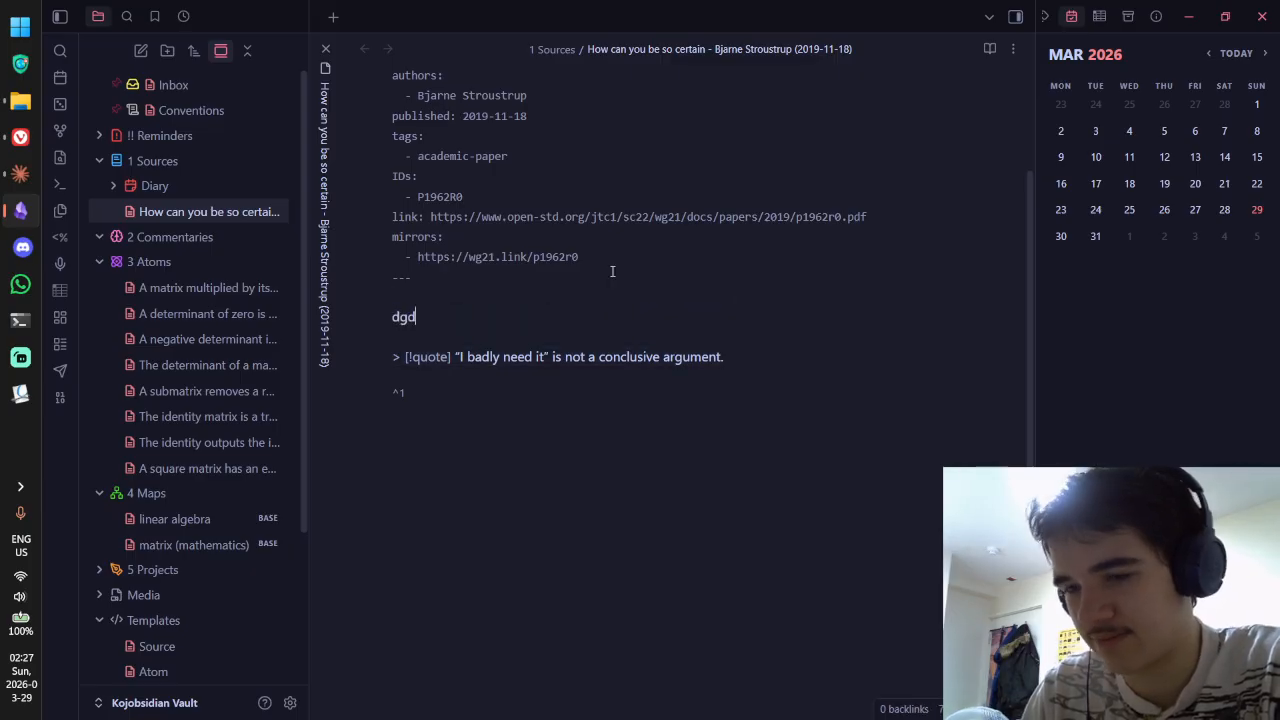
pyautogui.write('gdkgdg')
pyautogui.moveTo(480, 317); pyautogui.dragTo(335, 323)
pyautogui.hotkey('ctrl', 'c')
# Step: Paste eight more copies of the filler line on new lines beneath it
pyautogui.click(570, 318)
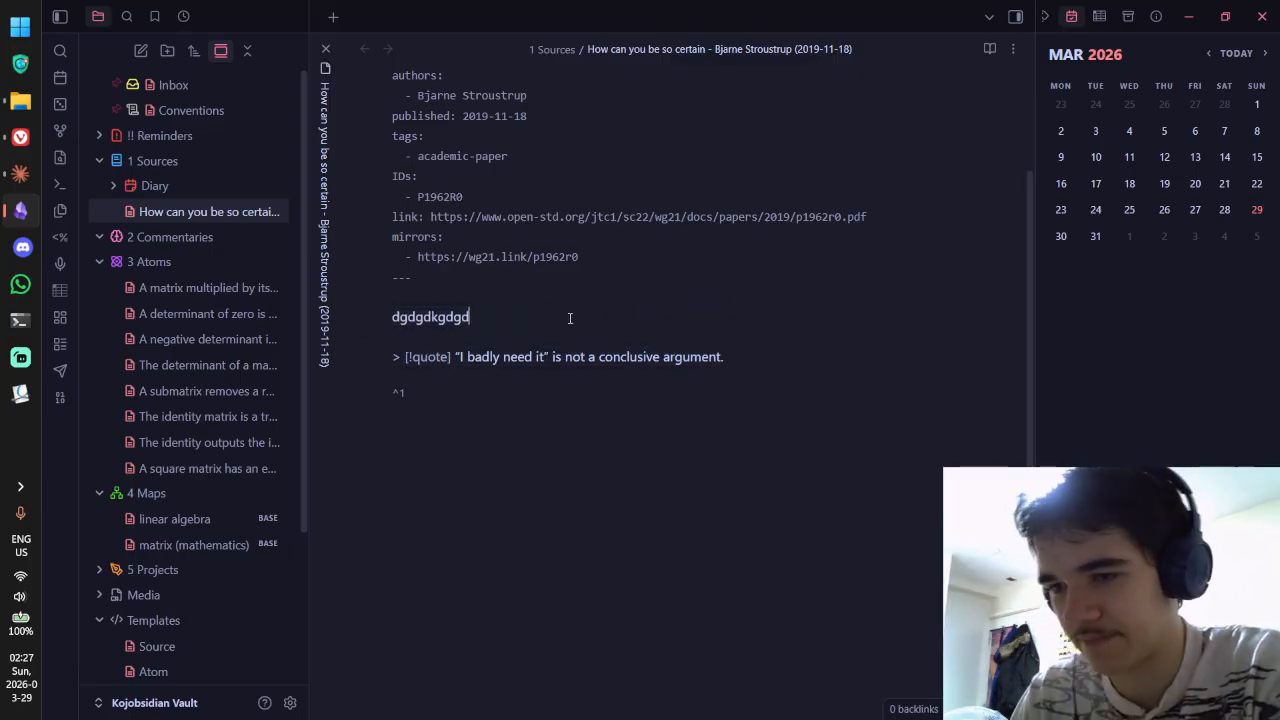
pyautogui.press('Return')
pyautogui.hotkey('ctrl', 'v')
pyautogui.press('Return')
pyautogui.hotkey('ctrl', 'v')
pyautogui.press('Return')
pyautogui.hotkey('ctrl', 'v')
pyautogui.press('Return')
pyautogui.hotkey('ctrl', 'v')
pyautogui.press('Return')
pyautogui.hotkey('ctrl', 'v')
pyautogui.press('Return')
pyautogui.hotkey('ctrl', 'v')
pyautogui.press('Return')
pyautogui.hotkey('ctrl', 'v')
pyautogui.press('Return')
pyautogui.hotkey('ctrl', 'v')
pyautogui.press('Return')
pyautogui.hotkey('ctrl', 'v')
pyautogui.press('Return')
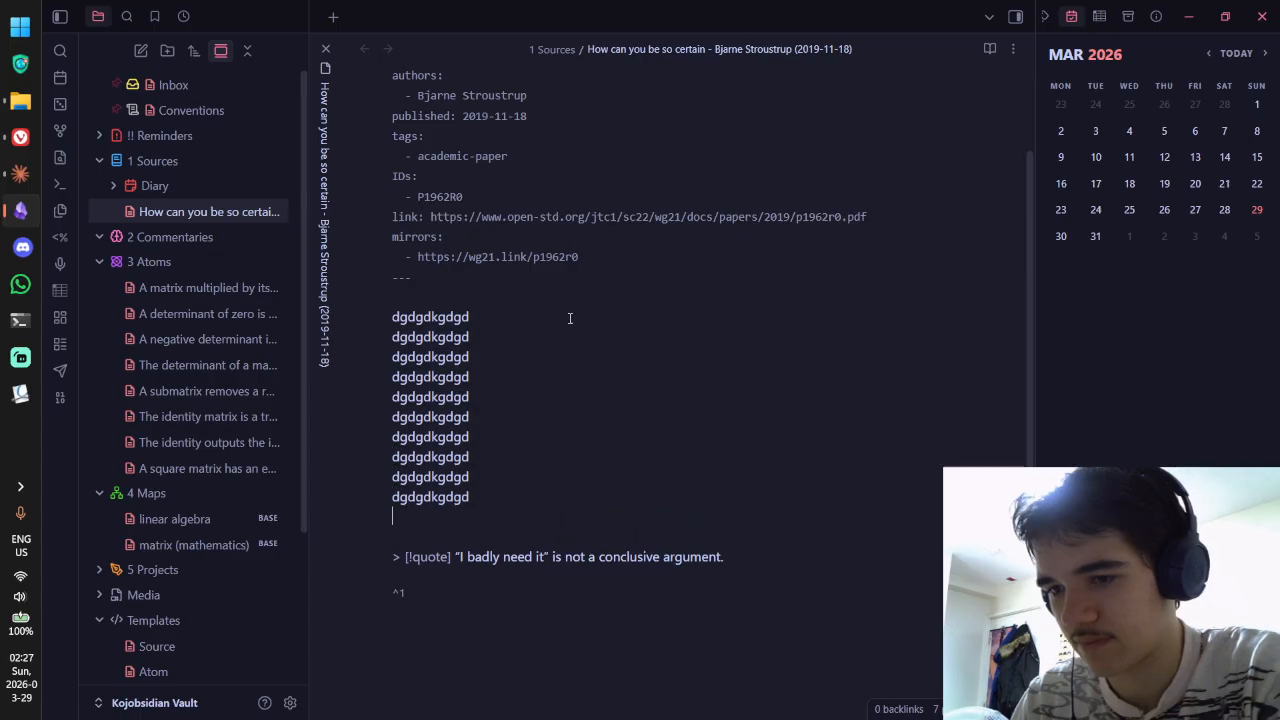
pyautogui.hotkey('ctrl', 'v')
pyautogui.press('Return')
pyautogui.hotkey('ctrl', 'v')
pyautogui.press('Return')
pyautogui.hotkey('ctrl', 'v')
pyautogui.press('Return')
pyautogui.hotkey('ctrl', 'v')
pyautogui.press('Return')
pyautogui.hotkey('ctrl', 'v')
pyautogui.press('Return')
pyautogui.hotkey('ctrl', 'v')
pyautogui.press('Return')
pyautogui.hotkey('ctrl', 'v')
pyautogui.press('Return')
pyautogui.hotkey('ctrl', 'v')
pyautogui.press('Return')
pyautogui.hotkey('ctrl', 'v')
pyautogui.press('Return')
pyautogui.hotkey('ctrl', 'v')
pyautogui.press('Return')
pyautogui.hotkey('ctrl', 'v')
pyautogui.press('Return')
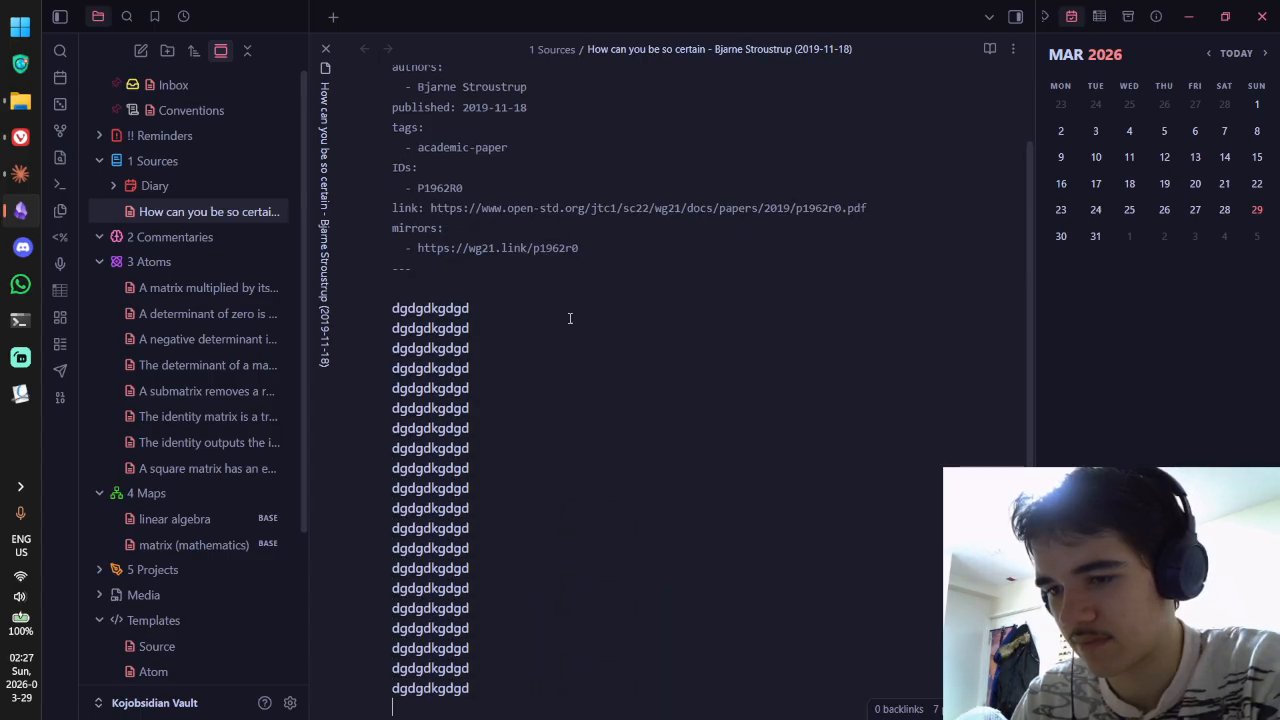
pyautogui.hotkey('ctrl', 'v')
pyautogui.press('Return')
pyautogui.hotkey('ctrl', 'v')
pyautogui.press('Return')
# Step: Paste a block of filler lines above the quote and after the ^1 block ID
pyautogui.moveTo(487, 508); pyautogui.dragTo(364, 253)
pyautogui.scroll(-4, 626, 354)
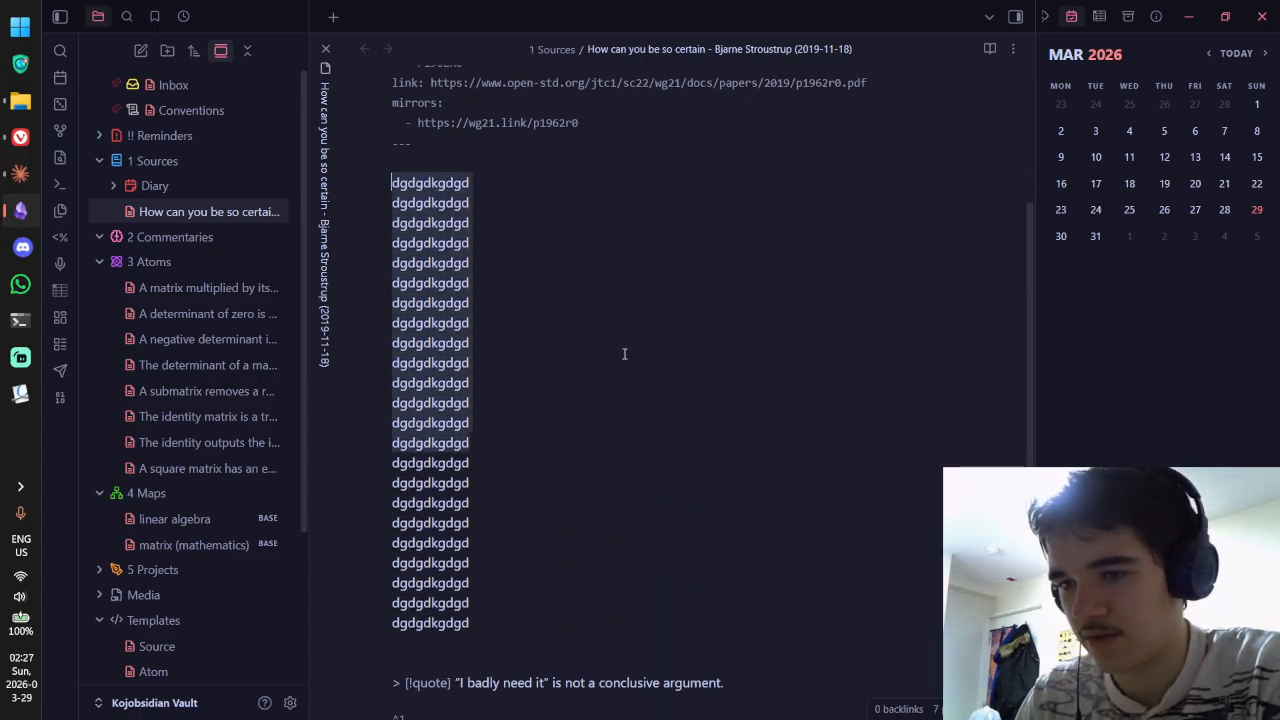
pyautogui.click(534, 316)
pyautogui.press('Return')
pyautogui.hotkey('ctrl', 'v')
pyautogui.scroll(-4, 780, 452)
pyautogui.click(791, 461)
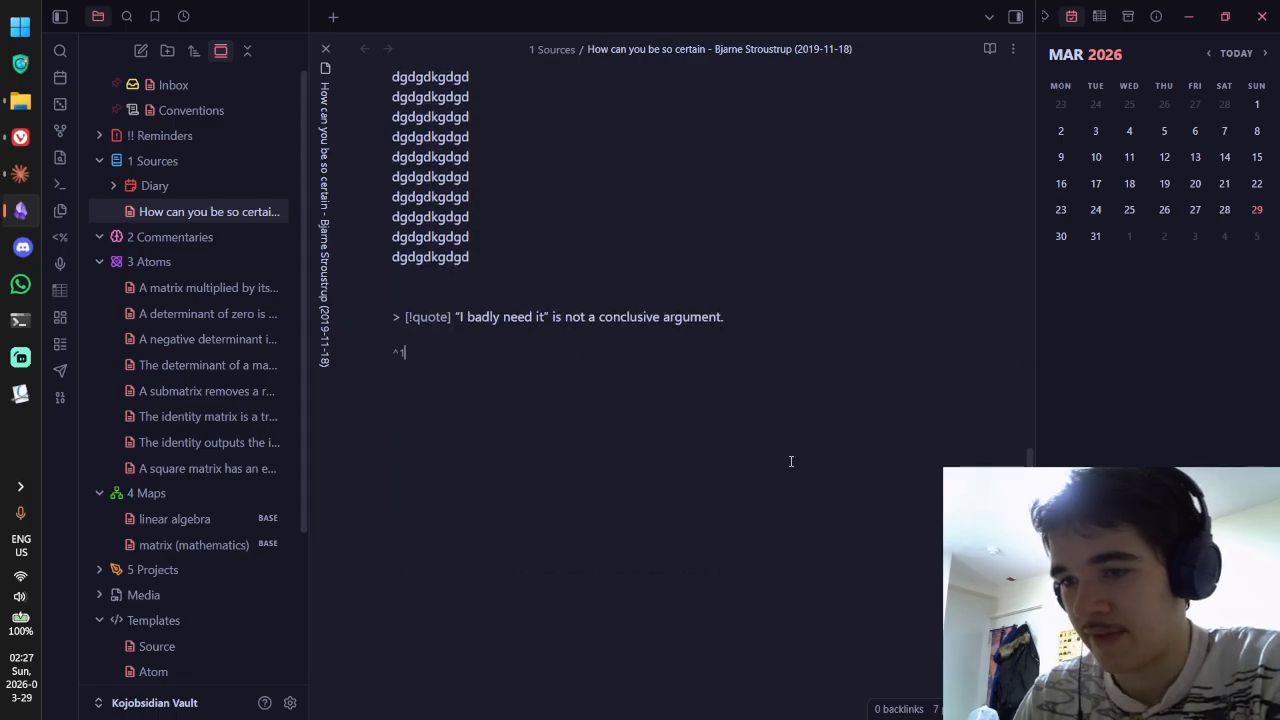
pyautogui.hotkey('ctrl', 'v')
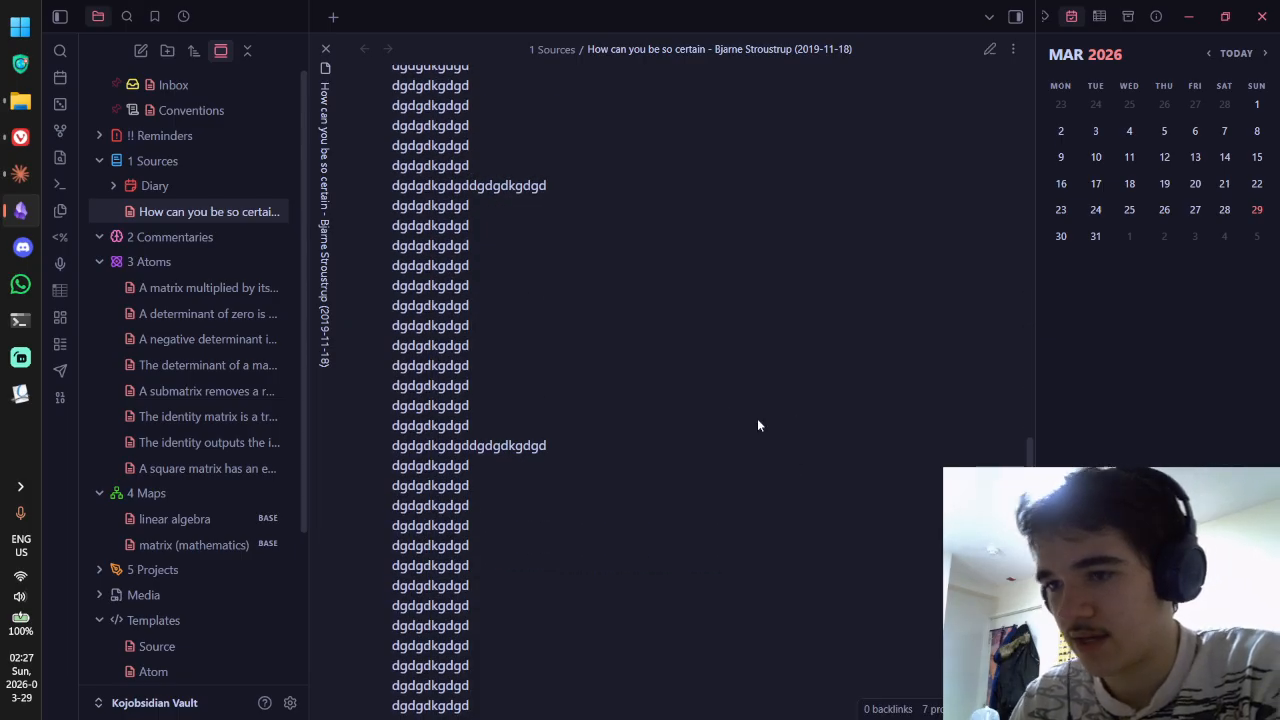
pyautogui.scroll(15, 757, 418)
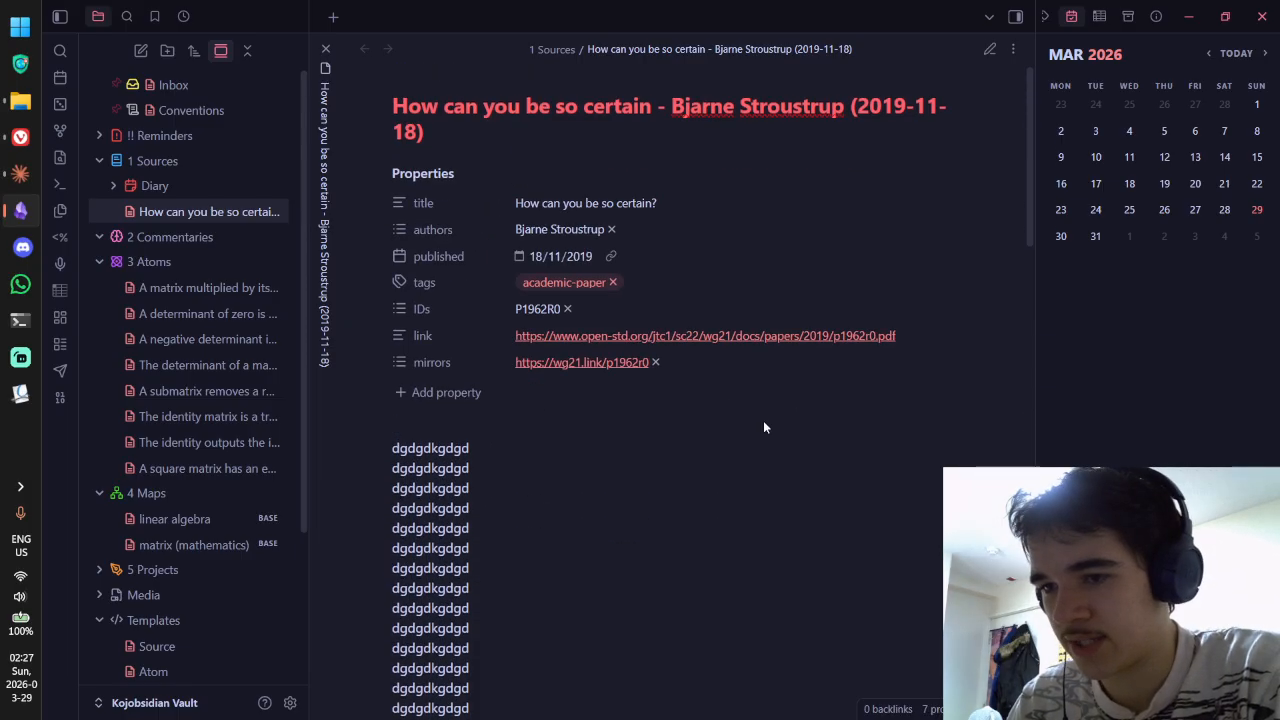
# Step: Under References in the matrix inverse note, link the Stroustrup note's #^1 block and view it rendered
pyautogui.click(218, 286)
pyautogui.hotkey('ctrl', 'e')
pyautogui.click(677, 514)
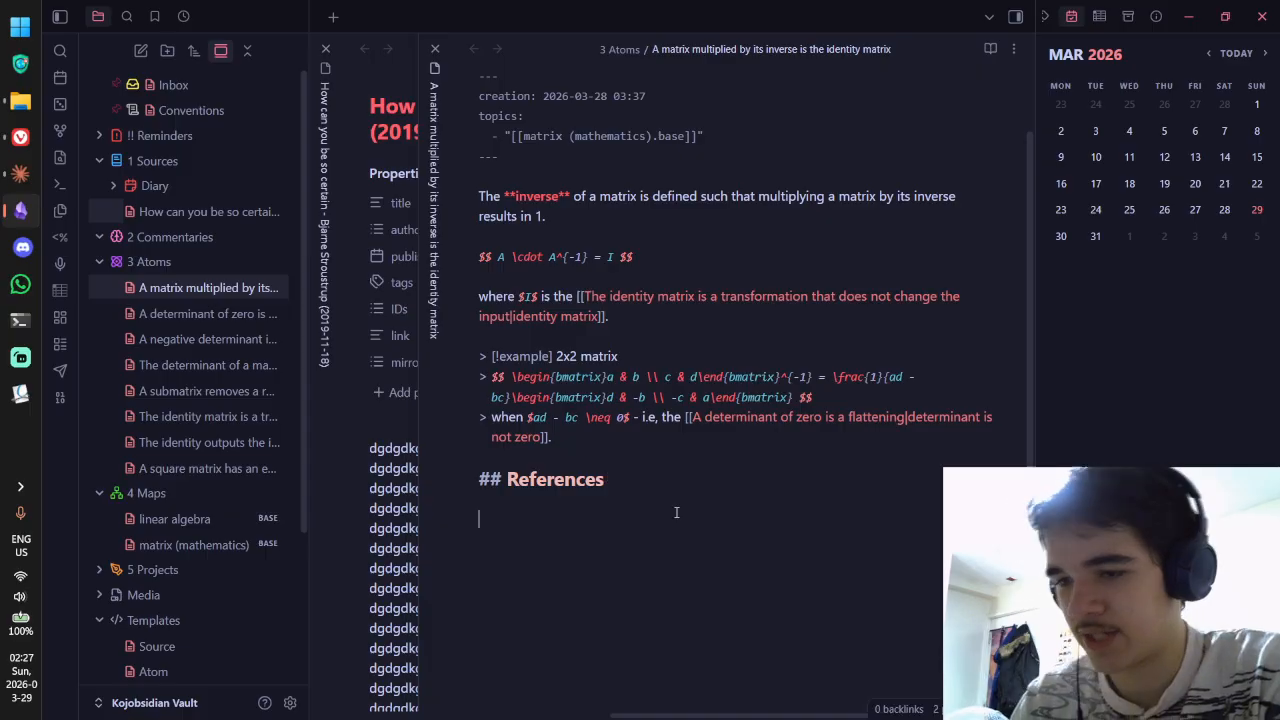
pyautogui.write('[[')
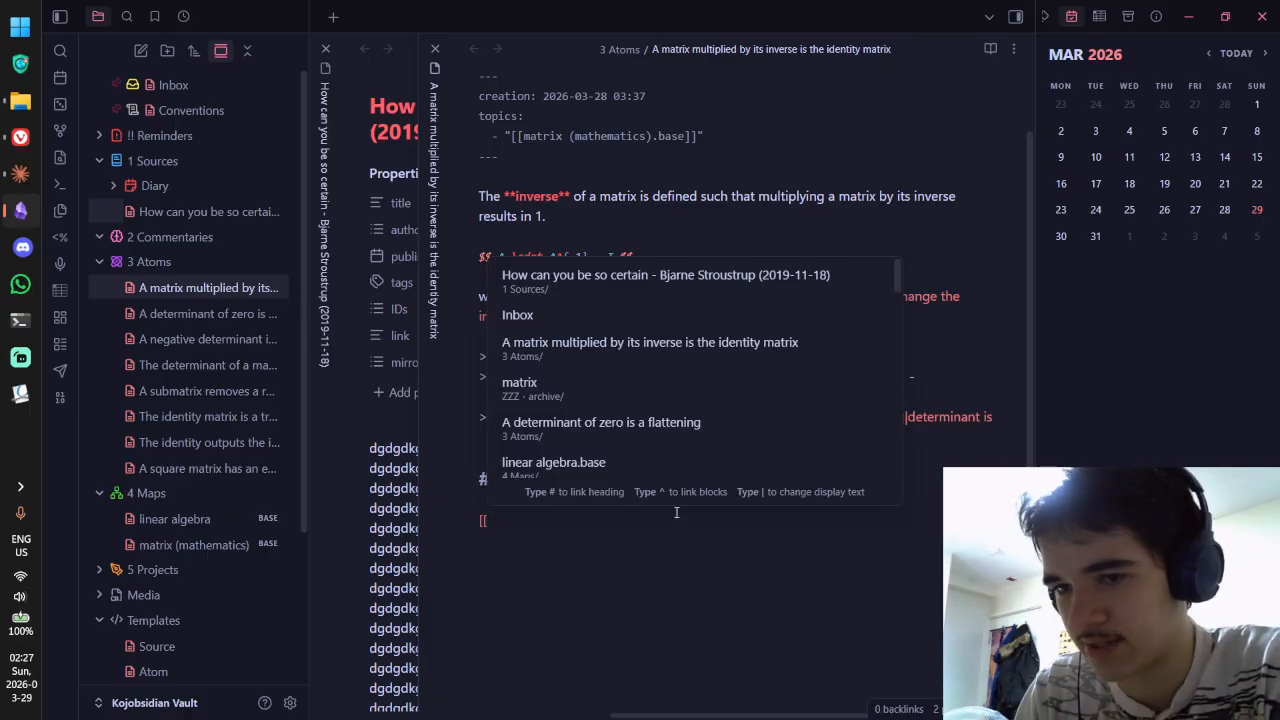
pyautogui.click(641, 290)
pyautogui.write('$')
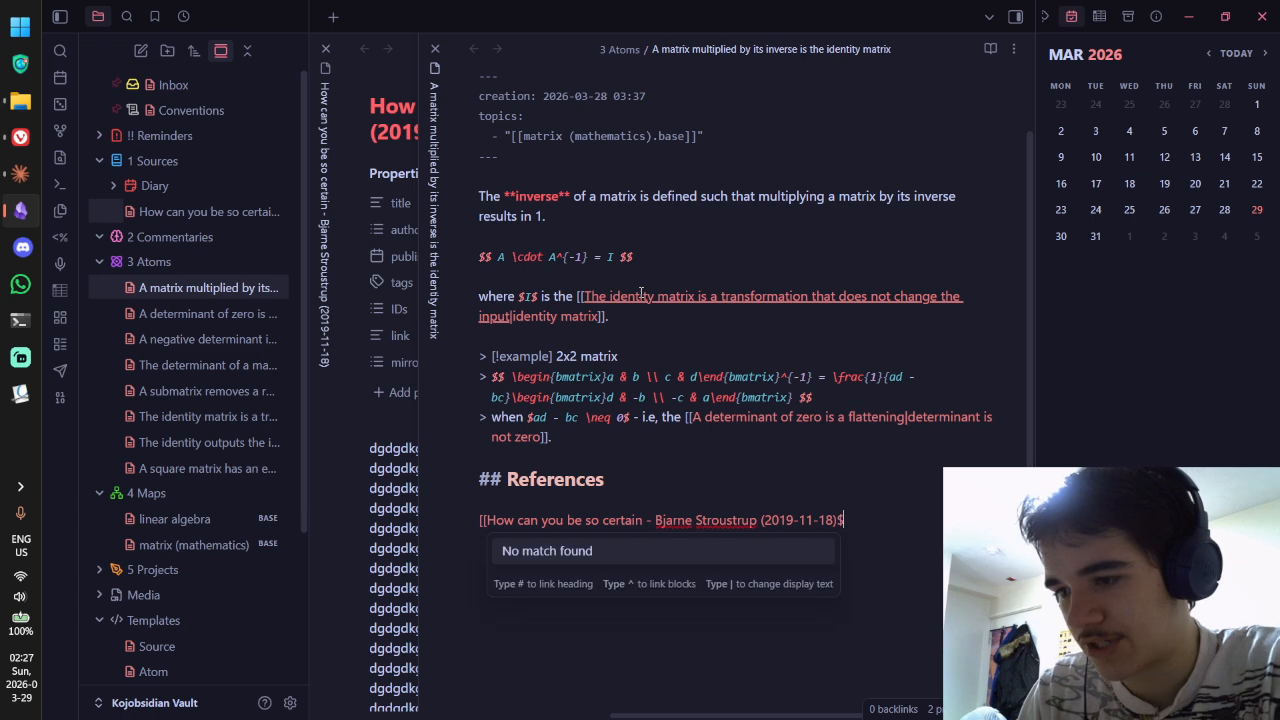
pyautogui.write('#')
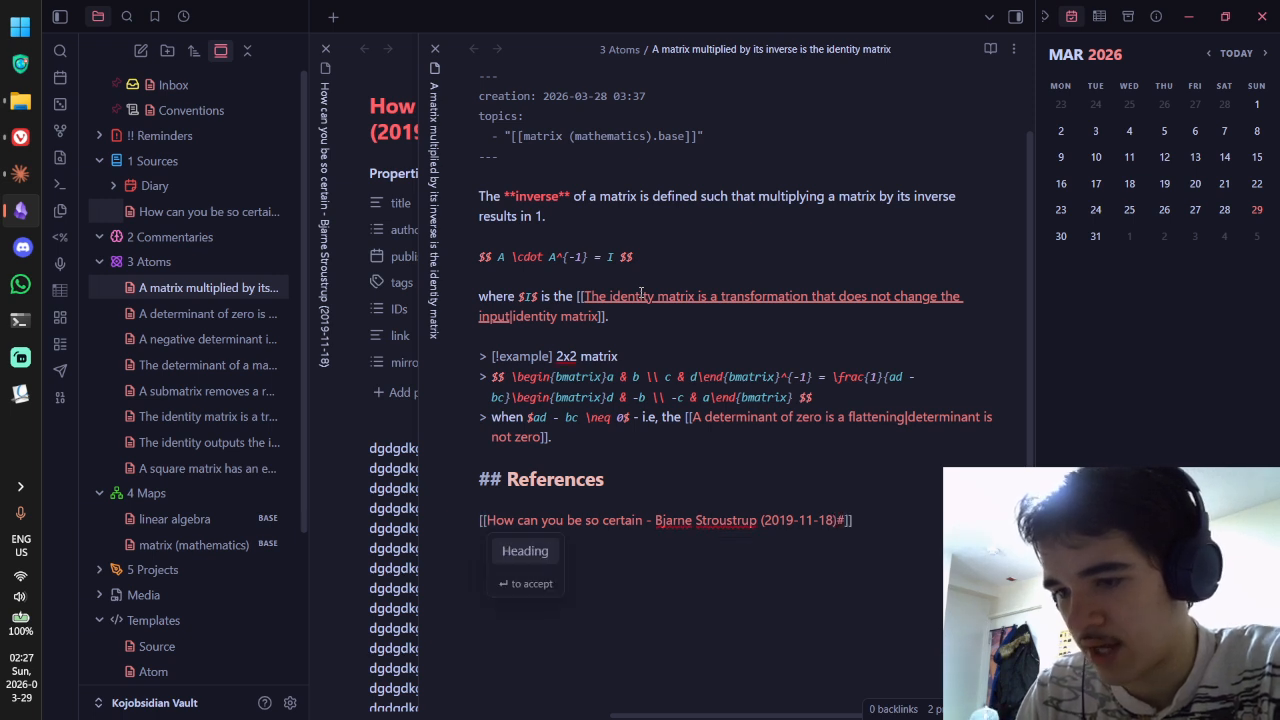
pyautogui.write('^')
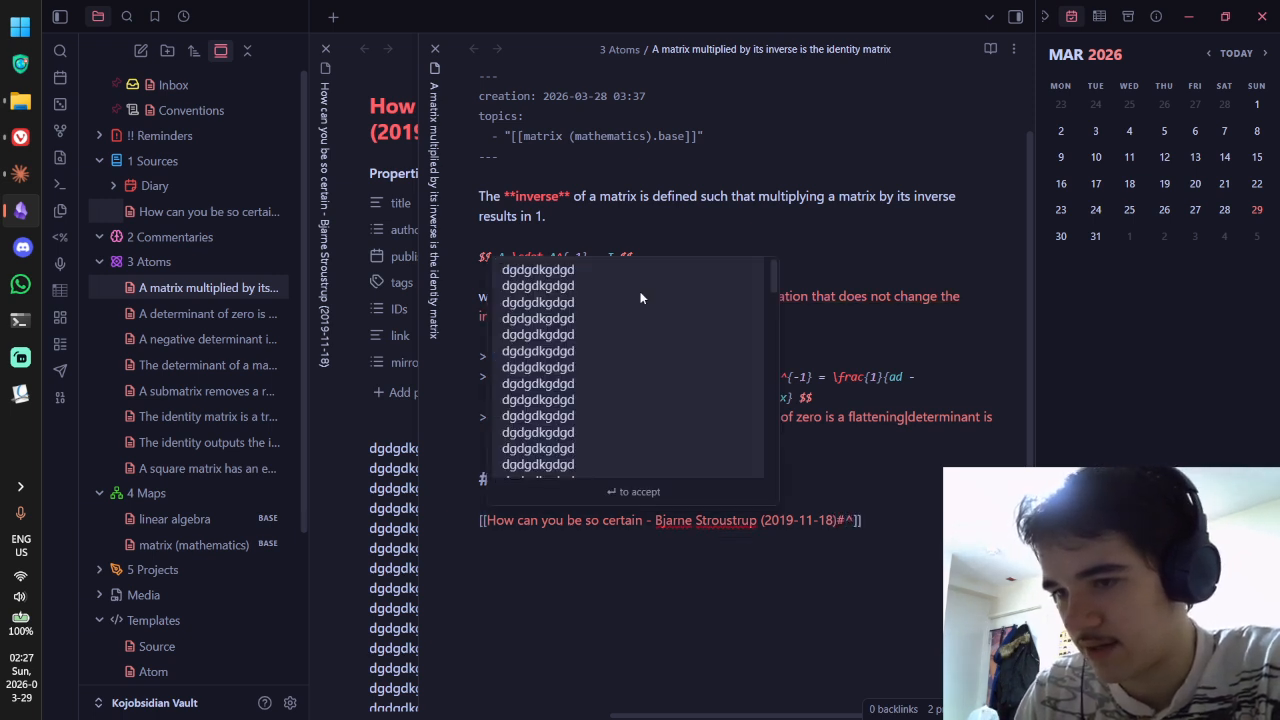
pyautogui.write('1')
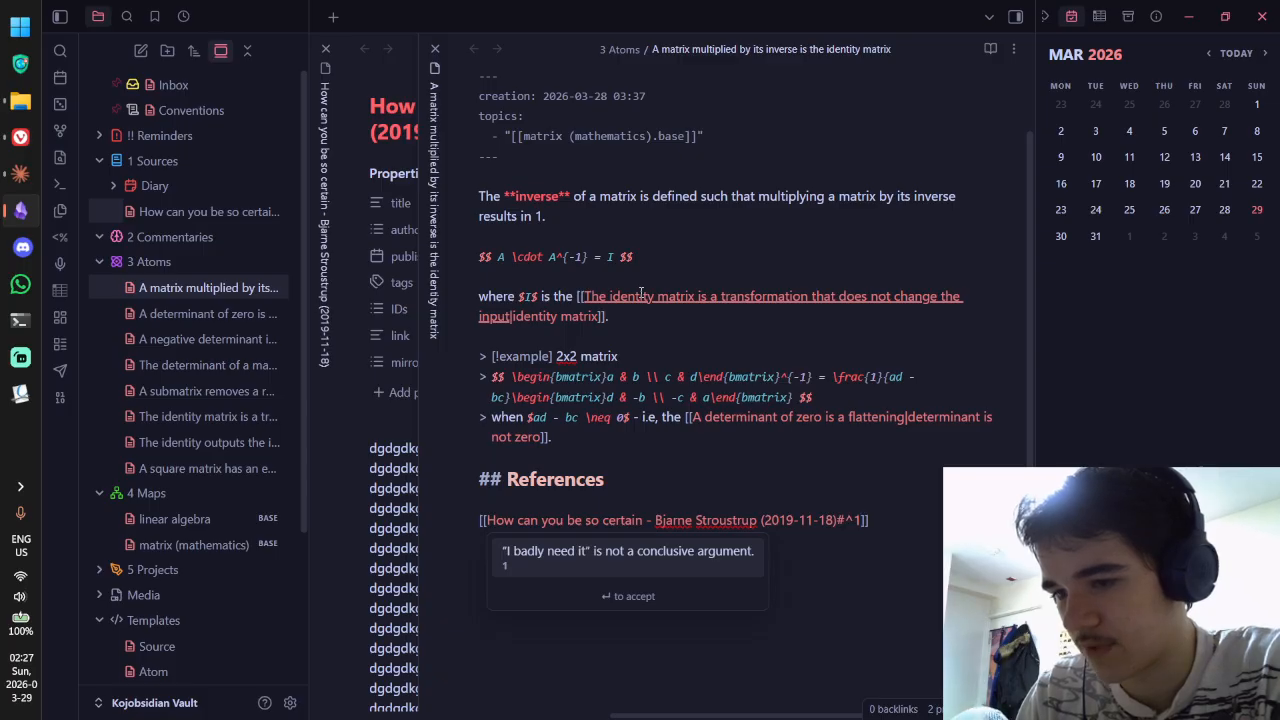
pyautogui.click(656, 547)
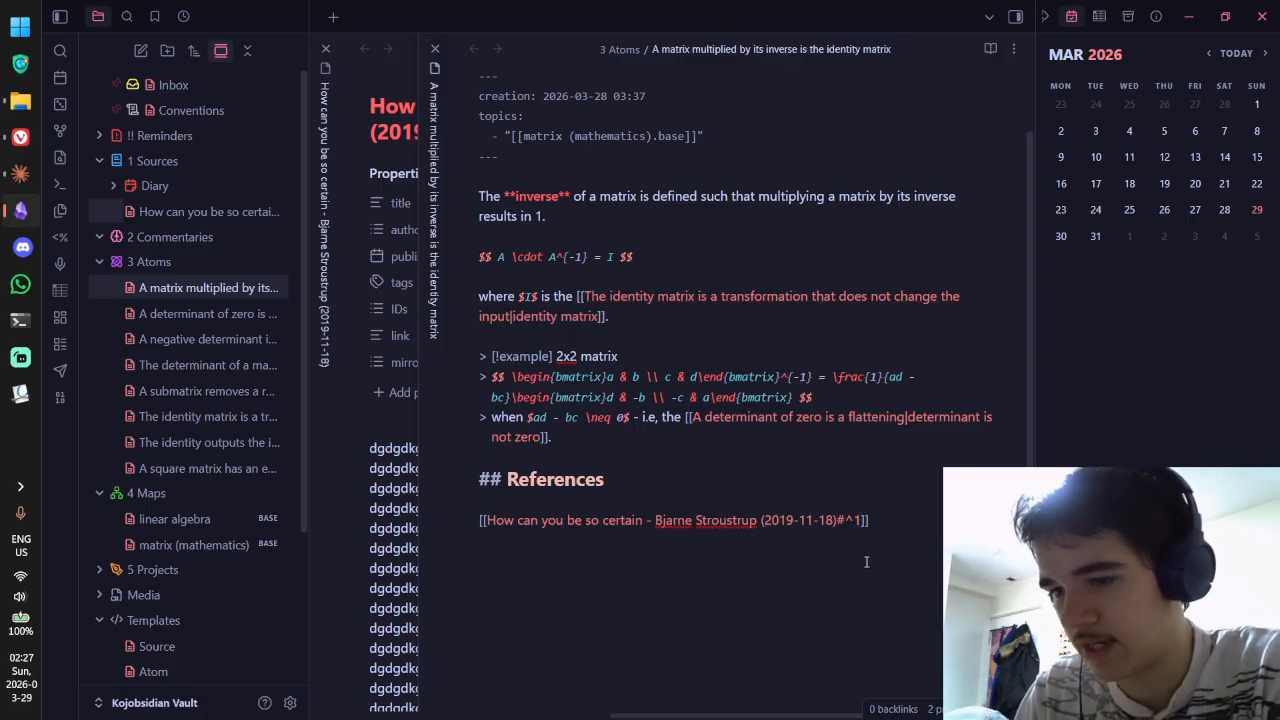
pyautogui.hotkey('ctrl', 'e')
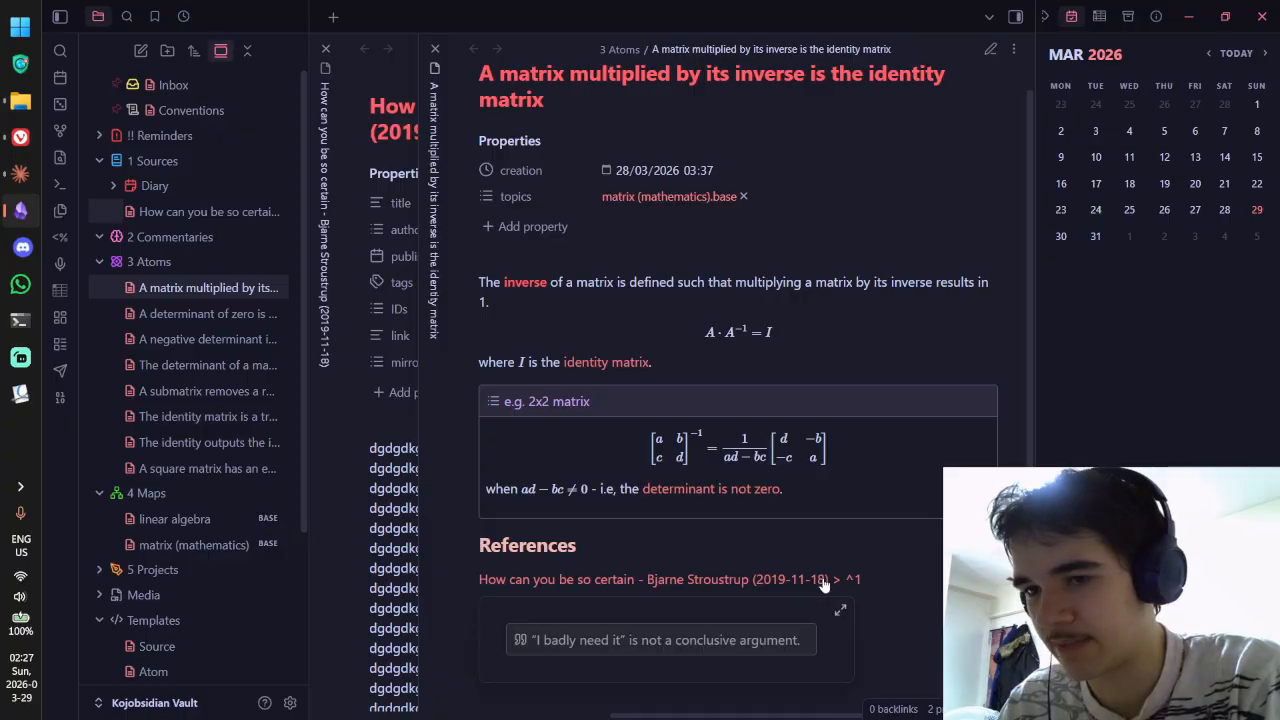
# Step: Follow the link to the Stroustrup note's ^1 quote block and inspect its raw markdown
pyautogui.click(827, 583)
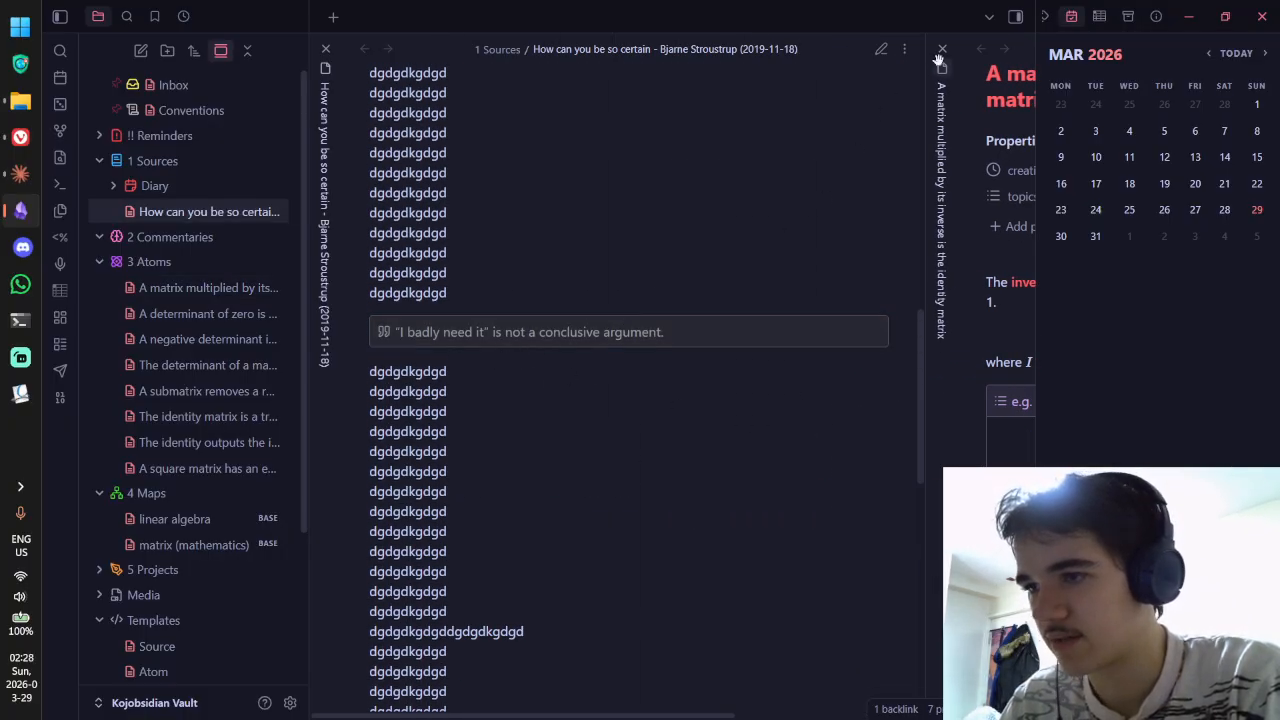
pyautogui.scroll(10, 794, 252)
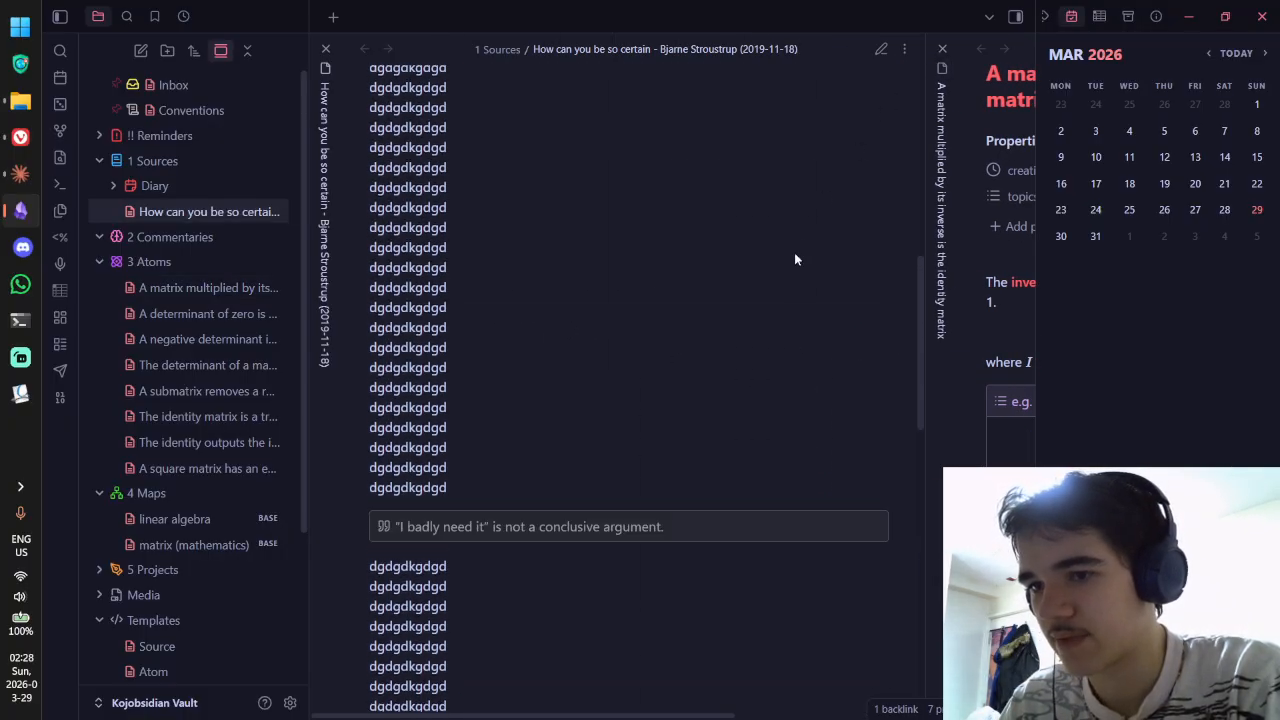
pyautogui.click(986, 284)
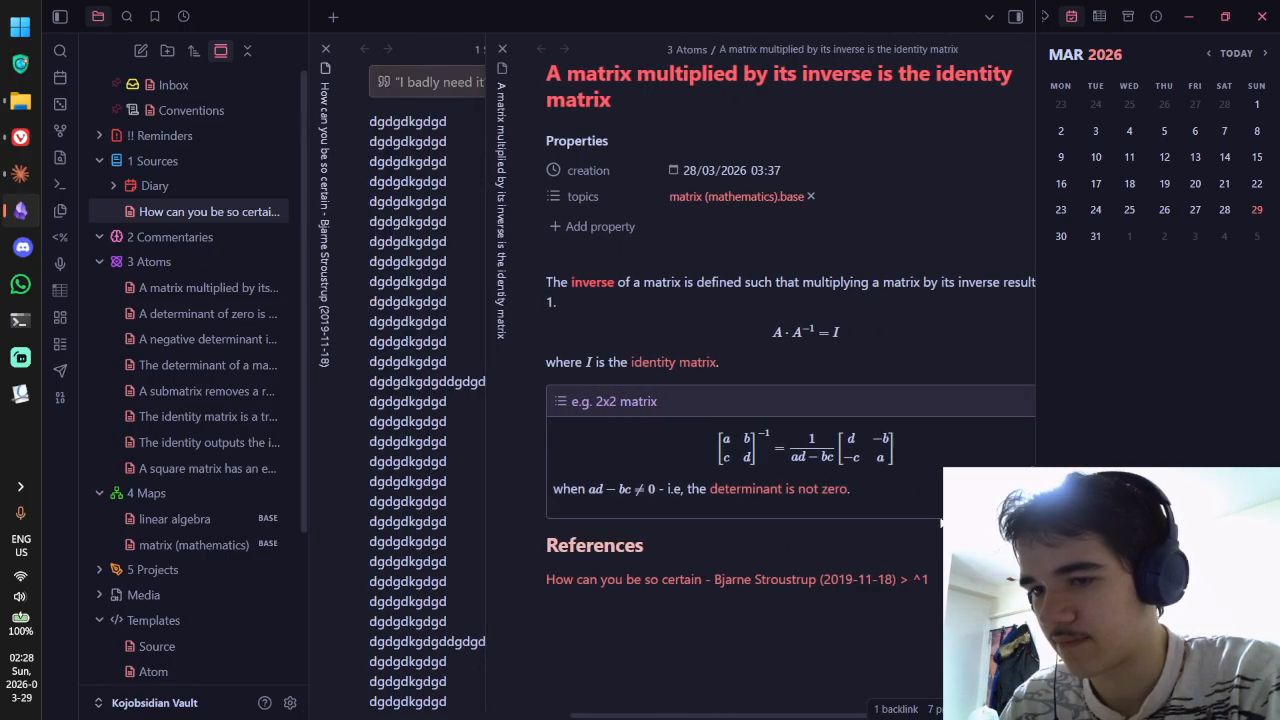
pyautogui.click(480, 106)
pyautogui.moveTo(397, 114); pyautogui.dragTo(361, 114)
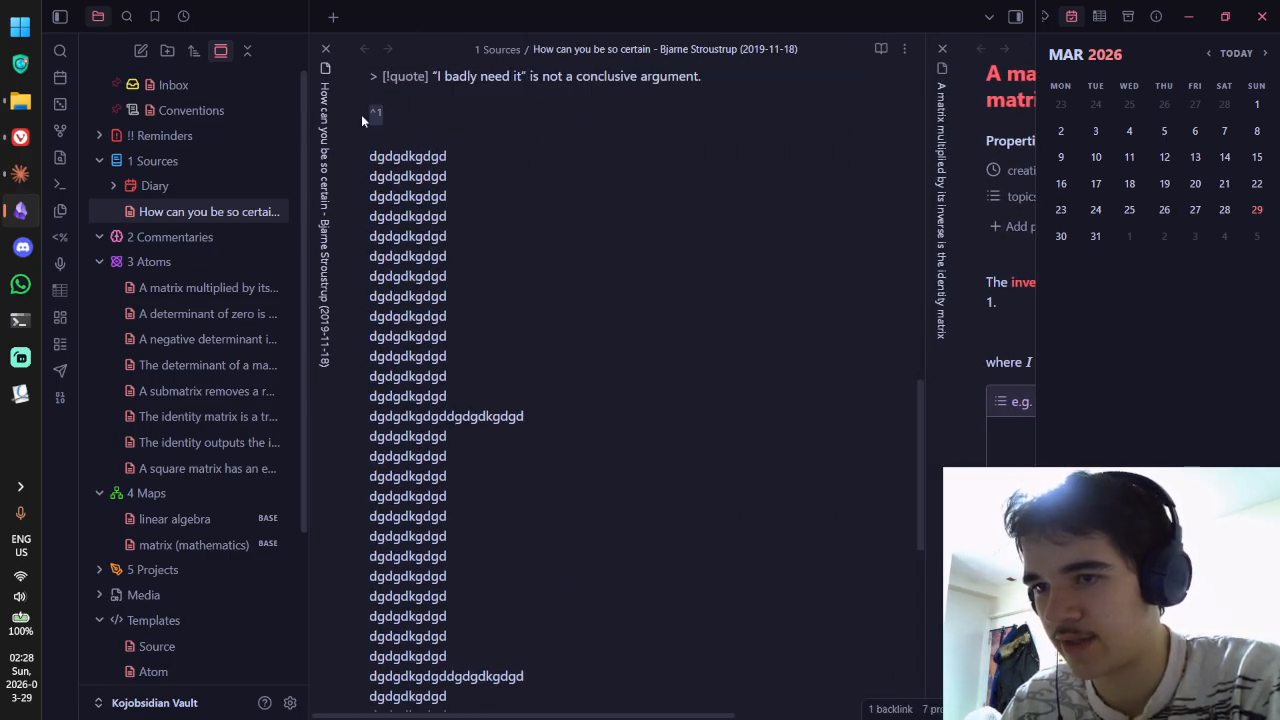
pyautogui.click(712, 181)
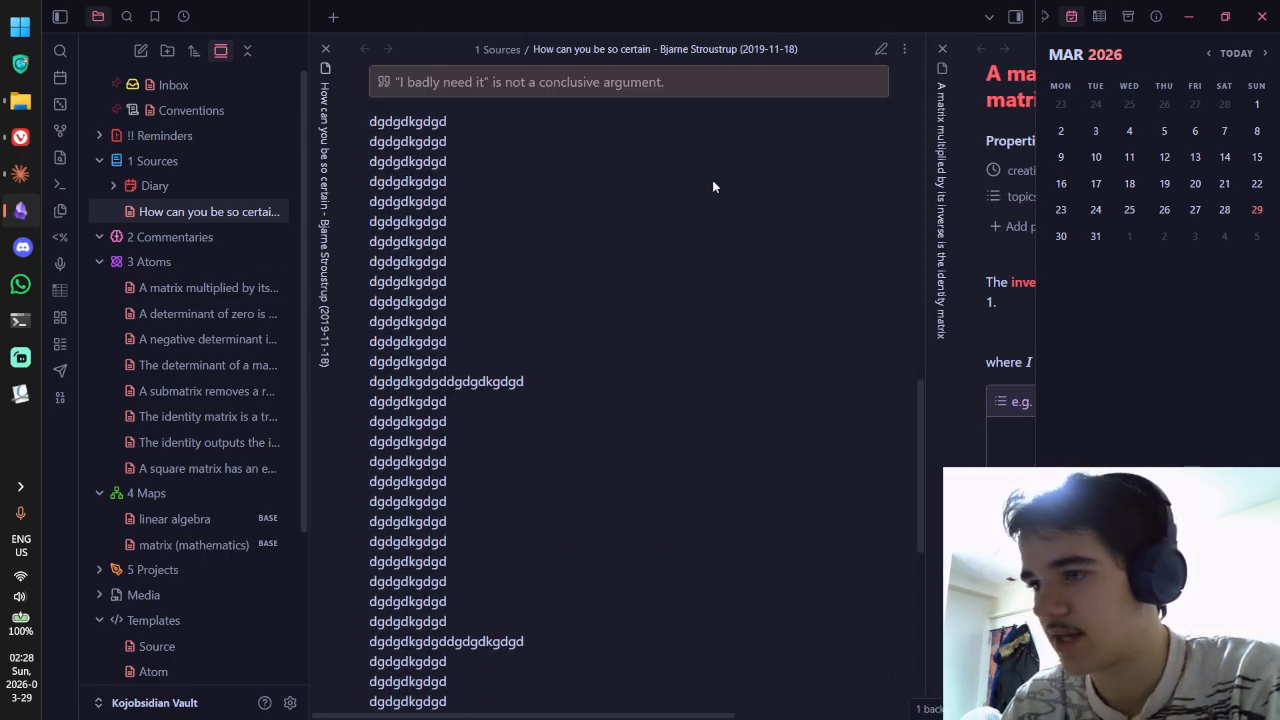
pyautogui.click(988, 226)
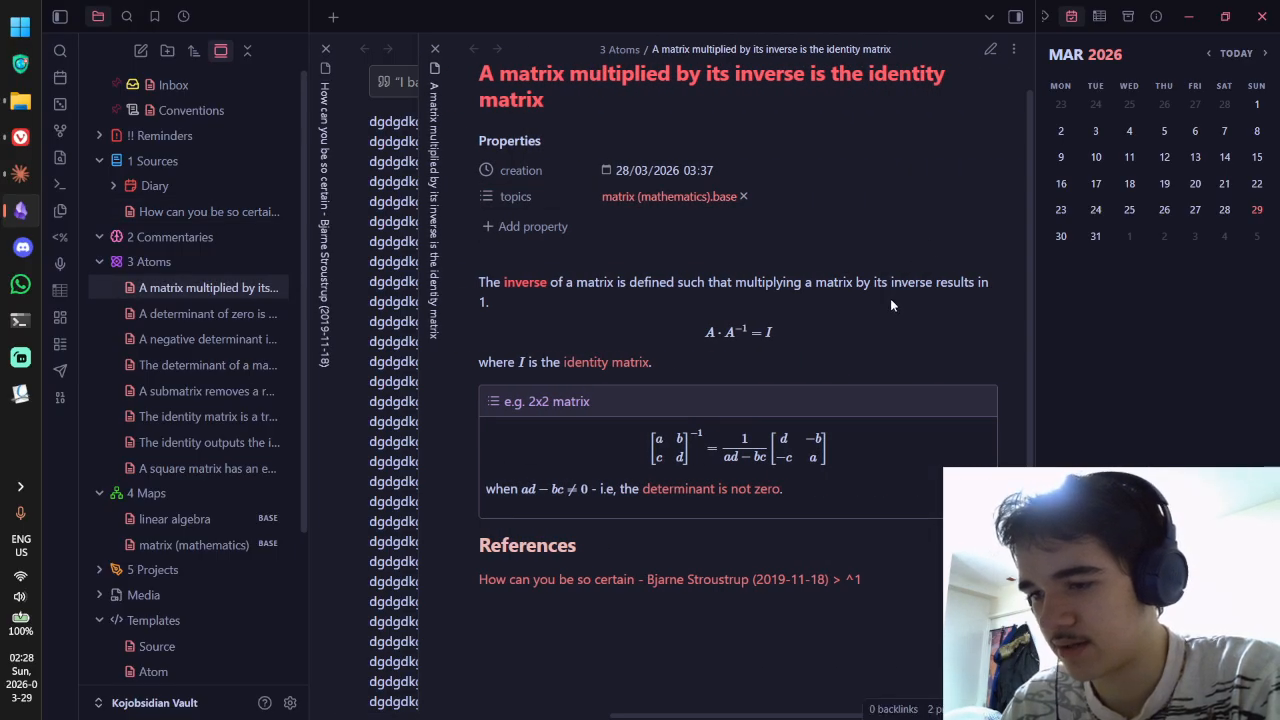
# Step: Delete the Stroustrup paper link under References and close the matrix inverse note
pyautogui.hotkey('ctrl', 'e')
pyautogui.hotkey('shift', 'Home')
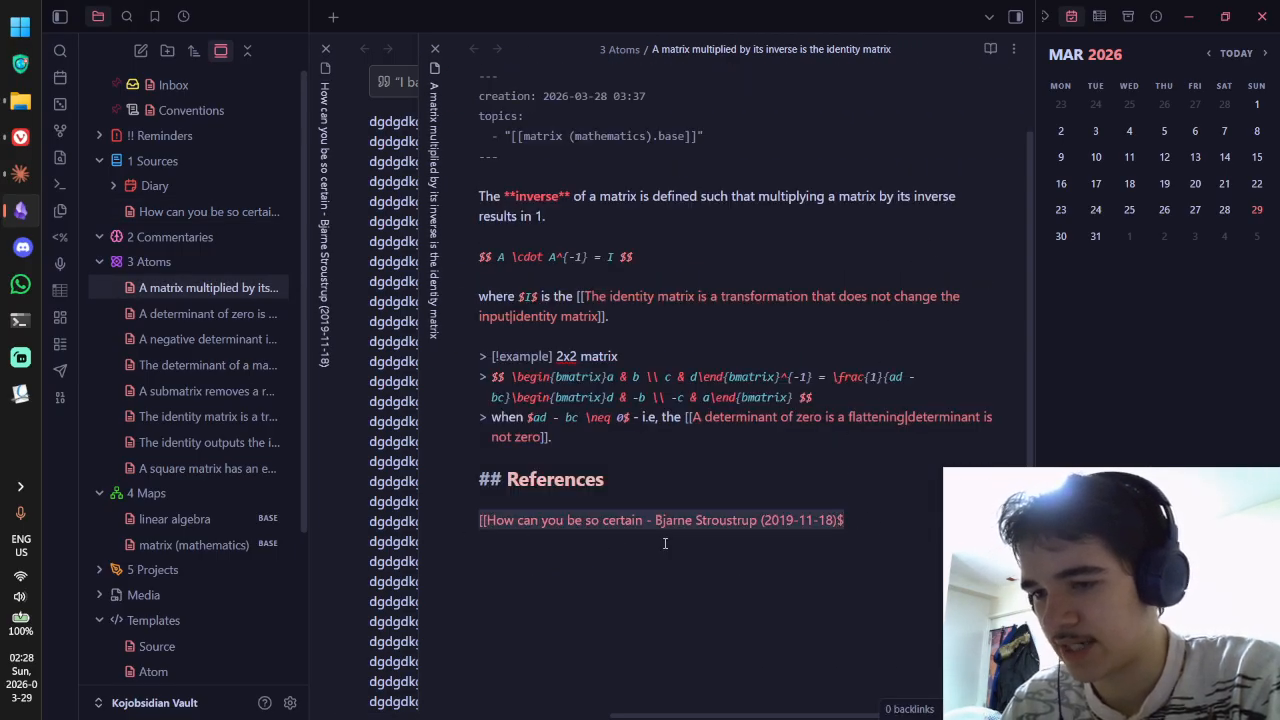
pyautogui.press('BackSpace')
pyautogui.press('BackSpace')
pyautogui.press('BackSpace')
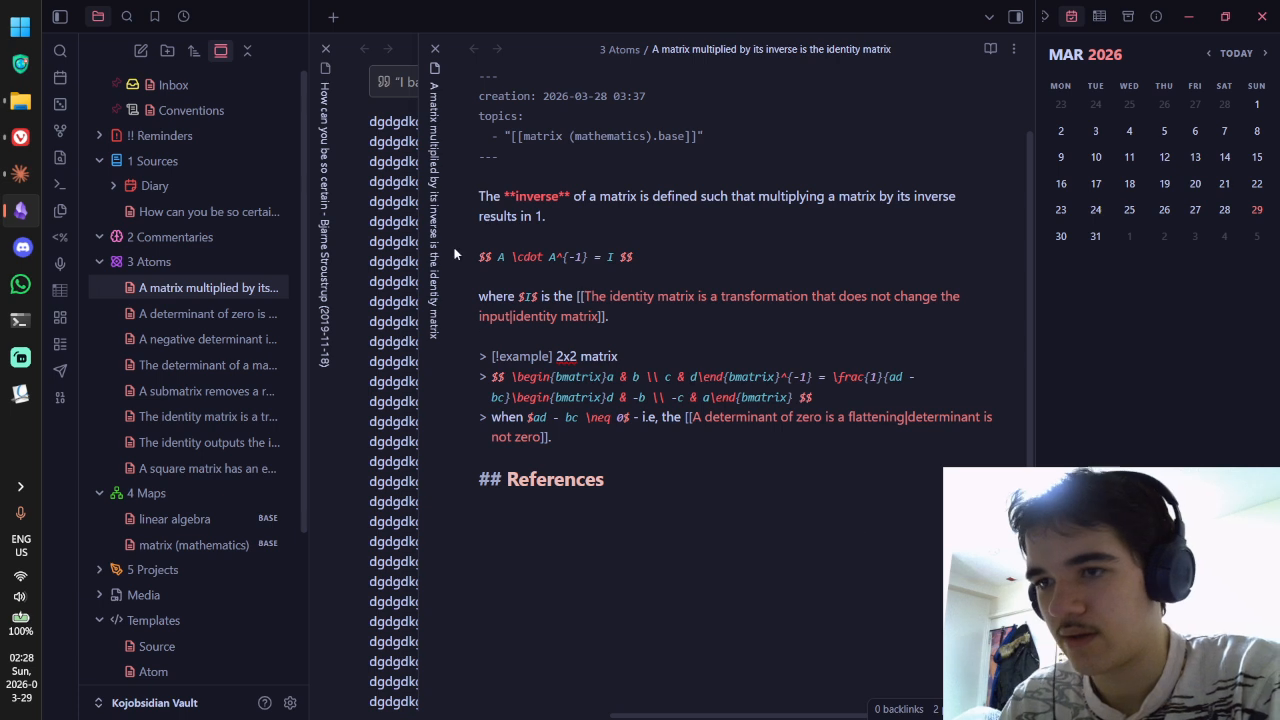
pyautogui.click(435, 48)
pyautogui.hotkey('ctrl', 'e')
# Step: Delete all the dgdgdkgdg filler lines and the stray ^1 line from the source note
pyautogui.hotkey('ctrl', 'z')
pyautogui.hotkey('ctrl', 'z')
pyautogui.hotkey('ctrl', 'z')
pyautogui.hotkey('ctrl', 'z')
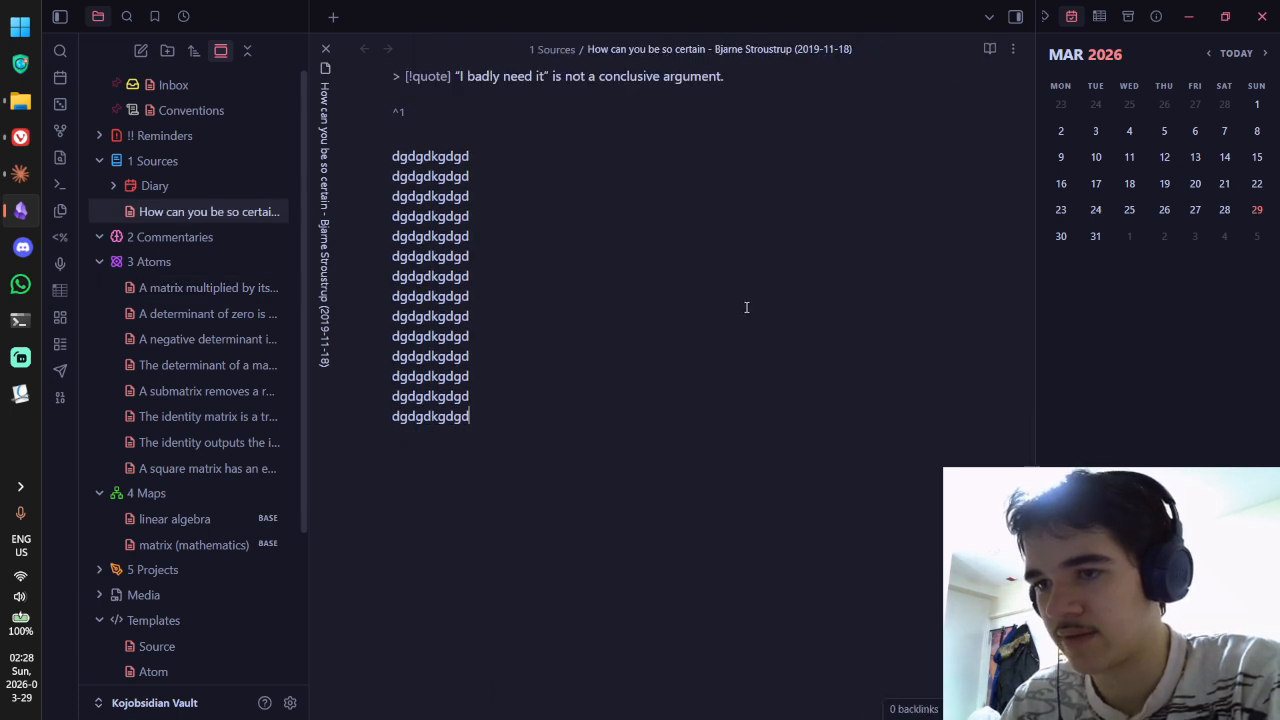
pyautogui.hotkey('ctrl', 'z')
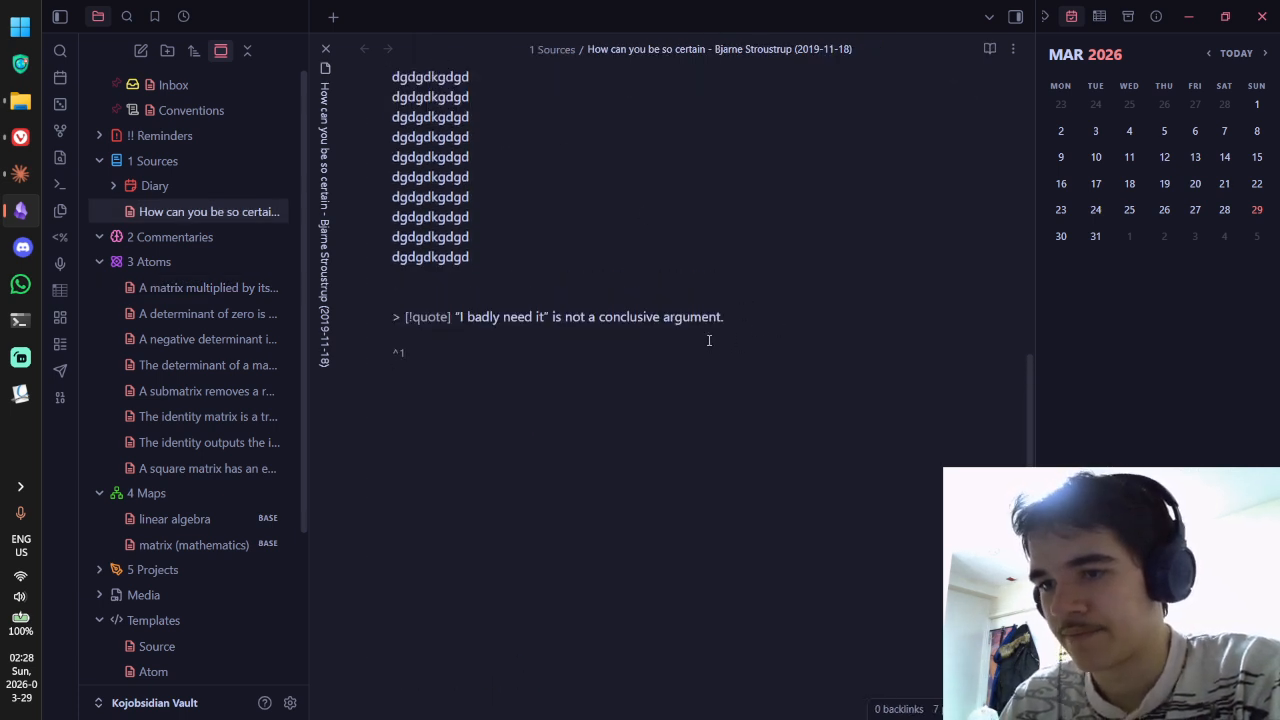
pyautogui.scroll(3, 549, 288)
pyautogui.moveTo(445, 525); pyautogui.dragTo(395, 203)
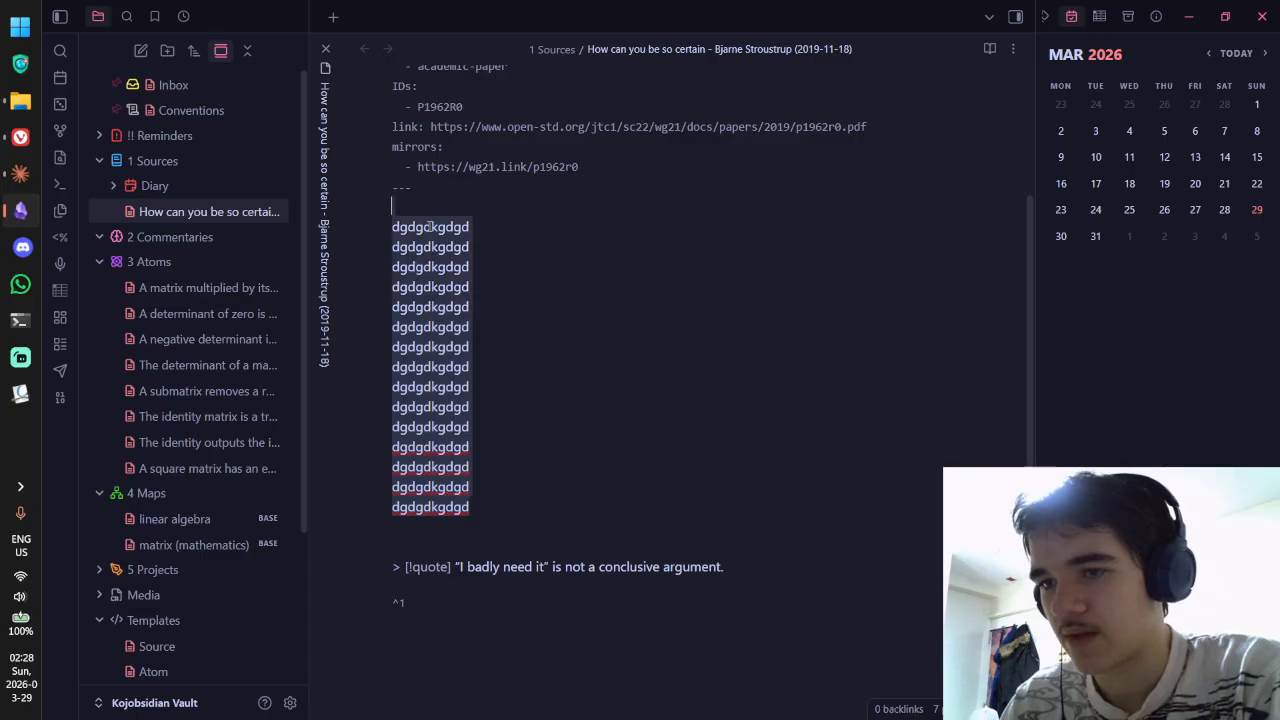
pyautogui.press('BackSpace')
pyautogui.press('BackSpace')
pyautogui.moveTo(692, 373); pyautogui.dragTo(363, 349)
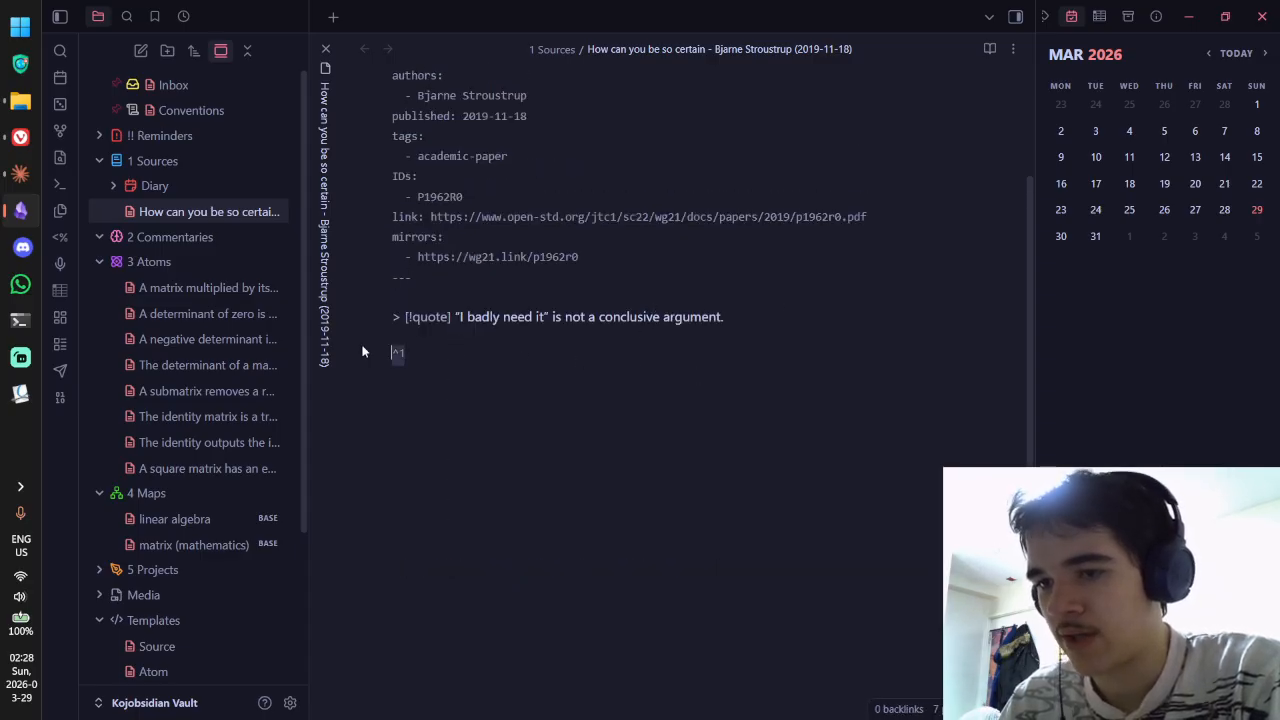
pyautogui.press('BackSpace')
# Step: Append ^1 to the end of the quote line, checking it in reading view
pyautogui.write('^')
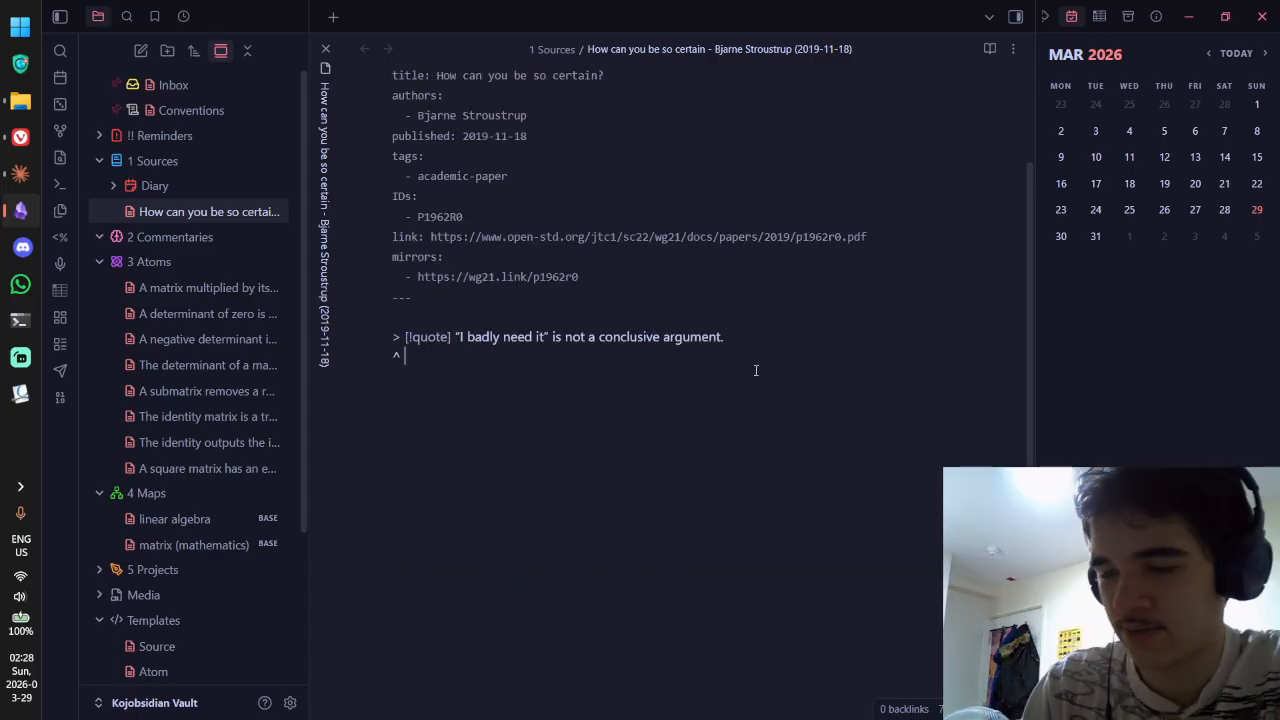
pyautogui.write('1')
pyautogui.hotkey('ctrl', 'e')
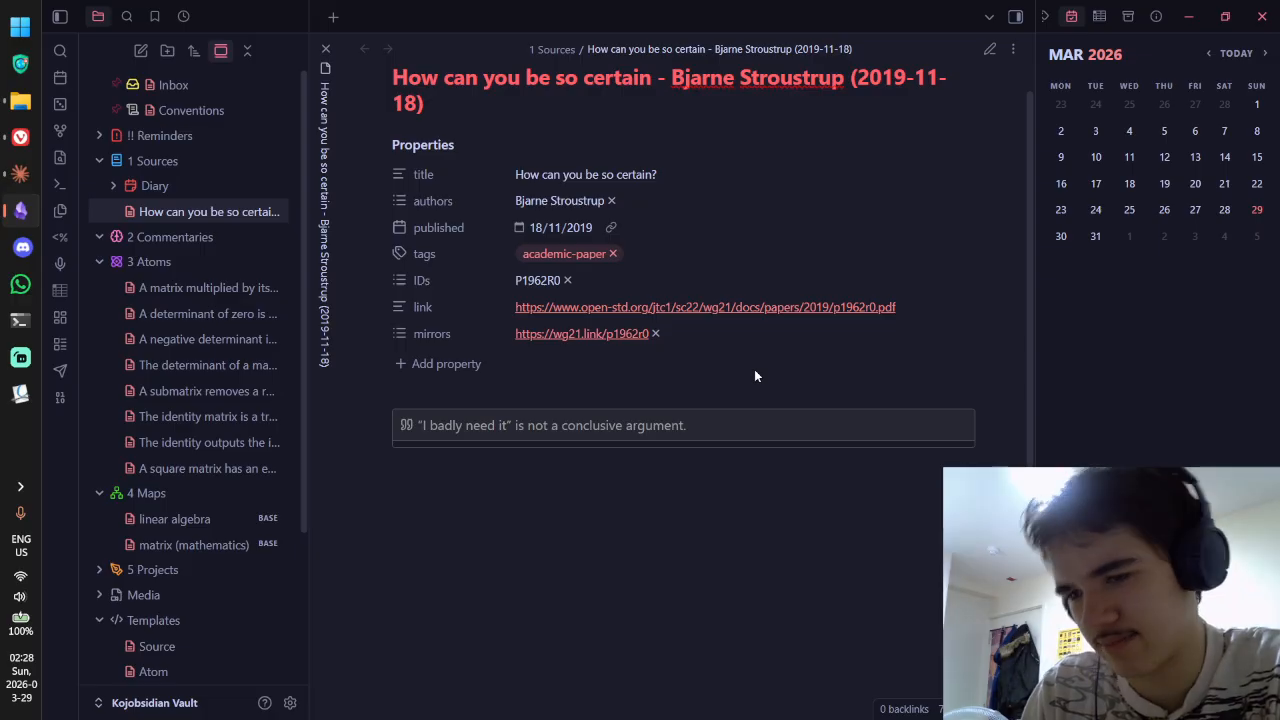
pyautogui.hotkey('ctrl', 'e')
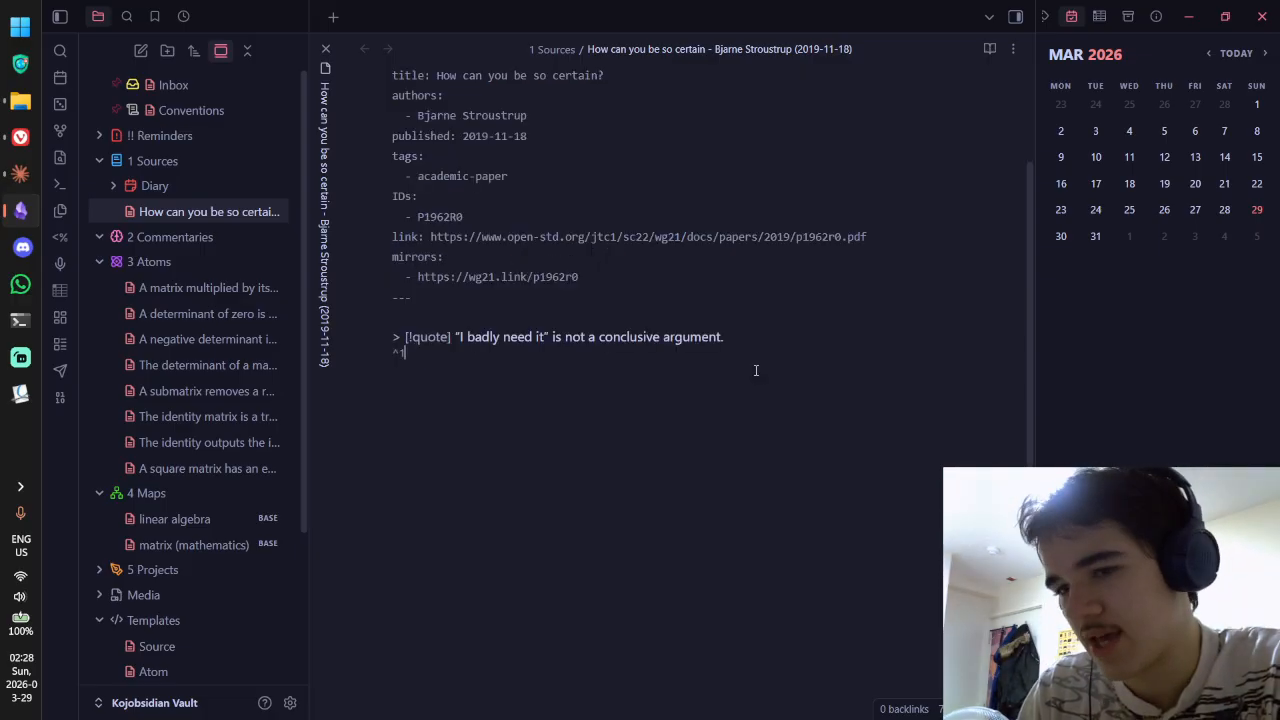
pyautogui.press('BackSpace')
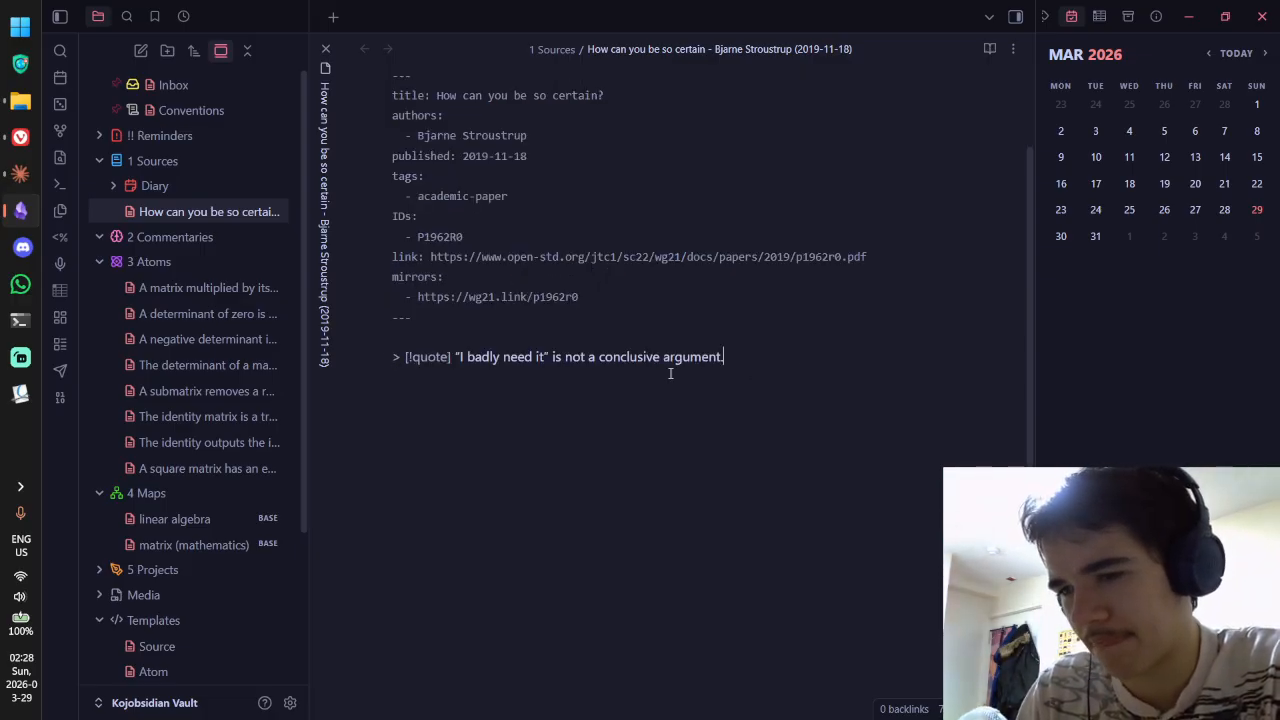
pyautogui.write('1')
pyautogui.hotkey('ctrl', 'e')
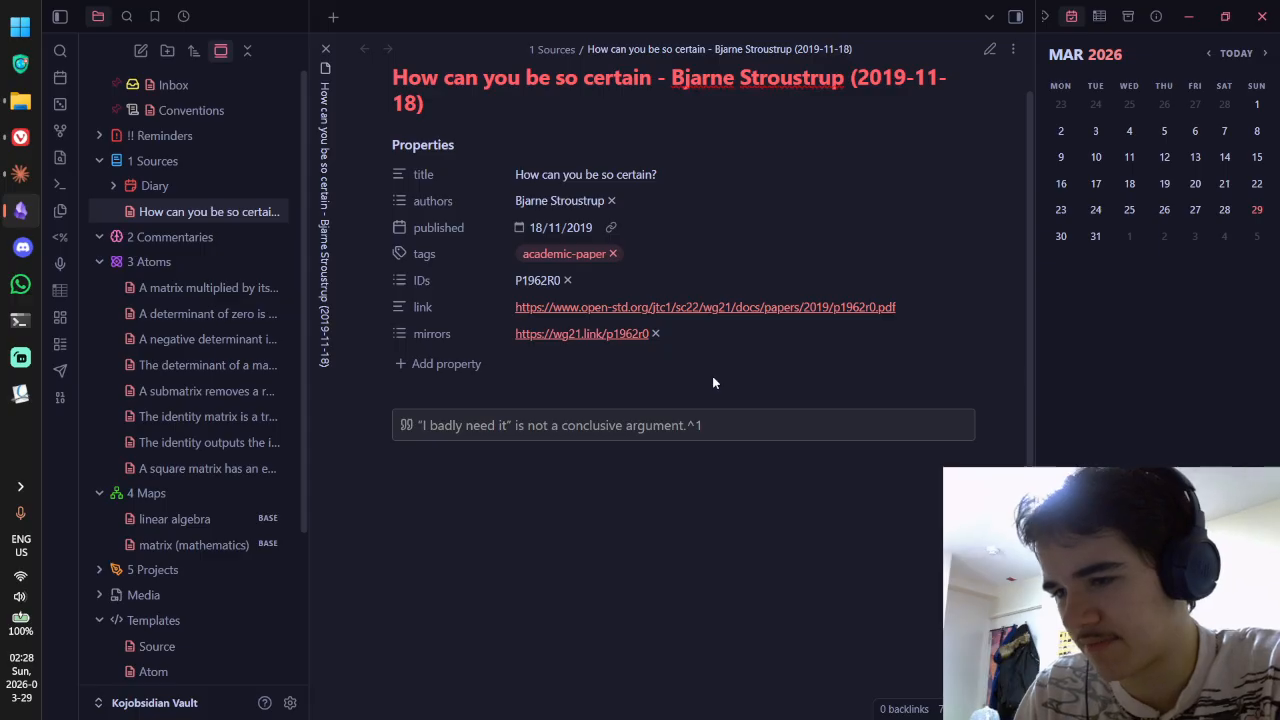
pyautogui.hotkey('ctrl', 'e')
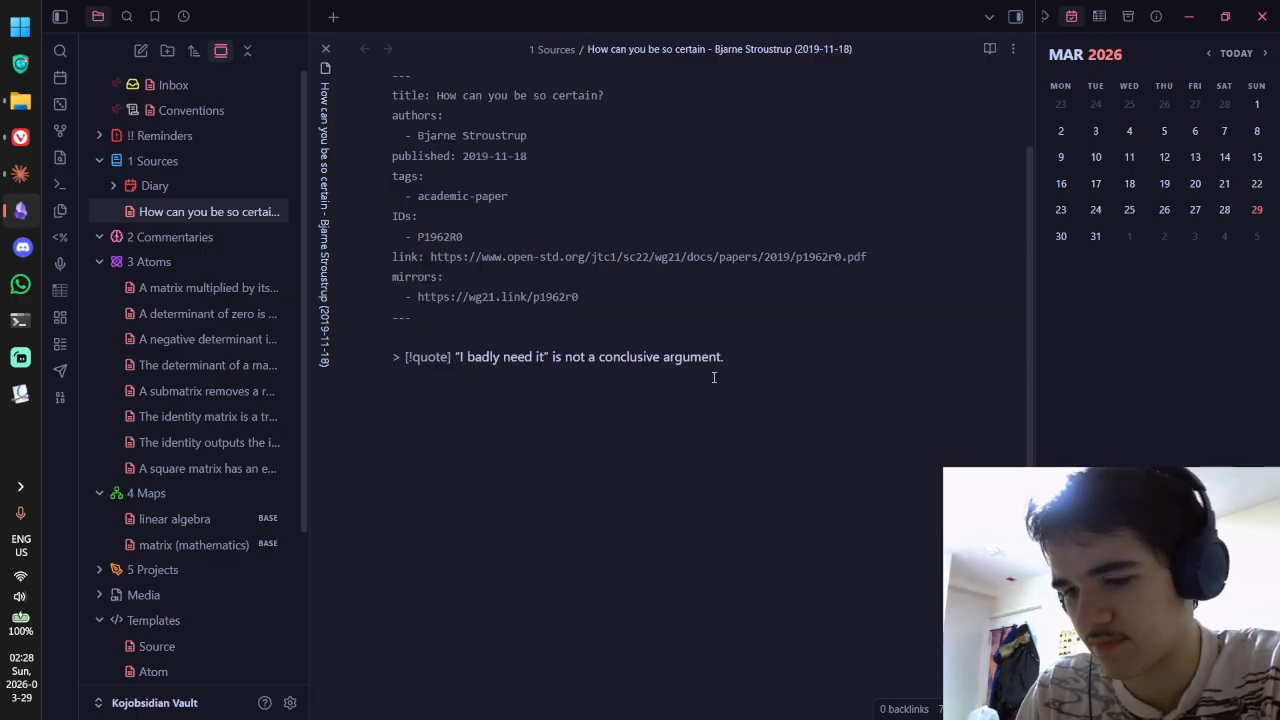
pyautogui.write('^1')
pyautogui.hotkey('ctrl', 'e')
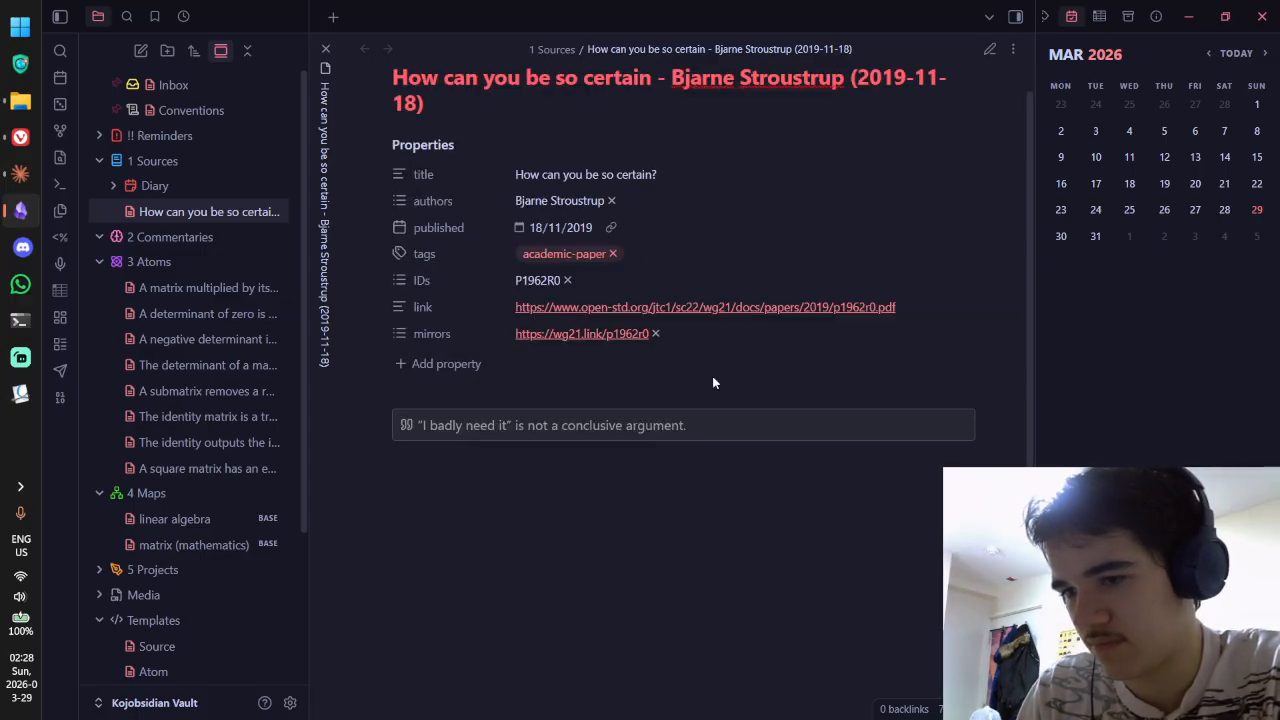
pyautogui.hotkey('ctrl', 'e')
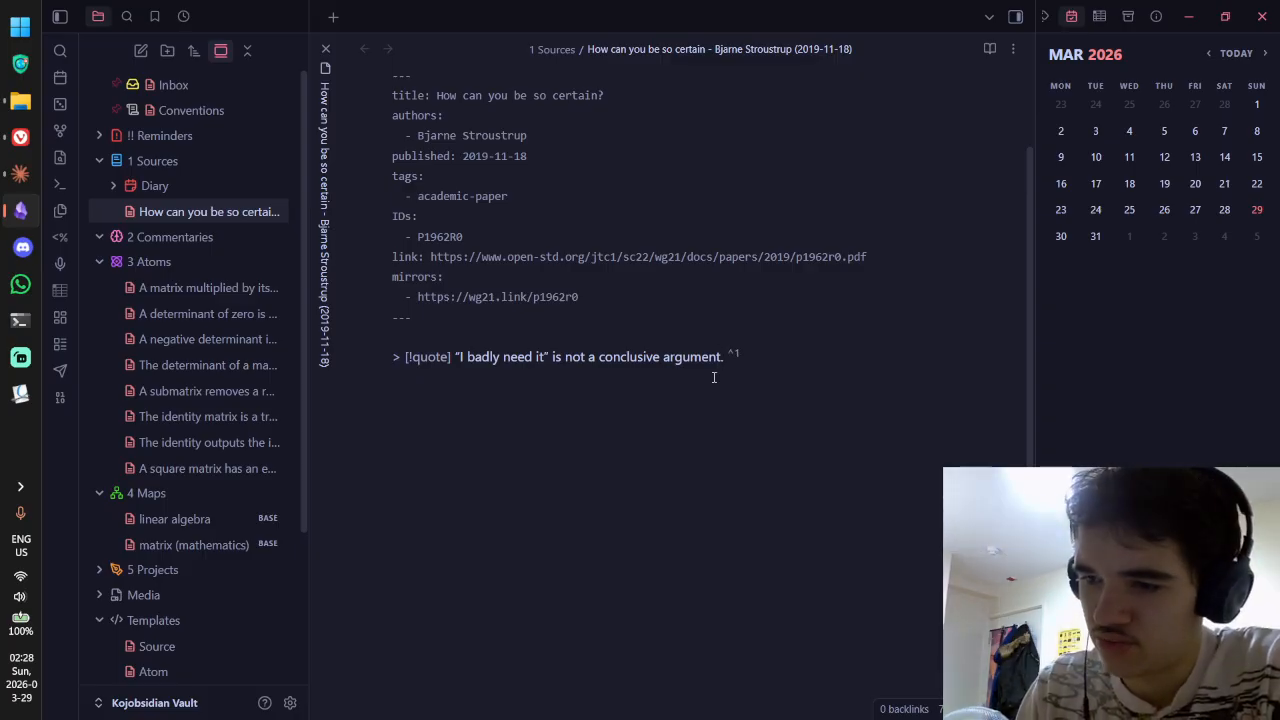
pyautogui.hotkey('ctrl', 'e')
pyautogui.hotkey('ctrl', 'e')
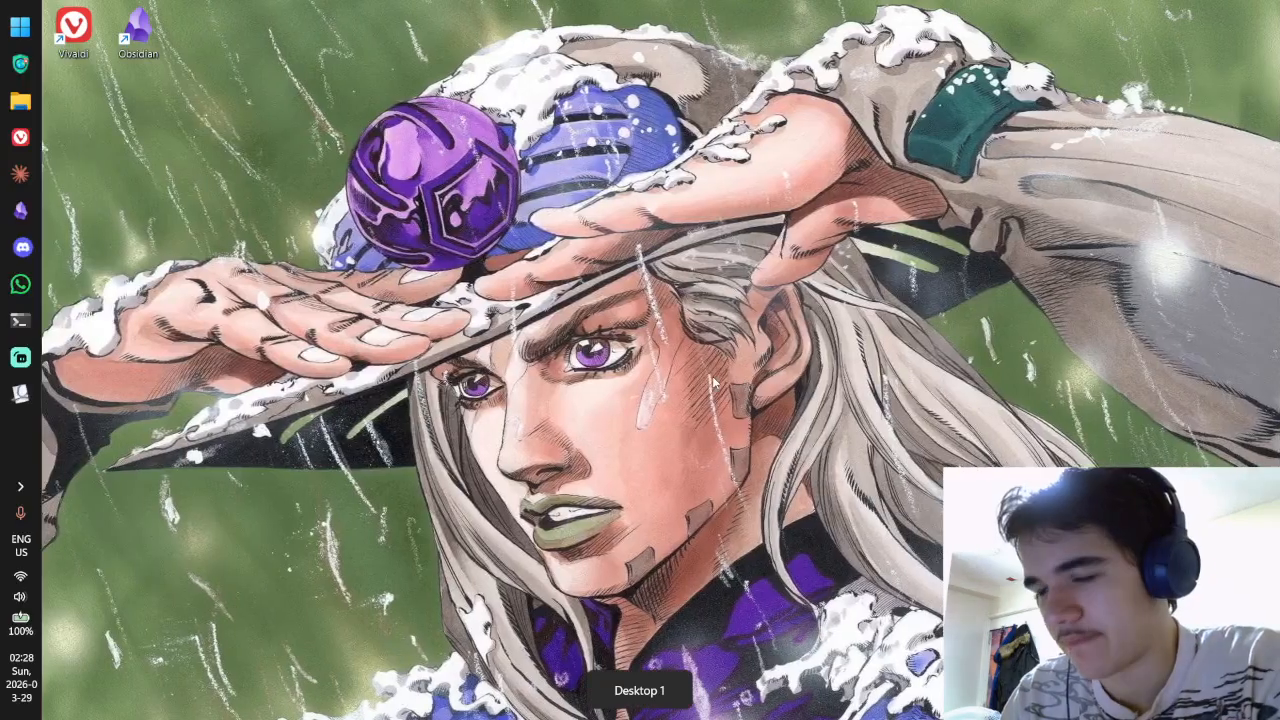
# Step: Check the comment on the highlighted 'I badly need it' bullet, then open the Downloads folder
pyautogui.press('ctrl+super+Right')
pyautogui.press('ctrl+super+Right')
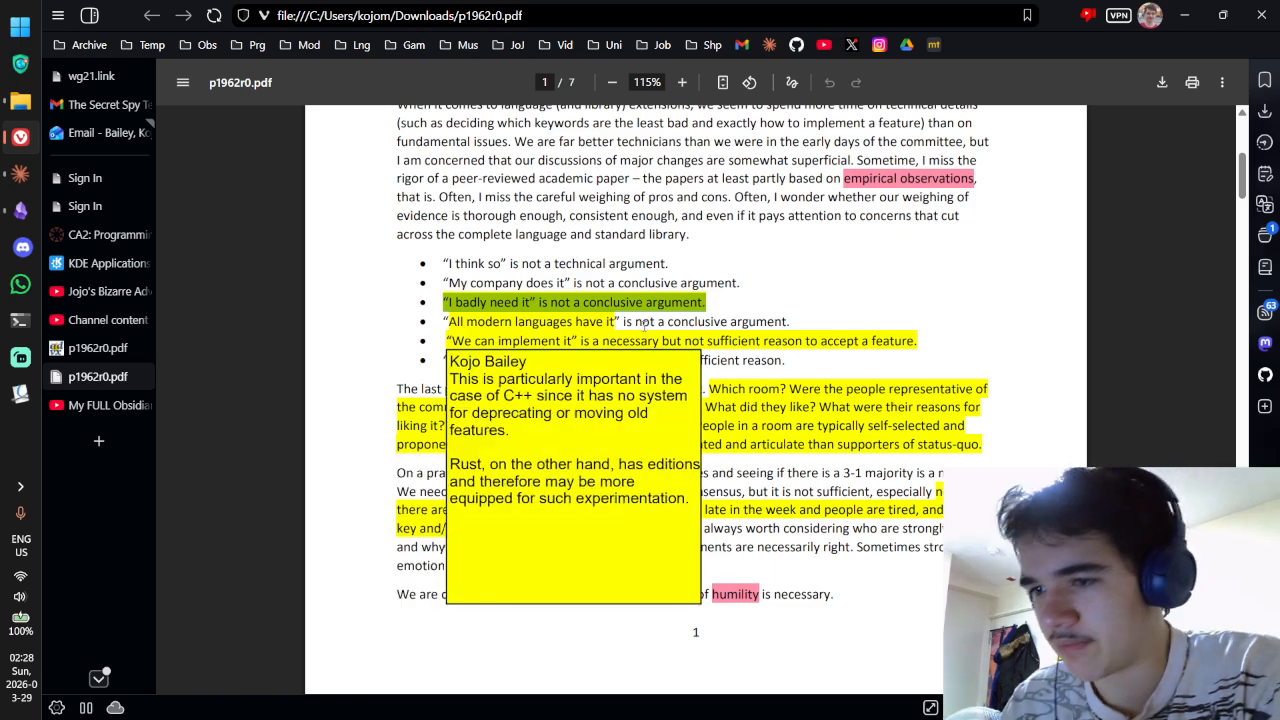
pyautogui.moveTo(522, 301)
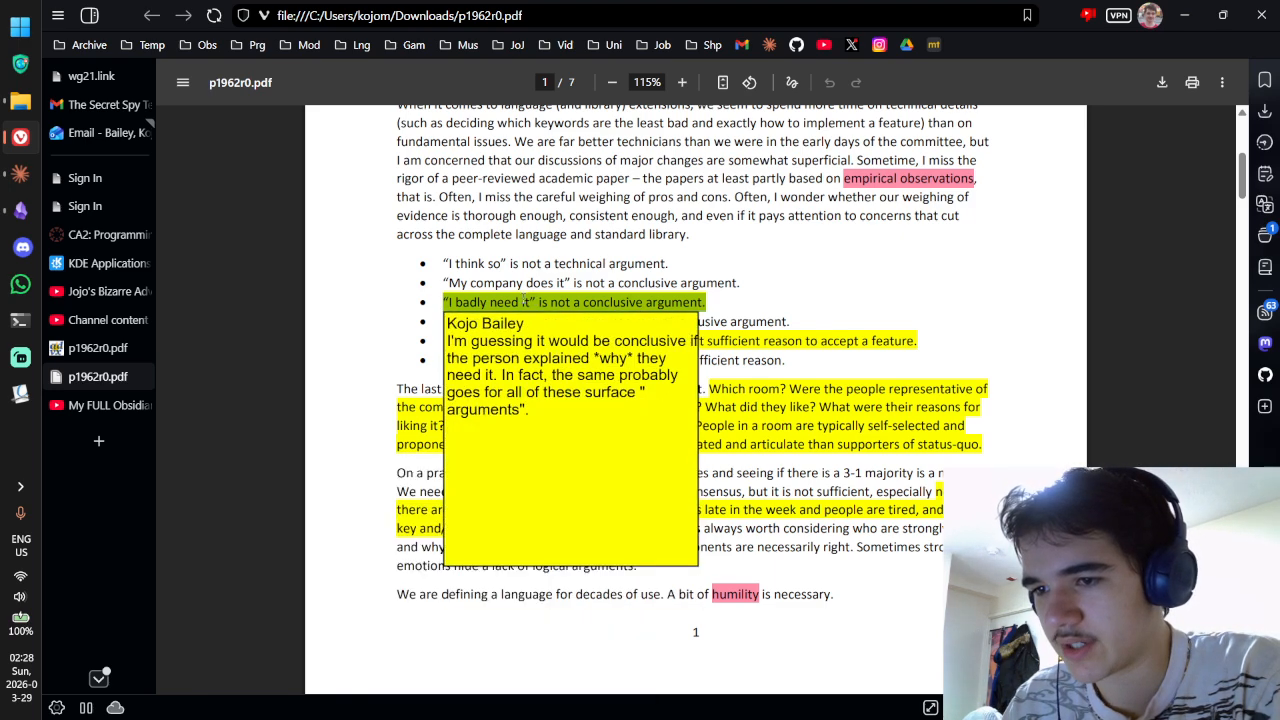
pyautogui.rightClick(495, 302)
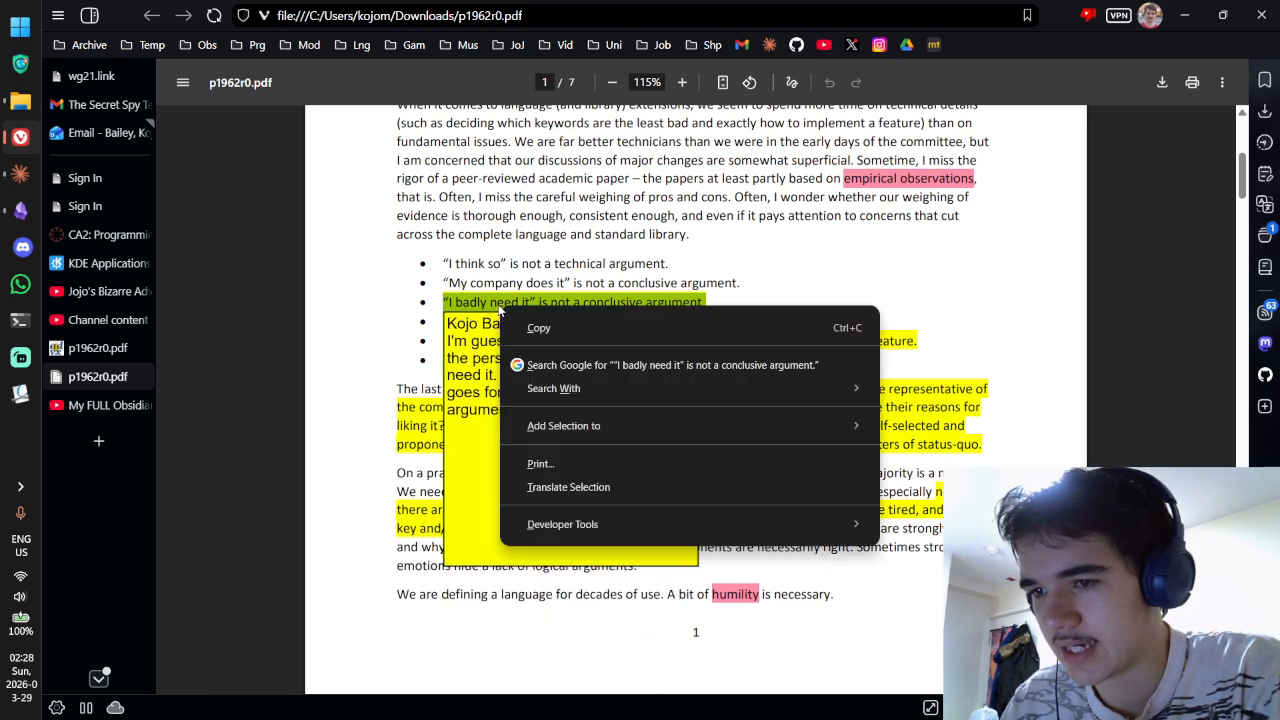
pyautogui.doubleClick(500, 302)
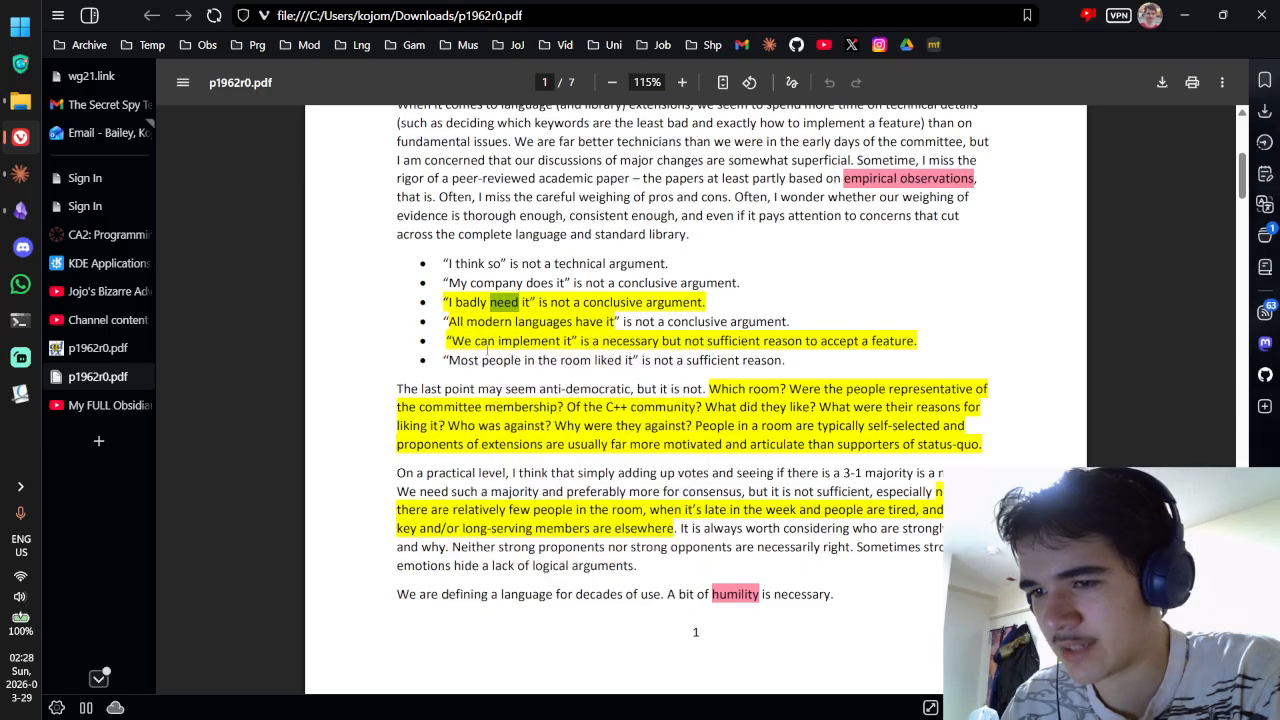
pyautogui.click(20, 101)
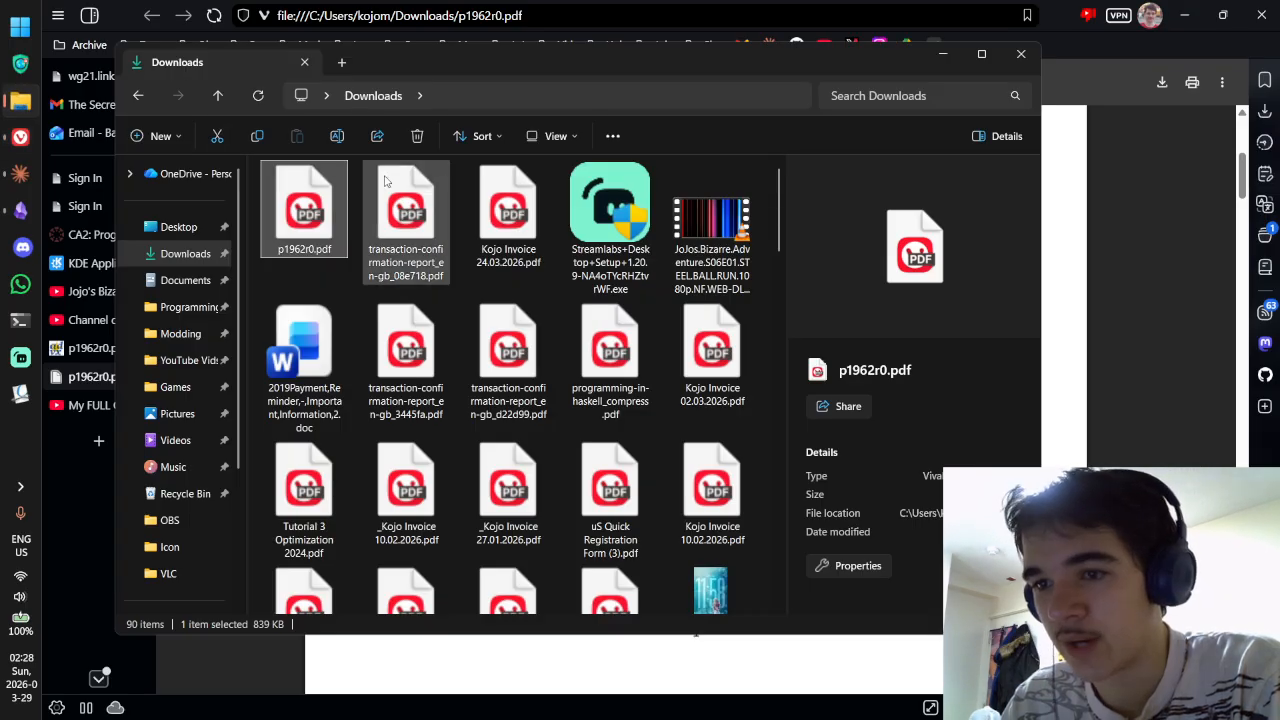
# Step: Open p1962r0.pdf from Downloads, close the duplicate Vivaldi tab, and return to Downloads
pyautogui.doubleClick(286, 208)
pyautogui.middleClick(114, 436)
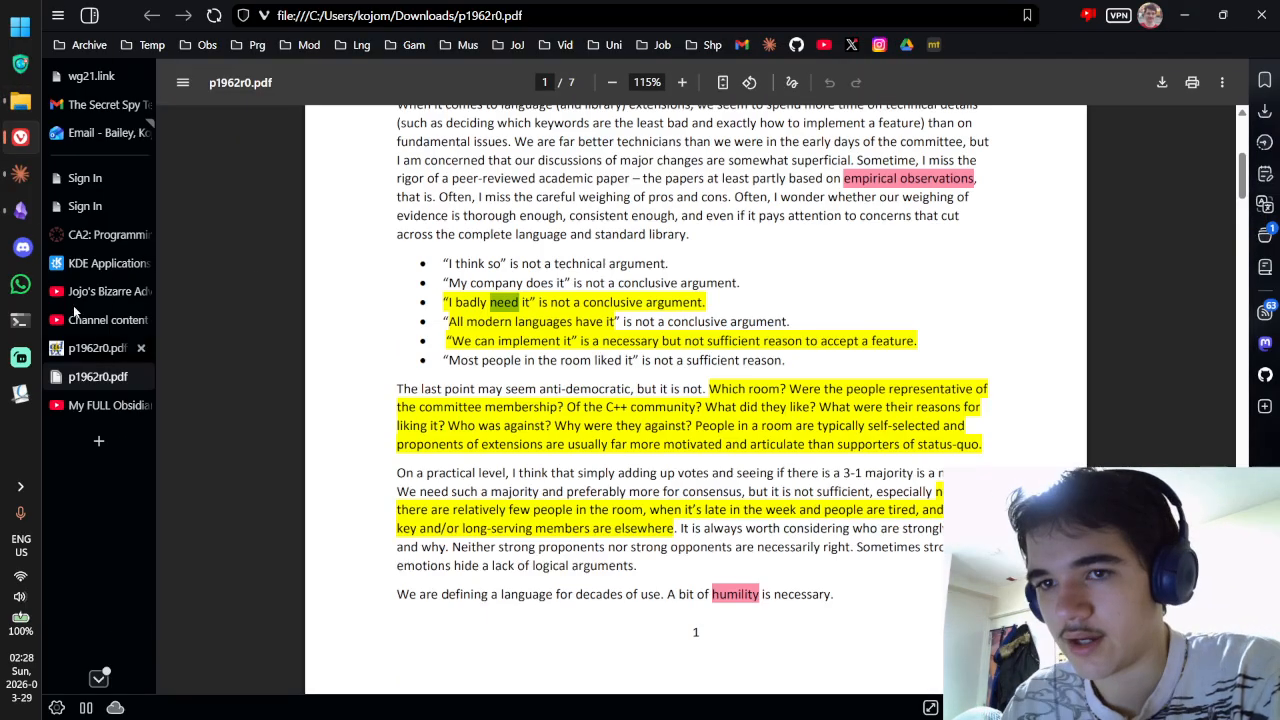
pyautogui.click(20, 103)
# Step: Try opening p1962r0.pdf with another app, cancel the program browser, and launch Okular instead
pyautogui.rightClick(322, 212)
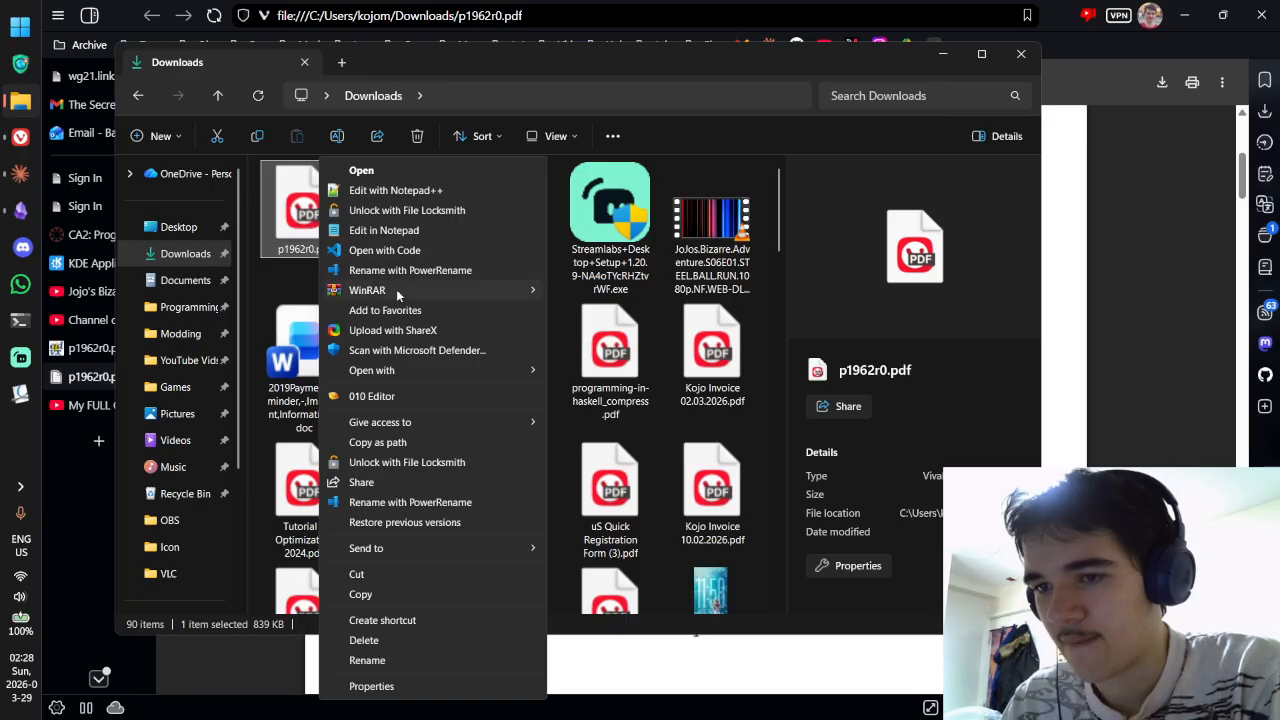
pyautogui.moveTo(411, 370)
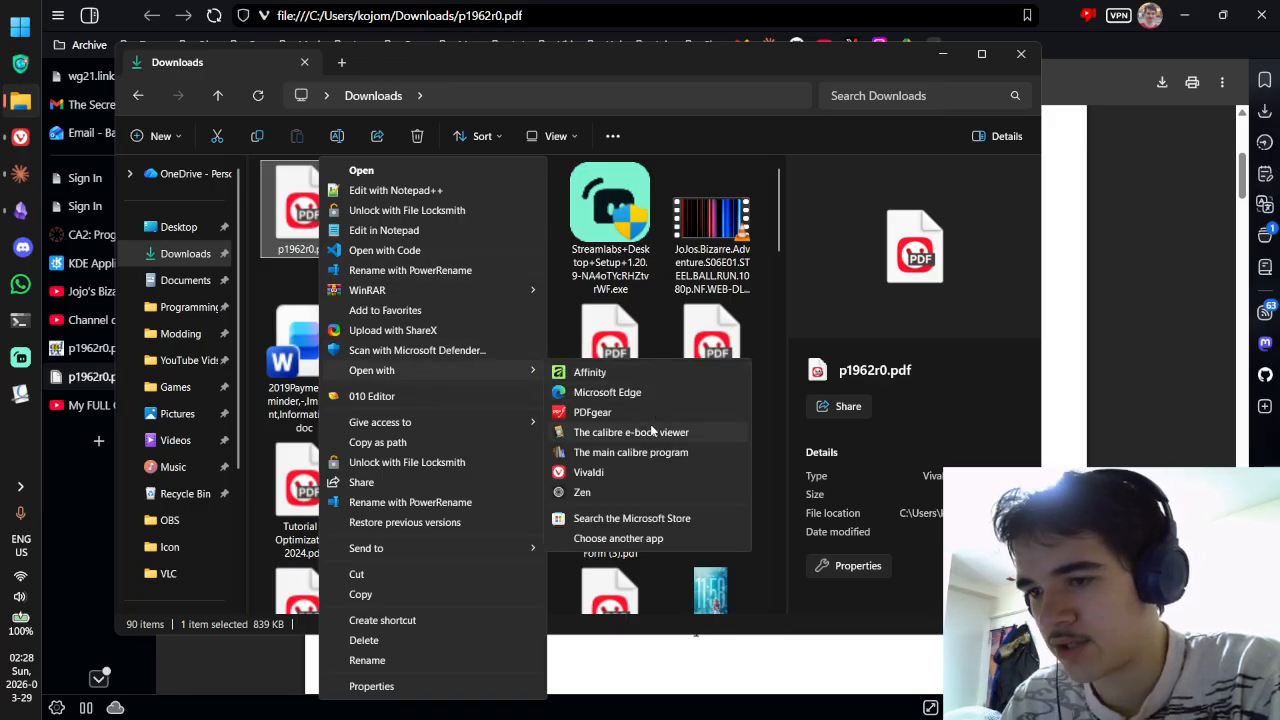
pyautogui.click(613, 537)
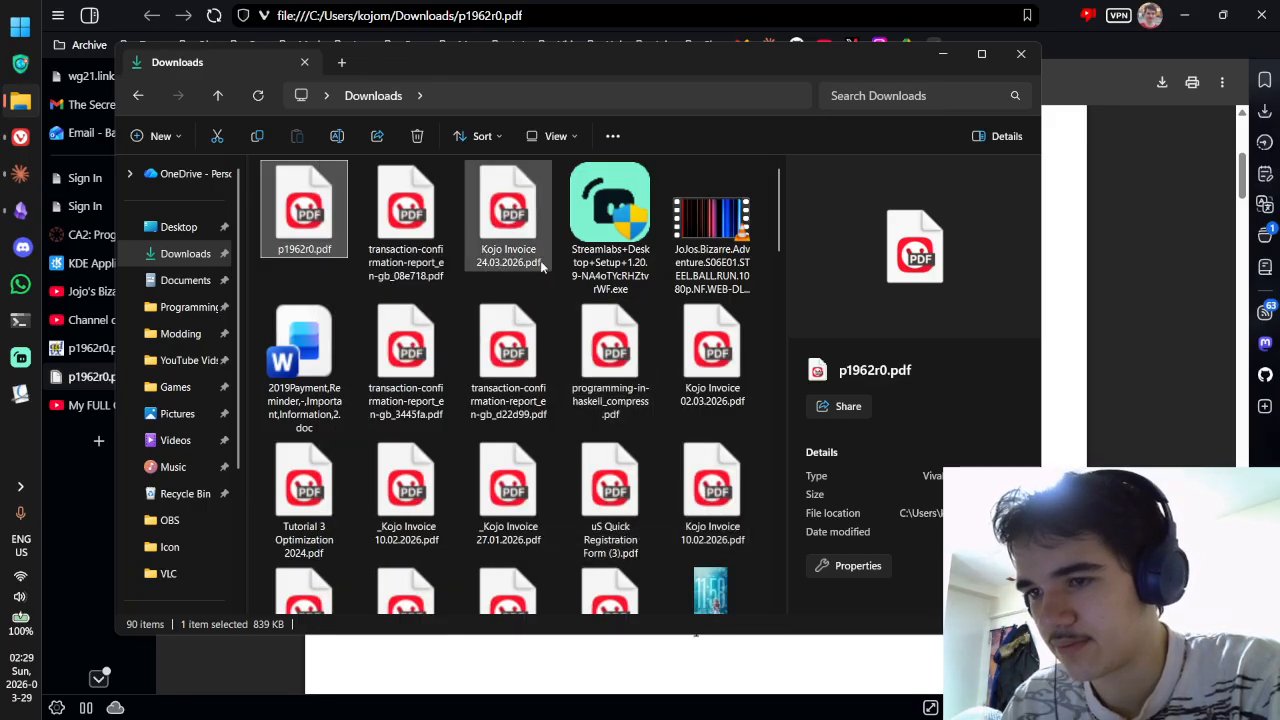
pyautogui.scroll(-5, 535, 265)
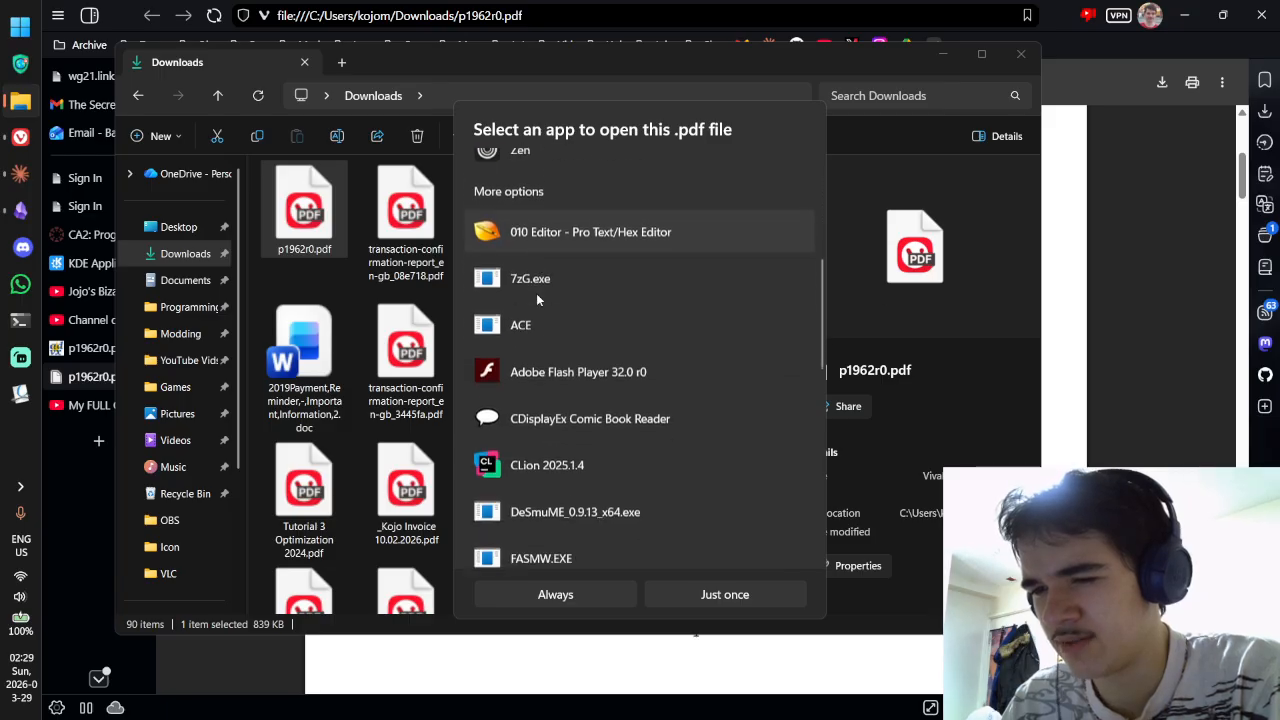
pyautogui.scroll(-8, 537, 294)
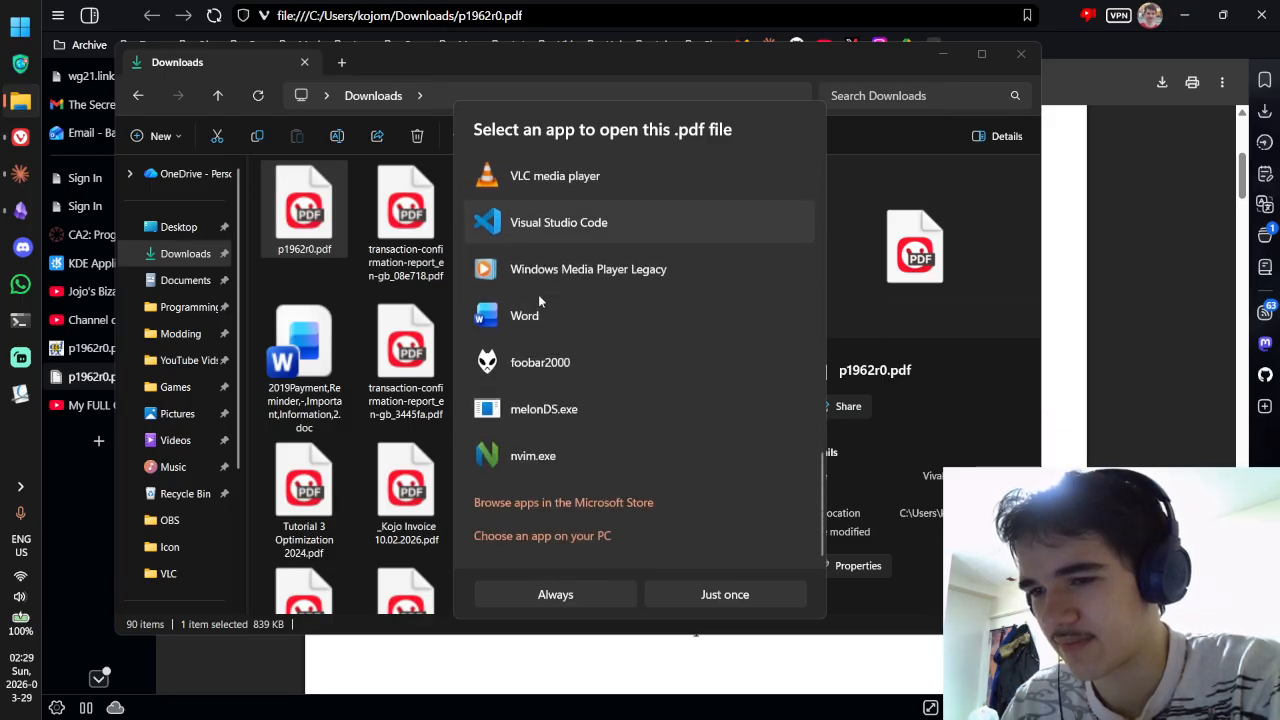
pyautogui.click(556, 535)
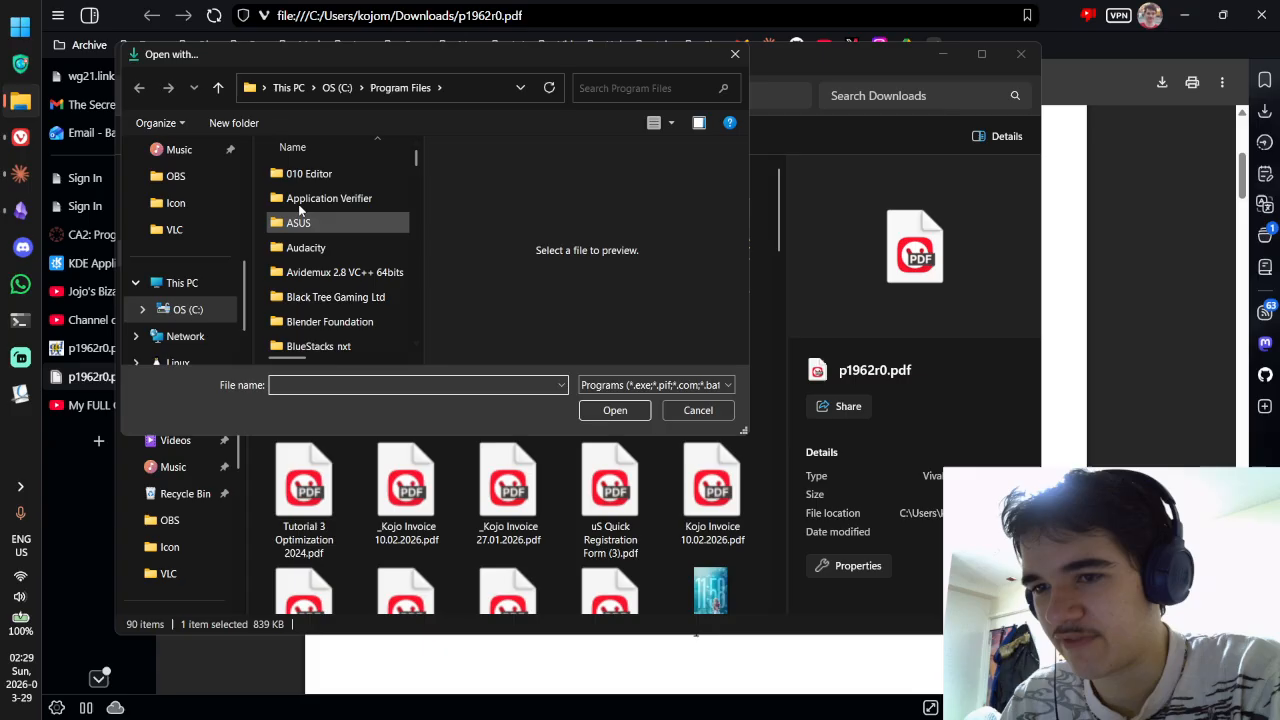
pyautogui.click(735, 54)
pyautogui.click(20, 394)
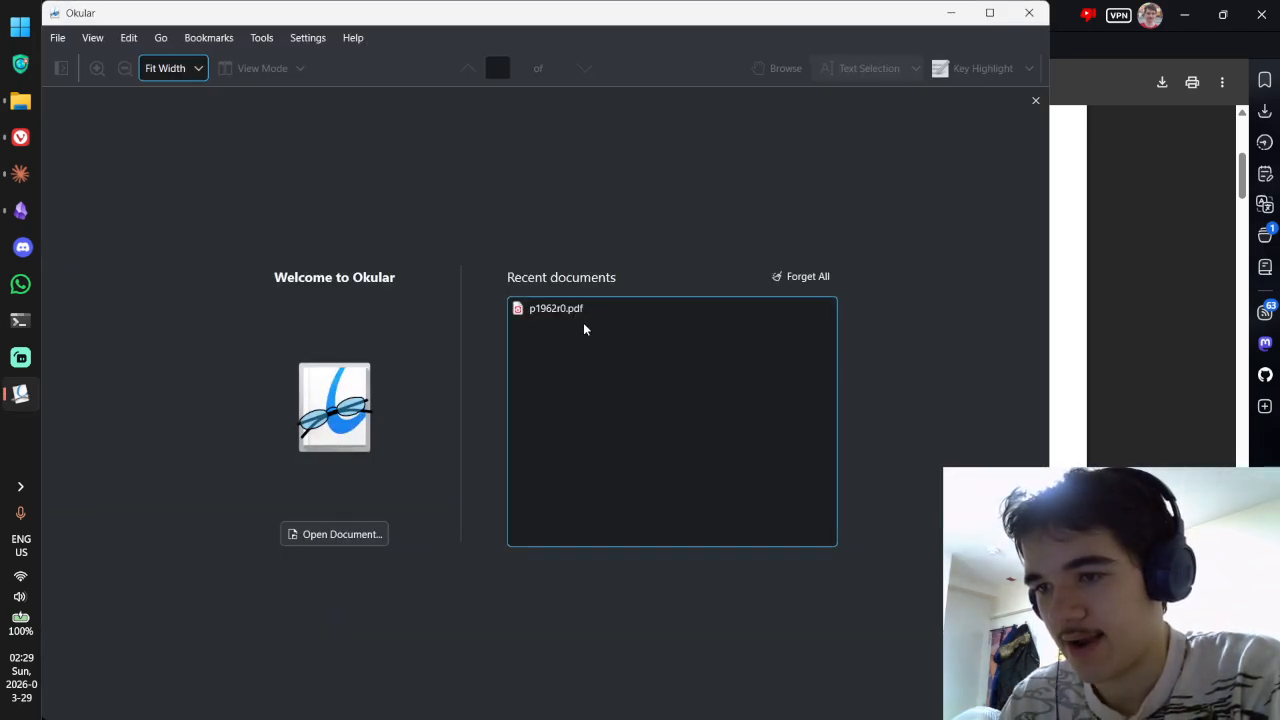
# Step: Open p1962r0.pdf in Okular from its recent documents and find the 'I badly need it' bullet
pyautogui.click(583, 315)
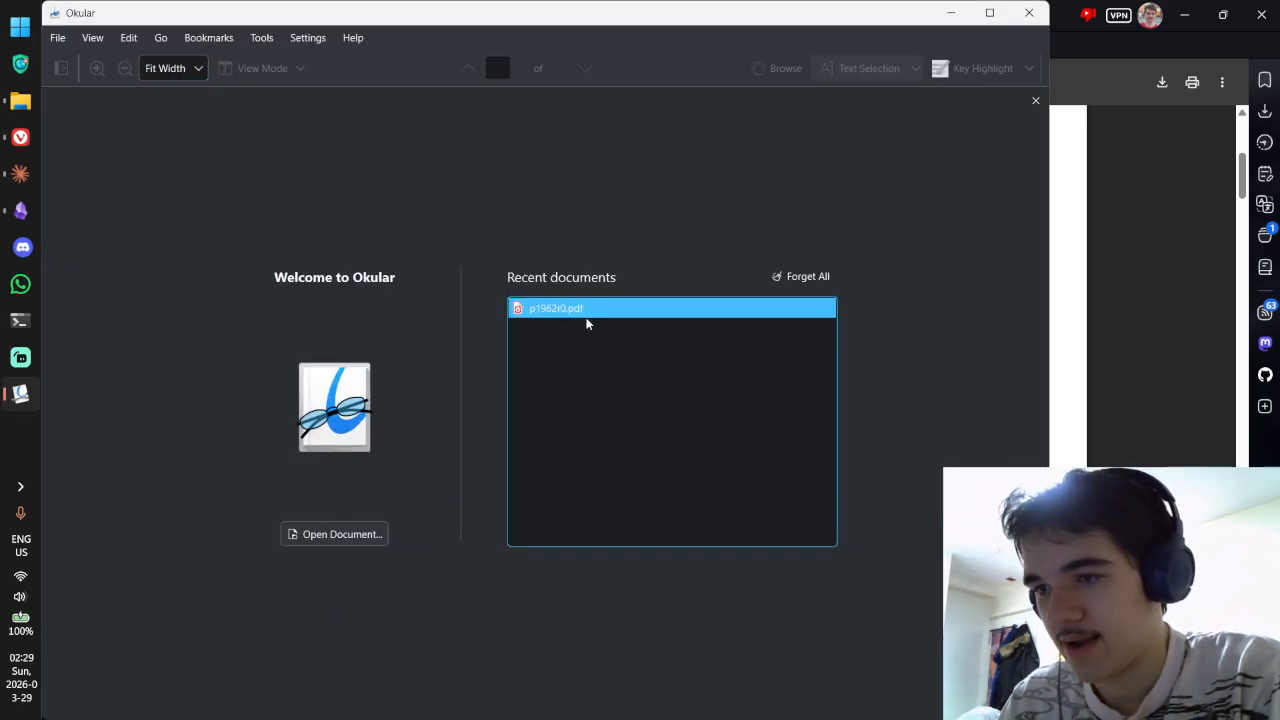
pyautogui.scroll(5, 188, 124)
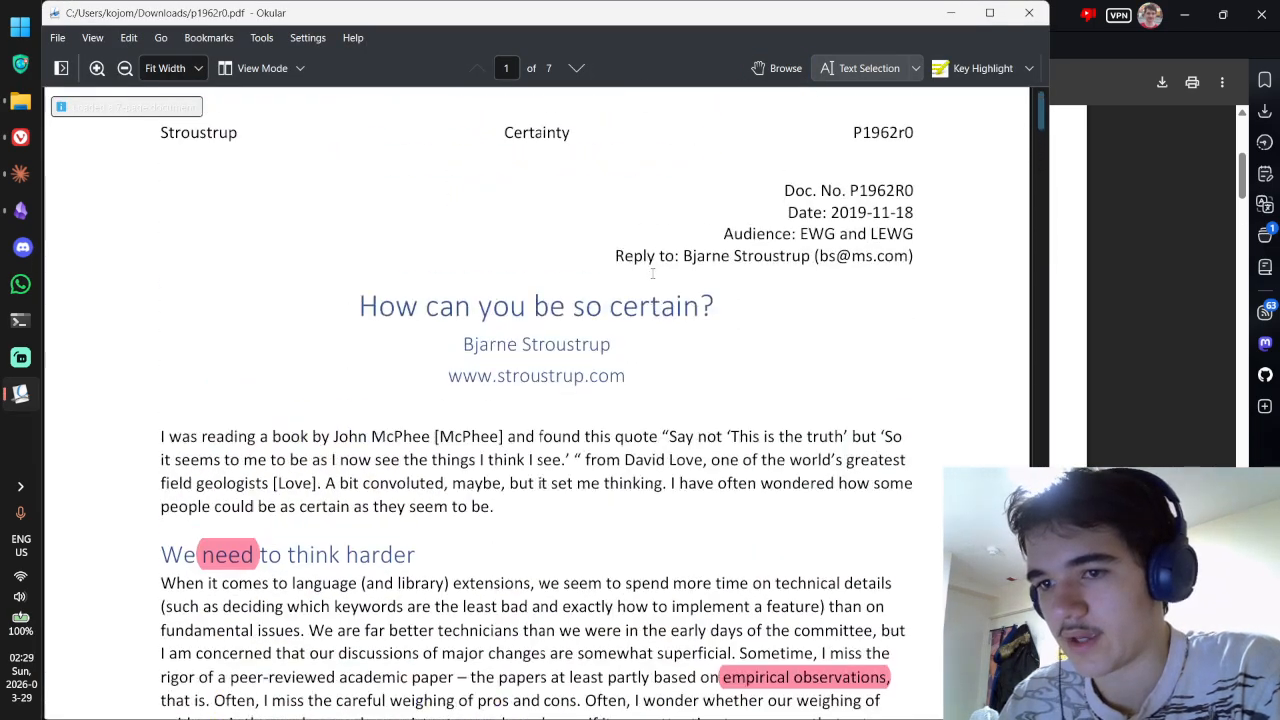
pyautogui.scroll(-5, 188, 124)
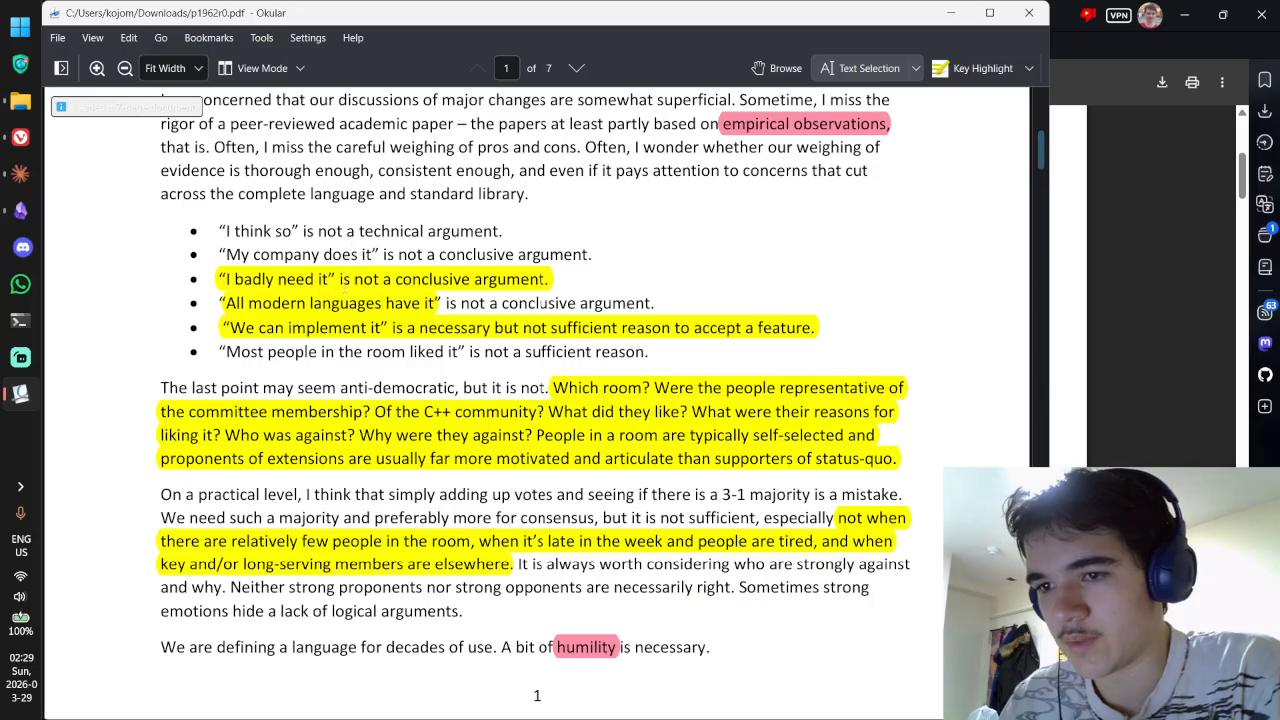
pyautogui.doubleClick(345, 280)
# Step: Open the highlighted line's comment, copy its text, and return to the Obsidian source note
pyautogui.click(776, 68)
pyautogui.doubleClick(380, 285)
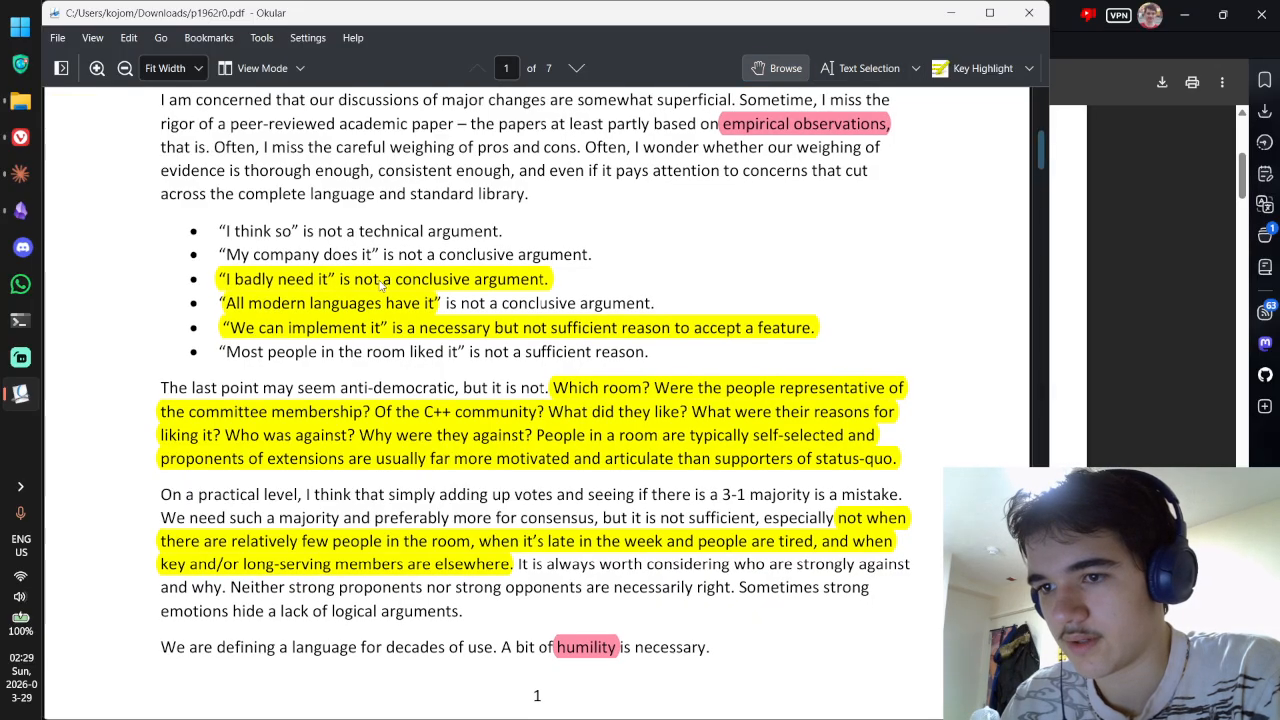
pyautogui.hotkey('ctrl', 'a')
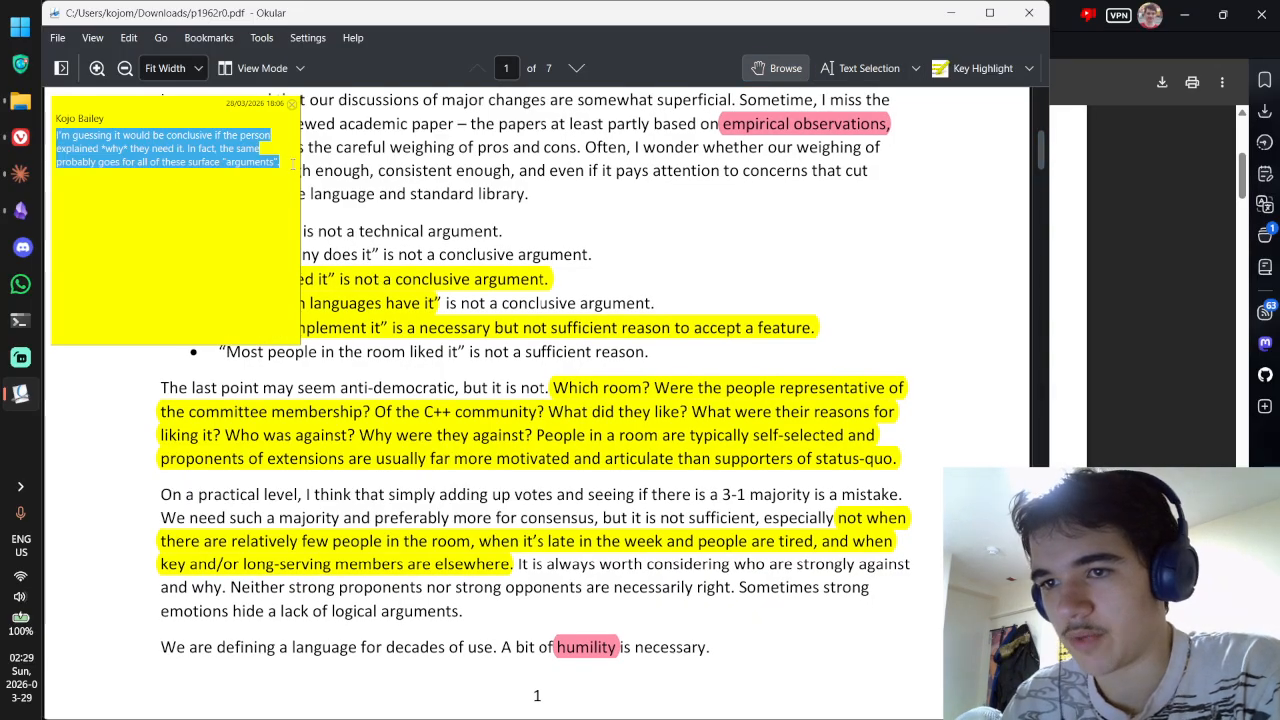
pyautogui.hotkey('alt', 'Tab')
pyautogui.hotkey('alt', 'Tab')
pyautogui.click(31, 213)
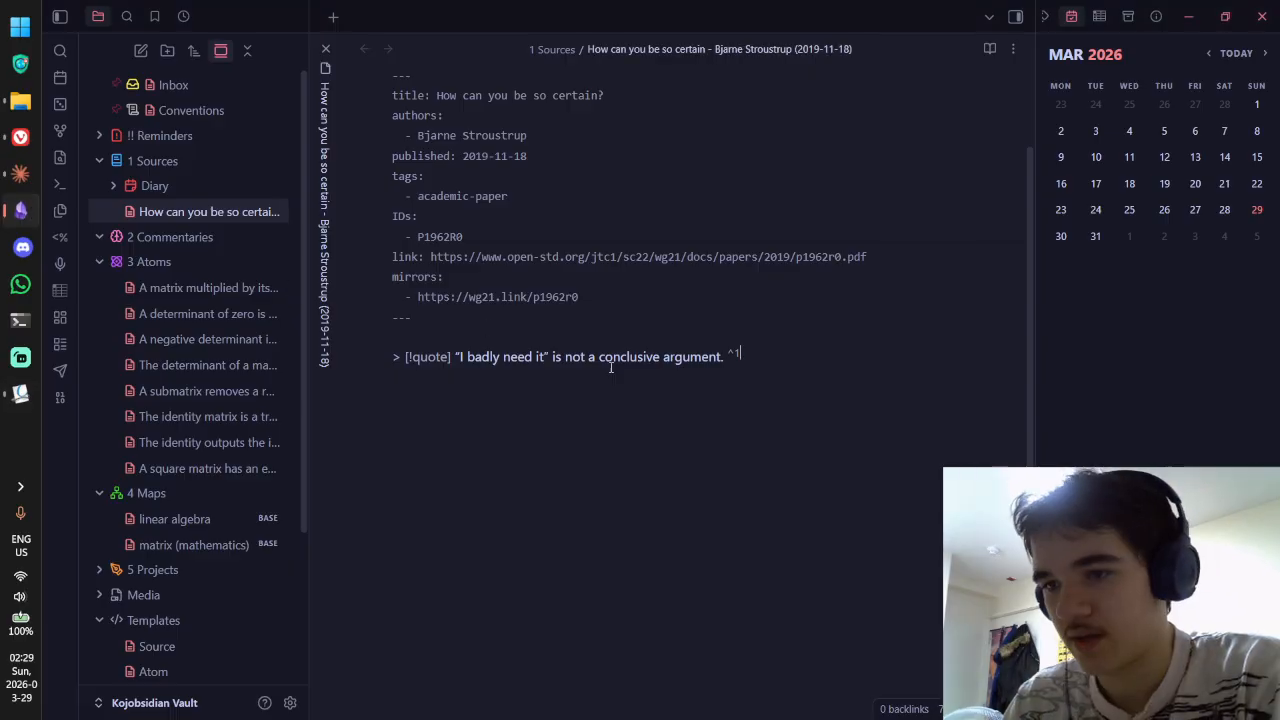
# Step: Paste the Okular comment beneath the quote callout line and preview the rendered callout
pyautogui.write('> I\'m guessing it would be conclusive if the person explained *why* they need it. In fact, the same probably goes for all of these surface "arguments".')
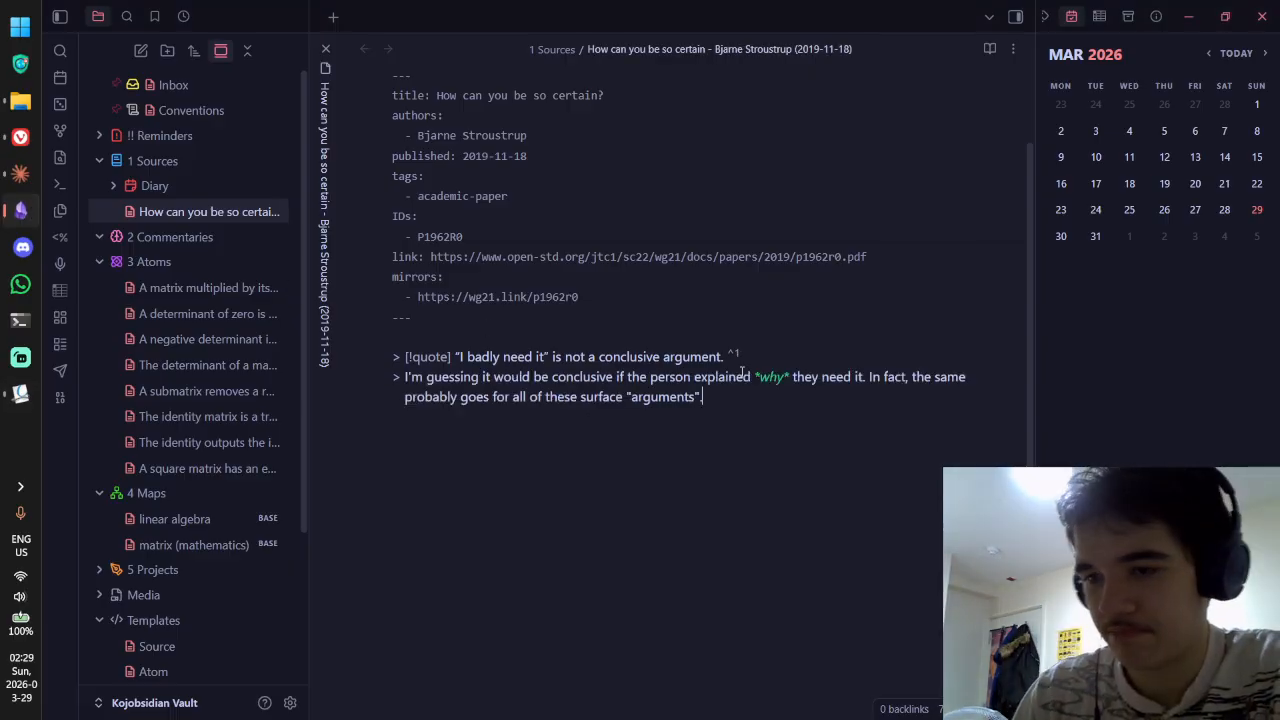
pyautogui.hotkey('ctrl', 'e')
pyautogui.scroll(-2, 685, 335)
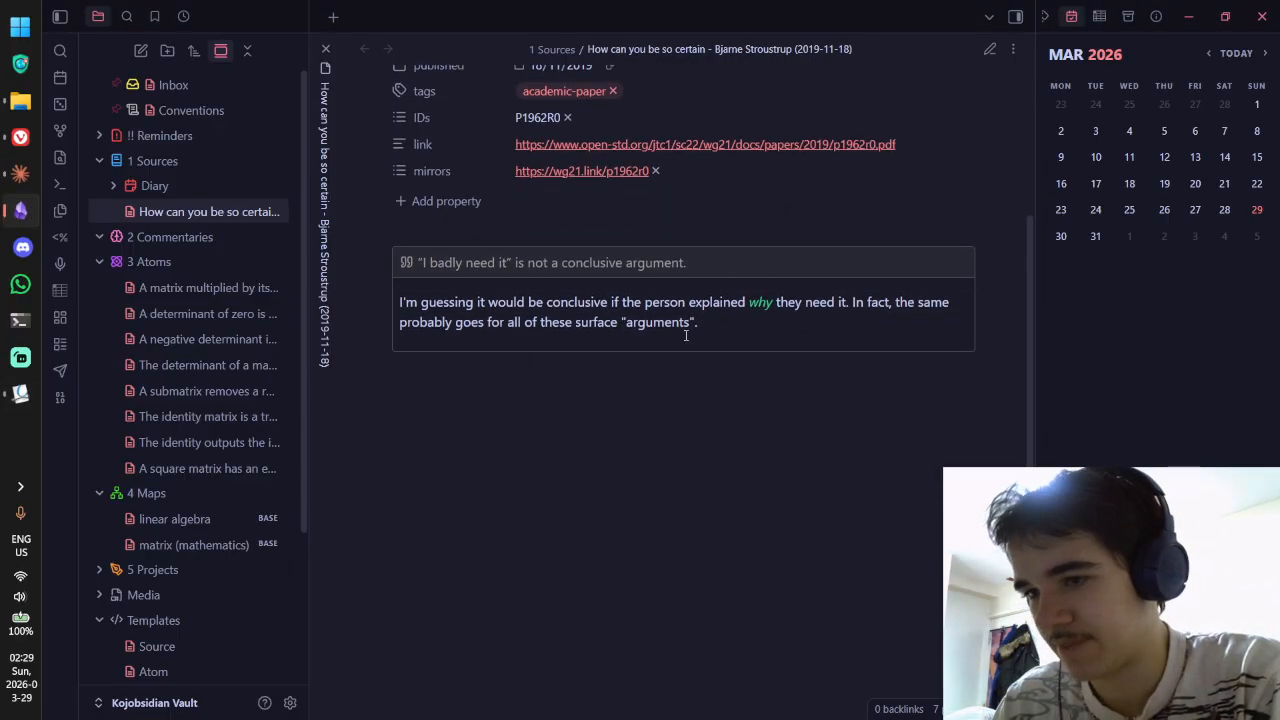
pyautogui.hotkey('ctrl', 'e')
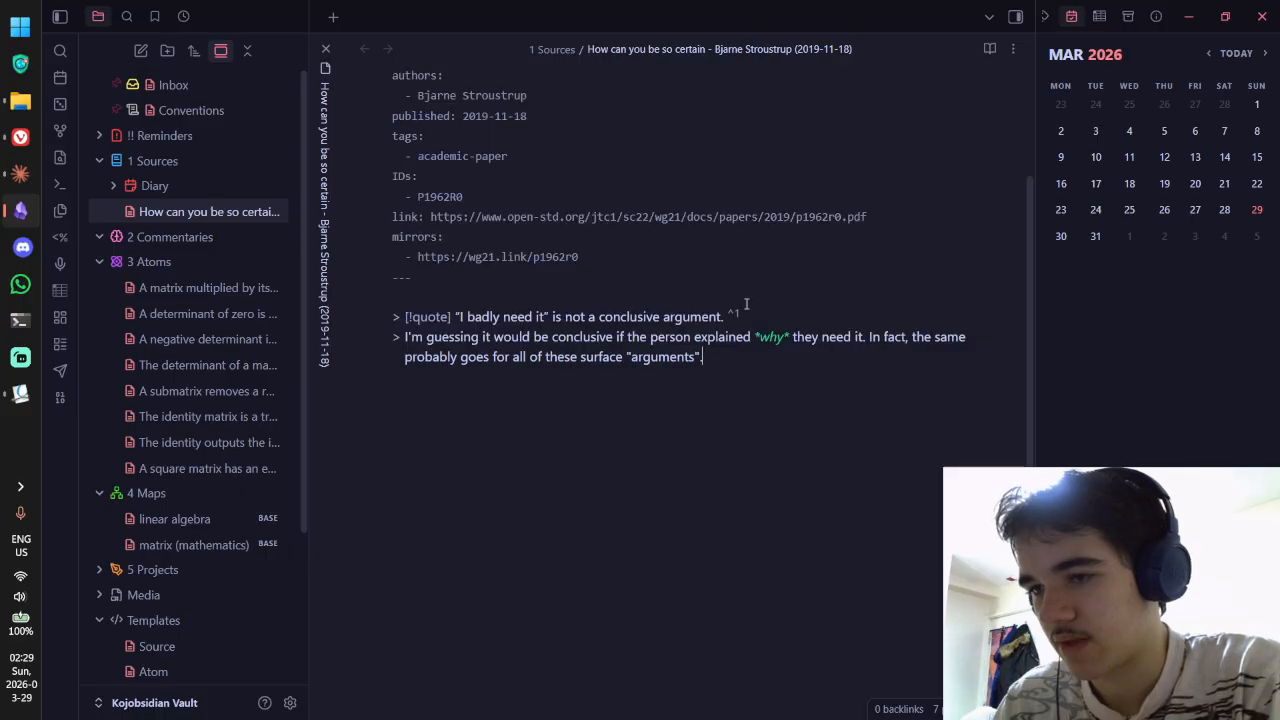
# Step: Close the comment popup on the PDF in Okular
pyautogui.hotkey('alt', 'Tab')
pyautogui.scroll(1, 560, 250)
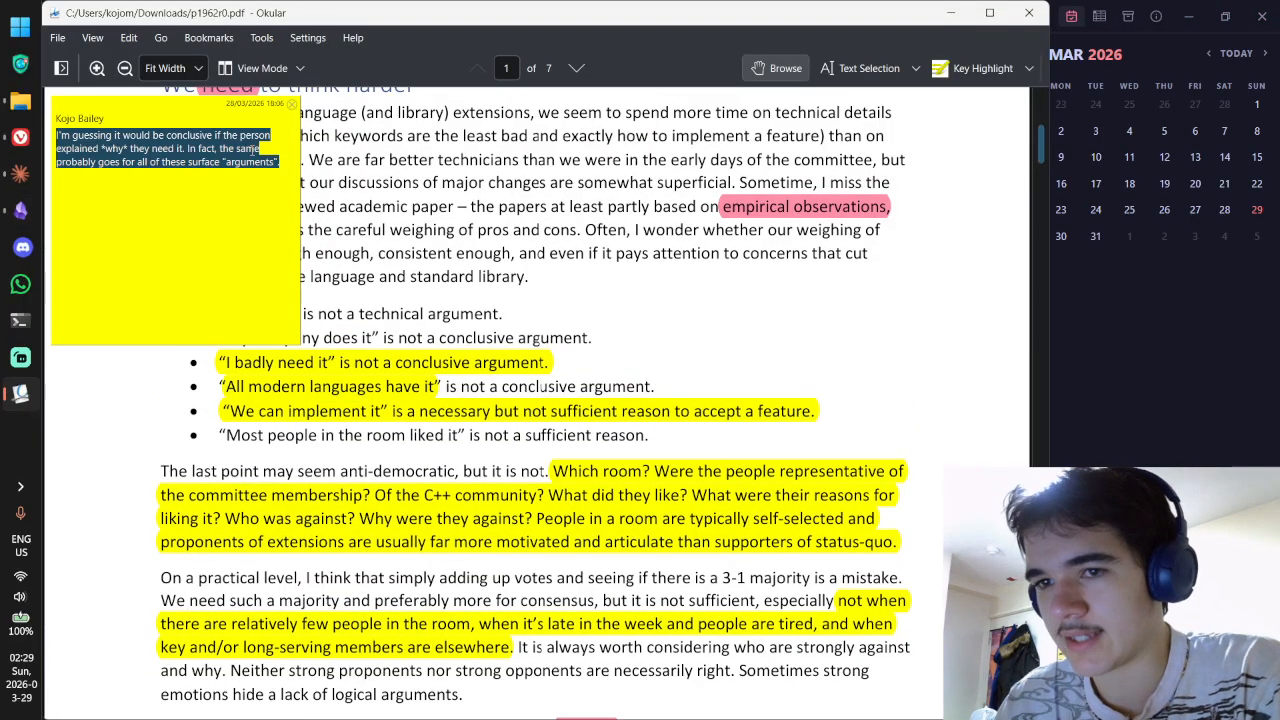
pyautogui.click(290, 104)
pyautogui.scroll(4, 389, 233)
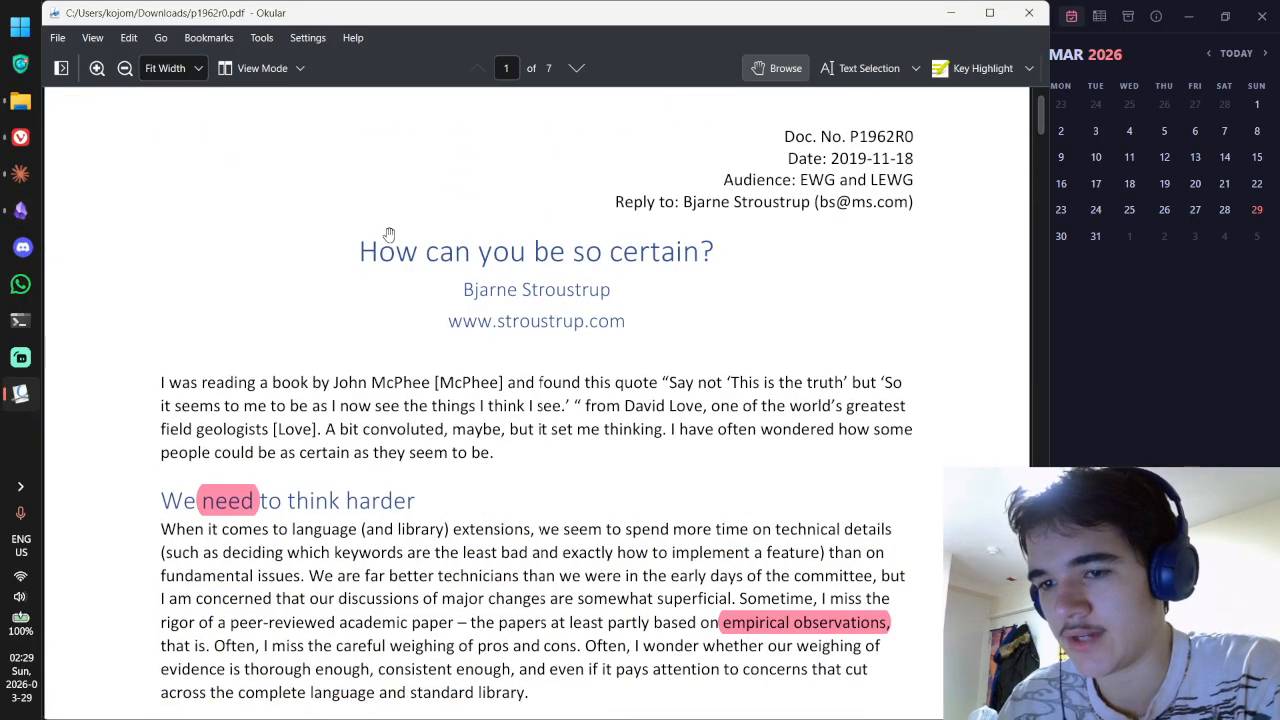
pyautogui.scroll(-2, 389, 233)
pyautogui.scroll(-4, 389, 233)
# Step: Back in the source note, check the ^1 block ID on the quote line
pyautogui.hotkey('alt', 'Tab')
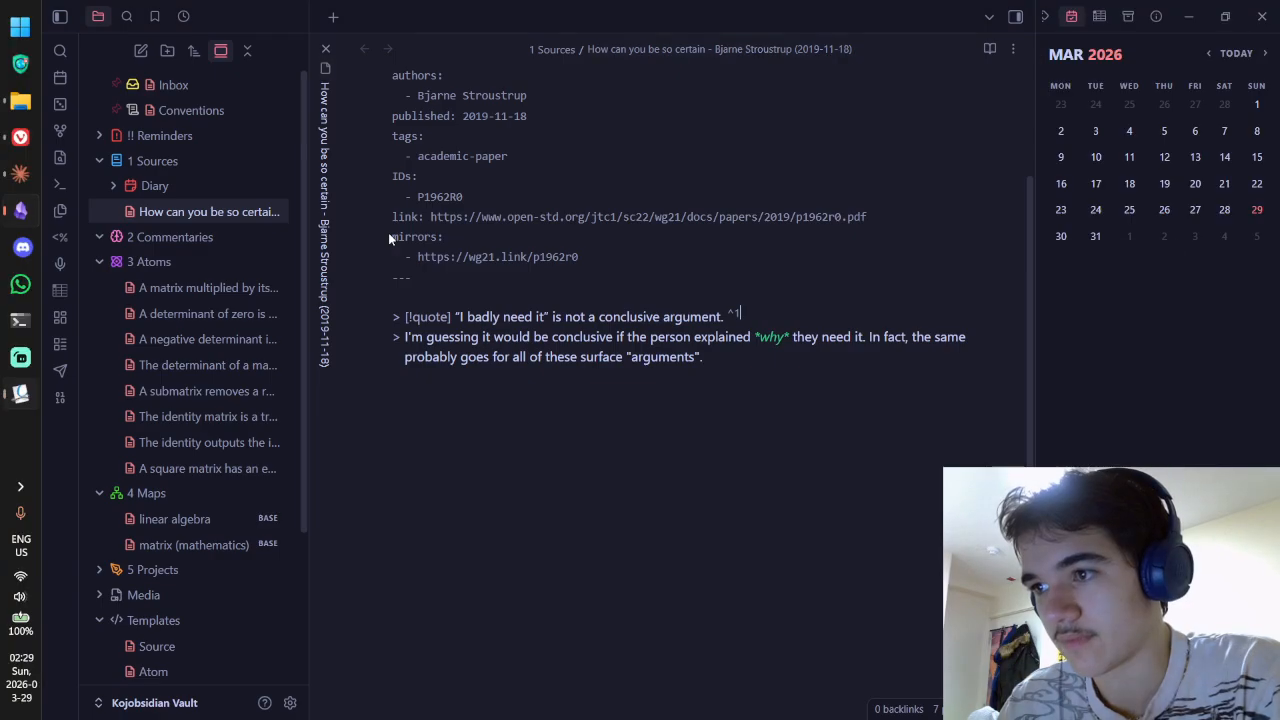
pyautogui.moveTo(743, 317); pyautogui.dragTo(741, 315)
pyautogui.click(731, 317)
pyautogui.click(742, 316)
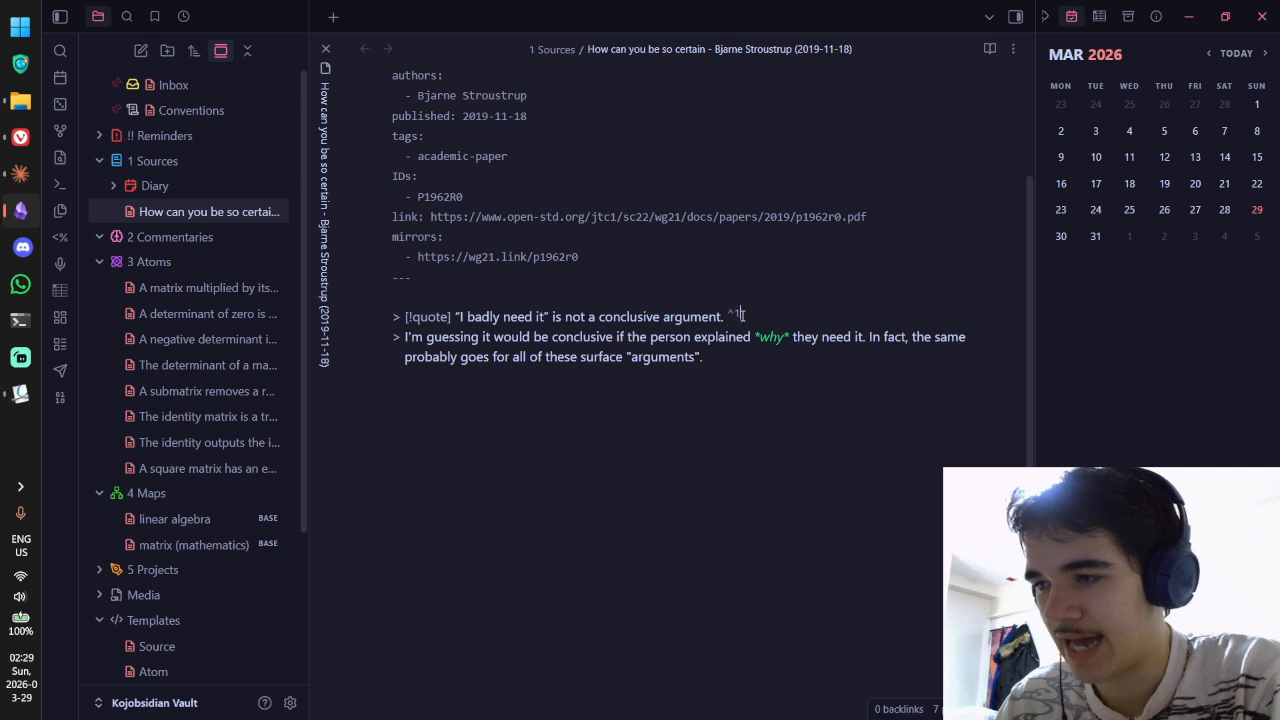
# Step: Review the Core plugins list in Settings, then show the Tags pane listing academic-paper
pyautogui.click(289, 702)
pyautogui.scroll(-3, 261, 374)
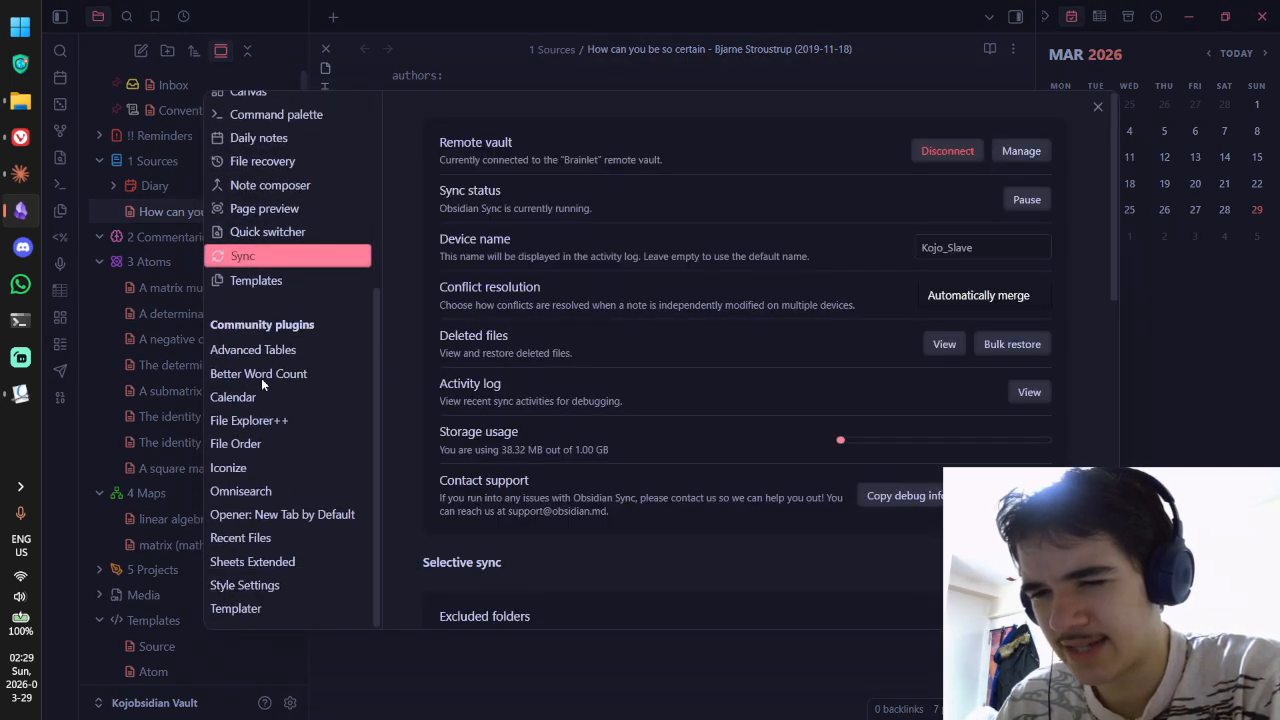
pyautogui.scroll(5, 262, 376)
pyautogui.click(265, 280)
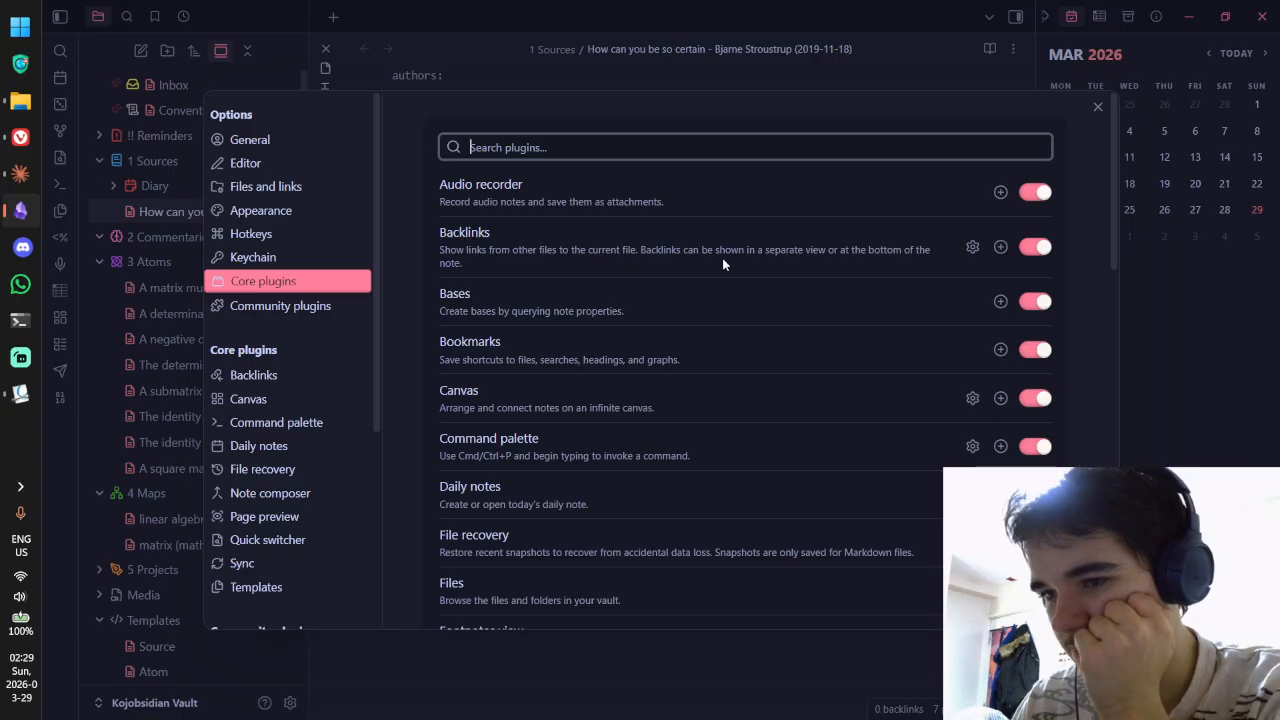
pyautogui.click(1100, 108)
pyautogui.click(1060, 18)
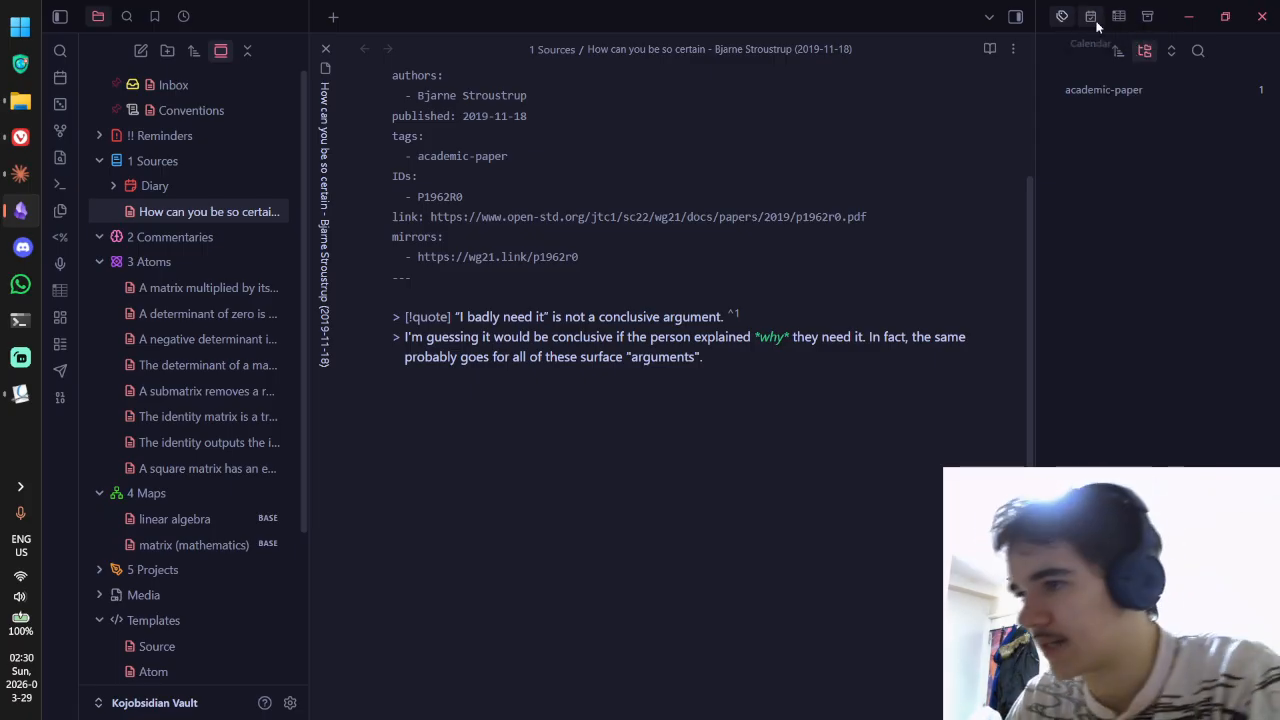
# Step: View the source note's outline, backlinks and outgoing links in the right sidebar
pyautogui.scroll(-1, 1102, 26)
pyautogui.scroll(1, 1100, 16)
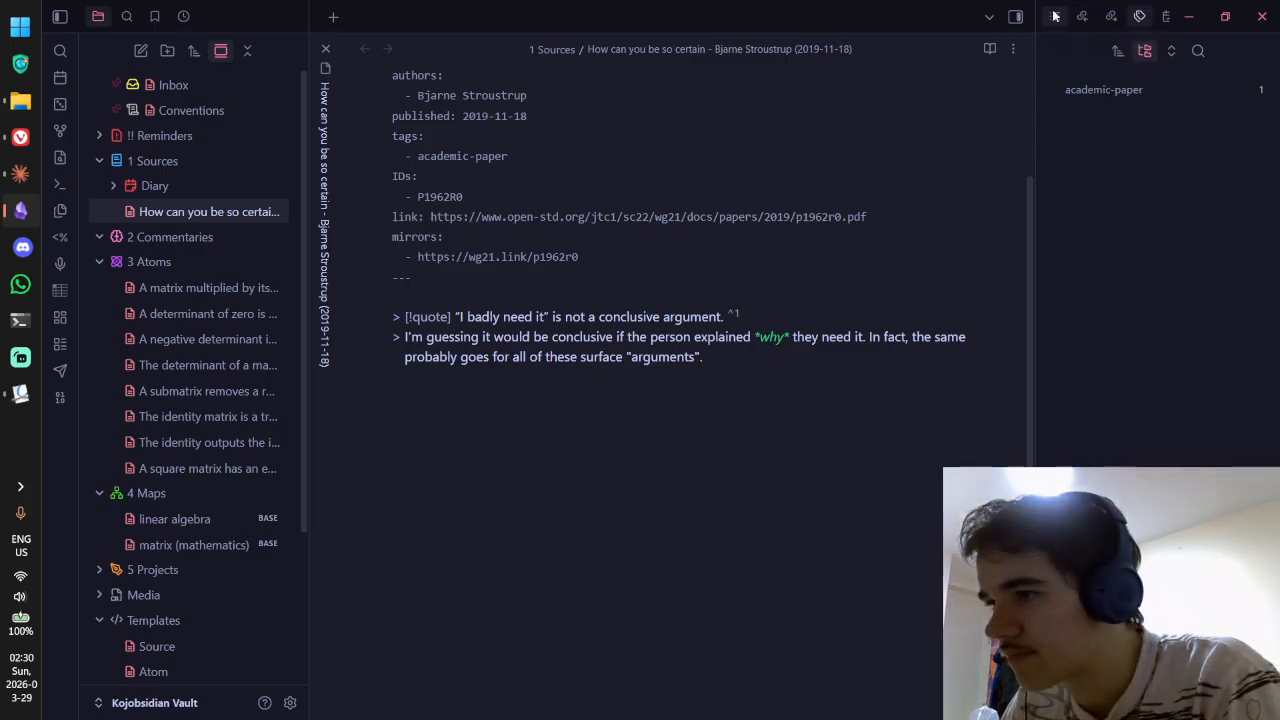
pyautogui.click(1054, 15)
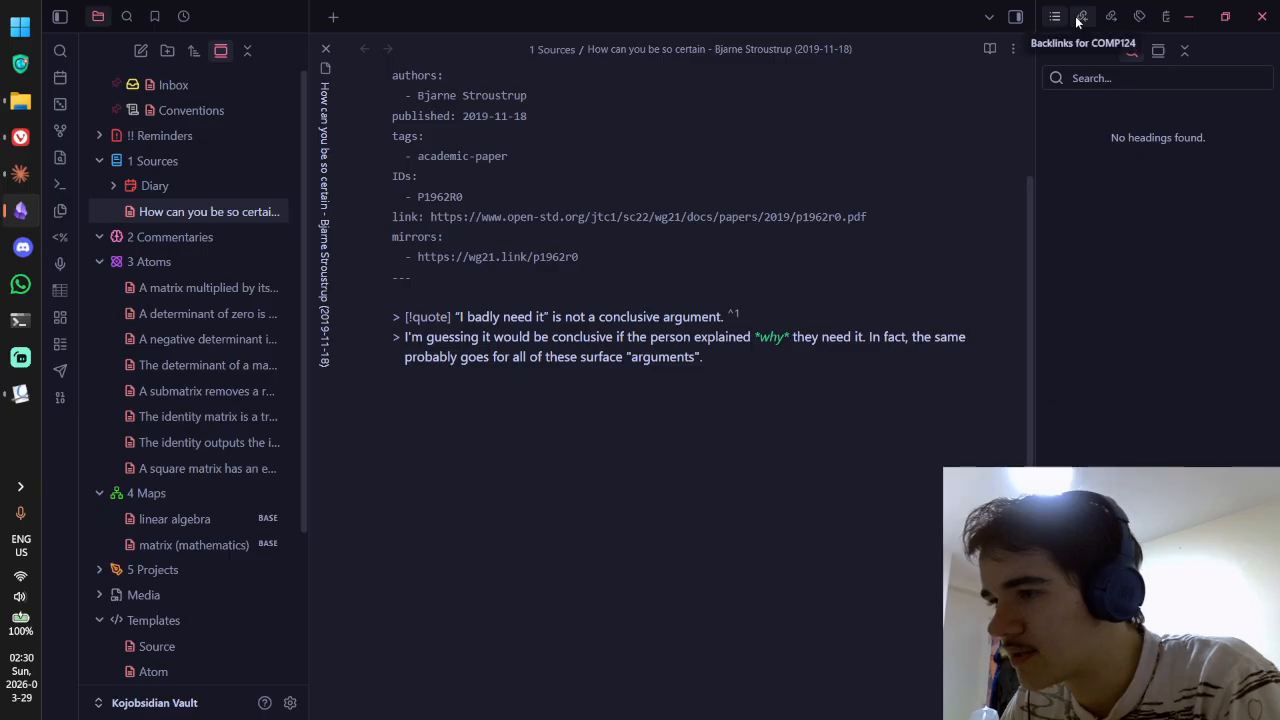
pyautogui.click(1080, 17)
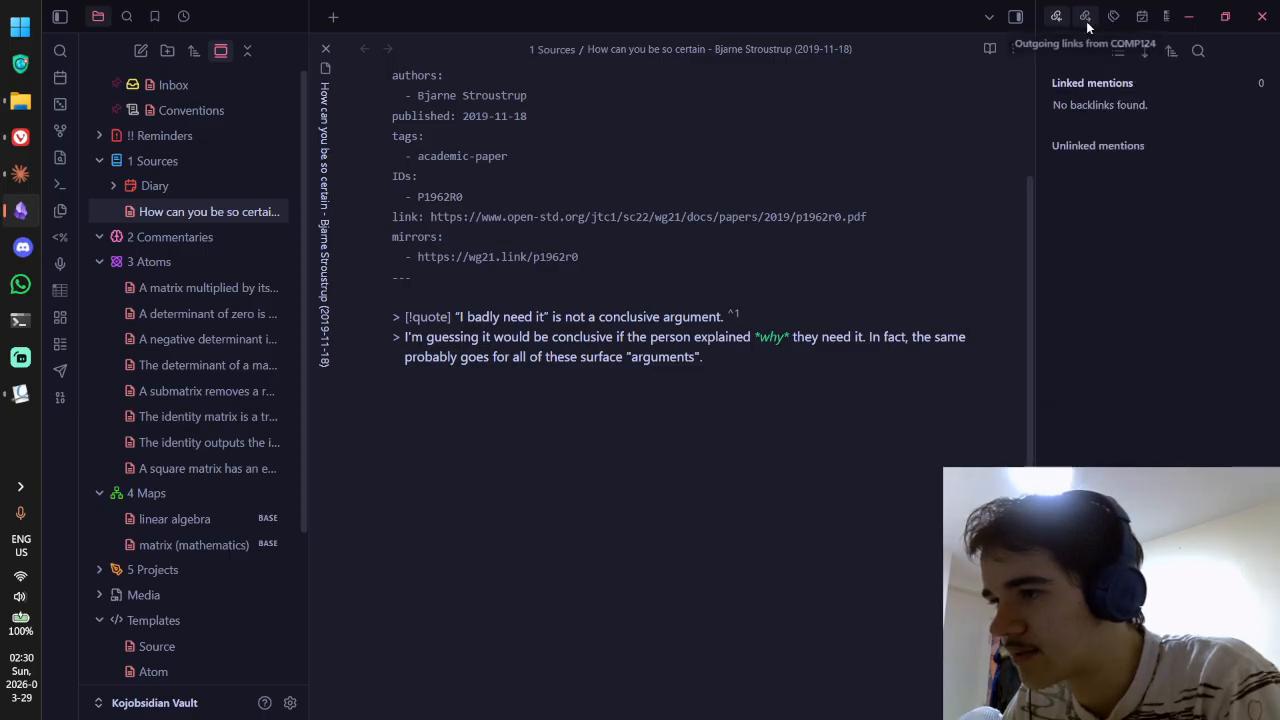
pyautogui.click(1085, 17)
# Step: Open the matrix inverse and identity matrix notes, check their backlinks, then close them
pyautogui.click(180, 289)
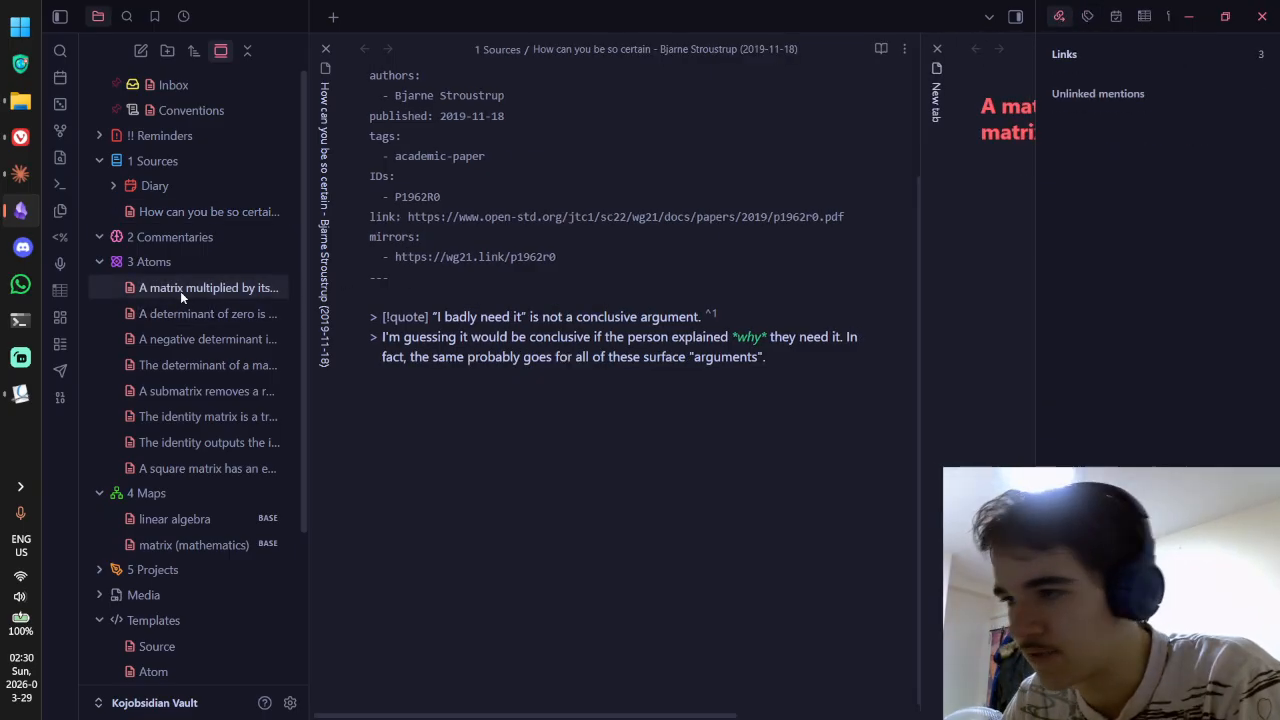
pyautogui.click(1085, 15)
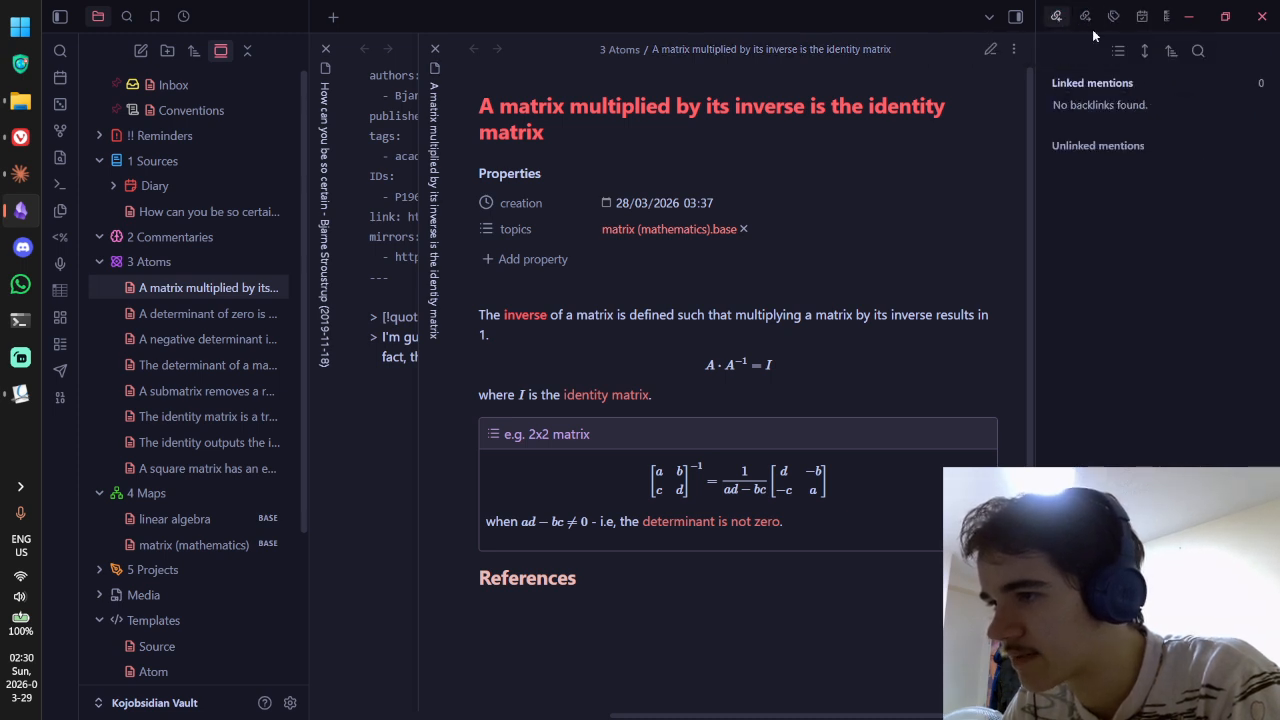
pyautogui.click(1085, 16)
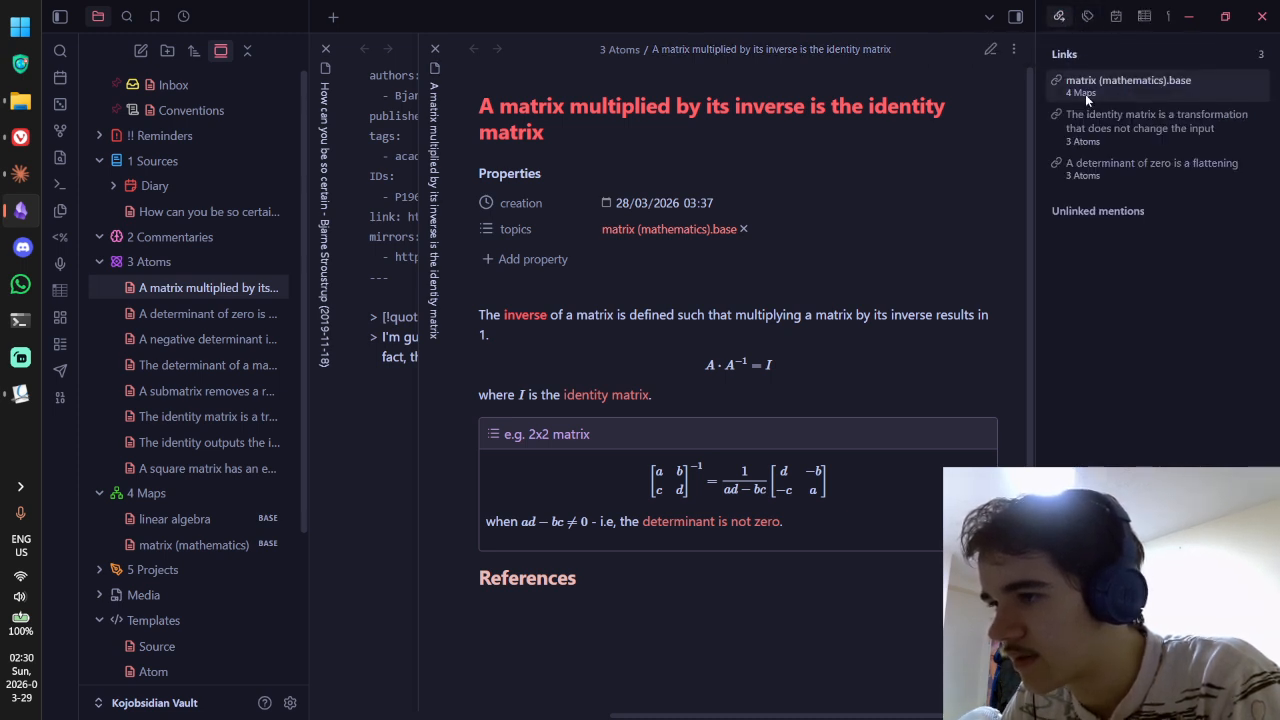
pyautogui.click(1088, 128)
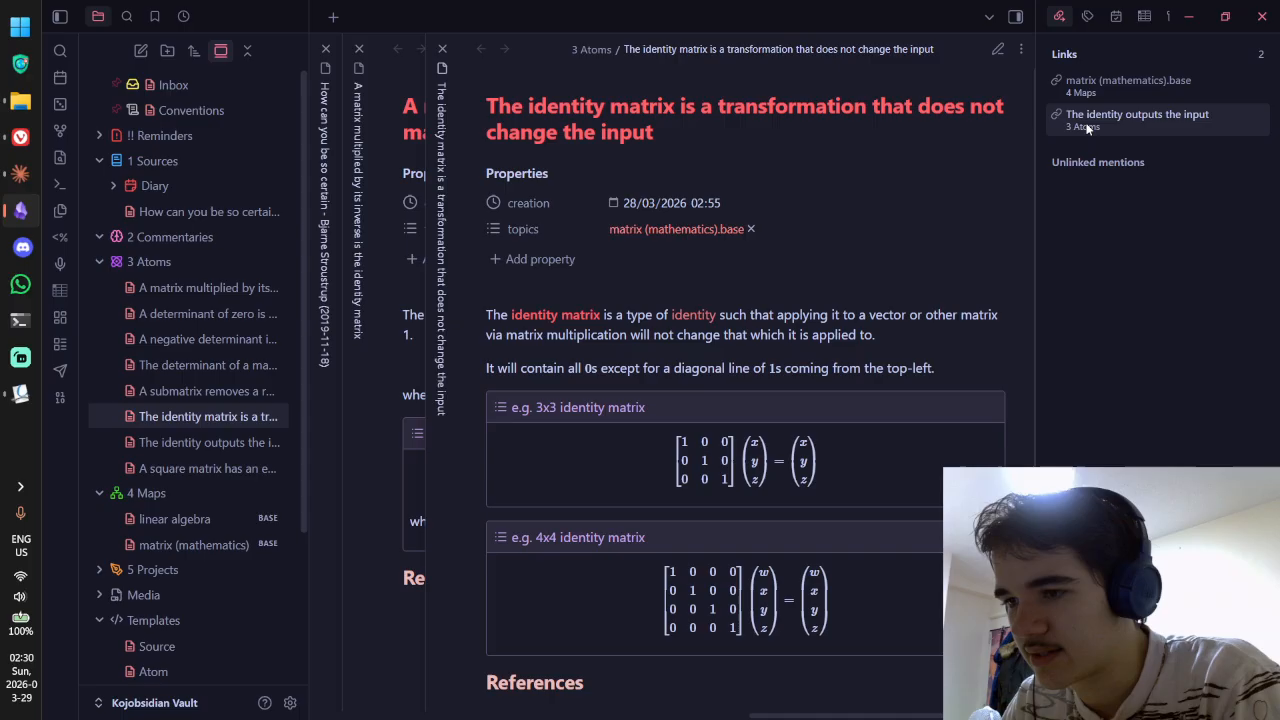
pyautogui.click(1081, 17)
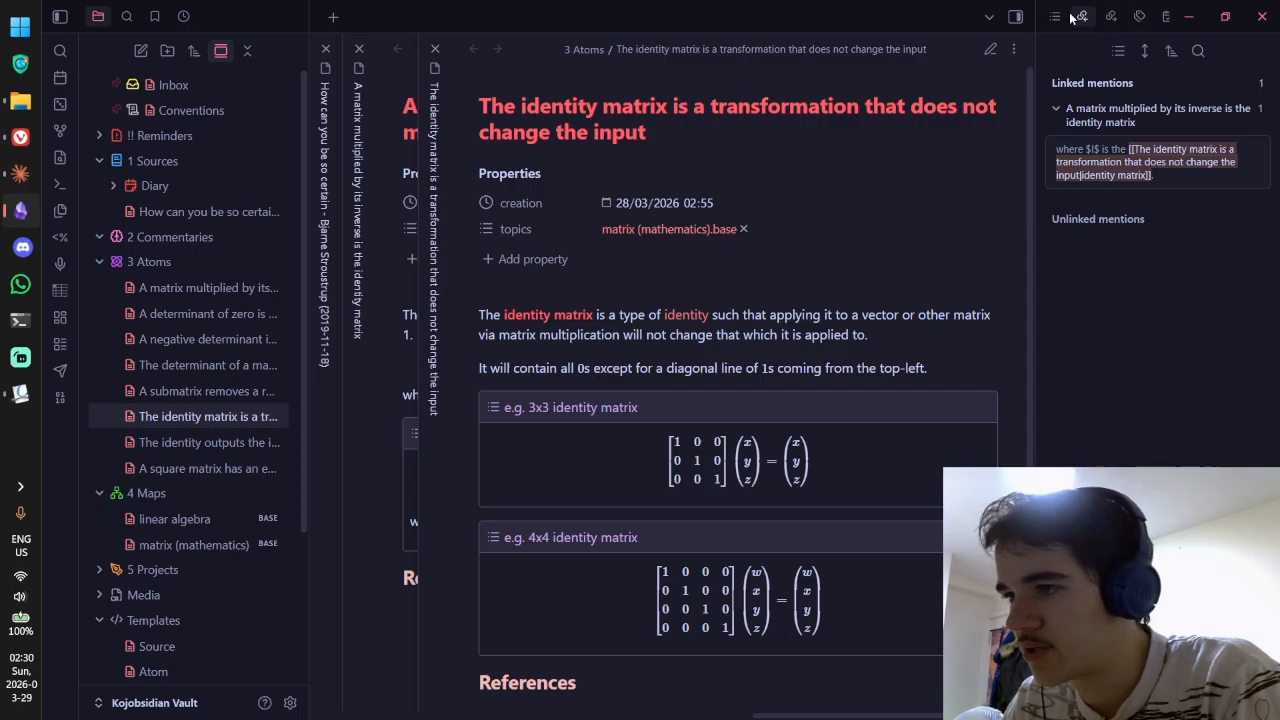
pyautogui.click(1057, 17)
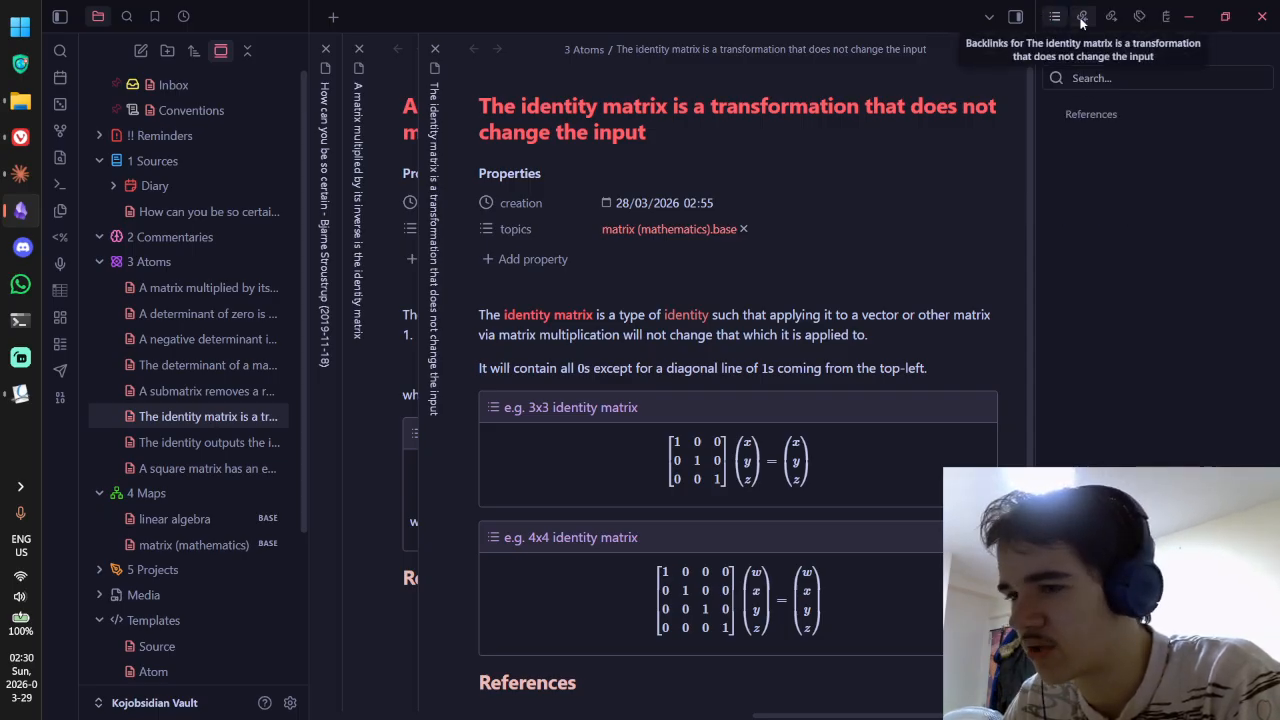
pyautogui.click(1081, 18)
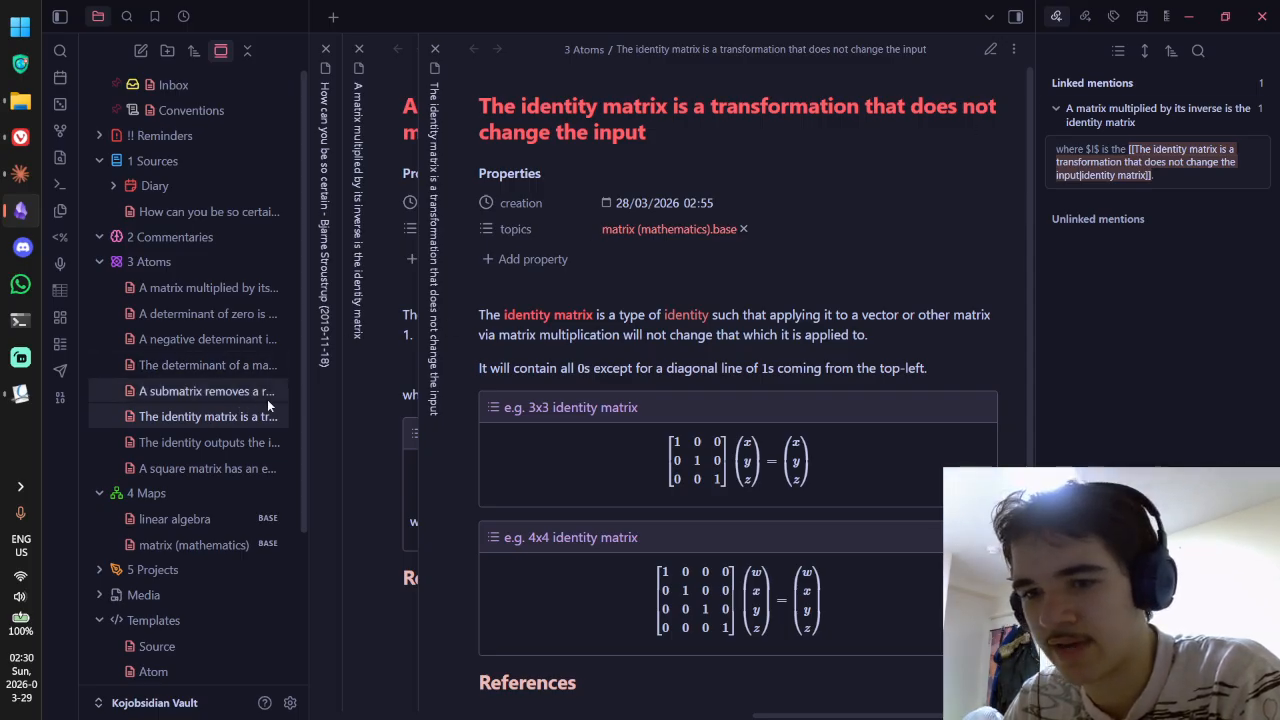
pyautogui.hotkey('ctrl', 'w')
pyautogui.hotkey('ctrl', 'w')
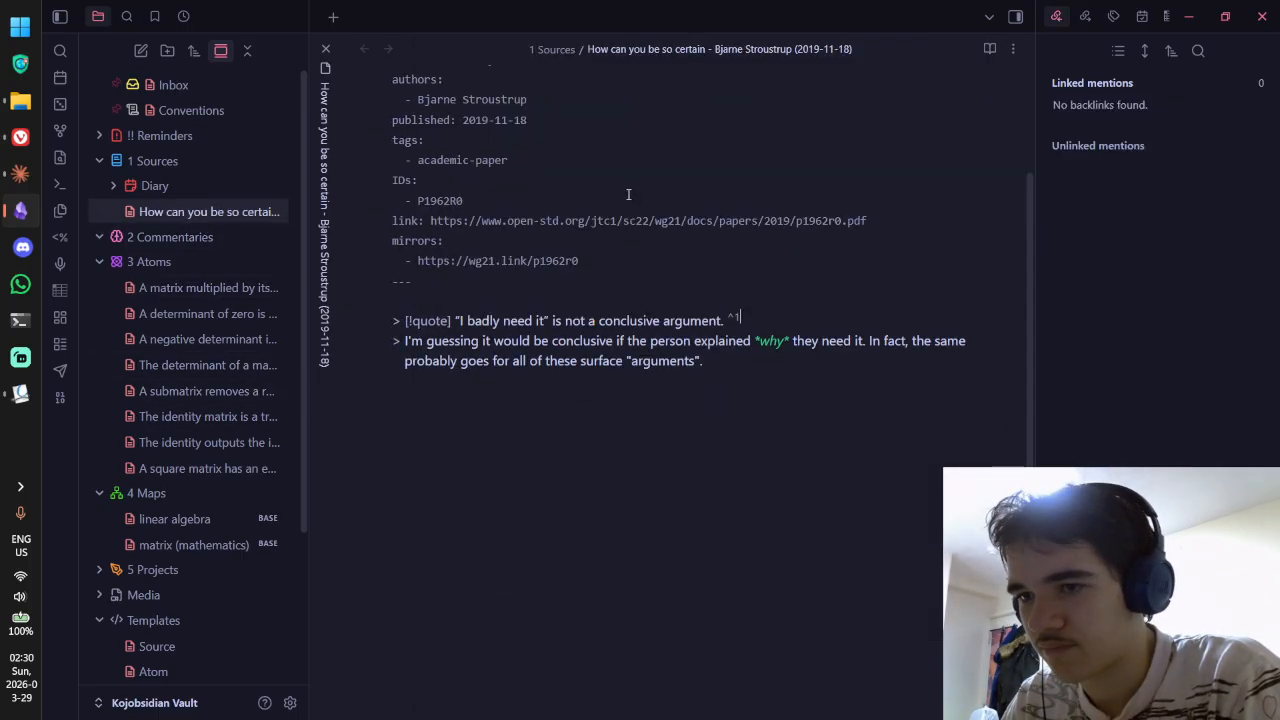
# Step: Return to Obsidian's Settings and look up hotkeys for the Bookmarks commands
pyautogui.hotkey('alt', 'Tab')
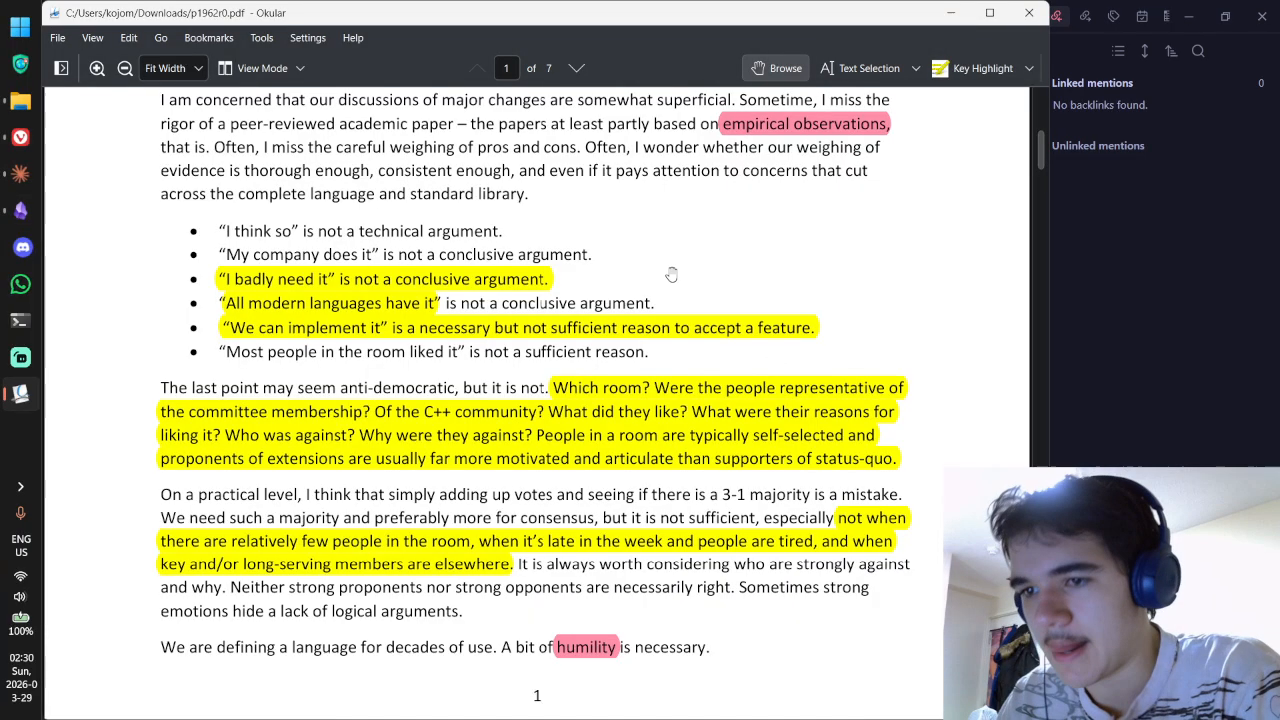
pyautogui.hotkey('alt', 'Tab')
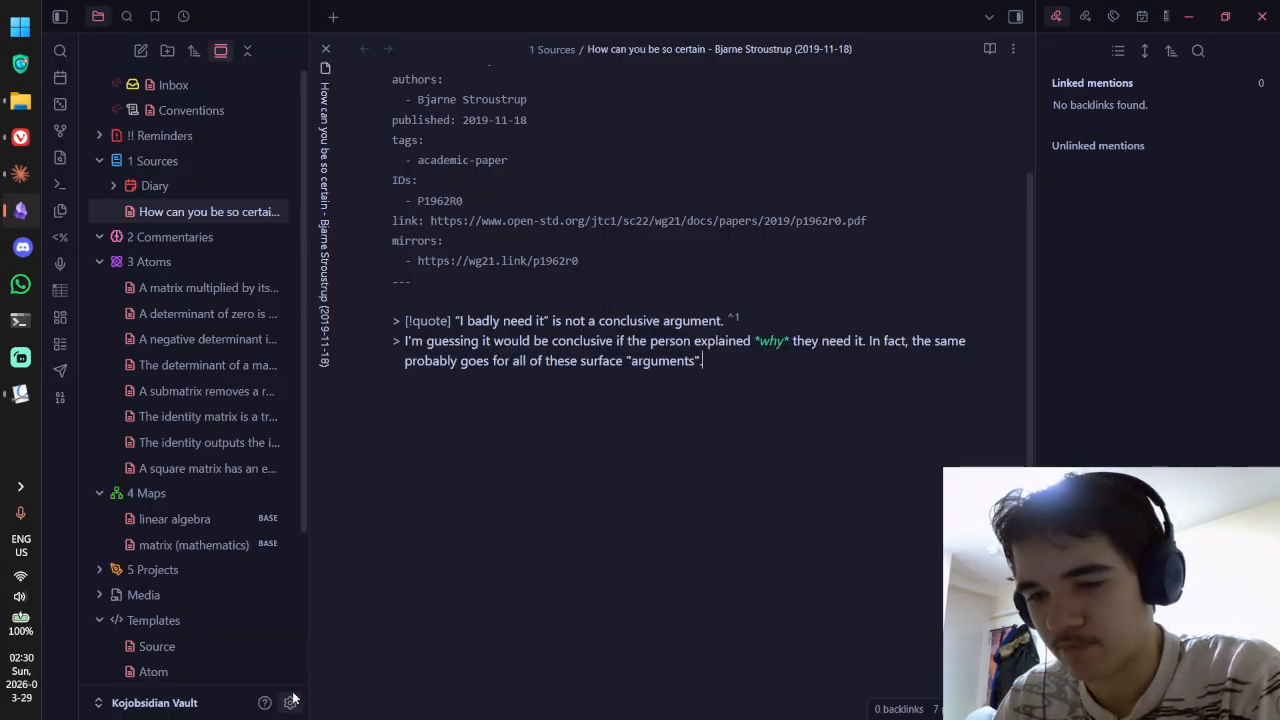
pyautogui.hotkey('ctrl', ',')
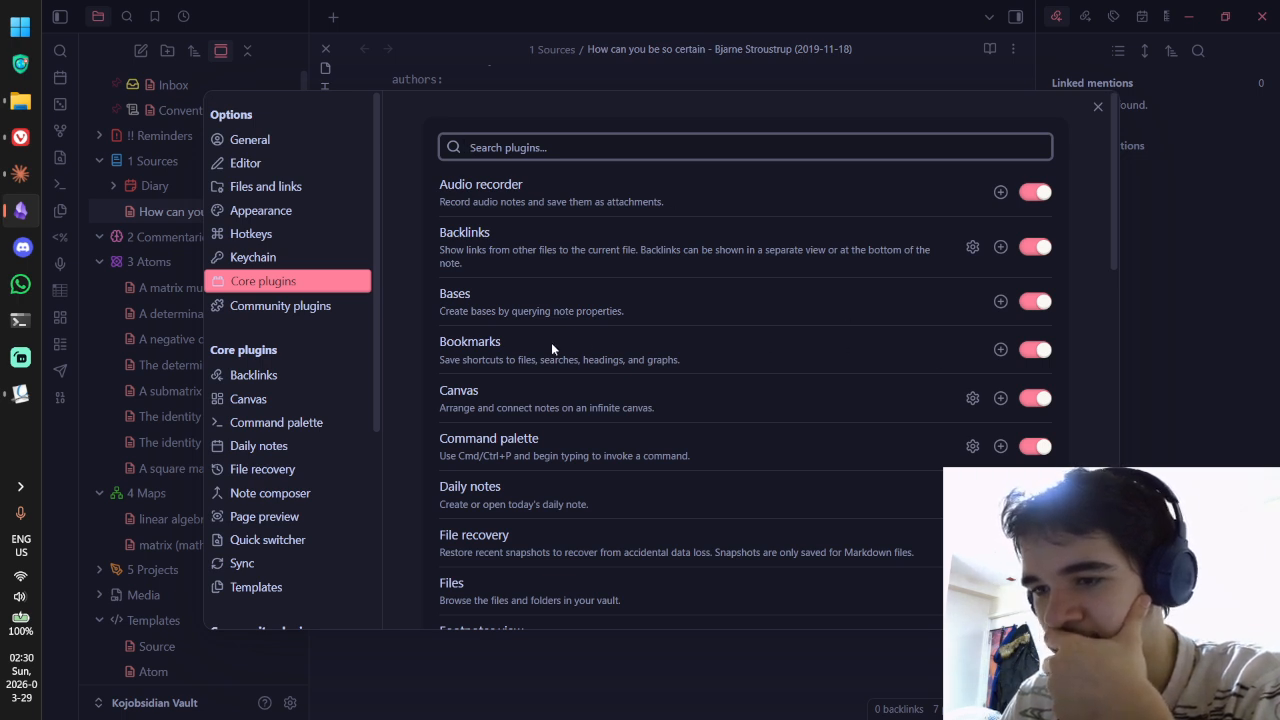
pyautogui.click(466, 345)
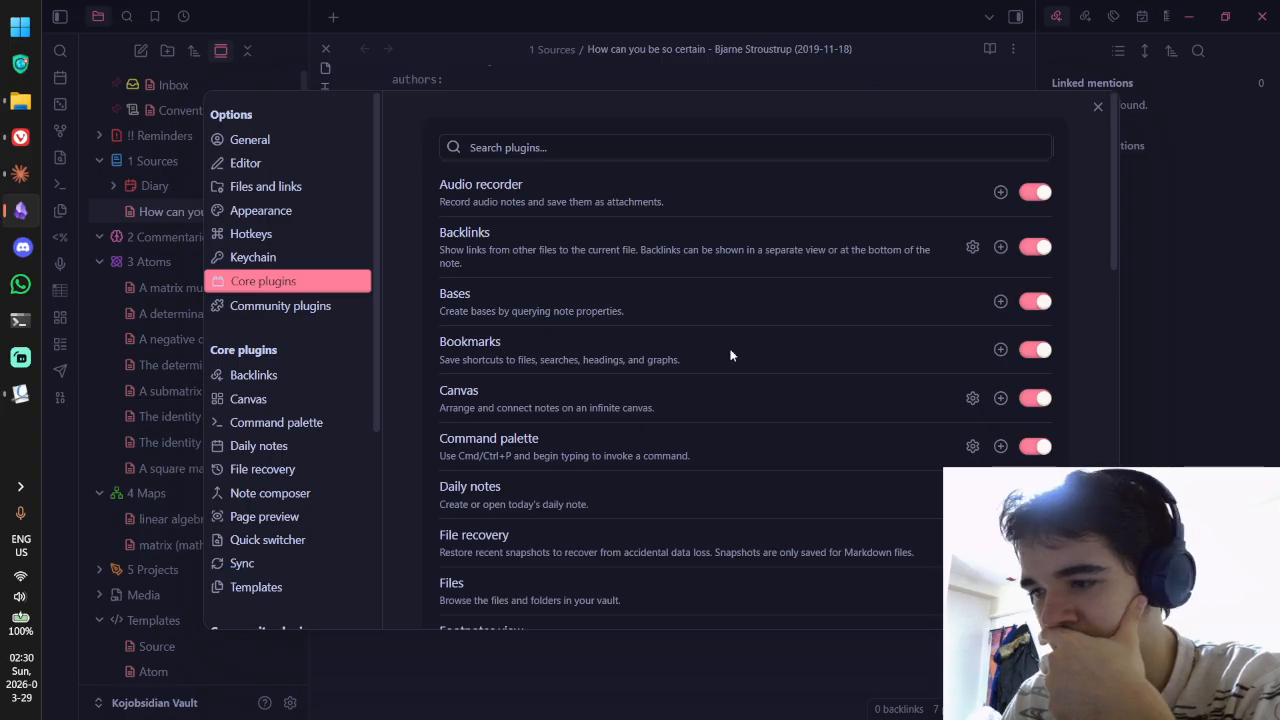
pyautogui.click(1000, 349)
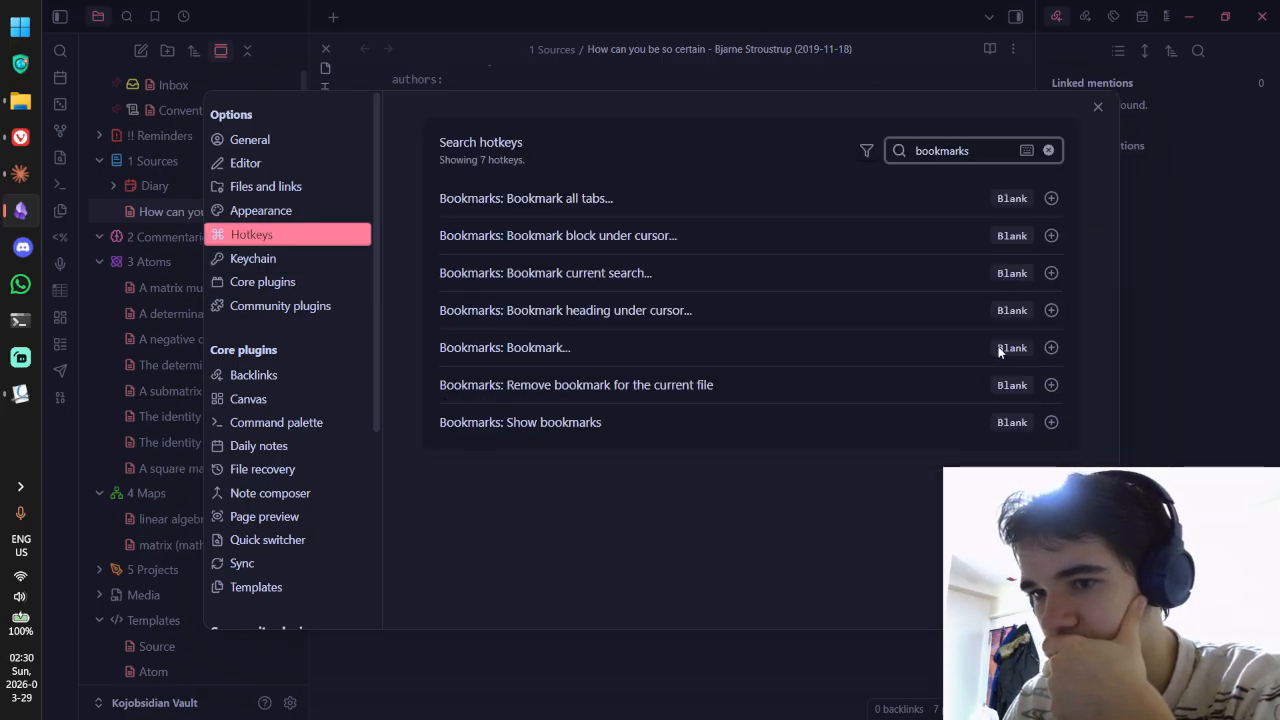
pyautogui.scroll(-1, 312, 326)
# Step: Browse the Canvas and Daily notes plugin settings, then go back to the core plugins list
pyautogui.click(295, 314)
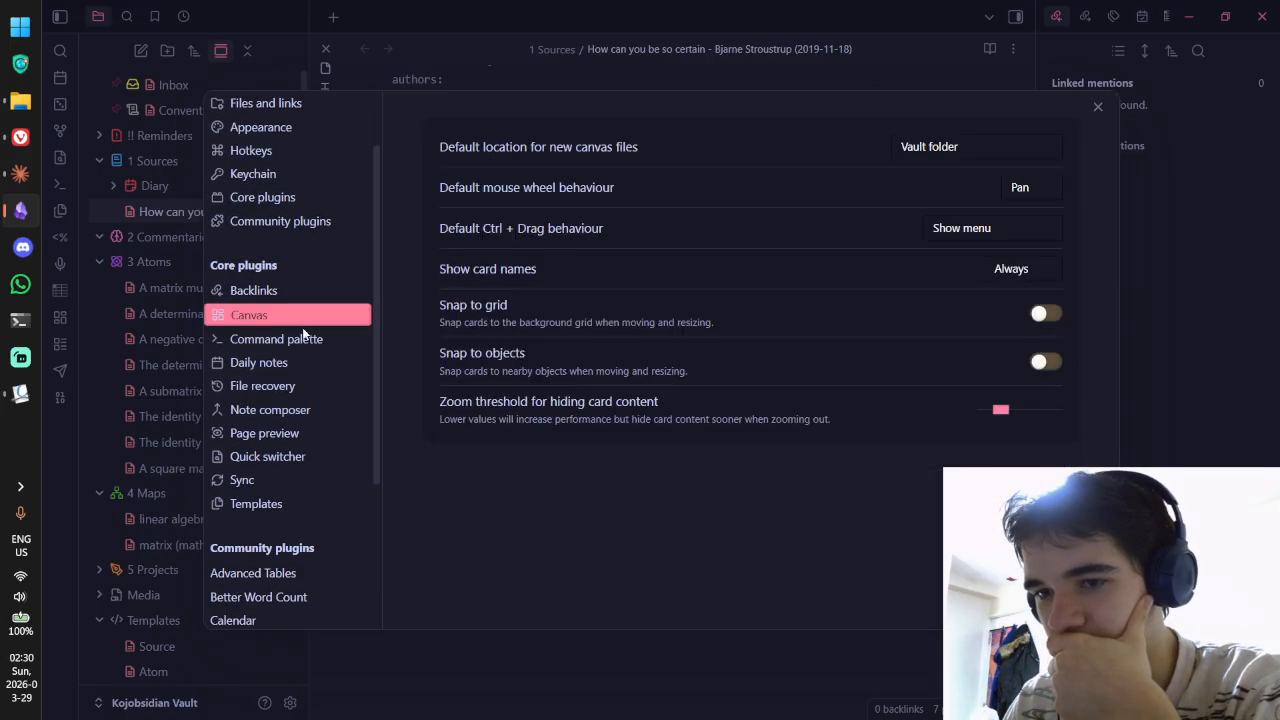
pyautogui.click(305, 360)
pyautogui.scroll(-2, 305, 355)
pyautogui.scroll(4, 308, 346)
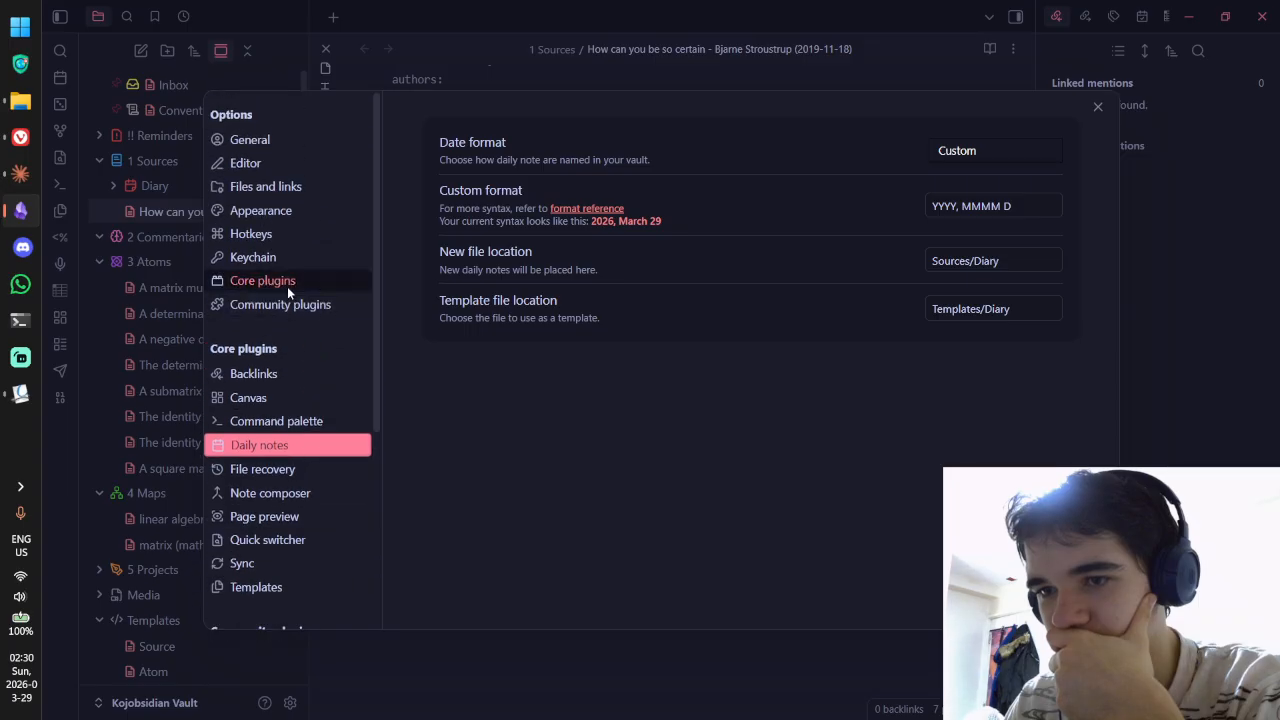
pyautogui.click(289, 280)
# Step: Browse the Keychain, Hotkeys, Appearance, Core plugins and Files and links pages, then switch to Okular
pyautogui.click(295, 257)
pyautogui.click(300, 234)
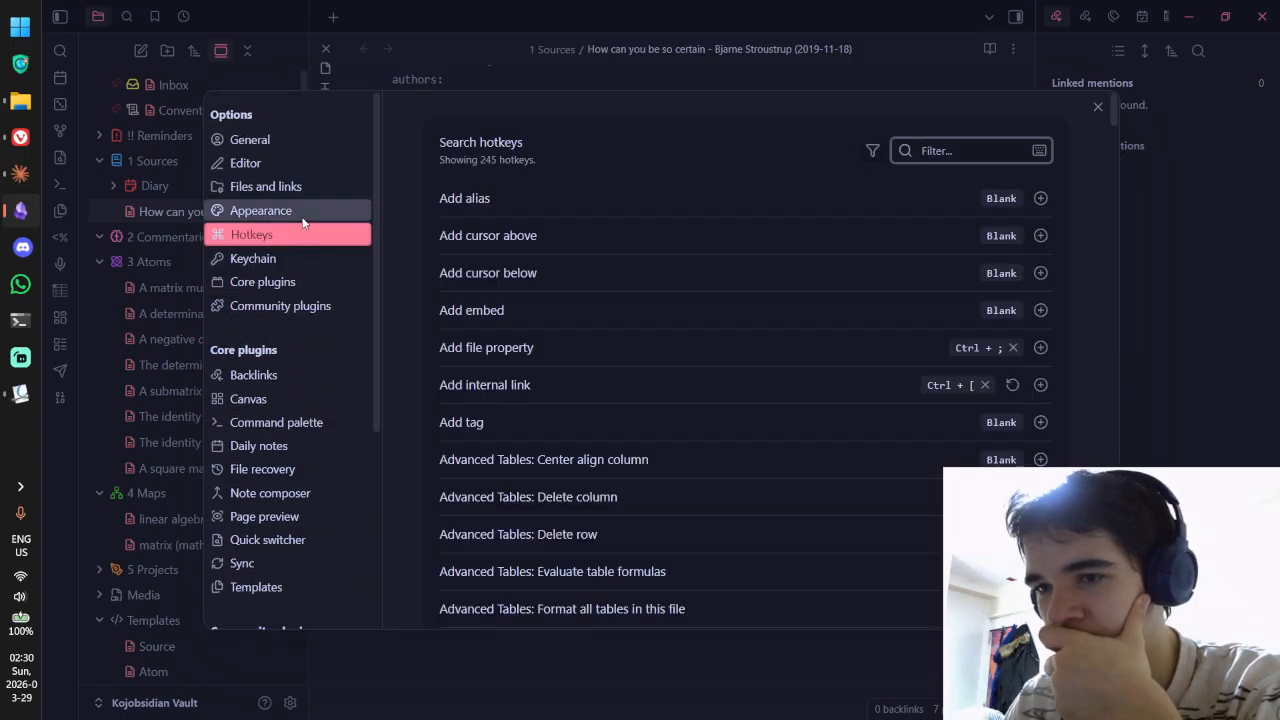
pyautogui.click(302, 211)
pyautogui.click(298, 281)
pyautogui.click(310, 188)
pyautogui.hotkey('alt', 'Tab')
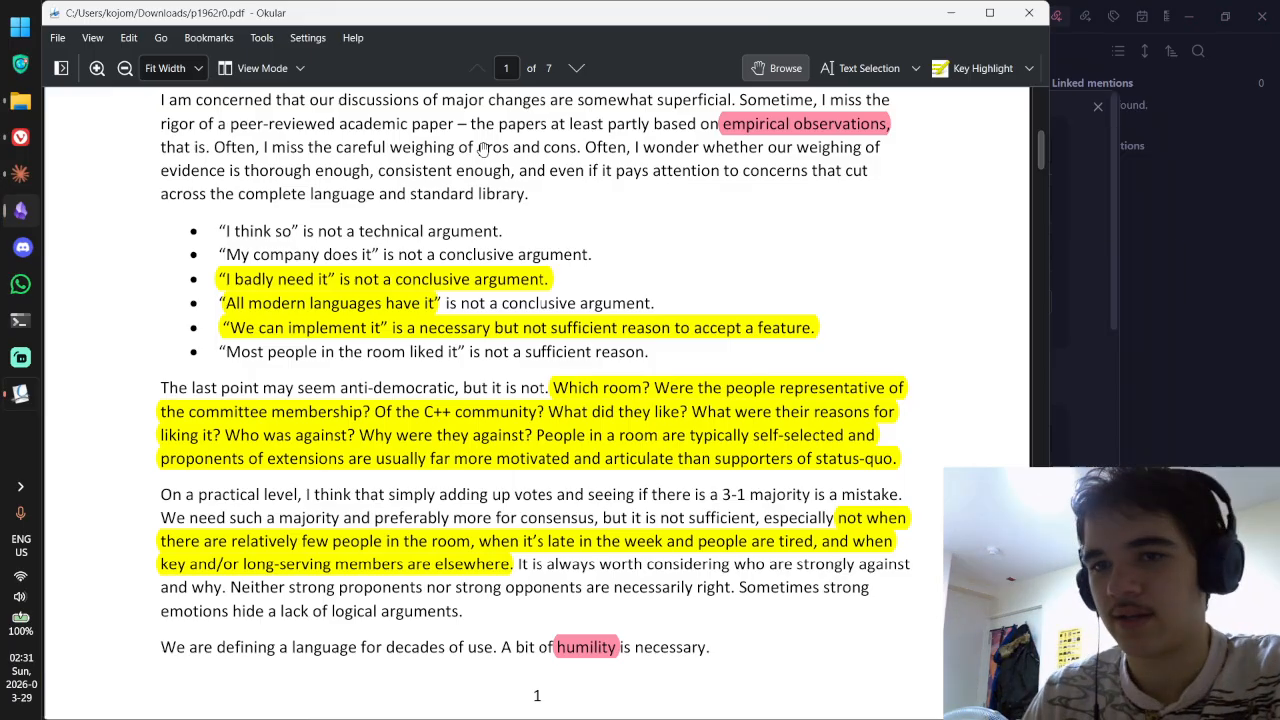
pyautogui.hotkey('alt', 'Tab')
# Step: Move from the Claude chat to Vivaldi and search the web for 'obsidian bookmarks' in a new tab
pyautogui.click(20, 173)
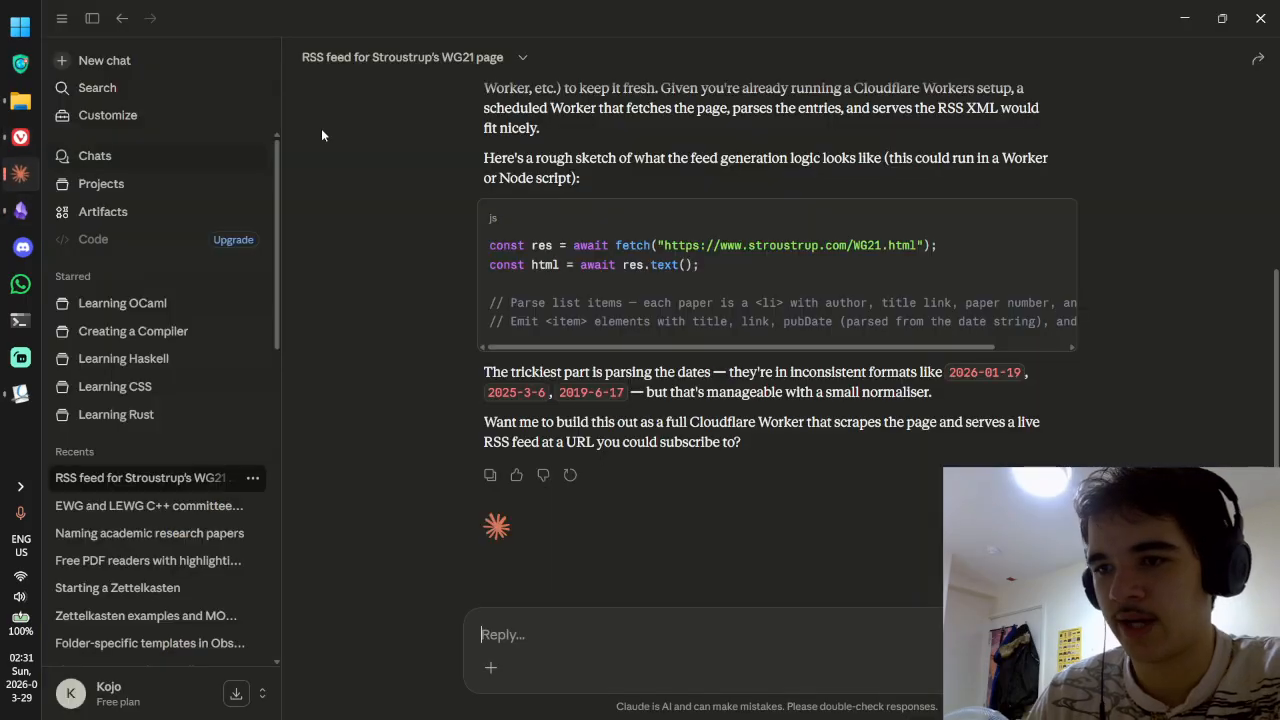
pyautogui.click(20, 137)
pyautogui.hotkey('ctrl', 't')
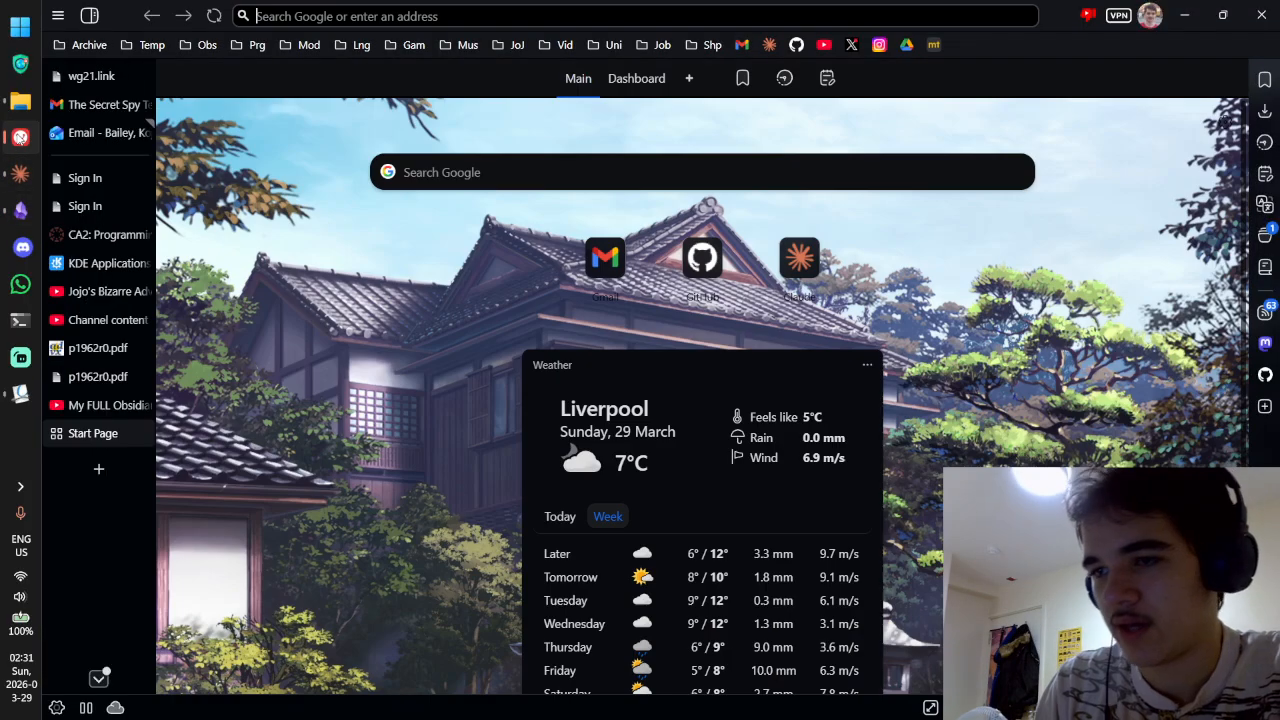
pyautogui.write('obsidian bookmarks')
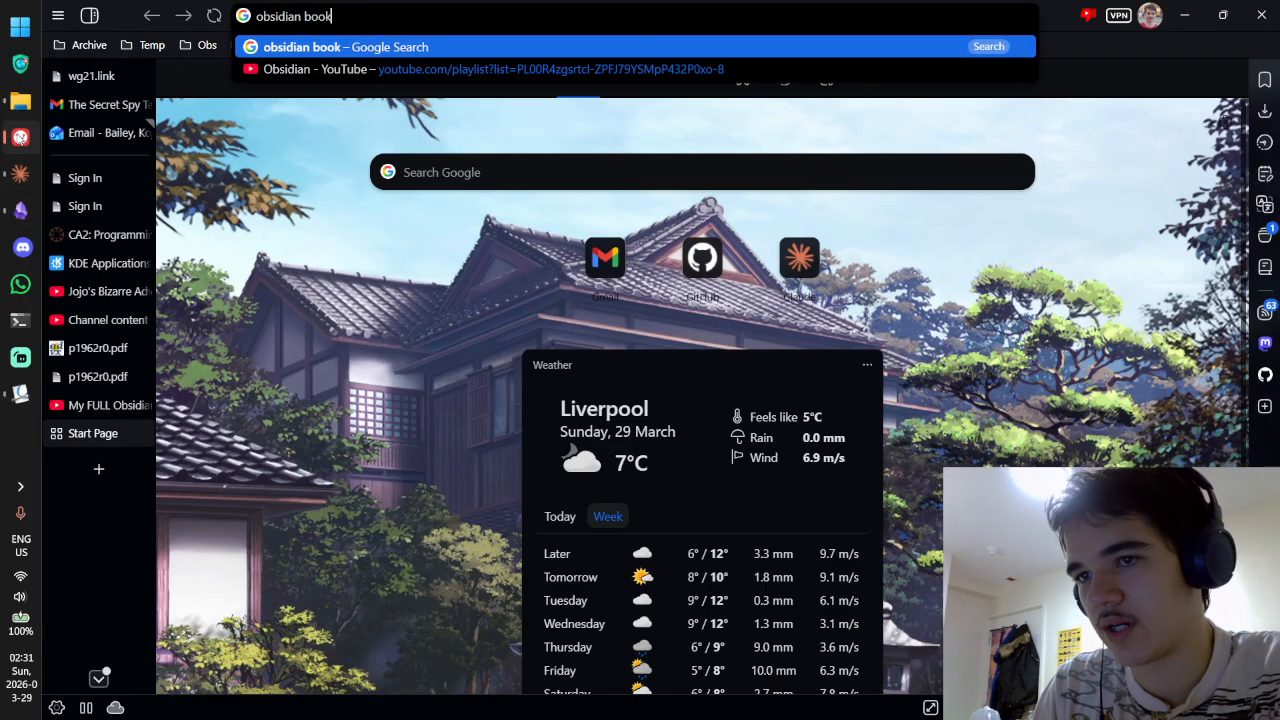
pyautogui.press('Return')
# Step: Read the Bookmarks page on Obsidian Help, expanding and collapsing its Show bookmarks section
pyautogui.click(370, 227)
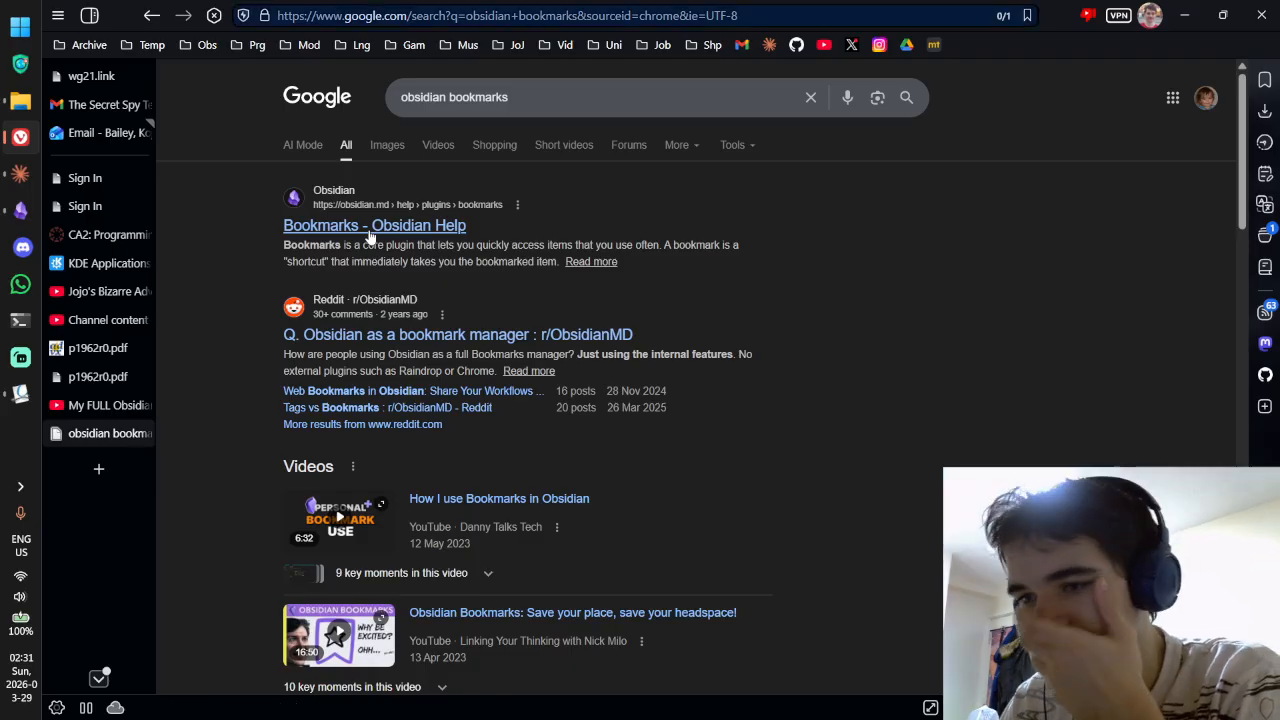
pyautogui.scroll(-3, 581, 214)
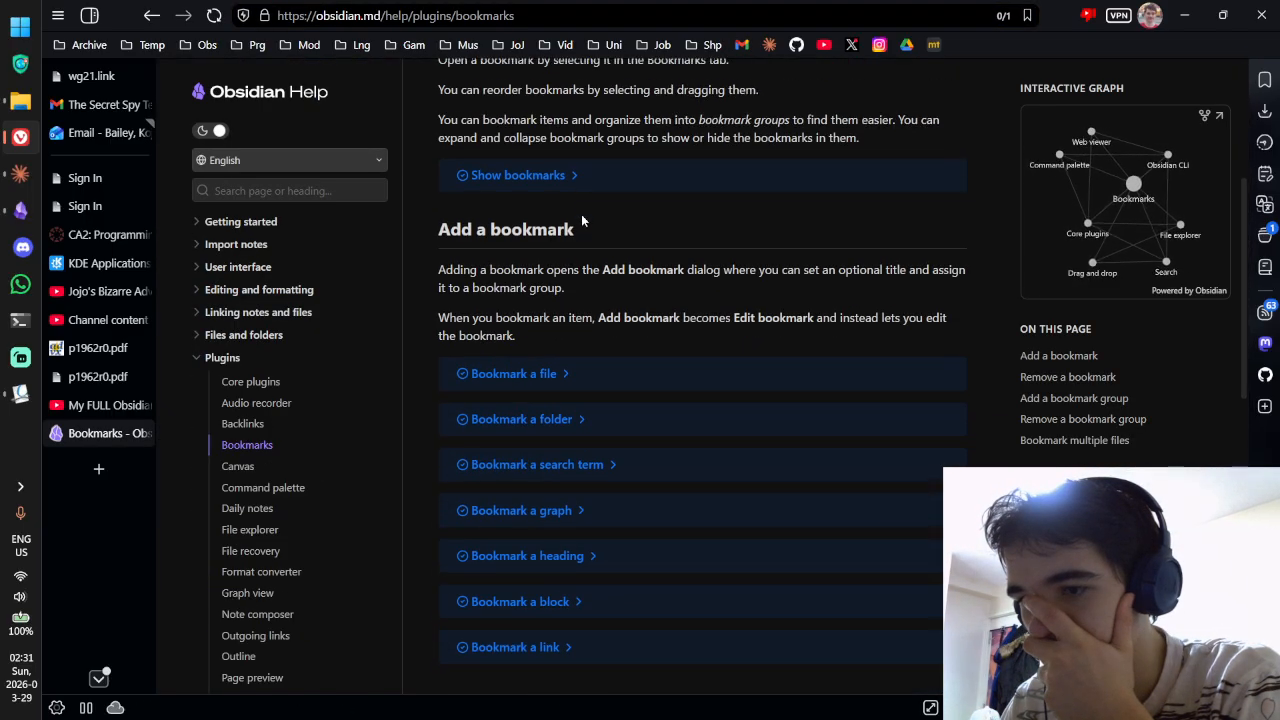
pyautogui.click(546, 175)
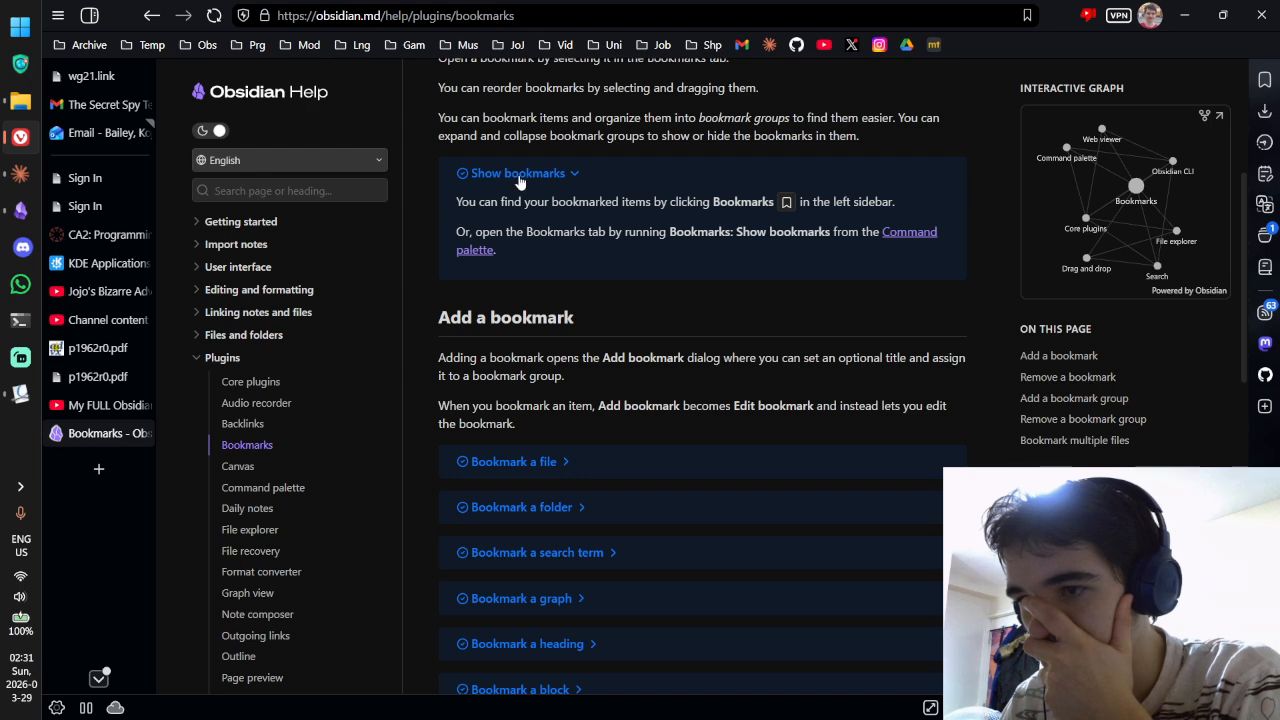
pyautogui.click(519, 177)
pyautogui.scroll(-6, 560, 190)
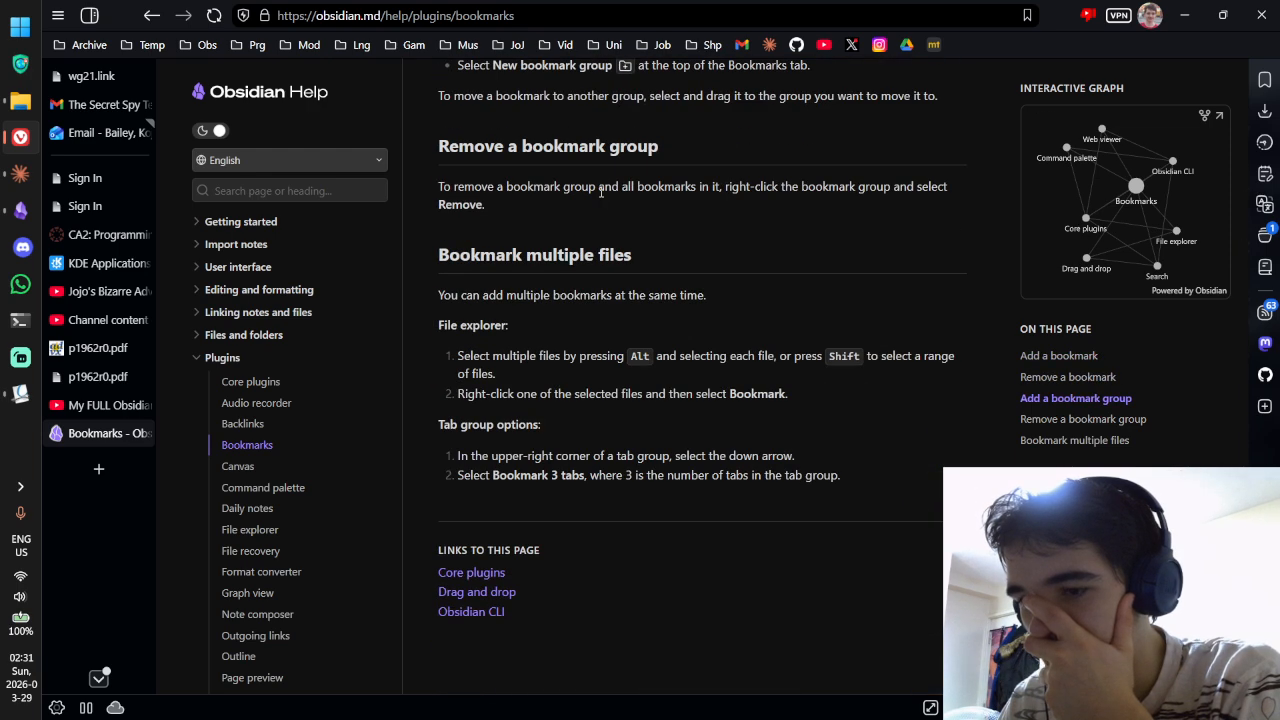
# Step: Close Settings, open the Bookmarks sidebar panel, and cancel bookmarking the current note
pyautogui.click(20, 210)
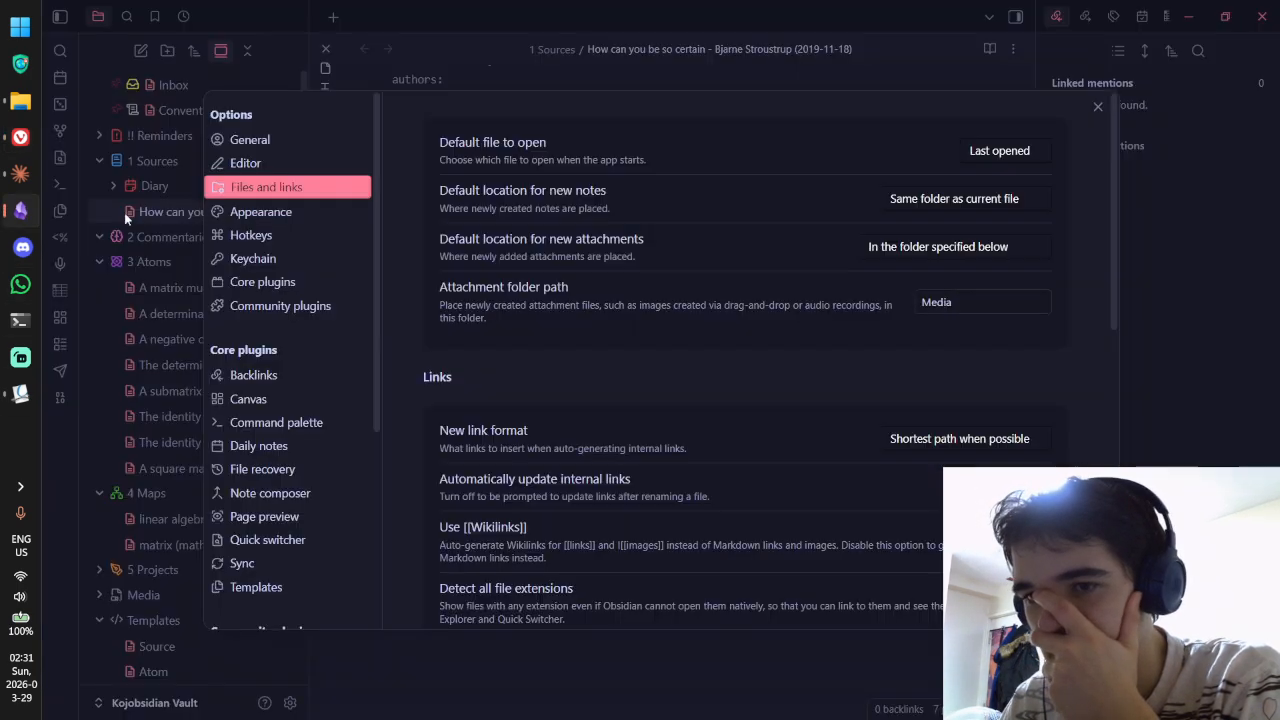
pyautogui.click(1098, 106)
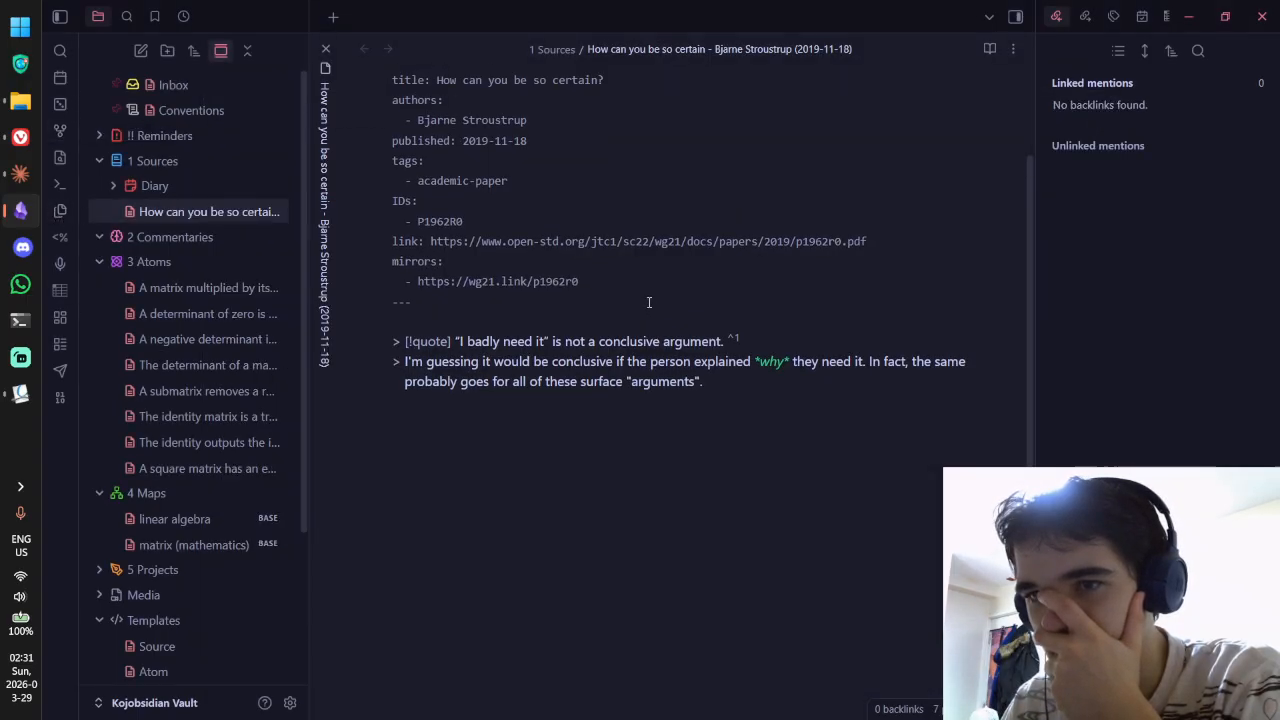
pyautogui.click(154, 16)
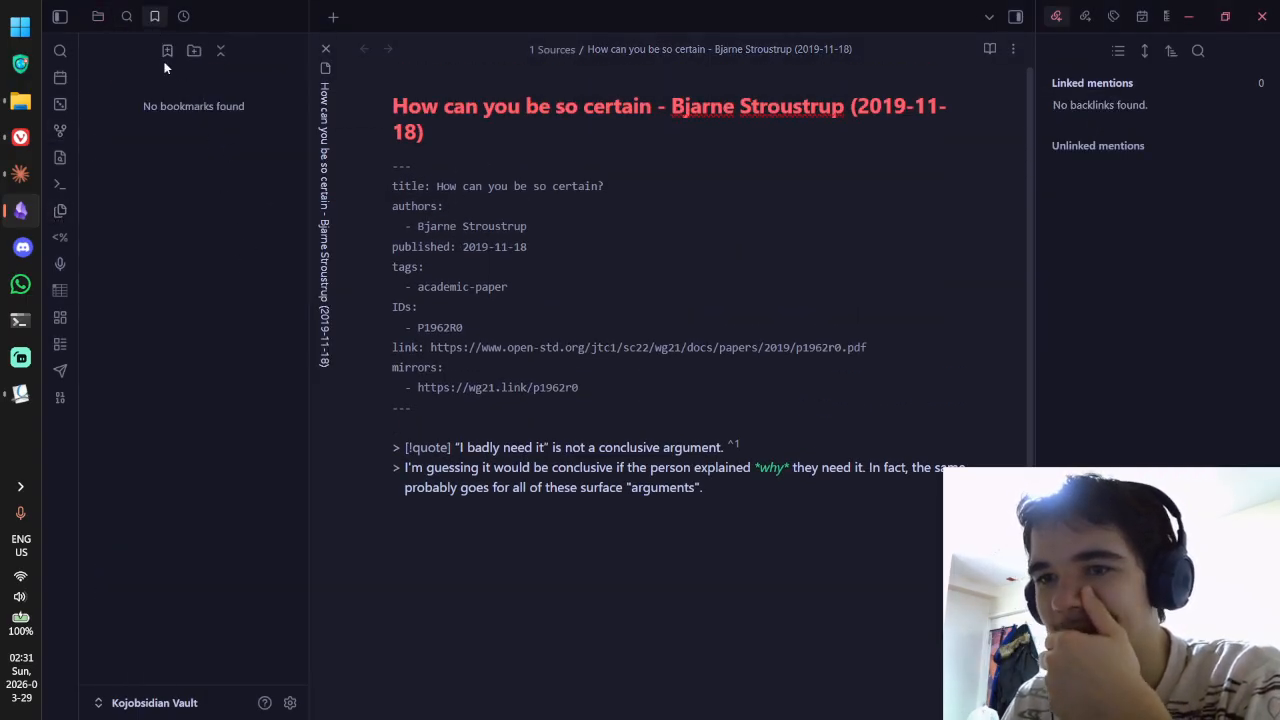
pyautogui.click(169, 50)
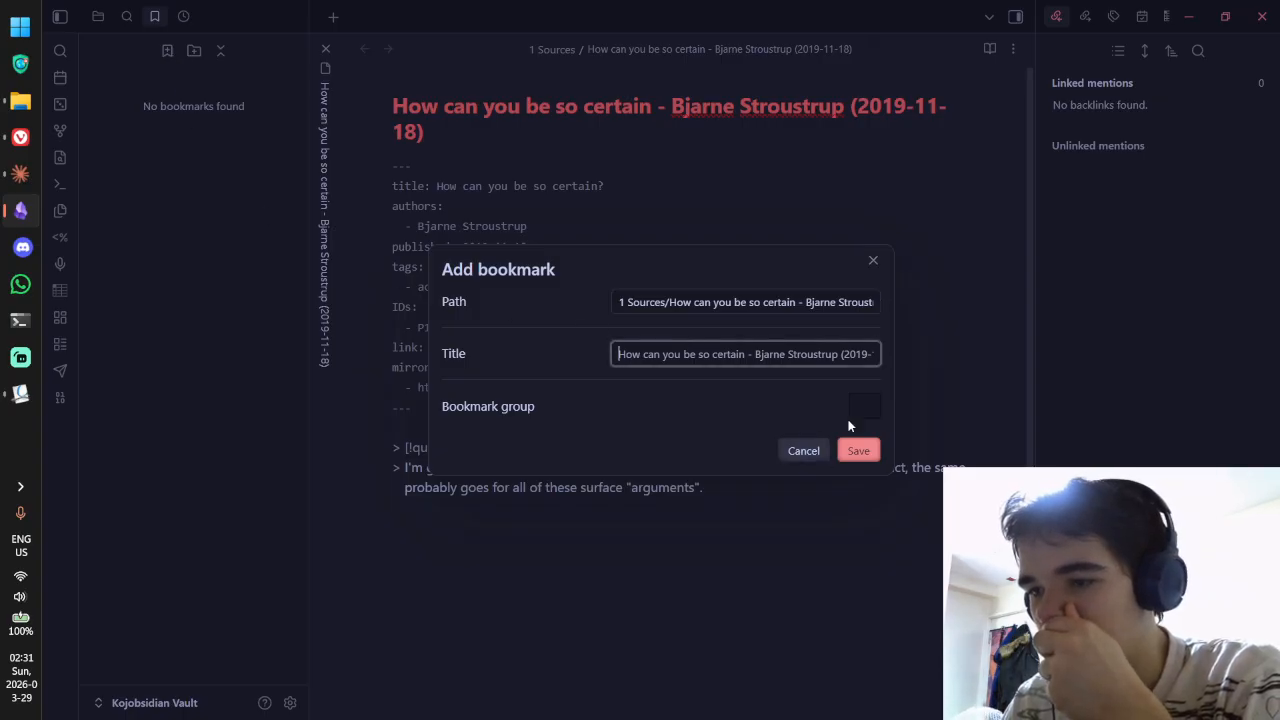
pyautogui.click(805, 450)
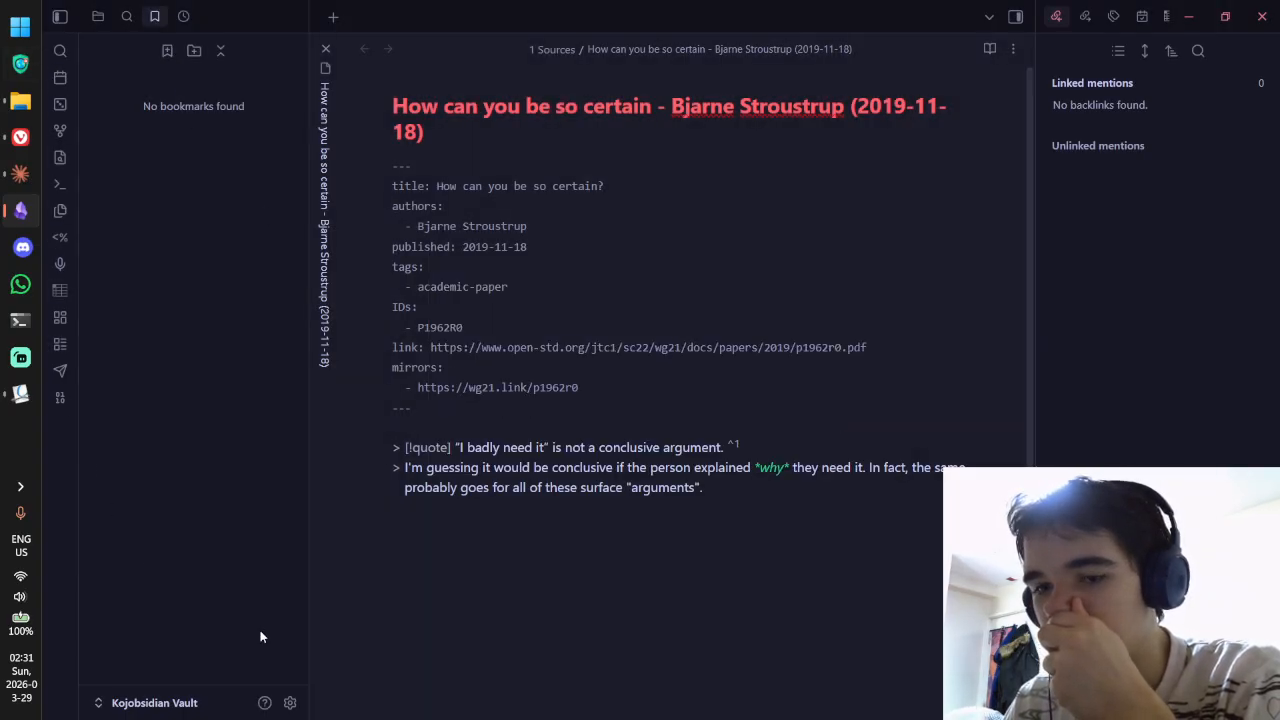
# Step: Reopen Settings from the gear and browse Hotkeys, Backlinks and Keychain before reaching Core plugins
pyautogui.click(290, 702)
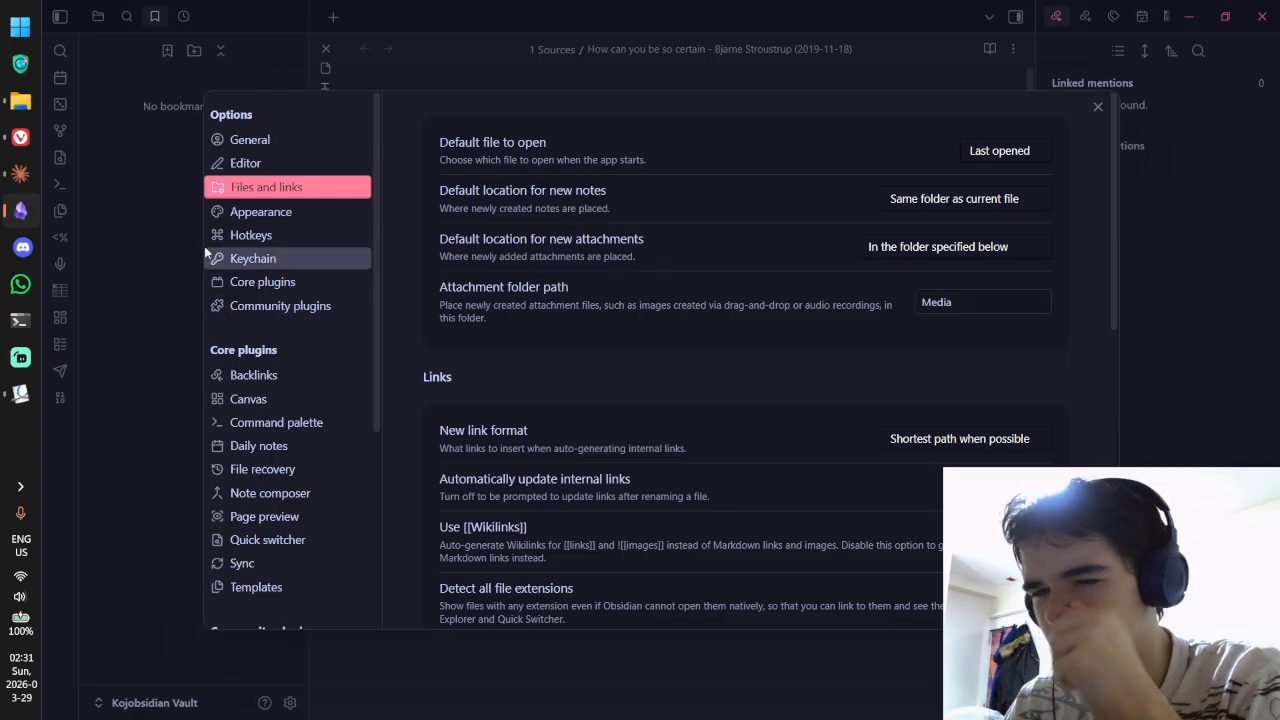
pyautogui.click(238, 241)
pyautogui.click(251, 373)
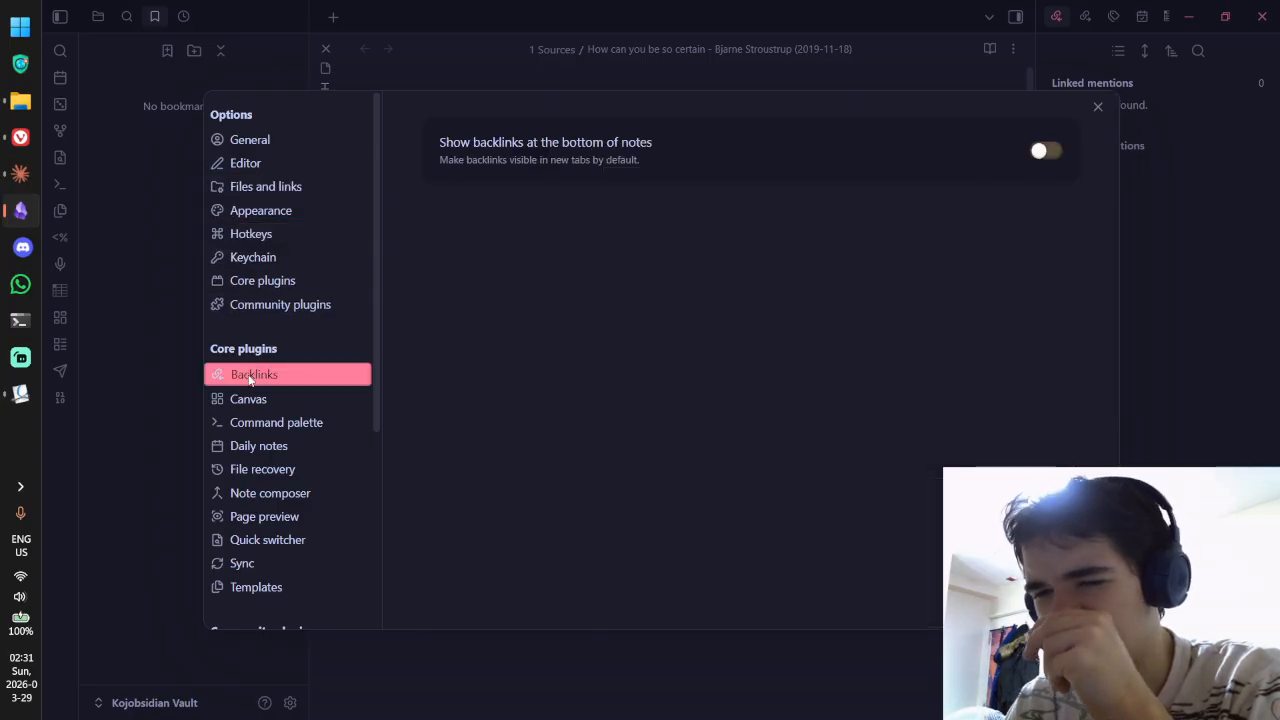
pyautogui.click(282, 256)
pyautogui.click(282, 283)
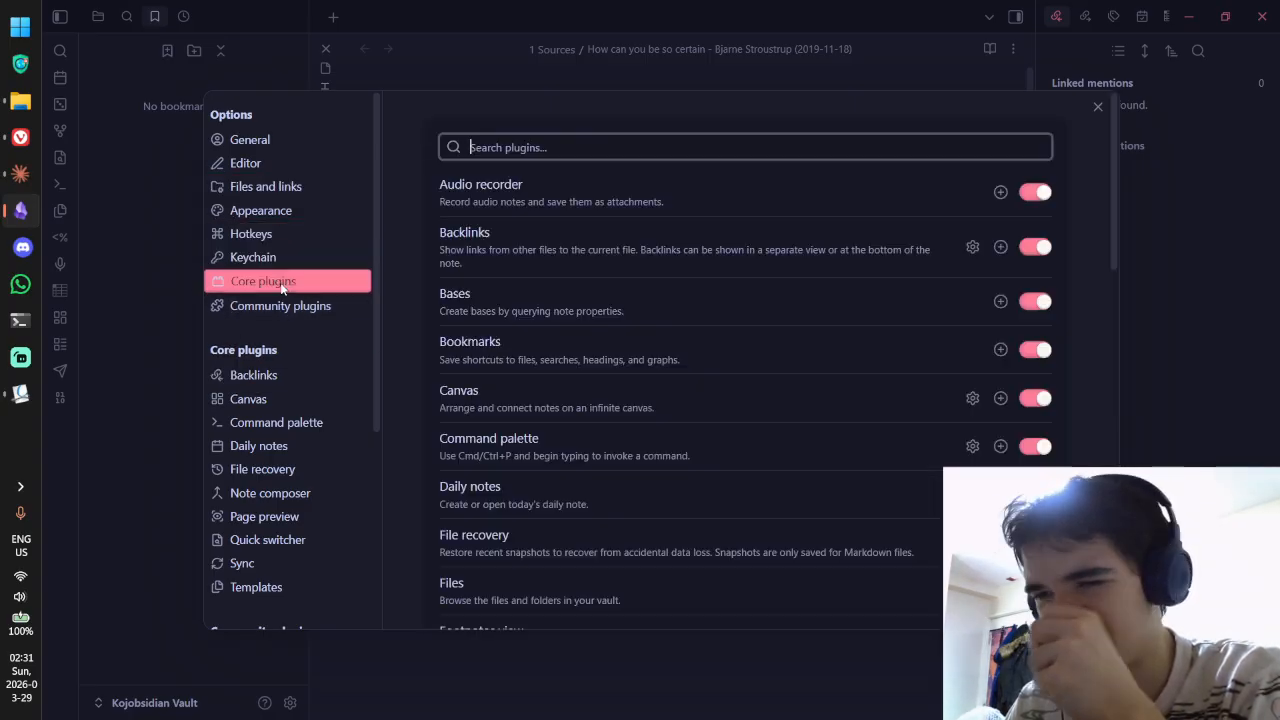
# Step: Switch off the Bookmarks core plugin and check the Core plugins list
pyautogui.click(1033, 350)
pyautogui.press('Escape')
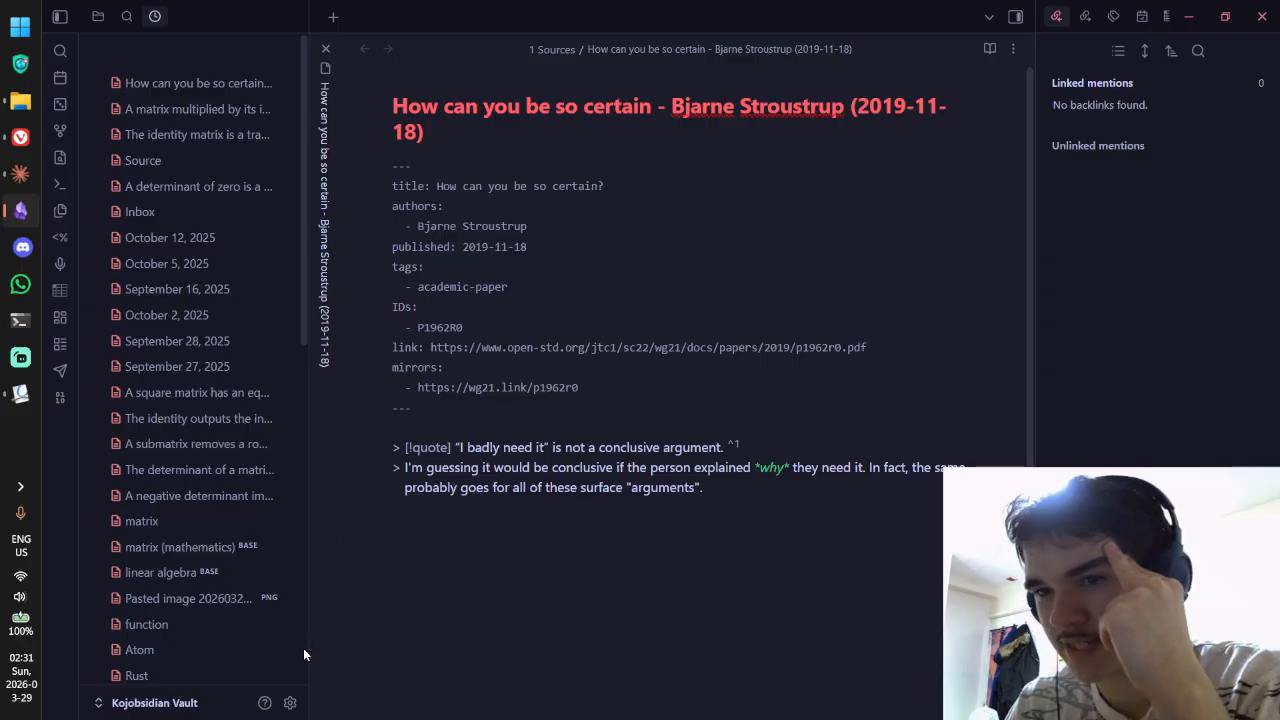
pyautogui.click(290, 703)
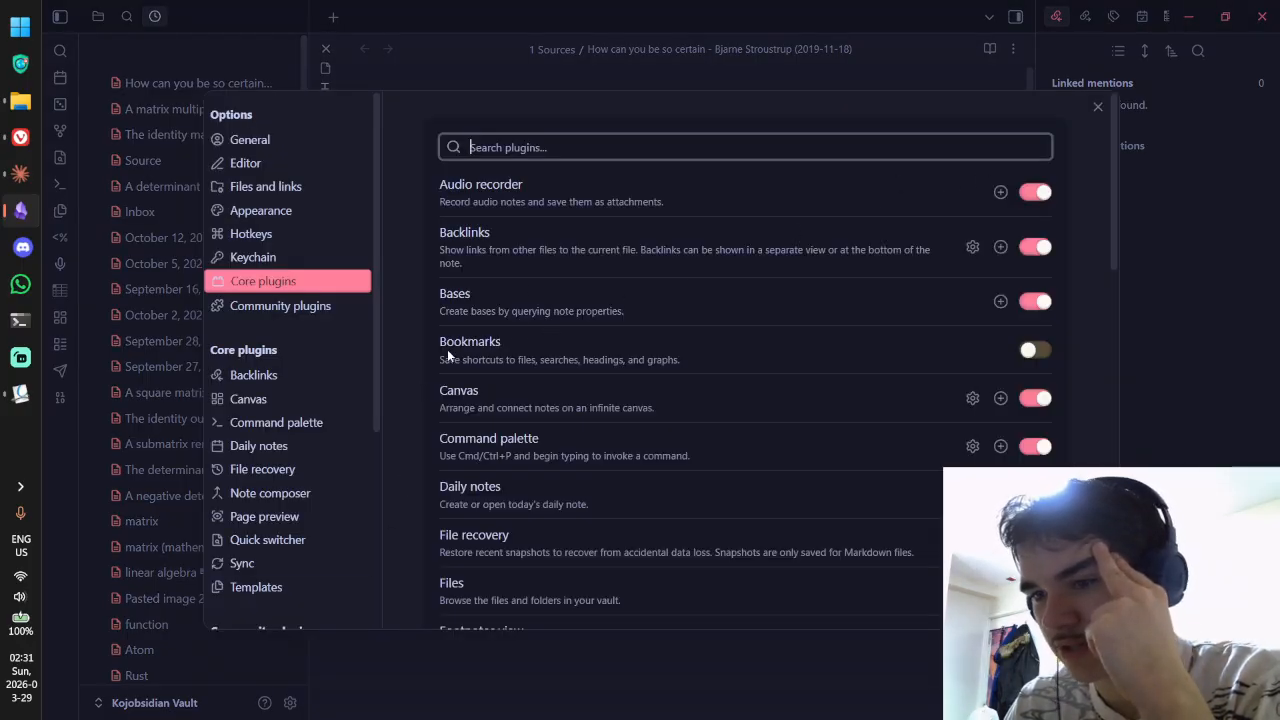
pyautogui.scroll(-1, 666, 309)
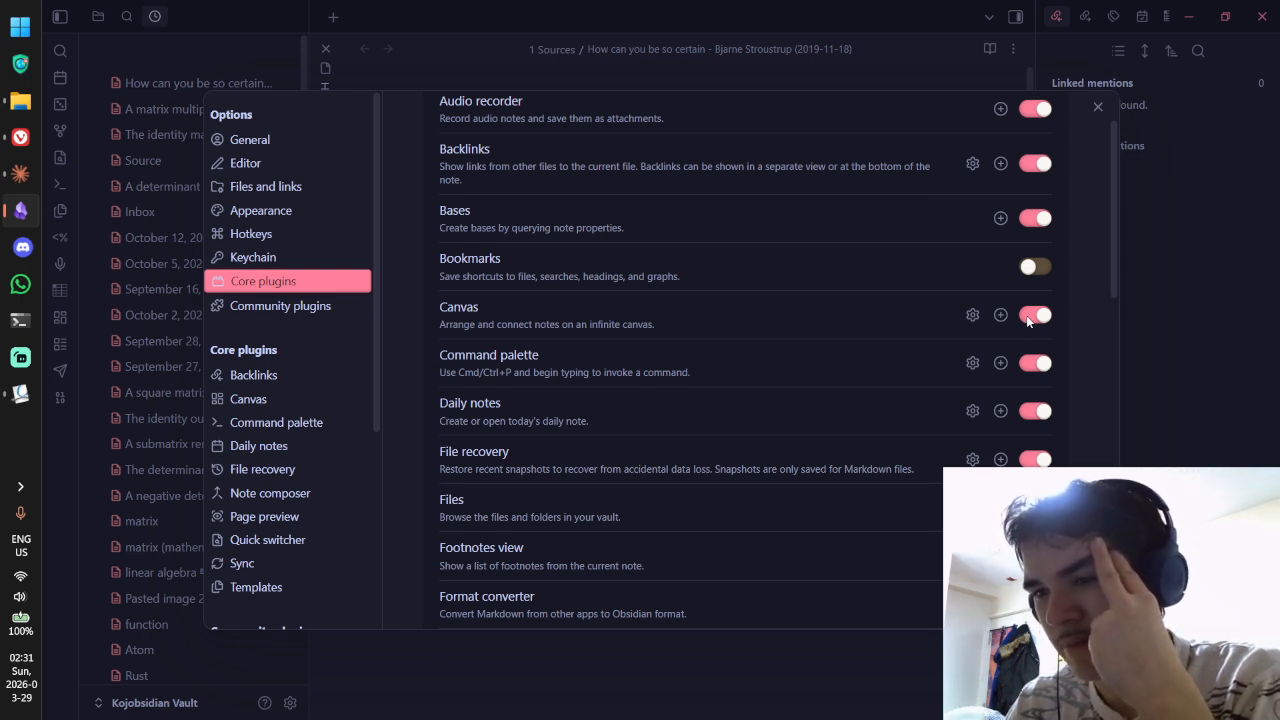
pyautogui.scroll(-1, 1015, 305)
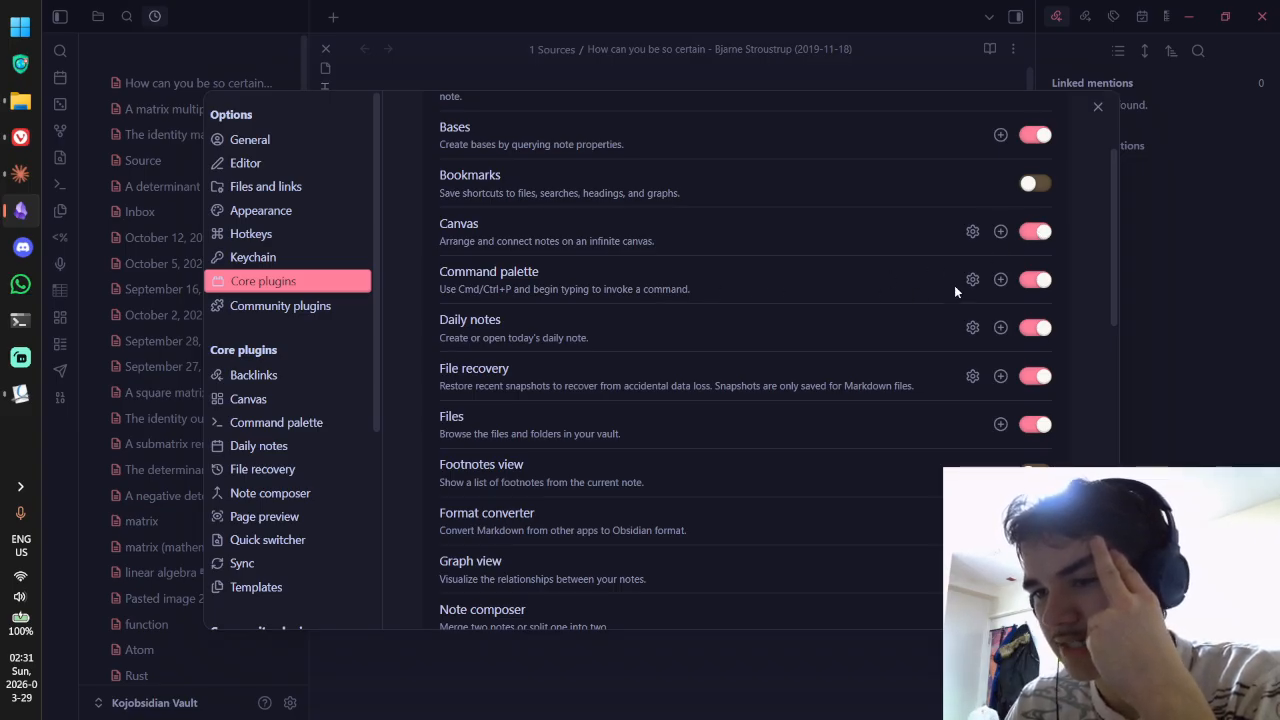
pyautogui.click(1166, 328)
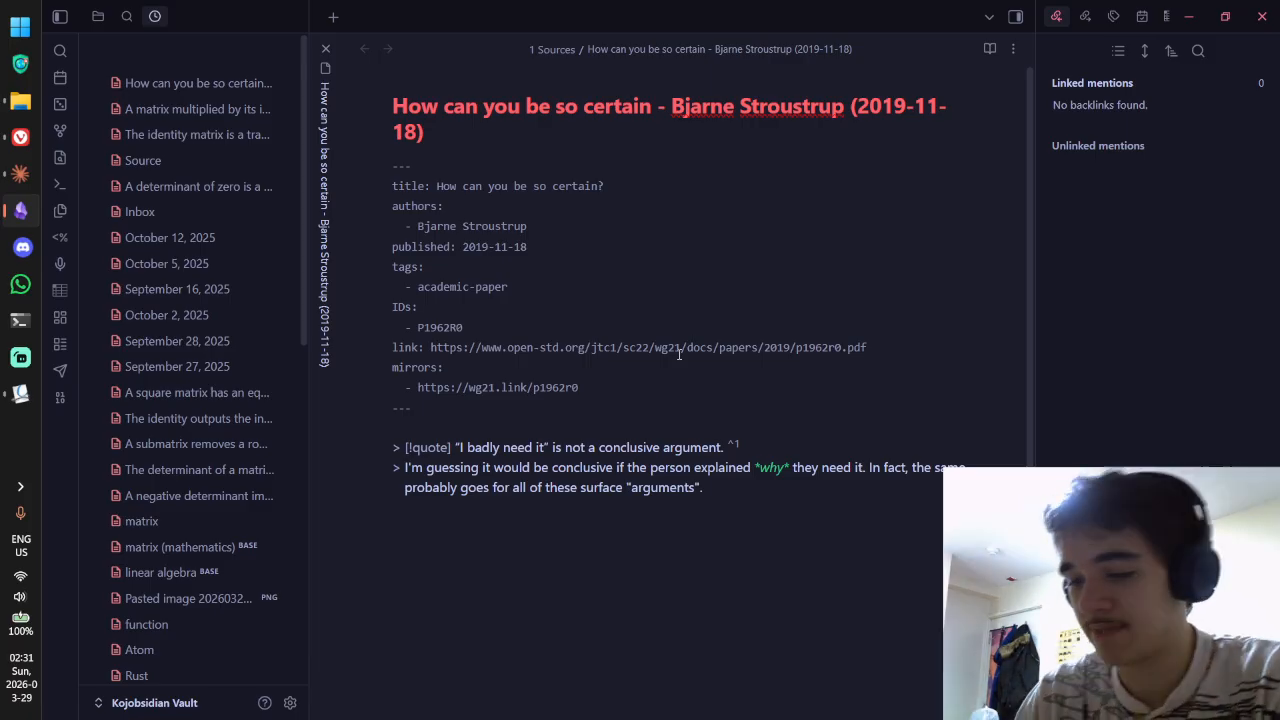
# Step: Reopen Settings through the command palette's 'Open settings' command
pyautogui.hotkey('ctrl', 'p')
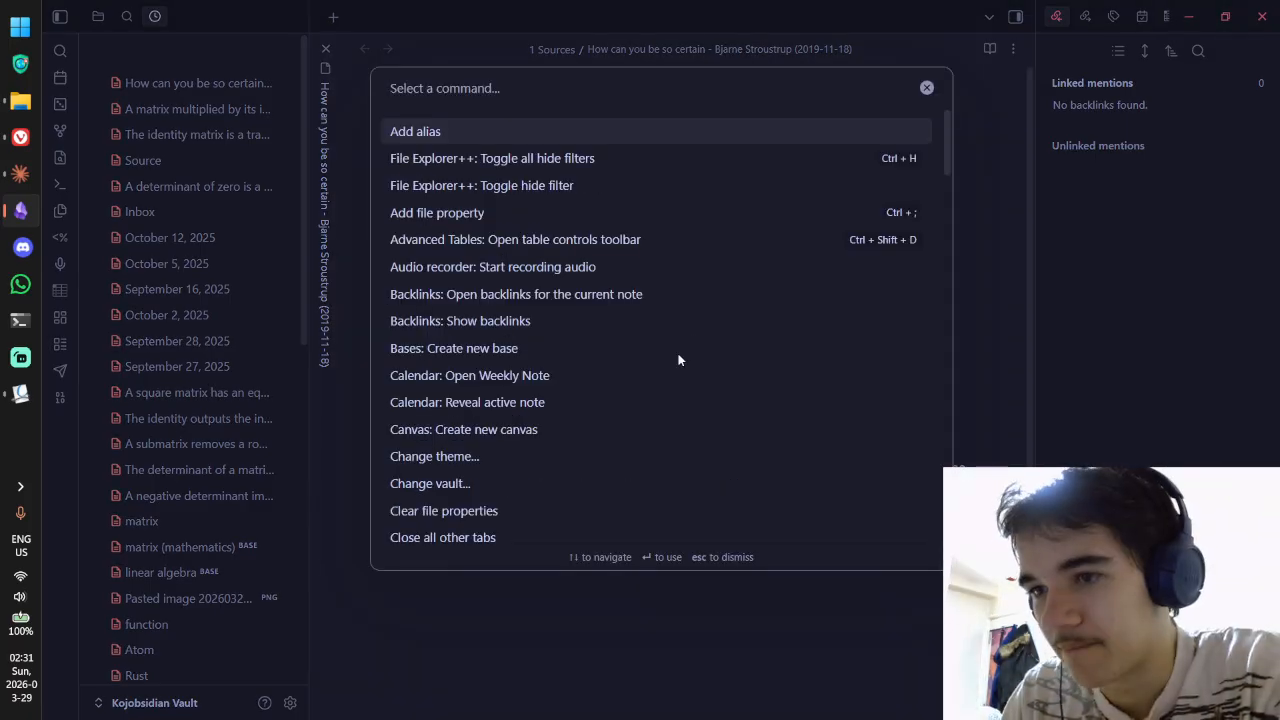
pyautogui.scroll(-10, 678, 360)
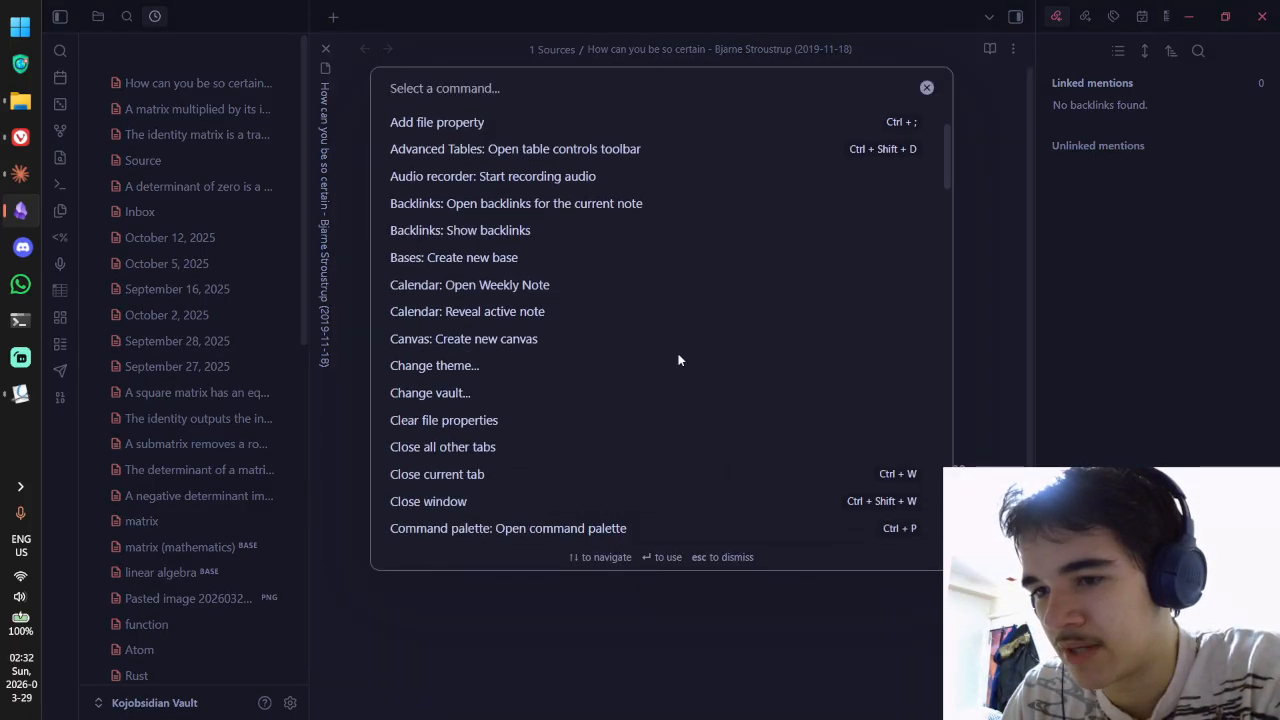
pyautogui.scroll(10, 678, 360)
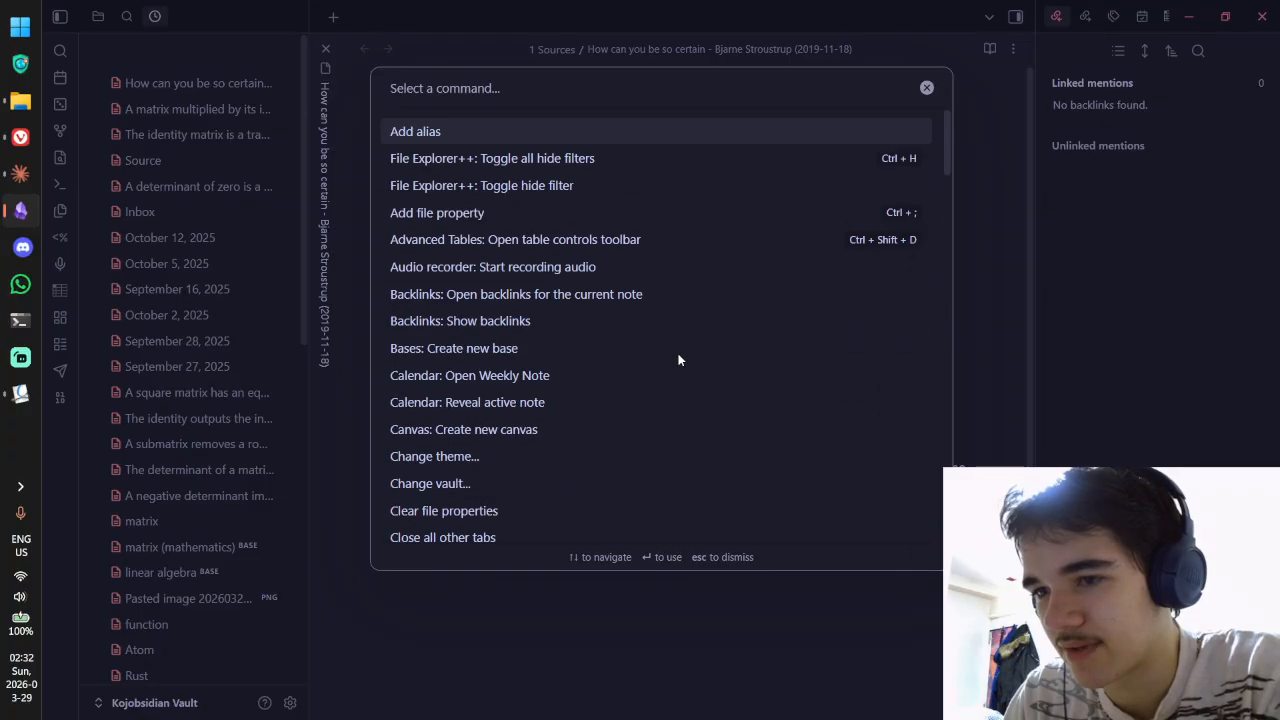
pyautogui.write('setto')
pyautogui.press('BackSpace')
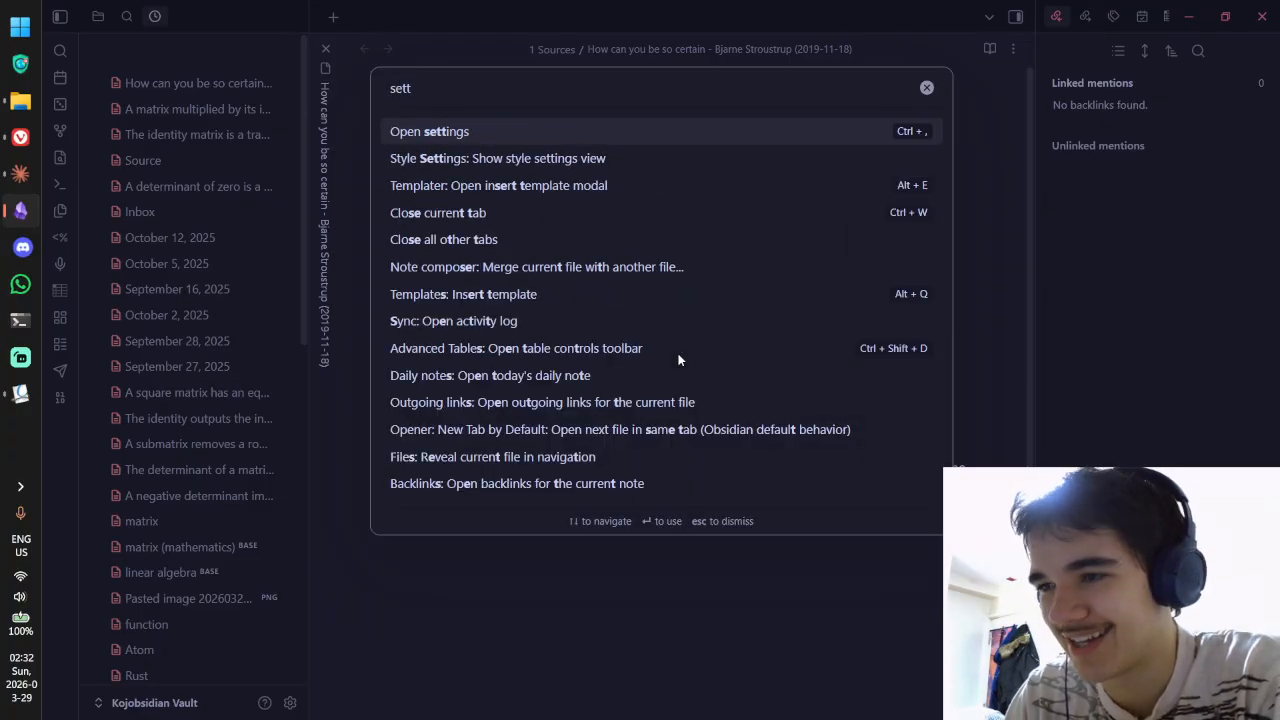
pyautogui.press('Return')
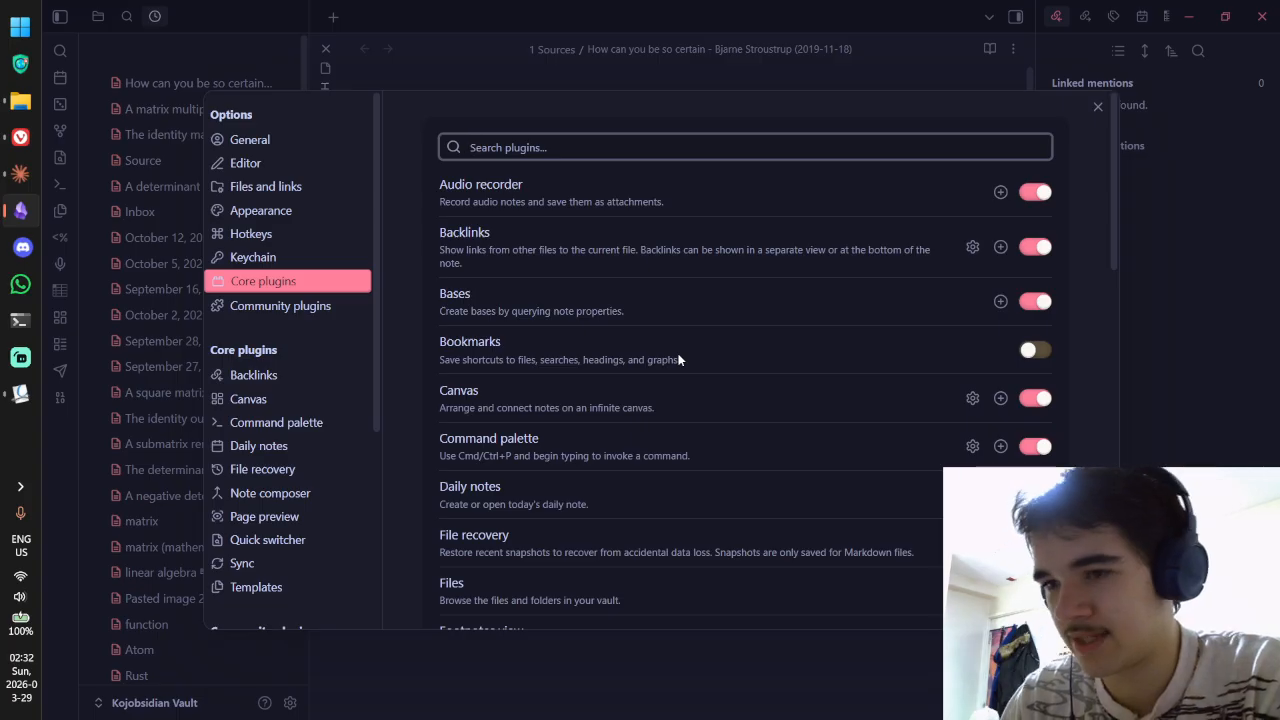
# Step: Reopen Settings with Ctrl+comma and scroll down the Core plugins list
pyautogui.click(1097, 106)
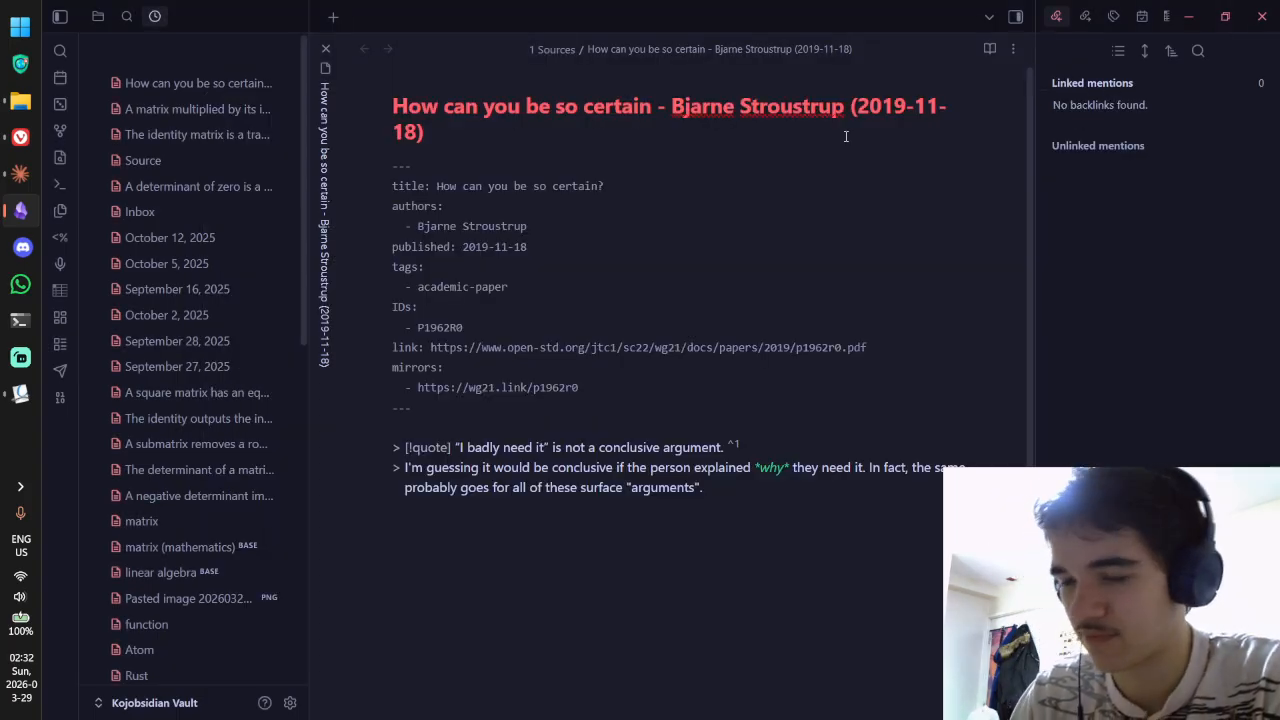
pyautogui.hotkey('ctrl', ',')
pyautogui.scroll(-2, 761, 302)
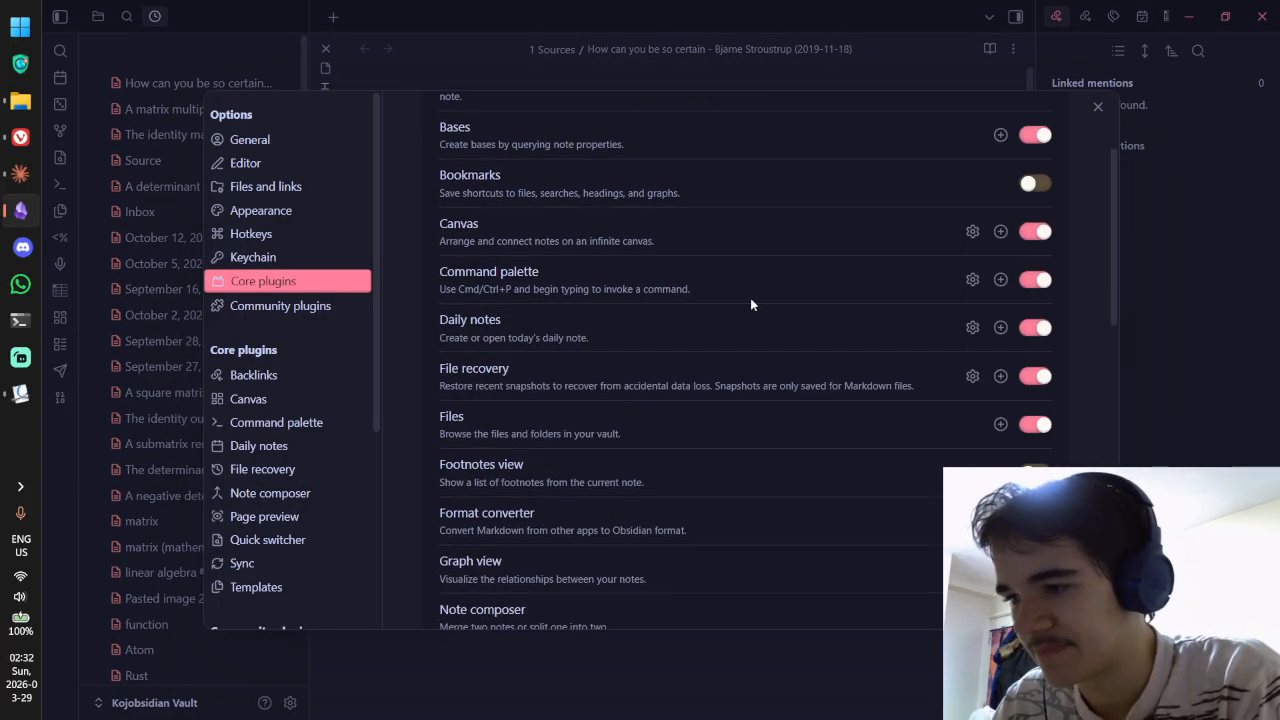
pyautogui.scroll(-1, 852, 316)
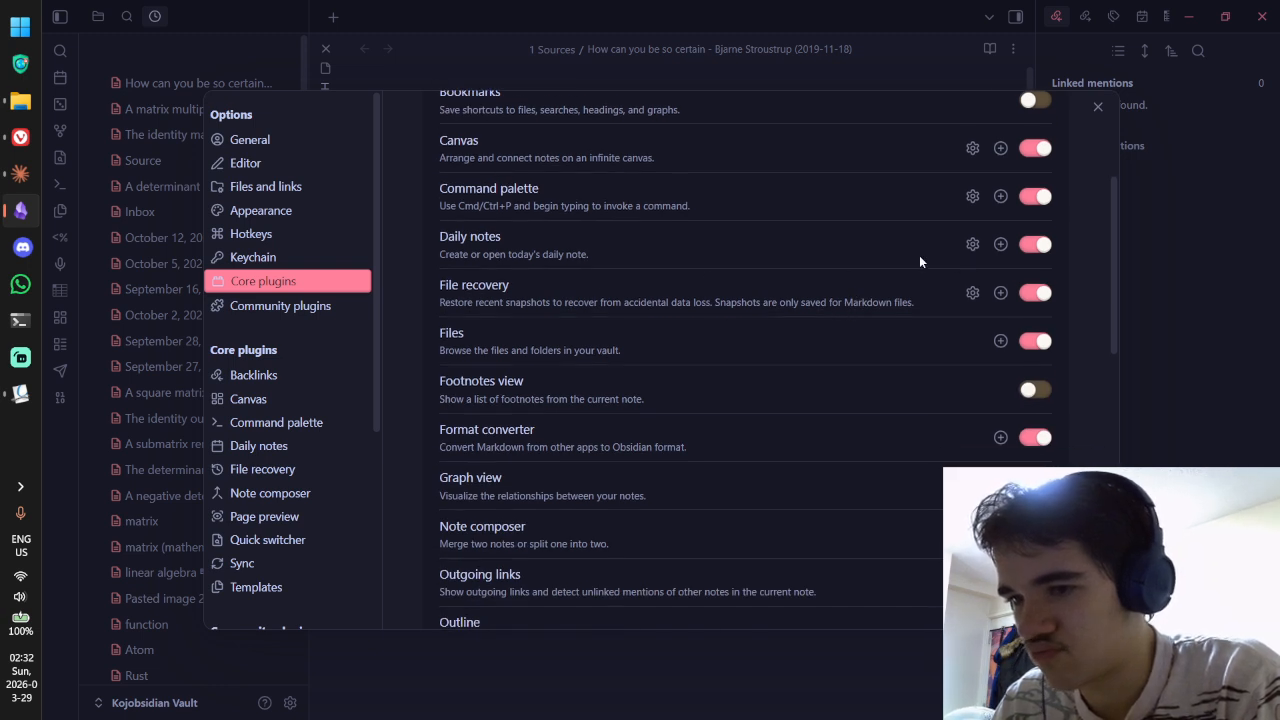
pyautogui.scroll(-1, 831, 262)
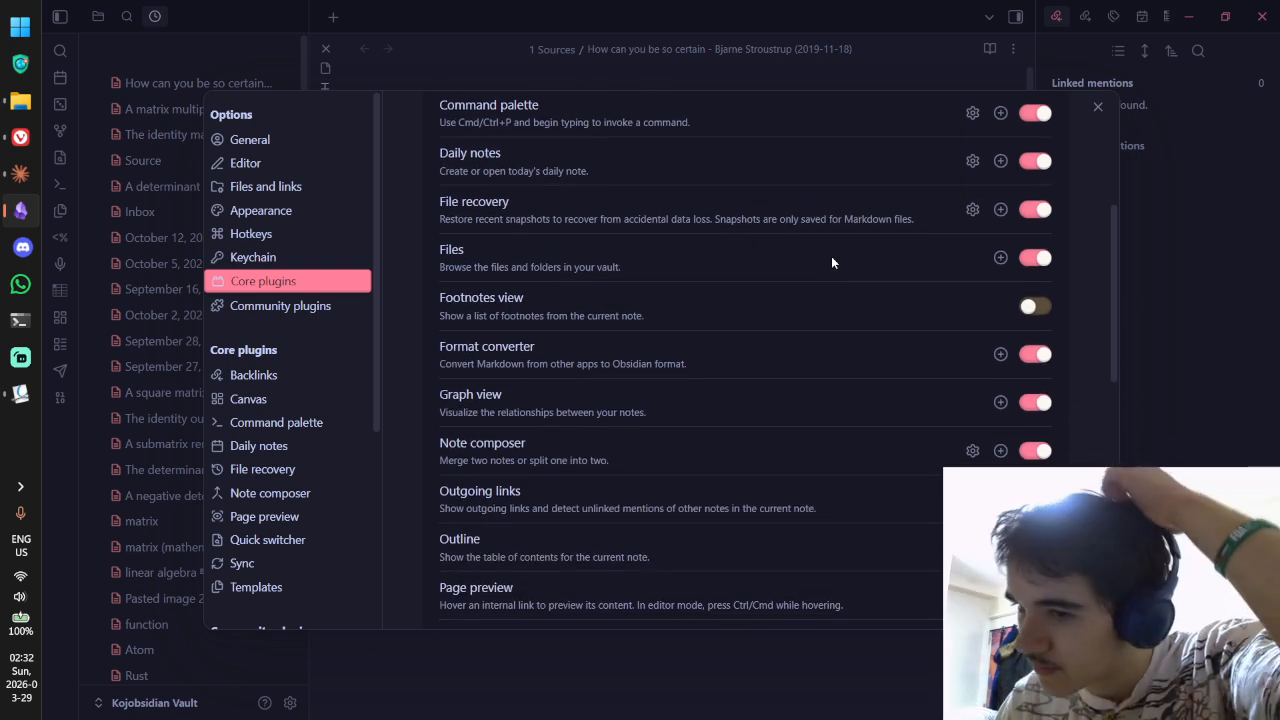
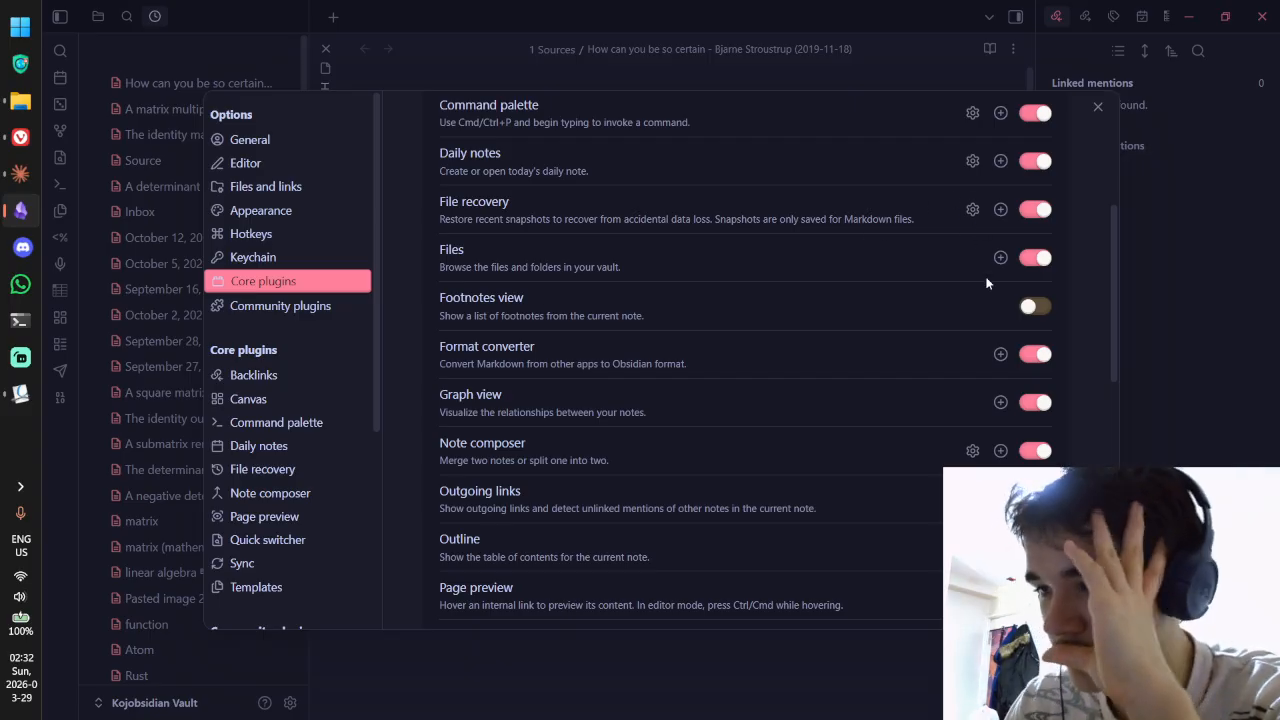
# Step: Turn on the Footnotes view core plugin, then check the footnotes and outline panels in the right sidebar
pyautogui.click(1030, 307)
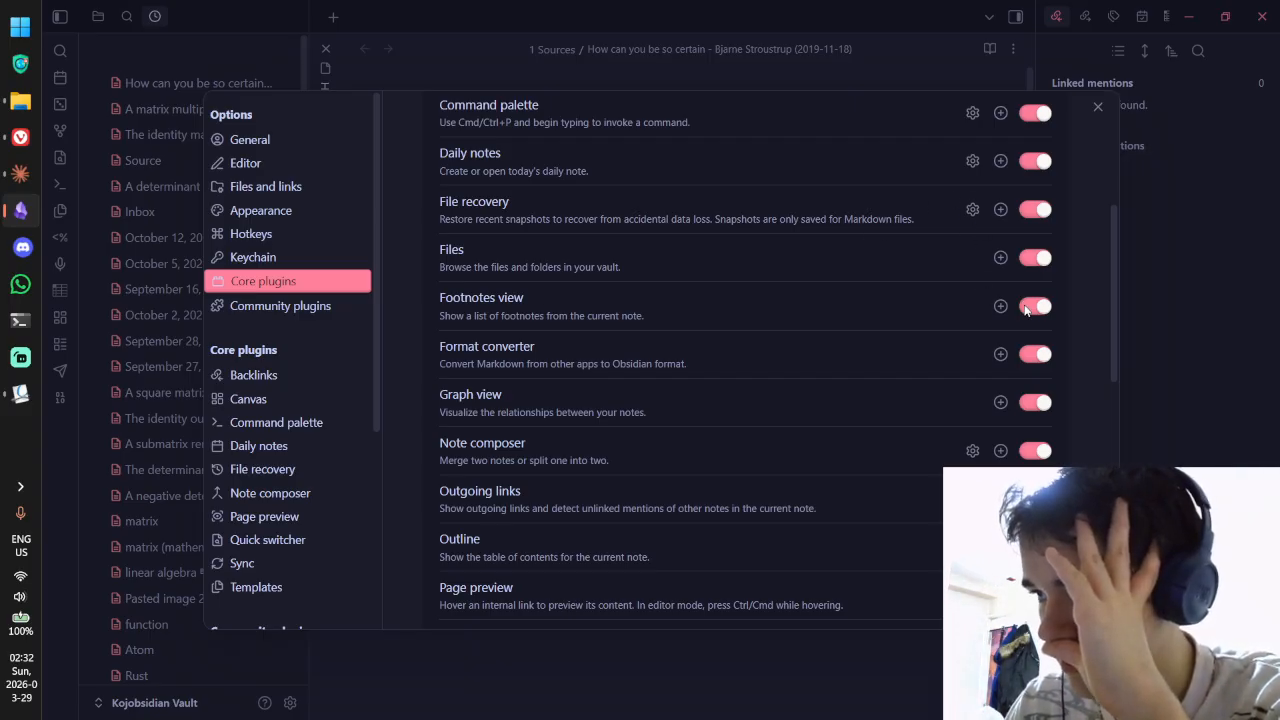
pyautogui.click(1096, 105)
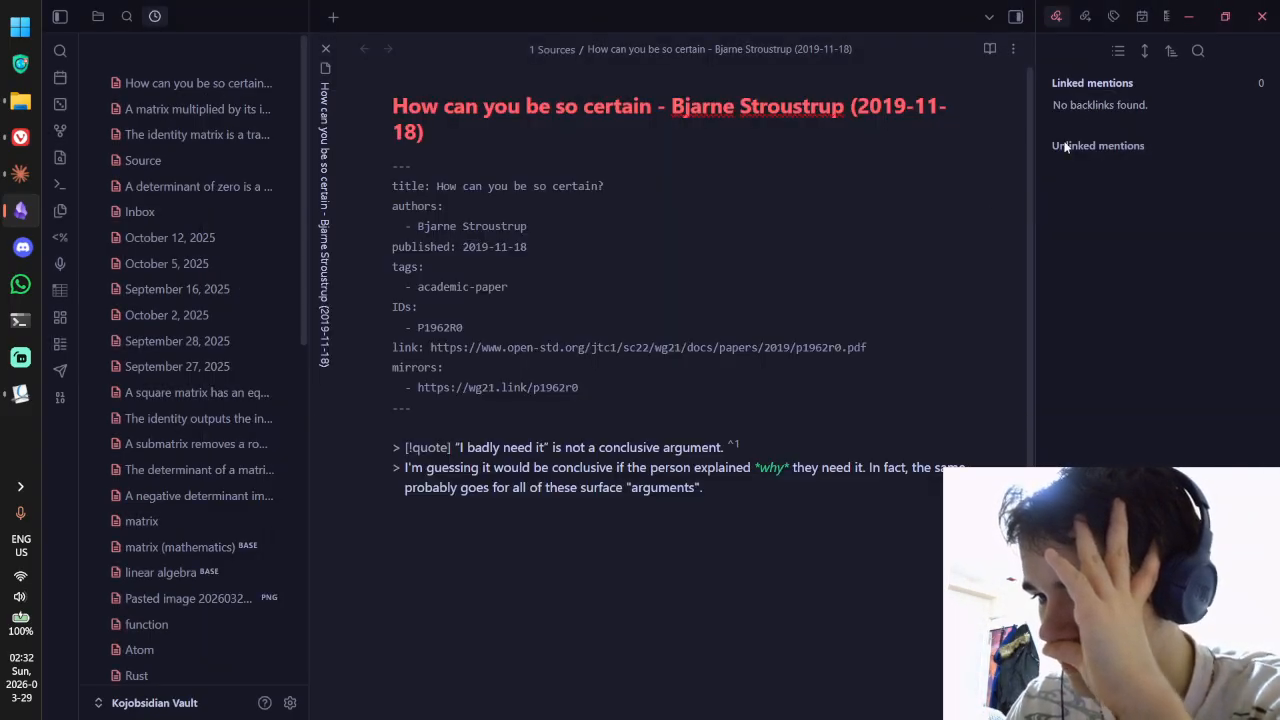
pyautogui.hotkey('ctrl', 'e')
pyautogui.hotkey('ctrl', 'e')
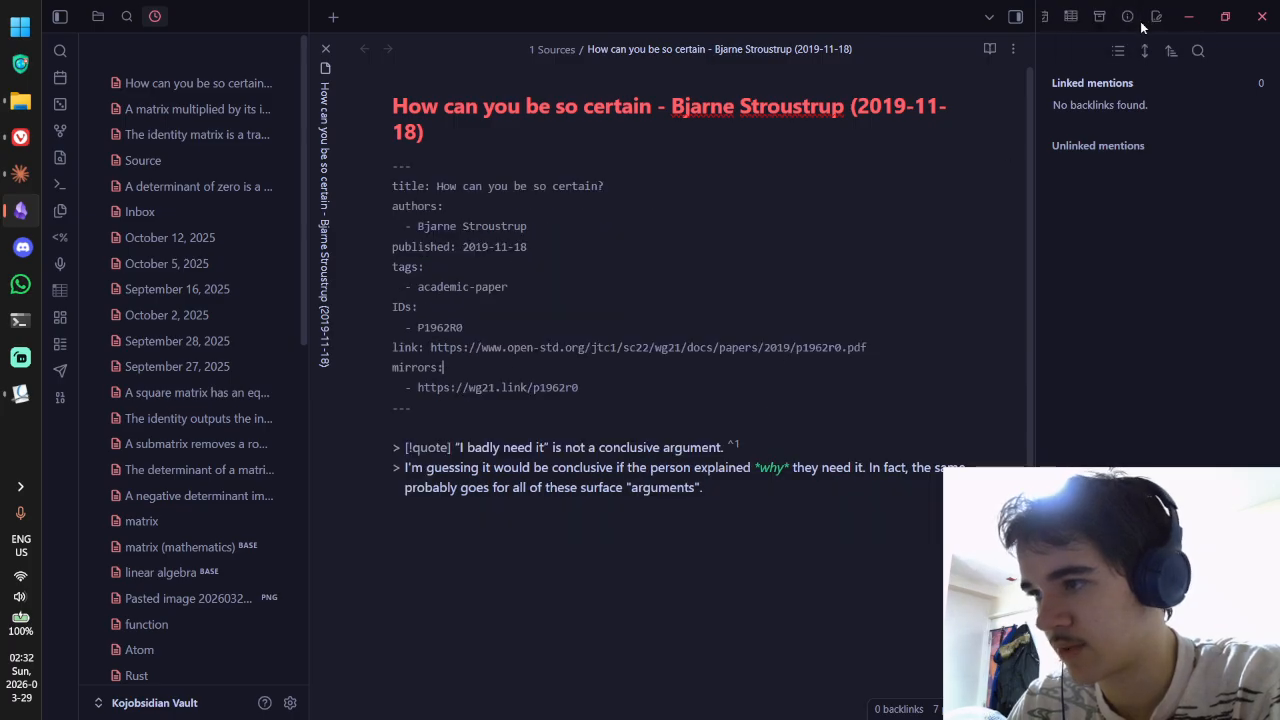
pyautogui.click(1155, 20)
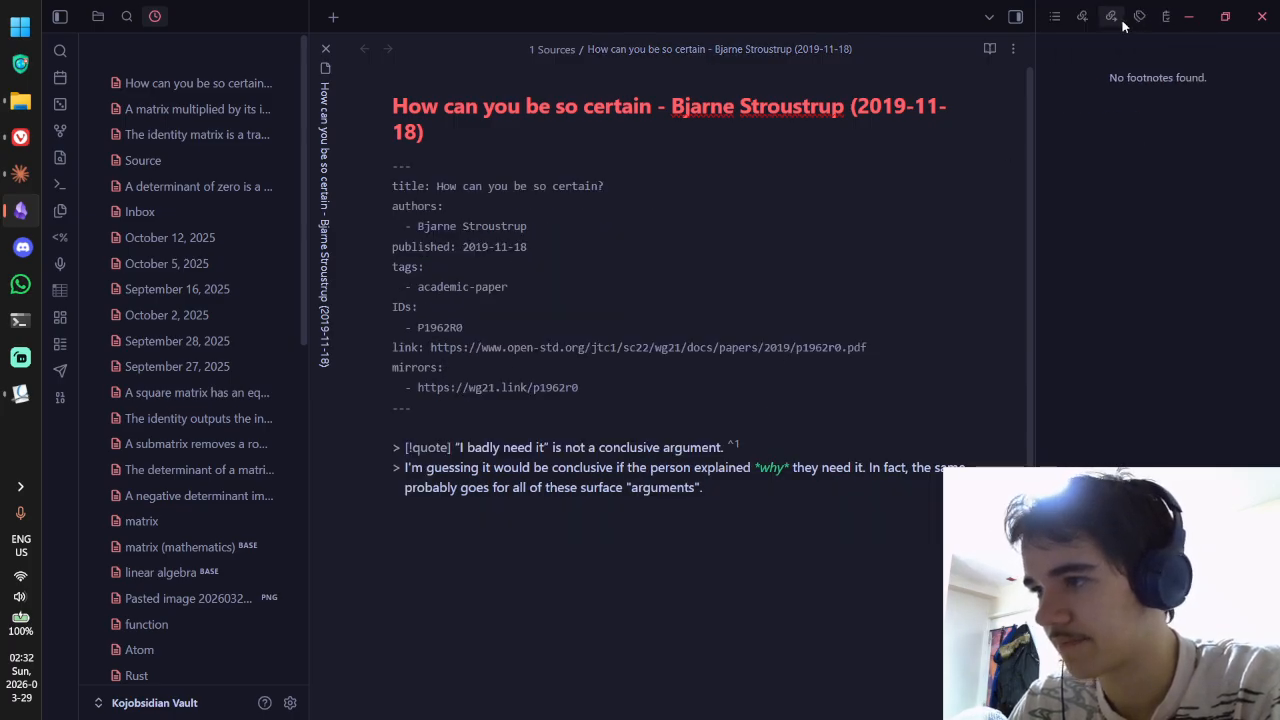
pyautogui.click(1053, 17)
# Step: Reopen the Core plugins settings and look through the Note composer options
pyautogui.click(290, 703)
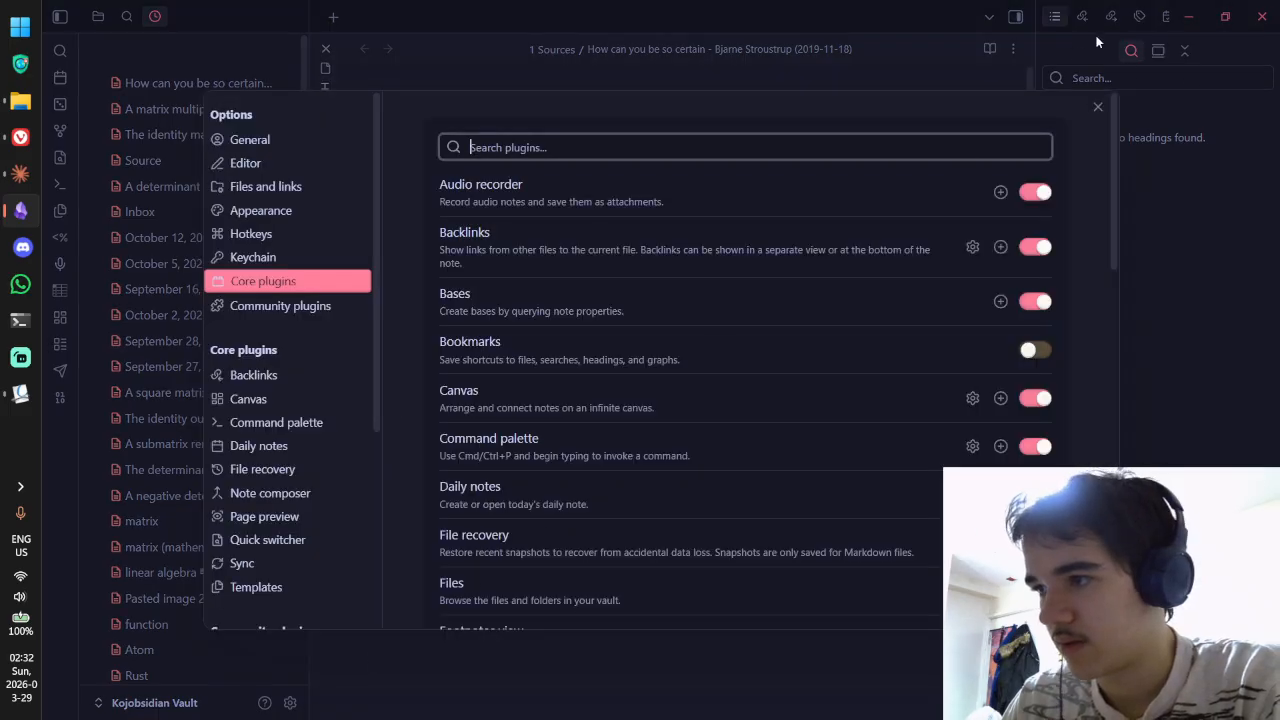
pyautogui.scroll(-4, 746, 266)
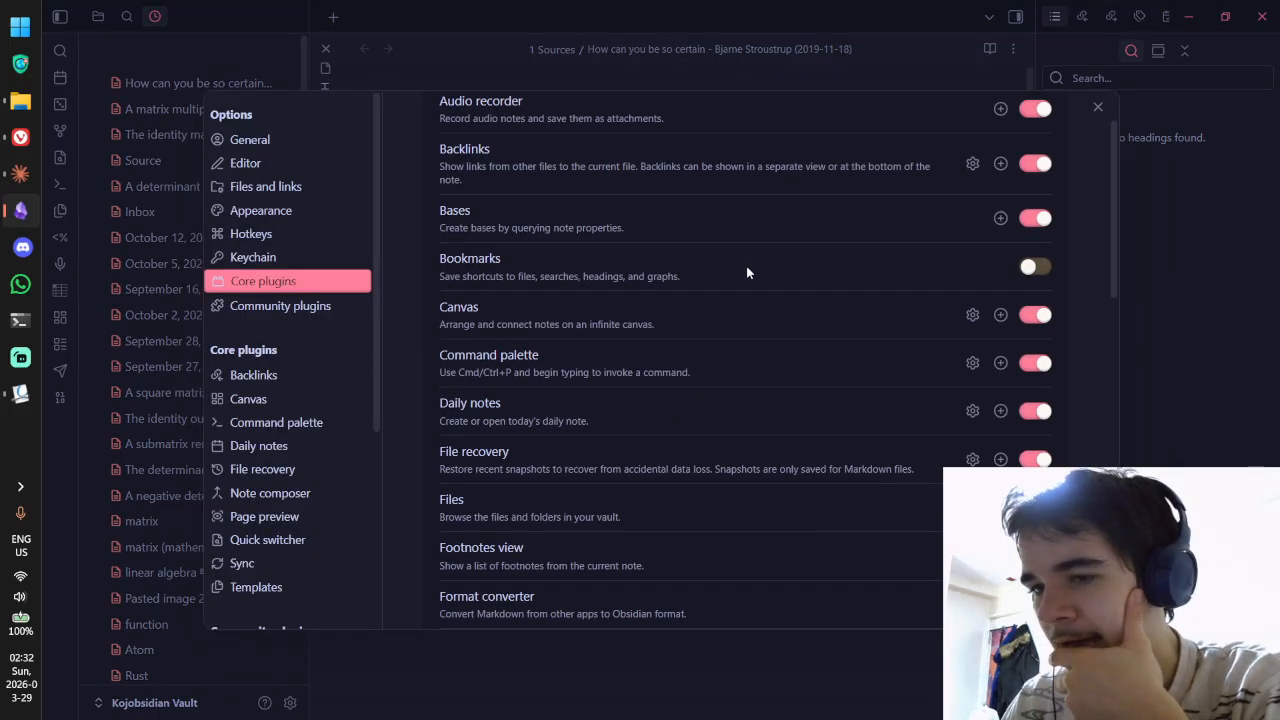
pyautogui.scroll(1, 746, 266)
pyautogui.scroll(-2, 746, 266)
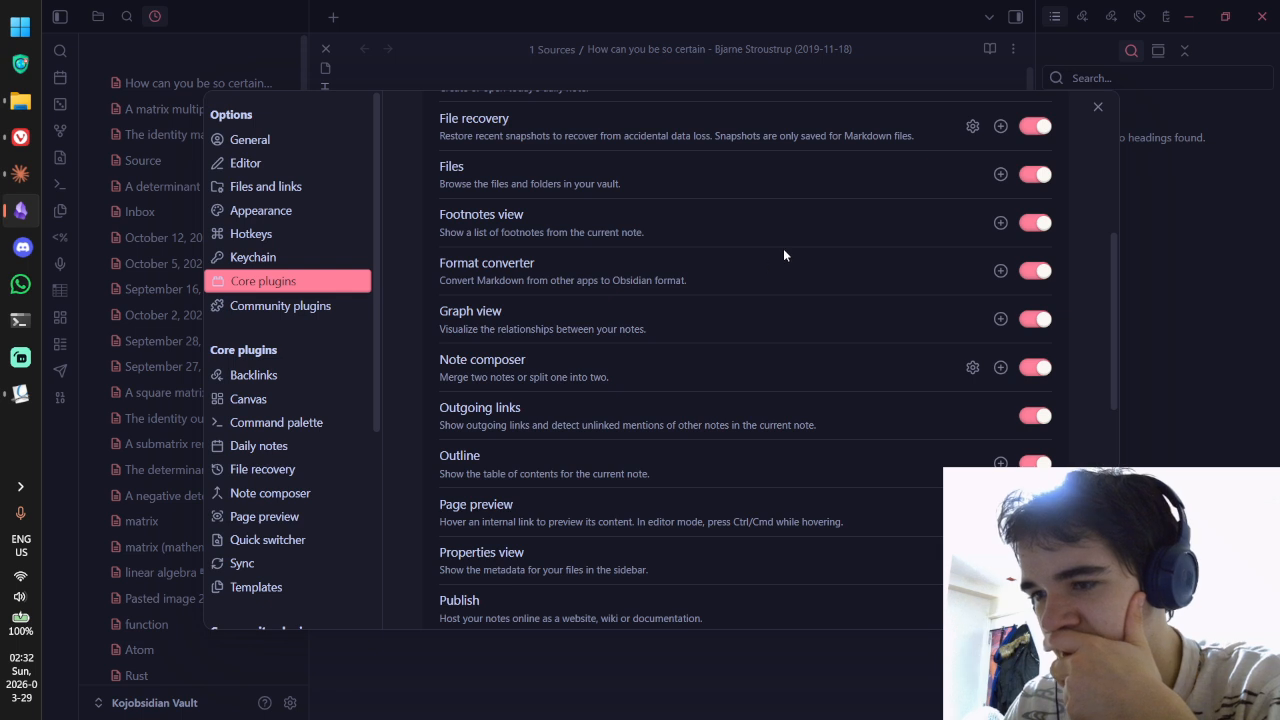
pyautogui.scroll(-2, 781, 252)
pyautogui.scroll(-1, 730, 230)
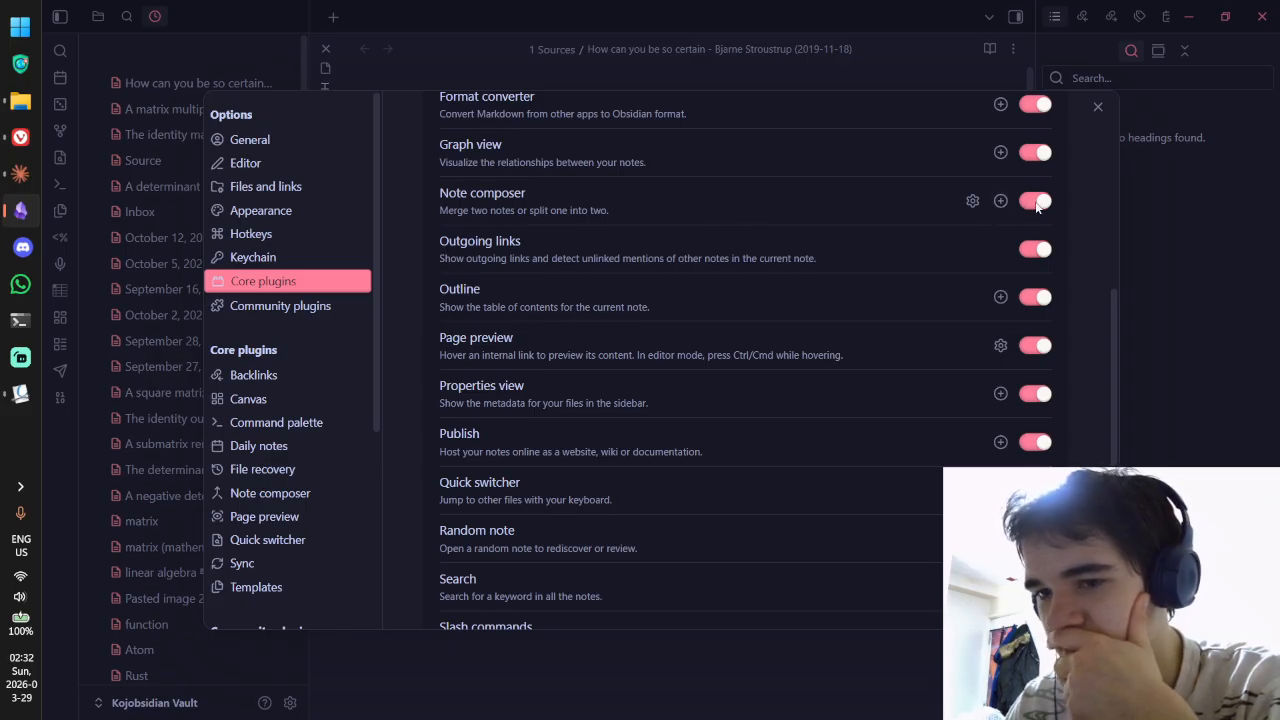
pyautogui.click(268, 494)
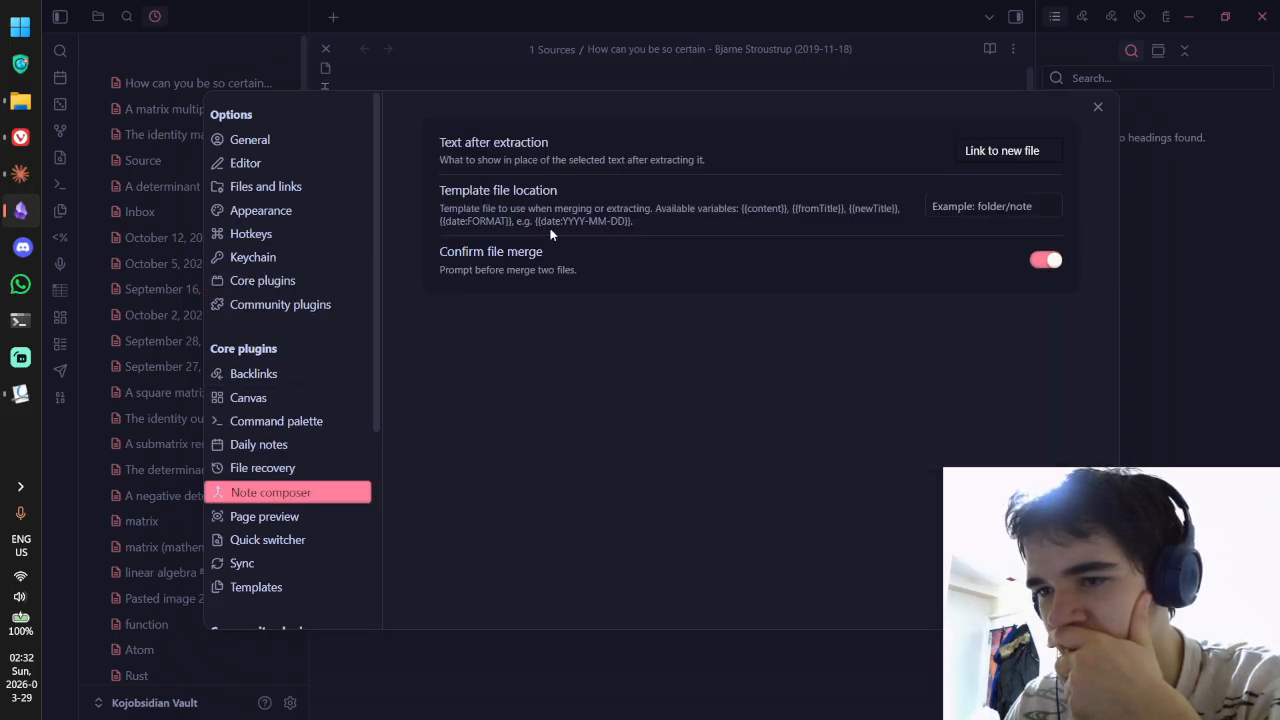
pyautogui.click(281, 274)
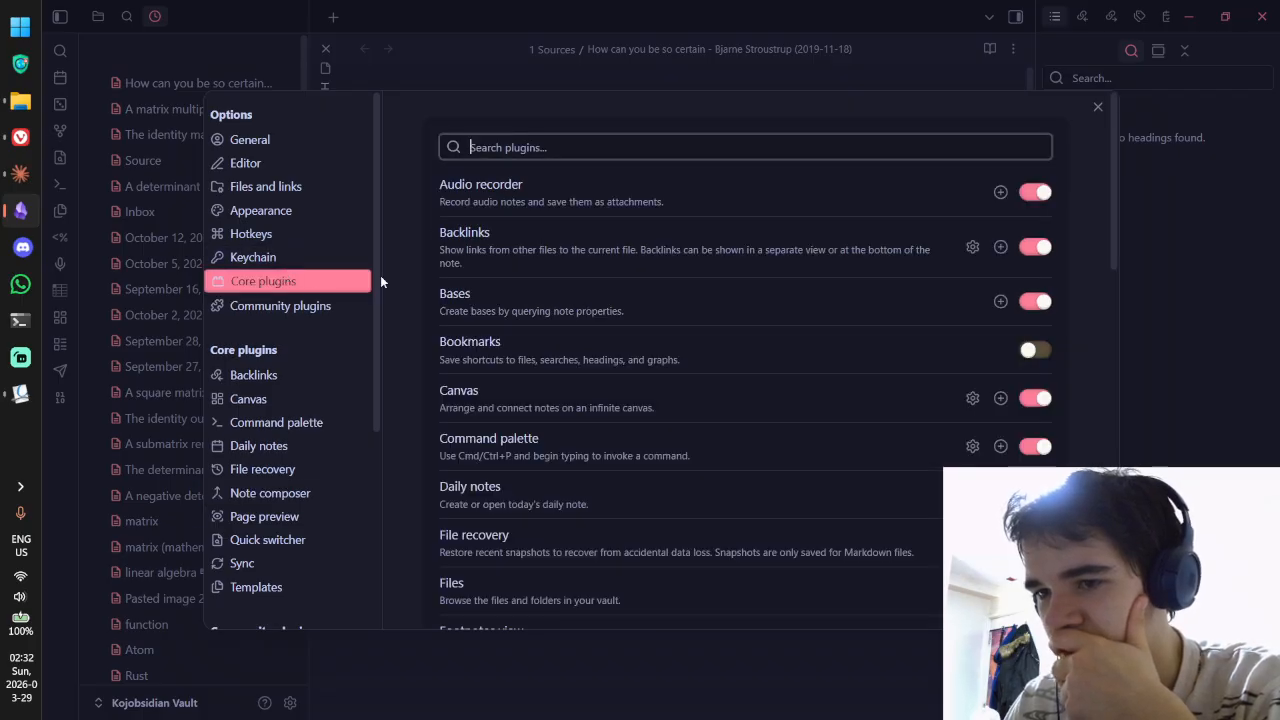
# Step: Switch off the Note composer core plugin and close Settings
pyautogui.scroll(-4, 882, 226)
pyautogui.scroll(-1, 983, 260)
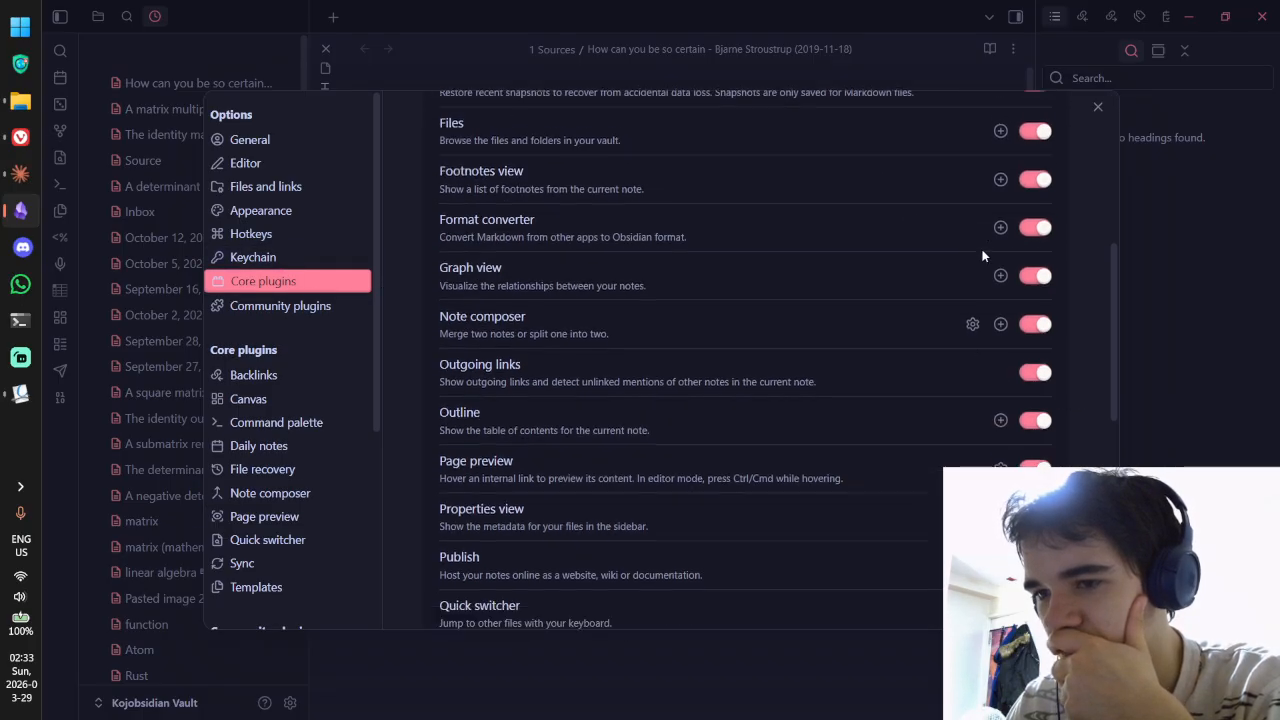
pyautogui.click(1036, 285)
pyautogui.scroll(-1, 944, 272)
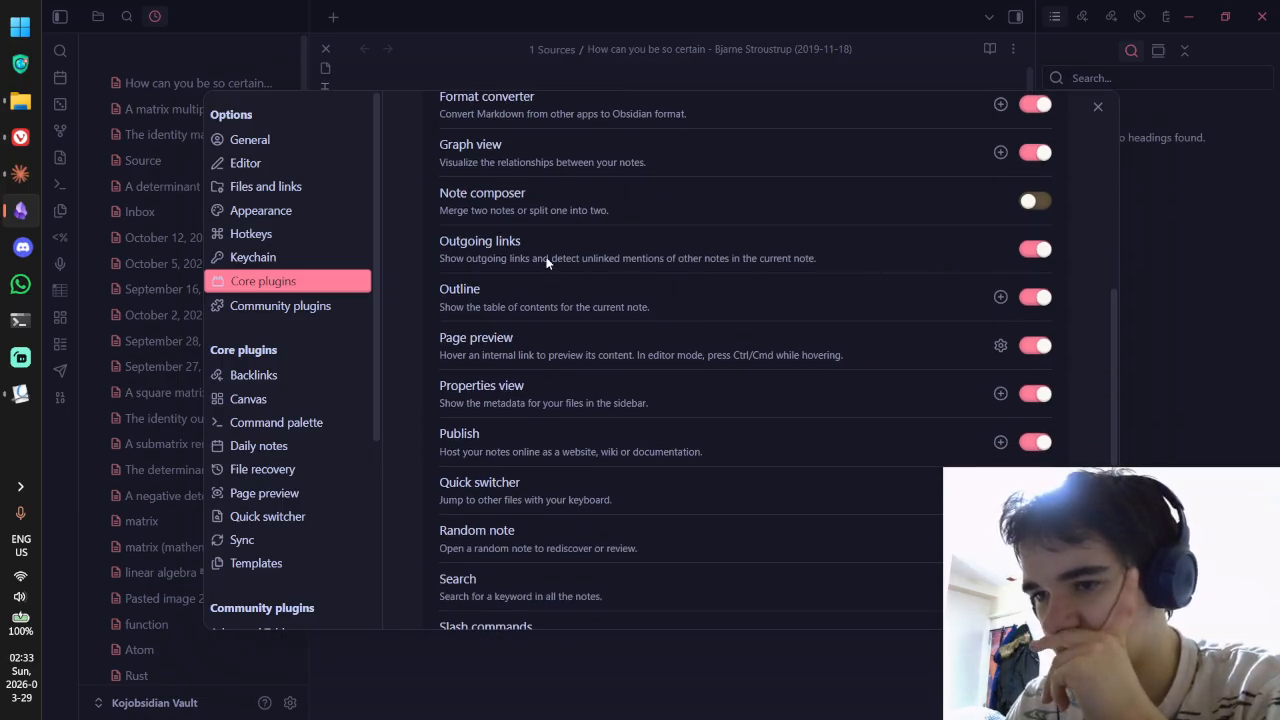
pyautogui.scroll(-1, 623, 196)
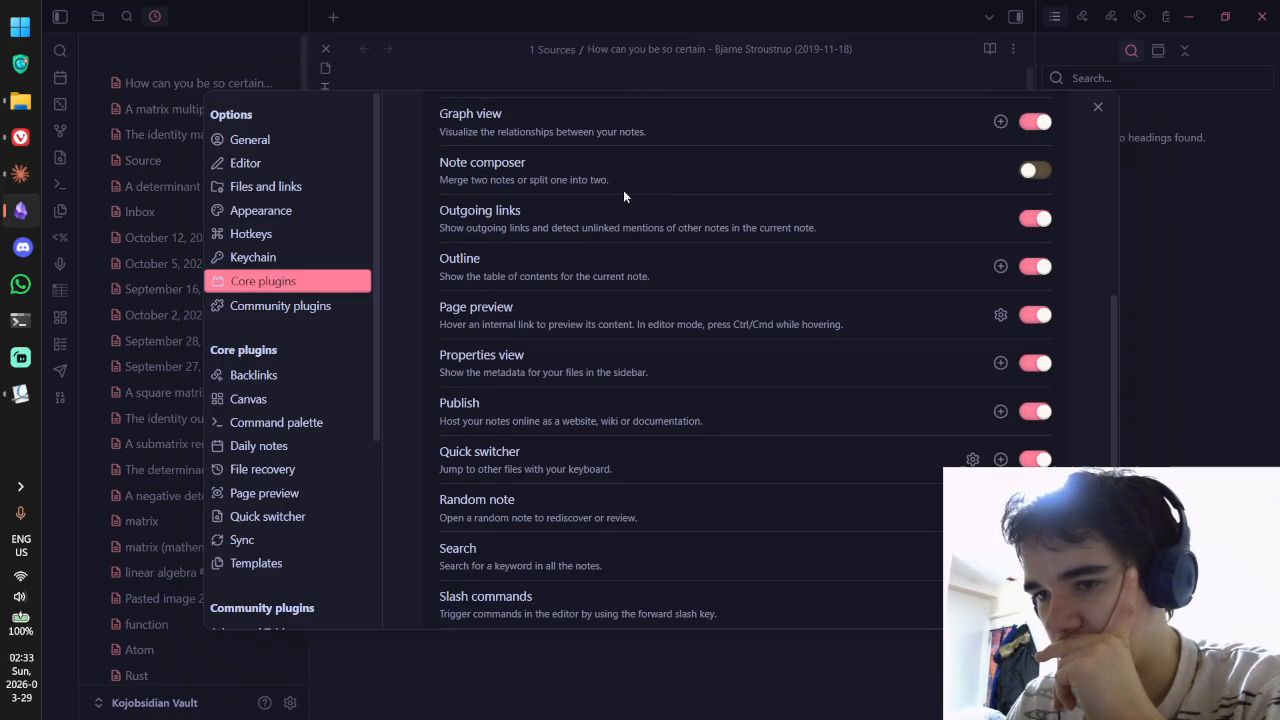
pyautogui.scroll(-1, 795, 185)
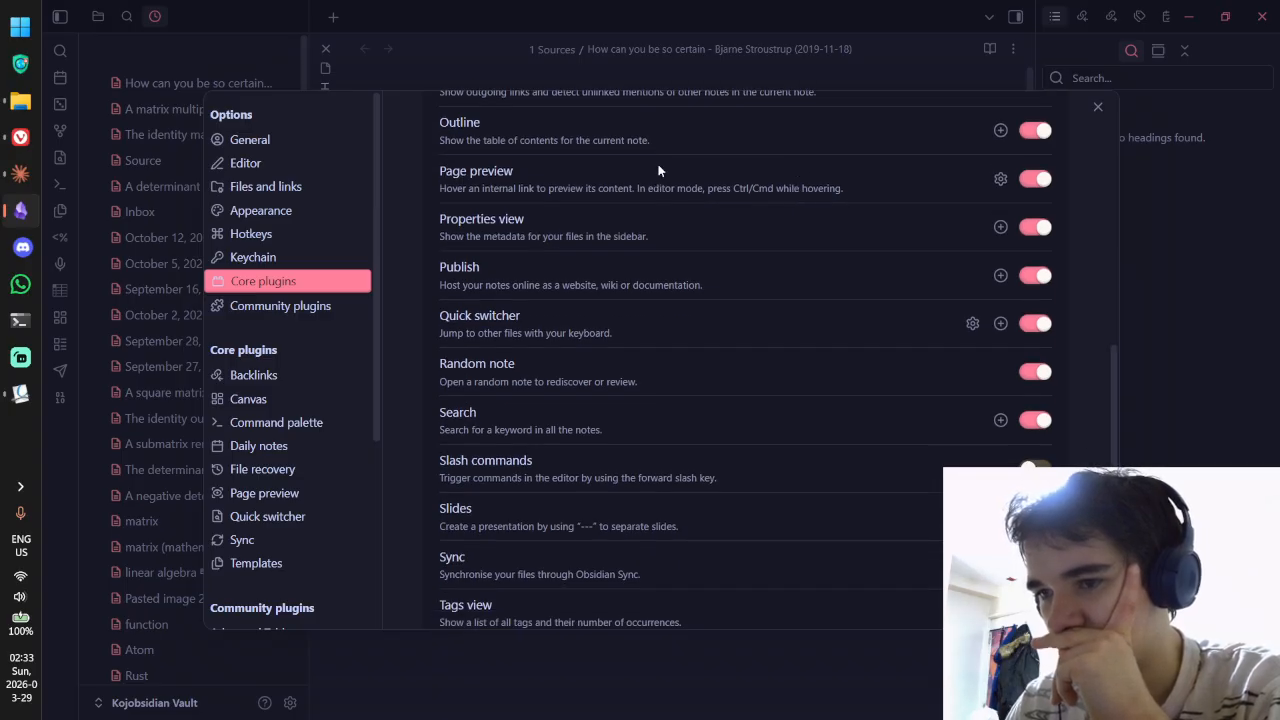
pyautogui.scroll(-1, 658, 170)
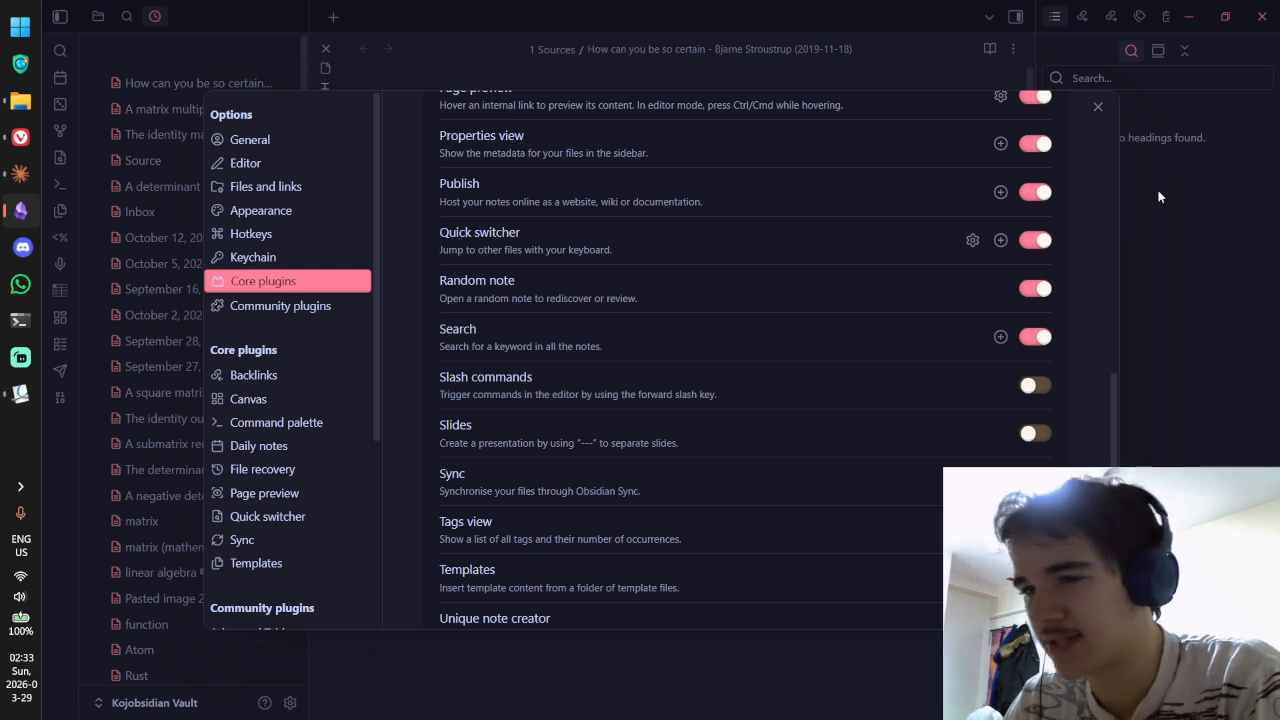
pyautogui.click(1097, 106)
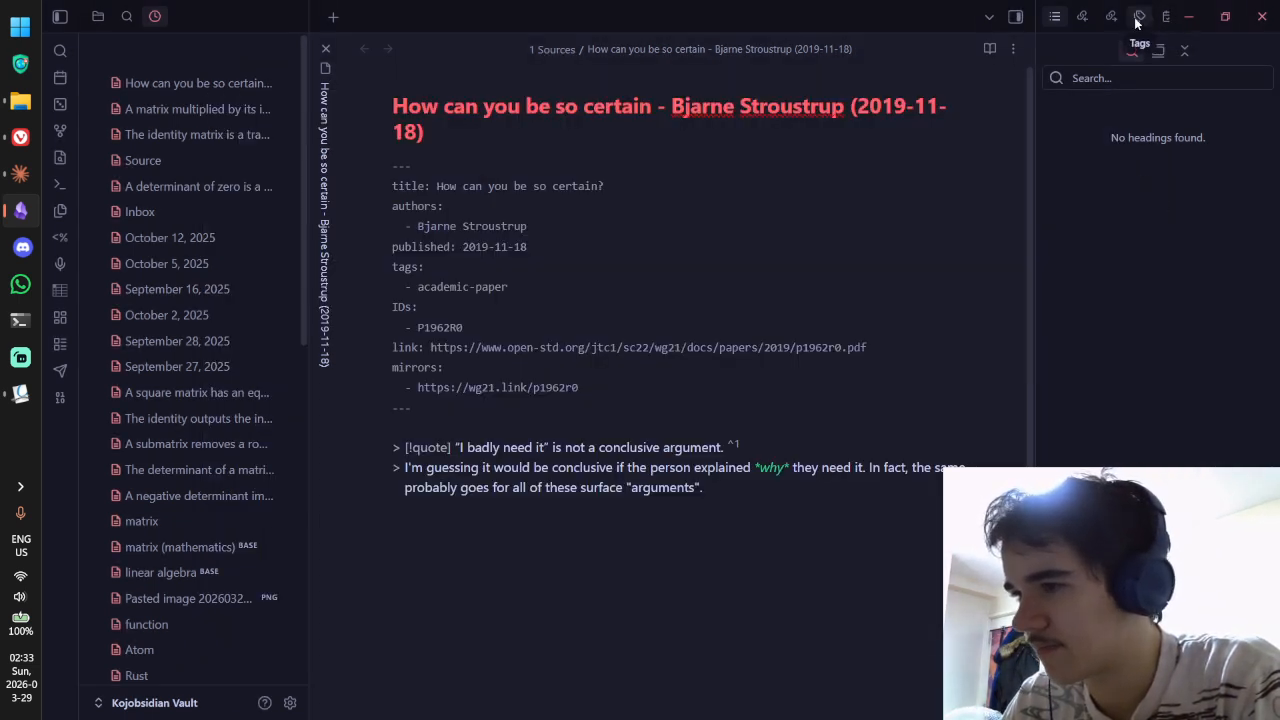
# Step: List all vault properties, search for the creation property, then show this note's own properties
pyautogui.click(1131, 22)
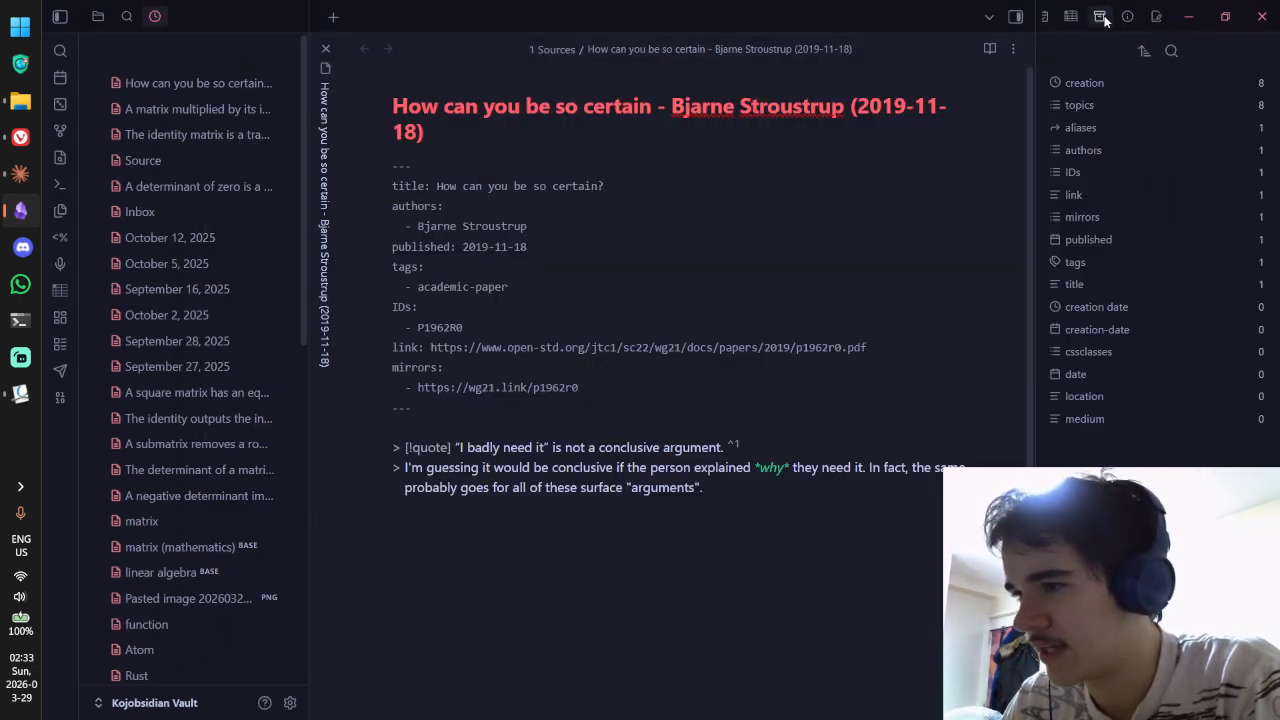
pyautogui.click(1106, 82)
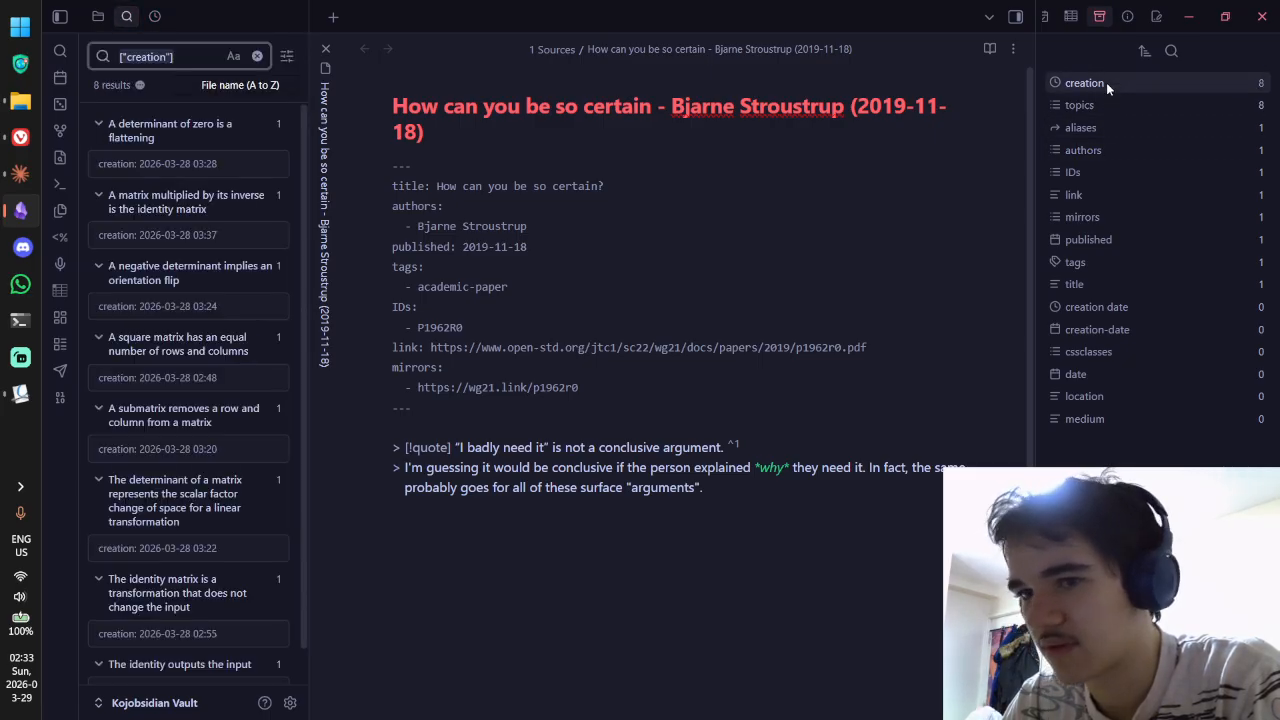
pyautogui.click(1122, 17)
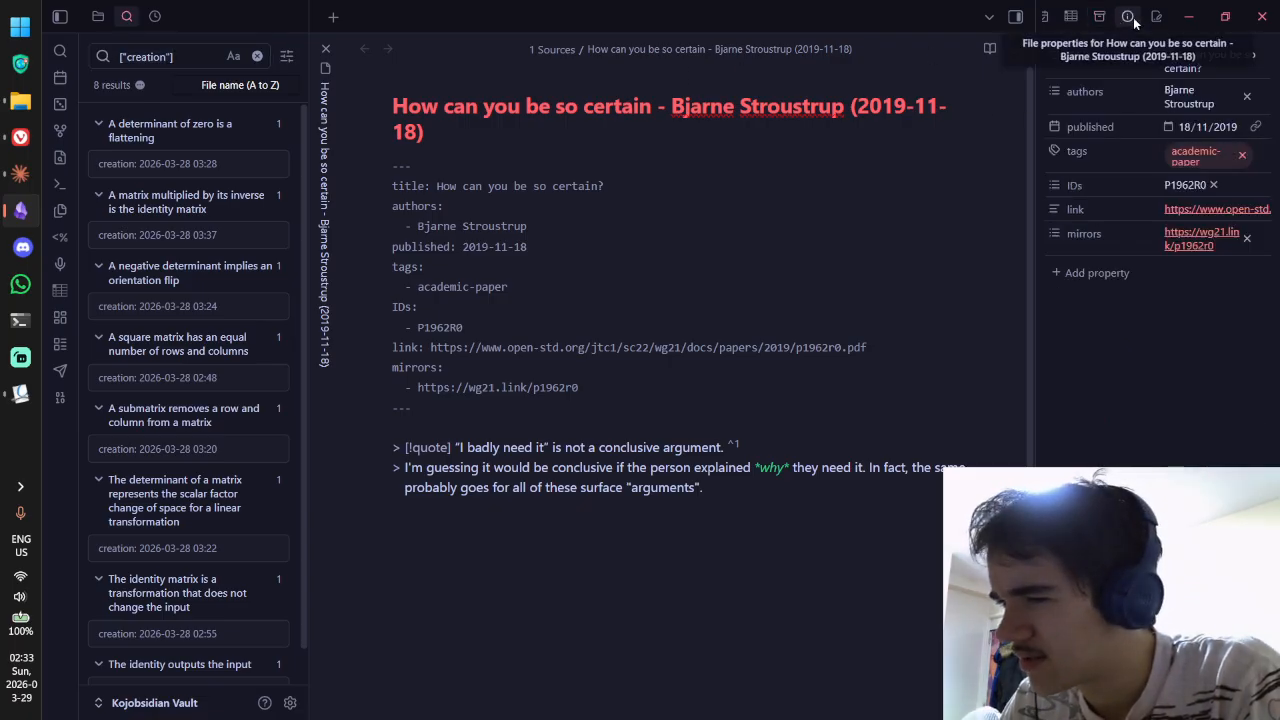
# Step: Clear the creation property search and switch the note to reading view
pyautogui.click(256, 57)
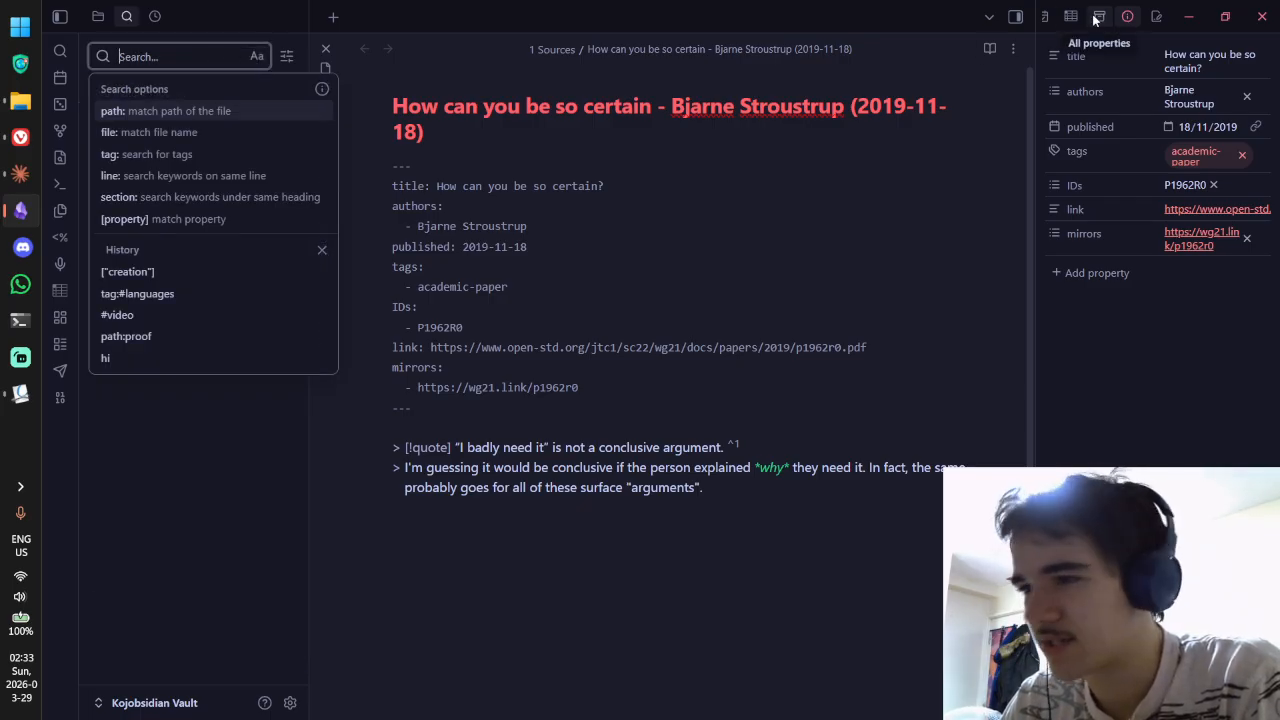
pyautogui.click(1069, 268)
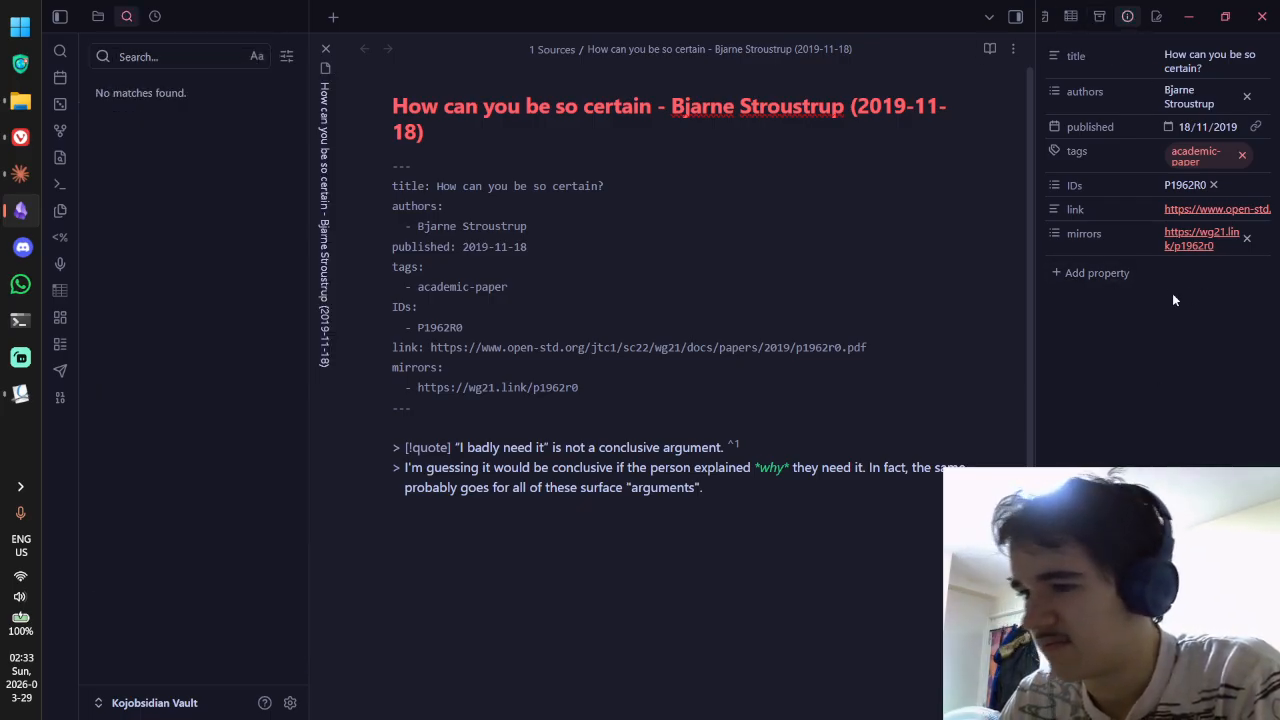
pyautogui.scroll(-2, 922, 240)
pyautogui.hotkey('ctrl', 'e')
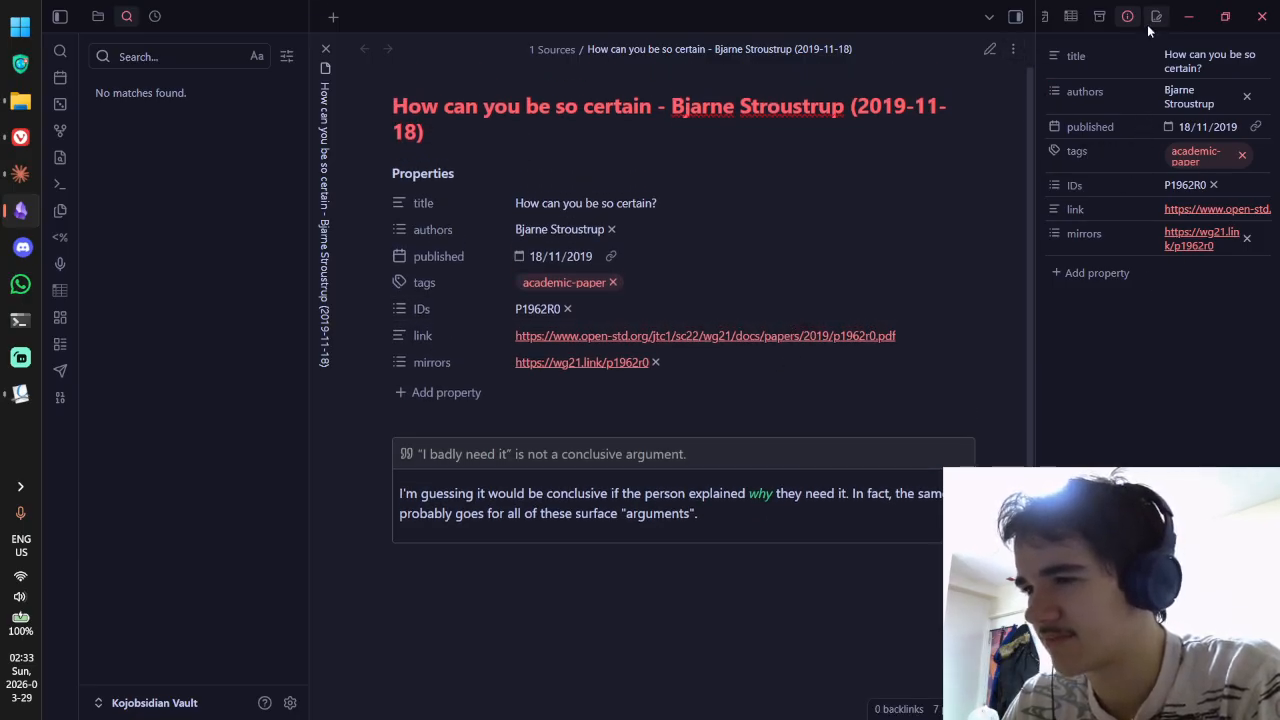
pyautogui.click(290, 703)
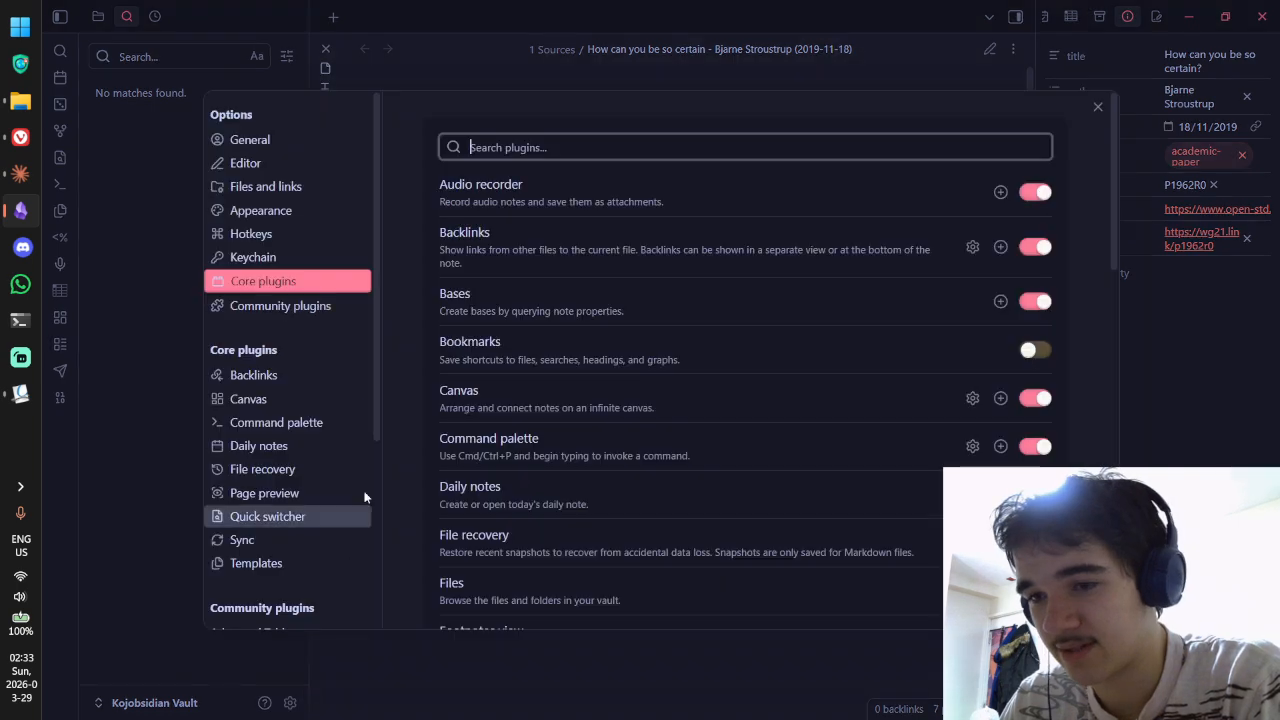
pyautogui.scroll(-5, 625, 331)
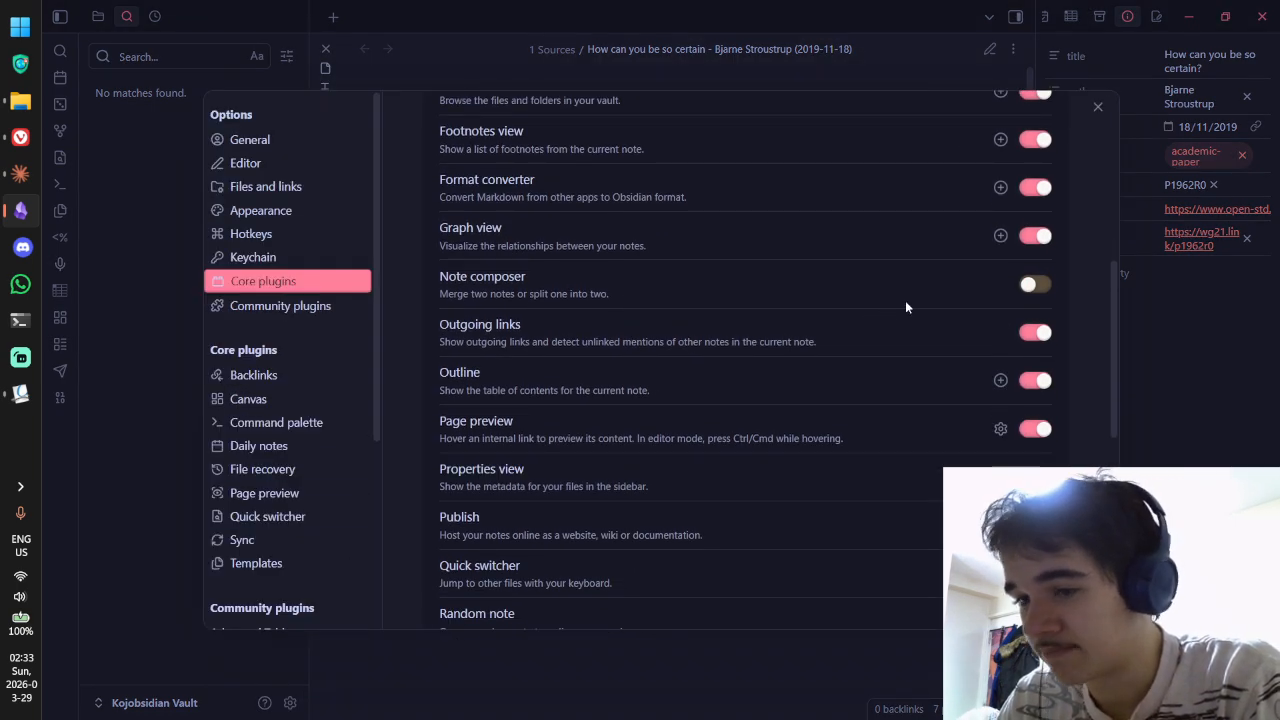
pyautogui.scroll(-3, 906, 307)
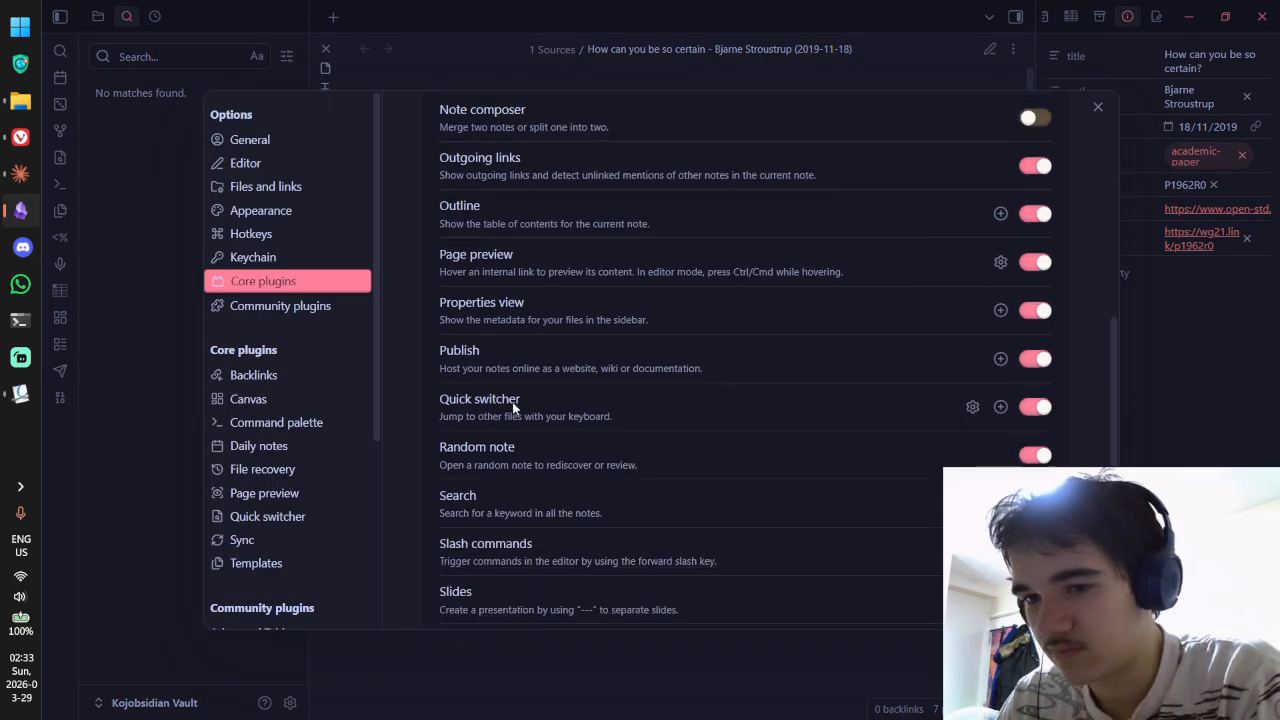
pyautogui.scroll(-2, 566, 340)
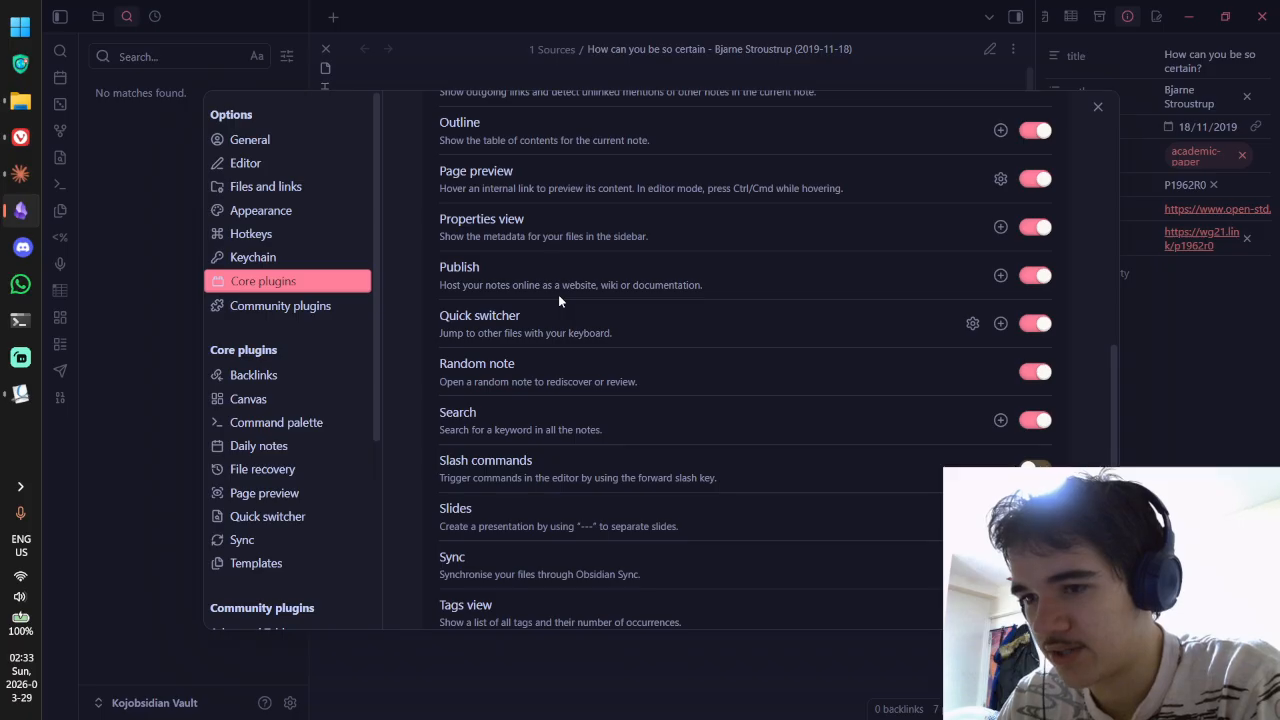
pyautogui.click(1097, 108)
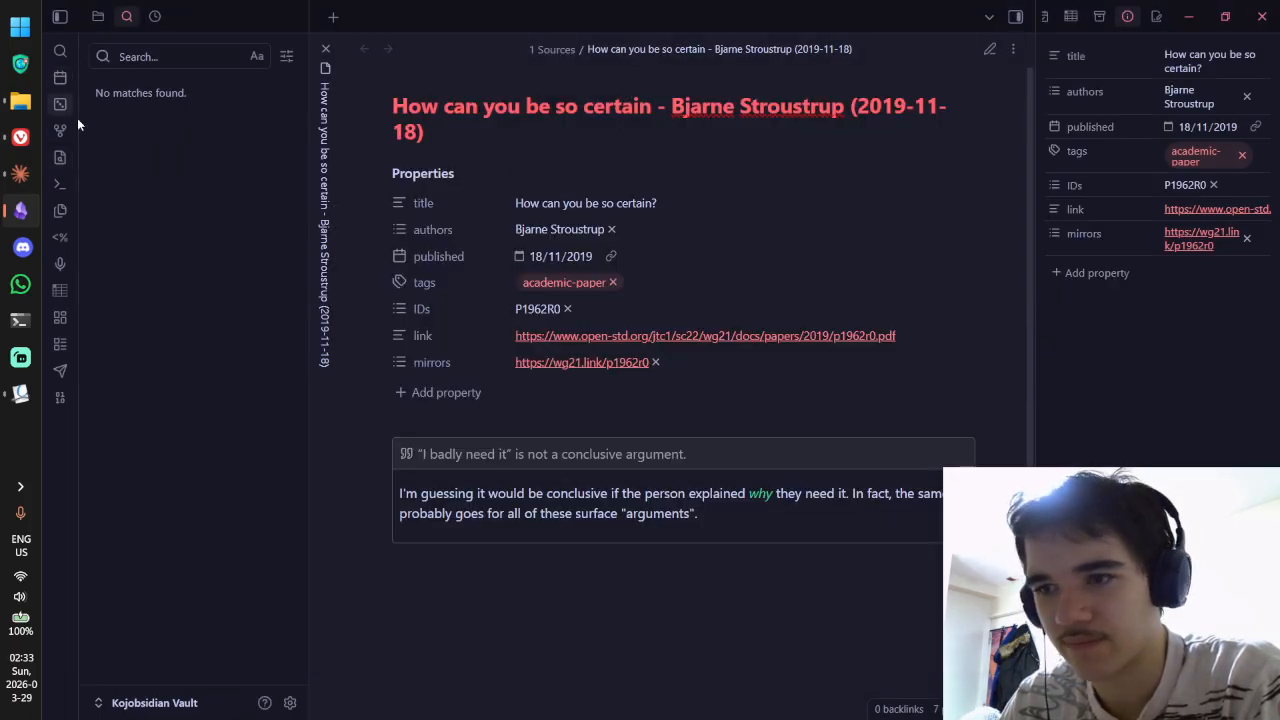
pyautogui.click(98, 16)
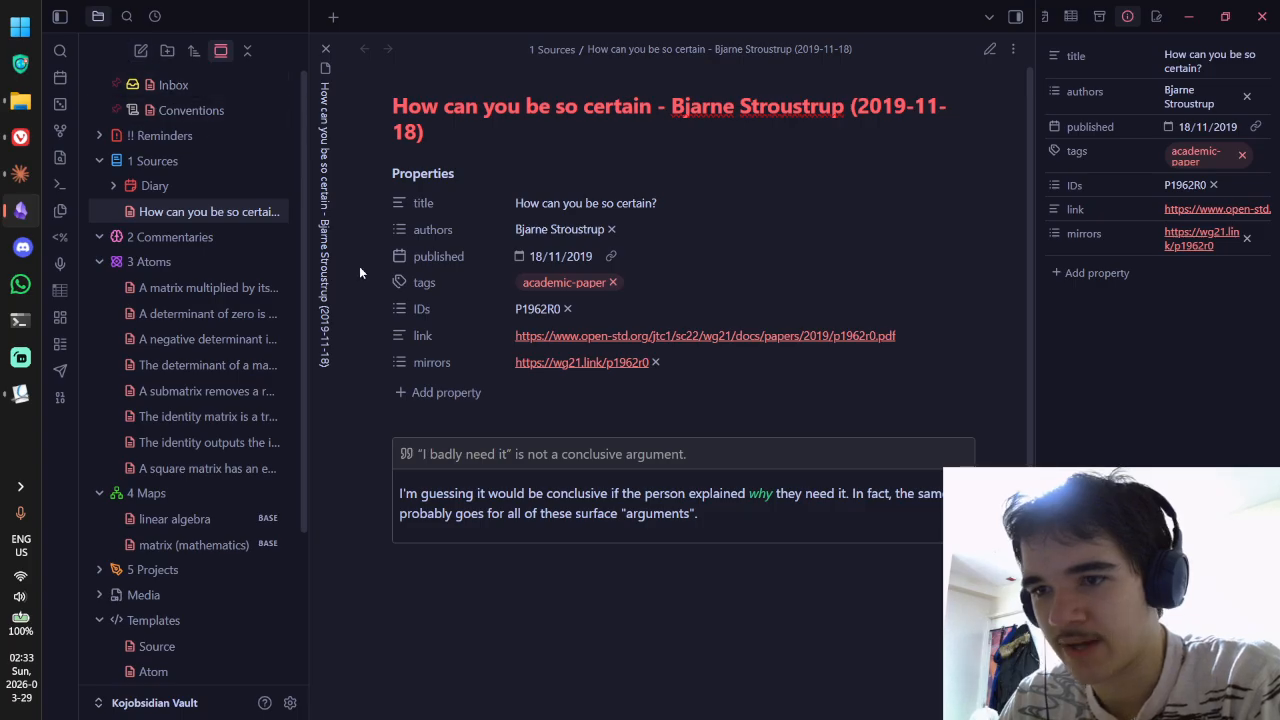
pyautogui.rightClick(156, 19)
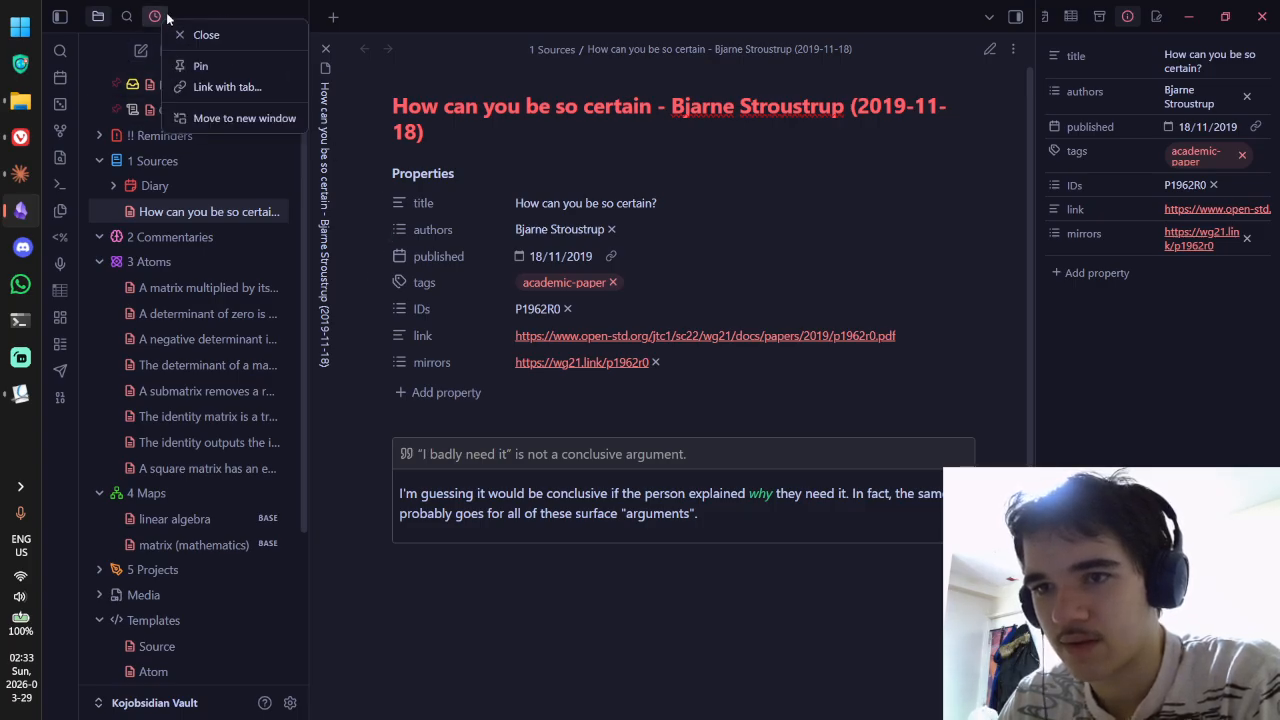
pyautogui.click(156, 23)
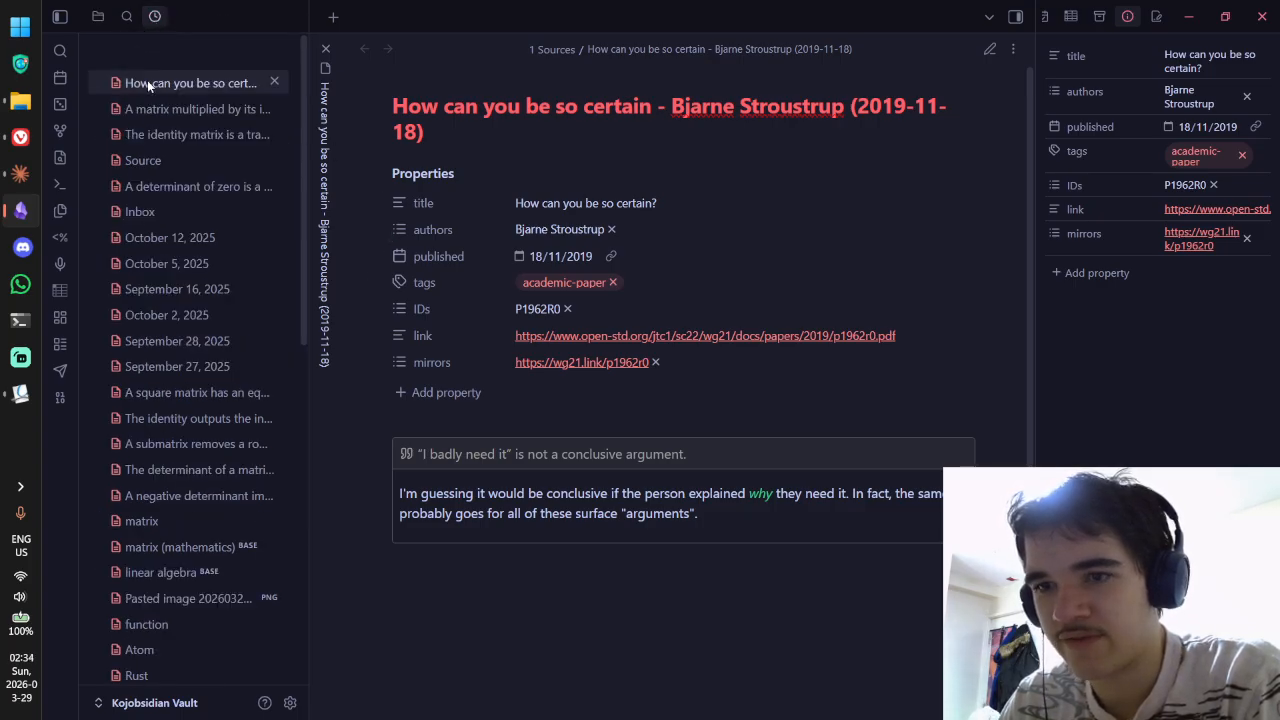
pyautogui.click(126, 17)
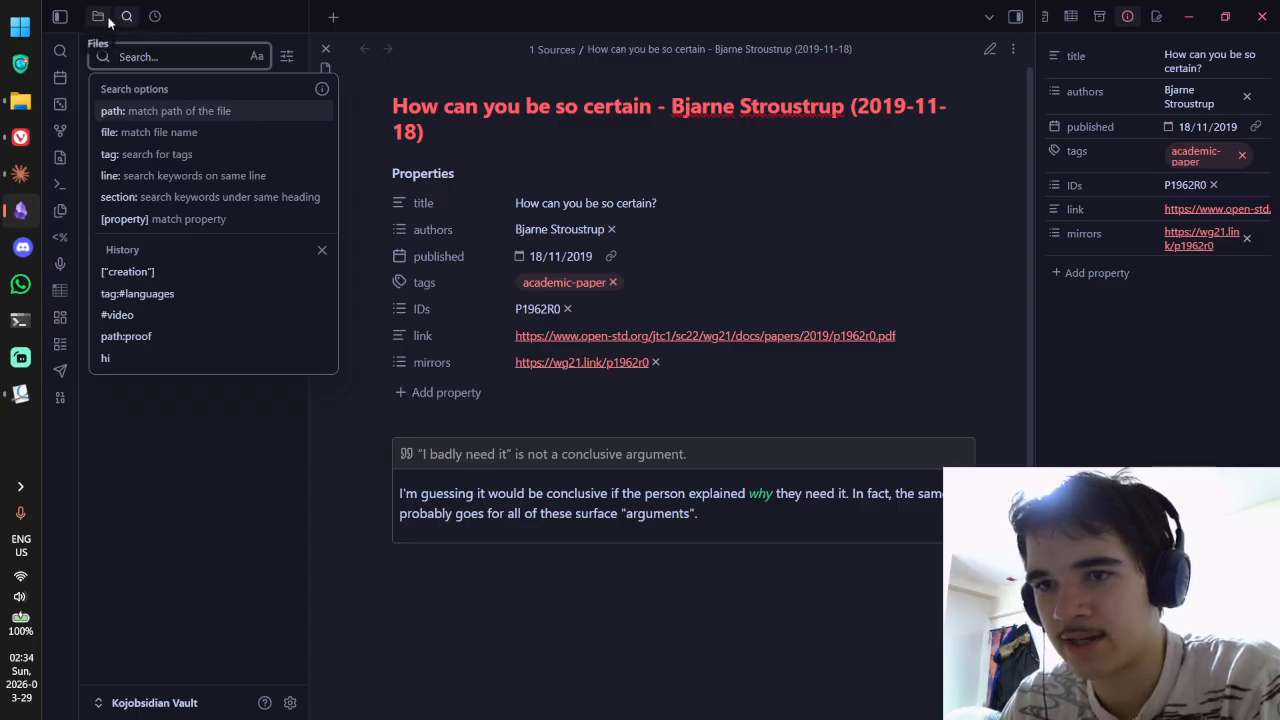
pyautogui.click(98, 16)
pyautogui.click(60, 16)
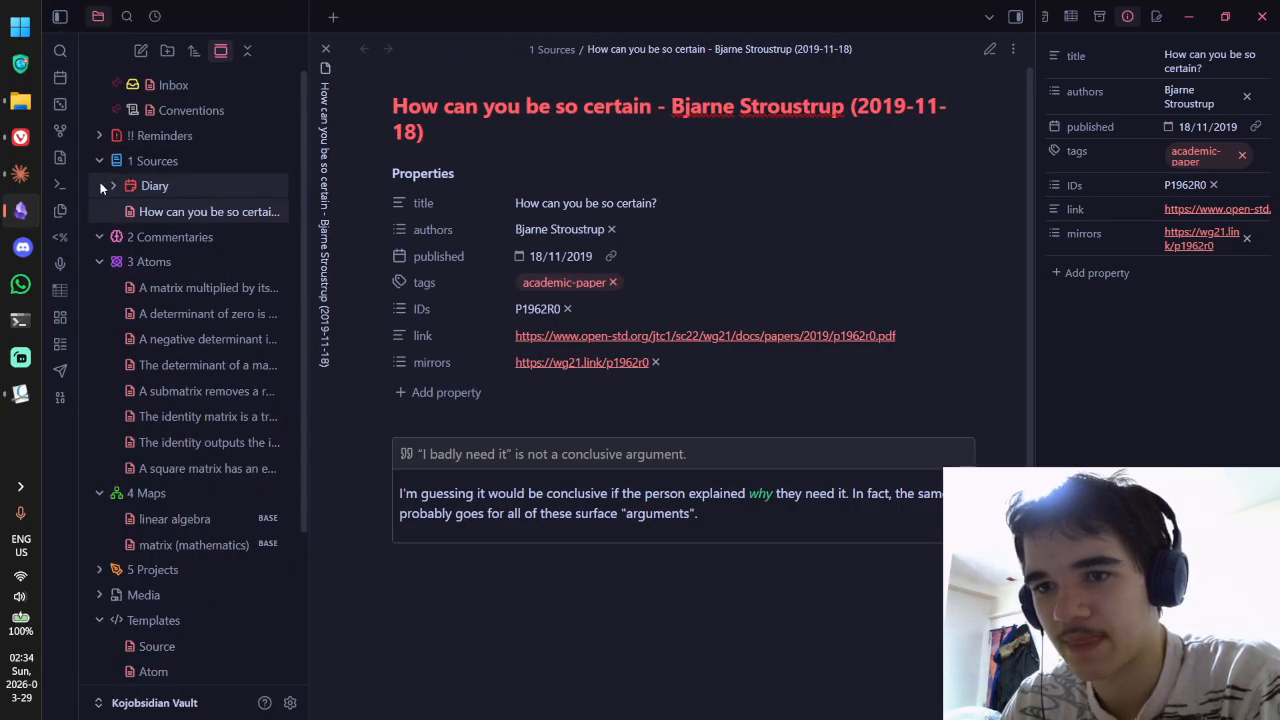
pyautogui.click(61, 370)
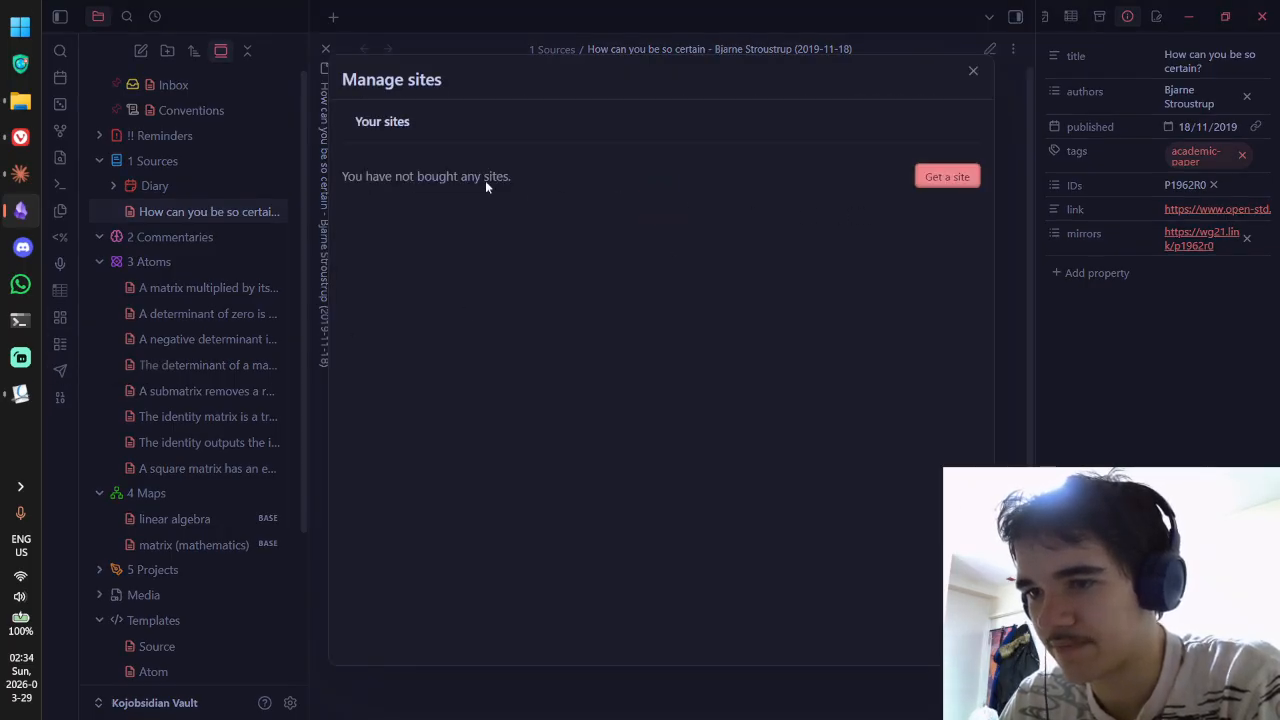
pyautogui.click(971, 68)
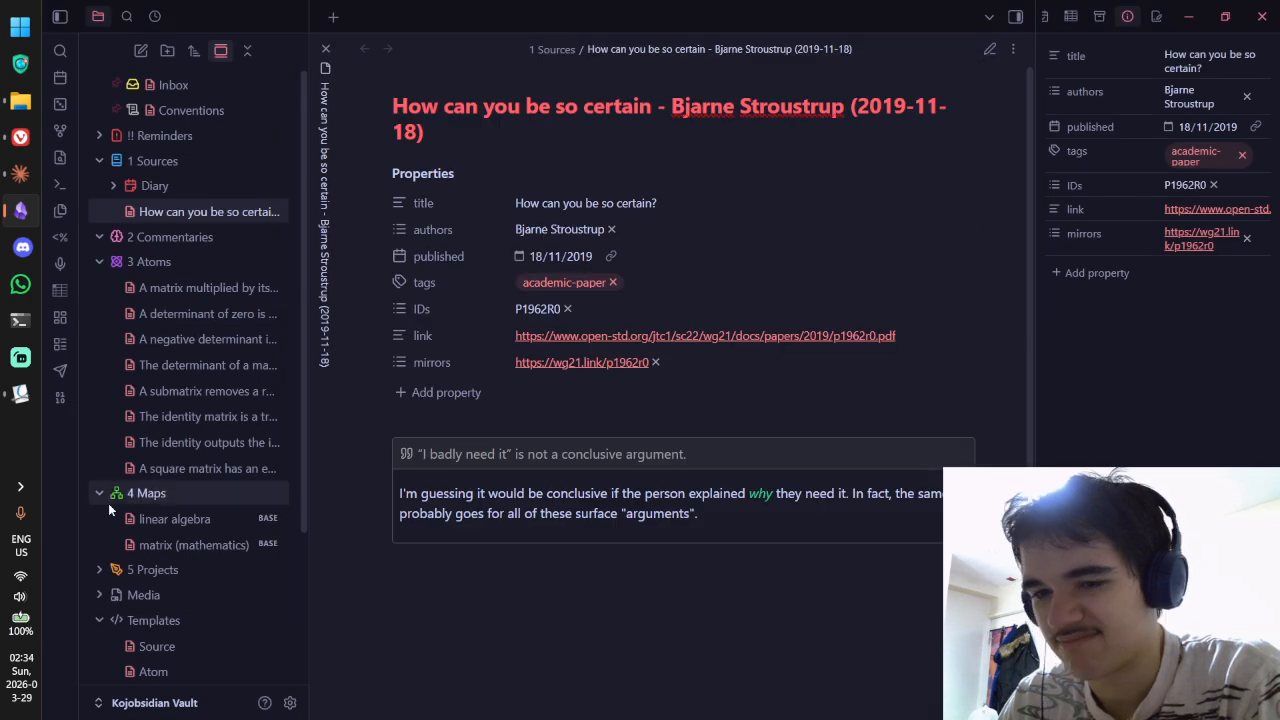
# Step: Turn off the Publish core plugin, view the Quick switcher options, and close Settings
pyautogui.click(290, 703)
pyautogui.scroll(-2, 753, 289)
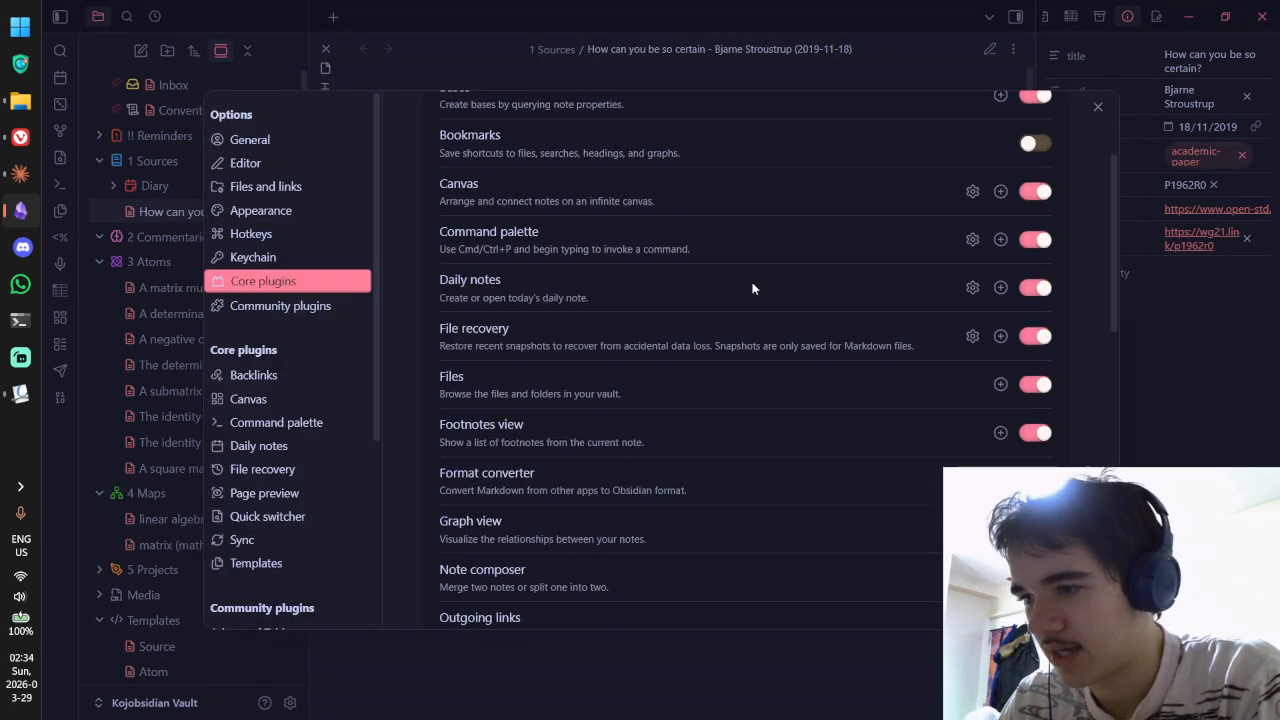
pyautogui.scroll(-5, 752, 288)
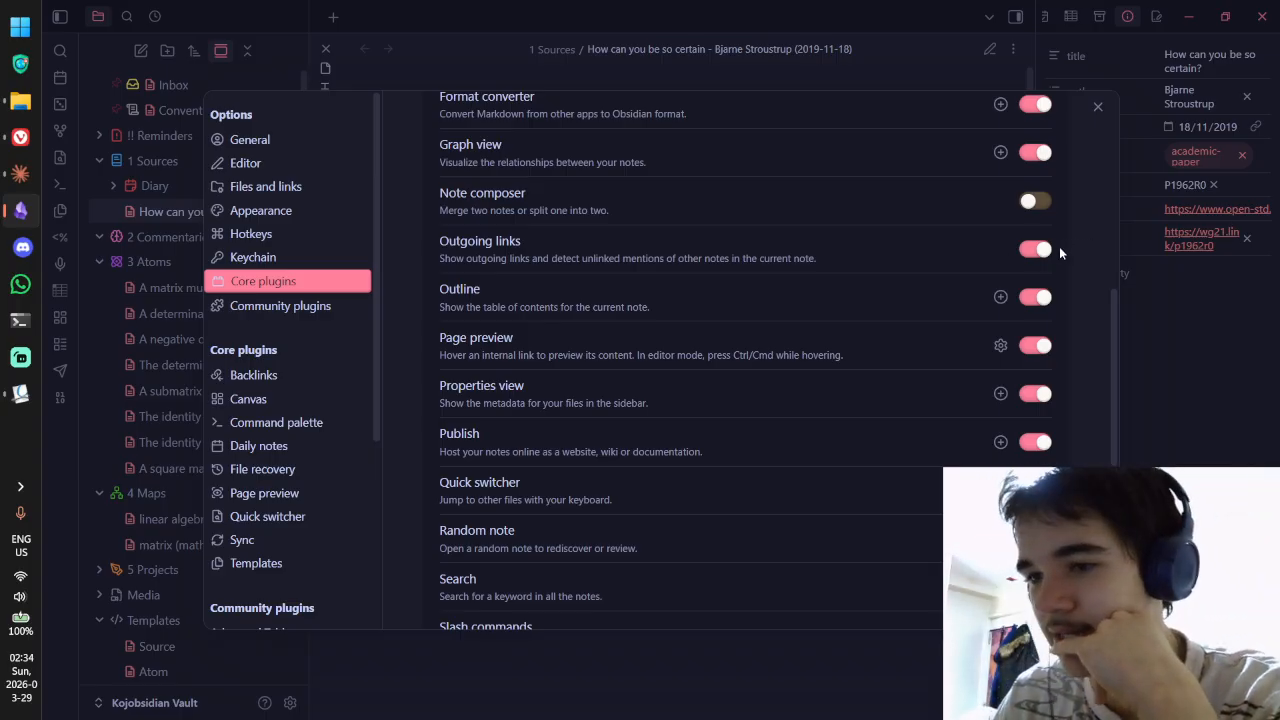
pyautogui.scroll(-4, 1035, 258)
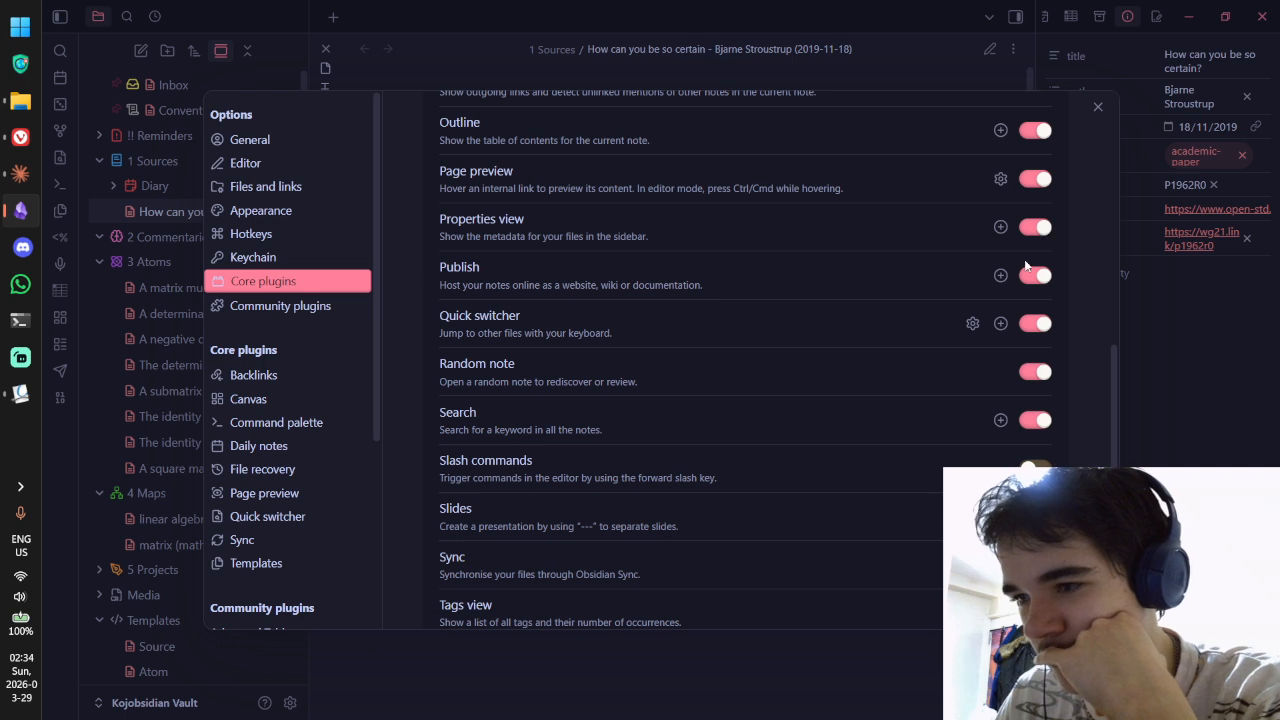
pyautogui.click(1030, 277)
pyautogui.scroll(-2, 740, 268)
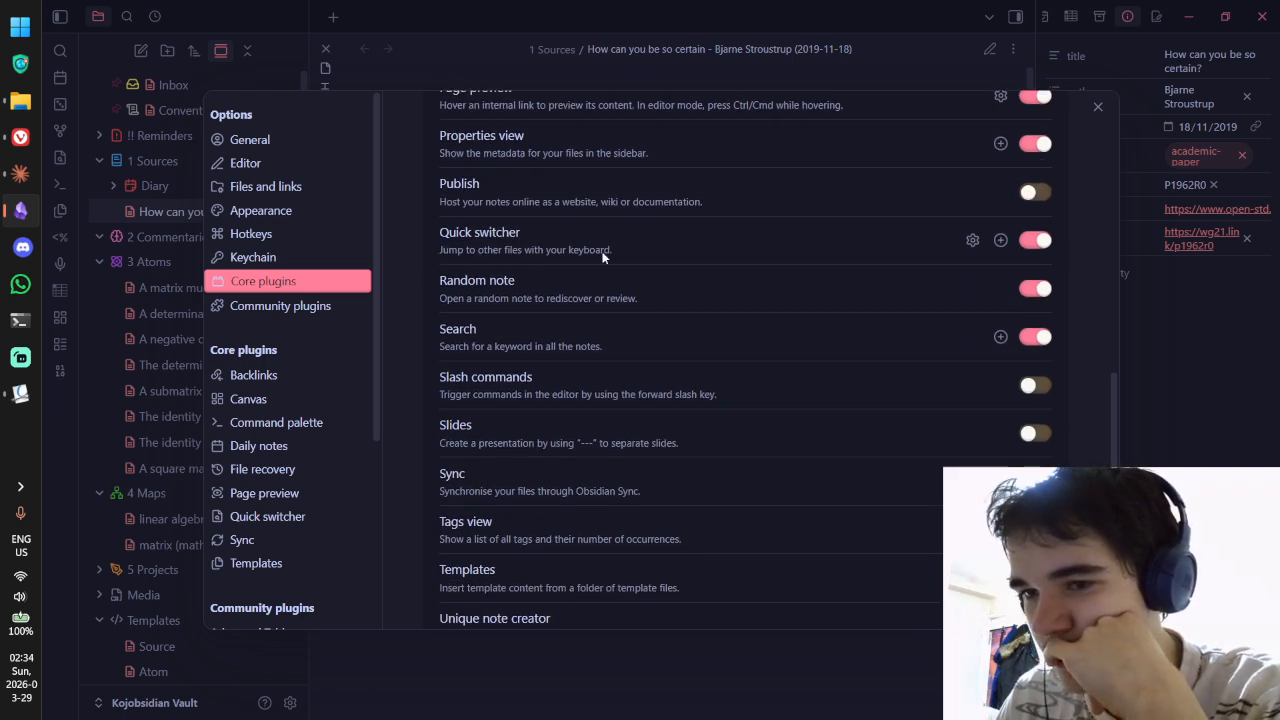
pyautogui.click(970, 240)
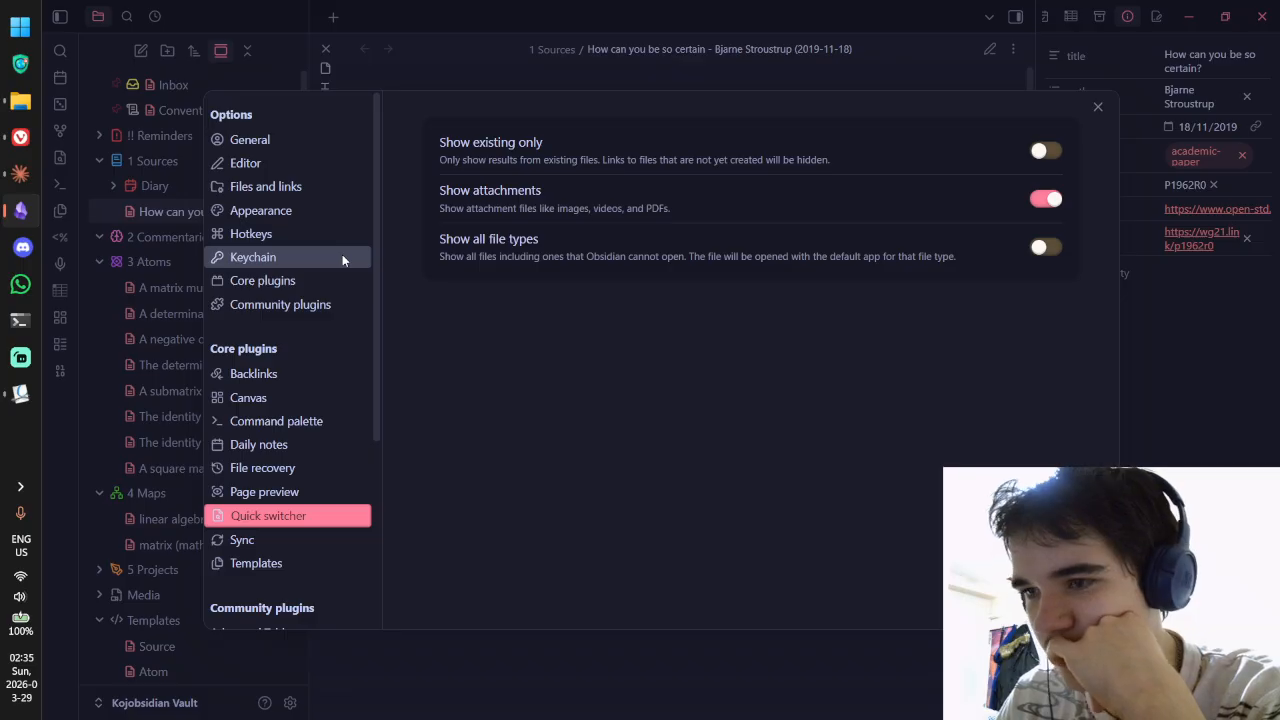
pyautogui.press('Escape')
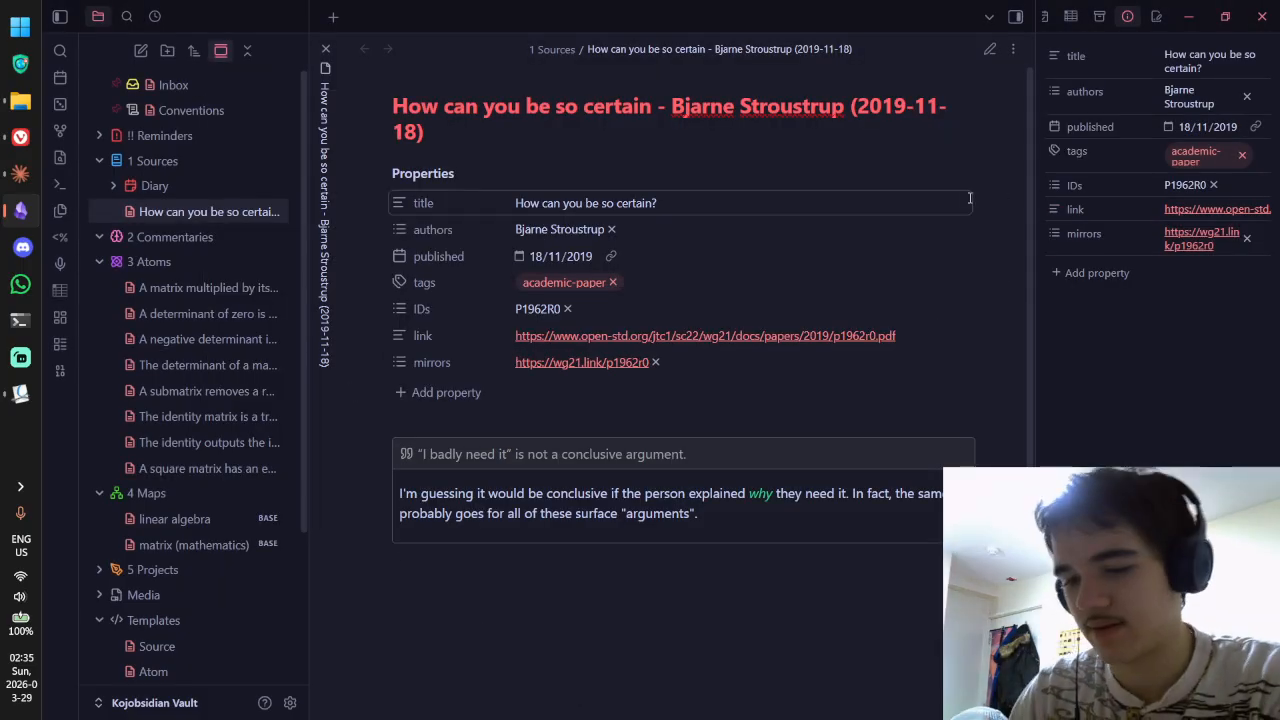
# Step: Run the Quick switcher from the command palette and search for 'identity matrix'
pyautogui.hotkey('ctrl', 'p')
pyautogui.write('quick')
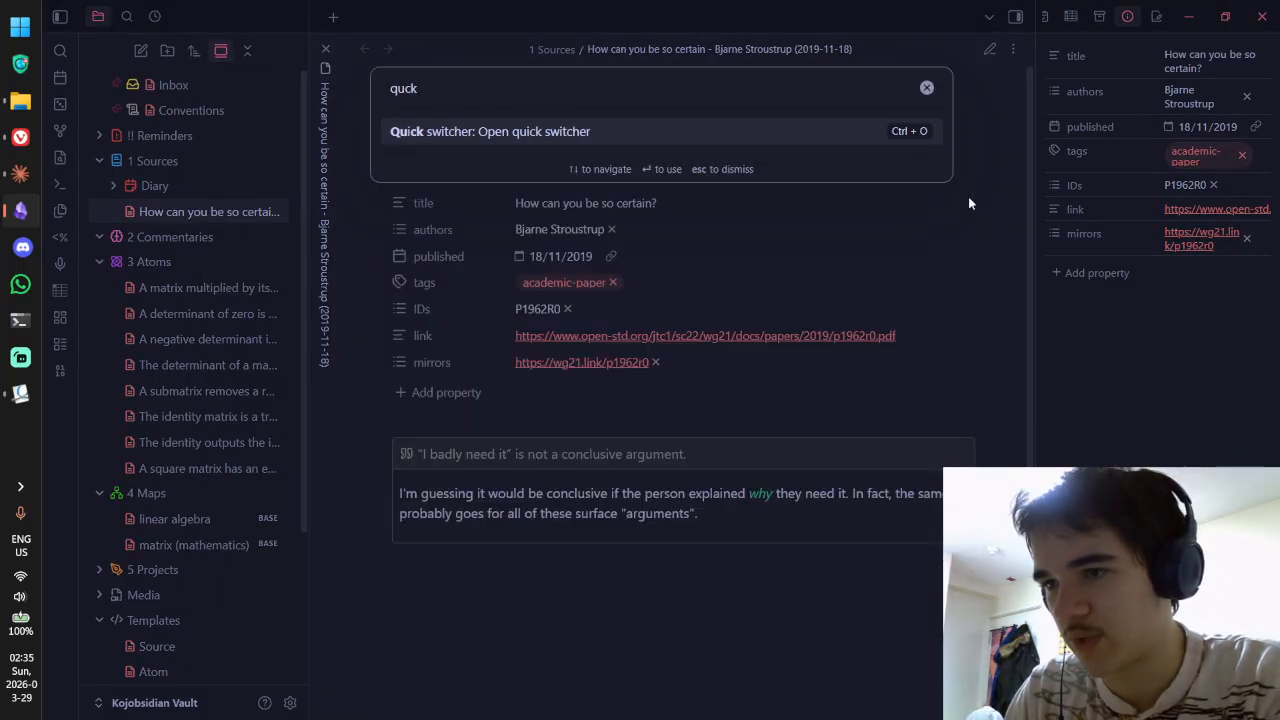
pyautogui.press('Return')
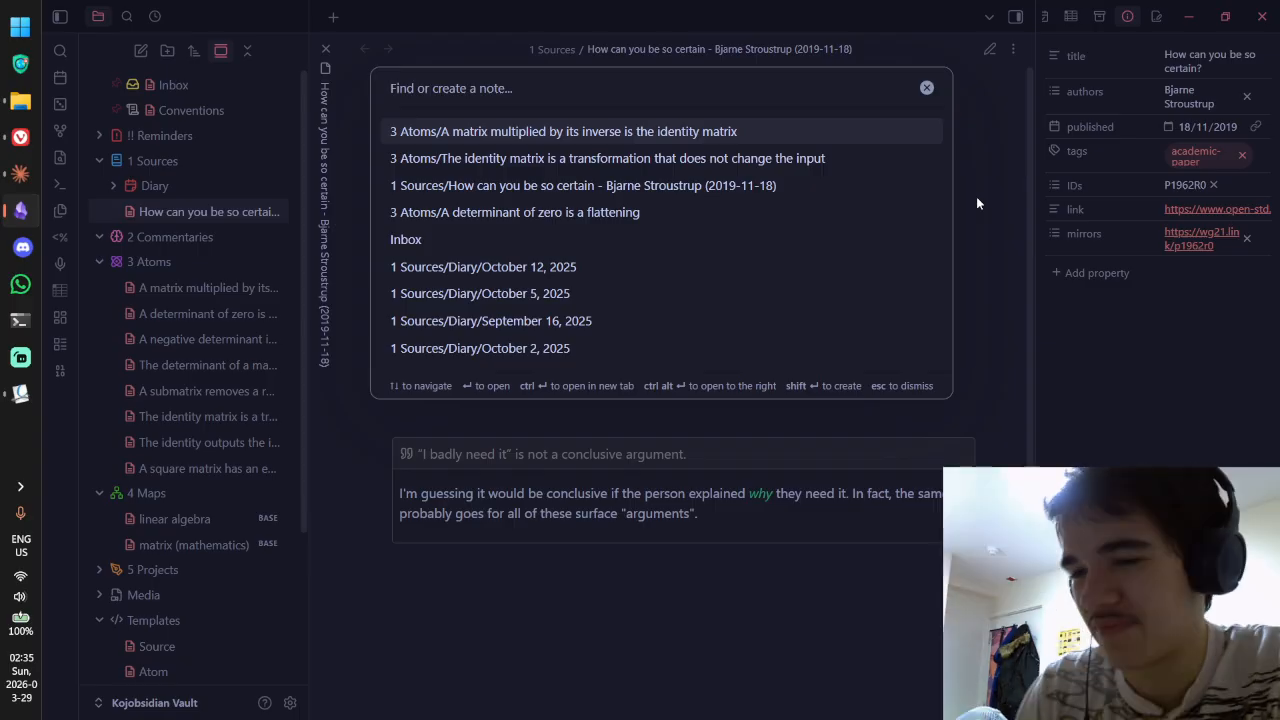
pyautogui.write('identity matrix')
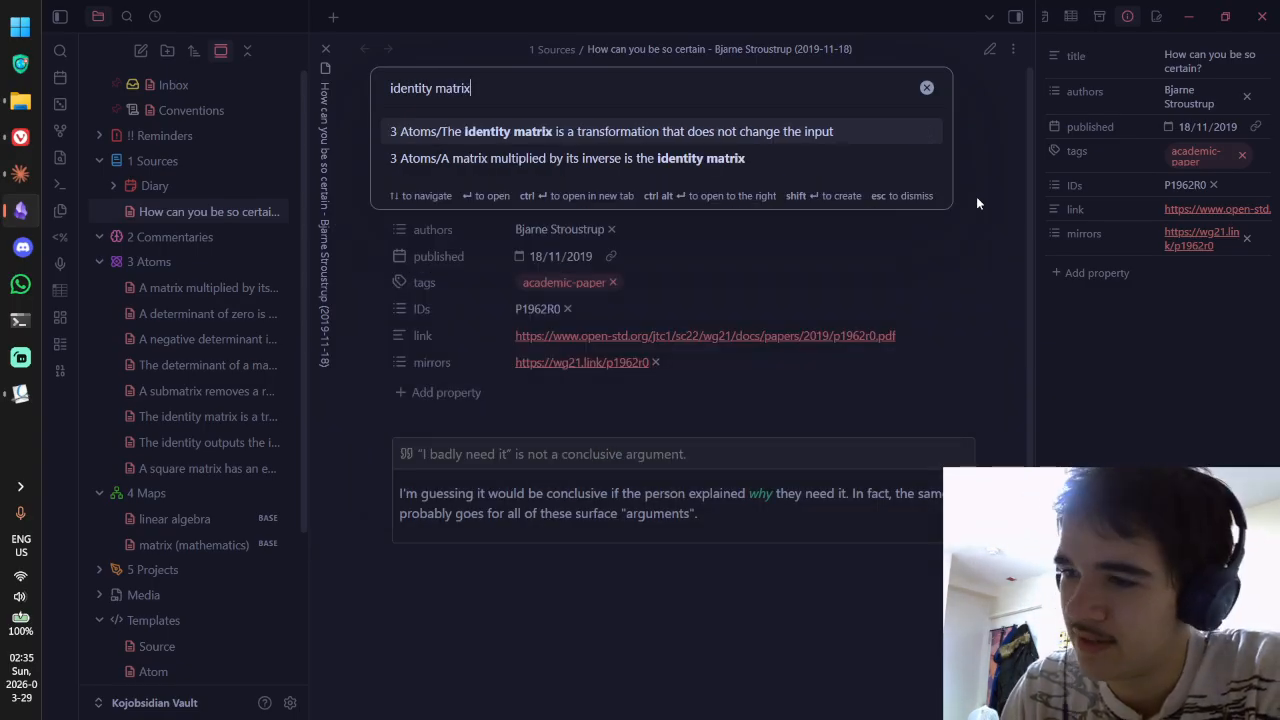
# Step: Retype the search as 'the identity matrix is awesome', then dismiss the switcher without creating a note
pyautogui.hotkey('ctrl', 'a')
pyautogui.press('BackSpace')
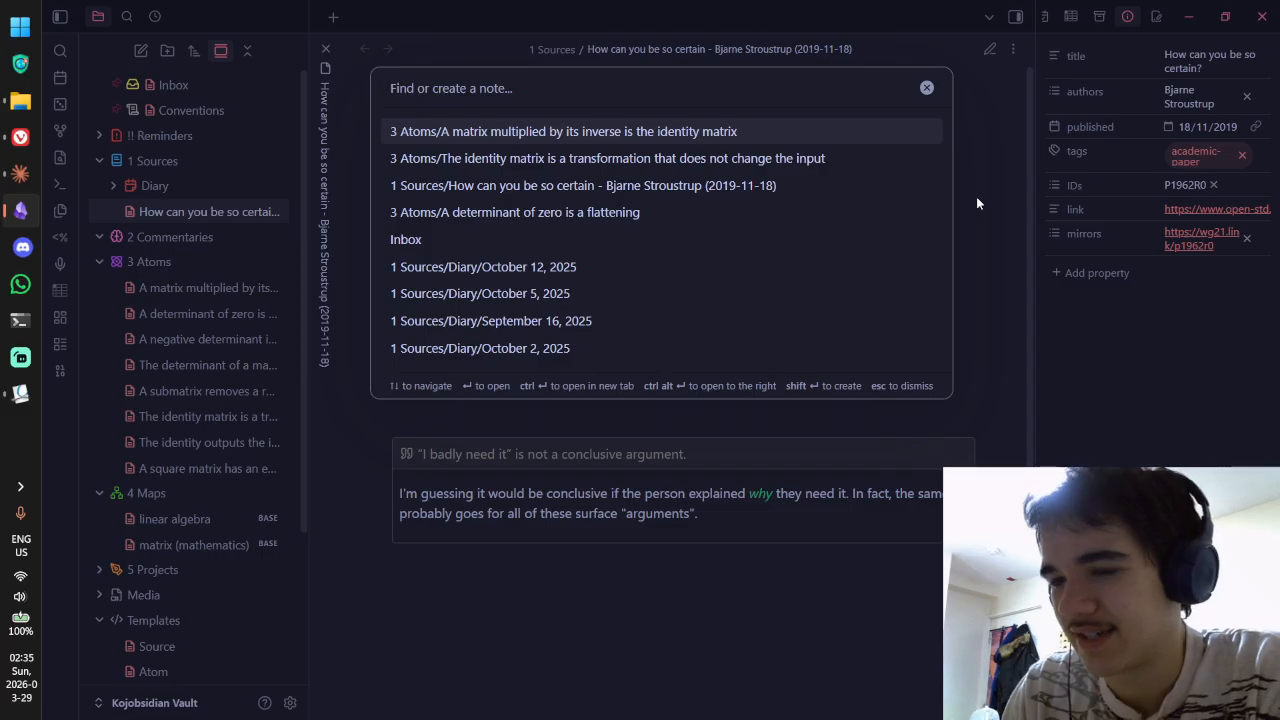
pyautogui.write('the idetn')
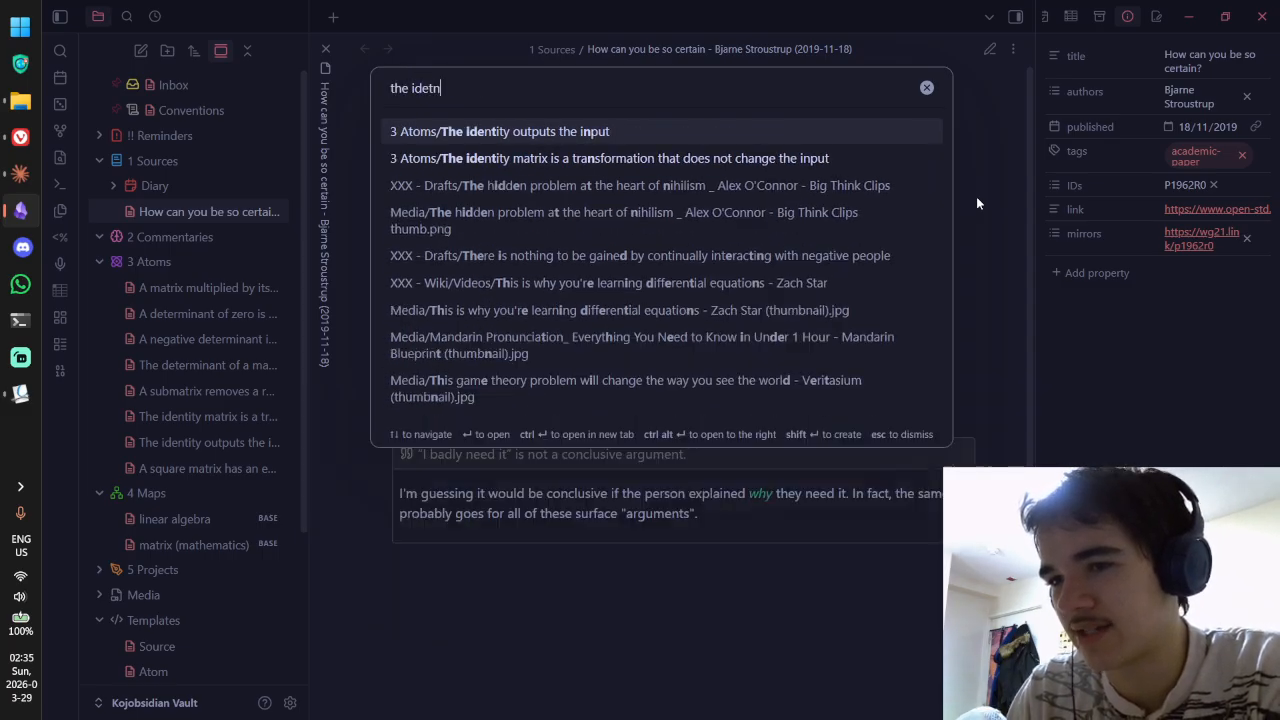
pyautogui.write('ity m')
pyautogui.press('BackSpace')
pyautogui.press('BackSpace')
pyautogui.press('BackSpace')
pyautogui.press('BackSpace')
pyautogui.press('BackSpace')
pyautogui.press('BackSpace')
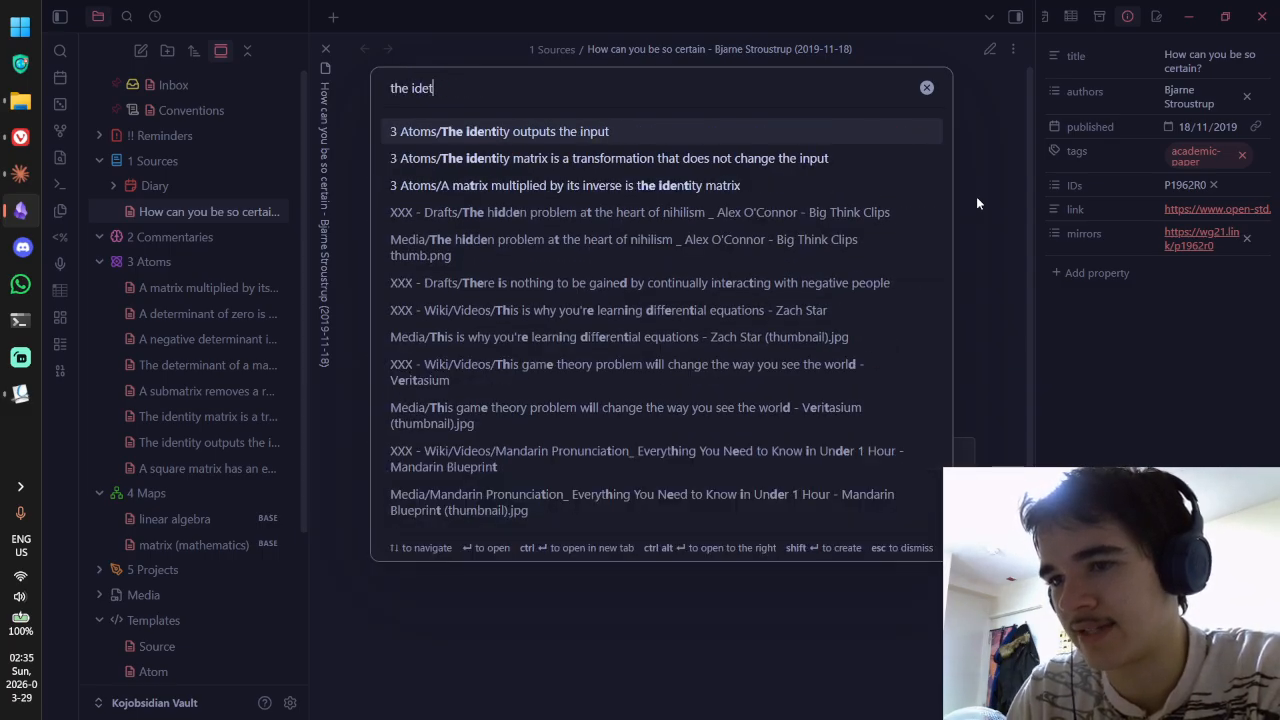
pyautogui.press('BackSpace')
pyautogui.write('ntity matrix ia')
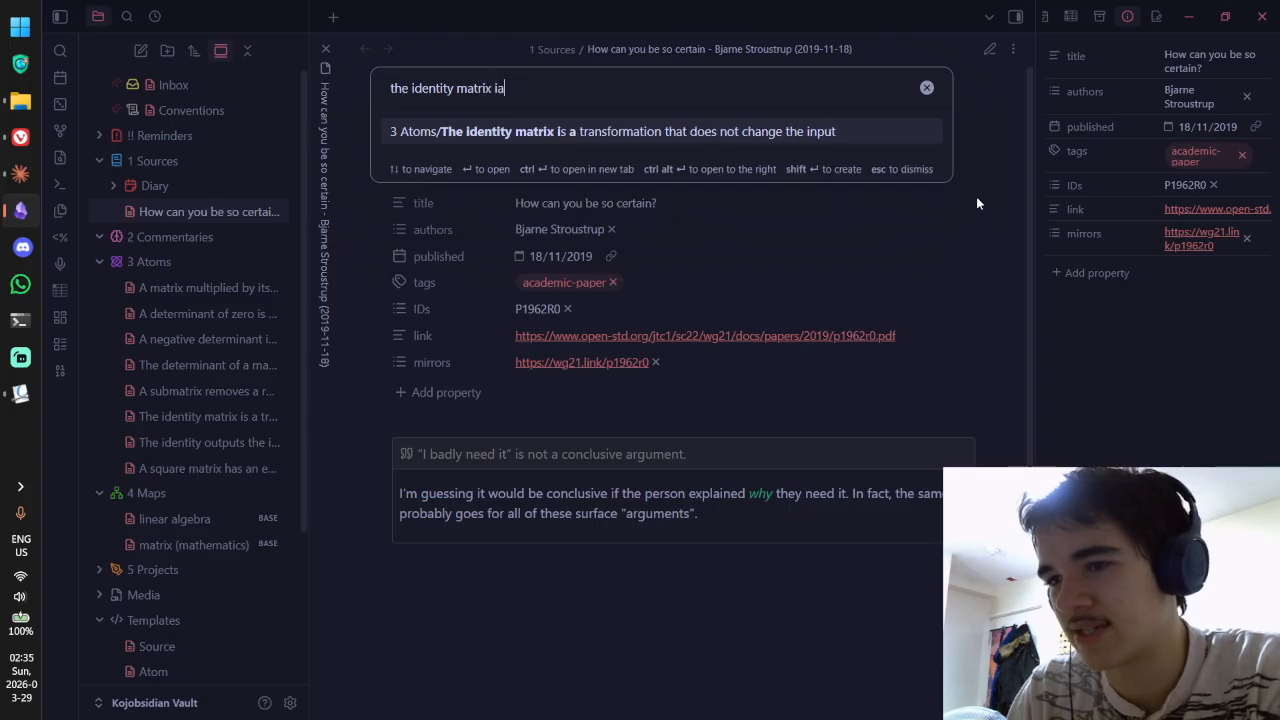
pyautogui.press('BackSpace')
pyautogui.write('s awesome')
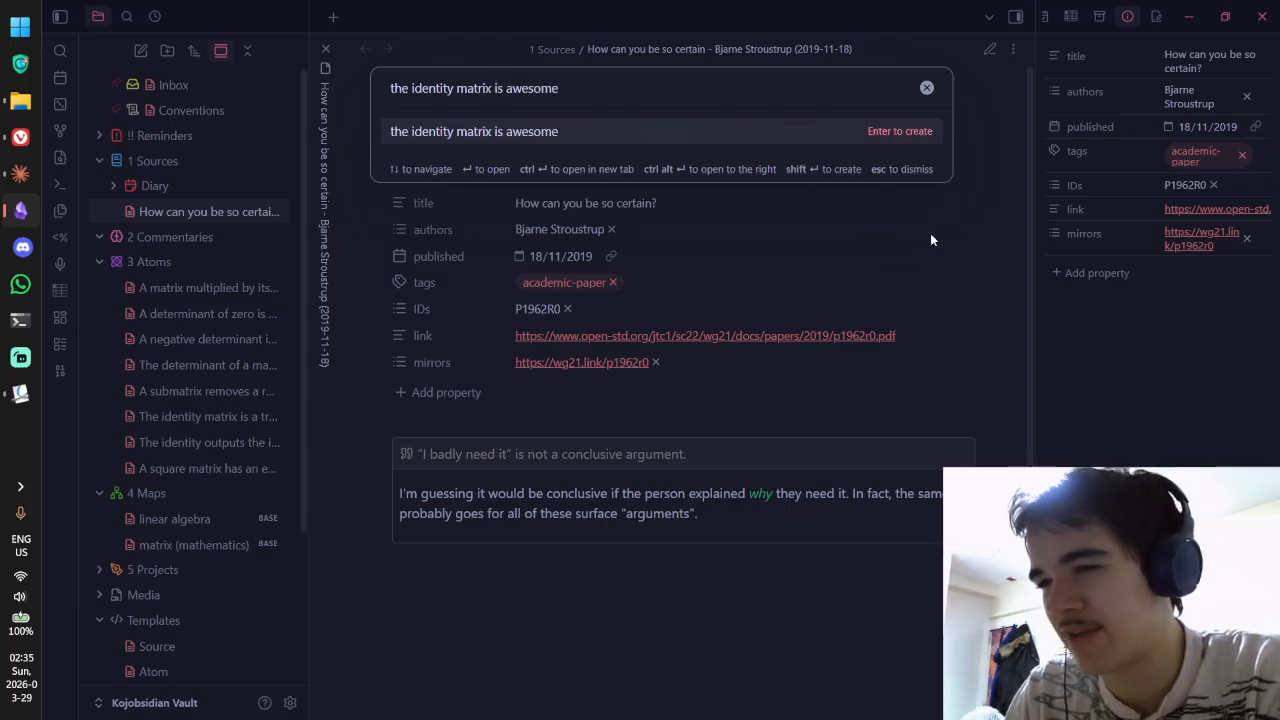
pyautogui.press('Escape')
pyautogui.hotkey('ctrl', 'shift', 'f')
# Step: Search the vault for 'inj' in Omnisearch, then open Settings on the Core plugins list
pyautogui.write('inj')
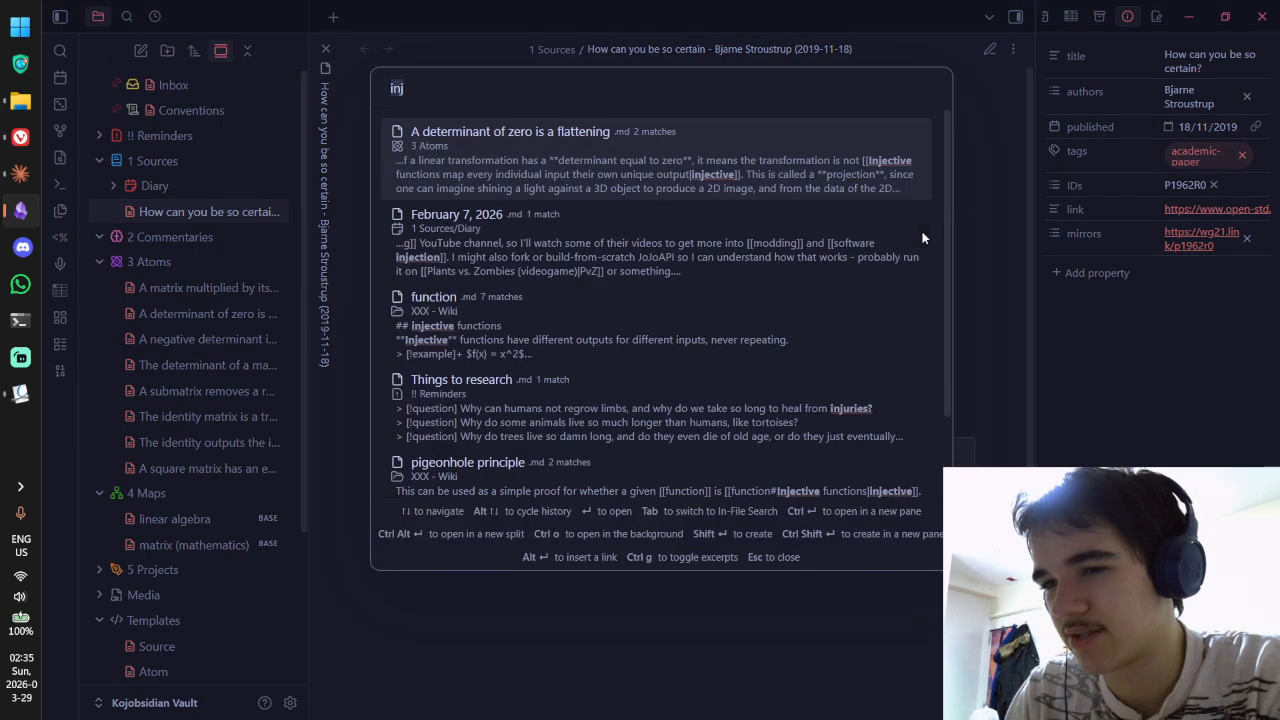
pyautogui.press('Escape')
pyautogui.click(285, 703)
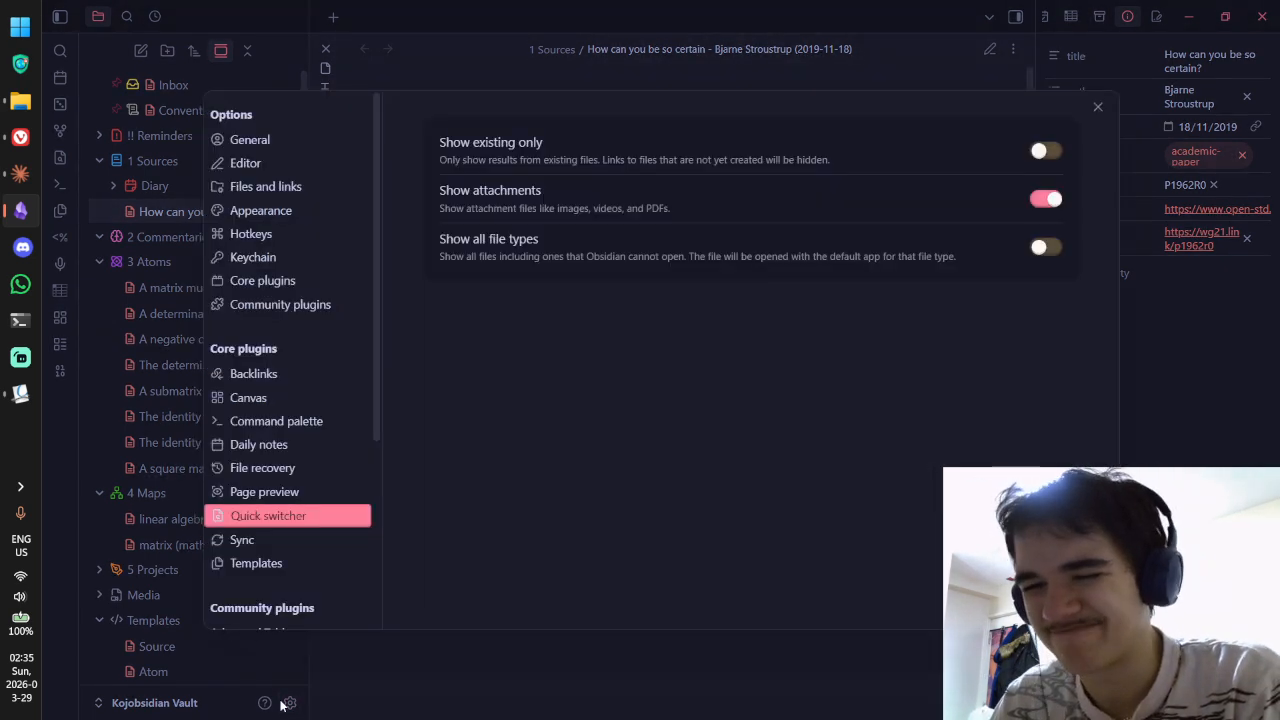
pyautogui.click(262, 281)
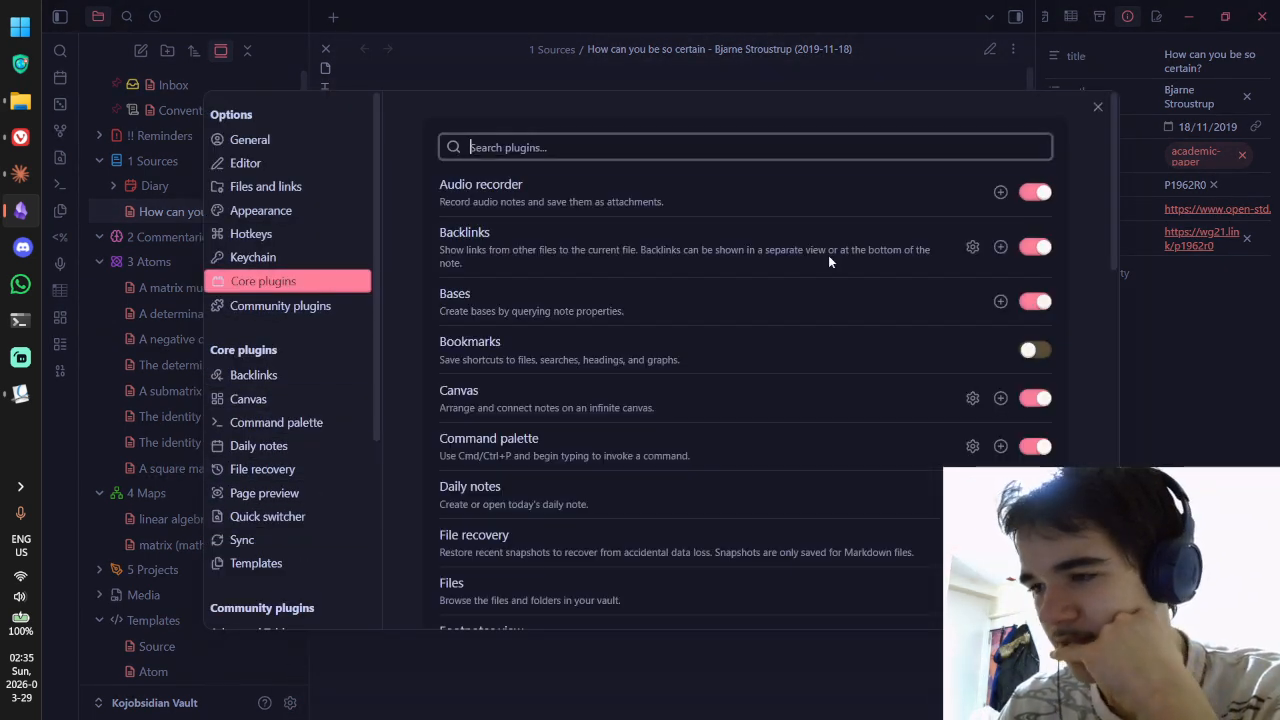
pyautogui.scroll(-3, 840, 260)
pyautogui.scroll(-3, 862, 265)
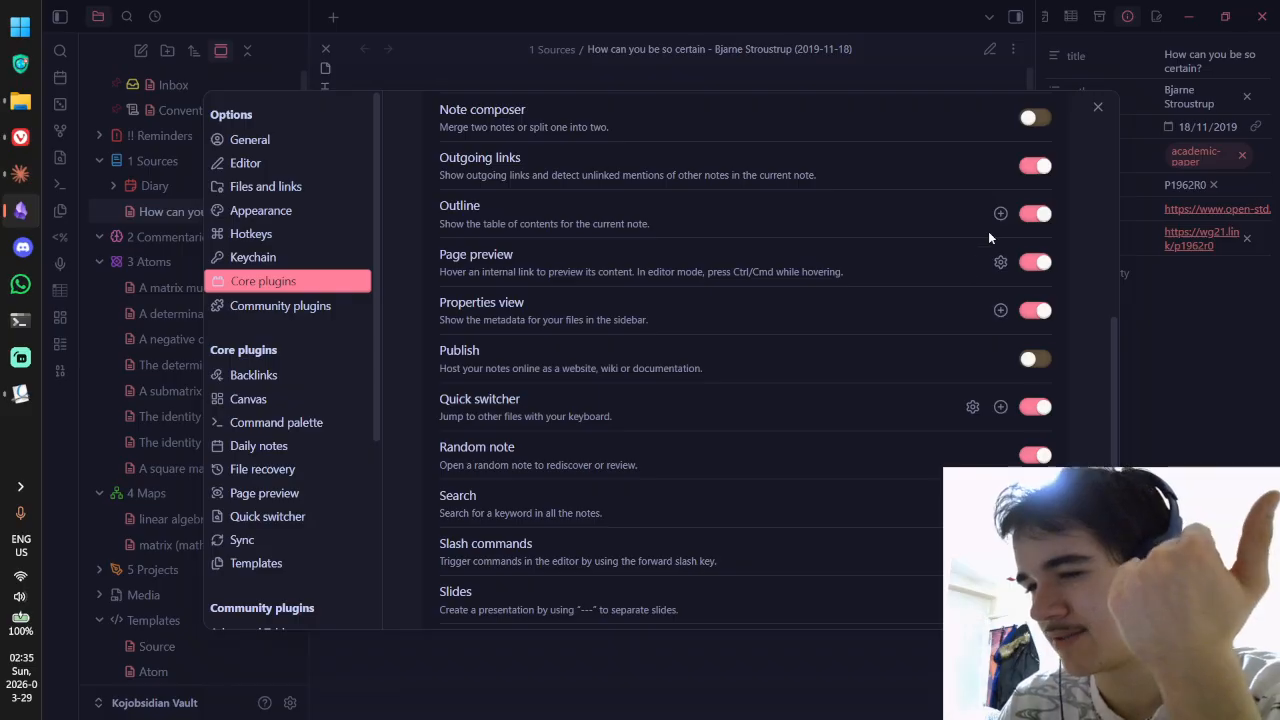
pyautogui.scroll(-1, 990, 232)
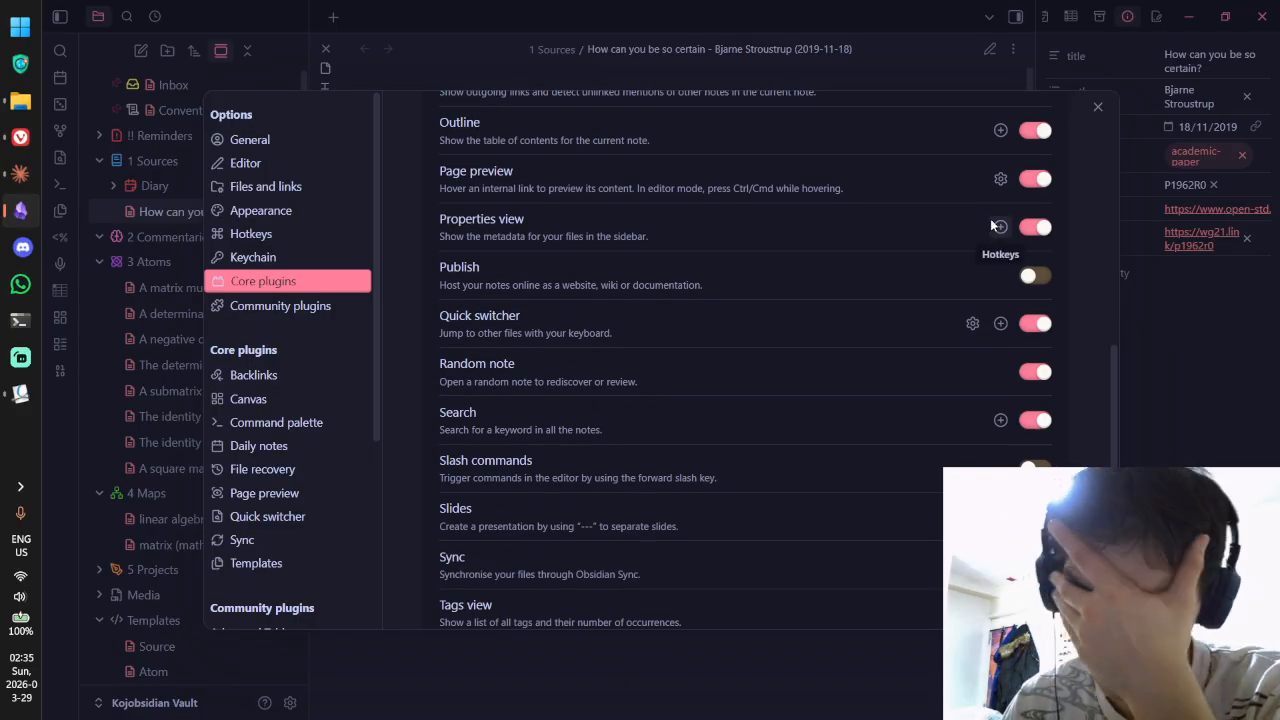
# Step: Switch off the Quick switcher and Random note core plugins
pyautogui.click(1035, 323)
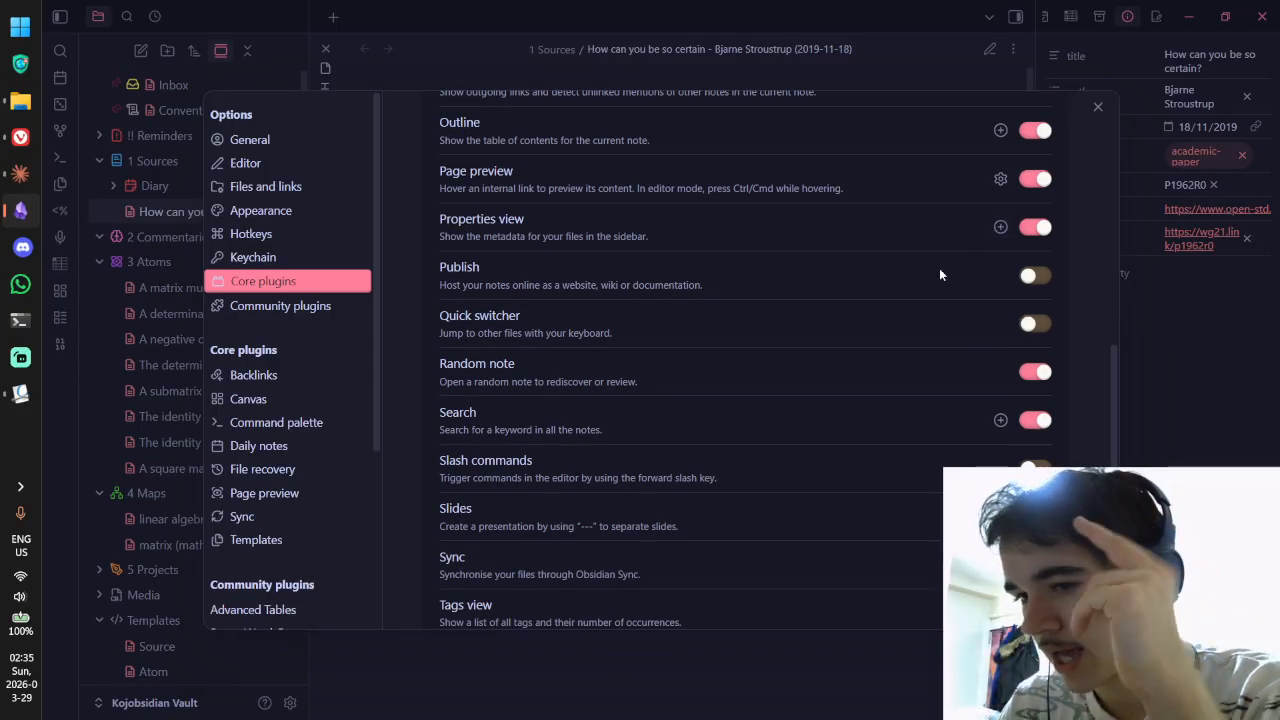
pyautogui.scroll(-1, 845, 230)
pyautogui.click(1030, 289)
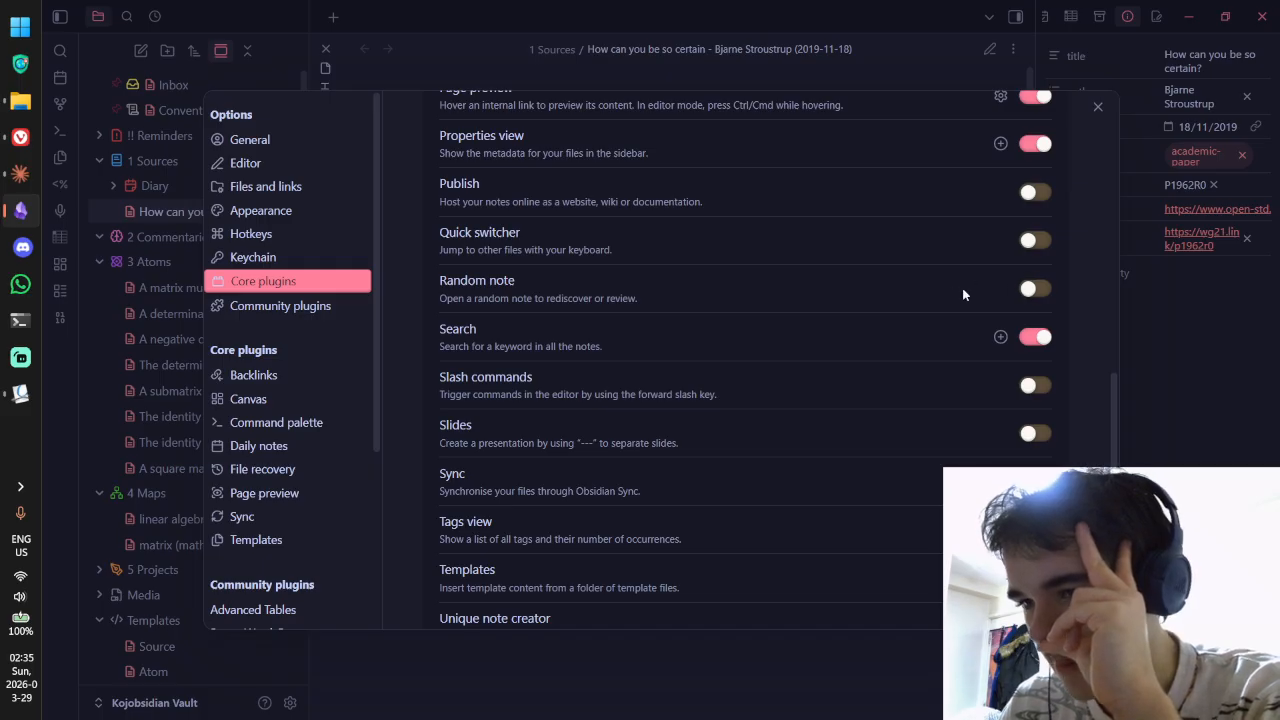
pyautogui.click(1035, 292)
pyautogui.click(1035, 292)
pyautogui.click(1035, 292)
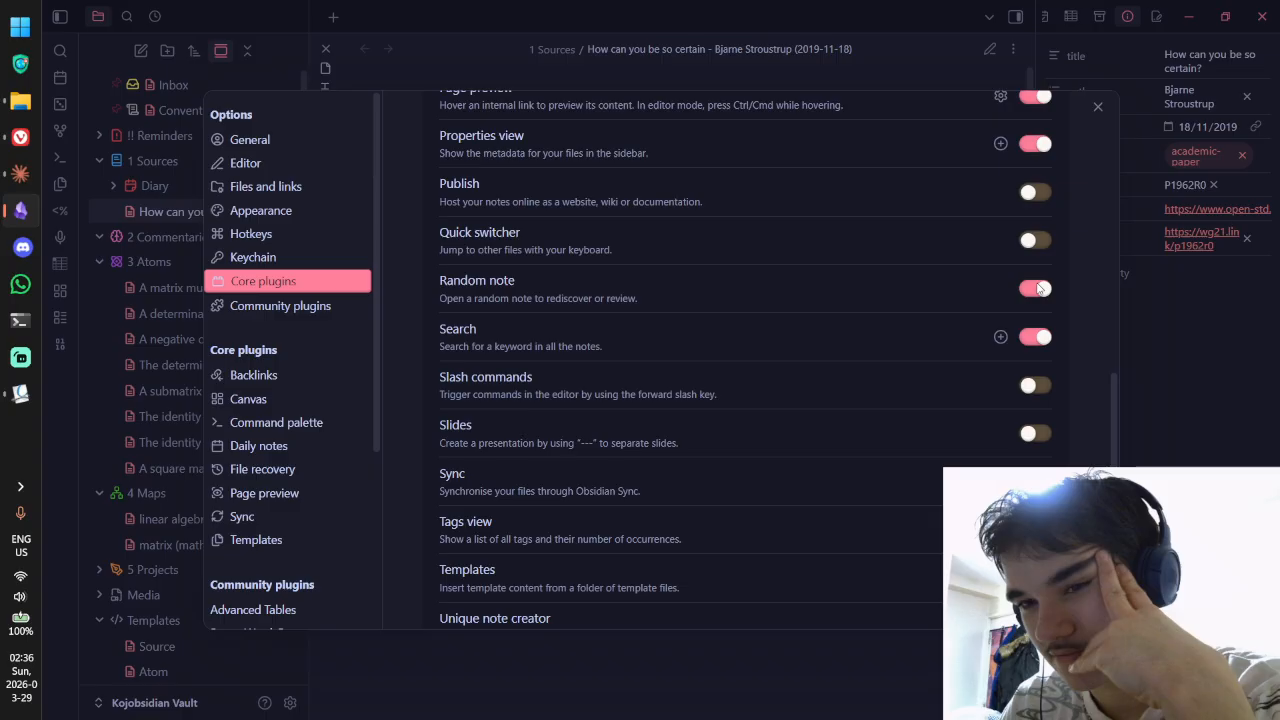
pyautogui.click(1038, 288)
# Step: Try the Slash commands toggle, leaving it off, and switch on the Unique note creator plugin
pyautogui.scroll(-2, 953, 246)
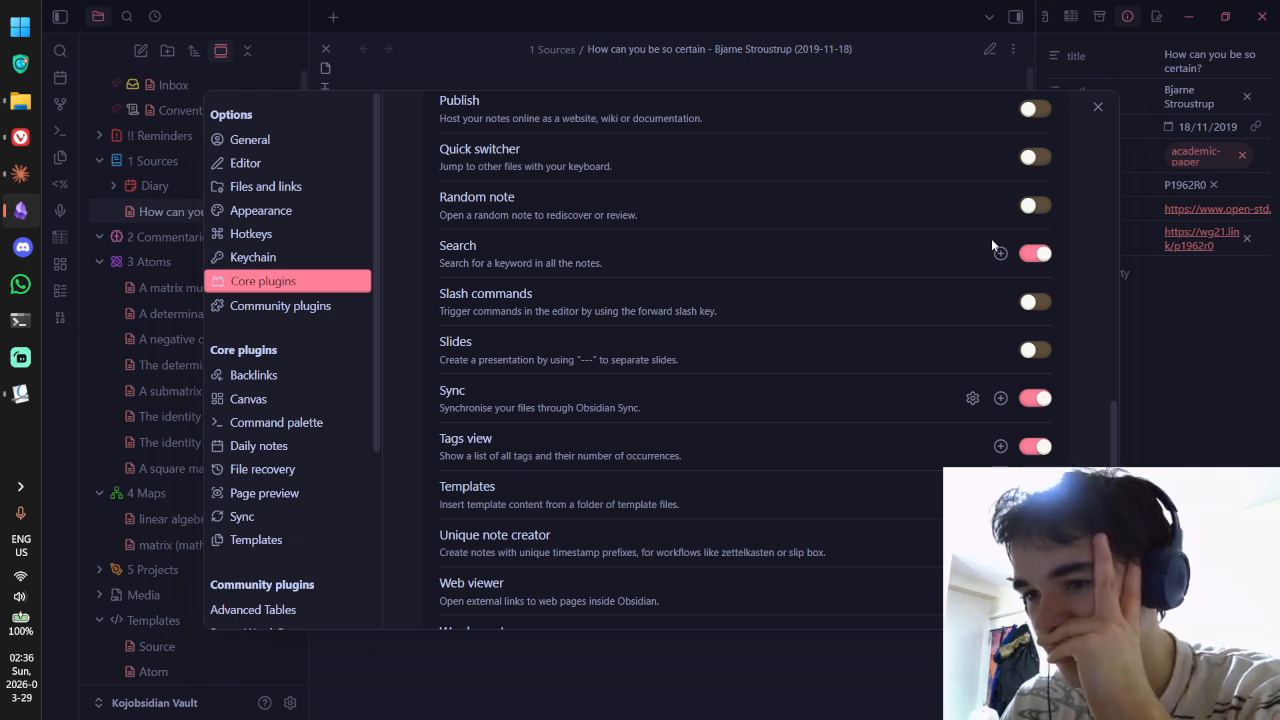
pyautogui.scroll(-1, 950, 215)
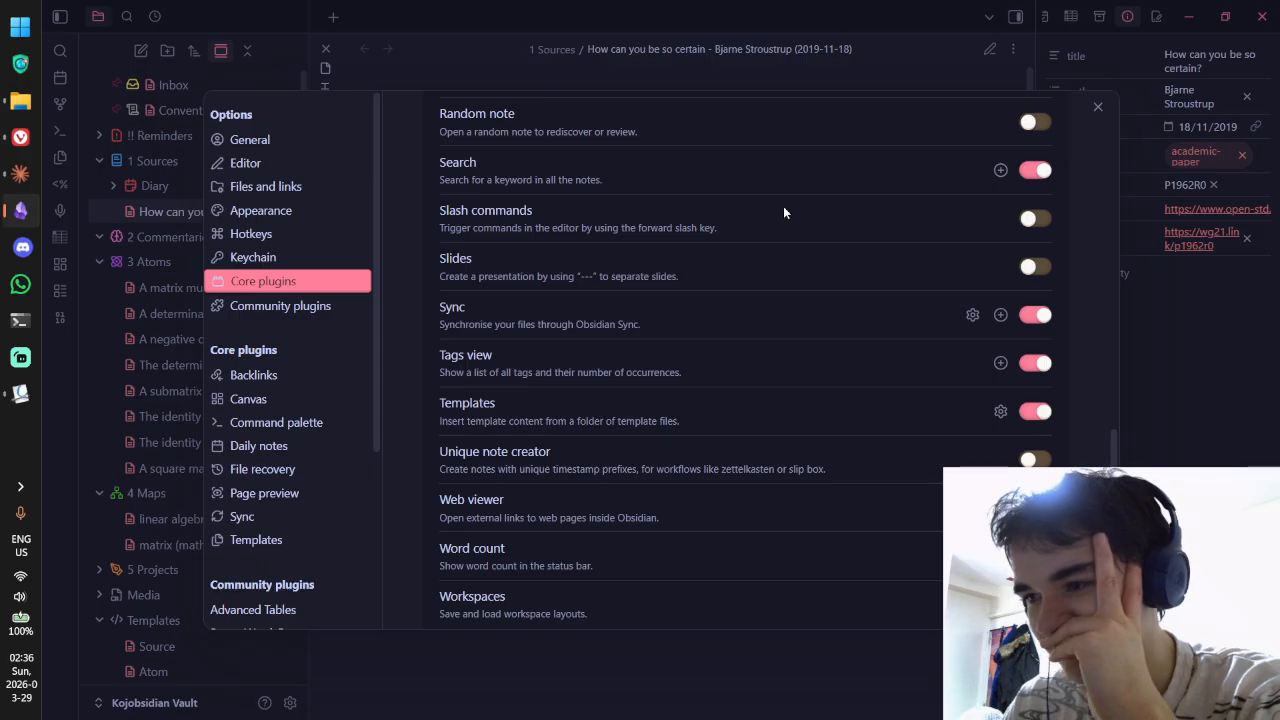
pyautogui.click(1040, 223)
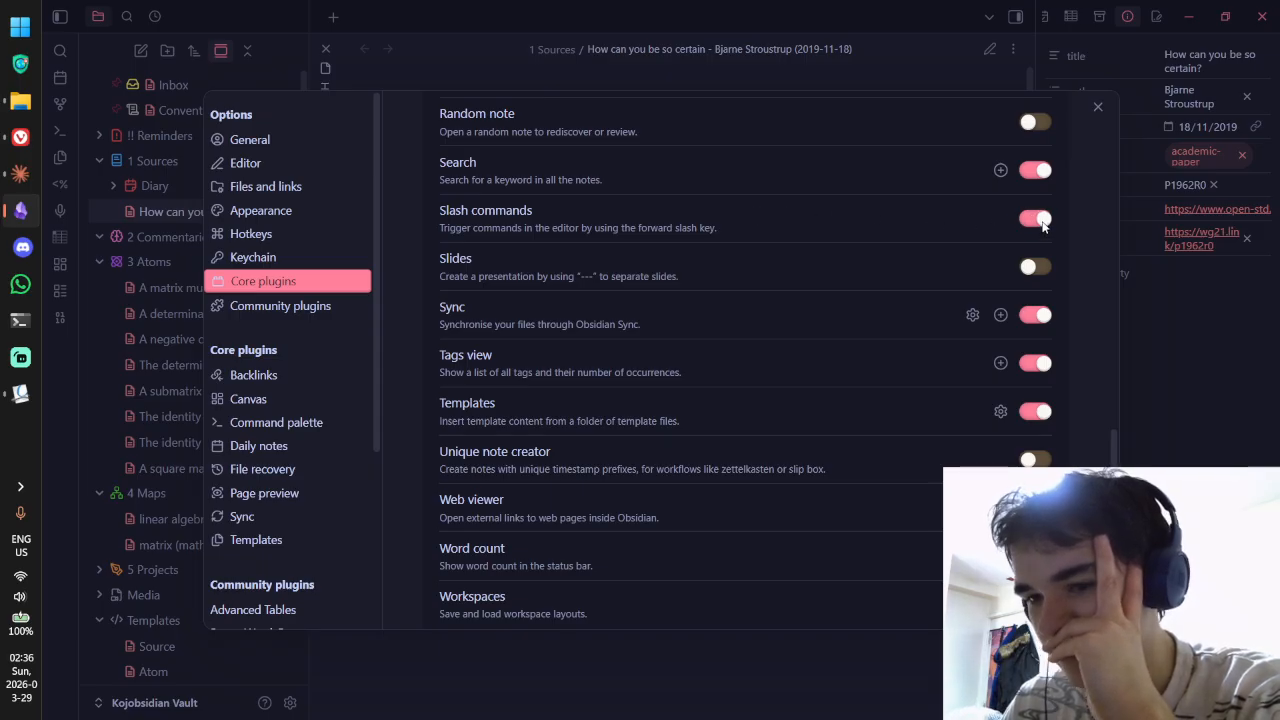
pyautogui.click(1040, 222)
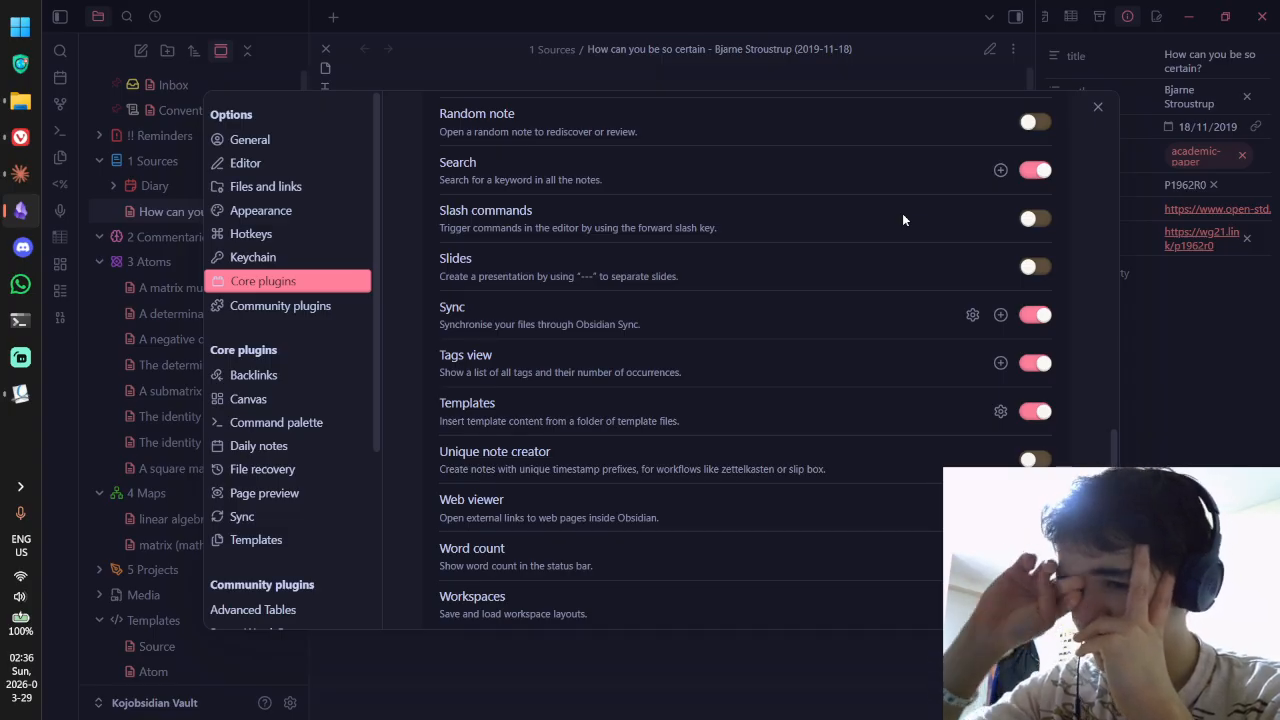
pyautogui.scroll(-1, 775, 265)
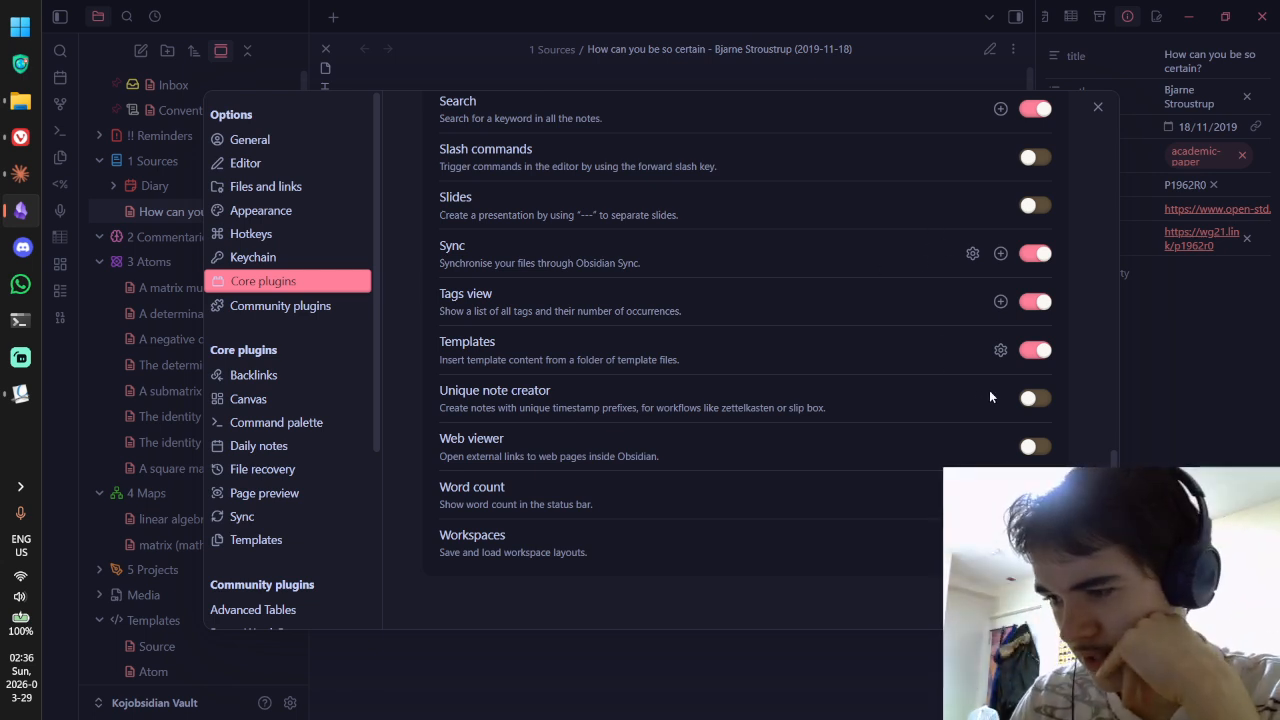
pyautogui.click(1034, 397)
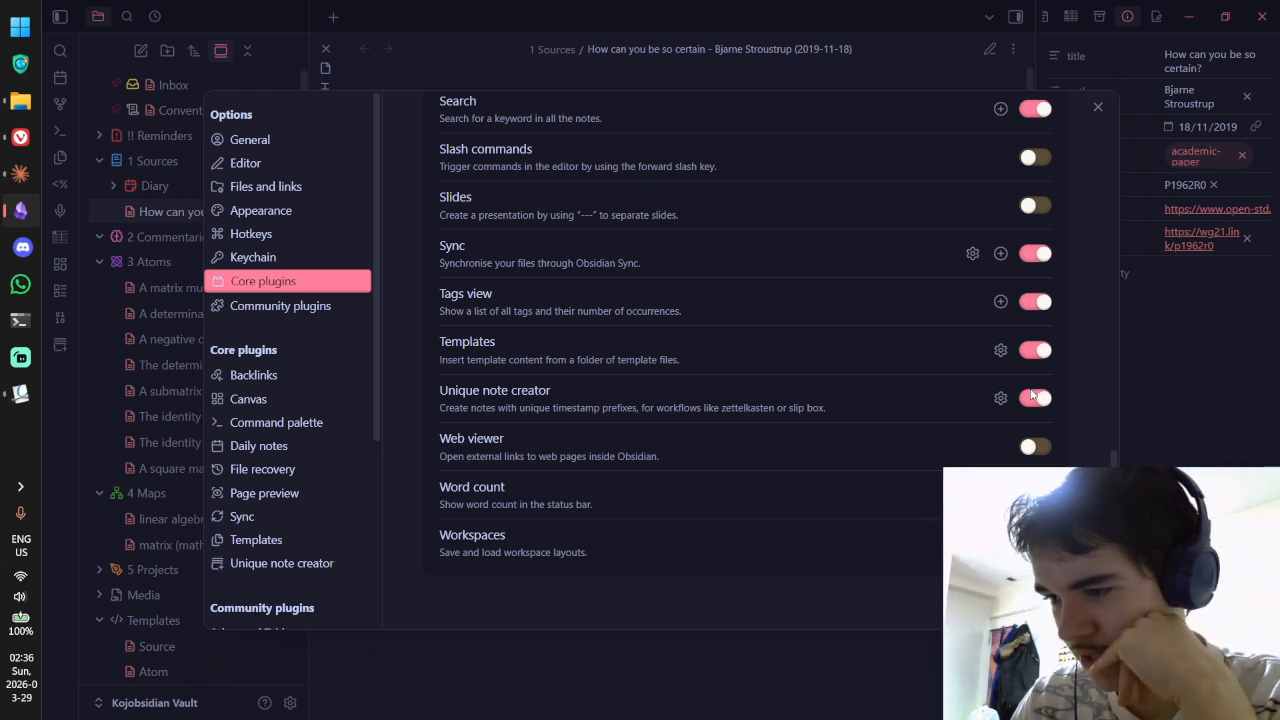
# Step: Review the Templates and Unique note creator settings, then switch Unique note creator back off
pyautogui.click(272, 541)
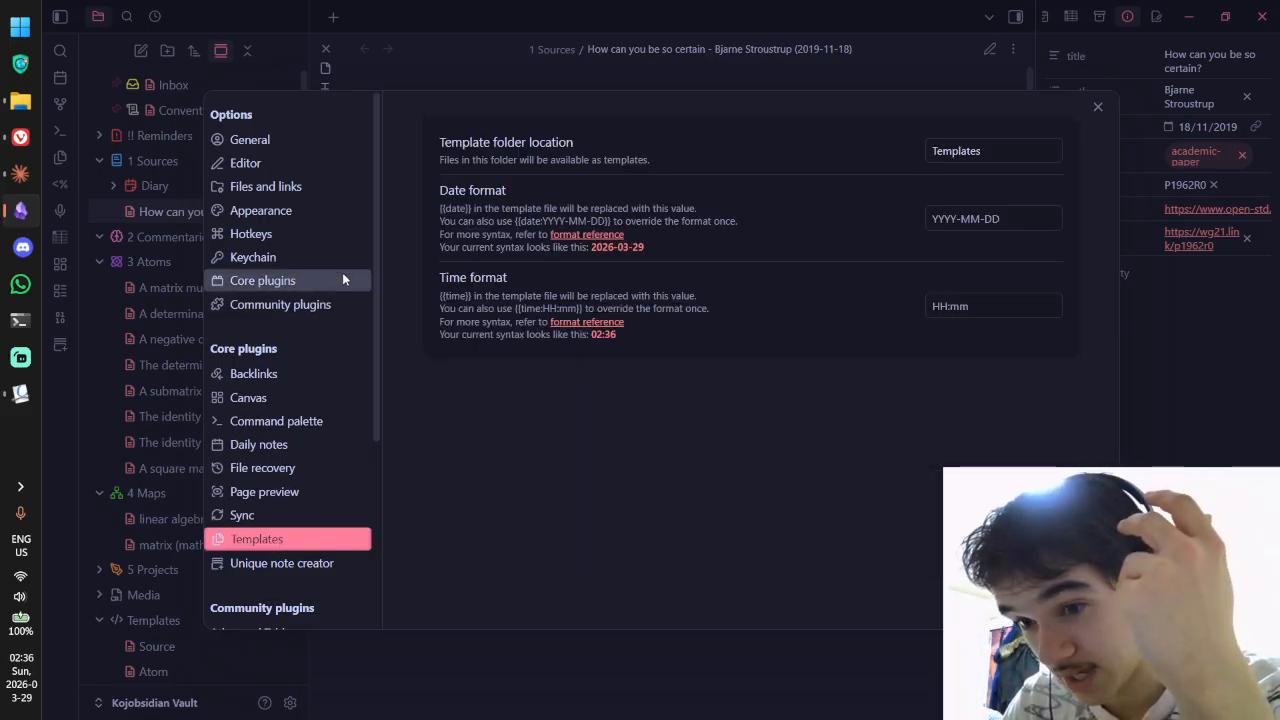
pyautogui.click(300, 563)
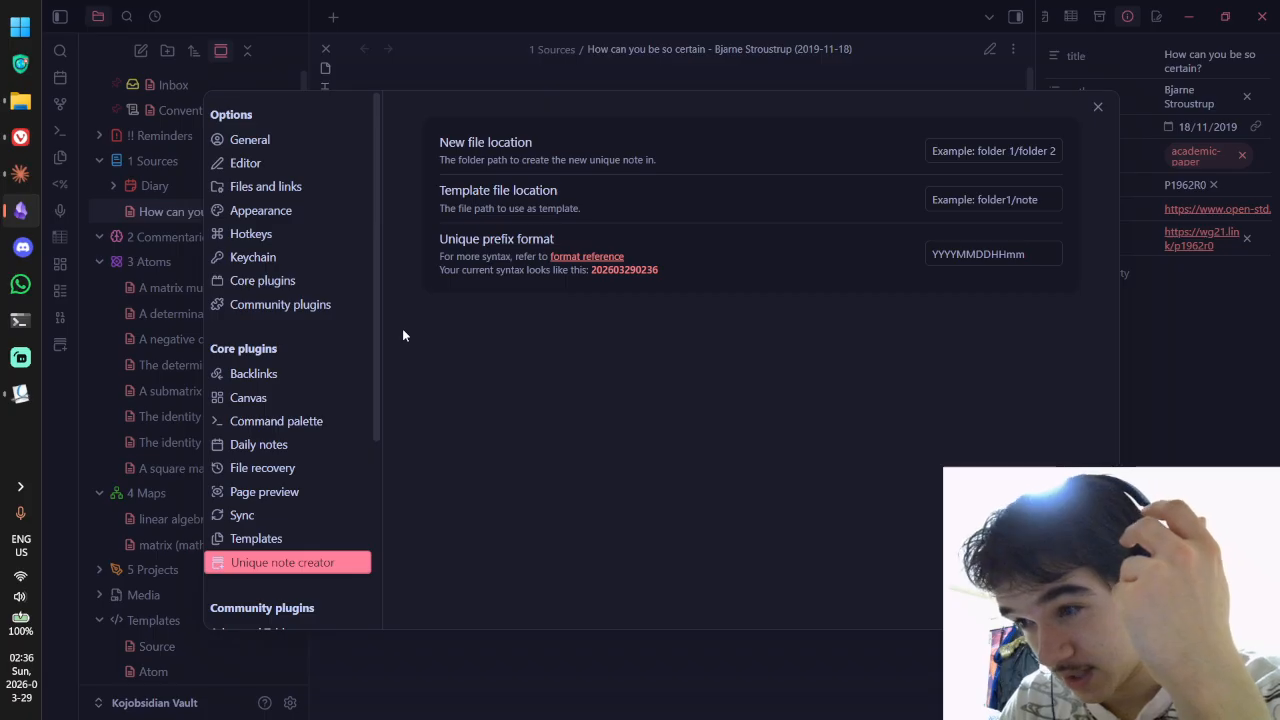
pyautogui.click(265, 283)
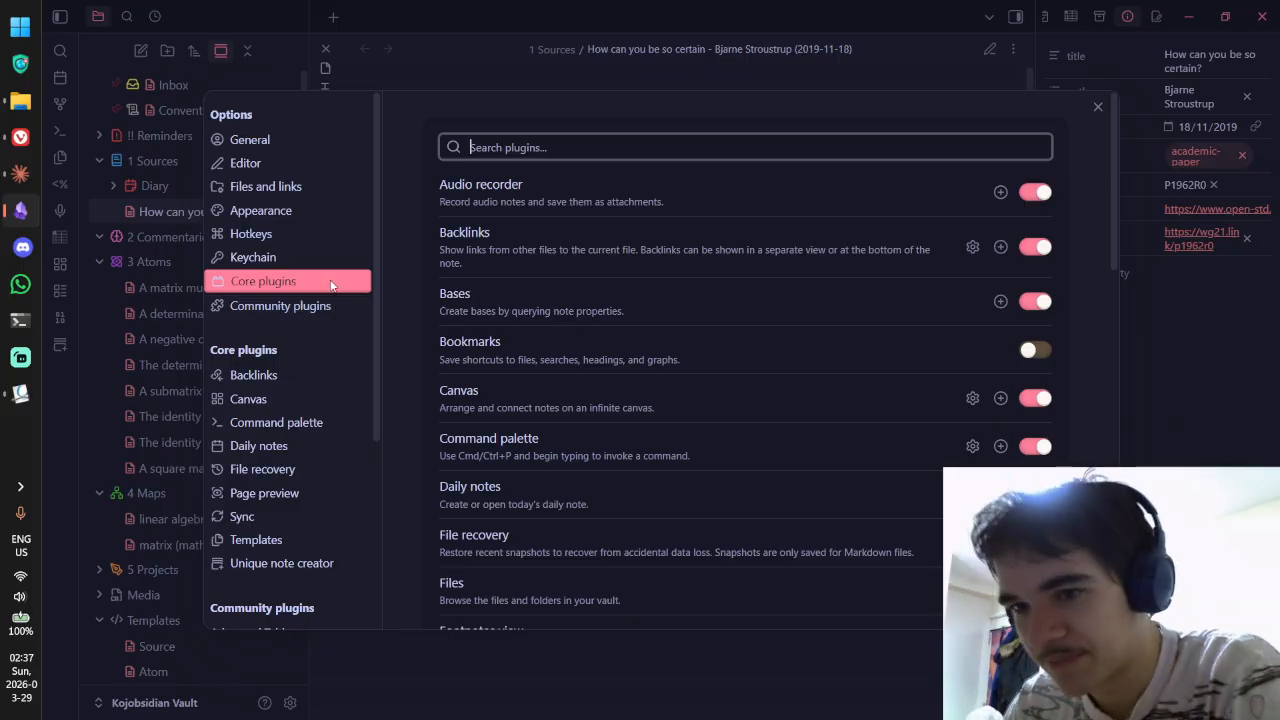
pyautogui.scroll(-10, 527, 350)
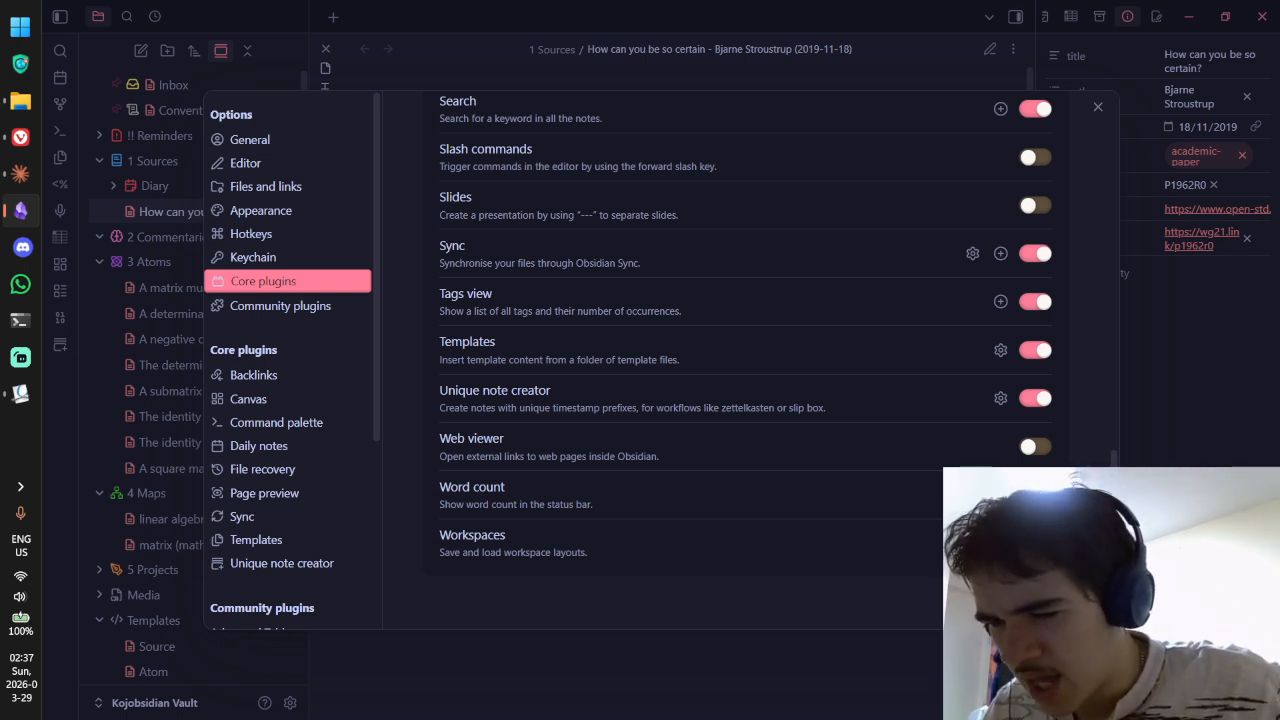
pyautogui.click(1035, 398)
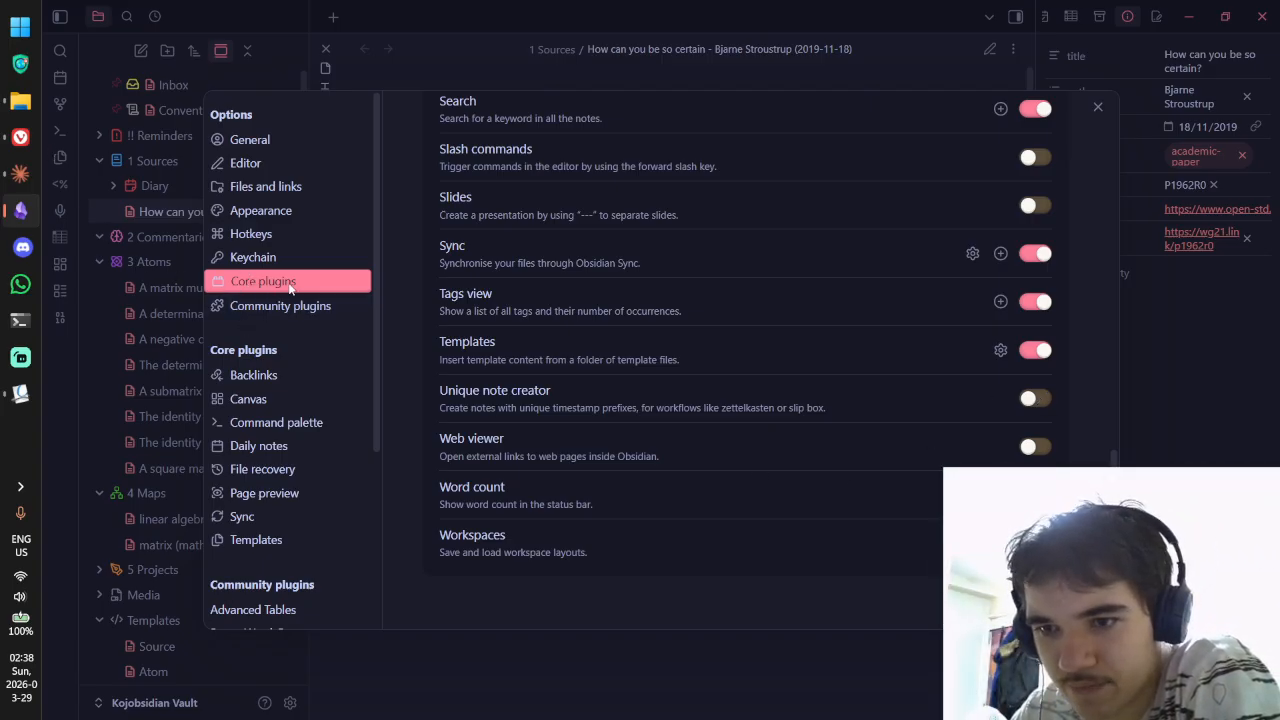
# Step: In Community plugins, turn on 'Automatically check for plugin updates'
pyautogui.click(281, 305)
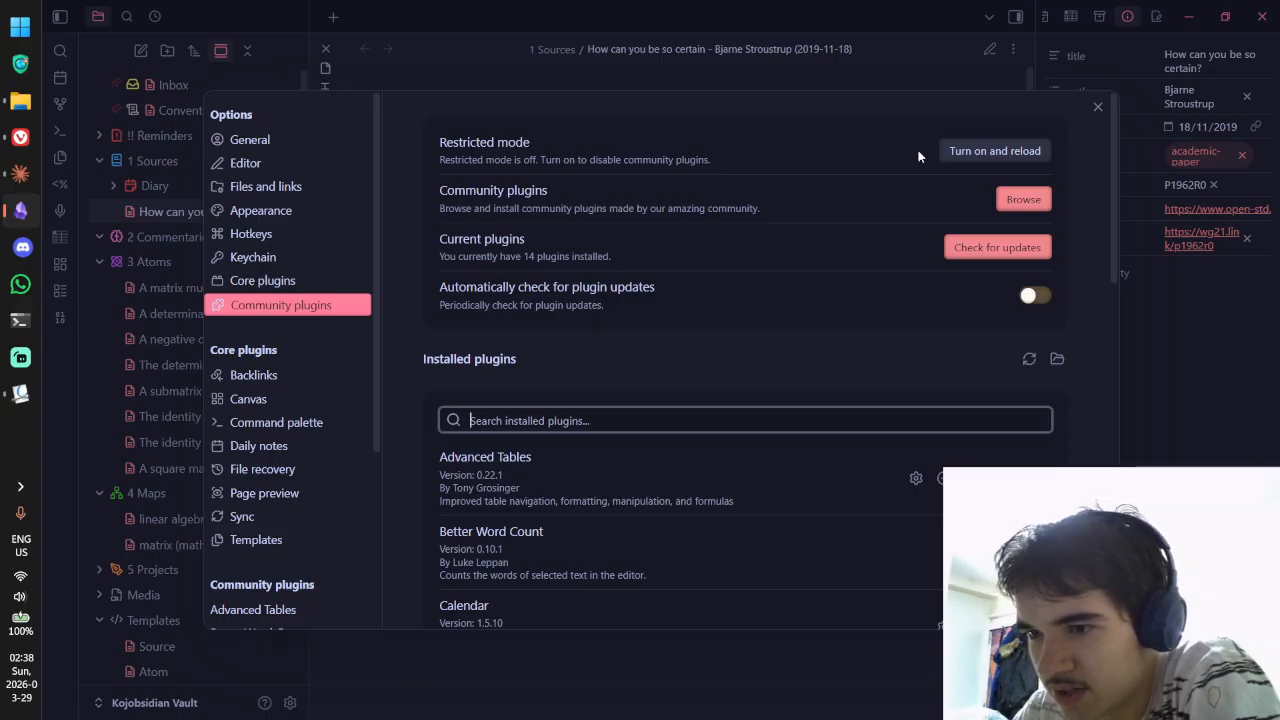
pyautogui.scroll(-2, 888, 158)
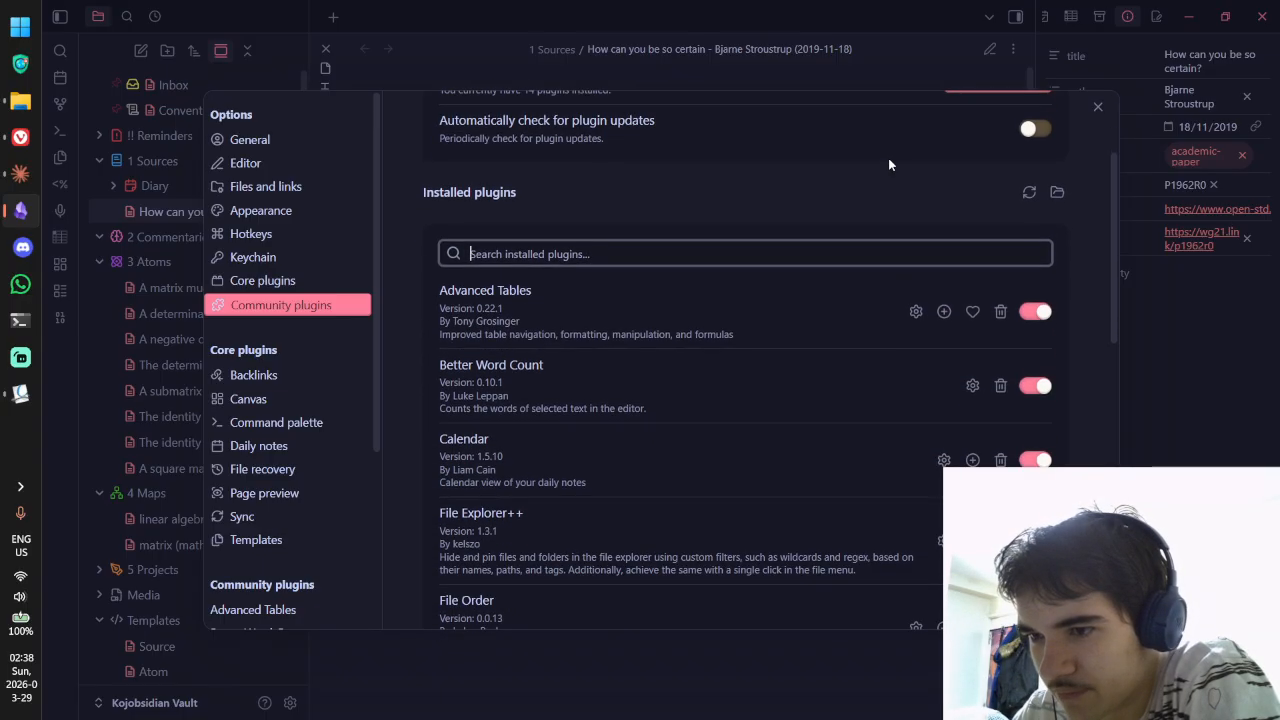
pyautogui.scroll(1, 888, 160)
pyautogui.click(1032, 212)
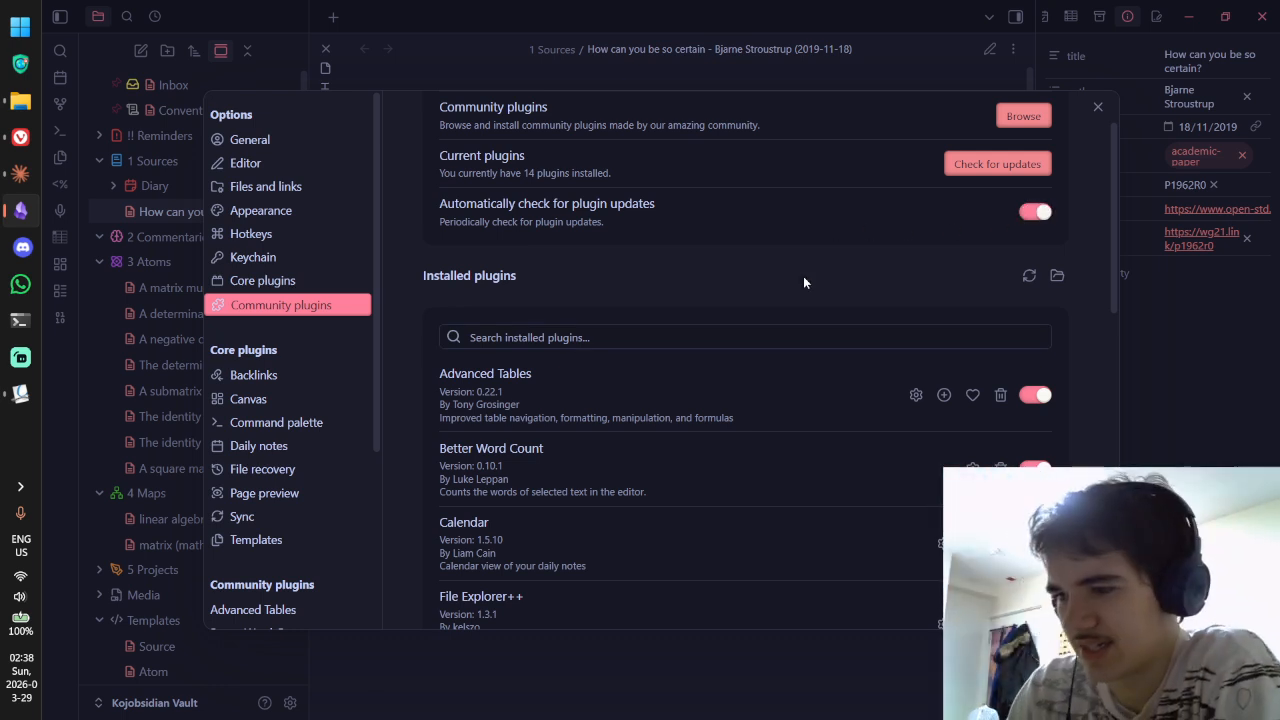
# Step: Reload the installed third-party plugins and start uninstalling the Calendar plugin
pyautogui.click(1022, 278)
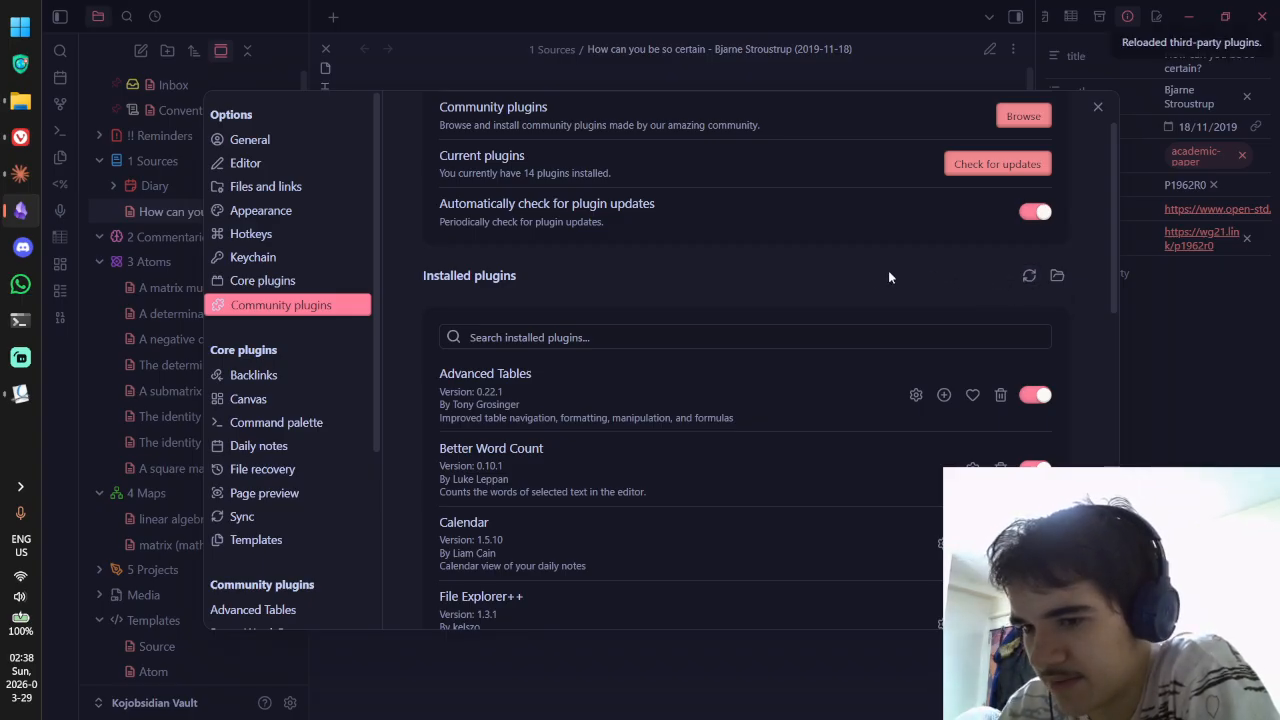
pyautogui.scroll(-1, 871, 277)
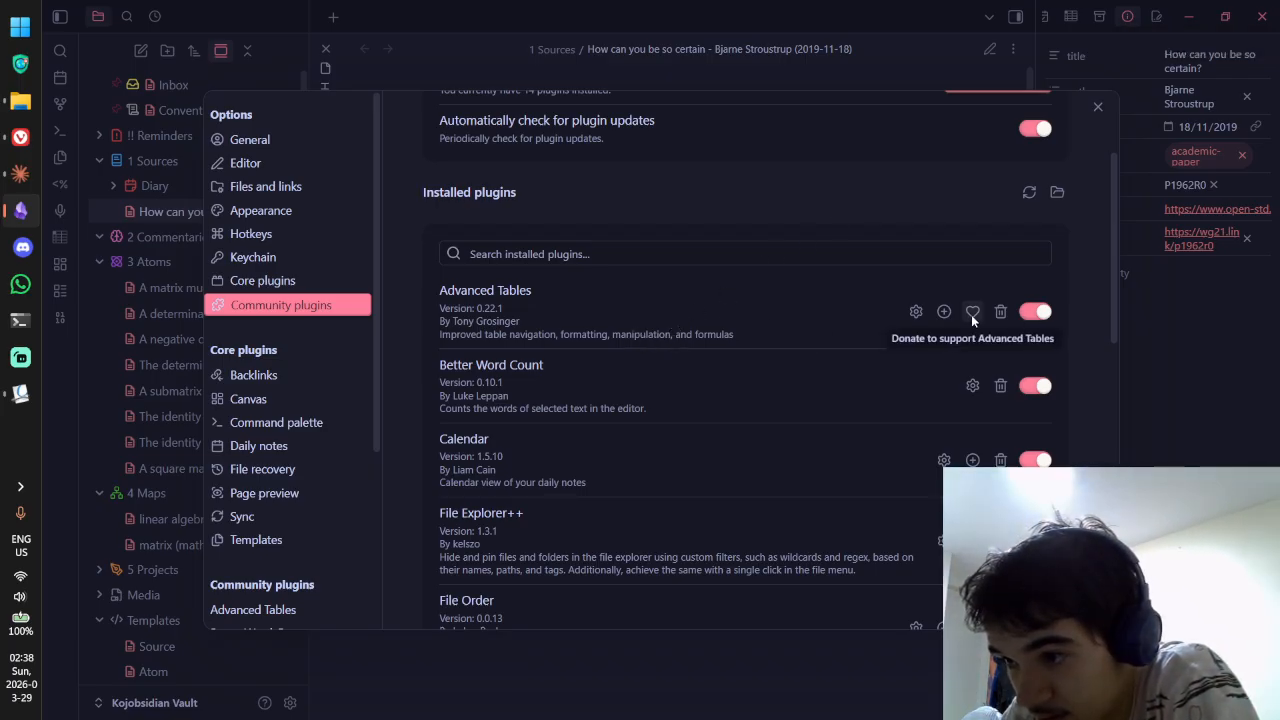
pyautogui.scroll(-2, 586, 230)
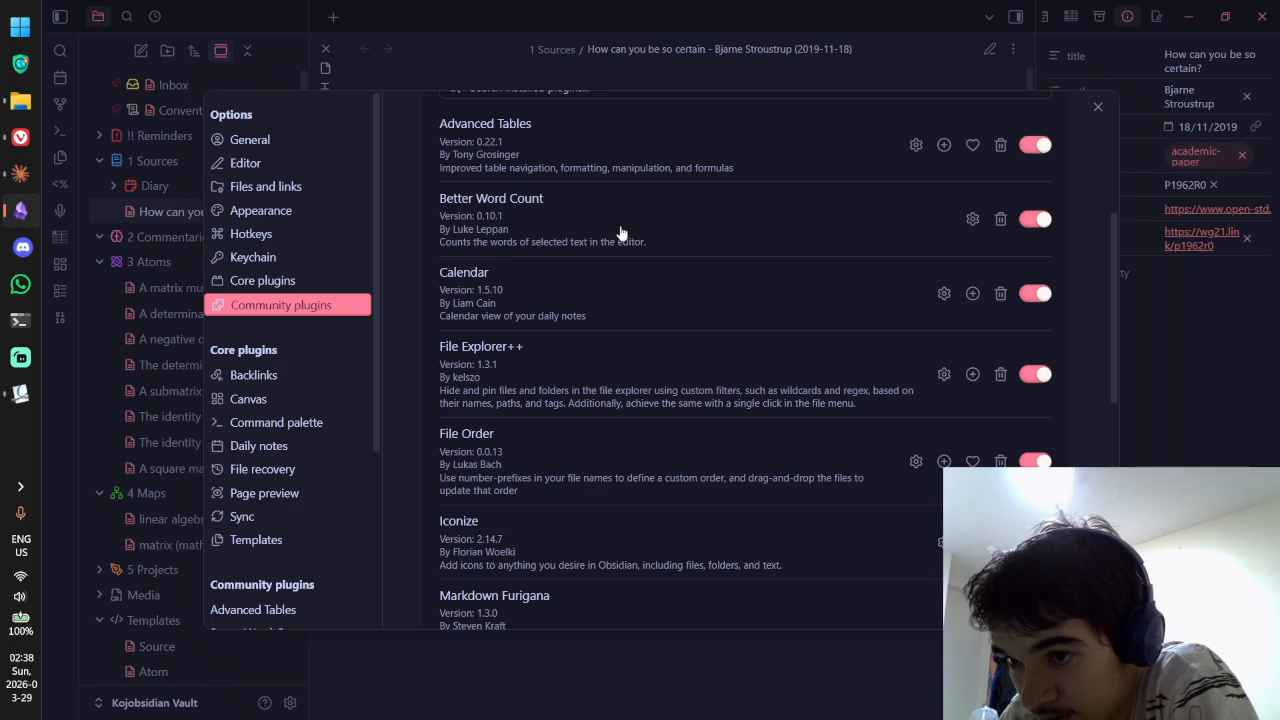
pyautogui.scroll(-1, 631, 225)
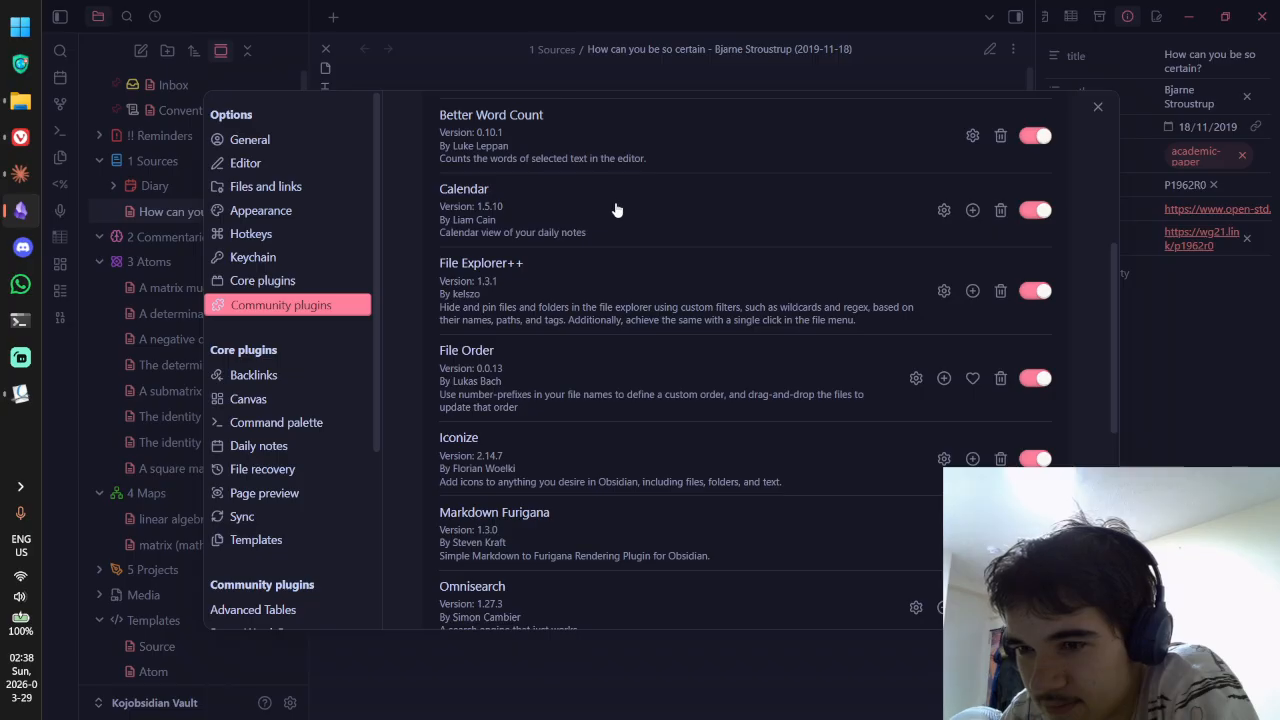
pyautogui.click(1000, 210)
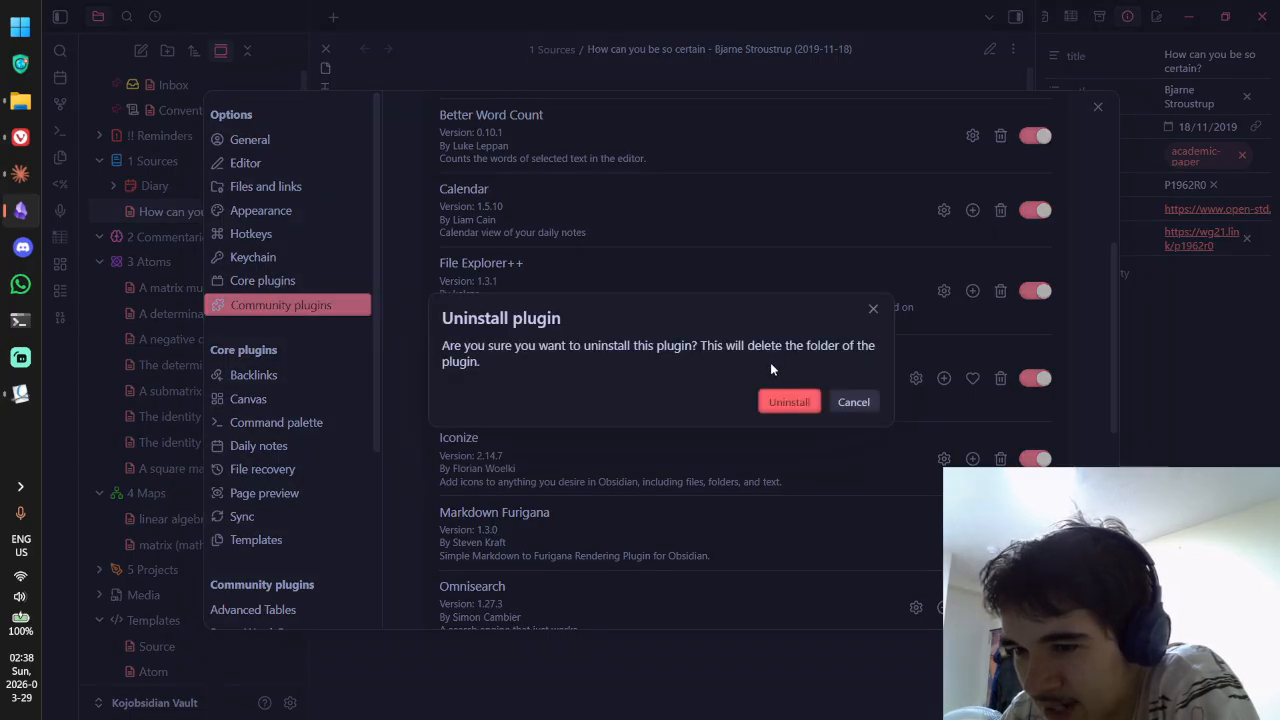
# Step: Uninstall the Calendar and File Order community plugins and scroll through the remaining installed plugins
pyautogui.click(788, 401)
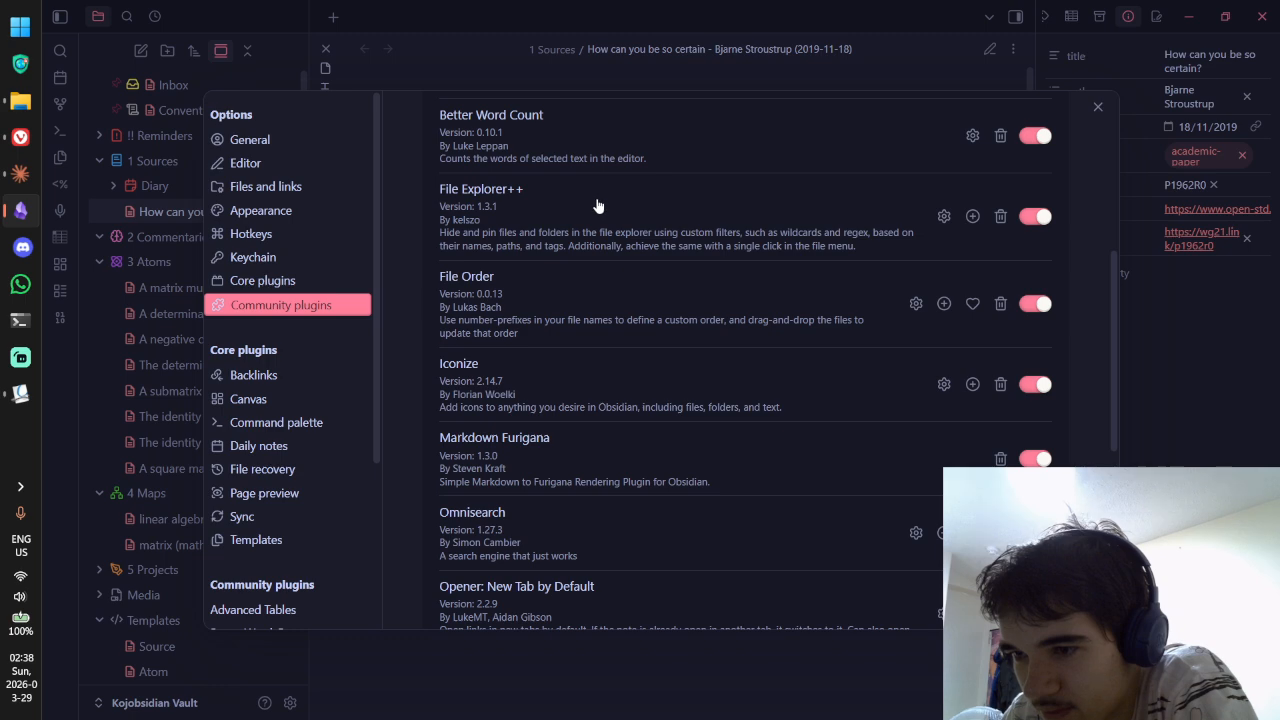
pyautogui.scroll(-1, 610, 207)
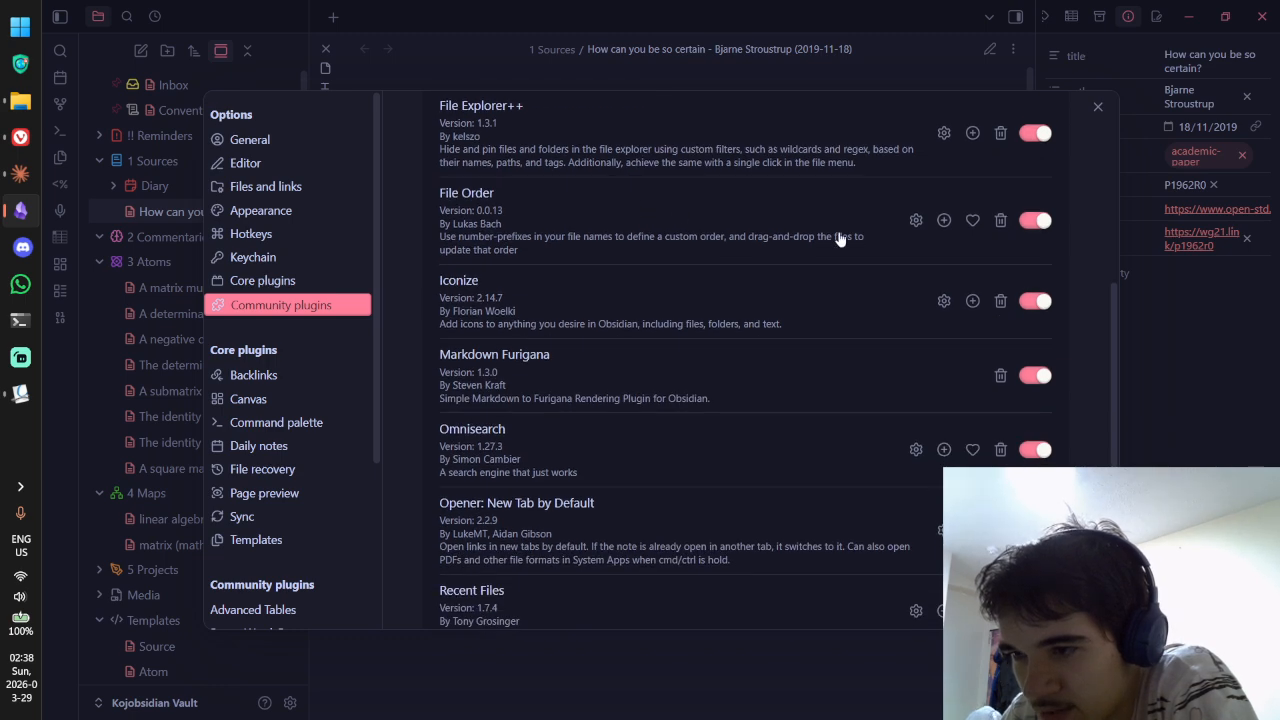
pyautogui.click(1000, 220)
pyautogui.click(788, 403)
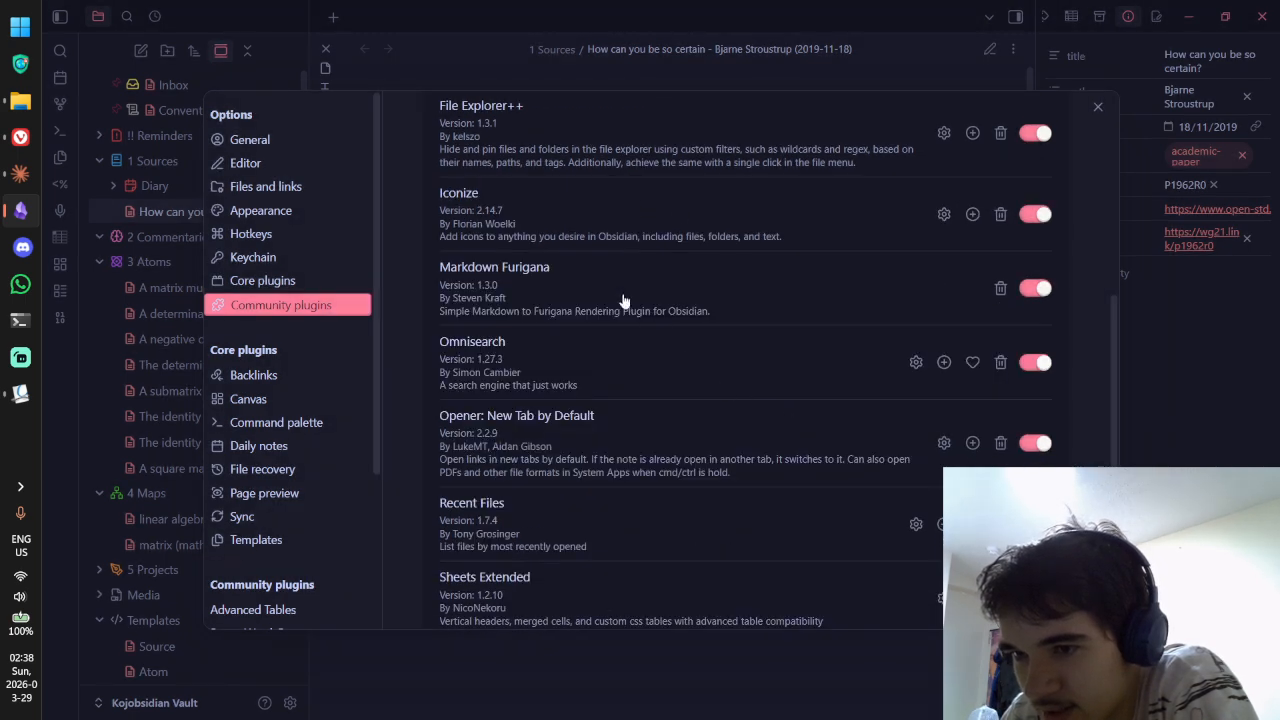
pyautogui.scroll(-1, 606, 185)
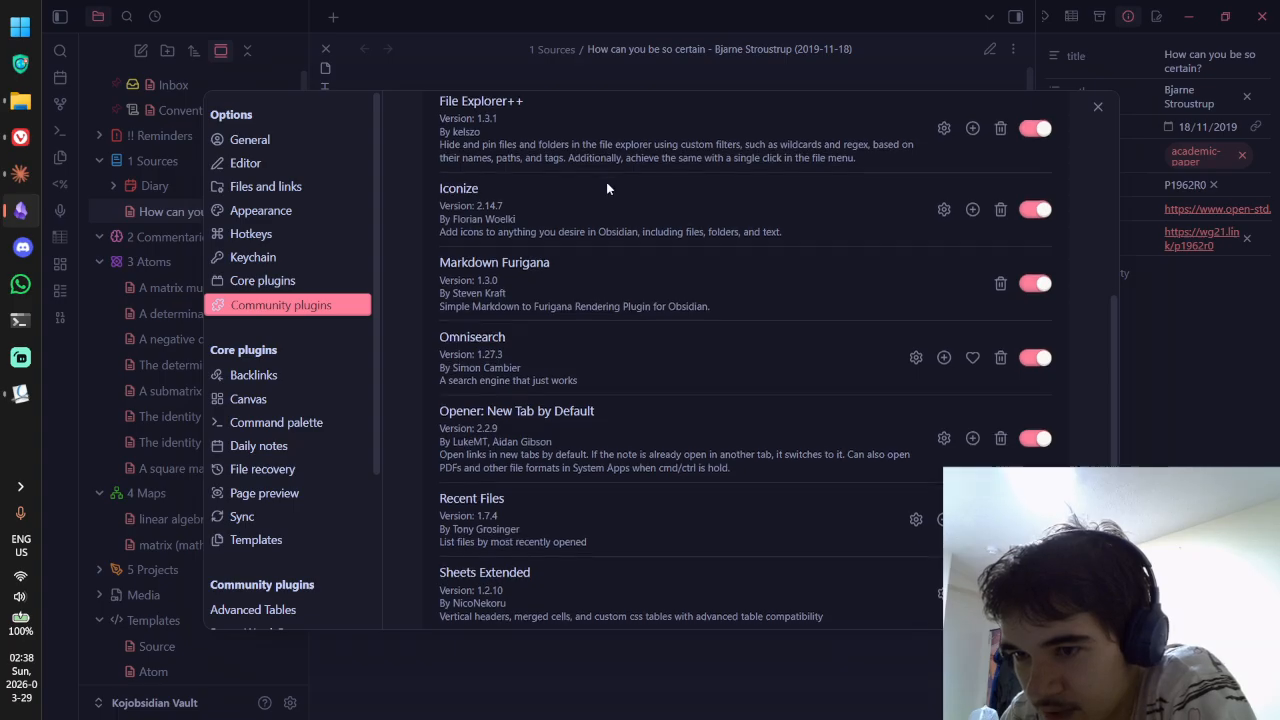
pyautogui.scroll(-1, 603, 177)
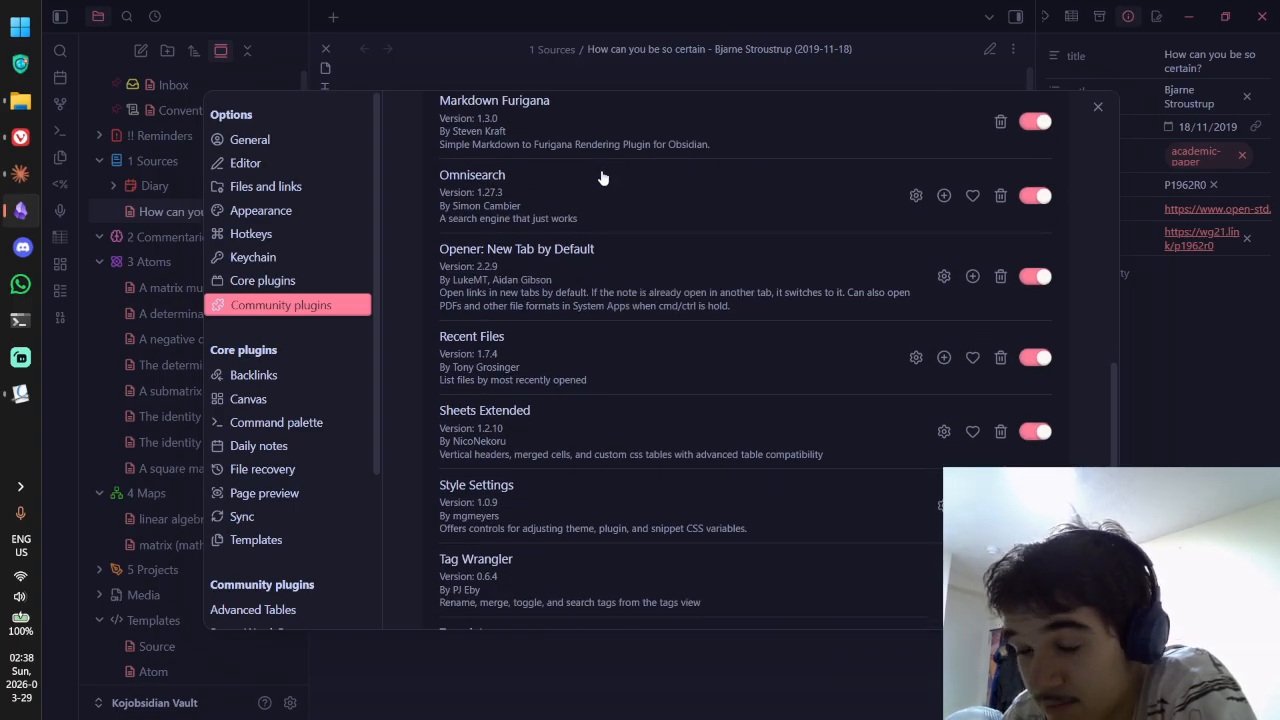
pyautogui.scroll(-1, 600, 172)
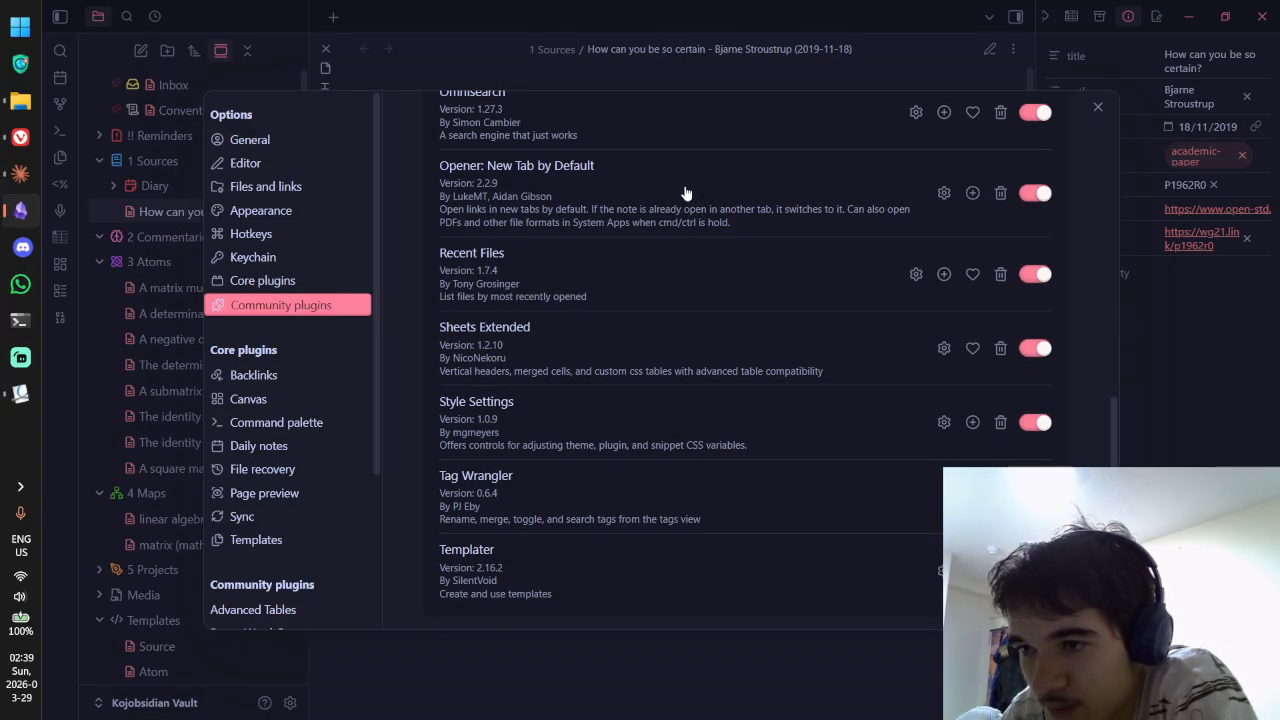
pyautogui.scroll(-1, 686, 190)
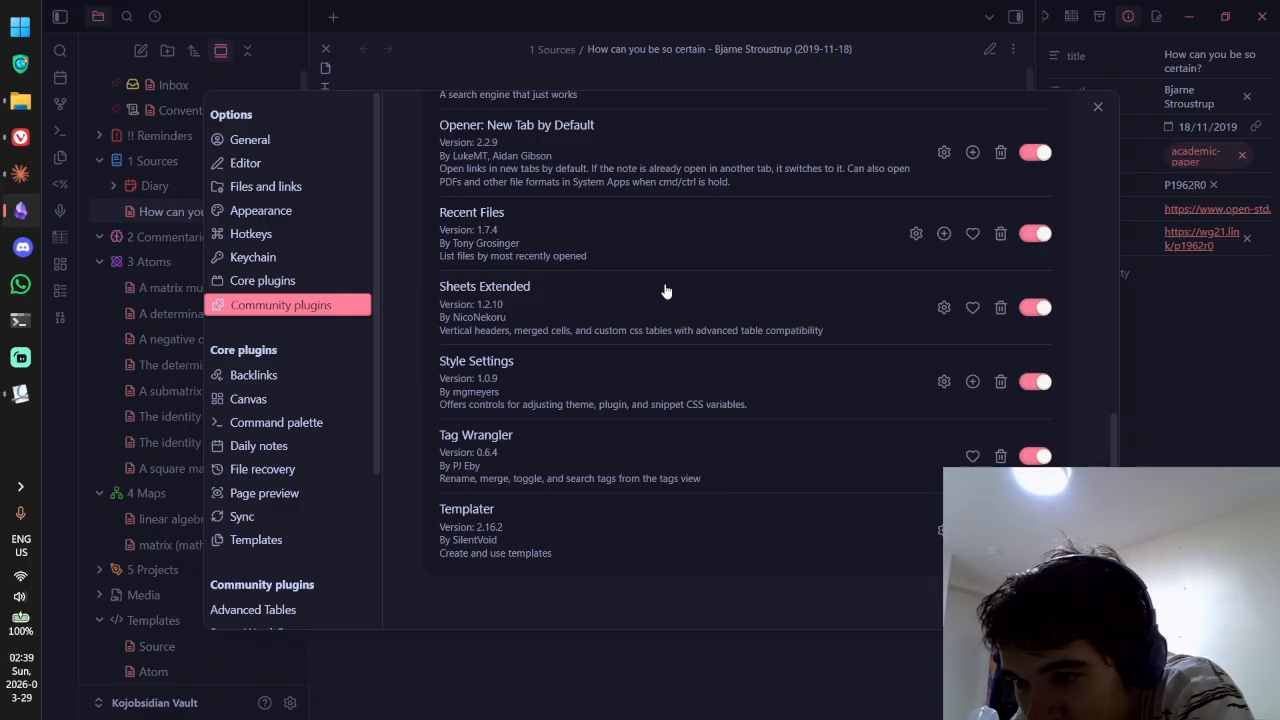
pyautogui.scroll(15, 738, 262)
pyautogui.scroll(-1, 738, 258)
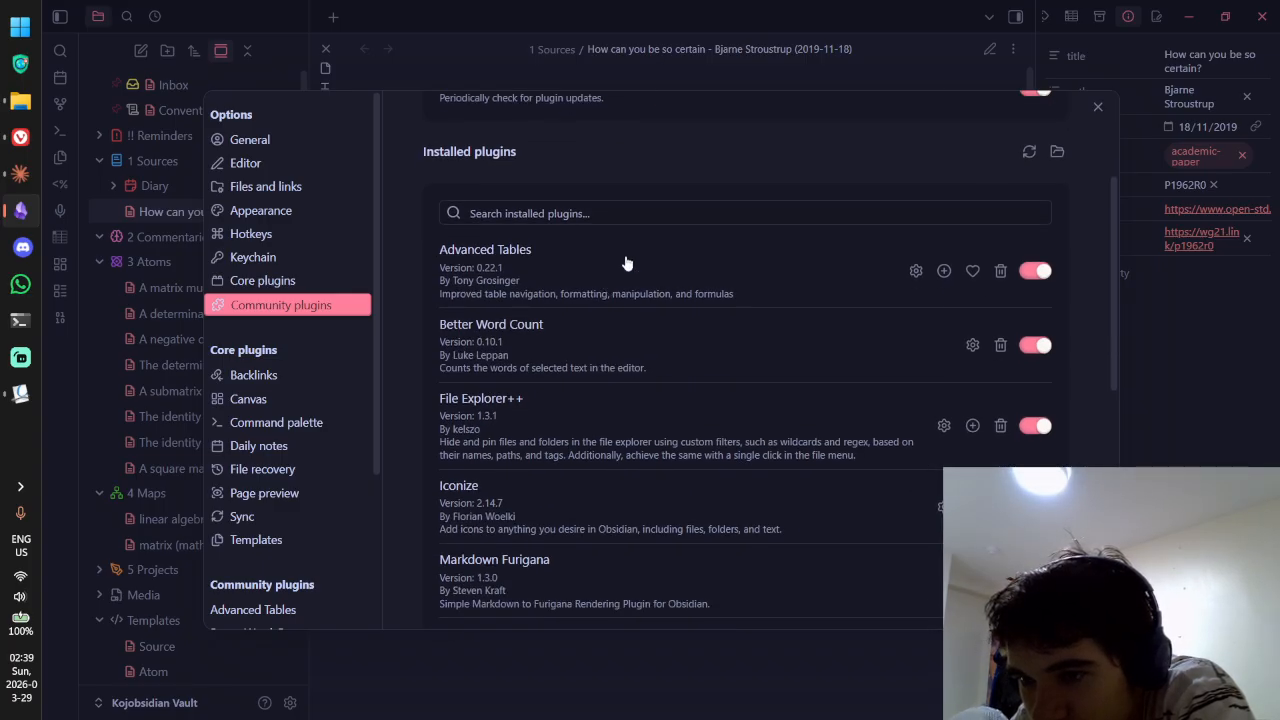
pyautogui.scroll(-15, 640, 258)
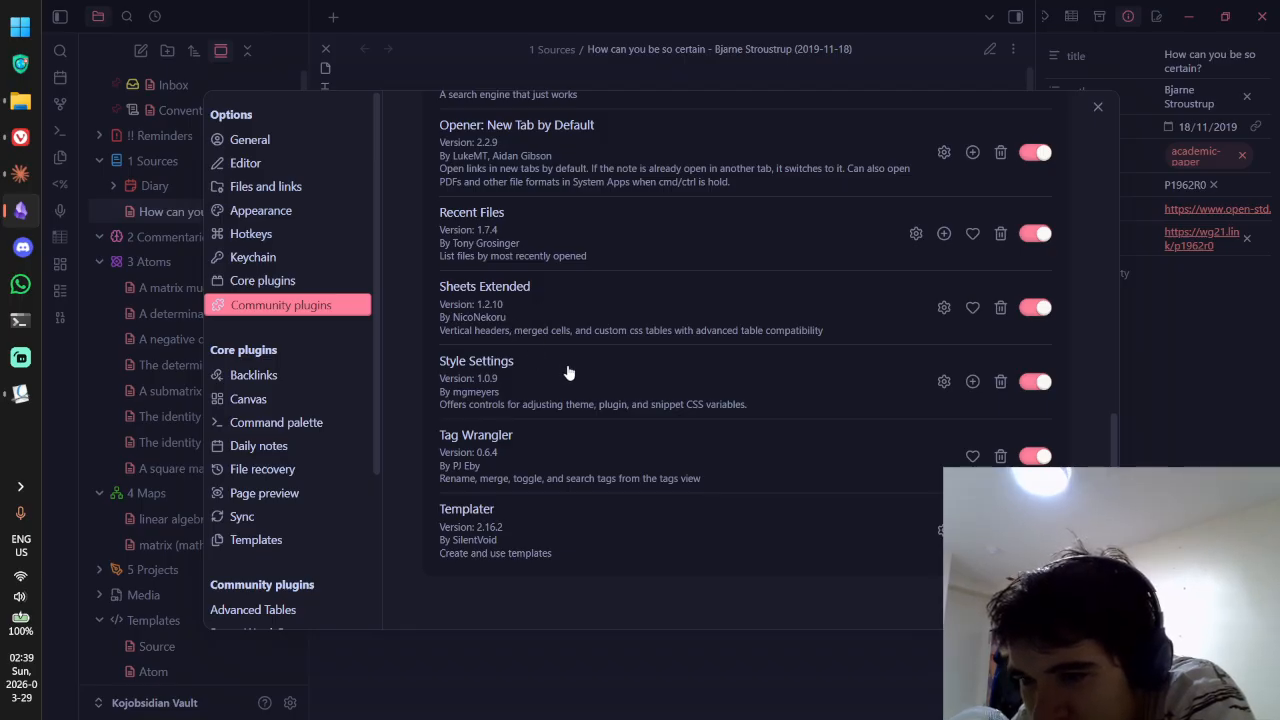
# Step: Open the Style Settings options and expand the Shiba Inu Theme section
pyautogui.click(943, 381)
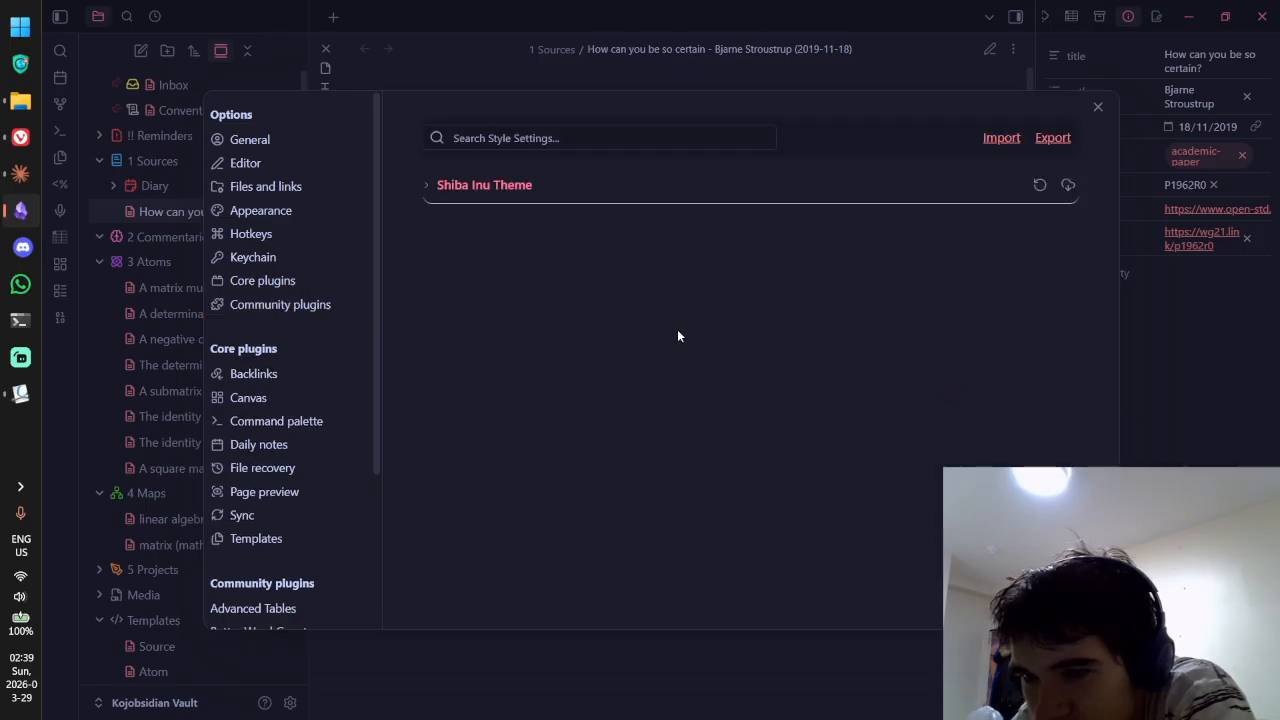
pyautogui.click(562, 190)
pyautogui.scroll(-2, 600, 198)
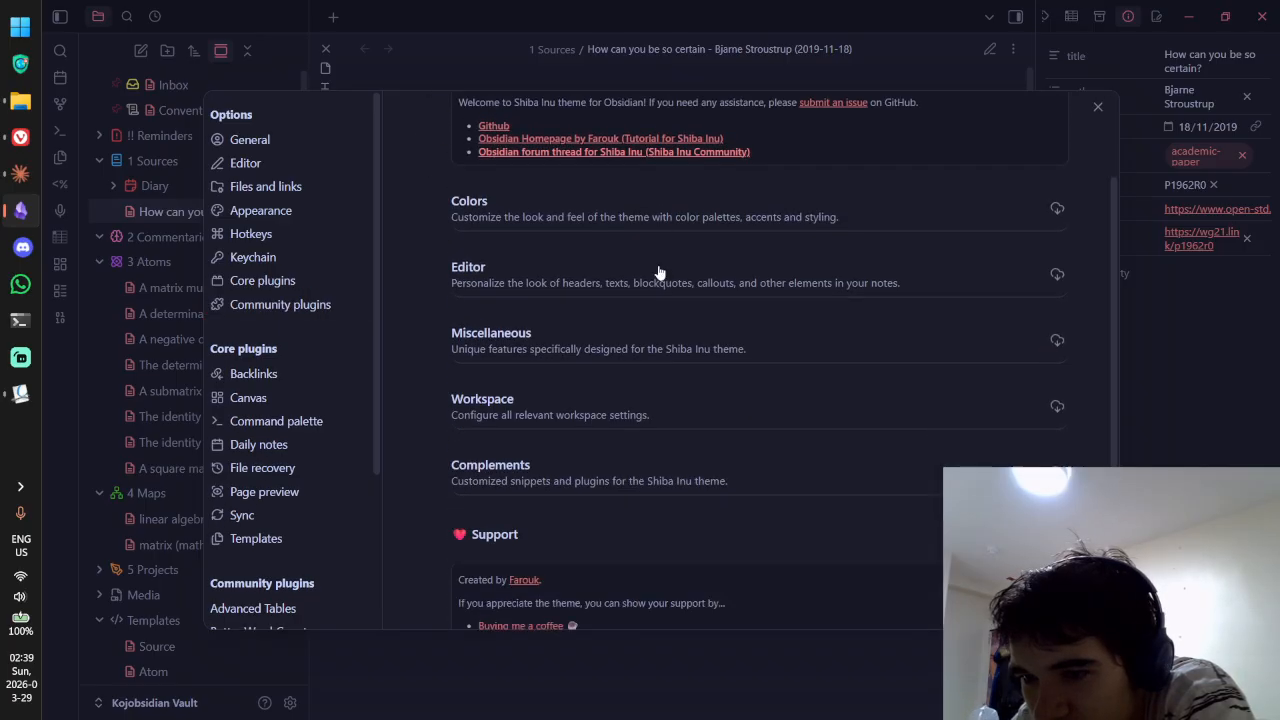
# Step: Return to Community plugins and browse the catalogue of 2,749 available plugins
pyautogui.click(289, 305)
pyautogui.scroll(-1, 640, 268)
pyautogui.scroll(-7, 630, 280)
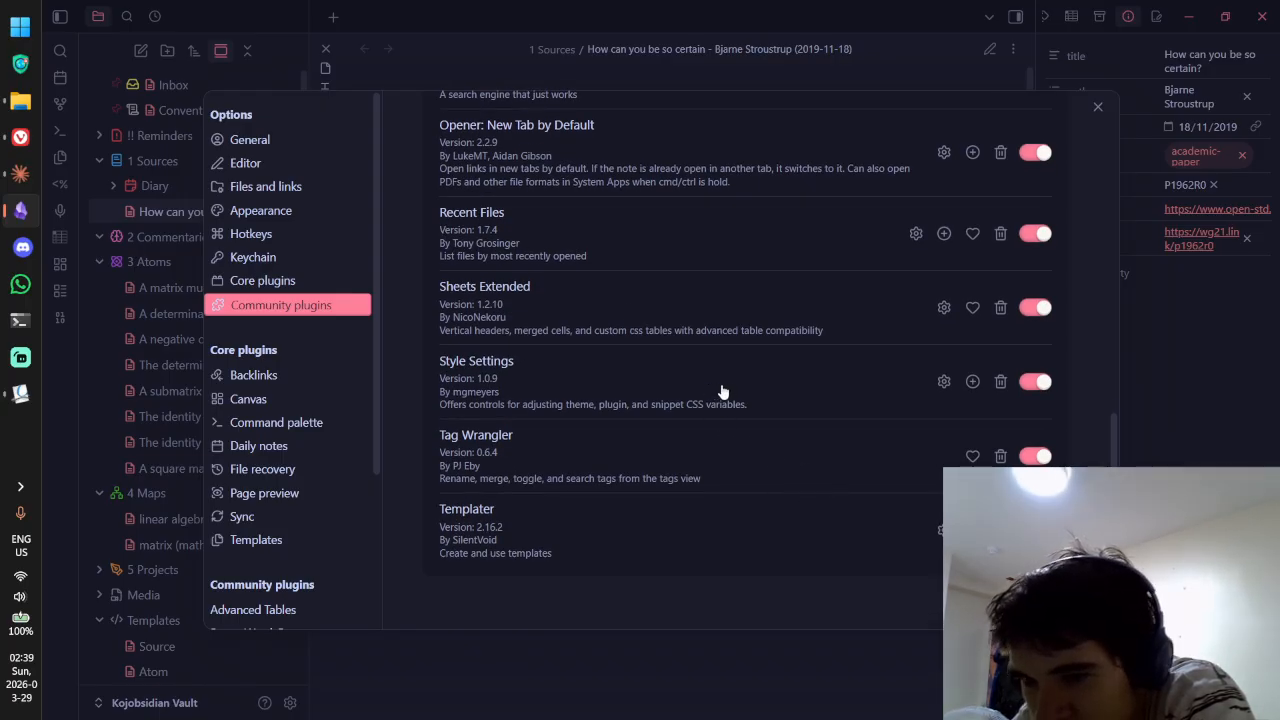
pyautogui.click(300, 305)
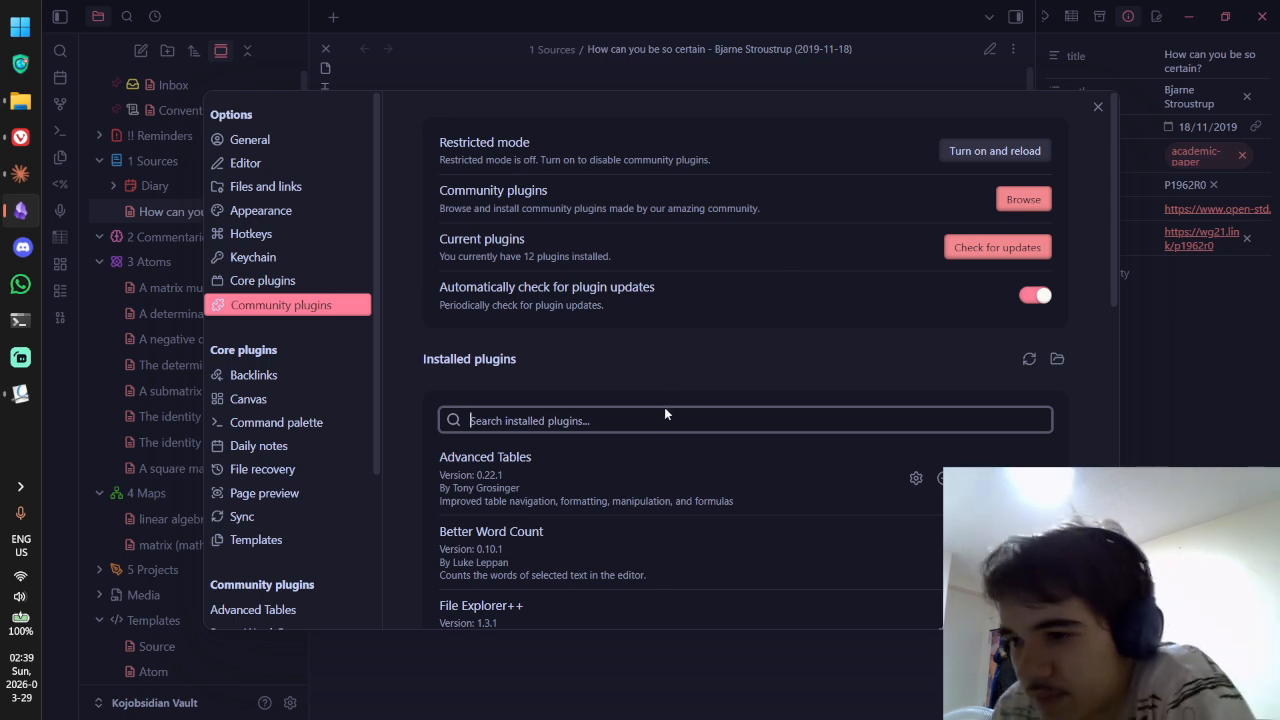
pyautogui.click(1018, 205)
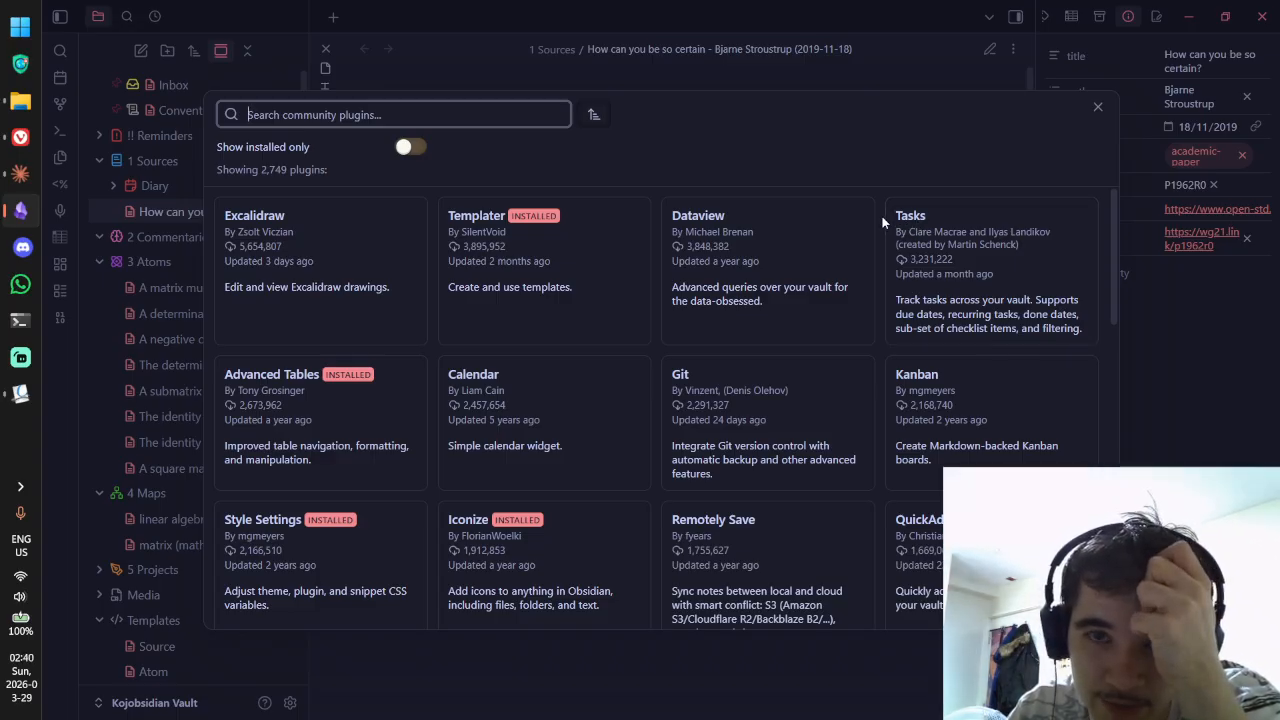
# Step: Browse the Excalidraw plugin's details, then go back to the full plugin list
pyautogui.click(344, 219)
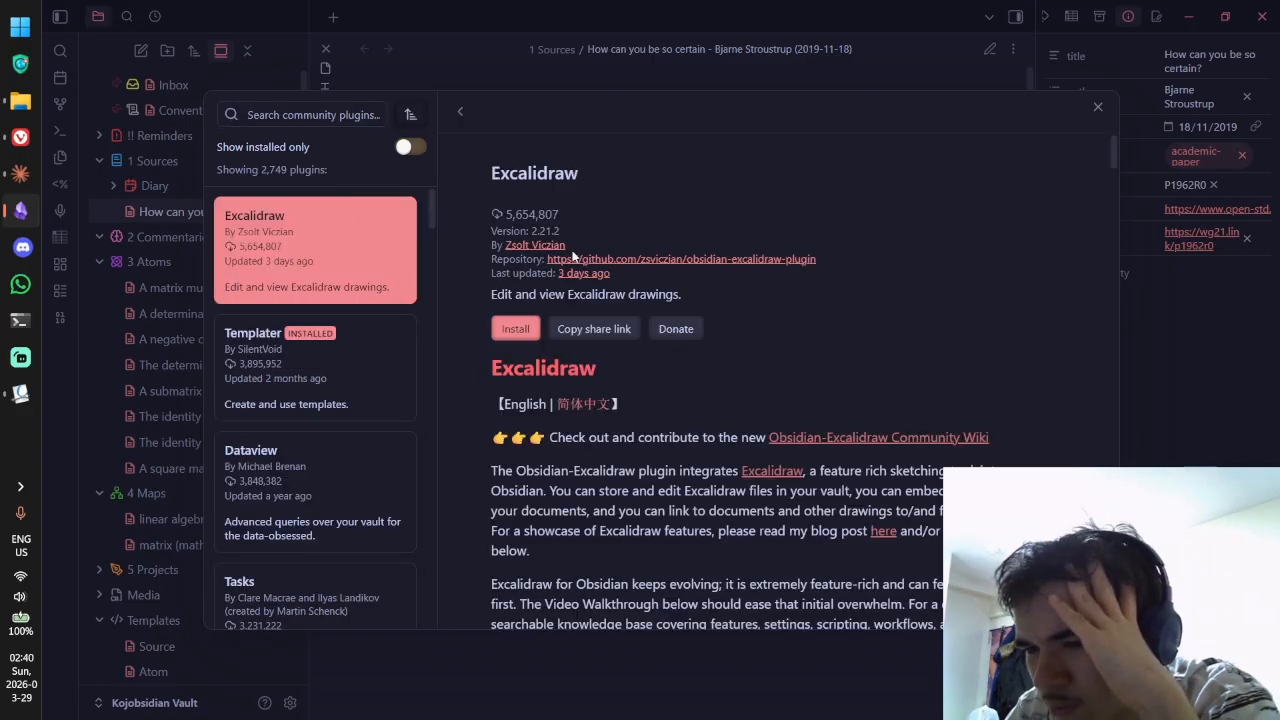
pyautogui.scroll(-3, 795, 328)
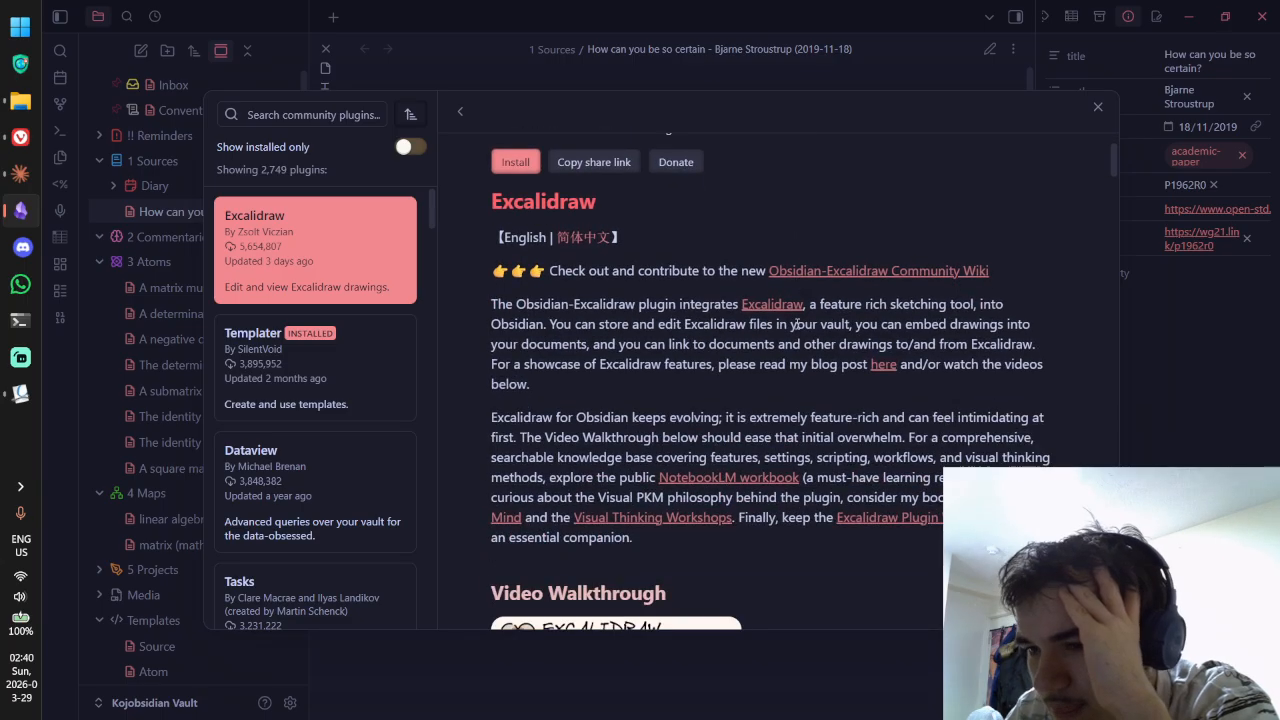
pyautogui.scroll(-2, 647, 296)
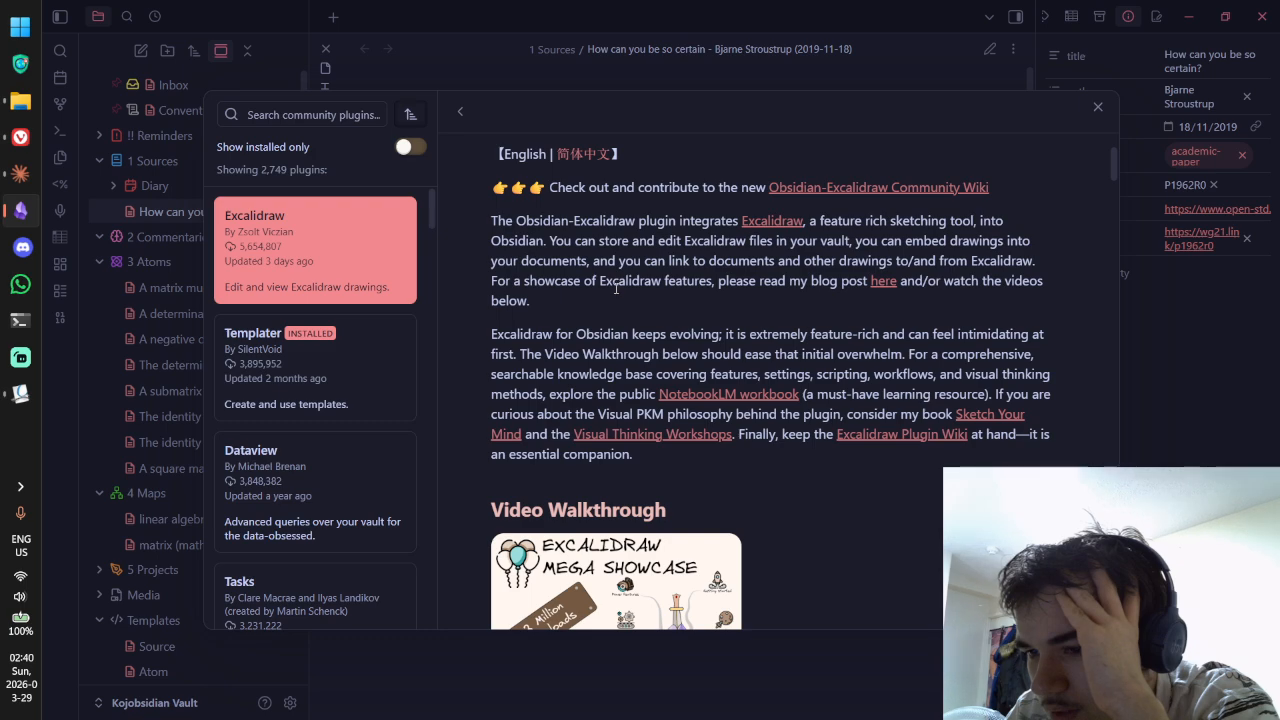
pyautogui.scroll(-4, 617, 290)
pyautogui.scroll(-8, 617, 298)
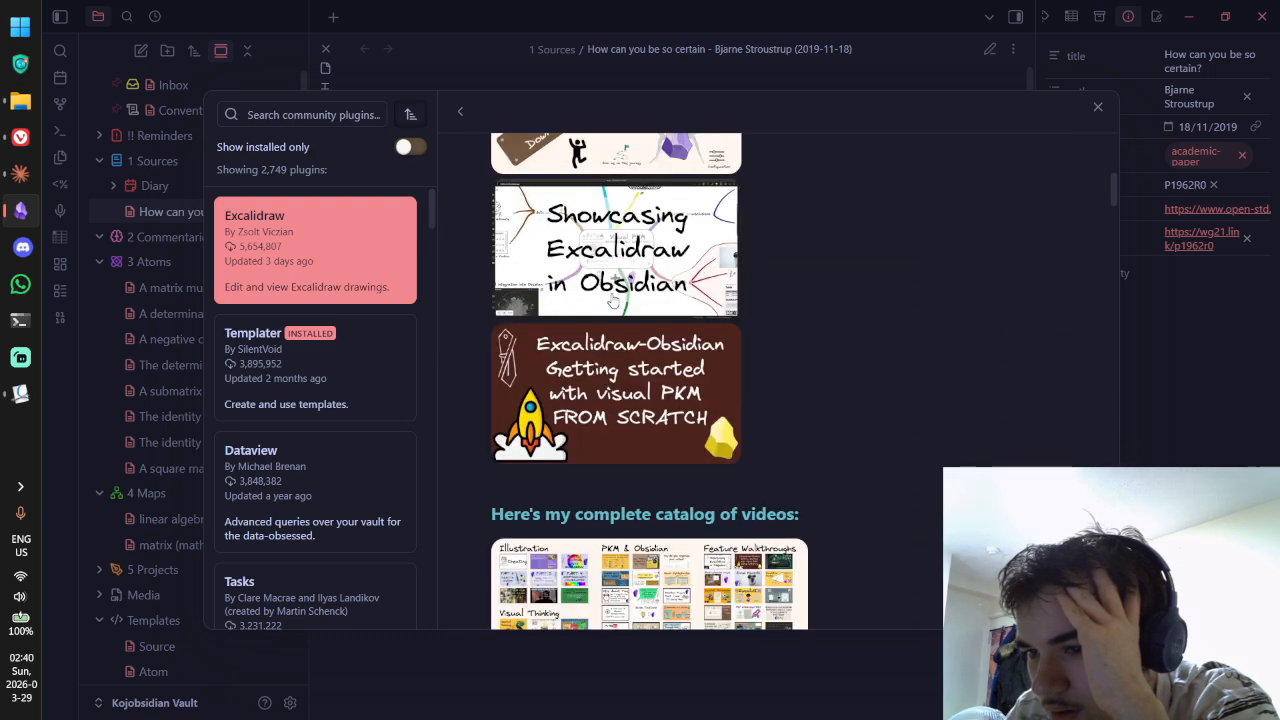
pyautogui.scroll(-10, 612, 298)
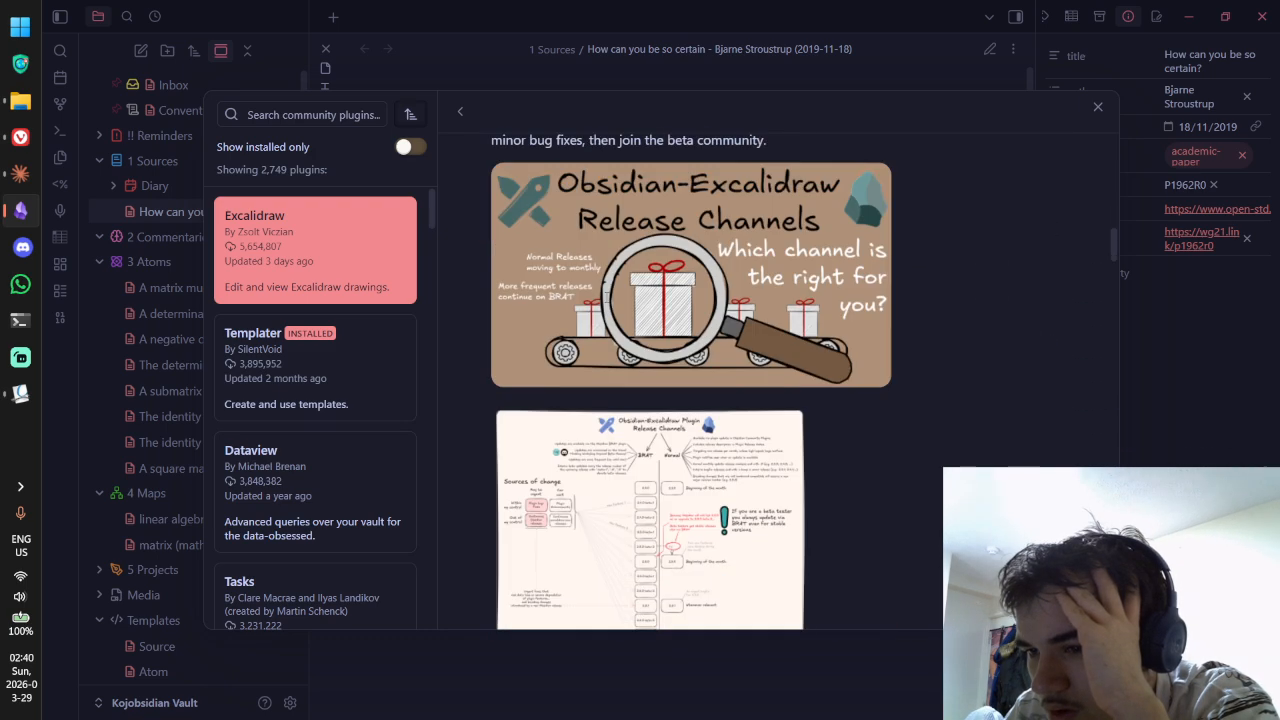
pyautogui.scroll(20, 620, 260)
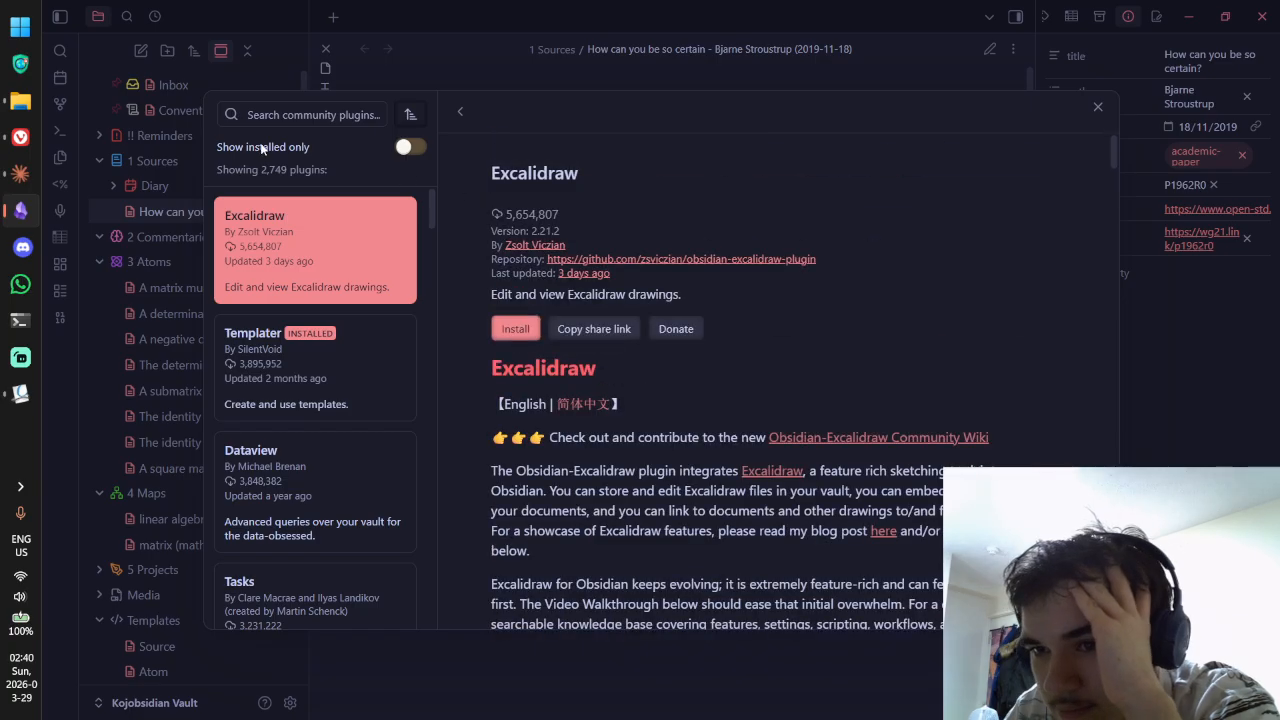
pyautogui.click(458, 113)
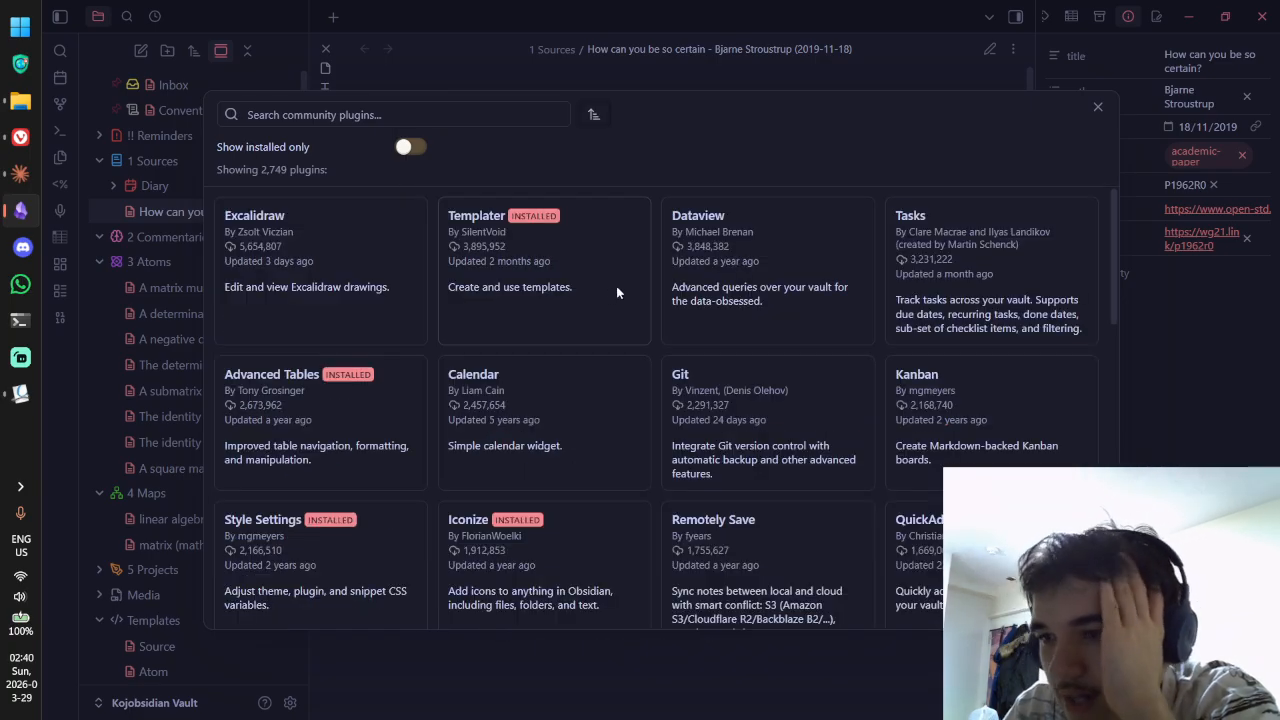
pyautogui.scroll(-1, 742, 220)
# Step: View the Git plugin's details and read its automatic-commit description
pyautogui.click(725, 304)
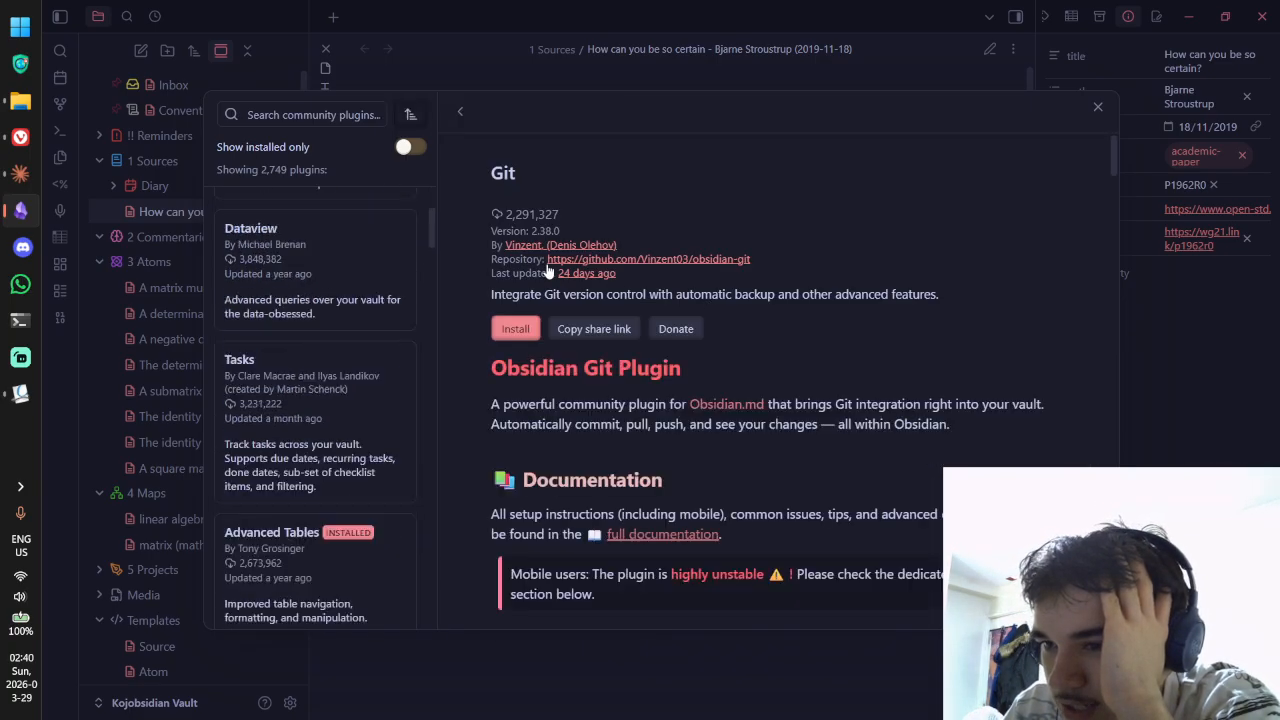
pyautogui.scroll(-1, 744, 315)
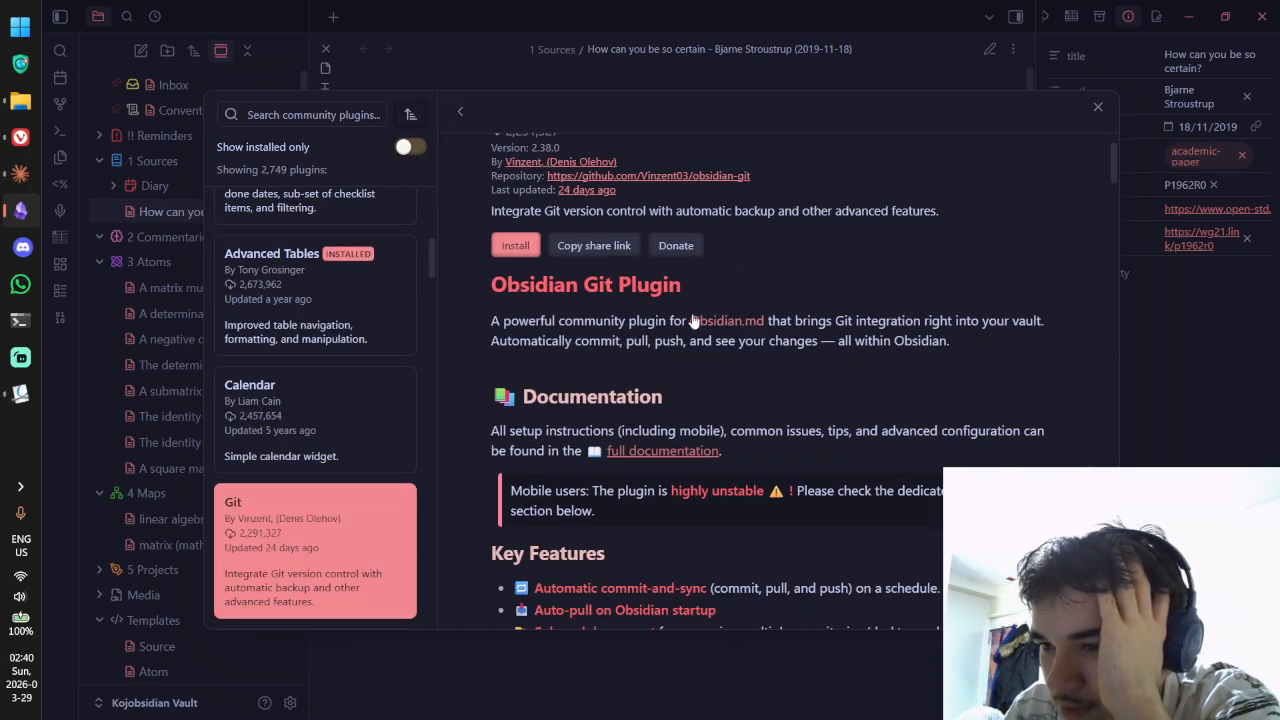
pyautogui.moveTo(600, 342); pyautogui.dragTo(644, 354)
pyautogui.click(902, 345)
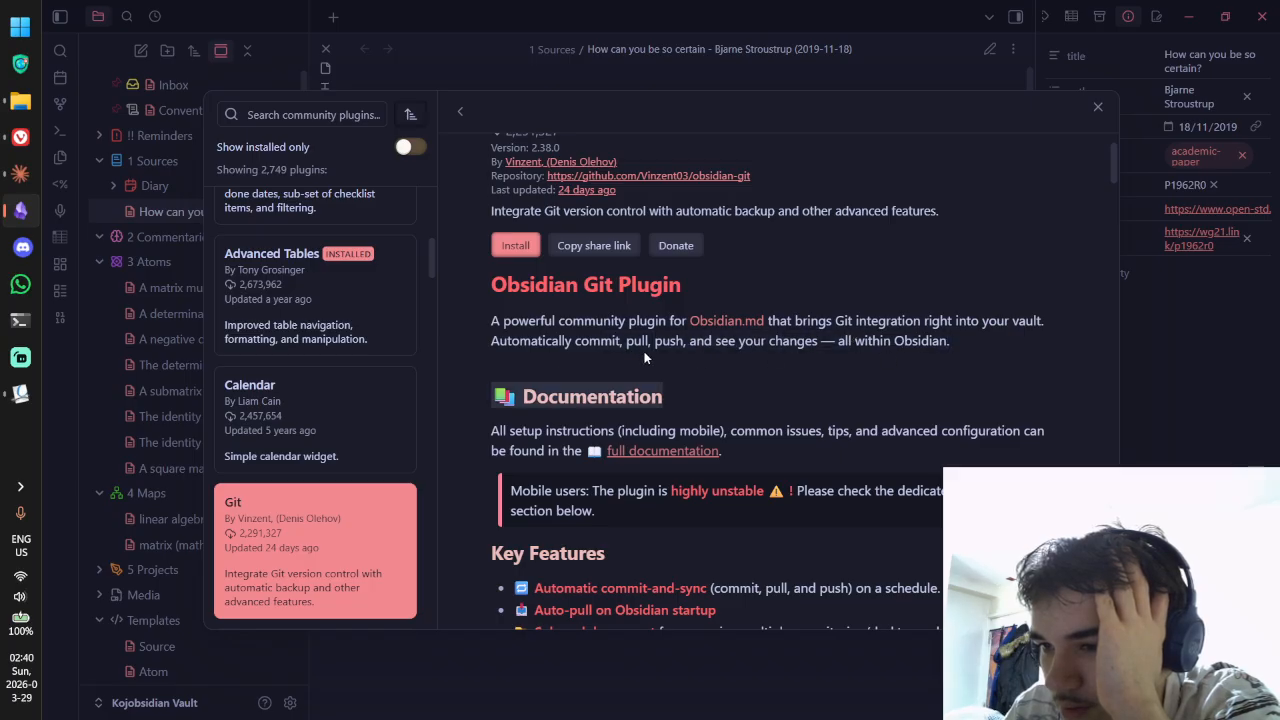
pyautogui.click(610, 344)
pyautogui.moveTo(566, 343); pyautogui.dragTo(767, 344)
pyautogui.click(656, 345)
pyautogui.moveTo(649, 345); pyautogui.dragTo(836, 345)
pyautogui.scroll(-2, 808, 333)
pyautogui.scroll(-3, 808, 333)
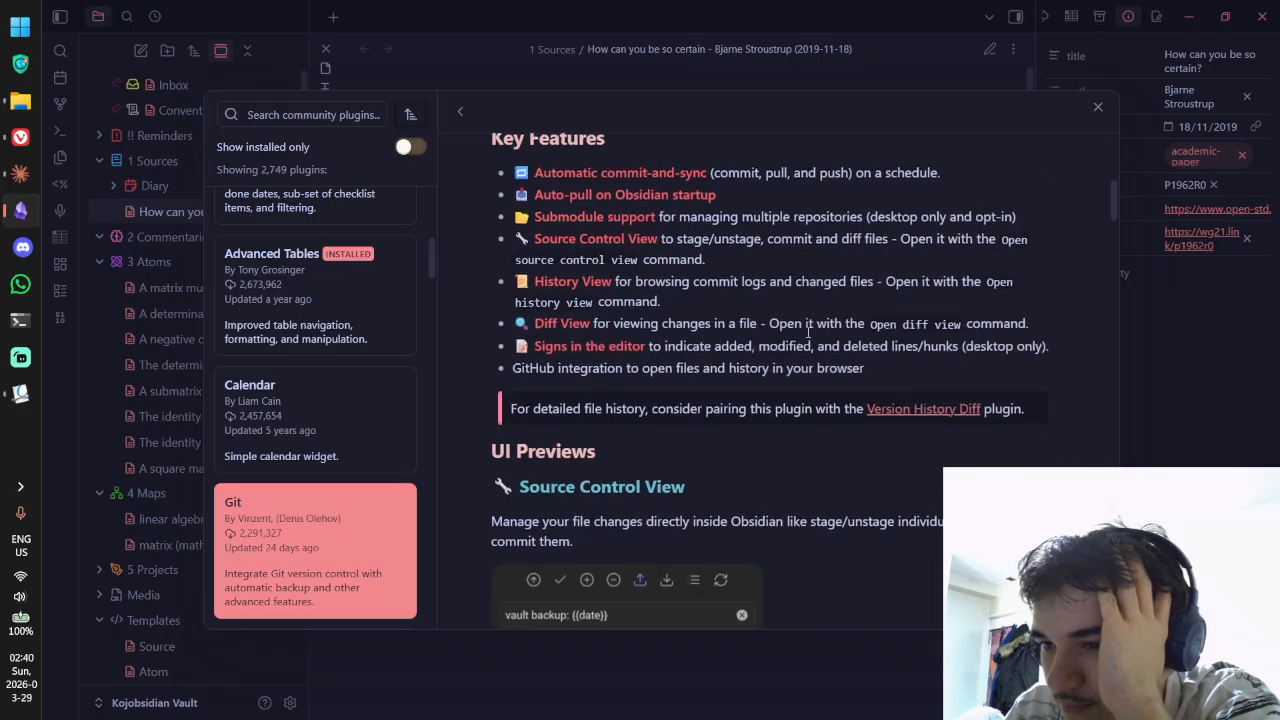
# Step: Read through Git's feature list: auto commit-and-sync, auto-pull, submodules, Source Control and History views
pyautogui.moveTo(677, 173); pyautogui.dragTo(938, 172)
pyautogui.click(938, 172)
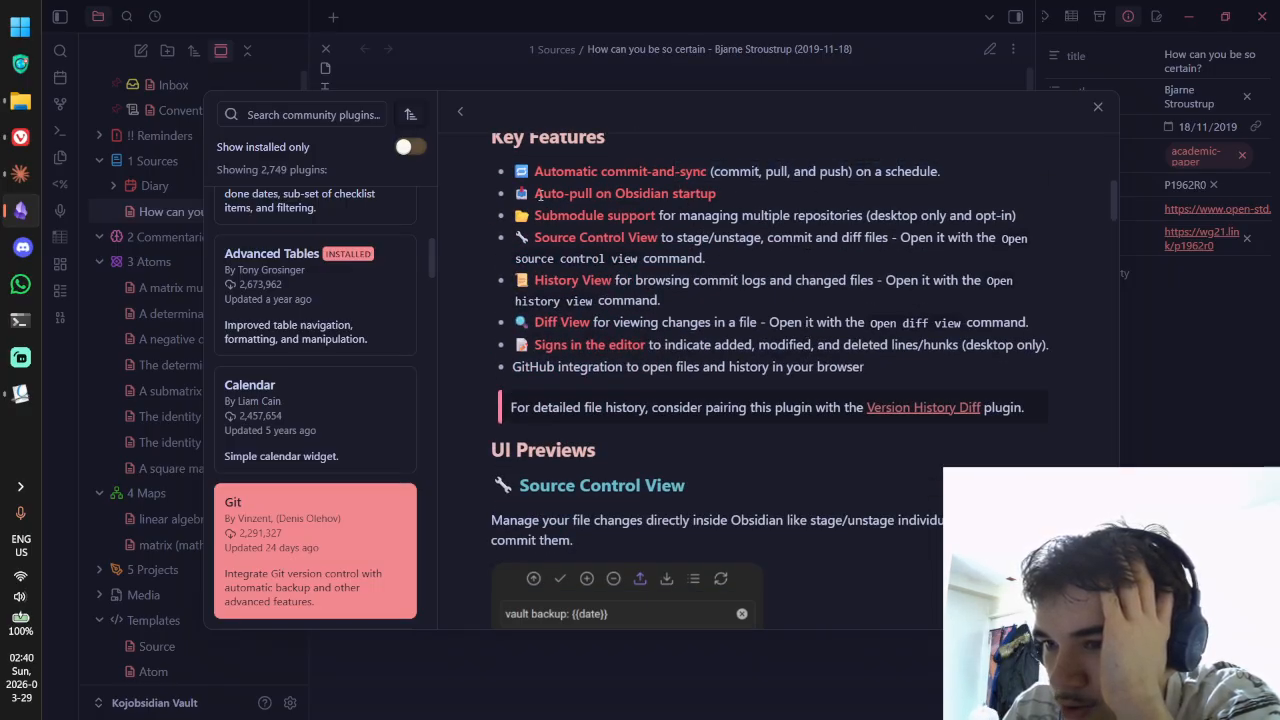
pyautogui.moveTo(539, 195); pyautogui.dragTo(739, 196)
pyautogui.click(739, 196)
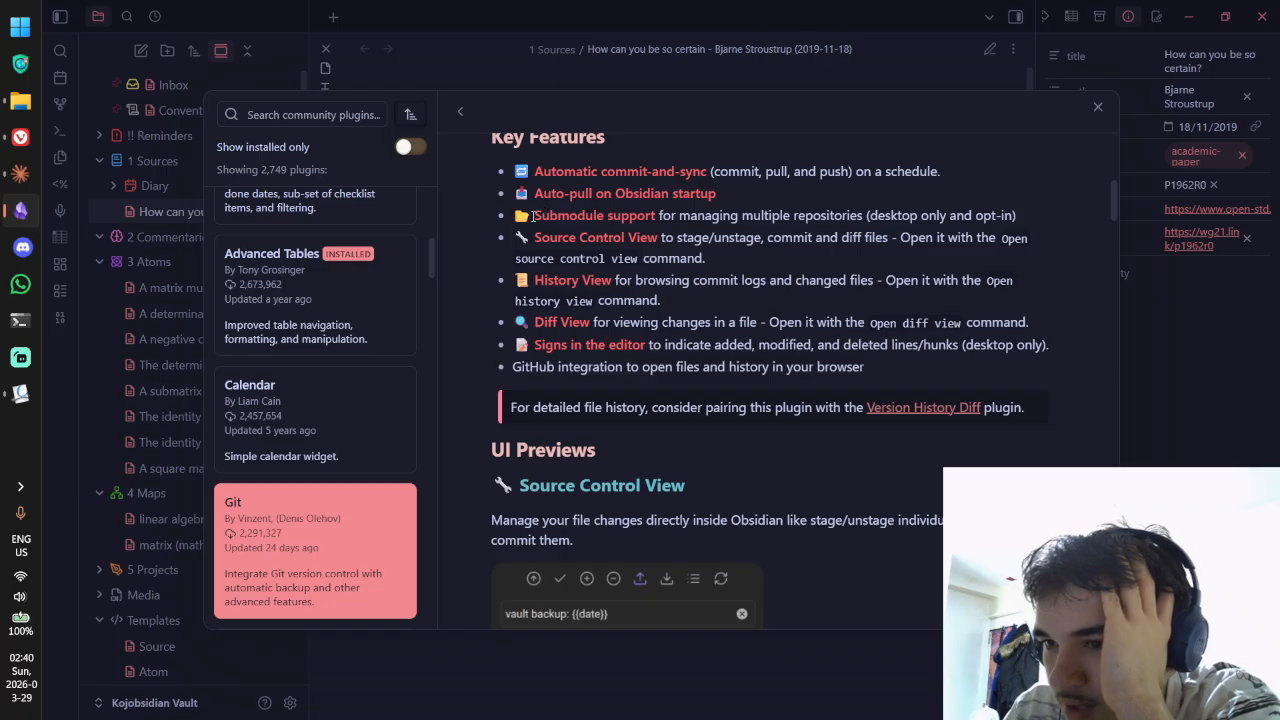
pyautogui.moveTo(534, 217); pyautogui.dragTo(893, 217)
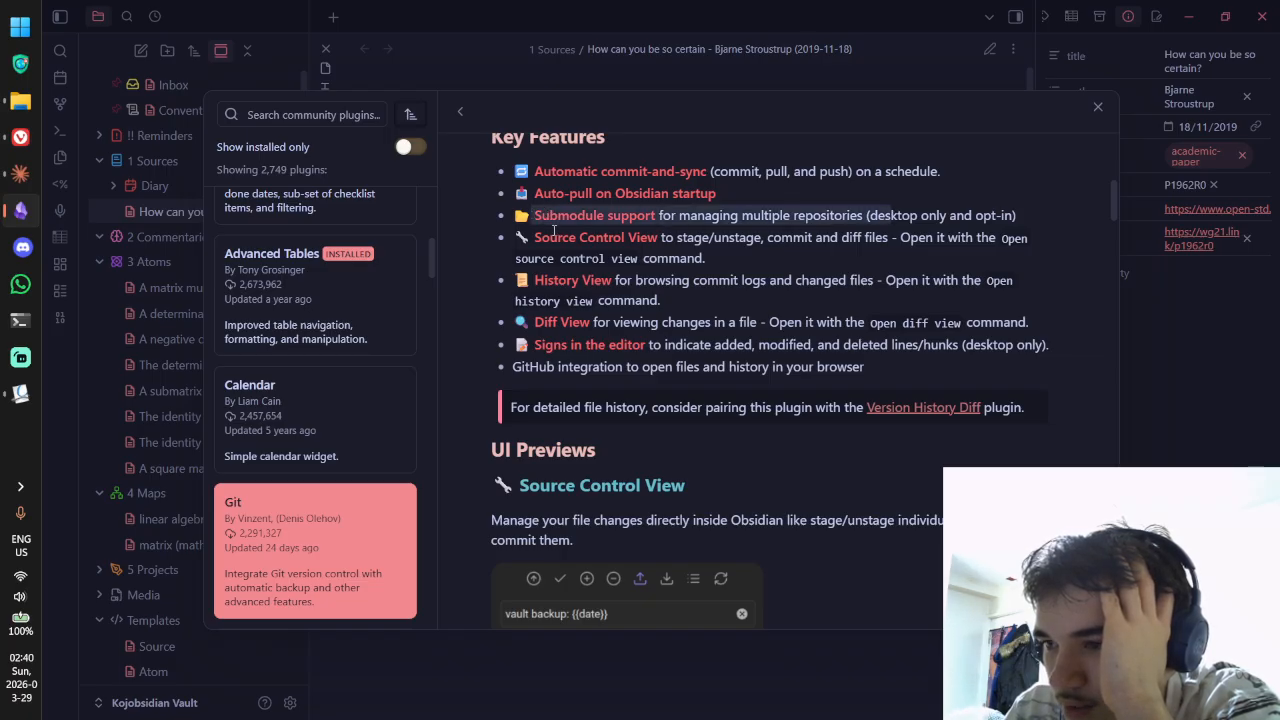
pyautogui.moveTo(541, 237); pyautogui.dragTo(658, 238)
pyautogui.moveTo(534, 281); pyautogui.dragTo(612, 283)
pyautogui.scroll(-3, 613, 290)
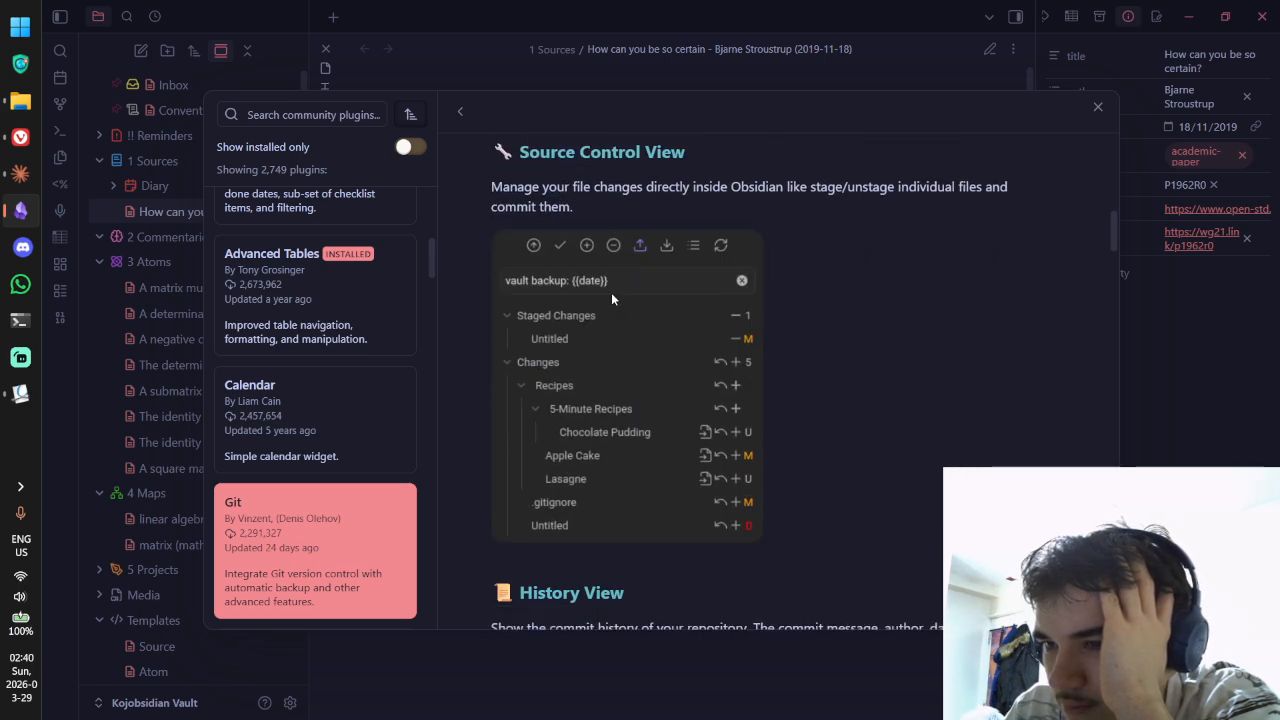
pyautogui.moveTo(686, 195); pyautogui.dragTo(686, 200)
pyautogui.click(686, 200)
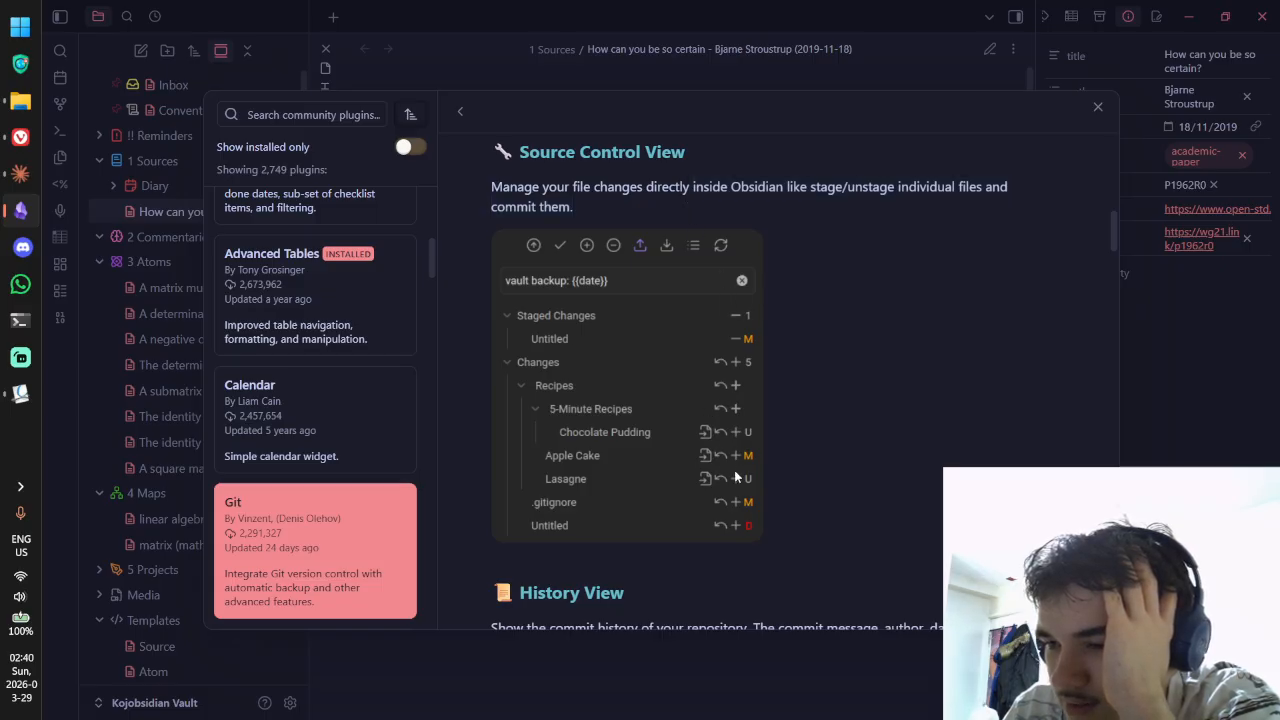
pyautogui.scroll(-10, 735, 470)
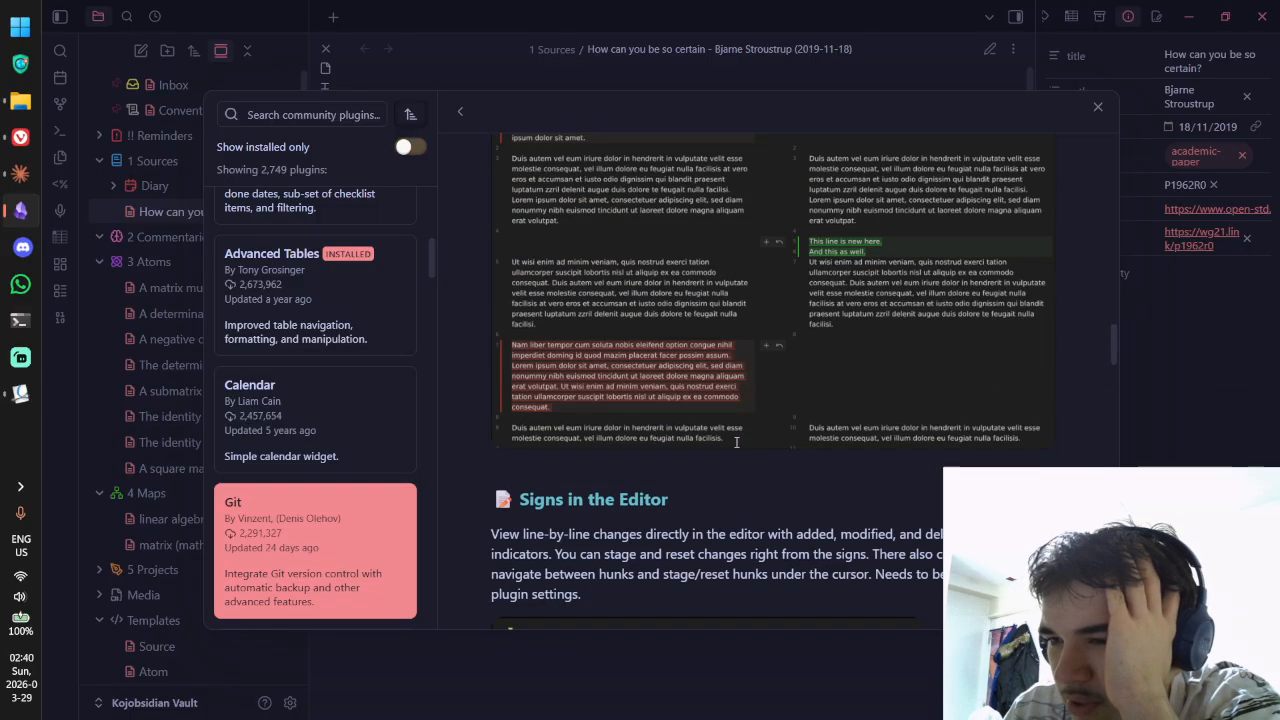
pyautogui.scroll(-12, 736, 442)
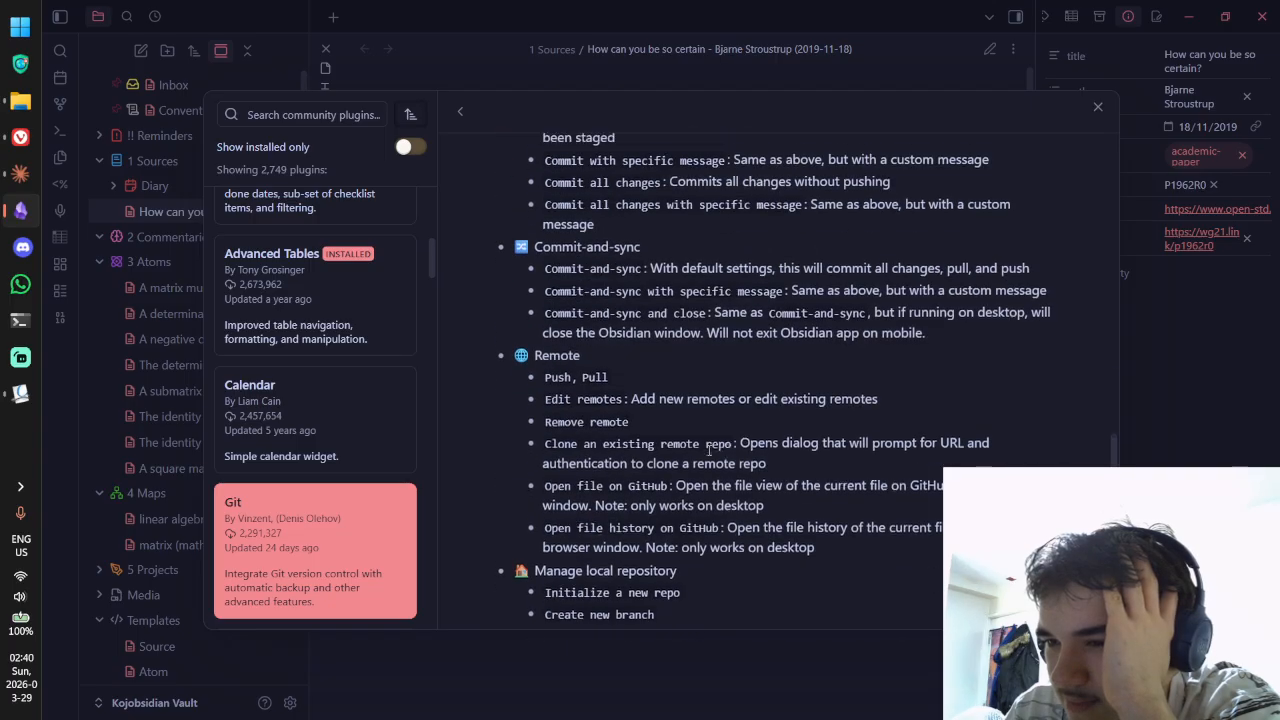
pyautogui.scroll(20, 697, 455)
pyautogui.click(460, 111)
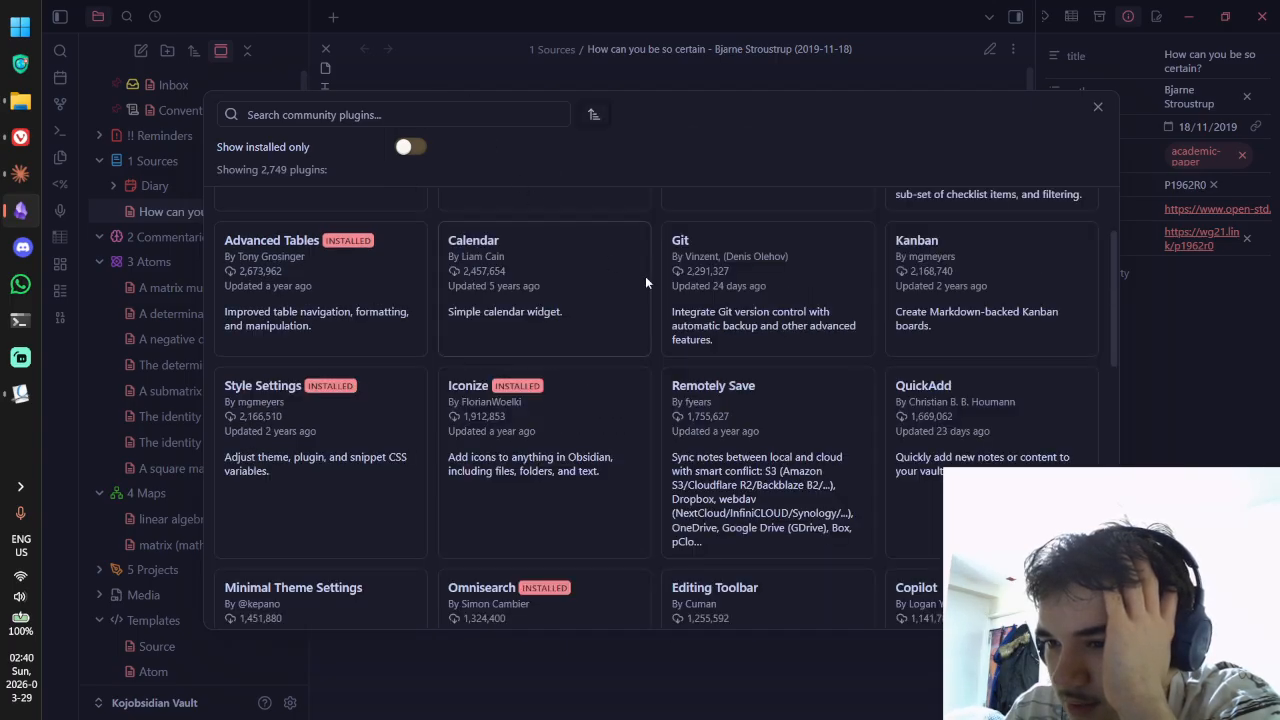
pyautogui.scroll(-2, 684, 311)
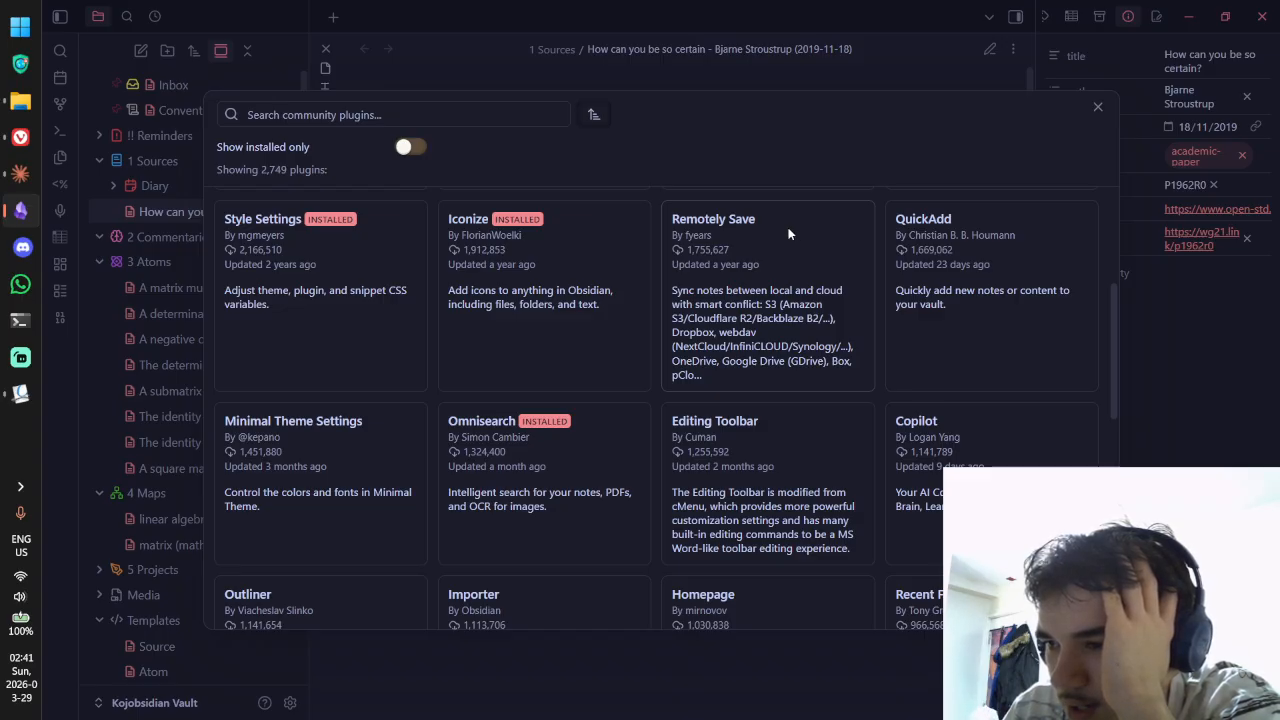
pyautogui.scroll(-3, 780, 238)
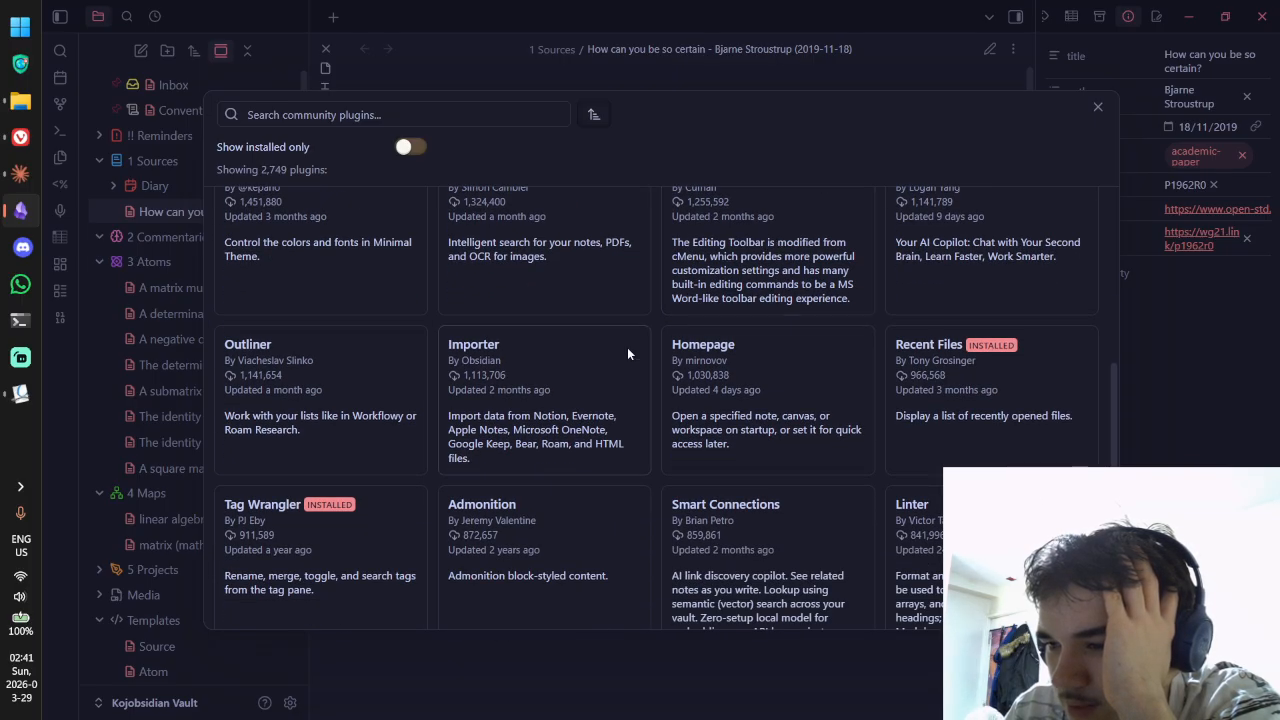
pyautogui.scroll(5, 501, 334)
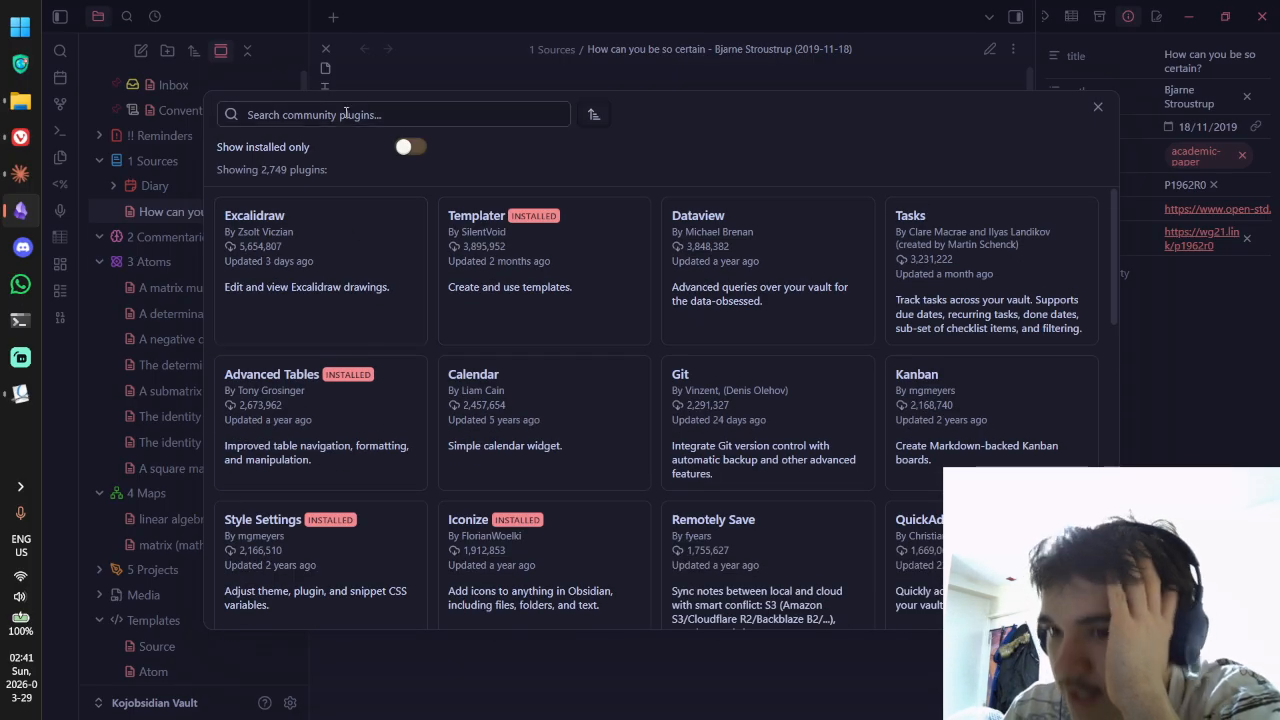
# Step: Search community plugins for 'tag', 'refe' and then 'bookmark'
pyautogui.click(346, 113)
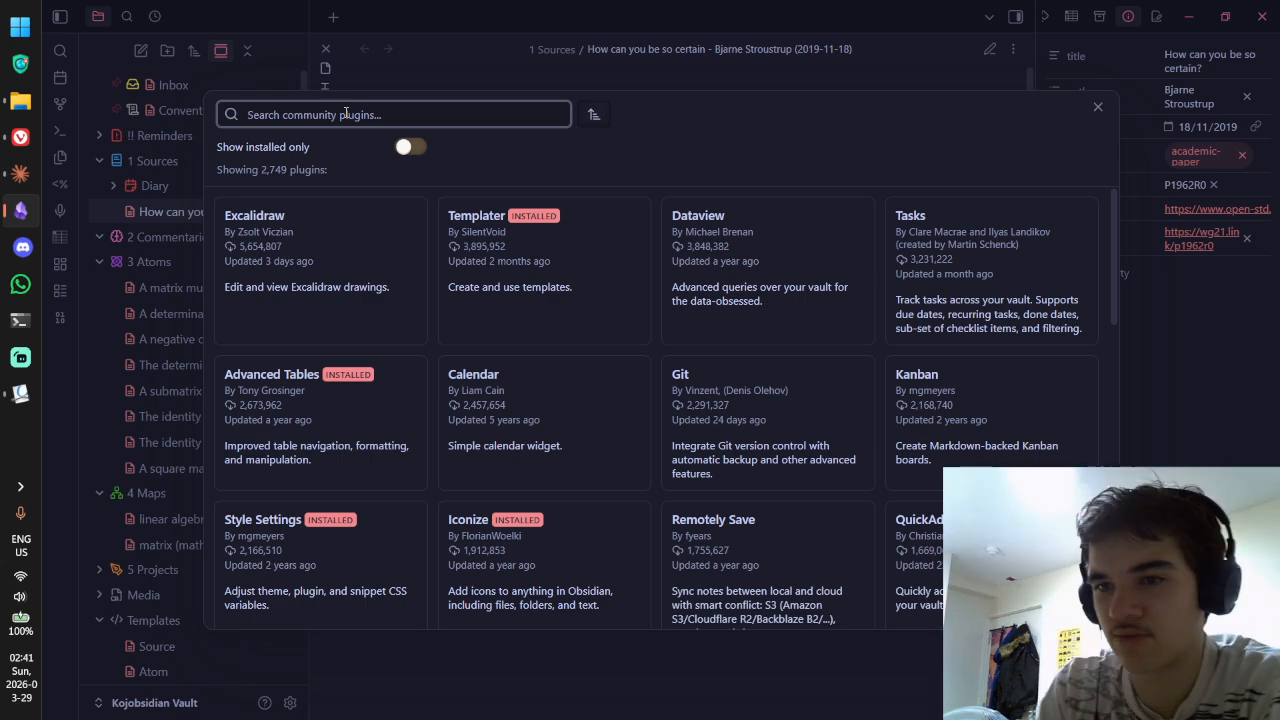
pyautogui.write('tag')
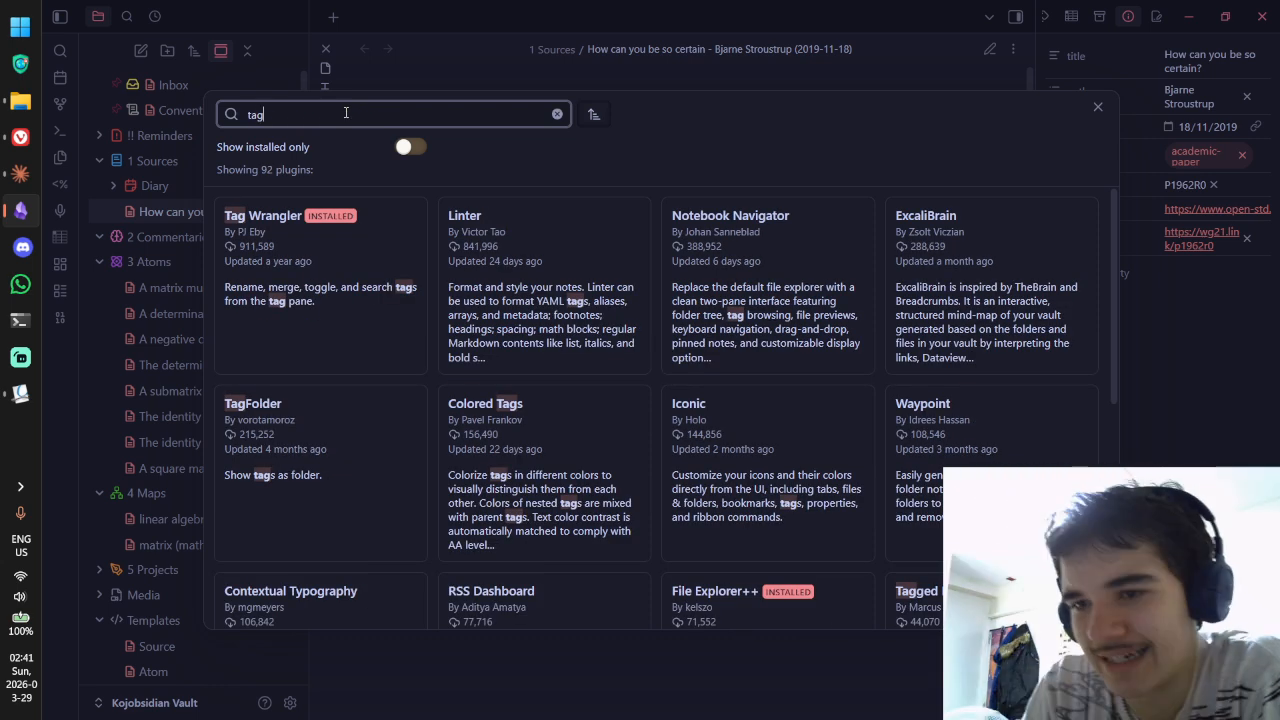
pyautogui.hotkey('ctrl', 'a')
pyautogui.write('refe')
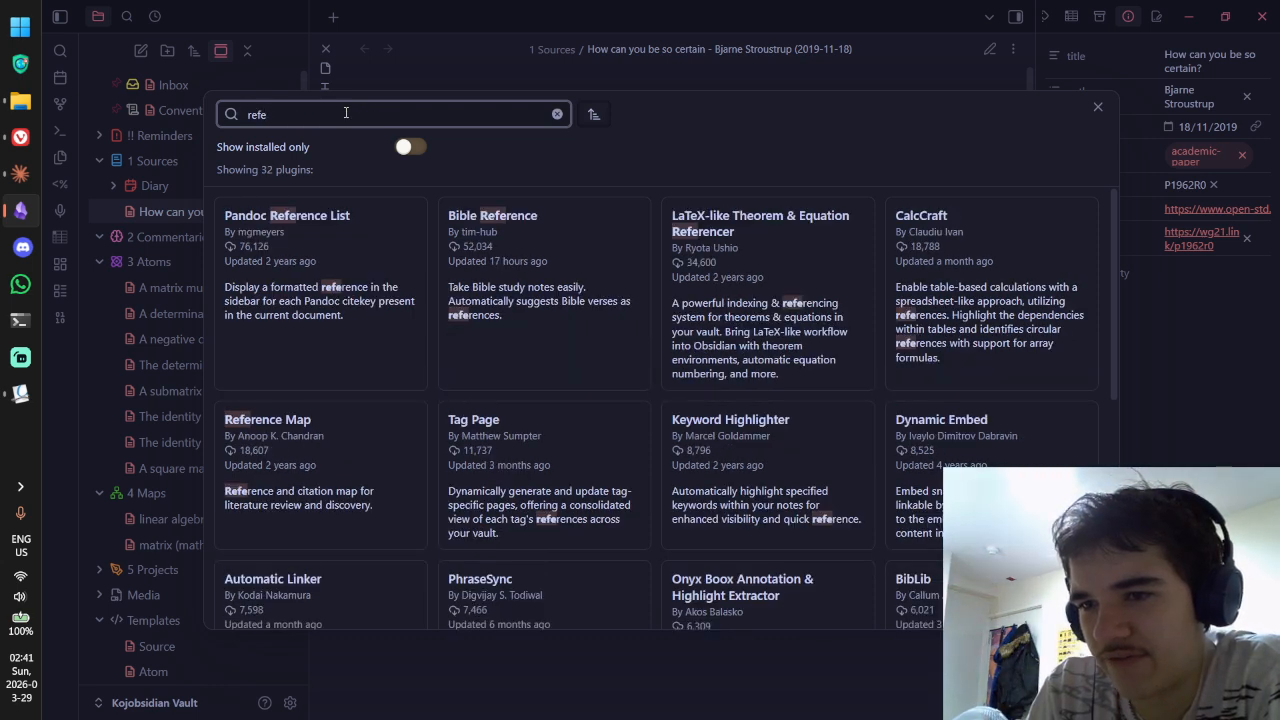
pyautogui.press('BackSpace')
pyautogui.press('BackSpace')
pyautogui.press('BackSpace')
pyautogui.press('BackSpace')
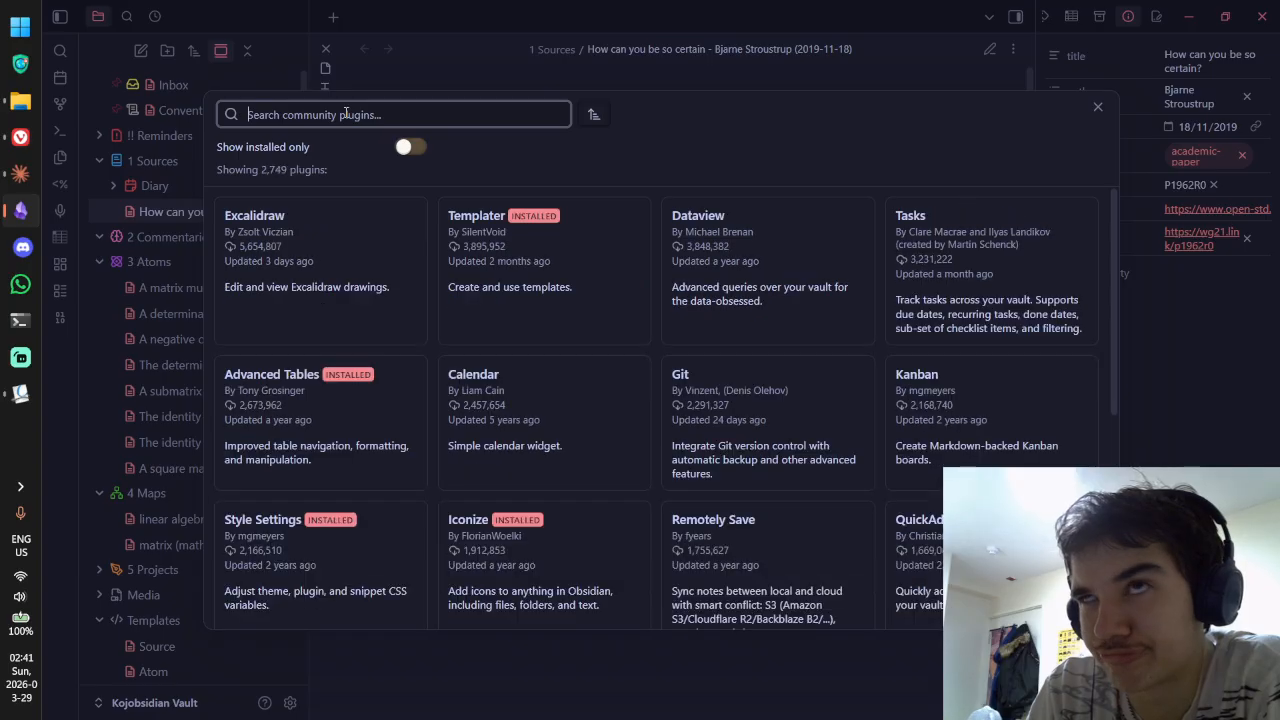
pyautogui.write('bookmark')
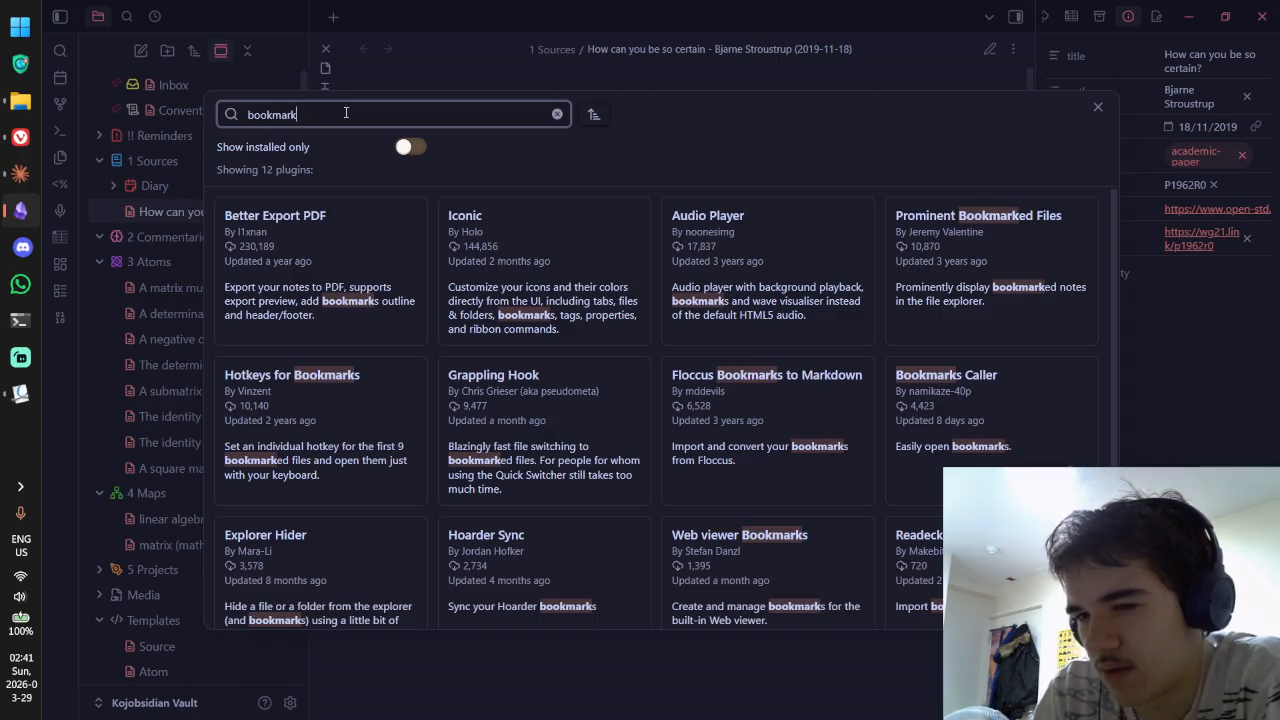
# Step: Replace the search with 'generator', browse the results, and select the query text
pyautogui.hotkey('ctrl', 'a')
pyautogui.write('ge')
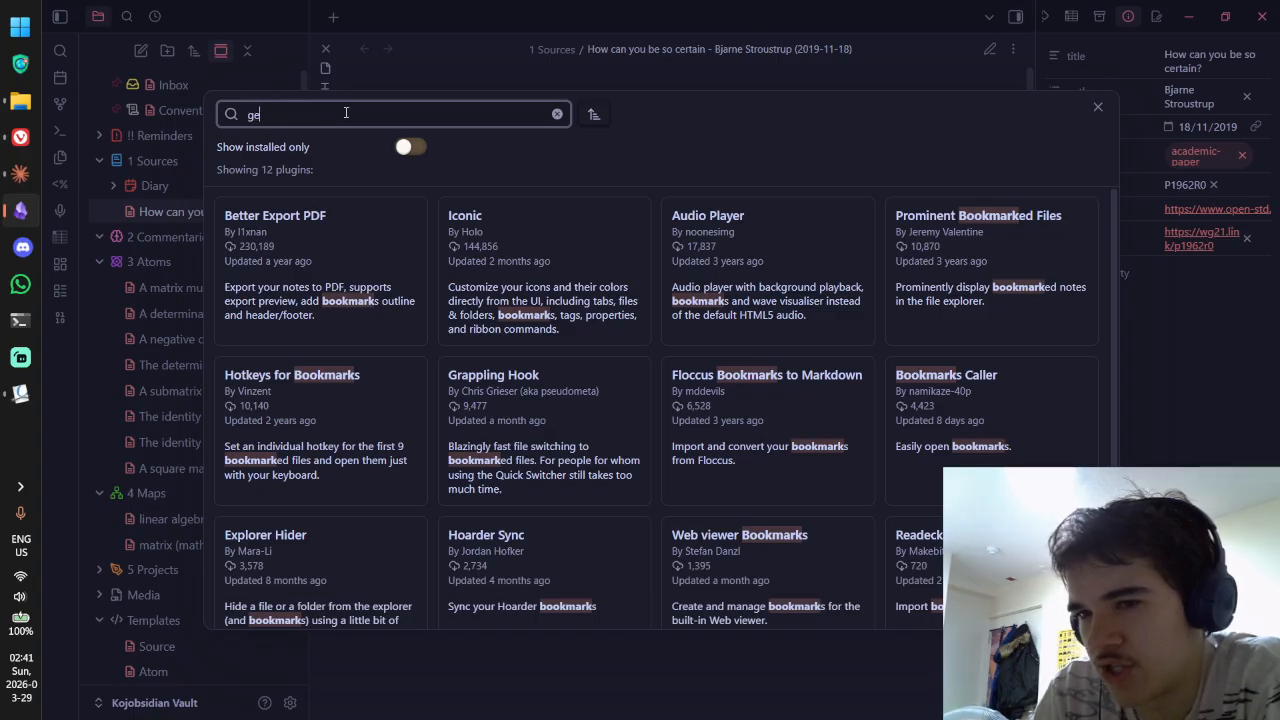
pyautogui.write('nerator')
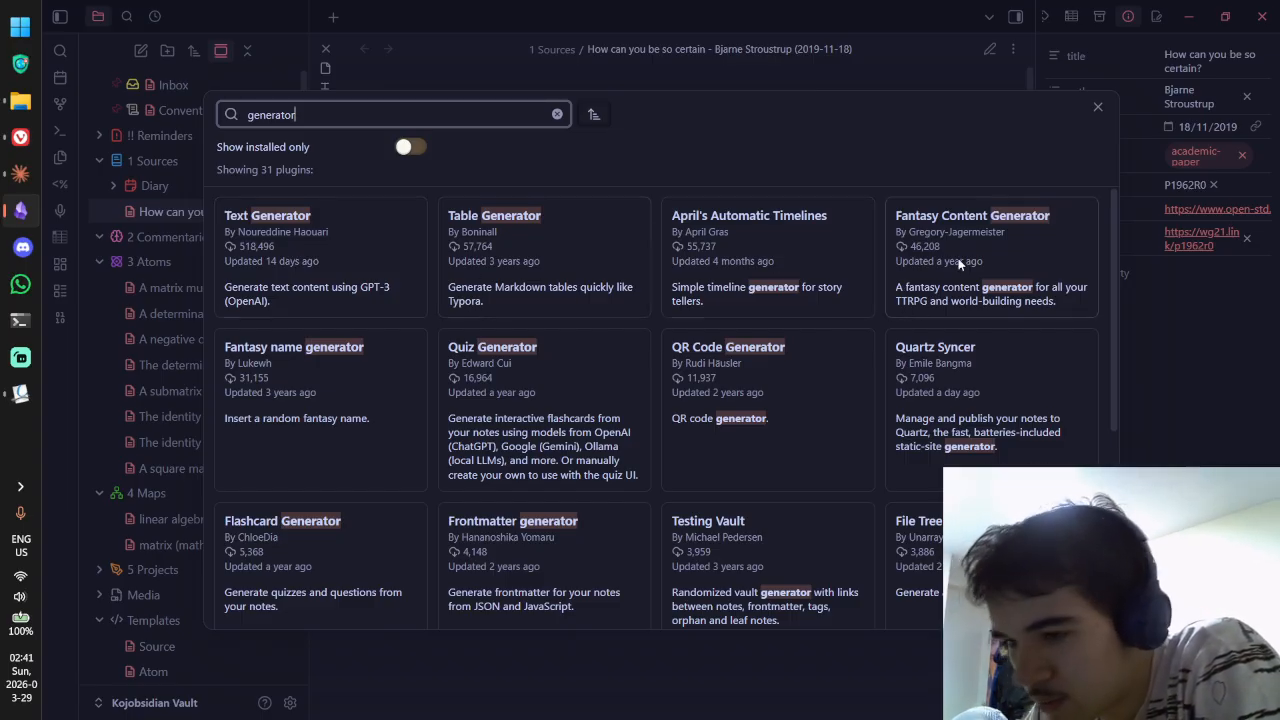
pyautogui.scroll(-2, 838, 236)
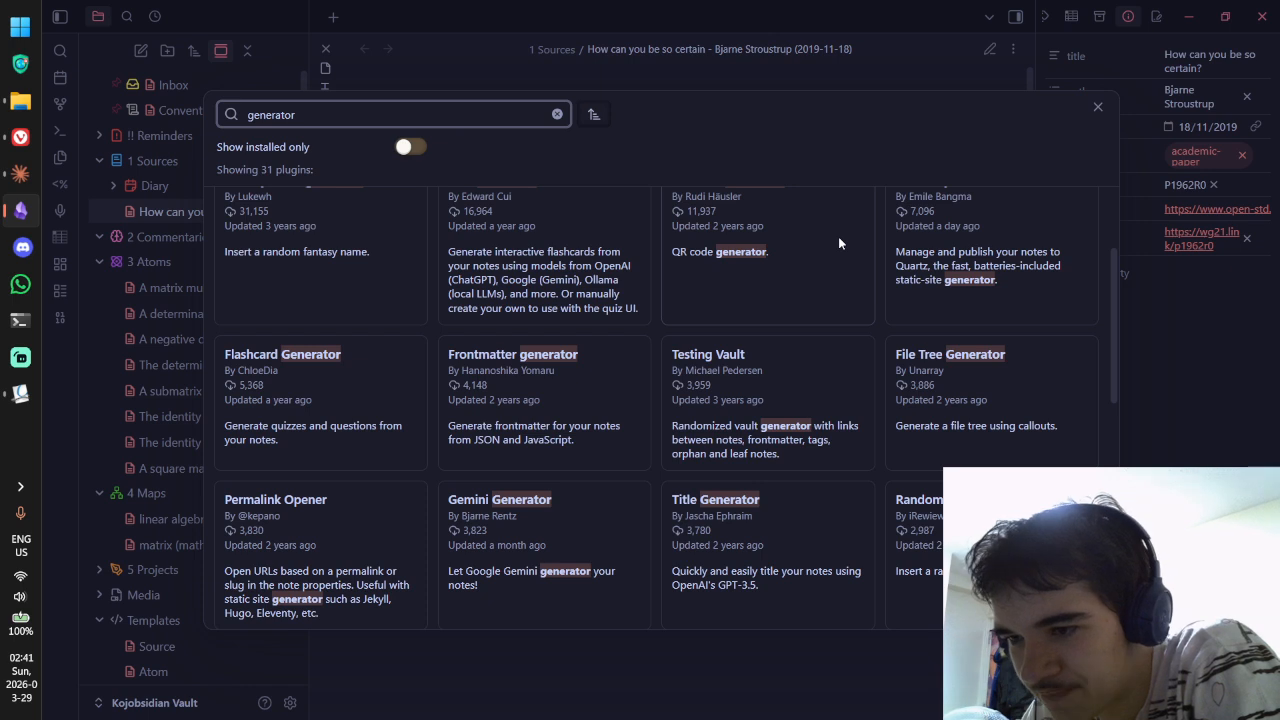
pyautogui.scroll(-1, 840, 241)
pyautogui.scroll(-1, 838, 241)
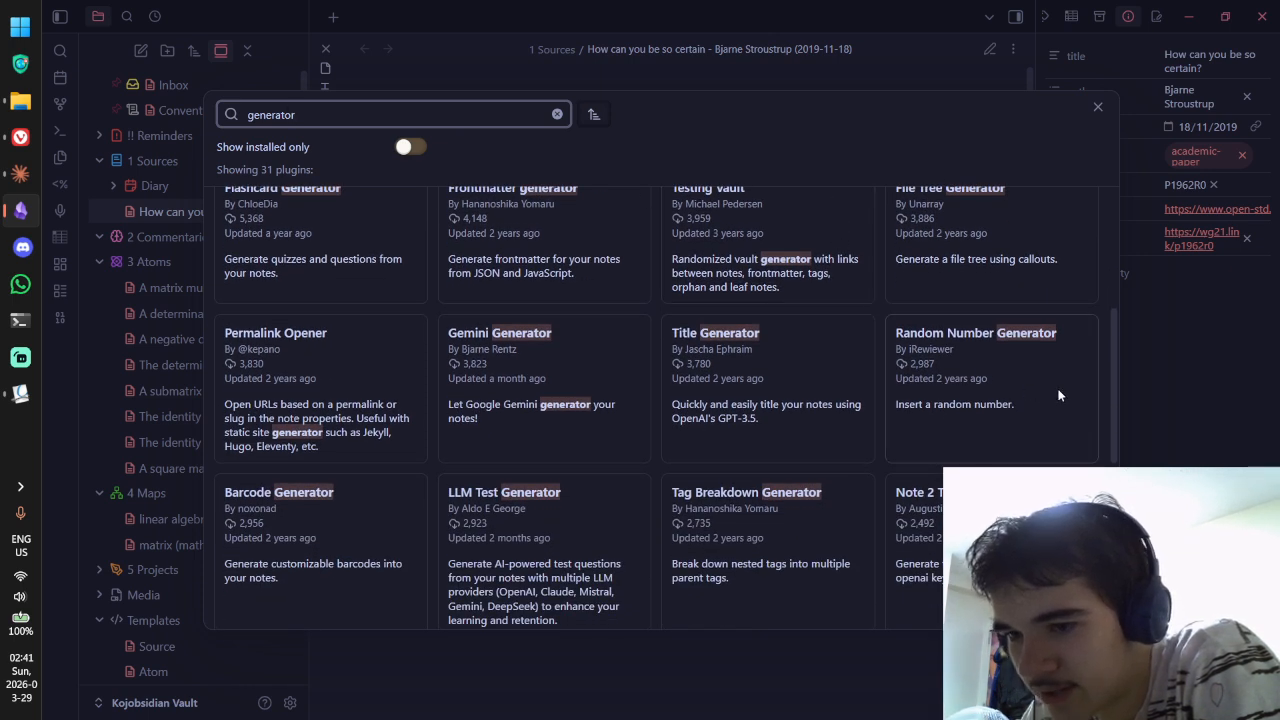
pyautogui.doubleClick(370, 99)
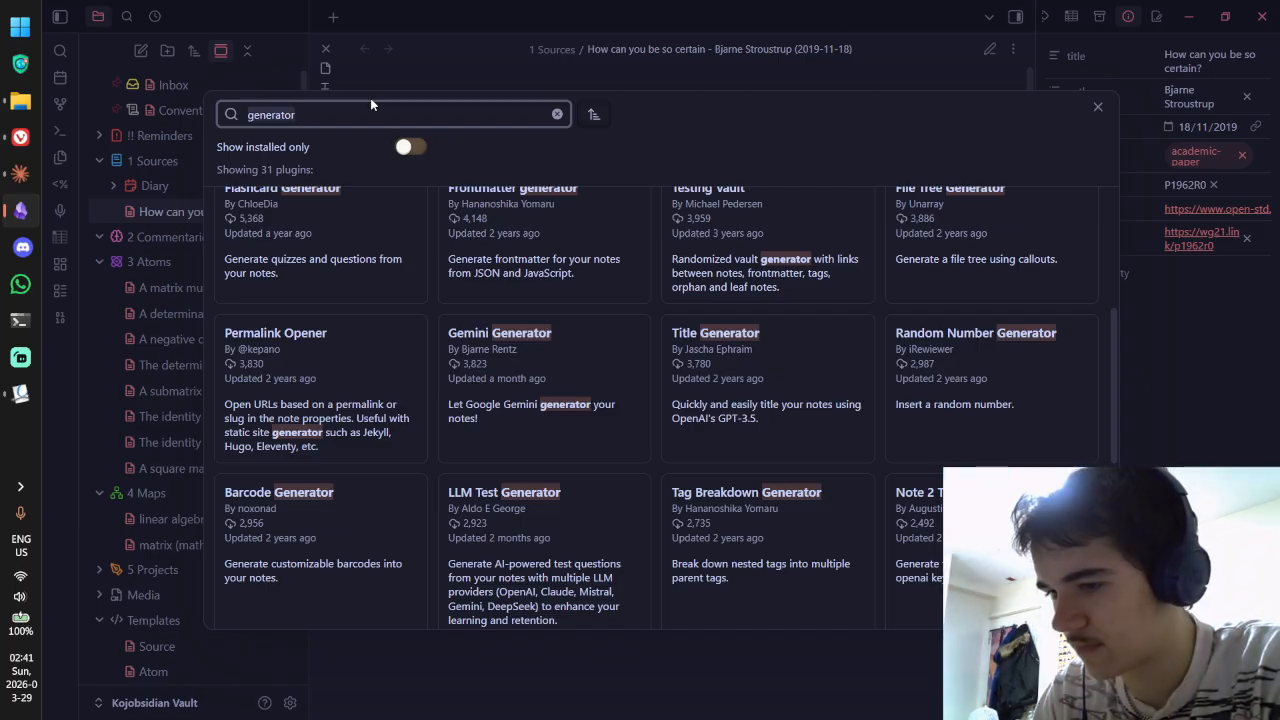
# Step: Search plugins for 'random' and look over the Dice Roller plugin's details
pyautogui.write('random')
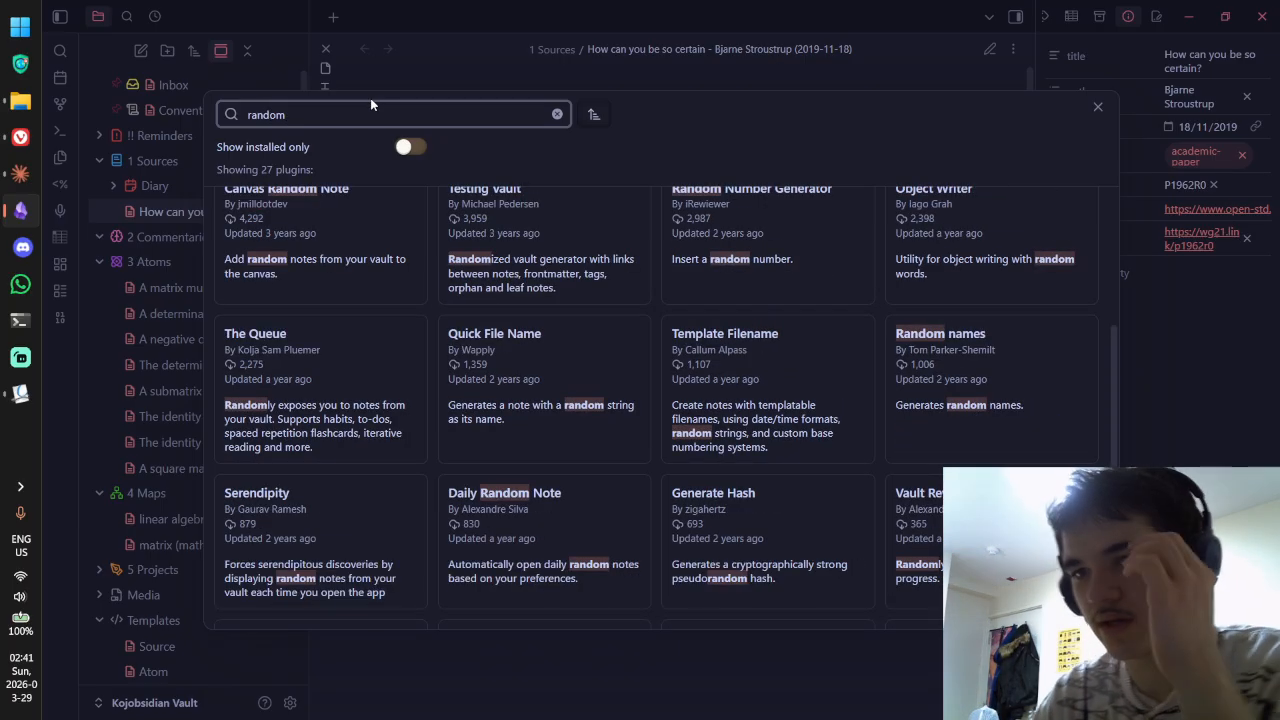
pyautogui.scroll(3, 562, 358)
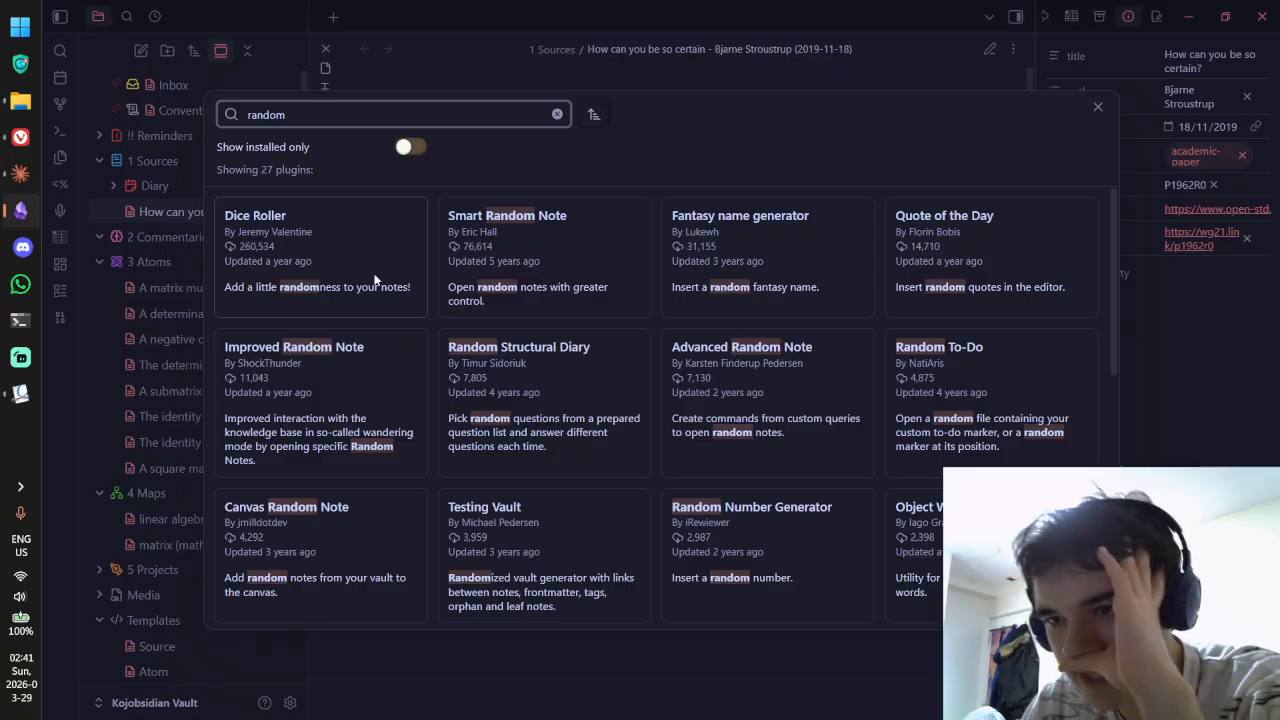
pyautogui.click(375, 280)
pyautogui.scroll(-3, 558, 277)
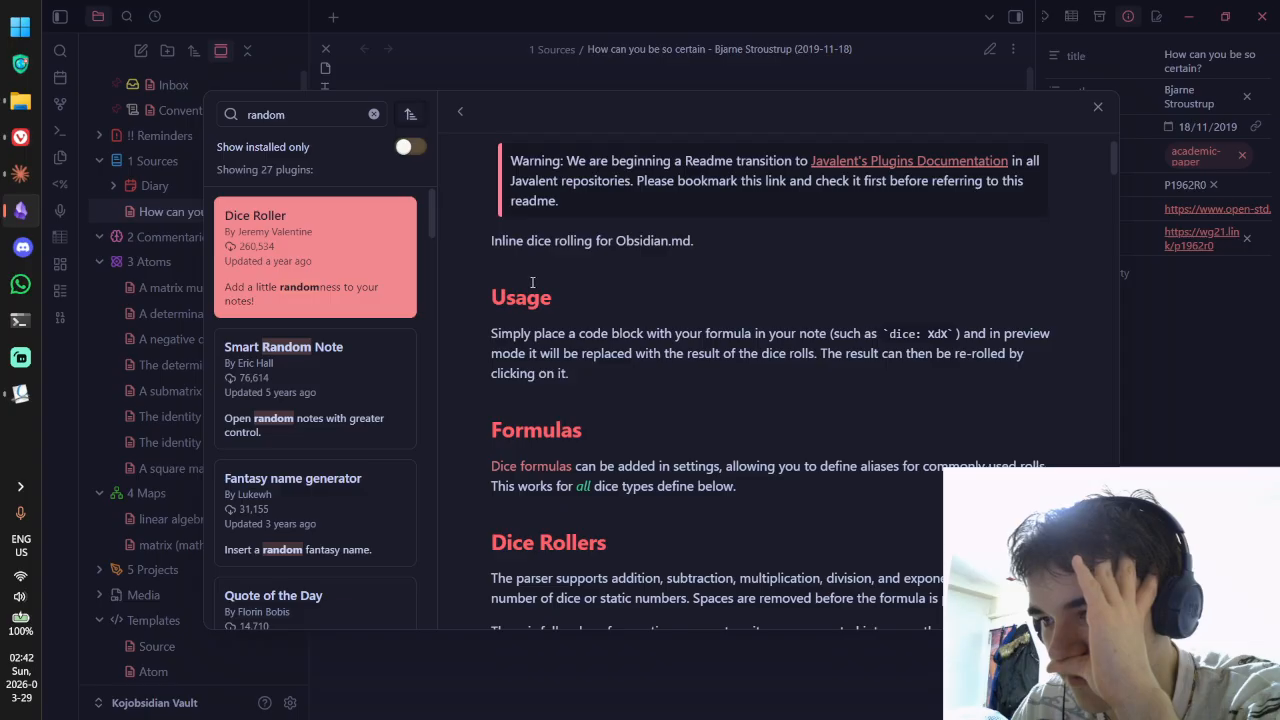
pyautogui.scroll(-1, 500, 276)
pyautogui.scroll(5, 488, 270)
pyautogui.click(458, 112)
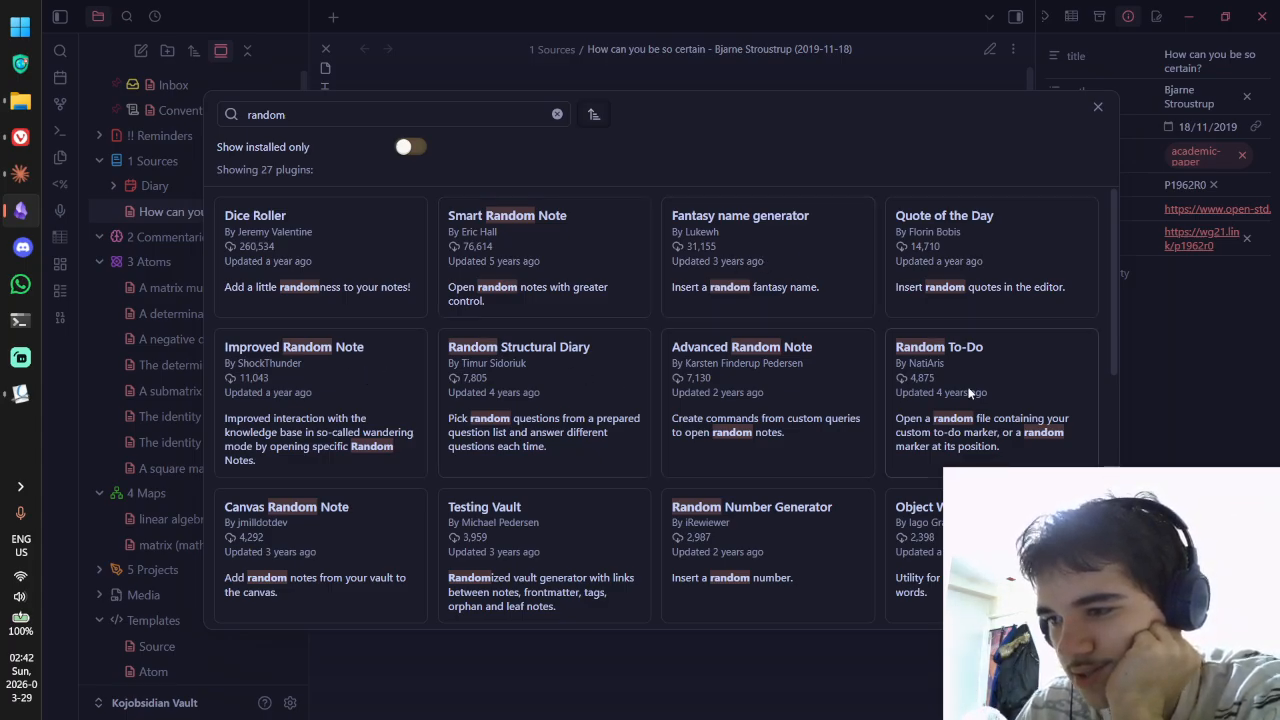
pyautogui.scroll(-2, 968, 393)
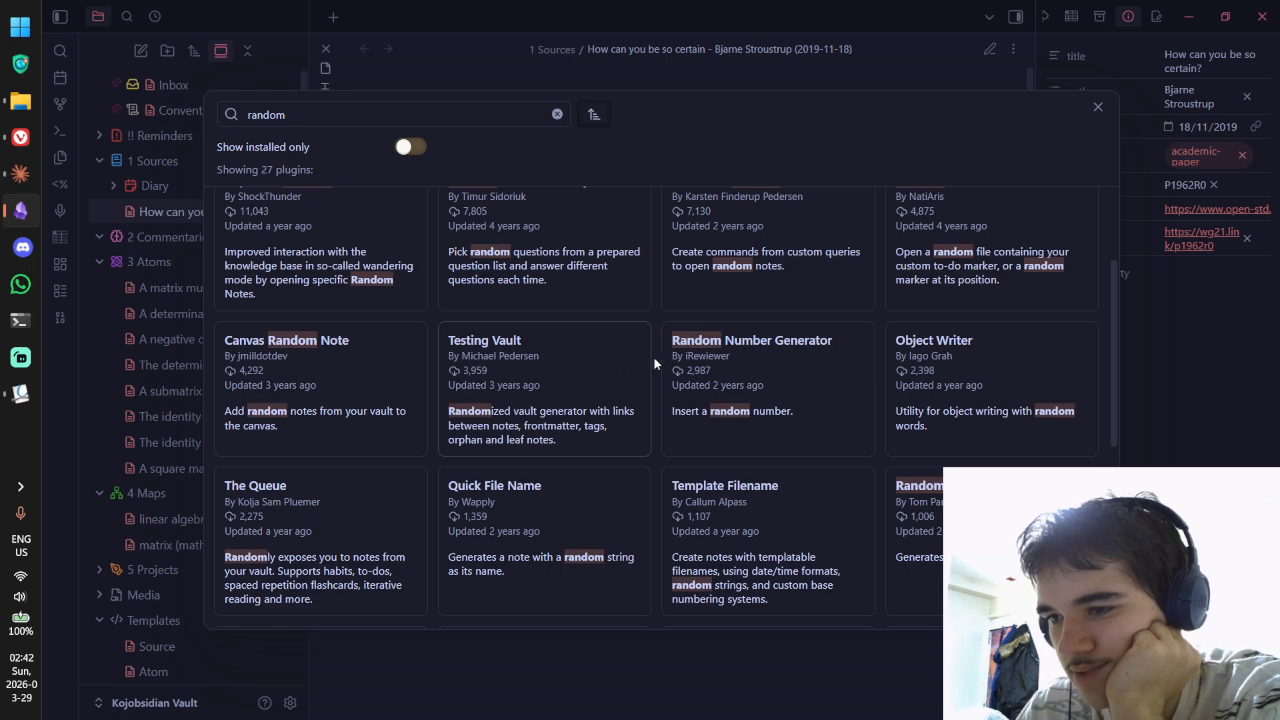
pyautogui.scroll(-1, 794, 370)
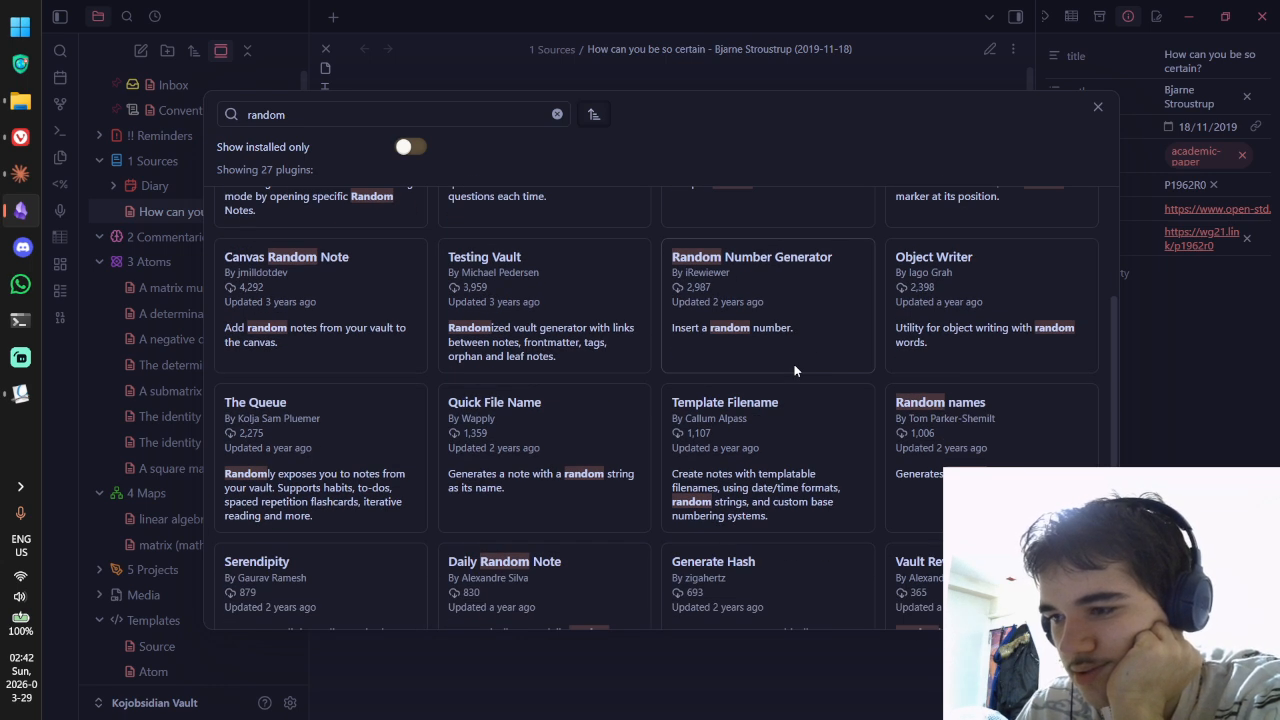
# Step: Check the Random names plugin's details and return to the results
pyautogui.click(796, 370)
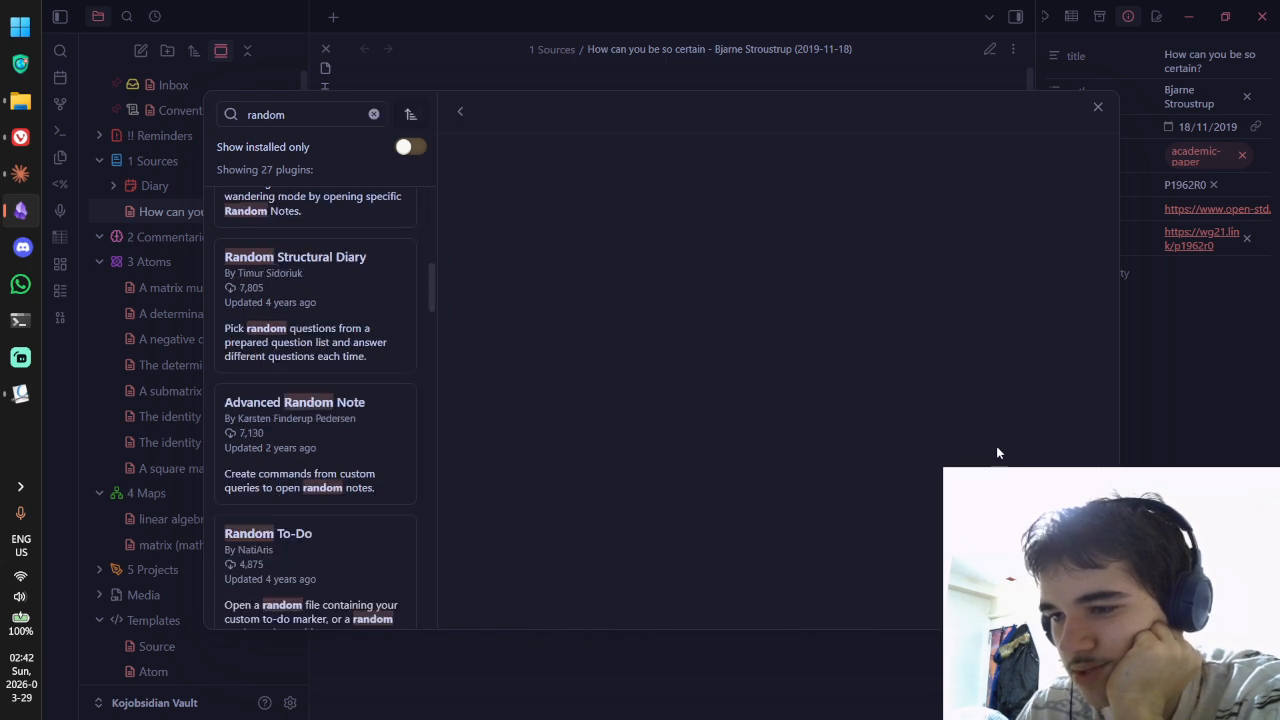
pyautogui.scroll(-4, 643, 374)
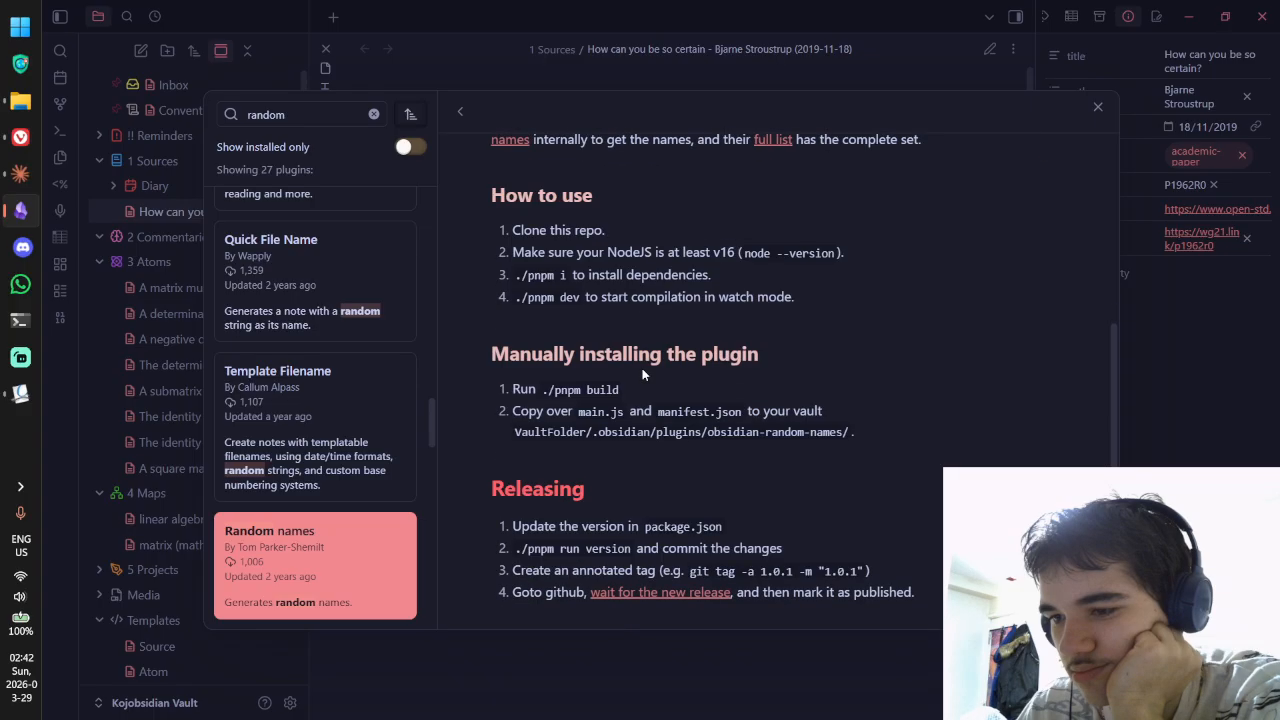
pyautogui.click(460, 112)
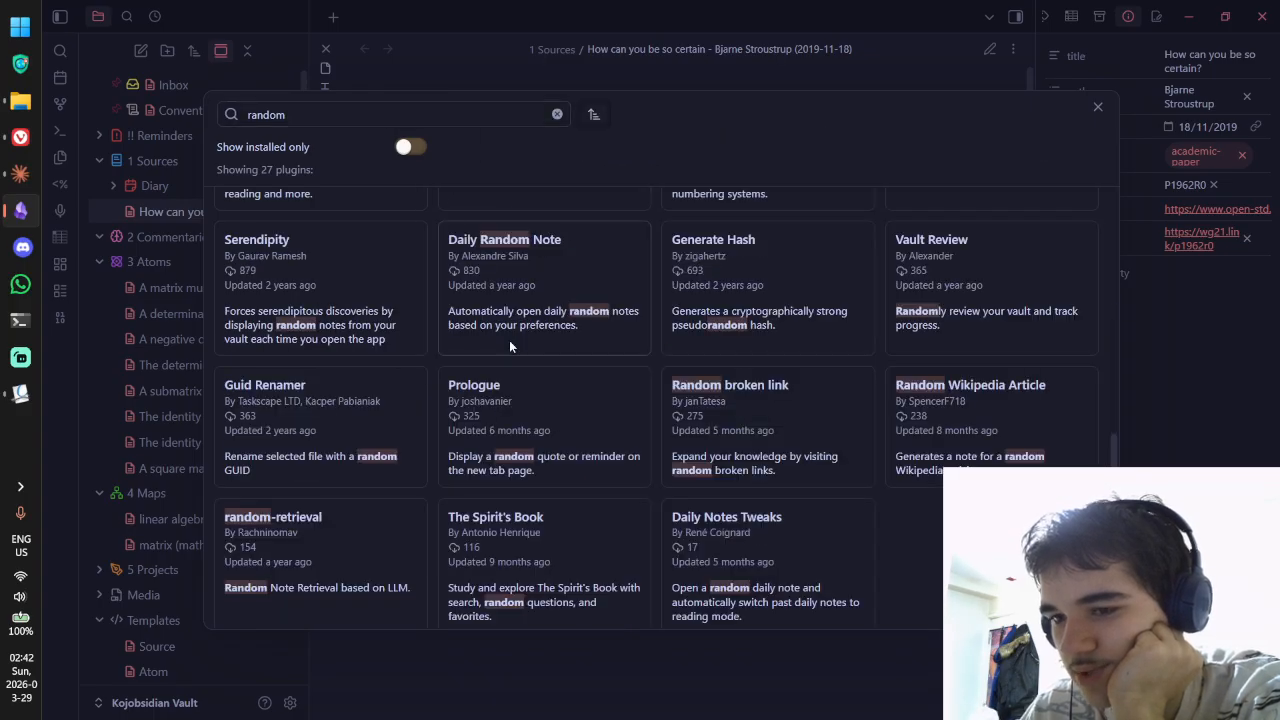
pyautogui.scroll(4, 505, 380)
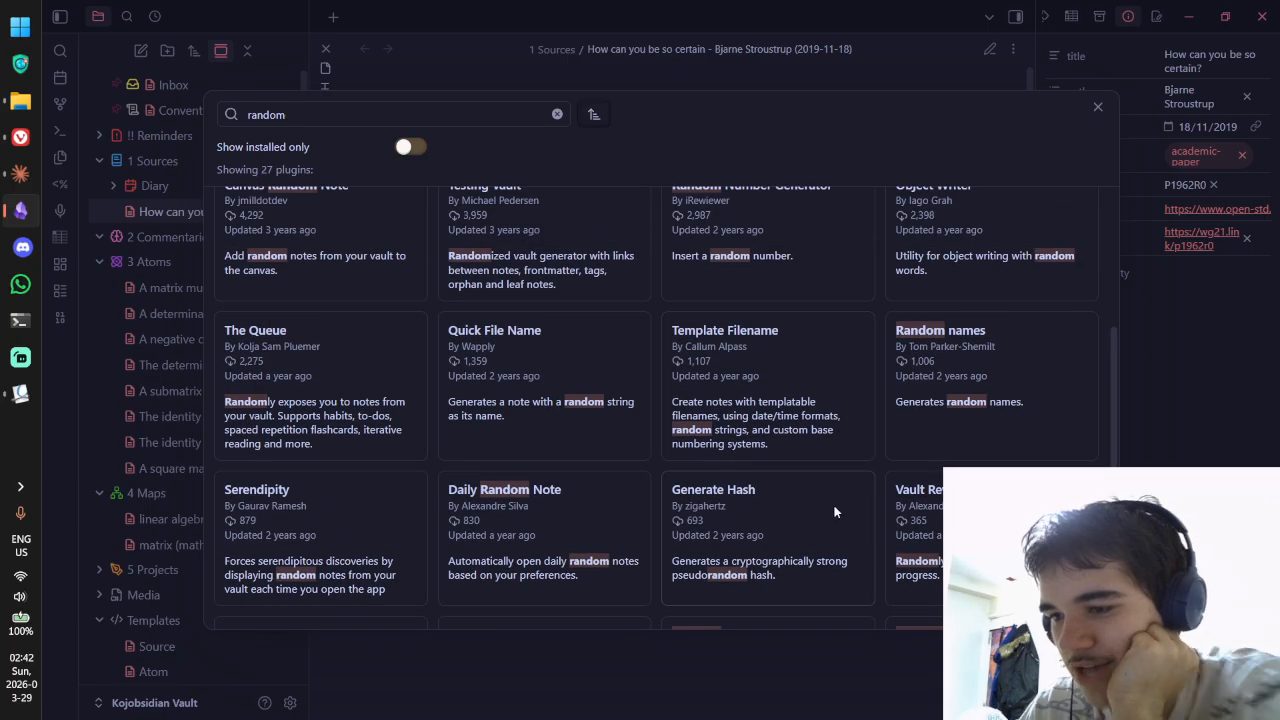
pyautogui.click(915, 446)
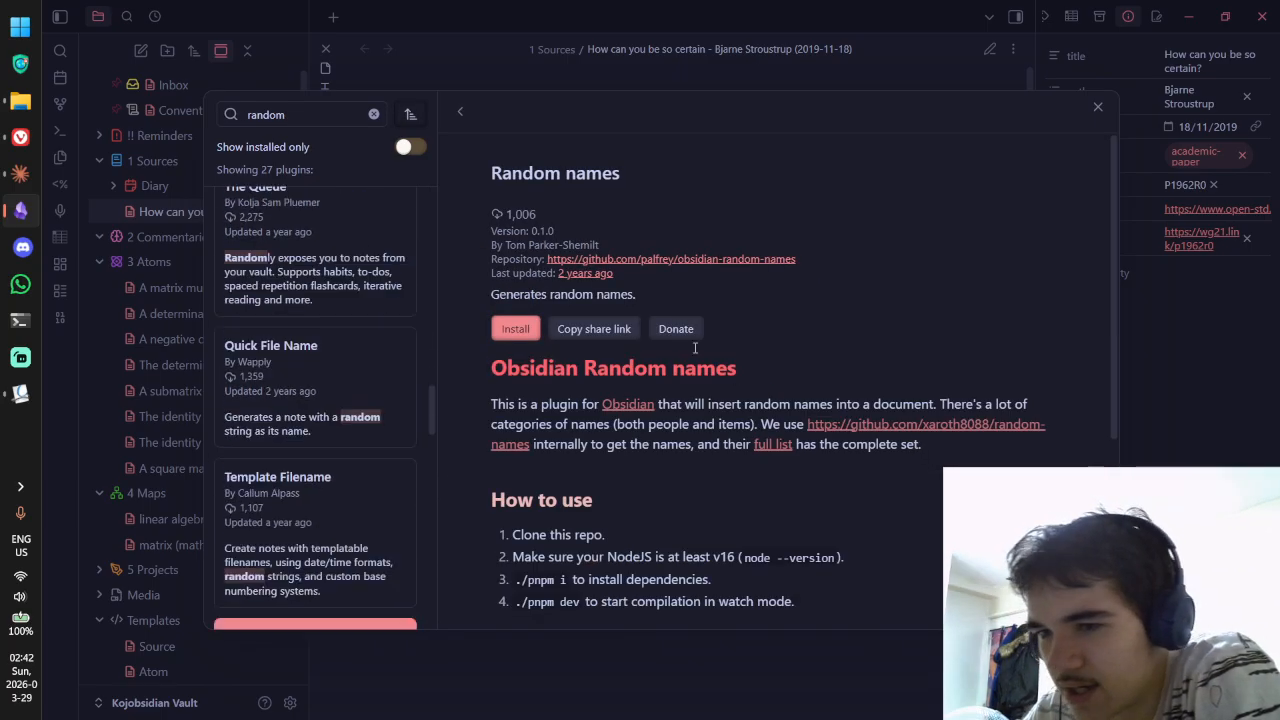
pyautogui.click(457, 118)
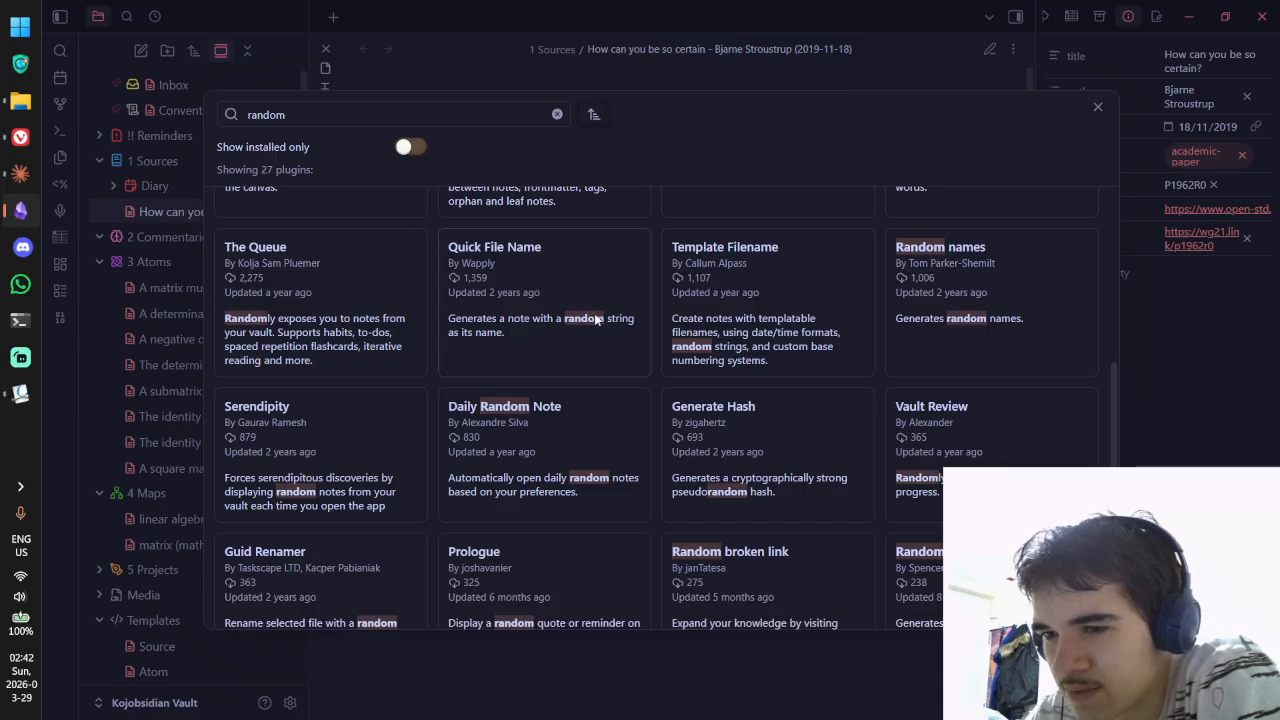
pyautogui.scroll(2, 599, 320)
pyautogui.scroll(1, 722, 348)
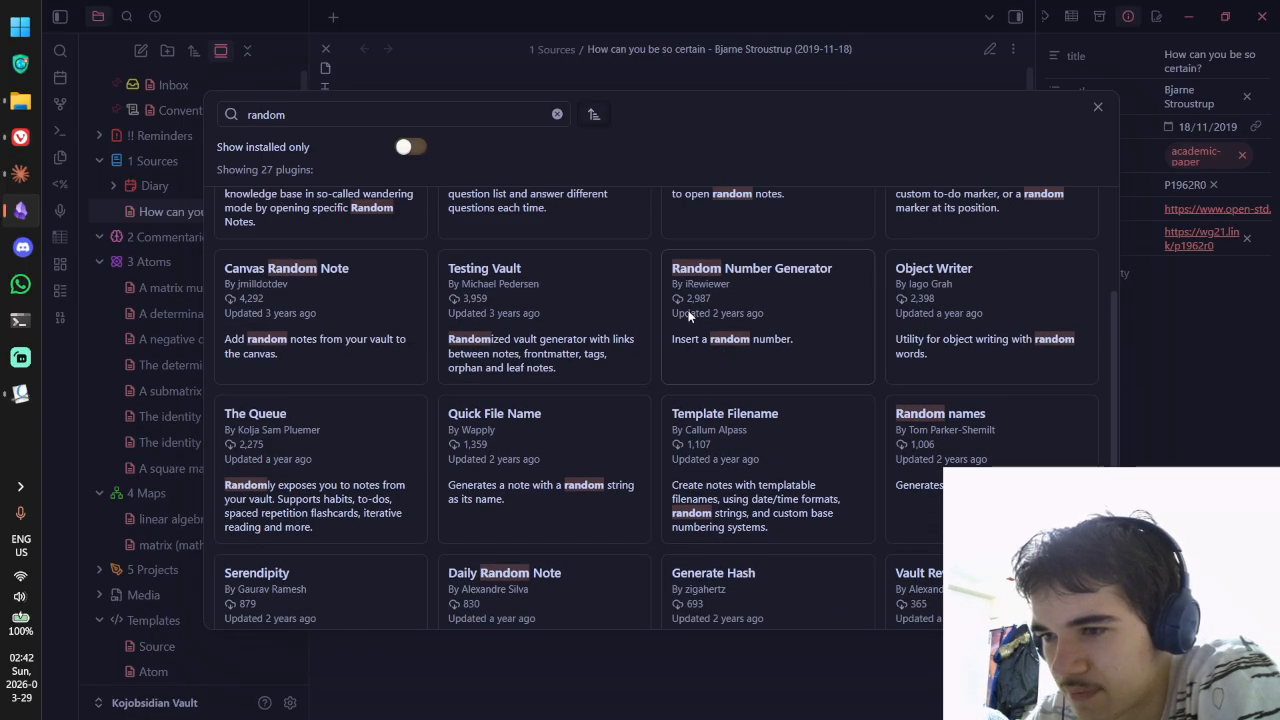
# Step: Review the Random Number Generator plugin's details
pyautogui.click(726, 332)
pyautogui.scroll(-1, 740, 330)
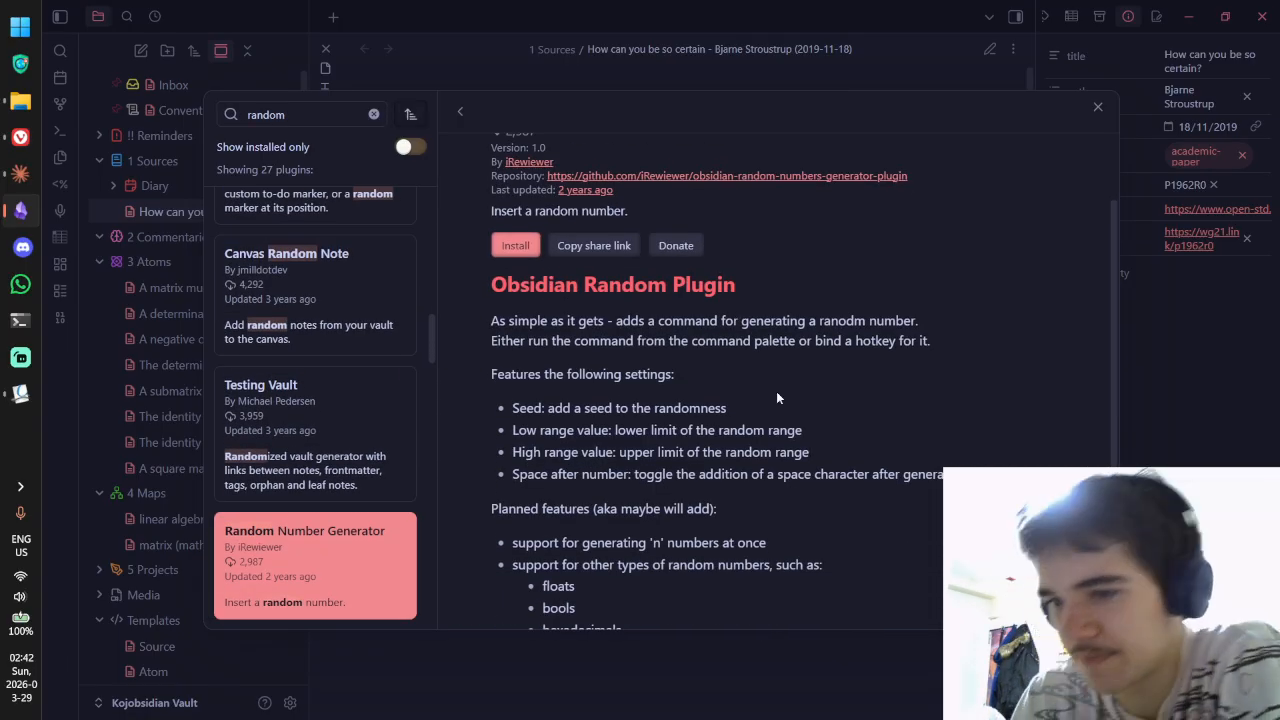
pyautogui.scroll(-1, 776, 398)
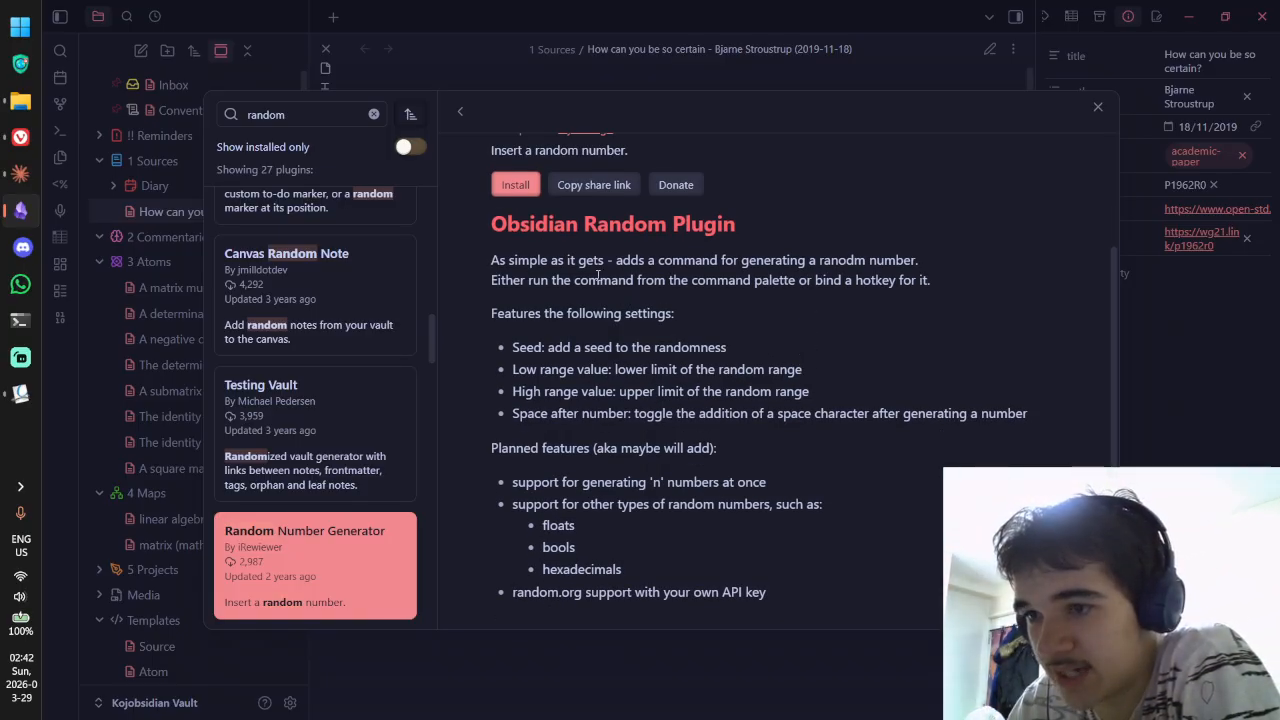
pyautogui.scroll(2, 632, 306)
pyautogui.click(460, 112)
pyautogui.scroll(-5, 740, 290)
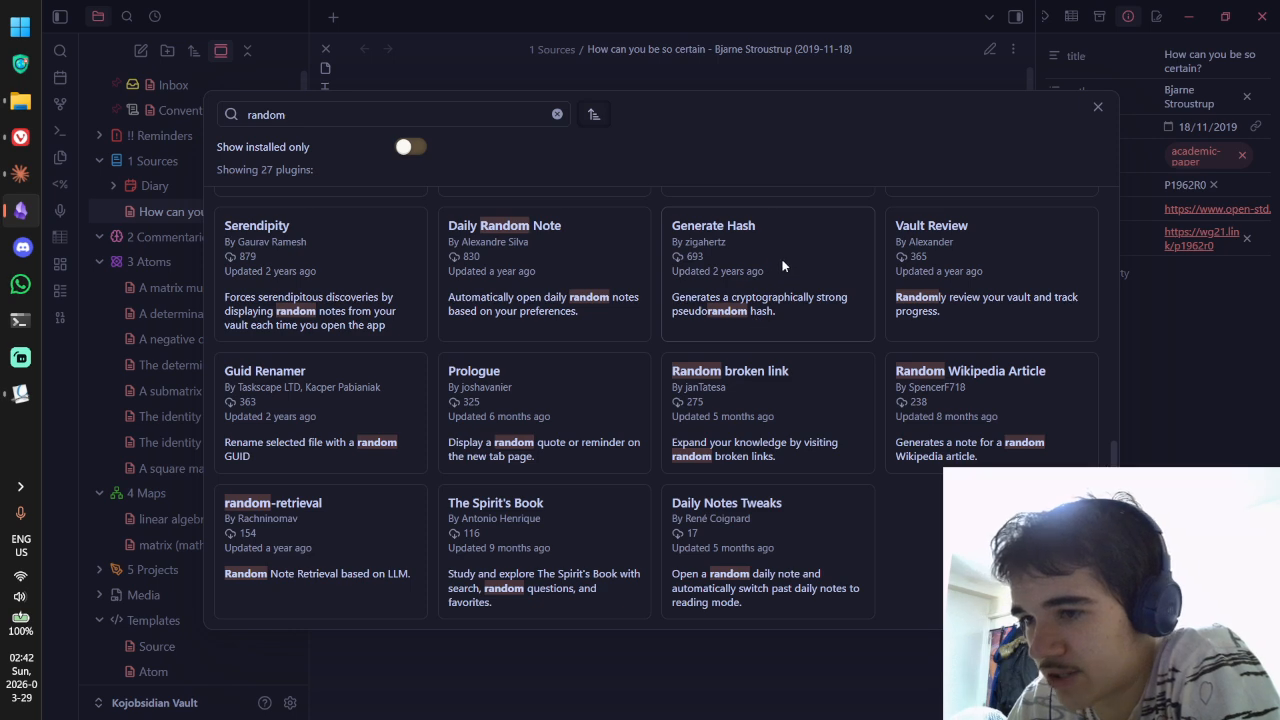
# Step: Read about the Generate Hash plugin, install it, and close the plugin browser and Settings
pyautogui.click(753, 314)
pyautogui.scroll(-1, 785, 327)
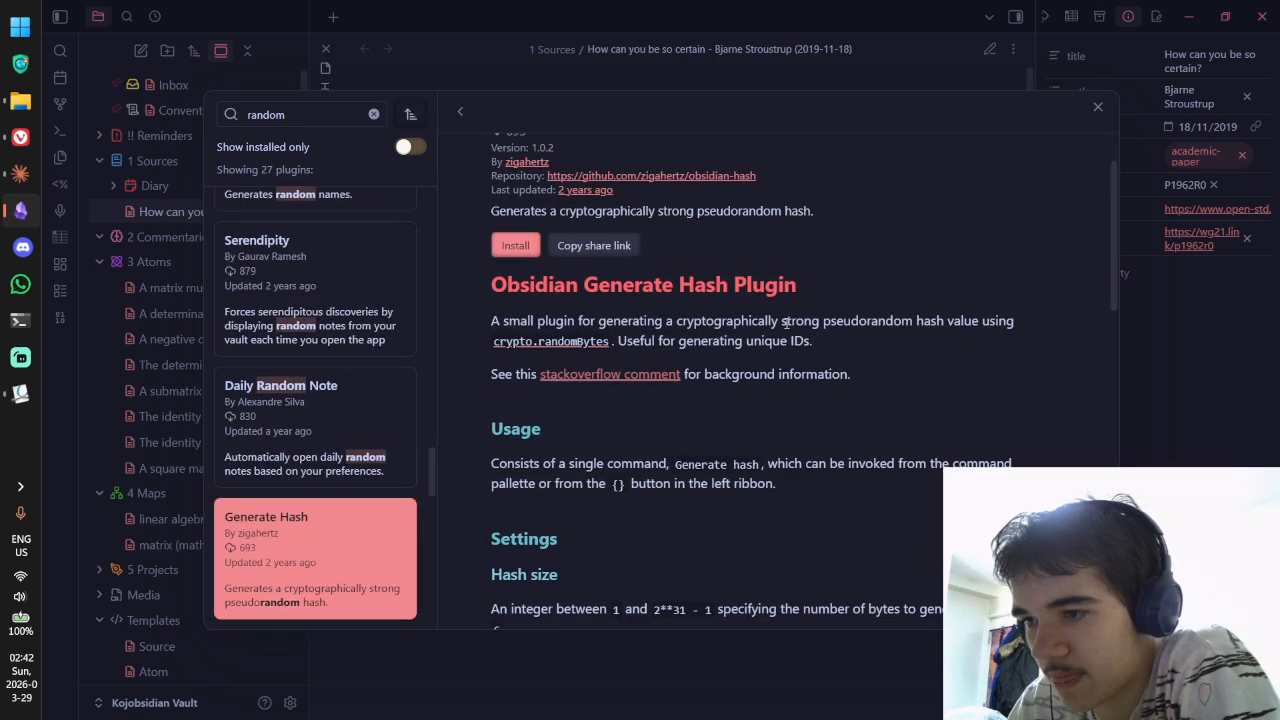
pyautogui.scroll(-1, 785, 325)
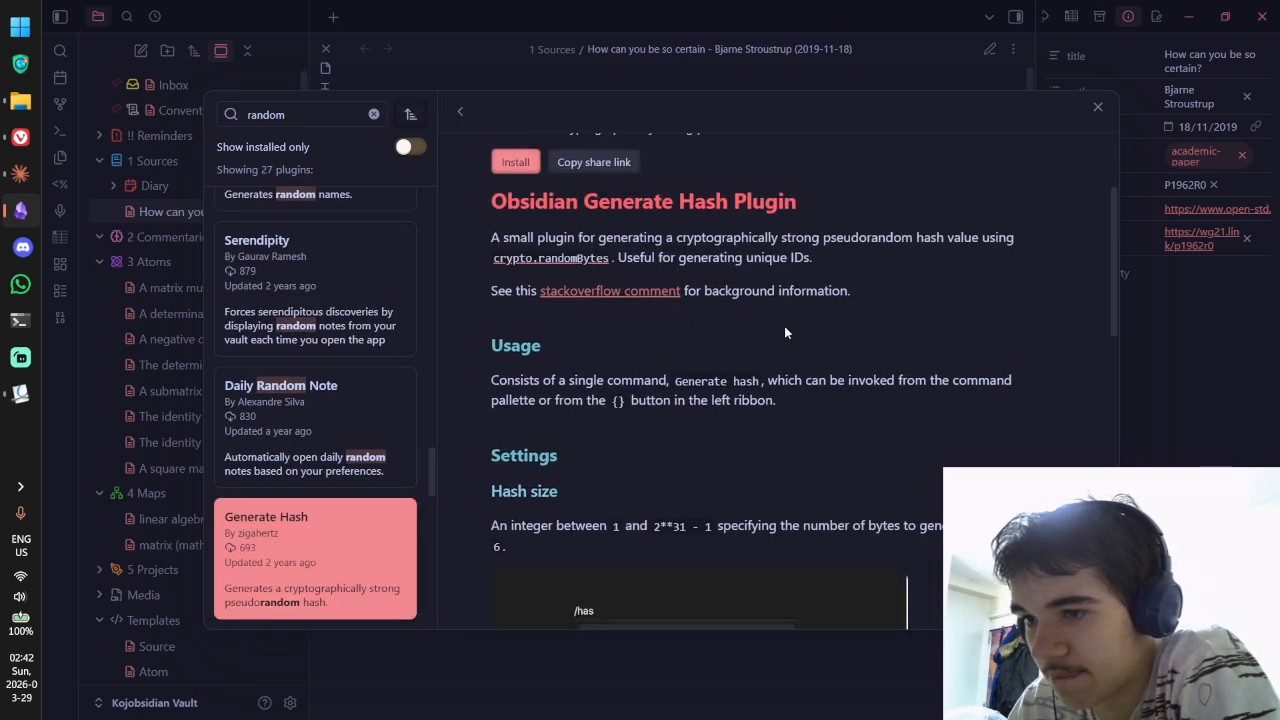
pyautogui.scroll(-1, 784, 332)
pyautogui.scroll(-1, 784, 334)
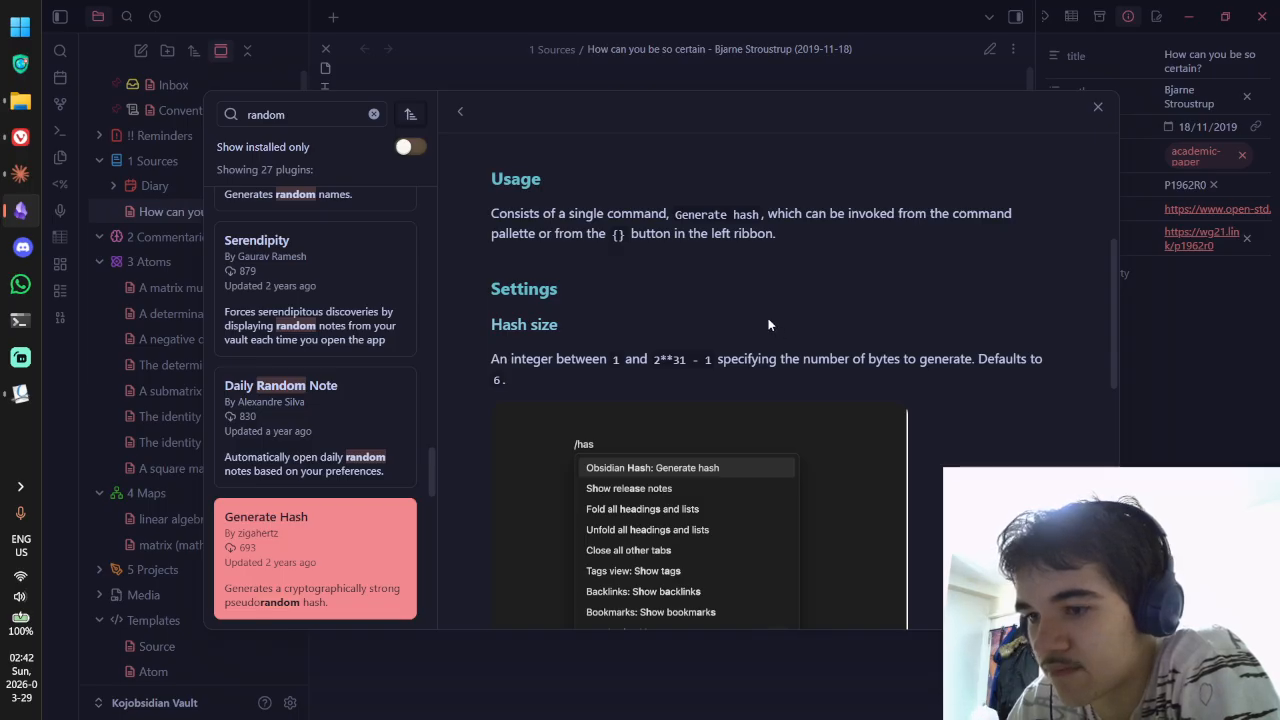
pyautogui.scroll(-1, 768, 322)
pyautogui.scroll(1, 689, 279)
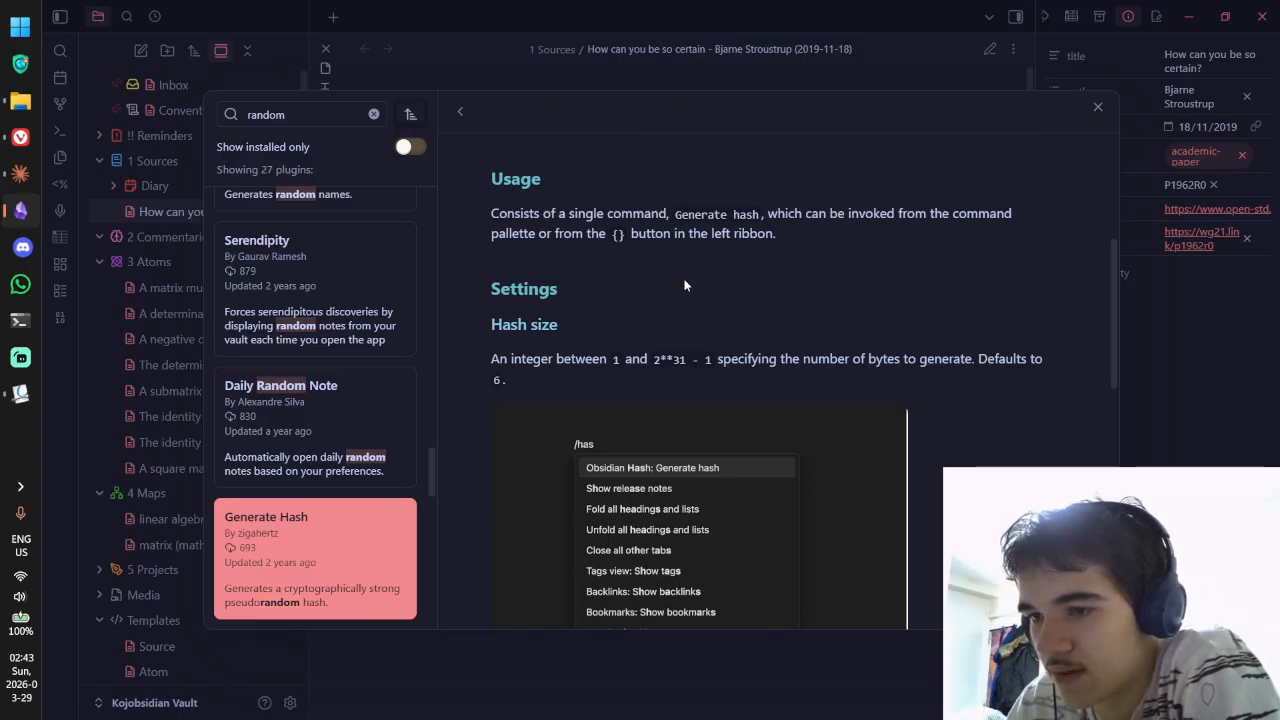
pyautogui.scroll(-8, 715, 270)
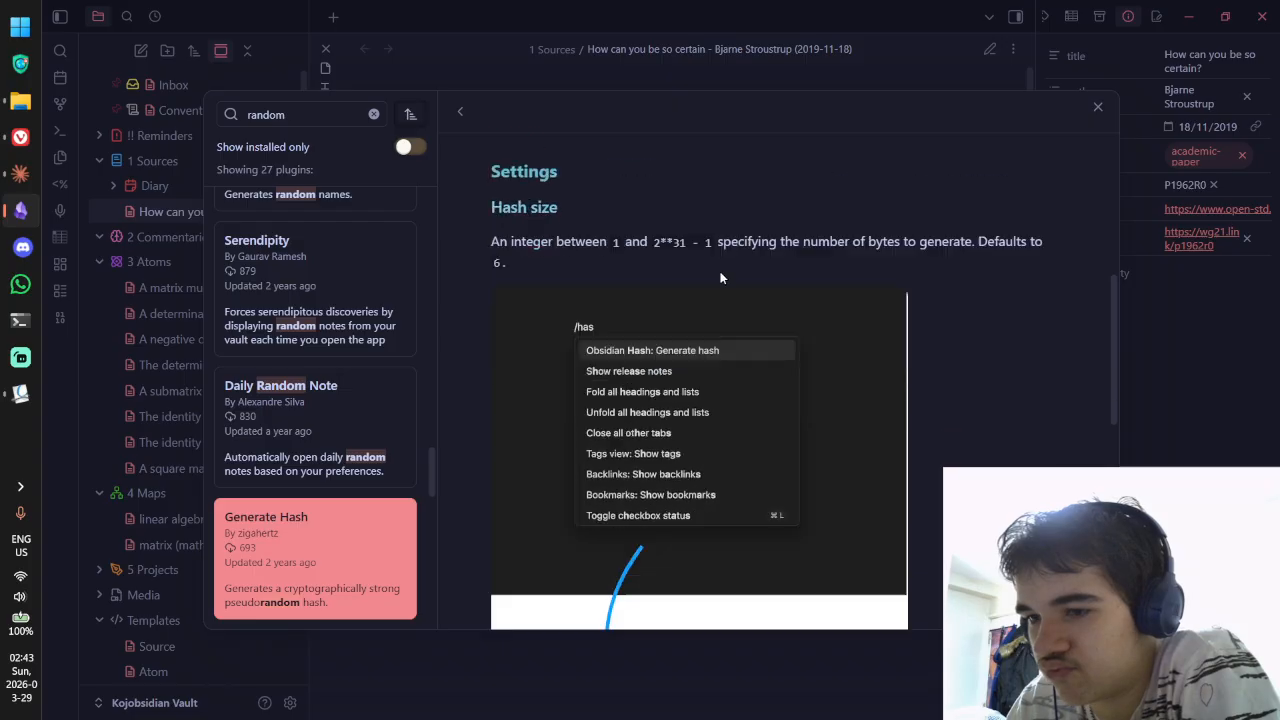
pyautogui.scroll(-1, 720, 275)
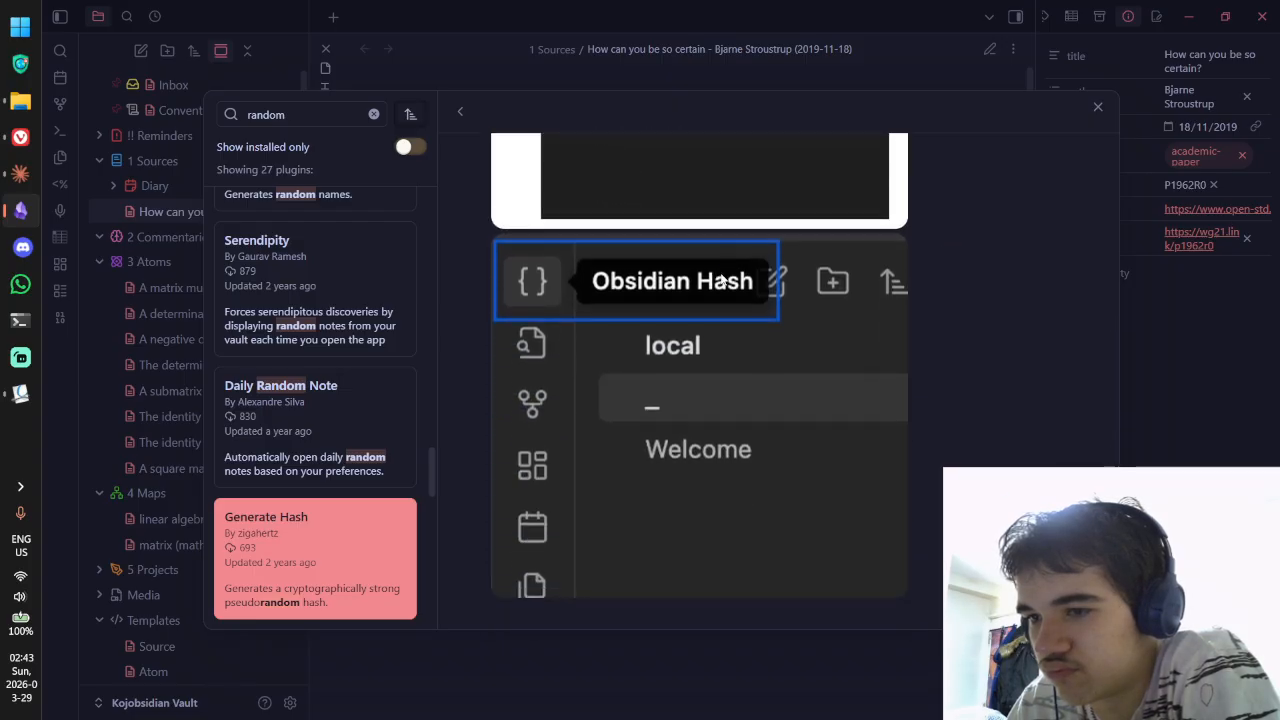
pyautogui.scroll(10, 717, 298)
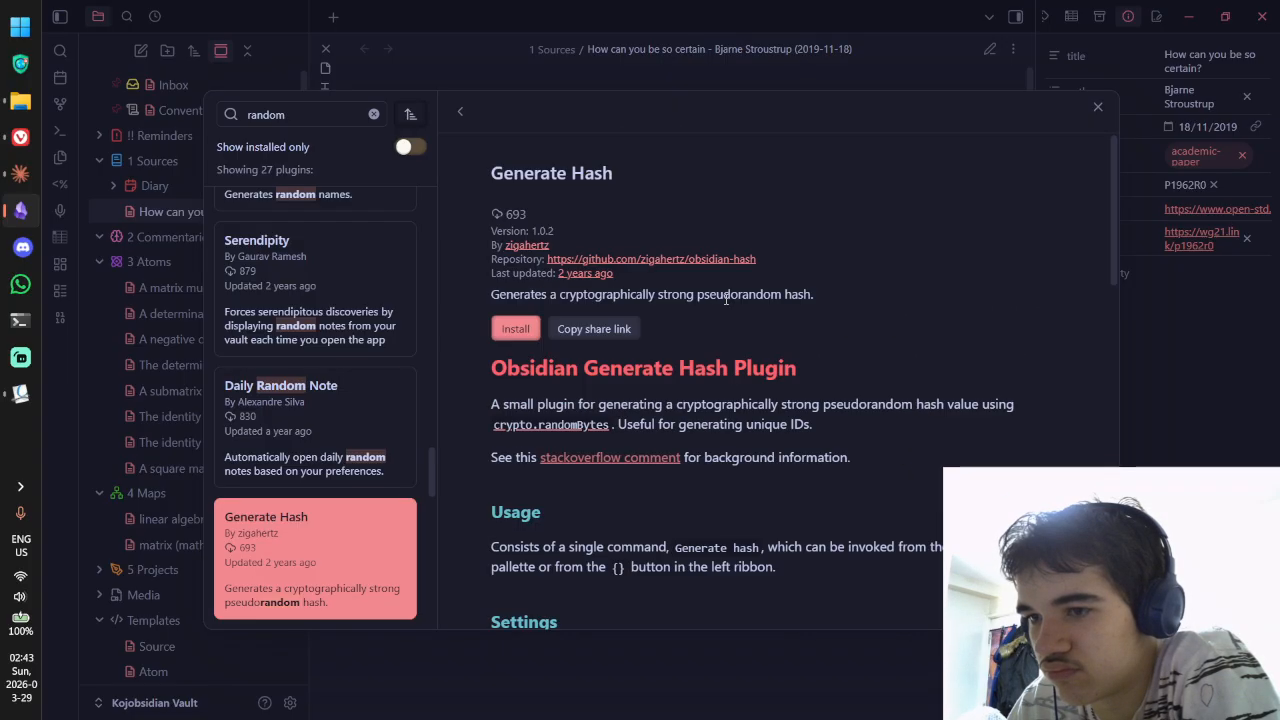
pyautogui.click(516, 328)
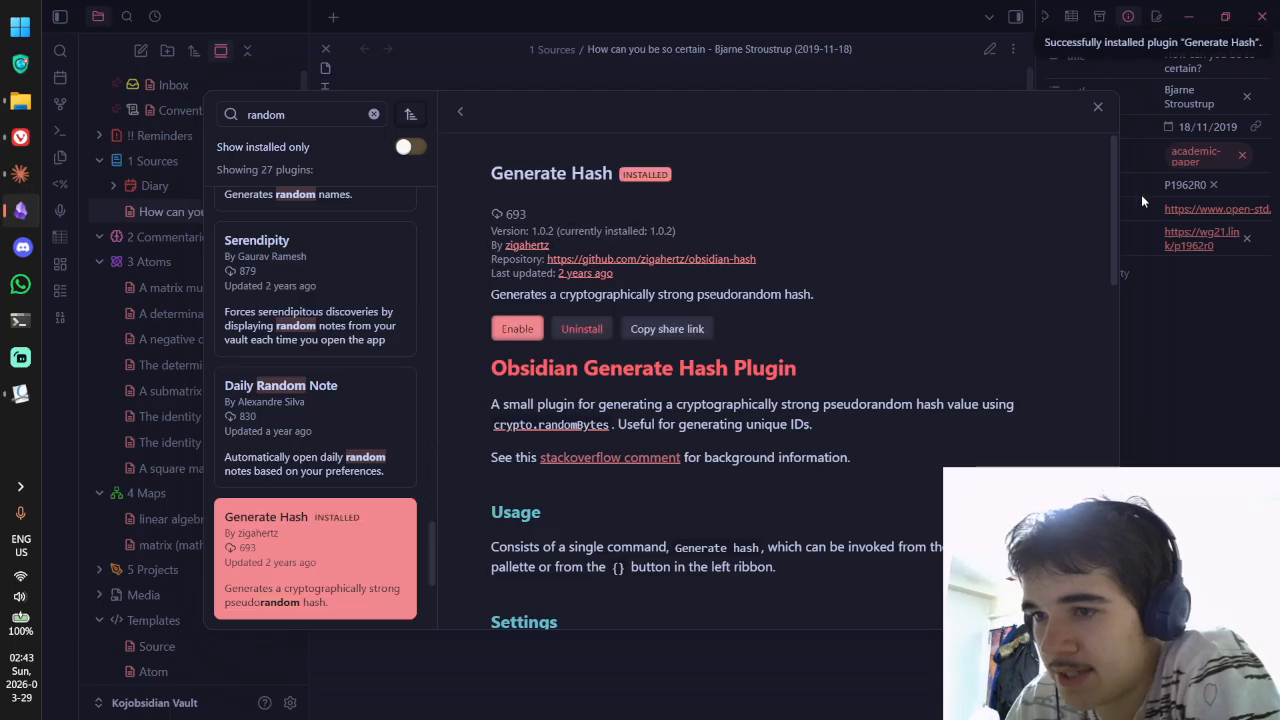
pyautogui.click(1098, 106)
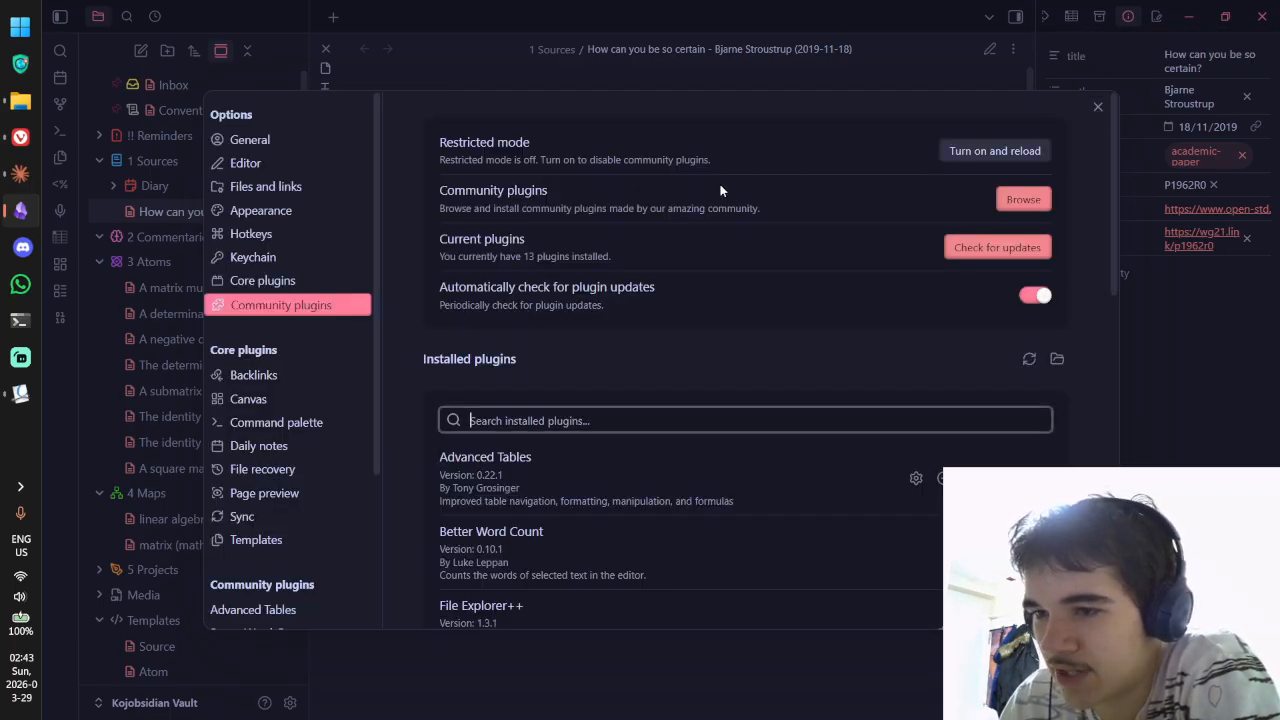
pyautogui.click(1097, 105)
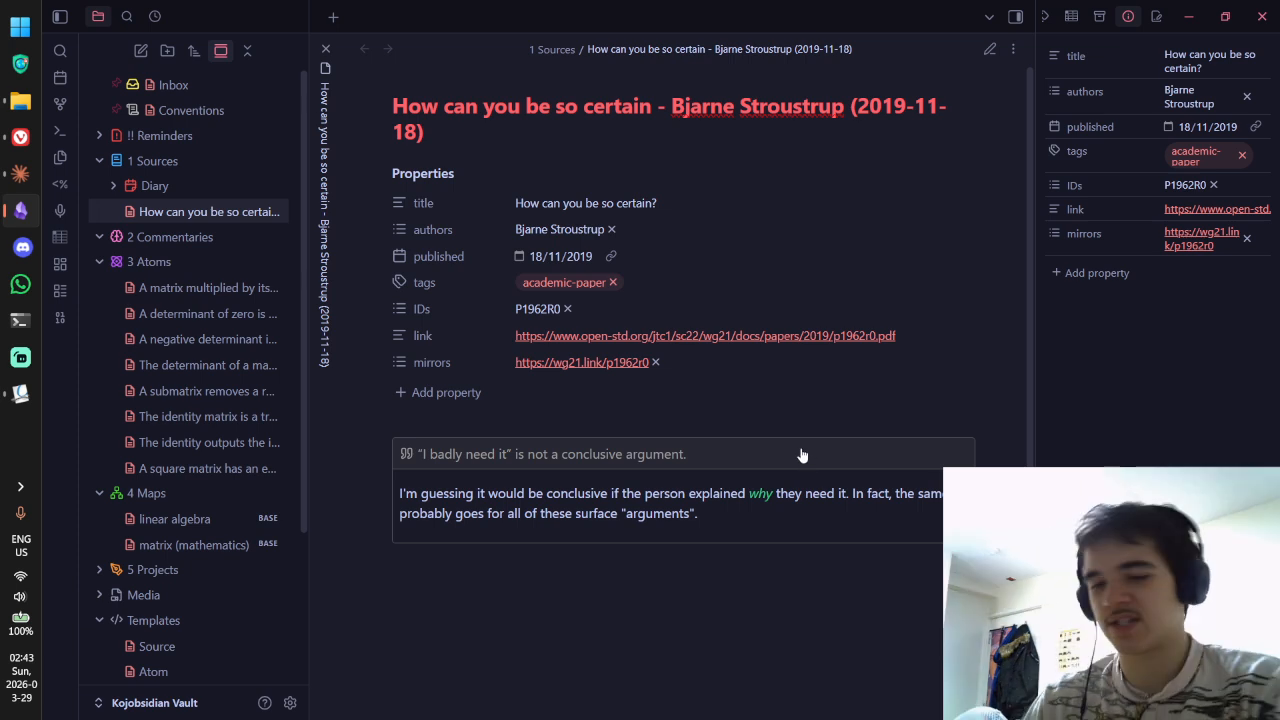
# Step: Switch the note to source view, change the character after the block ID marker to '=', and try the format converter
pyautogui.hotkey('ctrl', 'e')
pyautogui.press('BackSpace')
pyautogui.write('=')
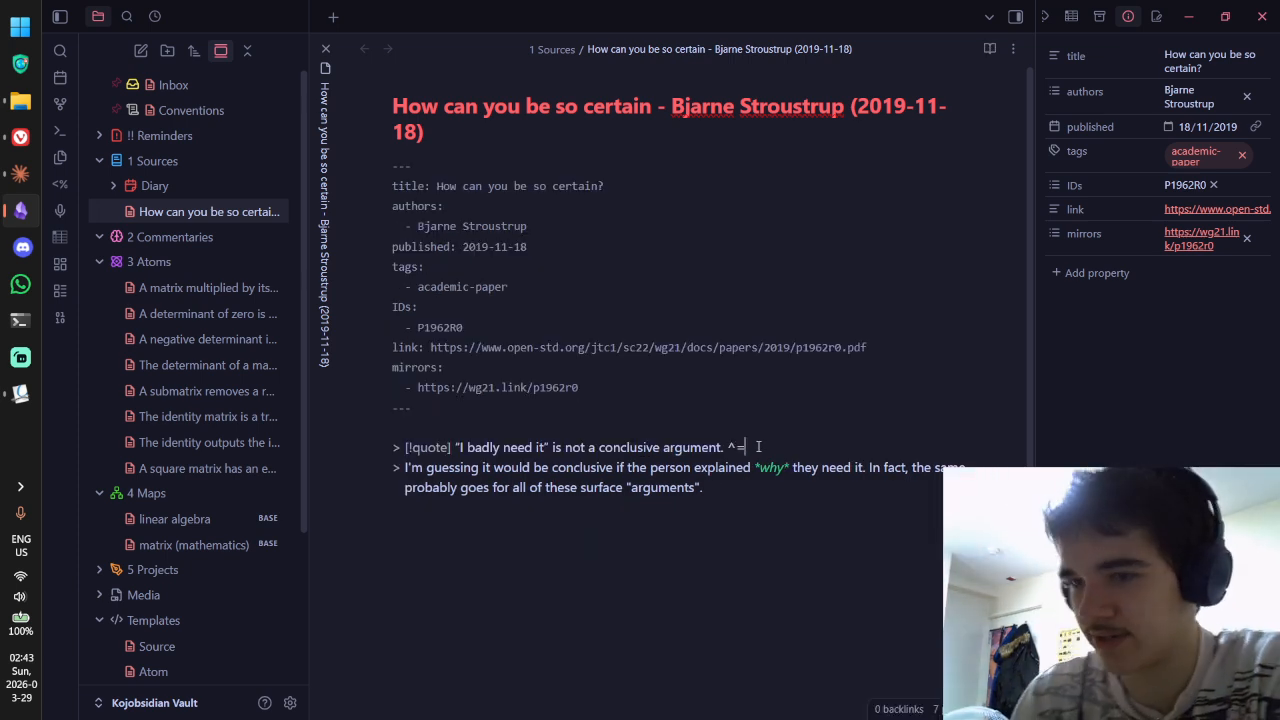
pyautogui.click(54, 323)
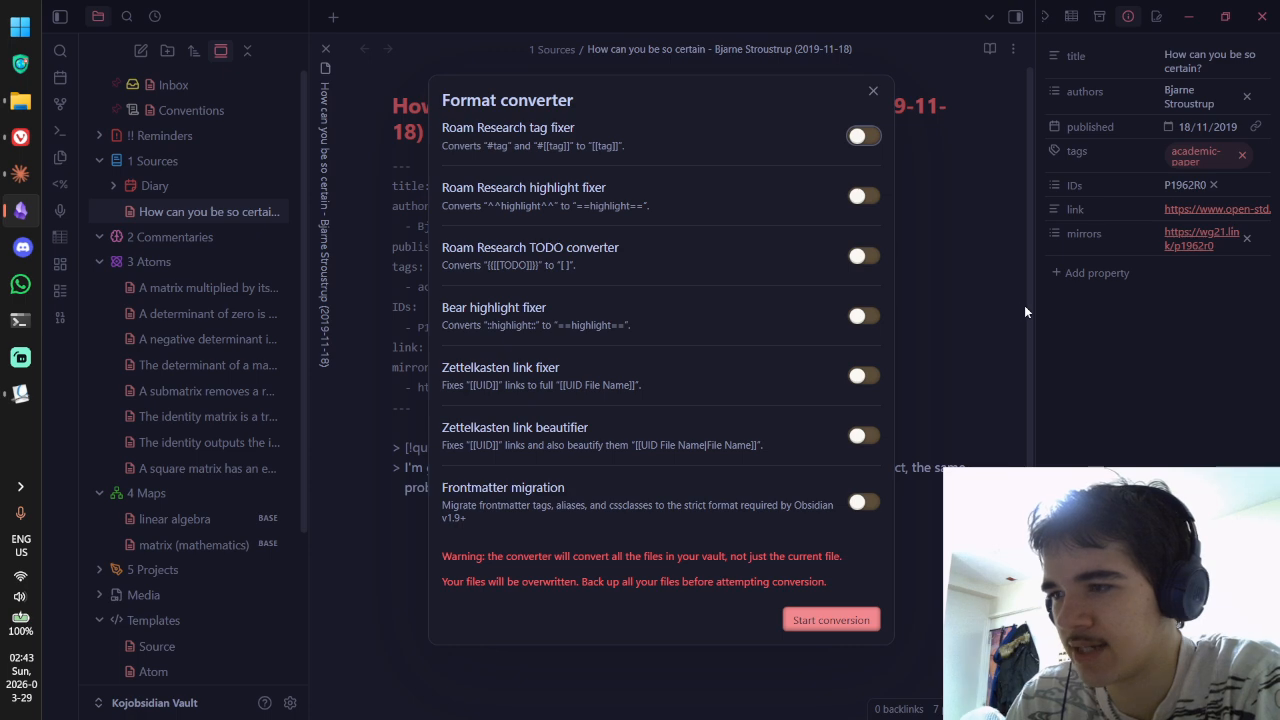
pyautogui.click(998, 294)
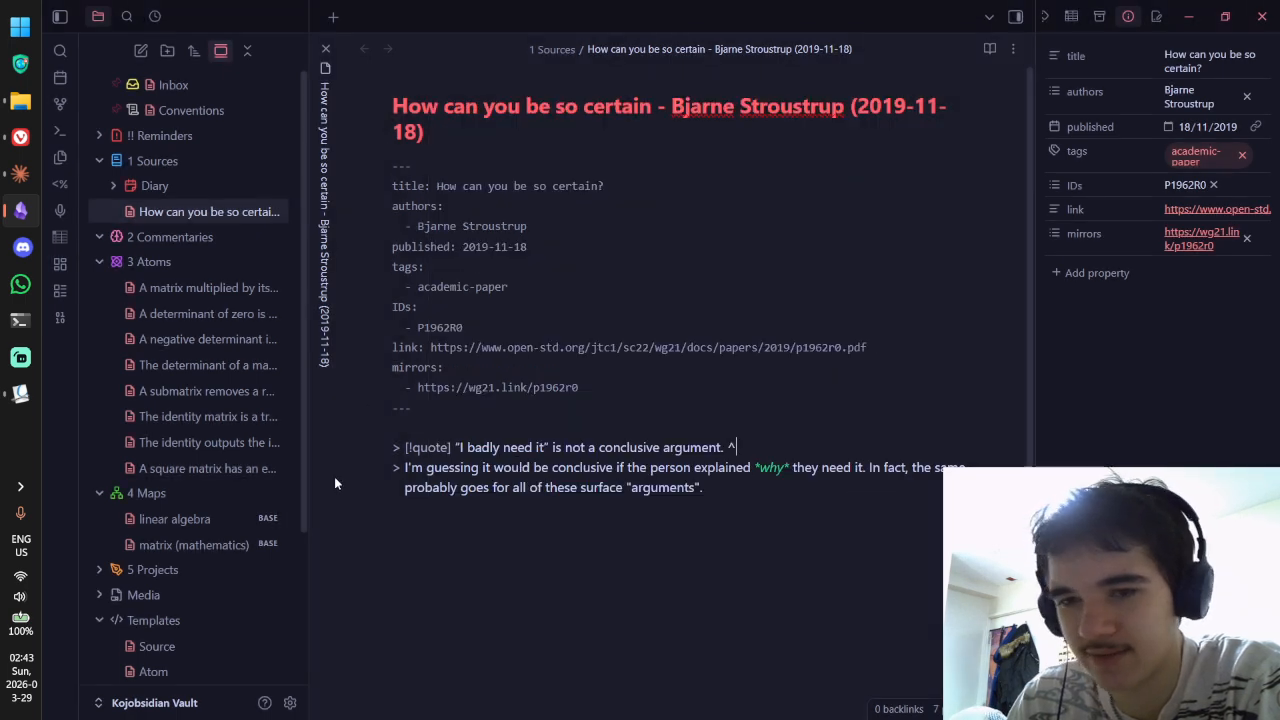
# Step: Check Format converter under Core plugins, then reopen and close the converter
pyautogui.click(289, 702)
pyautogui.scroll(-2, 347, 387)
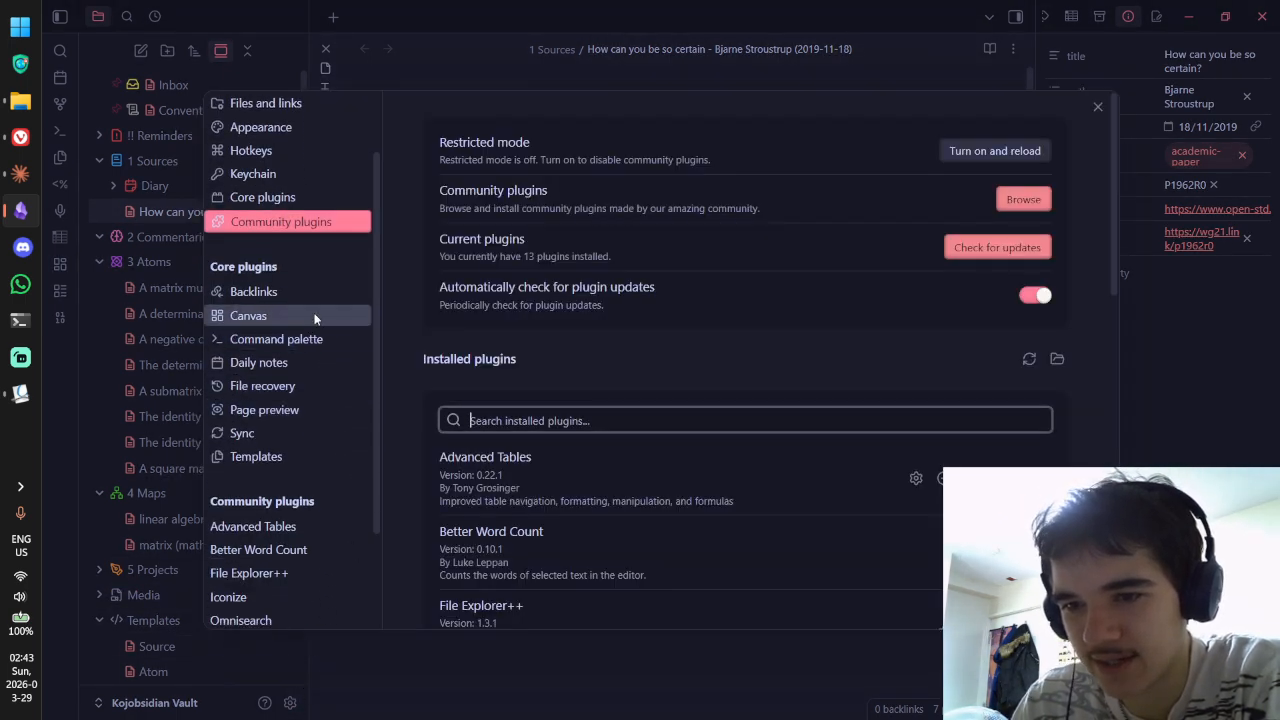
pyautogui.scroll(2, 320, 385)
pyautogui.click(289, 282)
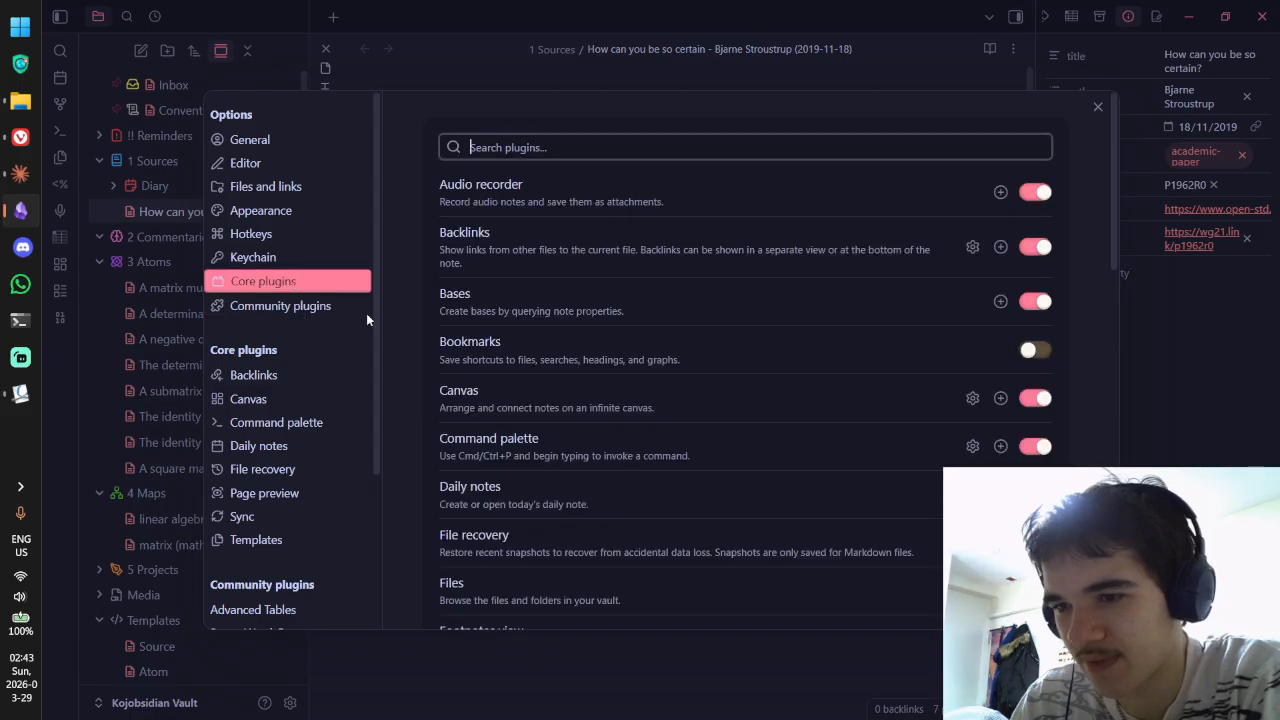
pyautogui.scroll(-3, 633, 414)
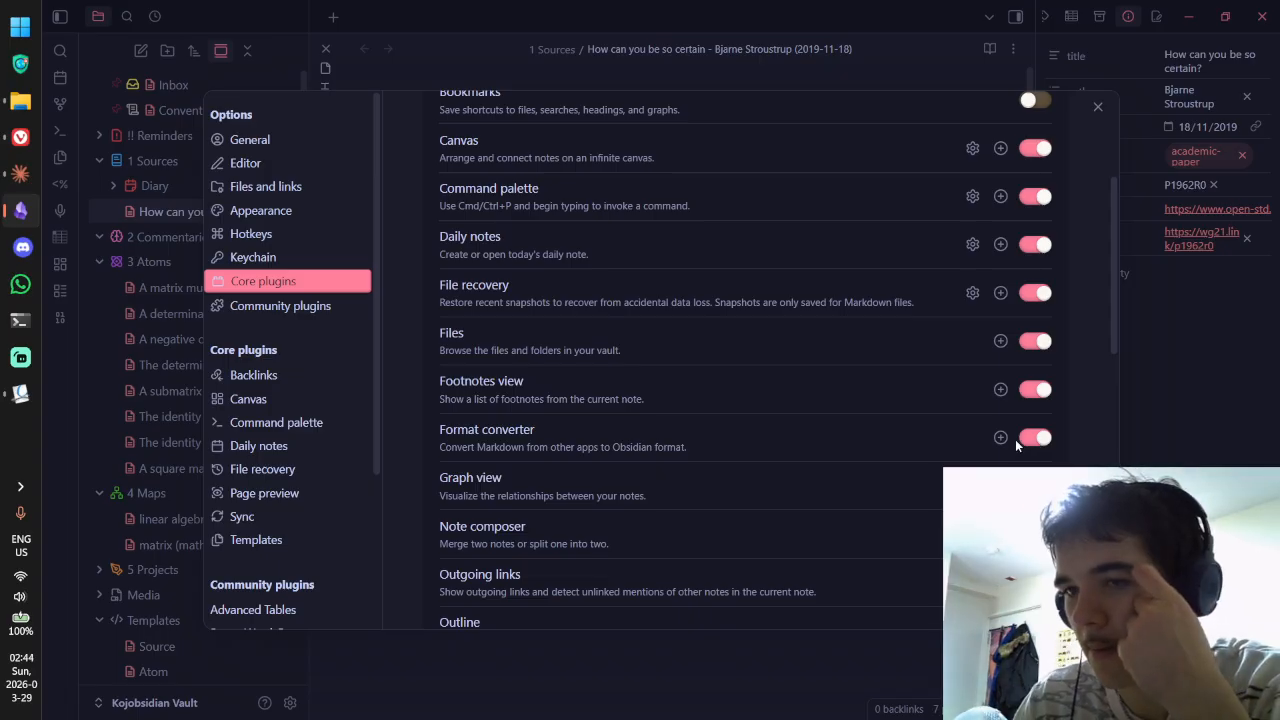
pyautogui.click(1098, 106)
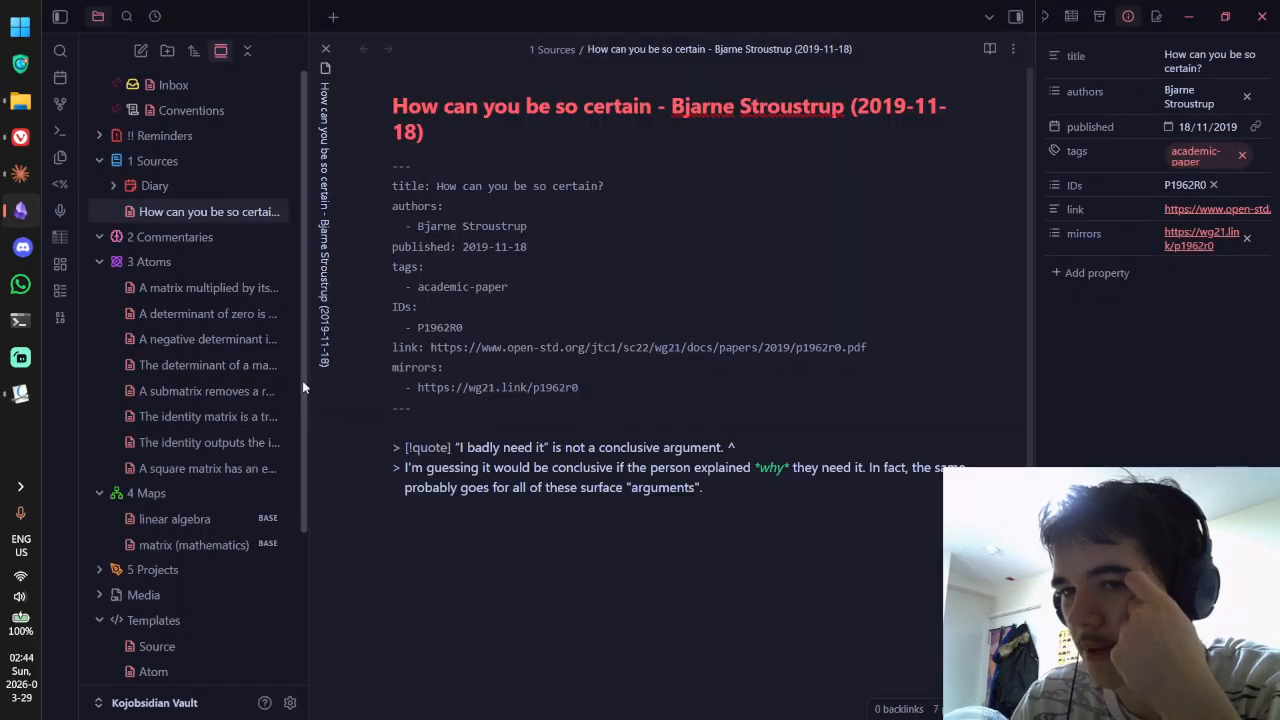
pyautogui.click(60, 324)
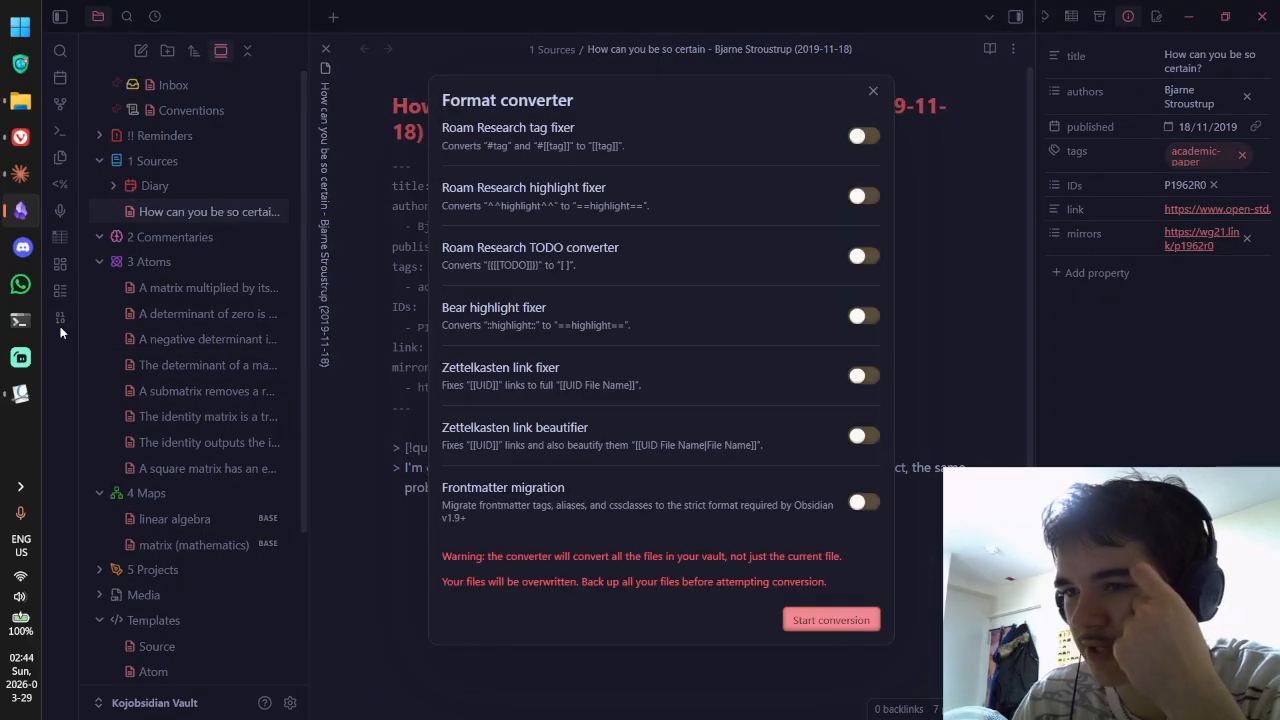
pyautogui.click(875, 91)
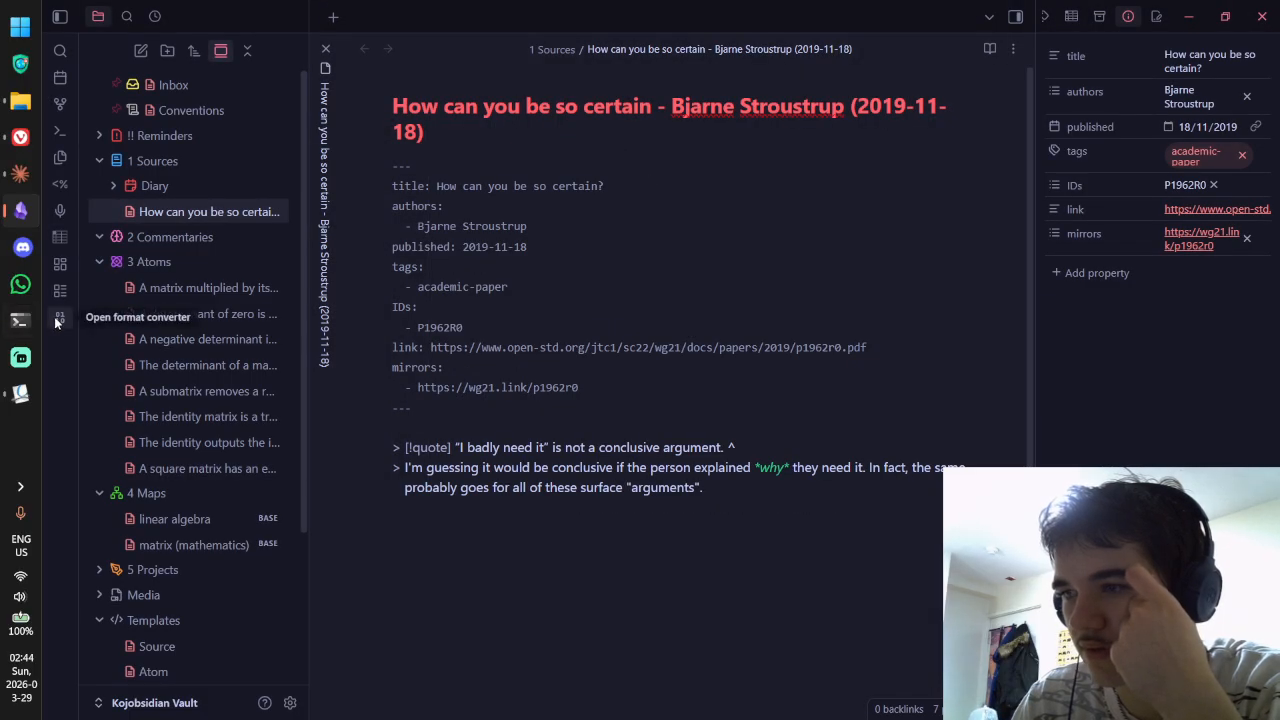
# Step: Hide the format converter ribbon shortcut and show the Advanced Tables toolbar panel
pyautogui.click(59, 316)
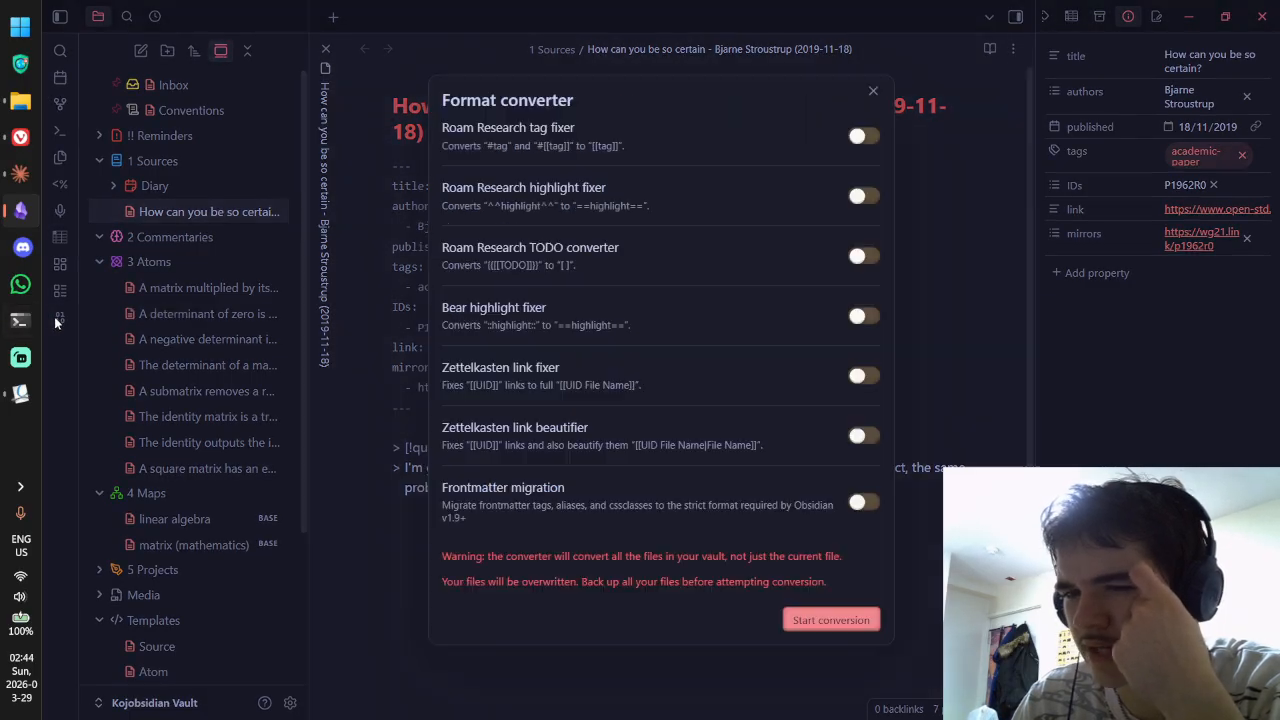
pyautogui.click(873, 91)
pyautogui.rightClick(68, 352)
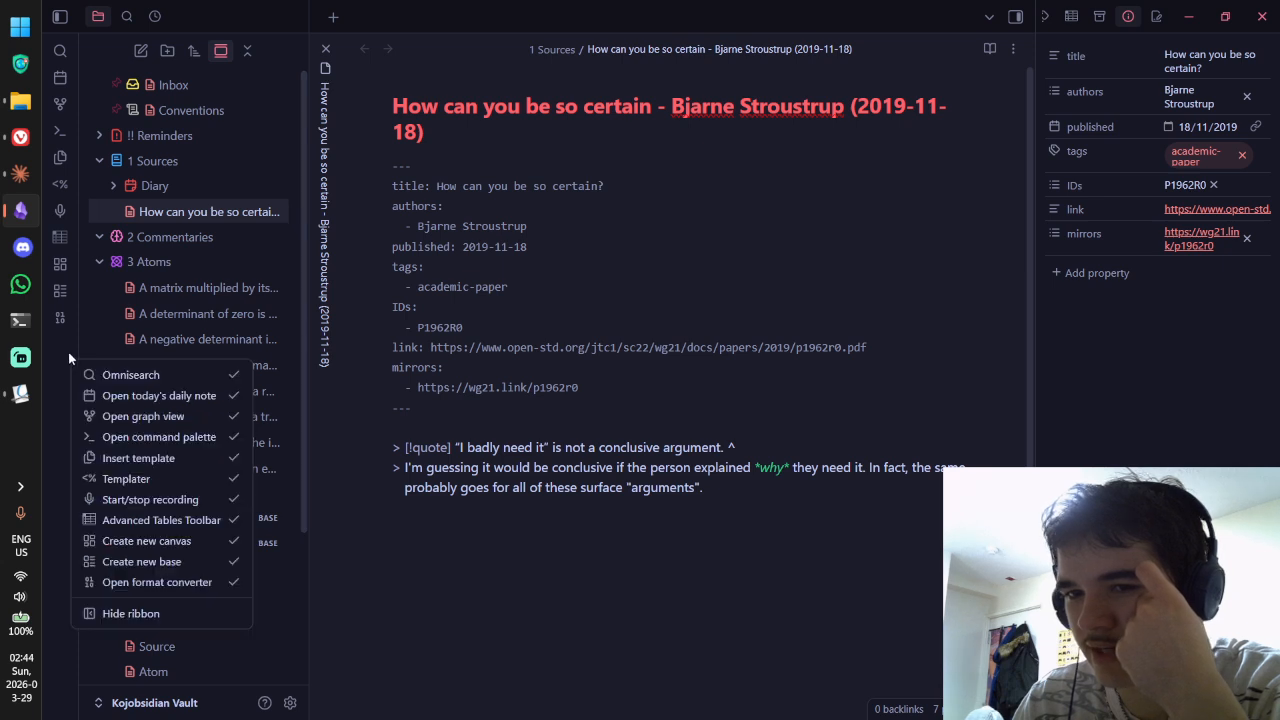
pyautogui.click(189, 587)
pyautogui.rightClick(57, 404)
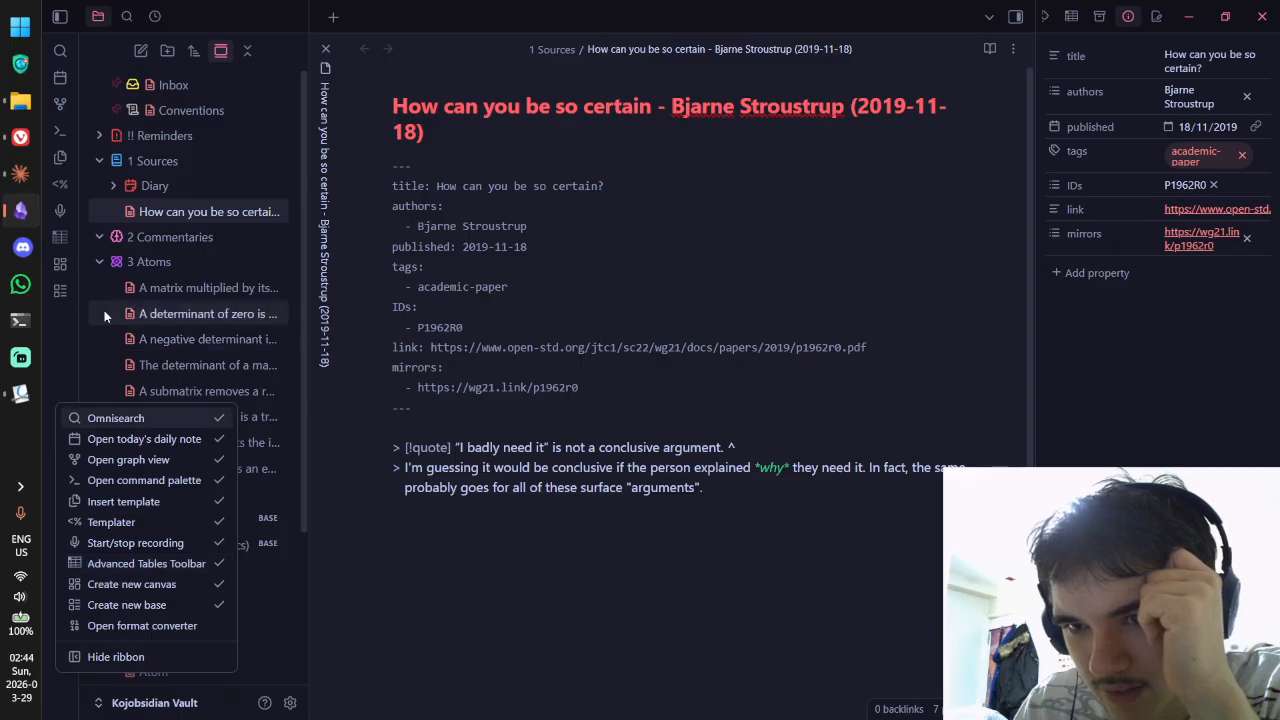
pyautogui.click(67, 242)
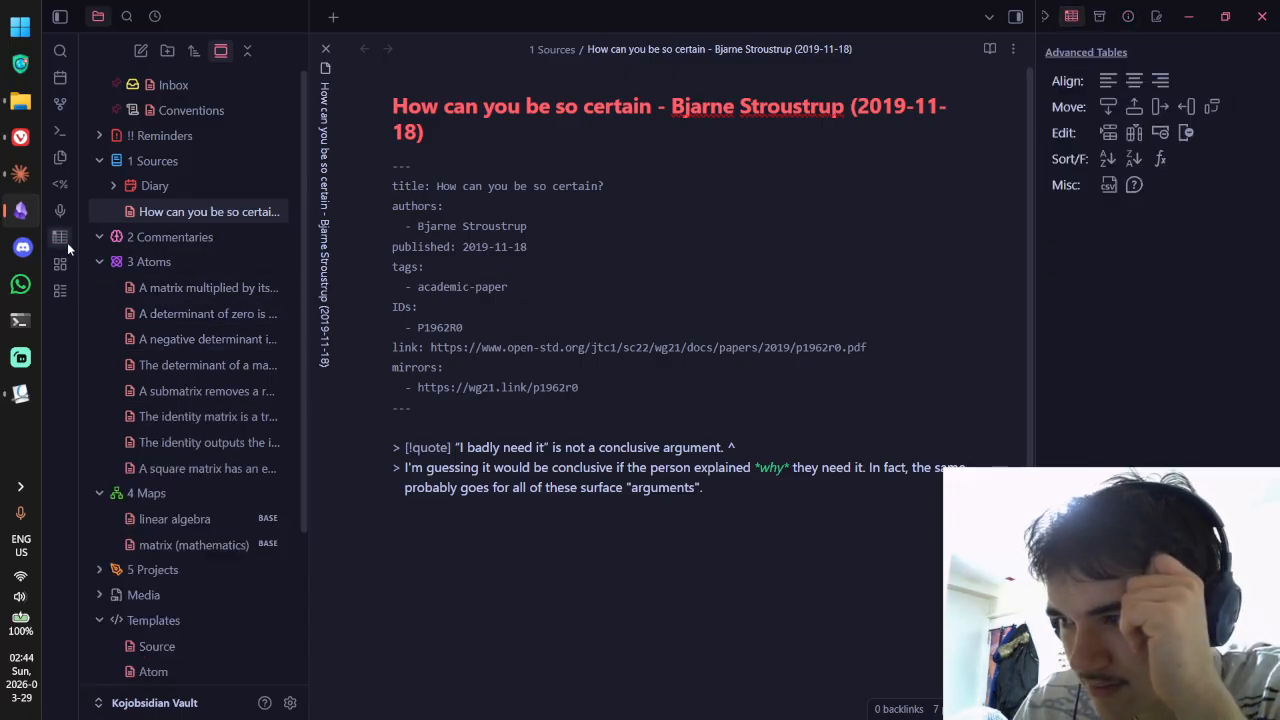
# Step: Try the Templater template picker and an Omnisearch for 'inj', dismissing both
pyautogui.rightClick(63, 336)
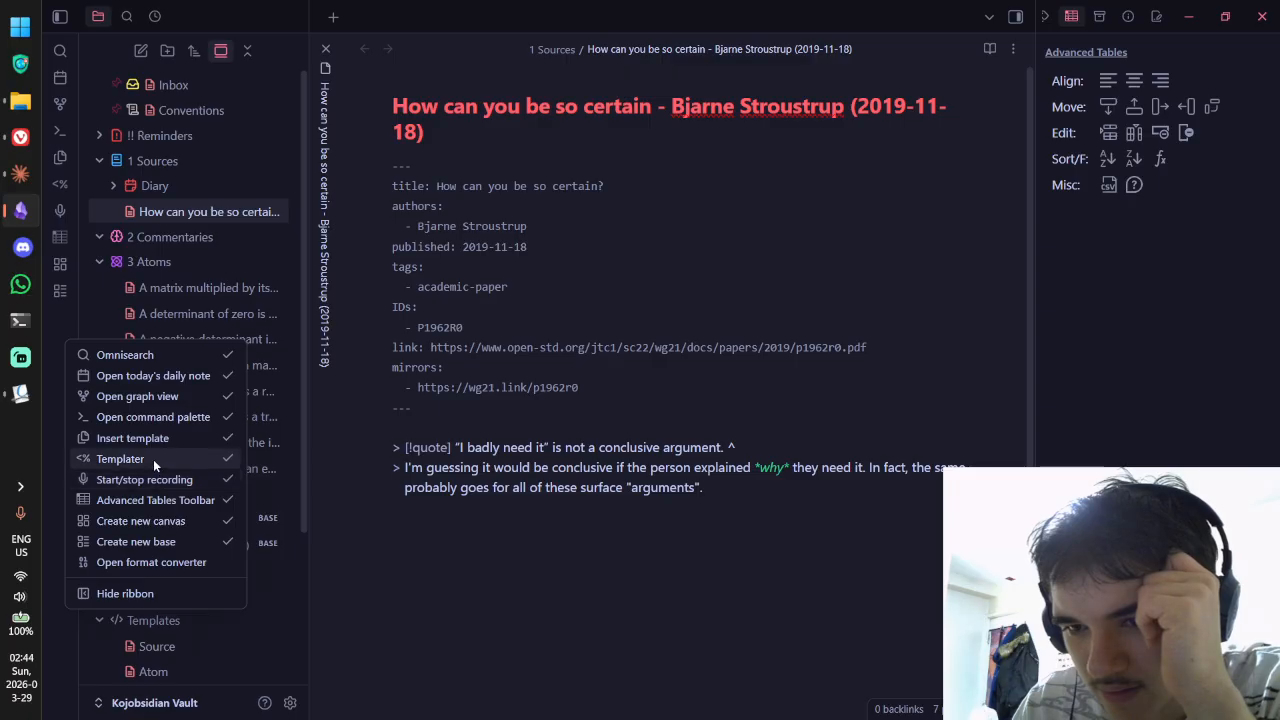
pyautogui.click(62, 186)
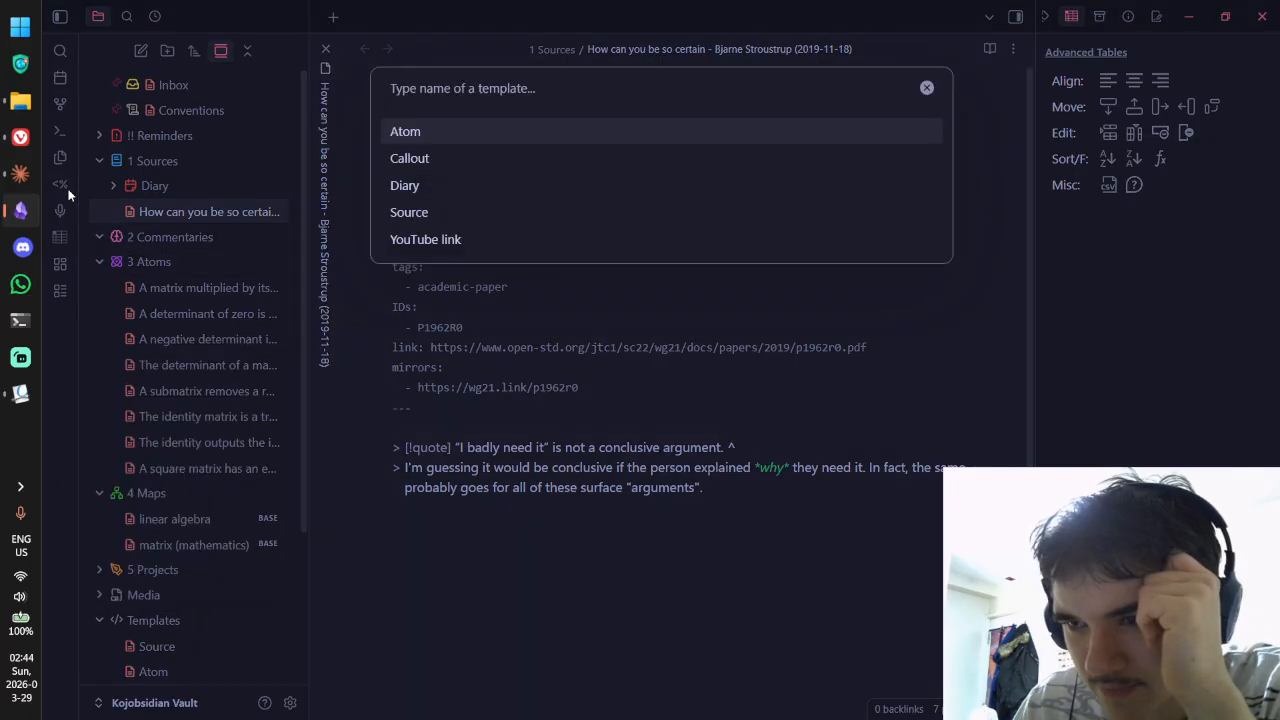
pyautogui.press('Escape')
pyautogui.rightClick(64, 356)
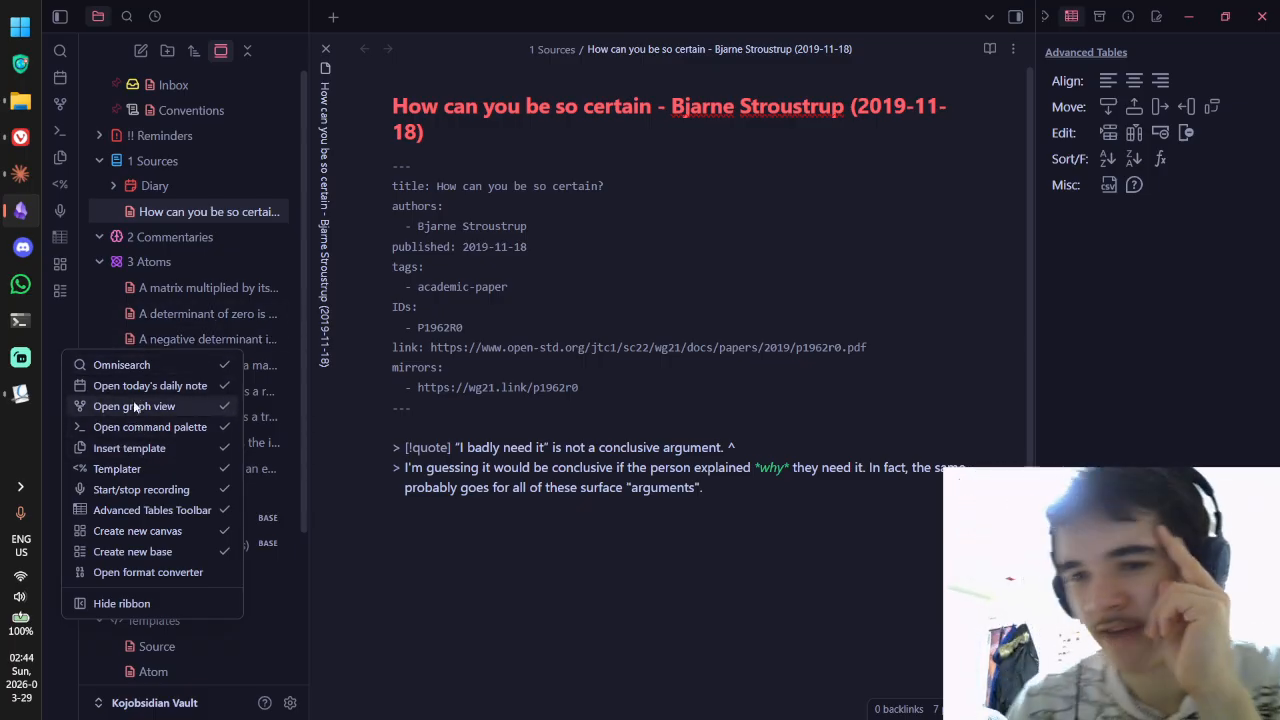
pyautogui.click(62, 52)
pyautogui.write('inj')
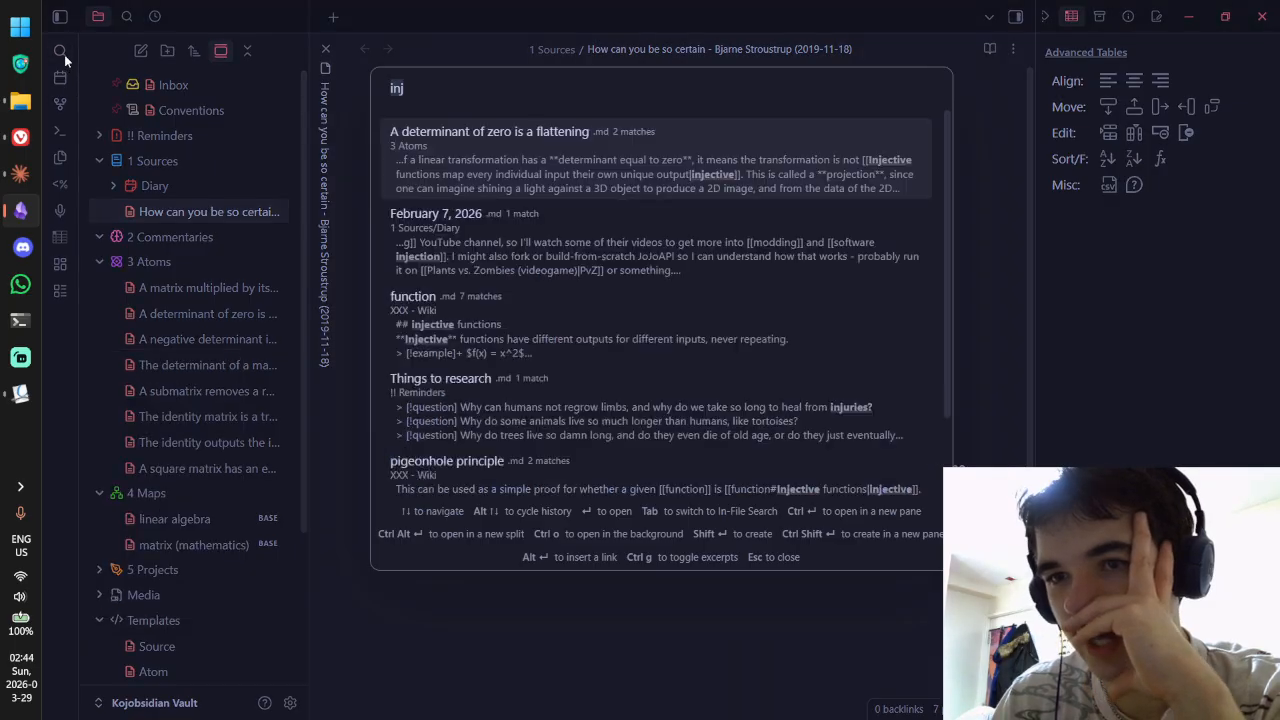
pyautogui.click(466, 604)
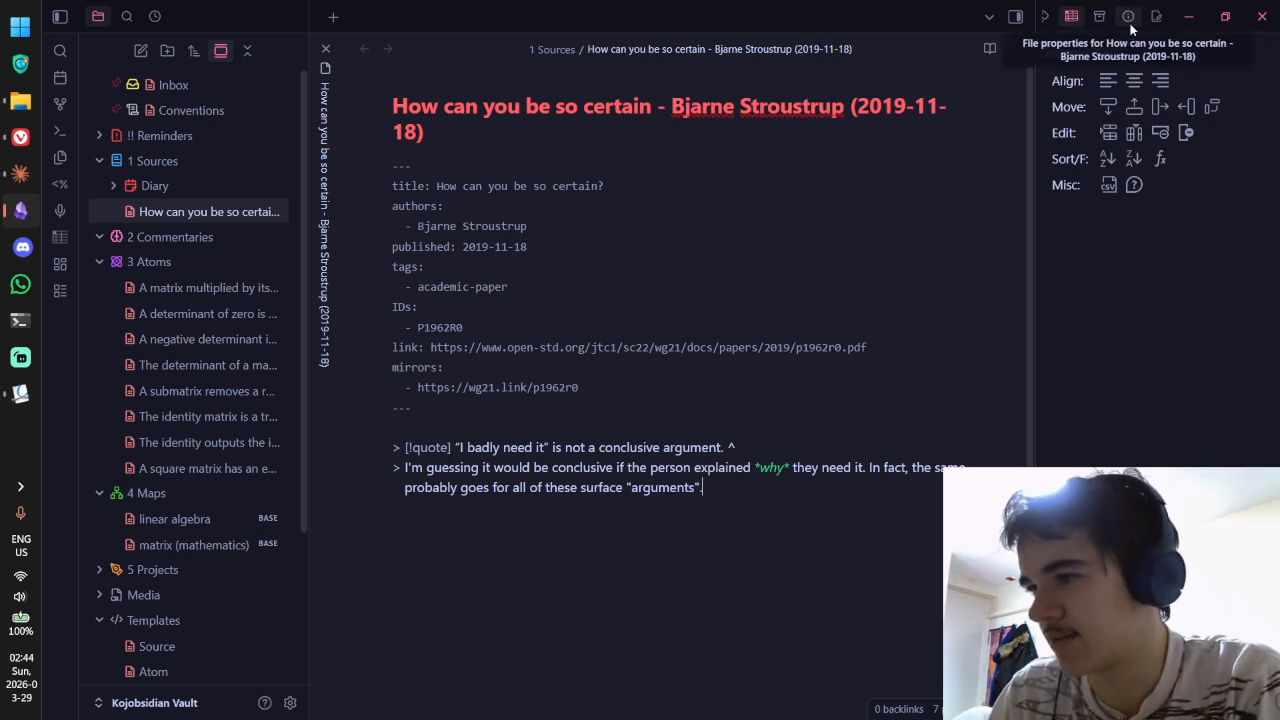
pyautogui.scroll(1, 1130, 30)
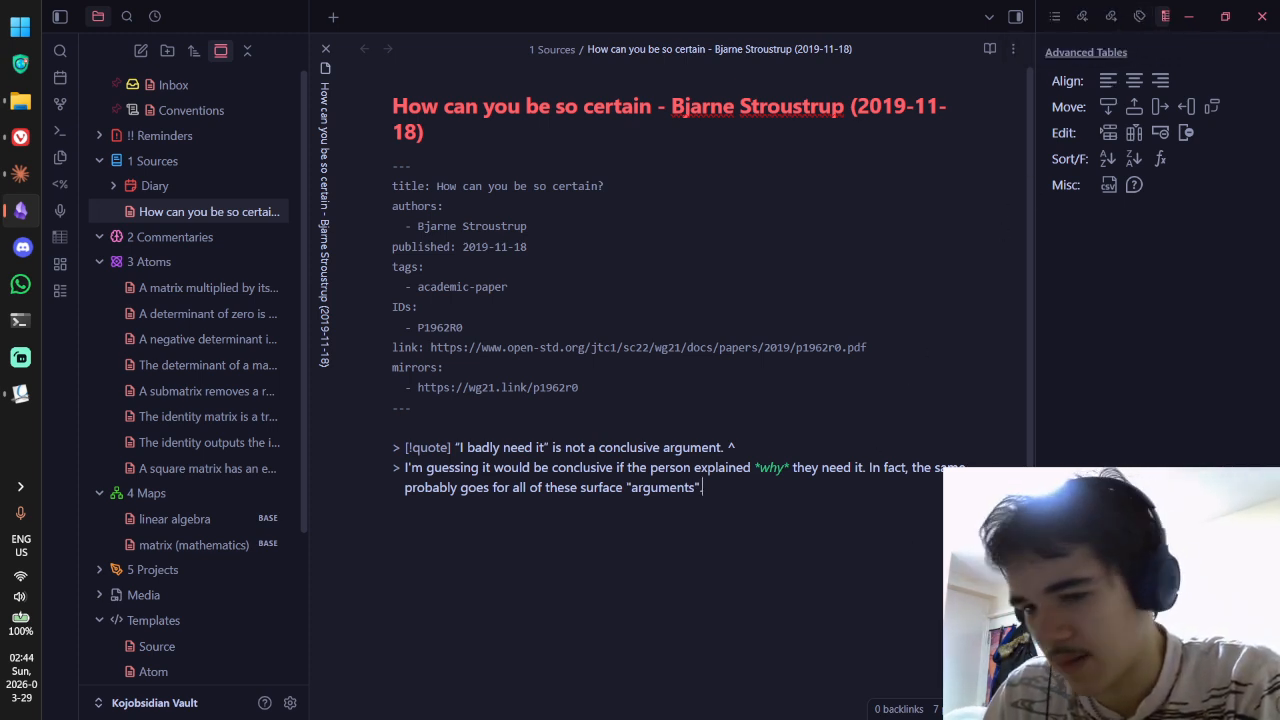
# Step: Enable the Generate Hash plugin in Community plugins settings
pyautogui.click(290, 702)
pyautogui.click(289, 304)
pyautogui.scroll(-10, 750, 314)
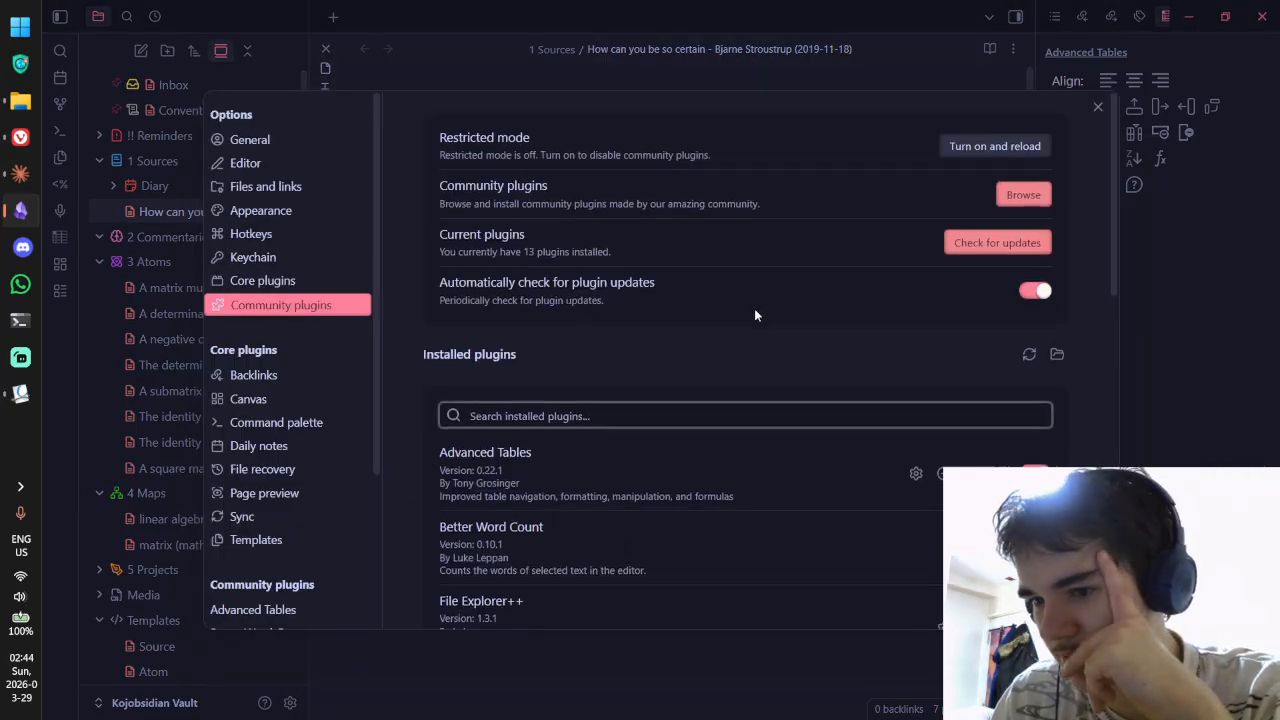
pyautogui.scroll(3, 710, 400)
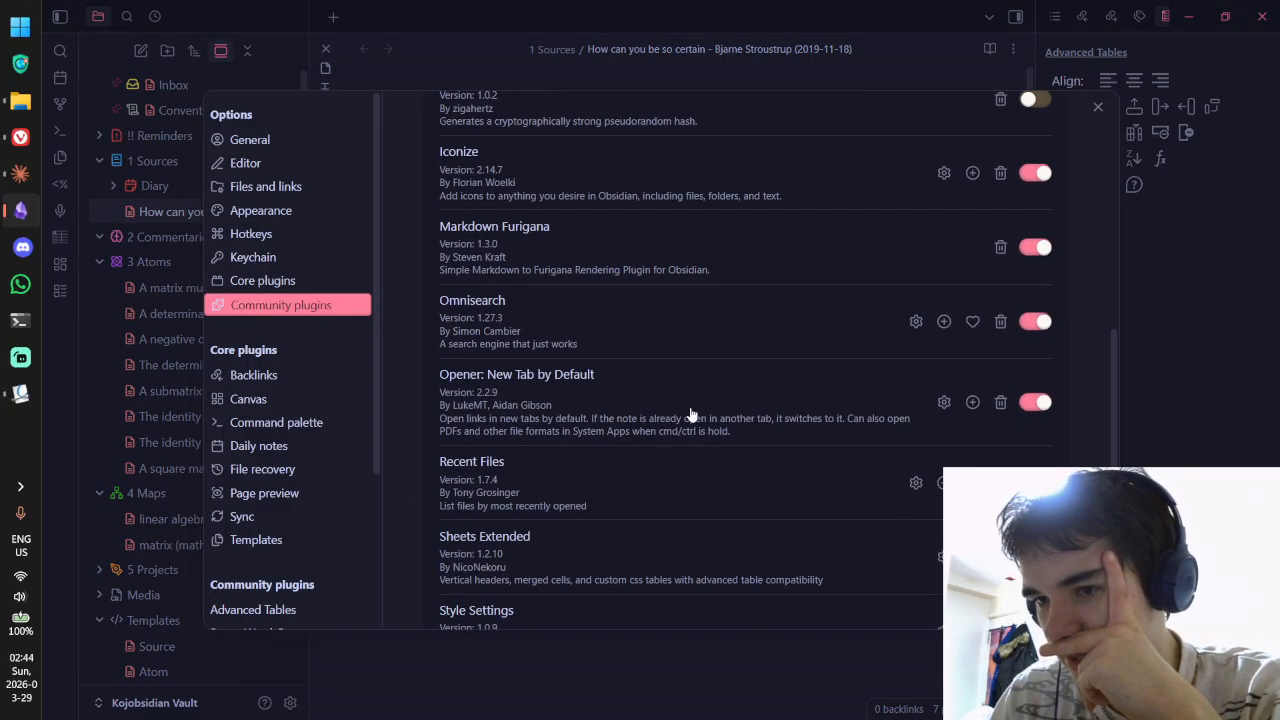
pyautogui.scroll(3, 600, 465)
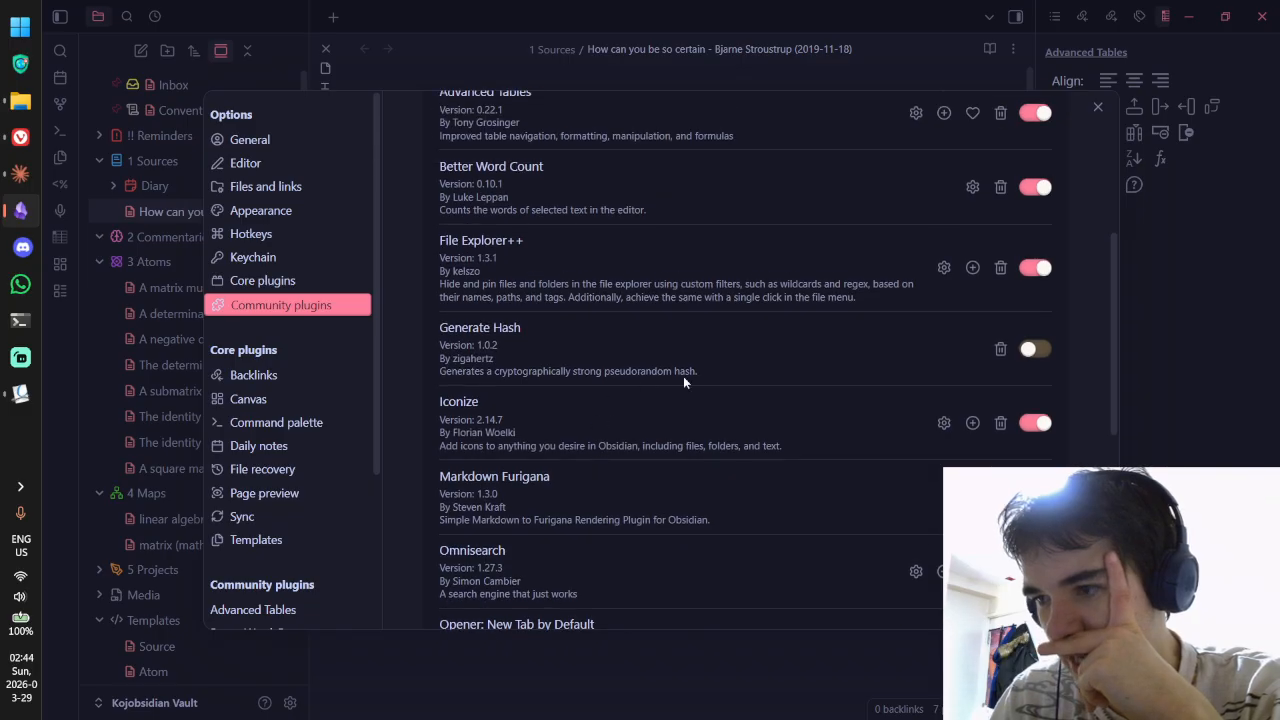
pyautogui.click(1036, 349)
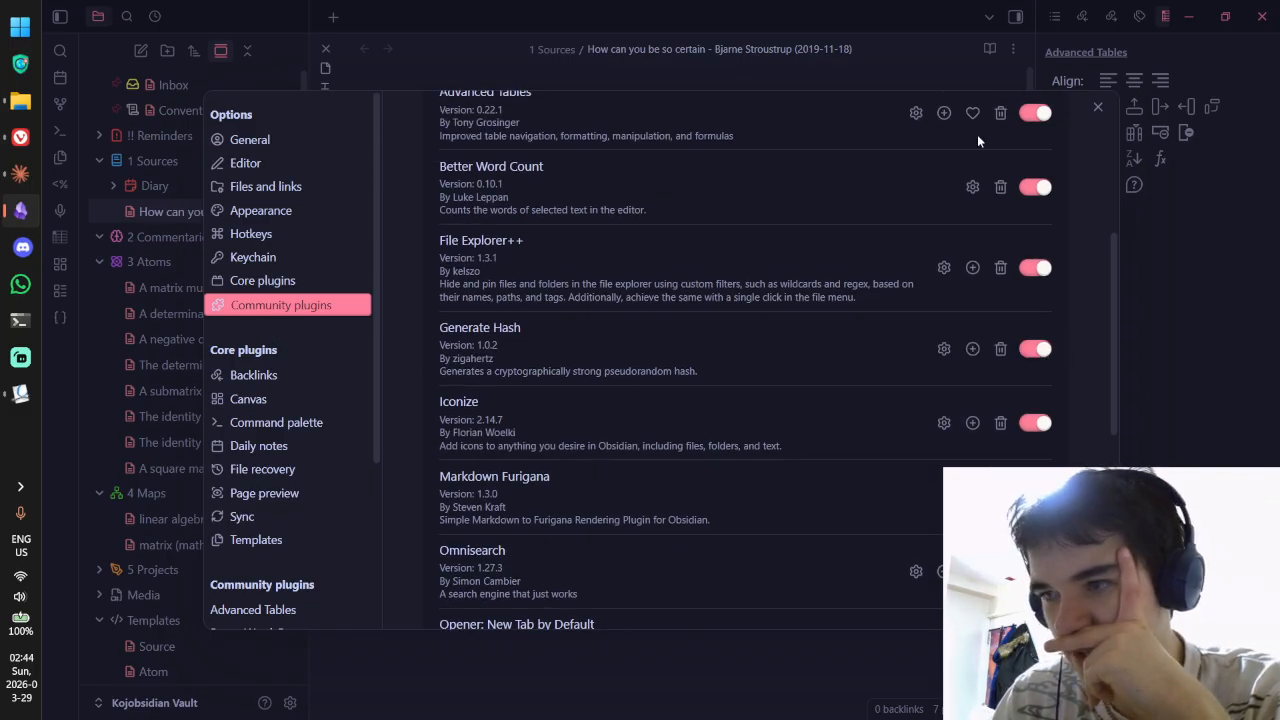
pyautogui.click(1098, 104)
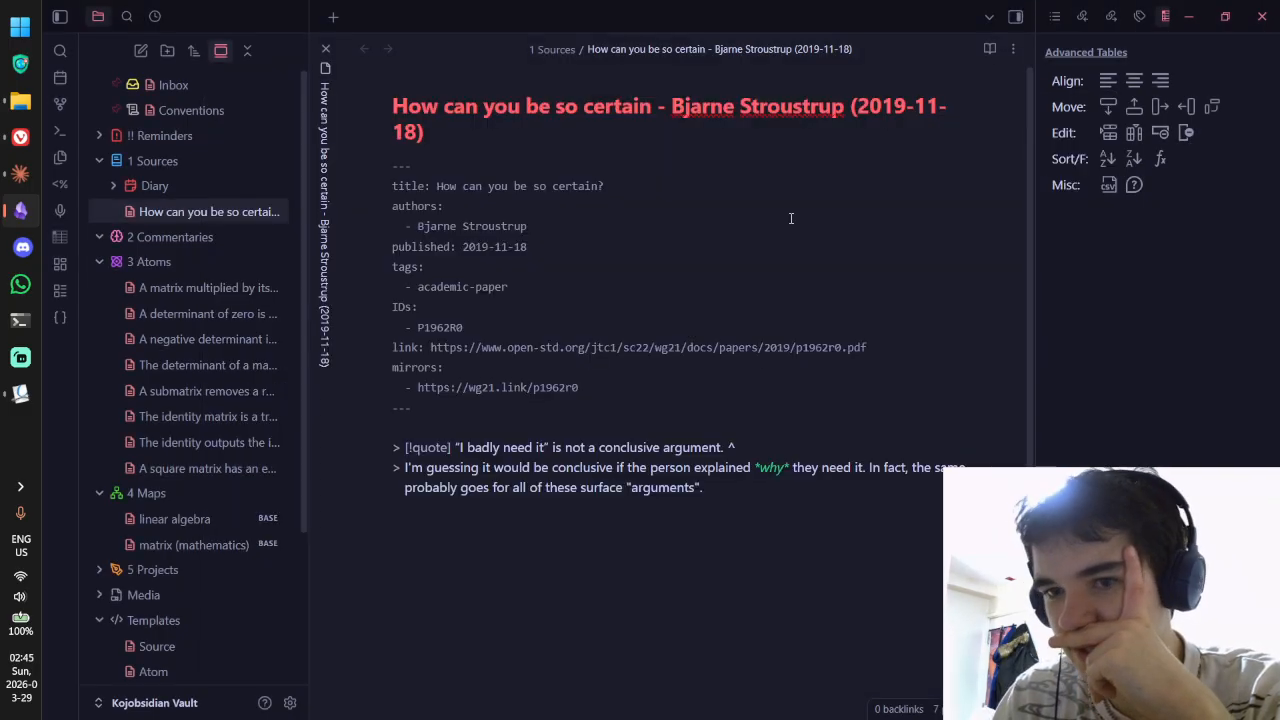
# Step: Test generated hashes as the quote's block ID, deleting them back to the bare ^ marker
pyautogui.click(59, 318)
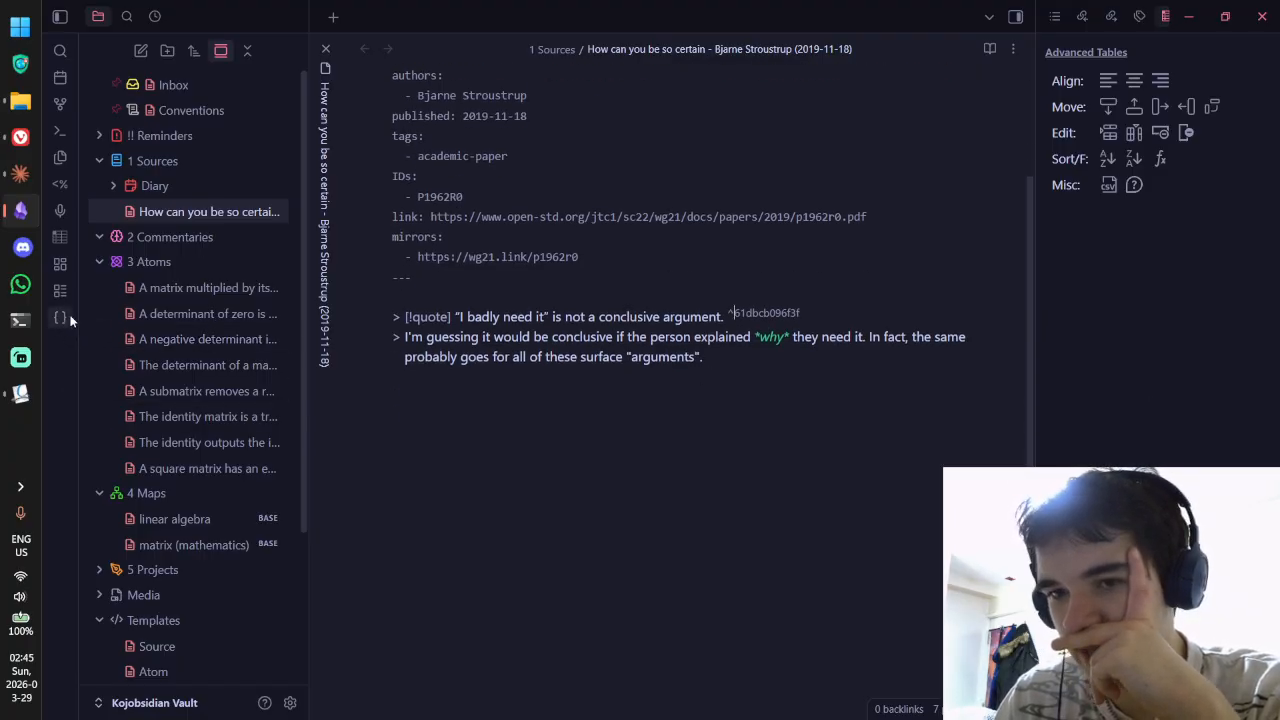
pyautogui.click(62, 318)
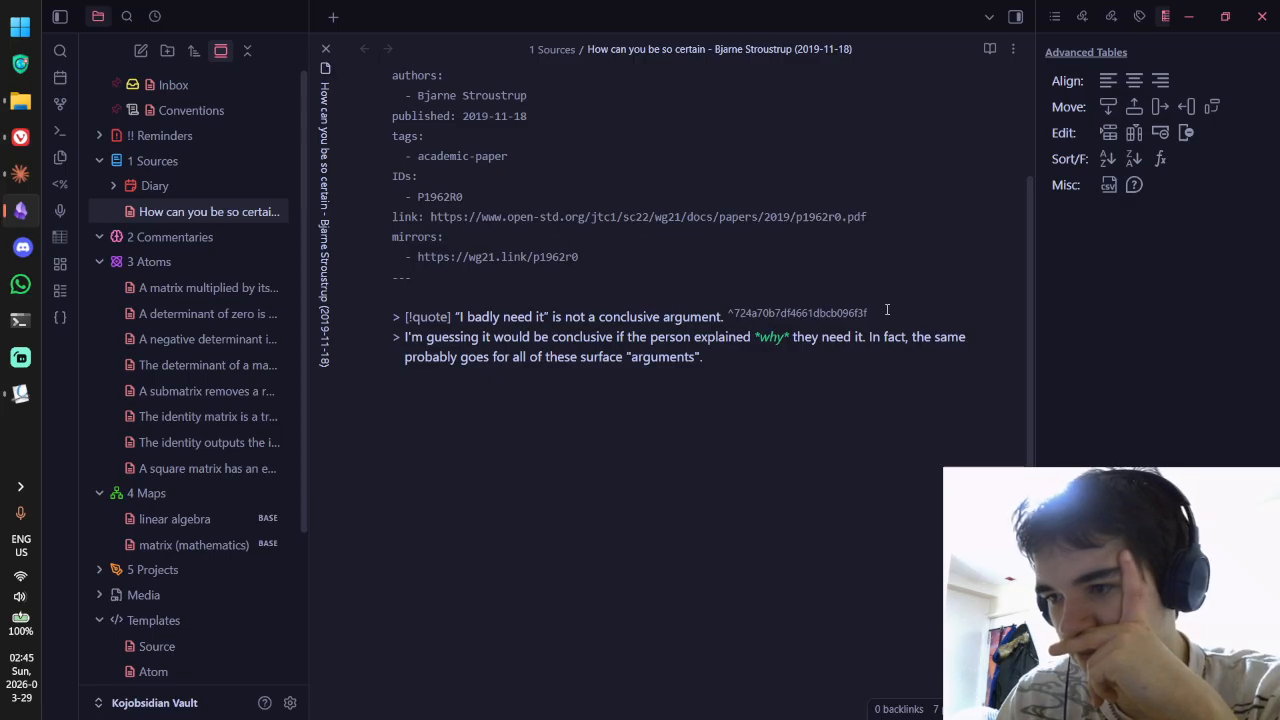
pyautogui.moveTo(868, 313); pyautogui.dragTo(736, 316)
pyautogui.click(733, 316)
pyautogui.press('BackSpace')
pyautogui.click(62, 324)
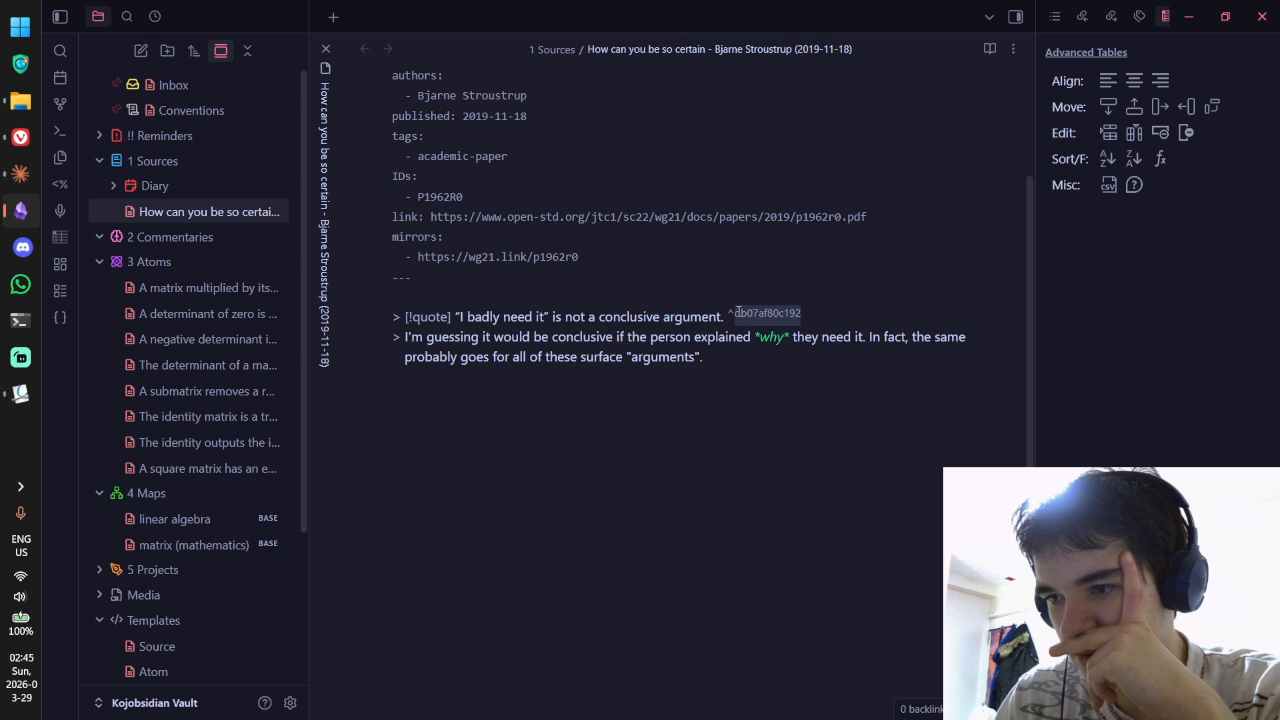
pyautogui.press('BackSpace')
pyautogui.click(290, 703)
# Step: Change the Generate Hash plugin's Hash size from 6 to 4 bytes
pyautogui.scroll(-3, 274, 390)
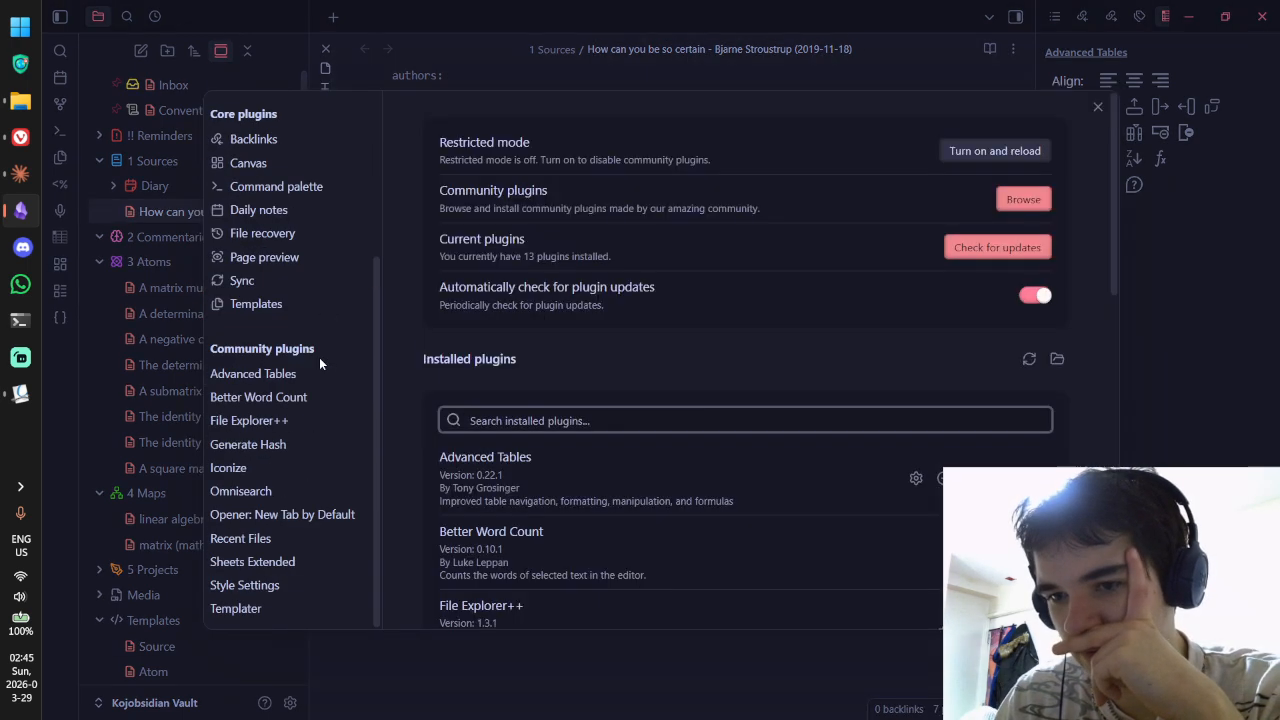
pyautogui.click(258, 444)
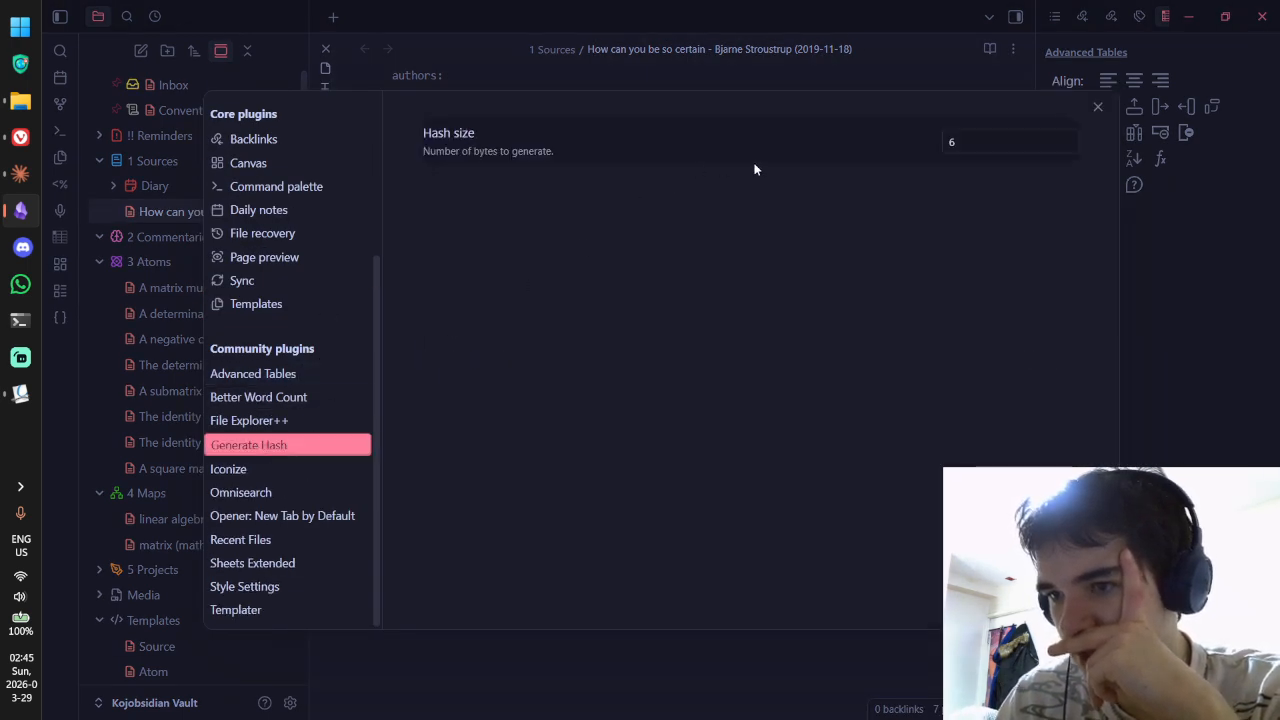
pyautogui.click(1008, 149)
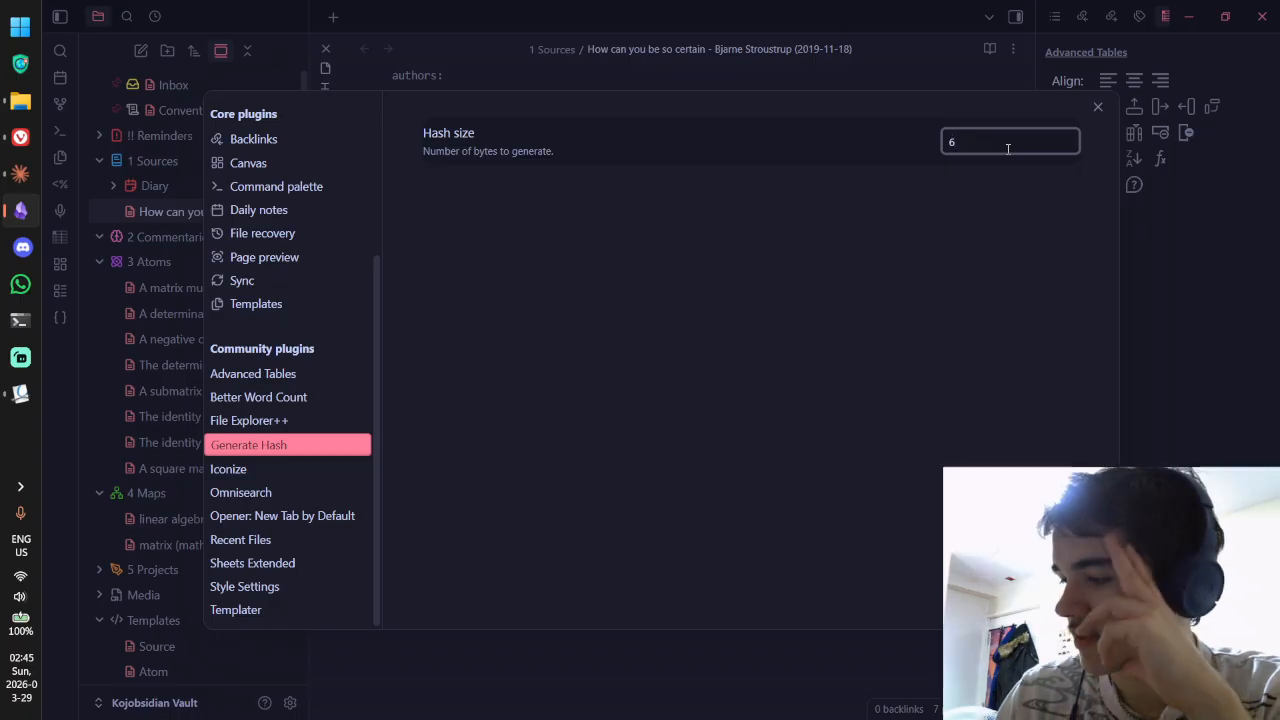
pyautogui.press('BackSpace')
pyautogui.write('4')
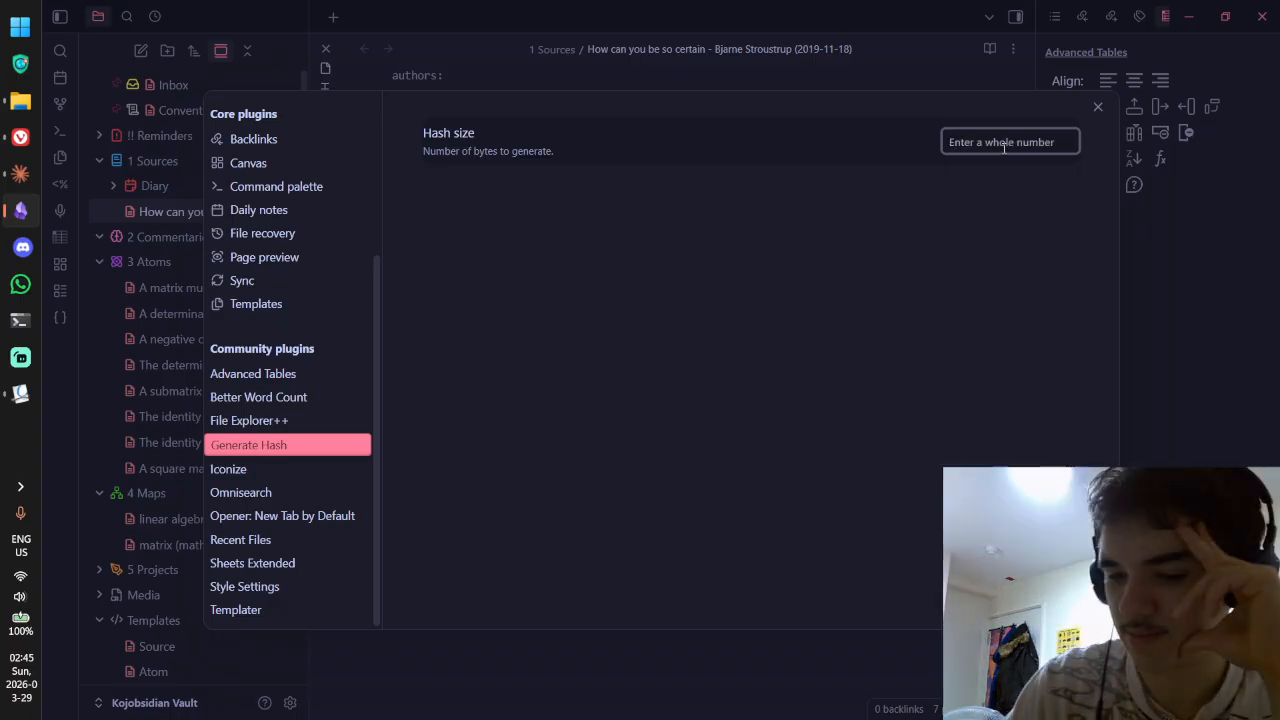
pyautogui.click(1014, 194)
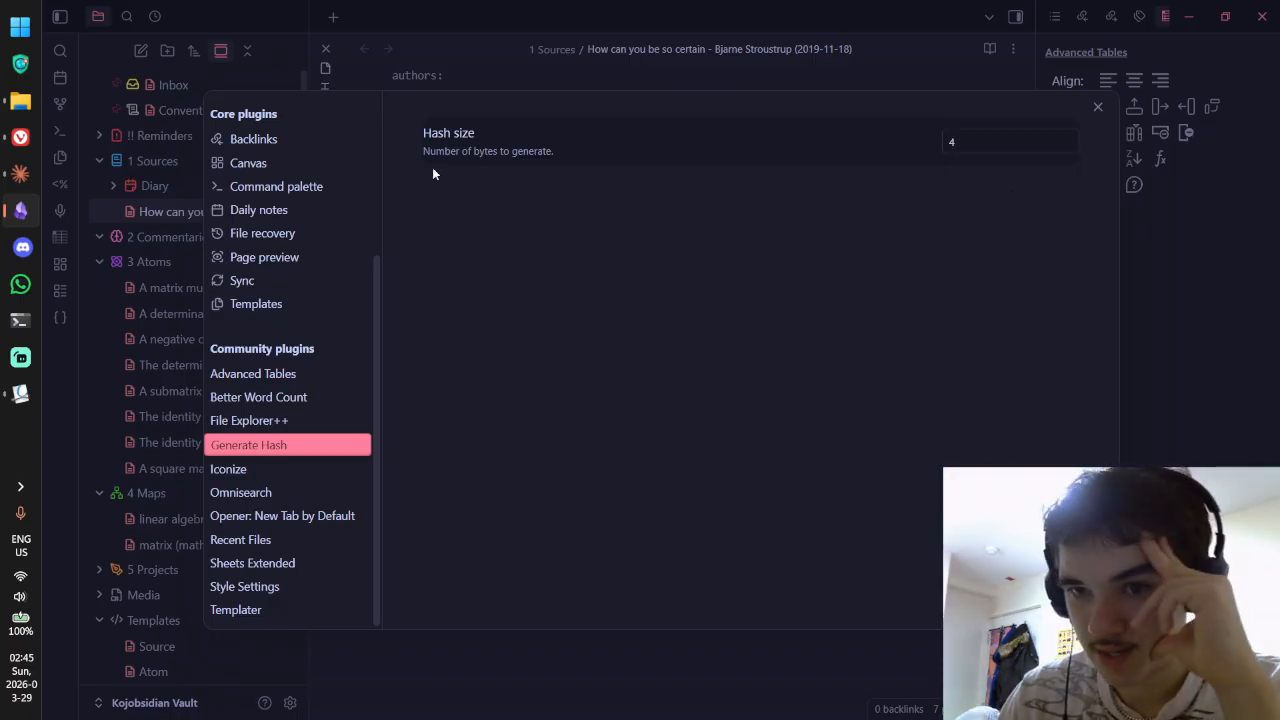
# Step: Look up 'u32 max' in a new Vivaldi tab, then close it and return to Obsidian
pyautogui.moveTo(27, 133)
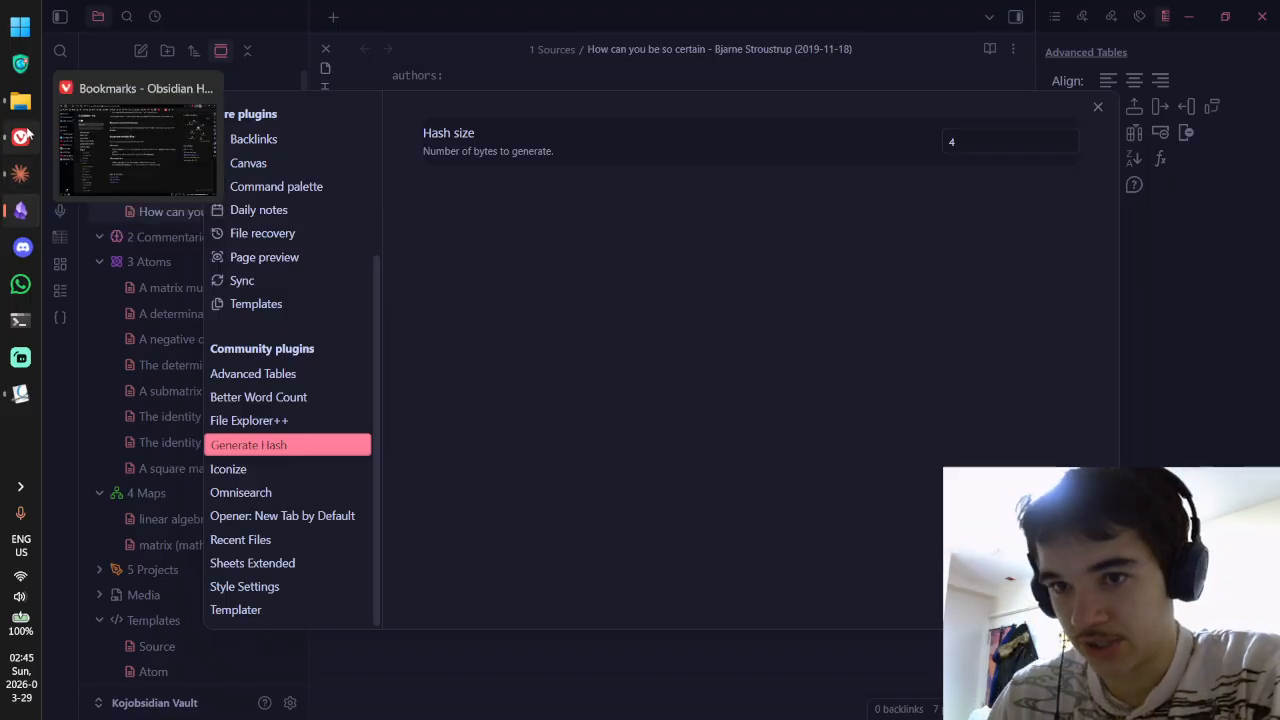
pyautogui.click(27, 135)
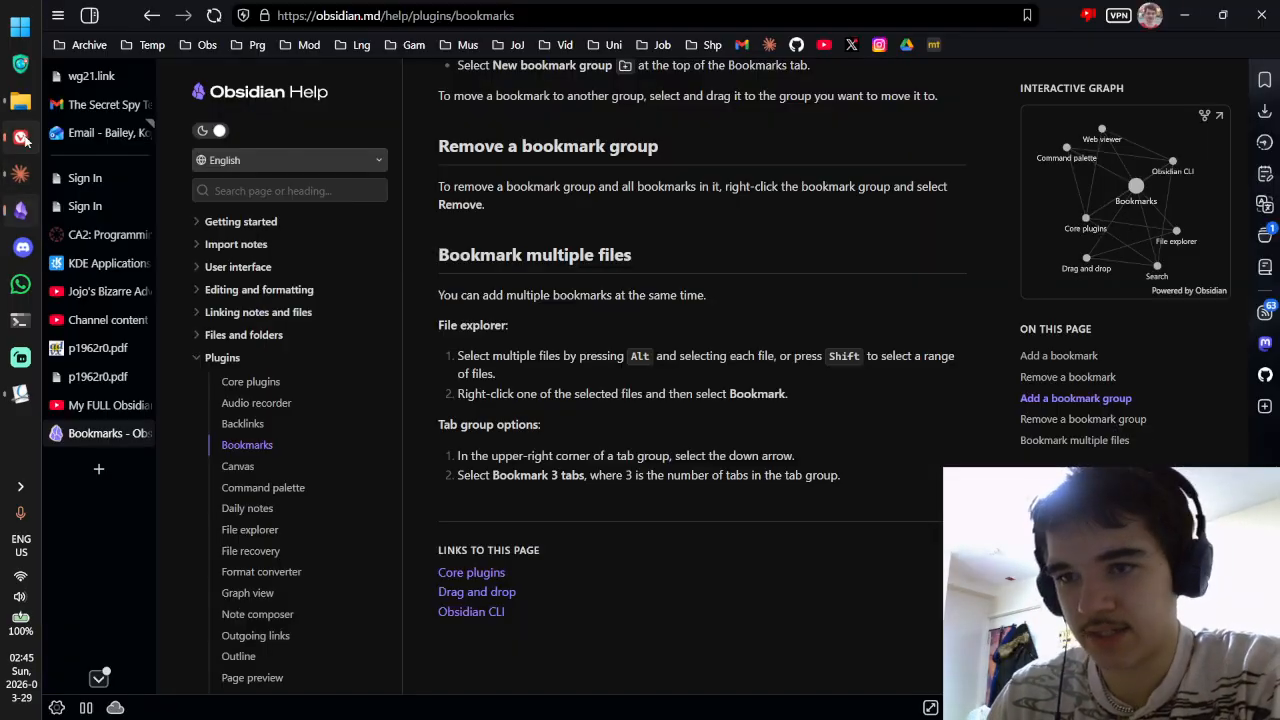
pyautogui.hotkey('ctrl', 't')
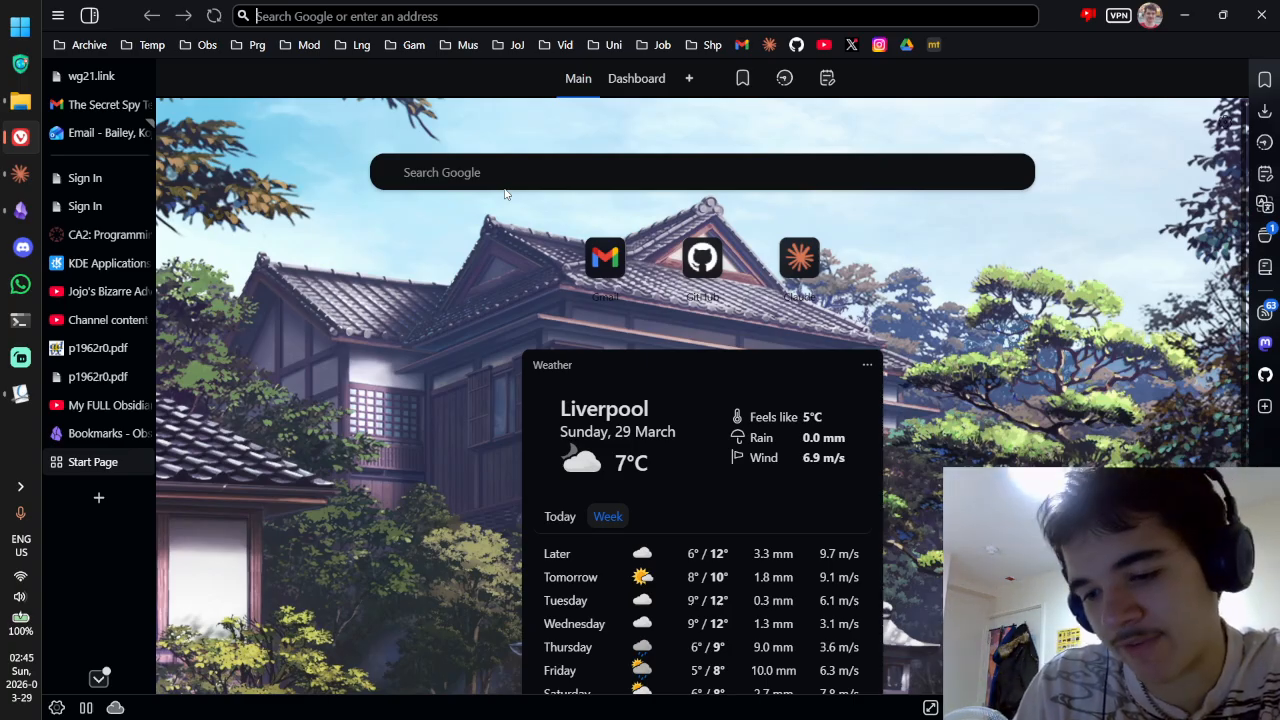
pyautogui.write('32-')
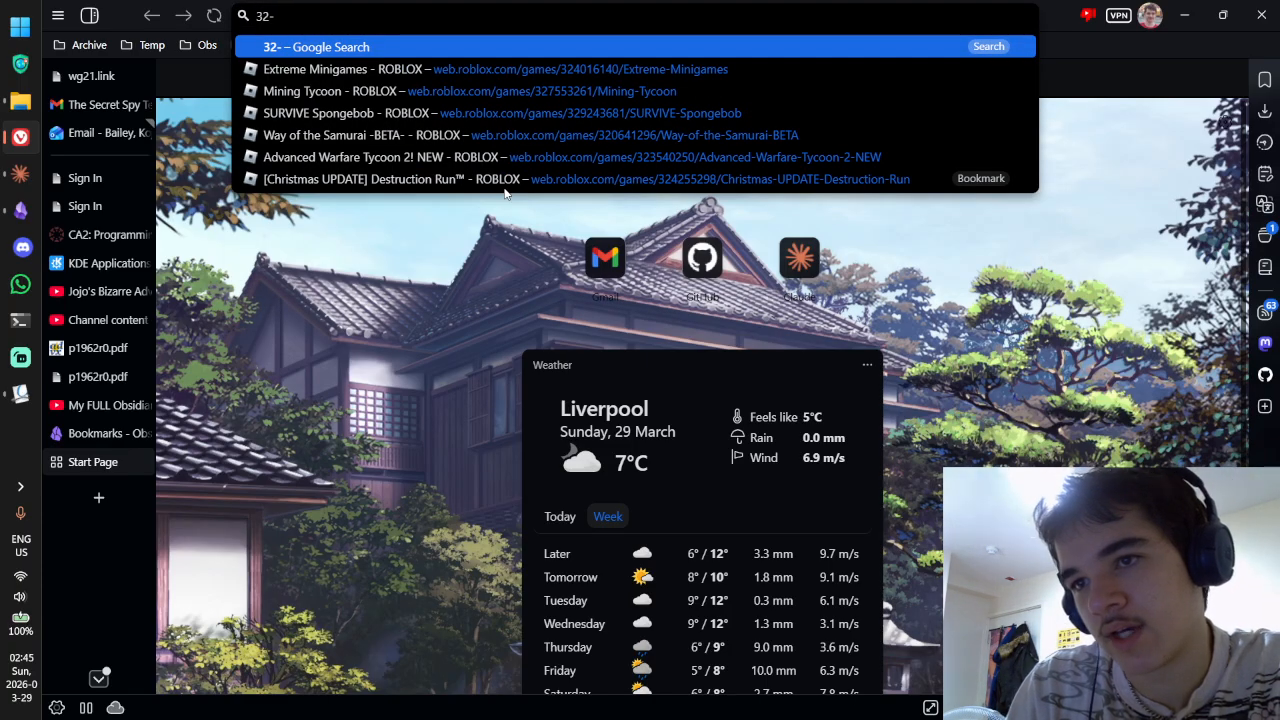
pyautogui.press('BackSpace')
pyautogui.hotkey('ctrl', 'a')
pyautogui.write('u32 max')
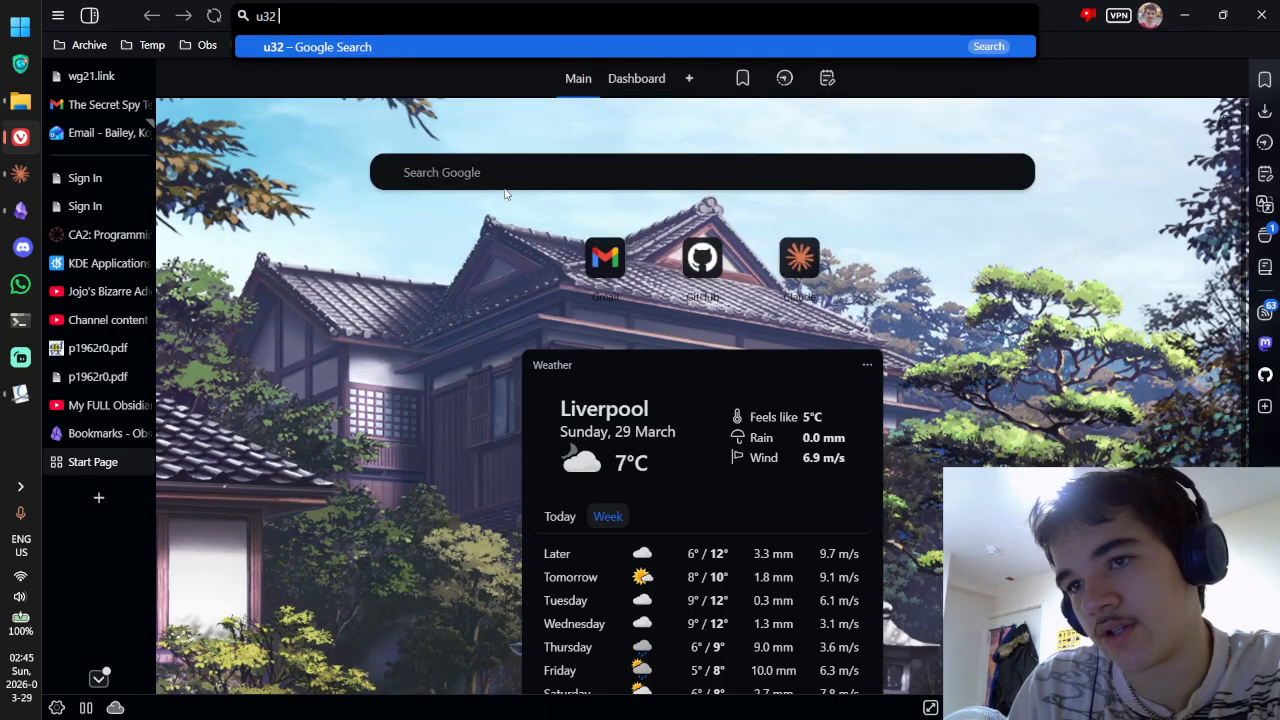
pyautogui.press('Return')
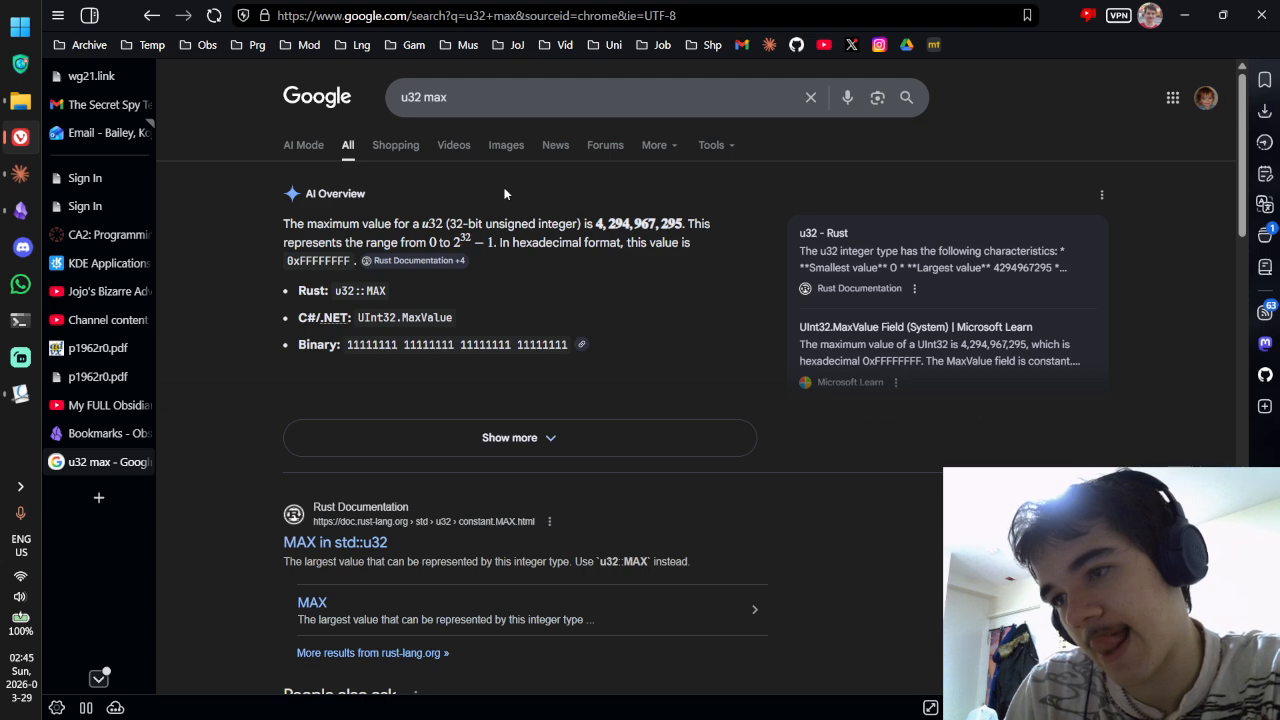
pyautogui.hotkey('ctrl', 'w')
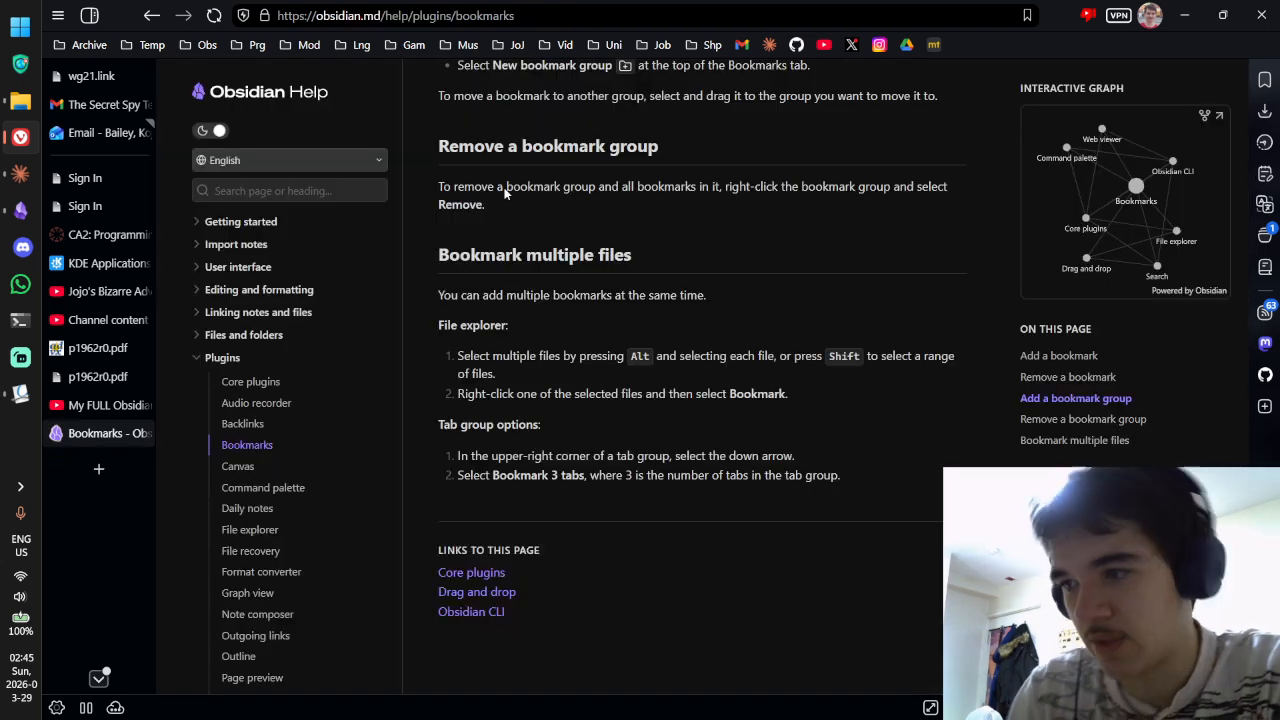
pyautogui.hotkey('alt', 'Tab')
# Step: Add the generated block ID ^2ffedbef to the end of the first quote line
pyautogui.click(1098, 107)
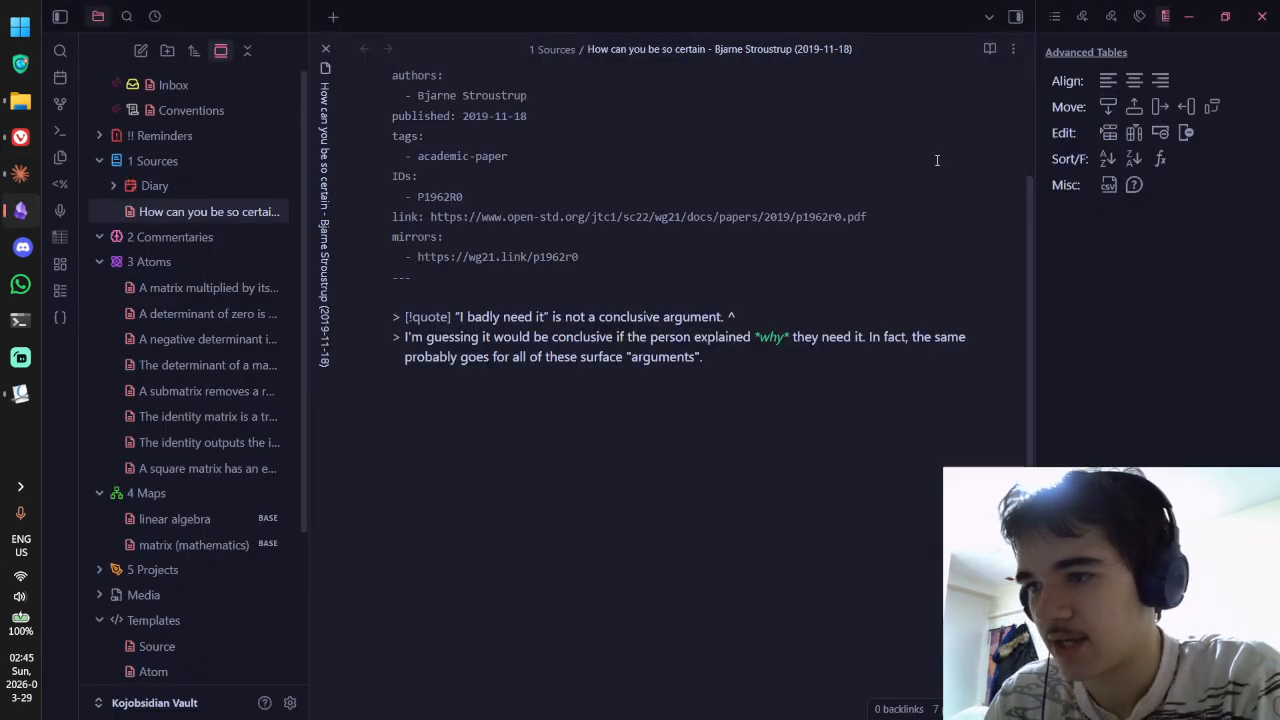
pyautogui.click(64, 318)
pyautogui.hotkey('ctrl', 'e')
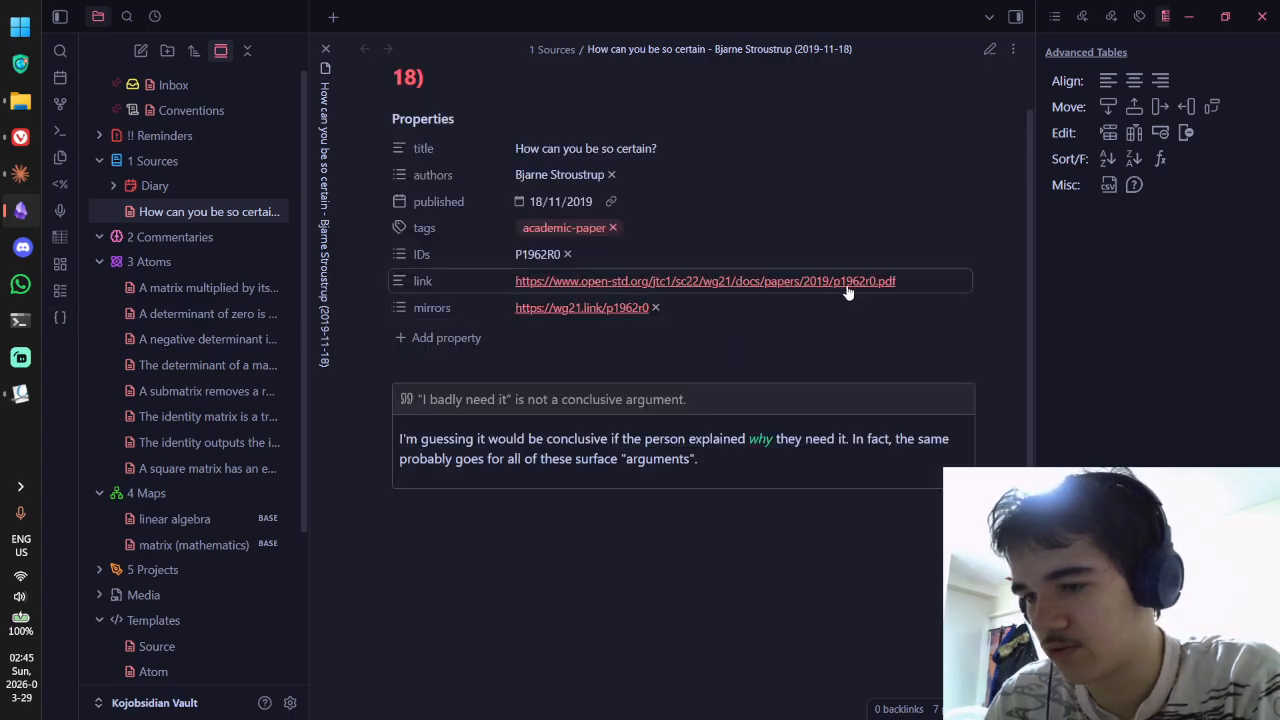
pyautogui.hotkey('ctrl', 'e')
pyautogui.click(799, 316)
pyautogui.hotkey('ctrl', 'shift', 'Left')
pyautogui.hotkey('ctrl', 'shift', 'Left')
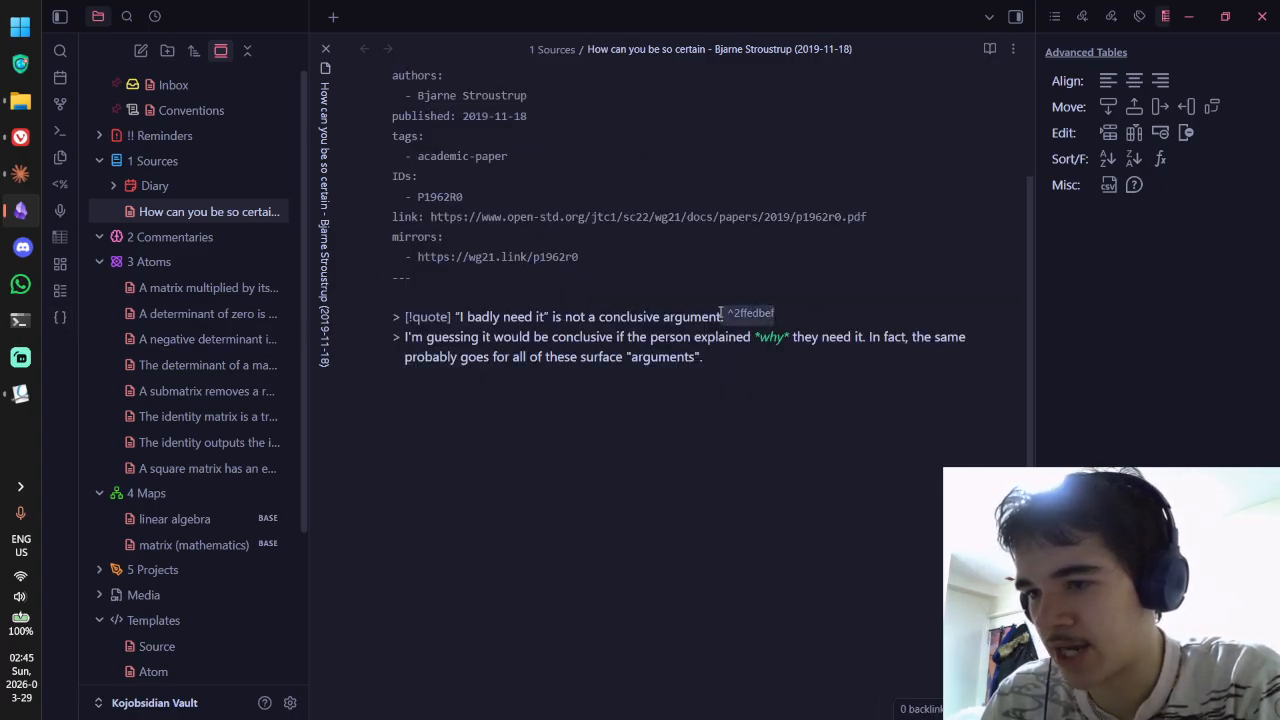
pyautogui.hotkey('ctrl', 'x')
pyautogui.hotkey('ctrl', 'v')
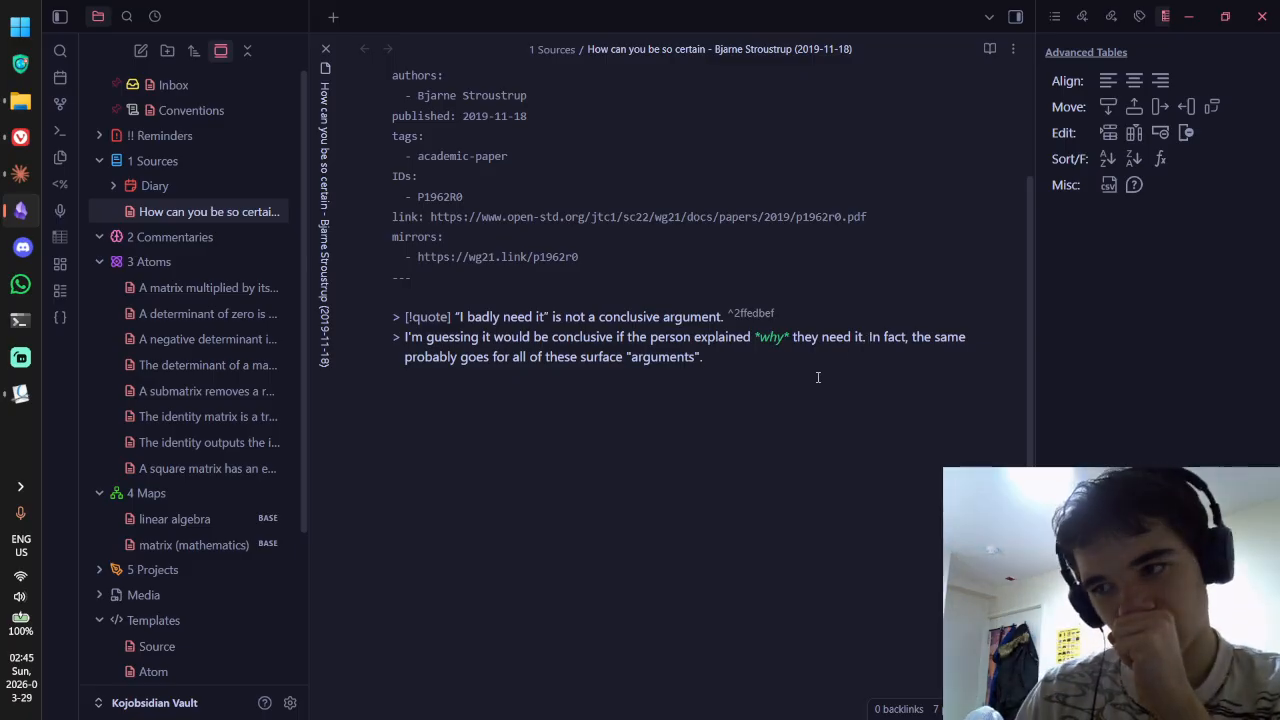
# Step: Close the Obsidian help tab in the browser, leaving the p1962r0.pdf paper showing
pyautogui.hotkey('alt', 'Tab')
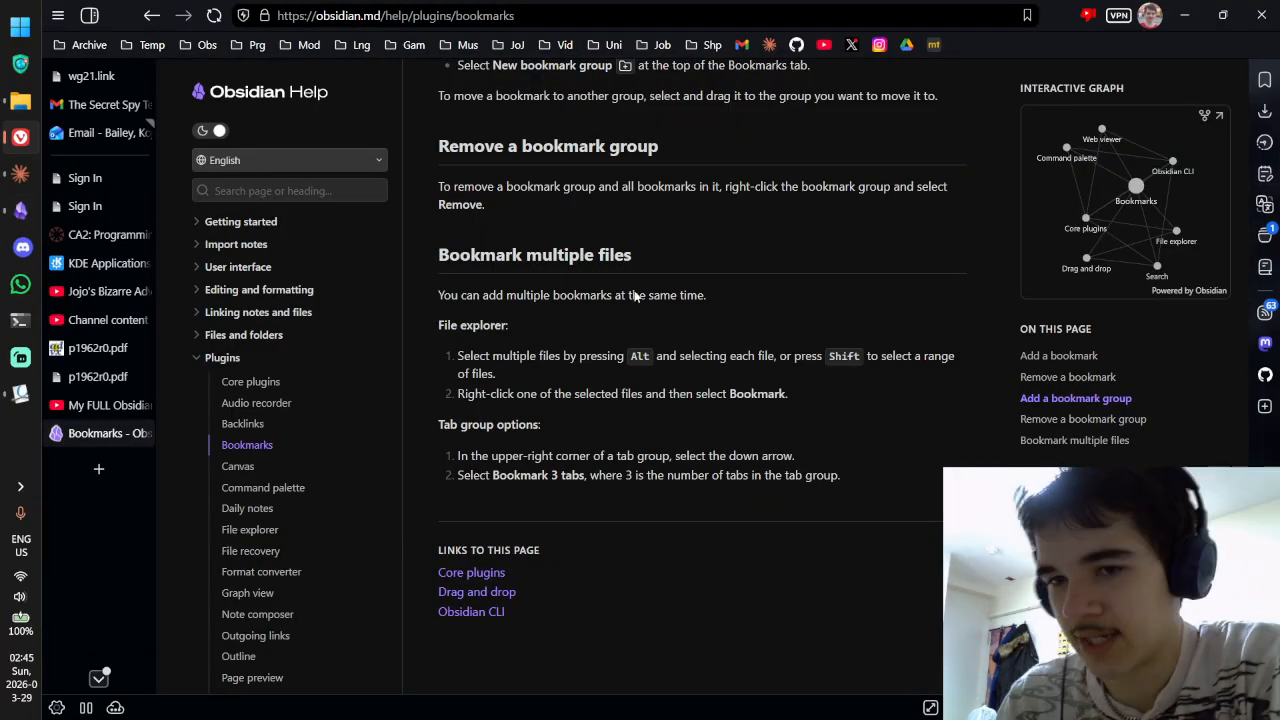
pyautogui.hotkey('ctrl', 'w')
pyautogui.hotkey('alt', 'Tab')
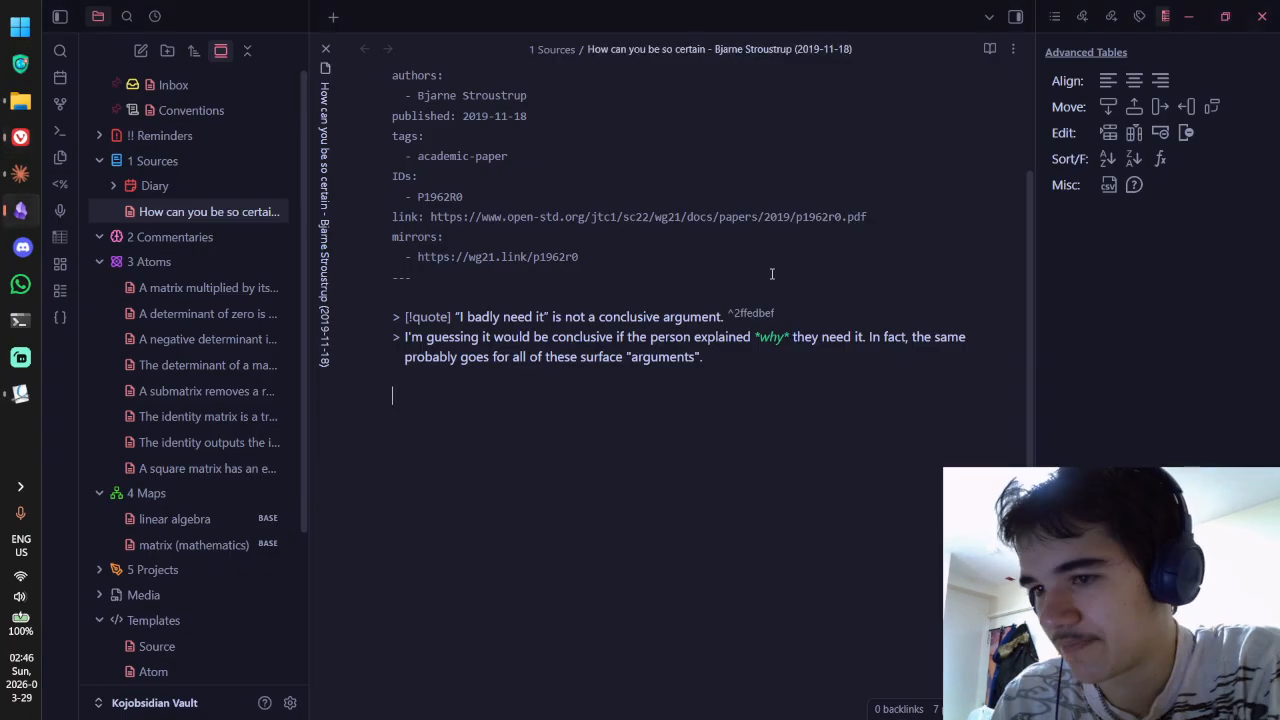
pyautogui.hotkey('ctrl', 'e')
pyautogui.scroll(-1, 495, 340)
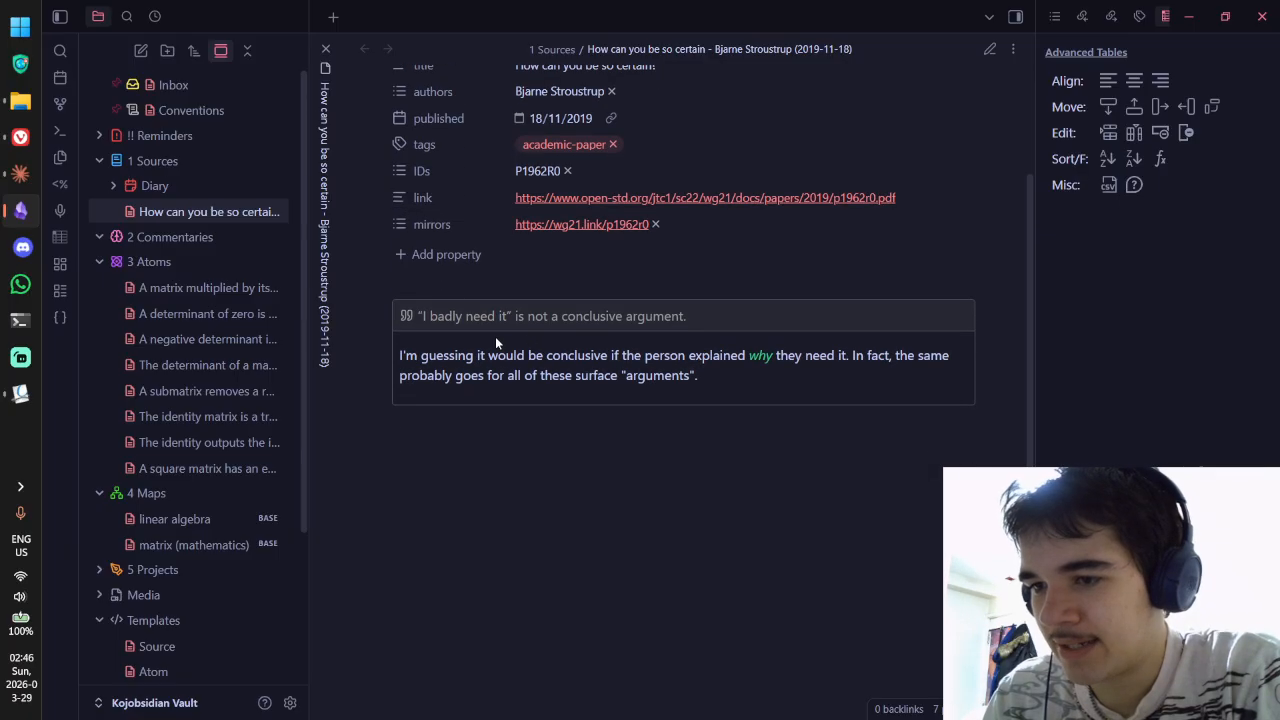
pyautogui.hotkey('alt', 'Tab')
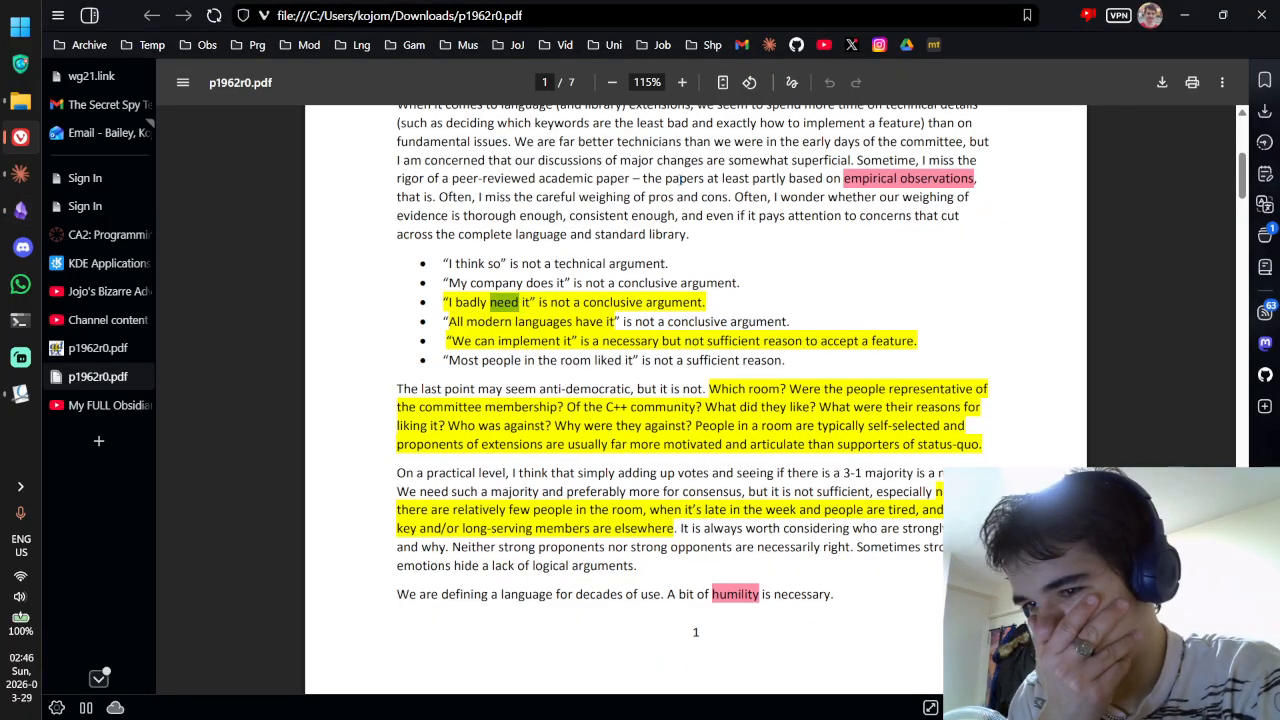
# Step: Discard the quick Claude question 'If I want to' and open Claude's full window on the RSS feed chat
pyautogui.hotkey('ctrl', 'alt', 'space')
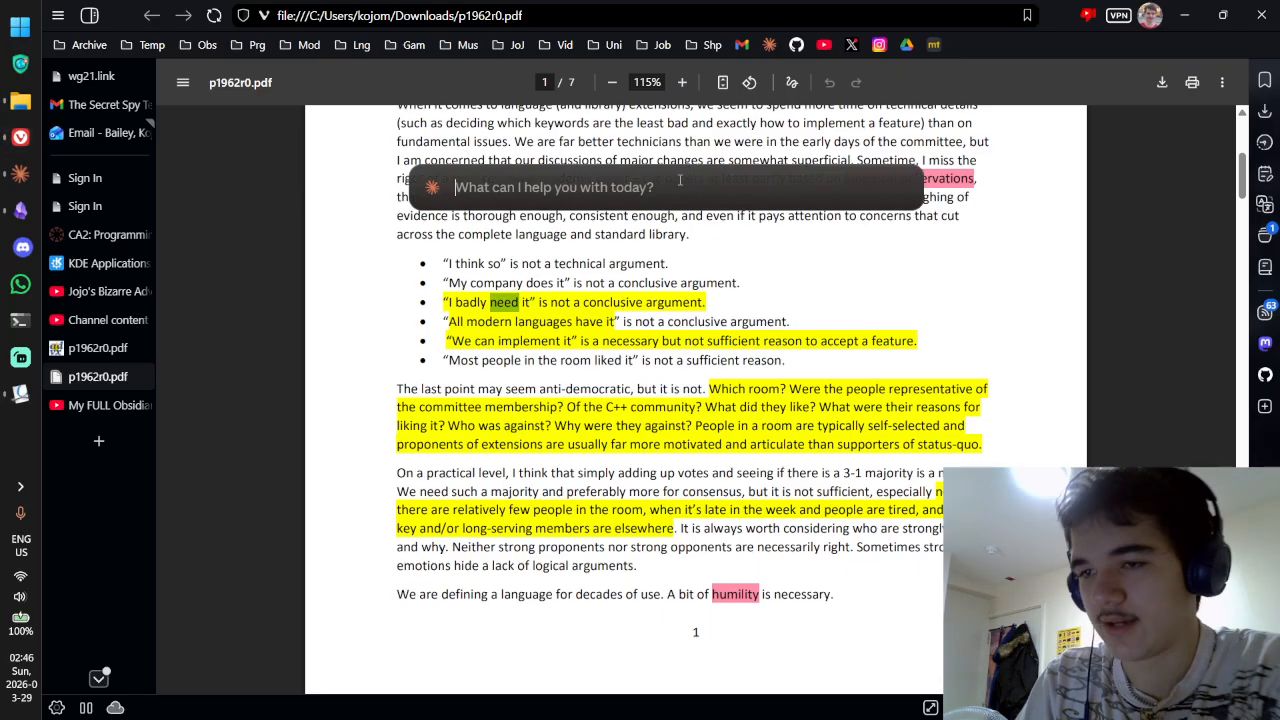
pyautogui.write('If')
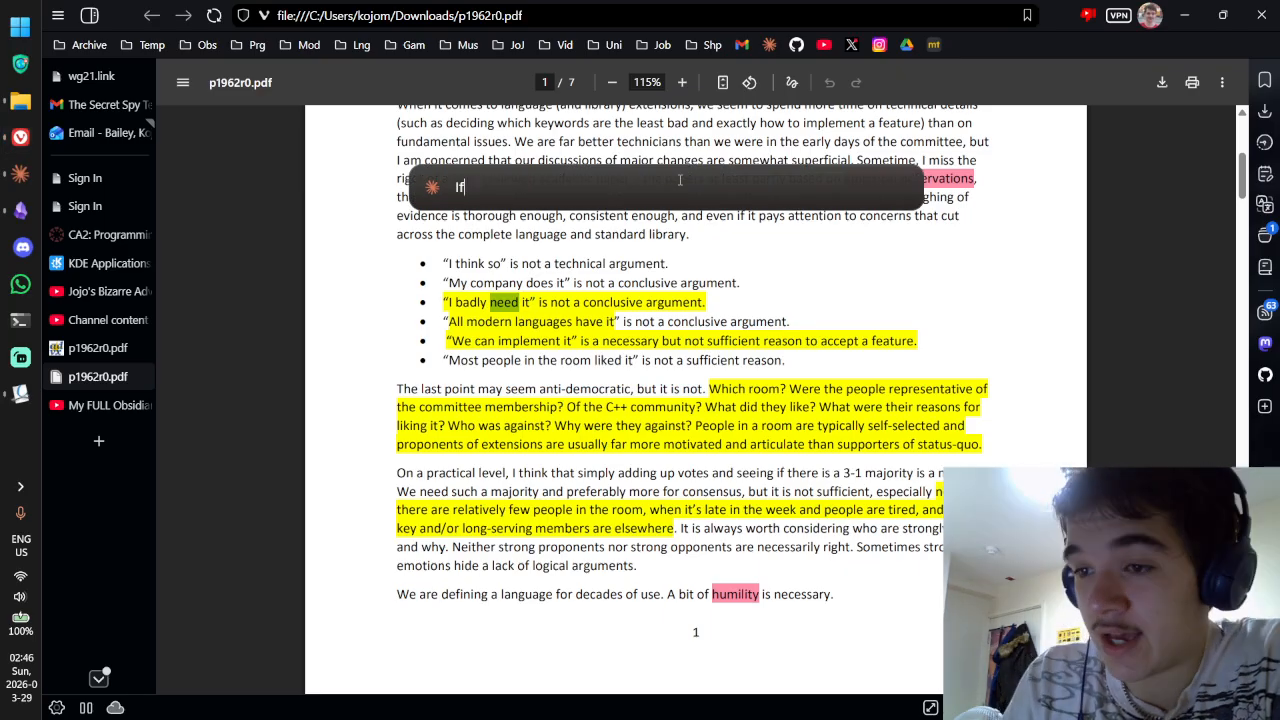
pyautogui.write(' I want to')
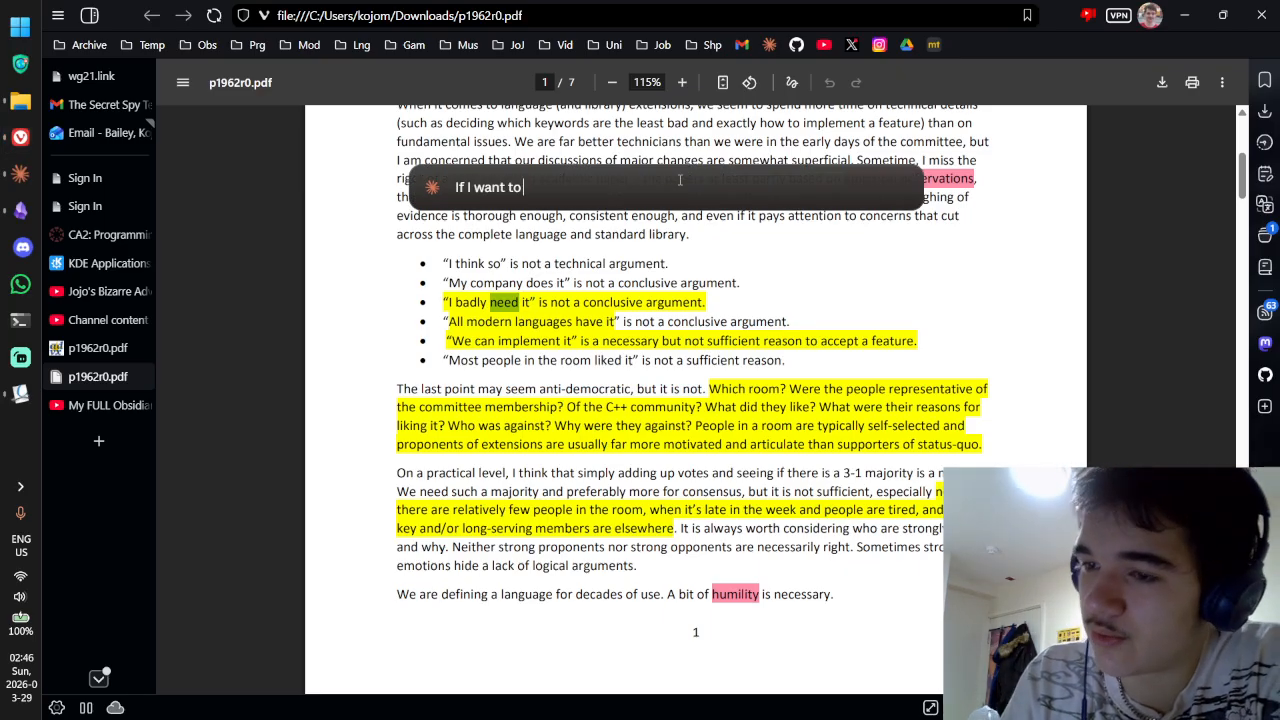
pyautogui.hotkey('ctrl', 'a')
pyautogui.press('BackSpace')
pyautogui.write("I'h")
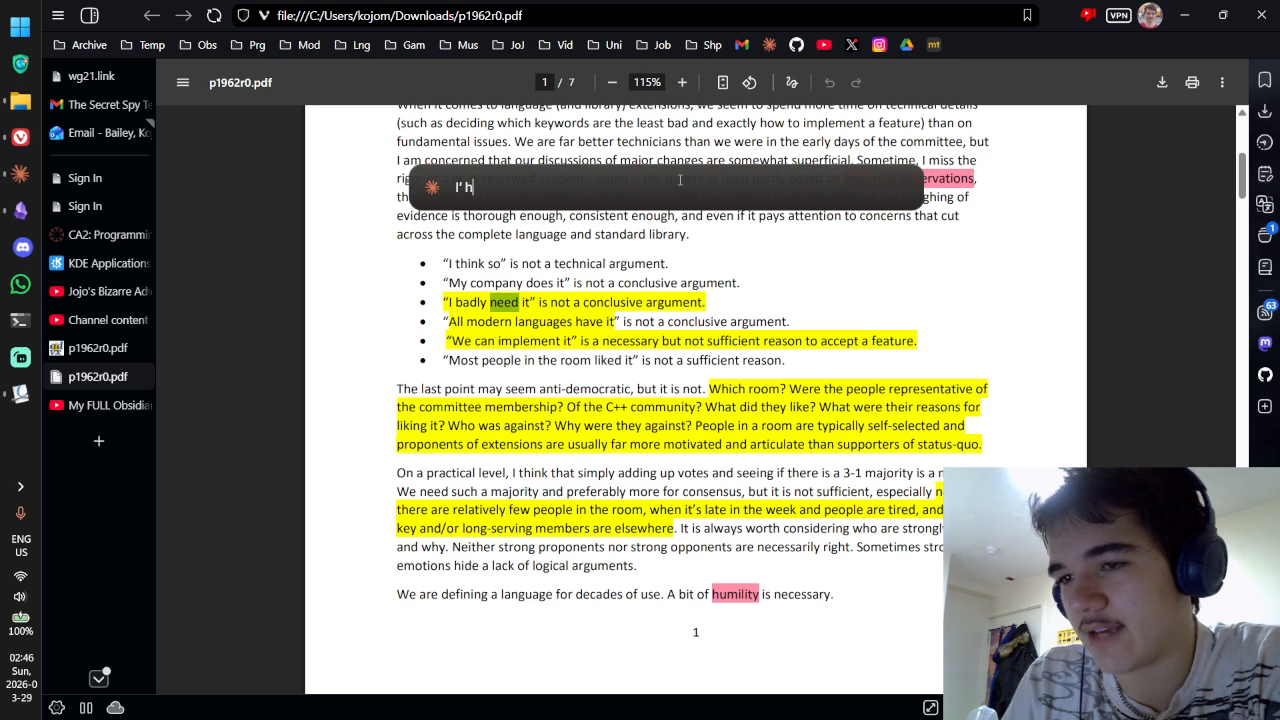
pyautogui.press('BackSpace')
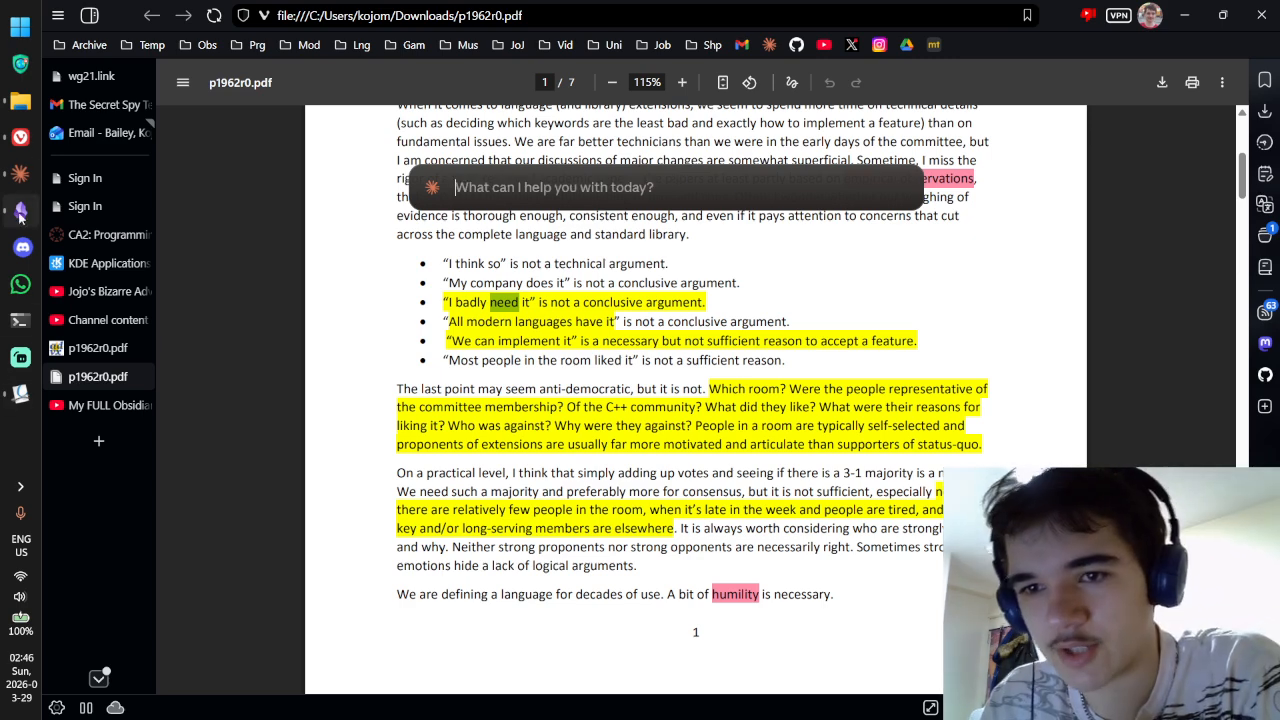
pyautogui.click(20, 175)
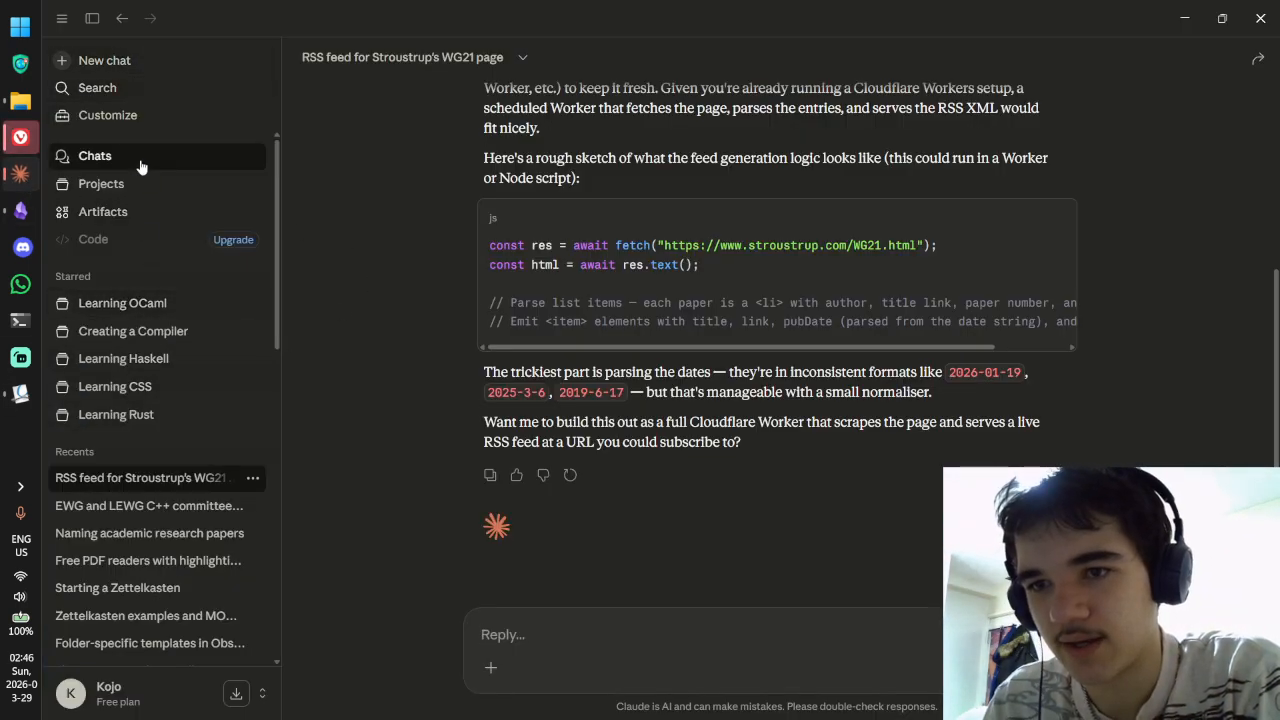
# Step: Start a new Claude chat and dictate a question about conventions for citing PDF annotations in Obsidian
pyautogui.click(141, 155)
pyautogui.click(142, 63)
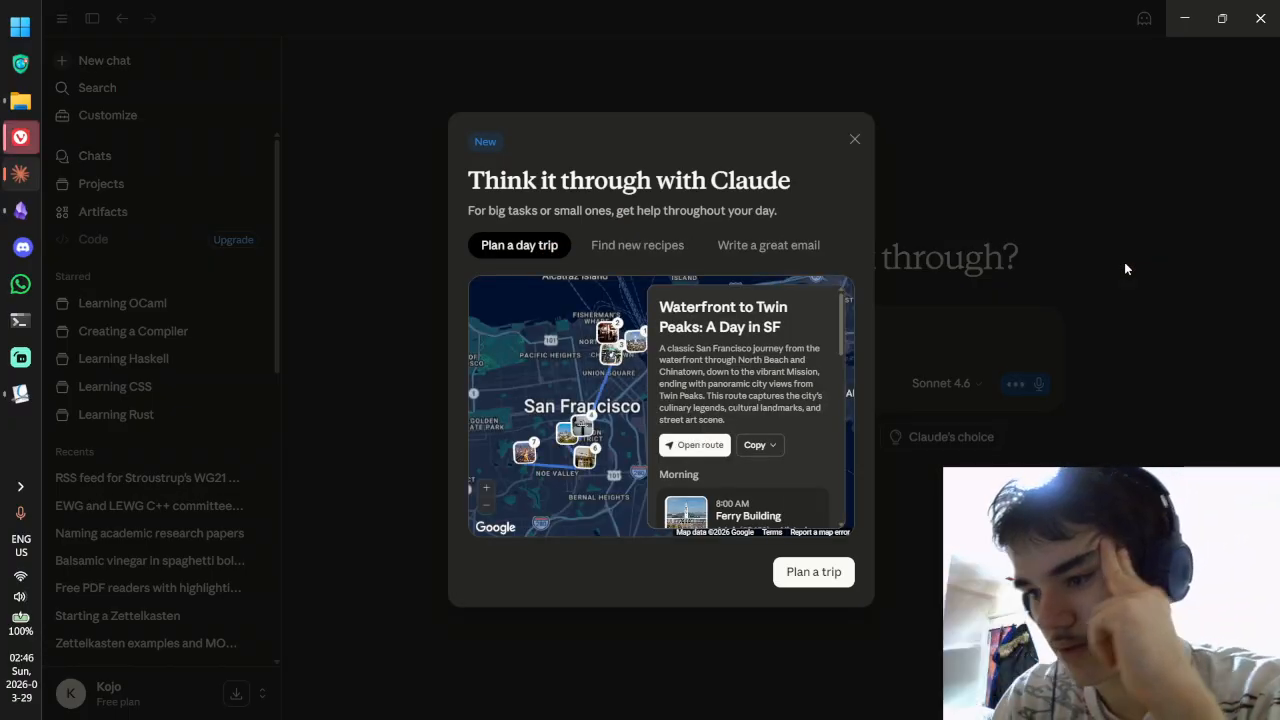
pyautogui.click(854, 139)
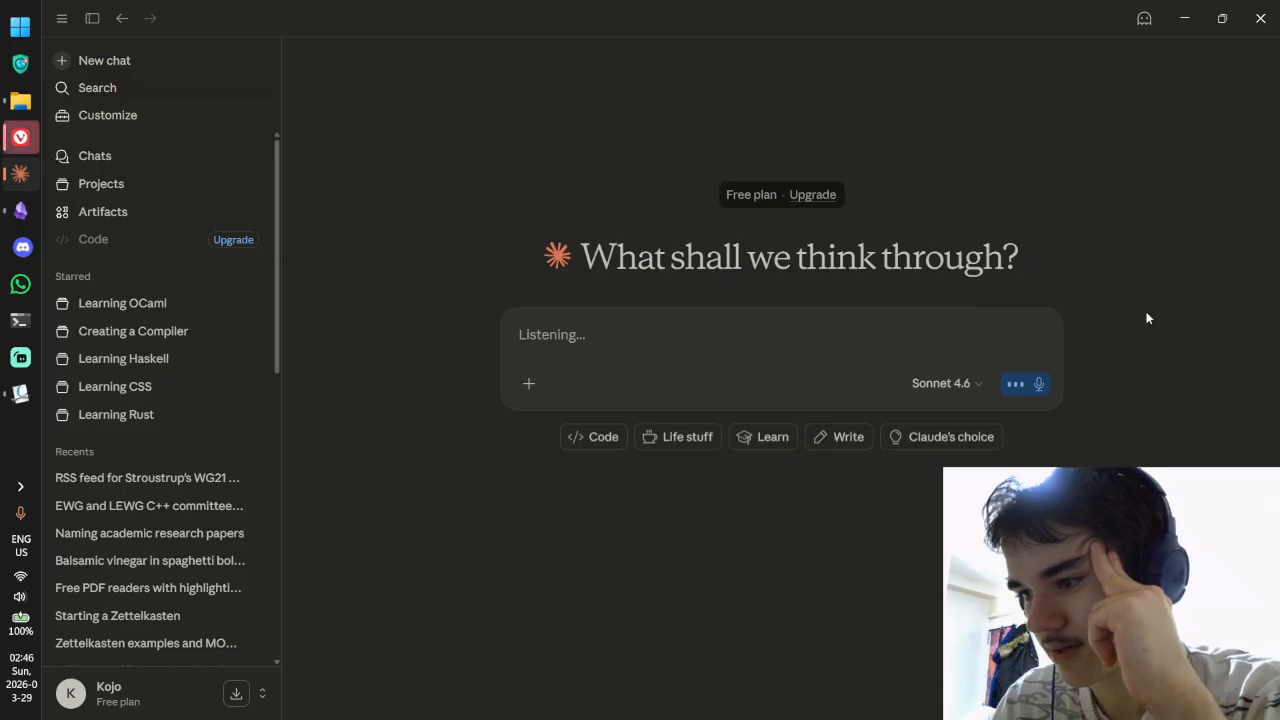
pyautogui.click(1040, 386)
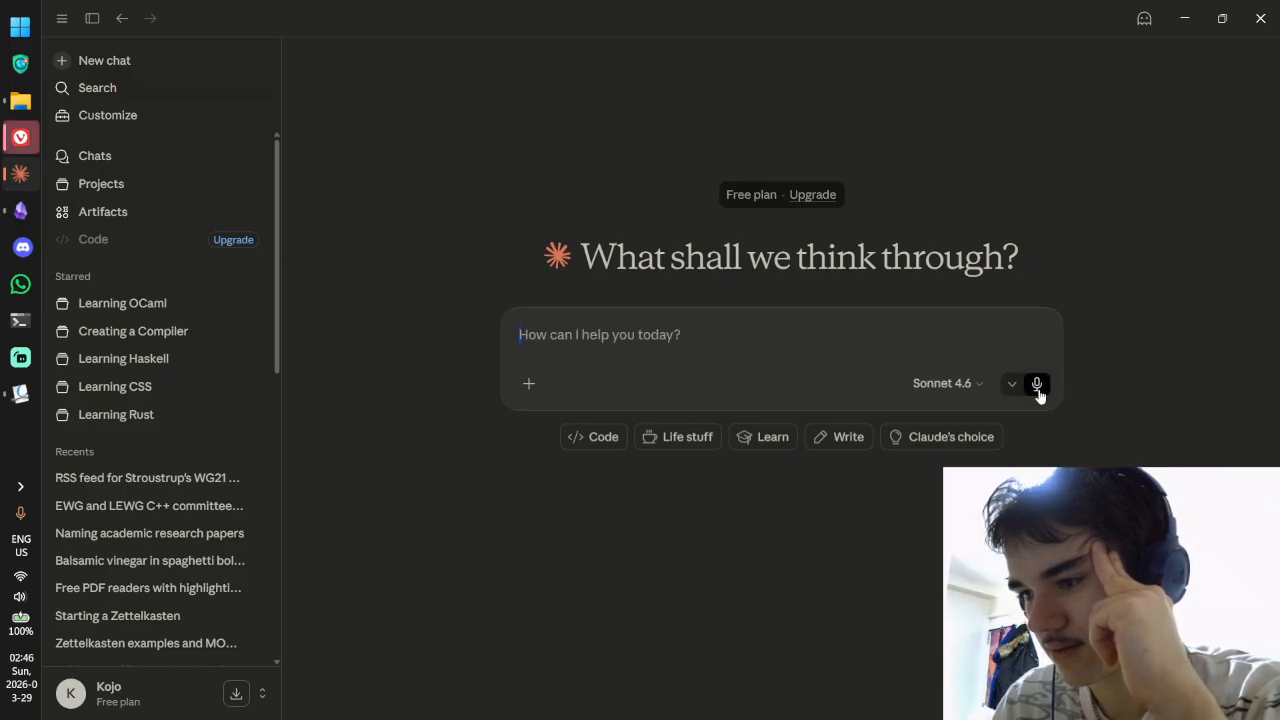
pyautogui.click(1036, 391)
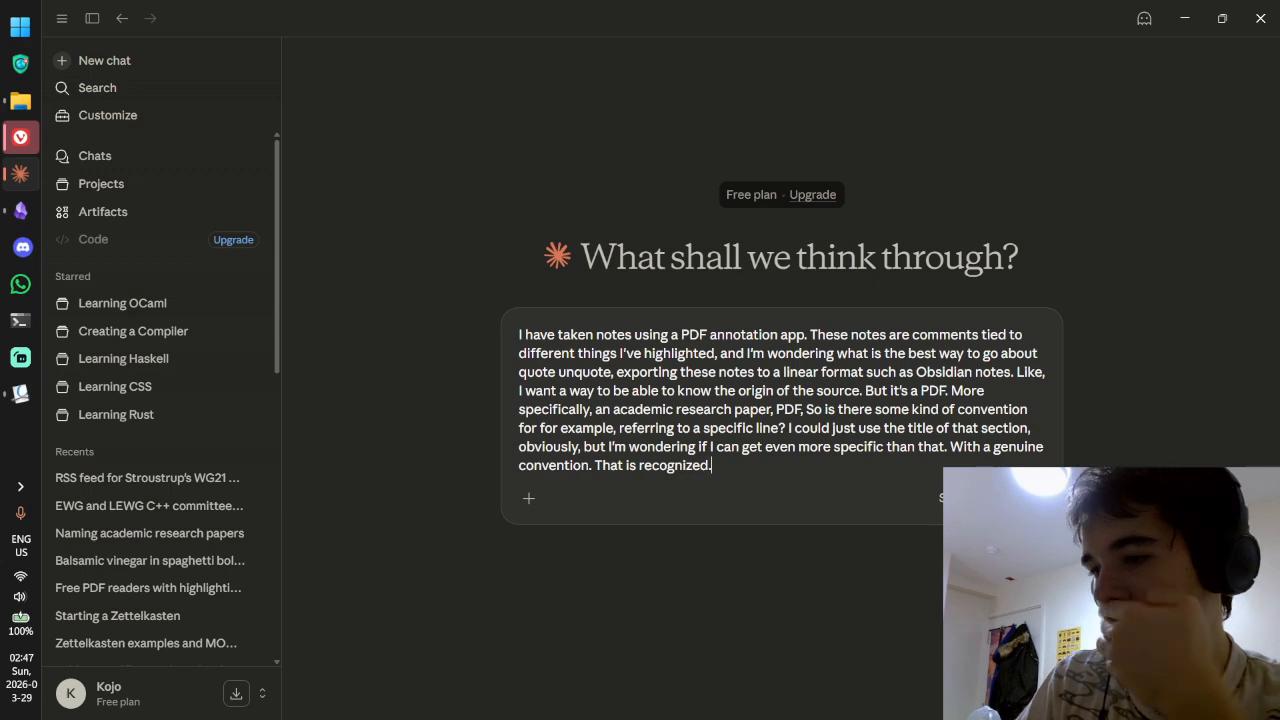
pyautogui.press('Return')
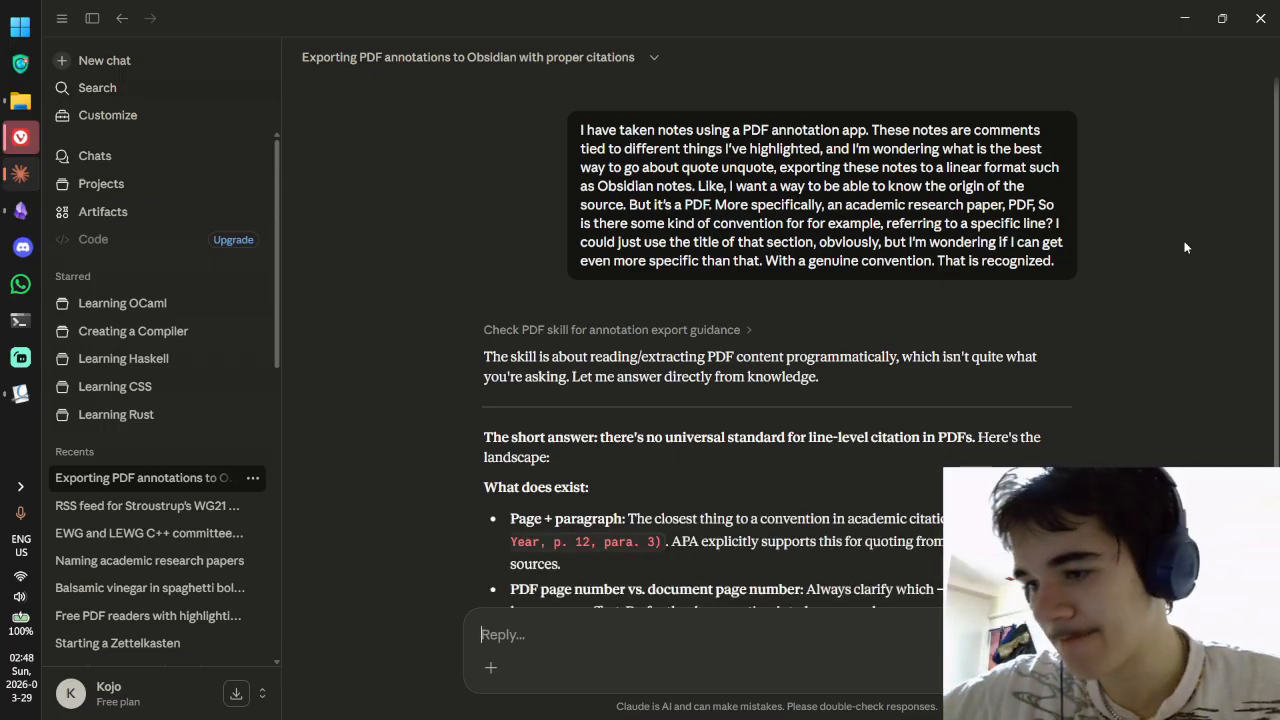
# Step: Read Claude's reply suggesting source, location and doi frontmatter, then return to the p1962r0.pdf paper
pyautogui.scroll(-3, 975, 311)
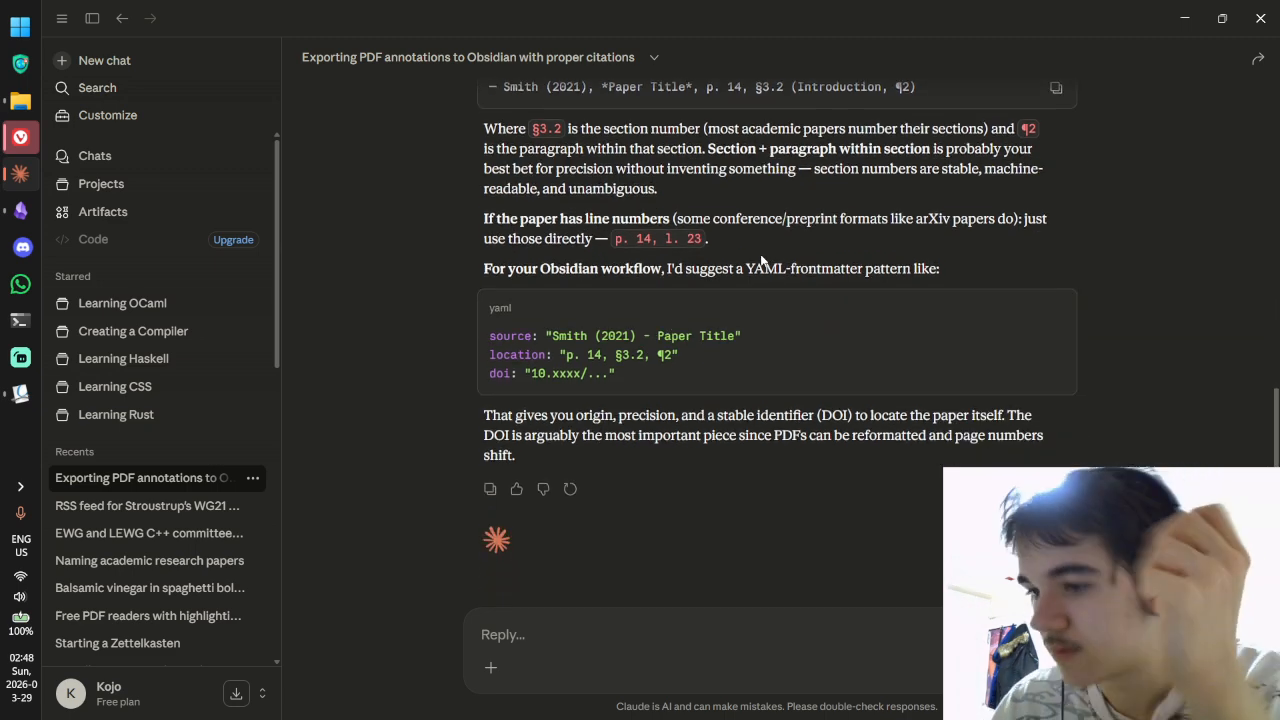
pyautogui.hotkey('alt', 'Tab')
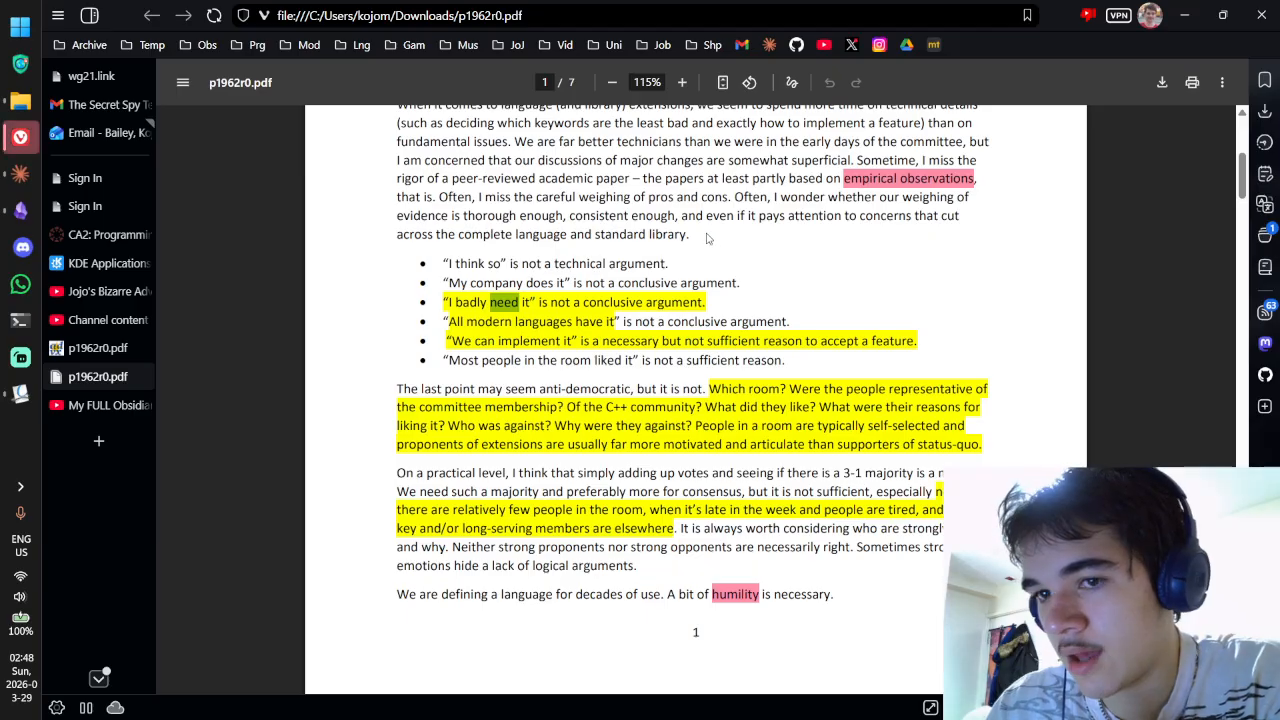
# Step: Insert a new line above the first quote with the heading '## We need to think hard'
pyautogui.click(20, 394)
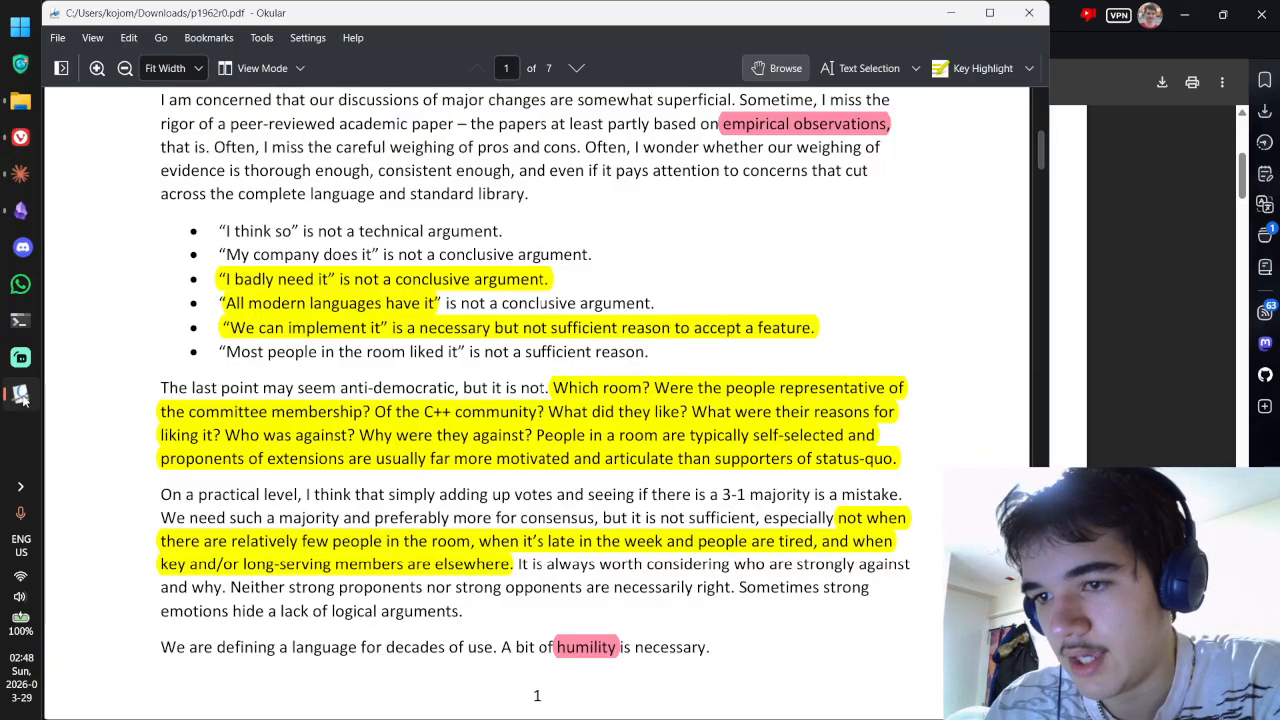
pyautogui.click(20, 210)
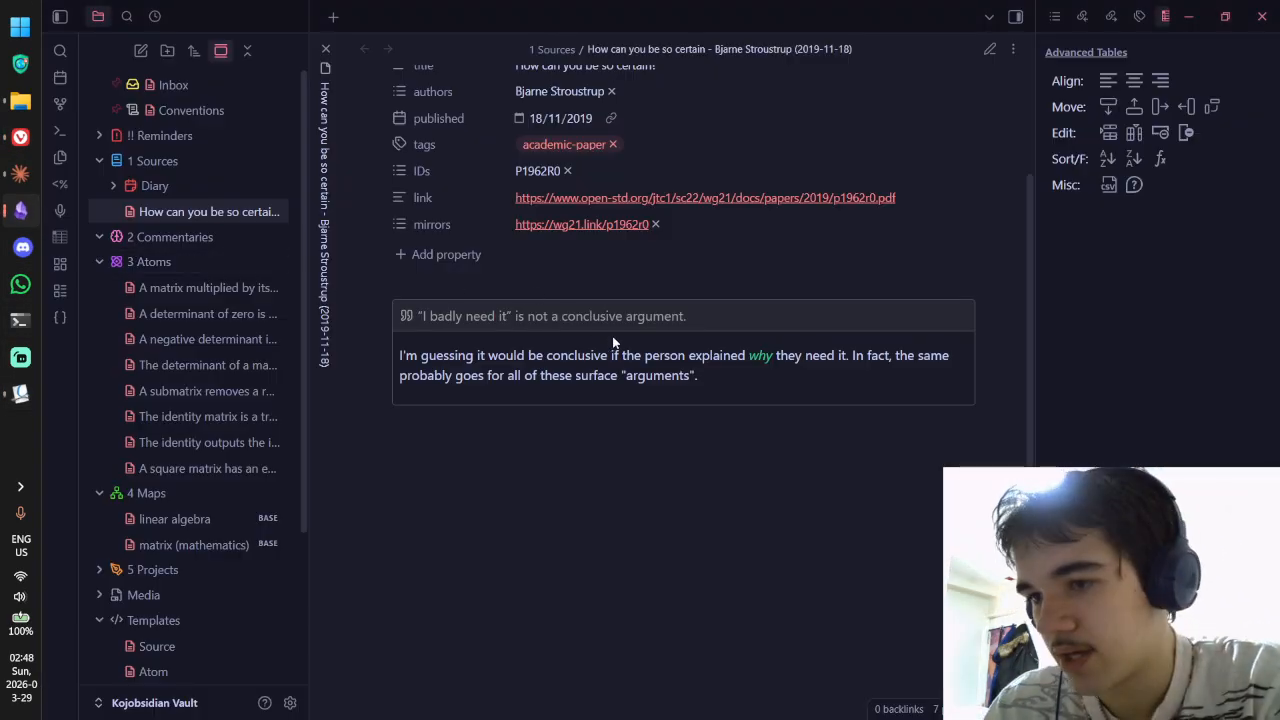
pyautogui.hotkey('alt', 'Tab')
pyautogui.scroll(5, 478, 318)
pyautogui.scroll(-2, 478, 318)
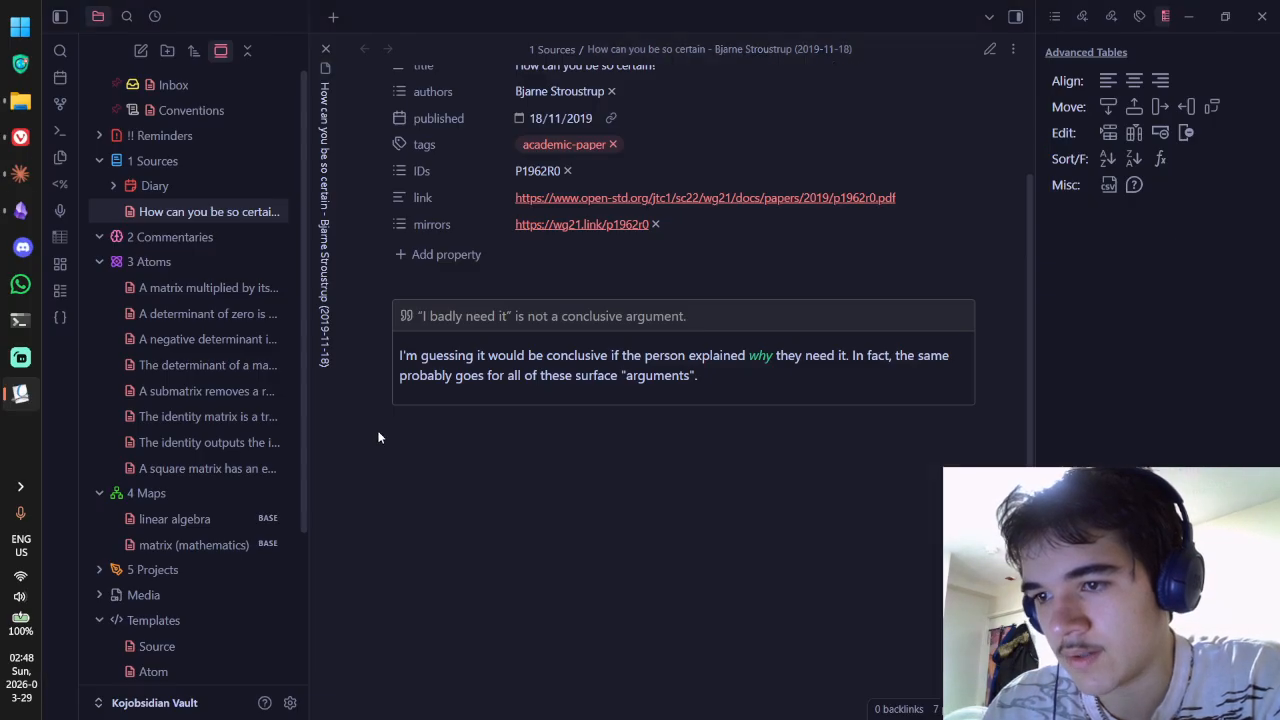
pyautogui.hotkey('alt', 'Tab')
pyautogui.click(613, 293)
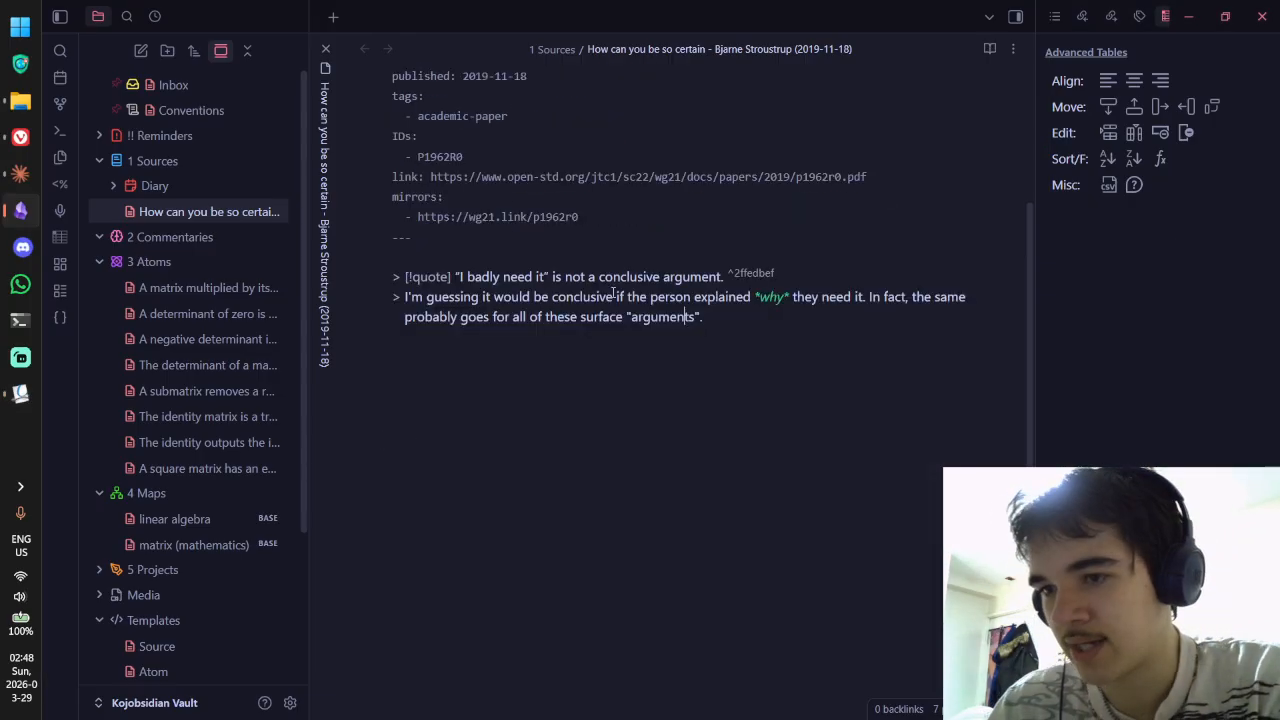
pyautogui.click(644, 258)
pyautogui.press('Return')
pyautogui.write('## We ne')
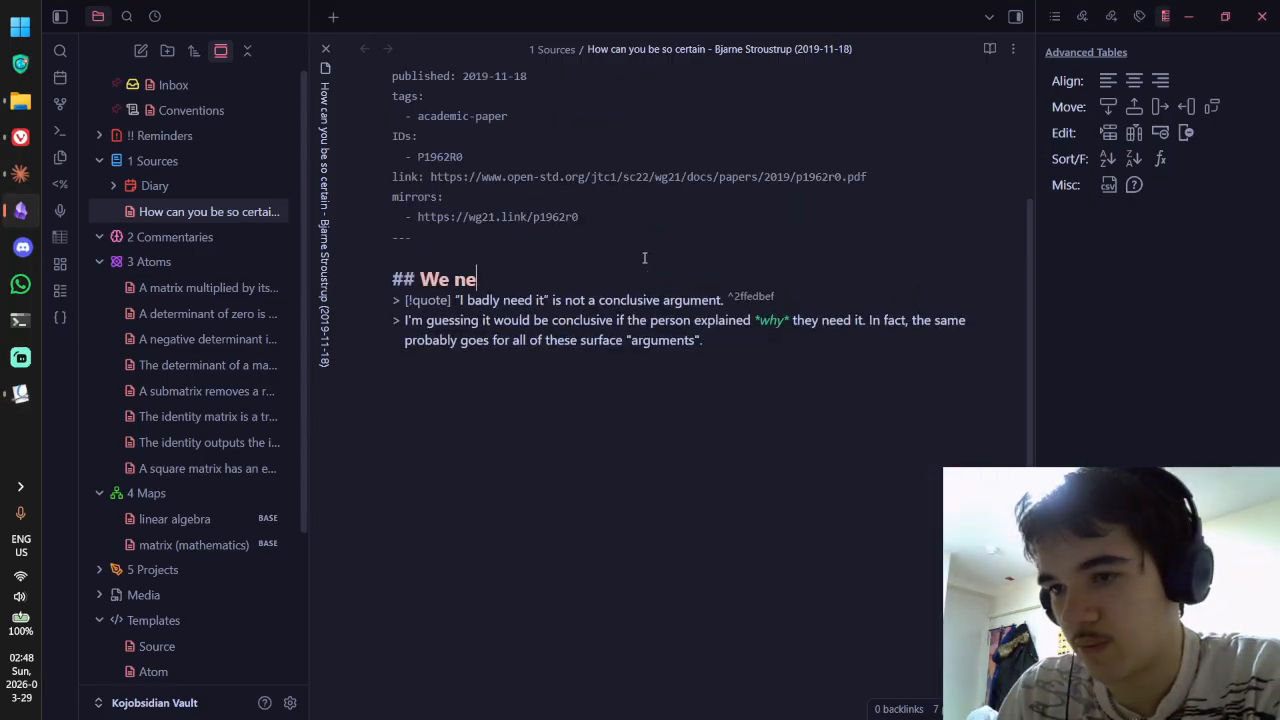
pyautogui.write('ed to think hard')
# Step: Replace the heading words with 'We need to think harder' copied from the paper's section title
pyautogui.hotkey('alt', 'Tab')
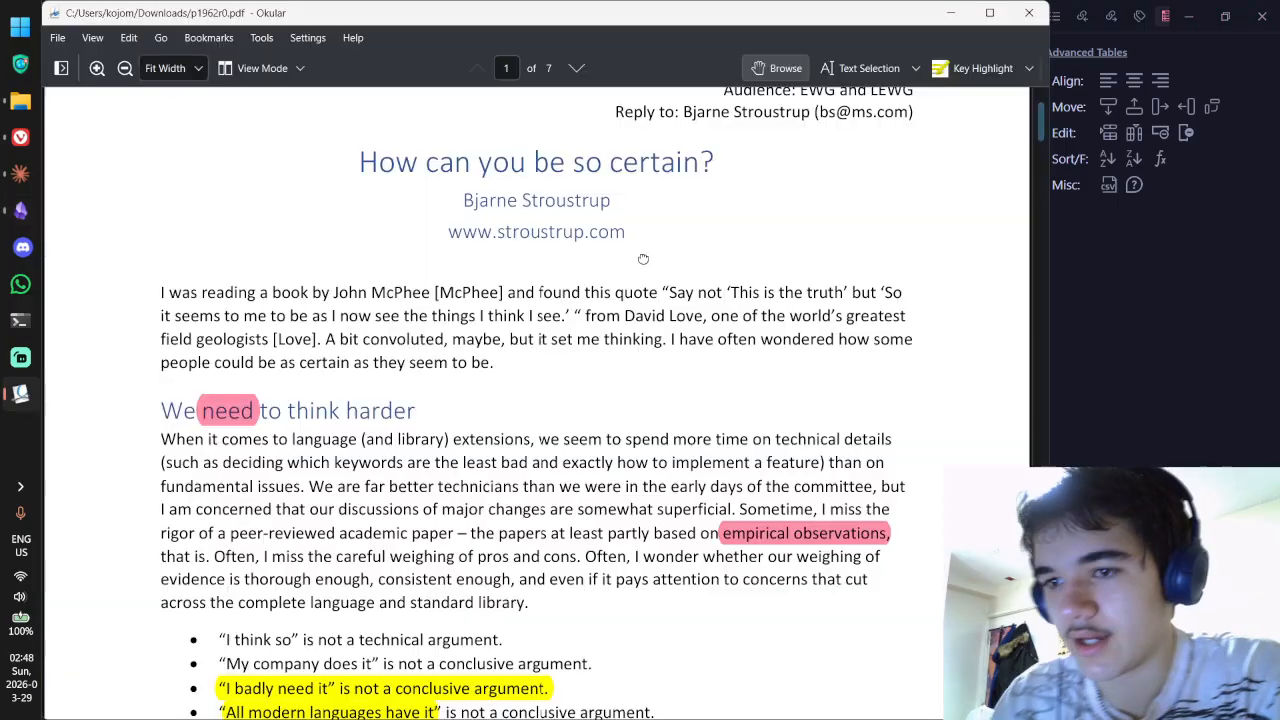
pyautogui.scroll(-1, 643, 259)
pyautogui.click(860, 68)
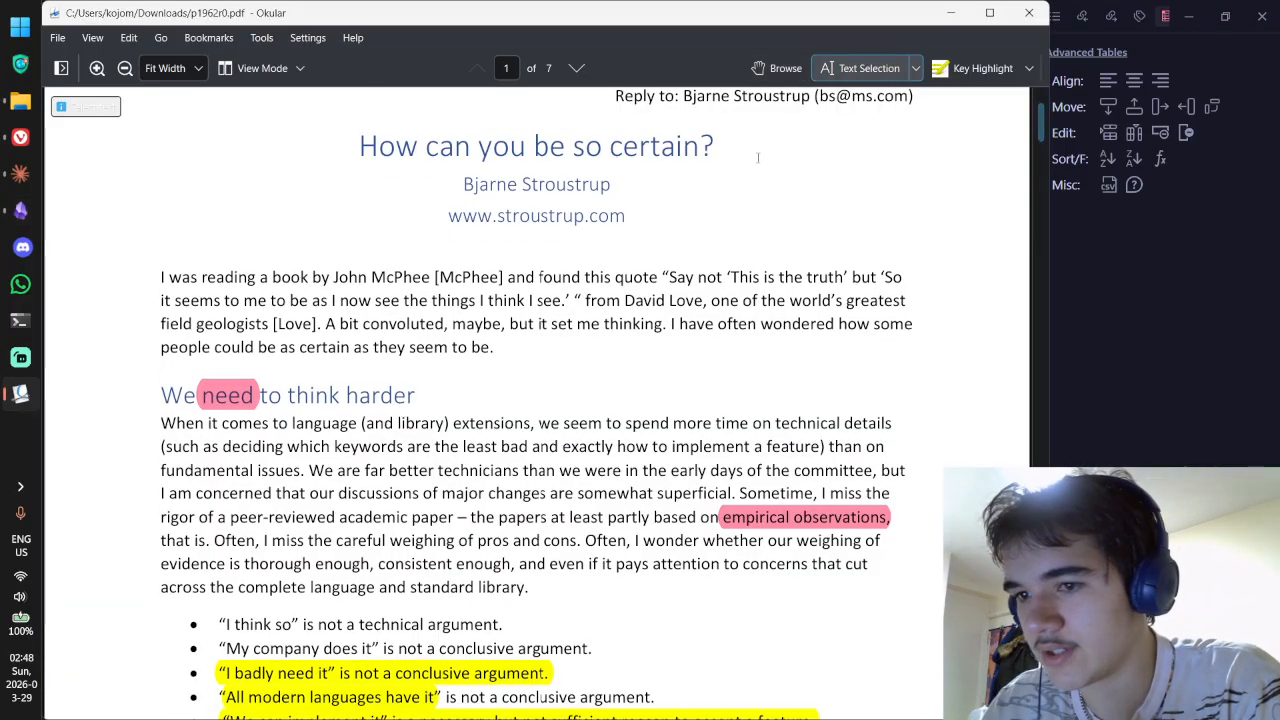
pyautogui.moveTo(416, 396); pyautogui.dragTo(160, 396)
pyautogui.hotkey('ctrl', 'c')
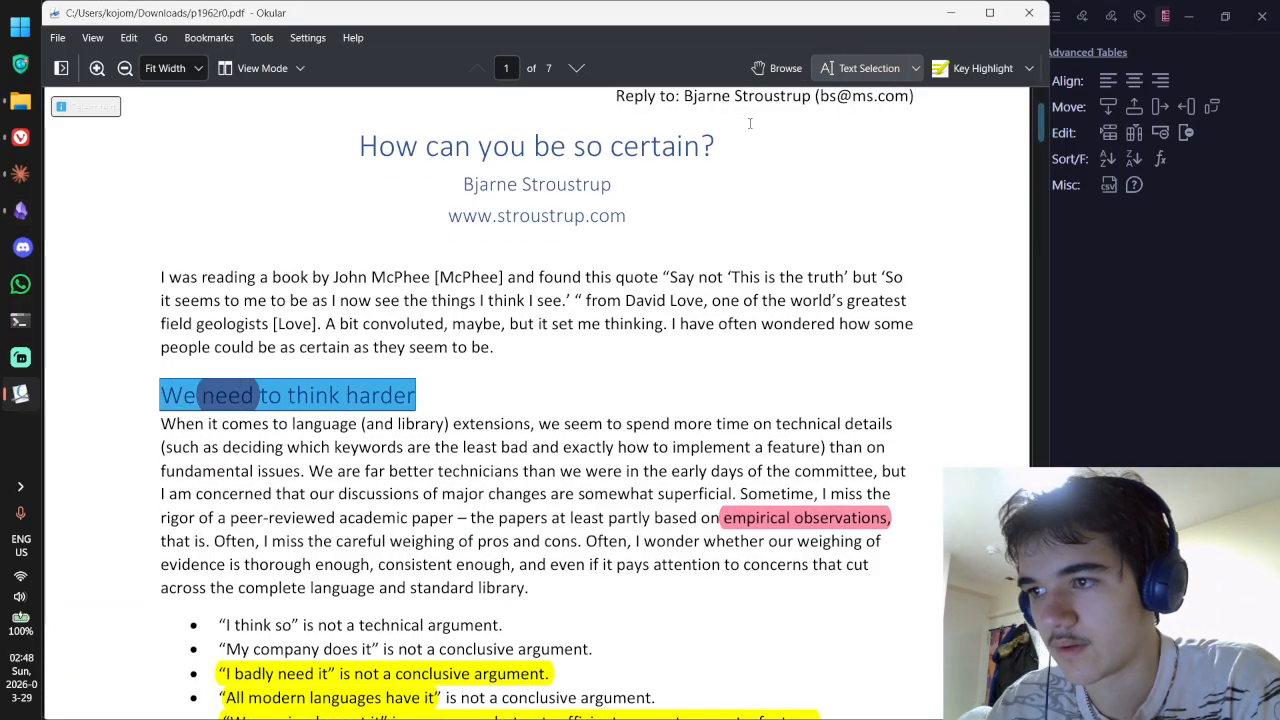
pyautogui.click(776, 68)
pyautogui.hotkey('alt', 'Tab')
pyautogui.hotkey('ctrl', 'shift', 'Left')
pyautogui.hotkey('ctrl', 'shift', 'Left')
pyautogui.hotkey('ctrl', 'shift', 'Left')
pyautogui.hotkey('ctrl', 'shift', 'Left')
pyautogui.hotkey('ctrl', 'shift', 'Left')
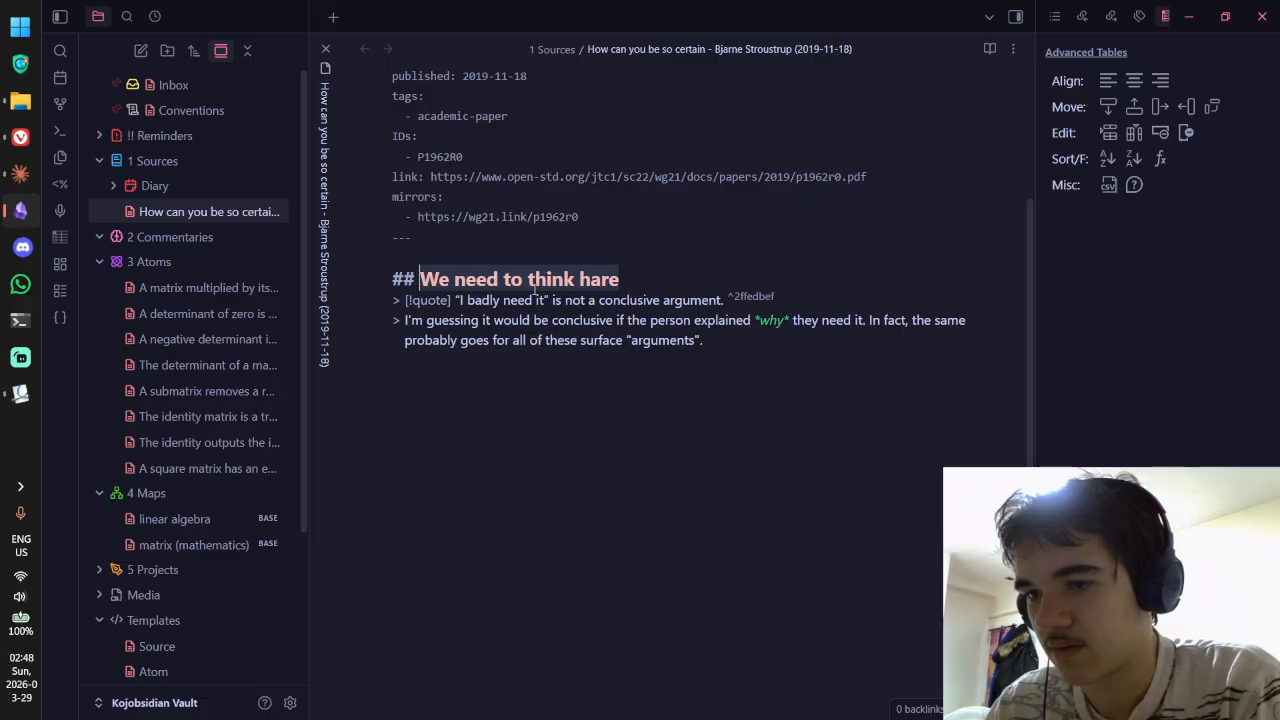
pyautogui.hotkey('ctrl', 'v')
pyautogui.hotkey('ctrl', 'e')
pyautogui.hotkey('ctrl', 'e')
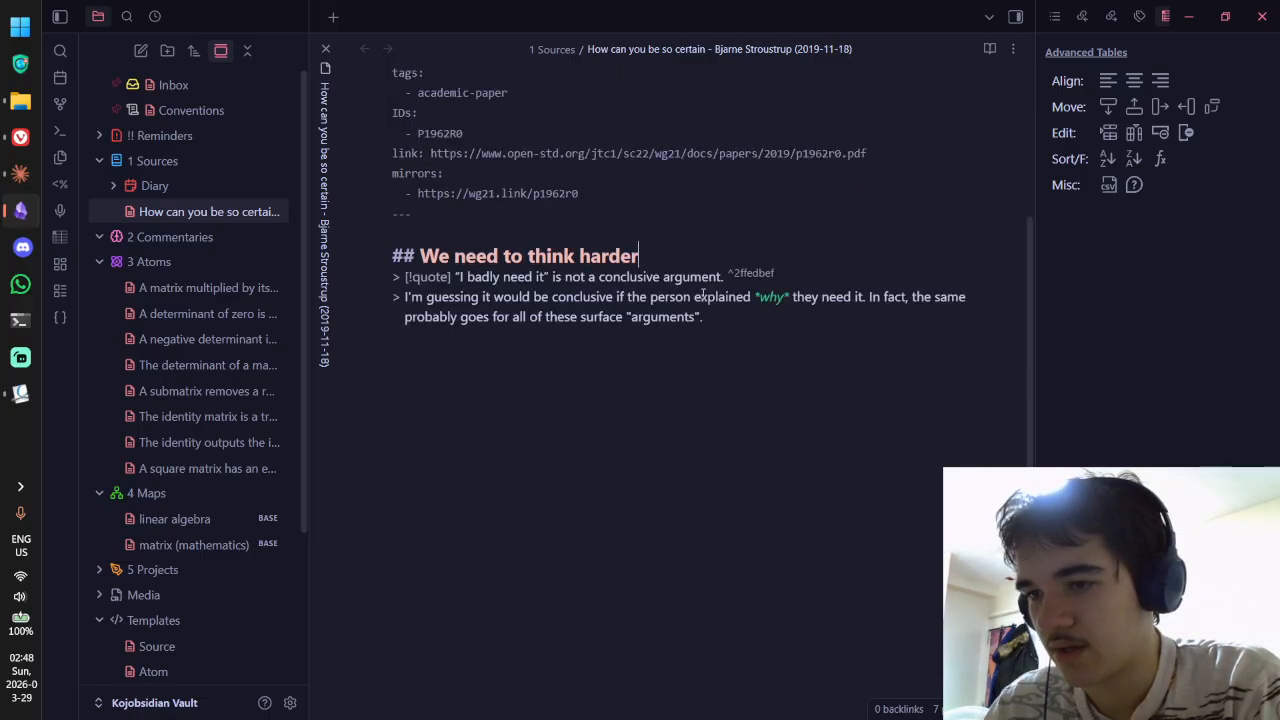
pyautogui.press('Return')
pyautogui.hotkey('ctrl', 'e')
# Step: Review the first quote callout and its commentary paragraph in reading view
pyautogui.scroll(-1, 765, 247)
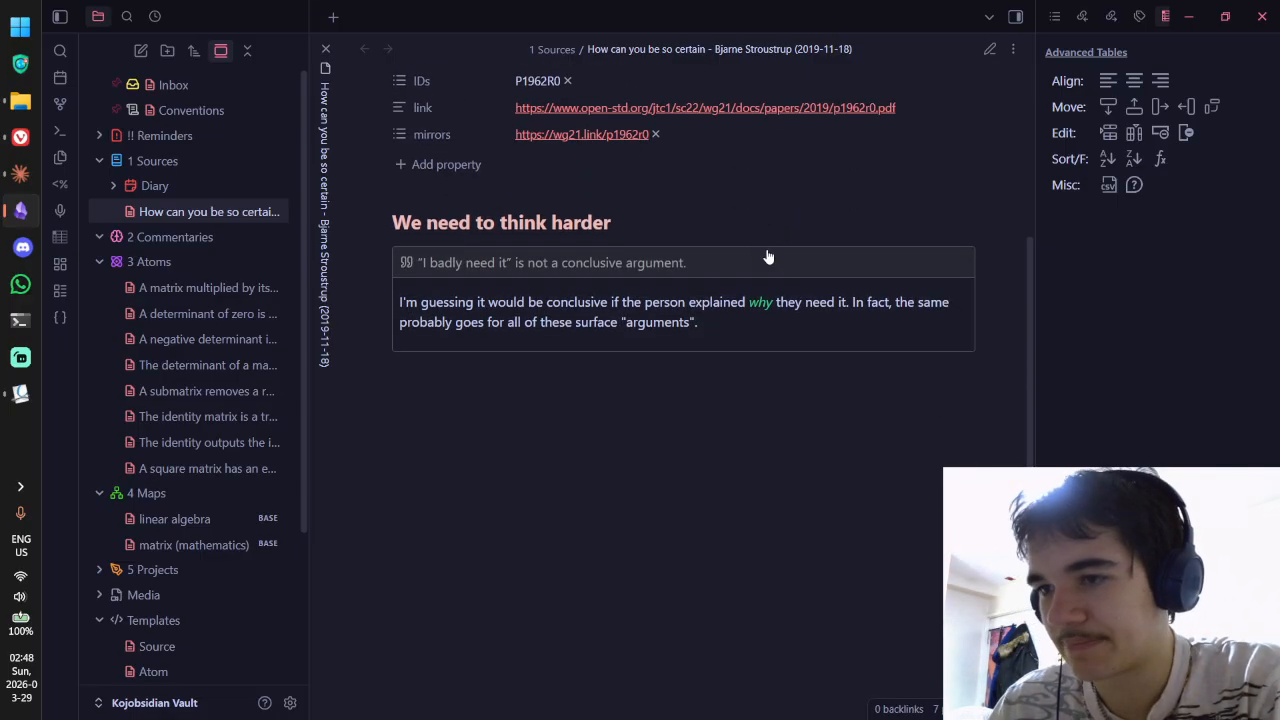
pyautogui.scroll(2, 770, 250)
pyautogui.scroll(1, 774, 243)
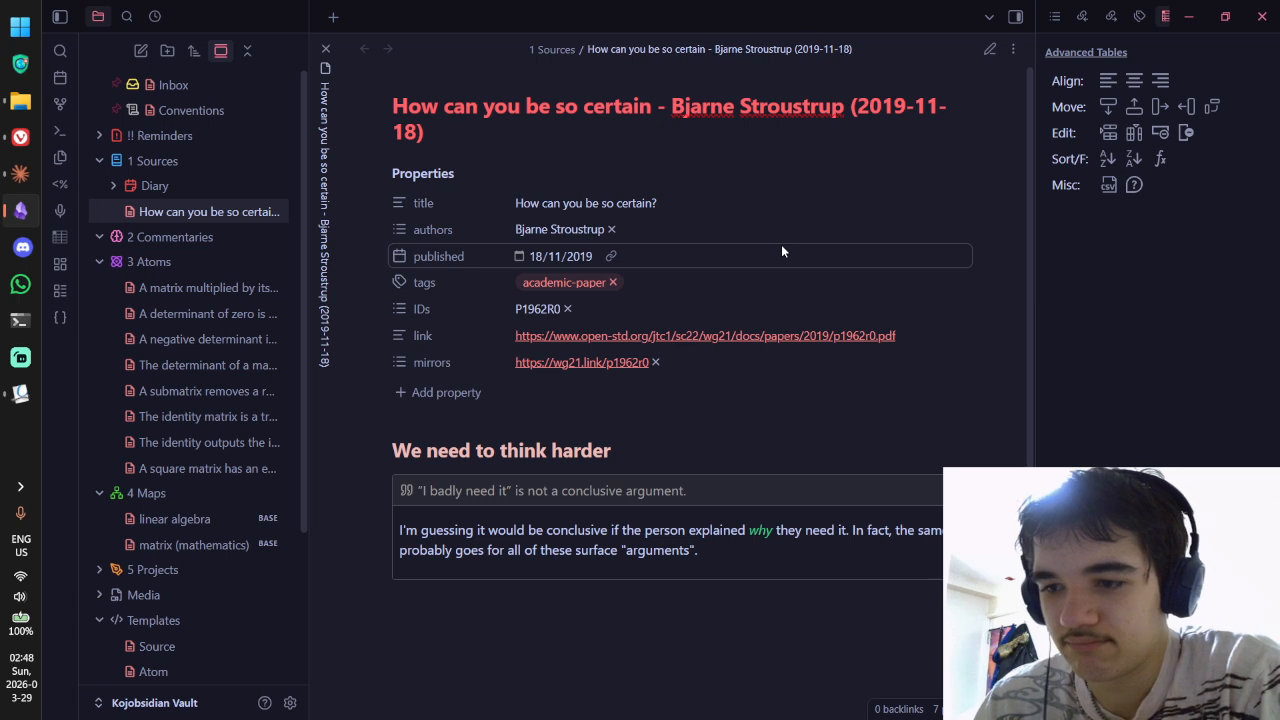
pyautogui.scroll(-1, 781, 248)
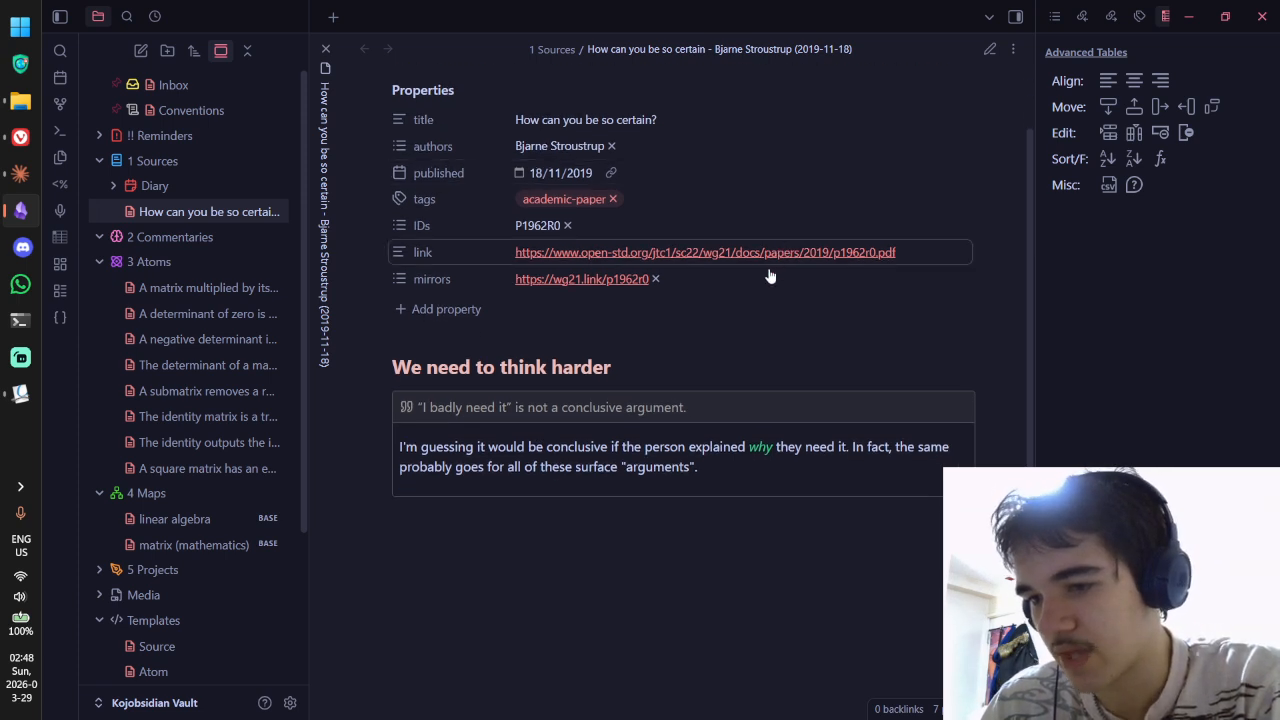
pyautogui.moveTo(397, 450); pyautogui.dragTo(722, 450)
pyautogui.click(612, 447)
pyautogui.click(766, 449)
pyautogui.click(885, 454)
pyautogui.click(422, 466)
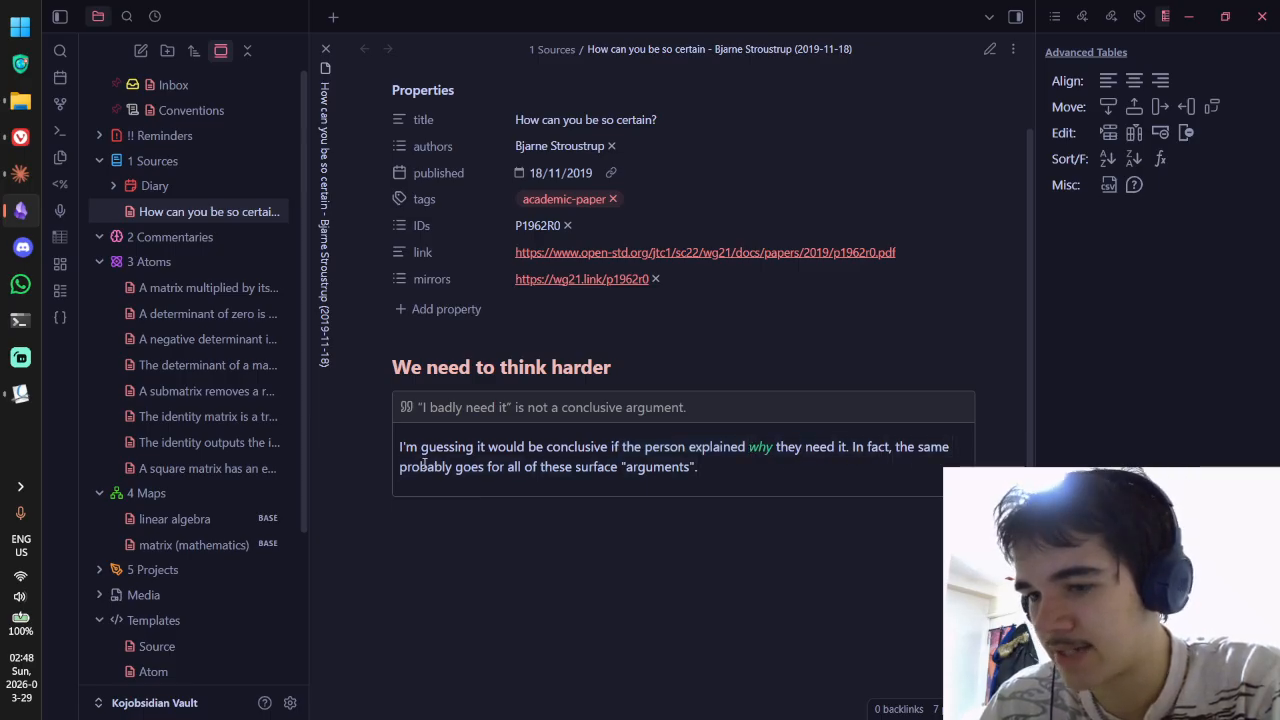
pyautogui.moveTo(420, 466); pyautogui.dragTo(643, 465)
pyautogui.click(600, 466)
pyautogui.click(391, 450)
pyautogui.click(597, 460)
pyautogui.moveTo(462, 467); pyautogui.dragTo(701, 448)
pyautogui.click(706, 451)
# Step: Return the note to source editing and compare it against the PDF paper
pyautogui.hotkey('ctrl', 'e')
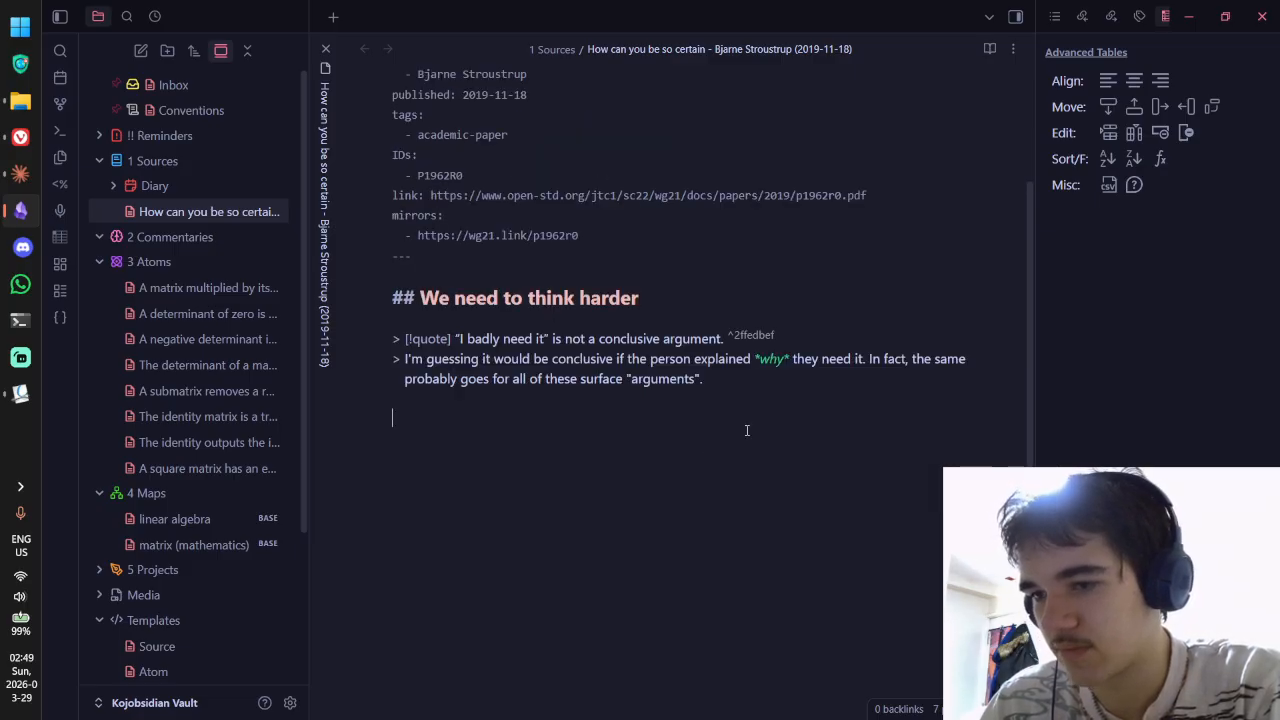
pyautogui.hotkey('alt', 'Tab')
pyautogui.hotkey('alt', 'Tab')
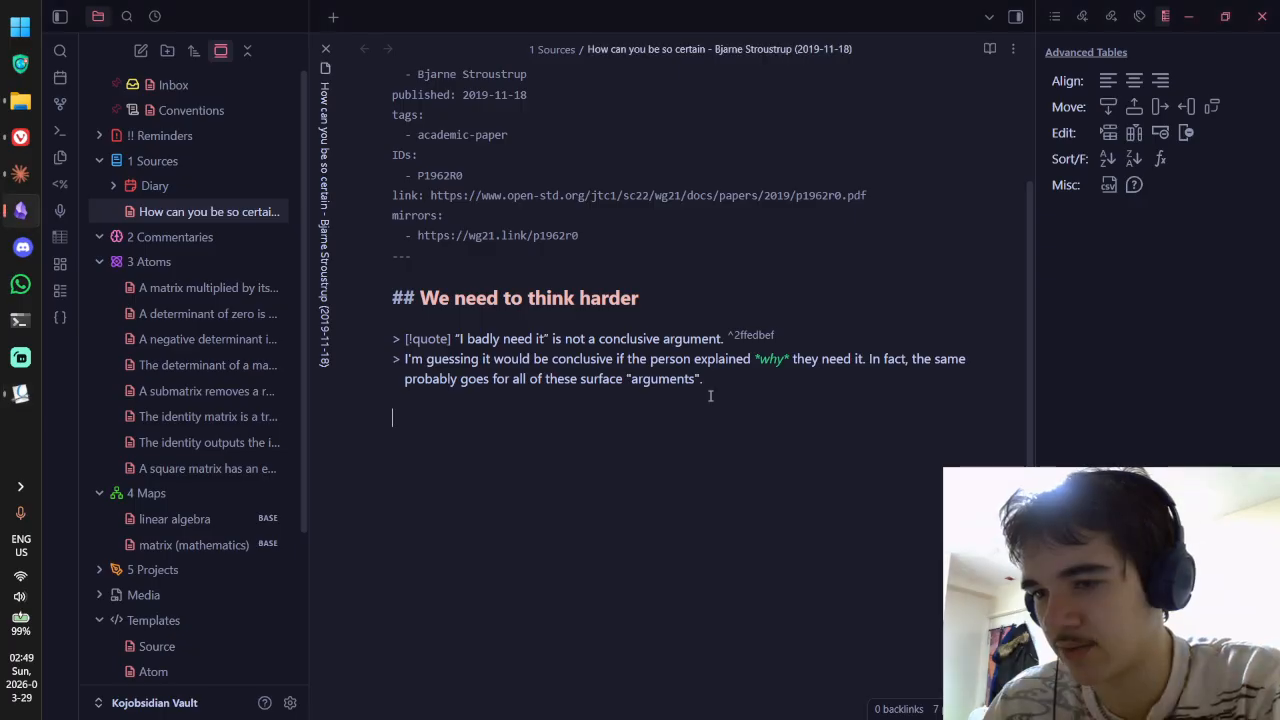
pyautogui.hotkey('ctrl', 'e')
pyautogui.hotkey('ctrl', 'e')
pyautogui.hotkey('alt', 'Tab')
pyautogui.scroll(-2, 545, 290)
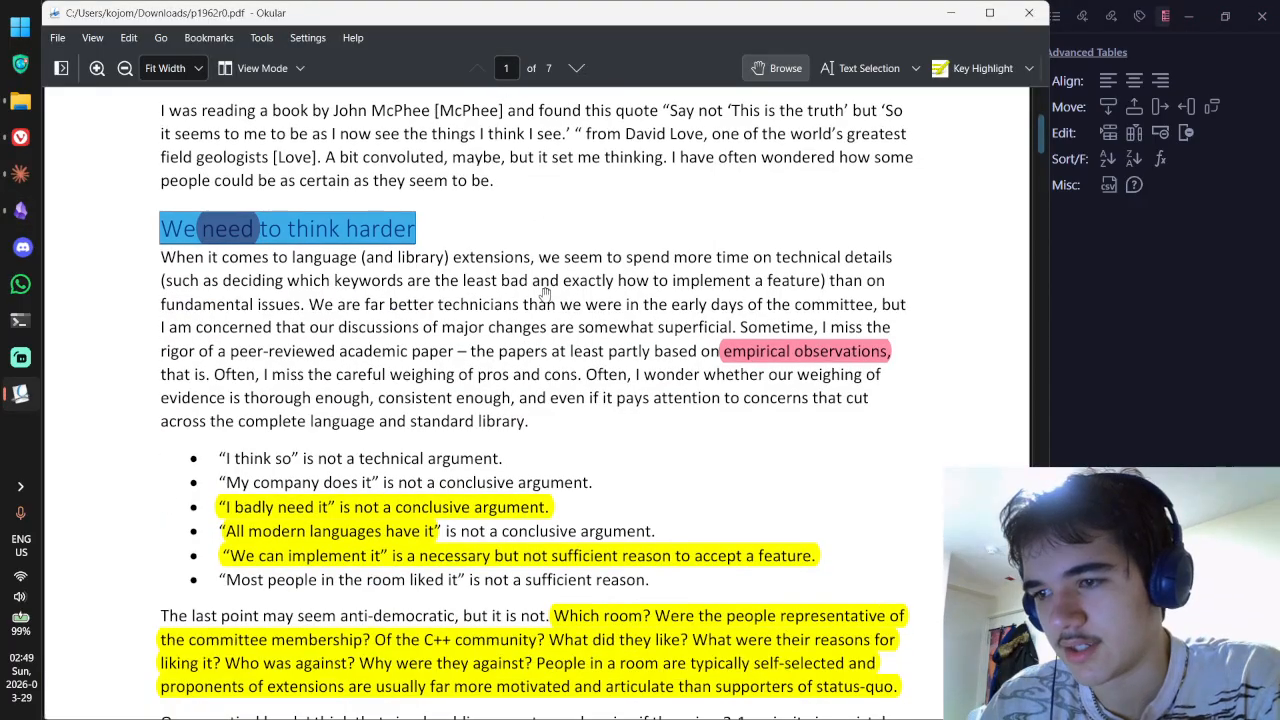
pyautogui.scroll(-2, 620, 286)
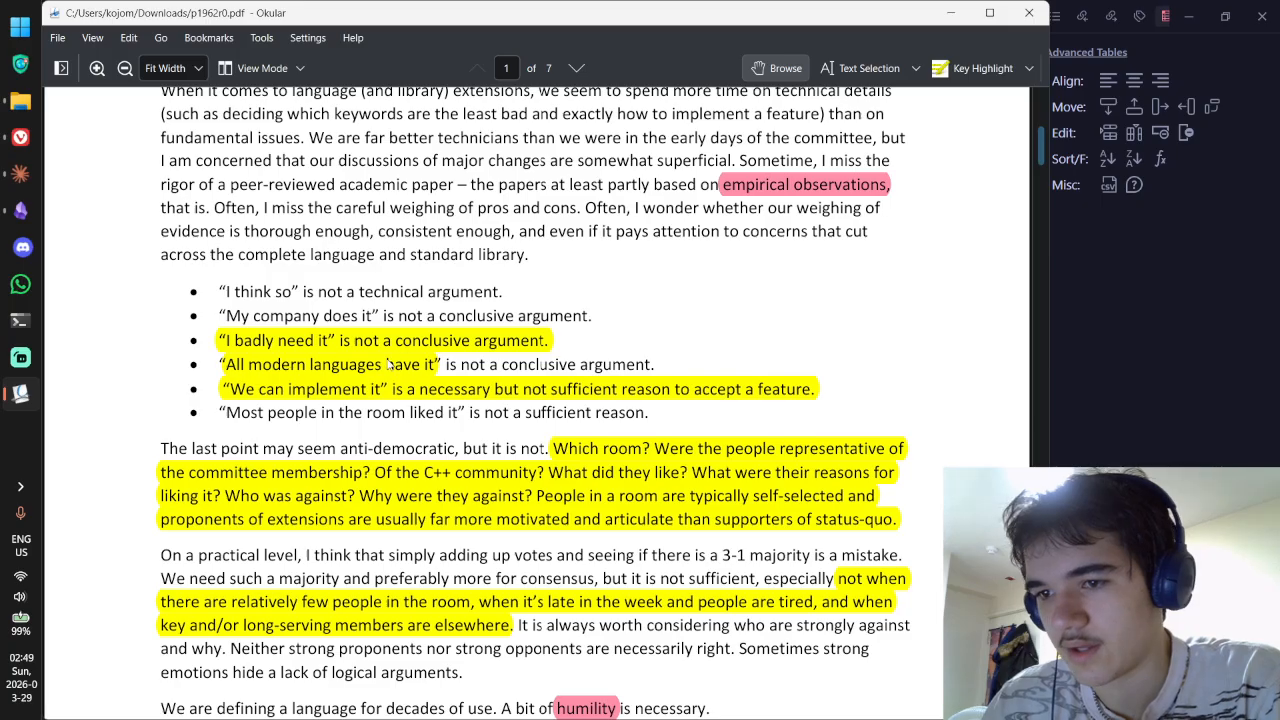
# Step: Open the comment on the 'All modern languages have it' highlight and copy that line from the PDF
pyautogui.doubleClick(388, 364)
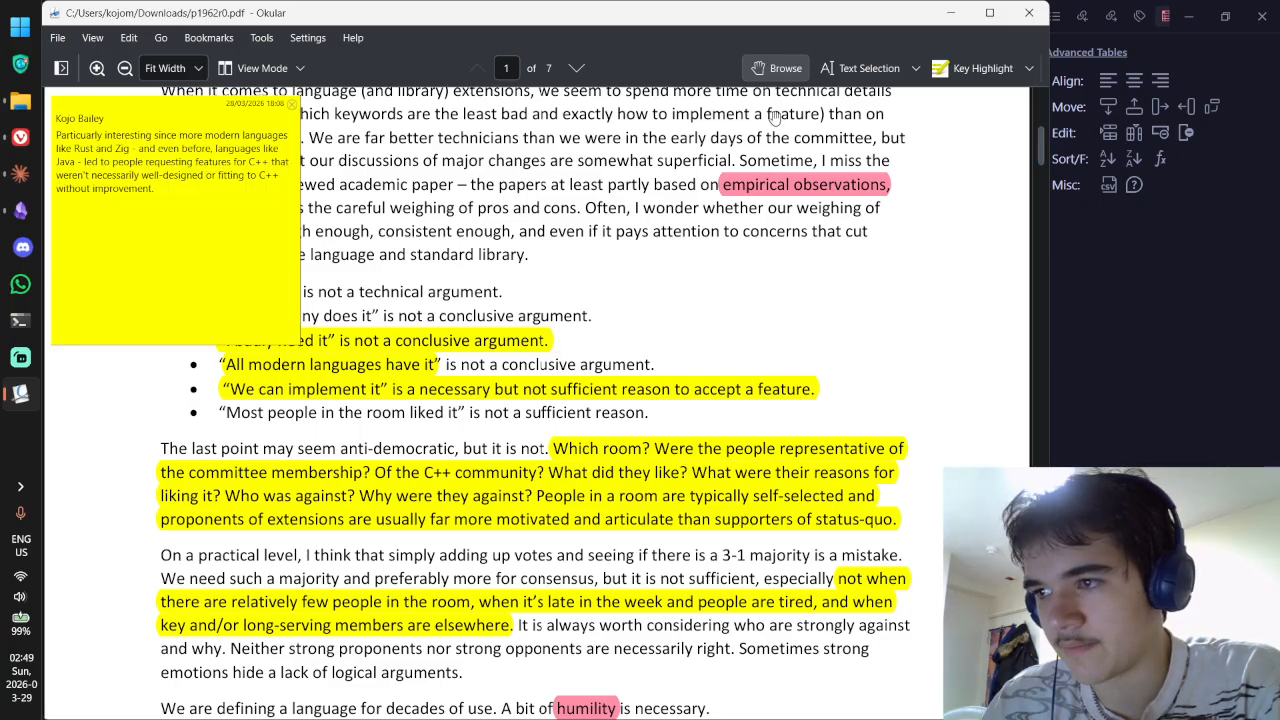
pyautogui.click(862, 68)
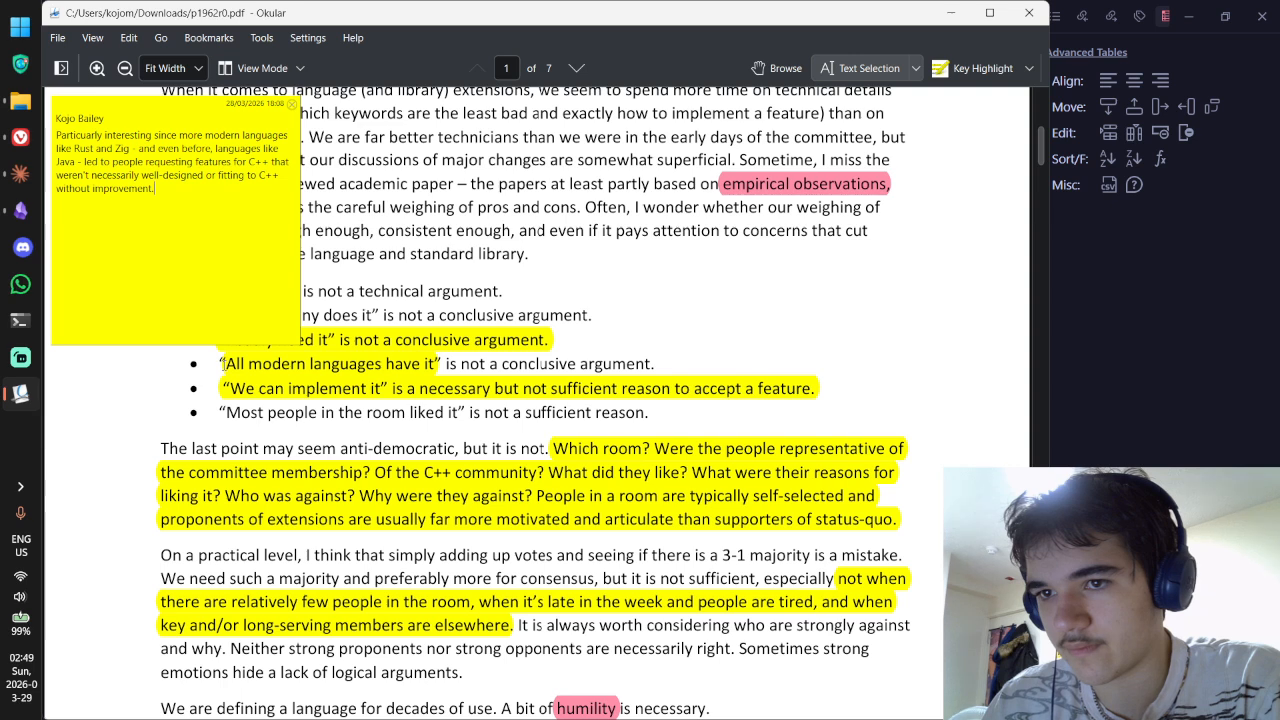
pyautogui.moveTo(218, 364); pyautogui.dragTo(660, 374)
pyautogui.hotkey('ctrl', 'c')
pyautogui.hotkey('alt', 'Tab')
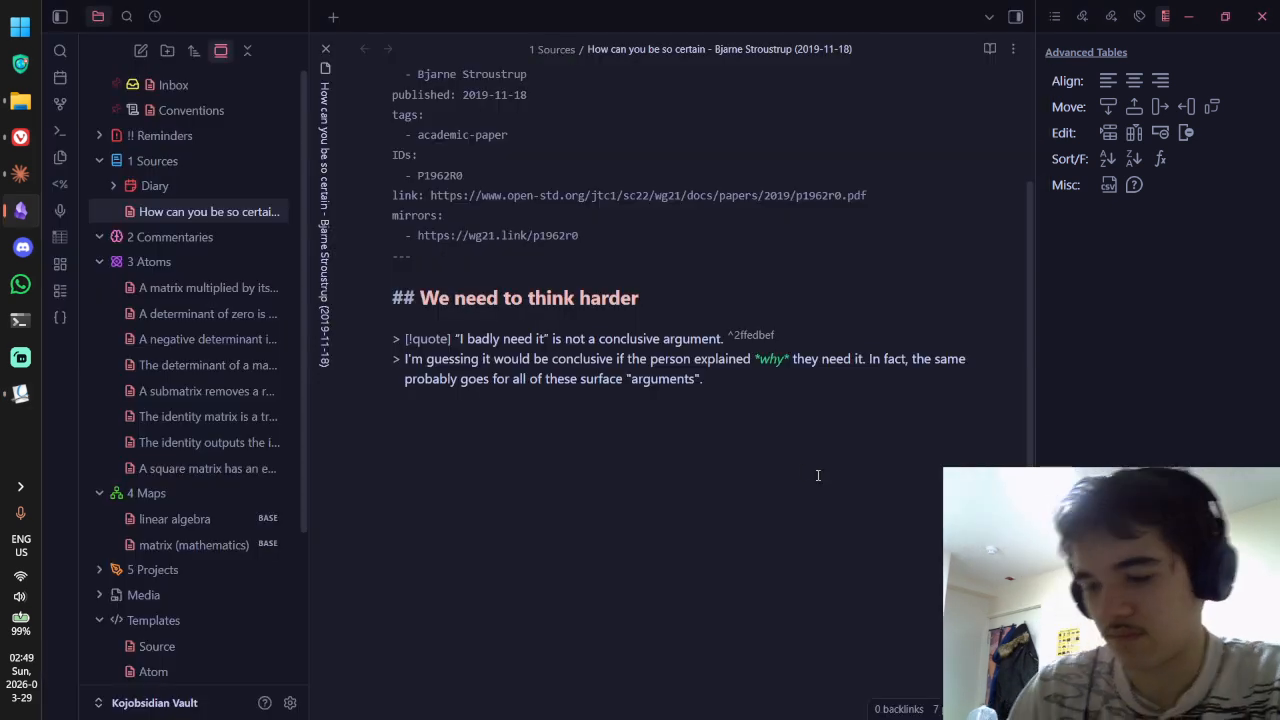
# Step: Add a second quote callout with the 'All modern languages have it' line and a random block ID
pyautogui.write('> [!quote')
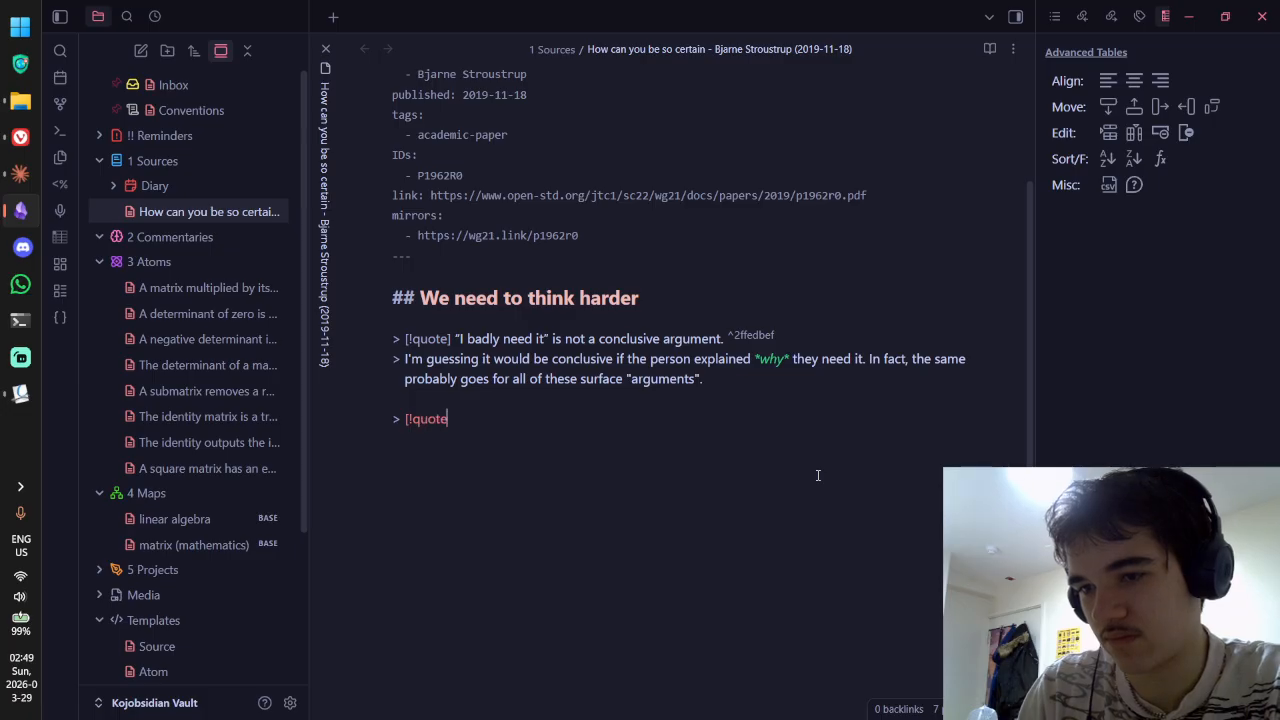
pyautogui.hotkey('ctrl', 'v')
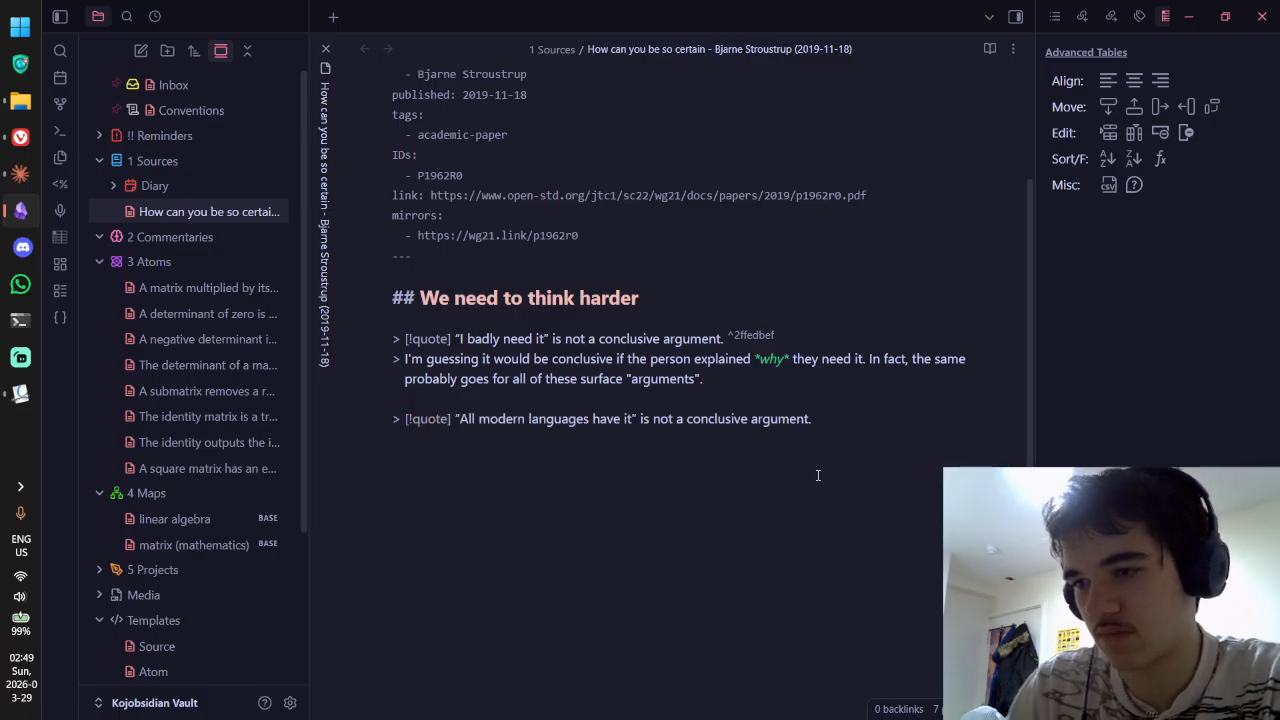
pyautogui.click(821, 419)
pyautogui.write('^')
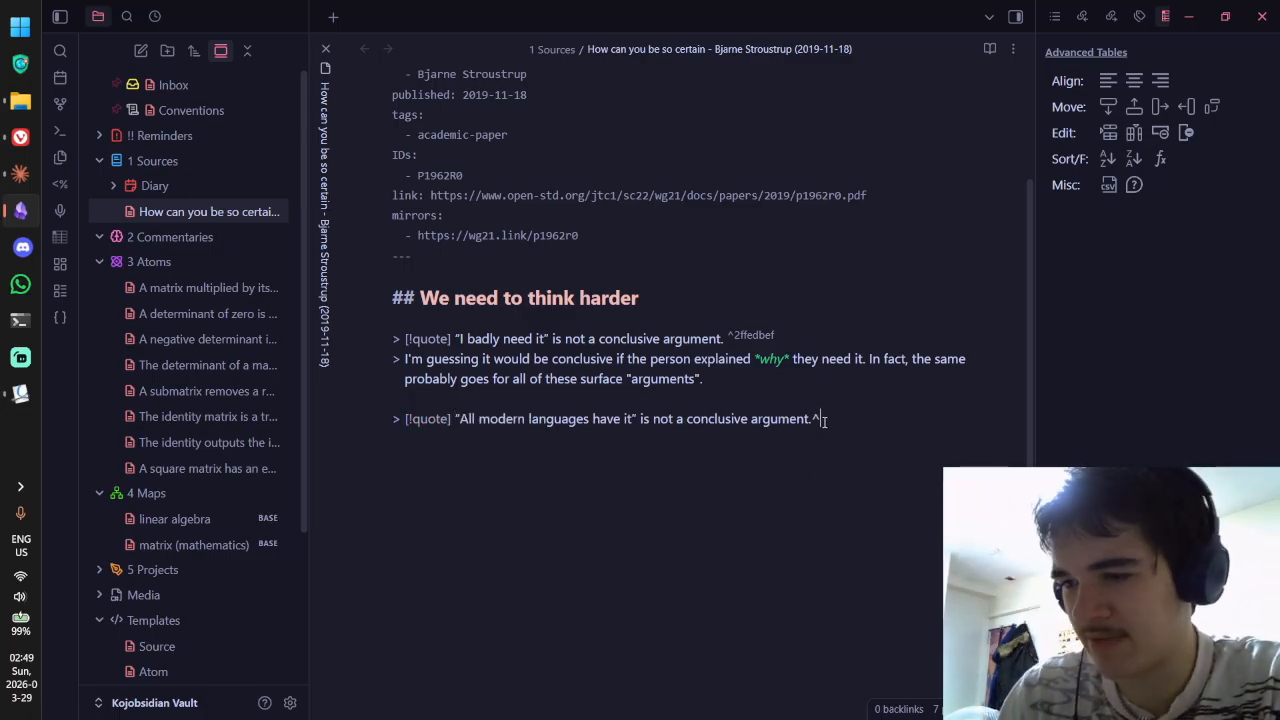
pyautogui.click(62, 317)
# Step: Paste the PDF comment as commentary under the second callout and check it in reading view
pyautogui.click(533, 508)
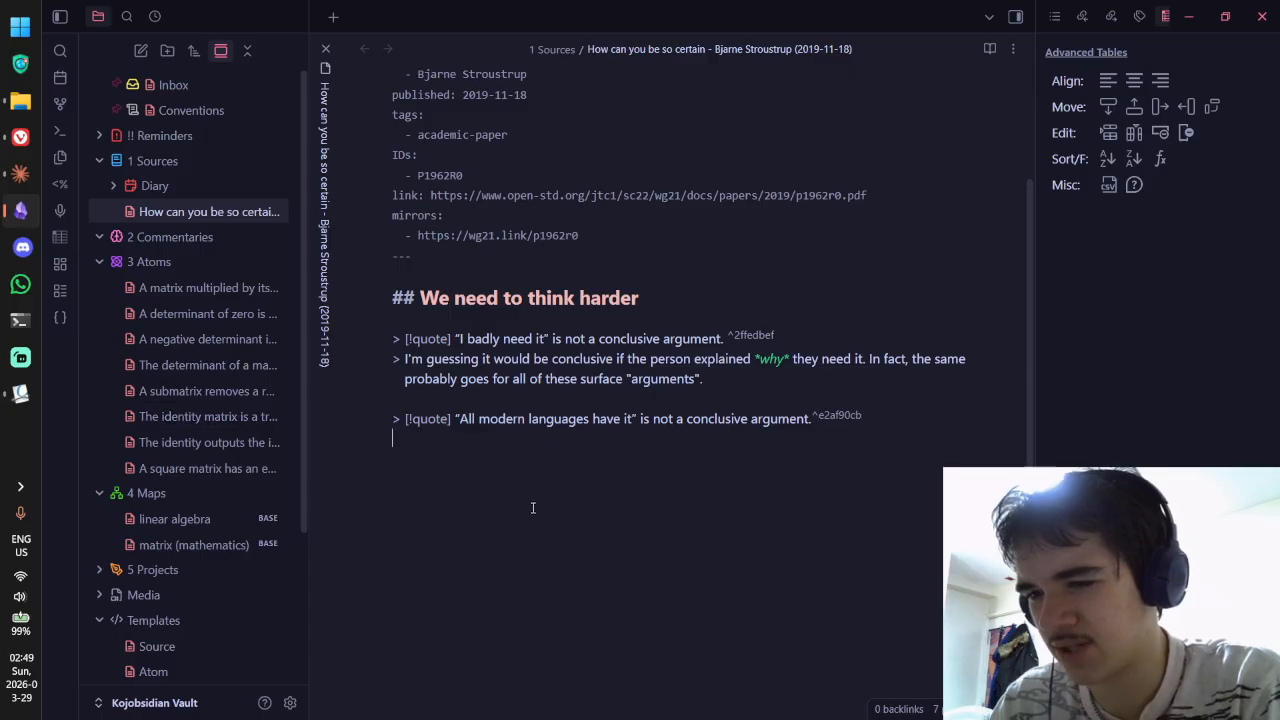
pyautogui.hotkey('alt', 'Tab')
pyautogui.hotkey('alt', 'Tab')
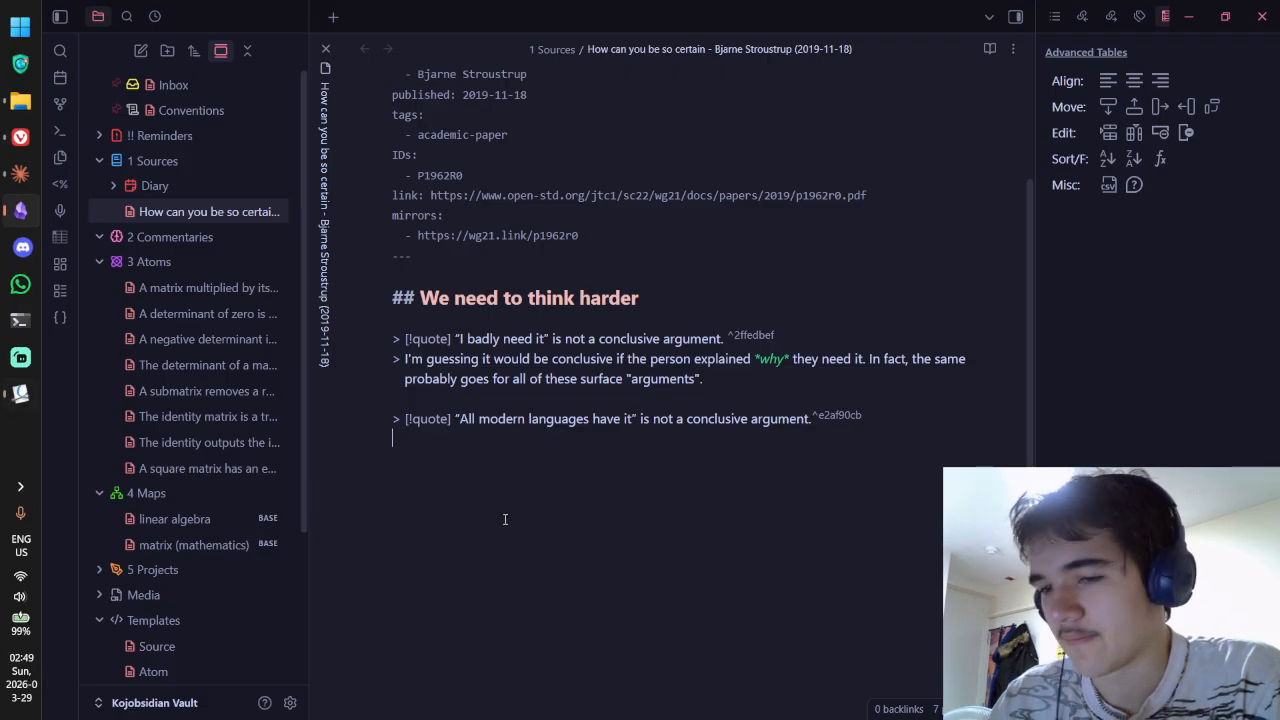
pyautogui.write("Particularly interesting since more modern languages like Rust and Zig - and even before, languages like Java - led to people requesting features for C++ that weren't necessarily well-designed or fitting to C++ without improvement.")
pyautogui.hotkey('ctrl', 'e')
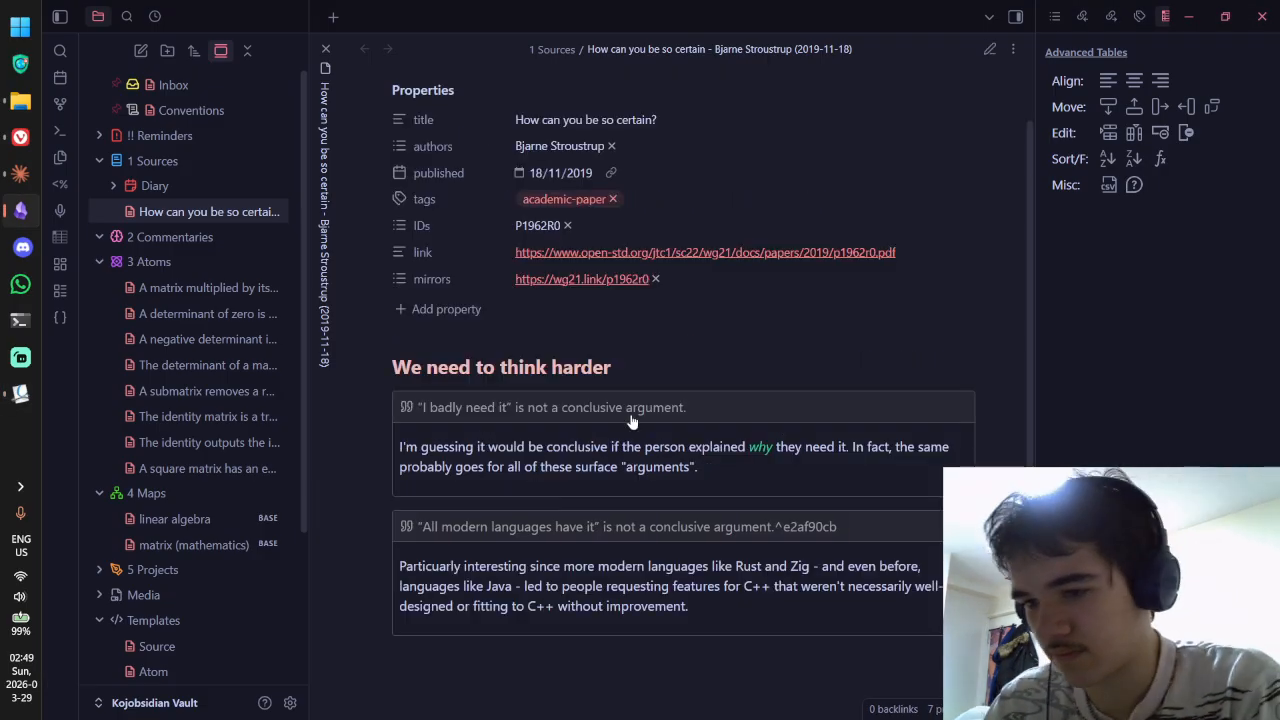
pyautogui.scroll(-1, 636, 419)
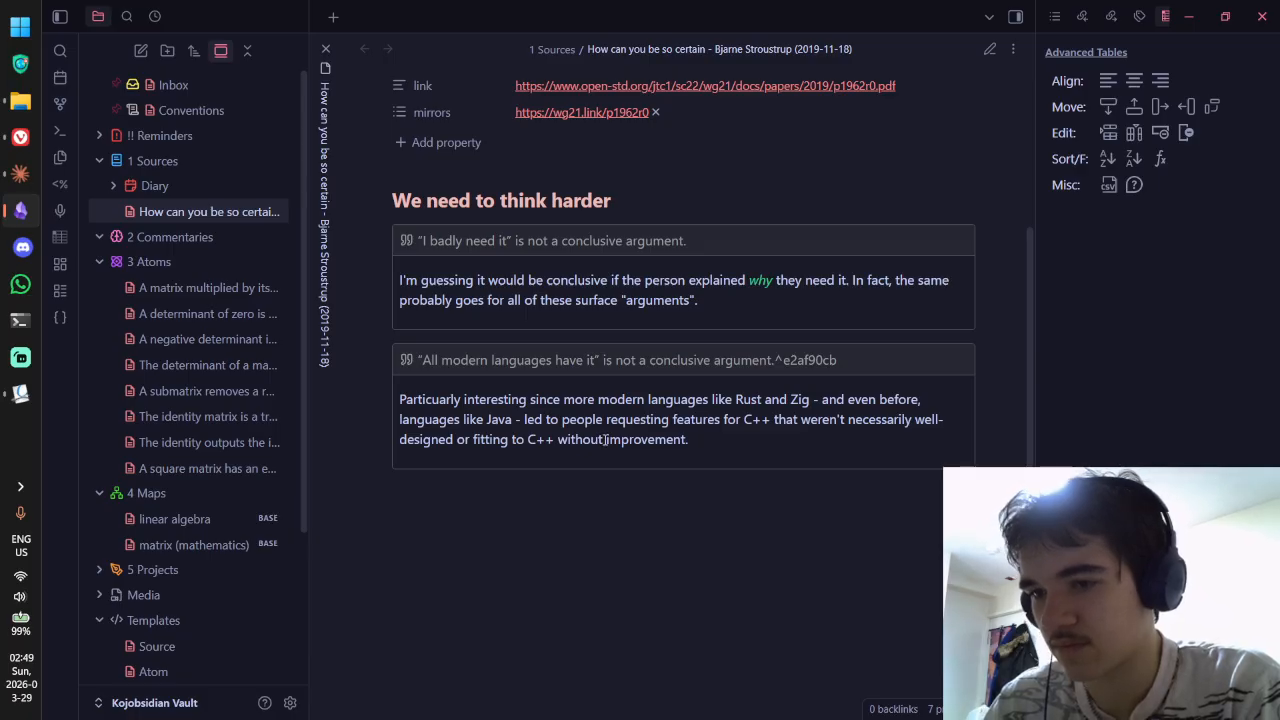
pyautogui.hotkey('ctrl', 'e')
# Step: Start a third quote callout containing the 'We can implement it' line copied from the PDF
pyautogui.hotkey('alt', 'Tab')
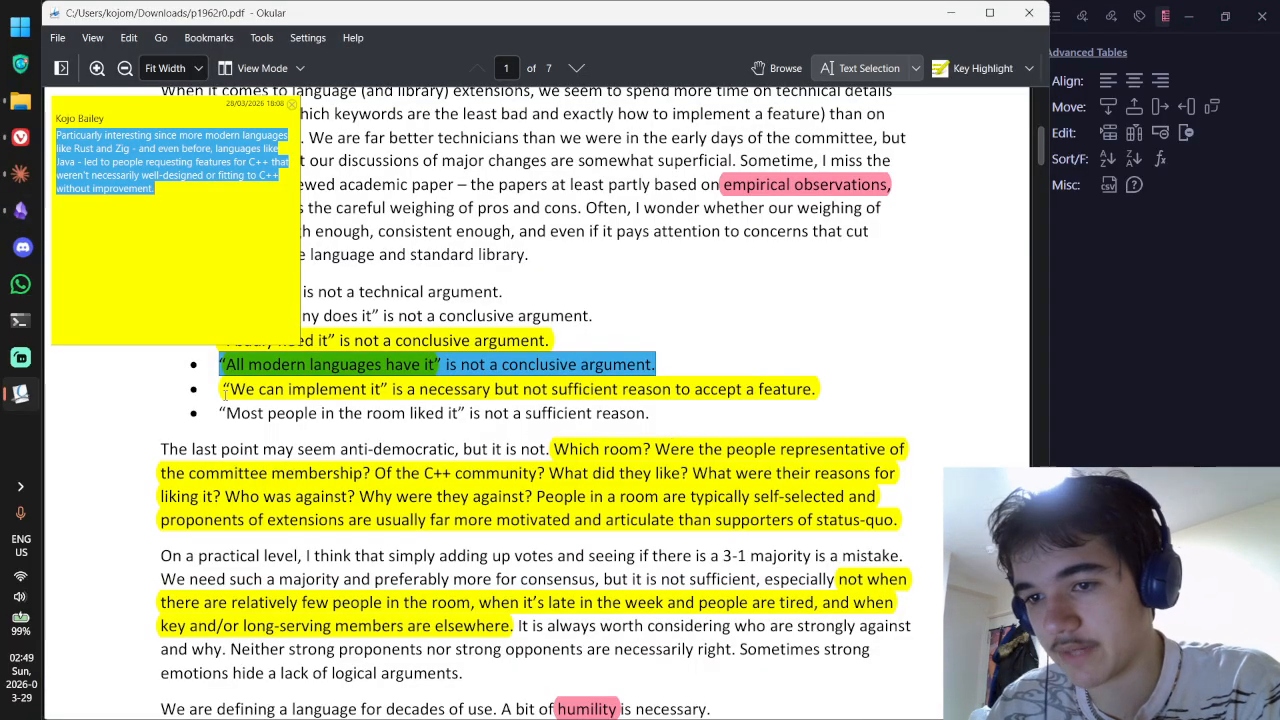
pyautogui.moveTo(222, 389); pyautogui.dragTo(818, 389)
pyautogui.hotkey('ctrl', 'c')
pyautogui.hotkey('alt', 'Tab')
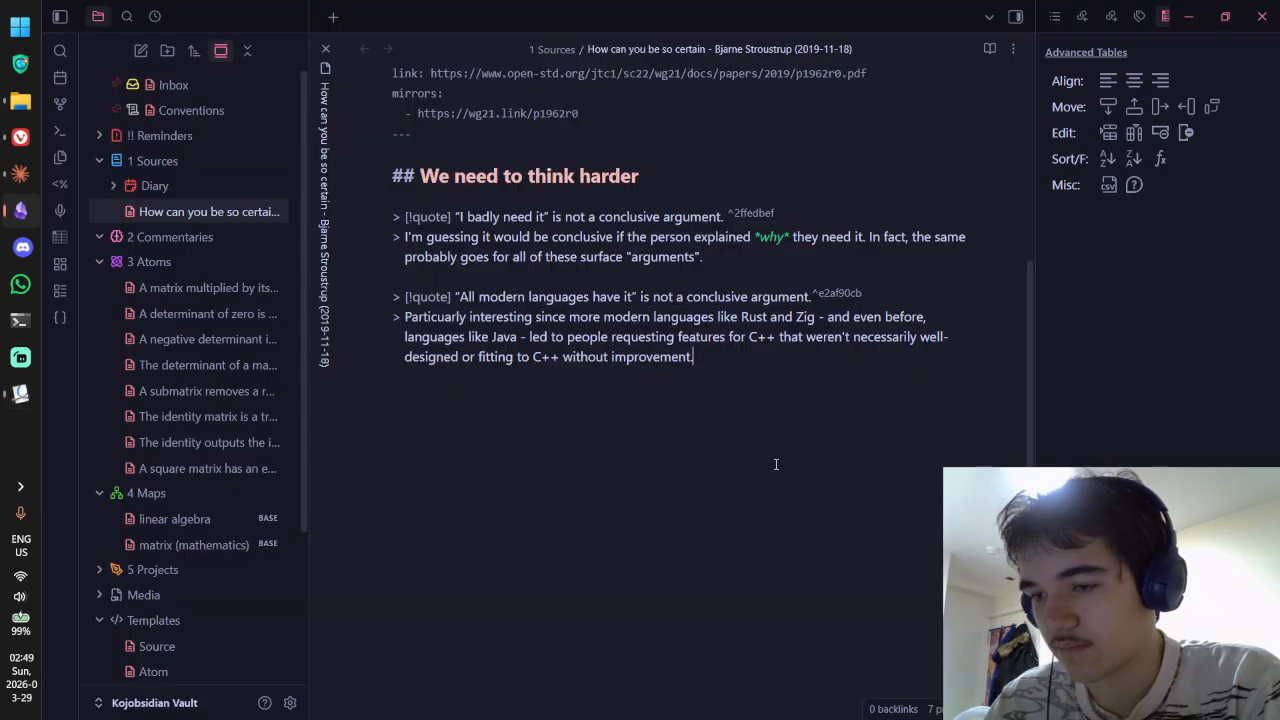
pyautogui.press('Return')
pyautogui.press('Return')
pyautogui.write('> [!quot')
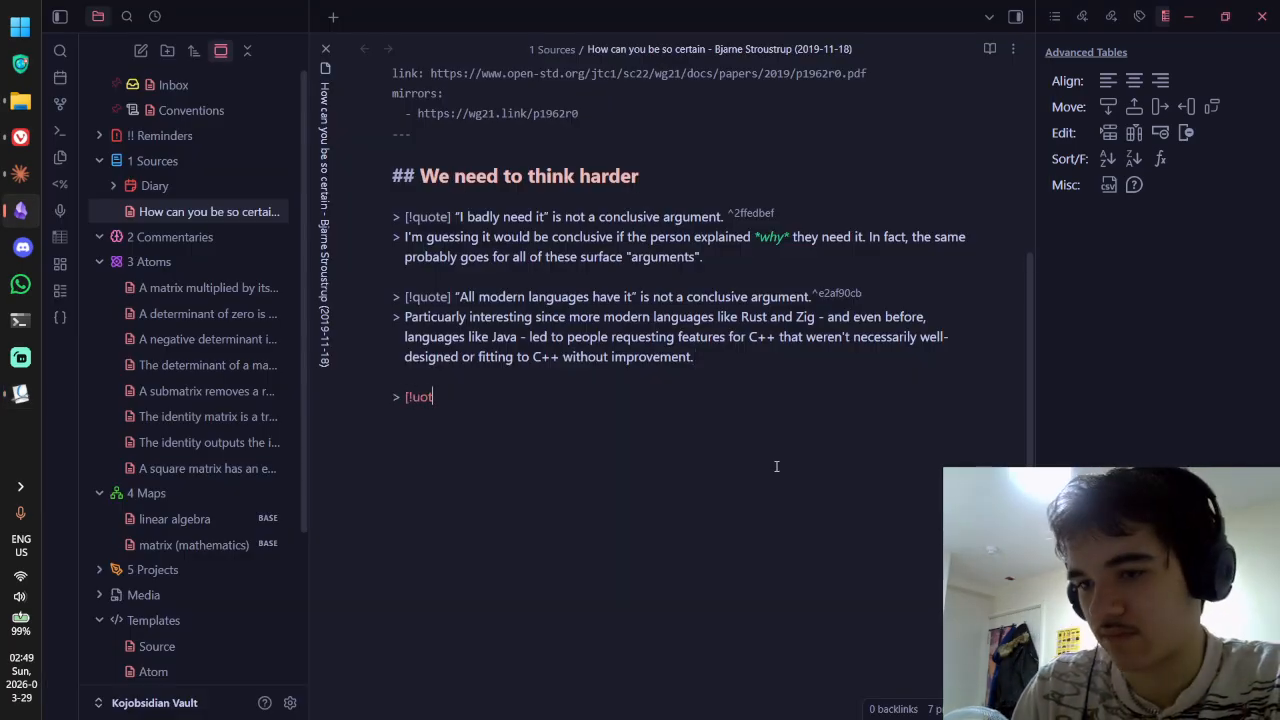
pyautogui.press('BackSpace')
pyautogui.press('BackSpace')
pyautogui.press('BackSpace')
pyautogui.write('quote] "')
pyautogui.hotkey('ctrl', 'v')
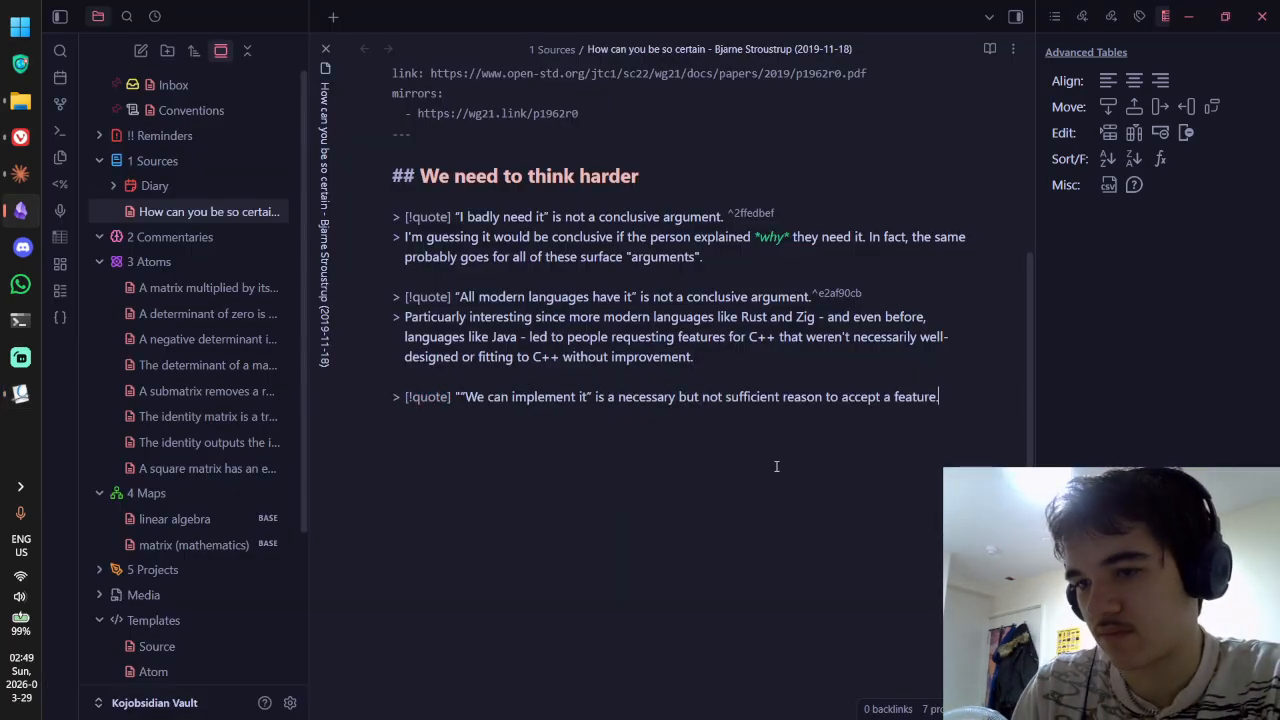
pyautogui.hotkey('ctrl', 'z')
pyautogui.press('BackSpace')
pyautogui.hotkey('ctrl', 'v')
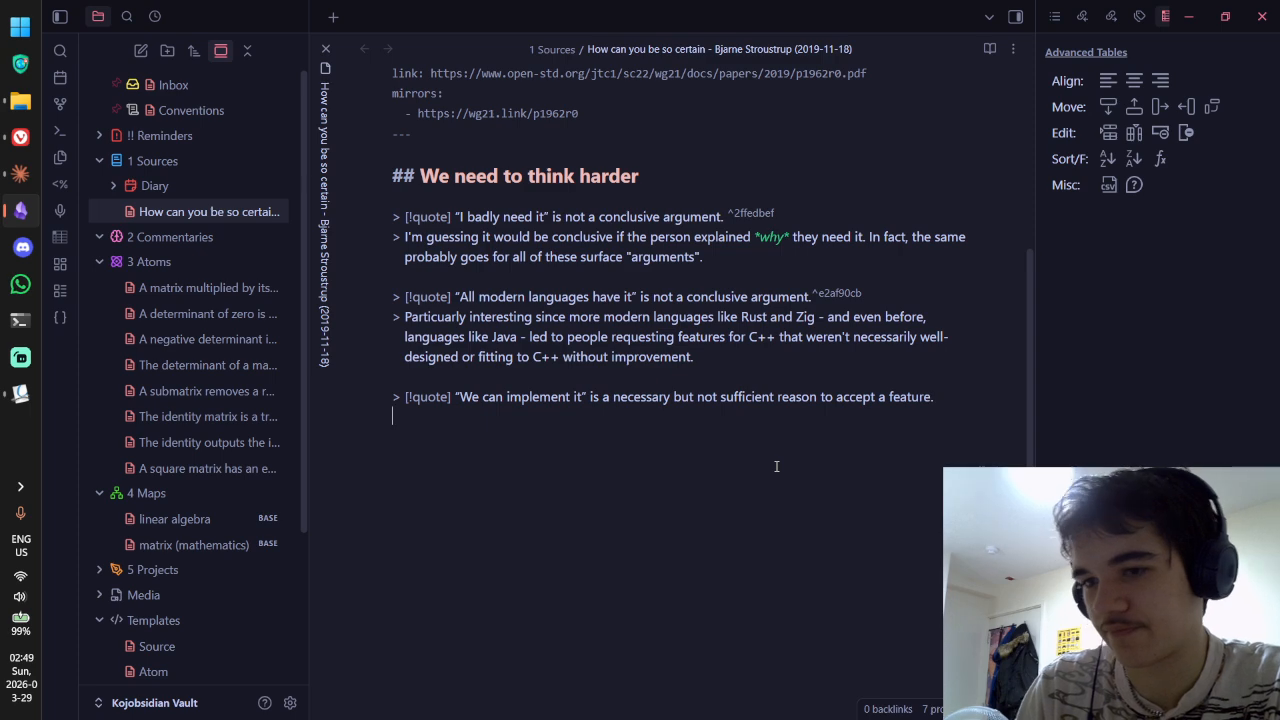
# Step: End the third quote with the random block ID ^62457844
pyautogui.hotkey('alt', 'Tab')
pyautogui.hotkey('alt', 'Tab')
pyautogui.click(945, 396)
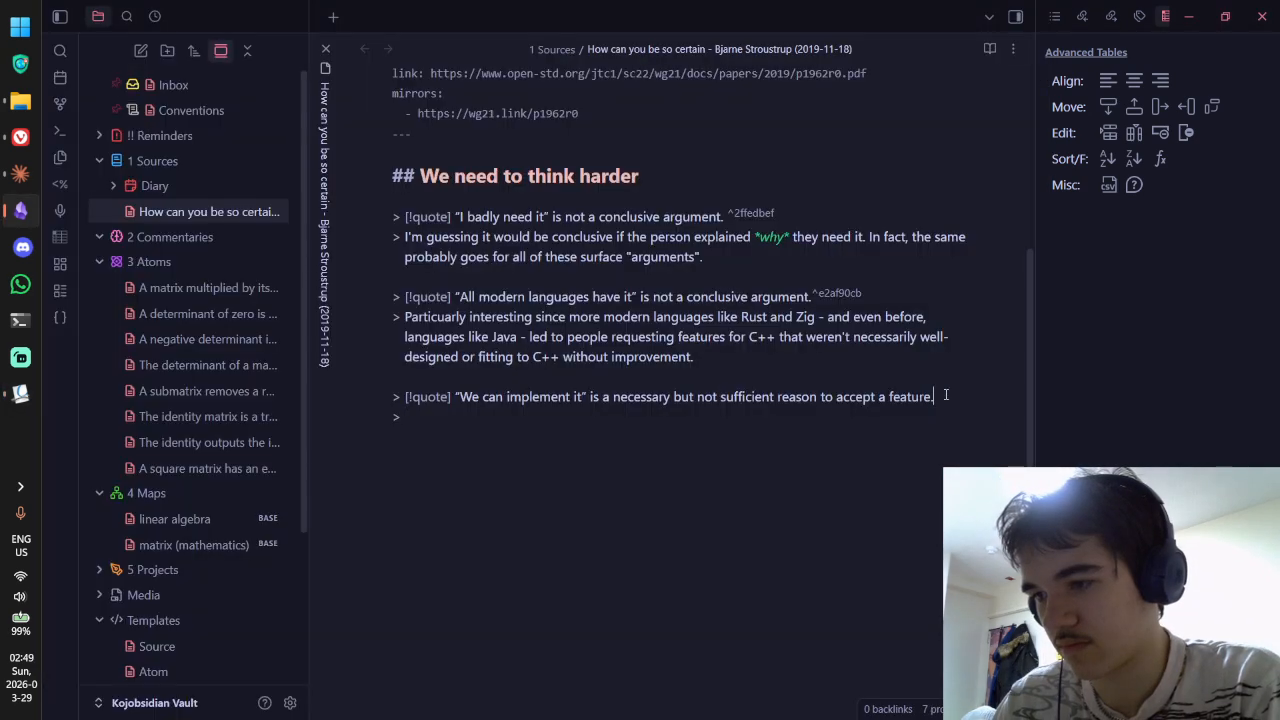
pyautogui.write('^')
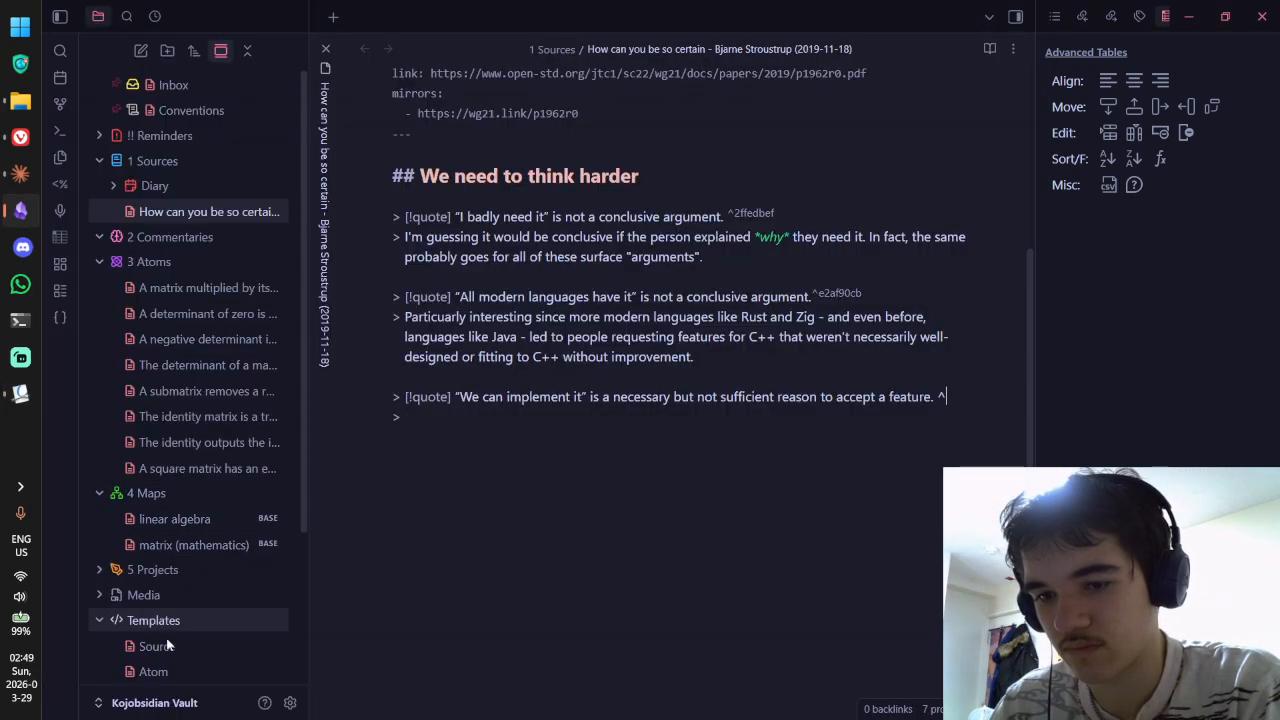
pyautogui.click(64, 318)
pyautogui.hotkey('alt', 'Tab')
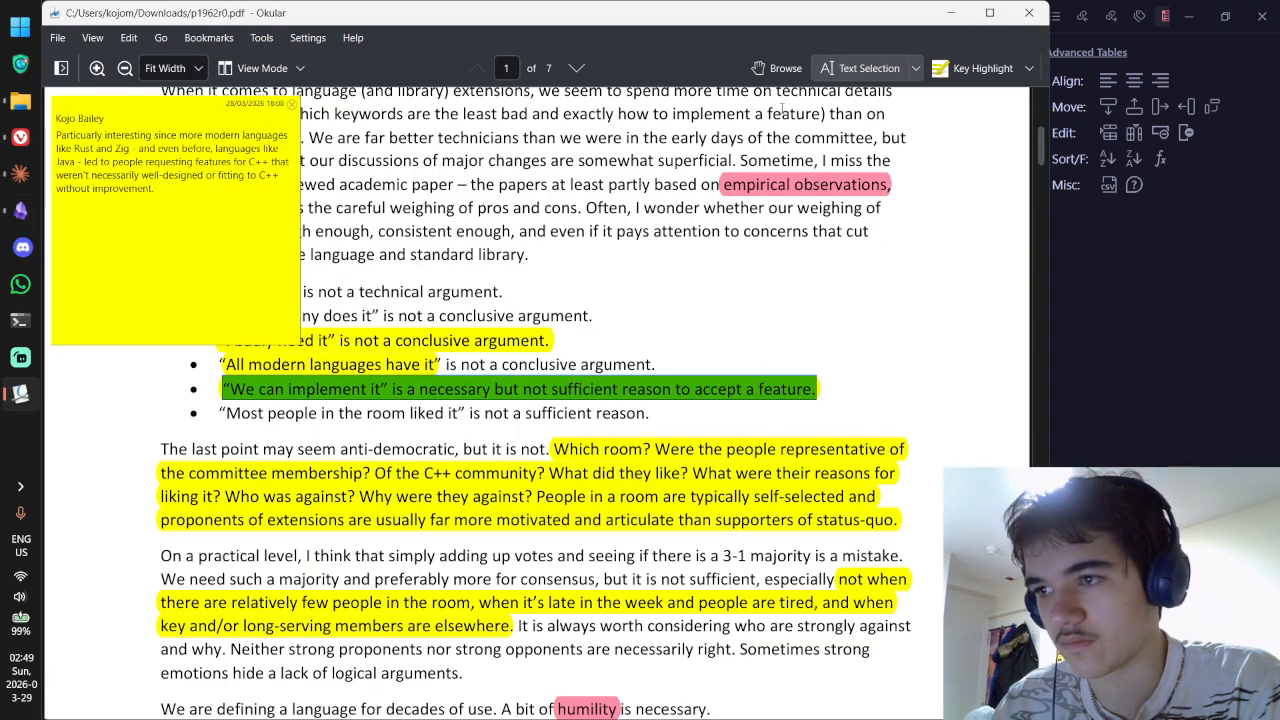
# Step: Copy the third highlight's popup note from Okular and paste it under the third quote
pyautogui.click(777, 69)
pyautogui.doubleClick(526, 391)
pyautogui.click(222, 218)
pyautogui.hotkey('ctrl', 'a')
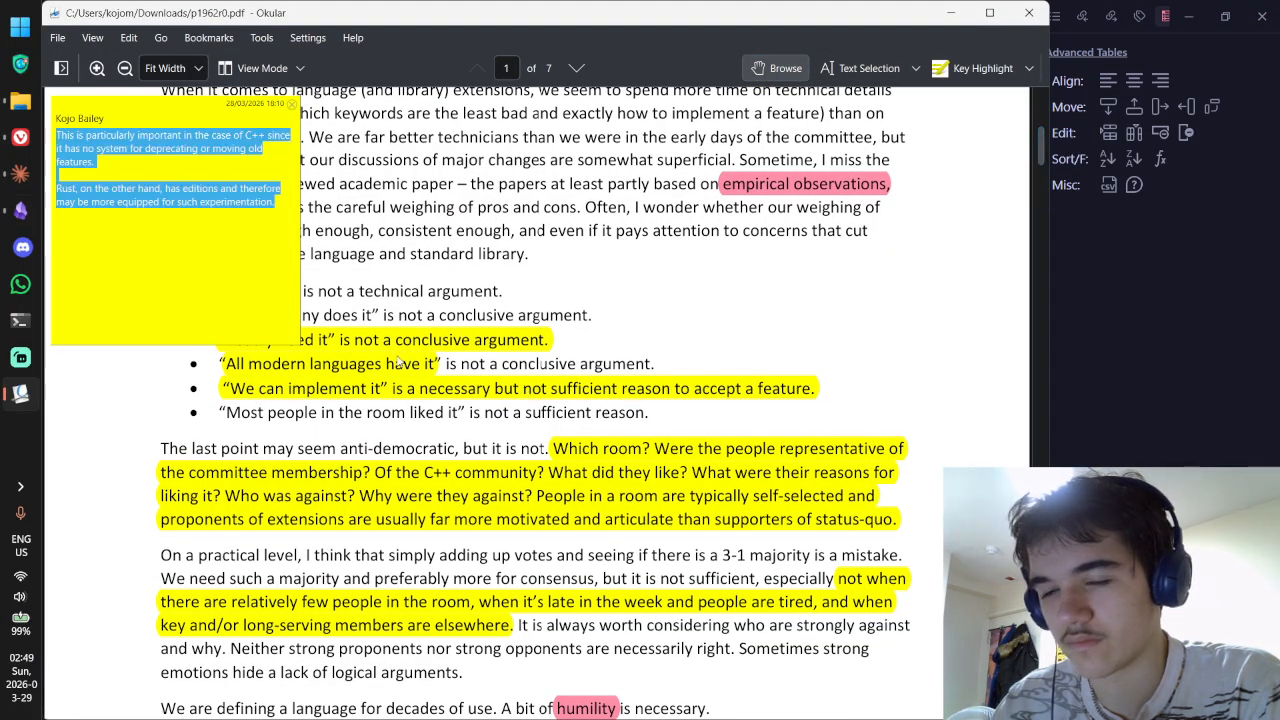
pyautogui.hotkey('ctrl', 'c')
pyautogui.hotkey('alt', 'Tab')
pyautogui.hotkey('ctrl', 'v')
# Step: Prefix the C++ deprecation and Rust editions paragraphs with '>' and remove the blank lines between them
pyautogui.moveTo(492, 557); pyautogui.dragTo(383, 472)
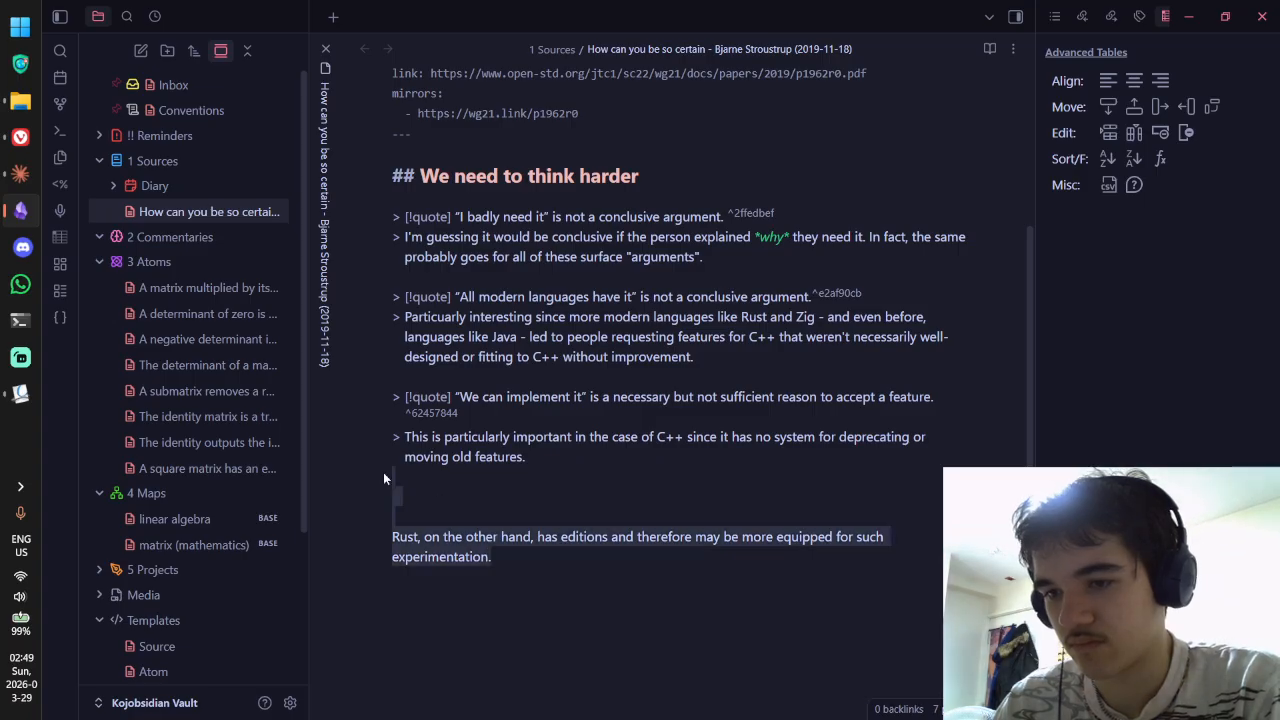
pyautogui.hotkey('ctrl', 'x')
pyautogui.hotkey('ctrl', 'z')
pyautogui.click(444, 499)
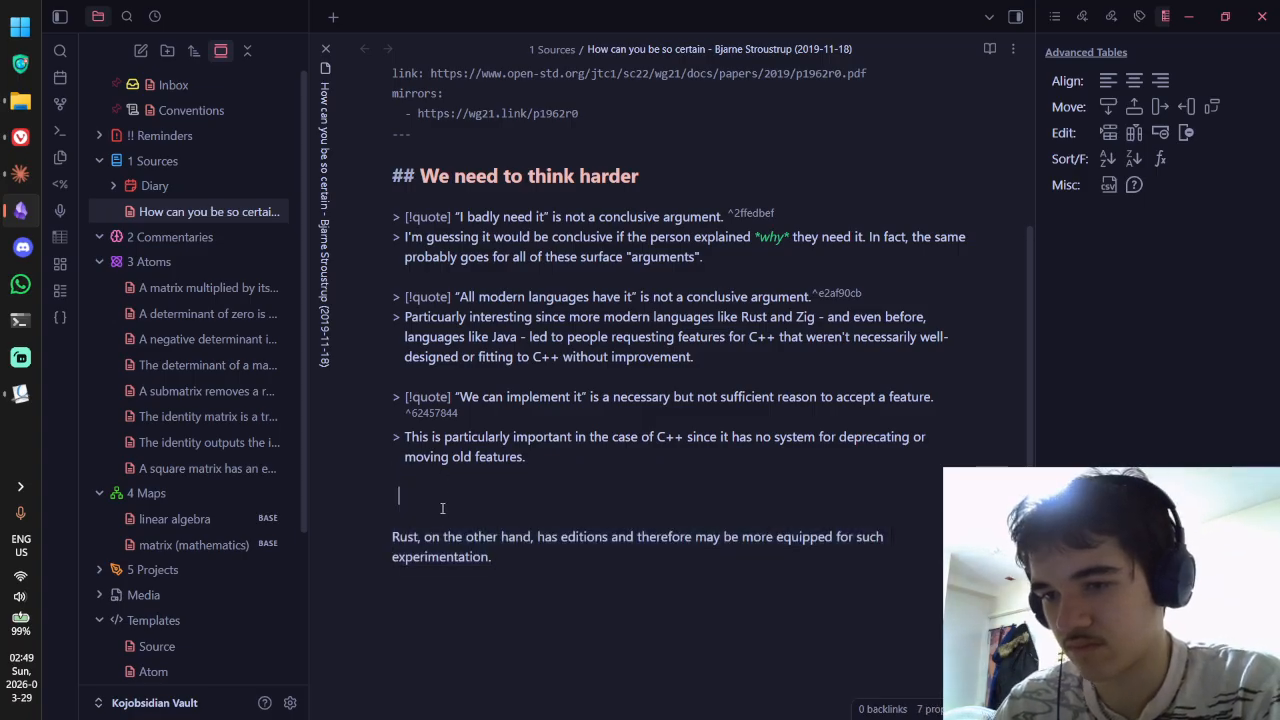
pyautogui.write('>')
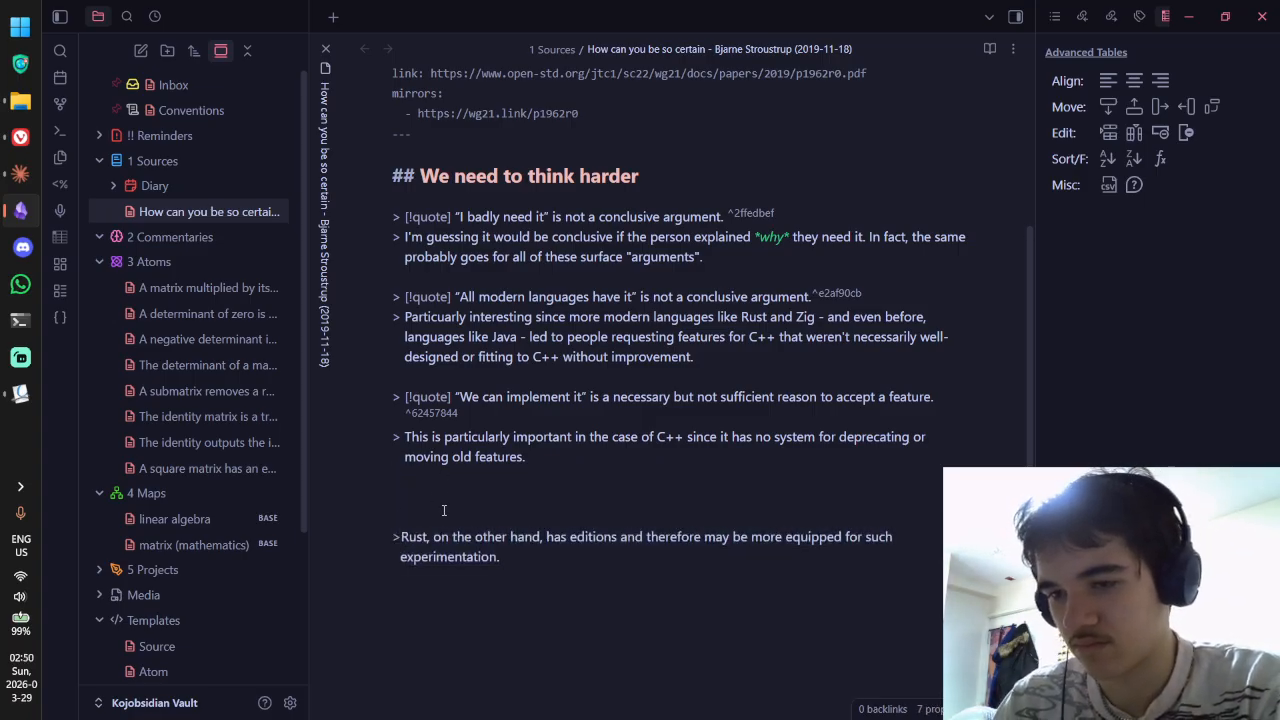
pyautogui.click(450, 516)
pyautogui.click(434, 477)
pyautogui.press('Delete')
pyautogui.press('Delete')
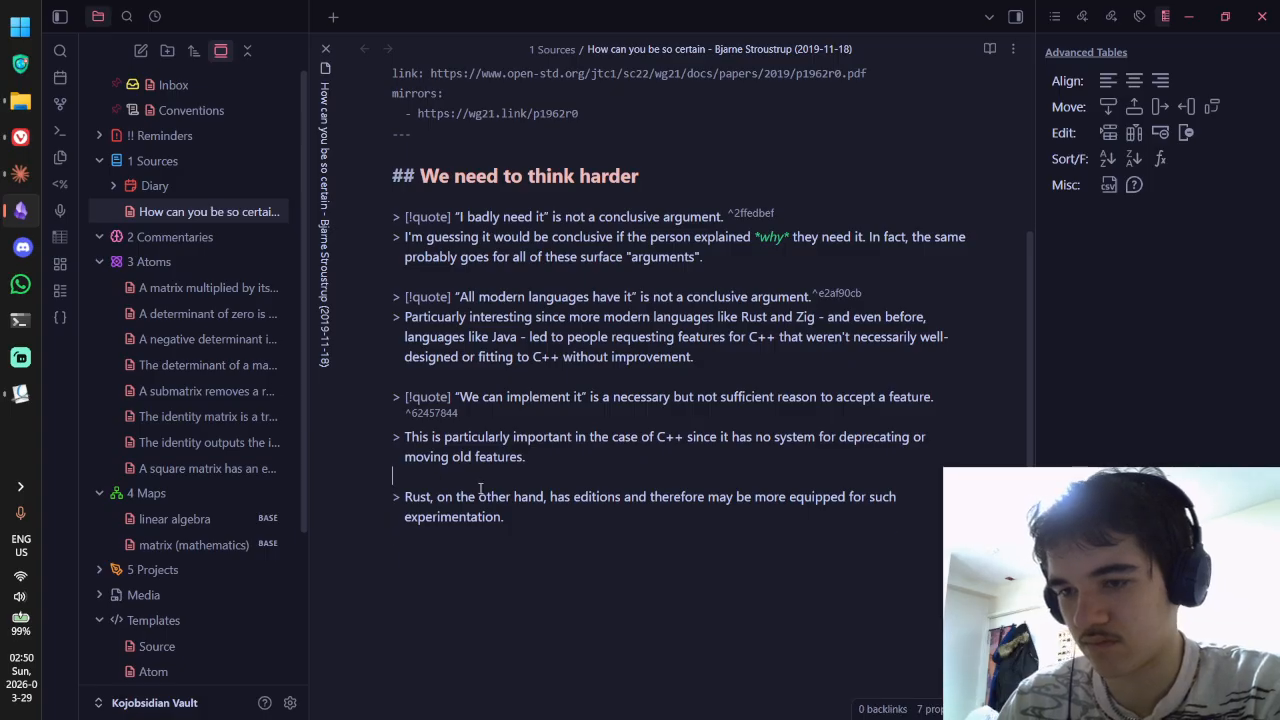
pyautogui.write('>')
pyautogui.hotkey('ctrl', 'e')
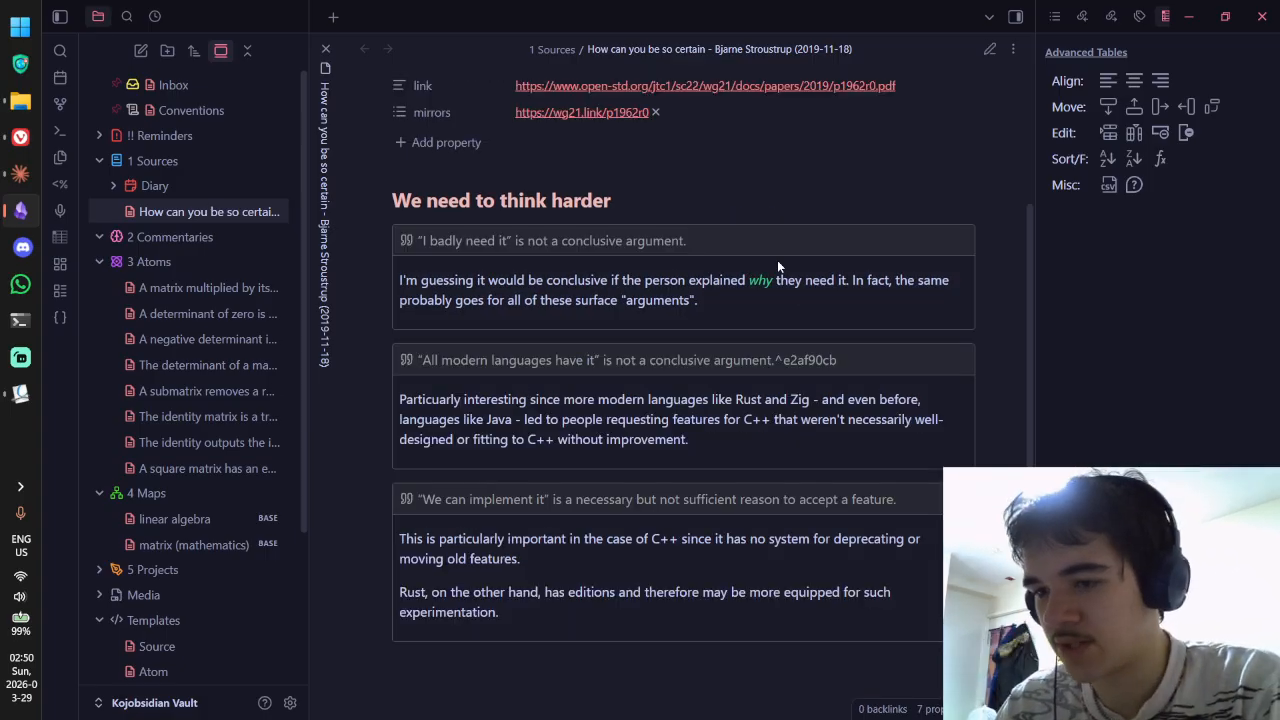
# Step: Reread the second callout's commentary in reading view, comparing it against the PDF
pyautogui.hotkey('alt', 'Tab')
pyautogui.hotkey('alt', 'Tab')
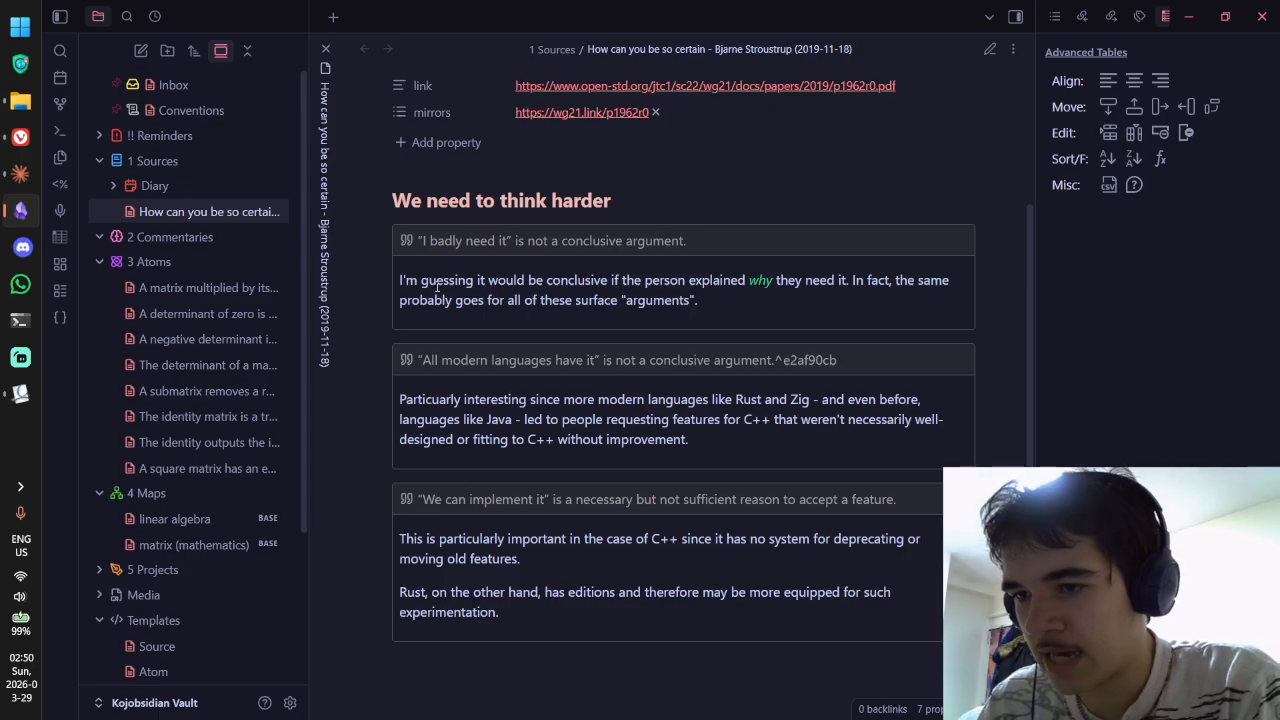
pyautogui.moveTo(540, 400); pyautogui.dragTo(678, 400)
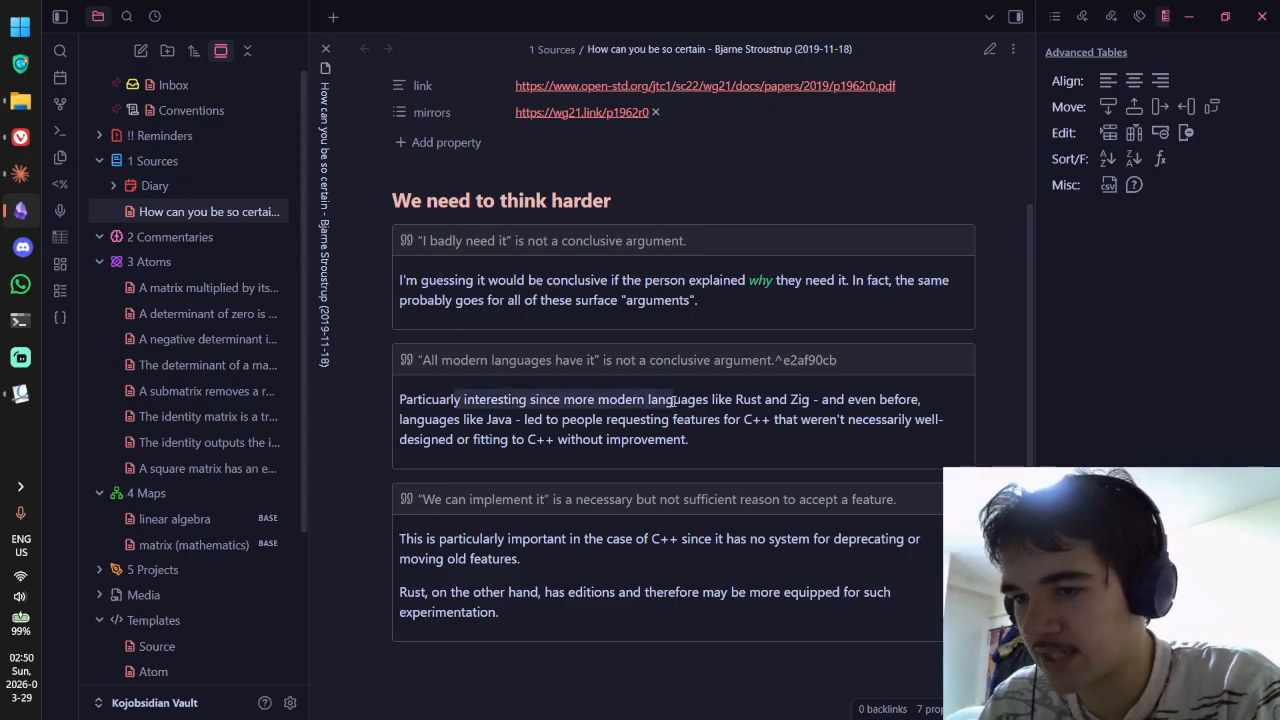
pyautogui.moveTo(756, 406); pyautogui.dragTo(844, 402)
pyautogui.click(758, 409)
pyautogui.moveTo(424, 419); pyautogui.dragTo(912, 427)
pyautogui.click(540, 426)
pyautogui.click(565, 434)
pyautogui.click(912, 427)
pyautogui.moveTo(618, 428); pyautogui.dragTo(395, 409)
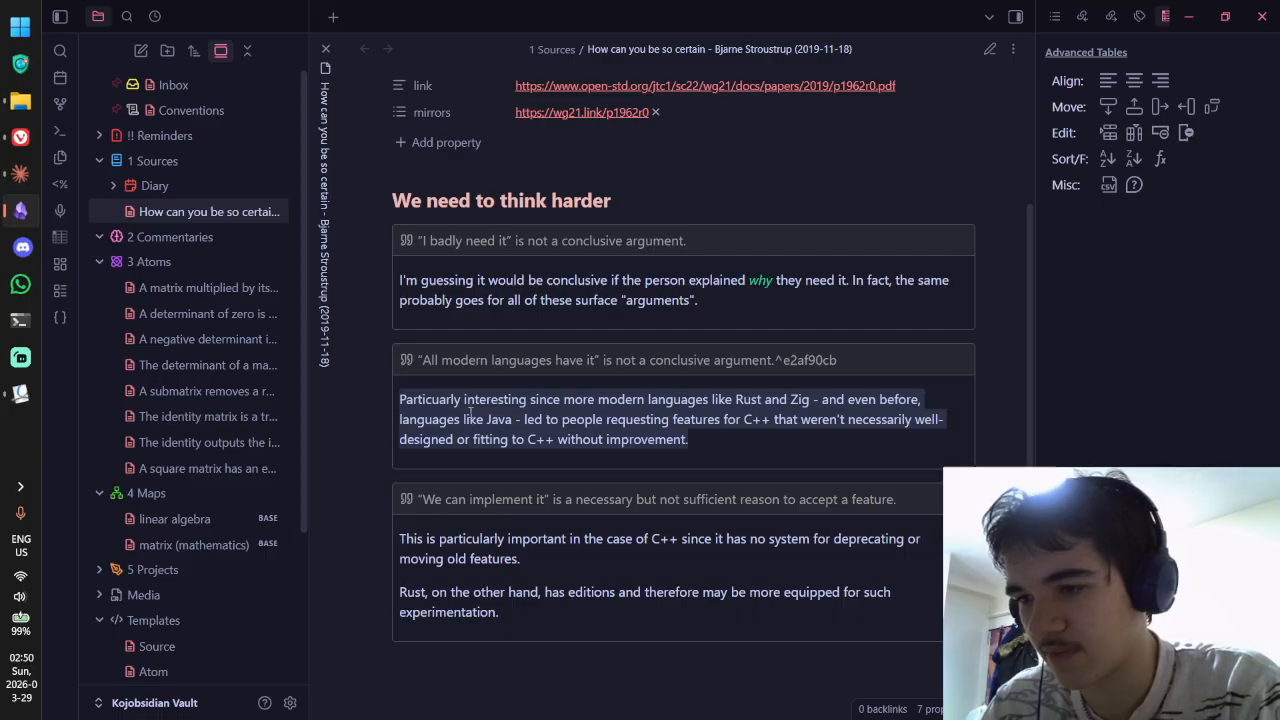
pyautogui.hotkey('alt', 'Tab')
pyautogui.hotkey('alt', 'Tab')
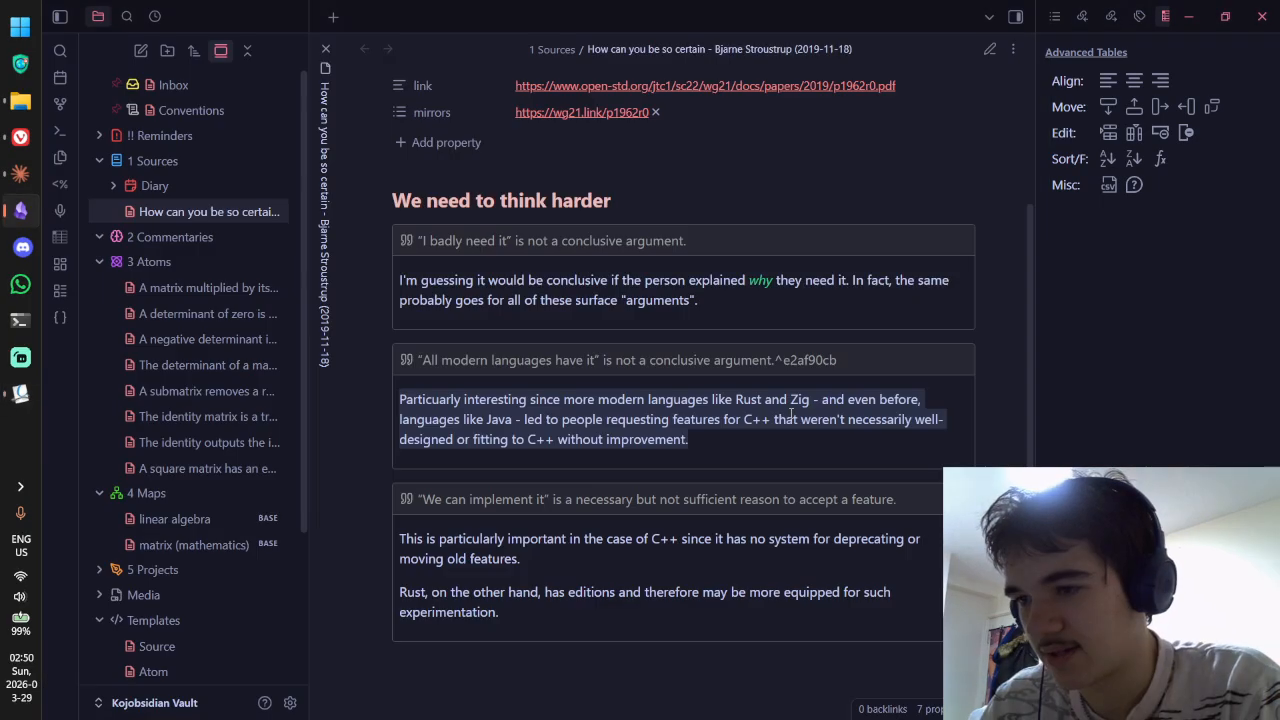
# Step: In source mode, fix the spacing before ^e2af90cb in the second quote, then return to reading view
pyautogui.hotkey('ctrl', 'e')
pyautogui.click(812, 290)
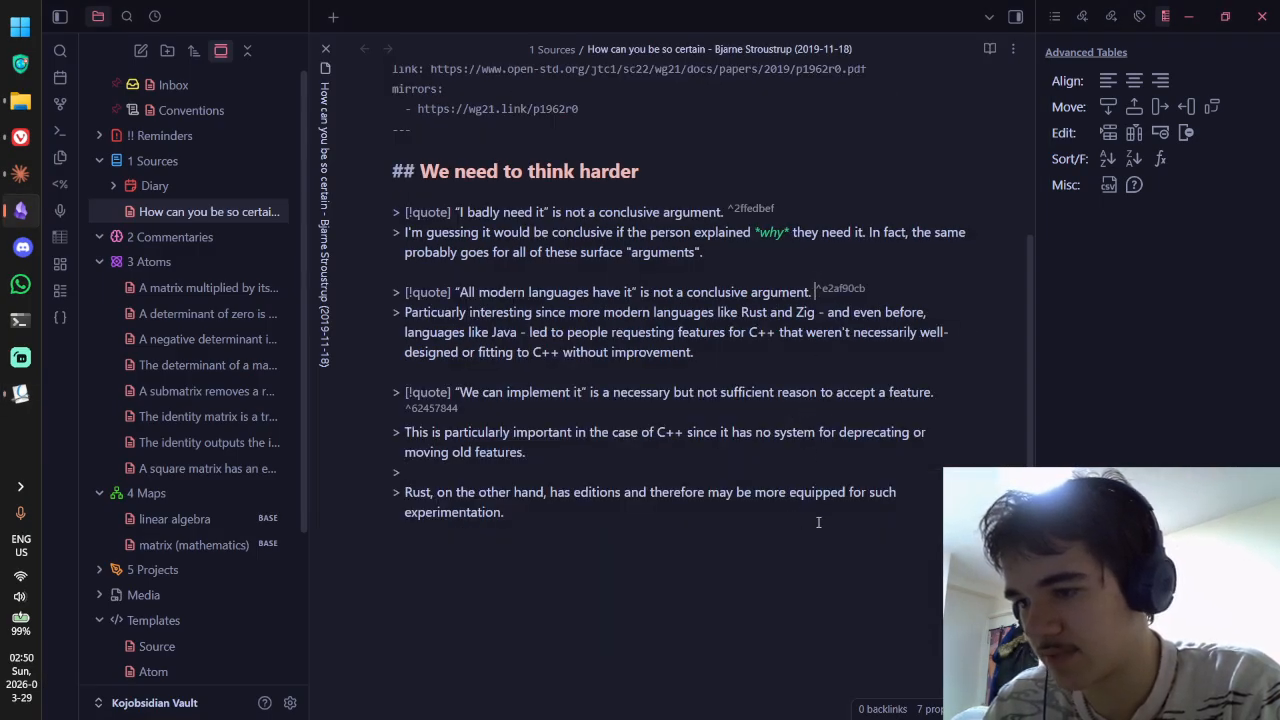
pyautogui.hotkey('ctrl', 'e')
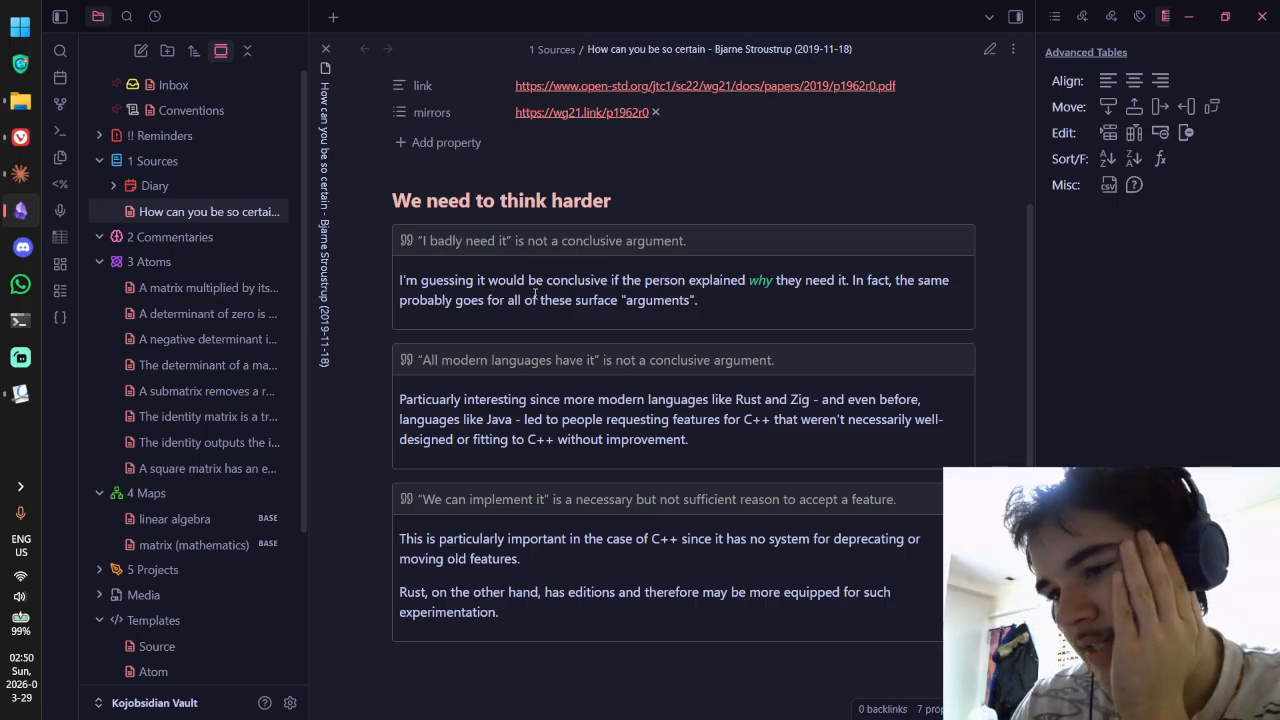
# Step: Reread the first callout's commentary in reading view
pyautogui.moveTo(646, 281); pyautogui.dragTo(912, 282)
pyautogui.click(784, 281)
pyautogui.click(787, 281)
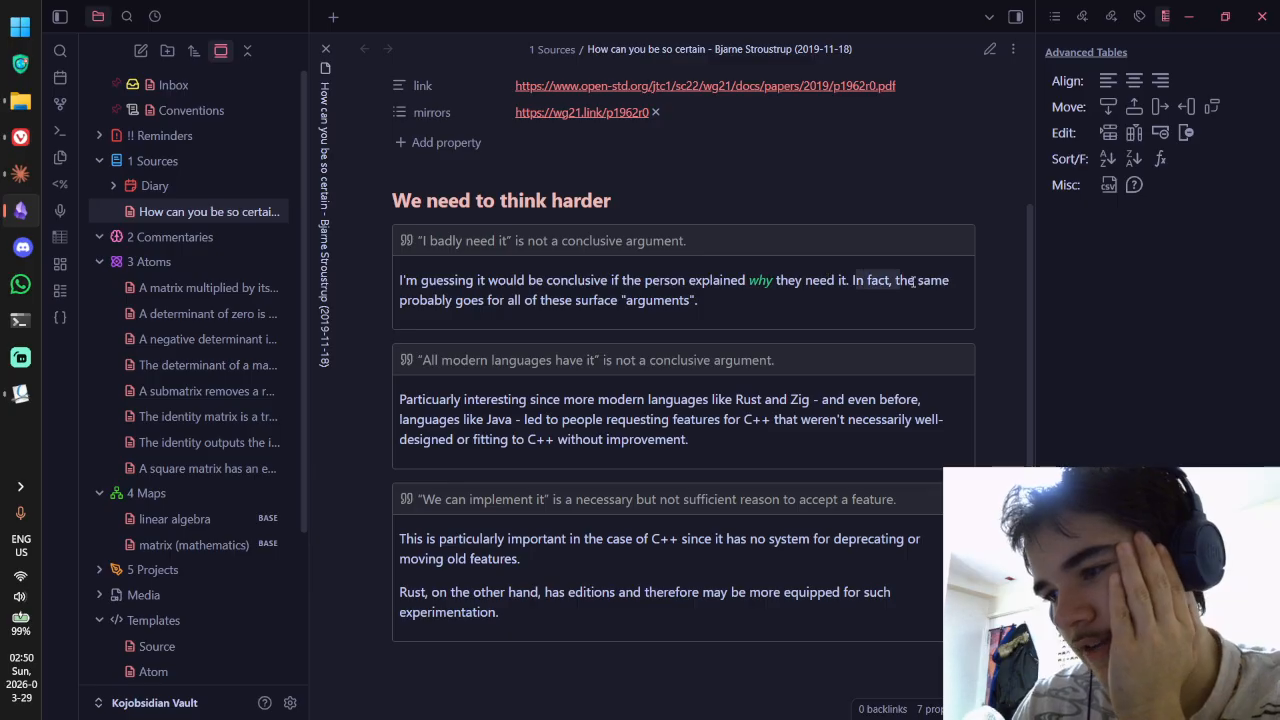
pyautogui.moveTo(443, 303); pyautogui.dragTo(619, 299)
pyautogui.click(694, 301)
pyautogui.moveTo(715, 305)
pyautogui.mouseDown()
pyautogui.moveTo(393, 281)
pyautogui.moveTo(720, 301)
pyautogui.mouseUp()
pyautogui.click(720, 301)
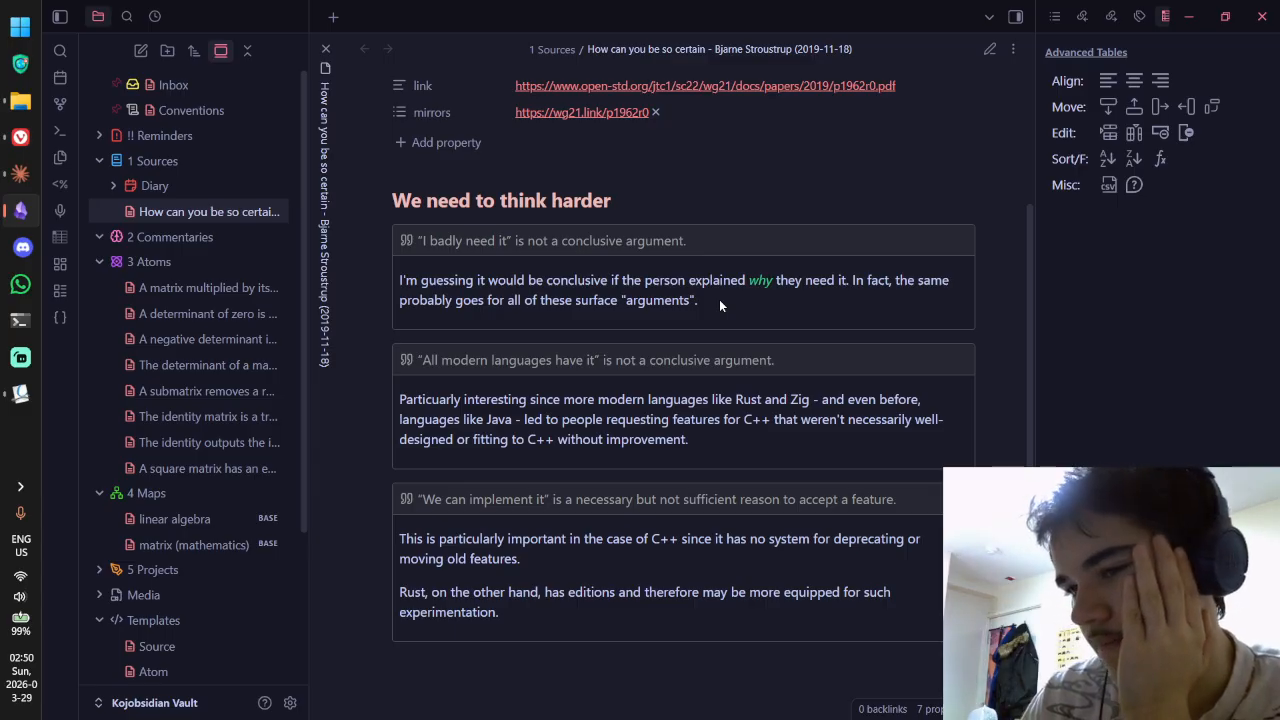
# Step: Close both Okular popup notes and scroll up to the 'We need to think harder' section
pyautogui.hotkey('alt', 'Tab')
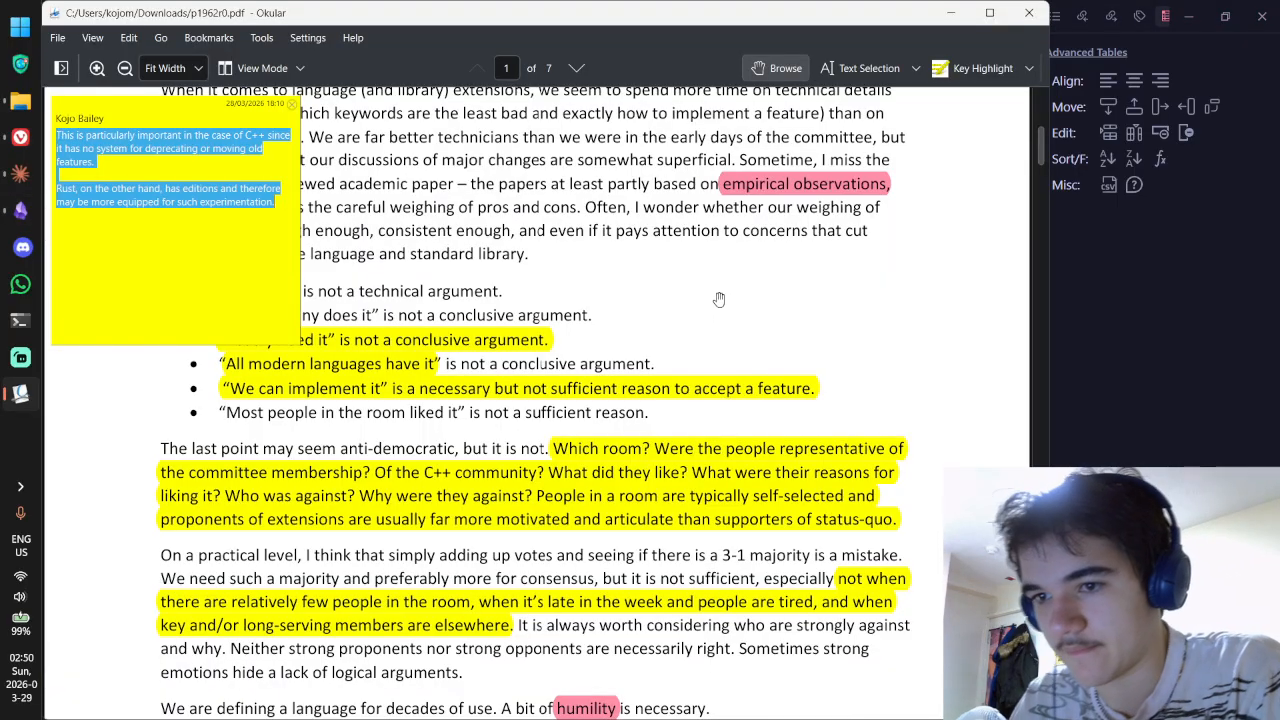
pyautogui.click(292, 104)
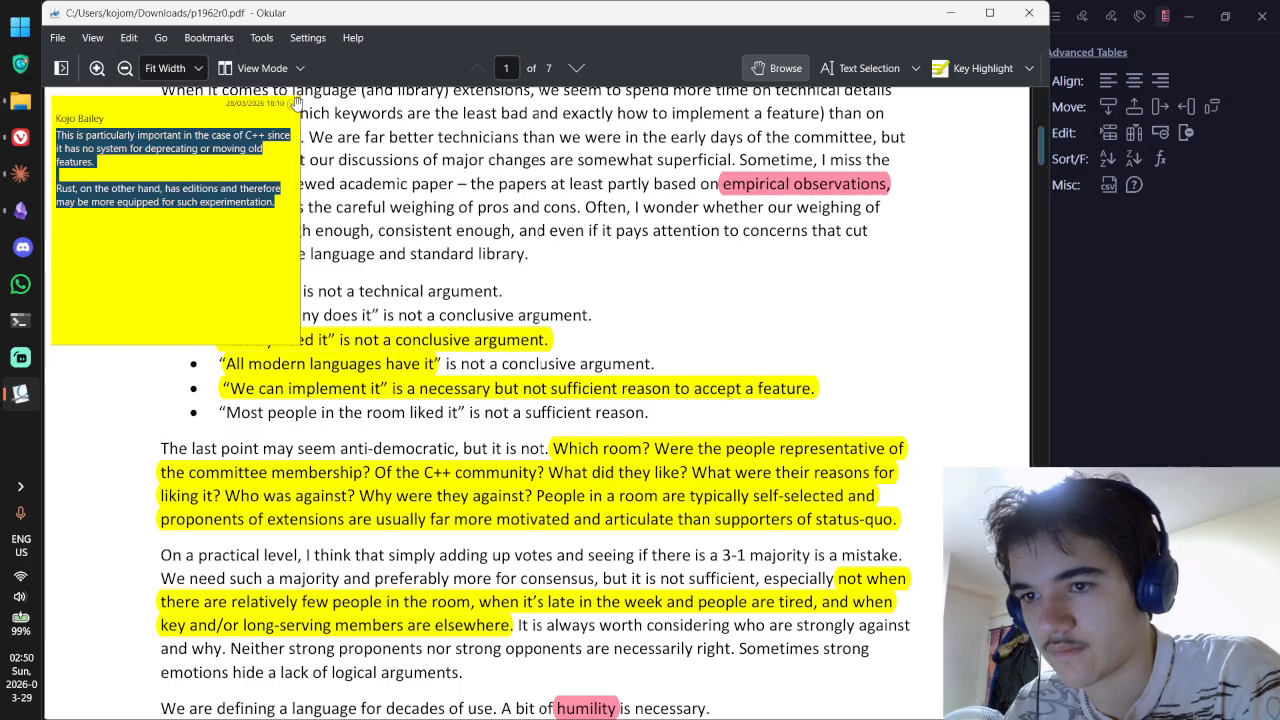
pyautogui.scroll(2, 372, 183)
pyautogui.click(292, 104)
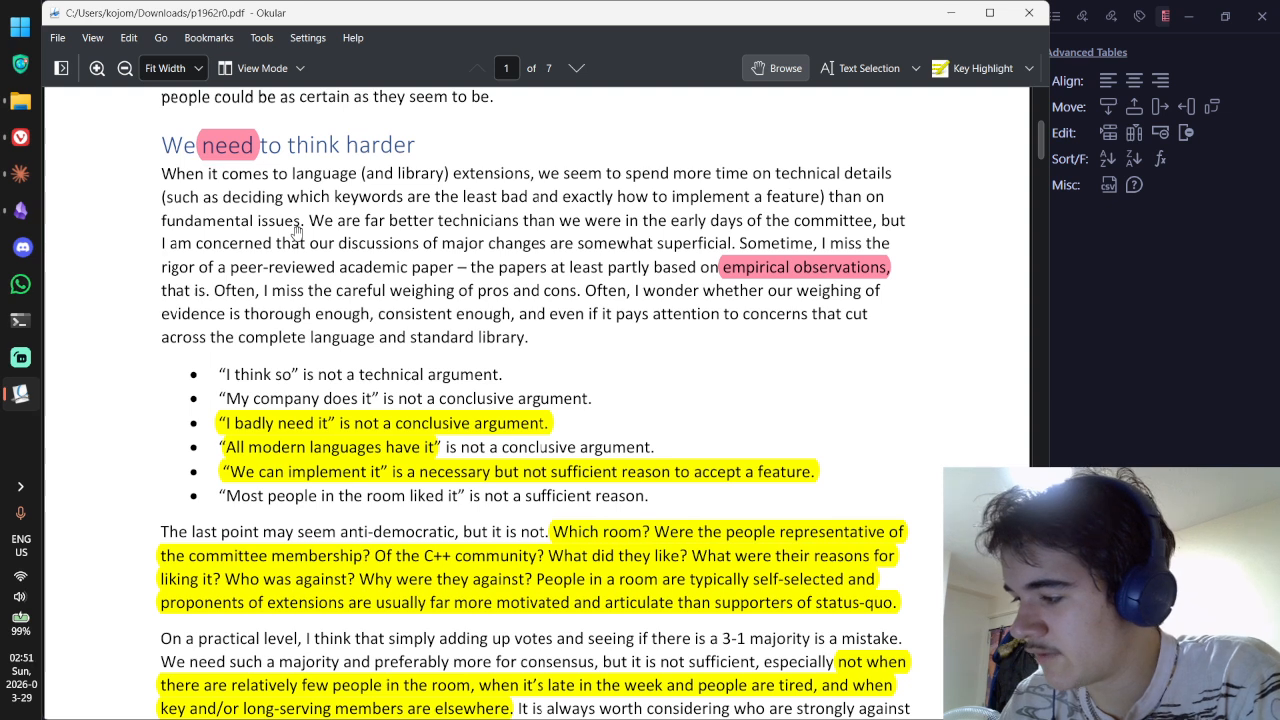
pyautogui.hotkey('alt', 'Tab')
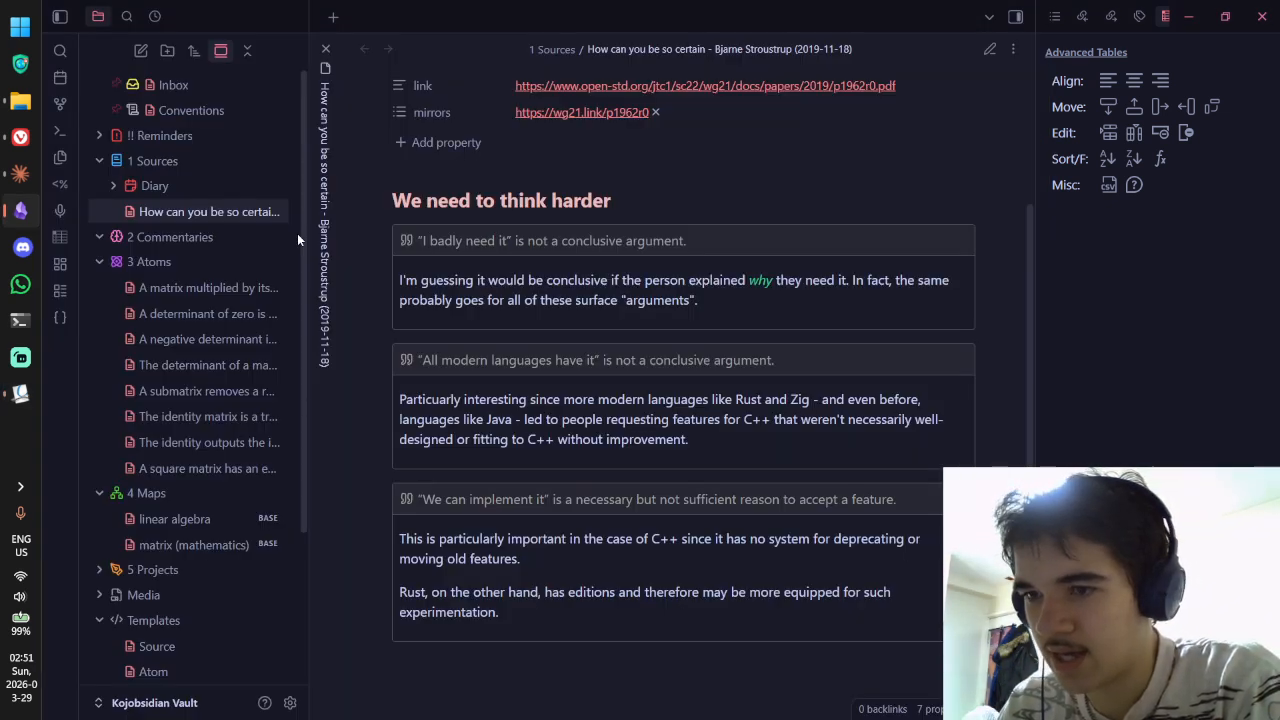
# Step: Look up the dictionary definition of 'conclusive' in a new Vivaldi tab, then return to Obsidian
pyautogui.click(21, 138)
pyautogui.hotkey('ctrl', 't')
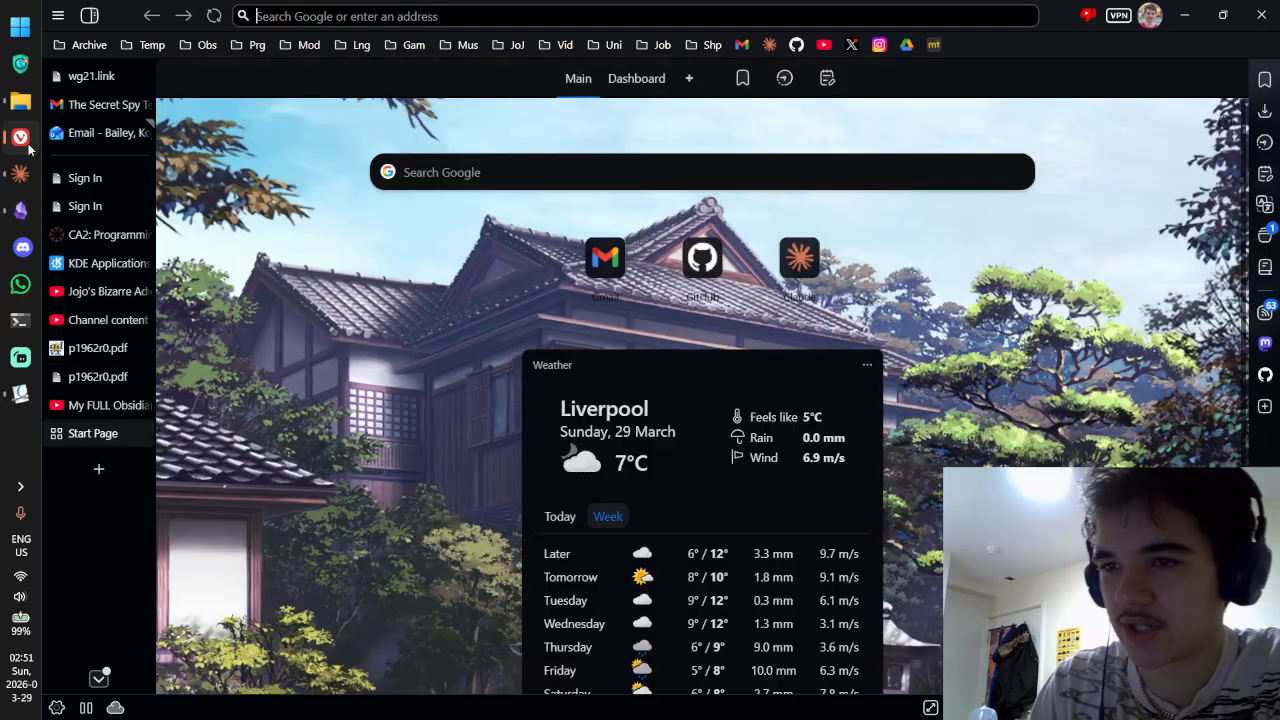
pyautogui.write('conclusive')
pyautogui.press('Return')
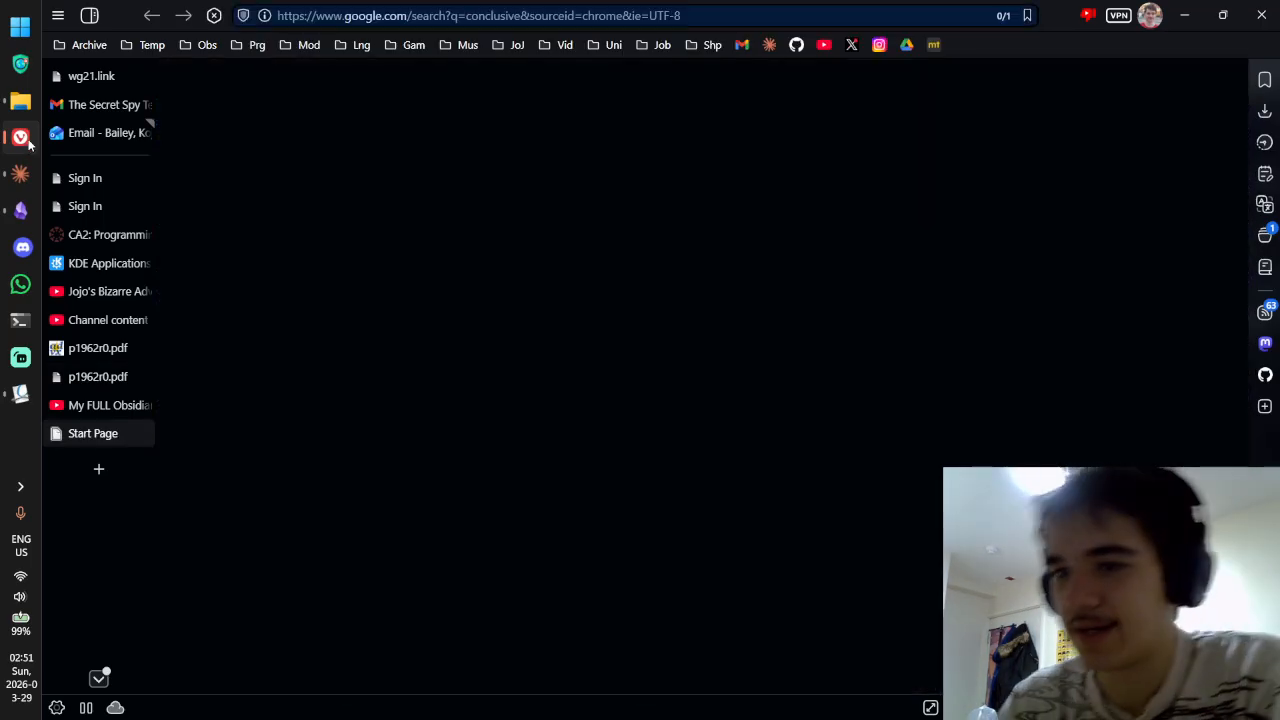
pyautogui.scroll(-3, 353, 268)
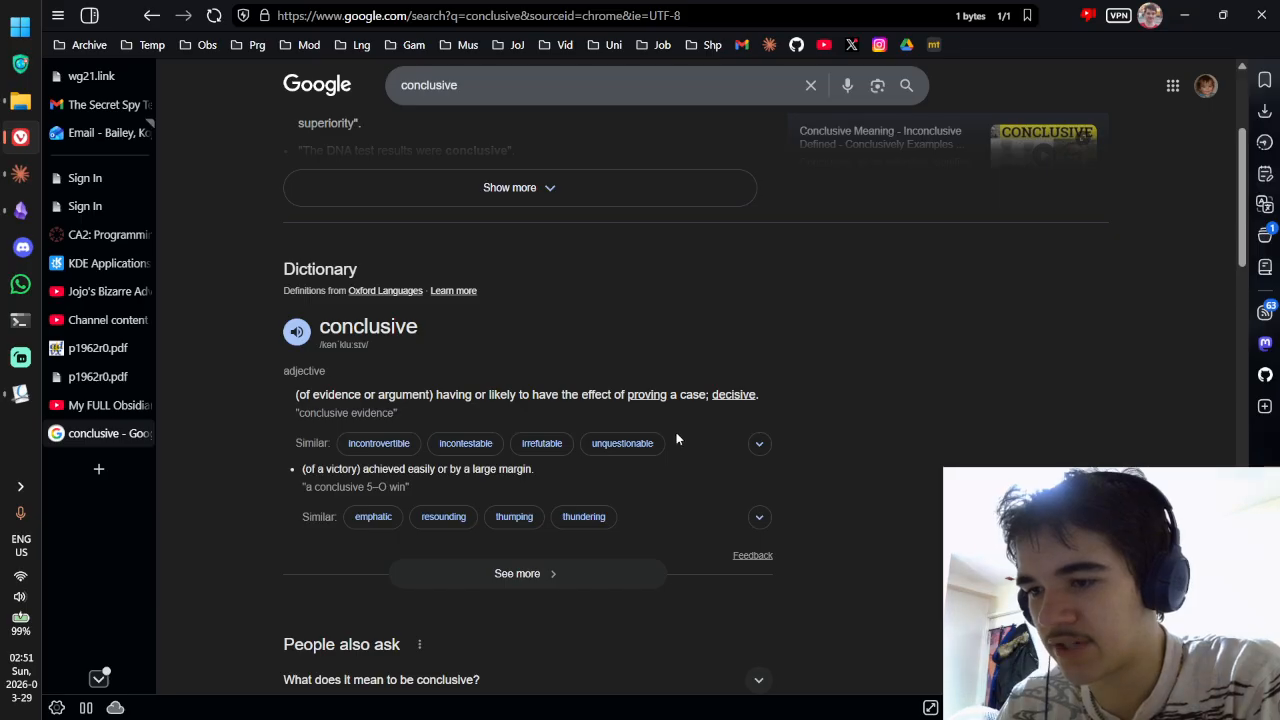
pyautogui.hotkey('ctrl', 'w')
pyautogui.hotkey('alt', 'Tab')
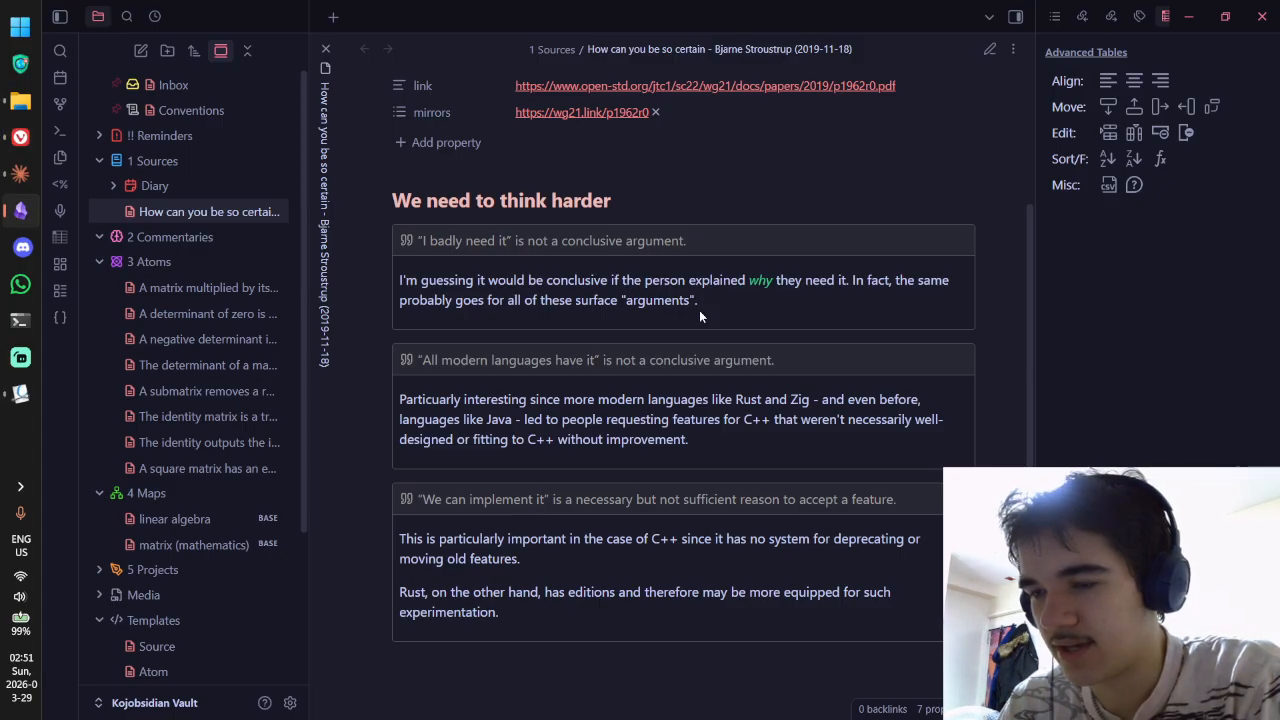
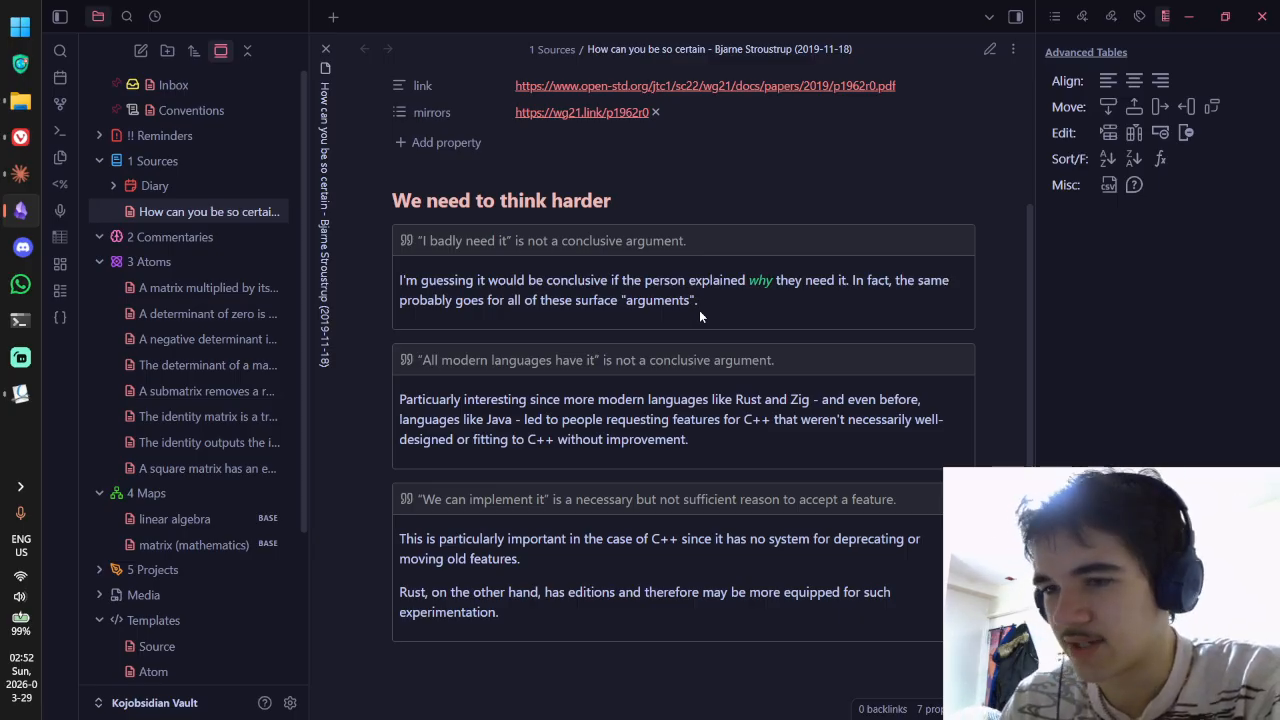
# Step: Show the note's outgoing links (none) in the right sidebar, toggling between reading and source view
pyautogui.hotkey('ctrl', 'e')
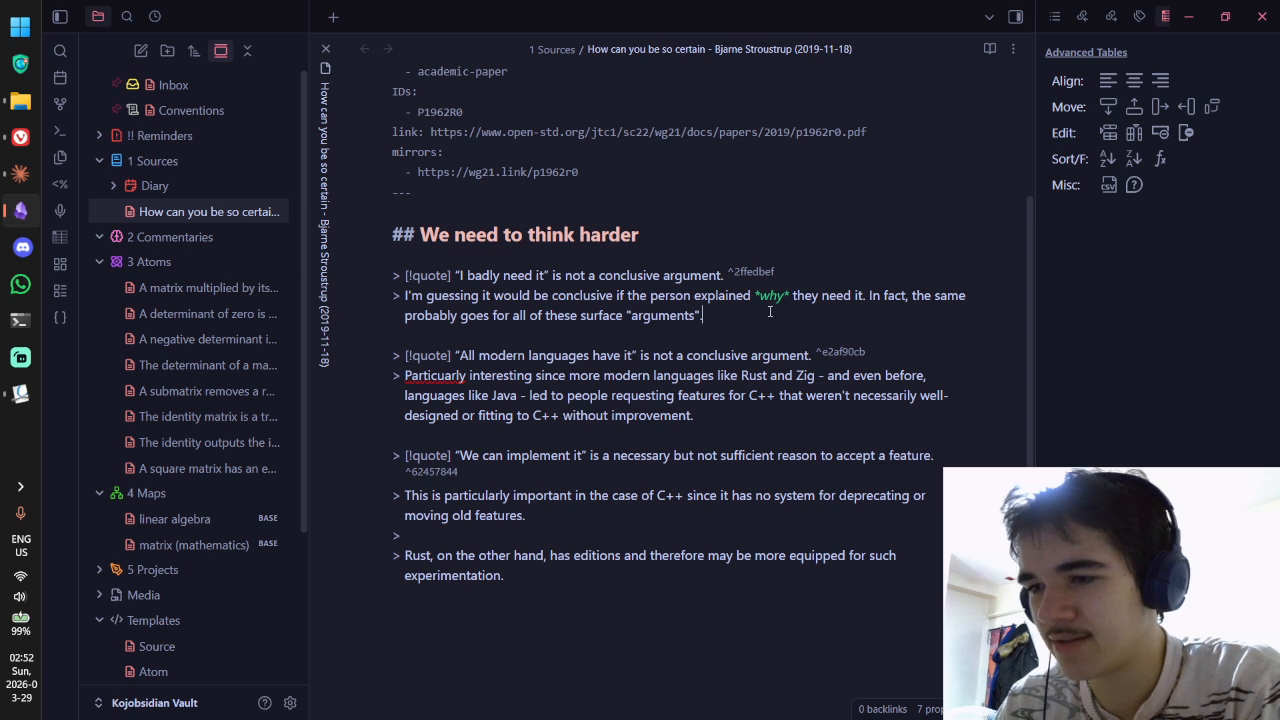
pyautogui.hotkey('ctrl', 'e')
pyautogui.scroll(-2, 775, 280)
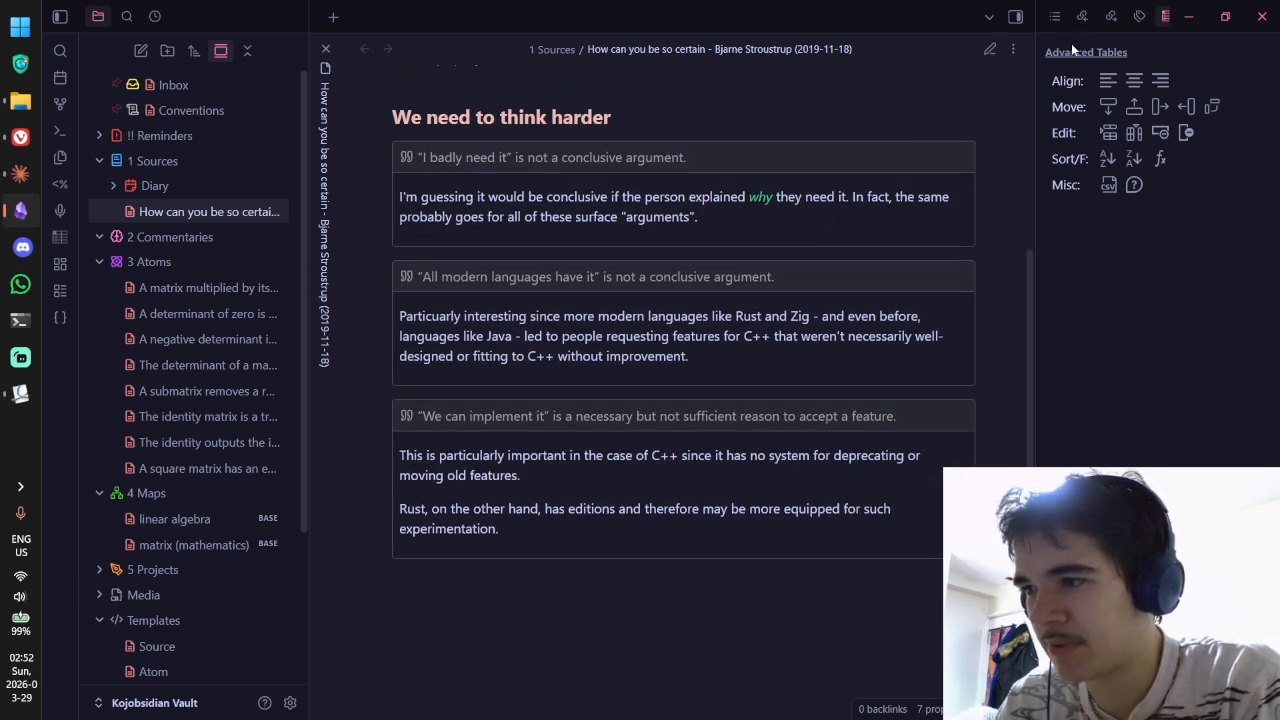
pyautogui.click(1110, 17)
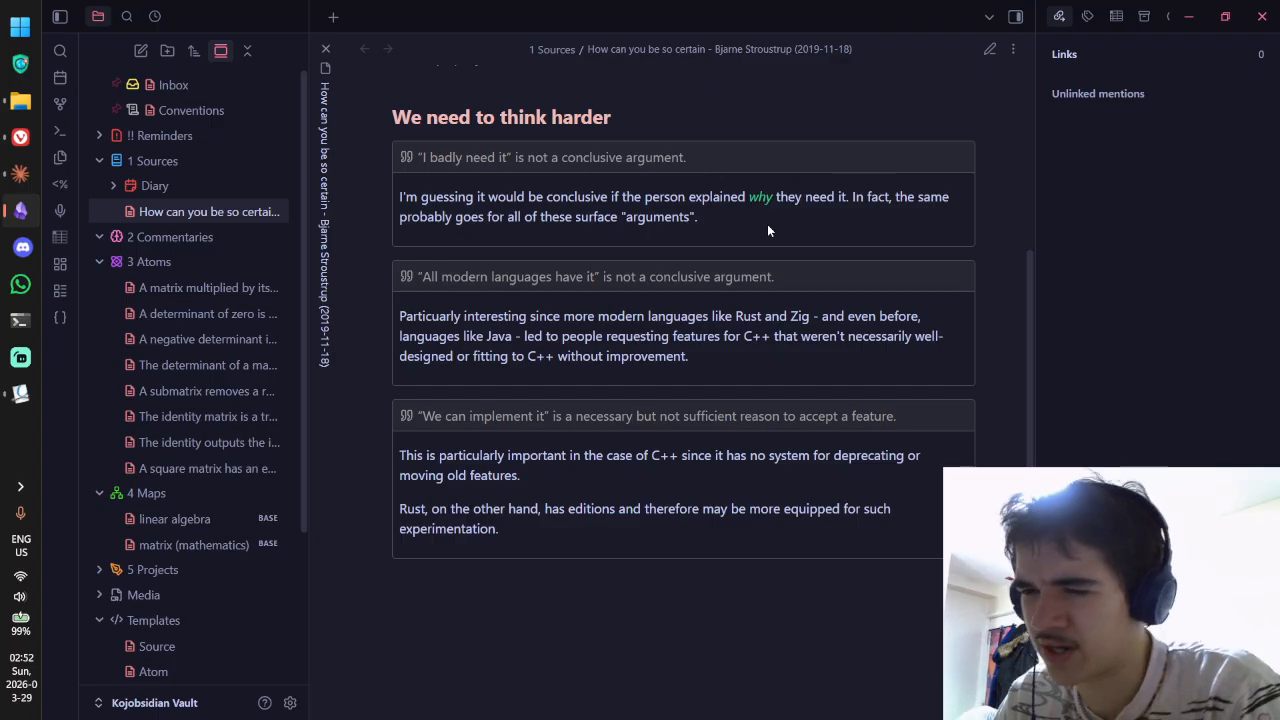
pyautogui.hotkey('ctrl', 'e')
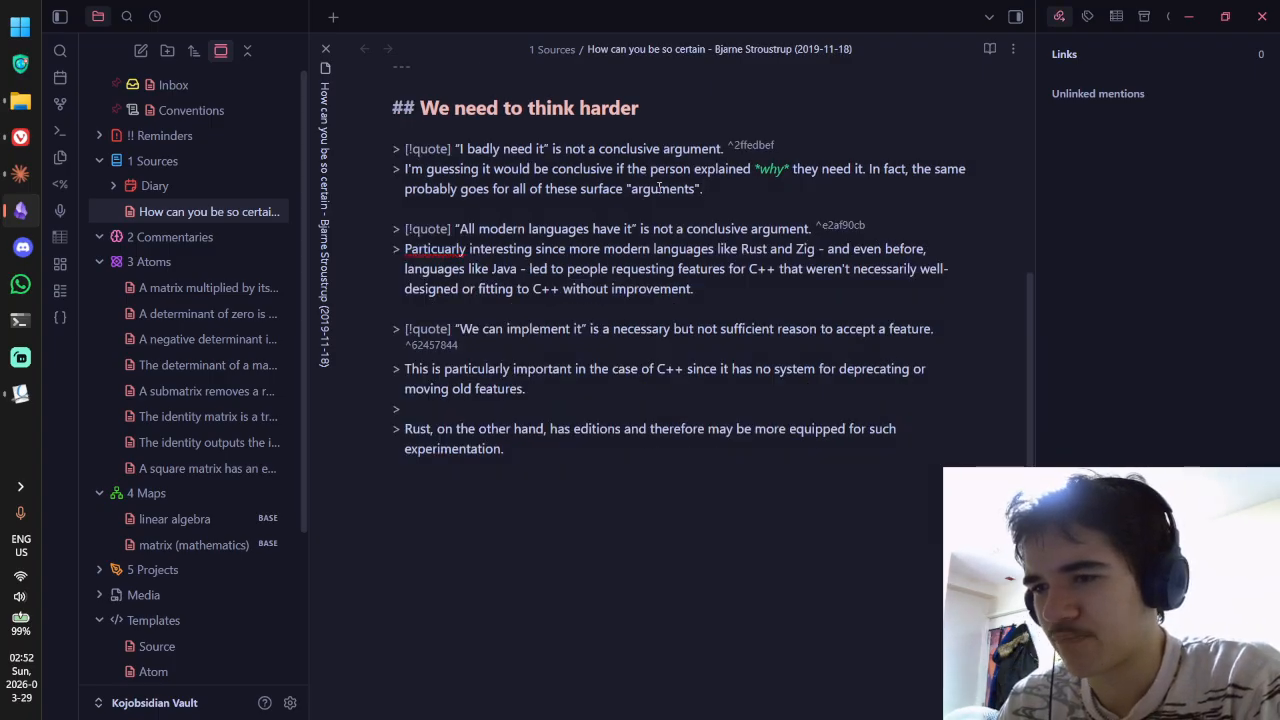
pyautogui.hotkey('ctrl', 'e')
pyautogui.hotkey('ctrl', 'e')
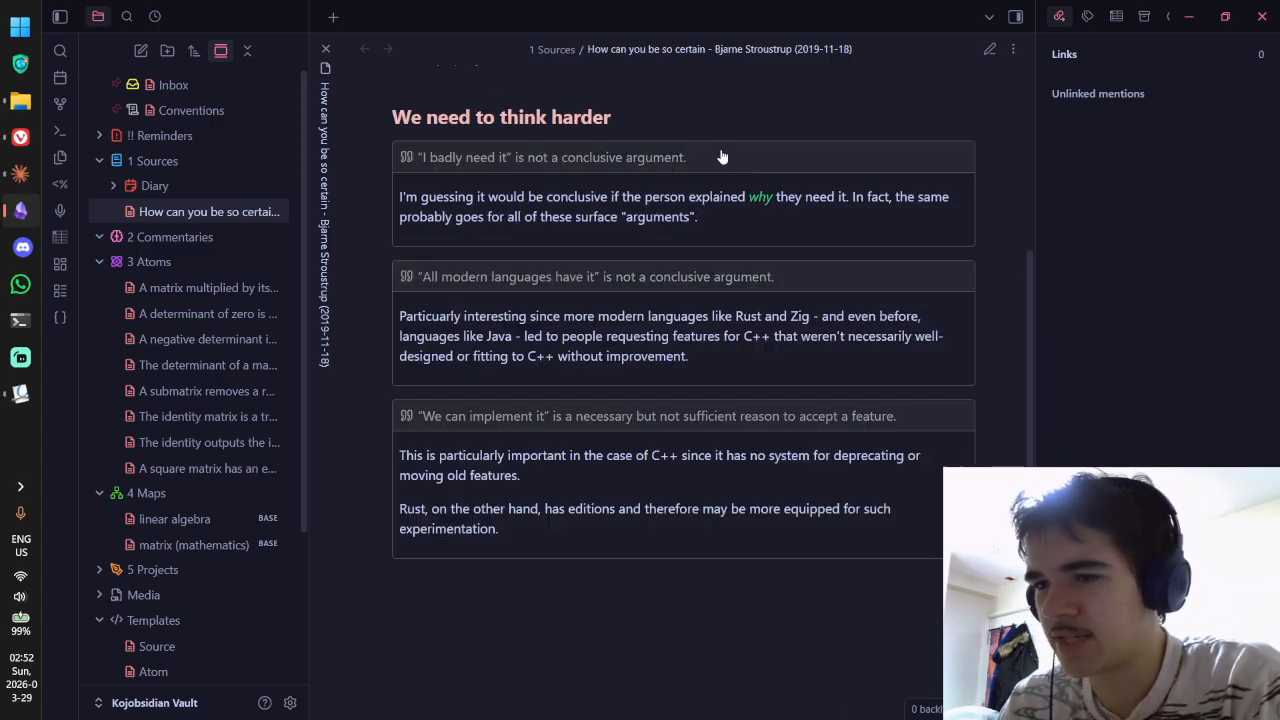
# Step: Add '### 2ffedbef' and '### e2af90cb' subheadings above the first two quote callouts and preview them
pyautogui.click(680, 122)
pyautogui.press('Return')
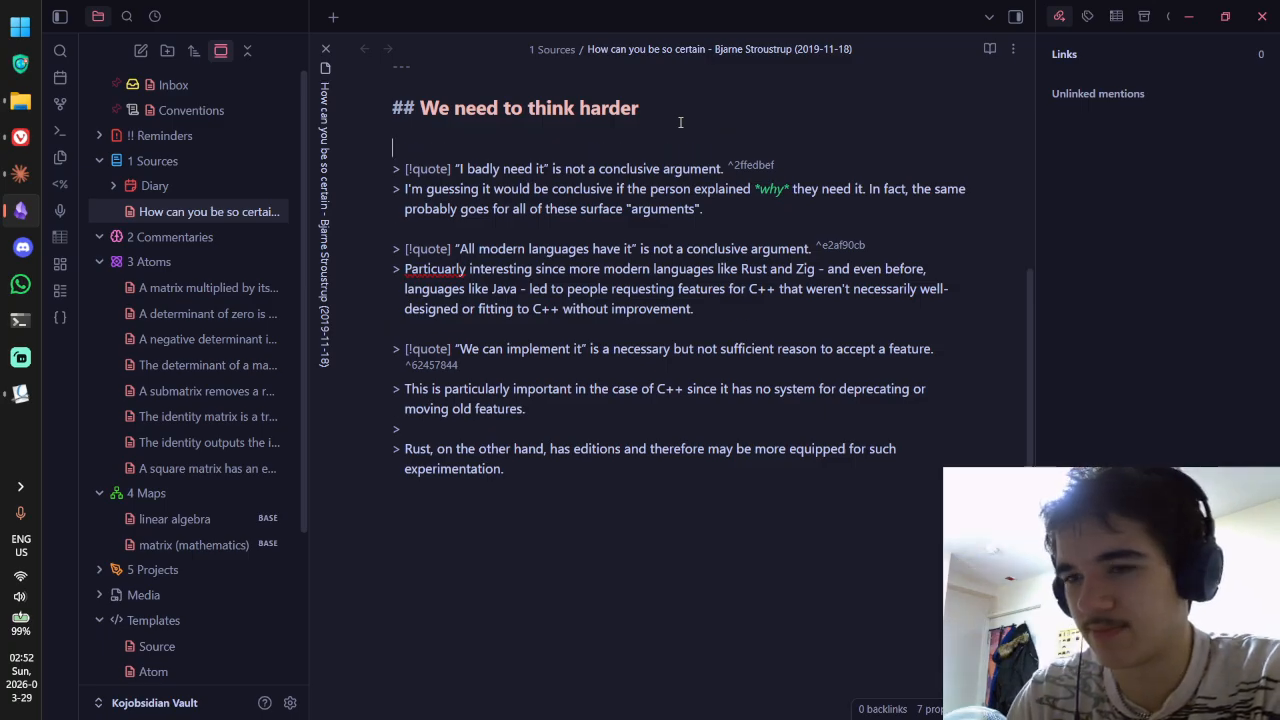
pyautogui.write('###')
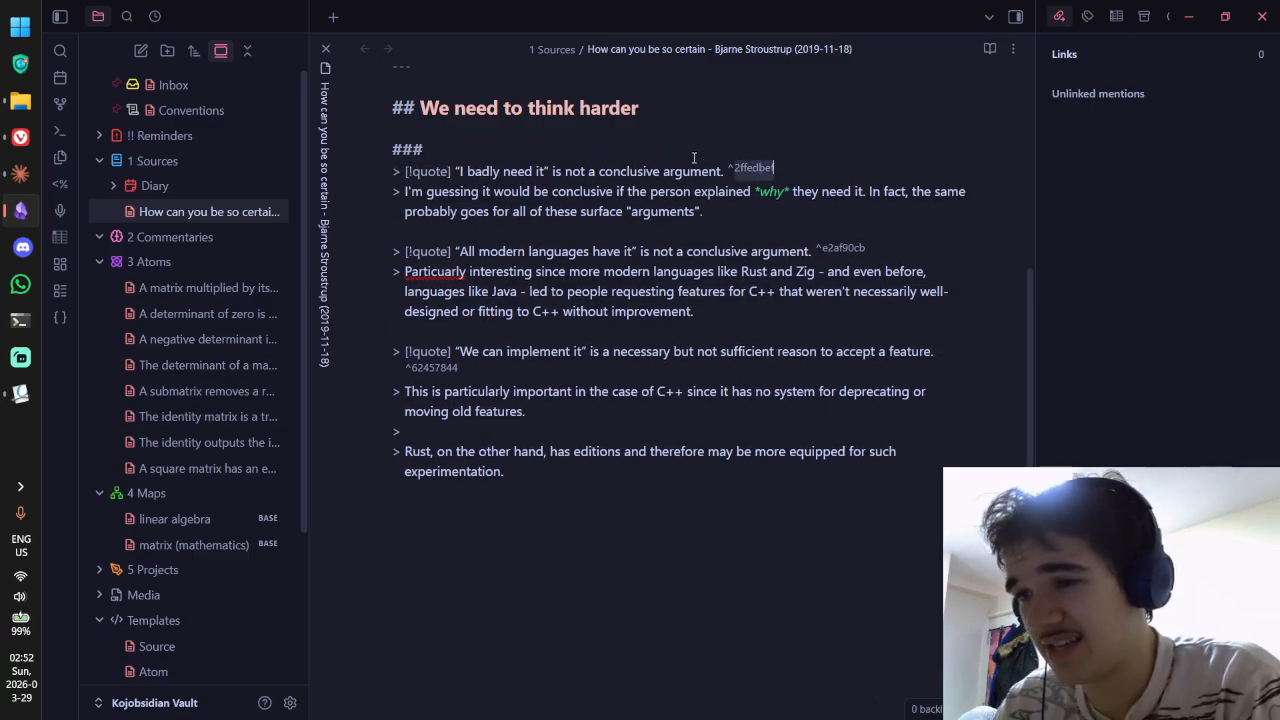
pyautogui.write('2ffedbef')
pyautogui.hotkey('ctrl', 'e')
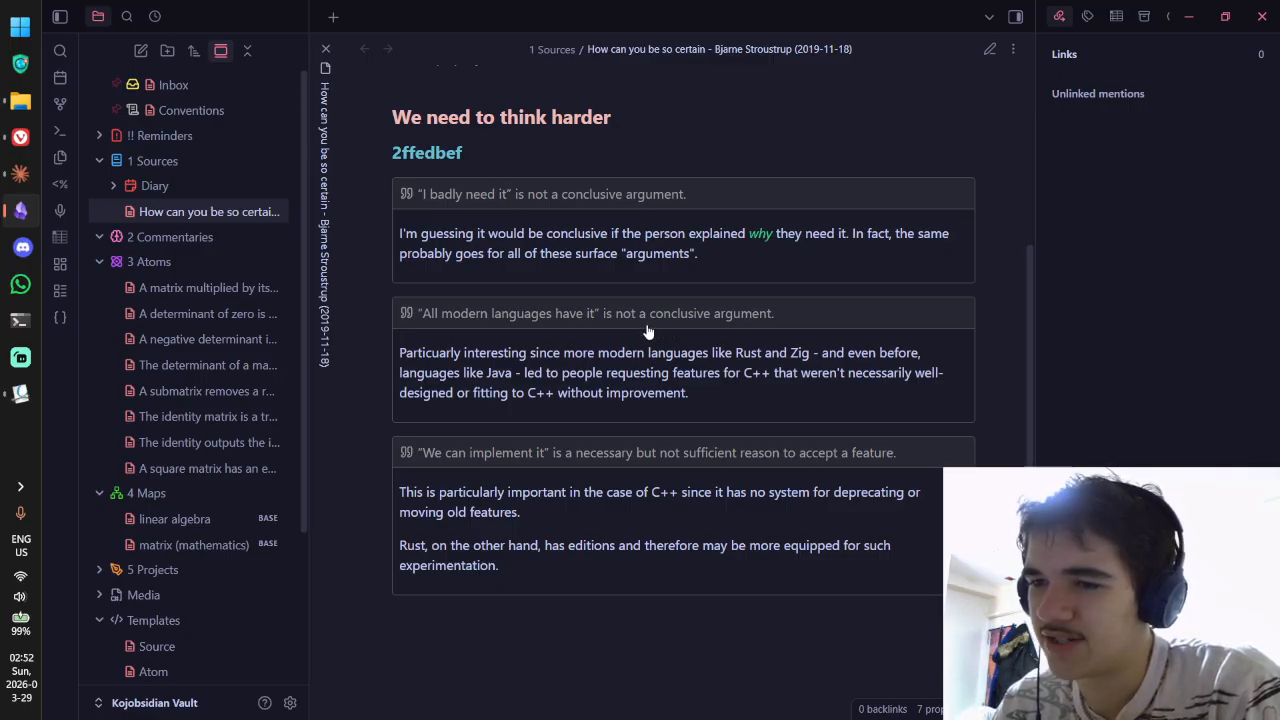
pyautogui.hotkey('ctrl', 'e')
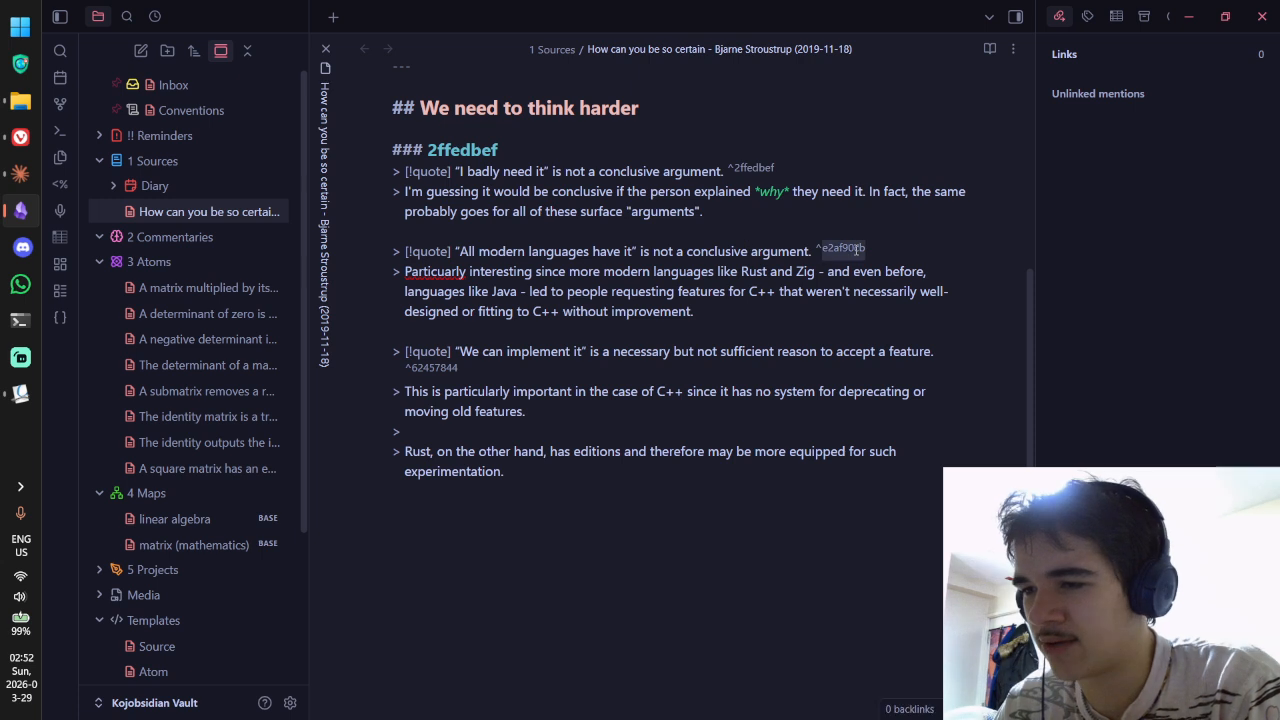
pyautogui.write('### e2af90cb')
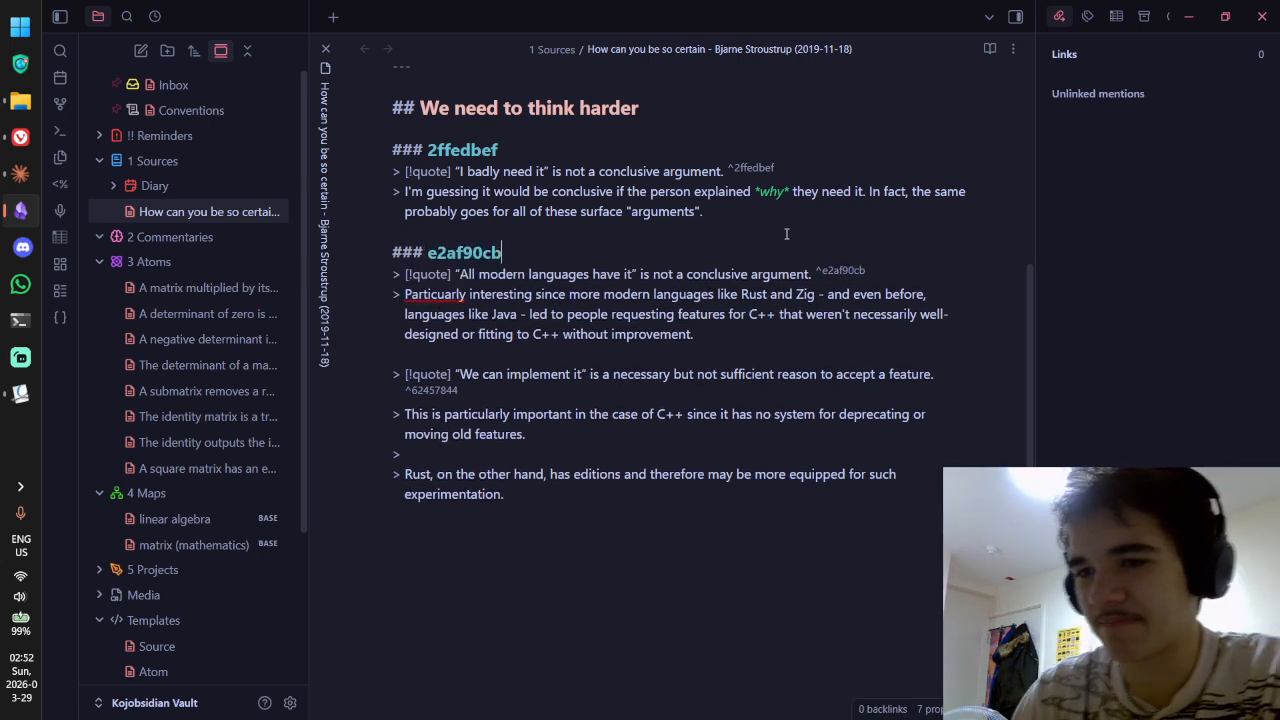
pyautogui.hotkey('ctrl', 'e')
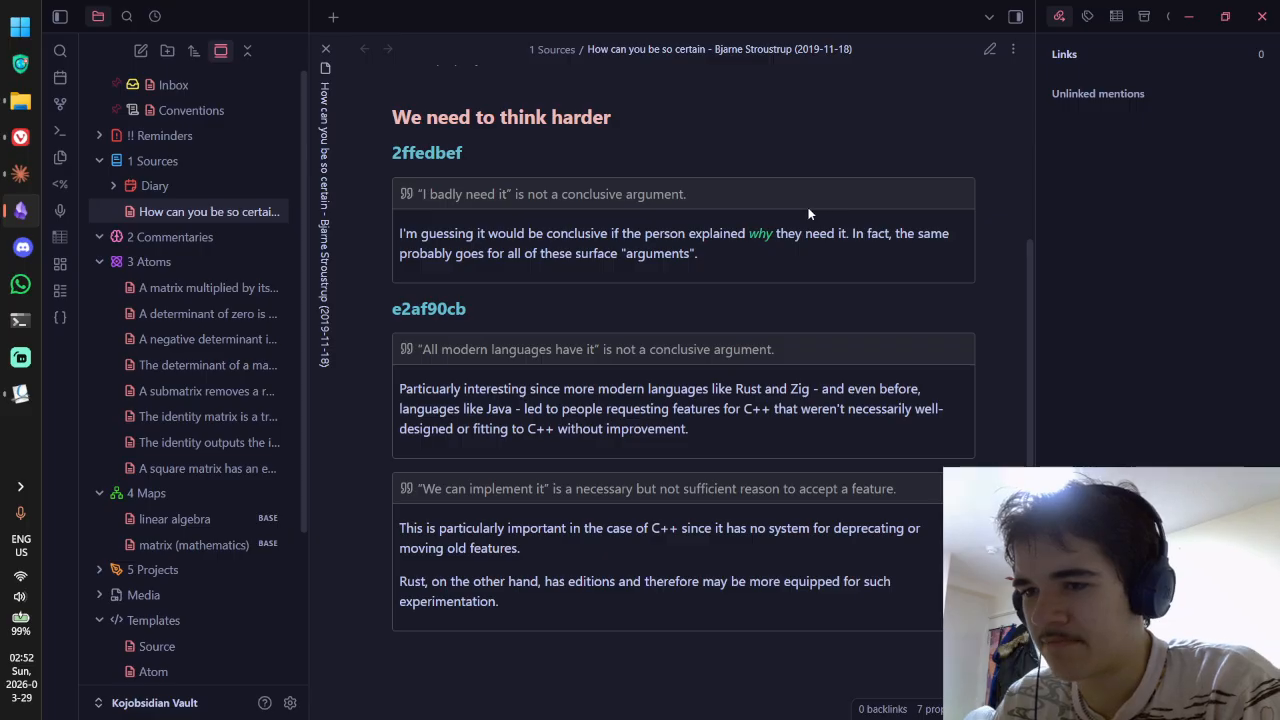
pyautogui.hotkey('ctrl', 'e')
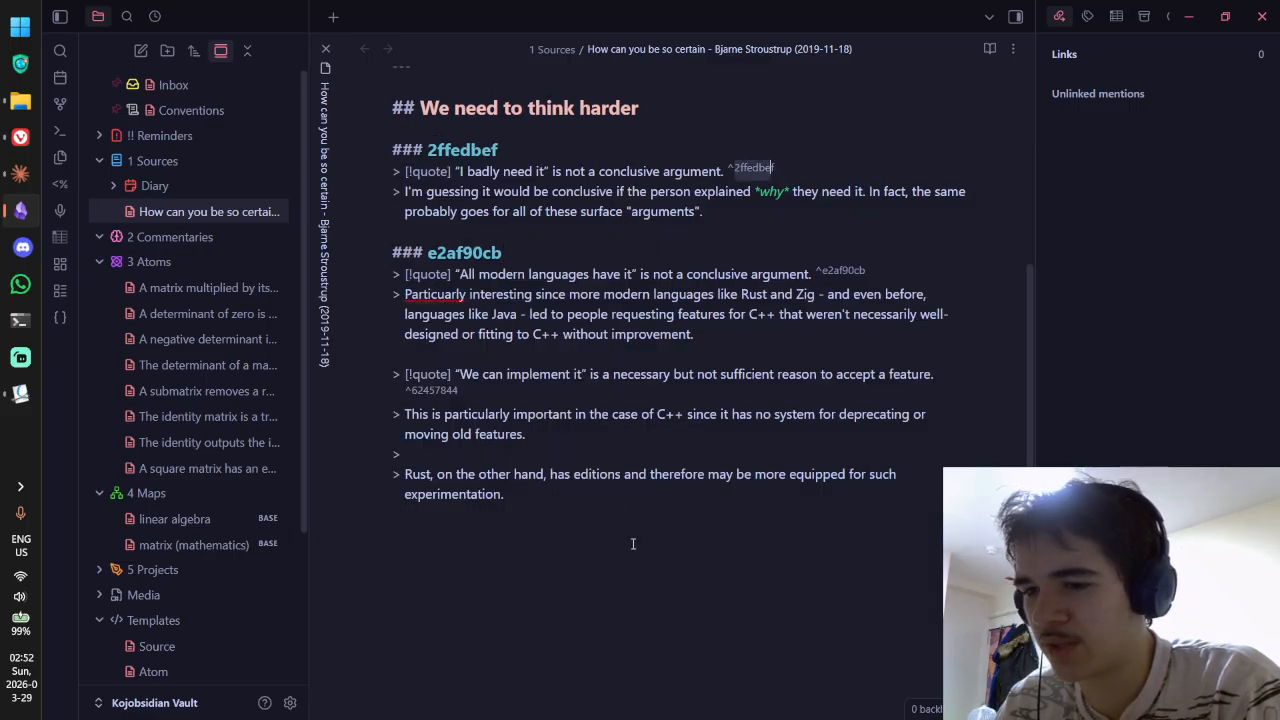
# Step: Below the last quote, write a trial link to the note's own ^2ffedbef block
pyautogui.press('Return')
pyautogui.press('Return')
pyautogui.write('[[How')
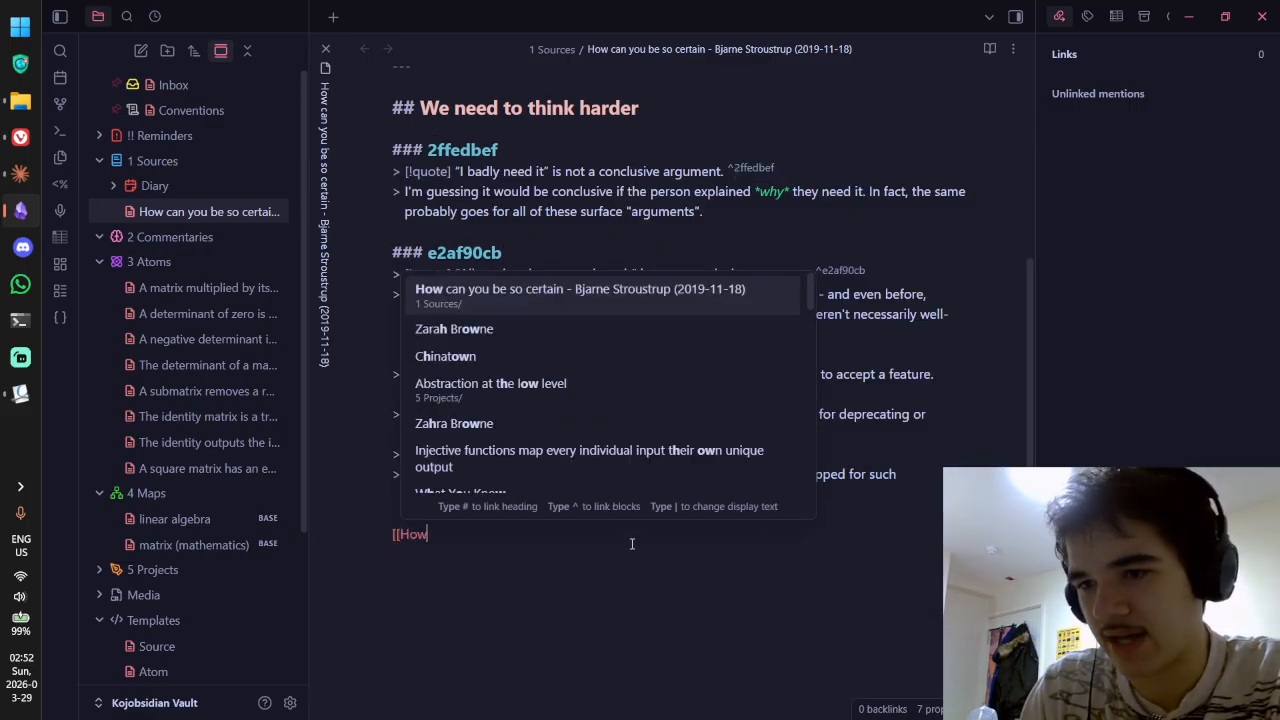
pyautogui.press('Return')
pyautogui.press('BackSpace')
pyautogui.press('BackSpace')
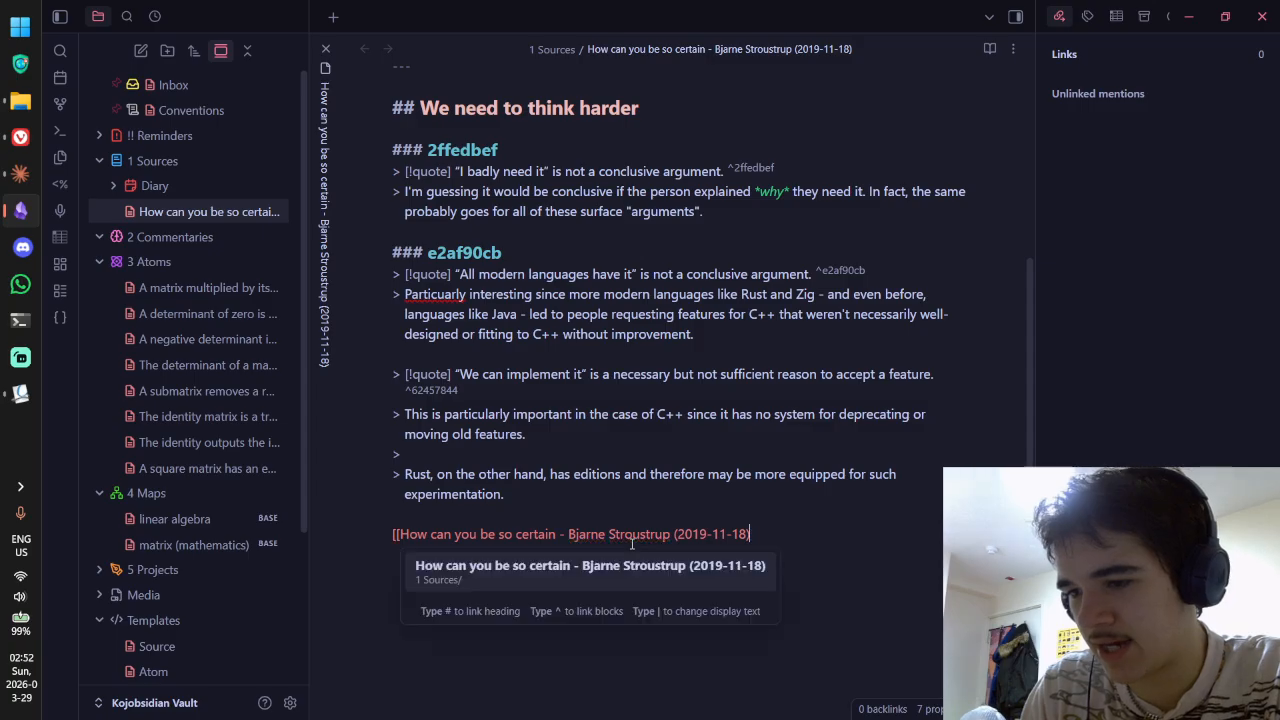
pyautogui.write('#')
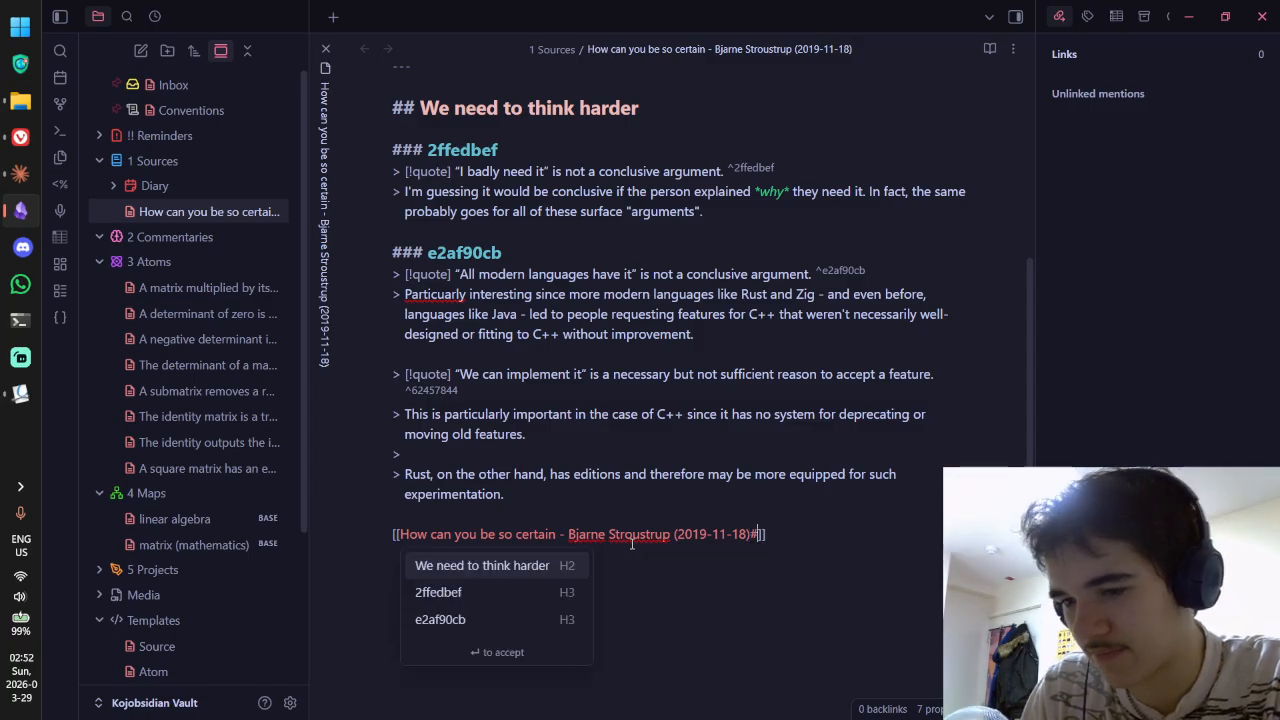
pyautogui.press('Down')
pyautogui.press('Return')
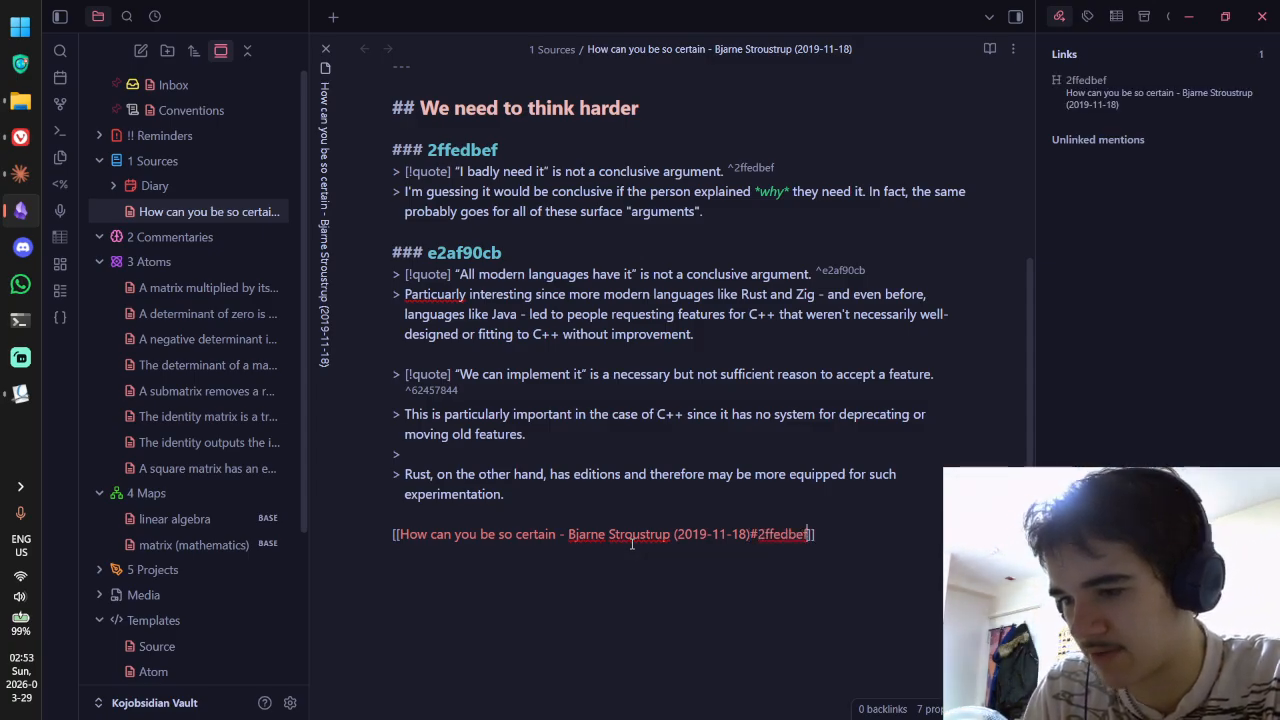
pyautogui.press('BackSpace')
pyautogui.press('BackSpace')
pyautogui.press('BackSpace')
pyautogui.press('BackSpace')
pyautogui.press('BackSpace')
pyautogui.press('BackSpace')
pyautogui.press('BackSpace')
pyautogui.press('BackSpace')
pyautogui.press('BackSpace')
pyautogui.write('^')
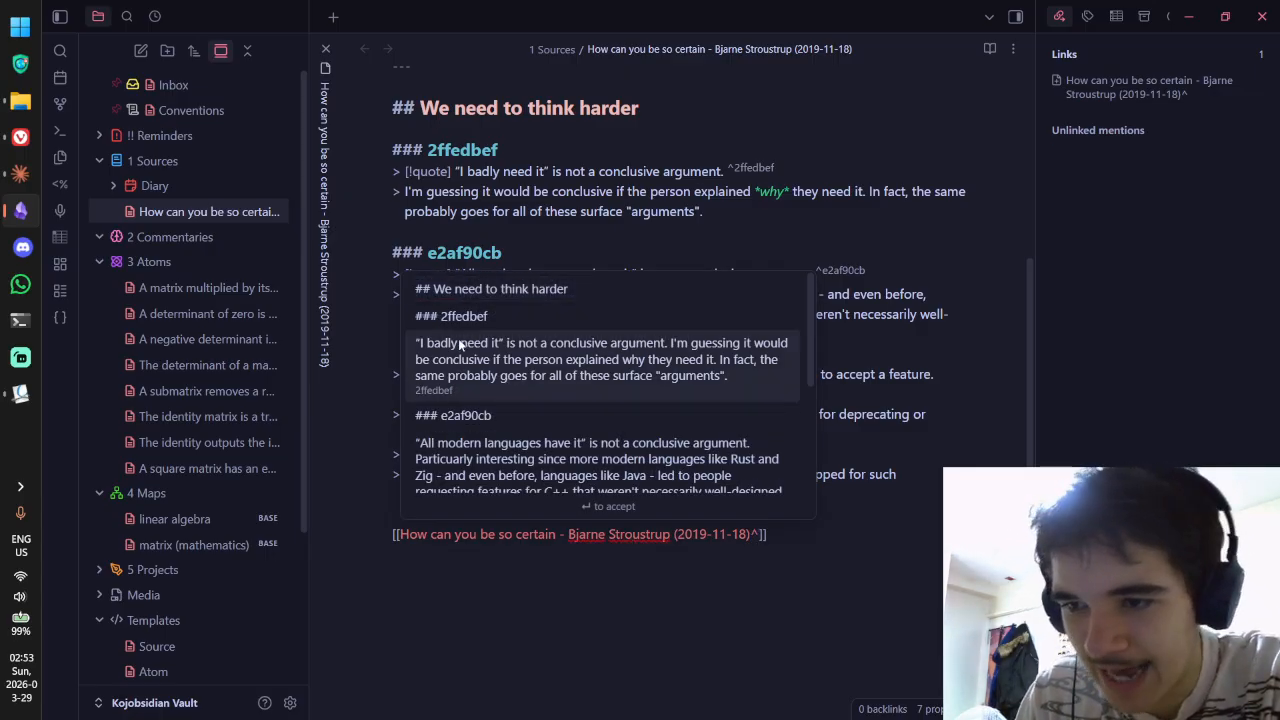
pyautogui.scroll(-4, 520, 350)
pyautogui.scroll(5, 496, 310)
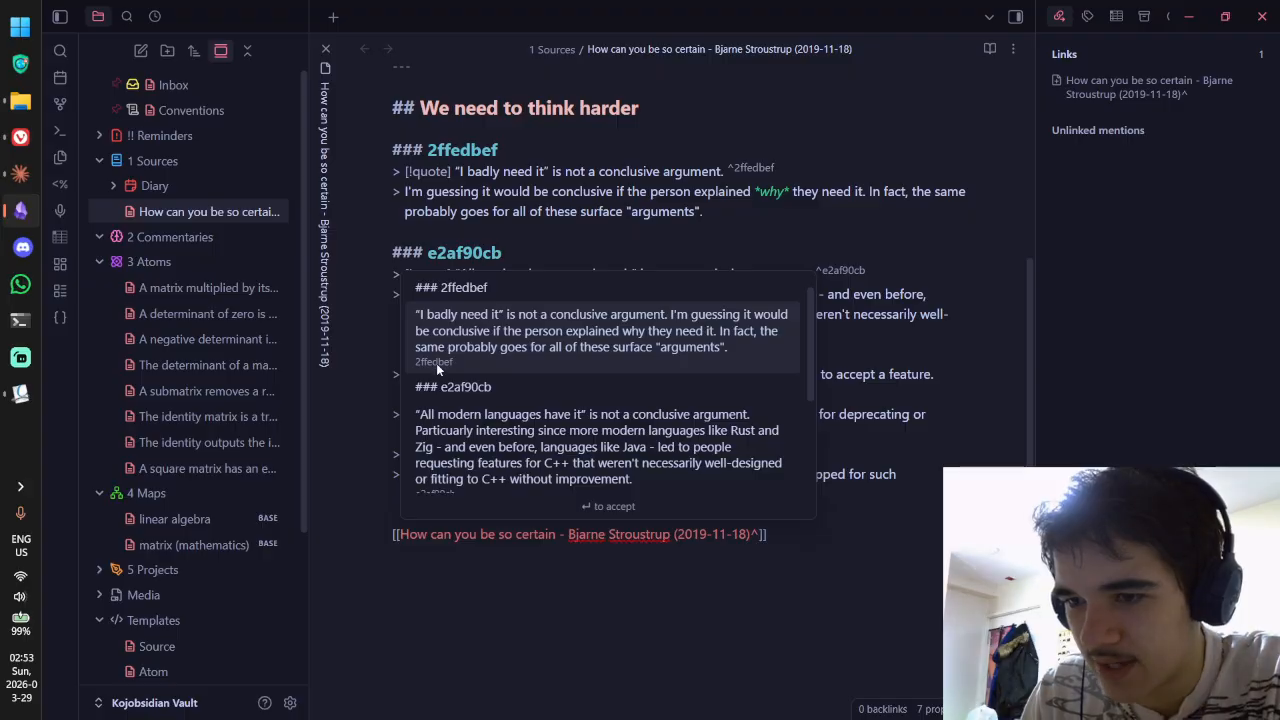
pyautogui.click(432, 320)
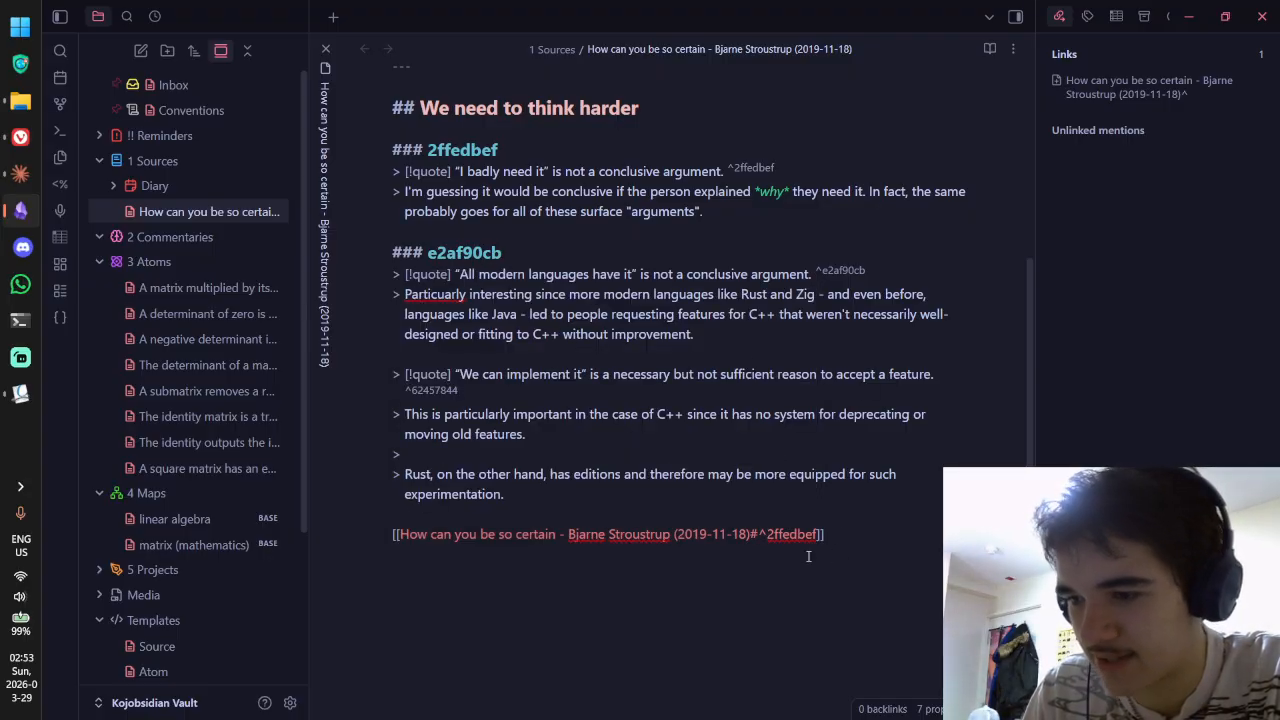
# Step: Delete the trial block link and the '### e2af90cb' heading line
pyautogui.moveTo(808, 556); pyautogui.dragTo(368, 534)
pyautogui.press('BackSpace')
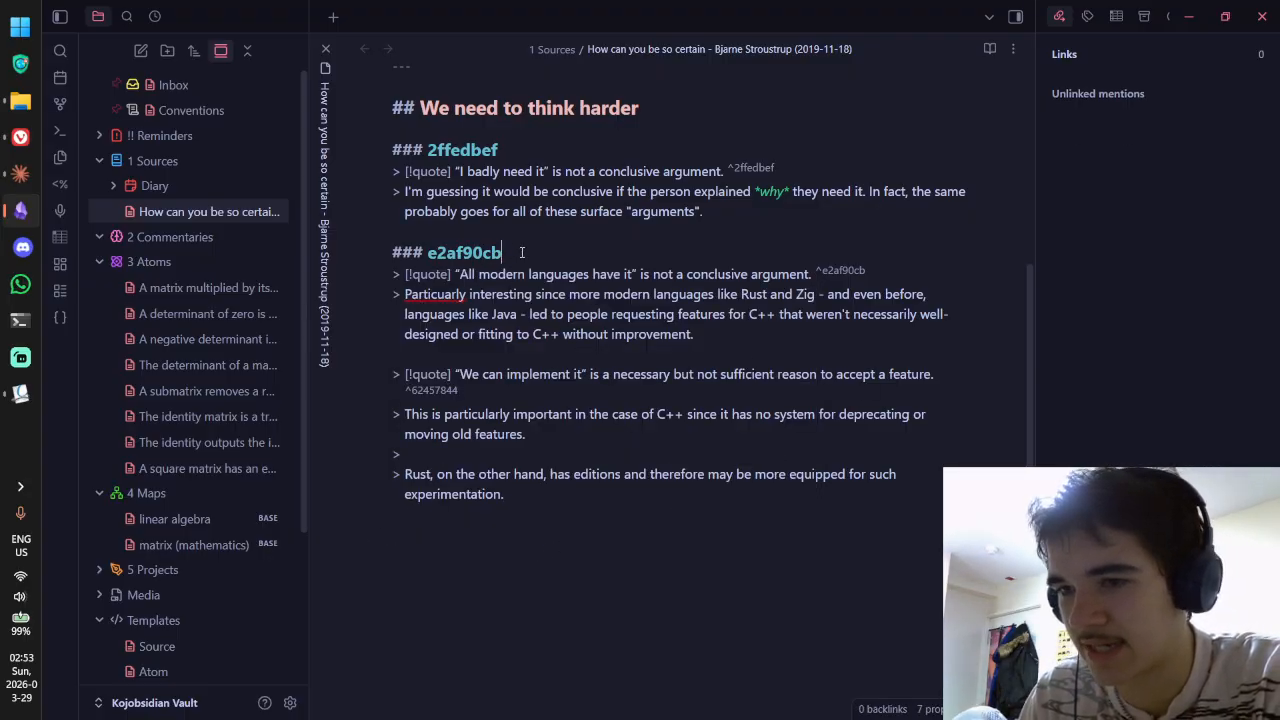
pyautogui.hotkey('shift', 'Home')
pyautogui.press('BackSpace')
# Step: Remove the 2ffedbef heading and insert horizontal-rule dividers between the quote callouts
pyautogui.press('BackSpace')
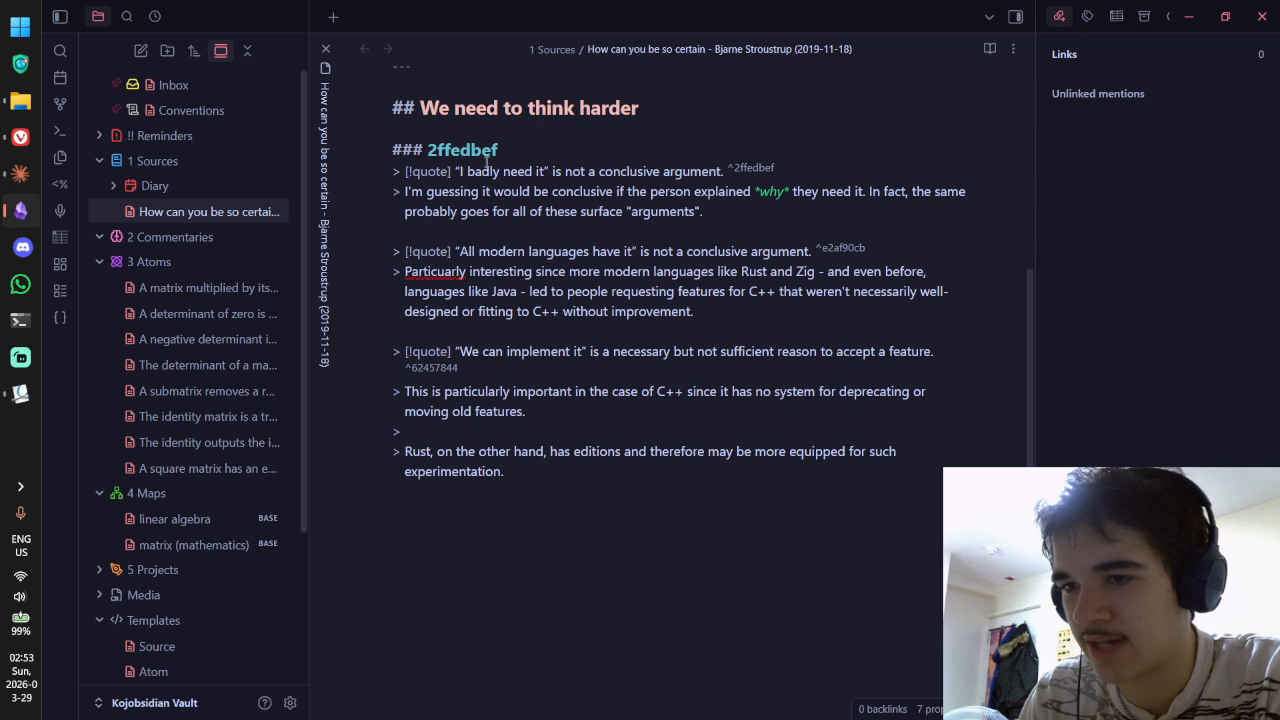
pyautogui.hotkey('shift', 'Home')
pyautogui.press('BackSpace')
pyautogui.click(524, 208)
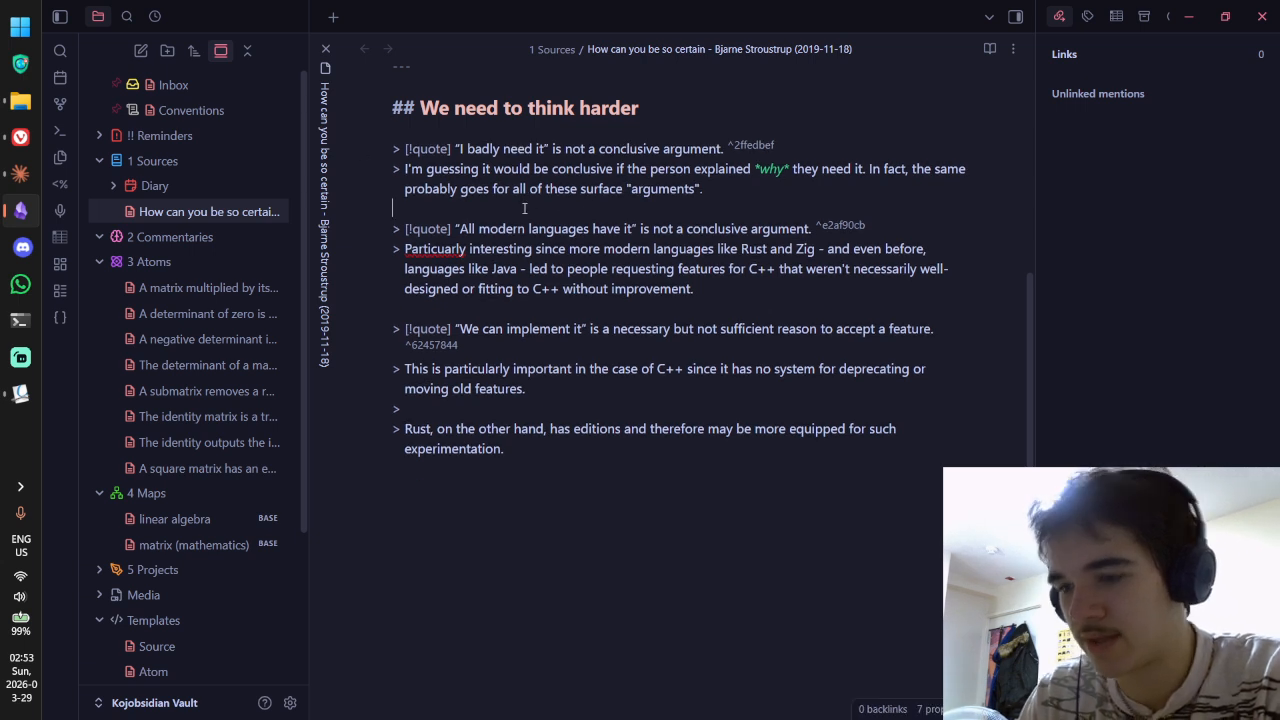
pyautogui.press('Return')
pyautogui.write('----')
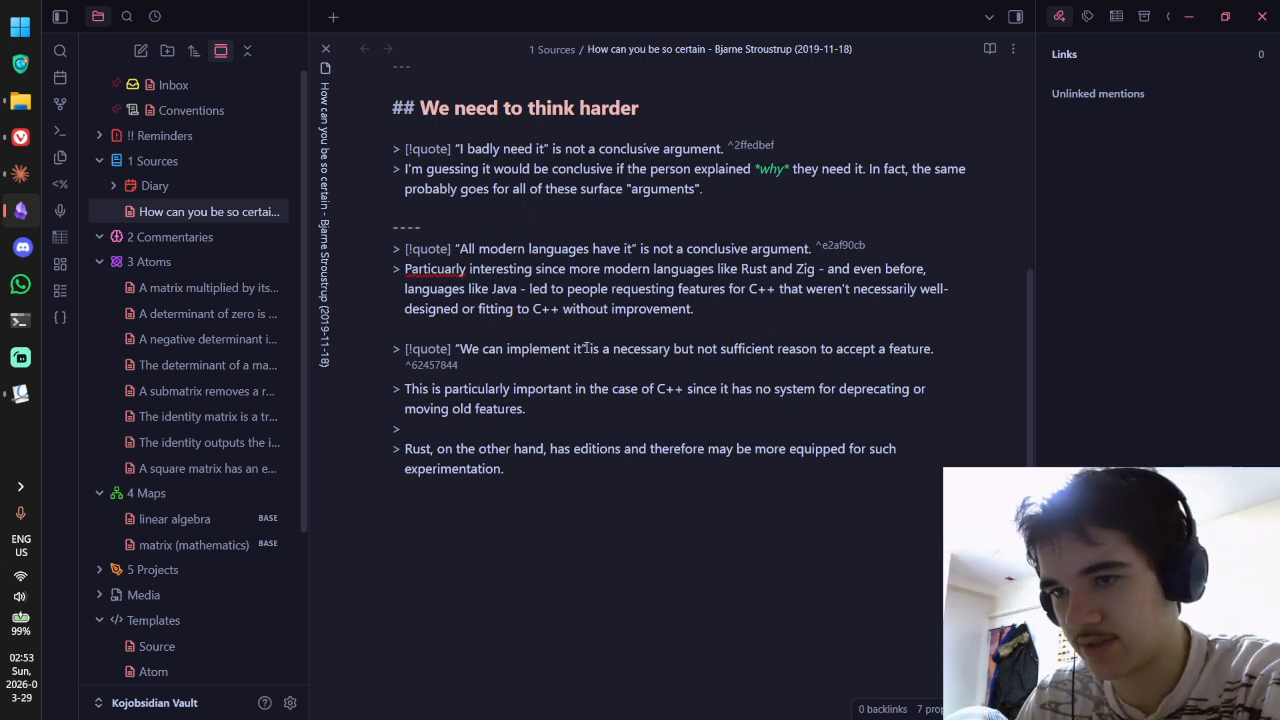
pyautogui.press('Return')
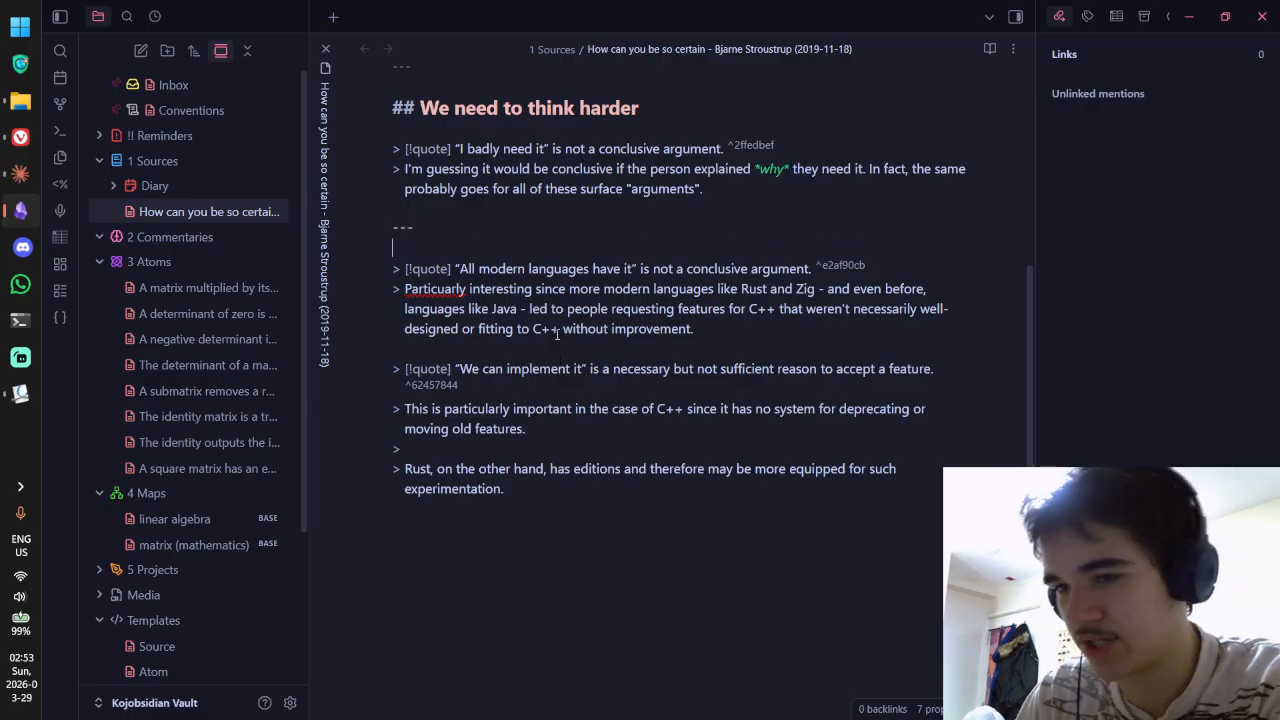
pyautogui.click(474, 350)
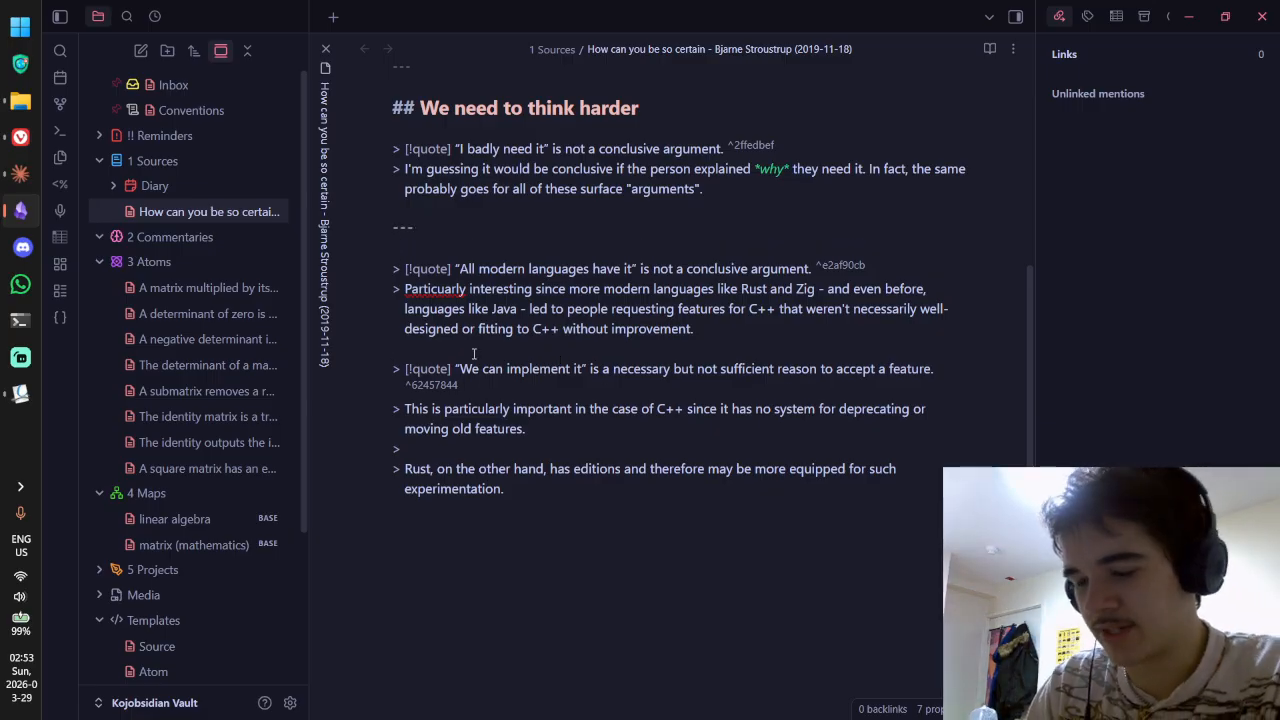
pyautogui.press('Return')
pyautogui.write('---')
pyautogui.press('Return')
# Step: Check the dividers in reading view, then return to raw markdown source editing
pyautogui.hotkey('ctrl', 'e')
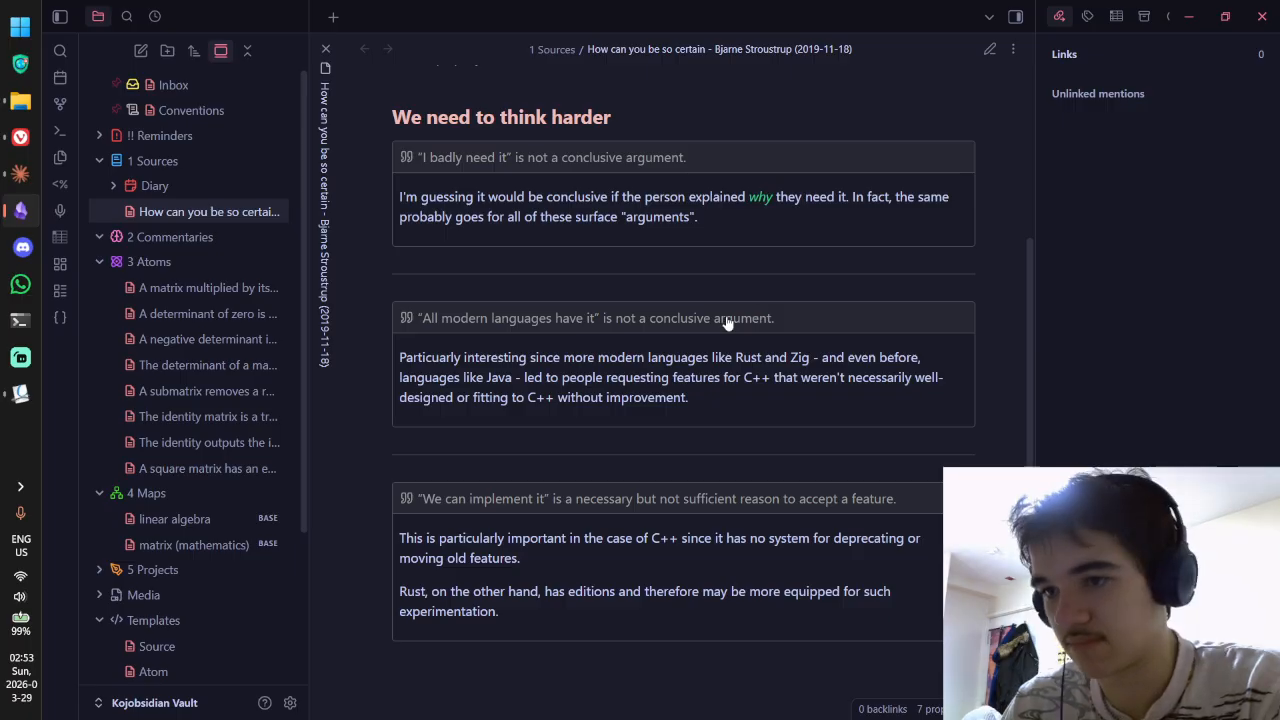
pyautogui.hotkey('ctrl', 'e')
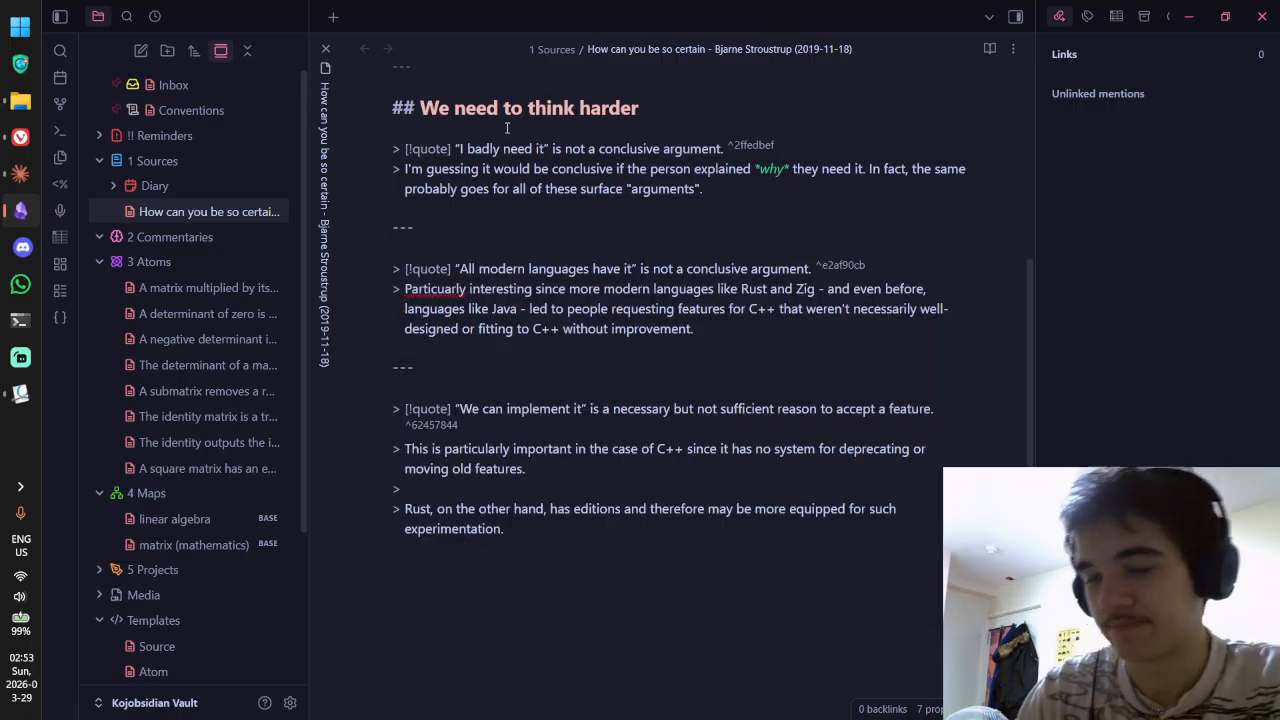
pyautogui.hotkey('ctrl', 'e')
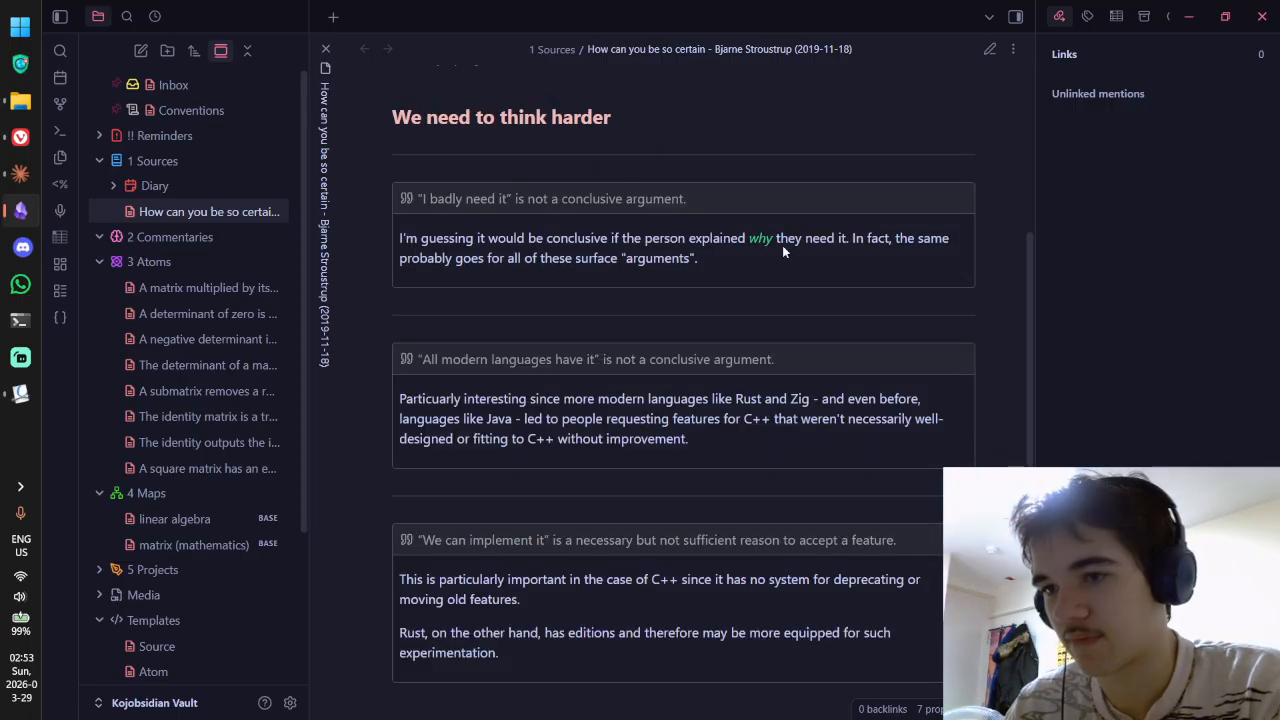
pyautogui.scroll(4, 820, 214)
pyautogui.scroll(-3, 825, 205)
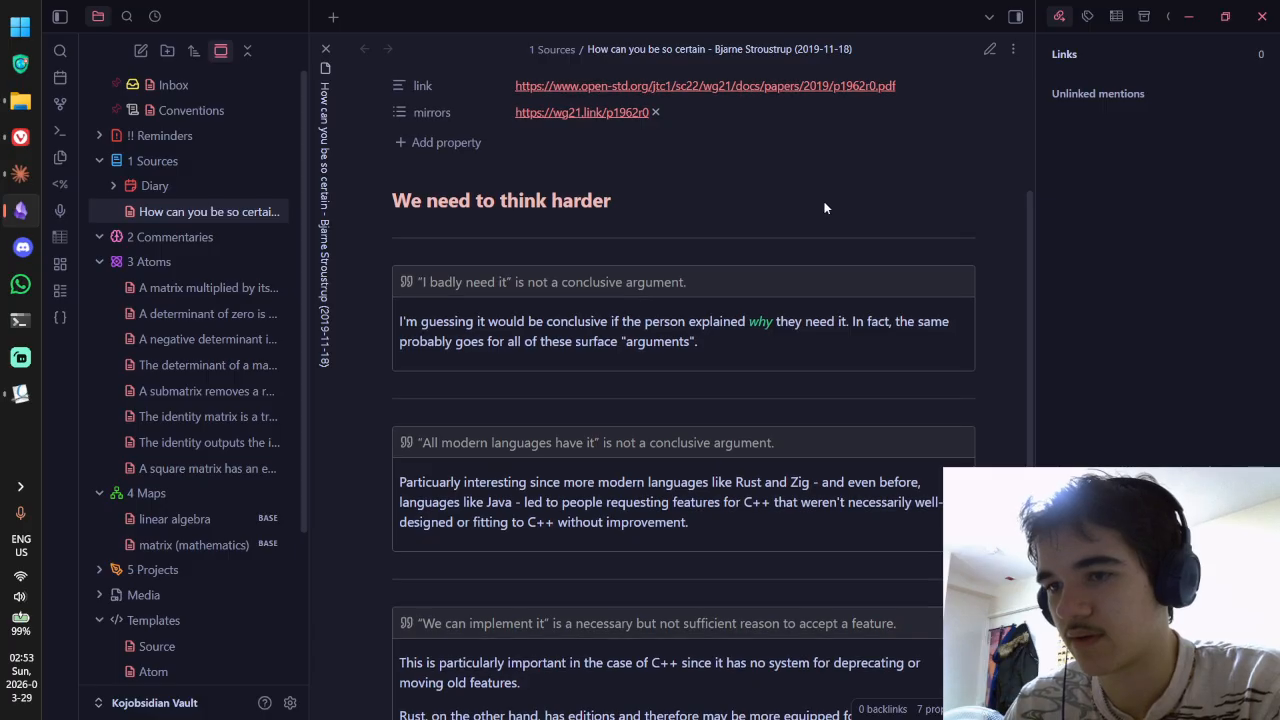
pyautogui.hotkey('ctrl', 'e')
pyautogui.hotkey('ctrl', 'e')
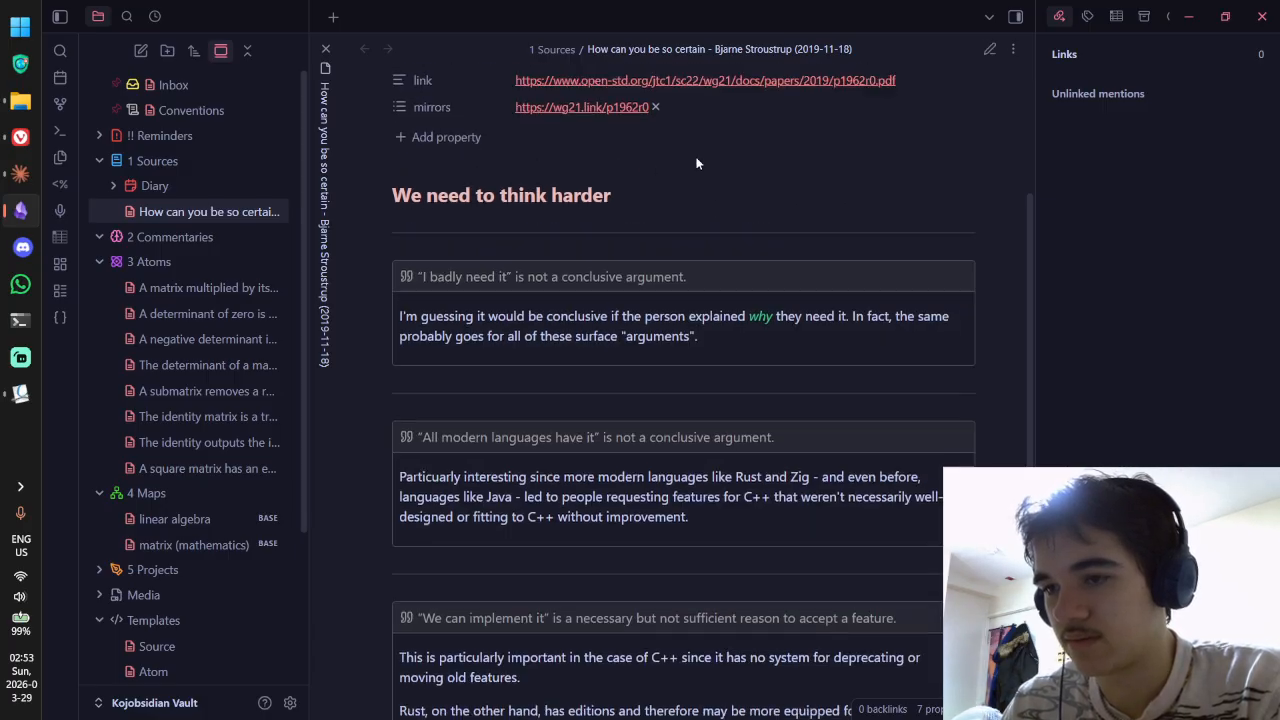
pyautogui.scroll(-3, 697, 163)
pyautogui.scroll(1, 697, 163)
pyautogui.scroll(-2, 697, 157)
pyautogui.scroll(4, 697, 157)
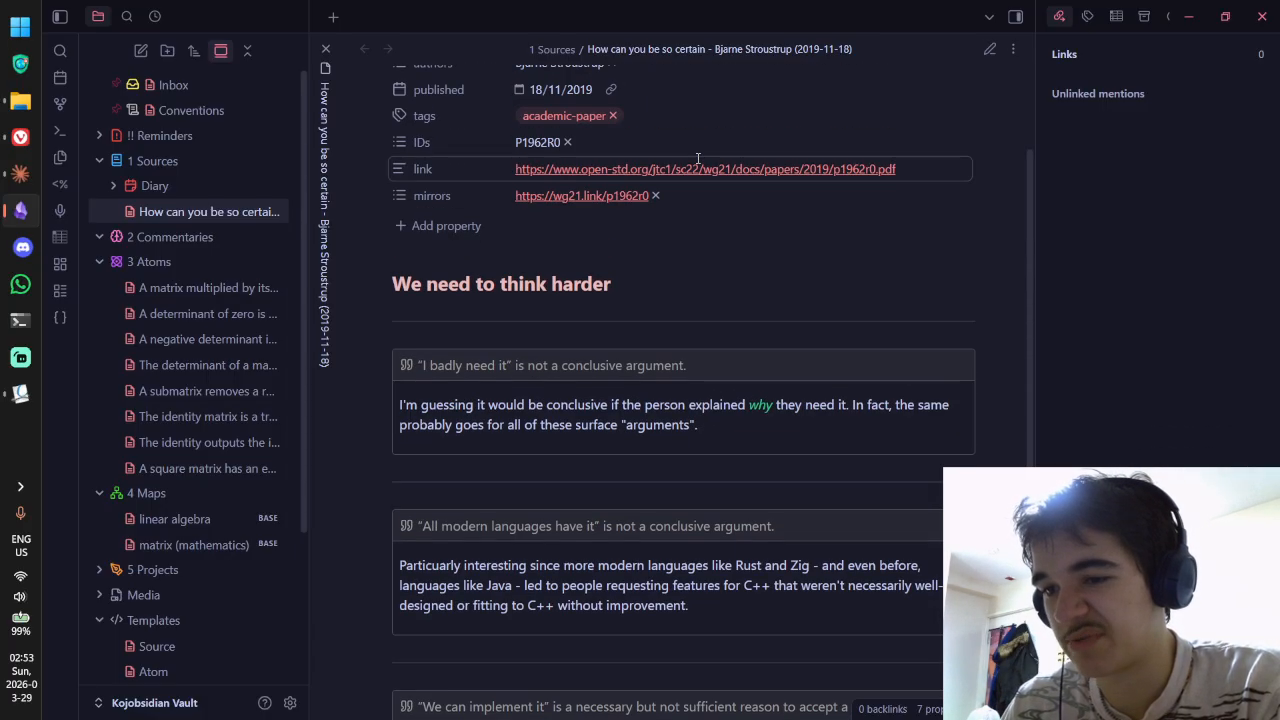
pyautogui.scroll(-3, 697, 157)
pyautogui.scroll(3, 692, 160)
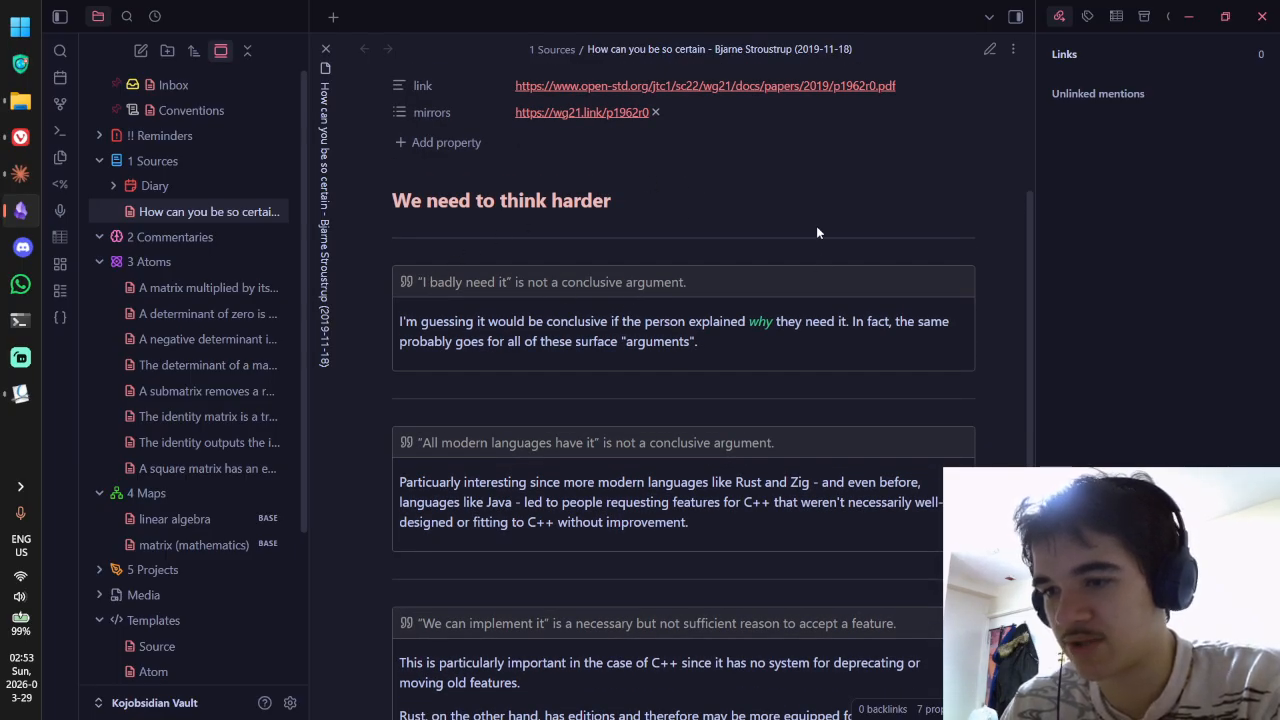
pyautogui.hotkey('ctrl', 'e')
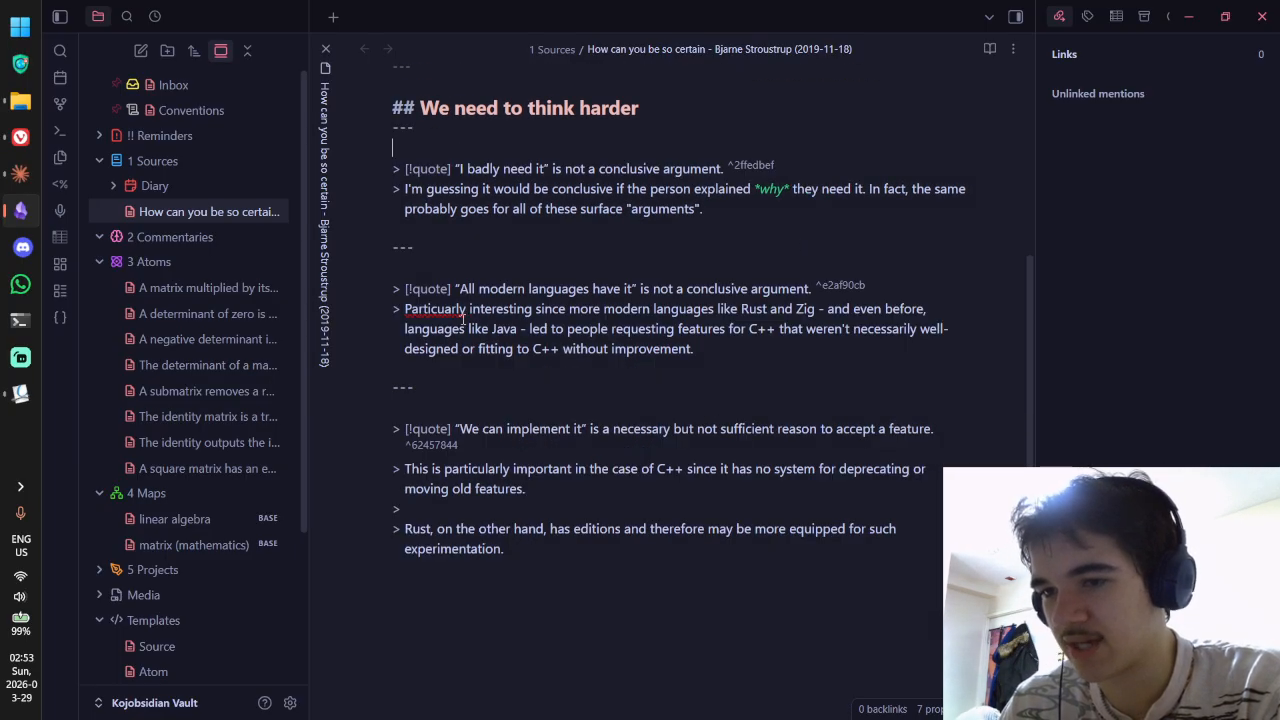
# Step: Move the "I'm guessing" and "Particularly interesting" lines out of their callouts as plain text
pyautogui.scroll(2, 464, 318)
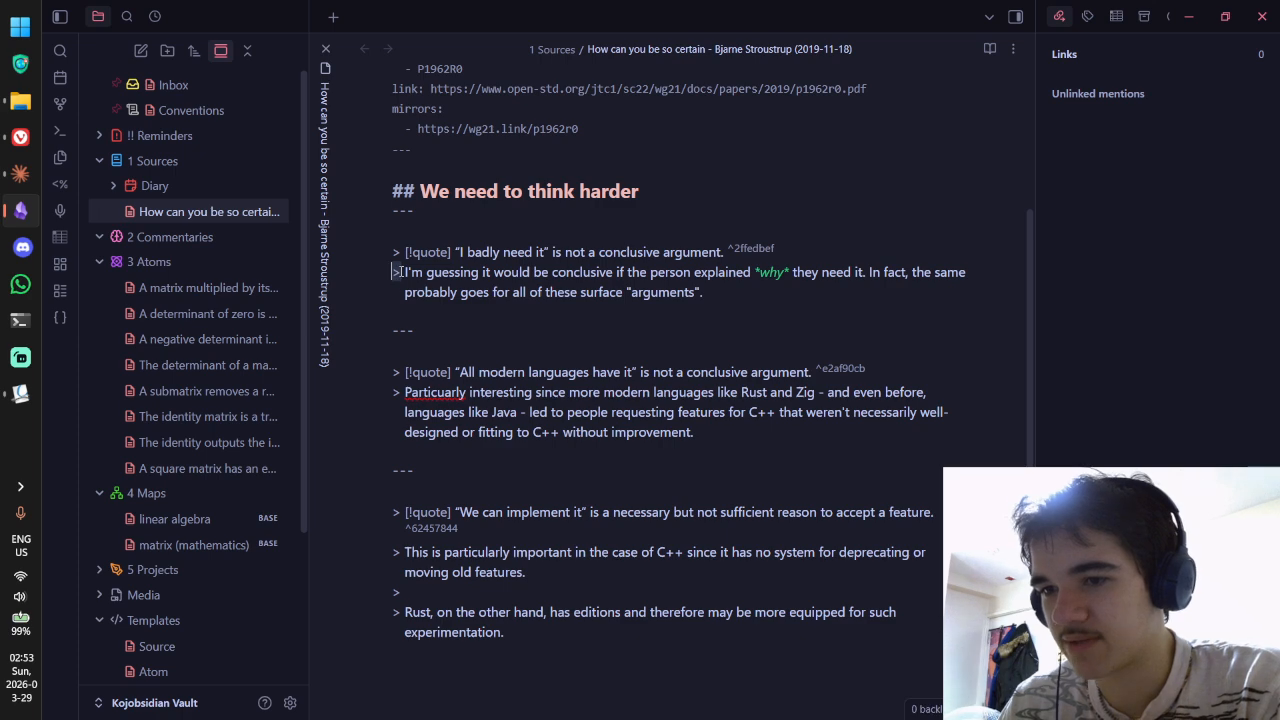
pyautogui.press('BackSpace')
pyautogui.press('BackSpace')
pyautogui.hotkey('ctrl', 'e')
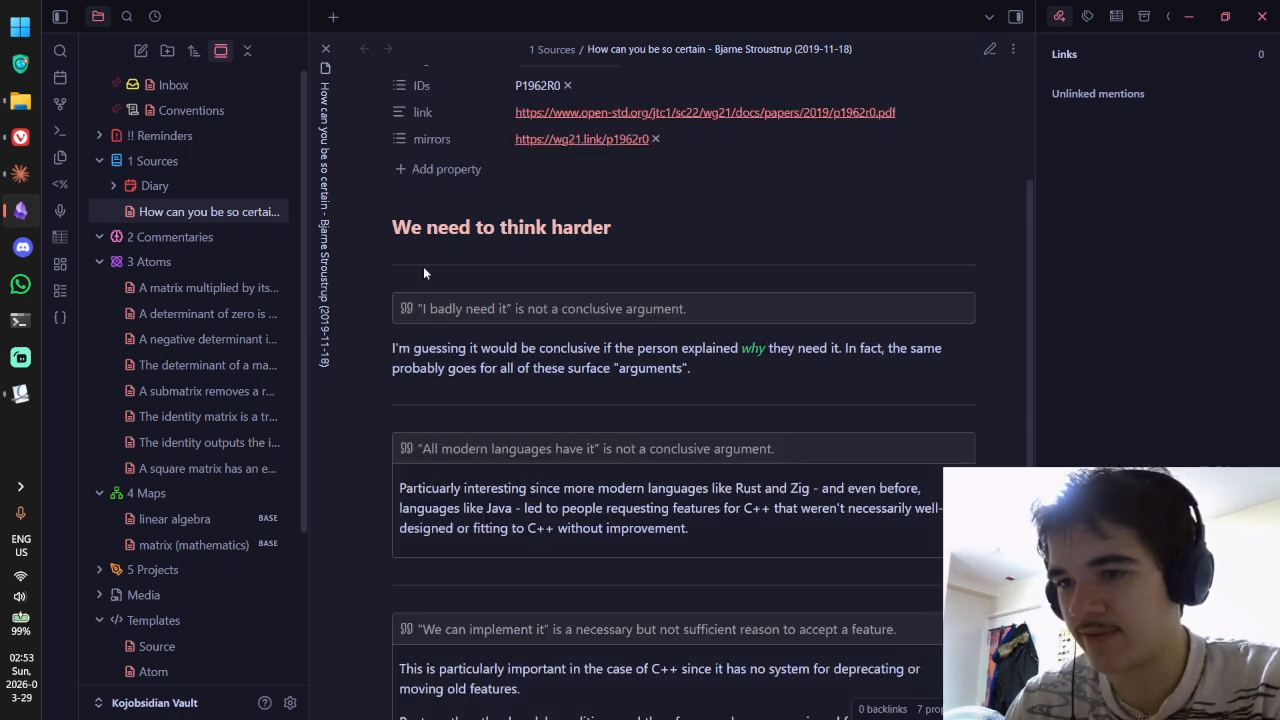
pyautogui.hotkey('ctrl', 'e')
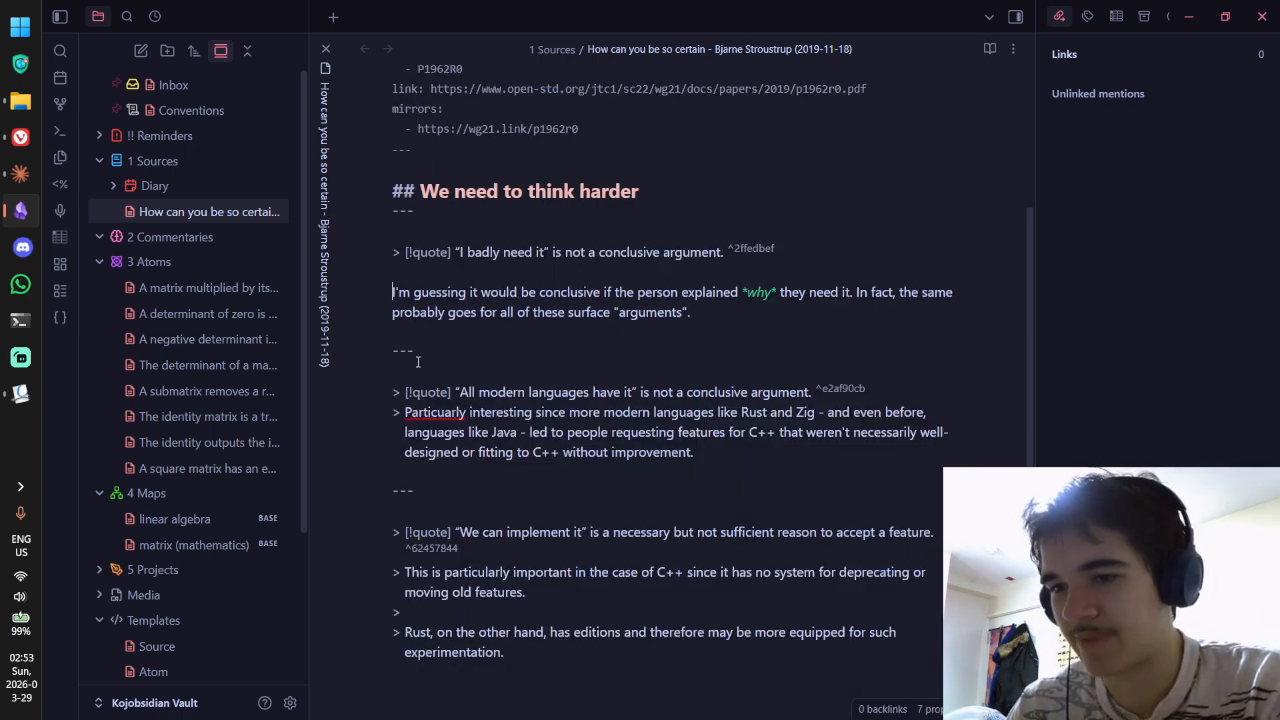
pyautogui.click(406, 408)
pyautogui.press('BackSpace')
pyautogui.press('BackSpace')
pyautogui.press('Return')
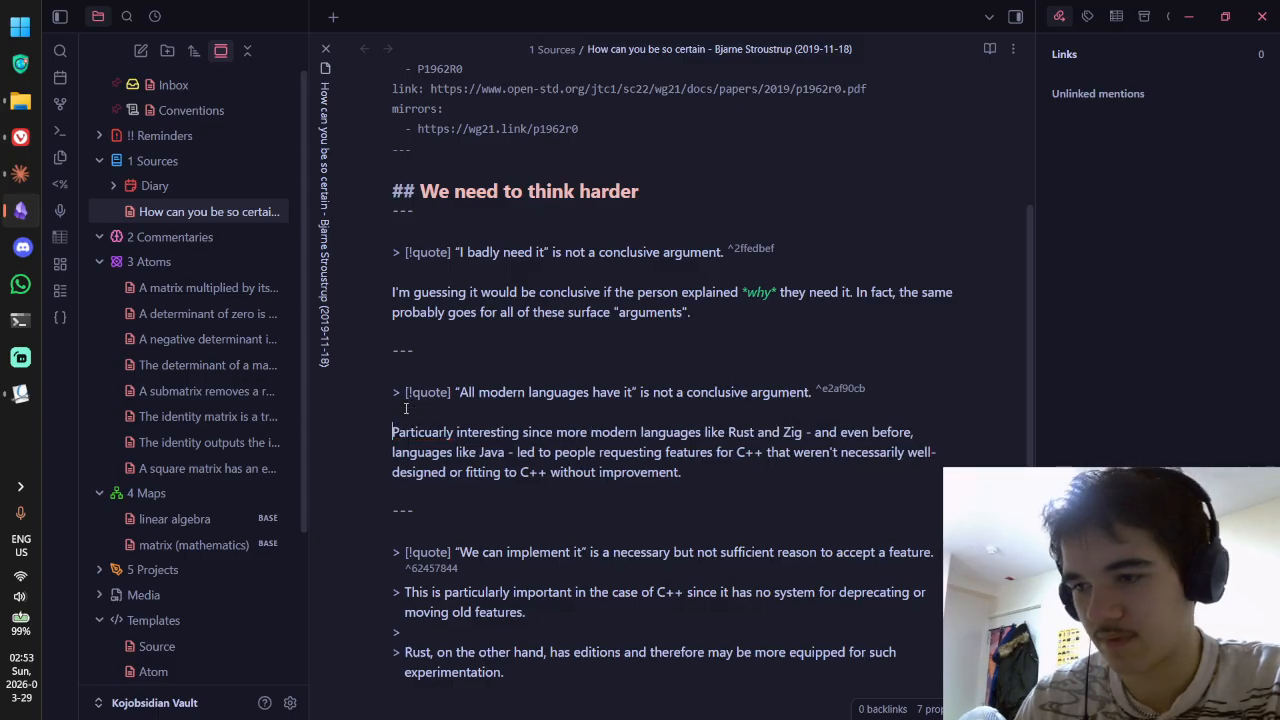
# Step: Strip the quote markers from the "This is particularly" and Rust lines, add blank lines, and preview
pyautogui.scroll(-3, 405, 408)
pyautogui.click(402, 470)
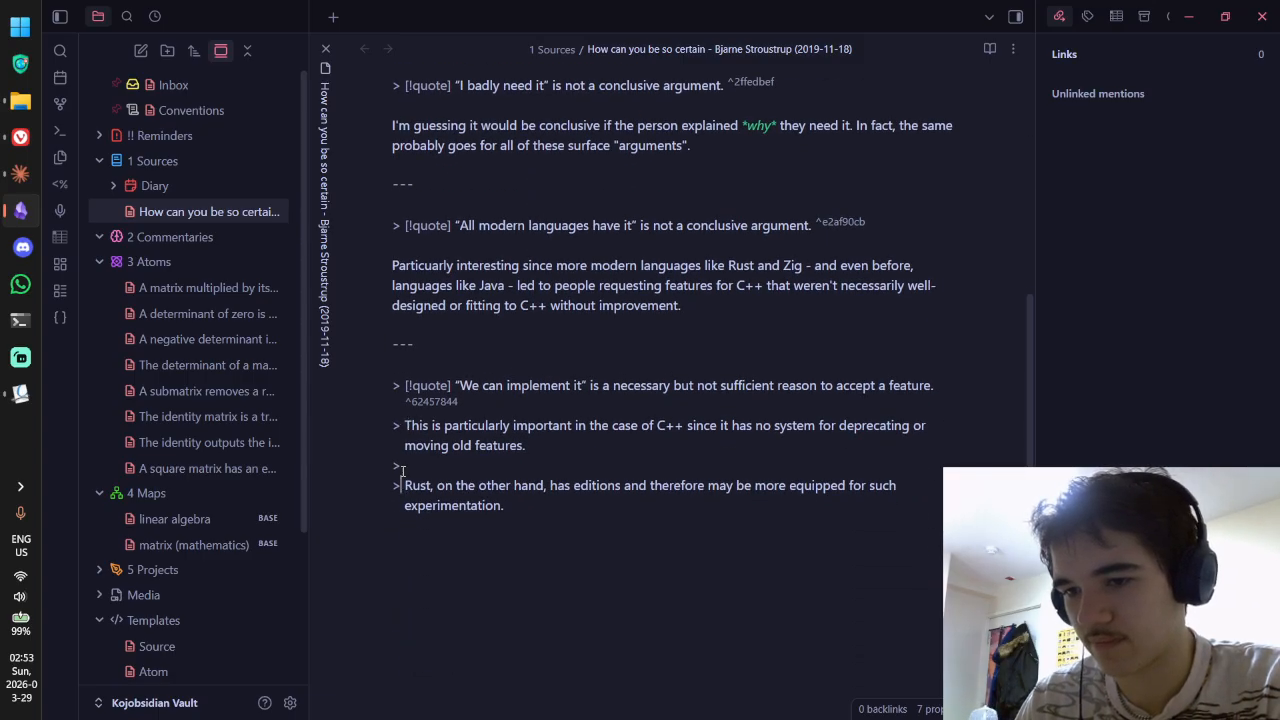
pyautogui.keyDown('alt'); pyautogui.click(403, 467); pyautogui.keyUp('alt')
pyautogui.keyDown('alt'); pyautogui.click(405, 427); pyautogui.keyUp('alt')
pyautogui.press('BackSpace')
pyautogui.press('BackSpace')
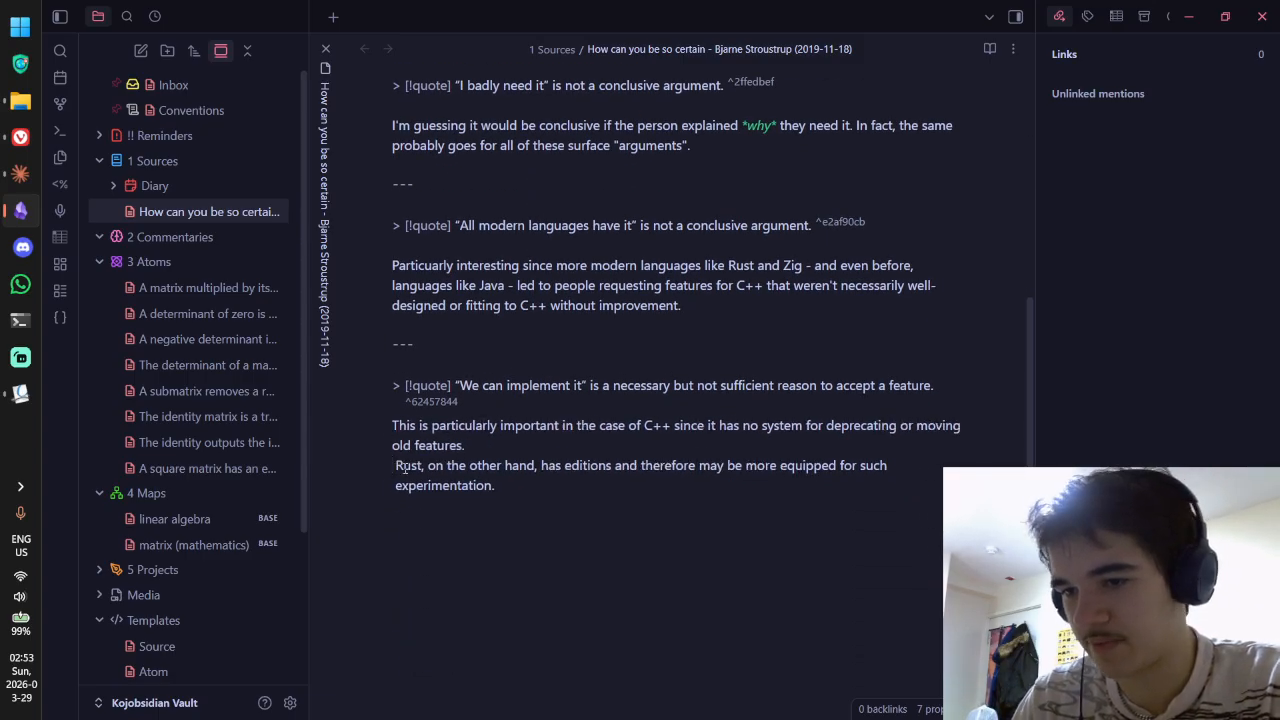
pyautogui.click(396, 467)
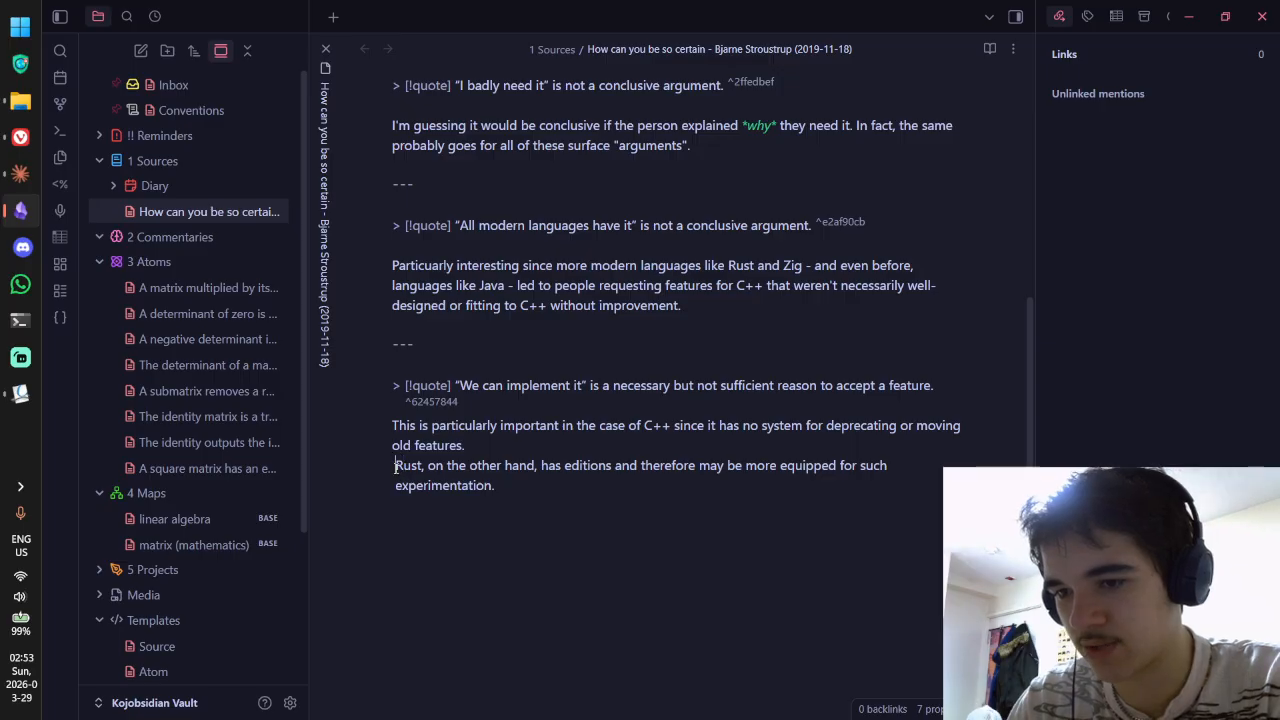
pyautogui.press('BackSpace')
pyautogui.press('Return')
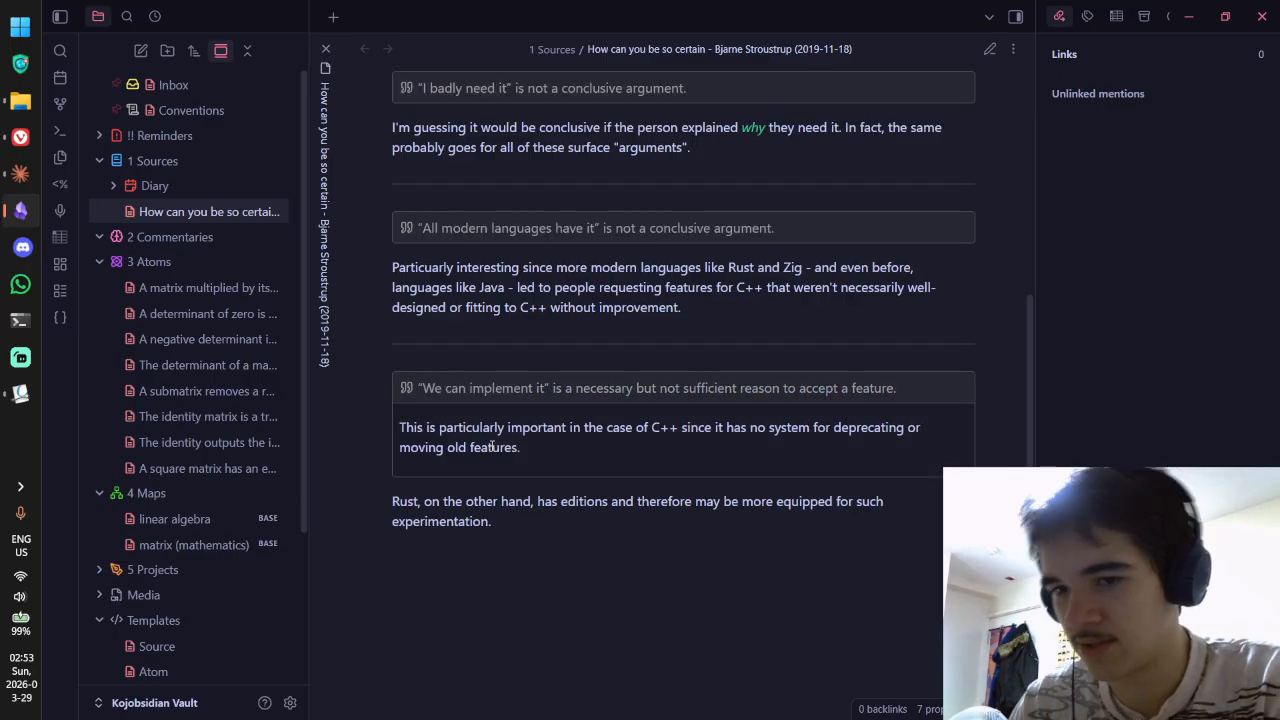
pyautogui.press('Return')
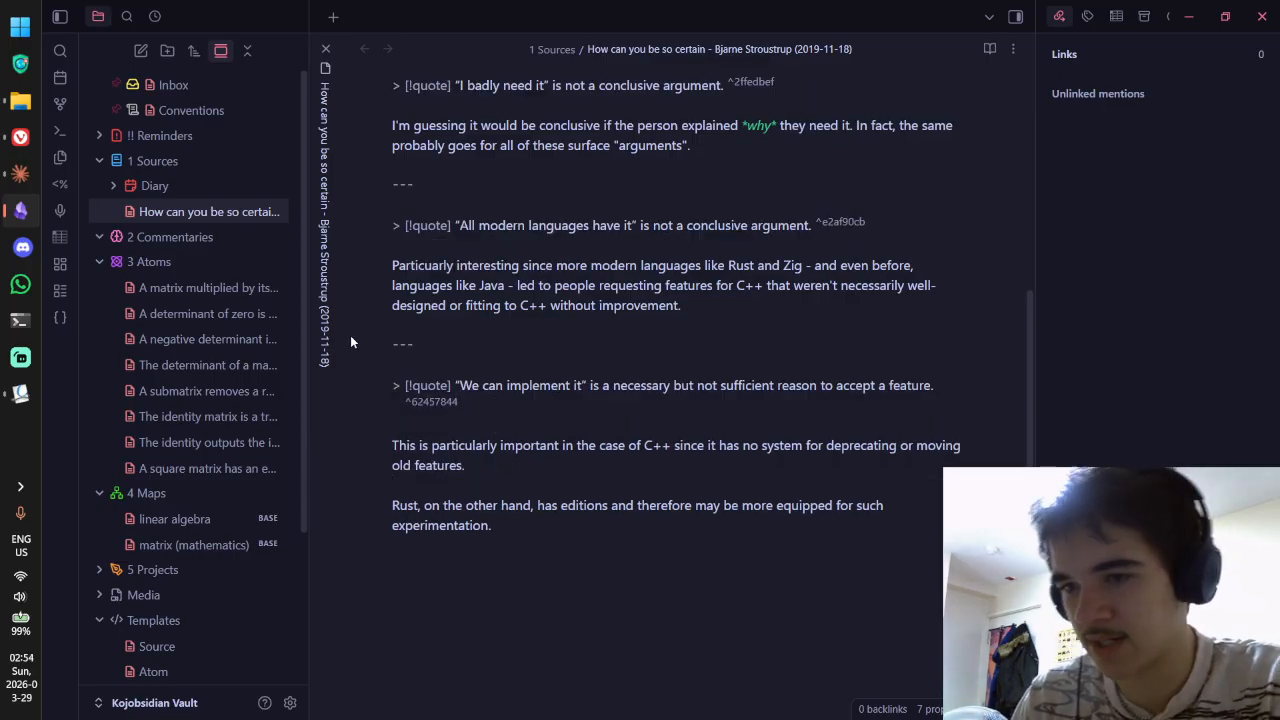
pyautogui.hotkey('ctrl', 'e')
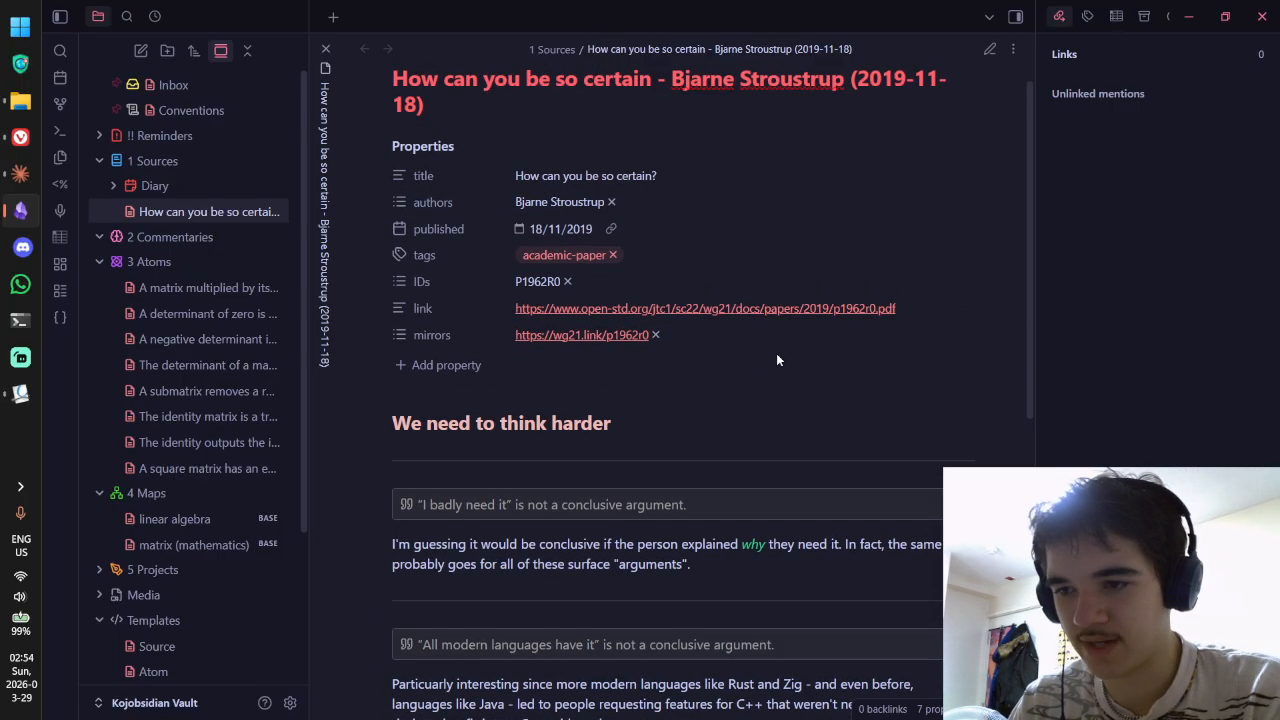
# Step: Reread the Rust and Zig paragraph in reading view, highlighting passages like "fitting to C++", then return to source editing
pyautogui.scroll(-2, 776, 360)
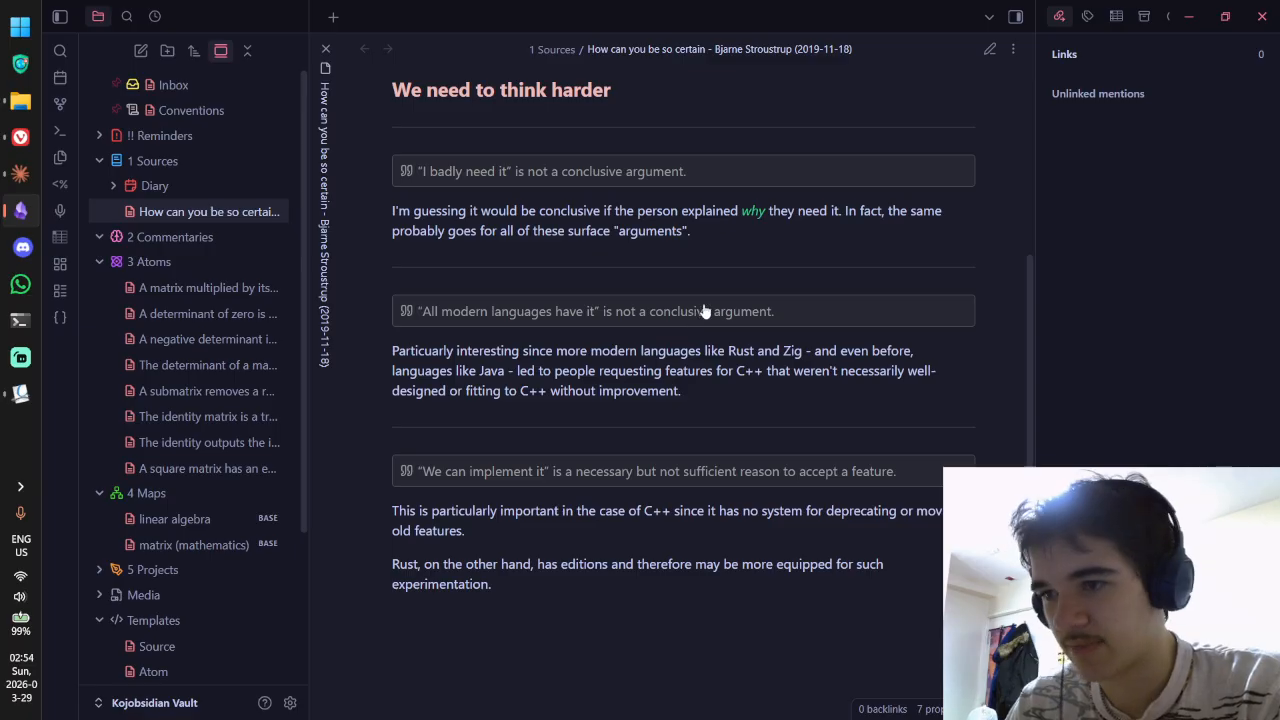
pyautogui.scroll(2, 700, 310)
pyautogui.scroll(-2, 703, 307)
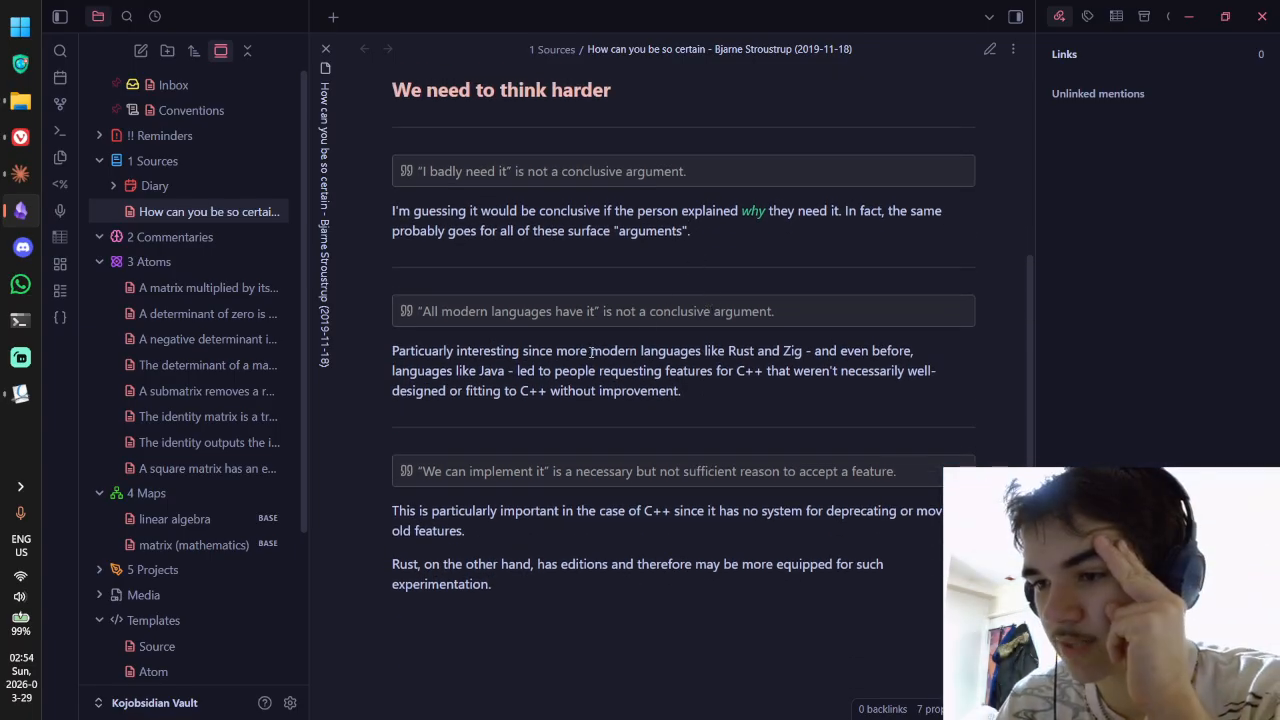
pyautogui.moveTo(601, 351); pyautogui.dragTo(770, 351)
pyautogui.click(787, 351)
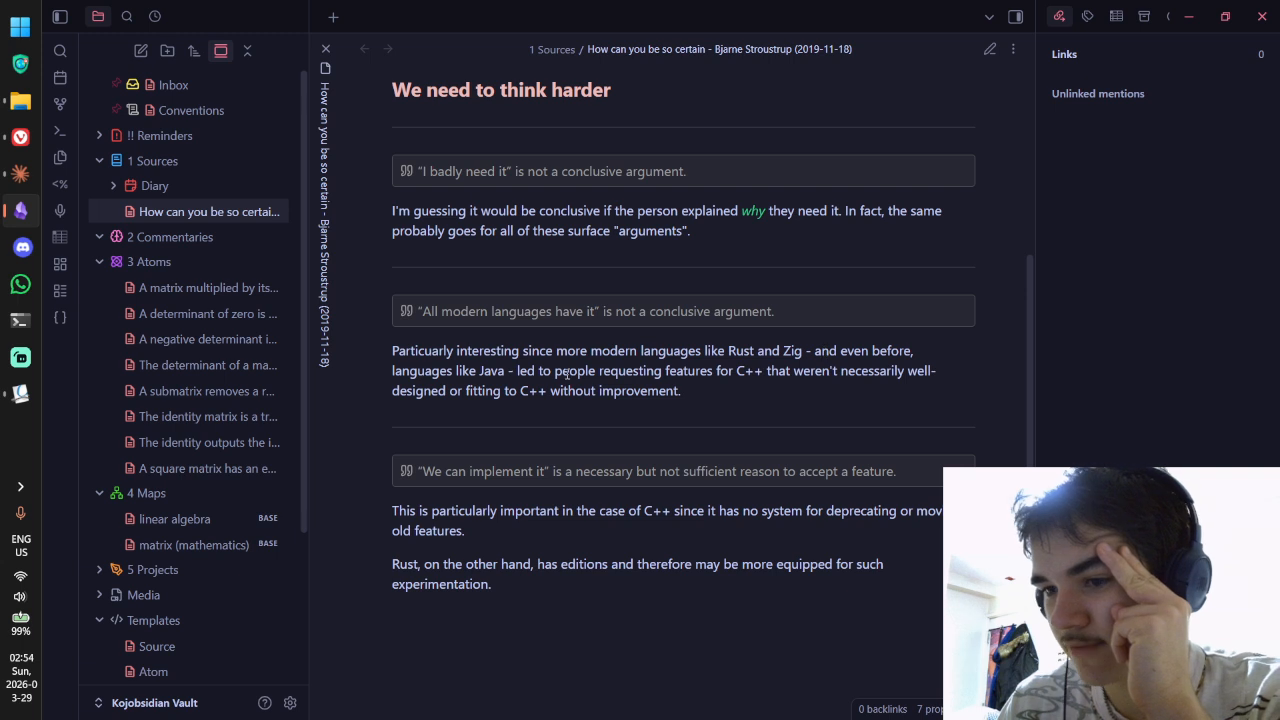
pyautogui.moveTo(413, 374); pyautogui.dragTo(910, 372)
pyautogui.click(535, 375)
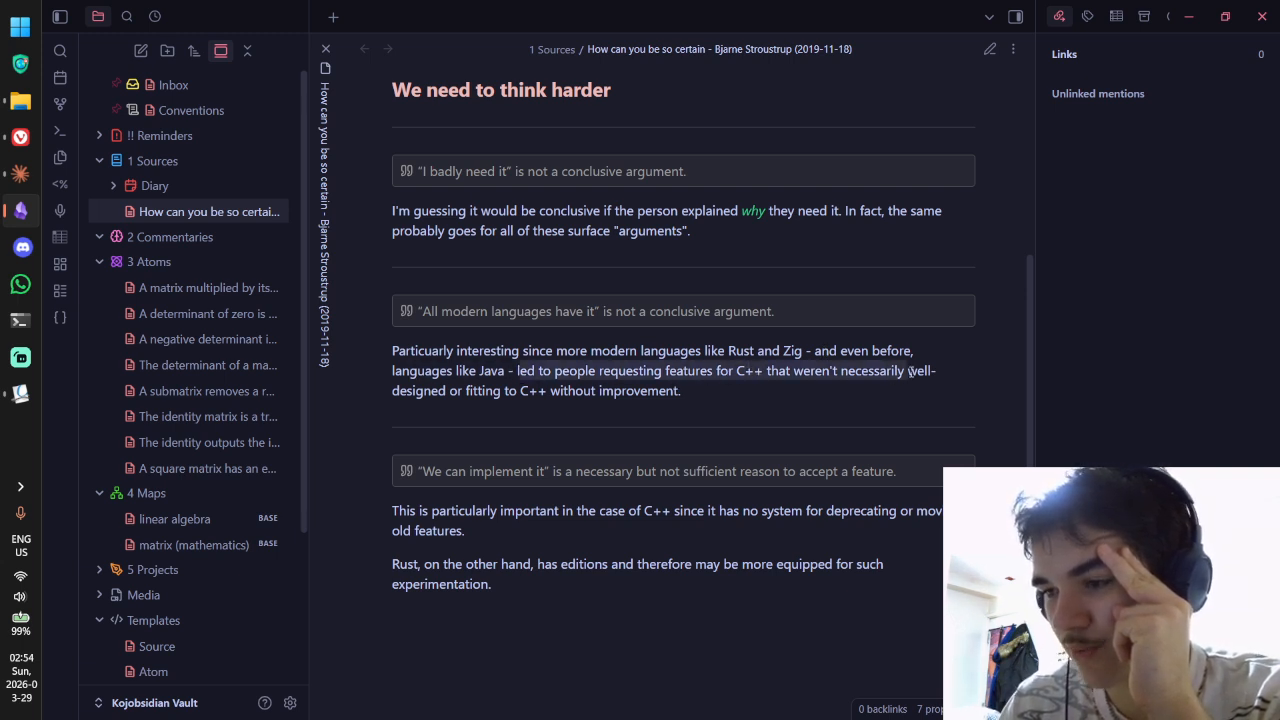
pyautogui.moveTo(460, 391); pyautogui.dragTo(557, 391)
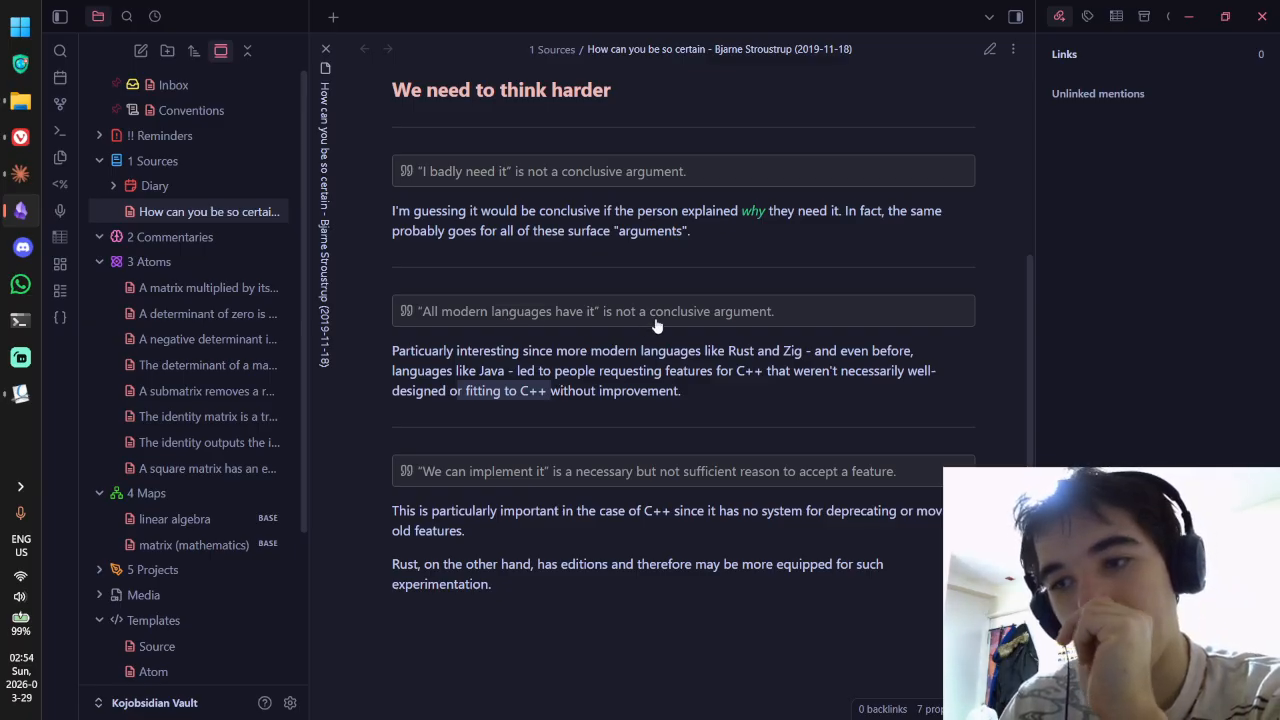
pyautogui.click(580, 362)
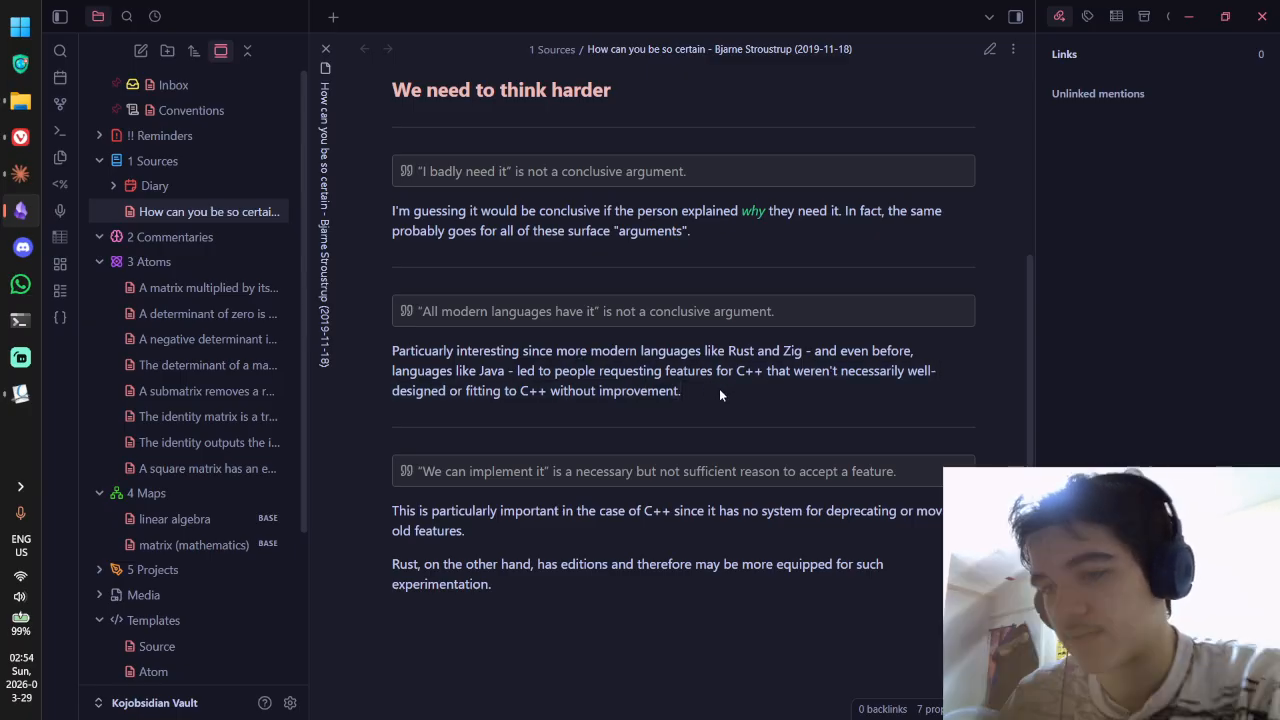
pyautogui.hotkey('ctrl', 'e')
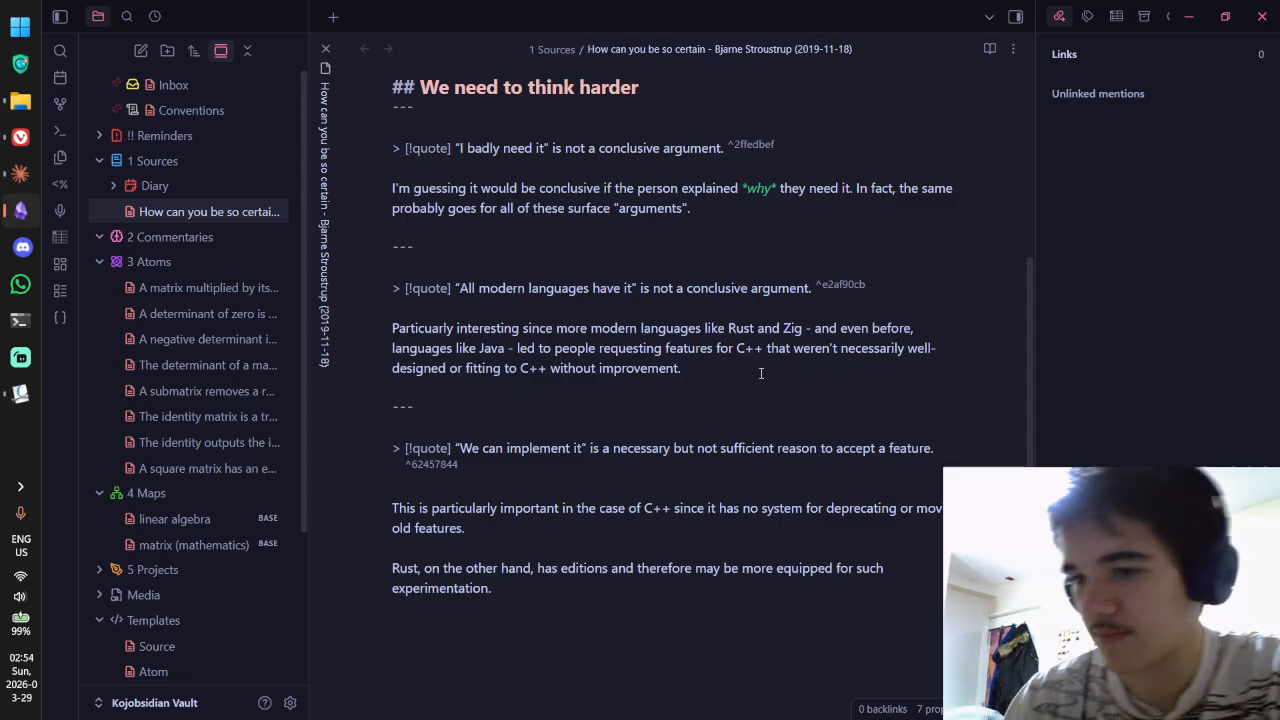
# Step: Start a "For example," line under the Rust/Zig paragraph and correct "Particuarly" to "Particularly"
pyautogui.click(760, 373)
pyautogui.press('Return')
pyautogui.press('Return')
pyautogui.write('FOr exampl')
pyautogui.press('BackSpace')
pyautogui.press('BackSpace')
pyautogui.press('BackSpace')
pyautogui.press('BackSpace')
pyautogui.press('BackSpace')
pyautogui.press('BackSpace')
pyautogui.press('BackSpace')
pyautogui.press('BackSpace')
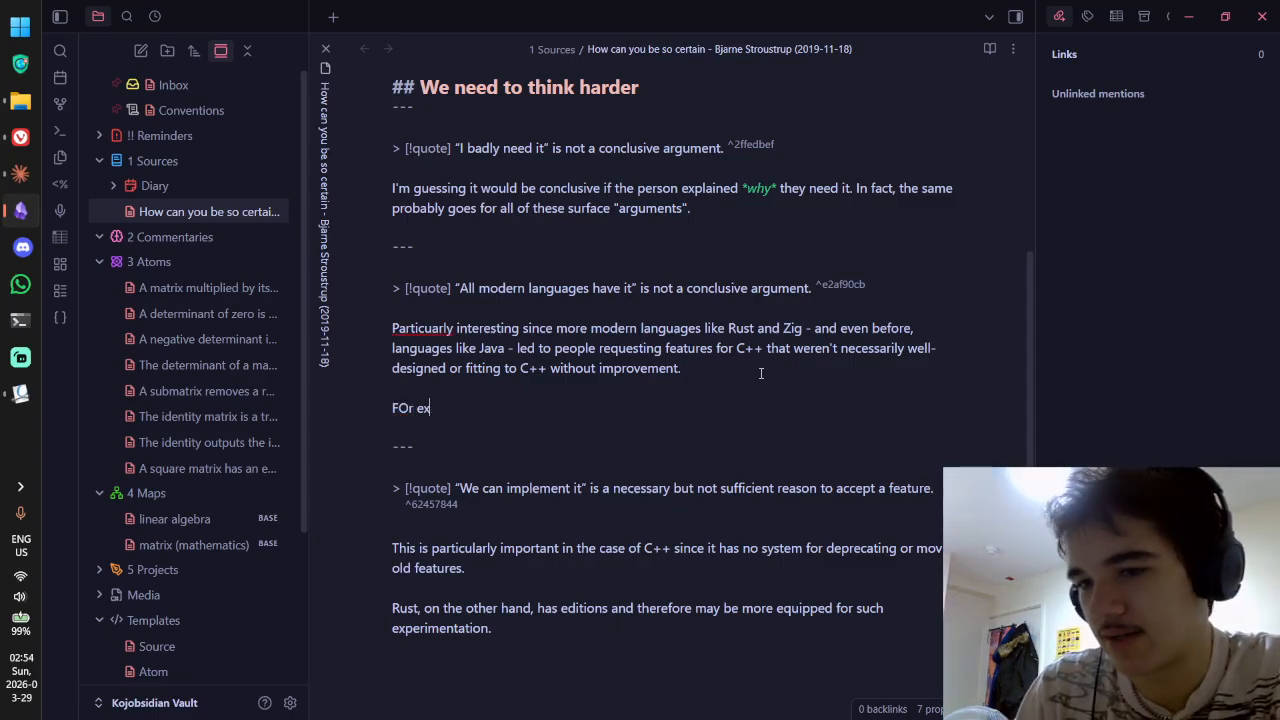
pyautogui.press('BackSpace')
pyautogui.write('or example,')
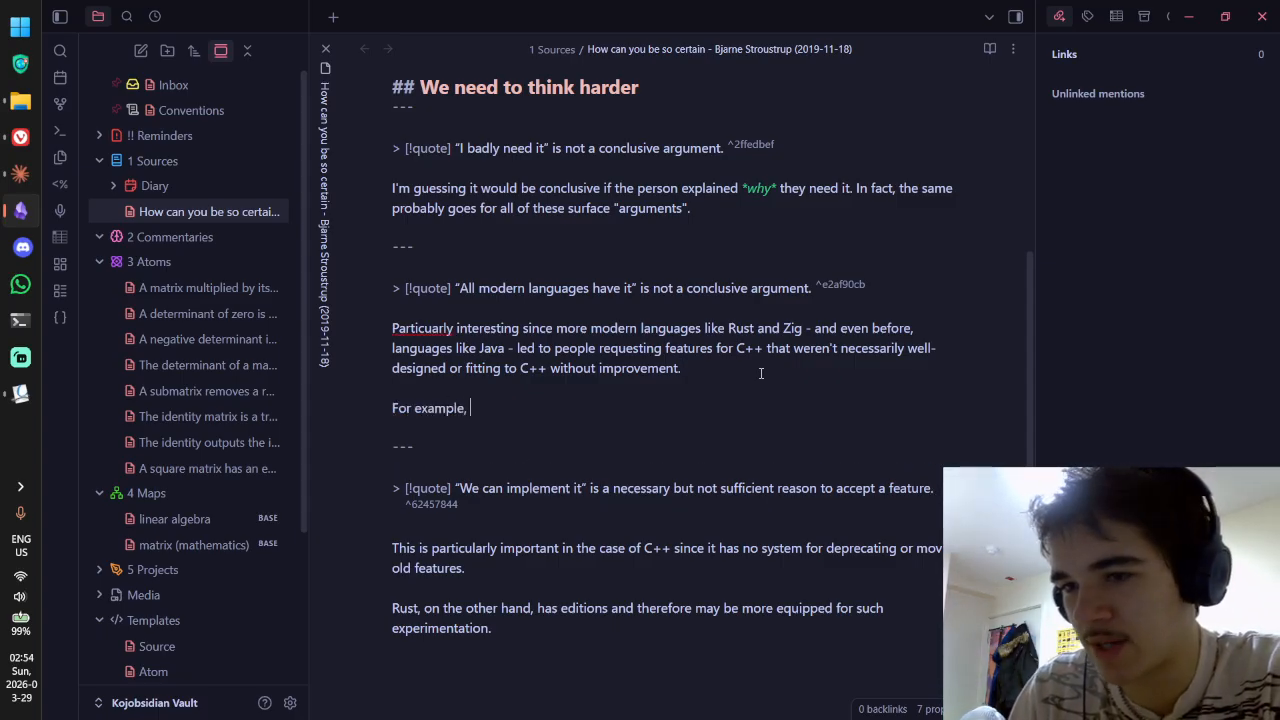
pyautogui.rightClick(433, 328)
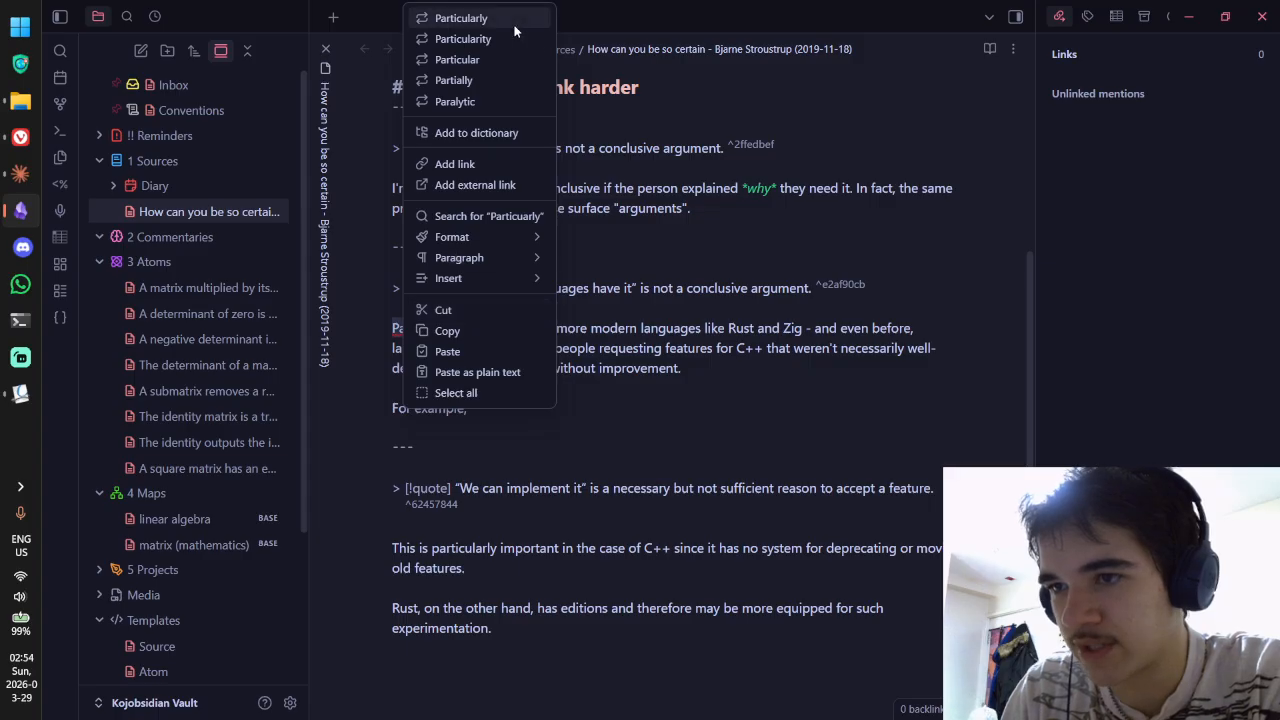
pyautogui.click(435, 17)
pyautogui.click(523, 413)
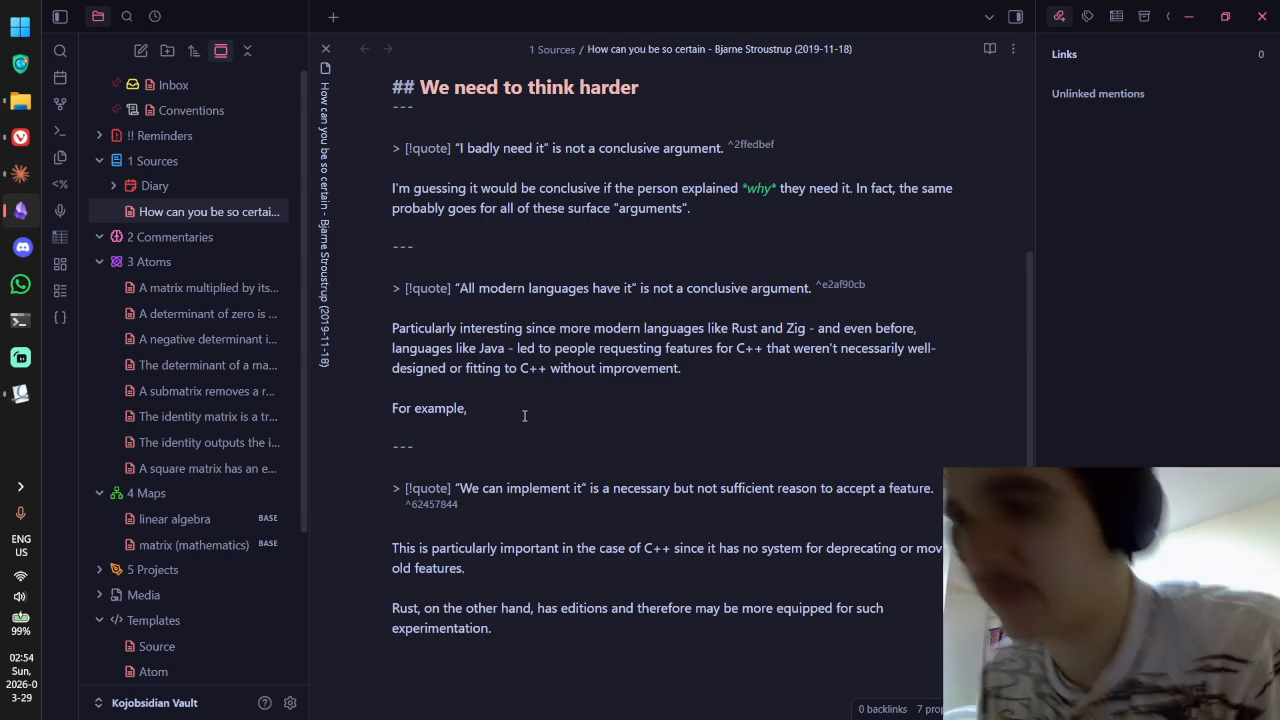
# Step: Review the p1962r0.pdf paper in Vivaldi, then come back to the Obsidian note
pyautogui.hotkey('alt', 'Tab')
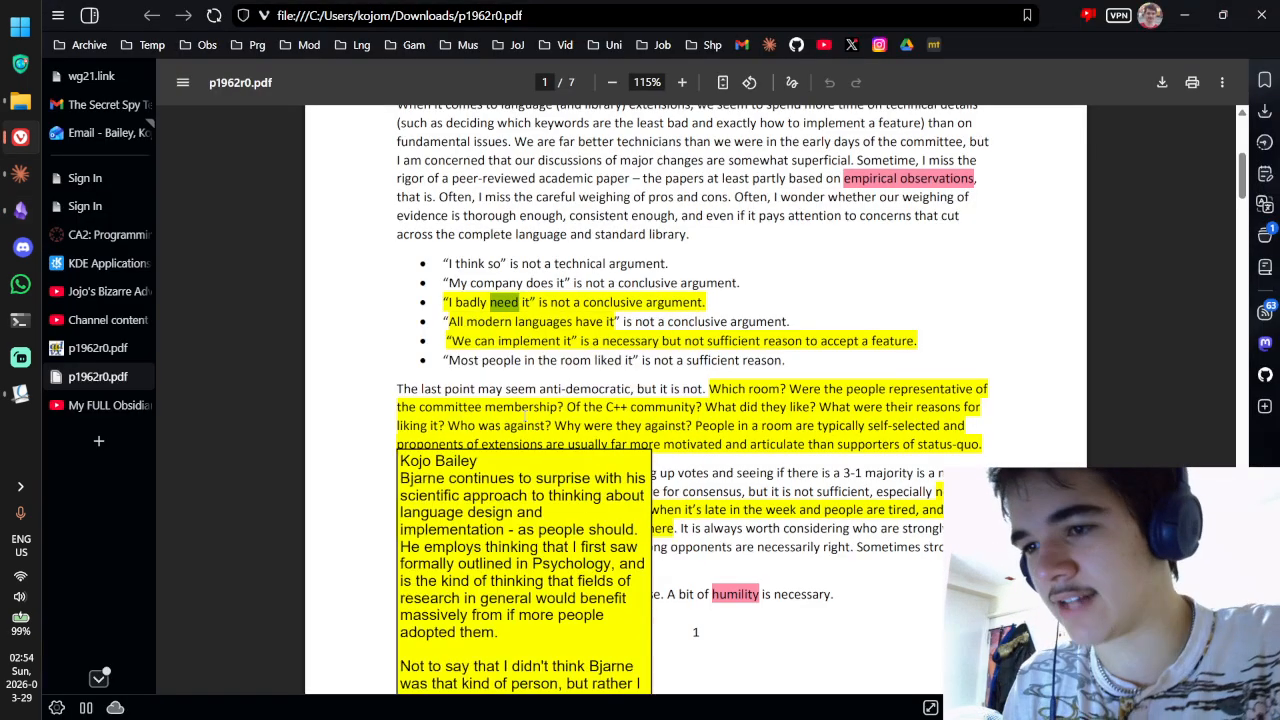
pyautogui.hotkey('alt', 'Tab')
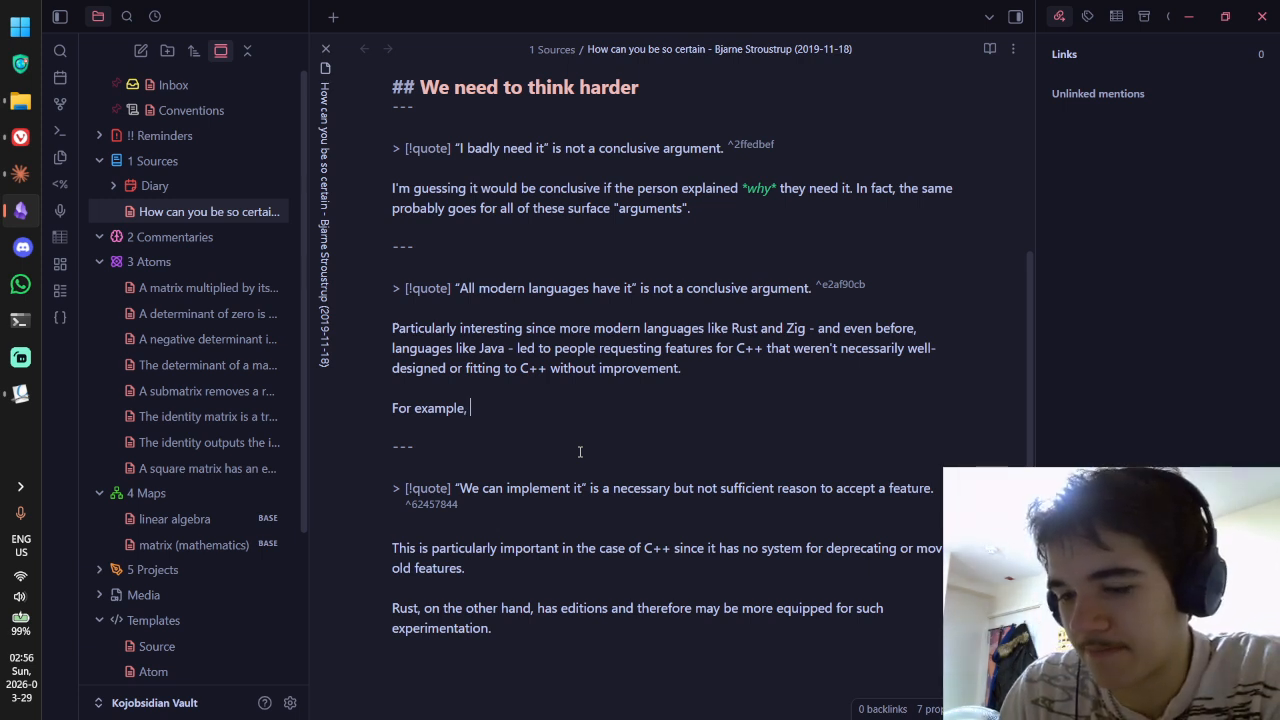
# Step: Finish the line as "For example, Rust enums and pattern matching." and view it rendered
pyautogui.write('Rust')
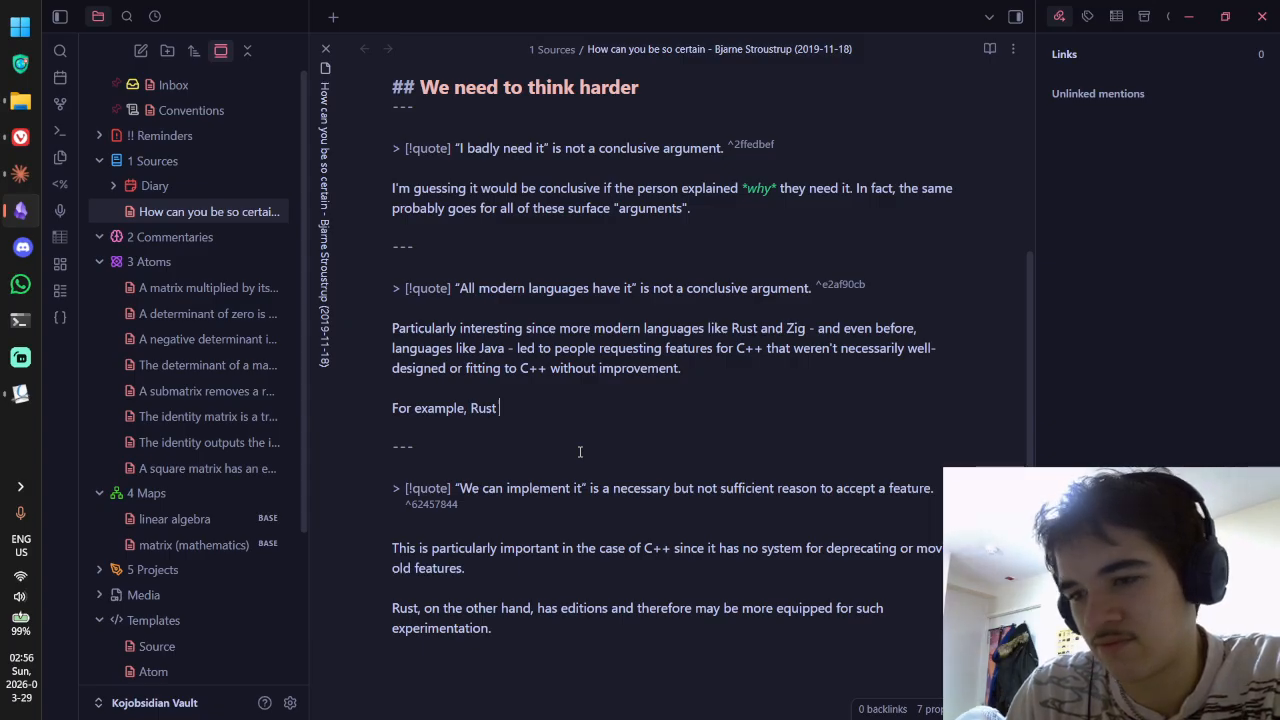
pyautogui.write(' enums an')
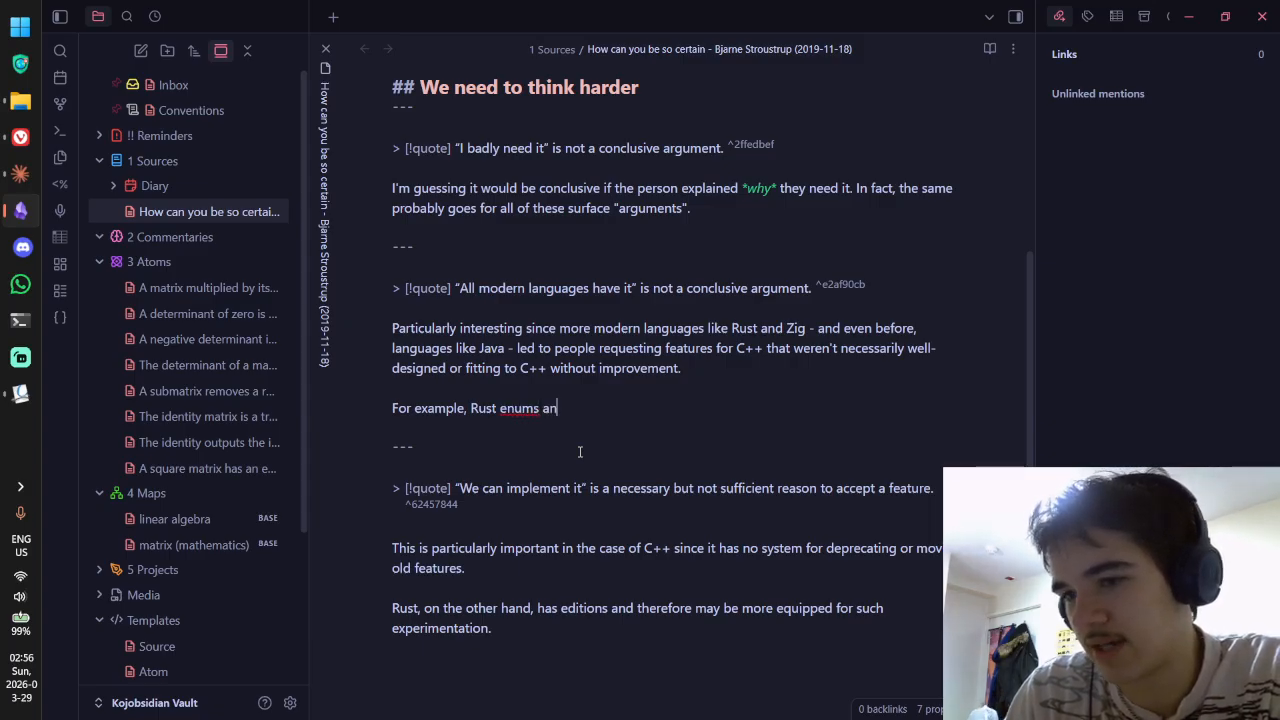
pyautogui.write('d patternn ma')
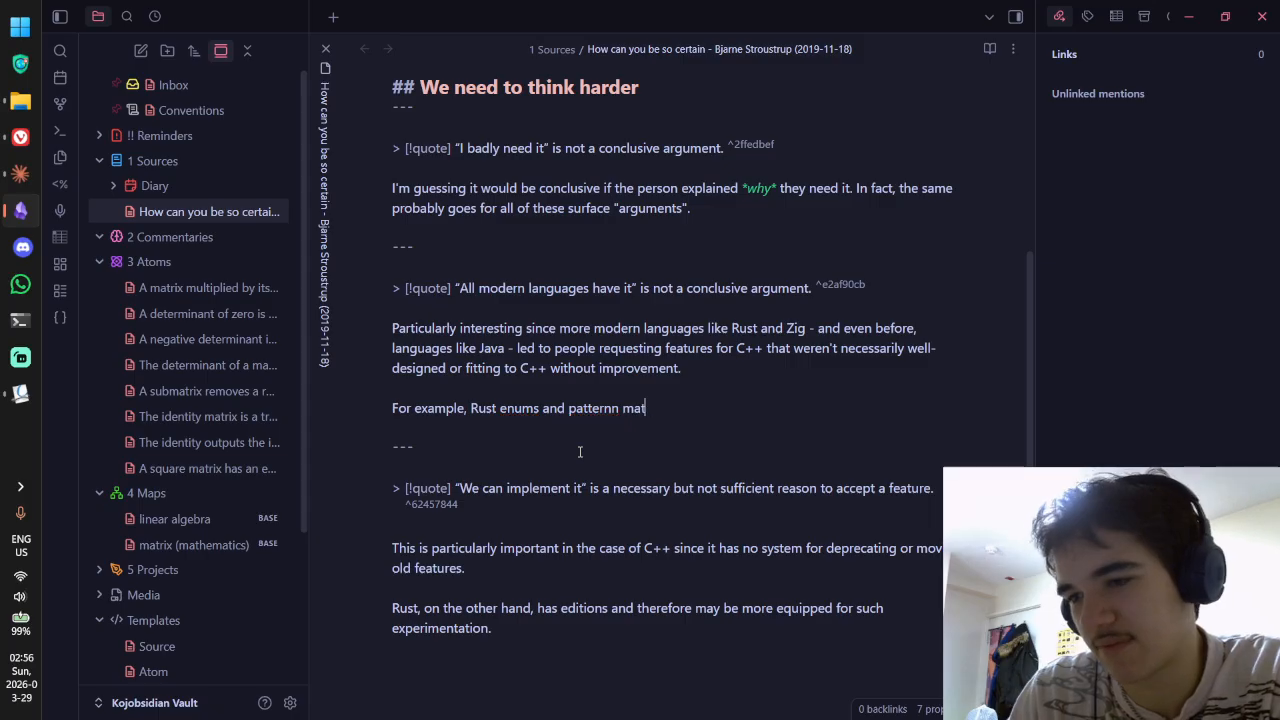
pyautogui.press('BackSpace')
pyautogui.press('BackSpace')
pyautogui.press('BackSpace')
pyautogui.press('BackSpace')
pyautogui.write('matching')
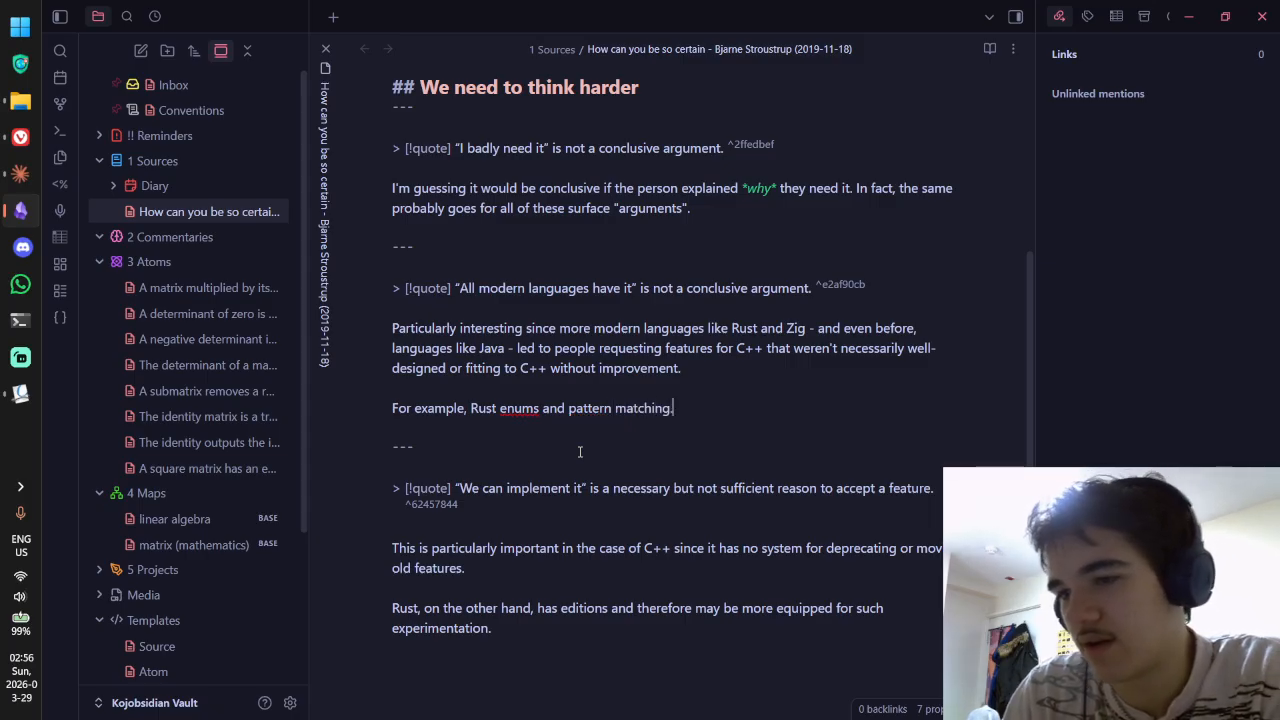
pyautogui.write('.')
pyautogui.hotkey('ctrl', 'e')
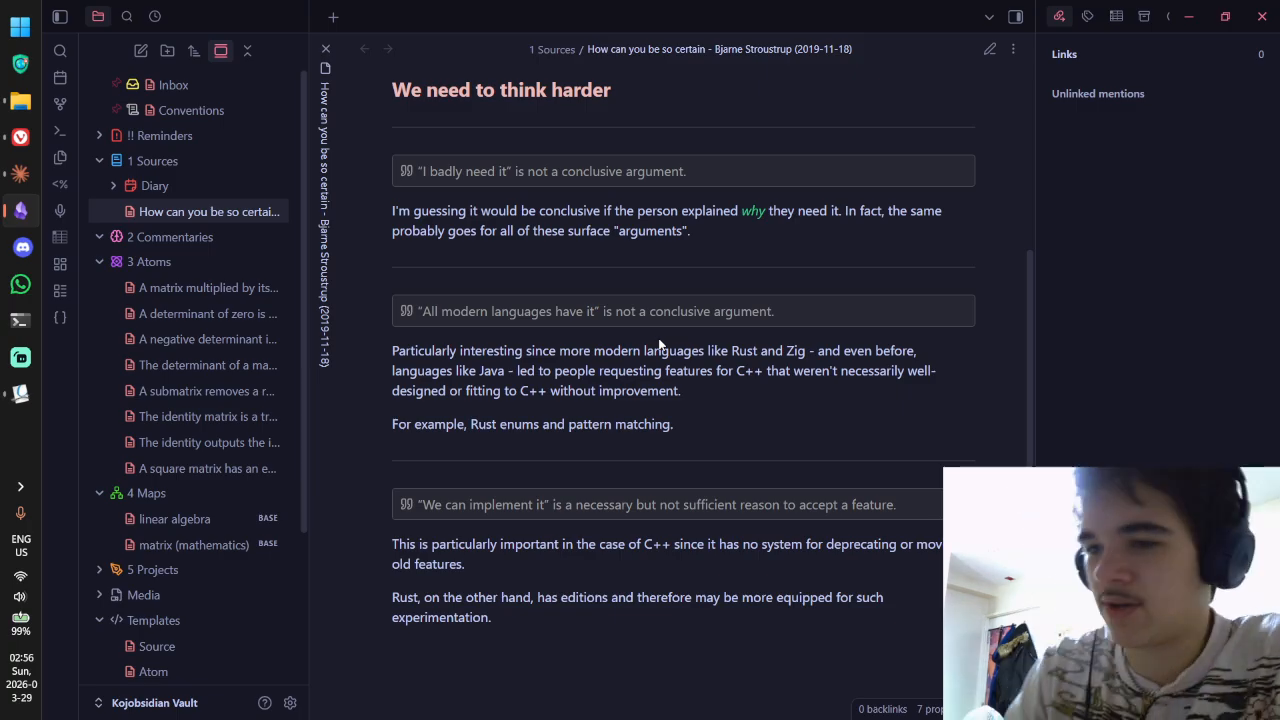
# Step: Glance at the p1962r0.pdf paper, then reread the "Particularly interesting" commentary by selecting passages
pyautogui.hotkey('alt', 'Tab')
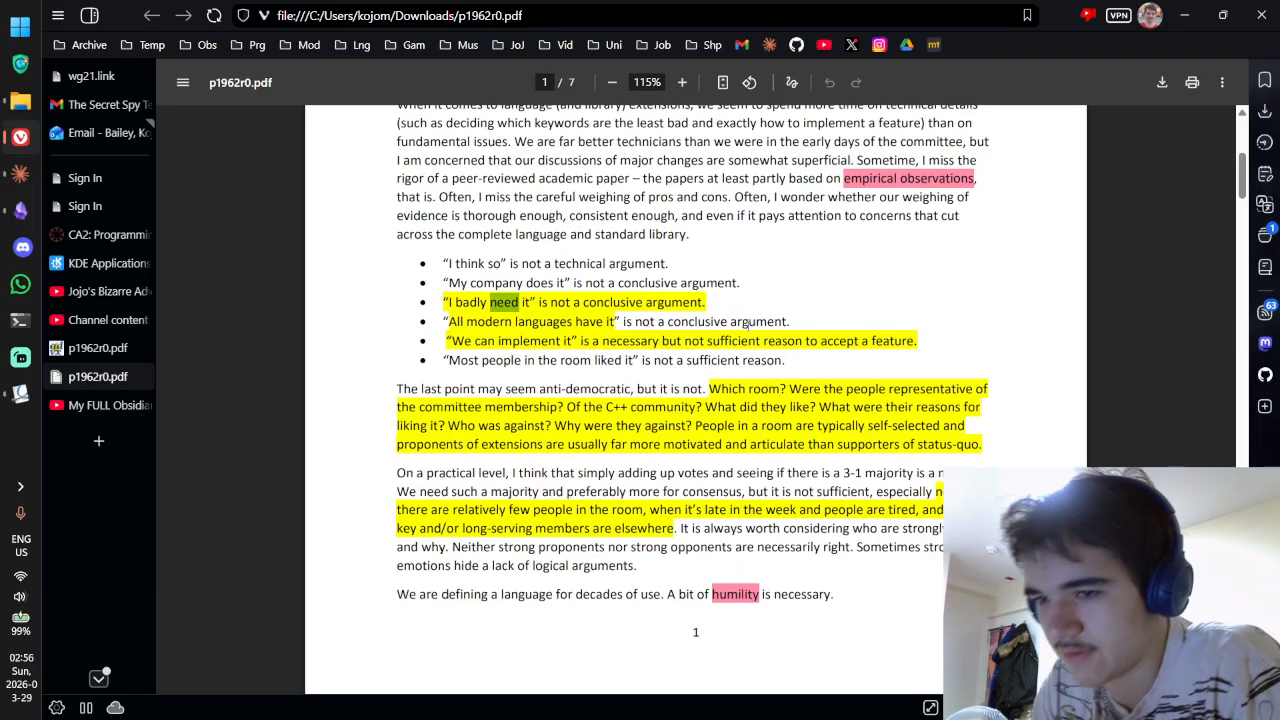
pyautogui.hotkey('alt', 'Tab')
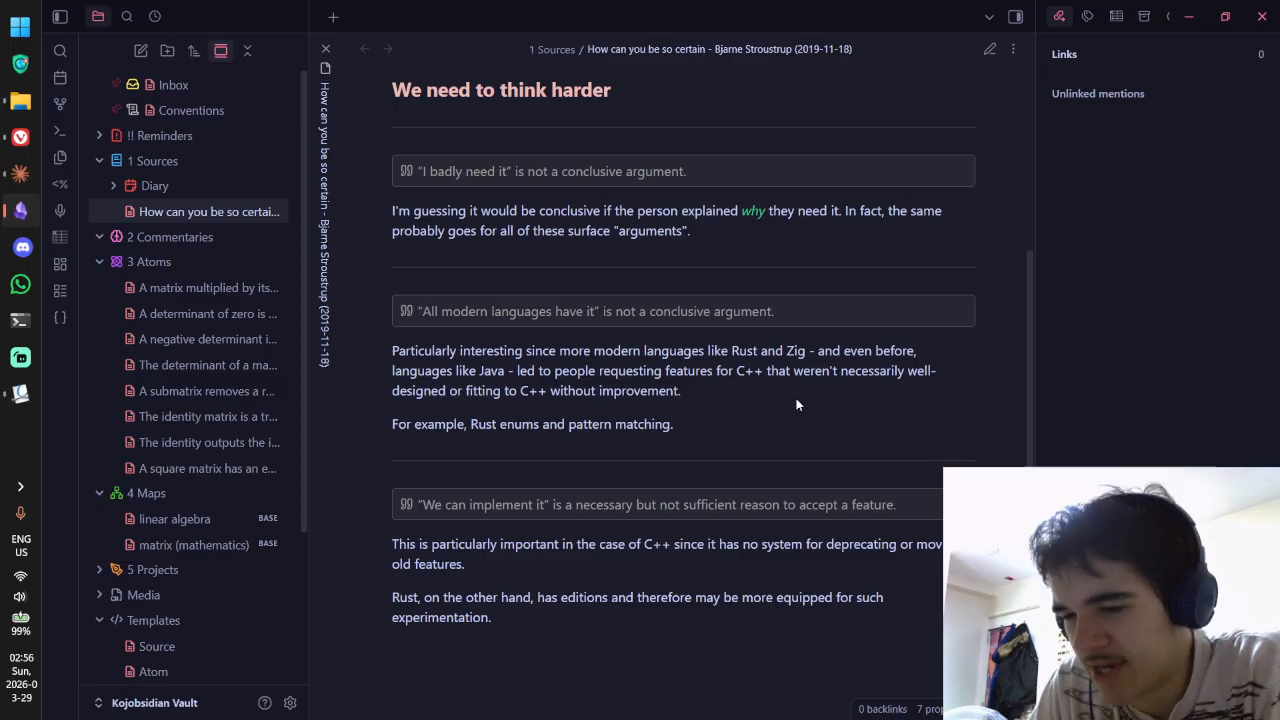
pyautogui.scroll(-2, 796, 404)
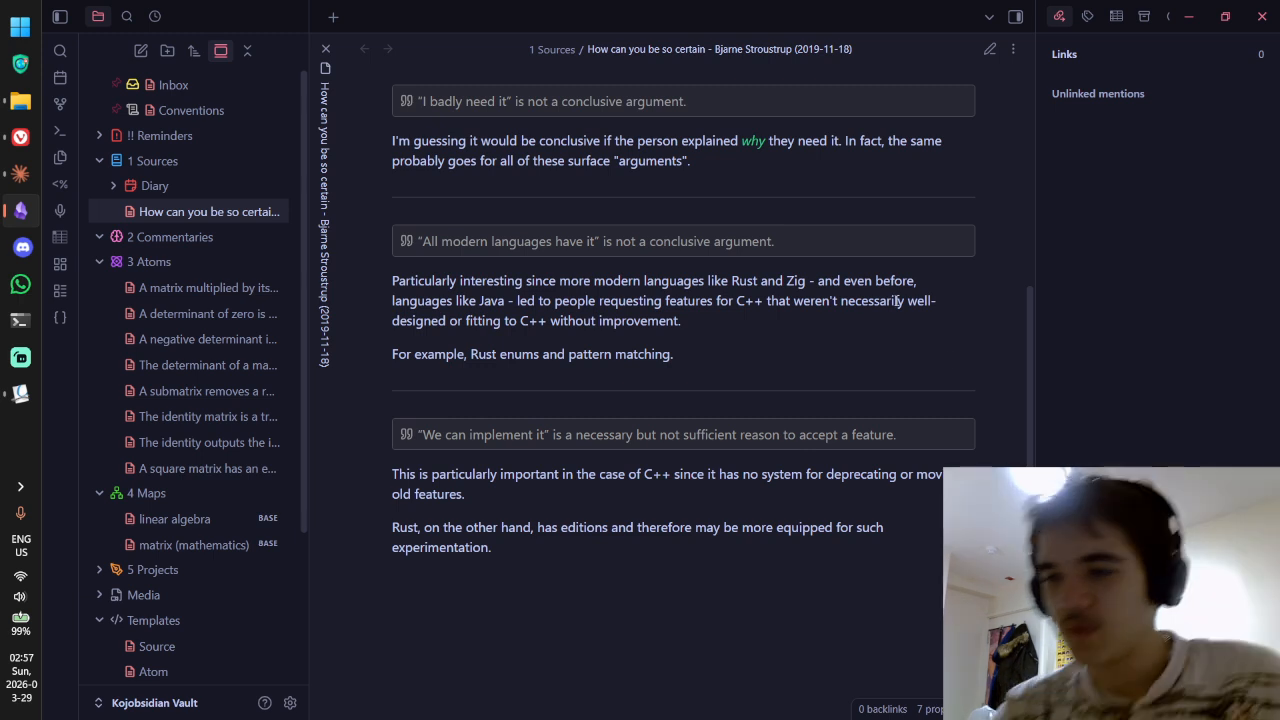
pyautogui.moveTo(726, 346); pyautogui.dragTo(527, 300)
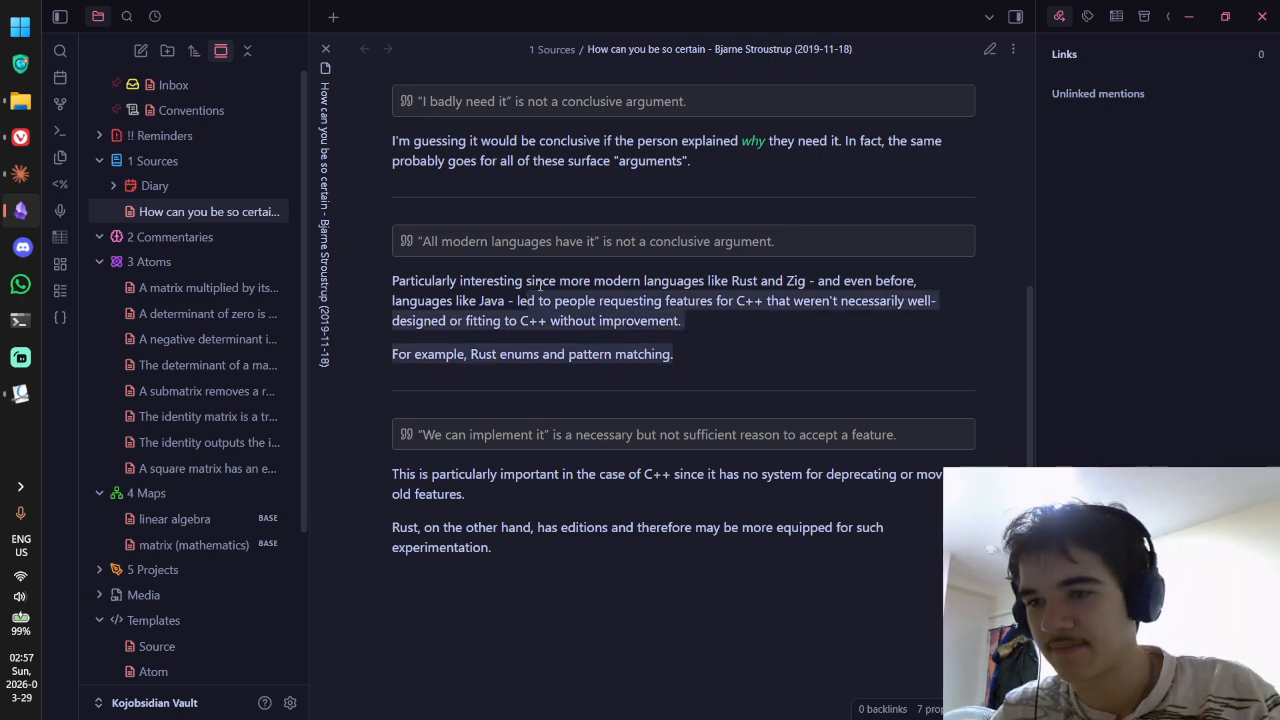
pyautogui.moveTo(538, 283); pyautogui.dragTo(468, 320)
pyautogui.click(658, 320)
pyautogui.click(394, 282)
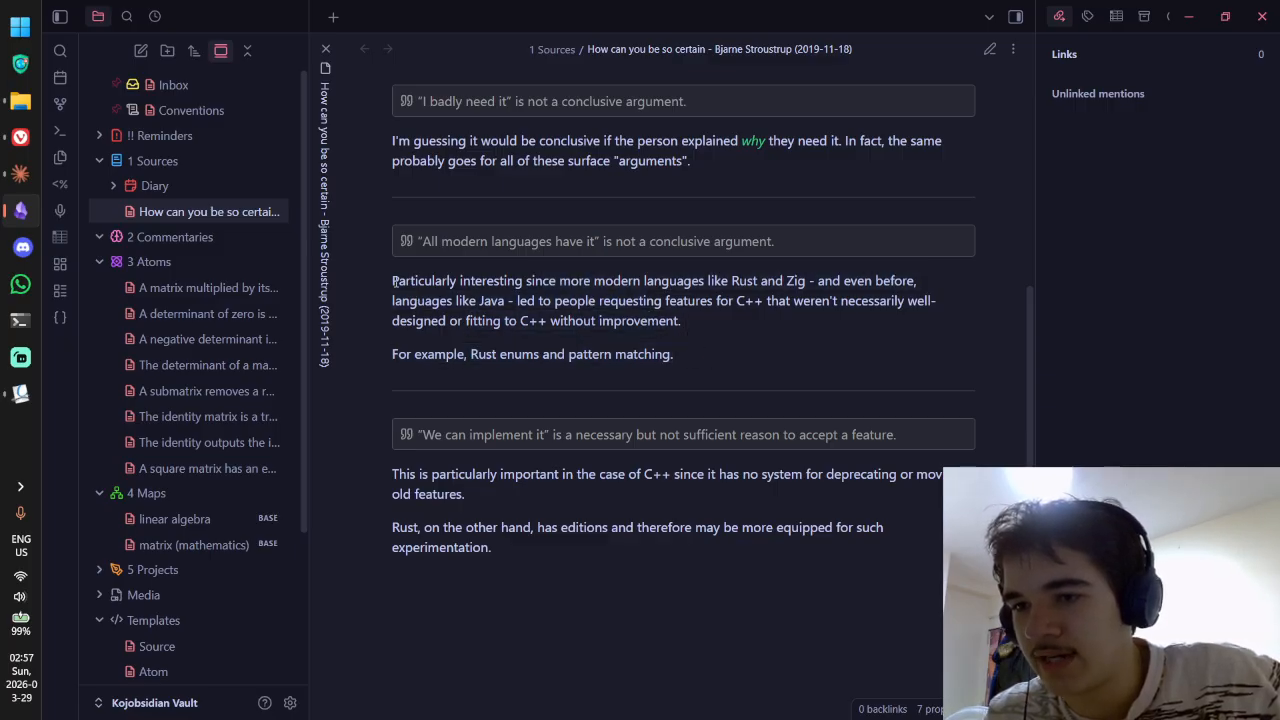
pyautogui.moveTo(404, 284); pyautogui.dragTo(560, 319)
pyautogui.click(561, 319)
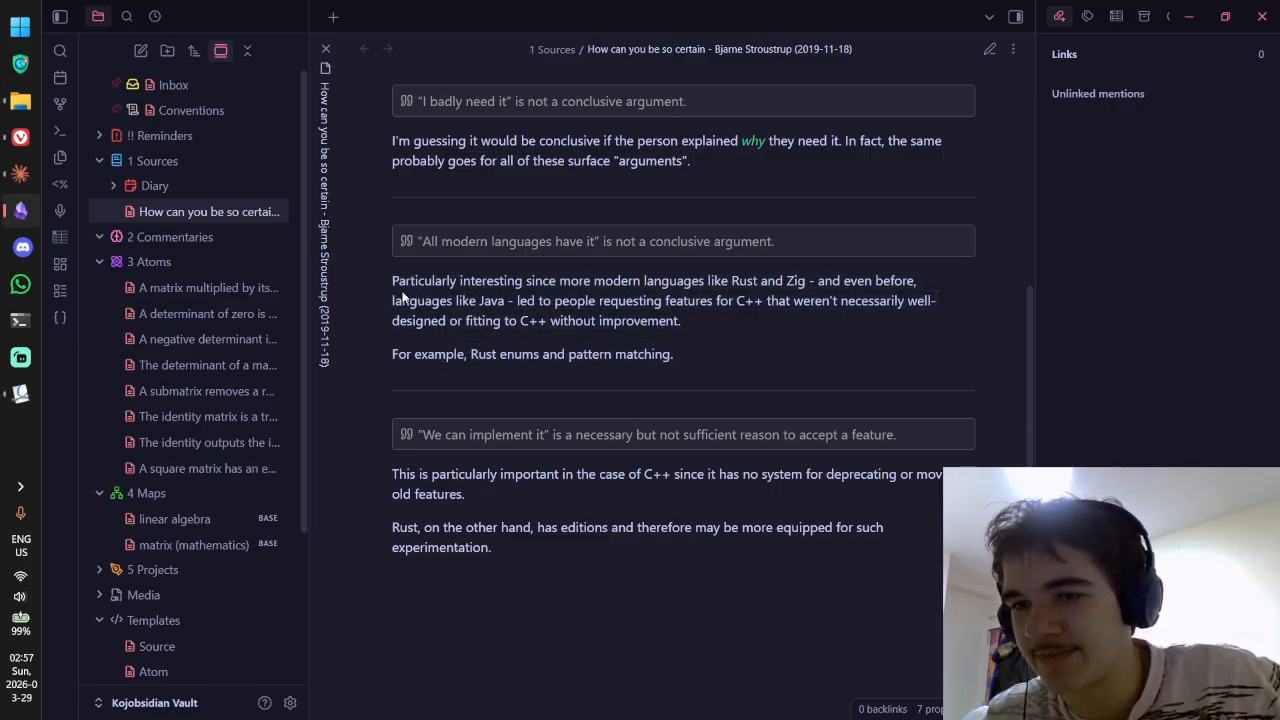
pyautogui.moveTo(414, 282); pyautogui.dragTo(575, 285)
pyautogui.click(575, 286)
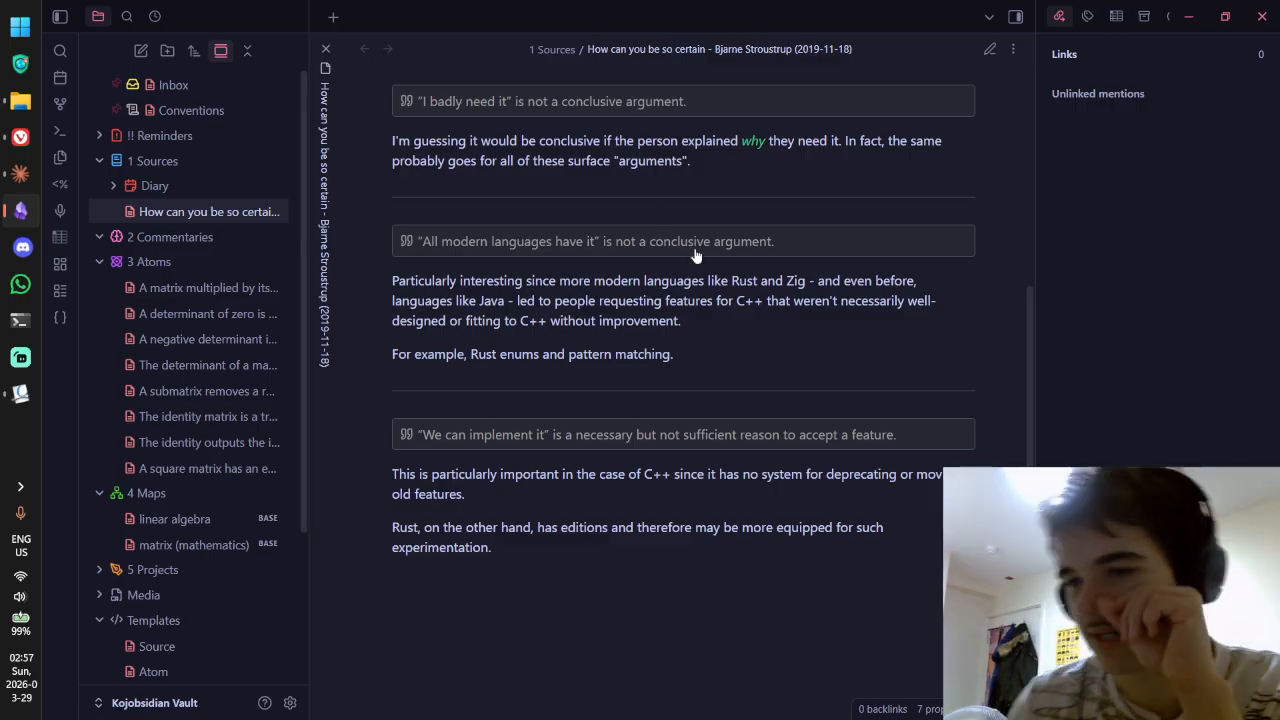
pyautogui.scroll(-3, 697, 256)
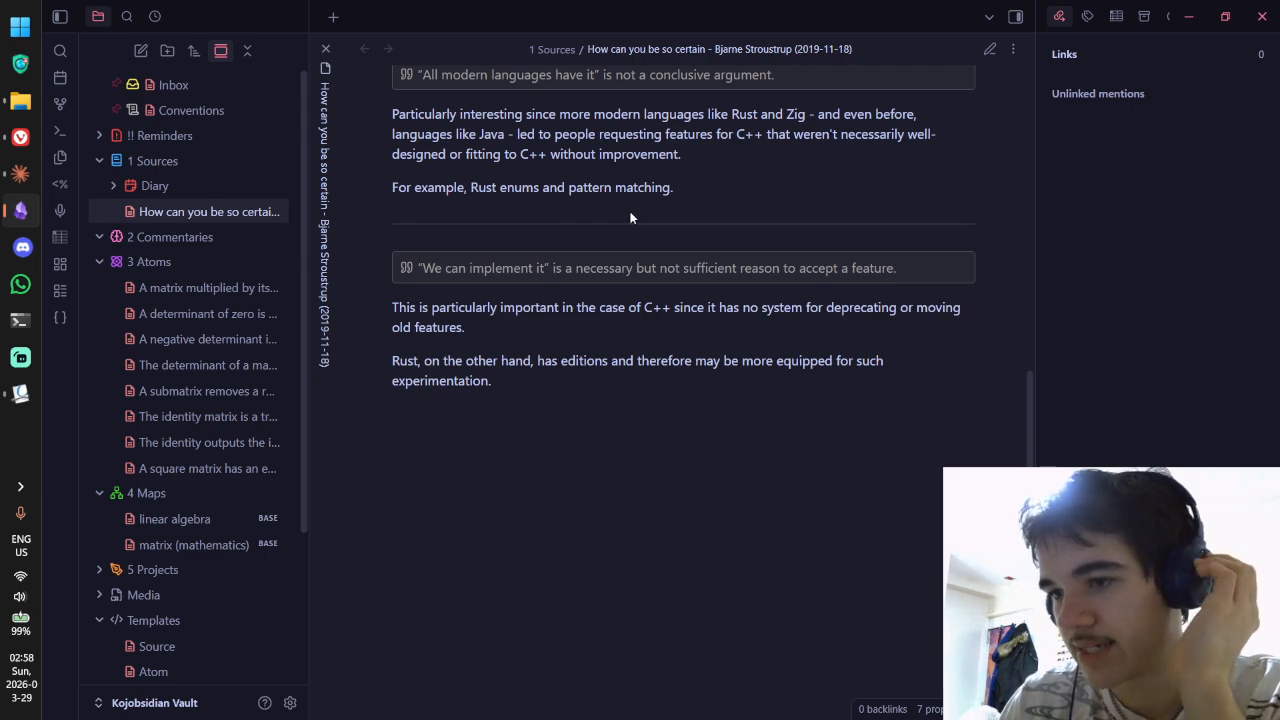
# Step: Skim the p1962r0.pdf paper in Vivaldi down to page 4 and back to page 1, then return to Obsidian
pyautogui.hotkey('alt', 'Tab')
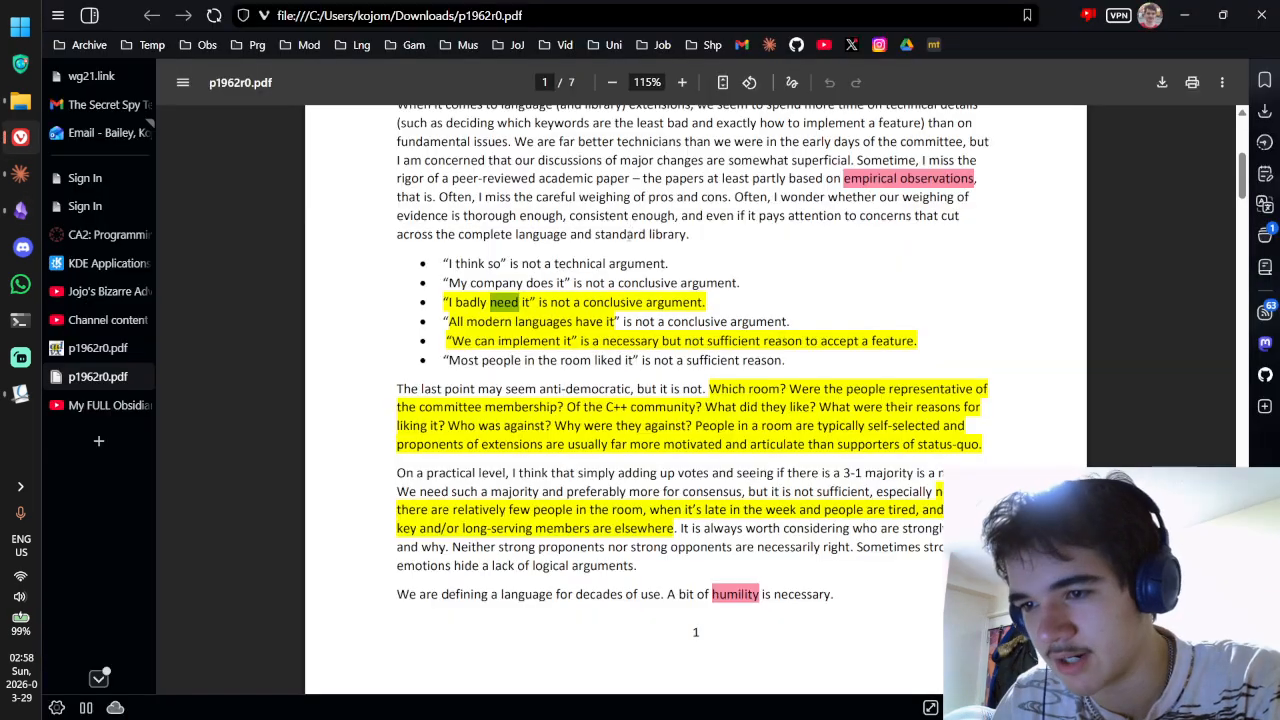
pyautogui.scroll(-15, 695, 258)
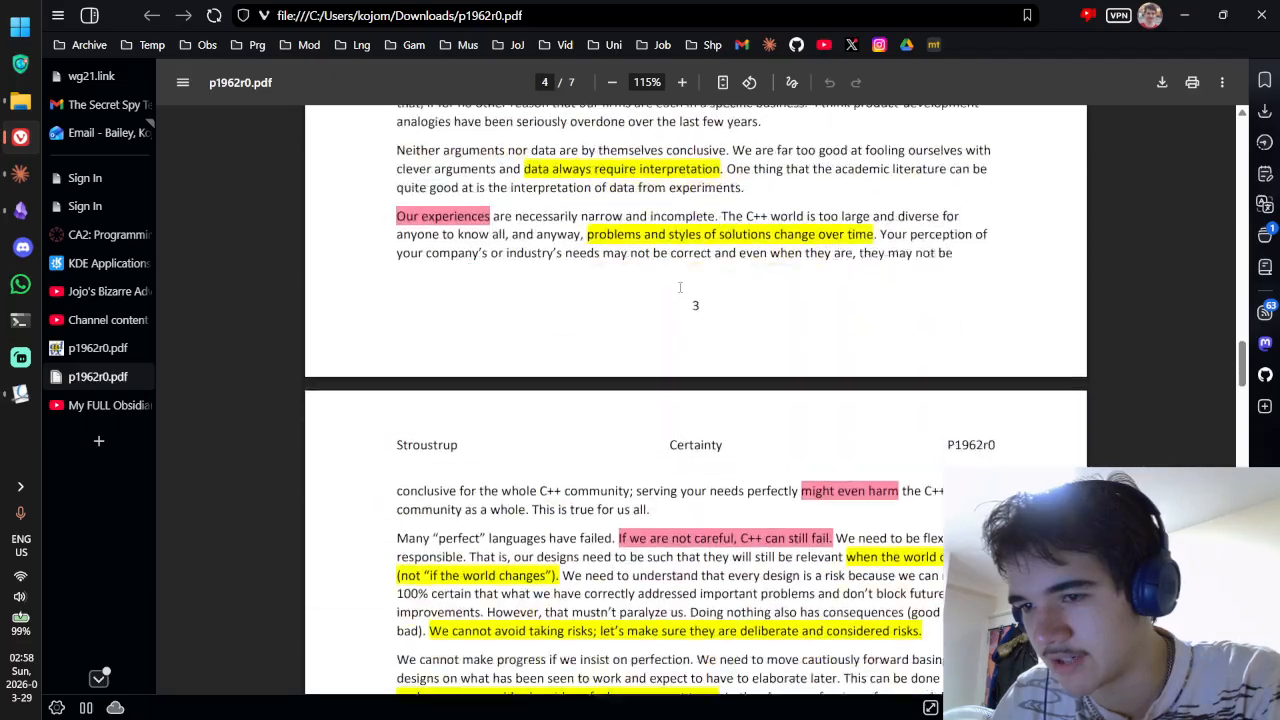
pyautogui.scroll(15, 627, 481)
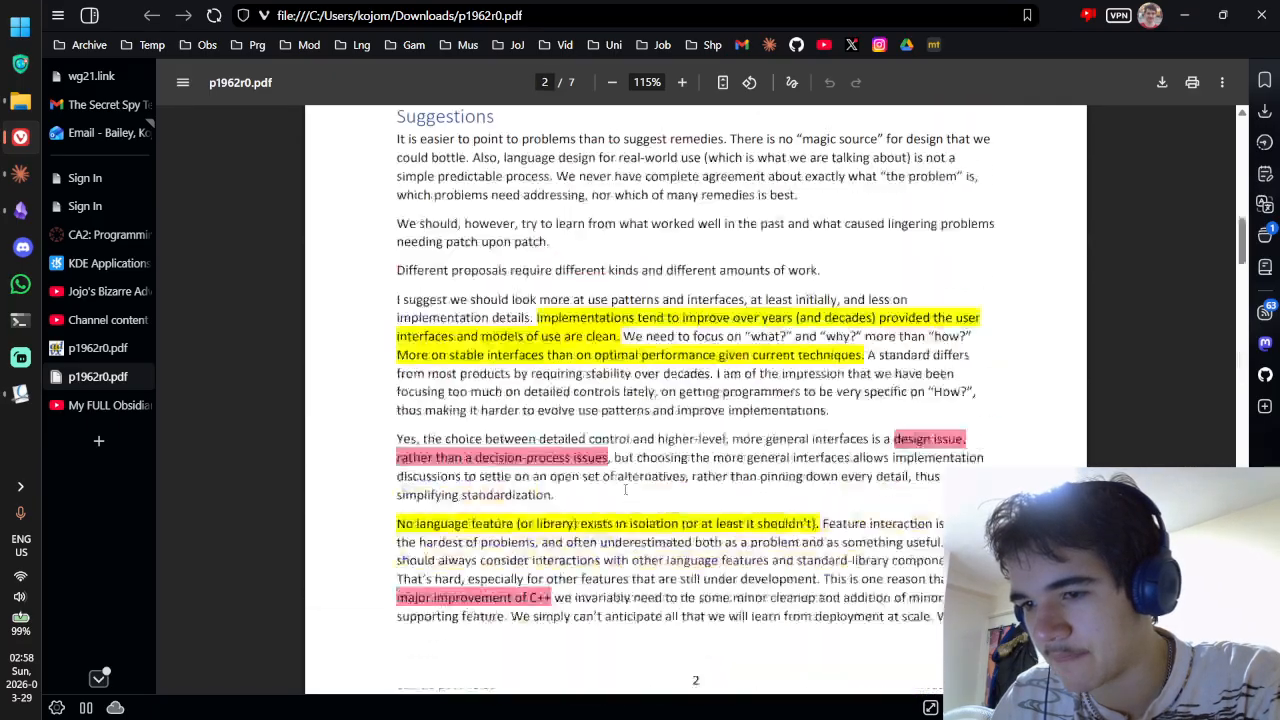
pyautogui.scroll(2, 627, 481)
pyautogui.hotkey('alt', 'Tab')
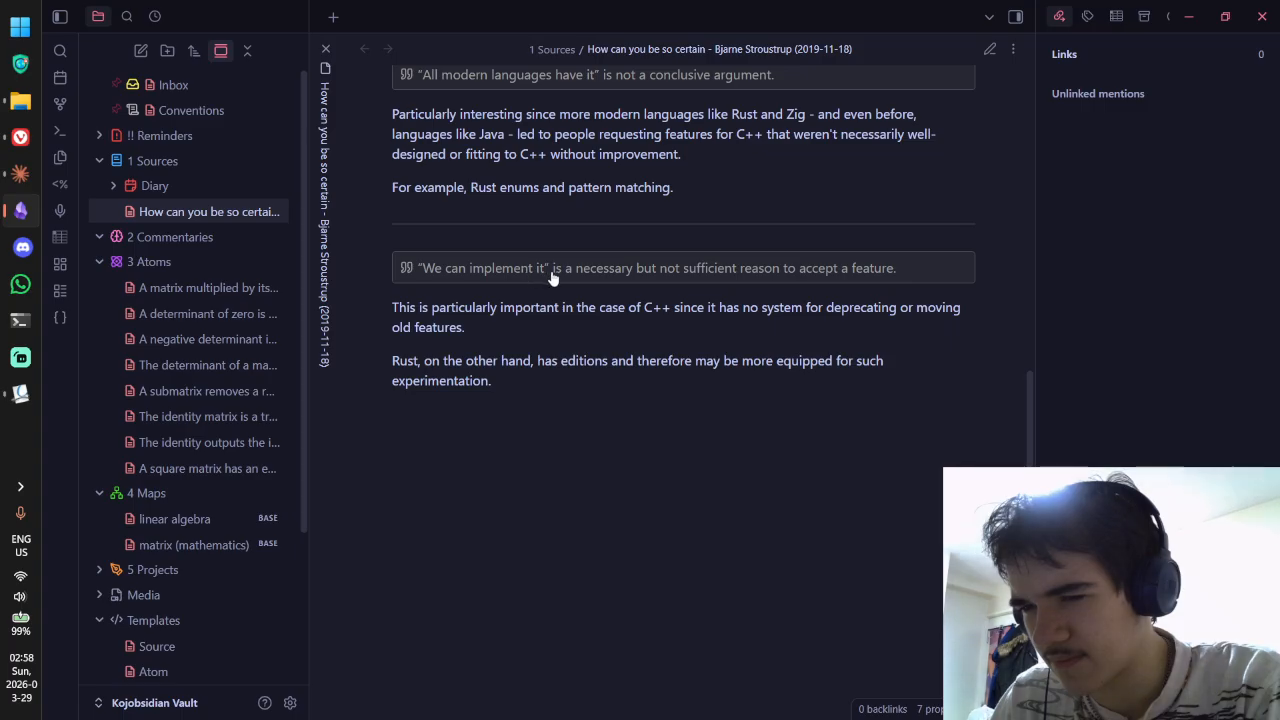
# Step: Highlight the words of the 'We can implement it' quote in the source note
pyautogui.moveTo(550, 272); pyautogui.dragTo(627, 275)
pyautogui.click(432, 272)
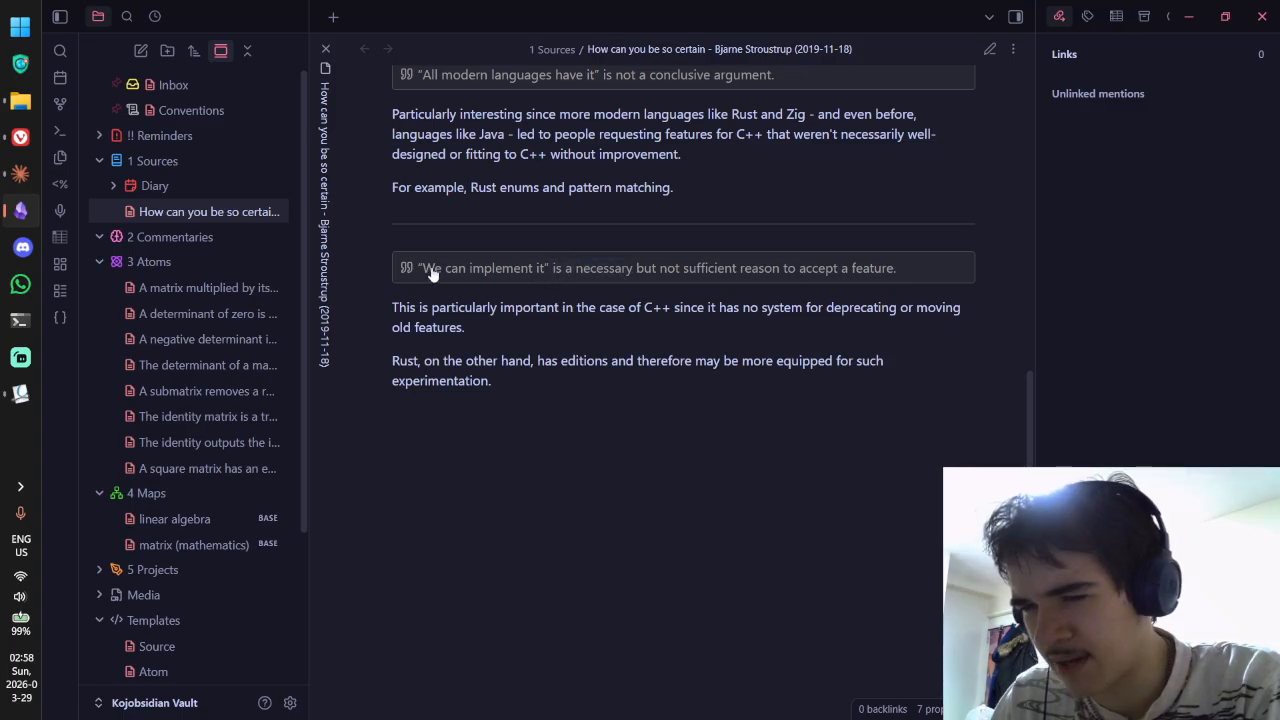
pyautogui.moveTo(419, 271); pyautogui.dragTo(443, 274)
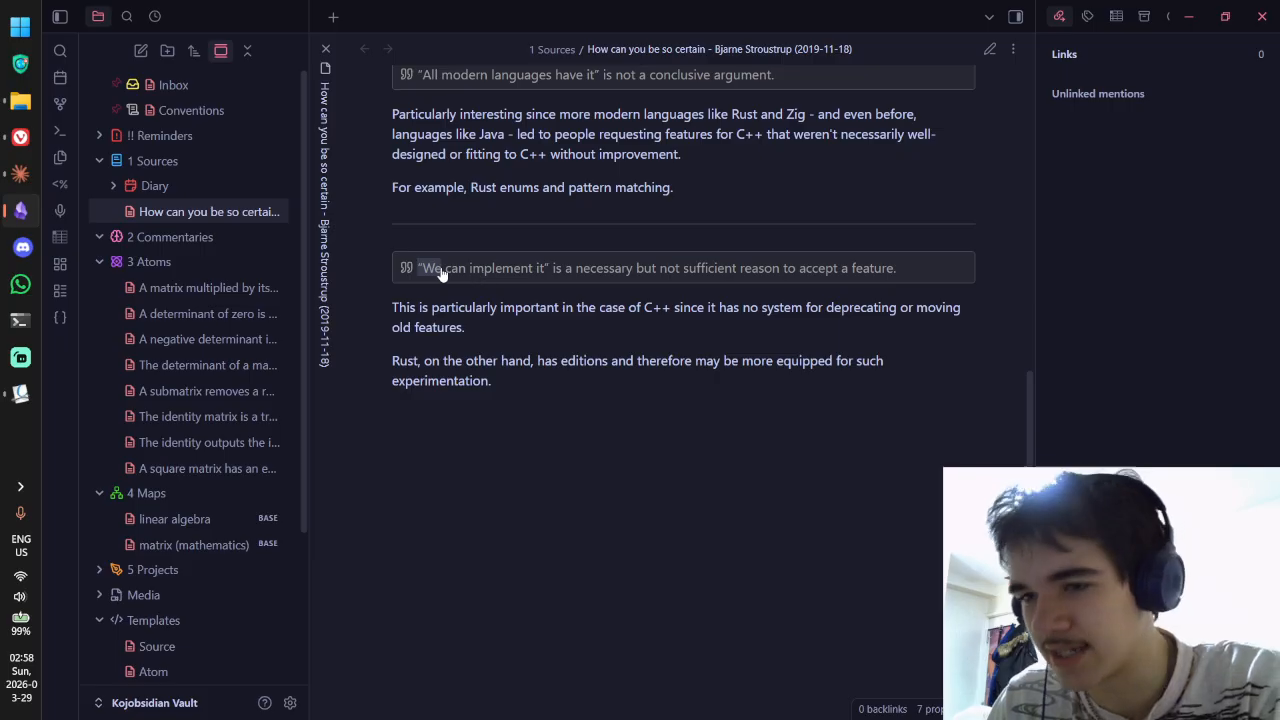
pyautogui.click(436, 271)
pyautogui.moveTo(421, 274); pyautogui.dragTo(838, 274)
pyautogui.click(782, 285)
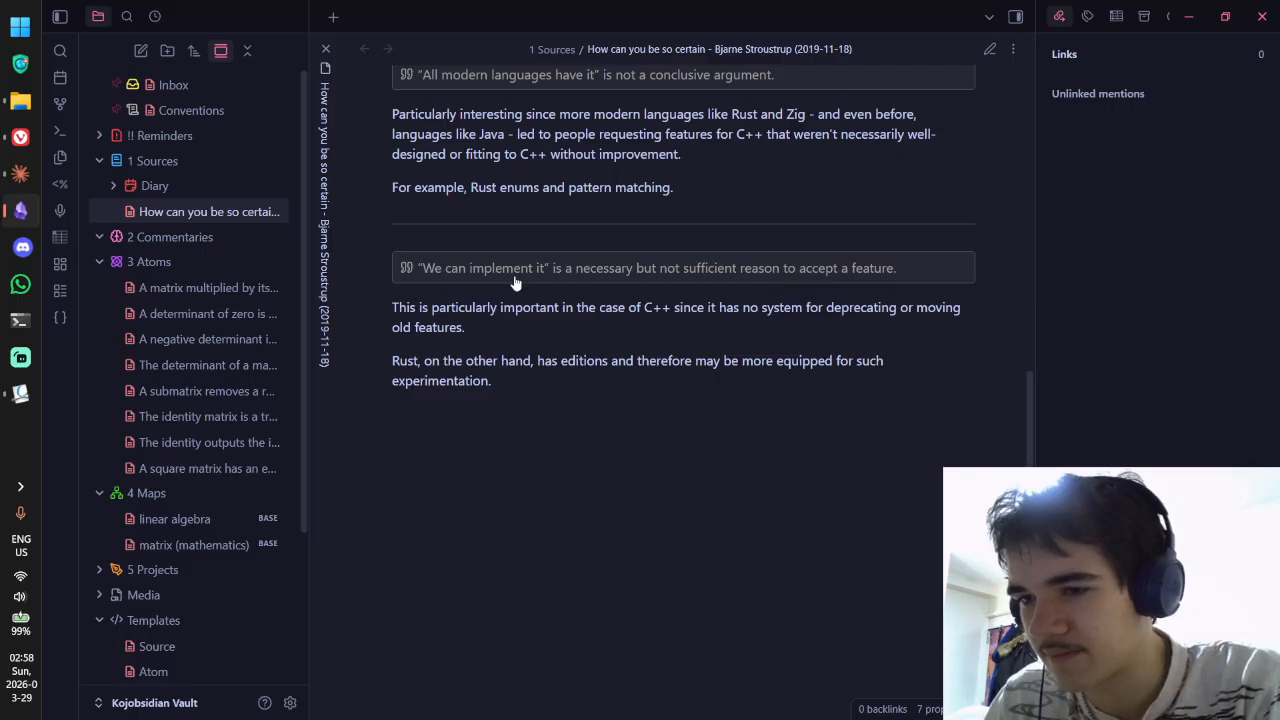
# Step: Select the paragraph about deprecating old features several times, then clear the selection
pyautogui.moveTo(464, 307); pyautogui.dragTo(916, 306)
pyautogui.moveTo(598, 331); pyautogui.dragTo(479, 330)
pyautogui.click(405, 308)
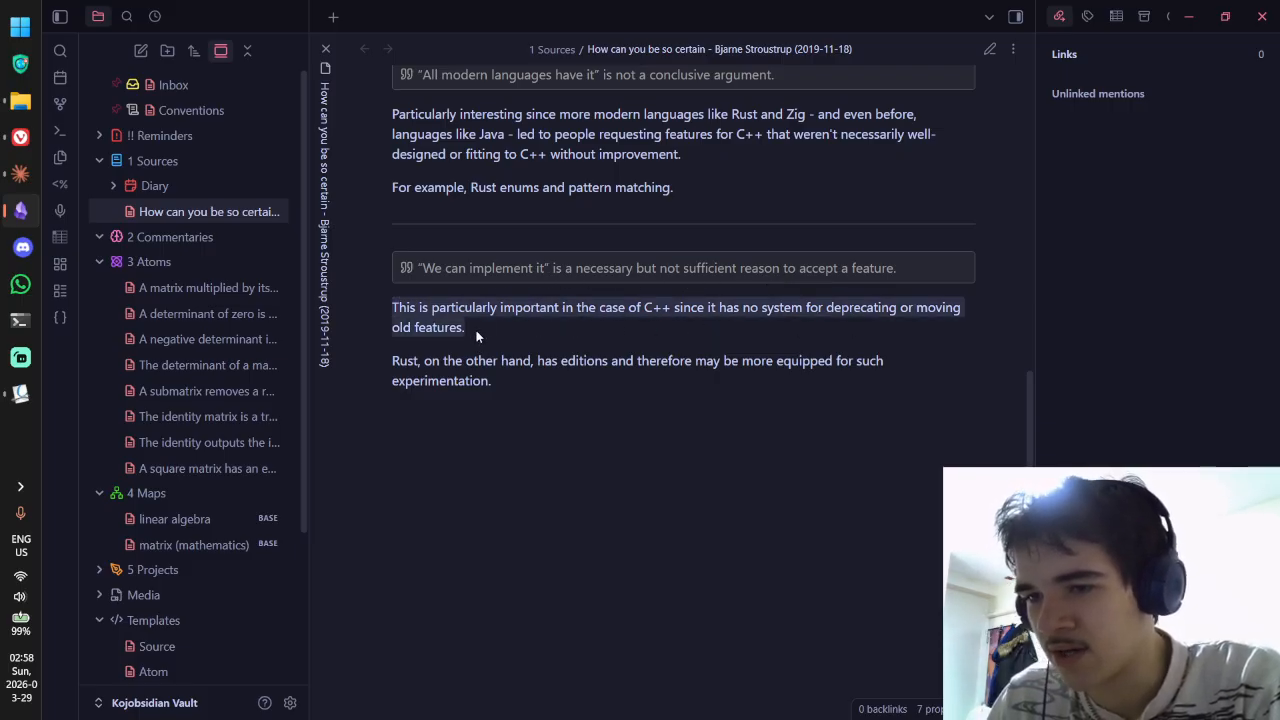
pyautogui.click(487, 330)
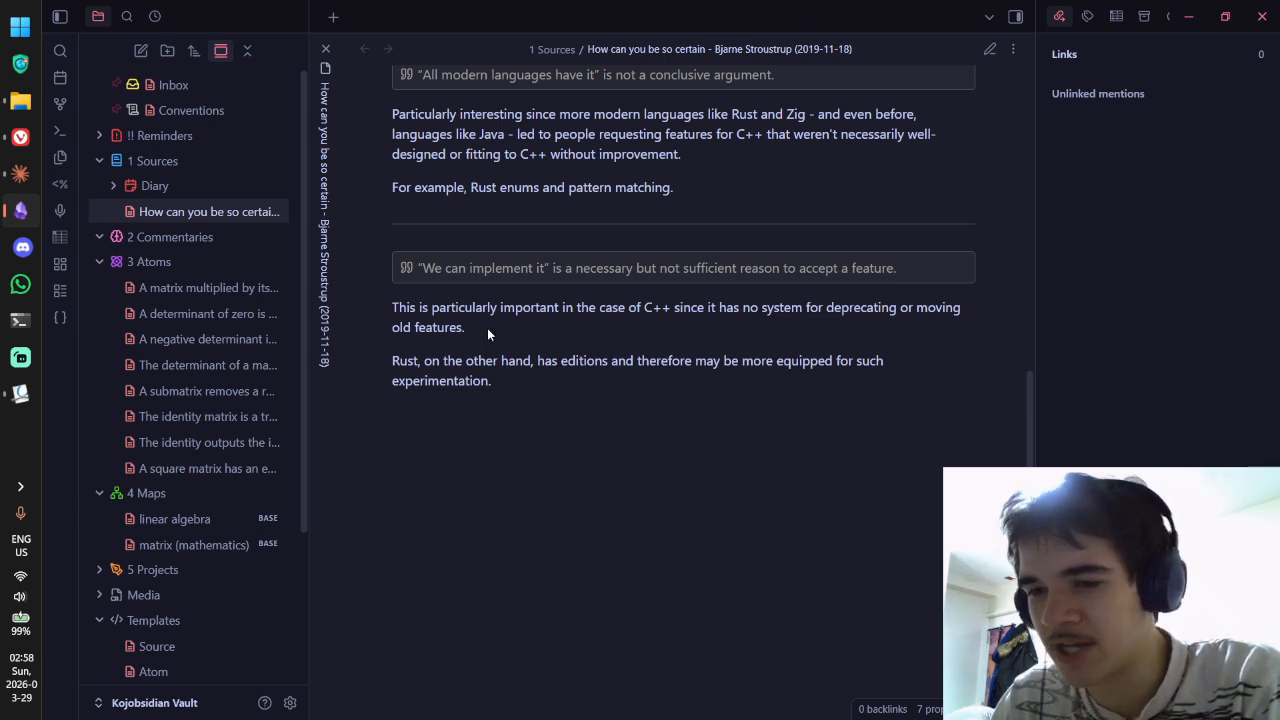
pyautogui.moveTo(487, 330); pyautogui.dragTo(394, 308)
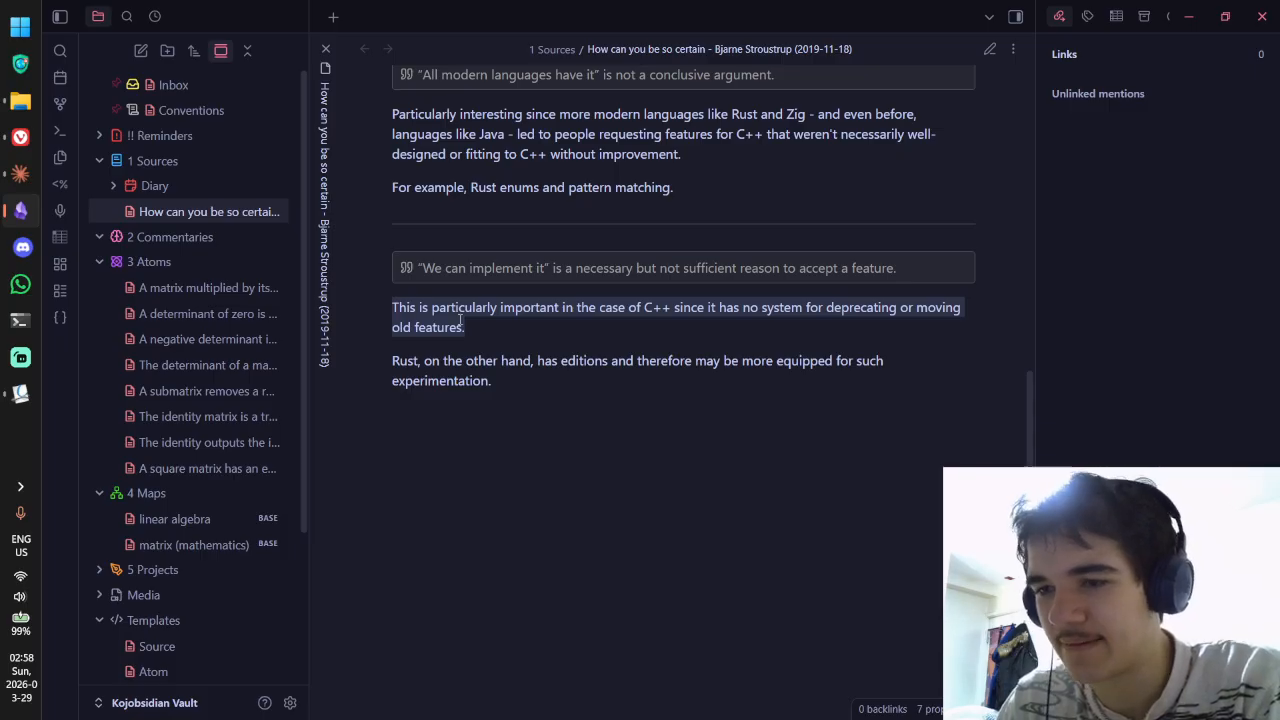
pyautogui.moveTo(461, 320); pyautogui.dragTo(398, 308)
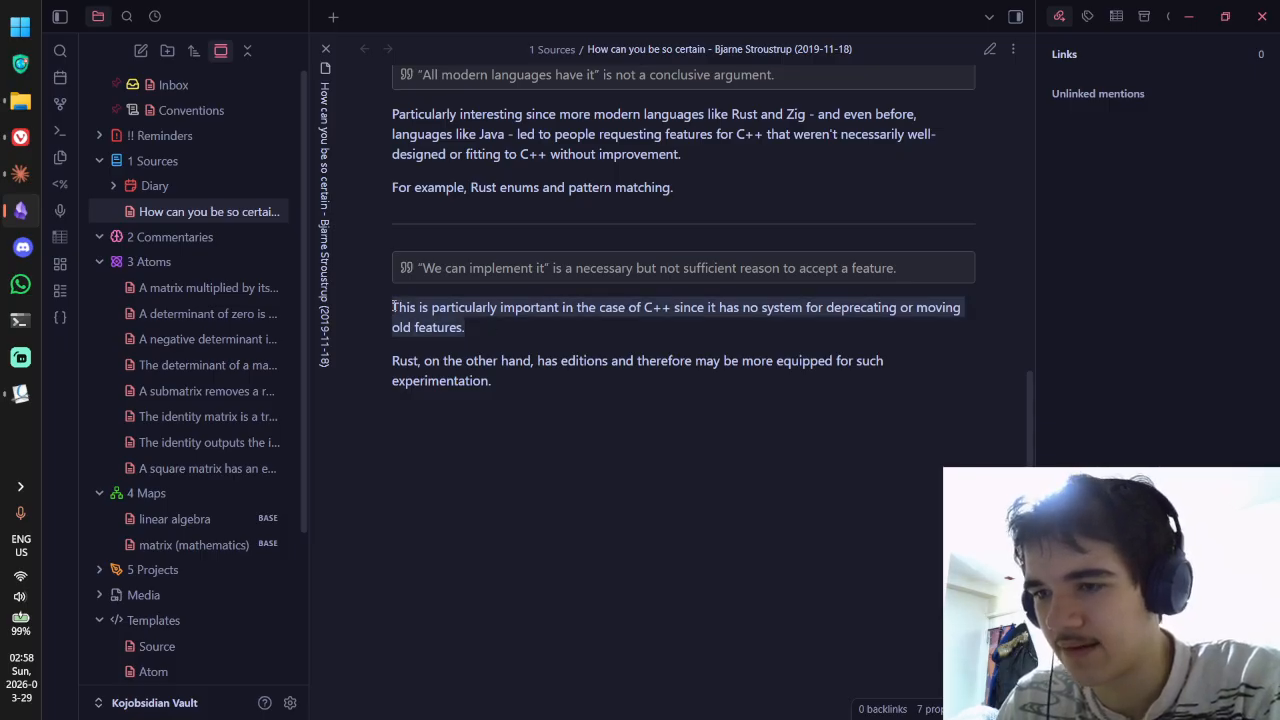
pyautogui.click(412, 317)
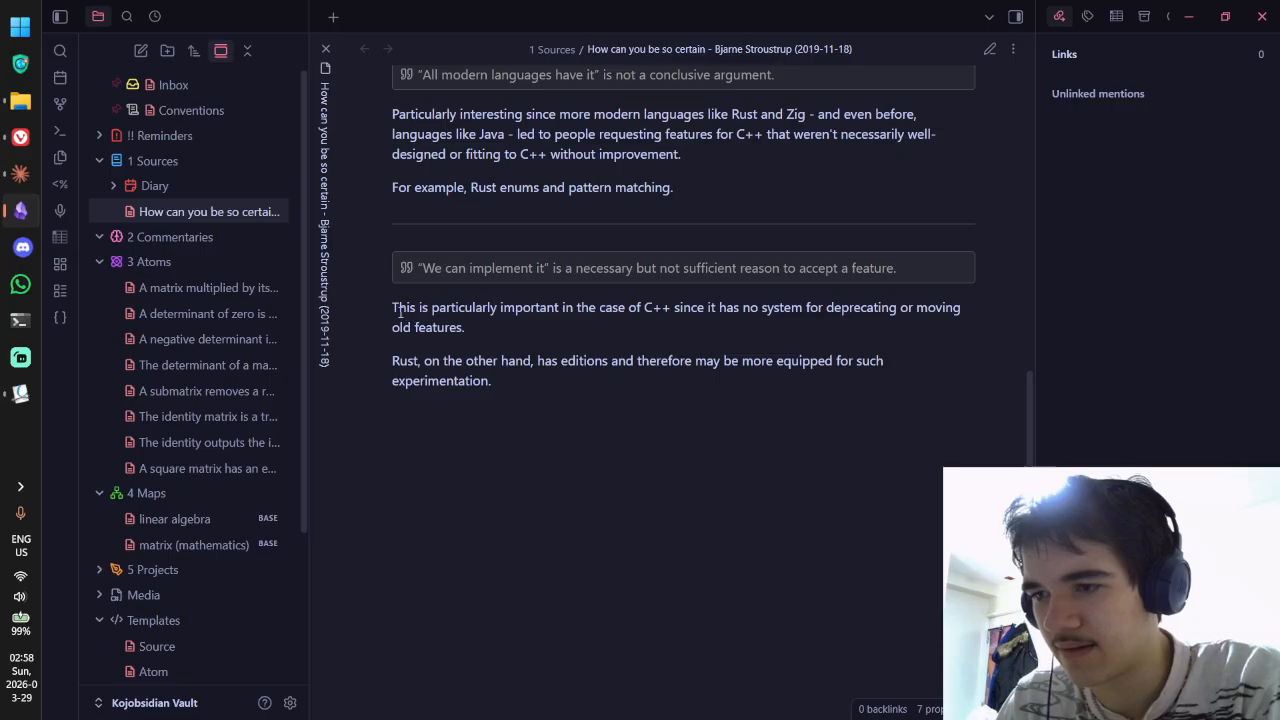
pyautogui.moveTo(397, 309); pyautogui.dragTo(553, 363)
pyautogui.click(398, 313)
pyautogui.click(459, 328)
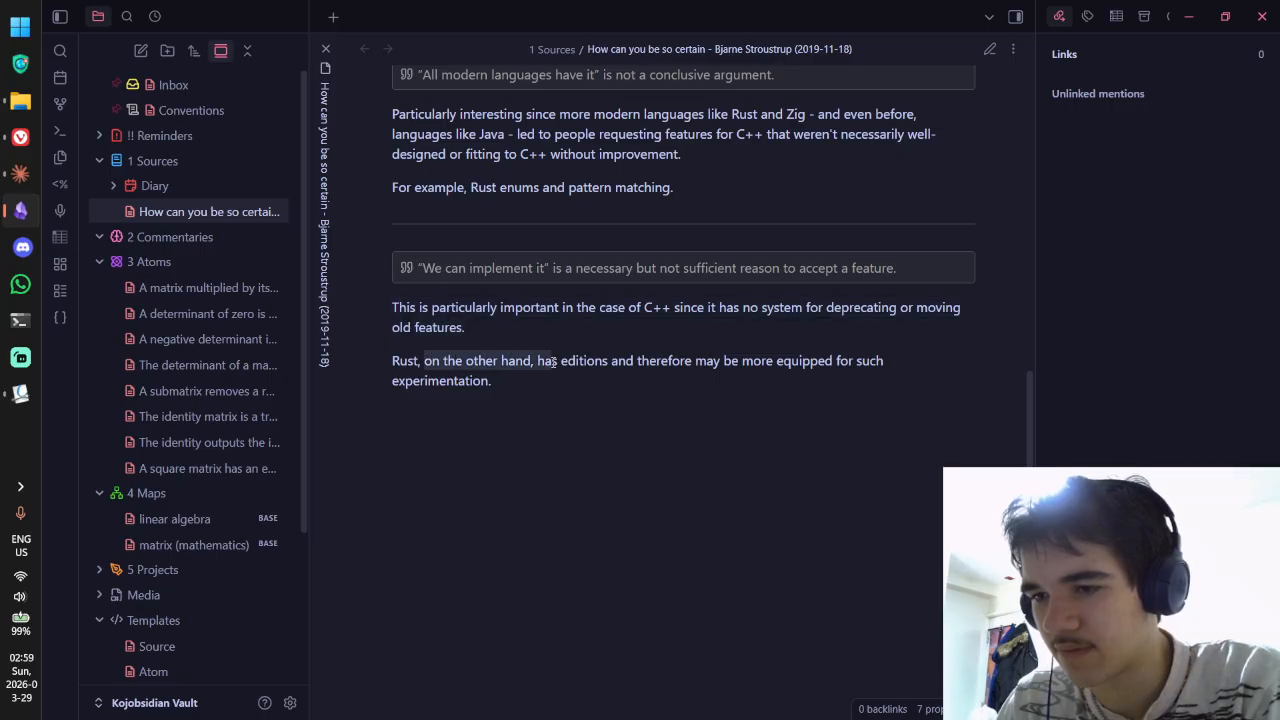
# Step: Create a new note in the 3 Atoms folder
pyautogui.click(560, 378)
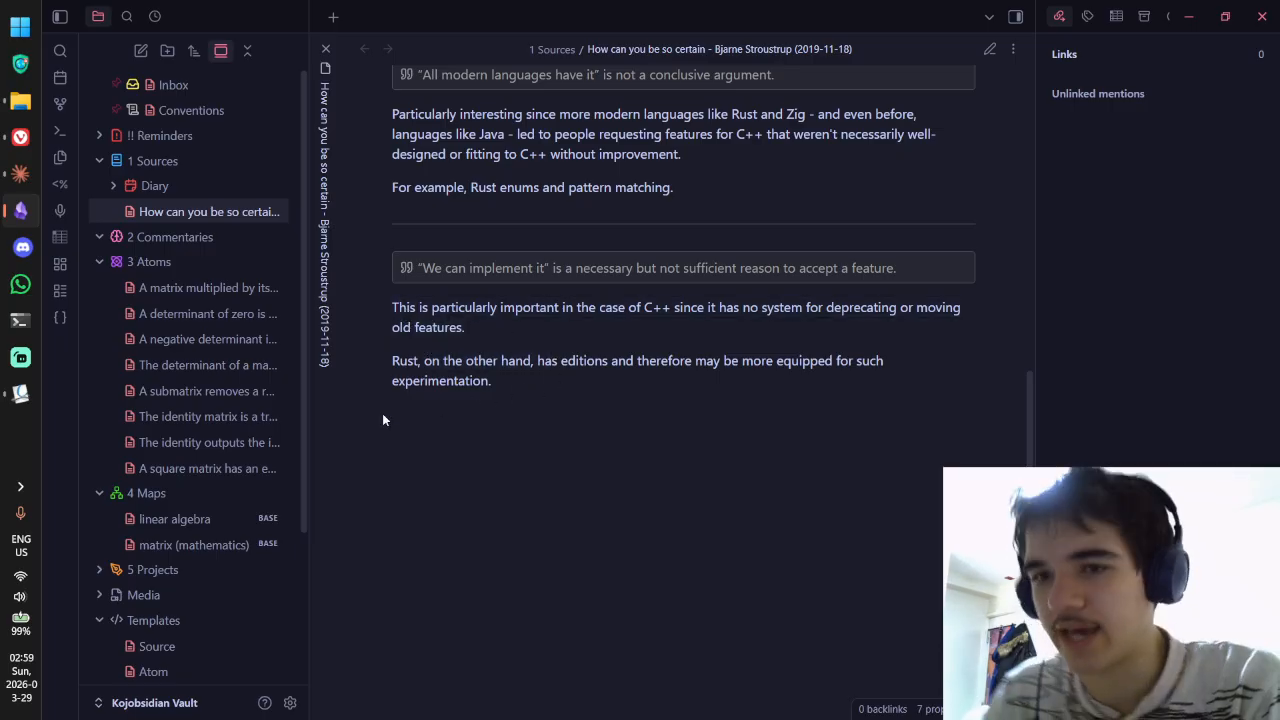
pyautogui.rightClick(137, 259)
pyautogui.click(191, 276)
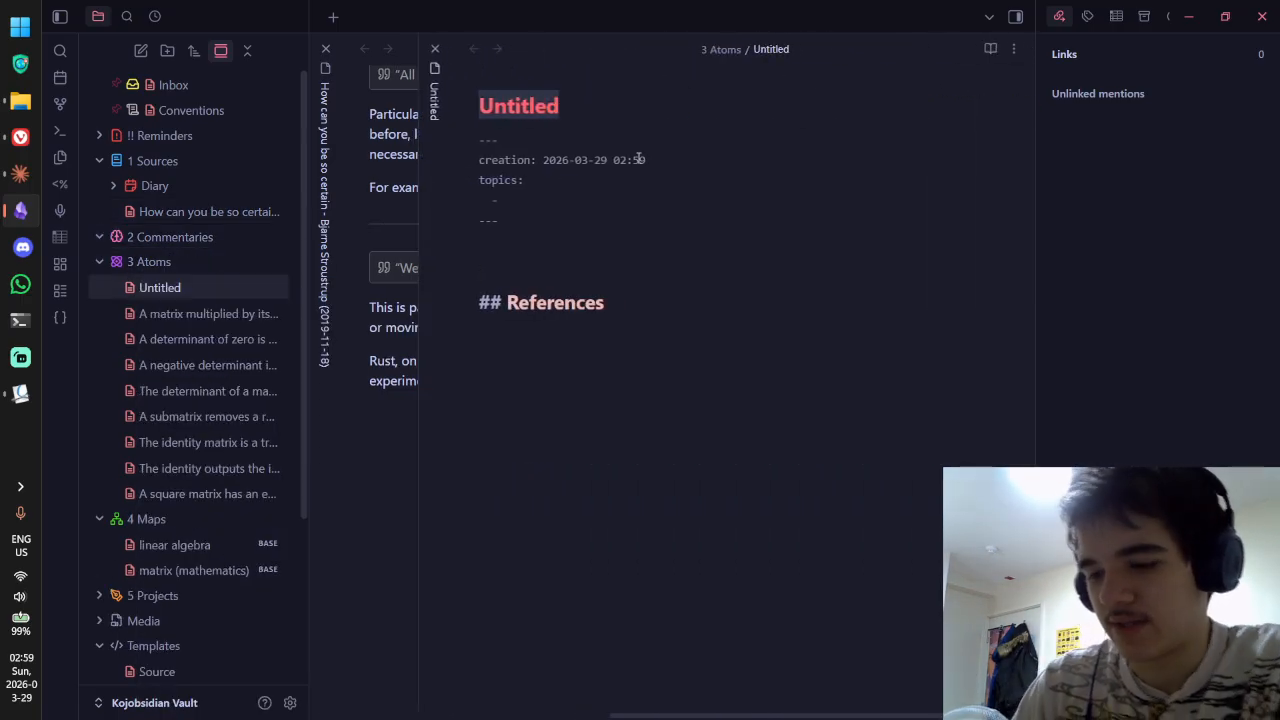
# Step: Start a 'Progr' title in the new note, then erase it
pyautogui.write('Progr')
pyautogui.press('BackSpace')
pyautogui.press('BackSpace')
pyautogui.press('BackSpace')
pyautogui.press('BackSpace')
pyautogui.press('BackSpace')
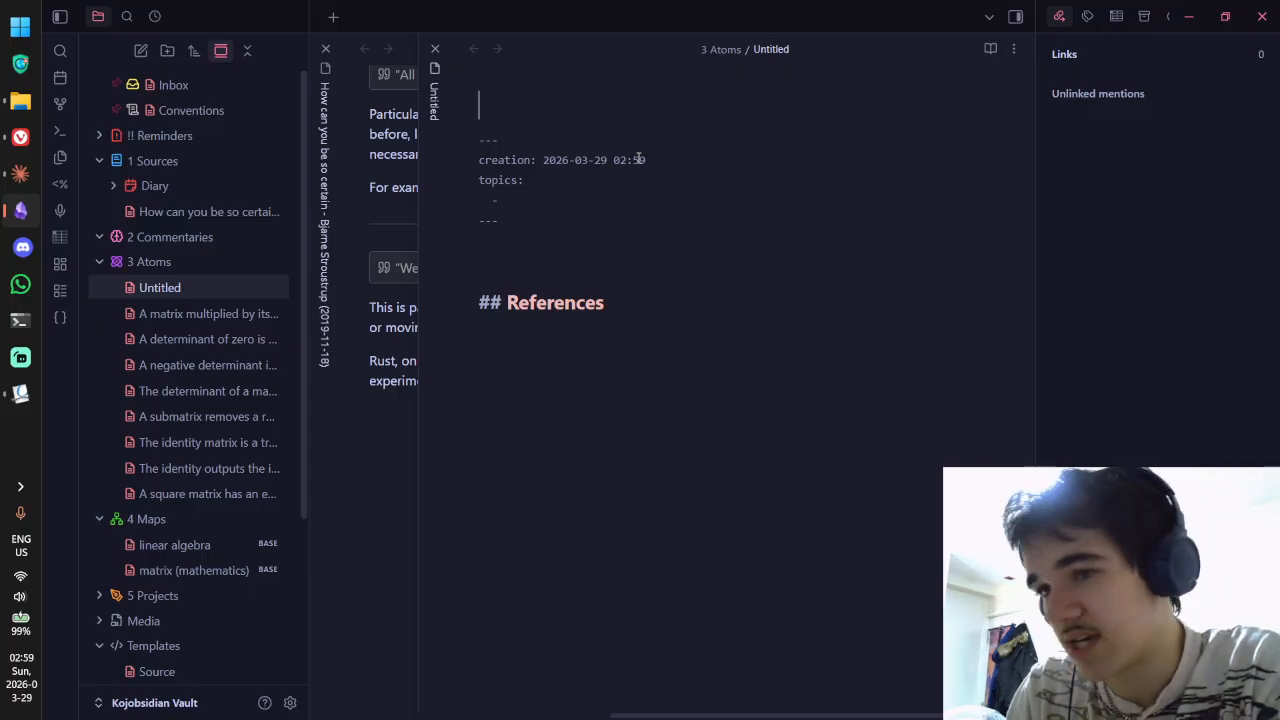
# Step: Enter the title 'C++ should not add new features just because they are possible to add', fixing typos
pyautogui.write('C++ ')
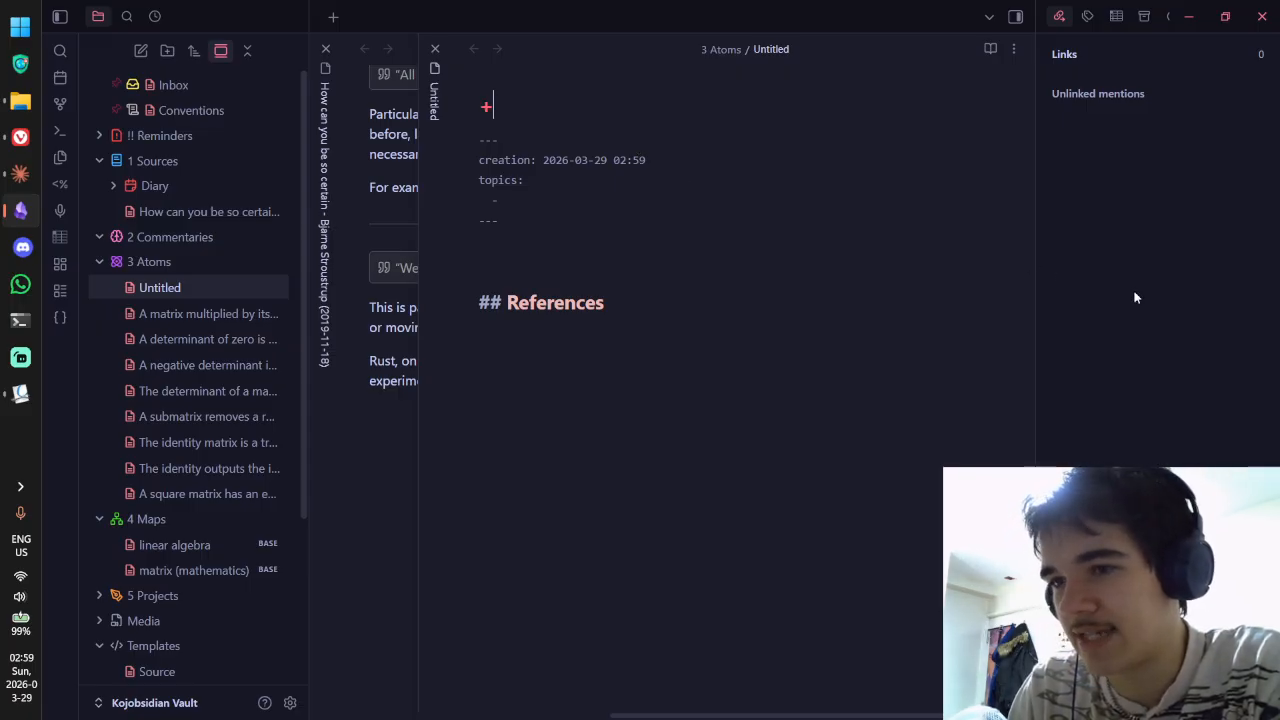
pyautogui.write('should not add ')
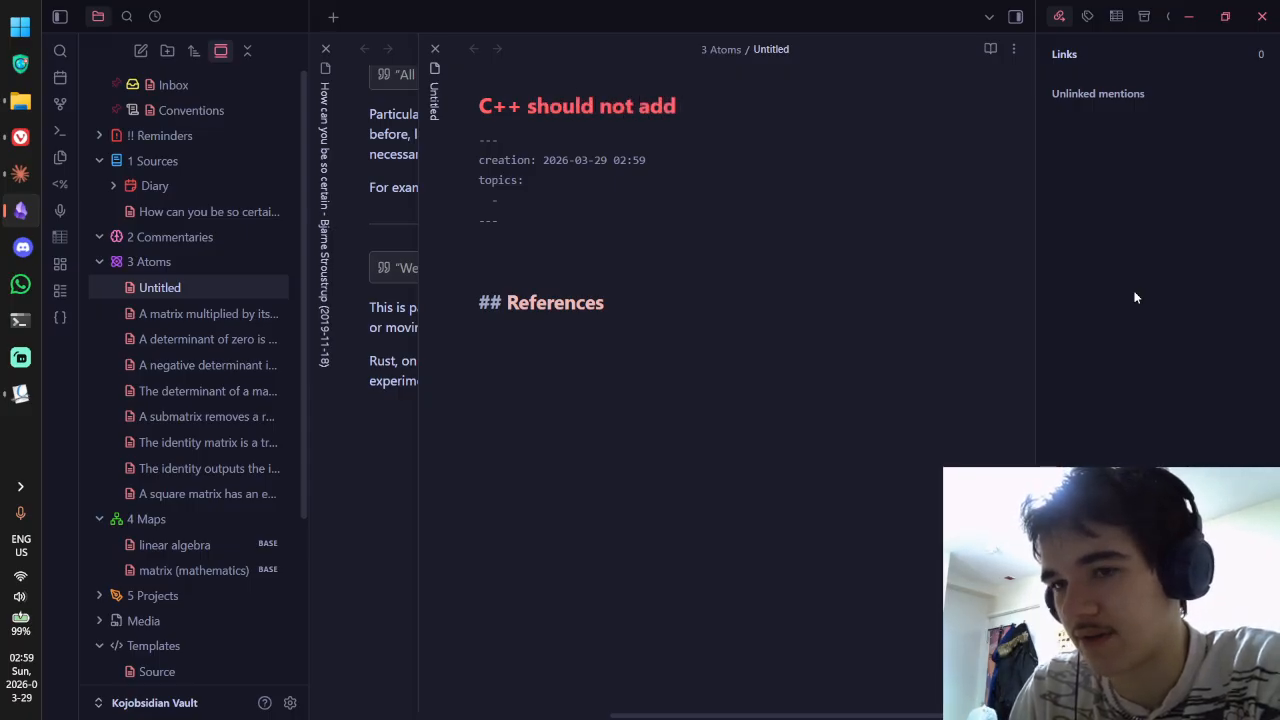
pyautogui.write('new features ')
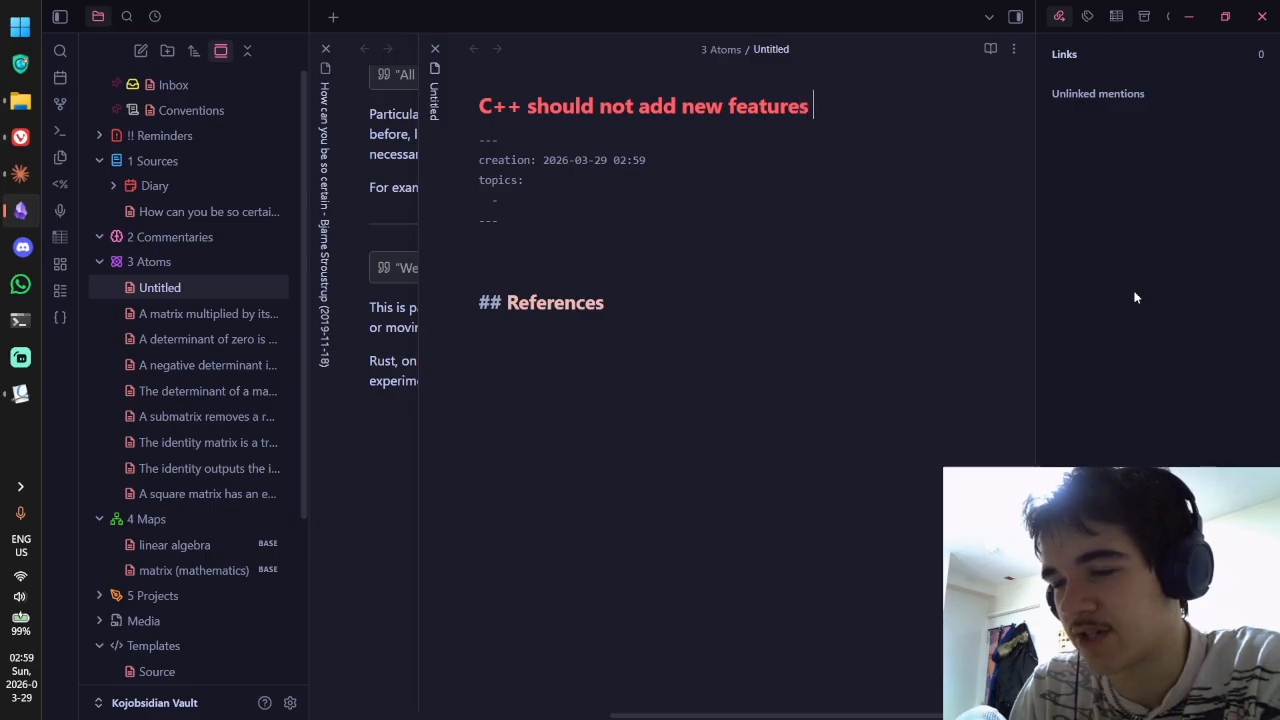
pyautogui.write('just because i')
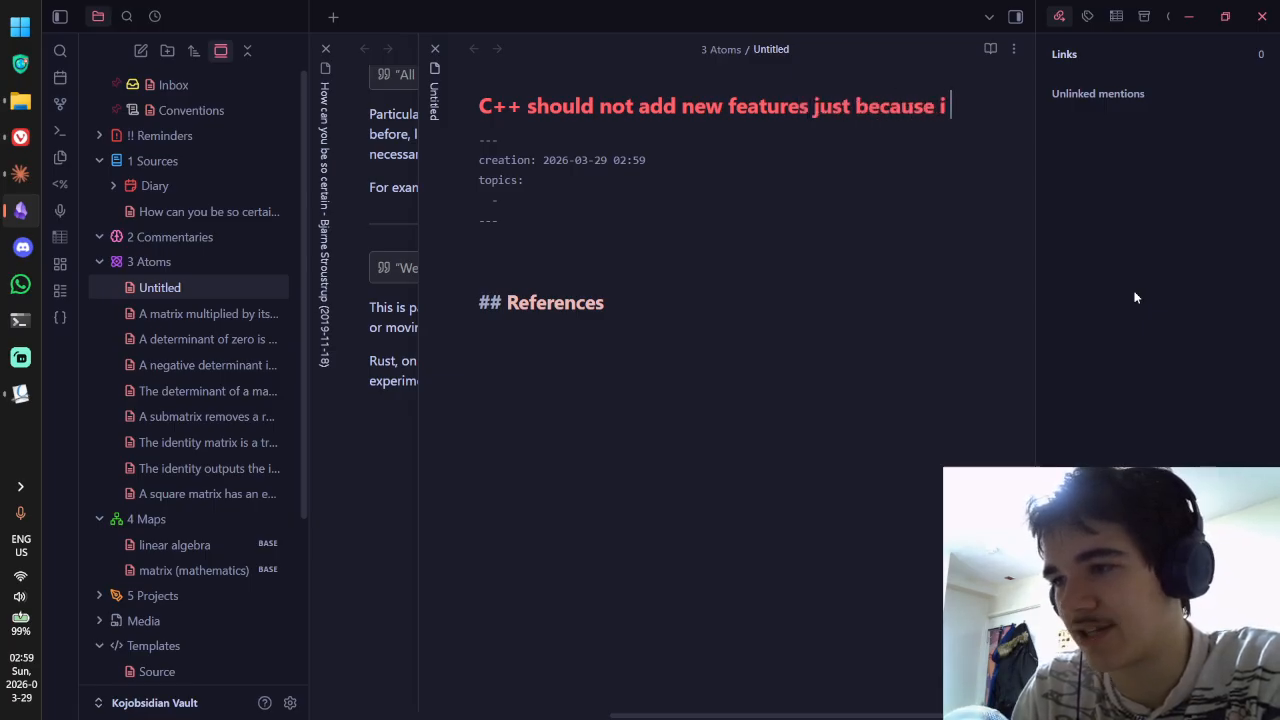
pyautogui.press('BackSpace')
pyautogui.write('t can')
pyautogui.press('BackSpace')
pyautogui.press('BackSpace')
pyautogui.press('BackSpace')
pyautogui.press('BackSpace')
pyautogui.press('BackSpace')
pyautogui.press('BackSpace')
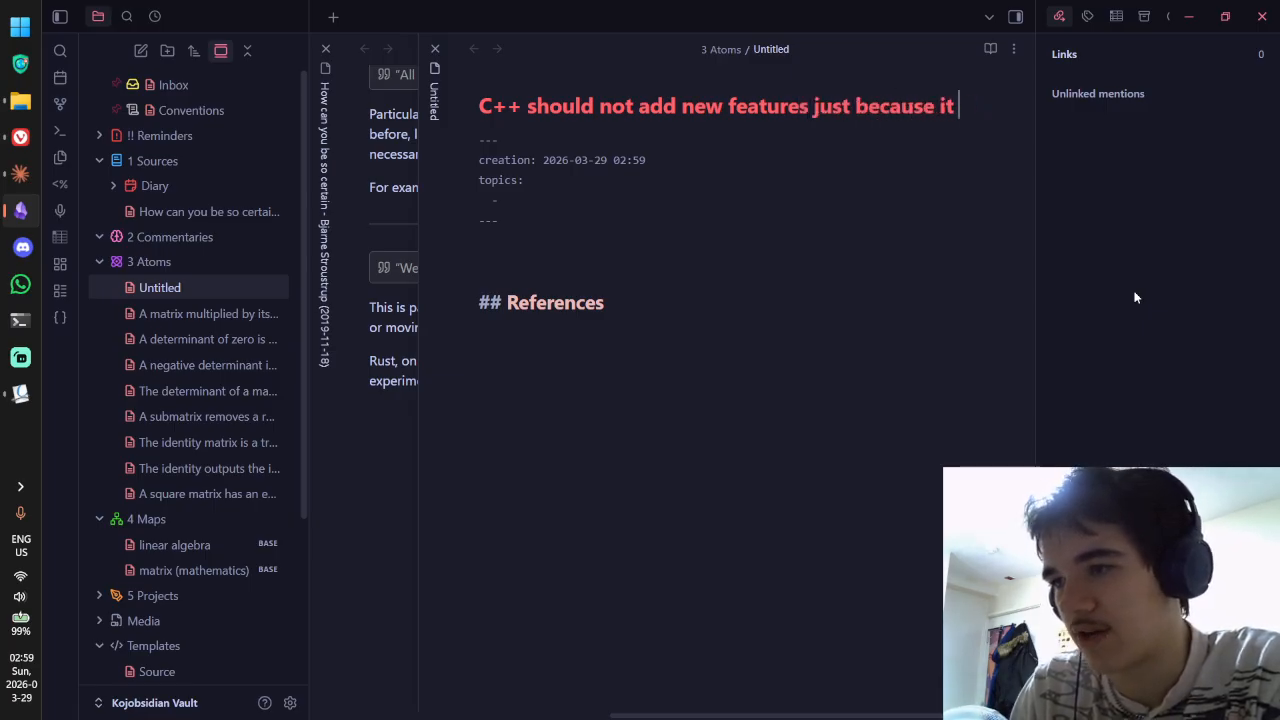
pyautogui.write('they are possible')
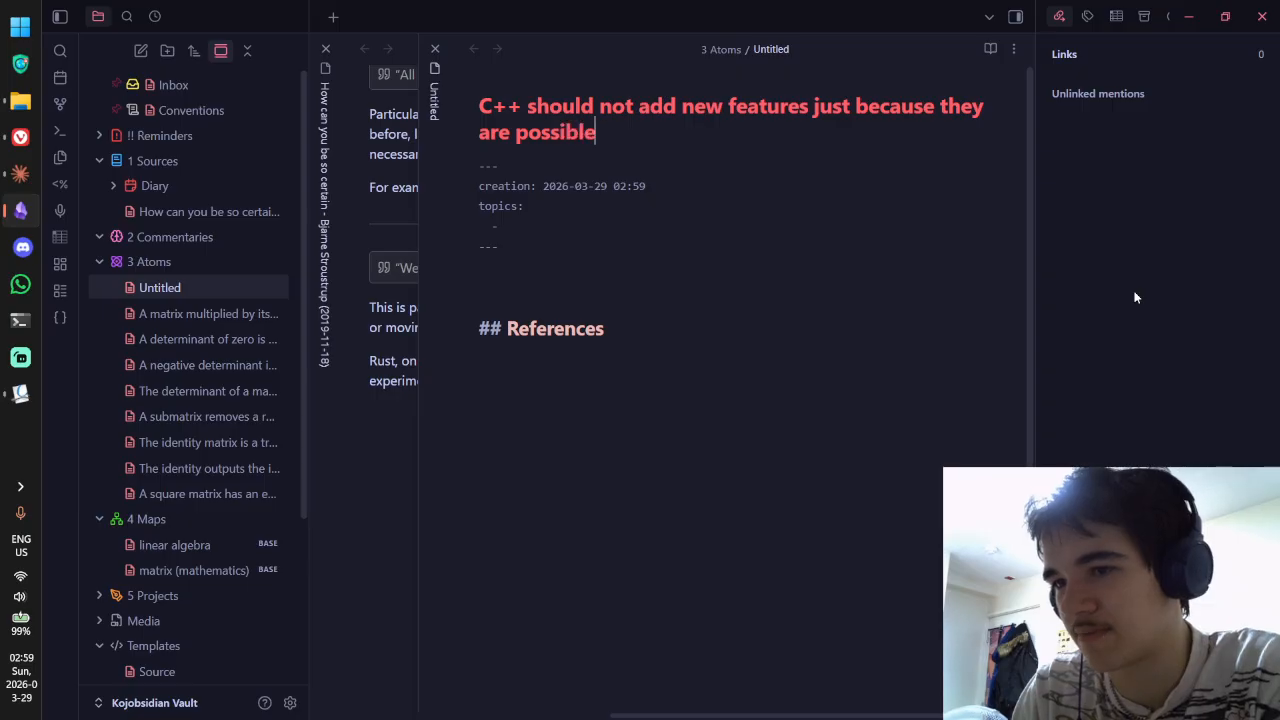
pyautogui.write(' to a dd')
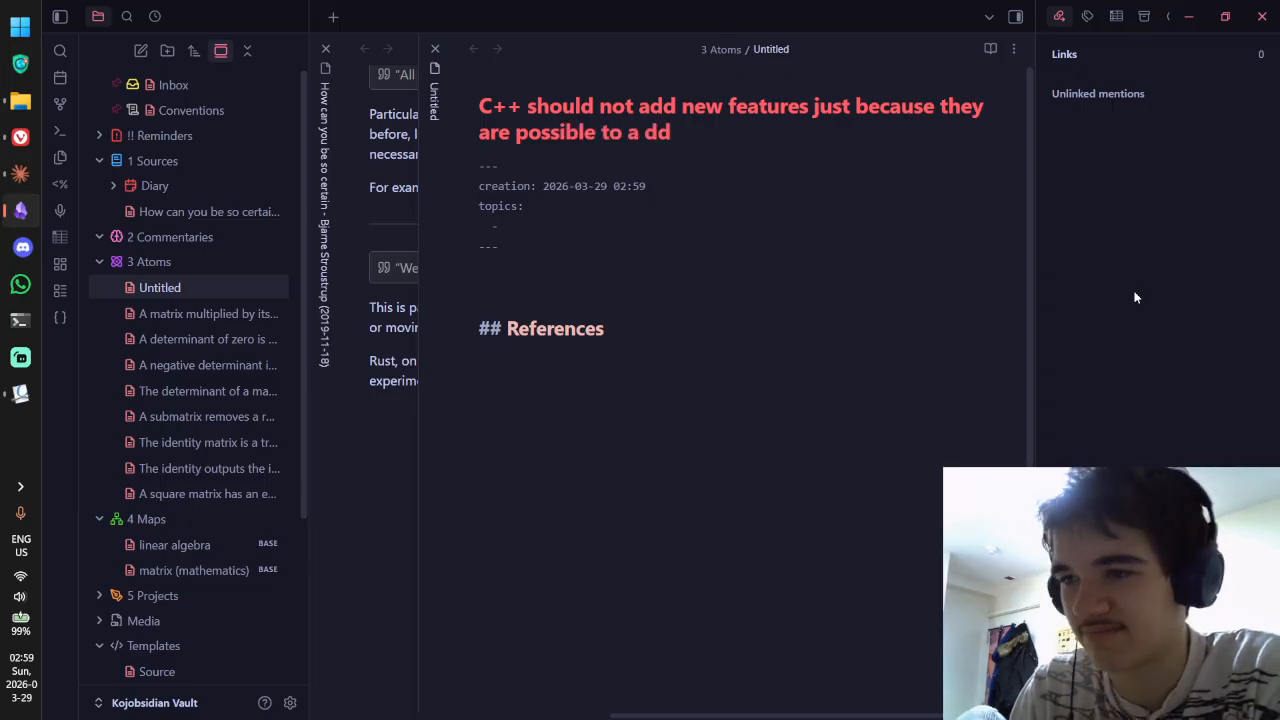
pyautogui.press('BackSpace')
pyautogui.press('BackSpace')
pyautogui.press('BackSpace')
pyautogui.write('dd')
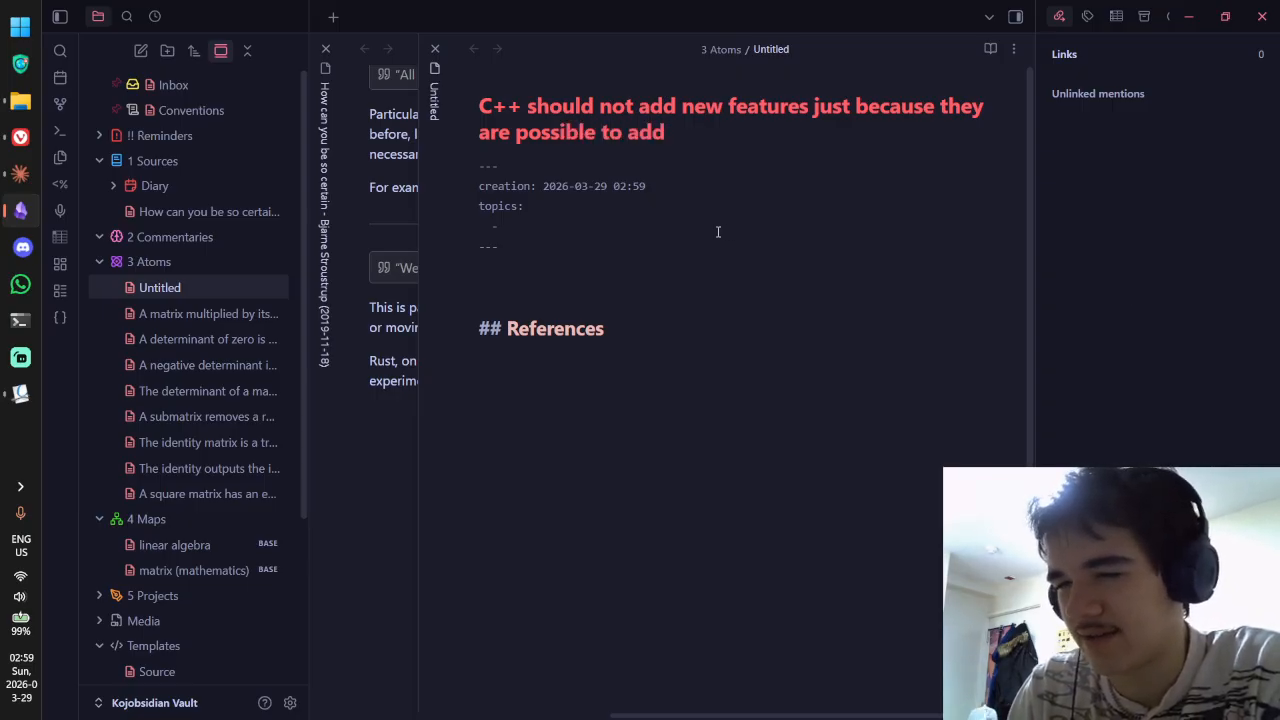
pyautogui.click(579, 226)
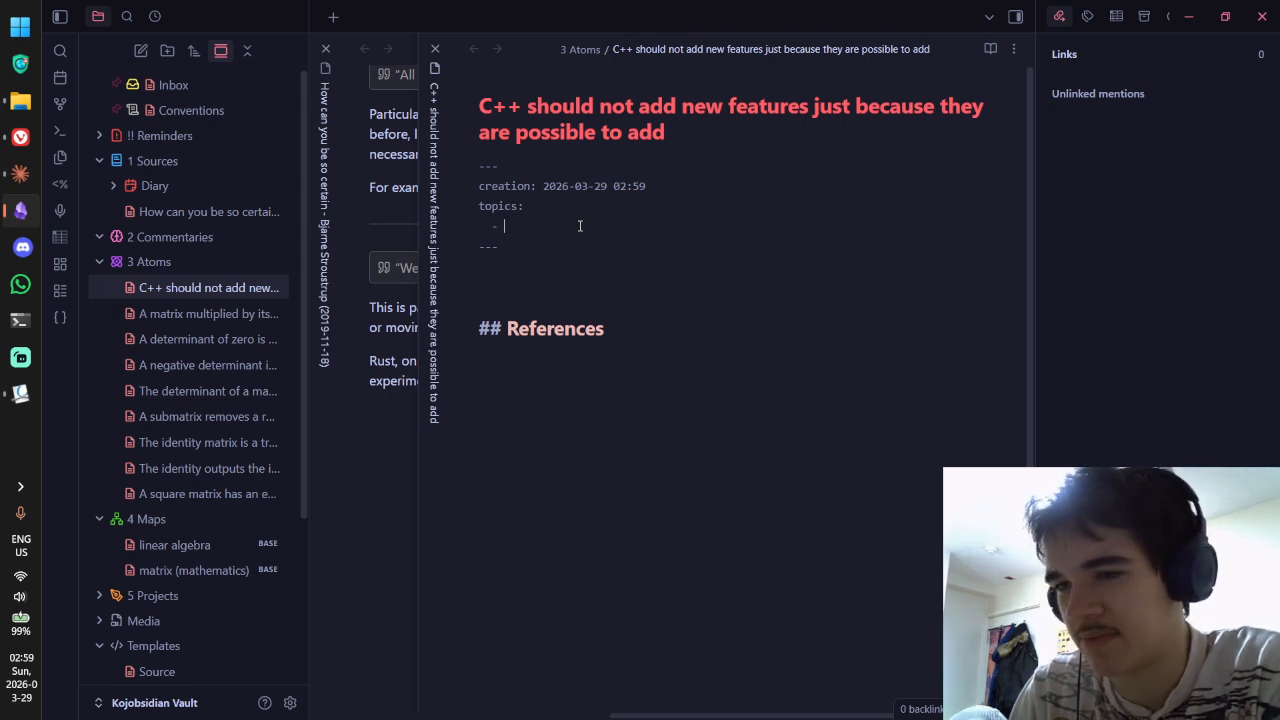
# Step: Add [[C++.base]] as the first topic link, checking it in reading view
pyautogui.write('C++')
pyautogui.hotkey('ctrl', 'e')
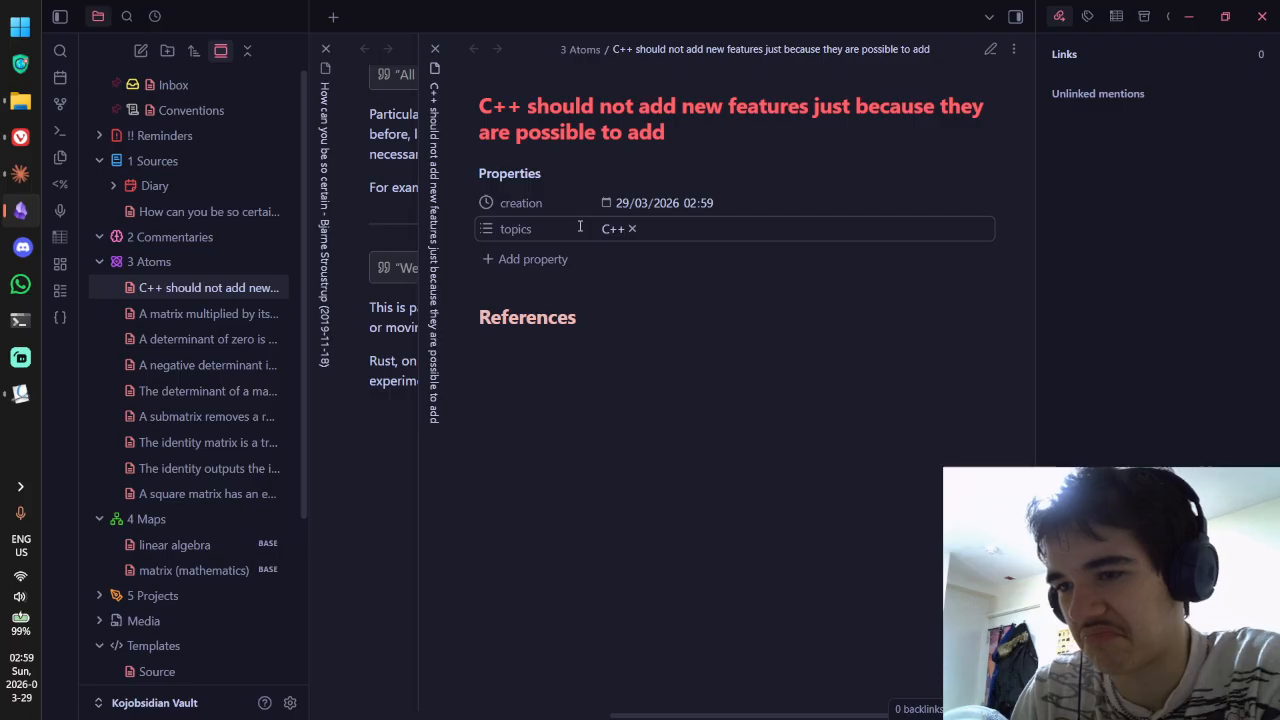
pyautogui.hotkey('ctrl', 'e')
pyautogui.write(']]')
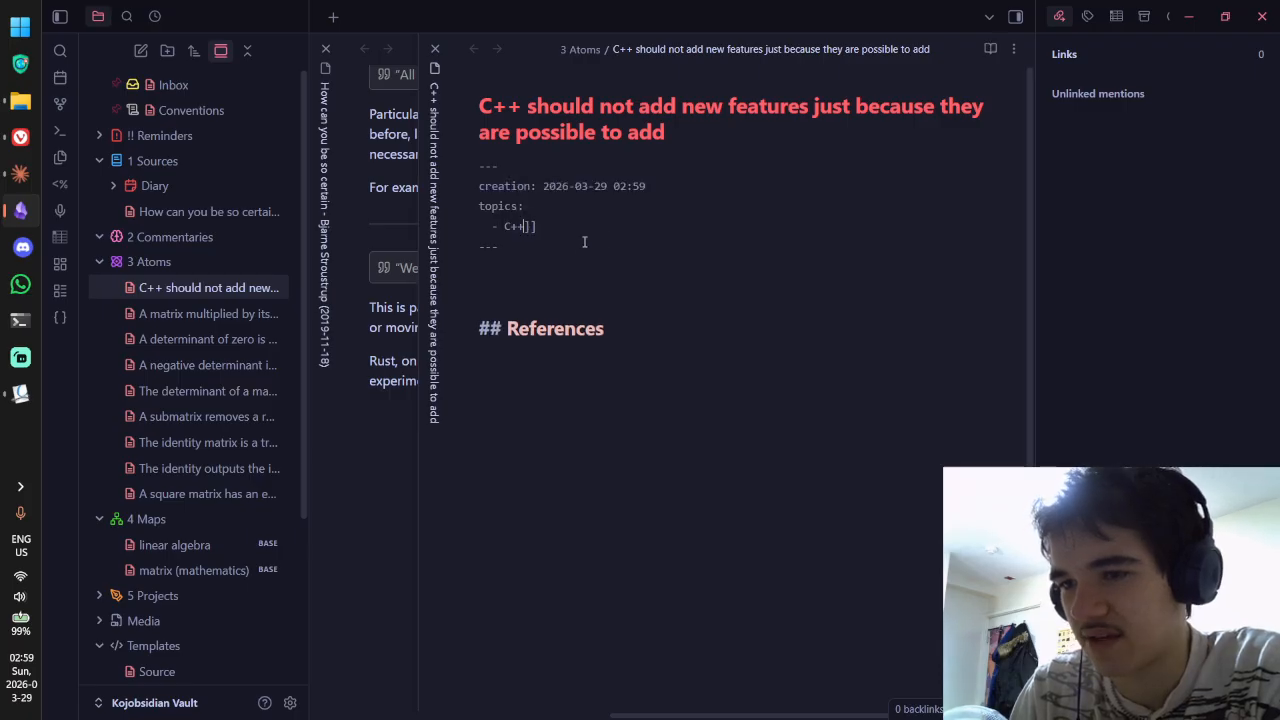
pyautogui.press('Left')
pyautogui.press('Left')
pyautogui.write('[[')
pyautogui.press('Right')
pyautogui.press('Right')
pyautogui.press('Right')
pyautogui.write('.base')
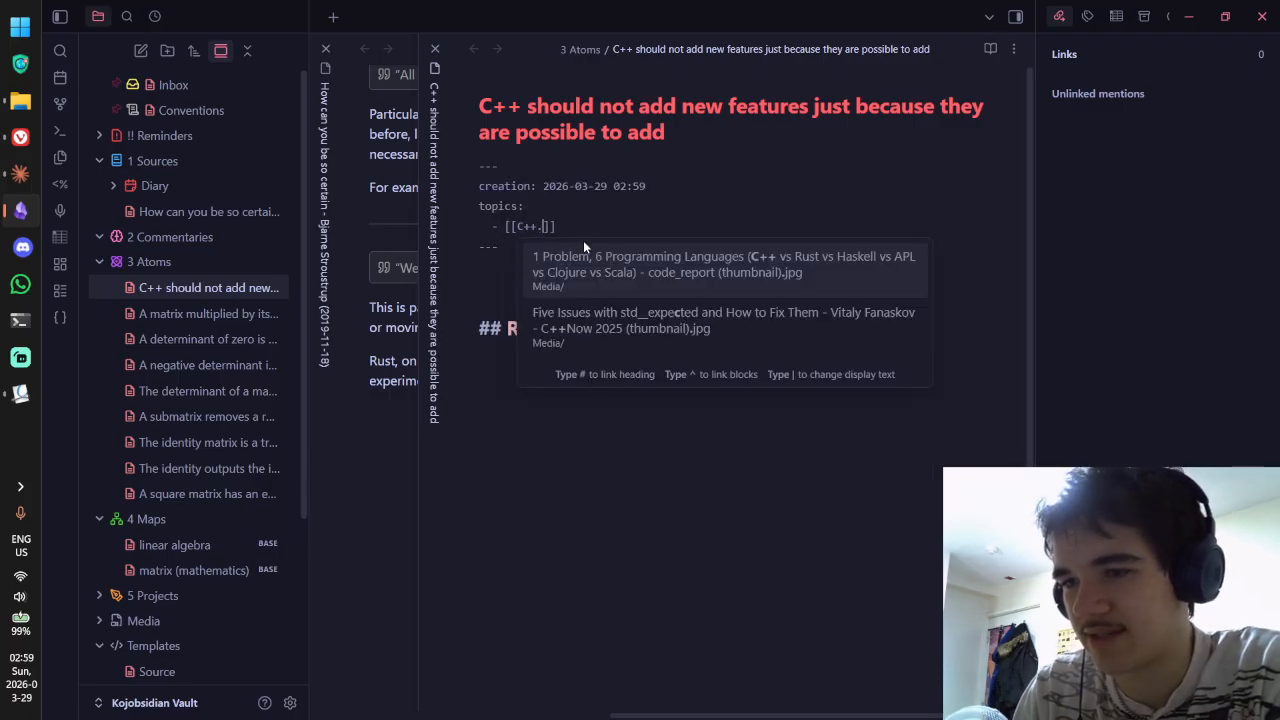
pyautogui.hotkey('ctrl', 'e')
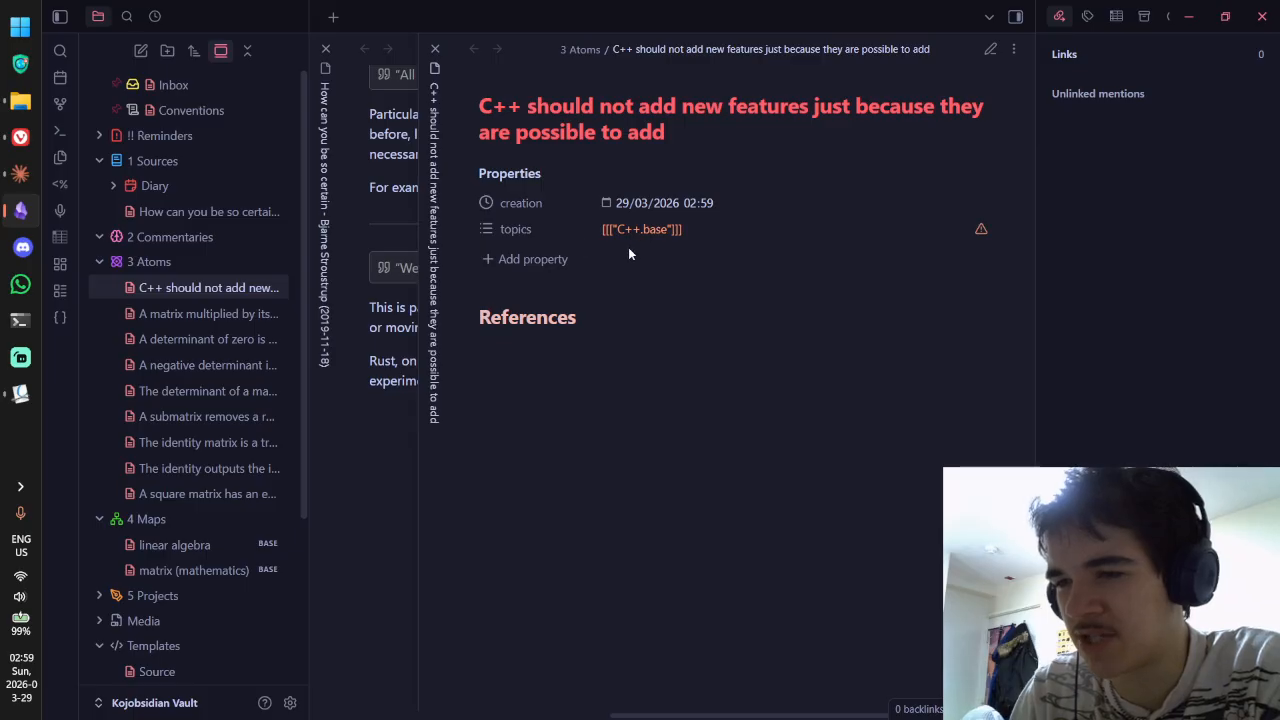
pyautogui.hotkey('ctrl', 'e')
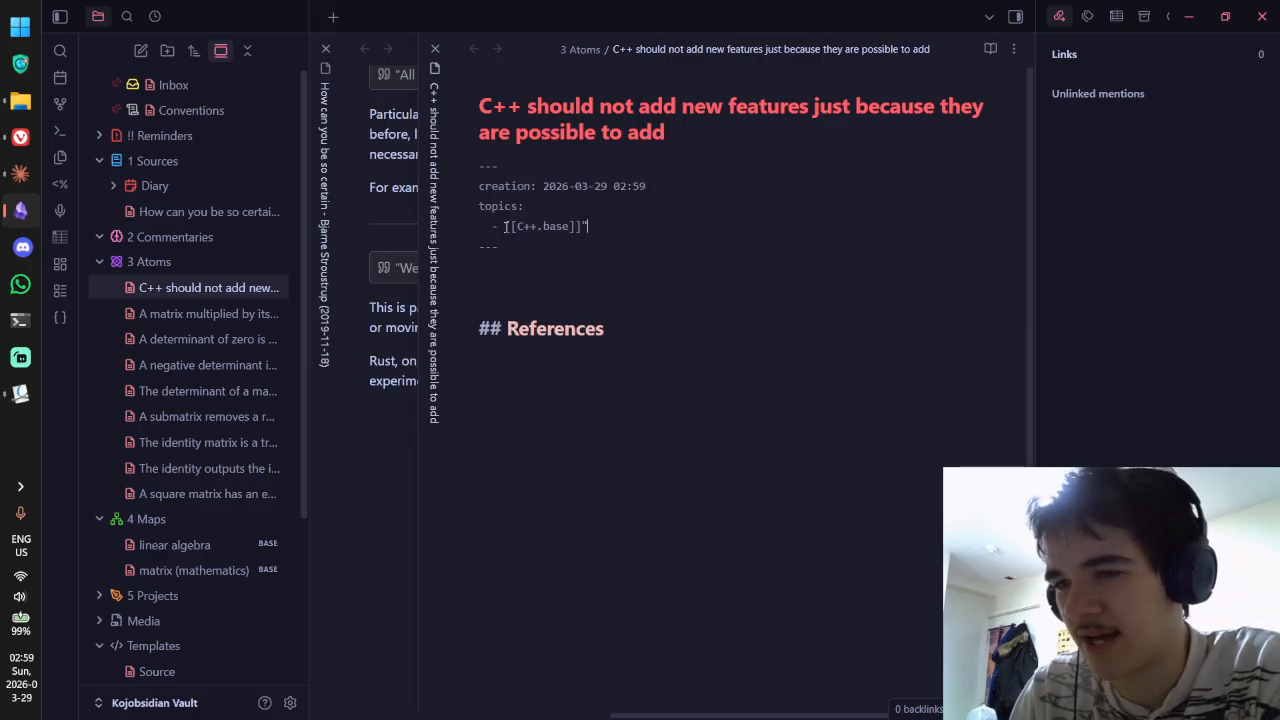
pyautogui.hotkey('ctrl', 'e')
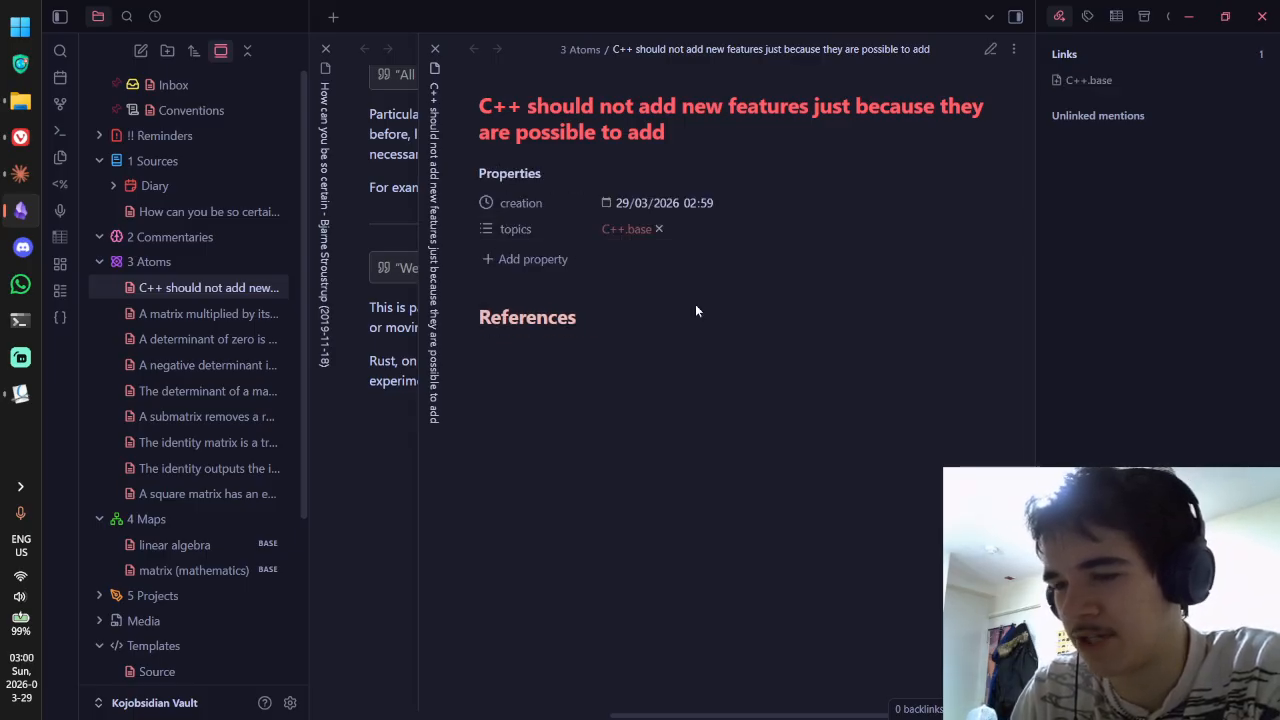
pyautogui.hotkey('ctrl', 'e')
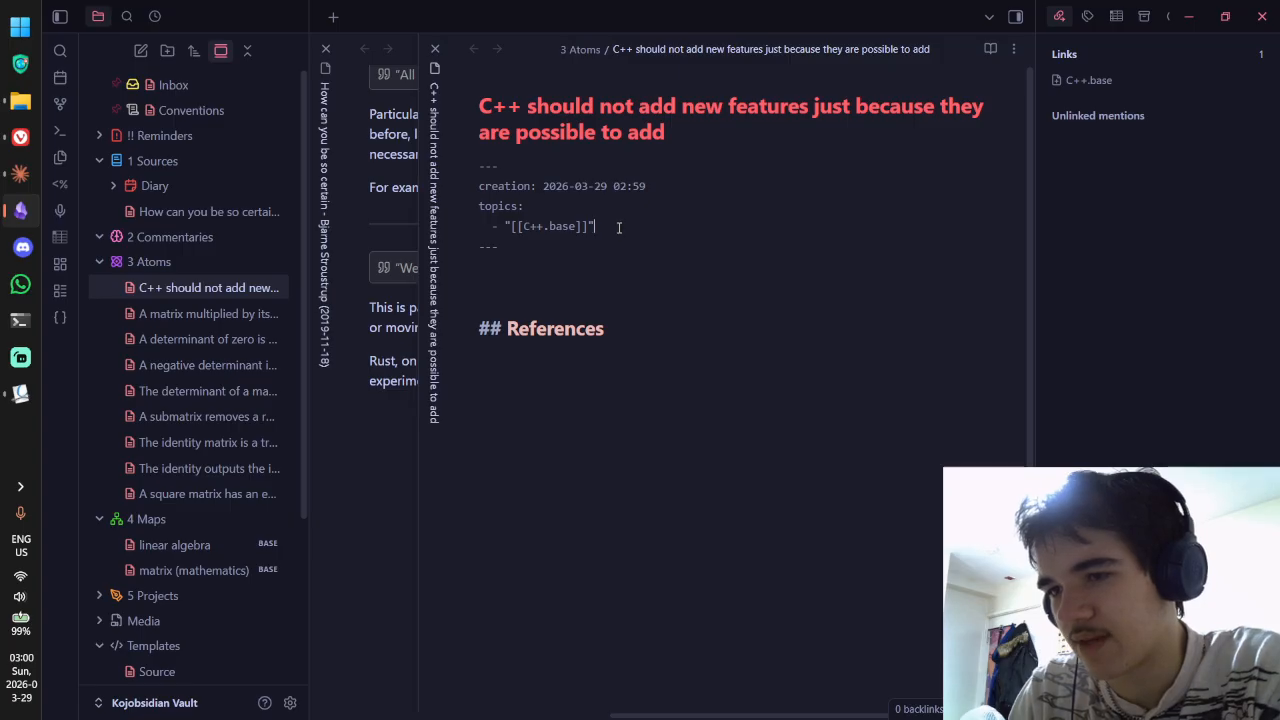
# Step: Add "[[programming language design.base]]" as a second topic and preview both links
pyautogui.press('Return')
pyautogui.write('"[[')
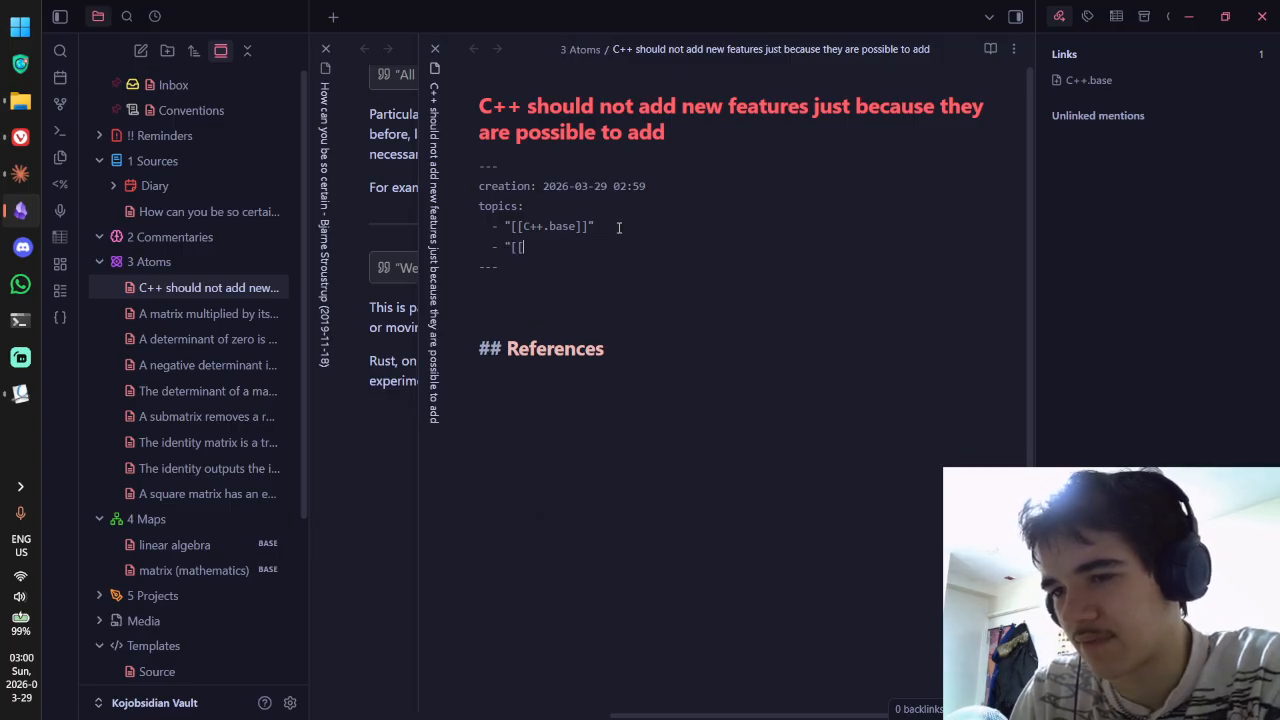
pyautogui.write('Programmig ')
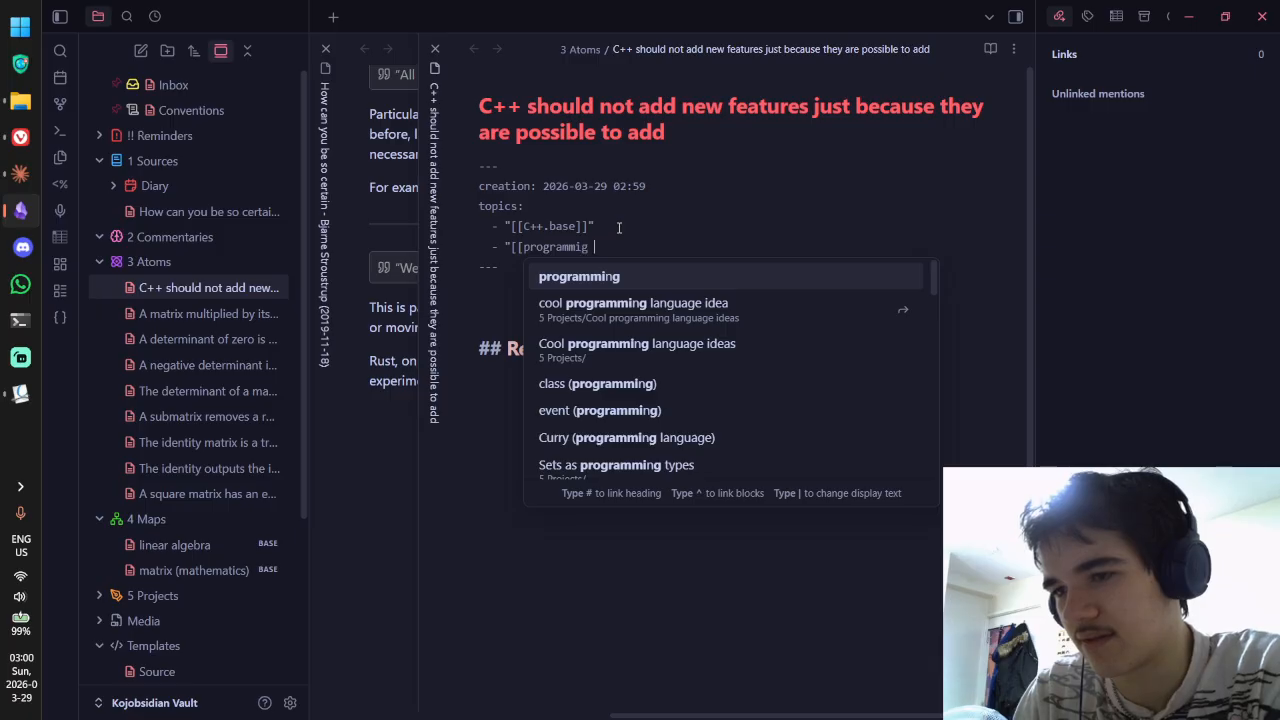
pyautogui.write('l')
pyautogui.press('BackSpace')
pyautogui.press('BackSpace')
pyautogui.press('BackSpace')
pyautogui.write('ng language ')
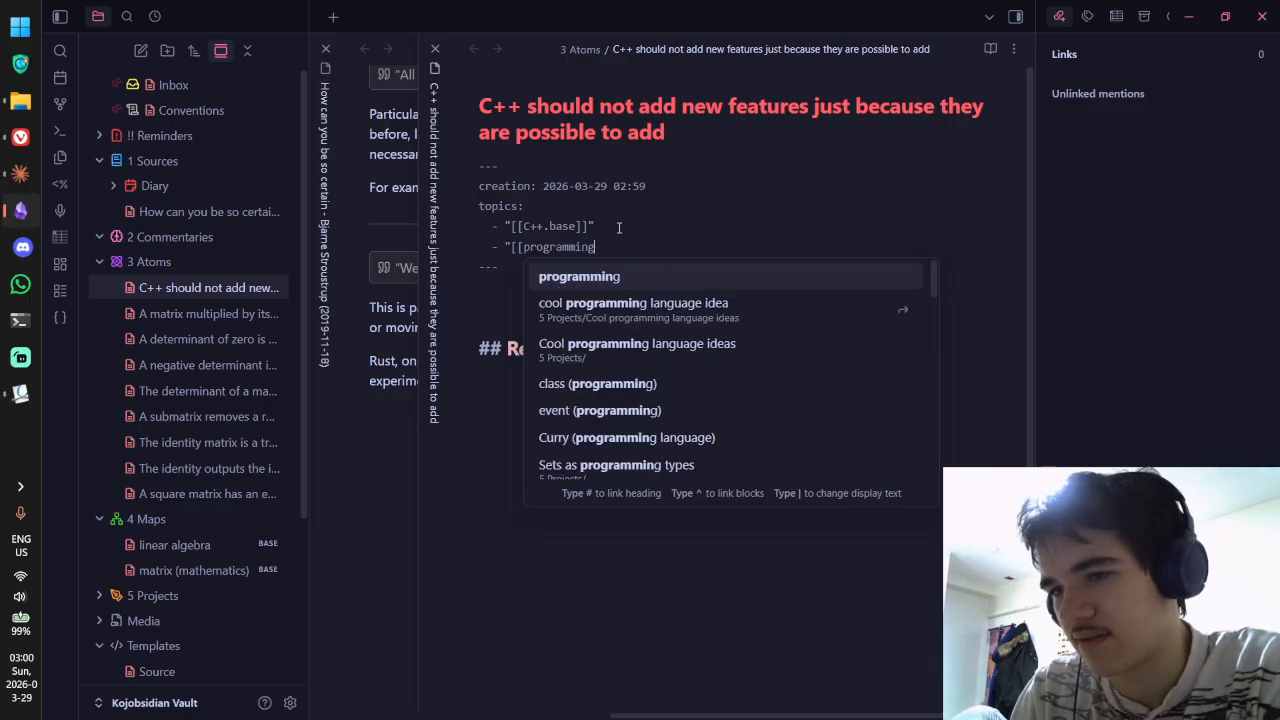
pyautogui.write('design')
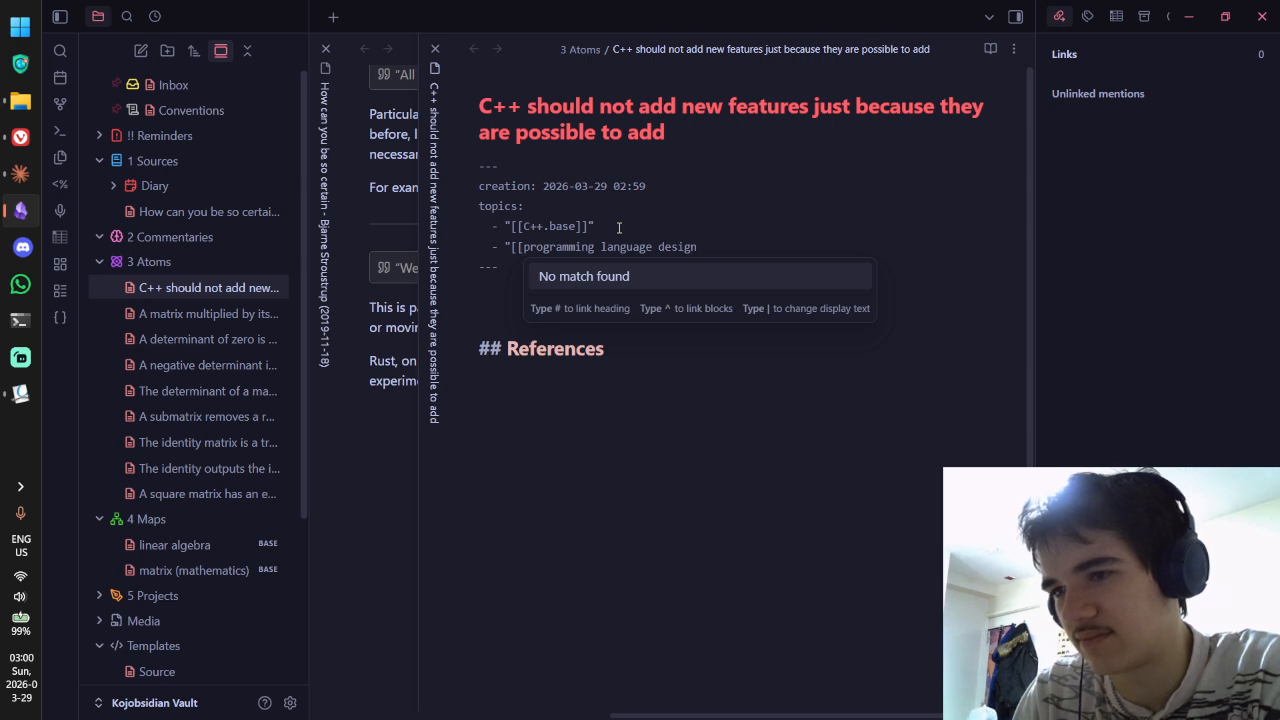
pyautogui.write('.base')
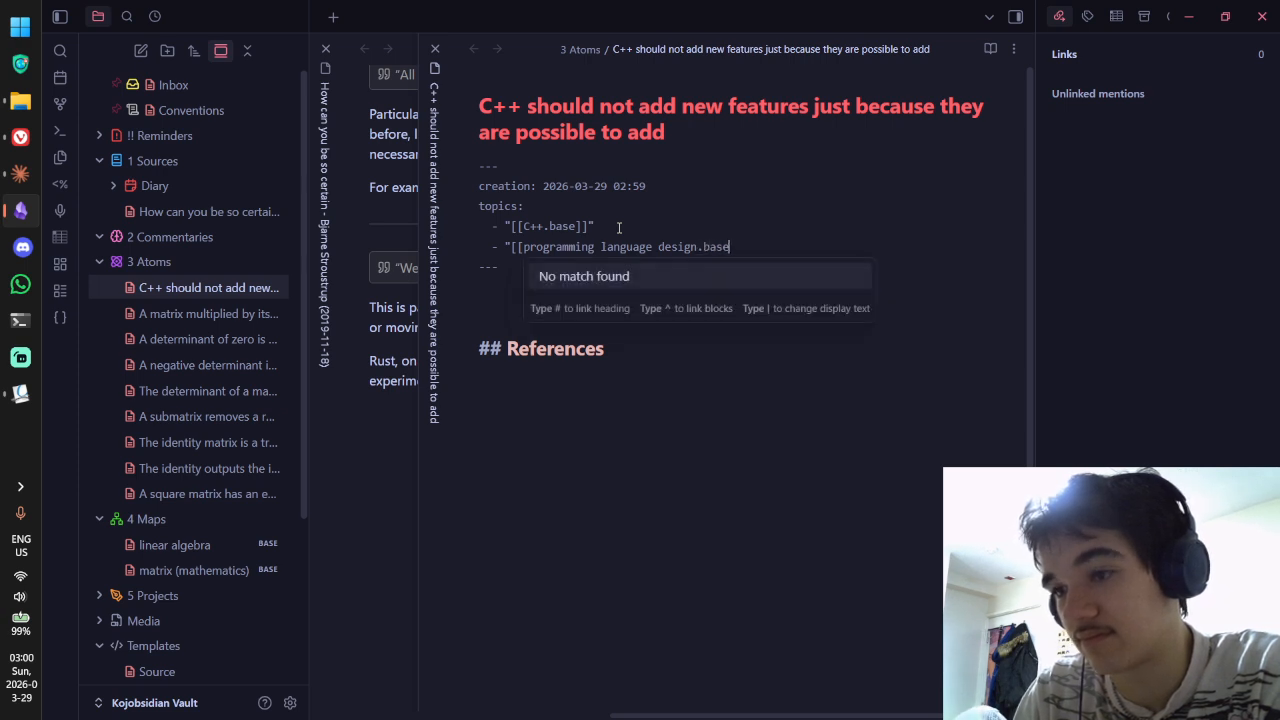
pyautogui.write(']]"')
pyautogui.hotkey('ctrl', 'e')
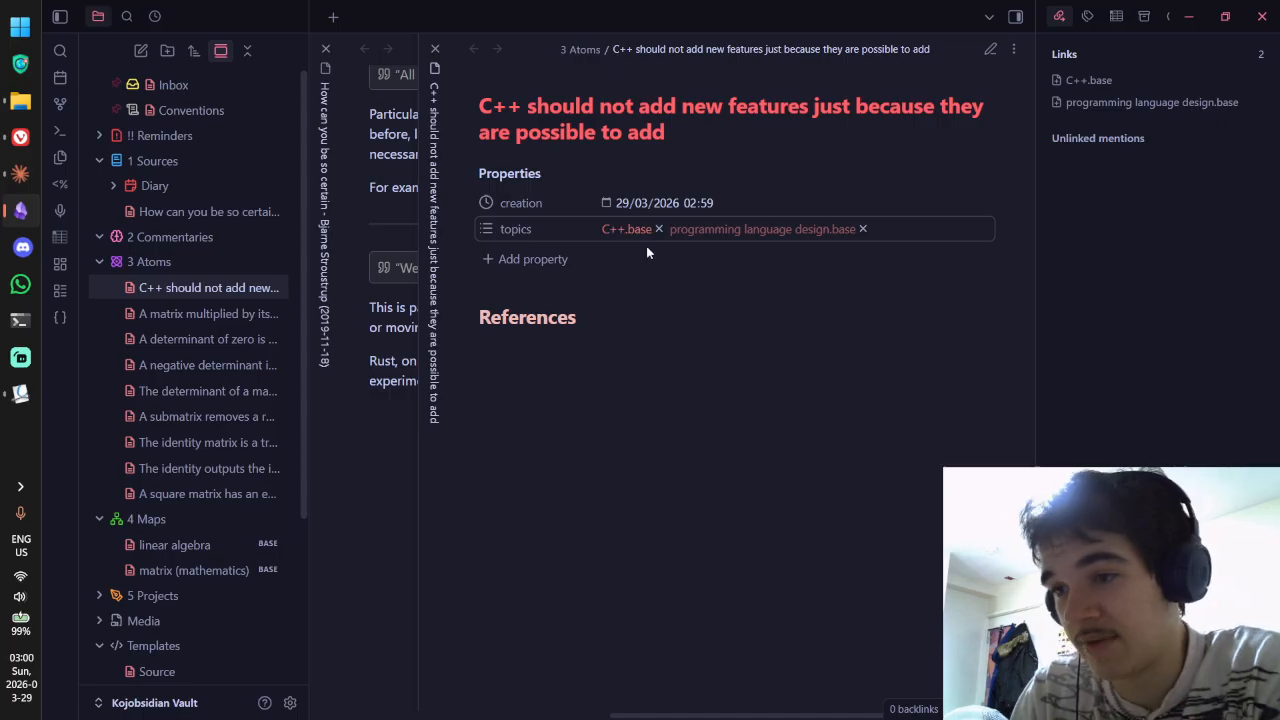
pyautogui.hotkey('ctrl', 'e')
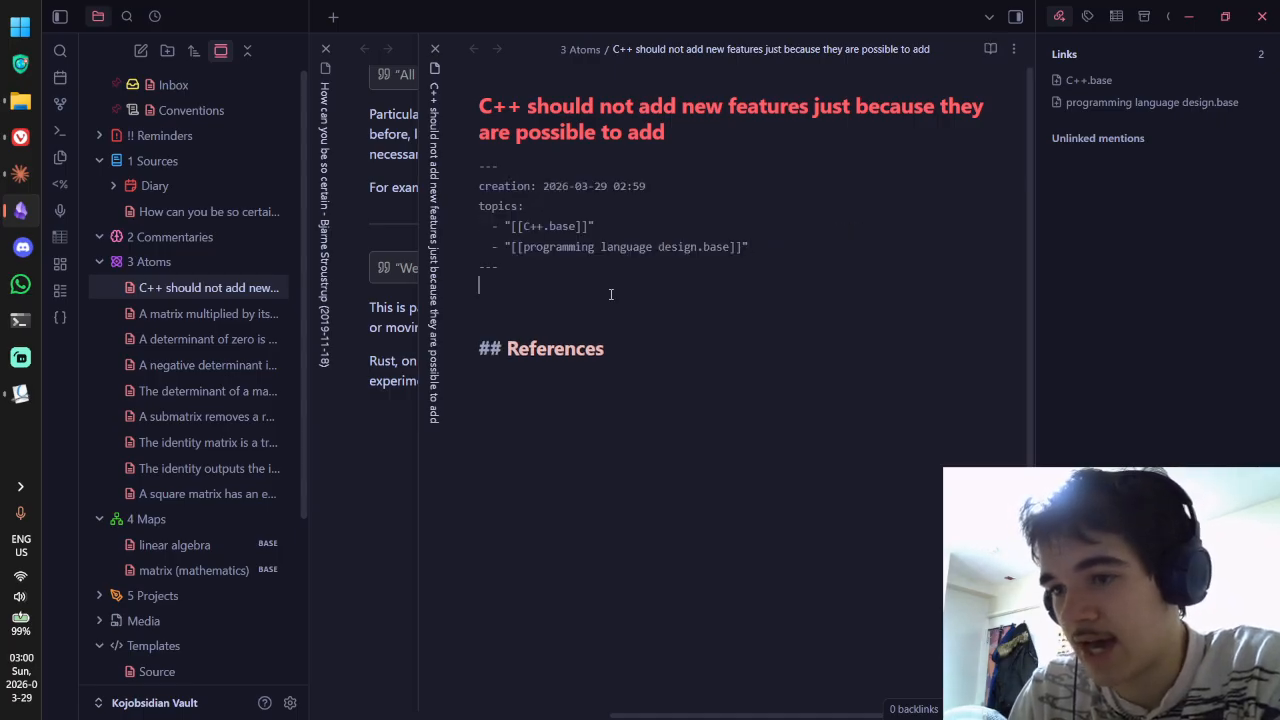
# Step: Open the How can you be so certain source note in source mode
pyautogui.click(182, 218)
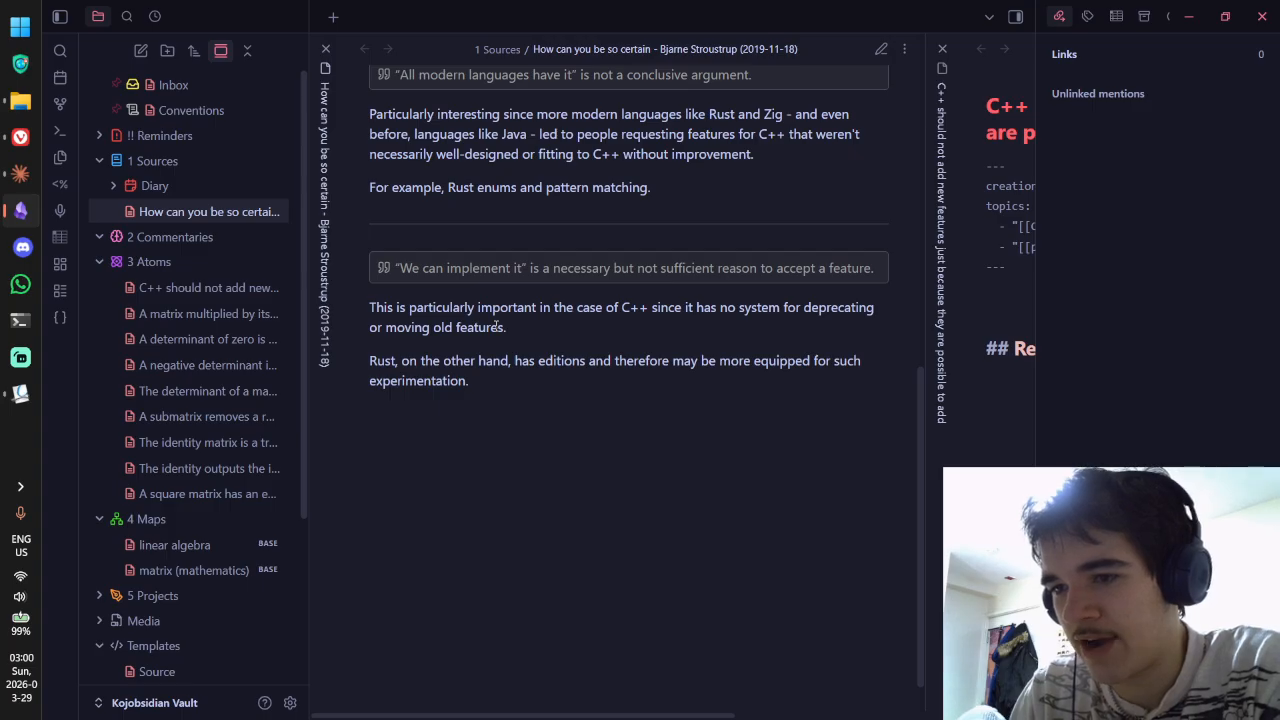
pyautogui.hotkey('ctrl', 'e')
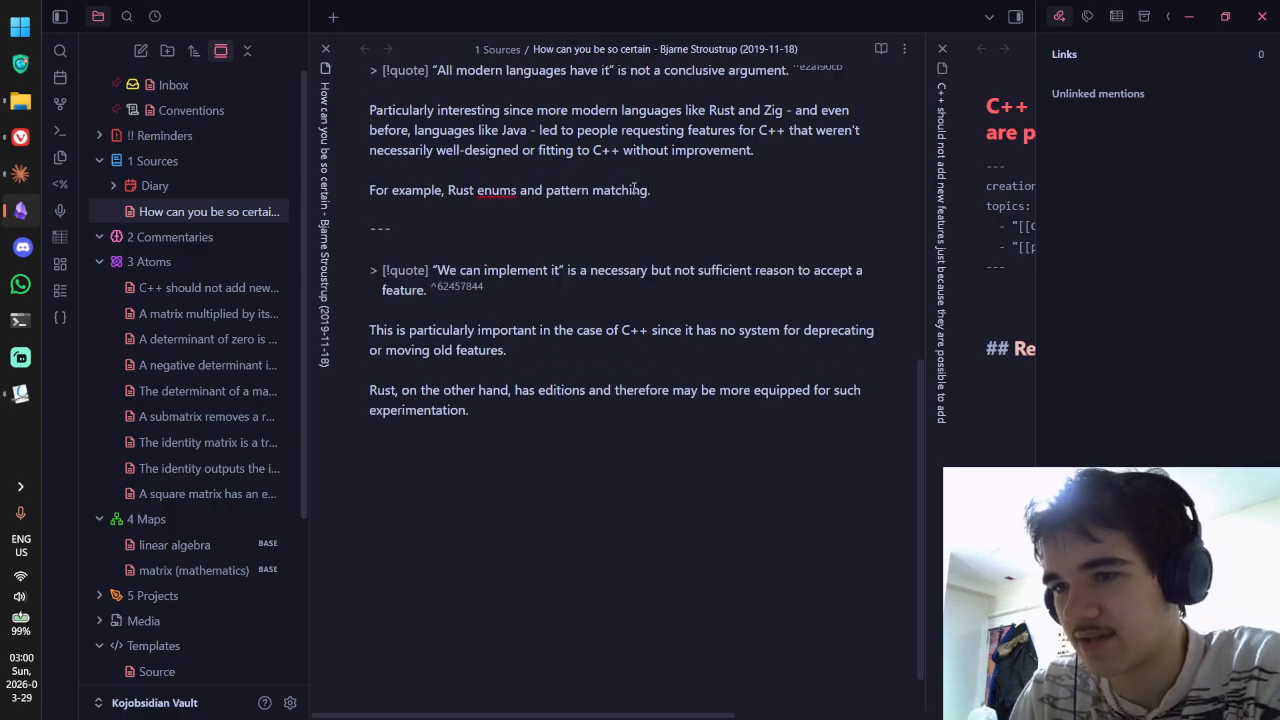
pyautogui.click(603, 416)
pyautogui.moveTo(564, 426); pyautogui.dragTo(359, 325)
pyautogui.click(457, 361)
# Step: Select the quote's block ID 62457844, then bring the C++ atom note back
pyautogui.scroll(-1, 458, 360)
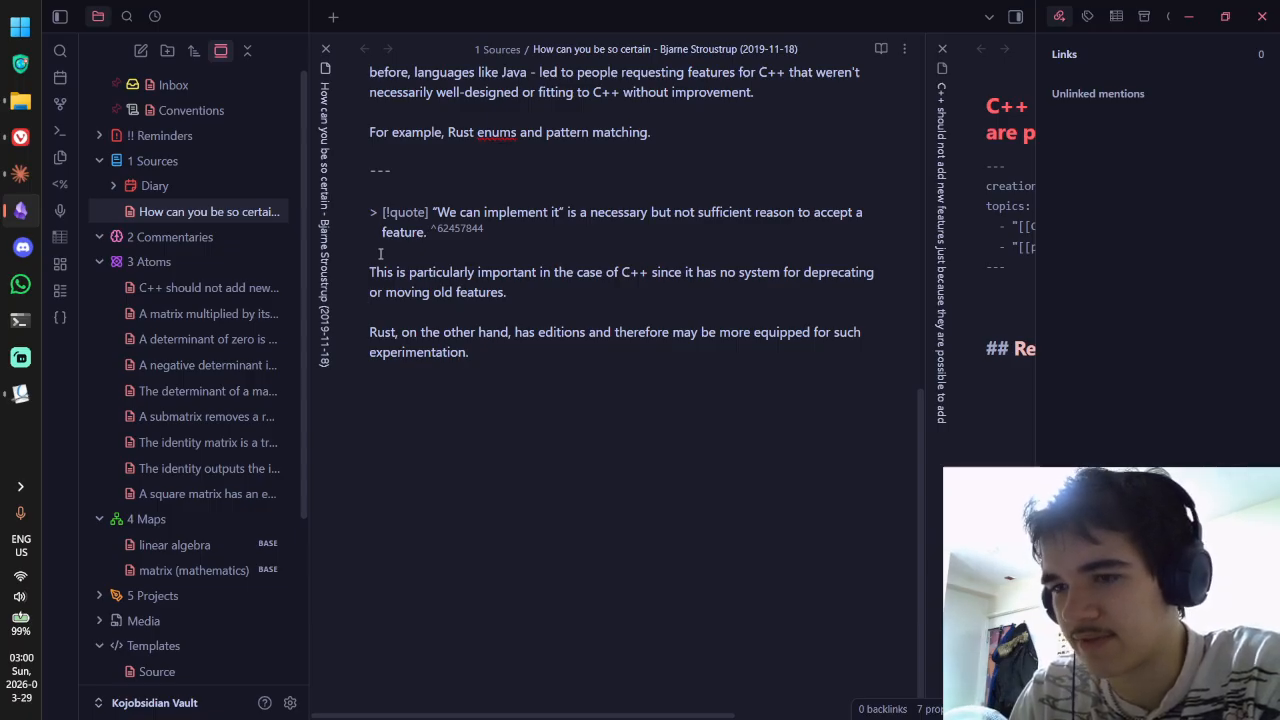
pyautogui.doubleClick(472, 236)
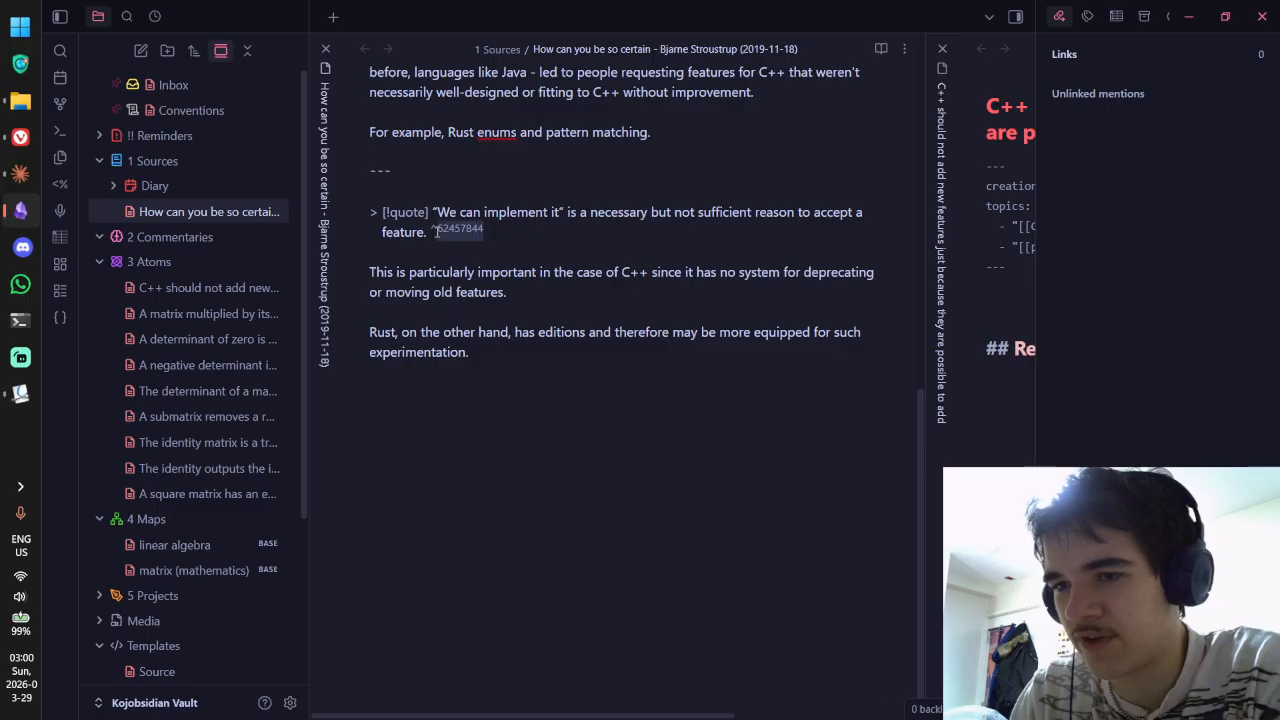
pyautogui.click(221, 290)
# Step: Under References, insert a wikilink to the Stroustrup source note via [[How
pyautogui.click(483, 368)
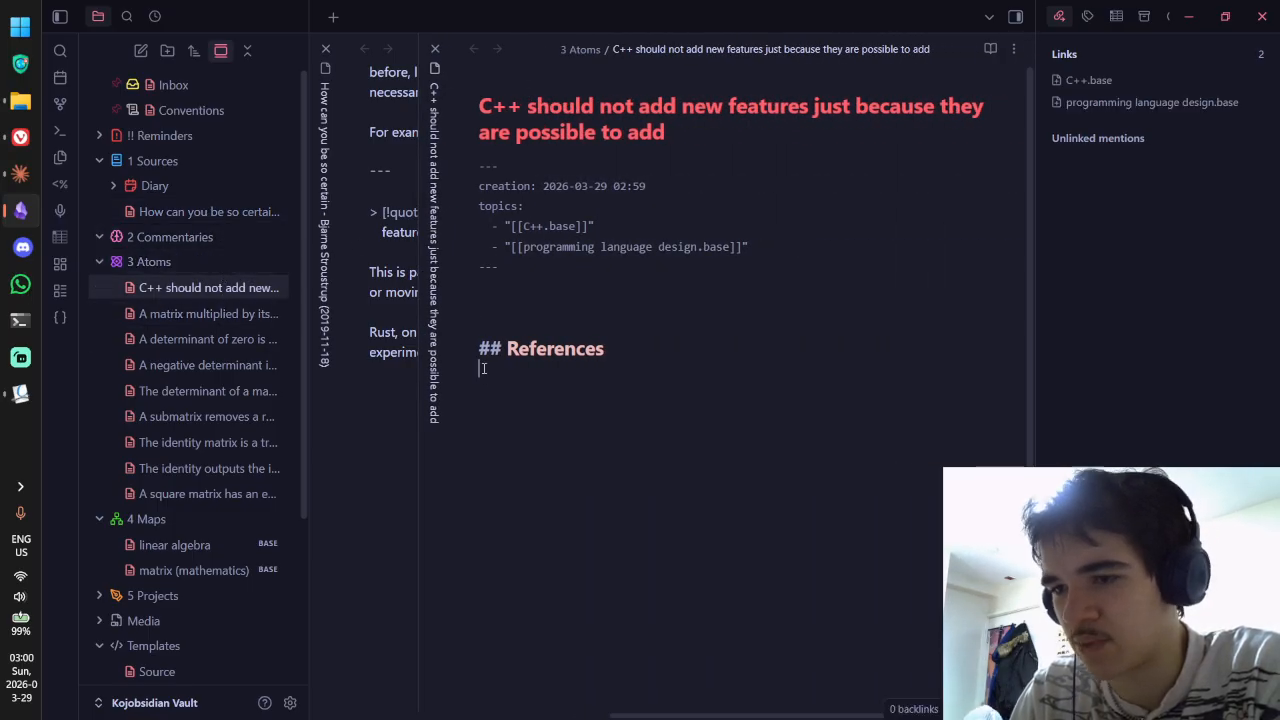
pyautogui.write('[[How')
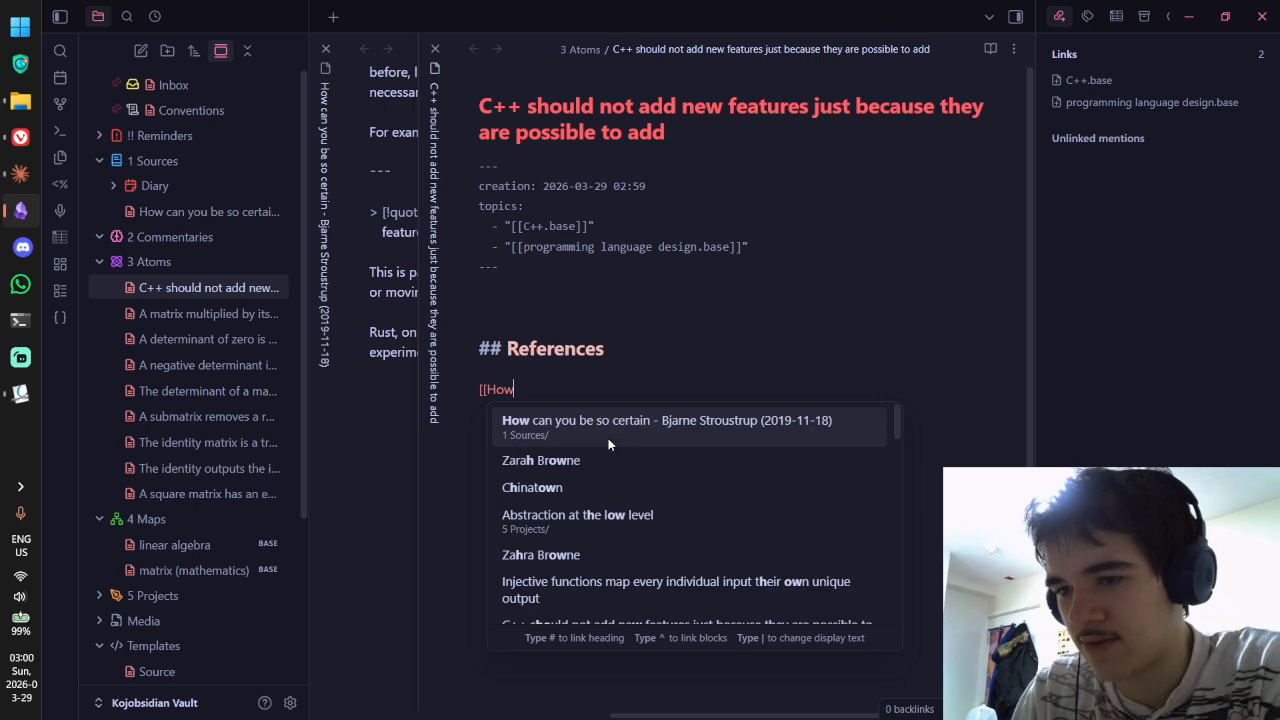
pyautogui.press('BackSpace')
pyautogui.press('BackSpace')
pyautogui.press('BackSpace')
pyautogui.press('BackSpace')
pyautogui.press('BackSpace')
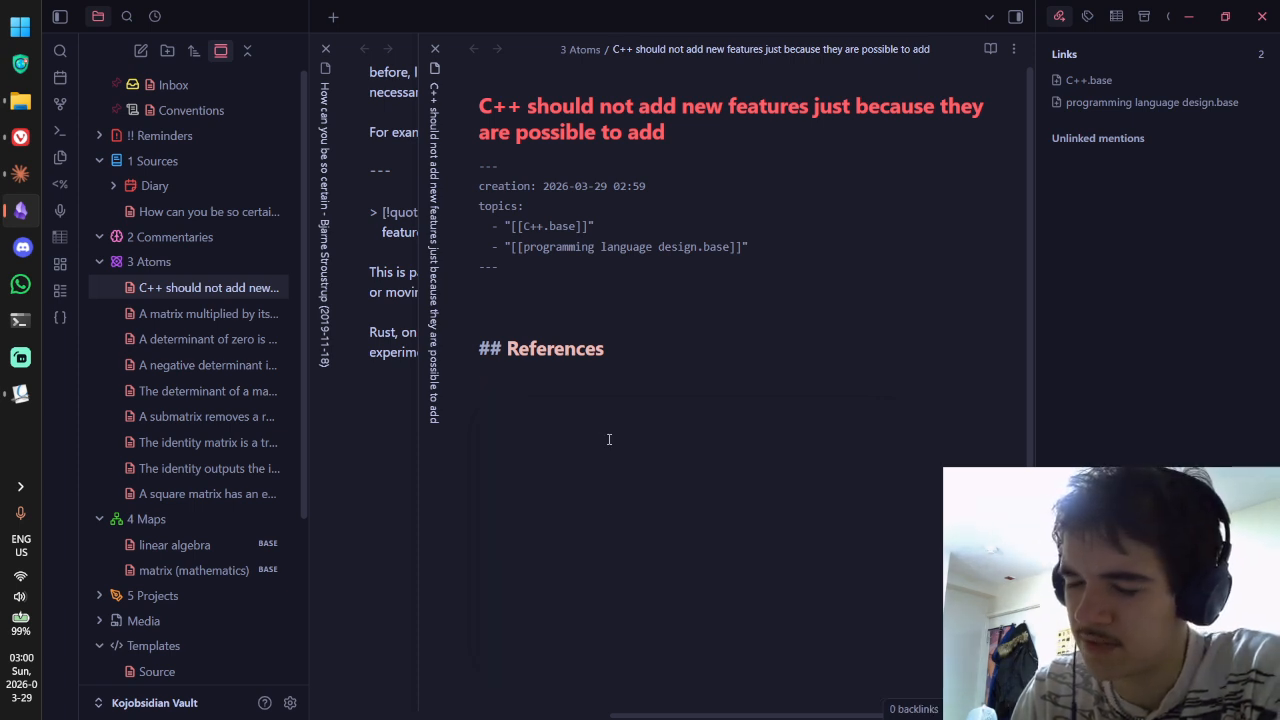
pyautogui.write('[[How')
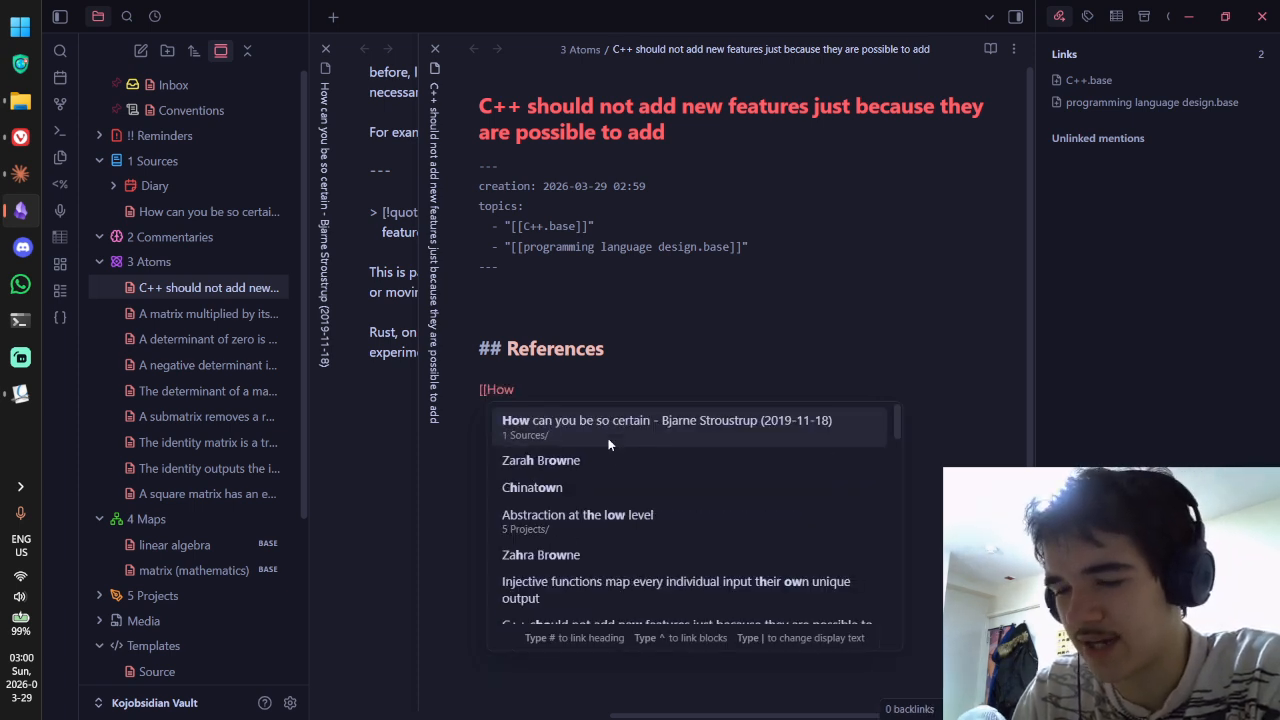
pyautogui.press('Return')
# Step: Add a block reference to the link, replacing the deprecating-features block with the “I badly need it” quote
pyautogui.press('Left')
pyautogui.press('Left')
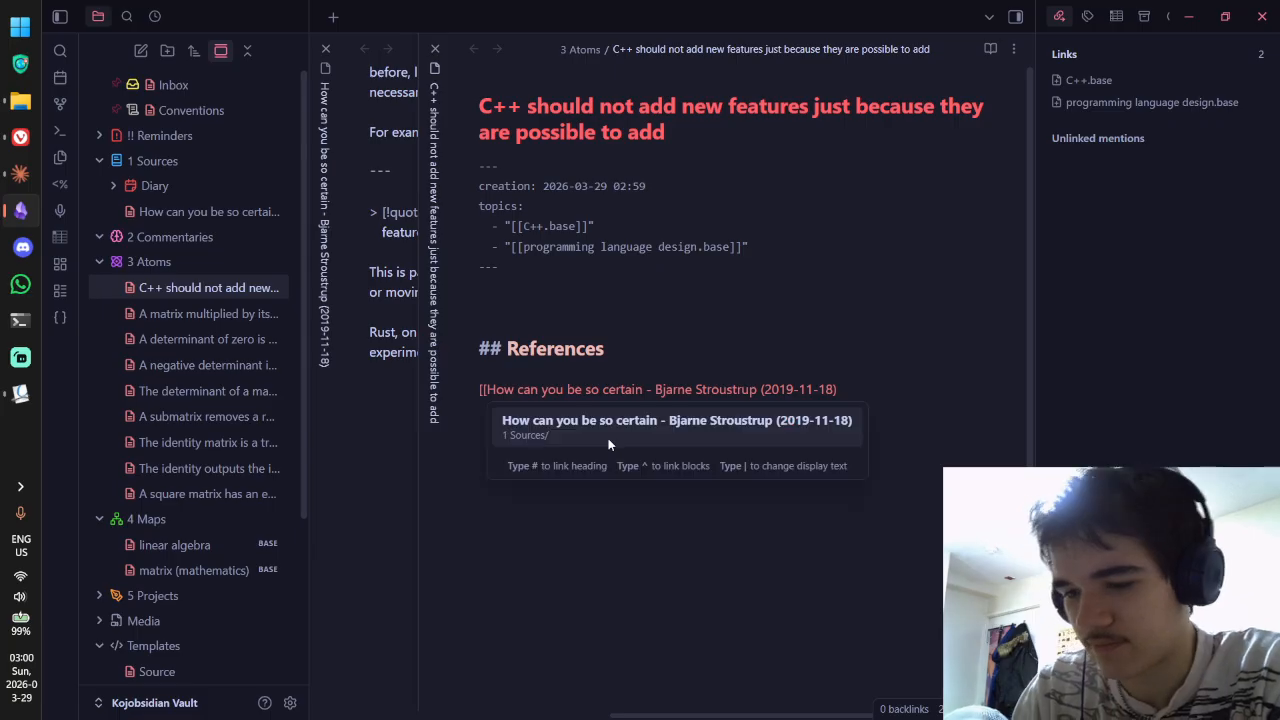
pyautogui.write('^')
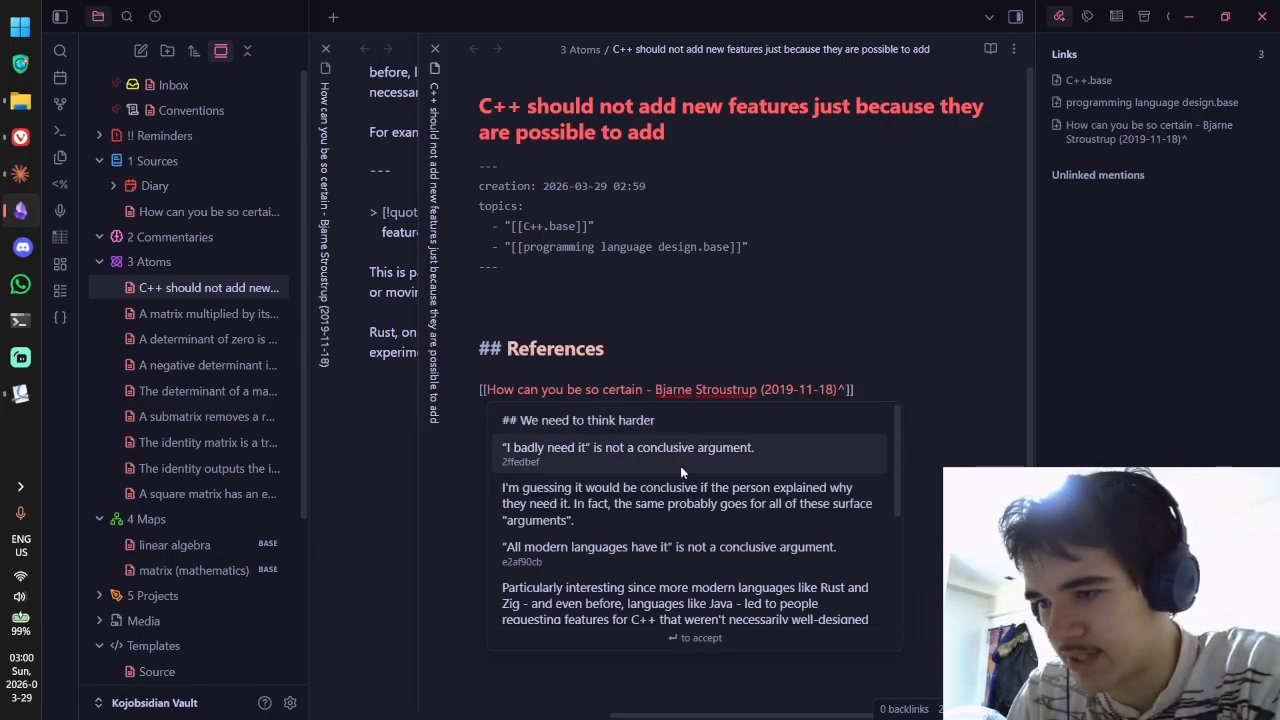
pyautogui.scroll(-1, 680, 466)
pyautogui.scroll(-2, 681, 472)
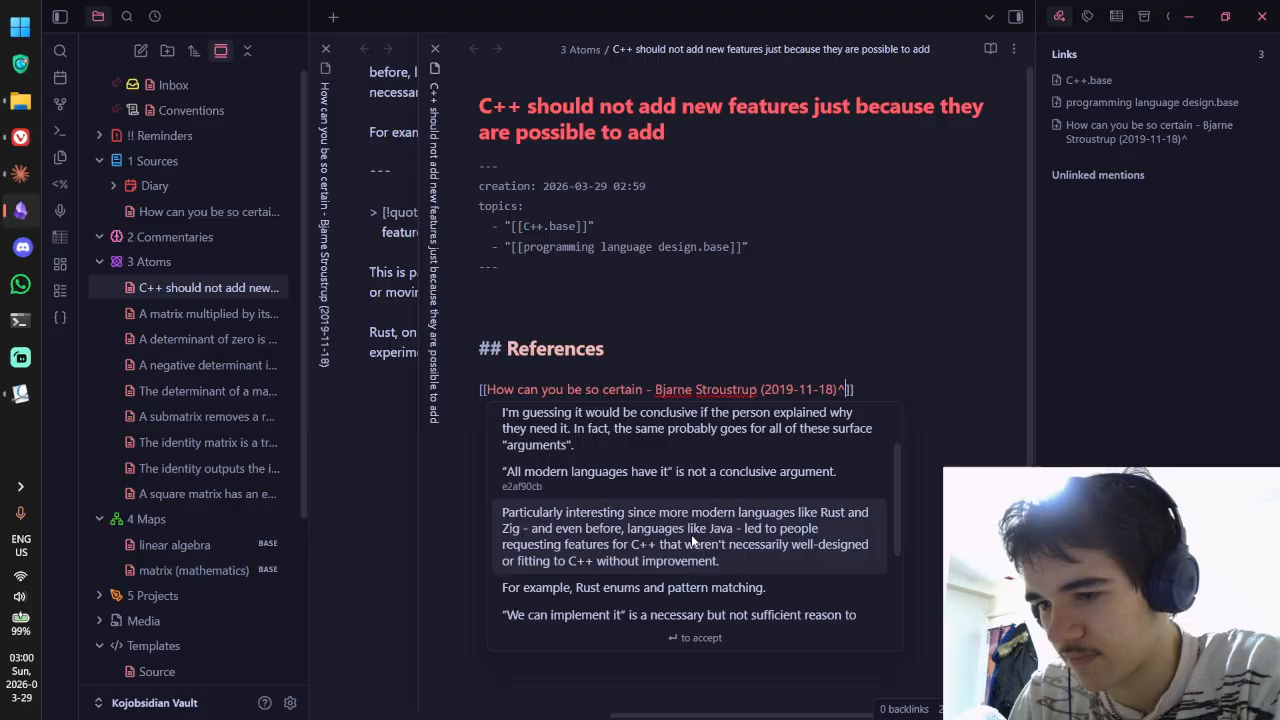
pyautogui.scroll(-3, 691, 534)
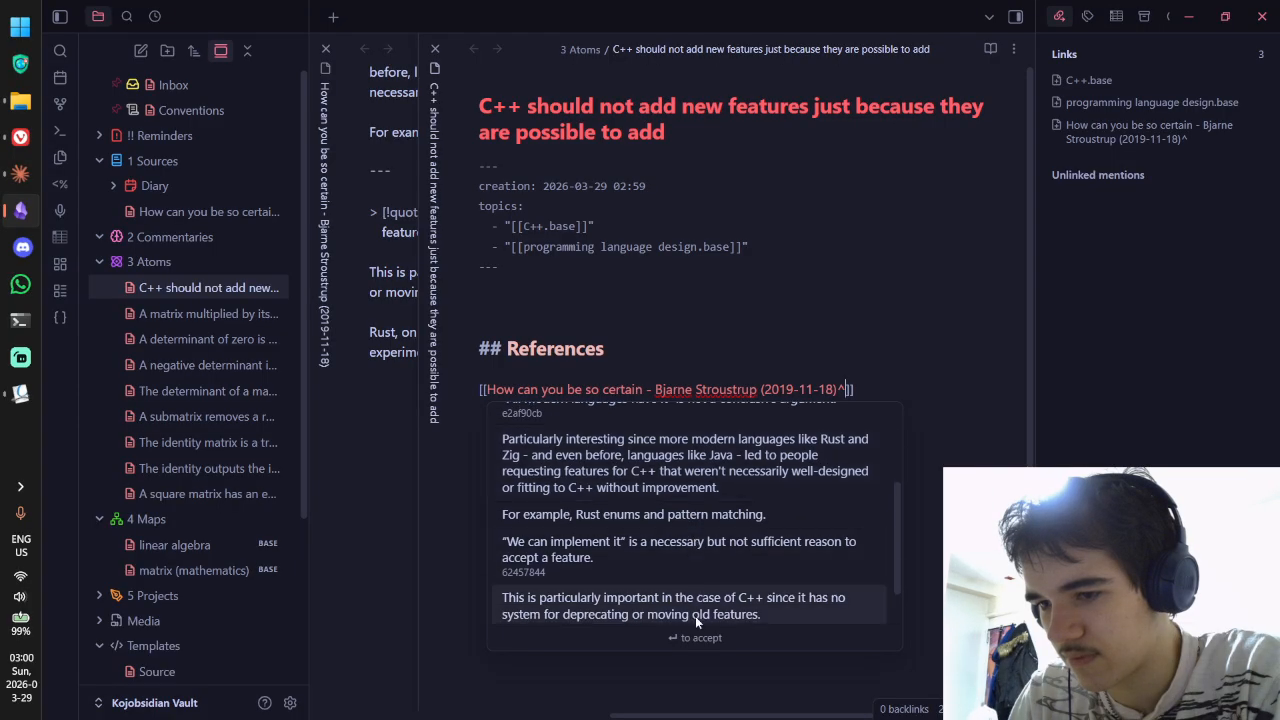
pyautogui.scroll(-1, 710, 546)
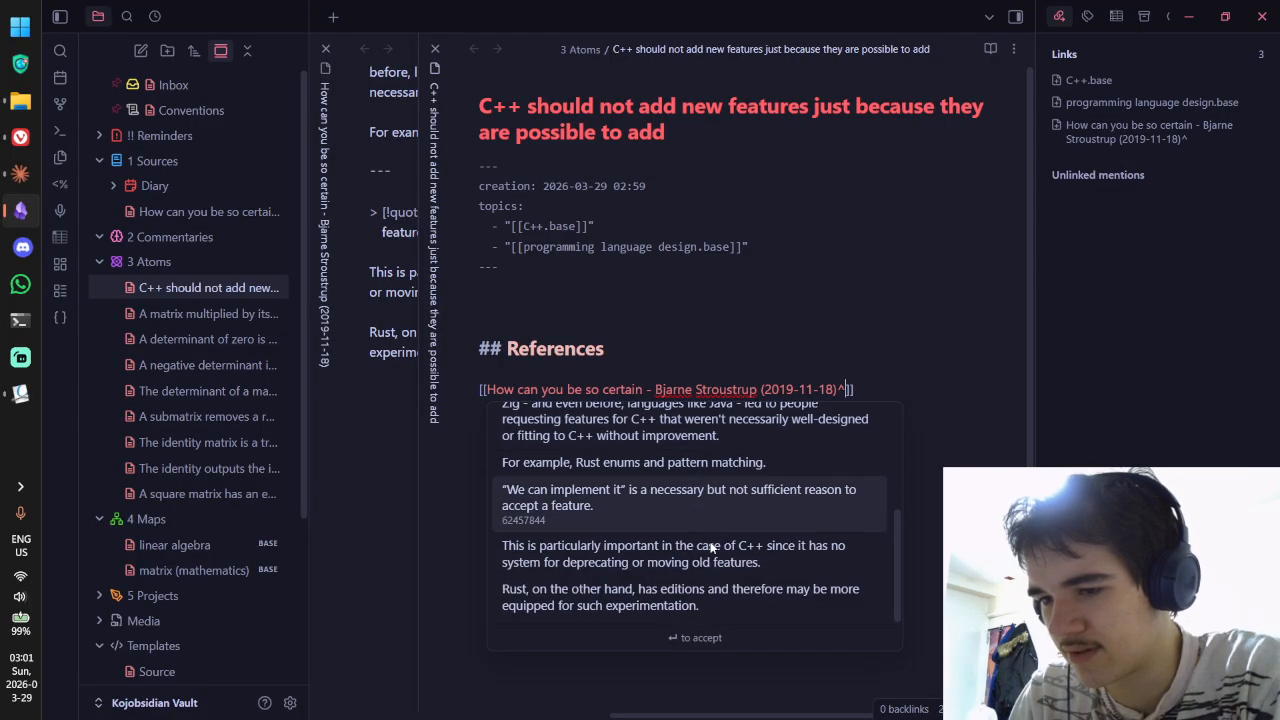
pyautogui.click(630, 546)
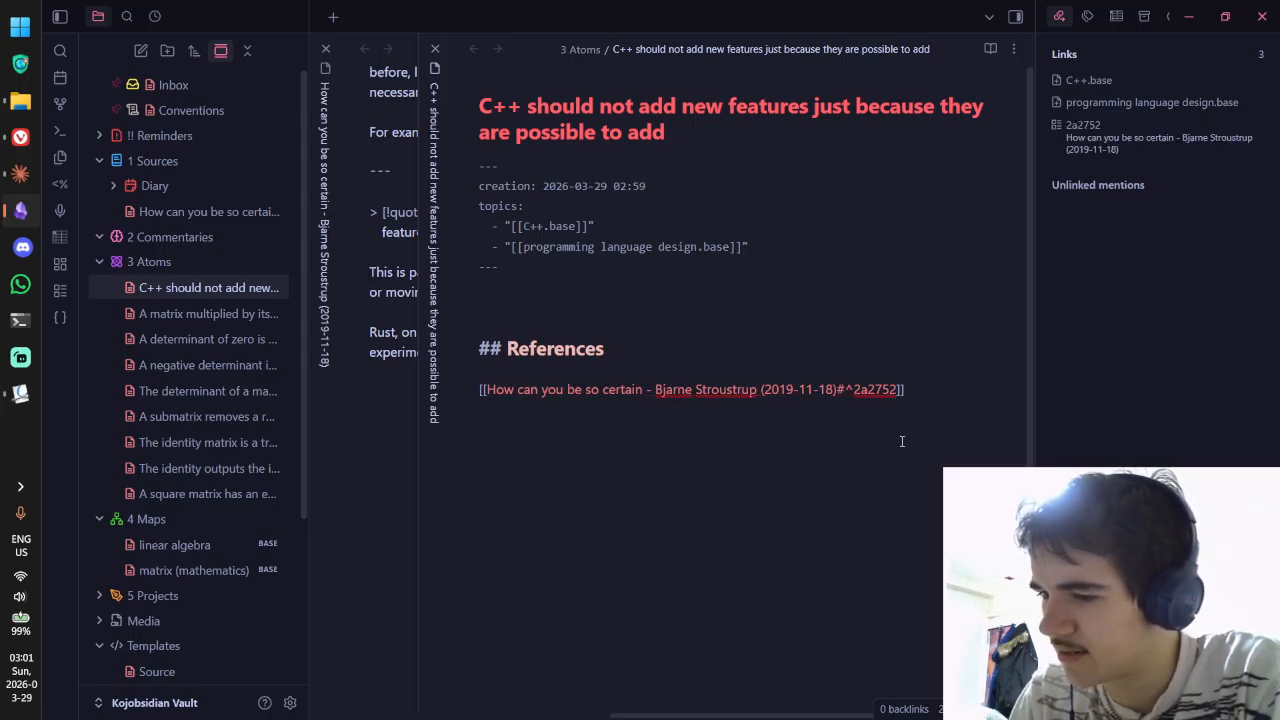
pyautogui.press('BackSpace')
pyautogui.press('BackSpace')
pyautogui.press('BackSpace')
pyautogui.press('BackSpace')
pyautogui.press('BackSpace')
pyautogui.press('BackSpace')
pyautogui.press('BackSpace')
pyautogui.press('BackSpace')
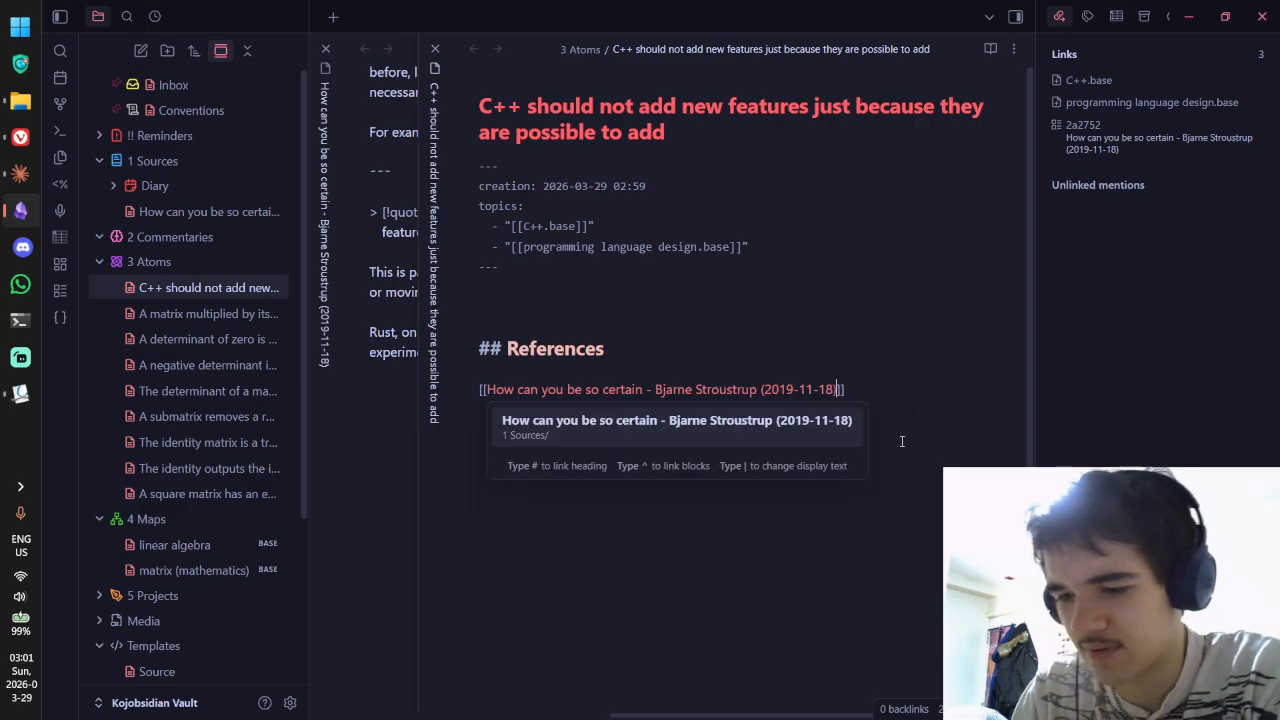
pyautogui.write('^')
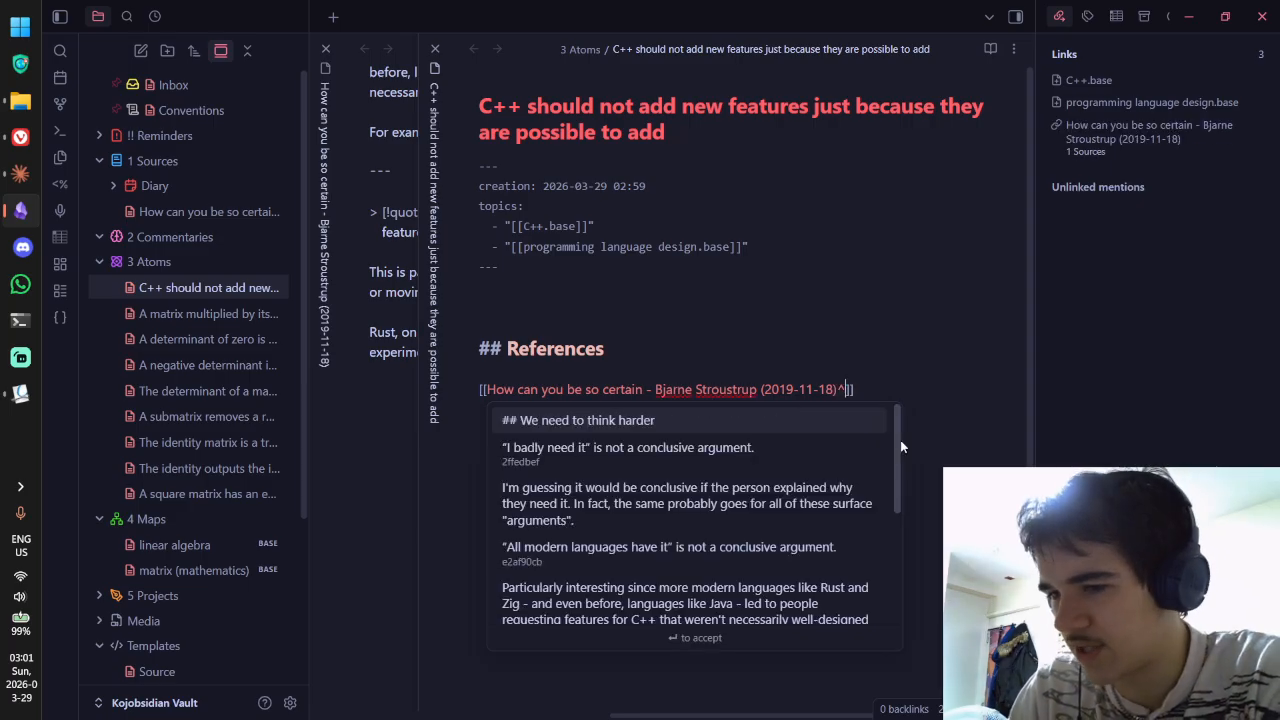
pyautogui.click(741, 476)
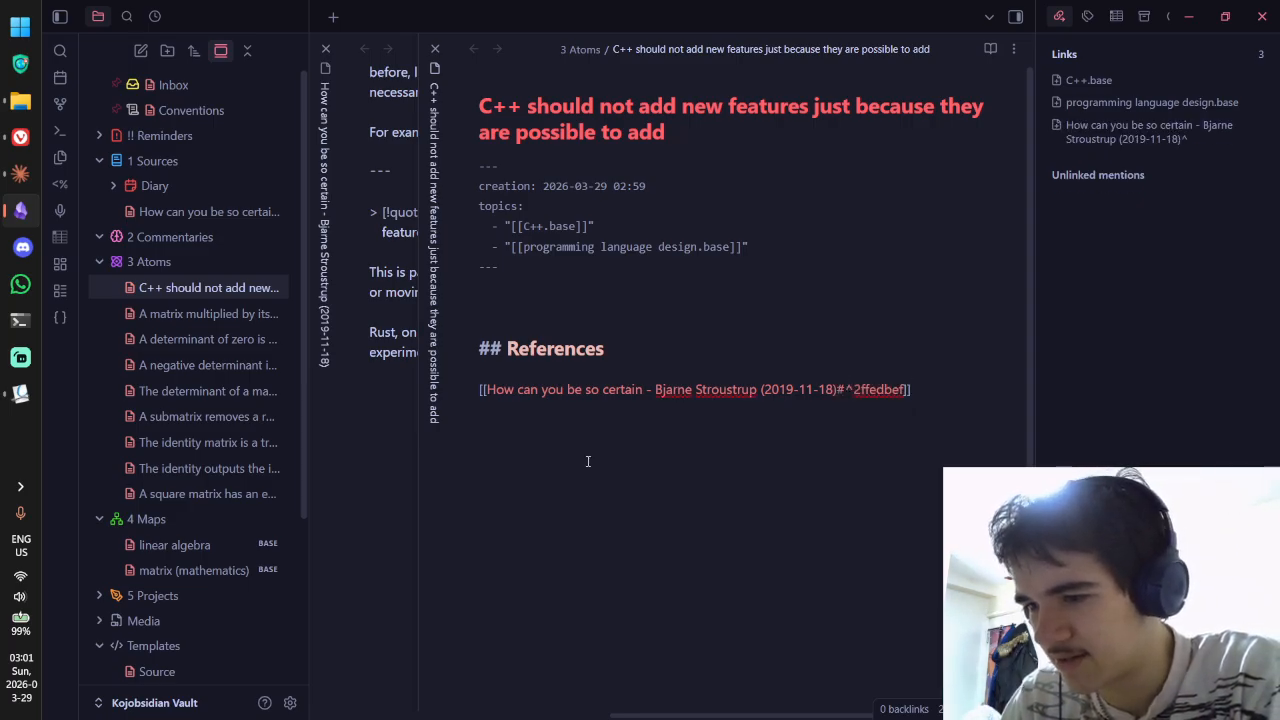
# Step: Render the atom note and follow the reference to the source note, showing its raw markdown
pyautogui.hotkey('ctrl', 'e')
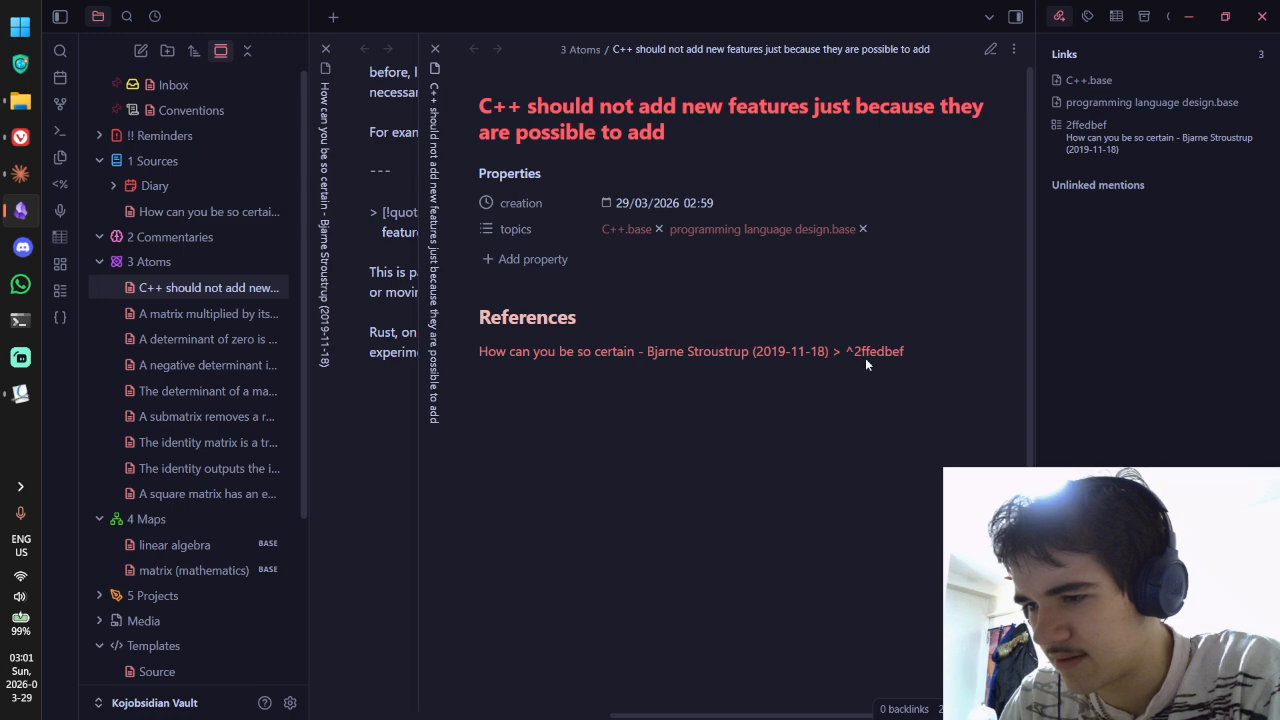
pyautogui.click(867, 359)
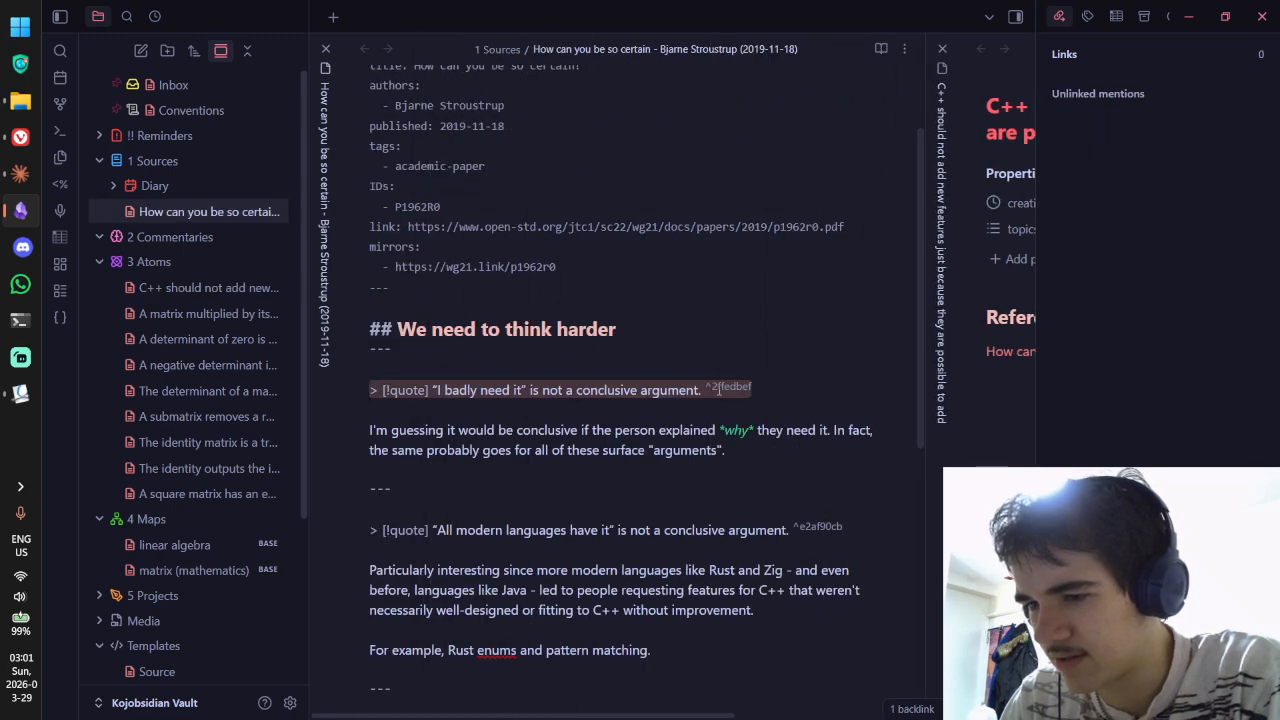
pyautogui.hotkey('ctrl', 'e')
pyautogui.hotkey('ctrl', 'e')
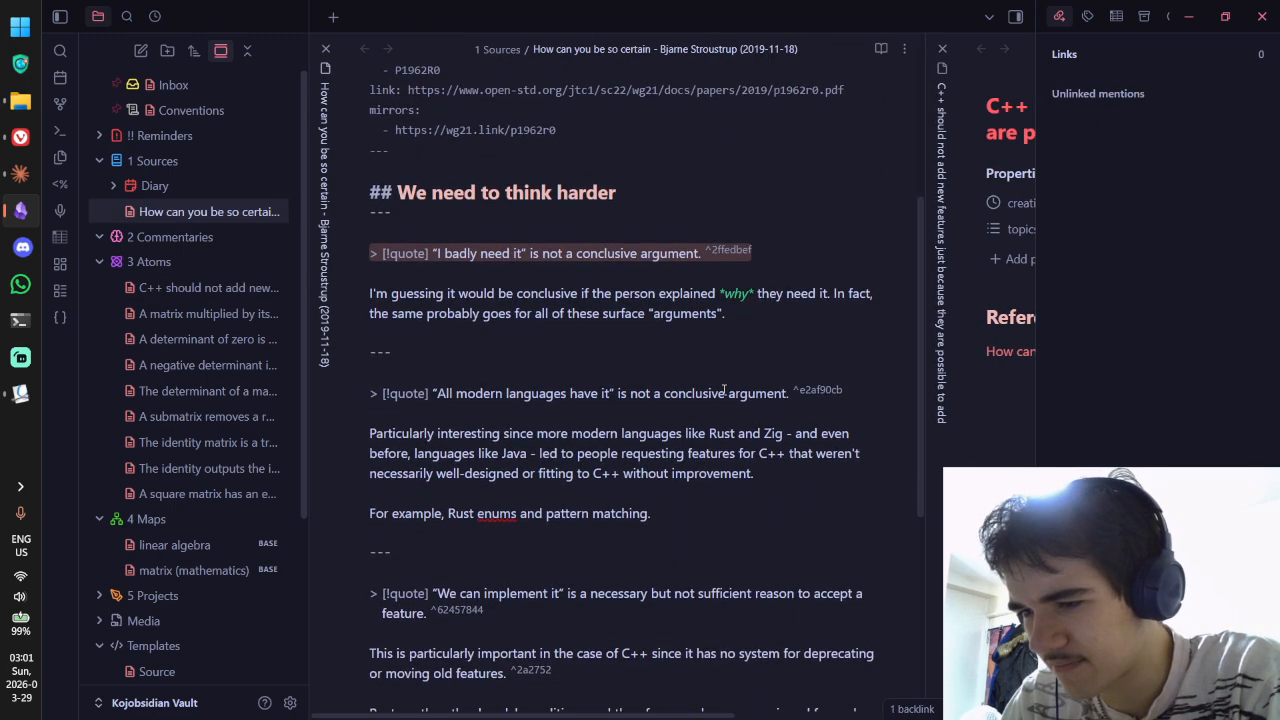
# Step: Delete the block ID after “features.” and the ^62457844 block ID from the source note
pyautogui.scroll(-3, 809, 497)
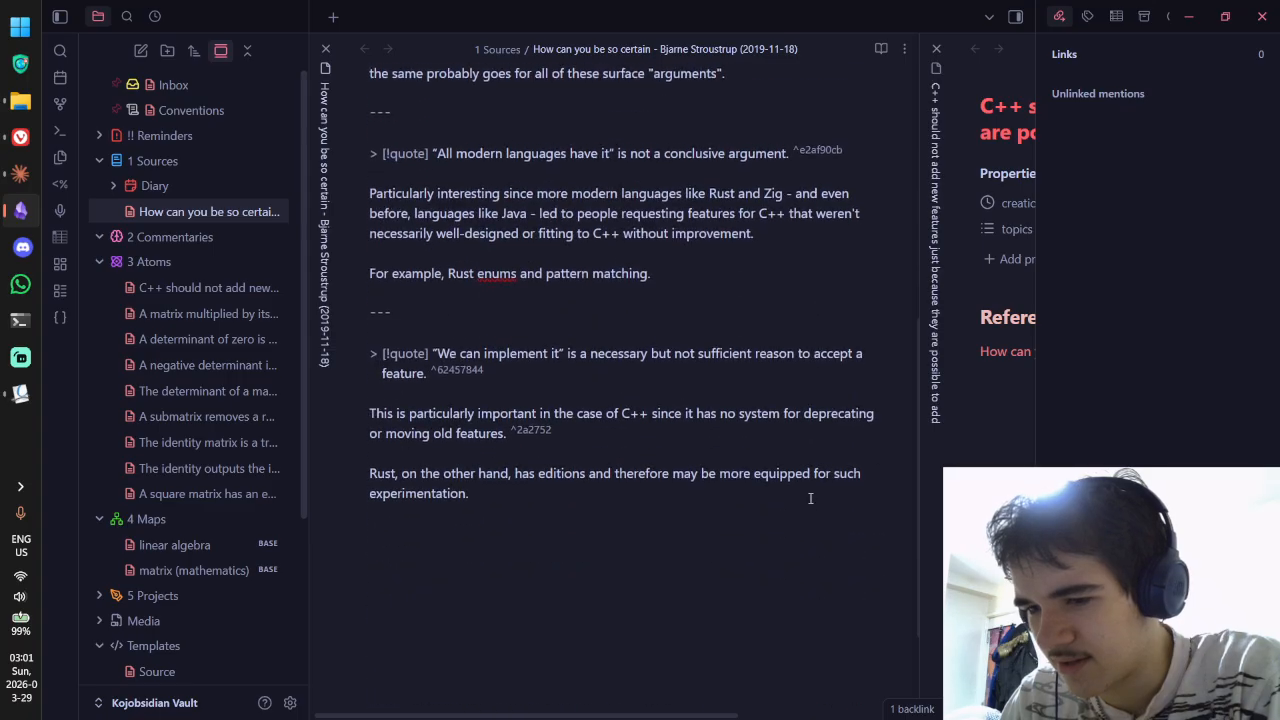
pyautogui.moveTo(538, 428); pyautogui.dragTo(511, 430)
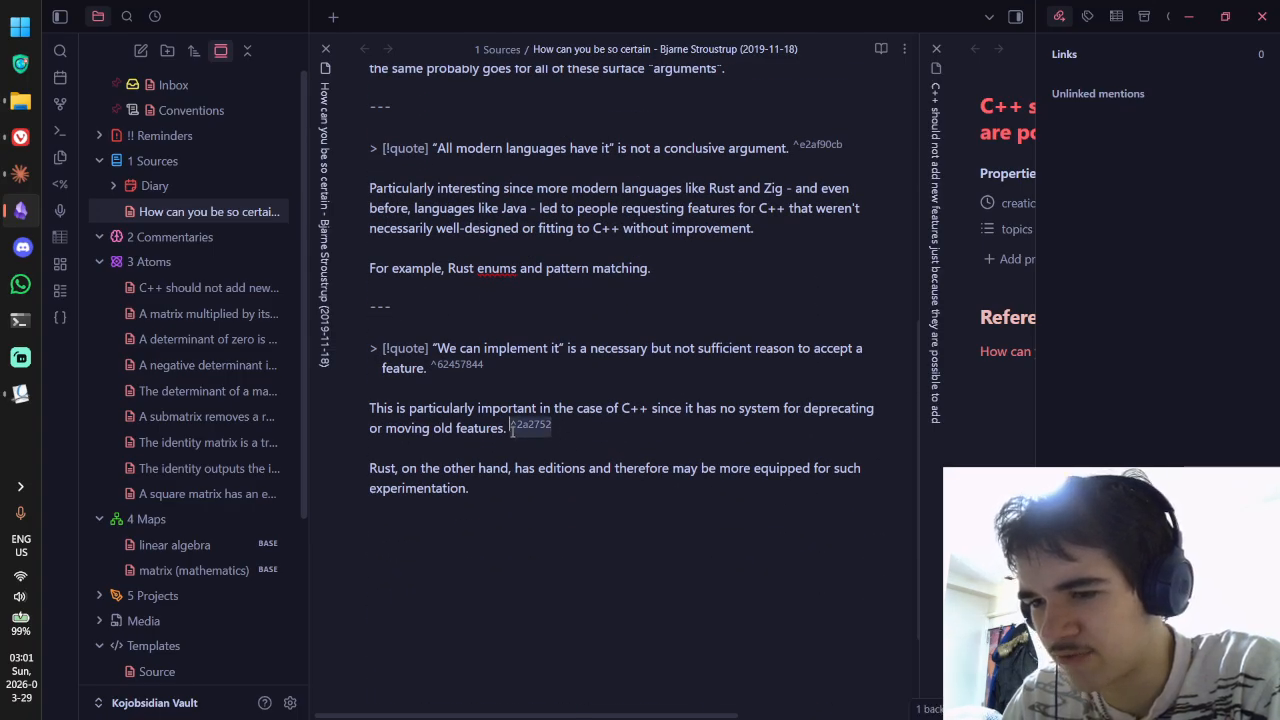
pyautogui.press('BackSpace')
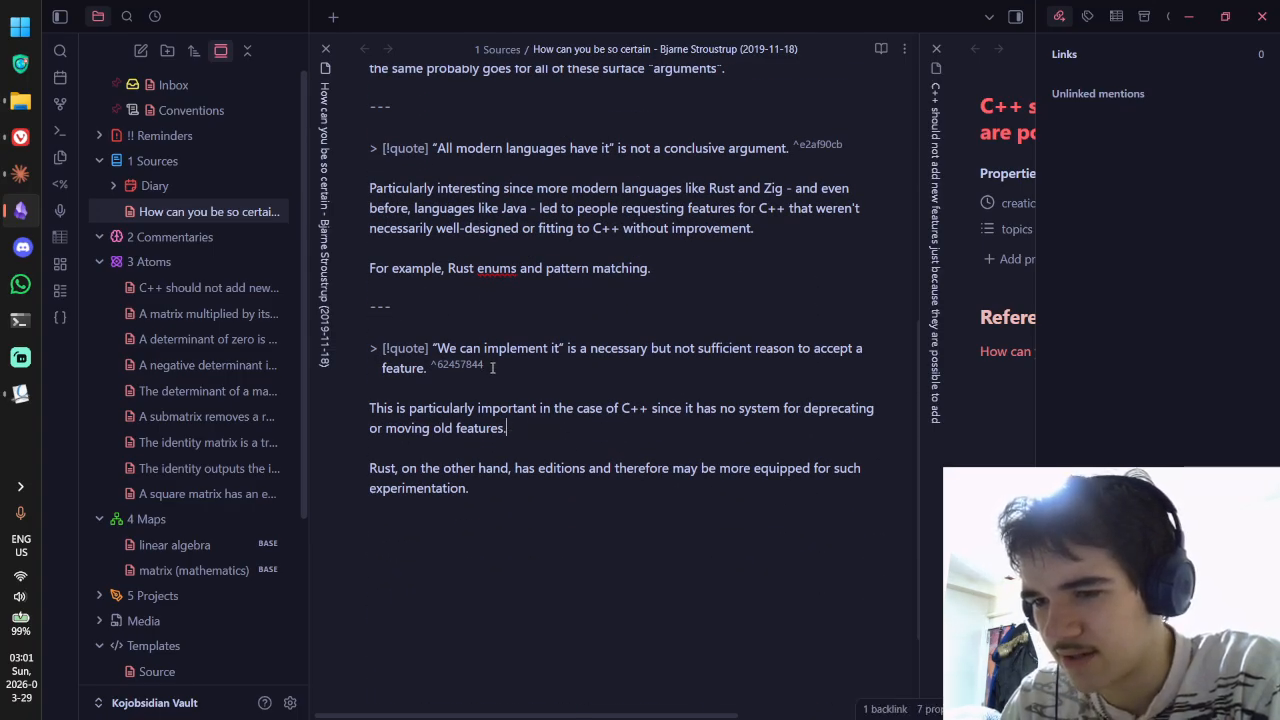
pyautogui.moveTo(486, 366); pyautogui.dragTo(440, 368)
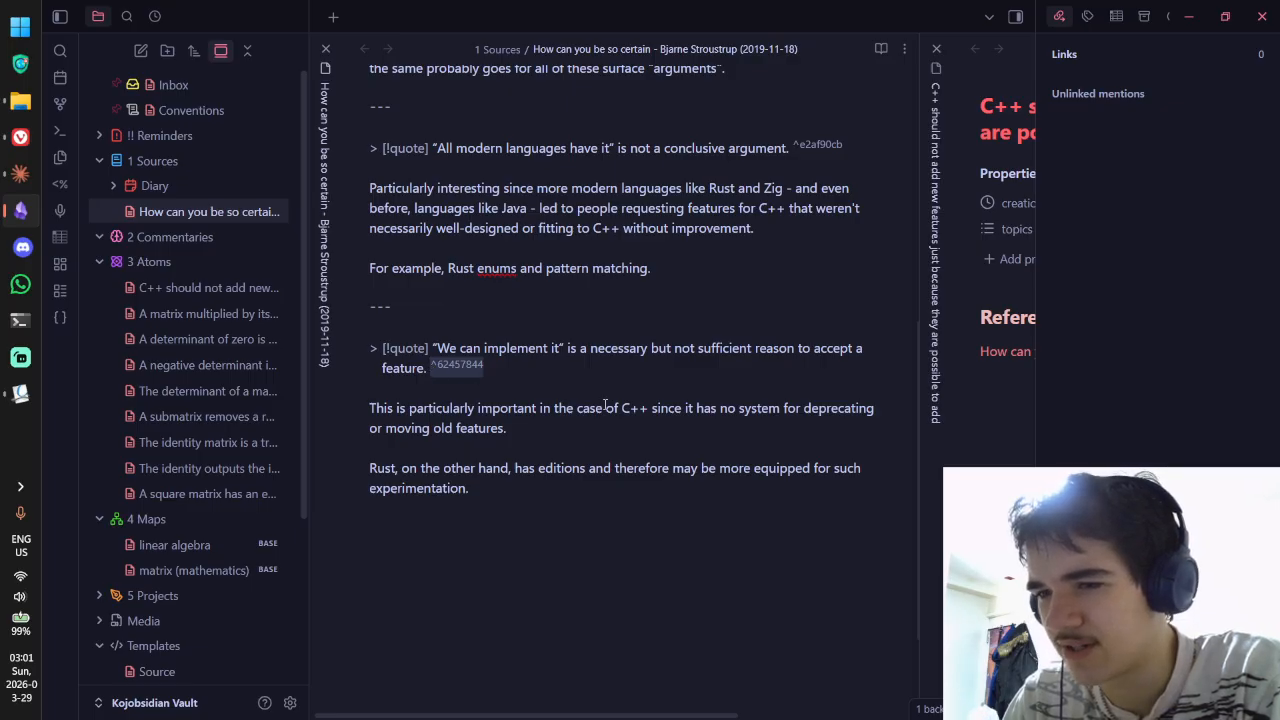
pyautogui.press('BackSpace')
# Step: Delete the ^e2af90cb and ^2ffedbef block IDs and view the cleaned note rendered
pyautogui.scroll(3, 605, 404)
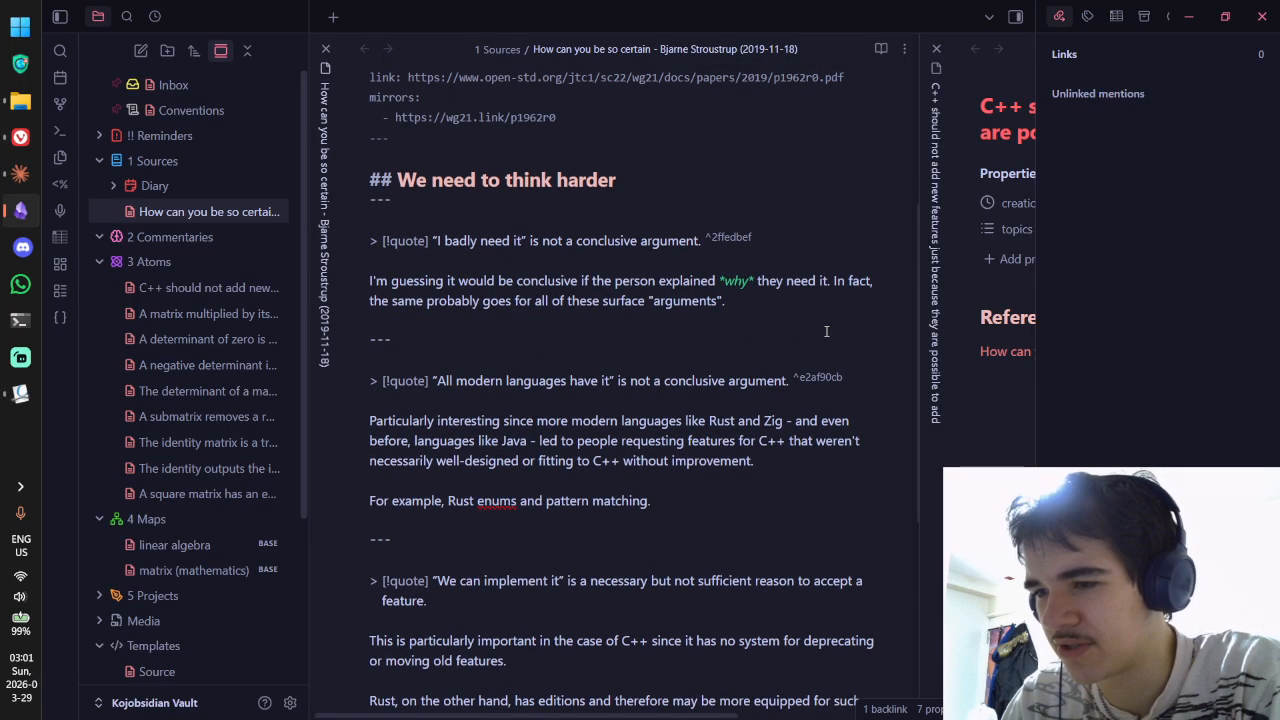
pyautogui.doubleClick(812, 382)
pyautogui.press('BackSpace')
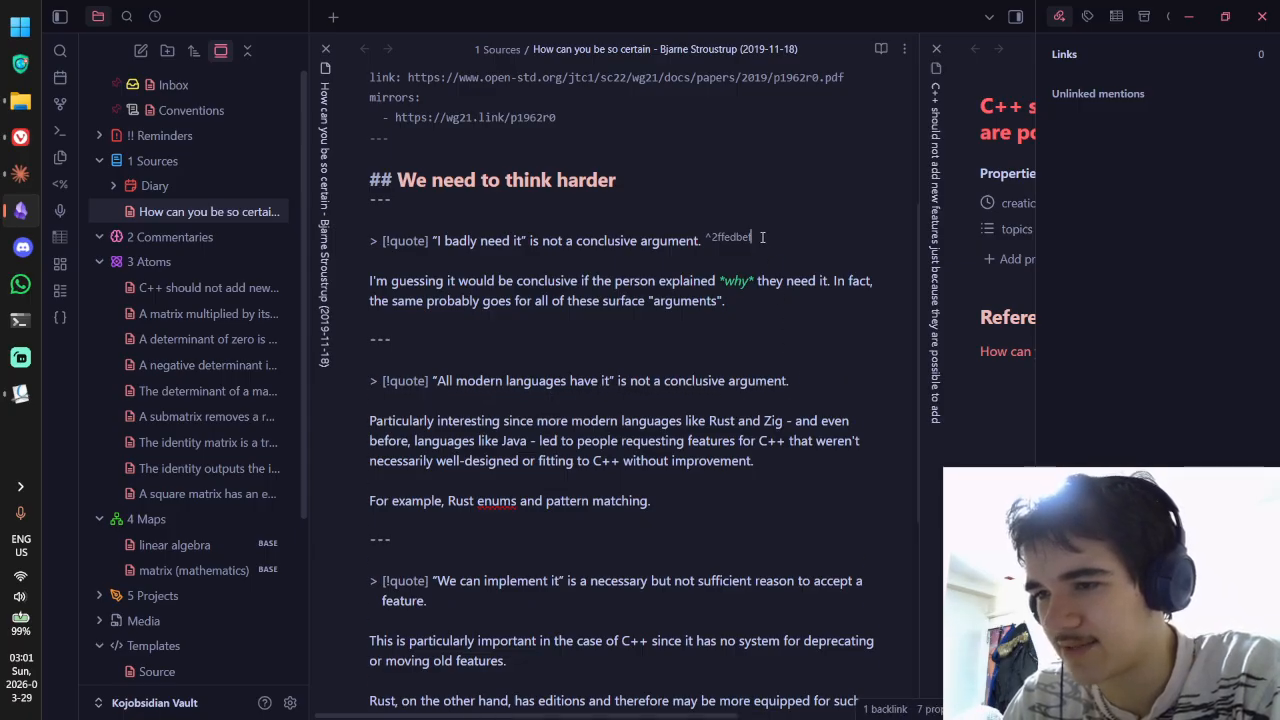
pyautogui.doubleClick(716, 238)
pyautogui.press('BackSpace')
pyautogui.hotkey('ctrl', 'e')
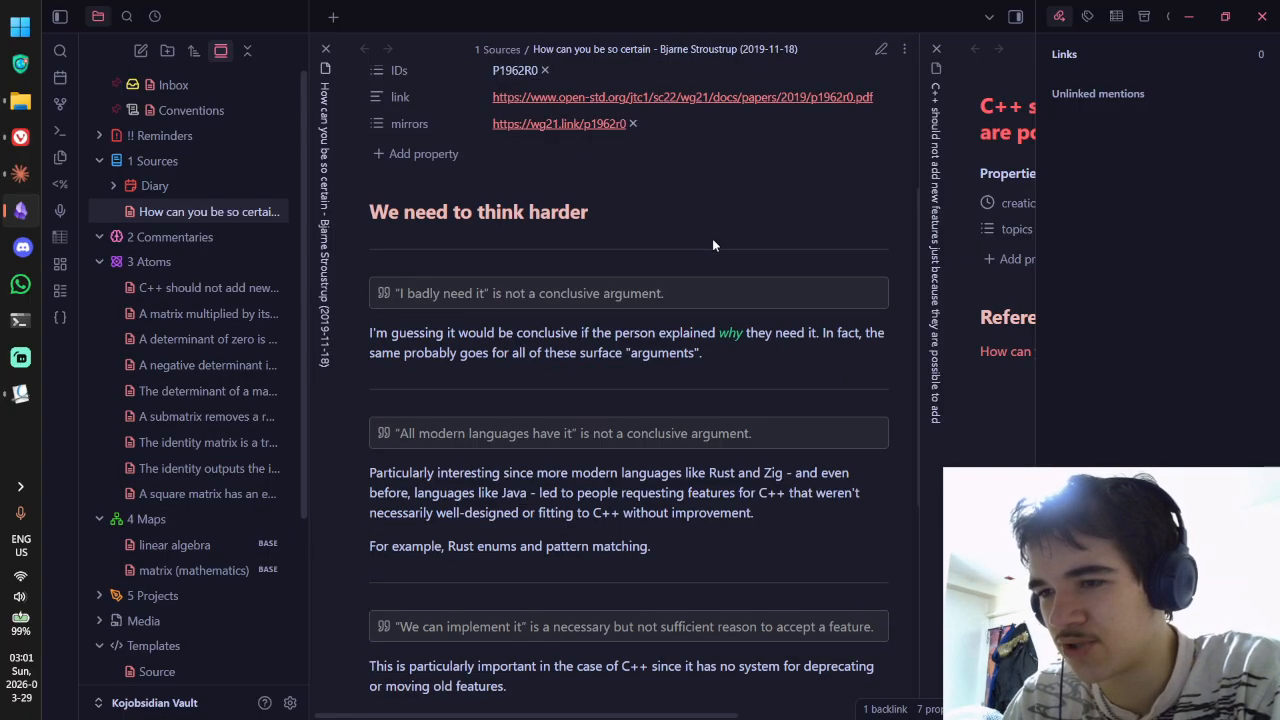
pyautogui.hscroll(3, 714, 241)
pyautogui.hscroll(3, 713, 245)
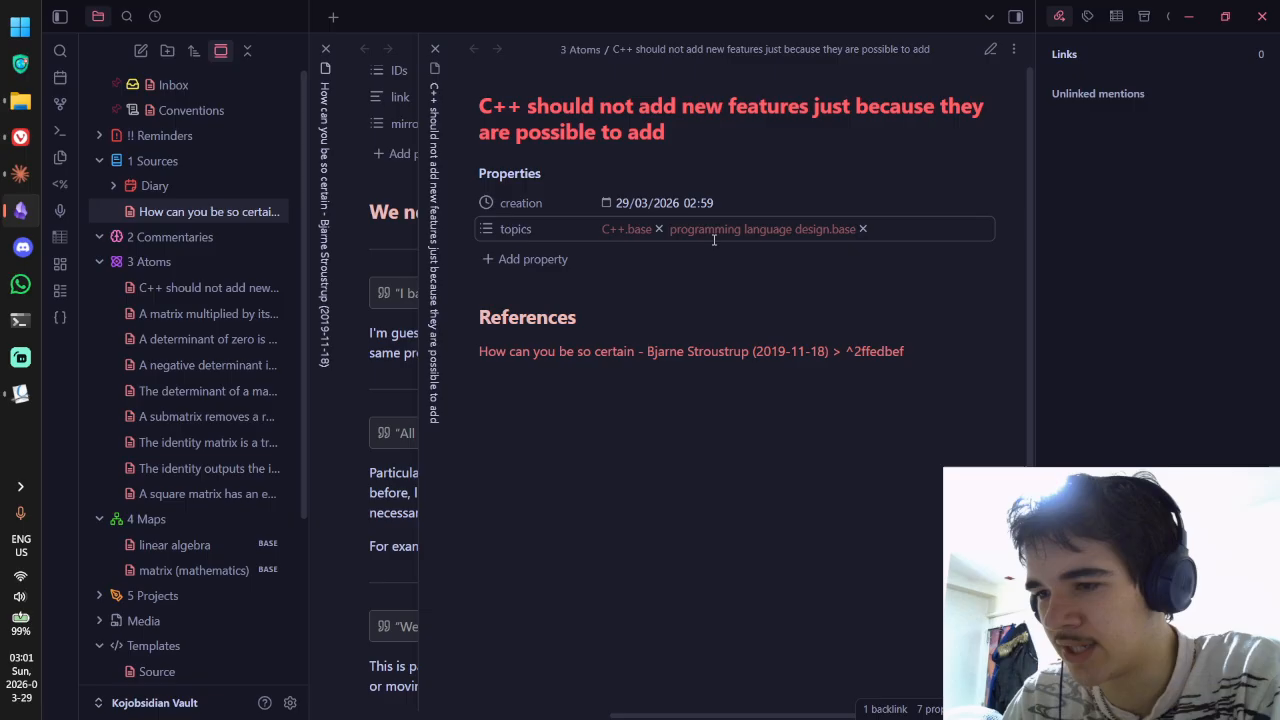
# Step: Remove the old ^2ffedbef block reference from the C++ note's link
pyautogui.click(885, 372)
pyautogui.hotkey('ctrl', 'e')
pyautogui.moveTo(908, 391); pyautogui.dragTo(838, 390)
pyautogui.press('BackSpace')
pyautogui.write('^')
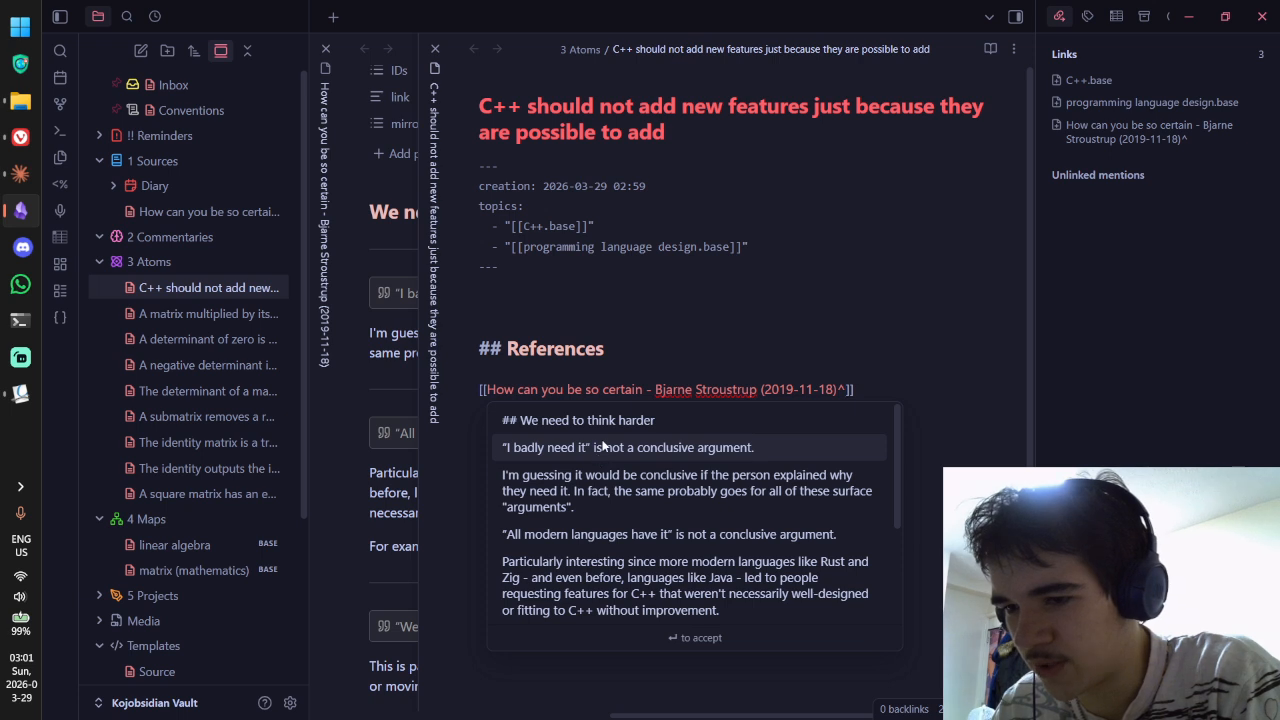
# Step: Link to the “We can implement it” quote block and follow the reference to the source
pyautogui.scroll(-3, 600, 450)
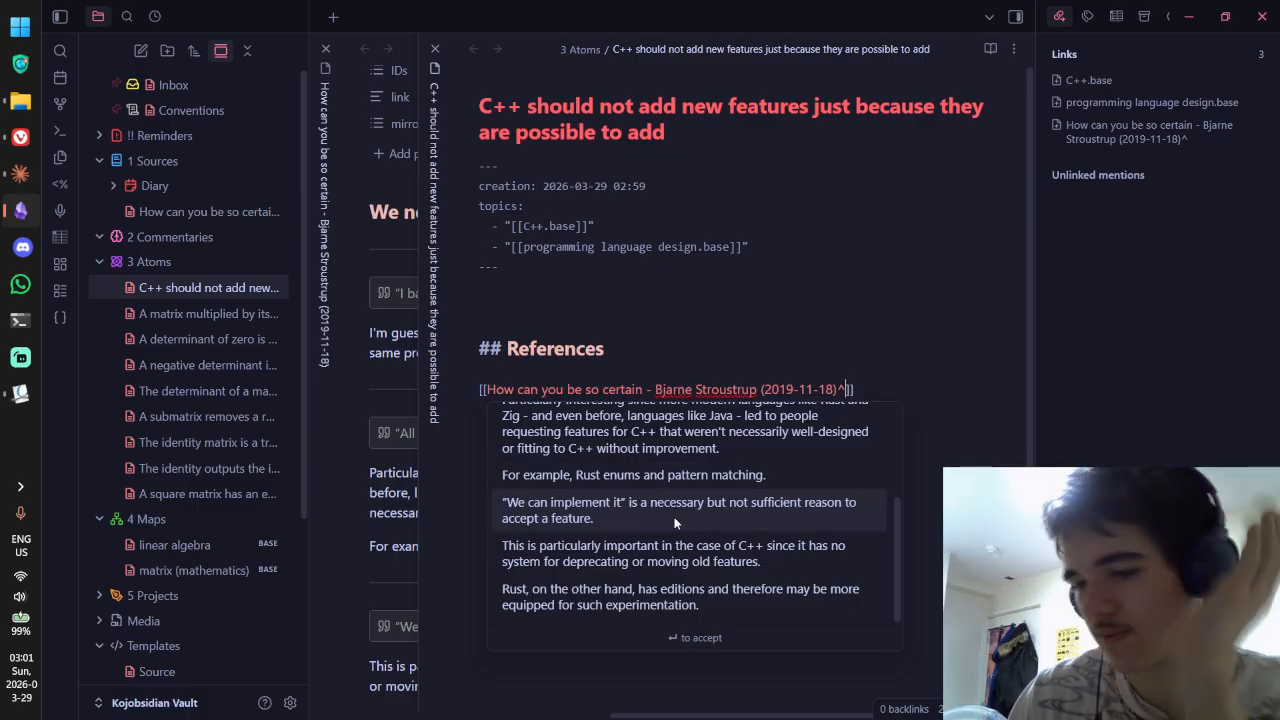
pyautogui.press('Left')
pyautogui.write('#')
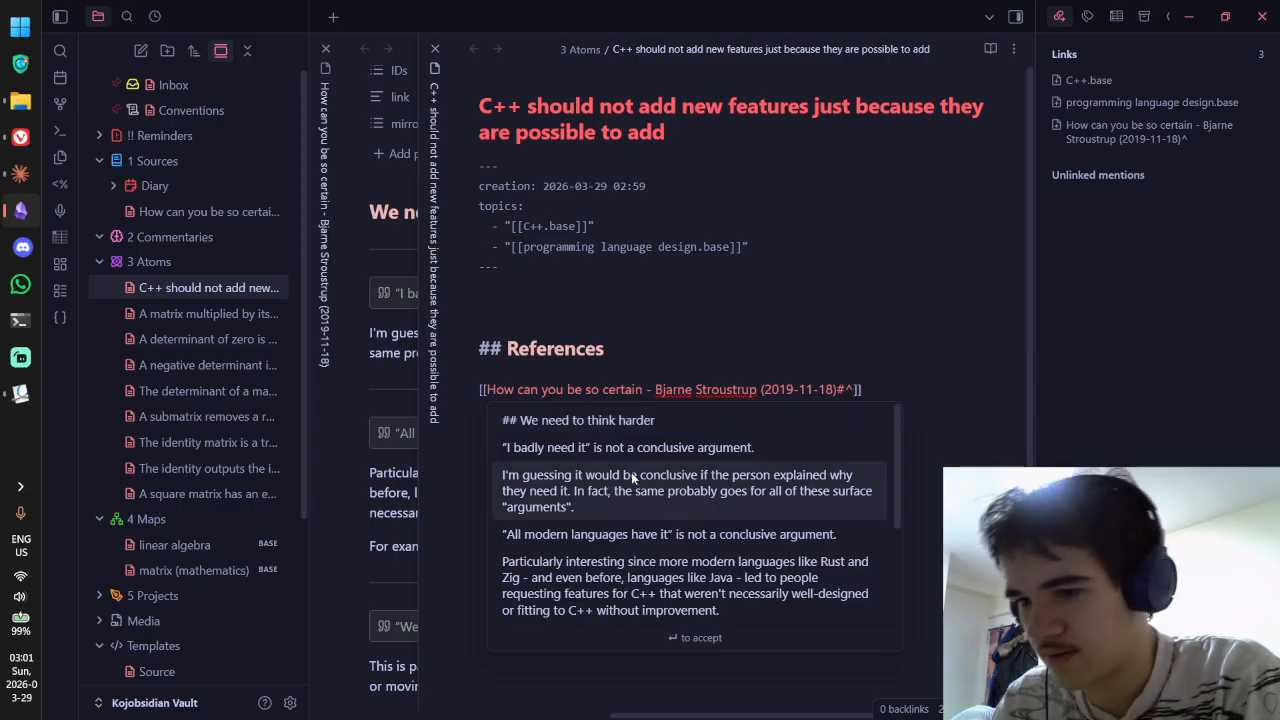
pyautogui.scroll(-3, 636, 478)
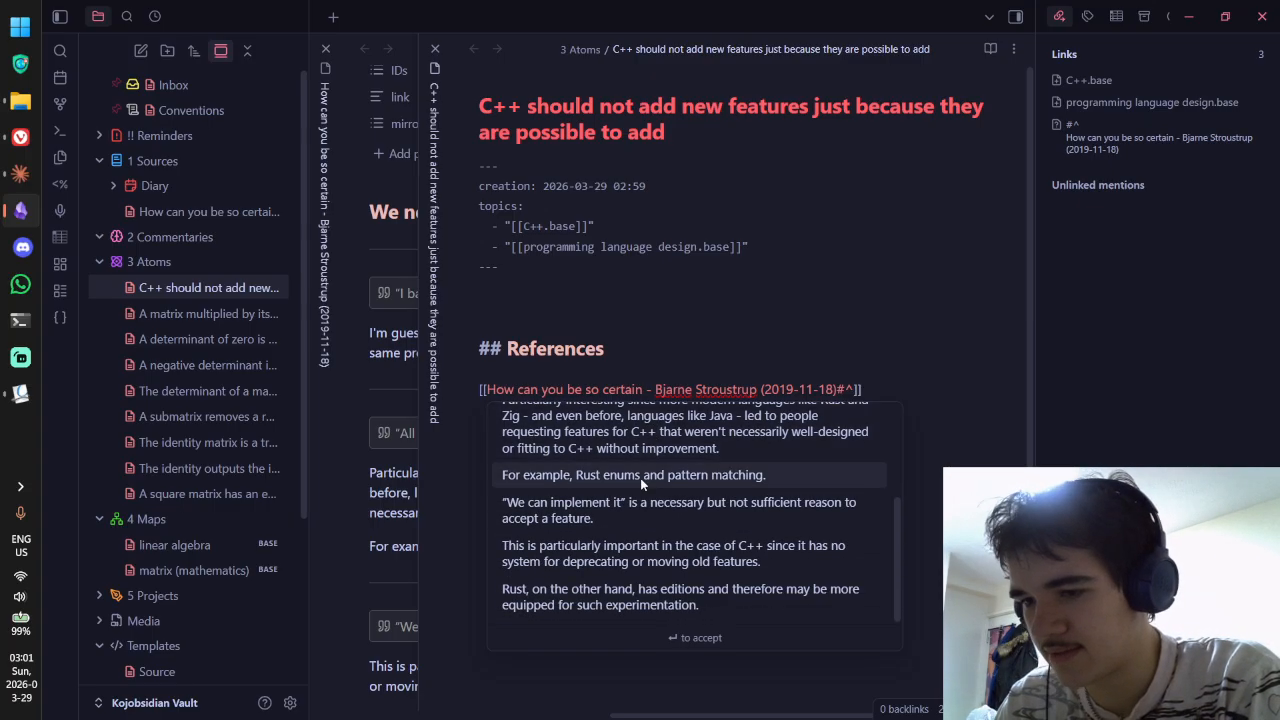
pyautogui.click(638, 515)
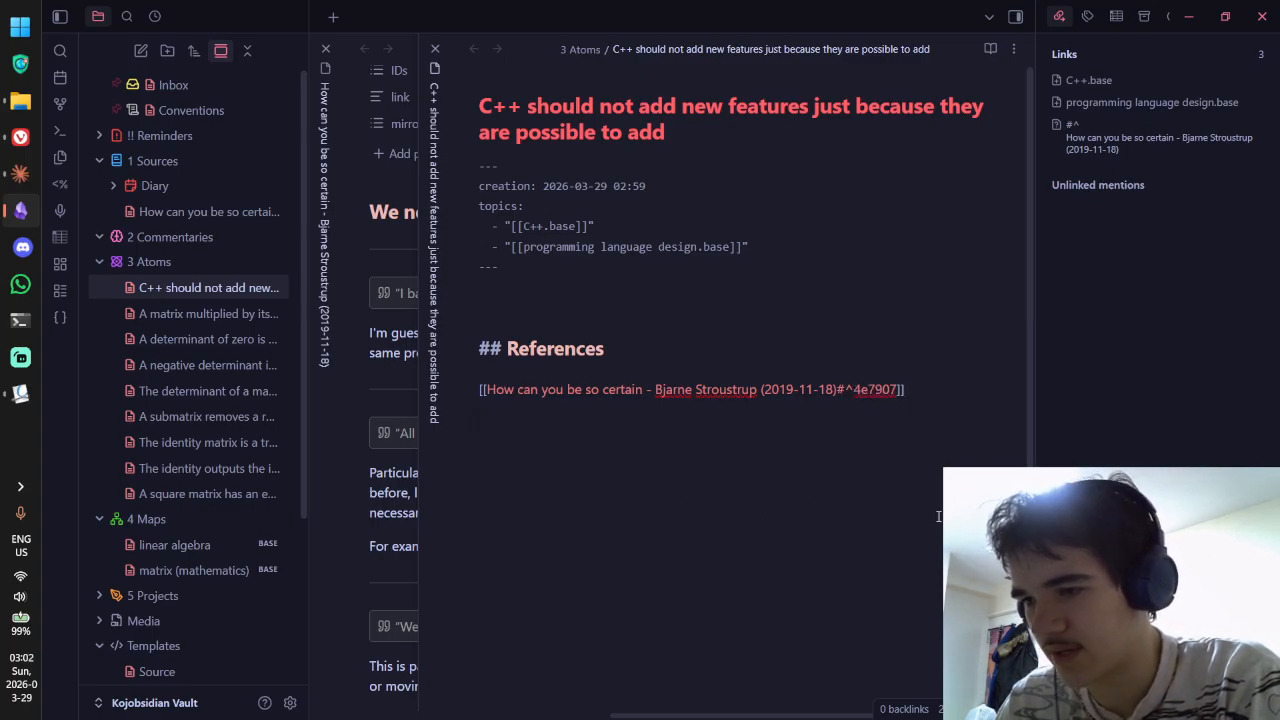
pyautogui.hotkey('ctrl', 'e')
pyautogui.click(882, 352)
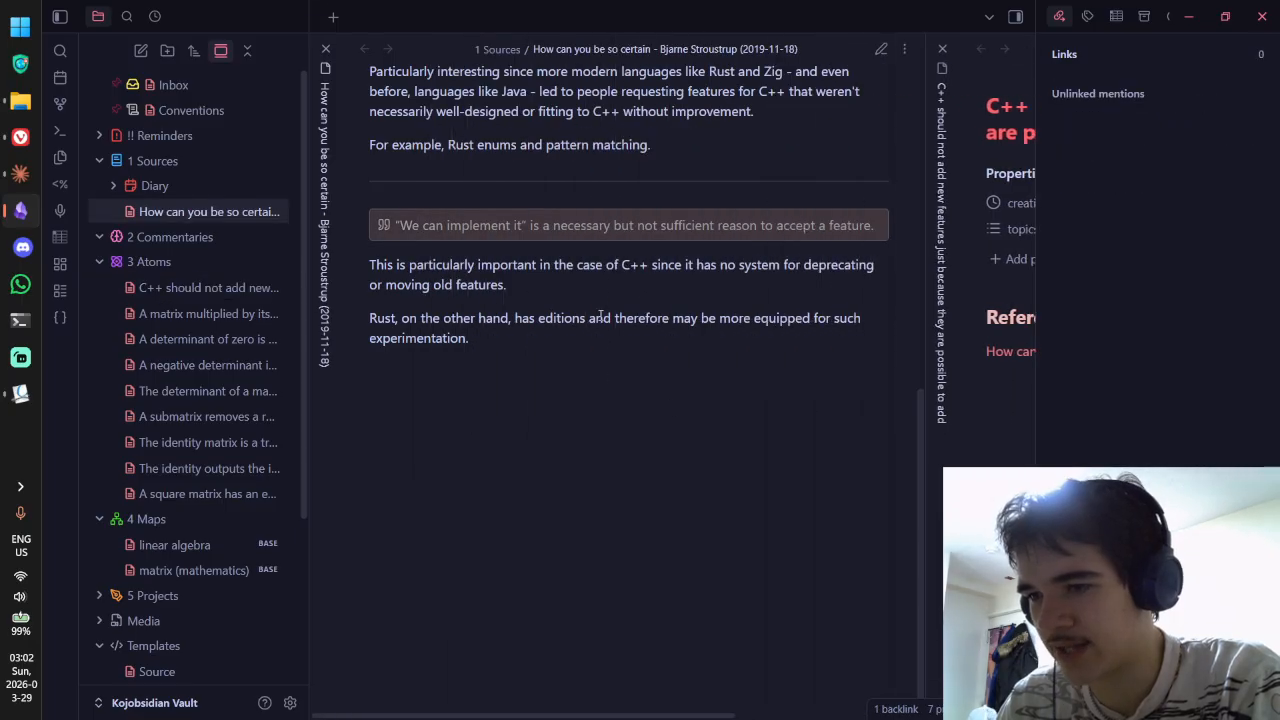
# Step: Put the source note in raw markdown, briefly checking the C++ atom note pane
pyautogui.hotkey('ctrl', 'e')
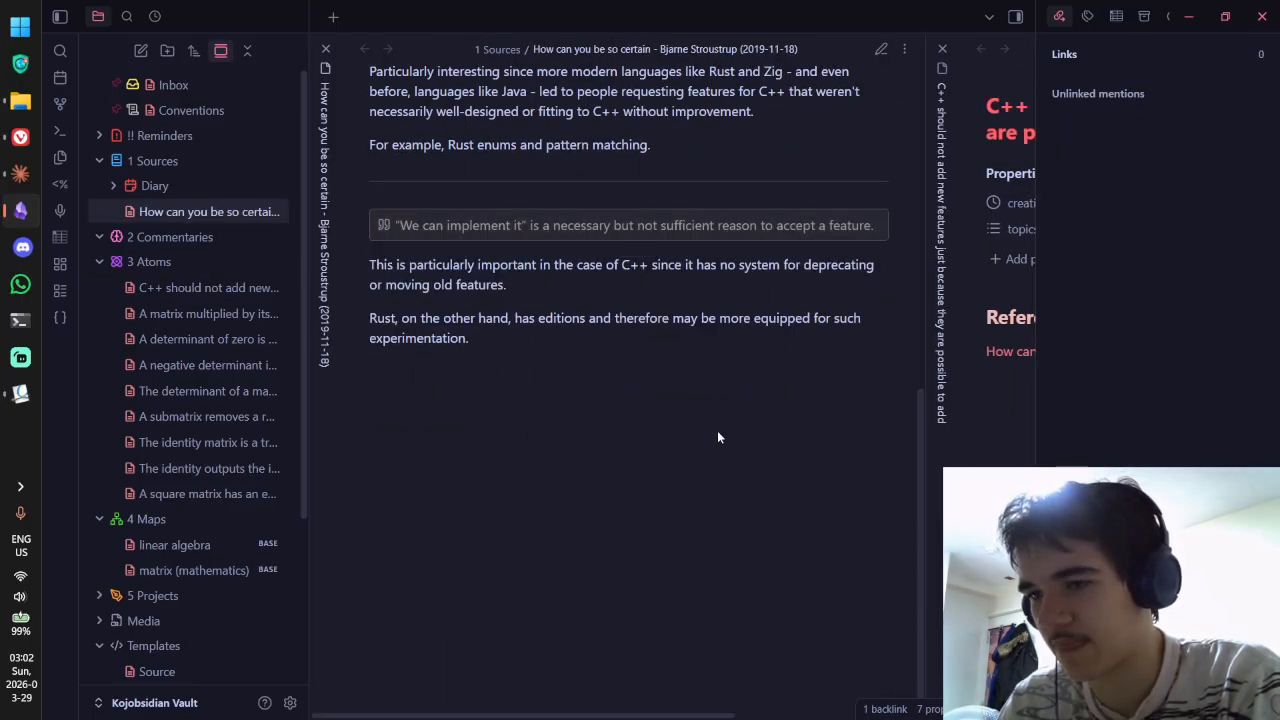
pyautogui.hotkey('ctrl', 'e')
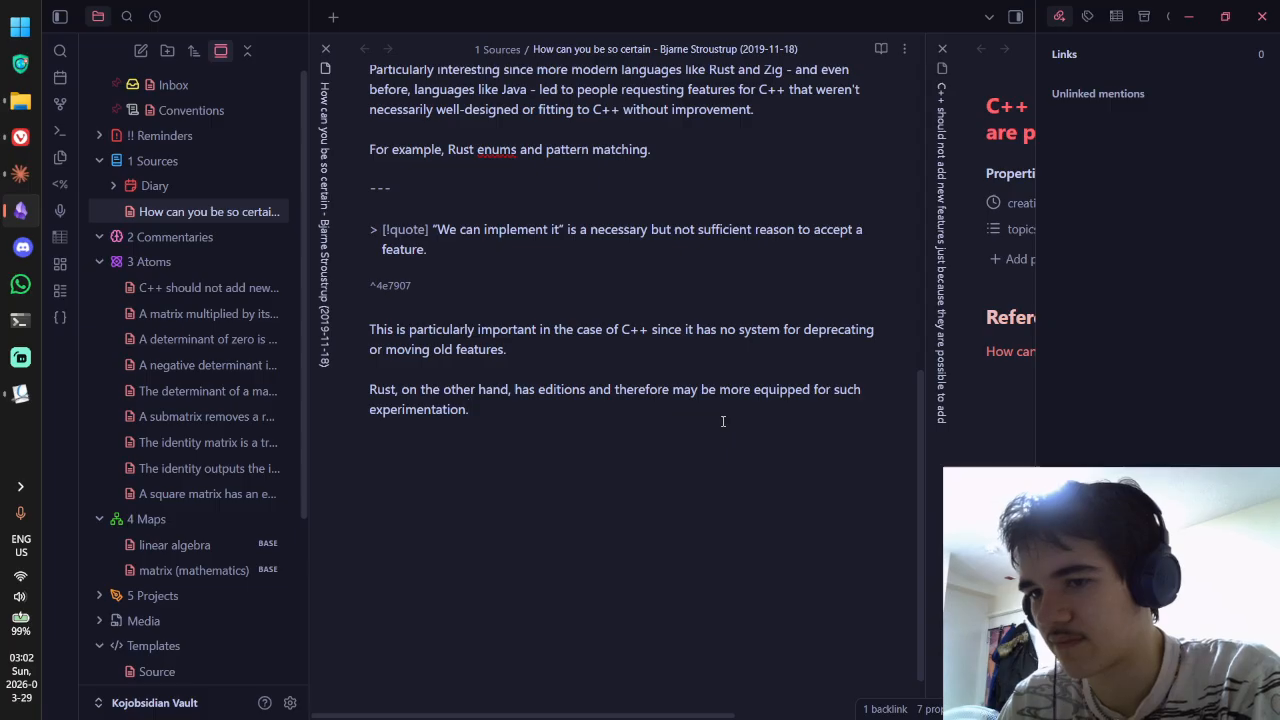
pyautogui.hotkey('ctrl', 'e')
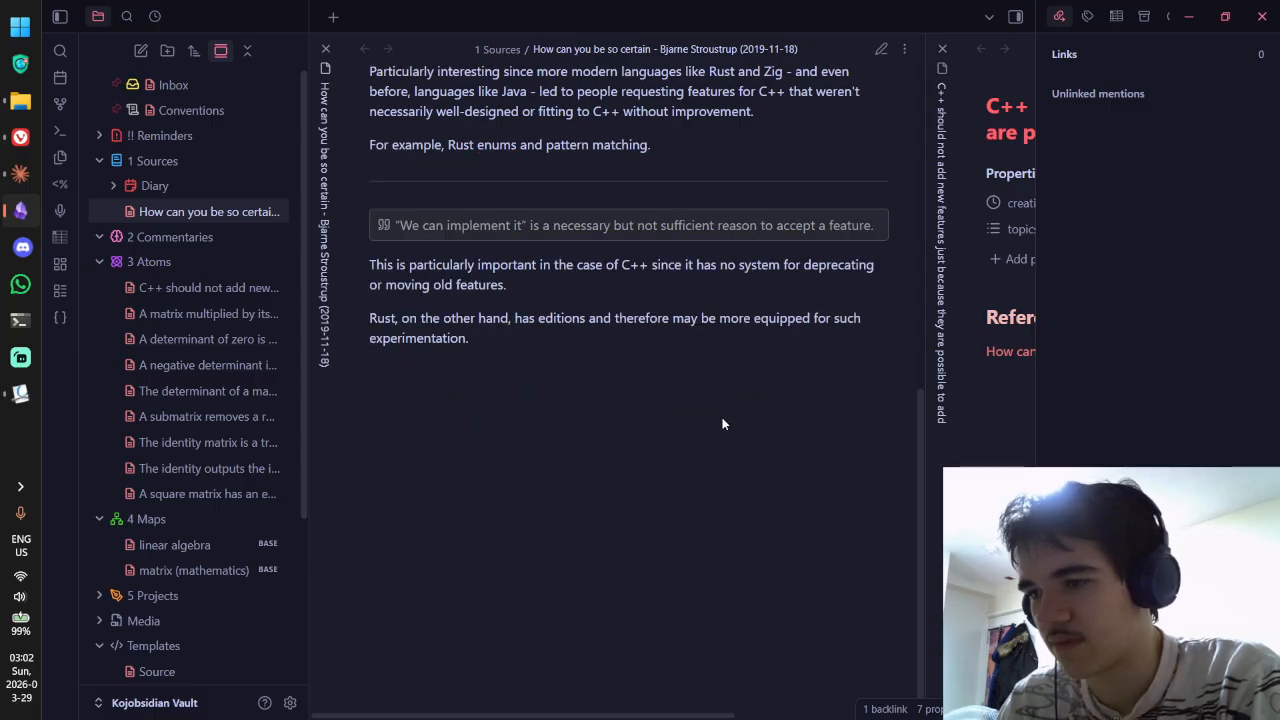
pyautogui.hotkey('ctrl', 'e')
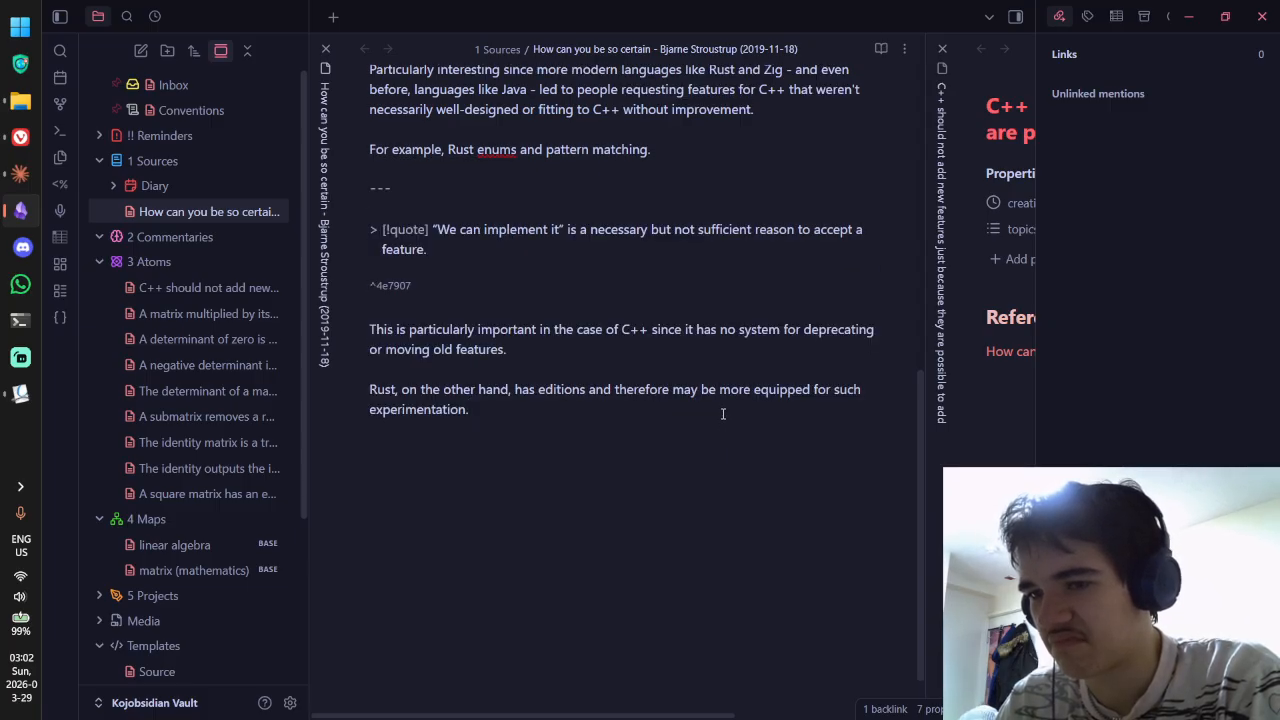
pyautogui.click(955, 410)
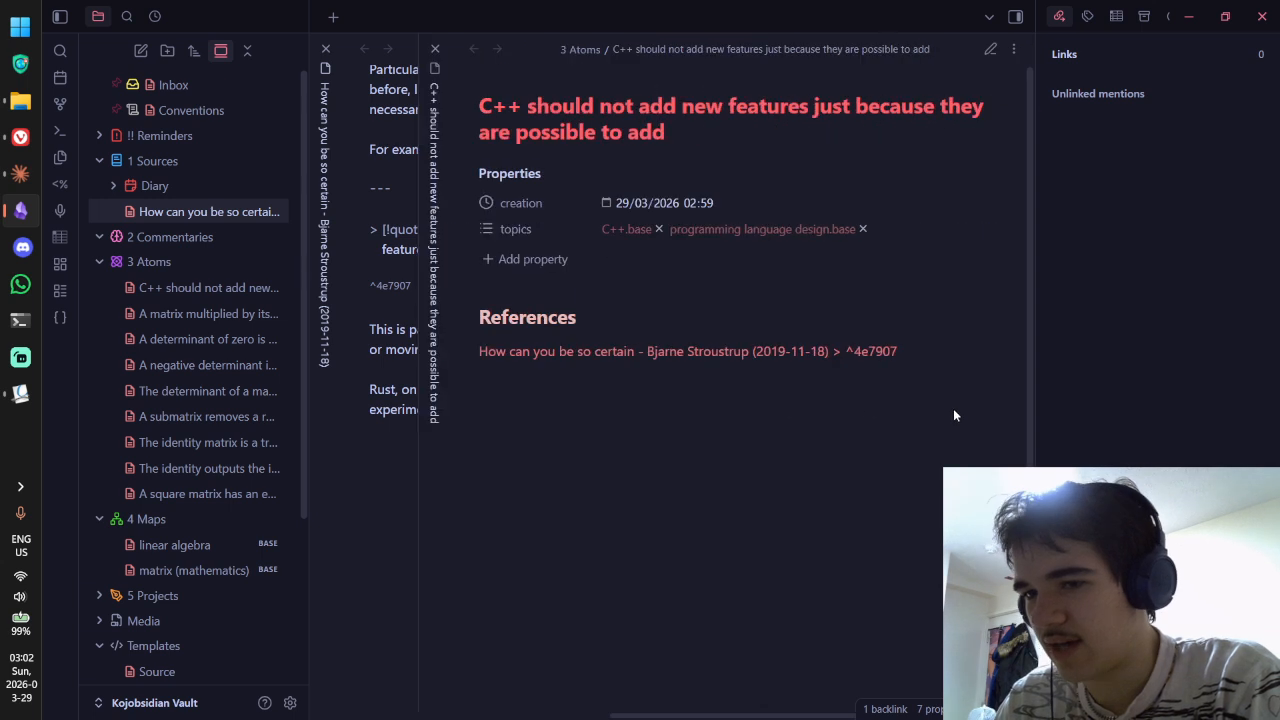
pyautogui.click(451, 325)
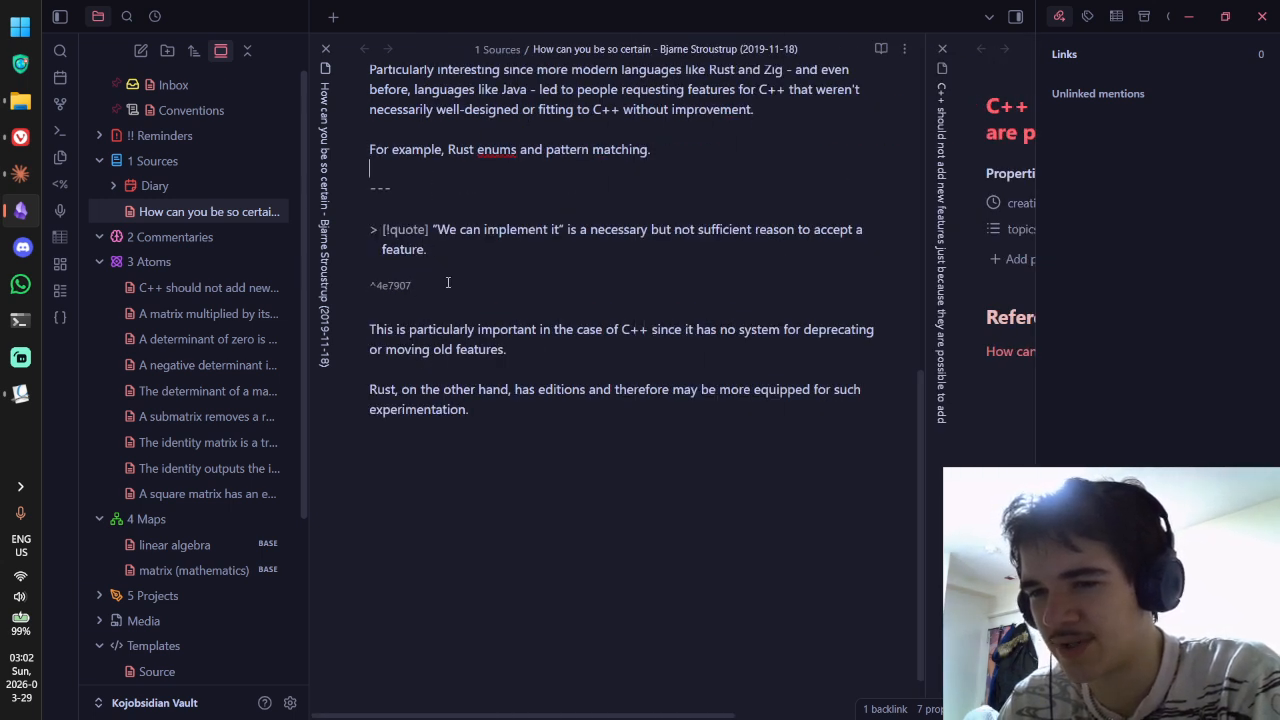
# Step: Insert a test hash ^67ccea7f below the ^4e7907 block ID, then delete it
pyautogui.click(449, 285)
pyautogui.press('Return')
pyautogui.press('Return')
pyautogui.press('Return')
pyautogui.write('=')
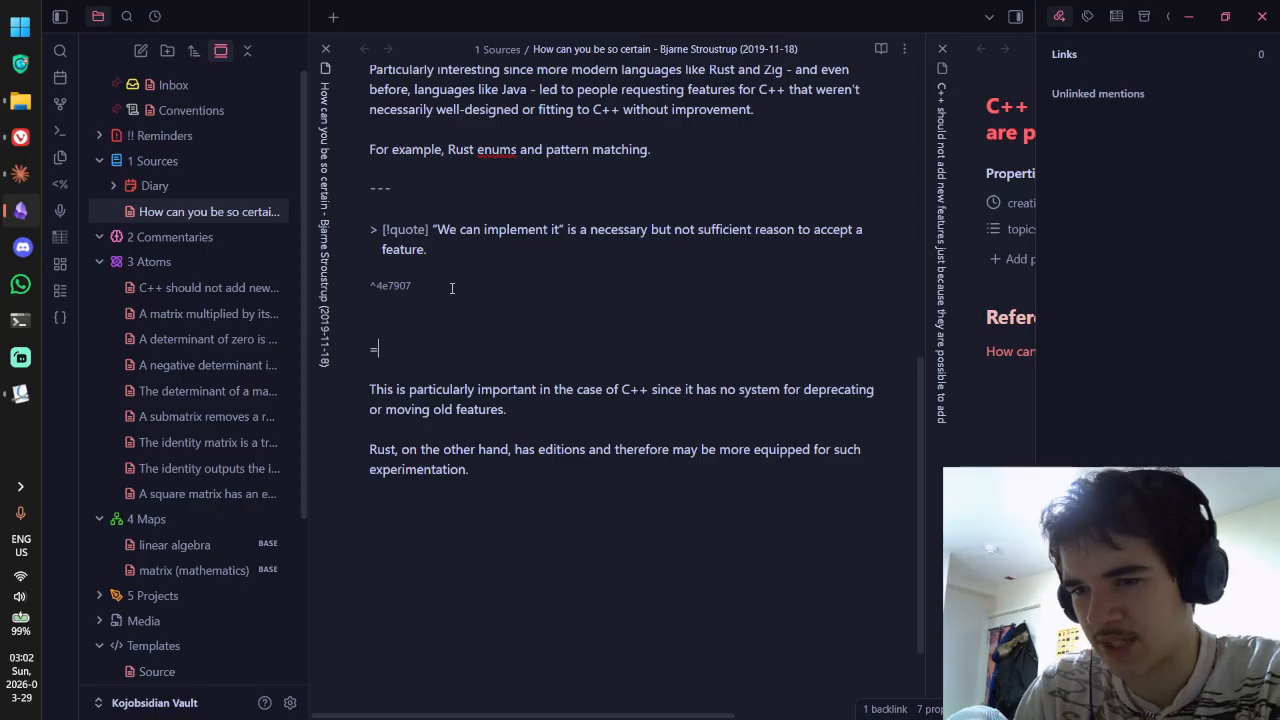
pyautogui.press('BackSpace')
pyautogui.press('BackSpace')
pyautogui.write('^')
pyautogui.click(61, 317)
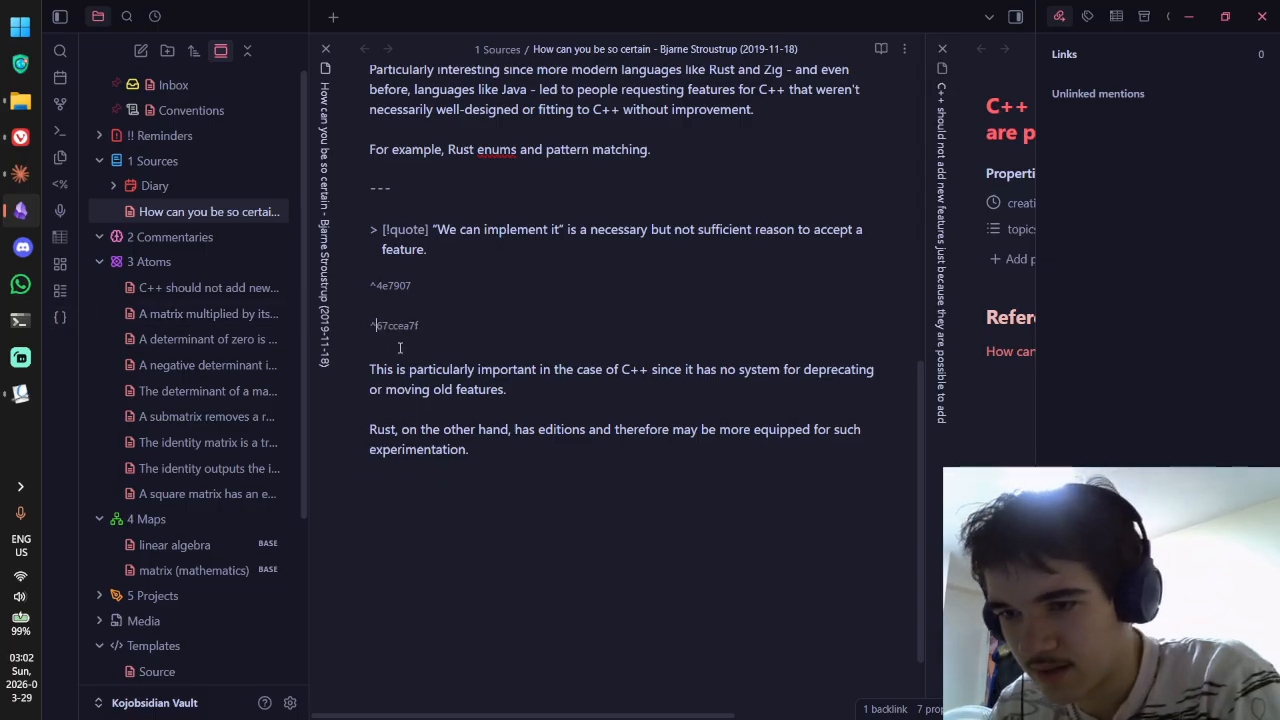
pyautogui.click(420, 327)
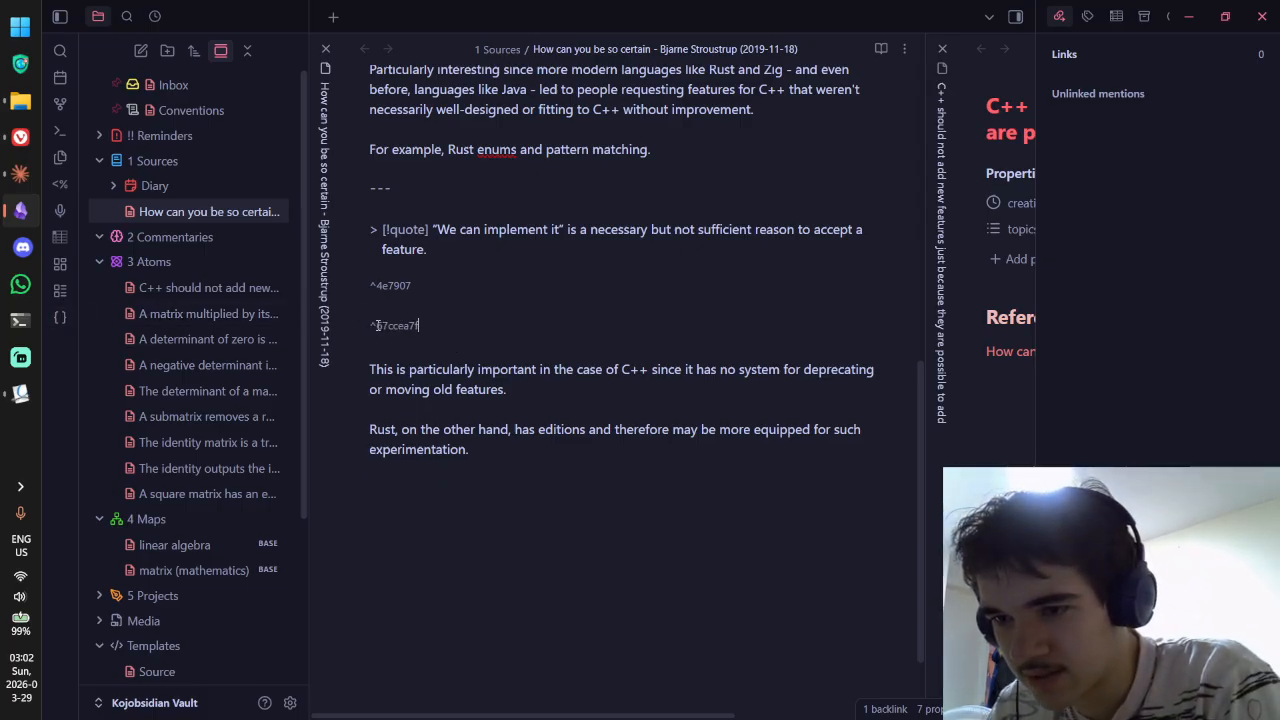
pyautogui.moveTo(377, 327); pyautogui.dragTo(399, 287)
pyautogui.click(423, 326)
pyautogui.hotkey('shift', 'Home')
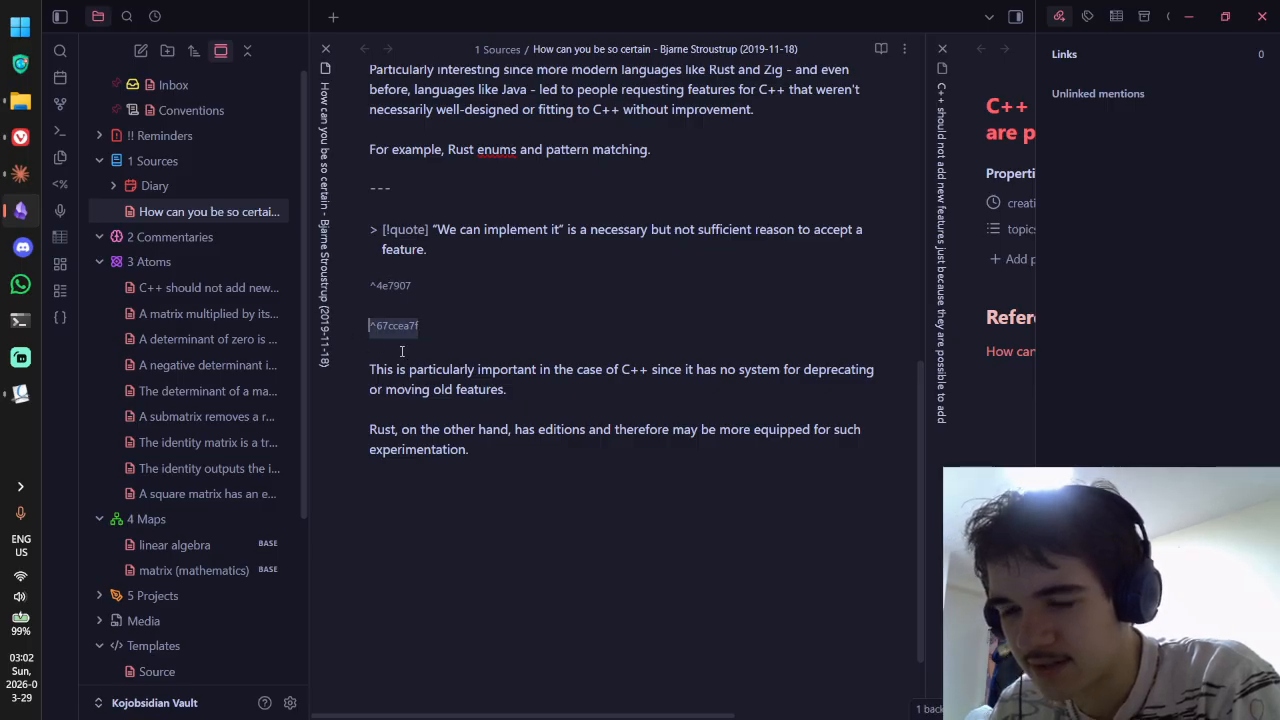
pyautogui.press('BackSpace')
# Step: Check the hash generator's Hash size setting
pyautogui.hotkey('ctrl', ',')
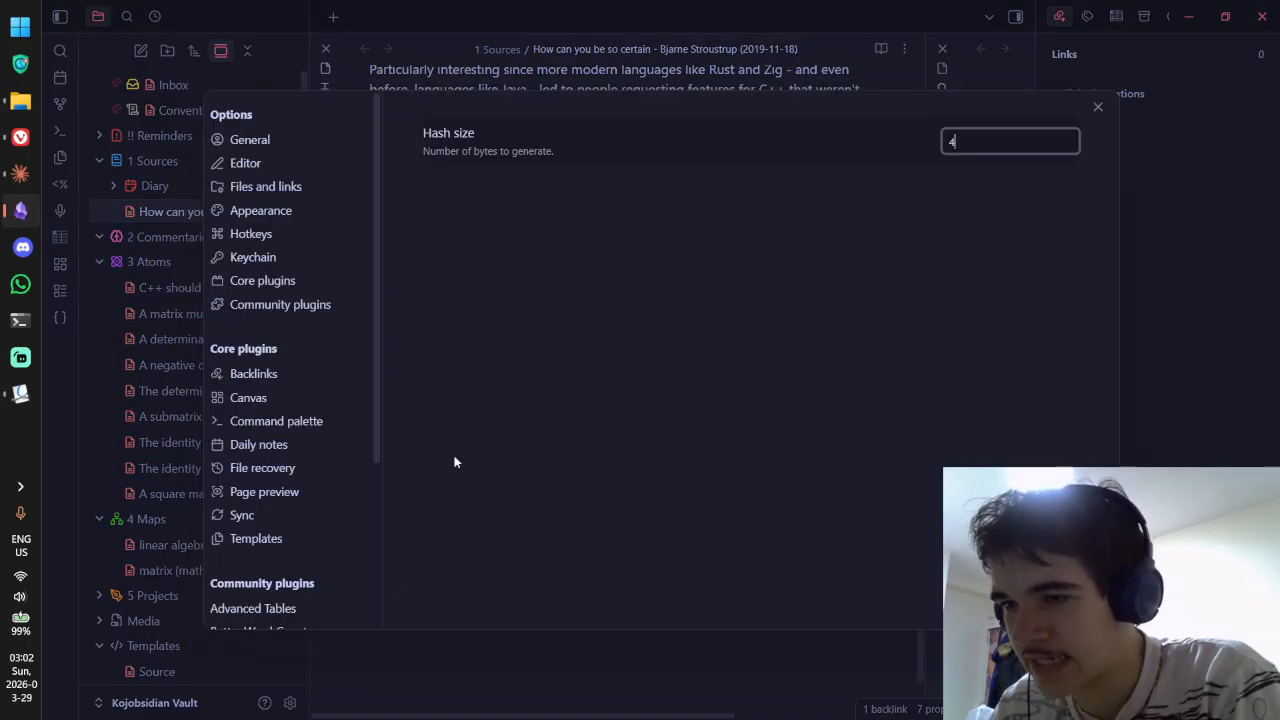
pyautogui.click(955, 181)
pyautogui.click(1097, 107)
# Step: Insert a shorter test hash ^aca00e, delete it, then bring the C++ atom note back
pyautogui.click(481, 286)
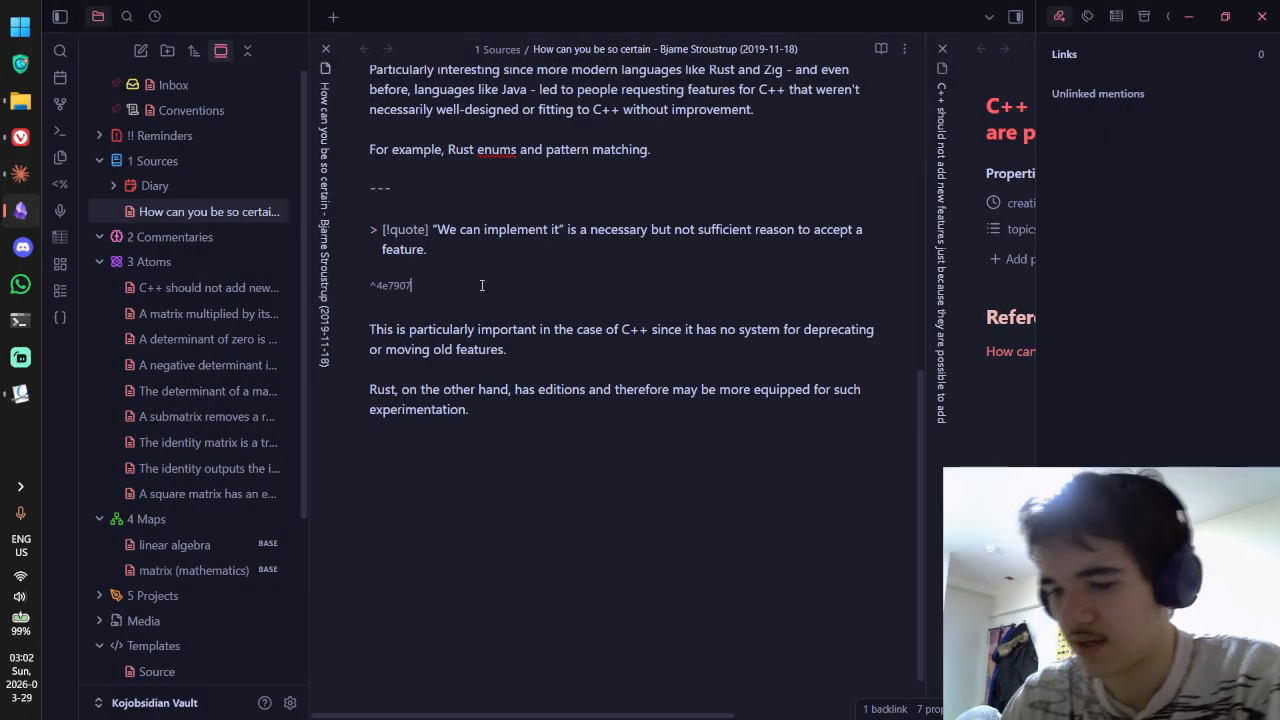
pyautogui.press('Return')
pyautogui.press('Return')
pyautogui.write('^')
pyautogui.click(61, 318)
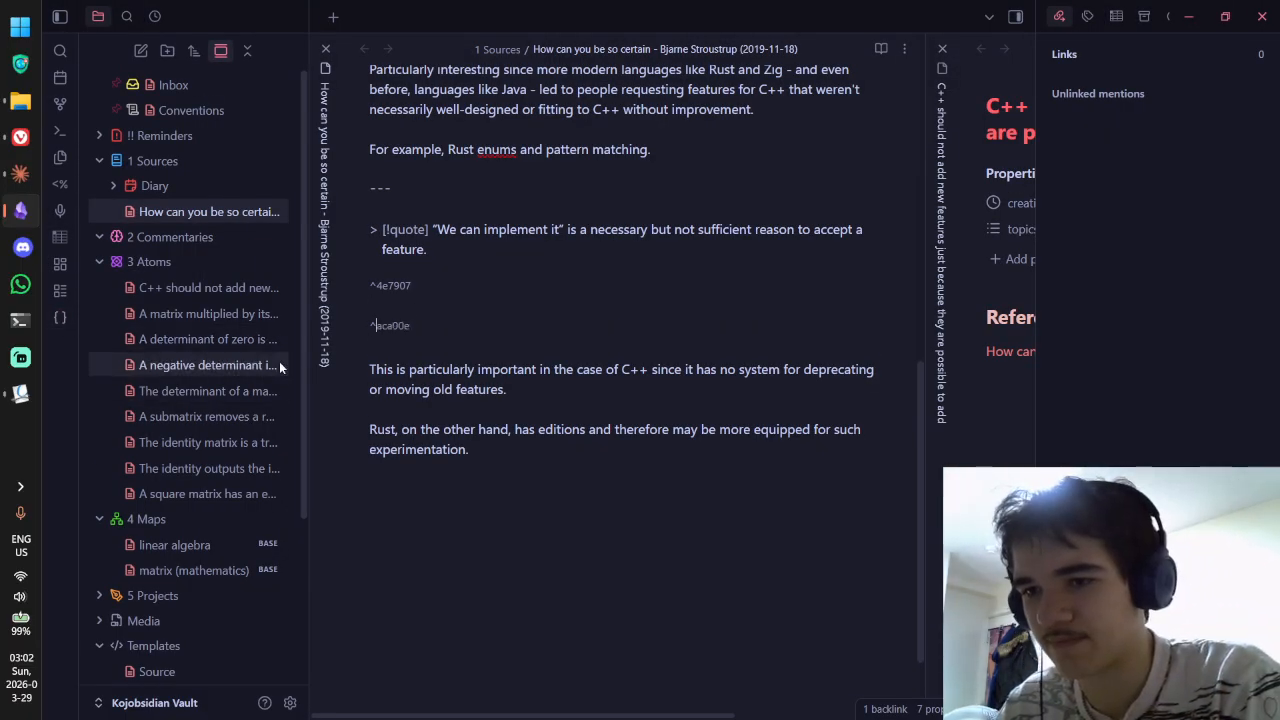
pyautogui.moveTo(471, 326); pyautogui.dragTo(339, 326)
pyautogui.press('BackSpace')
pyautogui.press('BackSpace')
pyautogui.click(784, 440)
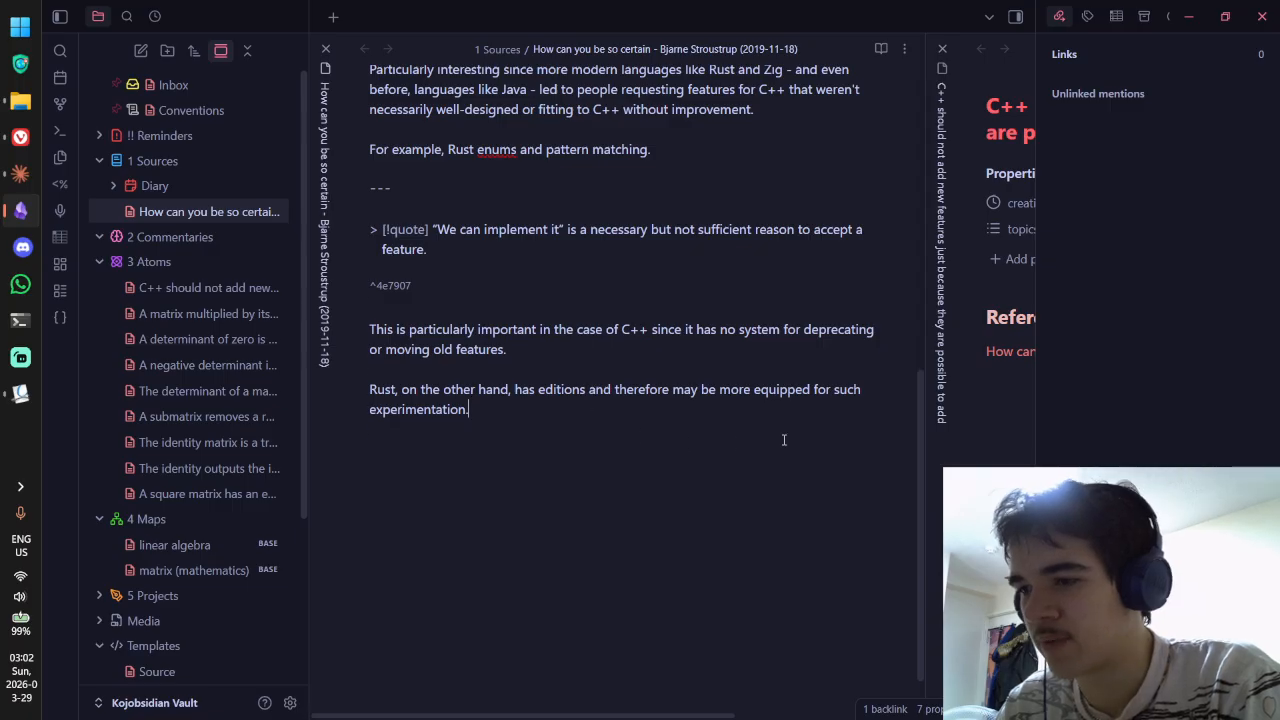
pyautogui.click(928, 432)
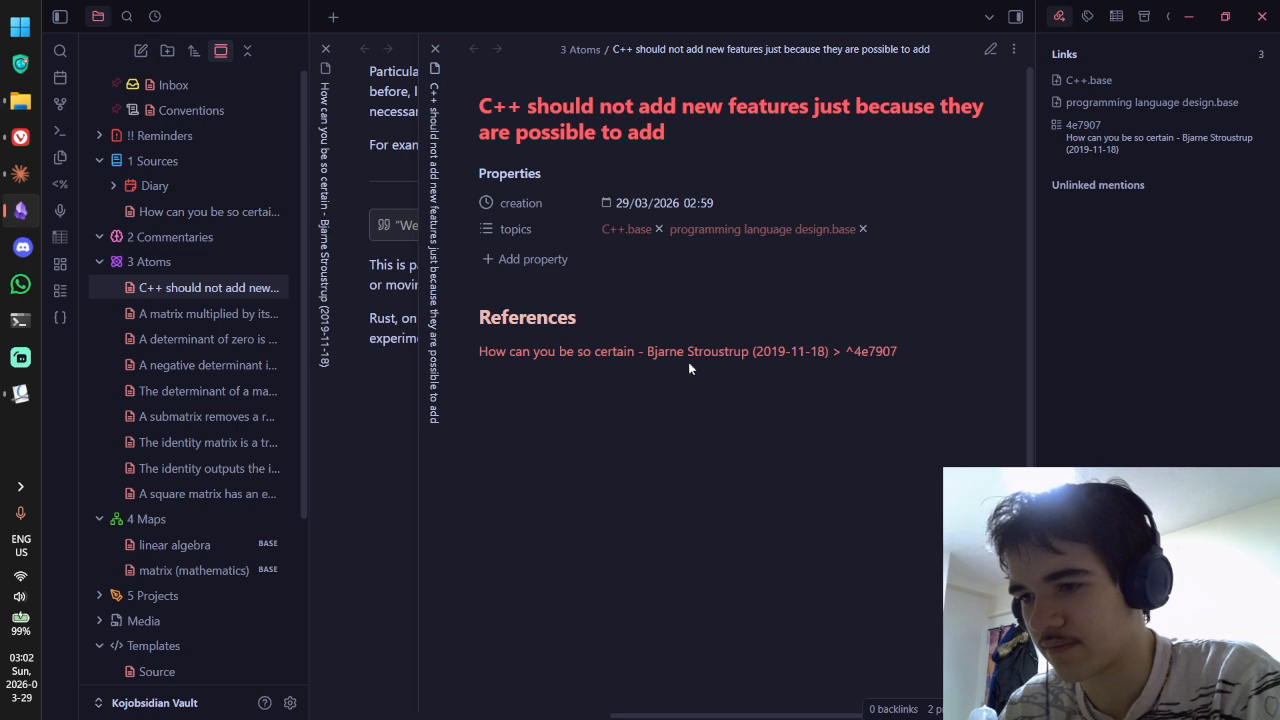
# Step: Switch the C++ atom note to source mode with Ctrl+E and put the caret on the blank line under the frontmatter
pyautogui.moveTo(676, 358)
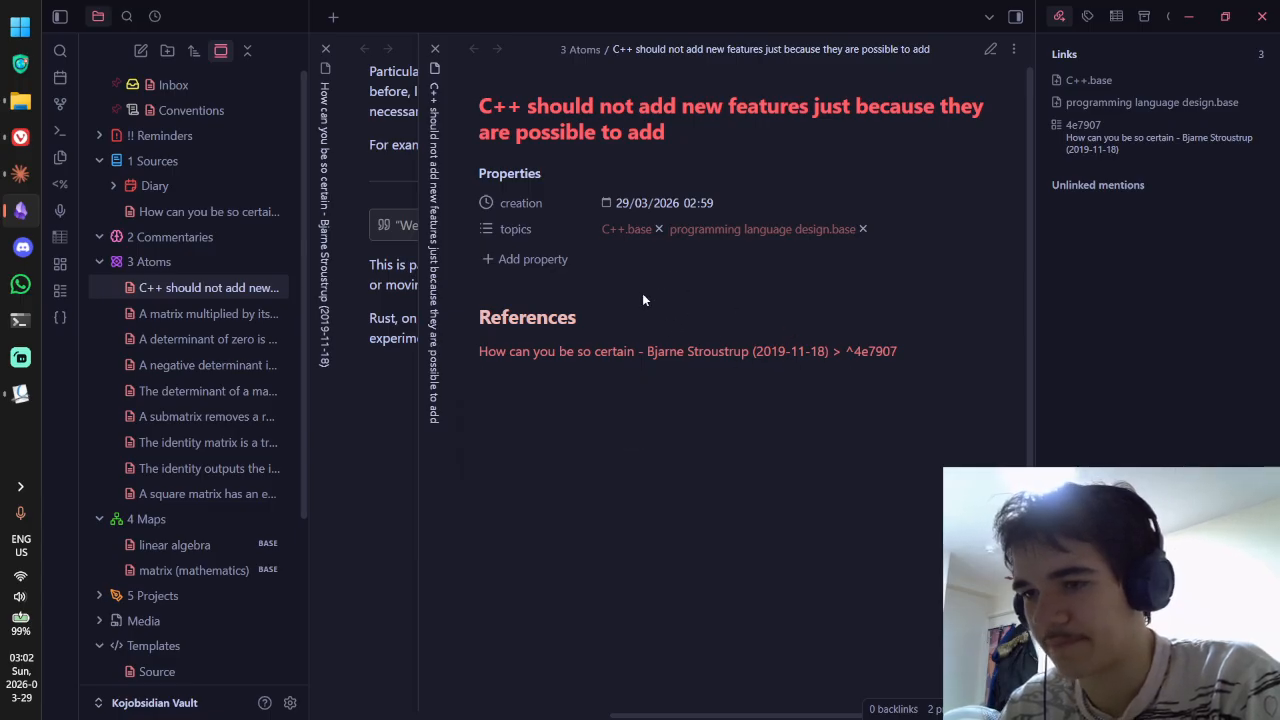
pyautogui.hotkey('ctrl', 'e')
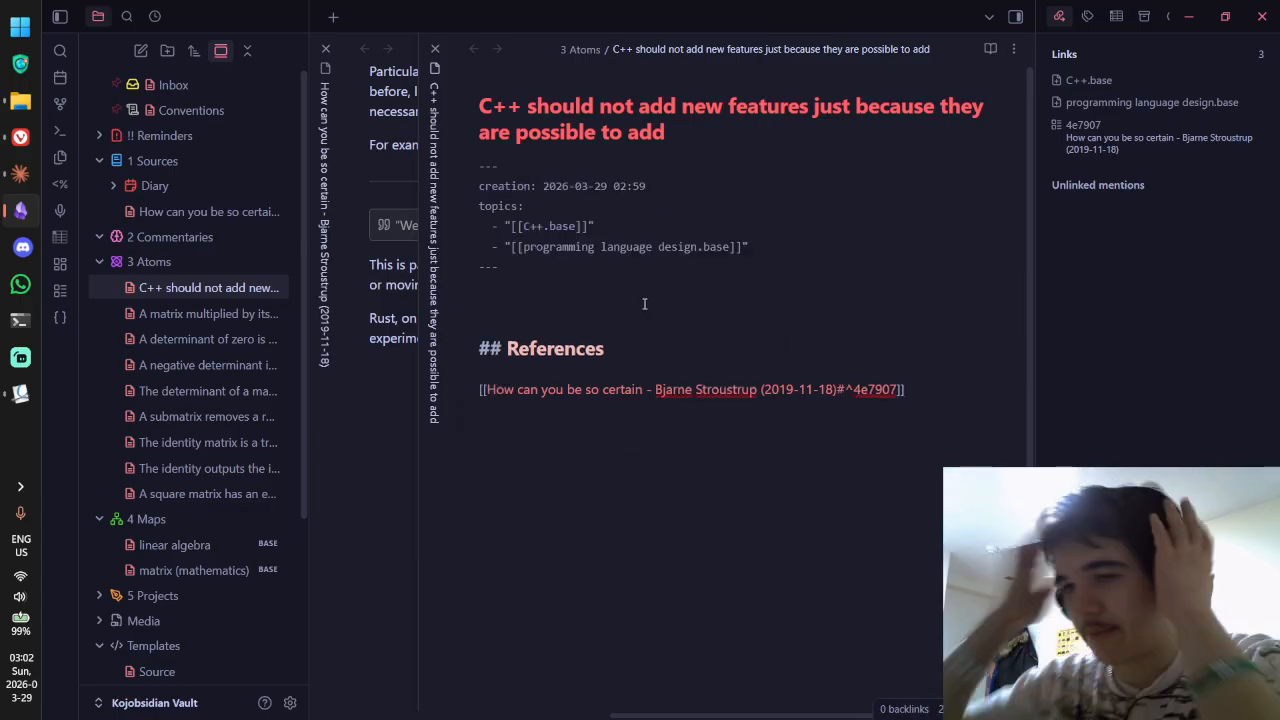
pyautogui.click(644, 304)
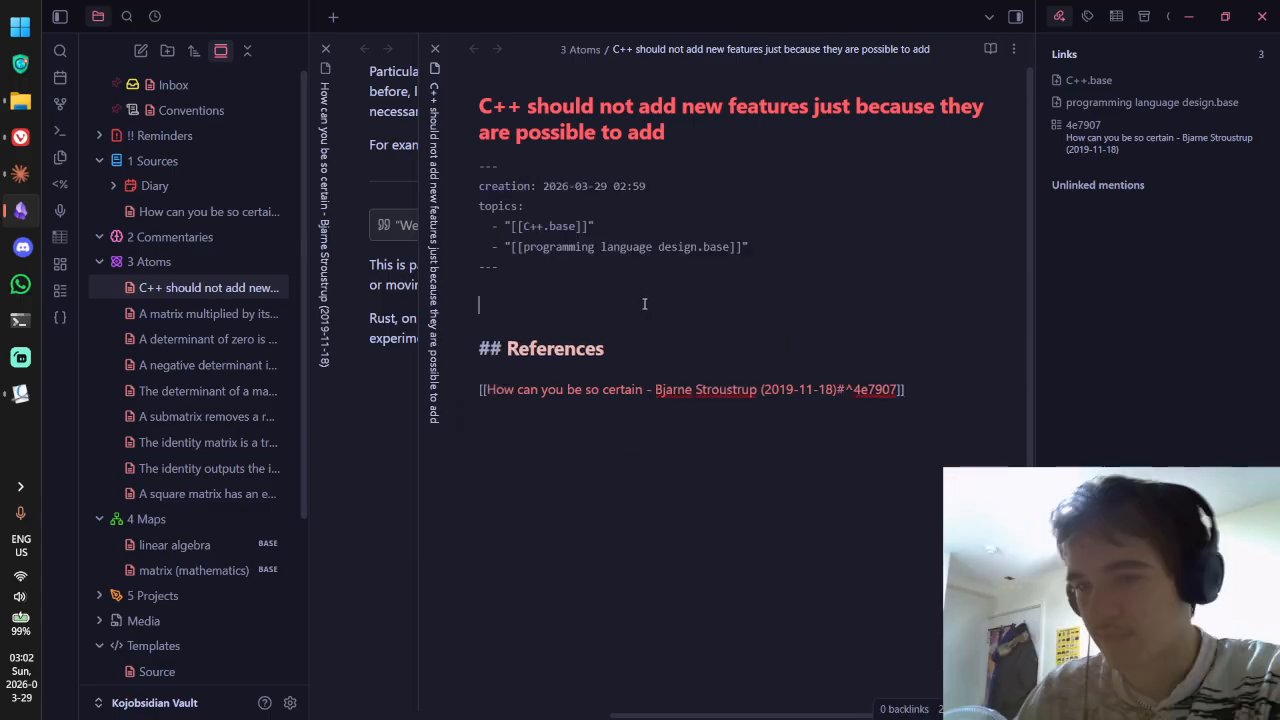
pyautogui.click(352, 348)
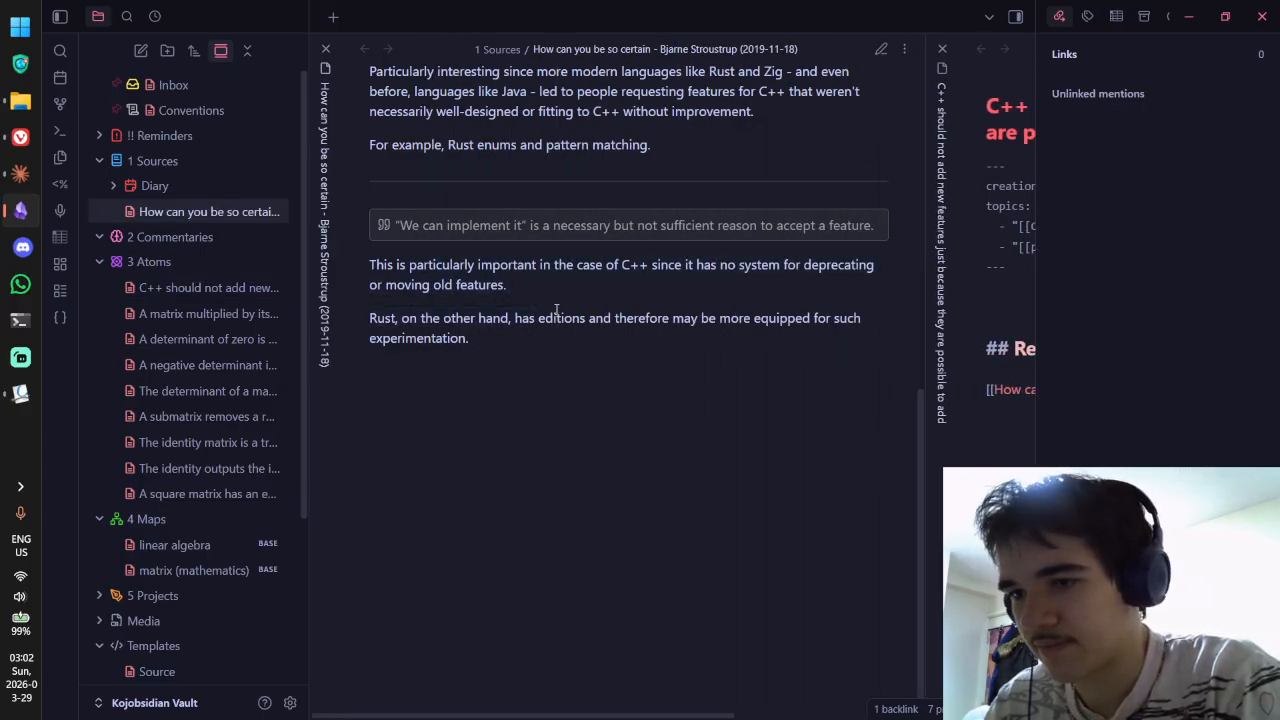
pyautogui.click(963, 286)
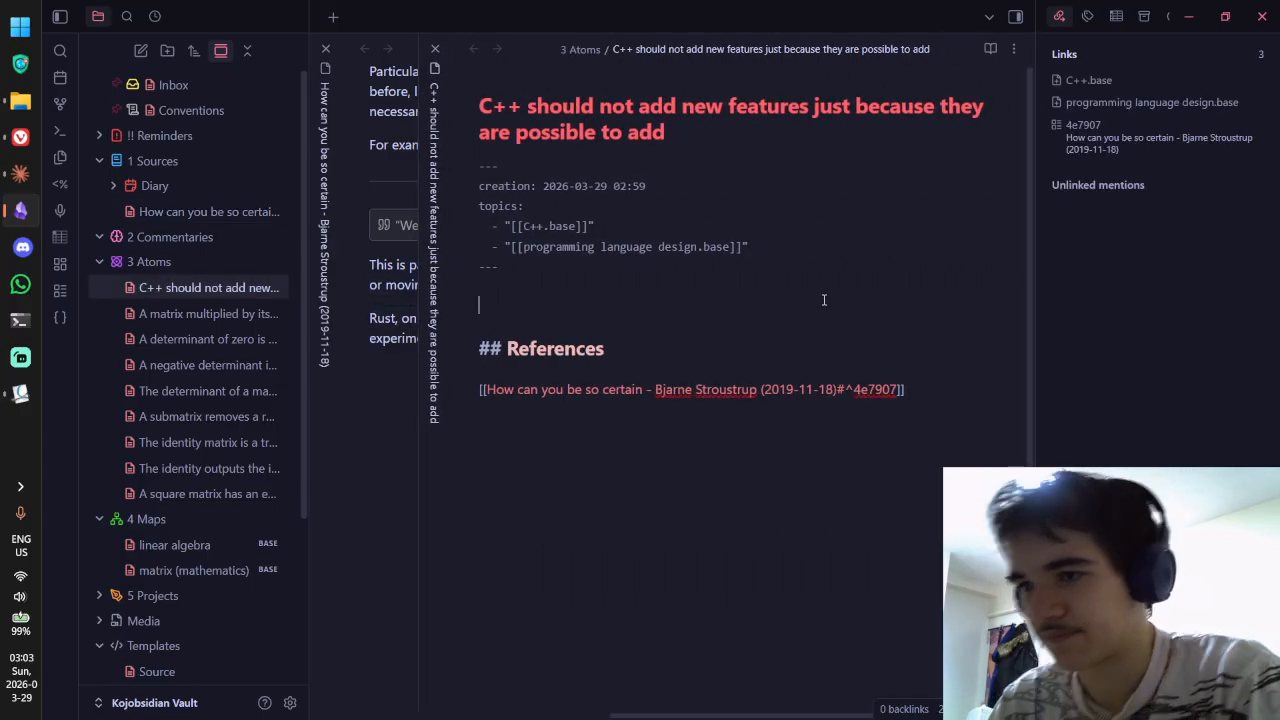
# Step: Draft the opening 'Unlike Rust which has an edition system for version control, C++ has'
pyautogui.write('Unlik')
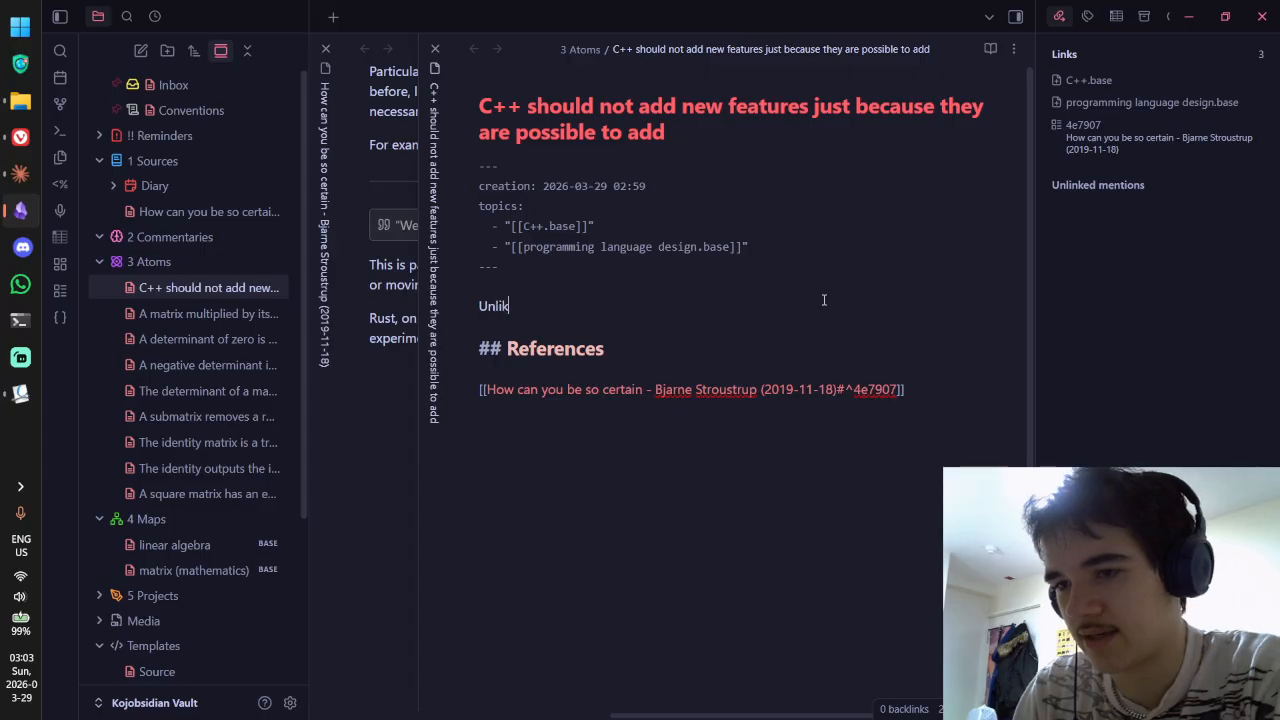
pyautogui.write('e R')
pyautogui.press('BackSpace')
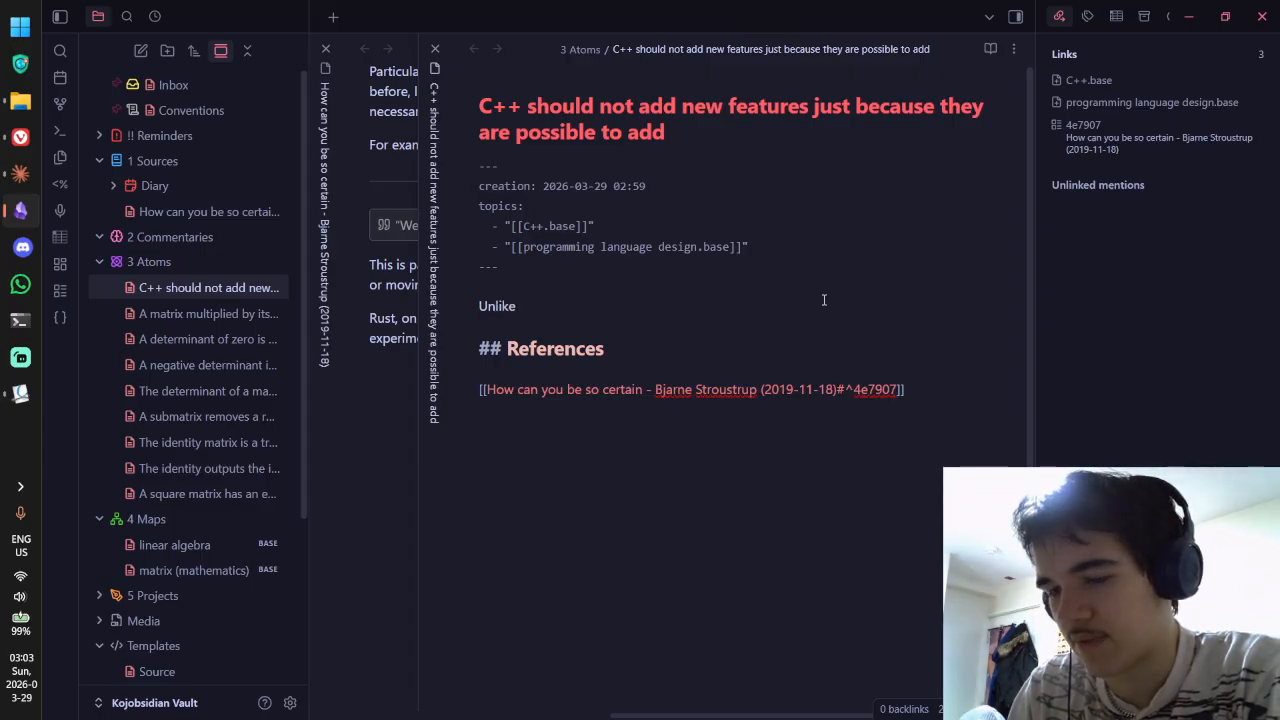
pyautogui.write('Rust which')
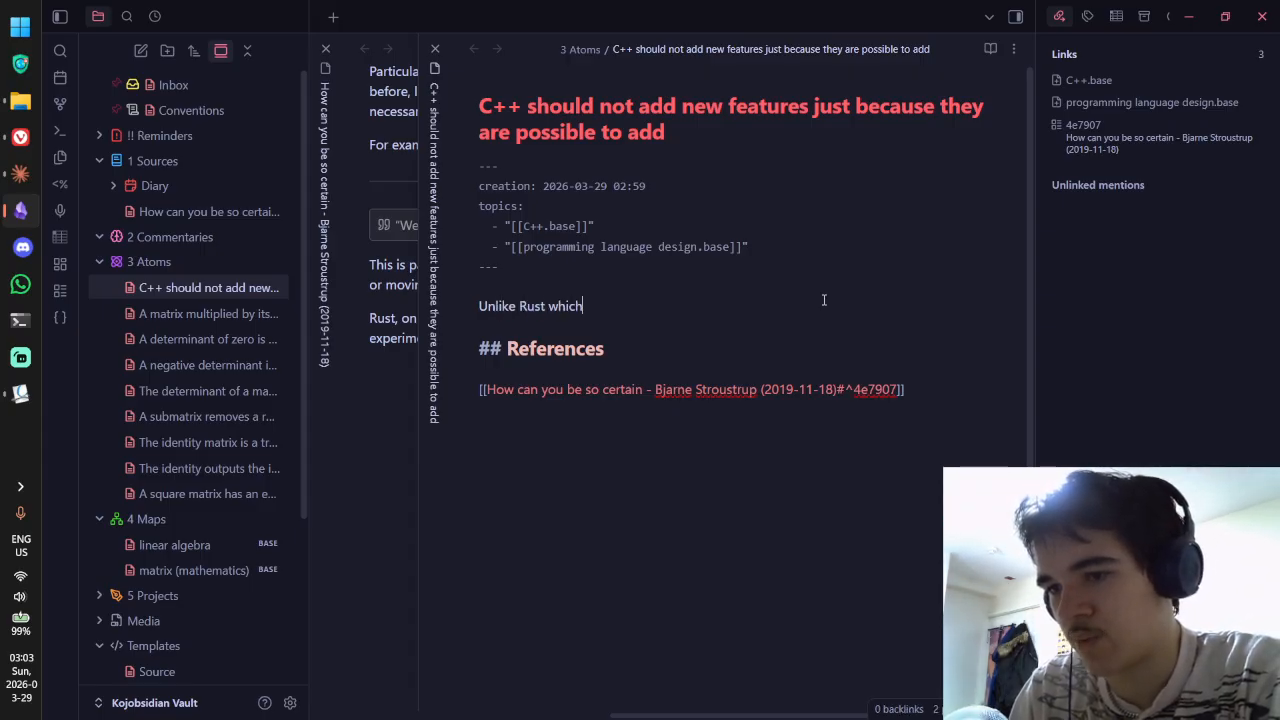
pyautogui.write(' has an  editi')
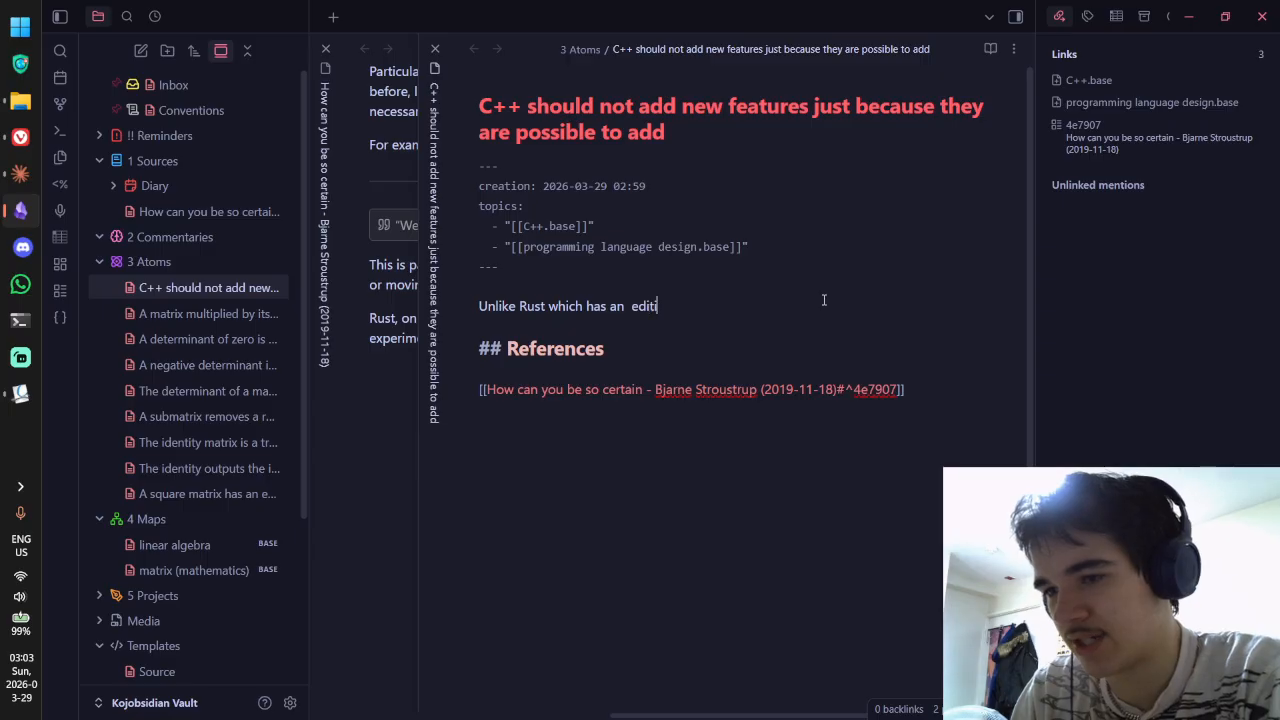
pyautogui.press('BackSpace')
pyautogui.press('BackSpace')
pyautogui.press('BackSpace')
pyautogui.press('BackSpace')
pyautogui.press('BackSpace')
pyautogui.press('BackSpace')
pyautogui.write('edition')
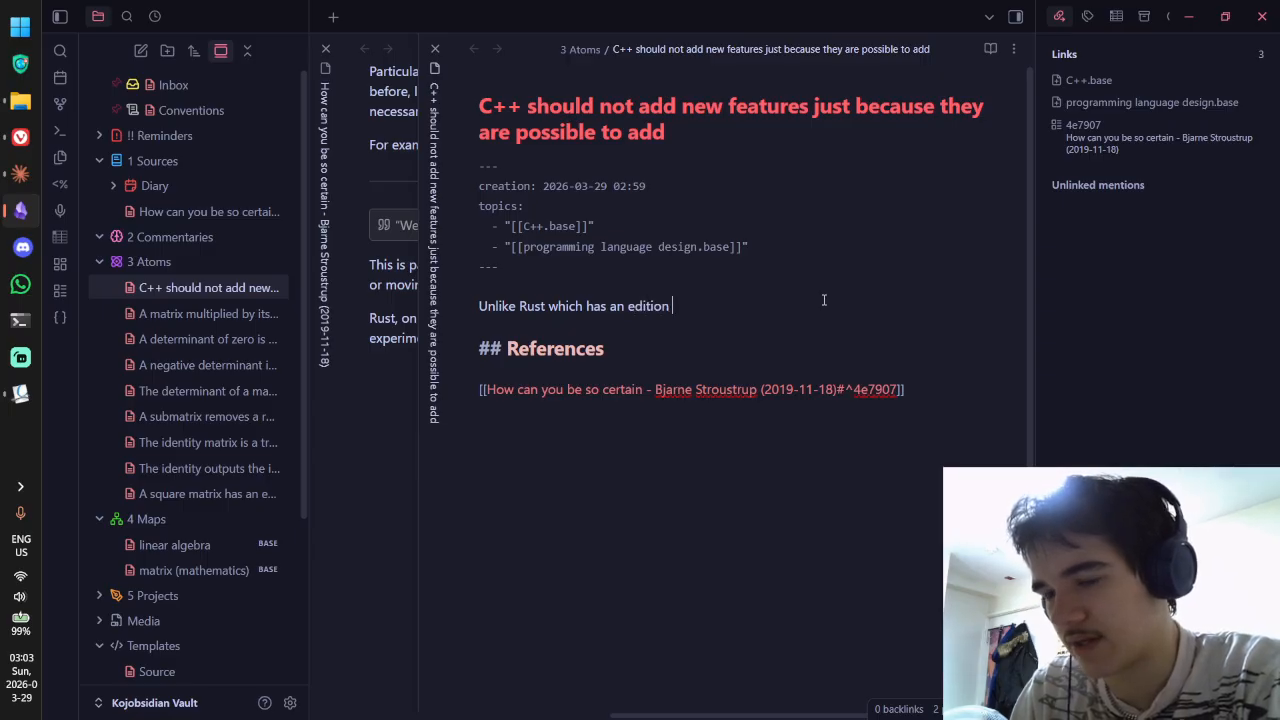
pyautogui.write(' system for')
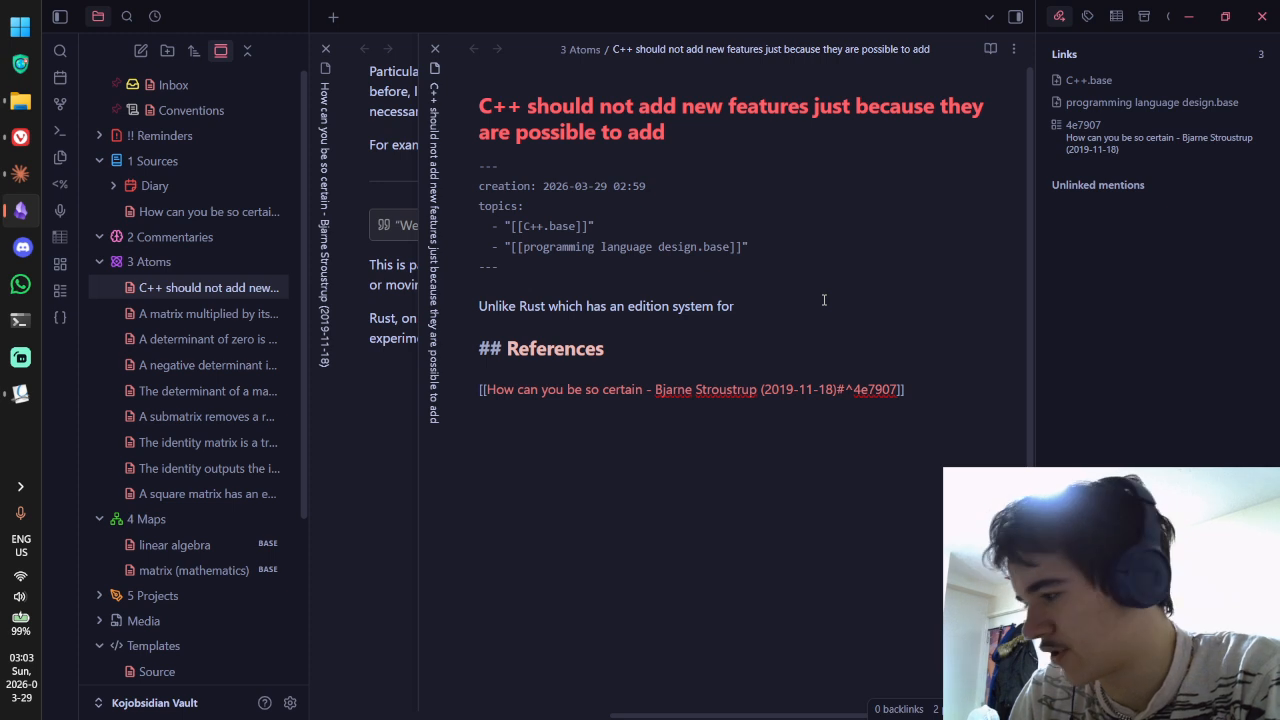
pyautogui.press('BackSpace')
pyautogui.press('BackSpace')
pyautogui.press('BackSpace')
pyautogui.press('BackSpace')
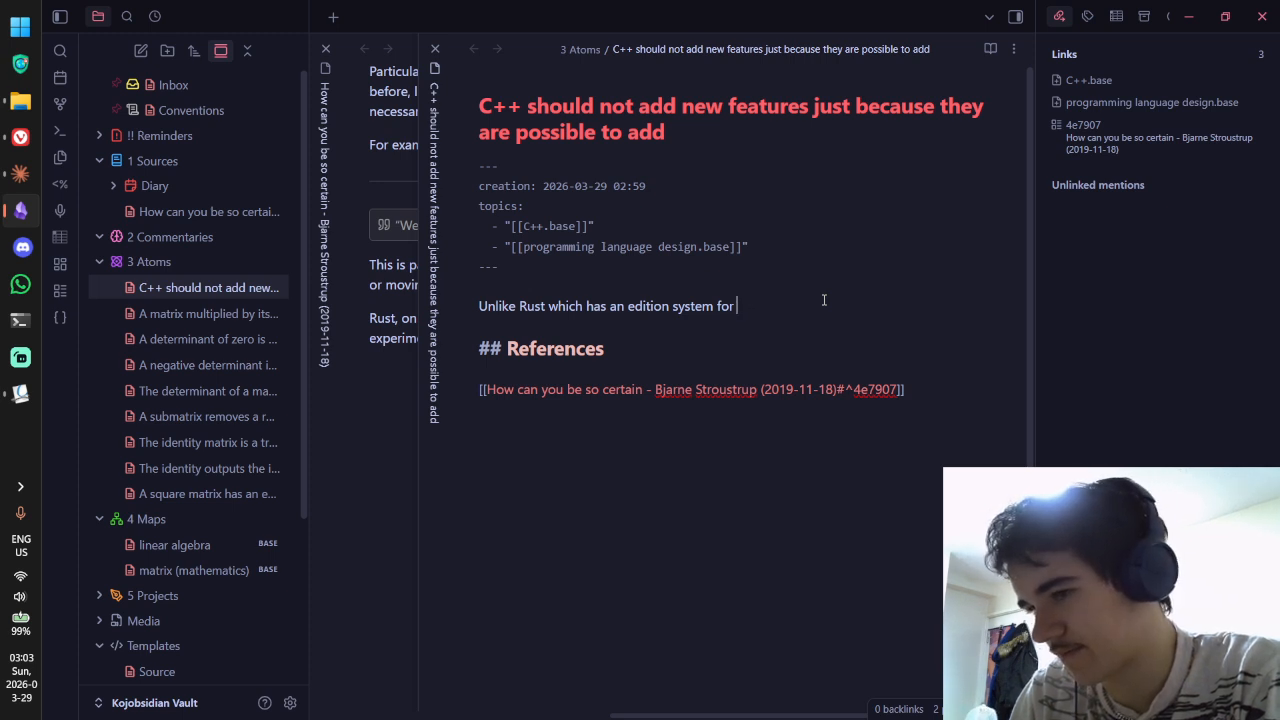
pyautogui.write('tracki')
pyautogui.hotkey('ctrl', 'BackSpace')
pyautogui.write('ve')
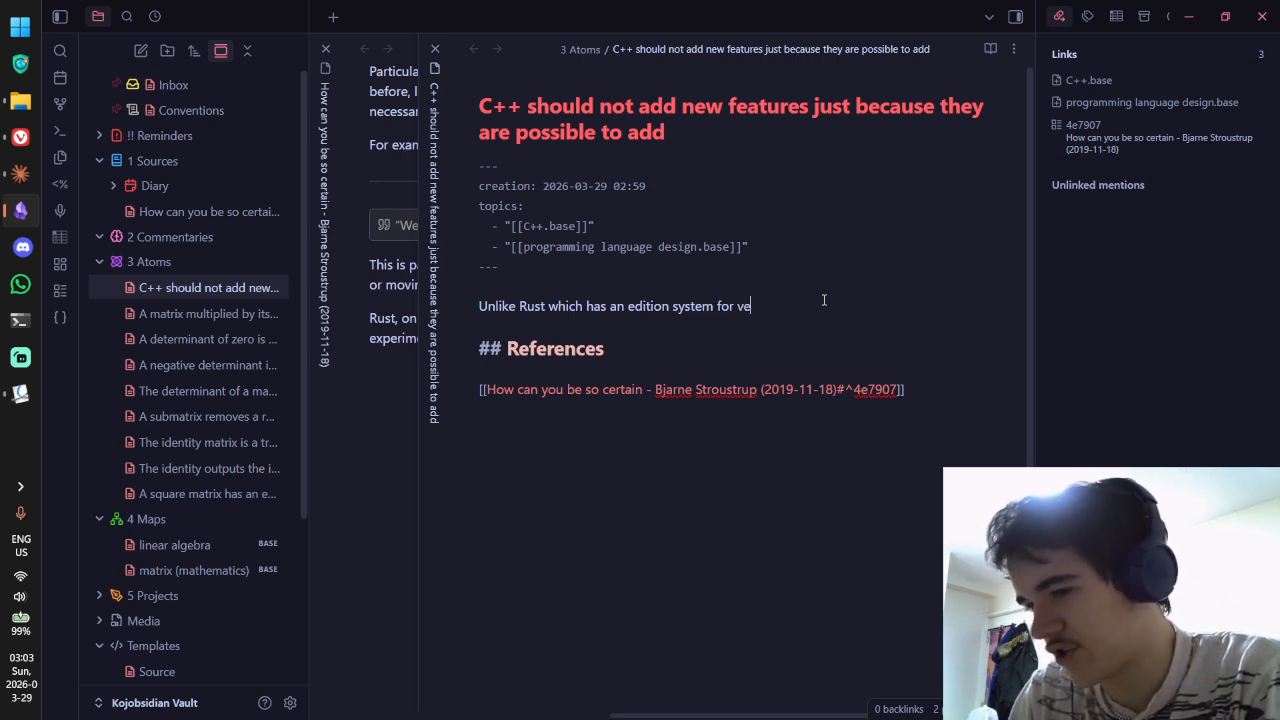
pyautogui.write('rsionn co')
pyautogui.press('BackSpace')
pyautogui.press('BackSpace')
pyautogui.press('BackSpace')
pyautogui.press('BackSpace')
pyautogui.write('cont')
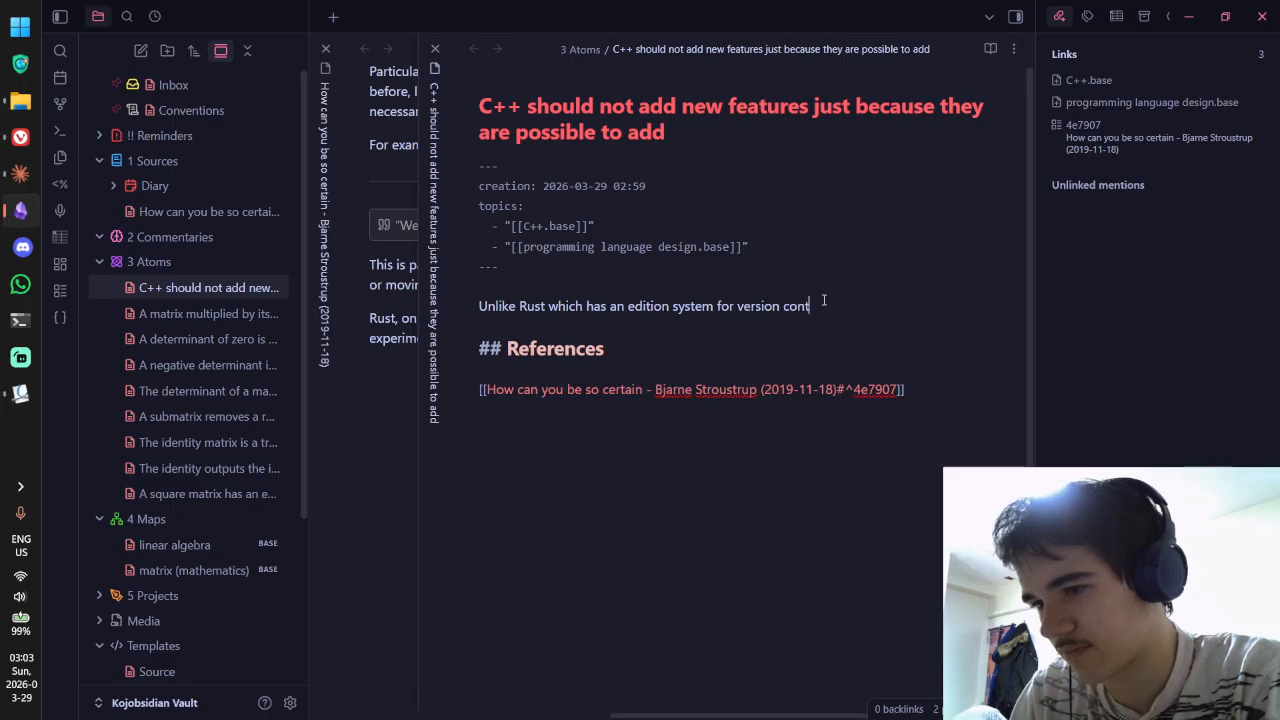
pyautogui.write('rol, ')
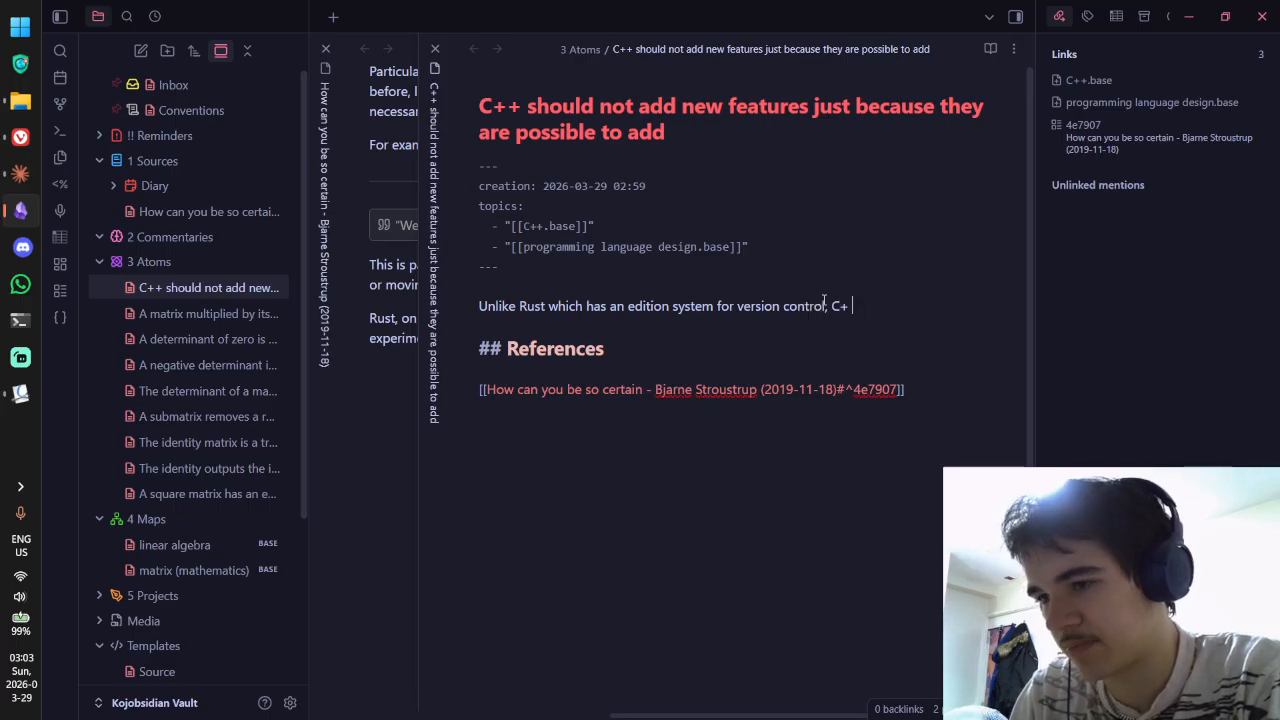
pyautogui.write('C++')
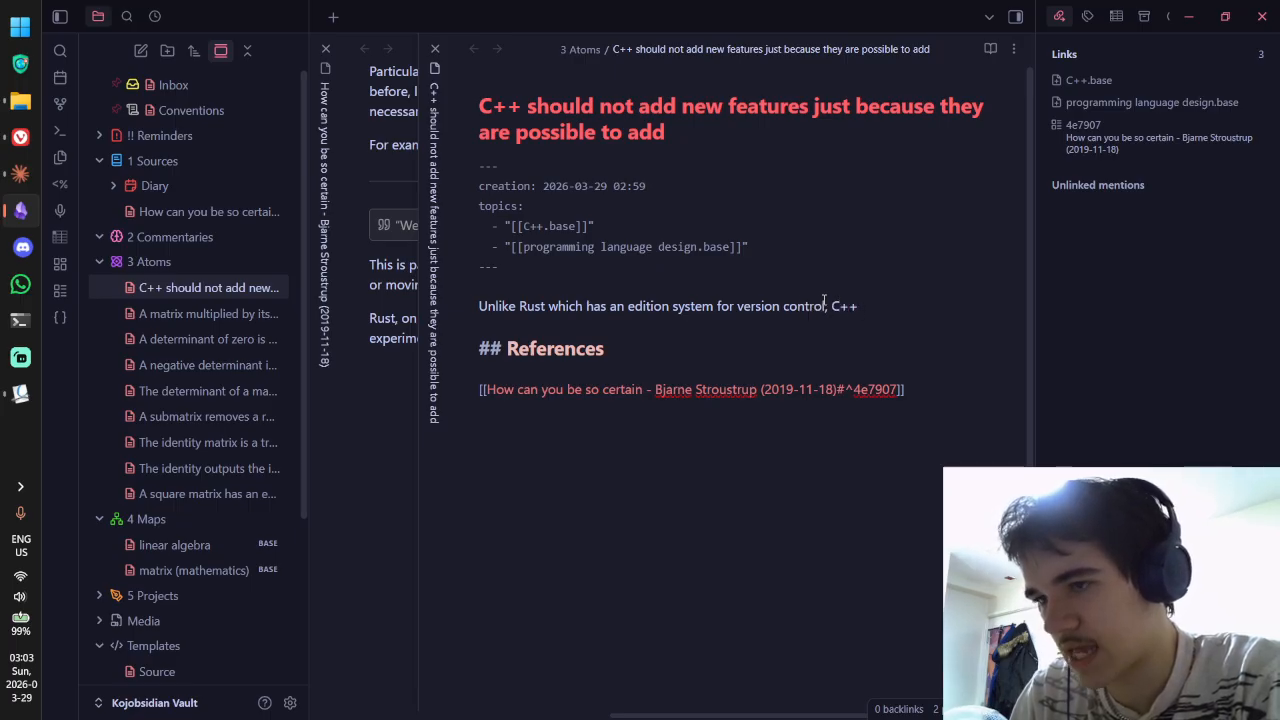
pyautogui.write(' has')
# Step: Finish the sentence as 'C++ has no system for deprecating and/or moving old features without affecting legacy code.'
pyautogui.hotkey('ctrl', 'BackSpace')
pyautogui.hotkey('ctrl', 'BackSpace')
pyautogui.hotkey('ctrl', 'BackSpace')
pyautogui.hotkey('ctrl', 'BackSpace')
pyautogui.hotkey('ctrl', 'BackSpace')
pyautogui.hotkey('ctrl', 'BackSpace')
pyautogui.hotkey('ctrl', 'BackSpace')
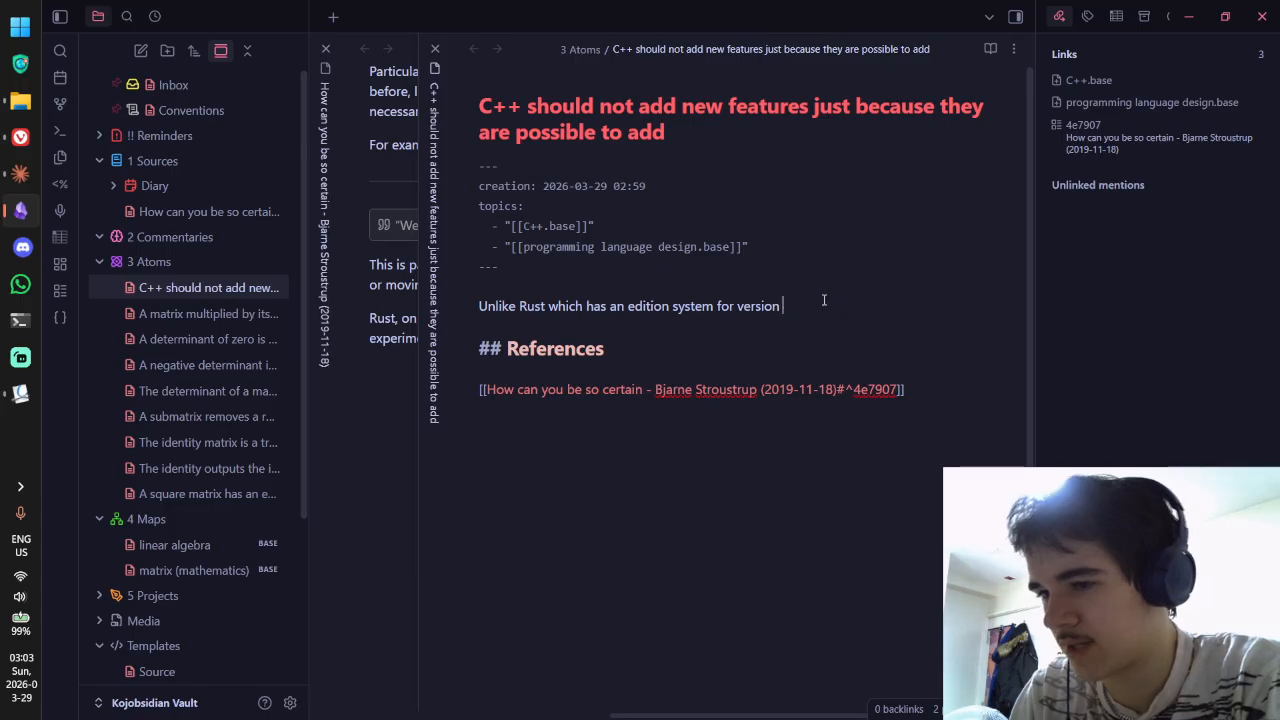
pyautogui.write('C++ ')
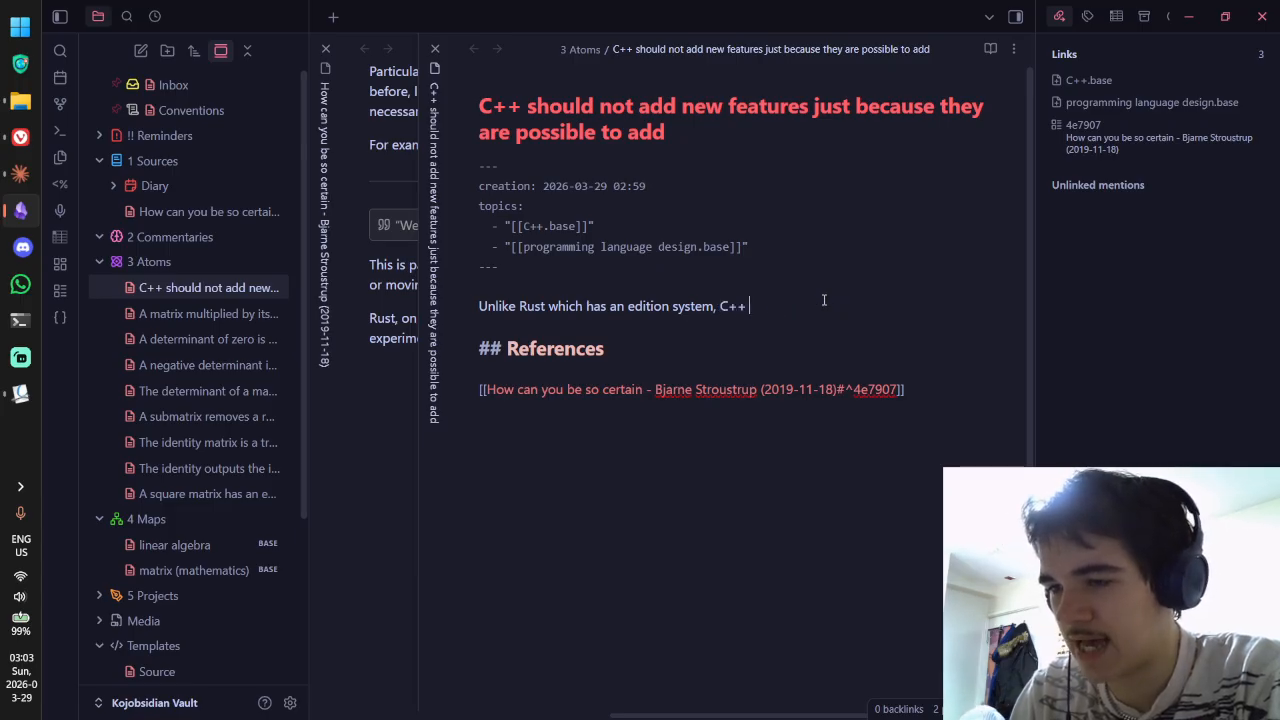
pyautogui.write('has no')
pyautogui.hotkey('alt', 'Tab')
pyautogui.hotkey('alt', 'Tab')
pyautogui.hotkey('ctrl', 'Tab')
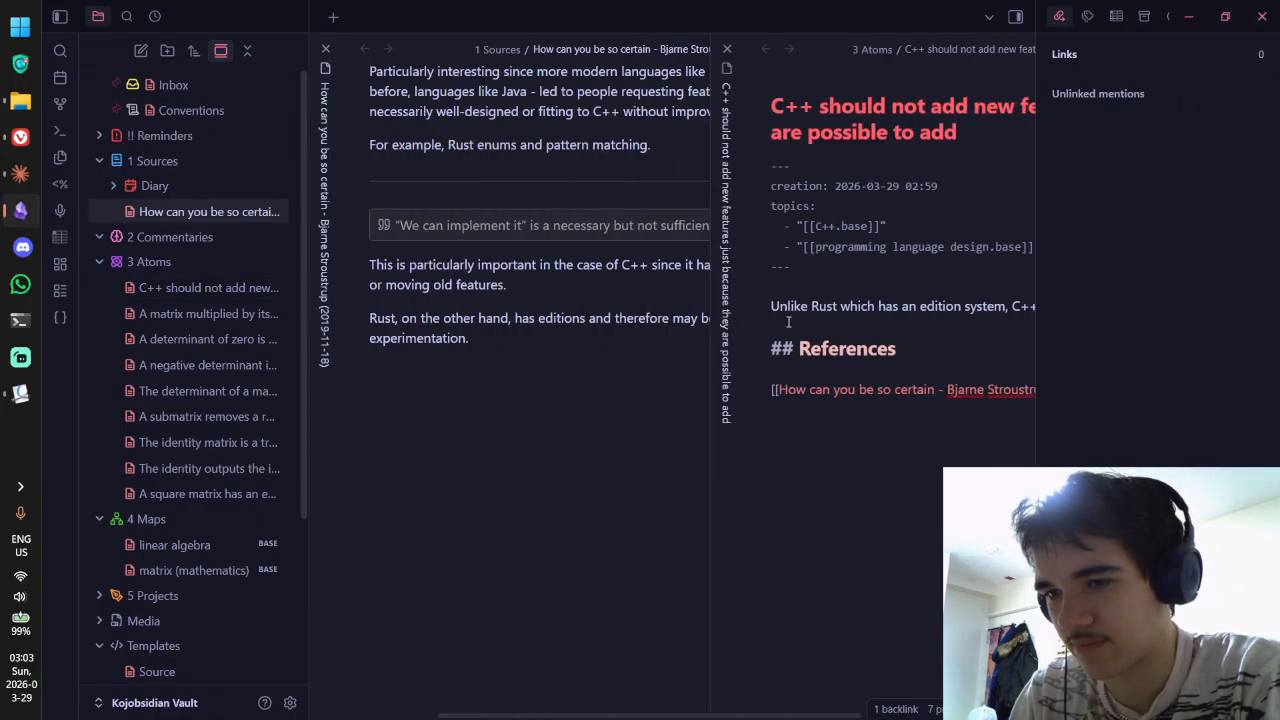
pyautogui.hotkey('ctrl', 'Tab')
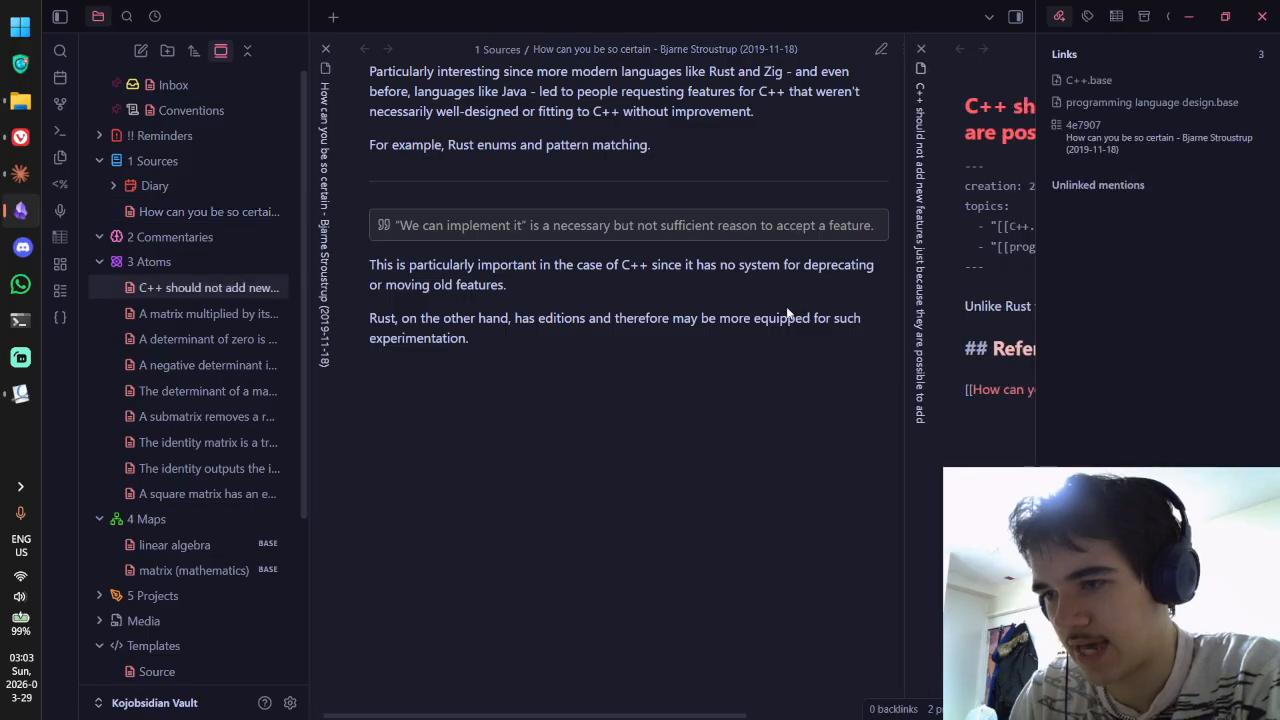
pyautogui.write('system for deprecating ')
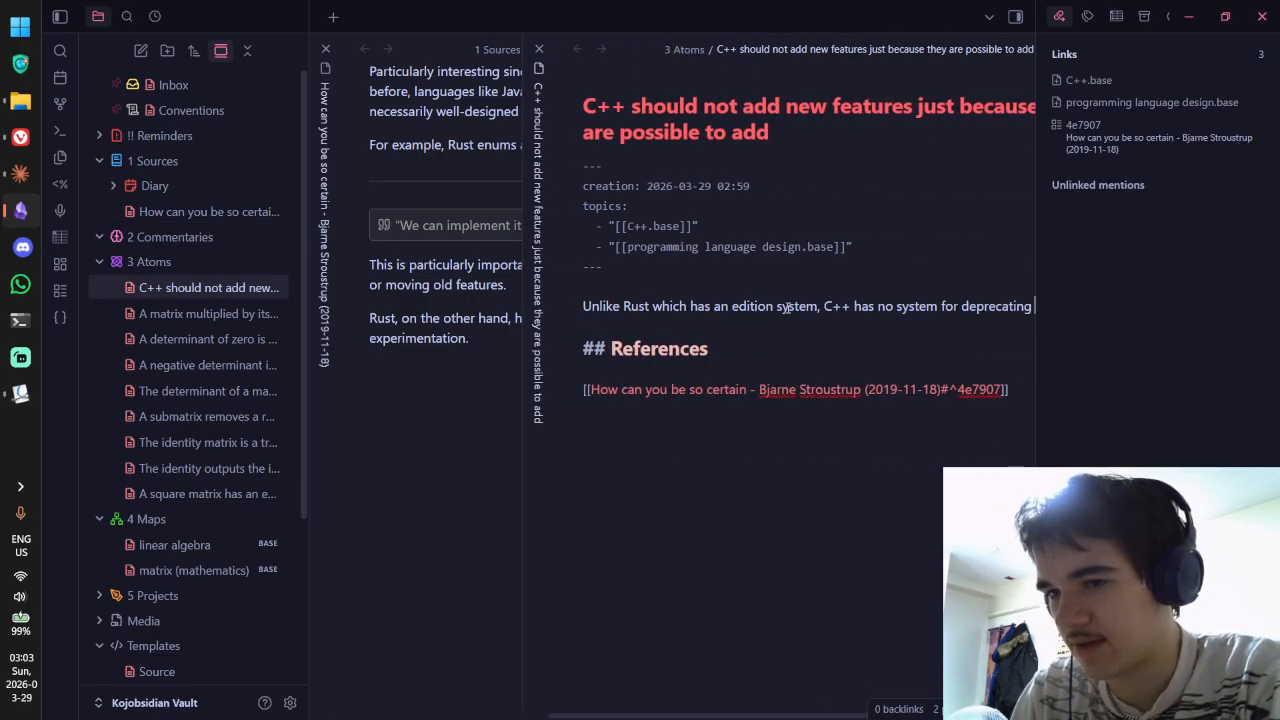
pyautogui.write('and/or moving o')
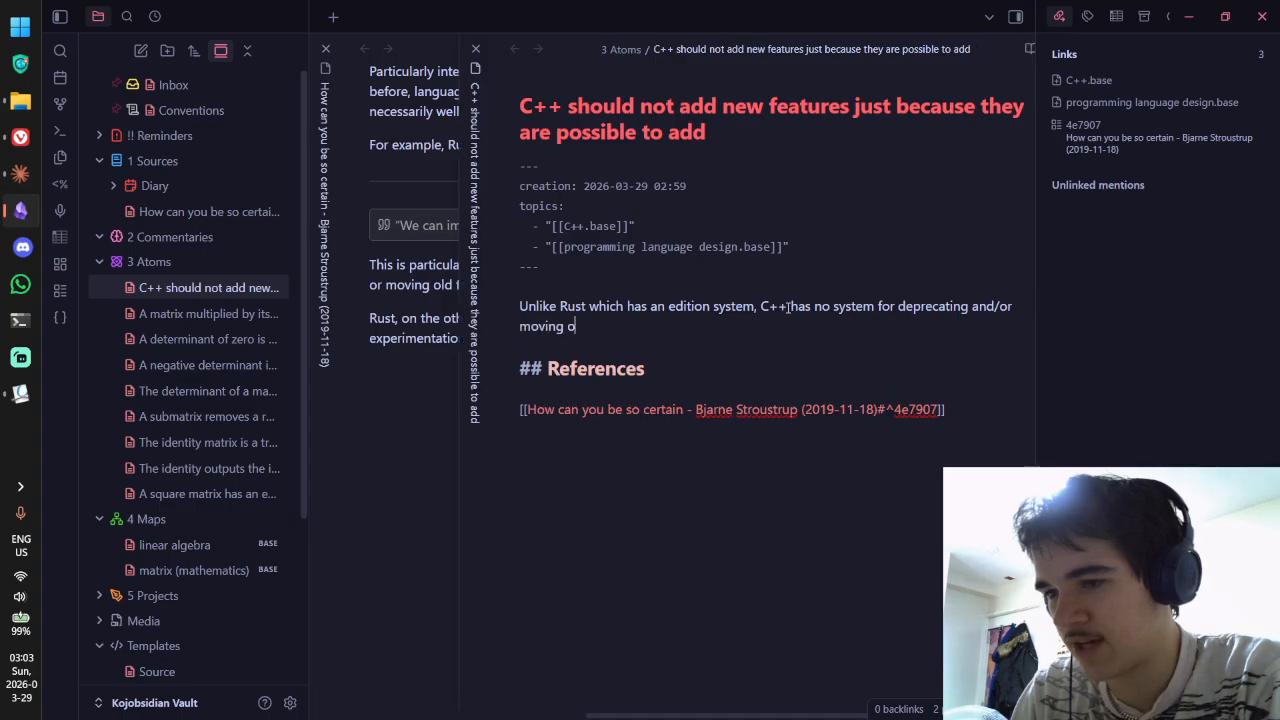
pyautogui.write('ld features without ')
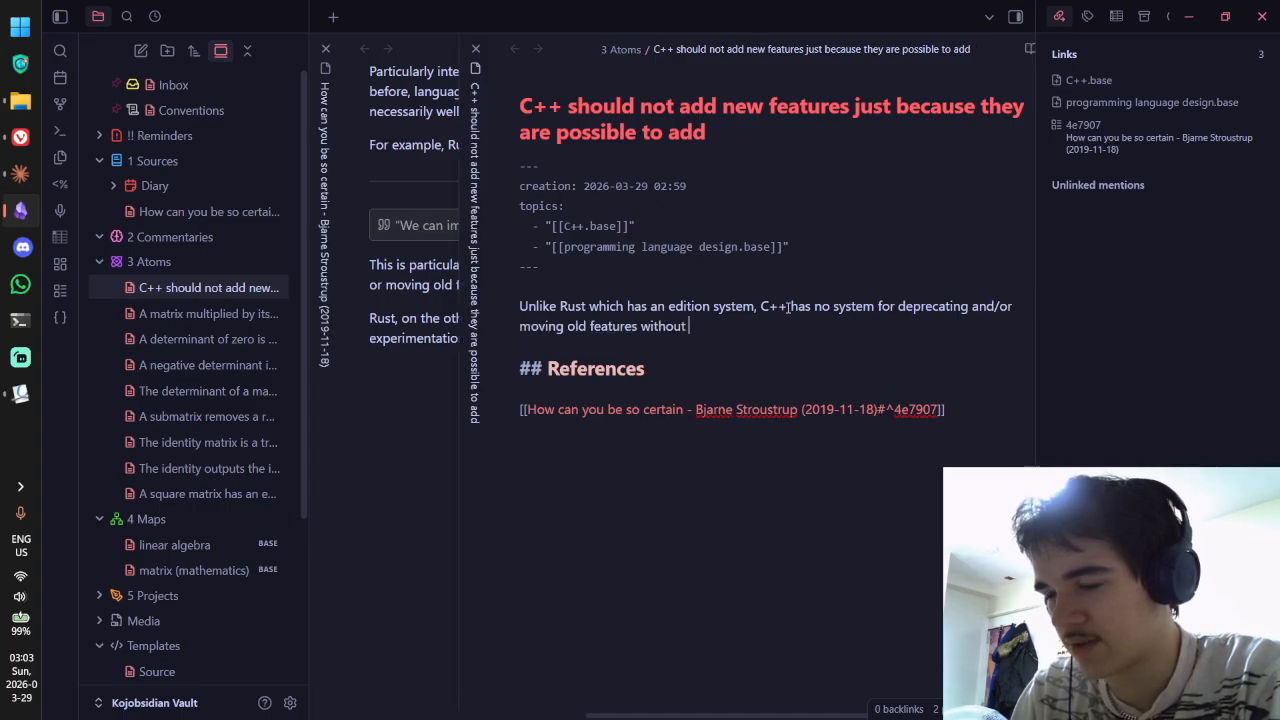
pyautogui.write('affecing')
pyautogui.press('BackSpace')
pyautogui.press('BackSpace')
pyautogui.press('BackSpace')
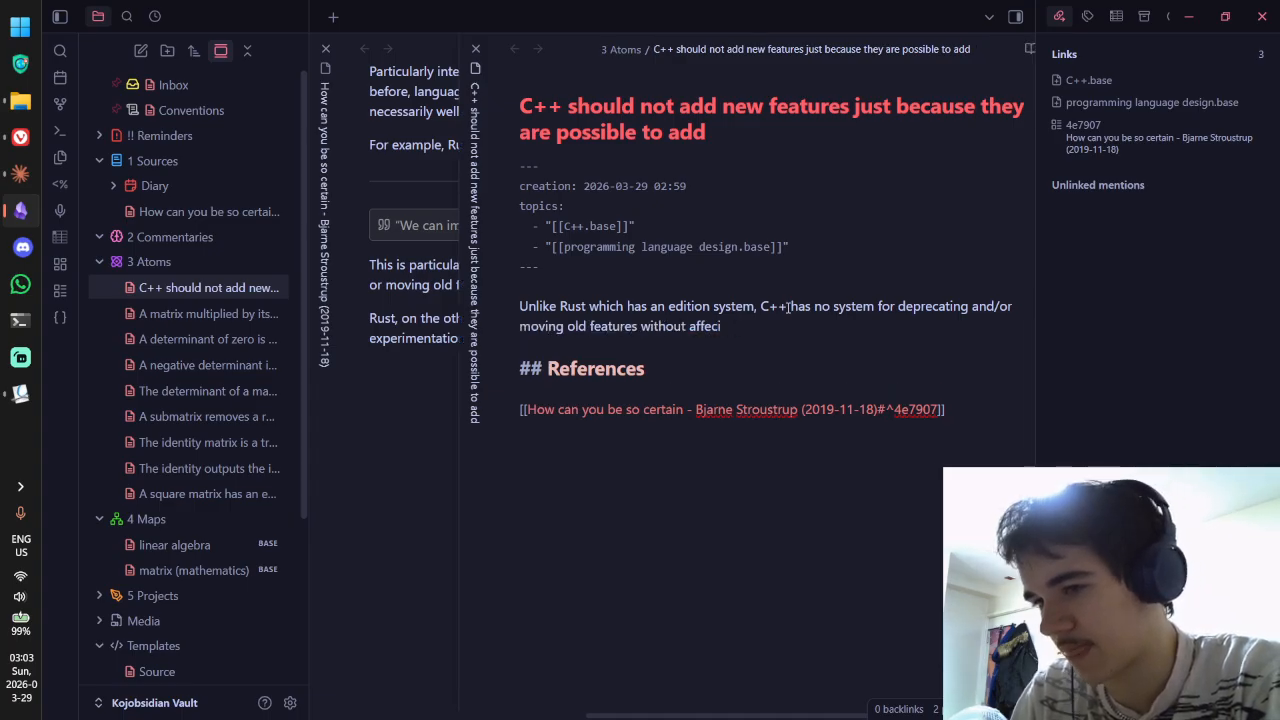
pyautogui.write('ing legacy code.')
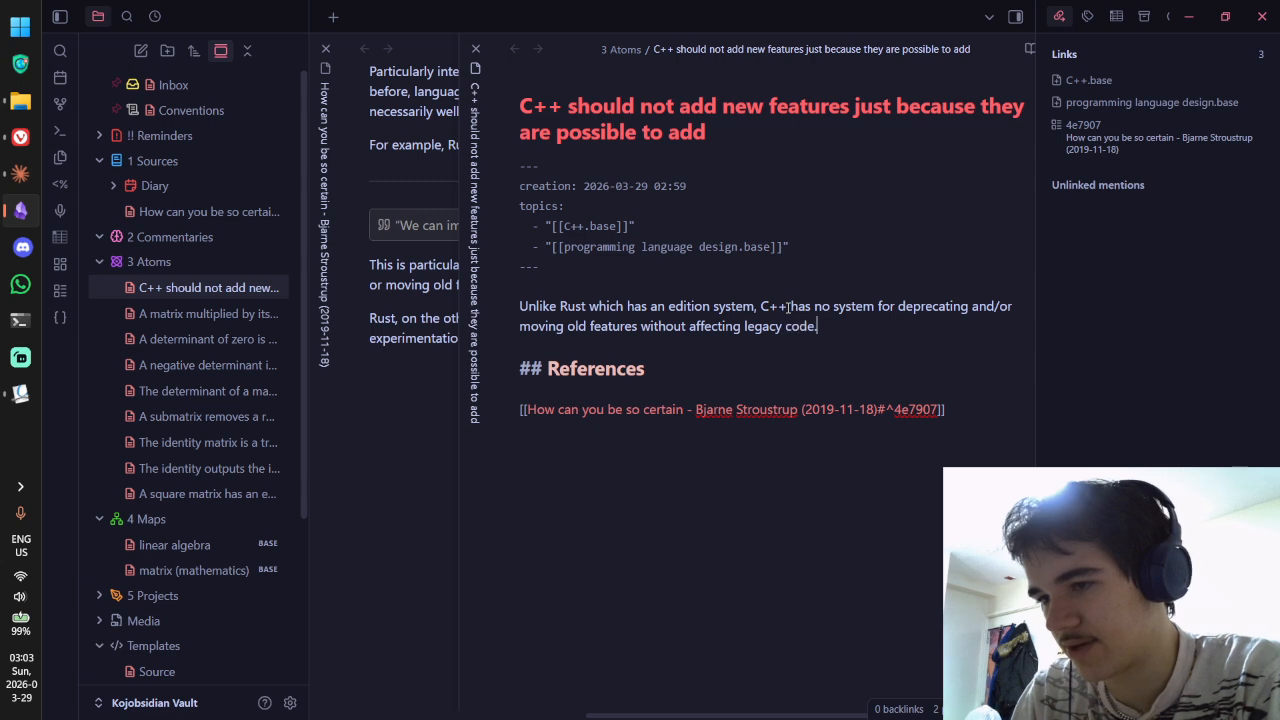
pyautogui.hotkey('ctrl', 'Tab')
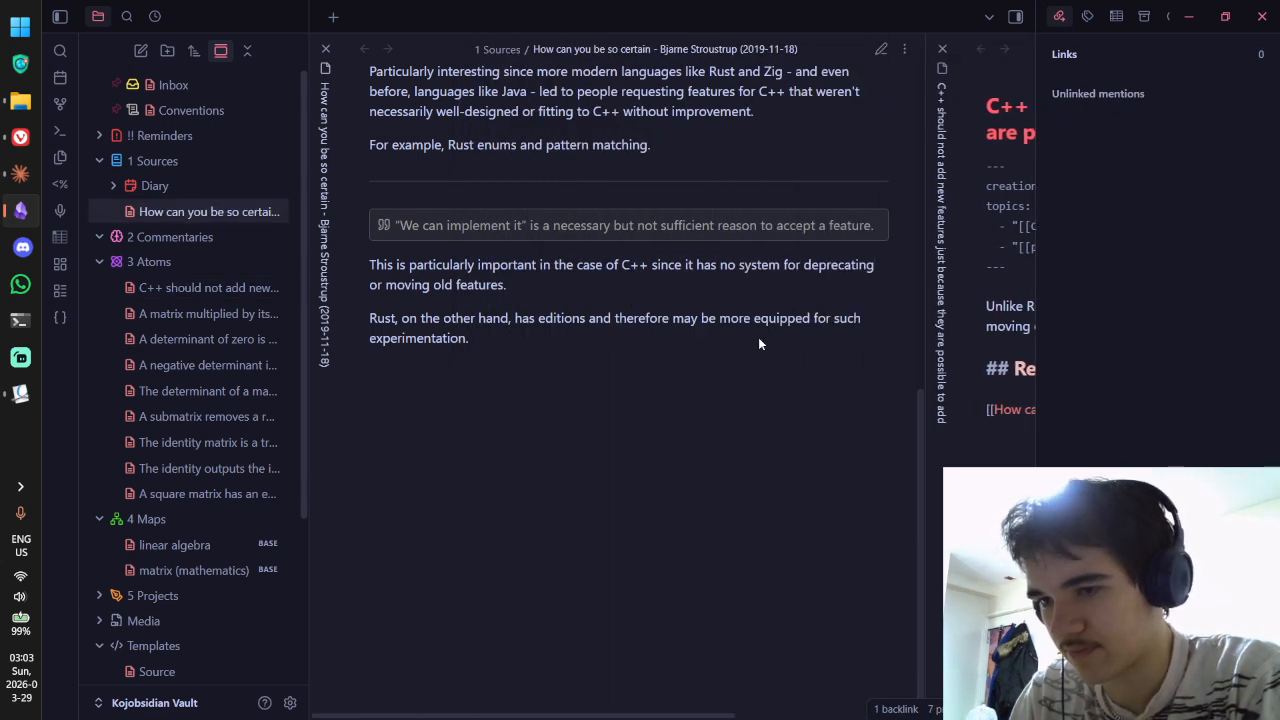
pyautogui.hotkey('ctrl', 'Tab')
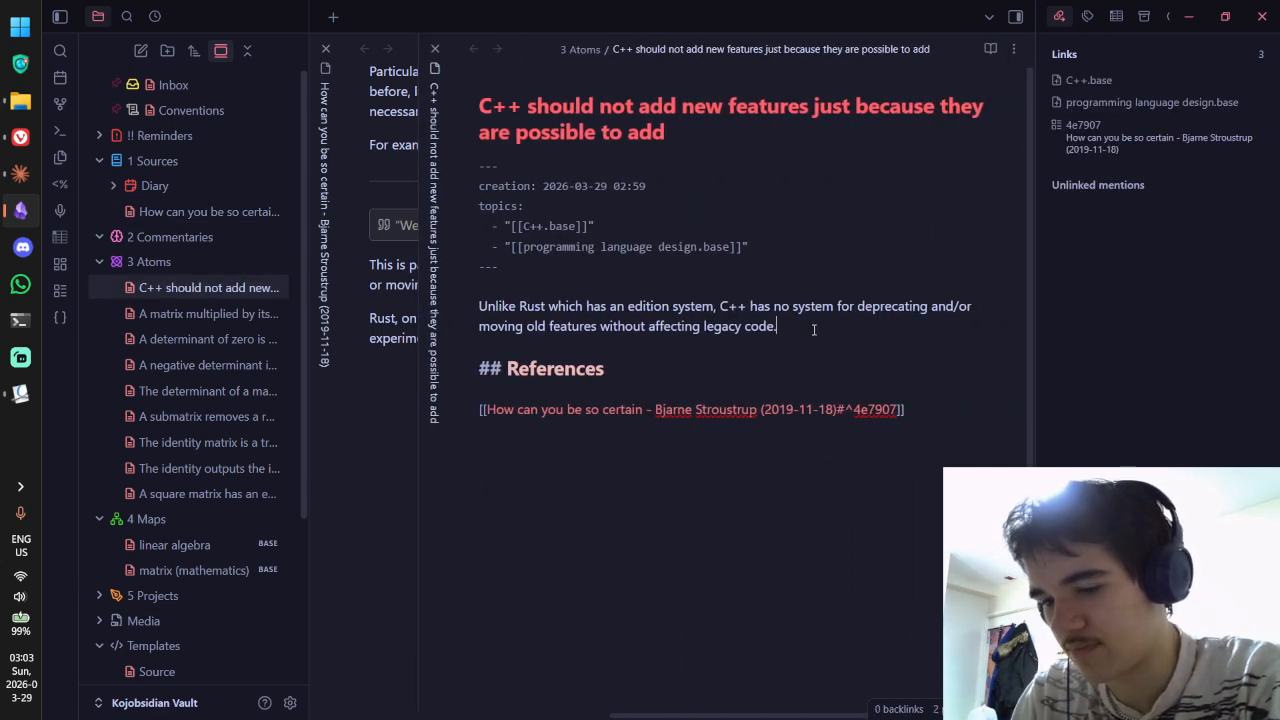
# Step: Type 'This means that C++ is much less free to experiment with features, and'
pyautogui.write('This means that')
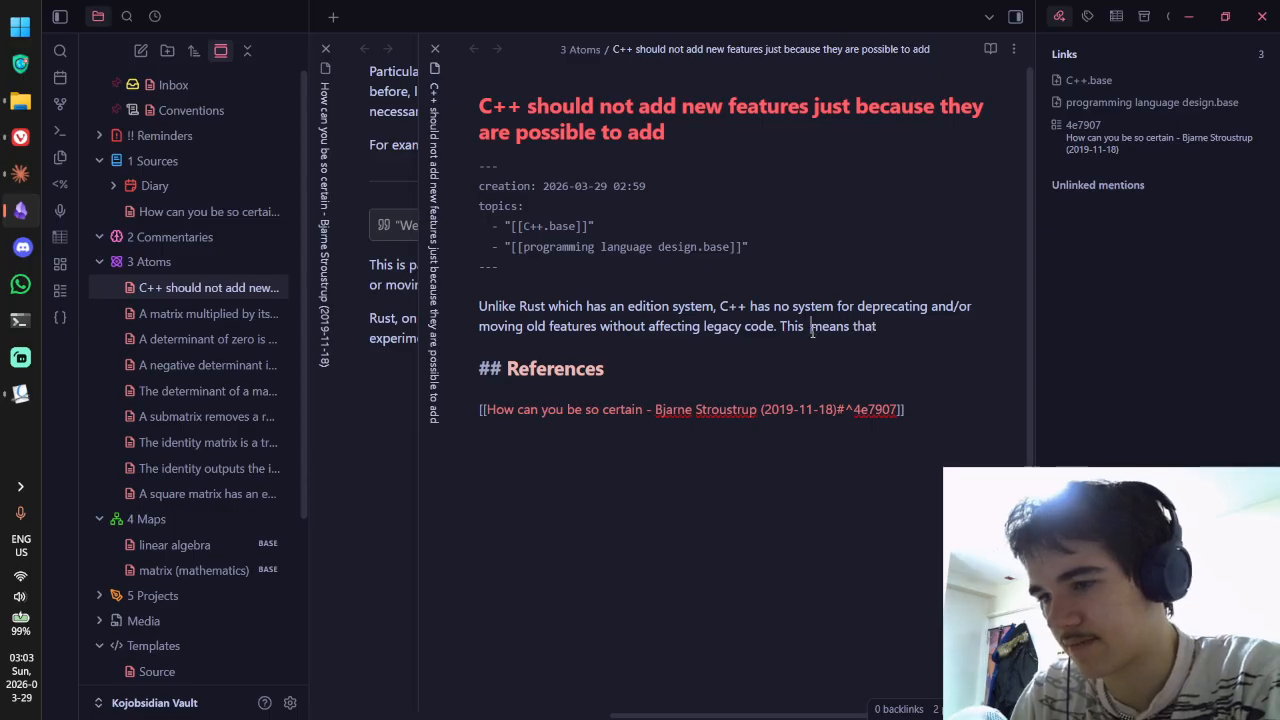
pyautogui.press('BackSpace')
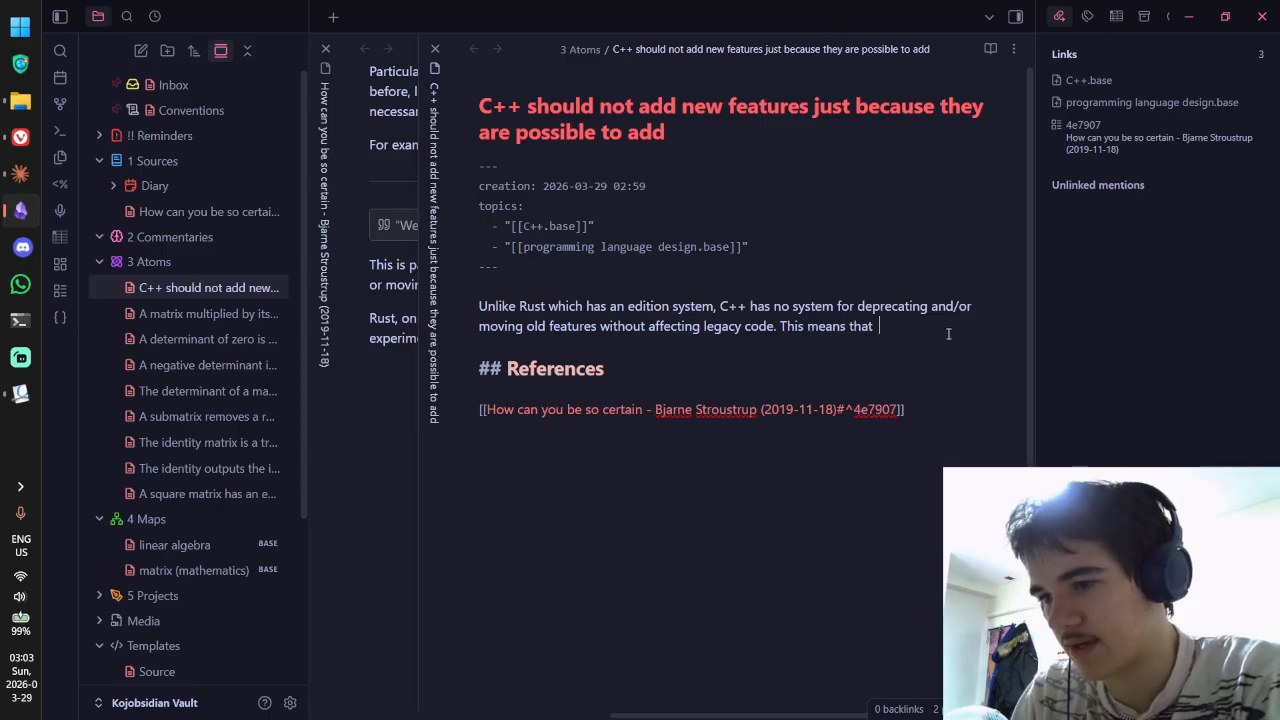
pyautogui.write('t it is')
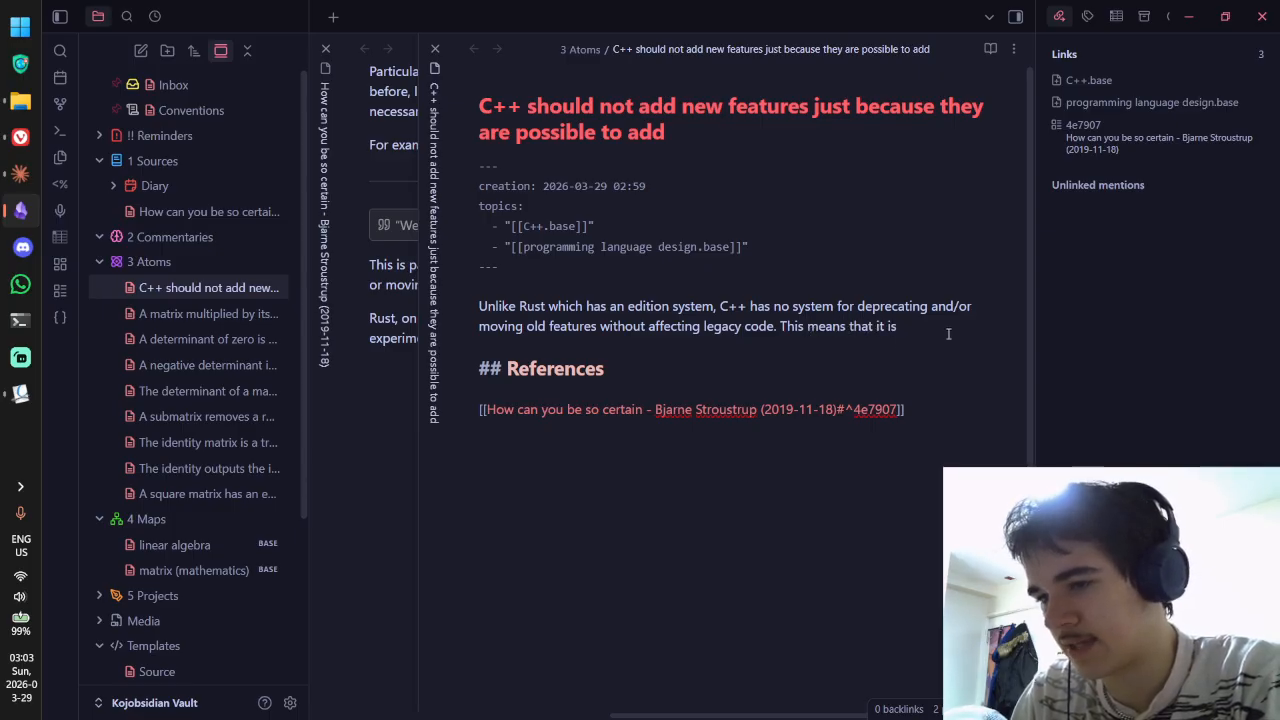
pyautogui.press('BackSpace')
pyautogui.press('BackSpace')
pyautogui.press('BackSpace')
pyautogui.press('BackSpace')
pyautogui.press('BackSpace')
pyautogui.write('C++ is much ')
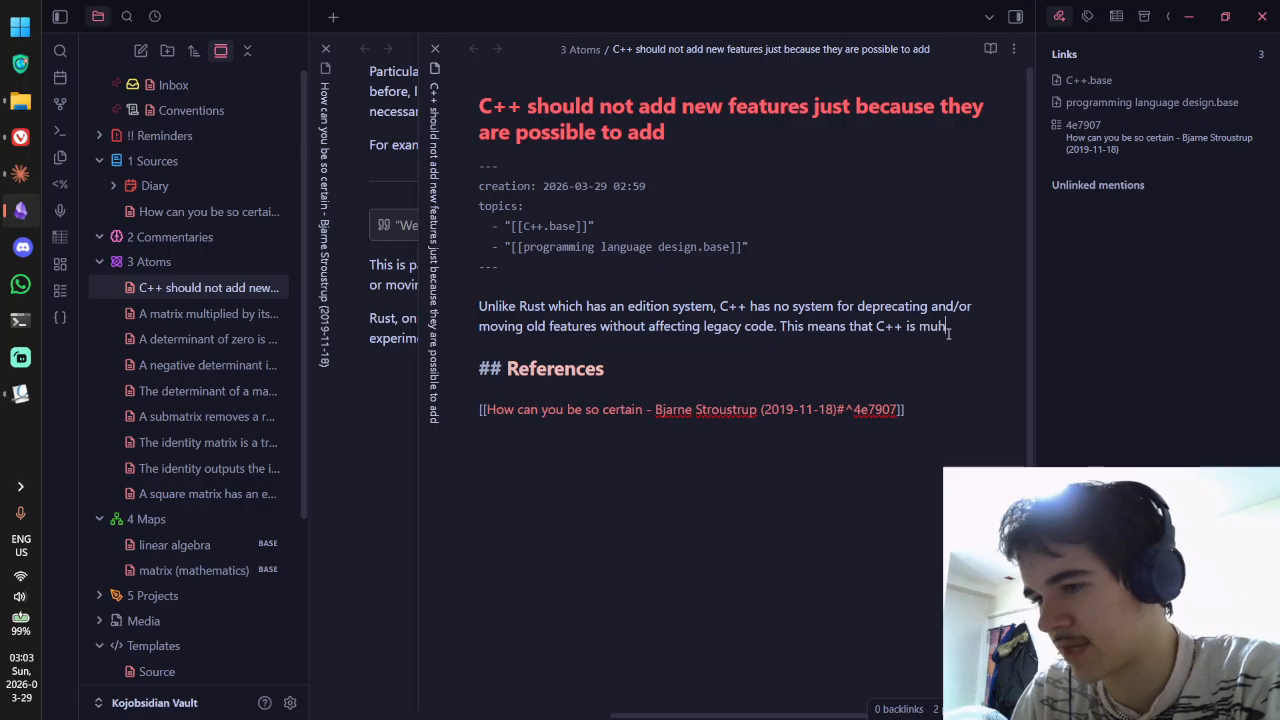
pyautogui.write('less')
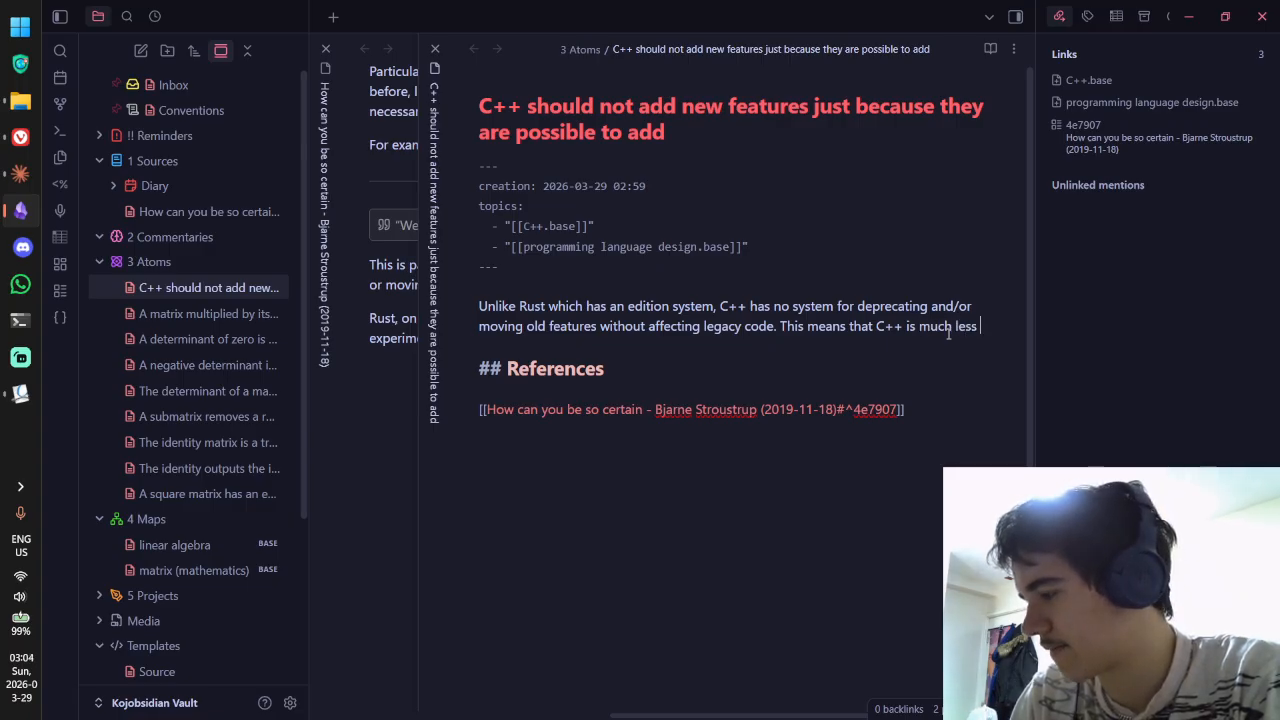
pyautogui.press('BackSpace')
pyautogui.press('BackSpace')
pyautogui.press('BackSpace')
pyautogui.press('BackSpace')
pyautogui.press('BackSpace')
pyautogui.press('BackSpace')
pyautogui.press('BackSpace')
pyautogui.press('BackSpace')
pyautogui.press('BackSpace')
pyautogui.press('BackSpace')
pyautogui.press('BackSpace')
pyautogui.press('BackSpace')
pyautogui.press('BackSpace')
pyautogui.write('has to')
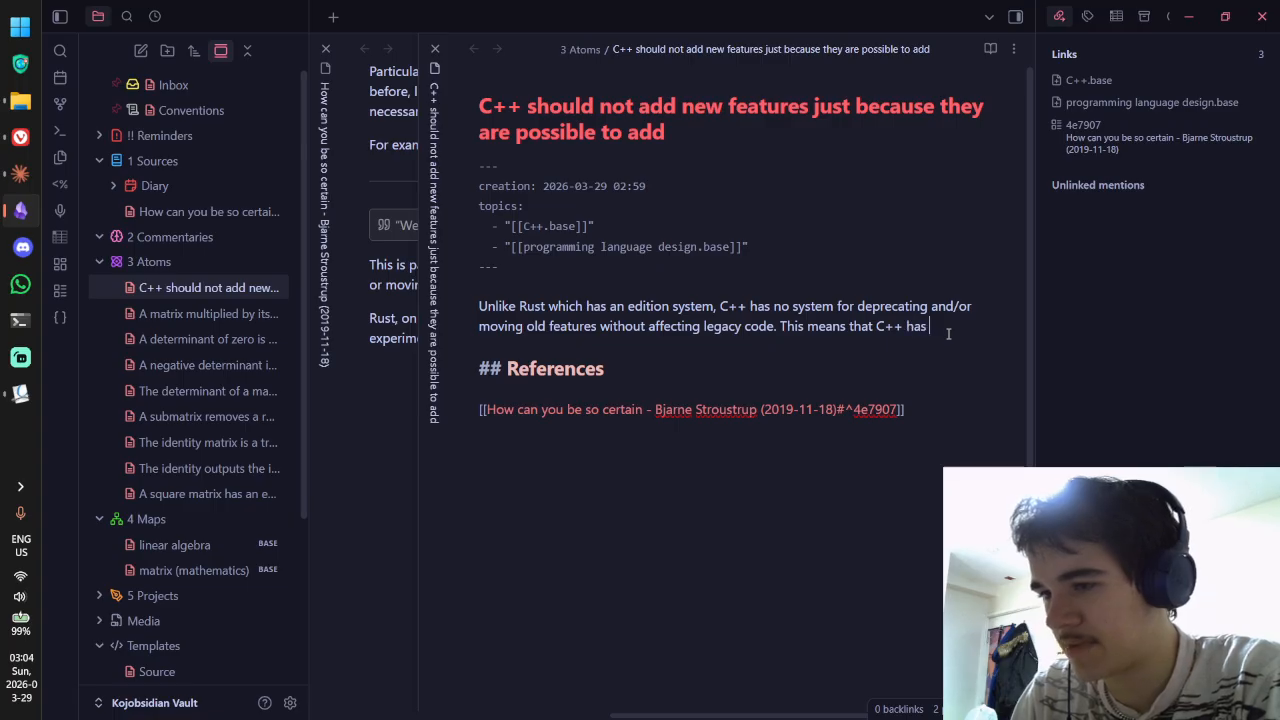
pyautogui.press('BackSpace')
pyautogui.press('BackSpace')
pyautogui.press('BackSpace')
pyautogui.press('BackSpace')
pyautogui.press('BackSpace')
pyautogui.press('BackSpace')
pyautogui.write('is much less')
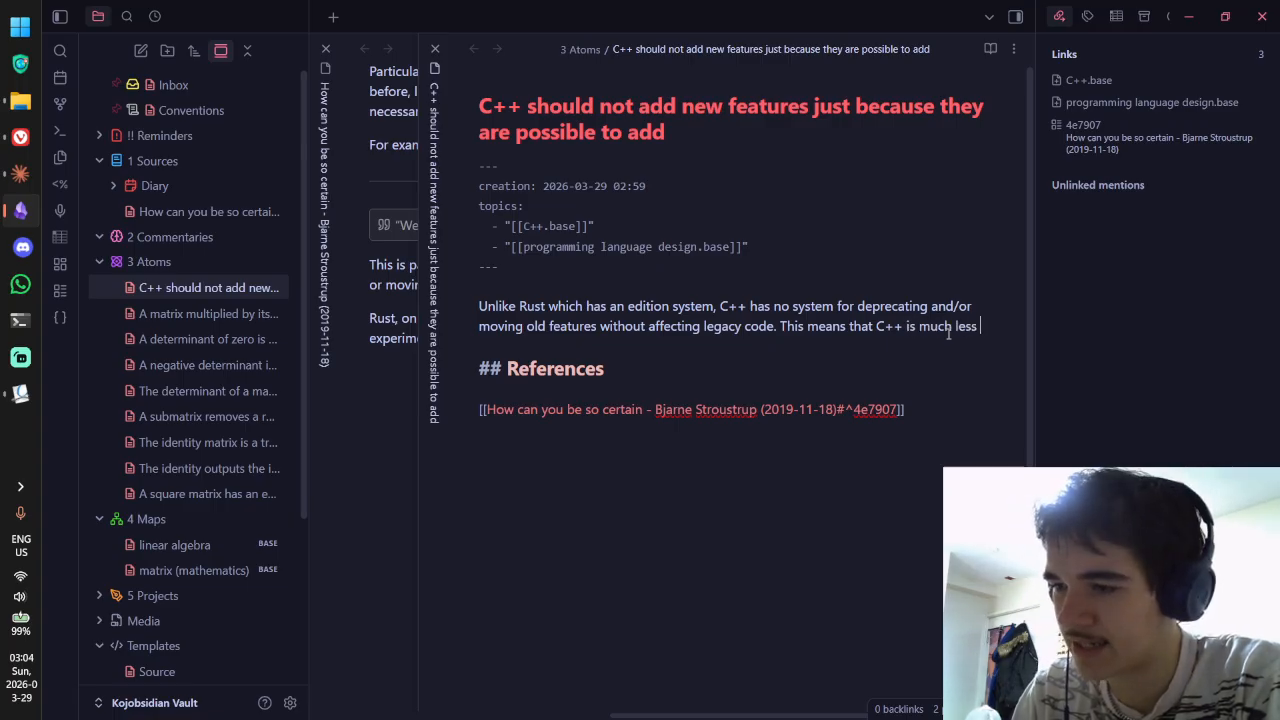
pyautogui.write(' free to experiment w')
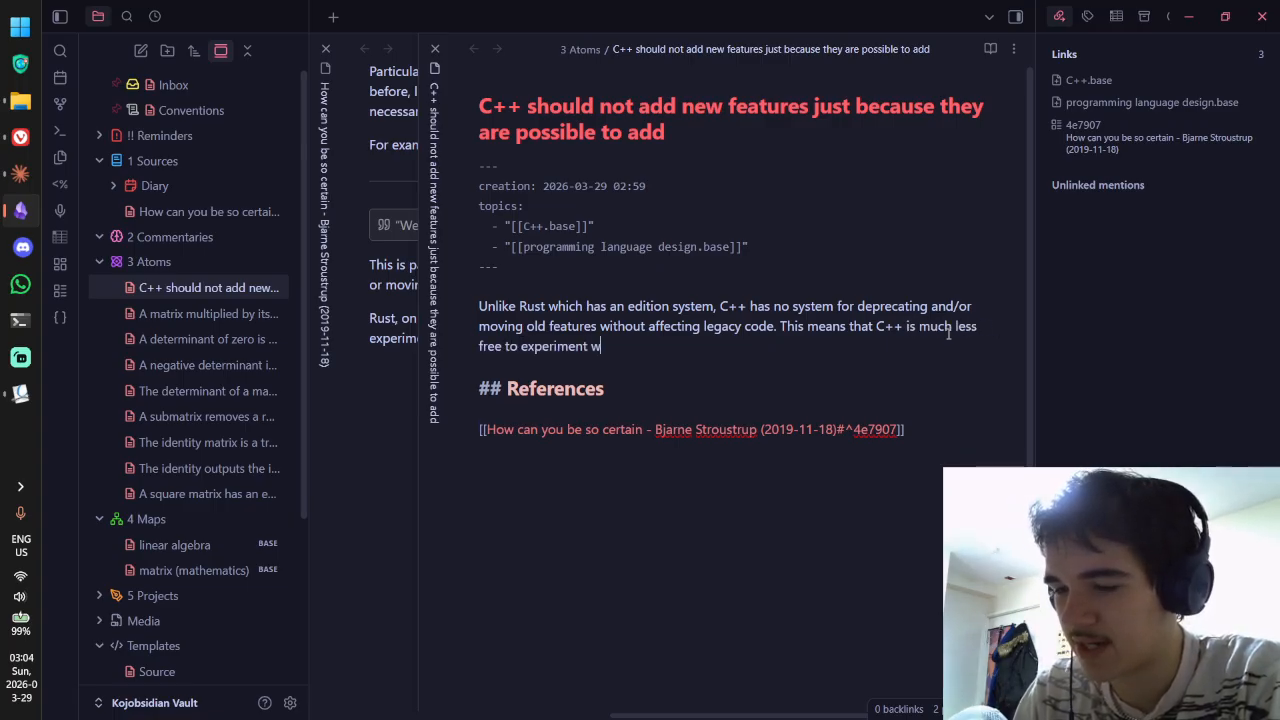
pyautogui.write('ihh features, a')
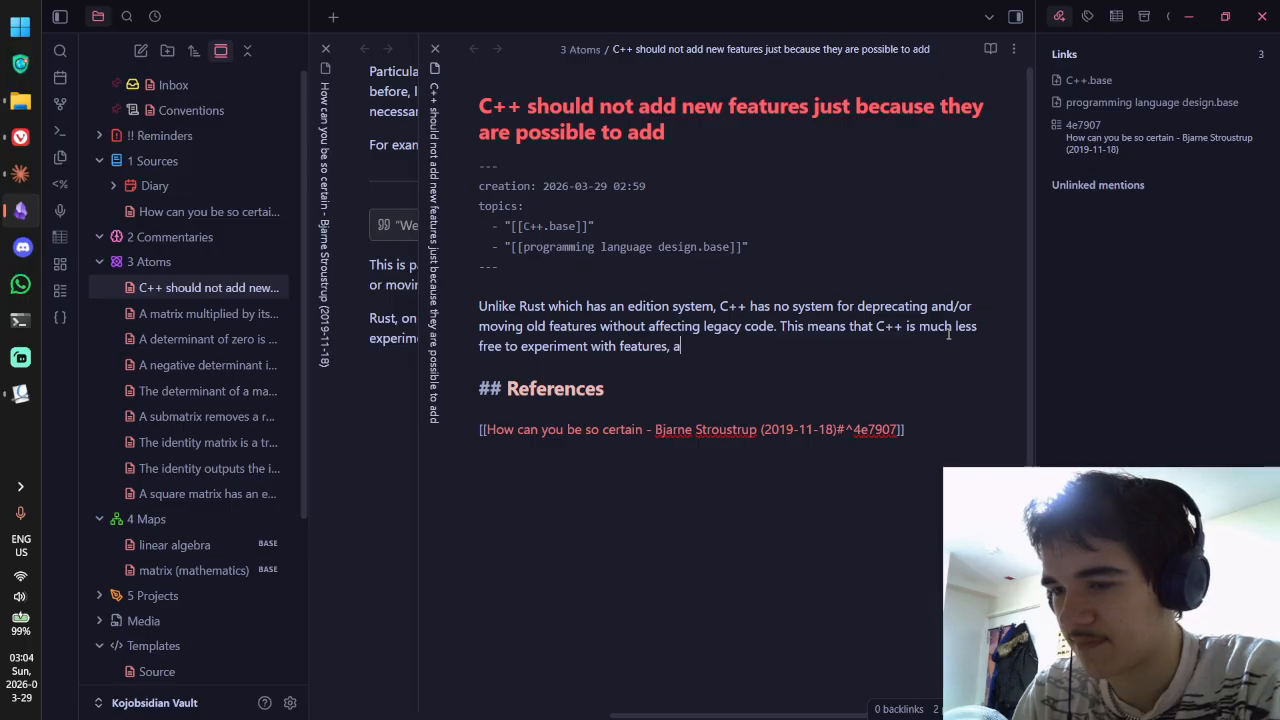
pyautogui.write('nd has o ')
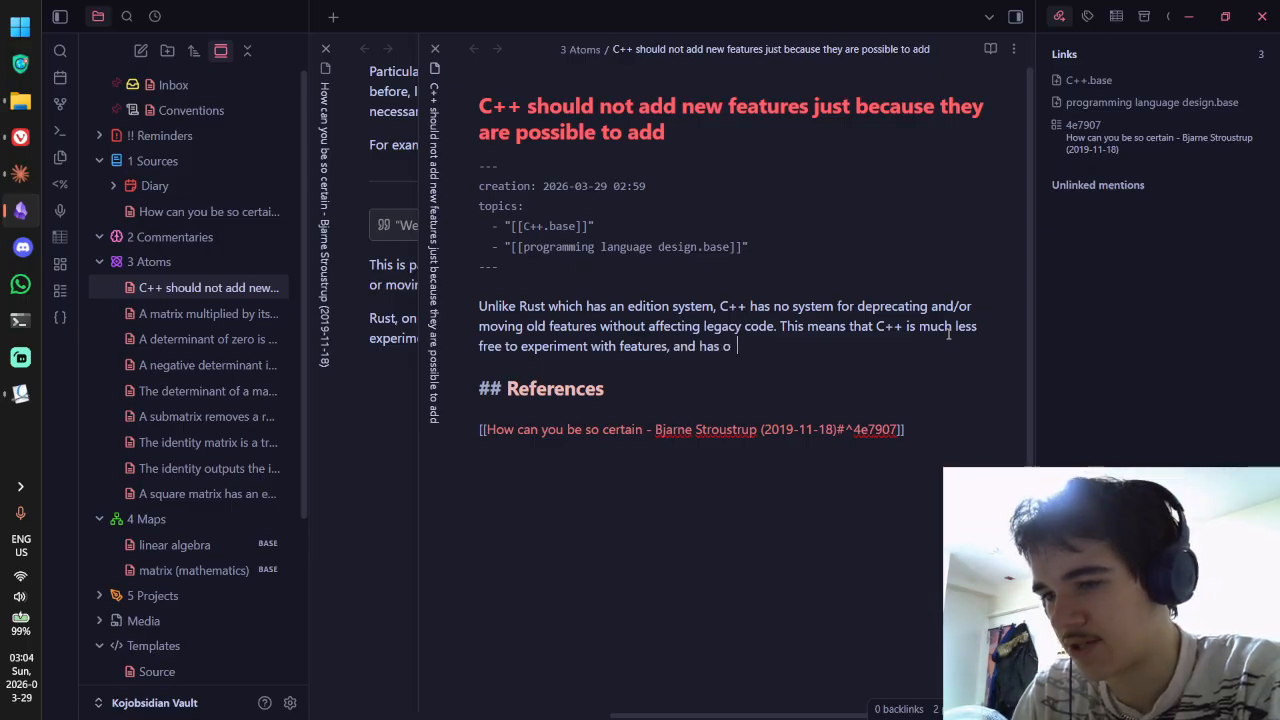
pyautogui.write('to')
# Step: Complete it with 'careful thought needs to be put into proposals for additions to the language'
pyautogui.press('BackSpace')
pyautogui.press('BackSpace')
pyautogui.press('BackSpace')
pyautogui.write('to see')
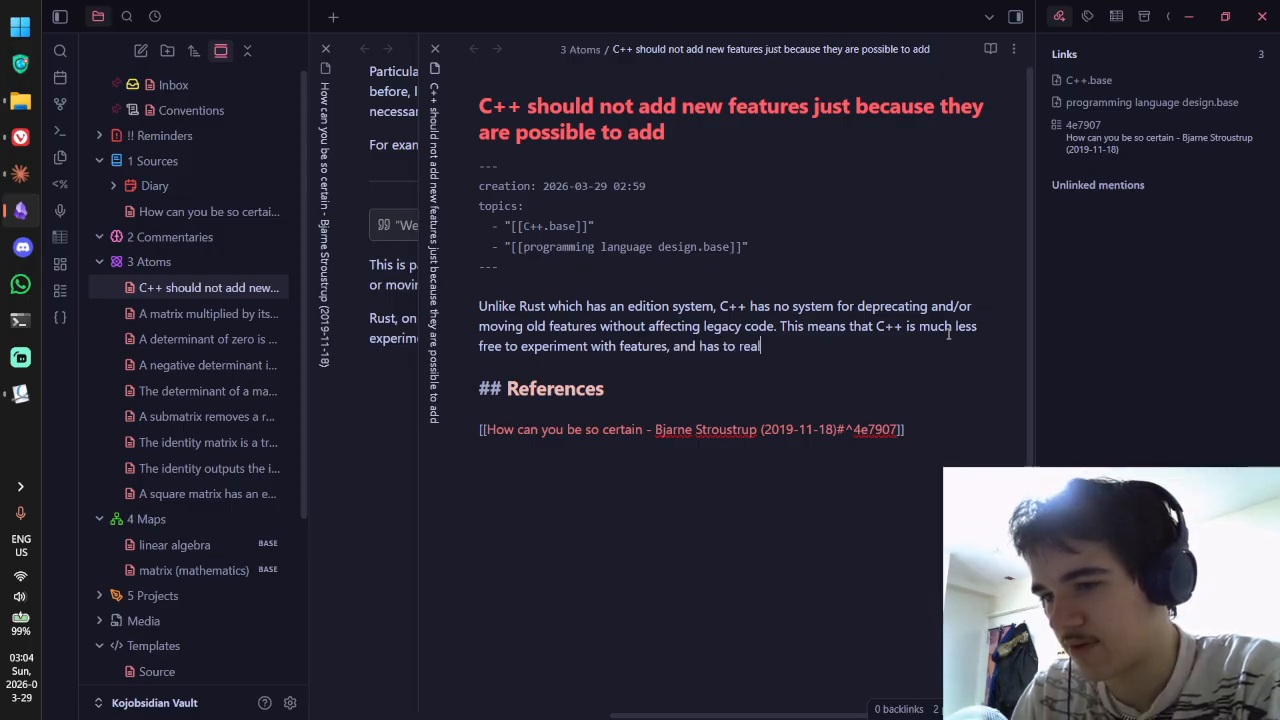
pyautogui.press('BackSpace')
pyautogui.press('BackSpace')
pyautogui.press('BackSpace')
pyautogui.press('BackSpace')
pyautogui.press('BackSpace')
pyautogui.press('BackSpace')
pyautogui.press('BackSpace')
pyautogui.write('should real')
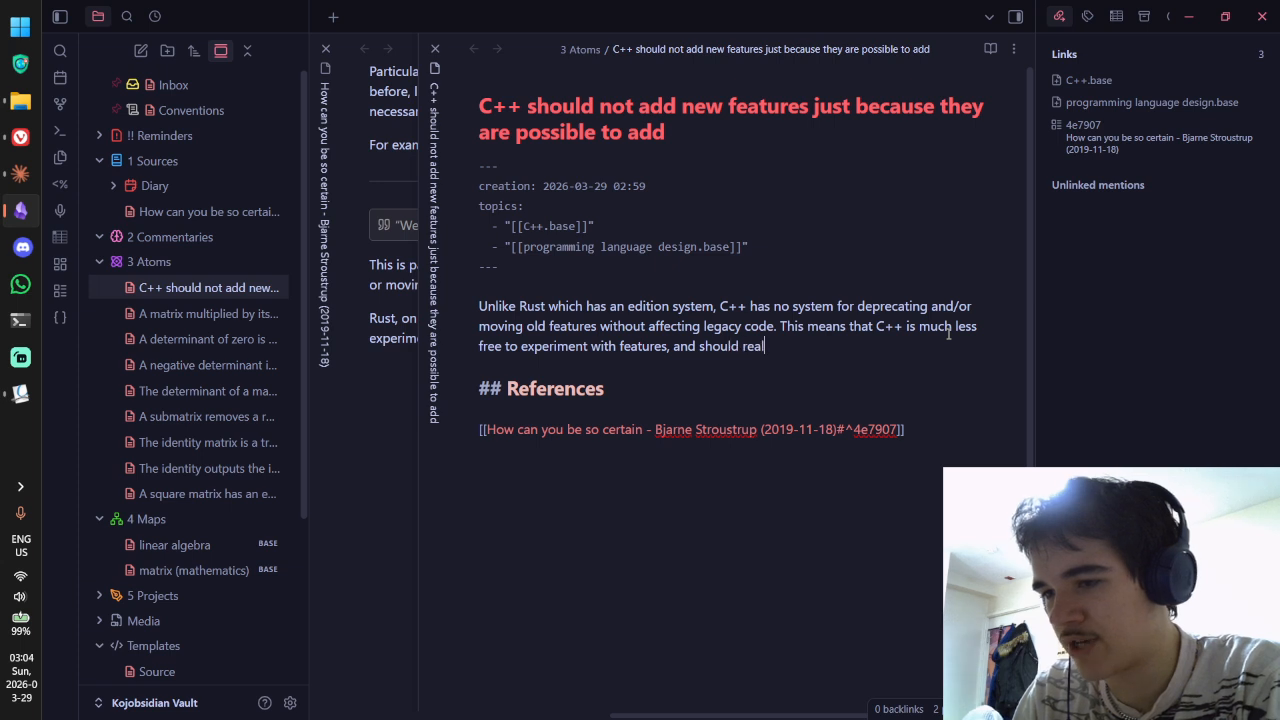
pyautogui.write('ly think caref')
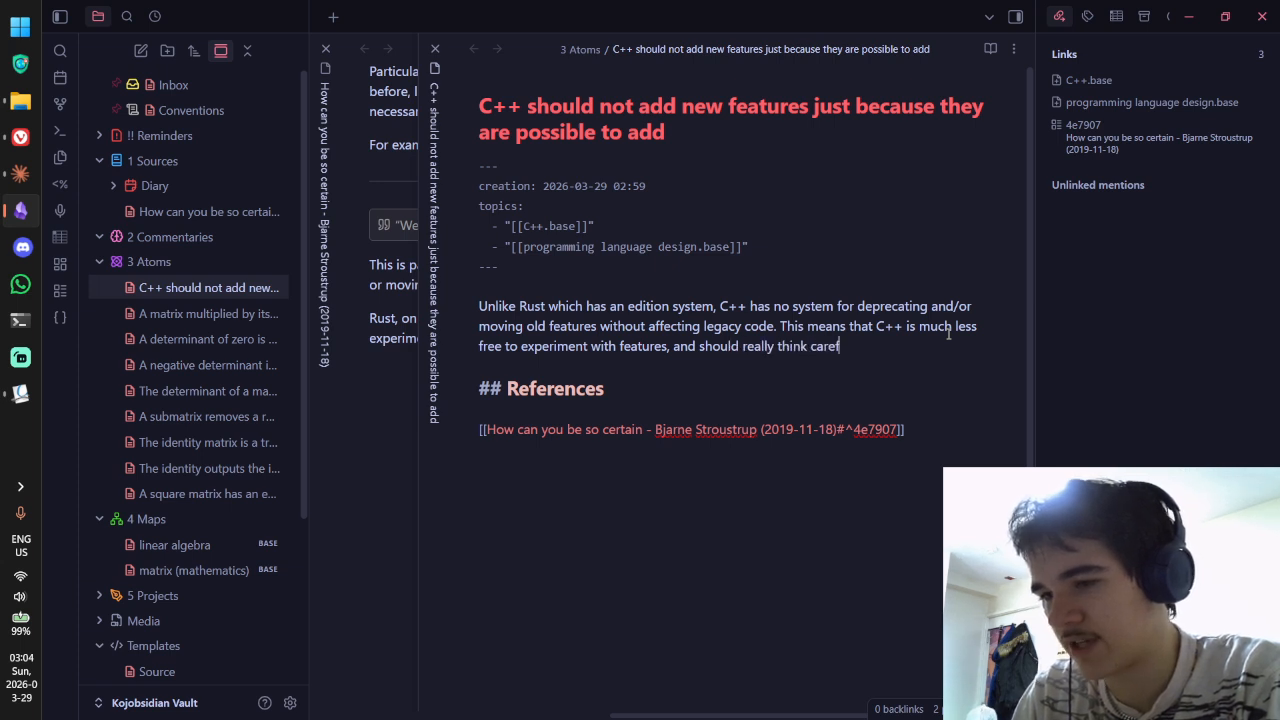
pyautogui.hotkey('ctrl', 'BackSpace')
pyautogui.hotkey('ctrl', 'BackSpace')
pyautogui.hotkey('ctrl', 'BackSpace')
pyautogui.hotkey('ctrl', 'BackSpace')
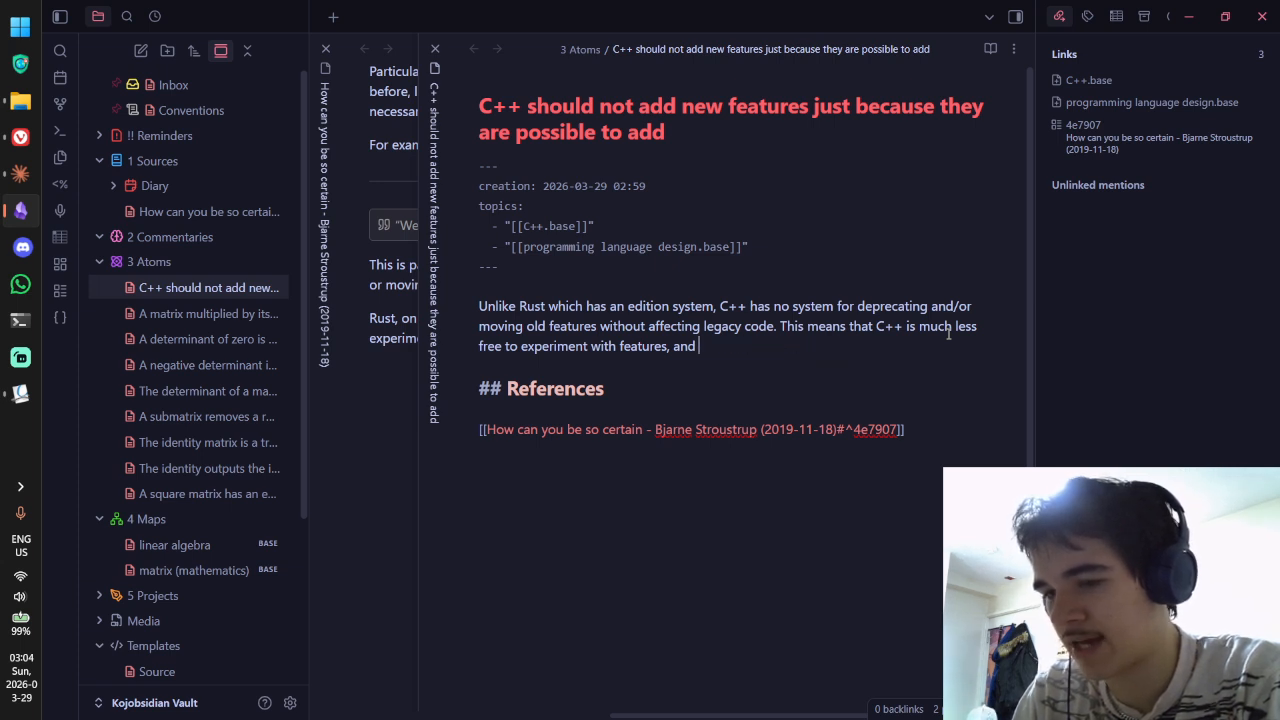
pyautogui.write('careful thought ')
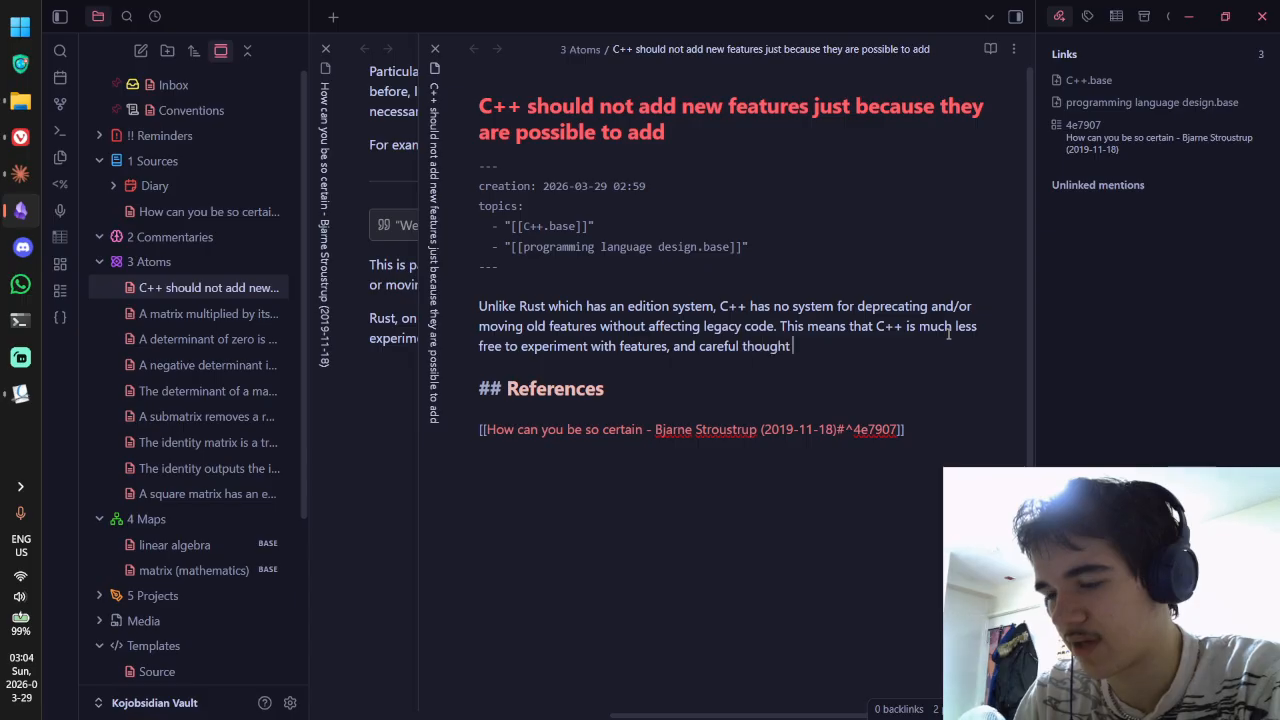
pyautogui.write('needs to be ')
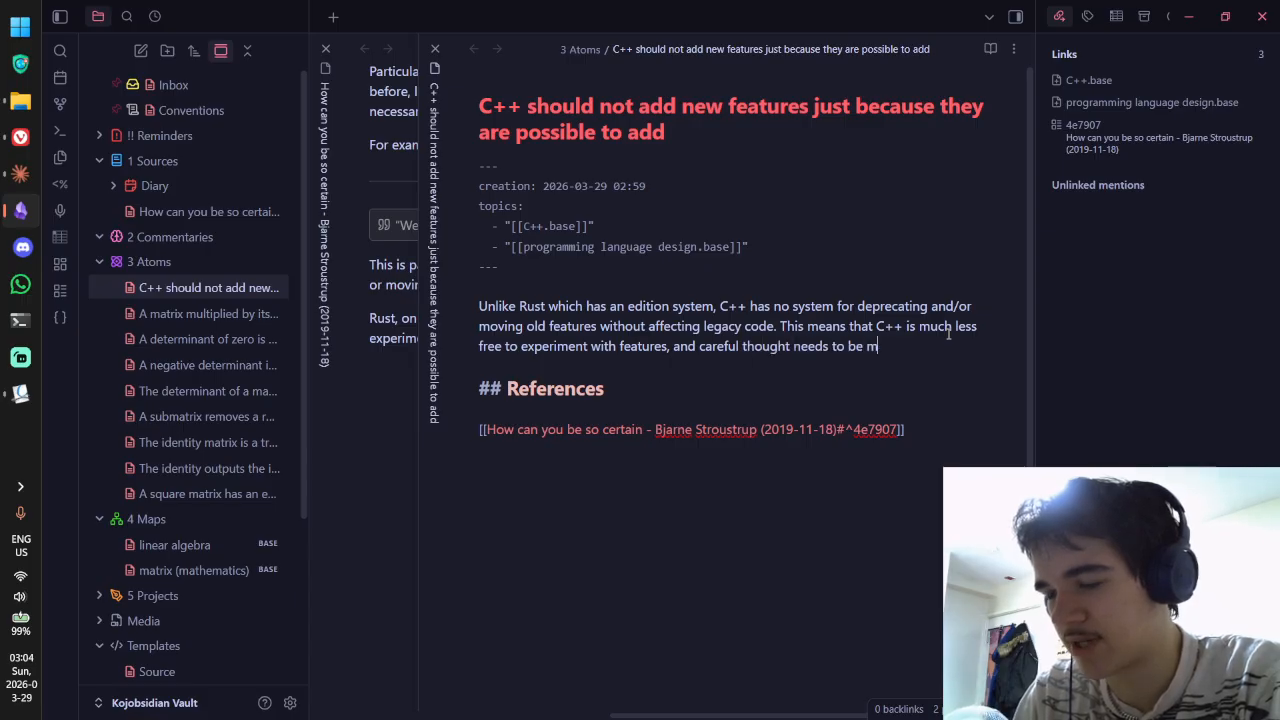
pyautogui.write('put into pro')
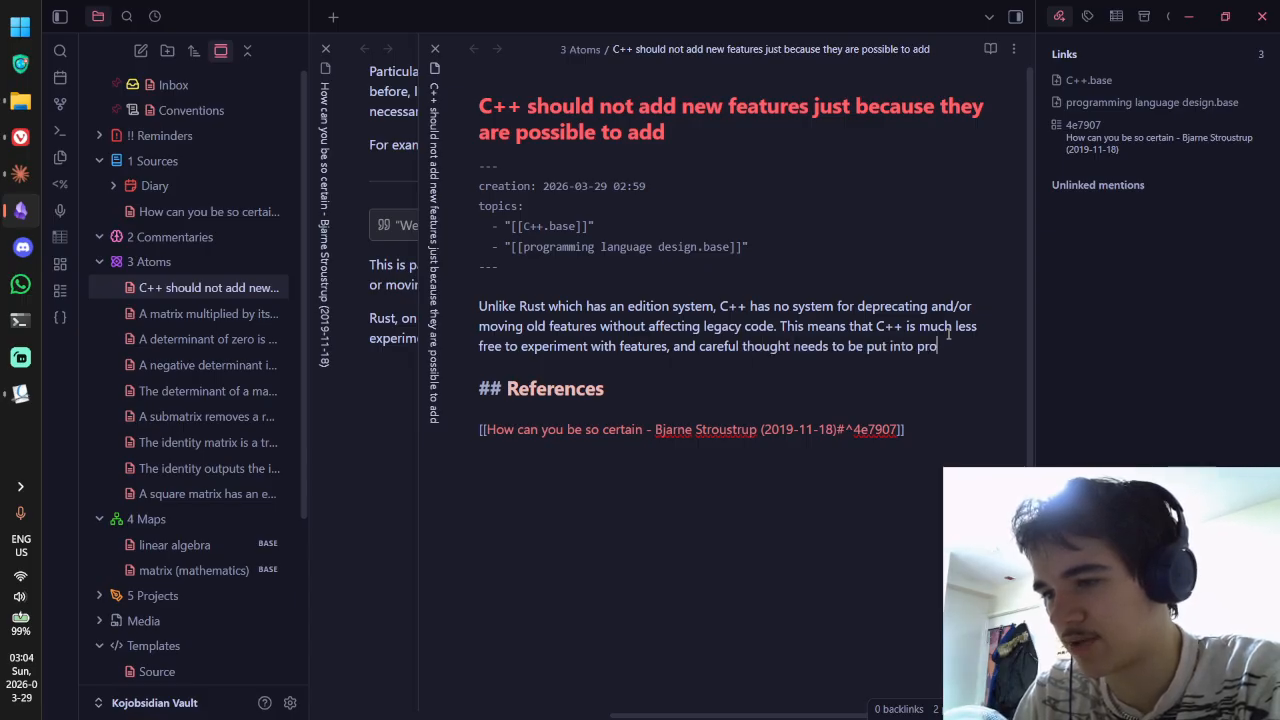
pyautogui.write('posals for')
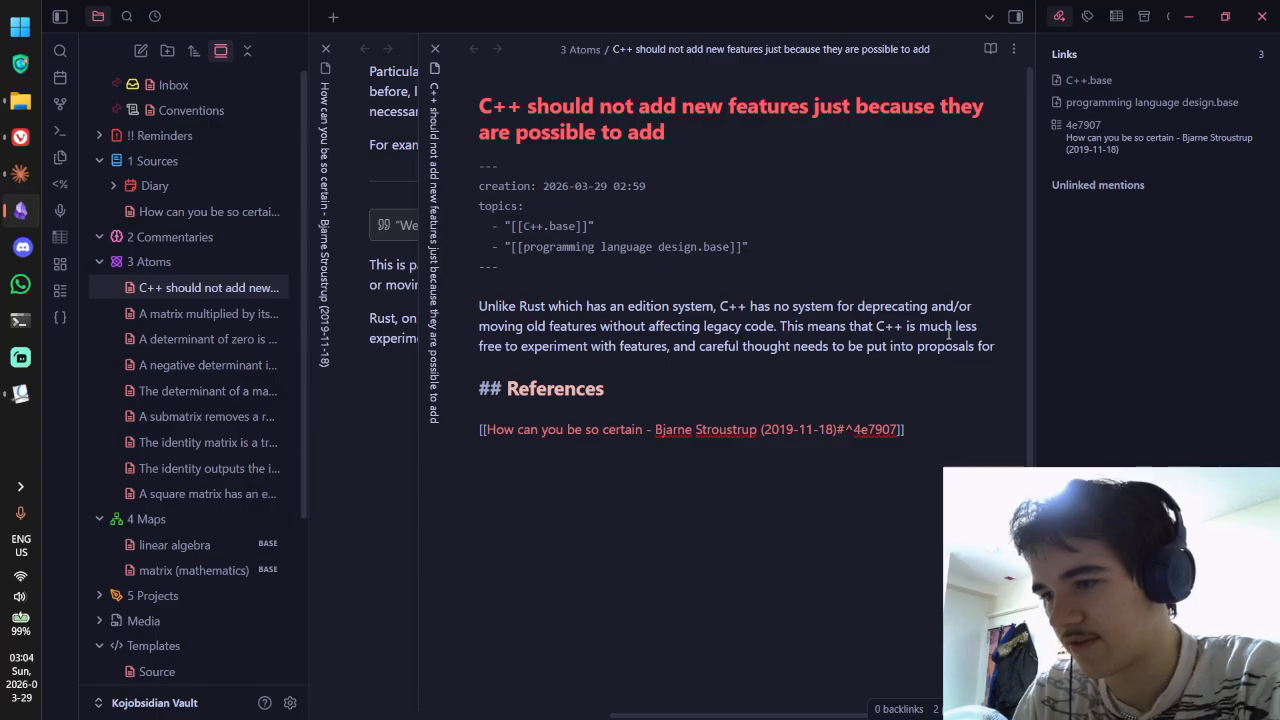
pyautogui.write(' add')
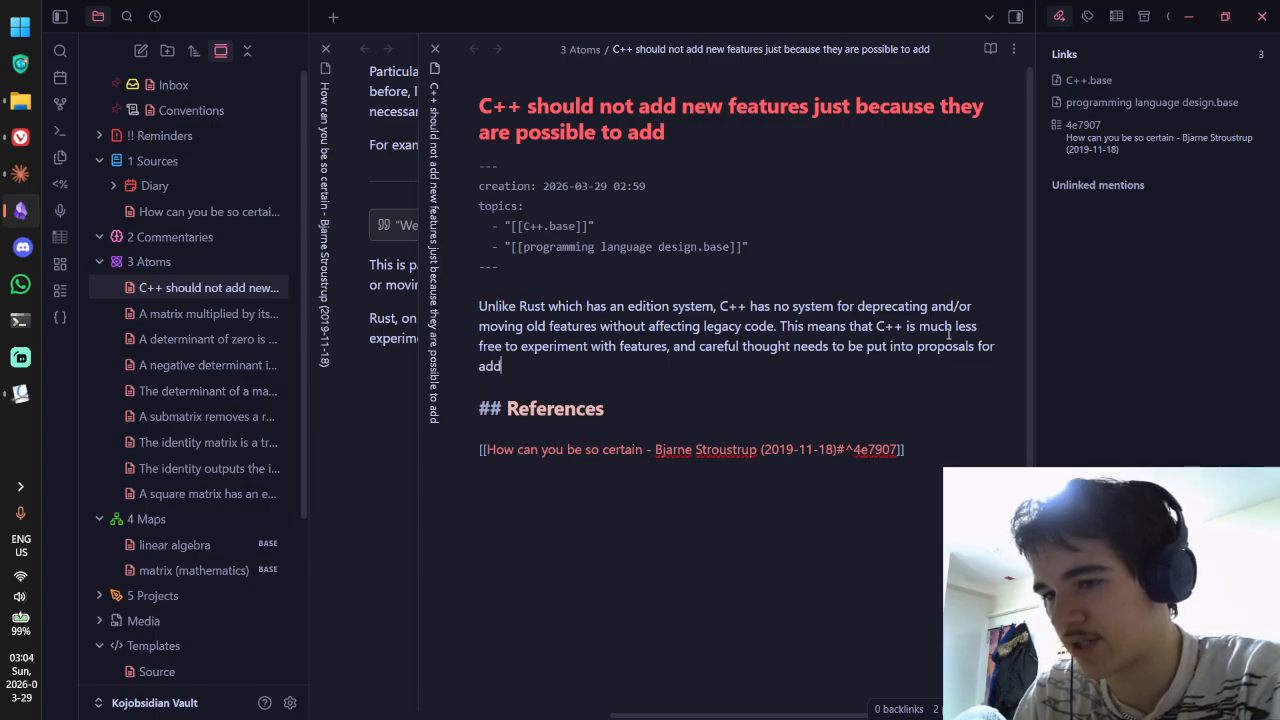
pyautogui.write('itions to the language.')
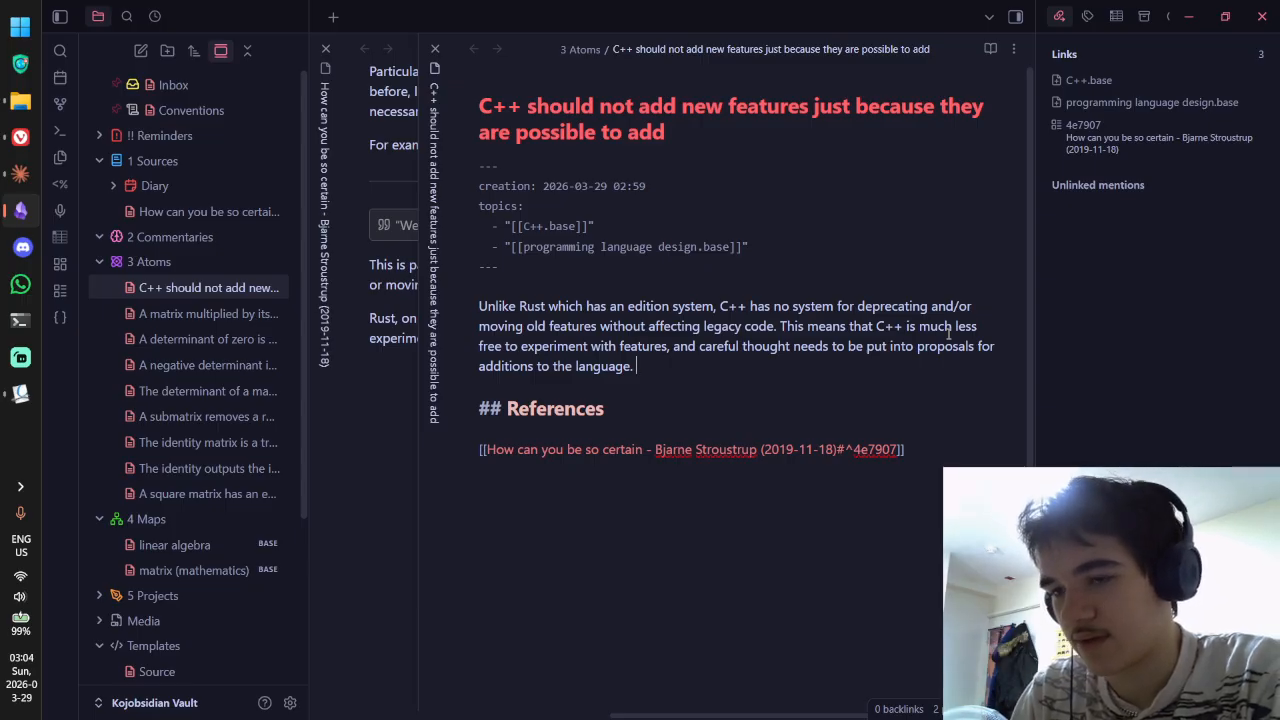
pyautogui.hotkey('alt', 'Tab')
pyautogui.hotkey('alt', 'Tab')
pyautogui.hotkey('ctrl', 'shift', 'Tab')
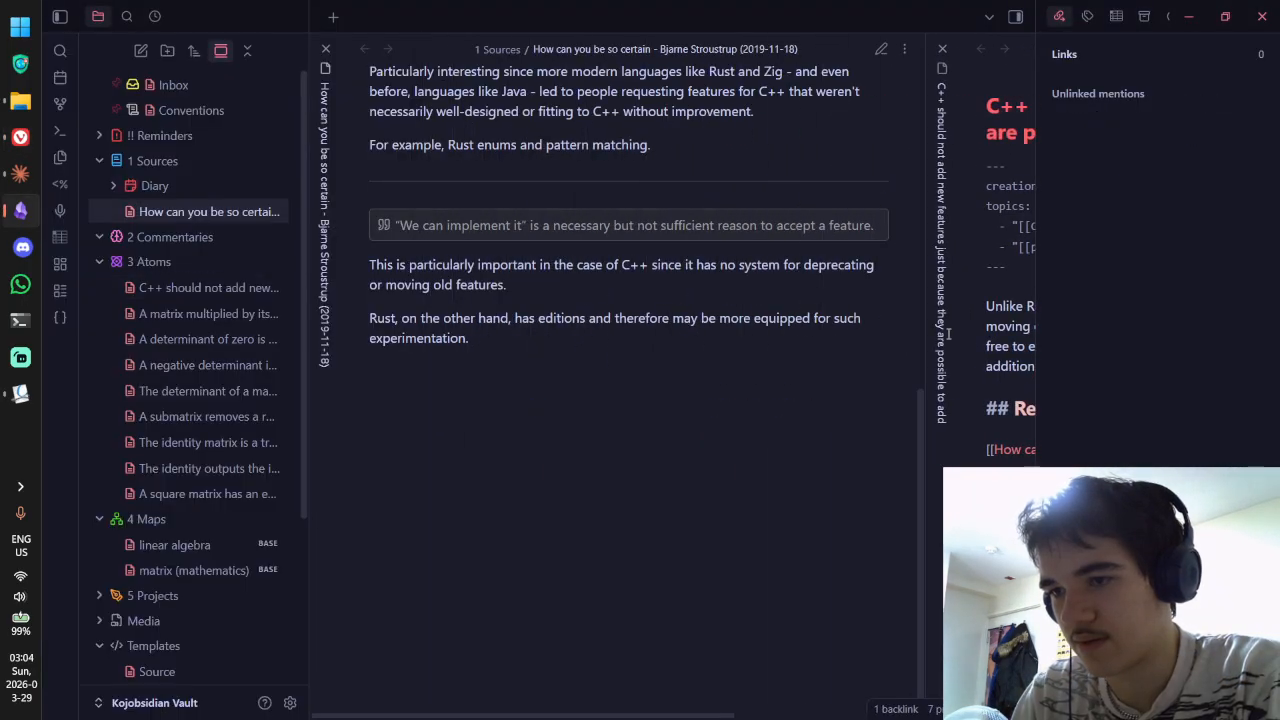
# Step: Add the closing sentence 'Therefore, just because a feature is possible to implement doesn't mean it deserves to be.'
pyautogui.hotkey('ctrl', 'Tab')
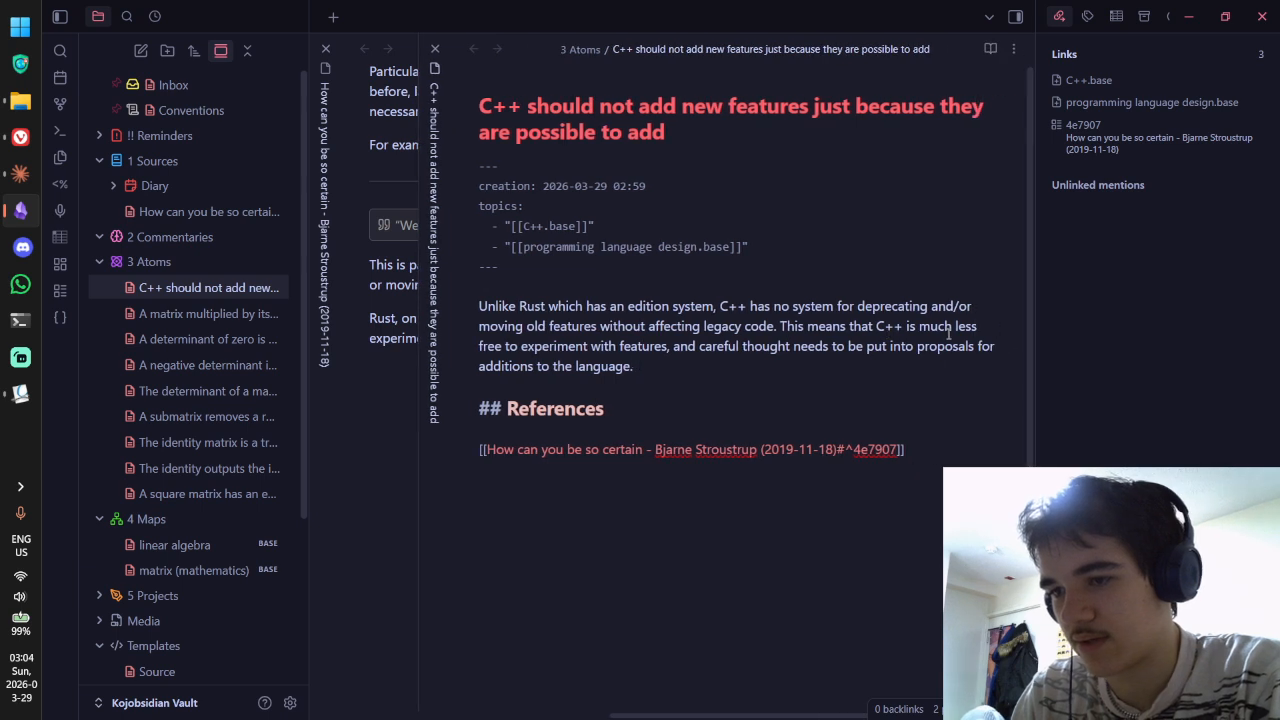
pyautogui.write('Just because a featur')
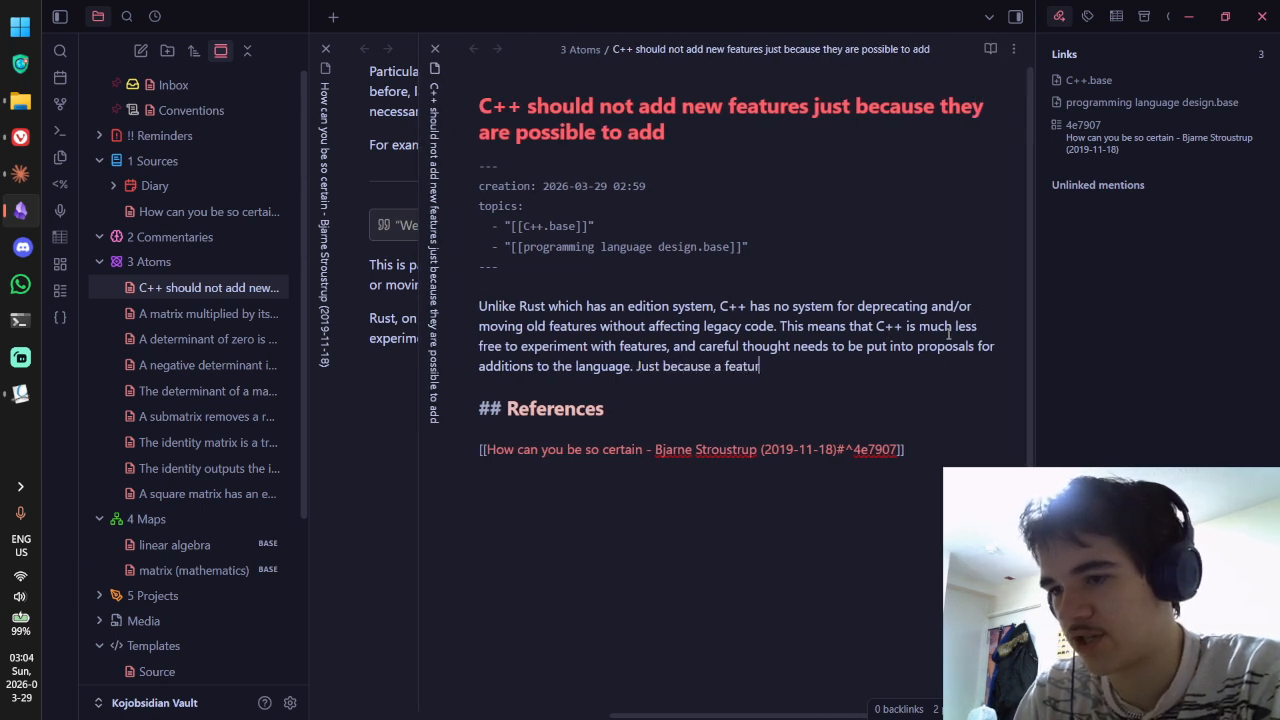
pyautogui.write('e is')
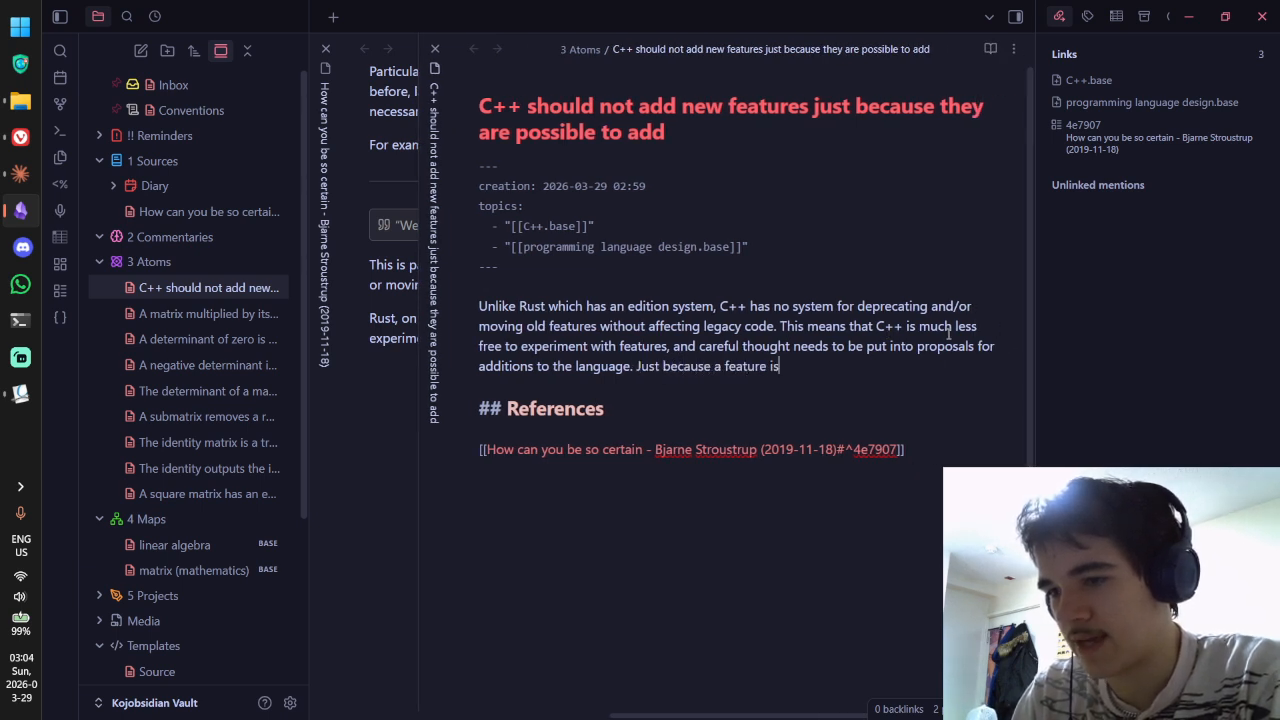
pyautogui.write(' possible to impleme')
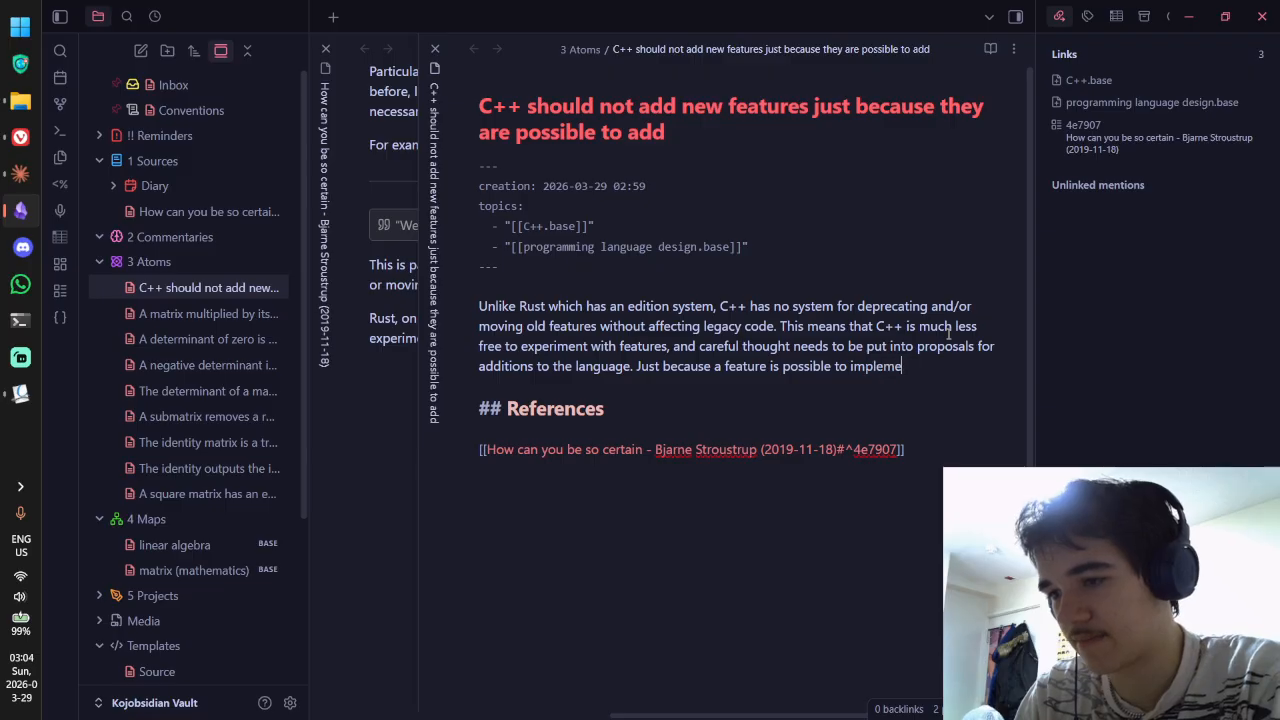
pyautogui.write('nnt d')
pyautogui.press('BackSpace')
pyautogui.press('BackSpace')
pyautogui.press('BackSpace')
pyautogui.press('BackSpace')
pyautogui.write('nnt do')
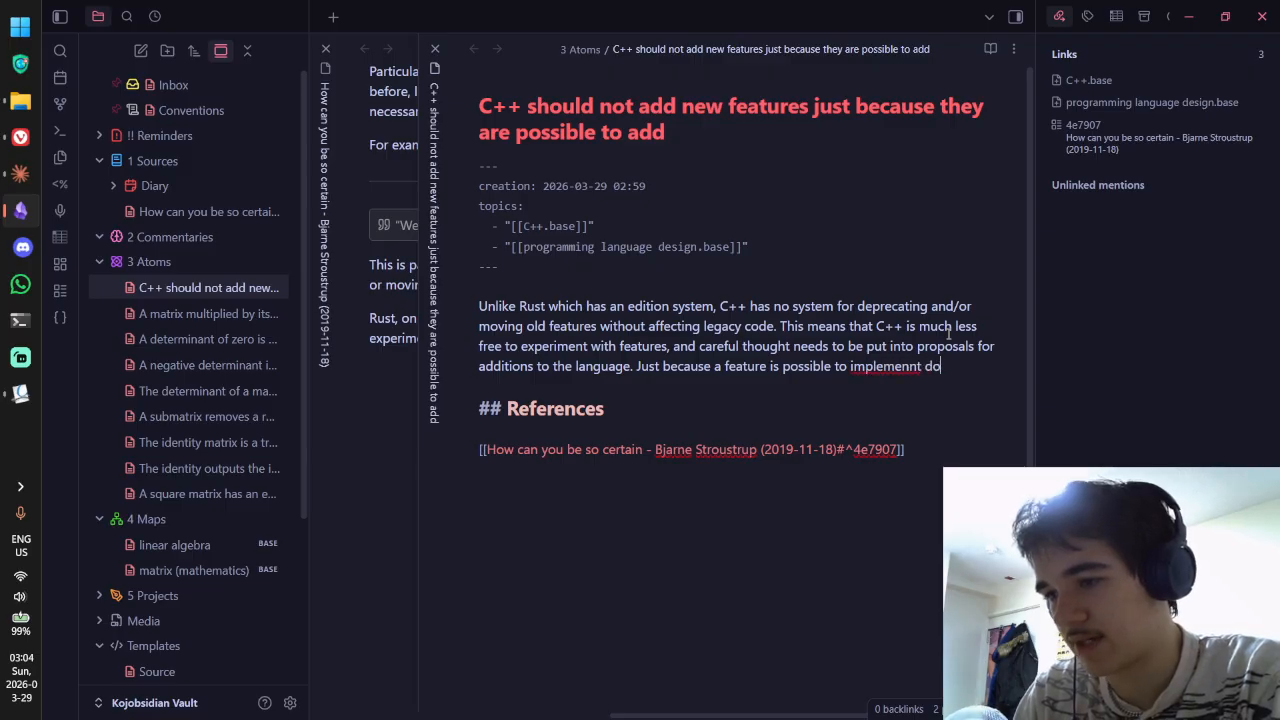
pyautogui.press('BackSpace')
pyautogui.press('BackSpace')
pyautogui.press('BackSpace')
pyautogui.press('BackSpace')
pyautogui.press('BackSpace')
pyautogui.press('BackSpace')
pyautogui.write("nt doesn't mea it")
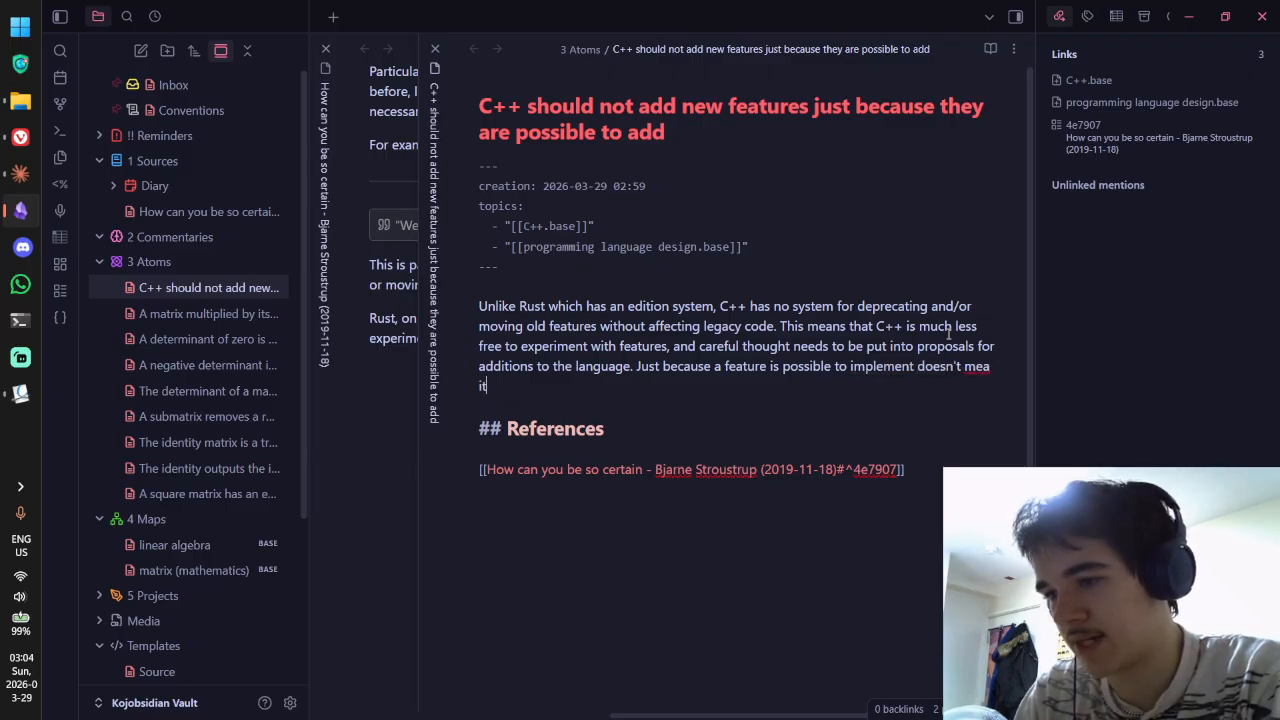
pyautogui.press('BackSpace')
pyautogui.press('BackSpace')
pyautogui.press('BackSpace')
pyautogui.write('n it shou')
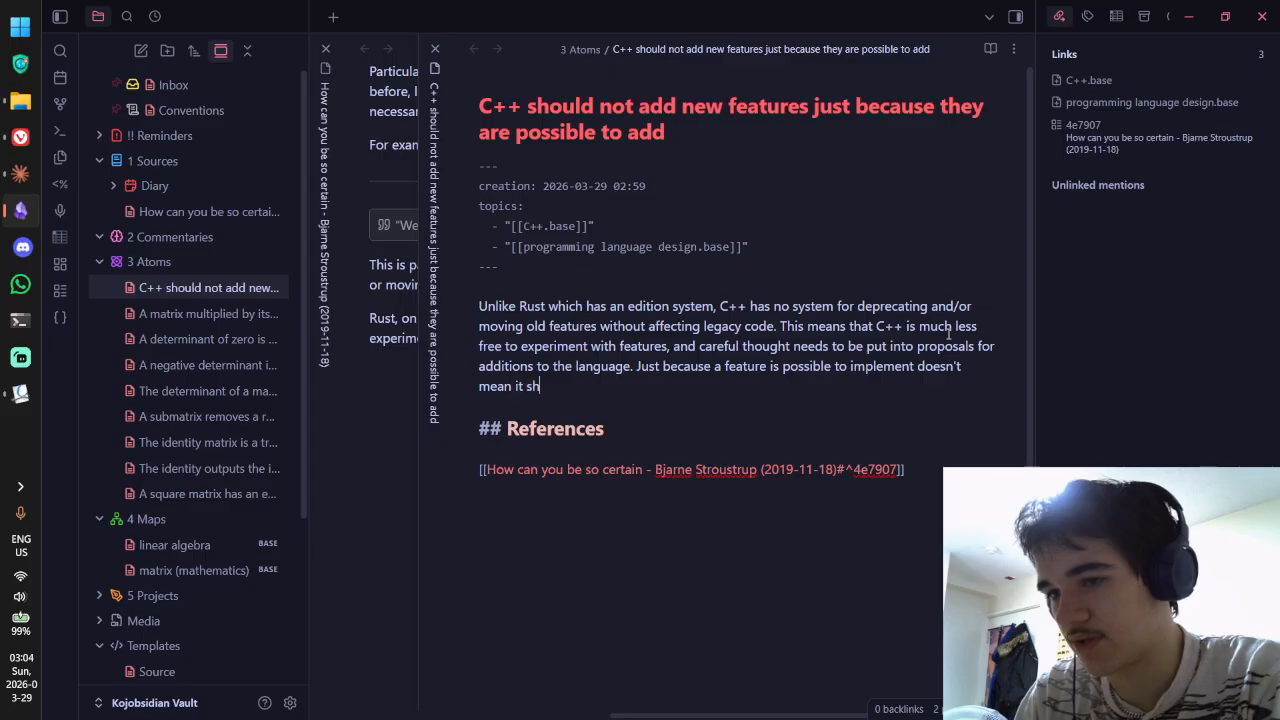
pyautogui.press('BackSpace')
pyautogui.press('BackSpace')
pyautogui.press('BackSpace')
pyautogui.press('BackSpace')
pyautogui.write('deserves')
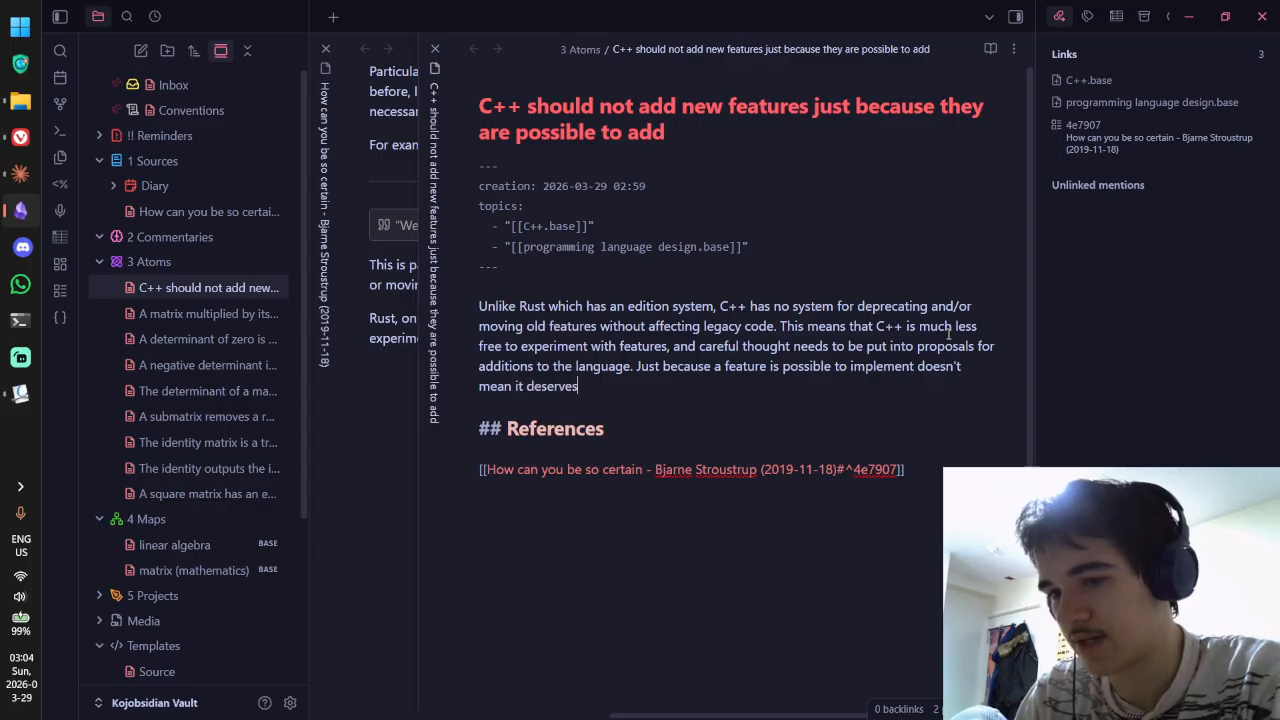
pyautogui.write(' to be.')
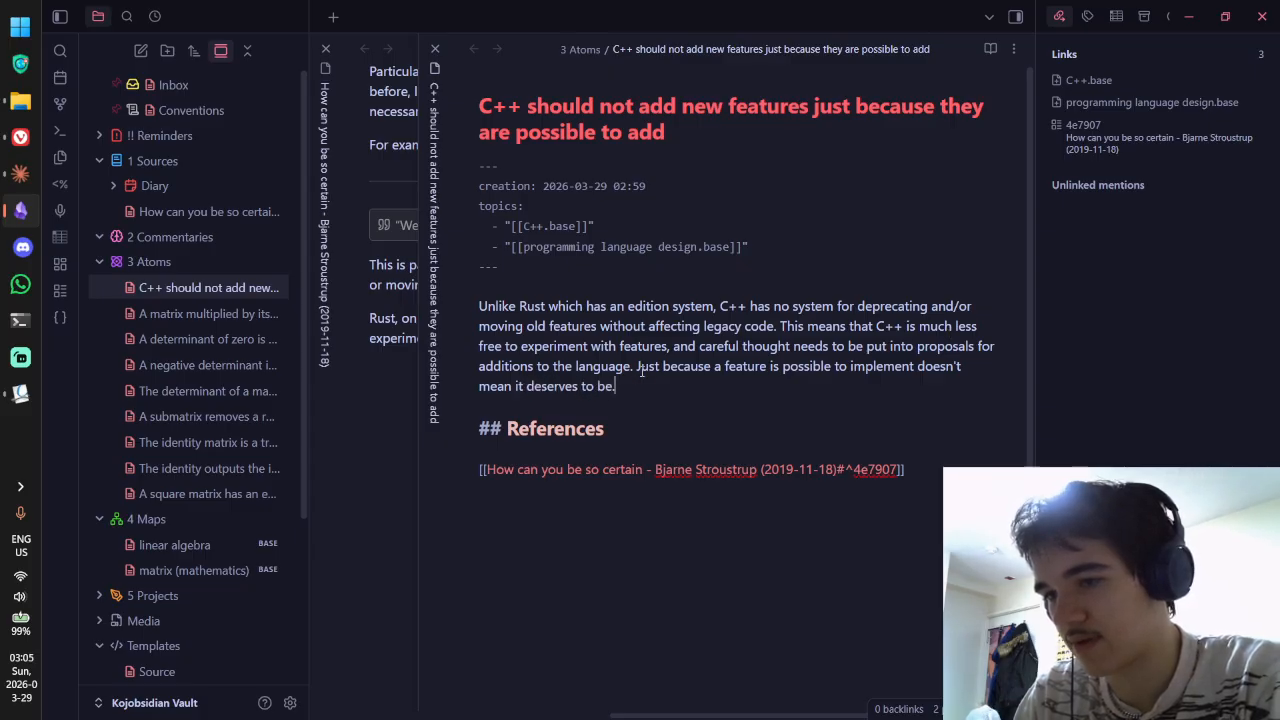
pyautogui.click(641, 370)
pyautogui.press('BackSpace')
pyautogui.write('Therefore, j')
# Step: Switch to reading view and reread the paragraph, selecting each phrase in turn
pyautogui.hotkey('ctrl', 'e')
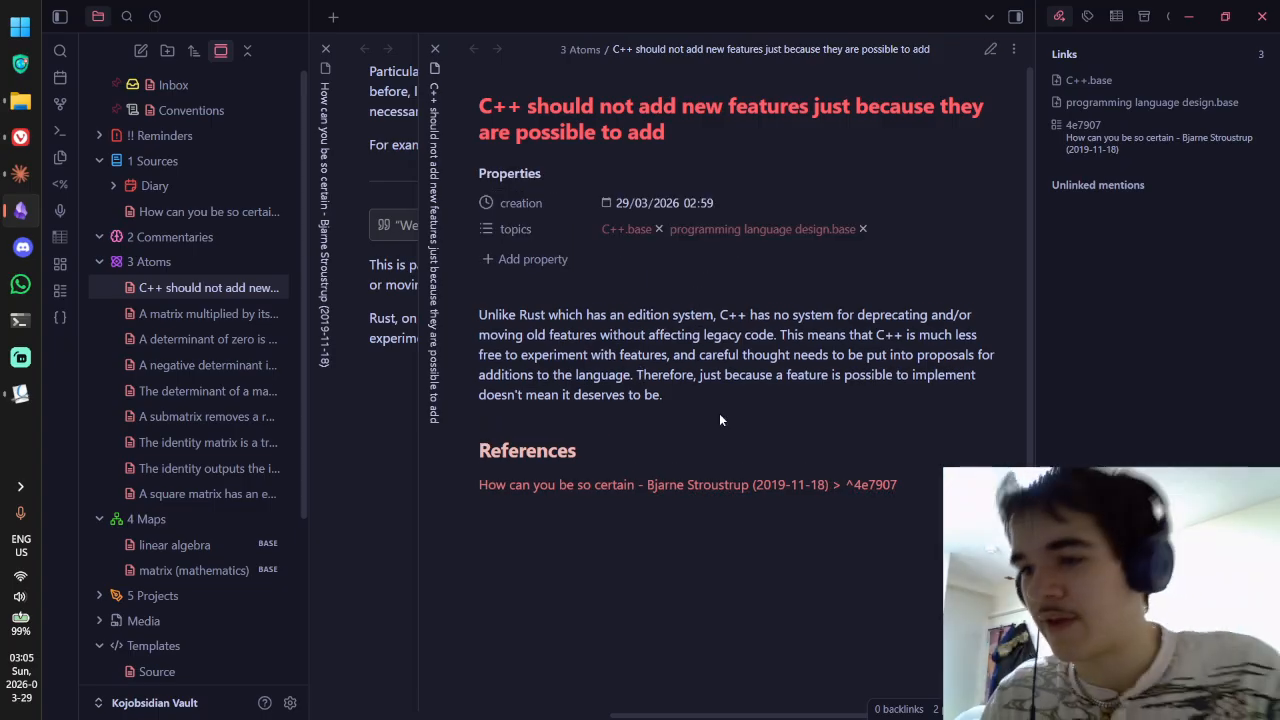
pyautogui.moveTo(720, 315); pyautogui.dragTo(885, 318)
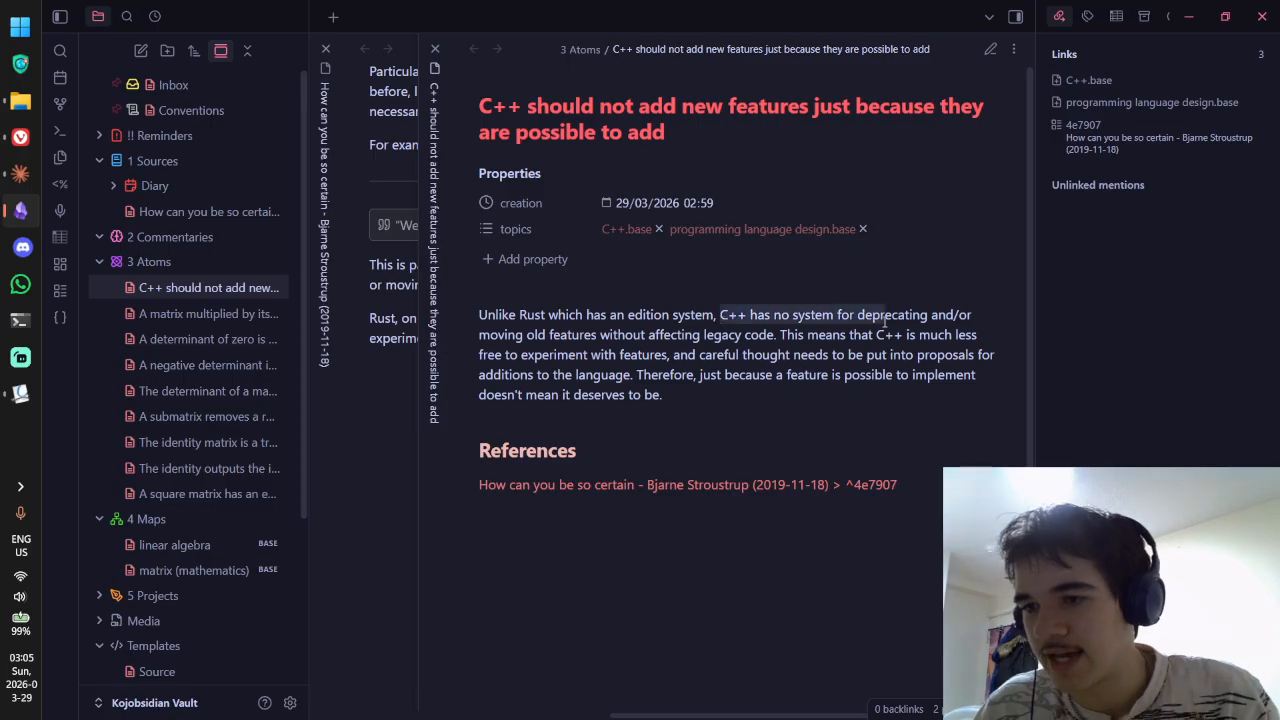
pyautogui.click(871, 319)
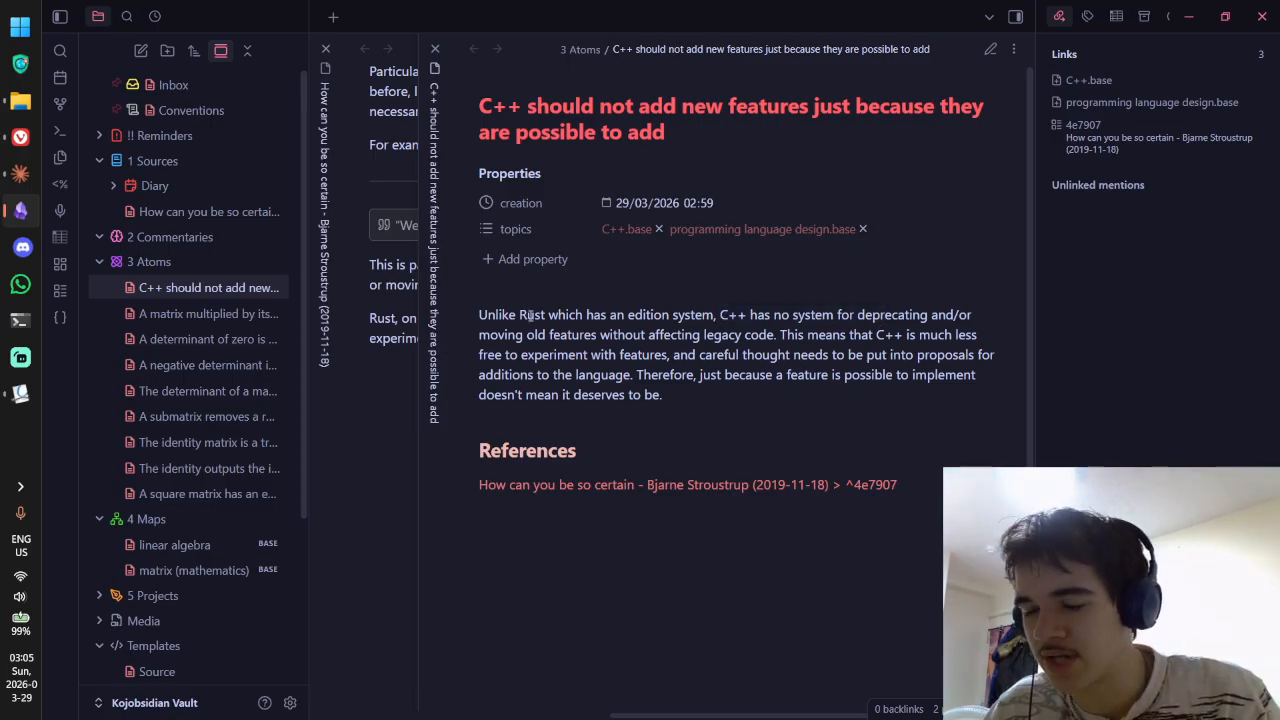
pyautogui.moveTo(545, 313); pyautogui.dragTo(603, 314)
pyautogui.moveTo(718, 316); pyautogui.dragTo(817, 319)
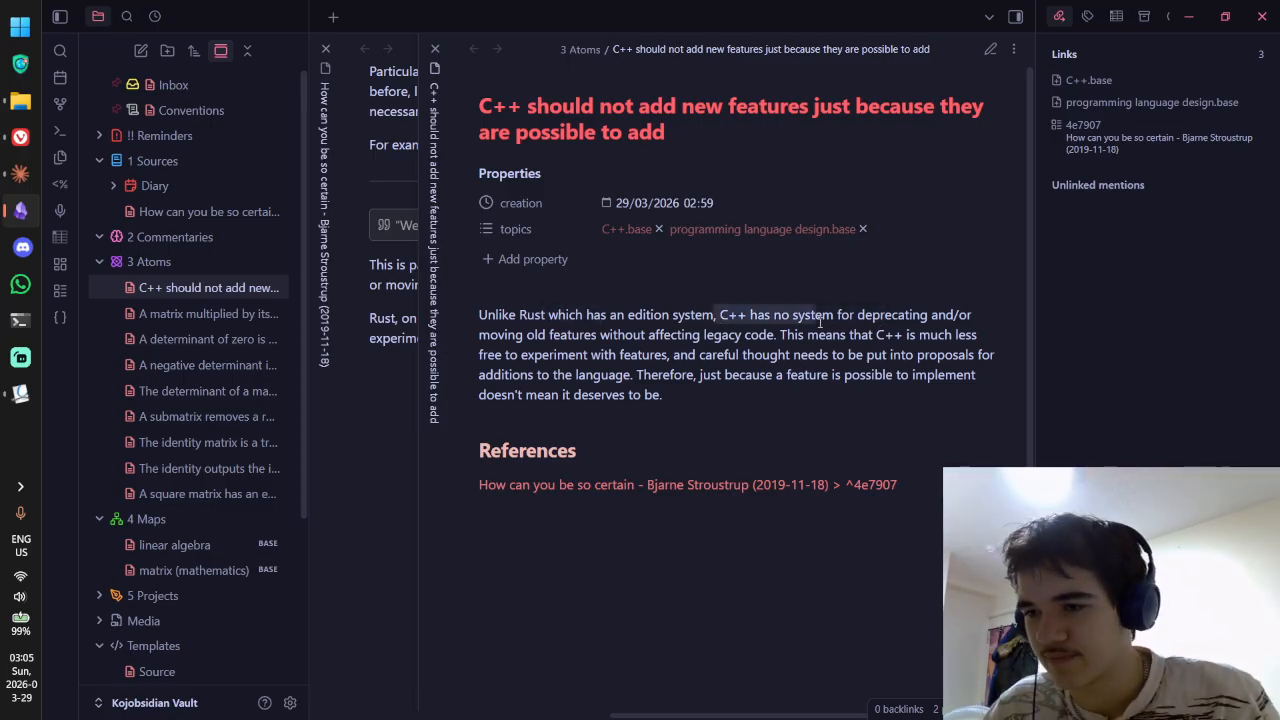
pyautogui.click(825, 322)
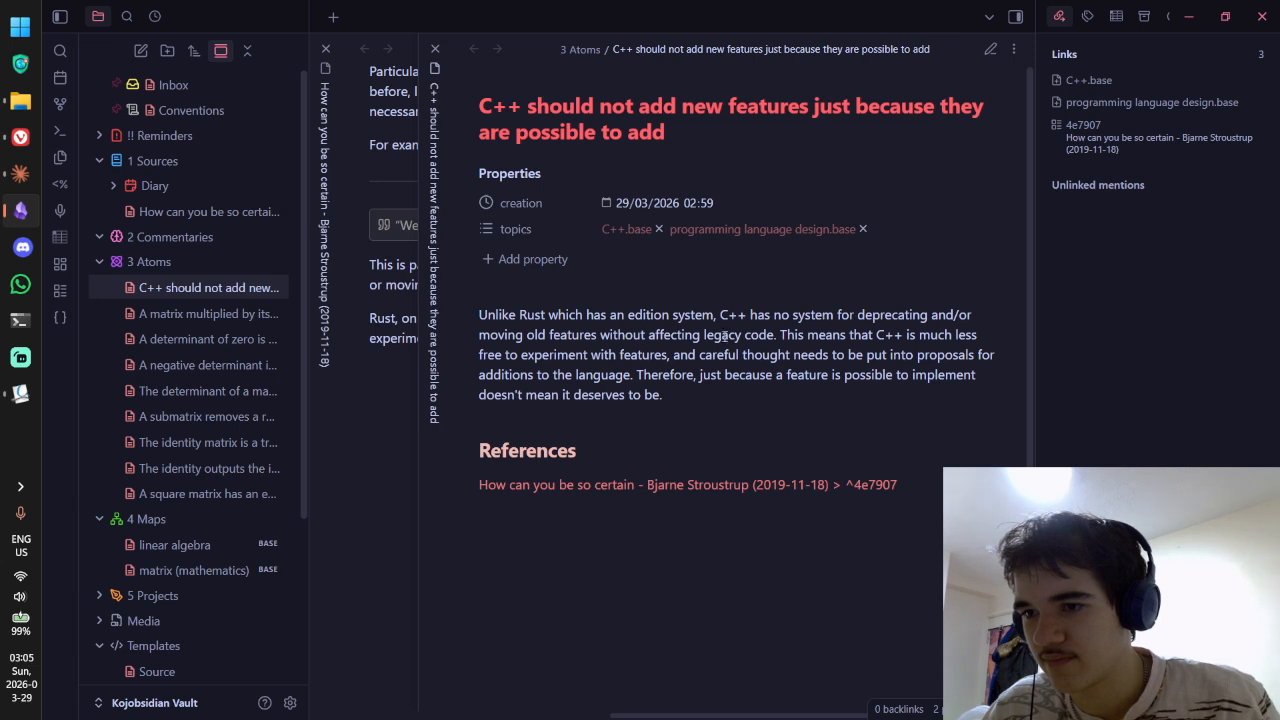
pyautogui.moveTo(569, 337); pyautogui.dragTo(828, 357)
pyautogui.click(824, 357)
pyautogui.moveTo(722, 314); pyautogui.dragTo(775, 336)
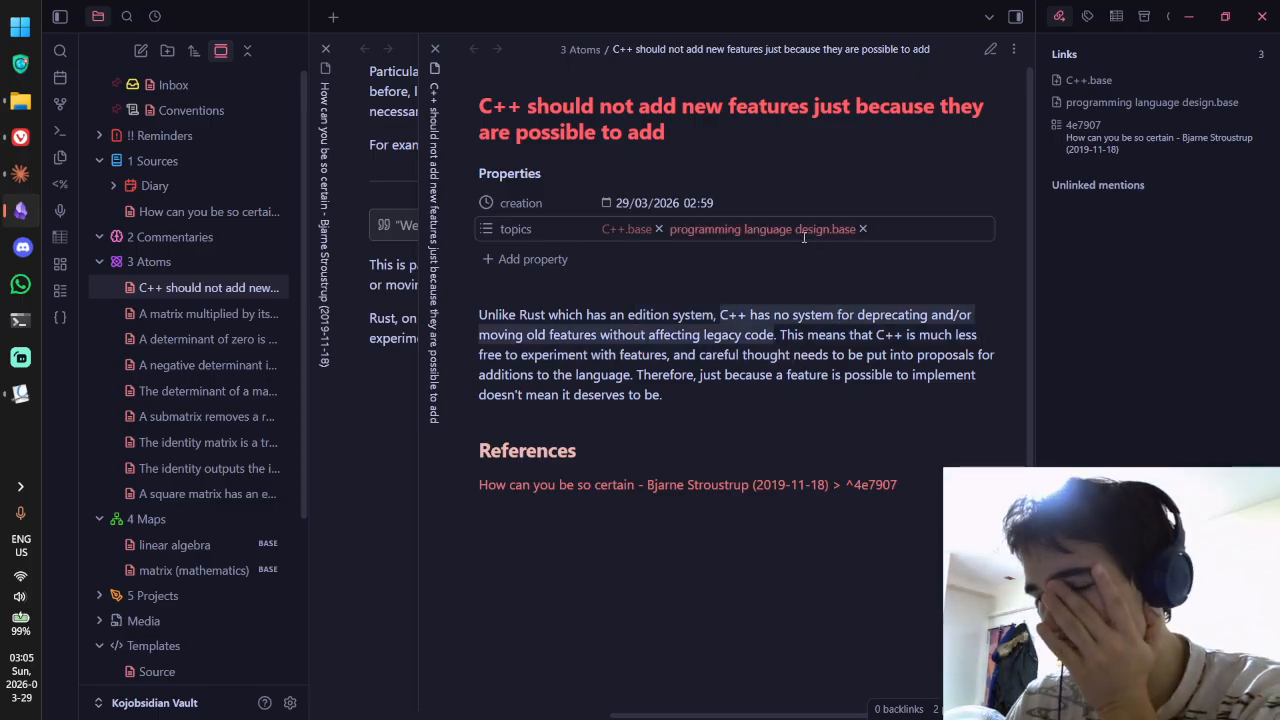
pyautogui.moveTo(786, 334); pyautogui.dragTo(950, 336)
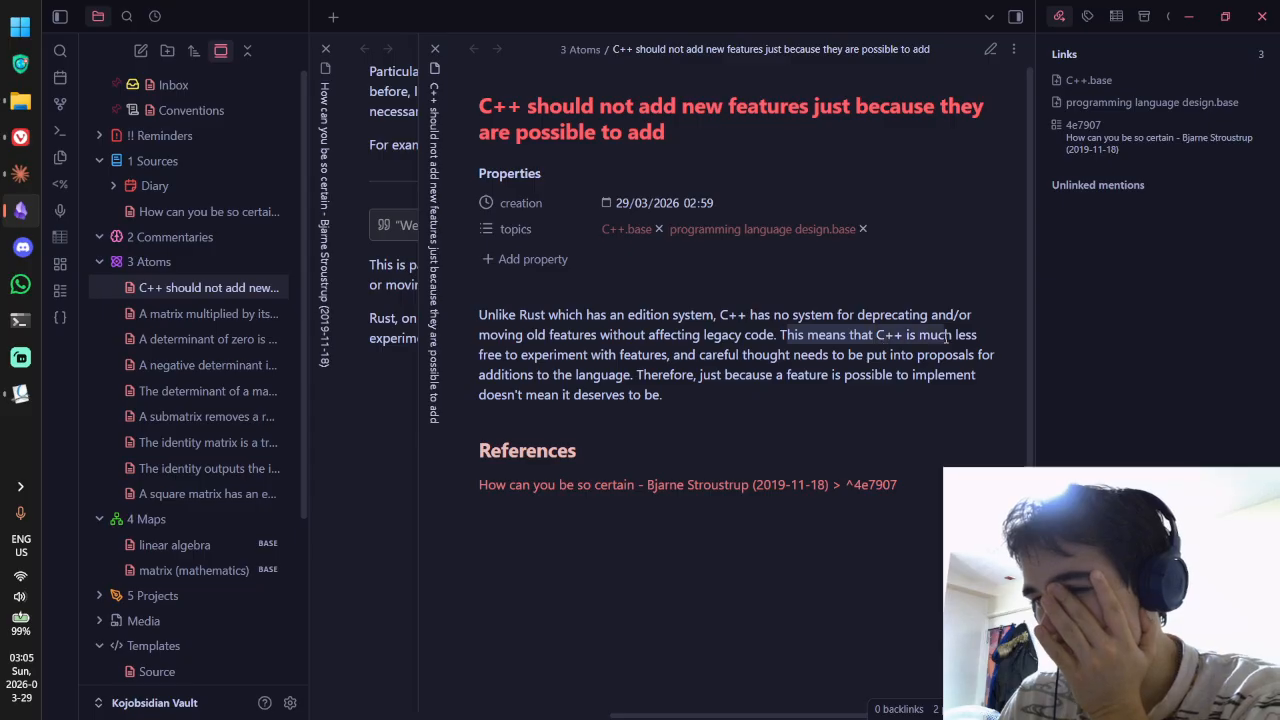
pyautogui.moveTo(514, 372); pyautogui.dragTo(893, 374)
pyautogui.click(671, 356)
pyautogui.click(893, 374)
pyautogui.moveTo(698, 376); pyautogui.dragTo(815, 376)
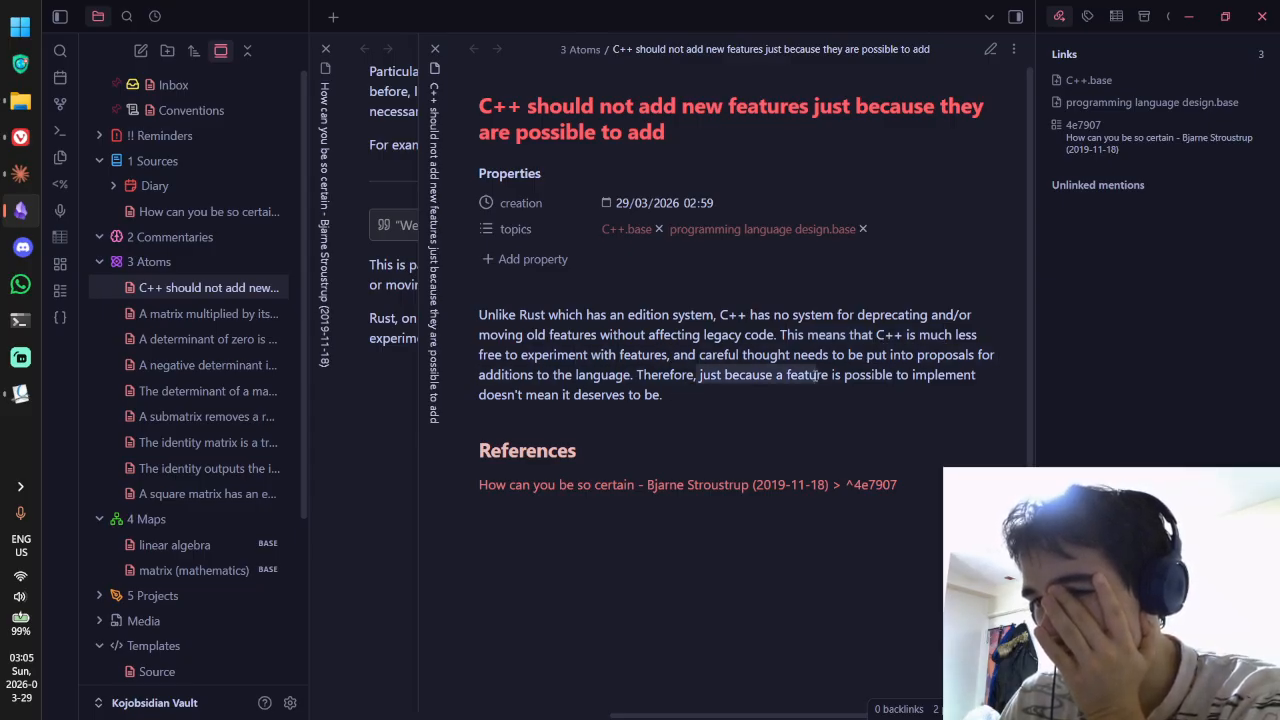
pyautogui.click(815, 376)
pyautogui.moveTo(699, 376); pyautogui.dragTo(688, 402)
pyautogui.click(688, 398)
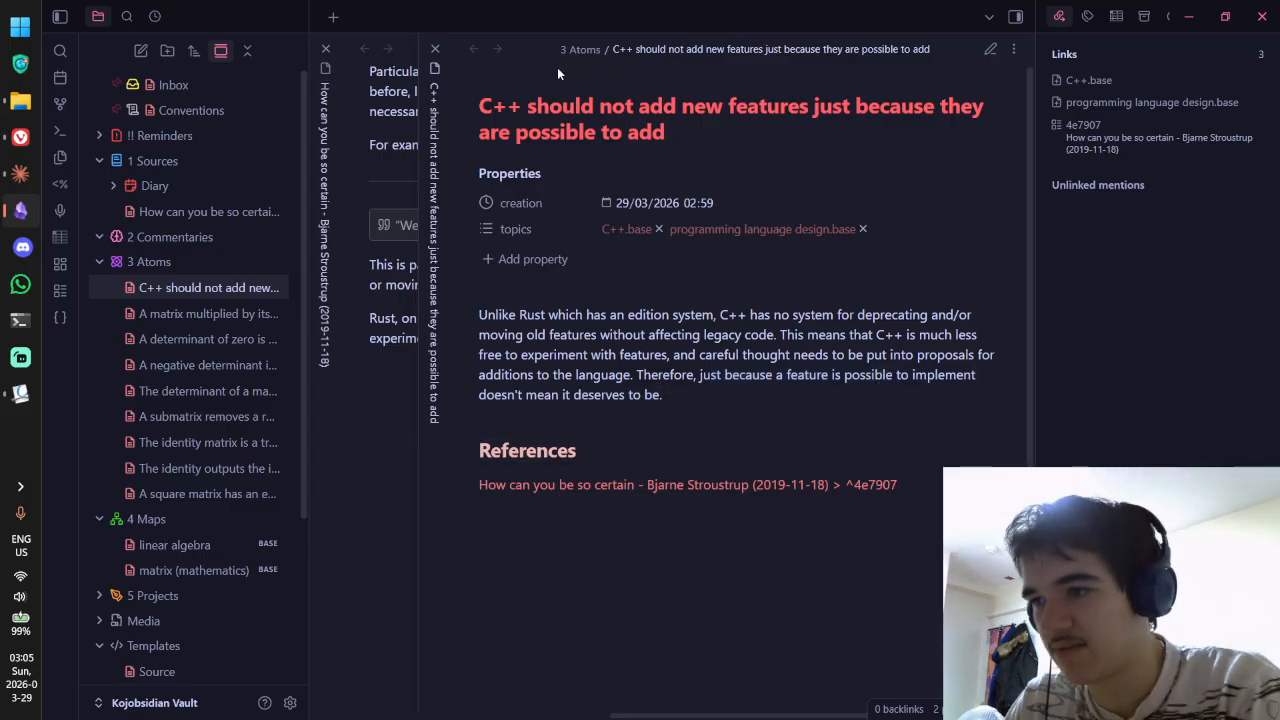
# Step: Close the stacked atom tab, check its linked mention in Backlinks, and close the atom pane
pyautogui.click(433, 52)
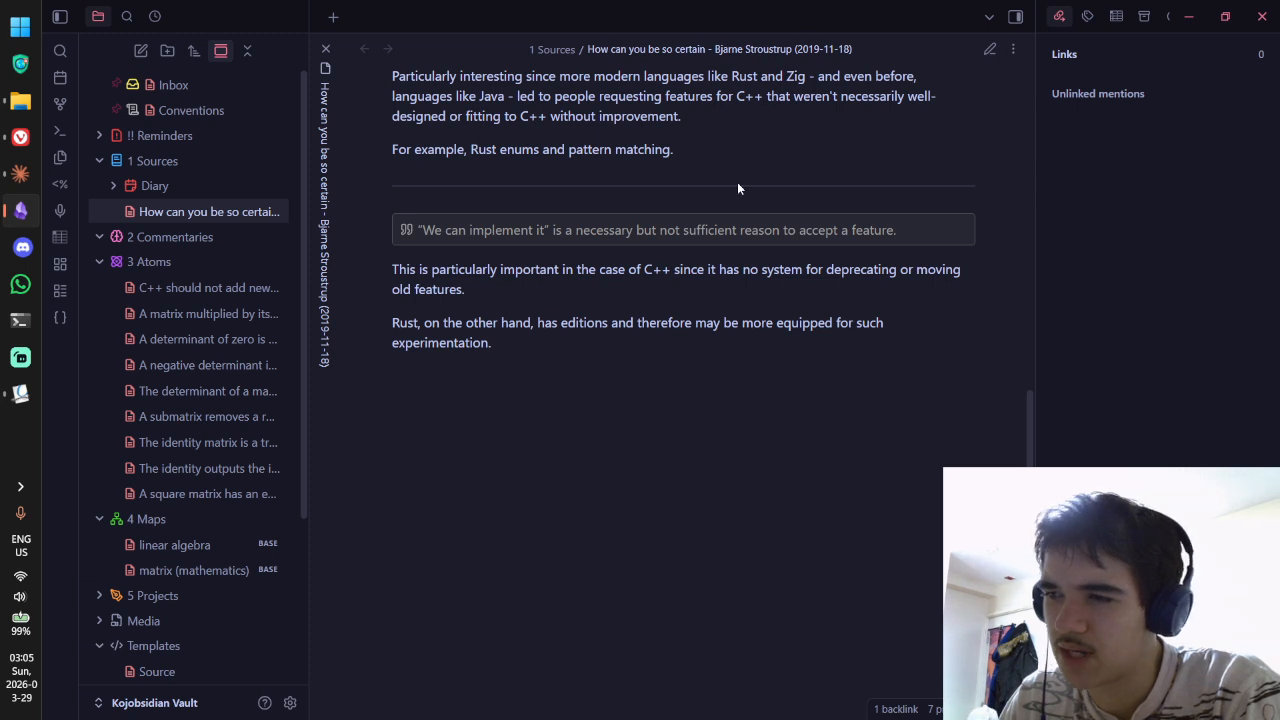
pyautogui.click(1086, 16)
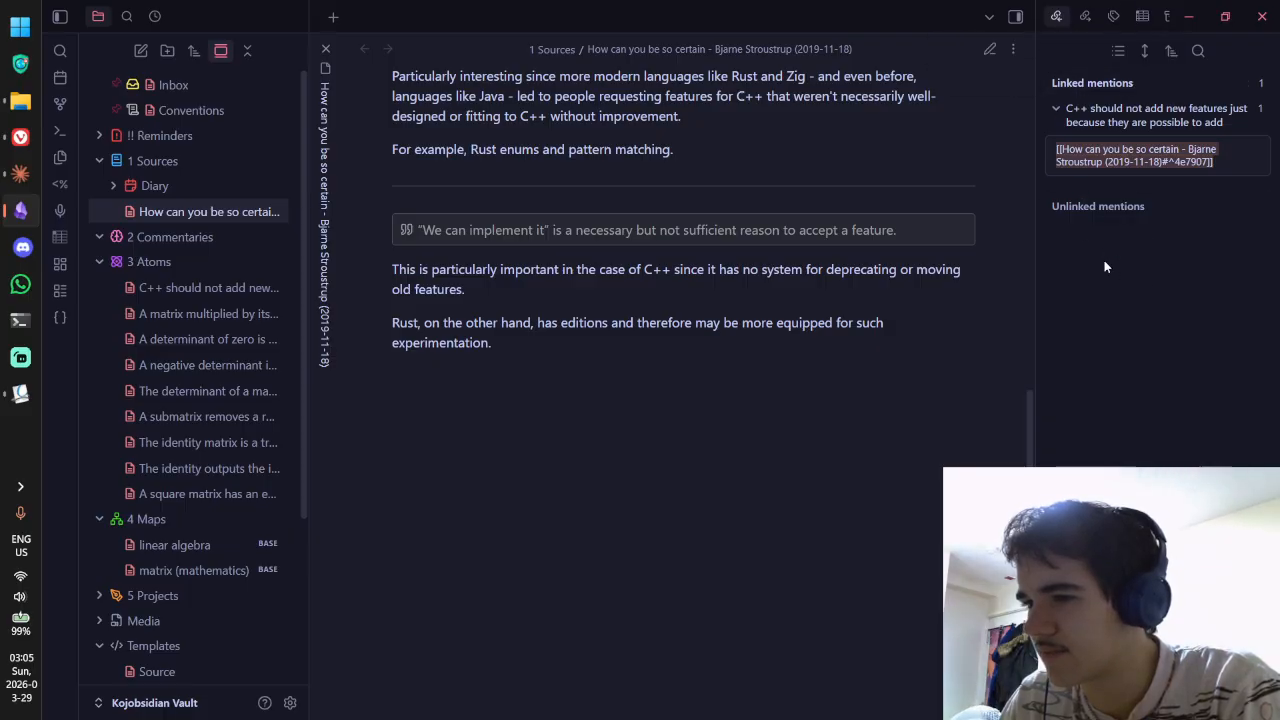
pyautogui.click(1132, 159)
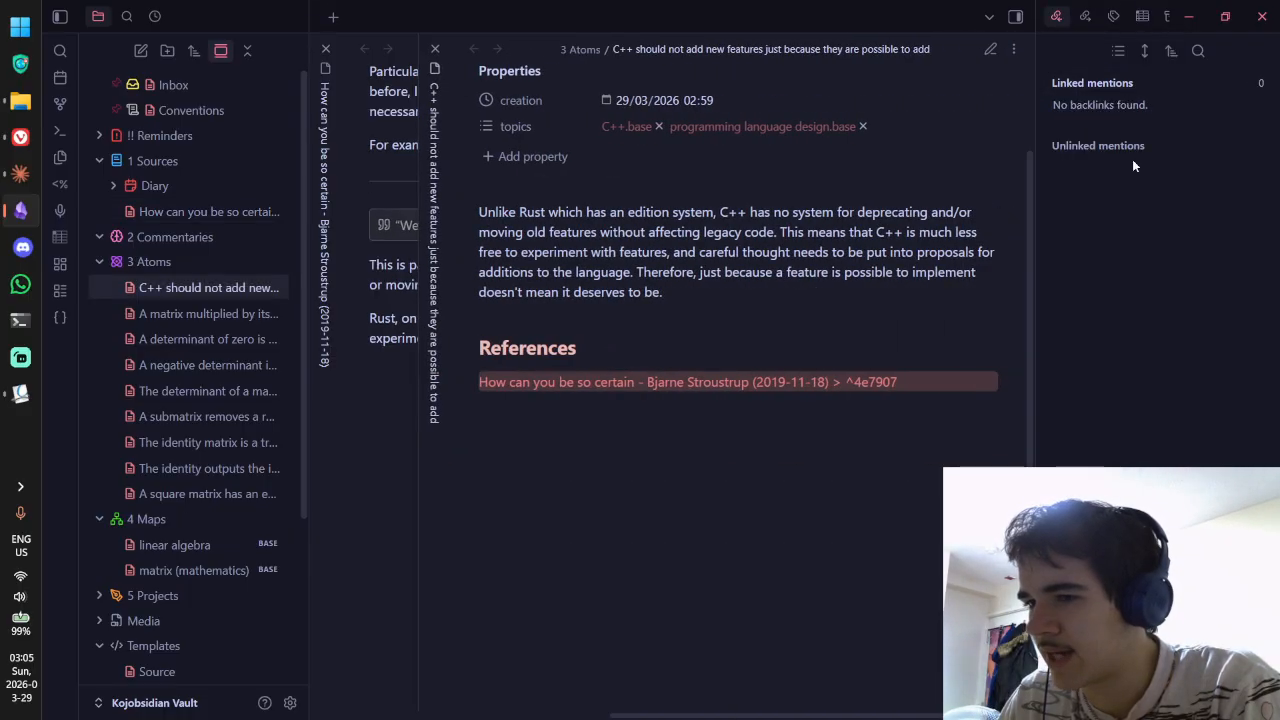
pyautogui.click(400, 267)
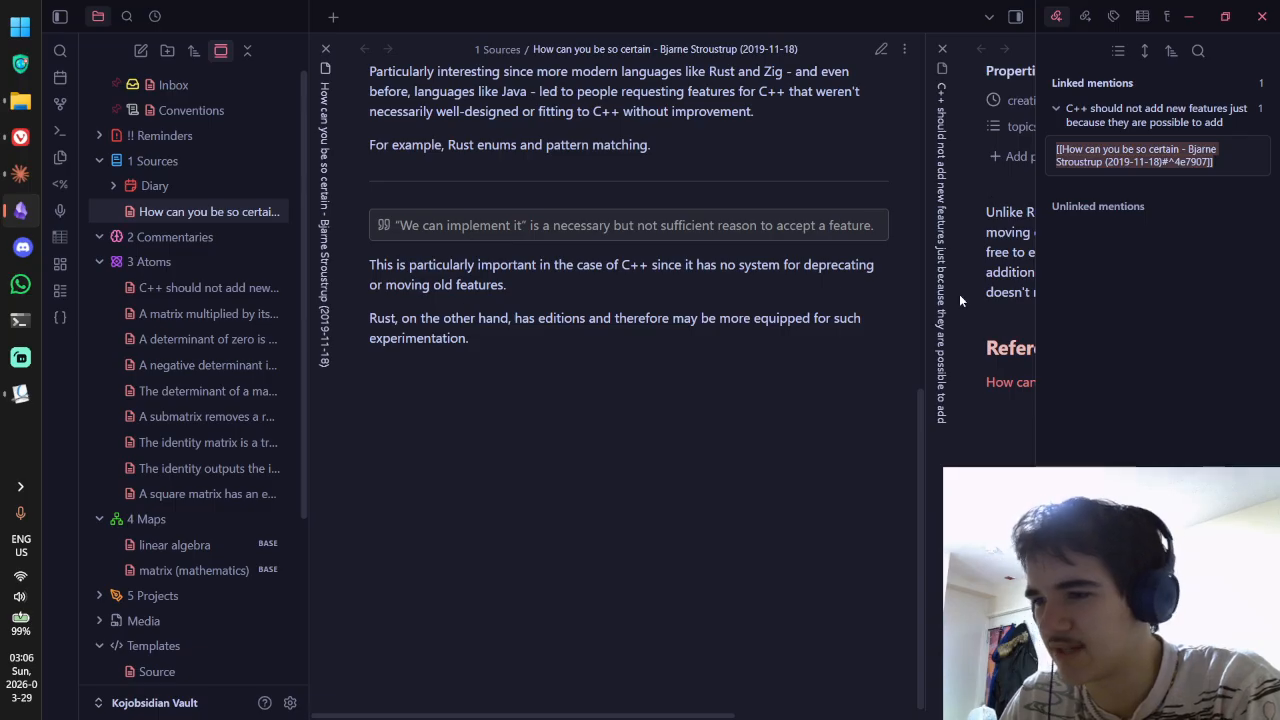
pyautogui.moveTo(1038, 218); pyautogui.dragTo(1050, 212)
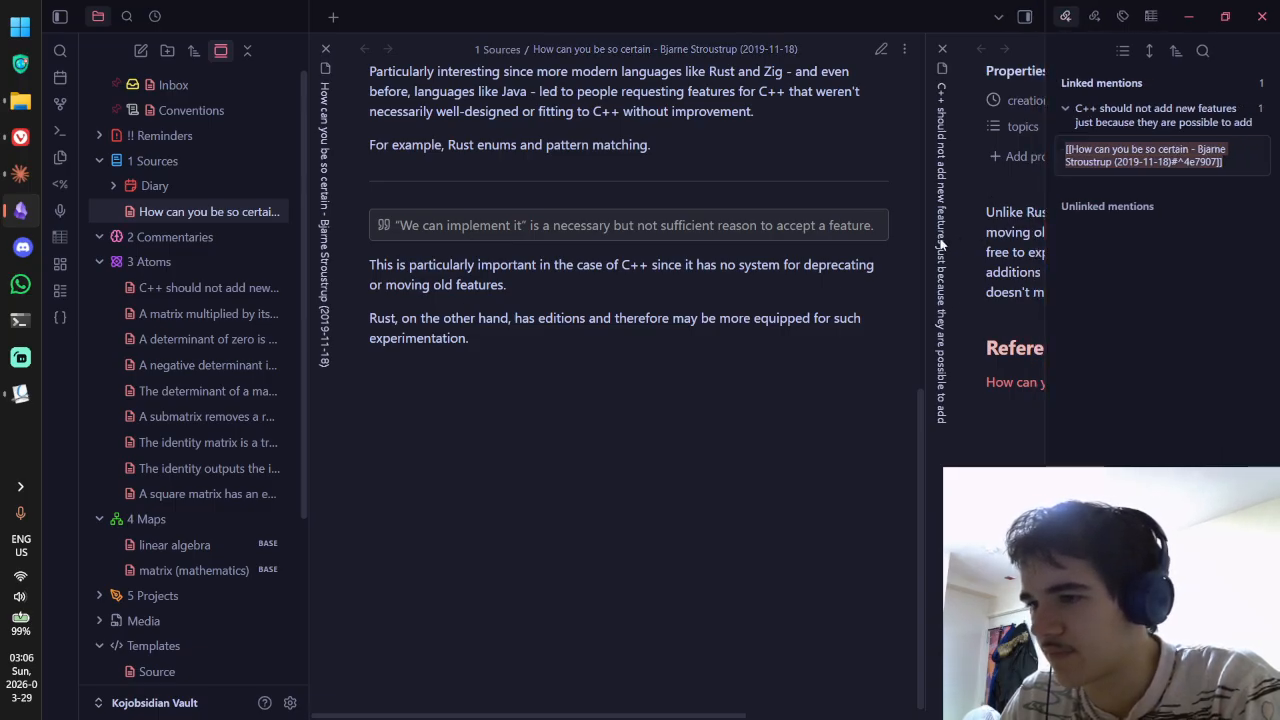
pyautogui.click(940, 49)
# Step: In Okular, copy the highlighted paragraph from 'Which room?' to 'status-quo.' in p1962r0.pdf
pyautogui.hotkey('alt', 'Tab')
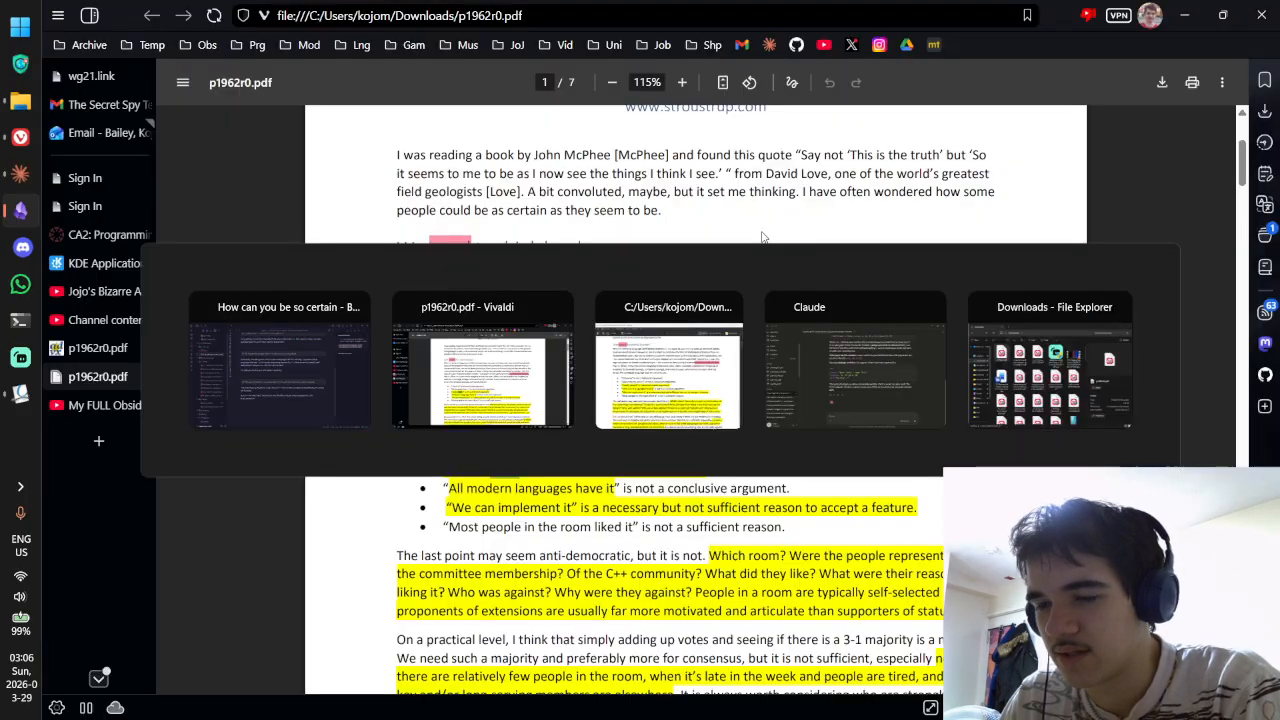
pyautogui.scroll(-3, 770, 220)
pyautogui.scroll(-1, 770, 220)
pyautogui.moveTo(580, 237)
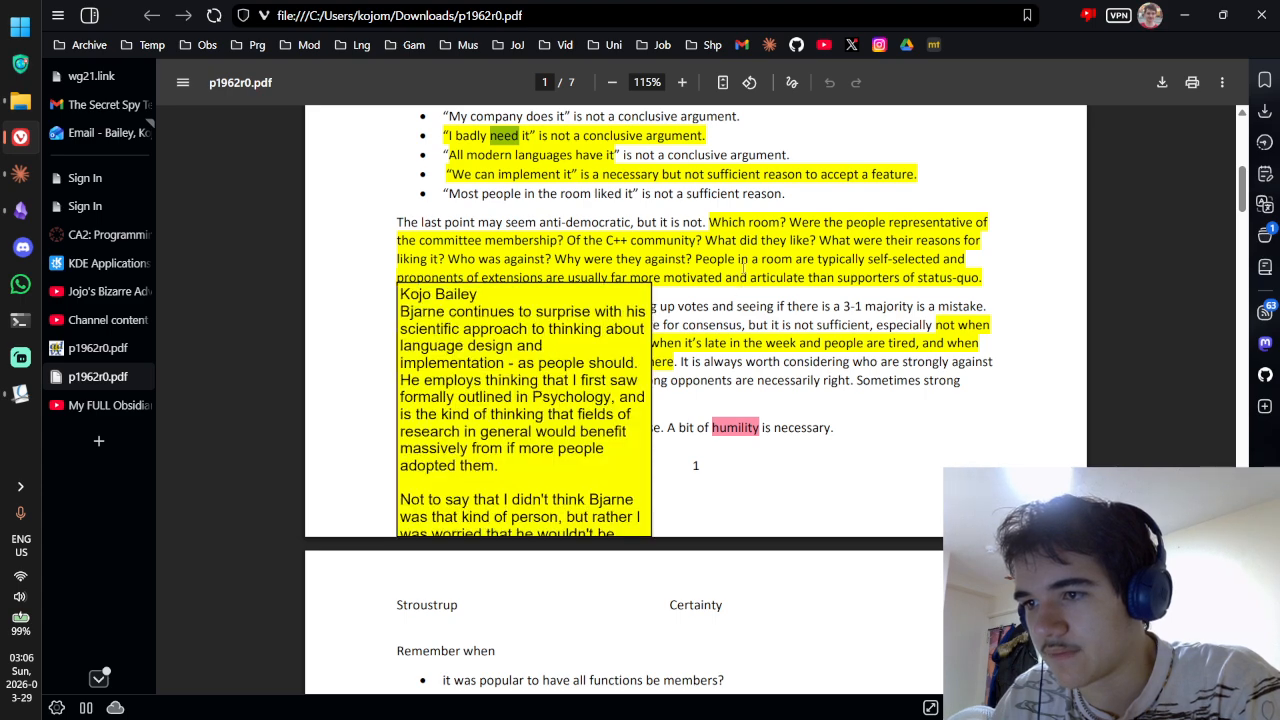
pyautogui.hotkey('alt', 'Tab')
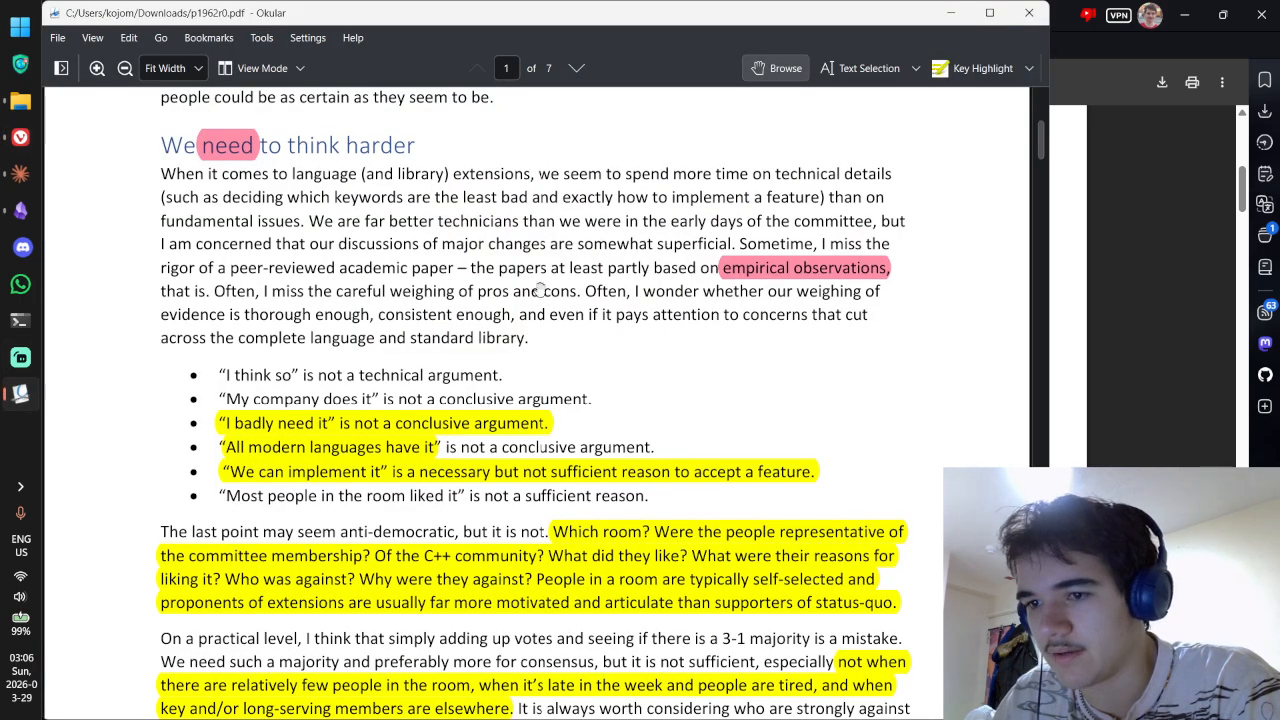
pyautogui.scroll(-2, 593, 393)
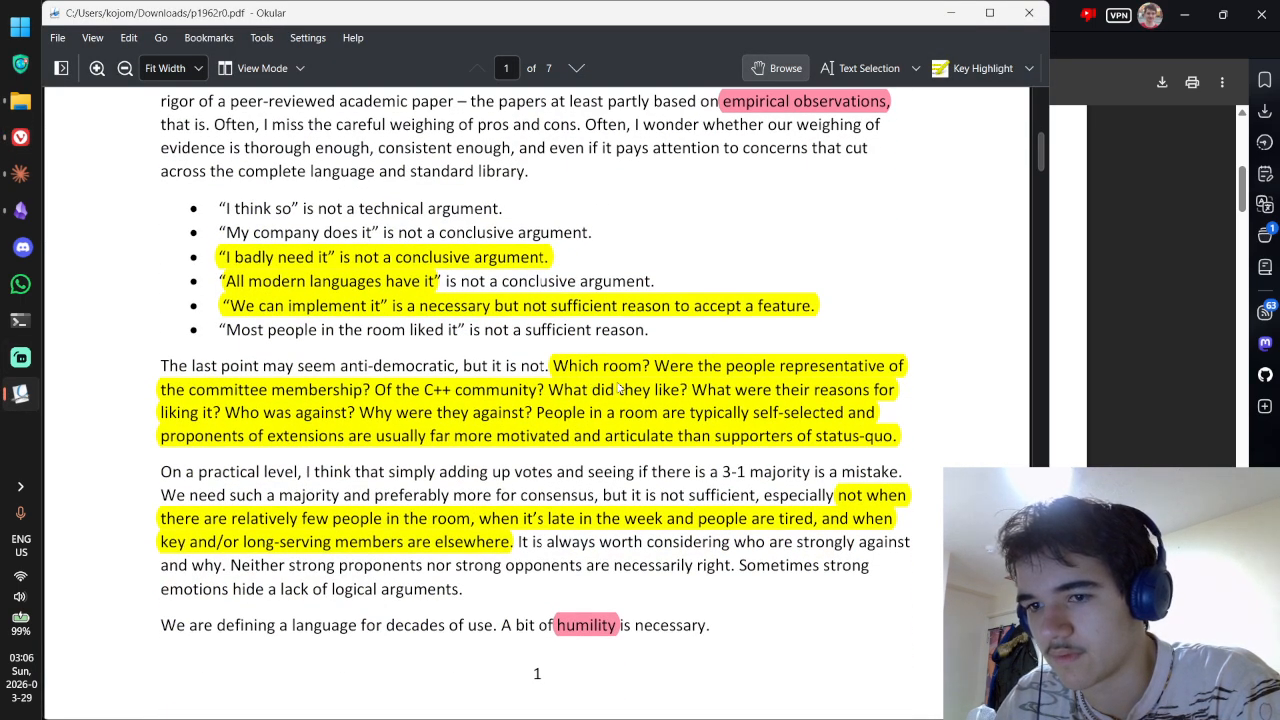
pyautogui.click(818, 72)
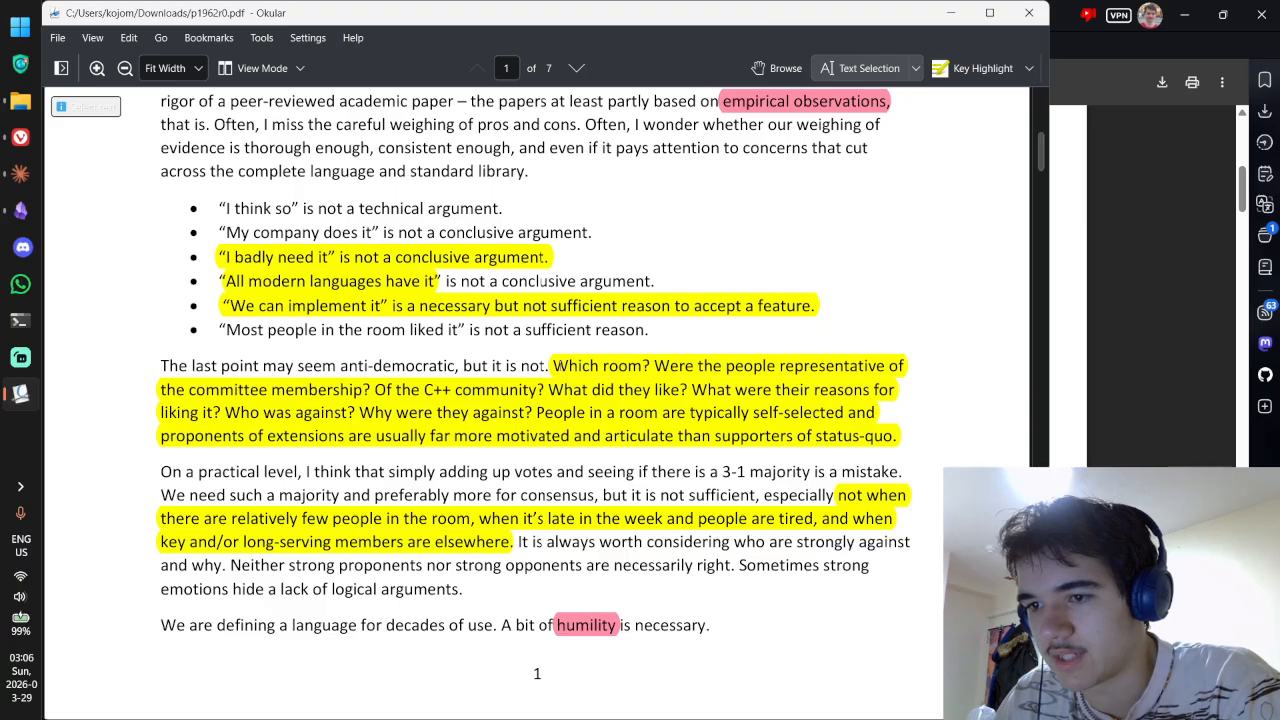
pyautogui.moveTo(550, 366); pyautogui.dragTo(897, 449)
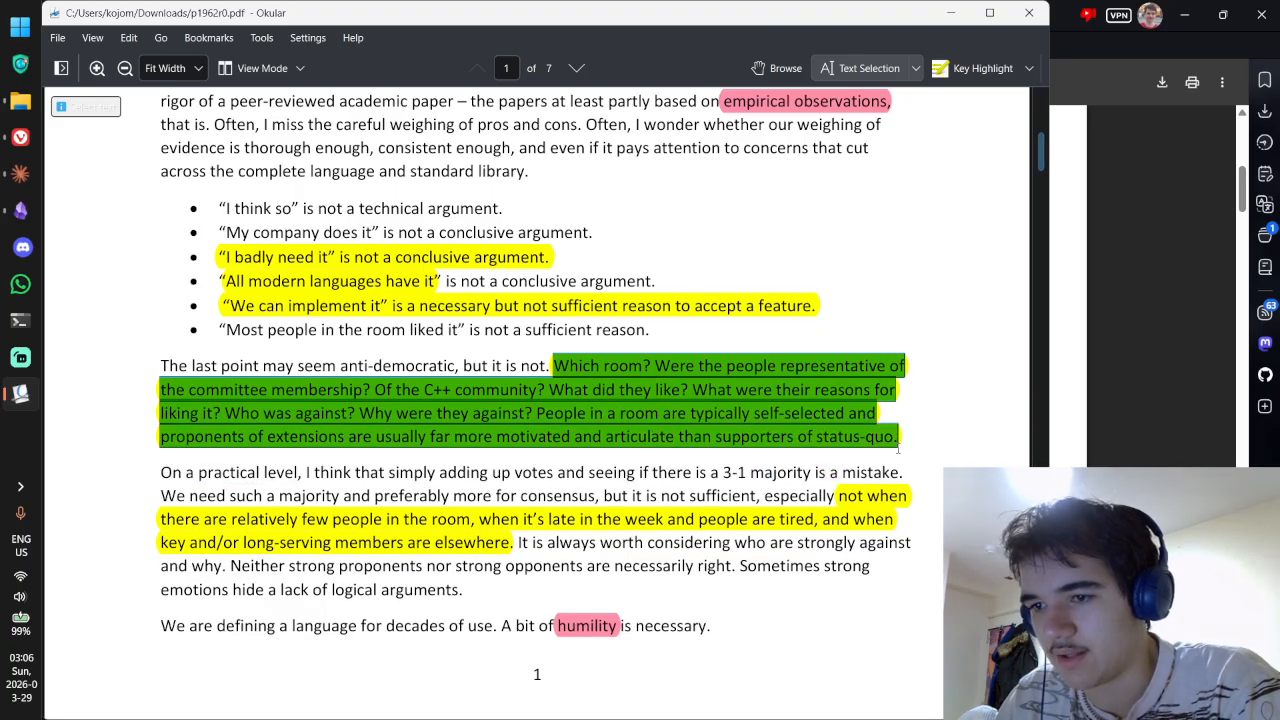
pyautogui.hotkey('alt', 'Tab')
pyautogui.hotkey('alt', 'Tab')
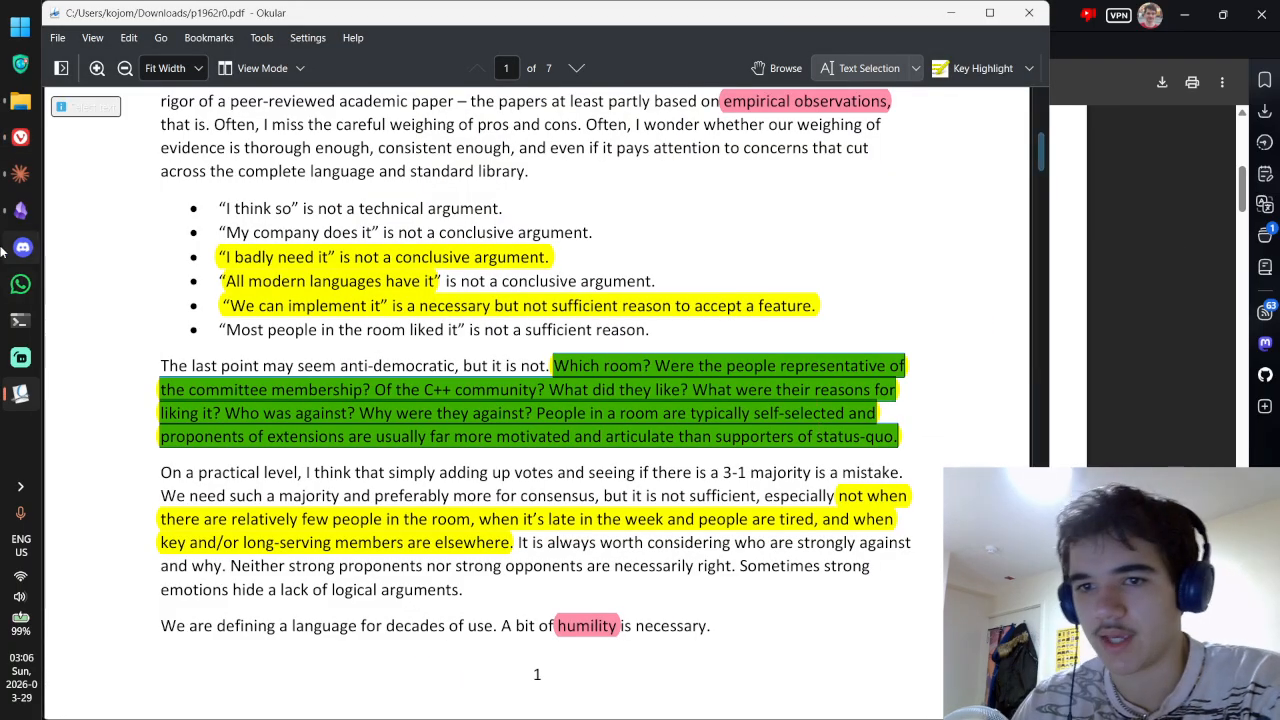
pyautogui.hotkey('alt', 'Tab')
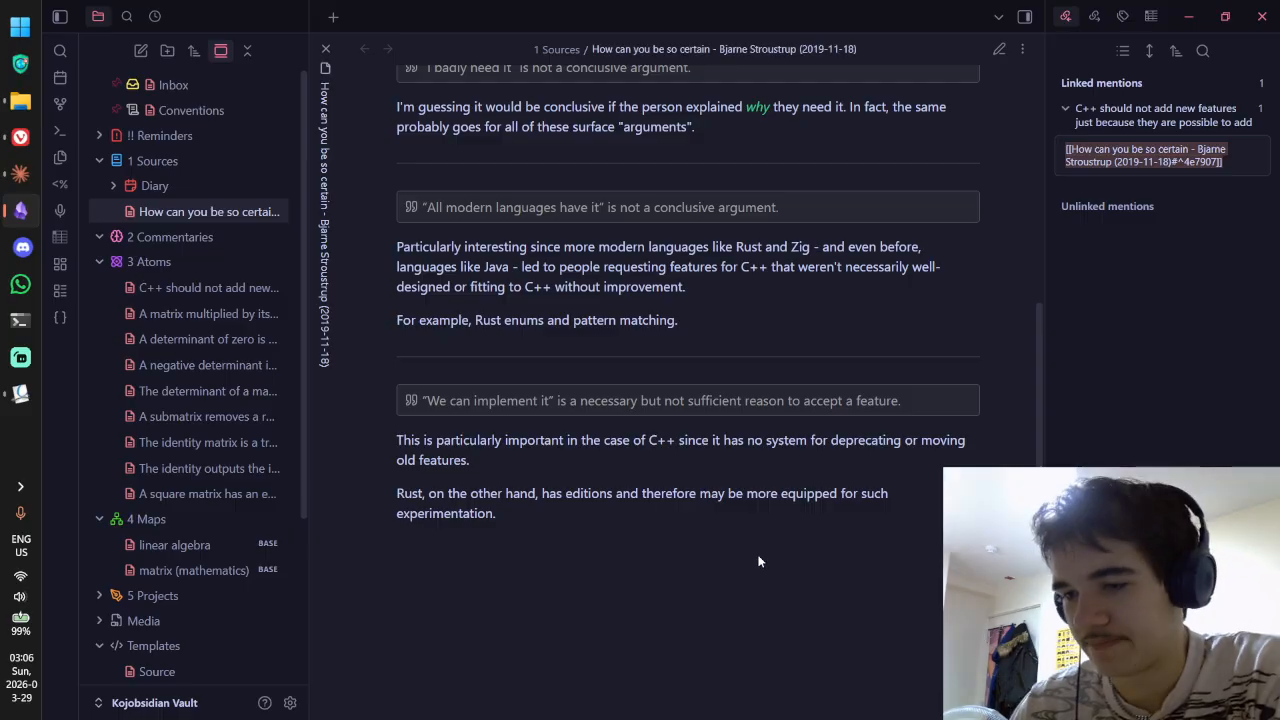
# Step: In source mode, append a --- divider and a '> [!quote]' callout line to the source note
pyautogui.hotkey('ctrl', 'e')
pyautogui.press('Return')
pyautogui.press('Return')
pyautogui.write('---')
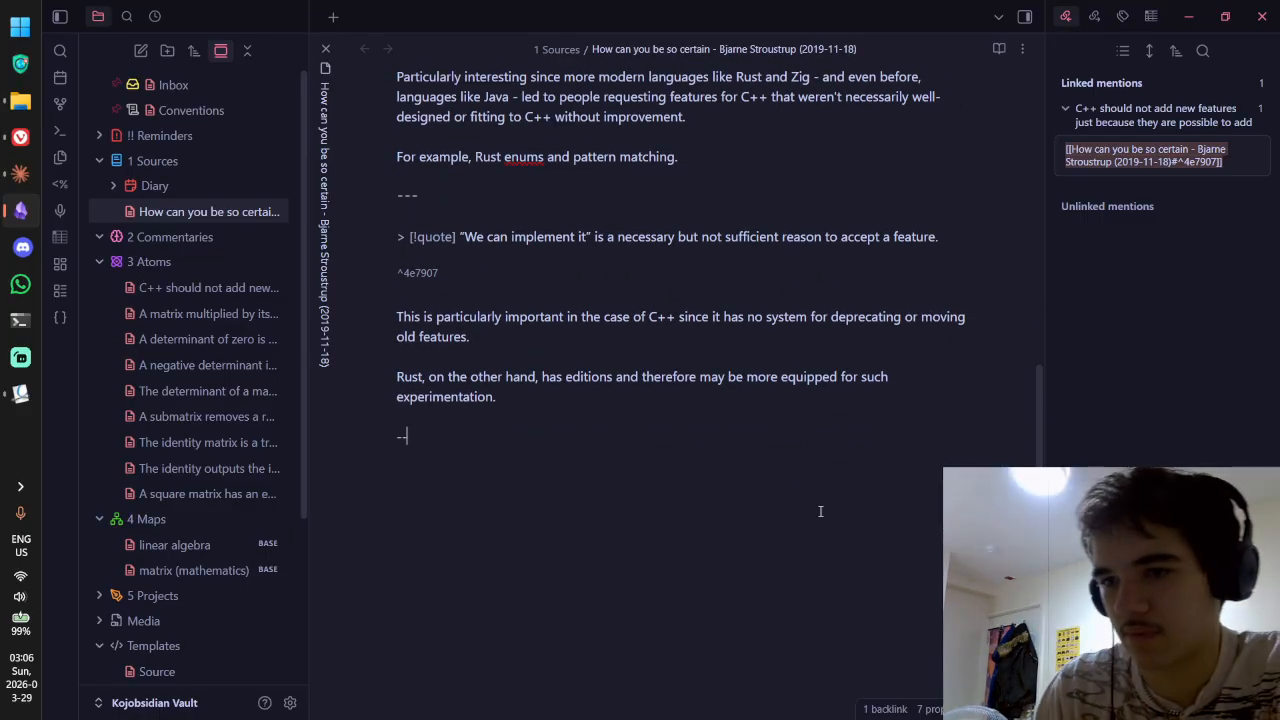
pyautogui.press('Return')
pyautogui.press('Return')
pyautogui.write('>')
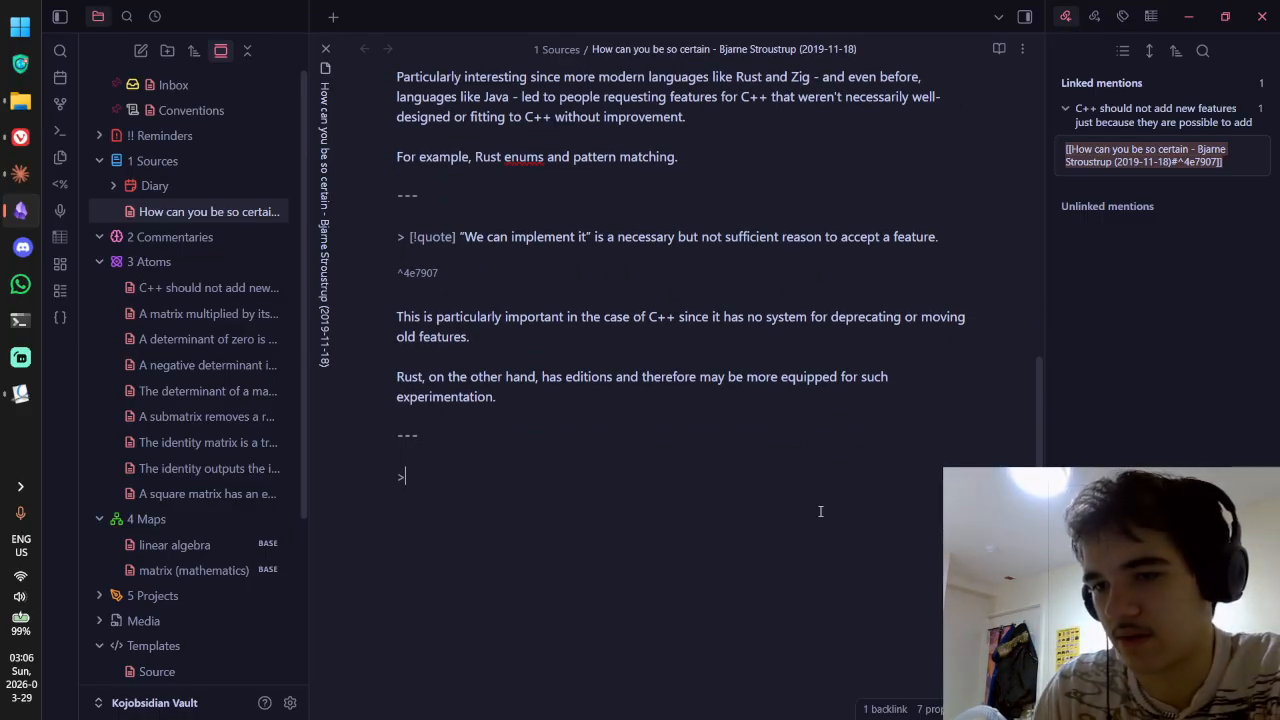
pyautogui.write(' [!quote]')
pyautogui.press('BackSpace')
pyautogui.press('BackSpace')
pyautogui.press('BackSpace')
pyautogui.press('BackSpace')
pyautogui.press('BackSpace')
pyautogui.press('BackSpace')
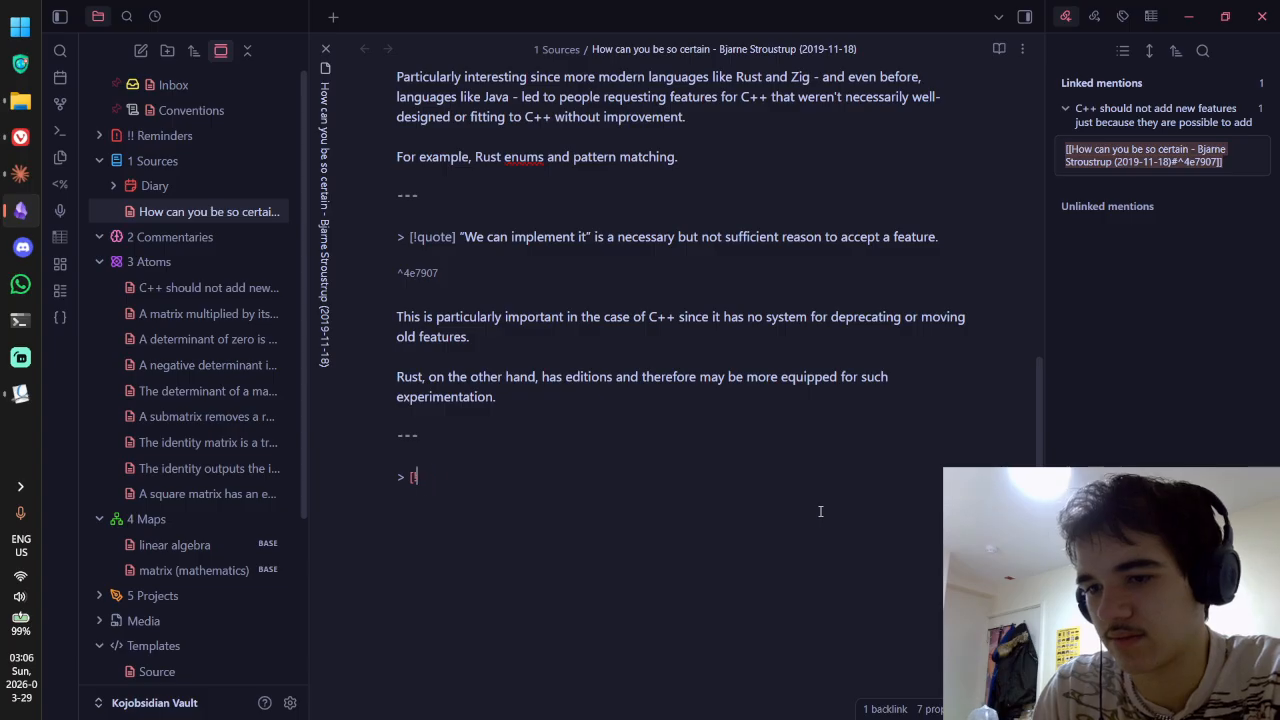
pyautogui.write('quote]')
# Step: Paste the 'Which room?' passage into the callout and join its broken lines into one paragraph
pyautogui.write('Which room? Were the people representative of the committee membership? Of the C++ community? What did they like? What were their reasons for liking it? Who was against? Why were they against? People in a room are typically self-selected and proponents of extensions are usually far more motivated and articulate than supporters of status quo.')
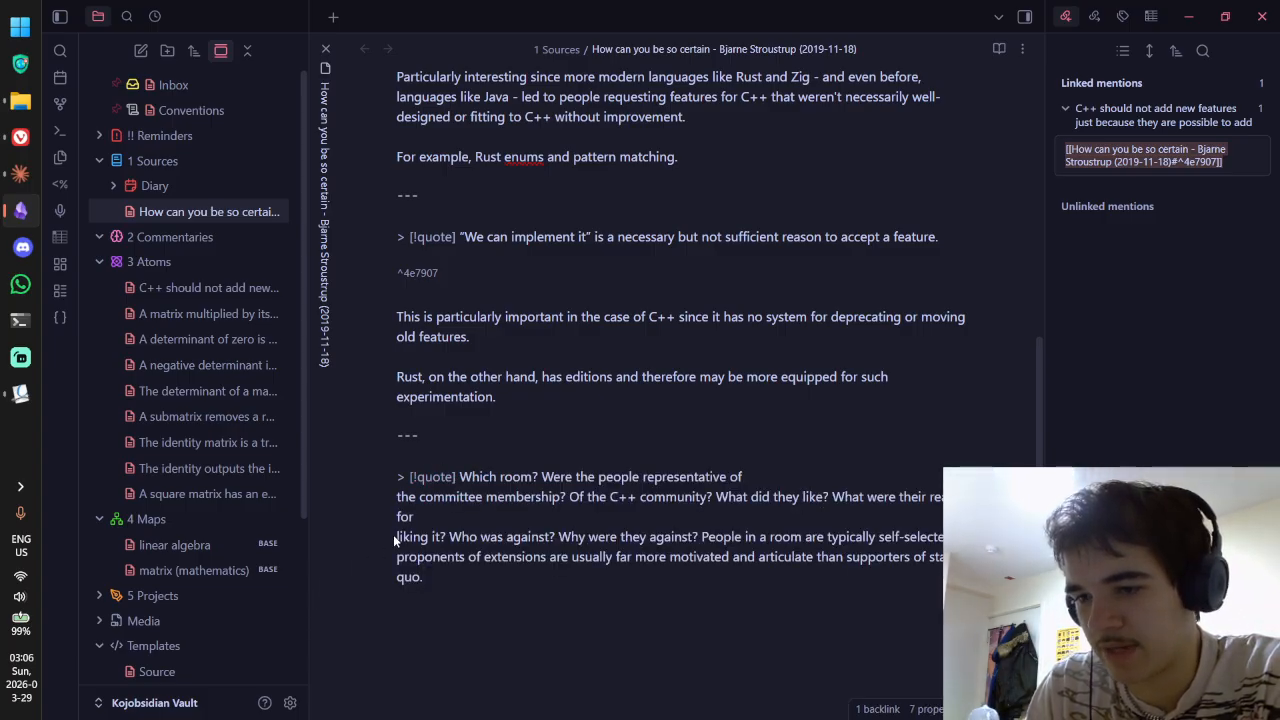
pyautogui.press('BackSpace')
pyautogui.hotkey('ctrl', 'z')
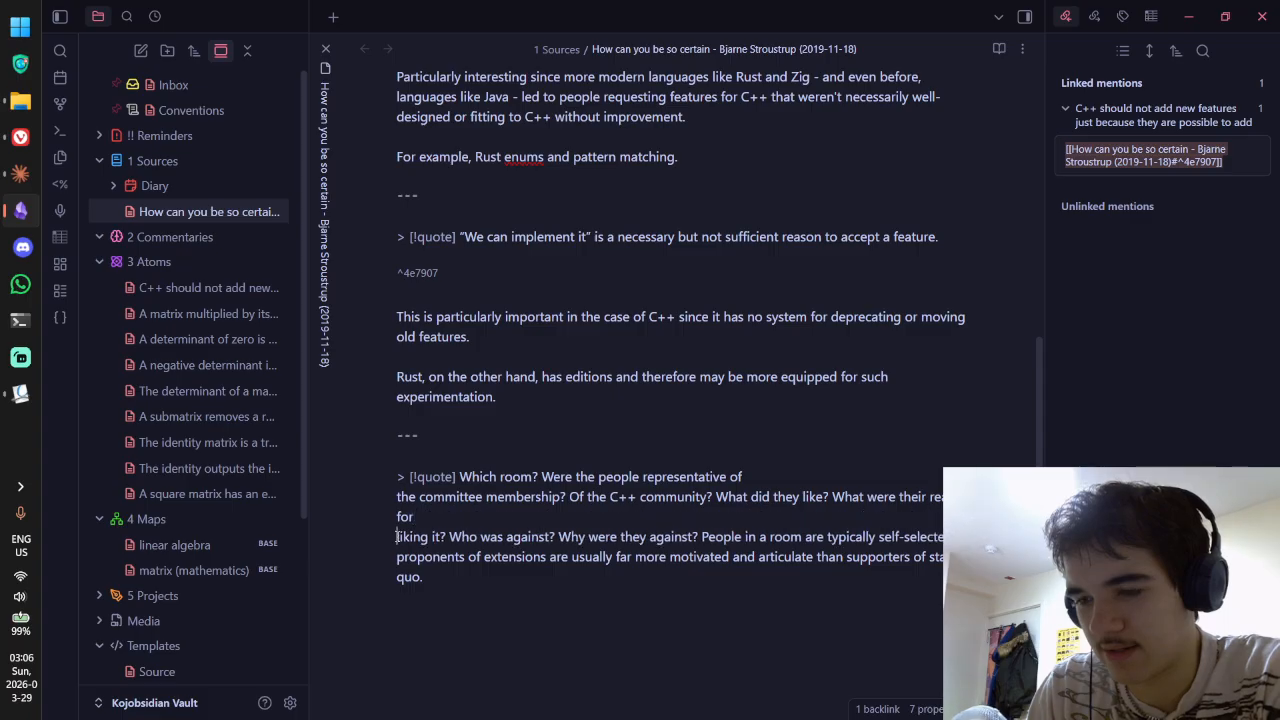
pyautogui.hotkey('ctrl', 'z')
pyautogui.hotkey('ctrl', 'shift', 'z')
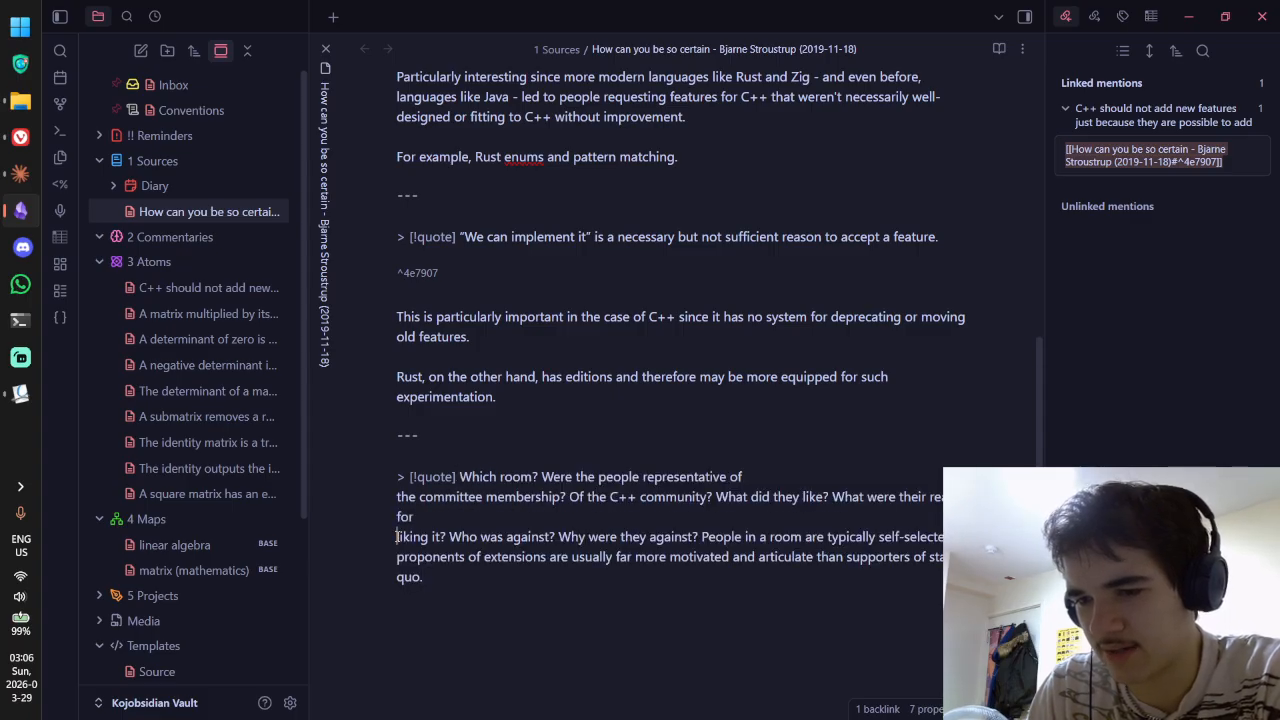
pyautogui.press('BackSpace')
pyautogui.click(398, 552)
pyautogui.press('BackSpace')
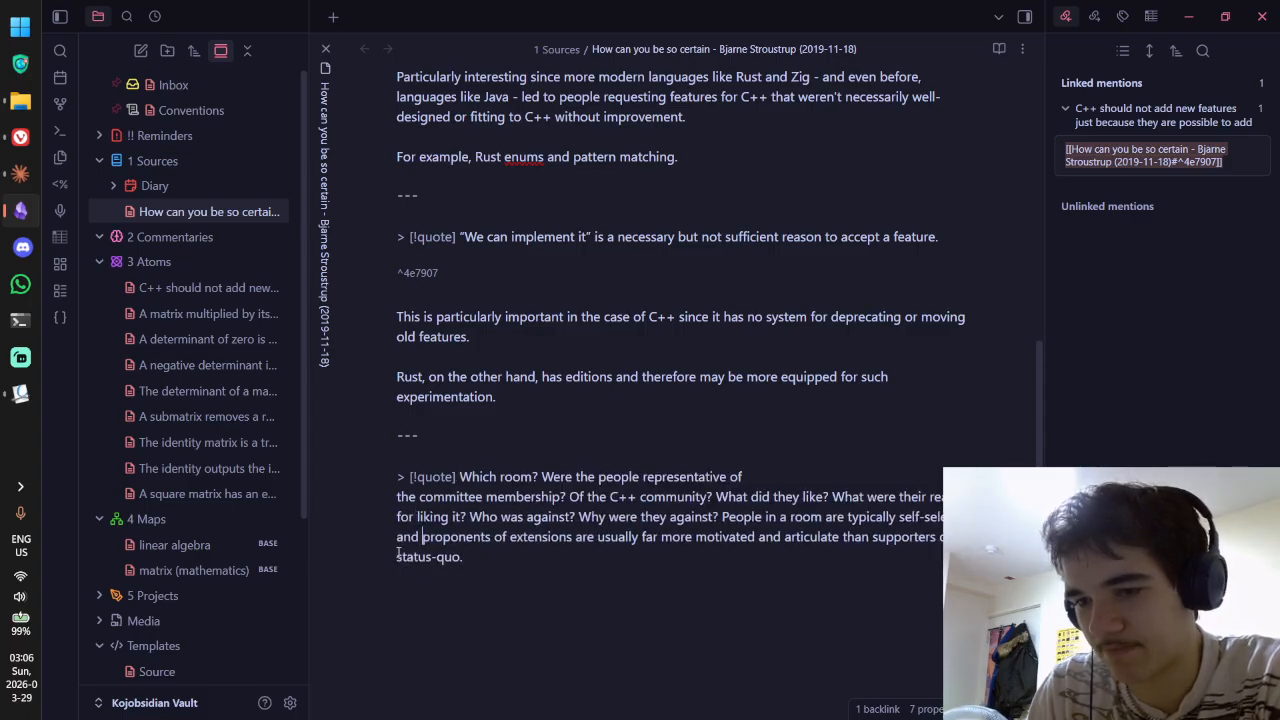
pyautogui.click(397, 497)
pyautogui.press('BackSpace')
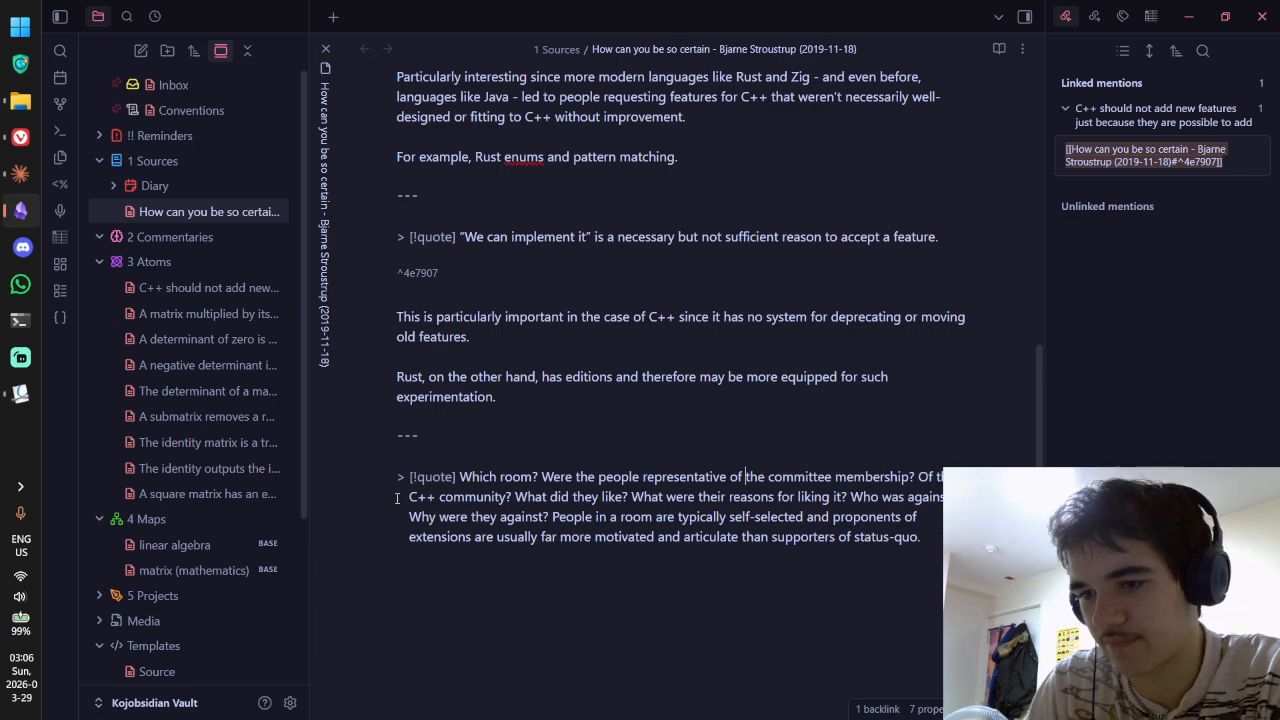
pyautogui.scroll(-1, 577, 446)
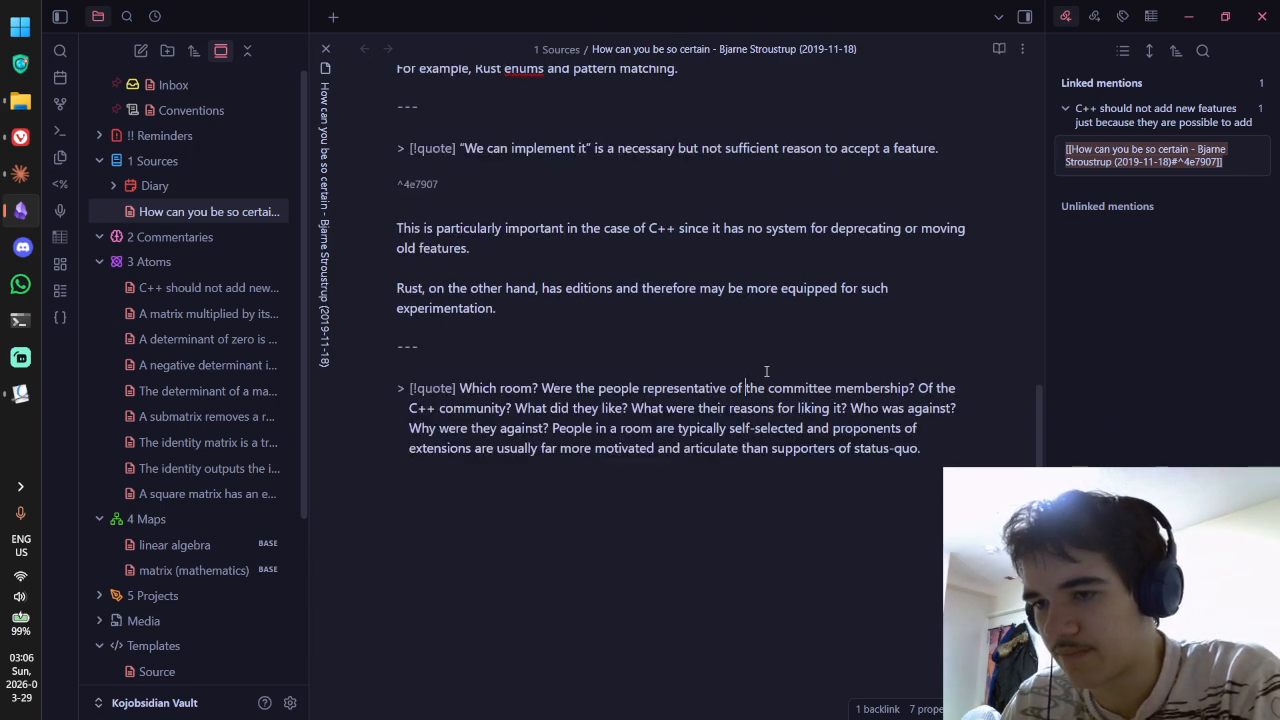
# Step: Copy the highlight's pop-up commentary from Okular and paste it below the callout, removing extra blank lines
pyautogui.hotkey('alt', 'Tab')
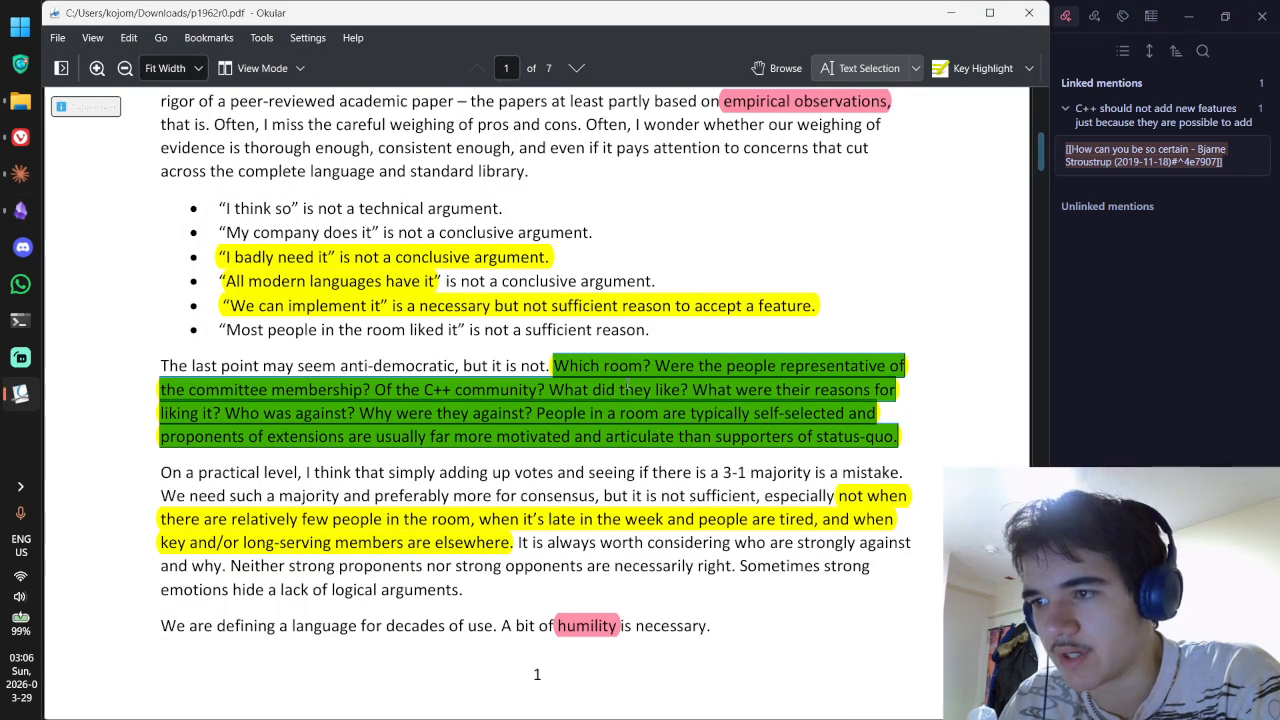
pyautogui.click(760, 67)
pyautogui.doubleClick(697, 368)
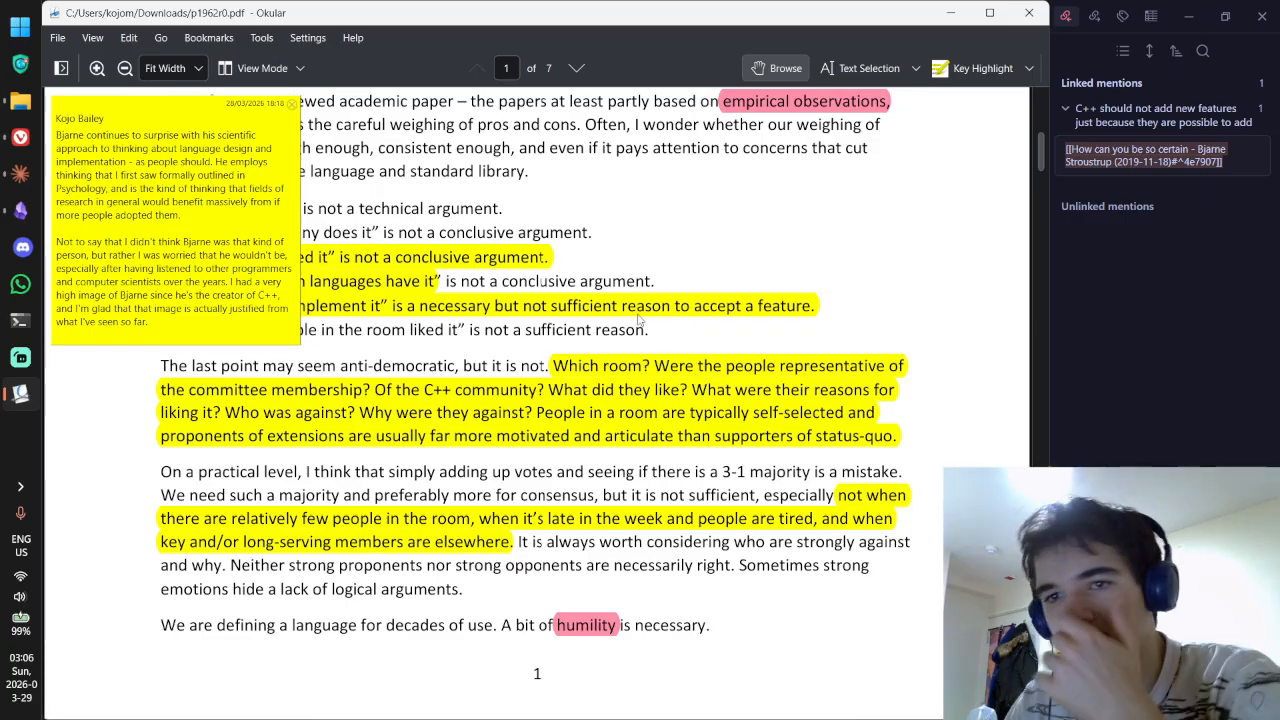
pyautogui.hotkey('ctrl', 'a')
pyautogui.hotkey('ctrl', 'c')
pyautogui.hotkey('alt', 'Tab')
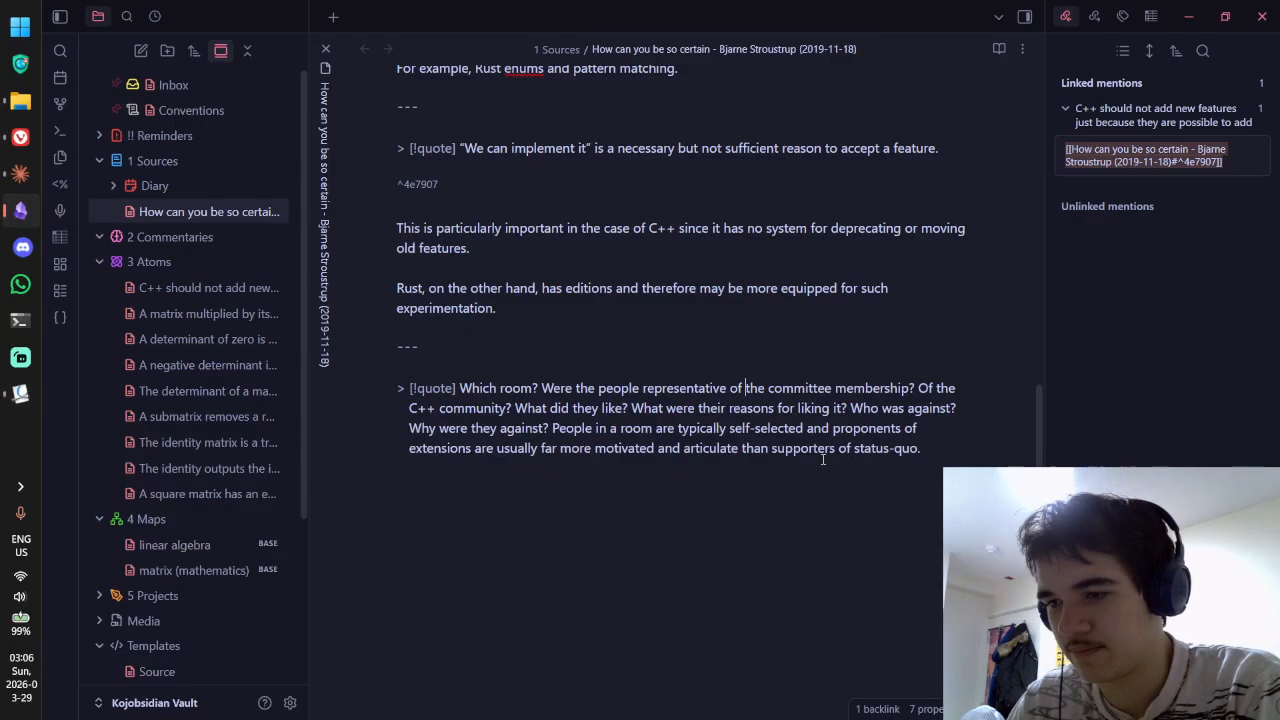
pyautogui.hotkey('ctrl', 'v')
pyautogui.scroll(-3, 783, 390)
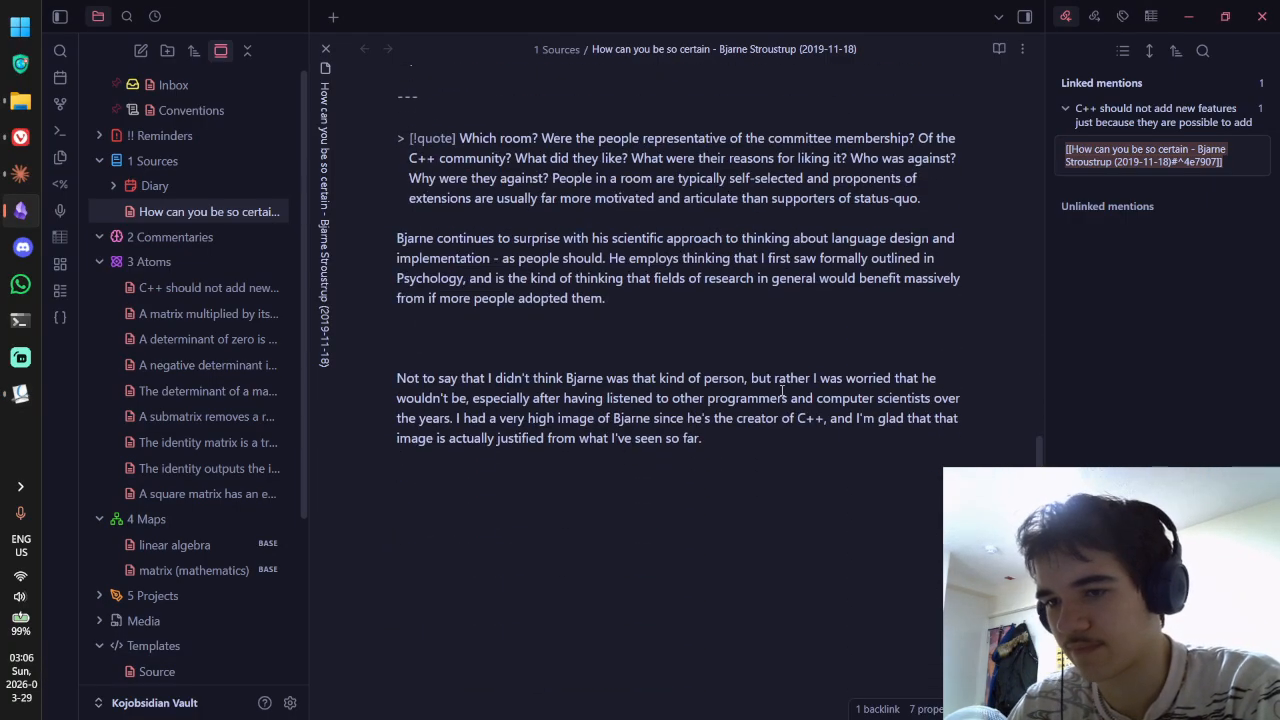
pyautogui.press('BackSpace')
pyautogui.press('BackSpace')
# Step: Recheck the pop-up commentary text, then add the author's name to Obsidian's spelling dictionary
pyautogui.hotkey('alt', 'Tab')
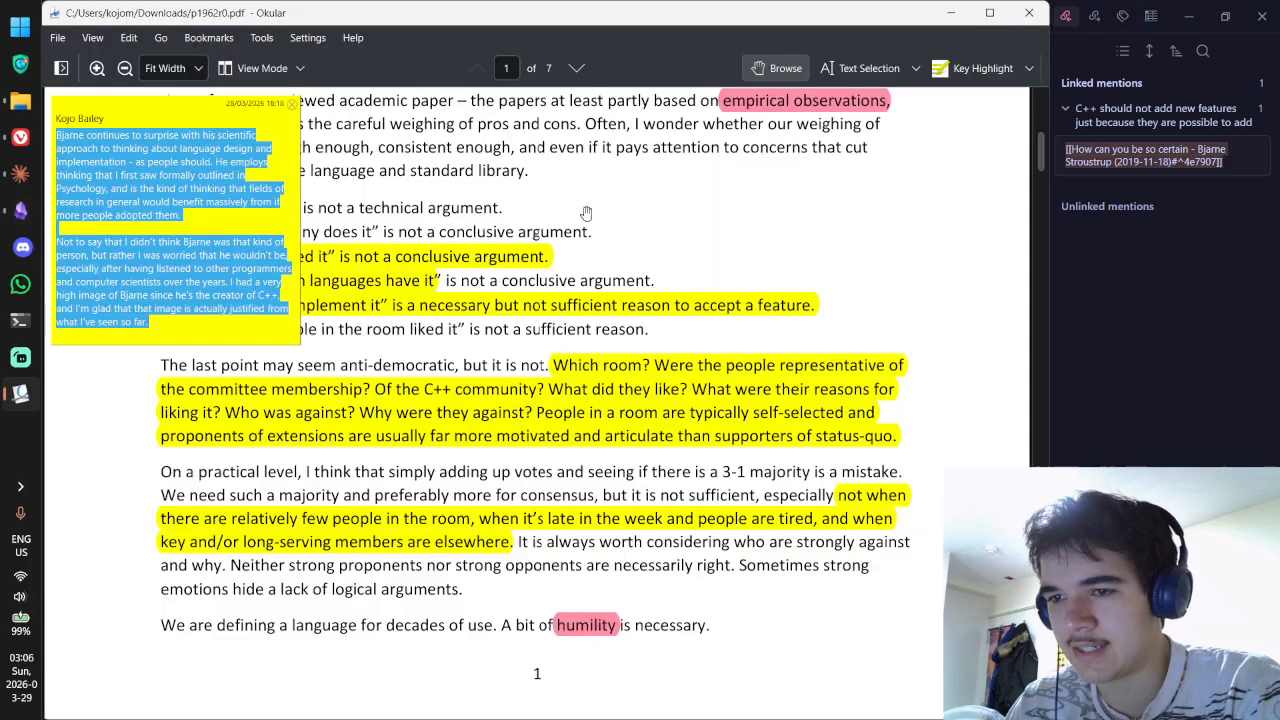
pyautogui.moveTo(177, 148); pyautogui.dragTo(253, 313)
pyautogui.click(253, 313)
pyautogui.moveTo(183, 243); pyautogui.dragTo(160, 326)
pyautogui.hotkey('alt', 'Tab')
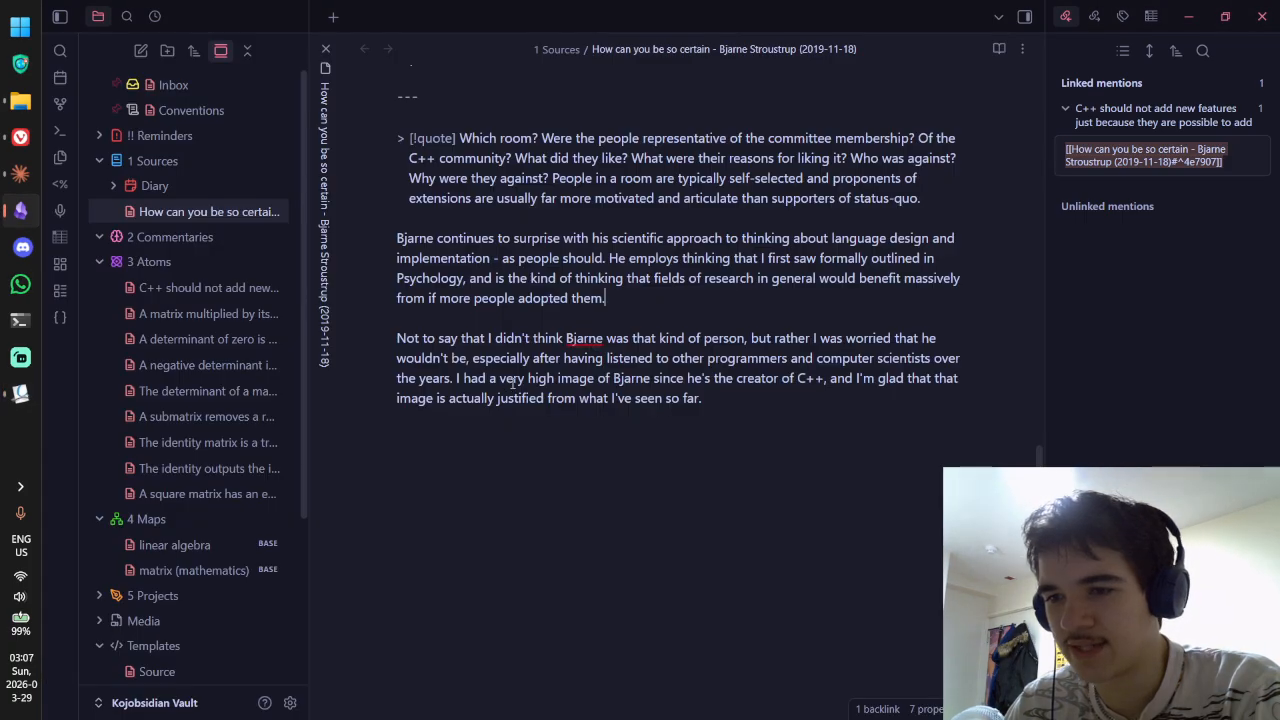
pyautogui.click(665, 398)
pyautogui.scroll(1, 750, 393)
pyautogui.rightClick(577, 436)
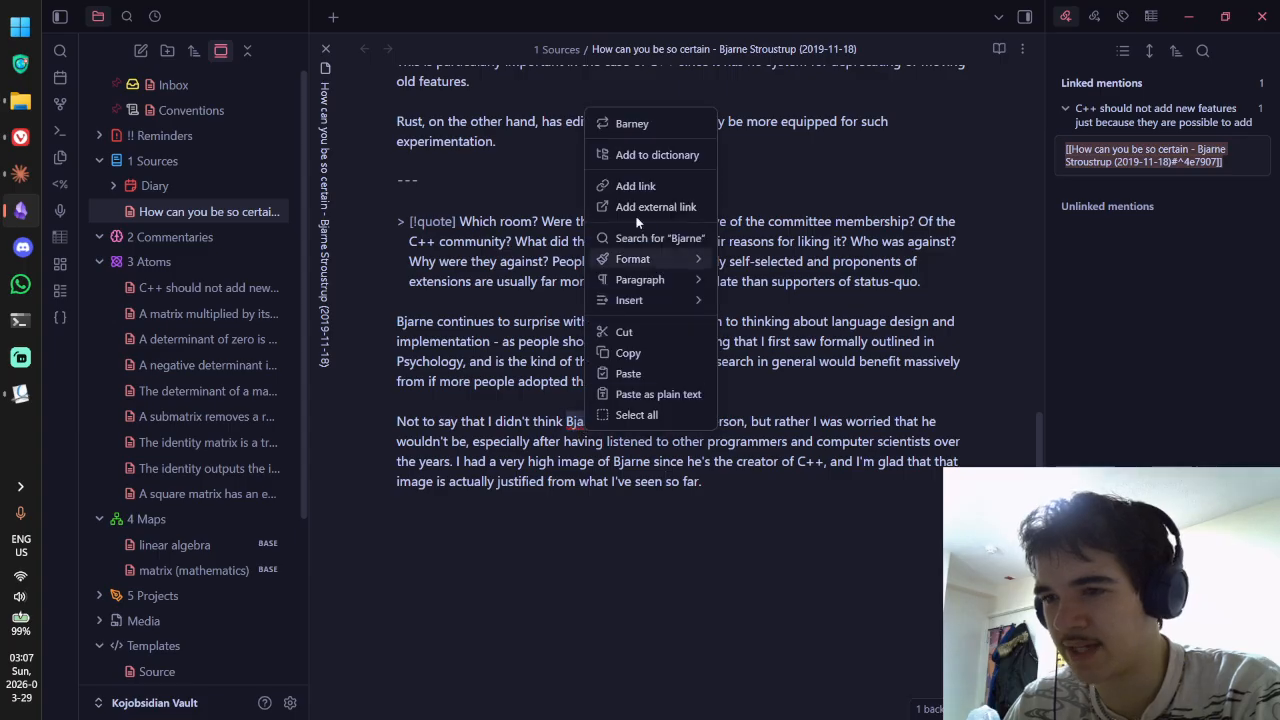
pyautogui.click(651, 154)
# Step: Insert 'me' so the first paragraph reads 'continues to surprise me', checking in reading view
pyautogui.hotkey('ctrl', 'e')
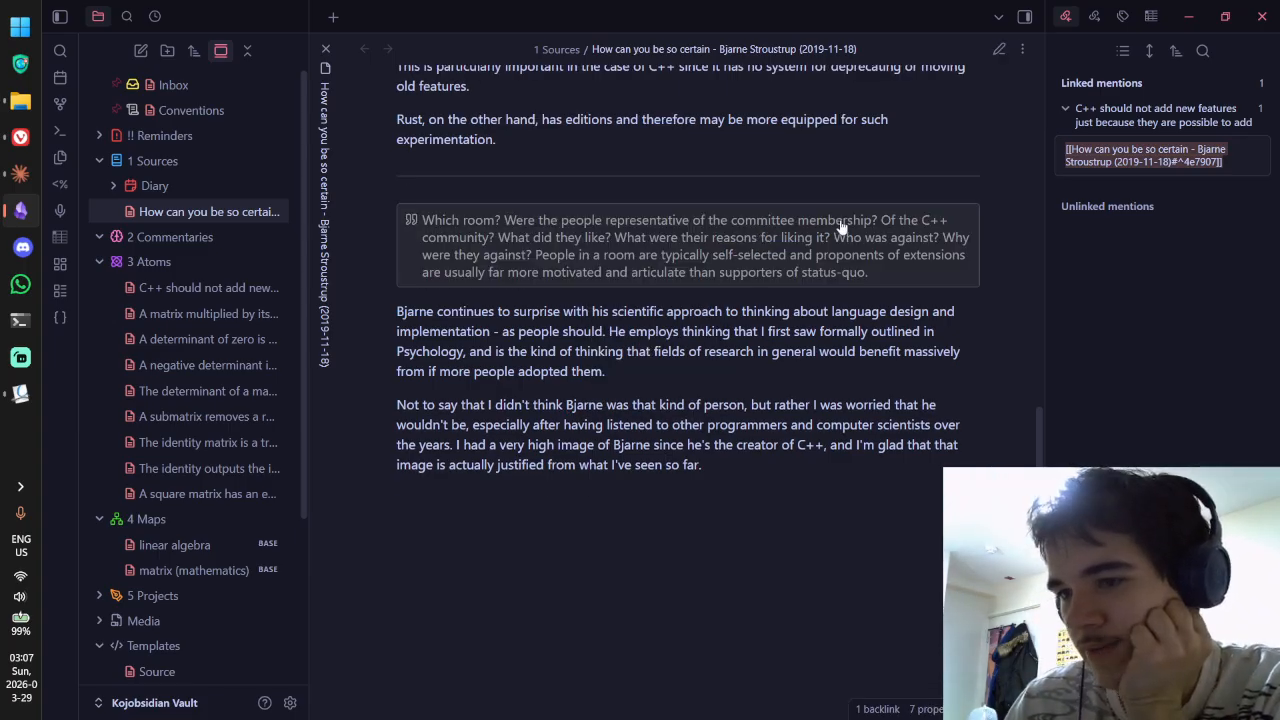
pyautogui.moveTo(443, 309); pyautogui.dragTo(717, 311)
pyautogui.click(717, 311)
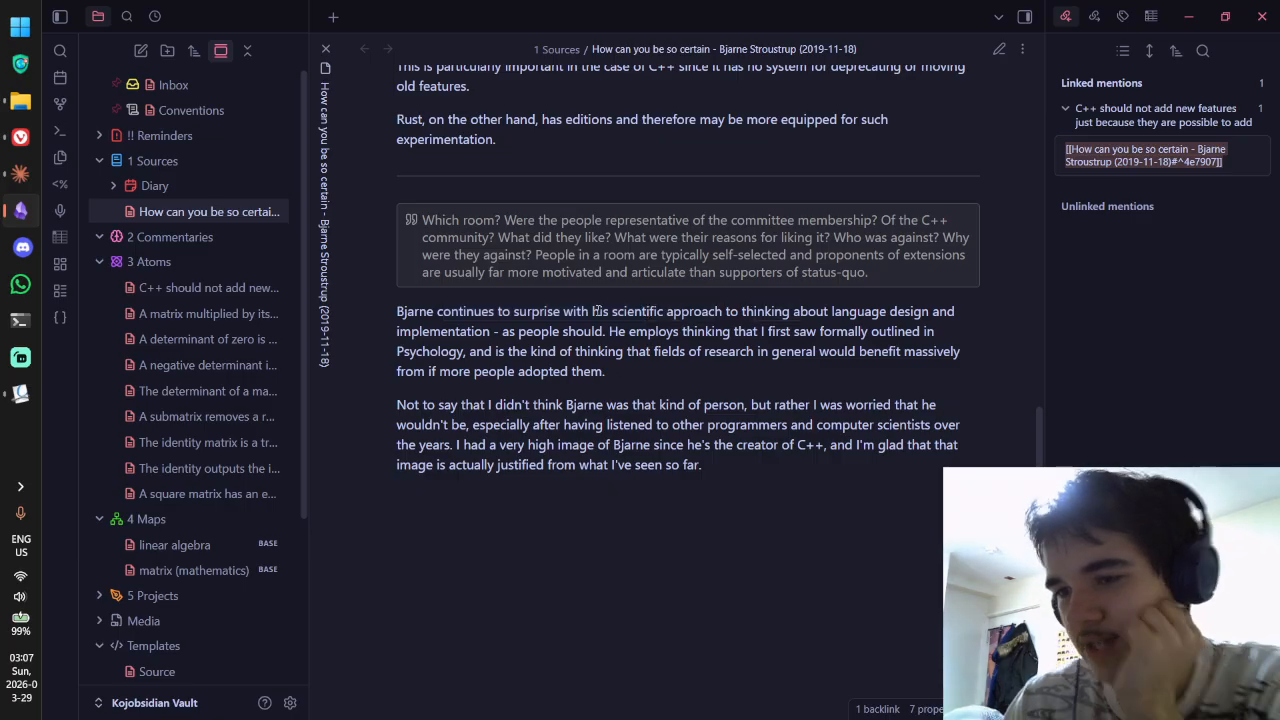
pyautogui.hotkey('ctrl', 'e')
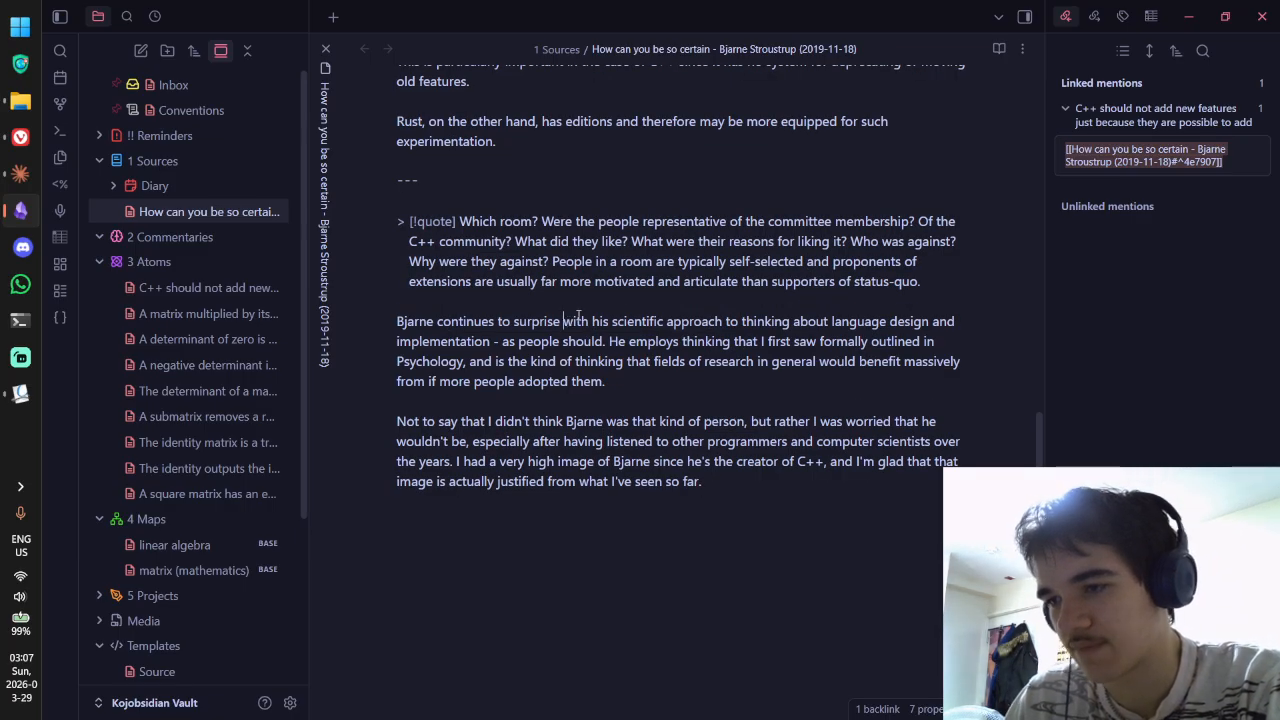
pyautogui.write('me')
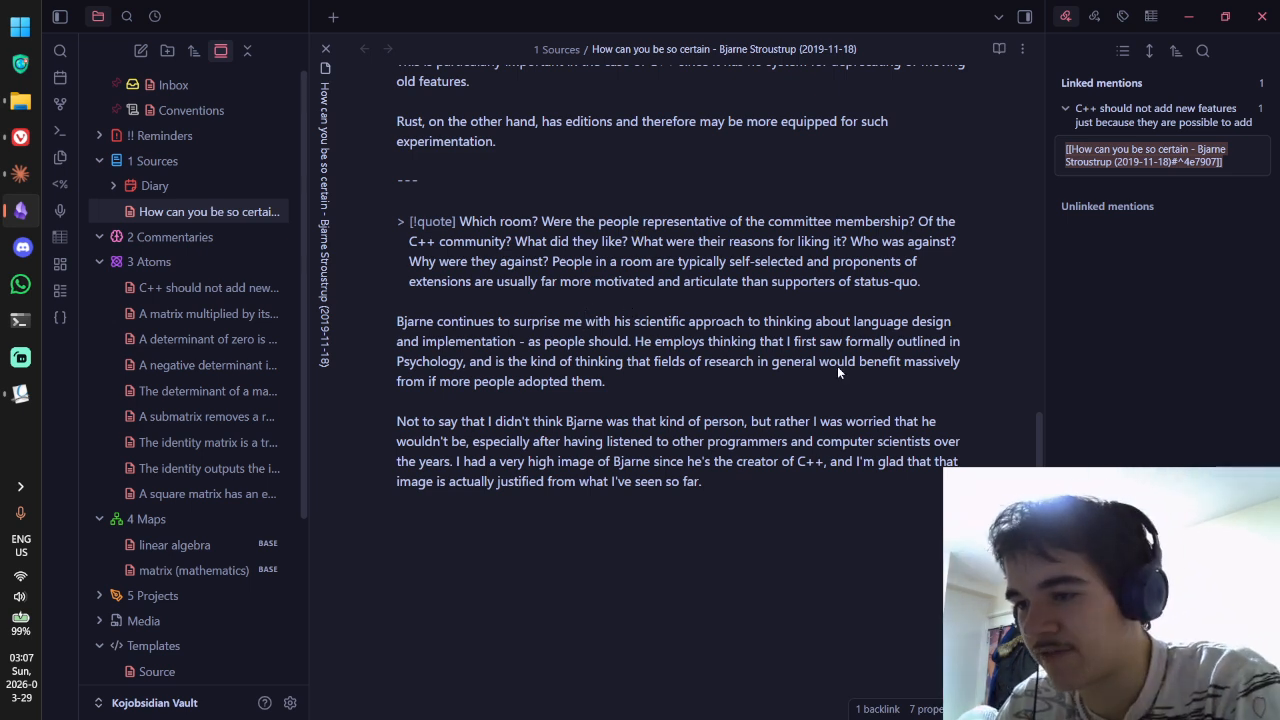
pyautogui.hotkey('ctrl', 'e')
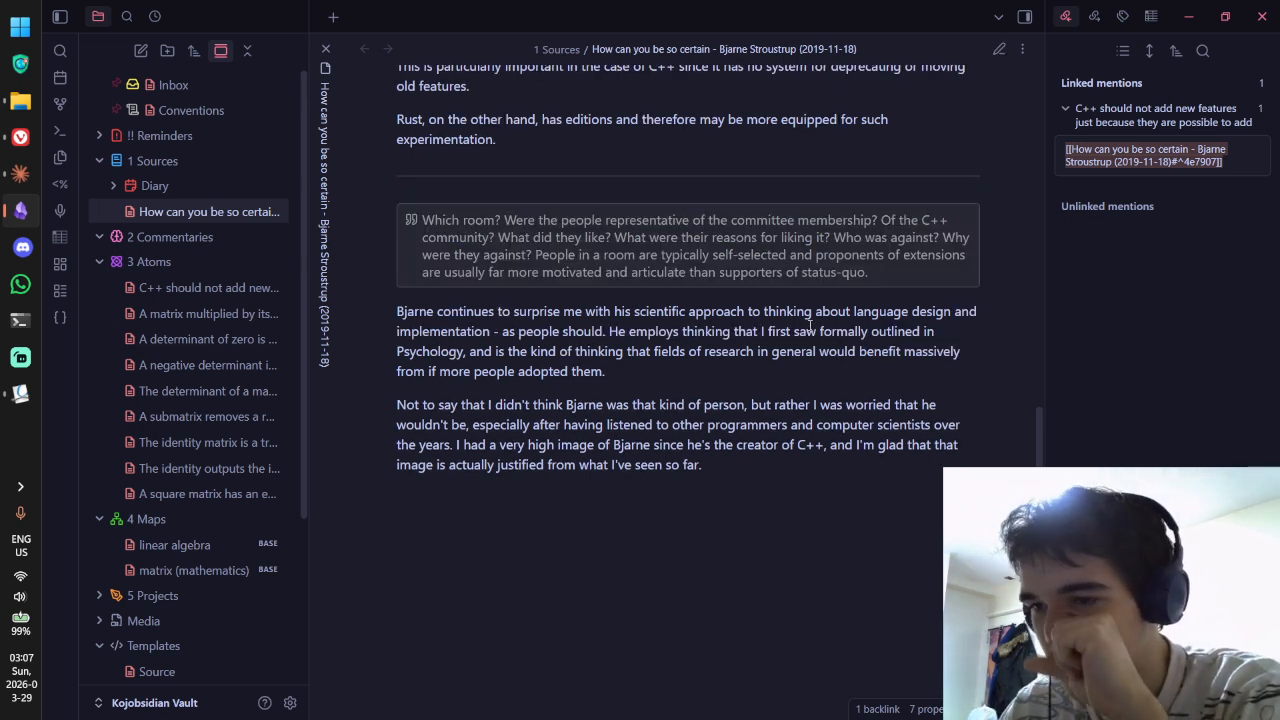
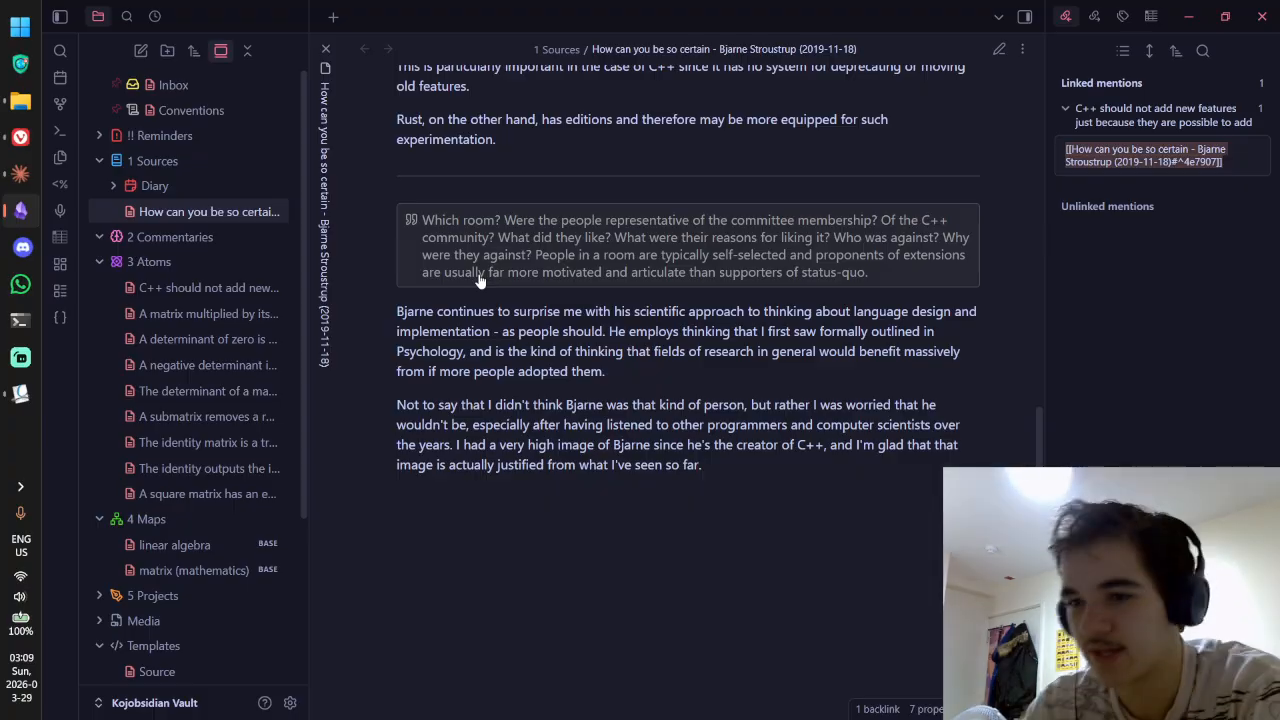
# Step: In Okular, close the annotation pop-up and select the highlighted 'not when there are relatively few people' passage
pyautogui.hotkey('alt', 'Tab')
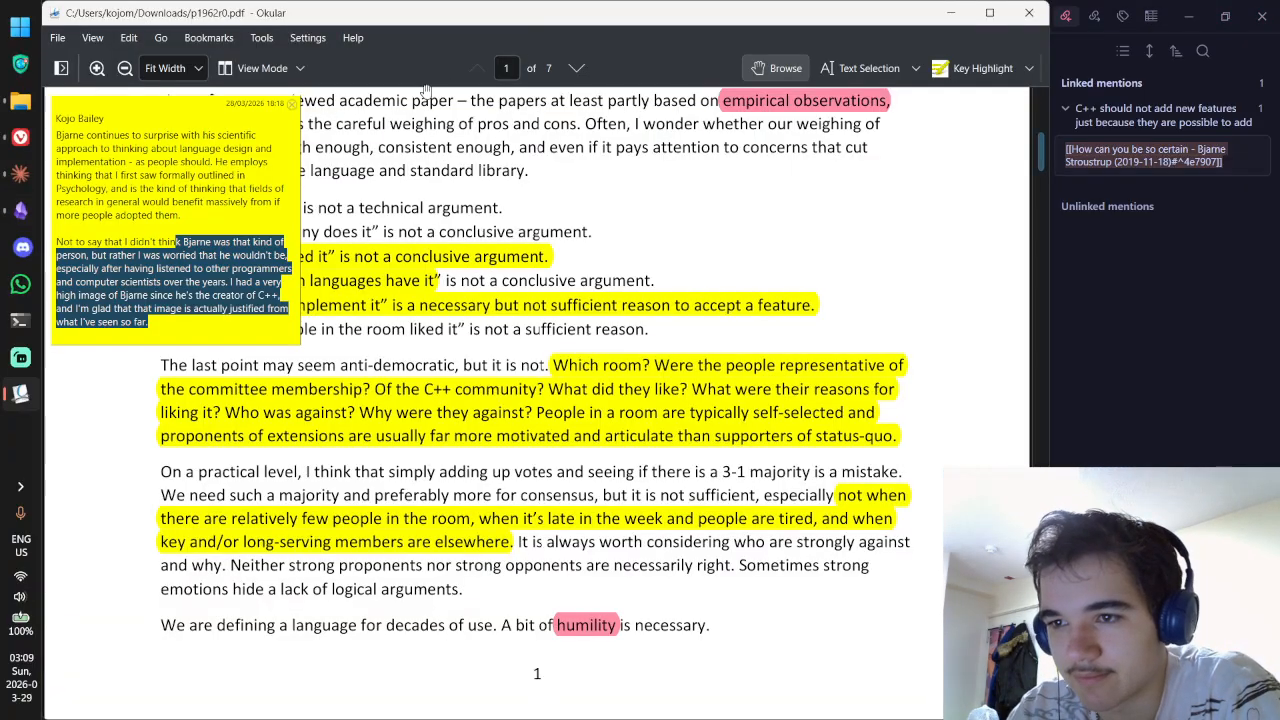
pyautogui.click(291, 104)
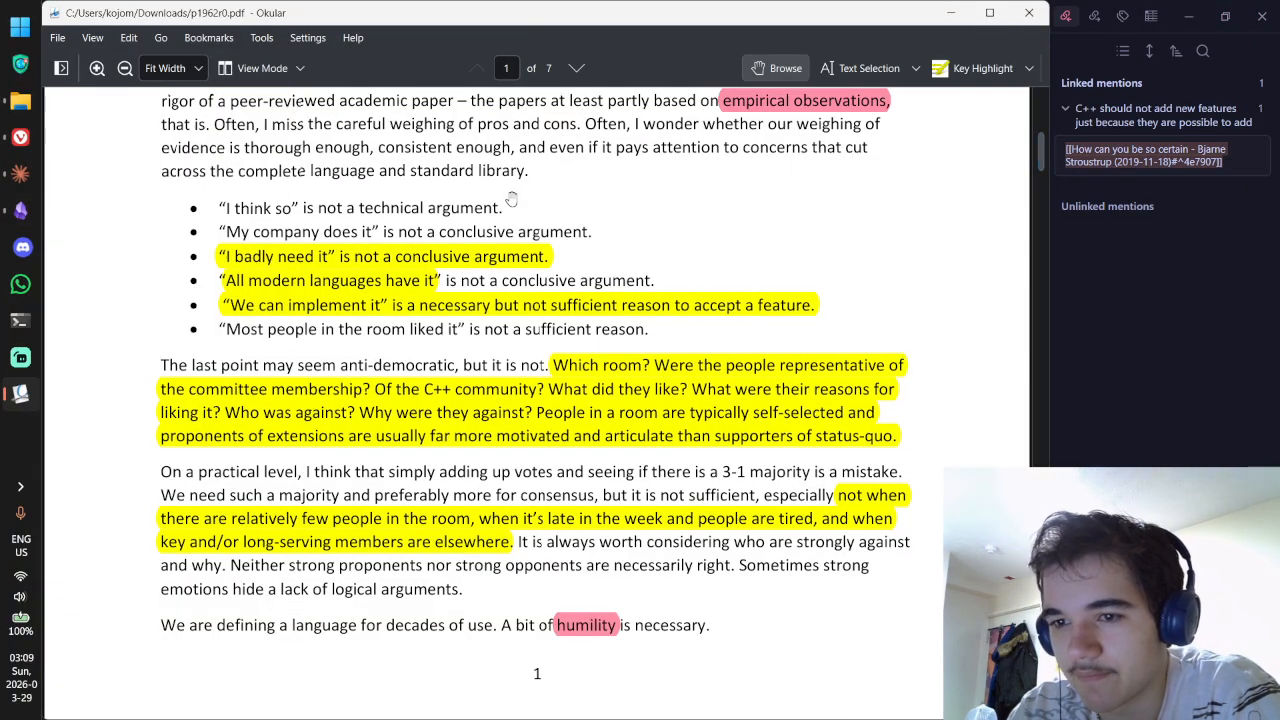
pyautogui.scroll(-3, 513, 205)
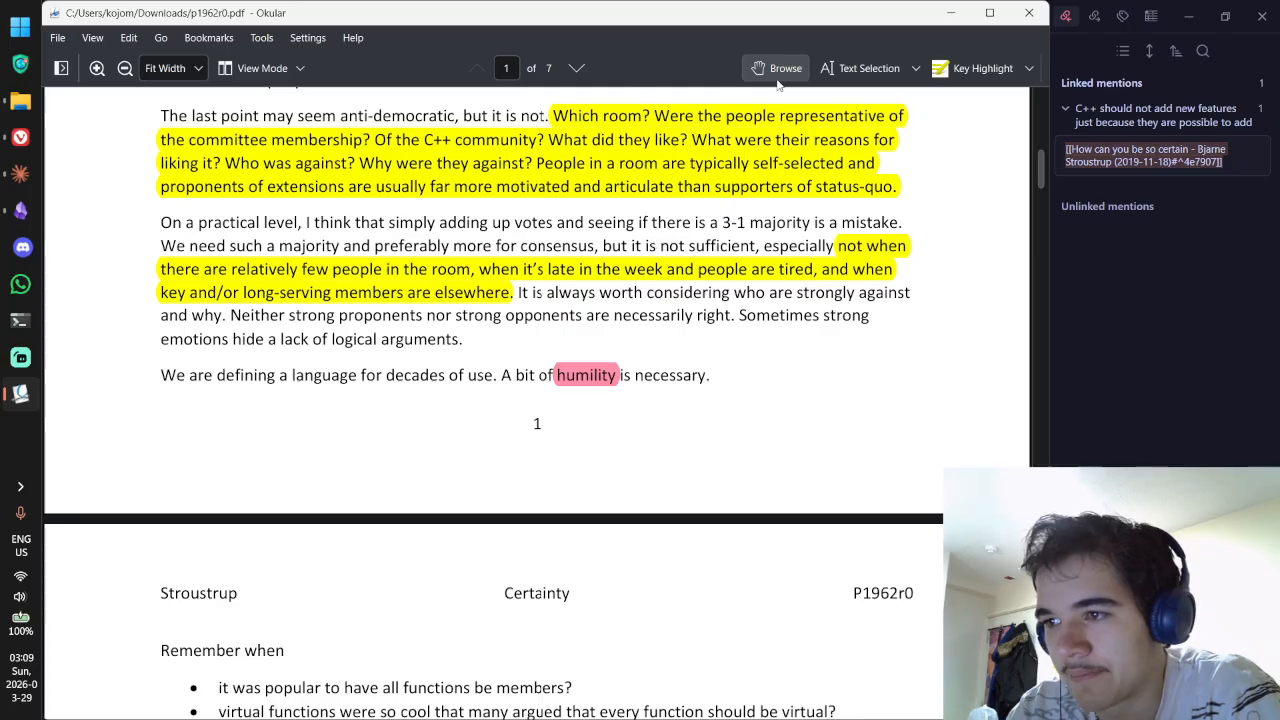
pyautogui.click(862, 68)
pyautogui.moveTo(836, 246); pyautogui.dragTo(511, 292)
pyautogui.hotkey('ctrl', 'c')
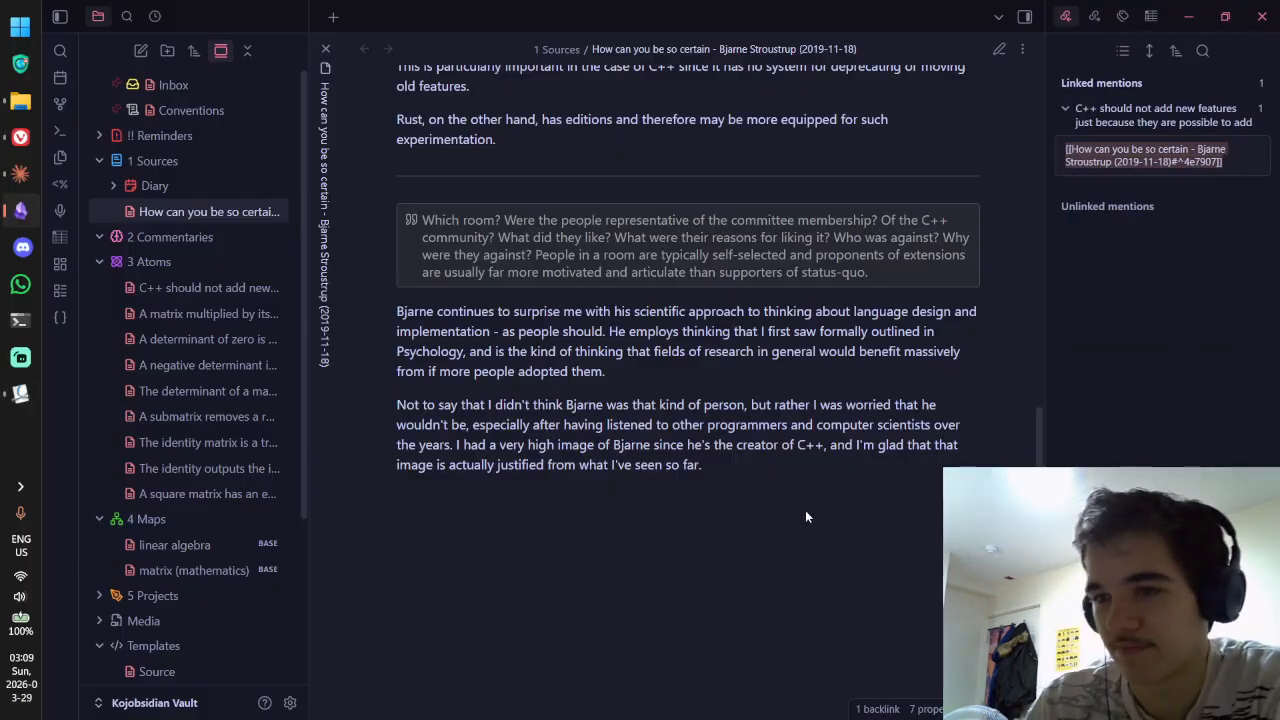
# Step: Add a --- divider and a '> [!quote]' callout with the pasted passage joined into one paragraph
pyautogui.press('Return')
pyautogui.write('--  ')
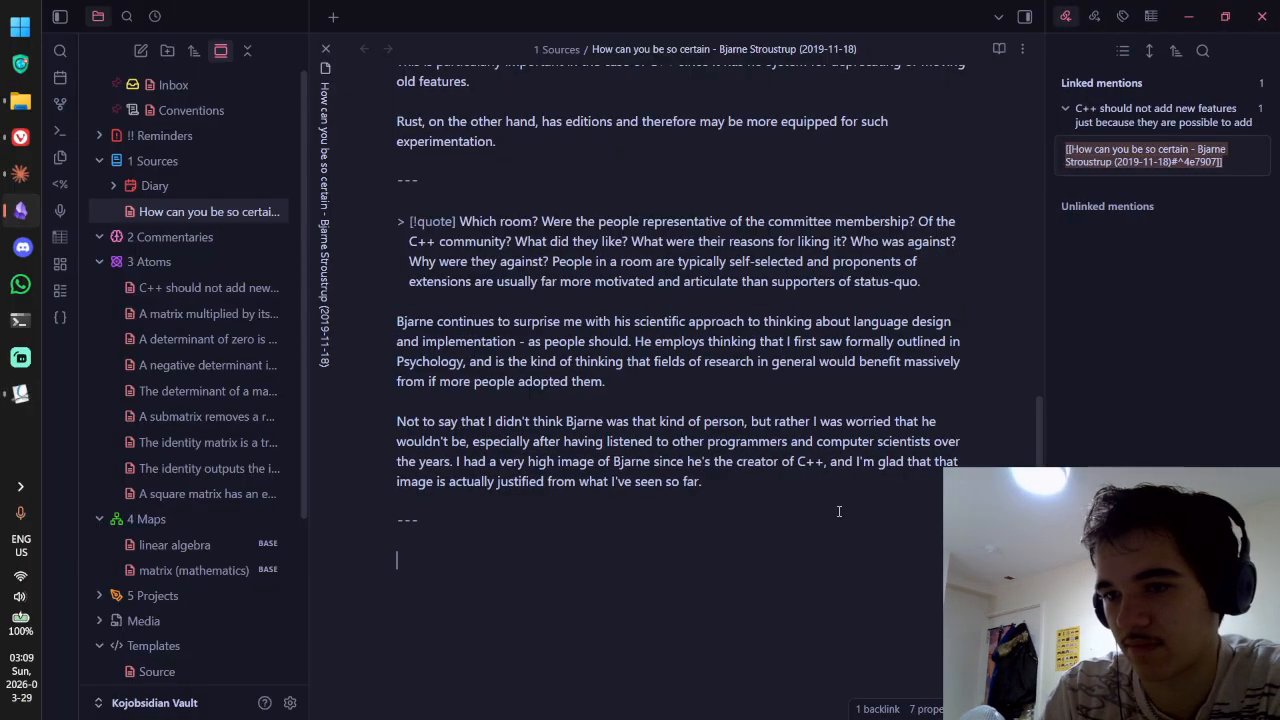
pyautogui.write('> [!quote]')
pyautogui.hotkey('ctrl', 'v')
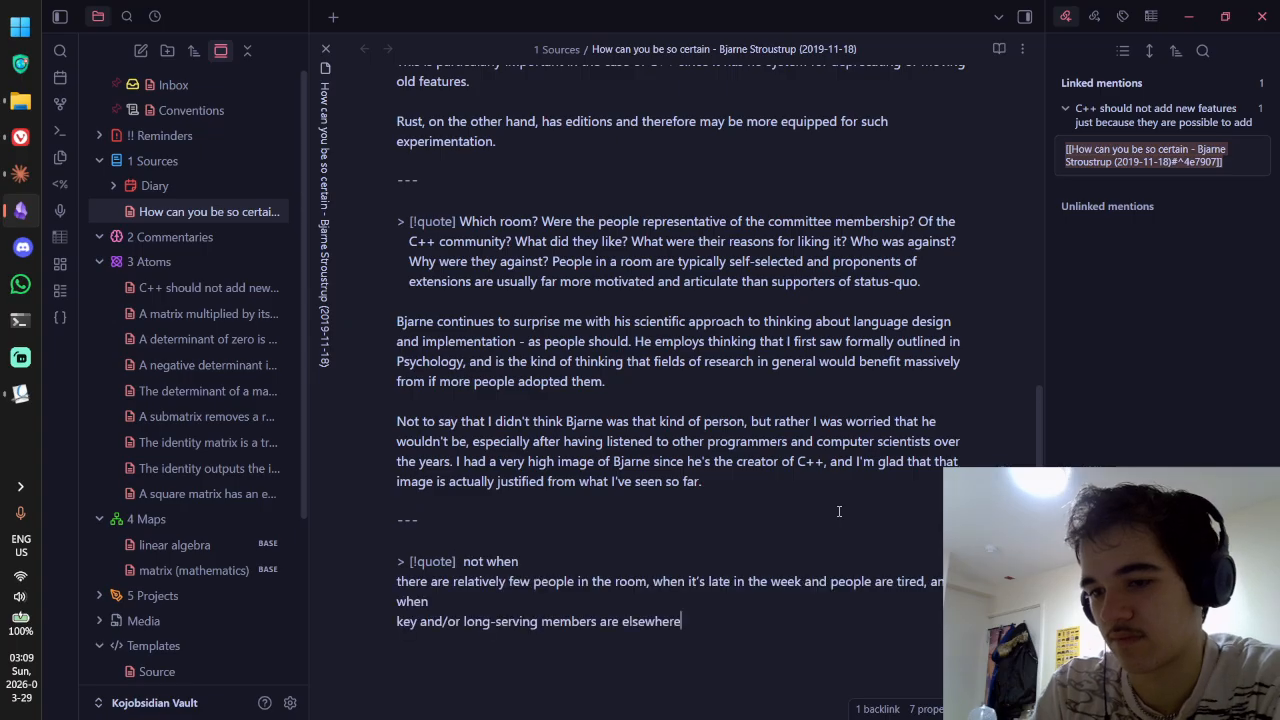
pyautogui.scroll(-3, 600, 566)
pyautogui.click(397, 465)
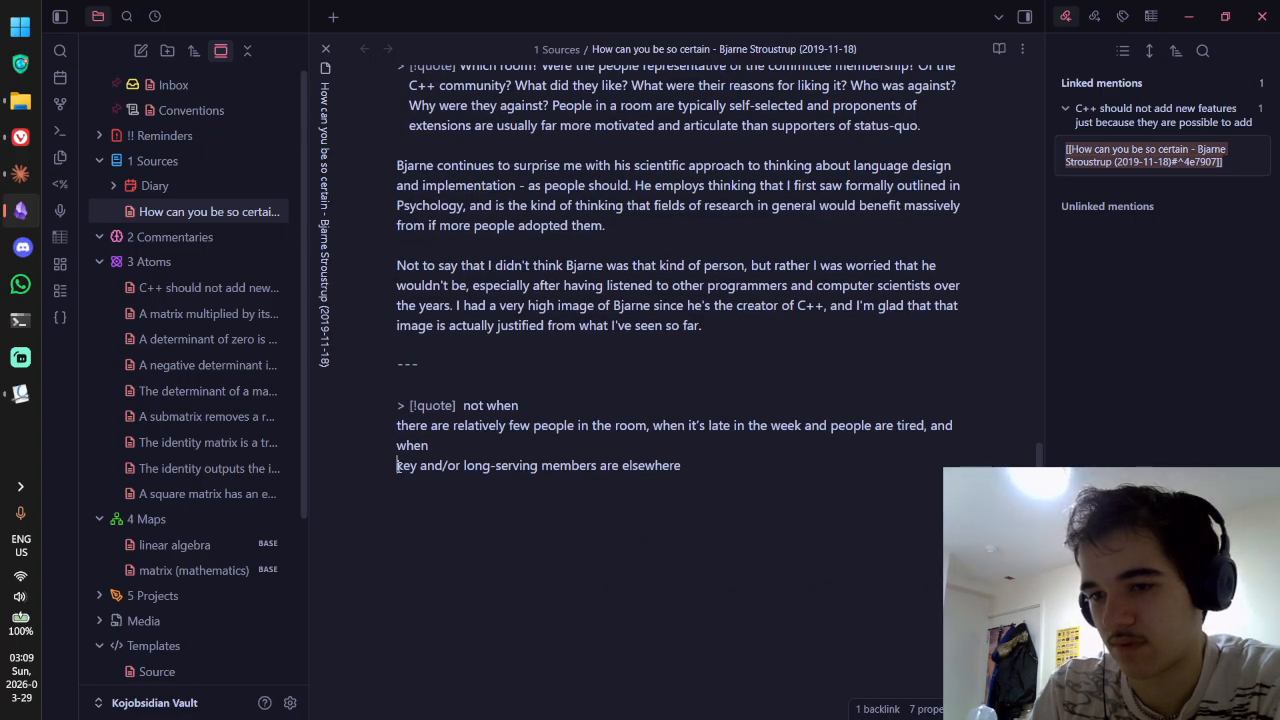
pyautogui.keyDown('alt'); pyautogui.click(397, 433); pyautogui.keyUp('alt')
pyautogui.press('BackSpace')
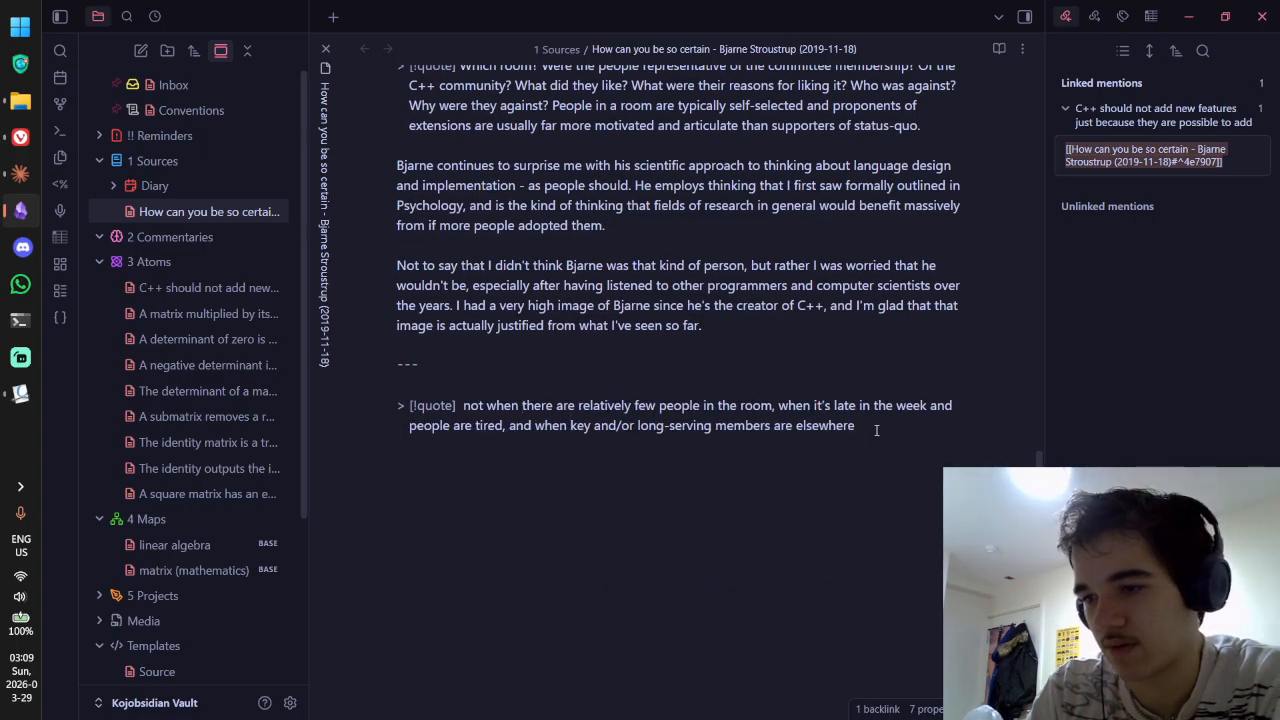
pyautogui.write('.')
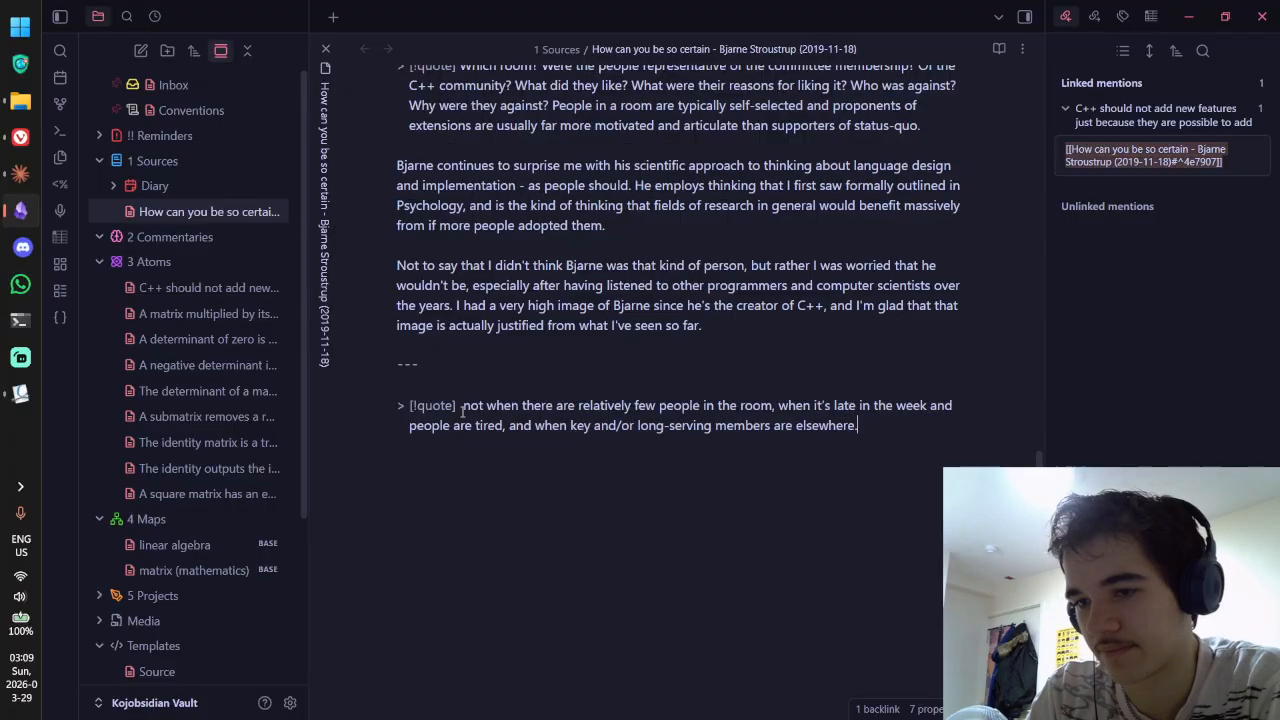
# Step: Prefix the quoted text with '[...]' and check the callout in reading view
pyautogui.click(462, 406)
pyautogui.press('BackSpace')
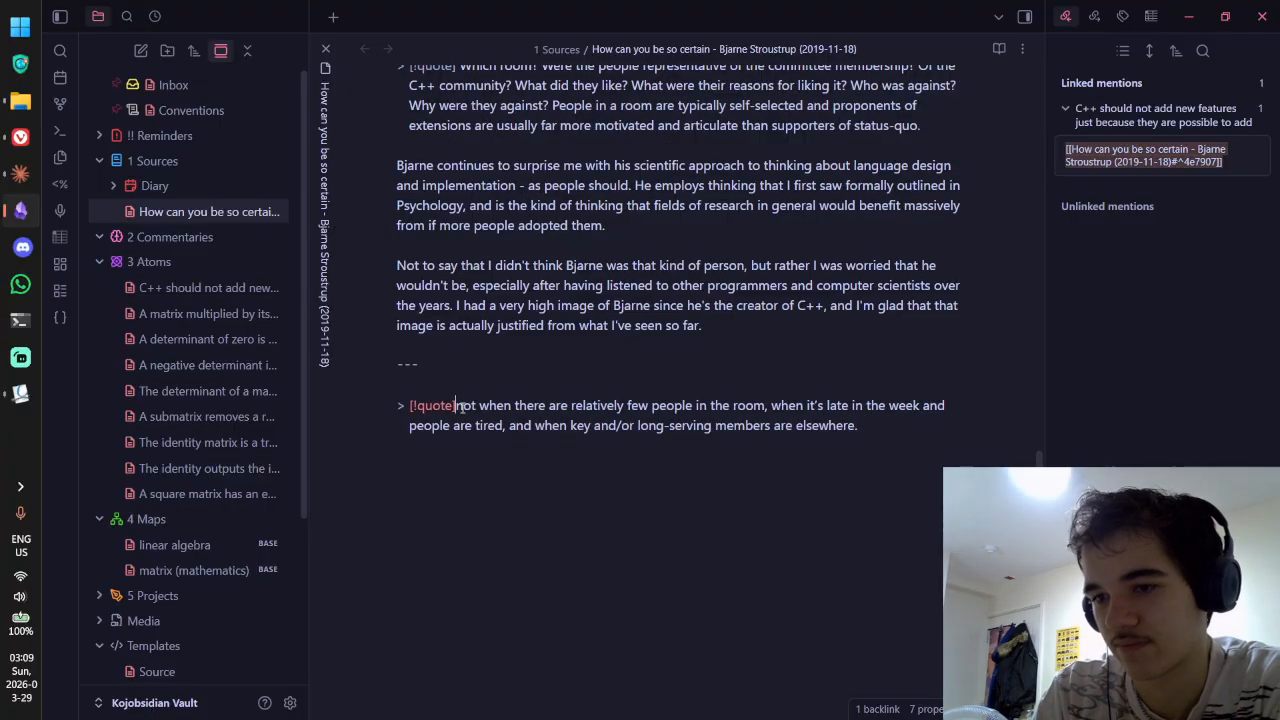
pyautogui.write('[...]')
pyautogui.hotkey('ctrl', 'e')
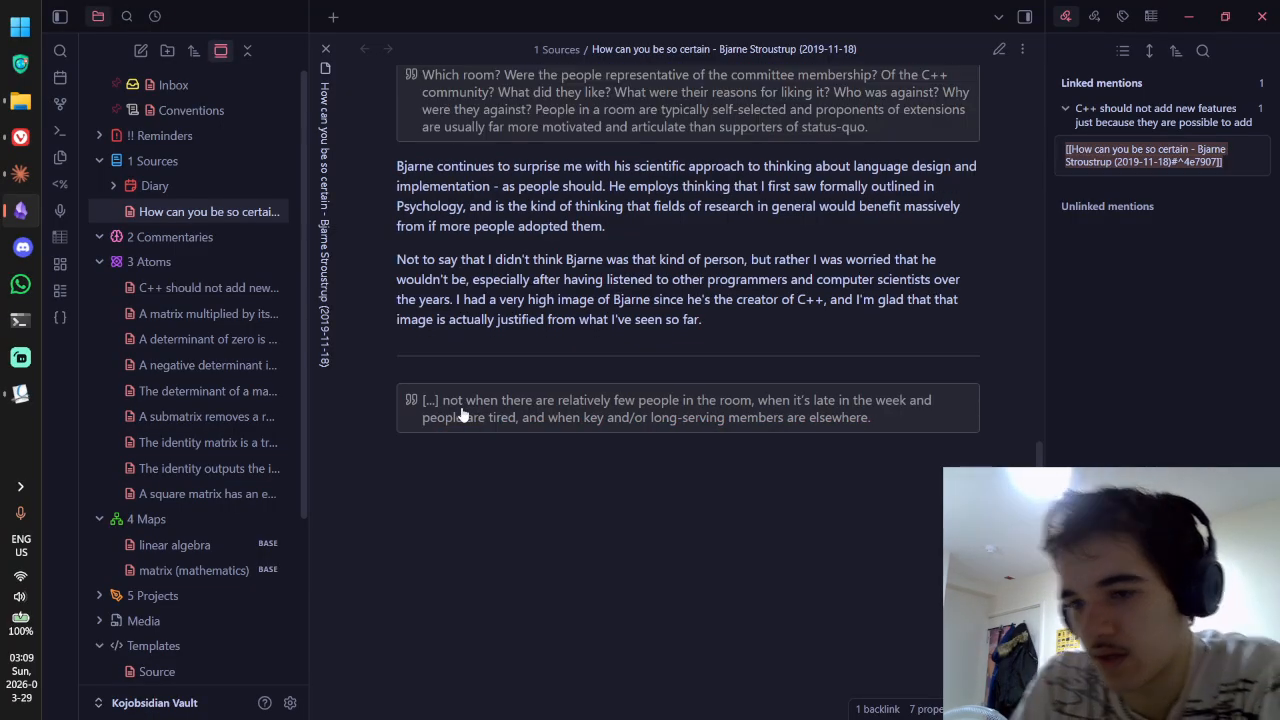
pyautogui.hotkey('ctrl', 'e')
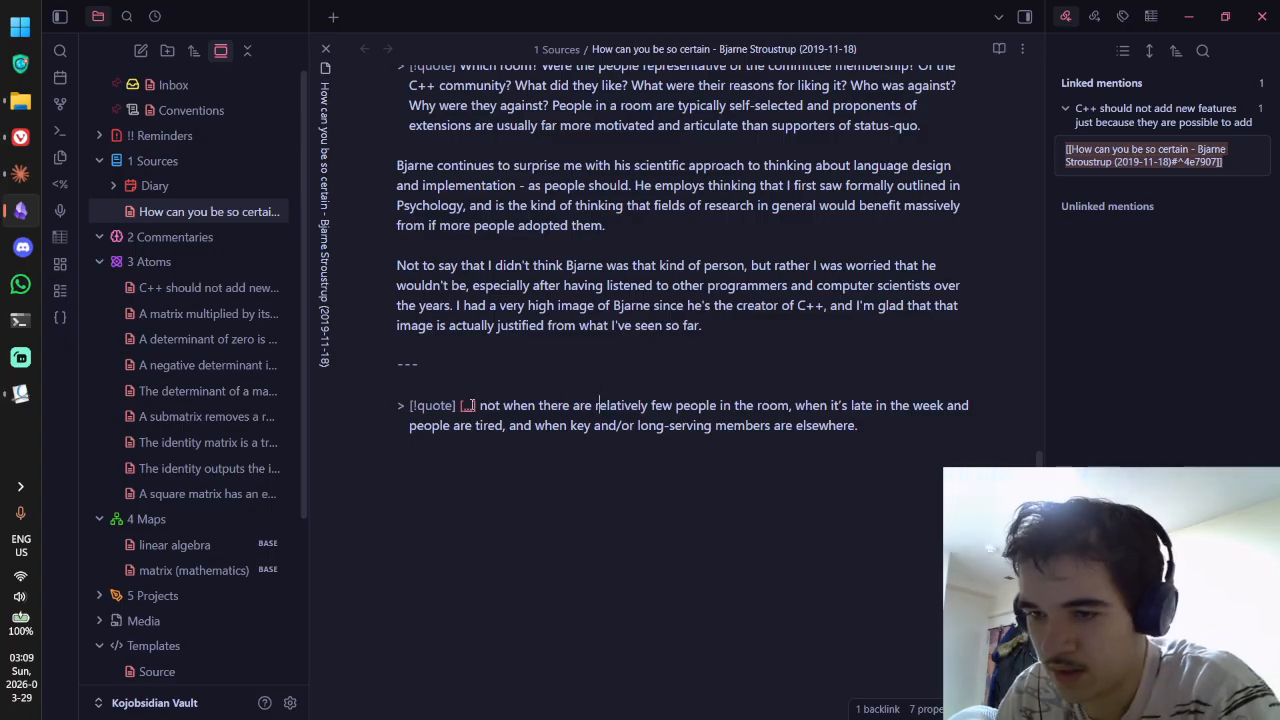
pyautogui.hotkey('ctrl', 'e')
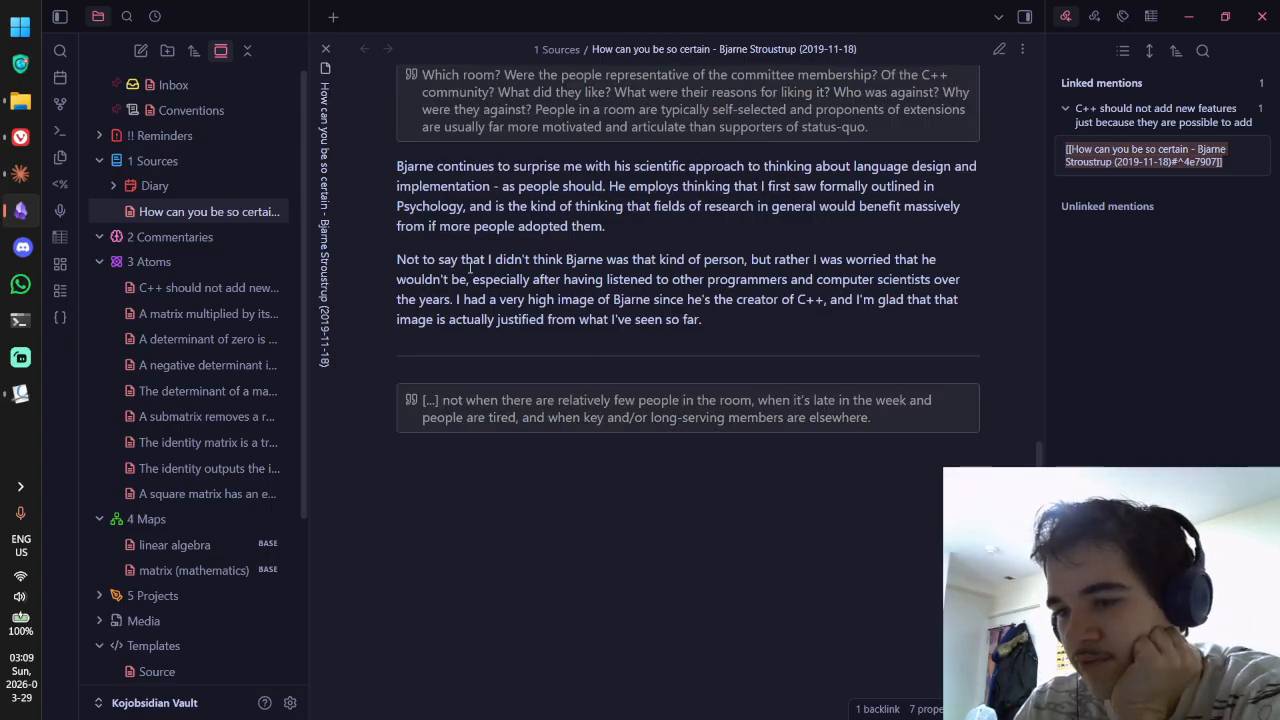
pyautogui.hotkey('ctrl', 'e')
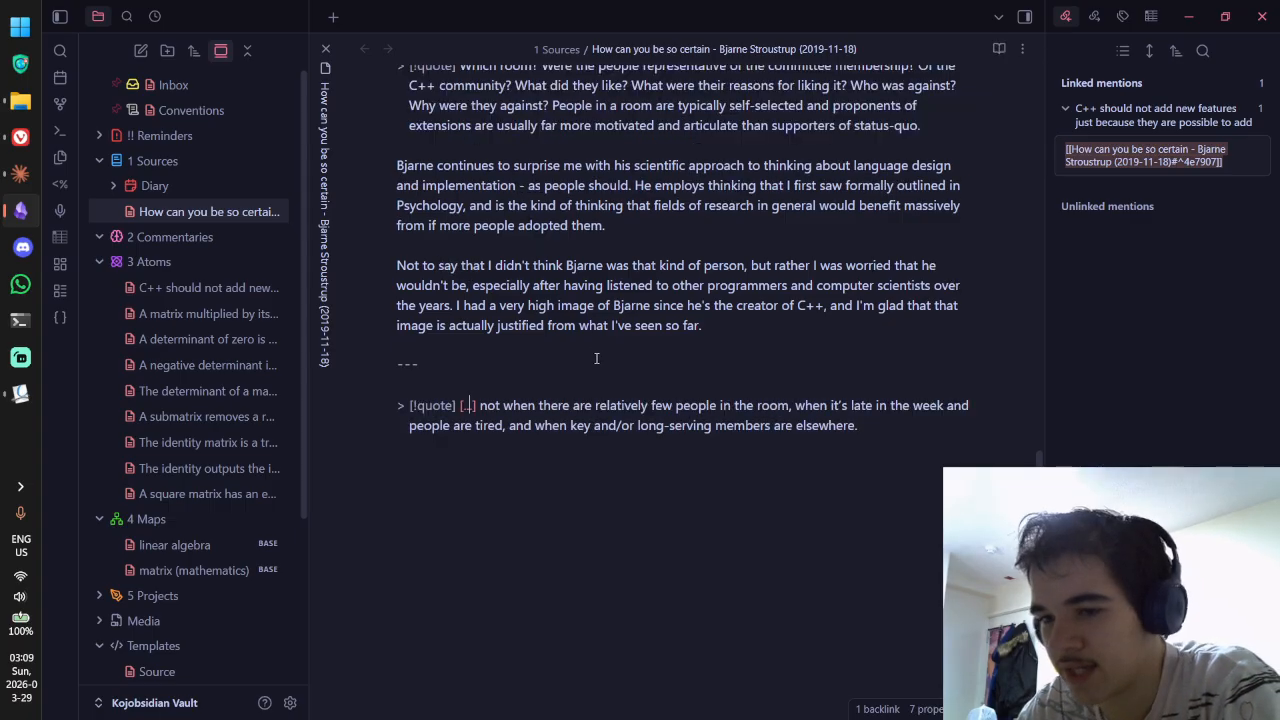
# Step: Copy the Okular highlight's note text and paste it as a paragraph below the quote
pyautogui.hotkey('alt', 'Tab')
pyautogui.doubleClick(627, 273)
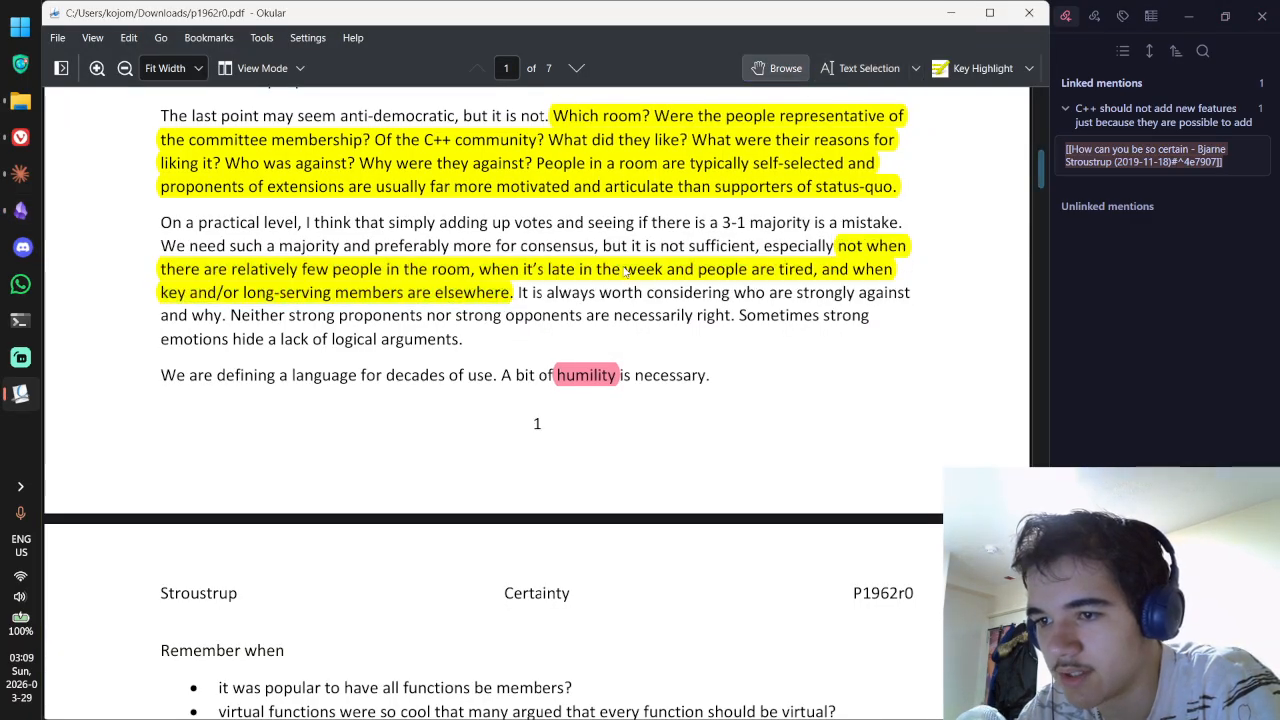
pyautogui.click(267, 206)
pyautogui.hotkey('ctrl', 'a')
pyautogui.hotkey('ctrl', 'c')
pyautogui.hotkey('alt', 'Tab')
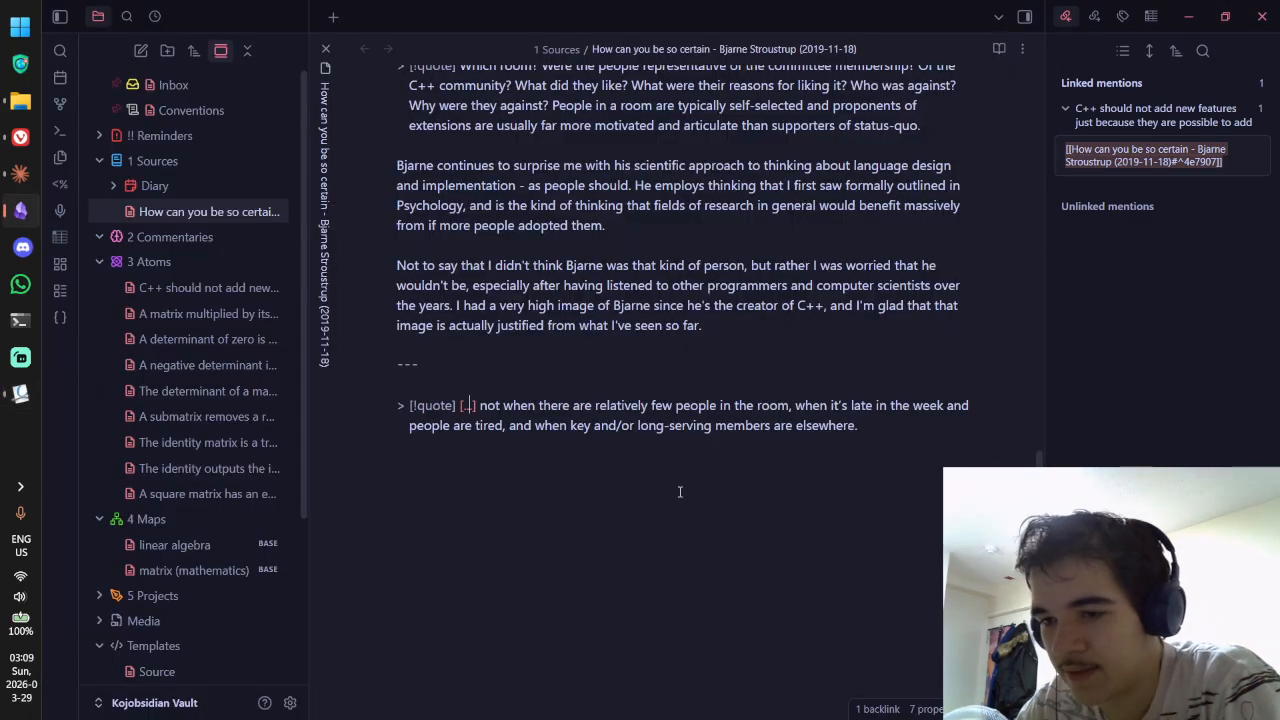
pyautogui.click(908, 457)
pyautogui.press('Return')
pyautogui.press('Return')
pyautogui.hotkey('ctrl', 'v')
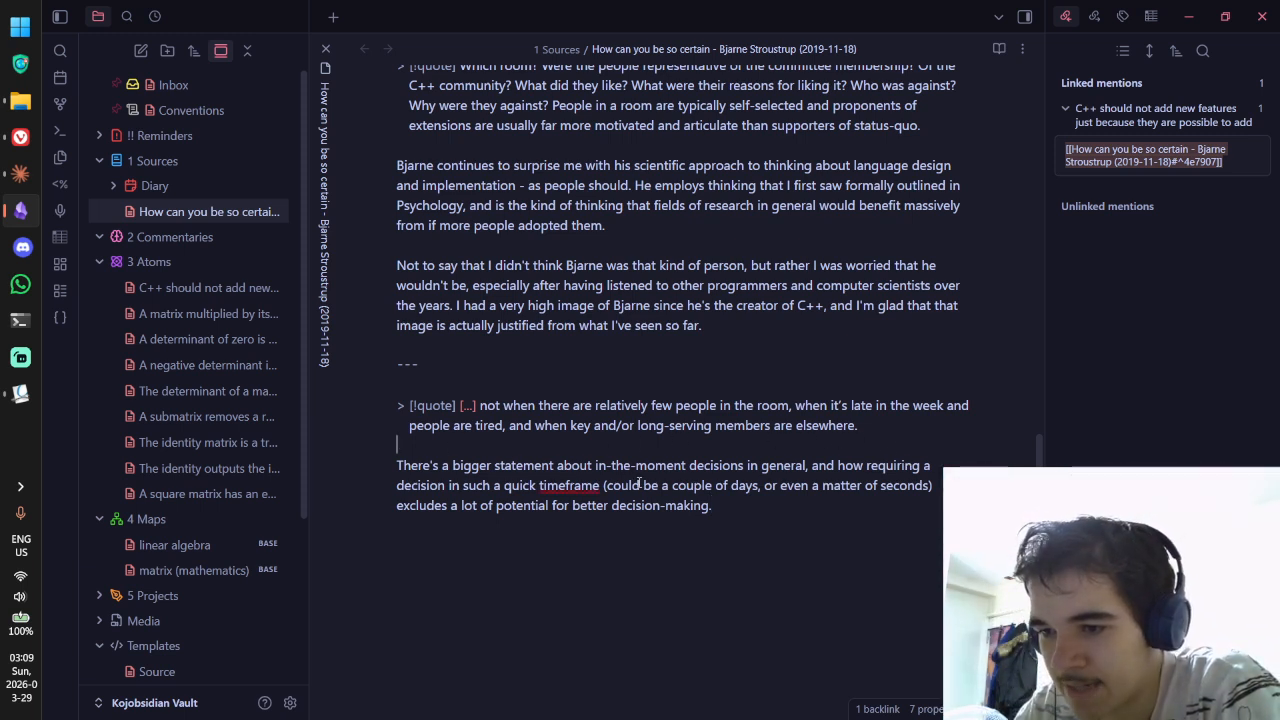
# Step: Try the spelling suggestion 'time-frame' for 'timeframe', then remove the hyphen again
pyautogui.moveTo(597, 465); pyautogui.dragTo(770, 465)
pyautogui.click(866, 466)
pyautogui.moveTo(411, 486); pyautogui.dragTo(558, 486)
pyautogui.click(502, 486)
pyautogui.rightClick(569, 488)
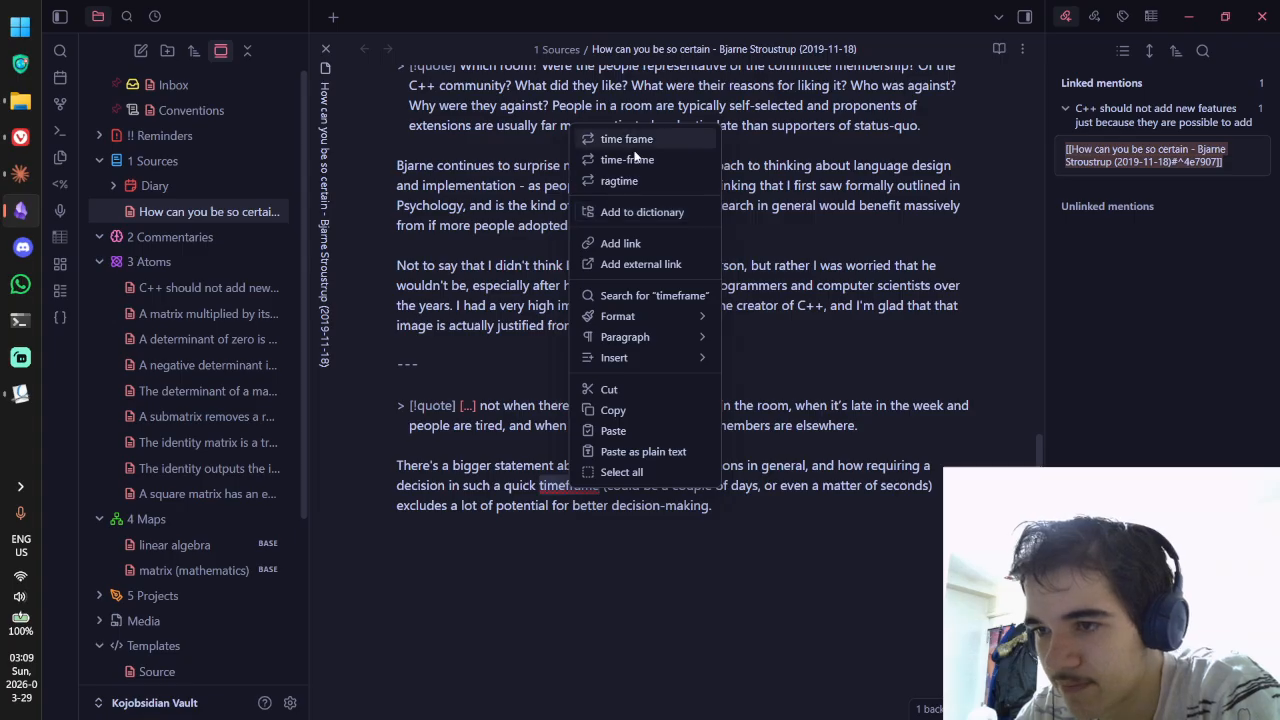
pyautogui.click(640, 160)
pyautogui.click(689, 491)
pyautogui.click(650, 490)
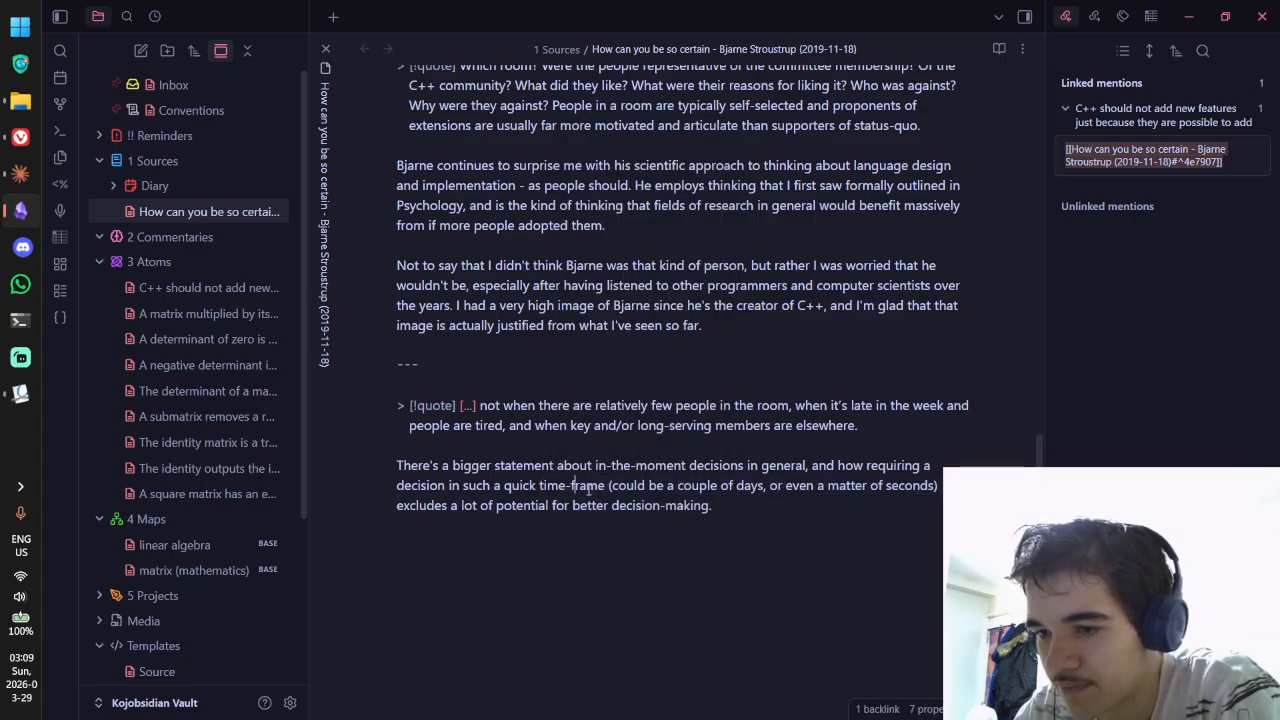
pyautogui.press('BackSpace')
pyautogui.click(662, 505)
# Step: Add 'timeframe' to the spelling dictionary and reread the new paragraph
pyautogui.rightClick(577, 487)
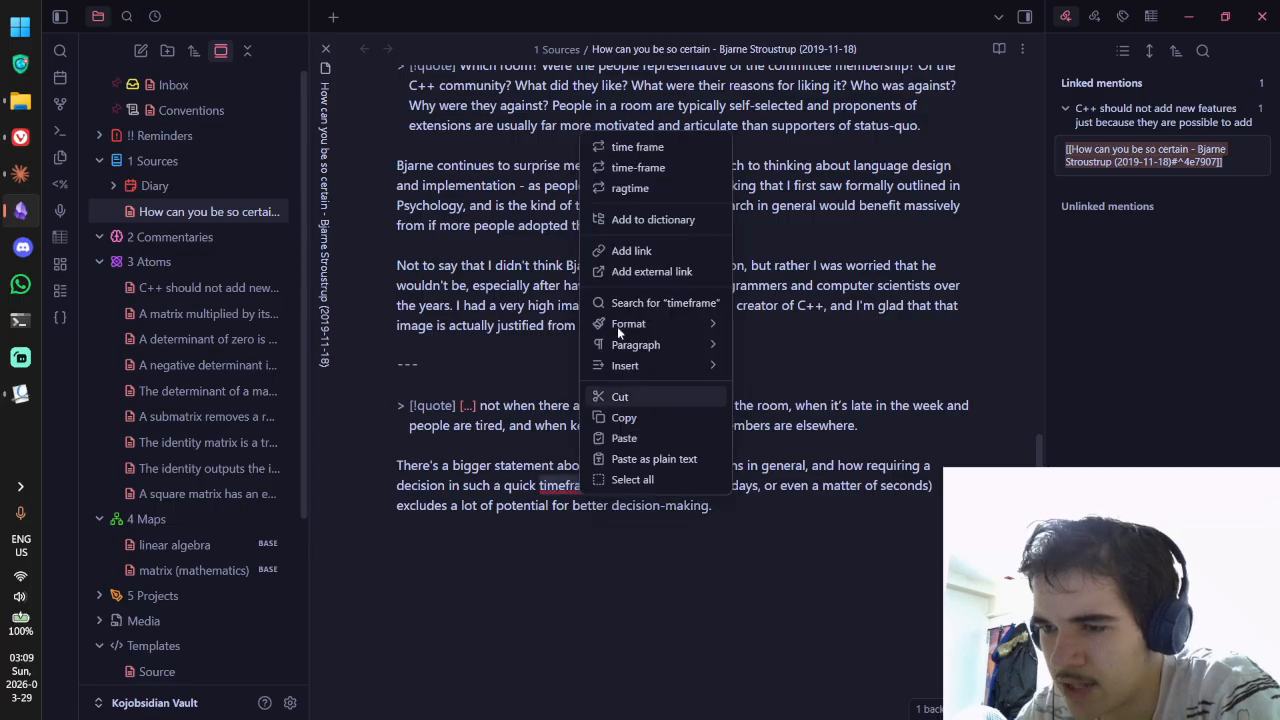
pyautogui.click(630, 217)
pyautogui.moveTo(713, 487); pyautogui.dragTo(907, 488)
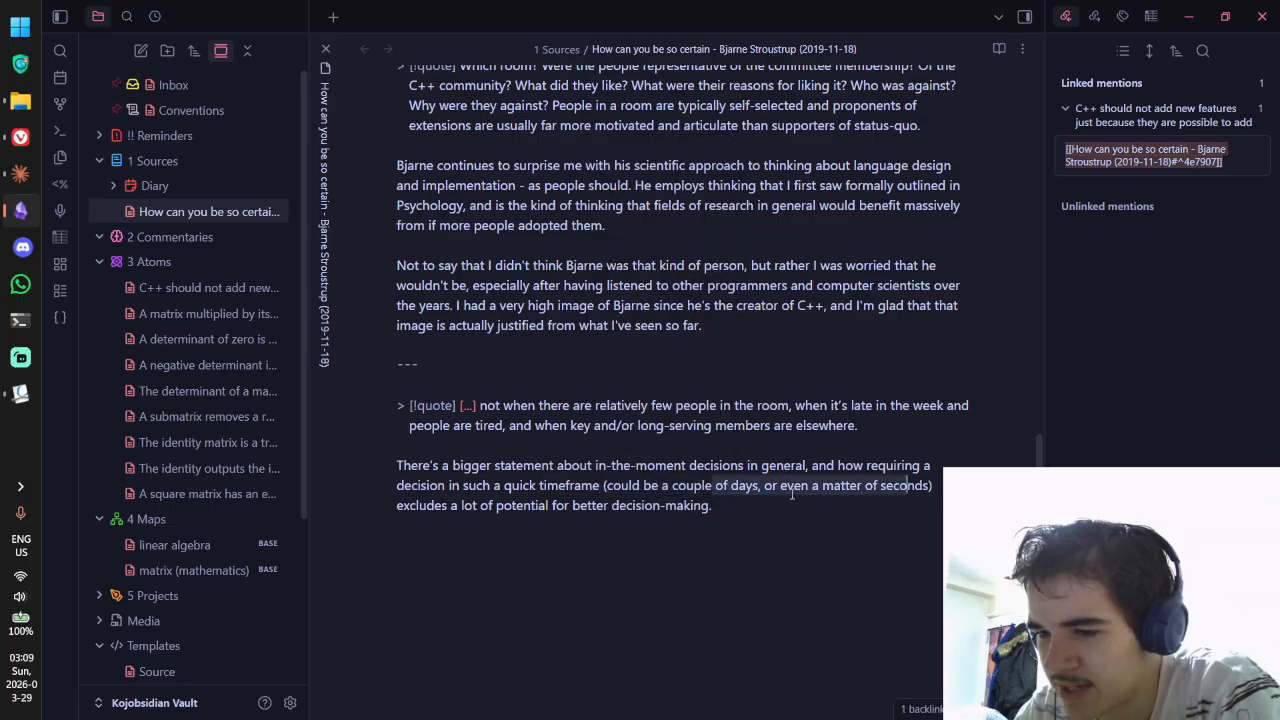
pyautogui.moveTo(442, 506); pyautogui.dragTo(573, 506)
pyautogui.click(743, 549)
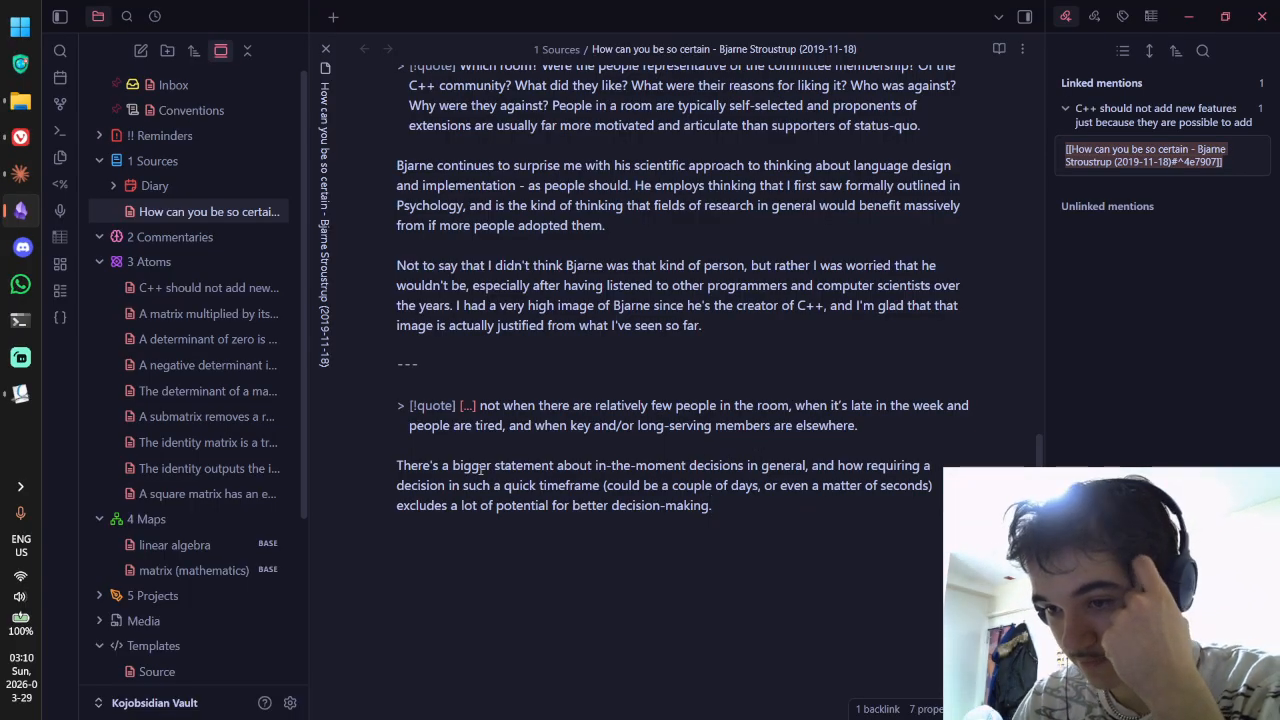
pyautogui.moveTo(471, 466); pyautogui.dragTo(698, 466)
pyautogui.click(698, 466)
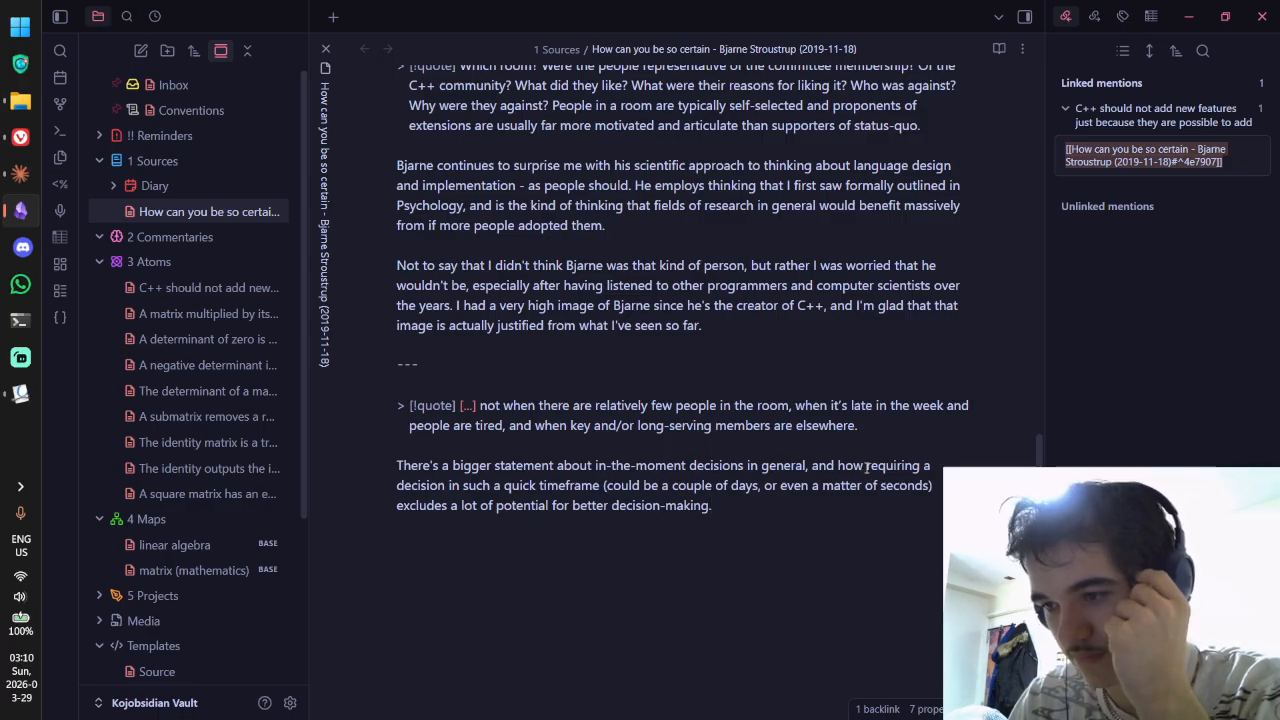
pyautogui.moveTo(866, 465); pyautogui.dragTo(869, 518)
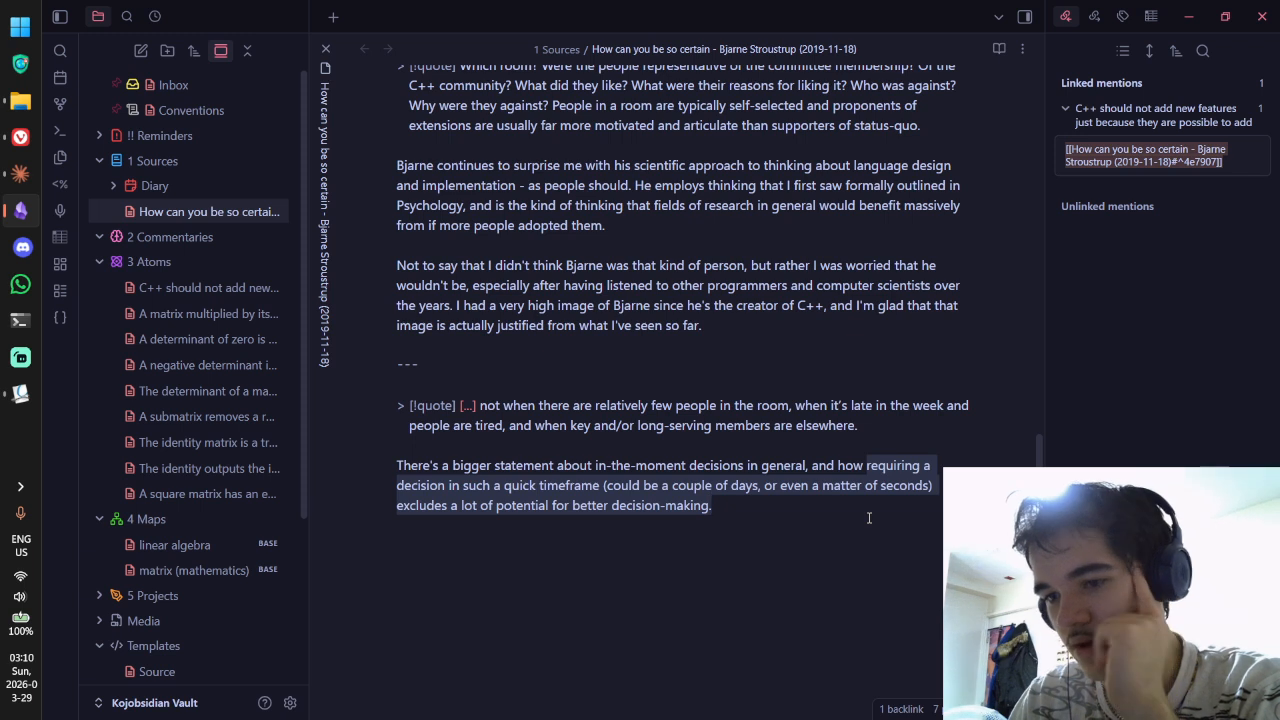
pyautogui.click(859, 507)
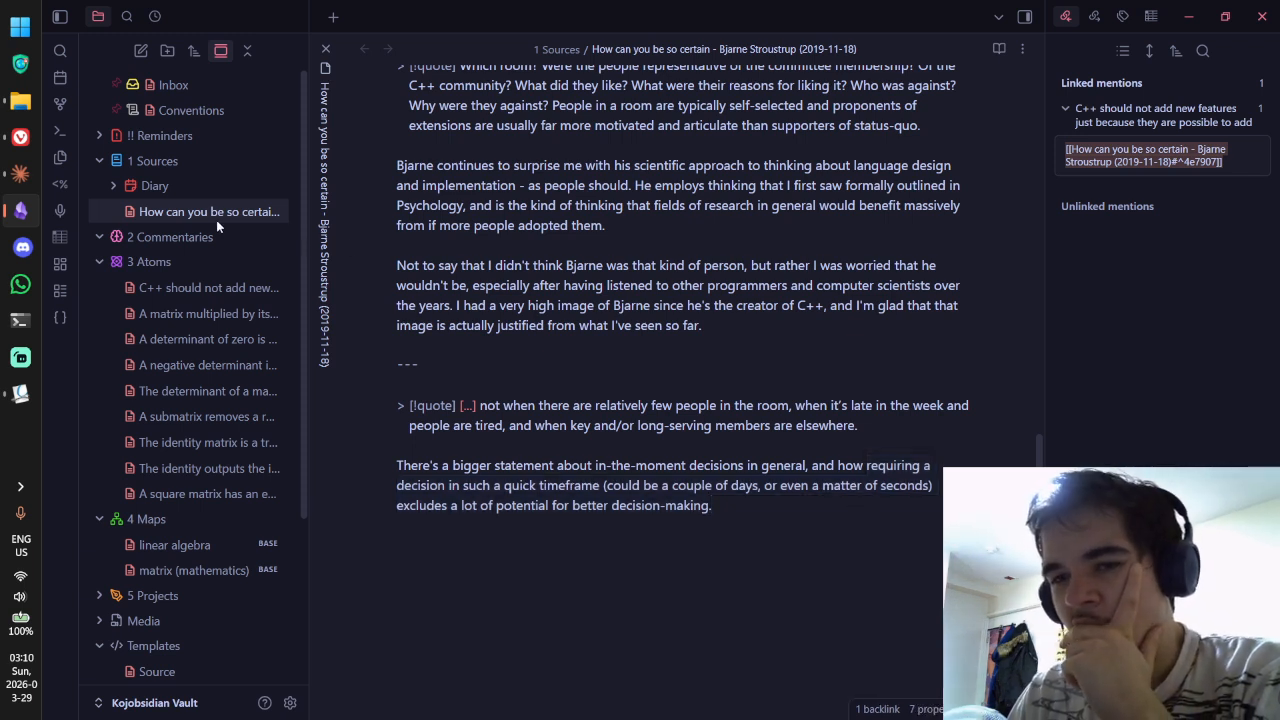
# Step: Create a new Untitled note in the 3 Atoms folder
pyautogui.rightClick(199, 263)
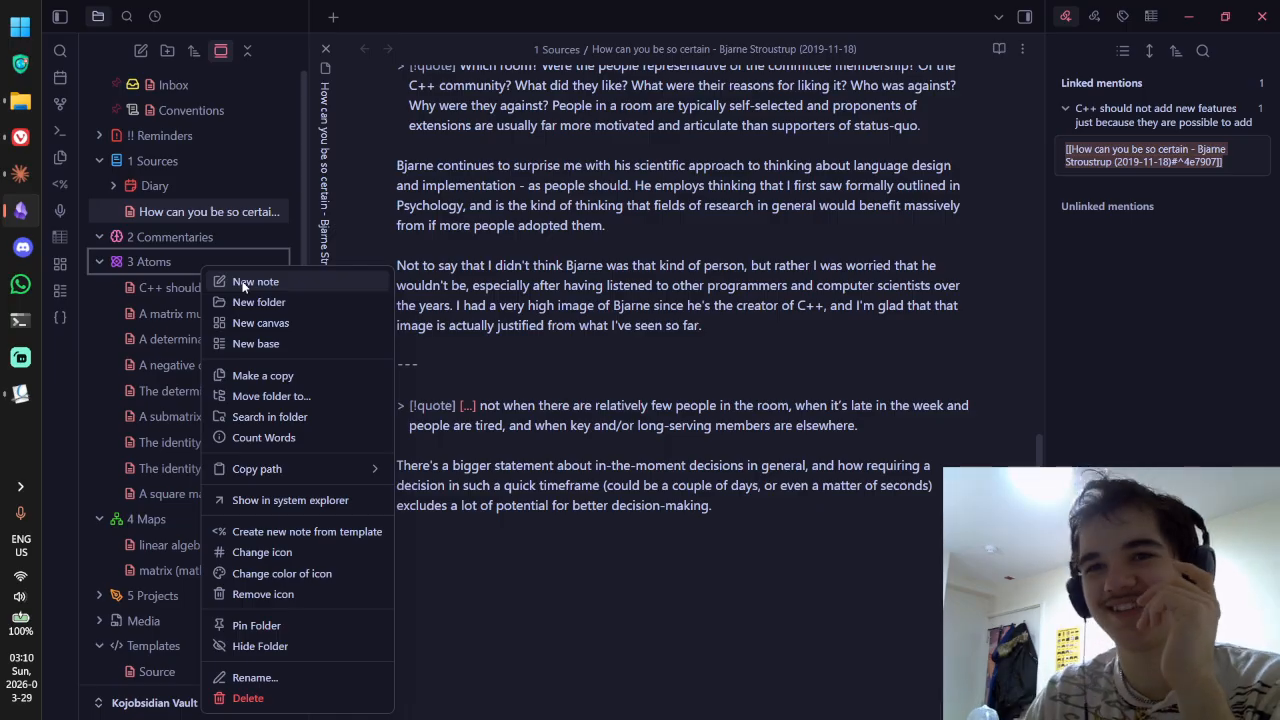
pyautogui.click(245, 283)
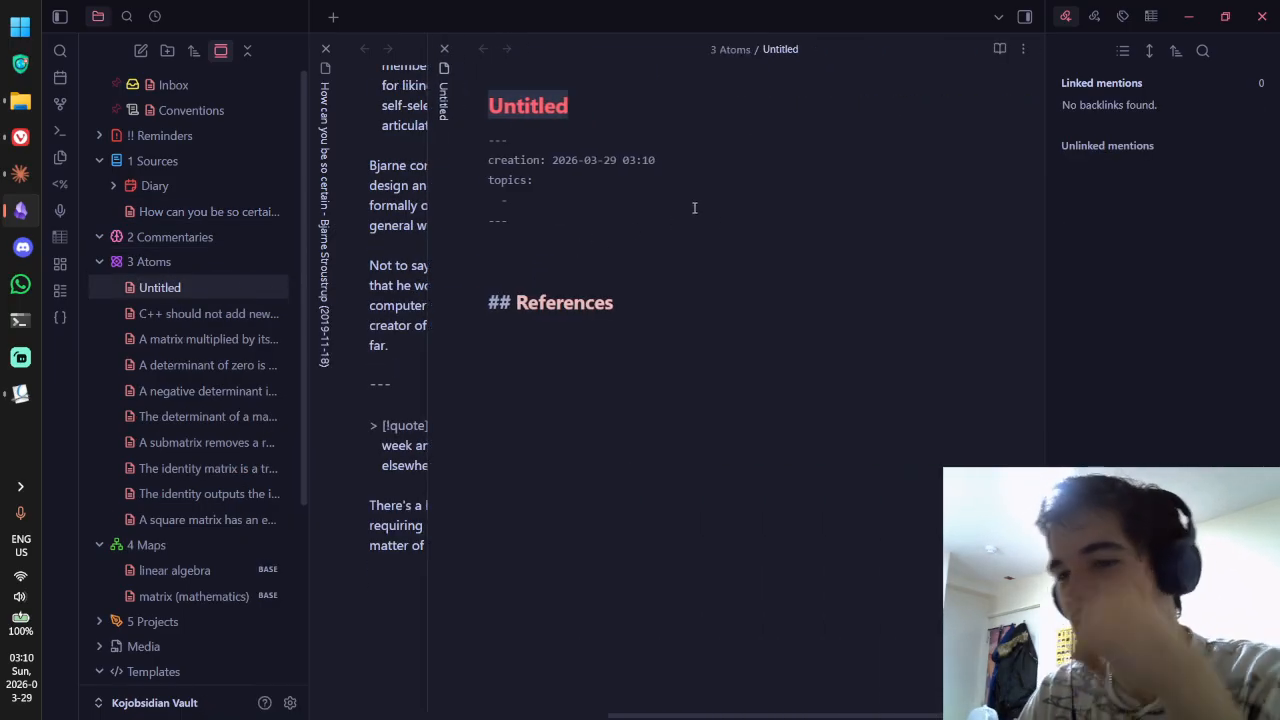
pyautogui.click(558, 195)
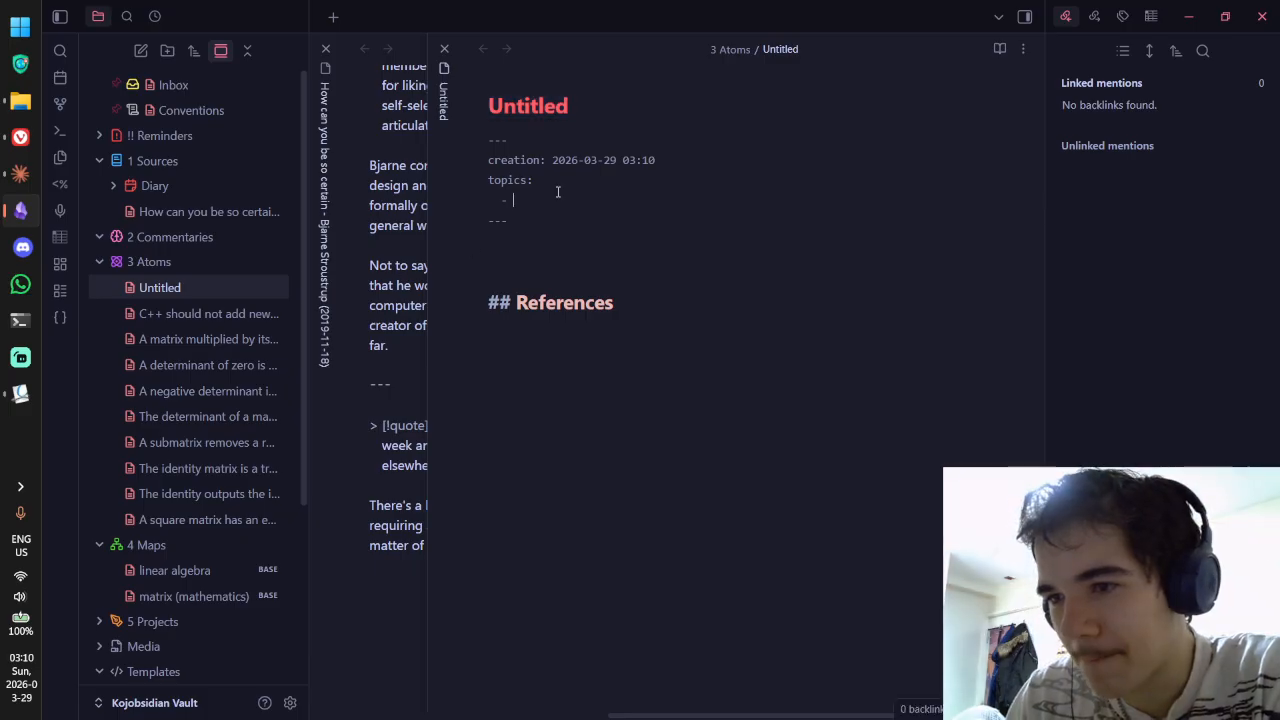
pyautogui.hotkey('ctrl', 'shift', 'Tab')
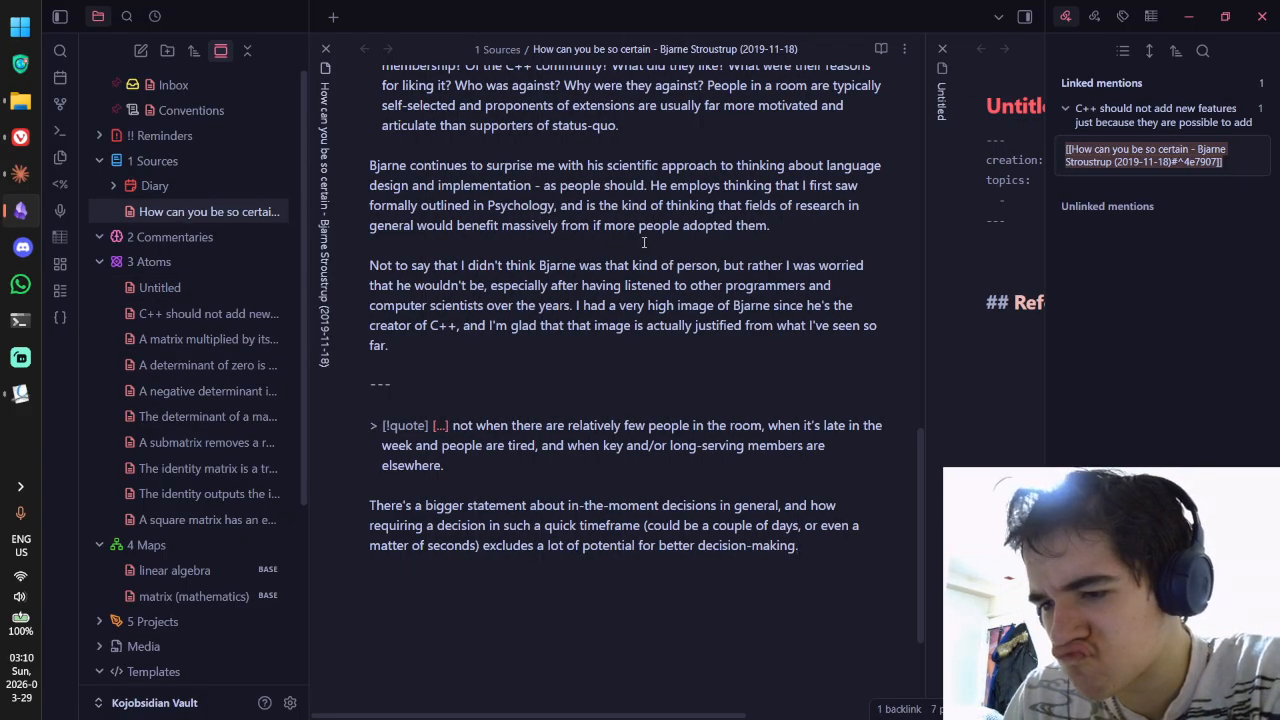
pyautogui.hotkey('ctrl', 'Tab')
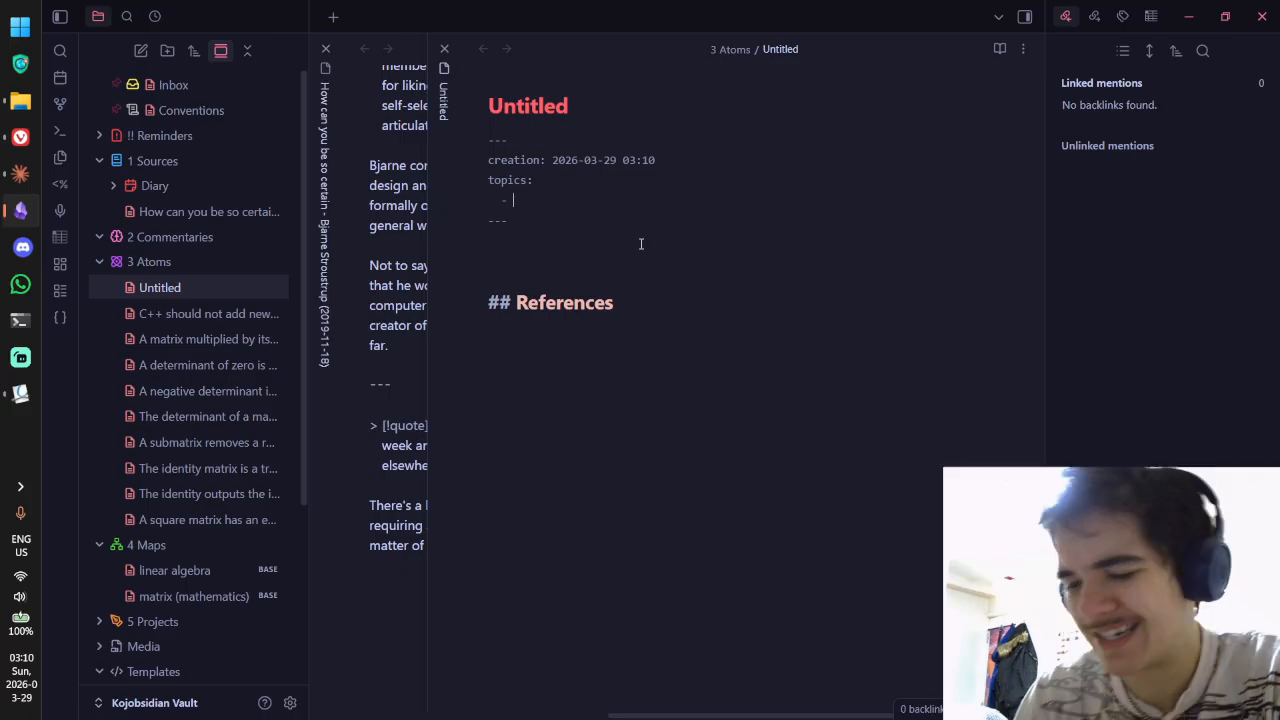
# Step: Add "[[decision-making.base]]" to the topics property, preview it, then return to the source note
pyautogui.write('[[')
pyautogui.press('BackSpace')
pyautogui.press('BackSpace')
pyautogui.write('"')
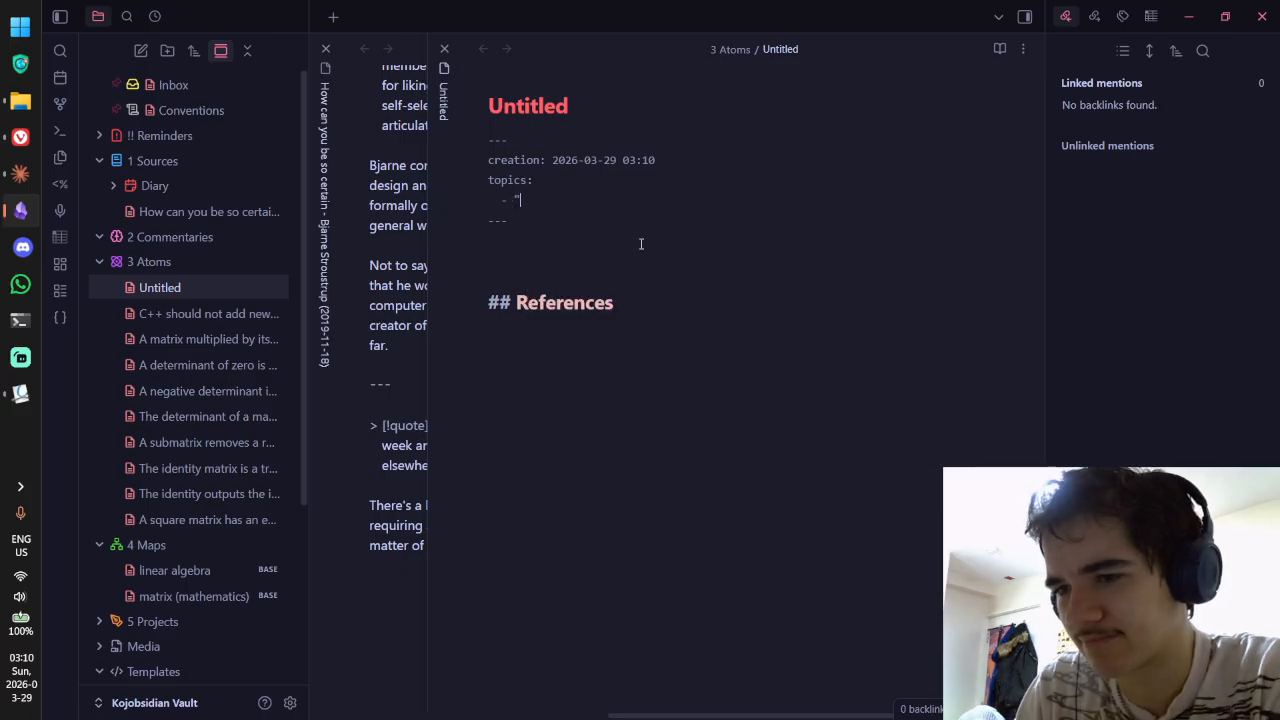
pyautogui.write('[[decisio')
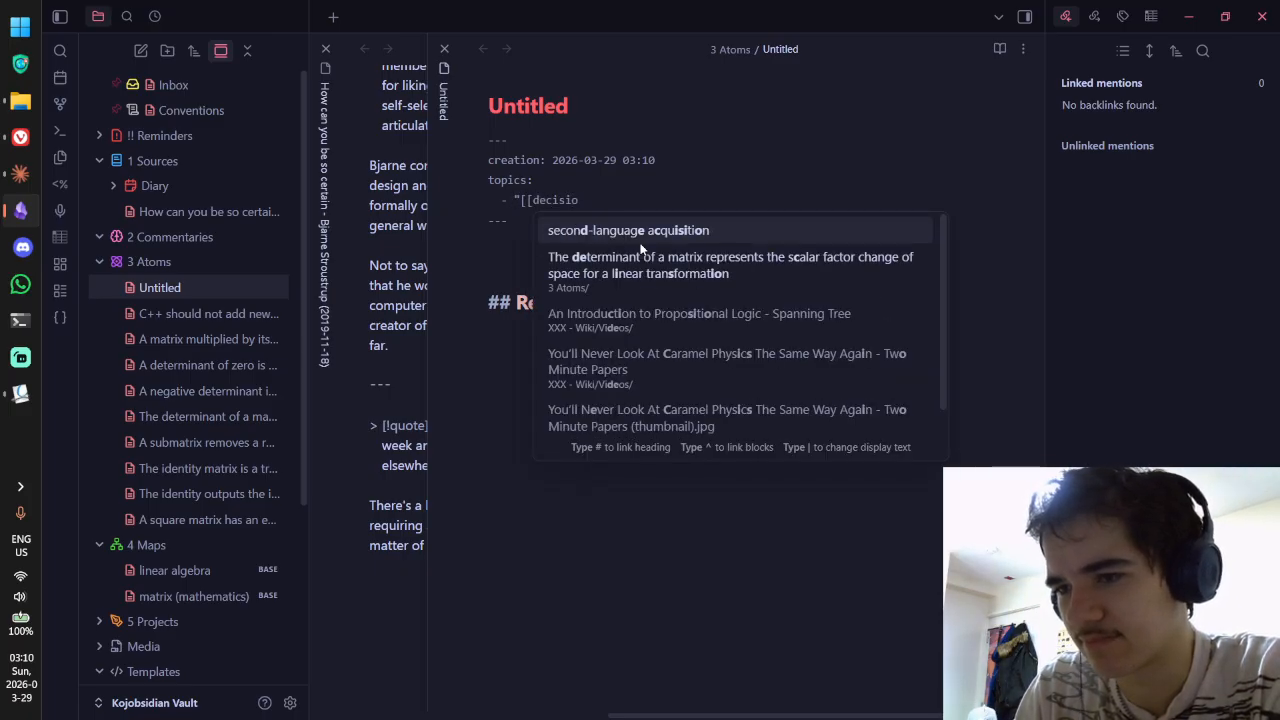
pyautogui.write('n-na')
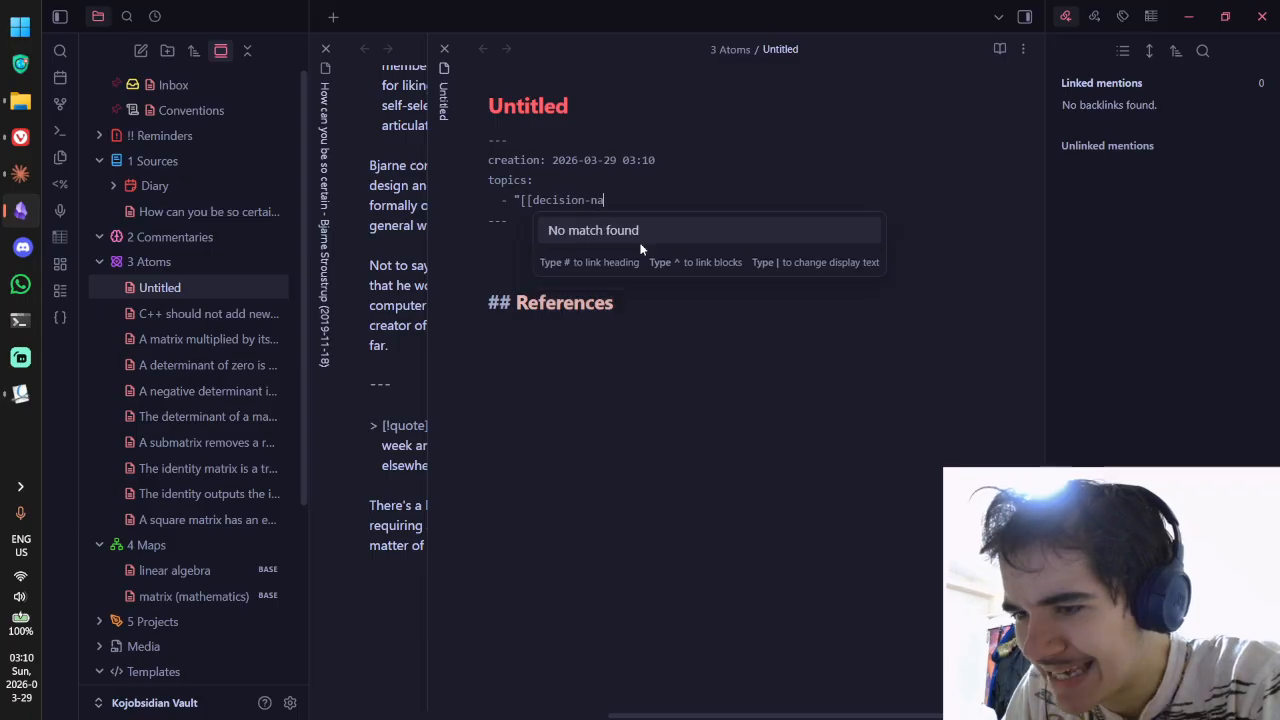
pyautogui.press('BackSpace')
pyautogui.press('BackSpace')
pyautogui.write('making.b')
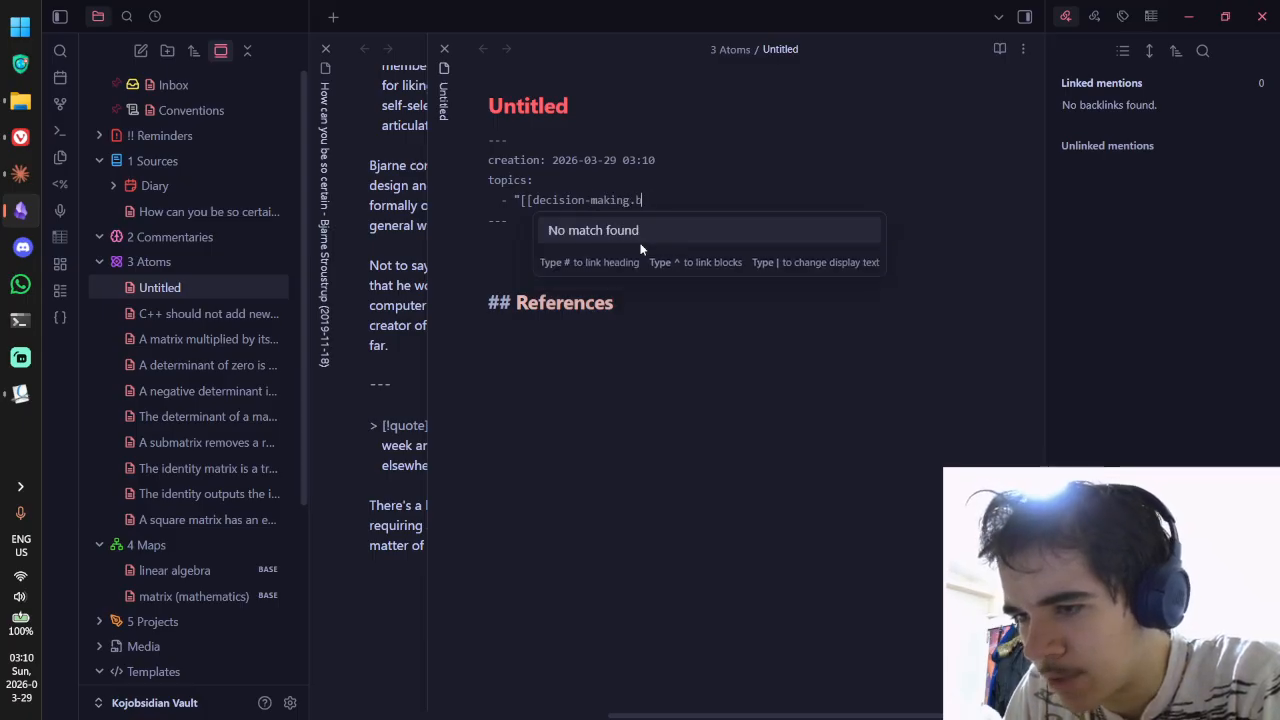
pyautogui.write('ase]]')
pyautogui.hotkey('ctrl', 'e')
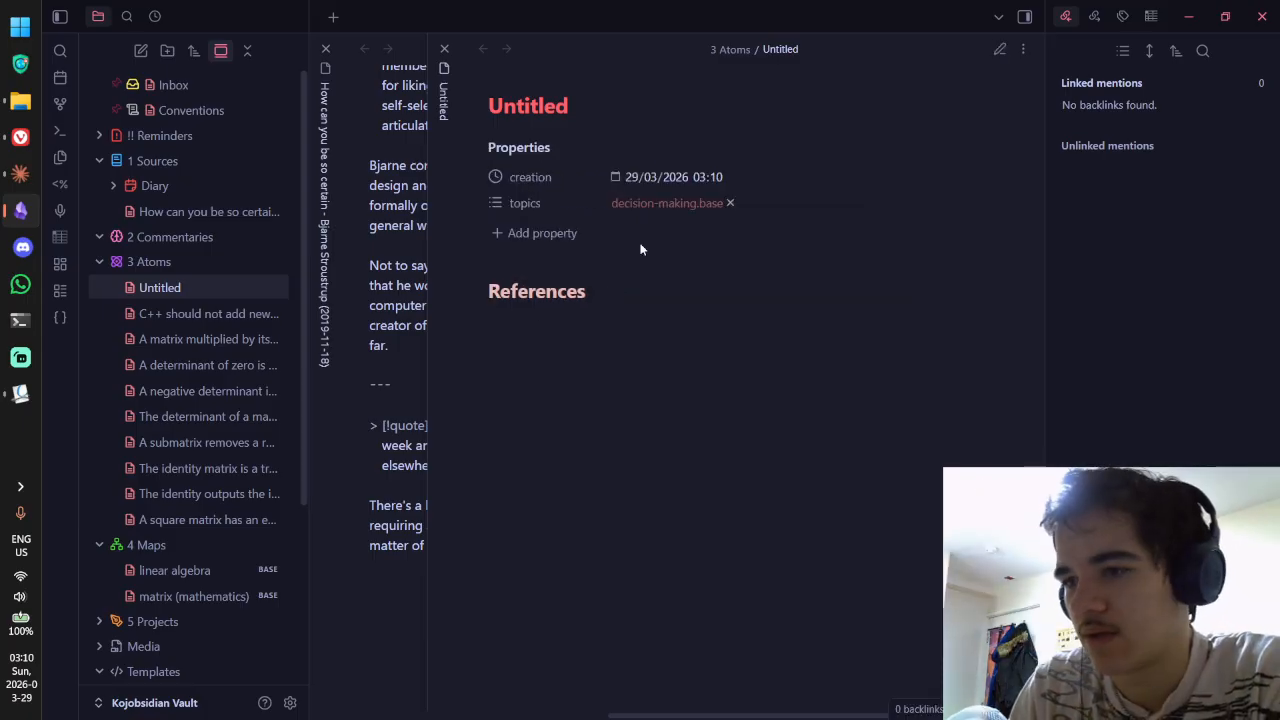
pyautogui.hotkey('ctrl', 'e')
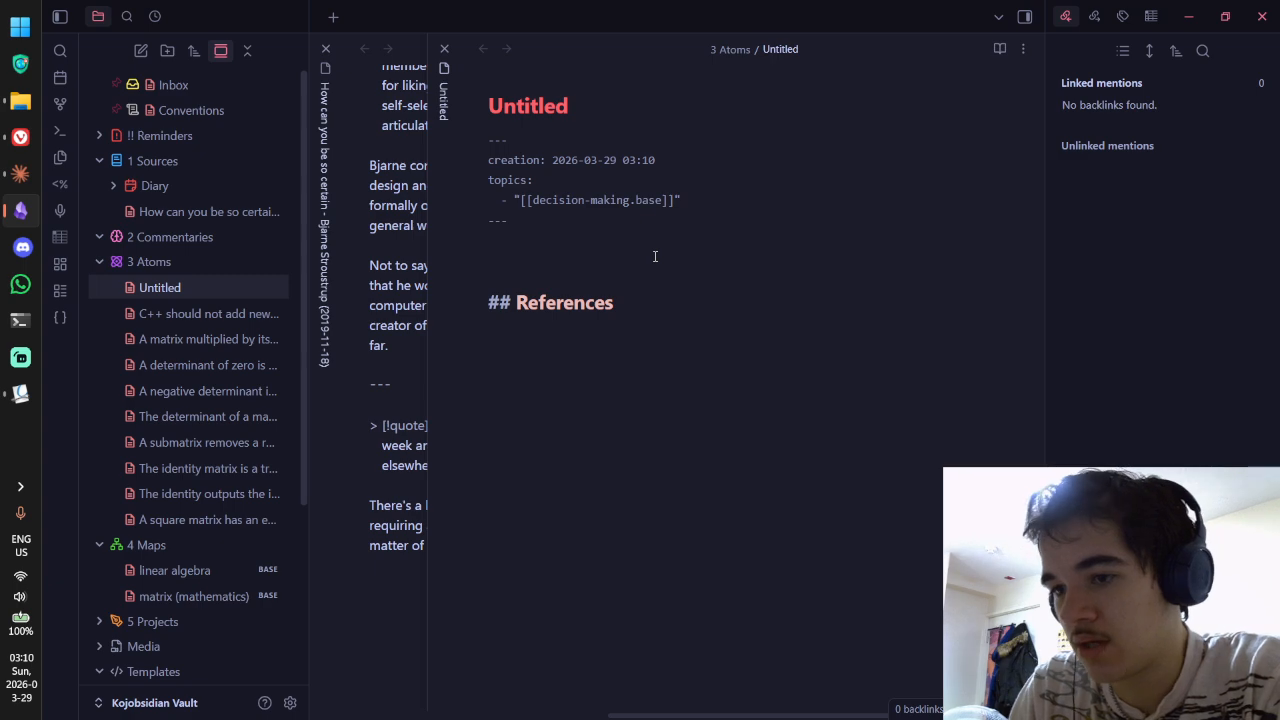
pyautogui.hotkey('alt', 'Tab')
pyautogui.hotkey('alt', 'Tab')
pyautogui.hotkey('ctrl', 'Tab')
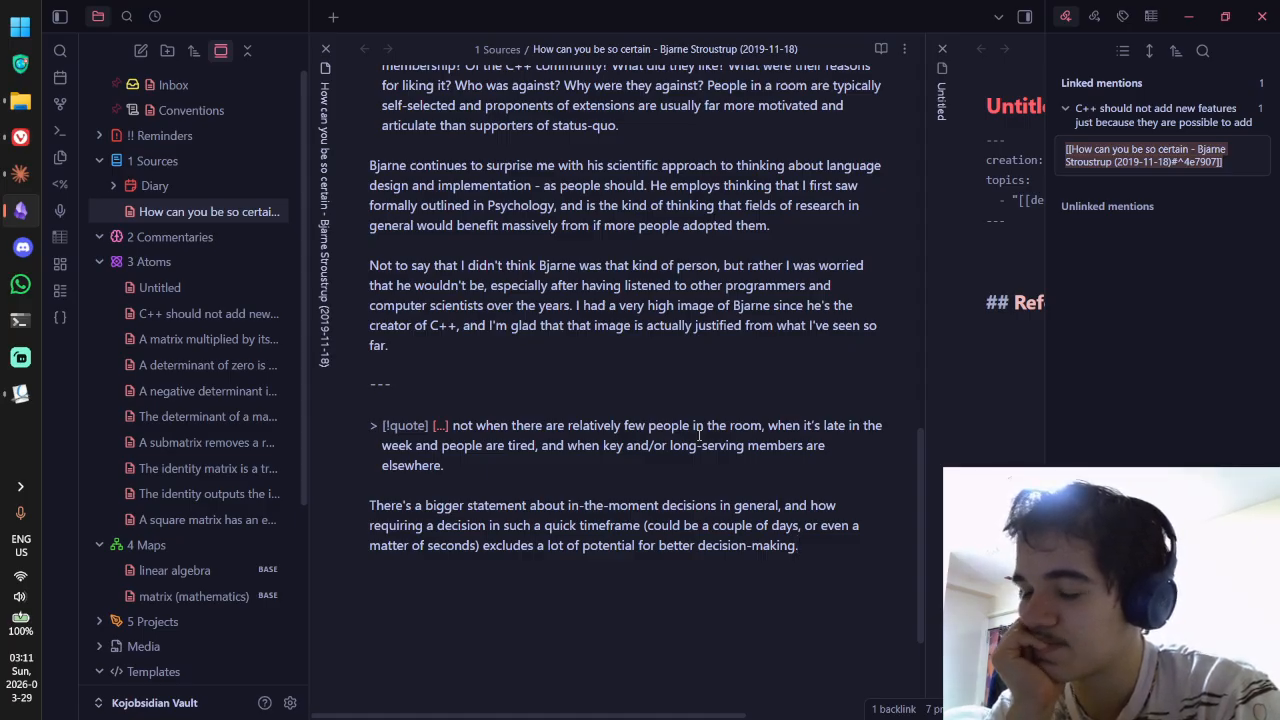
# Step: Move the quick-timeframe clause into the new note's body, capitalized, without the days-or-seconds parenthetical
pyautogui.hotkey('ctrl', 'Tab')
pyautogui.hotkey('ctrl', 'shift', 'Tab')
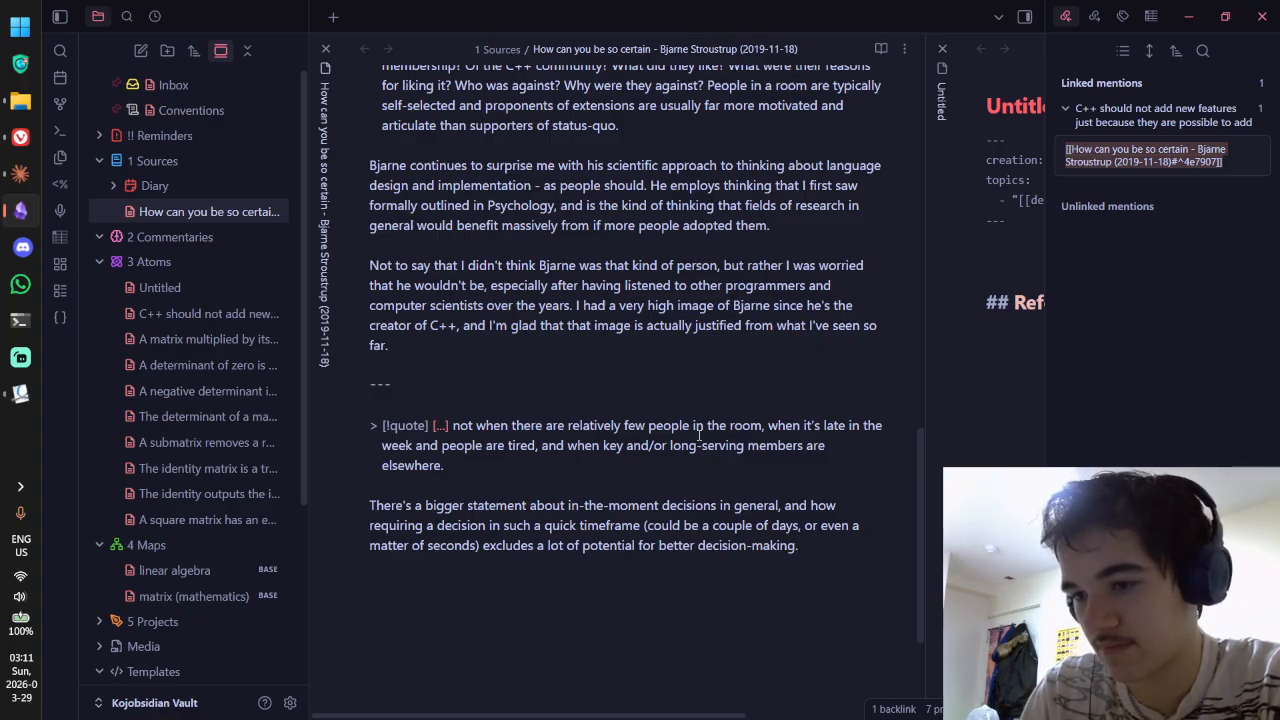
pyautogui.click(699, 433)
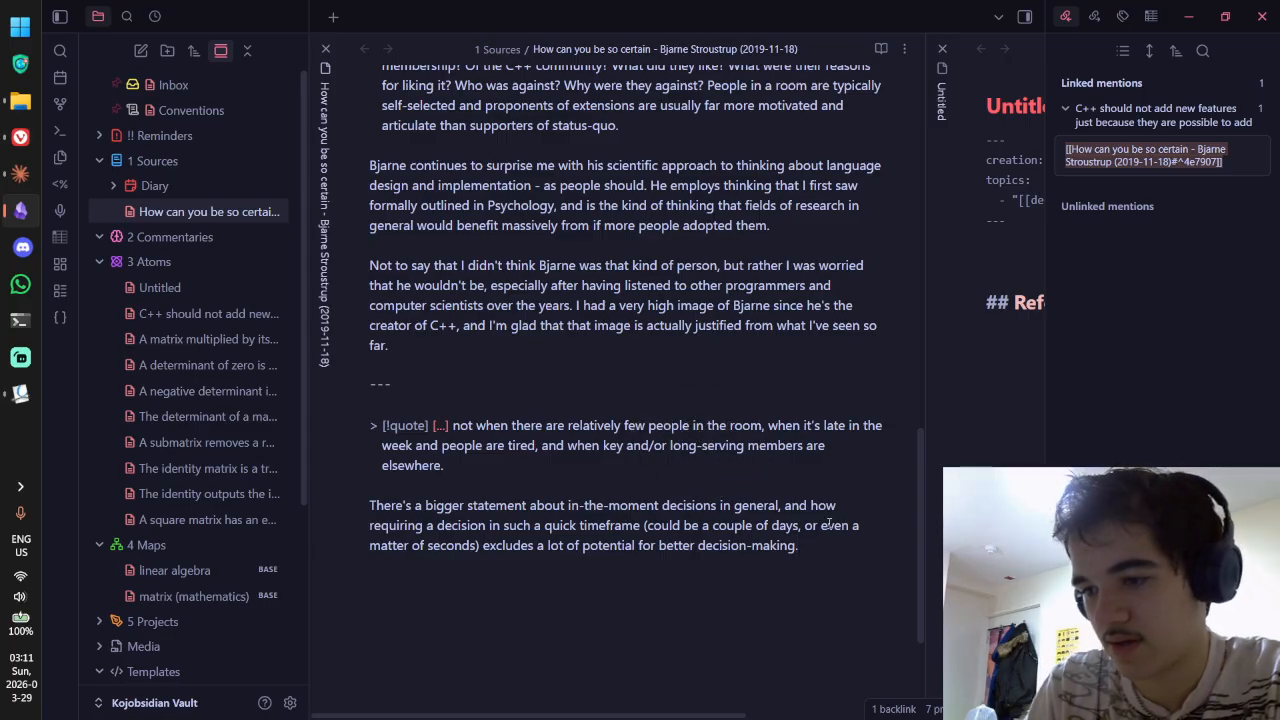
pyautogui.moveTo(812, 553); pyautogui.dragTo(351, 532)
pyautogui.hotkey('ctrl', 'x')
pyautogui.hotkey('ctrl', 'Tab')
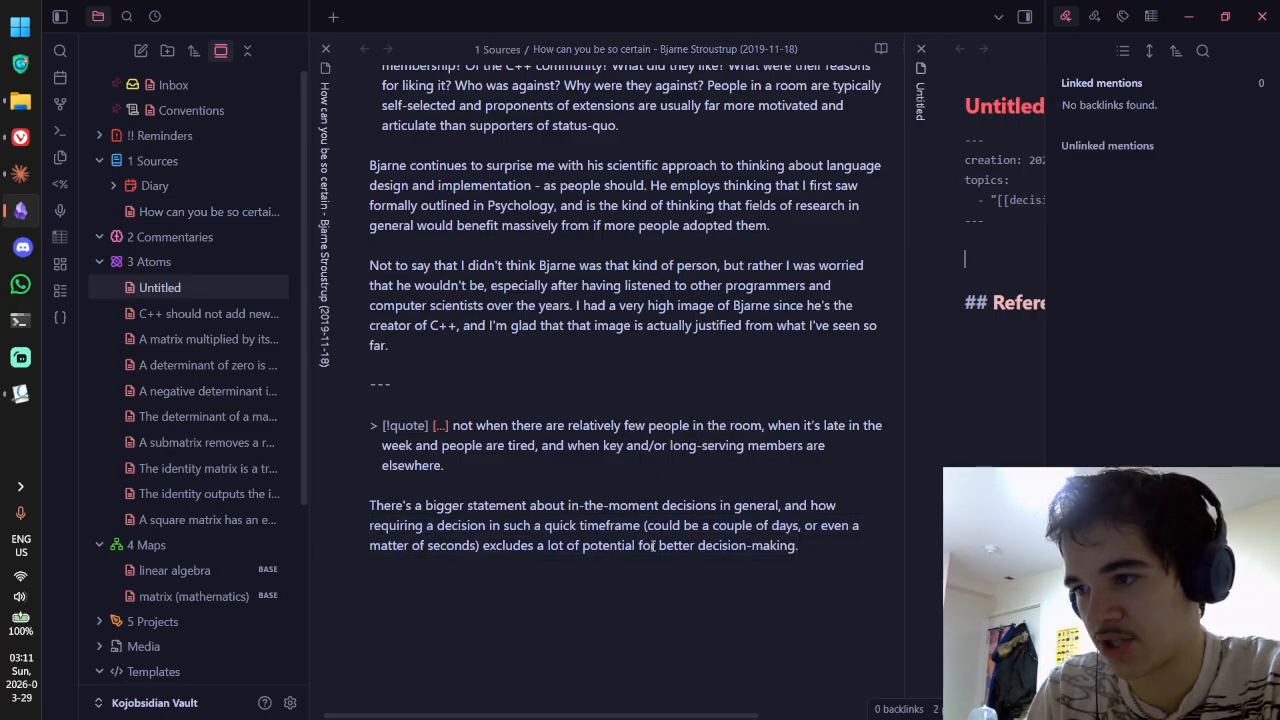
pyautogui.hotkey('ctrl', 'v')
pyautogui.click(490, 260)
pyautogui.press('Delete')
pyautogui.write('R')
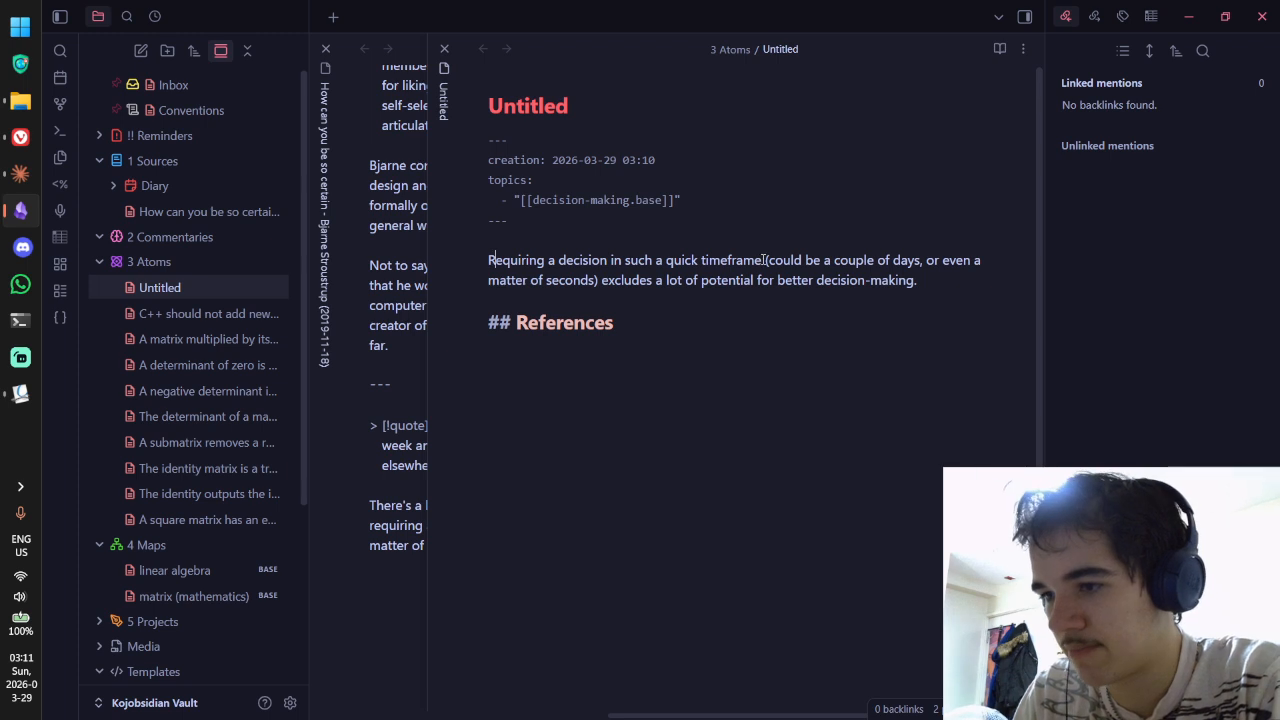
pyautogui.moveTo(765, 260); pyautogui.dragTo(601, 282)
pyautogui.press('BackSpace')
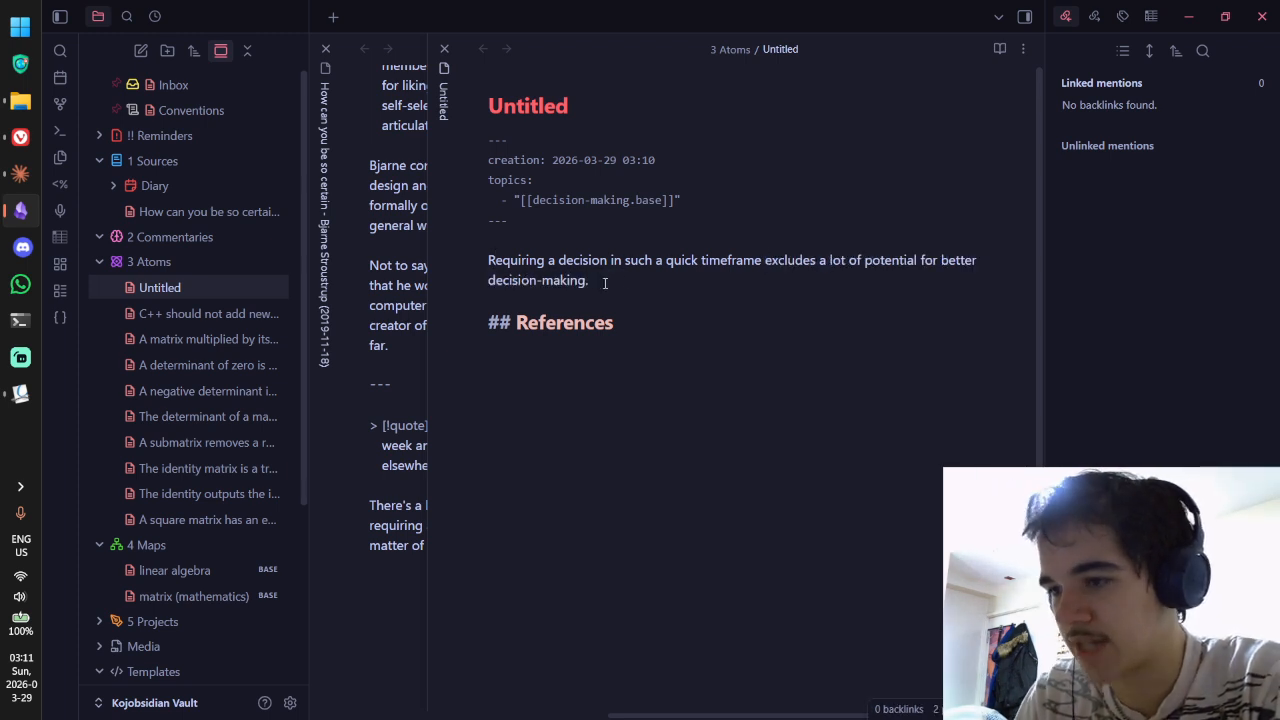
# Step: Use that sentence as the note title, replacing 'Requiring' with 'Prompting'
pyautogui.tripleClick(680, 281)
pyautogui.hotkey('ctrl', 'c')
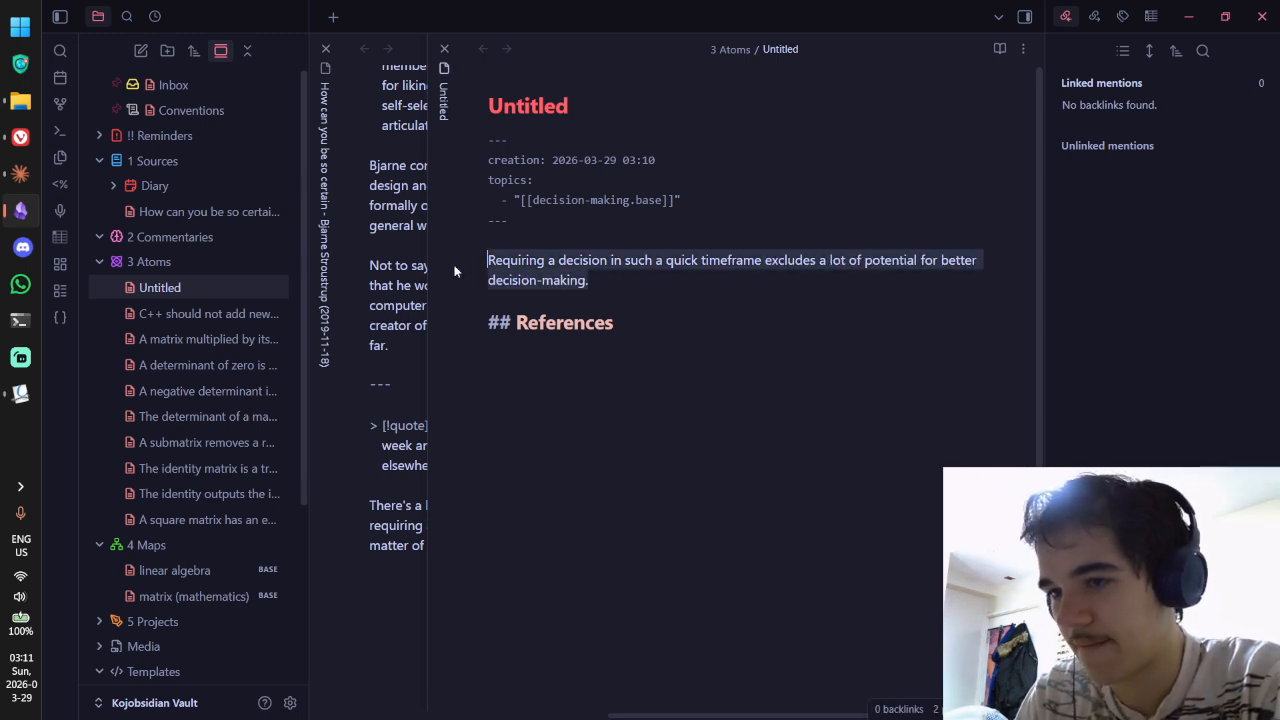
pyautogui.click(594, 105)
pyautogui.hotkey('ctrl', 'a')
pyautogui.hotkey('ctrl', 'v')
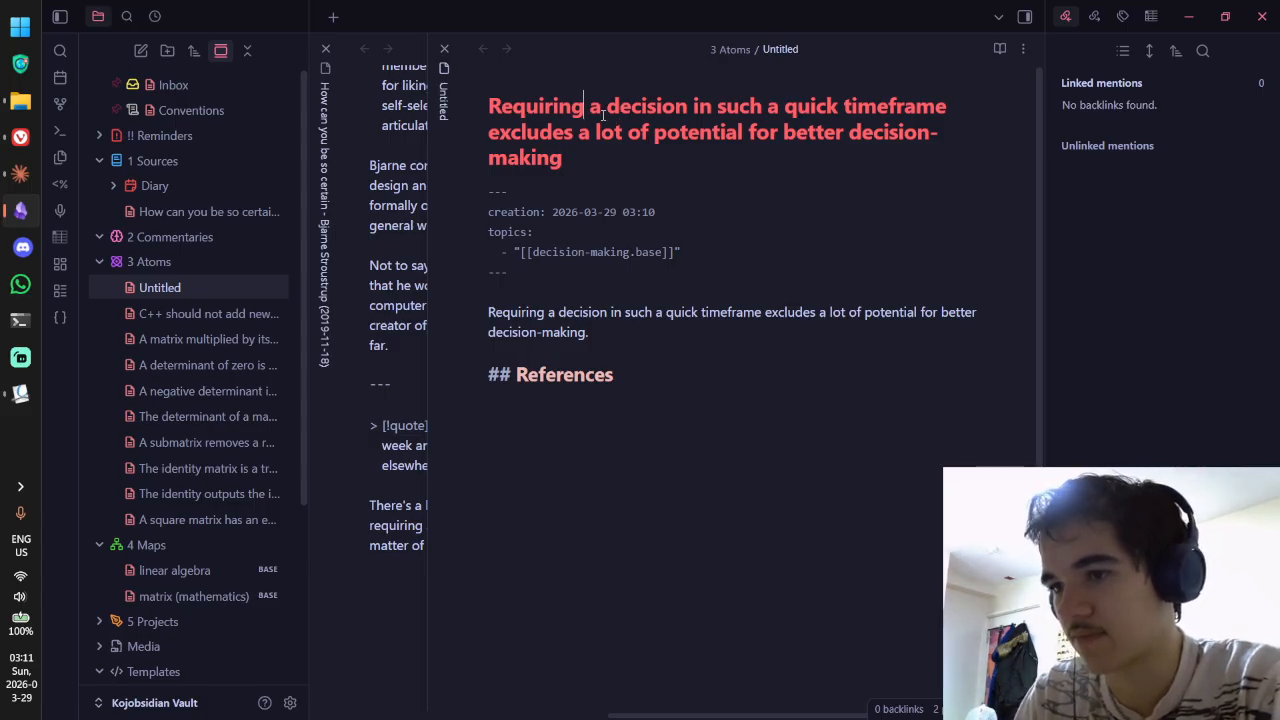
pyautogui.hotkey('shift', 'Home')
pyautogui.write('P')
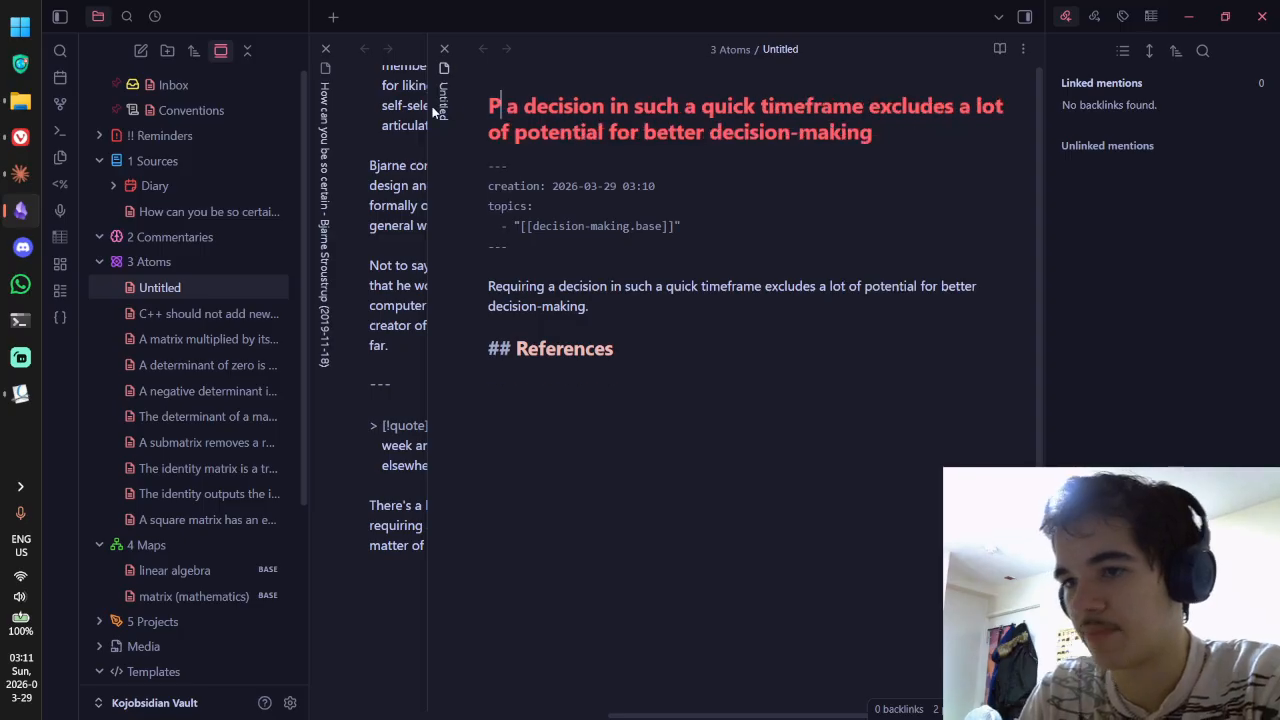
pyautogui.write('rompt')
pyautogui.press('BackSpace')
pyautogui.press('BackSpace')
pyautogui.press('BackSpace')
pyautogui.press('BackSpace')
pyautogui.write('romptig')
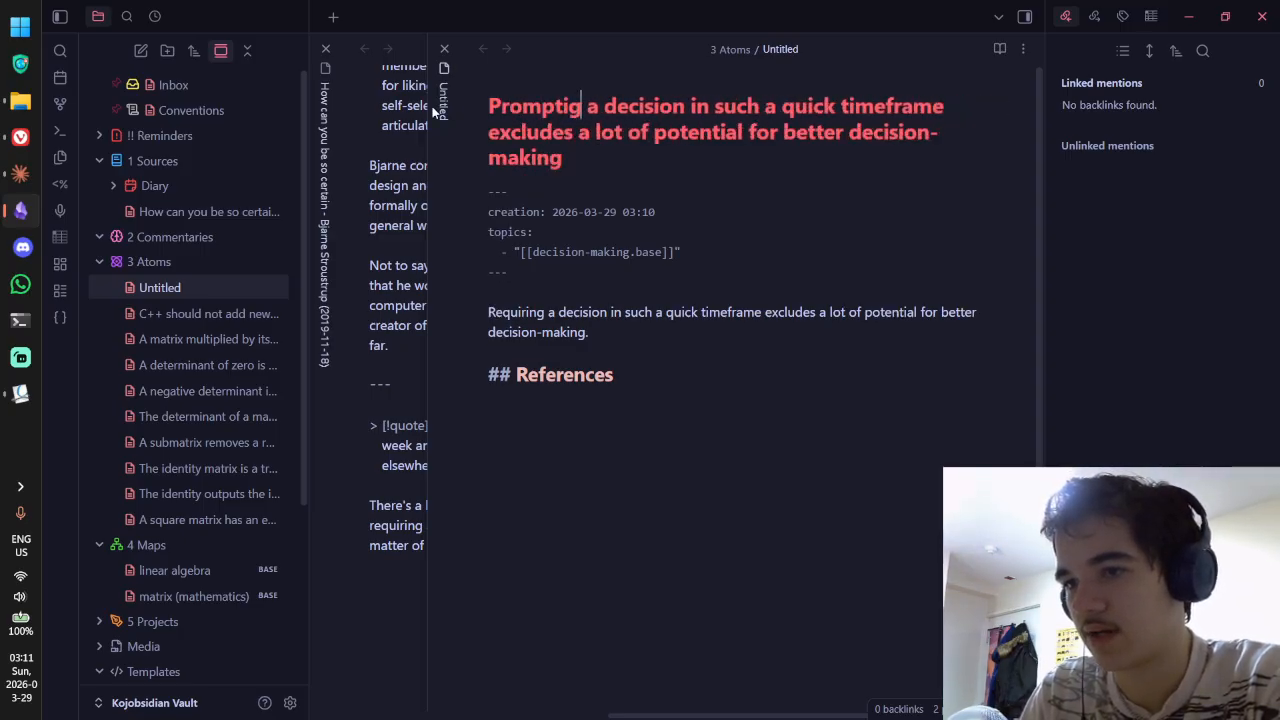
pyautogui.press('BackSpace')
# Step: Change 'in such a quick' to 'to be made in a short' in the title to apply the rename
pyautogui.write('ng')
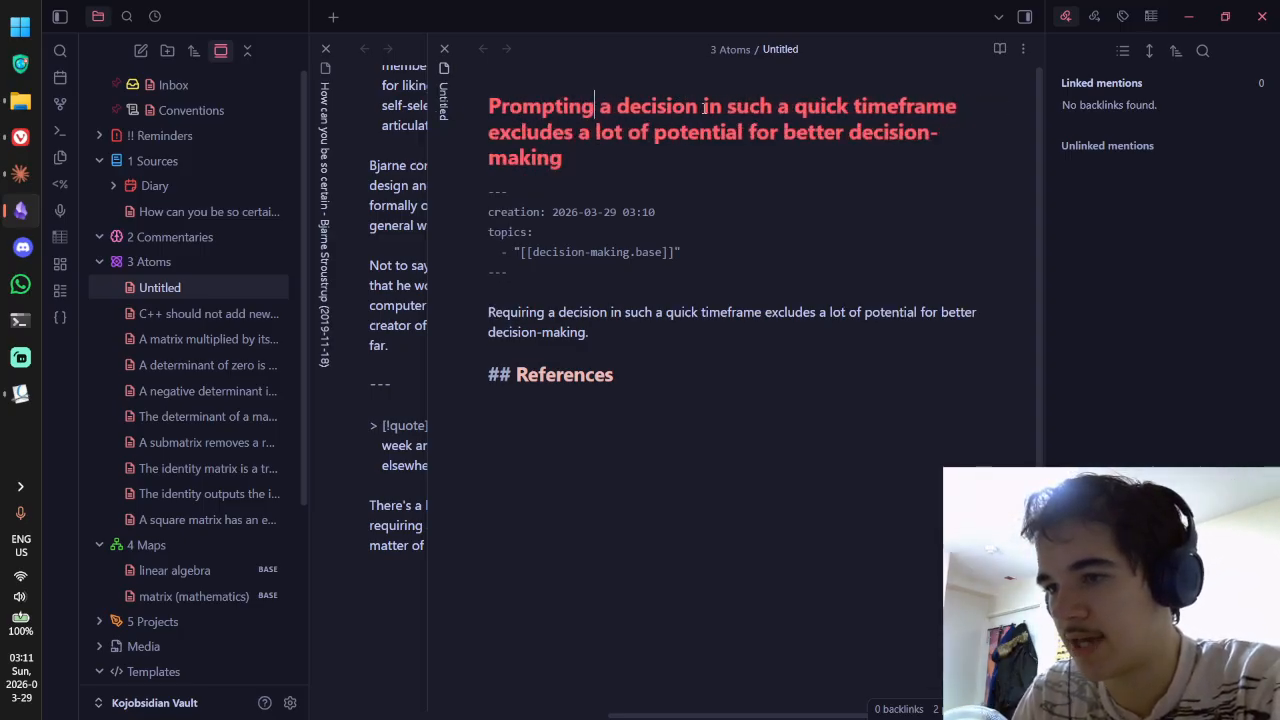
pyautogui.moveTo(703, 106); pyautogui.dragTo(848, 107)
pyautogui.write('to be made')
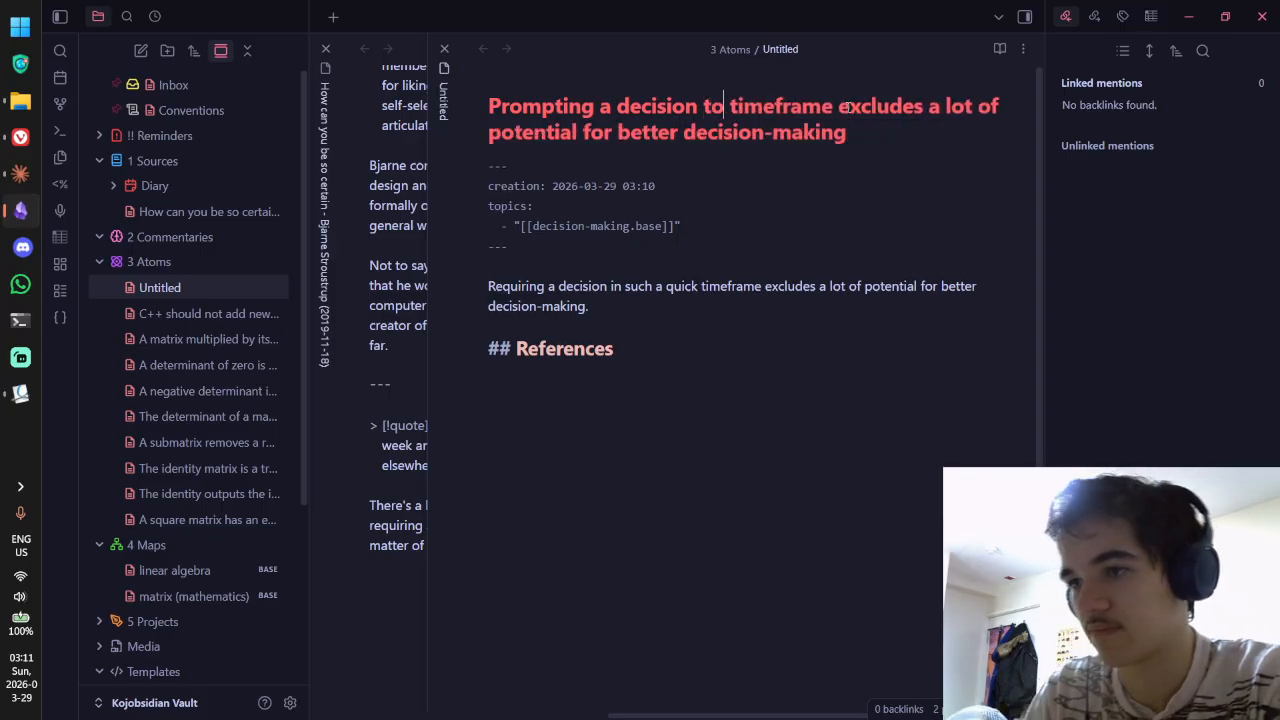
pyautogui.write('inn a')
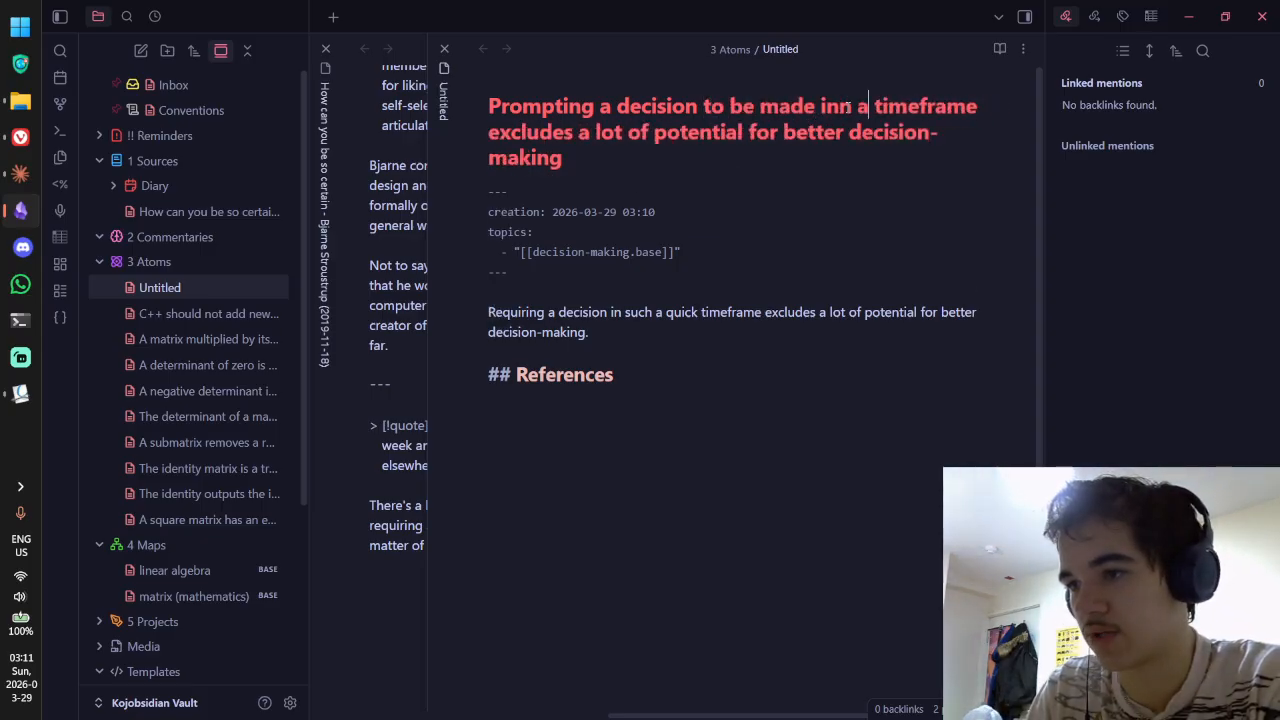
pyautogui.press('BackSpace')
pyautogui.press('BackSpace')
pyautogui.press('BackSpace')
pyautogui.write('a short')
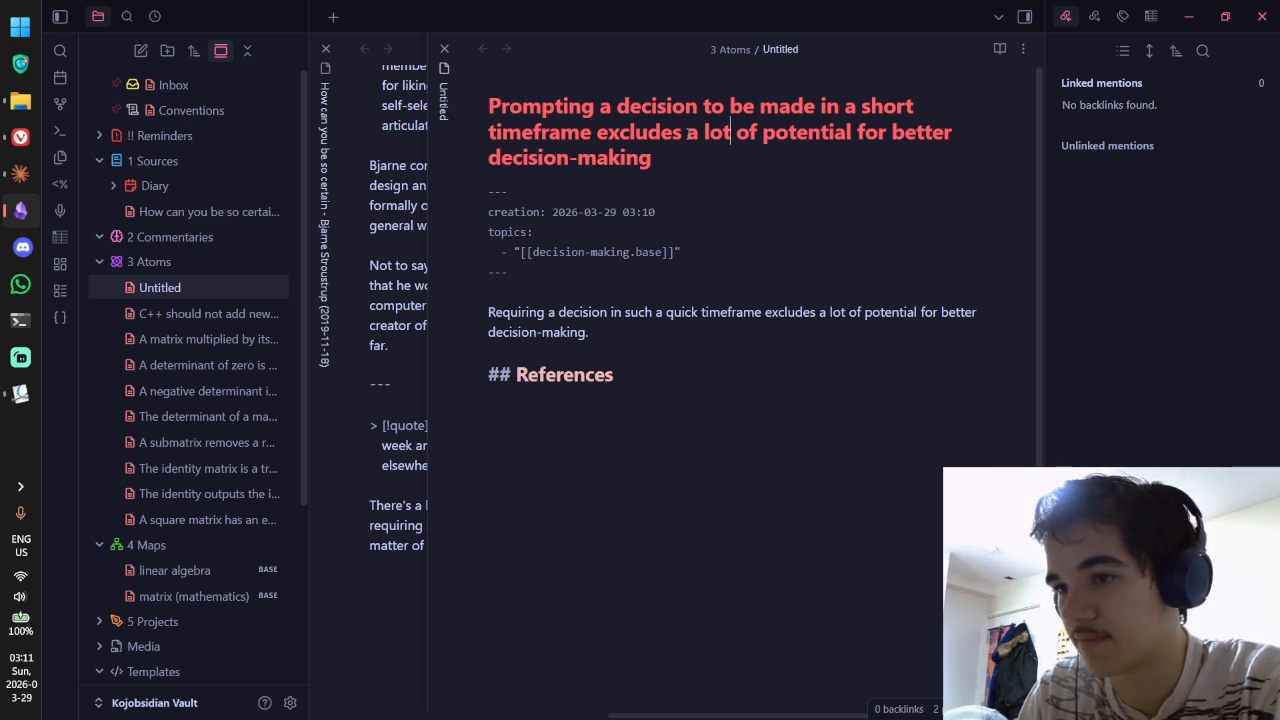
pyautogui.moveTo(598, 141); pyautogui.dragTo(955, 142)
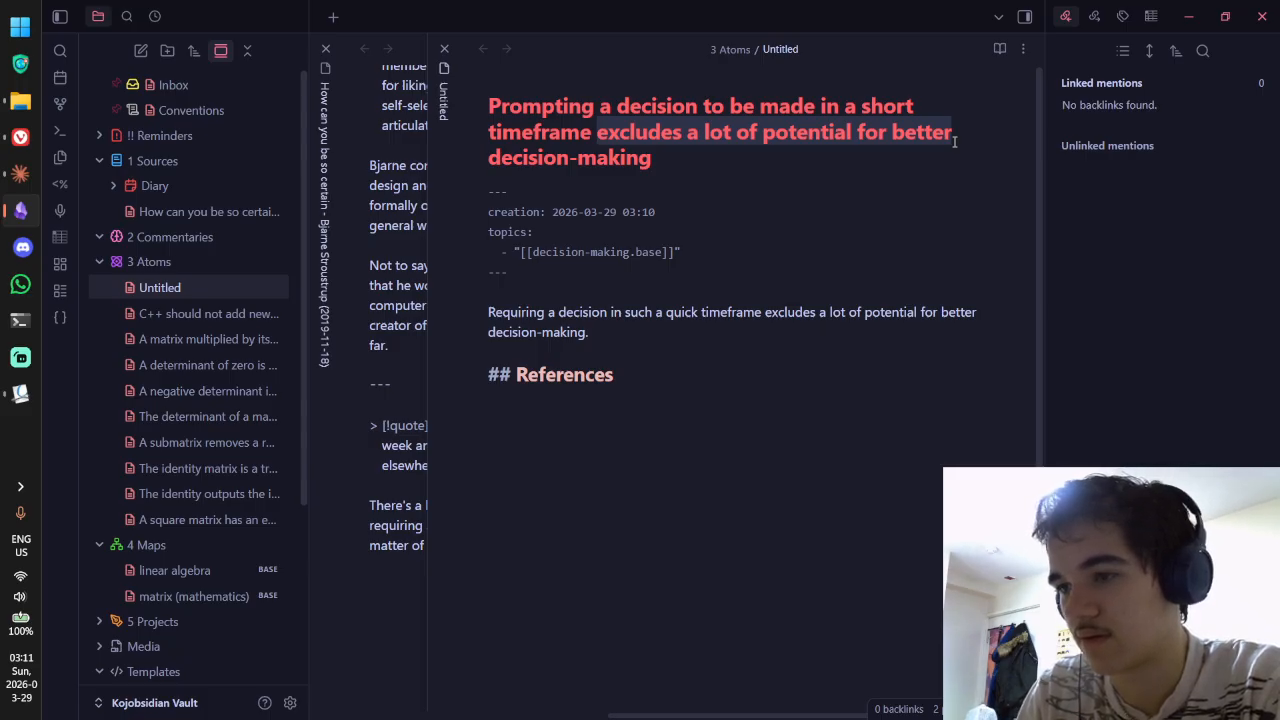
pyautogui.click(955, 142)
pyautogui.click(703, 355)
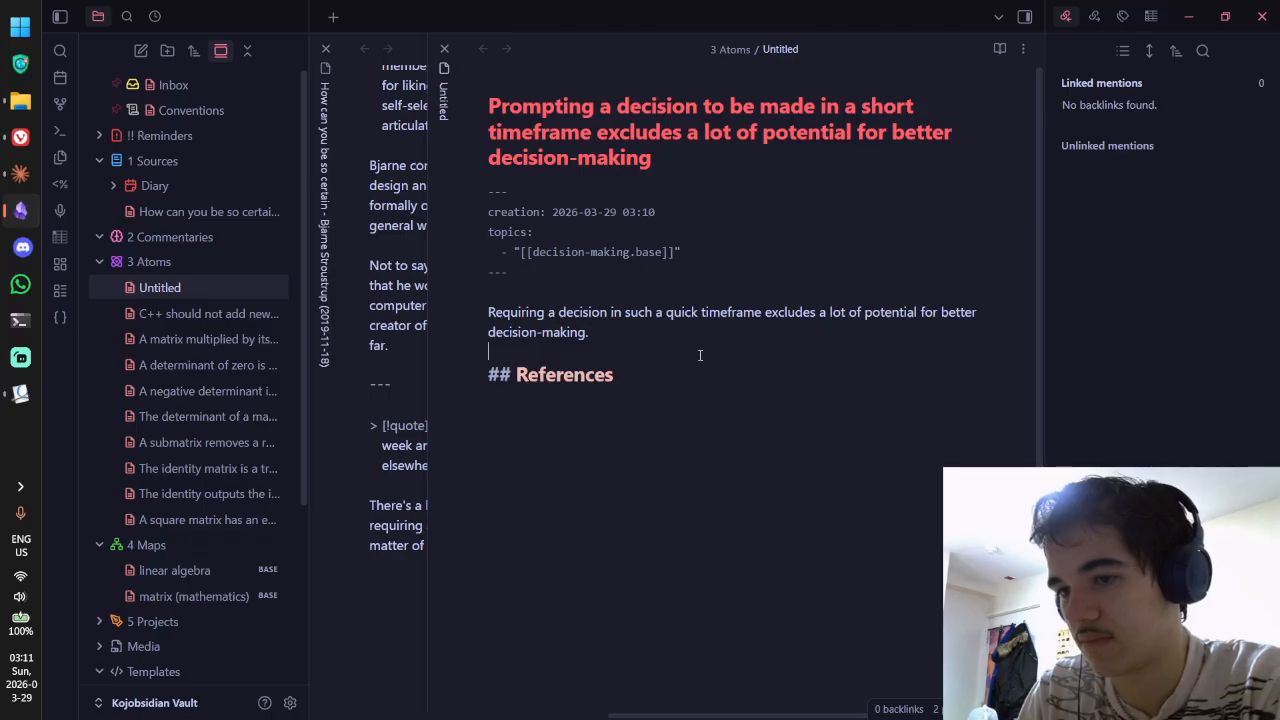
pyautogui.moveTo(622, 336); pyautogui.dragTo(497, 320)
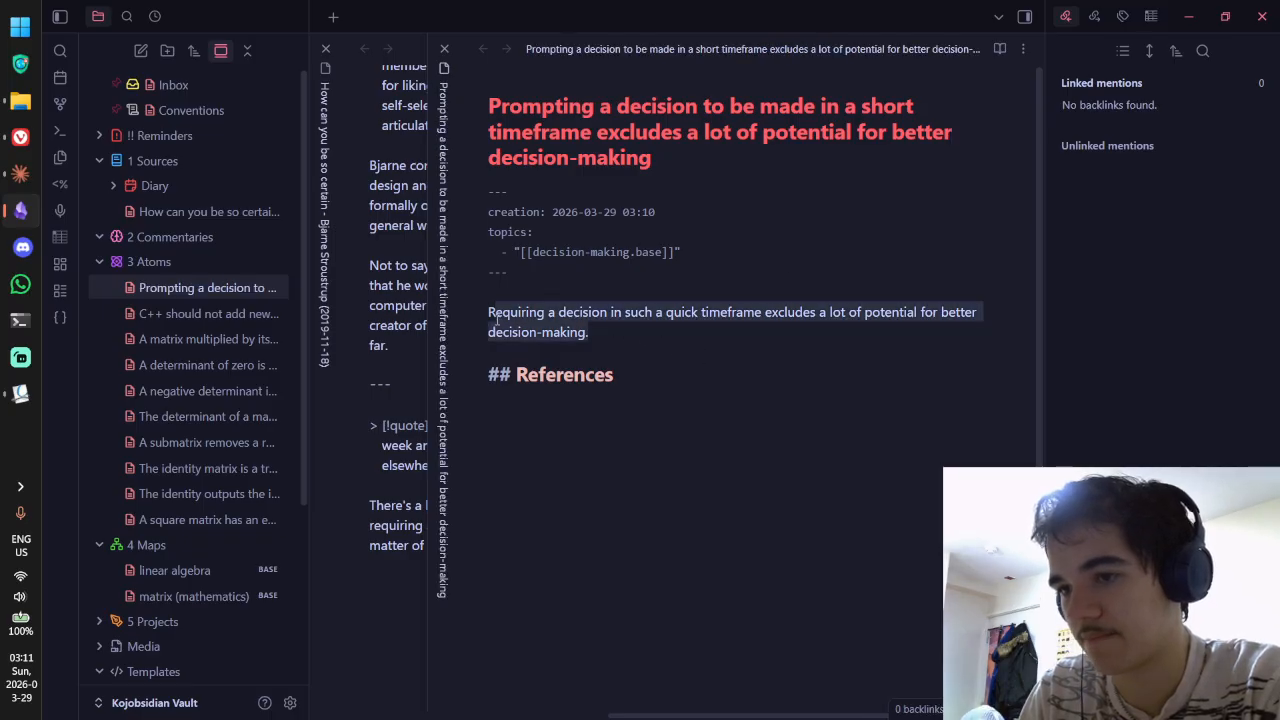
# Step: Under References, link to the Bjarne Stroustrup note's quote block ^70831c
pyautogui.click(732, 479)
pyautogui.write('[[')
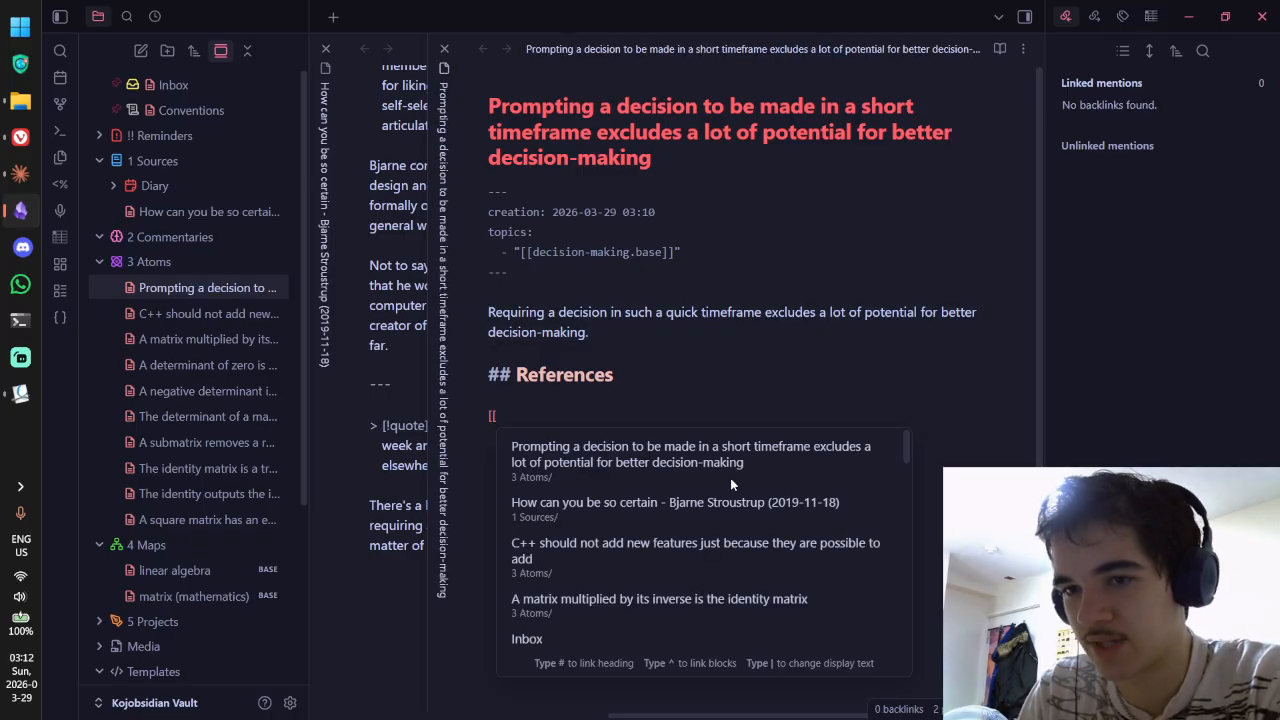
pyautogui.write('How')
pyautogui.press('Return')
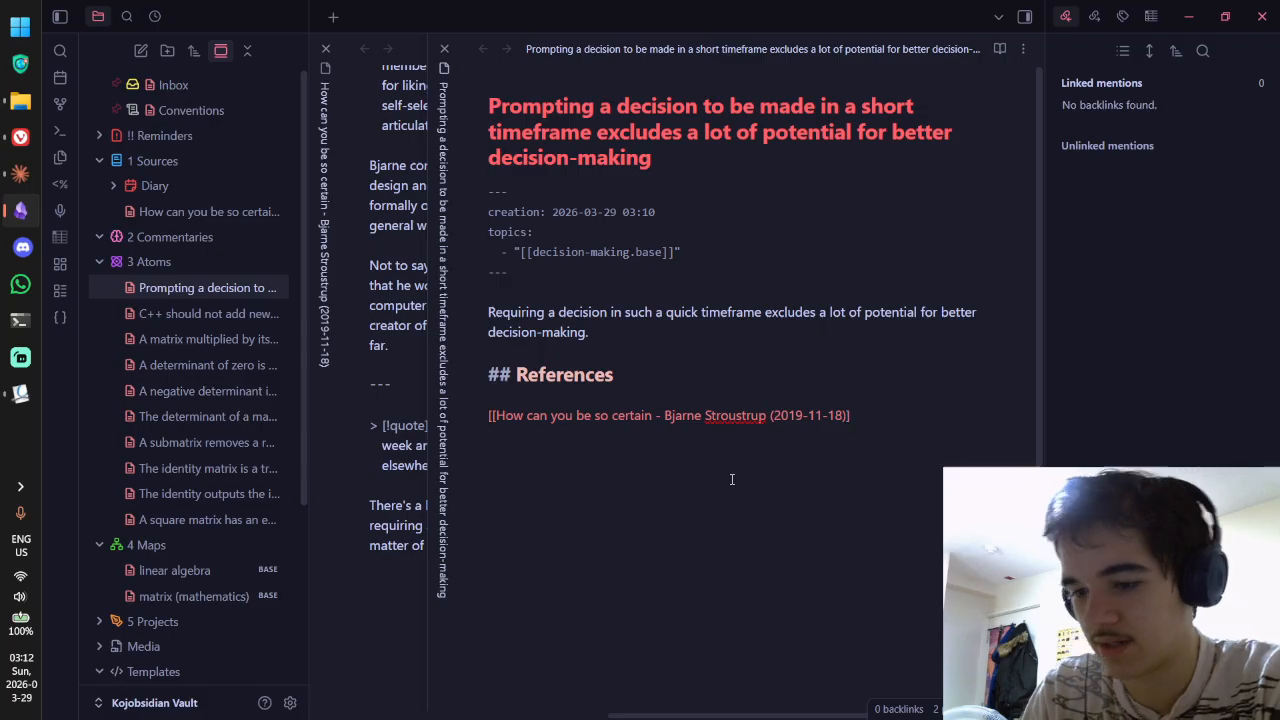
pyautogui.write('^')
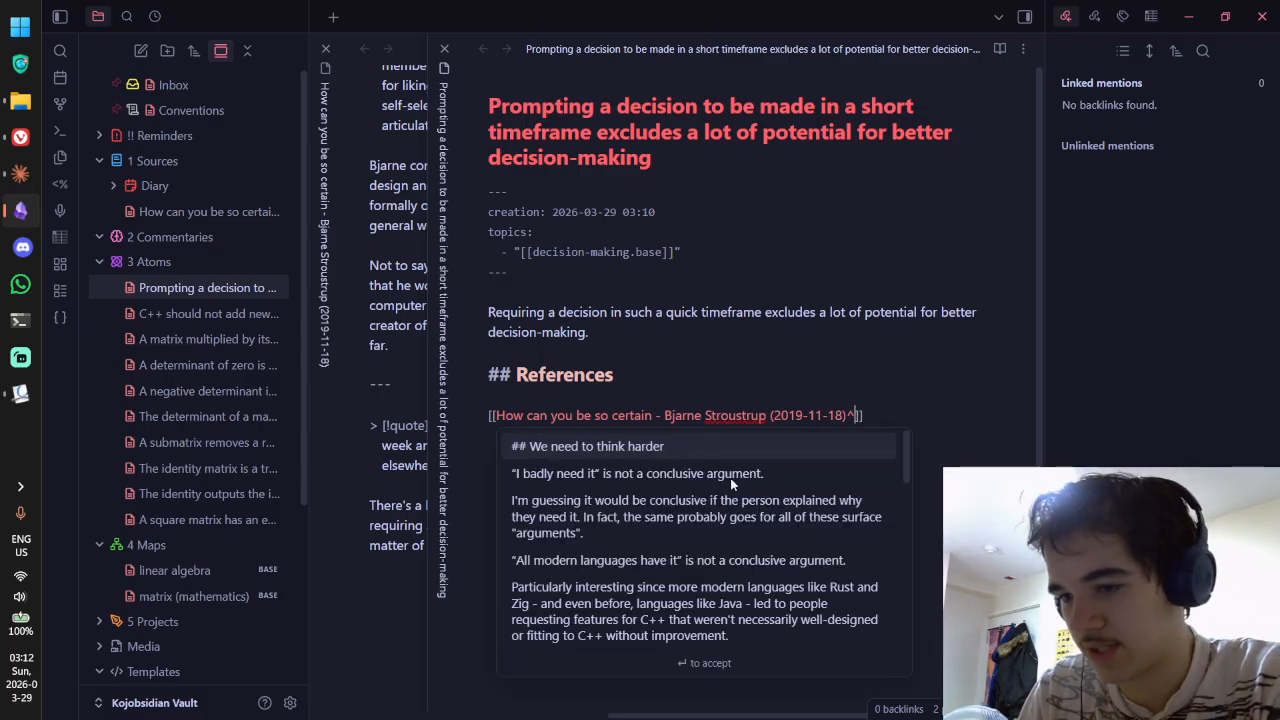
pyautogui.scroll(-5, 771, 536)
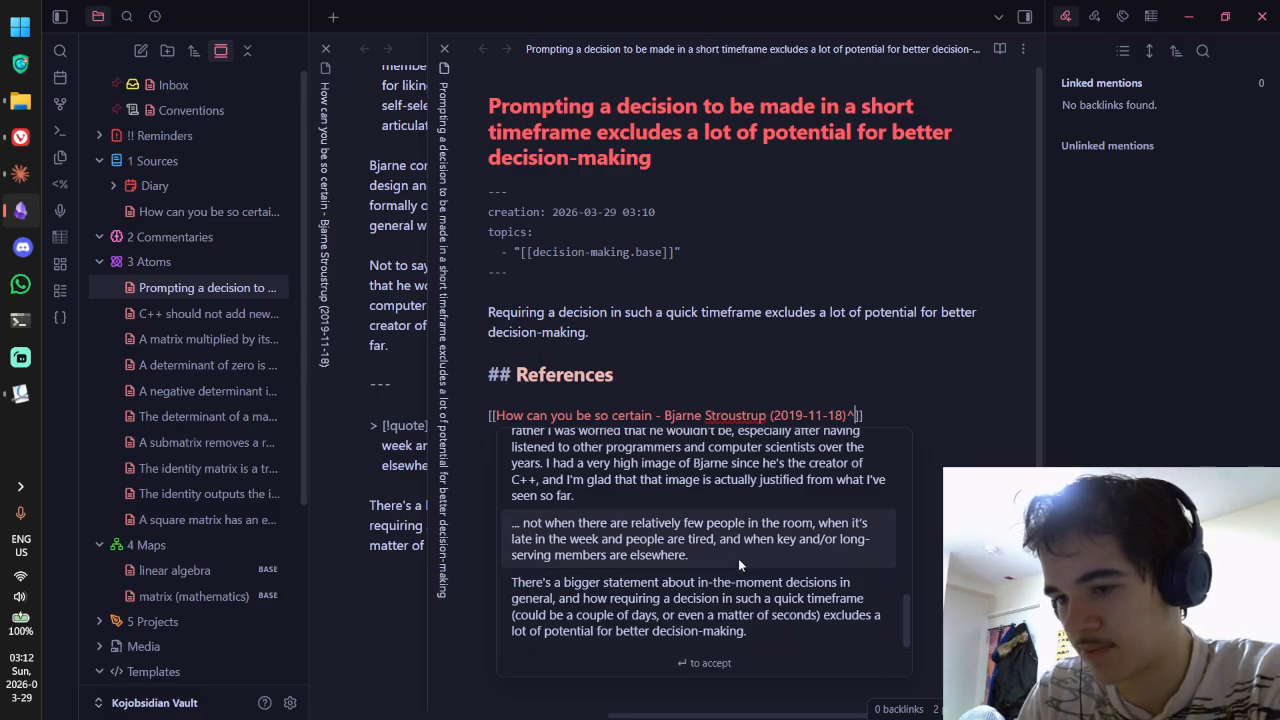
pyautogui.click(739, 560)
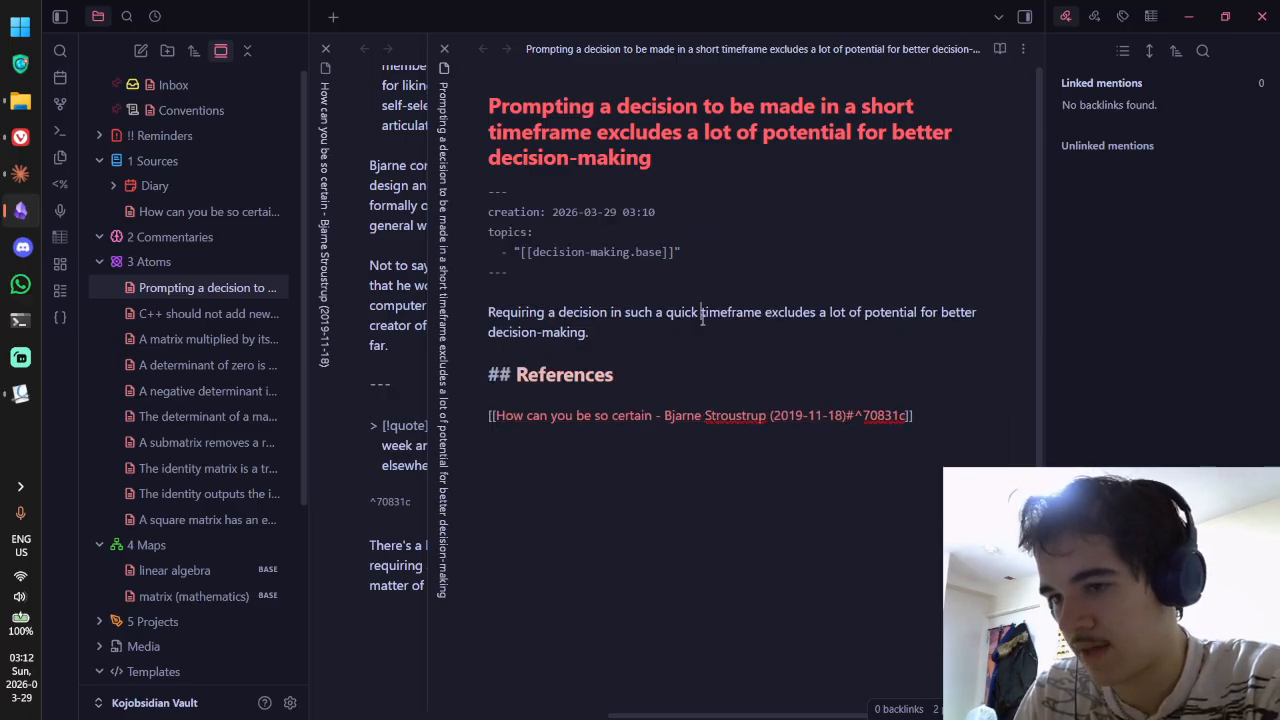
pyautogui.moveTo(670, 332); pyautogui.dragTo(476, 305)
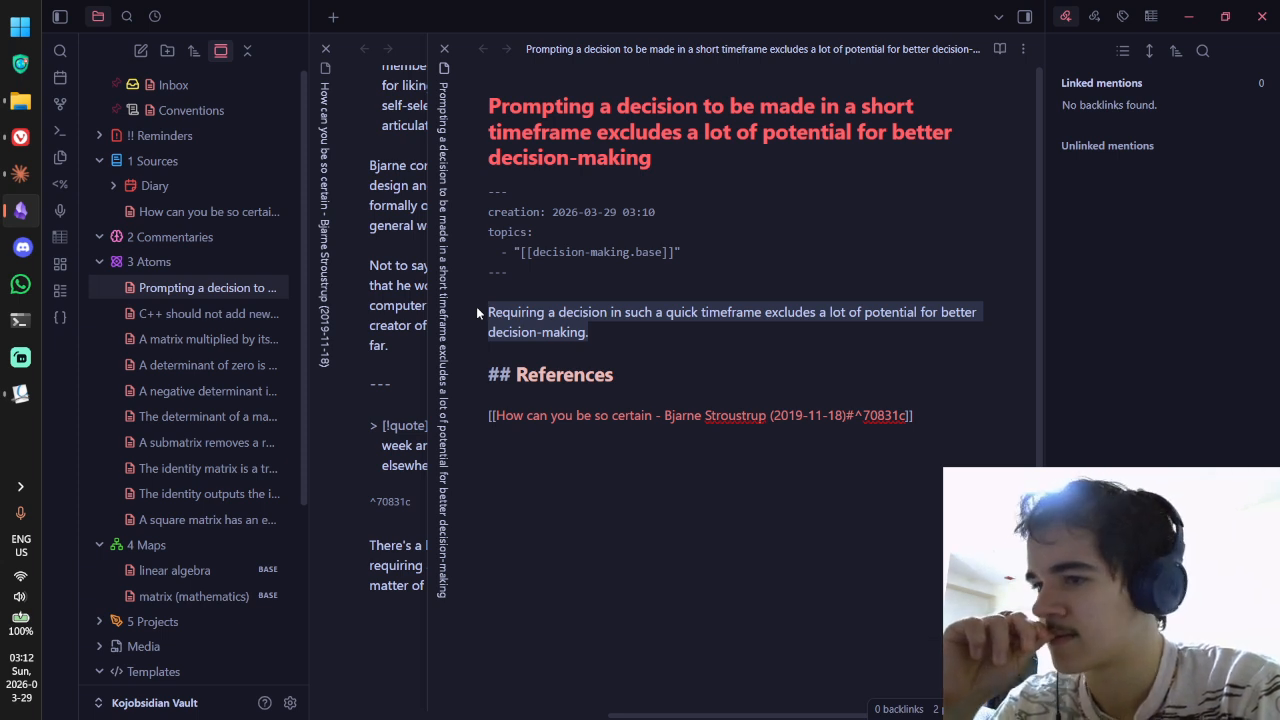
# Step: Begin the body: 'When a decision is hastily made due to time pressure, we do not allow ourselves to consider a wider range of'
pyautogui.write('When a decisio')
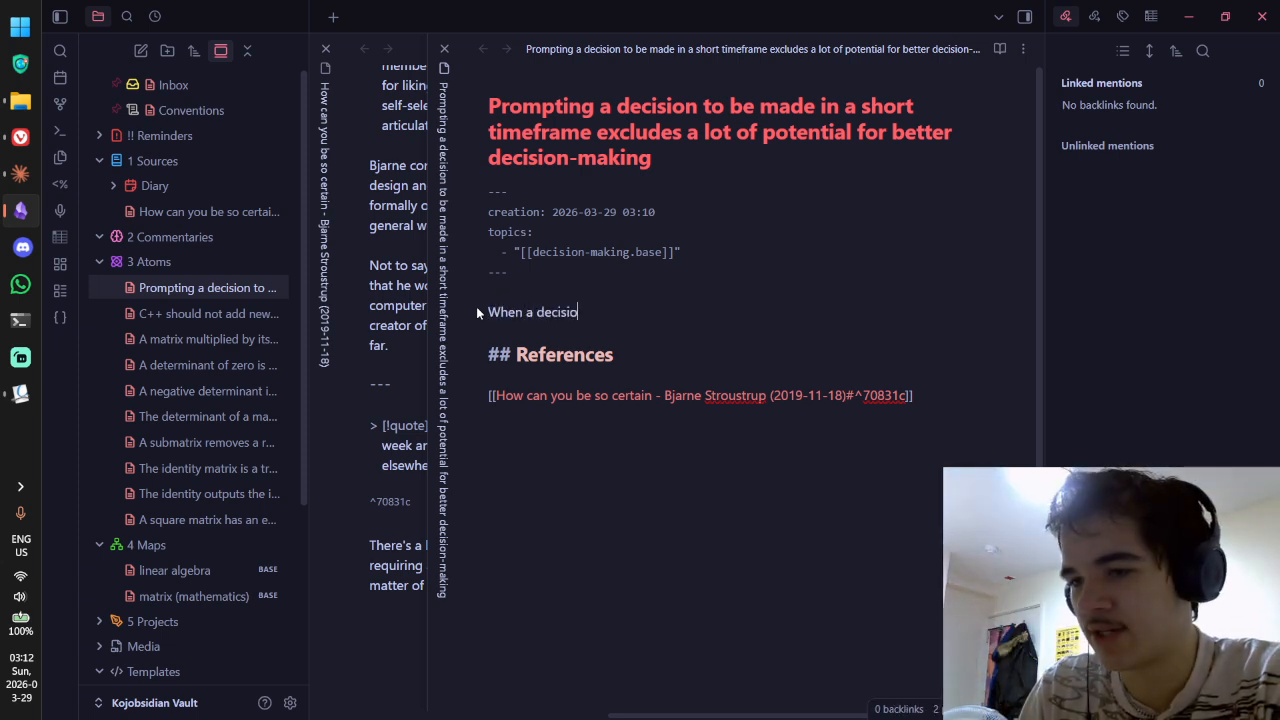
pyautogui.write('n is hasily')
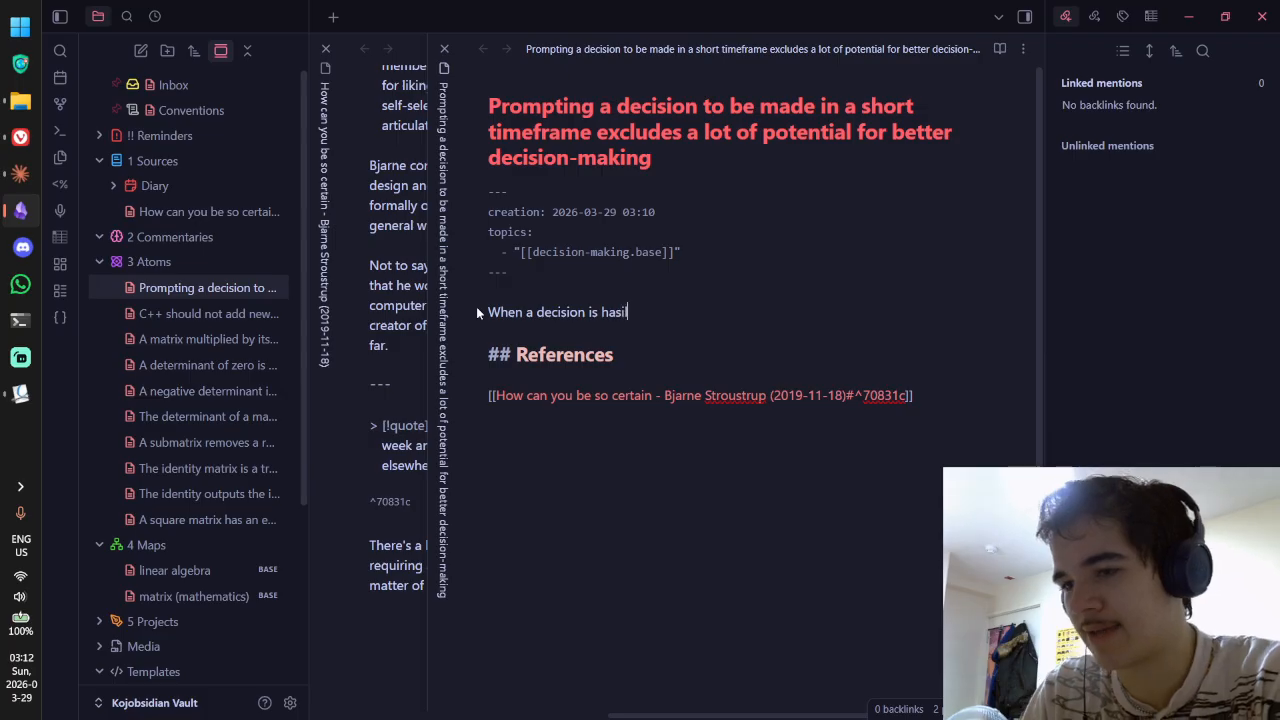
pyautogui.press('BackSpace')
pyautogui.press('BackSpace')
pyautogui.press('BackSpace')
pyautogui.write('tily made du')
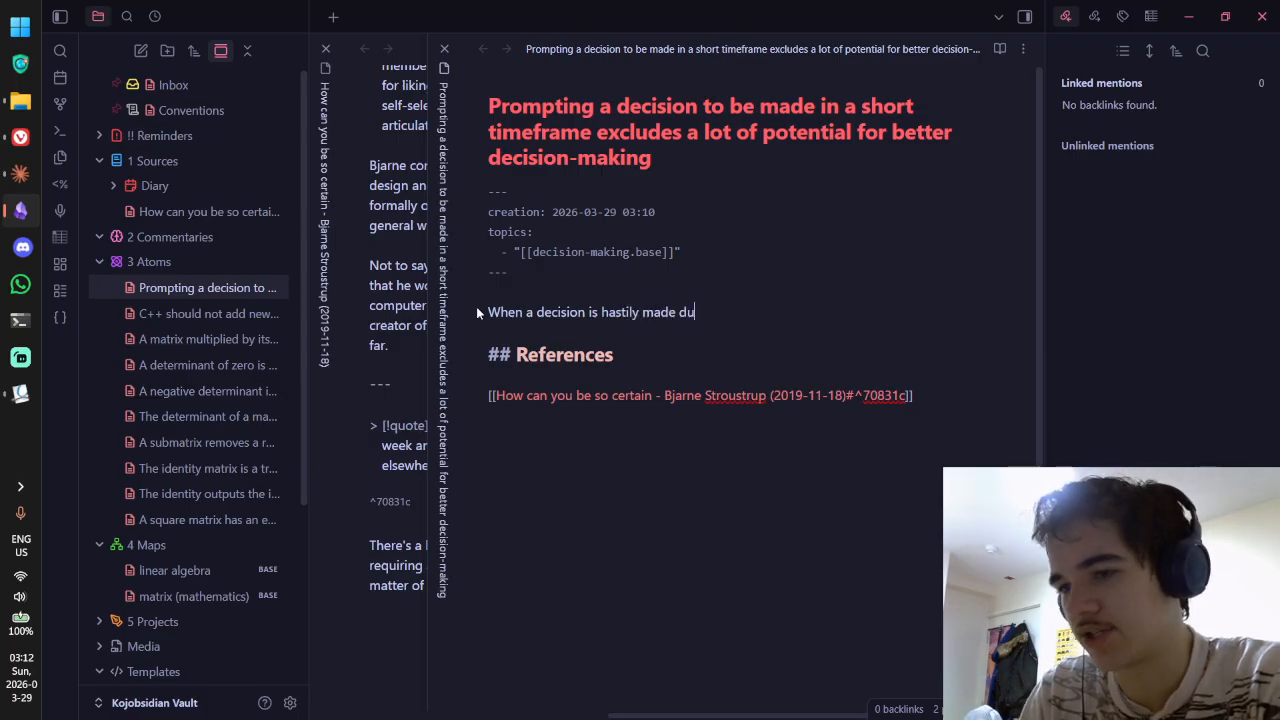
pyautogui.write('e to time pressure, we fail to')
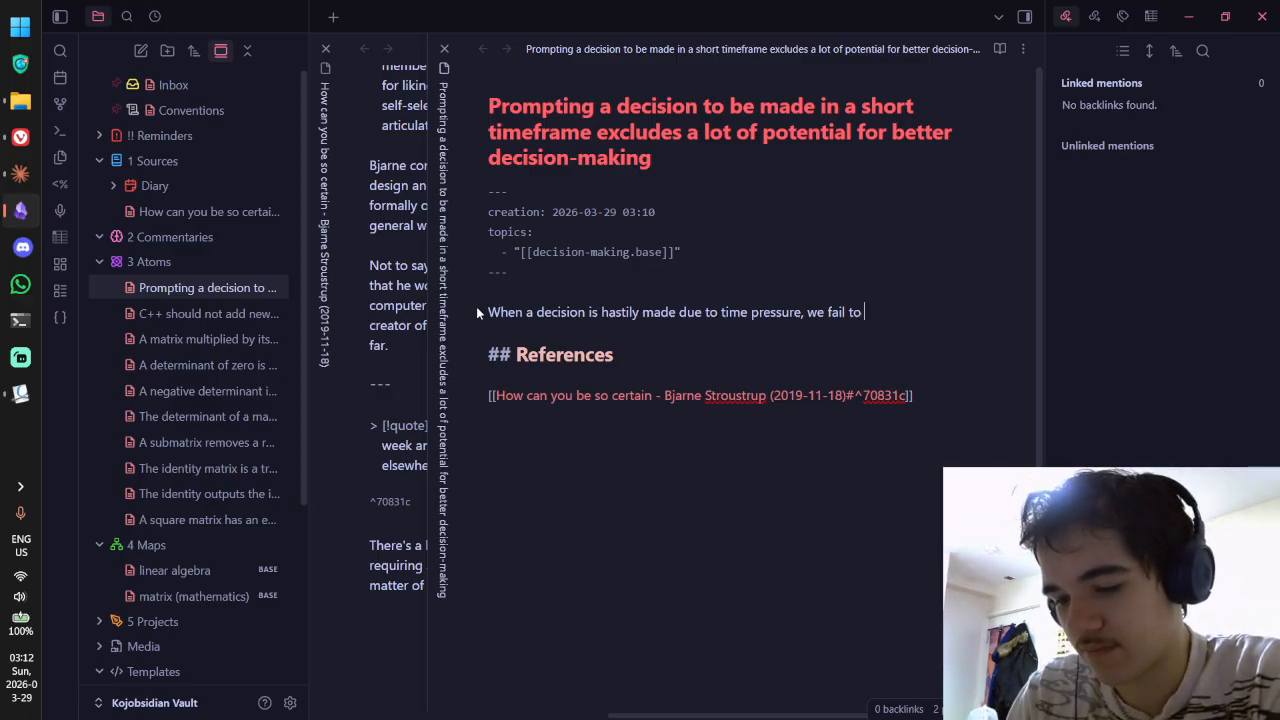
pyautogui.hotkey('ctrl', 'BackSpace')
pyautogui.hotkey('ctrl', 'BackSpace')
pyautogui.write('miss ')
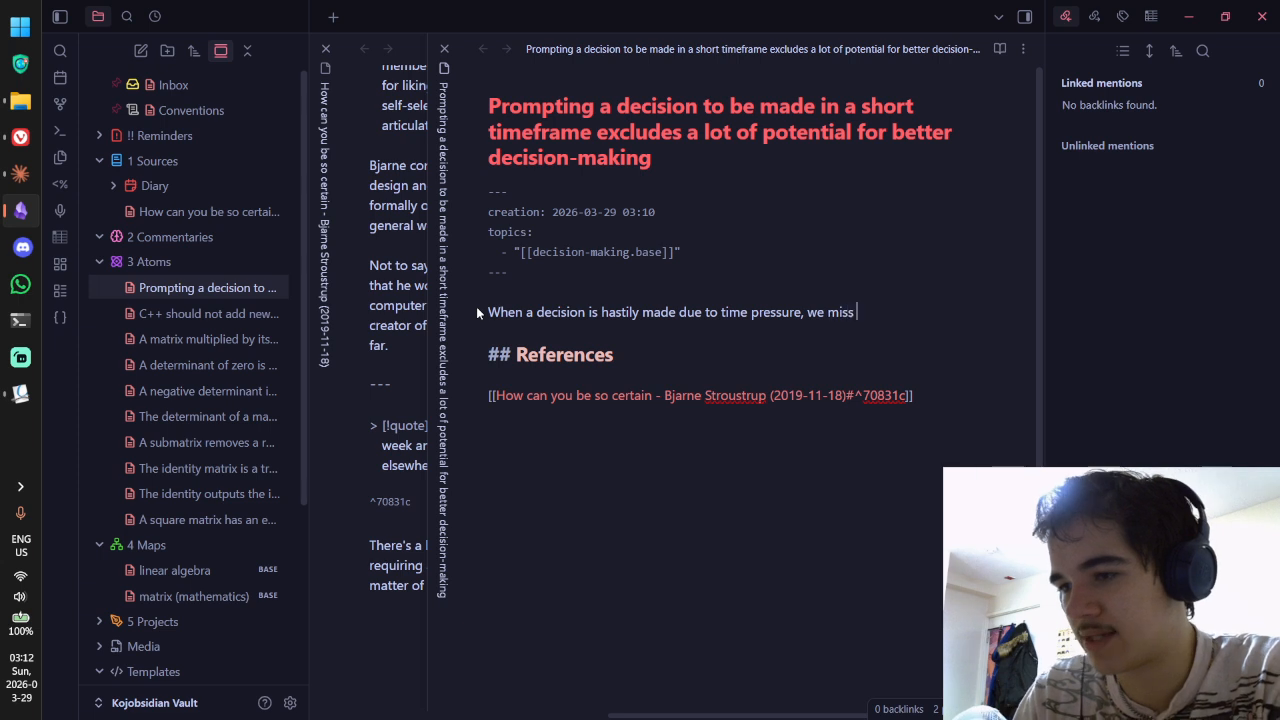
pyautogui.write('the chance to')
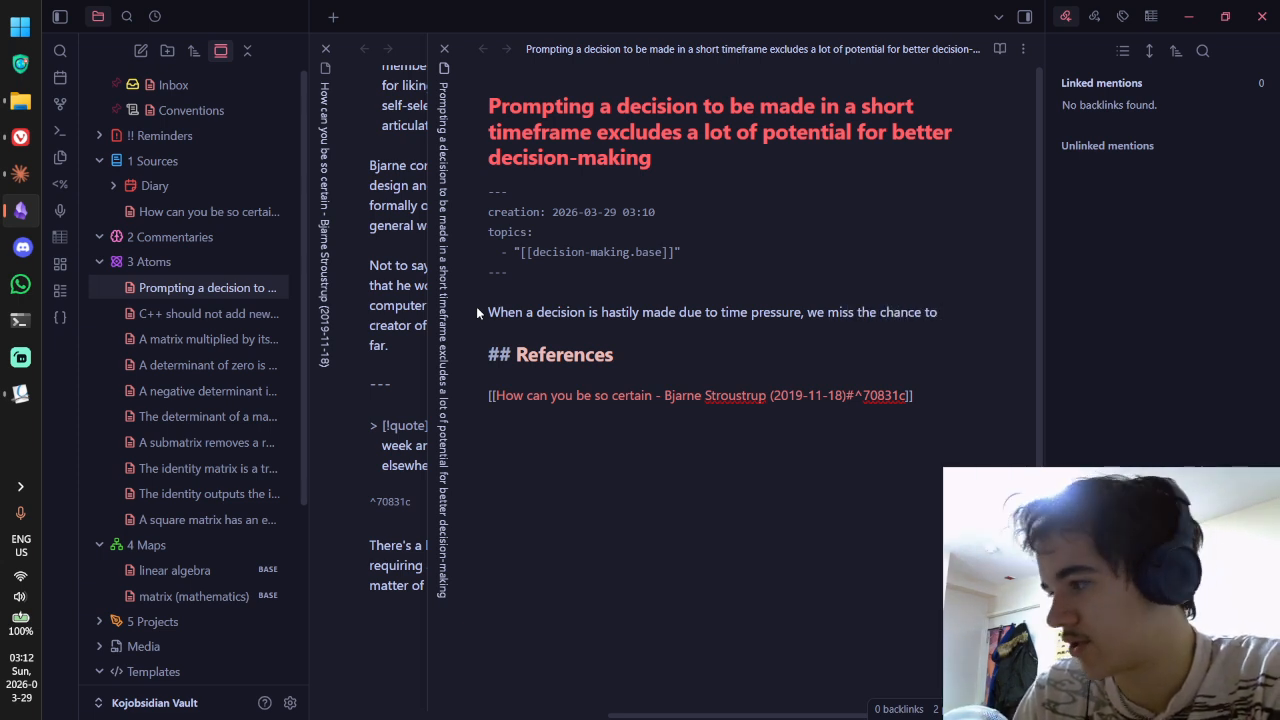
pyautogui.hotkey('ctrl', 'BackSpace')
pyautogui.hotkey('ctrl', 'BackSpace')
pyautogui.hotkey('ctrl', 'BackSpace')
pyautogui.hotkey('ctrl', 'BackSpace')
pyautogui.write('do not ')
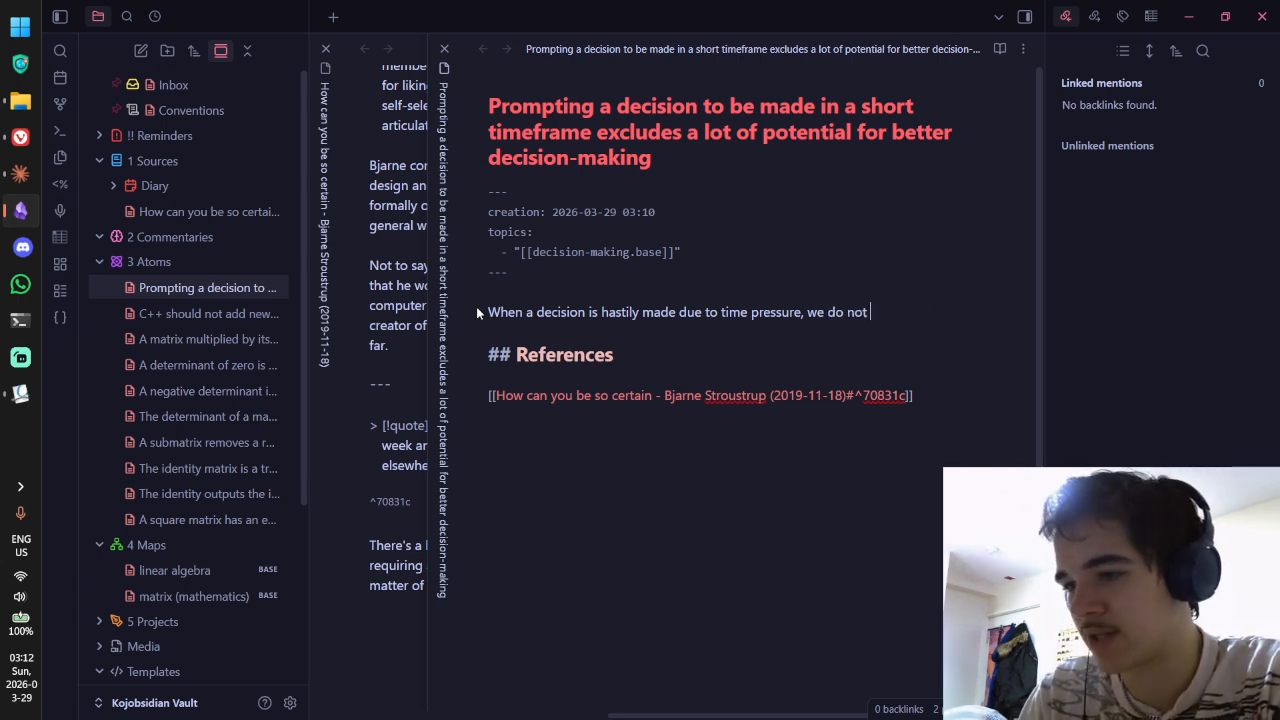
pyautogui.write('allow ourselves ot')
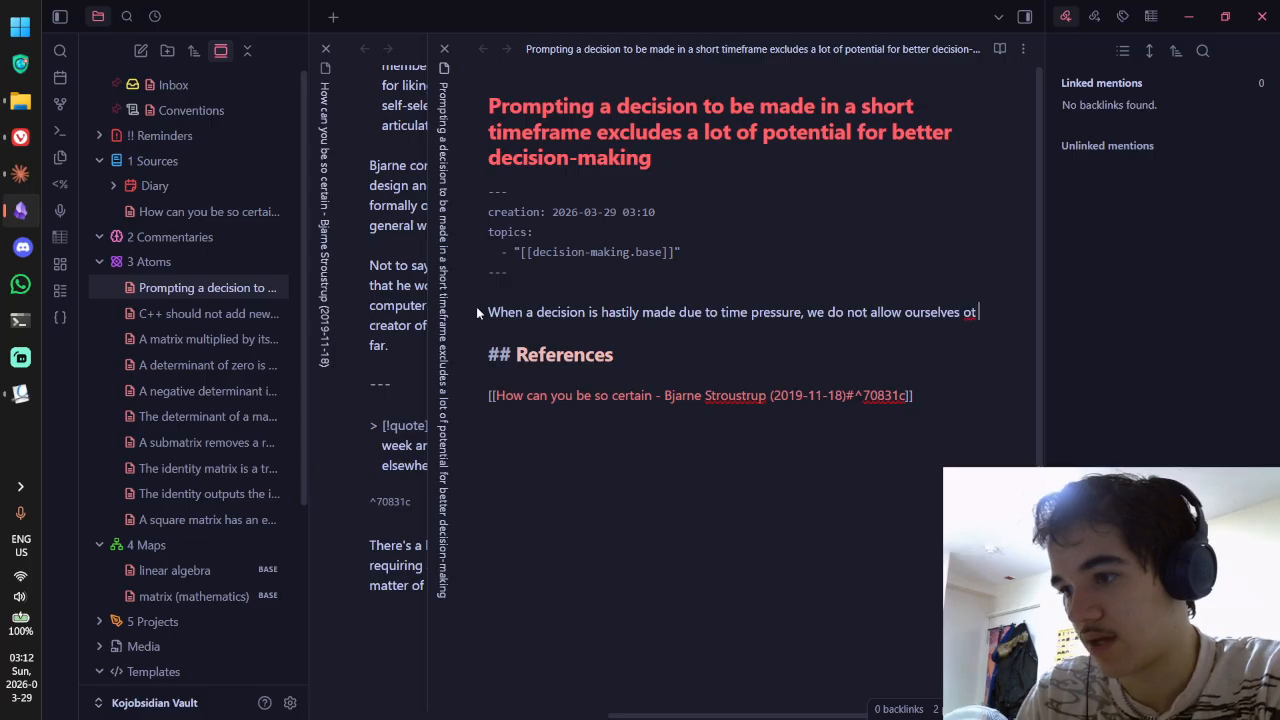
pyautogui.press('BackSpace')
pyautogui.press('BackSpace')
pyautogui.write('to think more i')
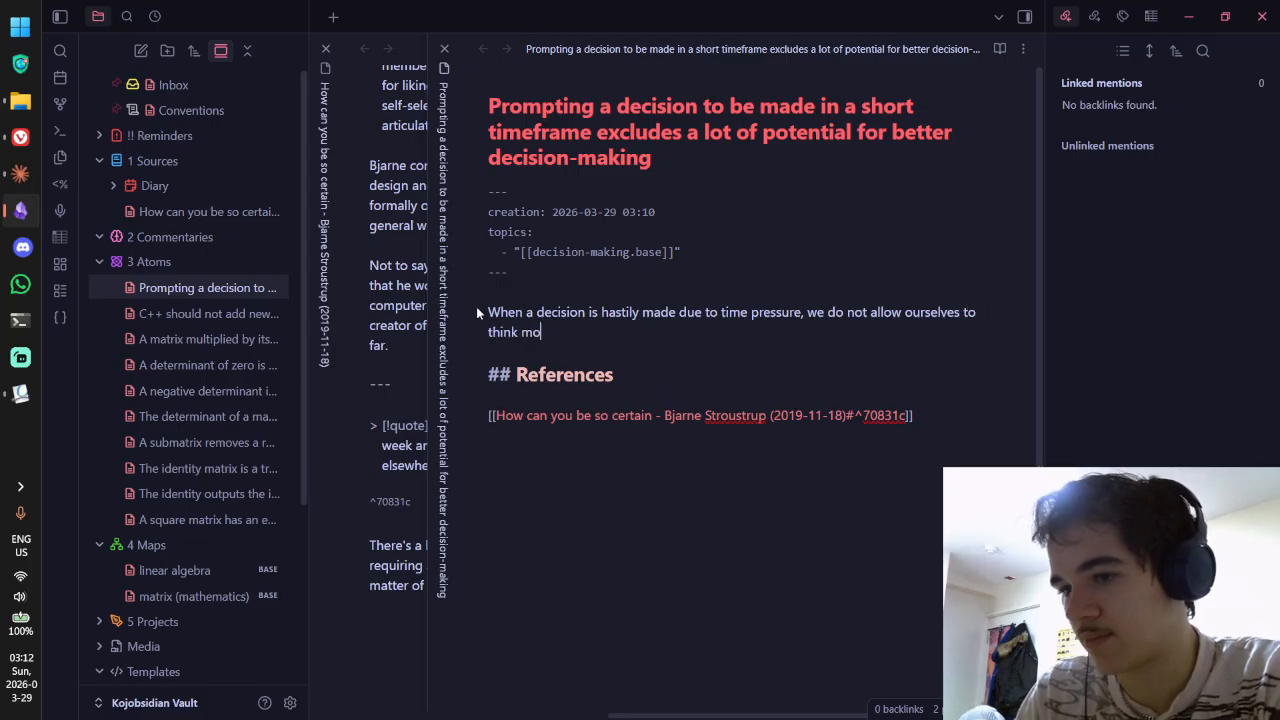
pyautogui.press('BackSpace')
pyautogui.hotkey('ctrl', 'BackSpace')
pyautogui.hotkey('ctrl', 'BackSpace')
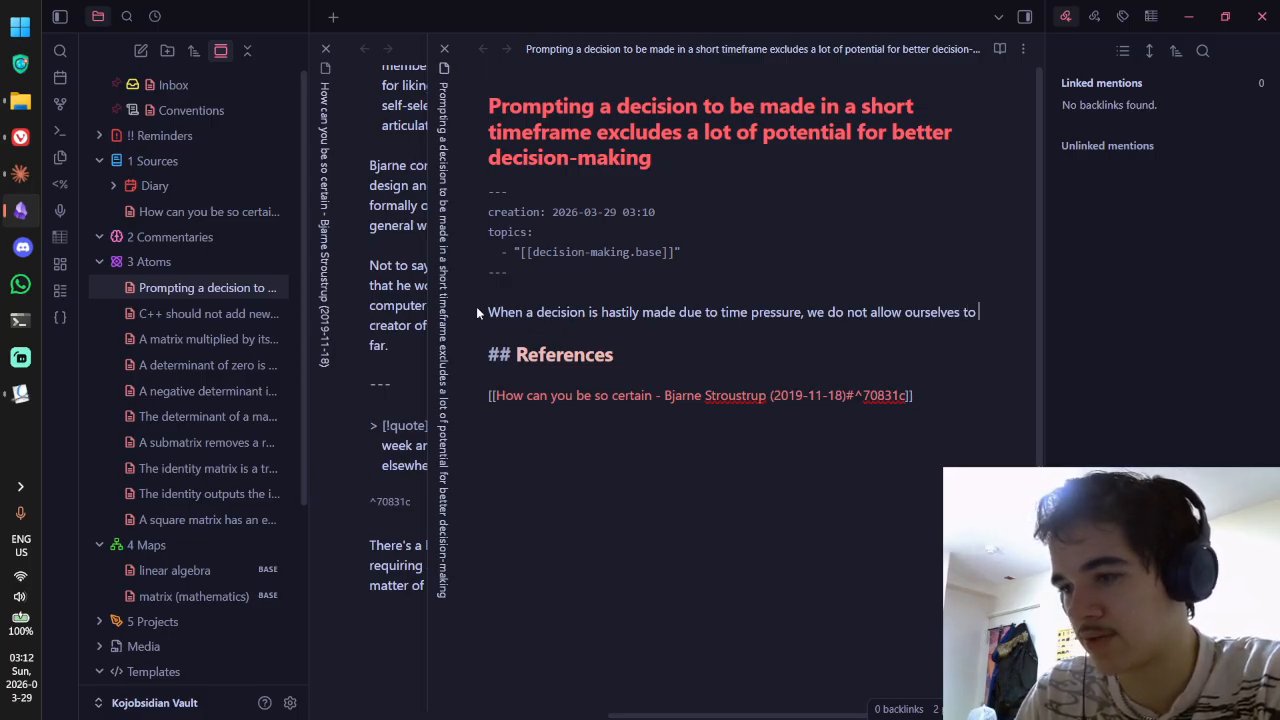
pyautogui.write('consider a wider range of')
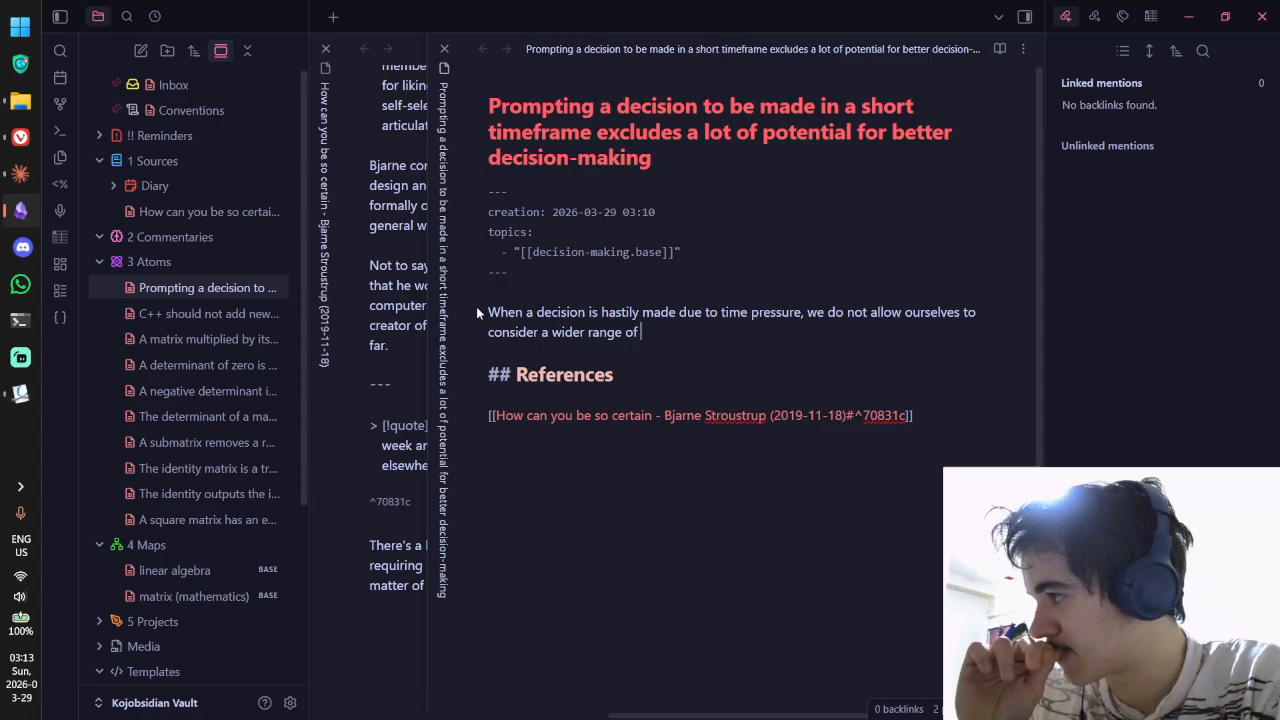
# Step: Finish the sentence with data and arguments that allow for more informed decision-making
pyautogui.write('data an')
pyautogui.press('BackSpace')
pyautogui.press('BackSpace')
pyautogui.press('BackSpace')
pyautogui.write(', ar')
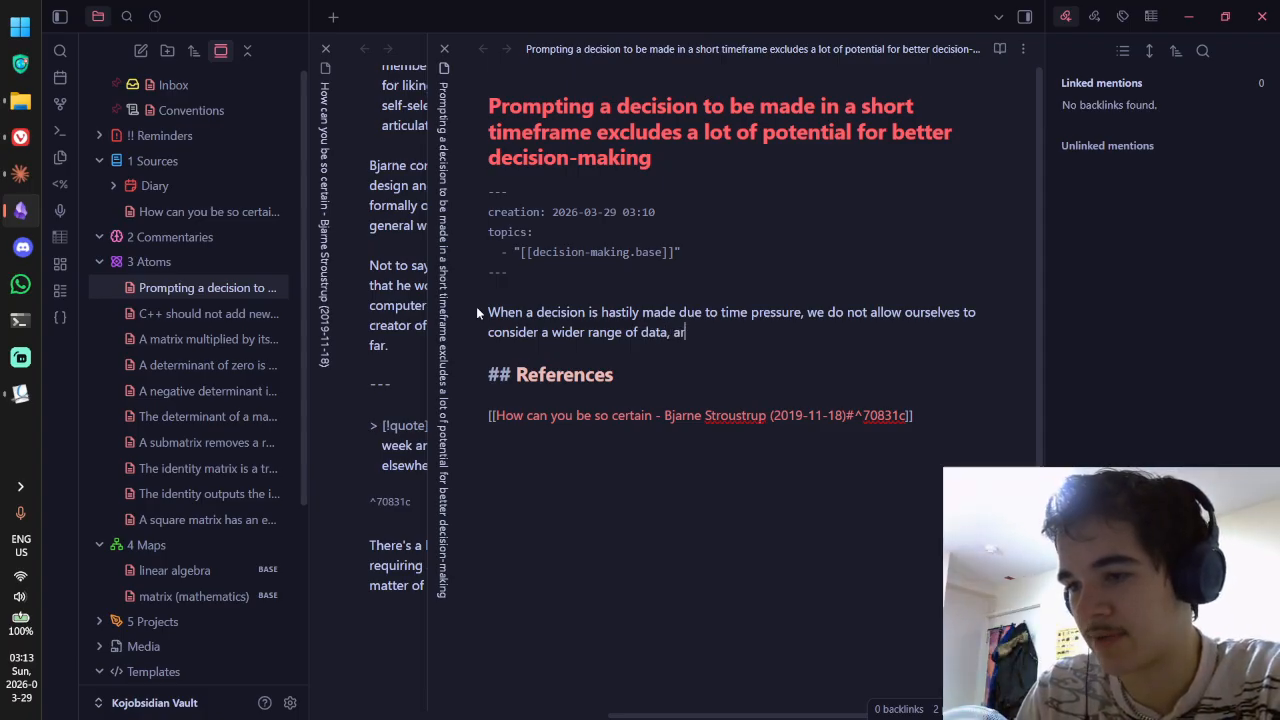
pyautogui.write('guments, and fa')
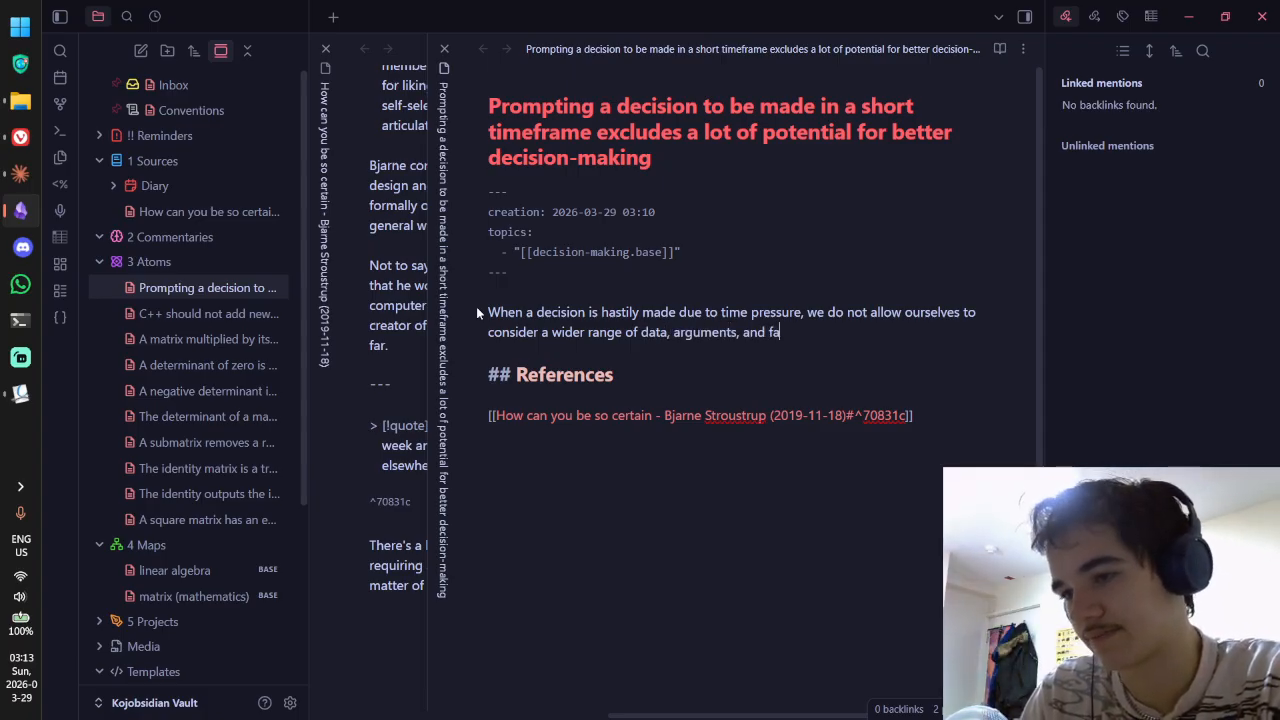
pyautogui.hotkey('ctrl', 'BackSpace')
pyautogui.hotkey('ctrl', 'BackSpace')
pyautogui.hotkey('ctrl', 'BackSpace')
pyautogui.hotkey('ctrl', 'BackSpace')
pyautogui.hotkey('ctrl', 'BackSpace')
pyautogui.write('and arguments')
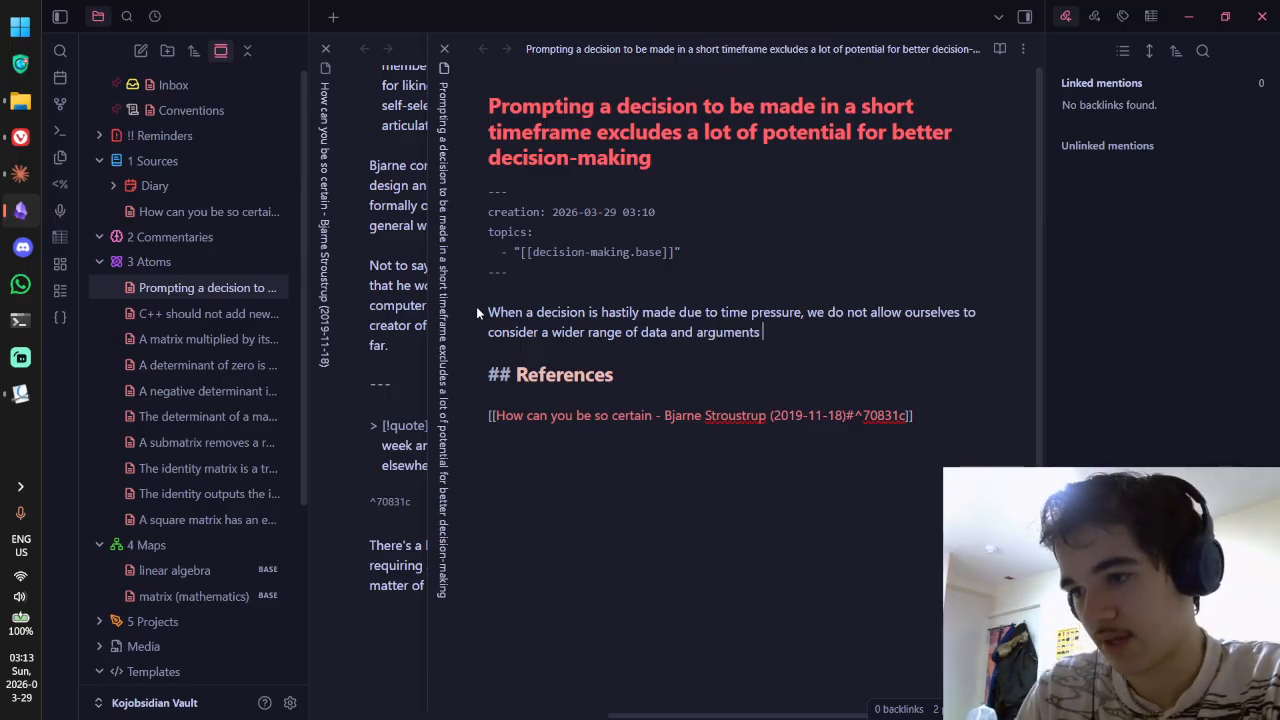
pyautogui.write(' that would otherwise influence us')
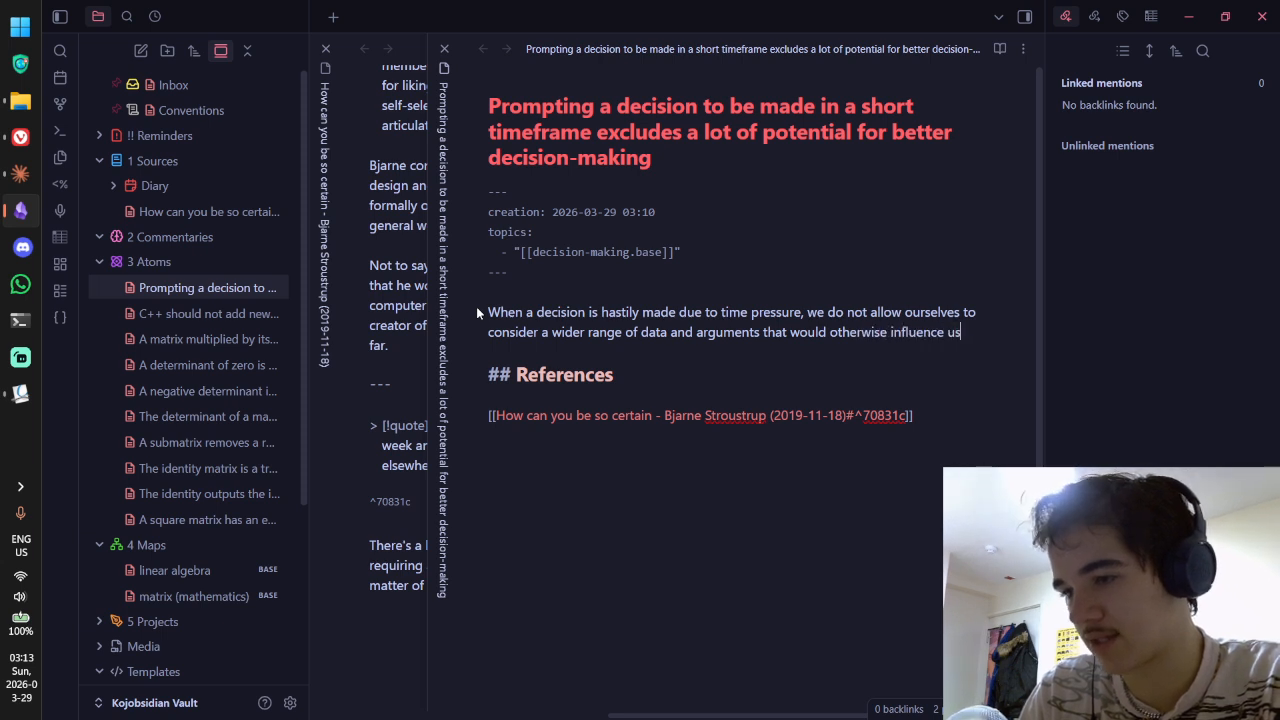
pyautogui.press('BackSpace')
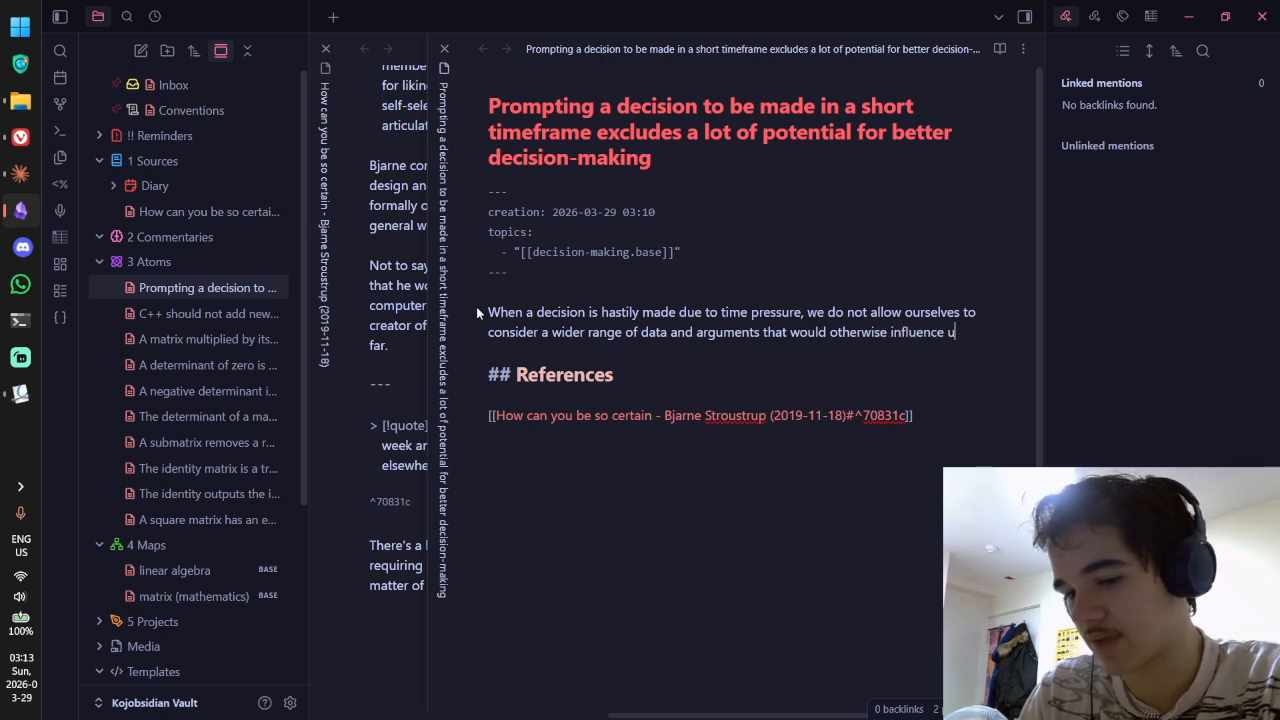
pyautogui.write('s to')
pyautogui.press('BackSpace')
pyautogui.press('BackSpace')
pyautogui.press('BackSpace')
pyautogui.hotkey('ctrl', 'BackSpace')
pyautogui.hotkey('ctrl', 'BackSpace')
pyautogui.write('info')
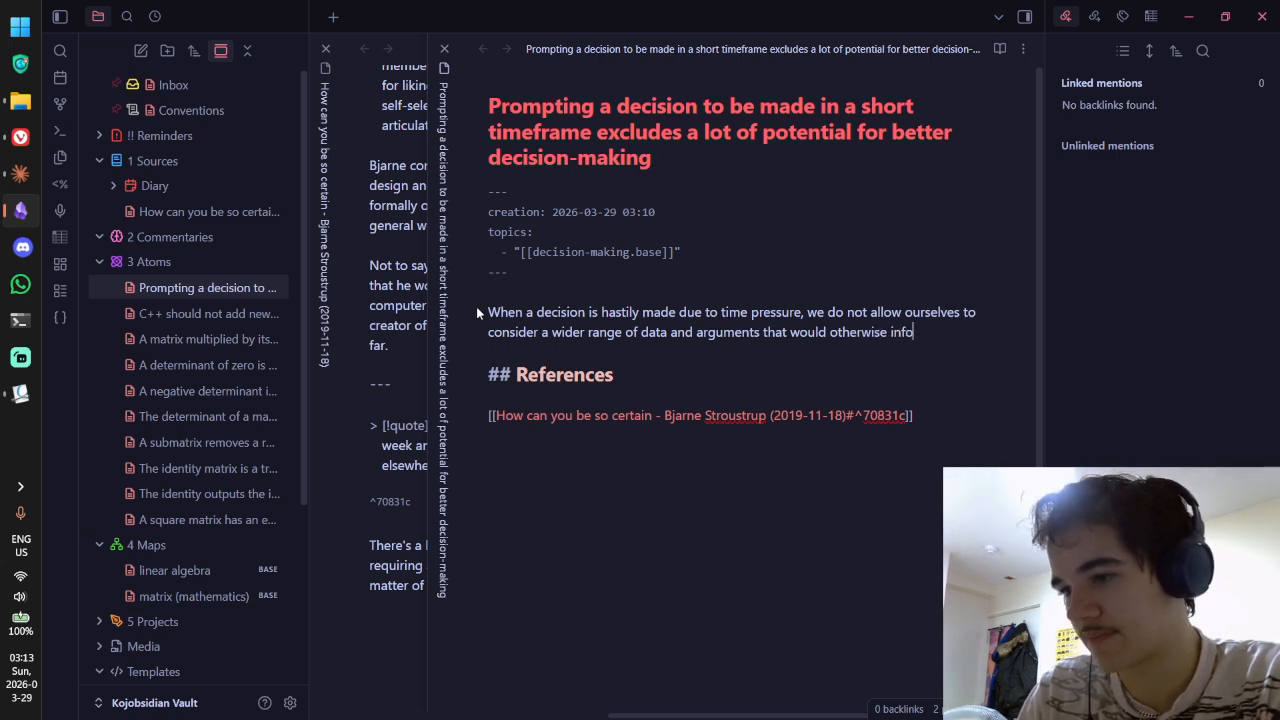
pyautogui.write('rm to make')
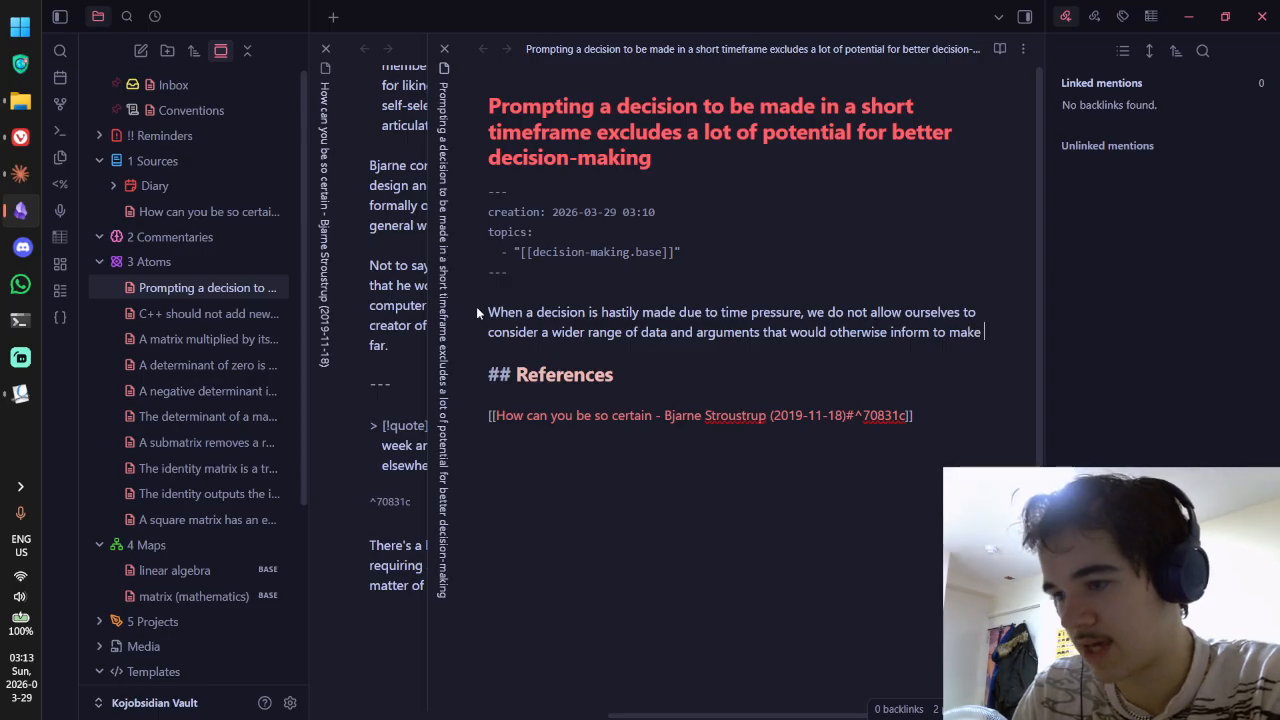
pyautogui.hotkey('ctrl', 'BackSpace')
pyautogui.hotkey('ctrl', 'BackSpace')
pyautogui.hotkey('ctrl', 'BackSpace')
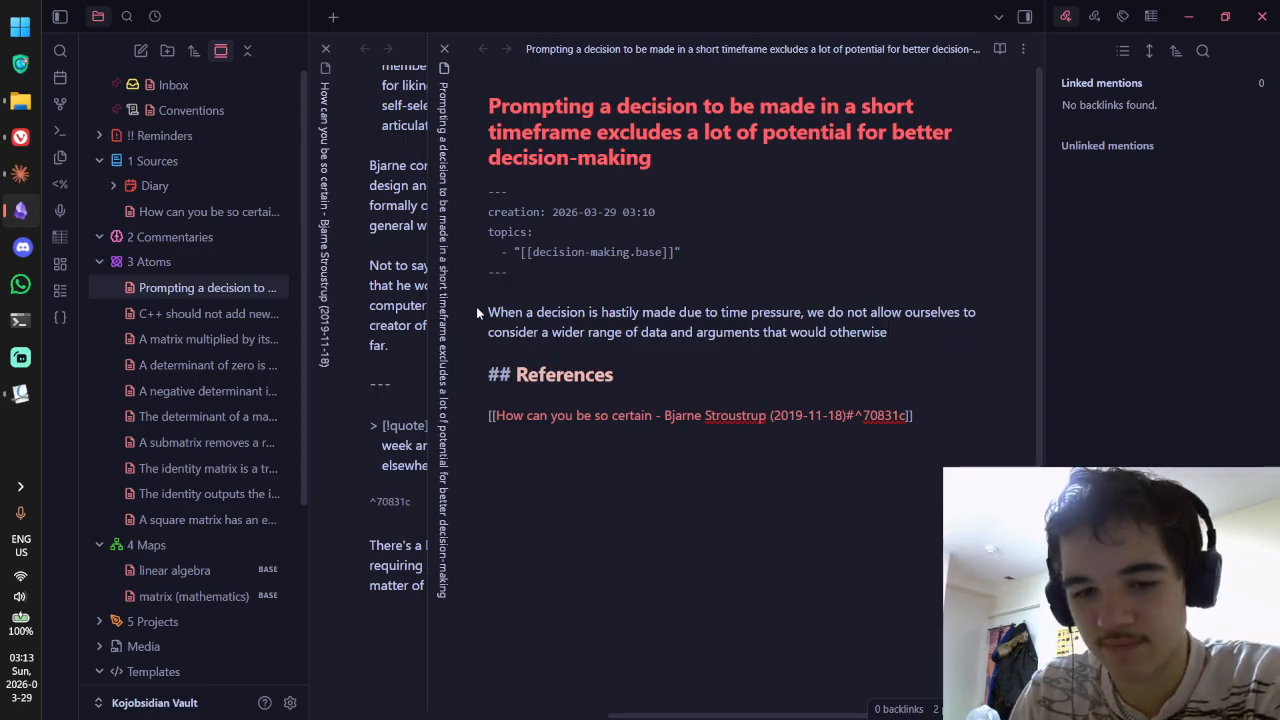
pyautogui.write('all')
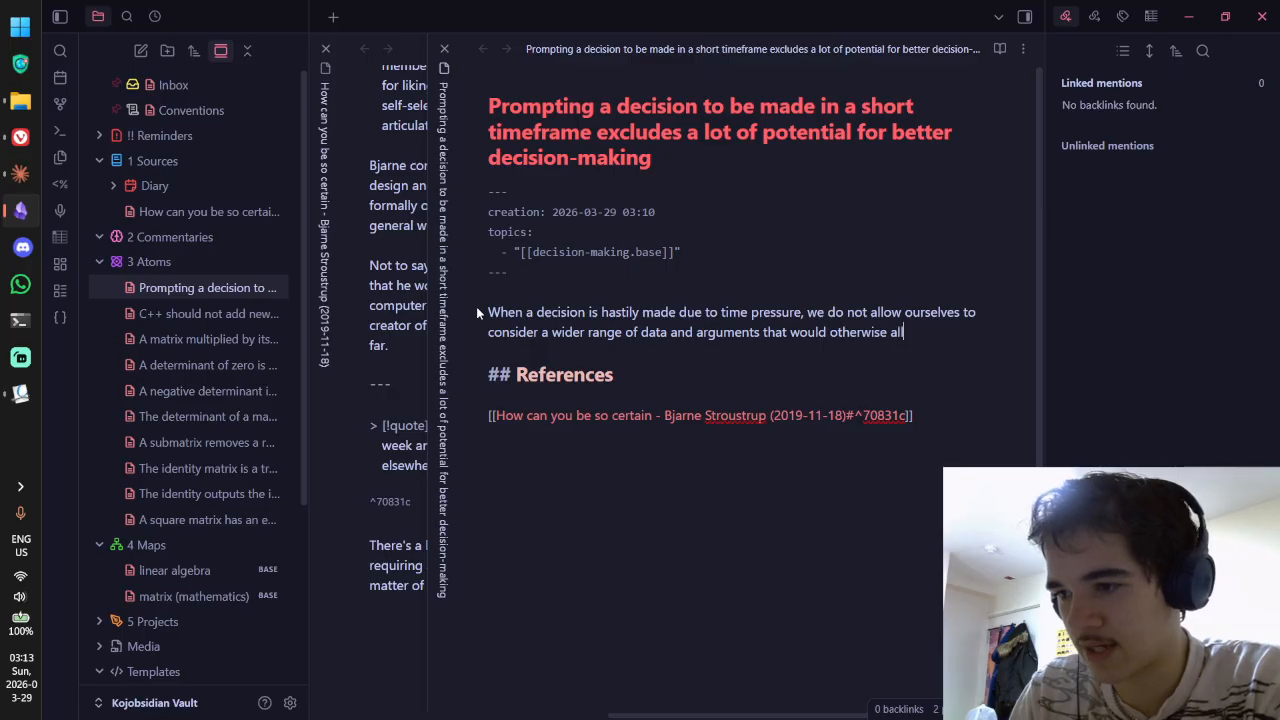
pyautogui.write('ow for moreinfor')
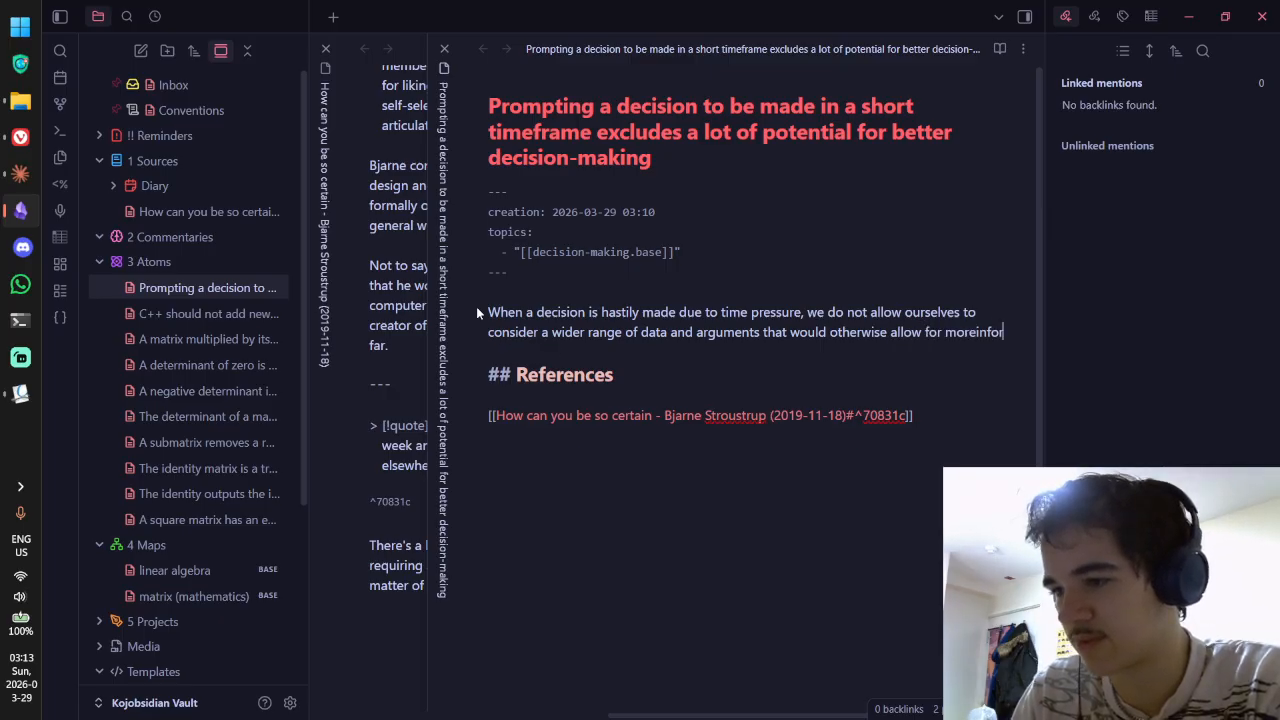
pyautogui.press('BackSpace')
pyautogui.press('BackSpace')
pyautogui.press('BackSpace')
pyautogui.press('BackSpace')
pyautogui.press('BackSpace')
pyautogui.write('informed ')
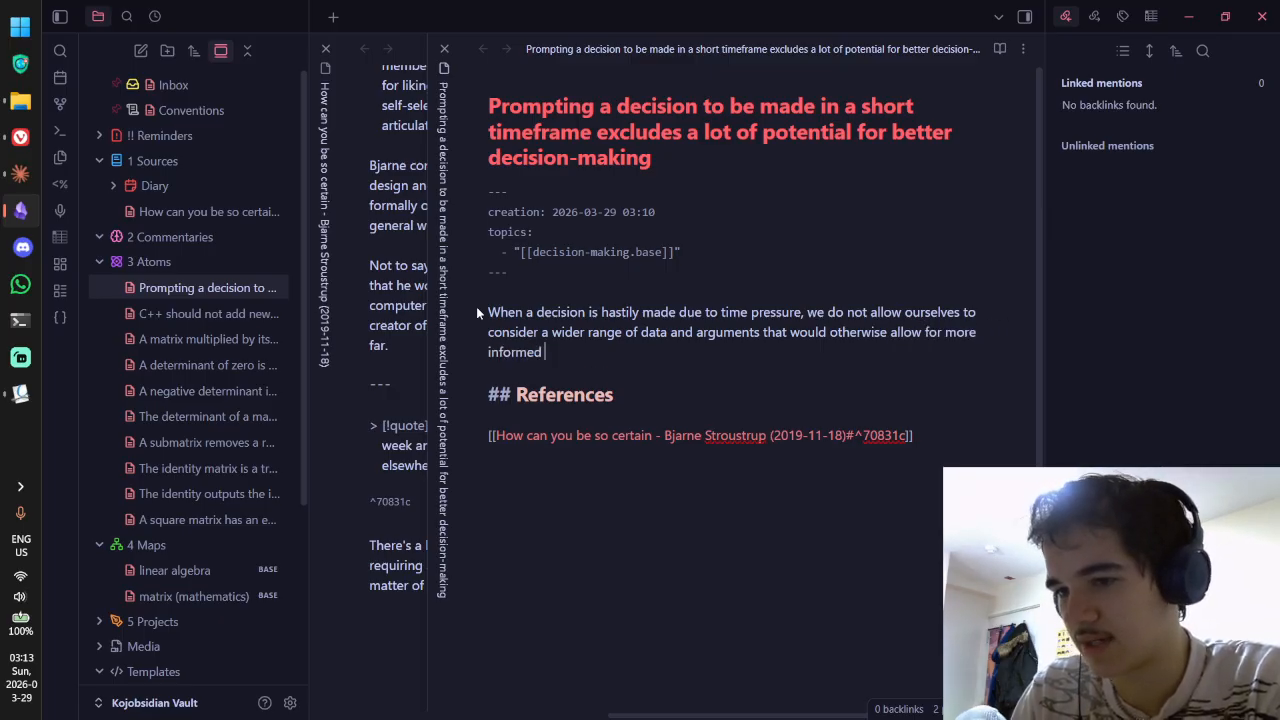
pyautogui.write('decision')
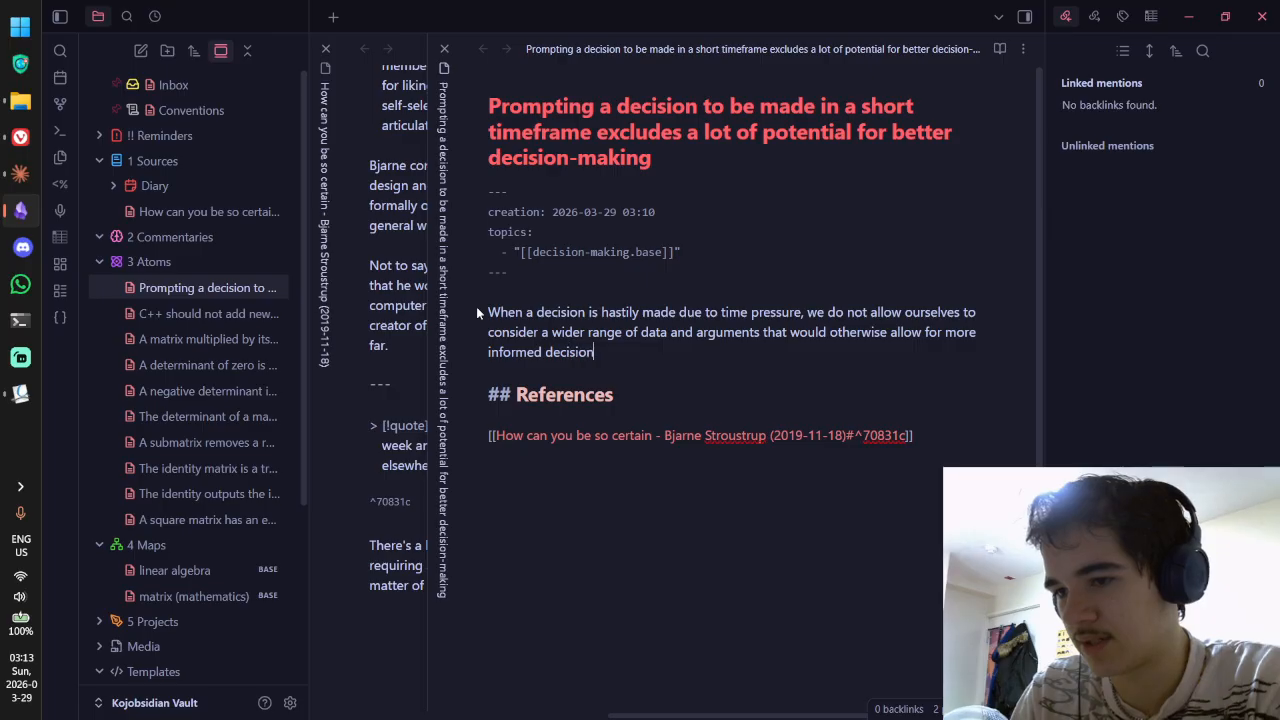
pyautogui.write('-making.')
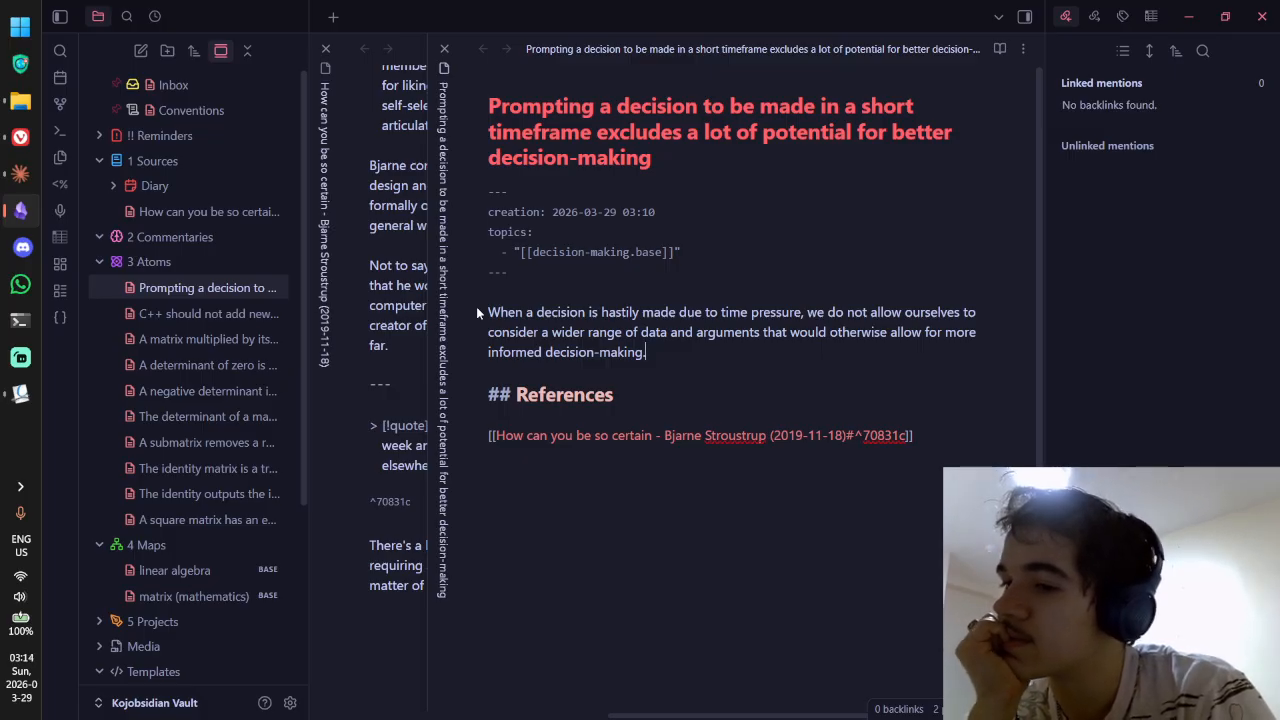
# Step: Remove 'a lot of' from the note title
pyautogui.moveTo(688, 140); pyautogui.dragTo(762, 140)
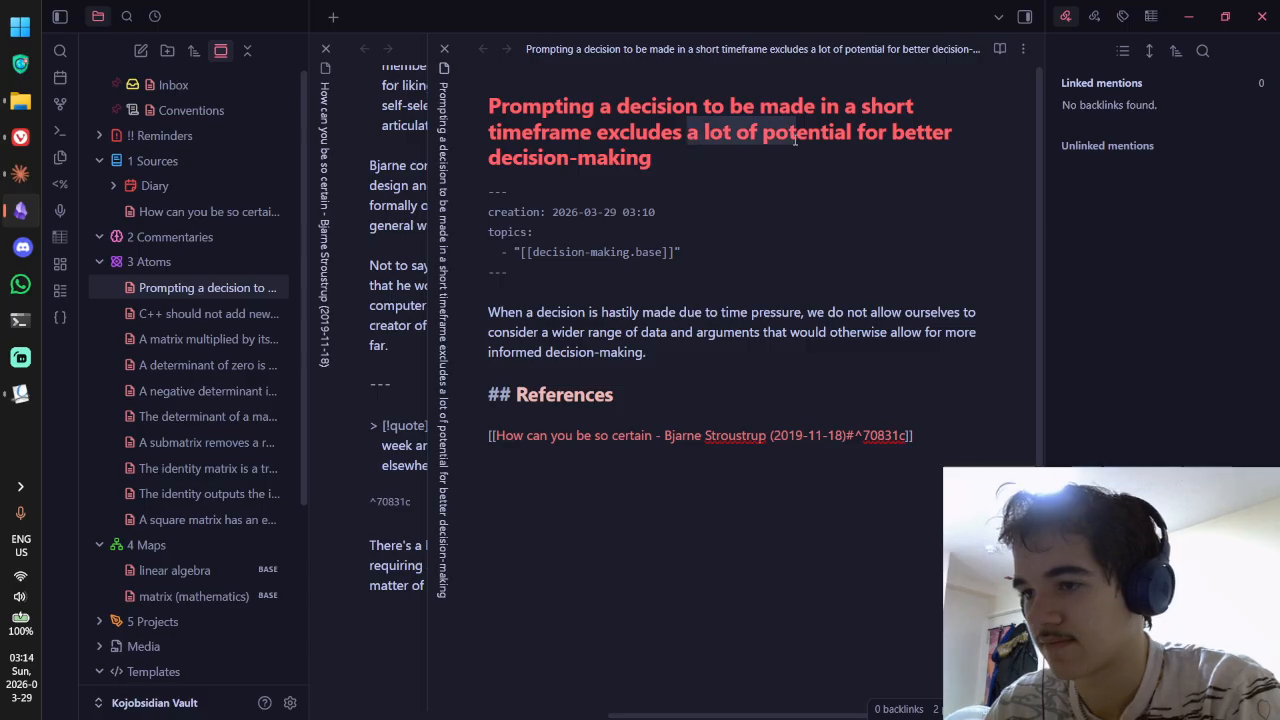
pyautogui.press('BackSpace')
pyautogui.click(783, 360)
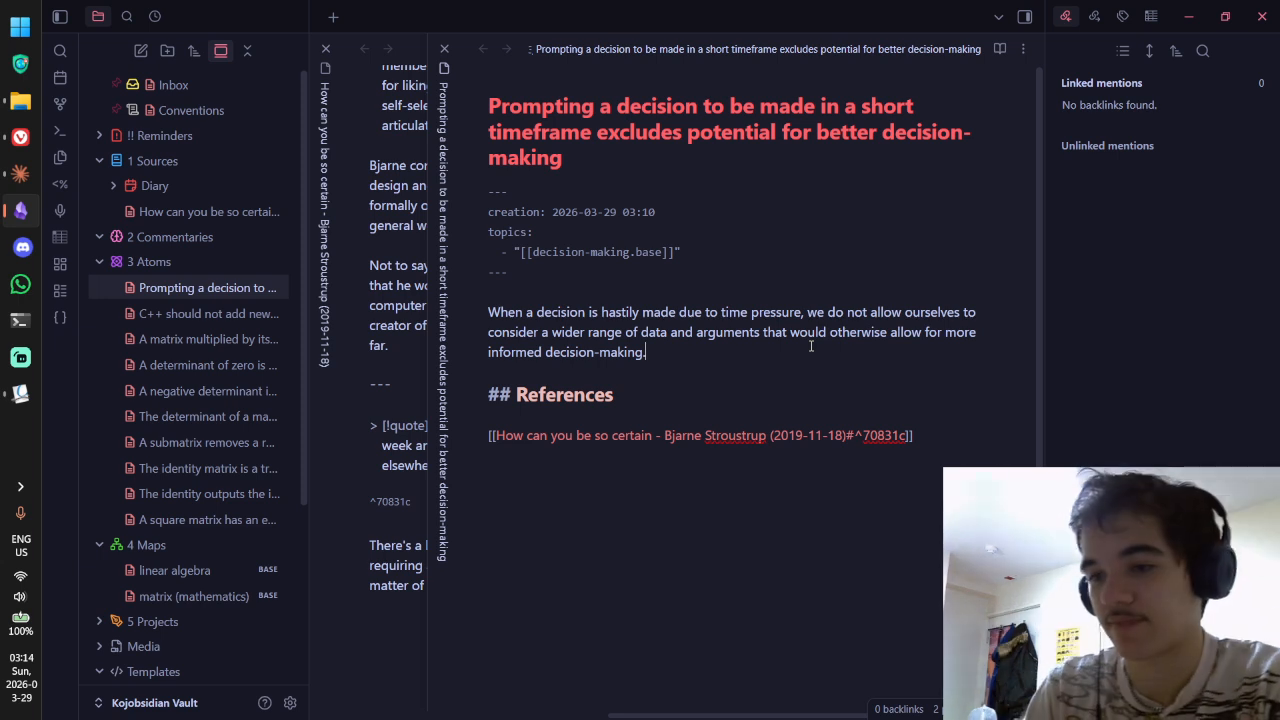
# Step: Add 'Therefore, it would make sense to delay decision-making for as long as possible really.'
pyautogui.write('Therefore, we should ')
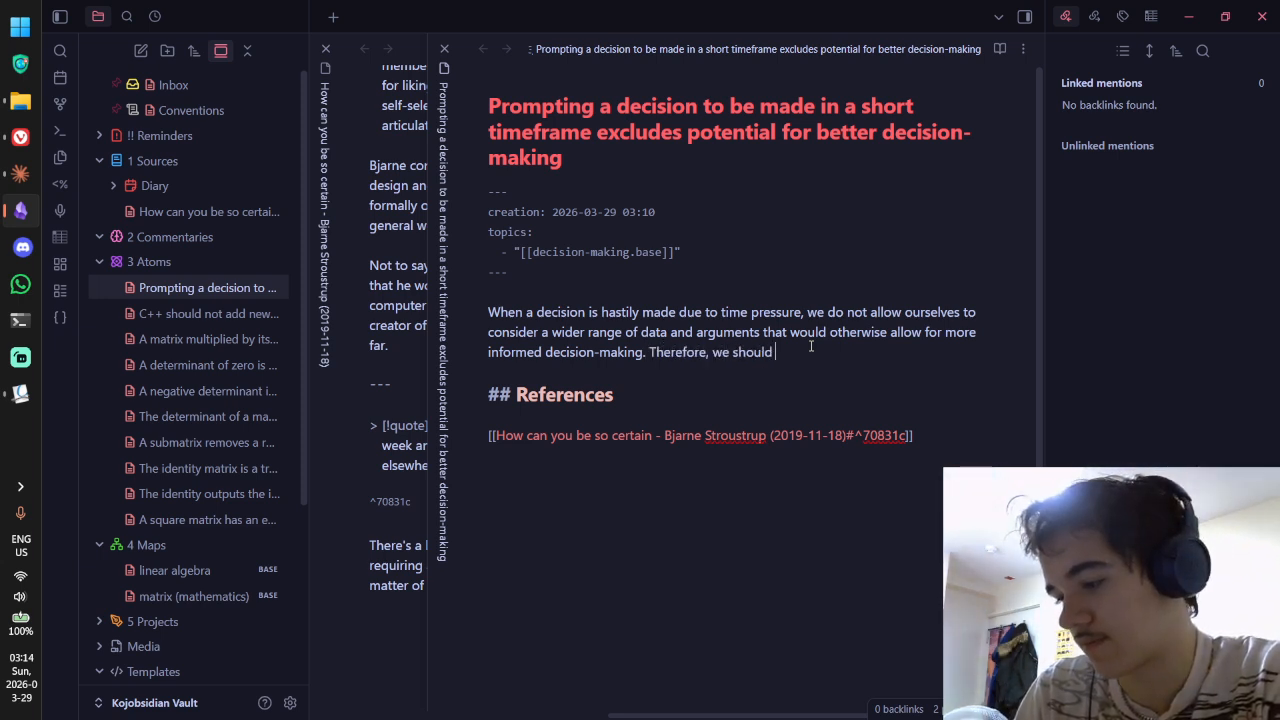
pyautogui.write('lo')
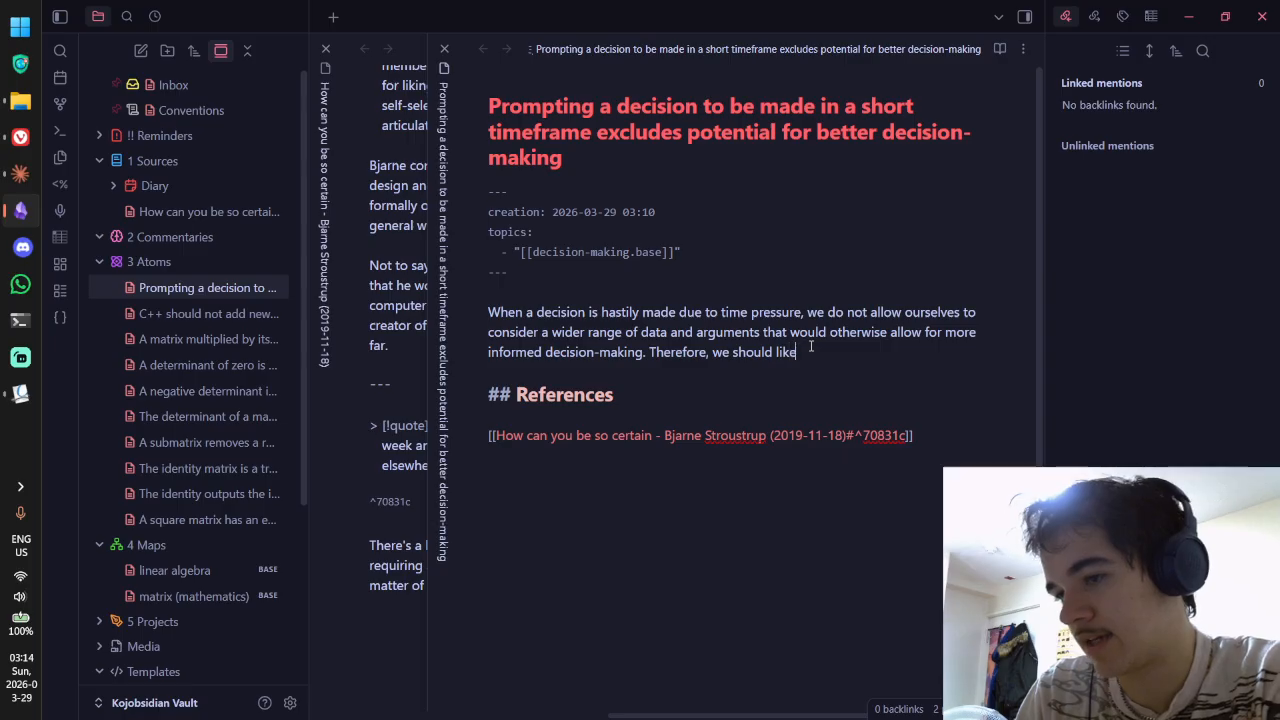
pyautogui.press('BackSpace')
pyautogui.press('BackSpace')
pyautogui.press('BackSpace')
pyautogui.press('BackSpace')
pyautogui.press('BackSpace')
pyautogui.press('BackSpace')
pyautogui.press('BackSpace')
pyautogui.press('BackSpace')
pyautogui.press('BackSpace')
pyautogui.press('BackSpace')
pyautogui.press('BackSpace')
pyautogui.press('BackSpace')
pyautogui.write('it would make sese to')
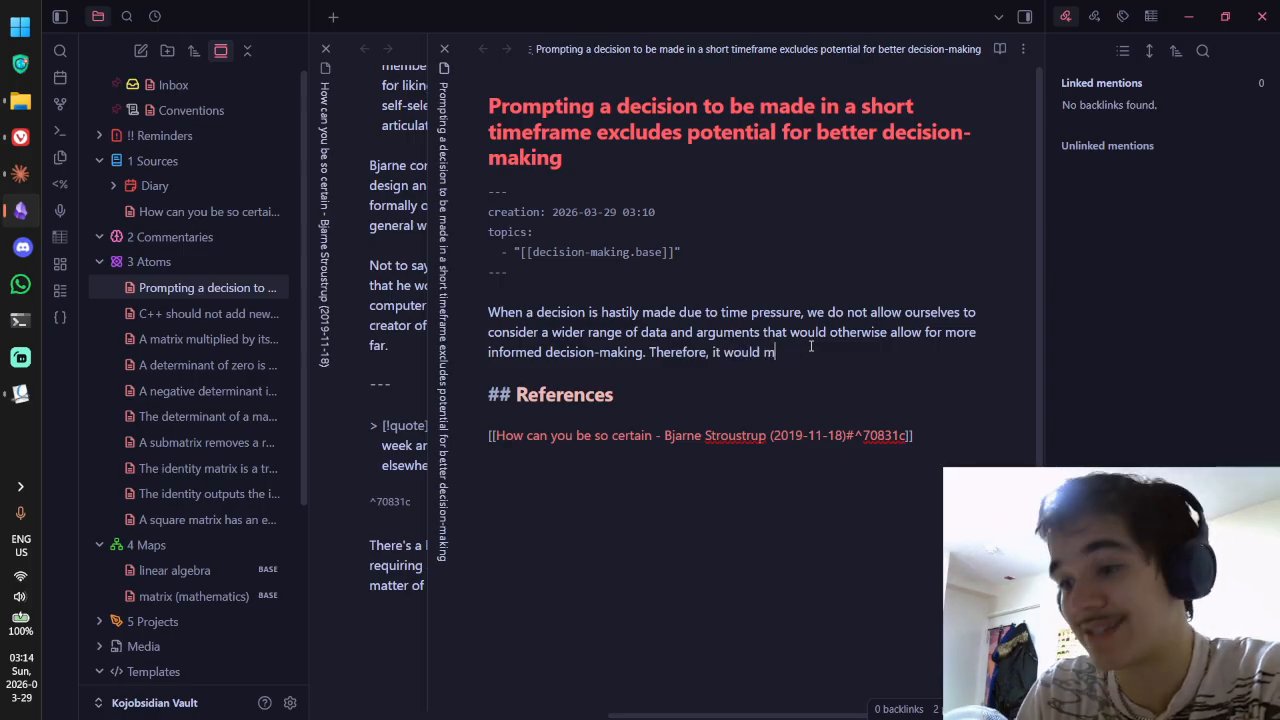
pyautogui.press('BackSpace')
pyautogui.press('BackSpace')
pyautogui.press('BackSpace')
pyautogui.press('BackSpace')
pyautogui.press('BackSpace')
pyautogui.press('BackSpace')
pyautogui.write('ne to')
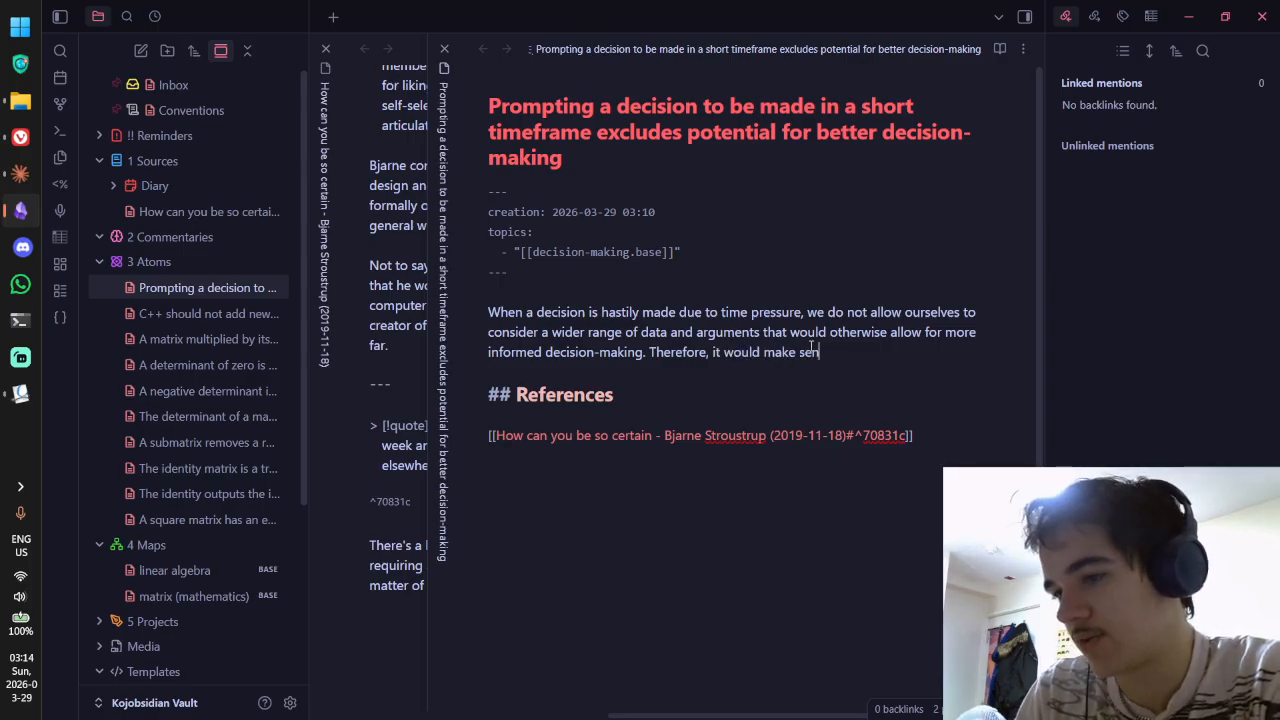
pyautogui.press('BackSpace')
pyautogui.press('BackSpace')
pyautogui.press('BackSpace')
pyautogui.press('BackSpace')
pyautogui.press('BackSpace')
pyautogui.write('se to delay decsion')
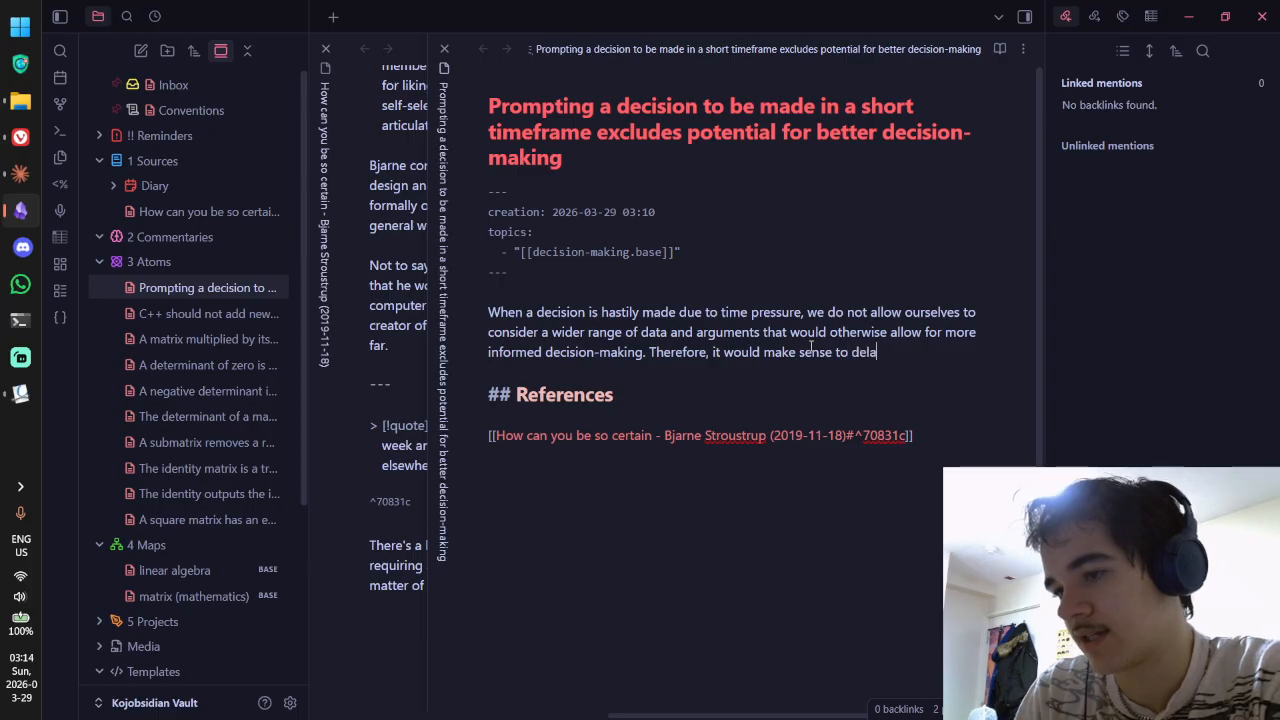
pyautogui.press('BackSpace')
pyautogui.press('BackSpace')
pyautogui.press('BackSpace')
pyautogui.press('BackSpace')
pyautogui.write('ision-making ')
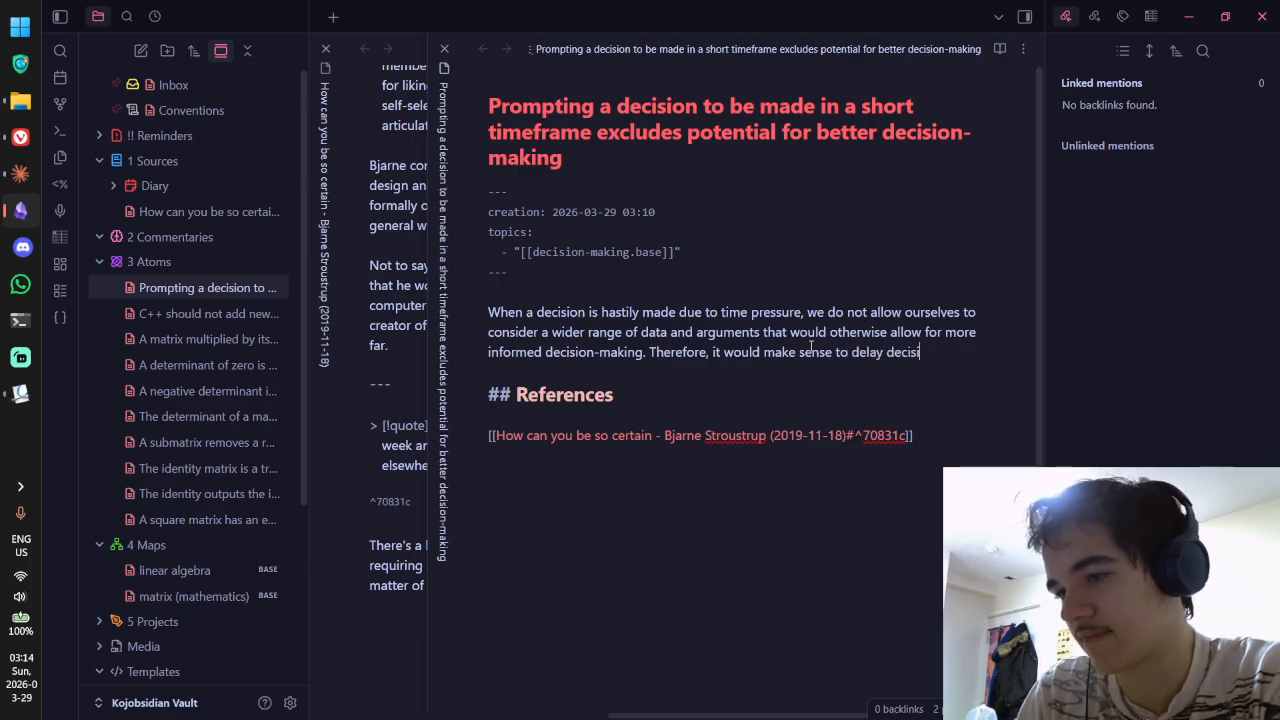
pyautogui.write('for as long as ')
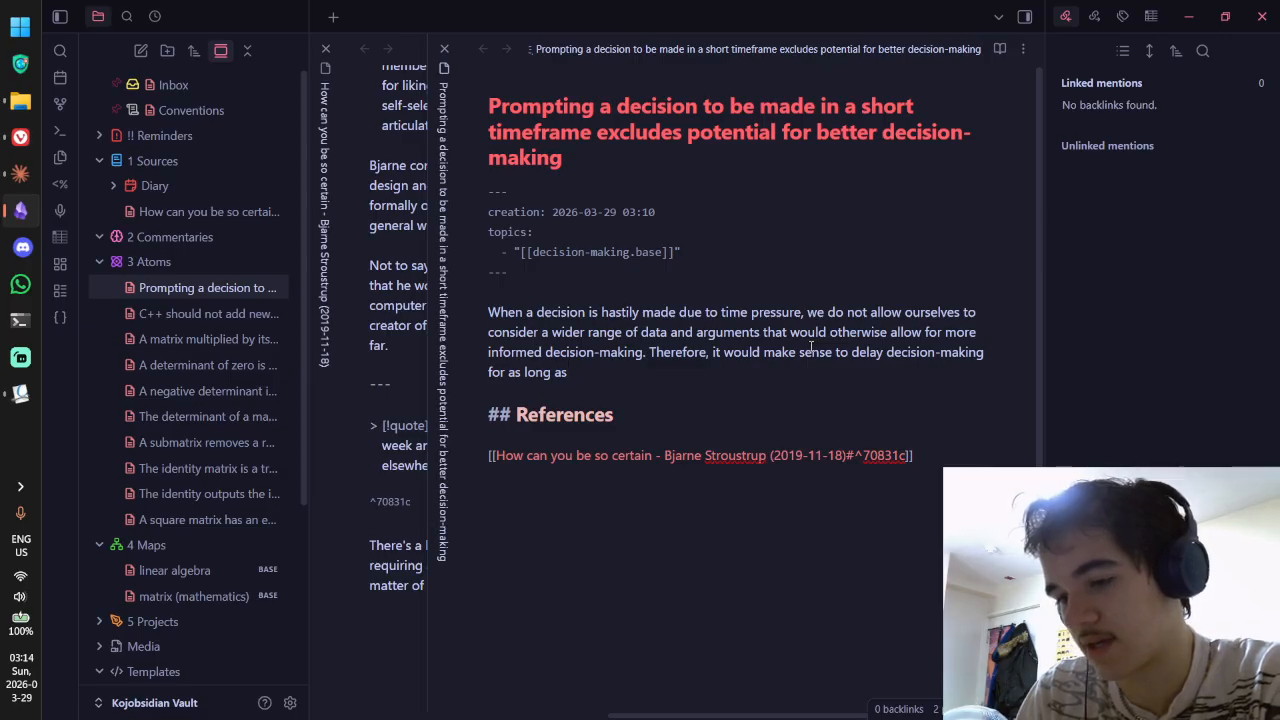
pyautogui.write('possible real')
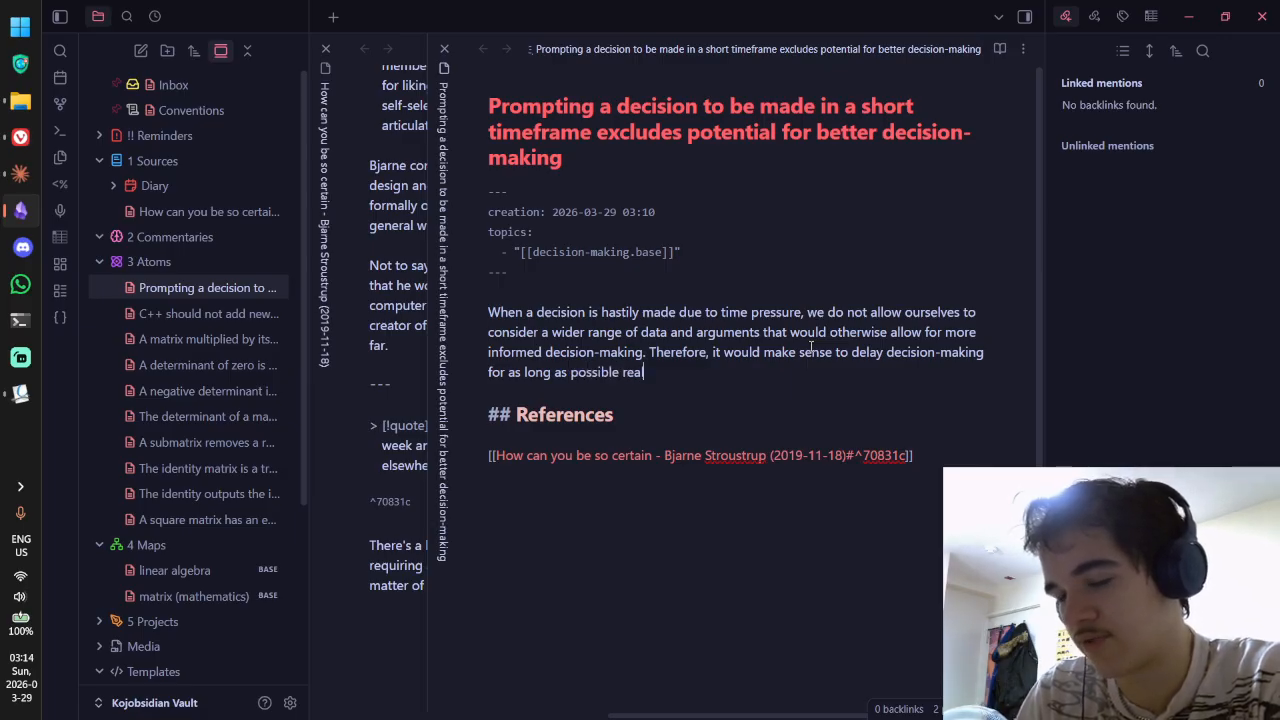
pyautogui.write('ly , within reason')
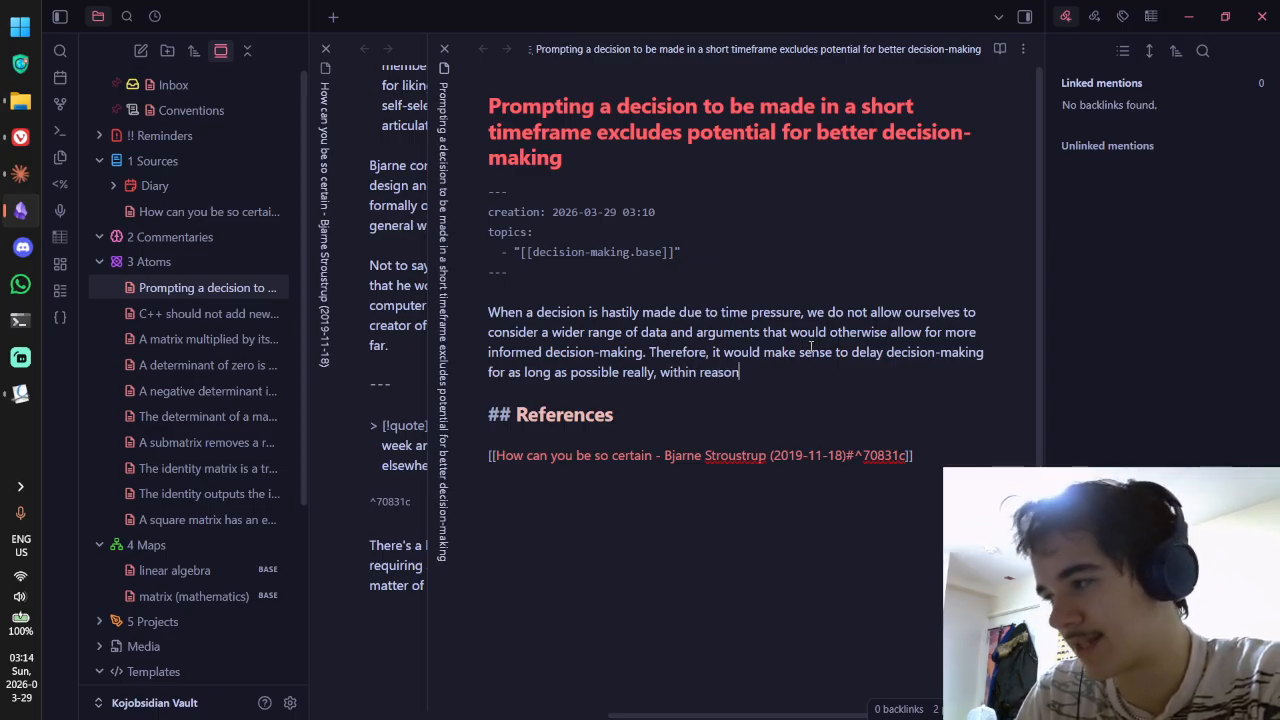
pyautogui.hotkey('ctrl', 'BackSpace')
pyautogui.hotkey('ctrl', 'BackSpace')
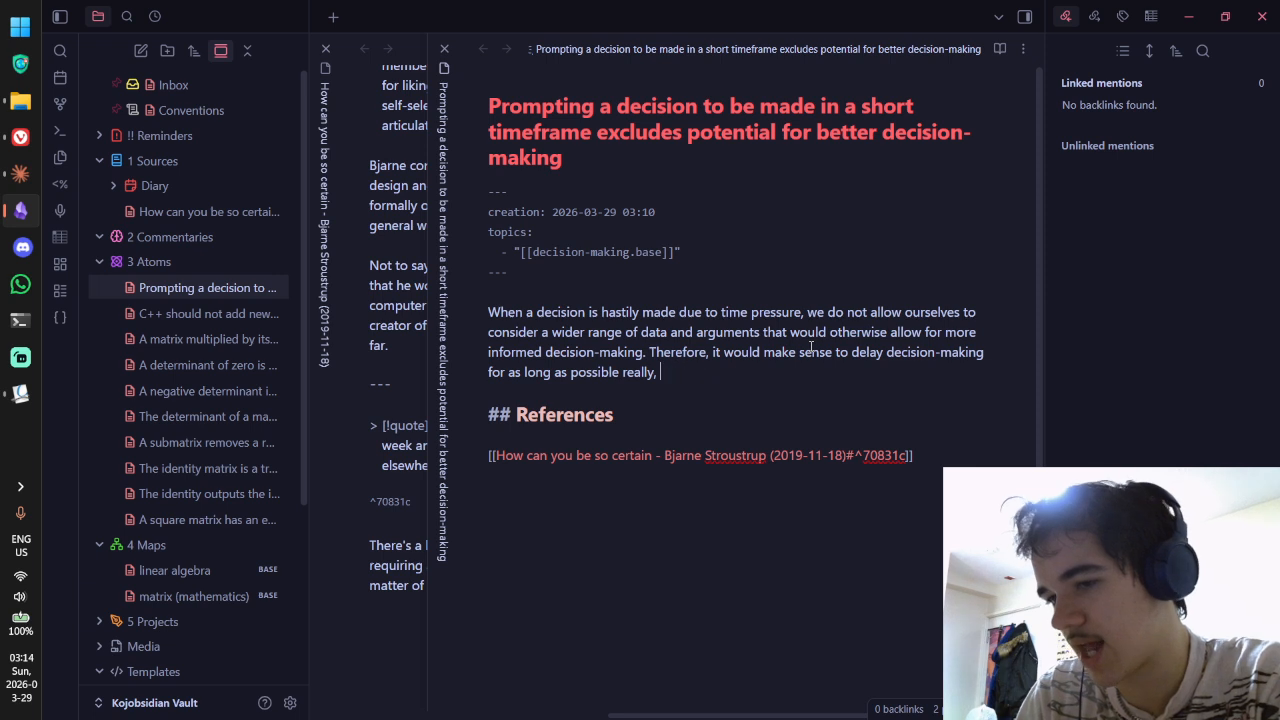
pyautogui.press('BackSpace')
pyautogui.write('.')
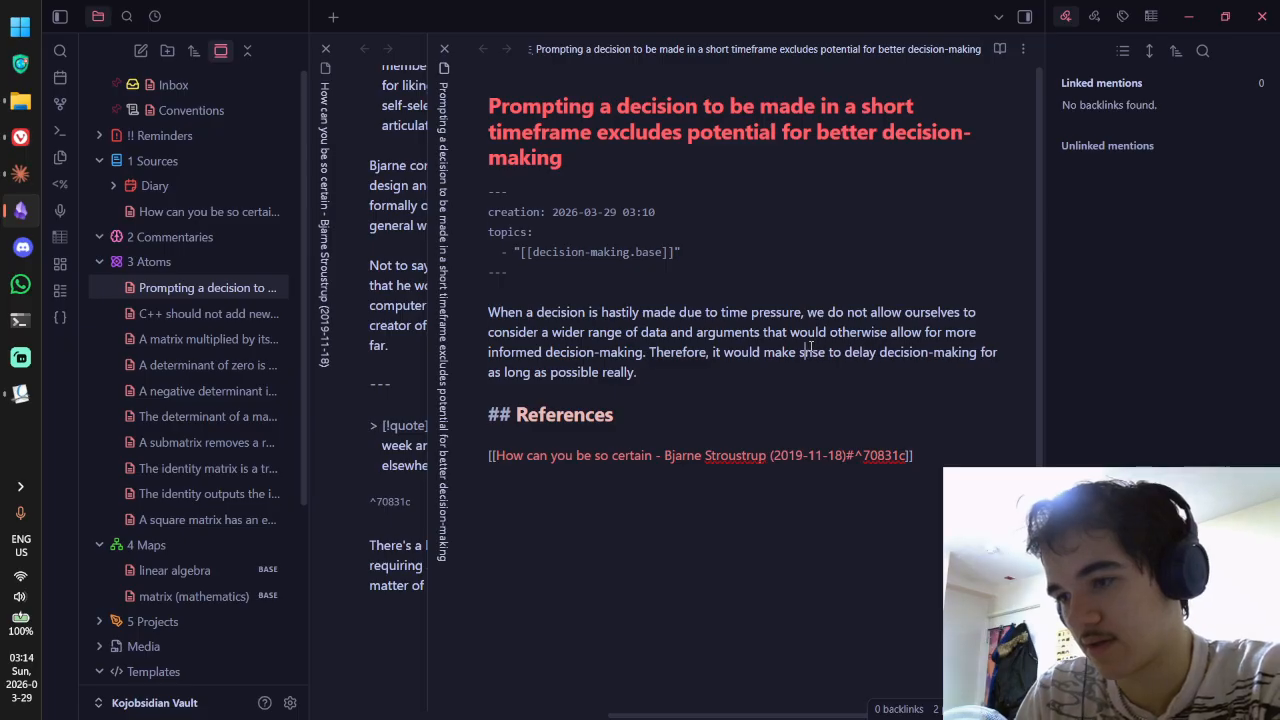
# Step: Reword the ending to 'until a suitable range of sources have been consulted for the importance of such a decision.'
pyautogui.write('You enver kn')
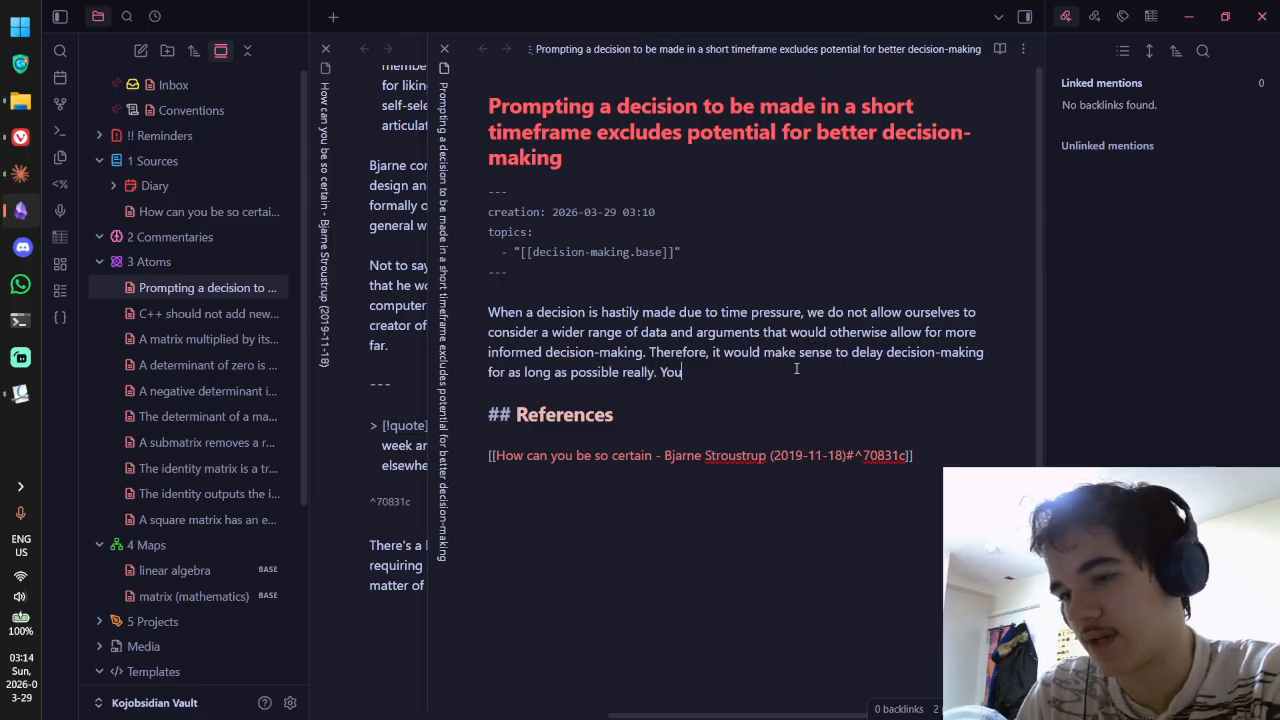
pyautogui.press('BackSpace')
pyautogui.press('BackSpace')
pyautogui.press('BackSpace')
pyautogui.press('BackSpace')
pyautogui.press('BackSpace')
pyautogui.press('BackSpace')
pyautogui.press('BackSpace')
pyautogui.press('BackSpace')
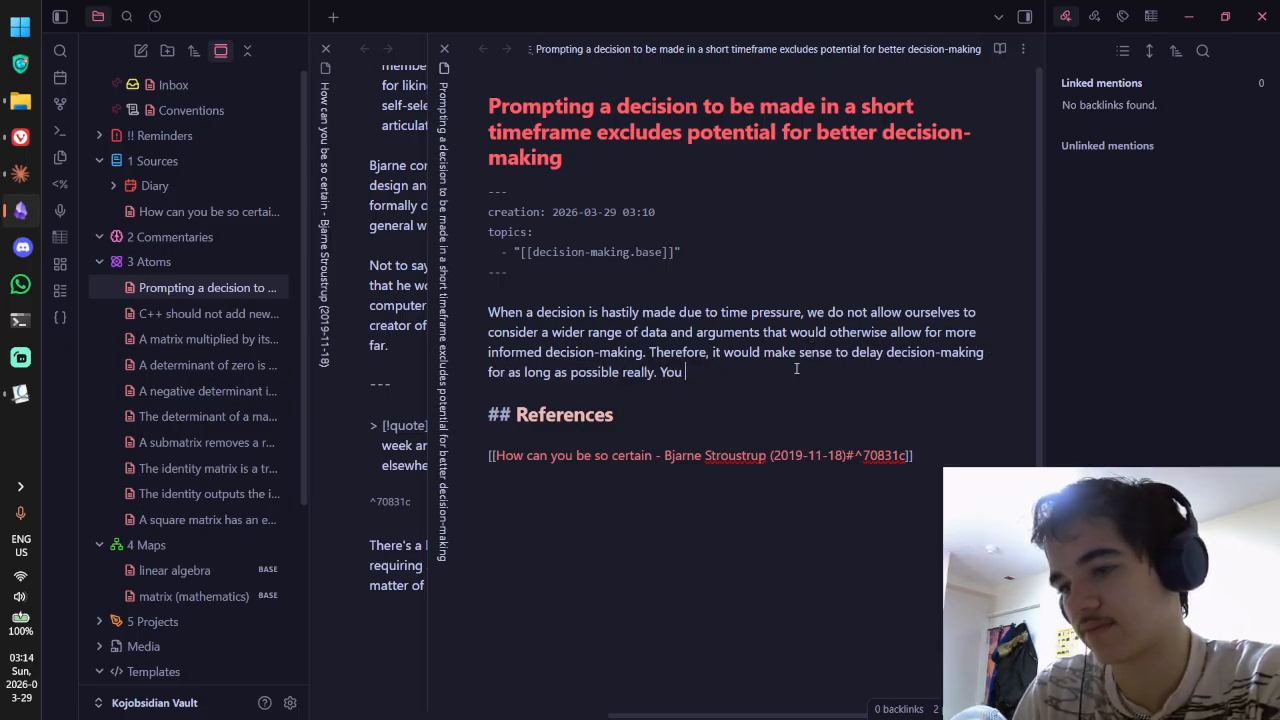
pyautogui.write('never know wha ')
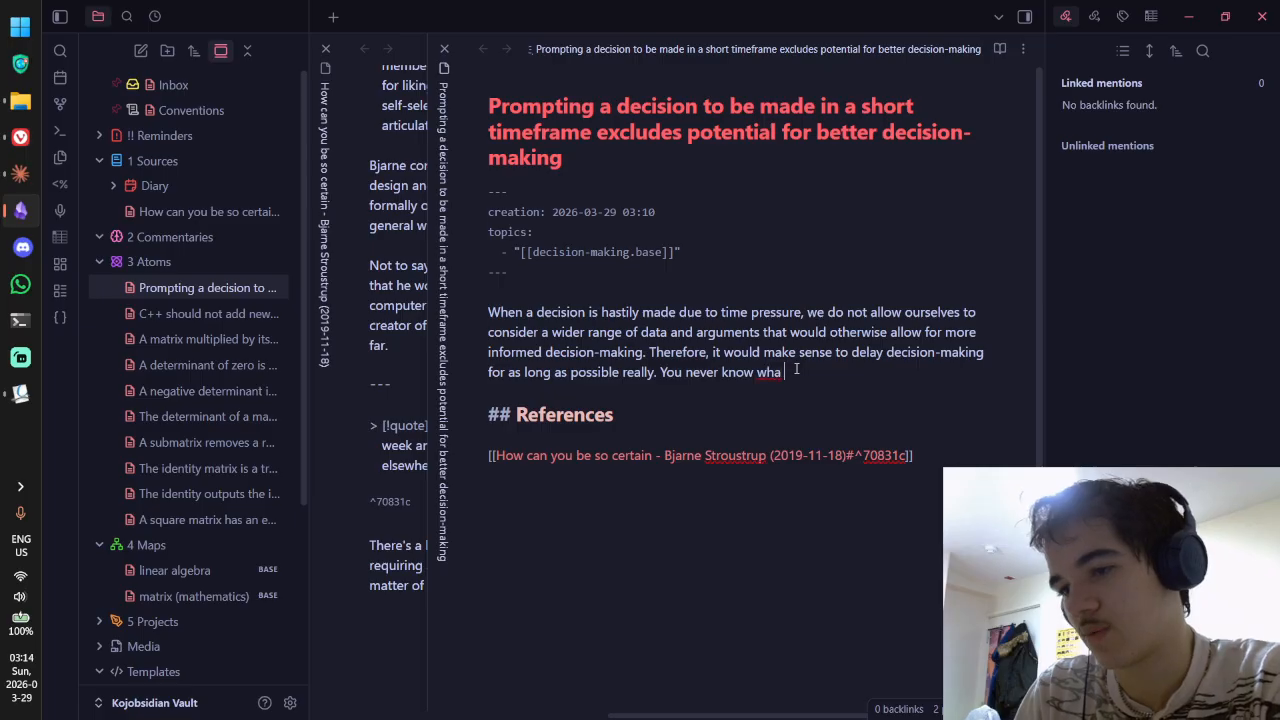
pyautogui.write('t')
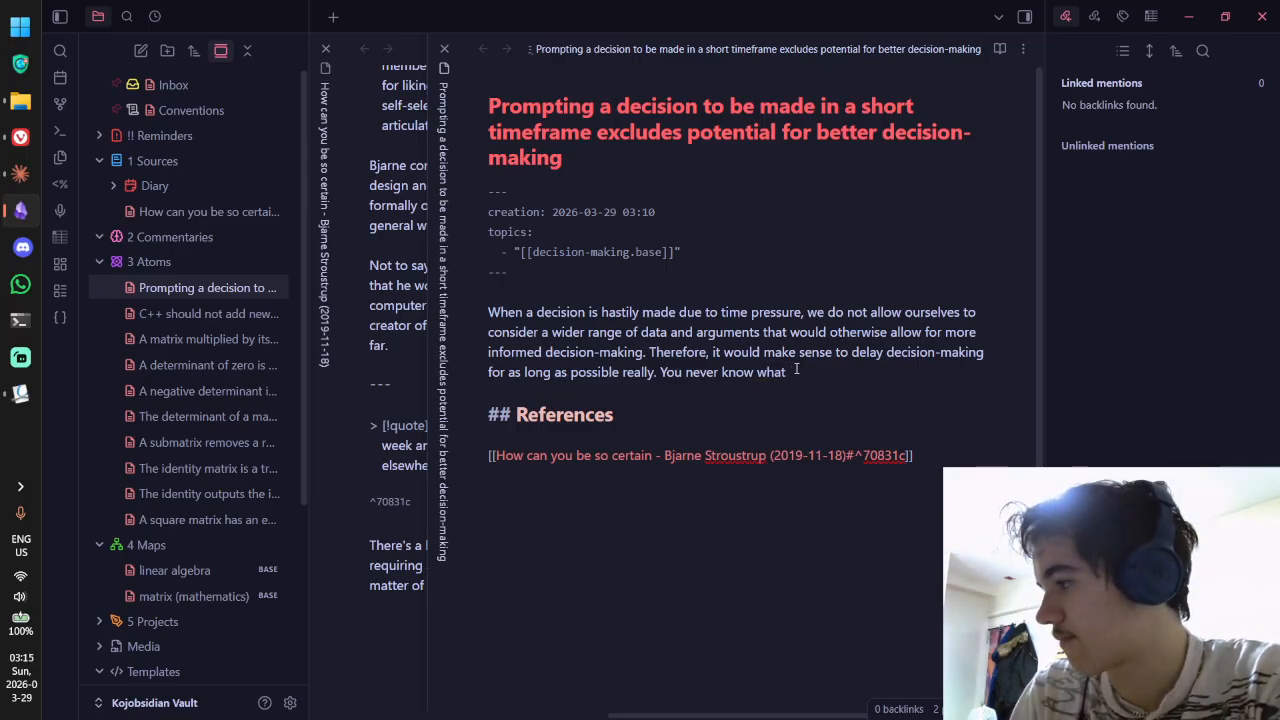
pyautogui.hotkey('ctrl', 'BackSpace')
pyautogui.hotkey('ctrl', 'BackSpace')
pyautogui.hotkey('ctrl', 'BackSpace')
pyautogui.hotkey('ctrl', 'BackSpace')
pyautogui.hotkey('ctrl', 'BackSpace')
pyautogui.hotkey('ctrl', 'BackSpace')
pyautogui.hotkey('ctrl', 'BackSpace')
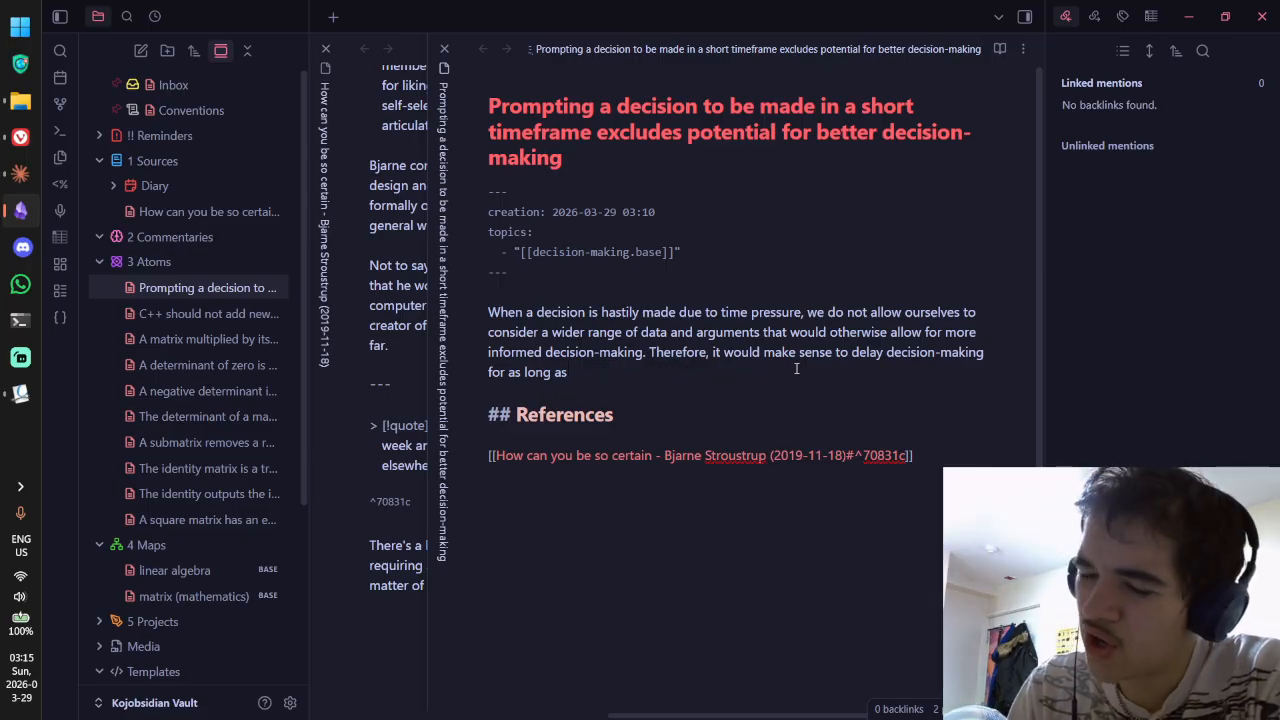
pyautogui.hotkey('ctrl', 'BackSpace')
pyautogui.hotkey('ctrl', 'BackSpace')
pyautogui.hotkey('ctrl', 'BackSpace')
pyautogui.hotkey('ctrl', 'BackSpace')
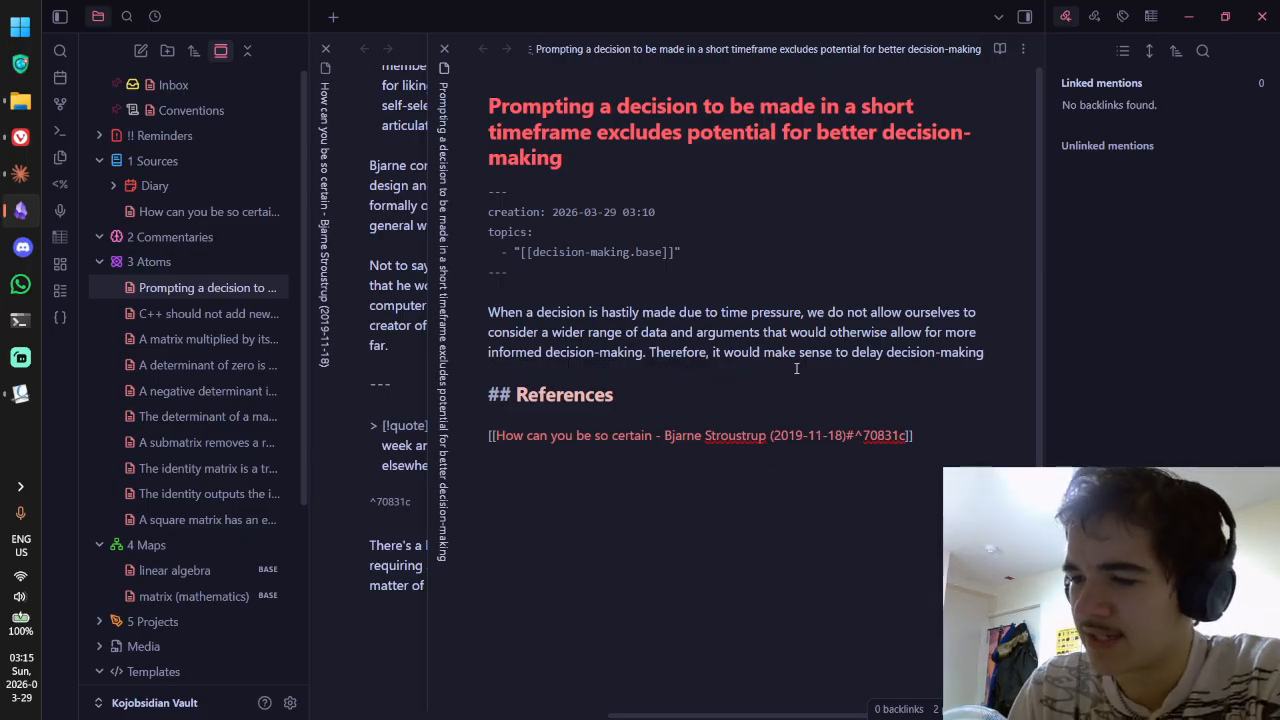
pyautogui.write('until a ')
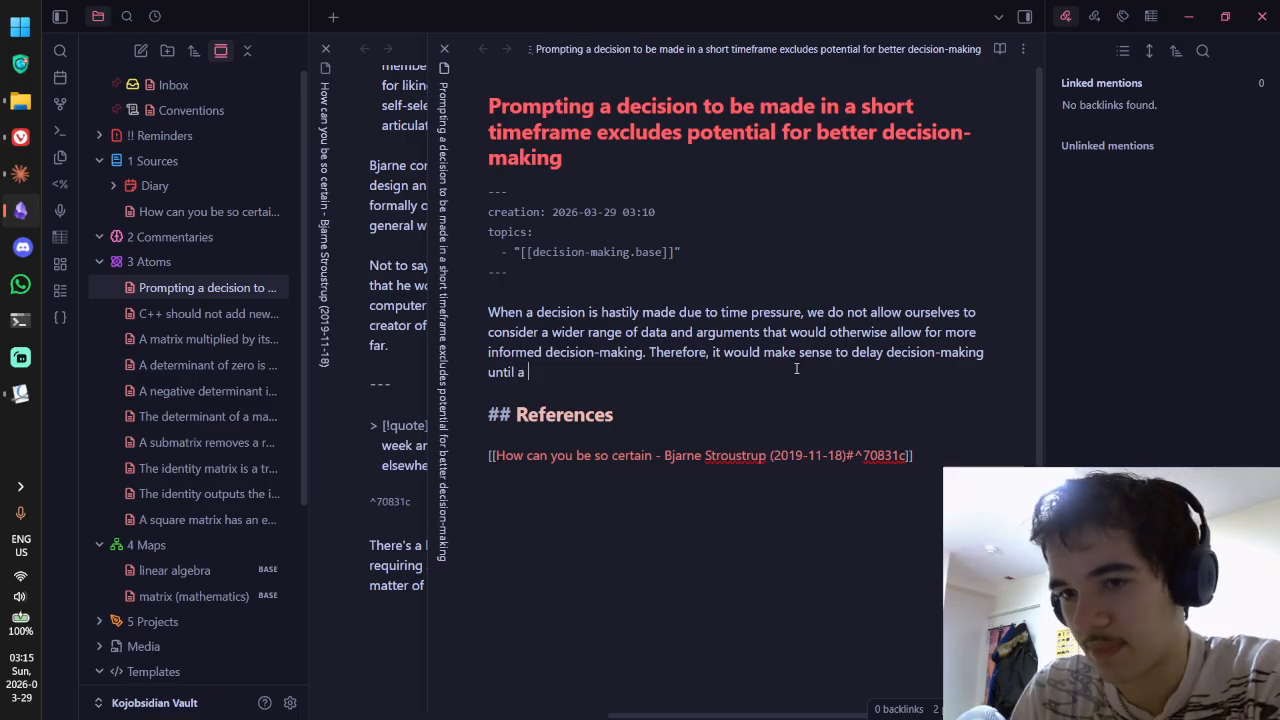
pyautogui.write('suitable ')
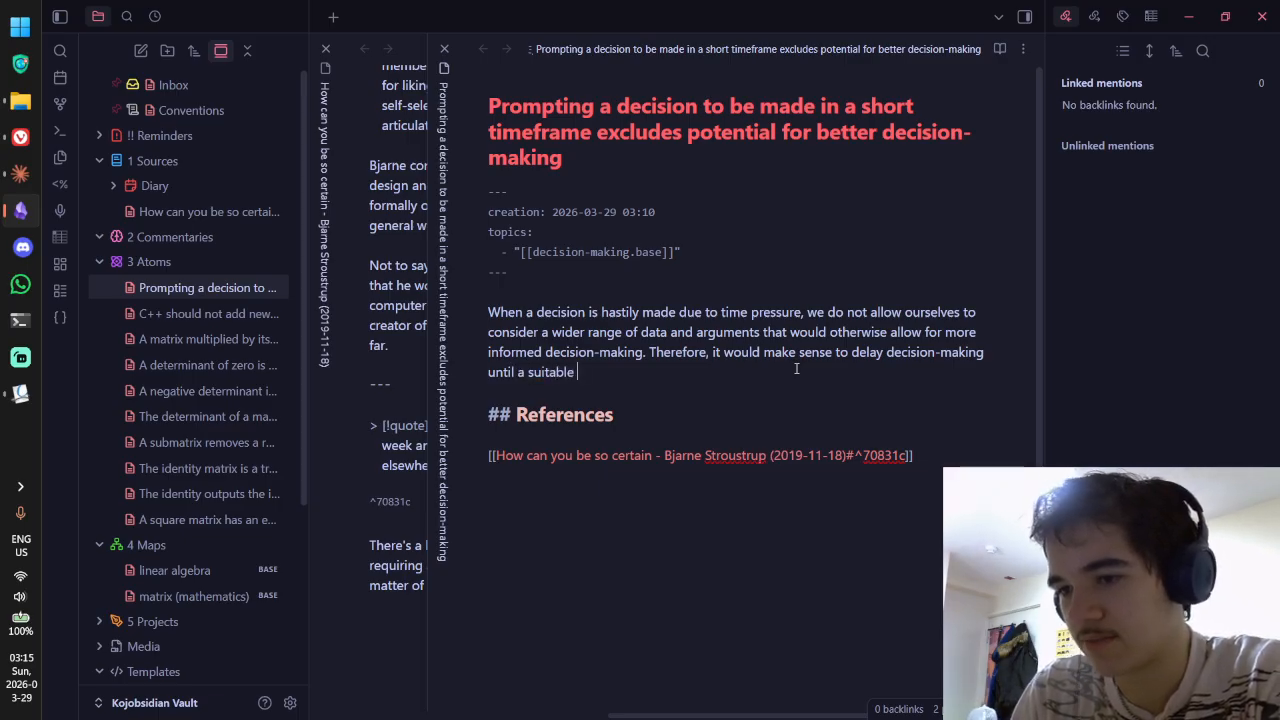
pyautogui.write('range of s')
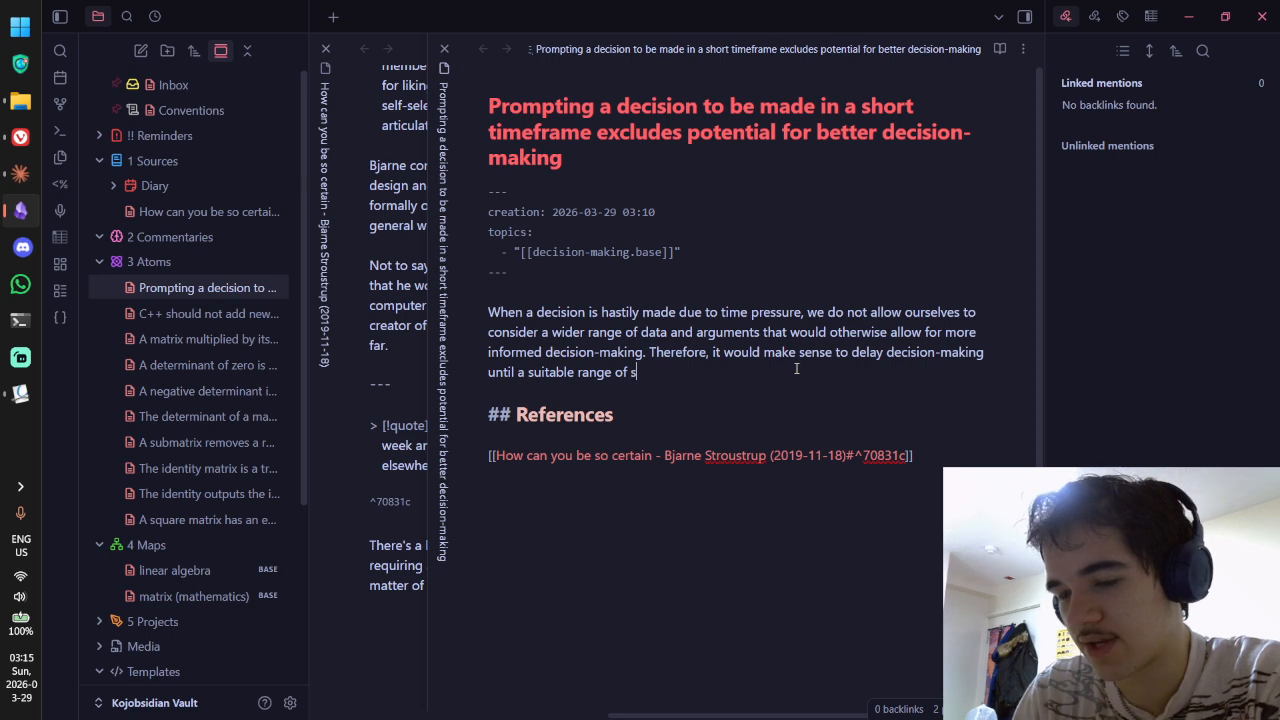
pyautogui.write('ources have been ')
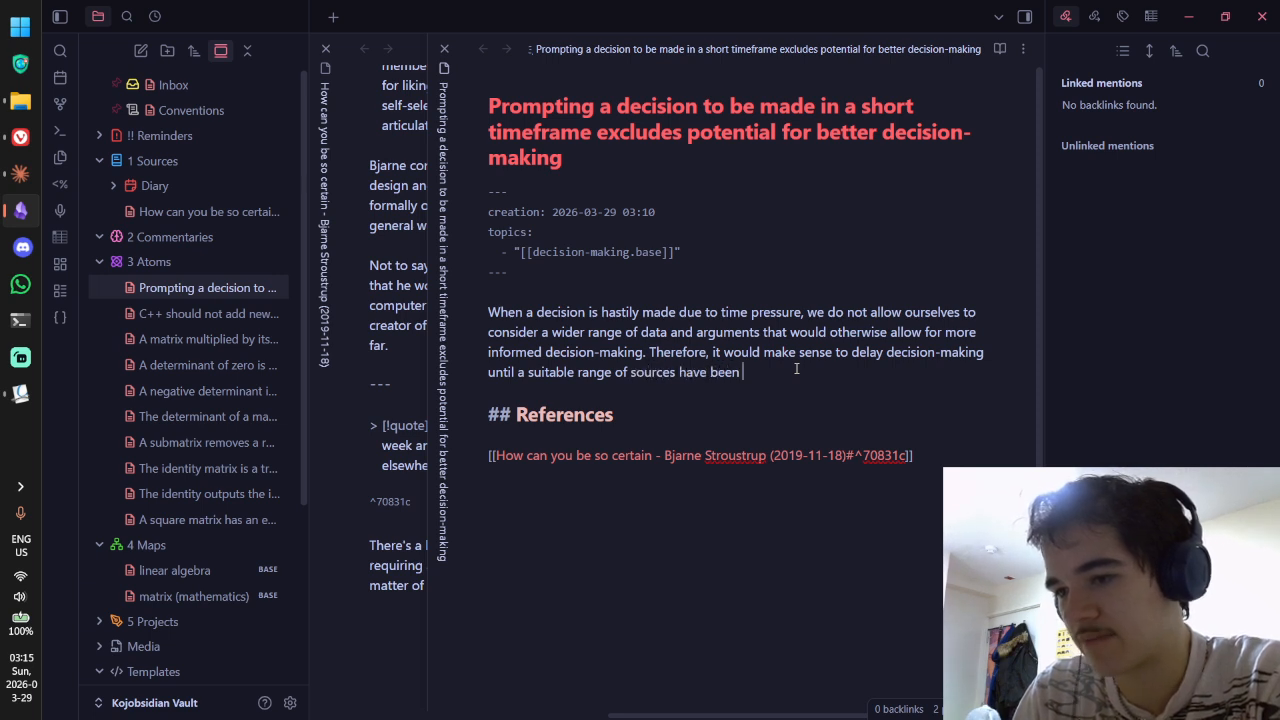
pyautogui.write('consulted')
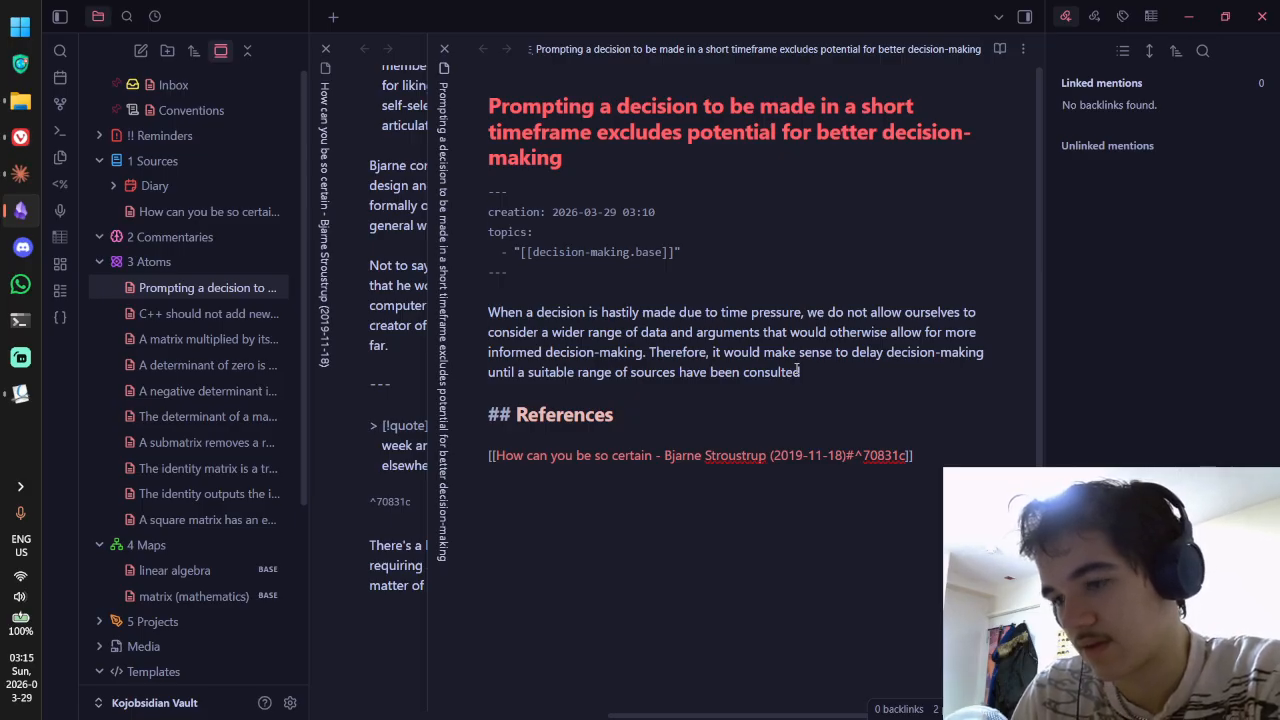
pyautogui.write('for the')
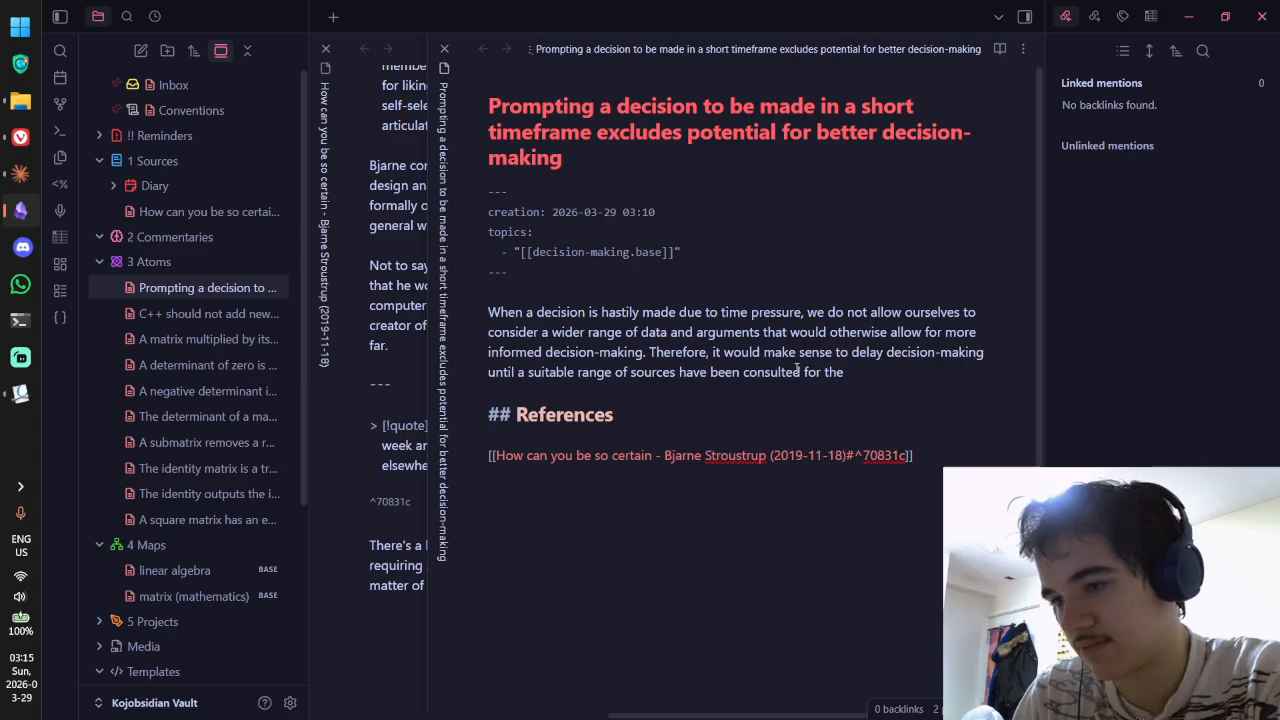
pyautogui.write(' importance of such ')
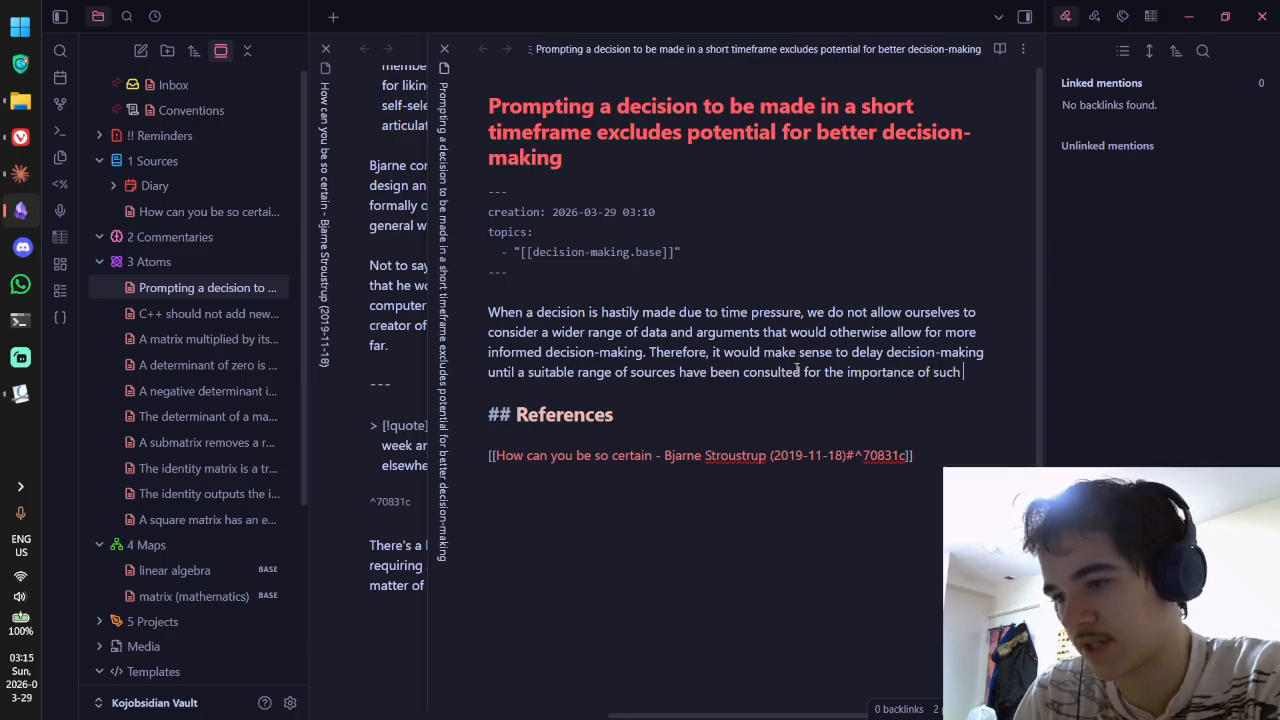
pyautogui.write('a decision.')
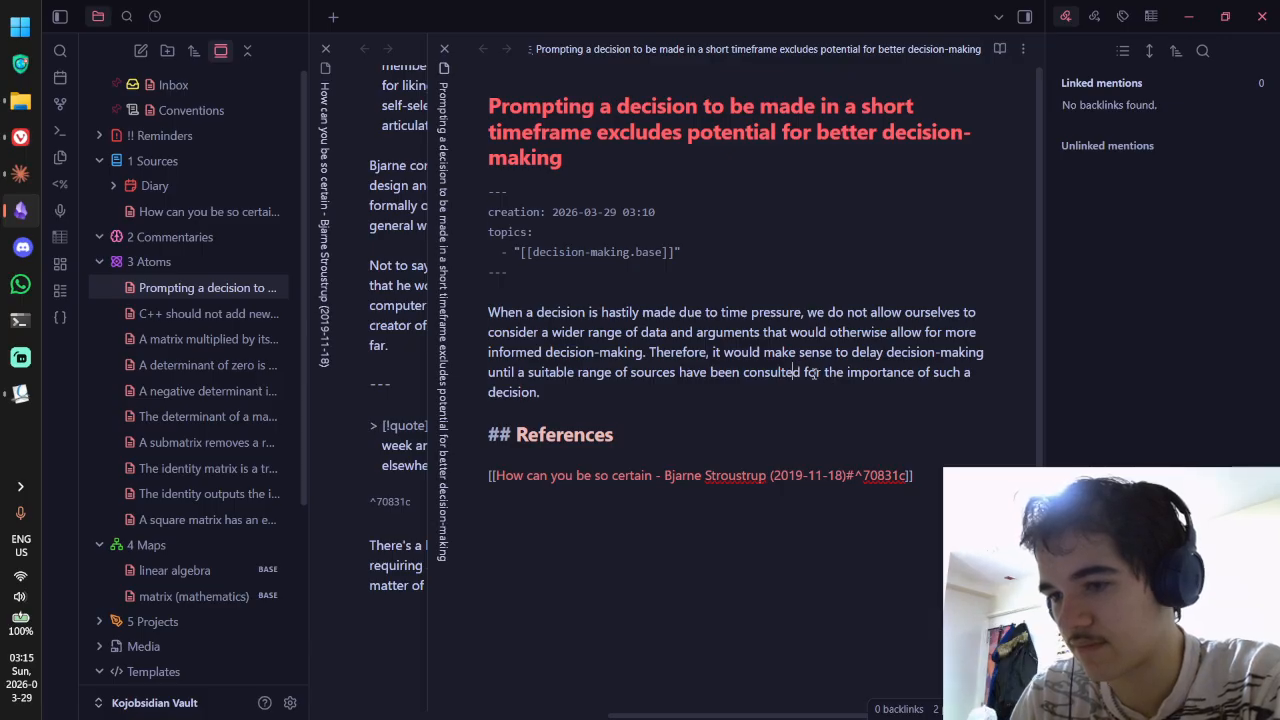
# Step: Replace 'for' after 'consulted' with 'proportional to'
pyautogui.click(812, 372)
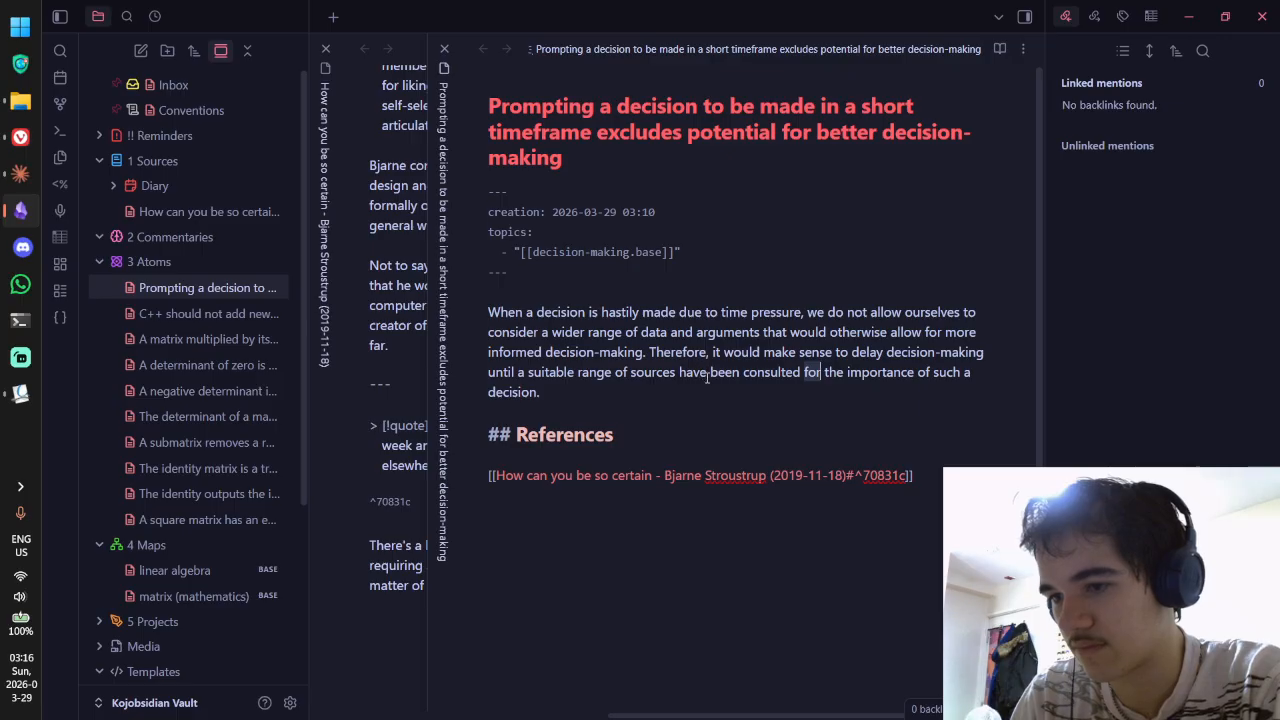
pyautogui.write('proportional to')
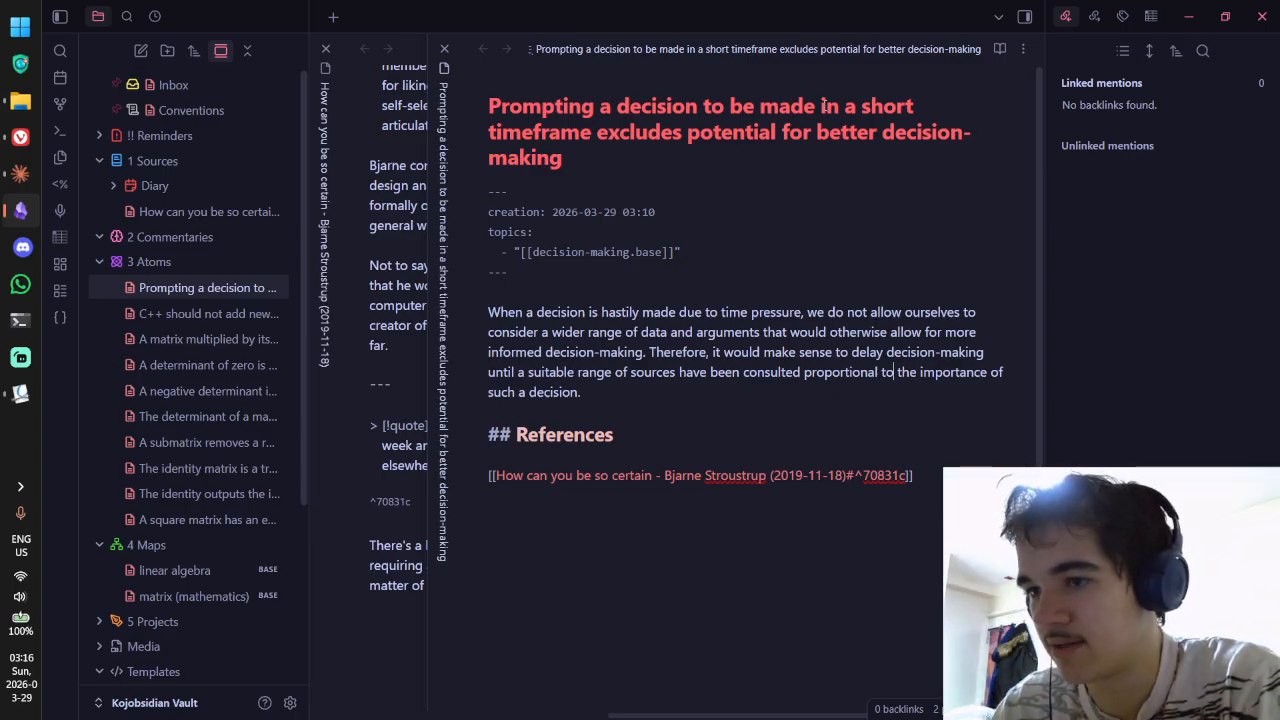
# Step: Replace 'in a short timeframe' in the note title with 'hastily'
pyautogui.moveTo(822, 105); pyautogui.dragTo(596, 133)
pyautogui.write('ha')
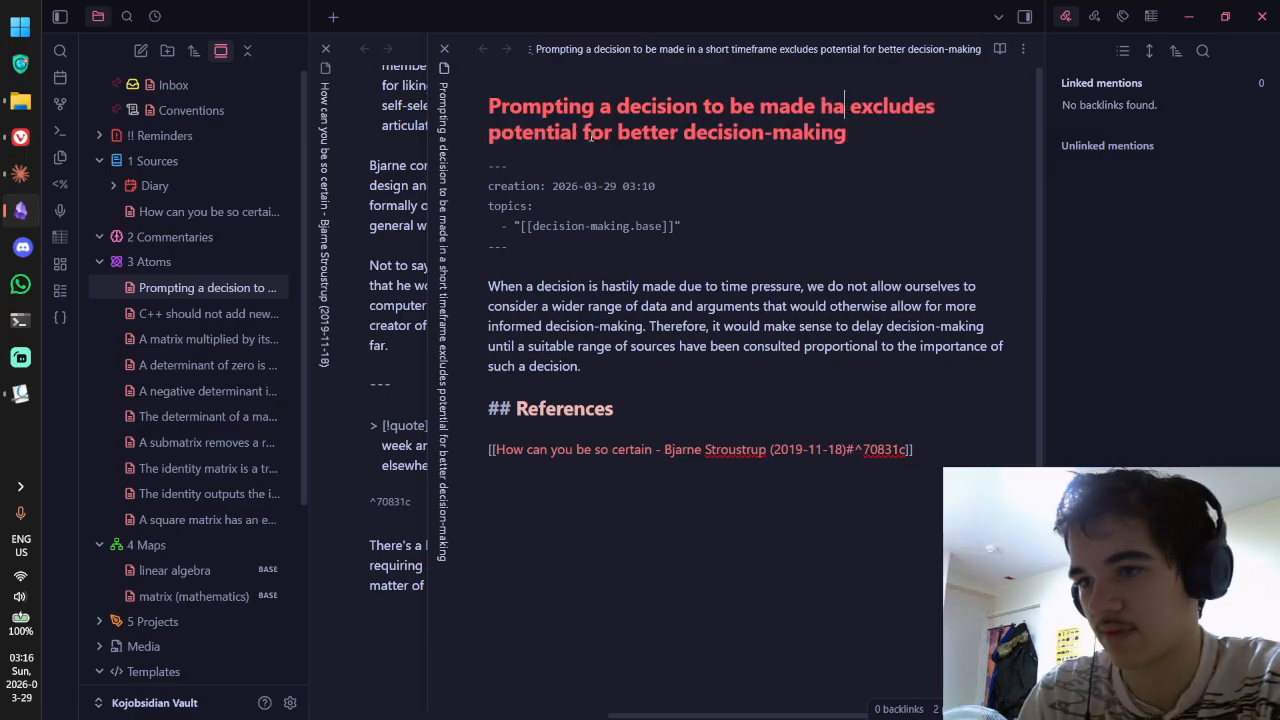
pyautogui.write('stily')
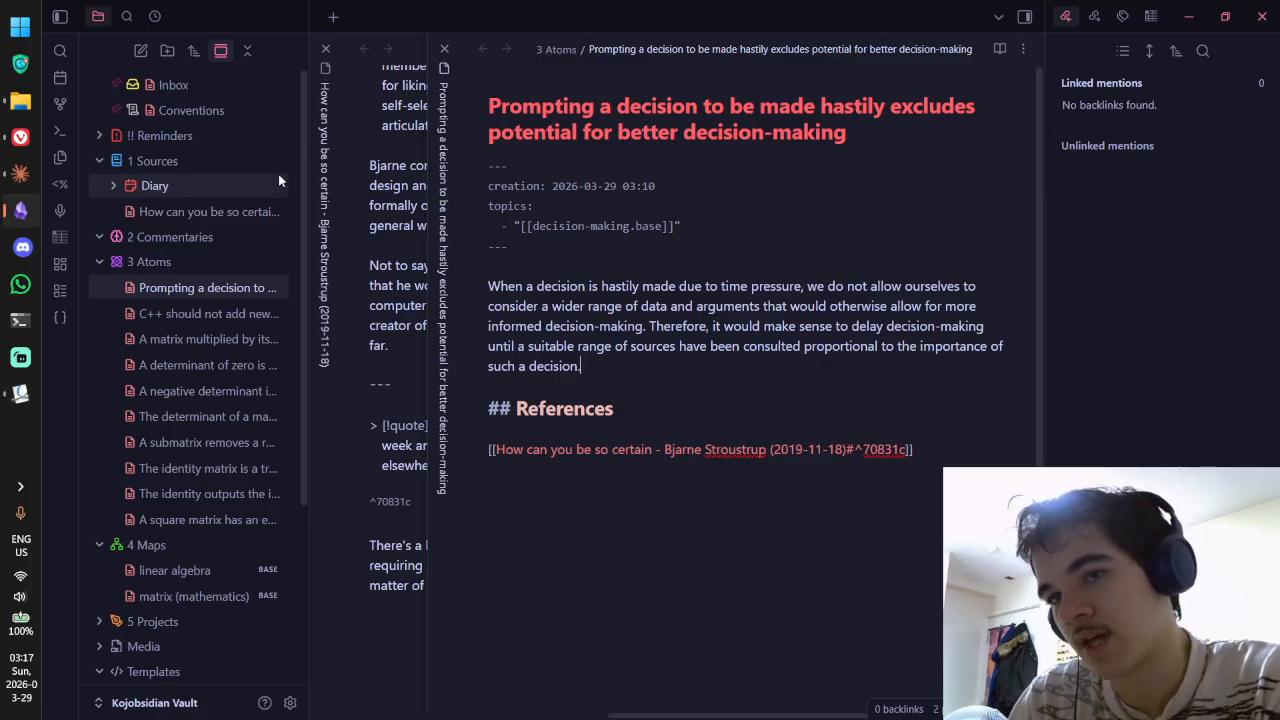
# Step: Create a new Untitled note in the 3 Atoms folder
pyautogui.click(140, 51)
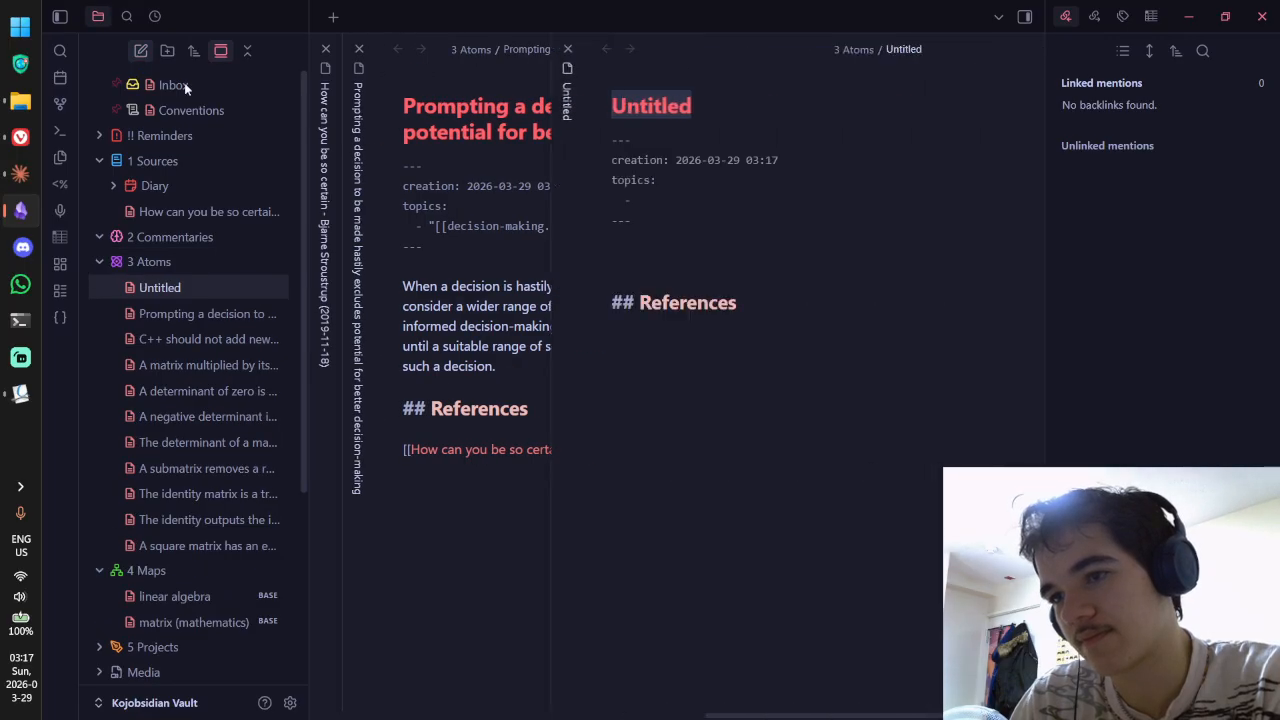
pyautogui.click(419, 291)
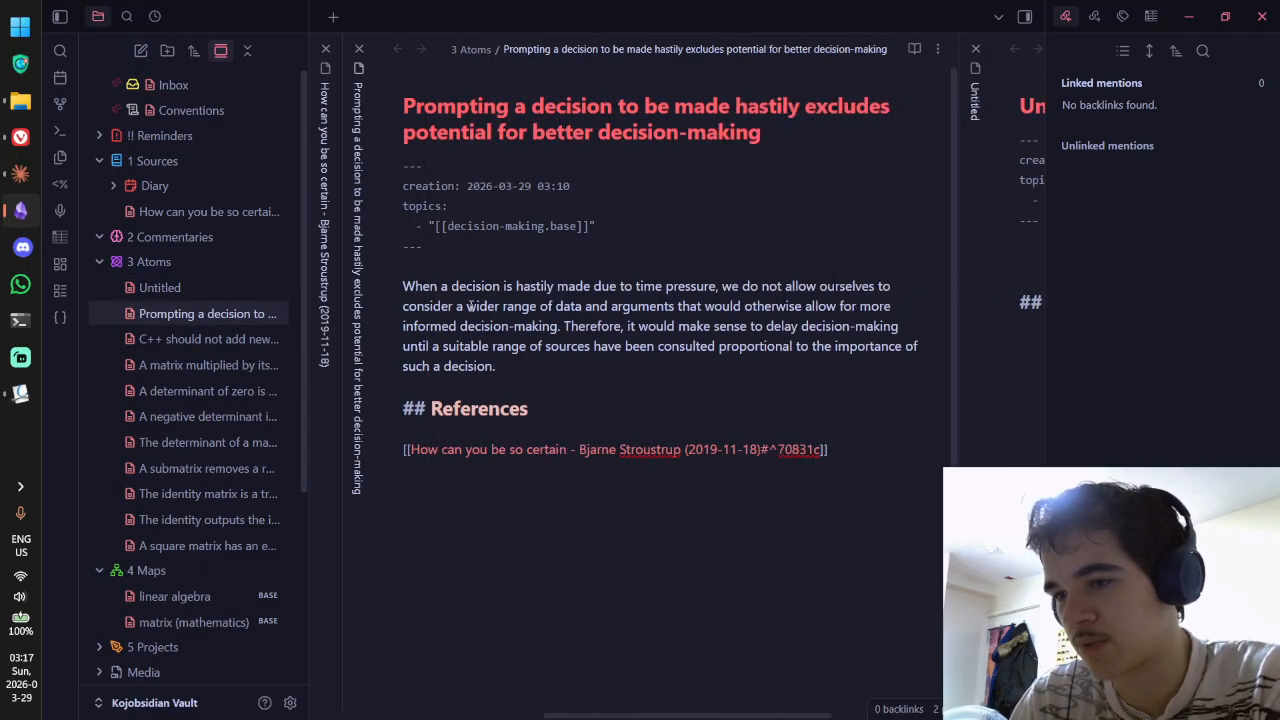
pyautogui.hotkey('ctrl', 'Tab')
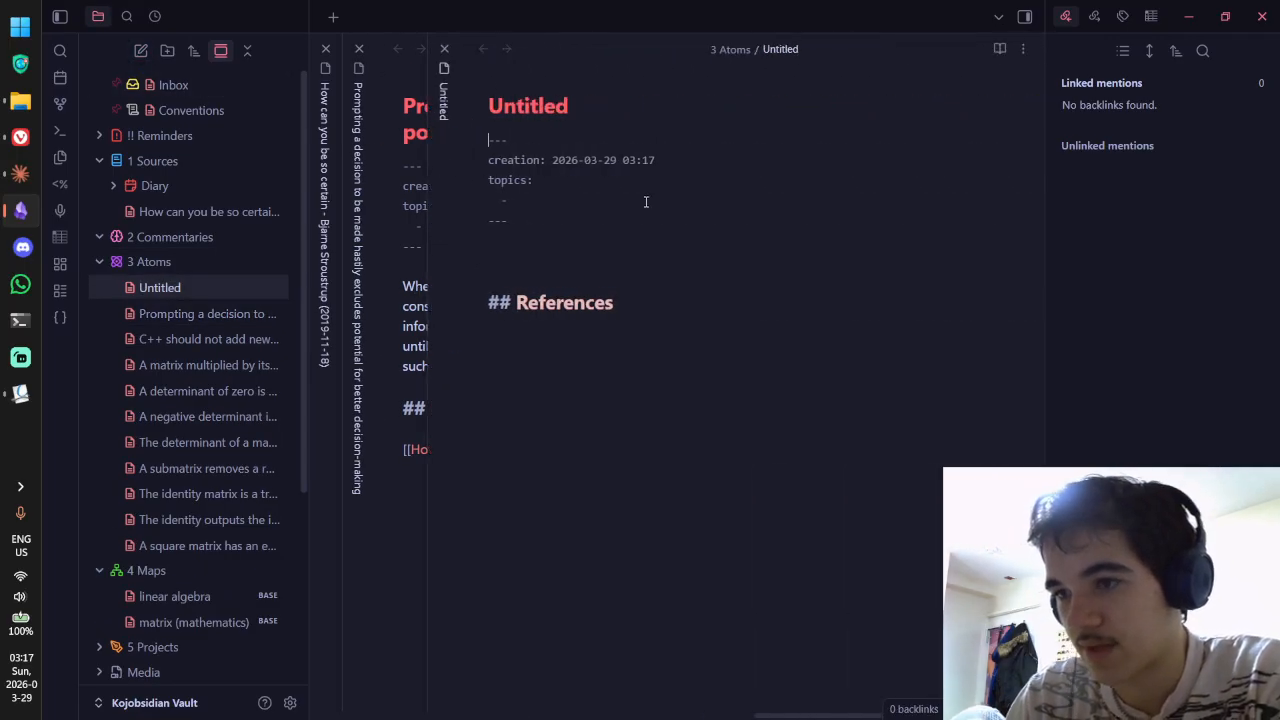
# Step: Title the note 'A final decision should be delayed proportional to the that decision's importance'
pyautogui.click(600, 114)
pyautogui.hotkey('ctrl', 'a')
pyautogui.write('Decis')
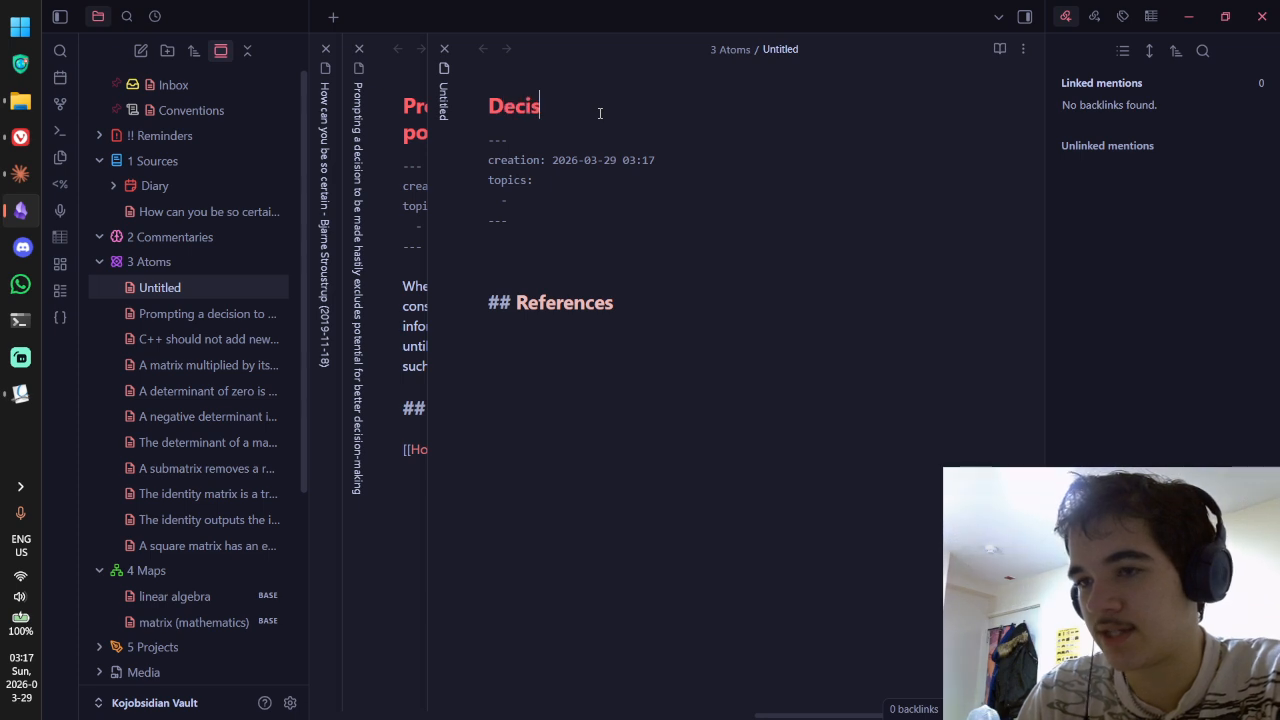
pyautogui.write('ion-making shouldbe')
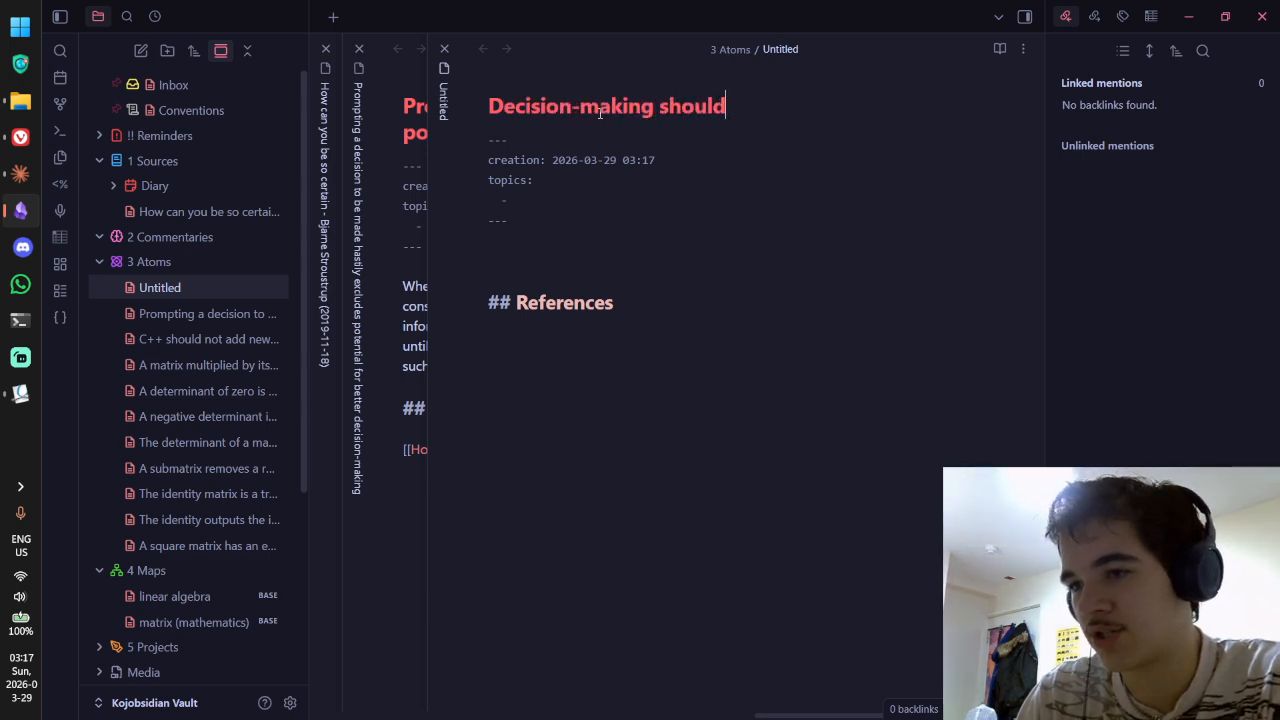
pyautogui.press('BackSpace')
pyautogui.press('BackSpace')
pyautogui.write('be')
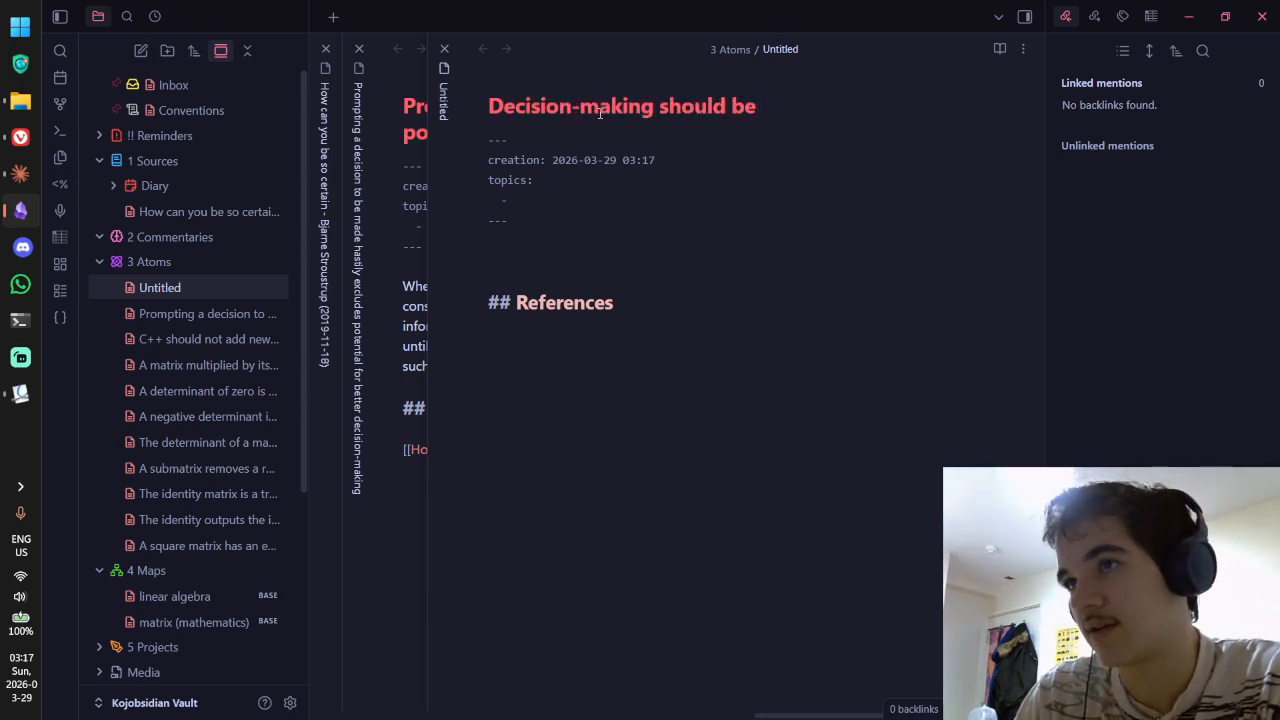
pyautogui.hotkey('ctrl', 'a')
pyautogui.write('A final dec')
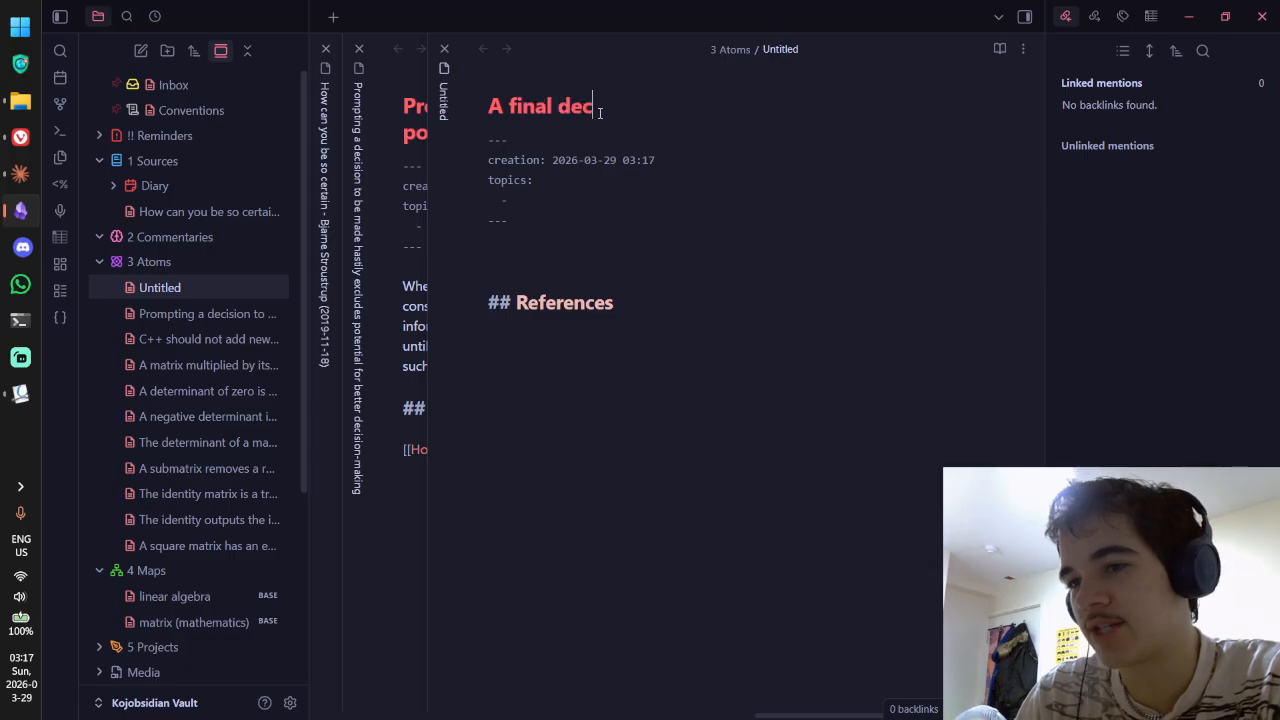
pyautogui.write('ision should be delaye')
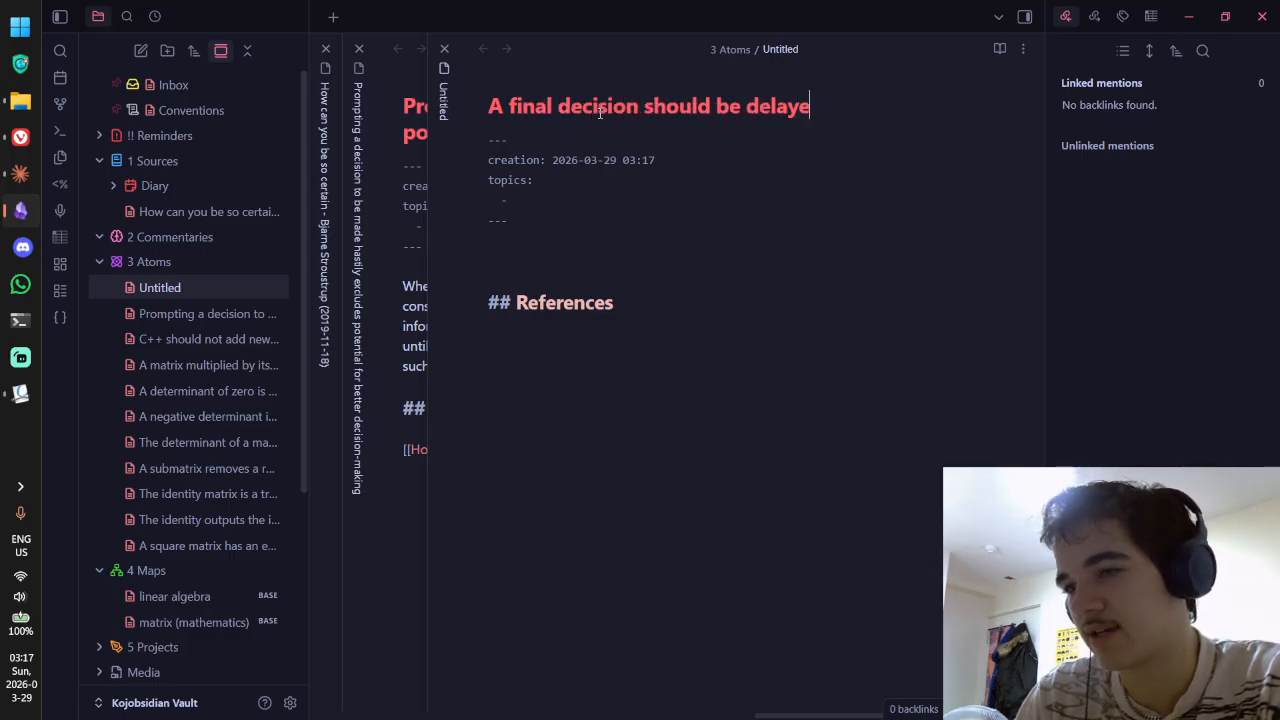
pyautogui.write('d proporttion')
pyautogui.press('BackSpace')
pyautogui.press('BackSpace')
pyautogui.press('BackSpace')
pyautogui.press('BackSpace')
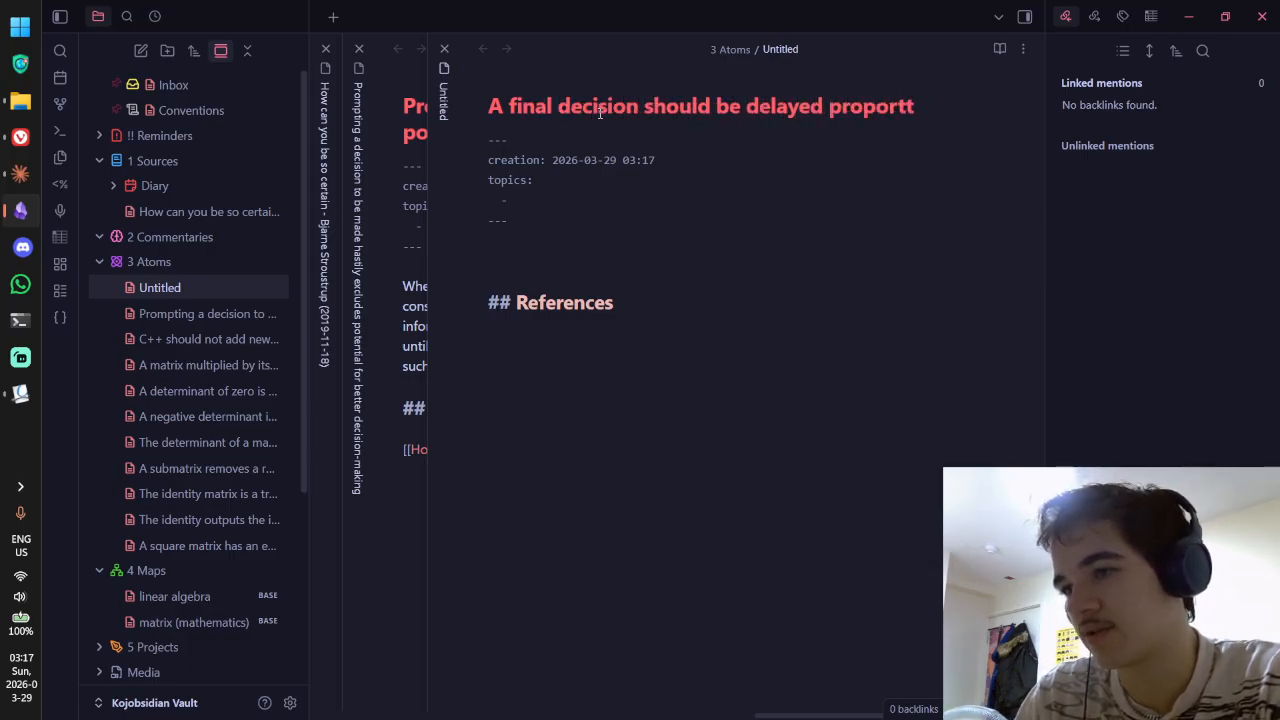
pyautogui.write('ional to the im')
pyautogui.press('BackSpace')
pyautogui.press('BackSpace')
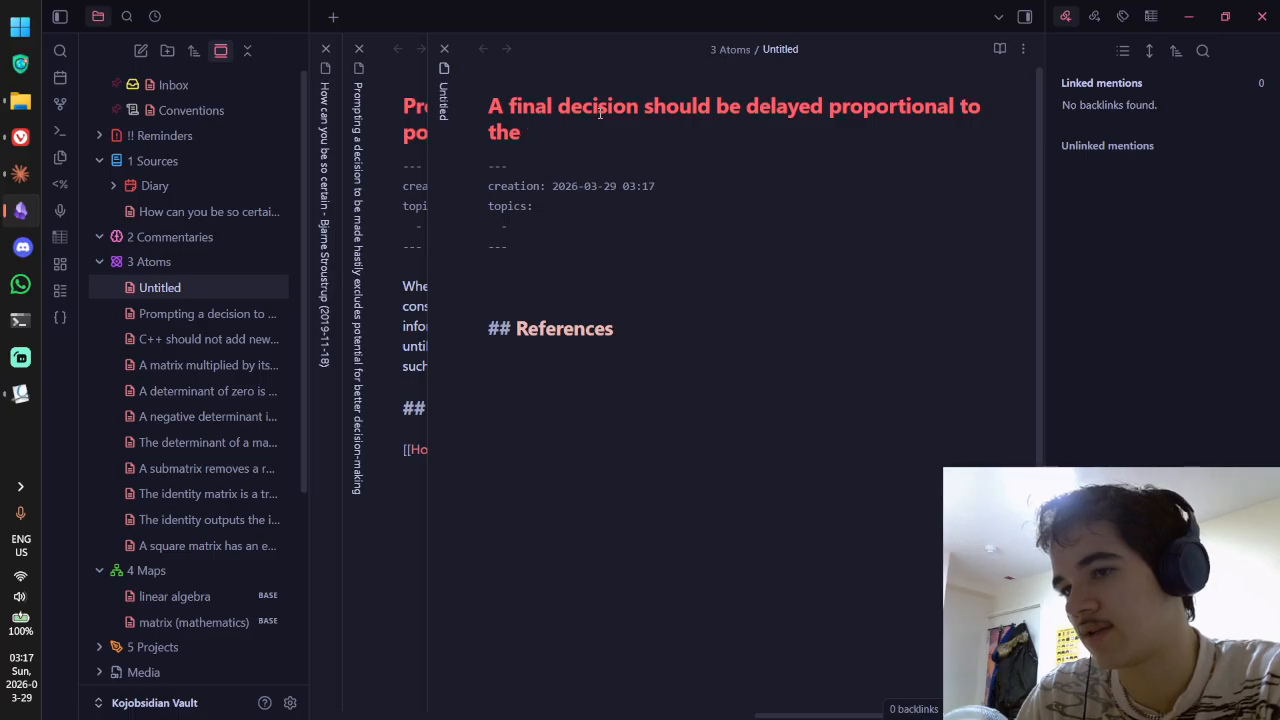
pyautogui.write("that decision's ")
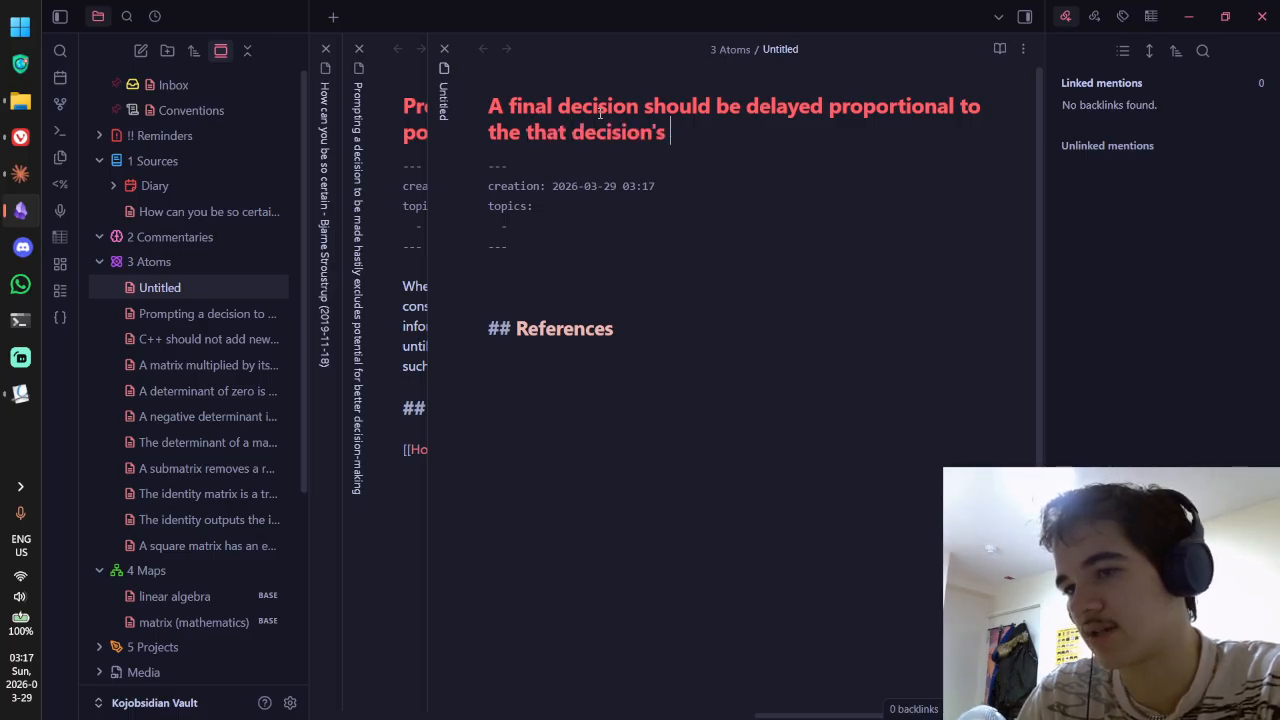
pyautogui.write('importance')
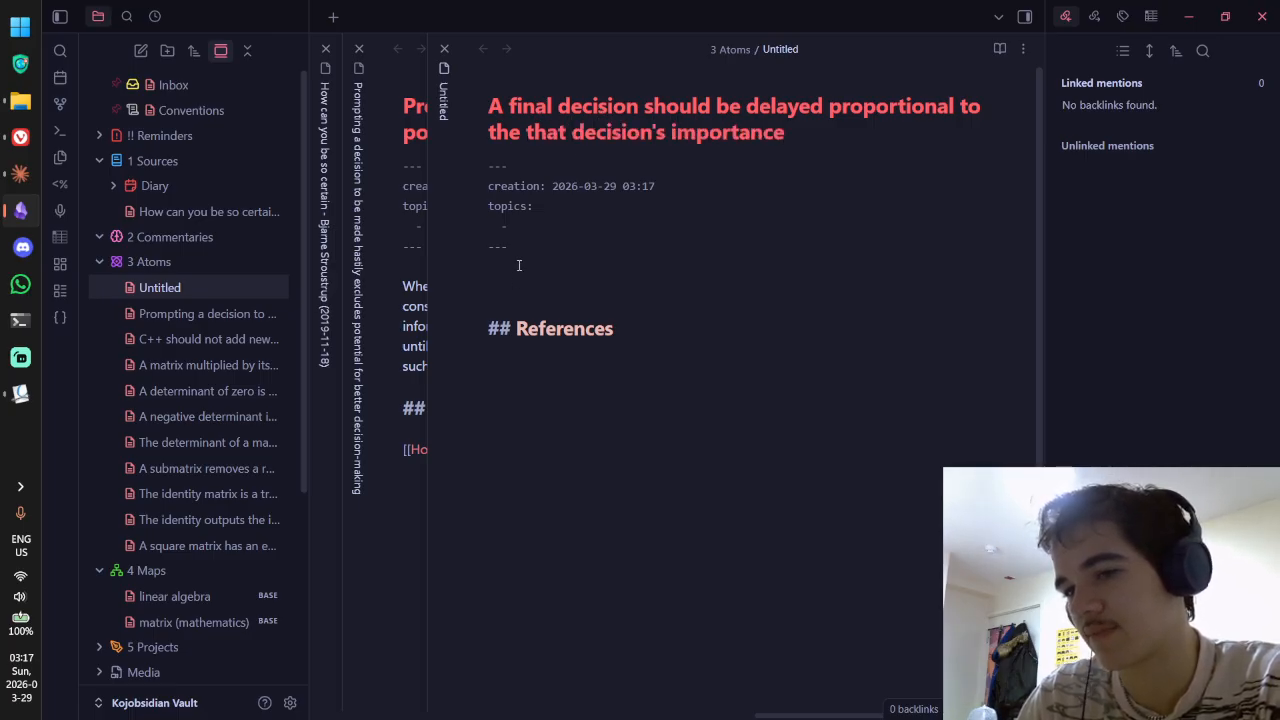
pyautogui.click(516, 278)
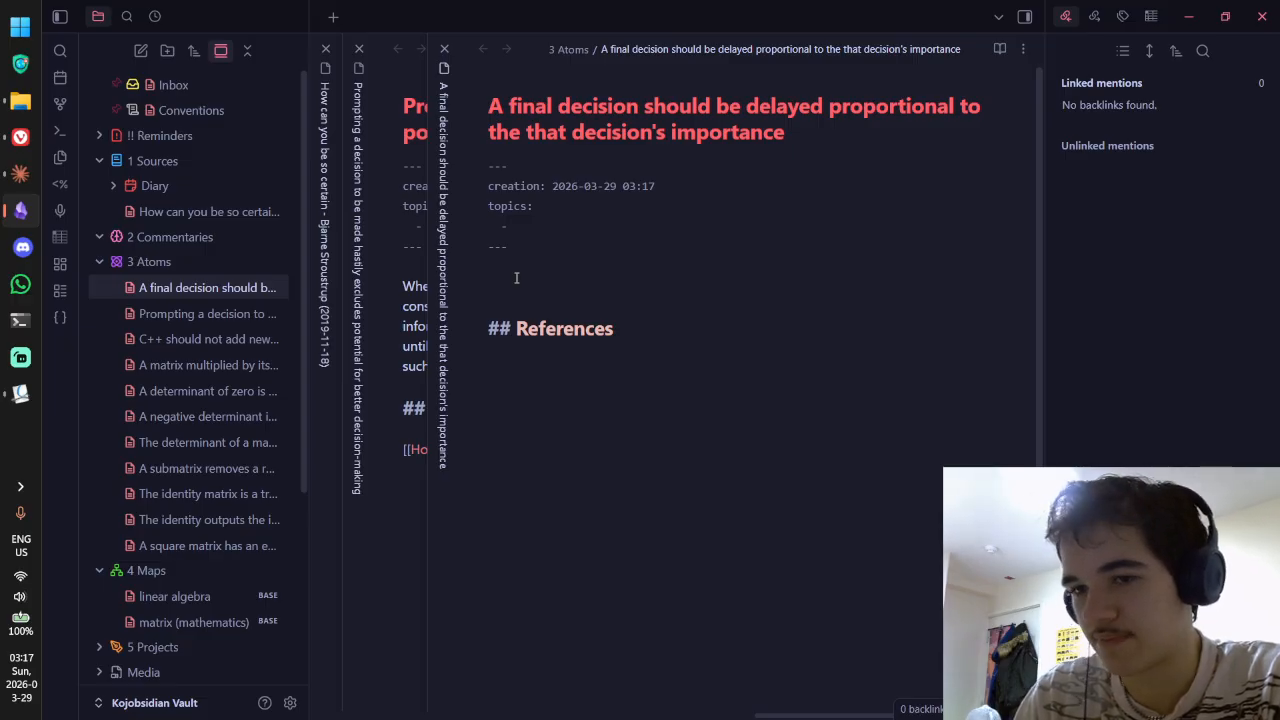
# Step: Open the body with a Prompting-note link aliased 'Too hastily making a final decision... more informed decision.'
pyautogui.write('[[prompt')
pyautogui.press('Return')
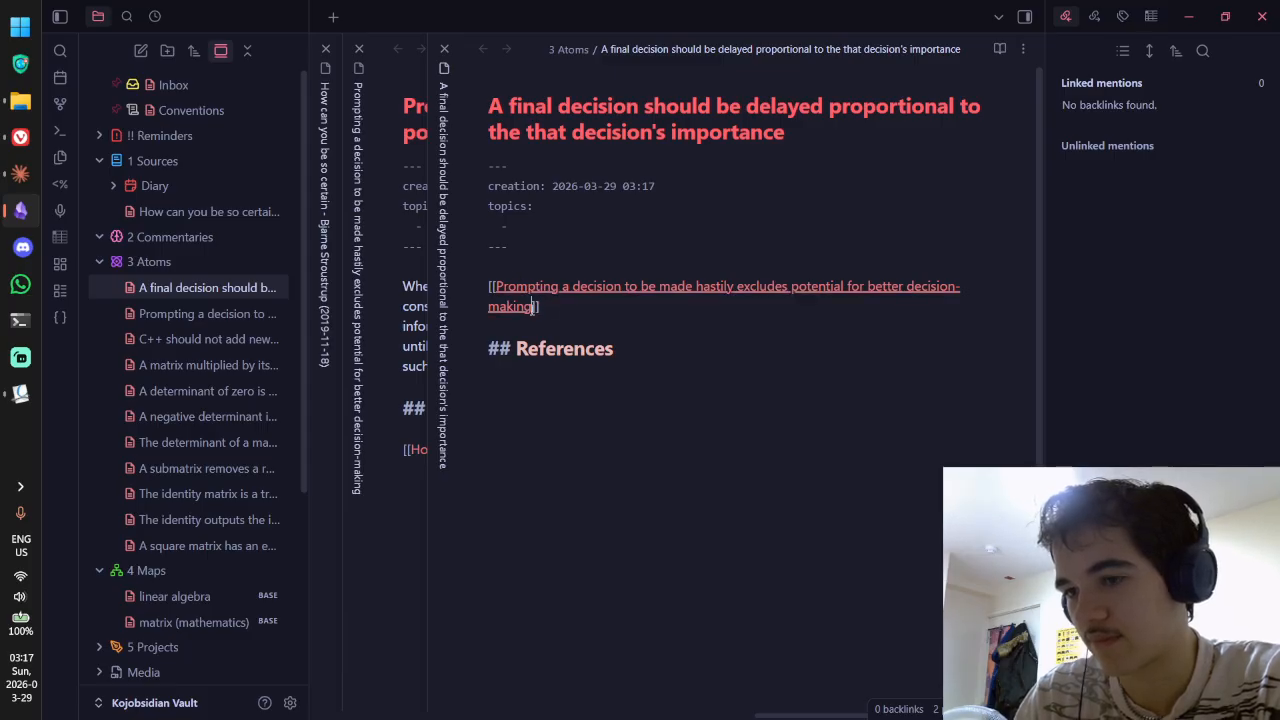
pyautogui.click(533, 308)
pyautogui.write('|')
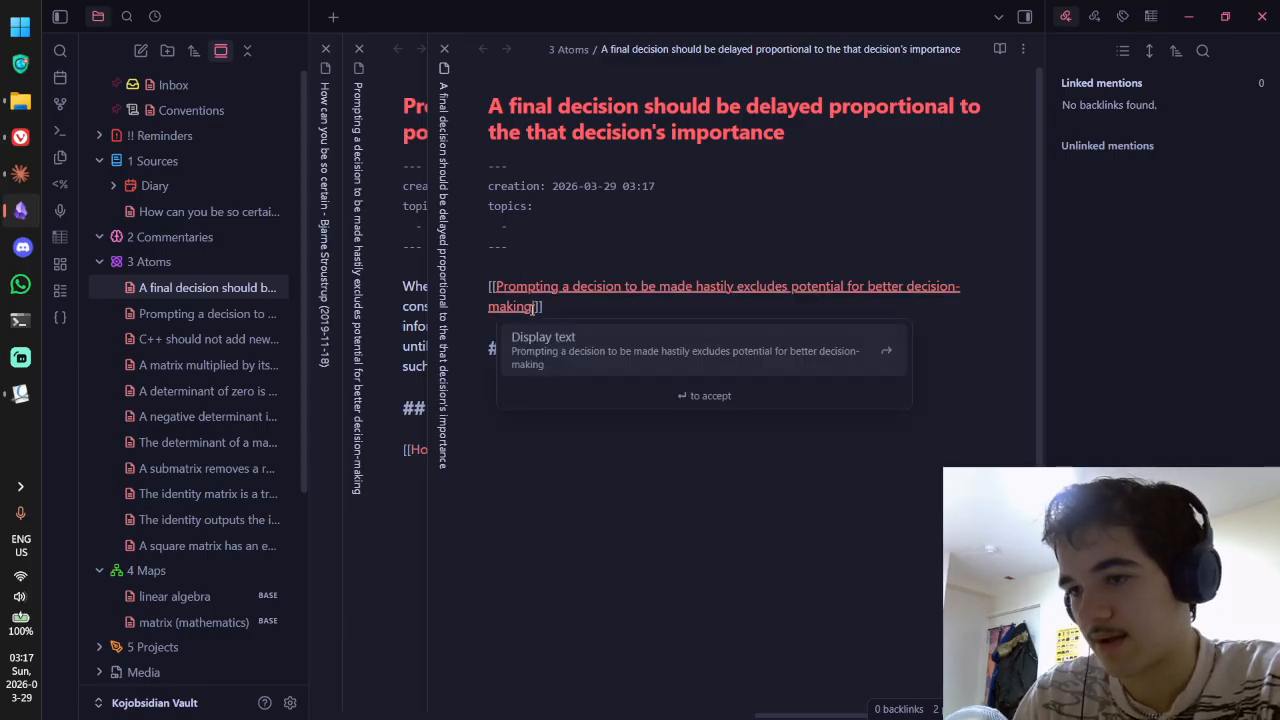
pyautogui.write('TOo has')
pyautogui.press('BackSpace')
pyautogui.press('BackSpace')
pyautogui.press('BackSpace')
pyautogui.press('BackSpace')
pyautogui.press('BackSpace')
pyautogui.press('BackSpace')
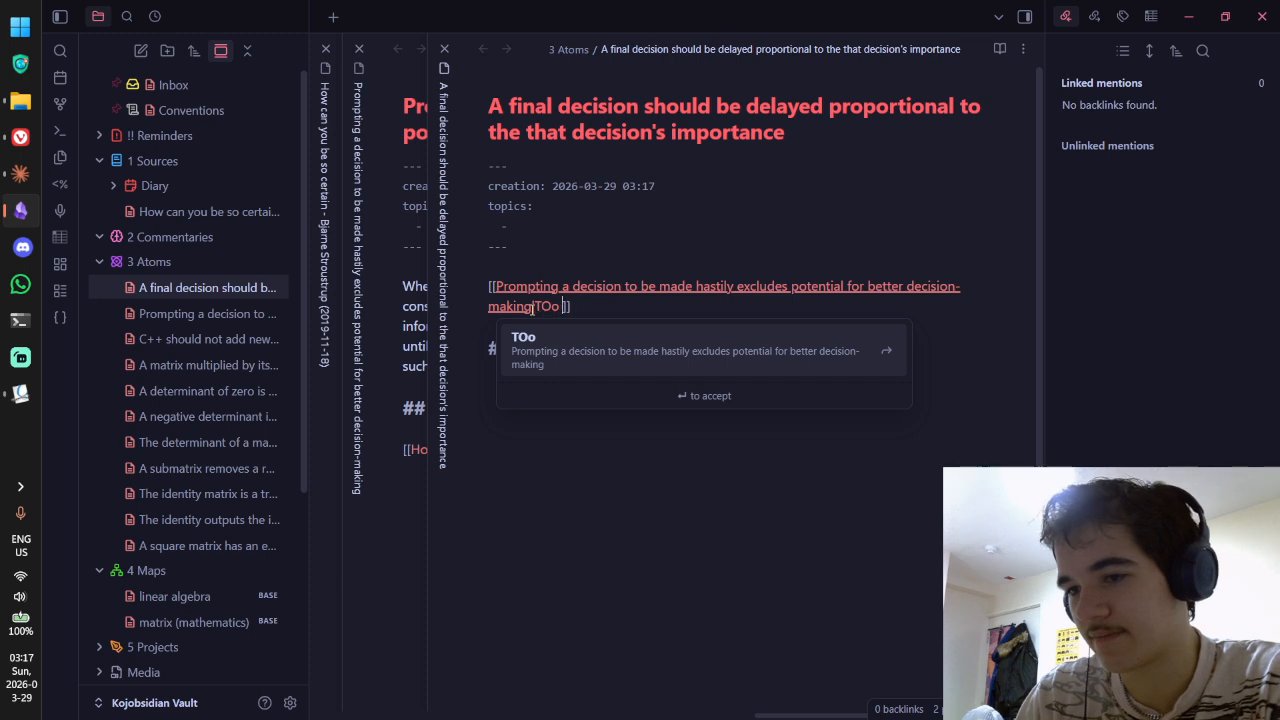
pyautogui.press('BackSpace')
pyautogui.write('oo hastily ')
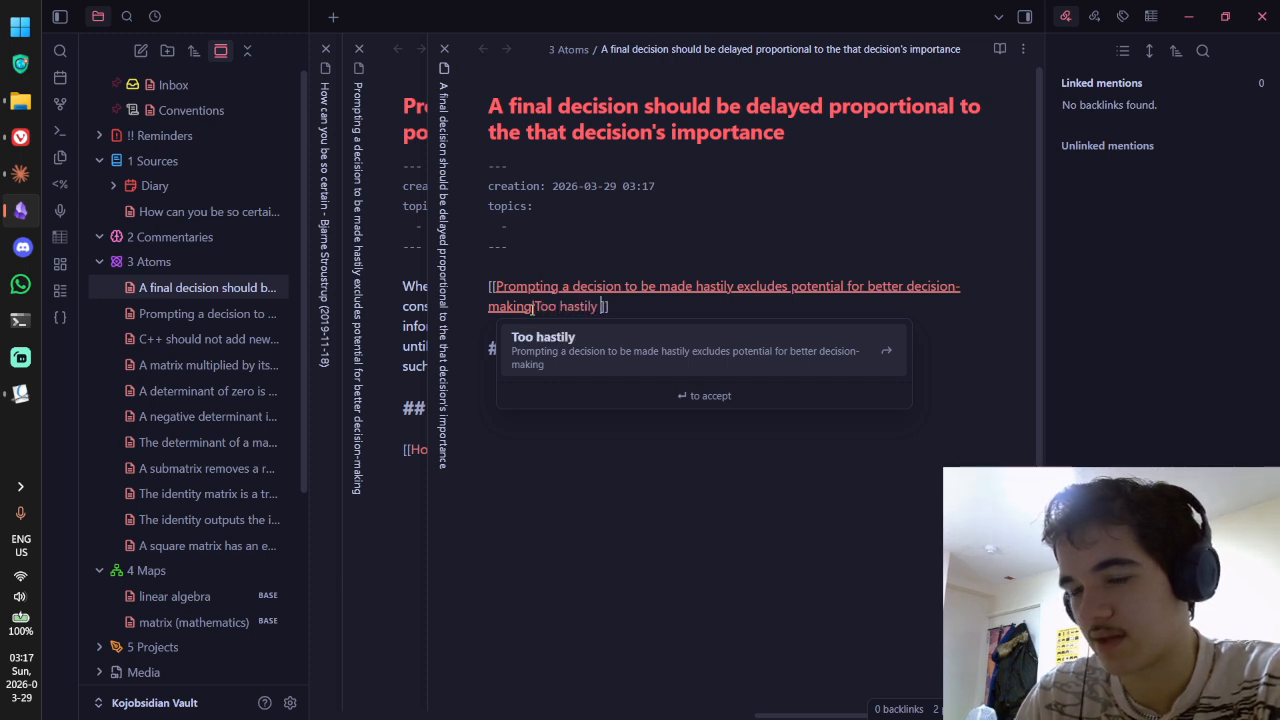
pyautogui.write('making a fi')
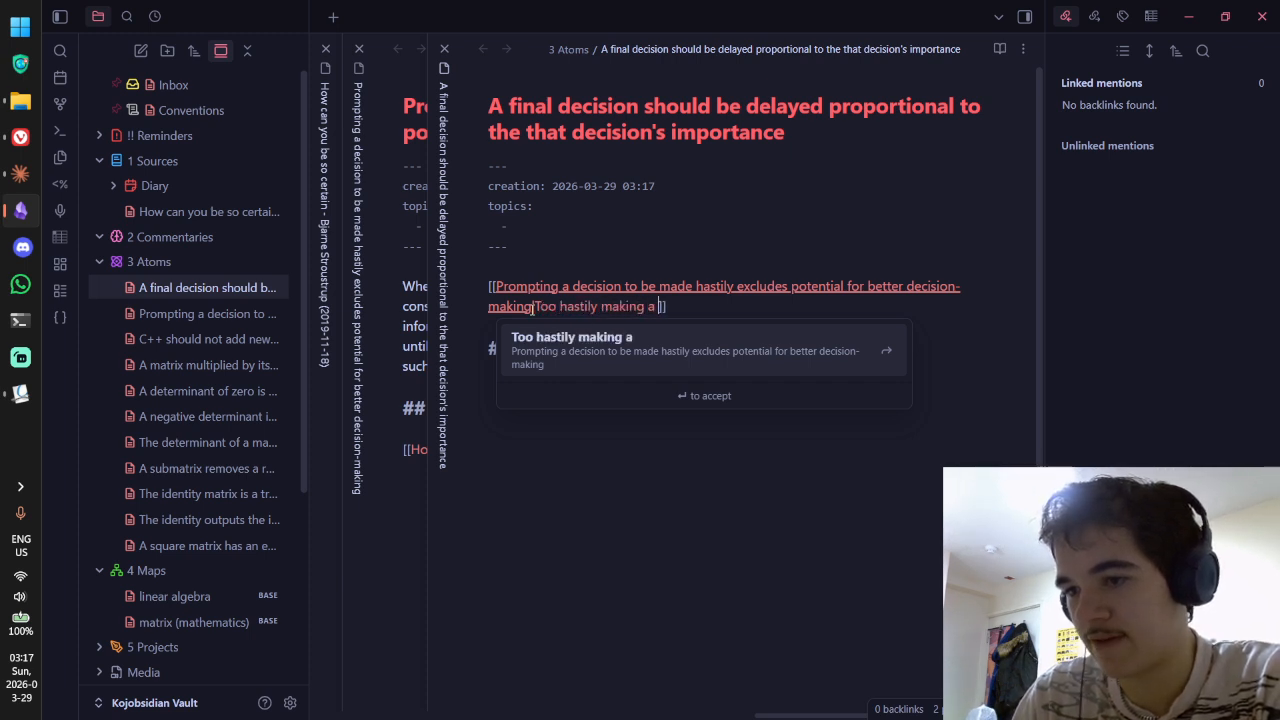
pyautogui.write('nal decision ')
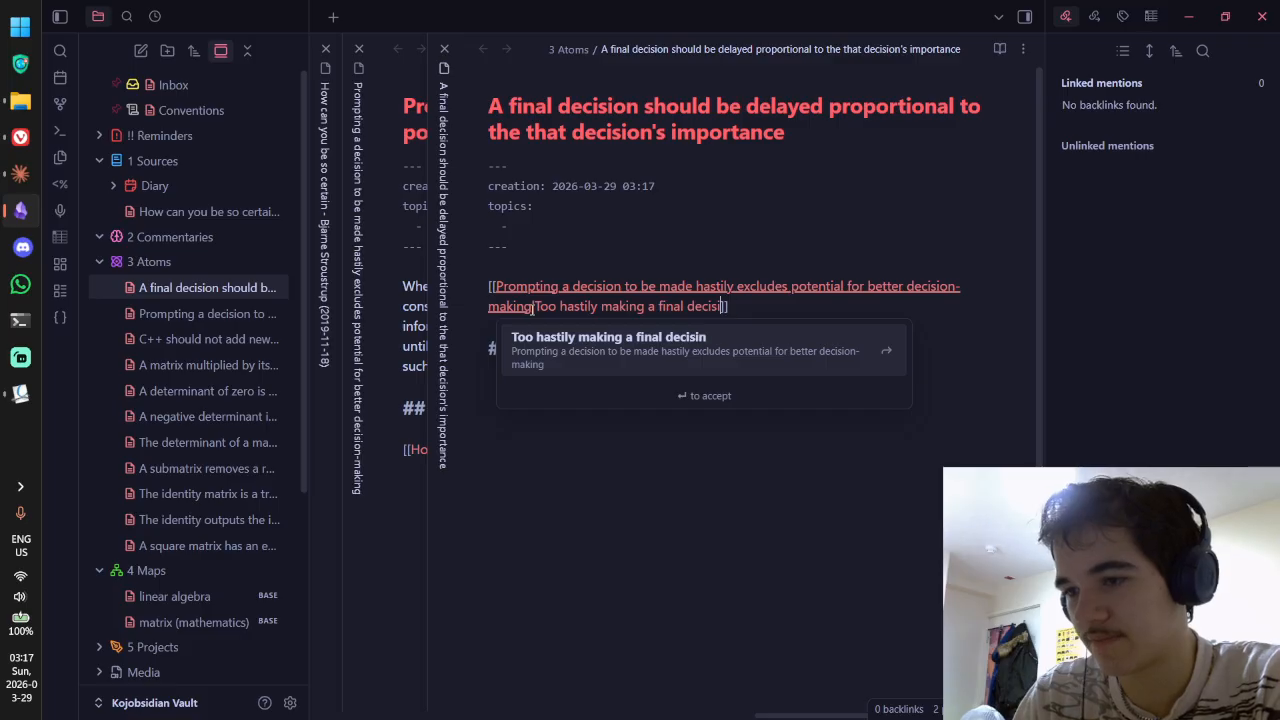
pyautogui.write('onen')
pyautogui.press('BackSpace')
pyautogui.press('BackSpace')
pyautogui.press('BackSpace')
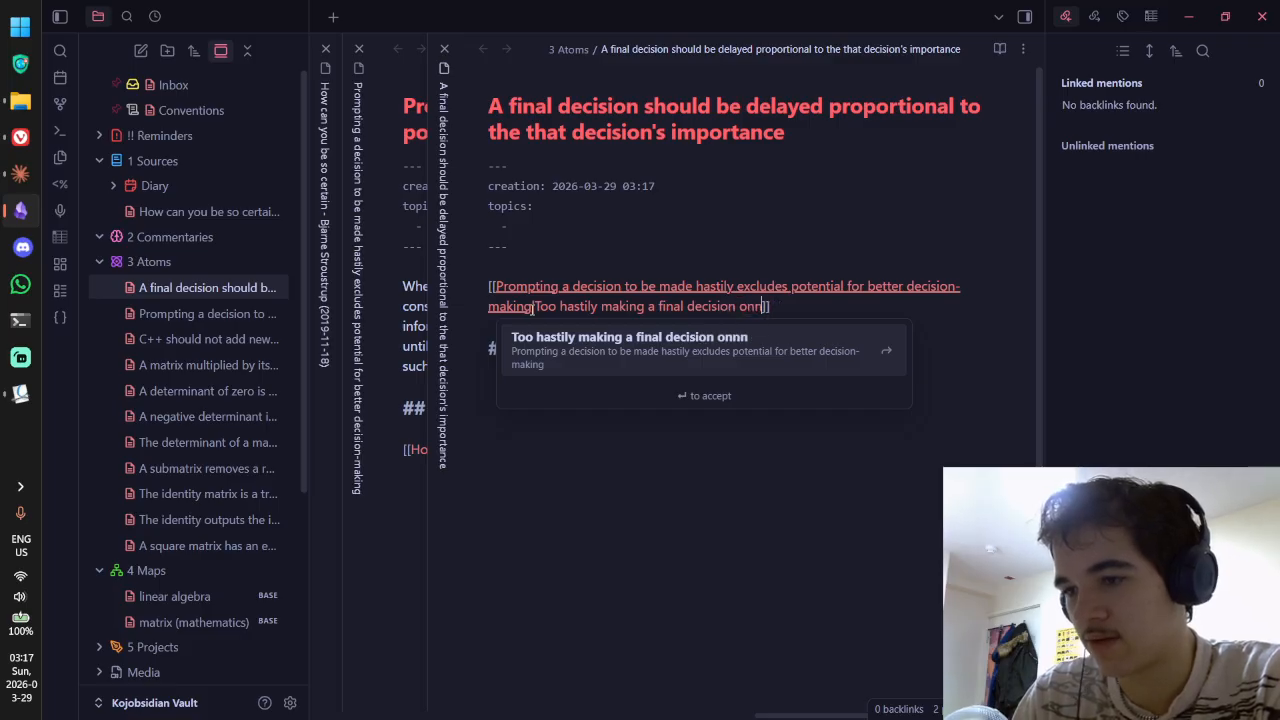
pyautogui.write('some issue')
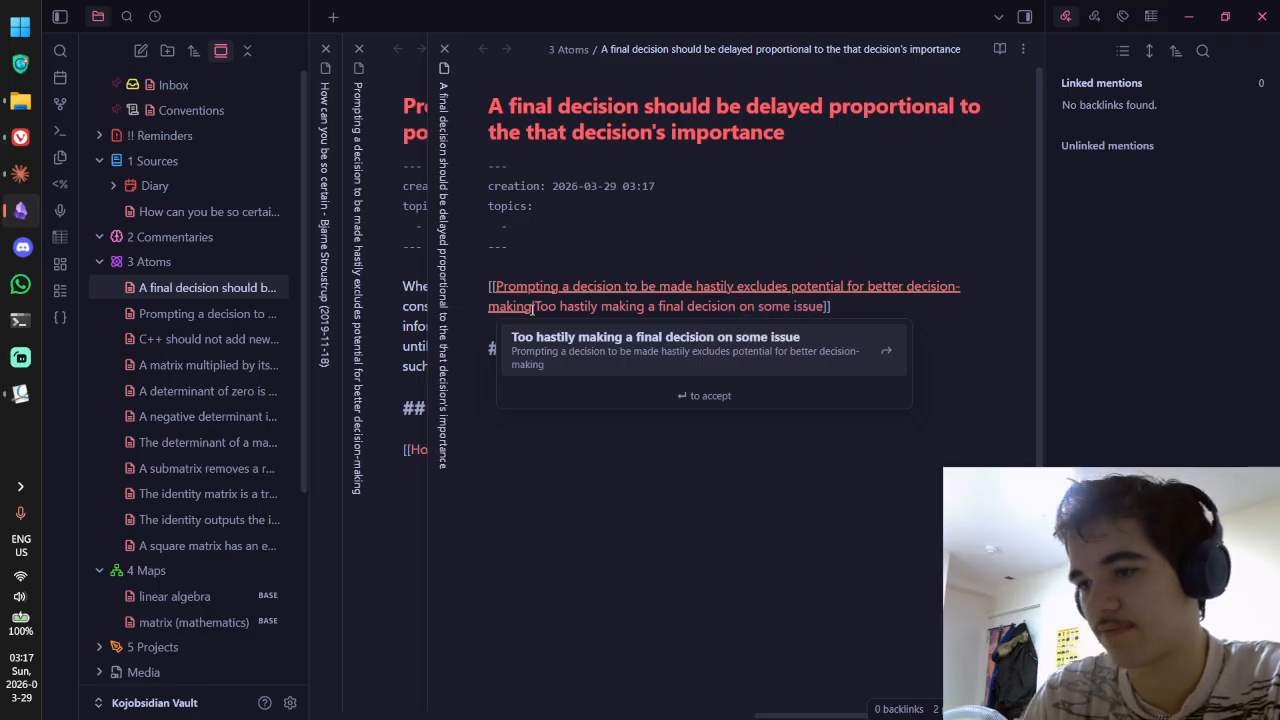
pyautogui.write(' e')
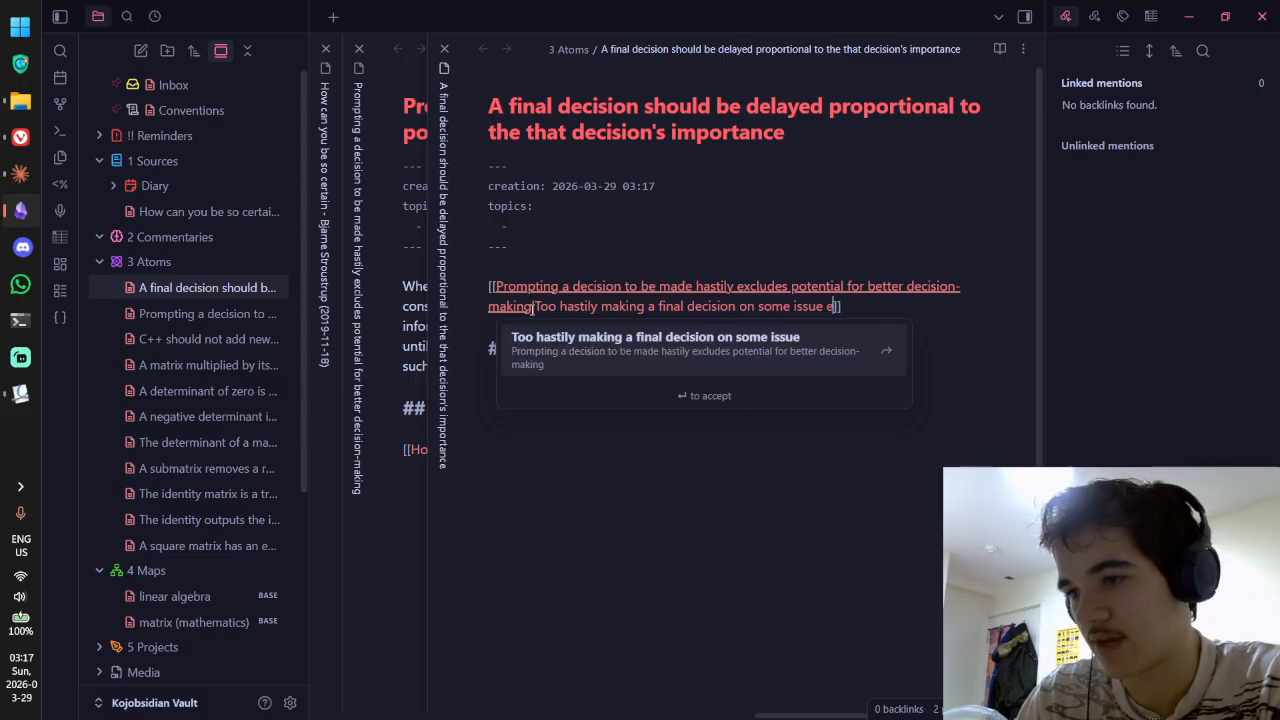
pyautogui.write('xcludes the potentia')
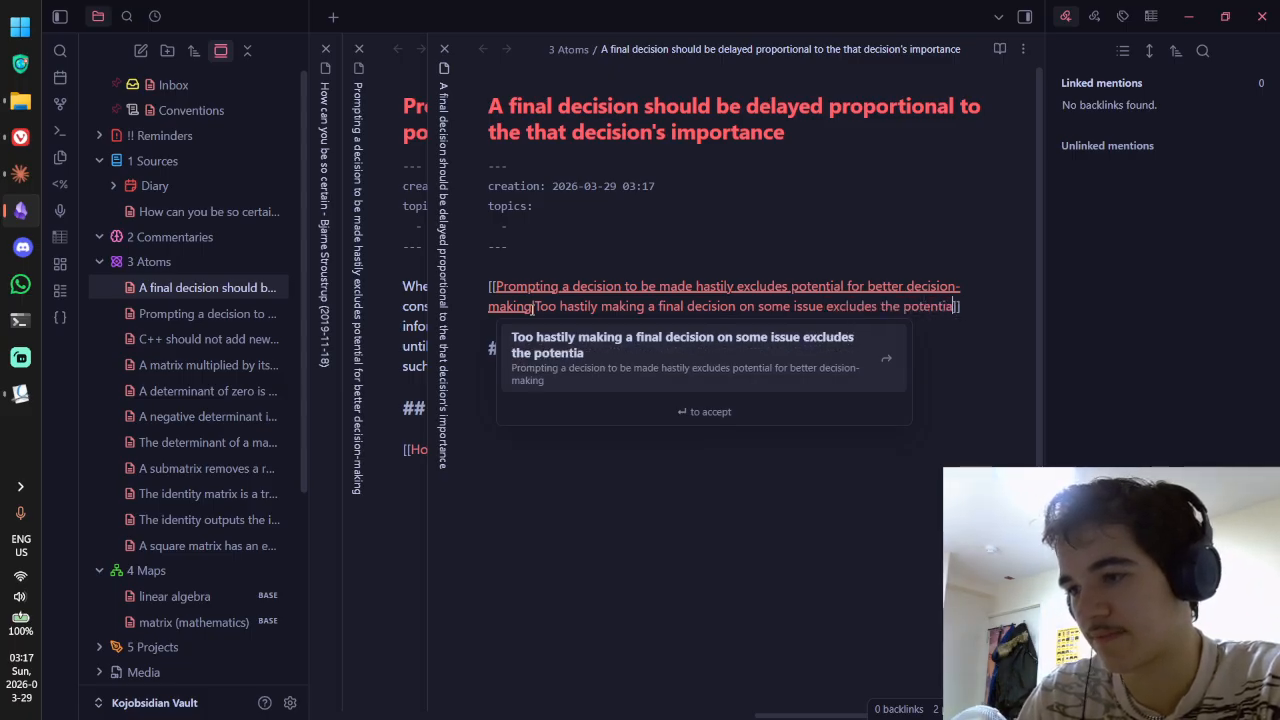
pyautogui.write('l ')
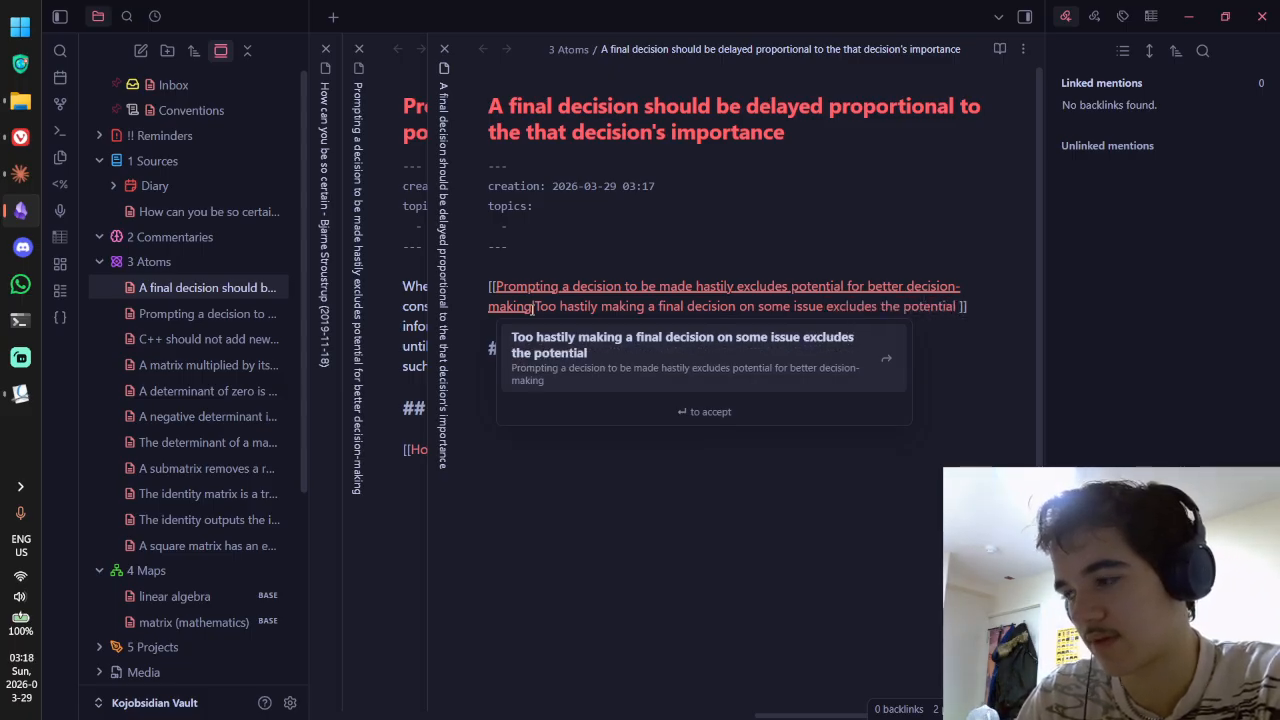
pyautogui.write('for ')
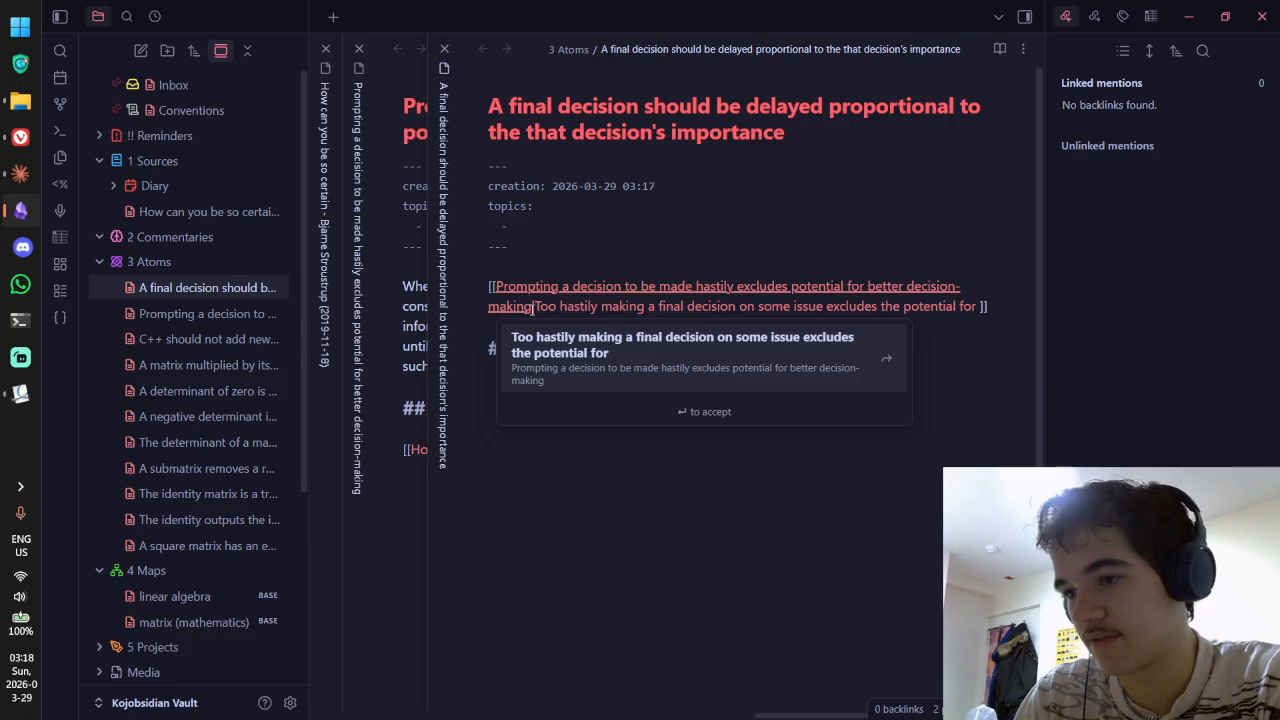
pyautogui.write('a more informed decis')
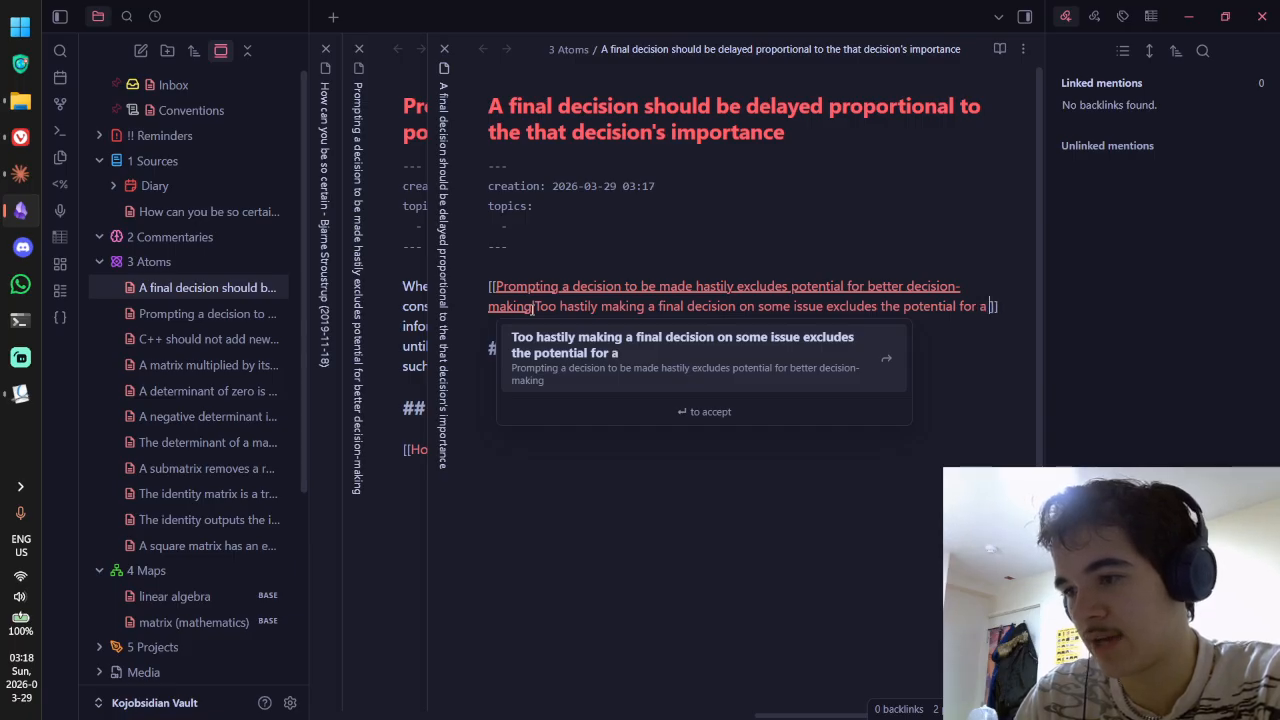
pyautogui.write('ion.')
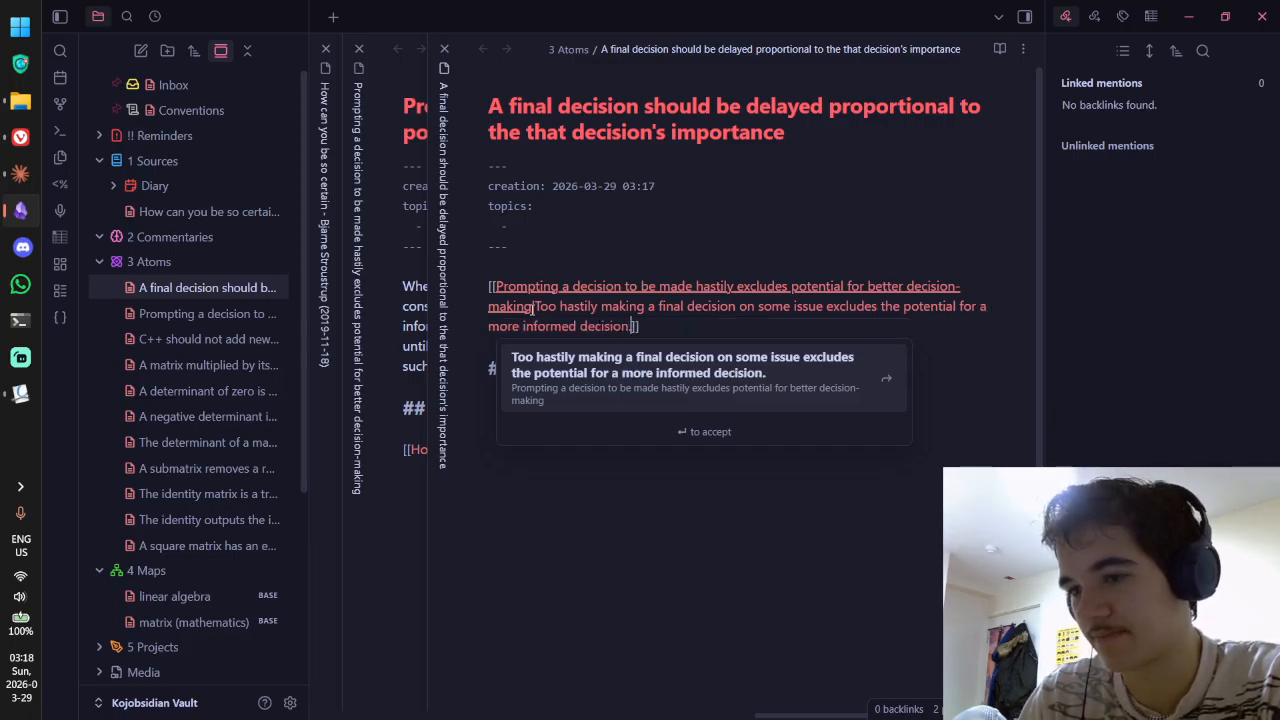
pyautogui.press('Return')
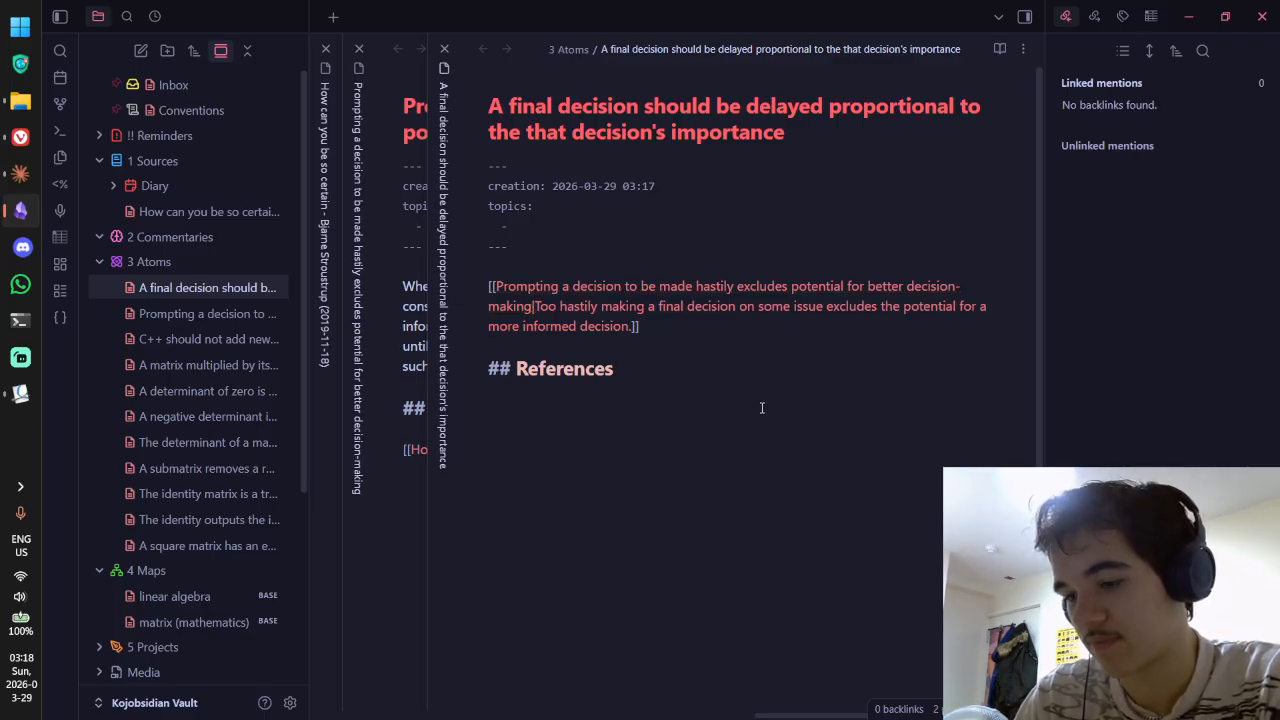
pyautogui.write('Fo')
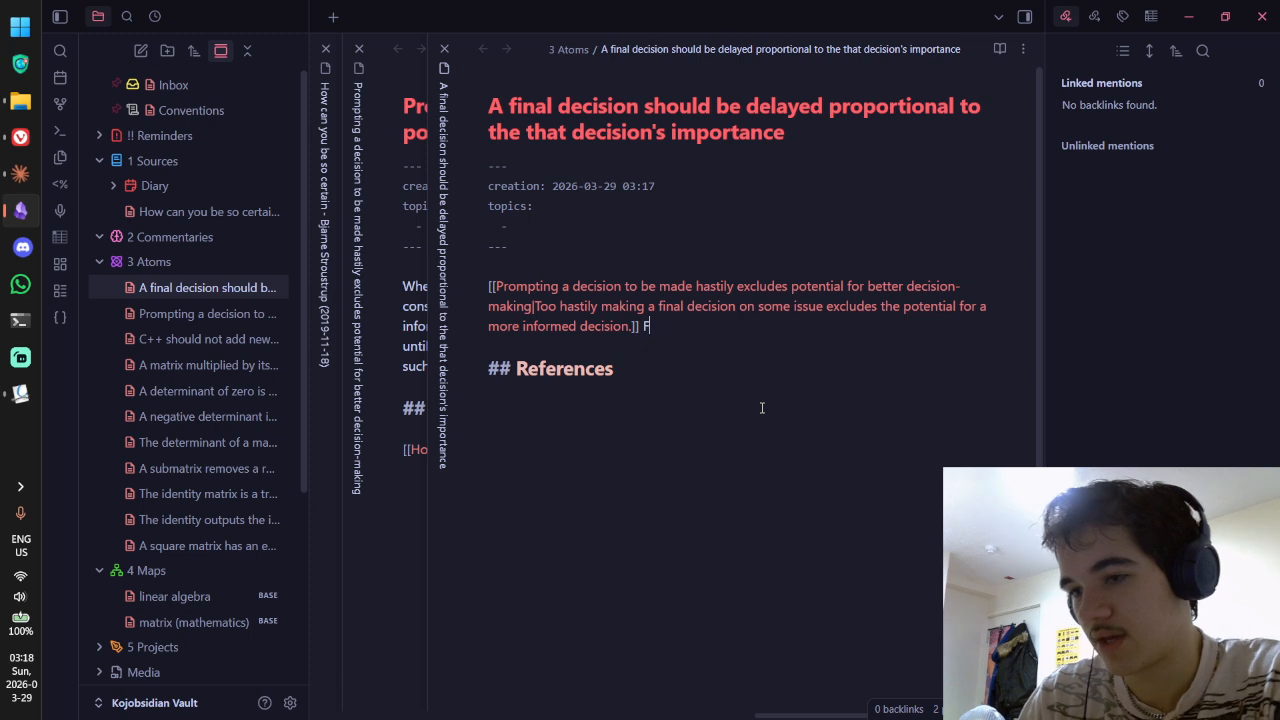
# Step: Begin the paragraph: many day-to-day decisions don't necessarily warrant much thought, but sometimes we also..
pyautogui.press('BackSpace')
pyautogui.press('BackSpace')
pyautogui.write('There a')
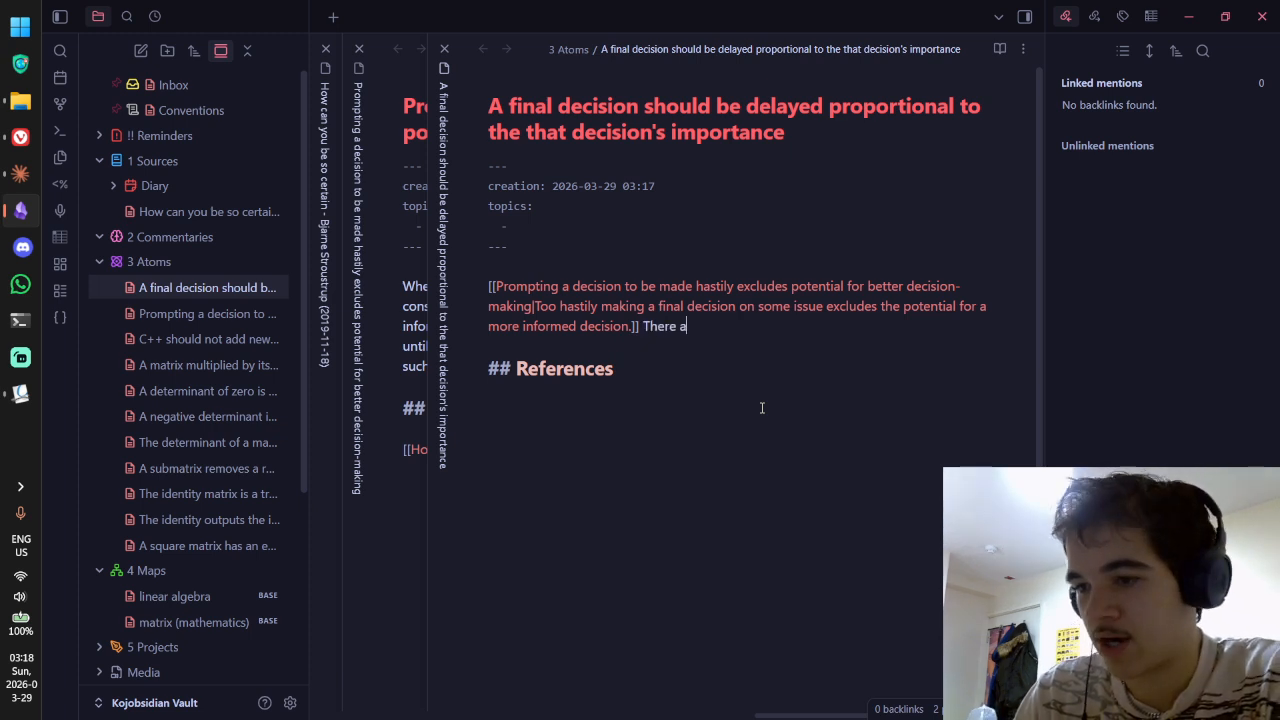
pyautogui.write('re many day-to-day decisions ')
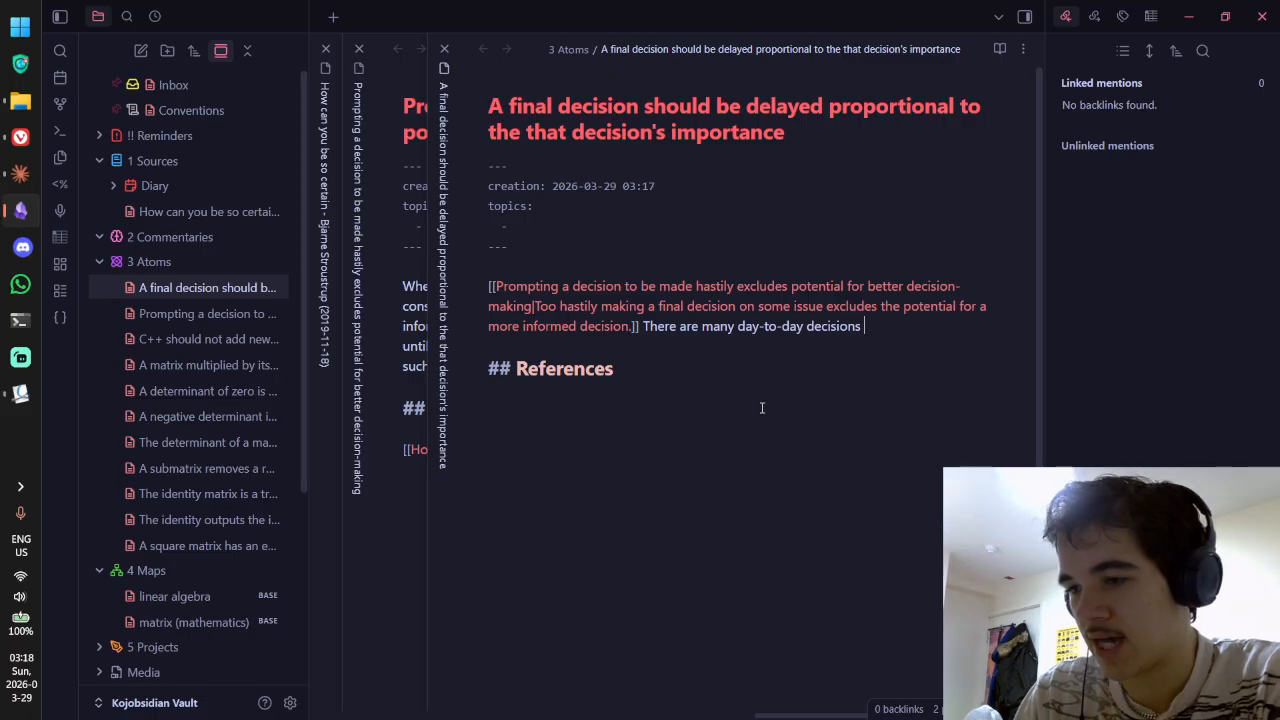
pyautogui.write('we make that ar')
pyautogui.press('BackSpace')
pyautogui.press('BackSpace')
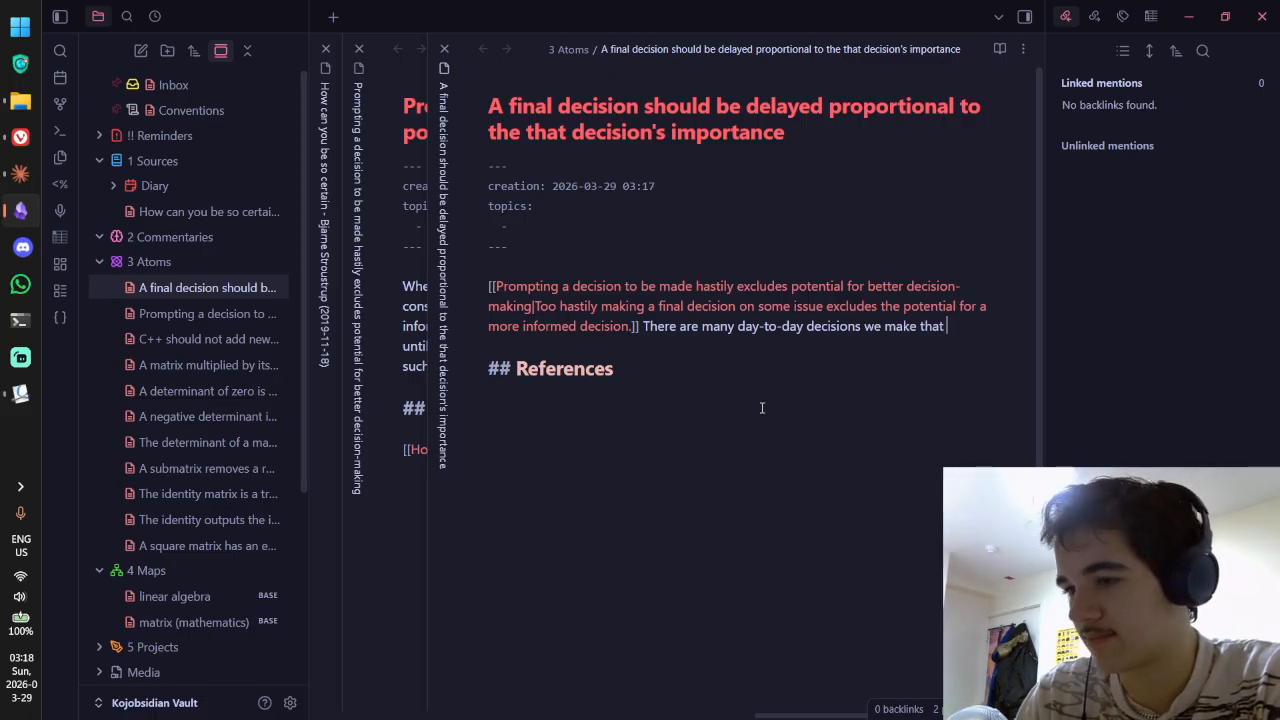
pyautogui.write("don't necessa")
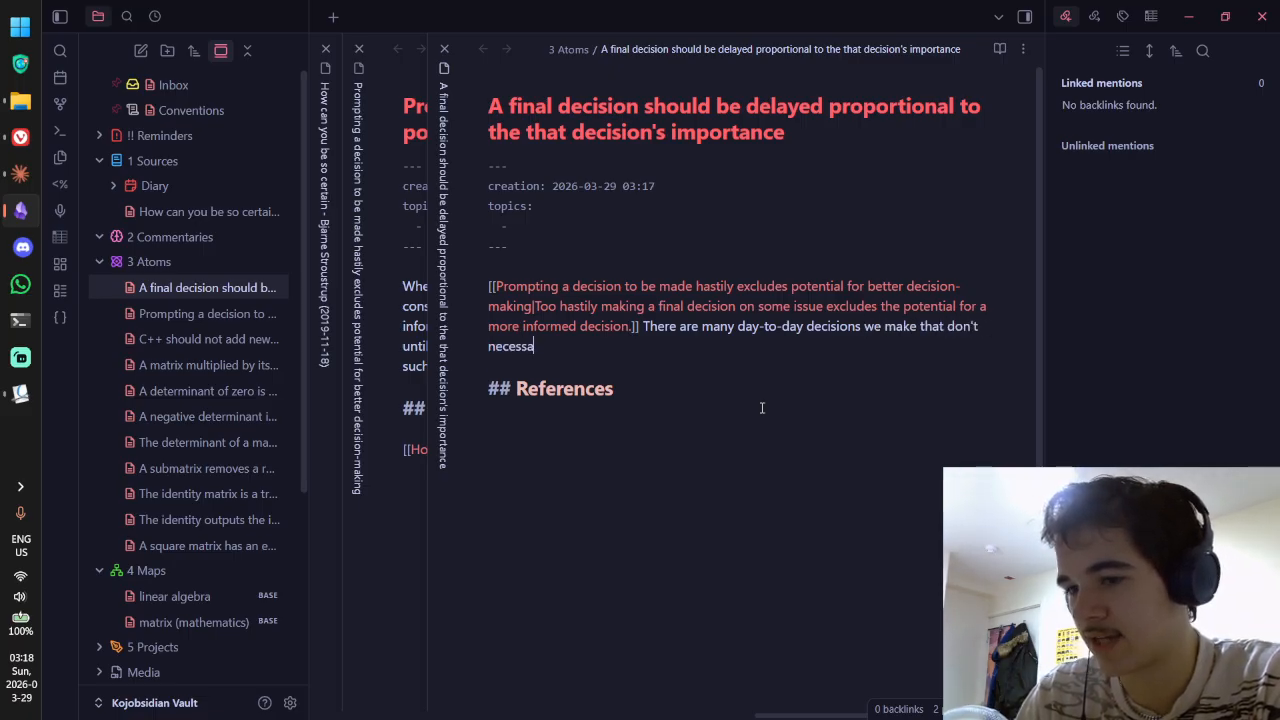
pyautogui.write('rily warrant such')
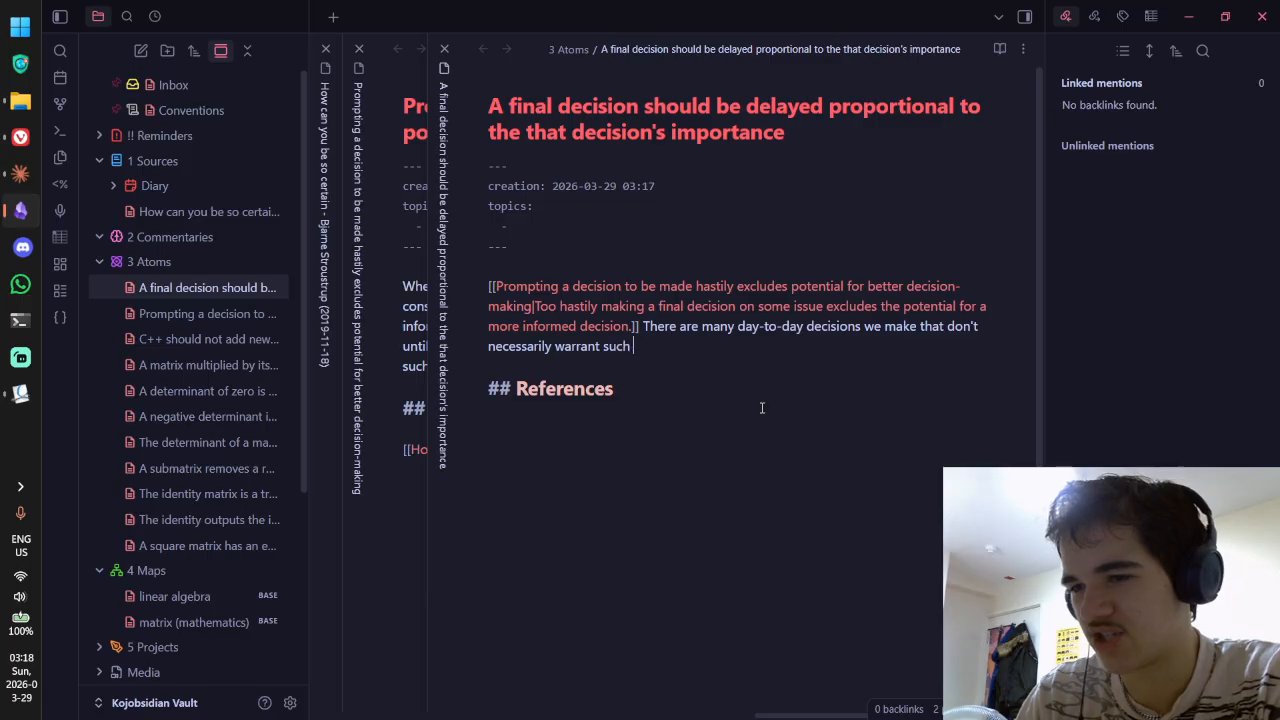
pyautogui.press('BackSpace')
pyautogui.press('BackSpace')
pyautogui.press('BackSpace')
pyautogui.press('BackSpace')
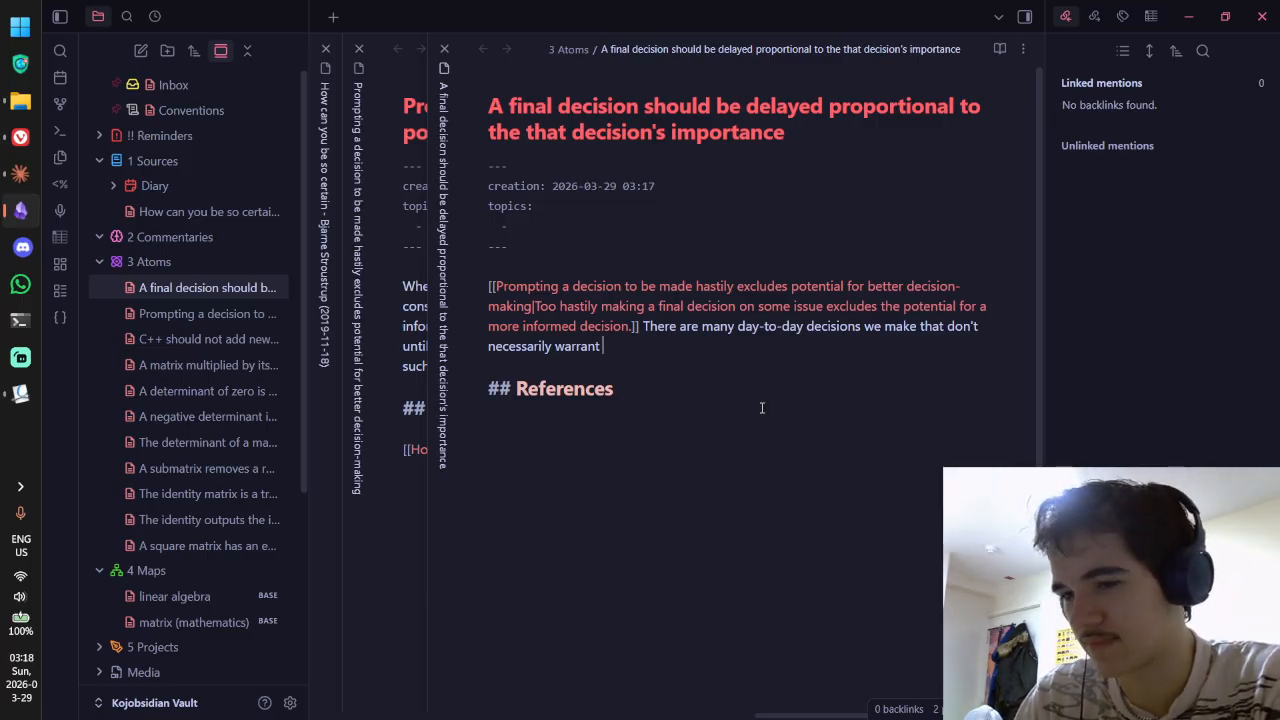
pyautogui.write('or necessi')
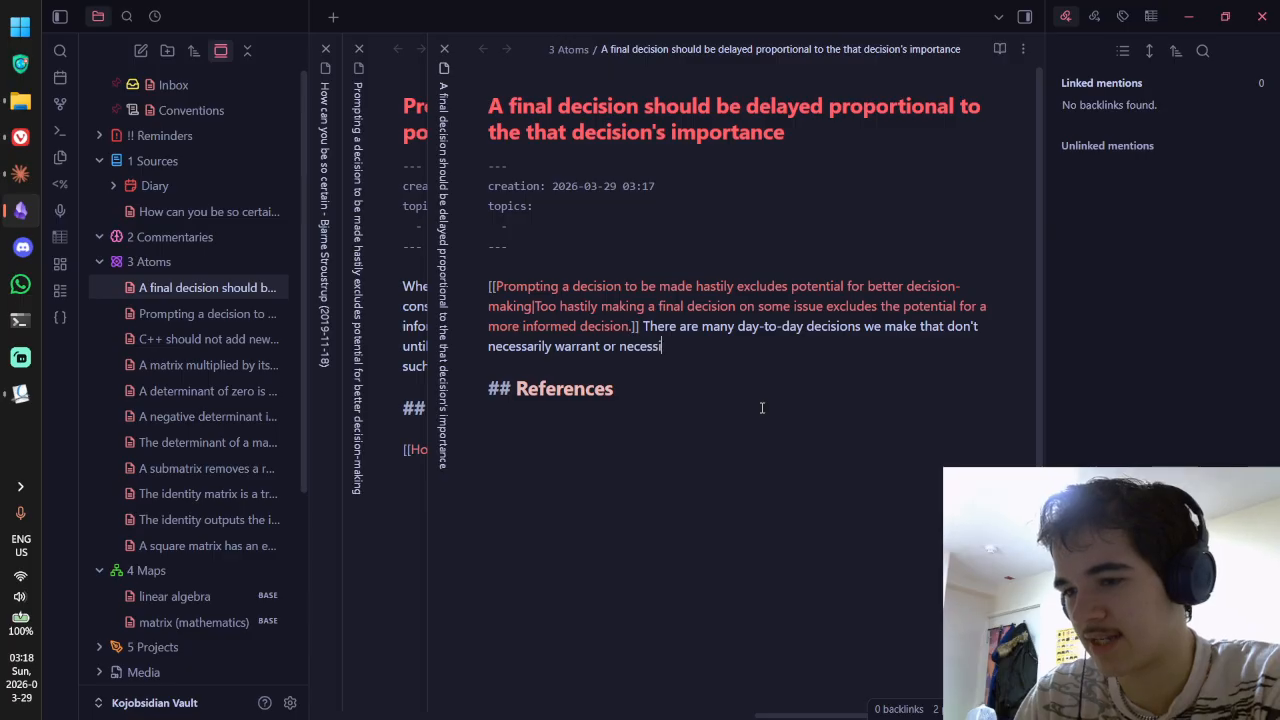
pyautogui.write('tate a longer')
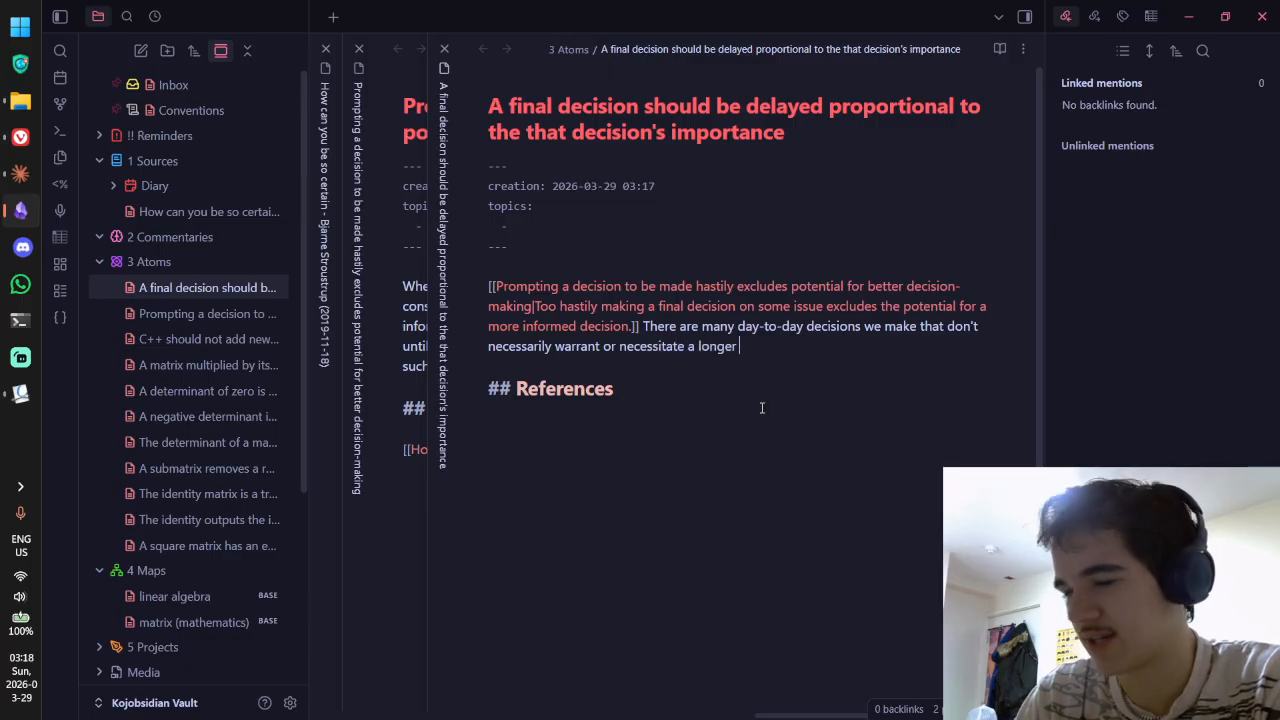
pyautogui.hotkey('ctrl', 'BackSpace')
pyautogui.hotkey('ctrl', 'BackSpace')
pyautogui.write('much thought')
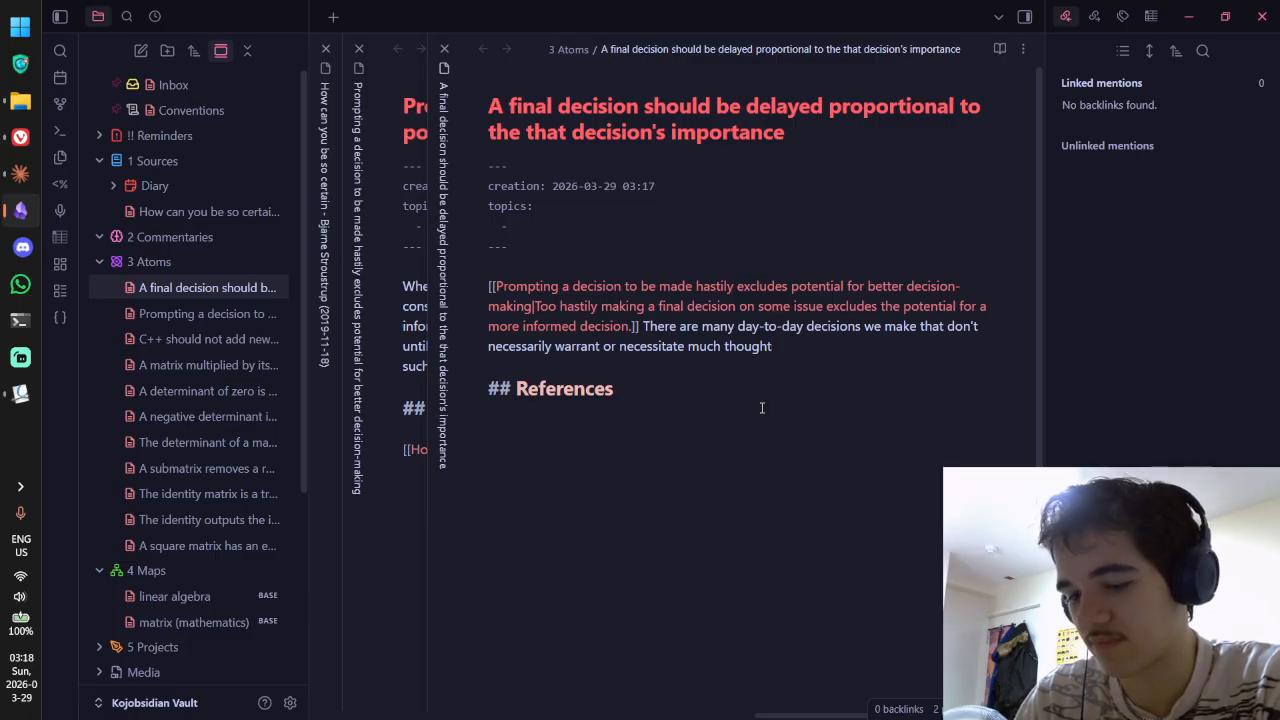
pyautogui.hotkey('ctrl', 'BackSpace')
pyautogui.hotkey('ctrl', 'BackSpace')
pyautogui.hotkey('ctrl', 'BackSpace')
pyautogui.hotkey('ctrl', 'BackSpace')
pyautogui.write('much')
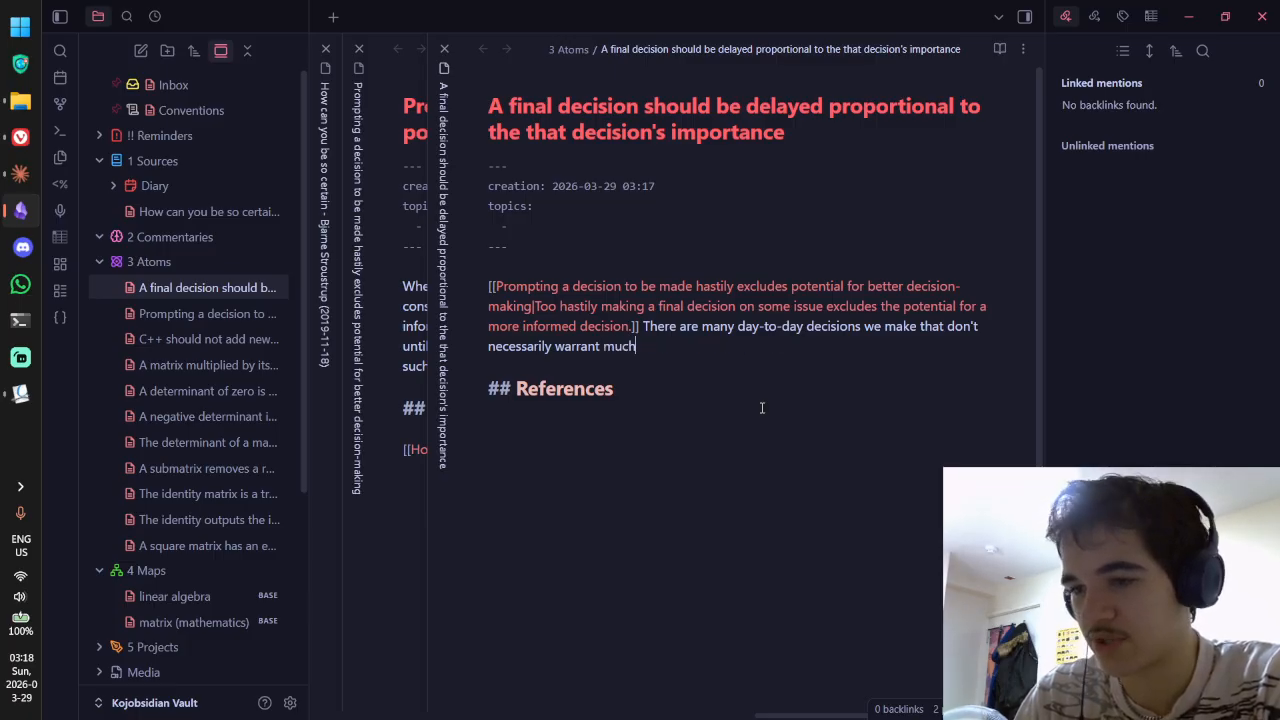
pyautogui.write(' thought, but ')
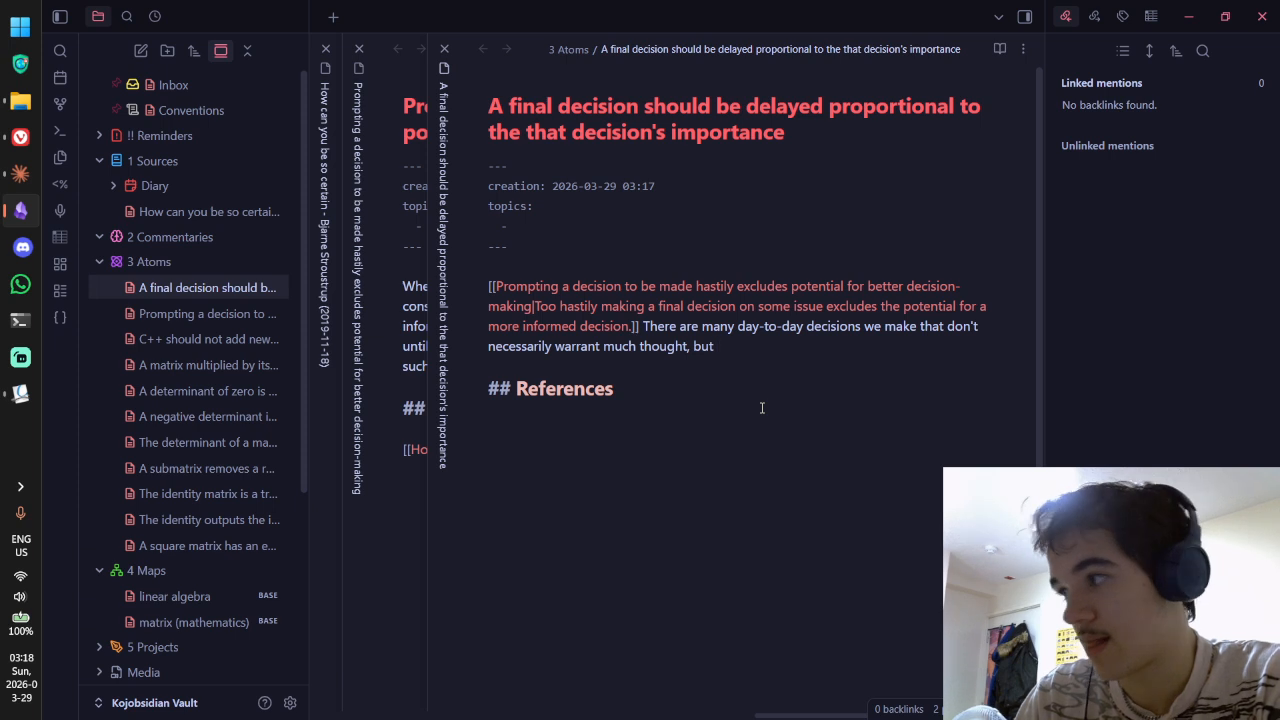
pyautogui.write('sometimes we also ')
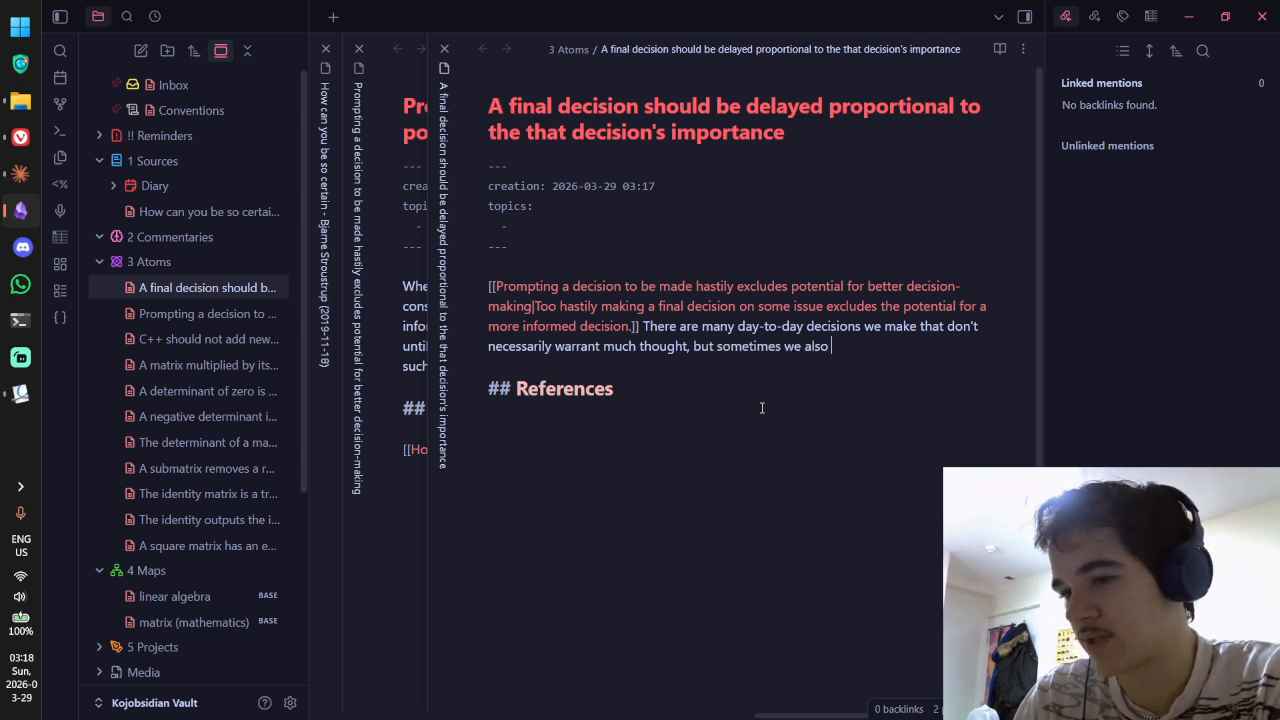
pyautogui.write('are')
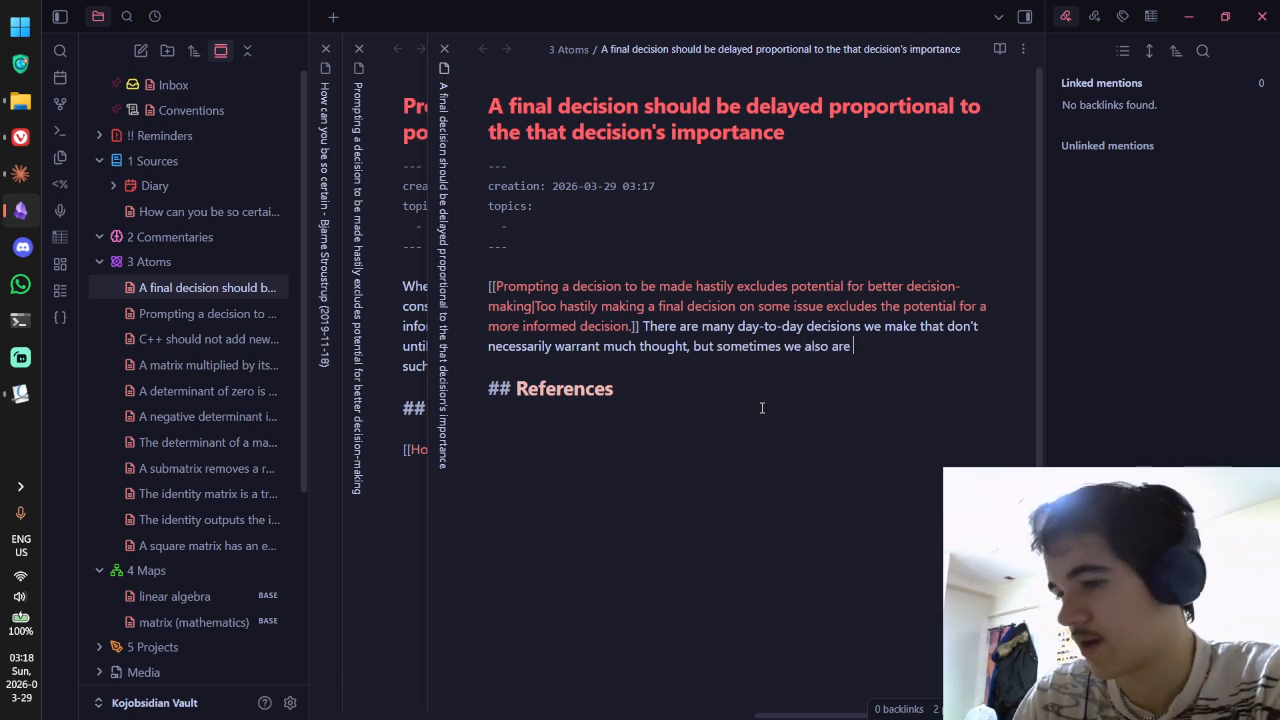
# Step: Continue: we find ourselves under time pressure for a decision with serious consequences to consider
pyautogui.press('BackSpace')
pyautogui.press('BackSpace')
pyautogui.press('BackSpace')
pyautogui.press('BackSpace')
pyautogui.write('fid')
pyautogui.press('BackSpace')
pyautogui.press('BackSpace')
pyautogui.press('BackSpace')
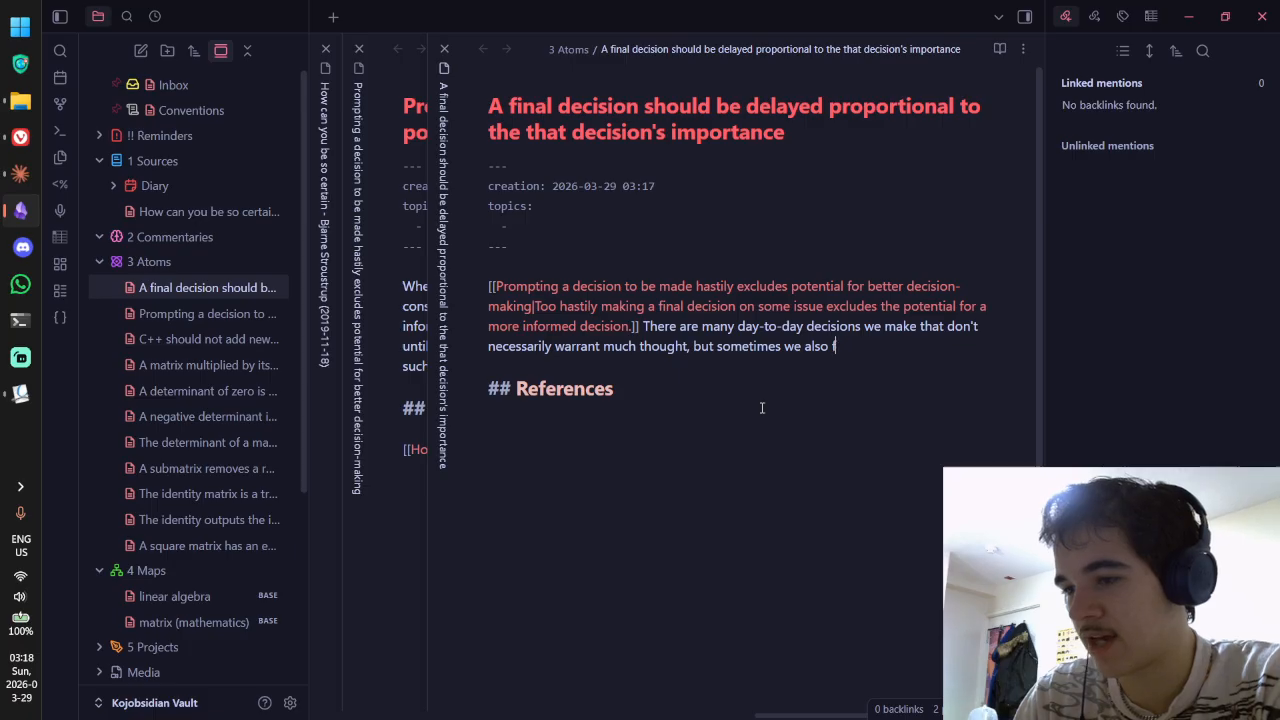
pyautogui.write('fi')
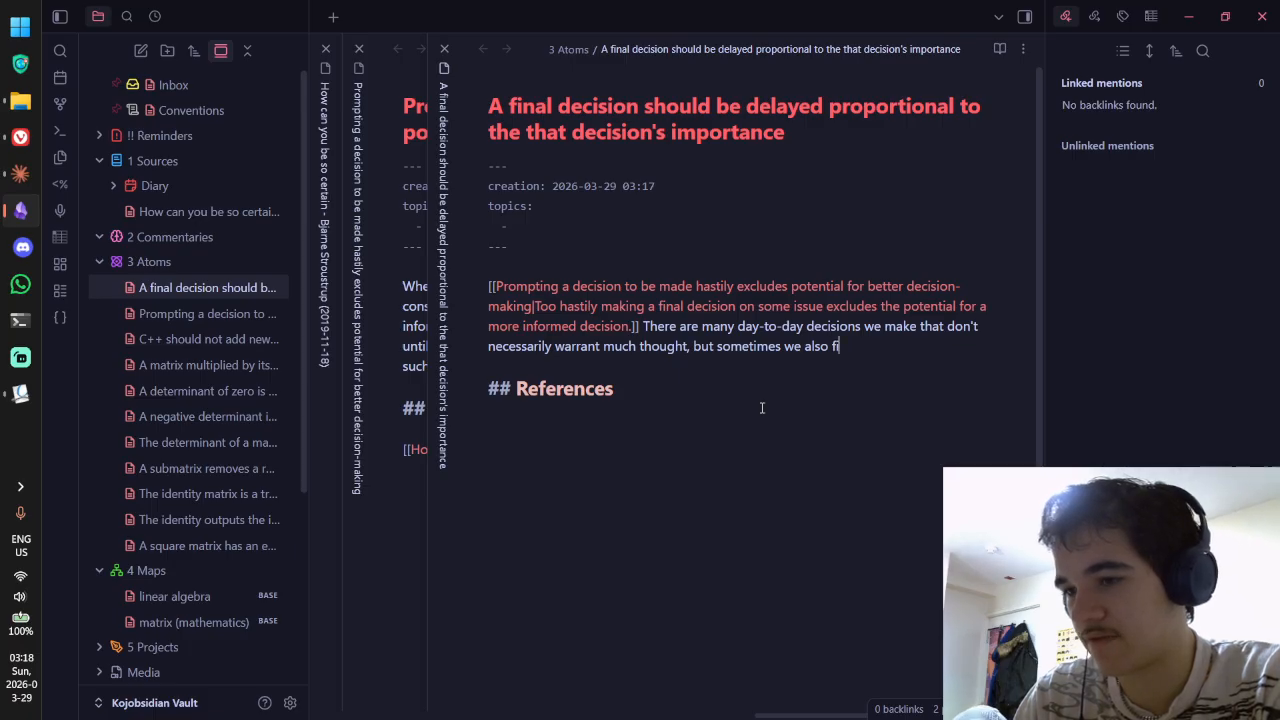
pyautogui.write('nd ourselves under or even')
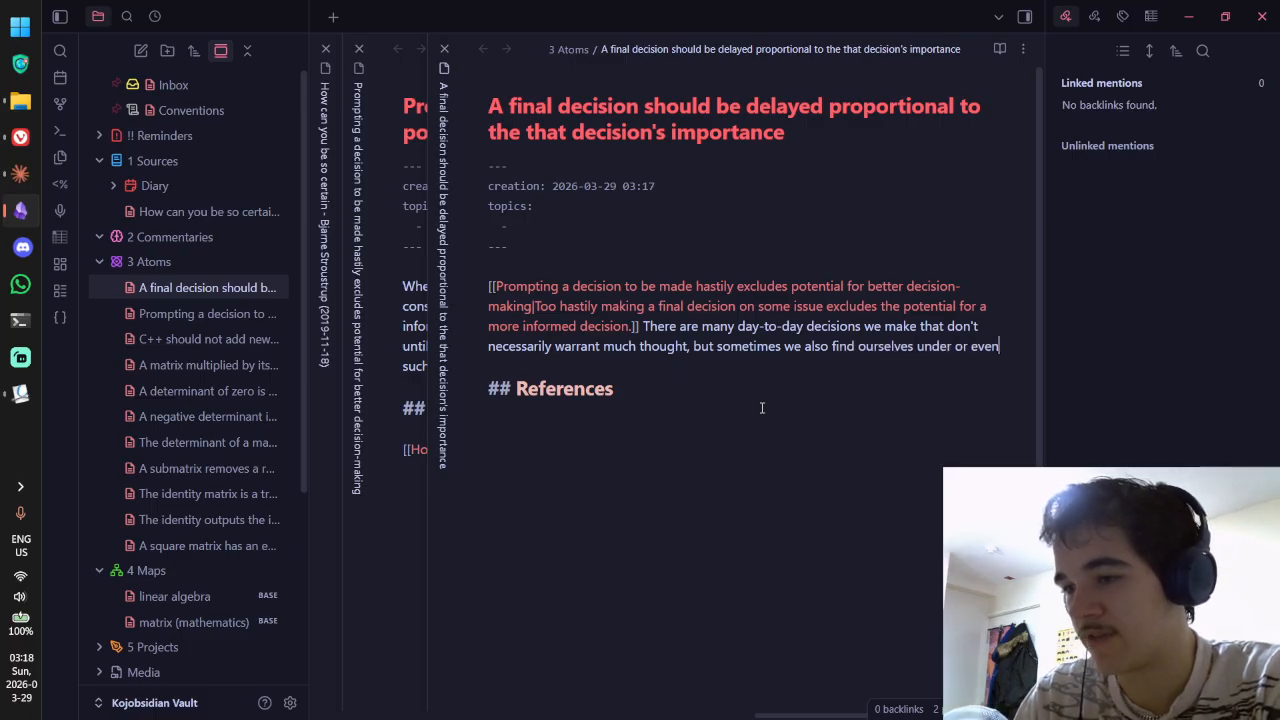
pyautogui.write(' self-impose time p')
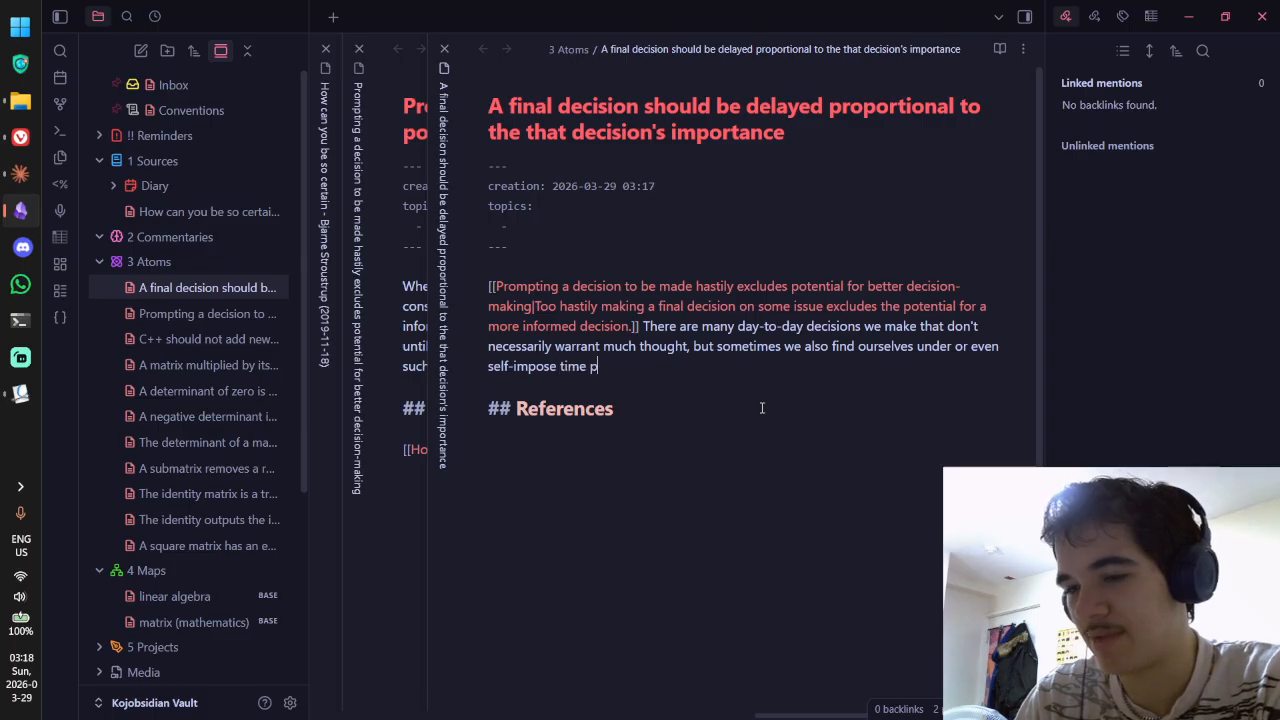
pyautogui.write('ressure to make a ')
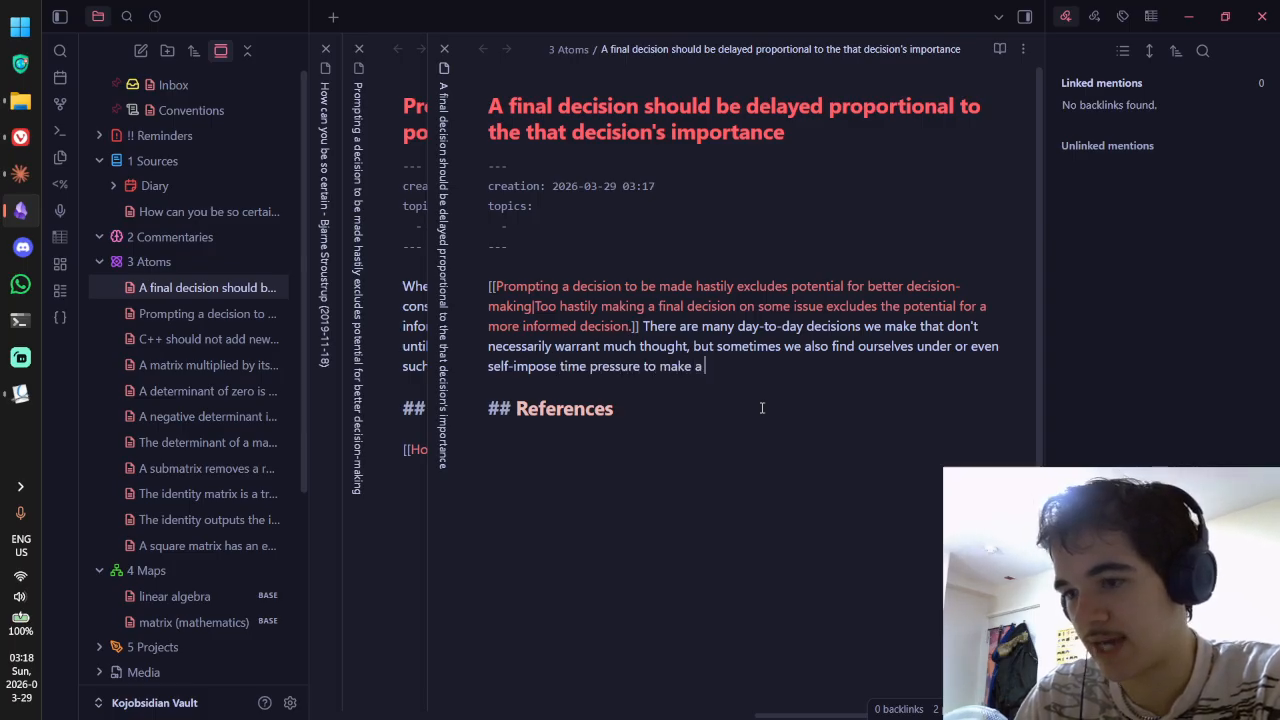
pyautogui.write('decision tha')
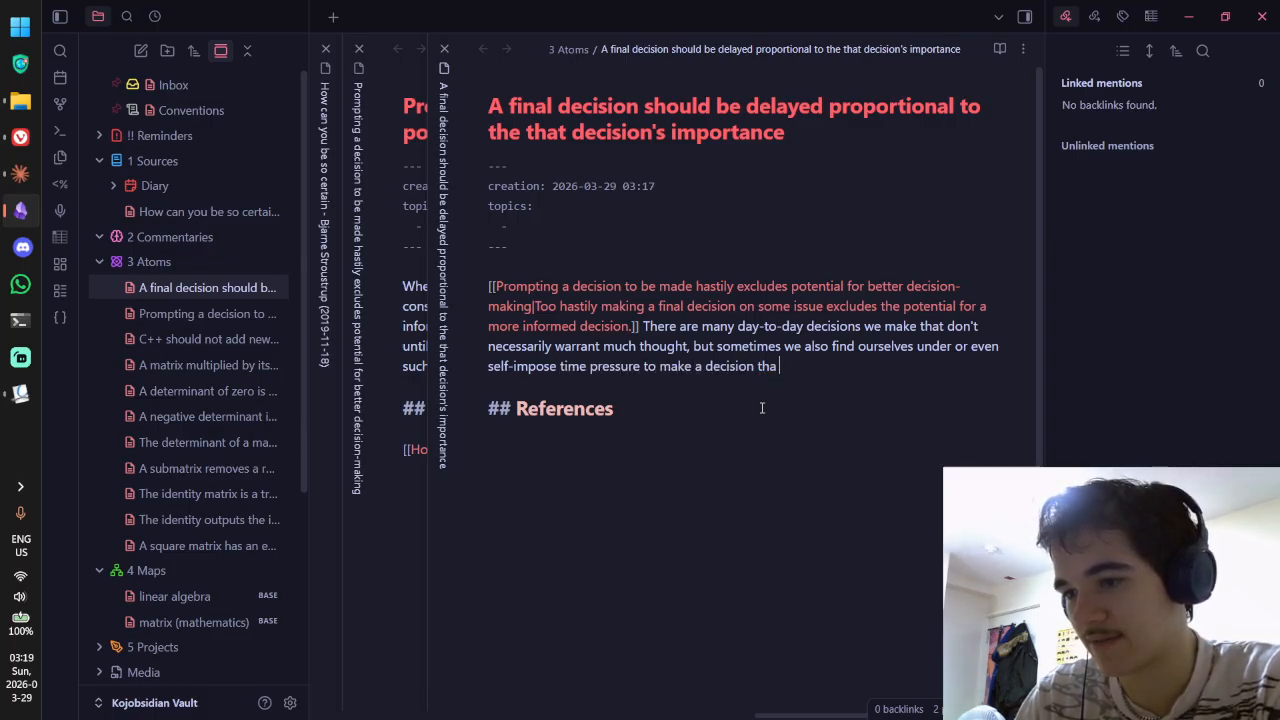
pyautogui.write('t does actually')
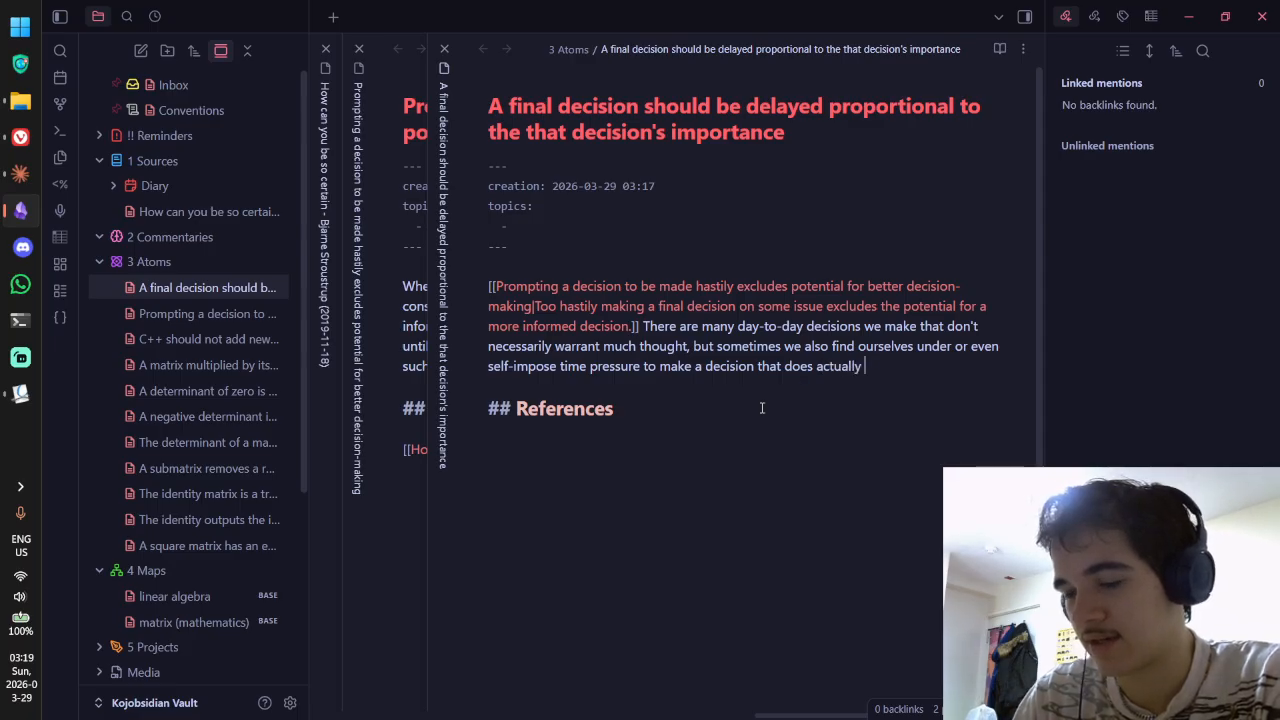
pyautogui.hotkey('ctrl', 'BackSpace')
pyautogui.hotkey('ctrl', 'BackSpace')
pyautogui.write('could actua')
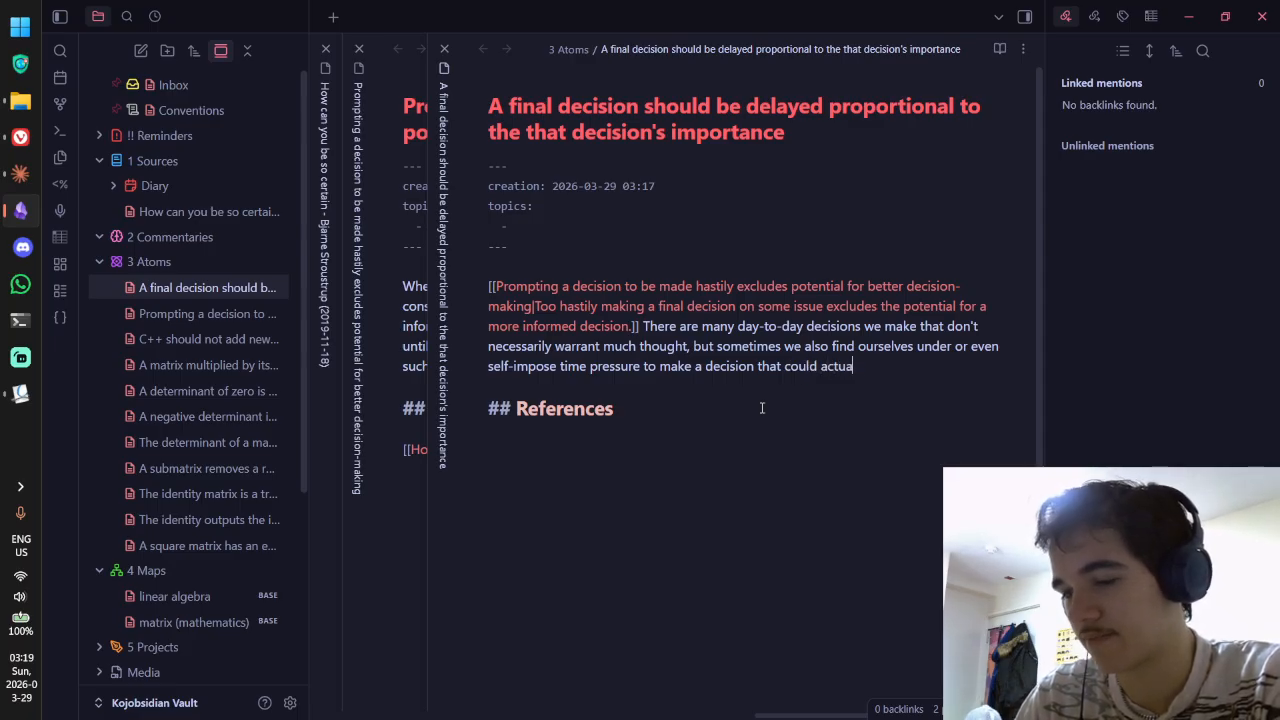
pyautogui.write('lly have')
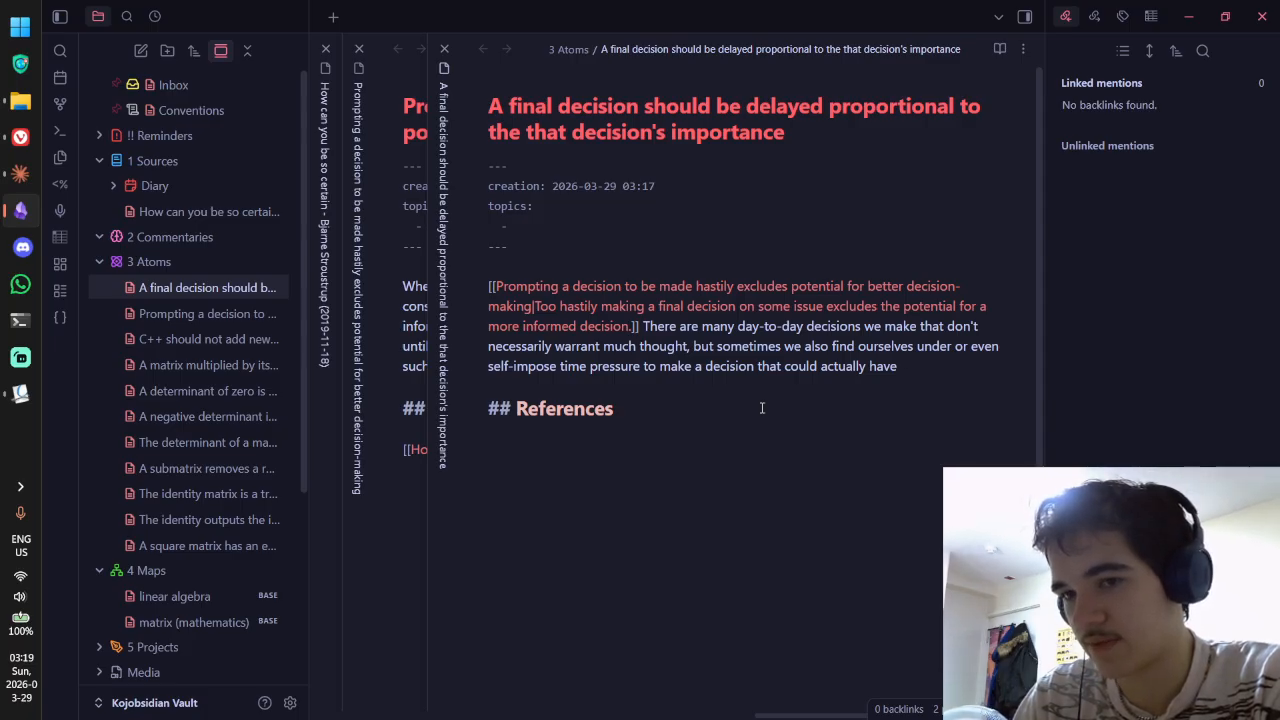
pyautogui.write('serious conse')
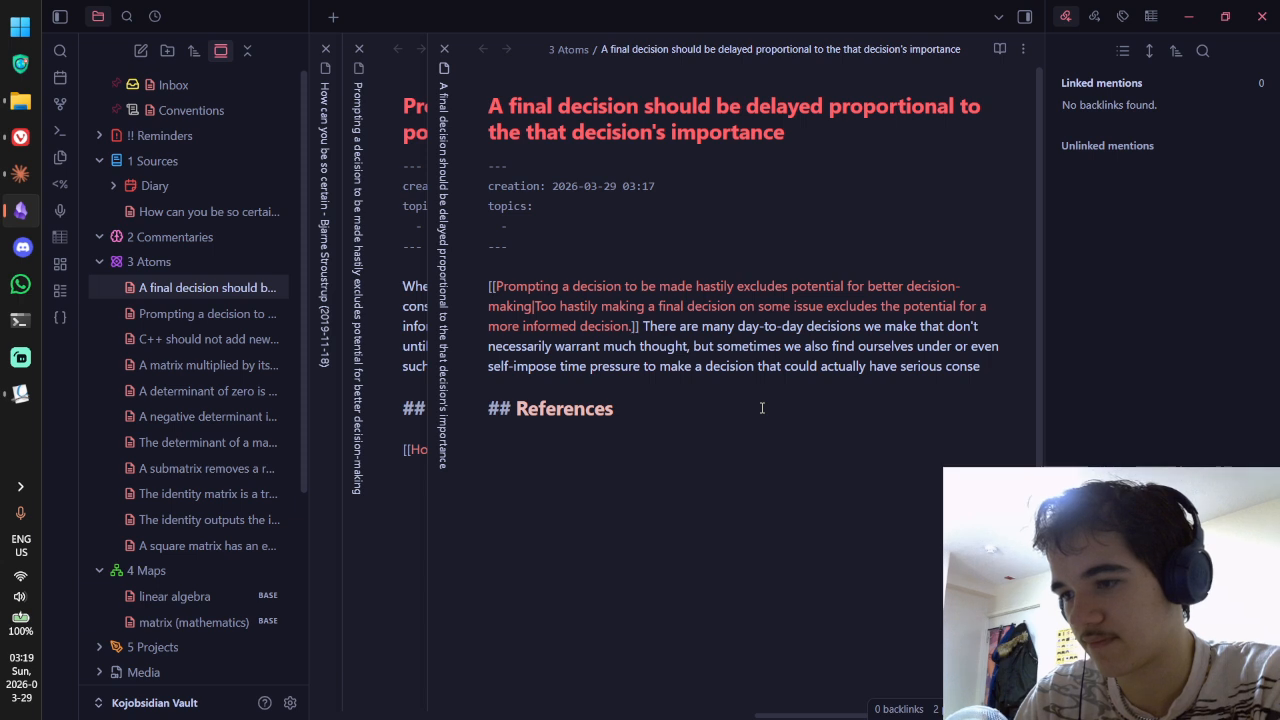
pyautogui.write('quences to consider.')
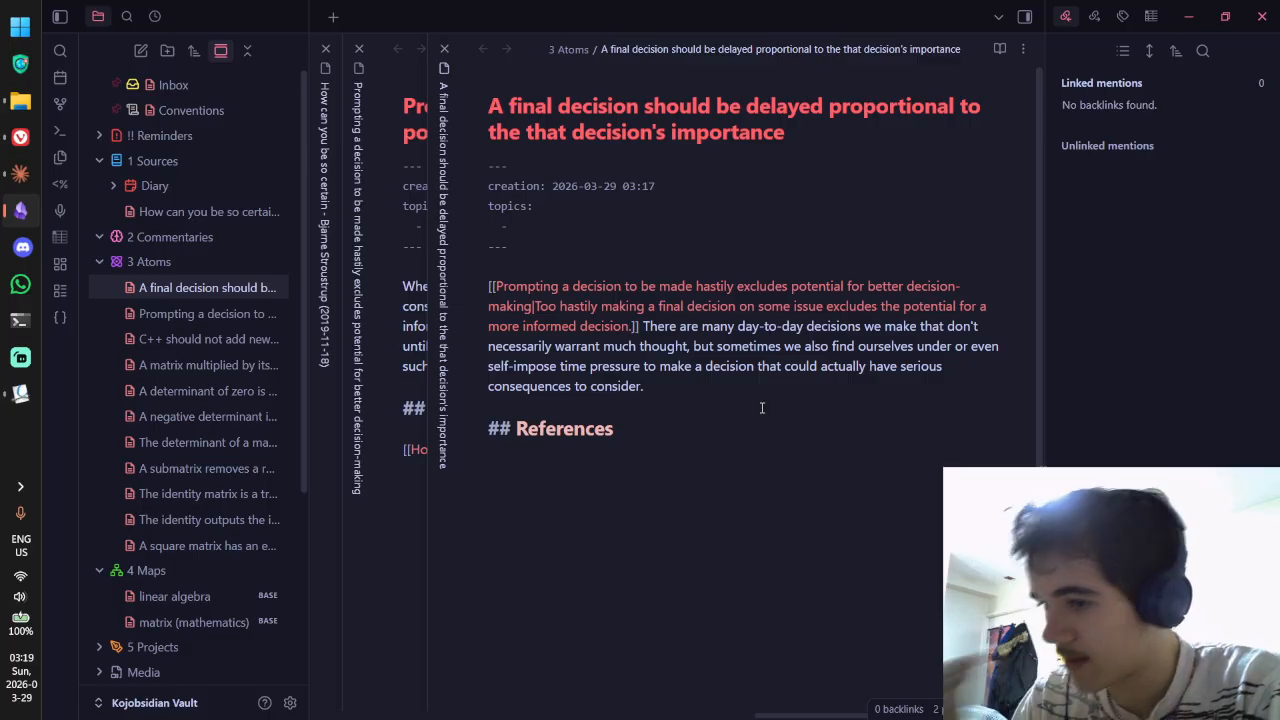
# Step: Change 'serious consequences' to 'important consequences' in the last sentence
pyautogui.click(702, 370)
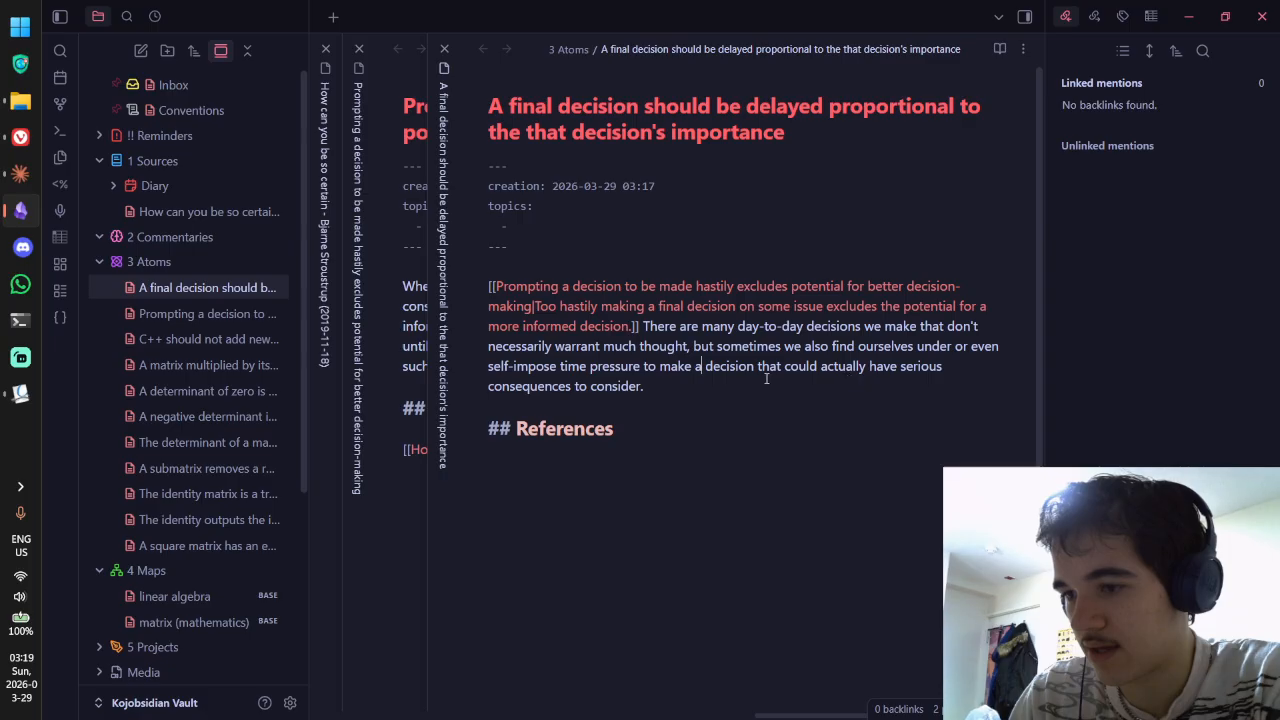
pyautogui.doubleClick(903, 368)
pyautogui.write('im')
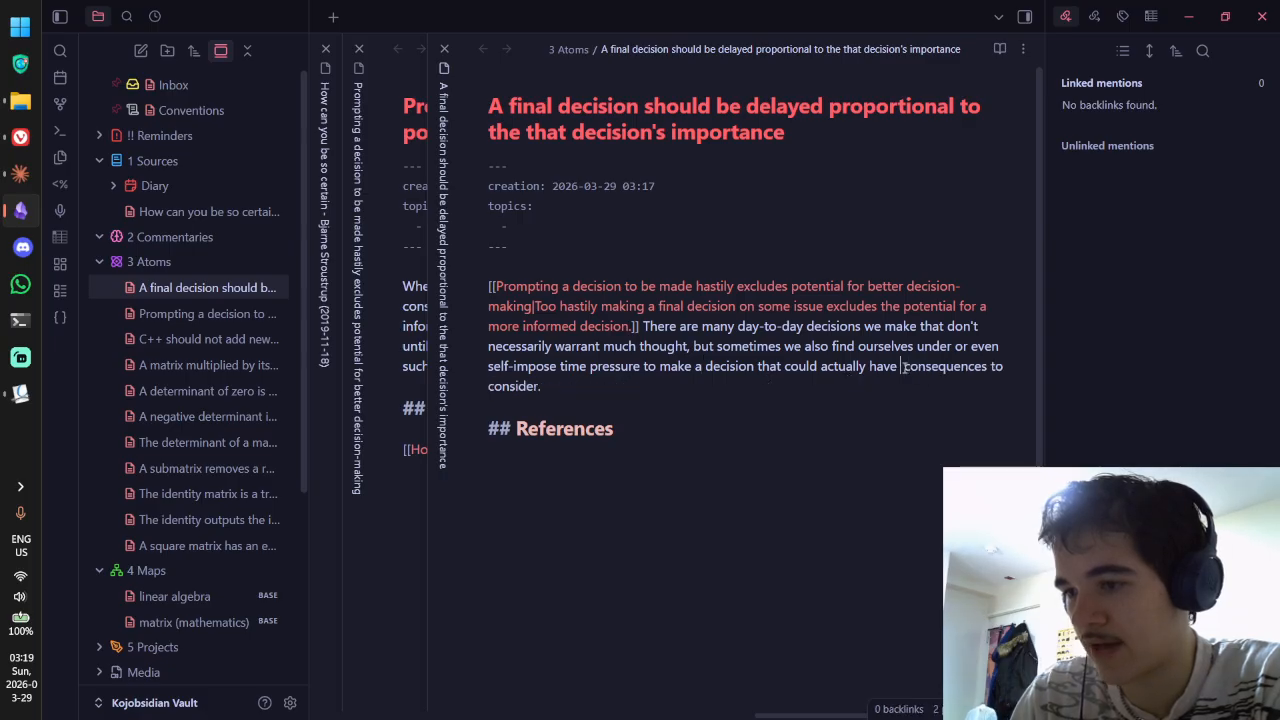
pyautogui.write('portant')
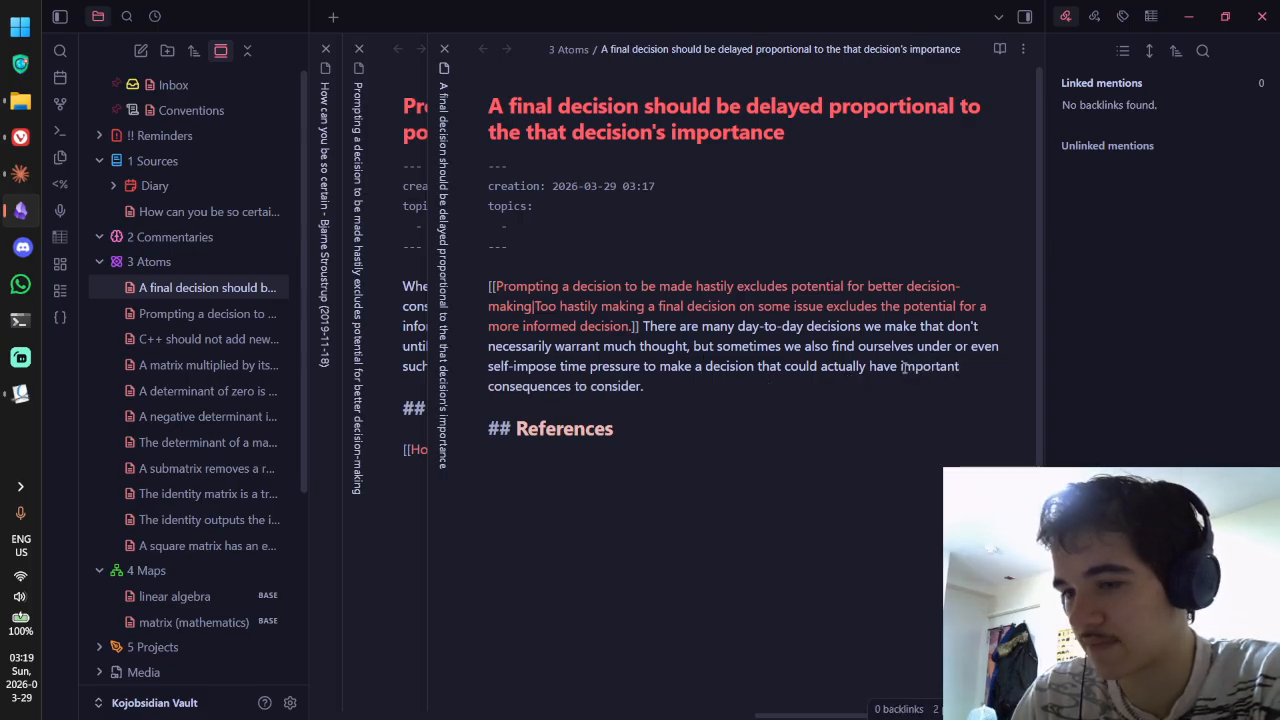
pyautogui.click(902, 384)
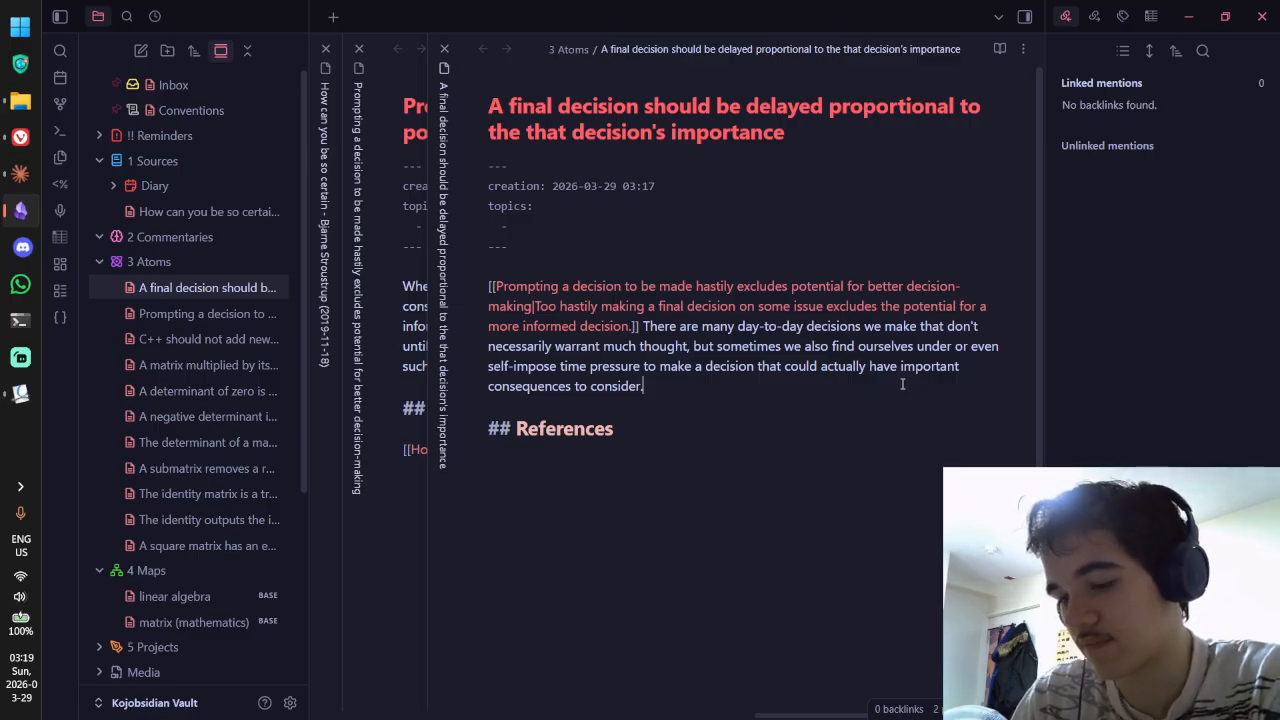
# Step: Add: it seems logical to prolong a decision based on its importance to consider a wide range of sources
pyautogui.write('The')
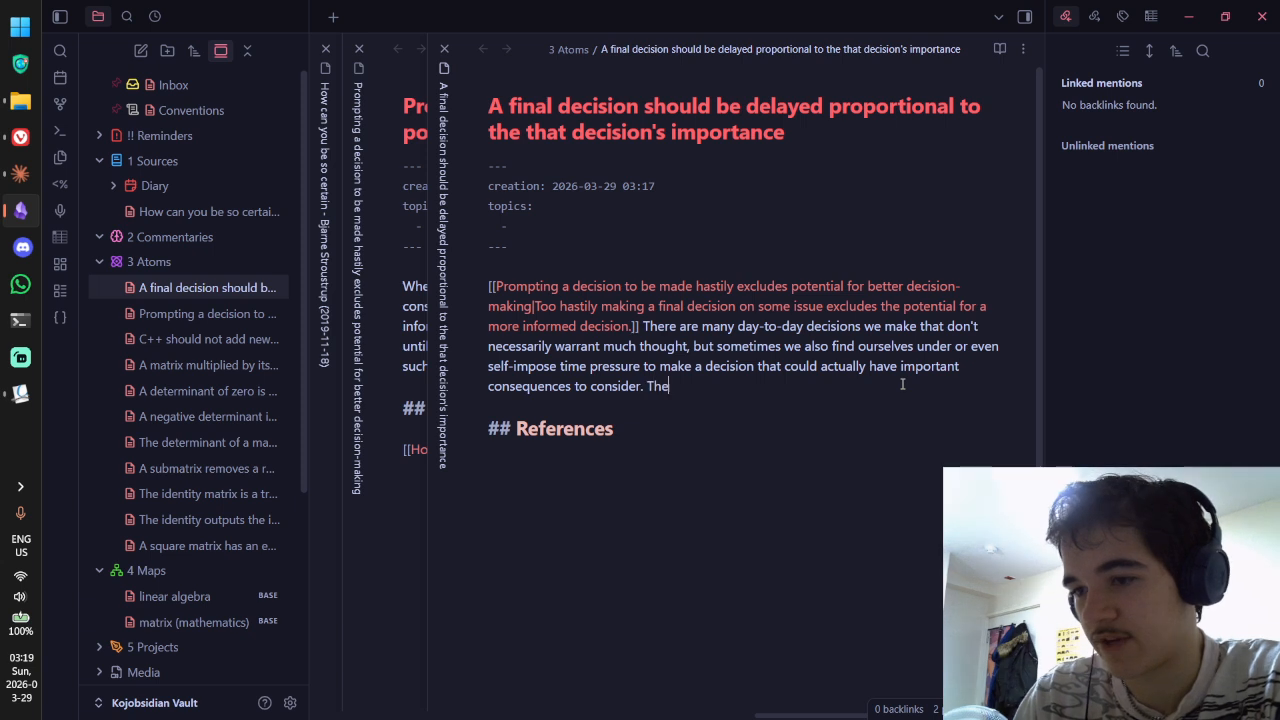
pyautogui.write('refore, it d make sense')
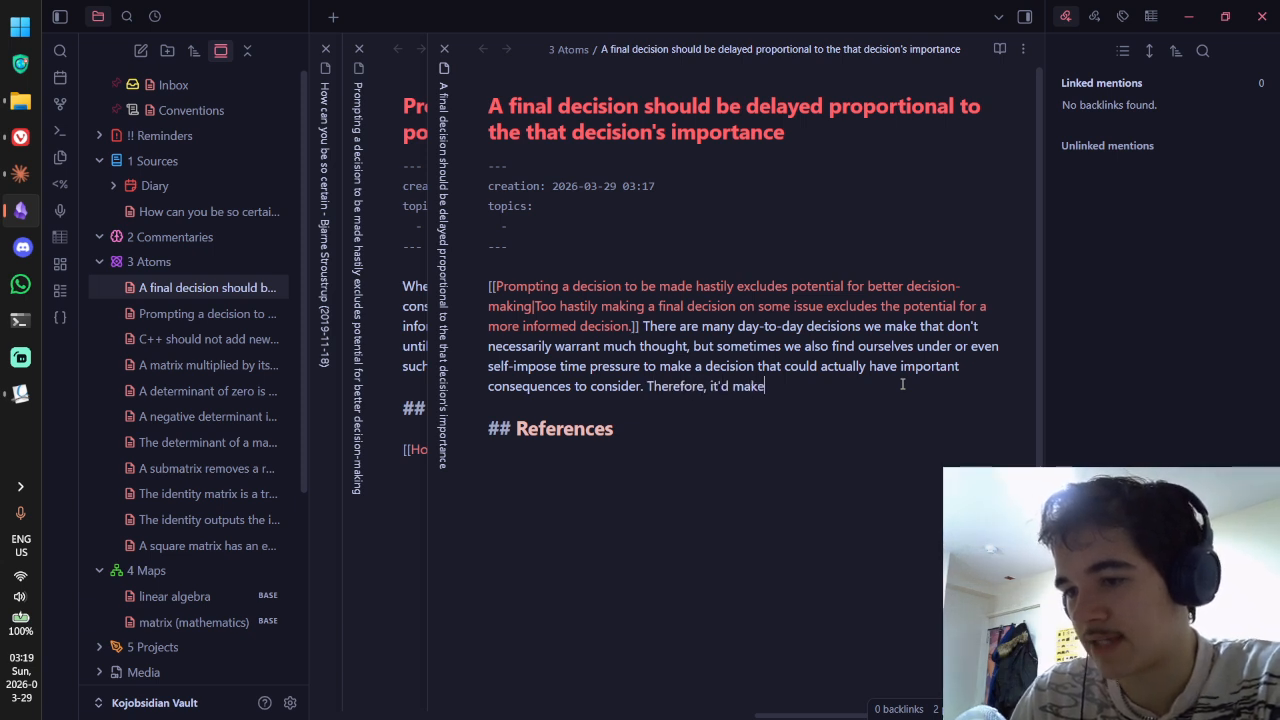
pyautogui.press('BackSpace')
pyautogui.press('BackSpace')
pyautogui.press('BackSpace')
pyautogui.press('BackSpace')
pyautogui.press('BackSpace')
pyautogui.press('BackSpace')
pyautogui.press('BackSpace')
pyautogui.press('BackSpace')
pyautogui.press('BackSpace')
pyautogui.press('BackSpace')
pyautogui.press('BackSpace')
pyautogui.press('BackSpace')
pyautogui.press('BackSpace')
pyautogui.press('BackSpace')
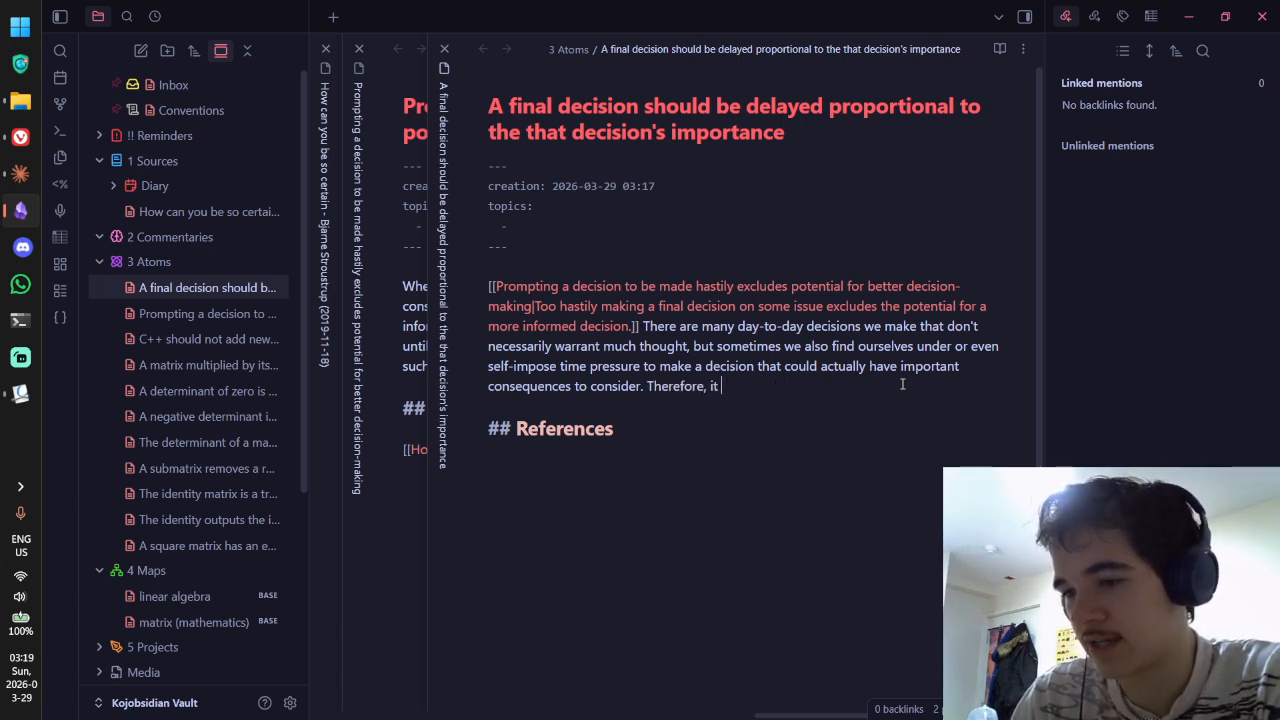
pyautogui.write('seems log')
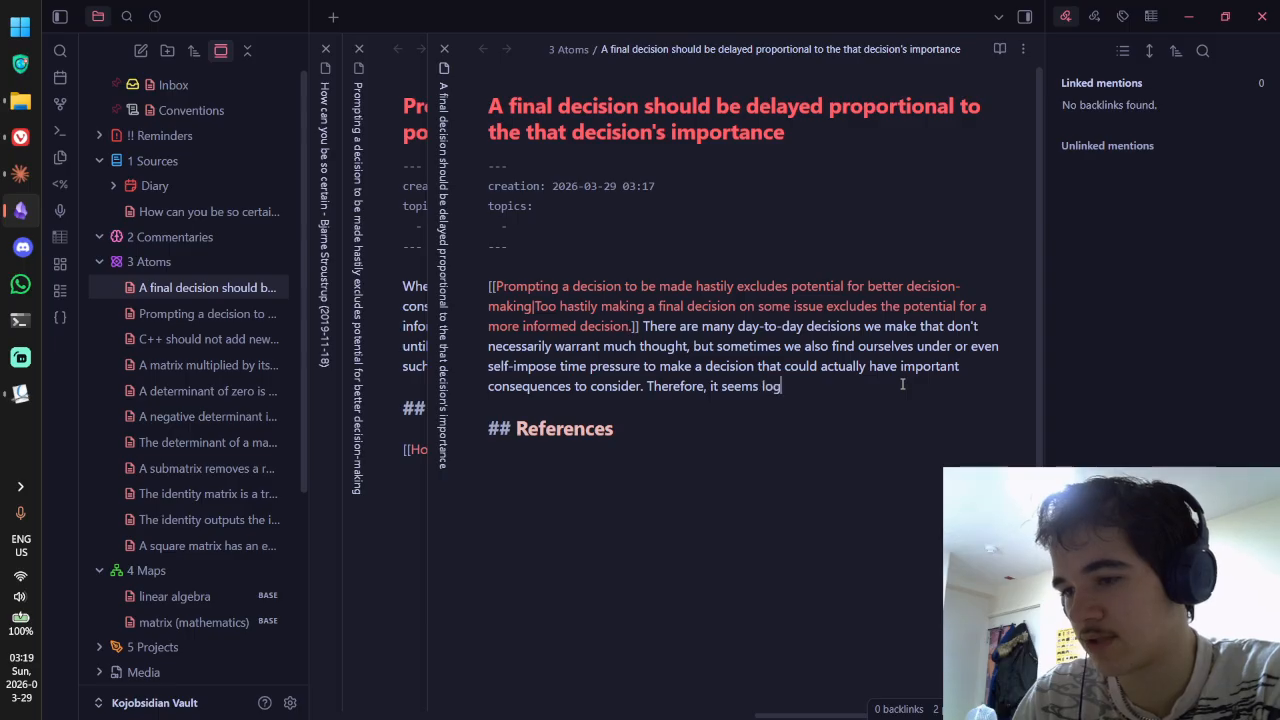
pyautogui.write('ical that one ')
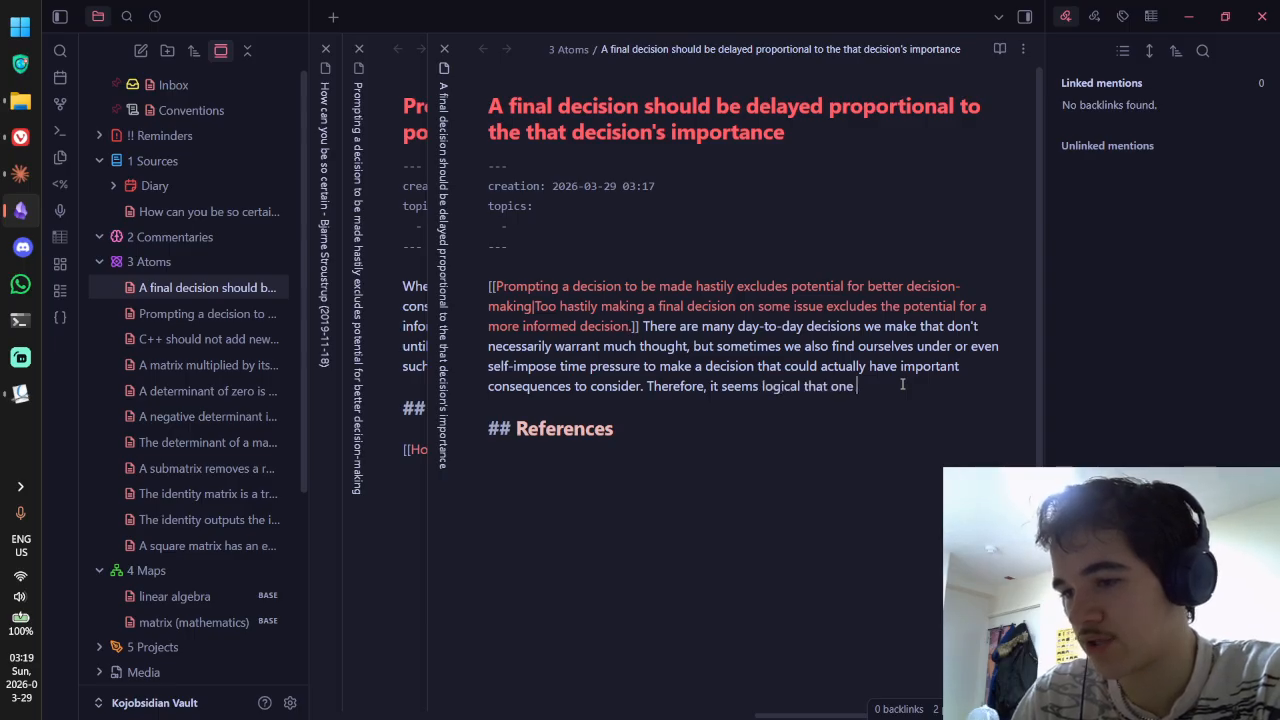
pyautogui.write('should prolong')
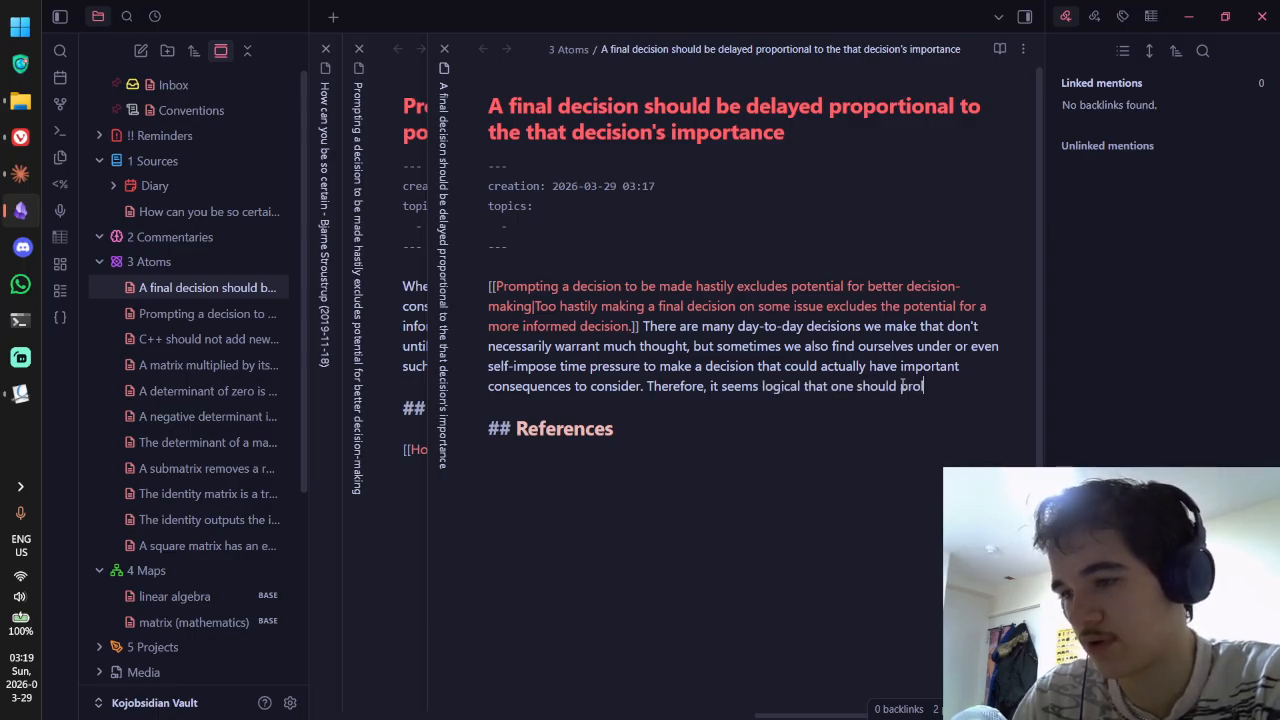
pyautogui.write('a decisio')
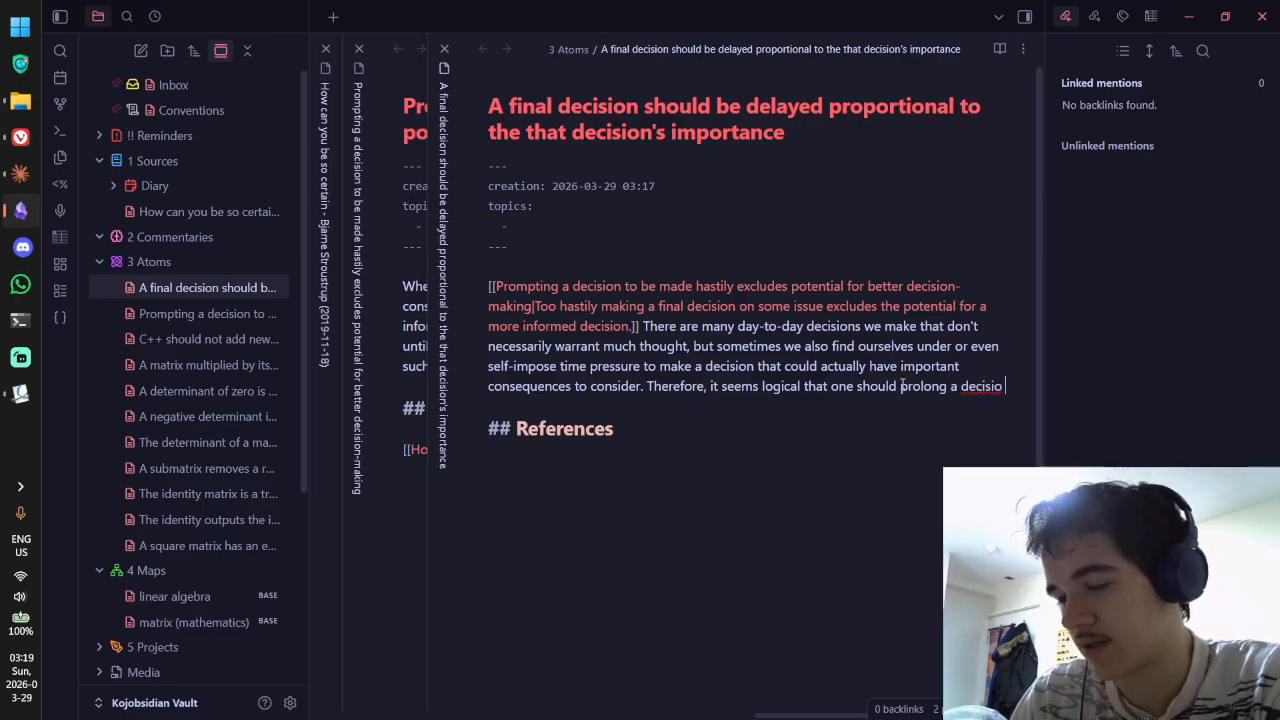
pyautogui.write('nn')
pyautogui.press('BackSpace')
pyautogui.press('BackSpace')
pyautogui.write('ot be m')
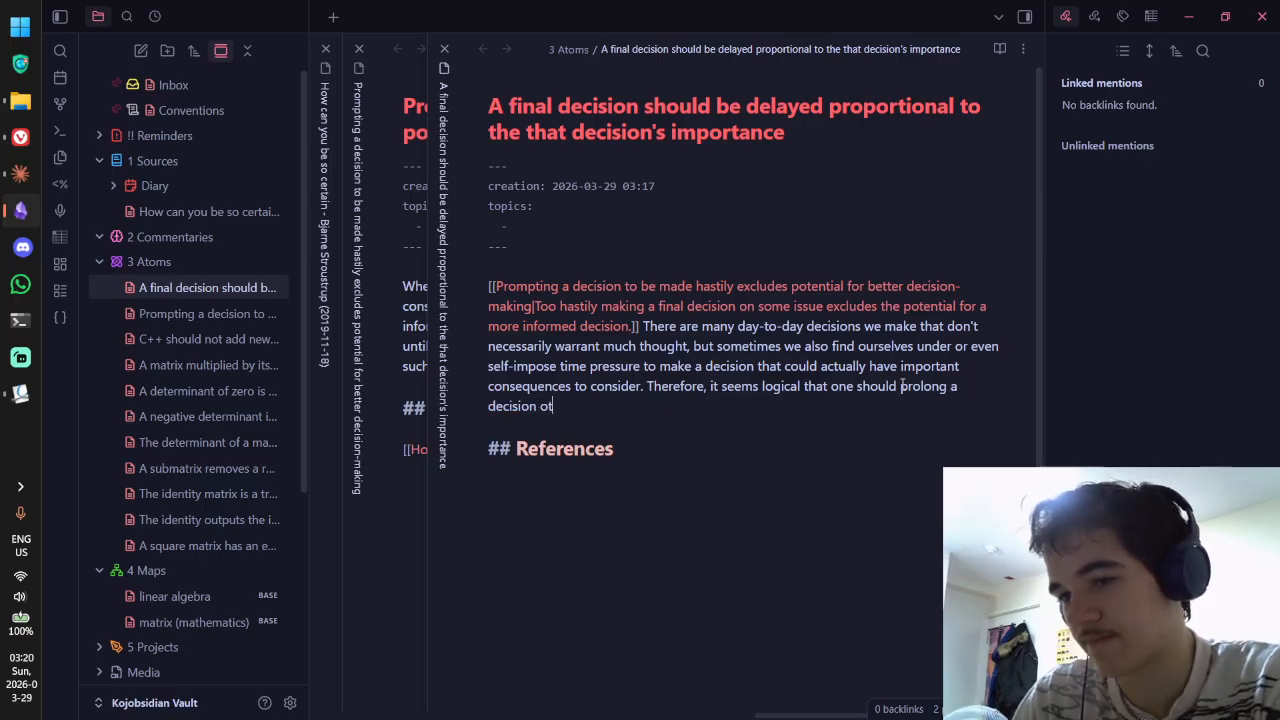
pyautogui.hotkey('ctrl', 'BackSpace')
pyautogui.hotkey('ctrl', 'BackSpace')
pyautogui.hotkey('ctrl', 'BackSpace')
pyautogui.write('to be made when')
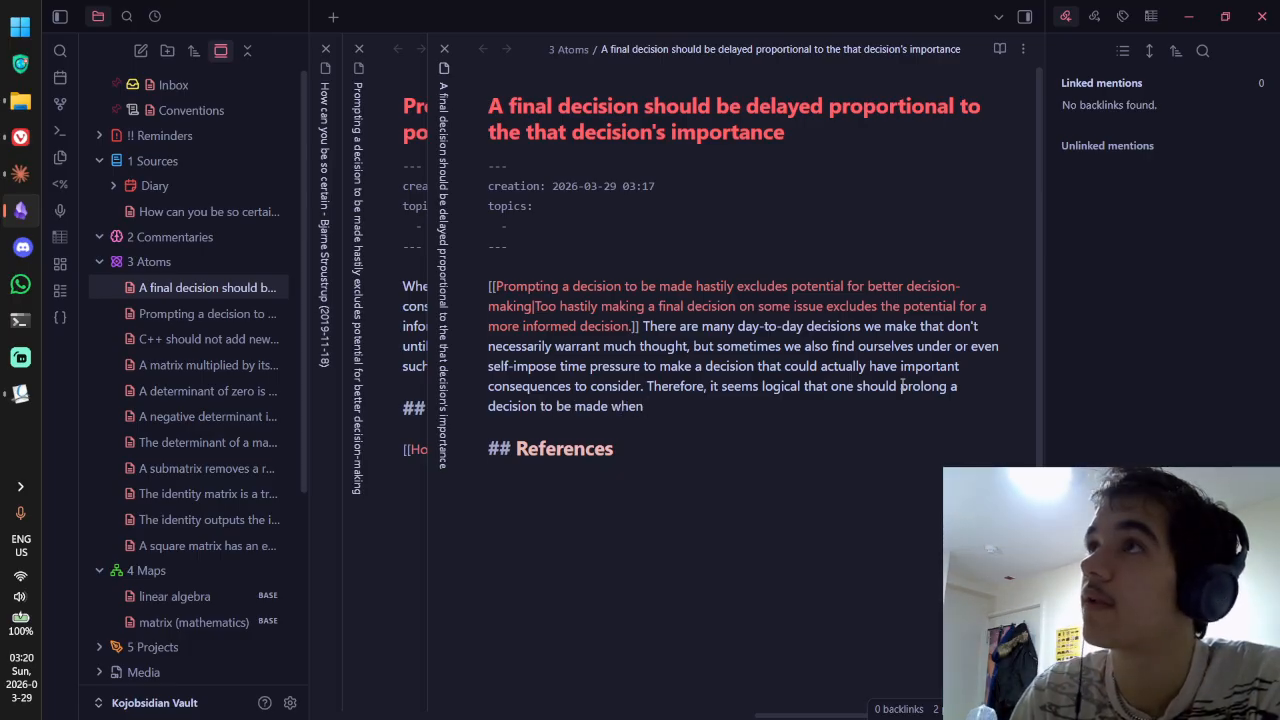
pyautogui.hotkey('ctrl', 'BackSpace')
pyautogui.write('b')
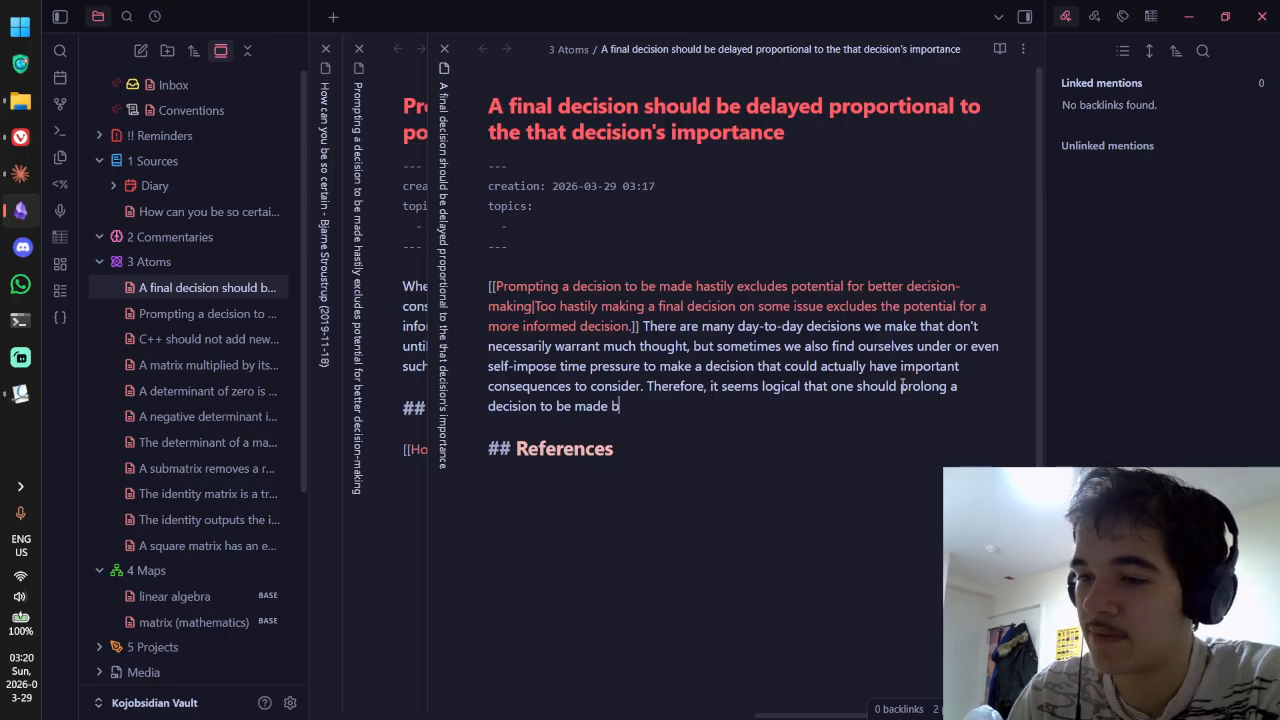
pyautogui.write('ased on the importance of a decision')
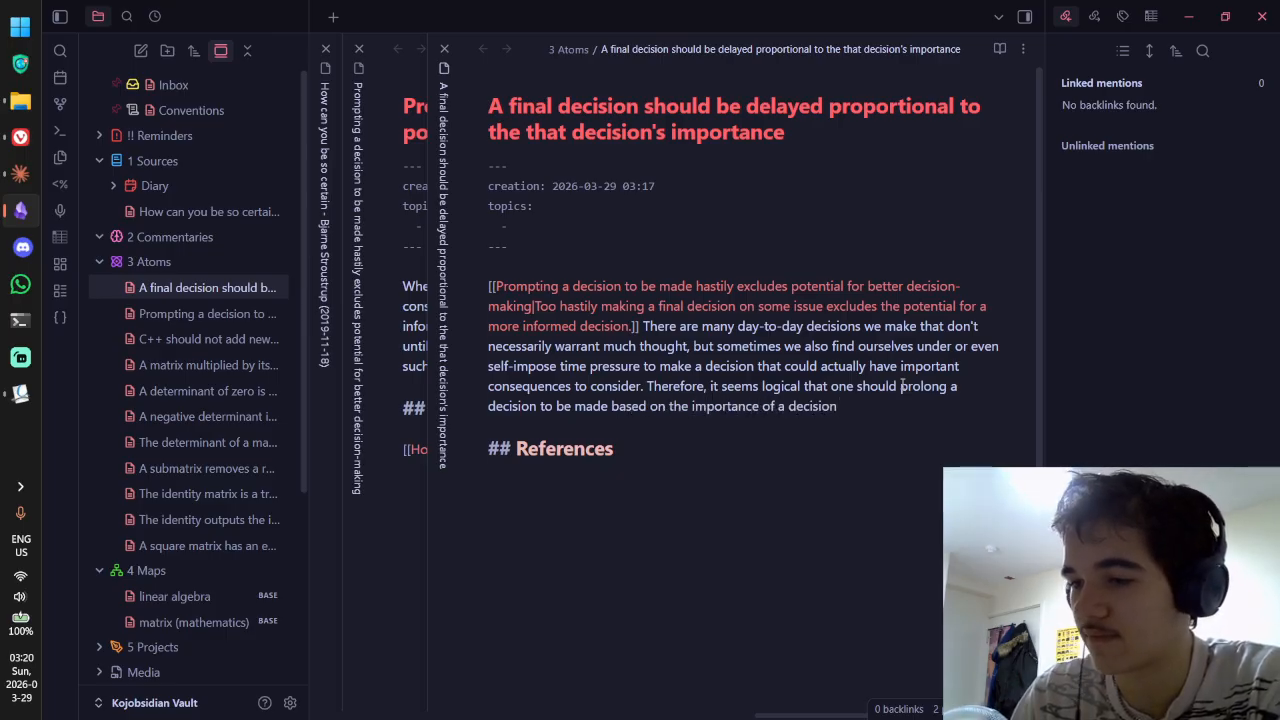
pyautogui.hotkey('ctrl', 'BackSpace')
pyautogui.hotkey('ctrl', 'BackSpace')
pyautogui.write('that d')
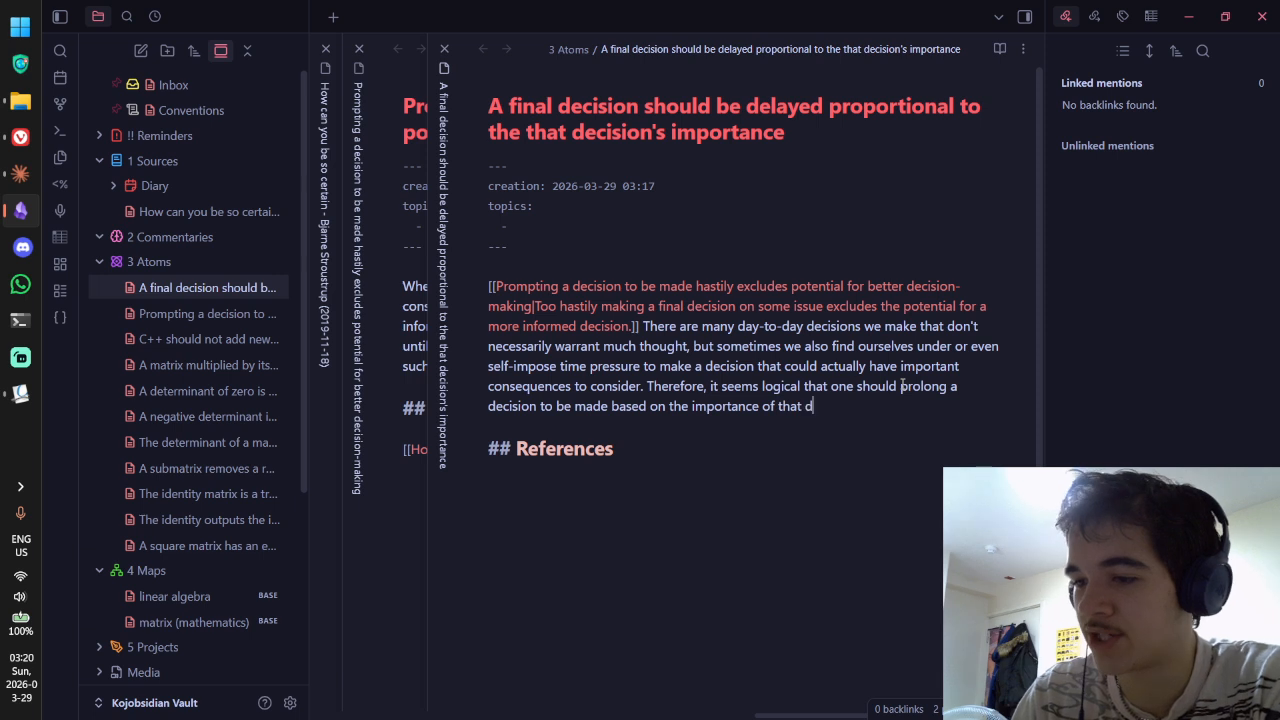
pyautogui.write('ecision')
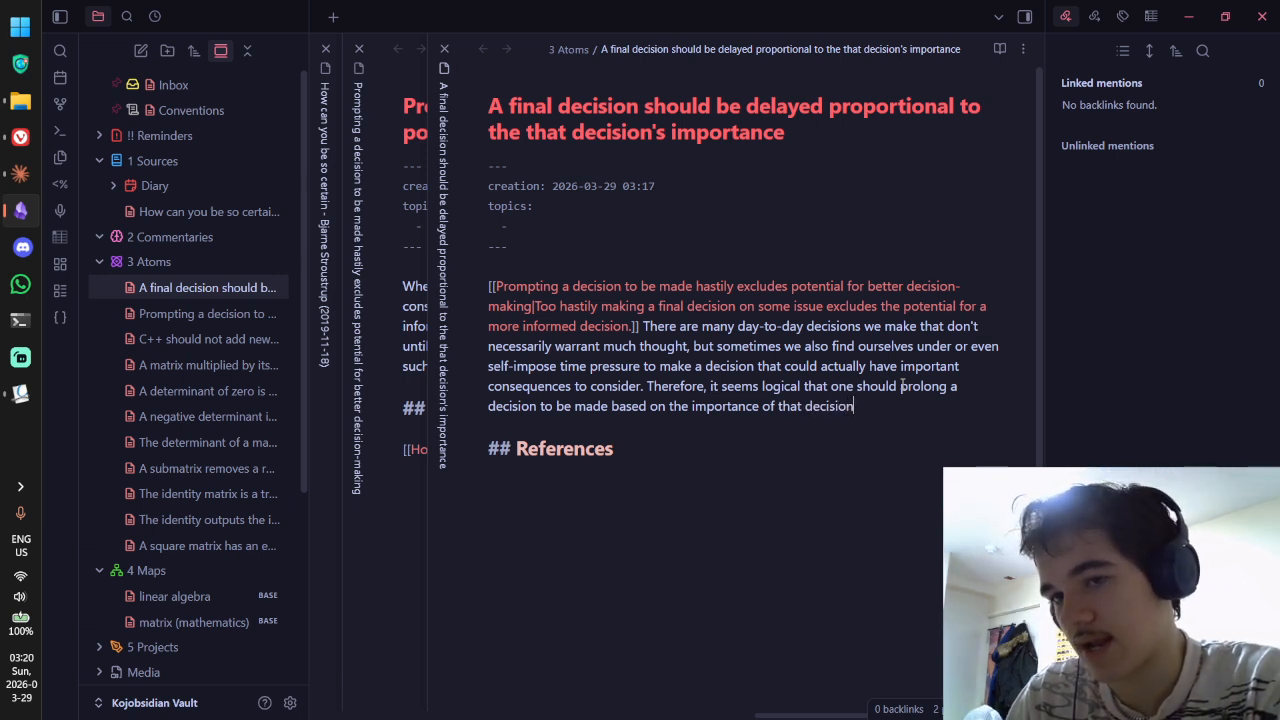
pyautogui.write(' so as to allow the')
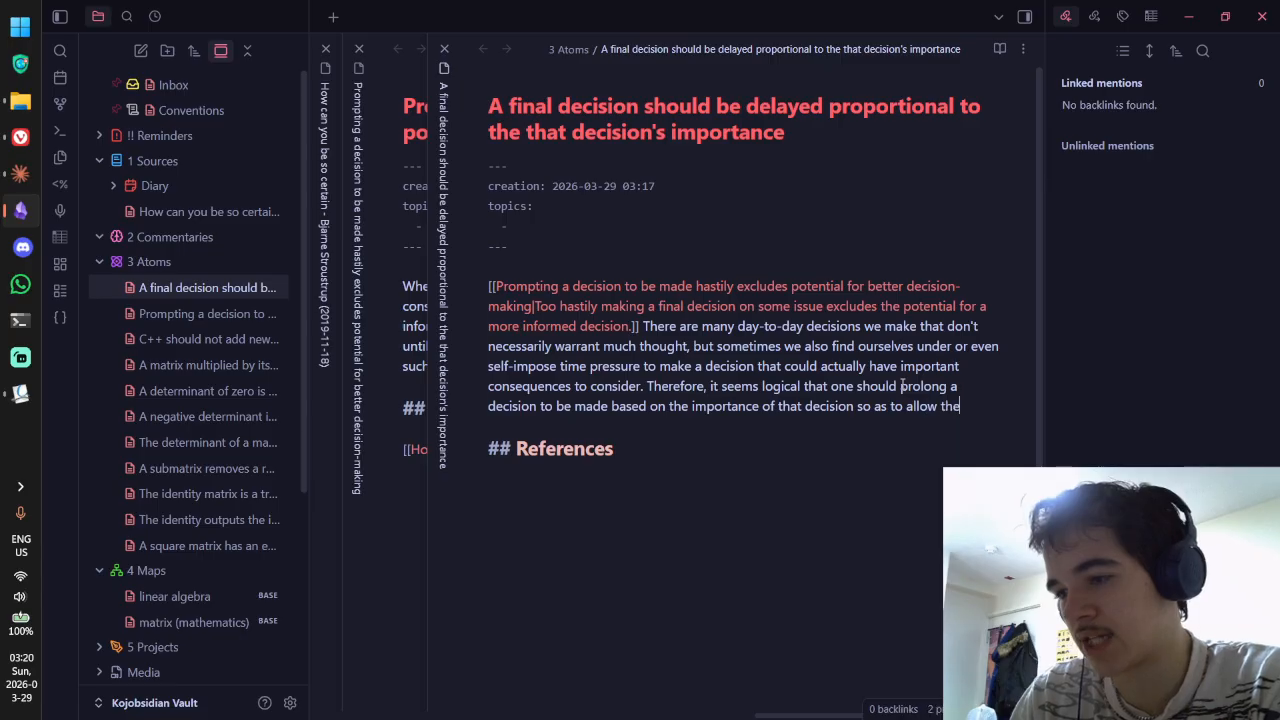
pyautogui.write('mselves more time to ')
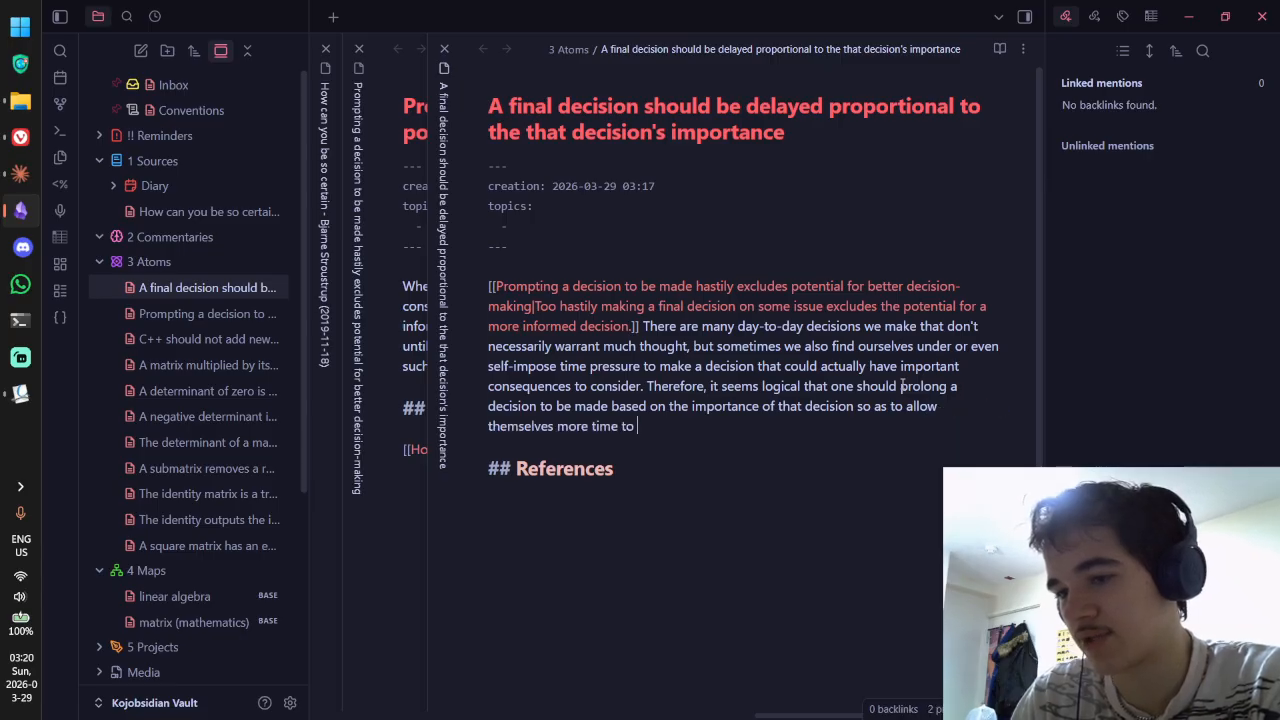
pyautogui.write('consider')
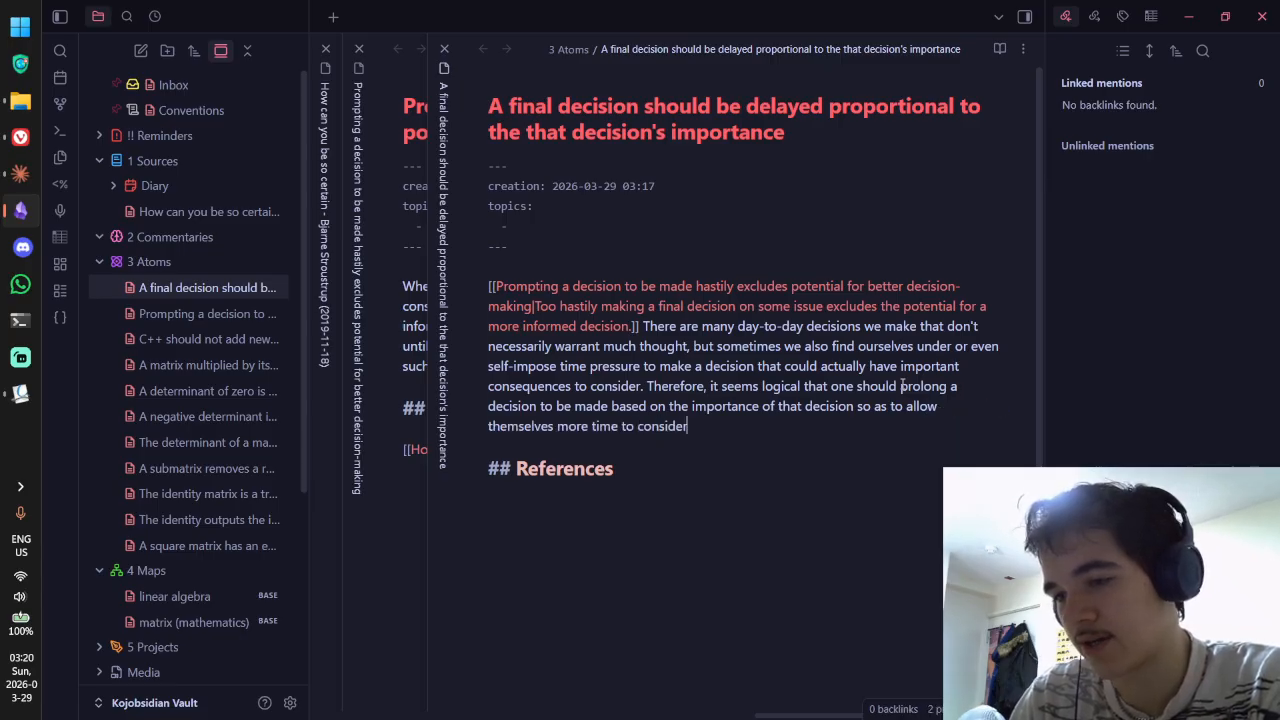
pyautogui.write(' a wider n')
pyautogui.press('BackSpace')
pyautogui.press('BackSpace')
pyautogui.press('BackSpace')
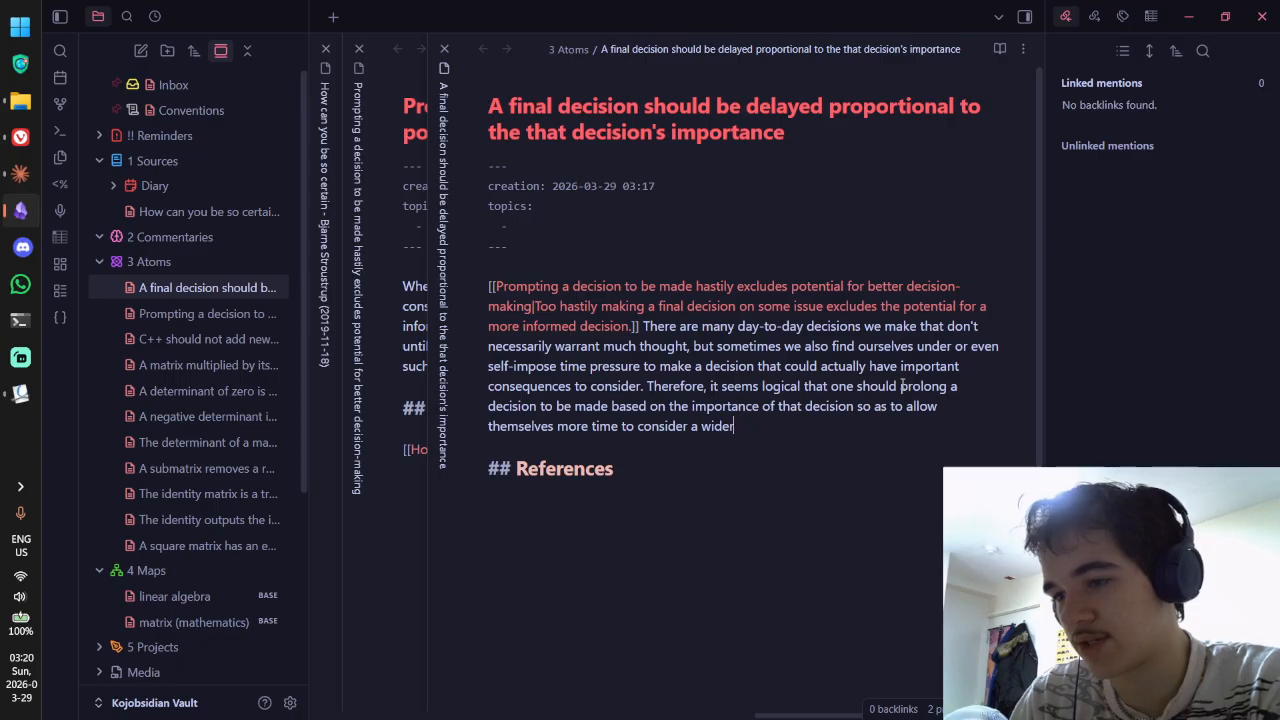
pyautogui.write('range of sources.')
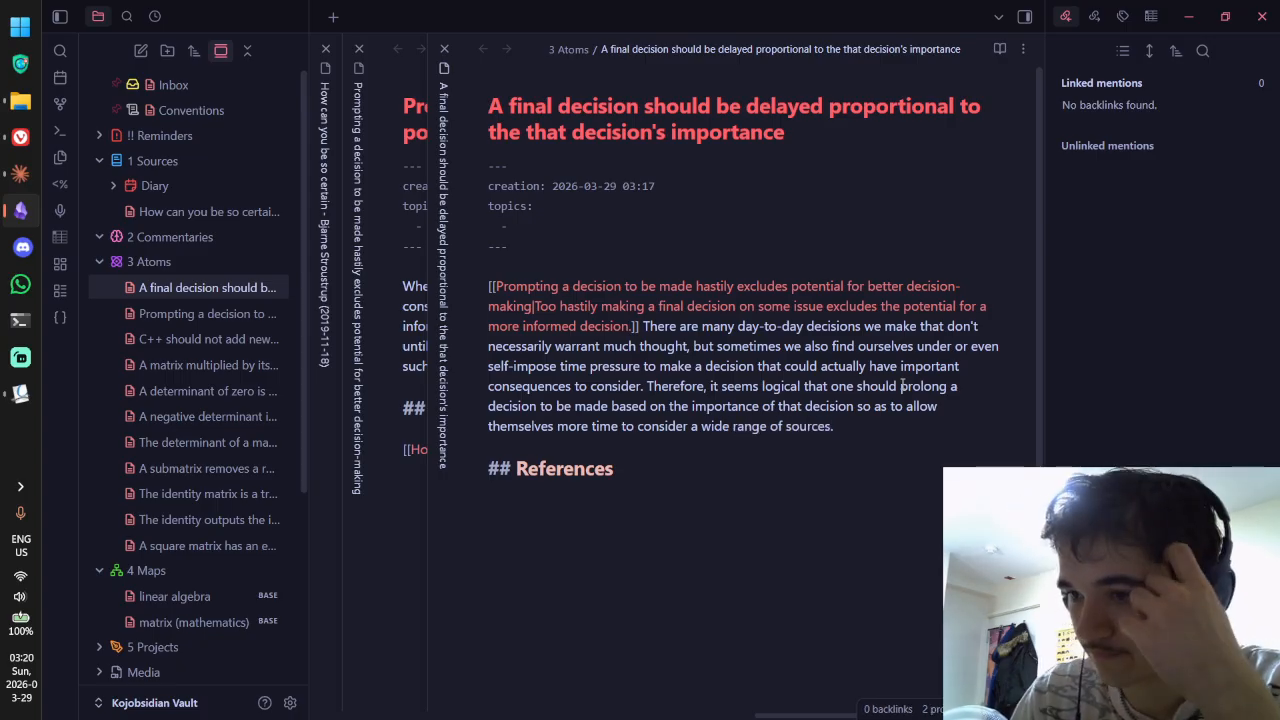
# Step: Draft and discard a 'However' follow-up sentence, leaving blank lines for a new paragraph
pyautogui.press('Return')
pyautogui.press('Return')
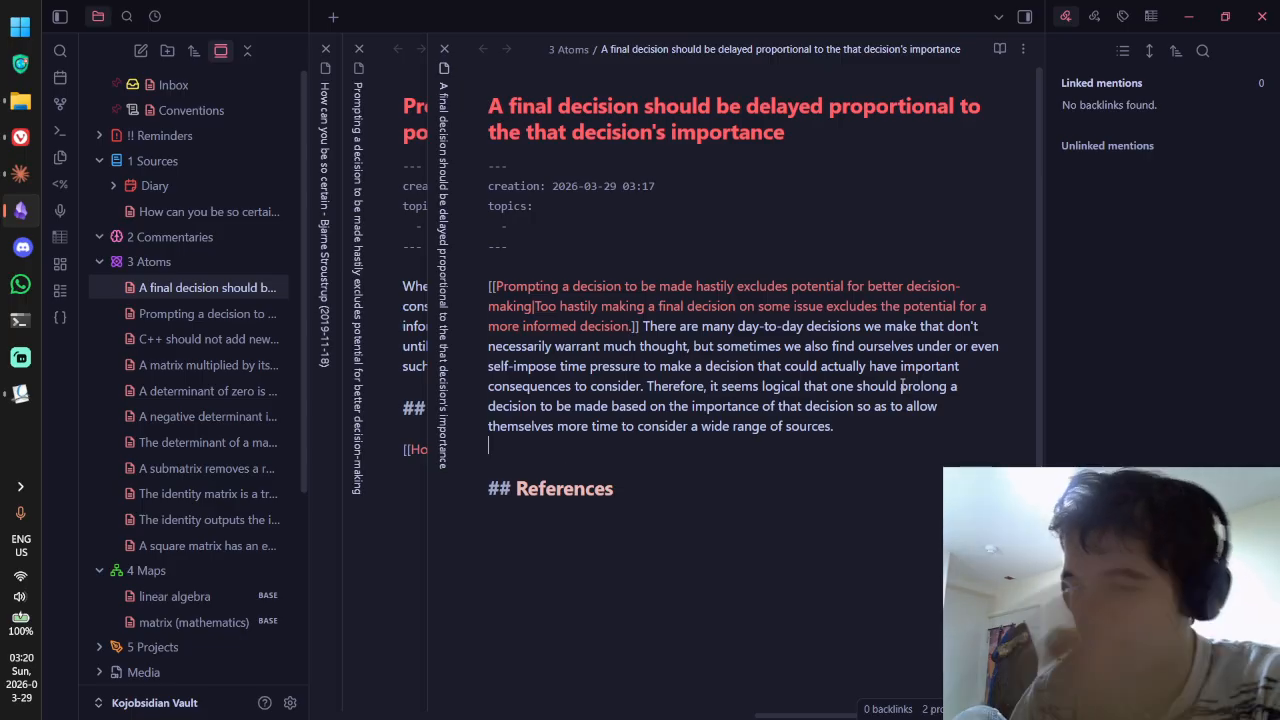
pyautogui.write('However, it is imp')
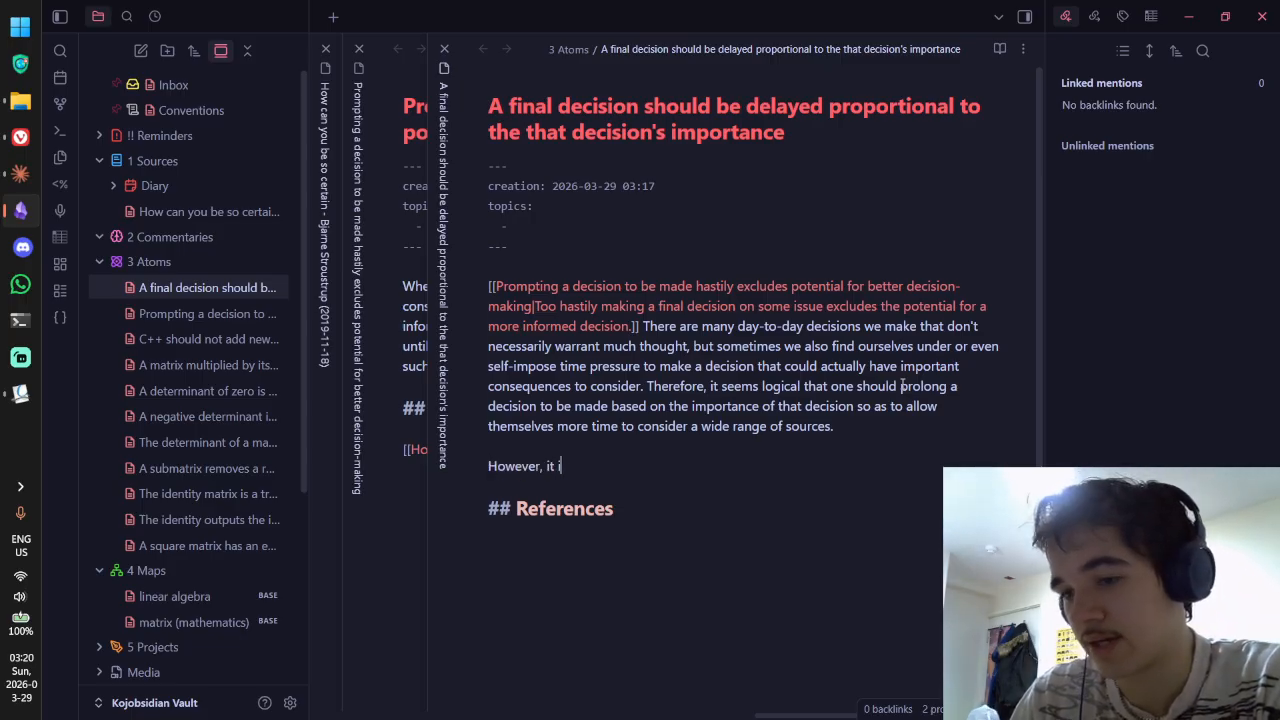
pyautogui.press('BackSpace')
pyautogui.press('BackSpace')
pyautogui.press('BackSpace')
pyautogui.press('BackSpace')
pyautogui.press('BackSpace')
pyautogui.press('BackSpace')
pyautogui.press('BackSpace')
pyautogui.press('BackSpace')
pyautogui.press('BackSpace')
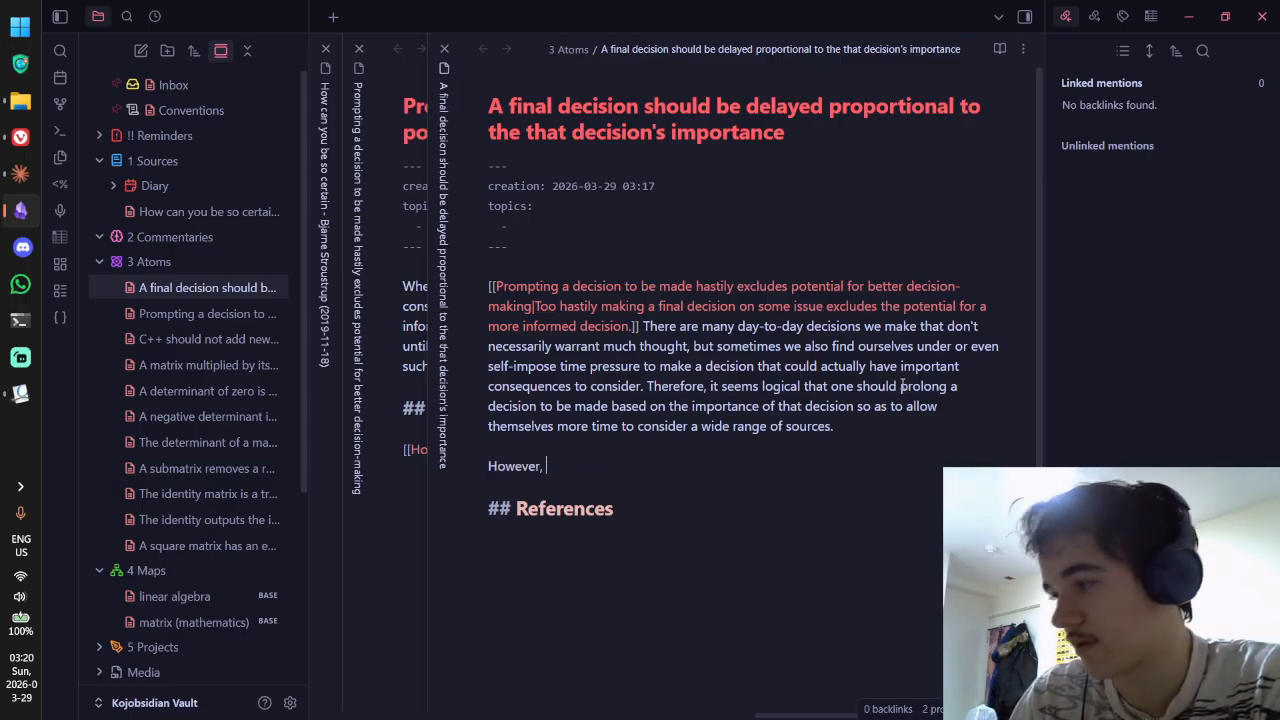
pyautogui.press('BackSpace')
pyautogui.press('BackSpace')
pyautogui.press('BackSpace')
pyautogui.press('BackSpace')
pyautogui.press('BackSpace')
pyautogui.press('BackSpace')
pyautogui.press('BackSpace')
pyautogui.press('BackSpace')
pyautogui.press('BackSpace')
pyautogui.press('BackSpace')
pyautogui.press('BackSpace')
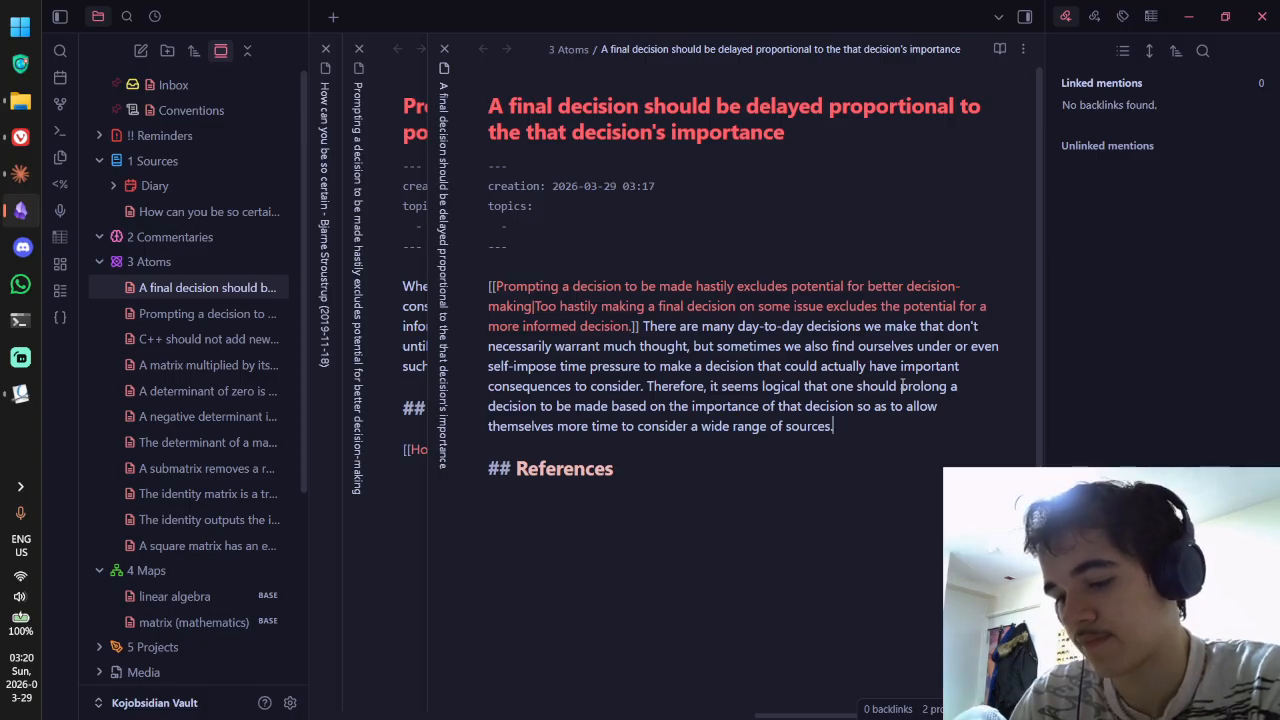
pyautogui.press('Return')
pyautogui.press('Return')
pyautogui.write('However, som')
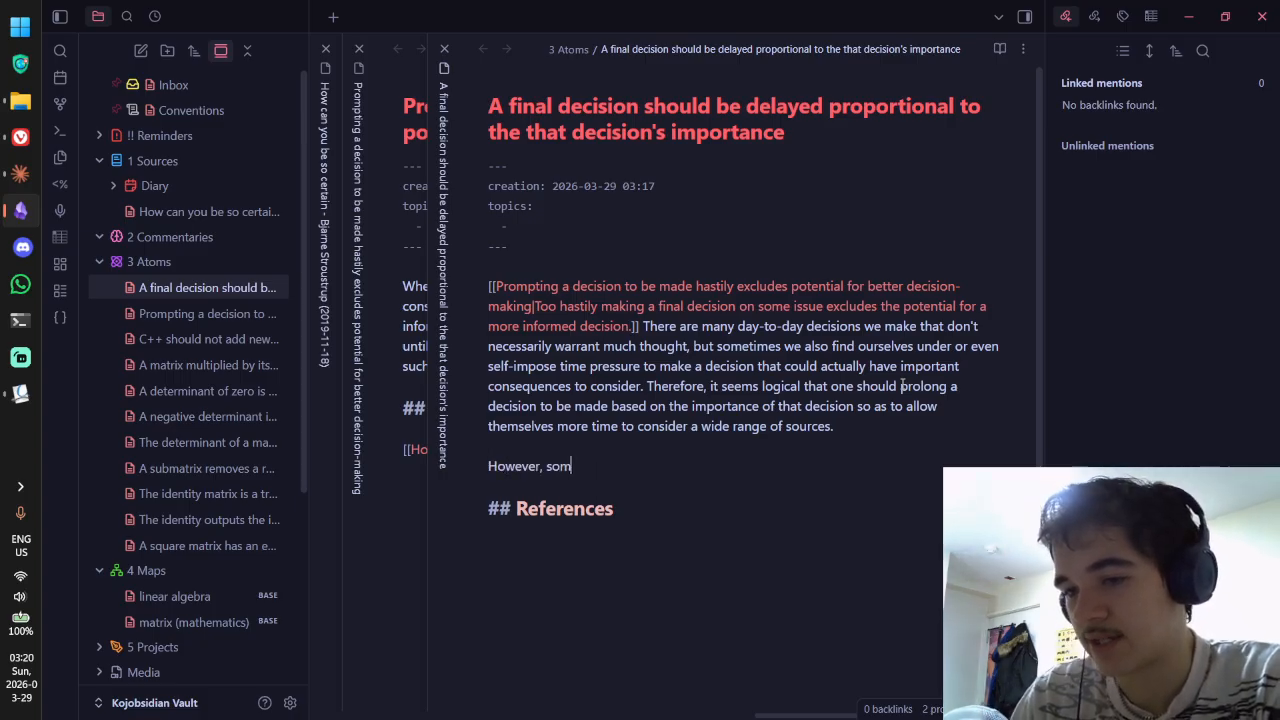
pyautogui.write('etimes we are faced with ')
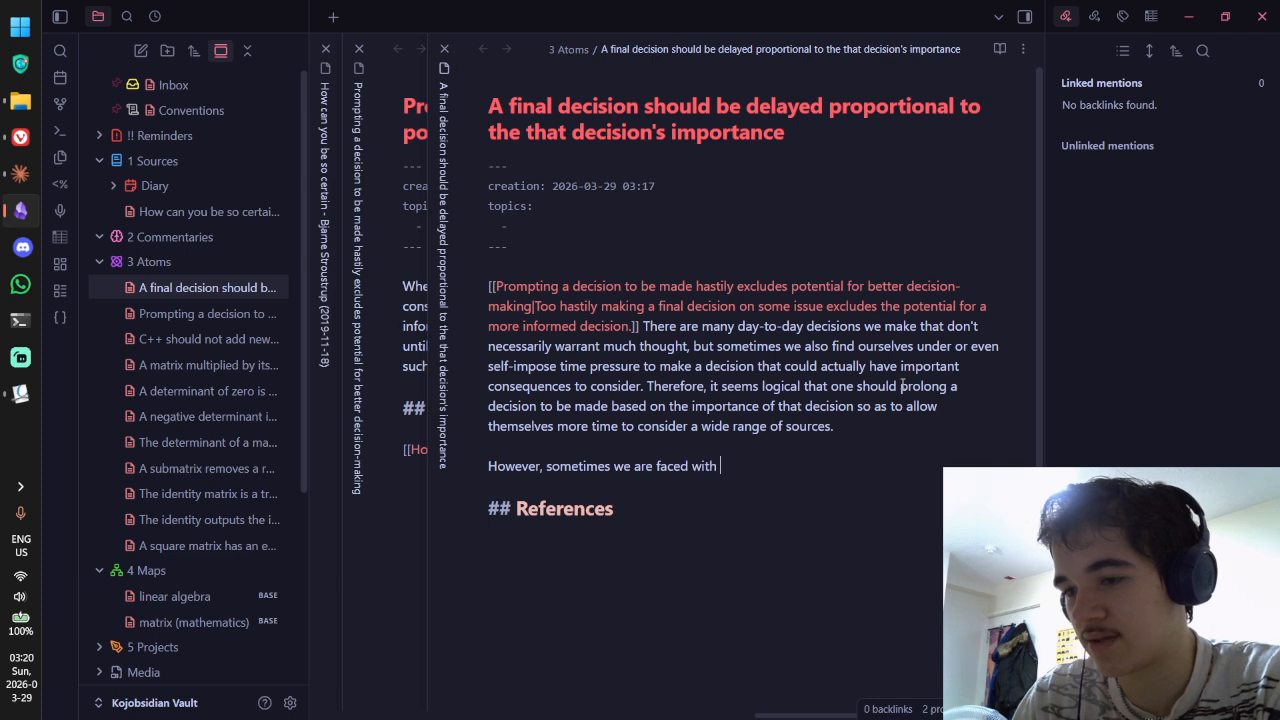
pyautogui.write('decisions')
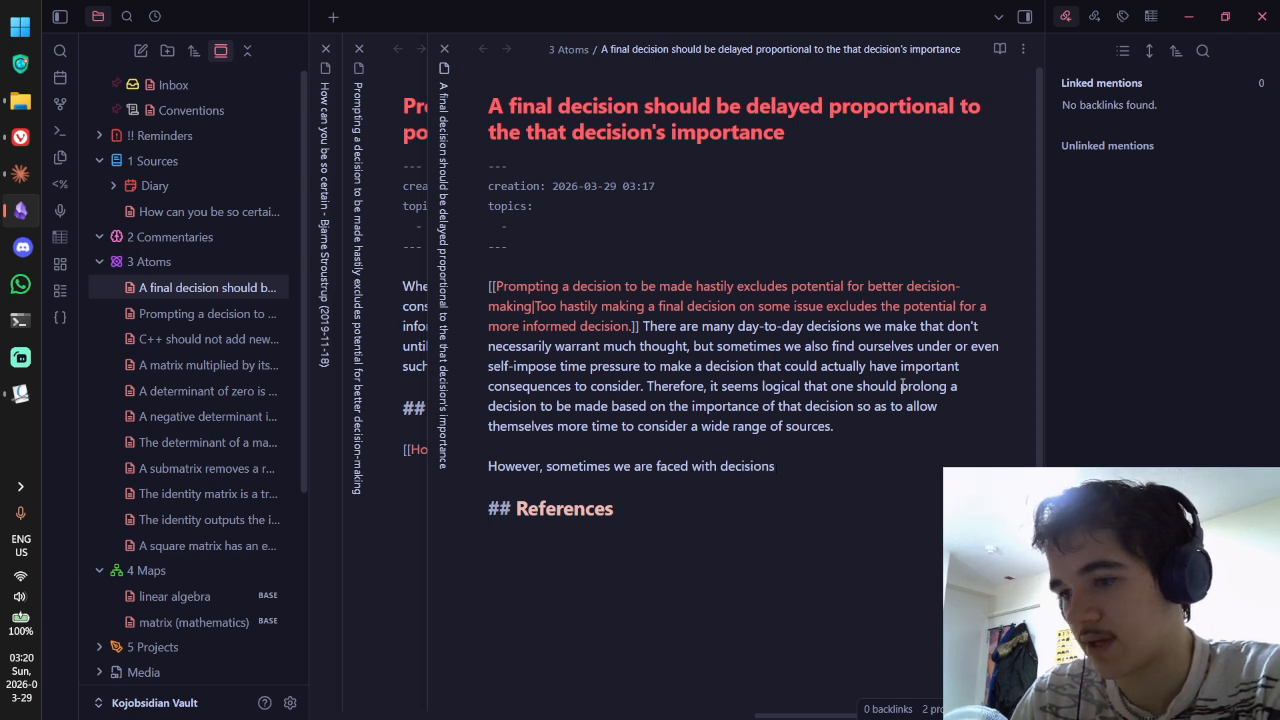
pyautogui.hotkey('ctrl', 'BackSpace')
pyautogui.write('imporantdec')
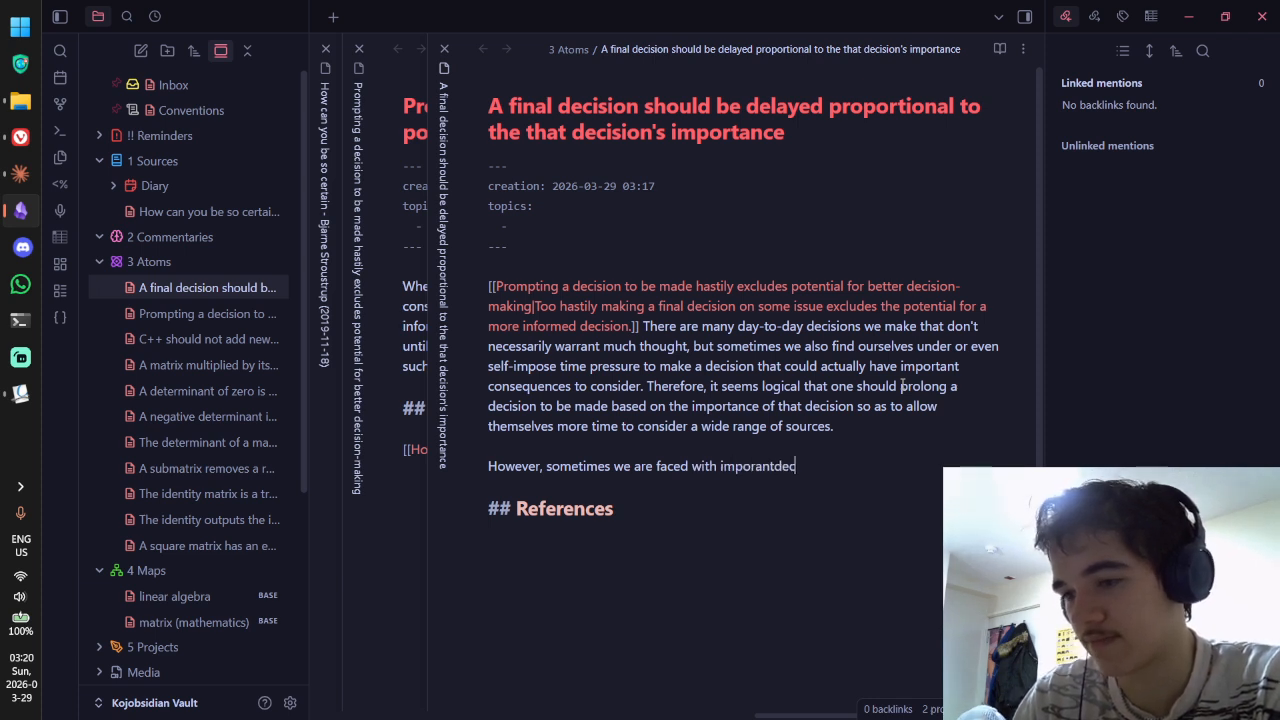
pyautogui.press('BackSpace')
pyautogui.press('BackSpace')
pyautogui.press('BackSpace')
pyautogui.press('BackSpace')
pyautogui.press('BackSpace')
pyautogui.press('BackSpace')
pyautogui.write('tant decisio')
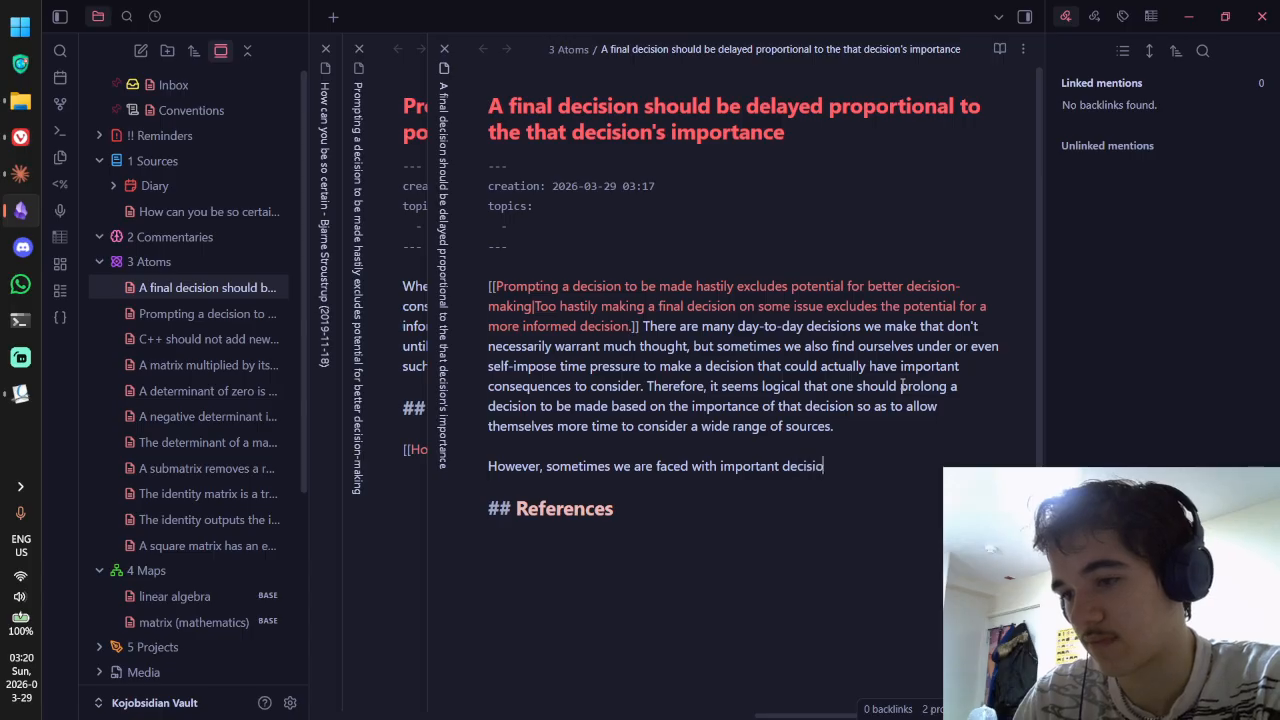
pyautogui.write("ns that don't necessa")
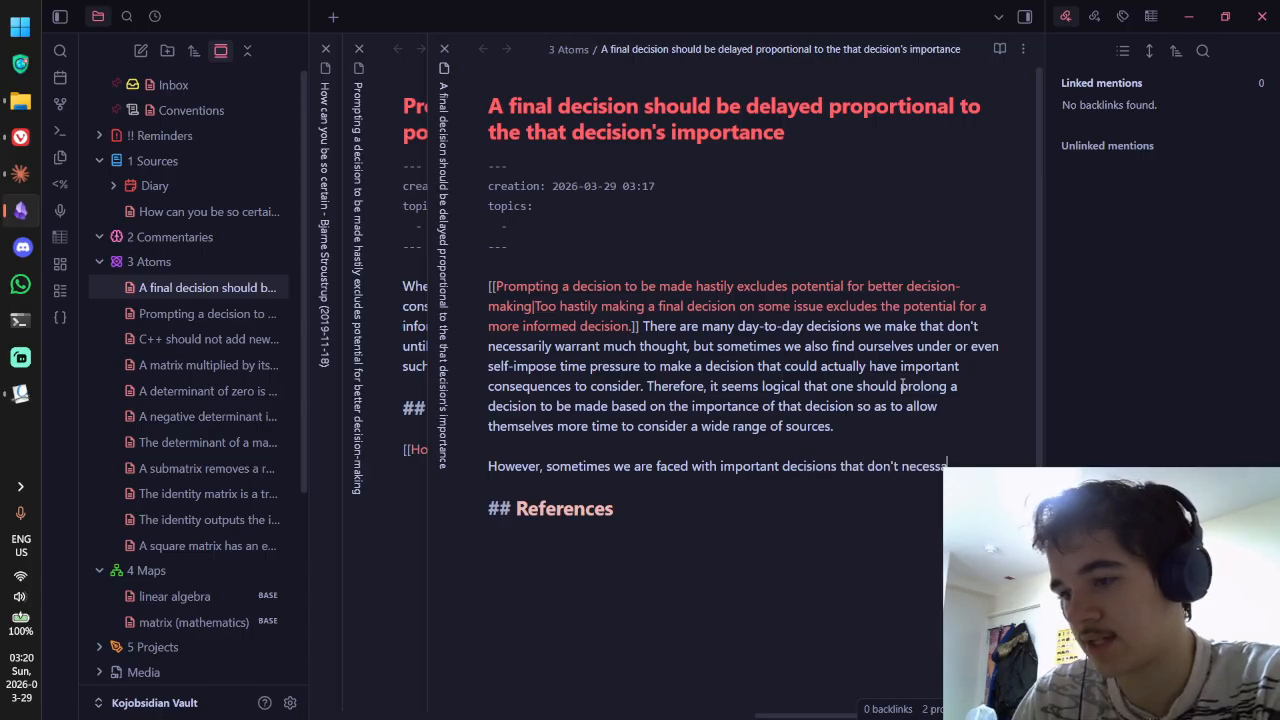
pyautogui.hotkey('ctrl', 'BackSpace')
pyautogui.hotkey('ctrl', 'BackSpace')
pyautogui.hotkey('ctrl', 'BackSpace')
pyautogui.hotkey('ctrl', 'BackSpace')
pyautogui.hotkey('ctrl', 'BackSpace')
pyautogui.hotkey('ctrl', 'BackSpace')
pyautogui.hotkey('ctrl', 'BackSpace')
pyautogui.hotkey('ctrl', 'BackSpace')
pyautogui.hotkey('ctrl', 'BackSpace')
pyautogui.hotkey('ctrl', 'BackSpace')
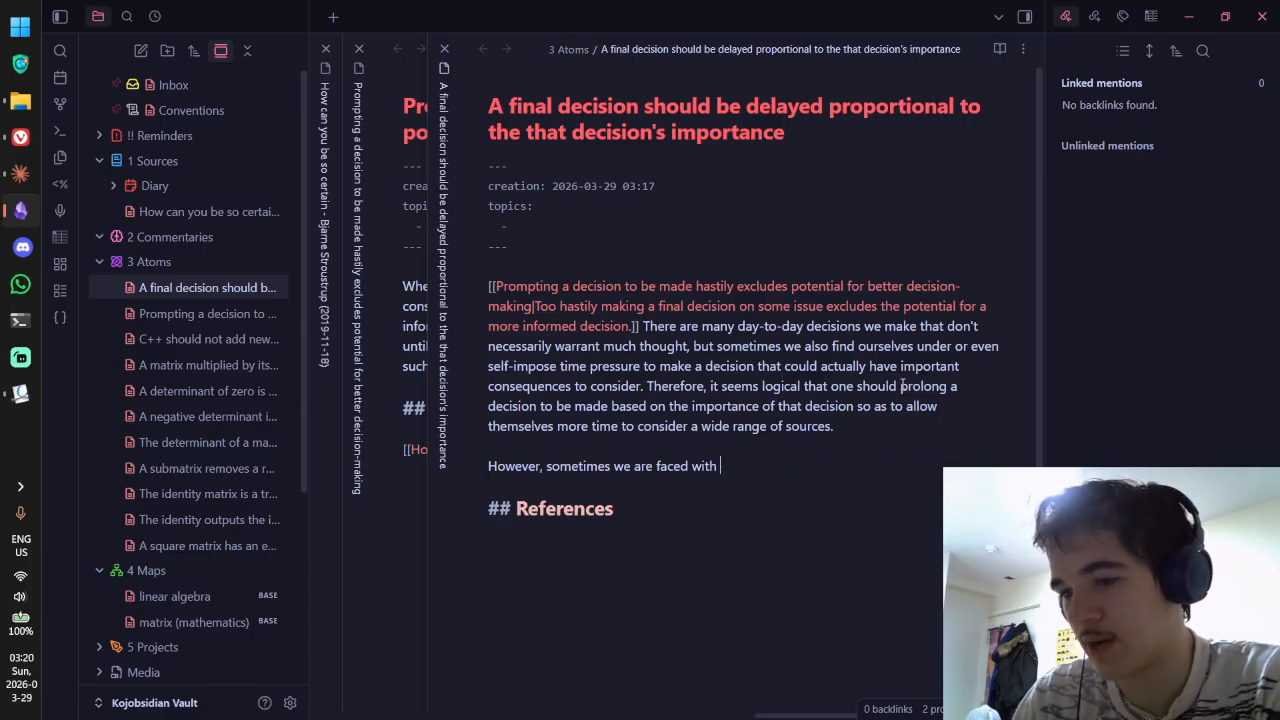
pyautogui.write('this does not mean')
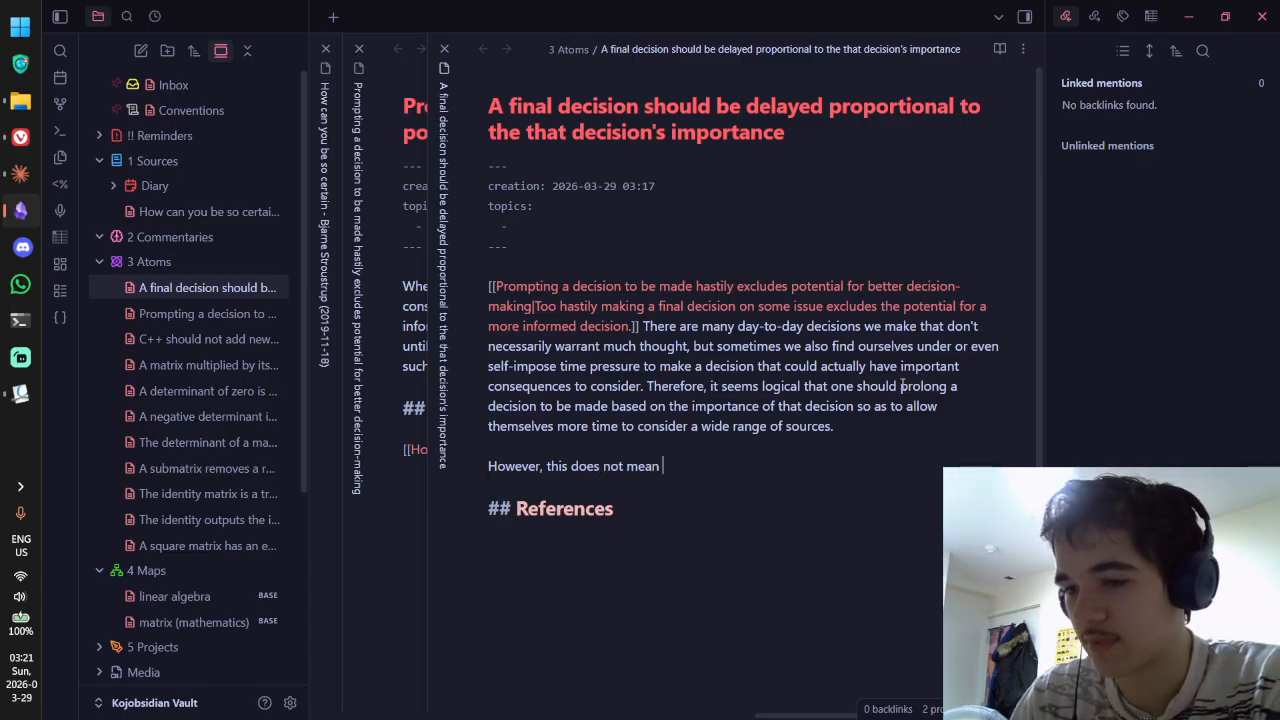
pyautogui.hotkey('ctrl', 'BackSpace')
pyautogui.hotkey('ctrl', 'BackSpace')
pyautogui.hotkey('ctrl', 'BackSpace')
pyautogui.hotkey('ctrl', 'BackSpace')
pyautogui.hotkey('ctrl', 'BackSpace')
pyautogui.hotkey('ctrl', 'BackSpace')
pyautogui.hotkey('ctrl', 'BackSpace')
pyautogui.hotkey('ctrl', 'BackSpace')
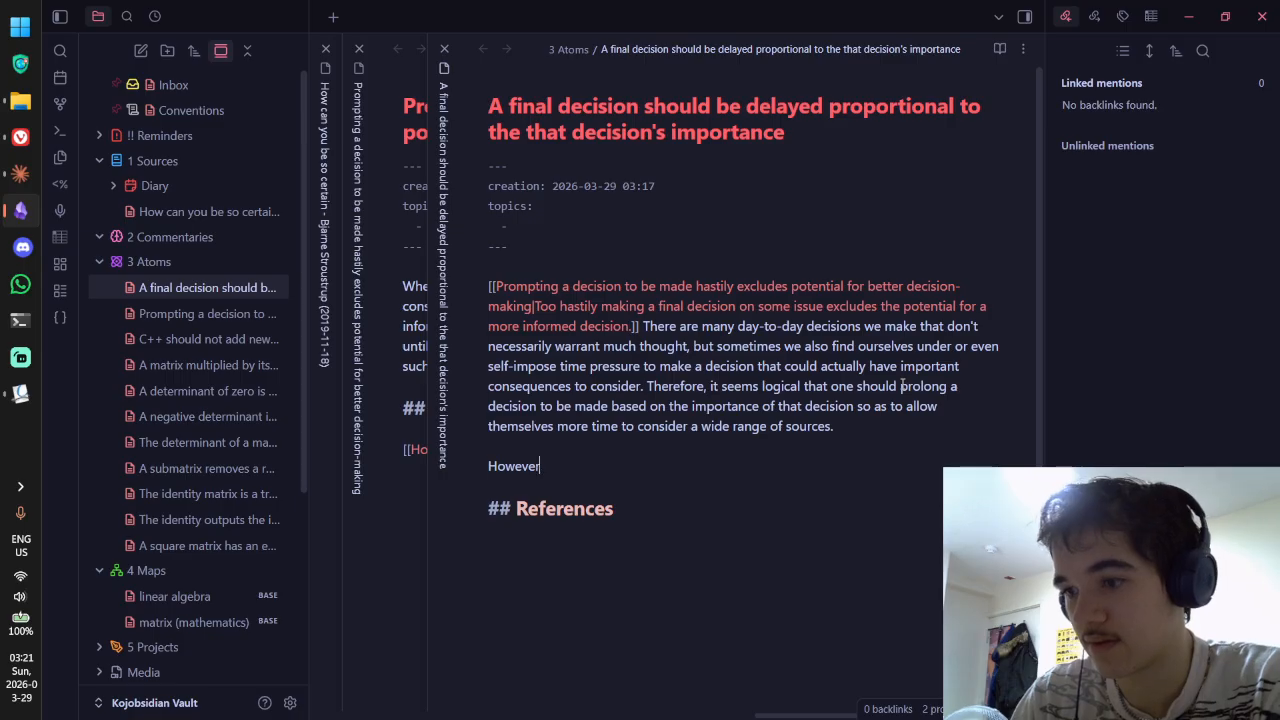
pyautogui.write(', while')
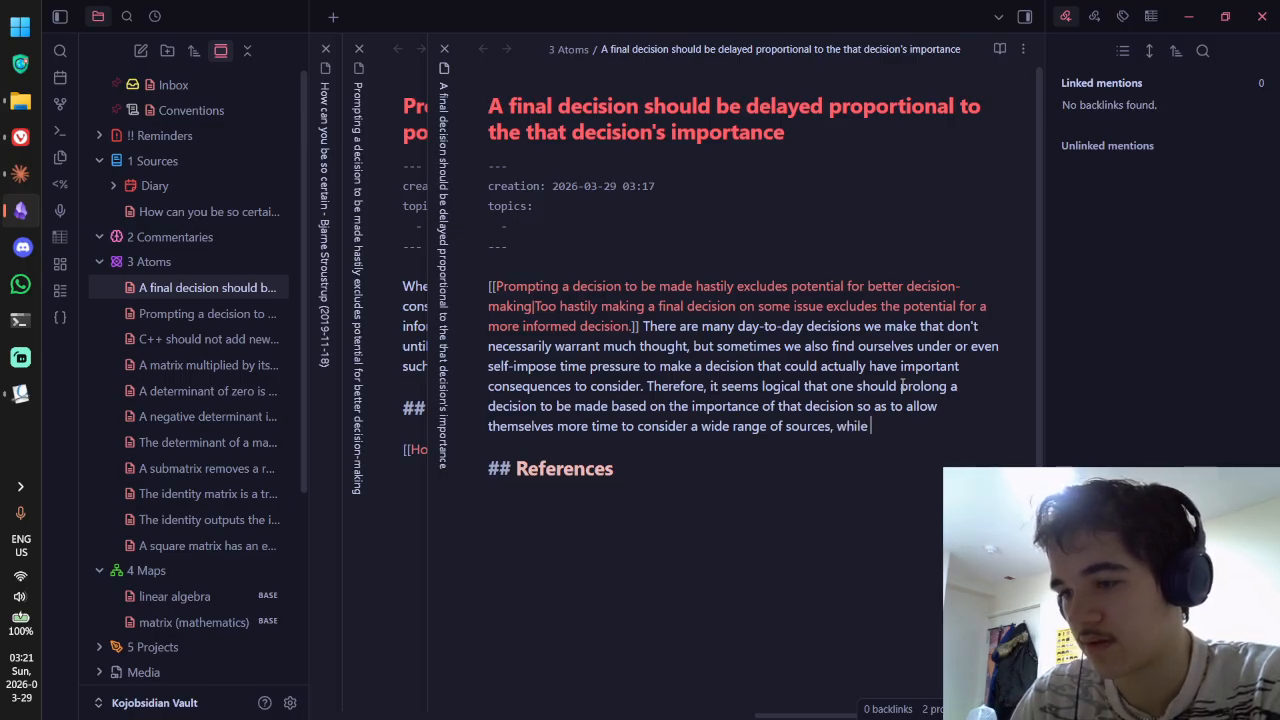
pyautogui.hotkey('ctrl', 'BackSpace')
pyautogui.write('but')
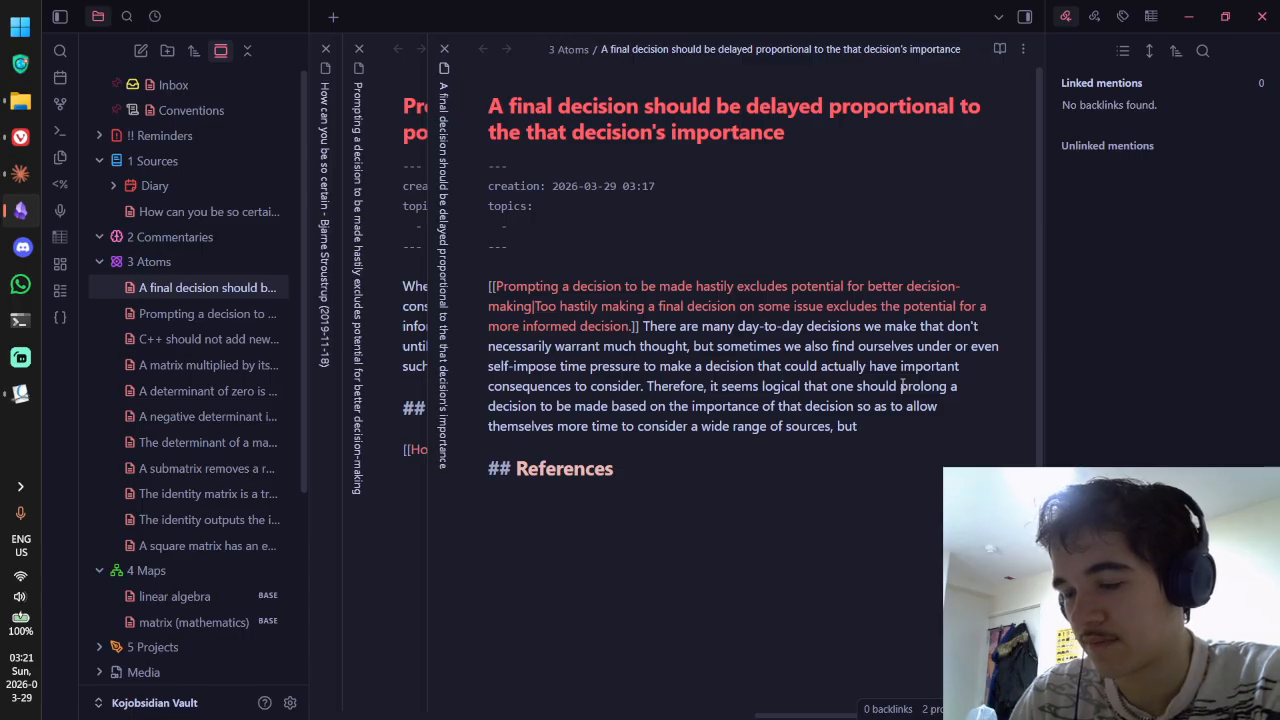
pyautogui.press('BackSpace')
pyautogui.press('BackSpace')
pyautogui.press('BackSpace')
pyautogui.press('BackSpace')
pyautogui.press('BackSpace')
pyautogui.press('BackSpace')
pyautogui.press('Return')
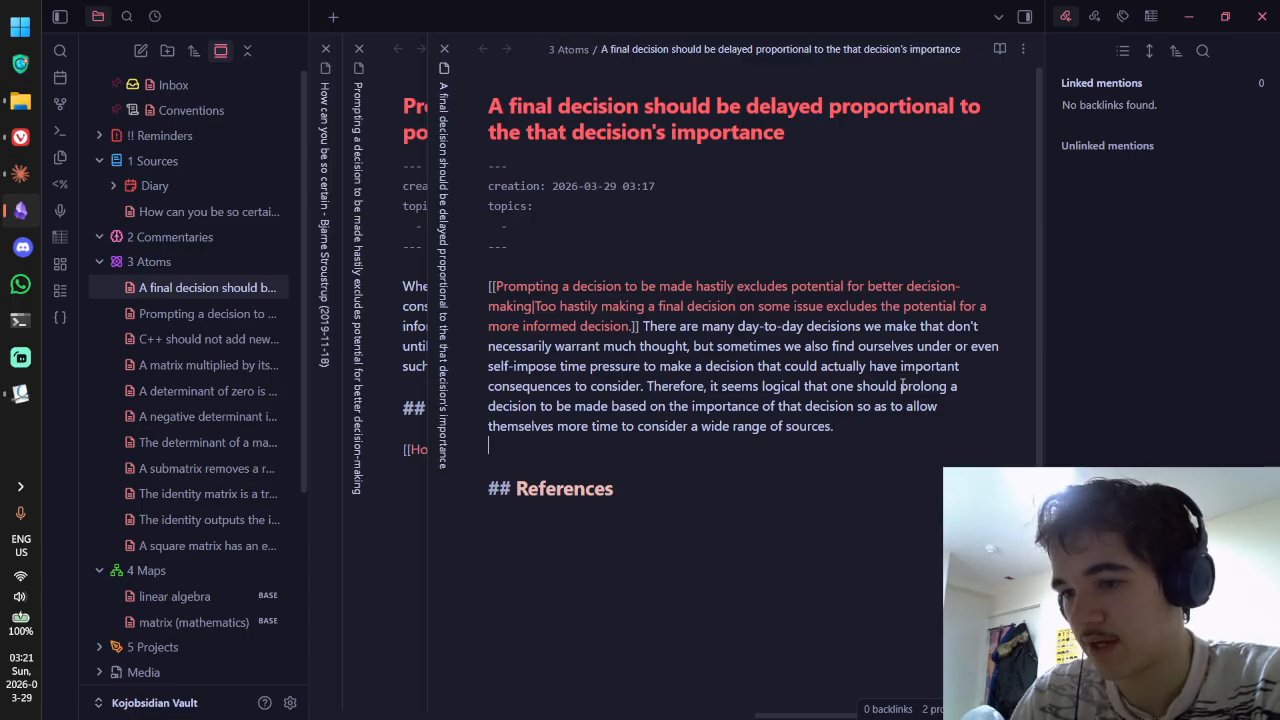
pyautogui.press('Return')
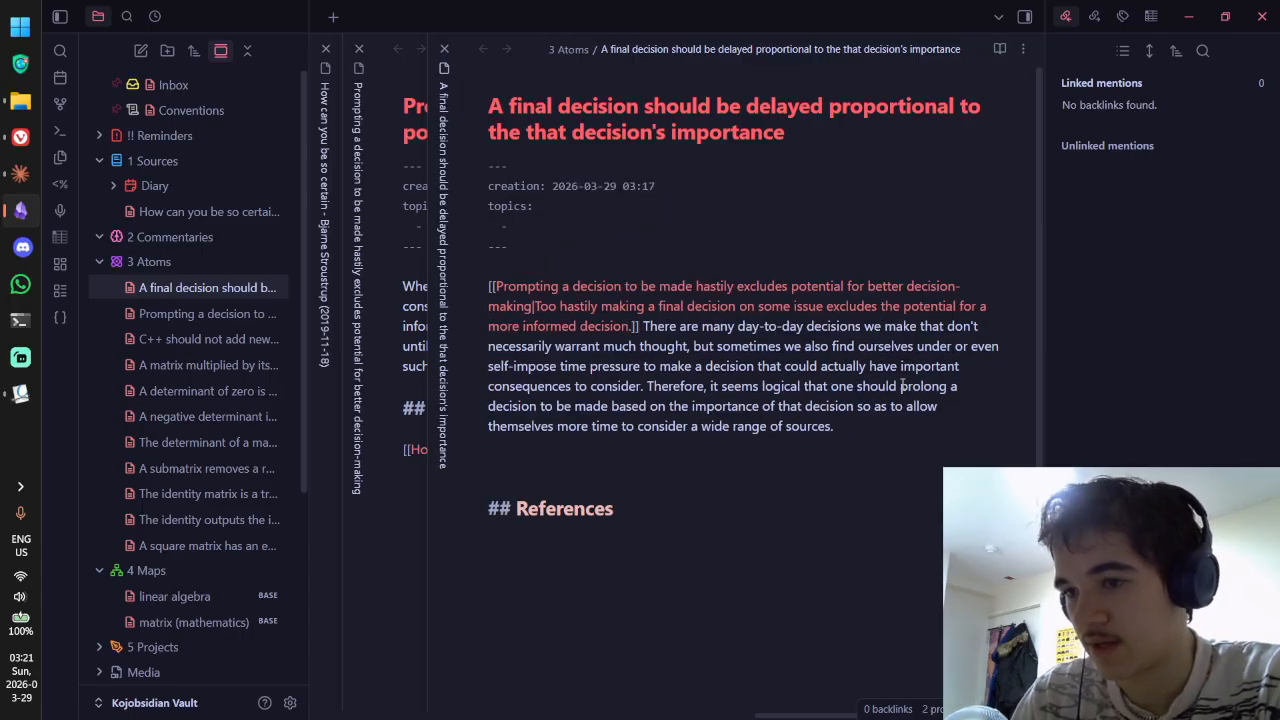
# Step: Start the paragraph 'Therefore, extend the timeframe if possible, until you feel confident... well-informed, or'
pyautogui.write('There')
pyautogui.press('BackSpace')
pyautogui.press('BackSpace')
pyautogui.press('BackSpace')
pyautogui.press('BackSpace')
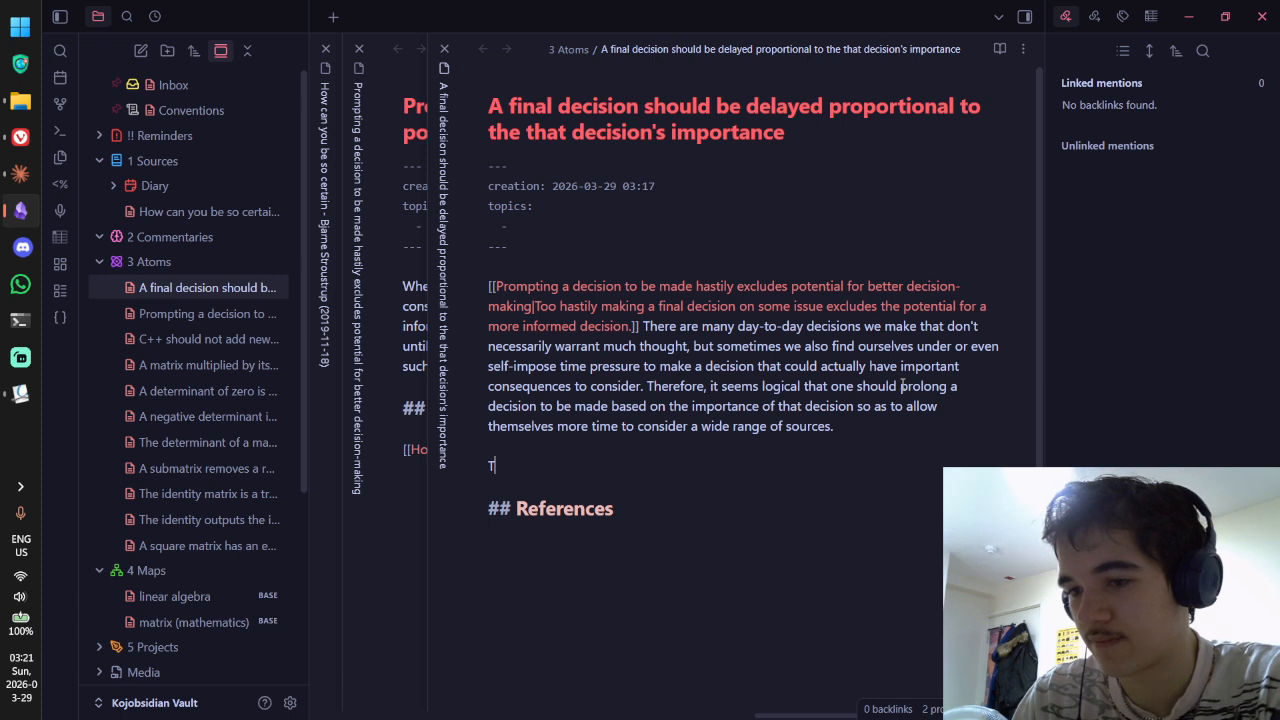
pyautogui.write('herefore, extend ')
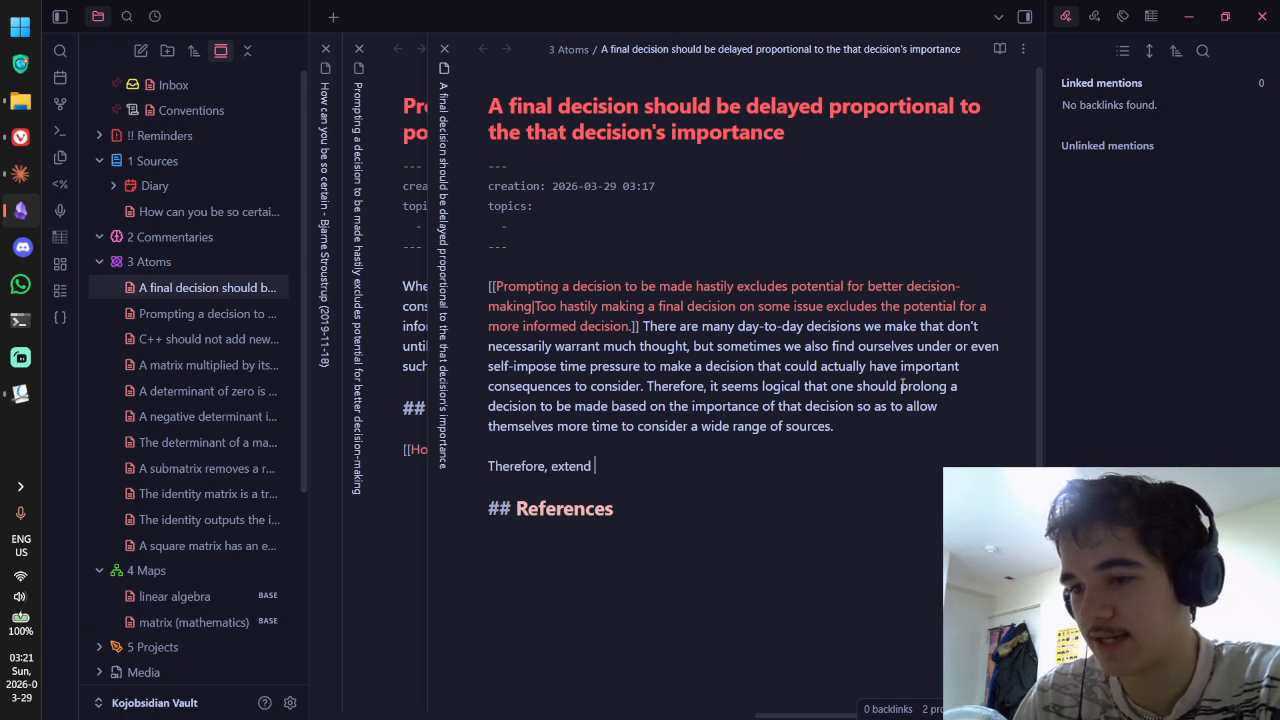
pyautogui.write('the timeframe if po')
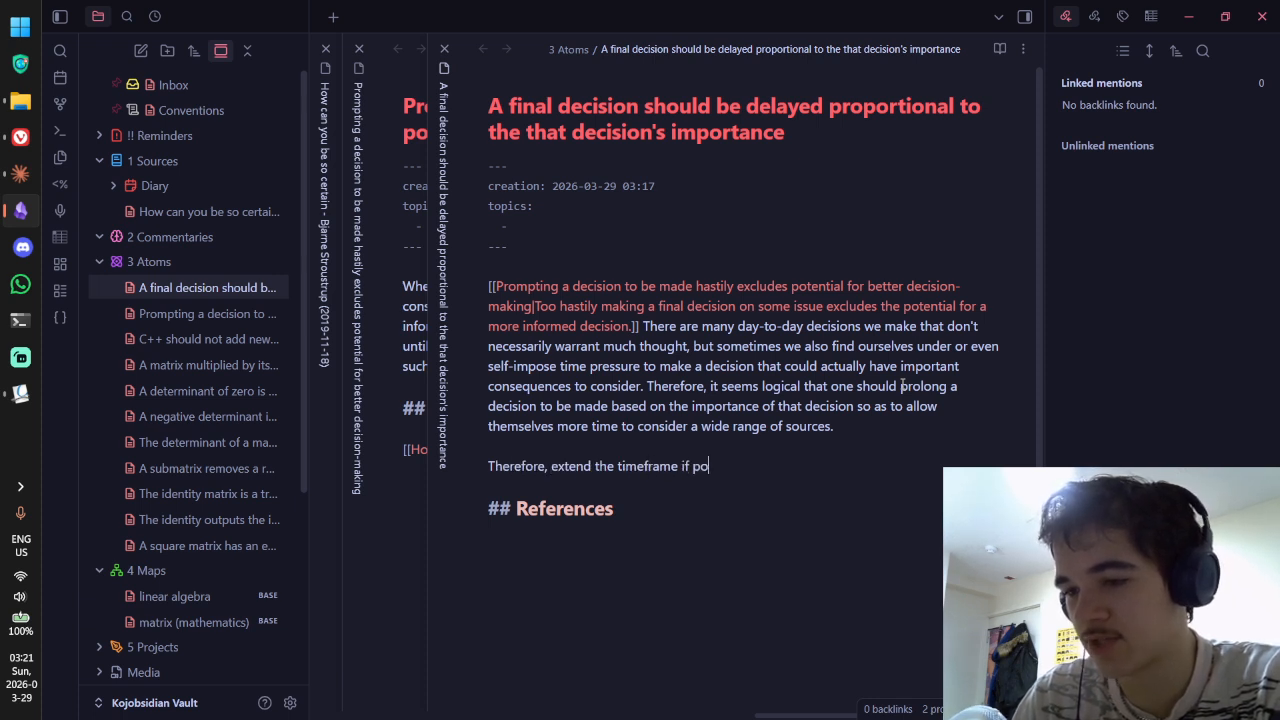
pyautogui.write('ssible, and')
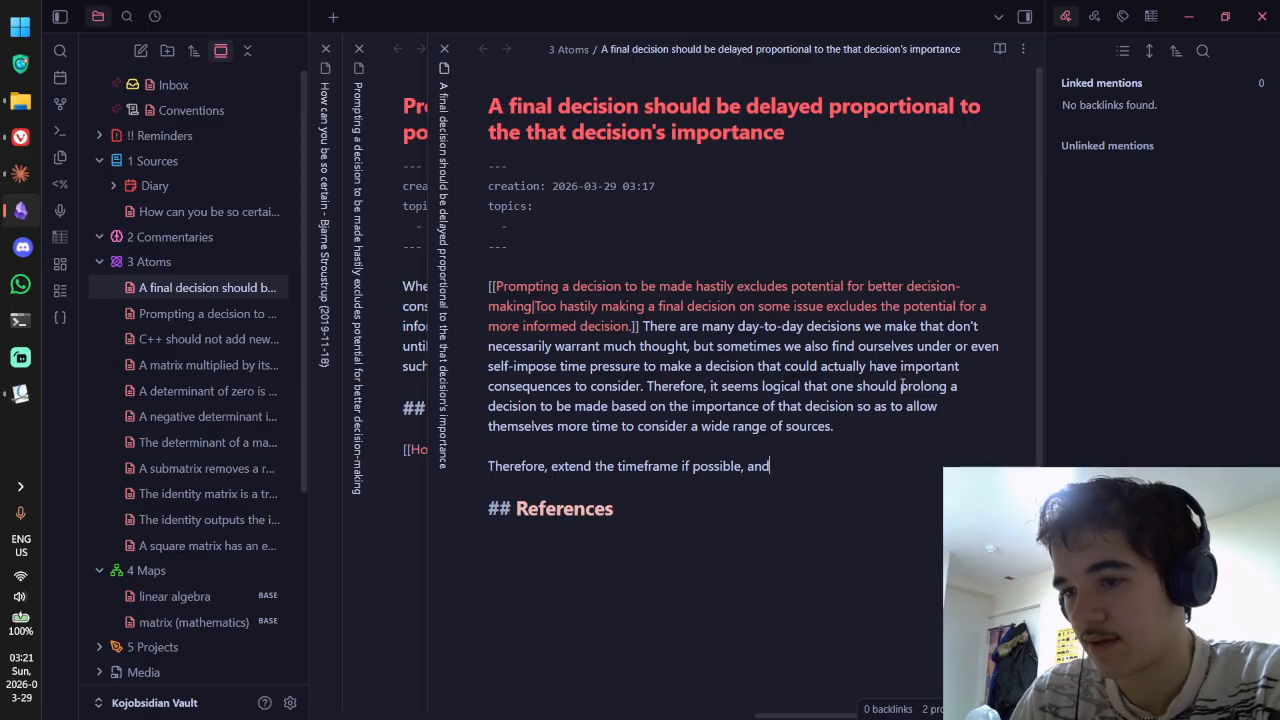
pyautogui.press('BackSpace')
pyautogui.press('BackSpace')
pyautogui.press('BackSpace')
pyautogui.press('BackSpace')
pyautogui.write('unti')
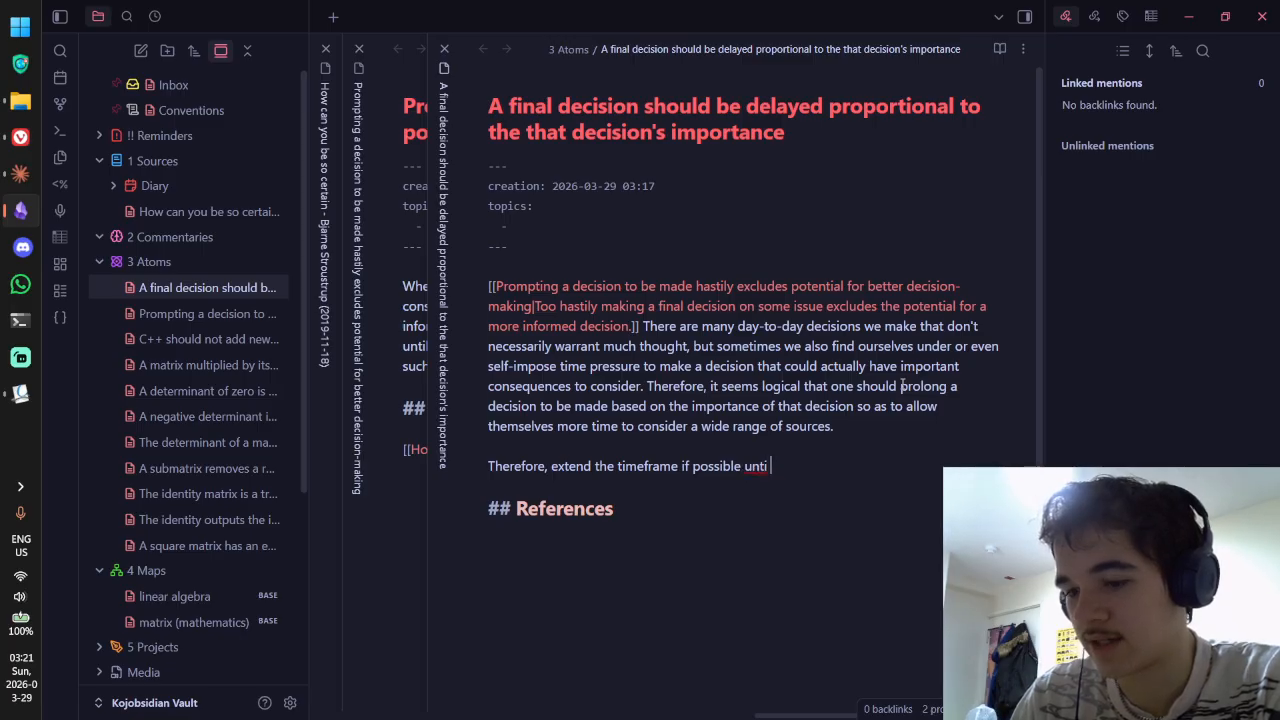
pyautogui.write('l you feel confiident')
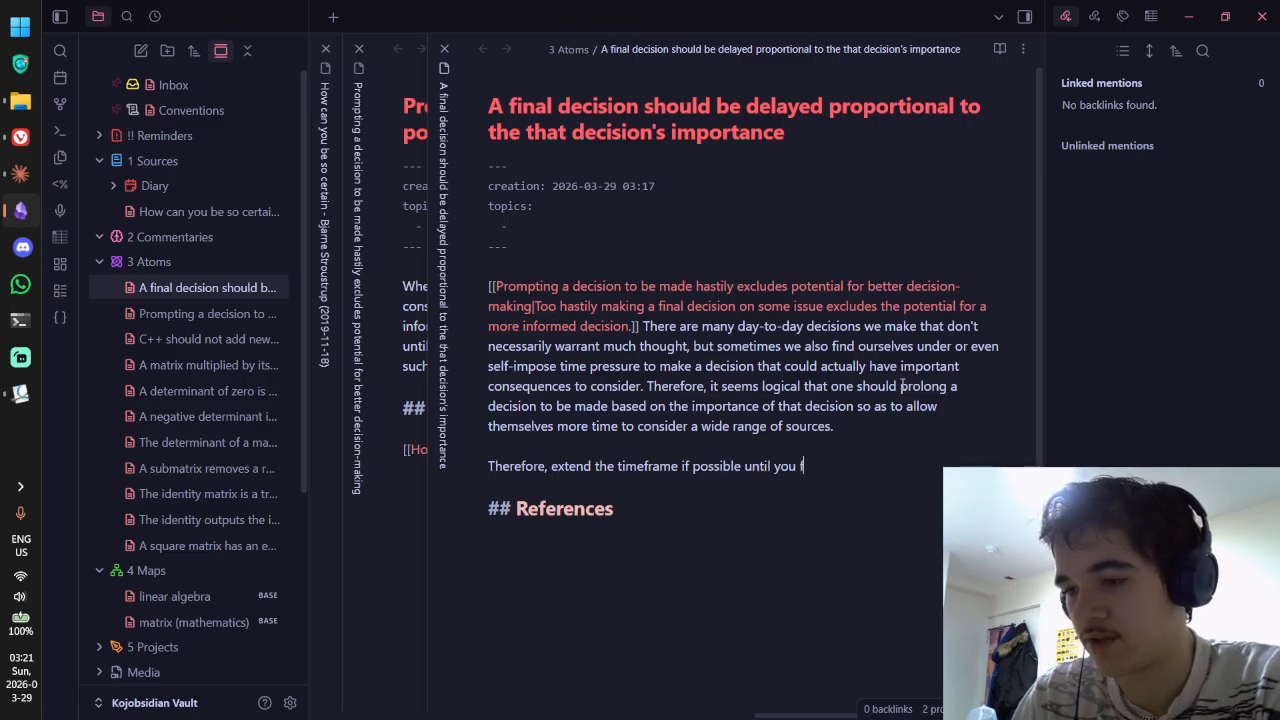
pyautogui.press('BackSpace')
pyautogui.press('BackSpace')
pyautogui.press('BackSpace')
pyautogui.press('BackSpace')
pyautogui.press('BackSpace')
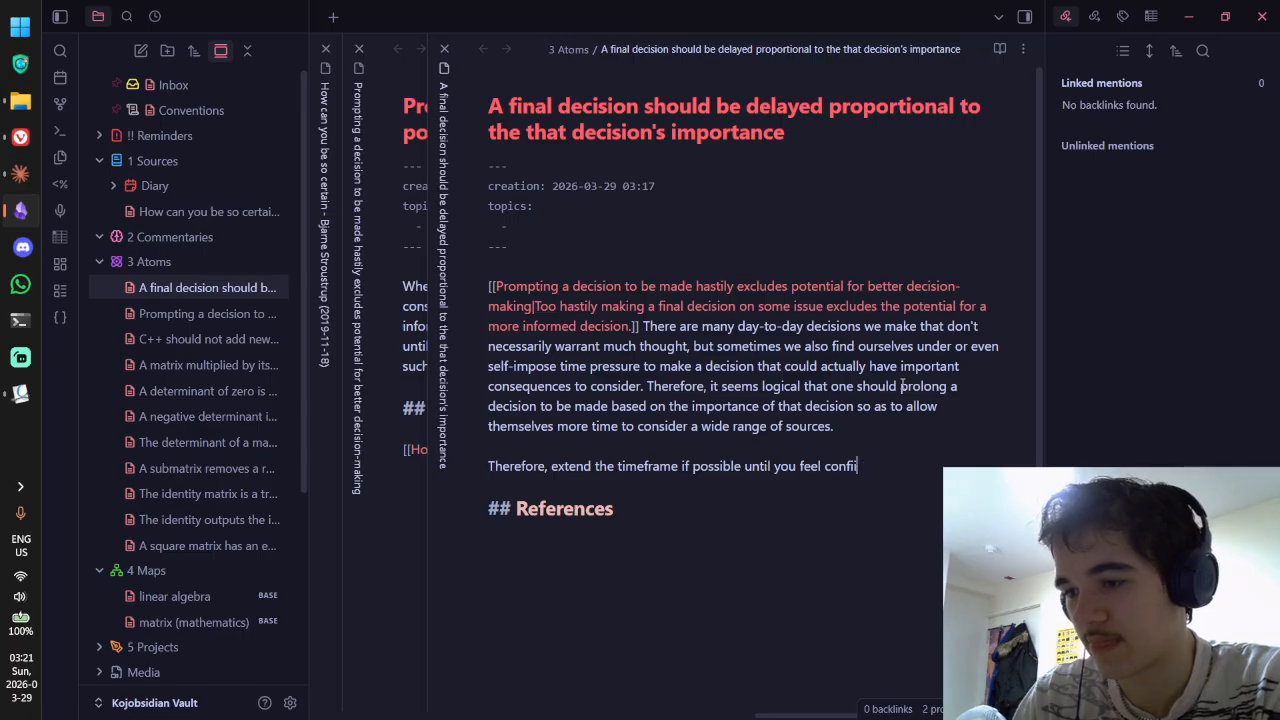
pyautogui.write('dent that')
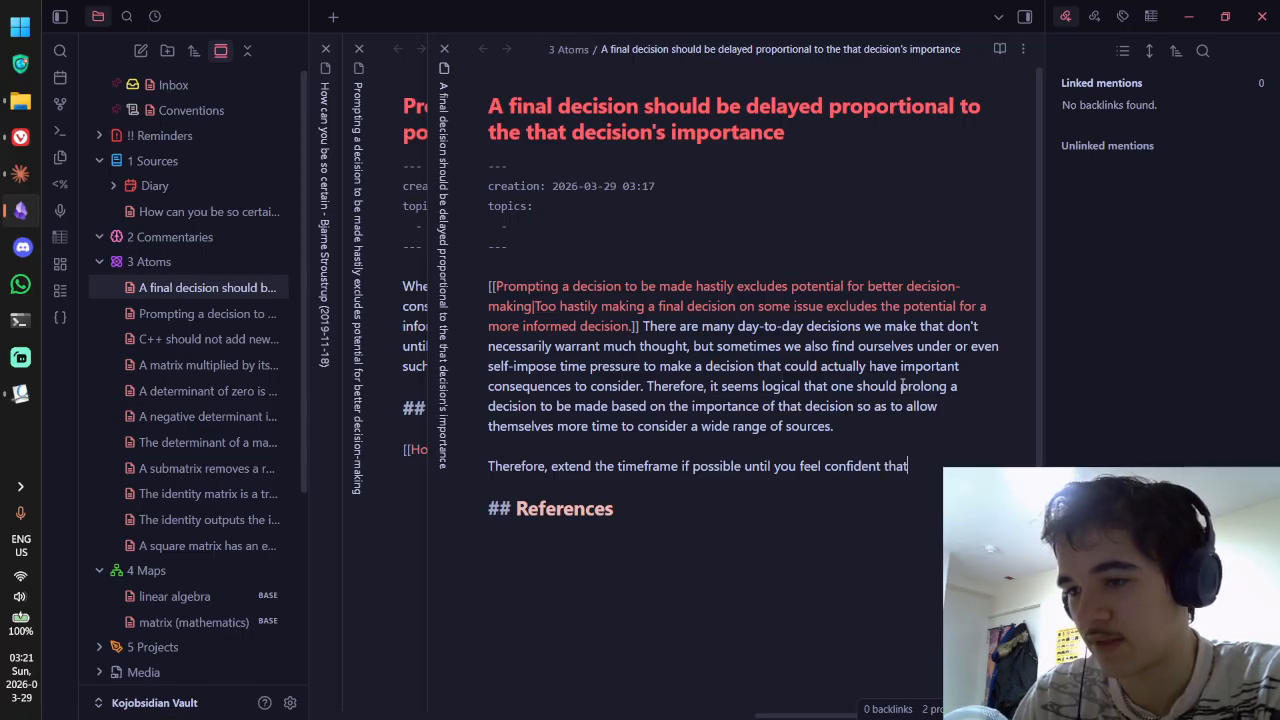
pyautogui.write(' your decisions')
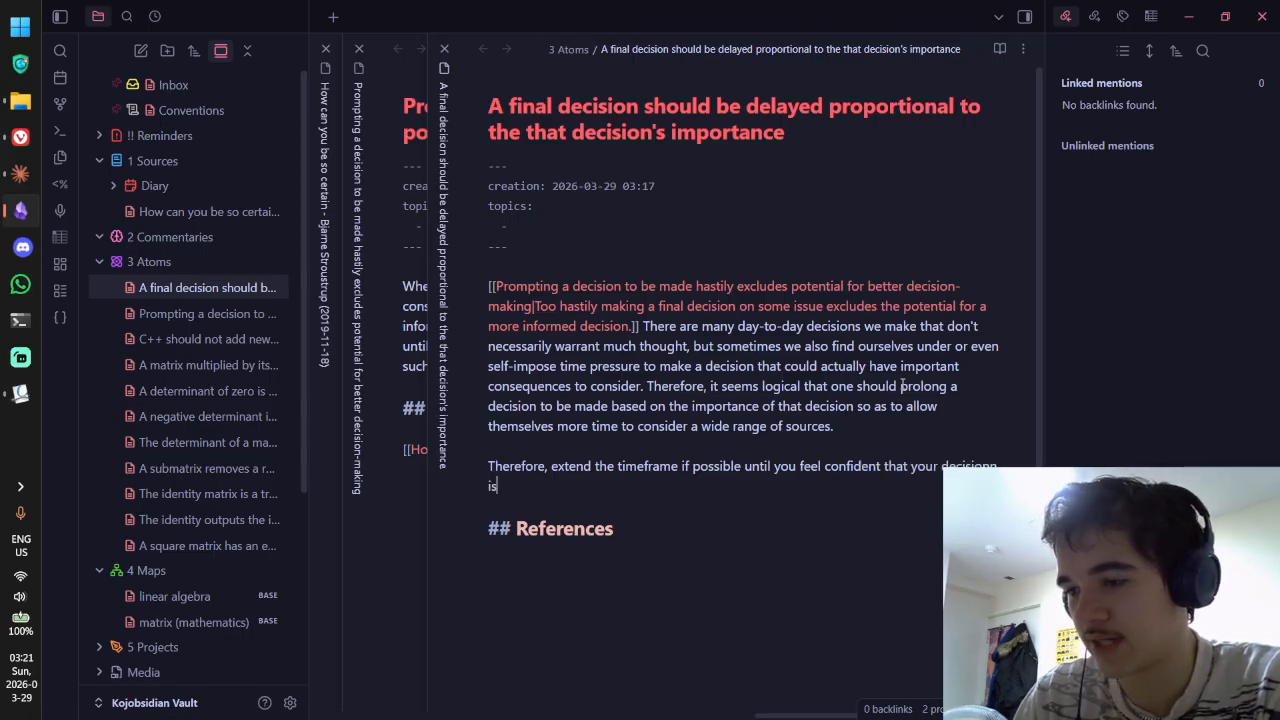
pyautogui.press('BackSpace')
pyautogui.write('is well-informed, or')
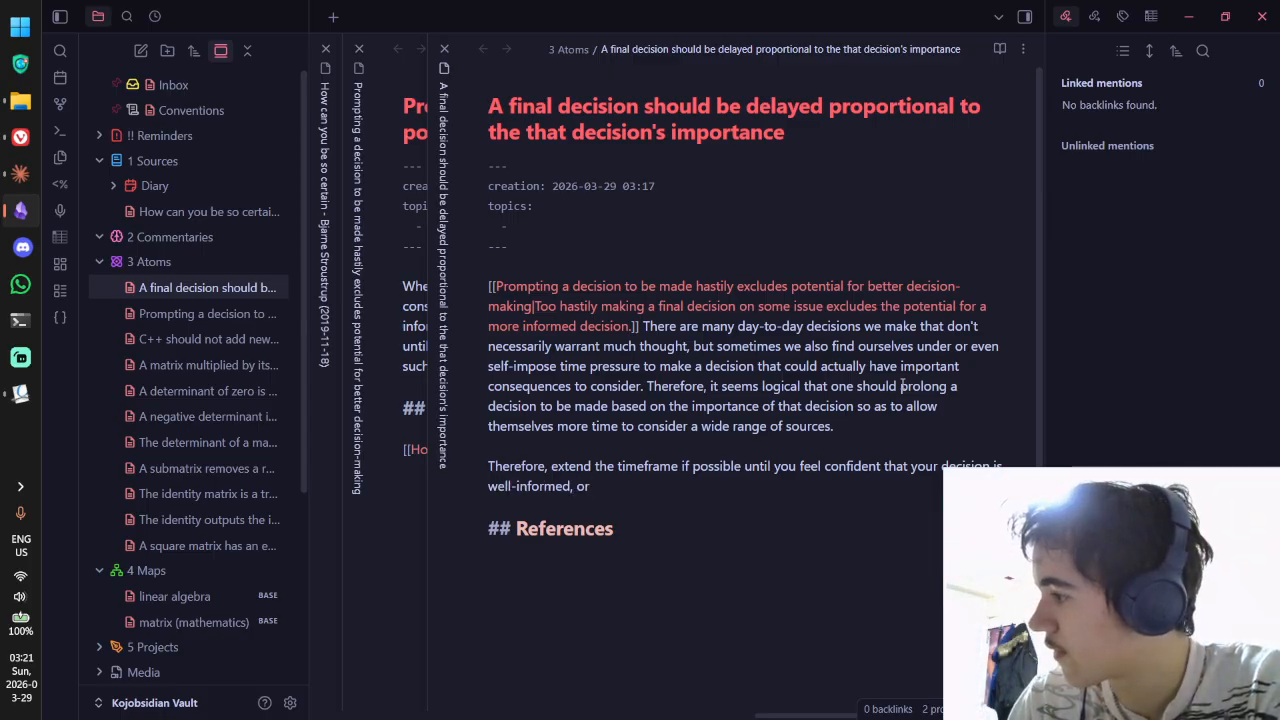
# Step: Finish with 'just make the most of the time... as opposed to just focusing on a limited data set.' in reading view
pyautogui.write('make')
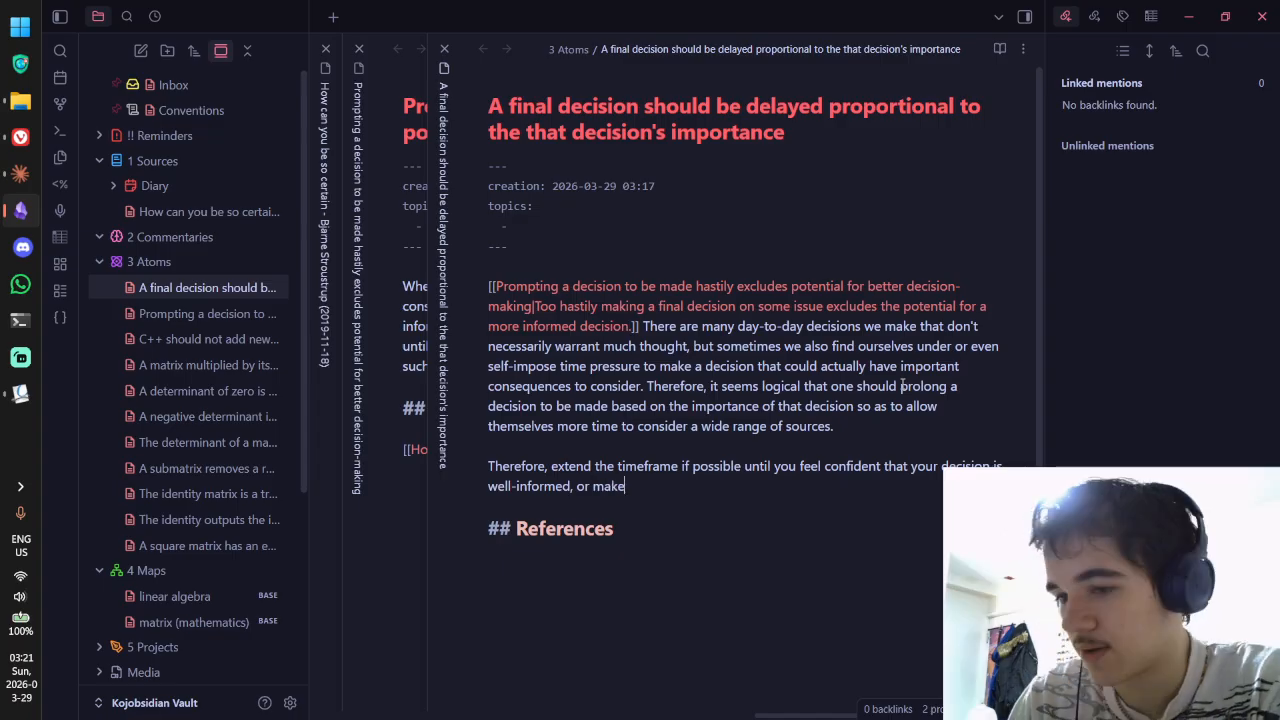
pyautogui.press('BackSpace')
pyautogui.press('BackSpace')
pyautogui.press('BackSpace')
pyautogui.press('BackSpace')
pyautogui.write('just mak')
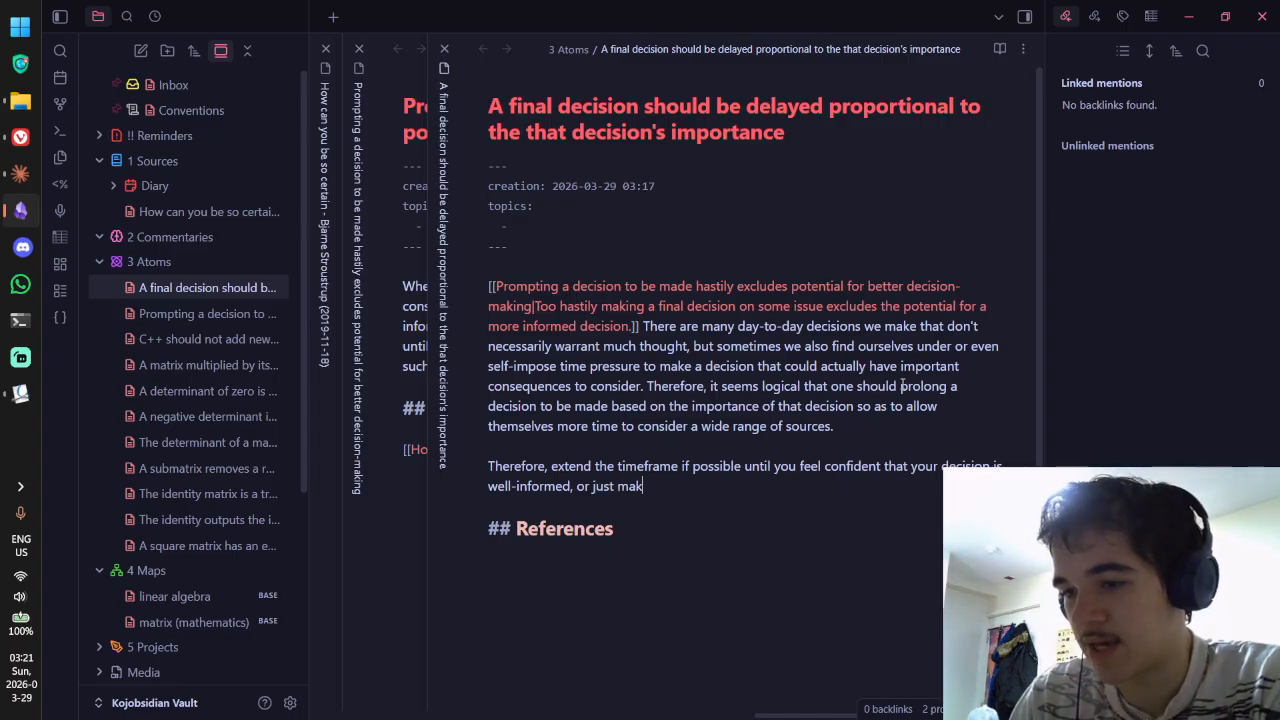
pyautogui.write('e the most of the time you ')
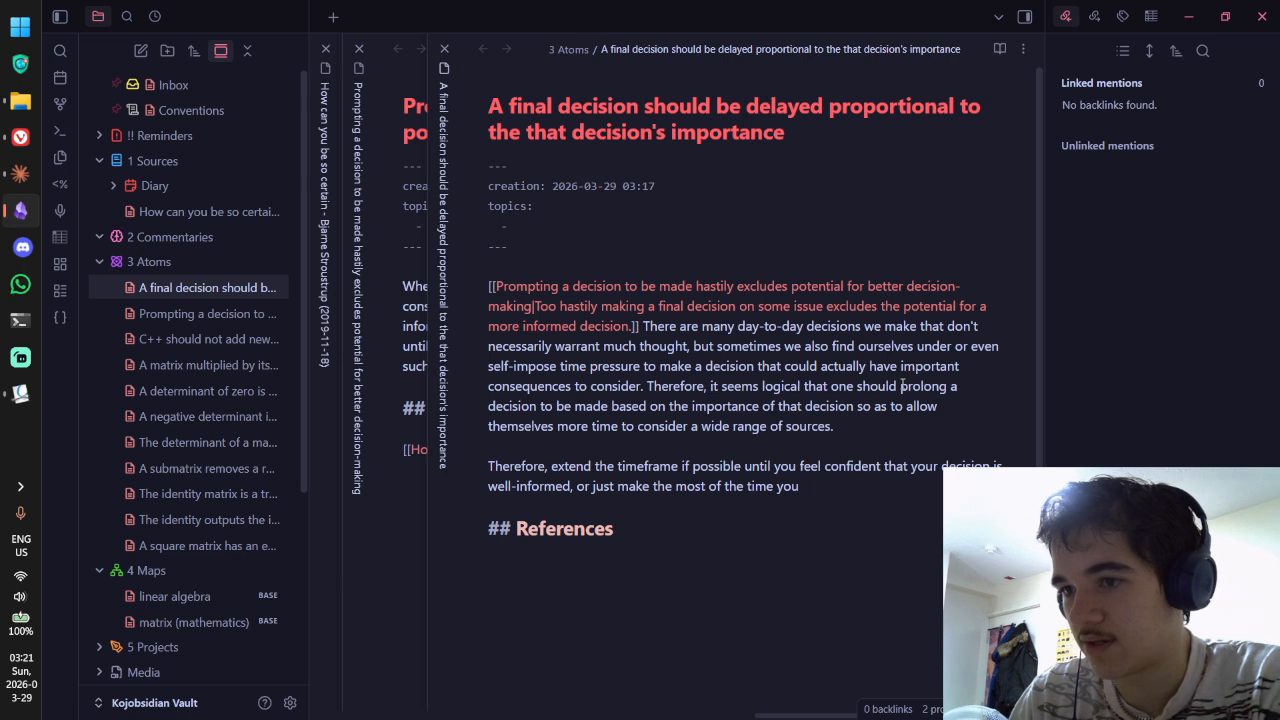
pyautogui.write('do have ')
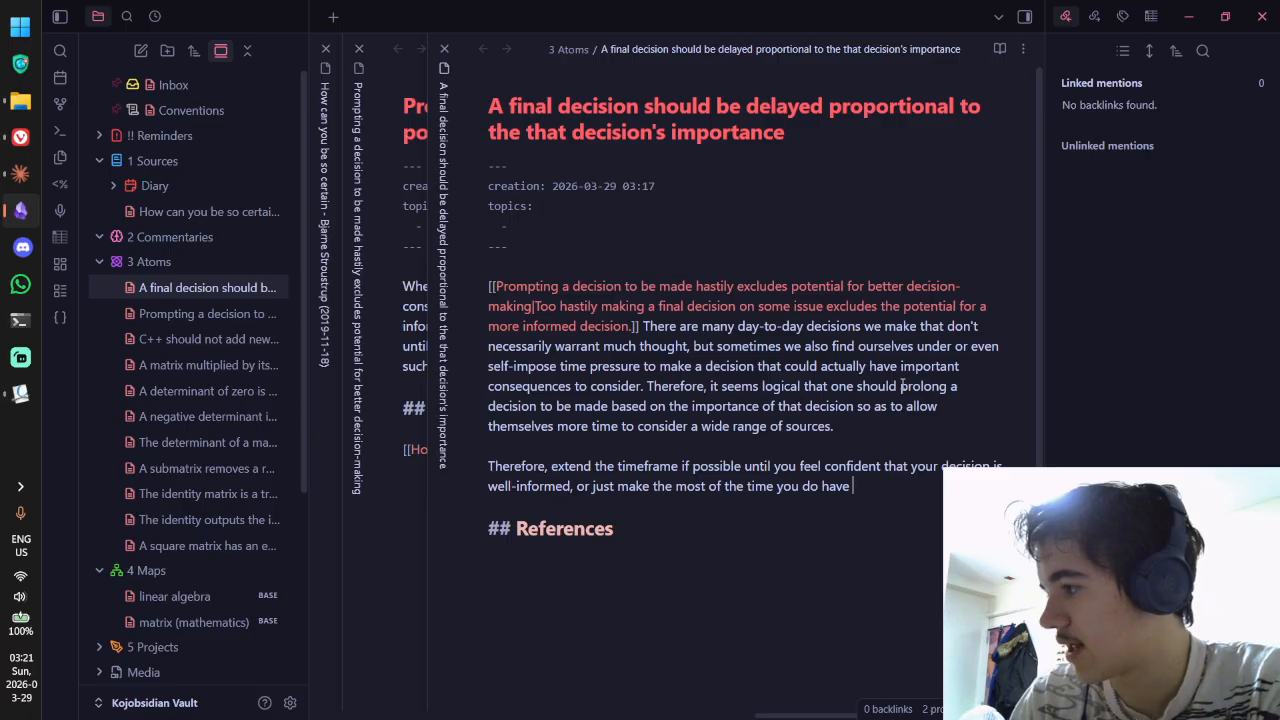
pyautogui.write('to')
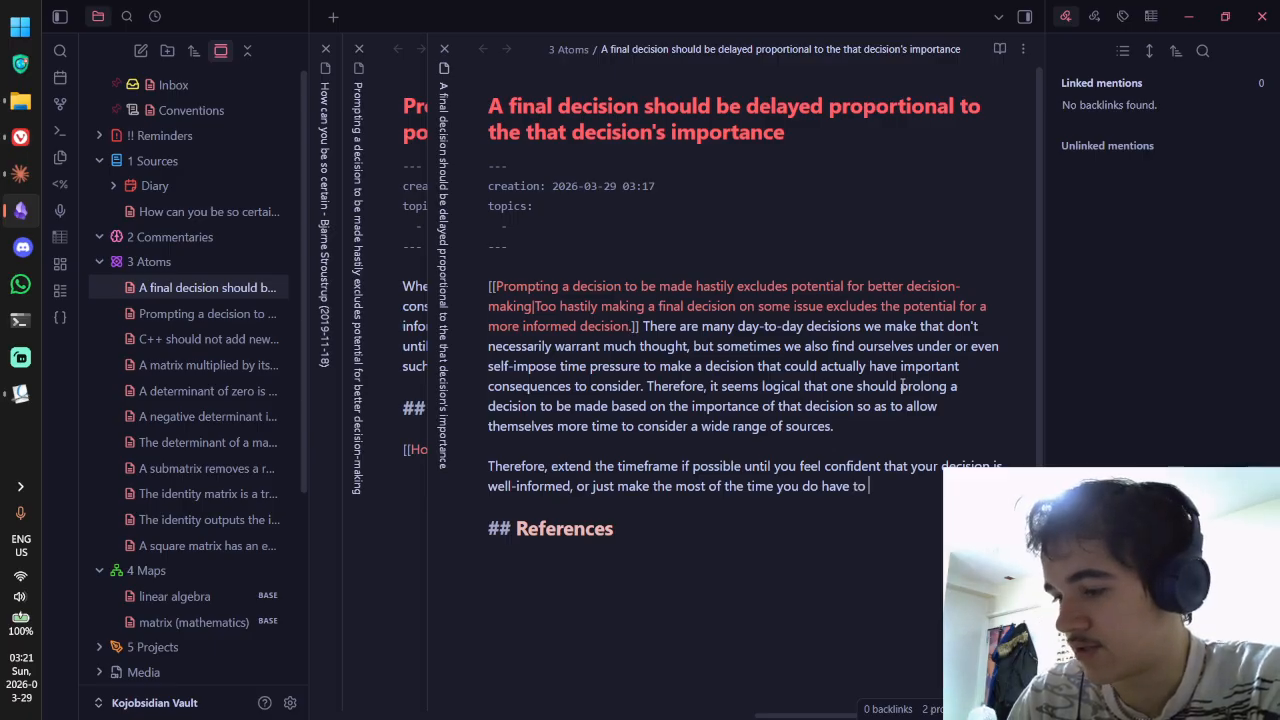
pyautogui.write(' ac')
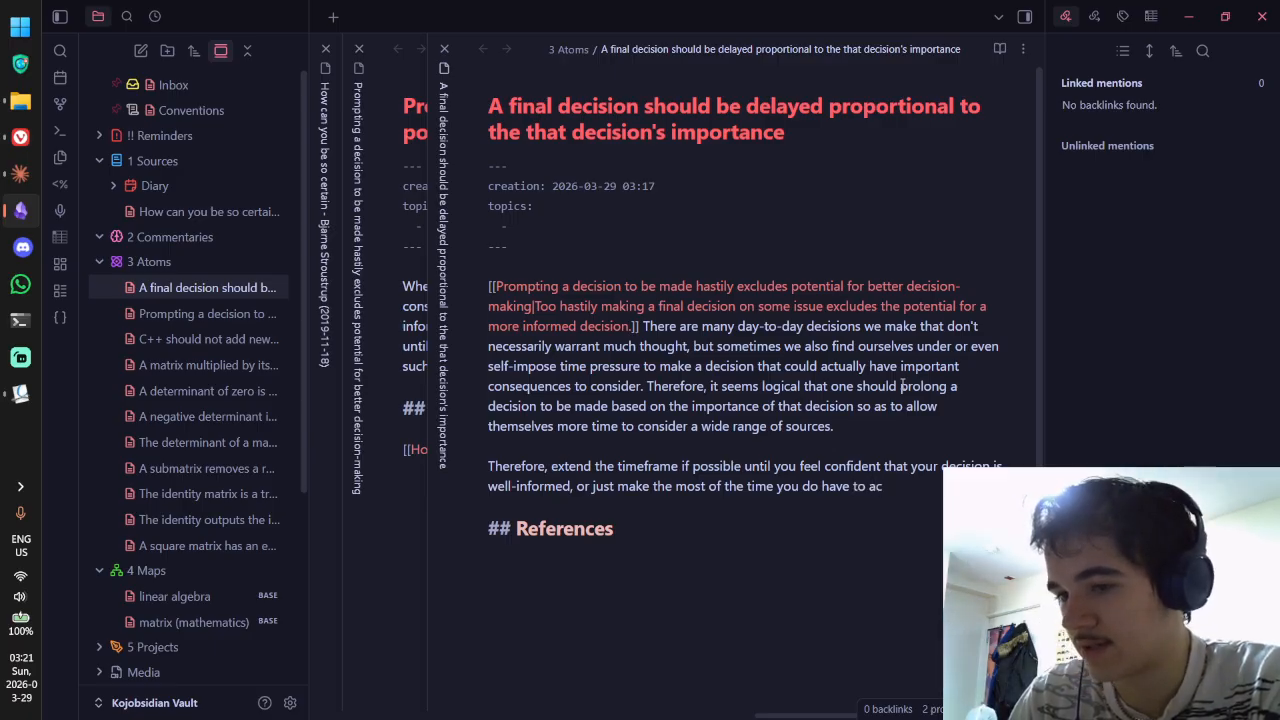
pyautogui.write('cess that w')
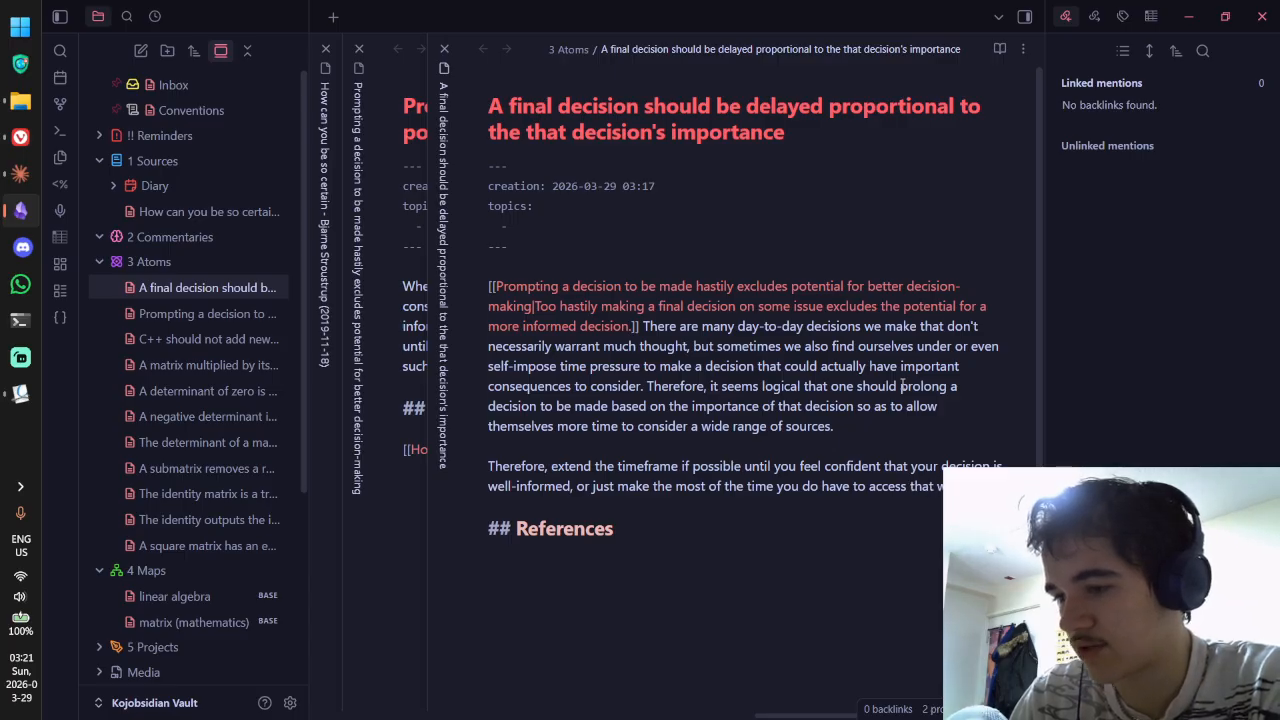
pyautogui.write(' of sources')
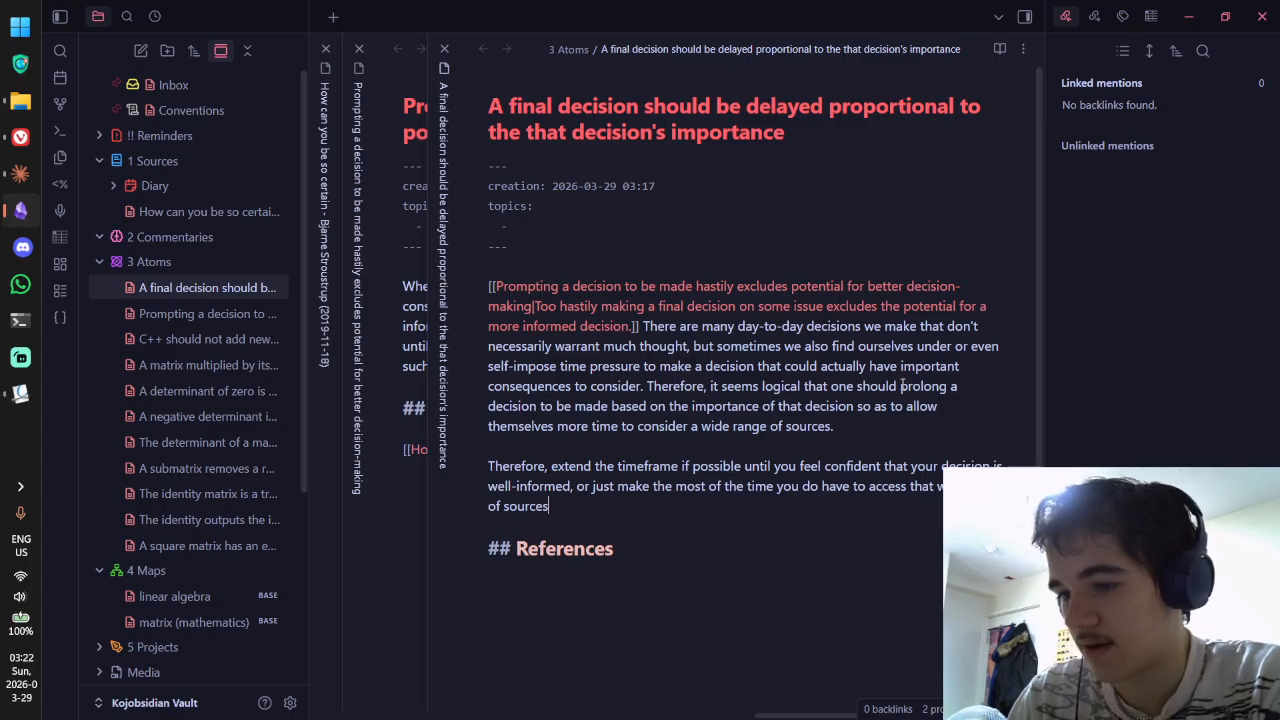
pyautogui.write('- as ')
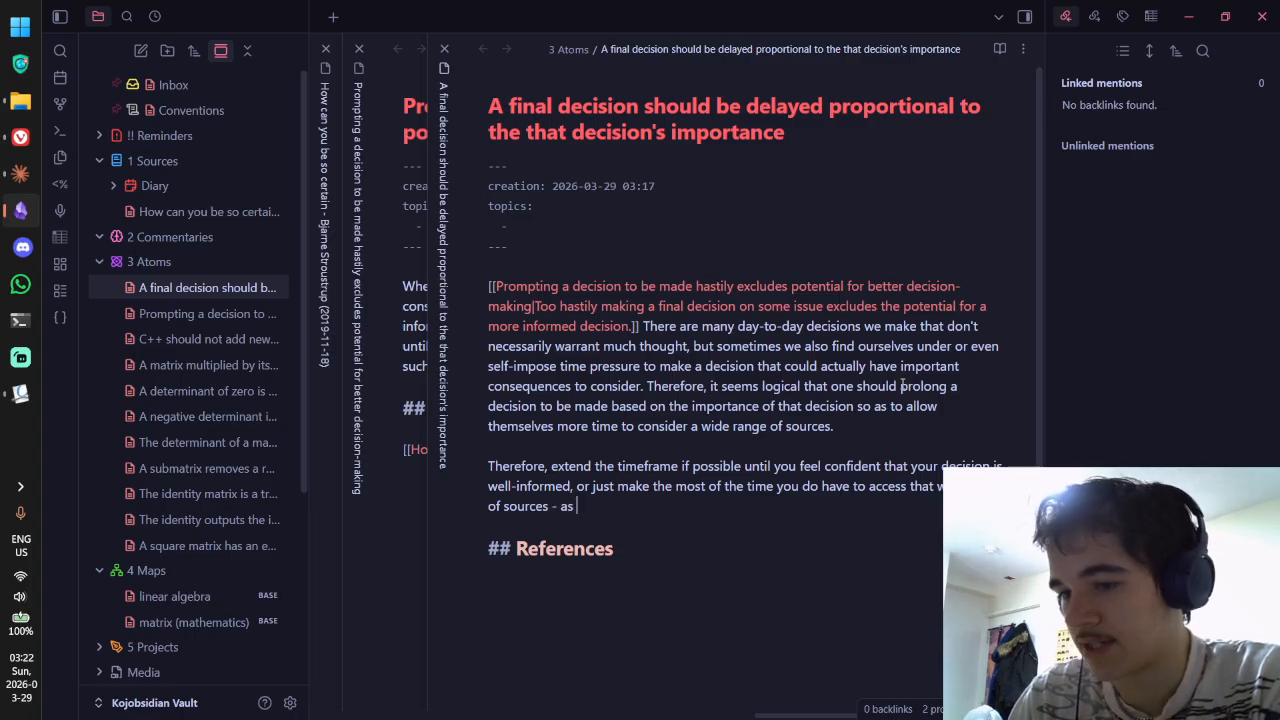
pyautogui.write('opposed to just fo')
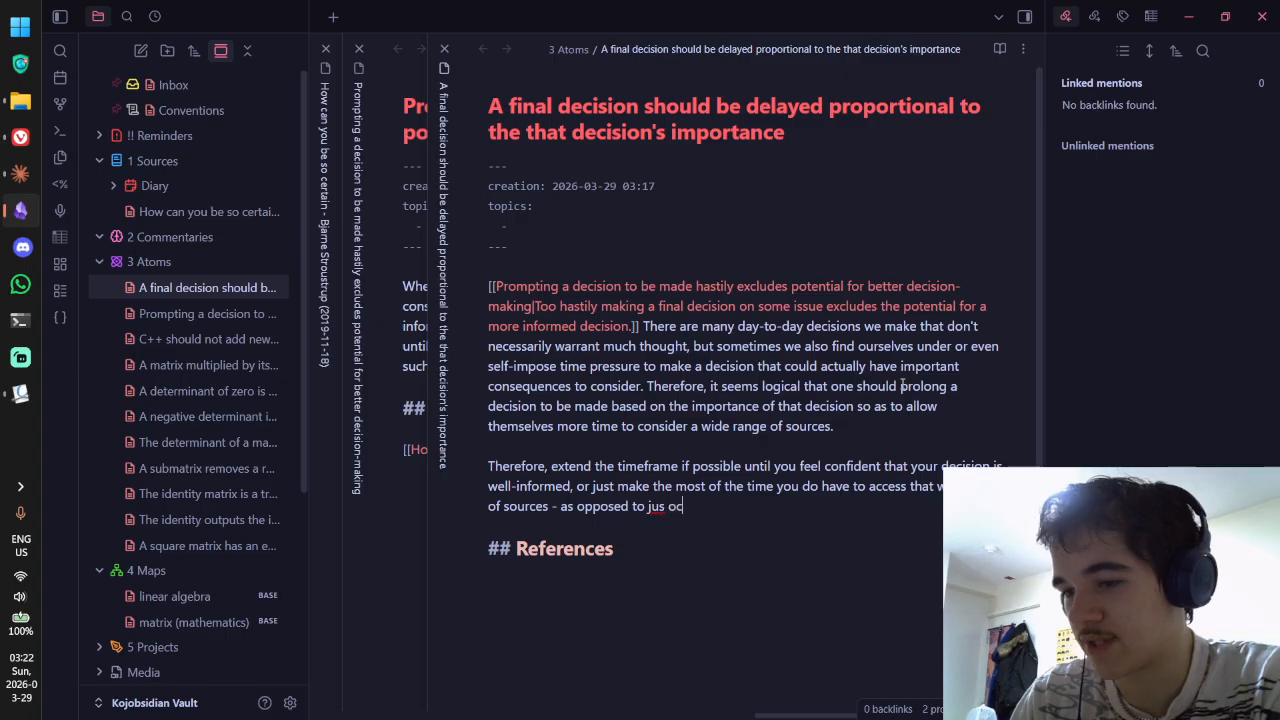
pyautogui.press('BackSpace')
pyautogui.press('BackSpace')
pyautogui.write('t focusing on a few')
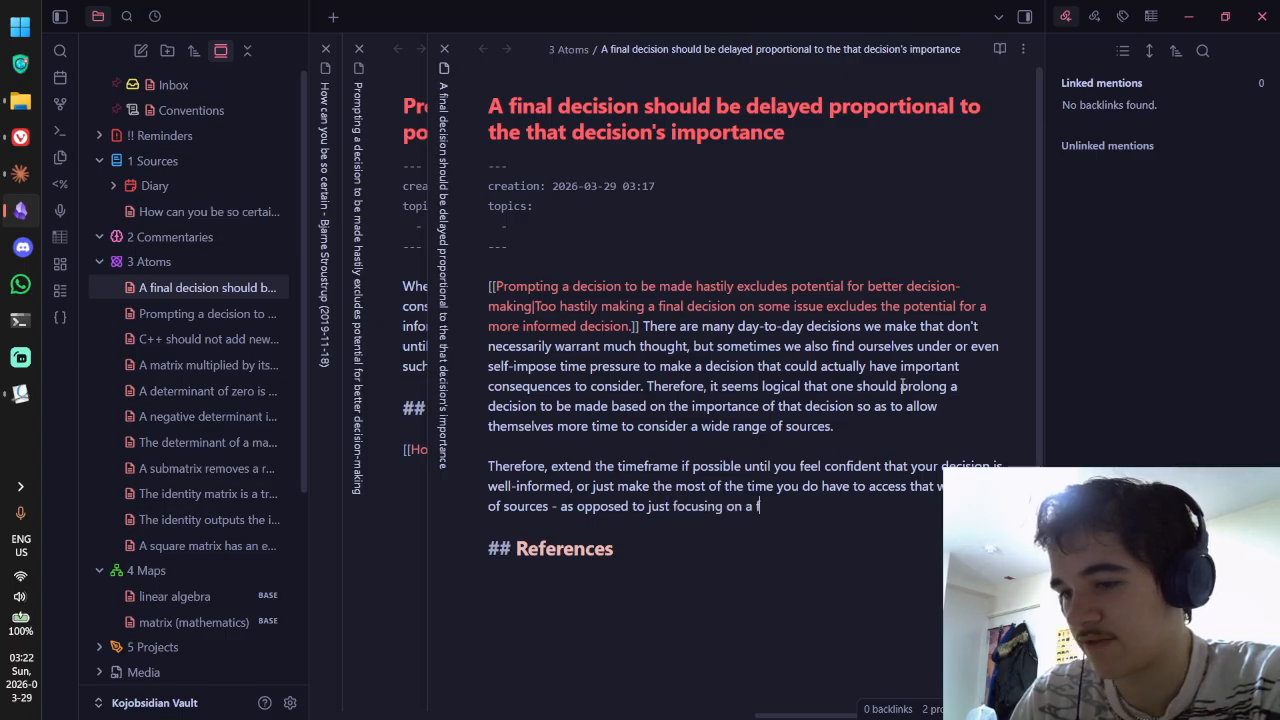
pyautogui.press('BackSpace')
pyautogui.press('BackSpace')
pyautogui.press('BackSpace')
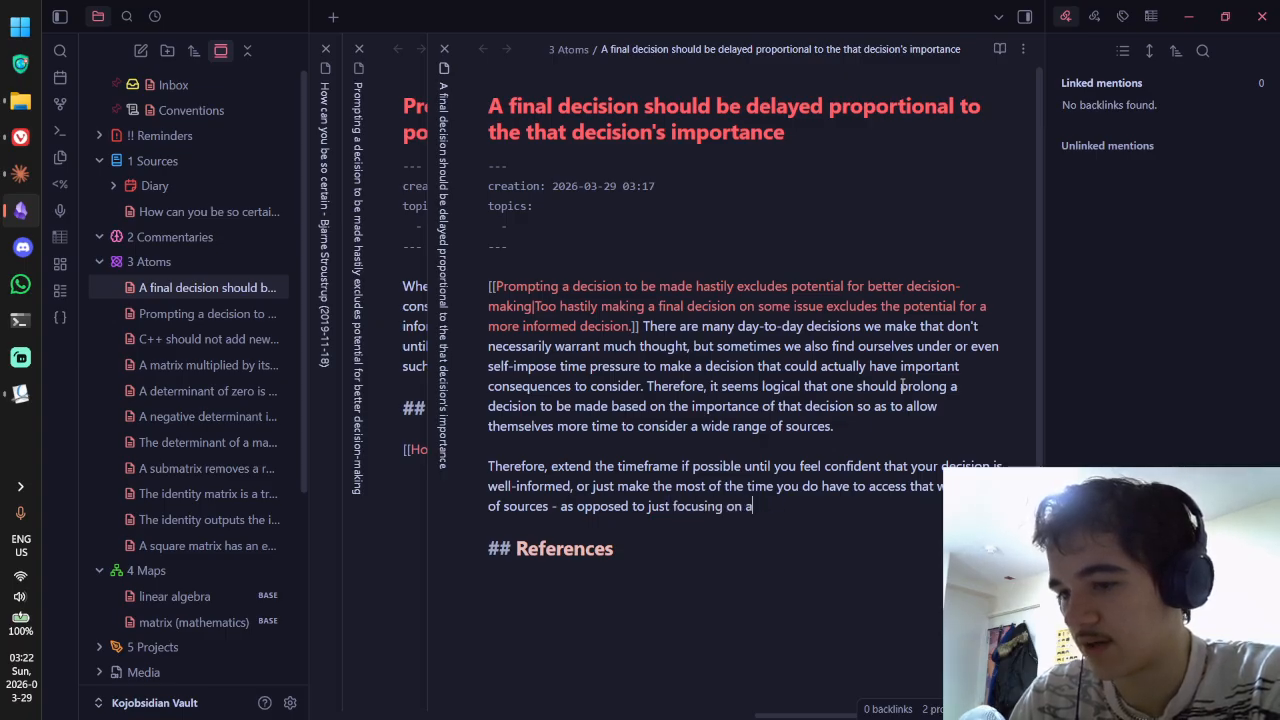
pyautogui.write('limited data set.')
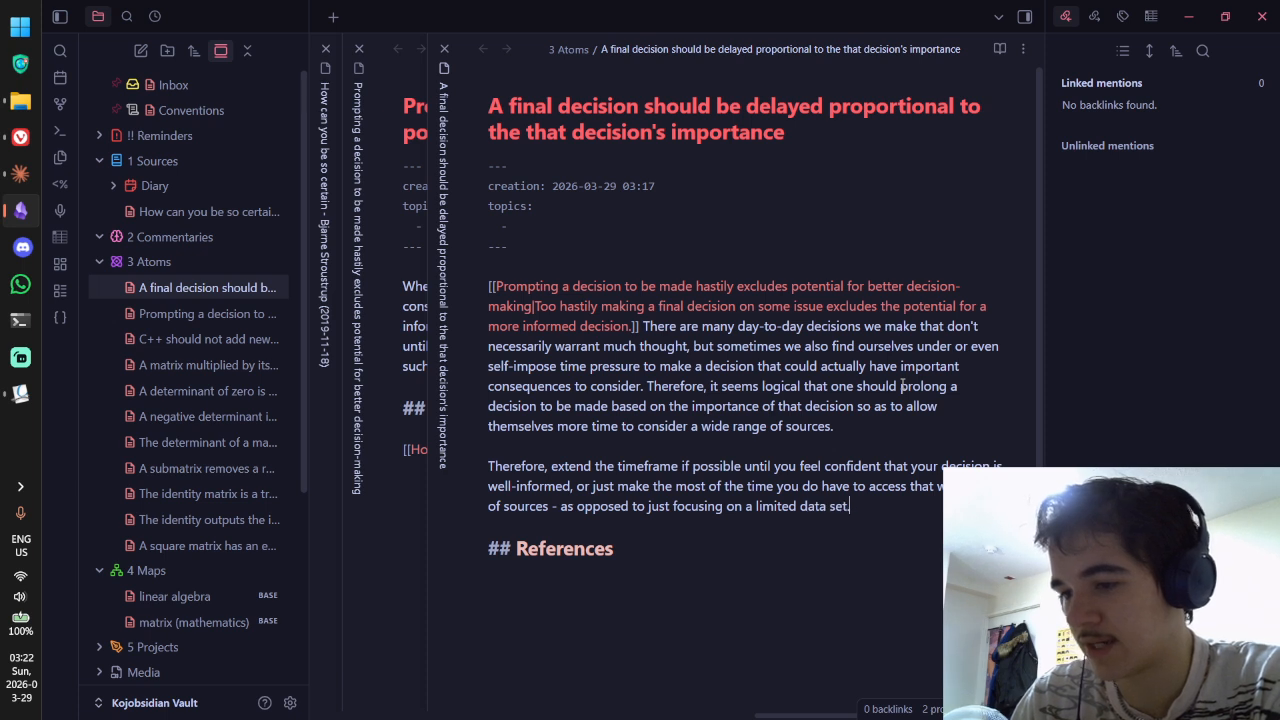
pyautogui.hotkey('ctrl', 'e')
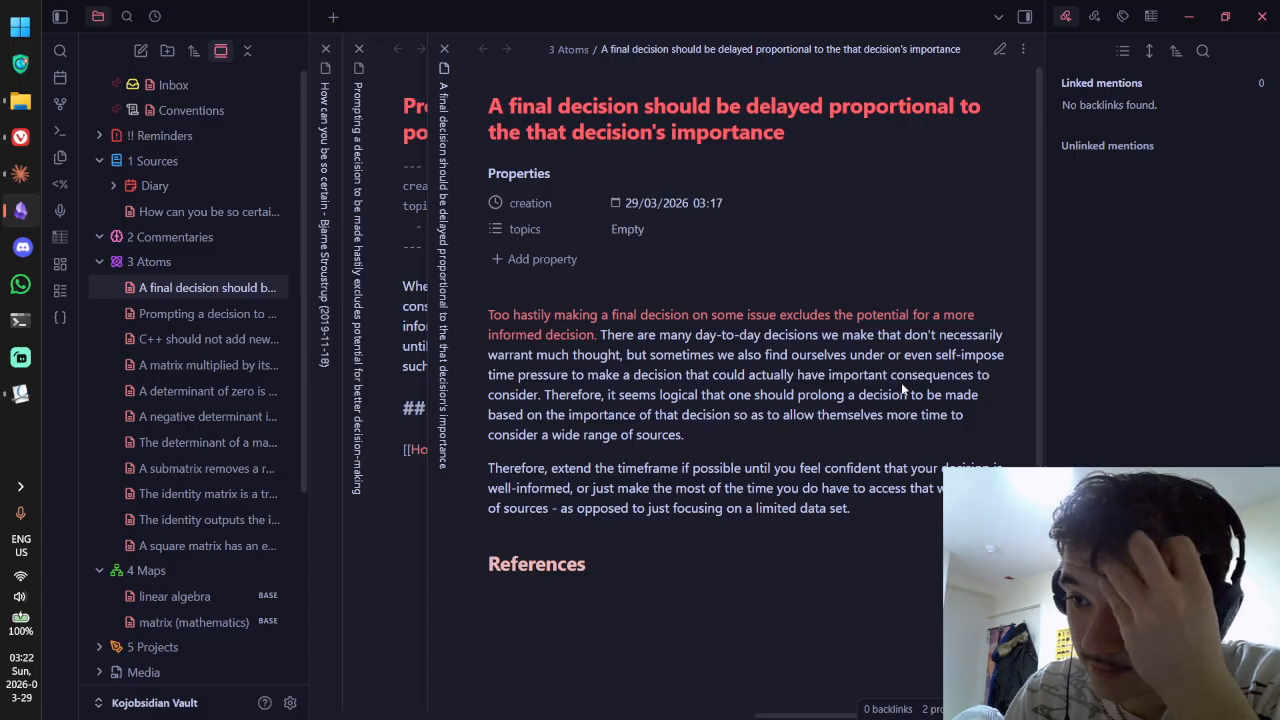
pyautogui.click(418, 290)
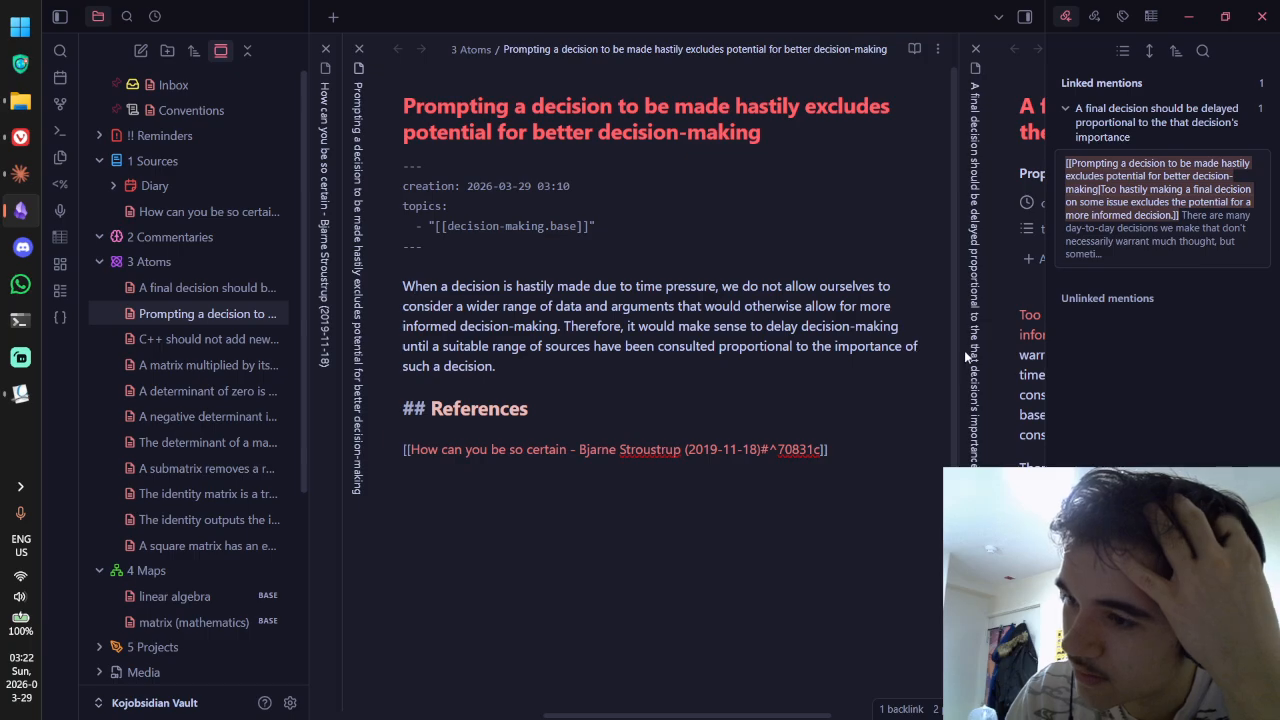
pyautogui.click(1009, 349)
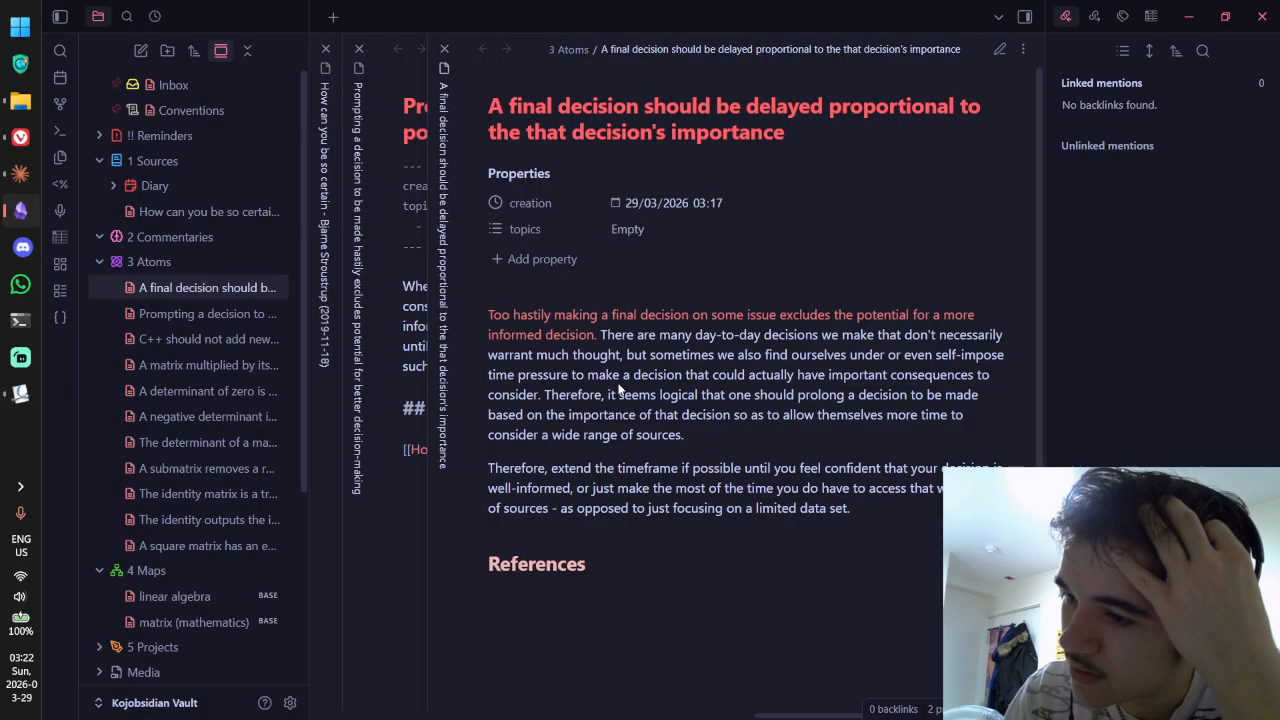
pyautogui.click(429, 354)
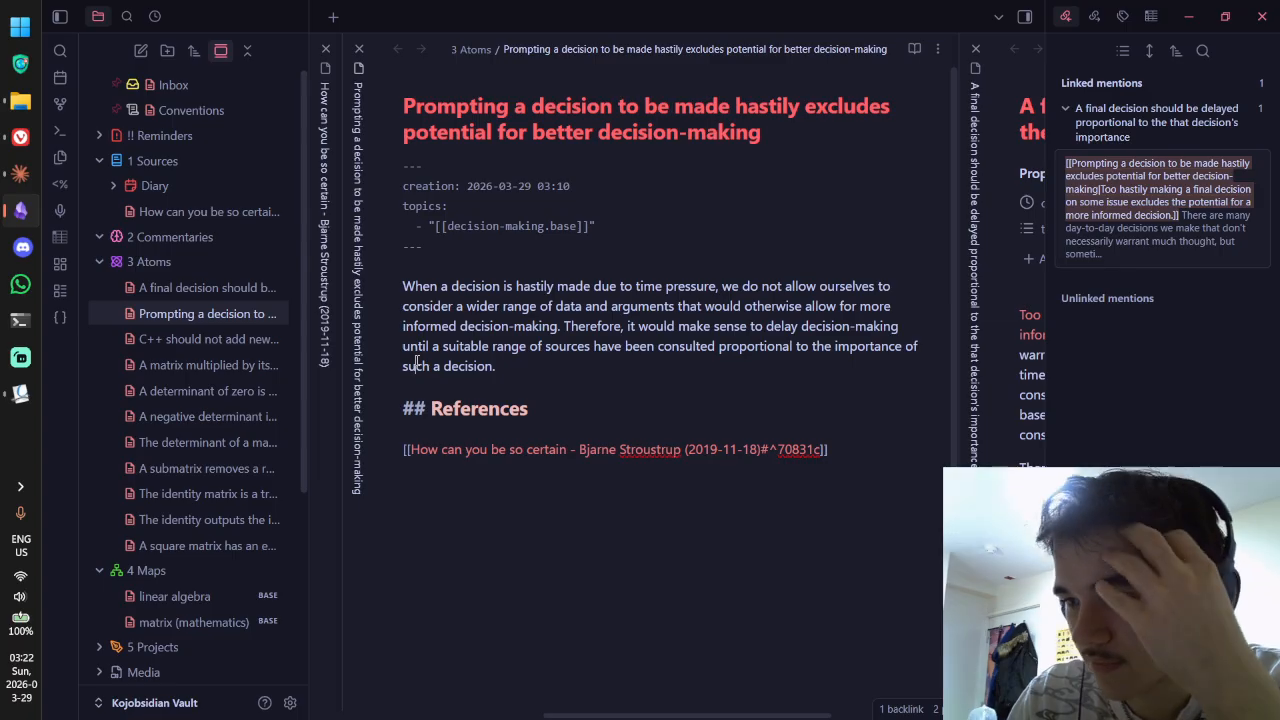
pyautogui.click(1013, 409)
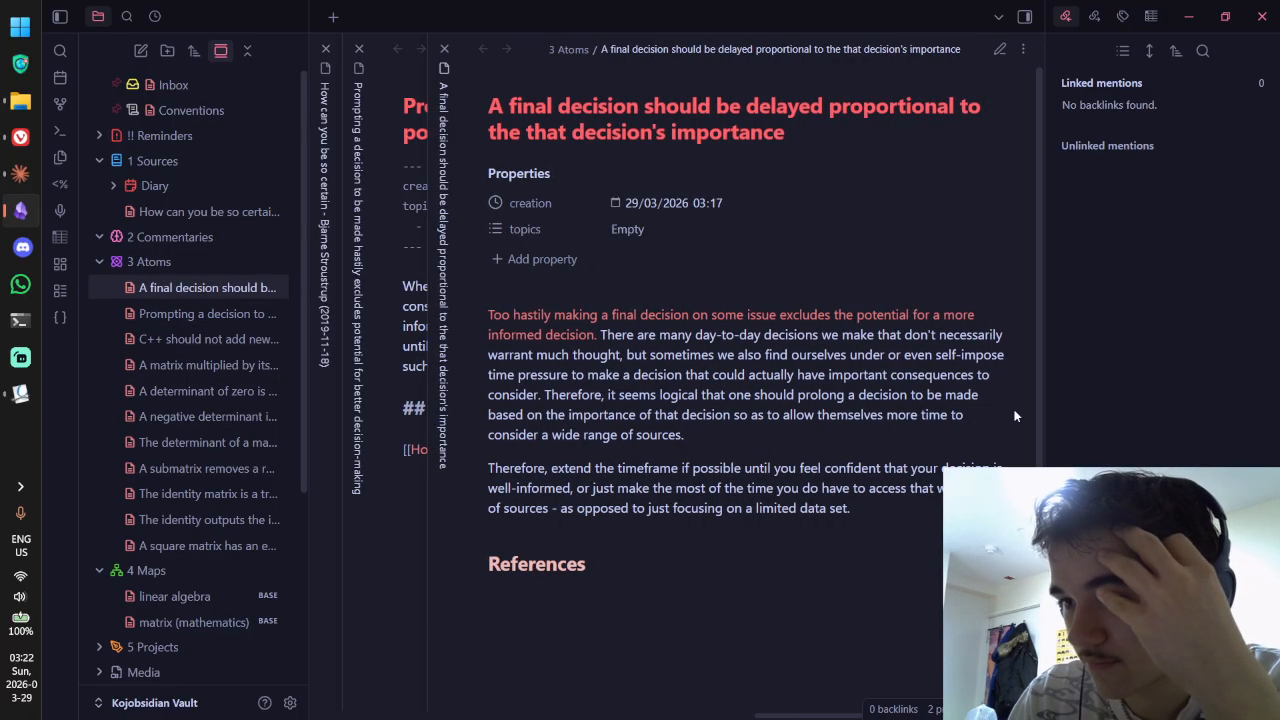
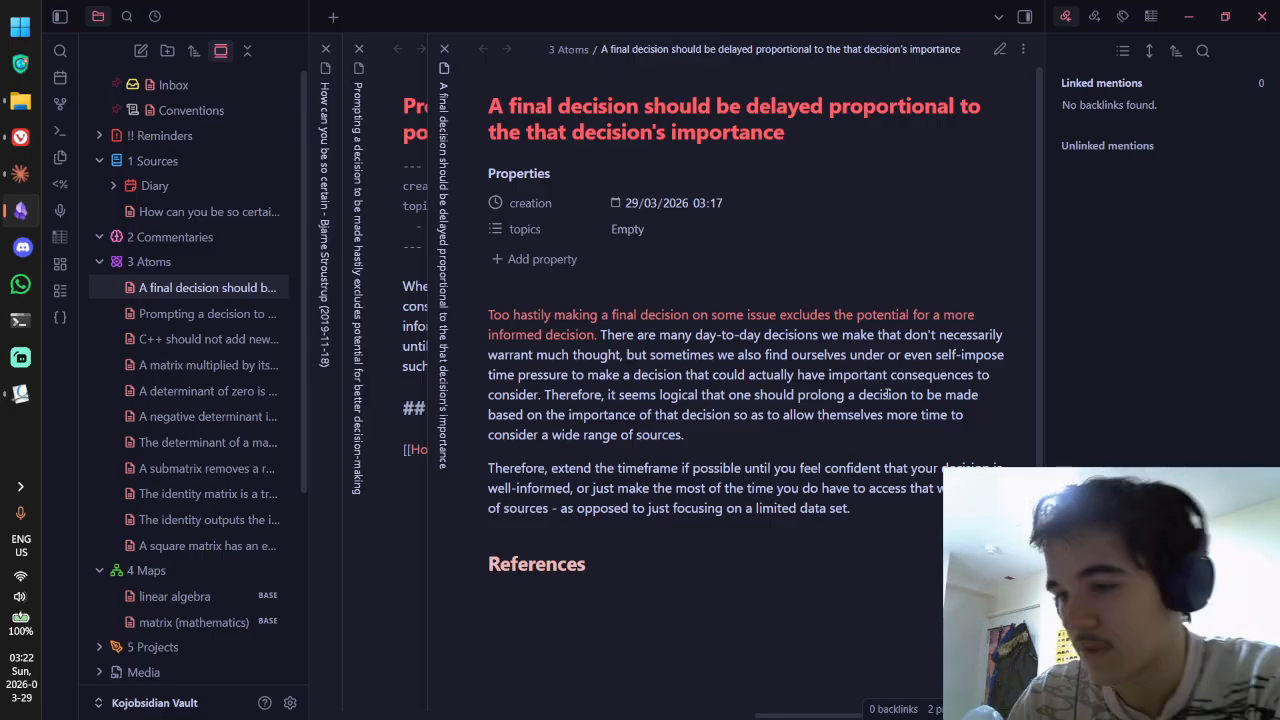
# Step: In source mode, turn the phrase 'to allow… sources' into a link to the hasty-decision note
pyautogui.hotkey('ctrl', 'e')
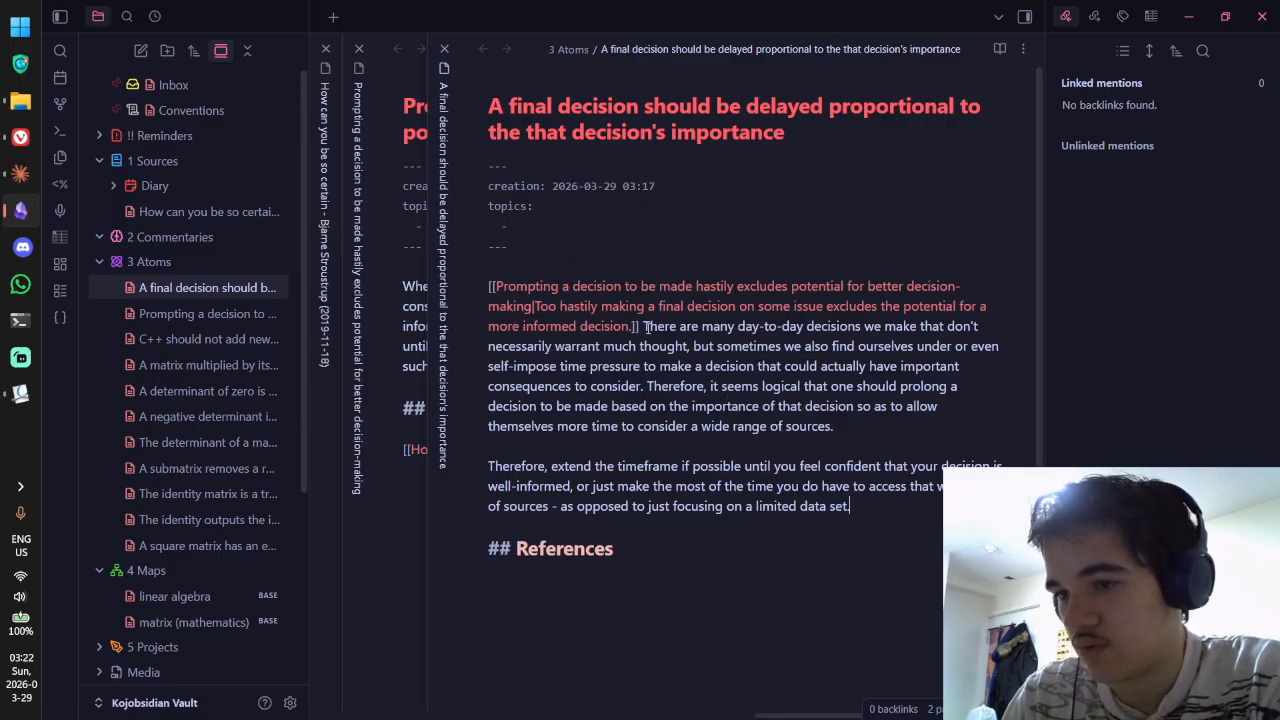
pyautogui.moveTo(497, 287); pyautogui.dragTo(533, 307)
pyautogui.hotkey('ctrl', 'c')
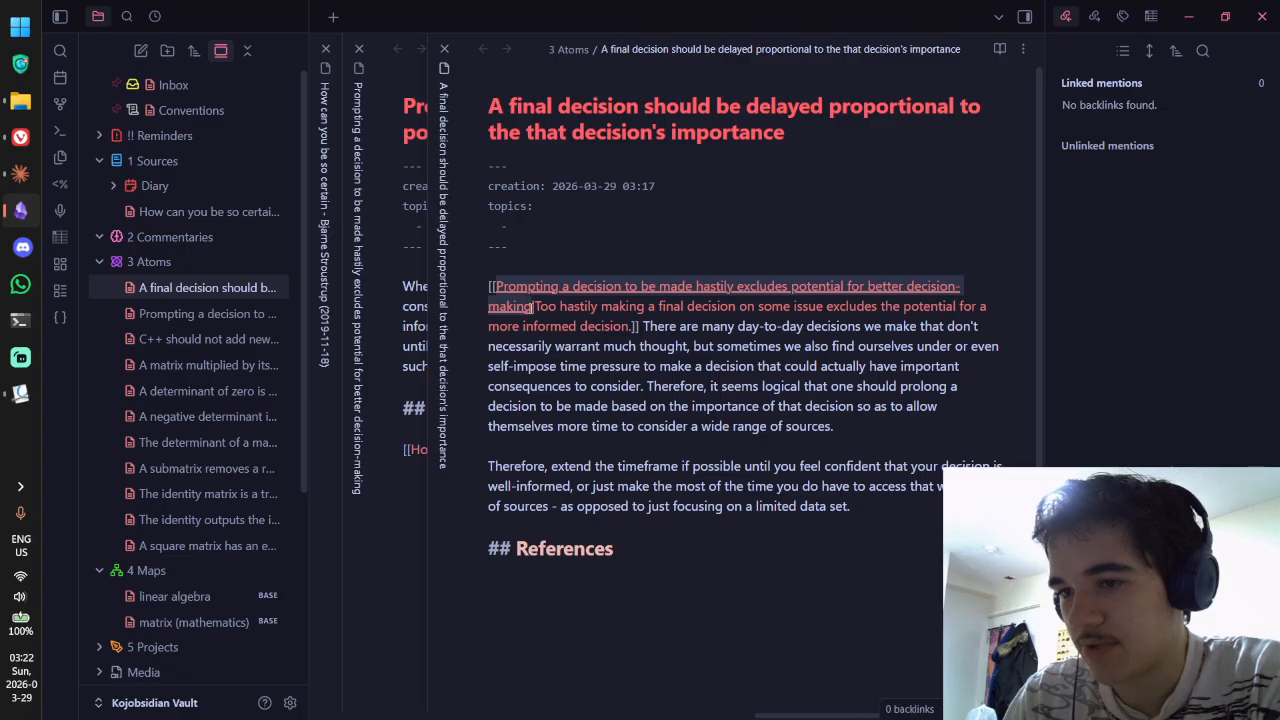
pyautogui.click(729, 406)
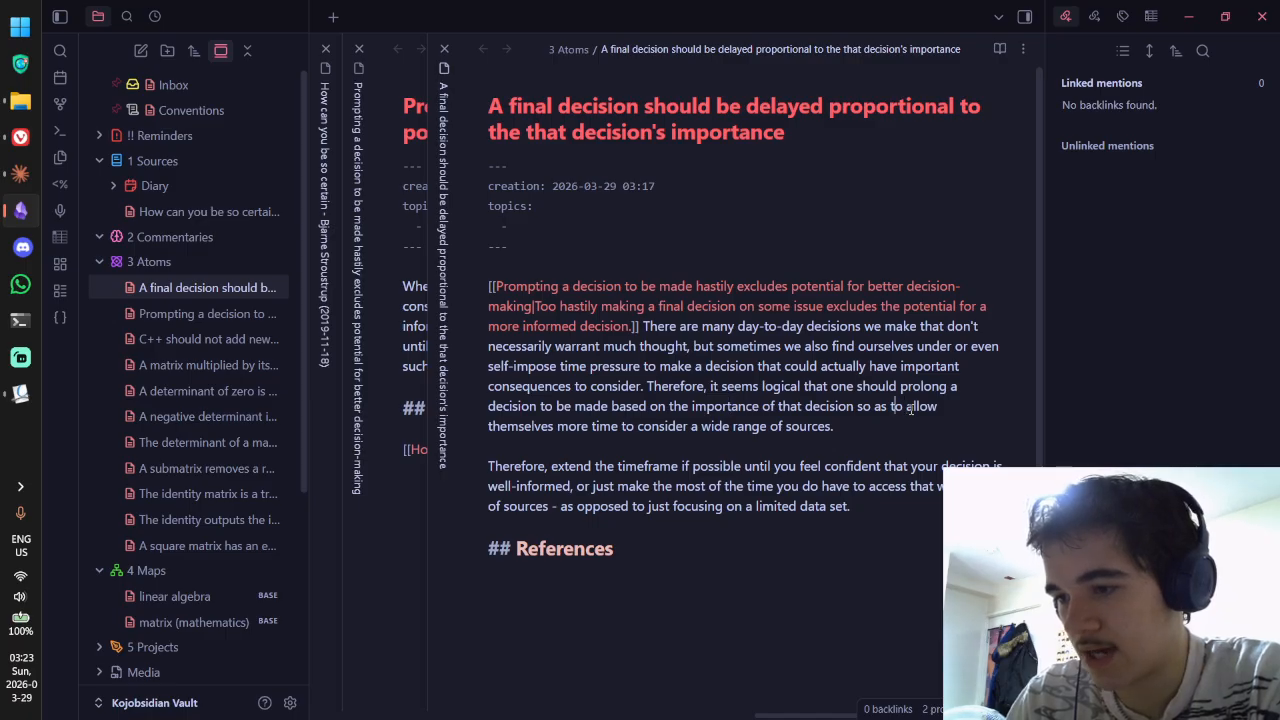
pyautogui.press('Left')
pyautogui.write('[[')
pyautogui.hotkey('ctrl', 'v')
pyautogui.write('|')
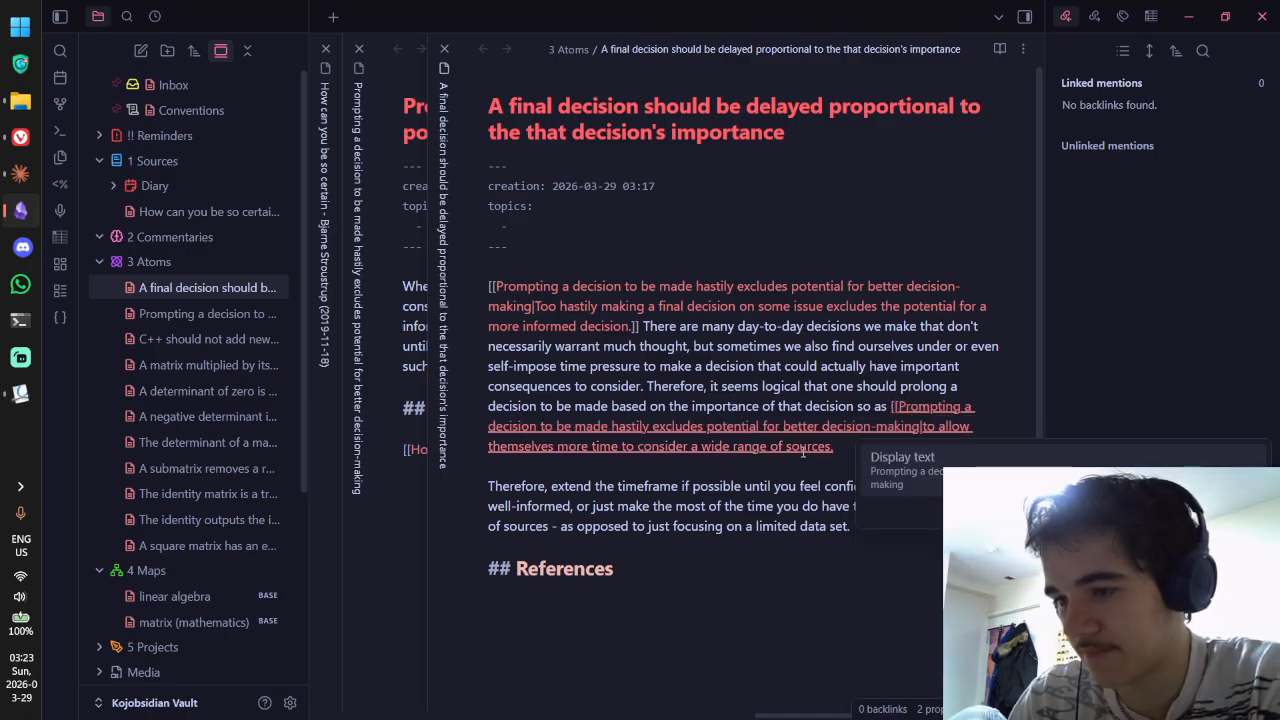
pyautogui.click(830, 446)
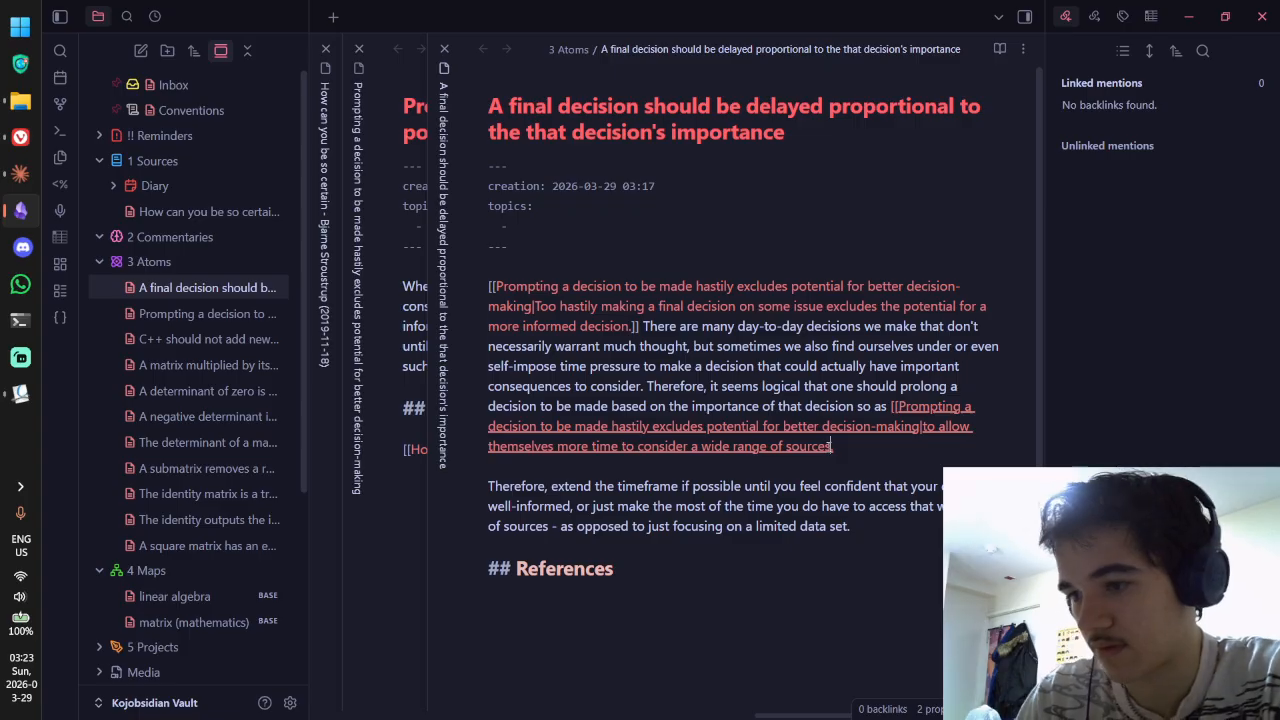
pyautogui.write(']]')
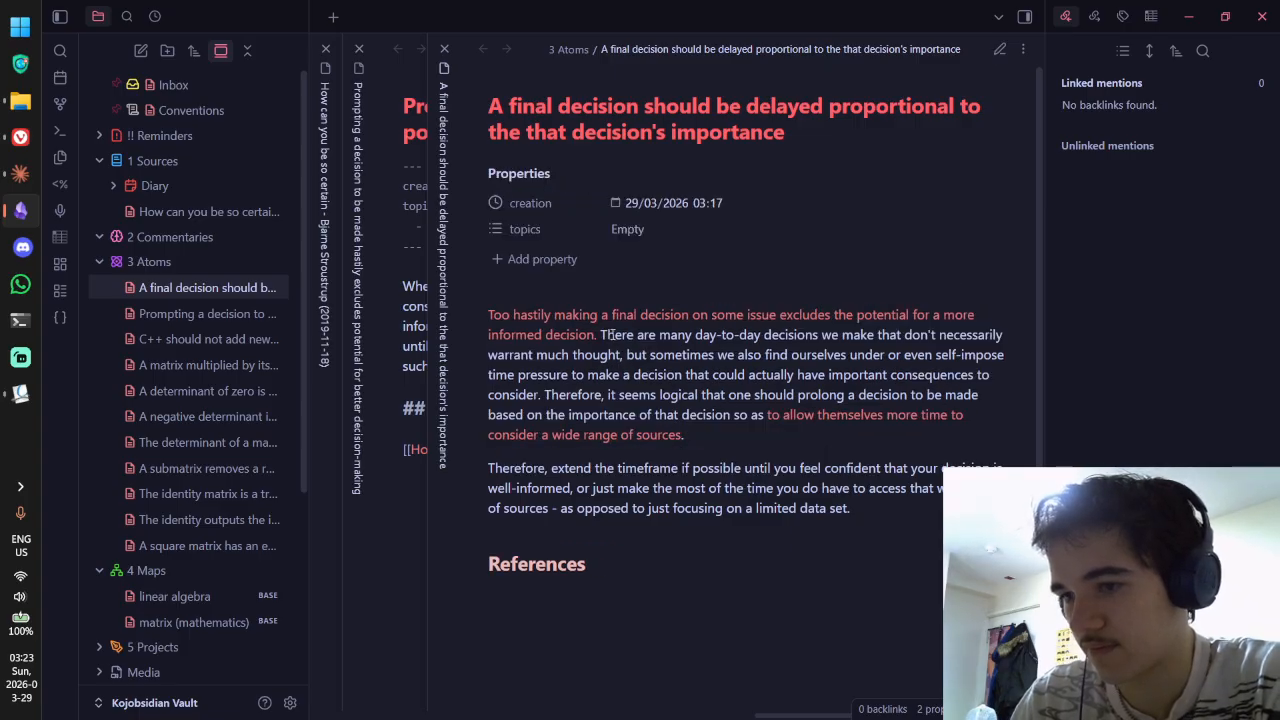
# Step: Delete the old wiki link at the paragraph start and return to reading view
pyautogui.moveTo(643, 327); pyautogui.dragTo(488, 287)
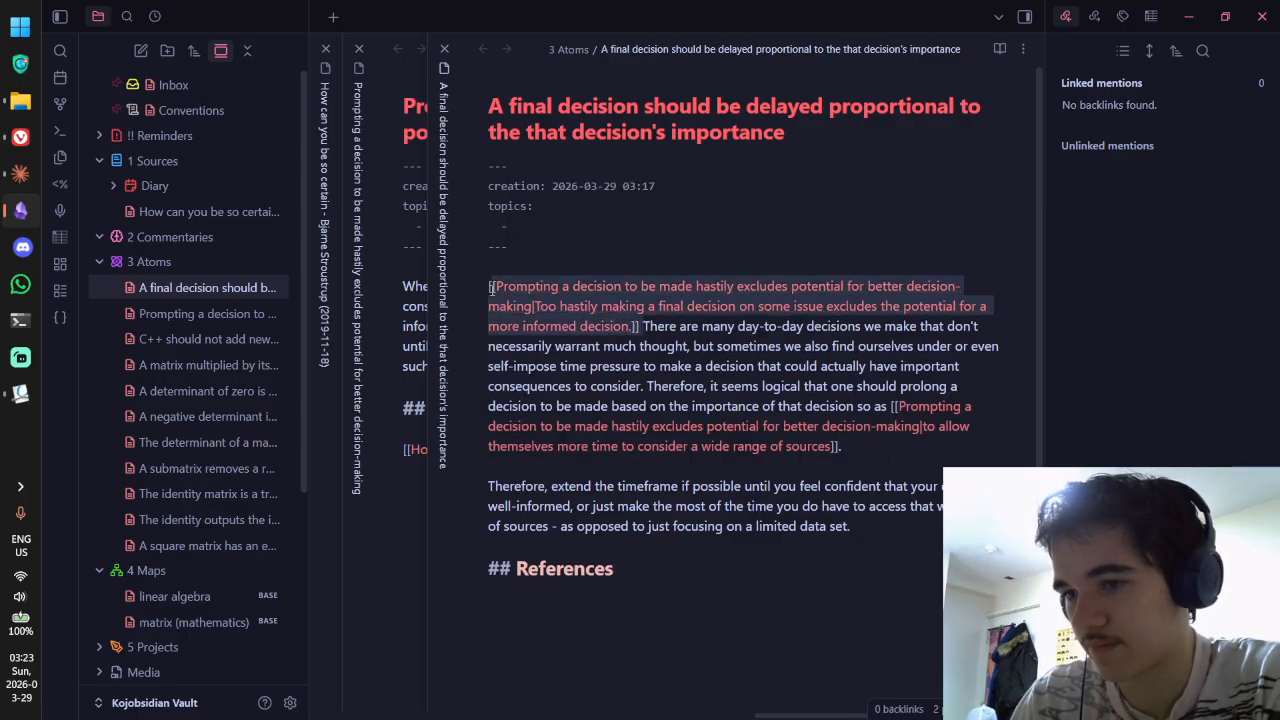
pyautogui.press('BackSpace')
pyautogui.hotkey('ctrl', 'e')
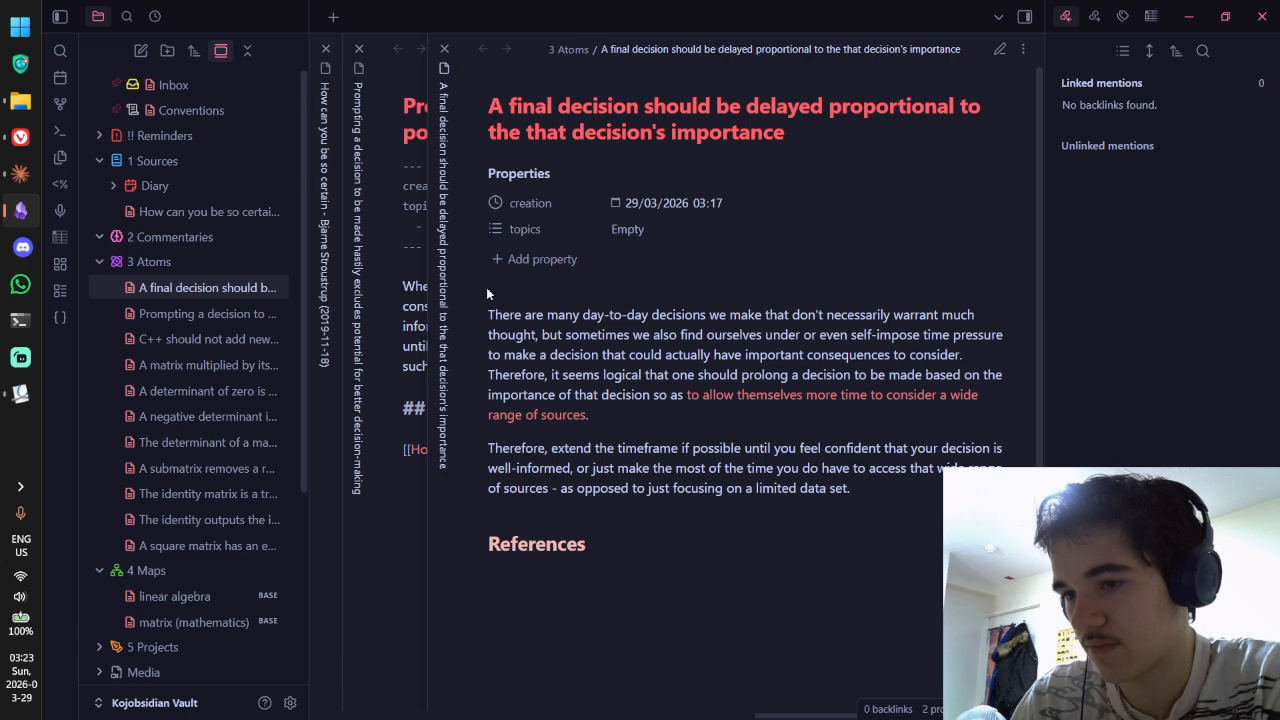
# Step: Remove the 'Therefore…' sentence on delaying decisions in proportion to importance from the hasty-decision note
pyautogui.click(425, 326)
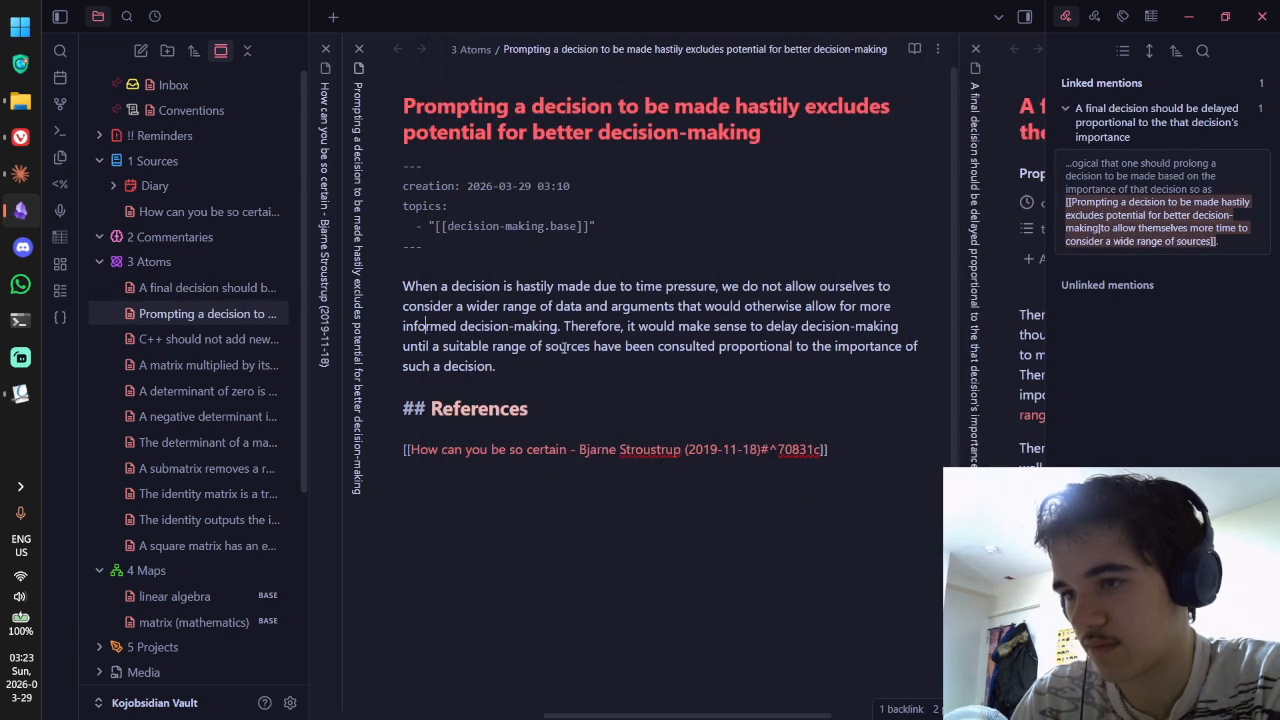
pyautogui.moveTo(563, 326); pyautogui.dragTo(650, 360)
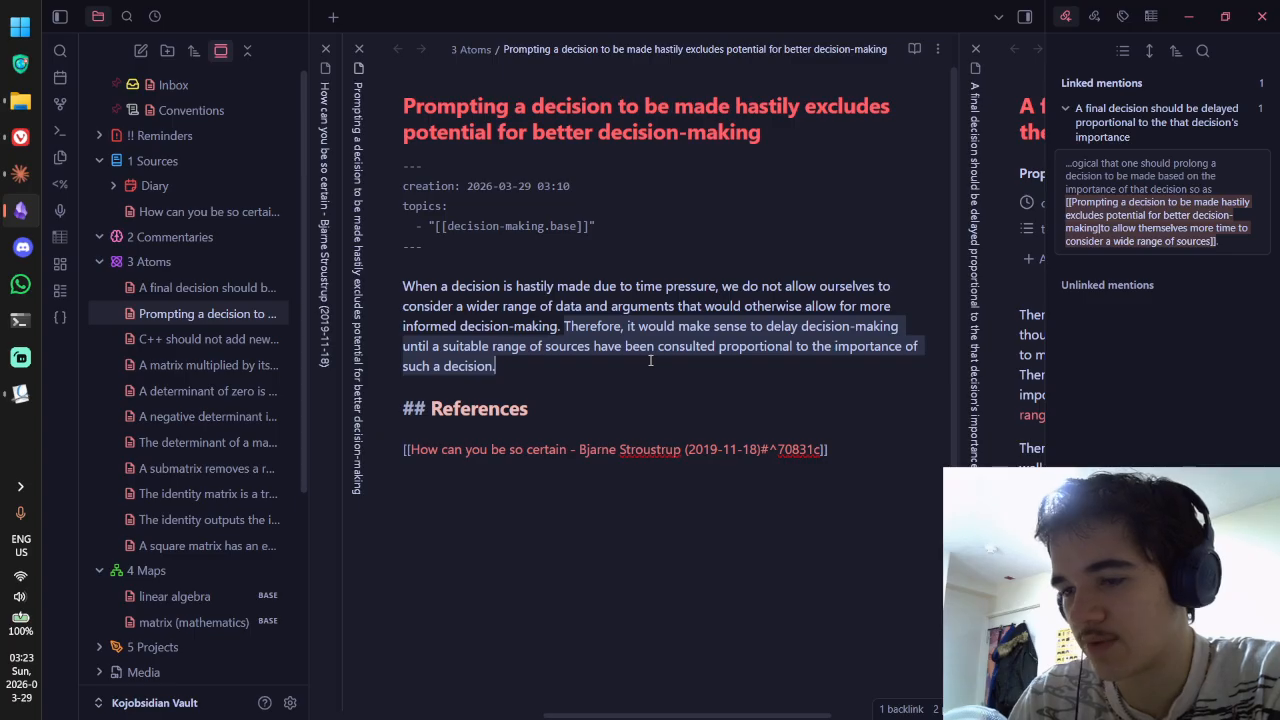
pyautogui.press('BackSpace')
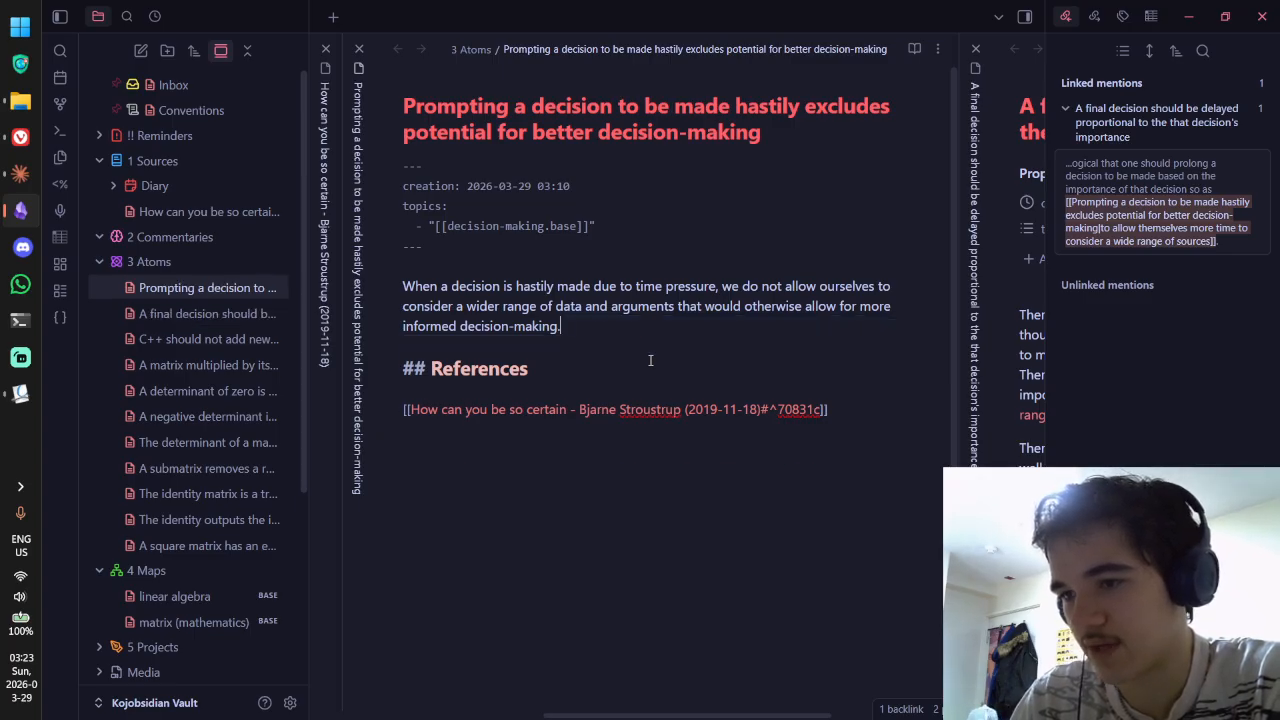
pyautogui.hotkey('ctrl', 'e')
pyautogui.hotkey('ctrl', 'Tab')
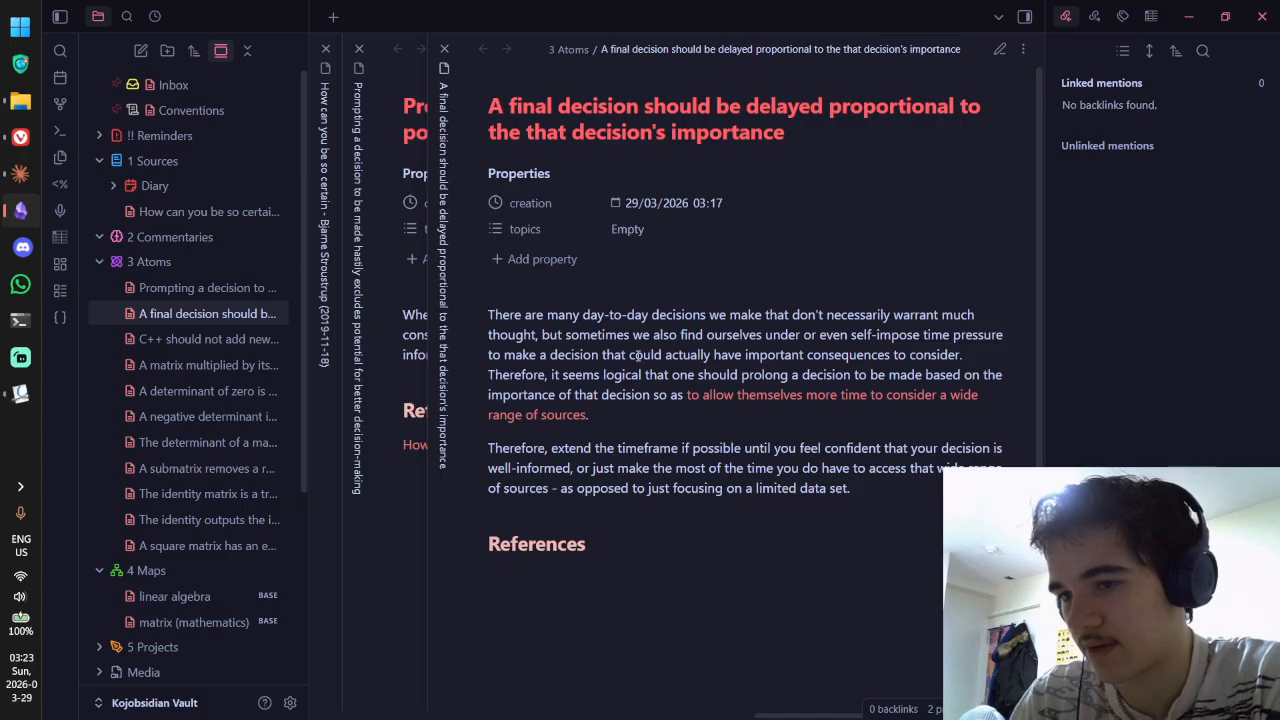
# Step: Review the final-decision note's paragraph, comparing it with the 'How can you be so certain' note
pyautogui.moveTo(572, 316); pyautogui.dragTo(678, 355)
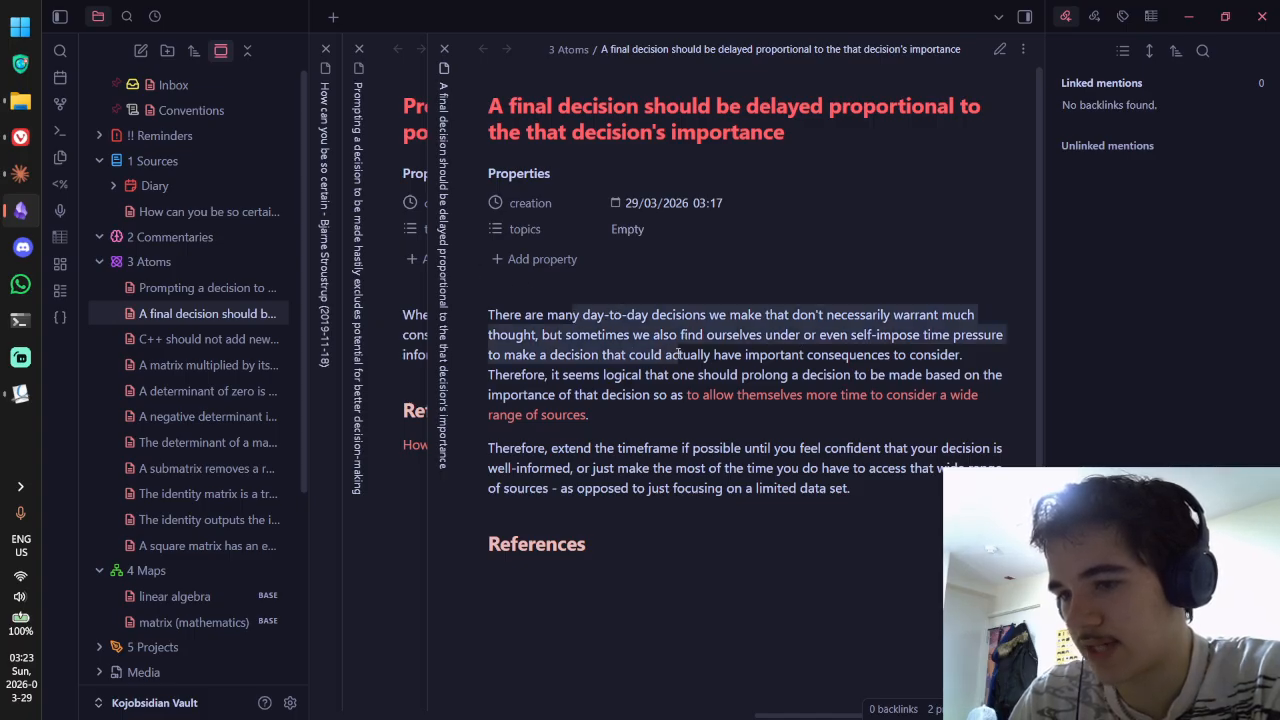
pyautogui.moveTo(499, 375); pyautogui.dragTo(664, 405)
pyautogui.click(664, 405)
pyautogui.hotkey('ctrl', 'Tab')
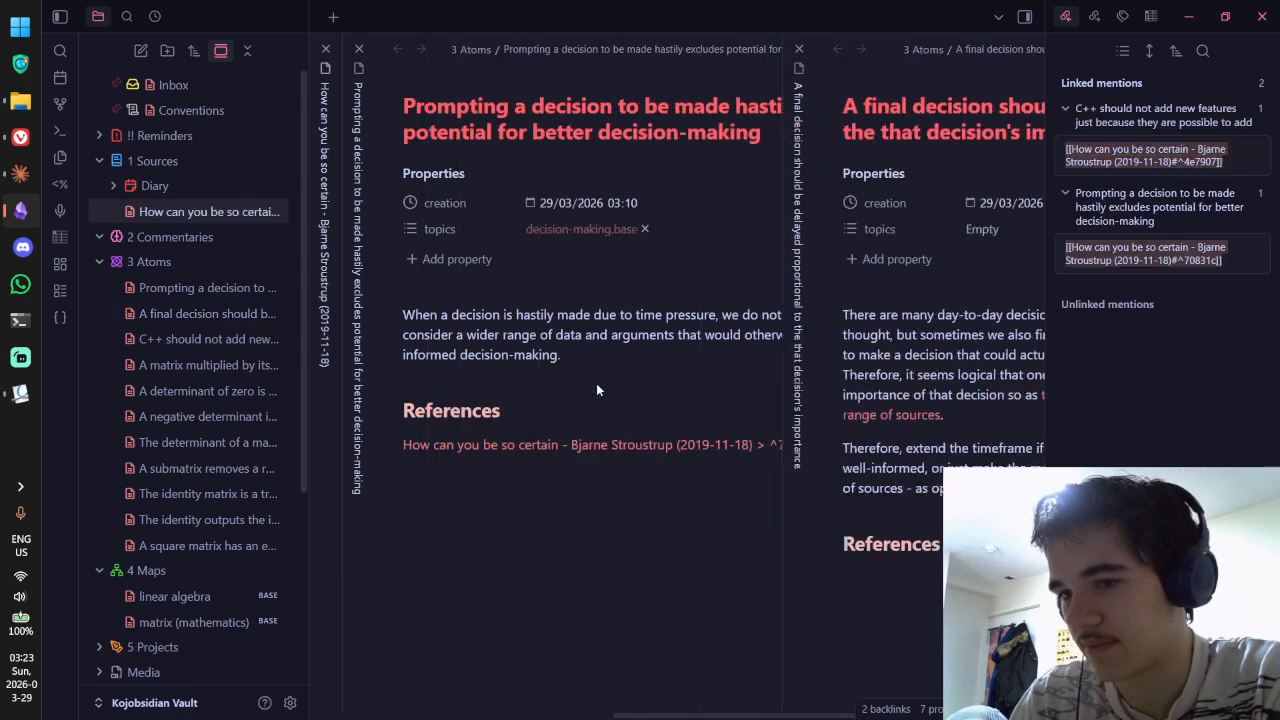
pyautogui.hotkey('ctrl', 'Tab')
pyautogui.hotkey('ctrl', 'Tab')
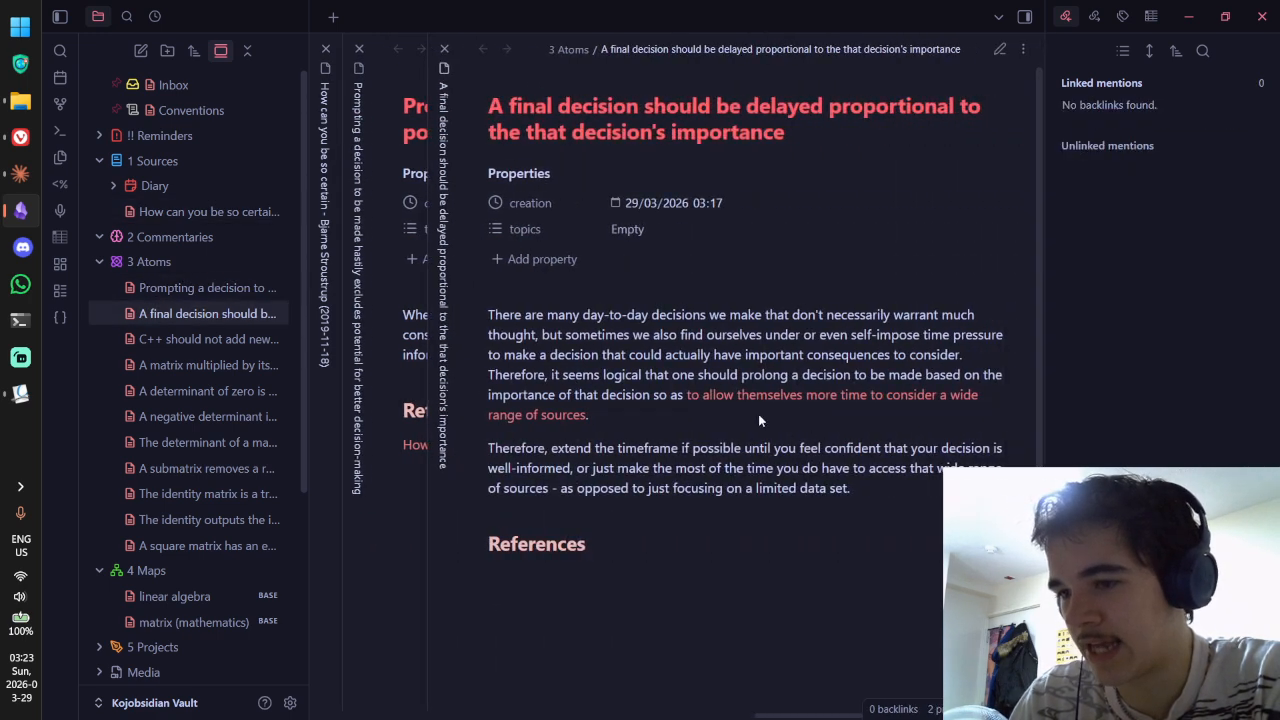
pyautogui.hotkey('ctrl', 'Tab')
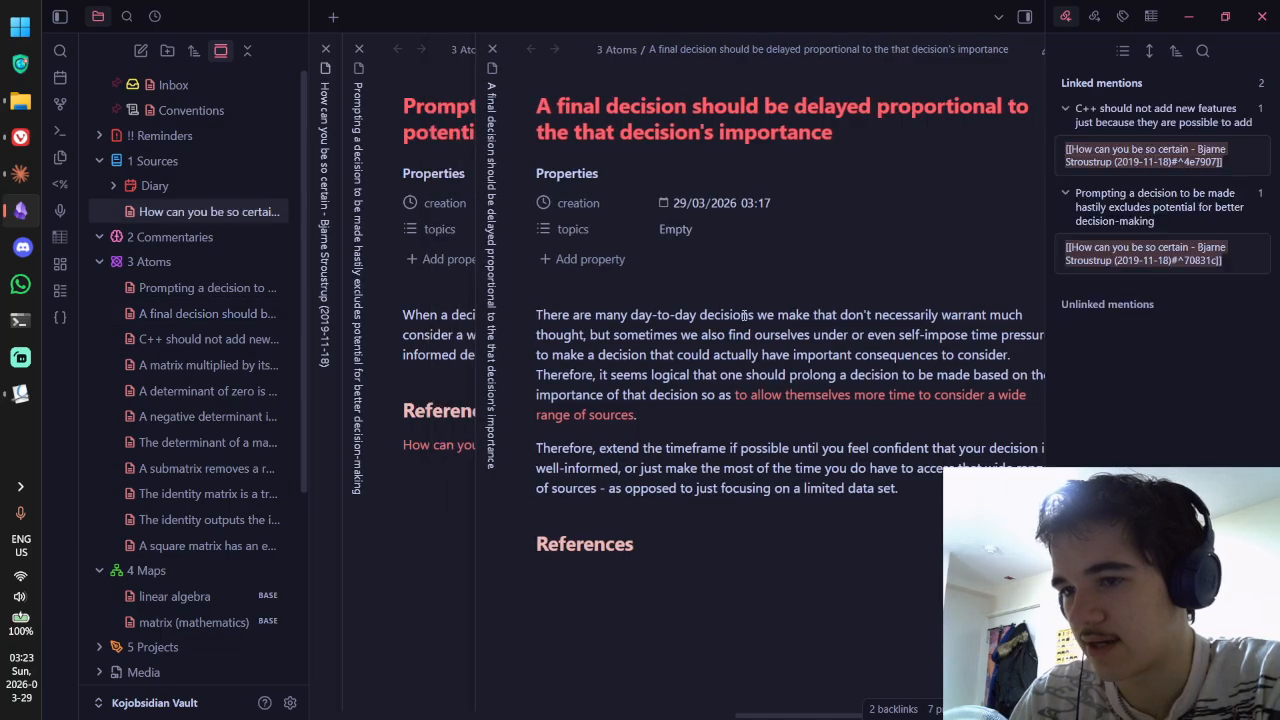
pyautogui.hotkey('ctrl', 'Tab')
pyautogui.hotkey('ctrl', 'Tab')
# Step: Set the final-decision note's topics property to decision-making.base and check the frontmatter
pyautogui.click(696, 229)
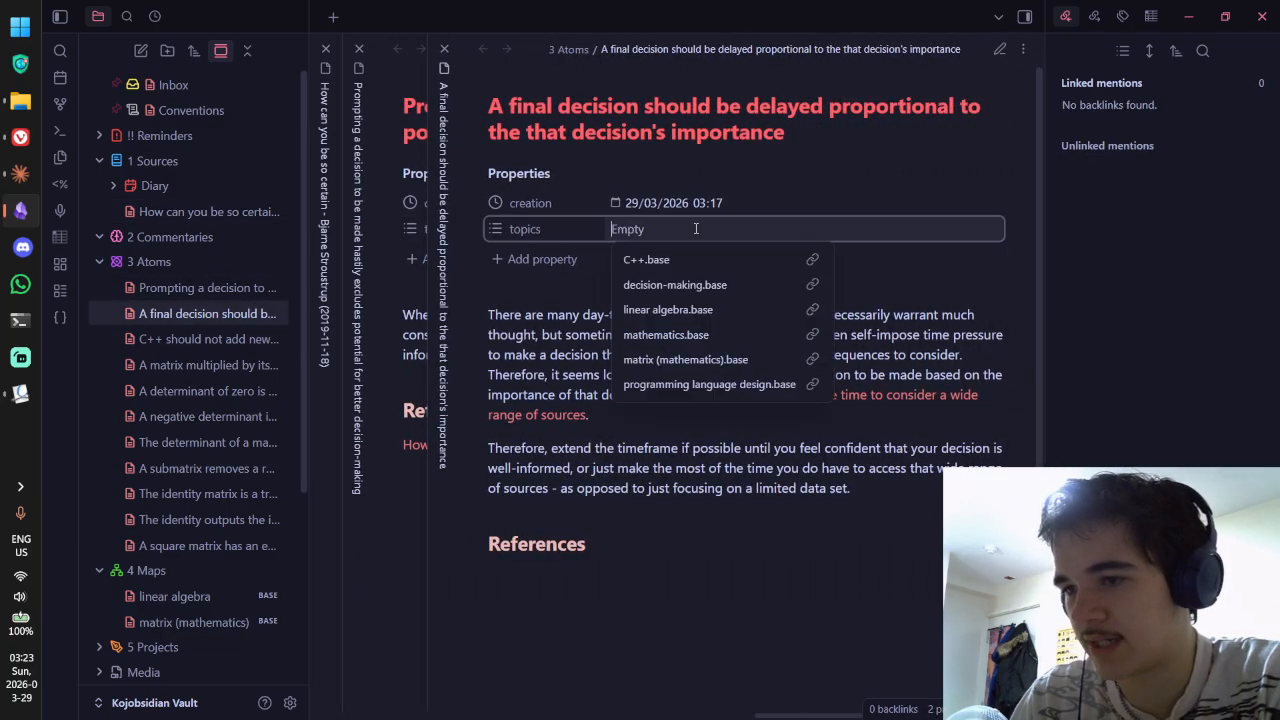
pyautogui.write('decid')
pyautogui.press('Return')
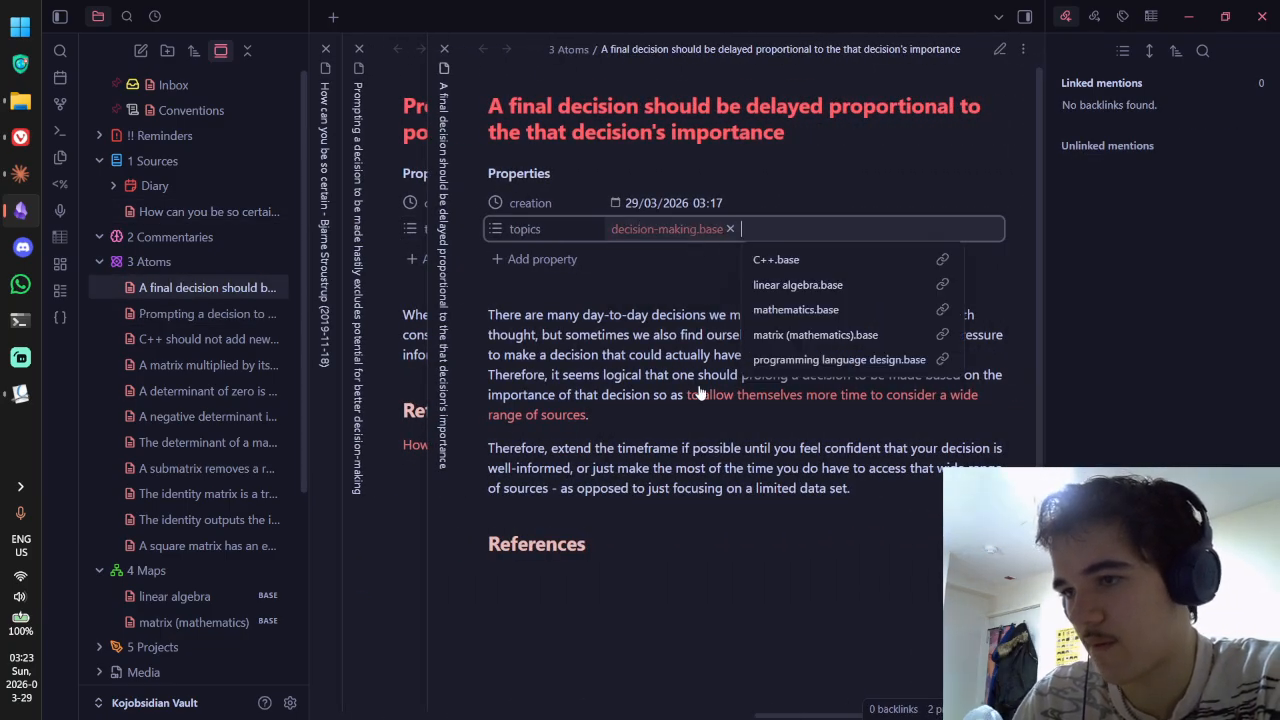
pyautogui.hotkey('ctrl', 'e')
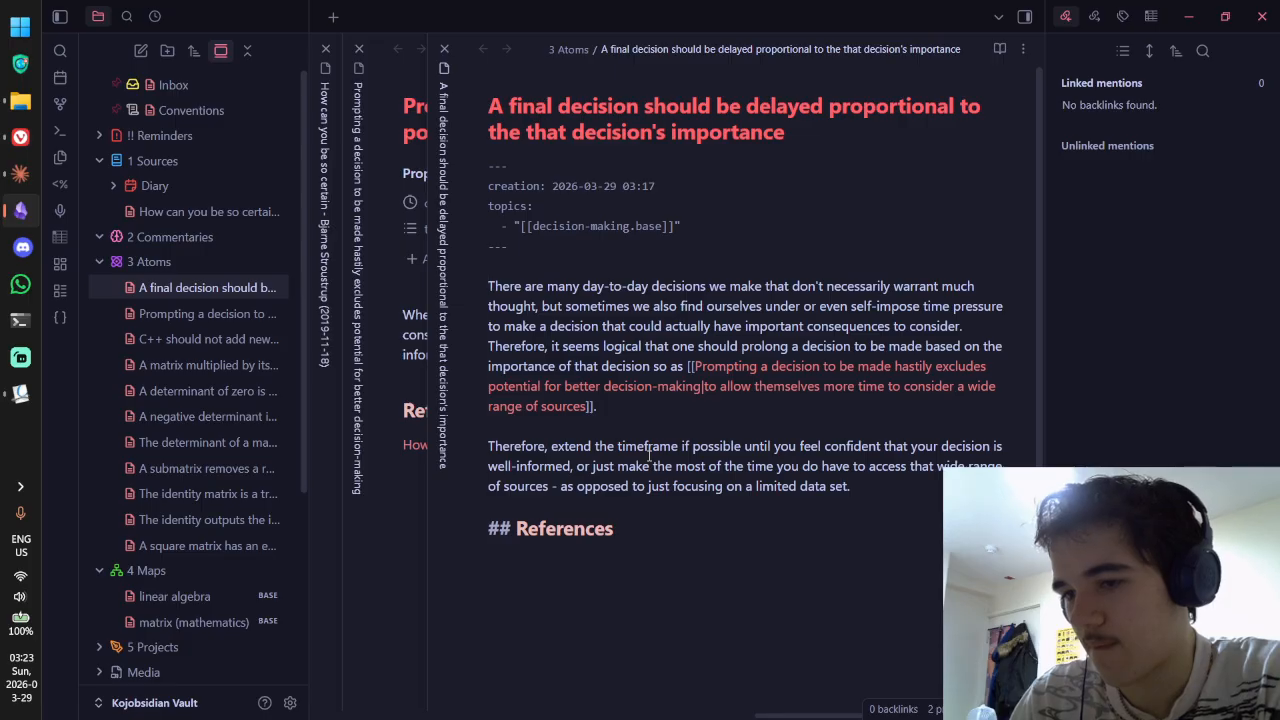
pyautogui.hotkey('ctrl', 'e')
# Step: Start a new line at the end of the 'How can you be so certain' note, then go to Okular
pyautogui.hotkey('ctrl', 'Tab')
pyautogui.hotkey('ctrl', 'Tab')
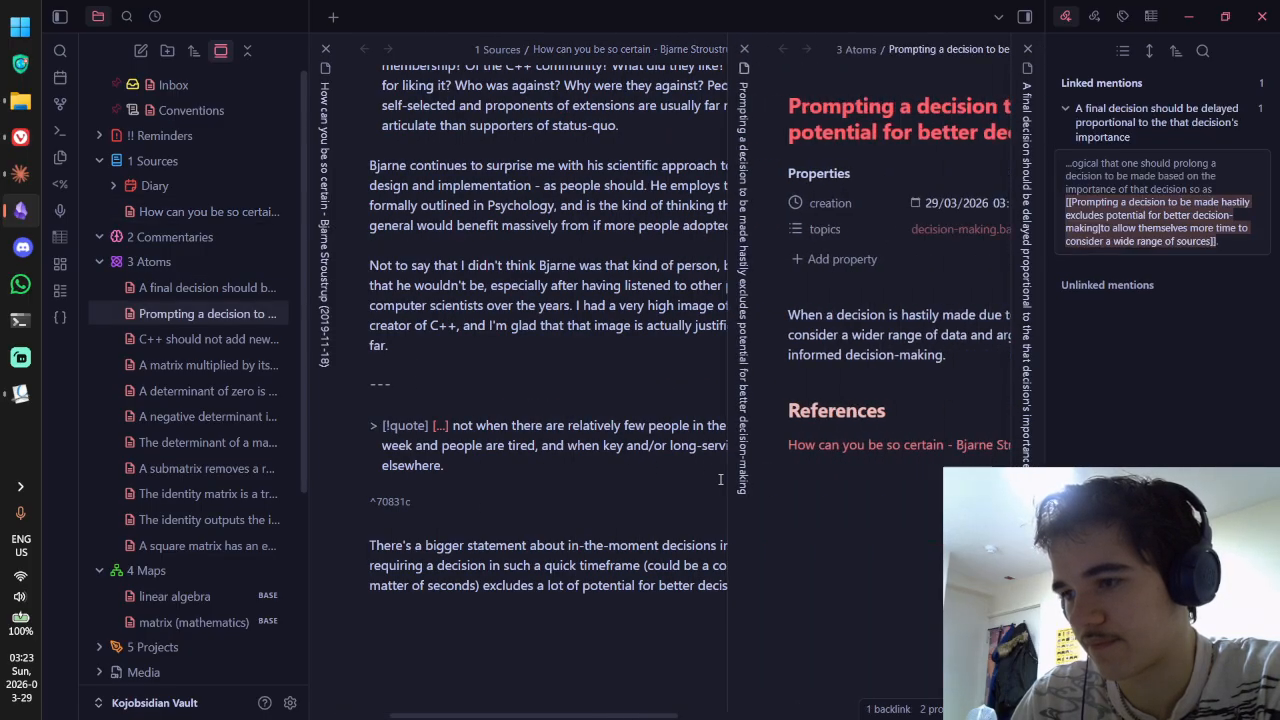
pyautogui.hotkey('ctrl', 'Tab')
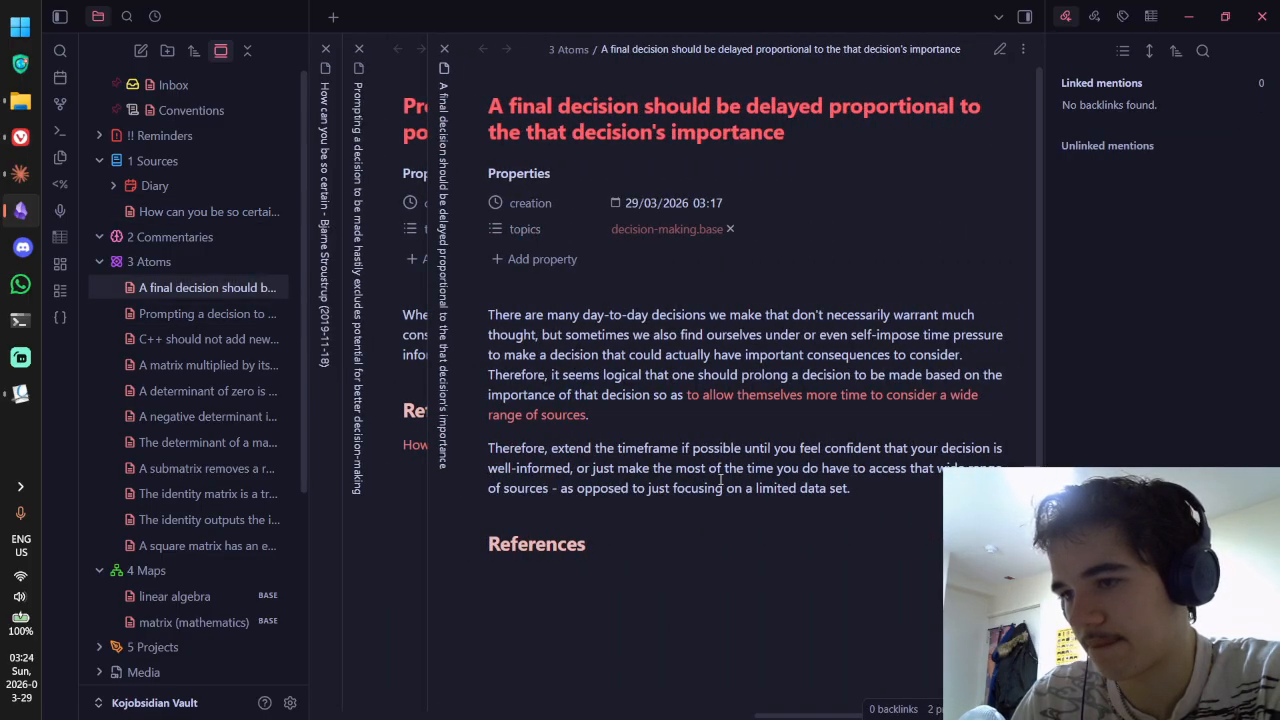
pyautogui.hotkey('ctrl', 'shift', 'Tab')
pyautogui.hotkey('ctrl', 'shift', 'Tab')
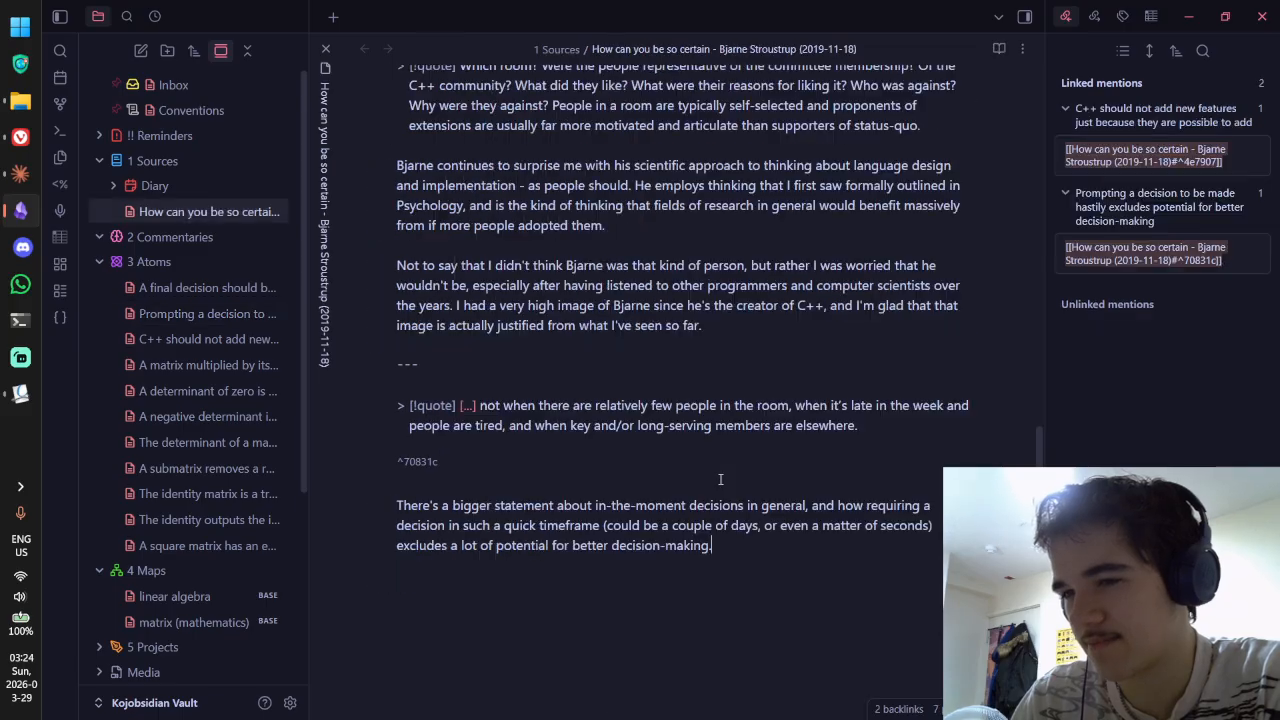
pyautogui.press('Return')
pyautogui.press('Return')
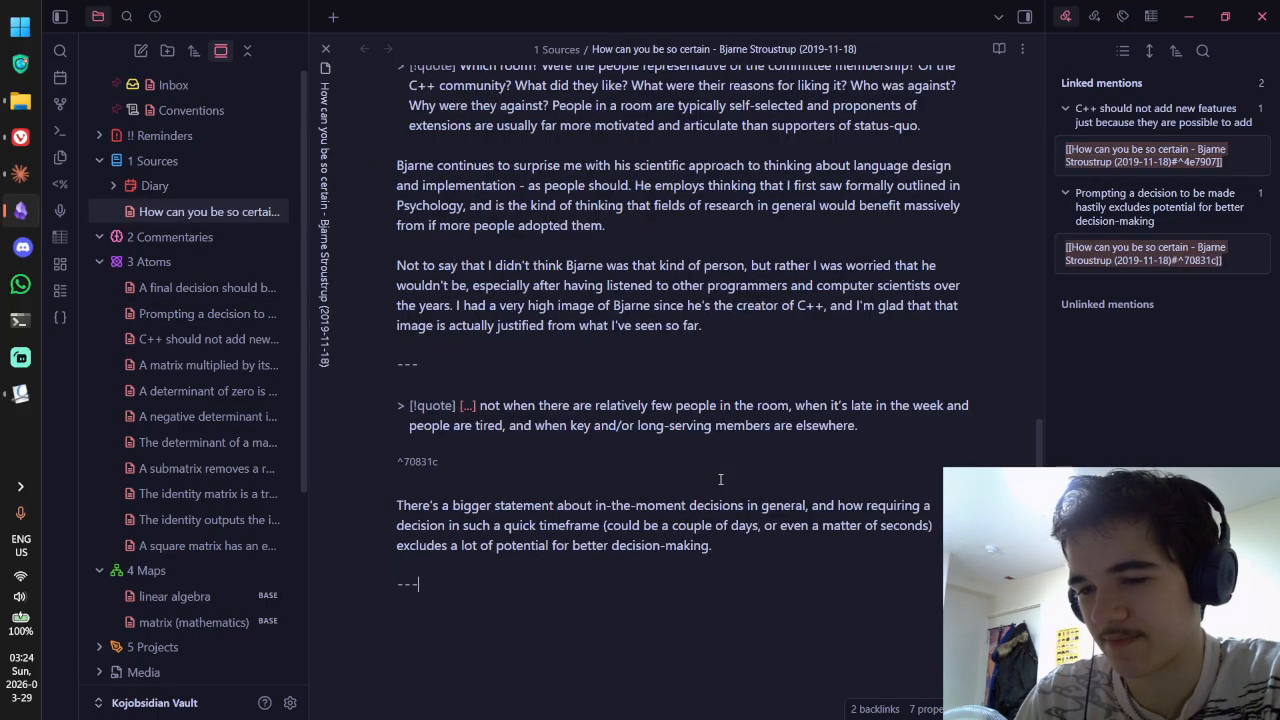
pyautogui.hotkey('alt', 'Tab')
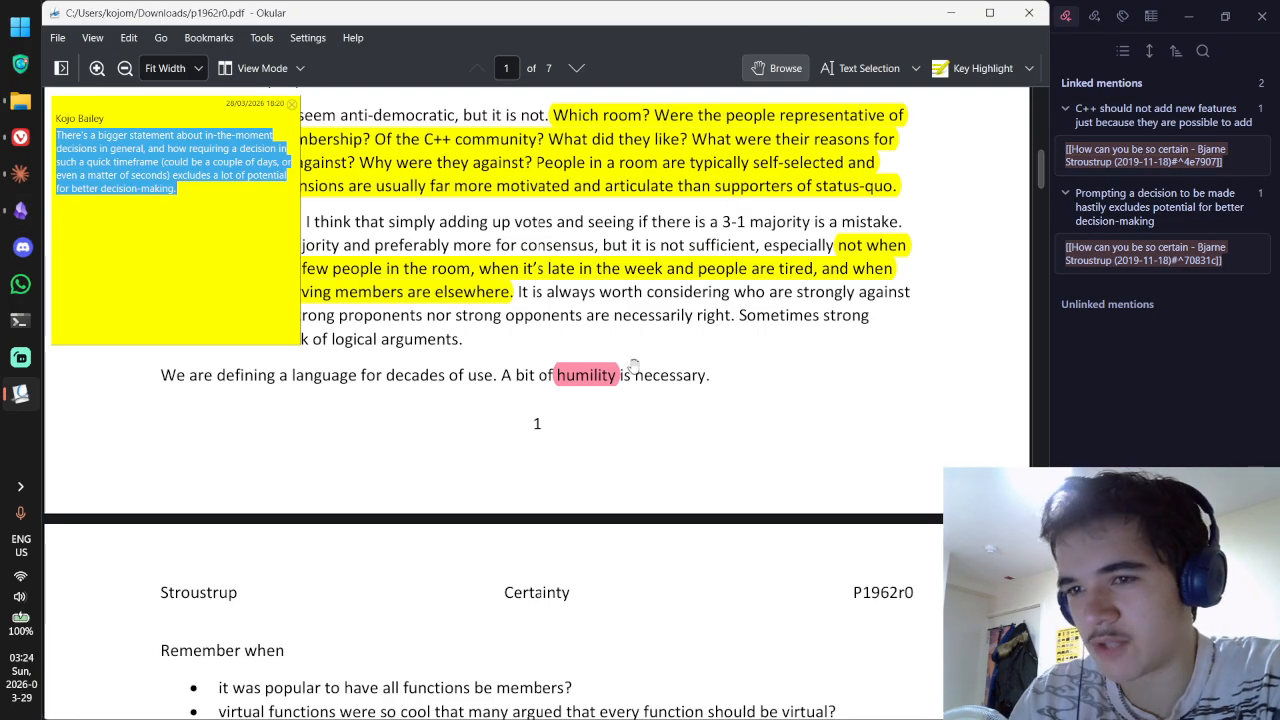
# Step: Read the PDF comments on the humility and garbage collectors highlights
pyautogui.press('Escape')
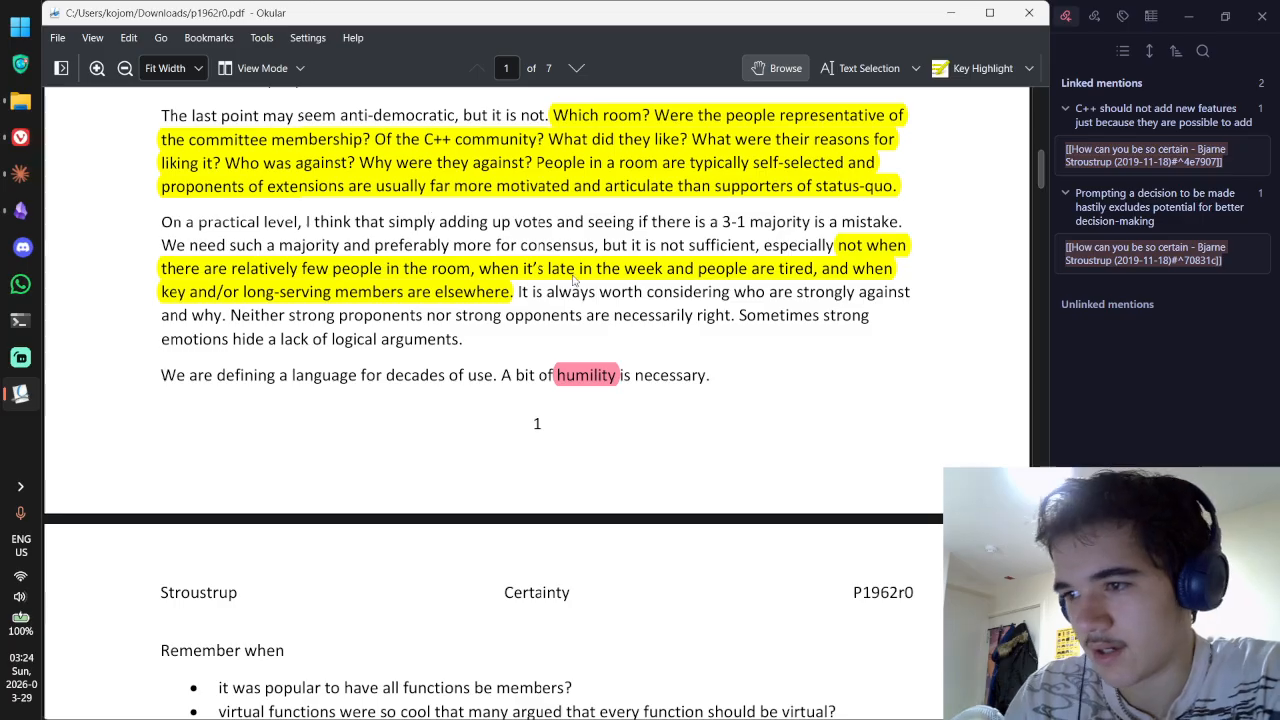
pyautogui.scroll(-3, 575, 280)
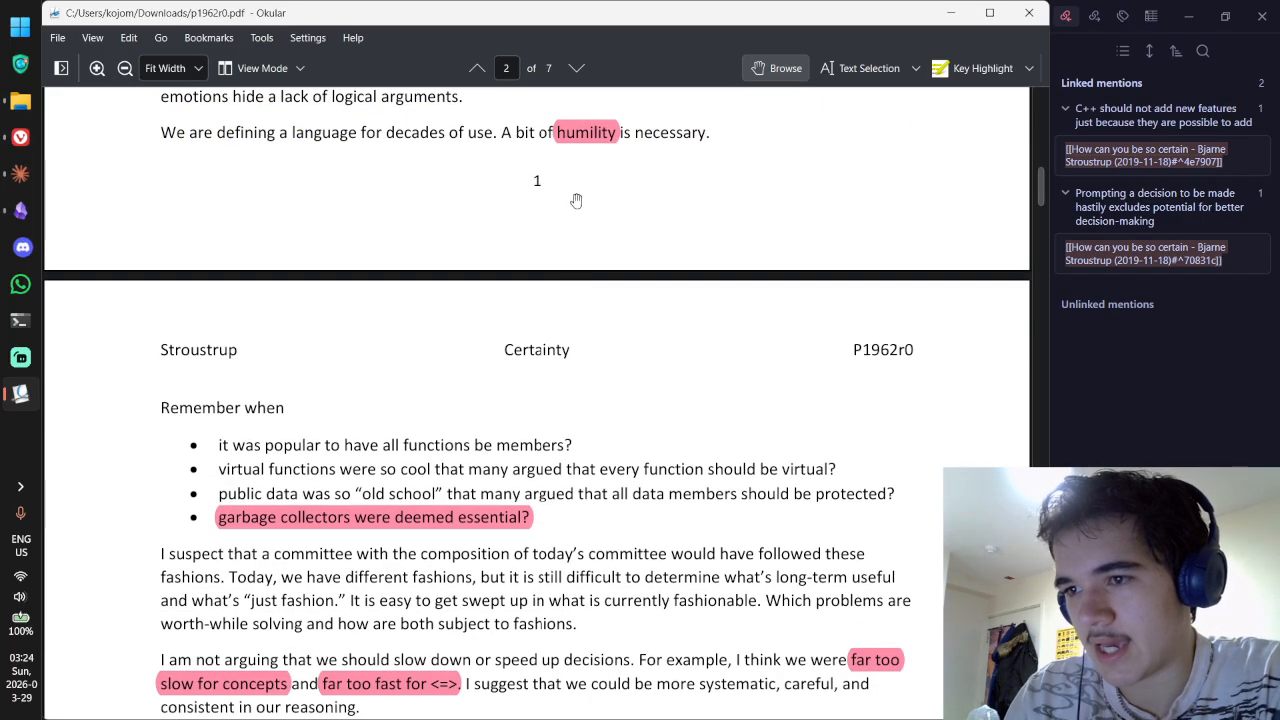
pyautogui.doubleClick(589, 136)
pyautogui.scroll(-4, 588, 196)
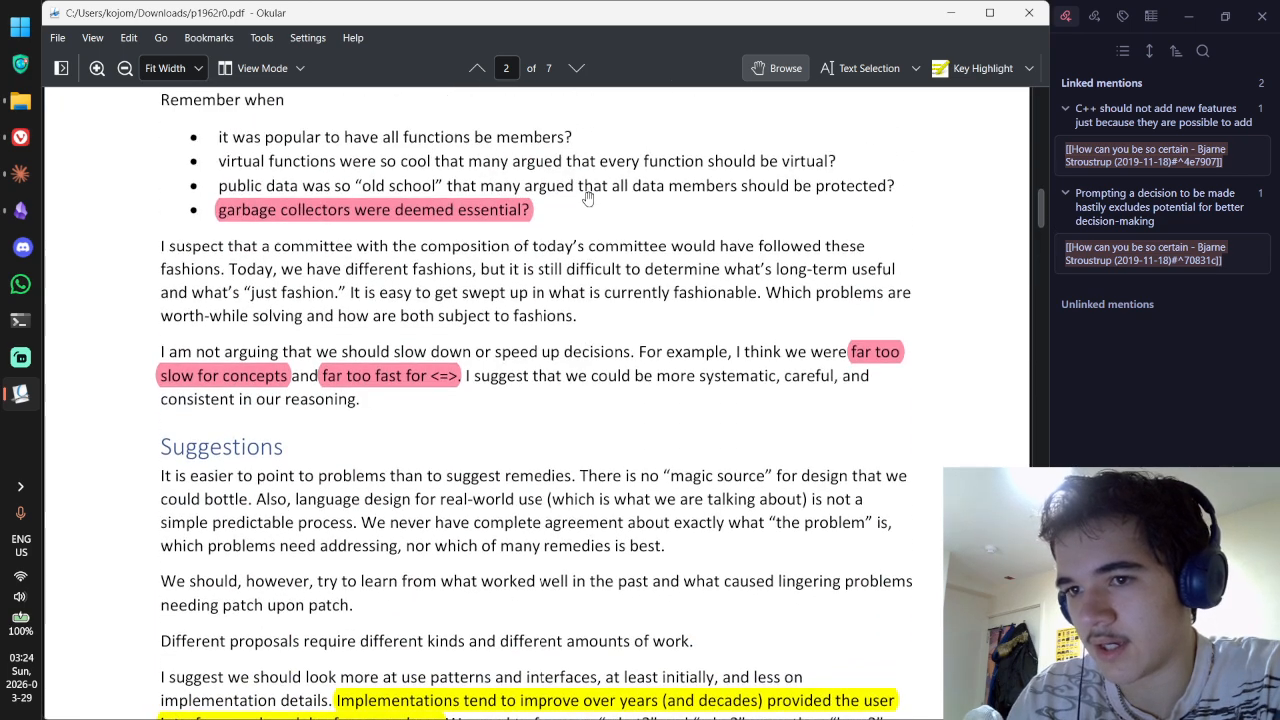
pyautogui.doubleClick(490, 219)
pyautogui.press('Escape')
pyautogui.scroll(-2, 558, 264)
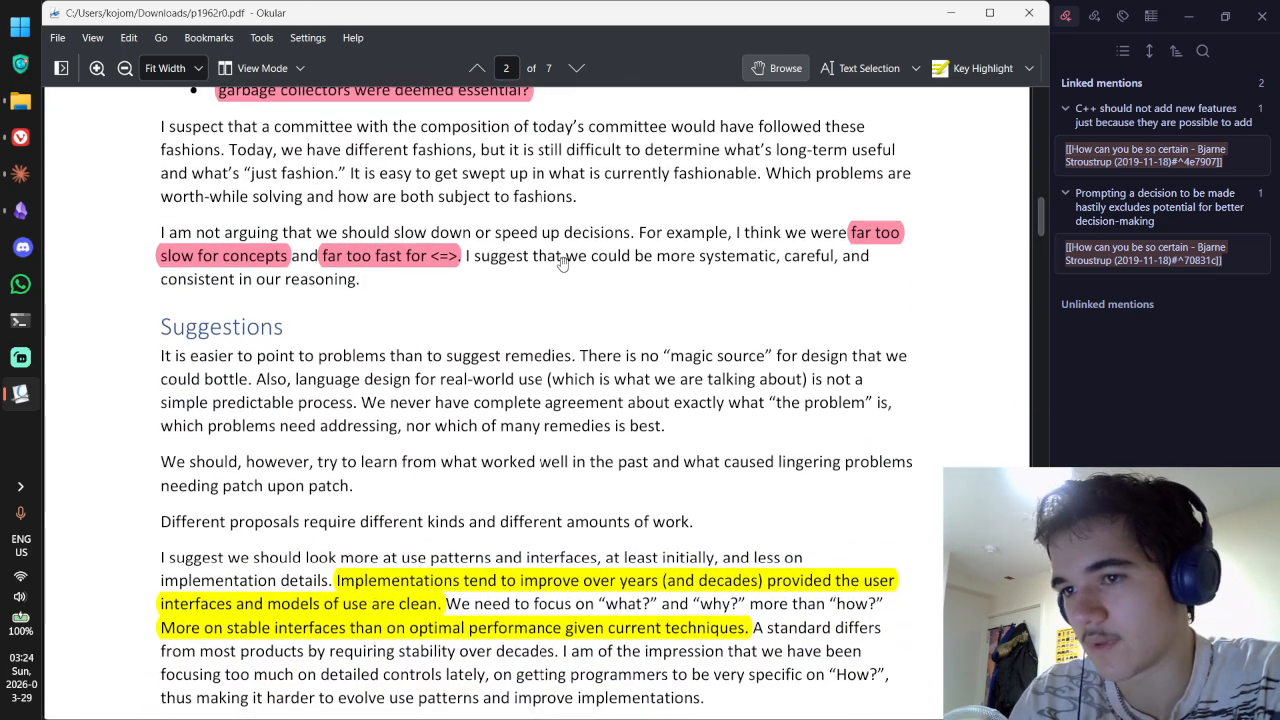
# Step: Compare the 'slow for concepts' and 'far too fast for <=>' notes, leaving 'slow for concepts' open for editing
pyautogui.doubleClick(262, 260)
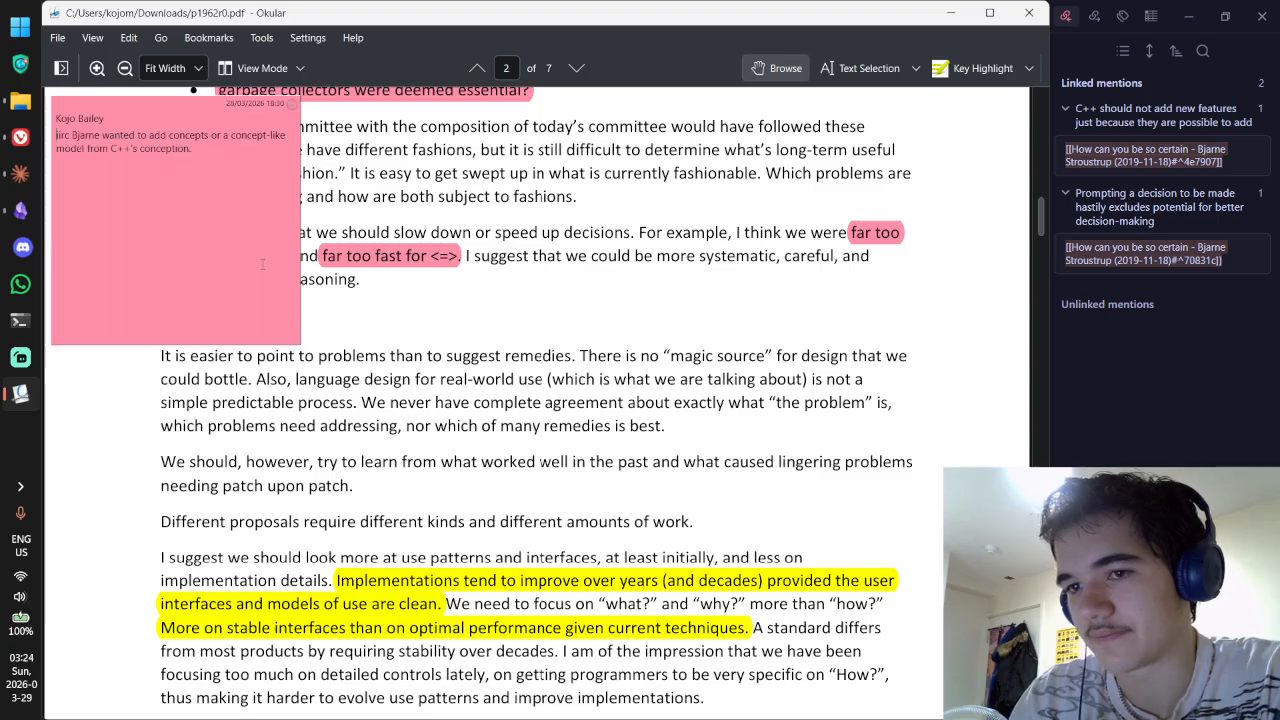
pyautogui.press('Escape')
pyautogui.doubleClick(380, 258)
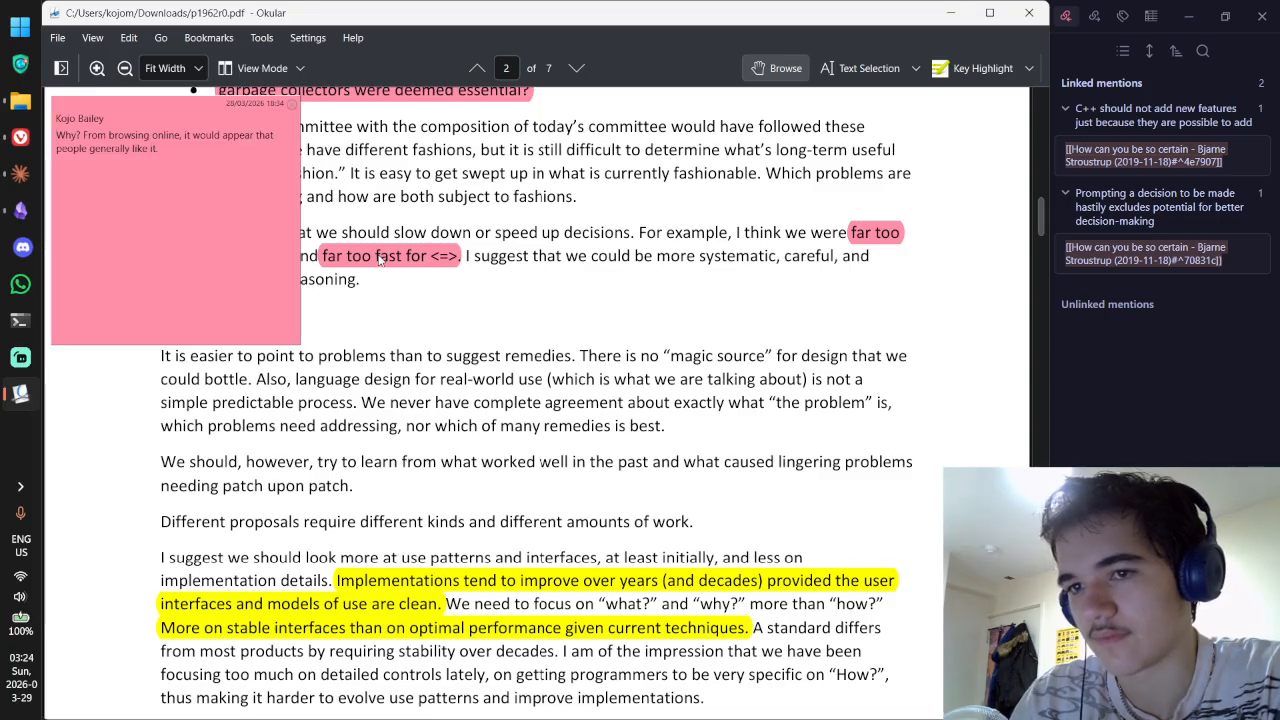
pyautogui.press('Escape')
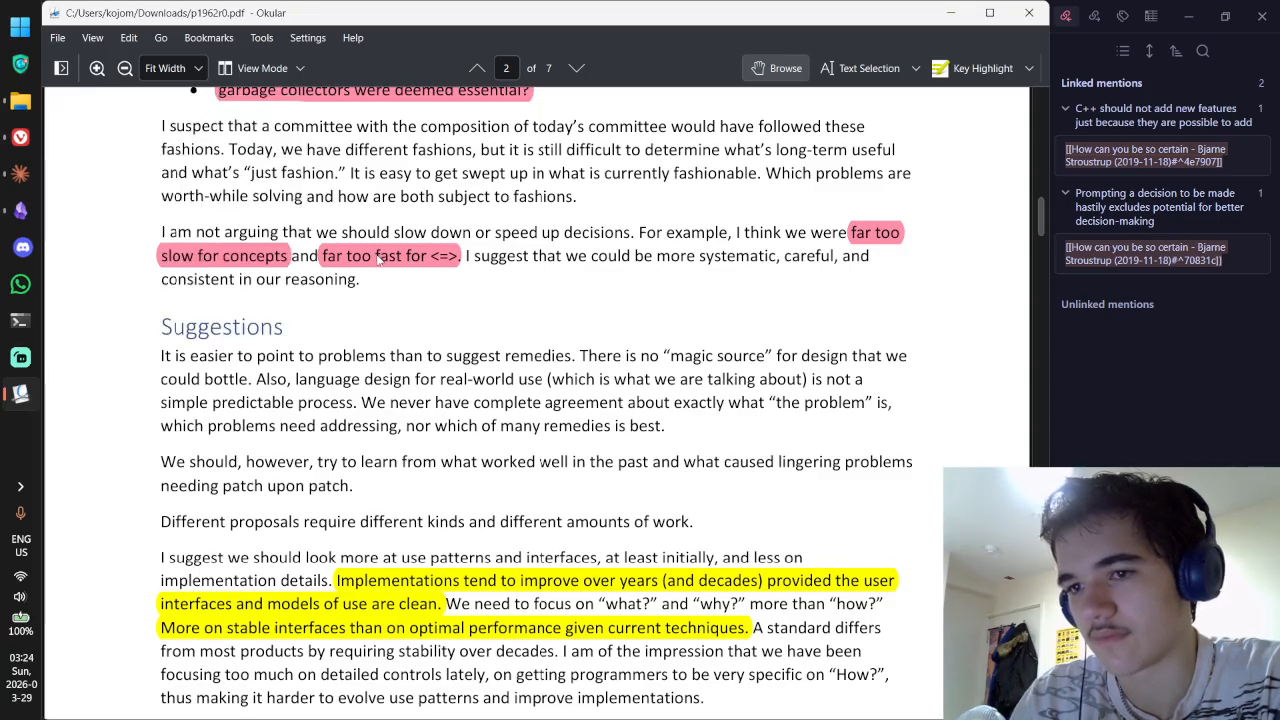
pyautogui.doubleClick(266, 260)
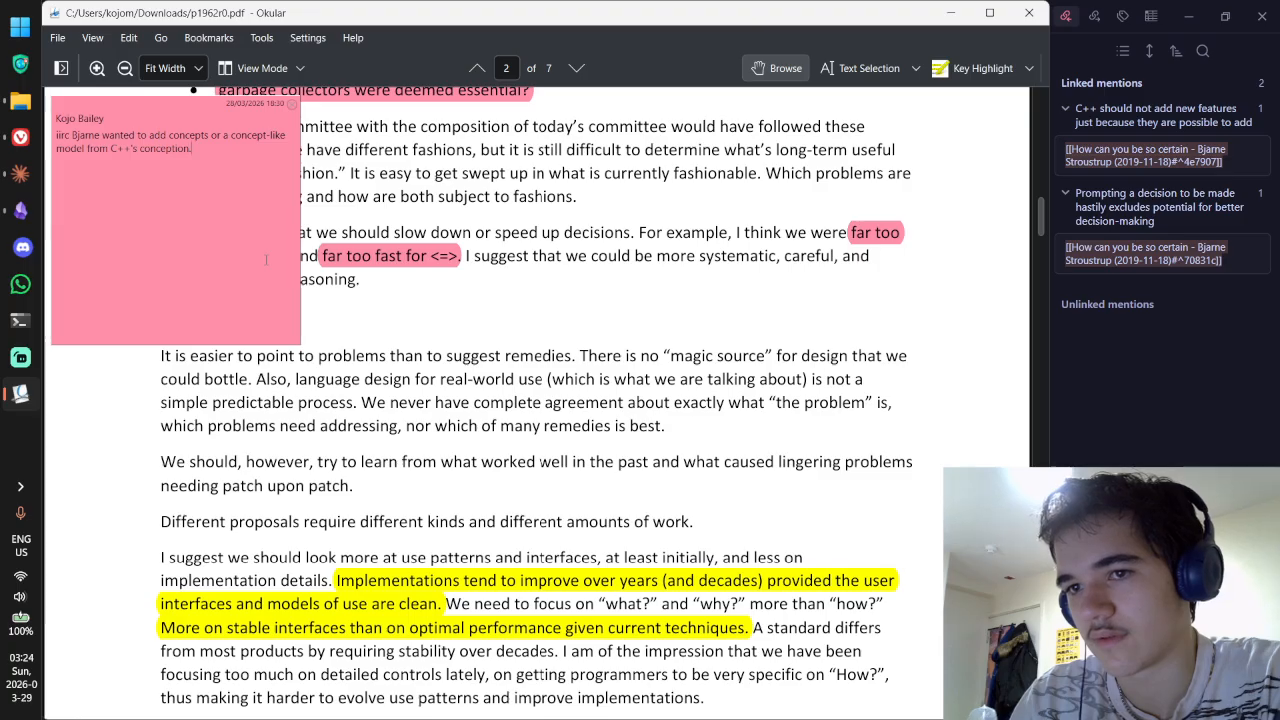
pyautogui.press('Escape')
pyautogui.doubleClick(365, 260)
pyautogui.press('Escape')
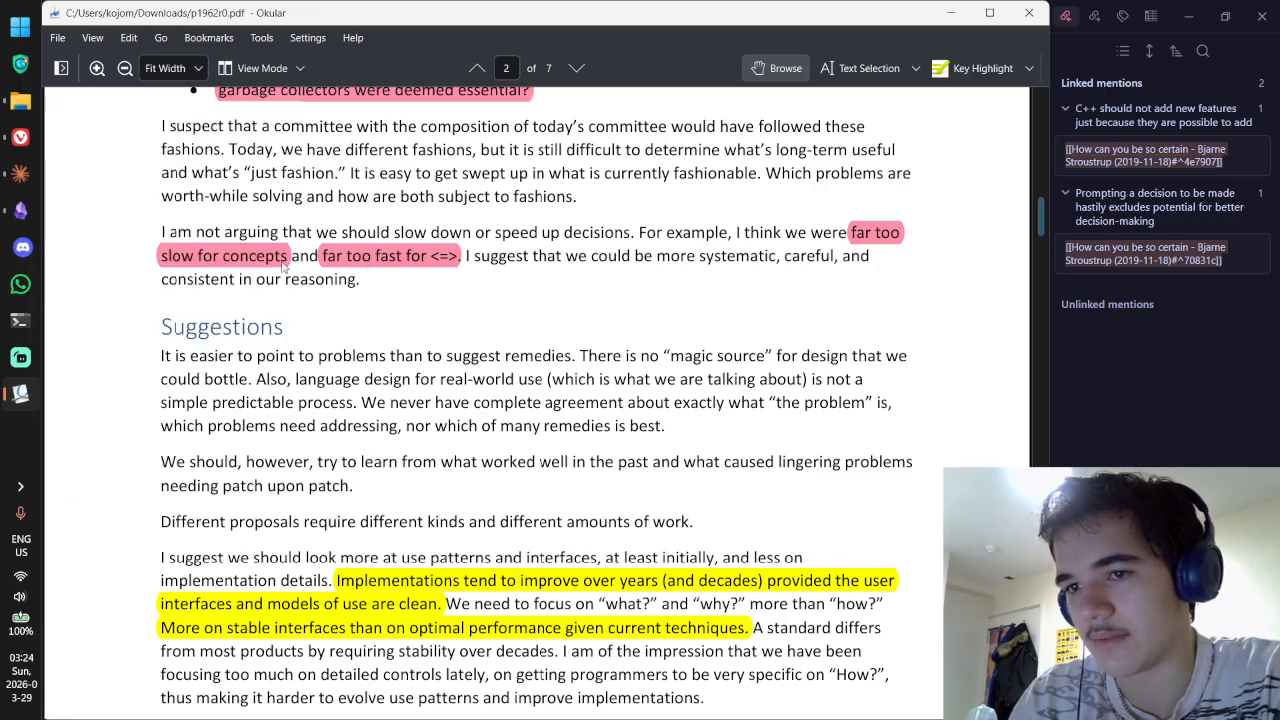
pyautogui.doubleClick(282, 262)
pyautogui.click(259, 222)
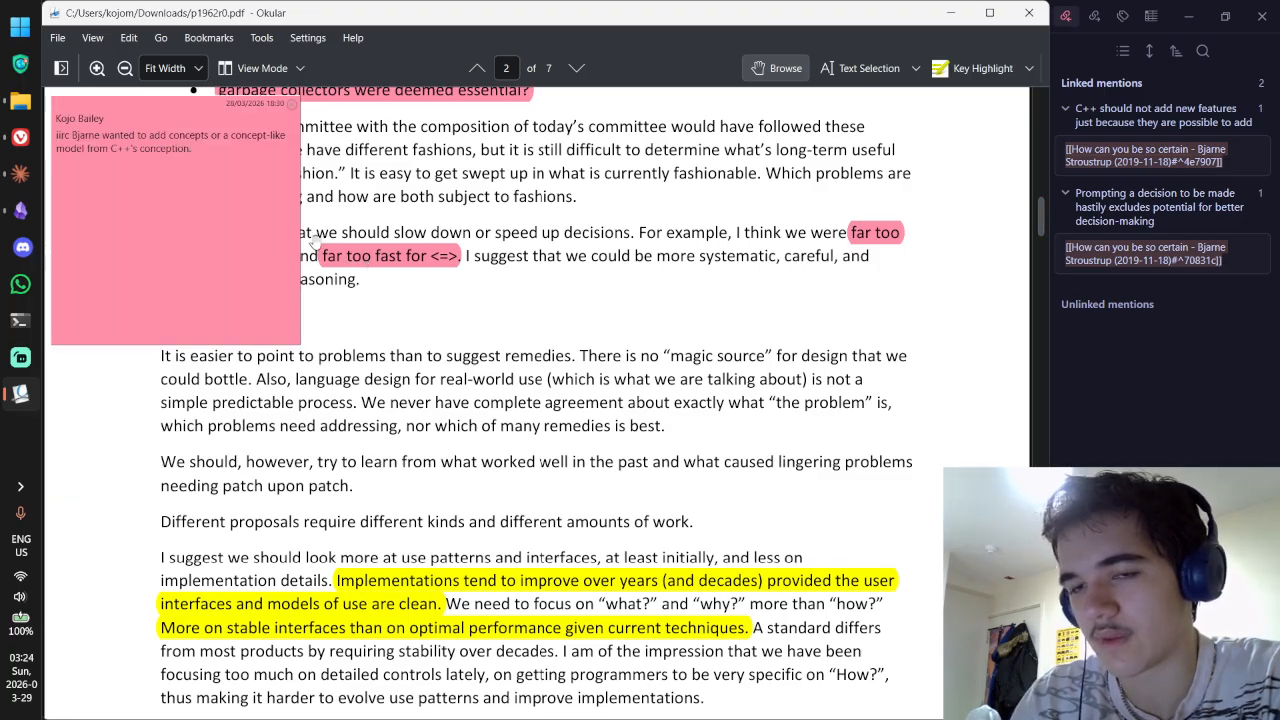
# Step: Add 'REFLECTION: Yep, literally during the language's conception' to the 'slow for concepts' note
pyautogui.press('Return')
pyautogui.press('Return')
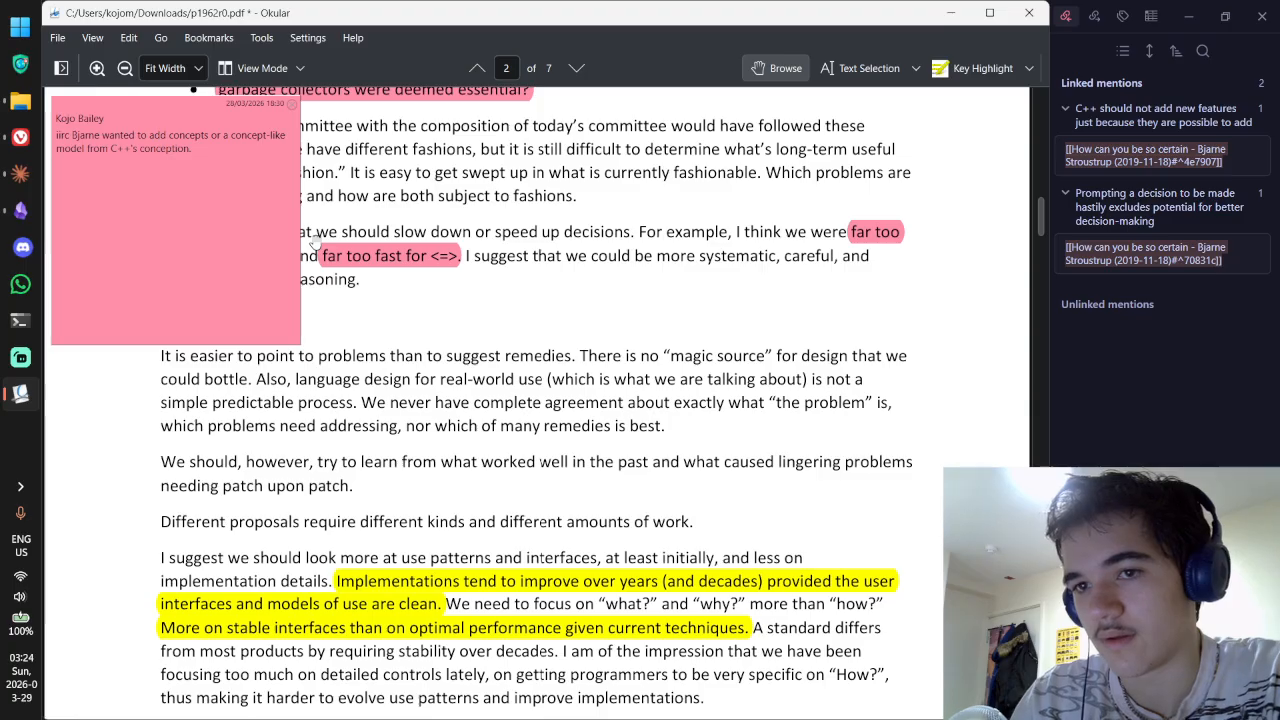
pyautogui.write('ANSWER:')
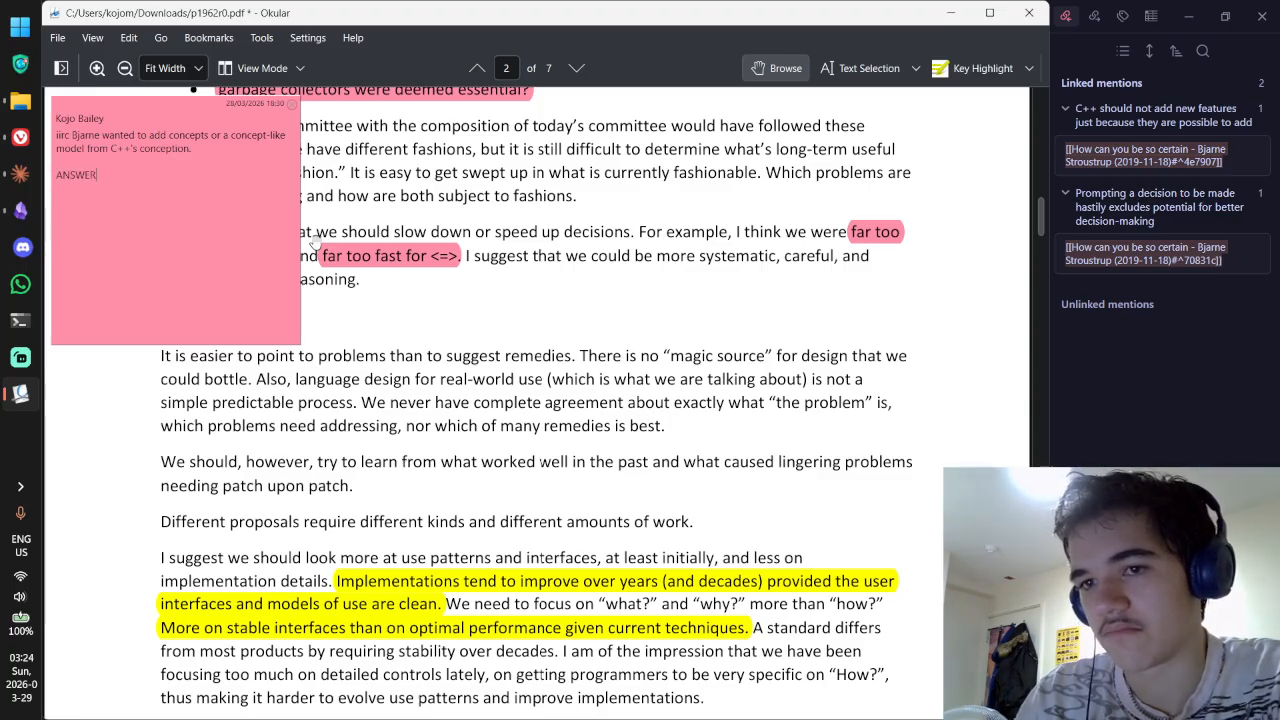
pyautogui.hotkey('ctrl', 'BackSpace')
pyautogui.write('REFLECTION: ')
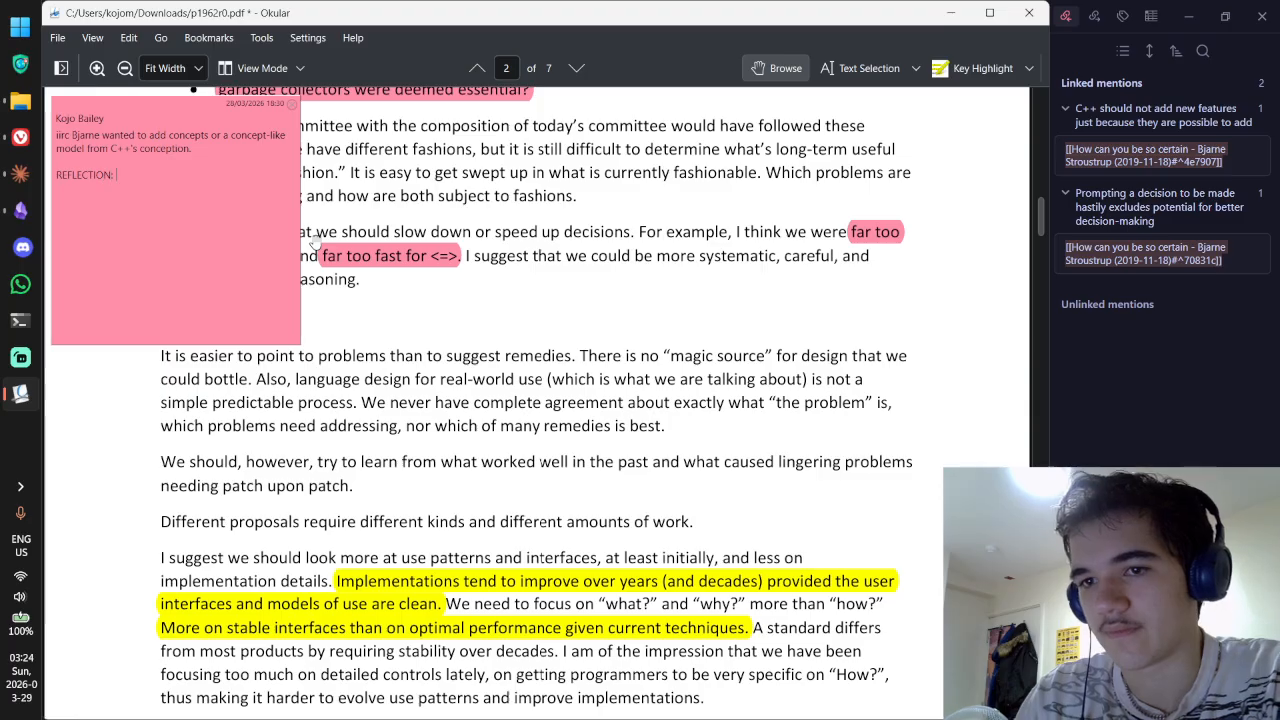
pyautogui.write('Yep, sice')
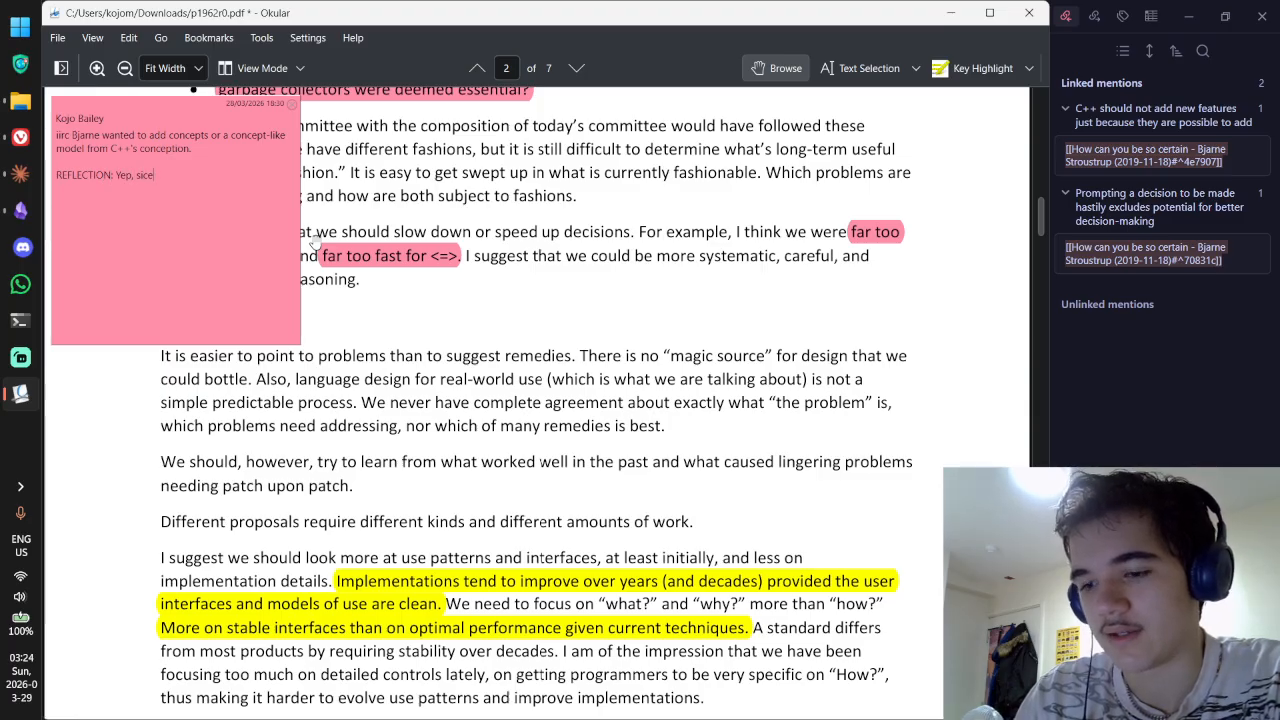
pyautogui.press('BackSpace')
pyautogui.press('BackSpace')
pyautogui.press('BackSpace')
pyautogui.press('BackSpace')
pyautogui.write('literall')
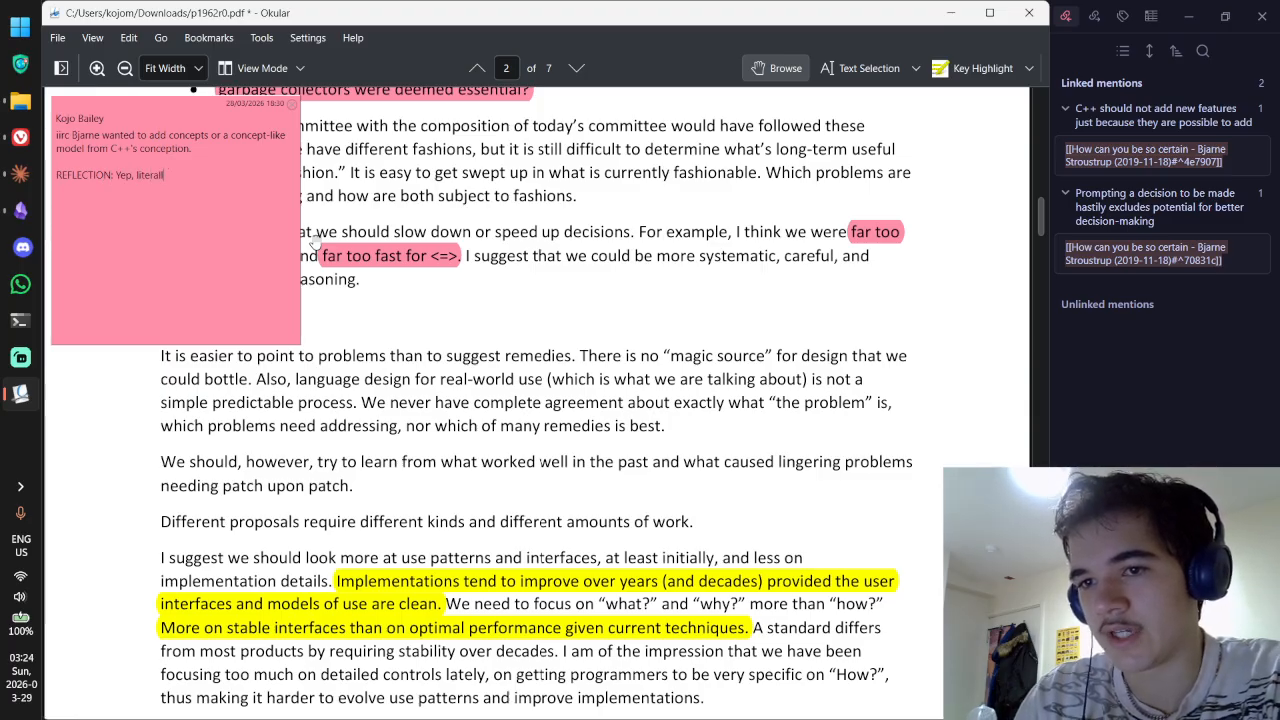
pyautogui.write('y since thel a')
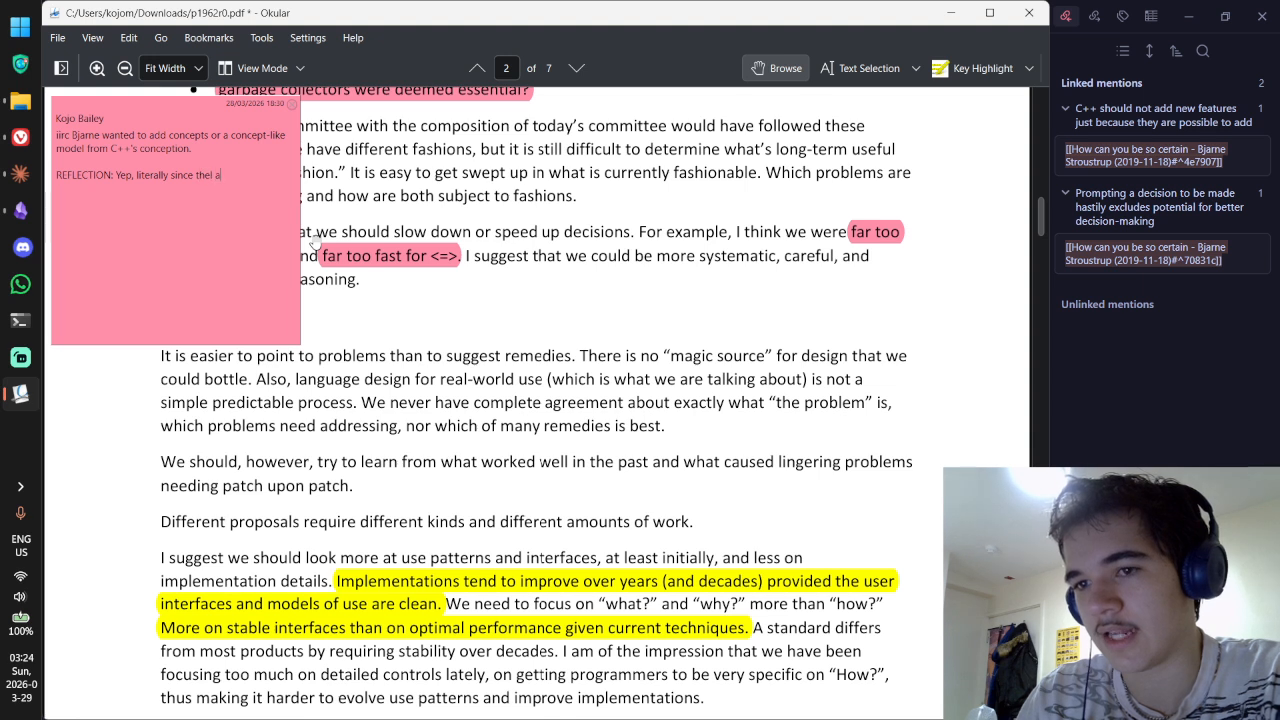
pyautogui.press('BackSpace')
pyautogui.press('BackSpace')
pyautogui.press('BackSpace')
pyautogui.press('BackSpace')
pyautogui.press('BackSpace')
pyautogui.press('BackSpace')
pyautogui.press('BackSpace')
pyautogui.press('BackSpace')
pyautogui.press('BackSpace')
pyautogui.press('BackSpace')
pyautogui.press('BackSpace')
pyautogui.press('BackSpace')
pyautogui.press('BackSpace')
pyautogui.press('BackSpace')
pyautogui.press('BackSpace')
pyautogui.press('BackSpace')
pyautogui.press('BackSpace')
pyautogui.press('BackSpace')
pyautogui.press('BackSpace')
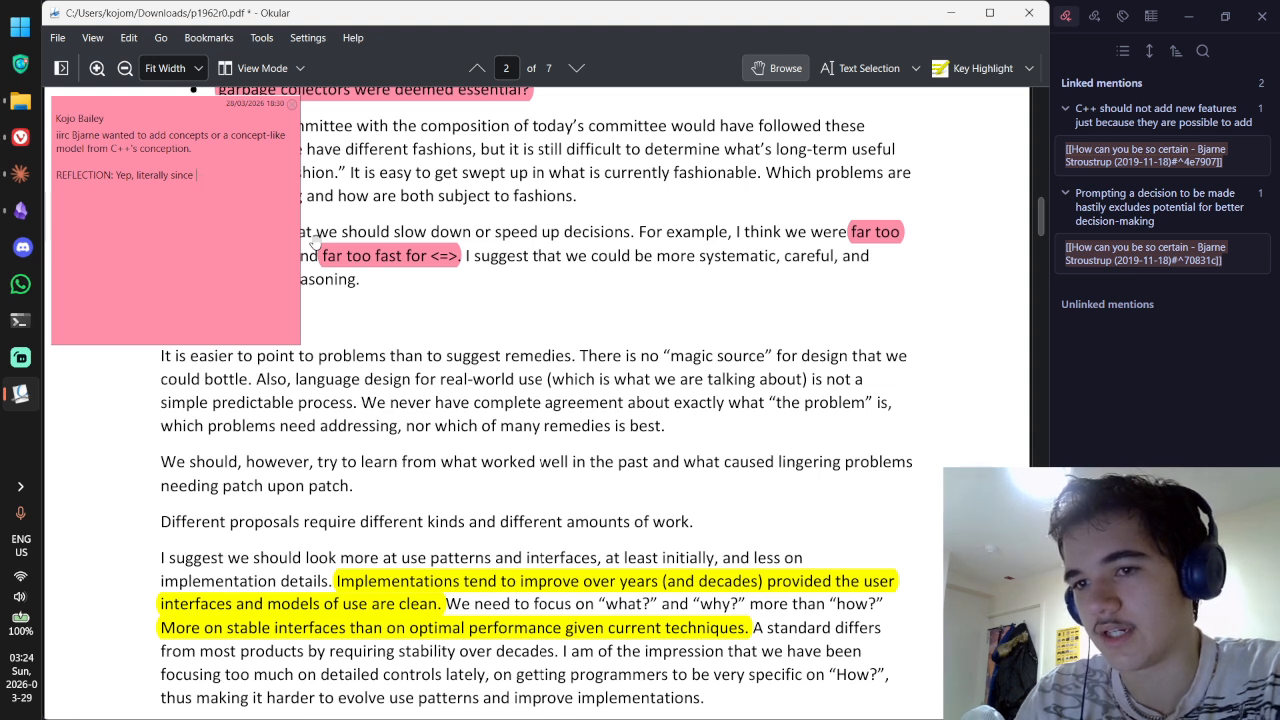
pyautogui.write('literally be')
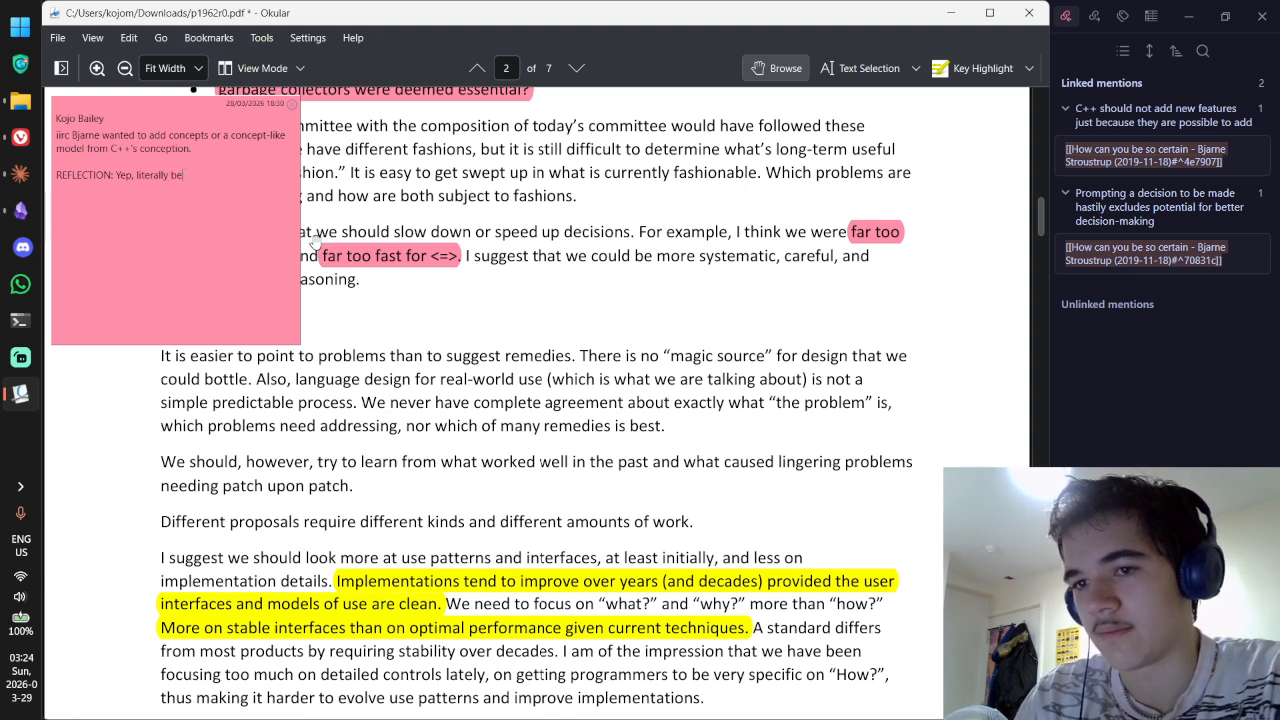
pyautogui.write('fore the language')
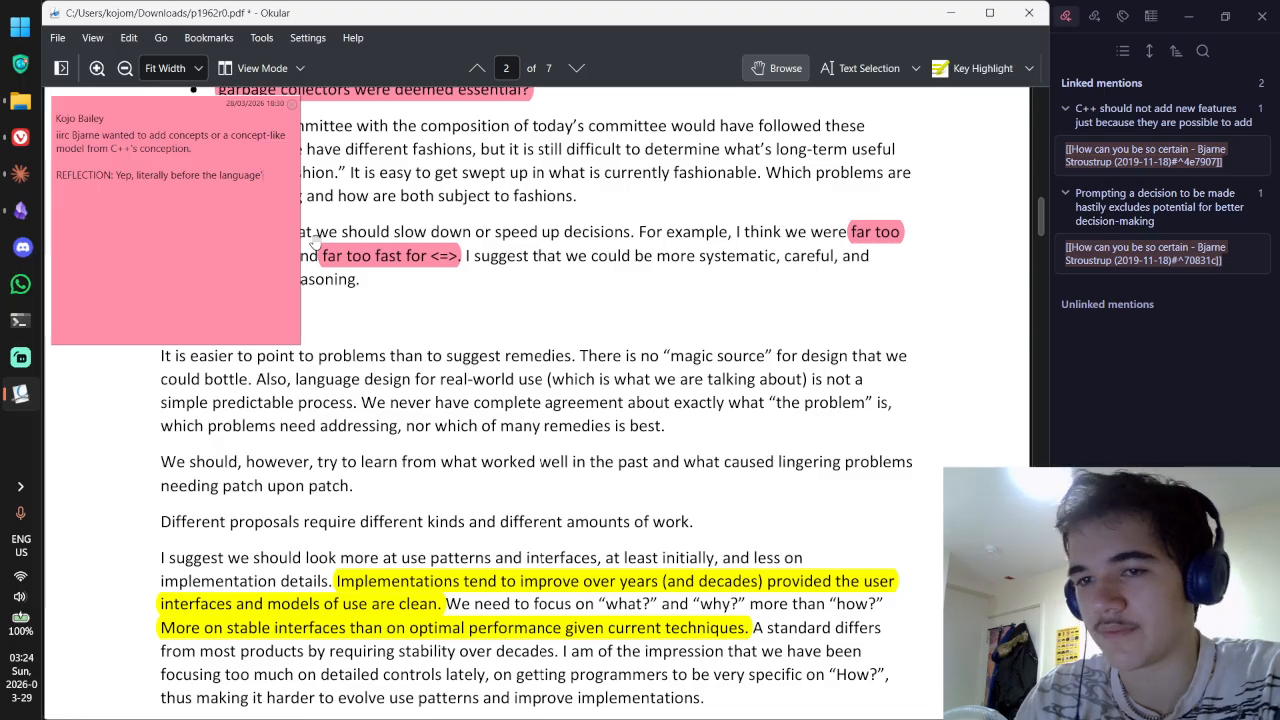
pyautogui.press('BackSpace')
pyautogui.press('BackSpace')
pyautogui.press('BackSpace')
pyautogui.press('BackSpace')
pyautogui.press('BackSpace')
pyautogui.press('BackSpace')
pyautogui.press('BackSpace')
pyautogui.press('BackSpace')
pyautogui.press('BackSpace')
pyautogui.press('BackSpace')
pyautogui.press('BackSpace')
pyautogui.press('BackSpace')
pyautogui.press('BackSpace')
pyautogui.press('BackSpace')
pyautogui.press('BackSpace')
pyautogui.press('BackSpace')
pyautogui.press('BackSpace')
pyautogui.press('BackSpace')
pyautogui.press('BackSpace')
pyautogui.press('BackSpace')
pyautogui.write('literall')
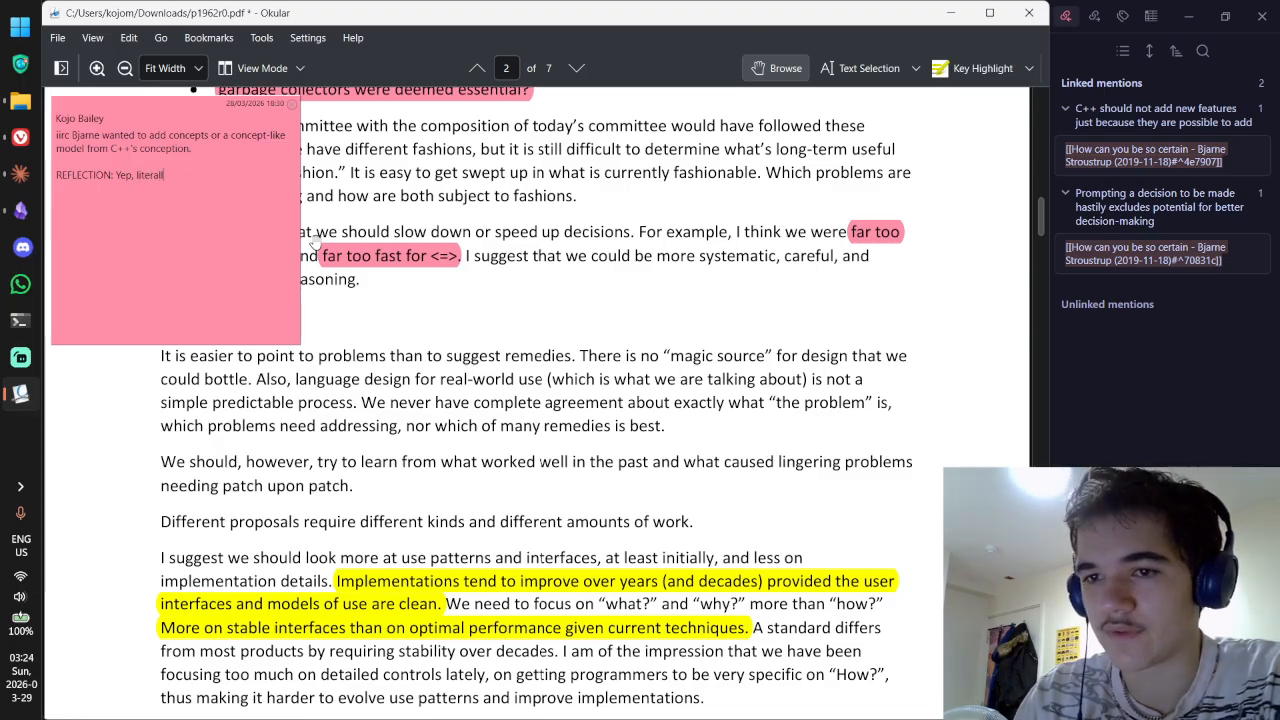
pyautogui.write("y during the language's ")
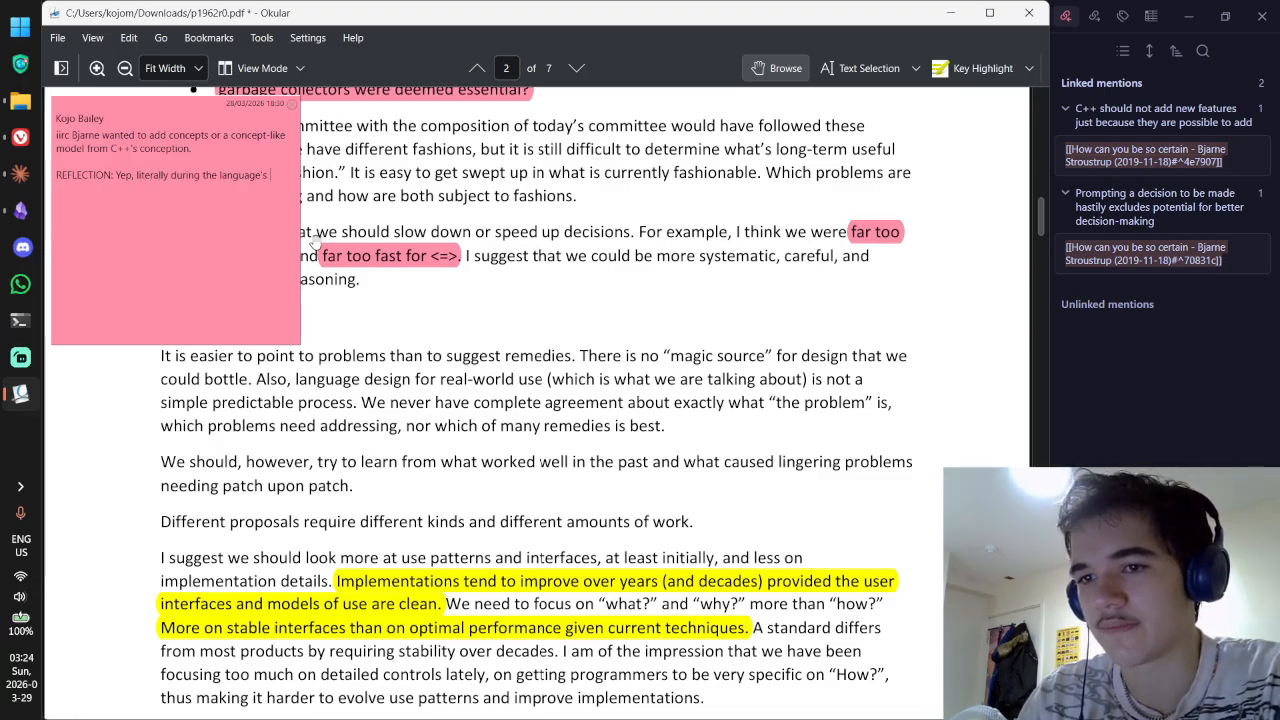
pyautogui.write('conception')
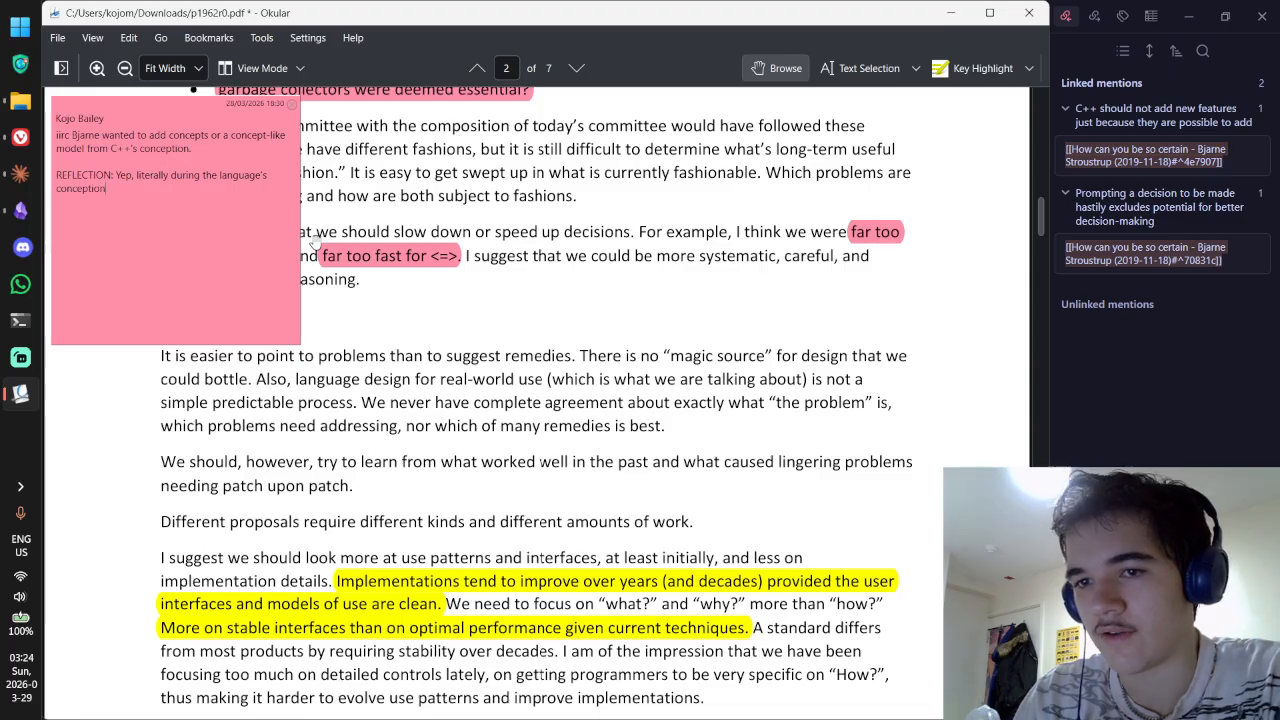
pyautogui.press('Escape')
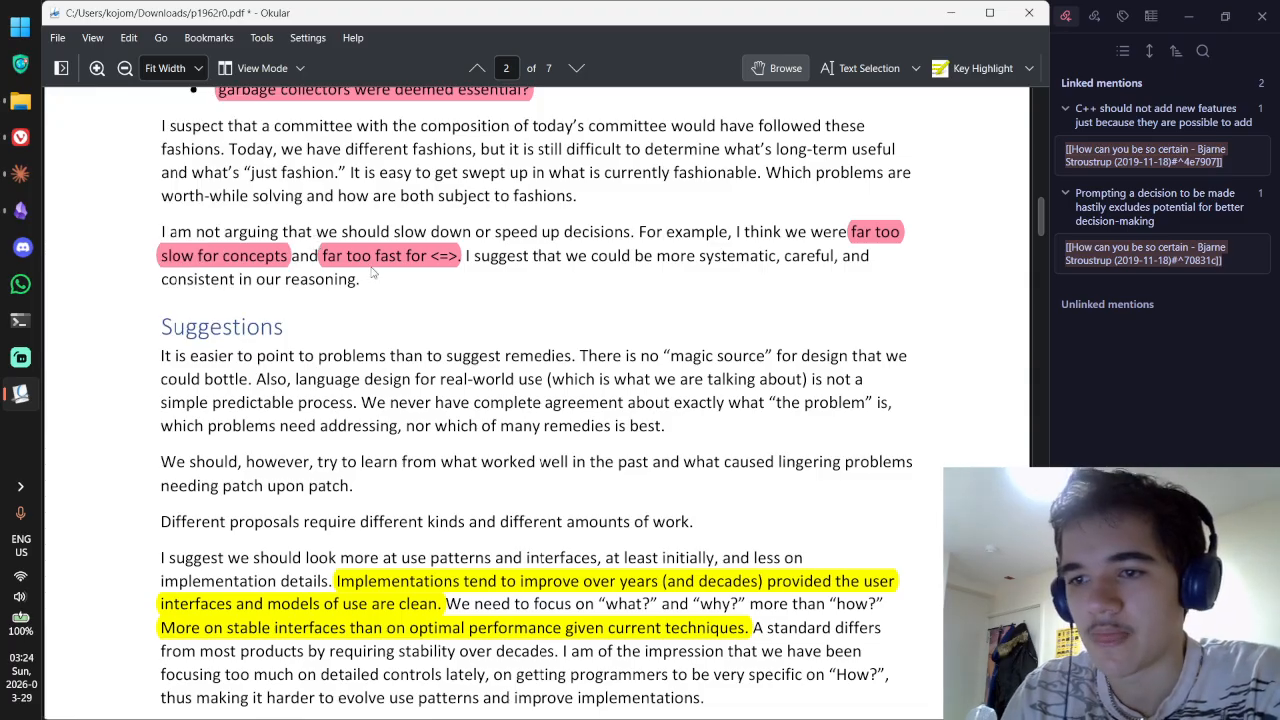
# Step: Add 'REFLECTION: He does not elaborate in this paper' to the 'far too fast for <=>' note
pyautogui.click(422, 258)
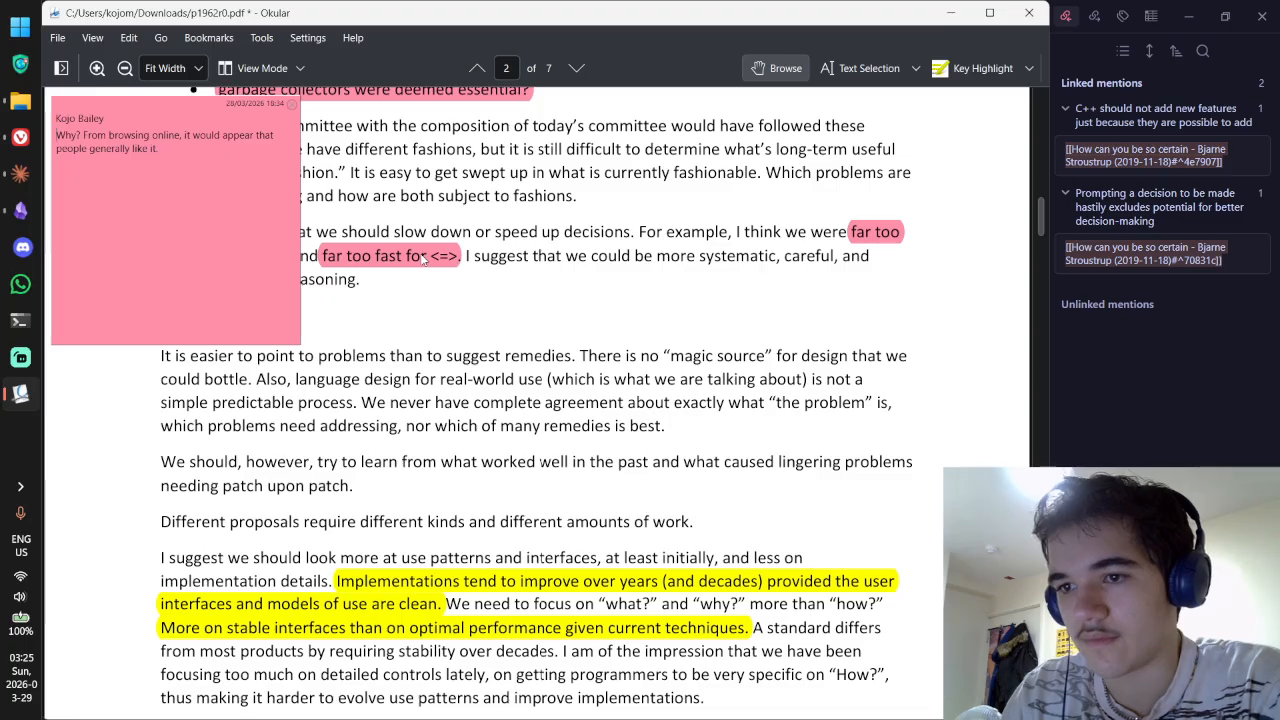
pyautogui.press('Return')
pyautogui.press('Return')
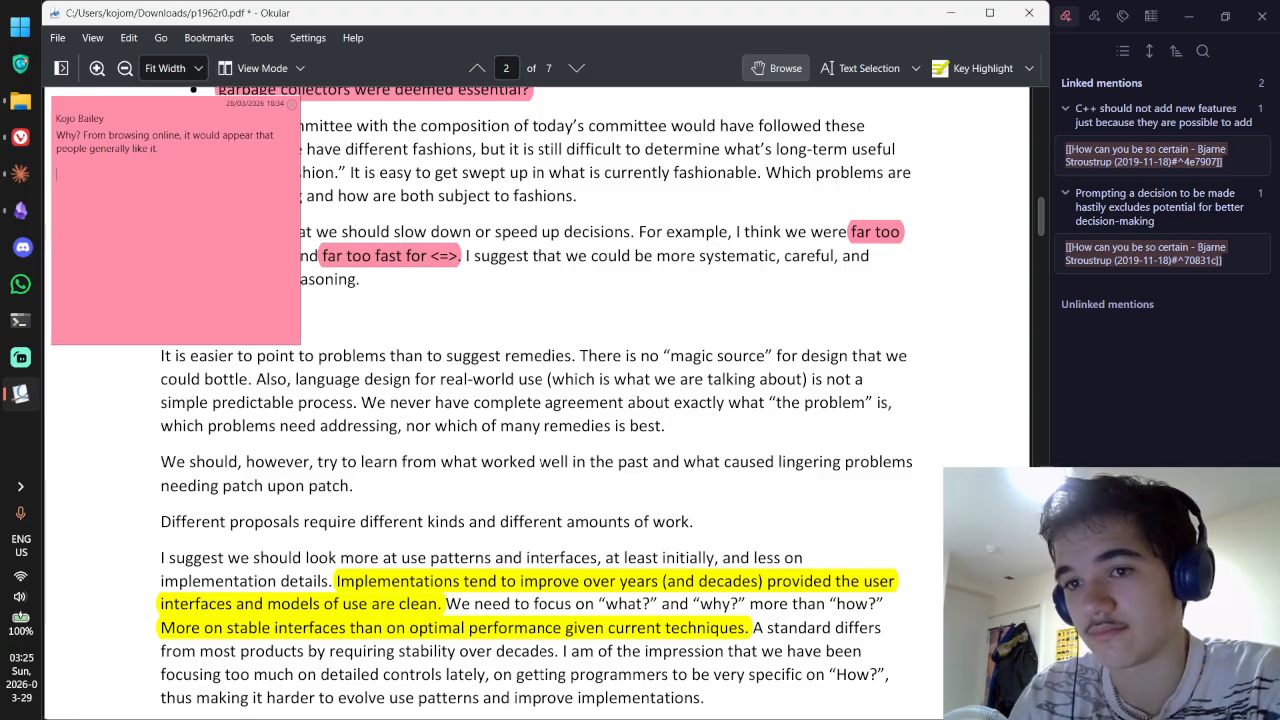
pyautogui.write('REFLECTIO')
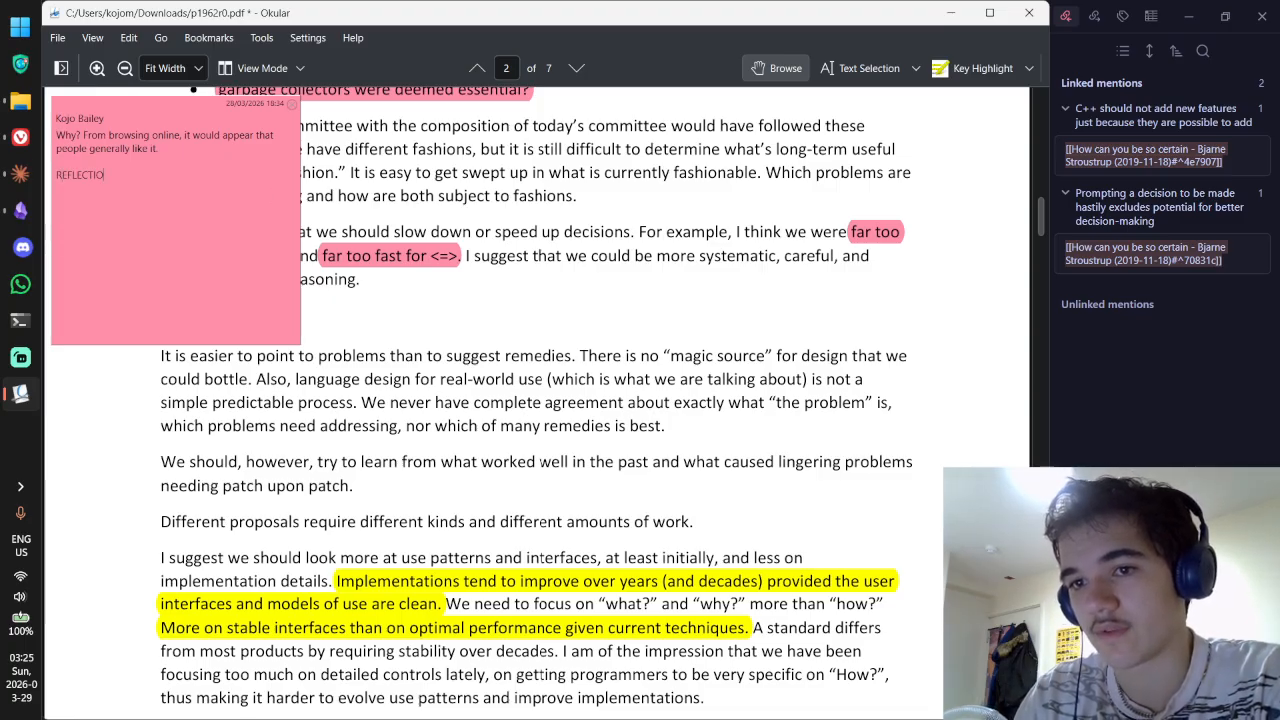
pyautogui.write('N: He does no')
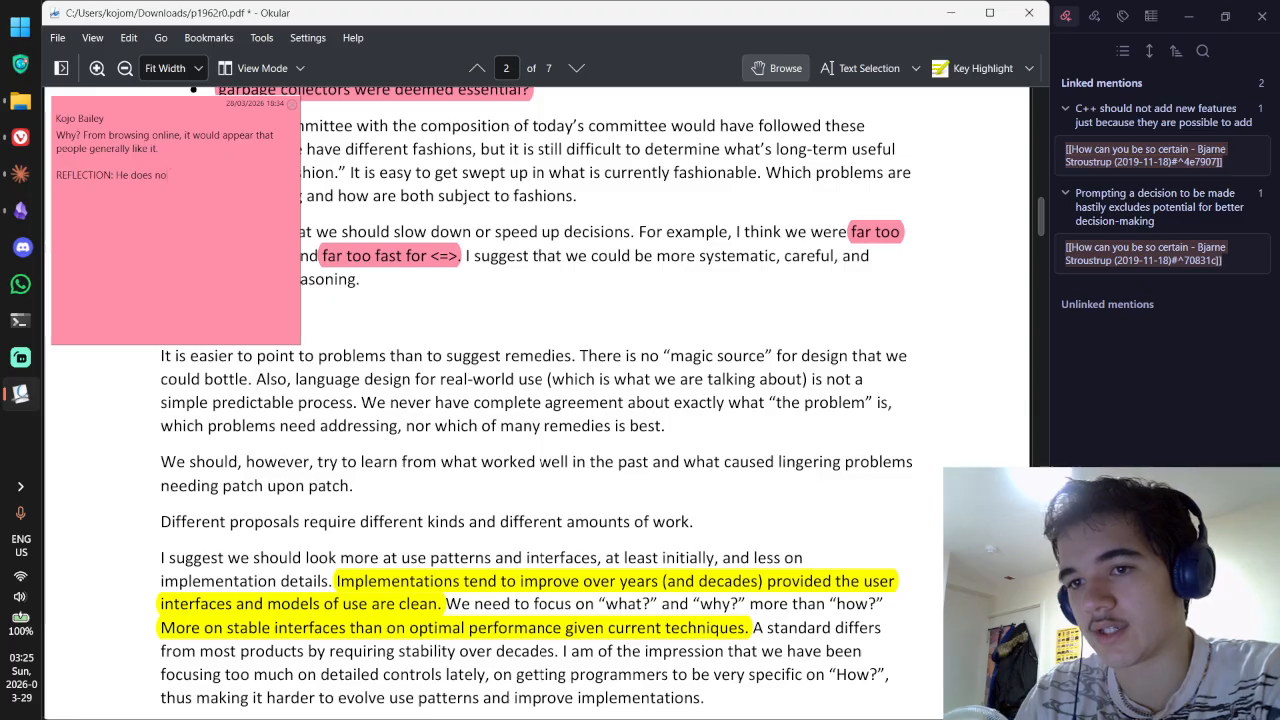
pyautogui.write('t elaborate in this ')
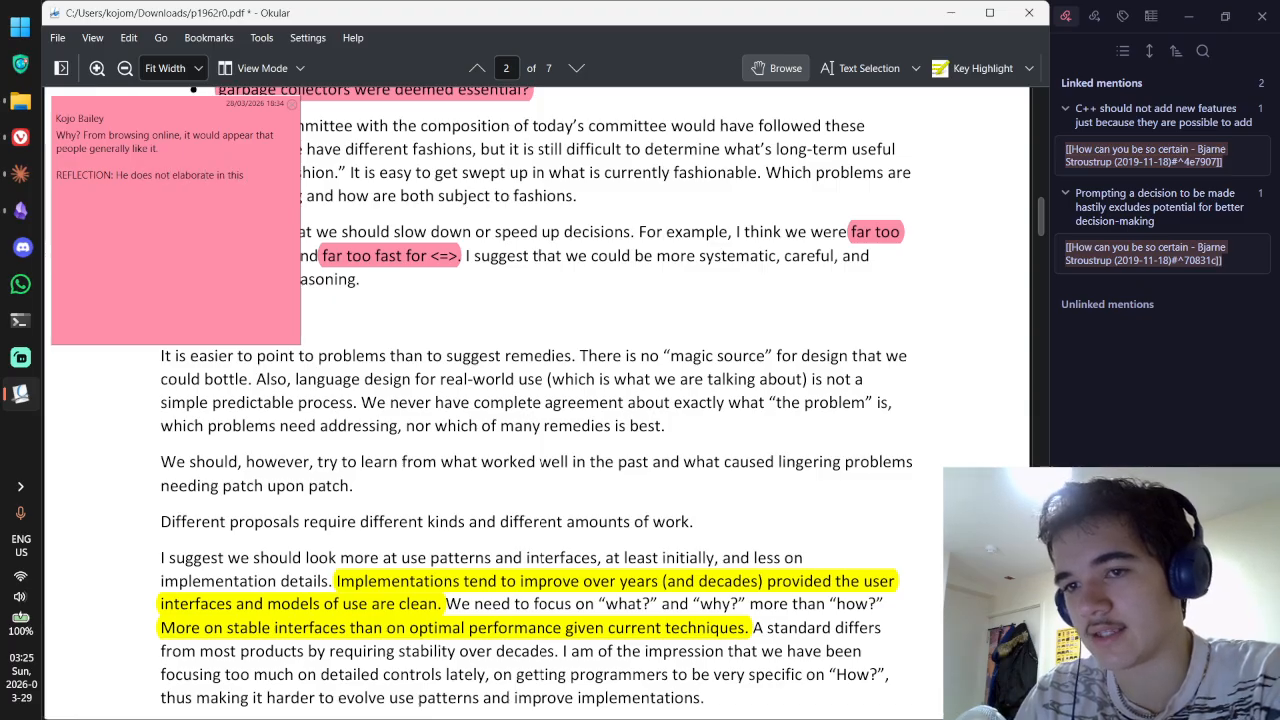
pyautogui.write('article')
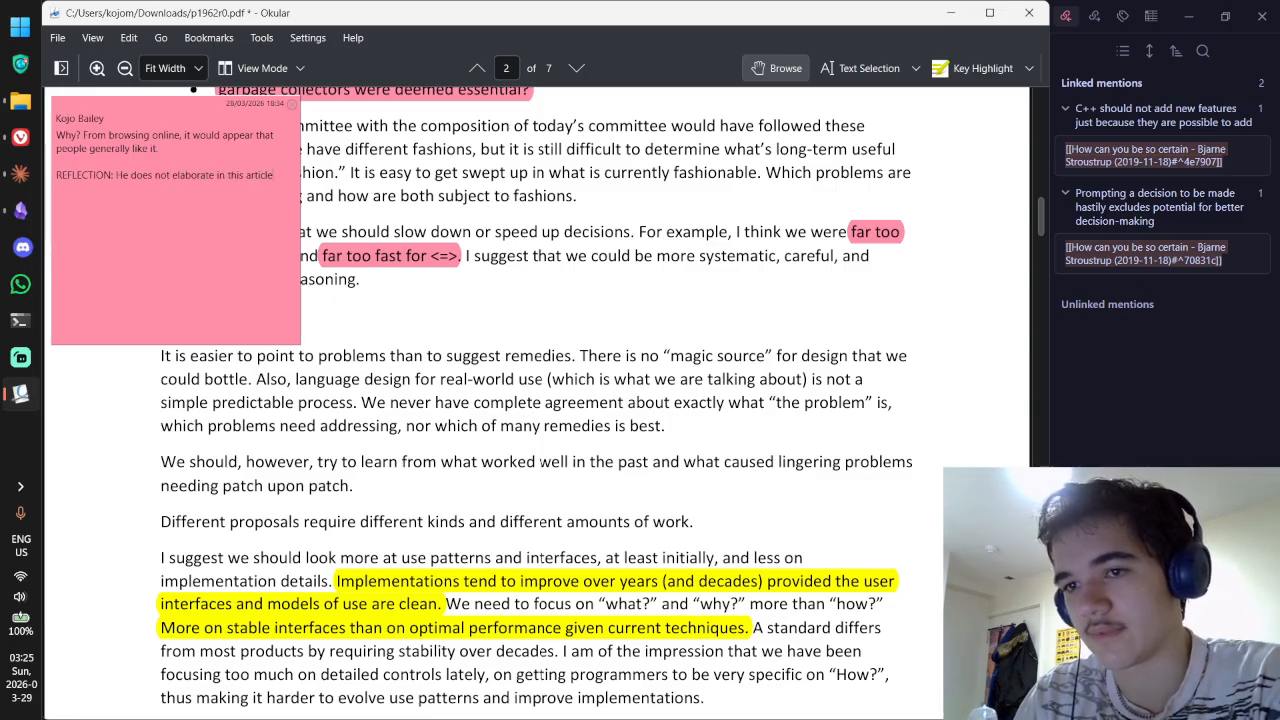
pyautogui.hotkey('ctrl', 'BackSpace')
pyautogui.write('paper')
pyautogui.press('Escape')
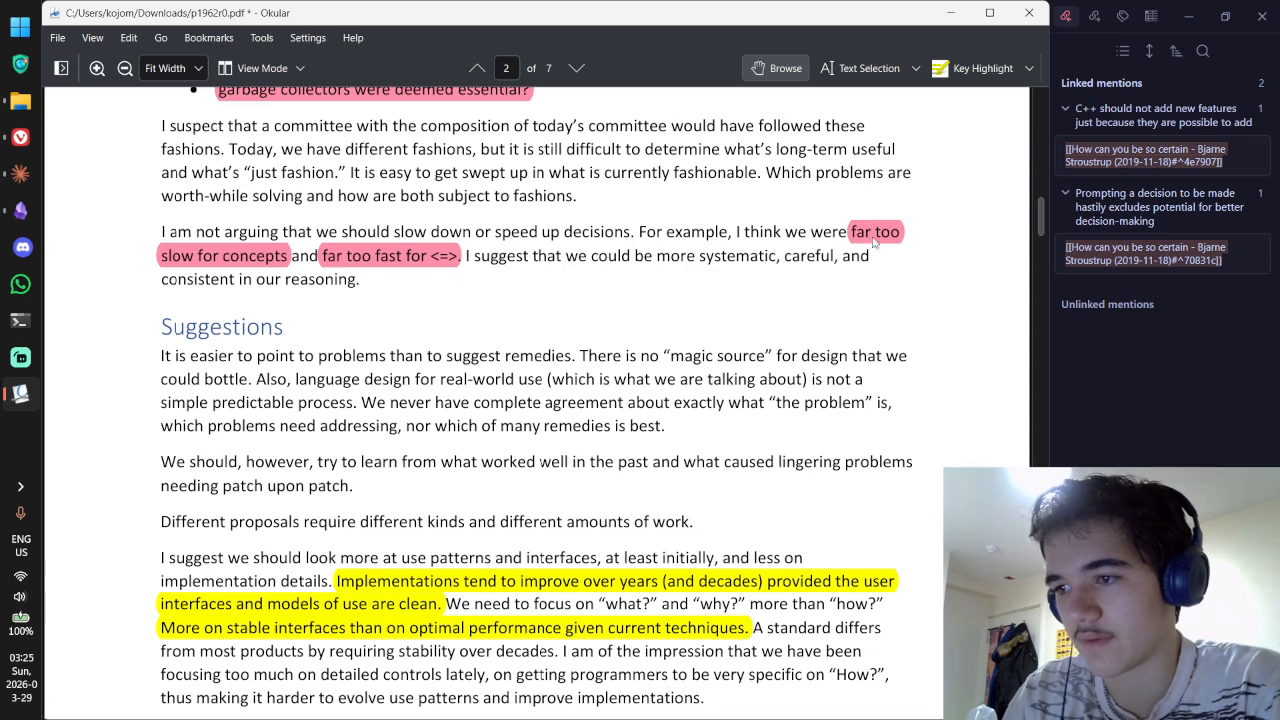
# Step: Reread the notes on the garbage collectors, humility and 'empirical observations' highlights
pyautogui.scroll(3, 873, 232)
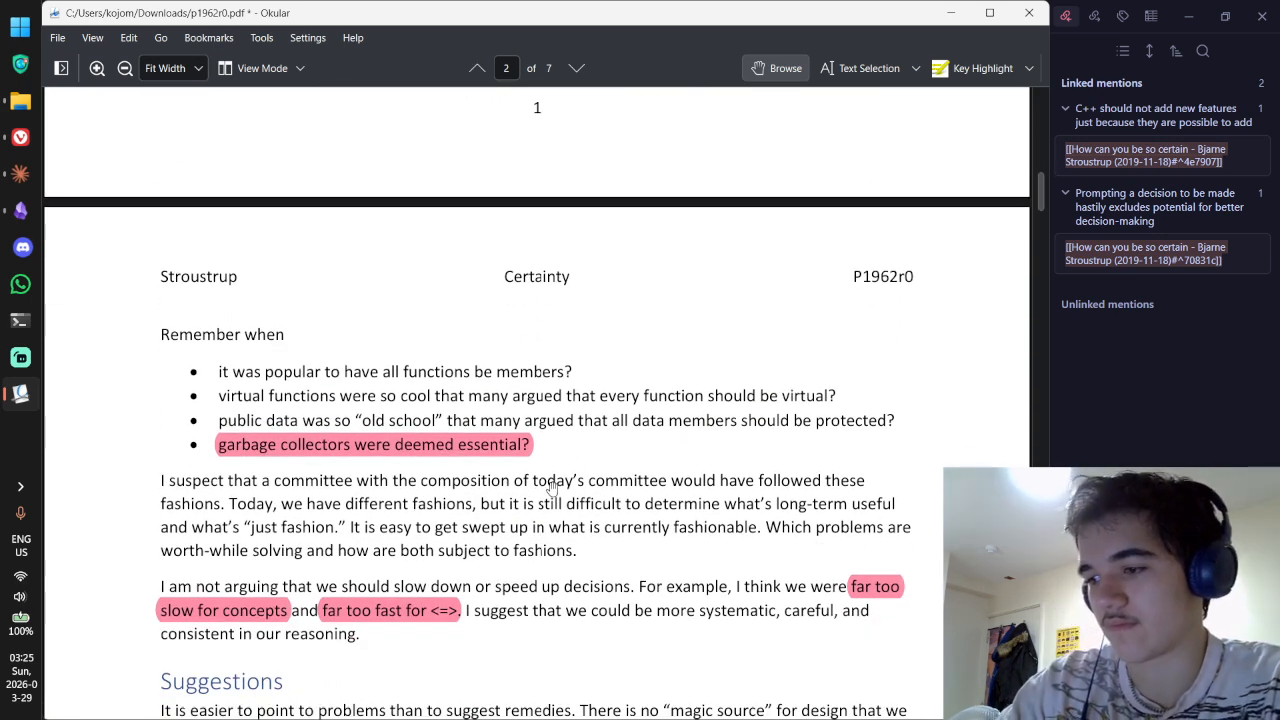
pyautogui.doubleClick(470, 445)
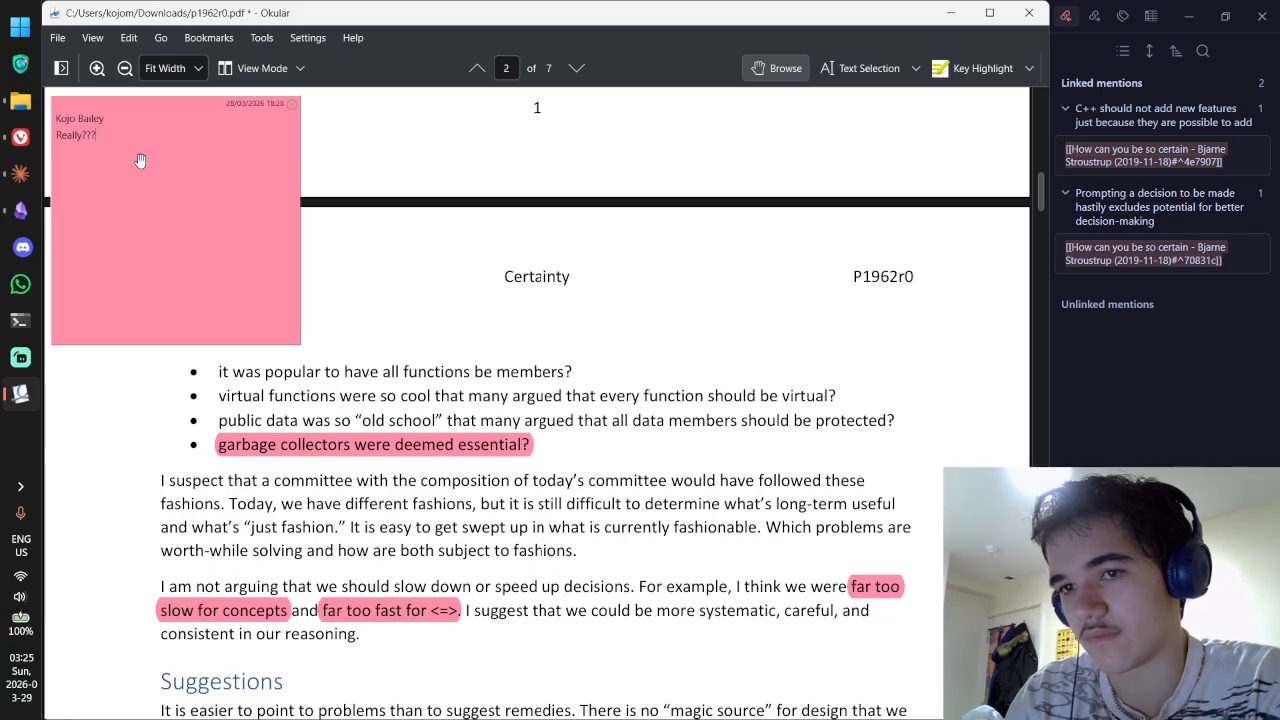
pyautogui.scroll(6, 337, 246)
pyautogui.scroll(-3, 337, 246)
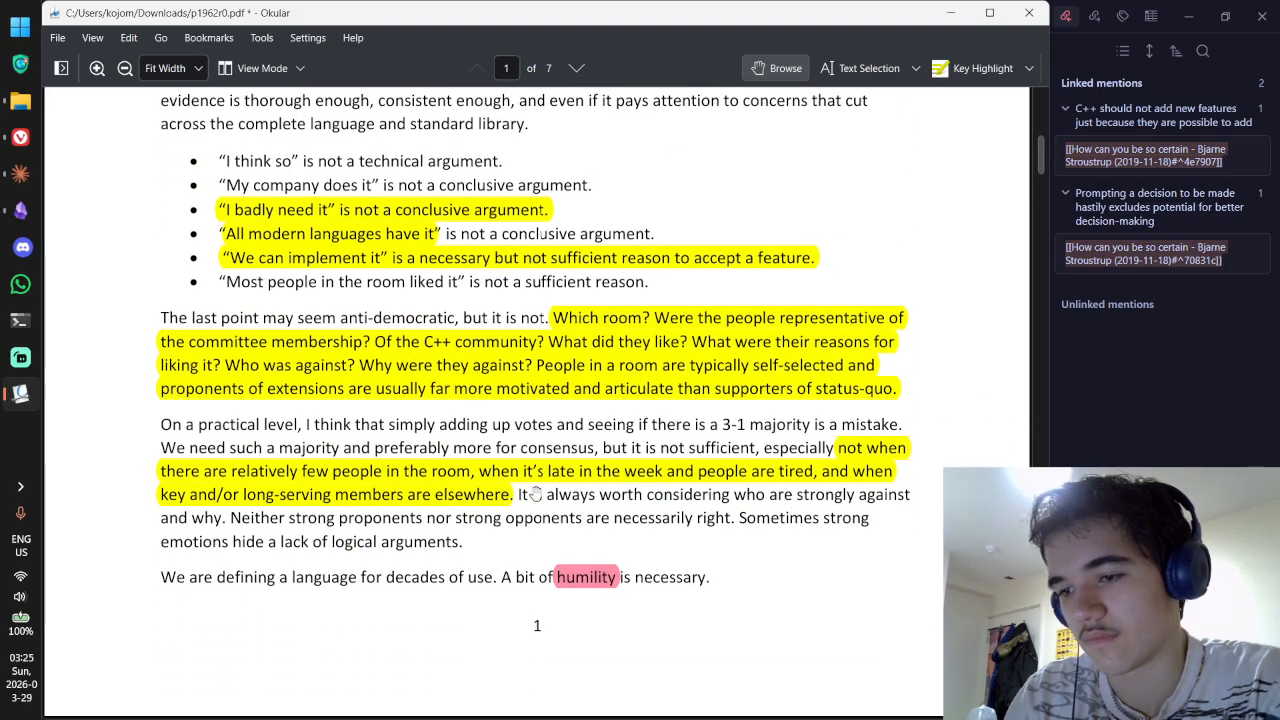
pyautogui.doubleClick(578, 585)
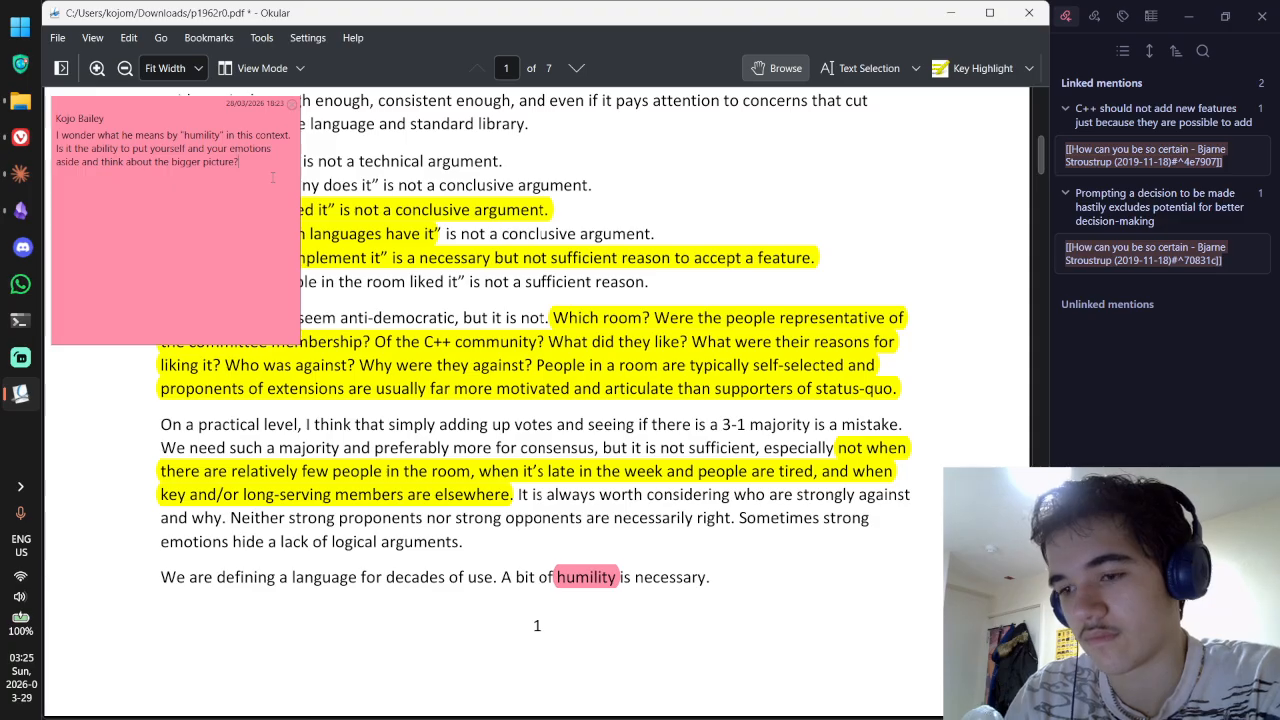
pyautogui.scroll(14, 740, 537)
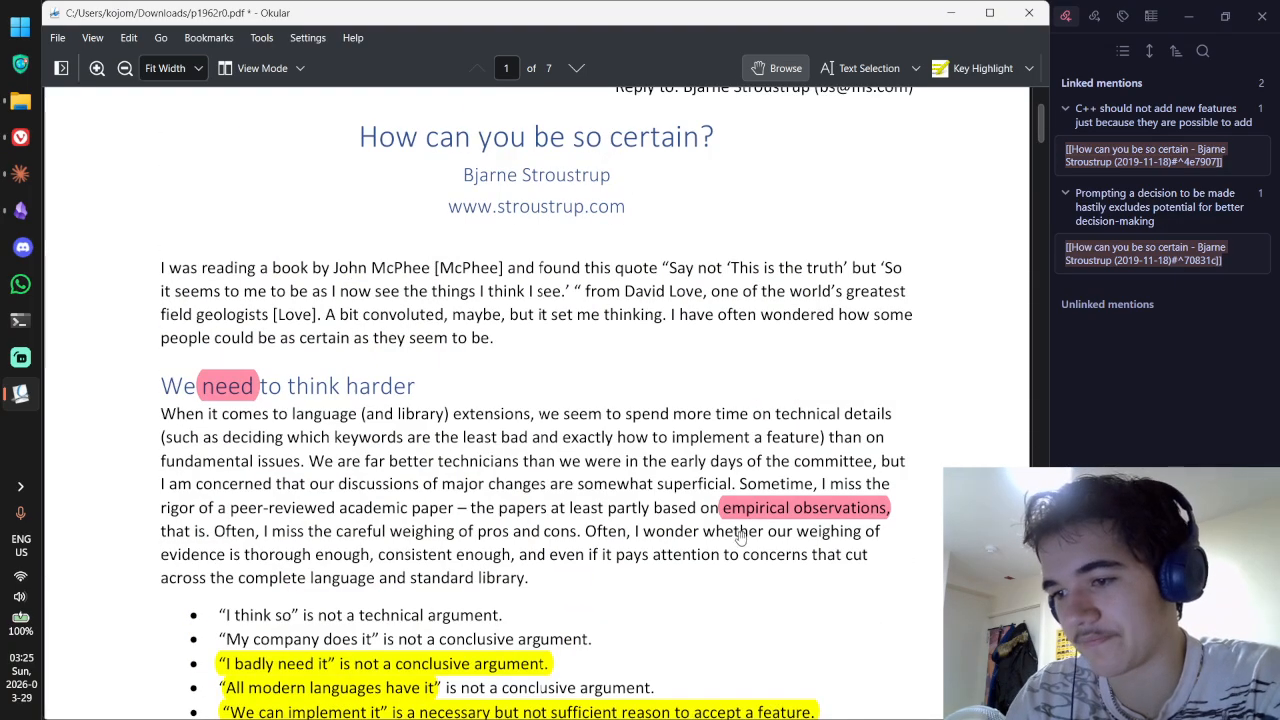
pyautogui.doubleClick(765, 510)
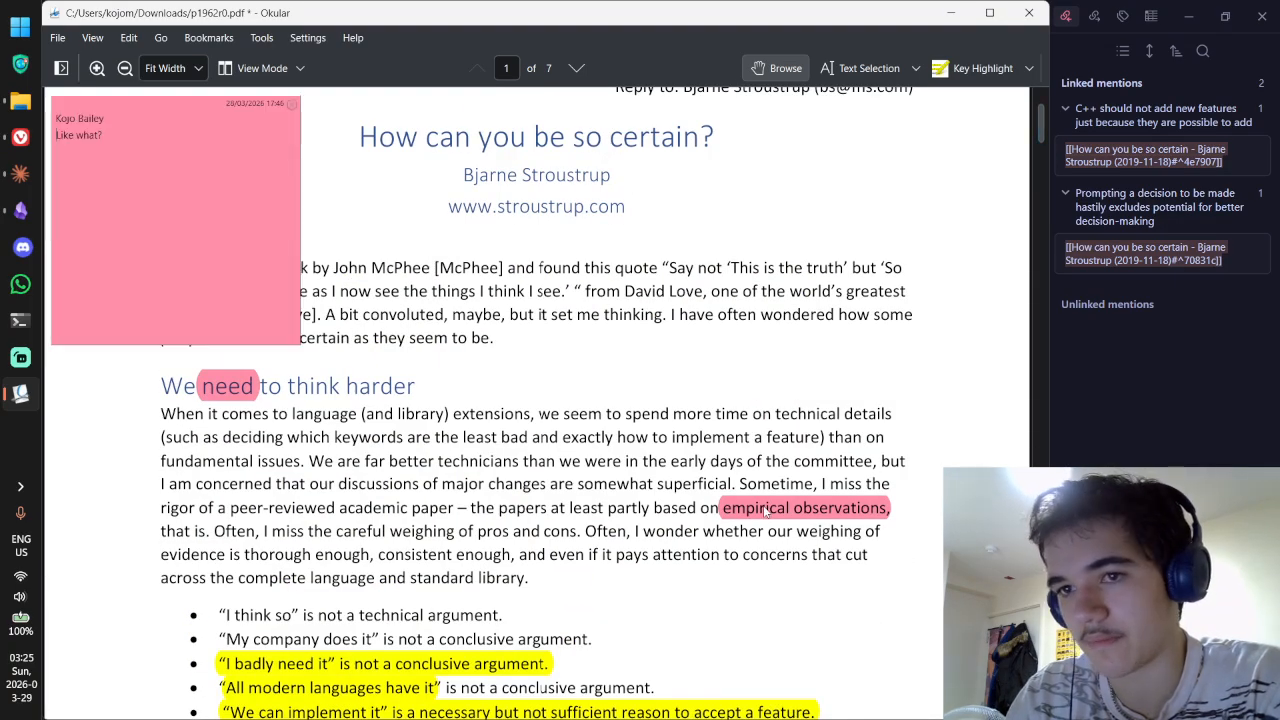
pyautogui.click(444, 320)
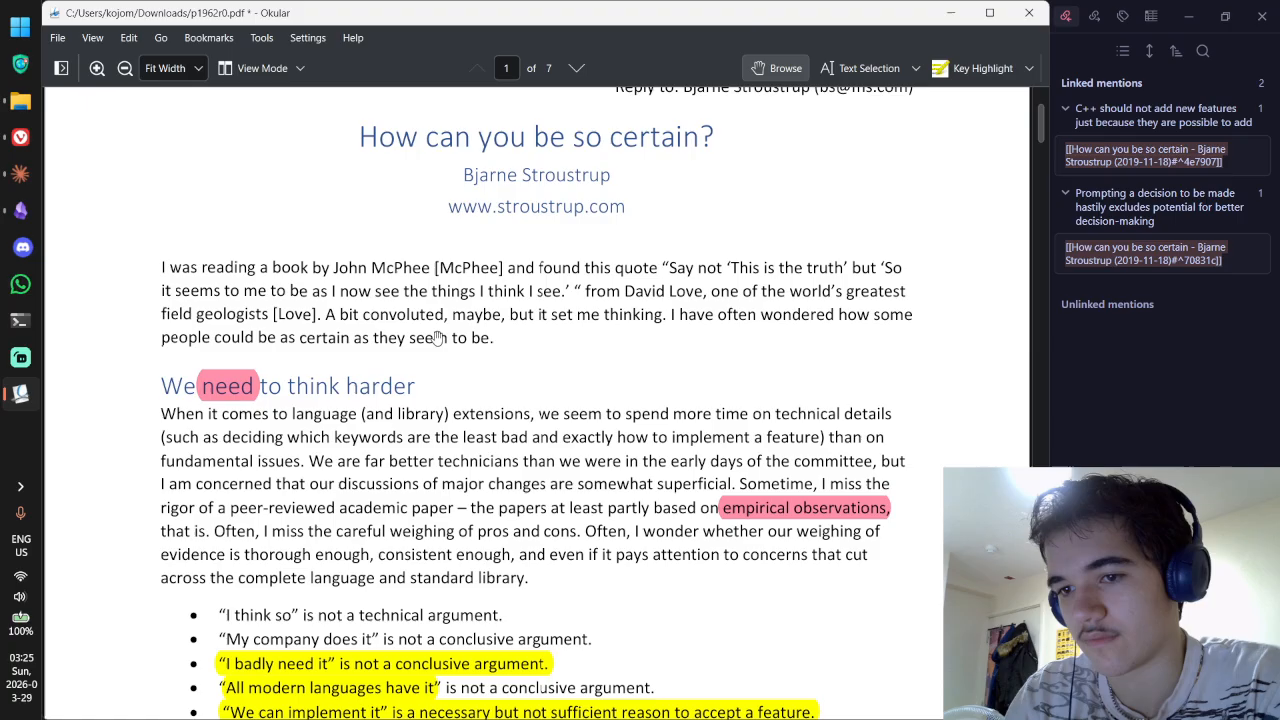
# Step: Add 'REFLECTION: Likely due to the language at risk of screwing itself over with bad decisions' to the 'need' note
pyautogui.doubleClick(228, 388)
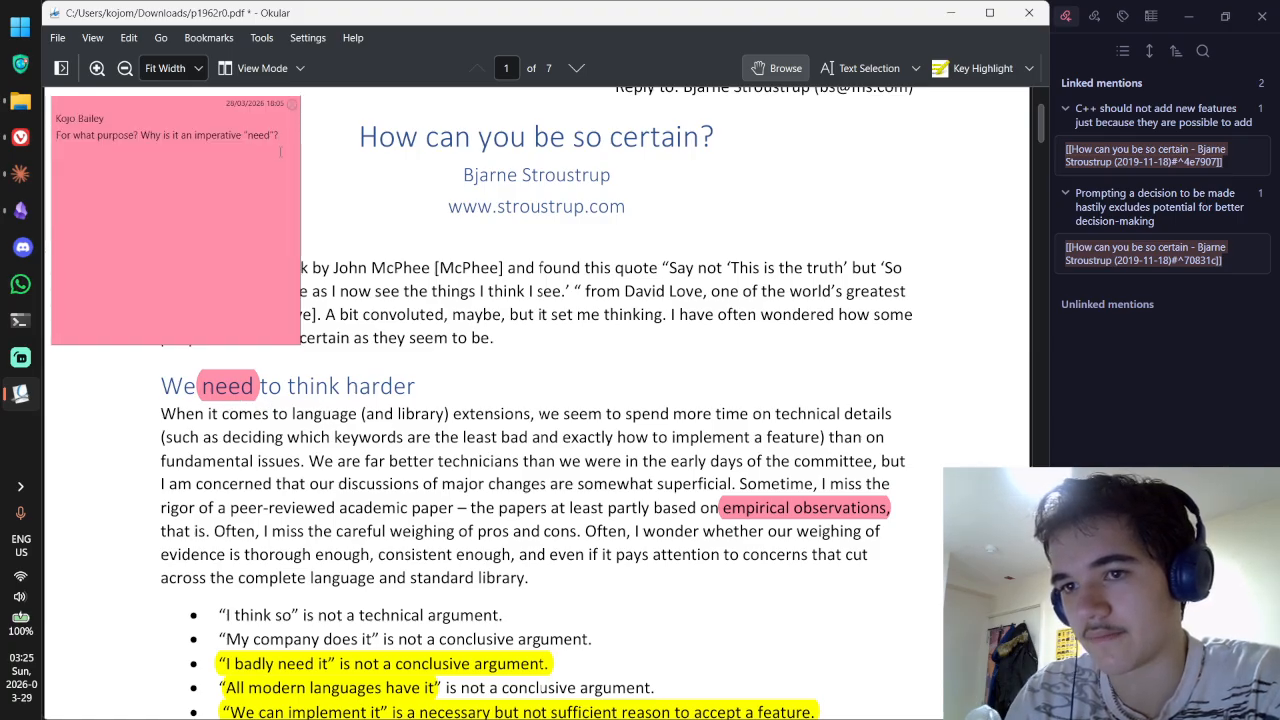
pyautogui.write('REFLECTI')
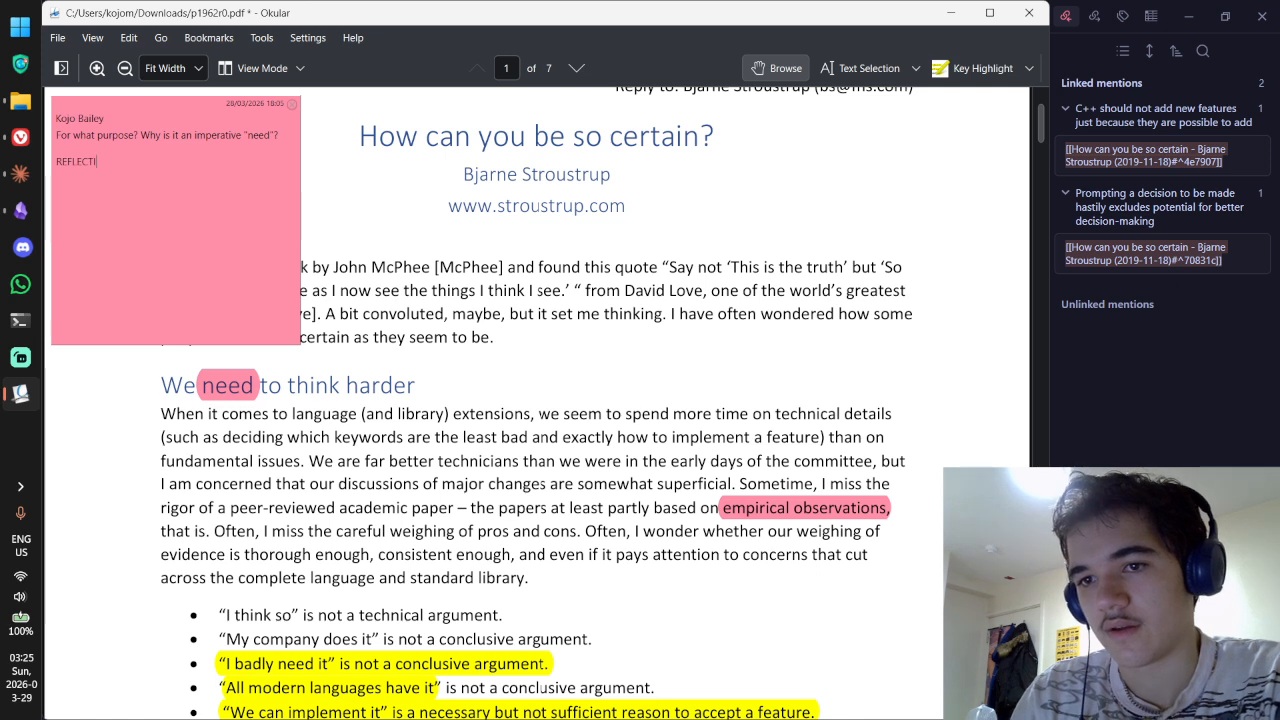
pyautogui.write('ON: Likely due ')
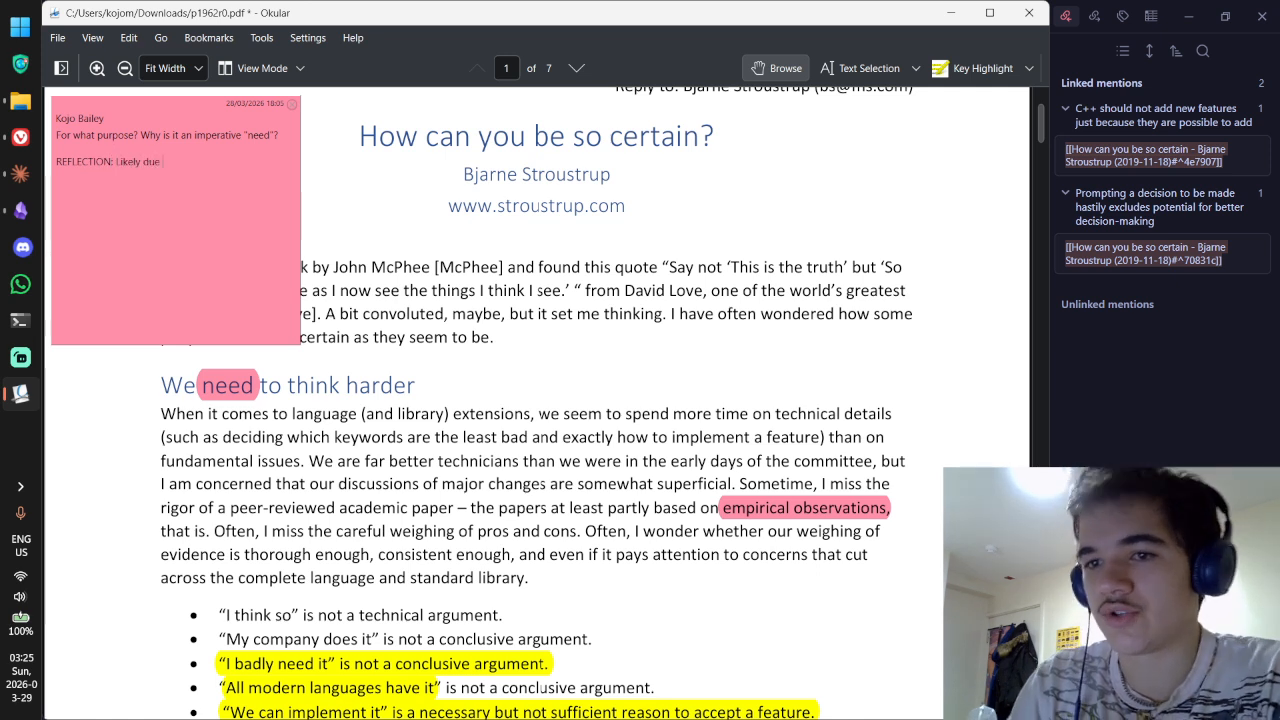
pyautogui.write('to the language')
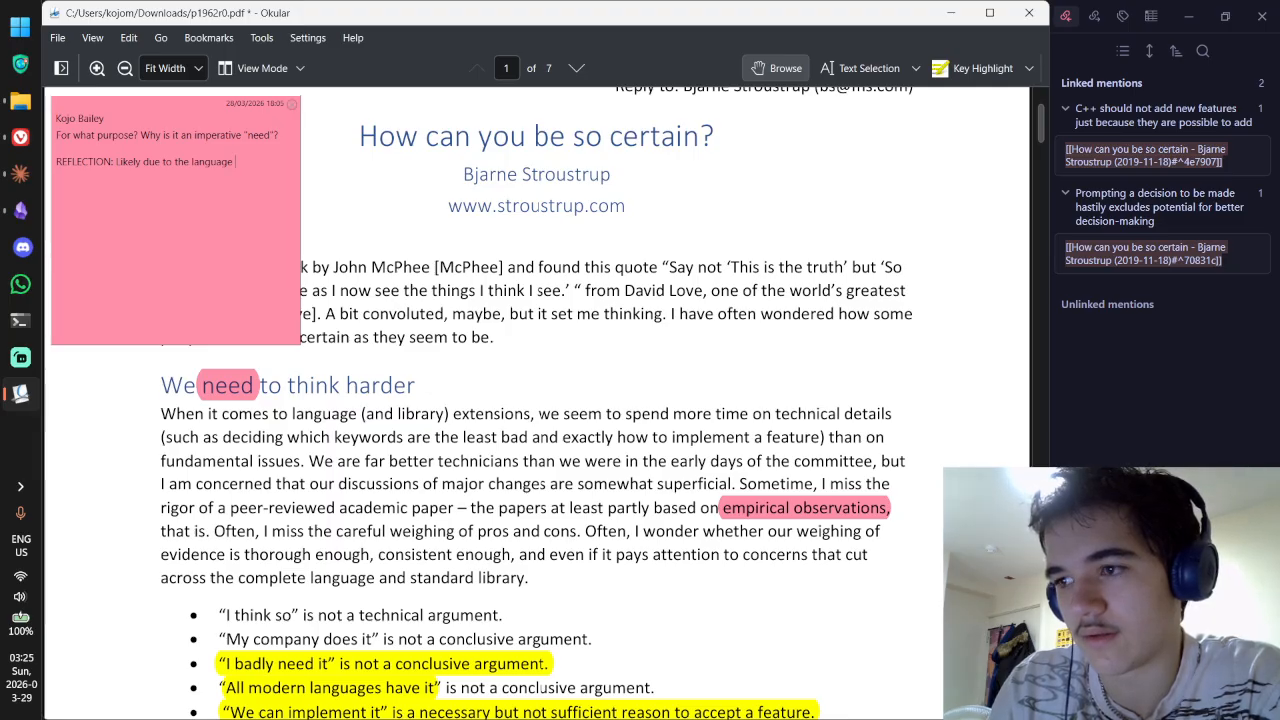
pyautogui.write('at risk of')
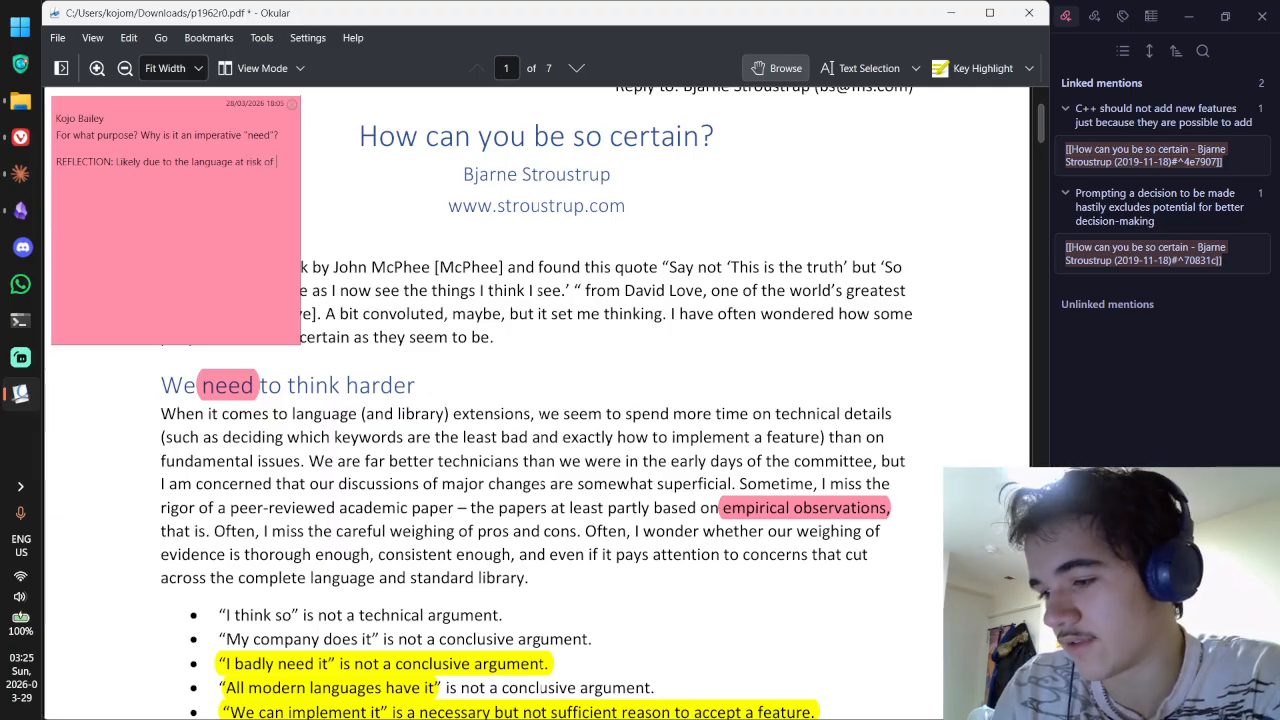
pyautogui.write(' sc')
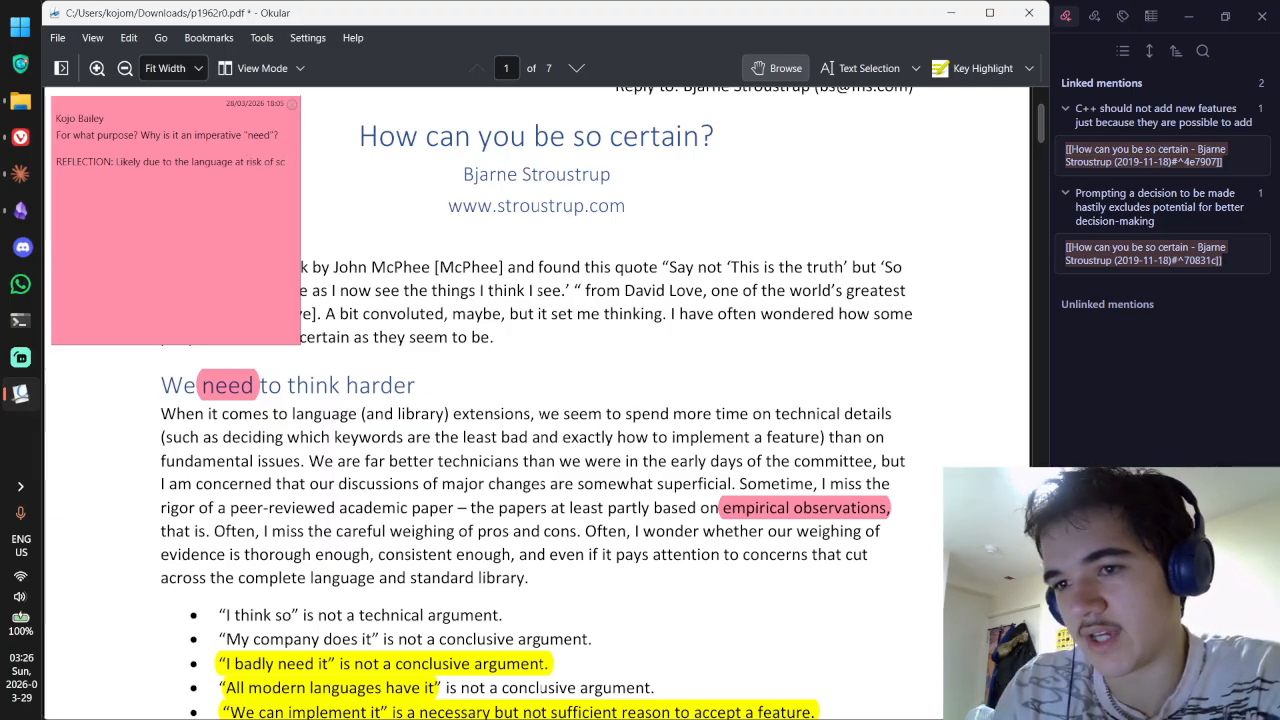
pyautogui.write('rewing itse')
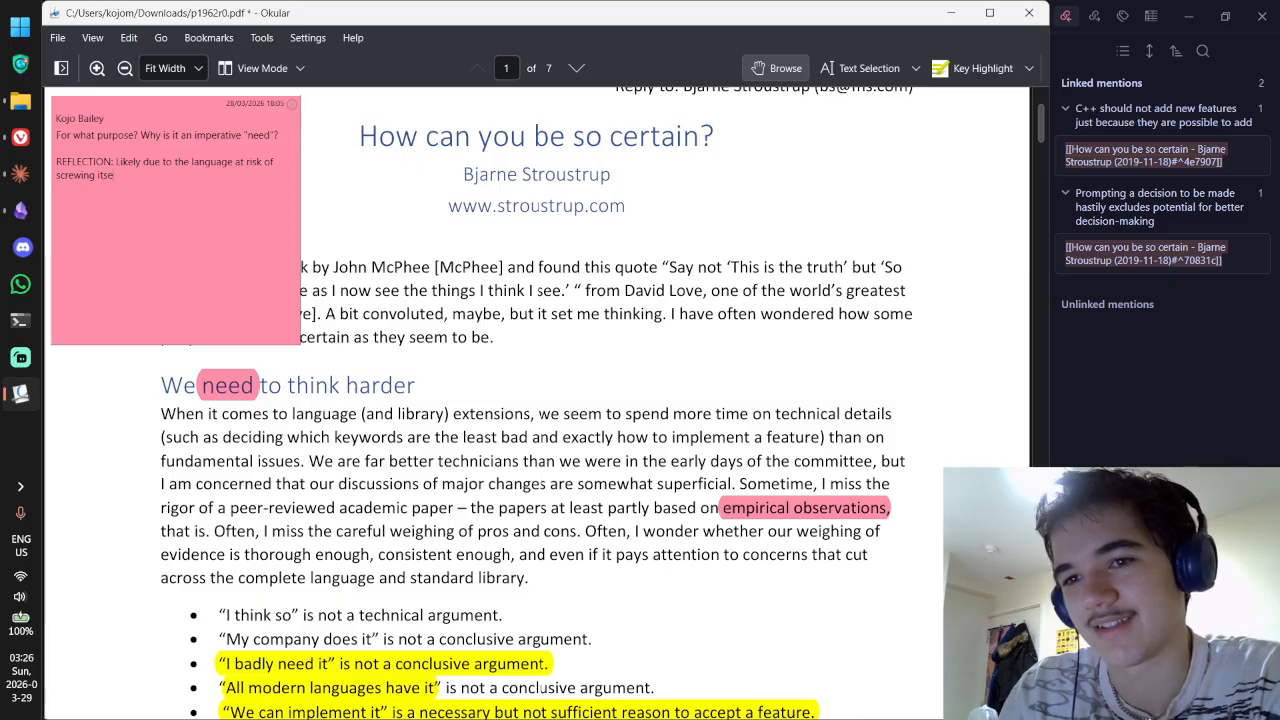
pyautogui.write('lf over with bad d')
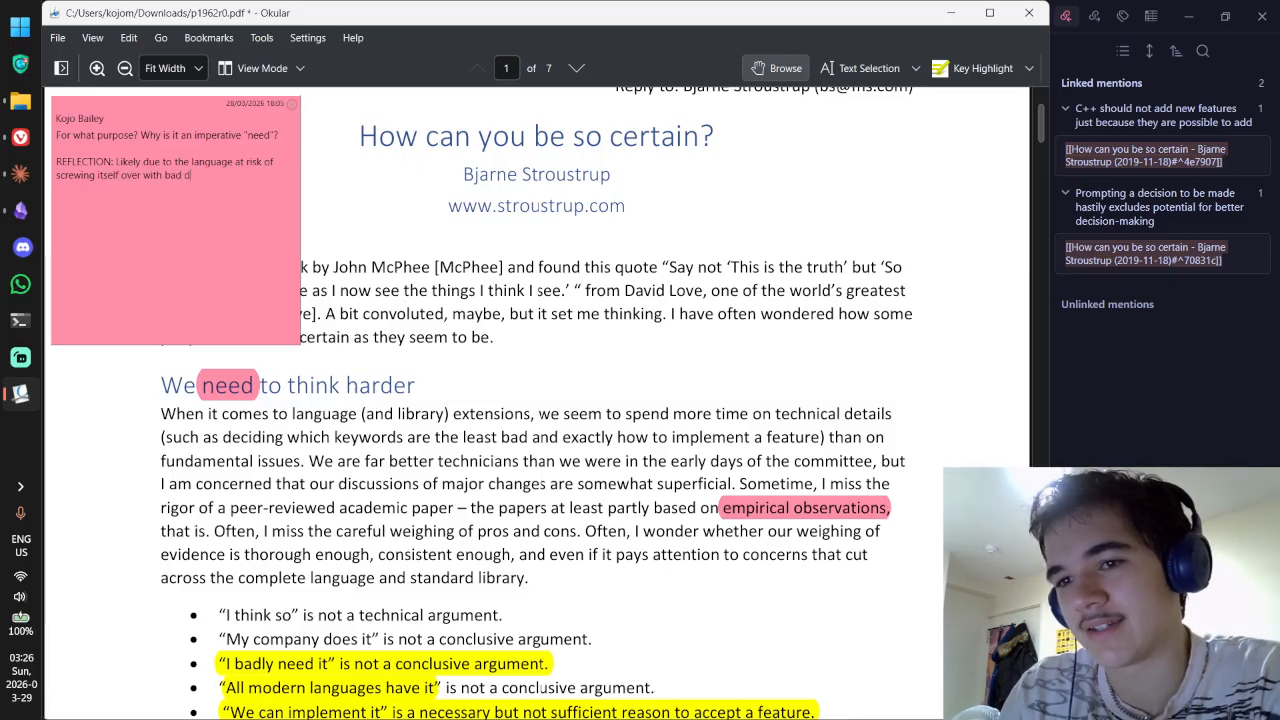
pyautogui.write('ecisions')
pyautogui.press('Escape')
pyautogui.scroll(-15, 278, 150)
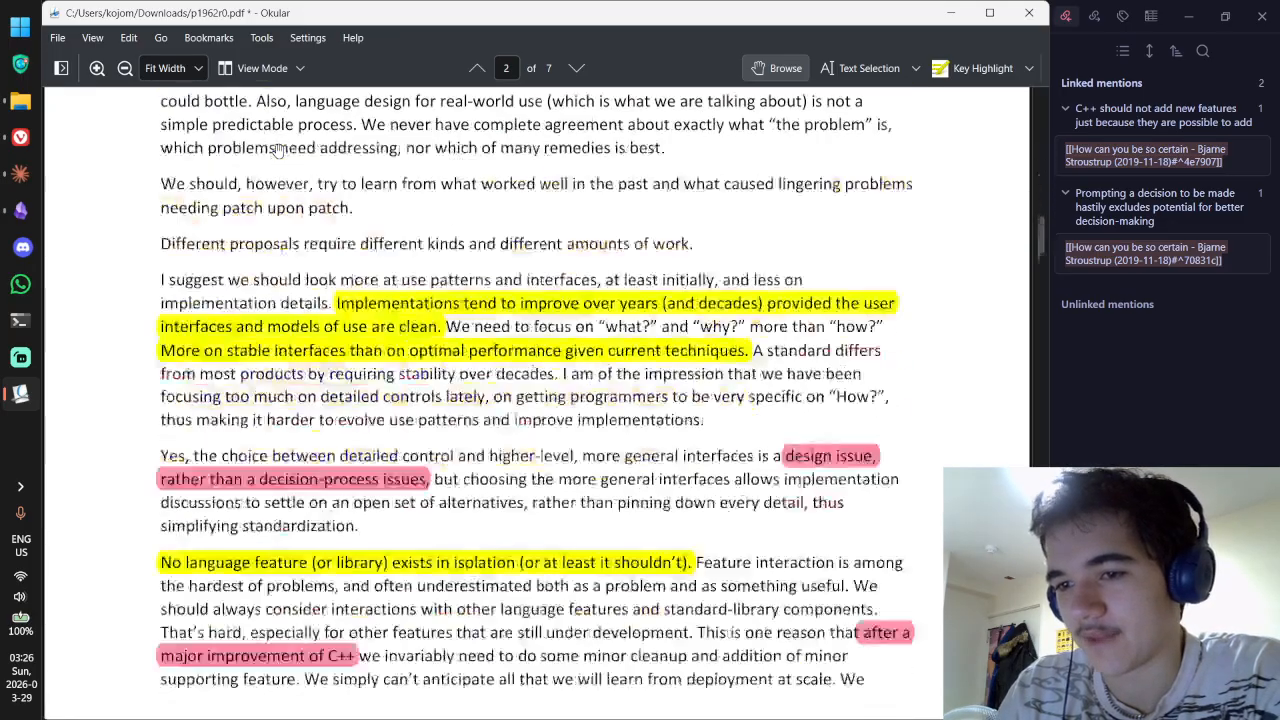
pyautogui.scroll(8, 482, 282)
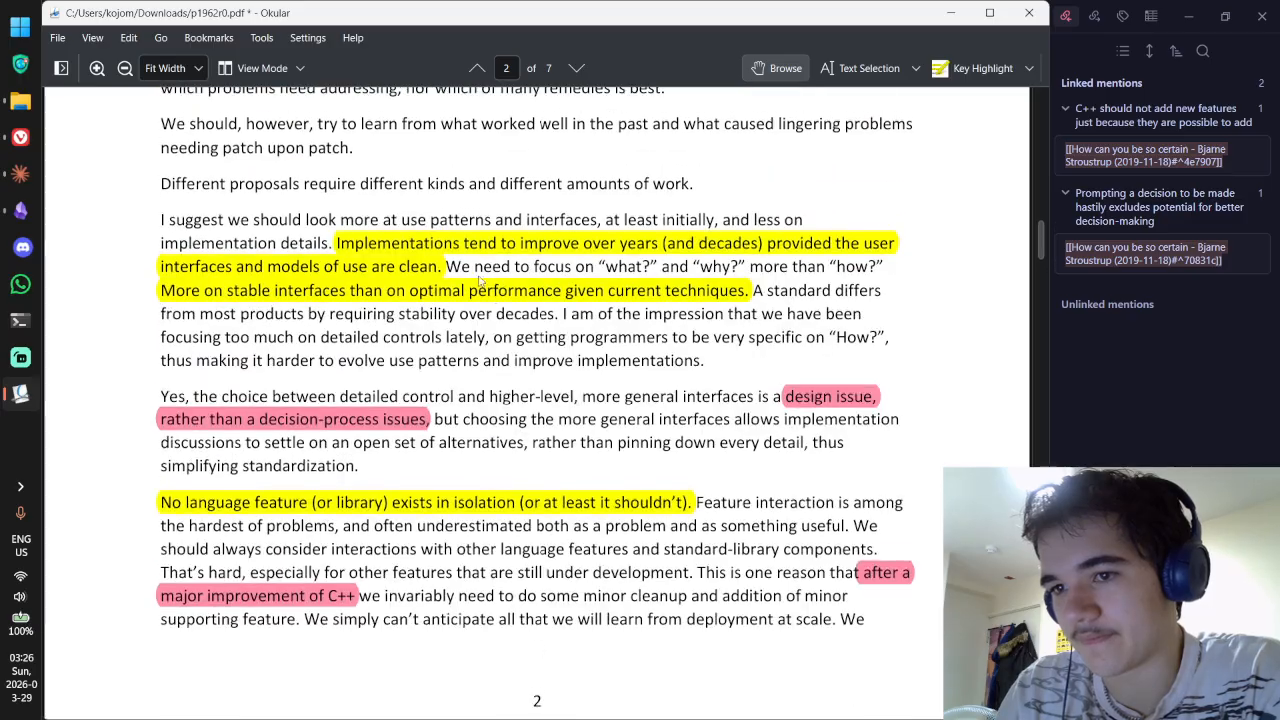
pyautogui.scroll(-7, 495, 312)
pyautogui.scroll(10, 495, 312)
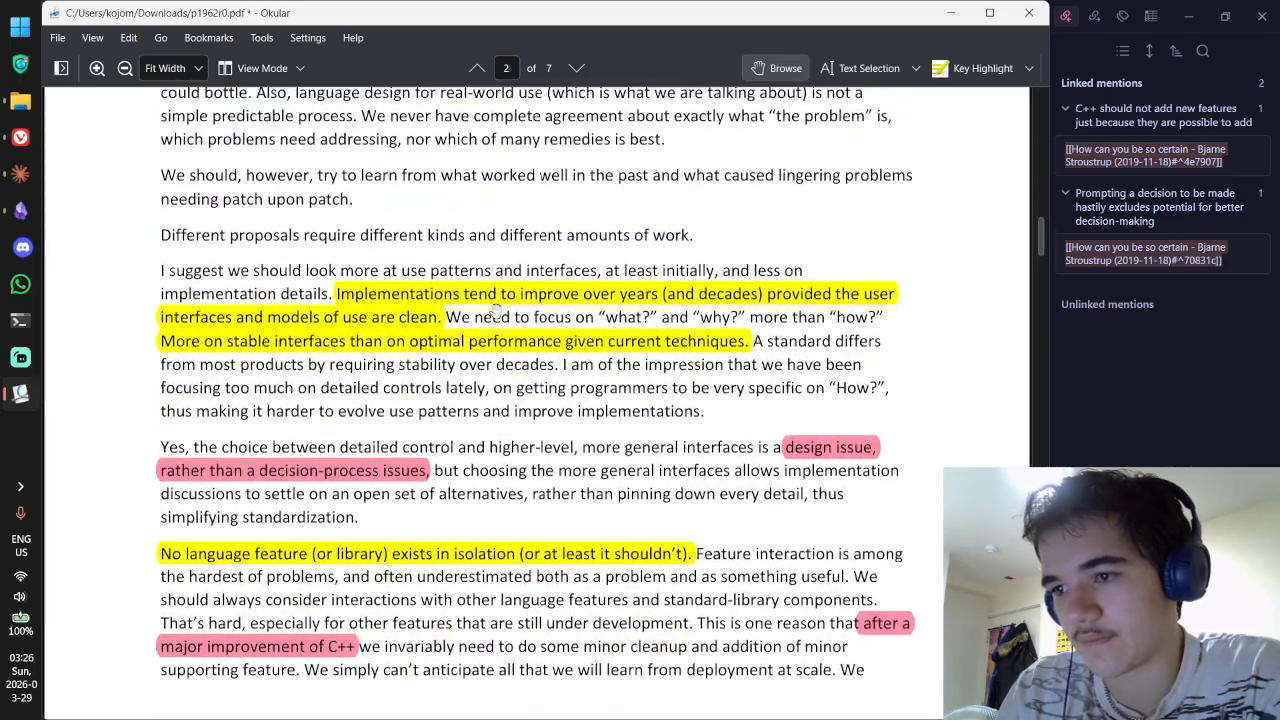
pyautogui.scroll(5, 495, 312)
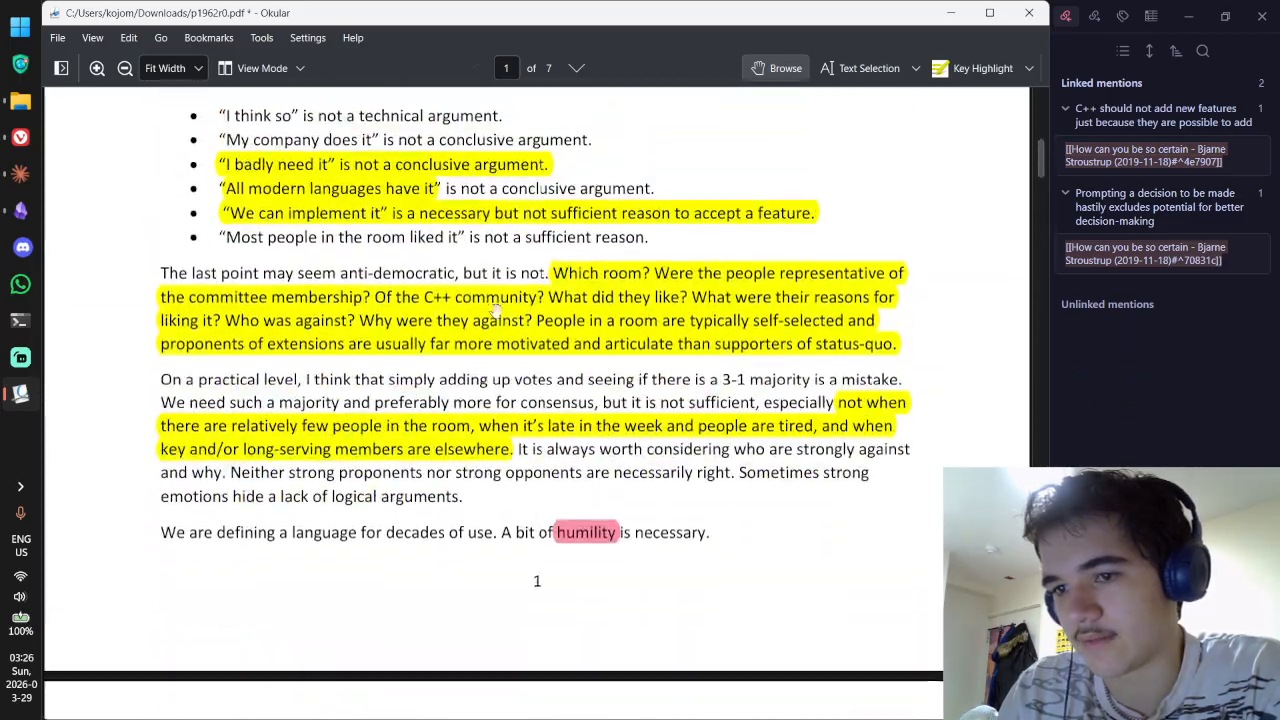
pyautogui.scroll(-14, 495, 312)
# Step: Add a '## Suggestions' heading at the end of the Obsidian note
pyautogui.hotkey('alt', 'Tab')
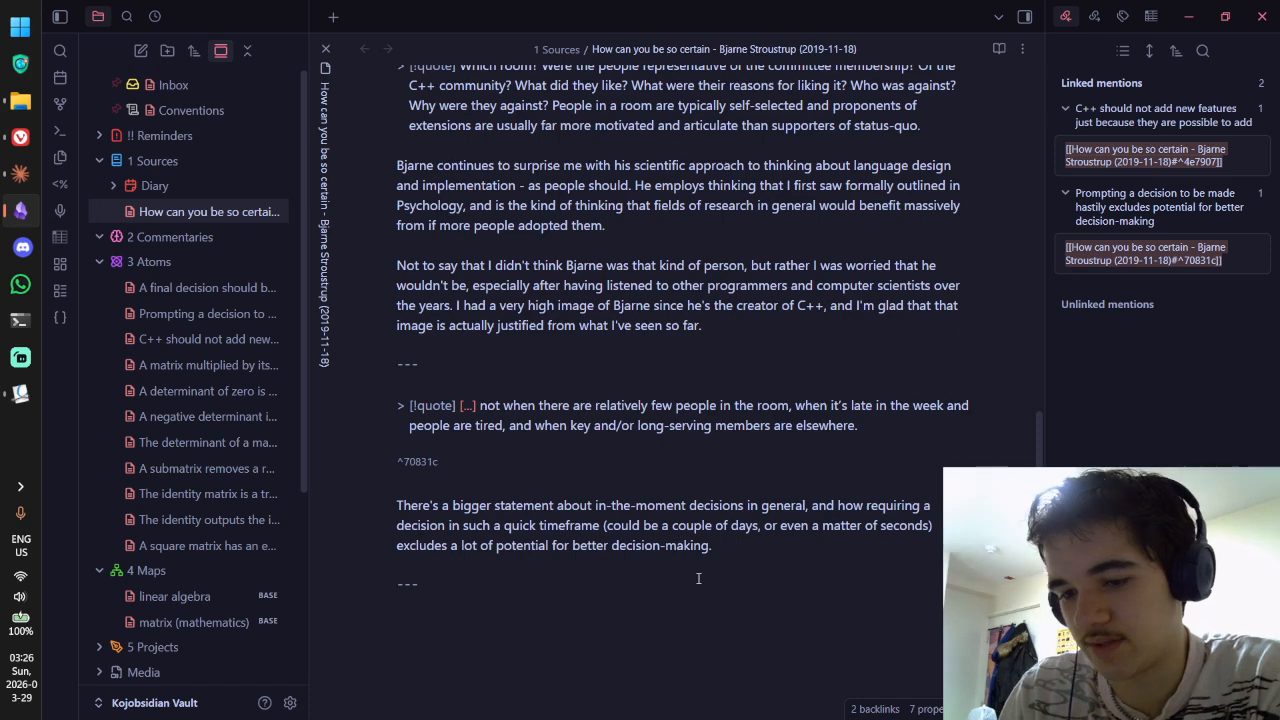
pyautogui.write('#')
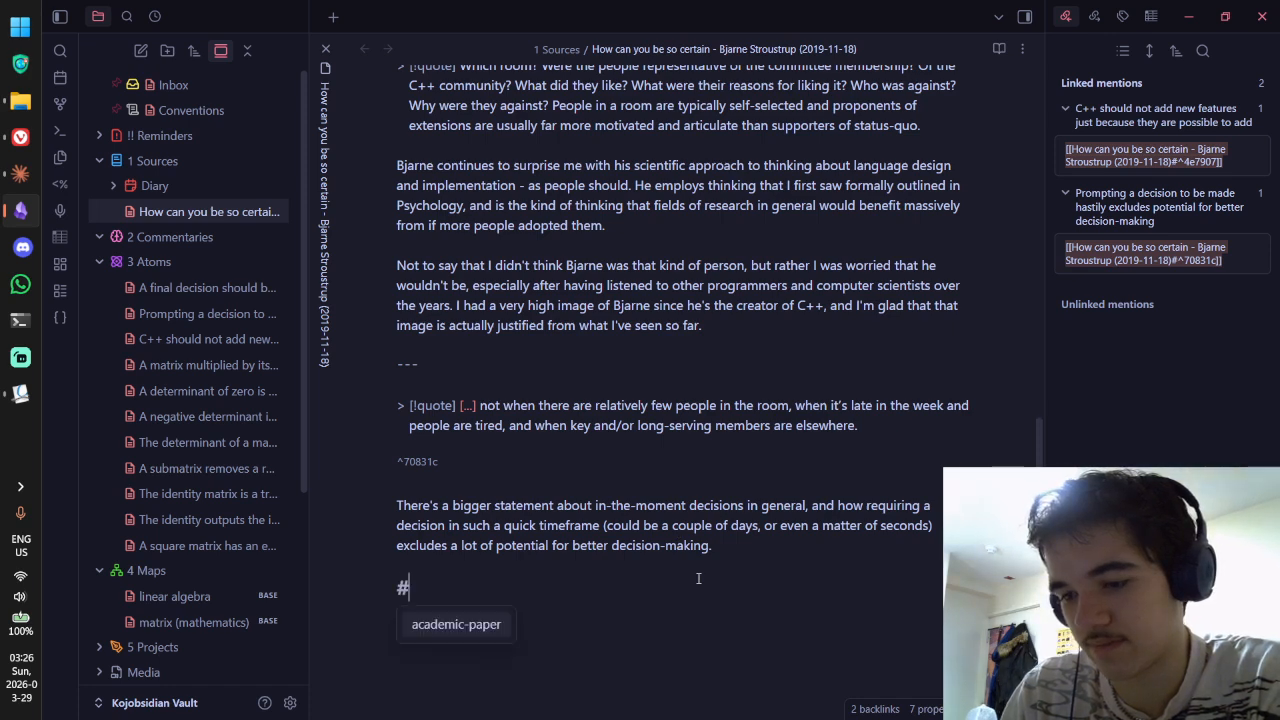
pyautogui.write('# Suggestions')
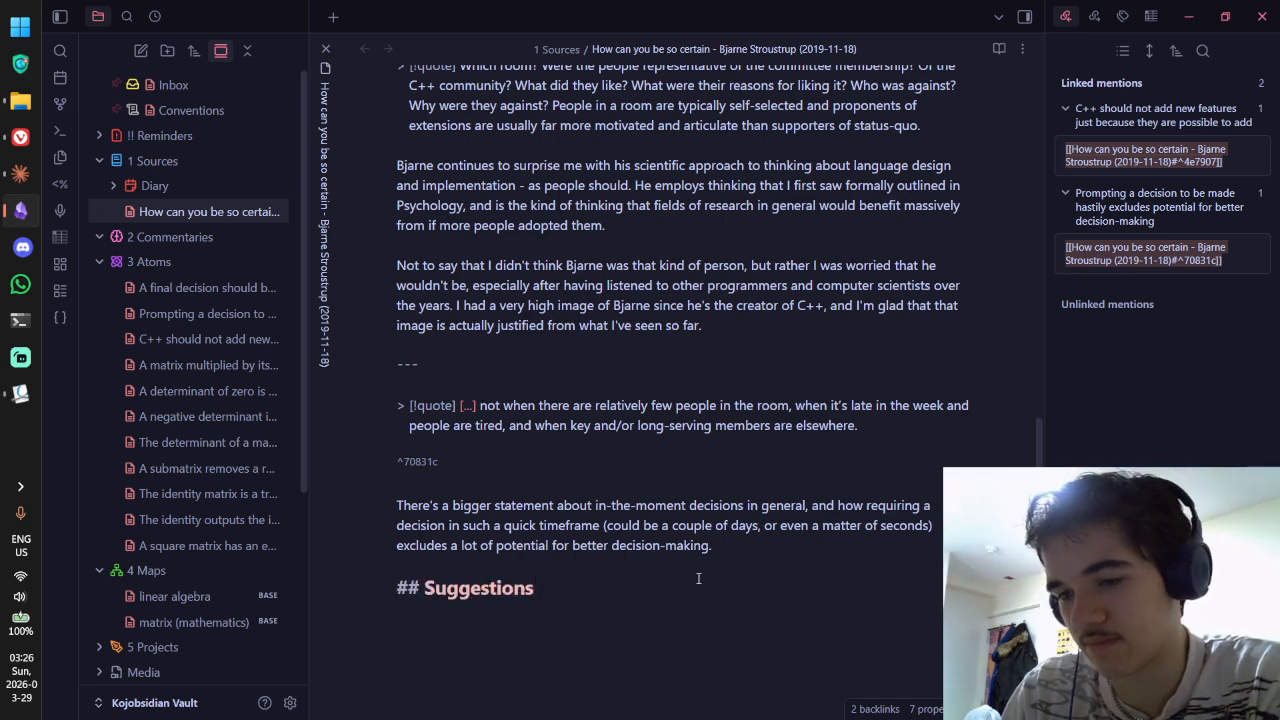
pyautogui.scroll(10, 698, 578)
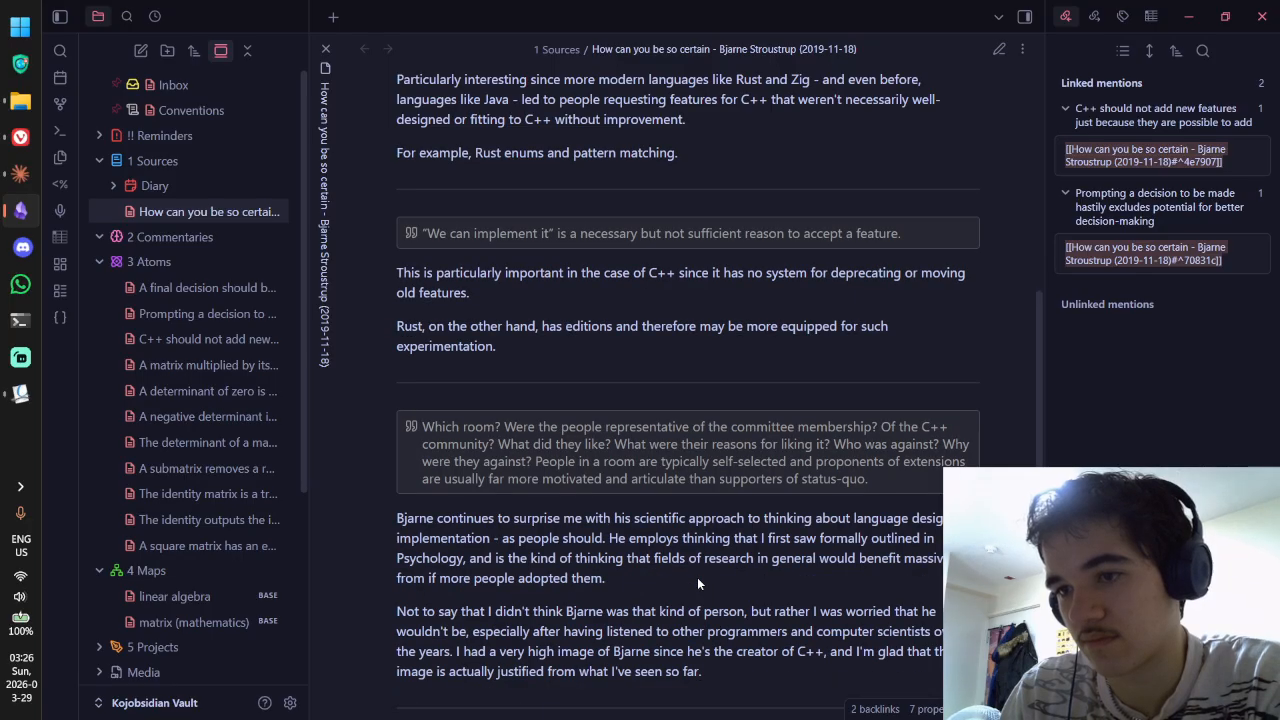
pyautogui.scroll(3, 697, 584)
pyautogui.scroll(-13, 698, 578)
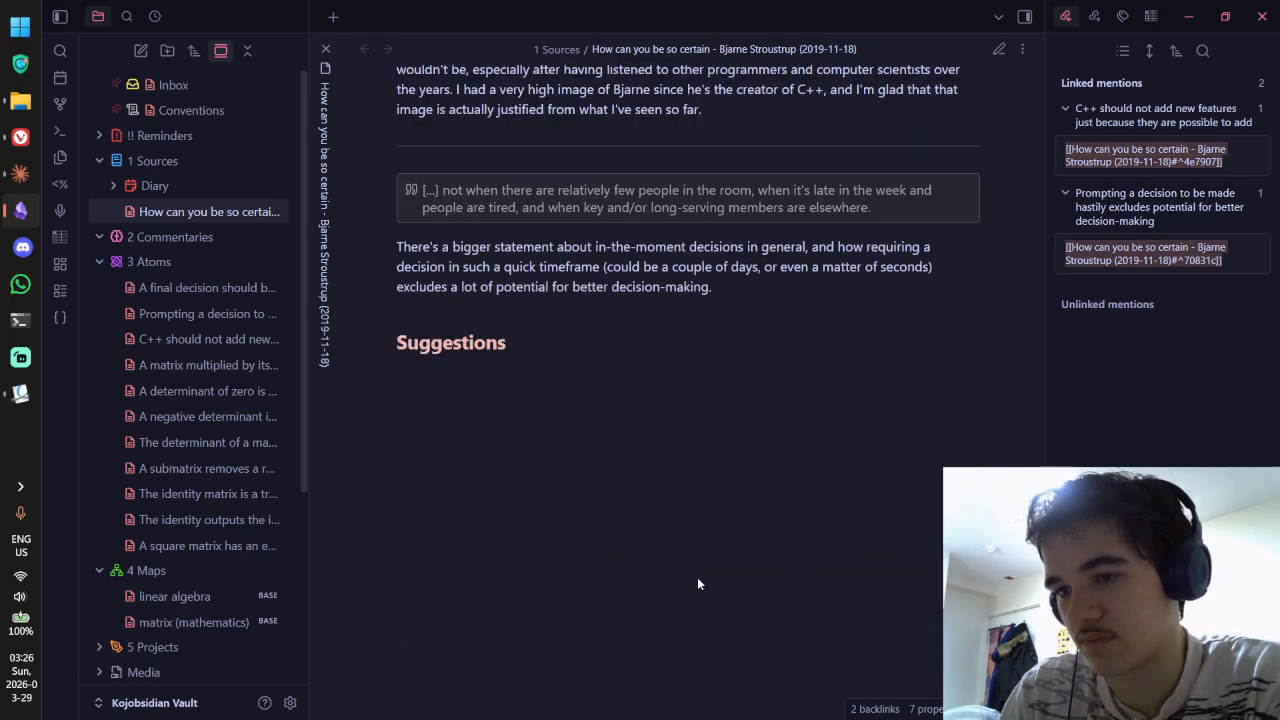
# Step: Insert a '------' separator and start a '> [quote' callout below it
pyautogui.hotkey('ctrl', 'e')
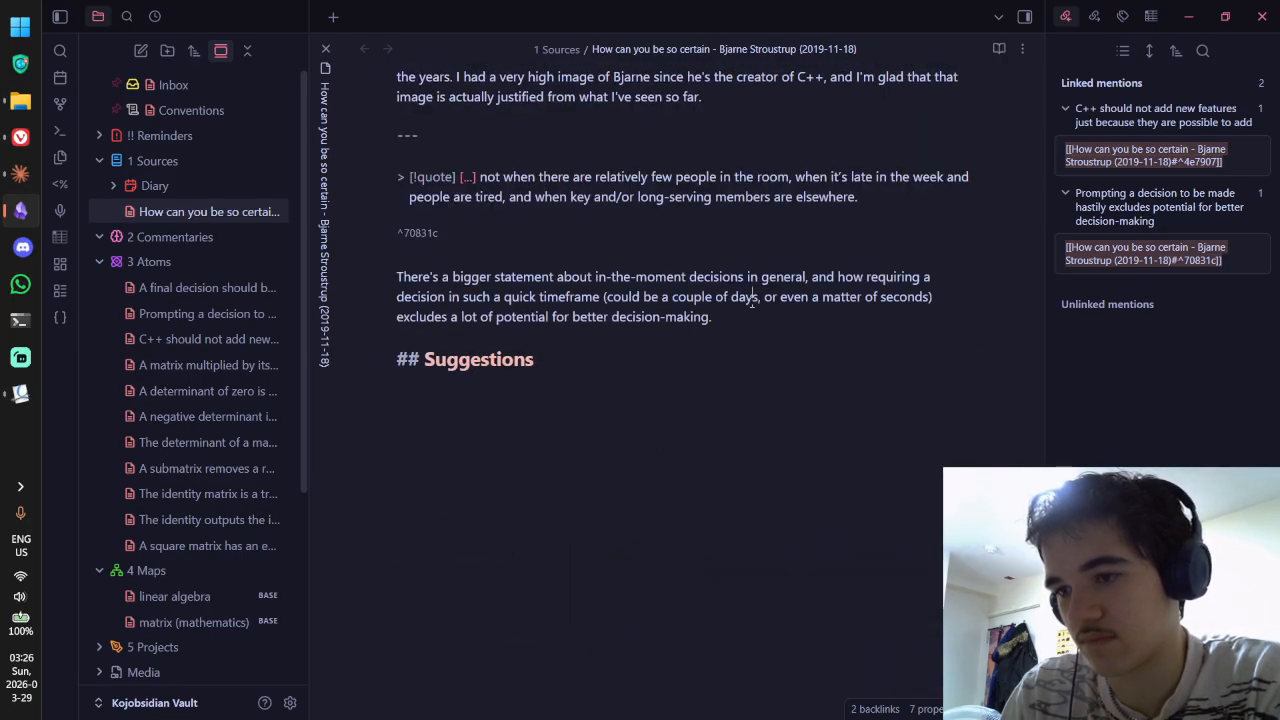
pyautogui.press('Return')
pyautogui.press('Return')
pyautogui.write('---')
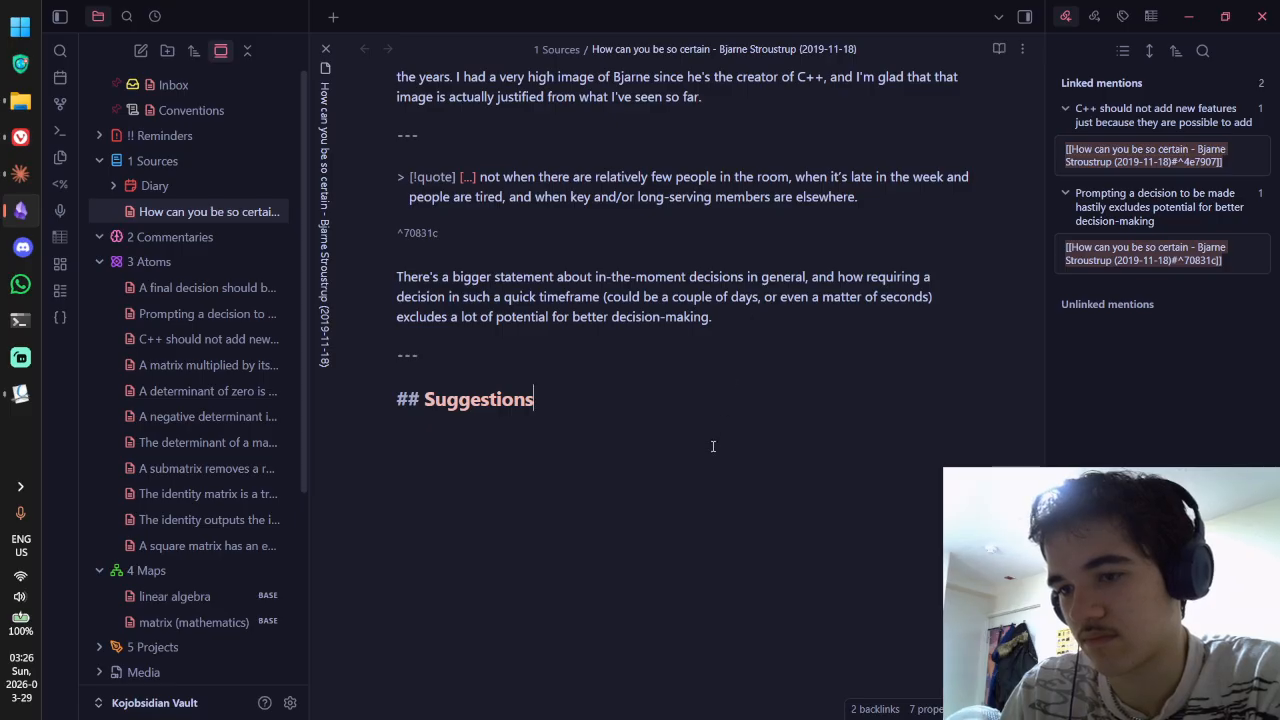
pyautogui.write('---')
pyautogui.press('Return')
pyautogui.write('> ')
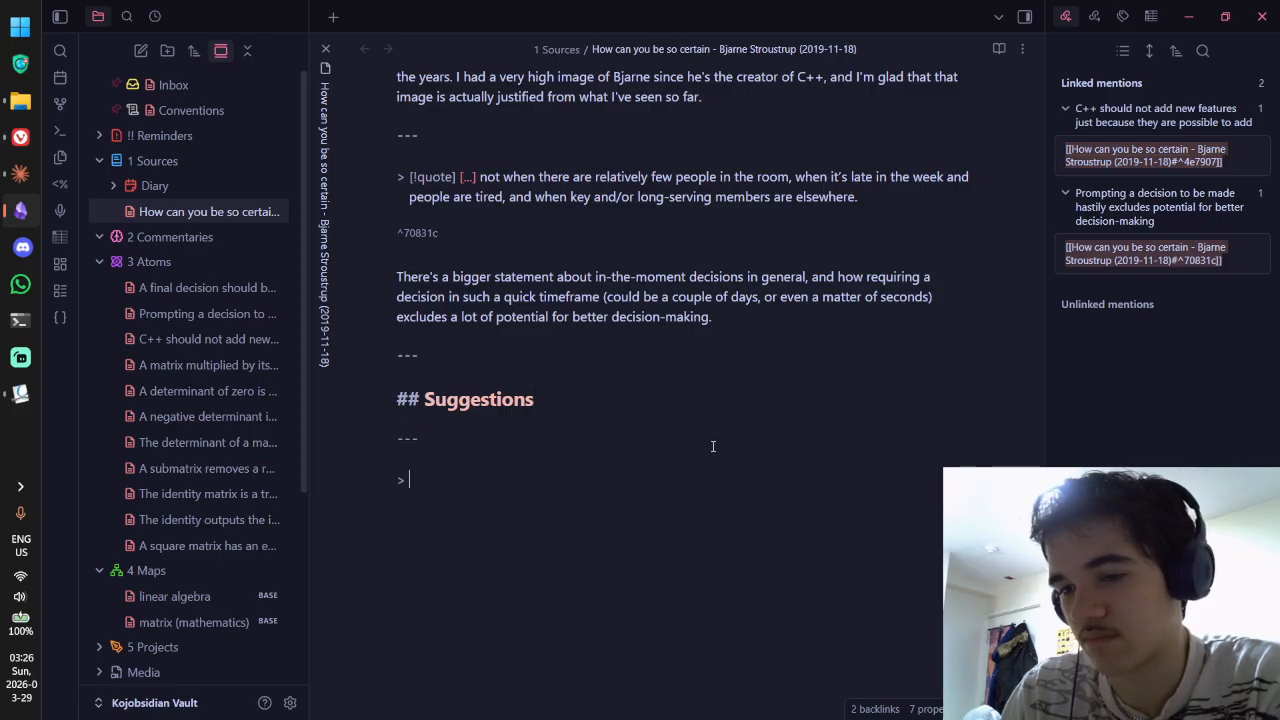
pyautogui.write('[quot')
pyautogui.press('BackSpace')
pyautogui.press('BackSpace')
pyautogui.press('BackSpace')
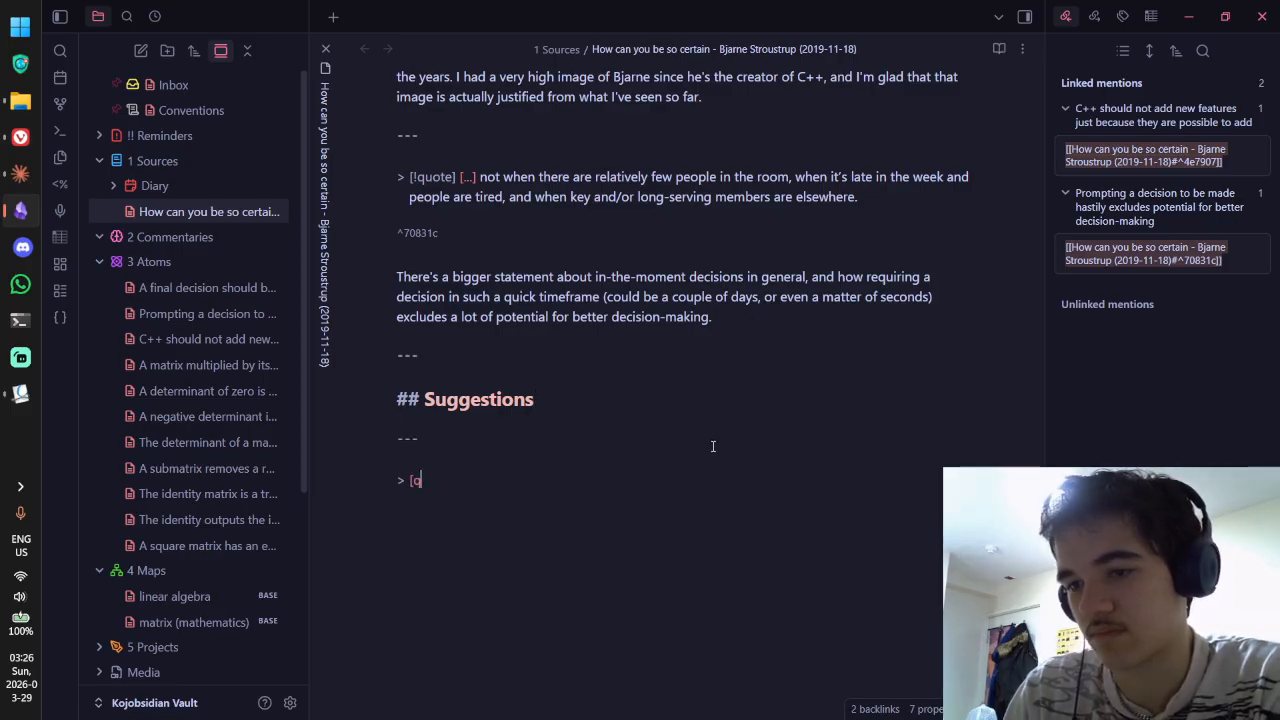
pyautogui.write('uote')
pyautogui.hotkey('alt', 'Tab')
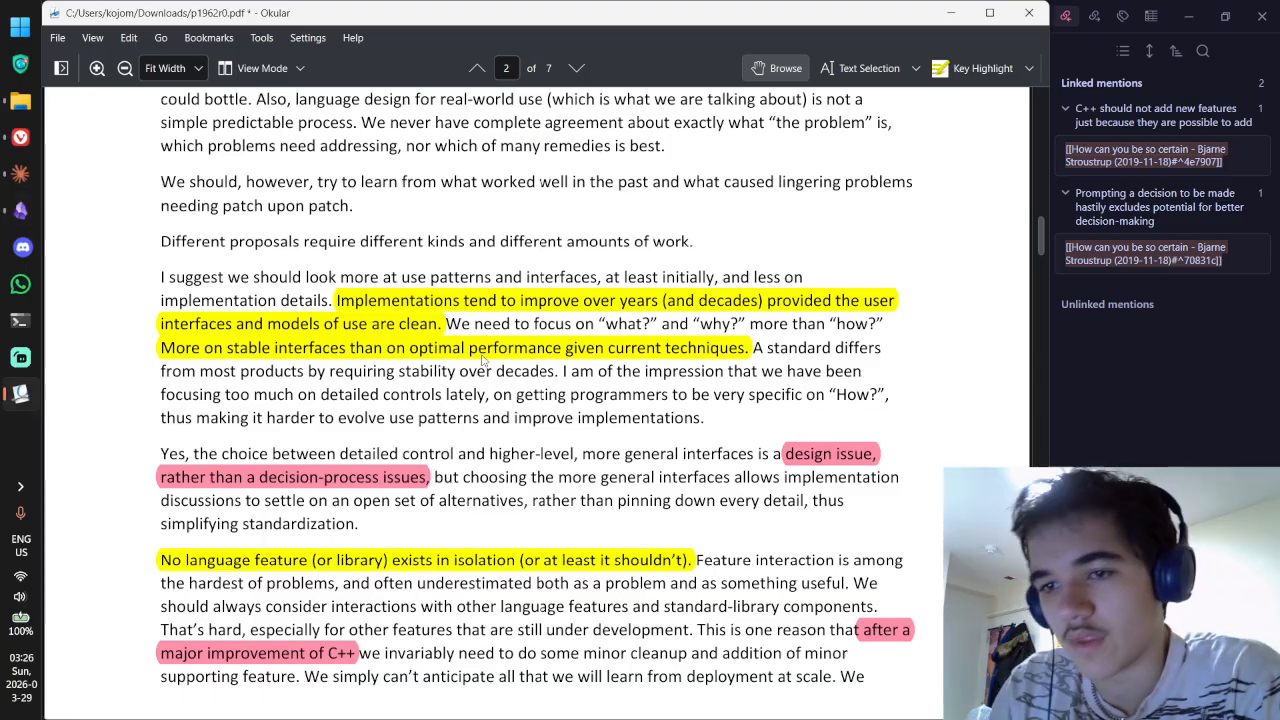
# Step: Copy the 'Implementations tend to improve' sentence into the quote callout and open that highlight's comment
pyautogui.moveTo(399, 302)
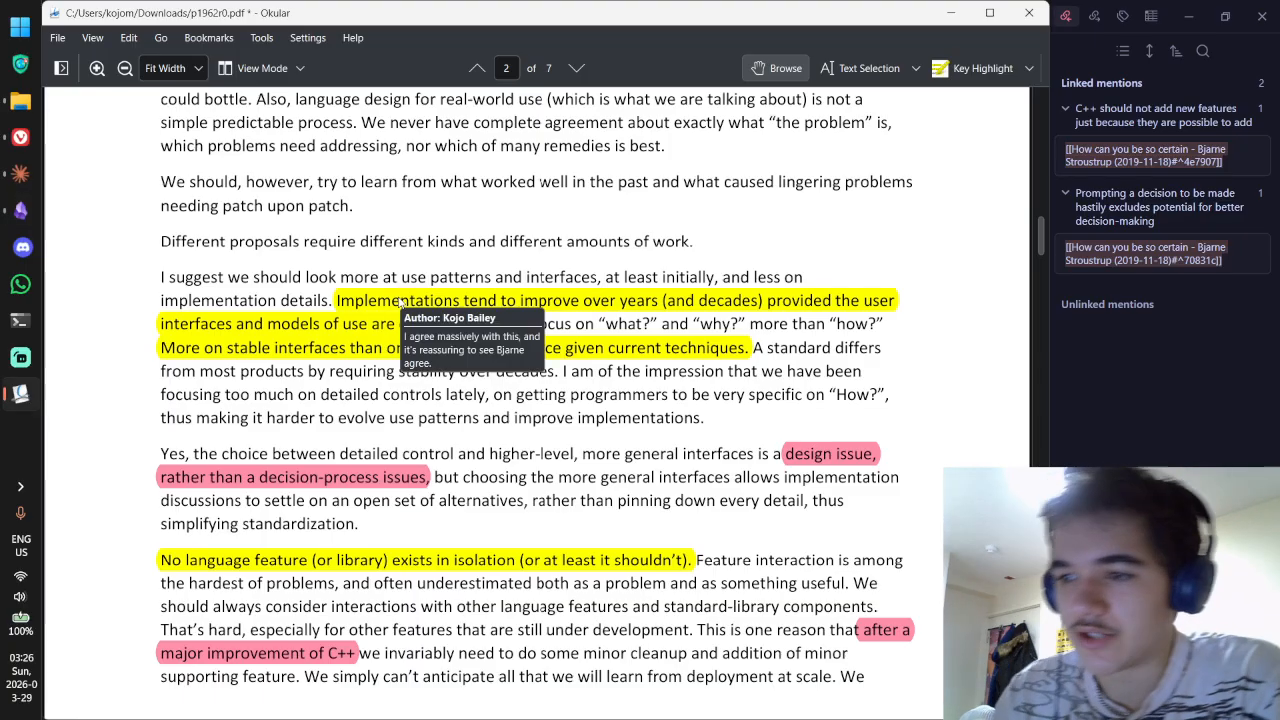
pyautogui.moveTo(757, 305)
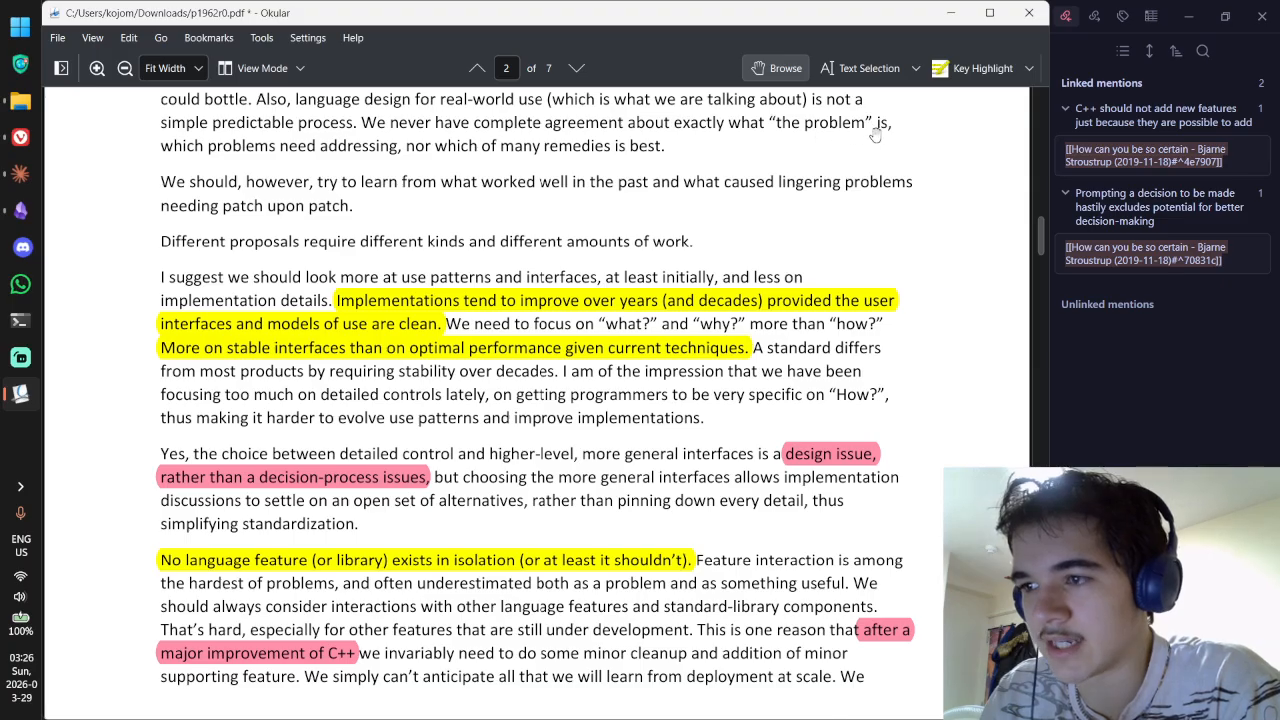
pyautogui.click(858, 78)
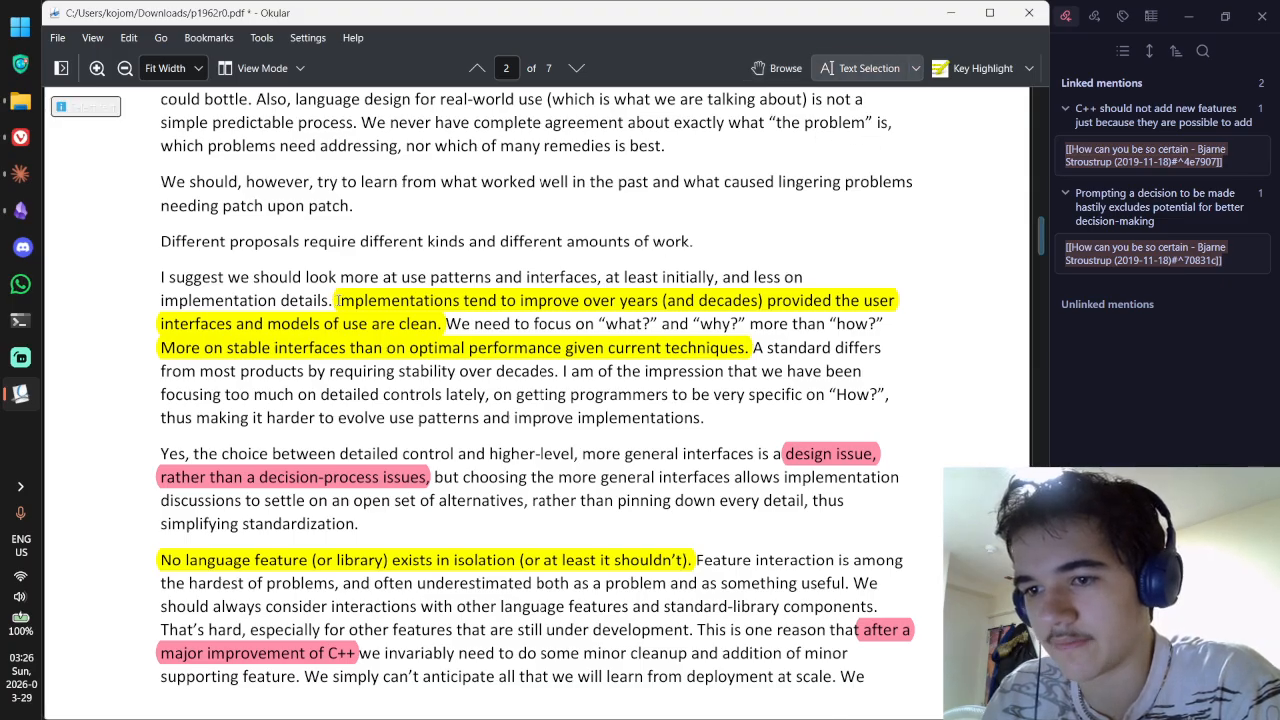
pyautogui.moveTo(336, 300); pyautogui.dragTo(440, 323)
pyautogui.hotkey('ctrl', 'c')
pyautogui.hotkey('alt', 'Tab')
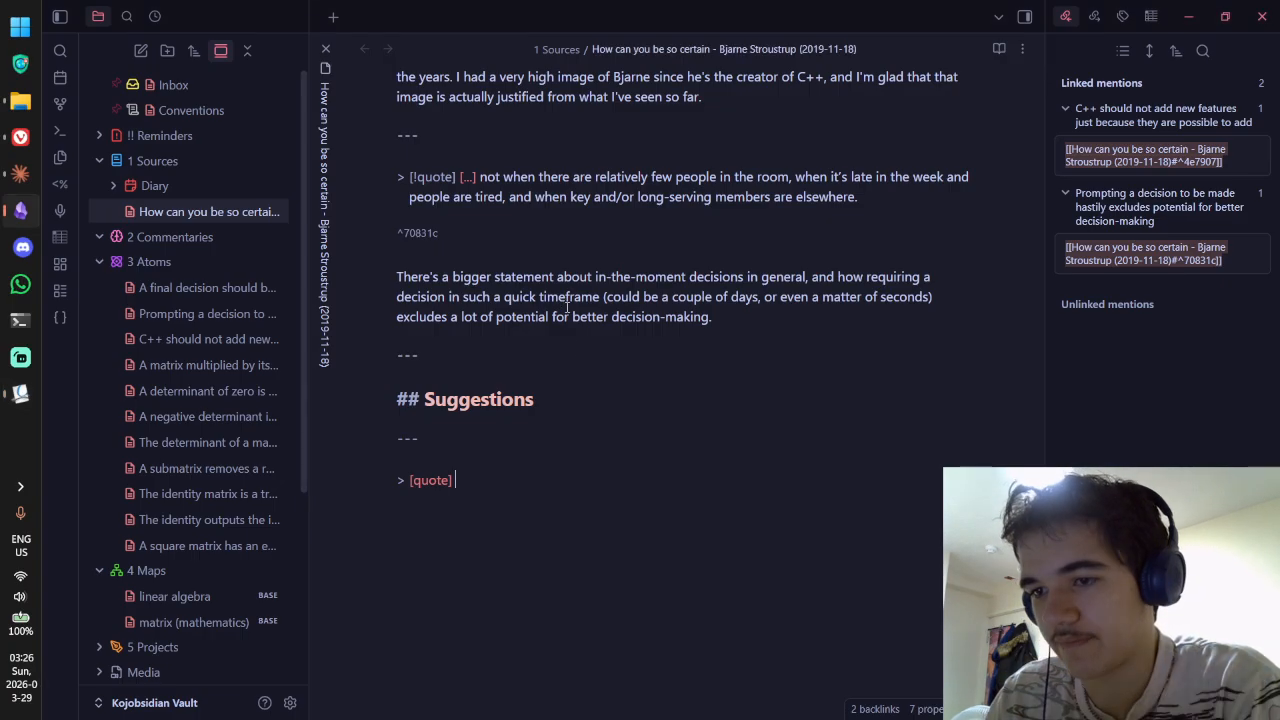
pyautogui.hotkey('ctrl', 'v')
pyautogui.hotkey('alt', 'Tab')
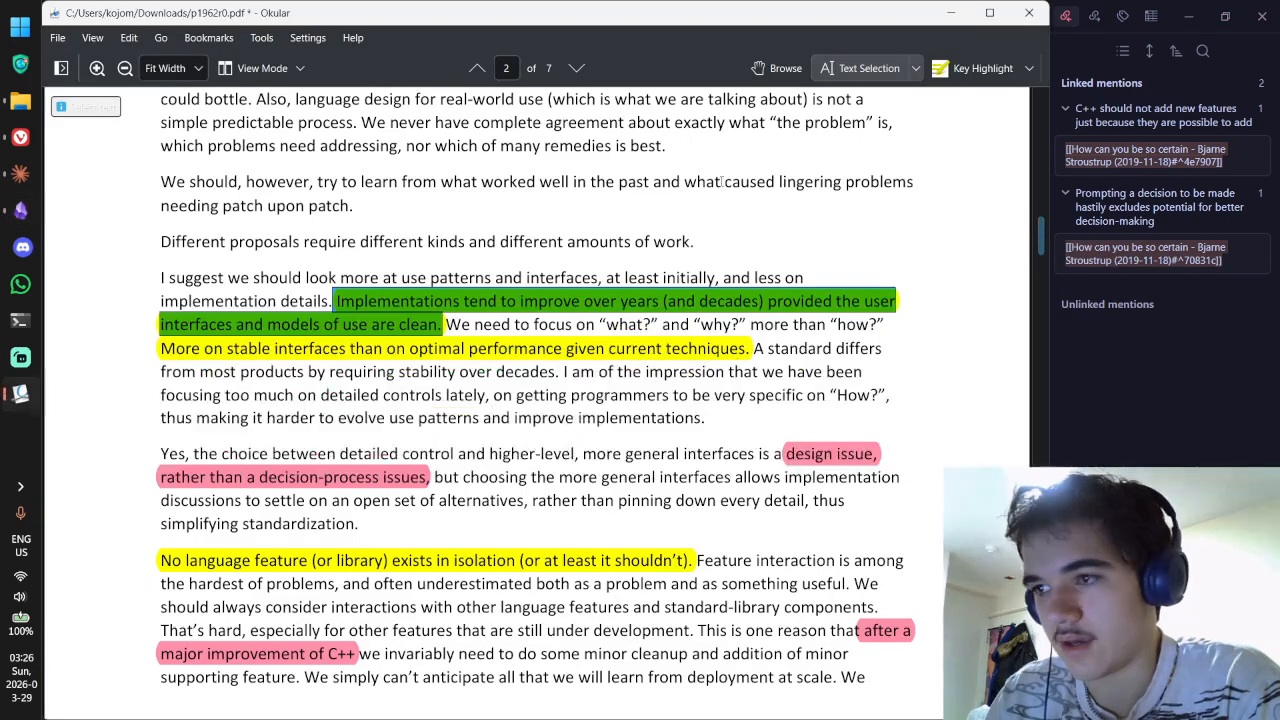
pyautogui.click(785, 68)
pyautogui.doubleClick(397, 330)
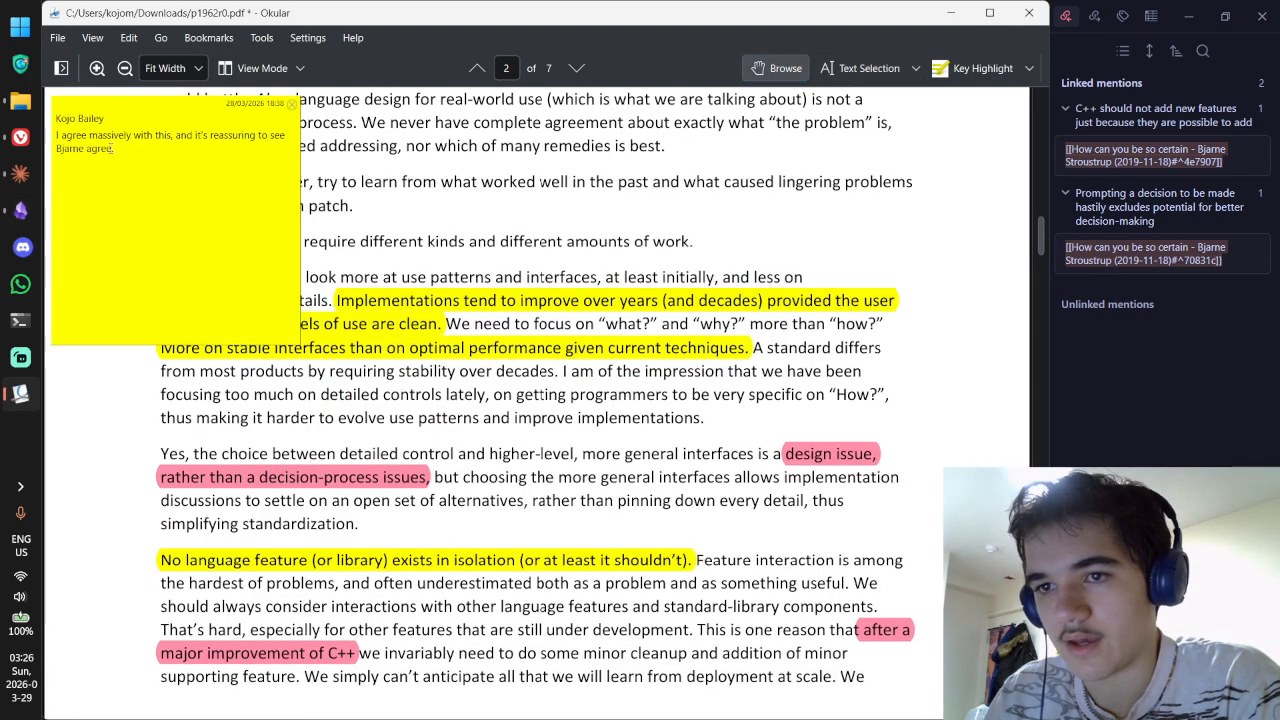
# Step: Paste 'I agree massively with this, and it's reassuring to see Bjarne agree.' below the quote
pyautogui.hotkey('alt', 'Tab')
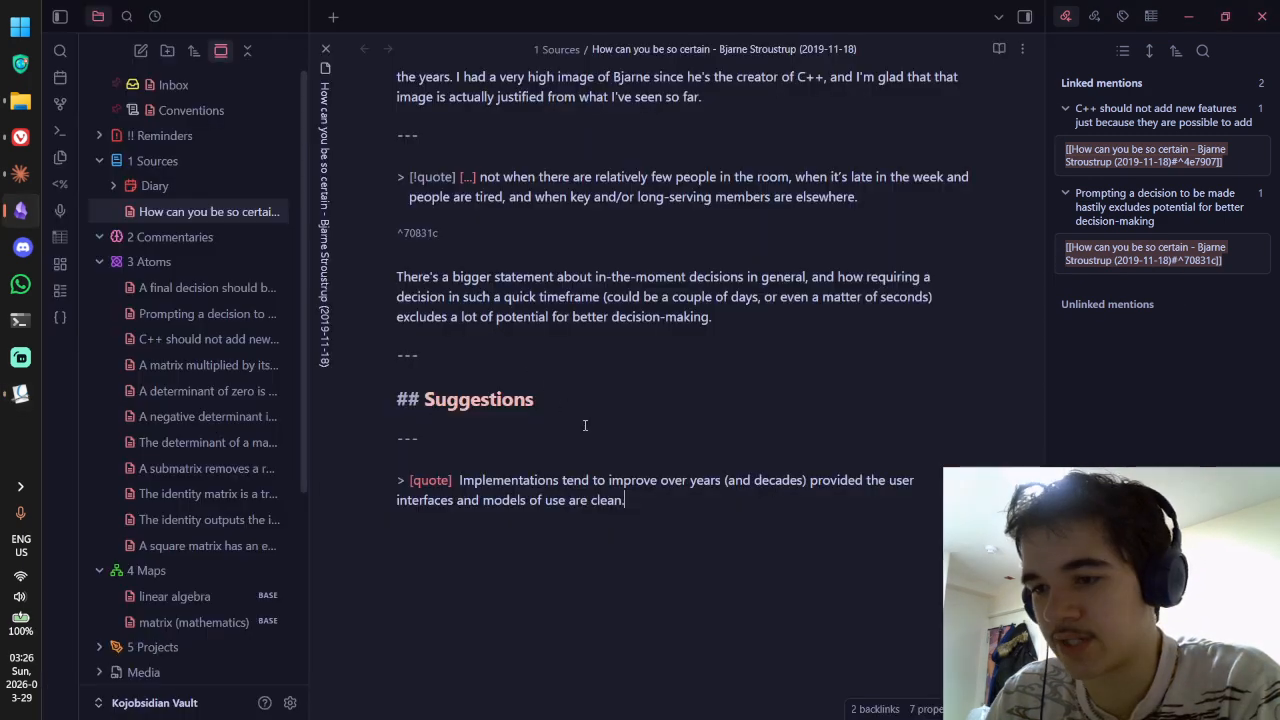
pyautogui.press('Return')
pyautogui.write("I agree massively with this, and it's reassuring to see Bjarne agree.")
pyautogui.scroll(-2, 697, 302)
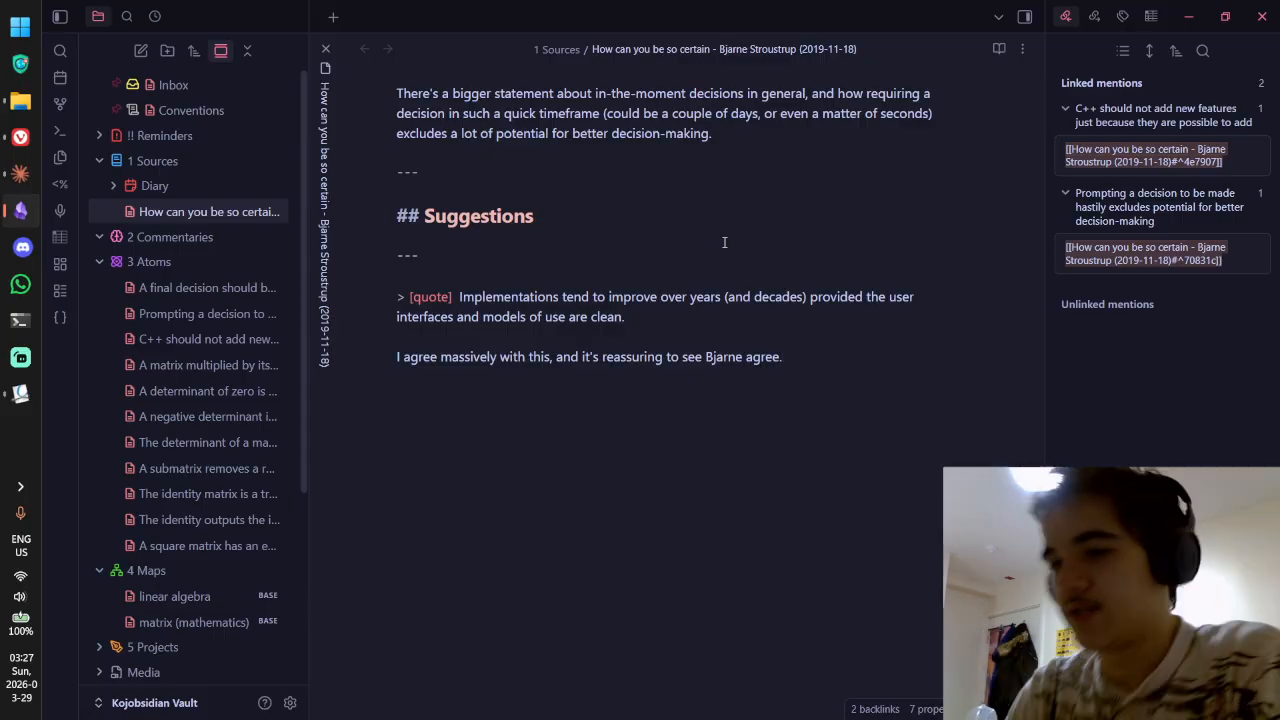
pyautogui.click(660, 307)
# Step: Create a new note in 3 Atoms titled 'A clean model', checking the PDF source
pyautogui.rightClick(177, 265)
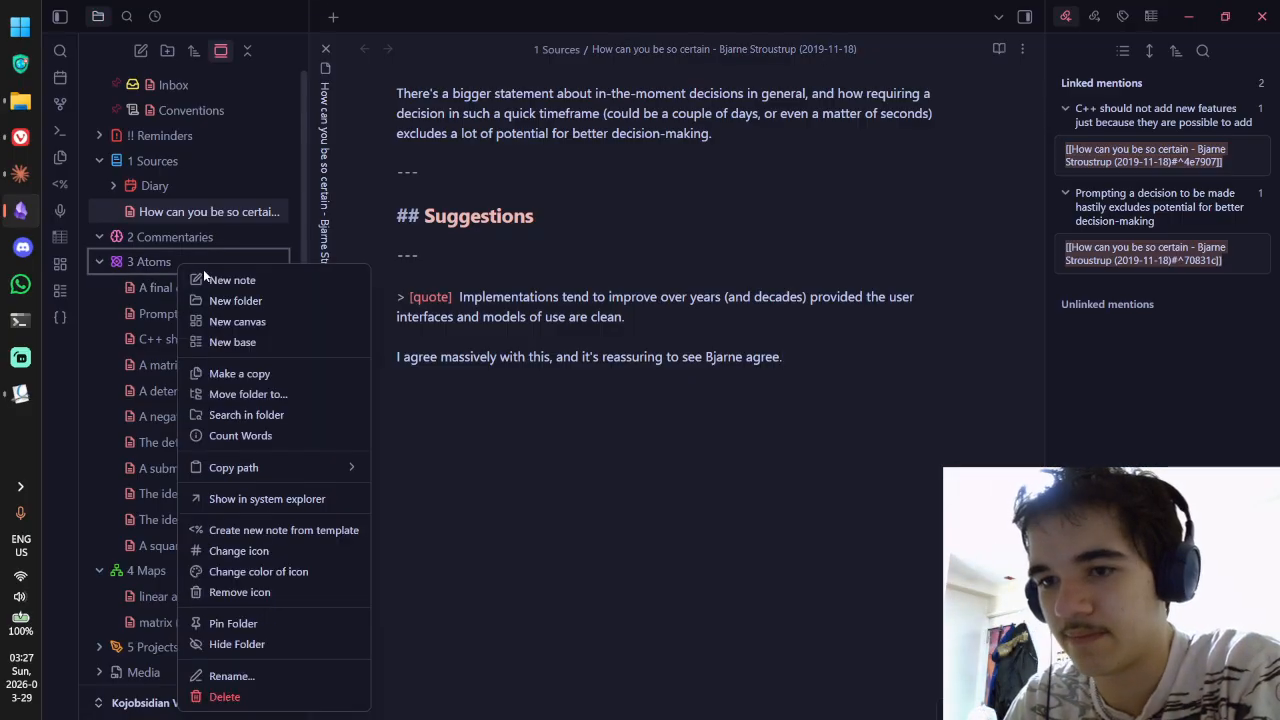
pyautogui.click(215, 278)
pyautogui.write('A c')
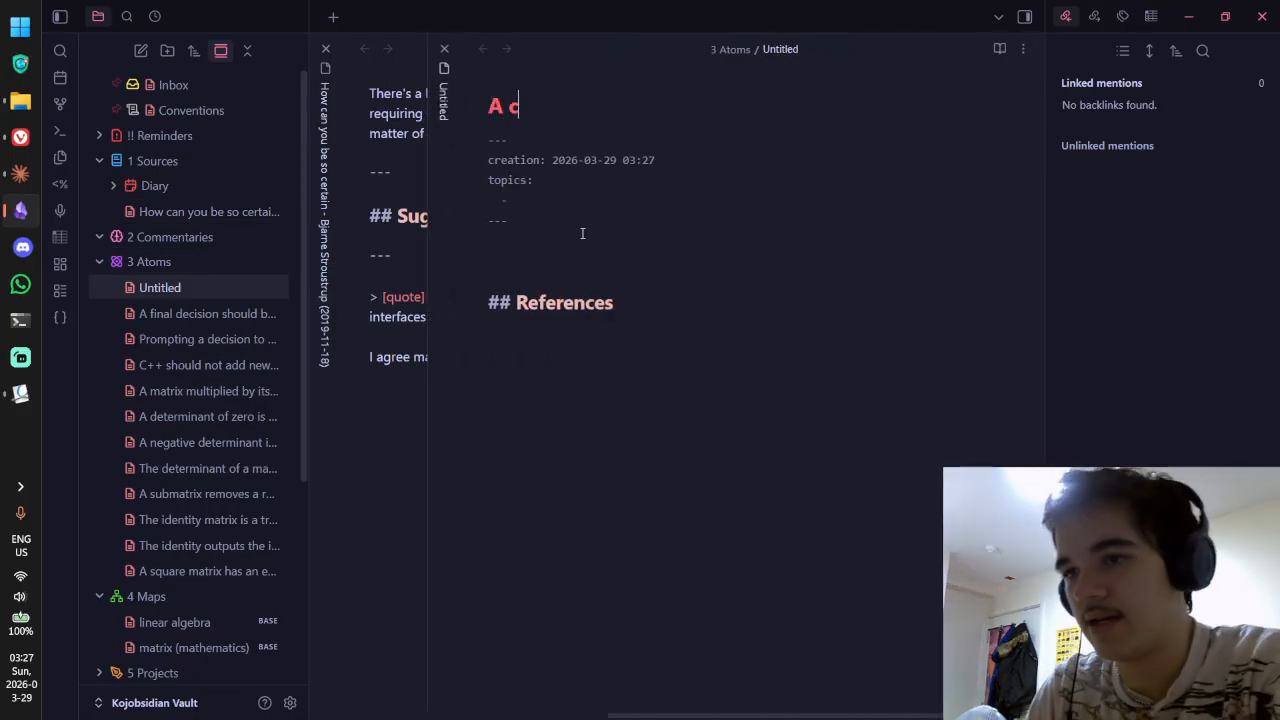
pyautogui.write('lean model')
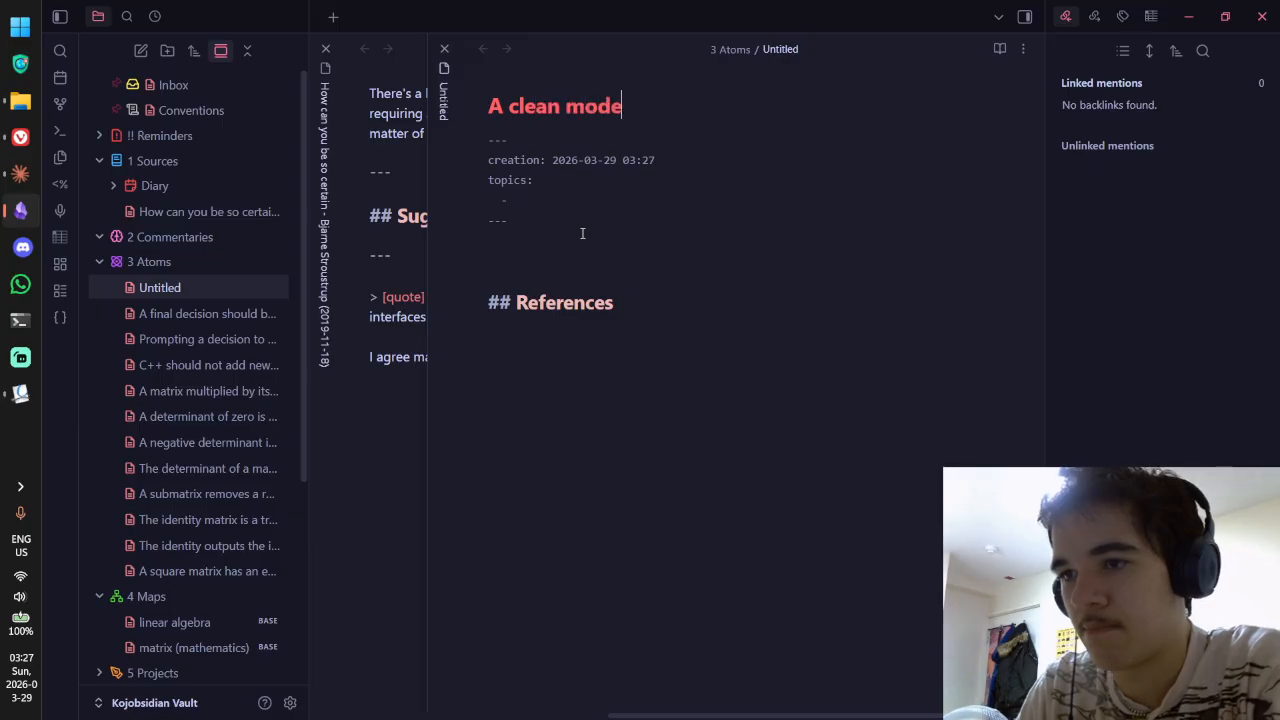
pyautogui.hotkey('alt', 'Tab')
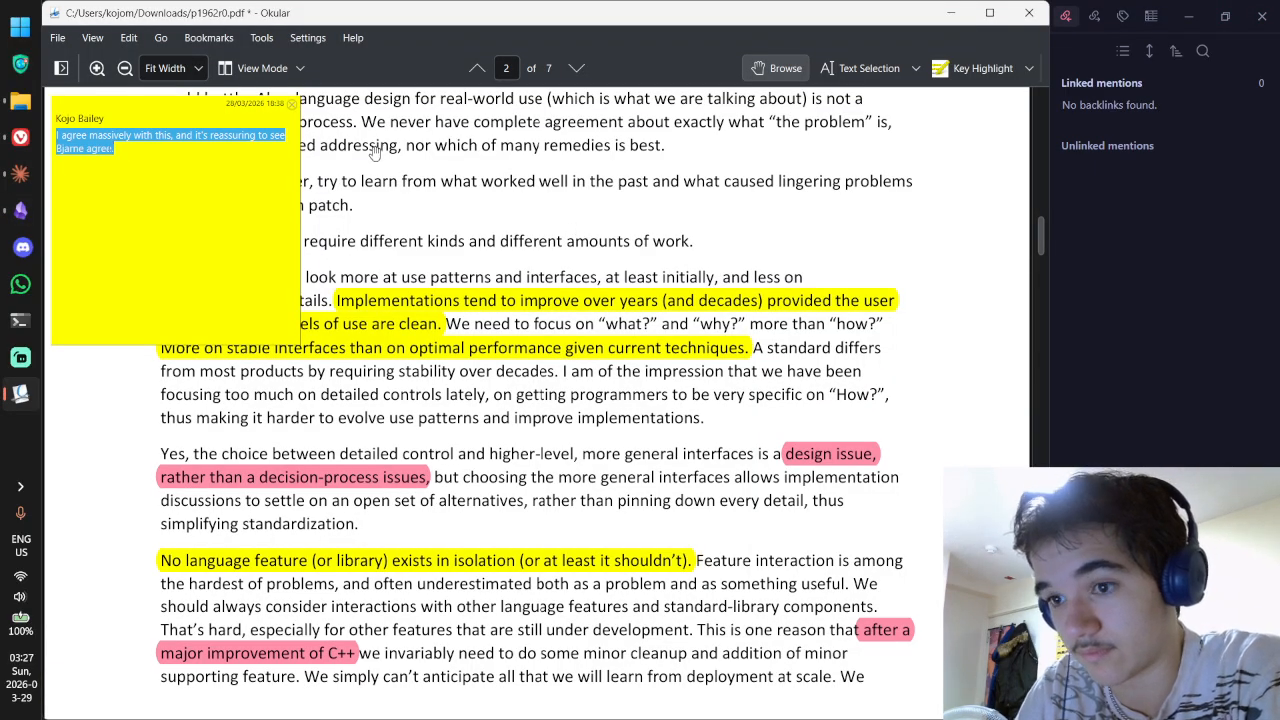
pyautogui.press('Escape')
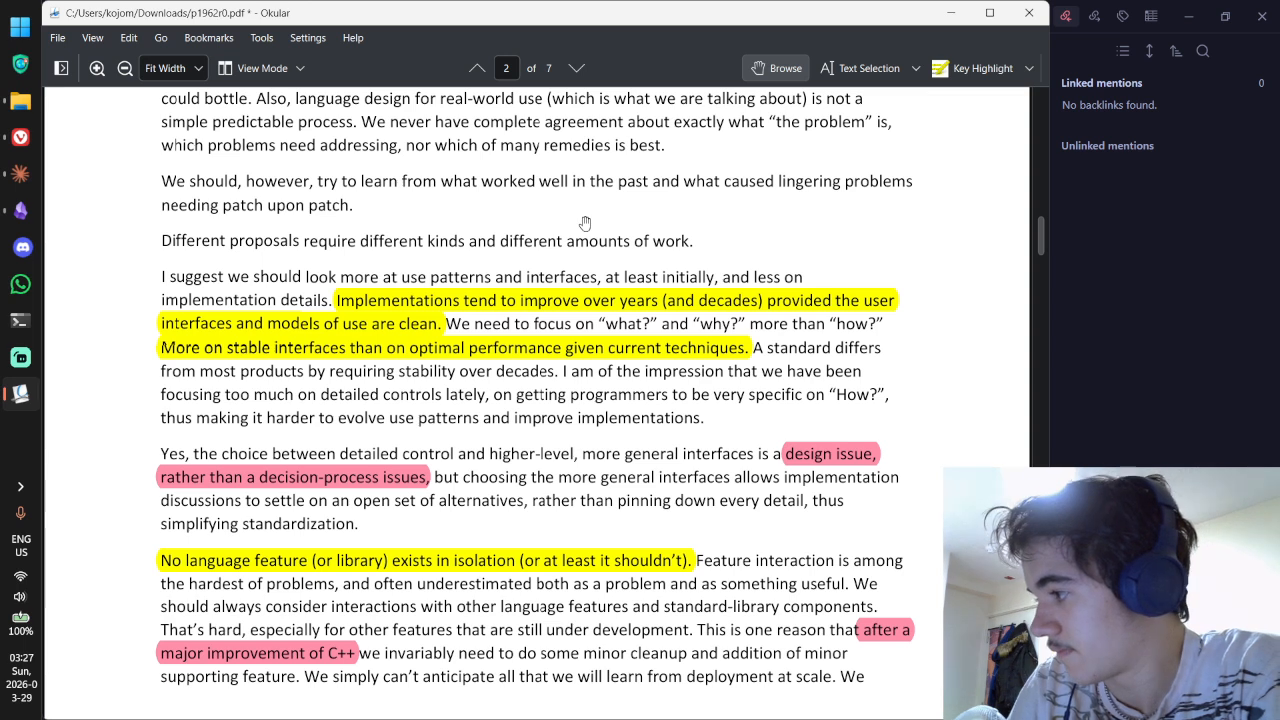
pyautogui.hotkey('alt', 'Tab')
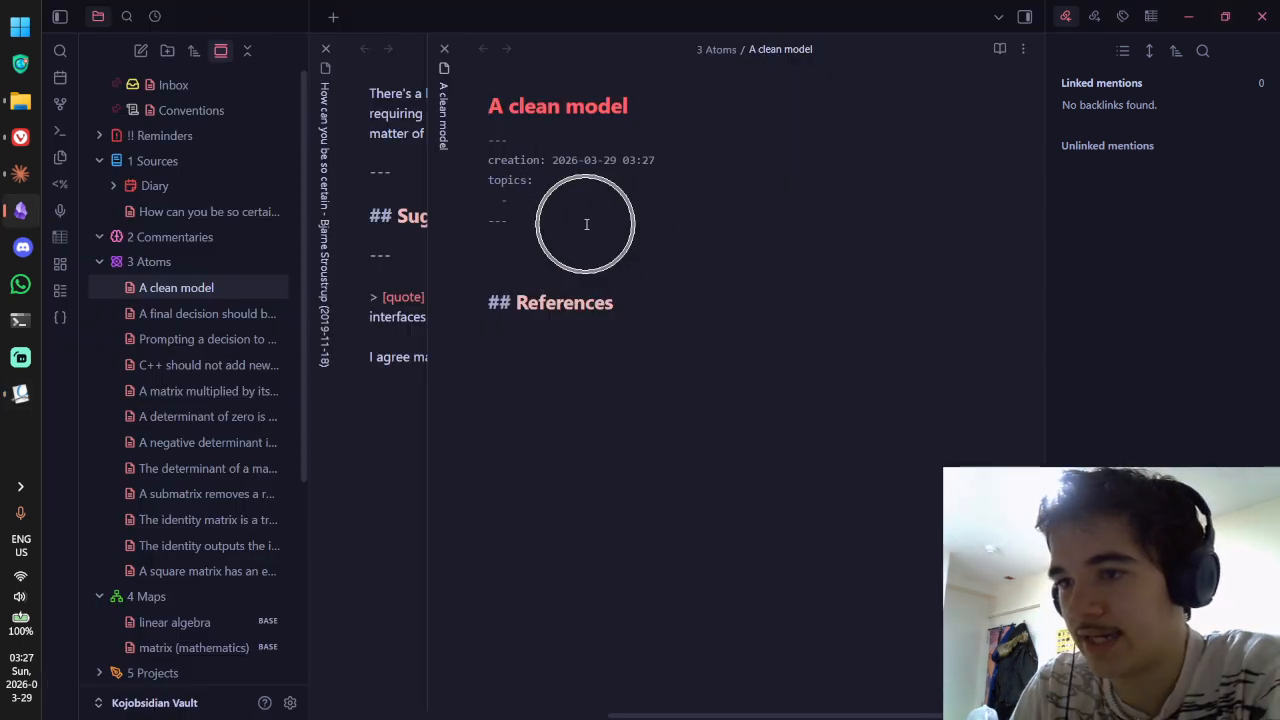
# Step: Reword the title through 'A clean abstraction' to 'A clean abstract model'
pyautogui.hotkey('ctrl', 'BackSpace')
pyautogui.write('int')
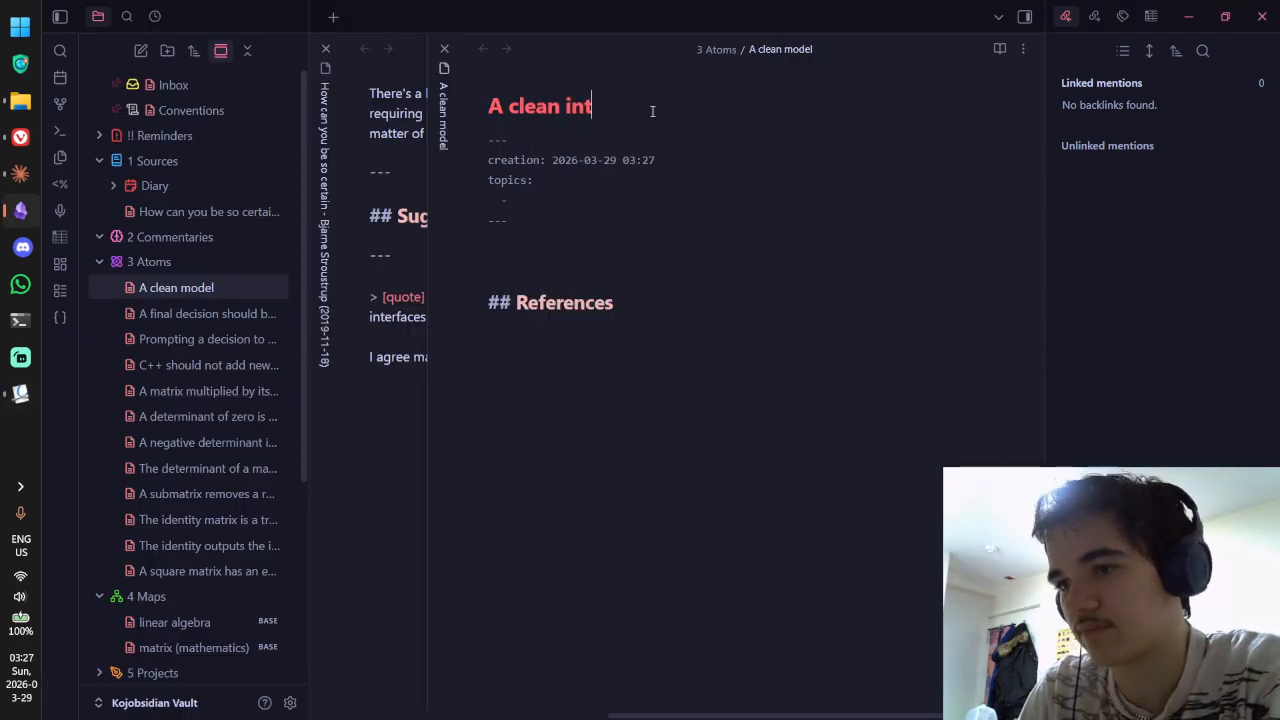
pyautogui.write('er')
pyautogui.hotkey('ctrl', 'BackSpace')
pyautogui.write('abstraction')
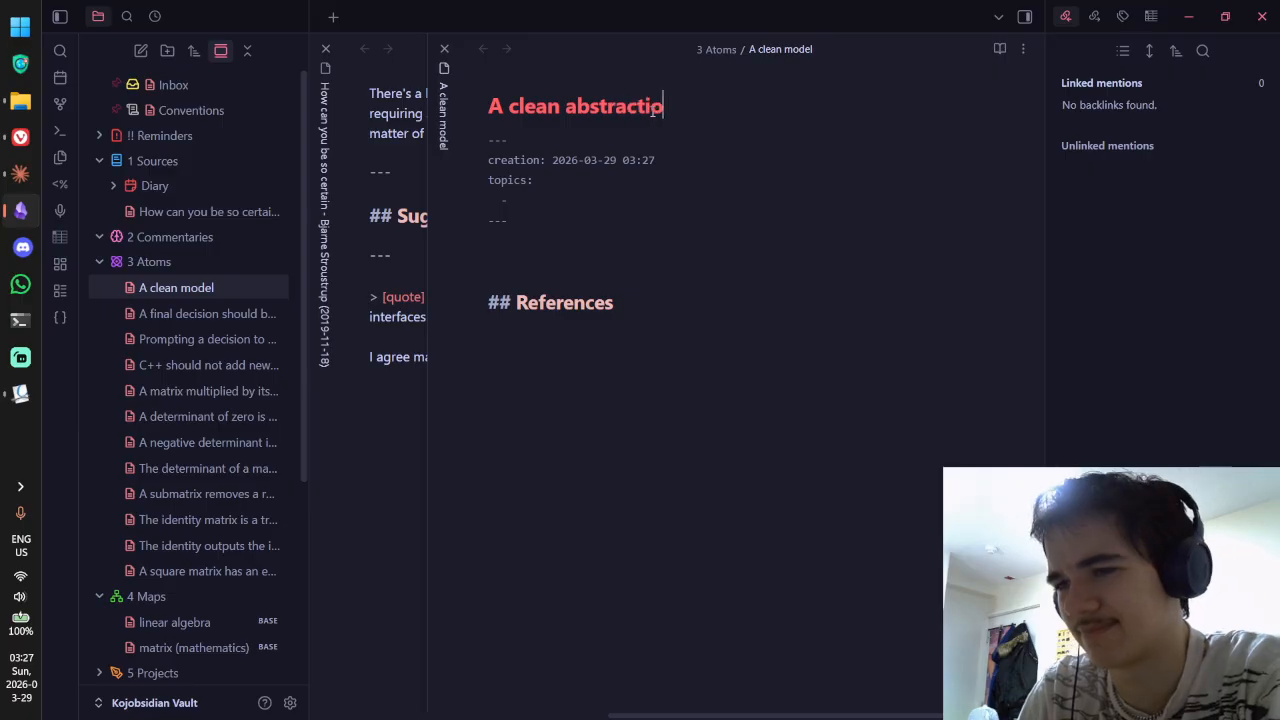
pyautogui.hotkey('alt', 'Tab')
pyautogui.hotkey('alt', 'Tab')
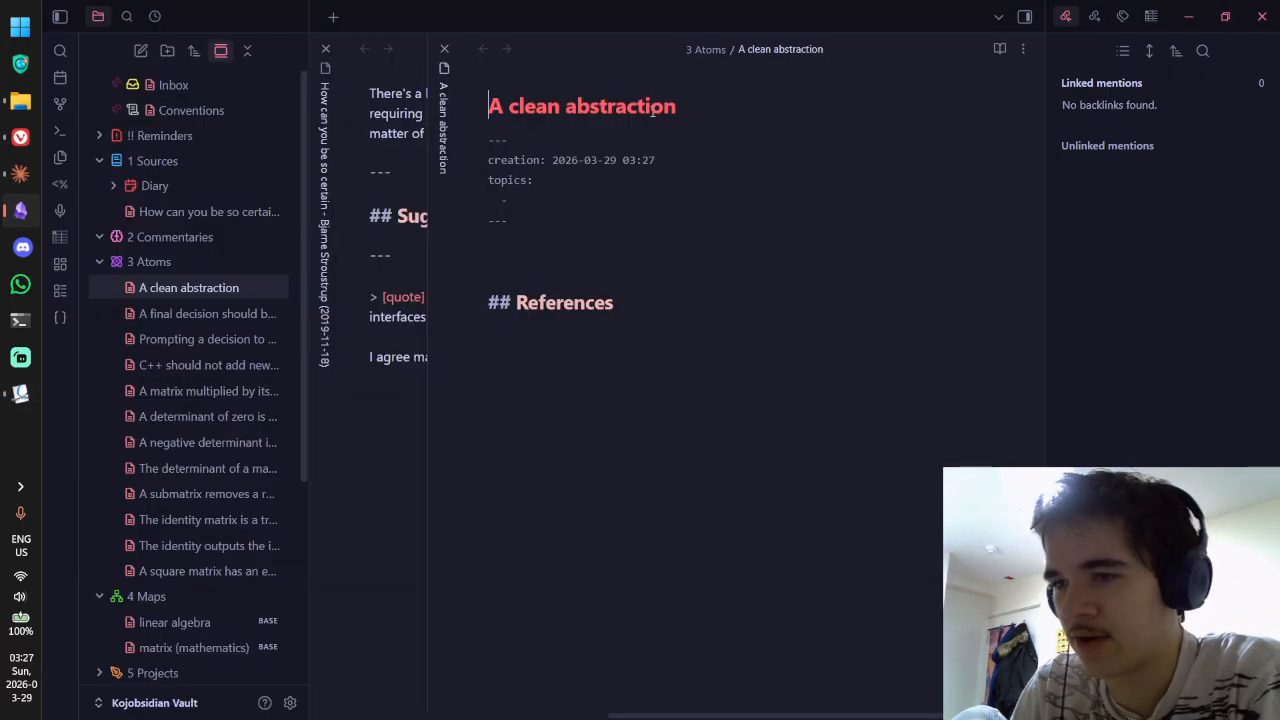
pyautogui.click(653, 113)
pyautogui.press('BackSpace')
pyautogui.press('BackSpace')
pyautogui.press('BackSpace')
pyautogui.write('model')
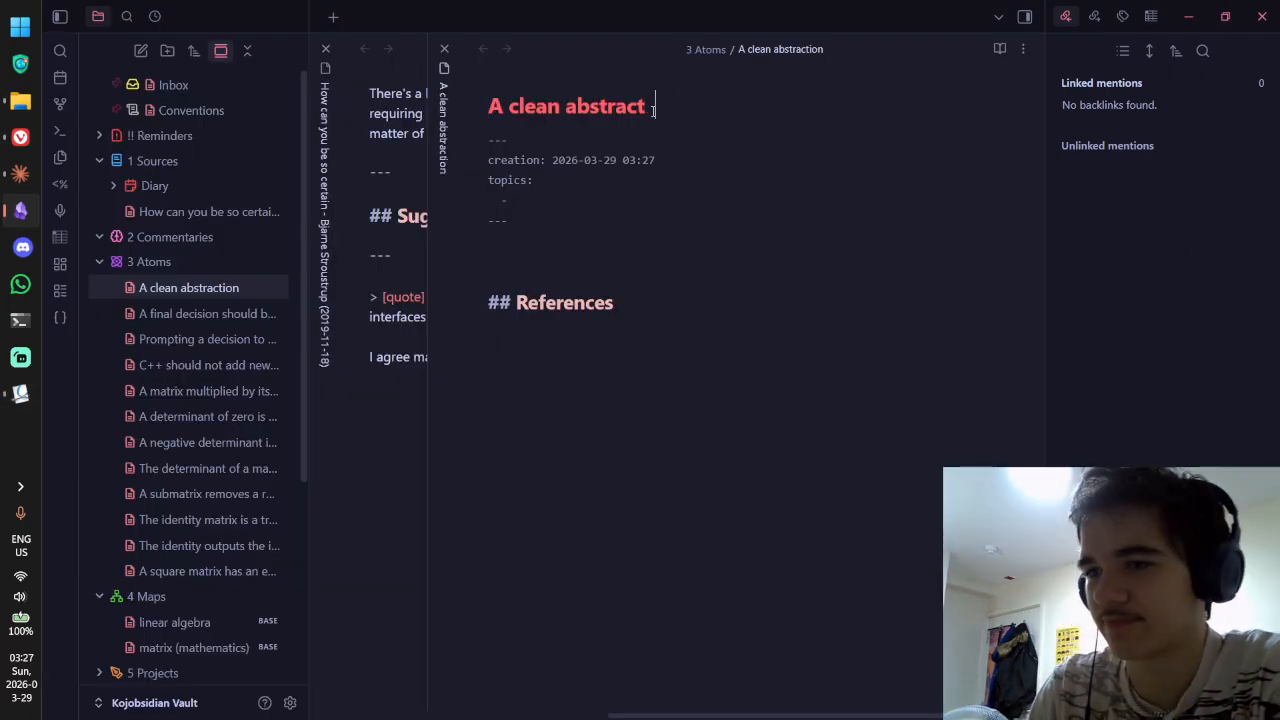
pyautogui.press('BackSpace')
pyautogui.press('BackSpace')
pyautogui.press('BackSpace')
pyautogui.press('BackSpace')
pyautogui.press('BackSpace')
pyautogui.write('model')
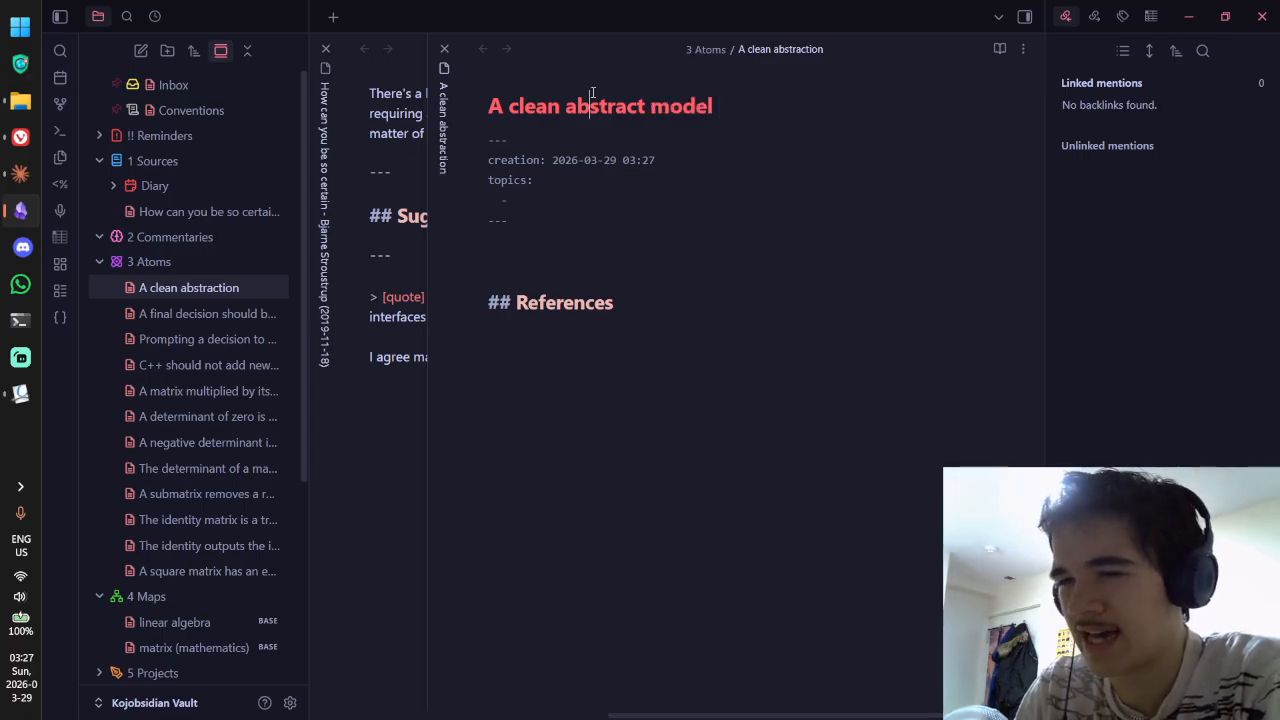
# Step: Commit the title and start the body with 'A clean abstract model of a sy…', checking the PDF
pyautogui.click(628, 249)
pyautogui.write('A c')
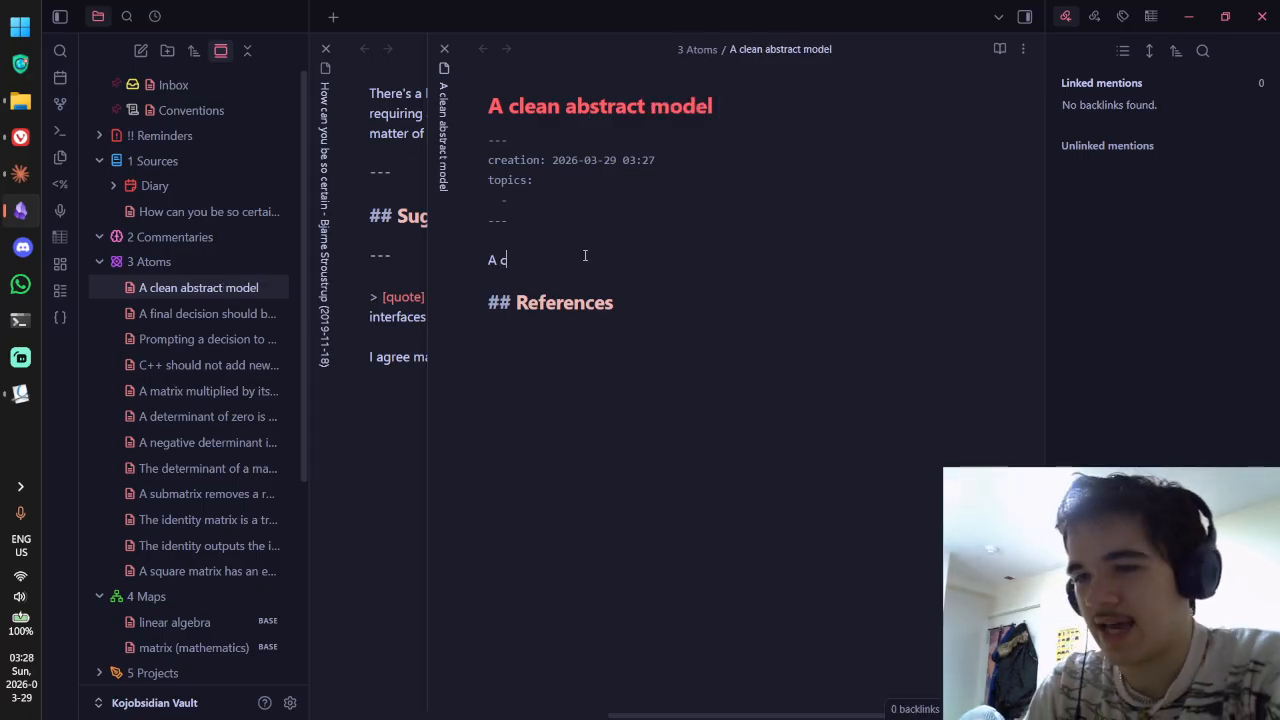
pyautogui.write('lean abstract model')
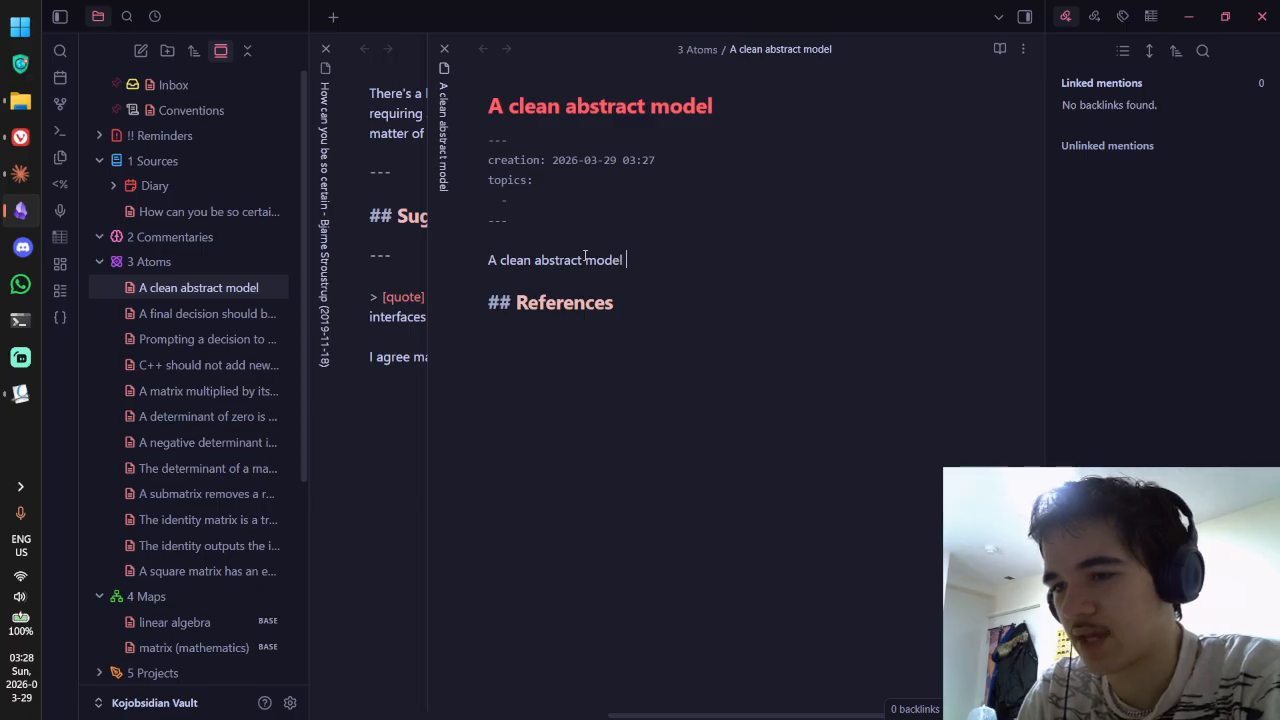
pyautogui.hotkey('alt', 'Tab')
pyautogui.hotkey('alt', 'Tab')
pyautogui.write('of a sy')
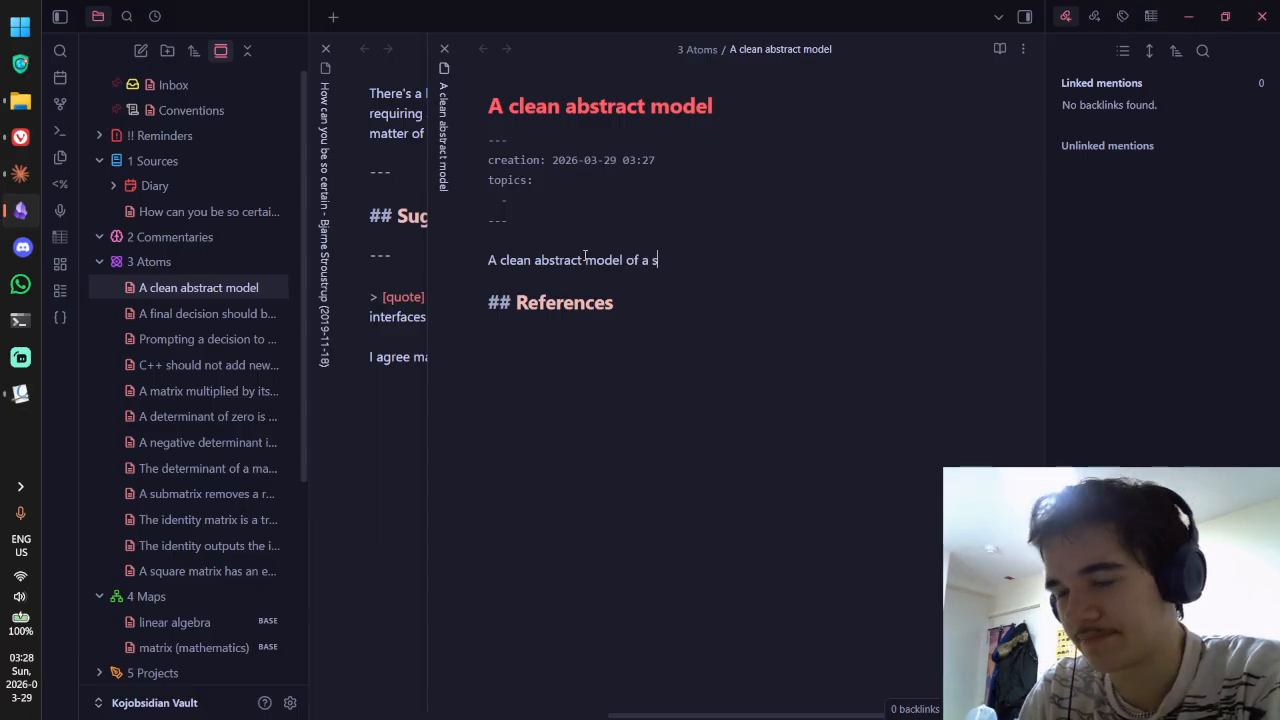
pyautogui.hotkey('alt', 'Tab')
pyautogui.hotkey('alt', 'Tab')
pyautogui.write('setm')
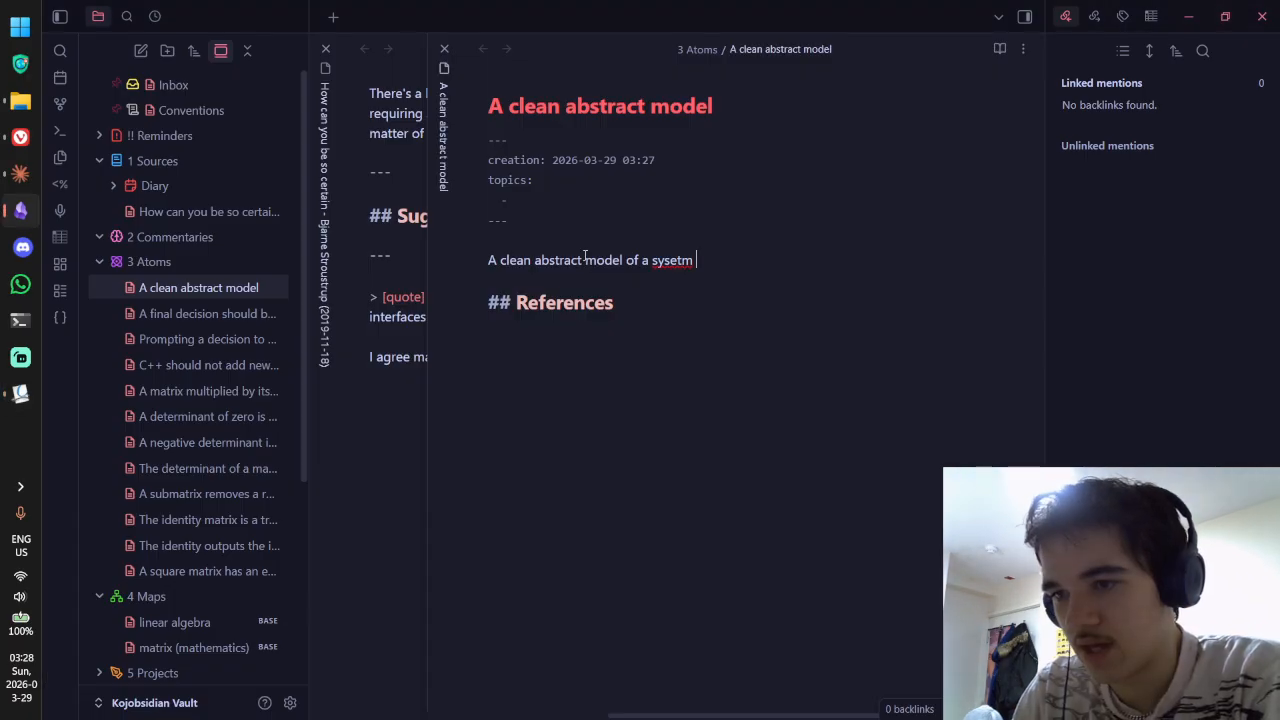
# Step: Fix the misspelled 'system' so the body reads 'A clean abstract model of a system guides'
pyautogui.hotkey('ctrl', 'Tab')
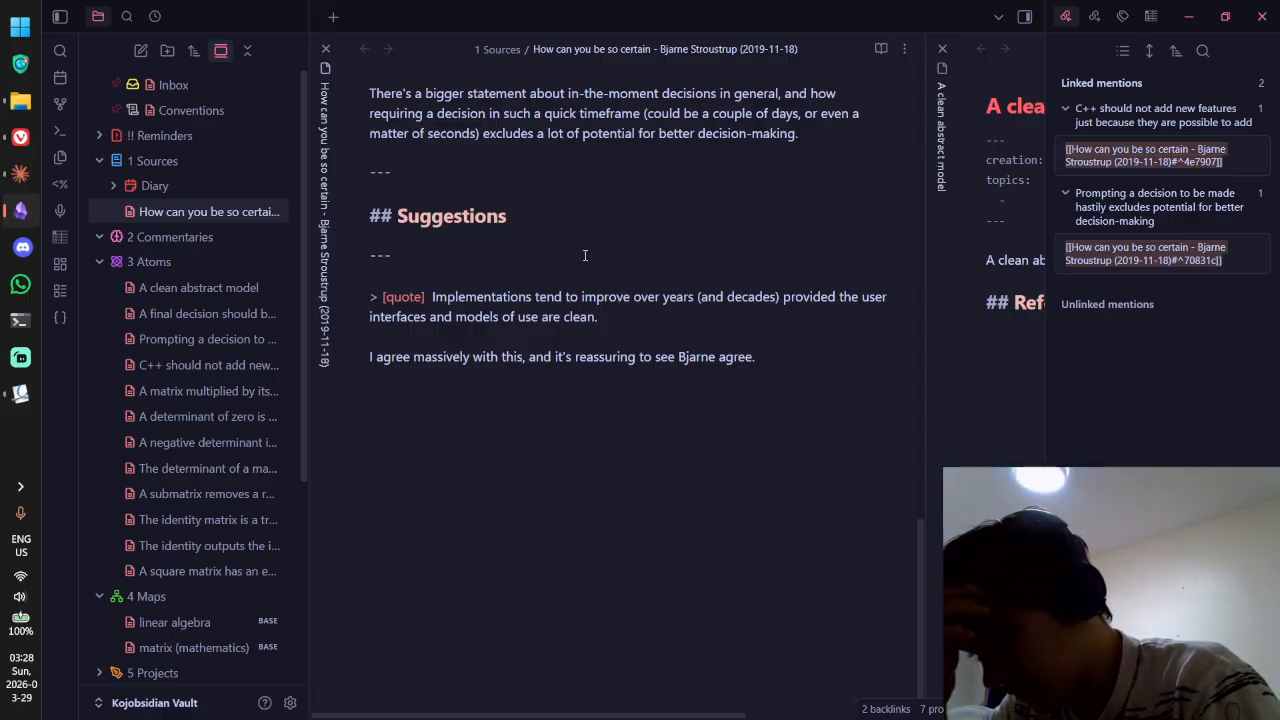
pyautogui.hotkey('ctrl', 'Tab')
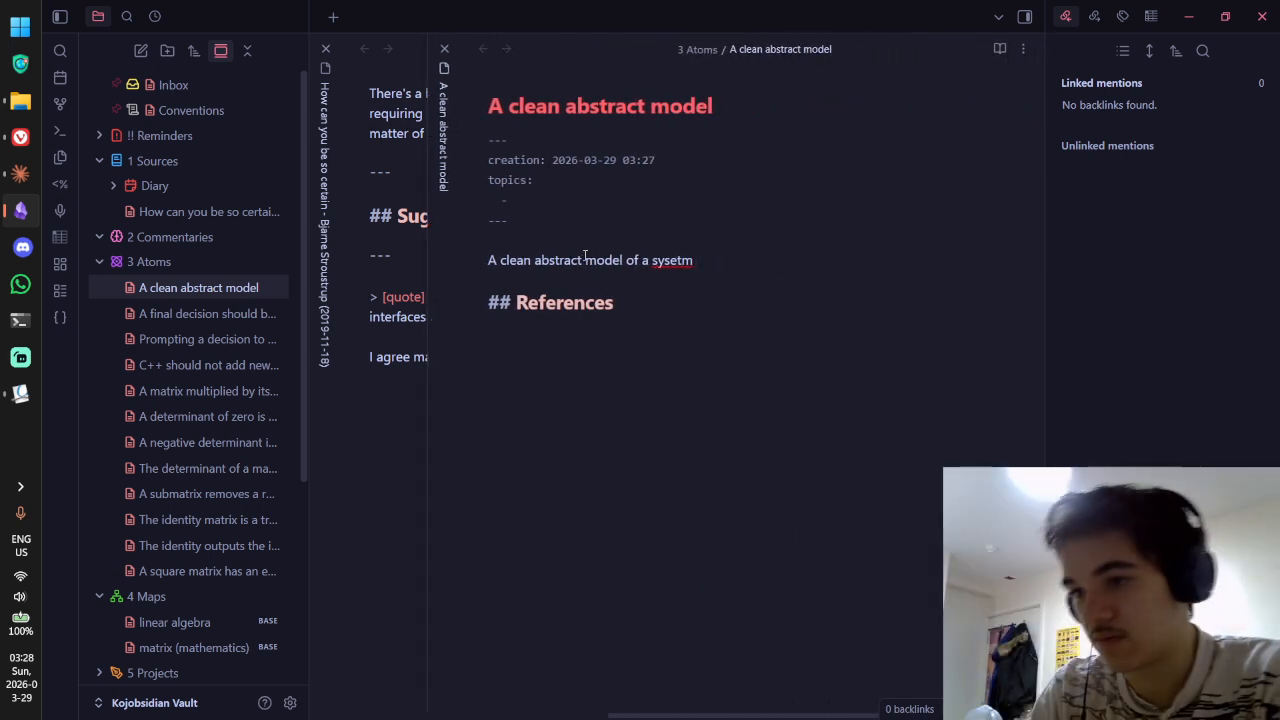
pyautogui.press('BackSpace')
pyautogui.press('BackSpace')
pyautogui.press('BackSpace')
pyautogui.press('BackSpace')
pyautogui.write('stem ')
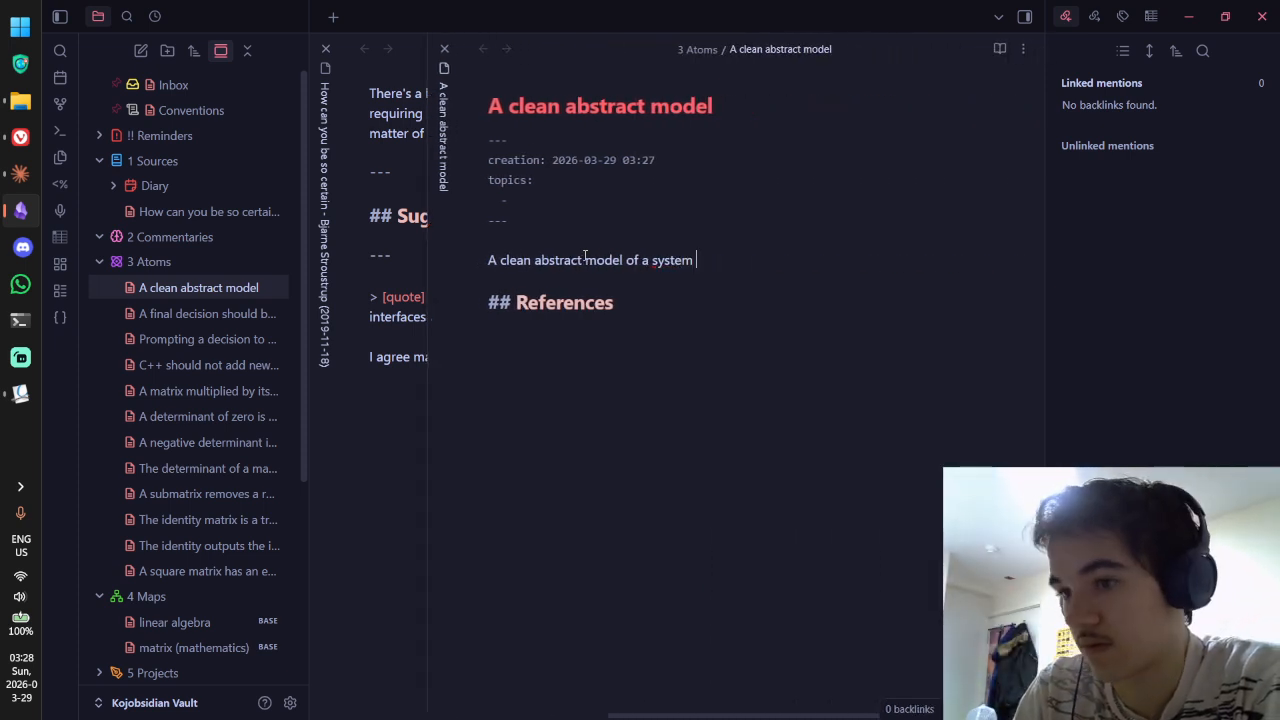
pyautogui.write('guides ')
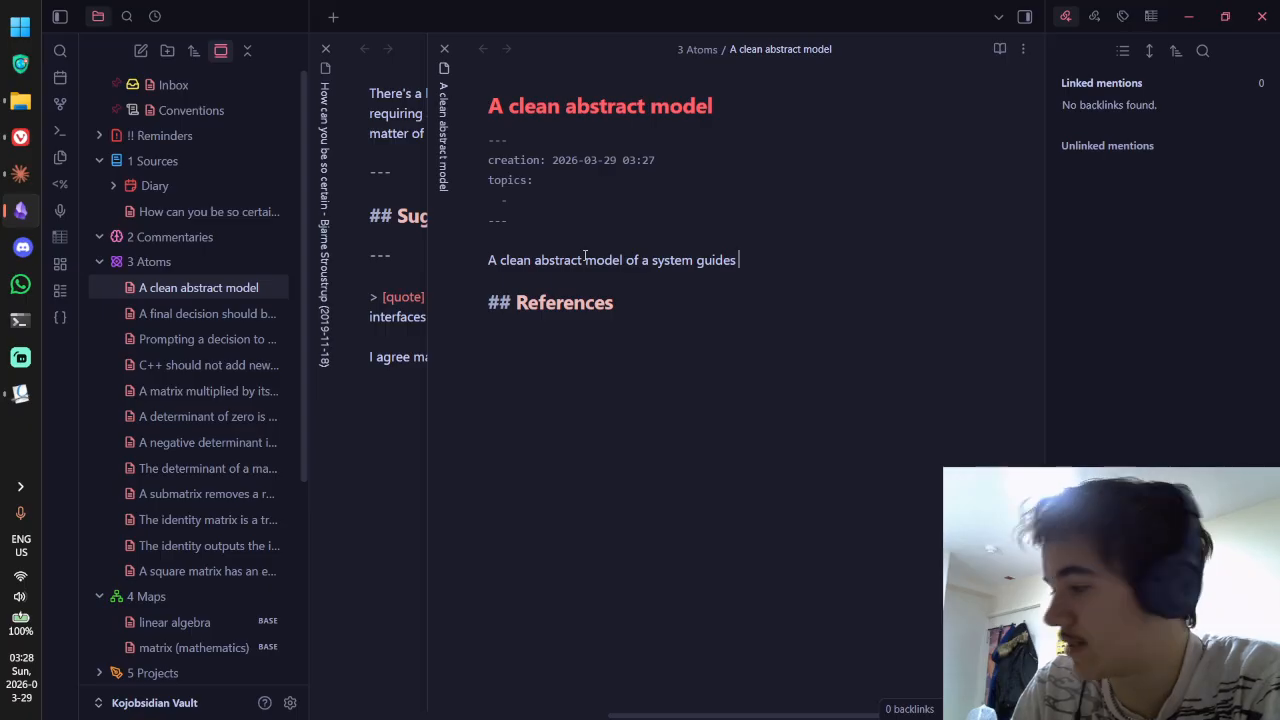
pyautogui.write('implemenati')
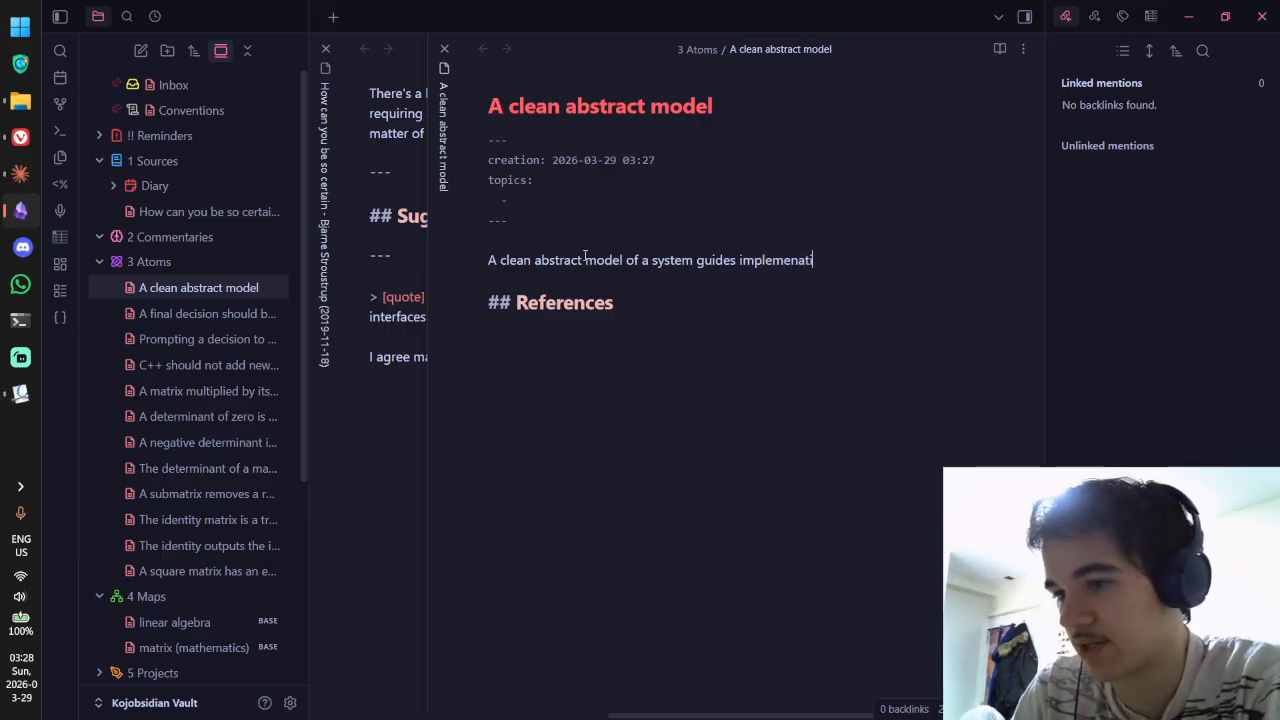
pyautogui.press('BackSpace')
pyautogui.press('BackSpace')
pyautogui.hotkey('ctrl', 'BackSpace')
pyautogui.hotkey('ctrl', 'BackSpace')
pyautogui.hotkey('ctrl', 'BackSpace')
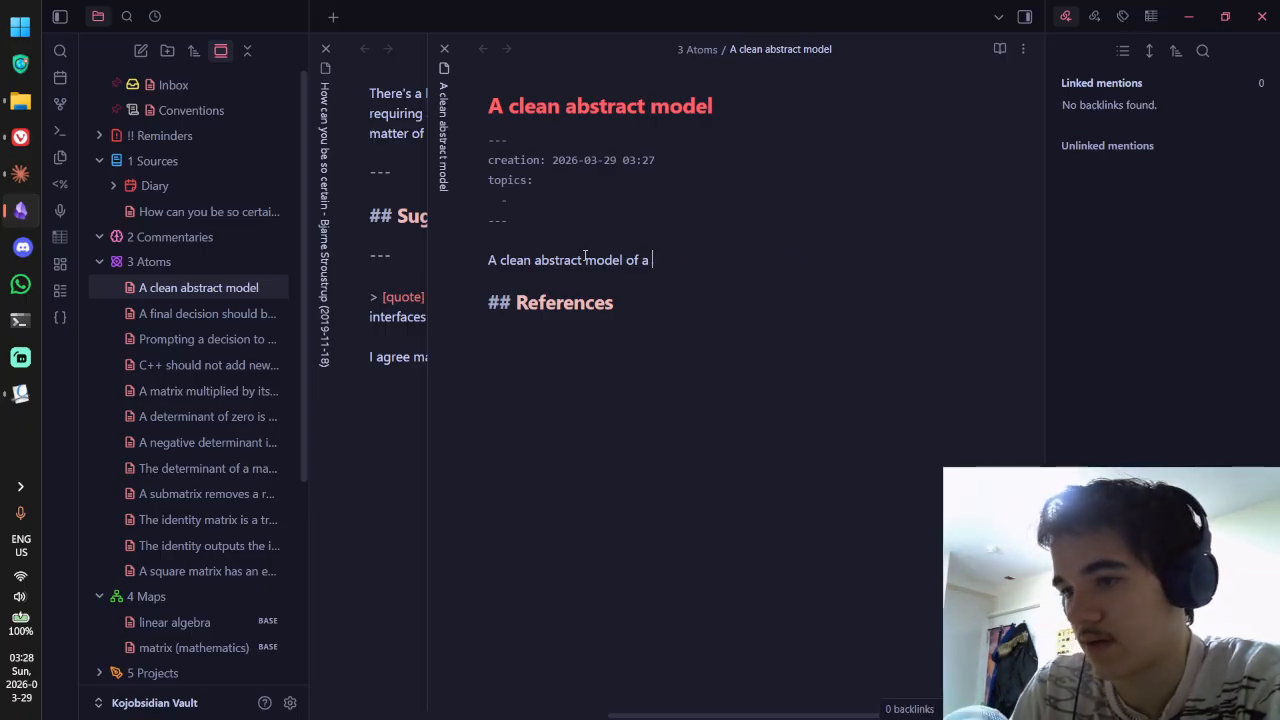
pyautogui.write('system')
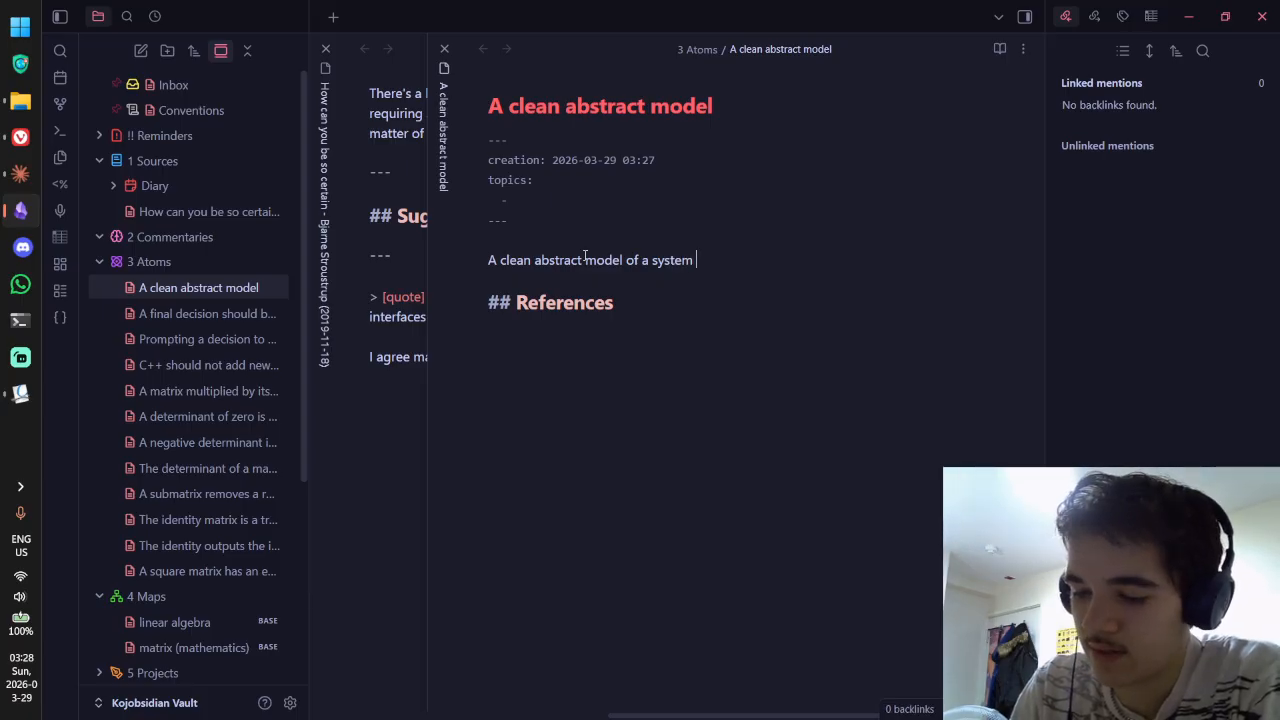
pyautogui.write(' guides')
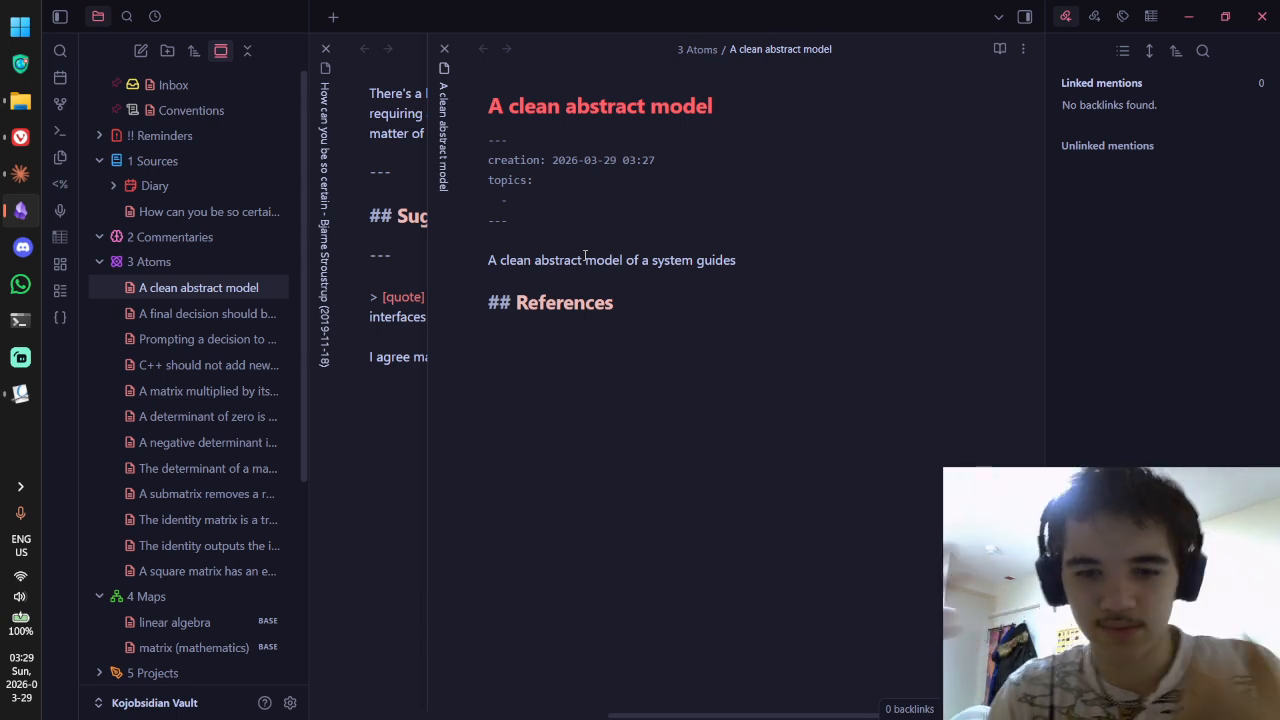
# Step: Rephrase the opening to 'a system guides the implementation to'
pyautogui.press('BackSpace')
pyautogui.press('BackSpace')
pyautogui.press('BackSpace')
pyautogui.press('BackSpace')
pyautogui.press('BackSpace')
pyautogui.press('BackSpace')
pyautogui.press('BackSpace')
pyautogui.press('BackSpace')
pyautogui.press('BackSpace')
pyautogui.press('BackSpace')
pyautogui.press('BackSpace')
pyautogui.press('BackSpace')
pyautogui.press('BackSpace')
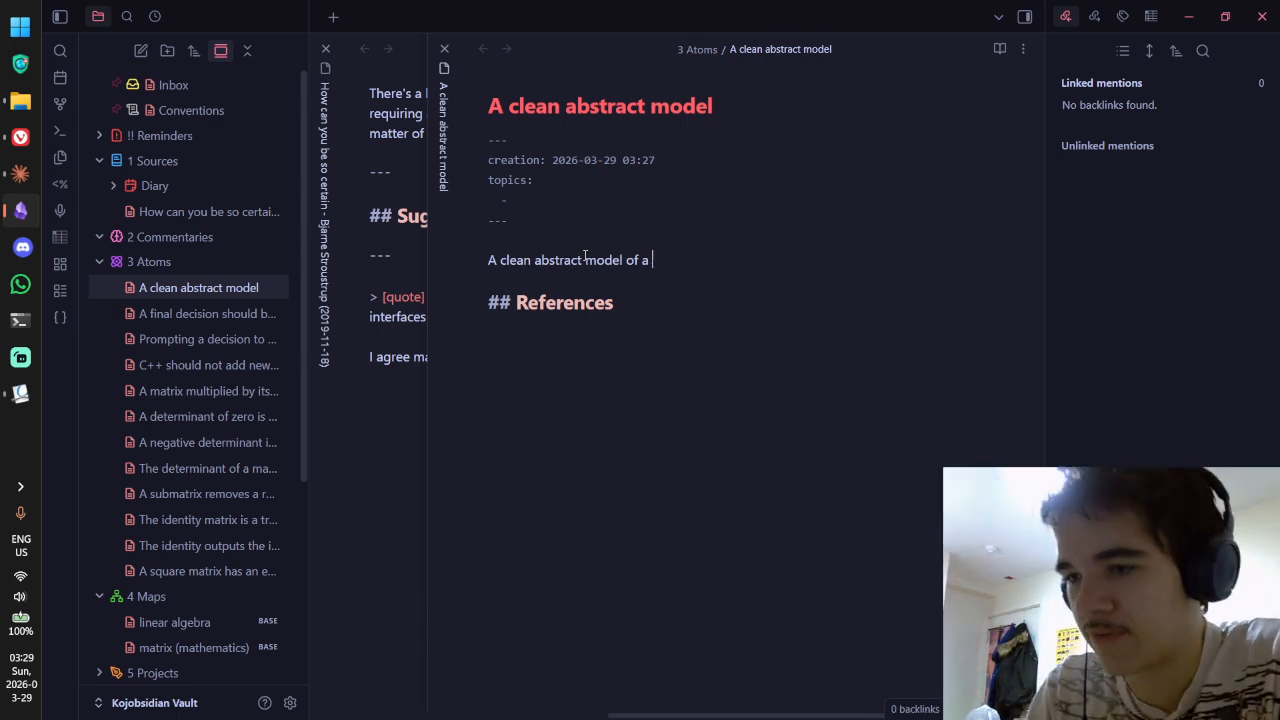
pyautogui.press('ctrl')
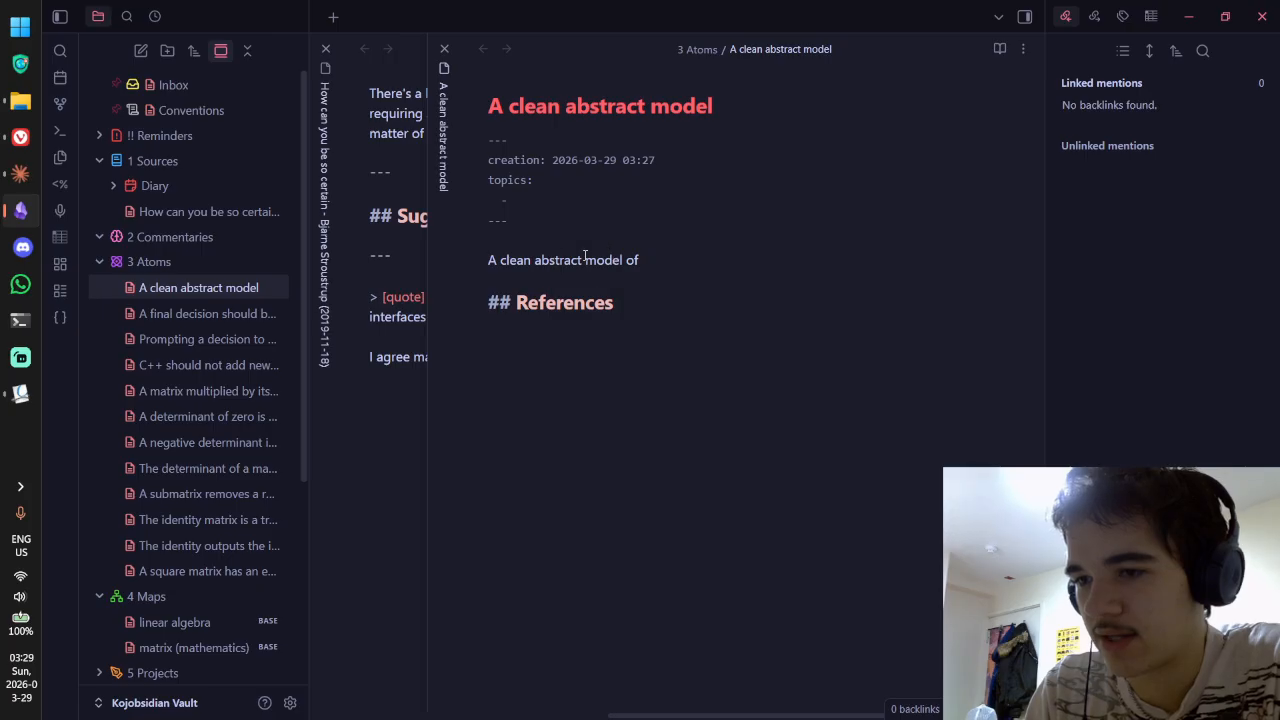
pyautogui.write('a sysem')
pyautogui.press('BackSpace')
pyautogui.press('BackSpace')
pyautogui.press('BackSpace')
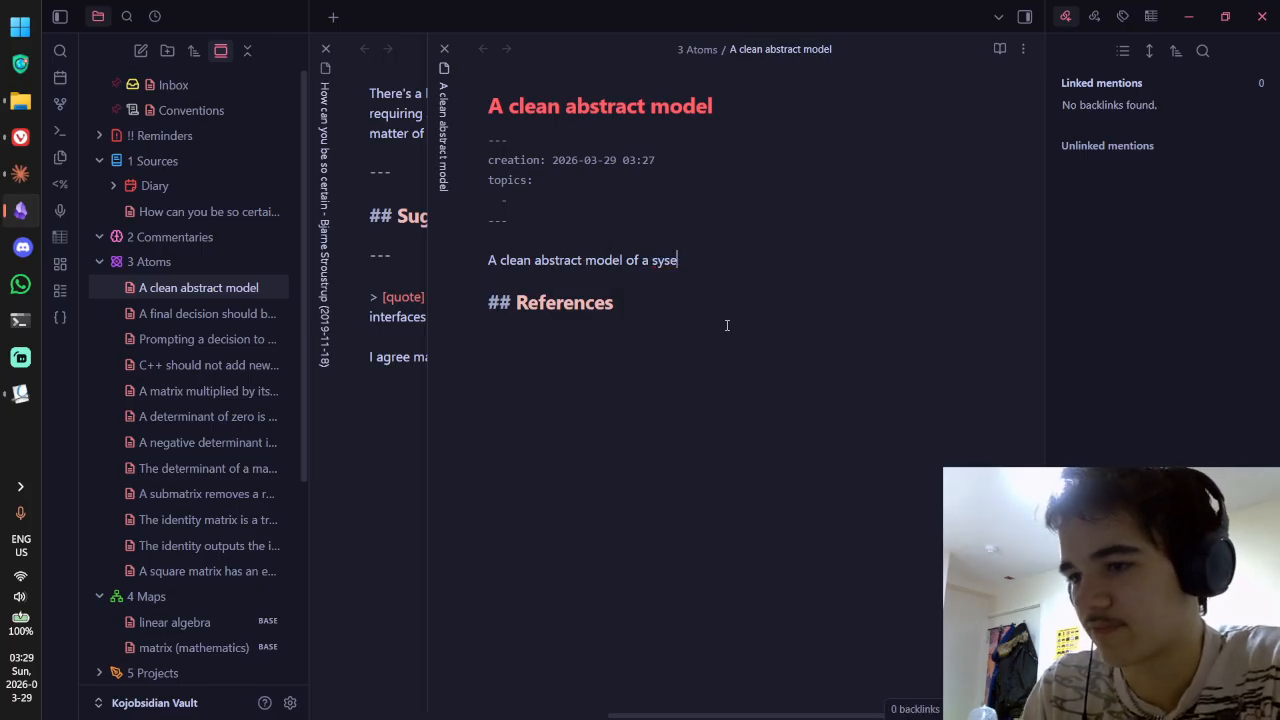
pyautogui.write('tem guides the implemen')
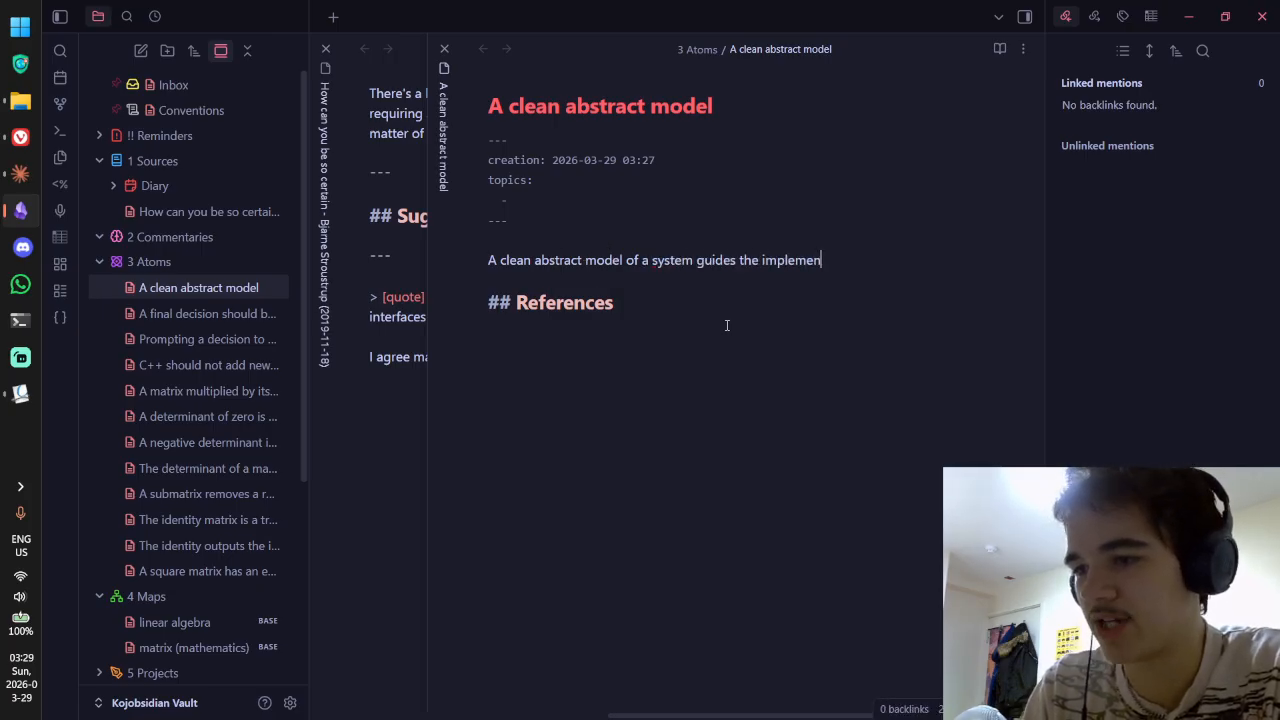
pyautogui.write('tation to')
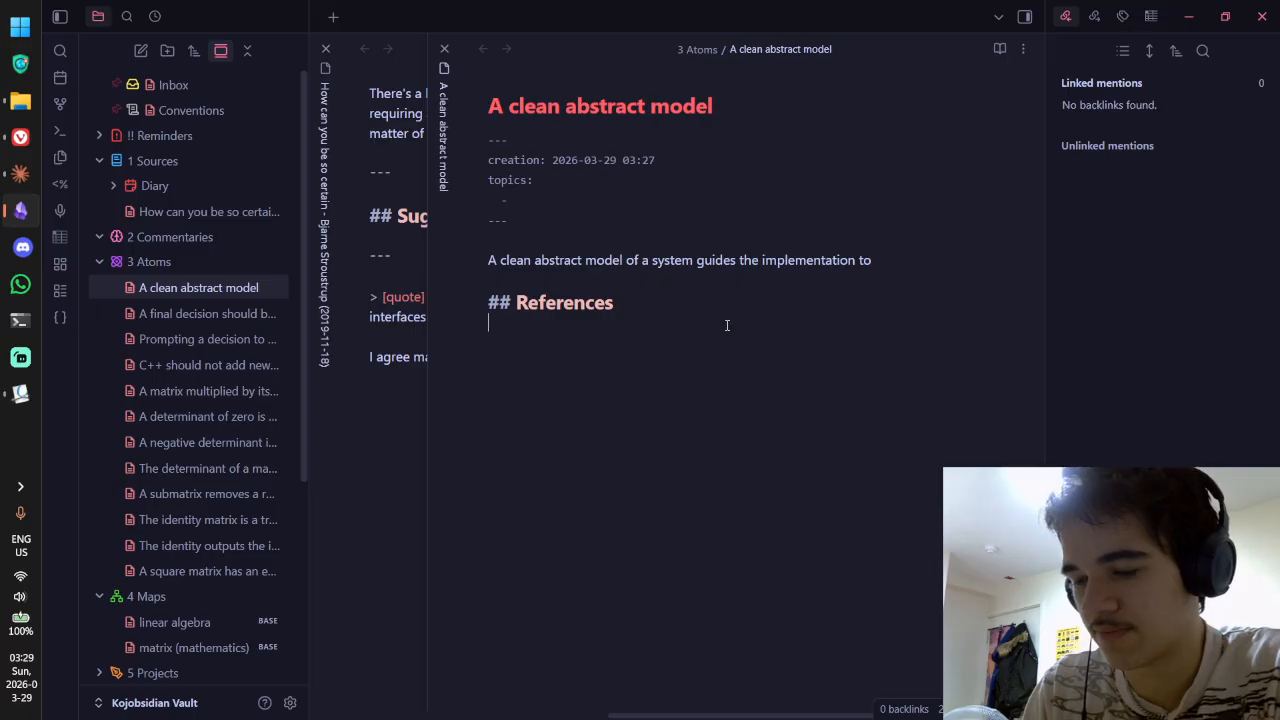
# Step: Rewrite the ending: 'provides the flexibility but also purpose… to improve over time rather than become convoluted and rather aimless.'
pyautogui.click(867, 278)
pyautogui.click(812, 391)
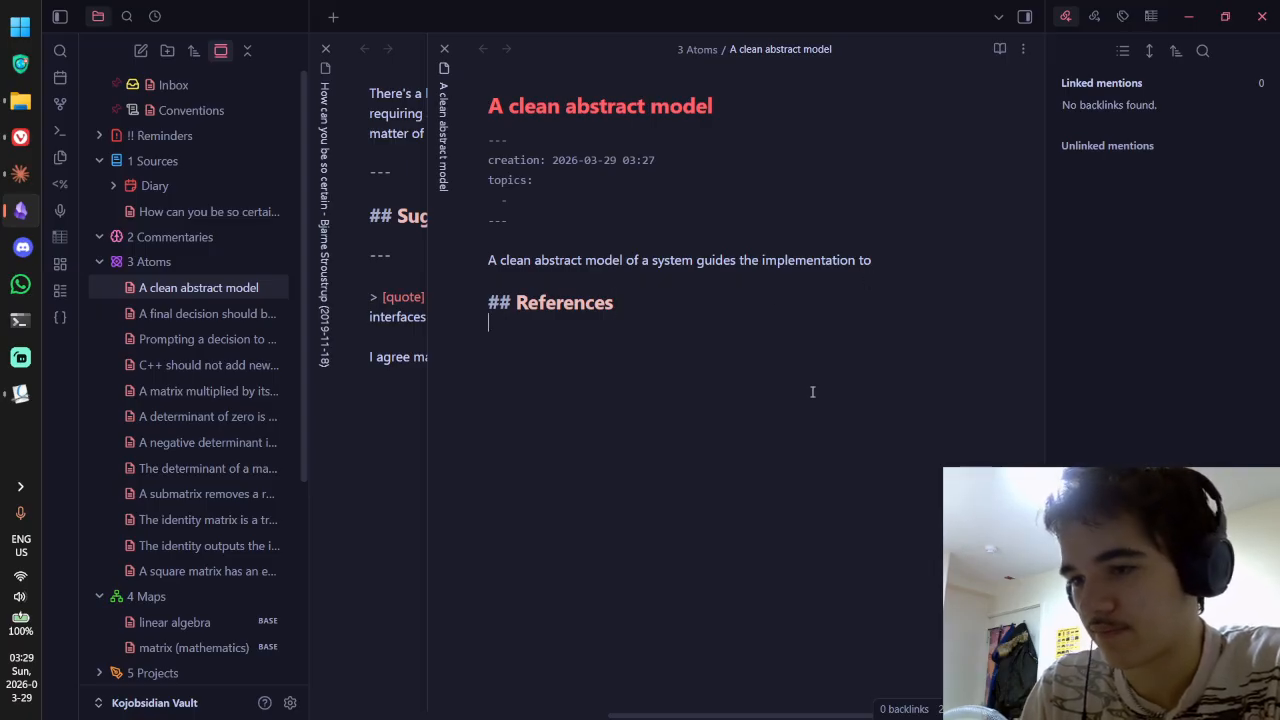
pyautogui.moveTo(883, 268); pyautogui.dragTo(708, 260)
pyautogui.press('BackSpace')
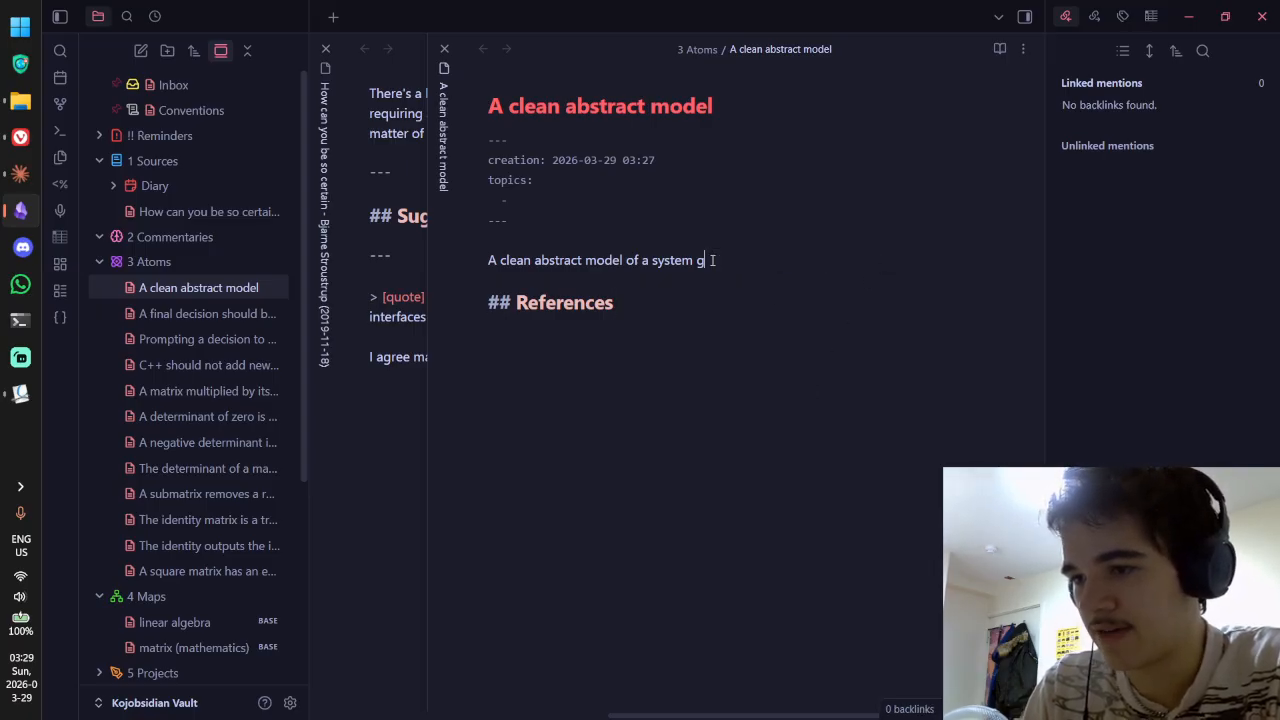
pyautogui.write('provides t')
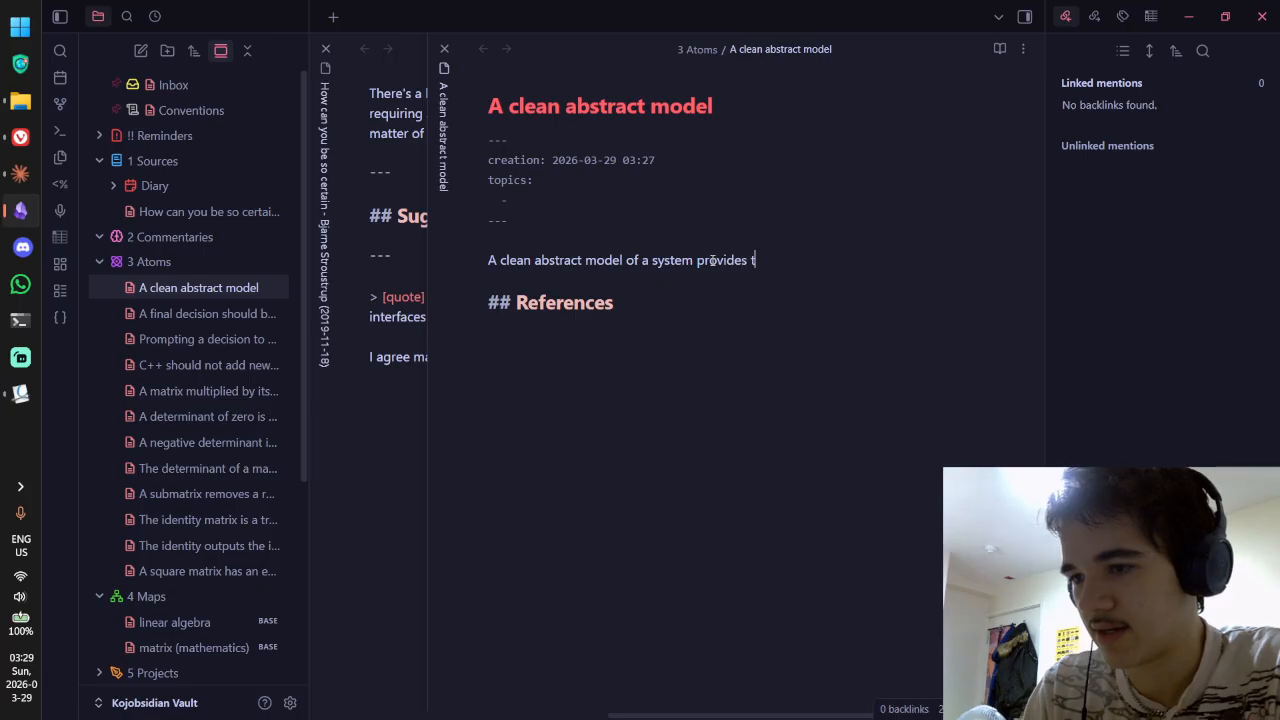
pyautogui.write('he flexibility but also')
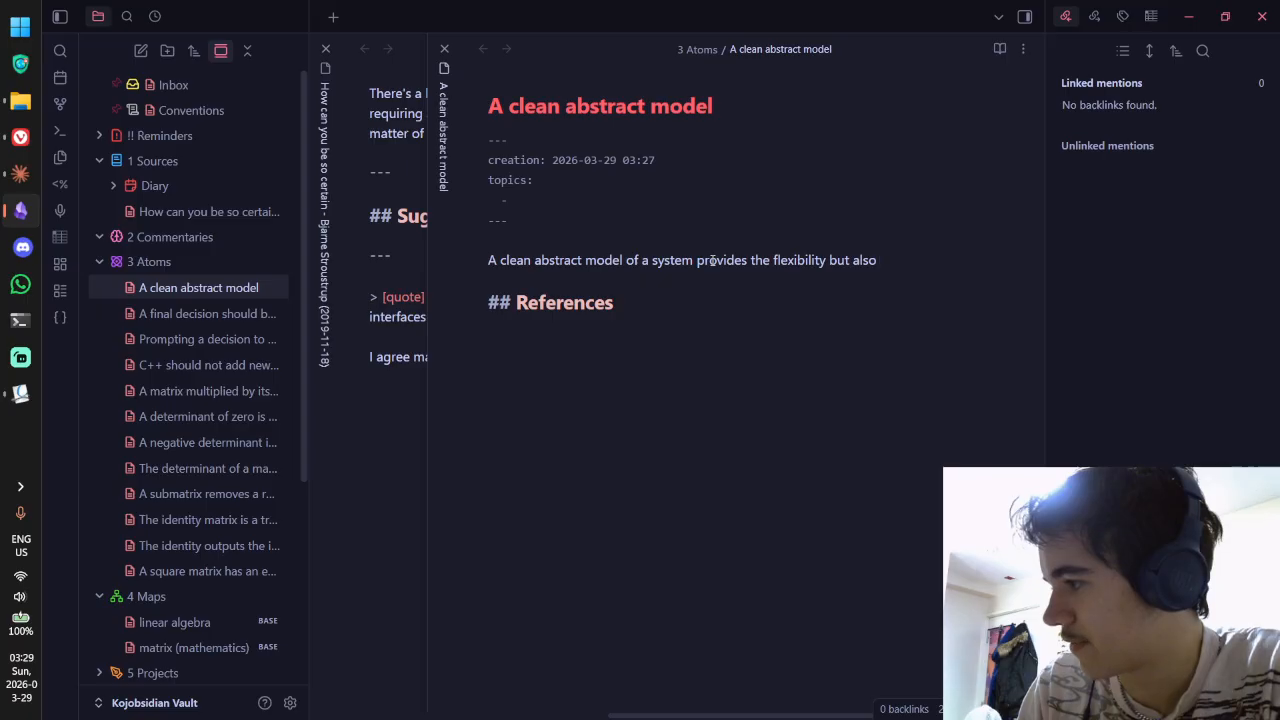
pyautogui.write('purpose for an implen')
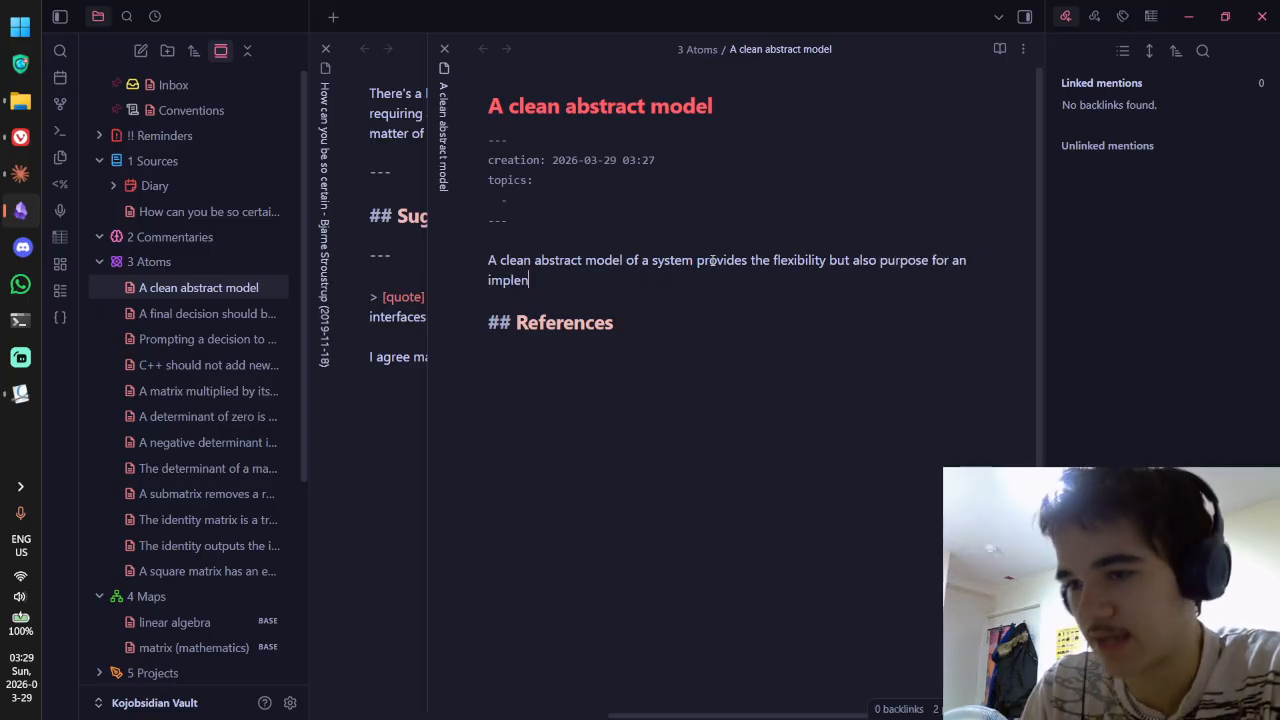
pyautogui.write('eentationn ')
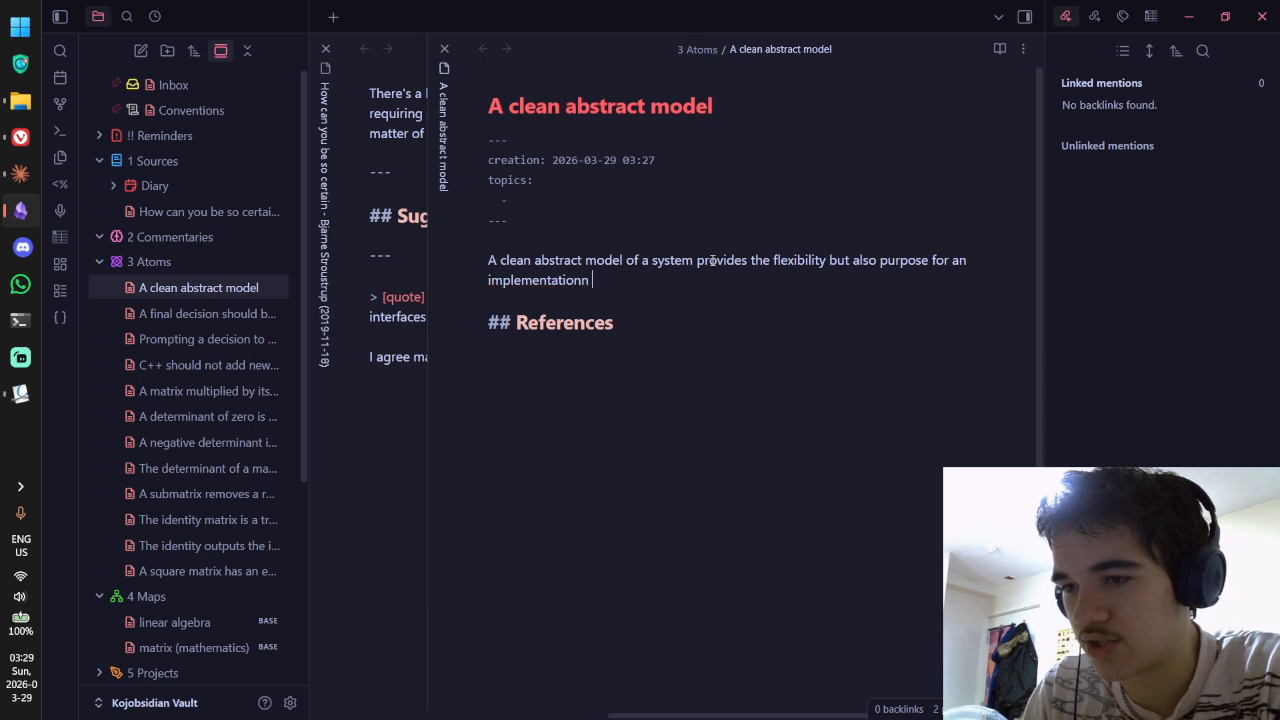
pyautogui.press('BackSpace')
pyautogui.press('BackSpace')
pyautogui.write(' to improve ')
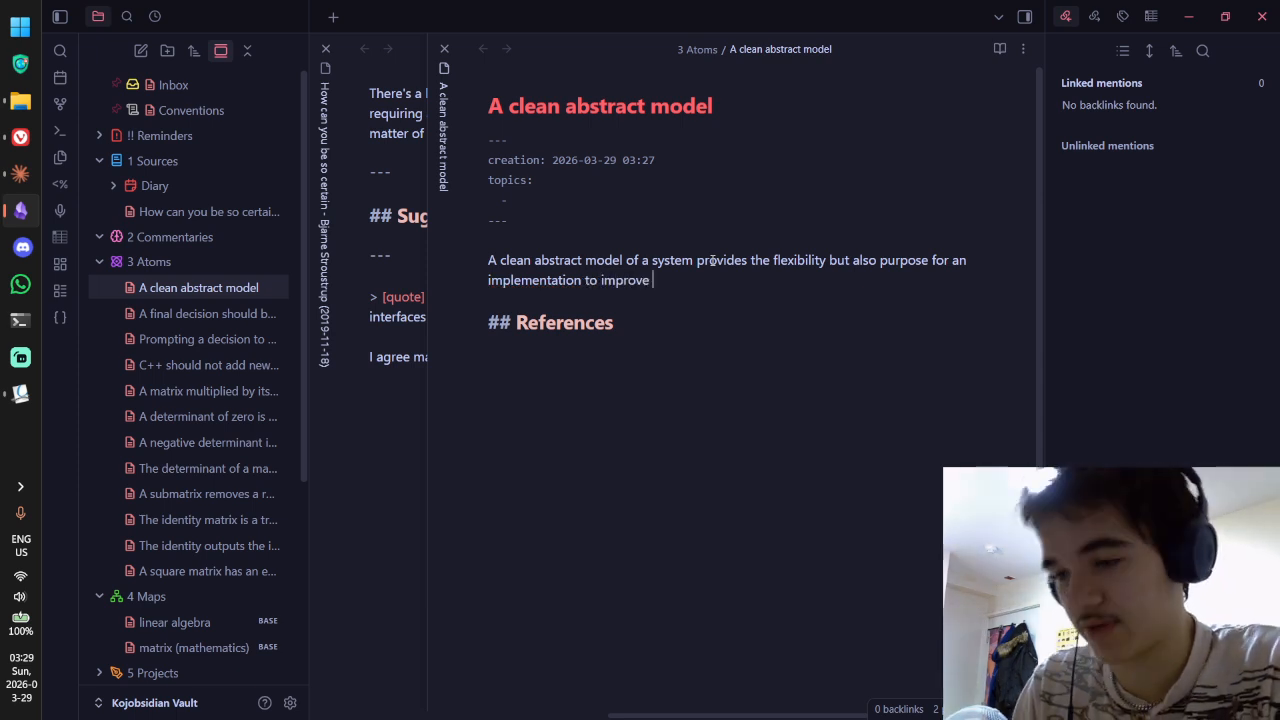
pyautogui.write('over ie')
pyautogui.press('BackSpace')
pyautogui.press('BackSpace')
pyautogui.write('time ')
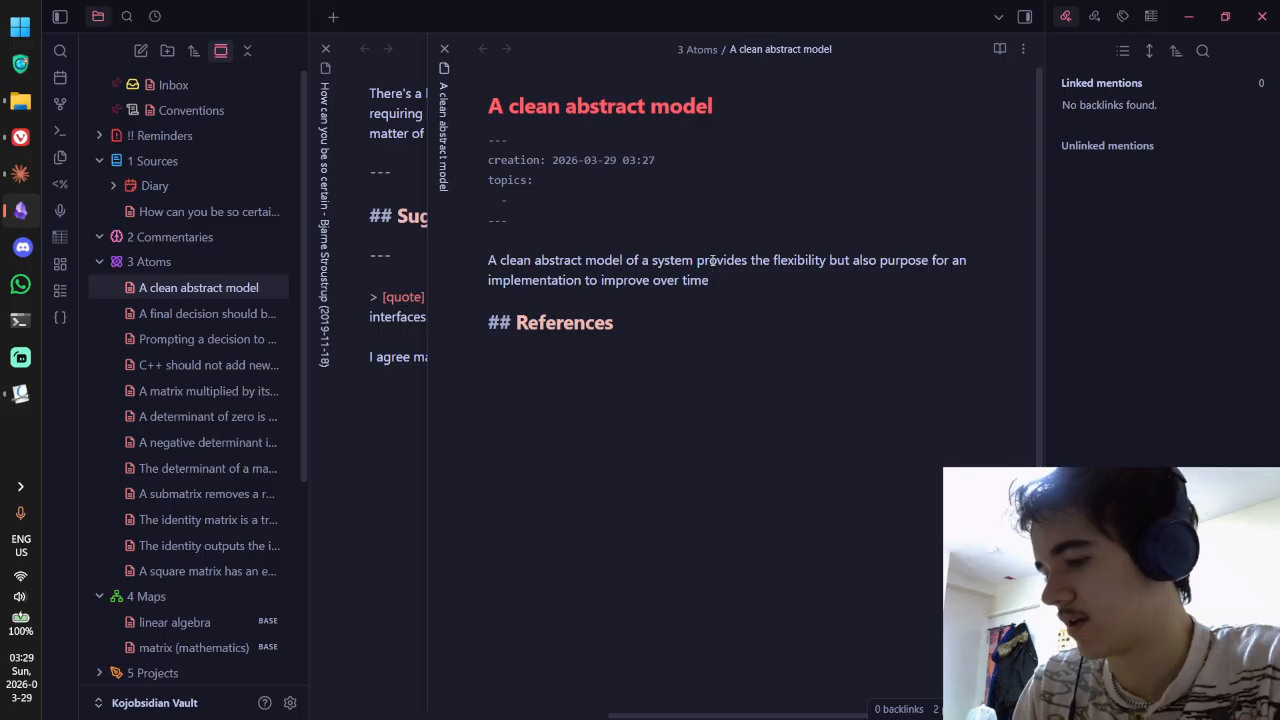
pyautogui.write('rather than become')
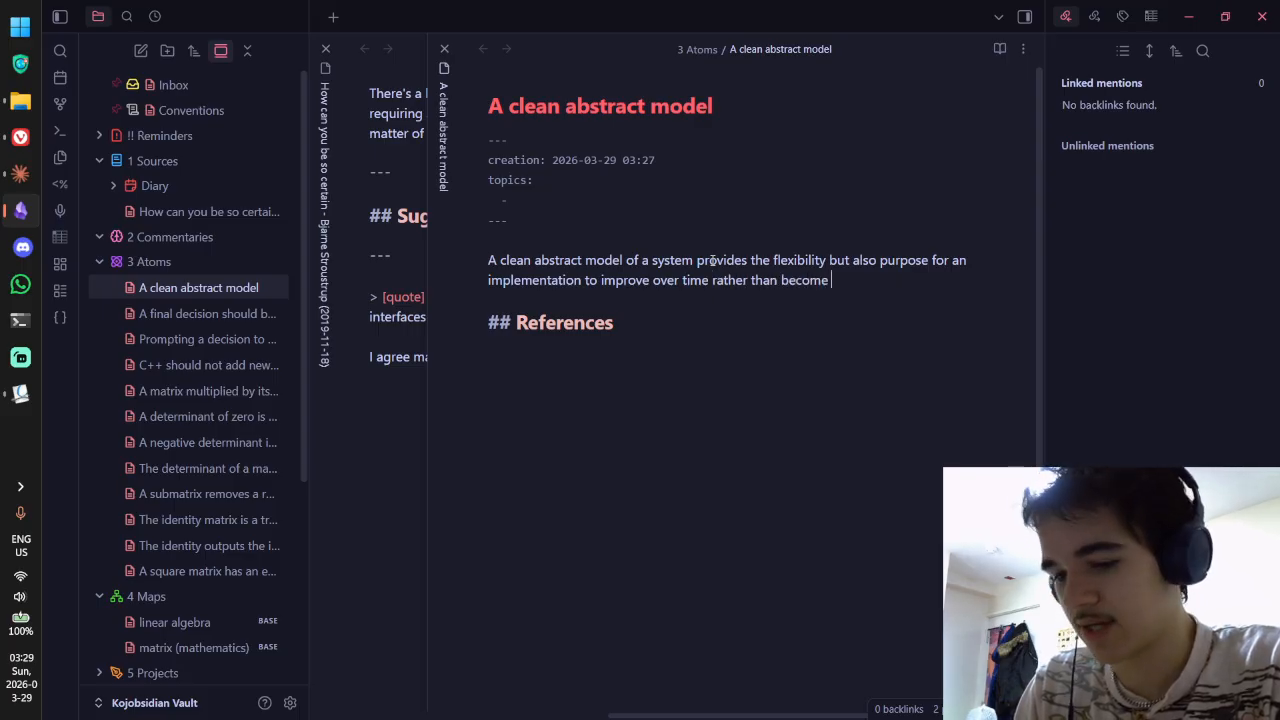
pyautogui.write(' convoluted and')
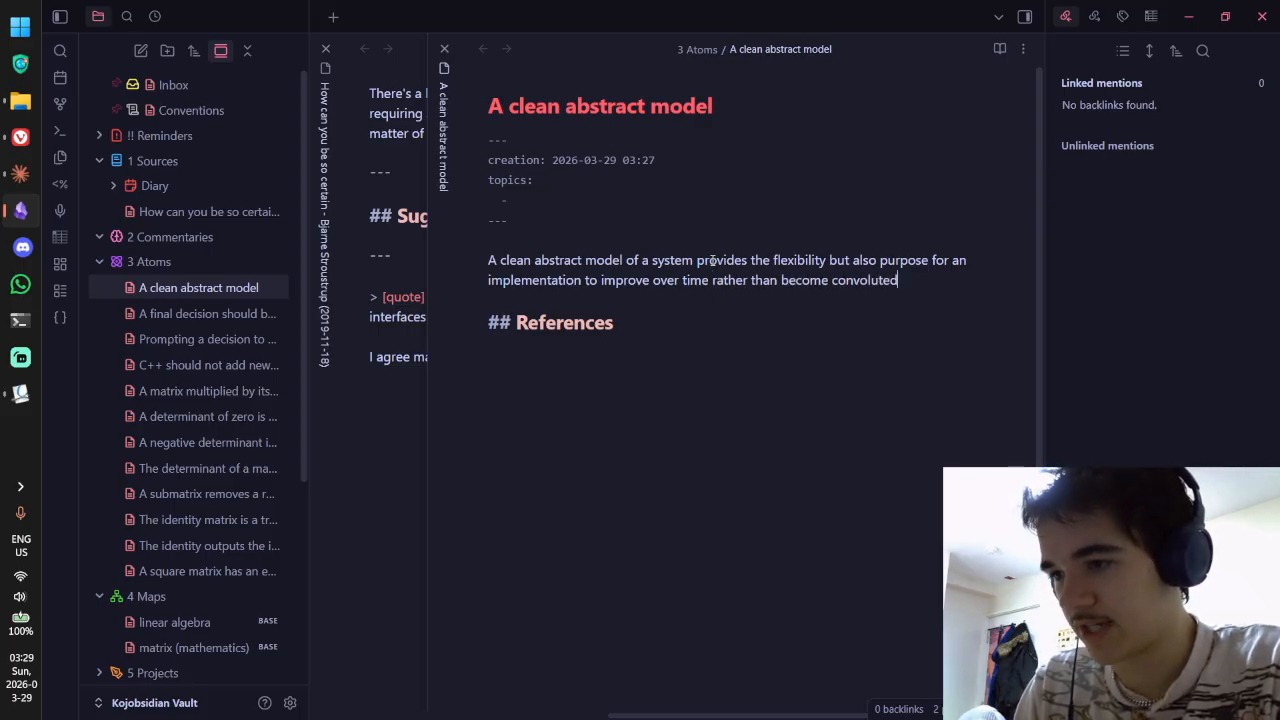
pyautogui.write('rather aimless.')
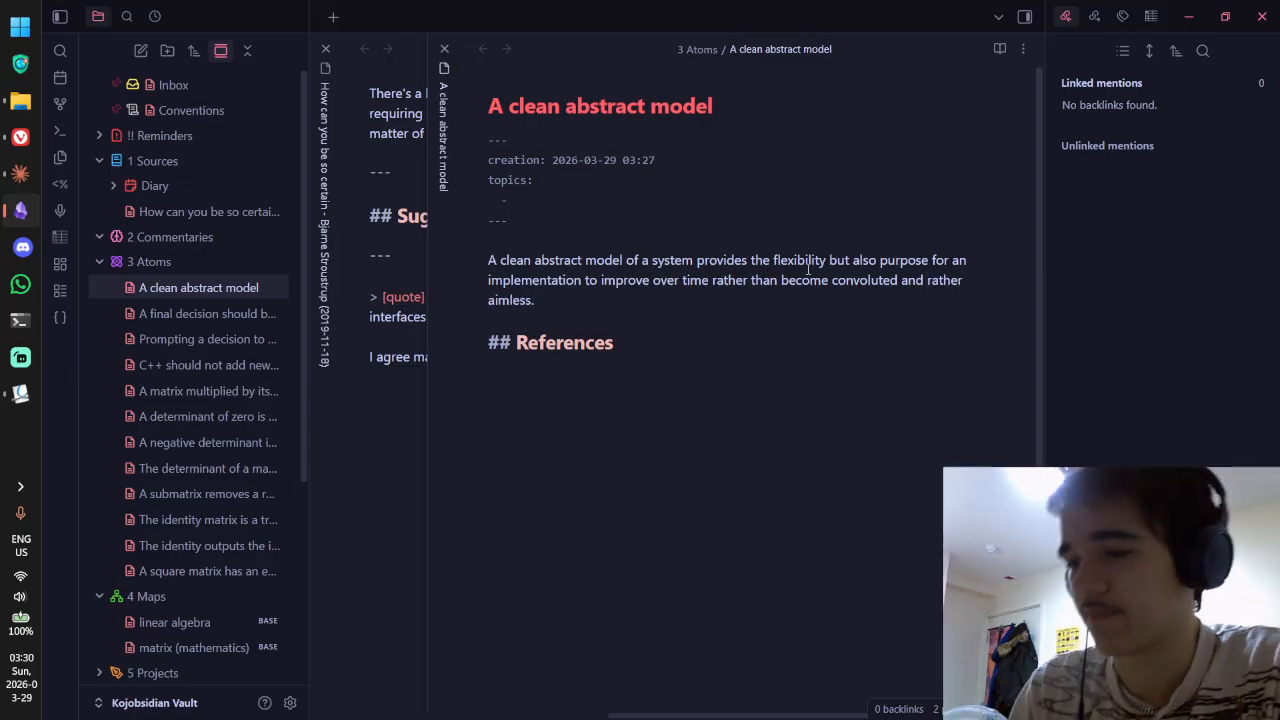
# Step: Replace 'but also' before 'purpose' with '*and*'
pyautogui.doubleClick(847, 283)
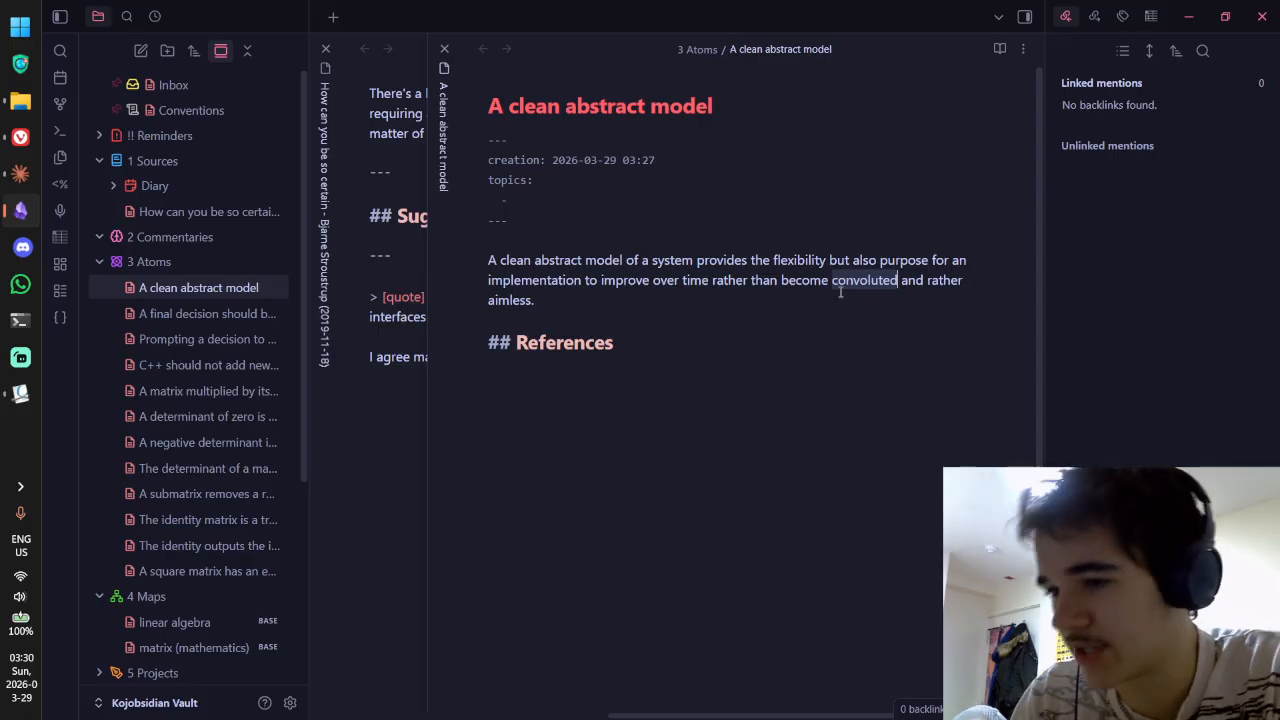
pyautogui.click(835, 296)
pyautogui.click(640, 262)
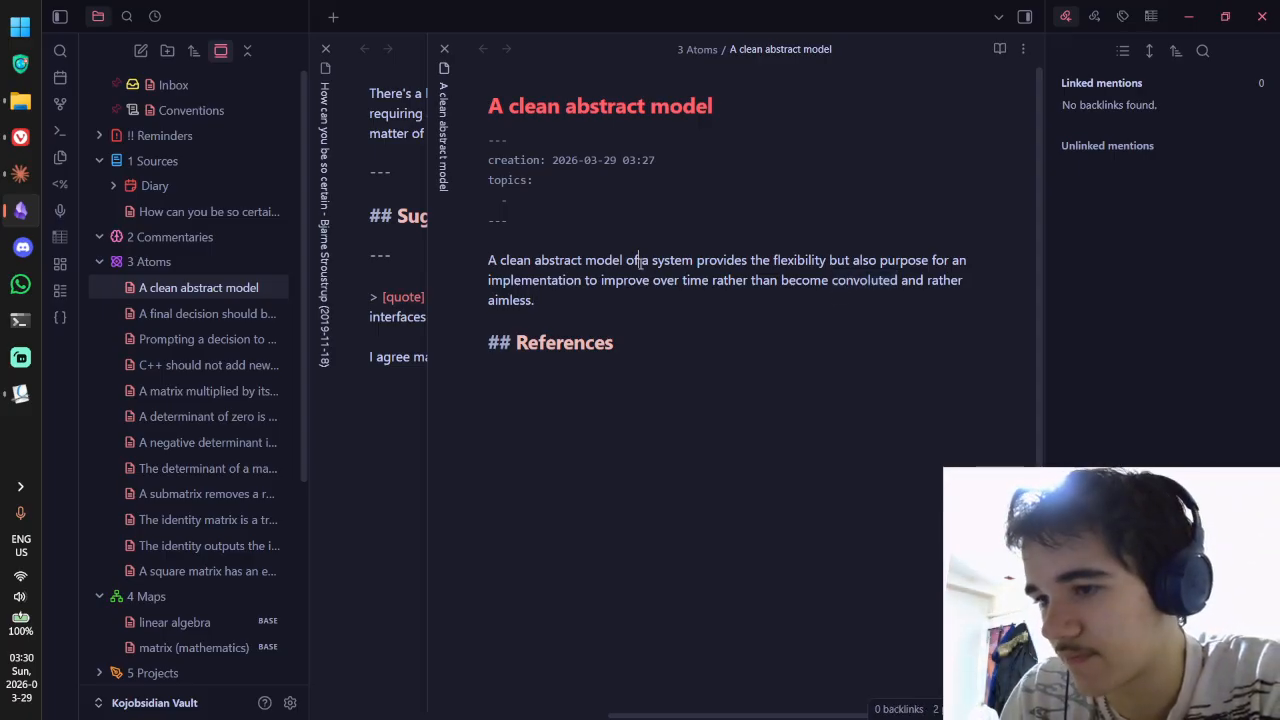
pyautogui.click(769, 262)
pyautogui.click(810, 281)
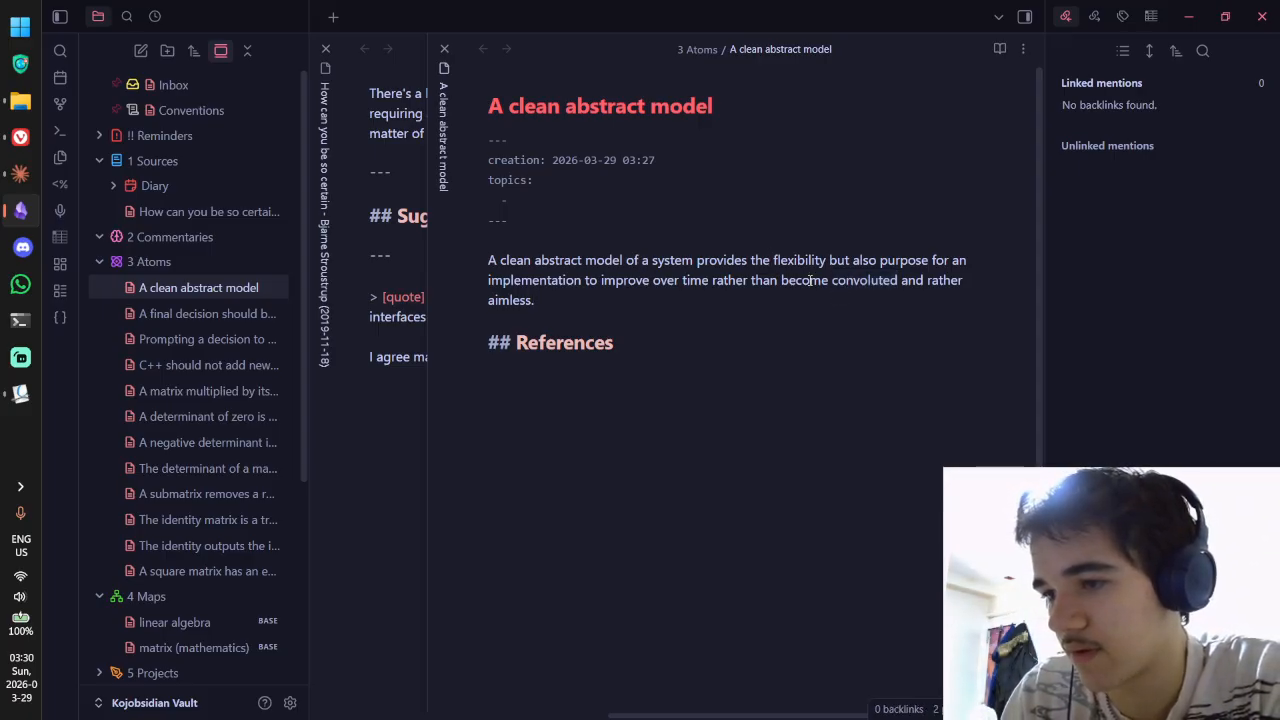
pyautogui.doubleClick(863, 261)
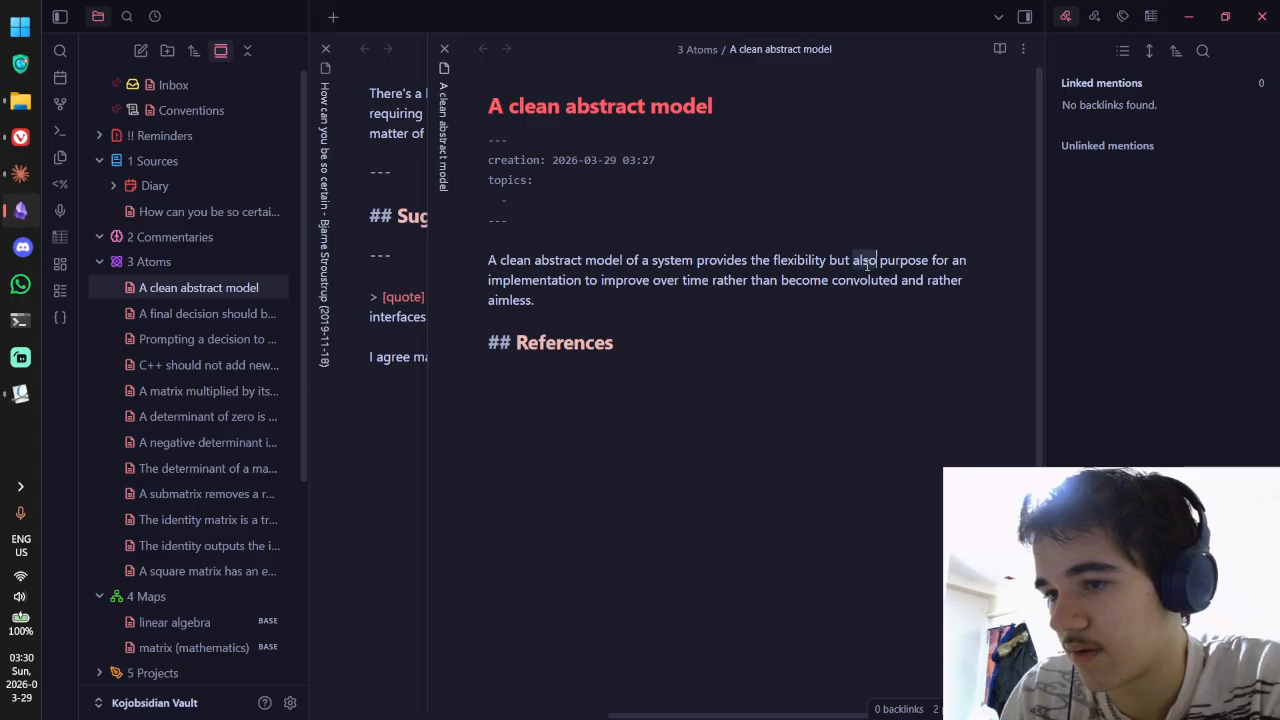
pyautogui.press('BackSpace')
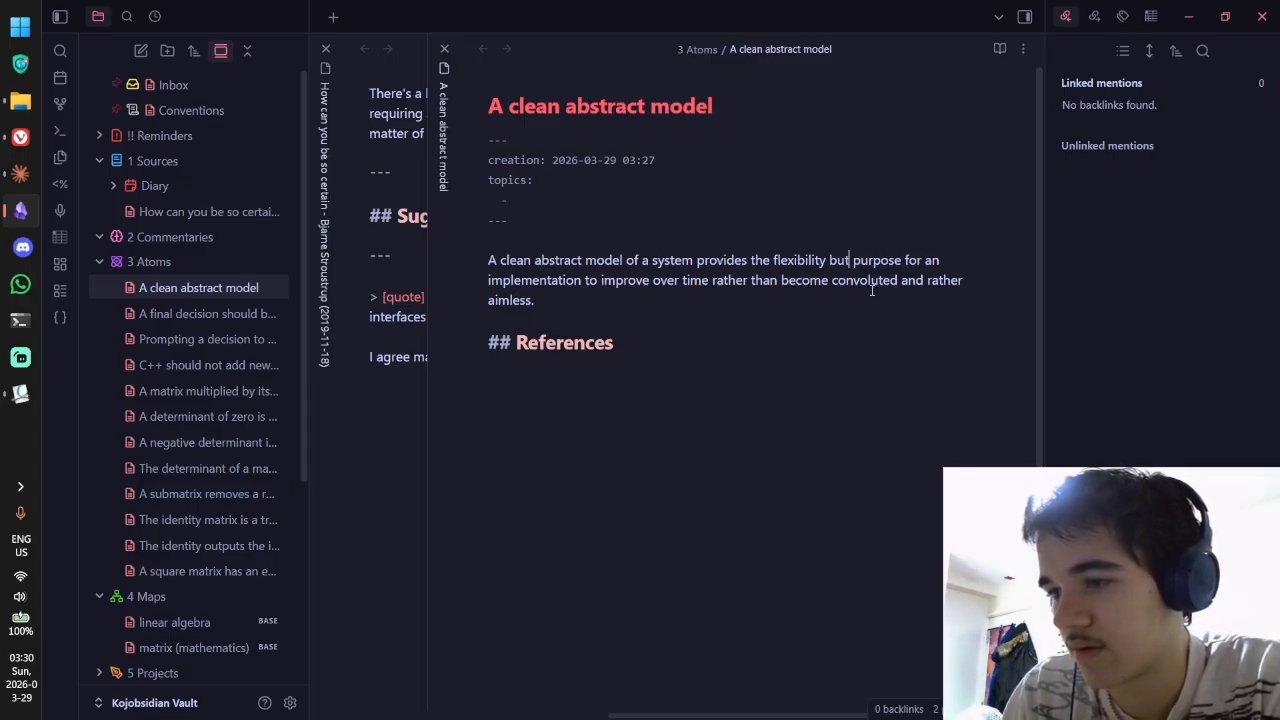
pyautogui.hotkey('ctrl', 'BackSpace')
pyautogui.write('*and*')
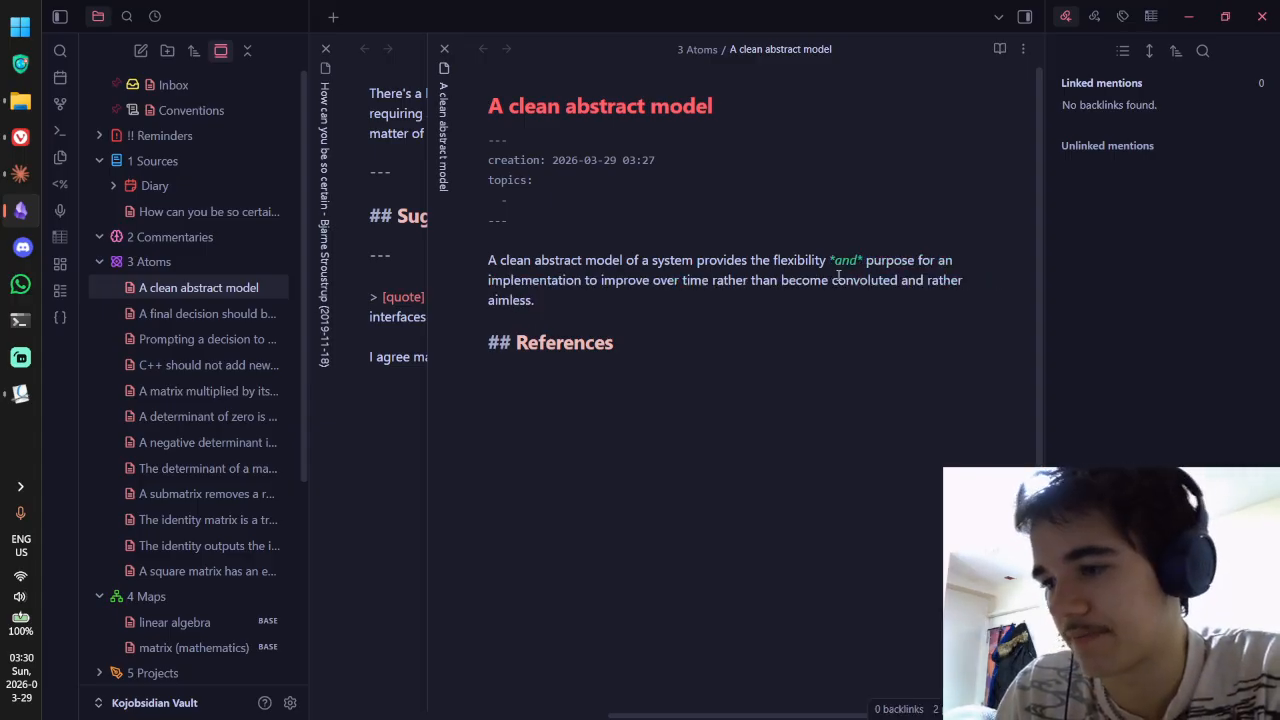
# Step: Change 'clean' to 'clear' in the opening sentence
pyautogui.doubleClick(870, 261)
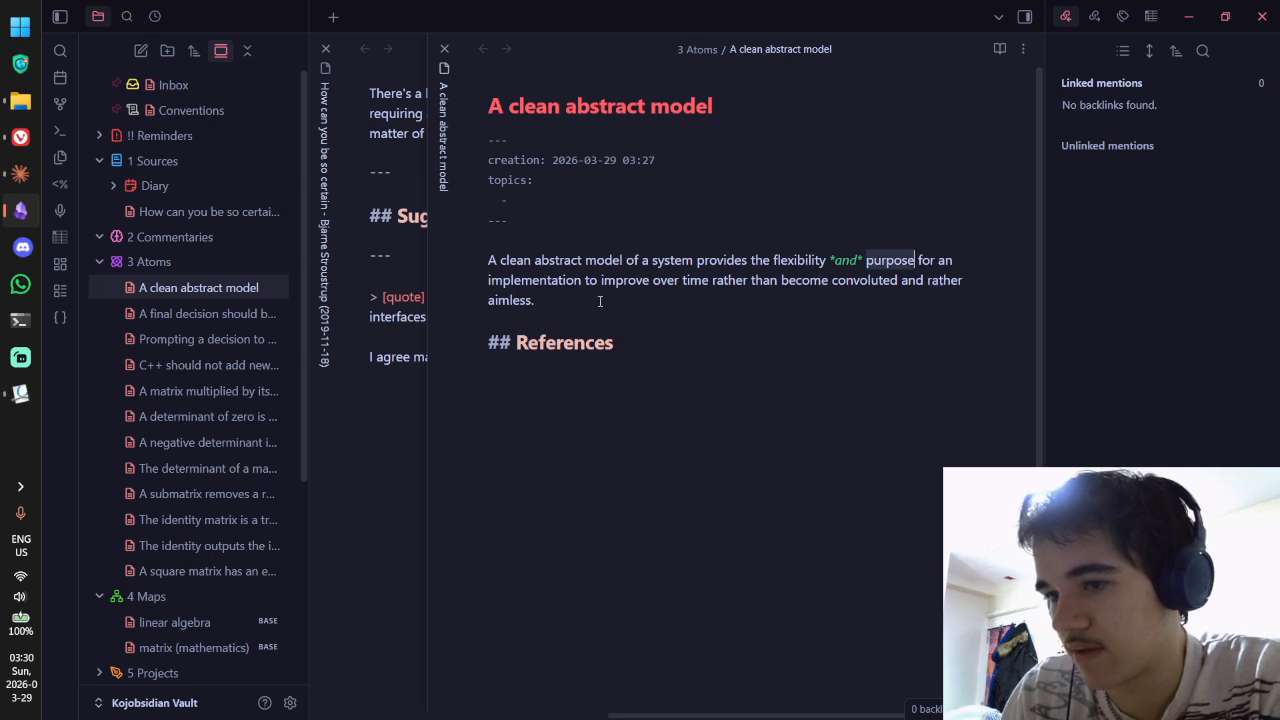
pyautogui.click(571, 260)
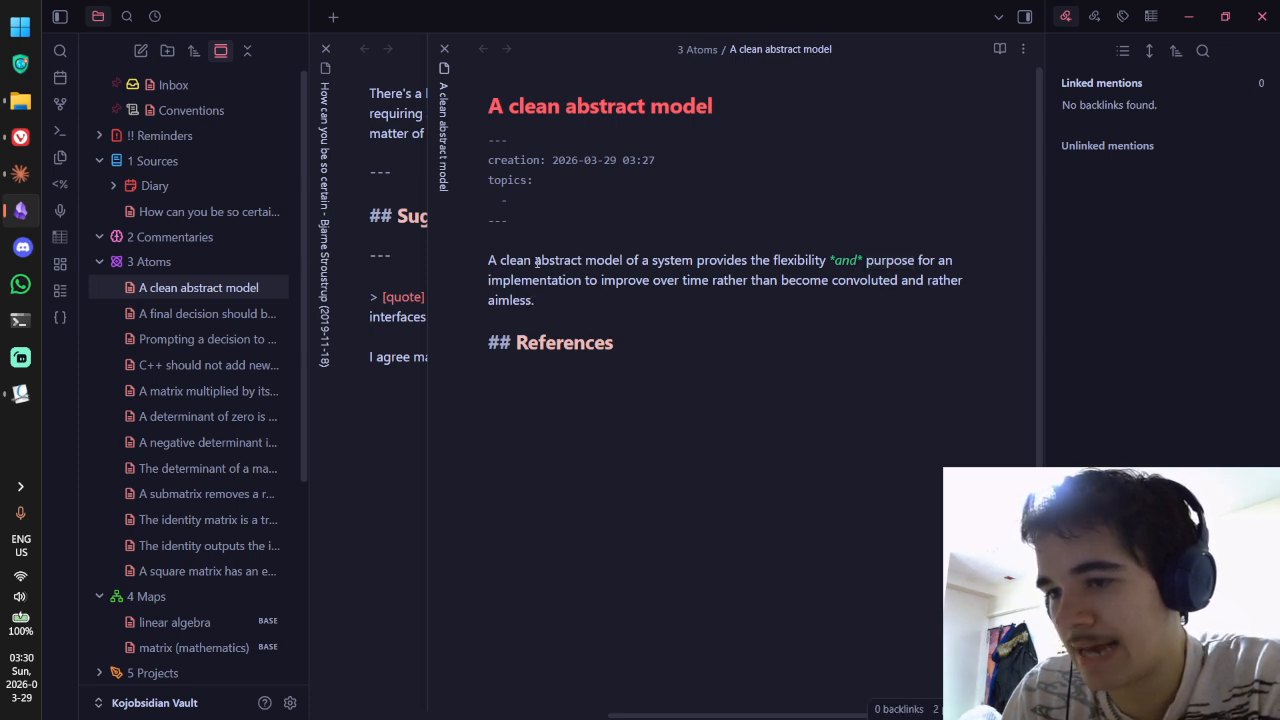
pyautogui.doubleClick(539, 260)
pyautogui.doubleClick(512, 260)
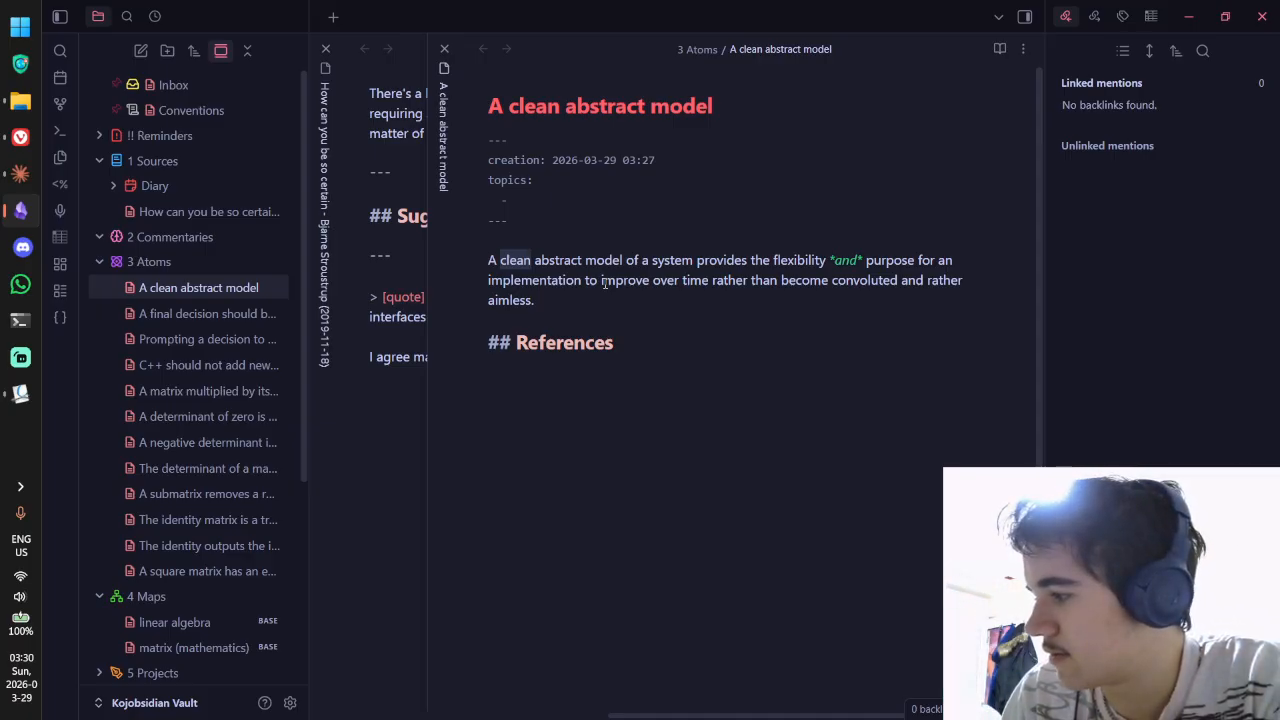
pyautogui.press('Right')
pyautogui.press('BackSpace')
pyautogui.press('BackSpace')
pyautogui.press('BackSpace')
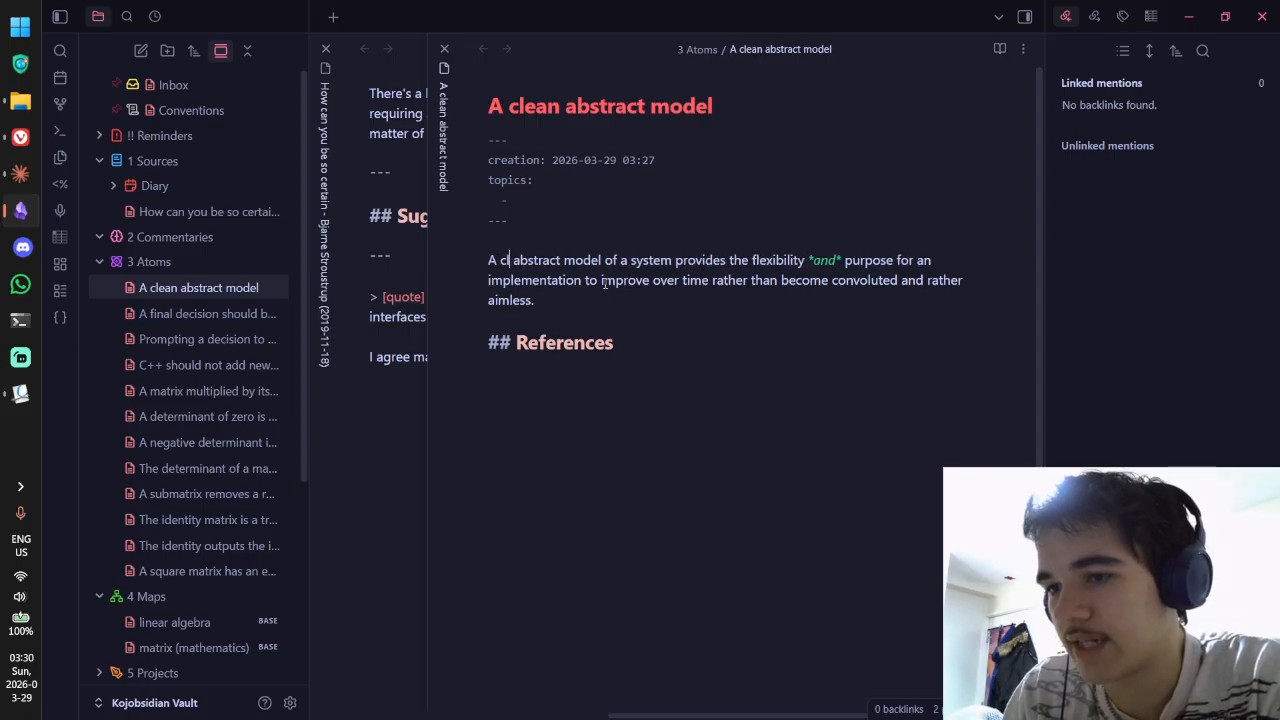
pyautogui.write('ear')
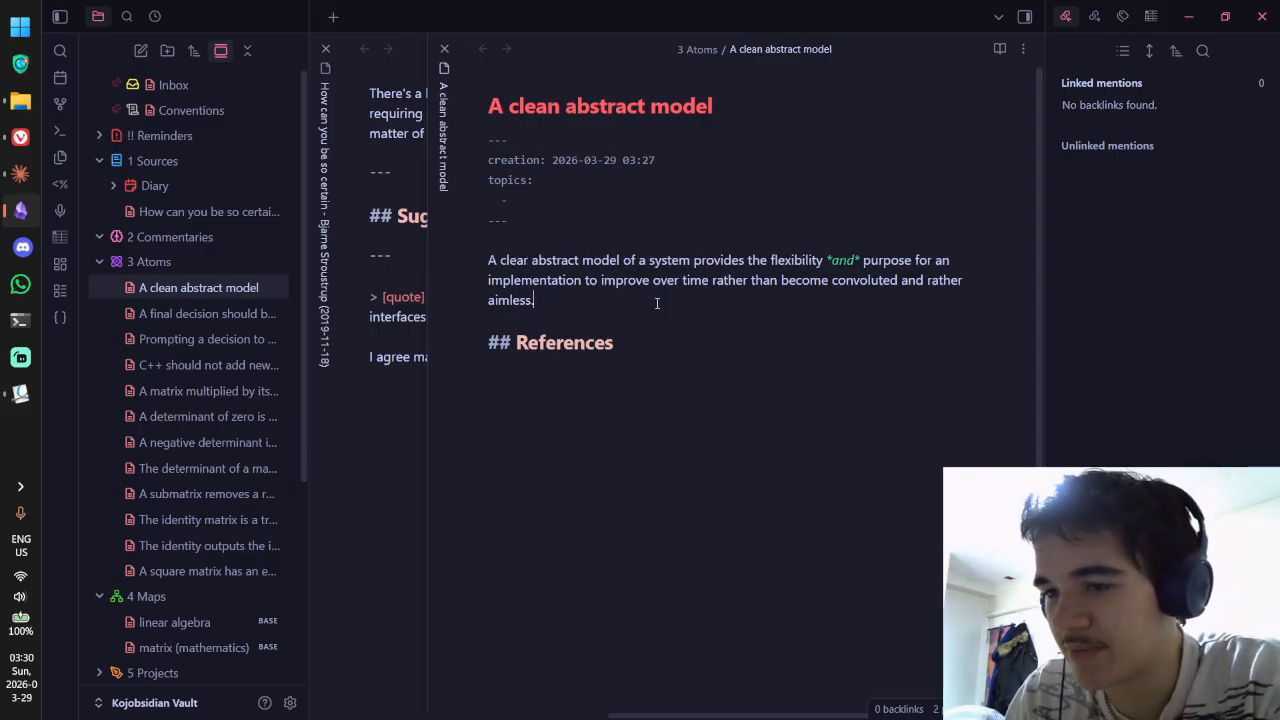
# Step: Replace 'an' with 'its', drop 'rather', and end the sentence with a full stop after 'time'
pyautogui.doubleClick(945, 258)
pyautogui.write('its')
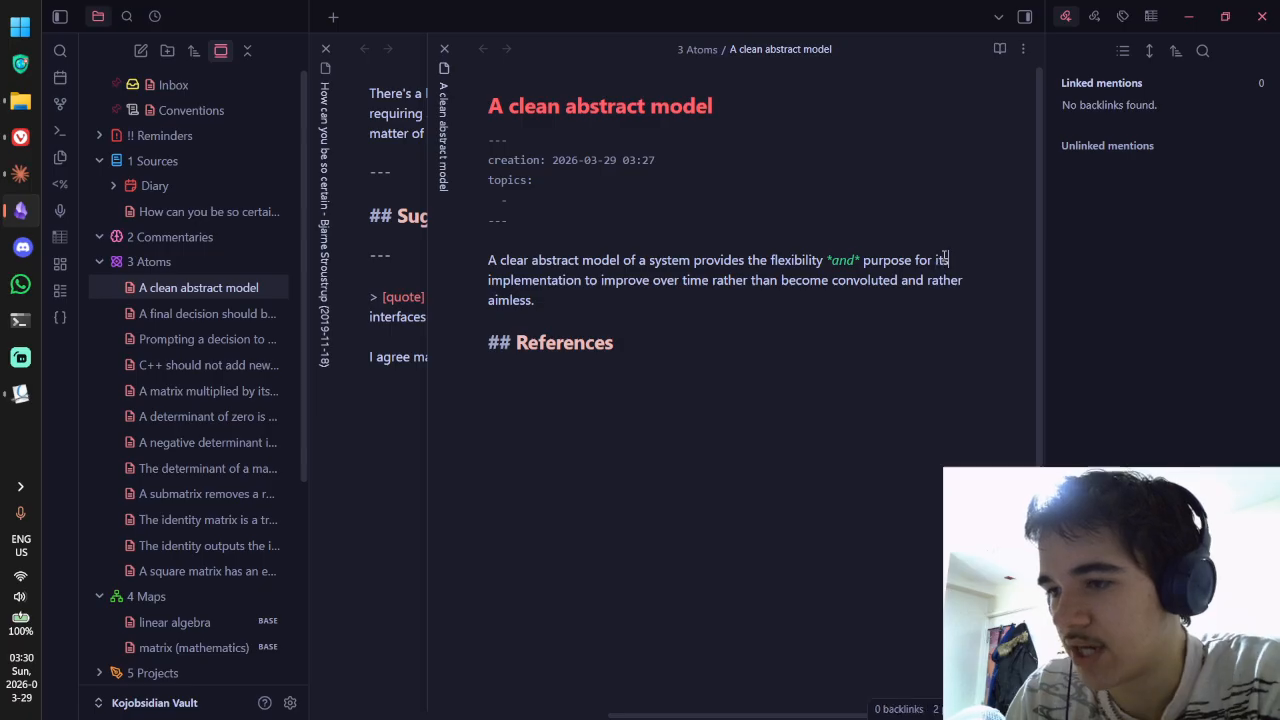
pyautogui.click(752, 323)
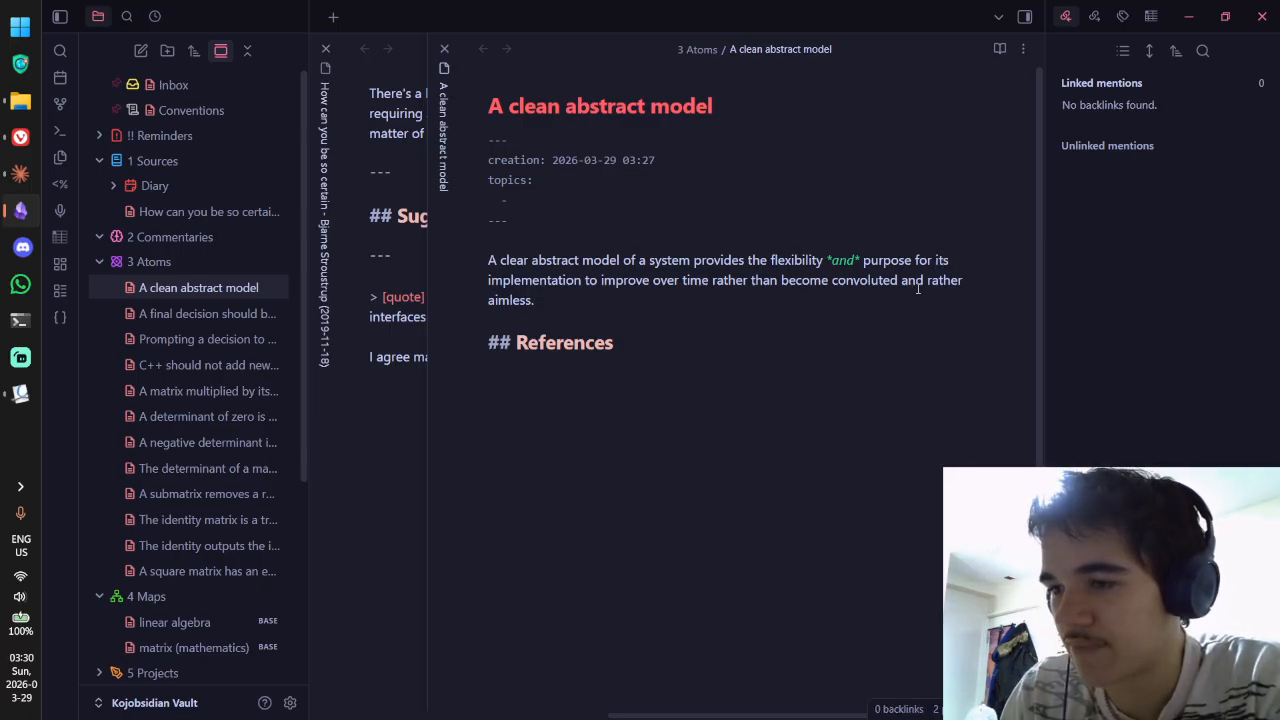
pyautogui.doubleClick(950, 281)
pyautogui.press('BackSpace')
pyautogui.press('BackSpace')
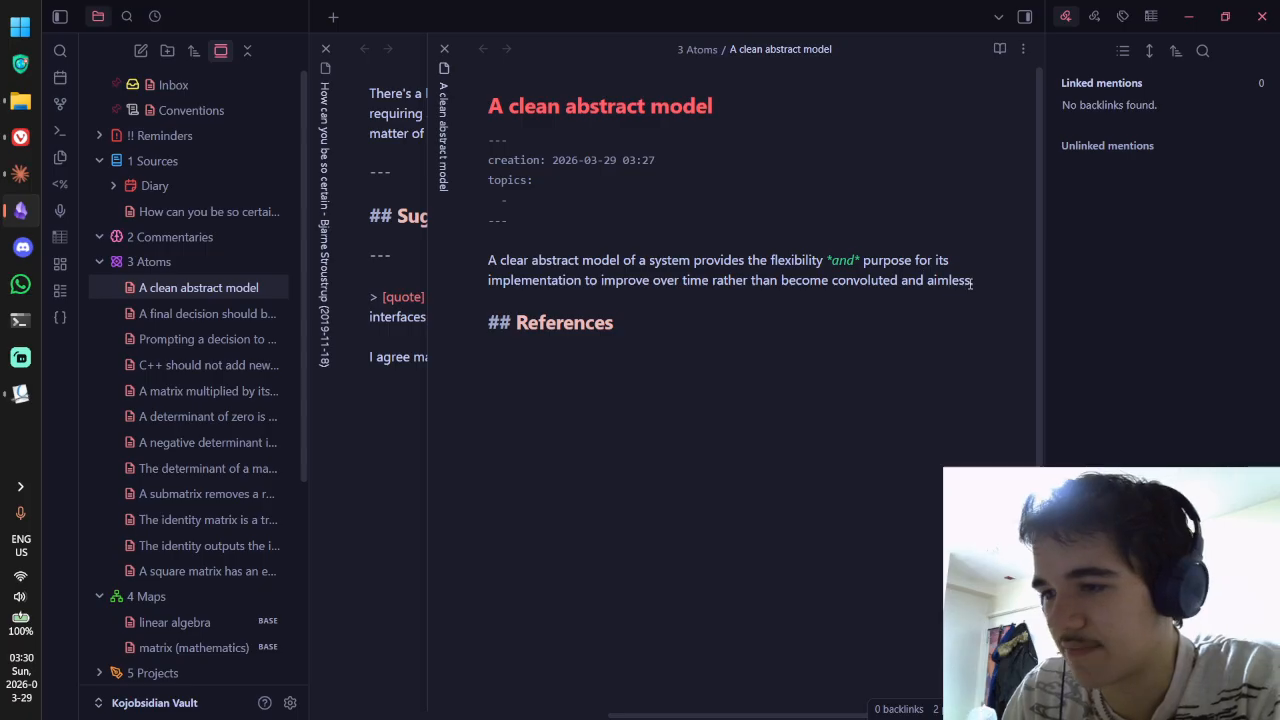
pyautogui.click(713, 281)
pyautogui.press('BackSpace')
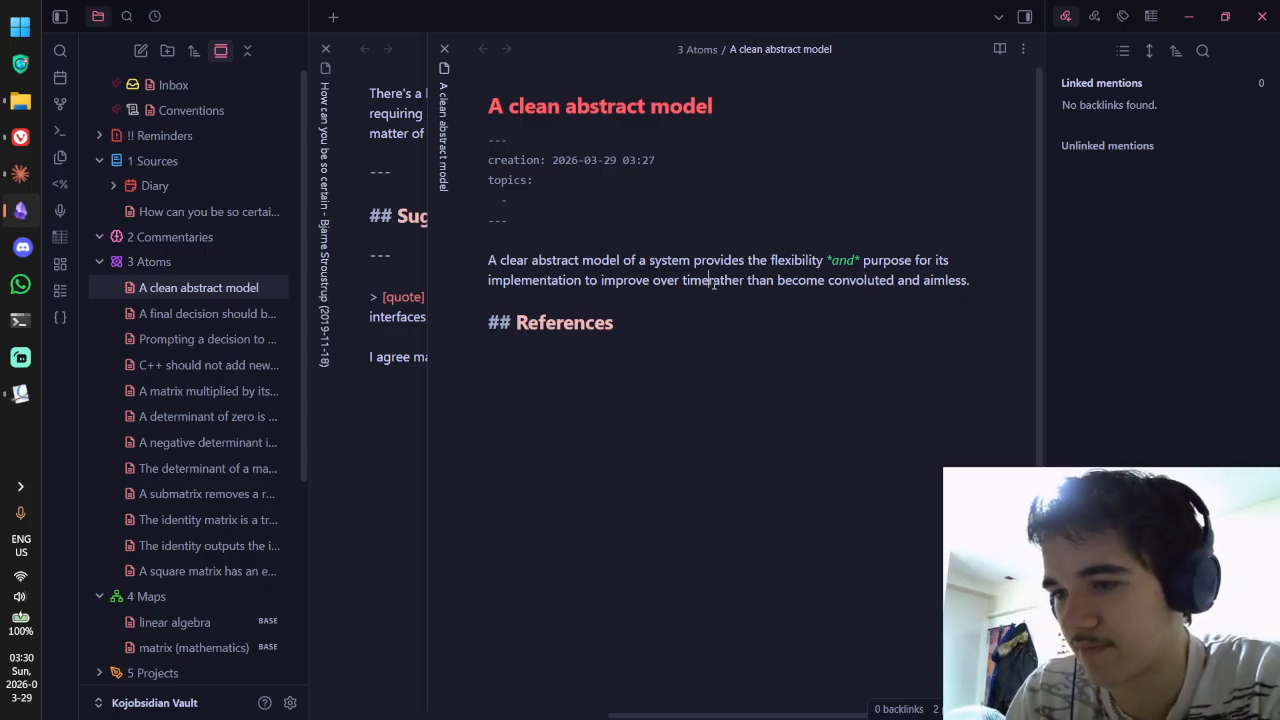
pyautogui.write('. ')
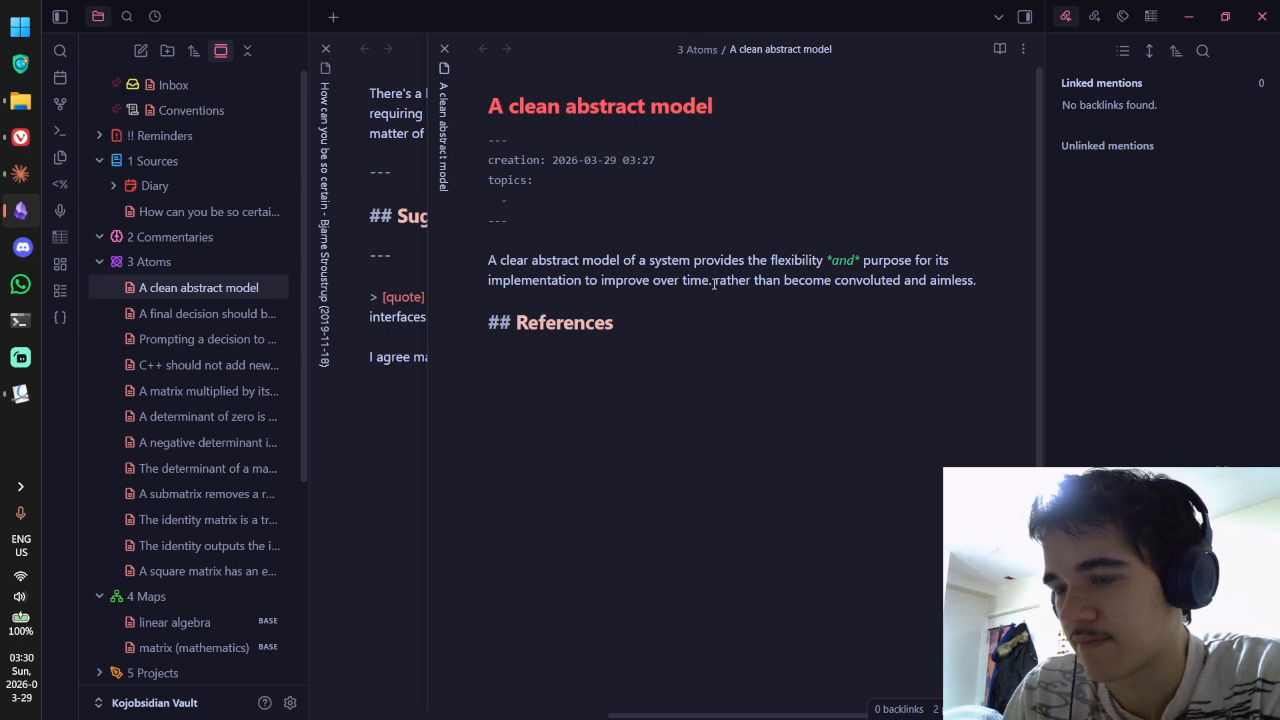
pyautogui.write('A')
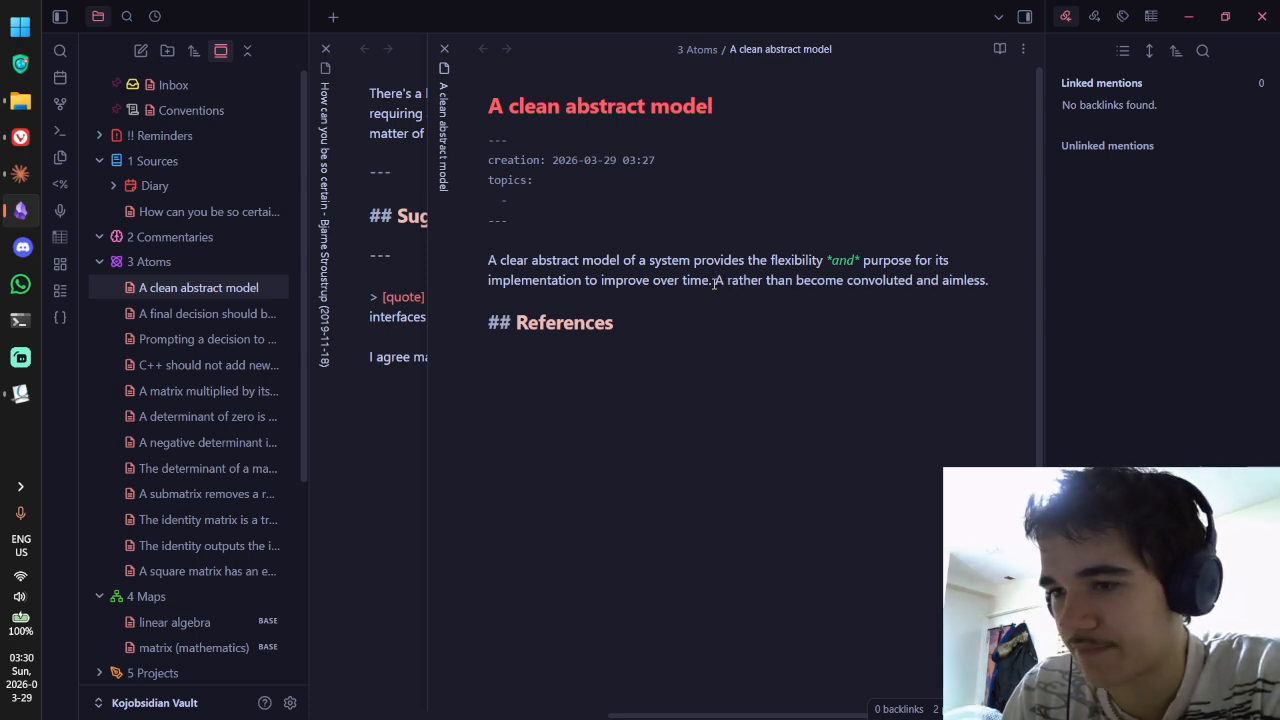
# Step: Begin a second sentence: 'Without such a model, the implementation may be rather directionless'
pyautogui.press('BackSpace')
pyautogui.press('BackSpace')
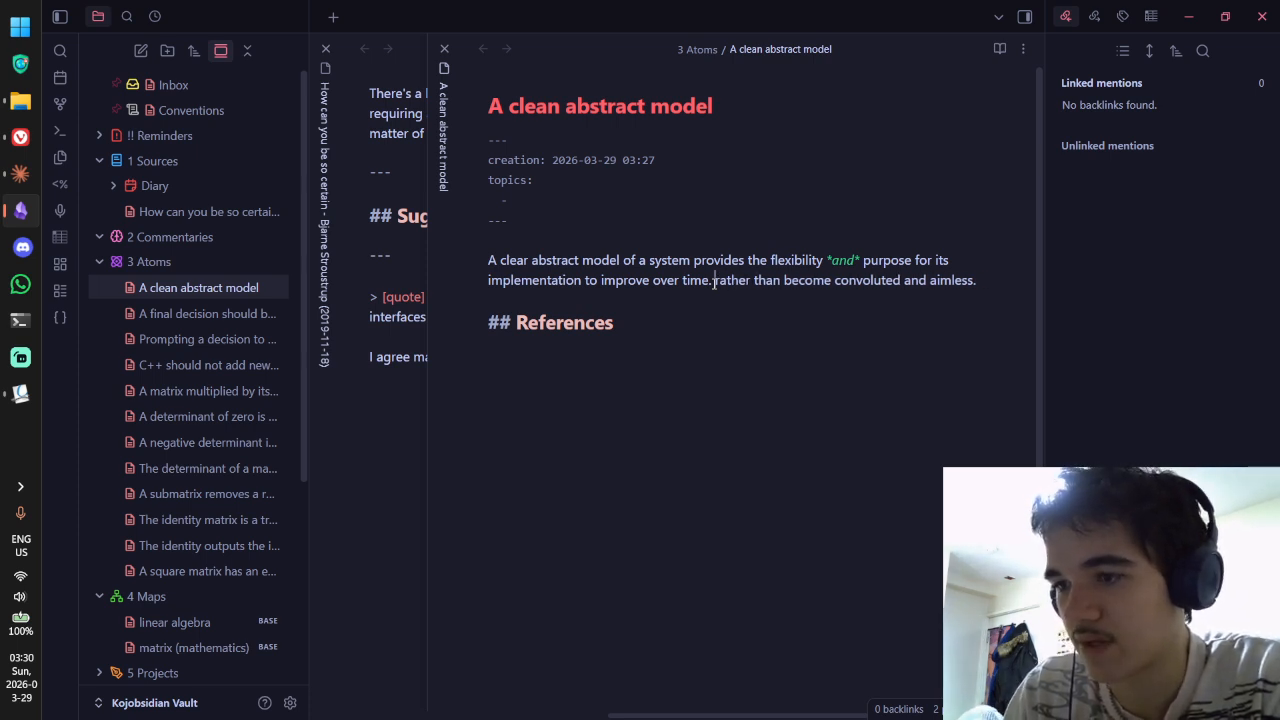
pyautogui.write('Without such a model,')
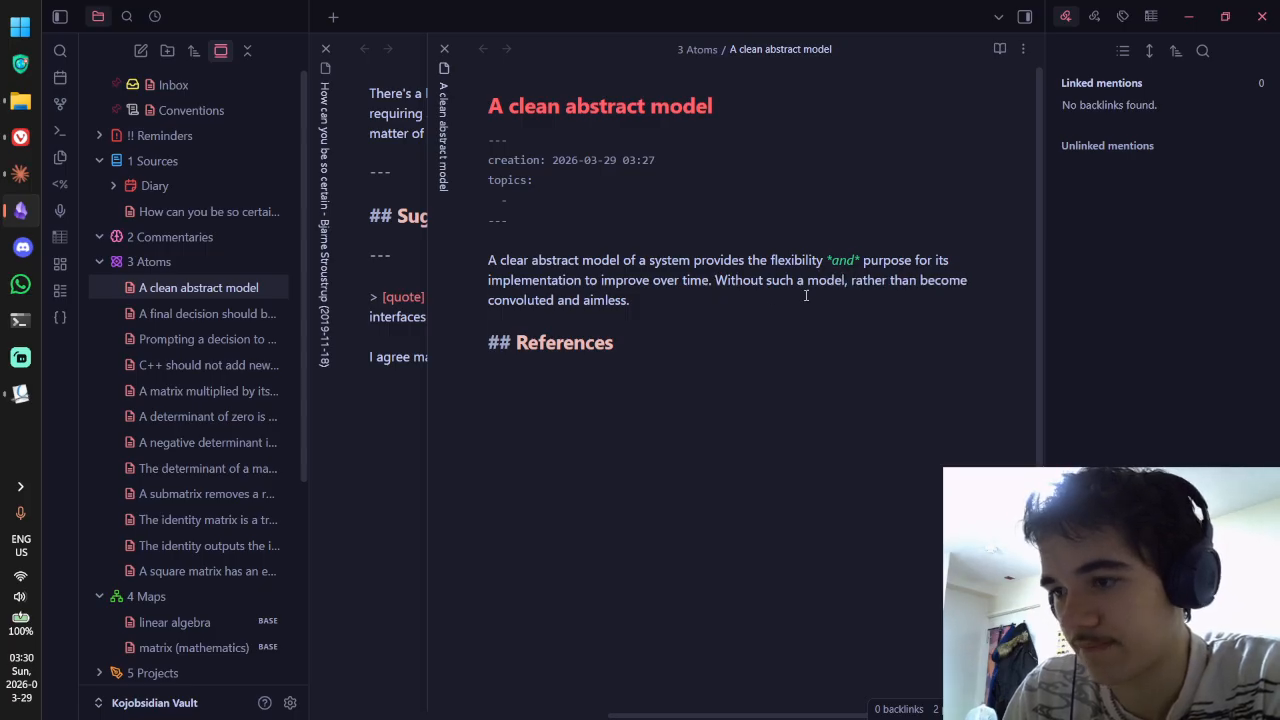
pyautogui.moveTo(850, 282); pyautogui.dragTo(857, 291)
pyautogui.write('th')
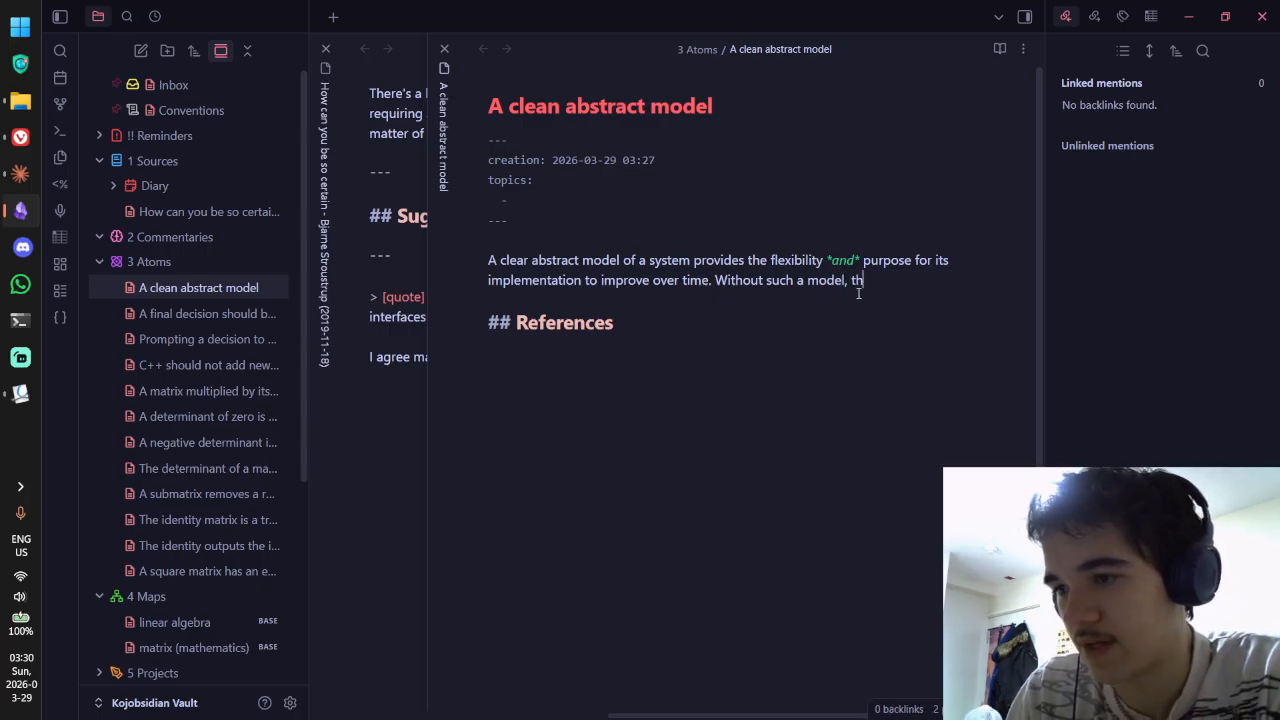
pyautogui.write('e implementation may be')
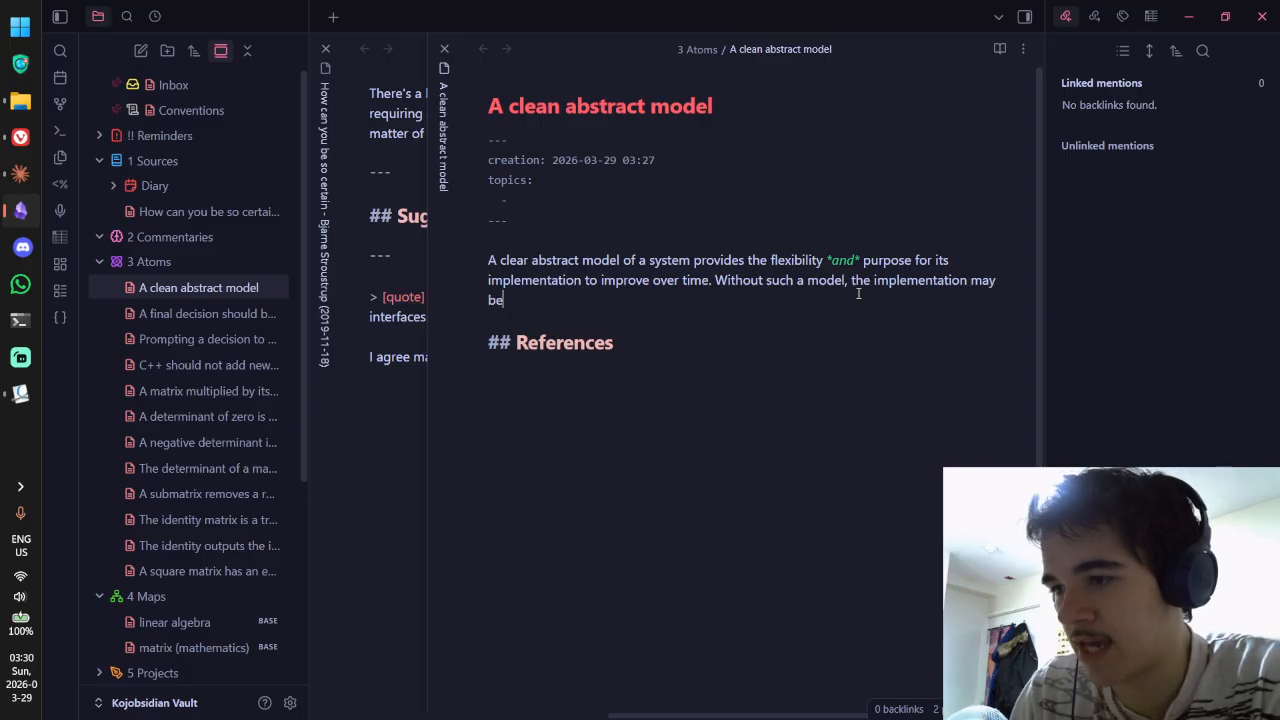
pyautogui.write(' rather ')
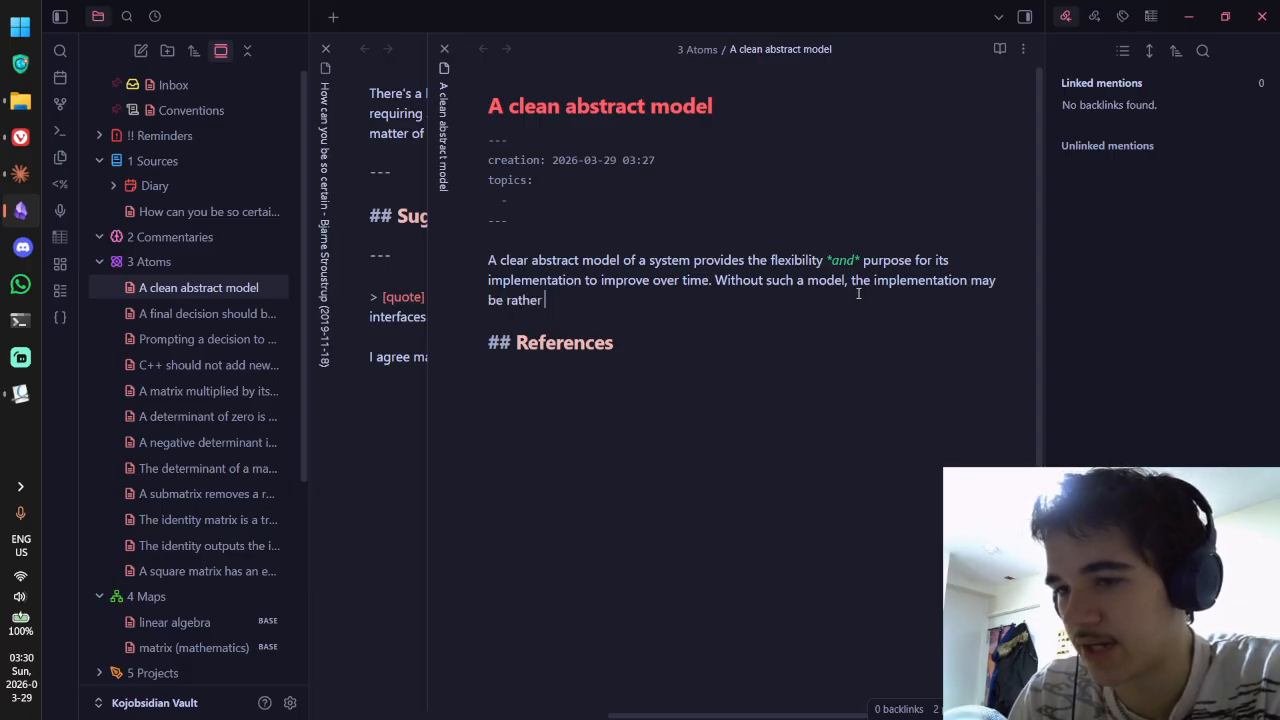
pyautogui.write('directionless')
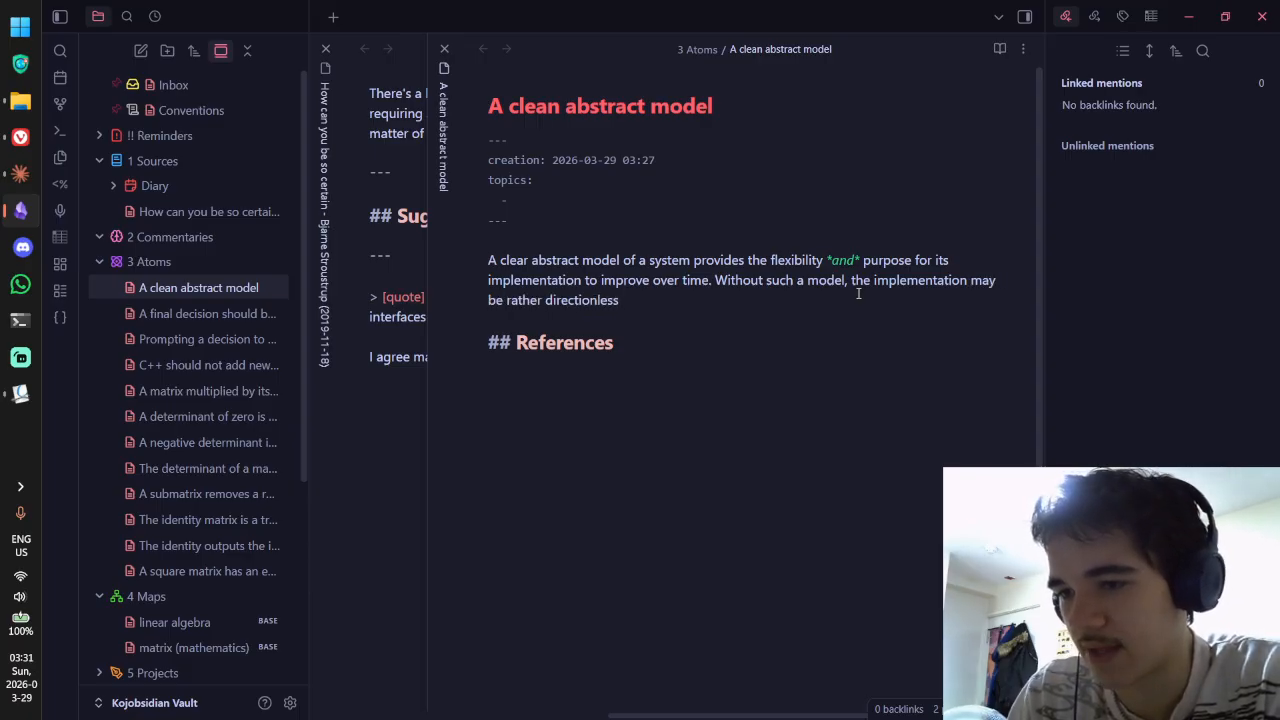
# Step: Reword the sentence so that the implementation 'is its own model'
pyautogui.hotkey('ctrl', 'BackSpace')
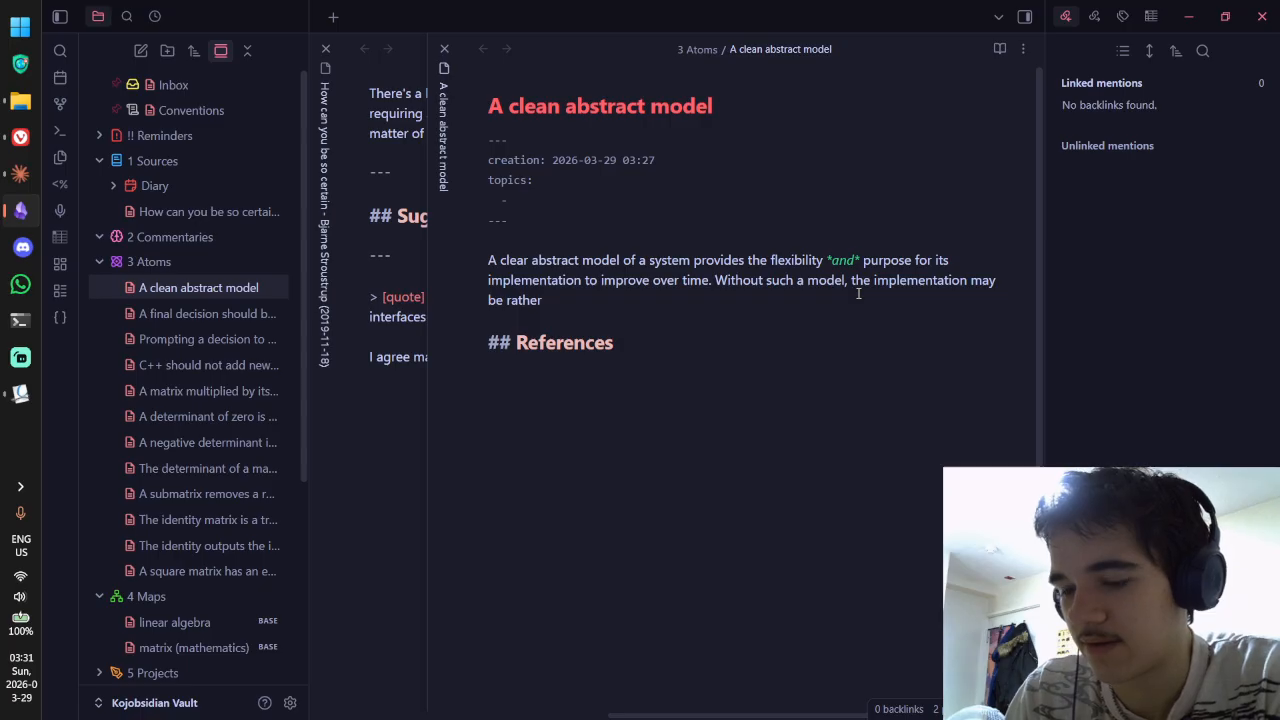
pyautogui.write('directionless, o')
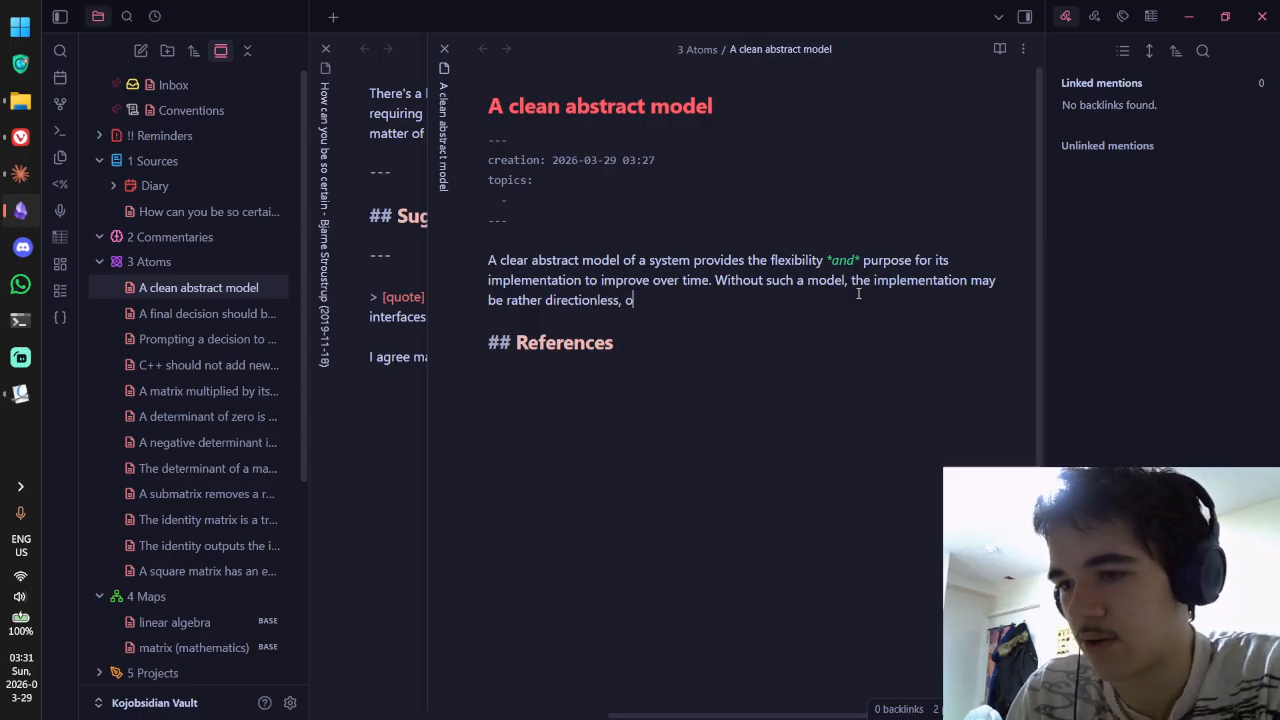
pyautogui.write('nly')
pyautogui.hotkey('ctrl', 'BackSpace')
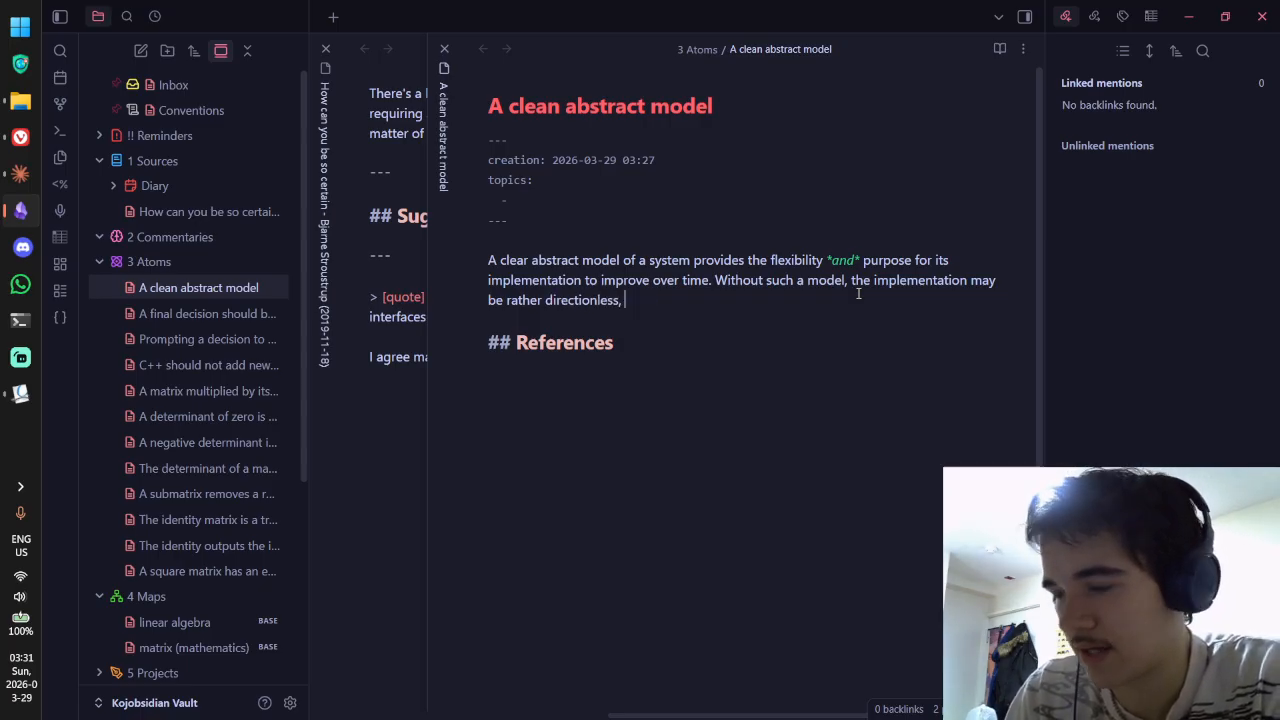
pyautogui.write('too focus')
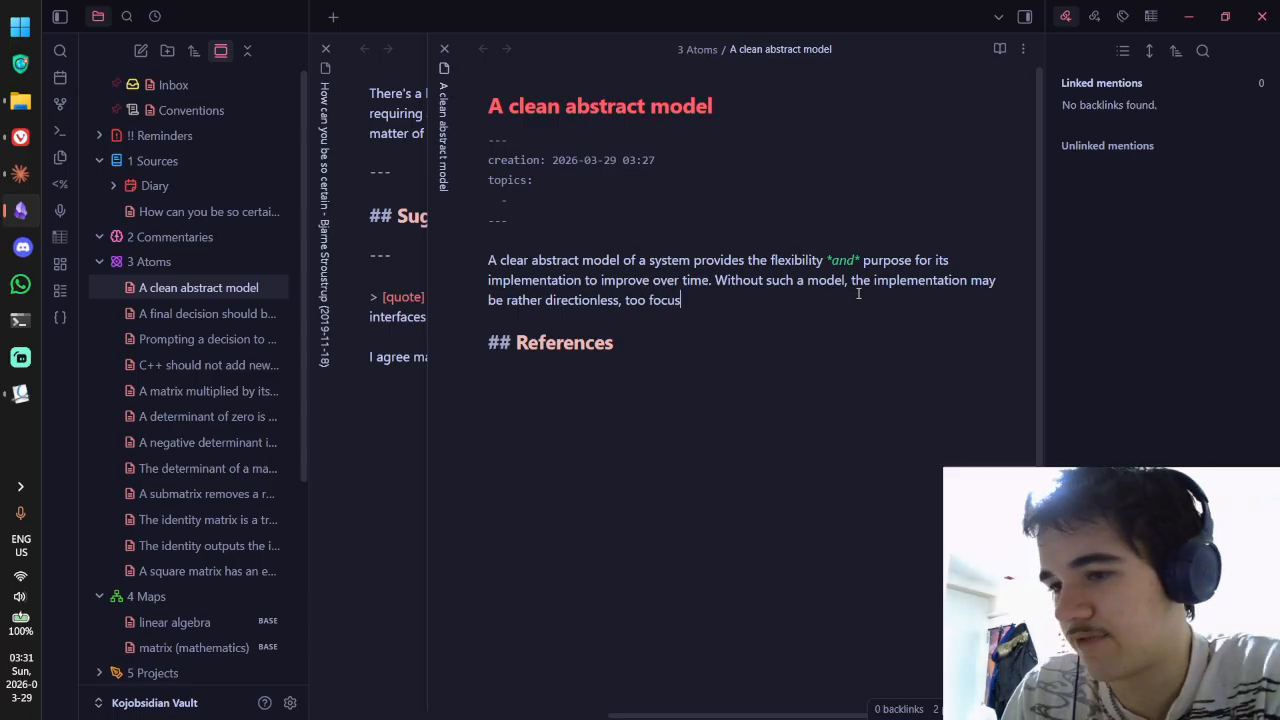
pyautogui.write('ed on')
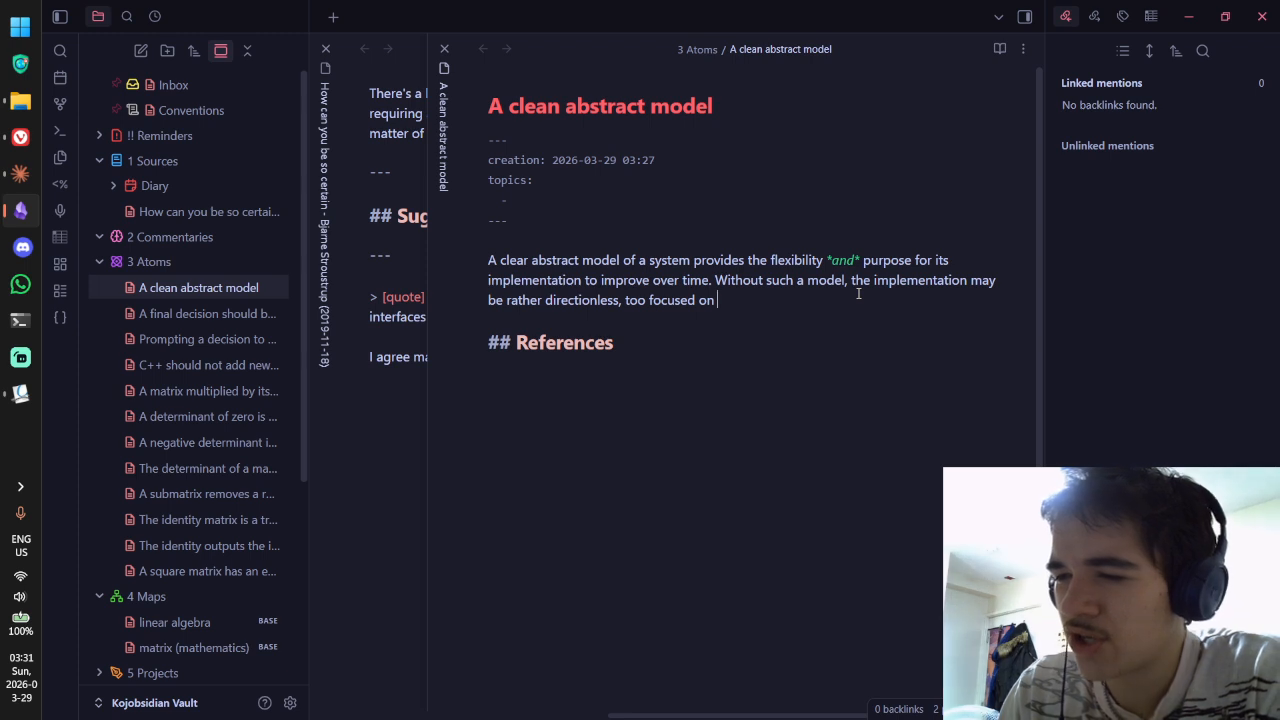
pyautogui.hotkey('ctrl', 'BackSpace')
pyautogui.hotkey('ctrl', 'BackSpace')
pyautogui.hotkey('ctrl', 'BackSpace')
pyautogui.hotkey('ctrl', 'BackSpace')
pyautogui.hotkey('ctrl', 'BackSpace')
pyautogui.hotkey('ctrl', 'BackSpace')
pyautogui.hotkey('ctrl', 'BackSpace')
pyautogui.hotkey('ctrl', 'BackSpace')
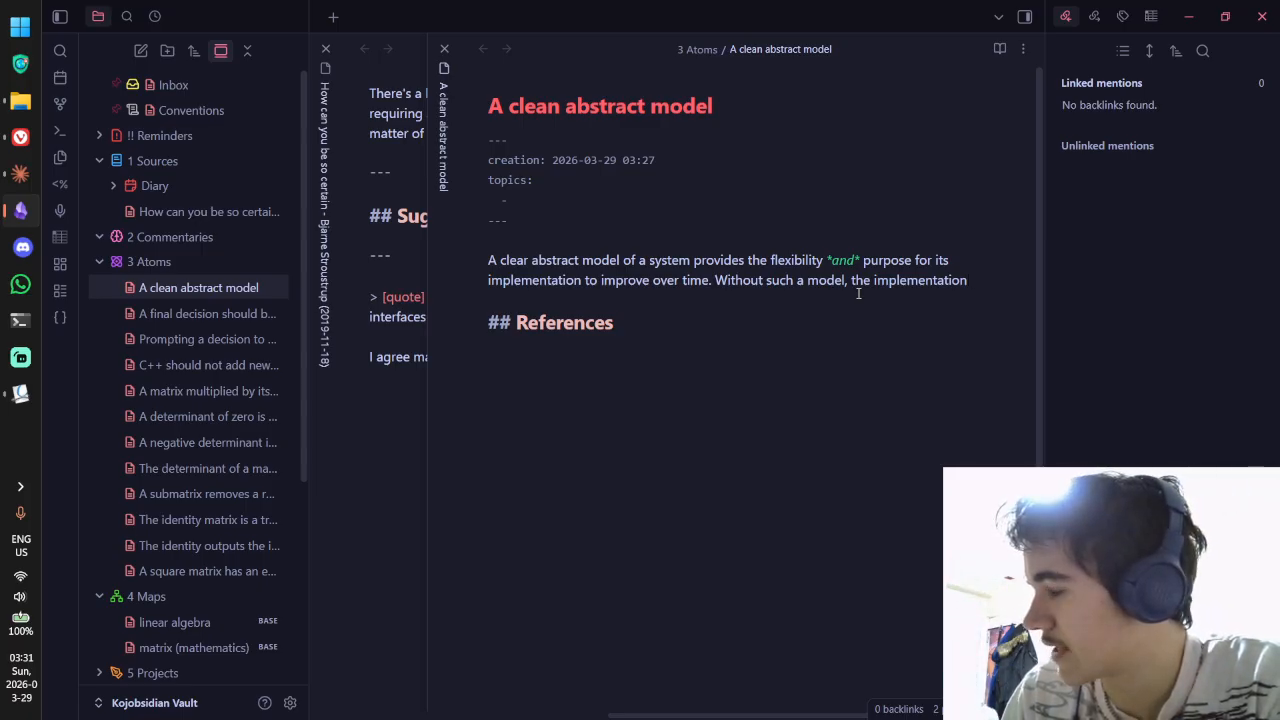
pyautogui.write('is its own model')
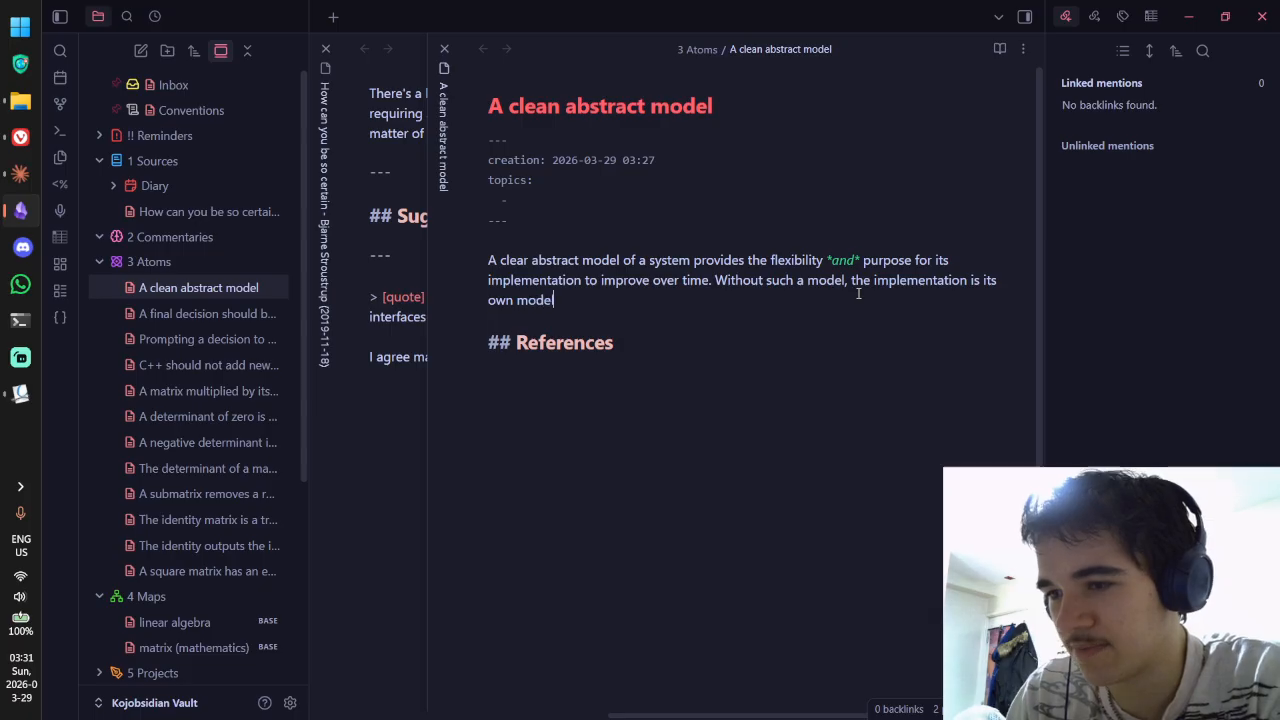
# Step: Insert 'insetad' after 'is' and continue the sentence with ', trapping it to'
pyautogui.click(984, 280)
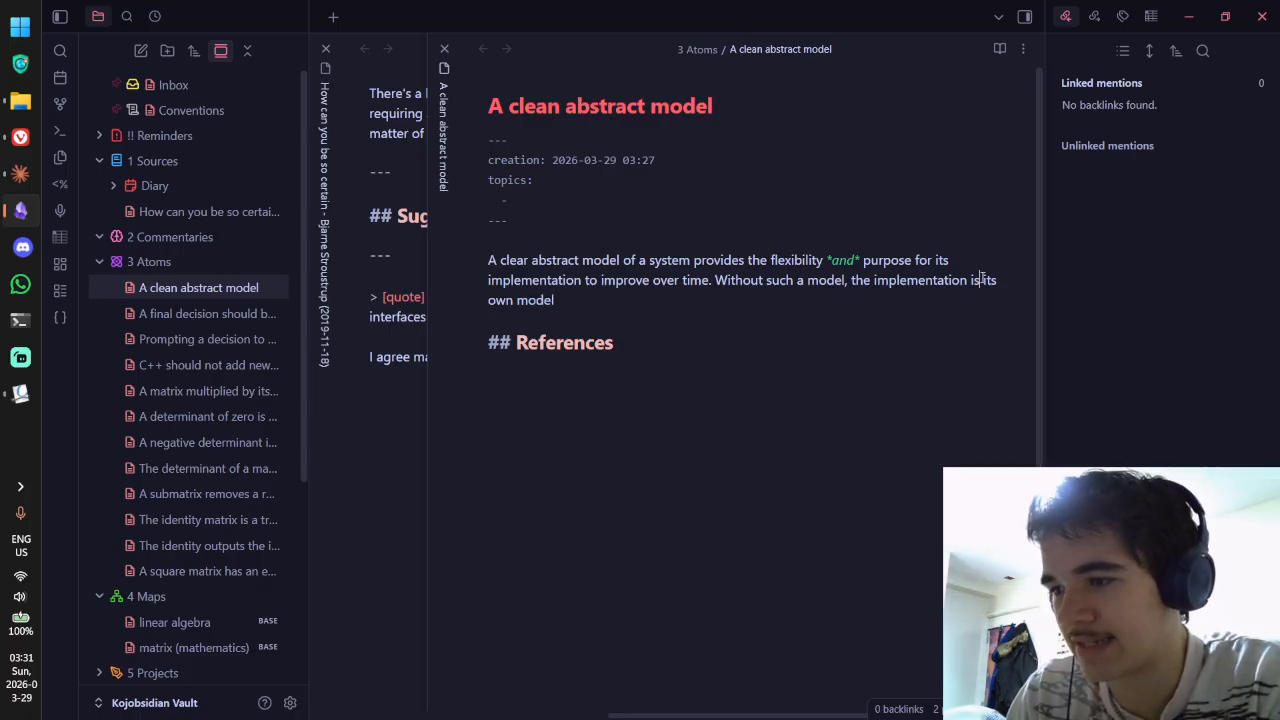
pyautogui.write('insetad')
pyautogui.click(930, 297)
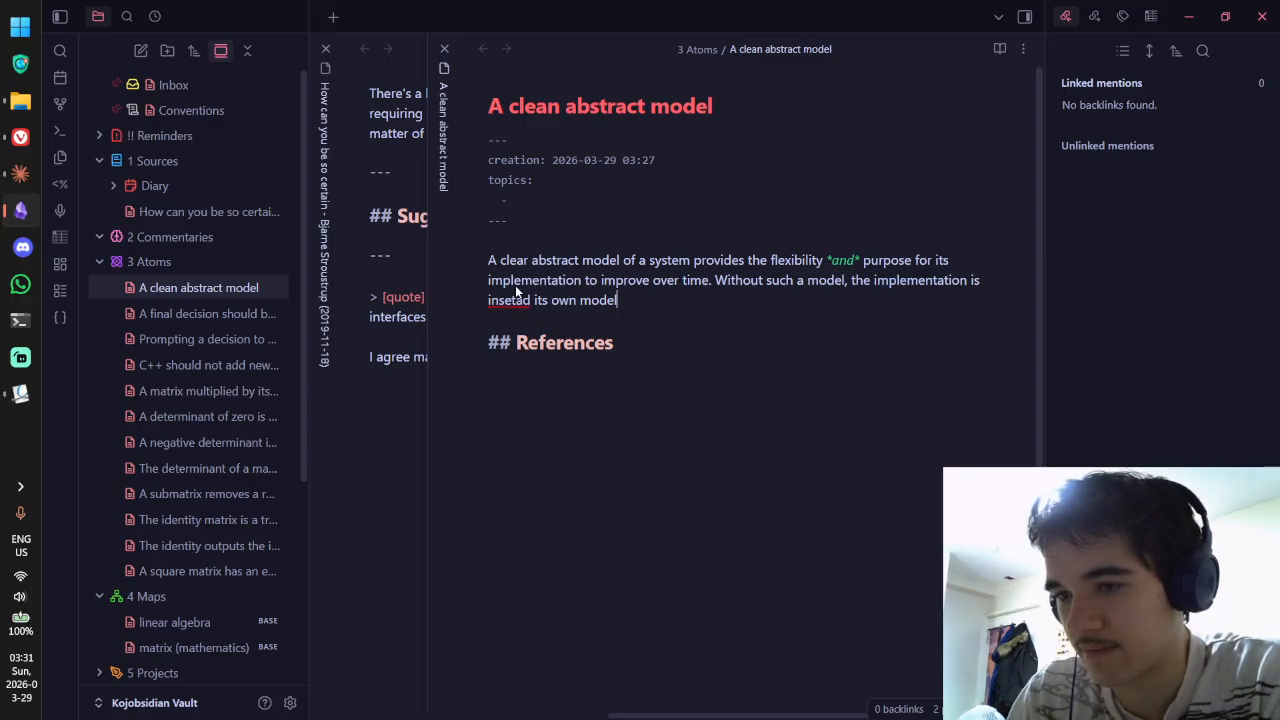
pyautogui.write(', trapping it to')
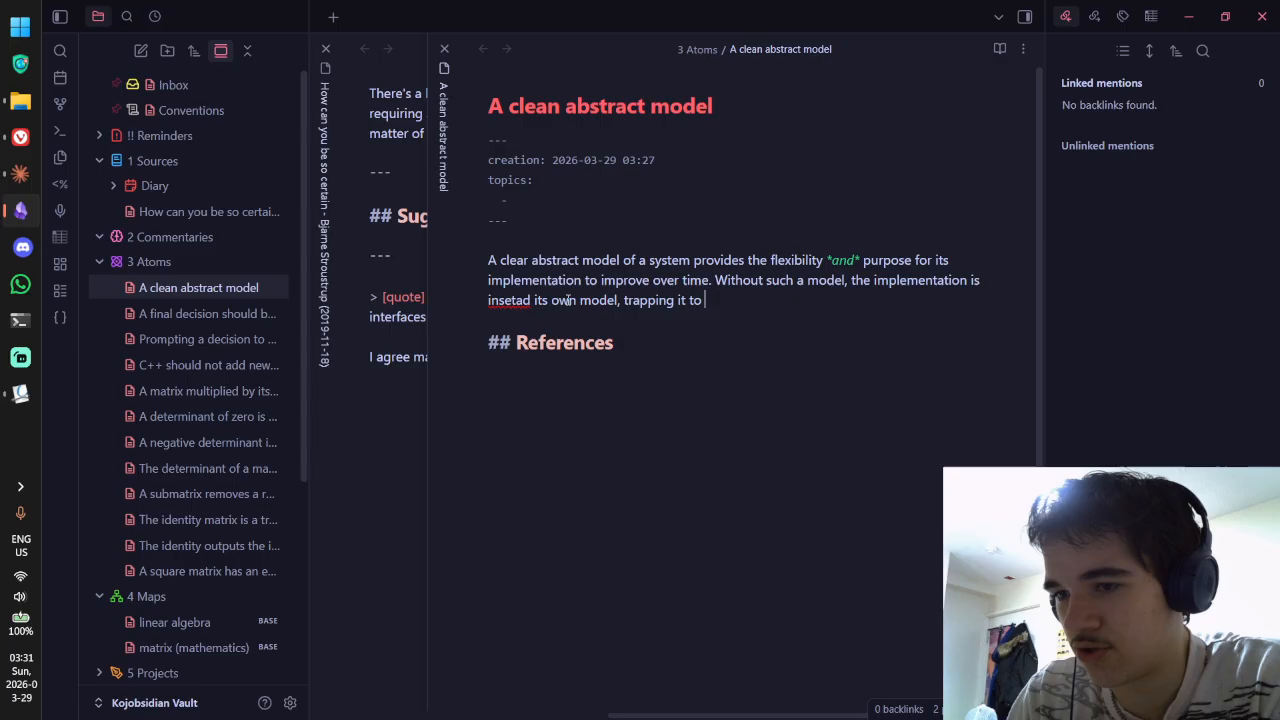
# Step: Correct 'insetad' to 'instead' and continue with 'never change or improve in'
pyautogui.rightClick(512, 303)
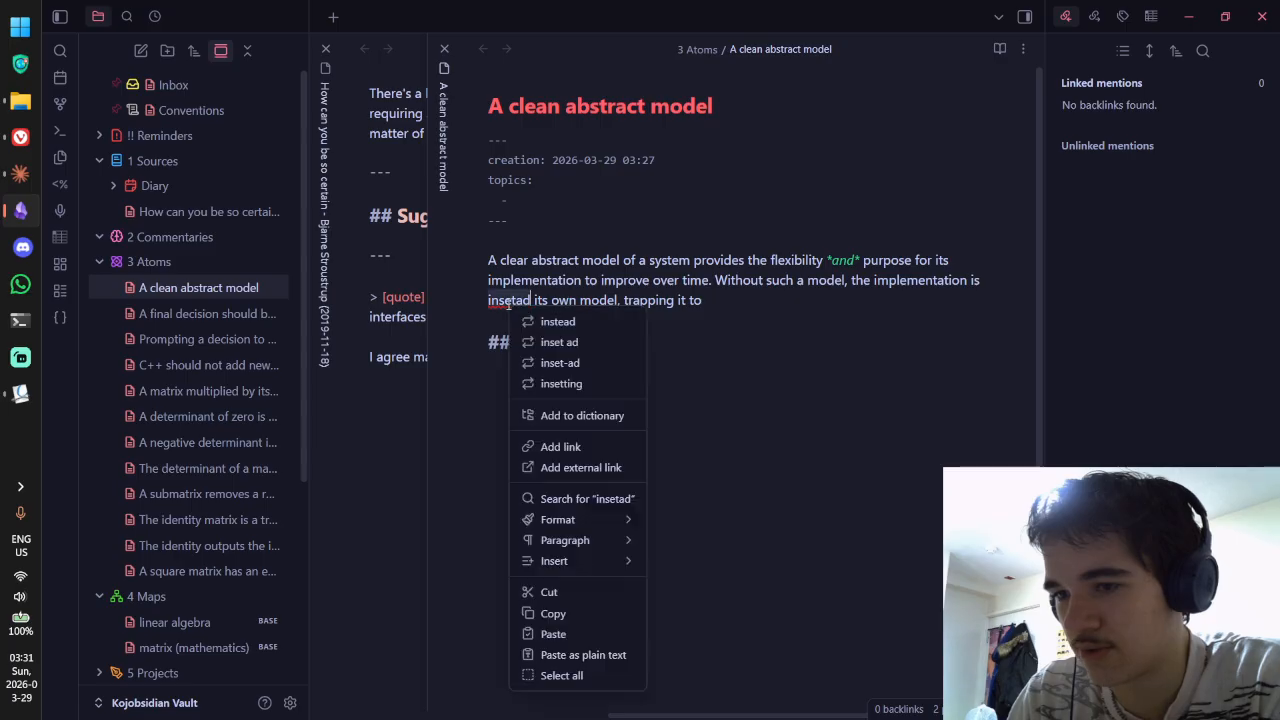
pyautogui.click(541, 325)
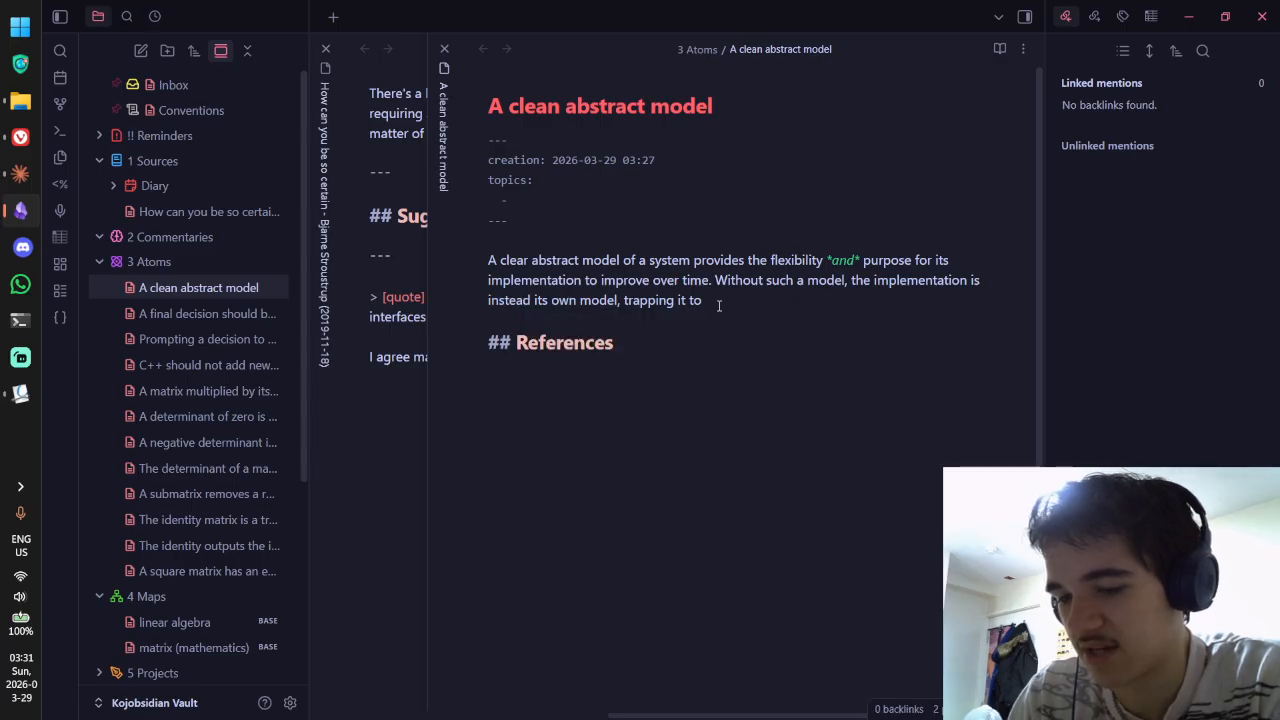
pyautogui.write('never cha')
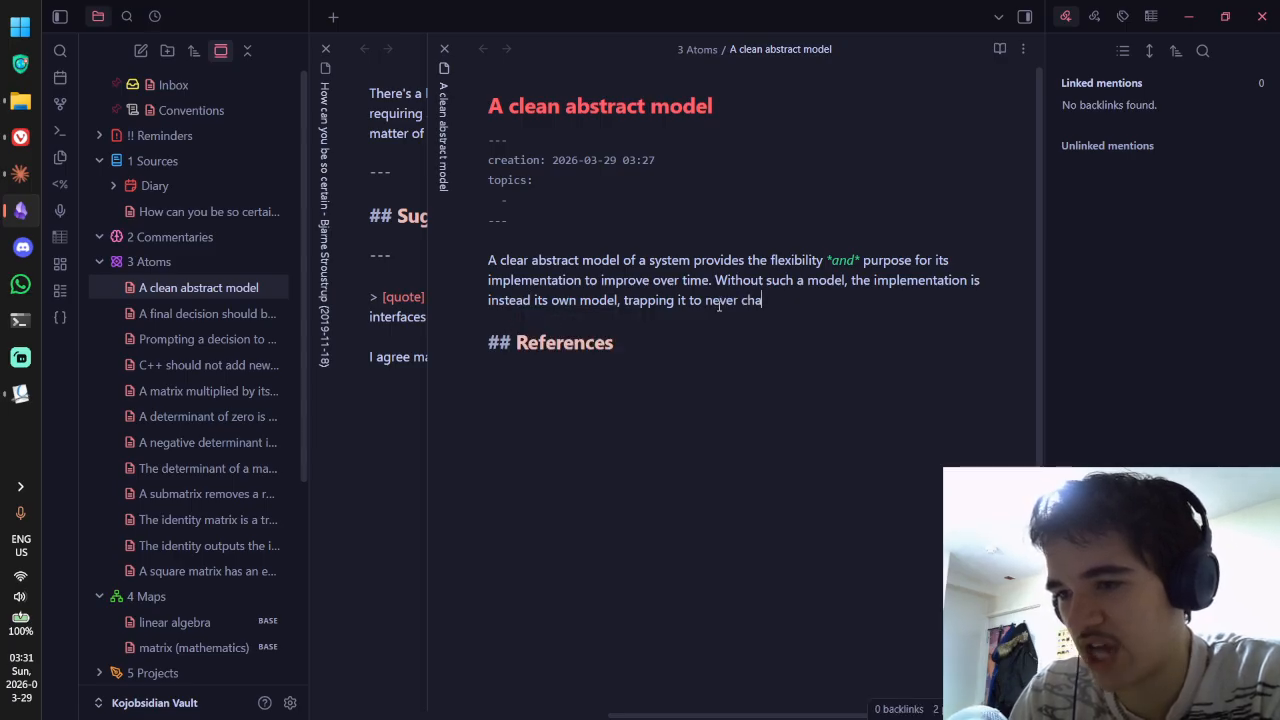
pyautogui.write('nge or im')
pyautogui.press('BackSpace')
pyautogui.press('BackSpace')
pyautogui.press('BackSpace')
pyautogui.press('BackSpace')
pyautogui.press('BackSpace')
pyautogui.press('BackSpace')
pyautogui.press('BackSpace')
pyautogui.press('BackSpace')
pyautogui.press('BackSpace')
pyautogui.press('BackSpace')
pyautogui.press('BackSpace')
pyautogui.press('BackSpace')
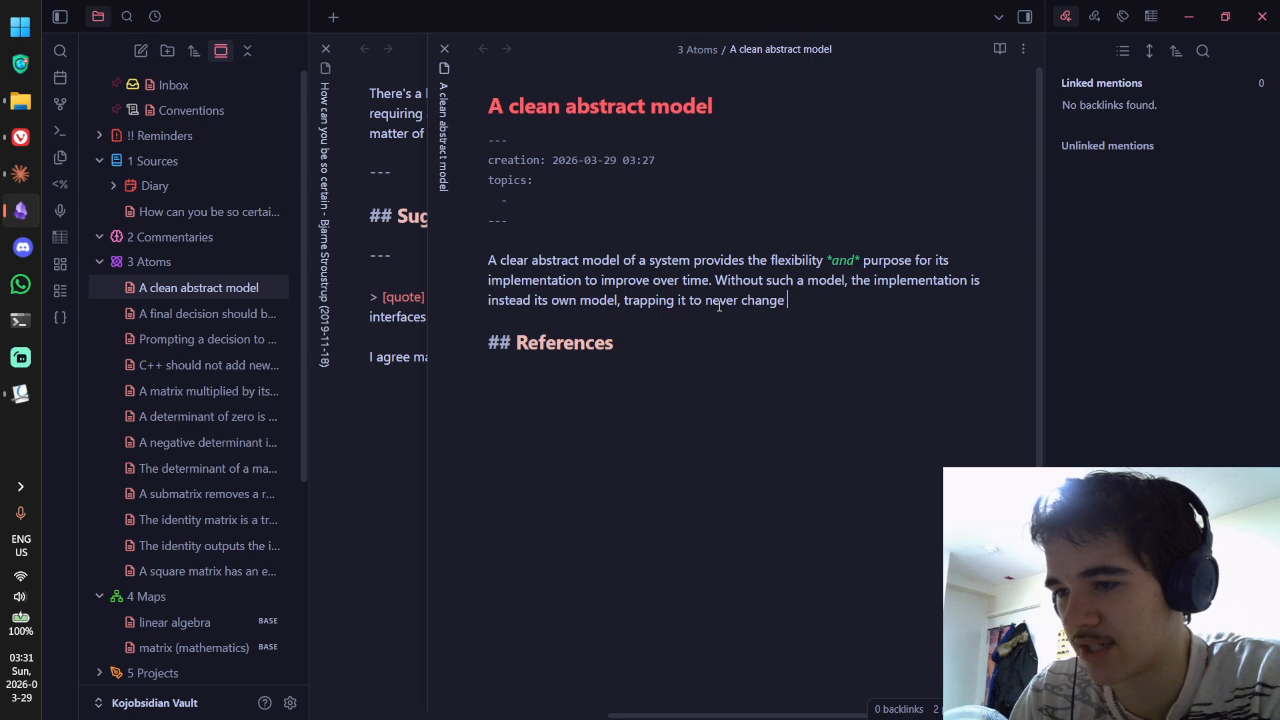
pyautogui.write('chan')
pyautogui.press('BackSpace')
pyautogui.press('BackSpace')
pyautogui.press('BackSpace')
pyautogui.press('BackSpace')
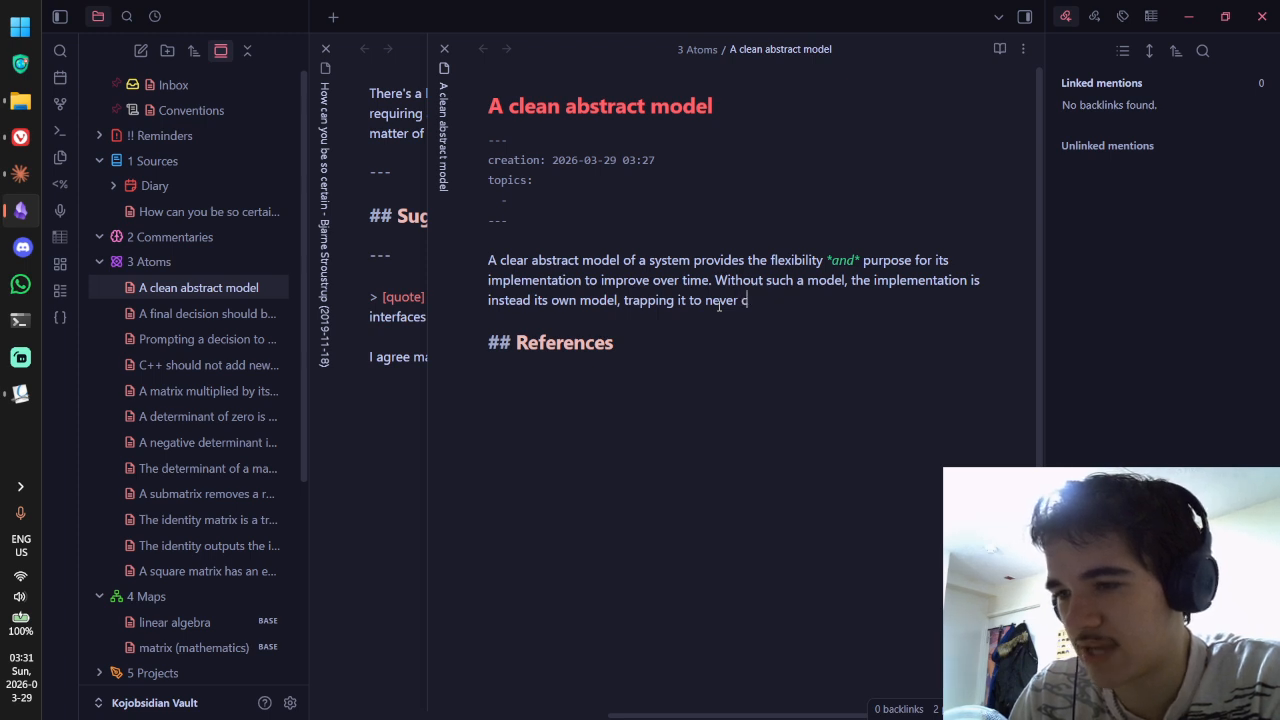
pyautogui.write('improve in')
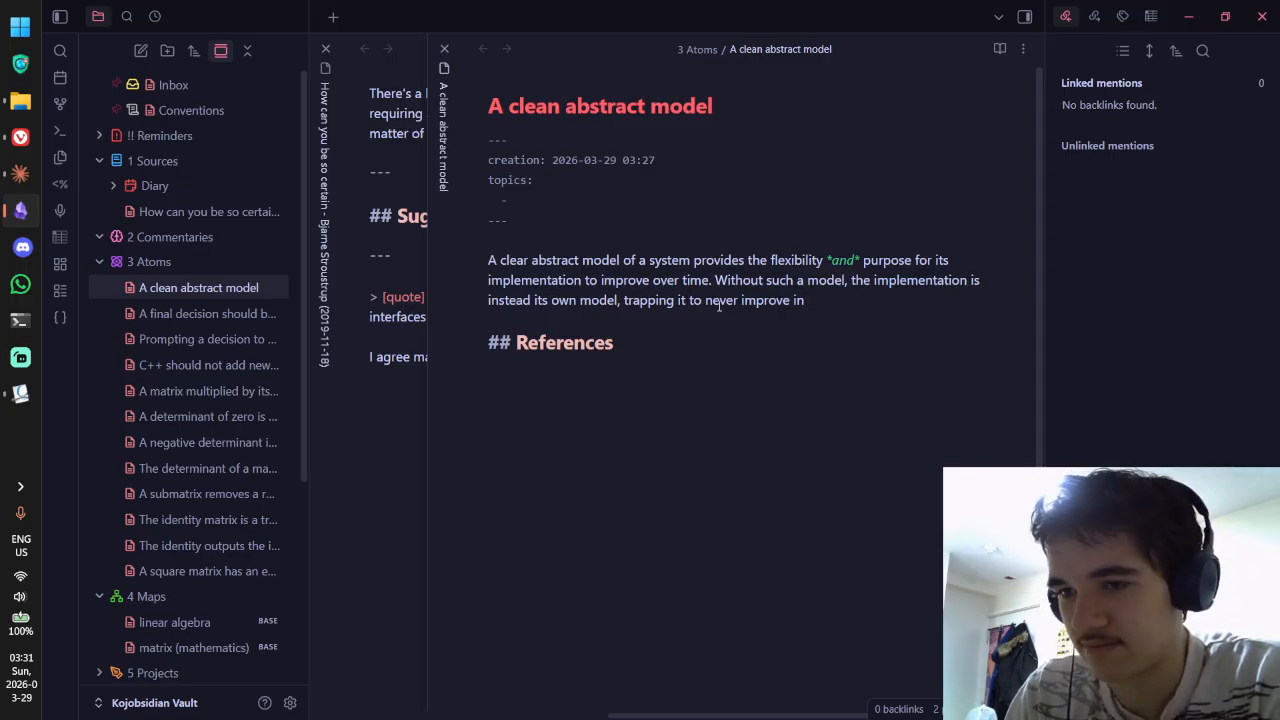
# Step: Finish the sentence: 'any significant way and fail to meet the needs of the users.'
pyautogui.write('a meaning')
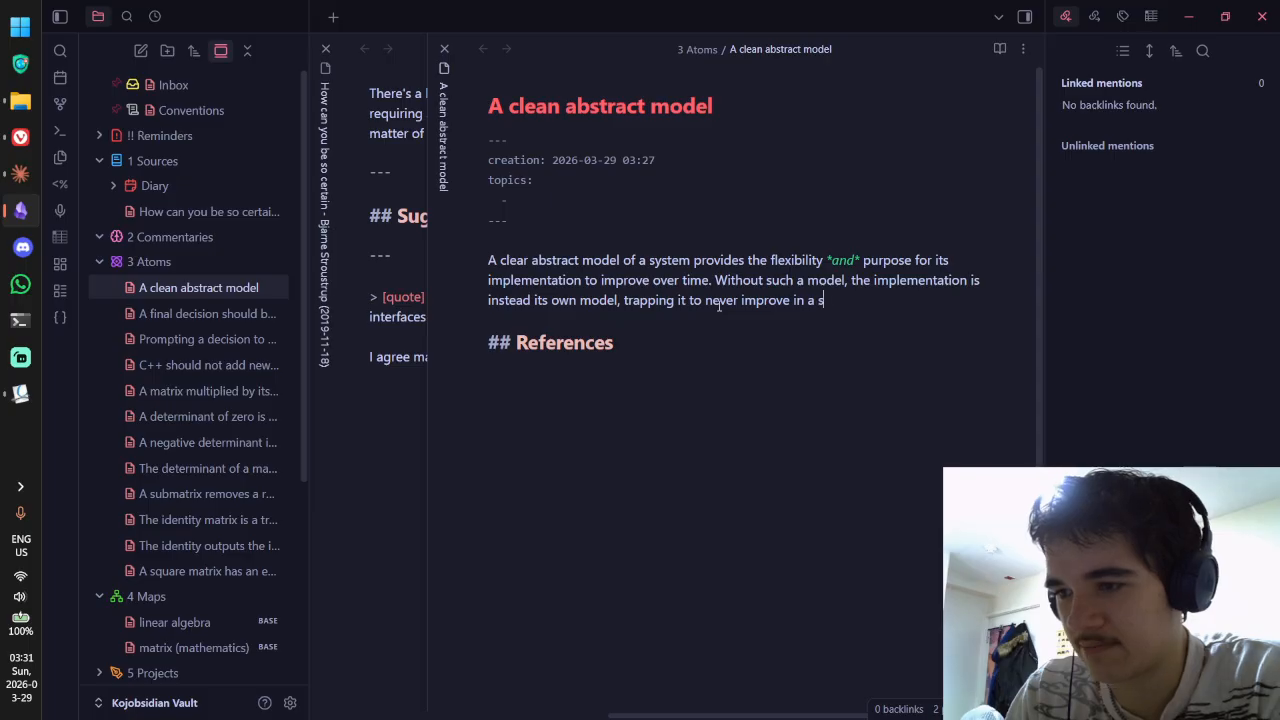
pyautogui.write('ful way')
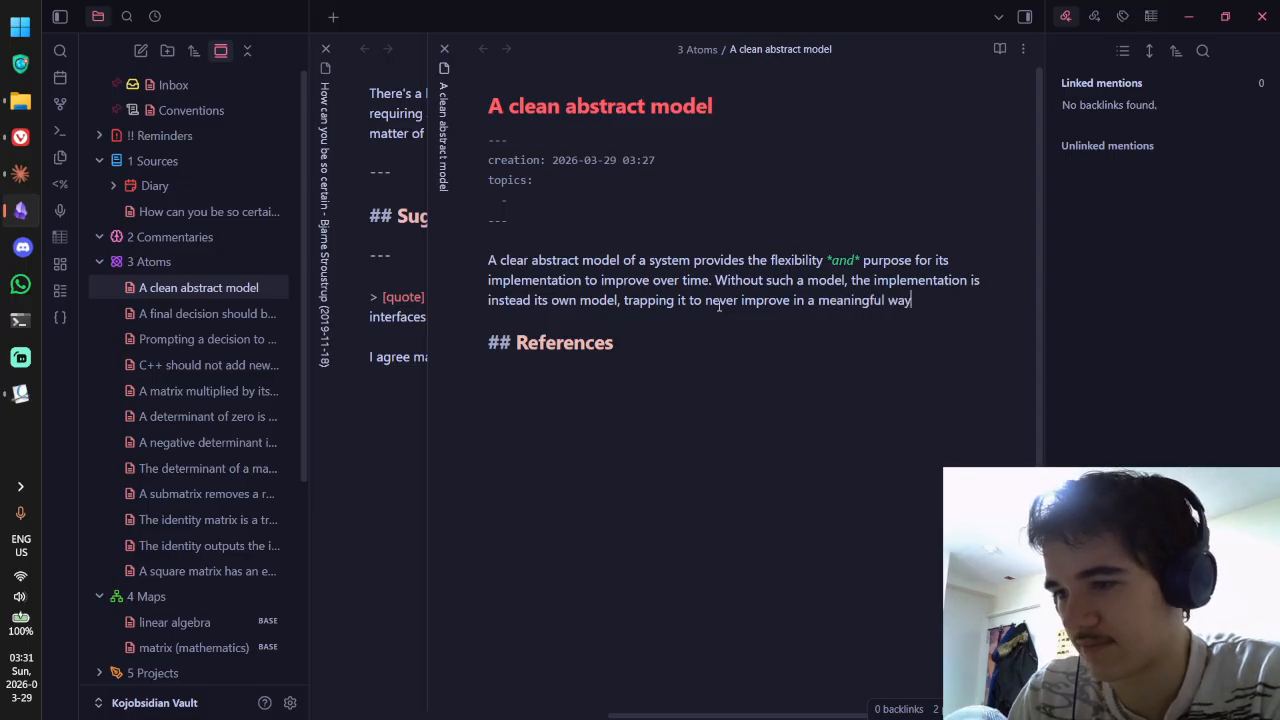
pyautogui.hotkey('ctrl', 'BackSpace')
pyautogui.hotkey('ctrl', 'BackSpace')
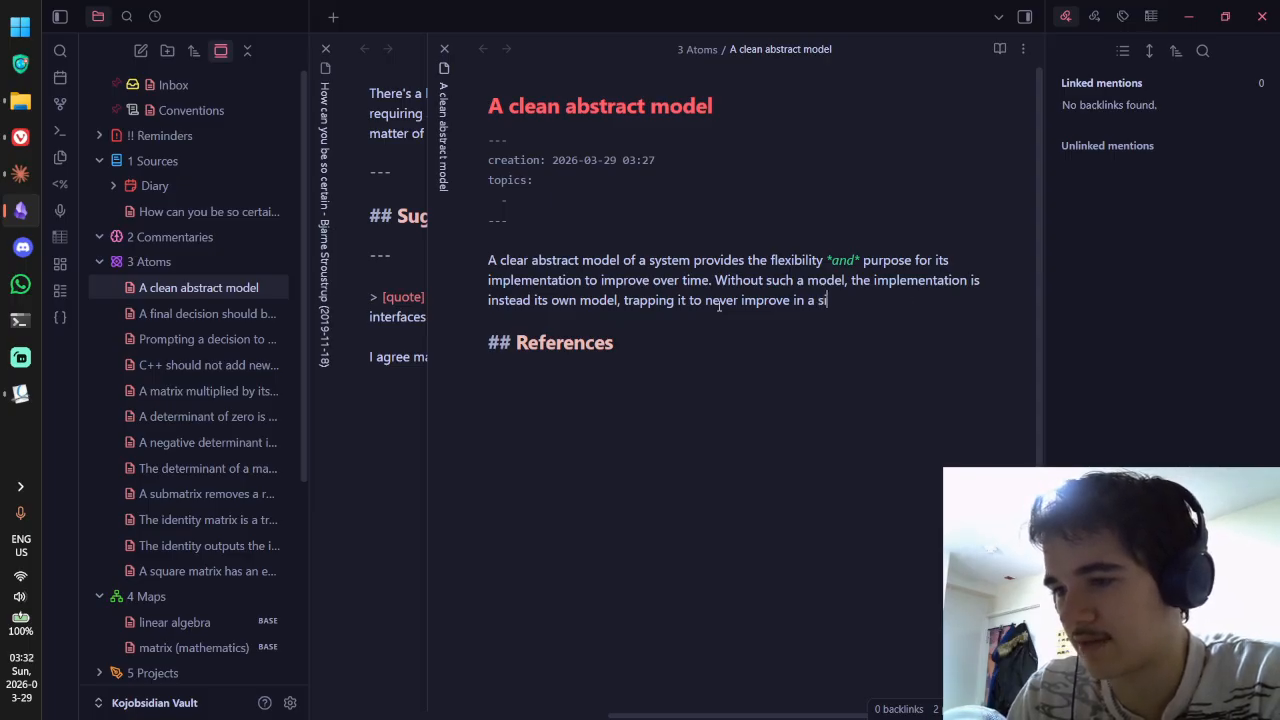
pyautogui.press('BackSpace')
pyautogui.press('BackSpace')
pyautogui.press('BackSpace')
pyautogui.press('BackSpace')
pyautogui.press('BackSpace')
pyautogui.press('BackSpace')
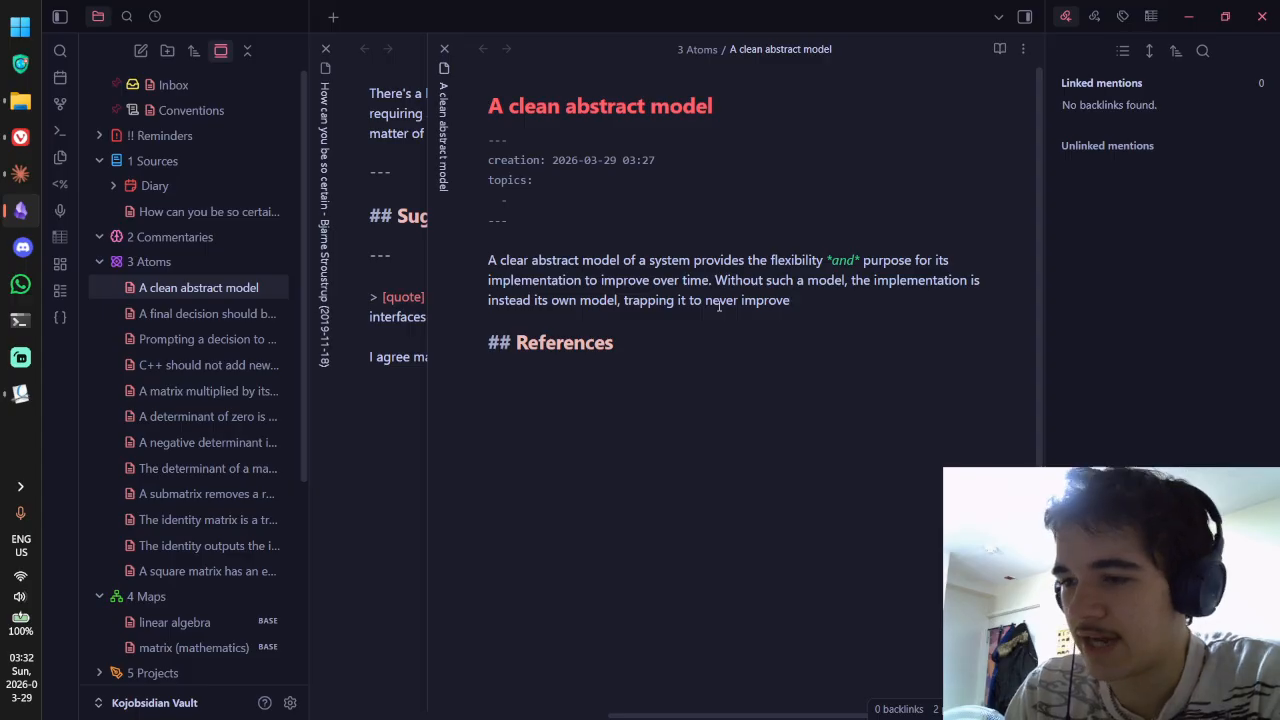
pyautogui.write('in an')
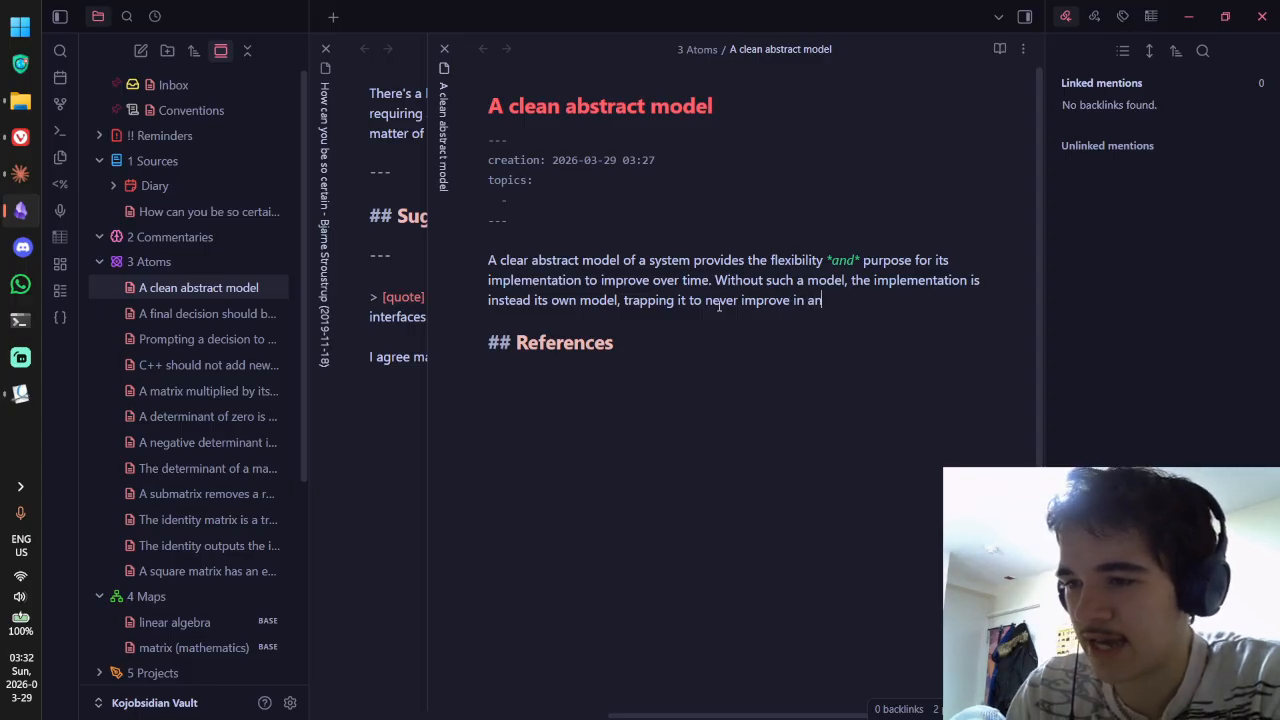
pyautogui.write('ysgnific')
pyautogui.press('BackSpace')
pyautogui.press('BackSpace')
pyautogui.press('BackSpace')
pyautogui.press('BackSpace')
pyautogui.press('BackSpace')
pyautogui.press('BackSpace')
pyautogui.press('BackSpace')
pyautogui.write('sign')
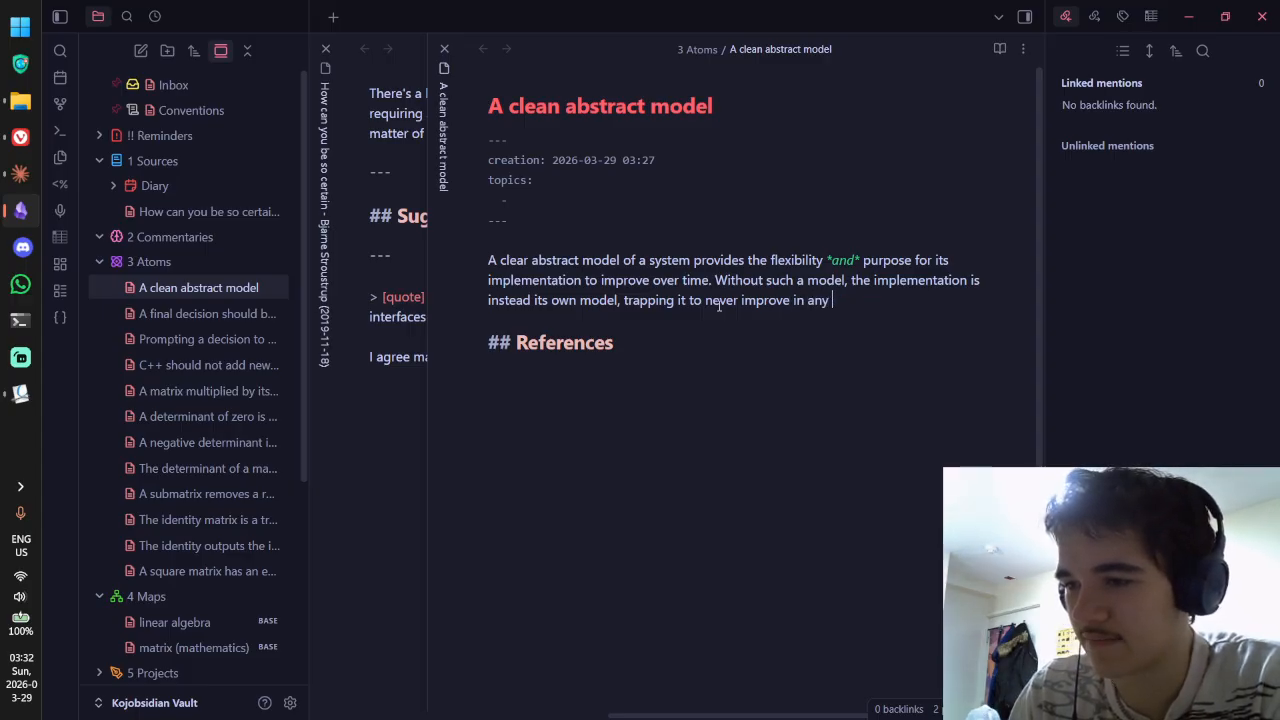
pyautogui.write('if')
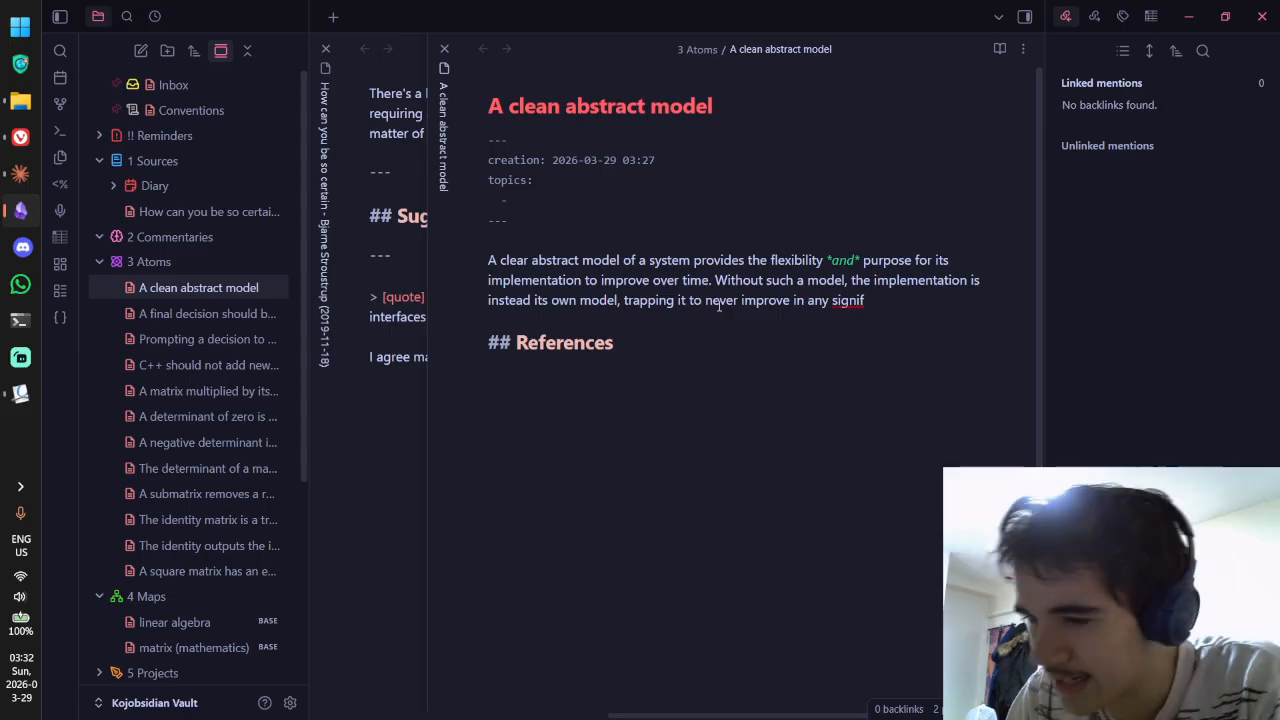
pyautogui.write('icant way')
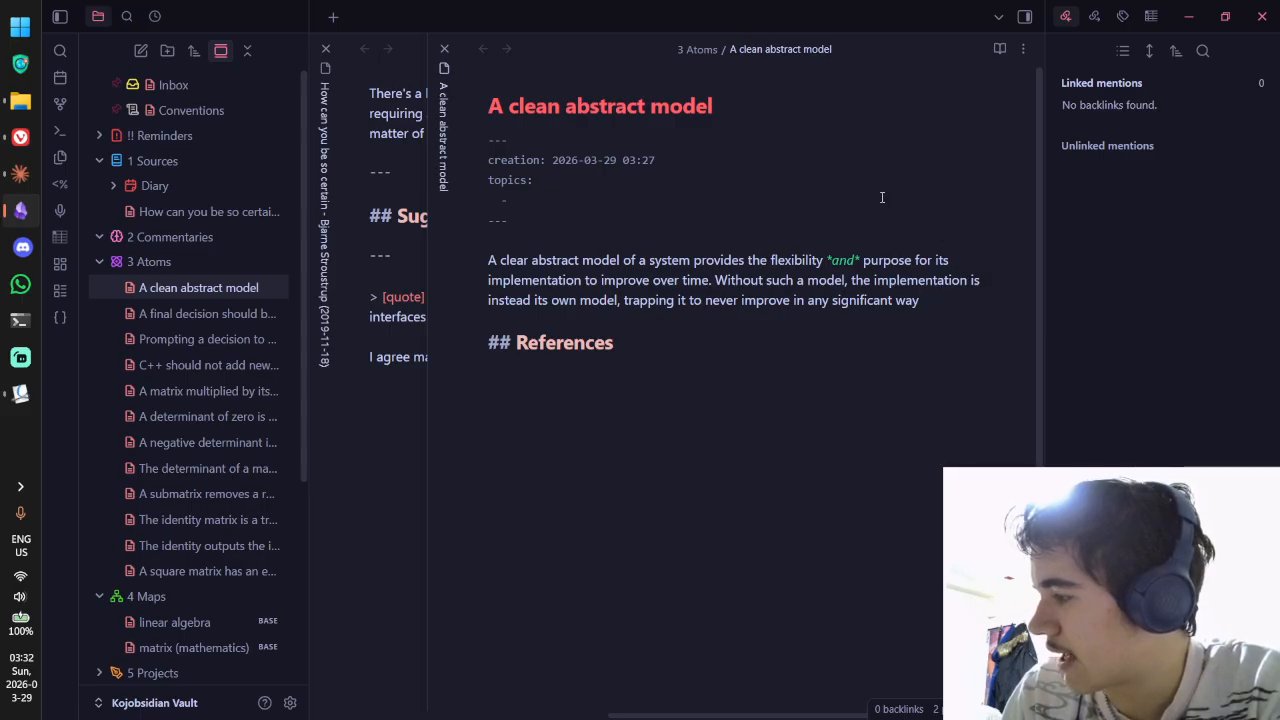
pyautogui.write('an')
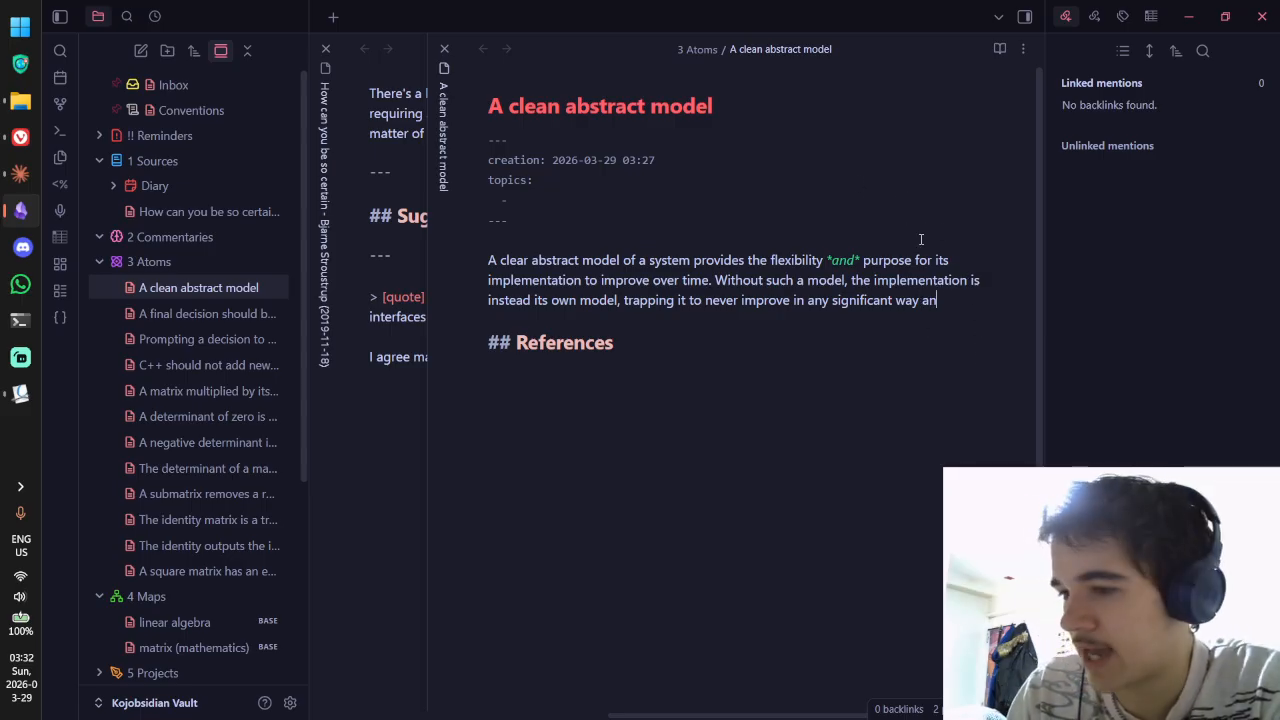
pyautogui.write('d fail to meet ')
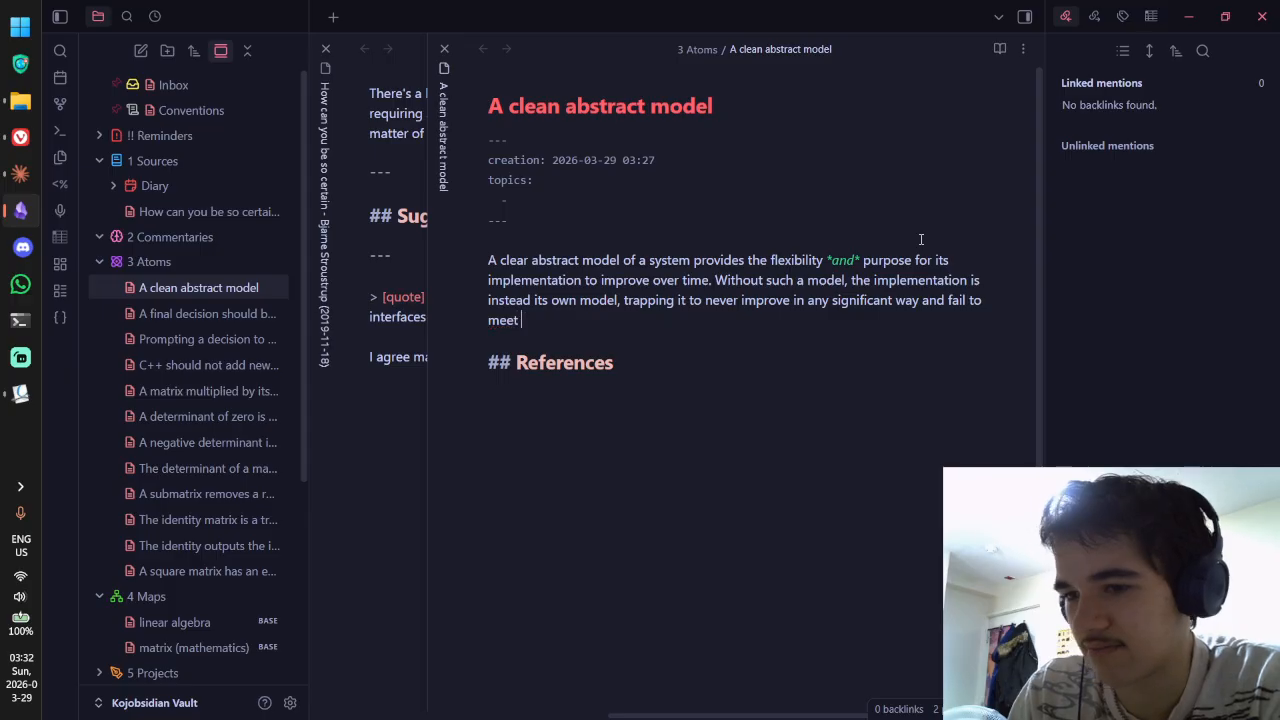
pyautogui.write('the needs of')
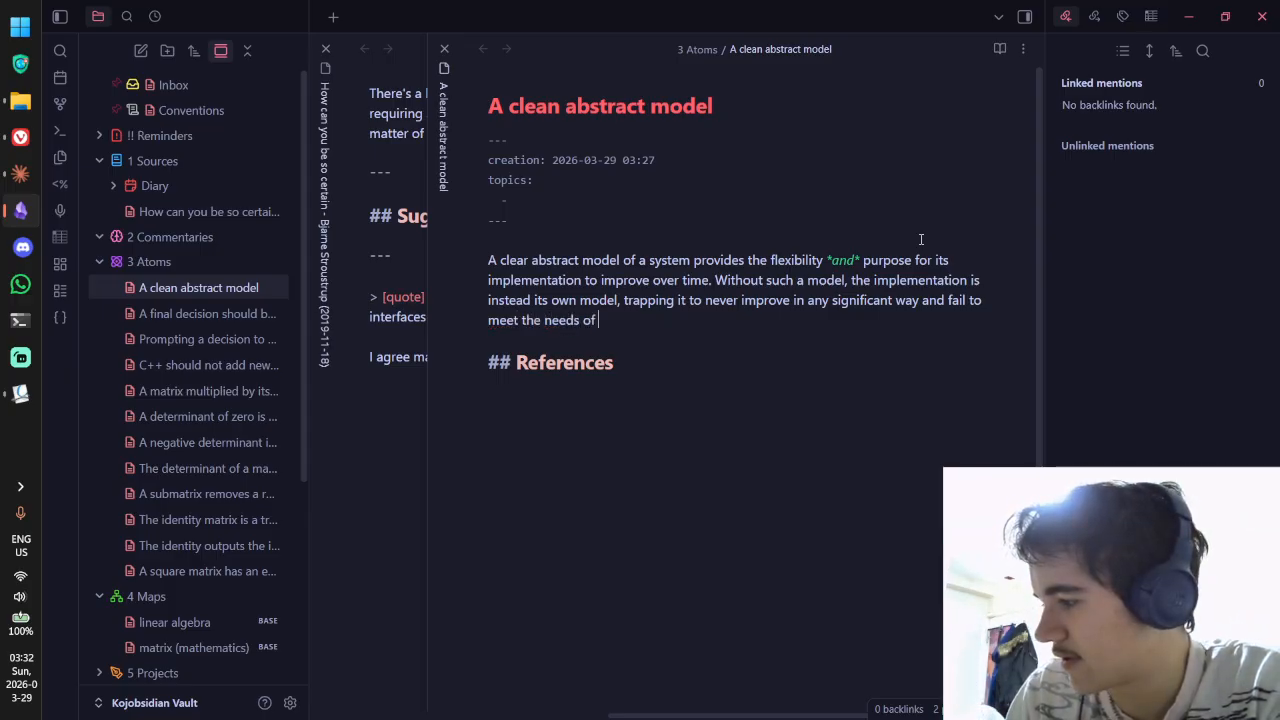
pyautogui.write(' the users.')
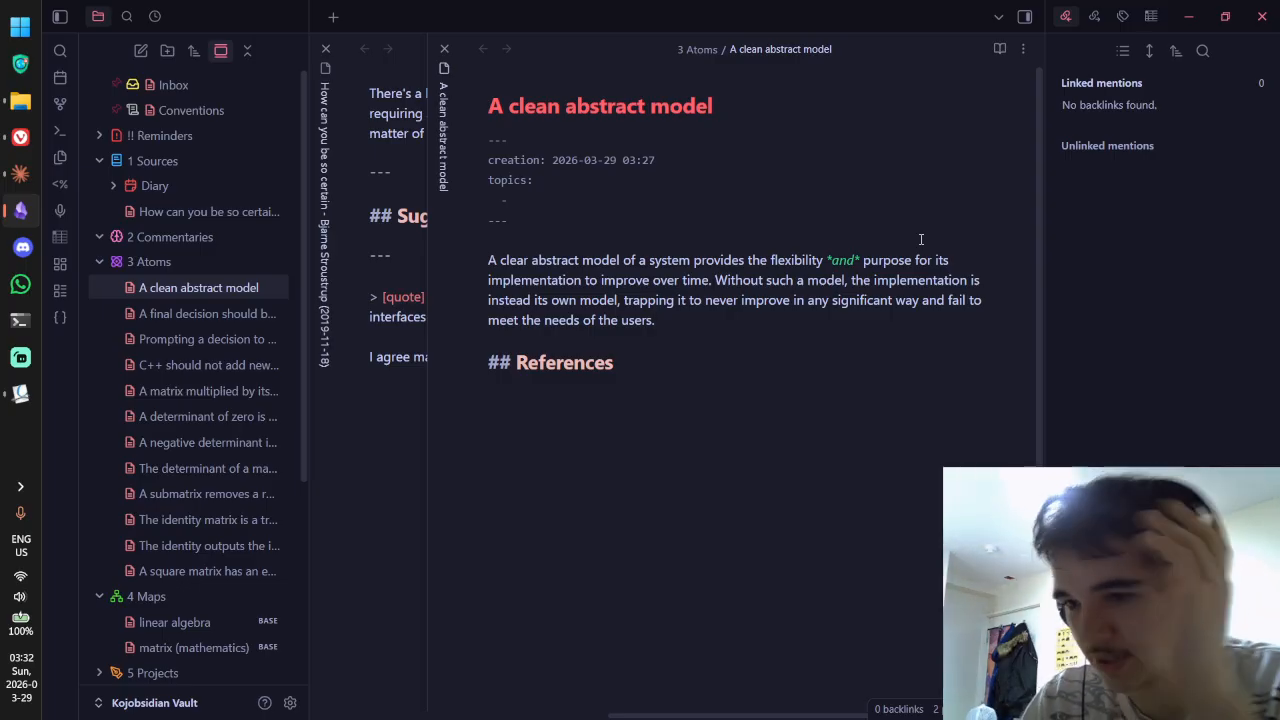
# Step: Start a new paragraph with 'A pretty good example is focusing on'
pyautogui.press('Return')
pyautogui.press('Return')
pyautogui.write('A good')
pyautogui.press('BackSpace')
pyautogui.press('BackSpace')
pyautogui.press('BackSpace')
pyautogui.press('BackSpace')
pyautogui.press('BackSpace')
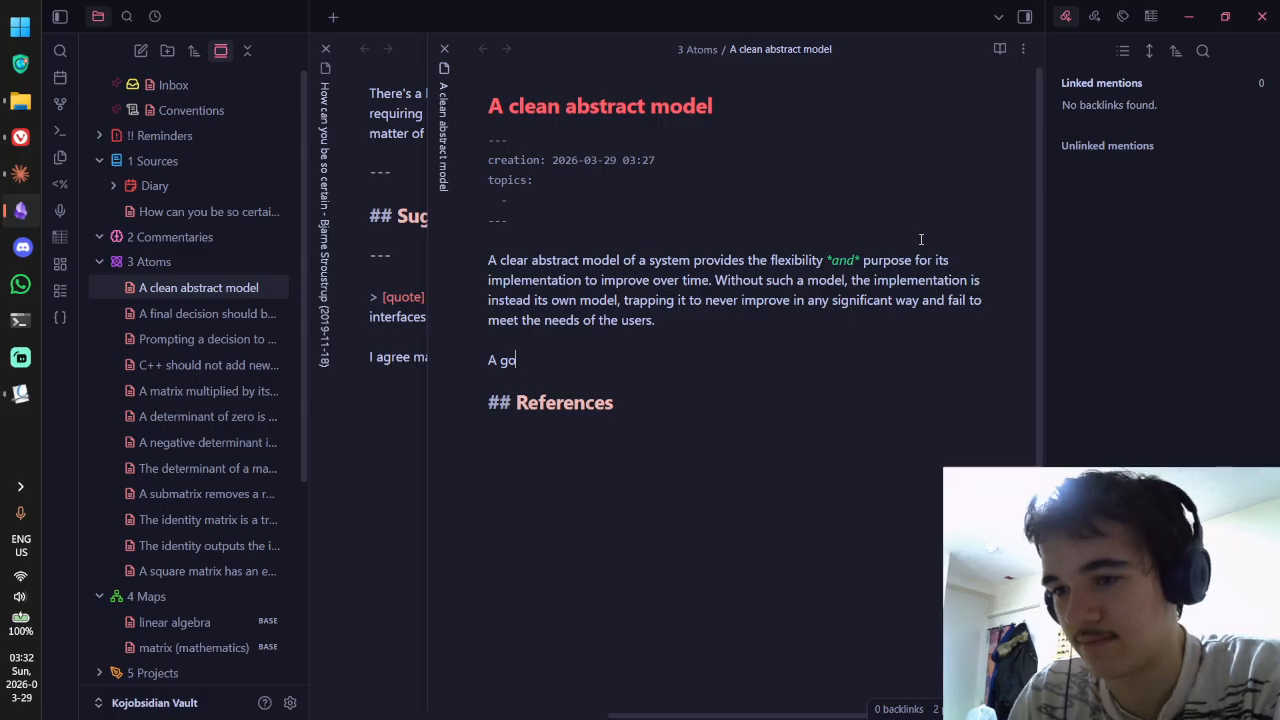
pyautogui.write('pretty good exm')
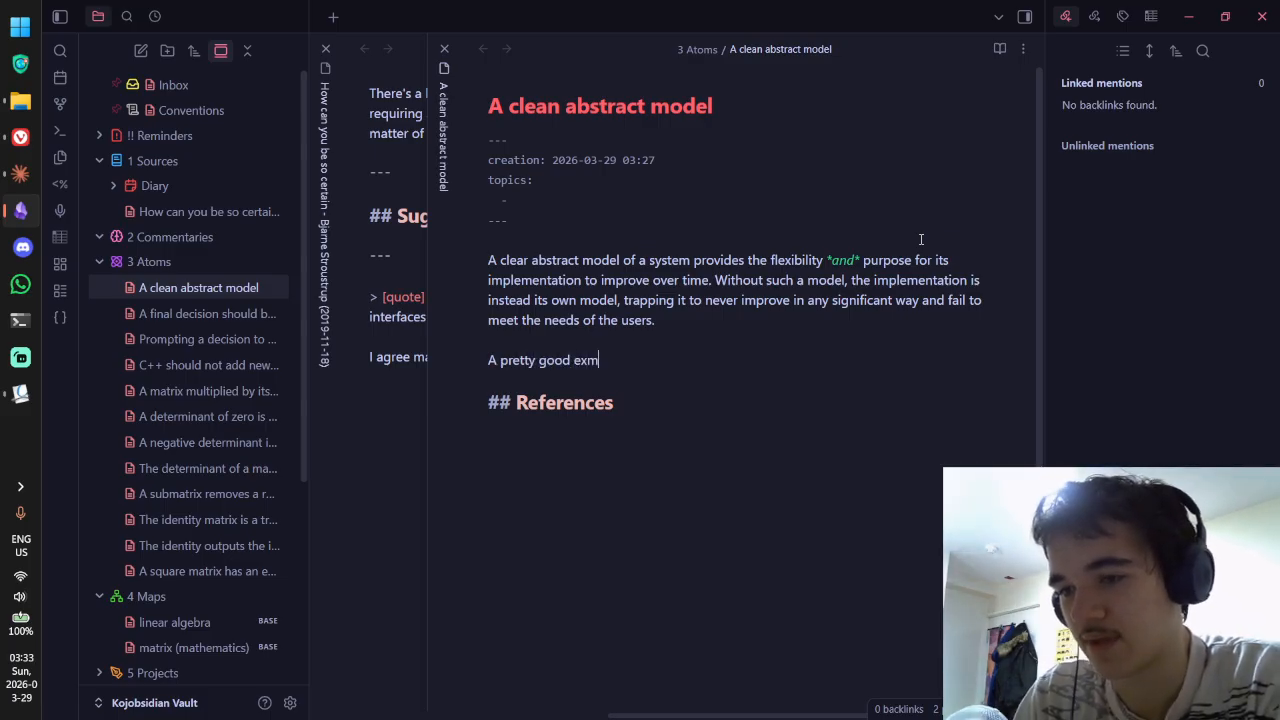
pyautogui.press('BackSpace')
pyautogui.write('ample')
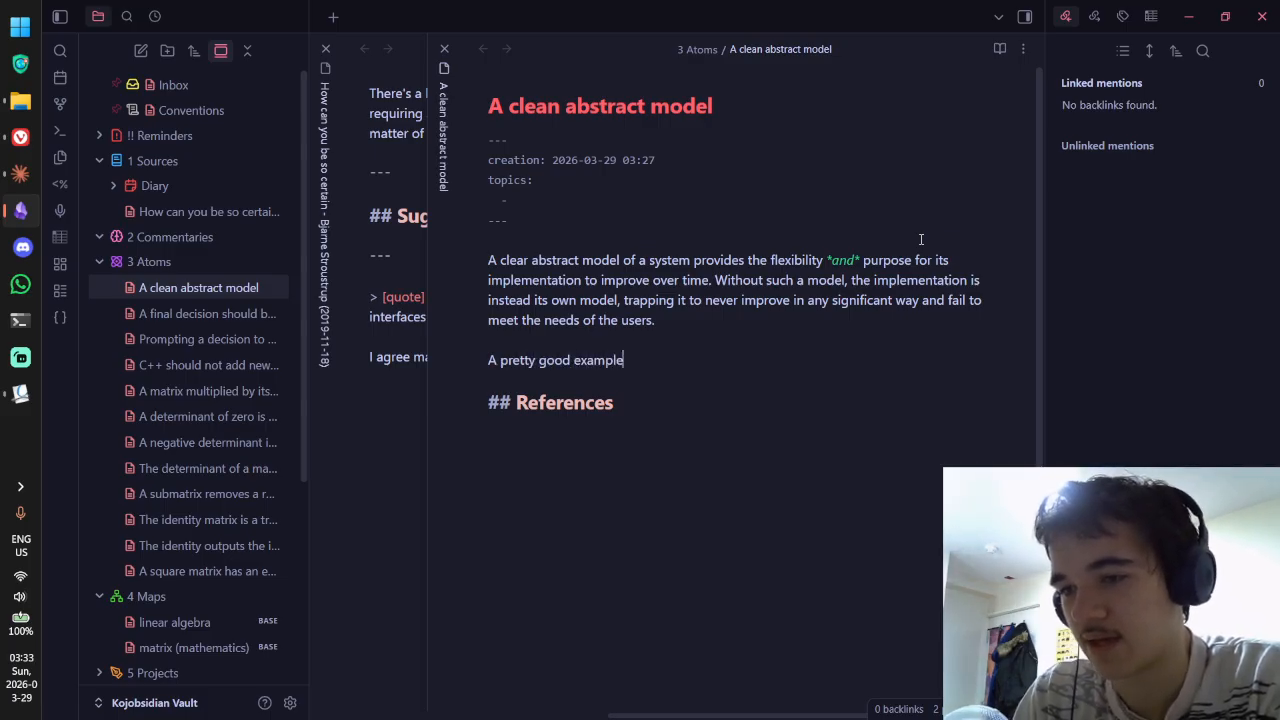
pyautogui.write(' e')
pyautogui.press('BackSpace')
pyautogui.write('s')
pyautogui.press('BackSpace')
pyautogui.press('BackSpace')
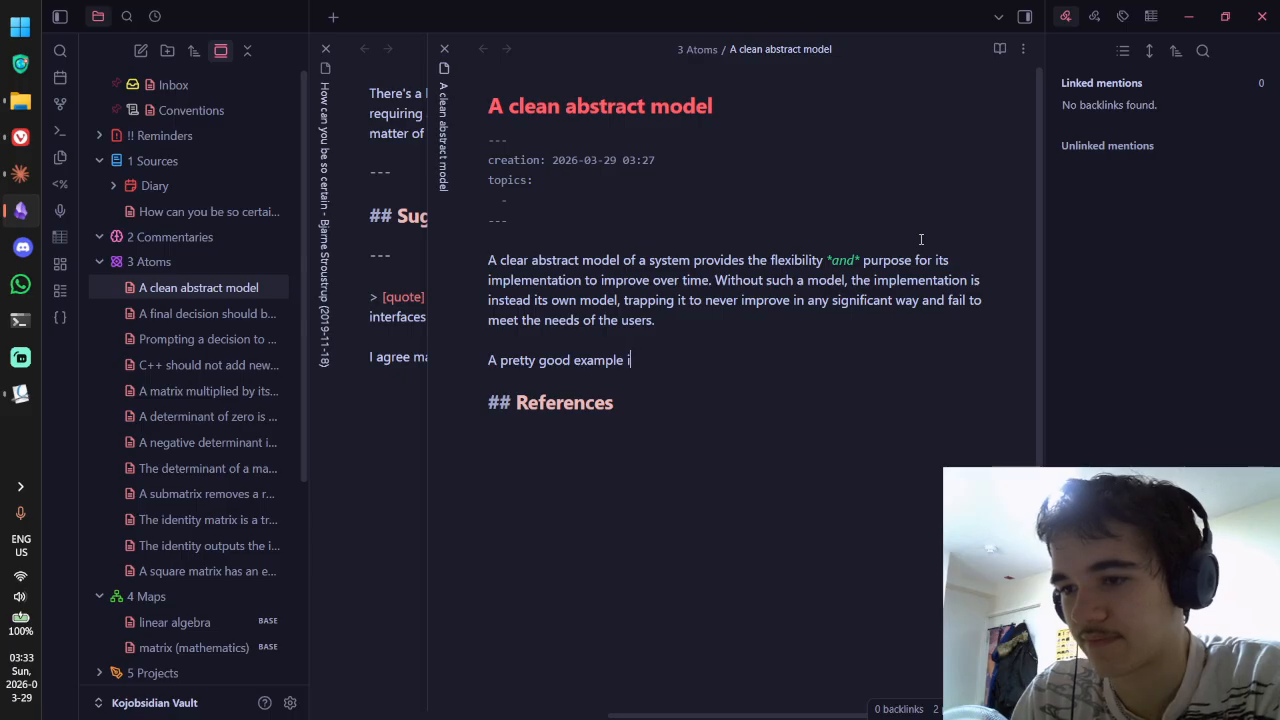
pyautogui.write('is ')
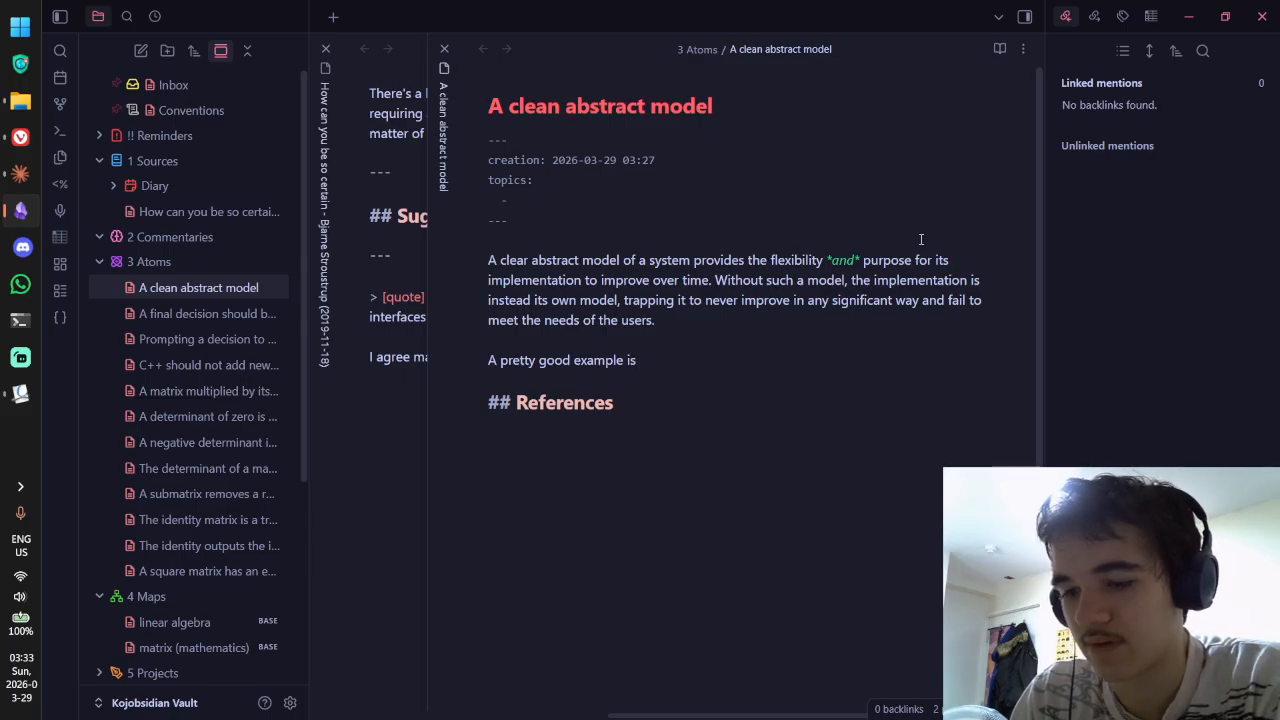
pyautogui.write('focusing on')
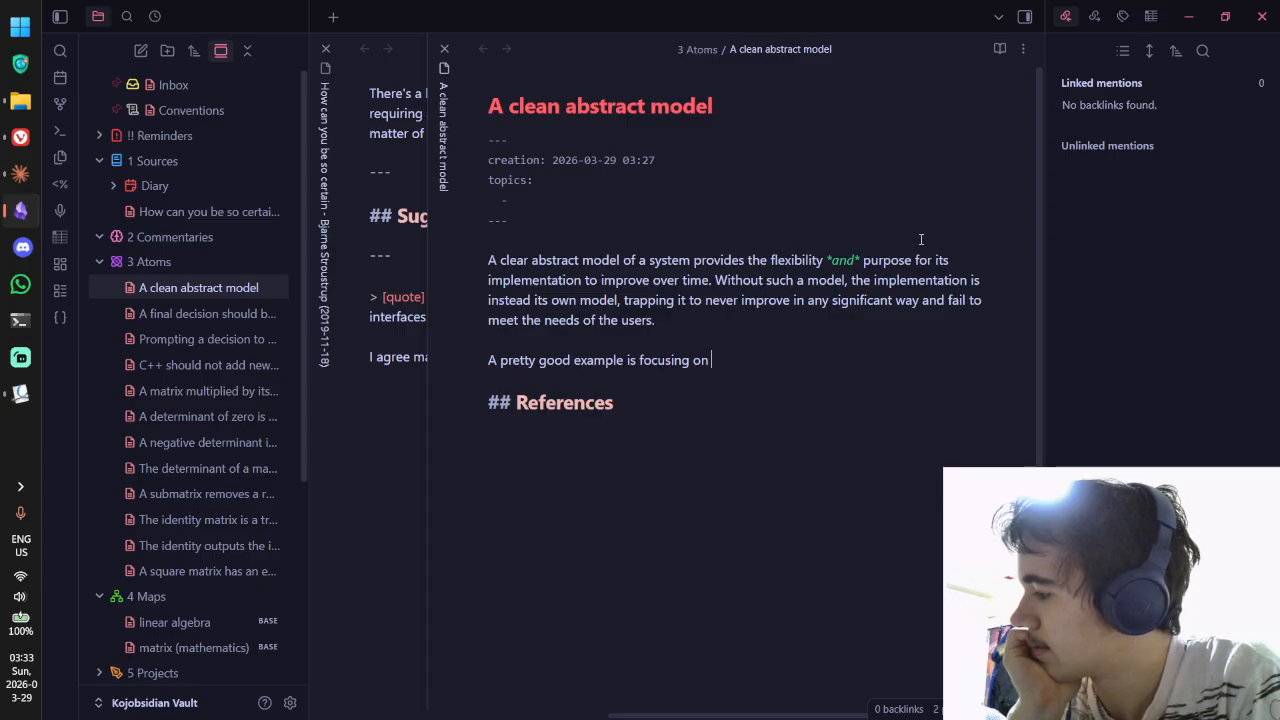
# Step: Continue the example with 'implementing a system for note-taking without'
pyautogui.write('implemening')
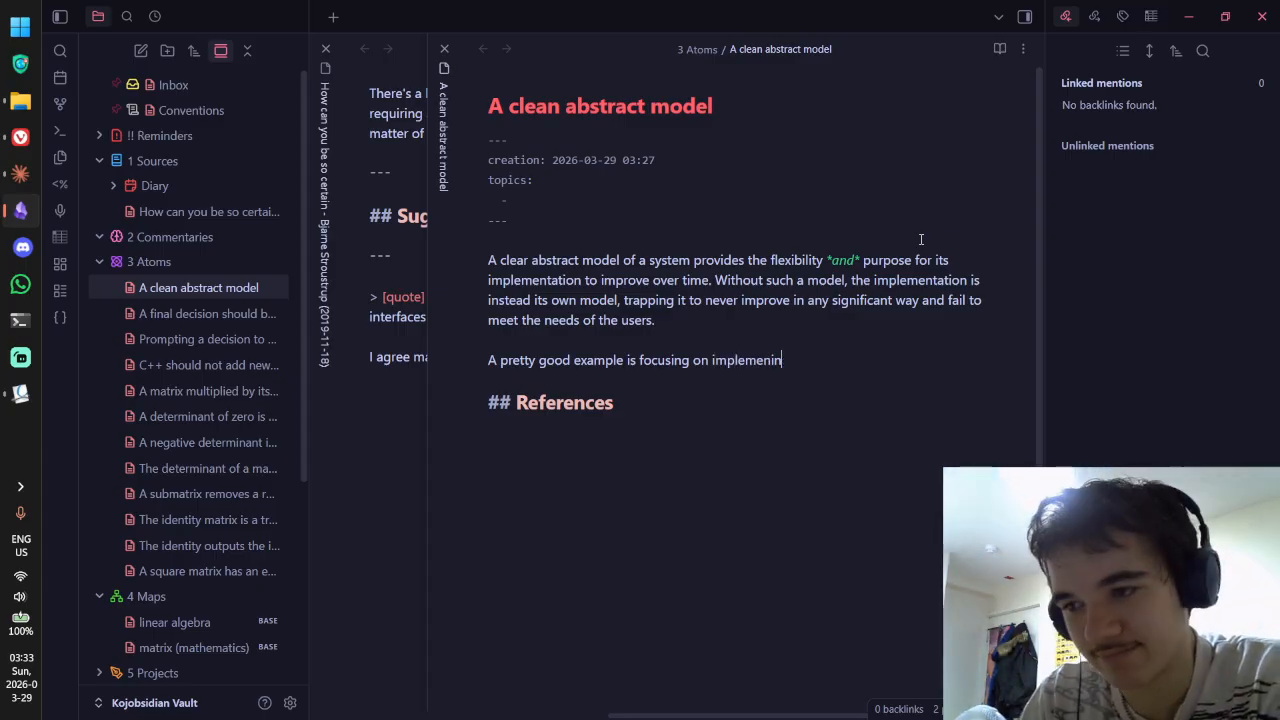
pyautogui.press('BackSpace')
pyautogui.press('BackSpace')
pyautogui.press('BackSpace')
pyautogui.press('BackSpace')
pyautogui.write('ting a')
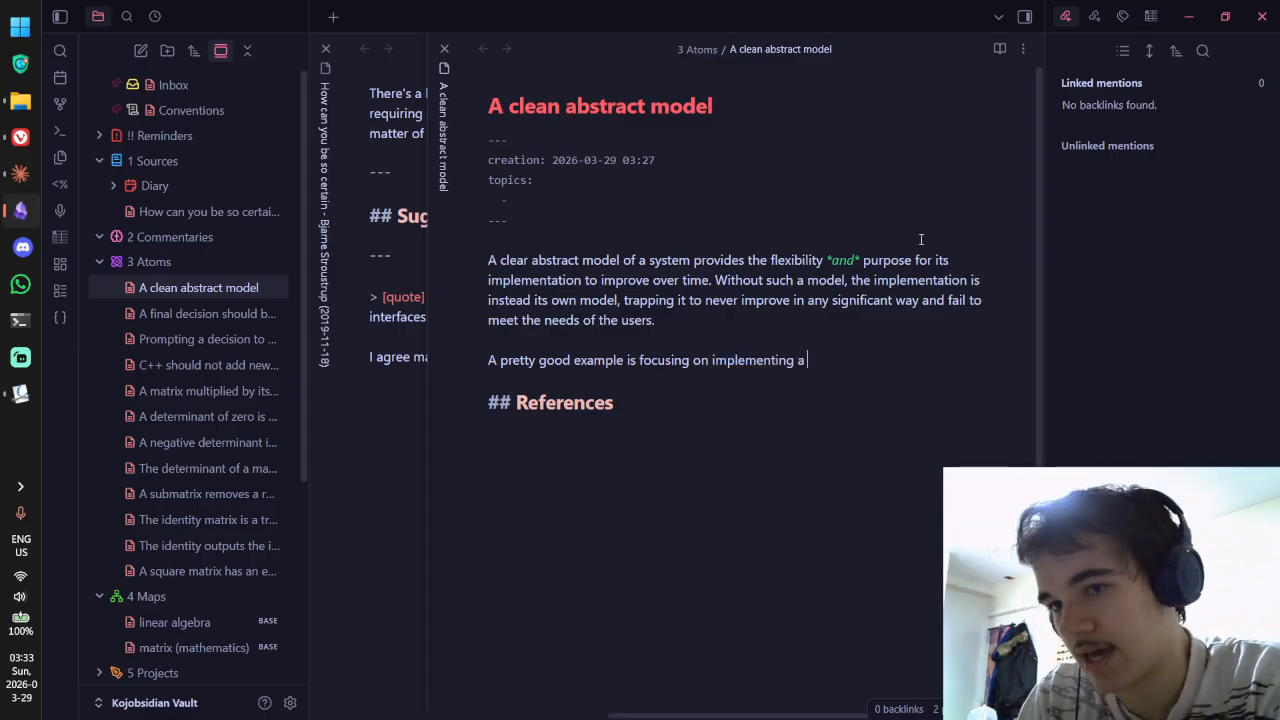
pyautogui.write(' system for note-t')
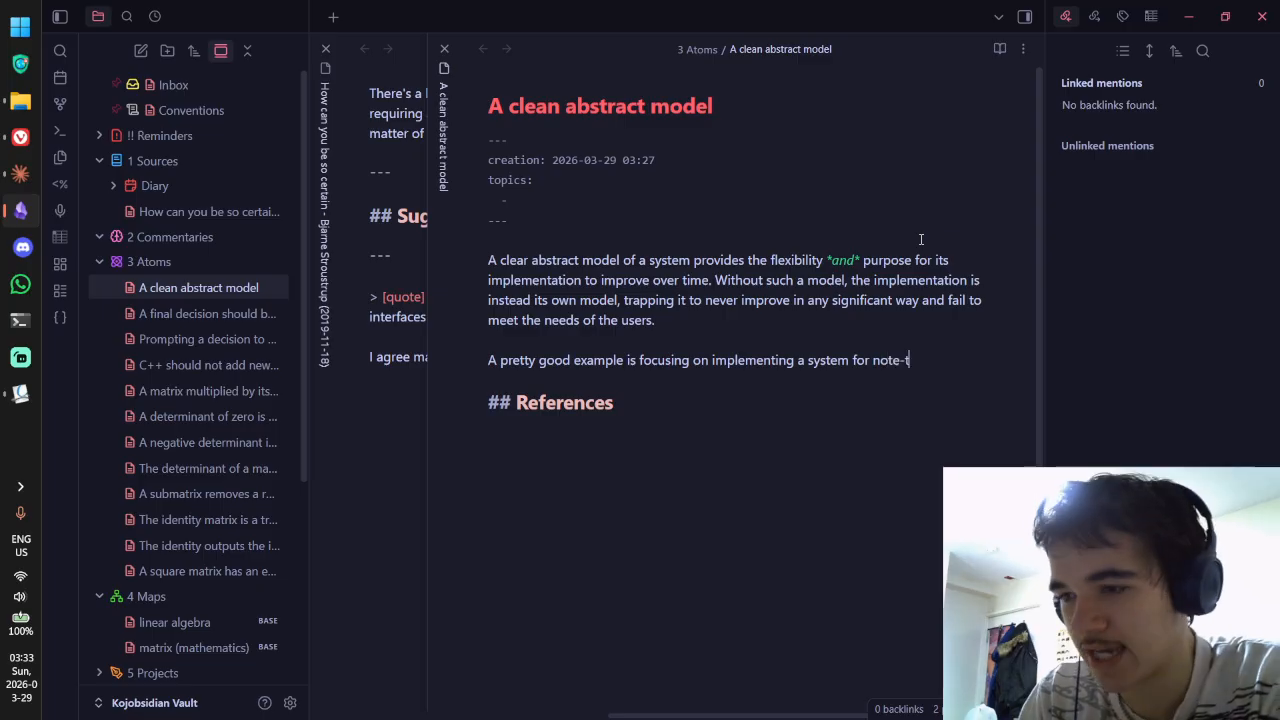
pyautogui.write('aking without act')
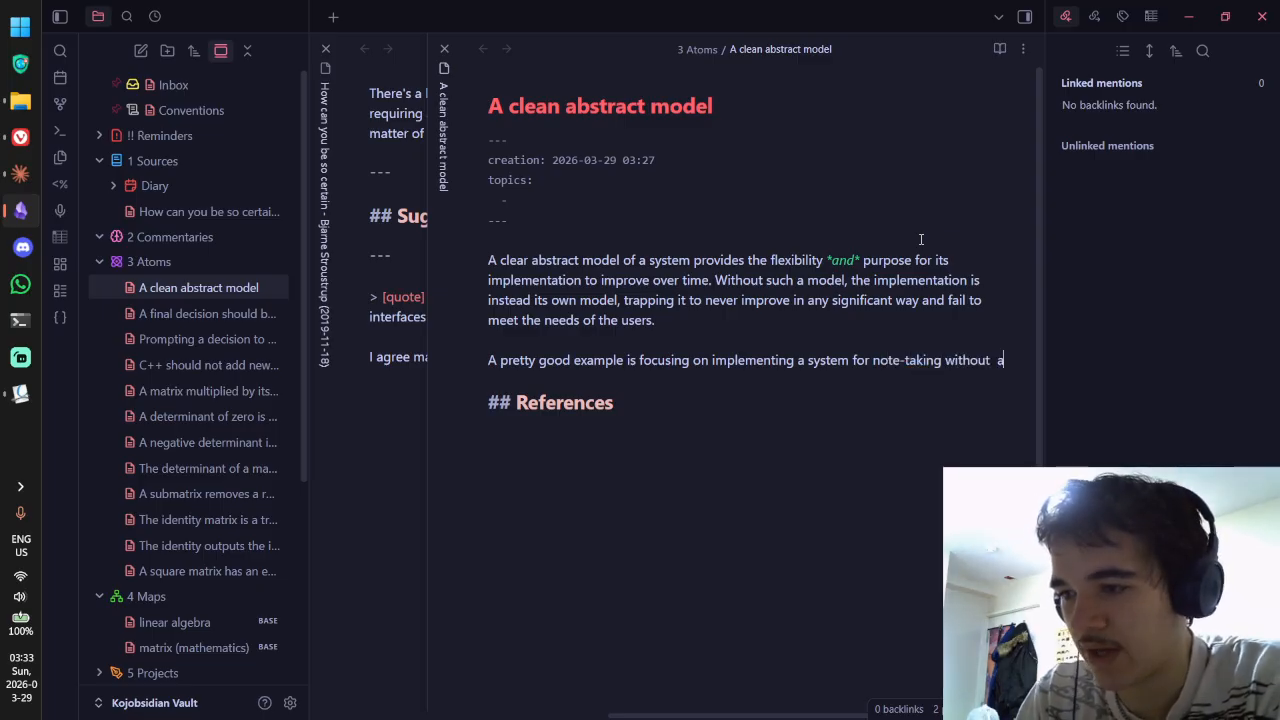
pyautogui.press('BackSpace')
pyautogui.press('BackSpace')
pyautogui.press('BackSpace')
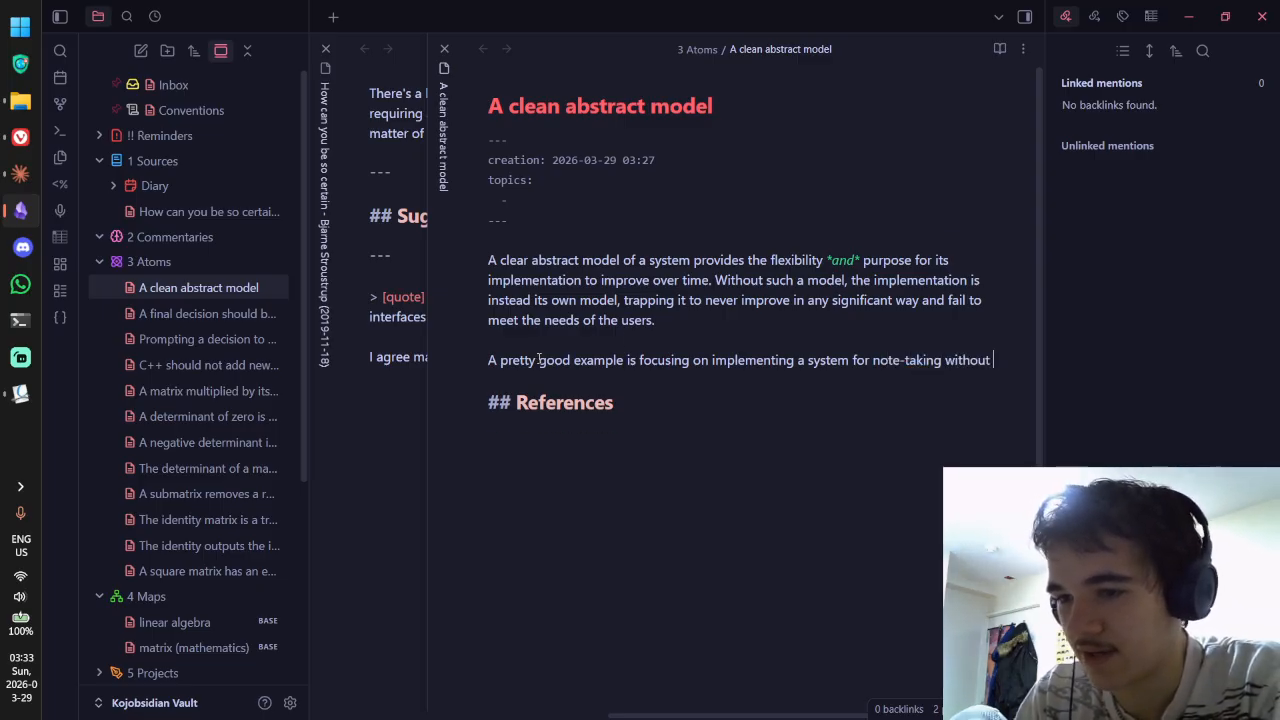
# Step: Delete the word 'pretty' from the example sentence
pyautogui.doubleClick(537, 360)
pyautogui.press('BackSpace')
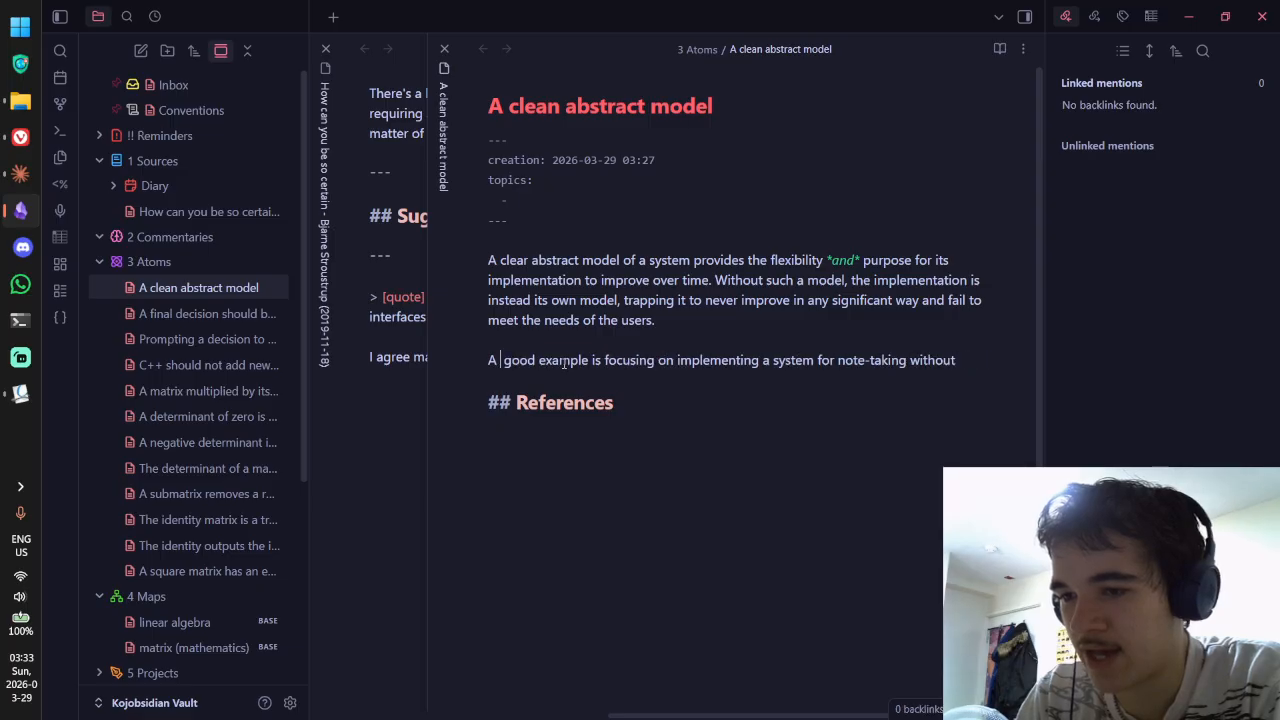
pyautogui.press('BackSpace')
# Step: Extend the sentence with 'actually understanding what you want to get out of the system'
pyautogui.write('mea')
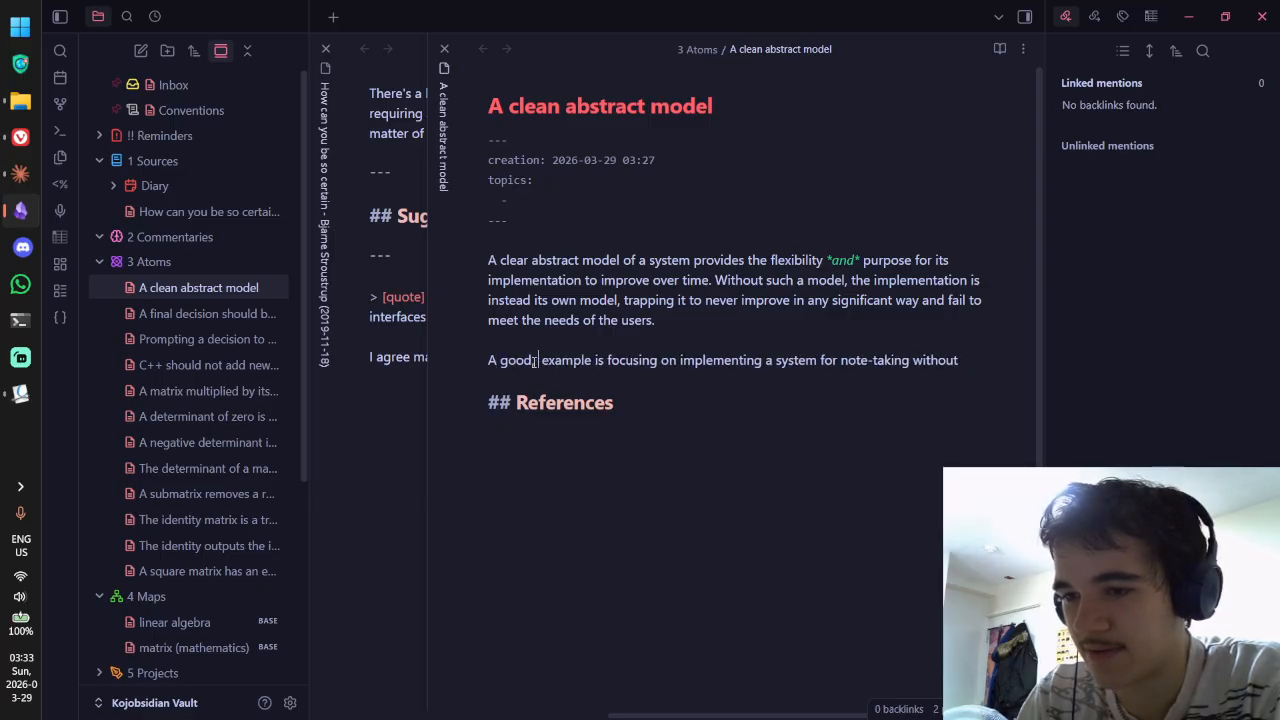
pyautogui.write('t')
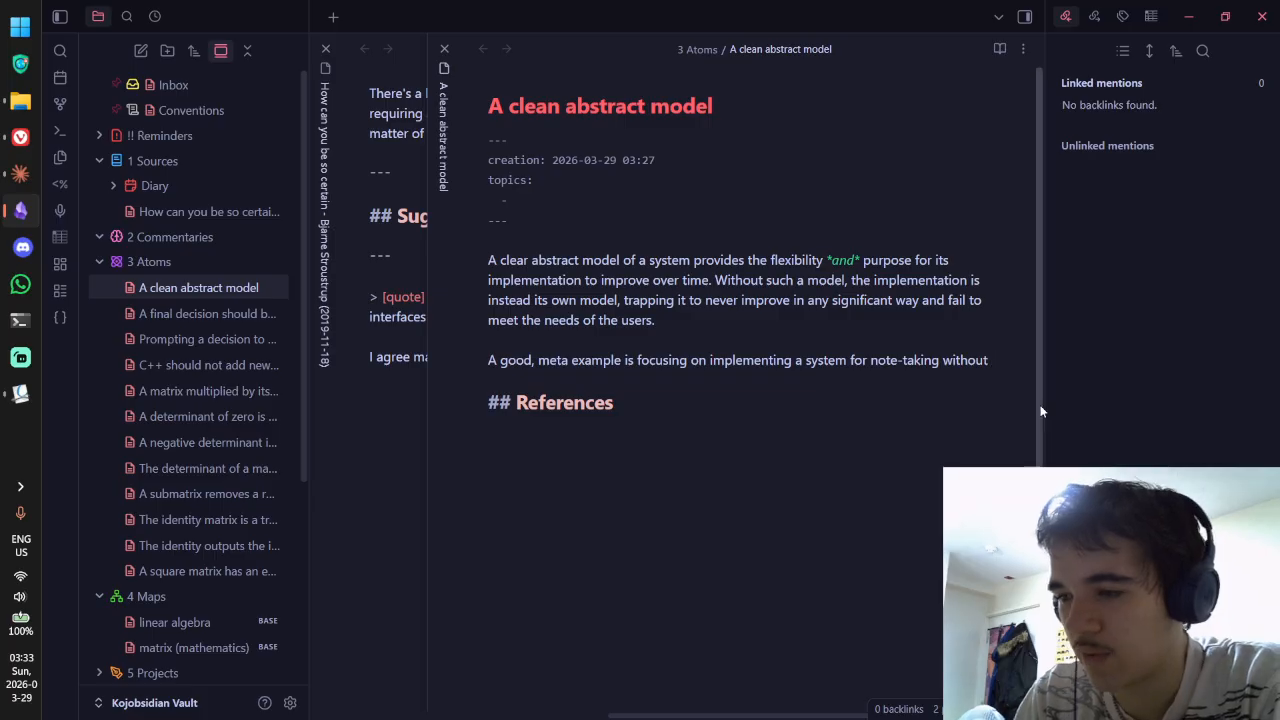
pyautogui.write(' actually ')
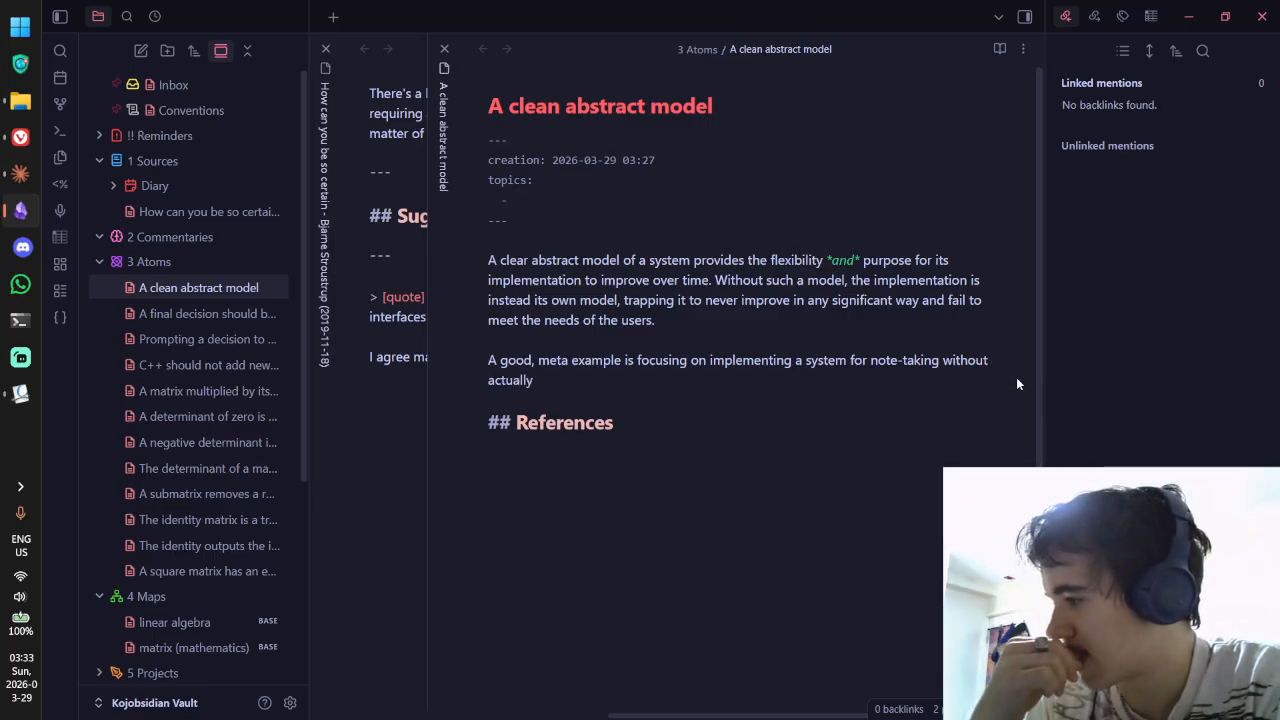
pyautogui.write('unnder')
pyautogui.press('BackSpace')
pyautogui.press('BackSpace')
pyautogui.press('BackSpace')
pyautogui.press('BackSpace')
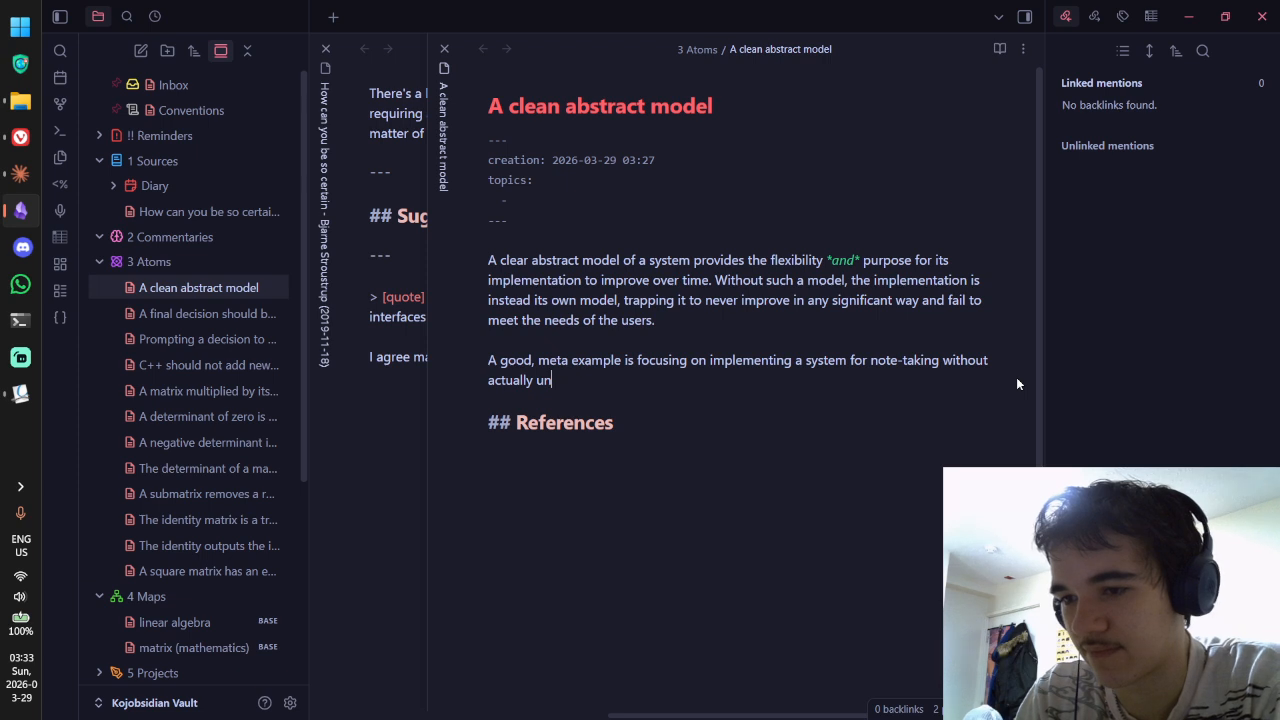
pyautogui.write('derstanding wh')
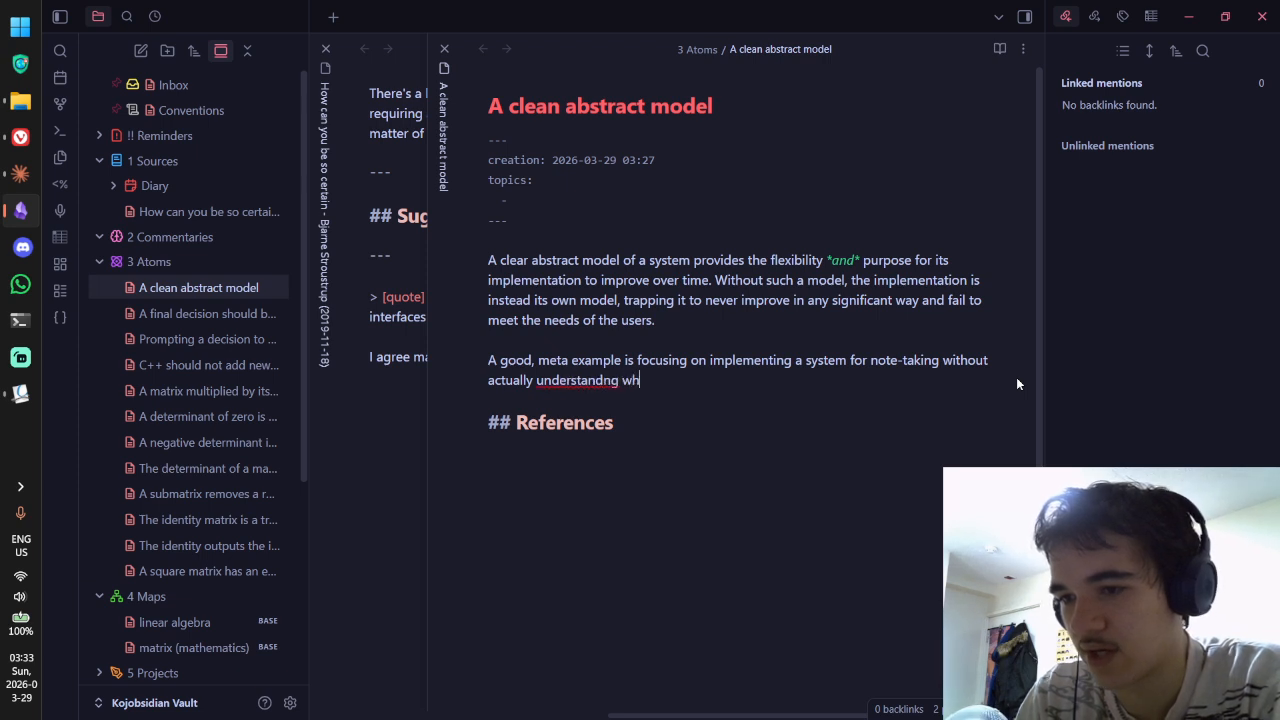
pyautogui.press('BackSpace')
pyautogui.press('BackSpace')
pyautogui.press('BackSpace')
pyautogui.press('BackSpace')
pyautogui.press('BackSpace')
pyautogui.write('ing what you')
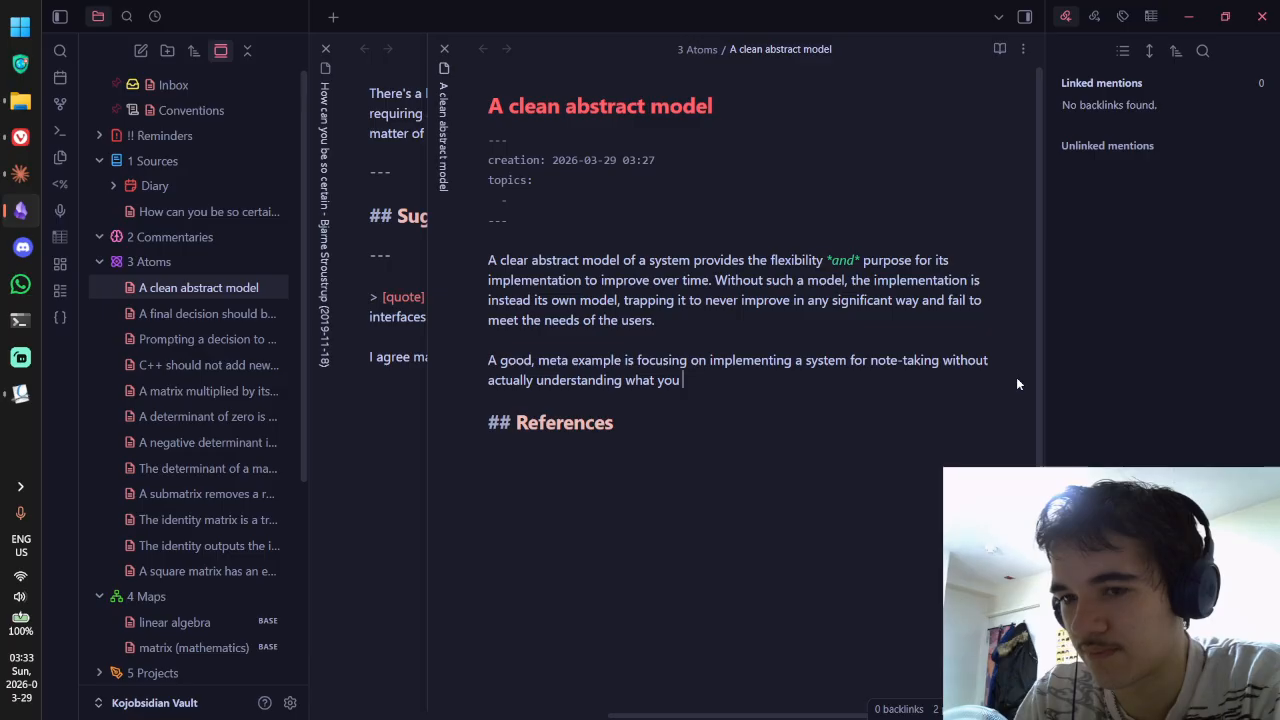
pyautogui.write(' want to get out of the system')
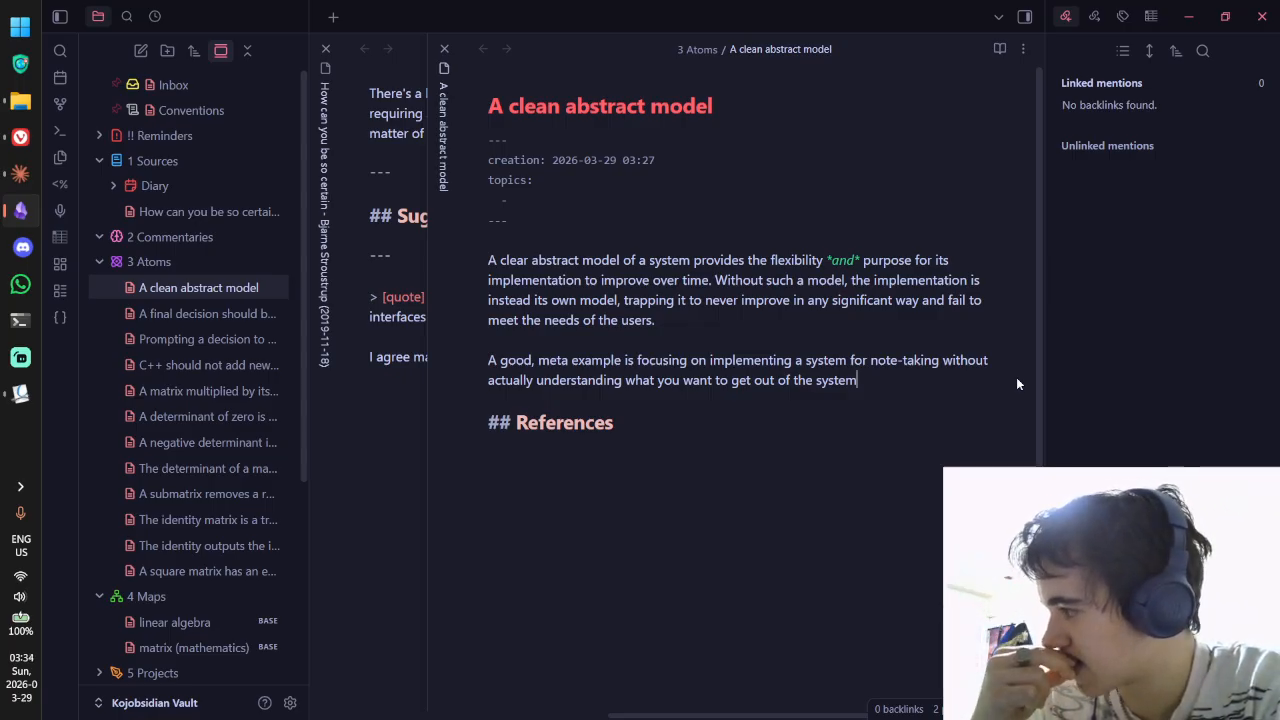
pyautogui.write('- of')
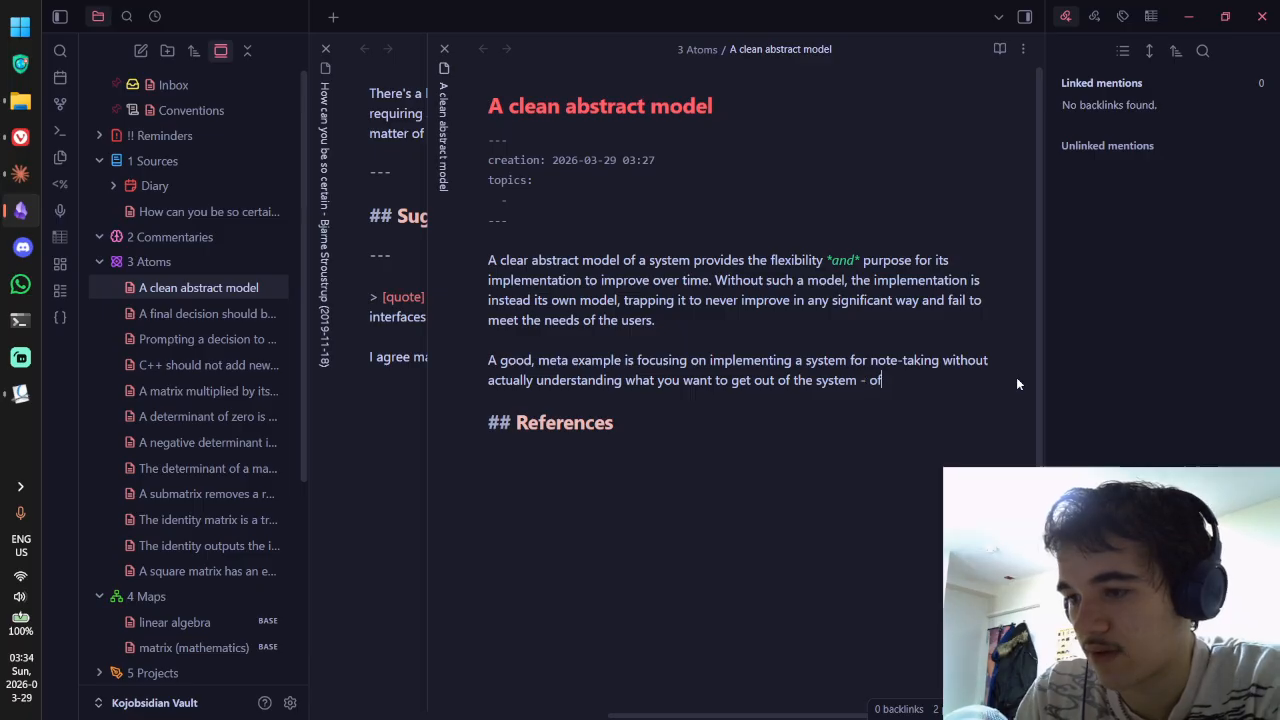
pyautogui.write('ten because that unders')
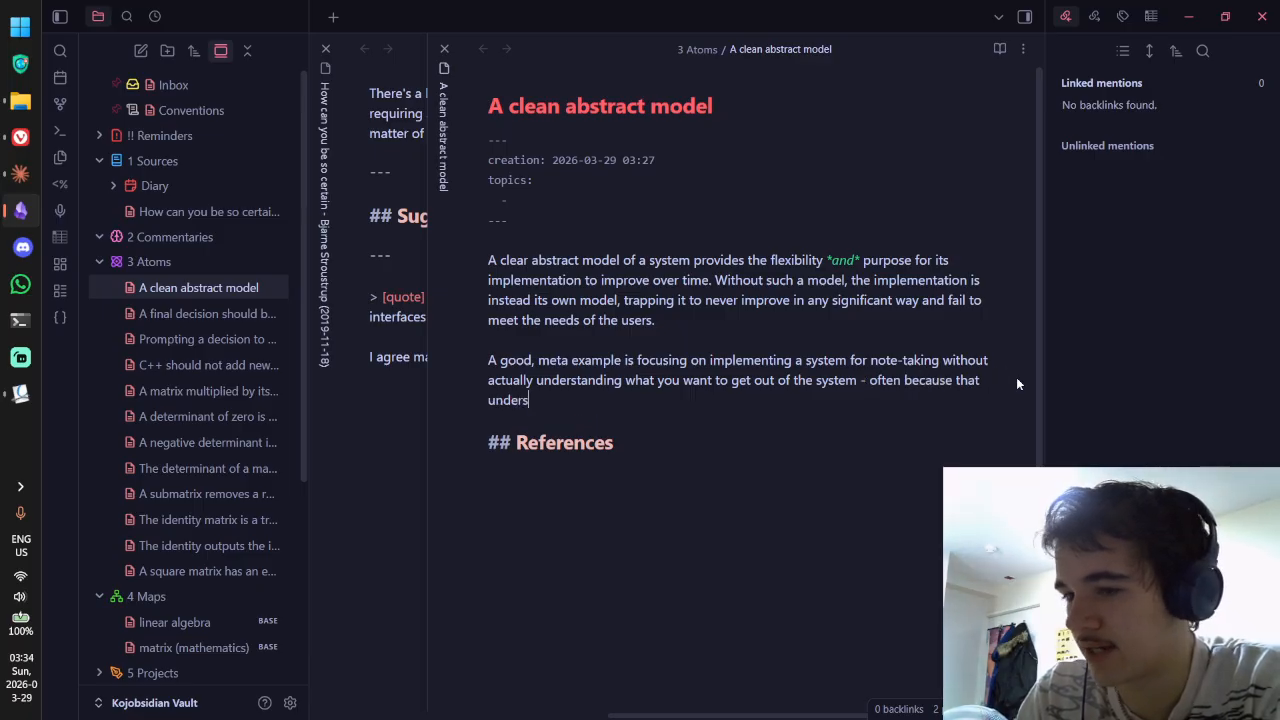
pyautogui.write('tanding')
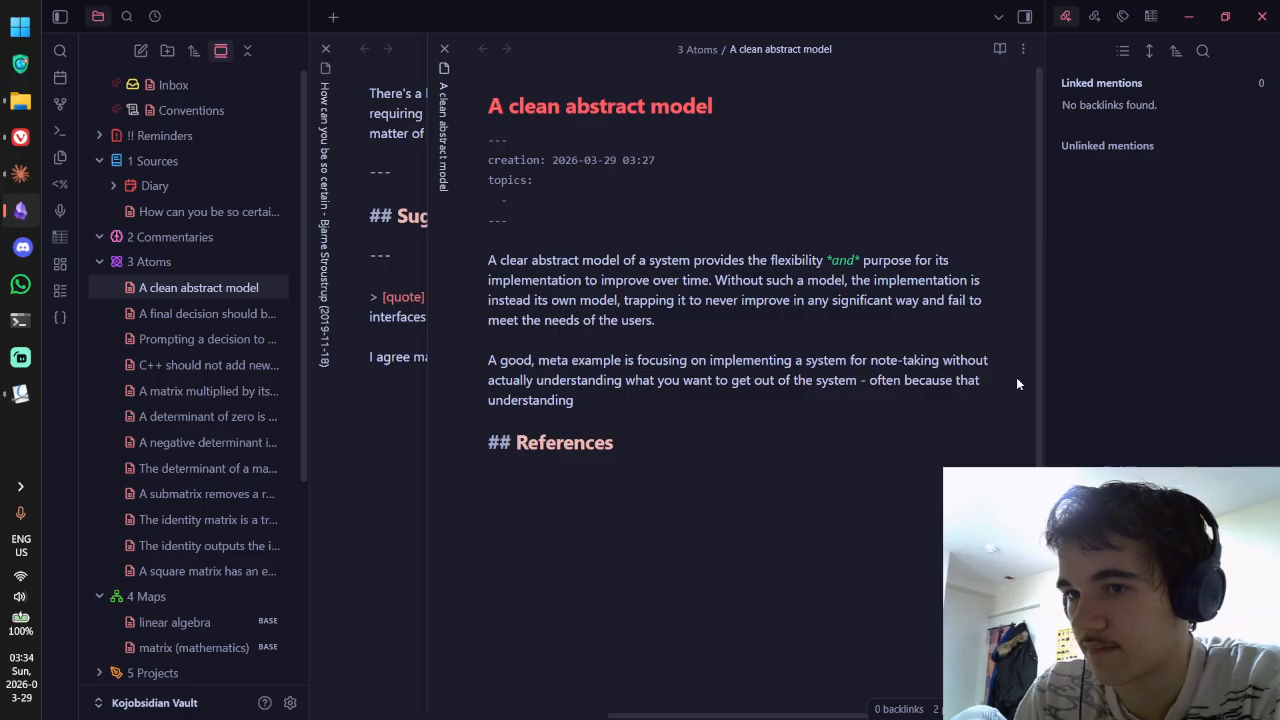
pyautogui.hotkey('ctrl', 'BackSpace')
pyautogui.hotkey('ctrl', 'BackSpace')
pyautogui.hotkey('ctrl', 'BackSpace')
pyautogui.hotkey('ctrl', 'BackSpace')
pyautogui.hotkey('ctrl', 'BackSpace')
pyautogui.hotkey('ctrl', 'BackSpace')
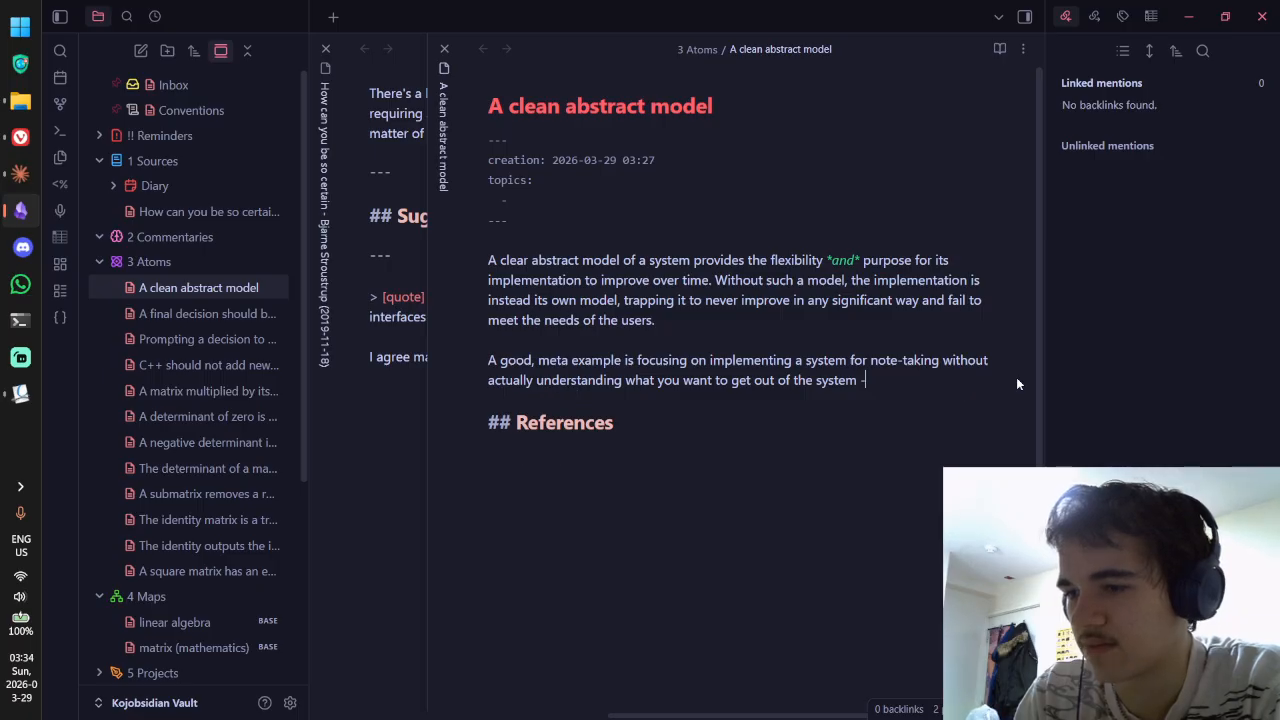
# Step: Add 'If you just blindly make notes hoping they will be useful somehow, not only do they…'
pyautogui.write('.')
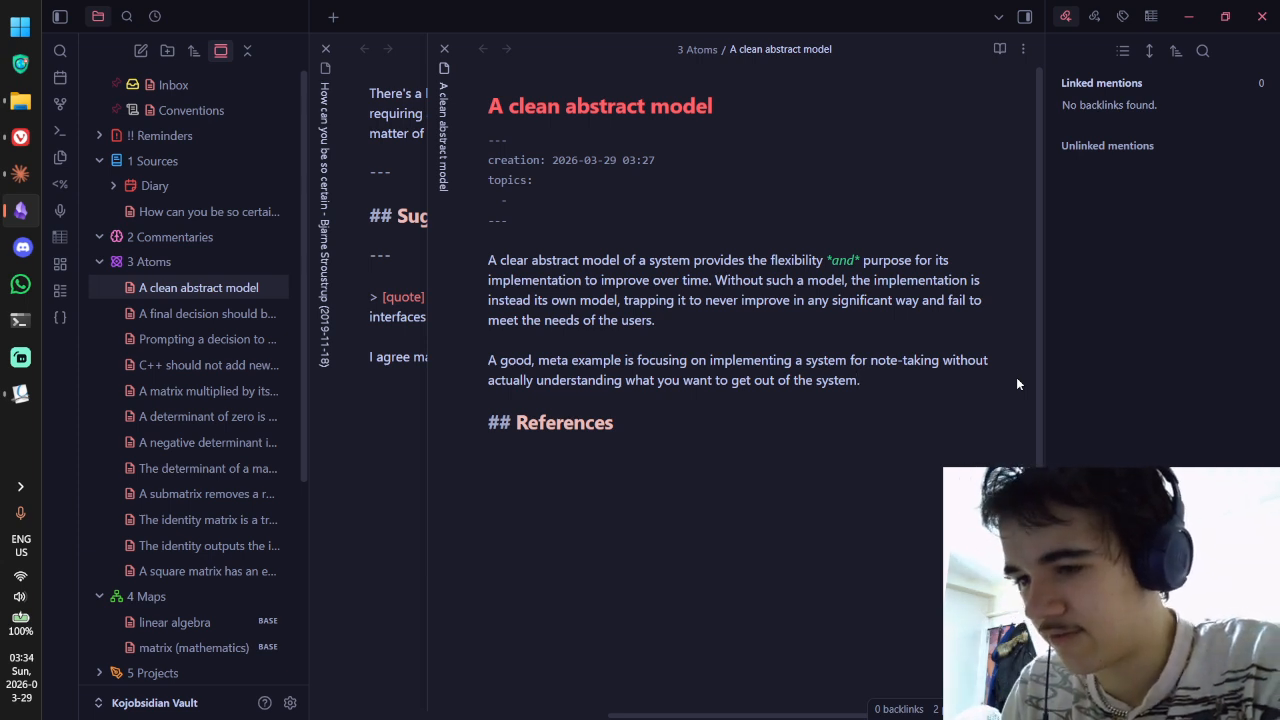
pyautogui.write('I')
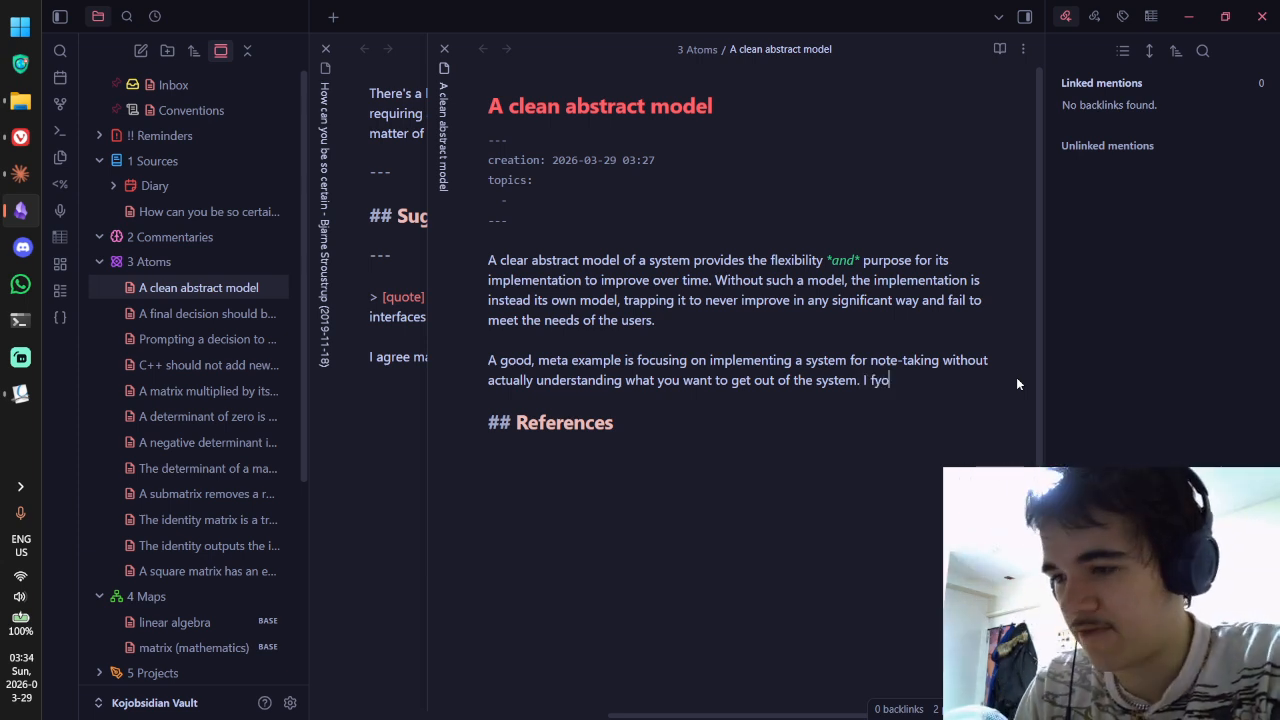
pyautogui.write('f you just ')
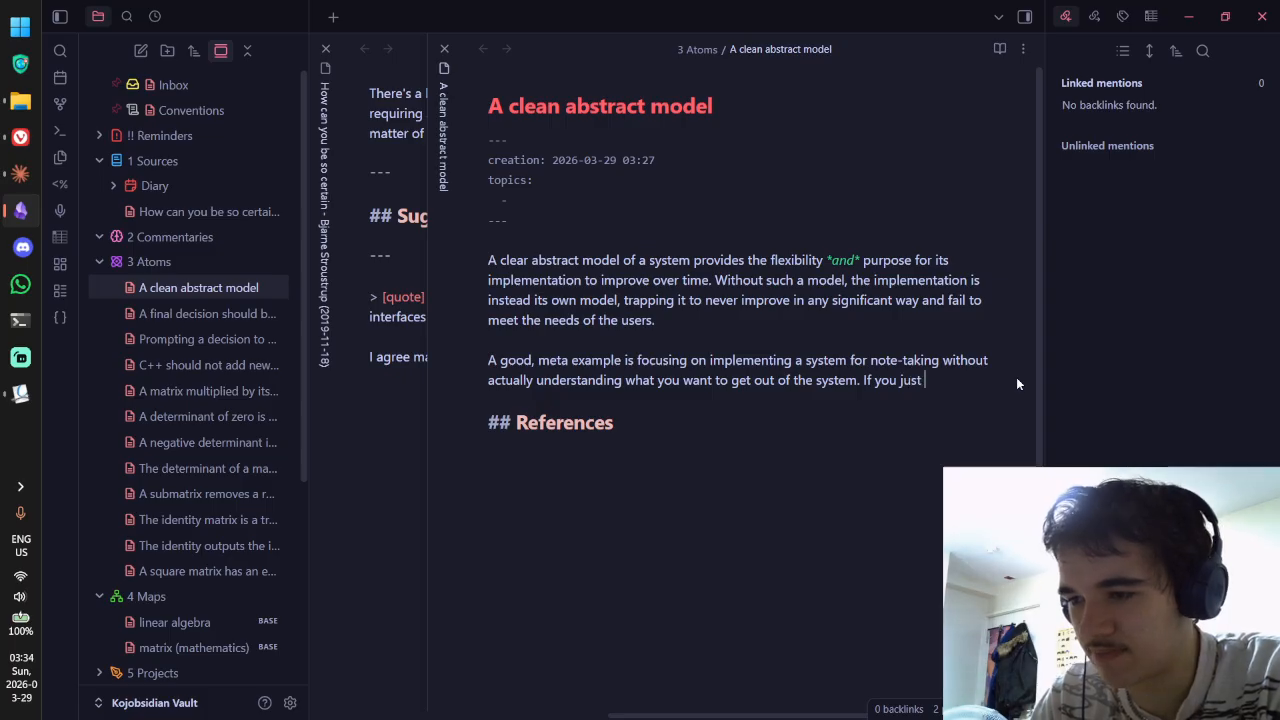
pyautogui.write('blindly ')
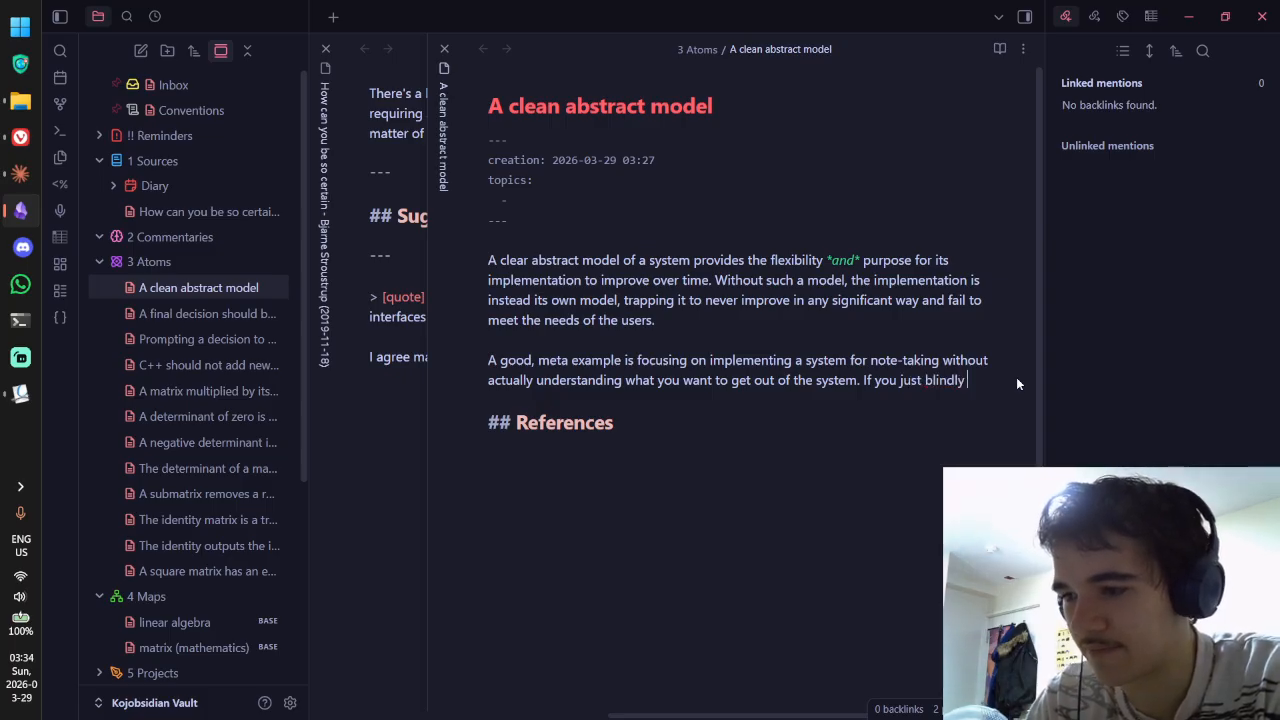
pyautogui.write('ma')
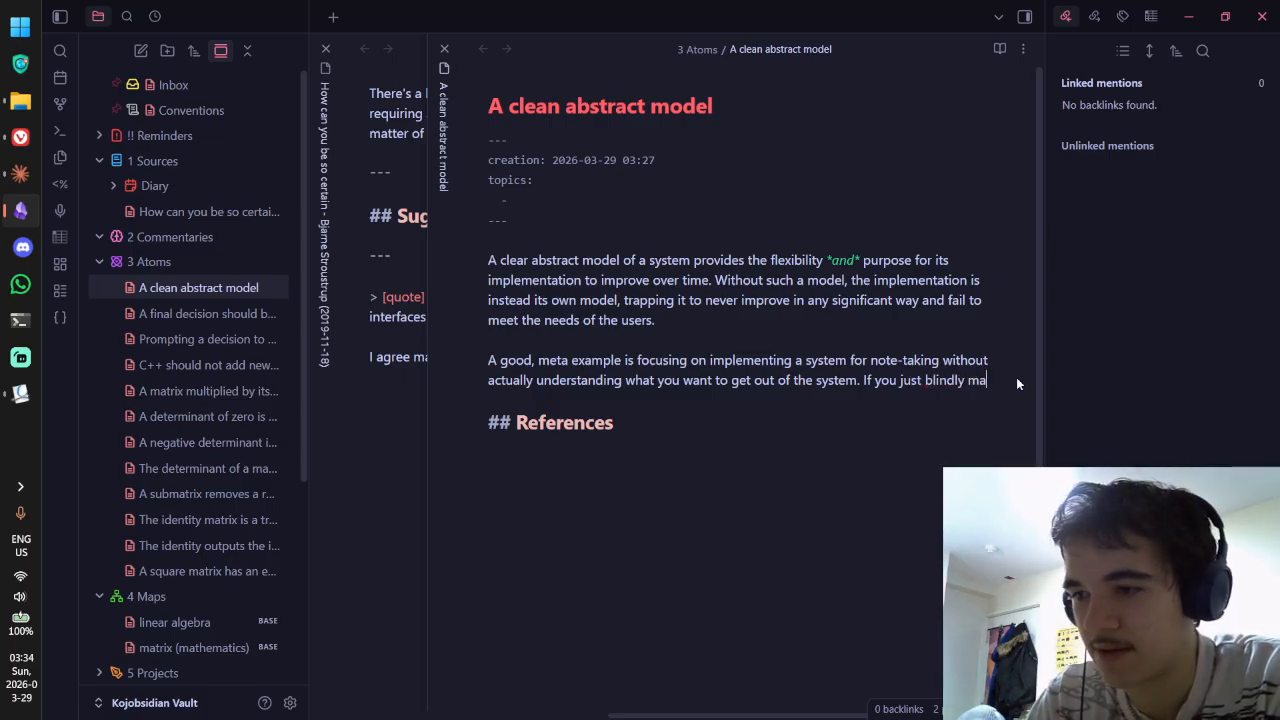
pyautogui.write('ke notes hop')
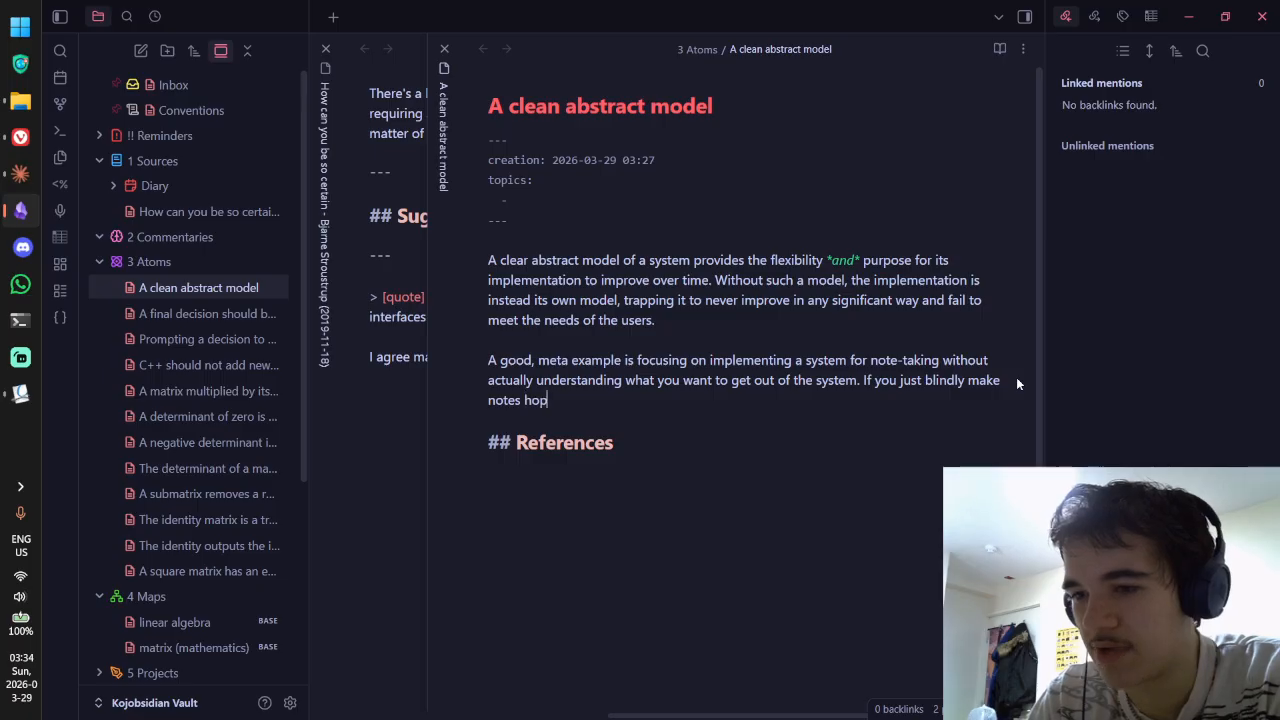
pyautogui.write('ing they will be useful ')
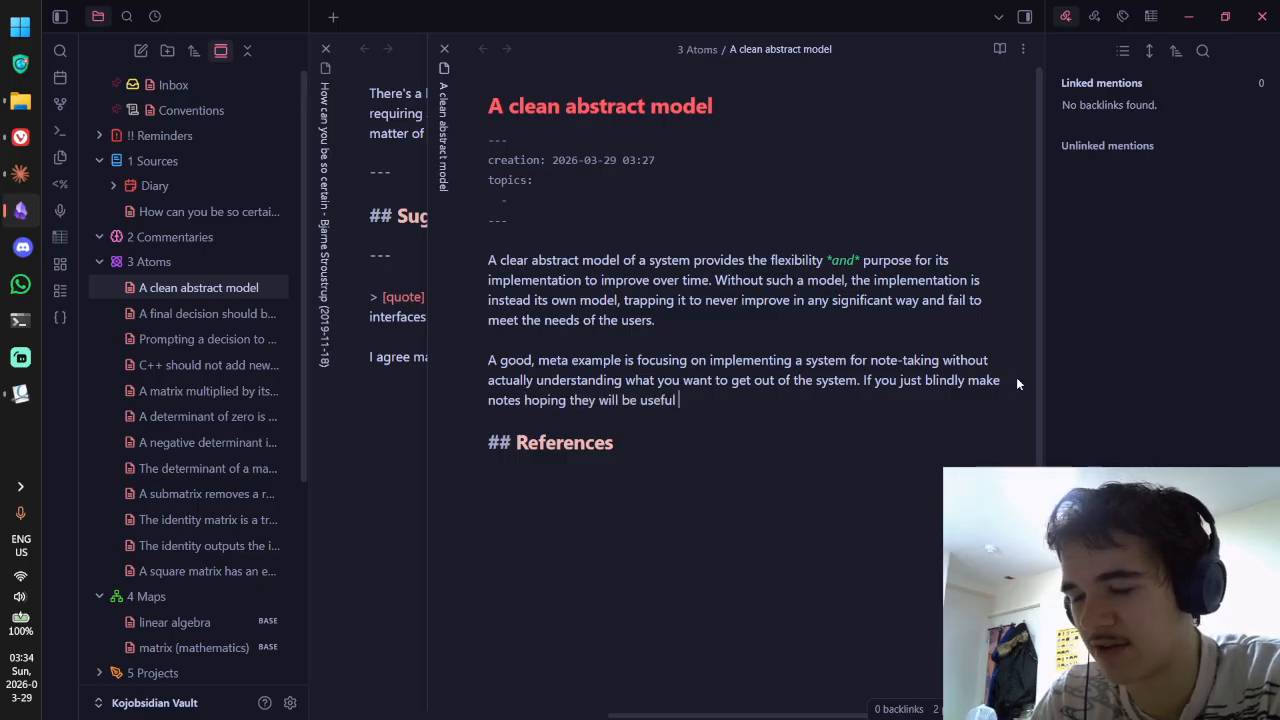
pyautogui.write('somehow,')
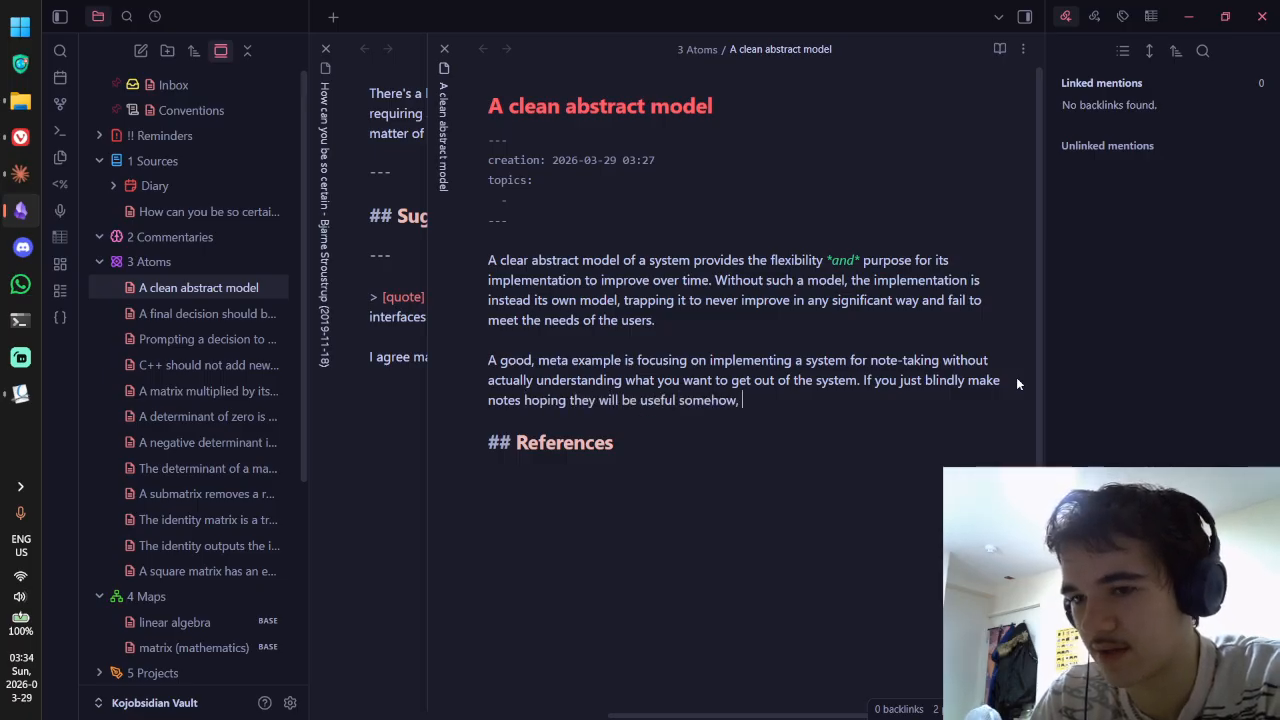
pyautogui.write(' they')
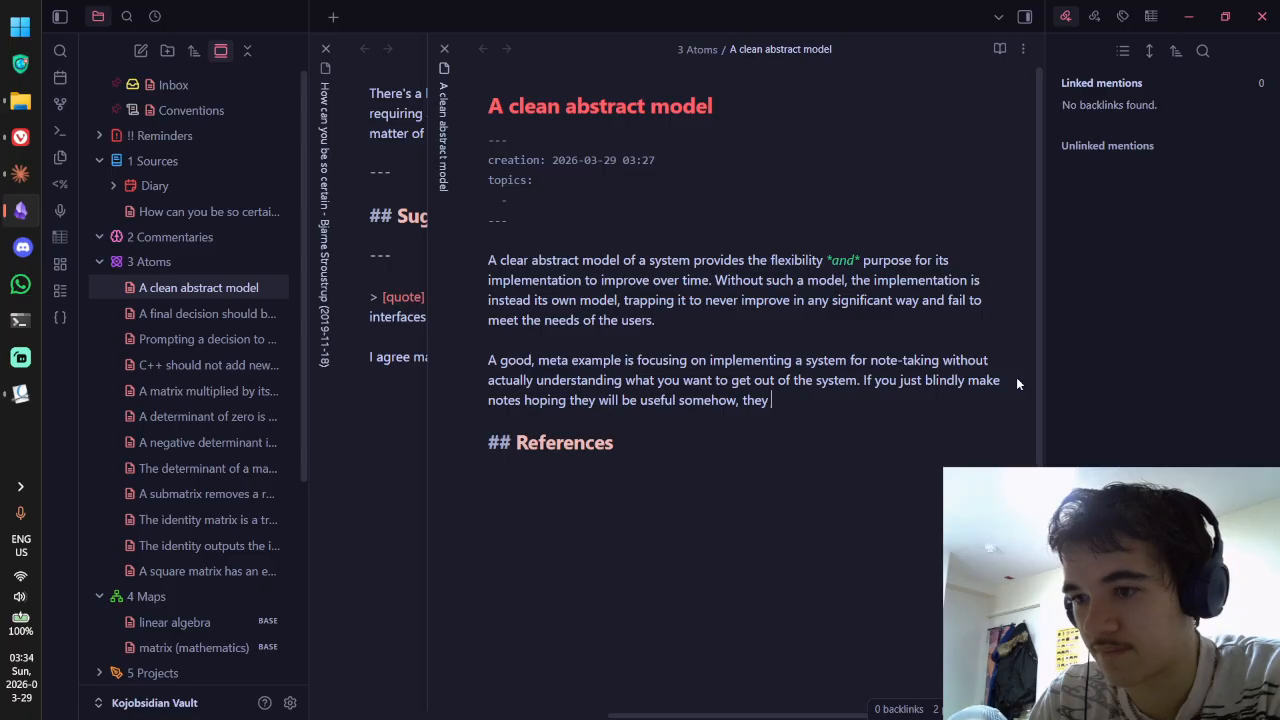
pyautogui.press('BackSpace')
pyautogui.press('BackSpace')
pyautogui.press('BackSpace')
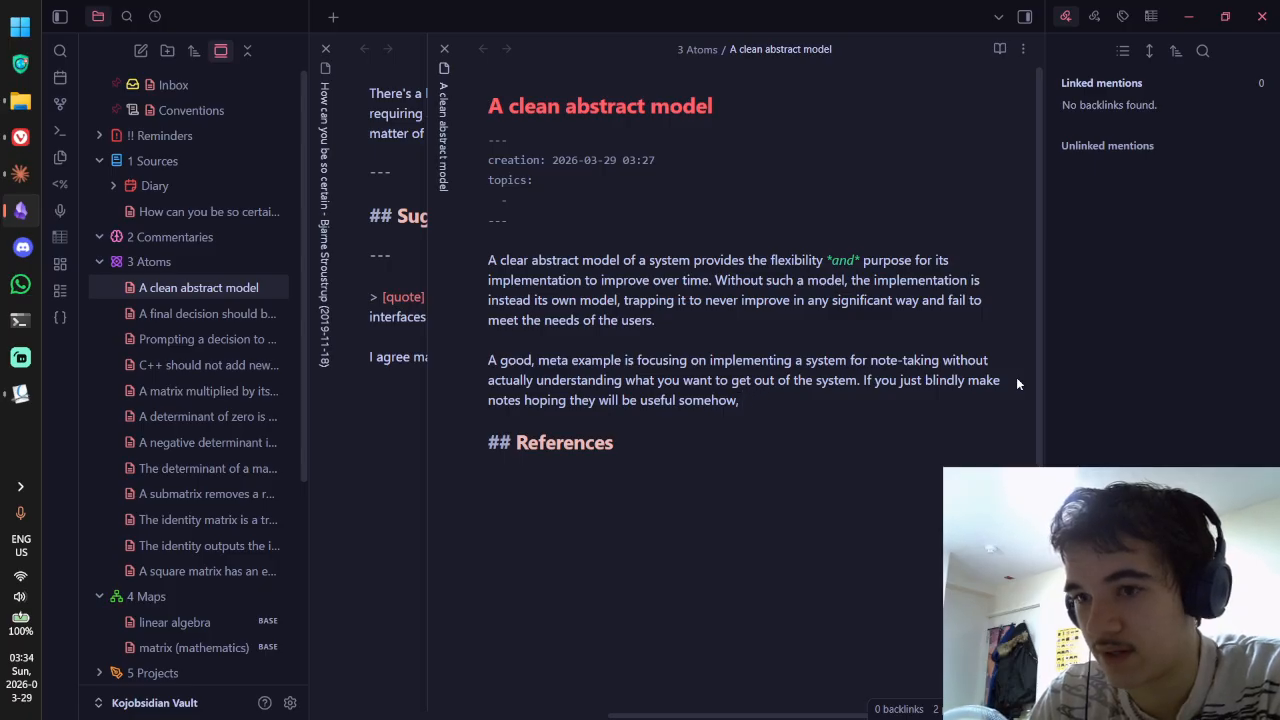
pyautogui.write('not only are th')
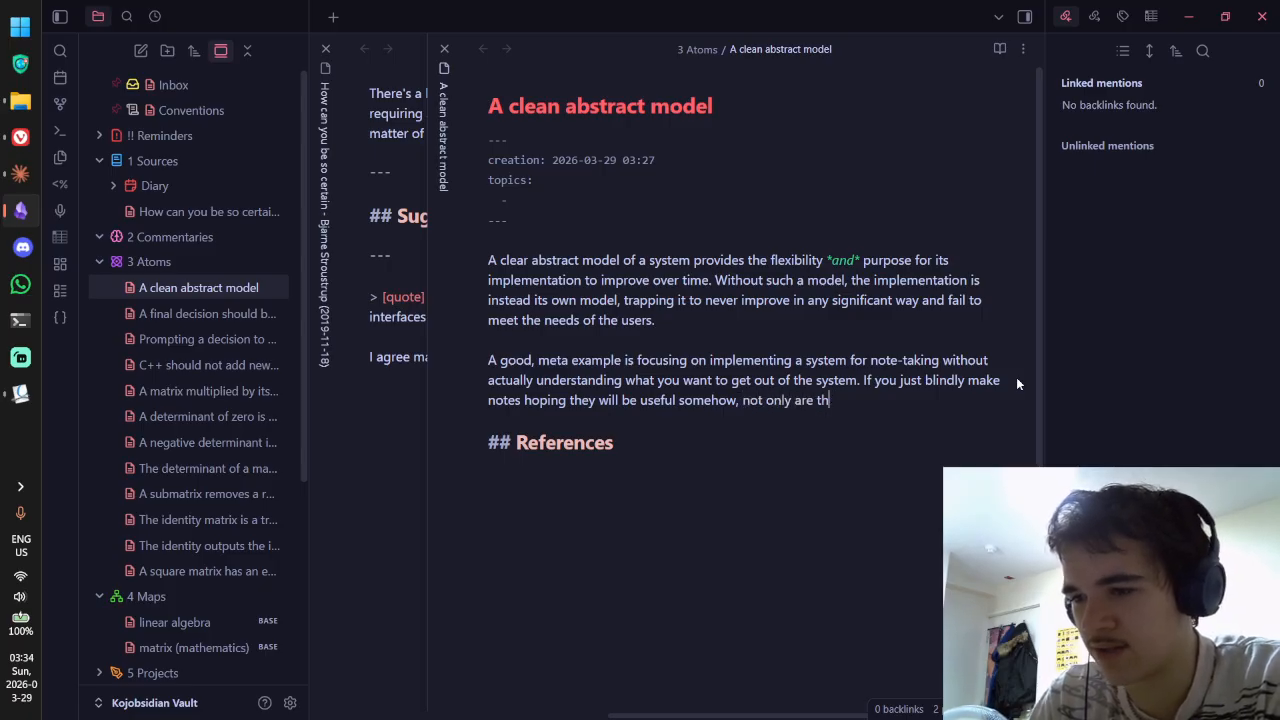
pyautogui.press('BackSpace')
pyautogui.press('BackSpace')
pyautogui.press('BackSpace')
pyautogui.press('BackSpace')
pyautogui.press('BackSpace')
pyautogui.press('BackSpace')
pyautogui.write('do they likel')
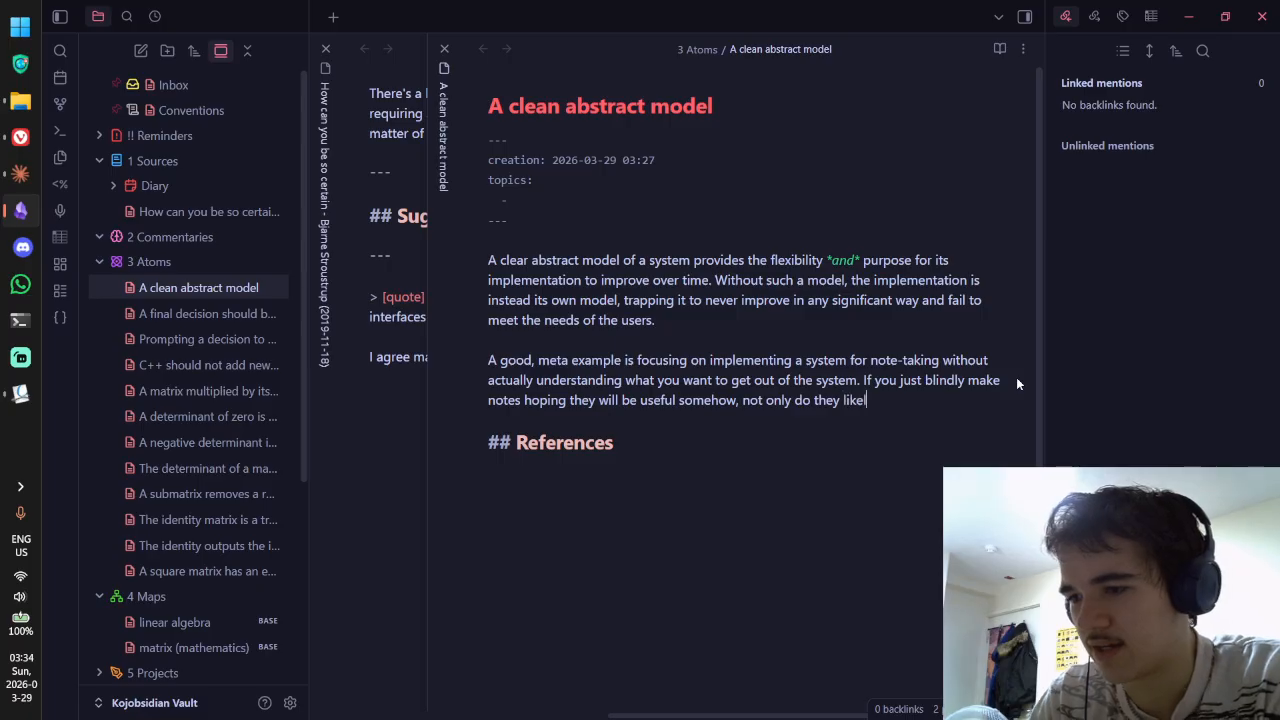
pyautogui.write('y end up not being usefu')
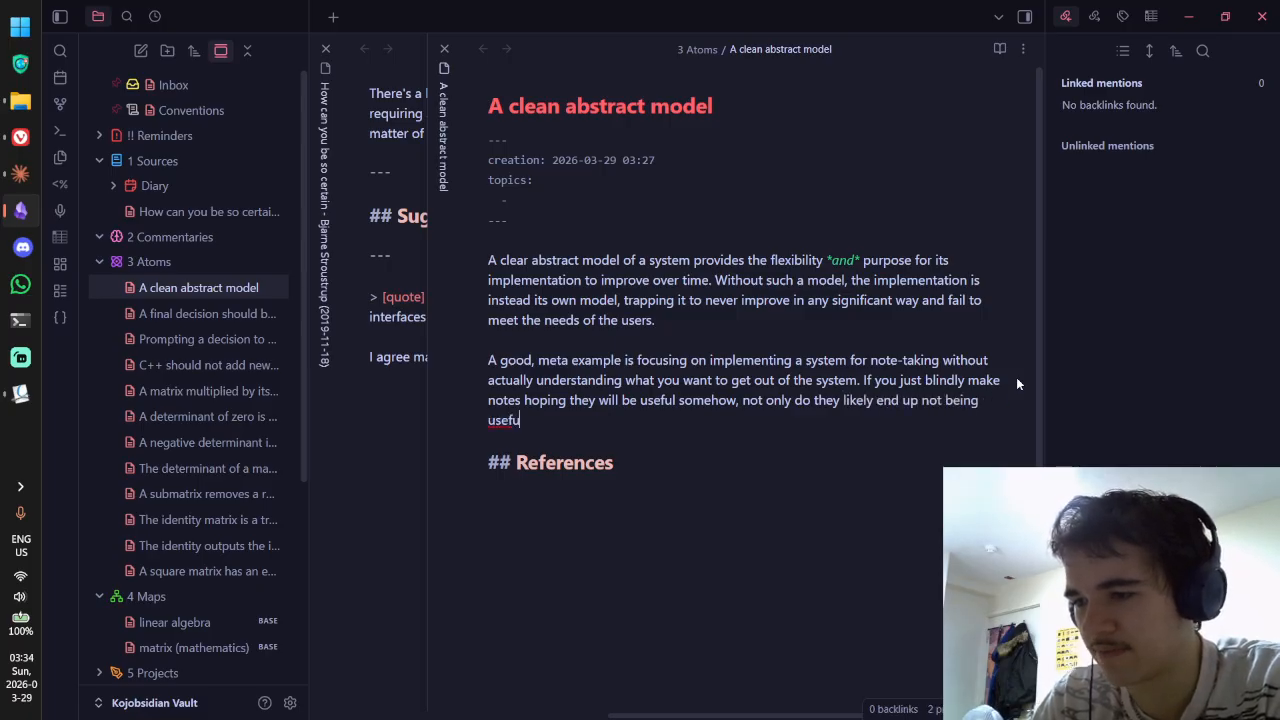
pyautogui.write('l long-term')
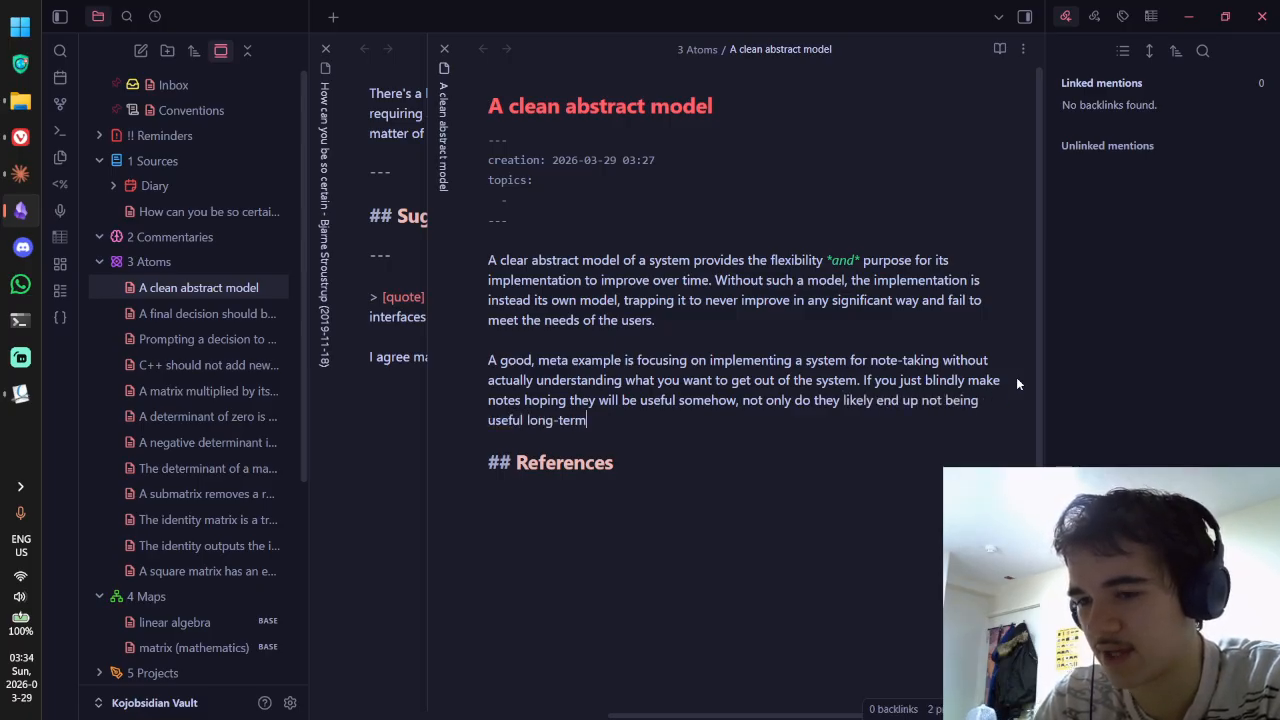
pyautogui.write(', but e sysetm you')
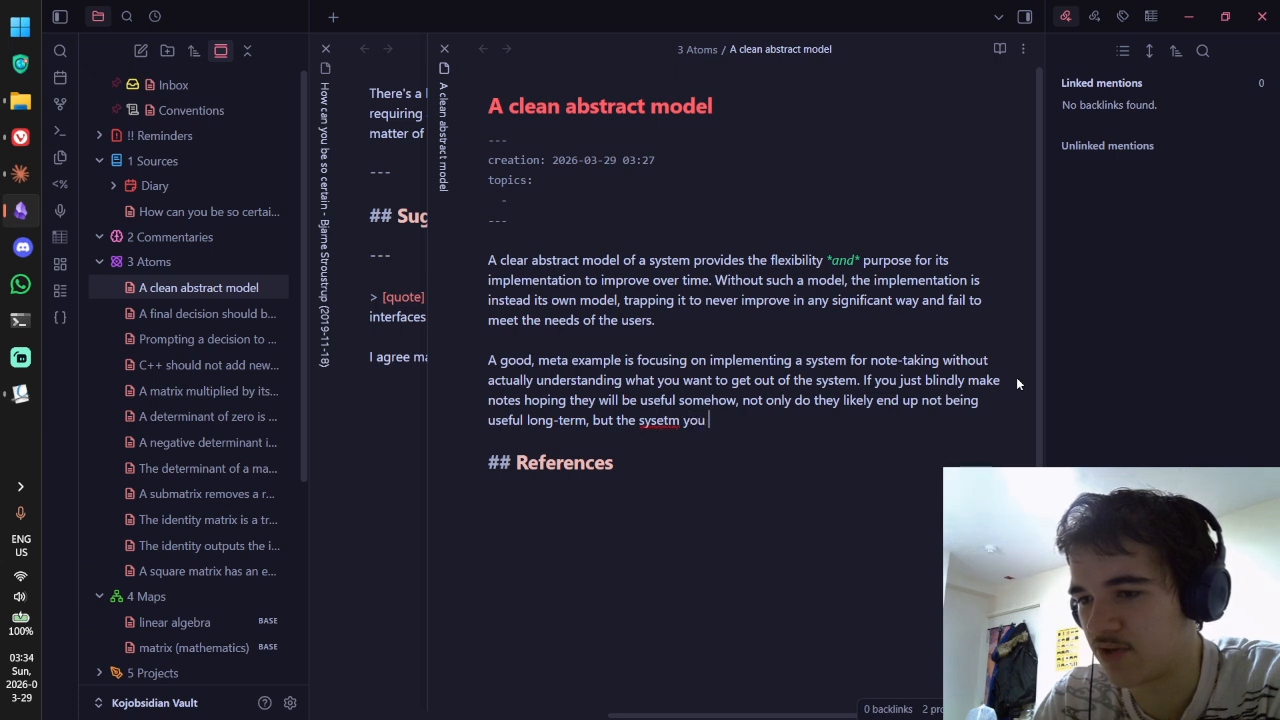
# Step: End with 'you also find that your implementation wasn't even sustainable to begin with.' and switch to Reading view
pyautogui.press('BackSpace')
pyautogui.press('BackSpace')
pyautogui.press('BackSpace')
pyautogui.press('BackSpace')
pyautogui.press('BackSpace')
pyautogui.press('BackSpace')
pyautogui.write('m you create')
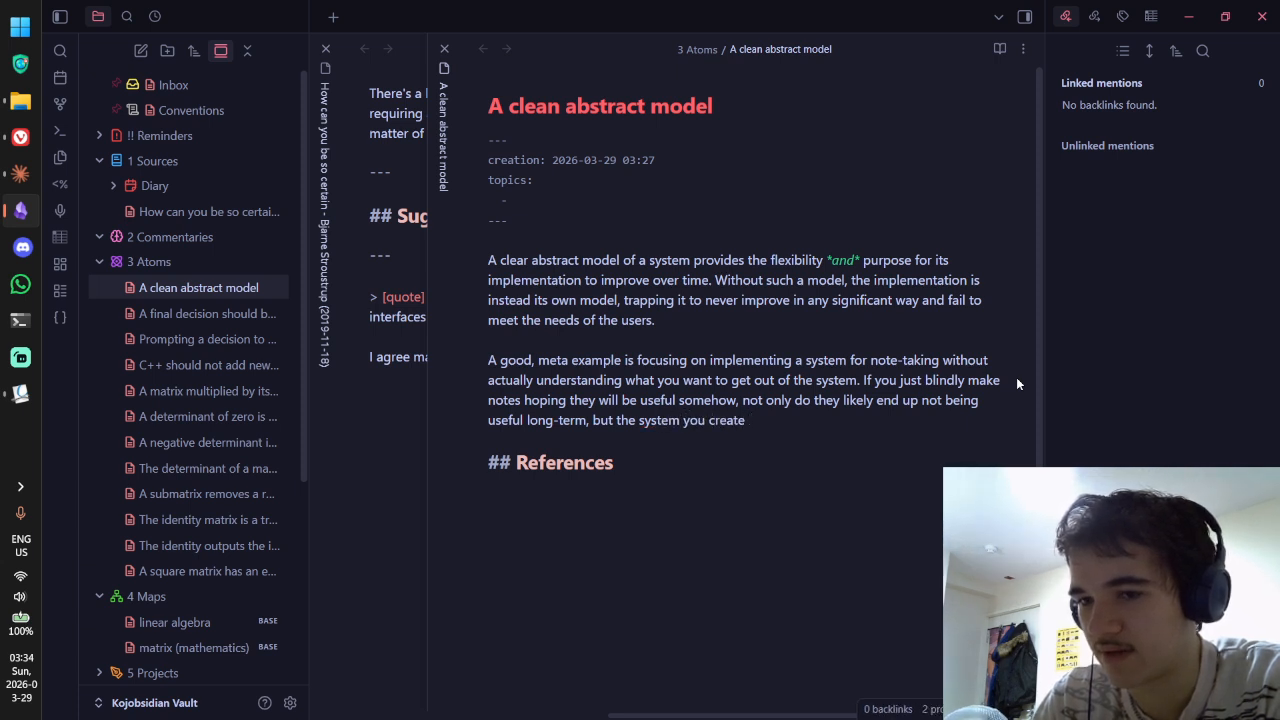
pyautogui.hotkey('ctrl', 'BackSpace')
pyautogui.hotkey('ctrl', 'BackSpace')
pyautogui.hotkey('ctrl', 'BackSpace')
pyautogui.hotkey('ctrl', 'BackSpace')
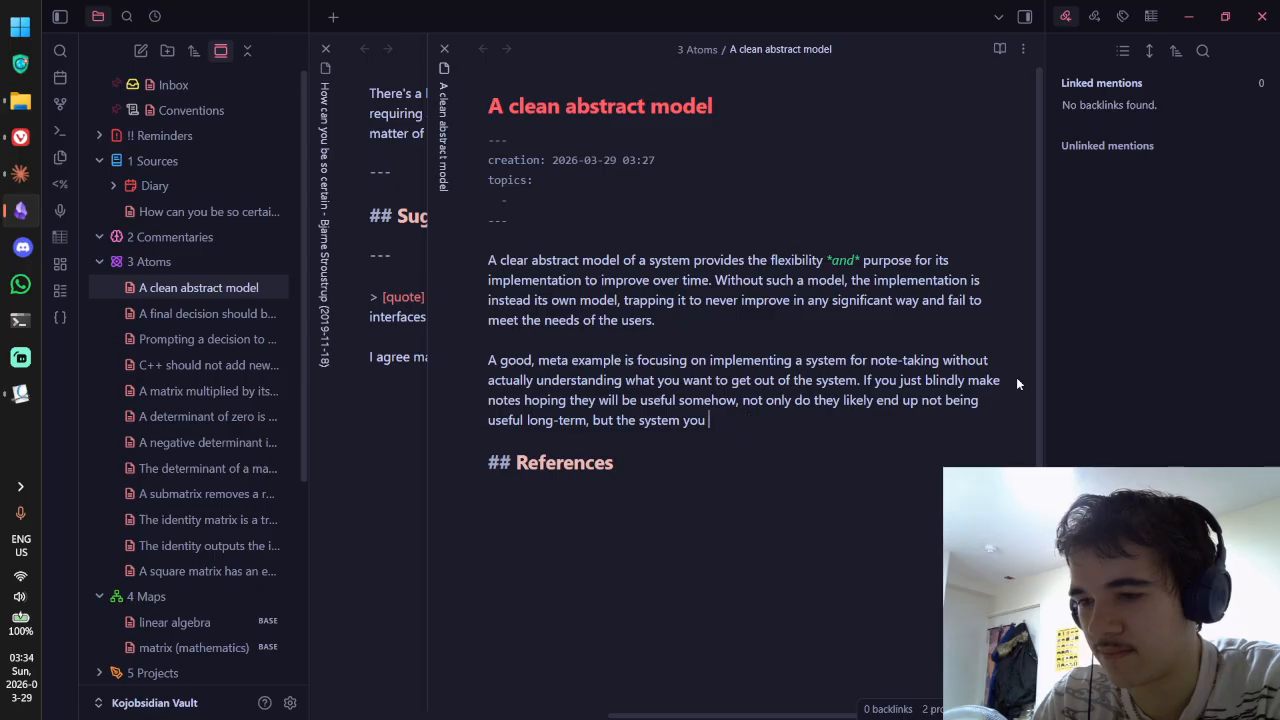
pyautogui.write('you also find t')
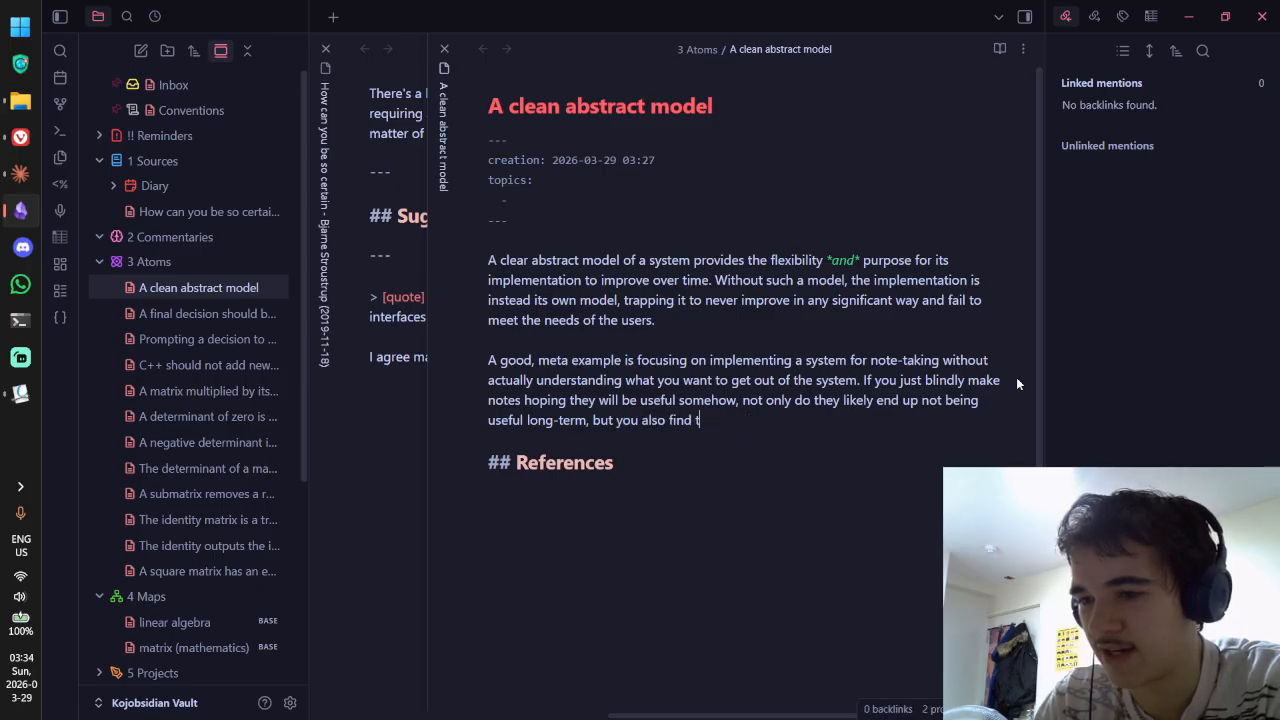
pyautogui.write('hat your implementation ')
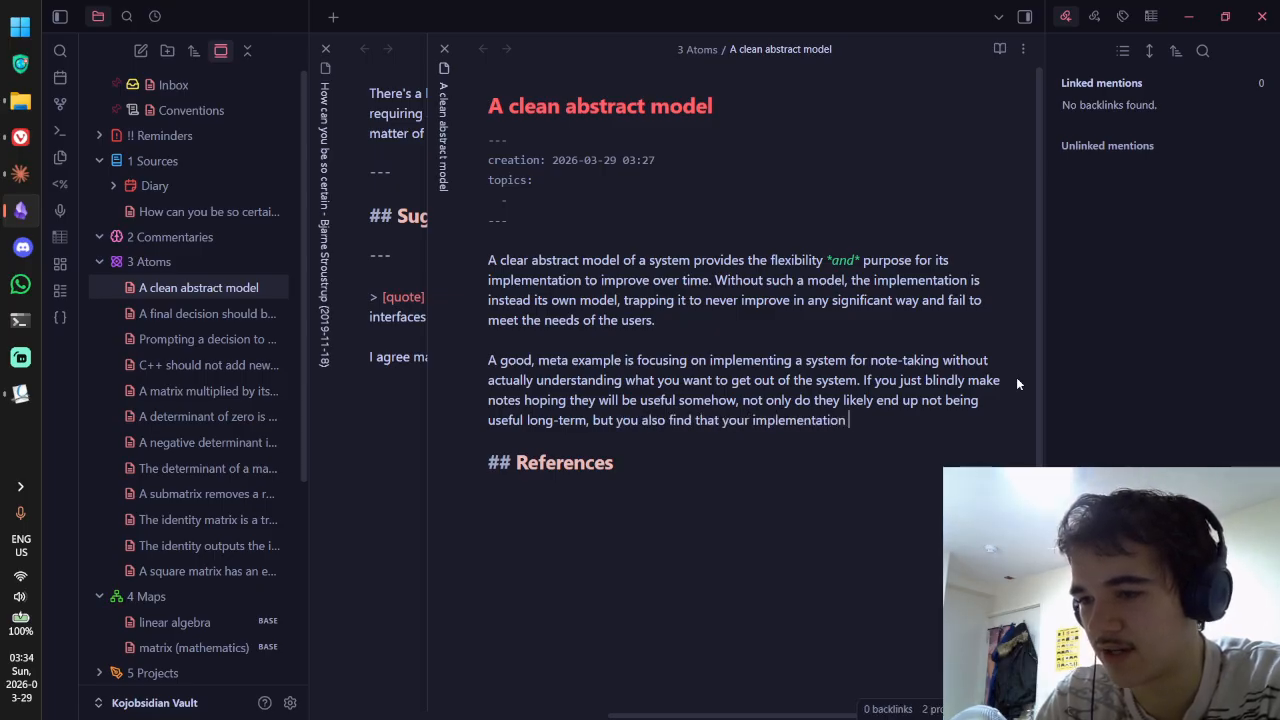
pyautogui.write("wasn't even sustainable")
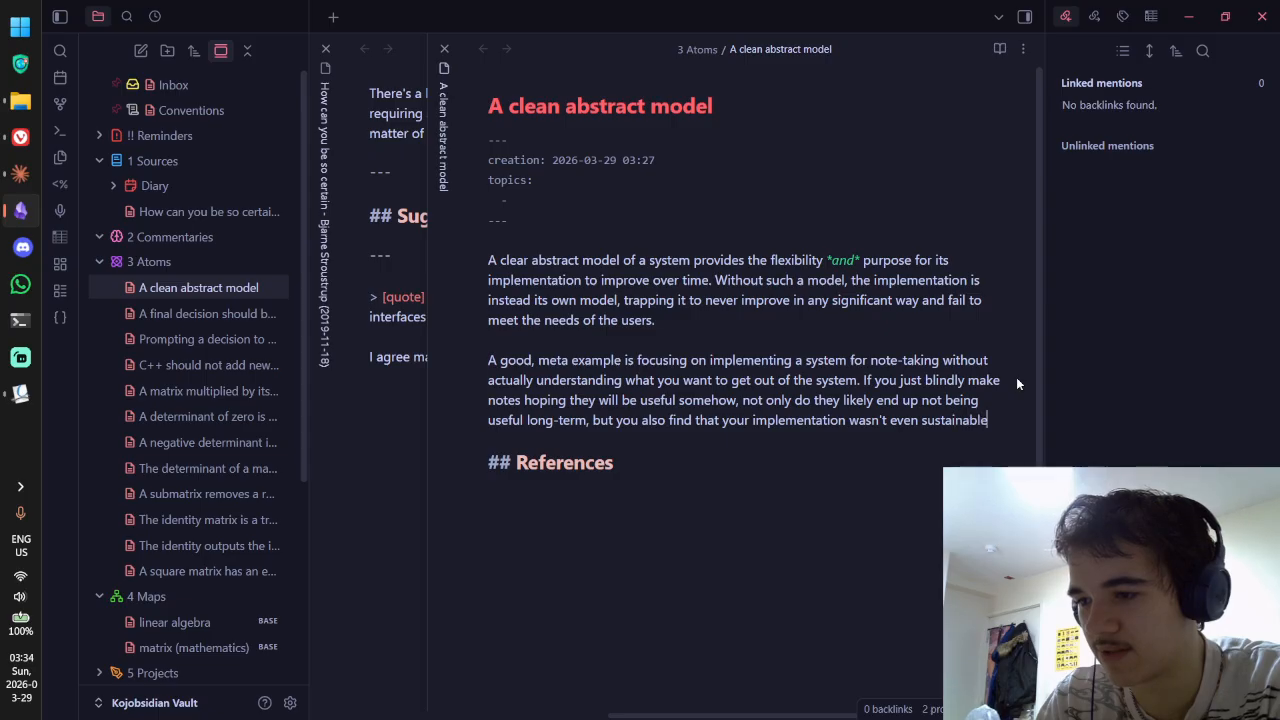
pyautogui.write(' to begin with.')
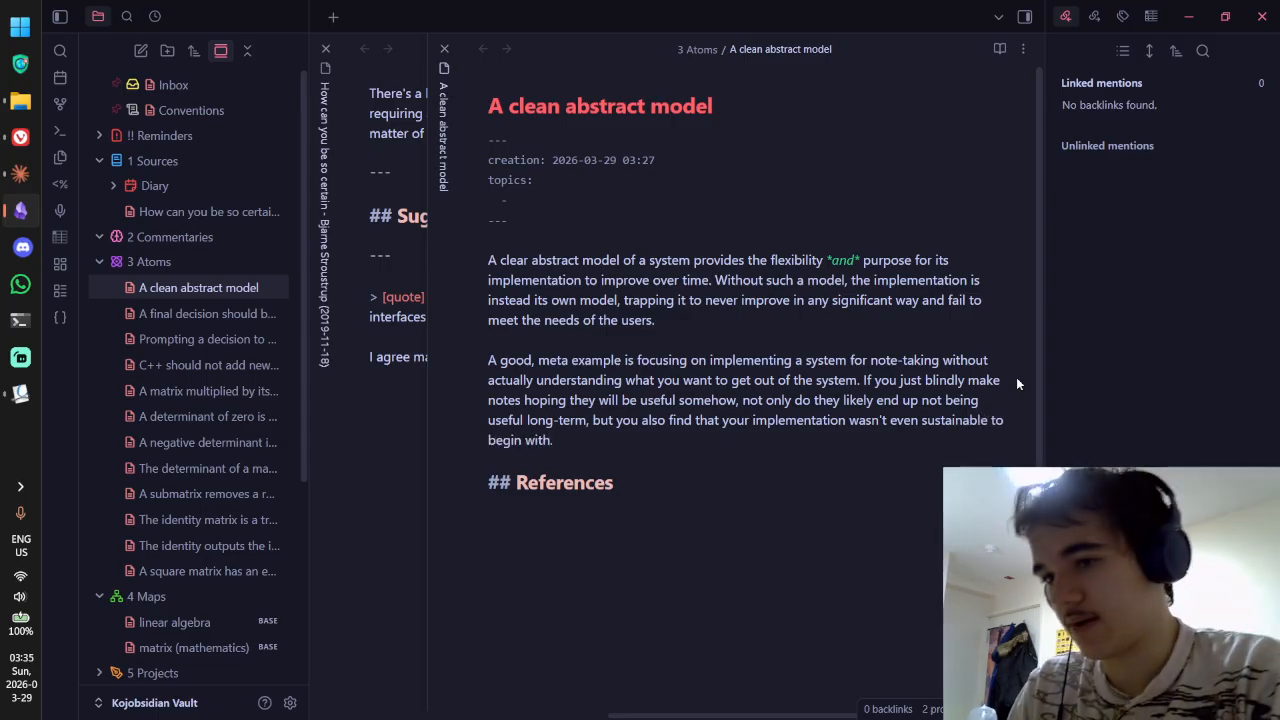
pyautogui.hotkey('ctrl', 'e')
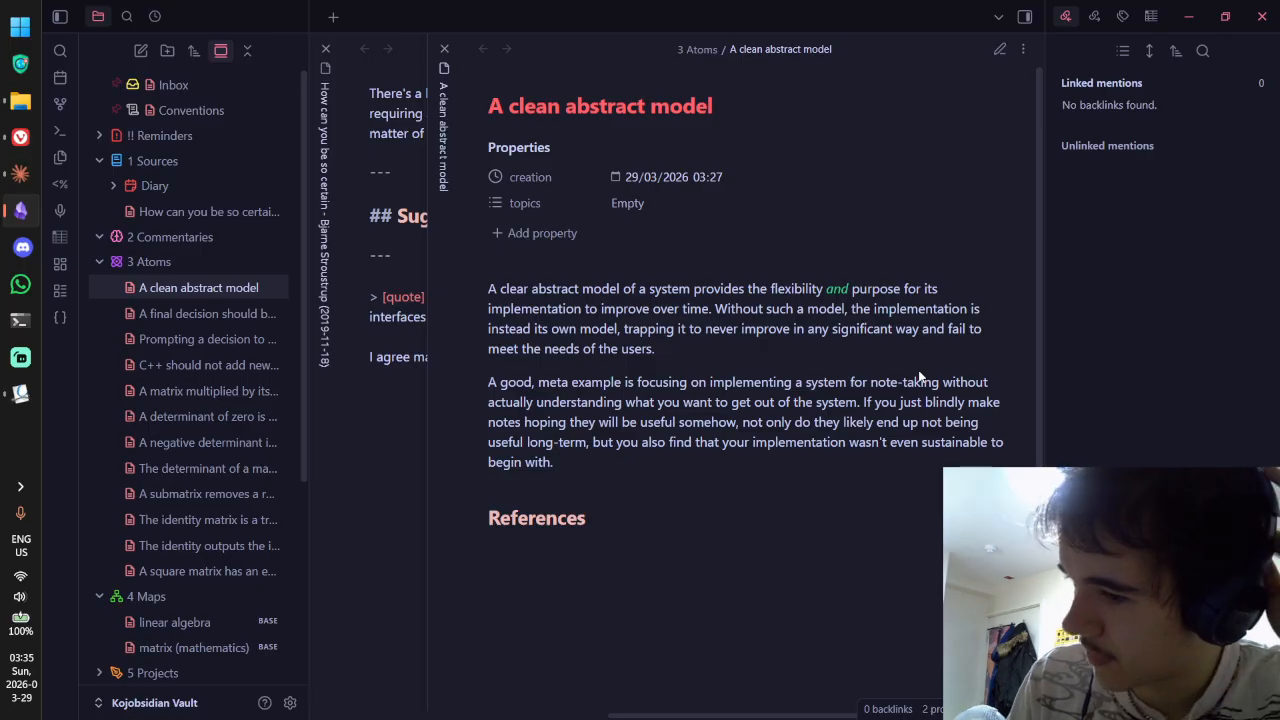
# Step: Replace the old title with a draft starting 'Leading from abstraction allows implementation'
pyautogui.click(715, 106)
pyautogui.hotkey('ctrl', 'BackSpace')
pyautogui.hotkey('ctrl', 'BackSpace')
pyautogui.hotkey('ctrl', 'BackSpace')
pyautogui.hotkey('ctrl', 'BackSpace')
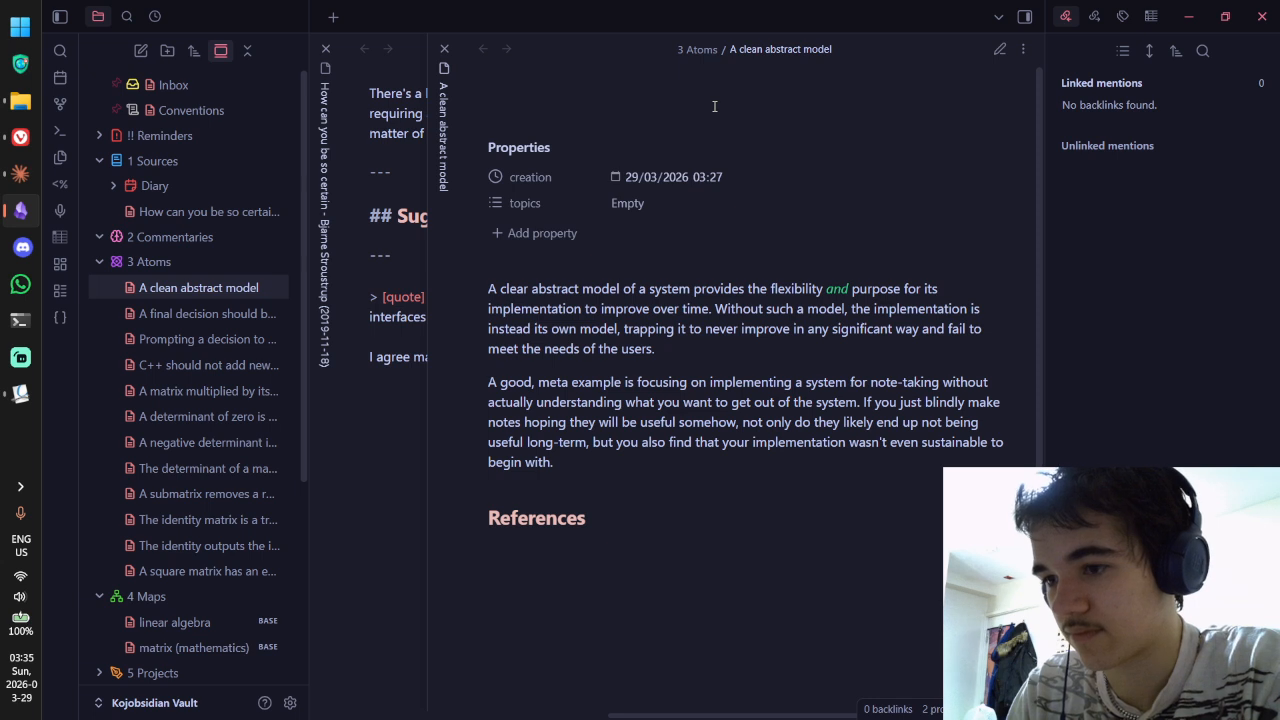
pyautogui.write('L')
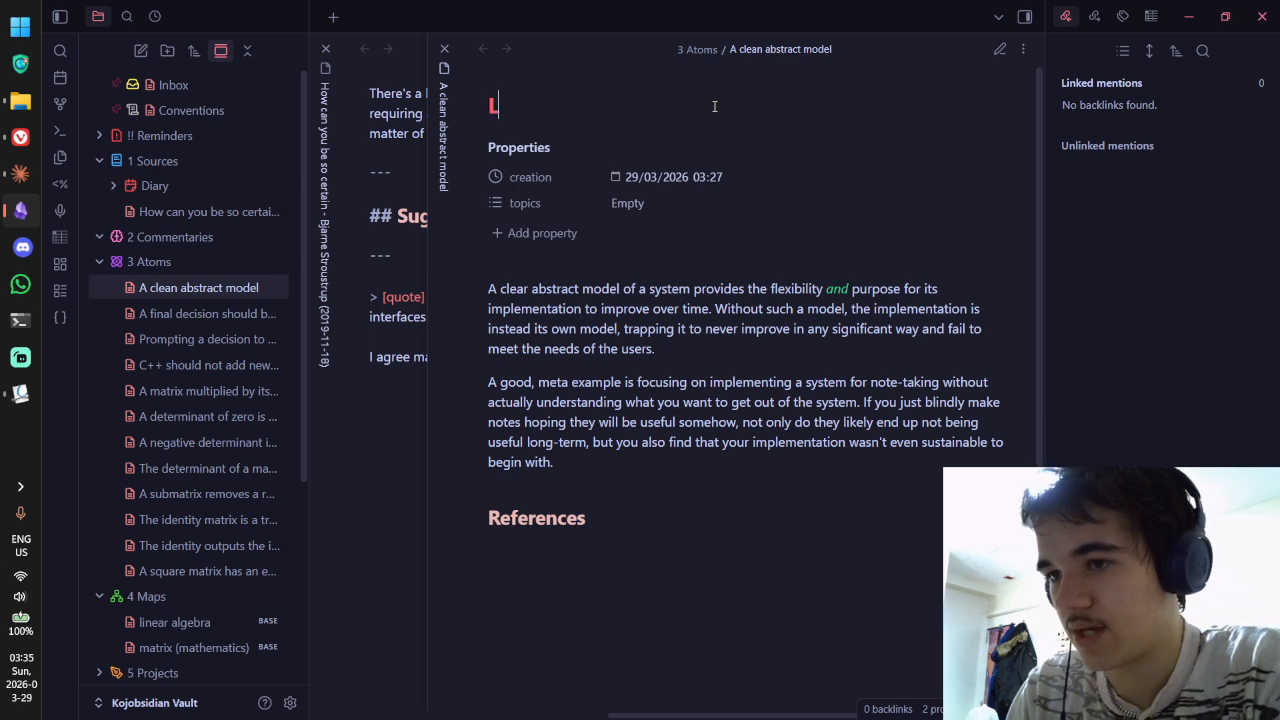
pyautogui.write('eading from abstraction')
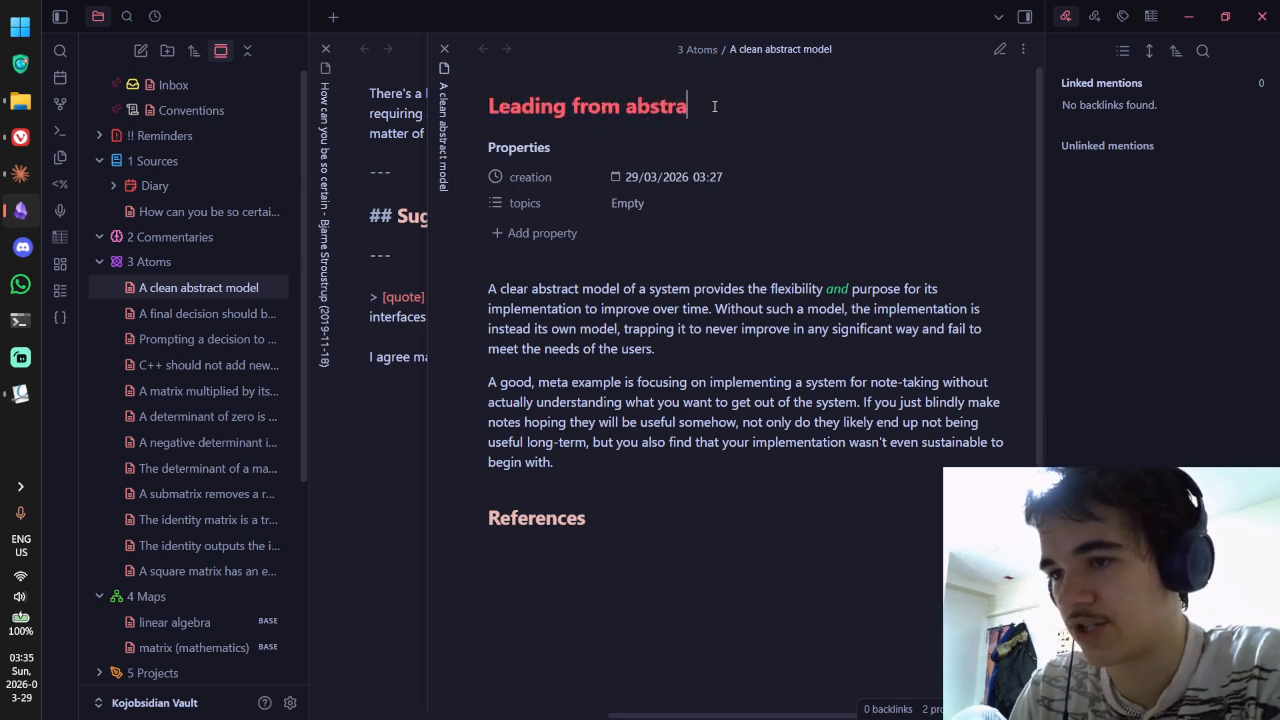
pyautogui.hotkey('ctrl', 'BackSpace')
pyautogui.hotkey('ctrl', 'BackSpace')
pyautogui.write('impl')
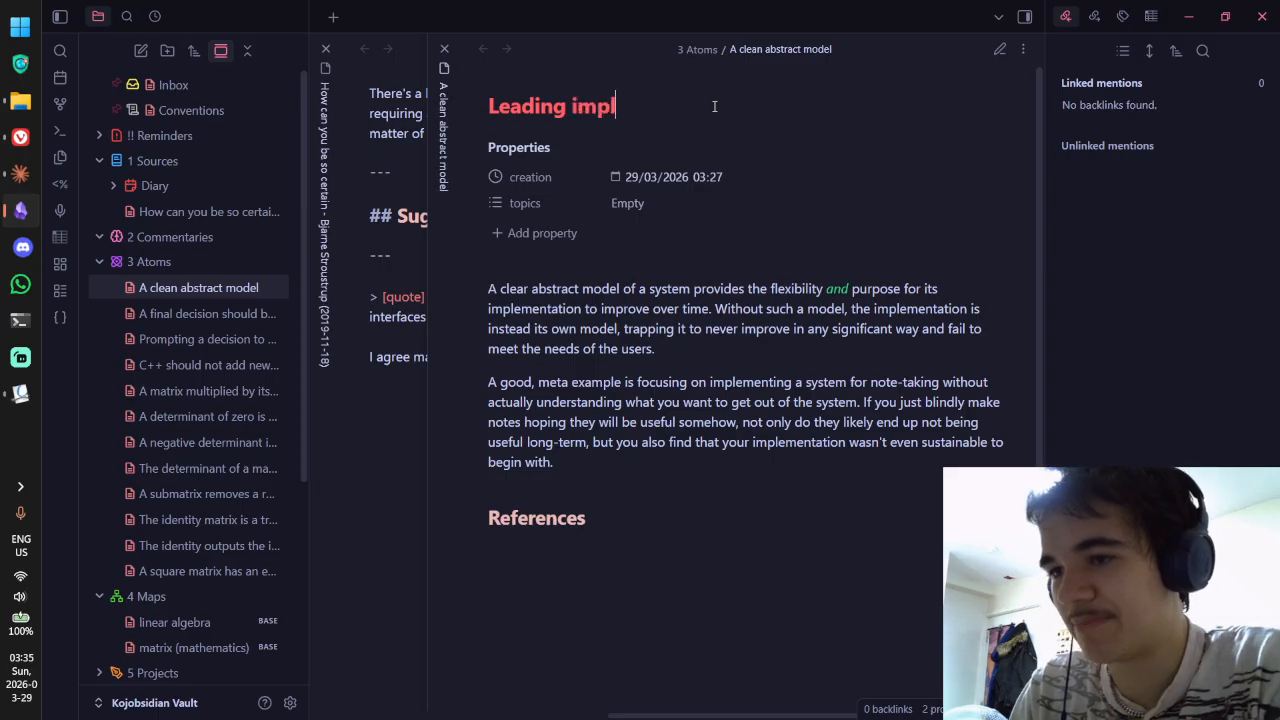
pyautogui.write('ementation from abstractionn')
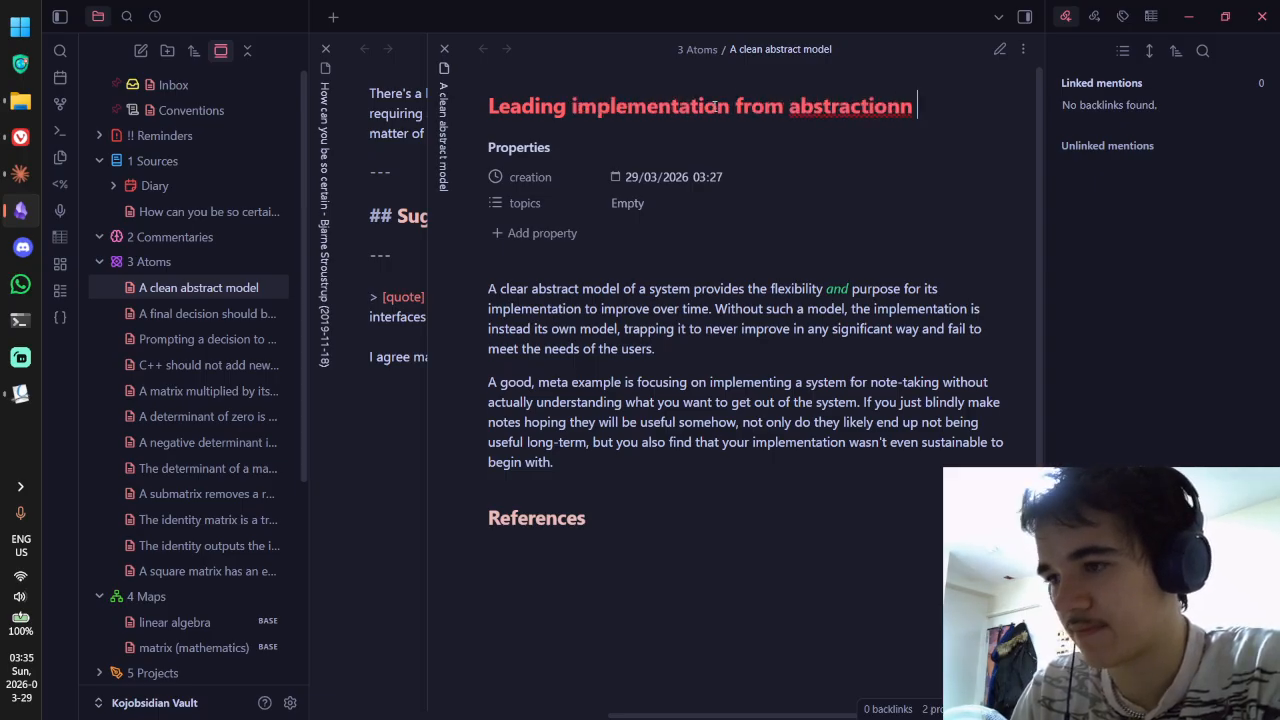
pyautogui.press('BackSpace')
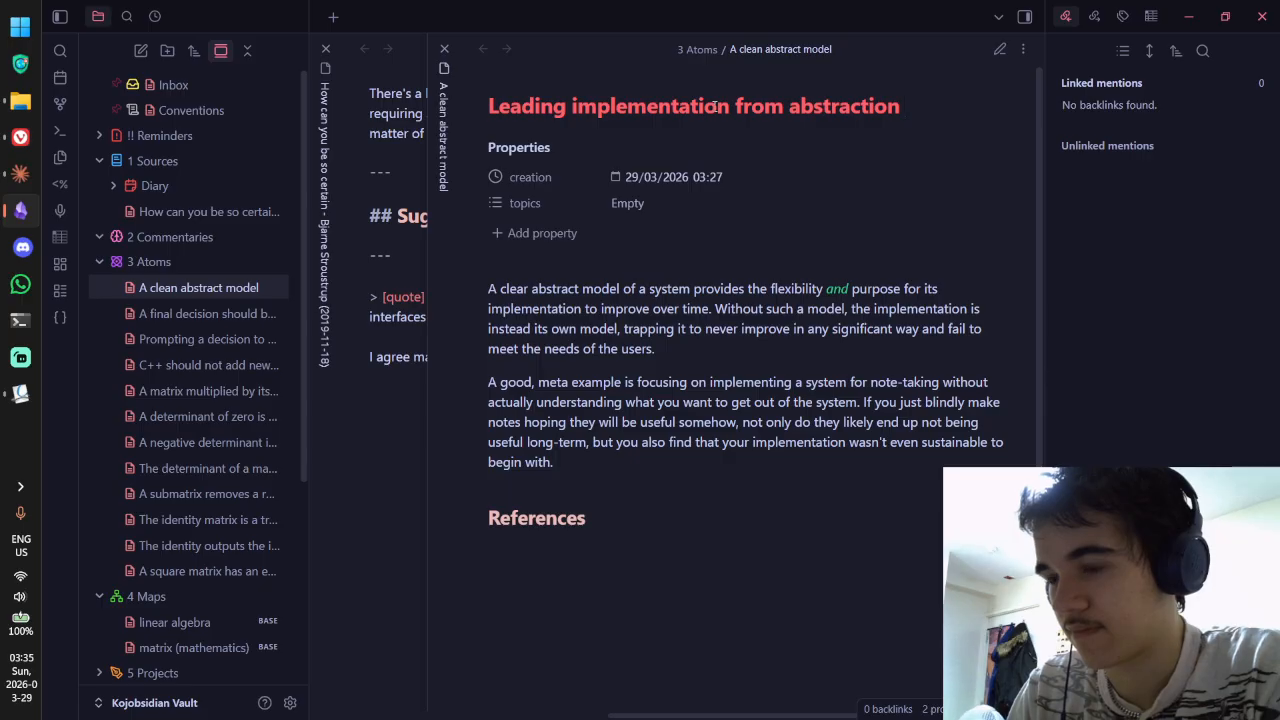
pyautogui.hotkey('ctrl', 'a')
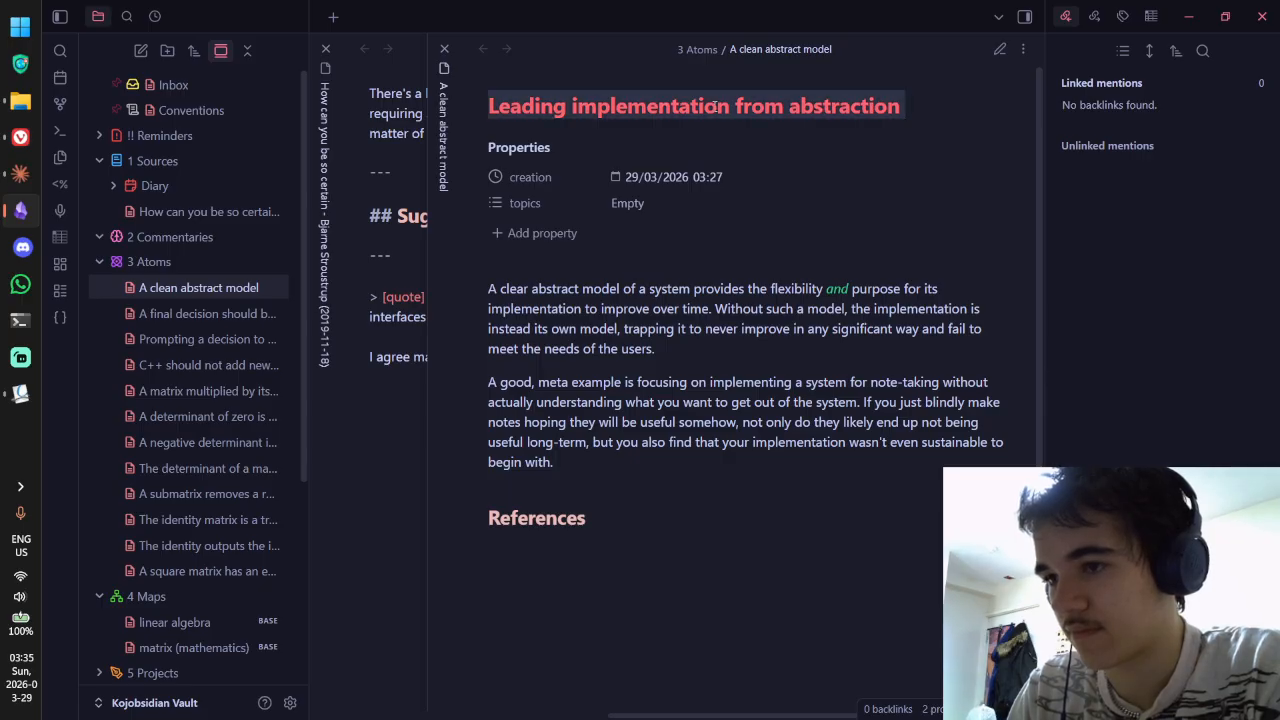
pyautogui.write('Leading from abst')
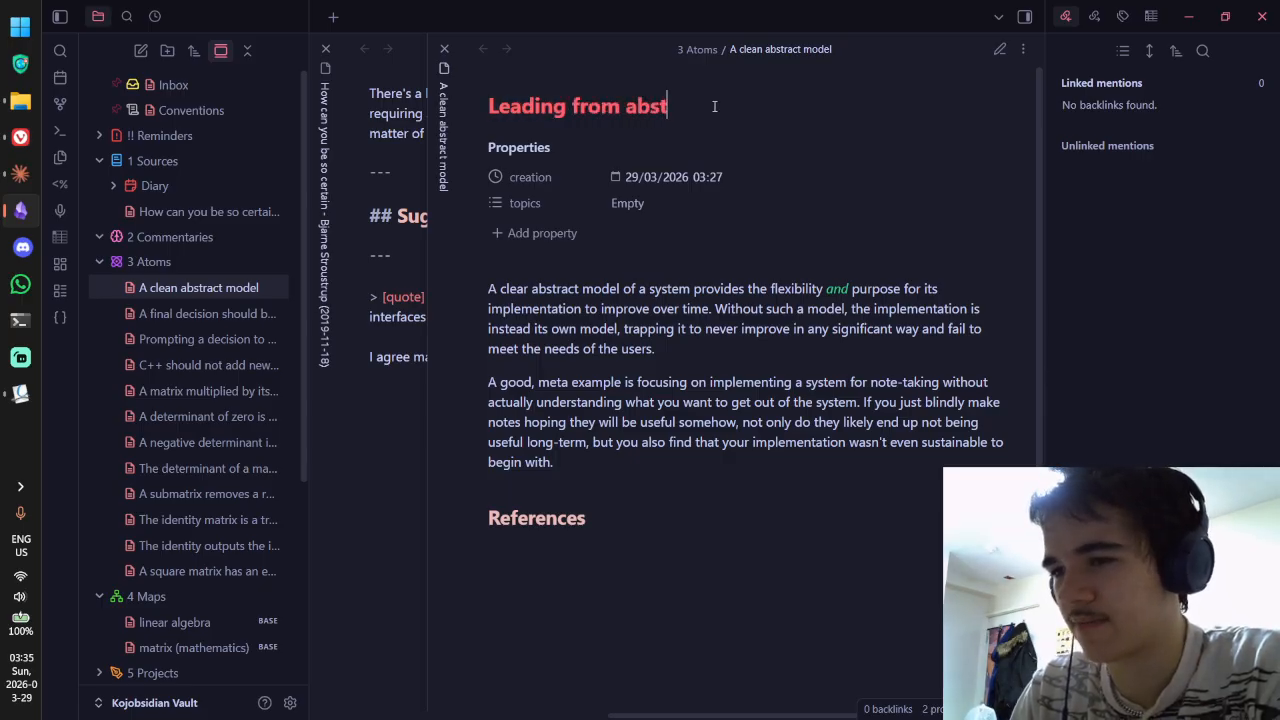
pyautogui.write('raction allows ')
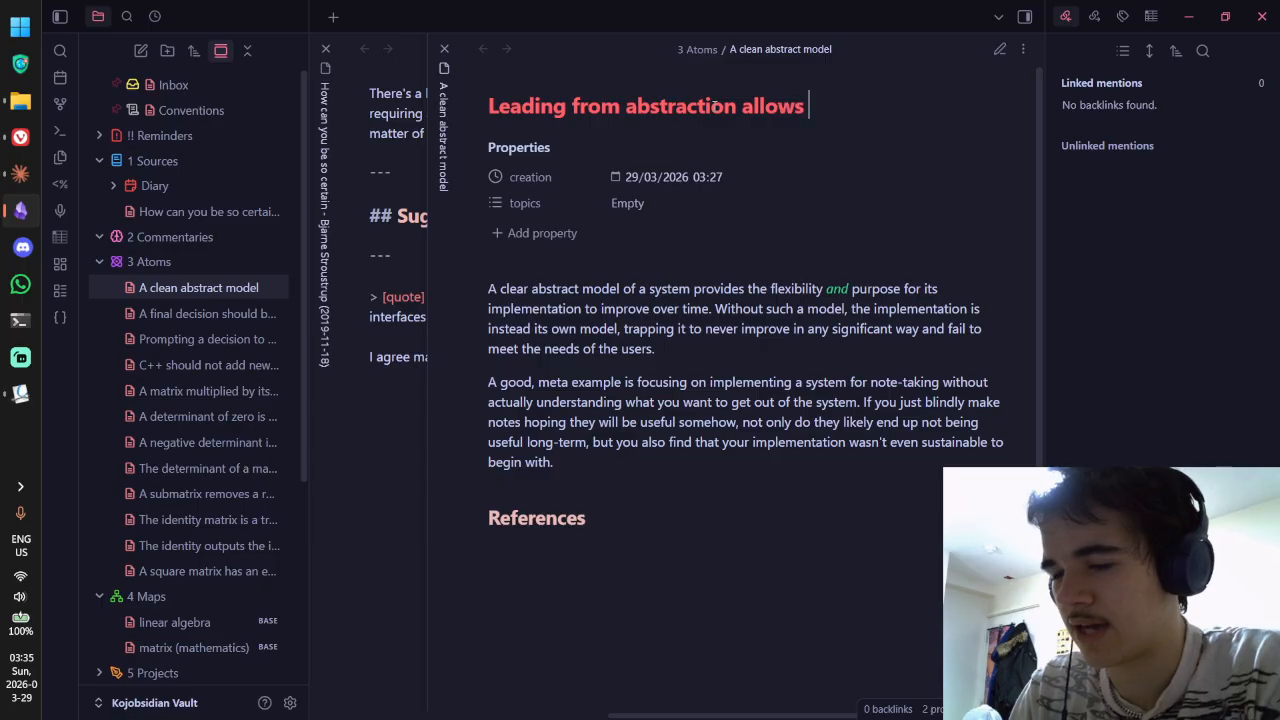
pyautogui.write('implementato')
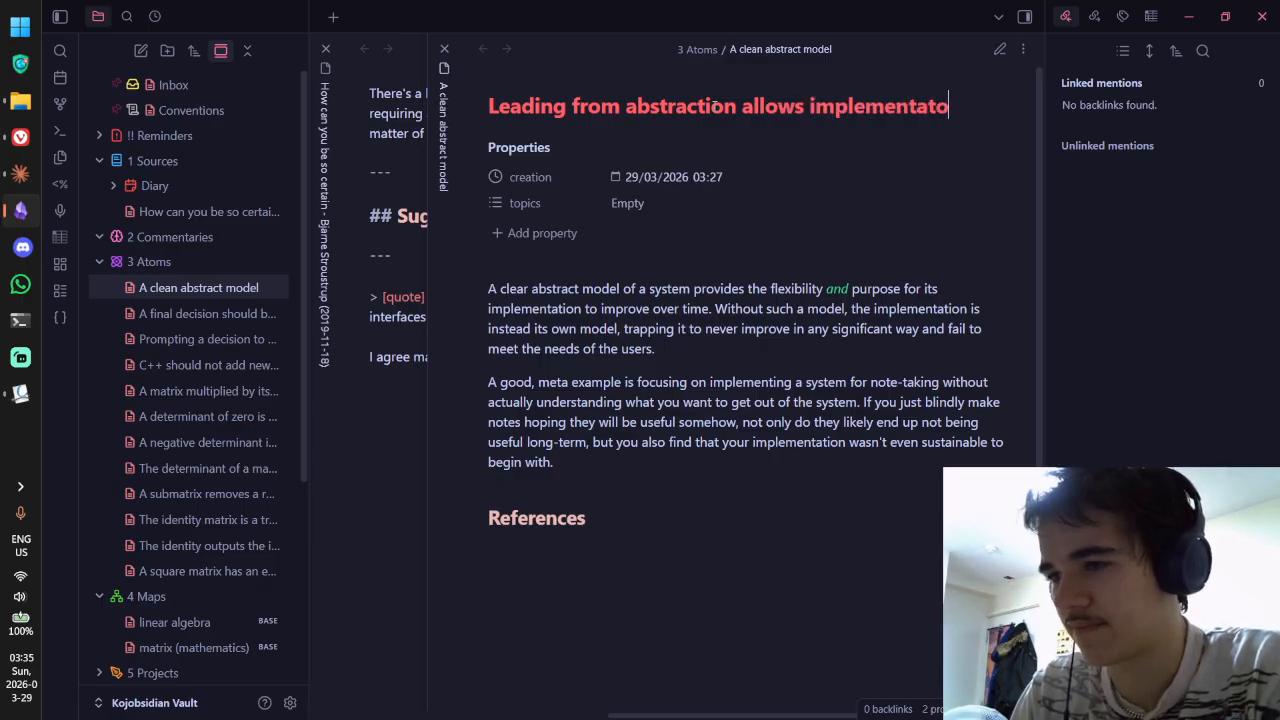
pyautogui.press('BackSpace')
pyautogui.write('ion')
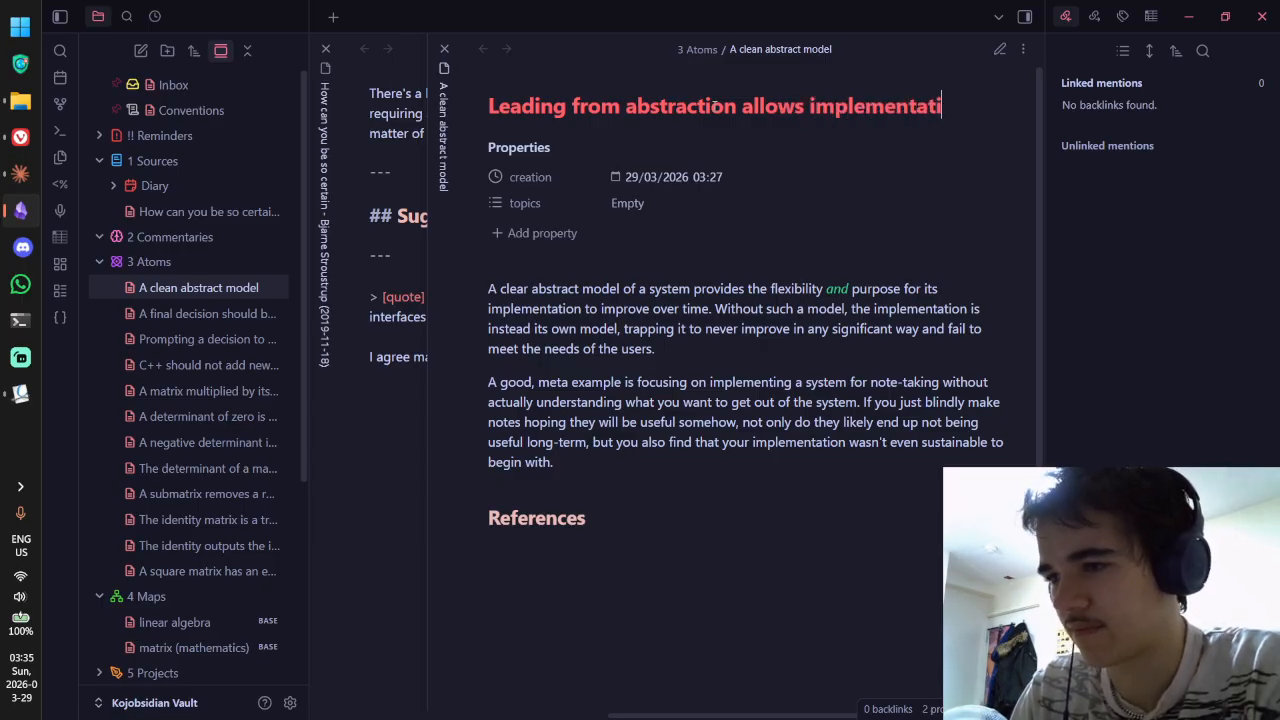
# Step: Finish the title as '…allows purposeful implementation with the flexibility to improve over time' and return to editing
pyautogui.hotkey('ctrl', 'BackSpace')
pyautogui.write('fliex')
pyautogui.press('BackSpace')
pyautogui.press('BackSpace')
pyautogui.press('BackSpace')
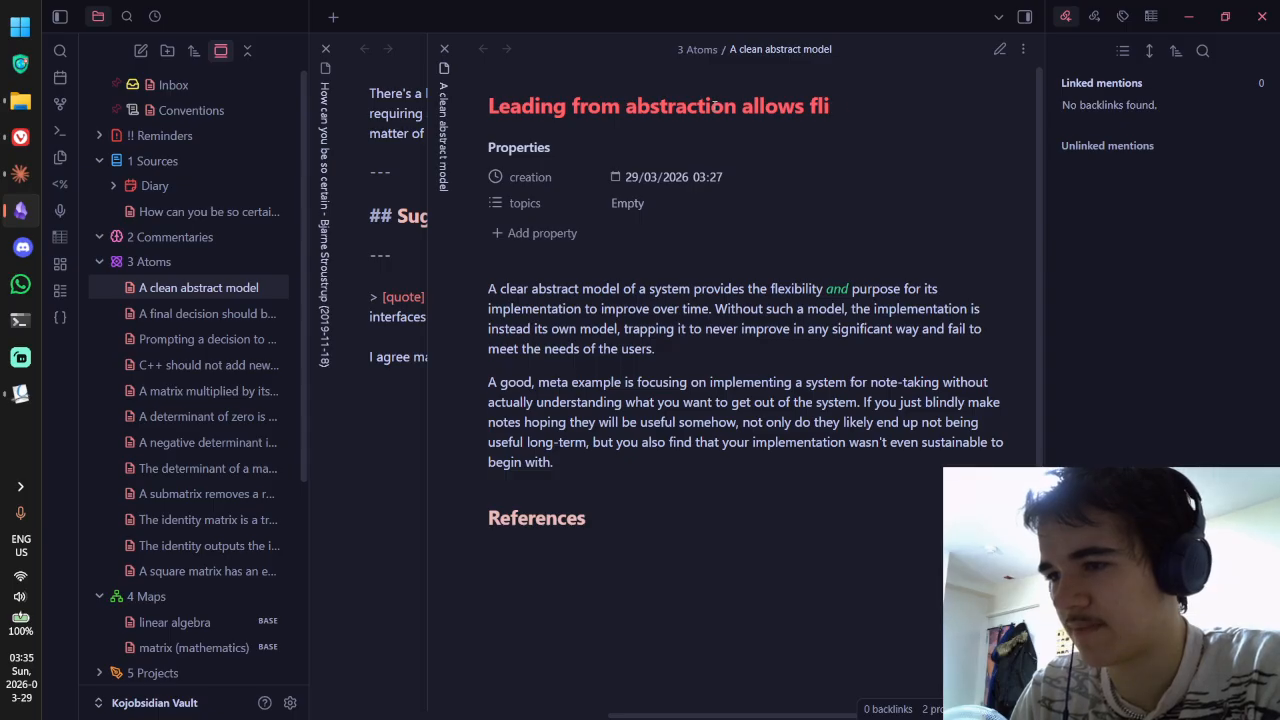
pyautogui.write('exible and purpose')
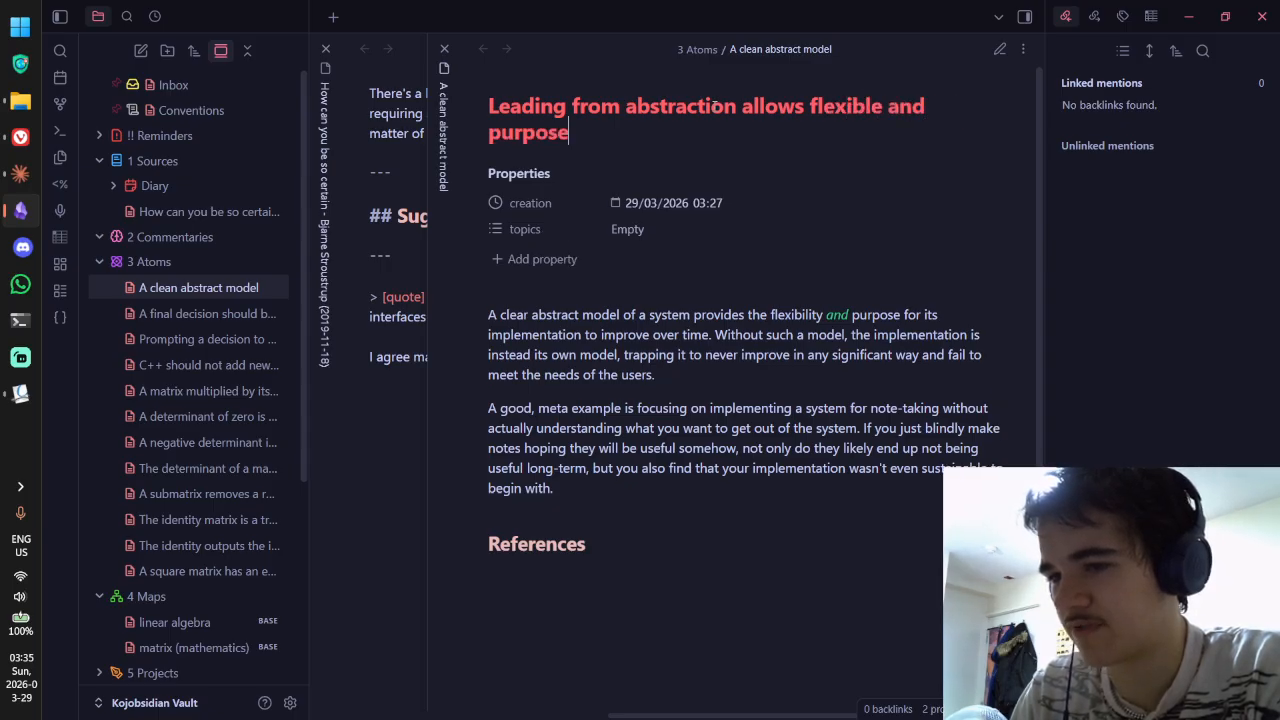
pyautogui.write('ful implementation')
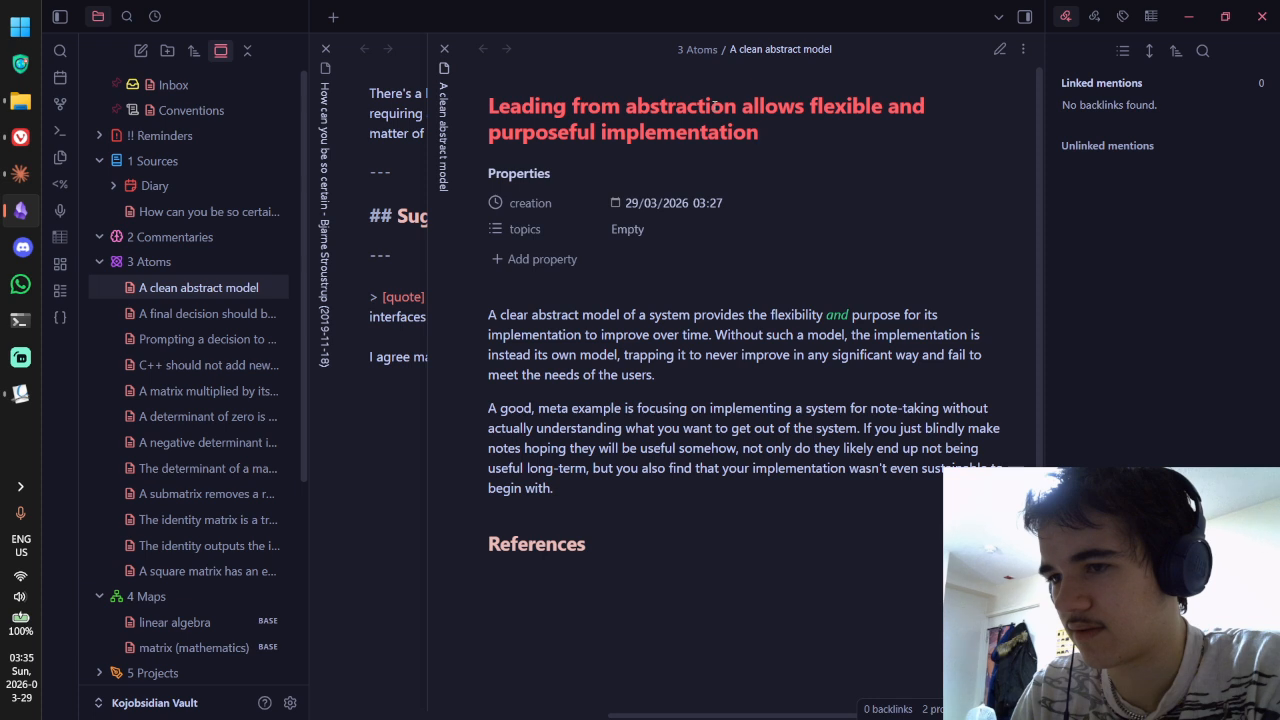
pyautogui.write(' that')
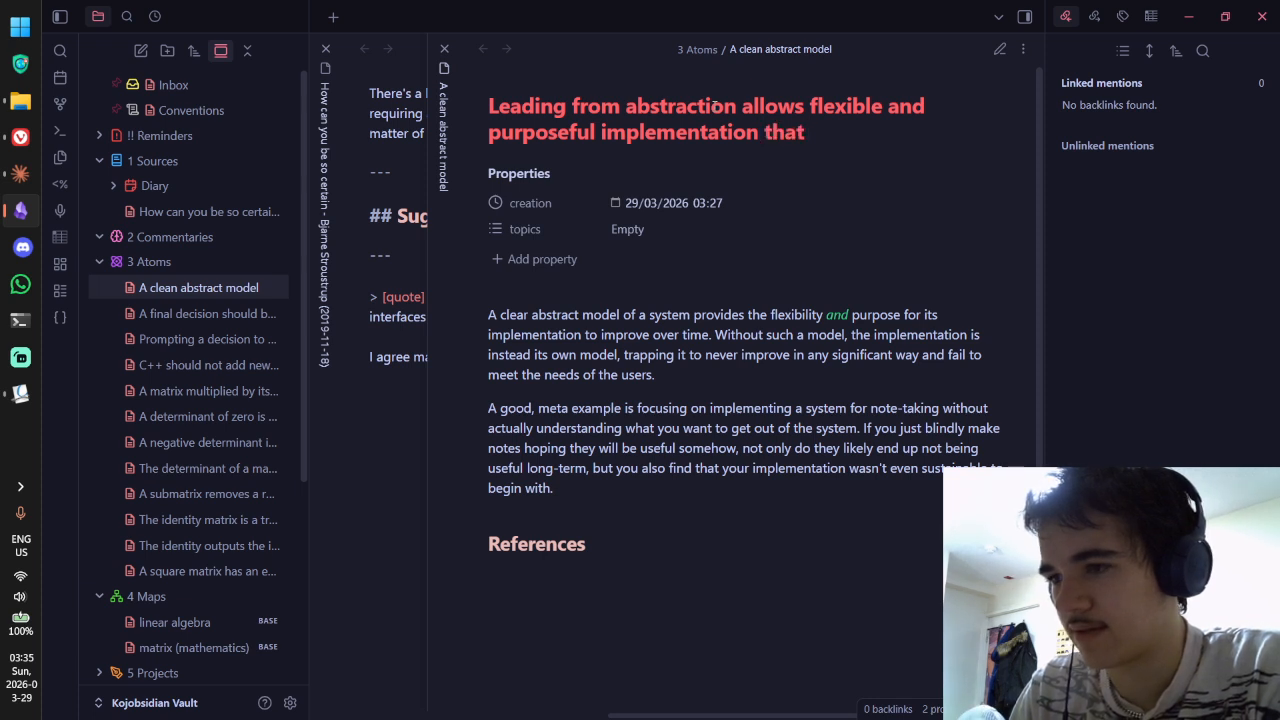
pyautogui.moveTo(809, 108); pyautogui.dragTo(924, 110)
pyautogui.press('BackSpace')
pyautogui.press('Delete')
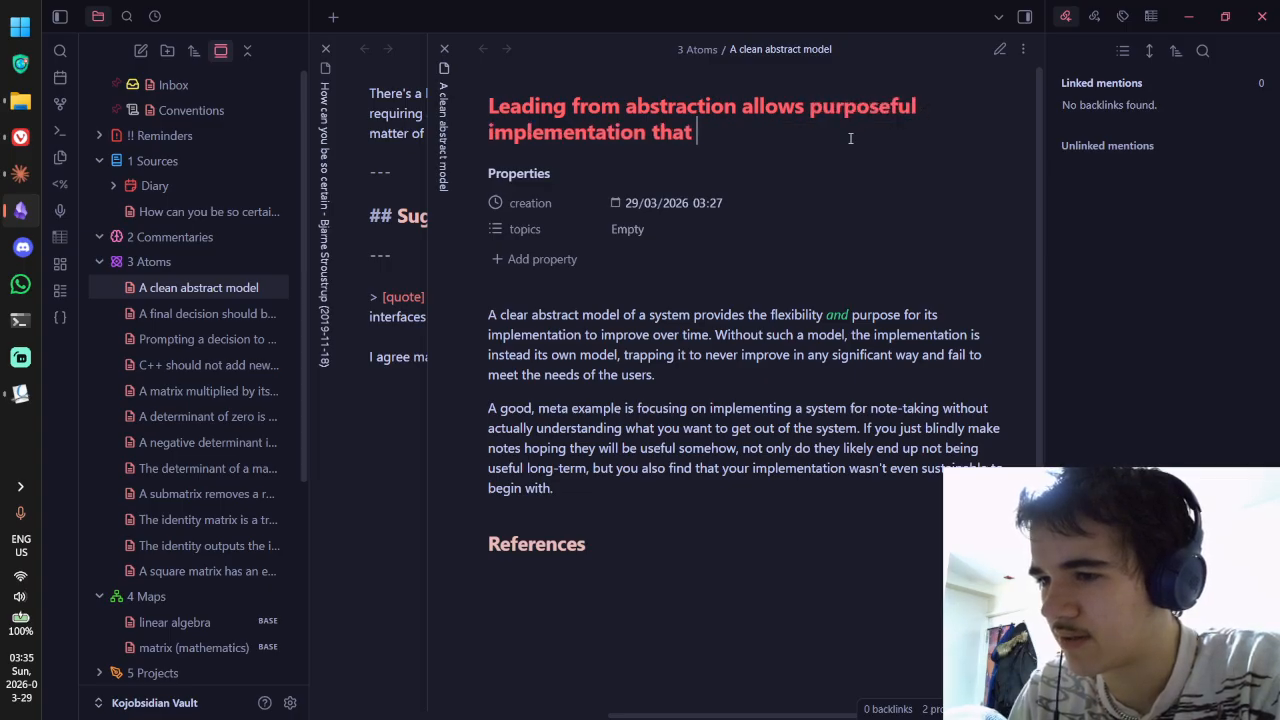
pyautogui.hotkey('ctrl', 'BackSpace')
pyautogui.write('with the fel')
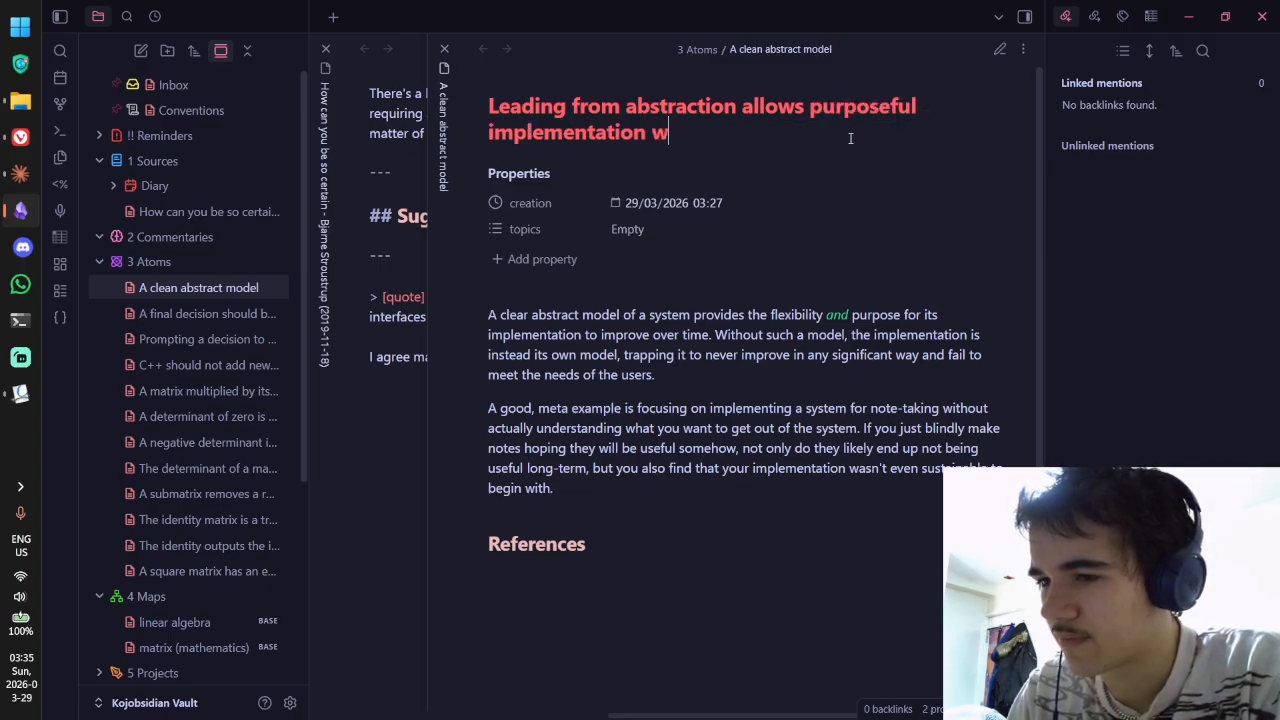
pyautogui.press('BackSpace')
pyautogui.press('BackSpace')
pyautogui.write('lex')
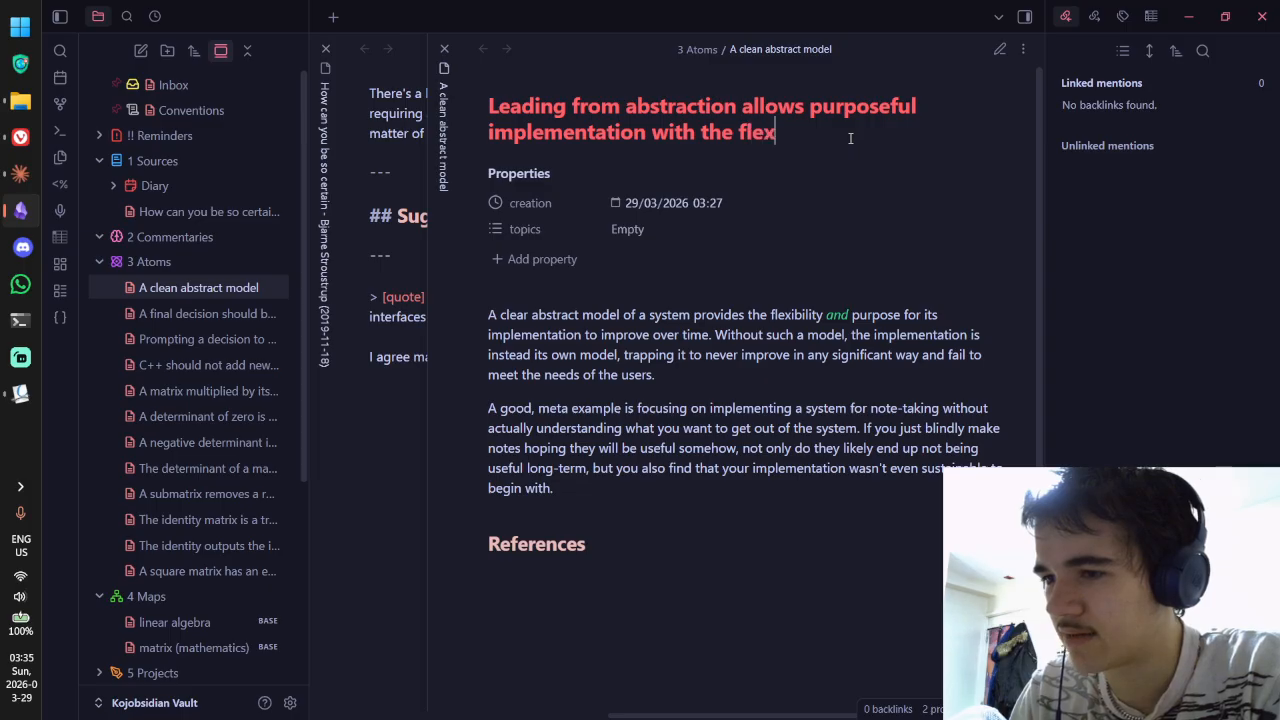
pyautogui.write('ibility to improve over time')
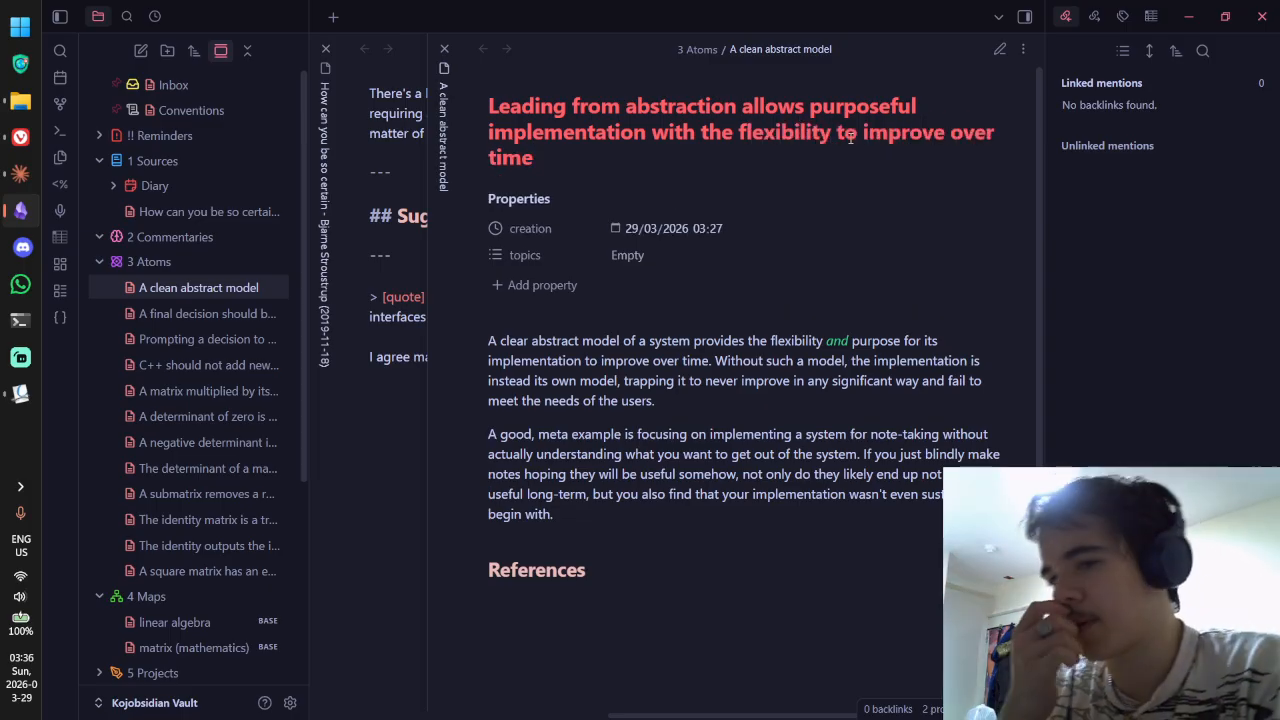
pyautogui.hotkey('ctrl', 'e')
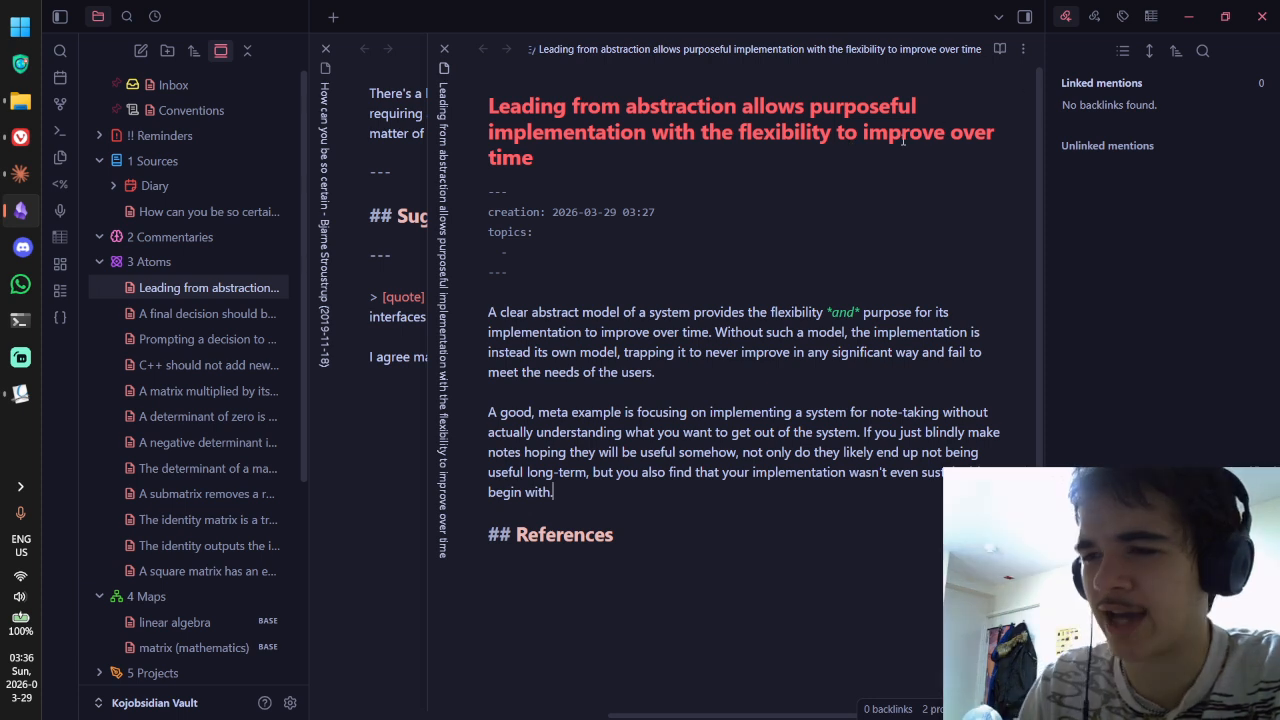
pyautogui.click(697, 496)
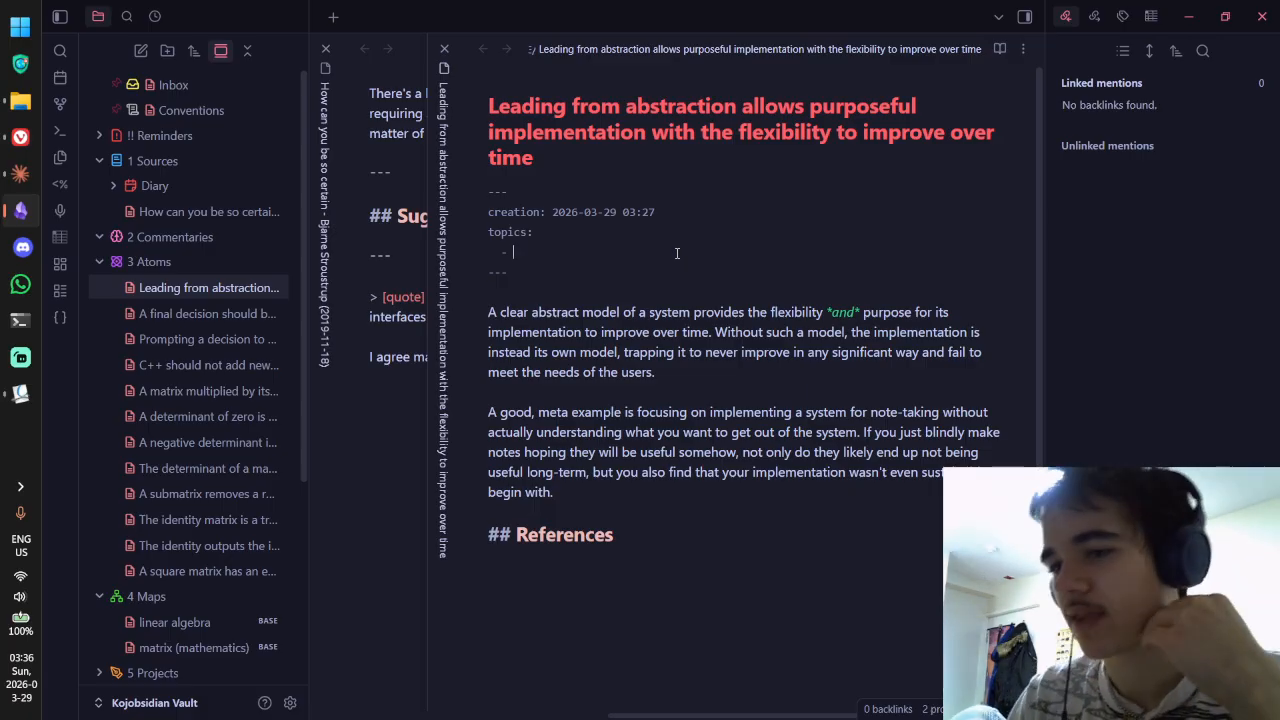
pyautogui.click(677, 502)
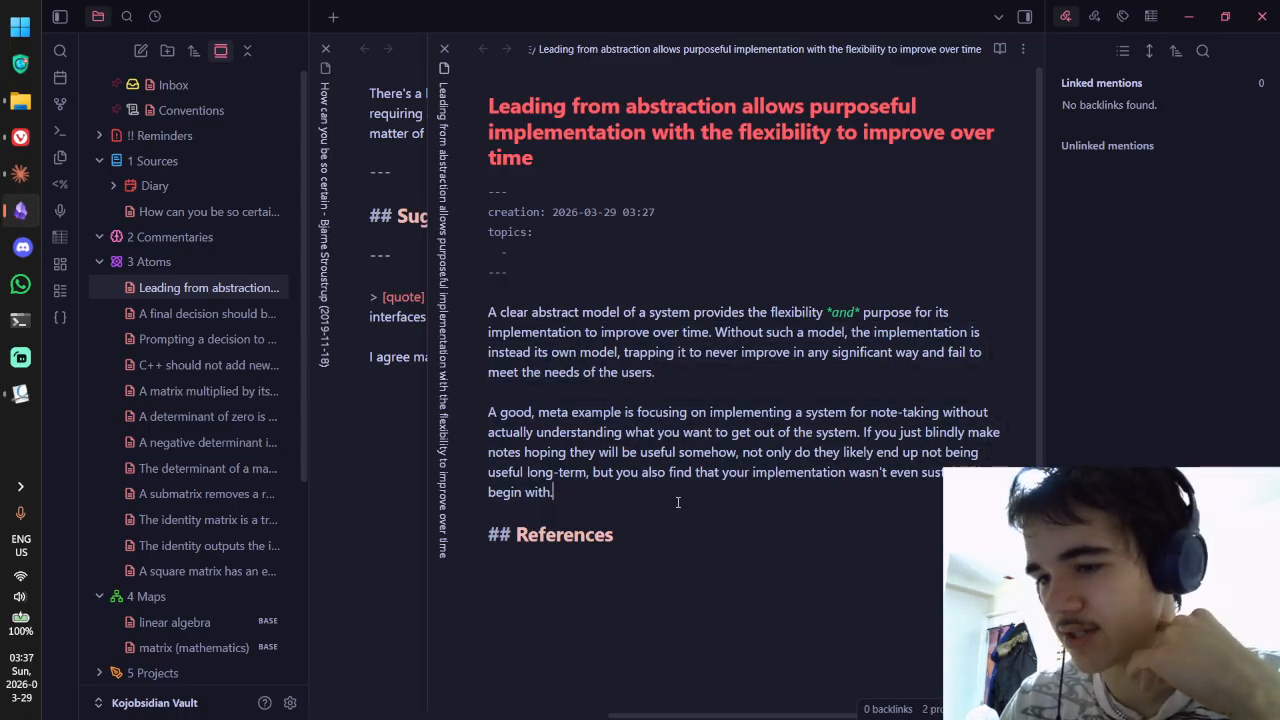
pyautogui.moveTo(617, 492); pyautogui.dragTo(489, 312)
pyautogui.click(490, 313)
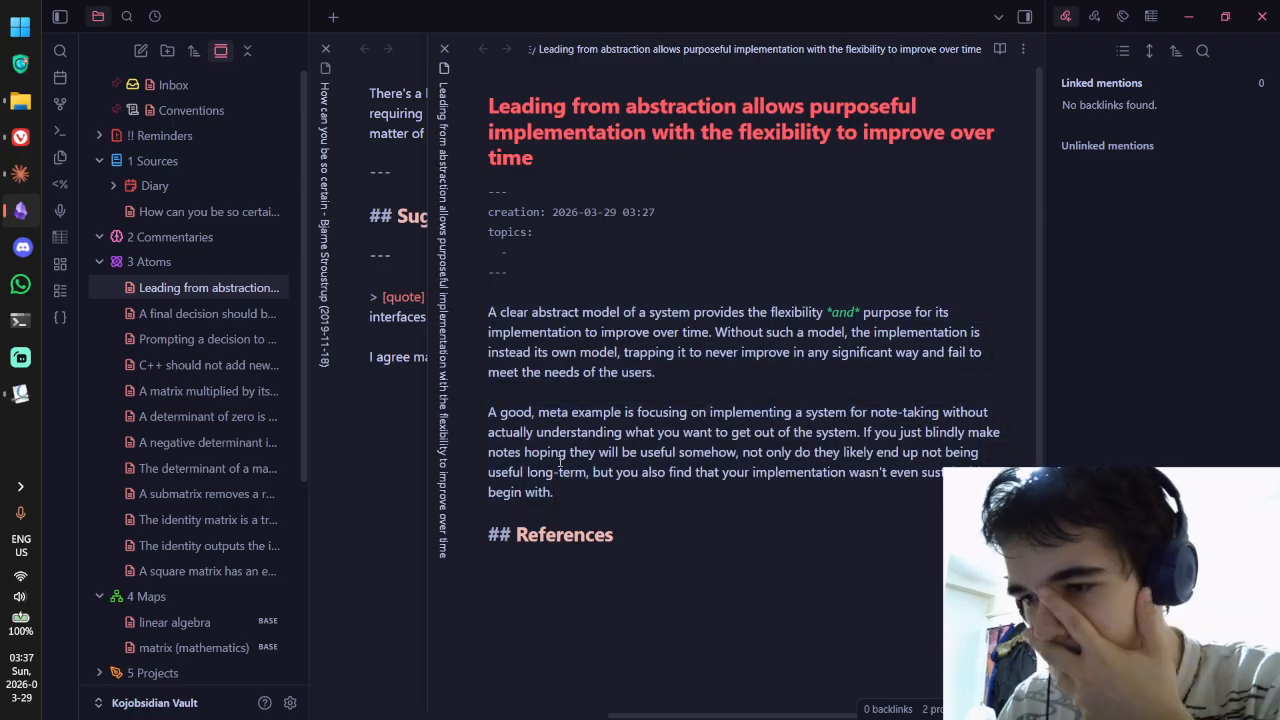
pyautogui.moveTo(559, 490); pyautogui.dragTo(485, 318)
pyautogui.click(490, 313)
pyautogui.click(532, 277)
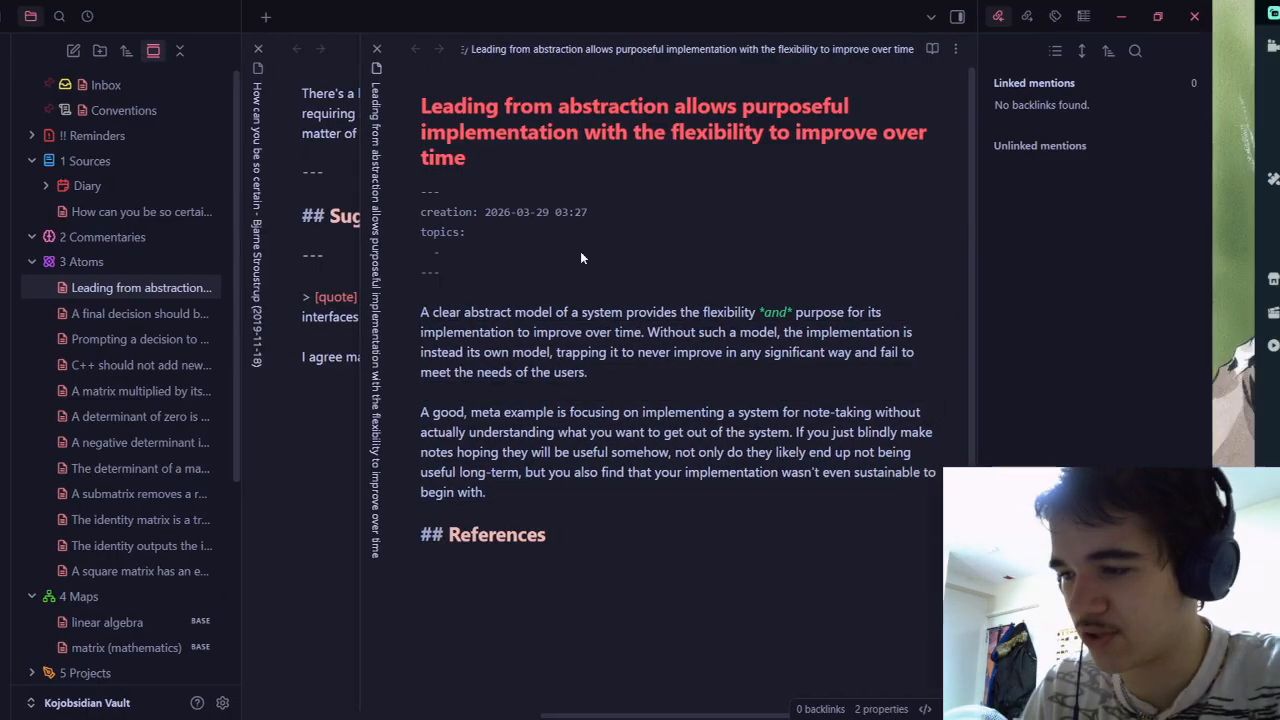
pyautogui.hotkey('alt', 'Tab')
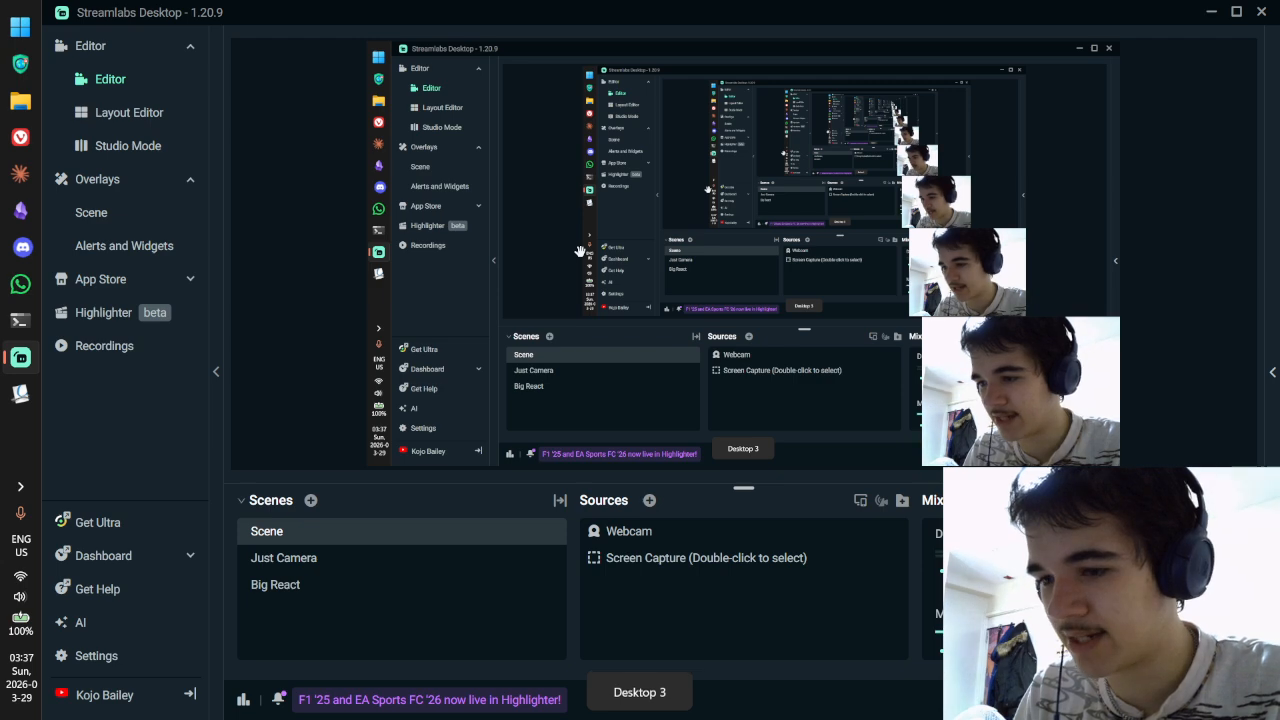
pyautogui.hotkey('alt', 'Tab')
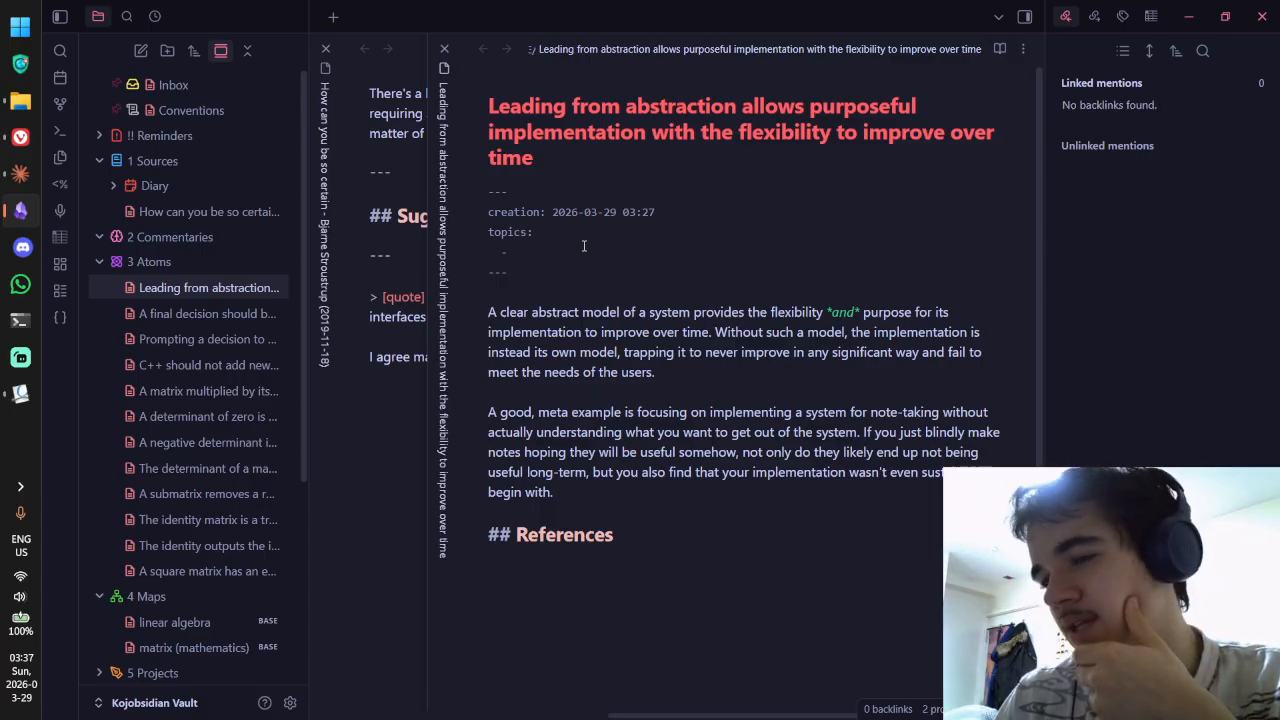
# Step: Bring up the Claude window briefly, then return to the Obsidian note
pyautogui.hotkey('ctrl', 'alt', 'space')
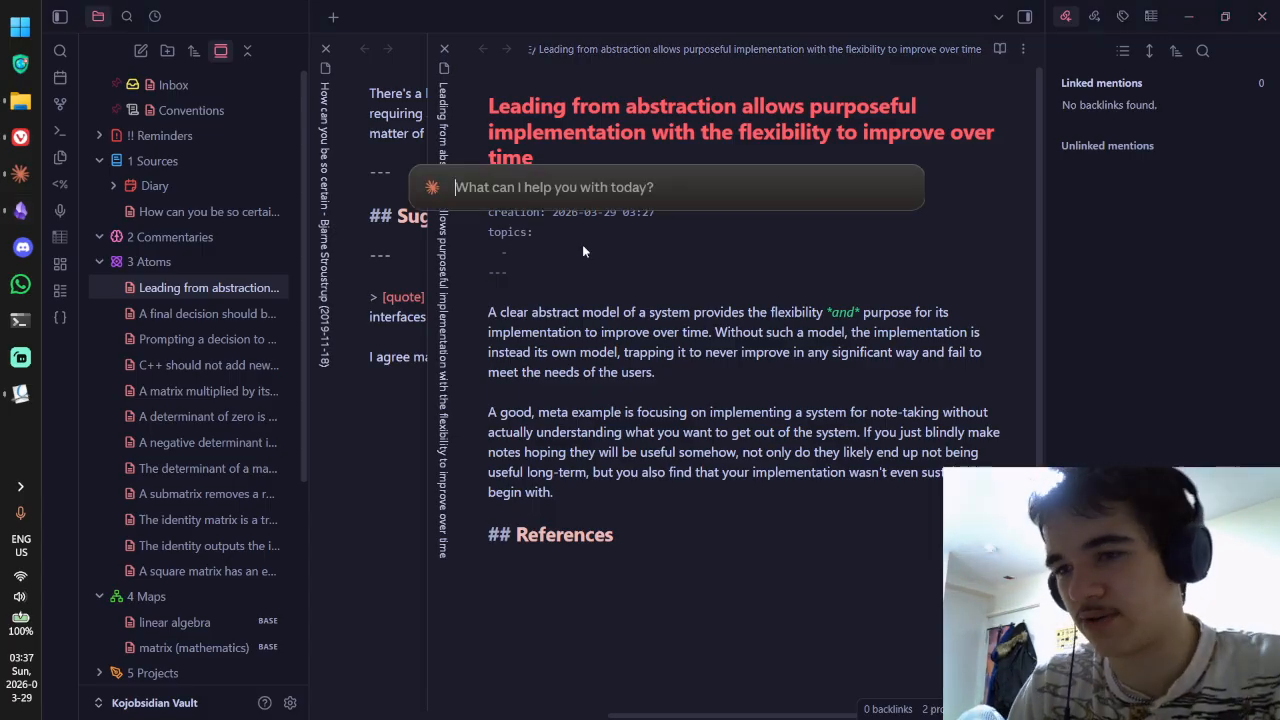
pyautogui.click(9, 174)
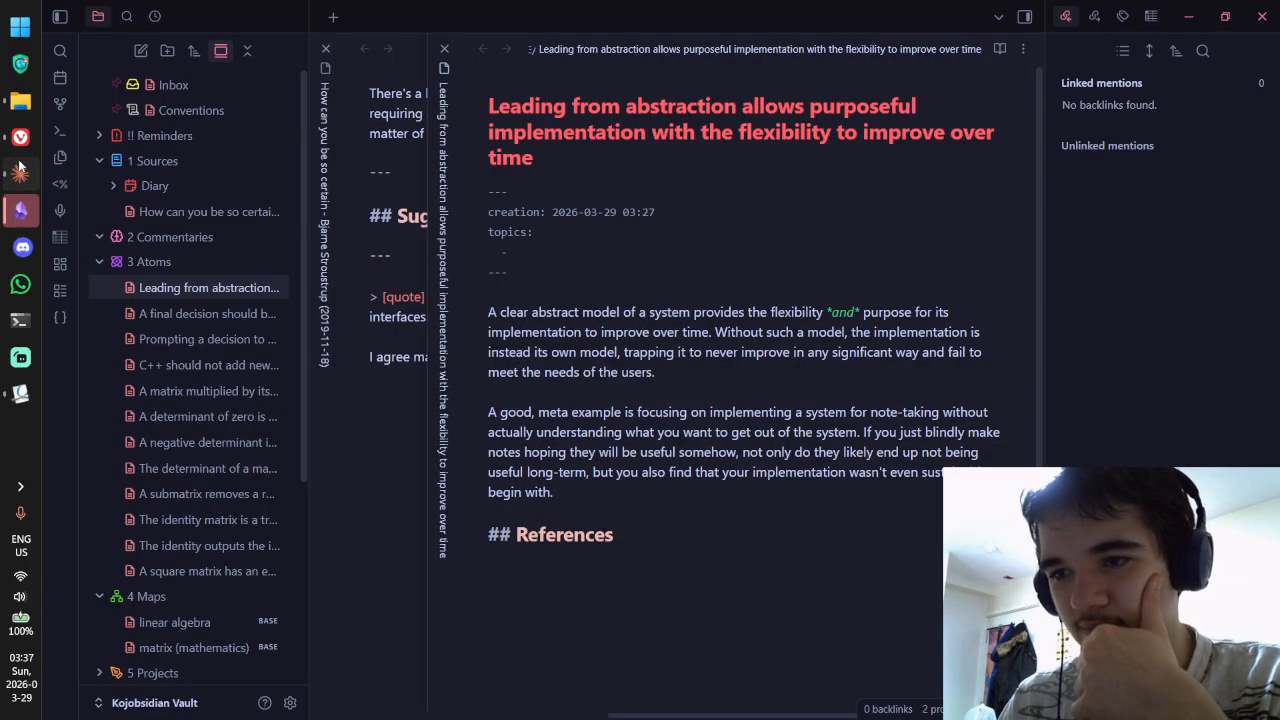
pyautogui.hotkey('alt', 'Tab')
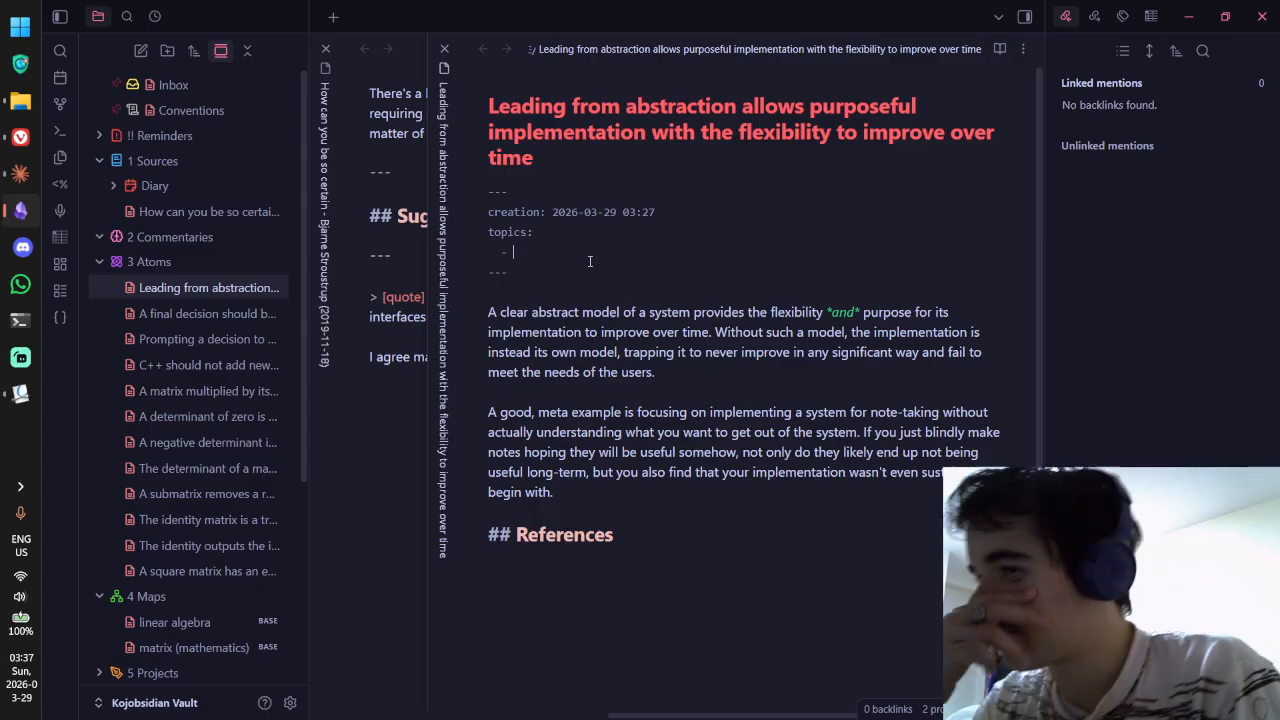
# Step: Set the topics property to [[models of thinking.base]], switch to reading view, and go to Claude
pyautogui.write('[')
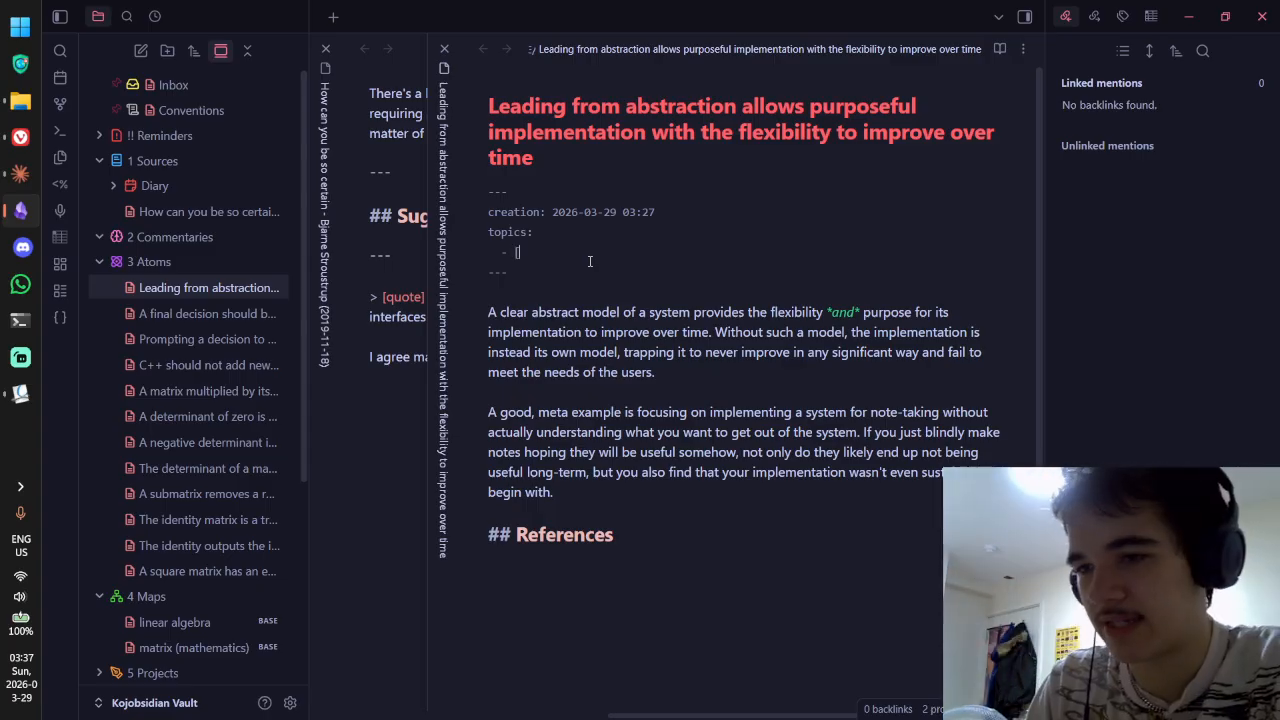
pyautogui.write('[[abstraction')
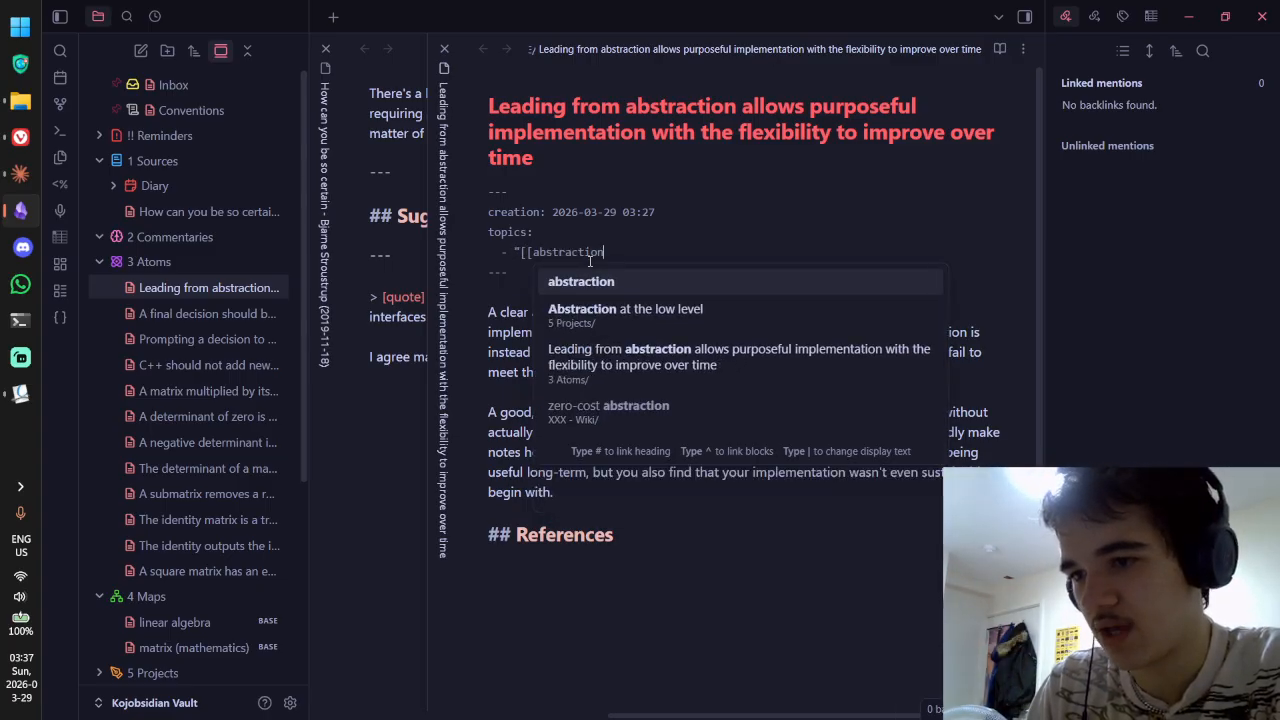
pyautogui.hotkey('ctrl', 'BackSpace')
pyautogui.write('models of ')
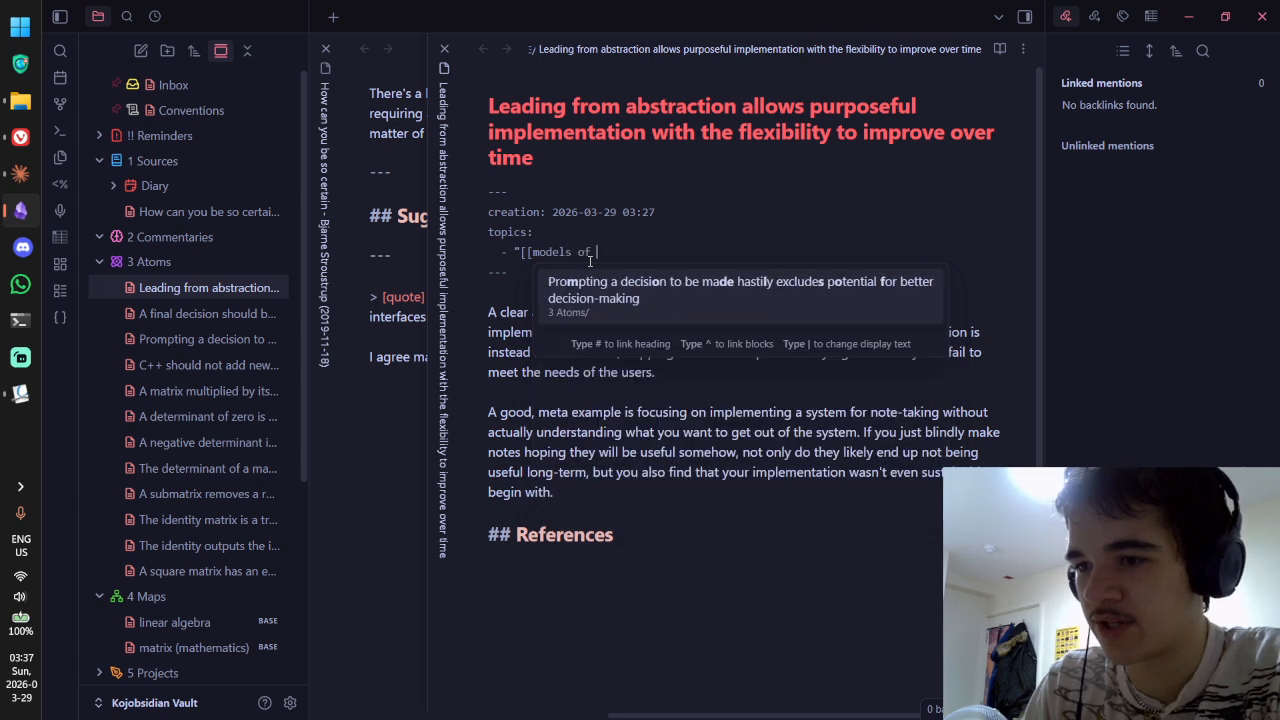
pyautogui.write('thinking.base')
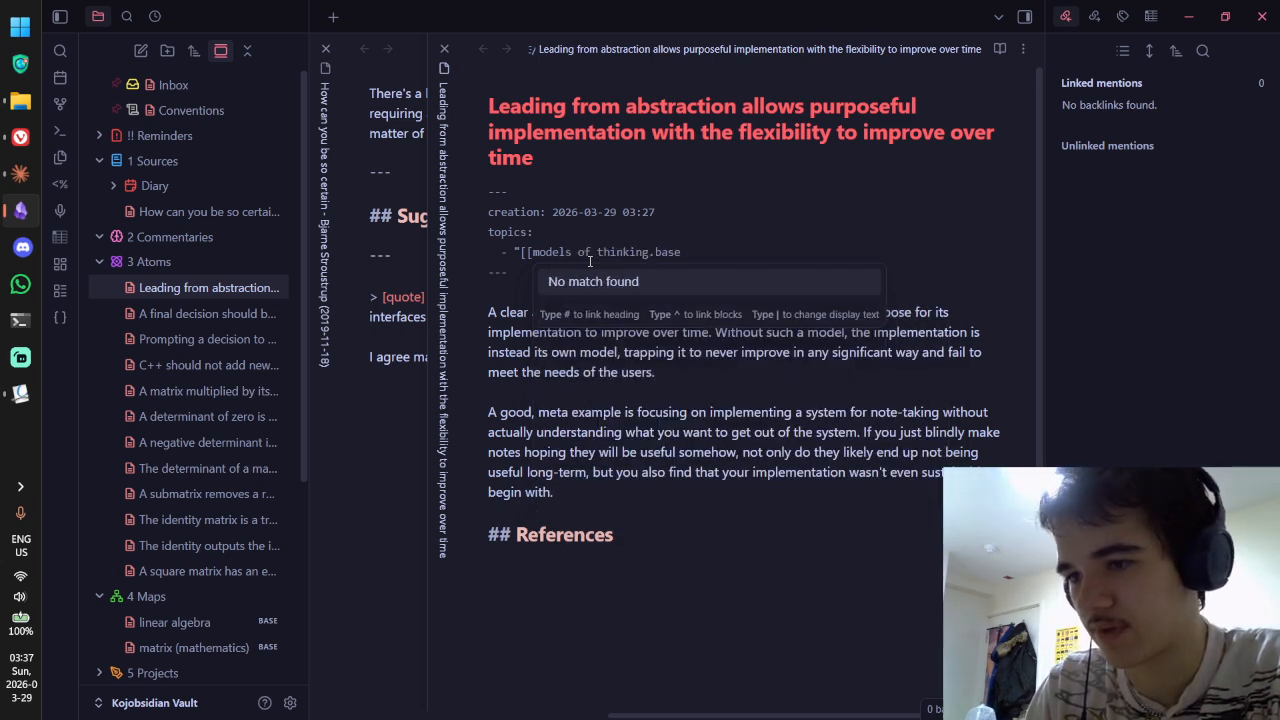
pyautogui.write(']]"')
pyautogui.hotkey('ctrl', 'e')
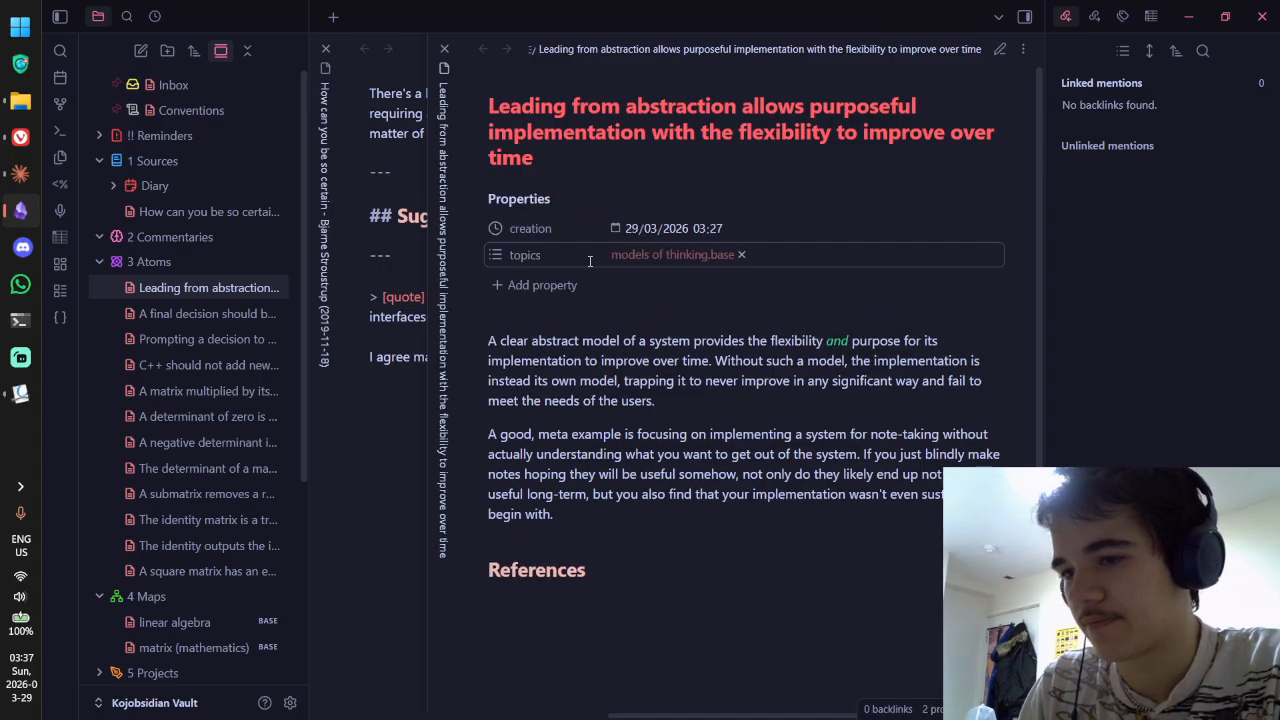
pyautogui.hotkey('alt', 'Tab')
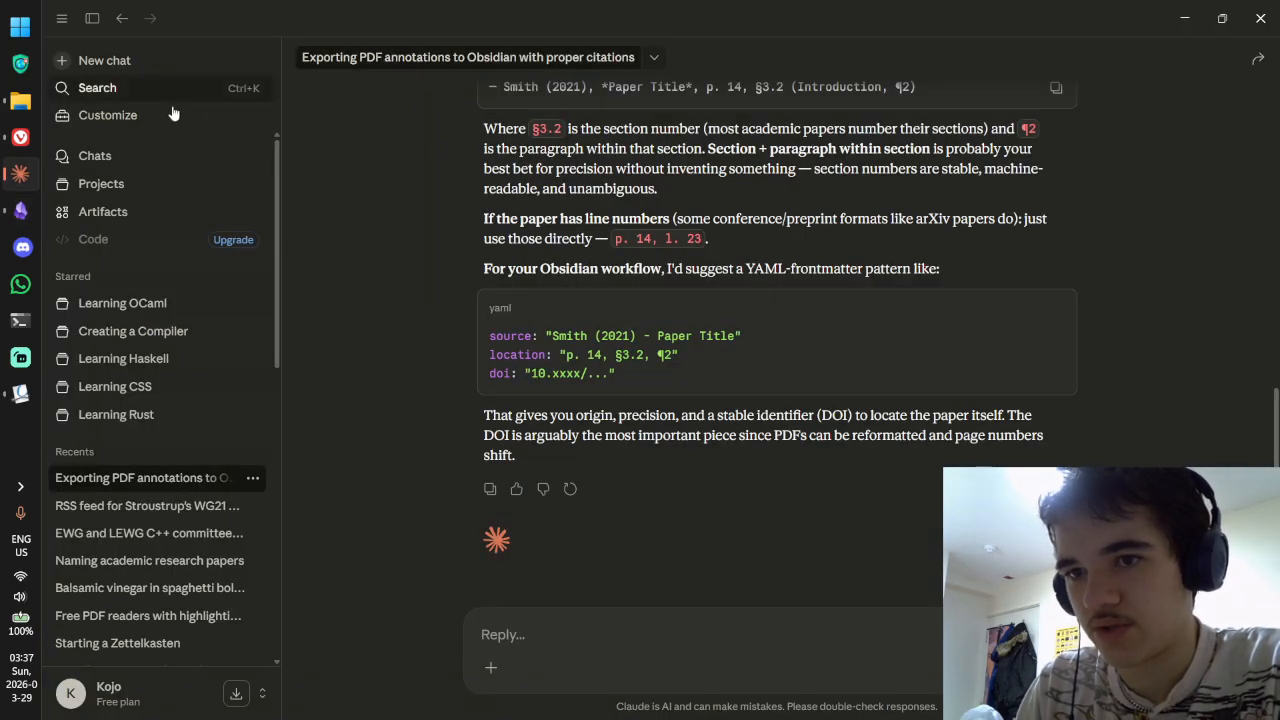
# Step: Start a new empty Claude chat and try voice input with the mic button
pyautogui.hotkey('alt', 'Tab')
pyautogui.hotkey('alt', 'Tab')
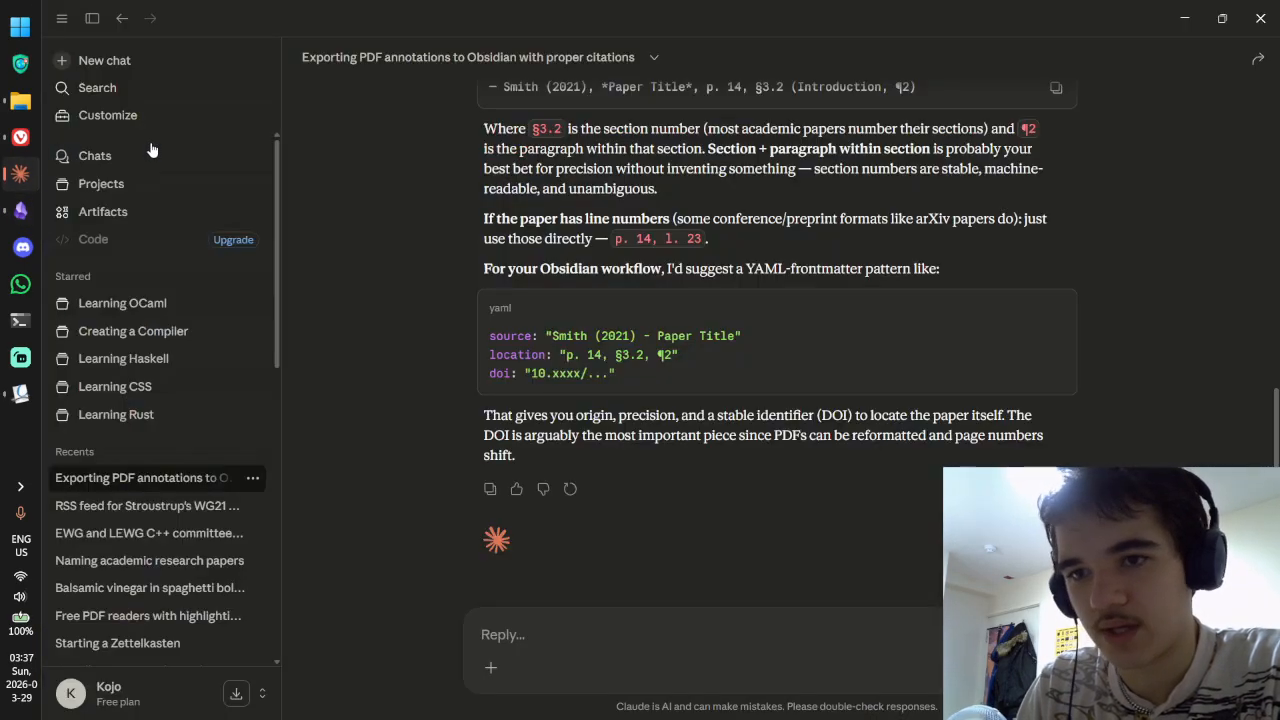
pyautogui.click(160, 68)
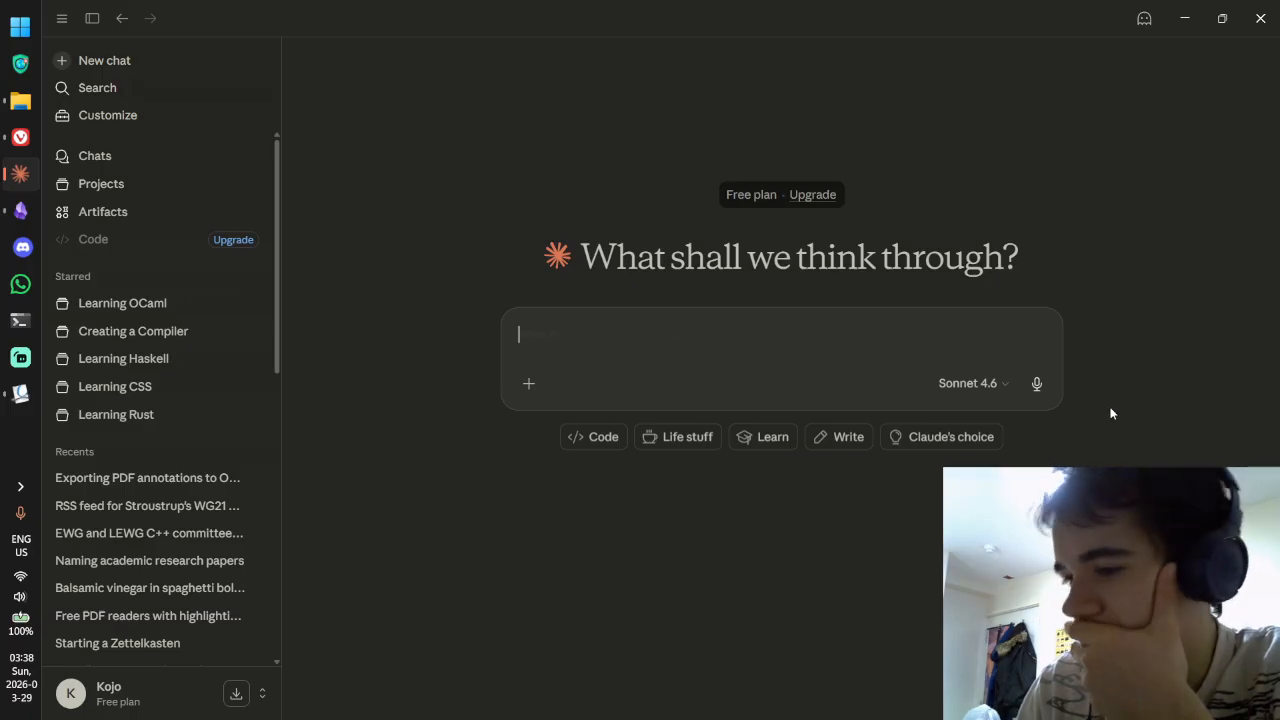
pyautogui.click(1040, 388)
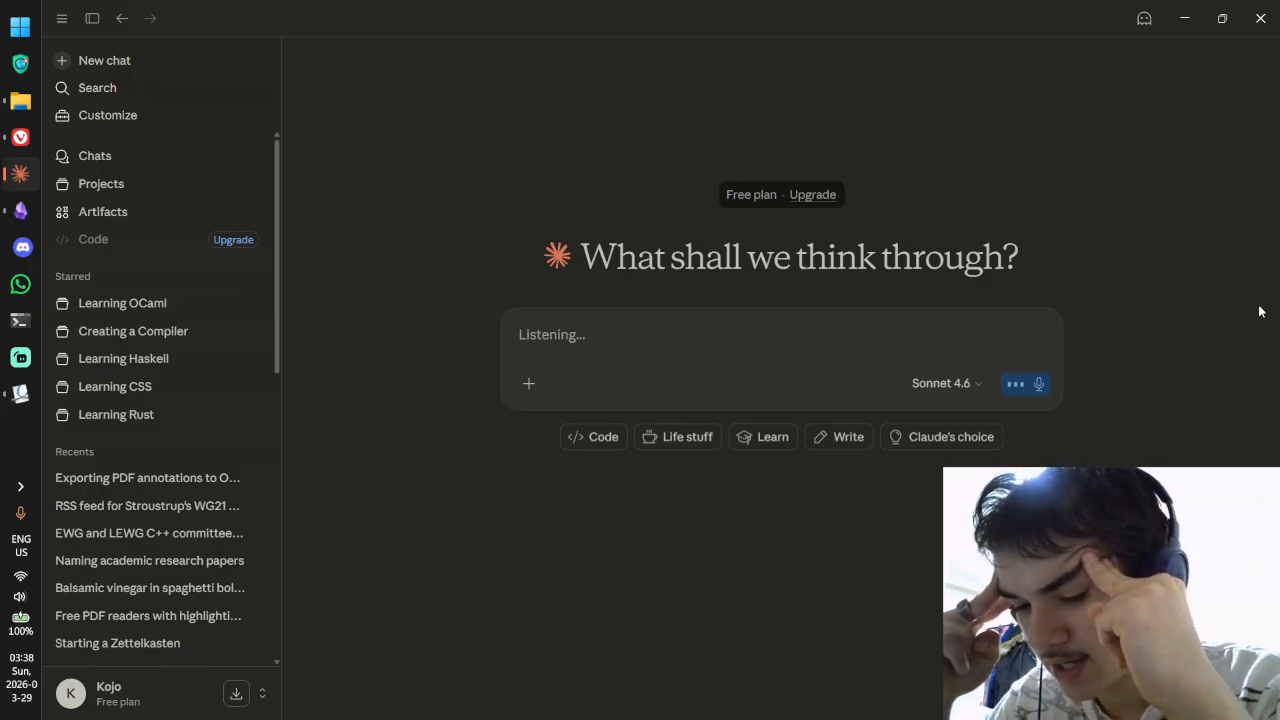
pyautogui.click(1039, 388)
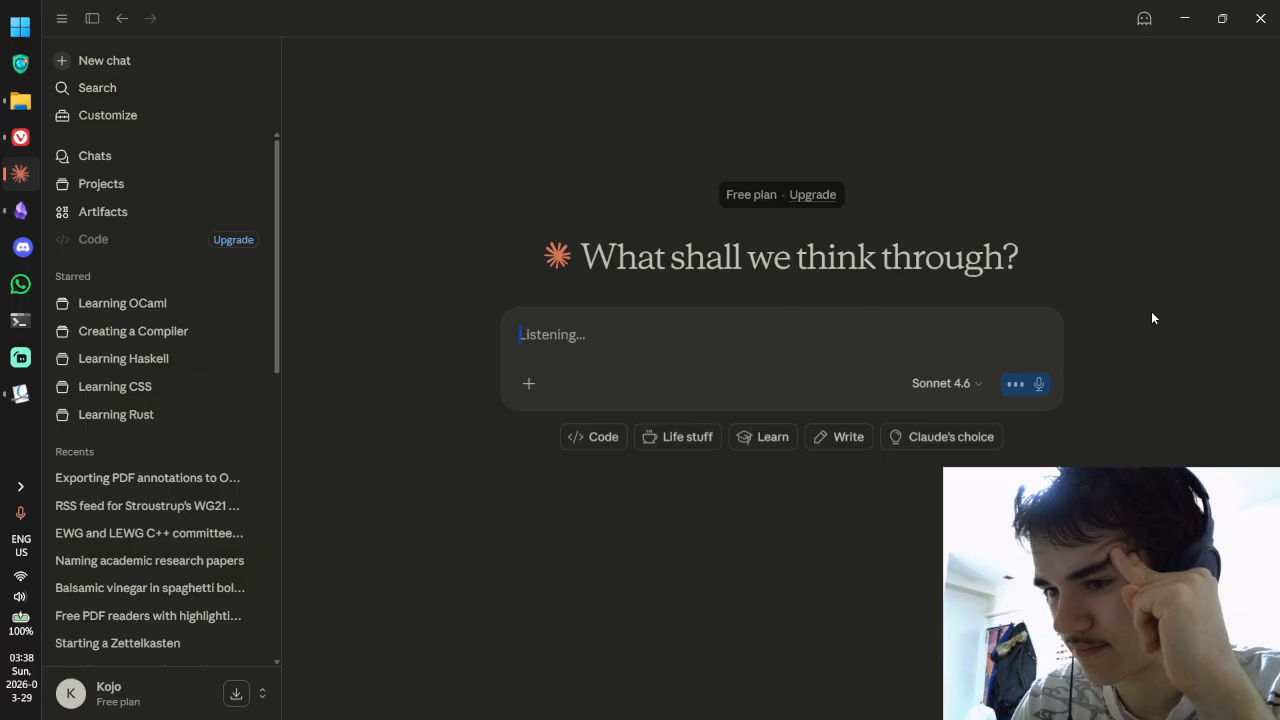
pyautogui.click(1038, 386)
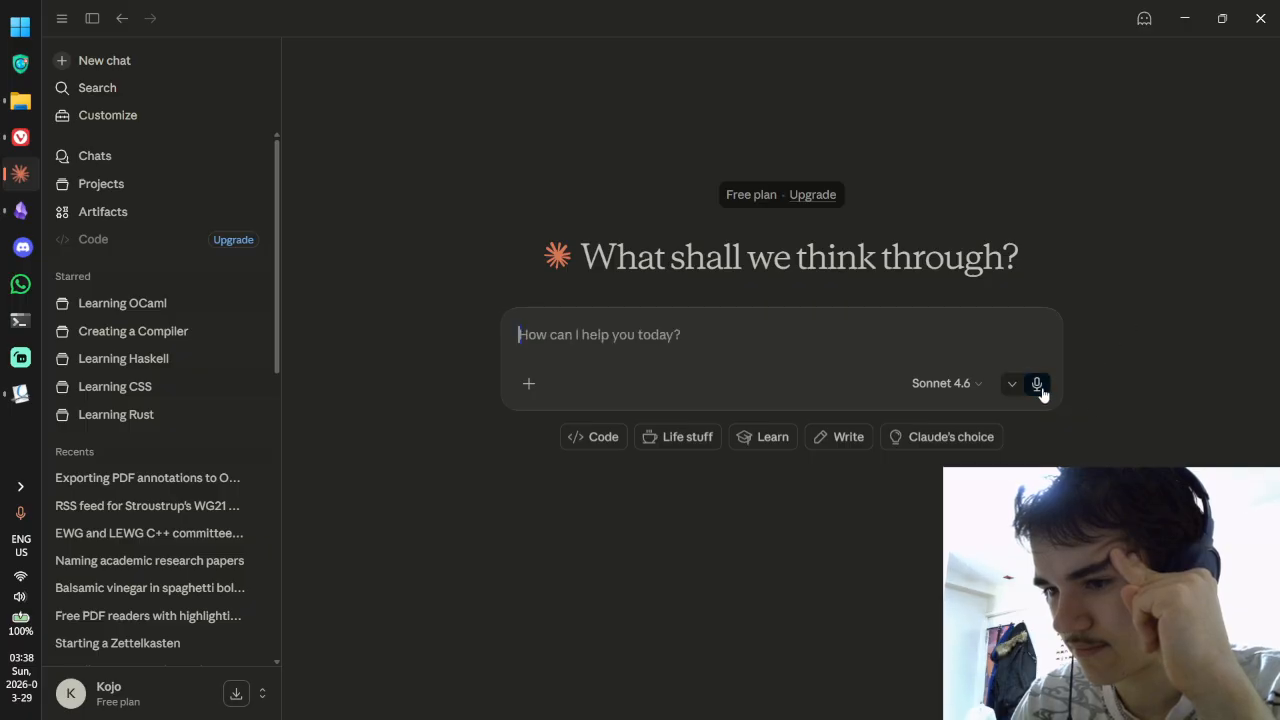
# Step: Glance at the Customize page, return to a blank new chat, and retry voice input
pyautogui.click(149, 117)
pyautogui.click(160, 69)
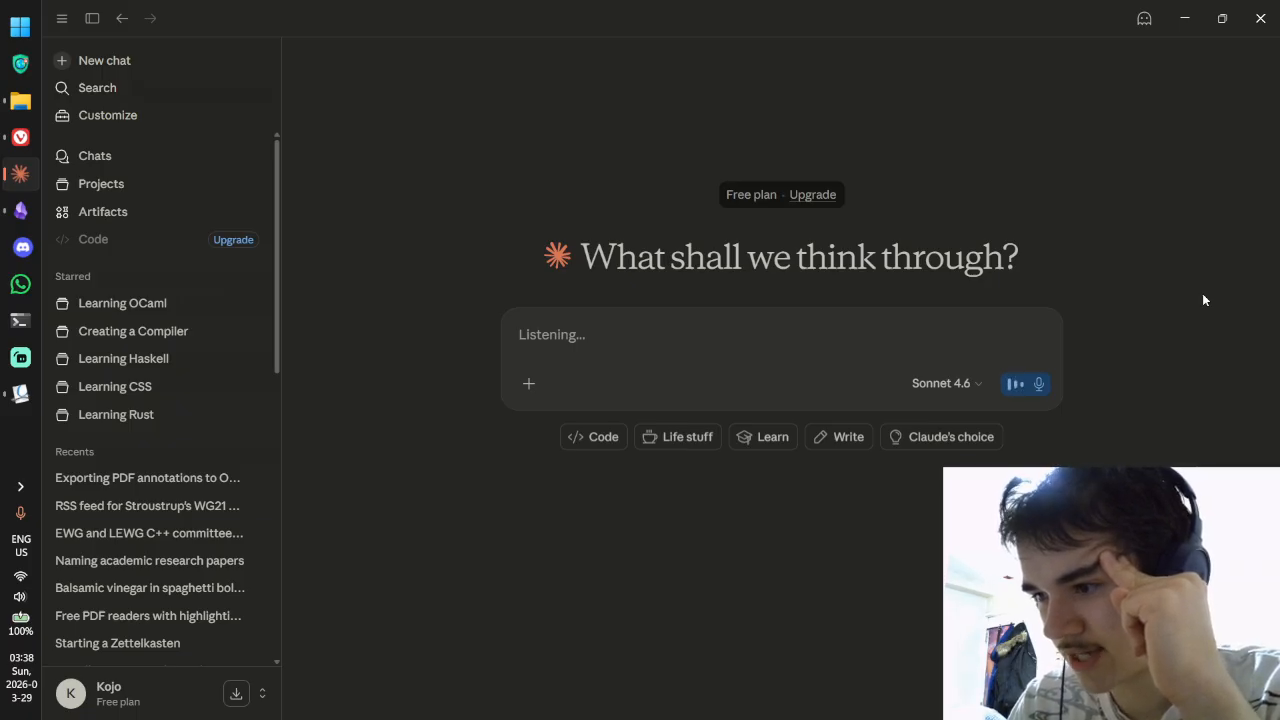
pyautogui.click(1043, 391)
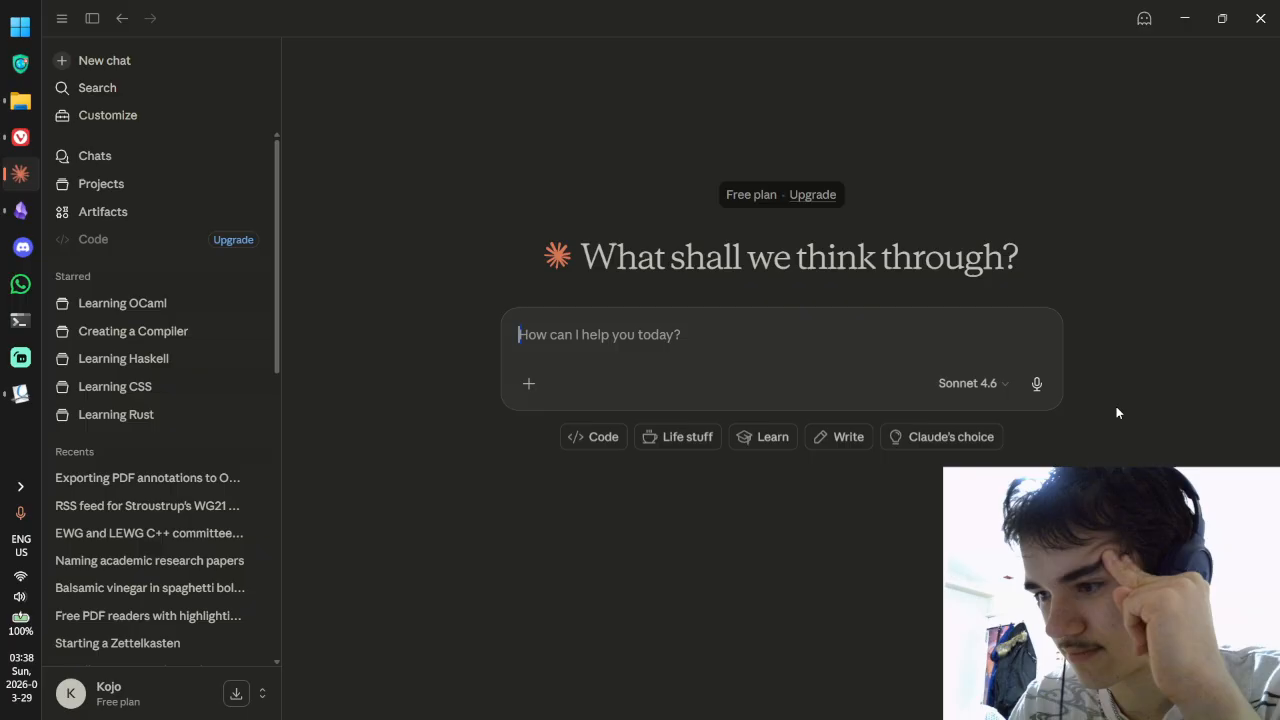
pyautogui.click(1039, 384)
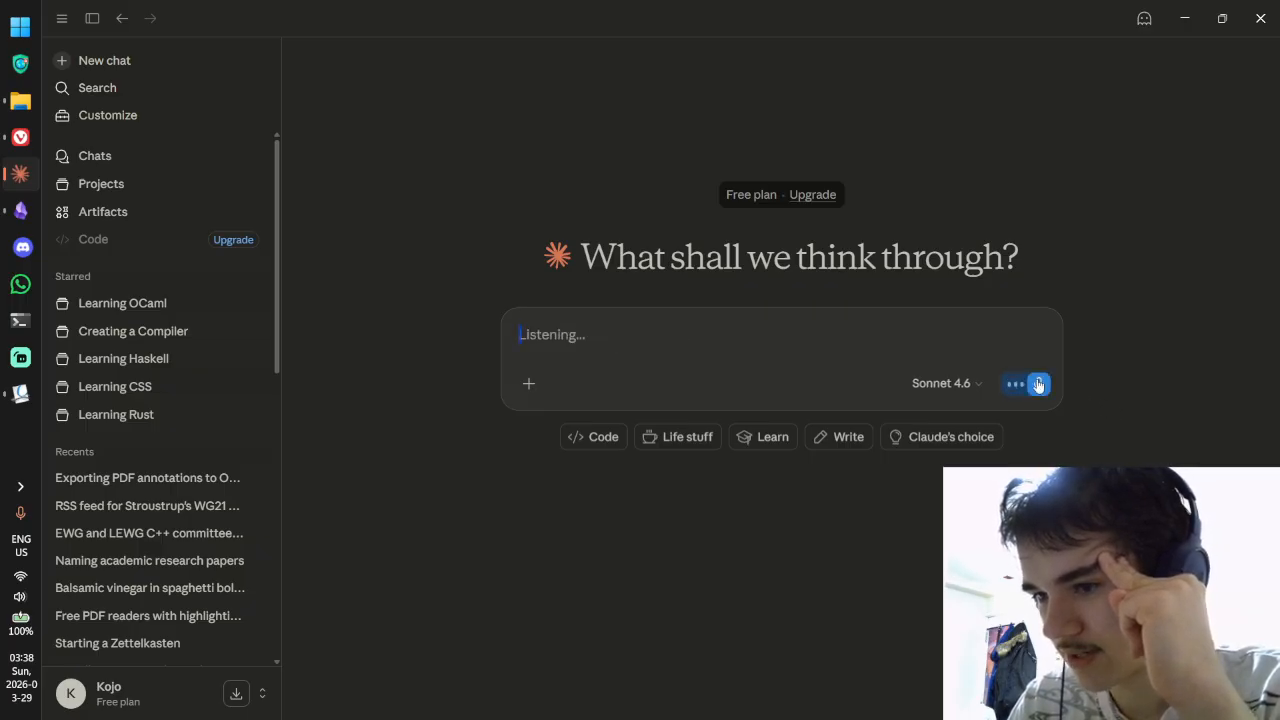
pyautogui.click(1038, 384)
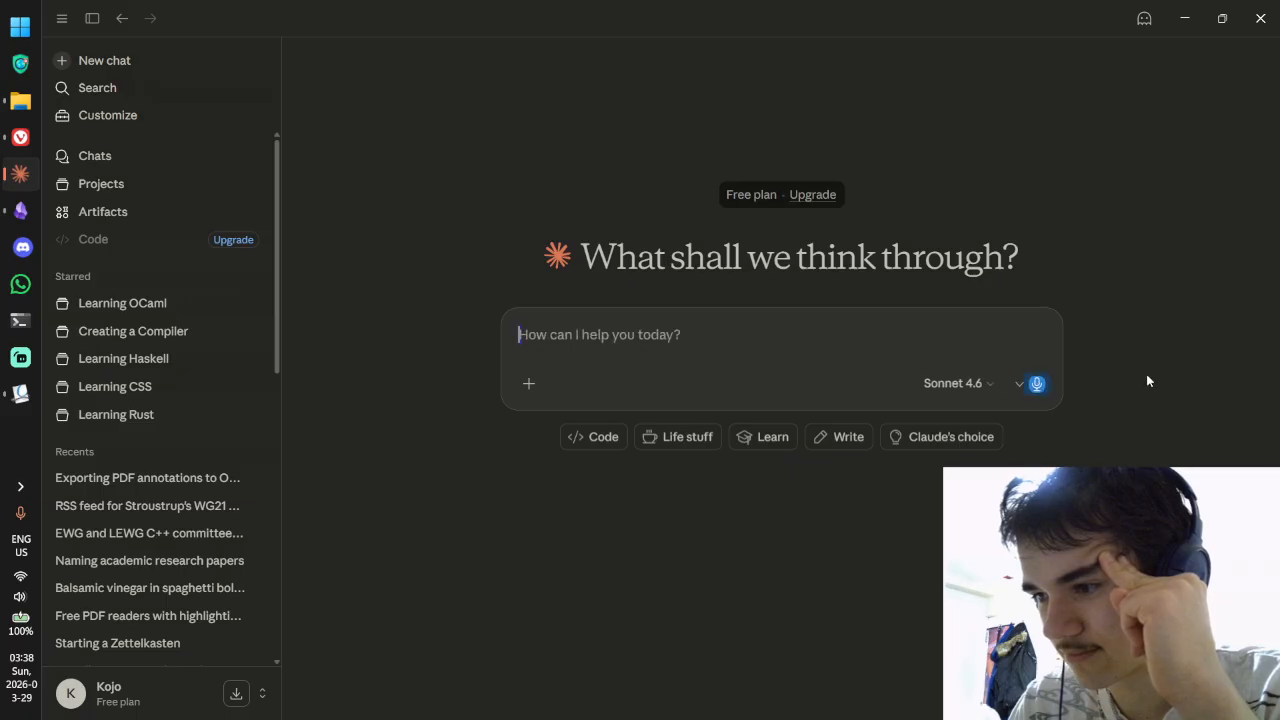
# Step: Check the microphone list, then dictate and clear a 'Hello, Claude.' test before dictating for real
pyautogui.click(1016, 381)
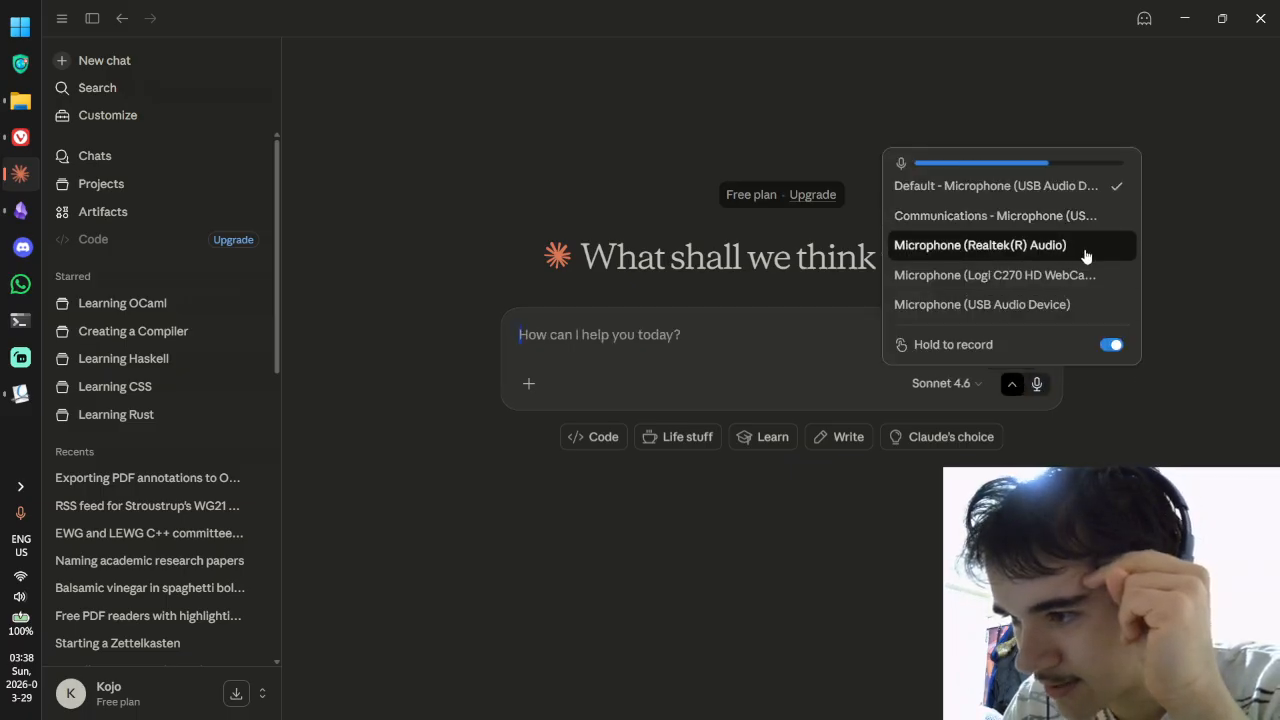
pyautogui.click(1189, 290)
pyautogui.click(1038, 384)
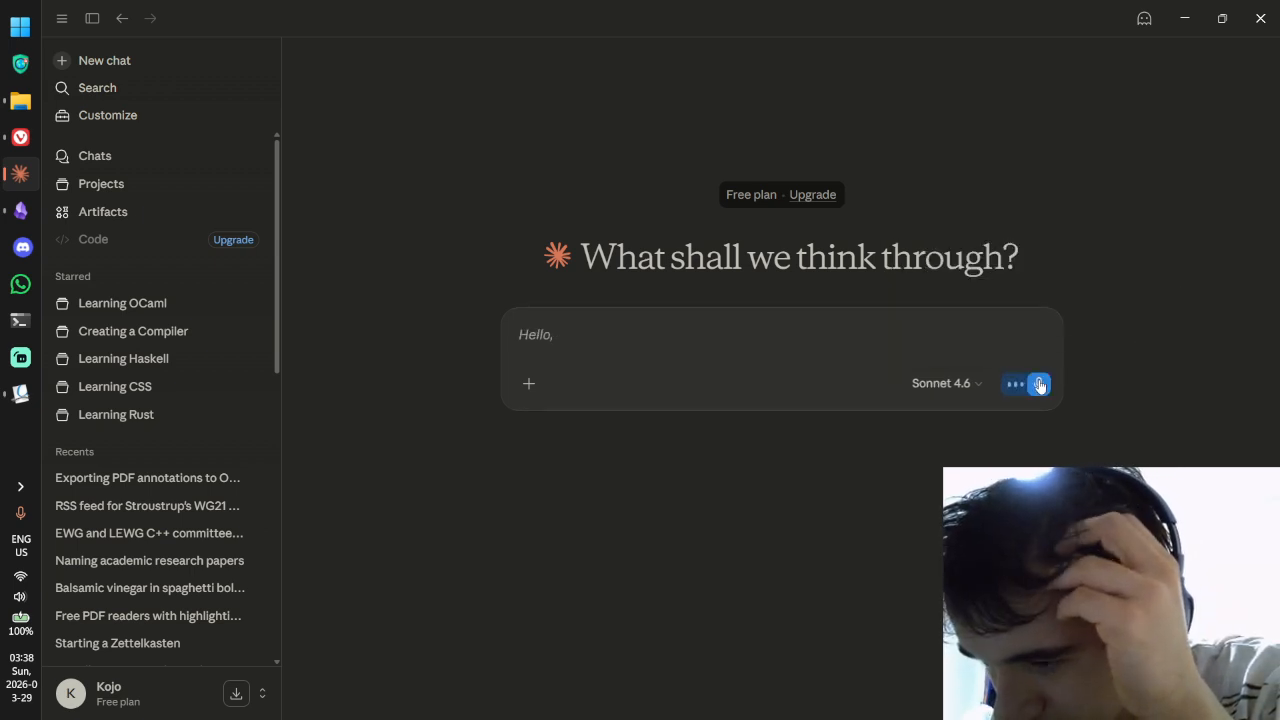
pyautogui.click(1036, 386)
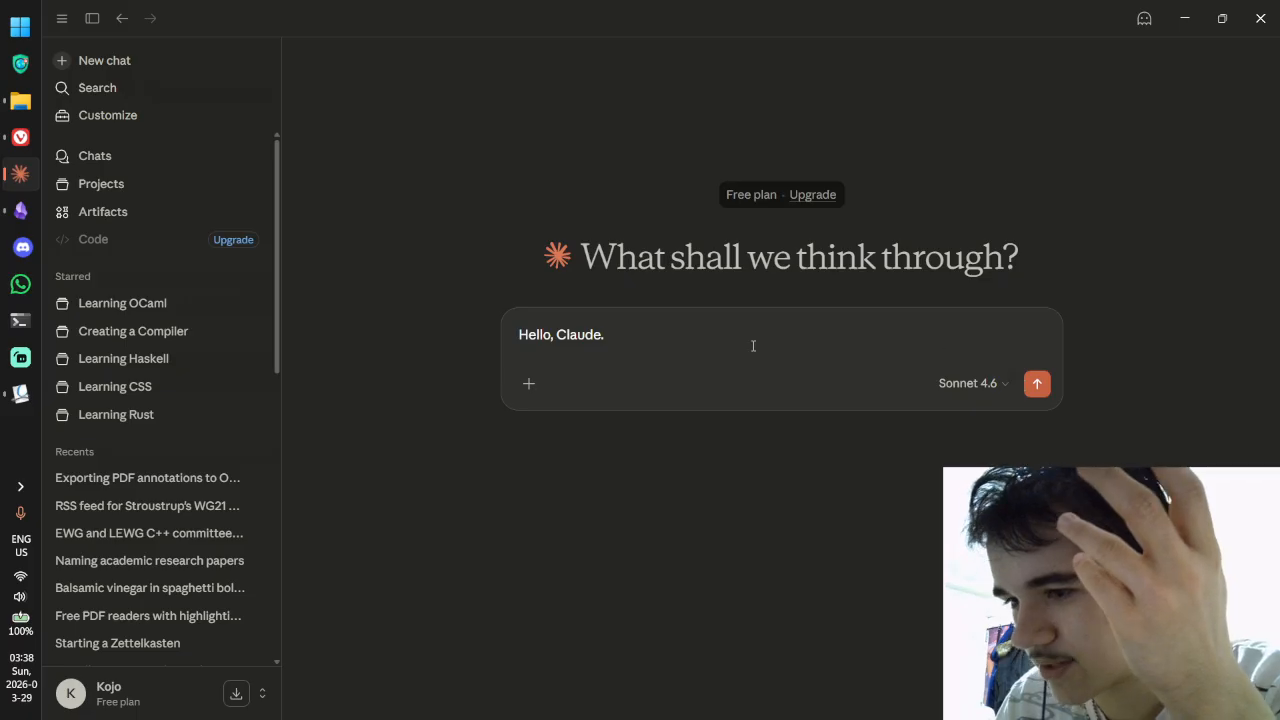
pyautogui.hotkey('ctrl', 'a')
pyautogui.press('BackSpace')
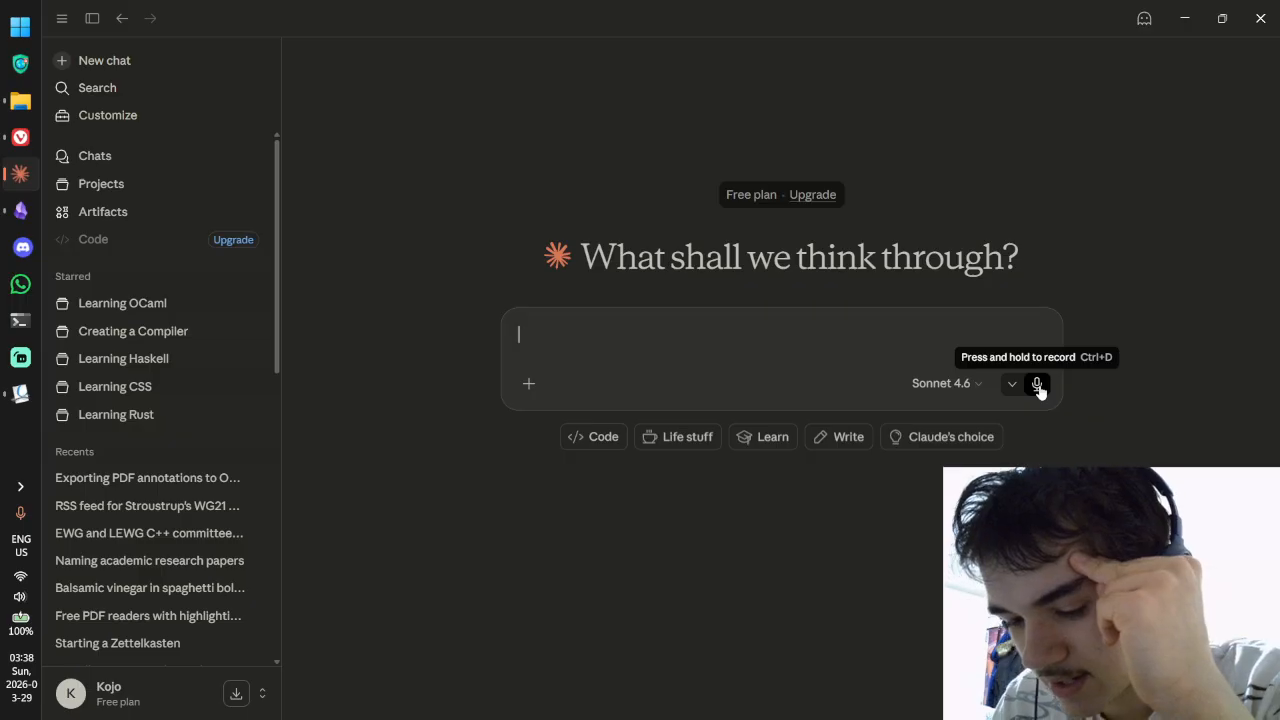
pyautogui.click(1037, 385)
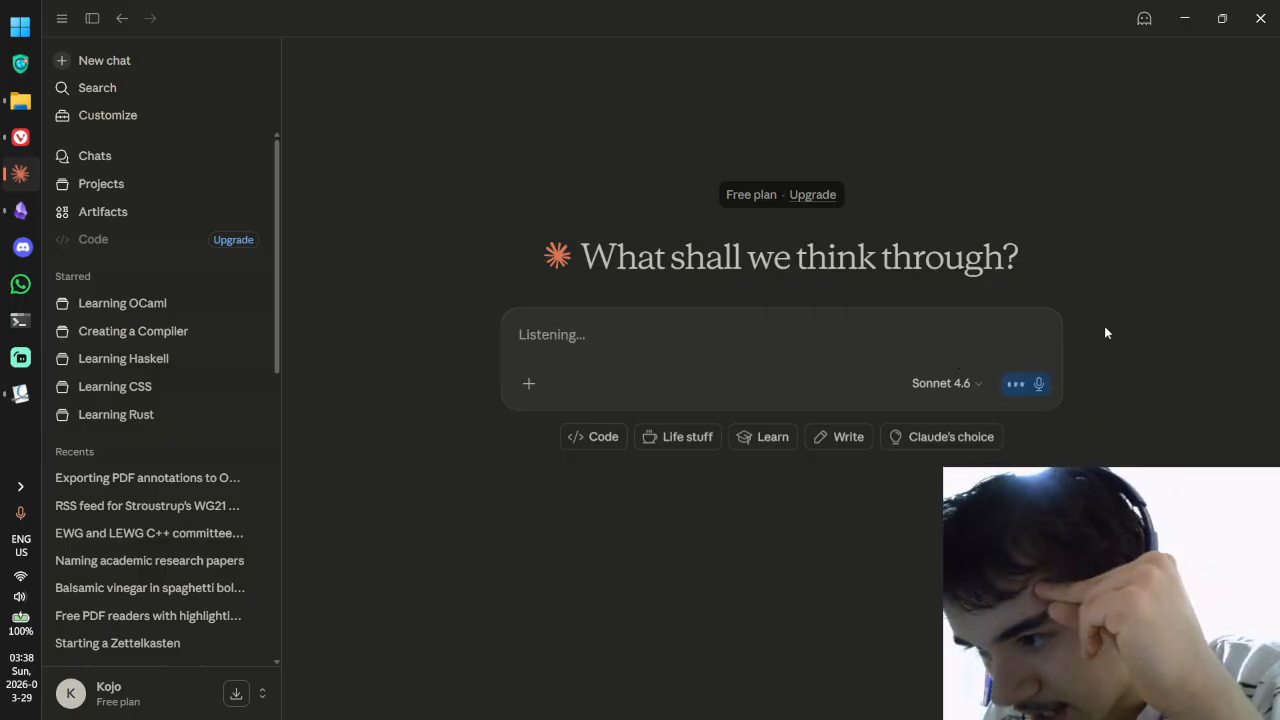
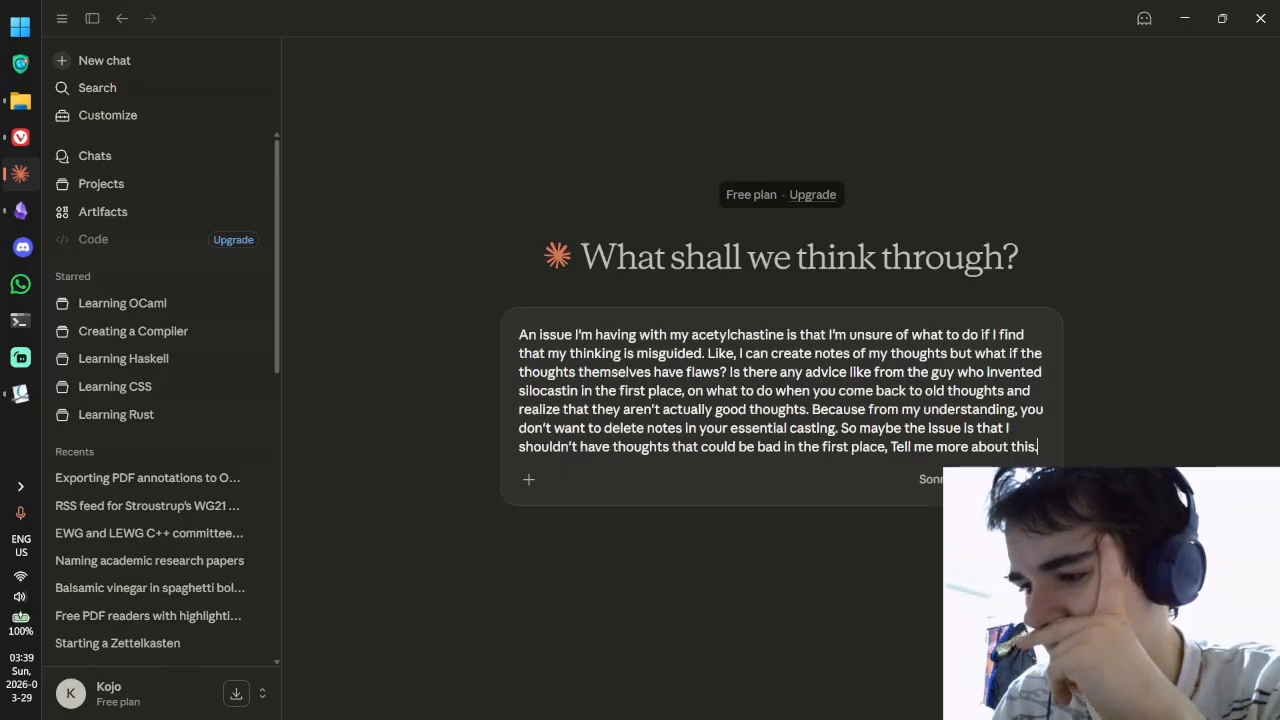
# Step: Send the dictated question about handling flawed notes and let Claude's reply stream in
pyautogui.press('Return')
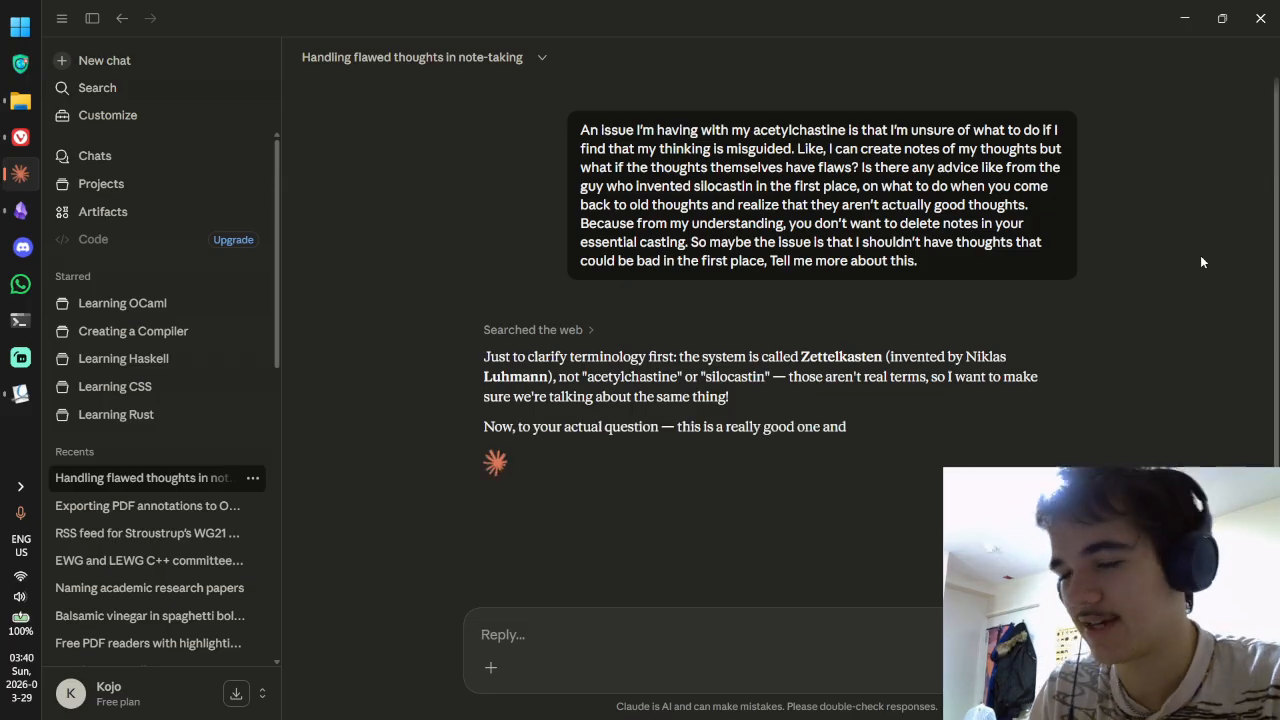
pyautogui.hotkey('alt', 'Tab')
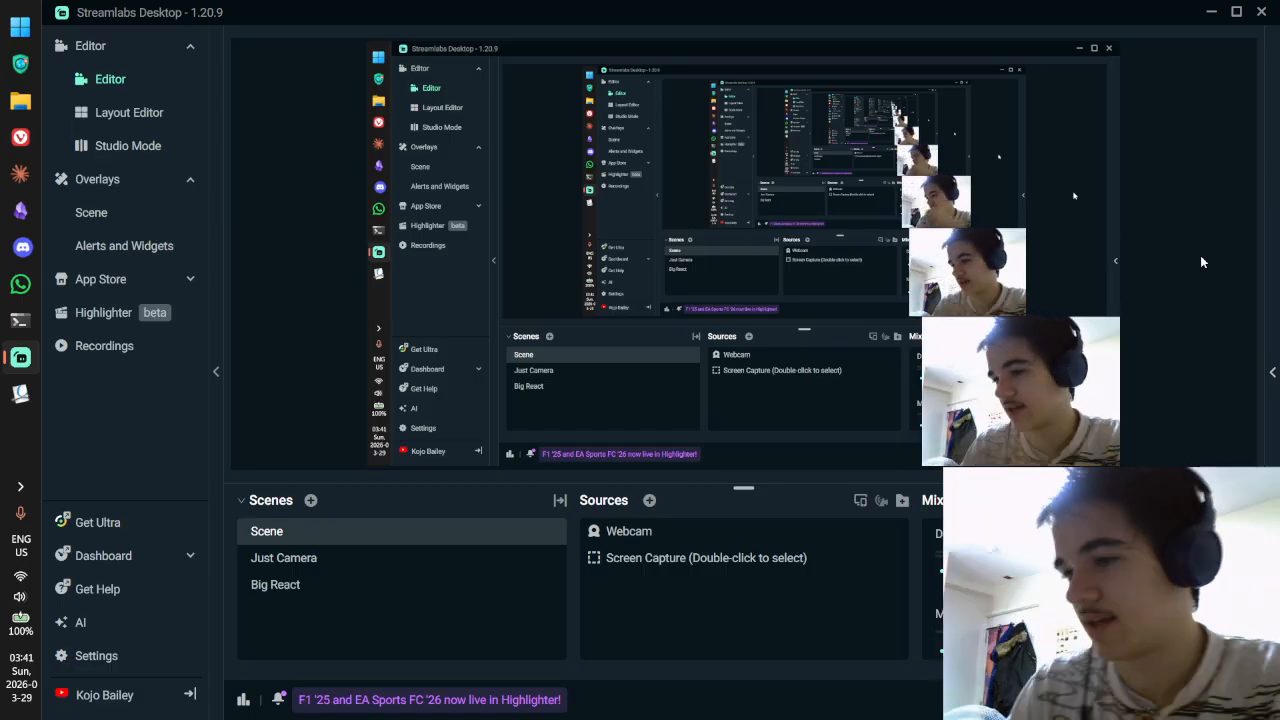
# Step: Back in the Claude chat, read the reply's opening, highlighting the thinking-partner and communication-partner lines
pyautogui.press('ctrl+super+Right')
pyautogui.scroll(-1, 790, 180)
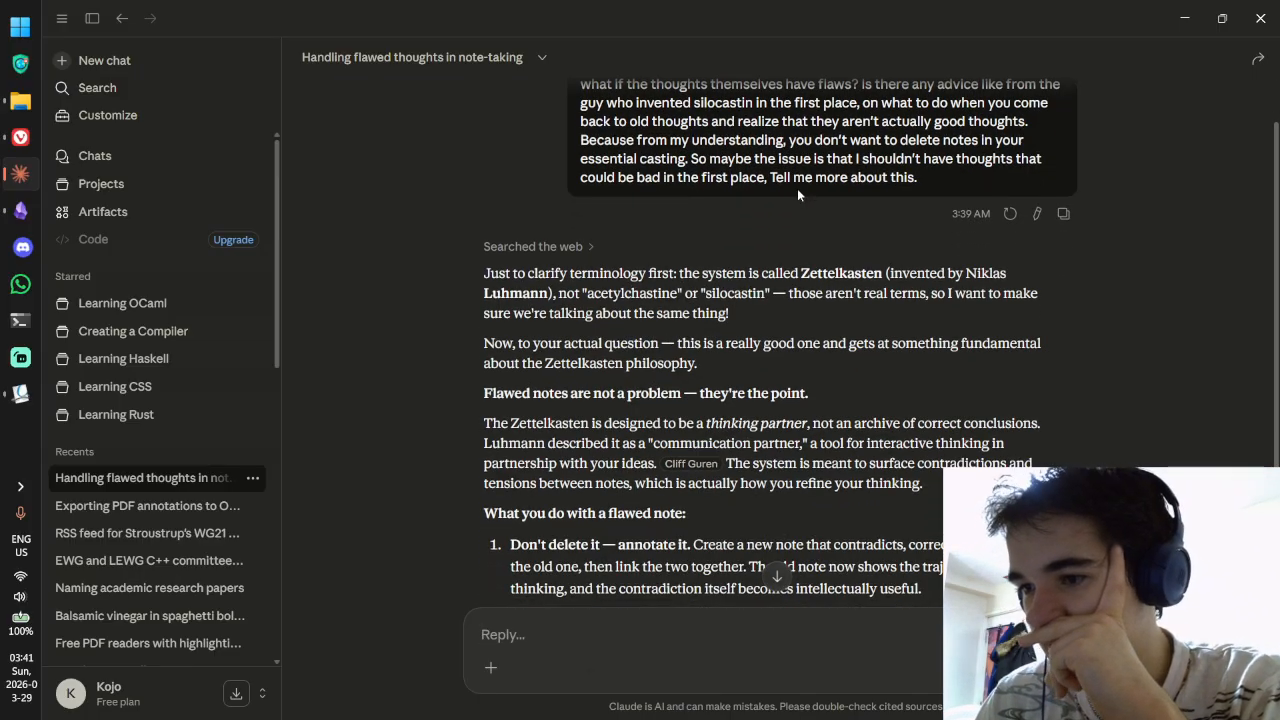
pyautogui.scroll(-1, 797, 195)
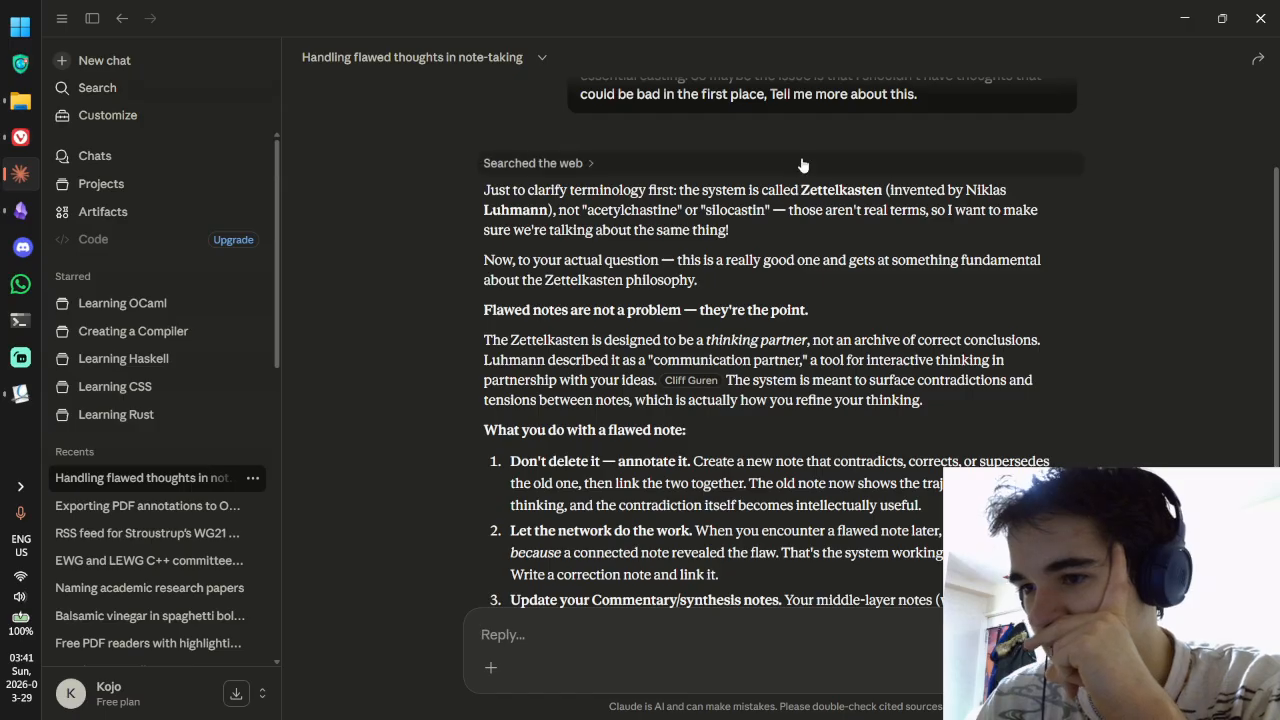
pyautogui.scroll(2, 800, 187)
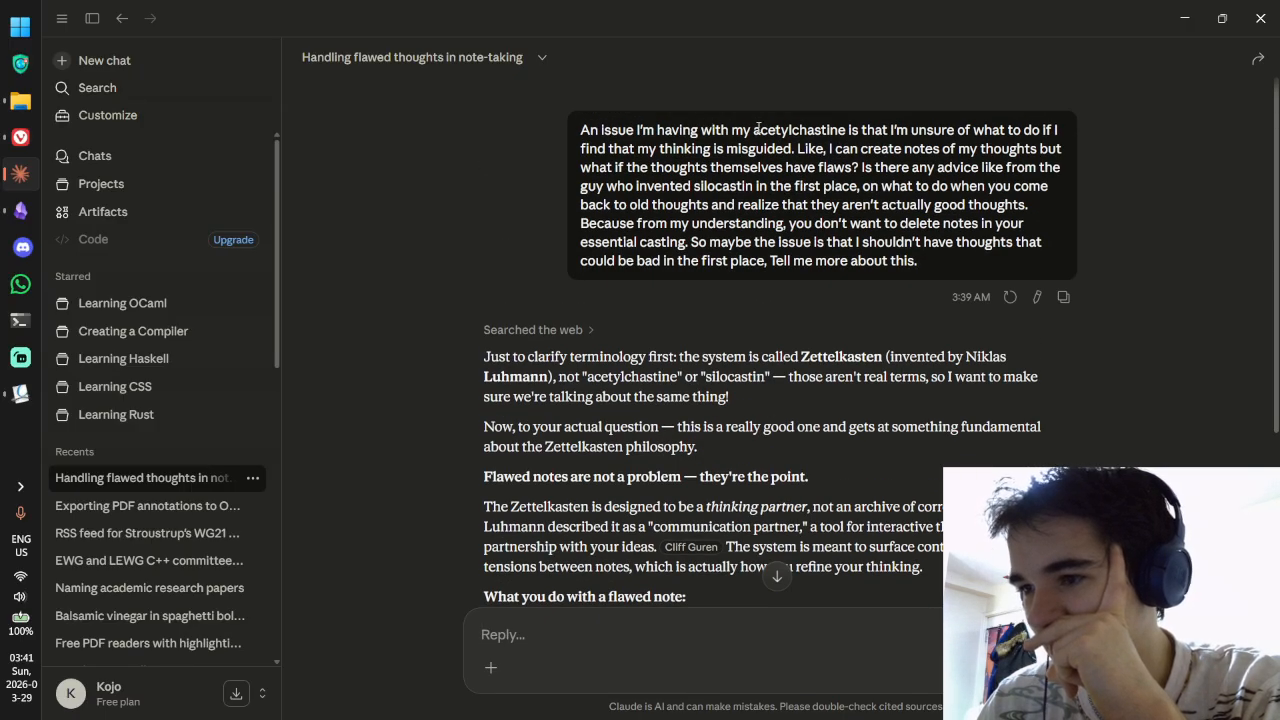
pyautogui.moveTo(755, 130); pyautogui.dragTo(818, 131)
pyautogui.click(820, 131)
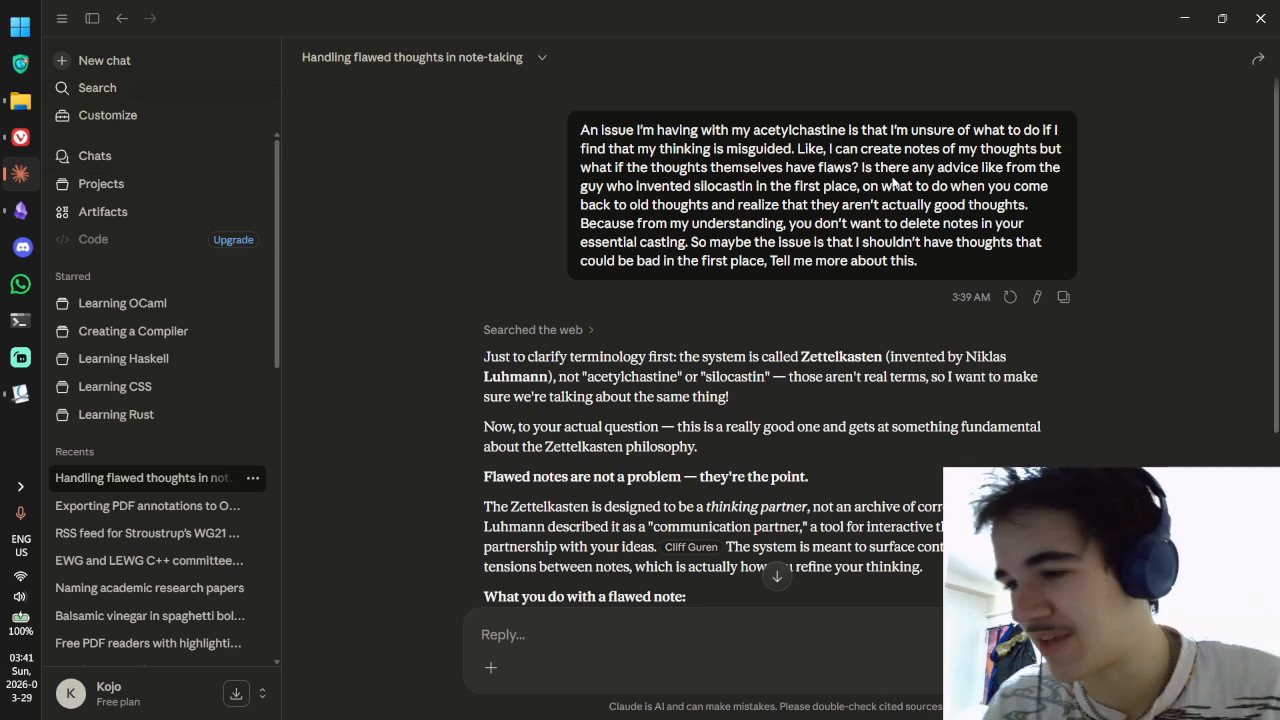
pyautogui.scroll(-5, 925, 268)
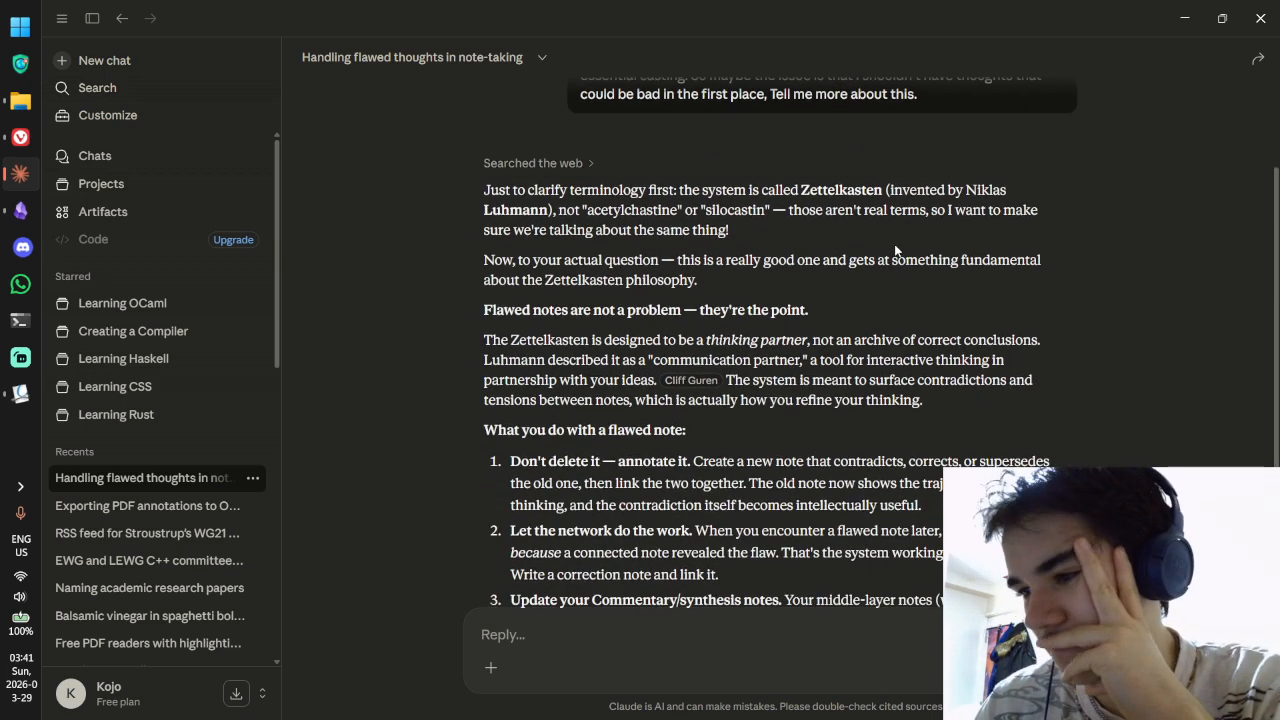
pyautogui.moveTo(574, 227); pyautogui.dragTo(720, 227)
pyautogui.click(715, 226)
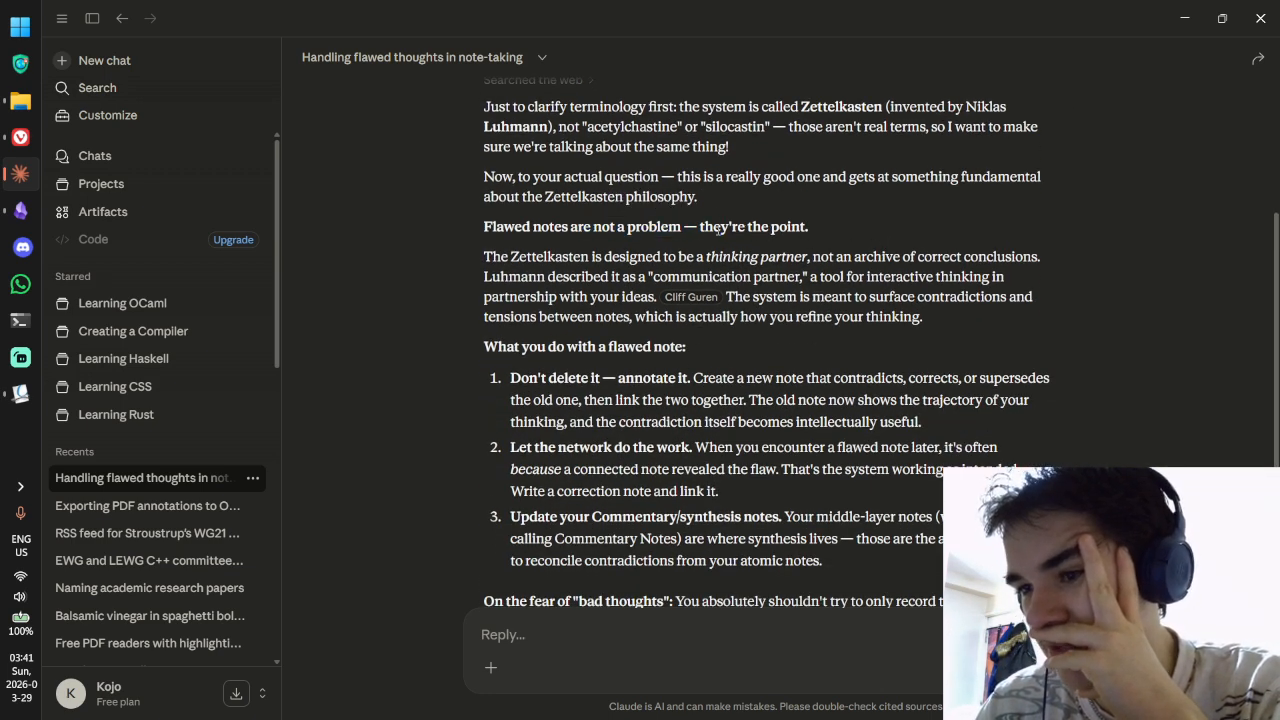
pyautogui.scroll(-2, 711, 210)
pyautogui.moveTo(697, 174); pyautogui.dragTo(906, 174)
pyautogui.click(820, 174)
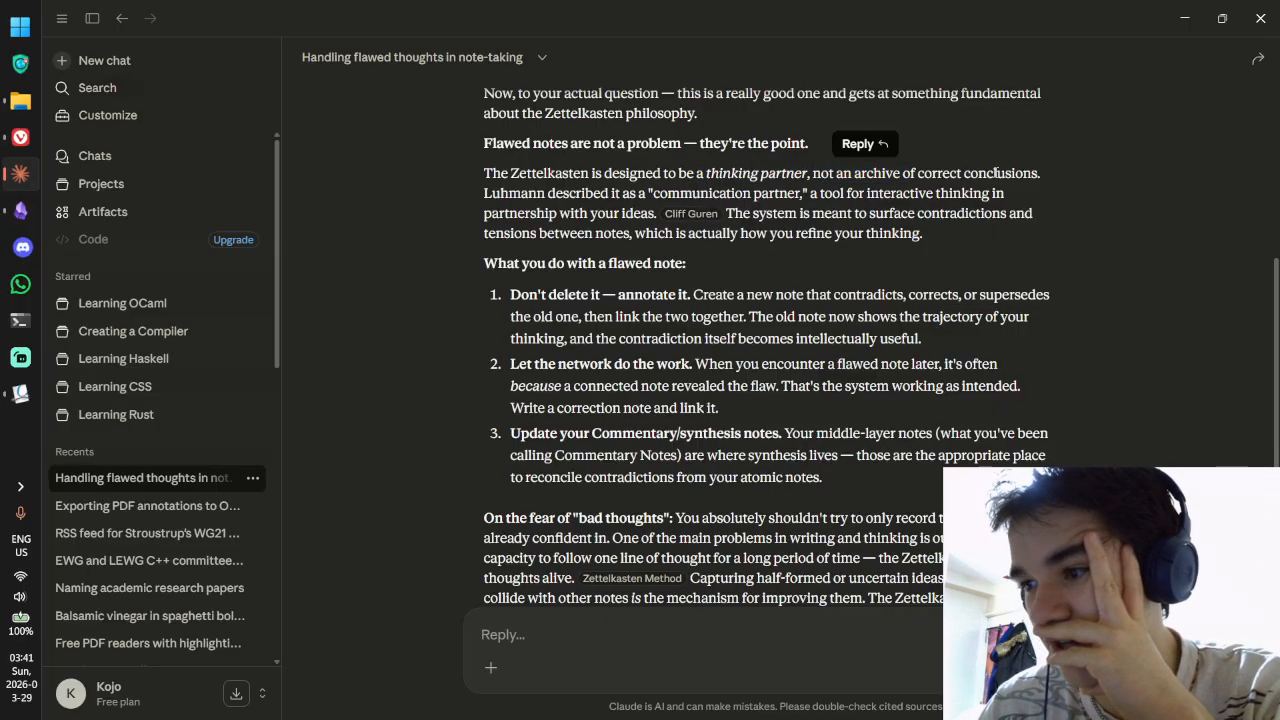
pyautogui.click(1044, 175)
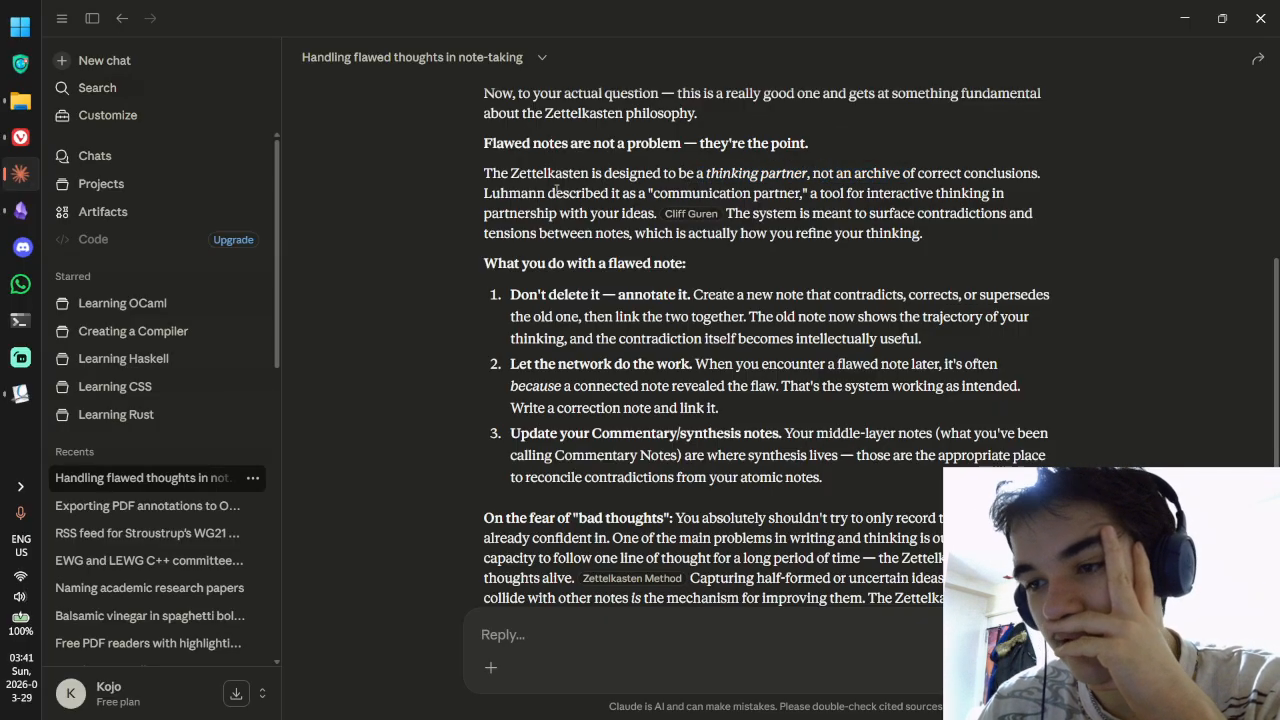
pyautogui.moveTo(556, 190); pyautogui.dragTo(772, 193)
pyautogui.click(886, 185)
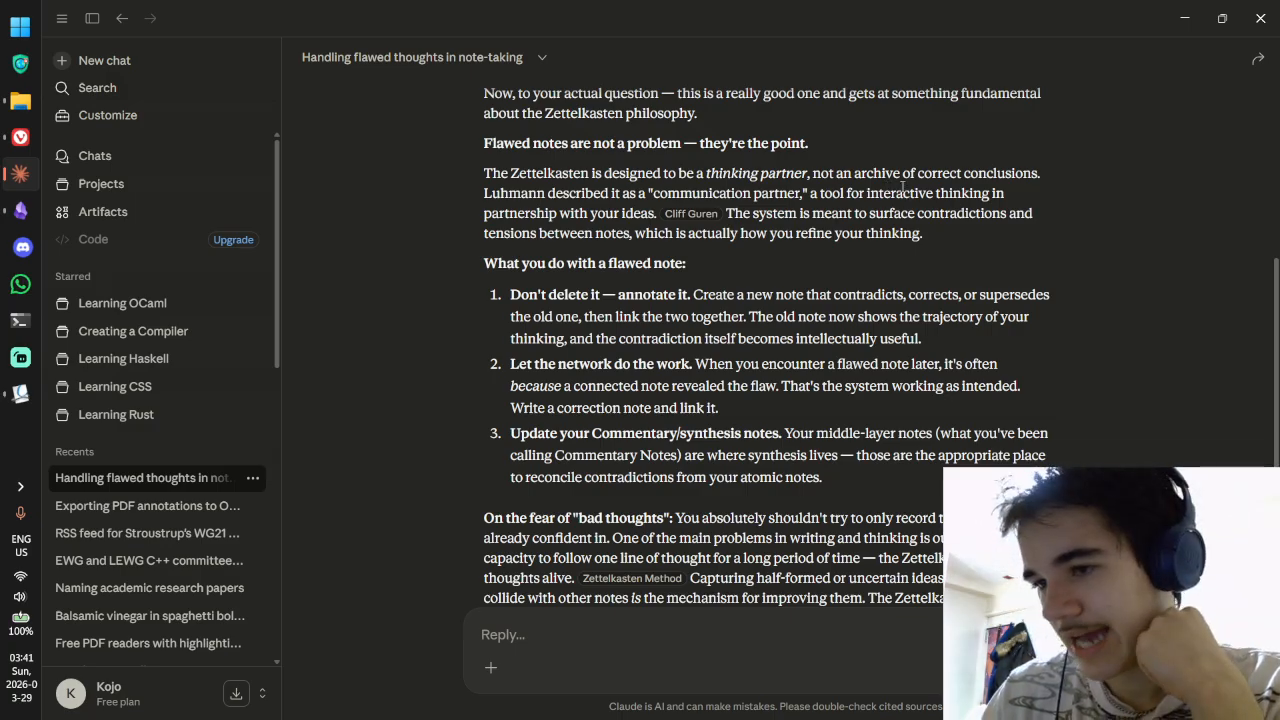
pyautogui.moveTo(537, 220); pyautogui.dragTo(820, 214)
pyautogui.moveTo(698, 218)
pyautogui.click(829, 214)
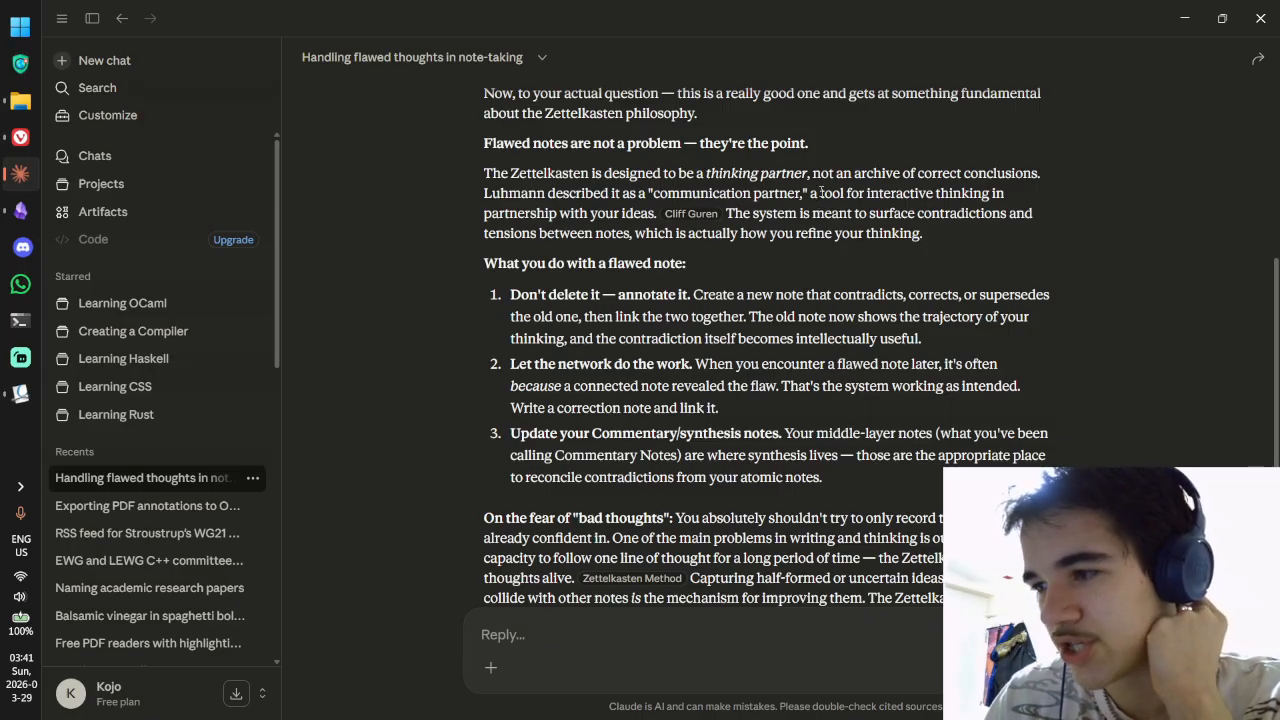
# Step: Read the advice on writing contradicting notes and keeping synthesis in commentary, then return to Obsidian
pyautogui.scroll(-2, 845, 180)
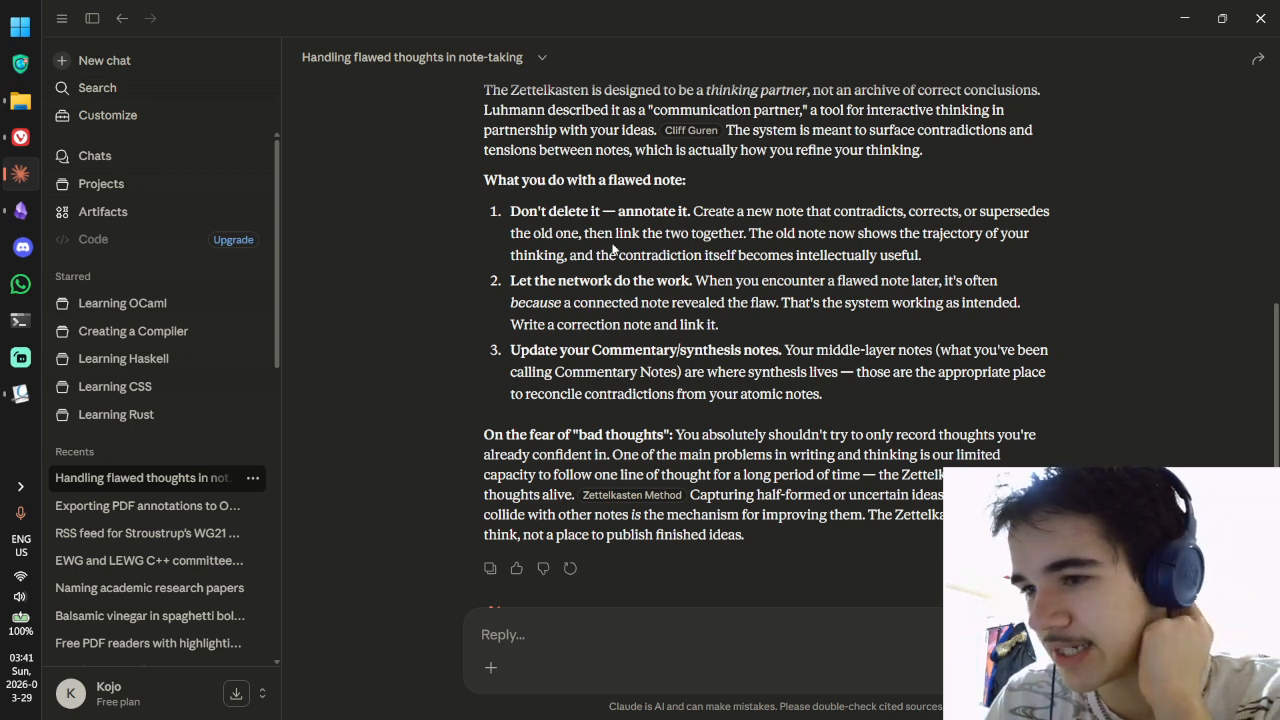
pyautogui.moveTo(776, 211); pyautogui.dragTo(922, 211)
pyautogui.click(957, 213)
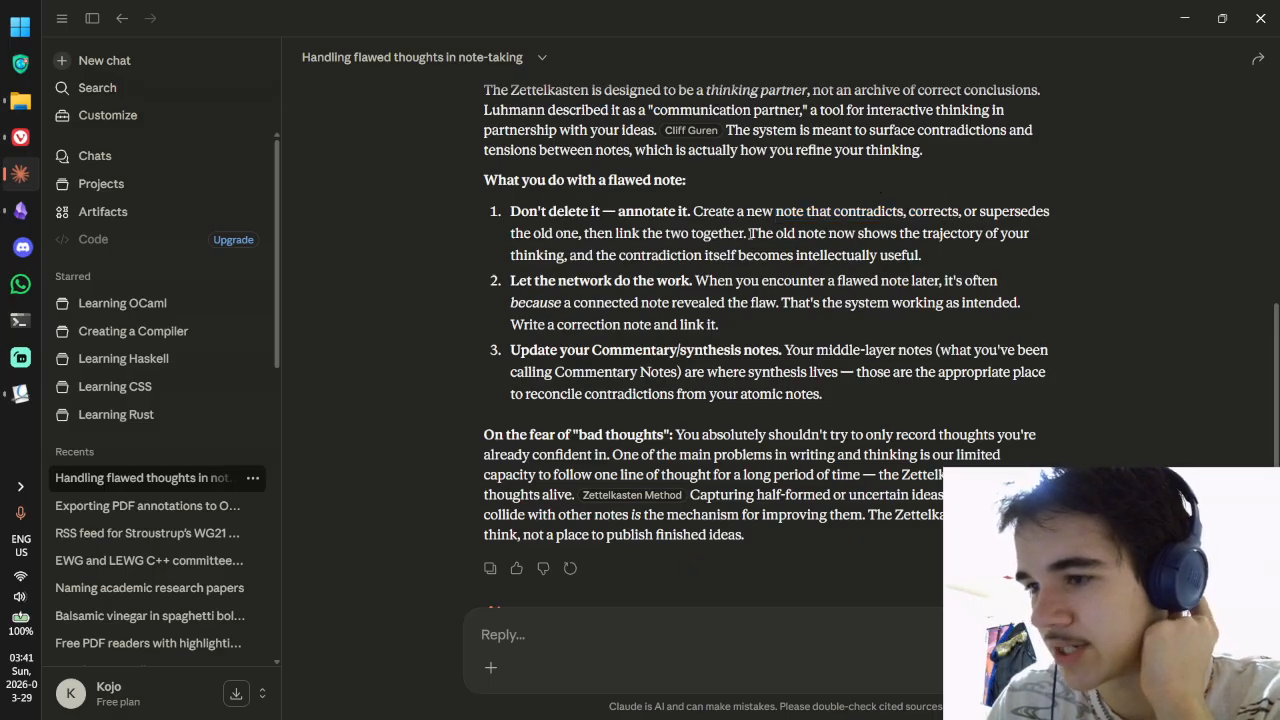
pyautogui.moveTo(749, 233); pyautogui.dragTo(892, 233)
pyautogui.click(892, 235)
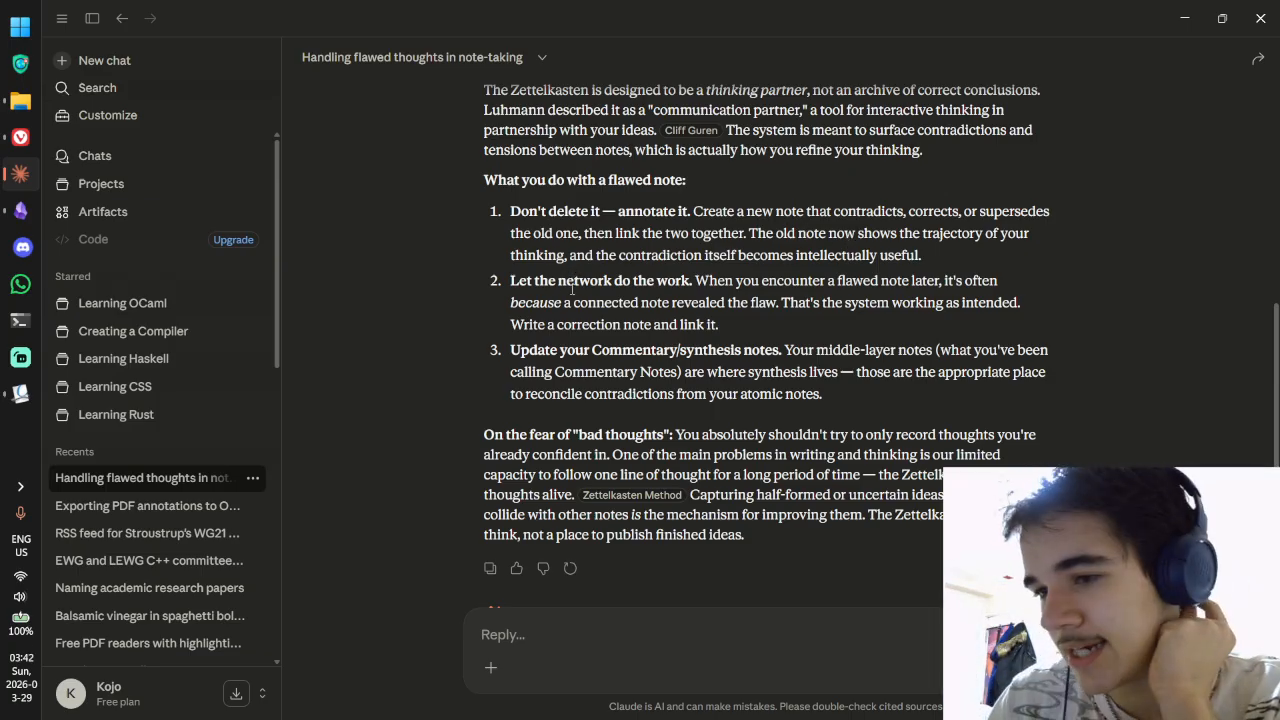
pyautogui.moveTo(660, 304); pyautogui.dragTo(780, 304)
pyautogui.click(780, 304)
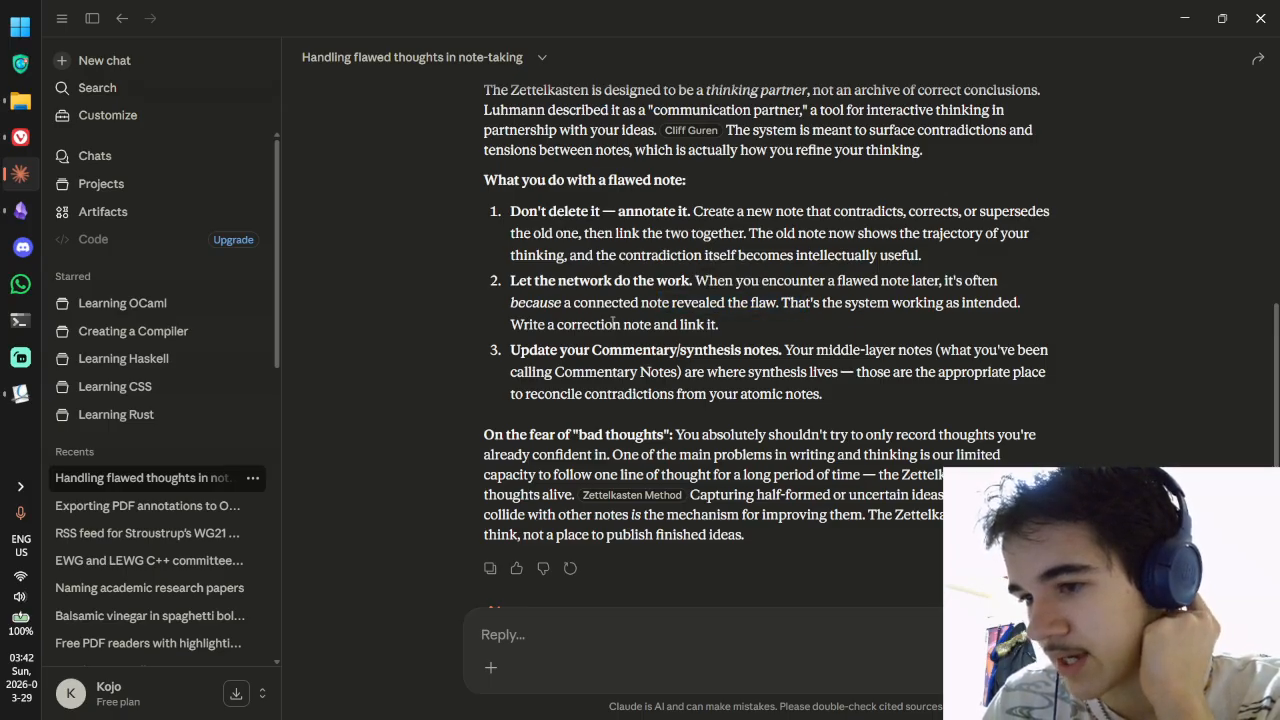
pyautogui.moveTo(538, 350); pyautogui.dragTo(931, 350)
pyautogui.moveTo(689, 377); pyautogui.dragTo(858, 372)
pyautogui.click(860, 372)
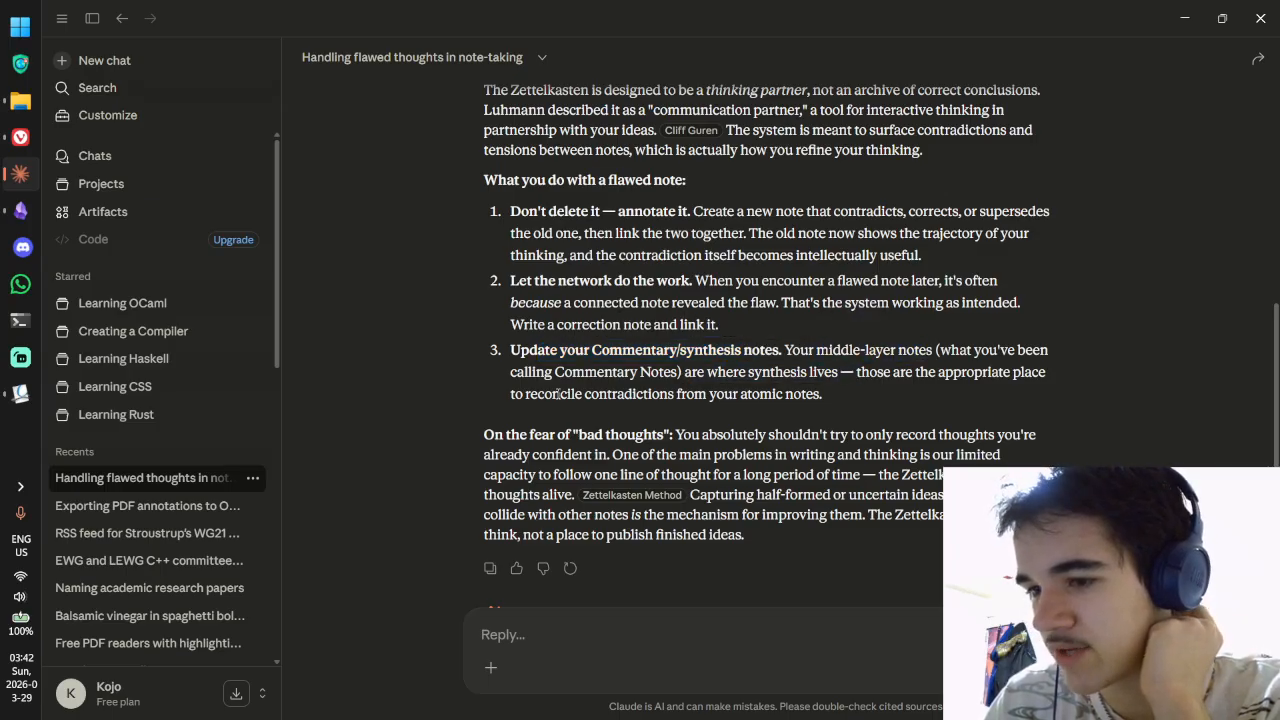
pyautogui.moveTo(557, 394); pyautogui.dragTo(838, 392)
pyautogui.click(842, 388)
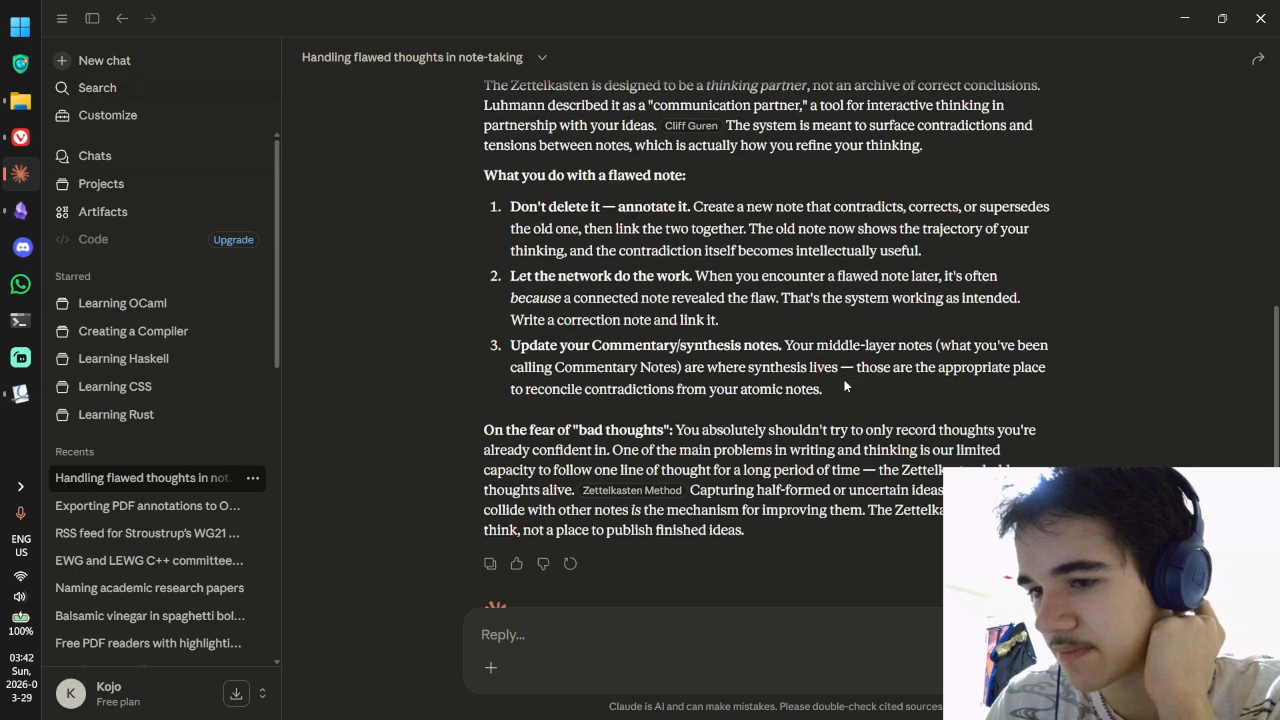
pyautogui.scroll(-1, 844, 386)
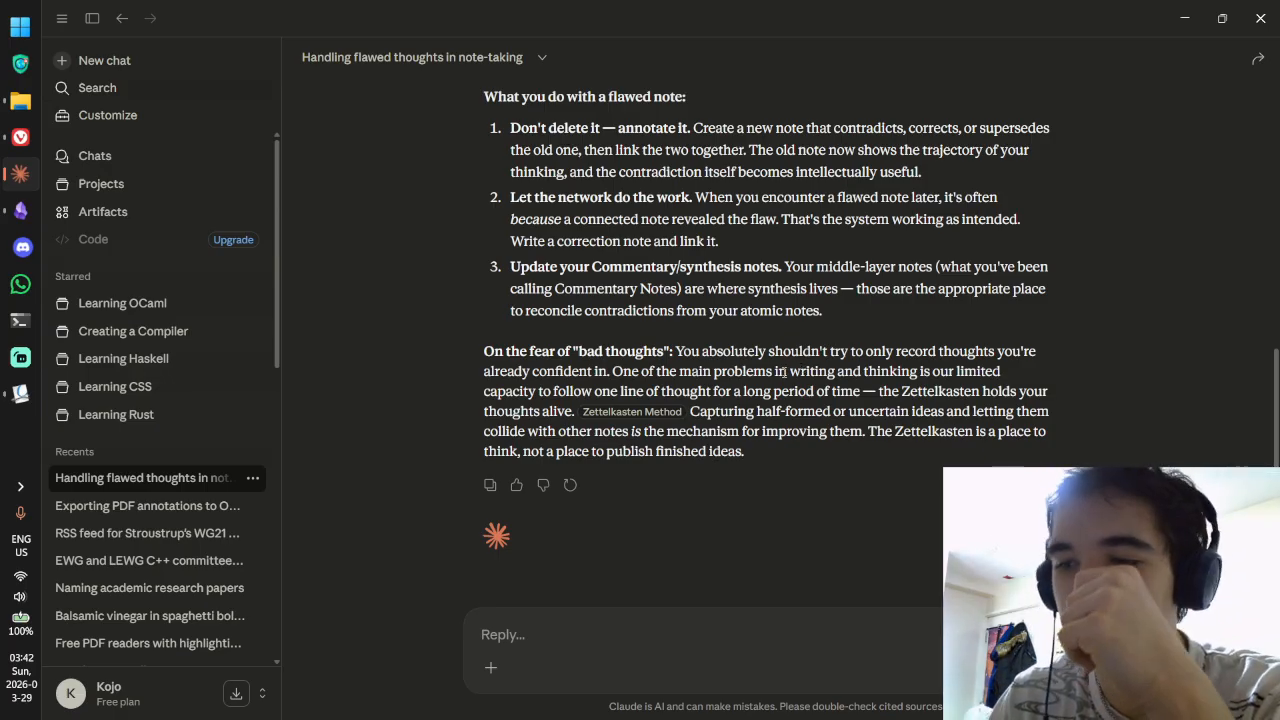
pyautogui.scroll(2, 781, 340)
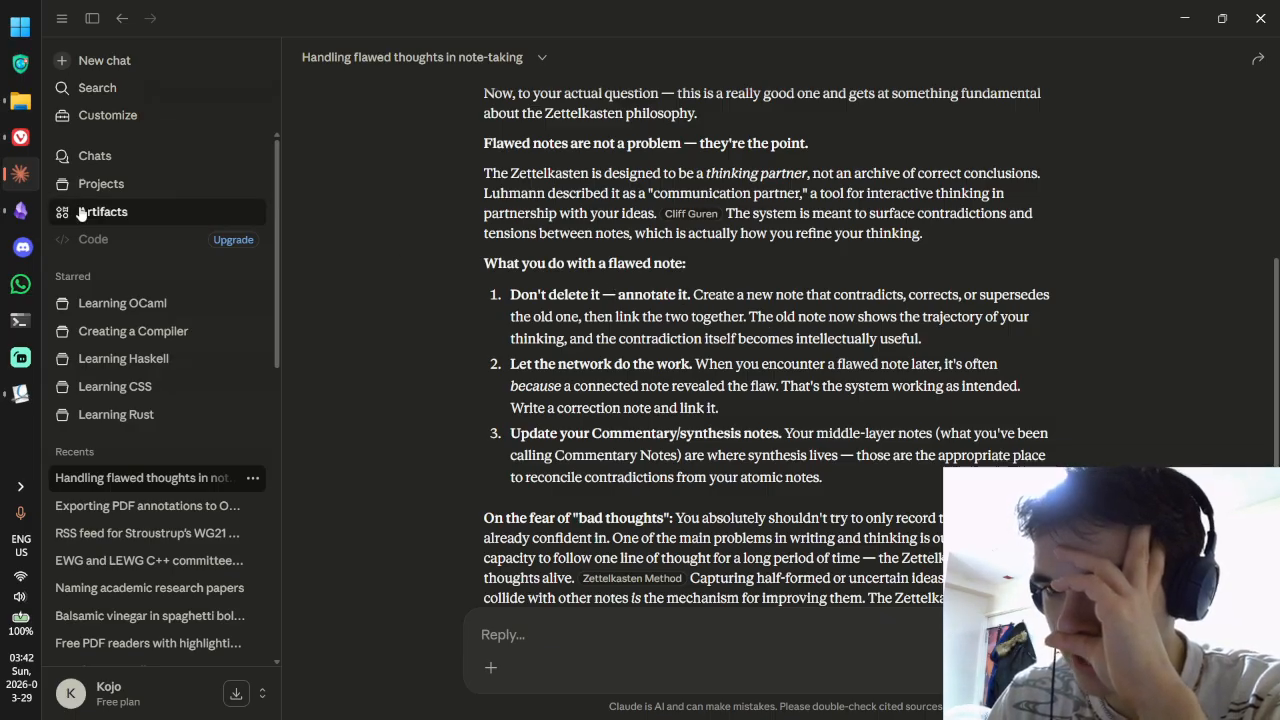
pyautogui.moveTo(23, 210)
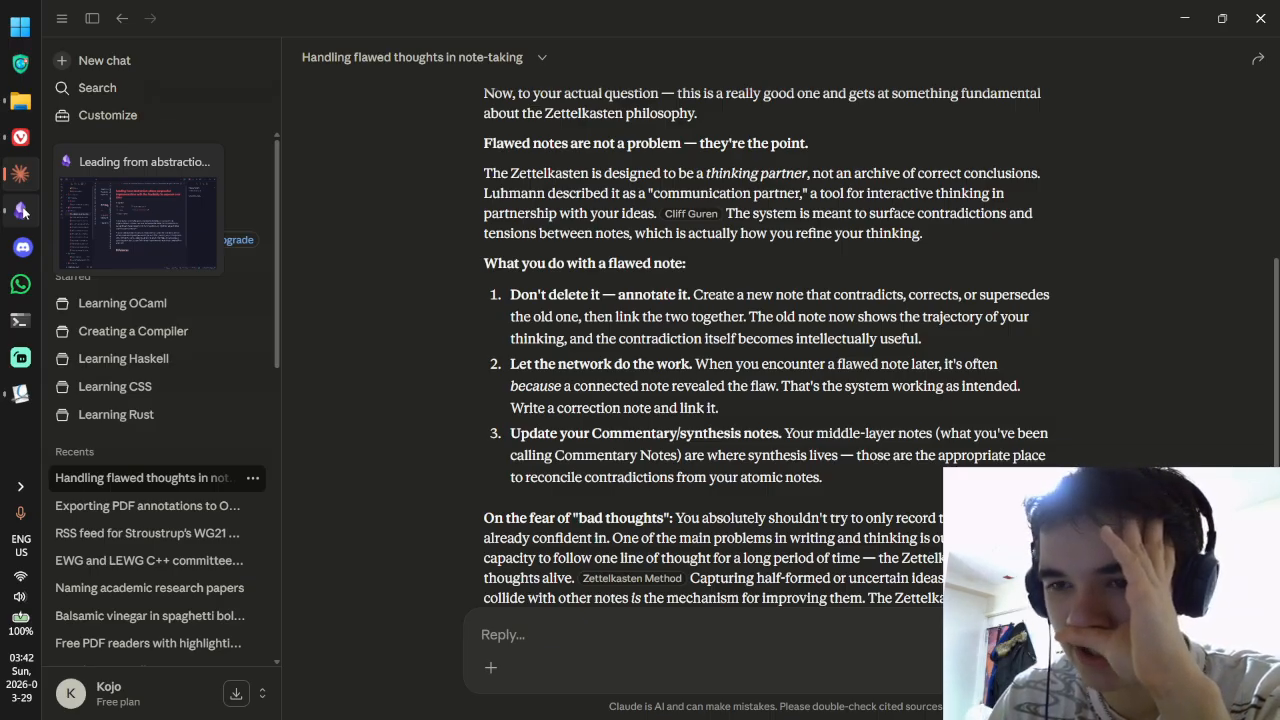
pyautogui.click(23, 210)
pyautogui.moveTo(732, 341); pyautogui.dragTo(808, 403)
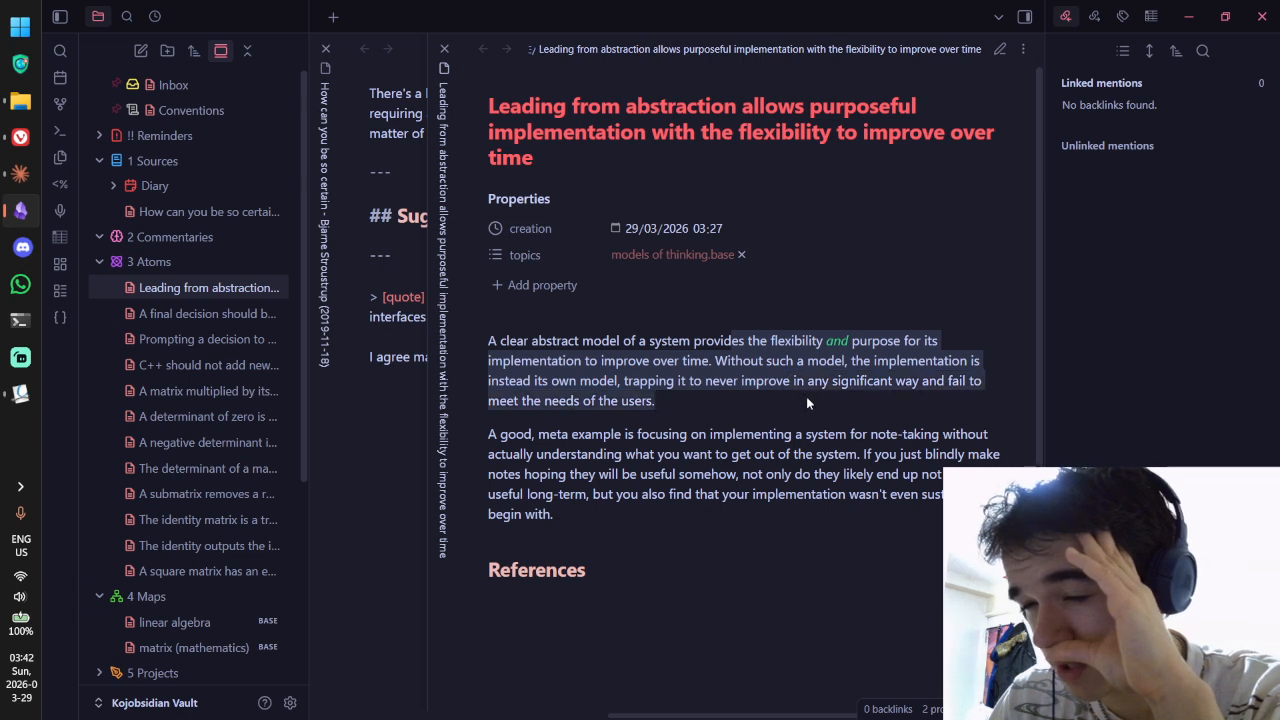
pyautogui.click(808, 403)
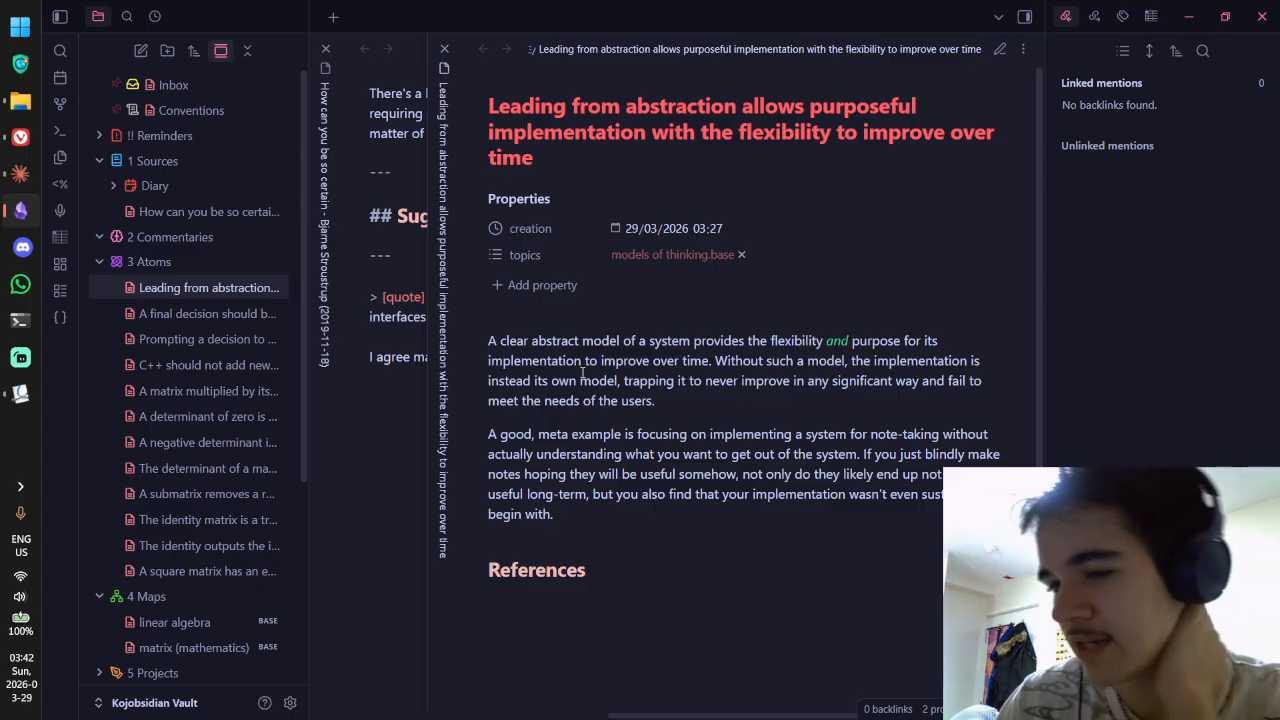
pyautogui.moveTo(500, 343); pyautogui.dragTo(940, 343)
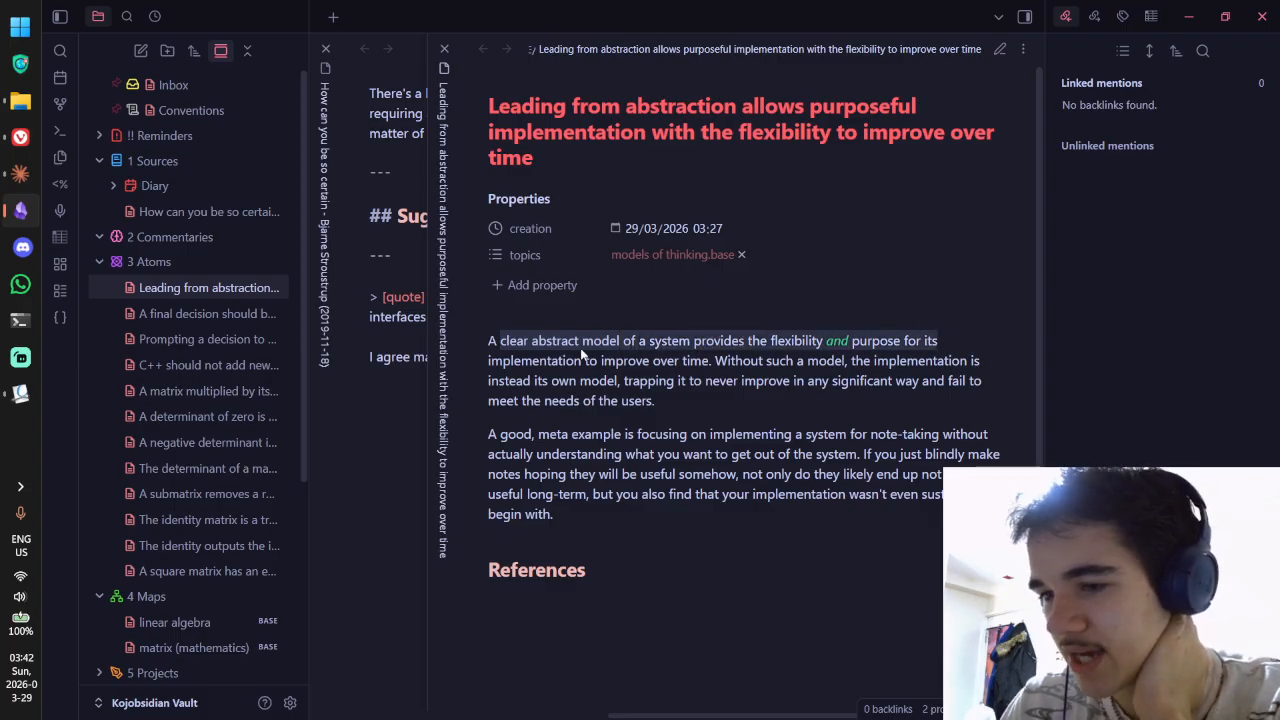
pyautogui.moveTo(547, 361); pyautogui.dragTo(748, 457)
pyautogui.click(728, 361)
pyautogui.click(675, 433)
pyautogui.moveTo(487, 434)
pyautogui.mouseDown()
pyautogui.moveTo(616, 494)
pyautogui.moveTo(574, 510)
pyautogui.moveTo(485, 438)
pyautogui.mouseUp()
pyautogui.click(575, 452)
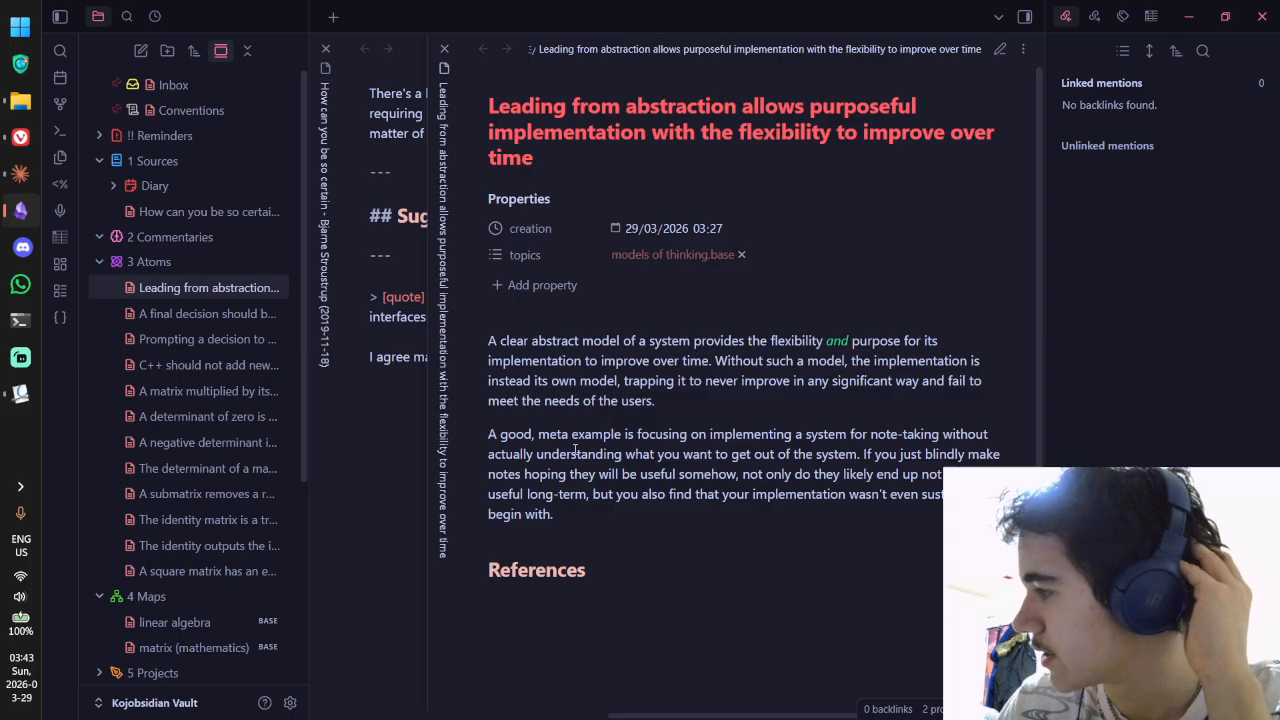
pyautogui.moveTo(653, 405); pyautogui.dragTo(489, 345)
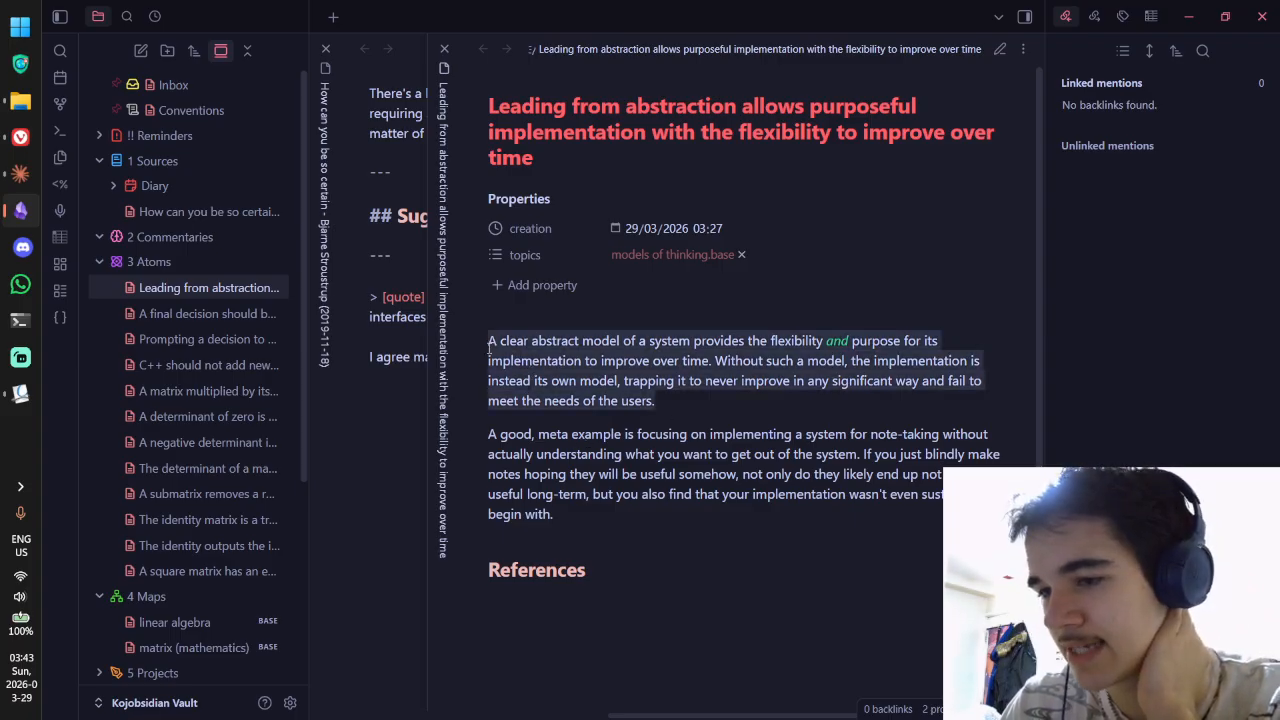
pyautogui.moveTo(489, 434); pyautogui.dragTo(489, 344)
pyautogui.click(601, 499)
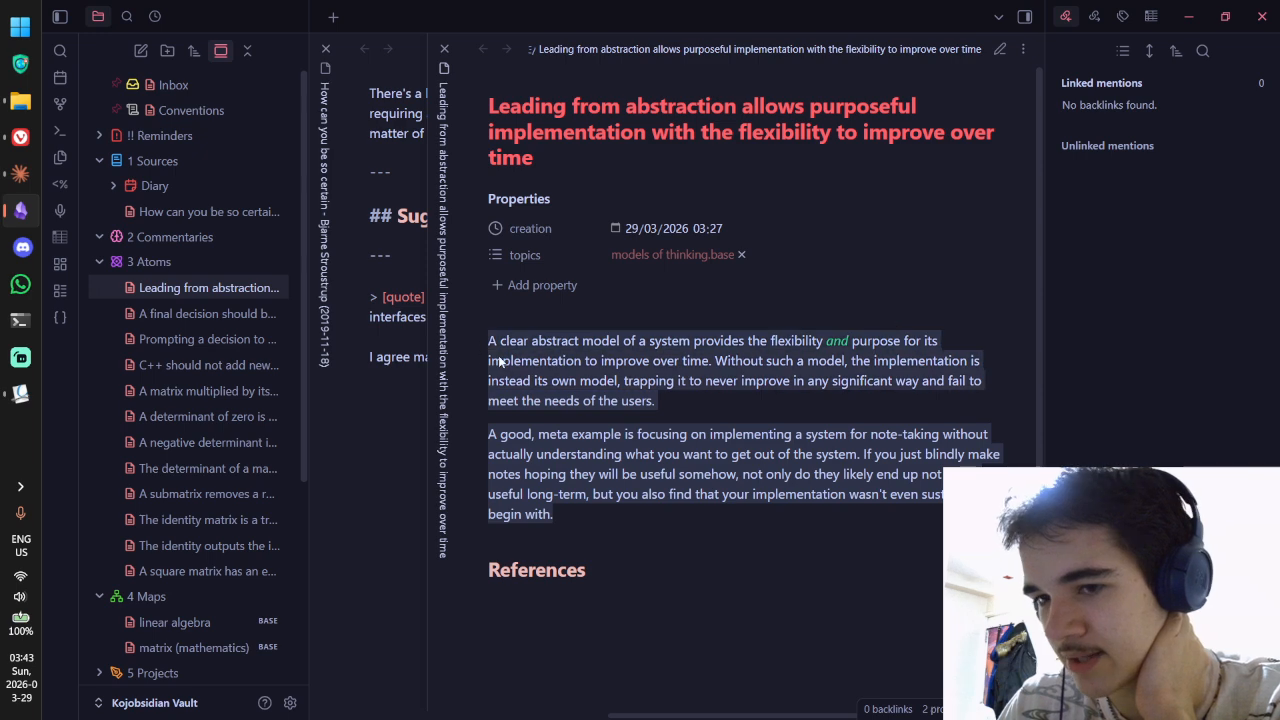
pyautogui.click(498, 361)
pyautogui.moveTo(3, 148)
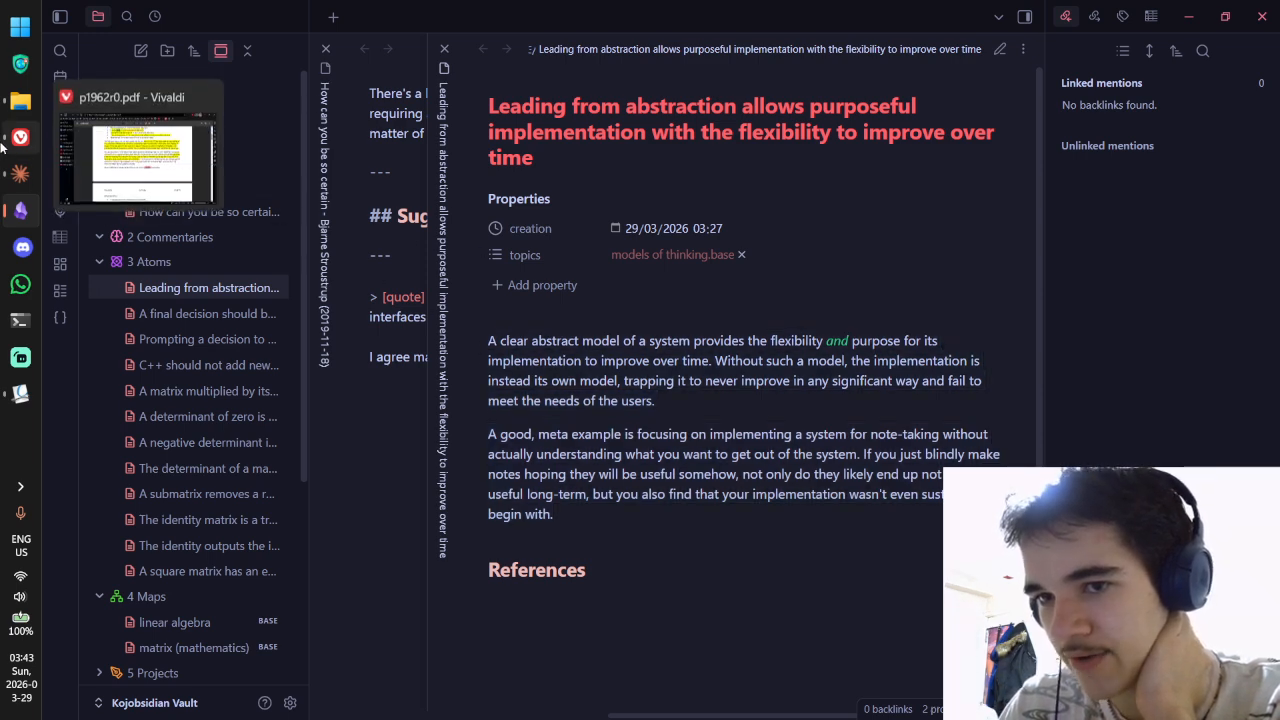
# Step: In Claude's reply, try selecting the closing paragraph and the bold line about flawed notes
pyautogui.click(20, 173)
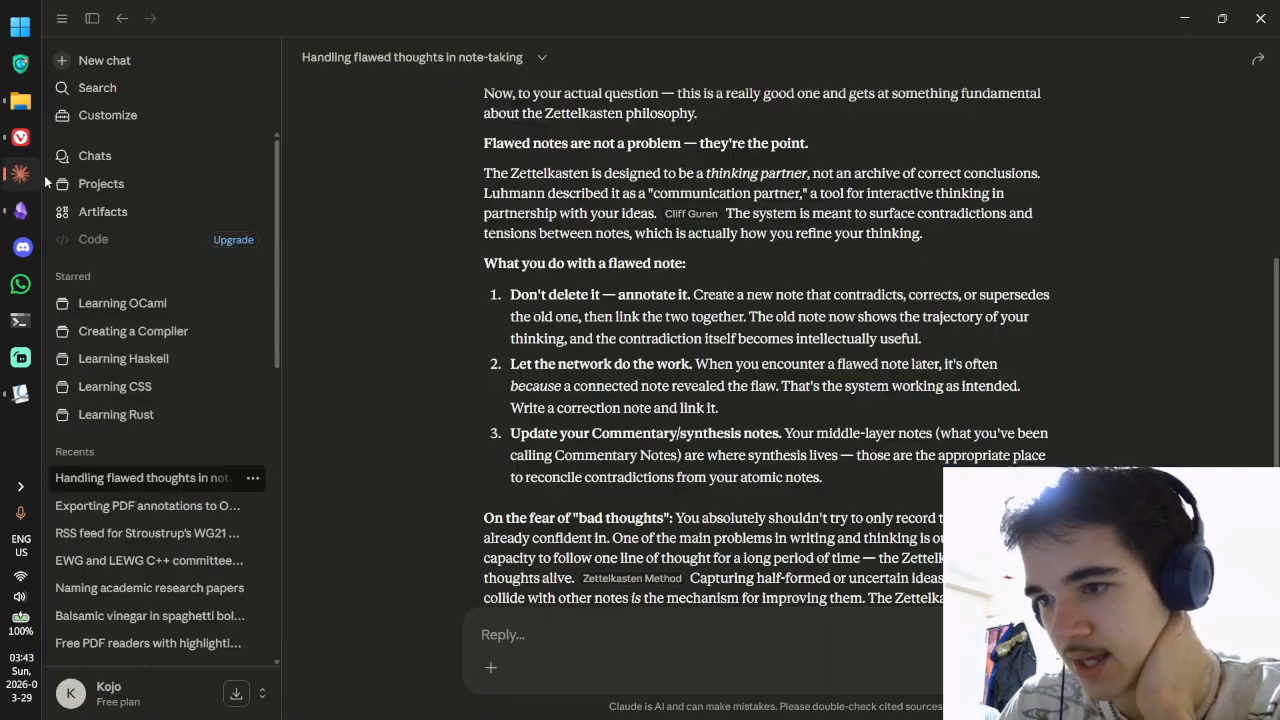
pyautogui.scroll(-3, 657, 279)
pyautogui.moveTo(676, 352); pyautogui.dragTo(795, 378)
pyautogui.click(795, 381)
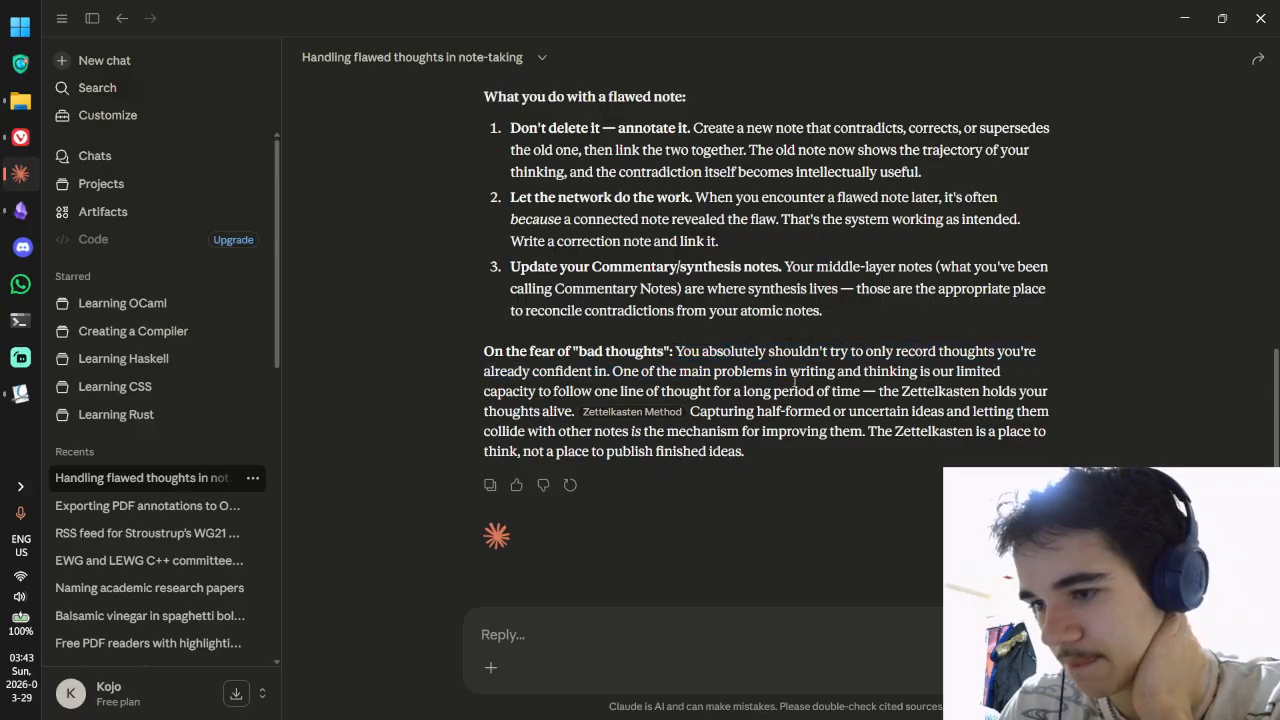
pyautogui.scroll(5, 763, 414)
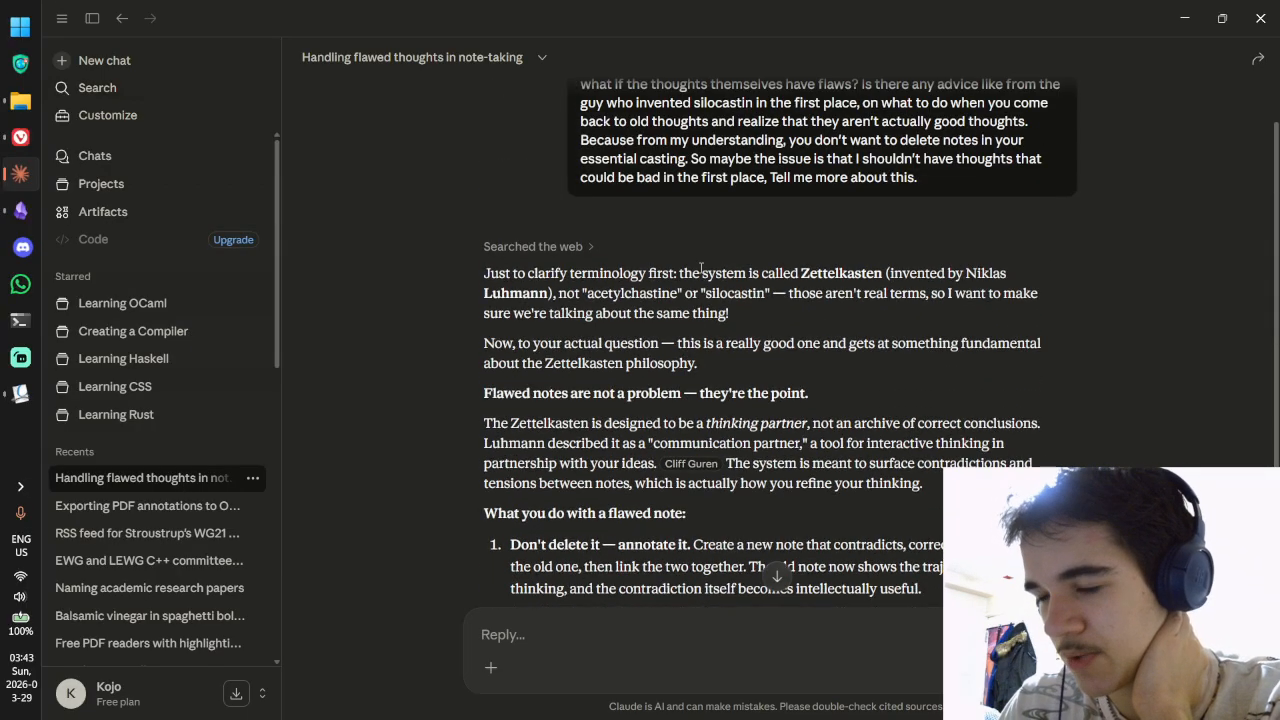
pyautogui.scroll(-1, 701, 266)
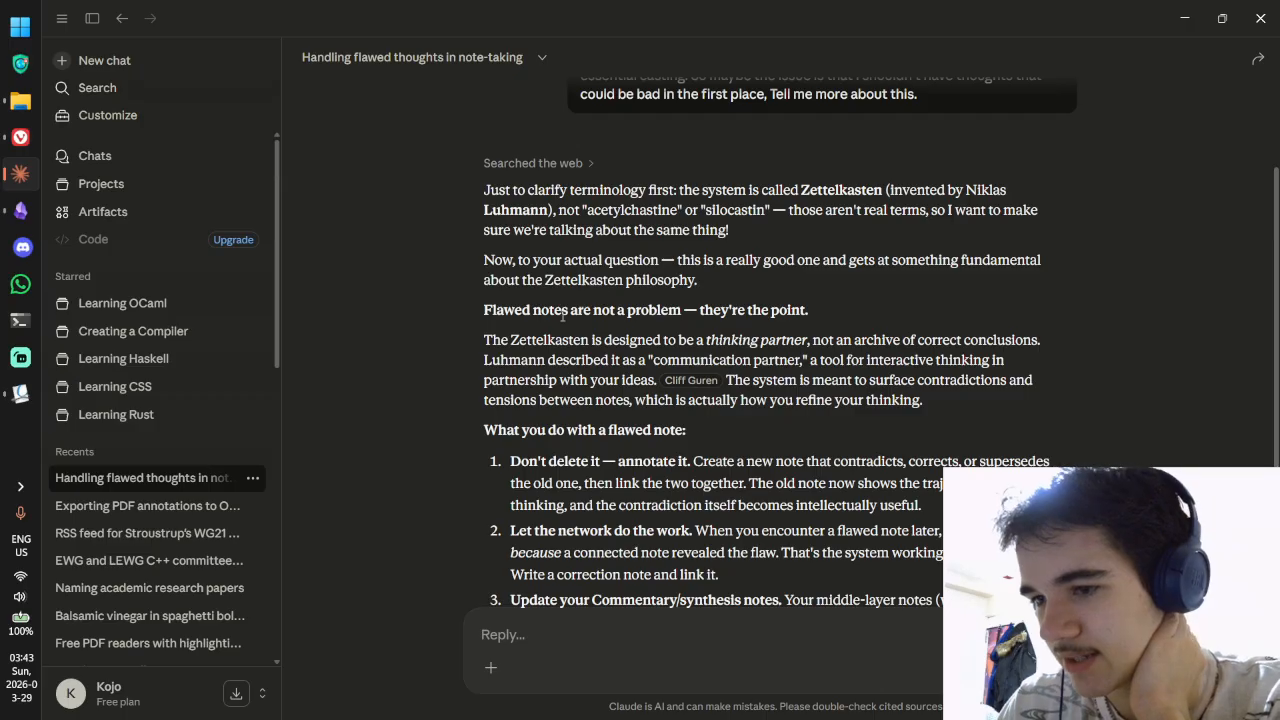
pyautogui.moveTo(563, 316); pyautogui.dragTo(301, 283)
pyautogui.click(20, 209)
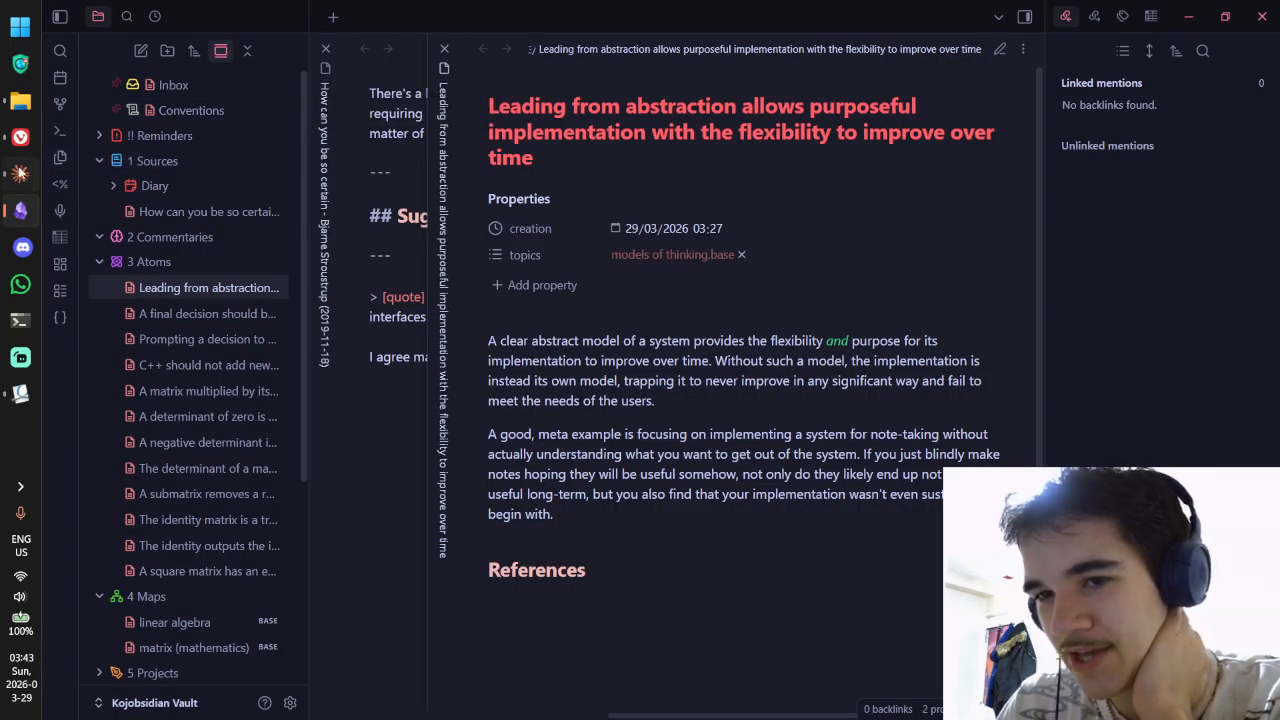
pyautogui.click(20, 173)
pyautogui.click(476, 245)
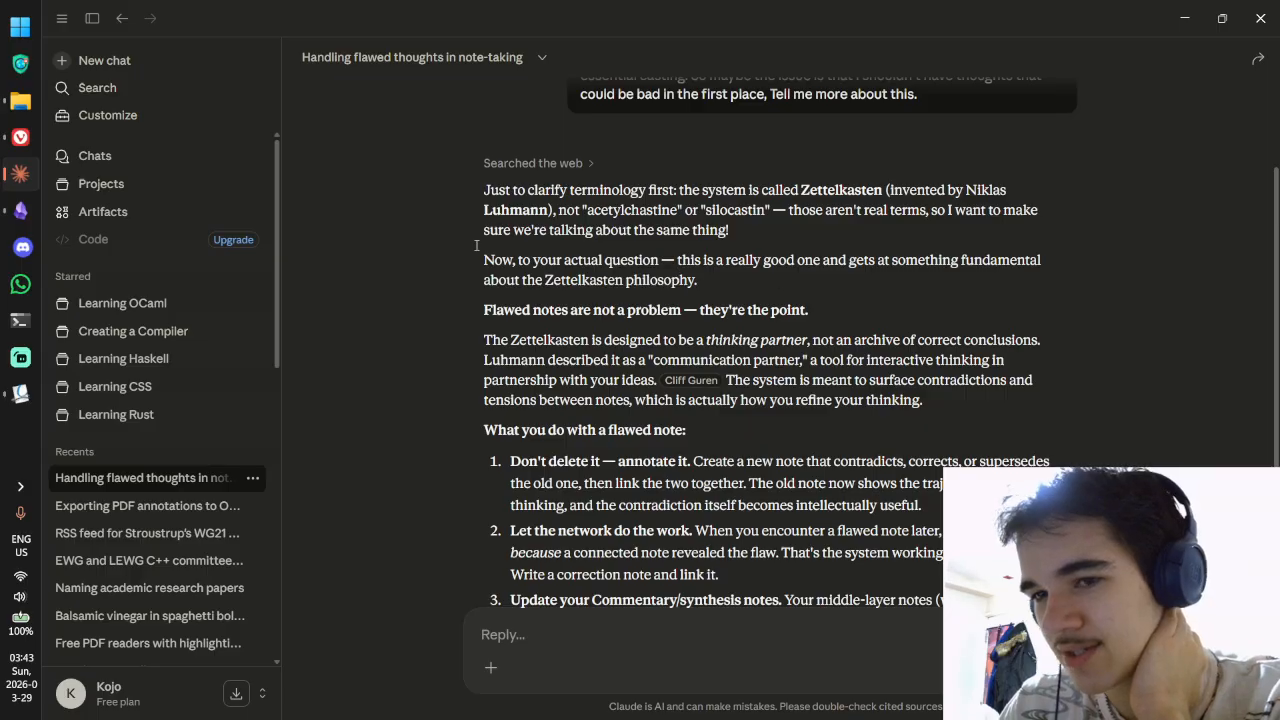
# Step: Copy the heading 'Flawed notes are not a problem — they're the point.' and return to Obsidian
pyautogui.moveTo(22, 215)
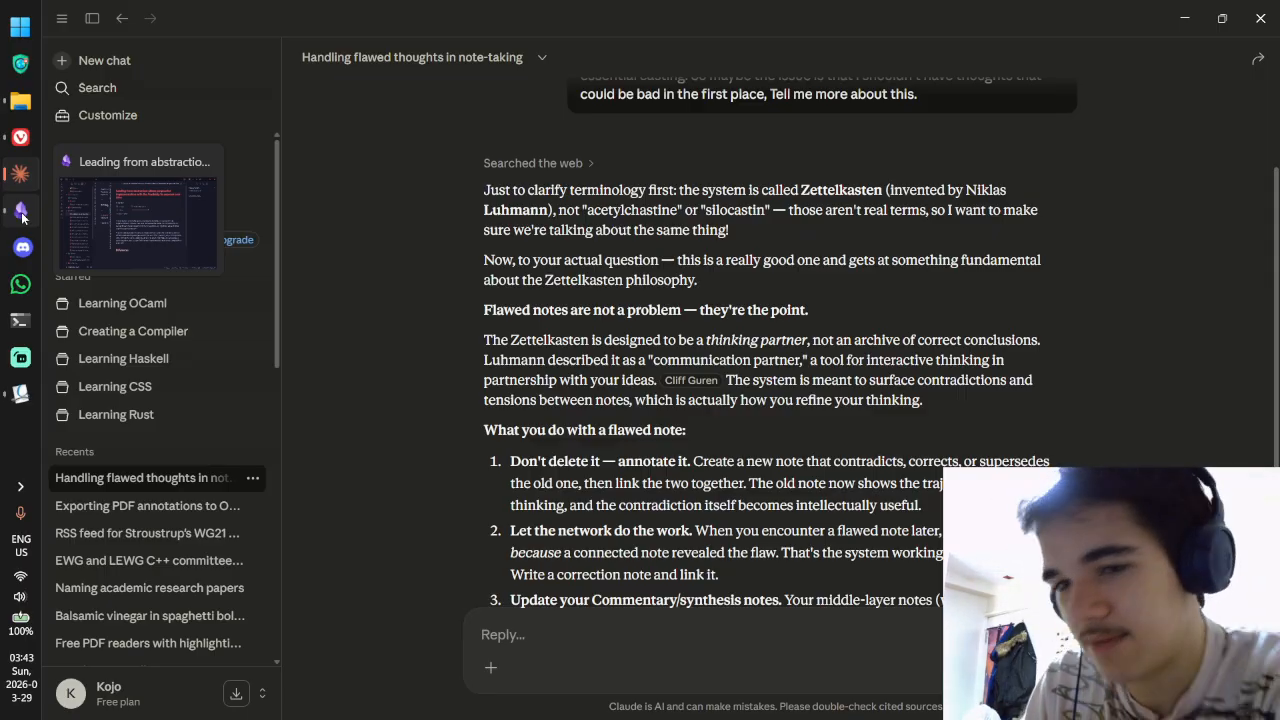
pyautogui.click(21, 213)
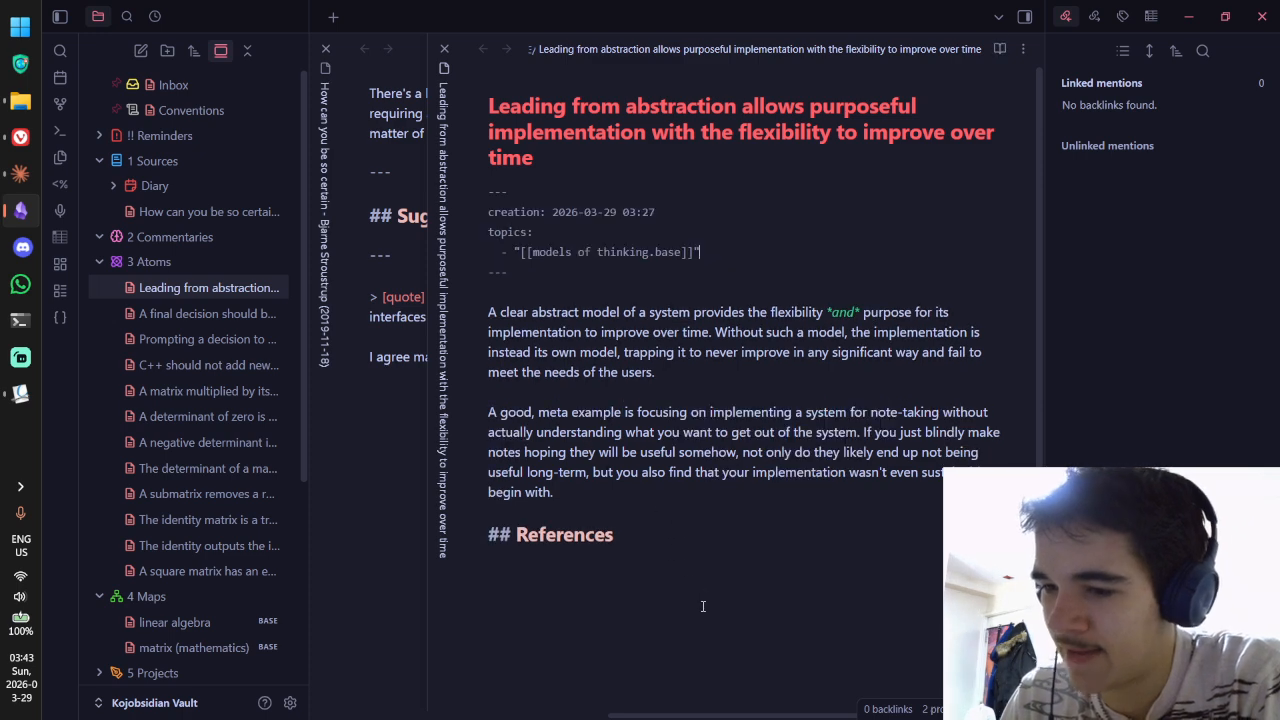
pyautogui.hotkey('alt', 'Tab')
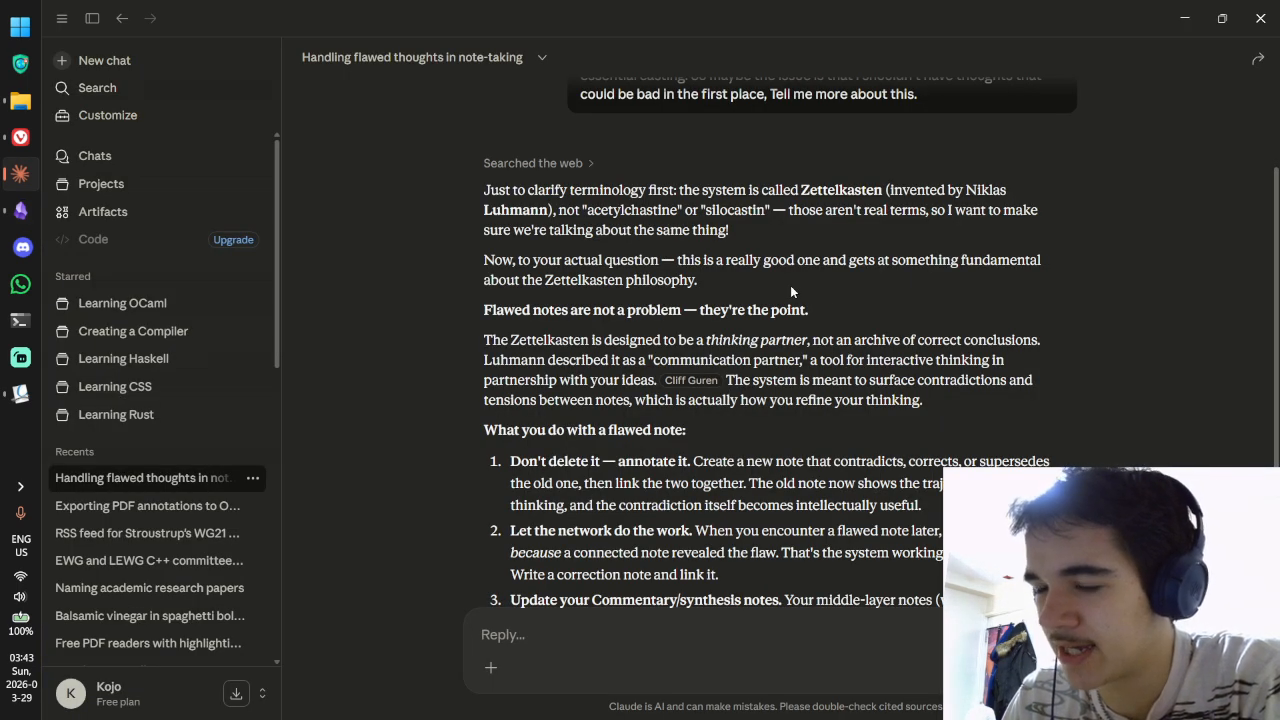
pyautogui.moveTo(808, 310); pyautogui.dragTo(484, 310)
pyautogui.hotkey('ctrl', 'c')
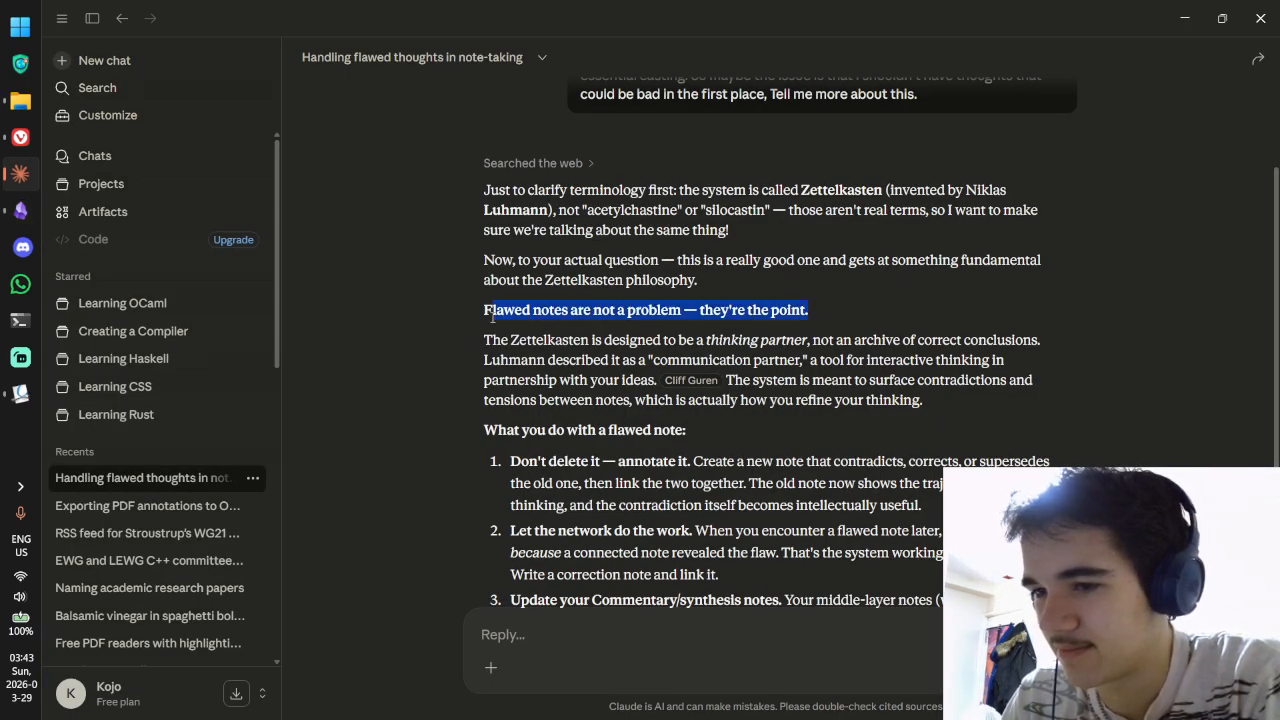
pyautogui.hotkey('alt', 'Tab')
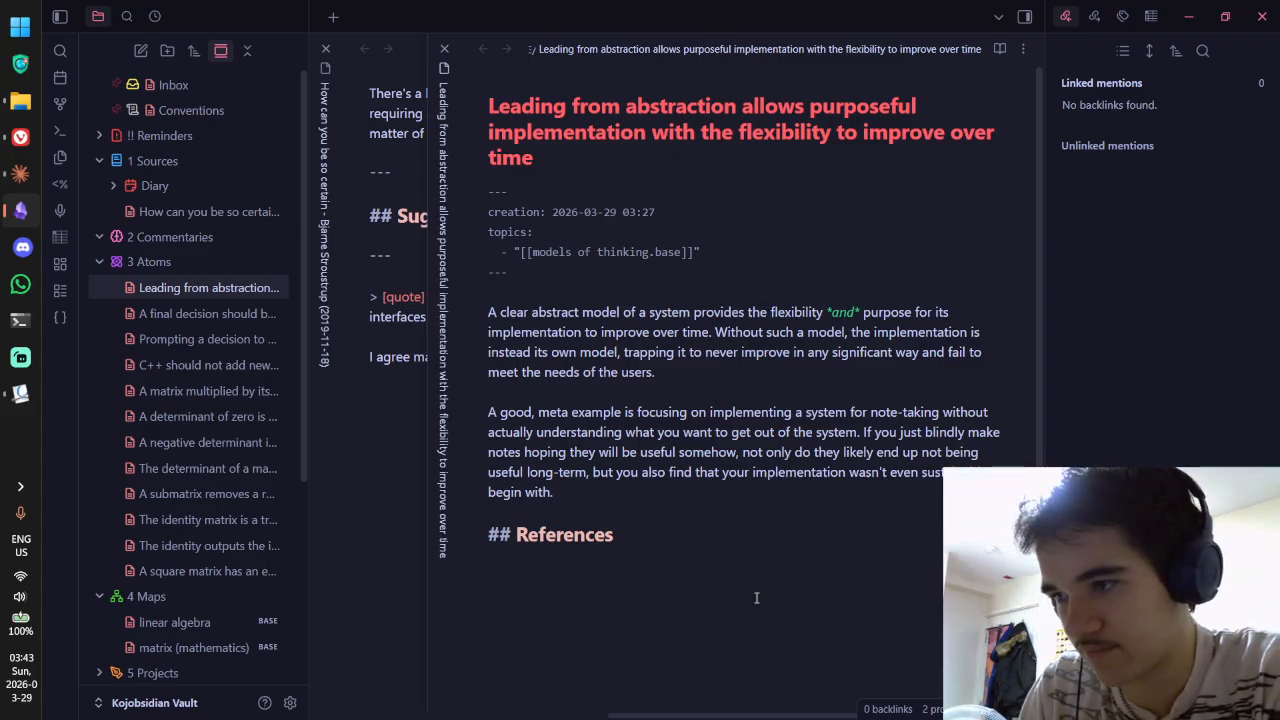
# Step: Add footnote [^1] after 'time.' citing the copied flawed-notes quote followed by '- Claude AI'
pyautogui.click(713, 334)
pyautogui.write('[^1]')
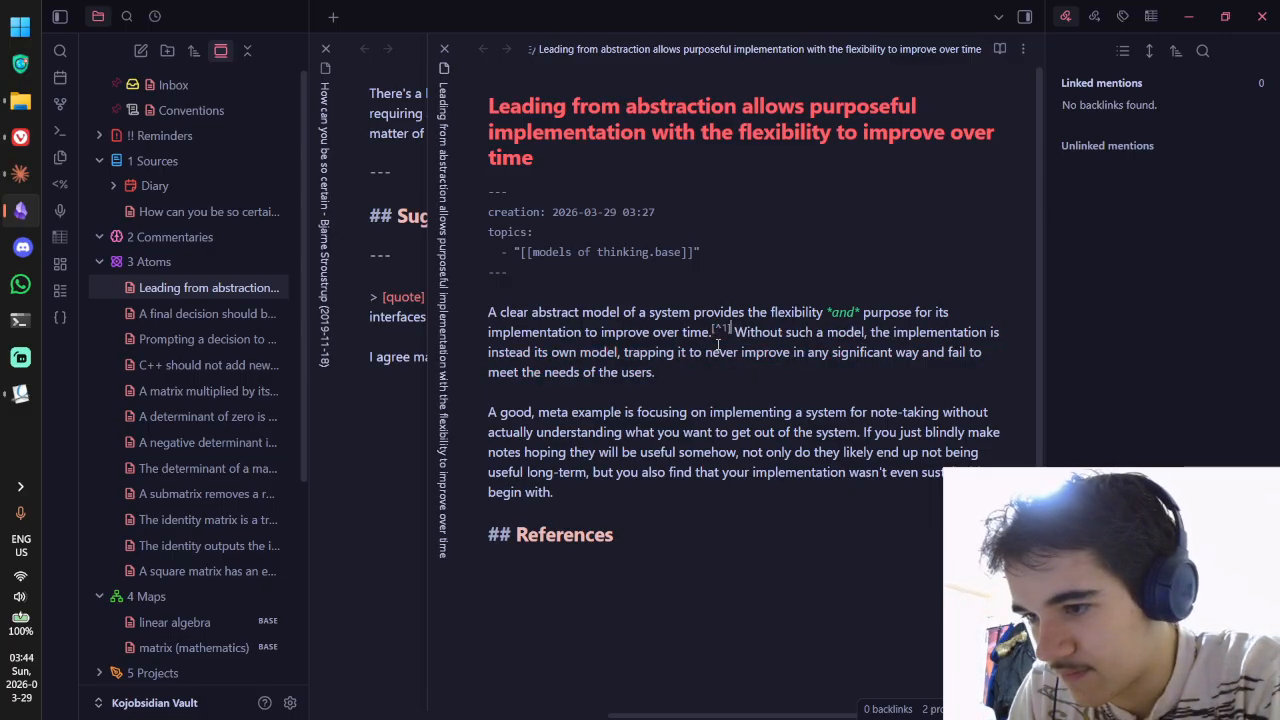
pyautogui.write('[^')
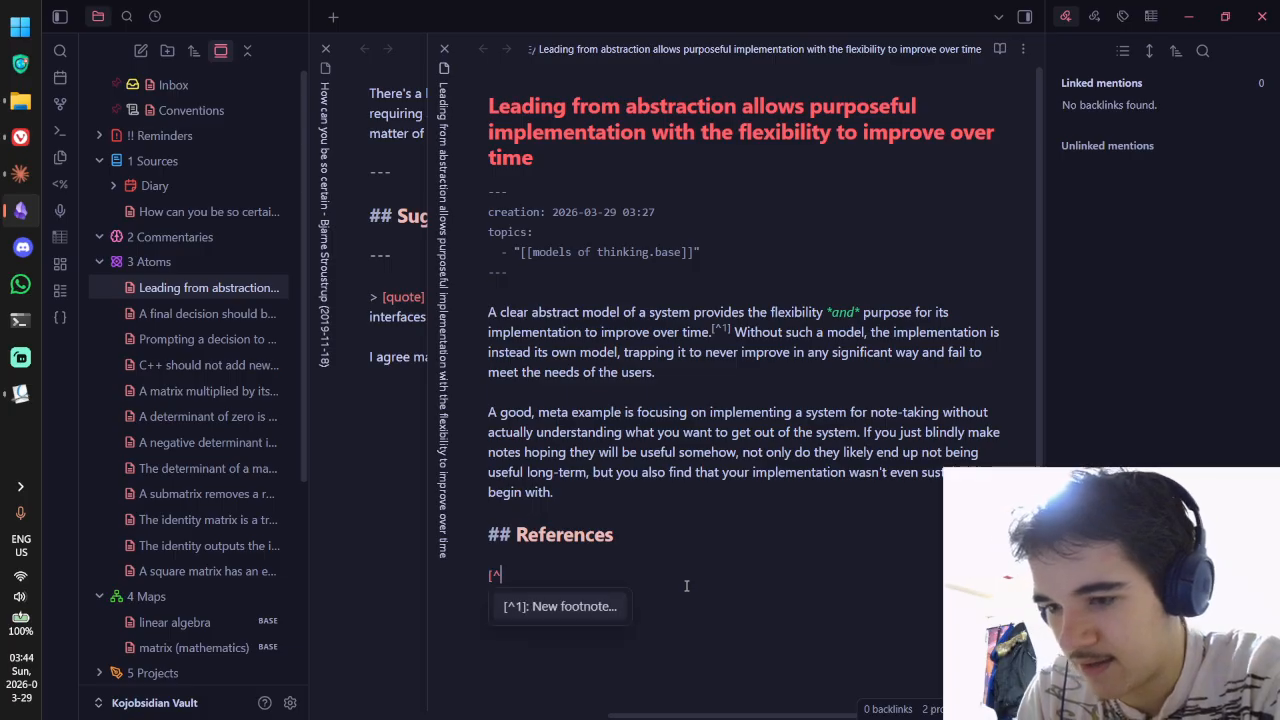
pyautogui.write('1]: "')
pyautogui.hotkey('ctrl', 'v')
pyautogui.write('"')
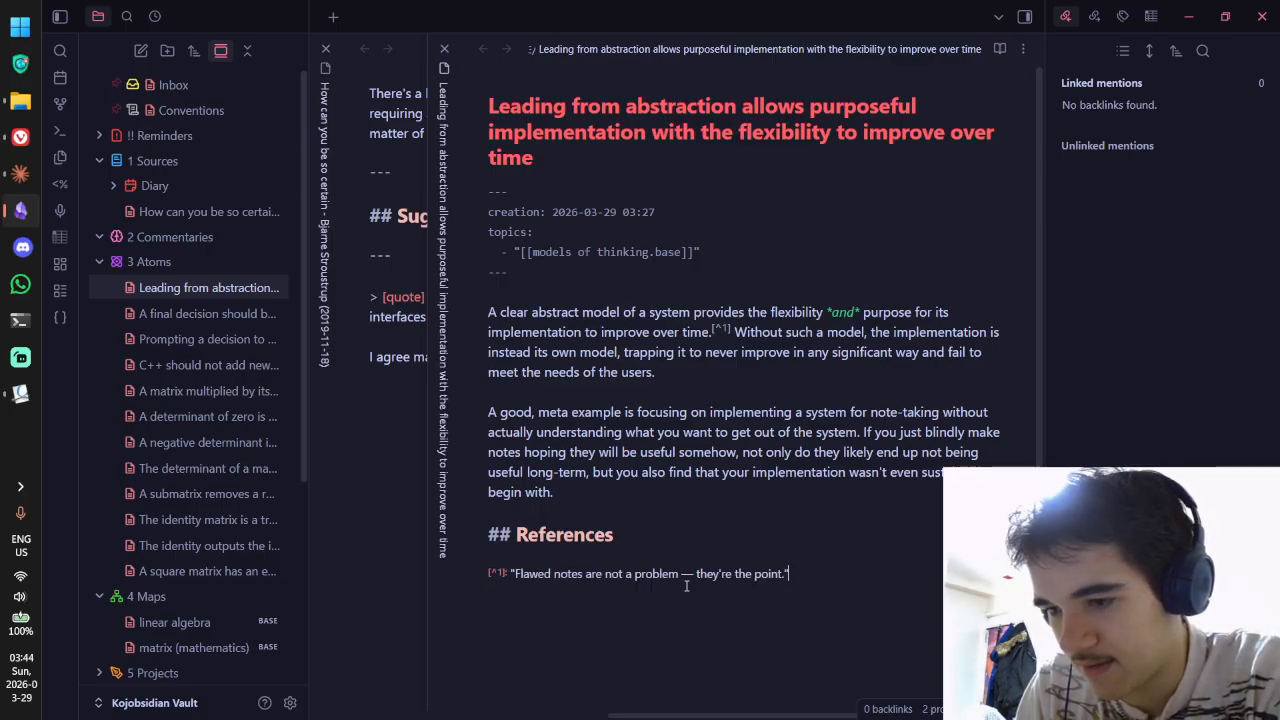
pyautogui.hotkey('ctrl', 'e')
pyautogui.hotkey('ctrl', 'e')
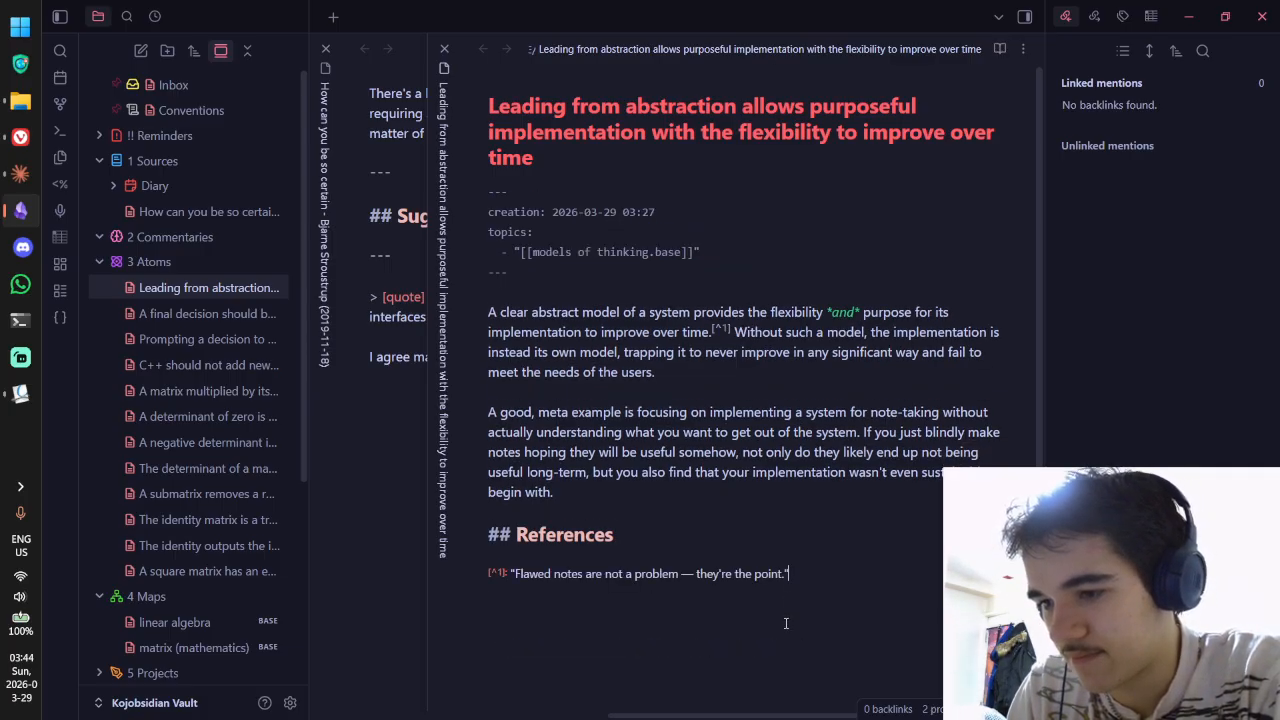
pyautogui.write('- Calude')
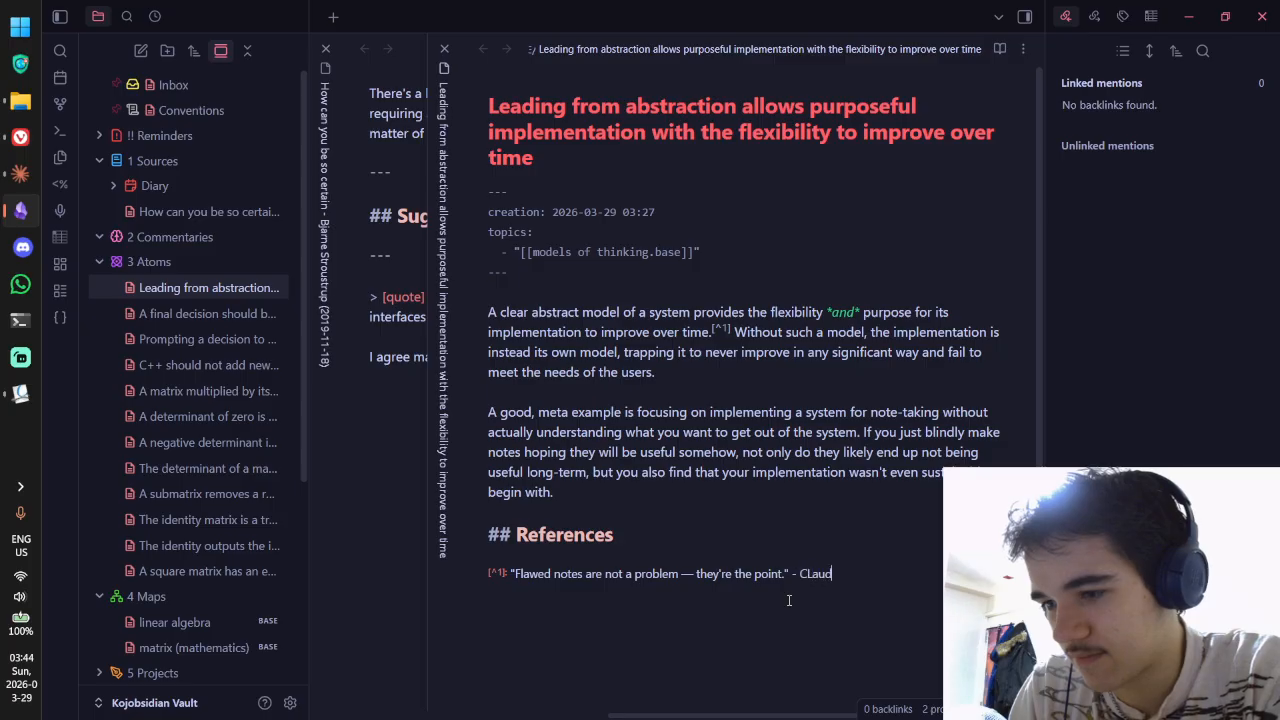
pyautogui.press('BackSpace')
pyautogui.press('BackSpace')
pyautogui.press('BackSpace')
pyautogui.press('BackSpace')
pyautogui.press('BackSpace')
pyautogui.write('laude AI')
pyautogui.hotkey('ctrl', 'e')
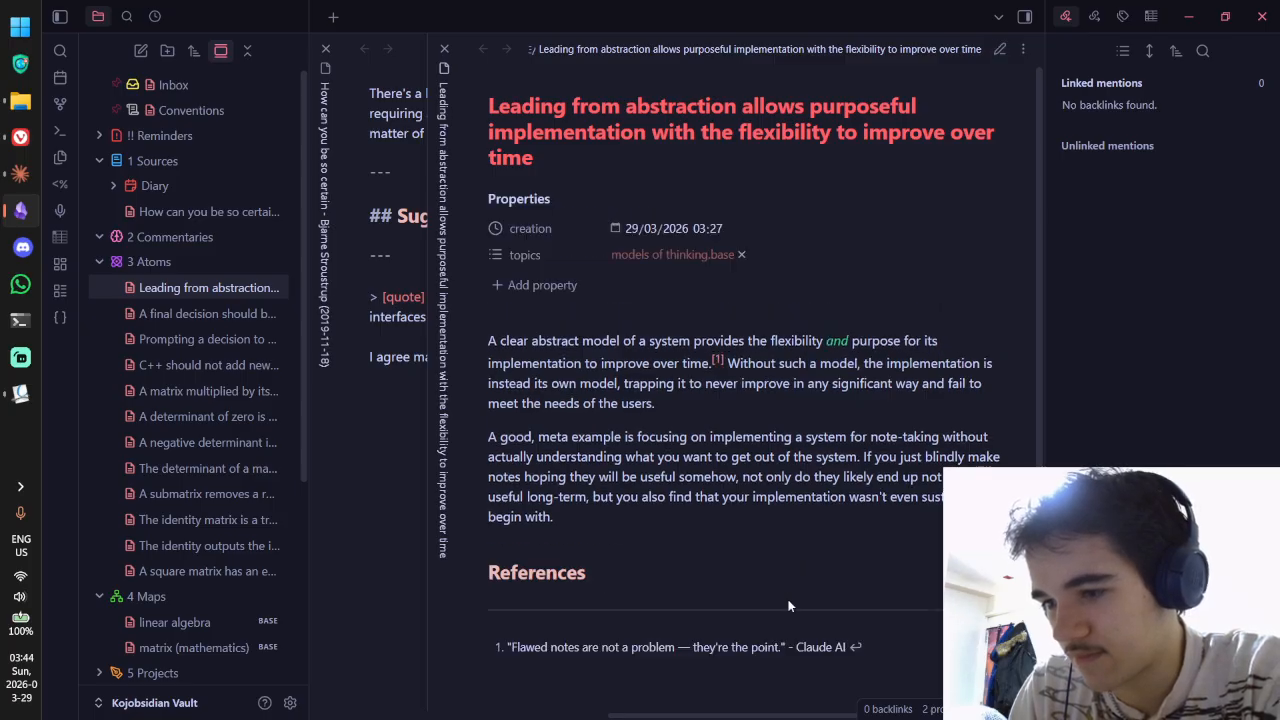
pyautogui.hotkey('ctrl', 'e')
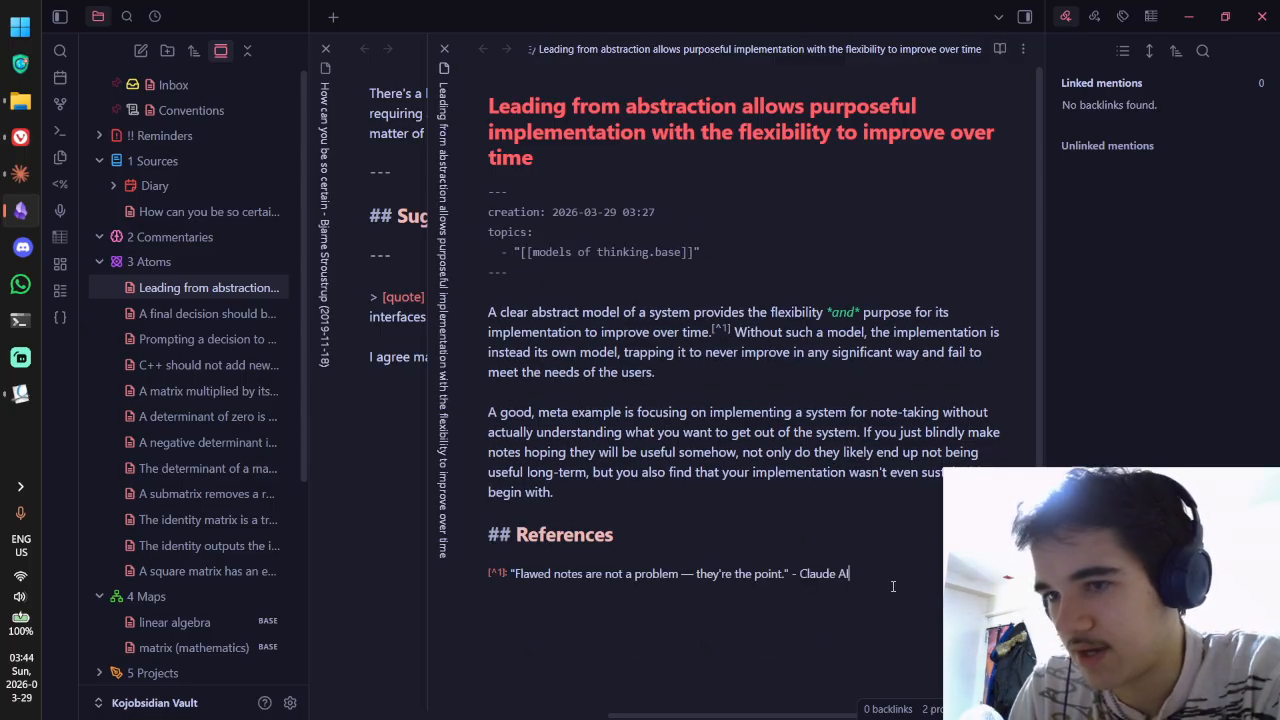
pyautogui.hotkey('alt', 'Tab')
pyautogui.scroll(3, 819, 278)
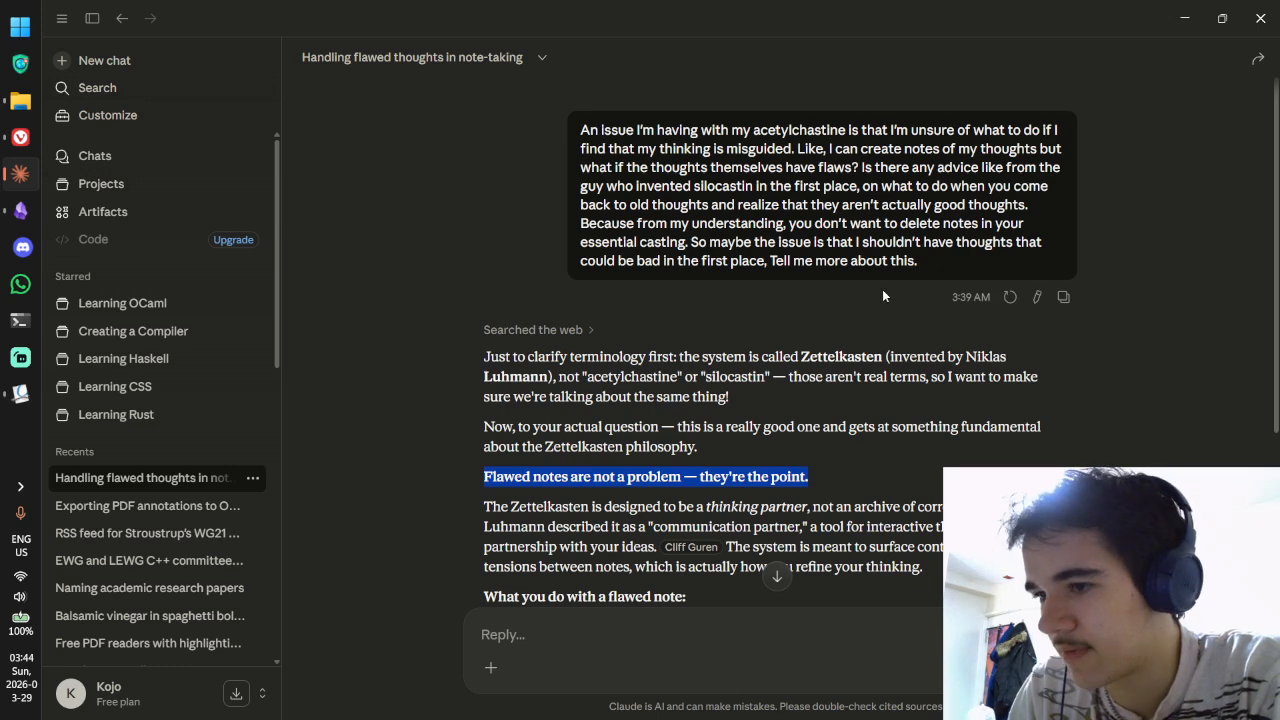
pyautogui.scroll(-1, 882, 289)
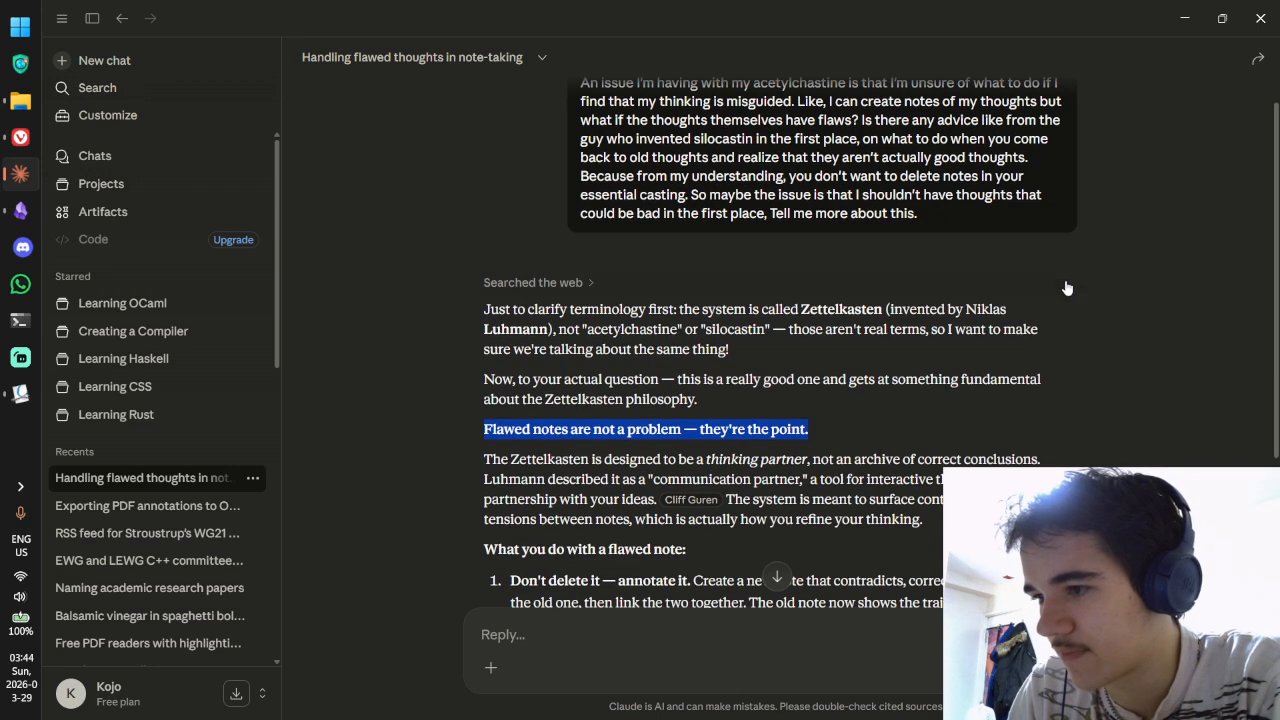
pyautogui.click(1253, 62)
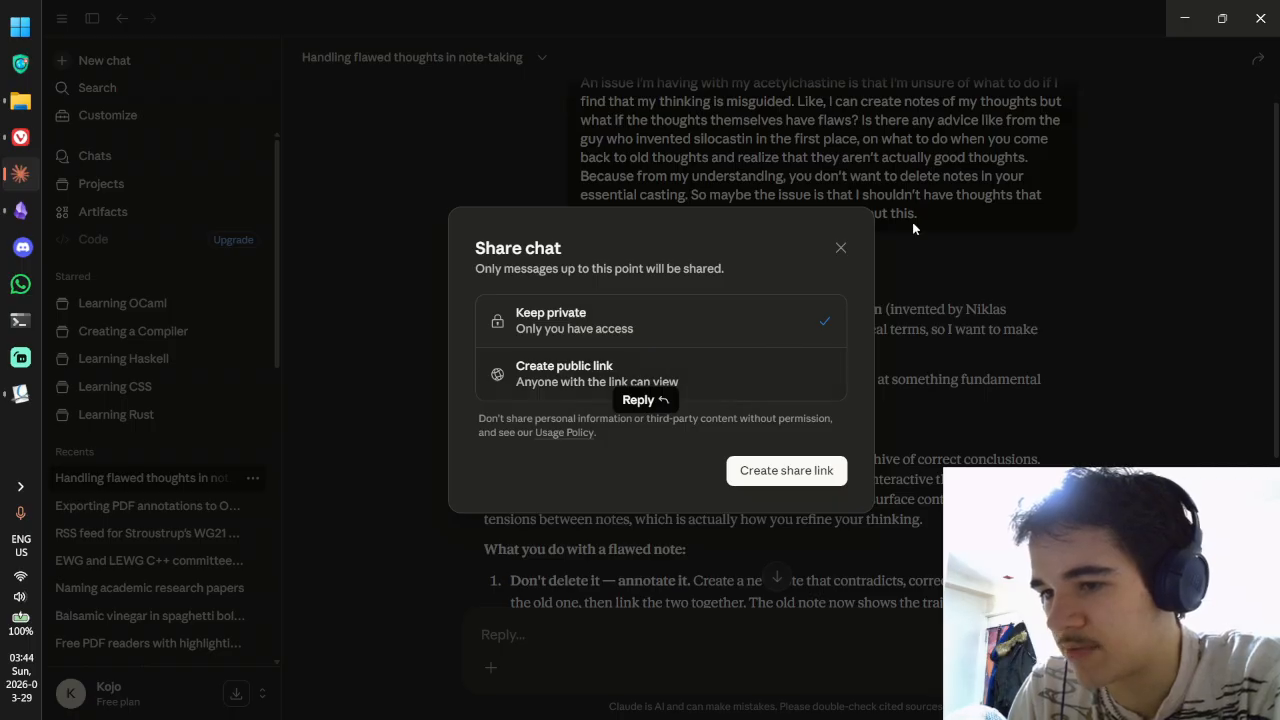
pyautogui.click(840, 247)
pyautogui.click(961, 396)
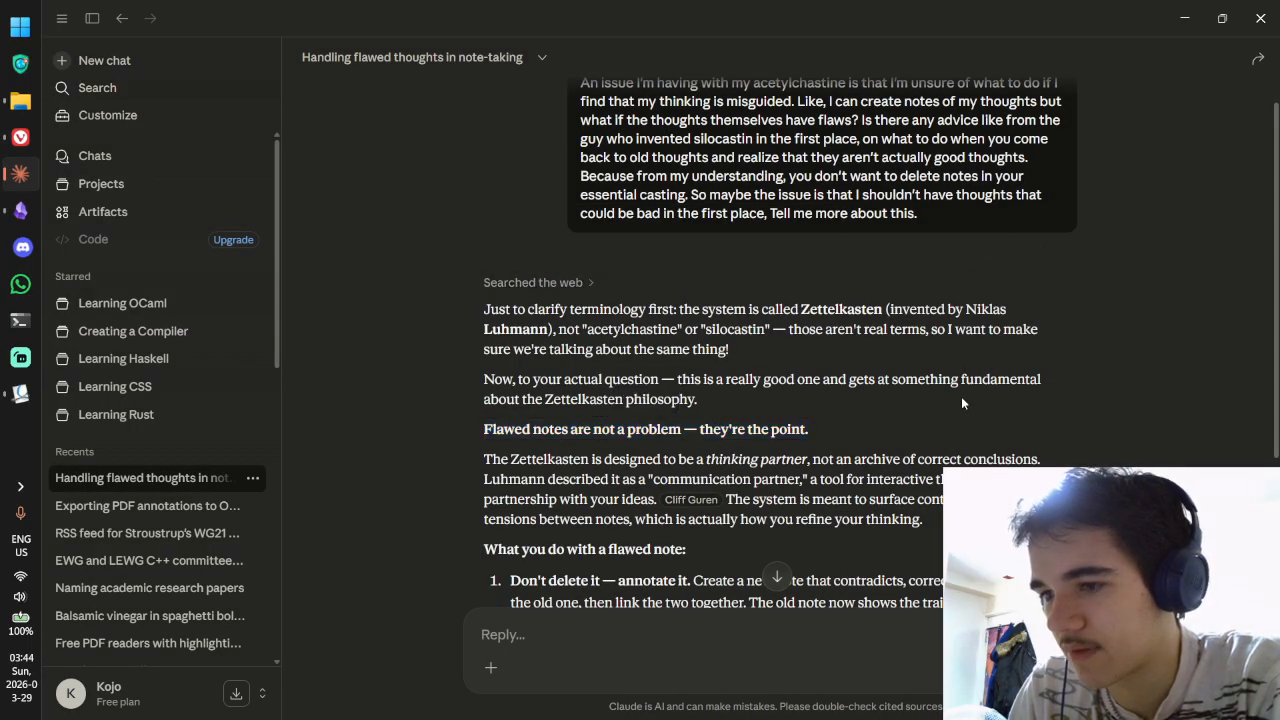
pyautogui.hotkey('alt', 'Tab')
# Step: Delete the Claude AI footnote definition under References and close the abstraction note
pyautogui.hotkey('ctrl', 'e')
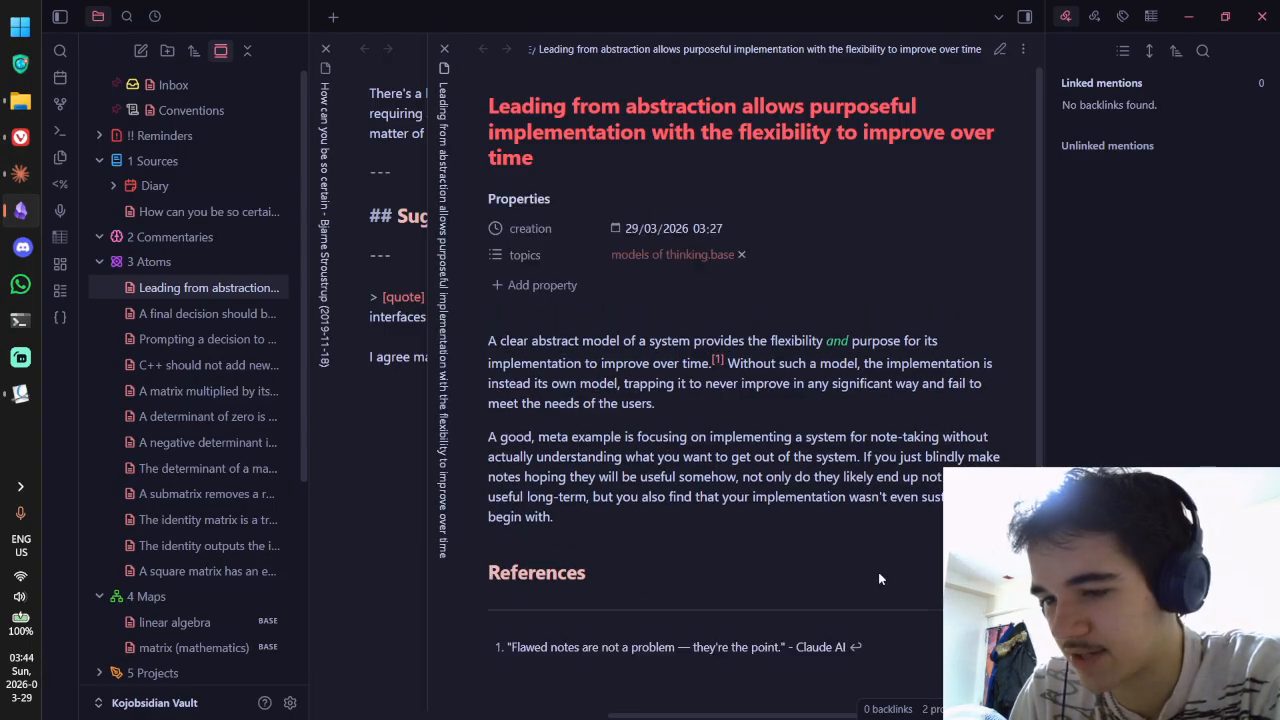
pyautogui.hotkey('ctrl', 'e')
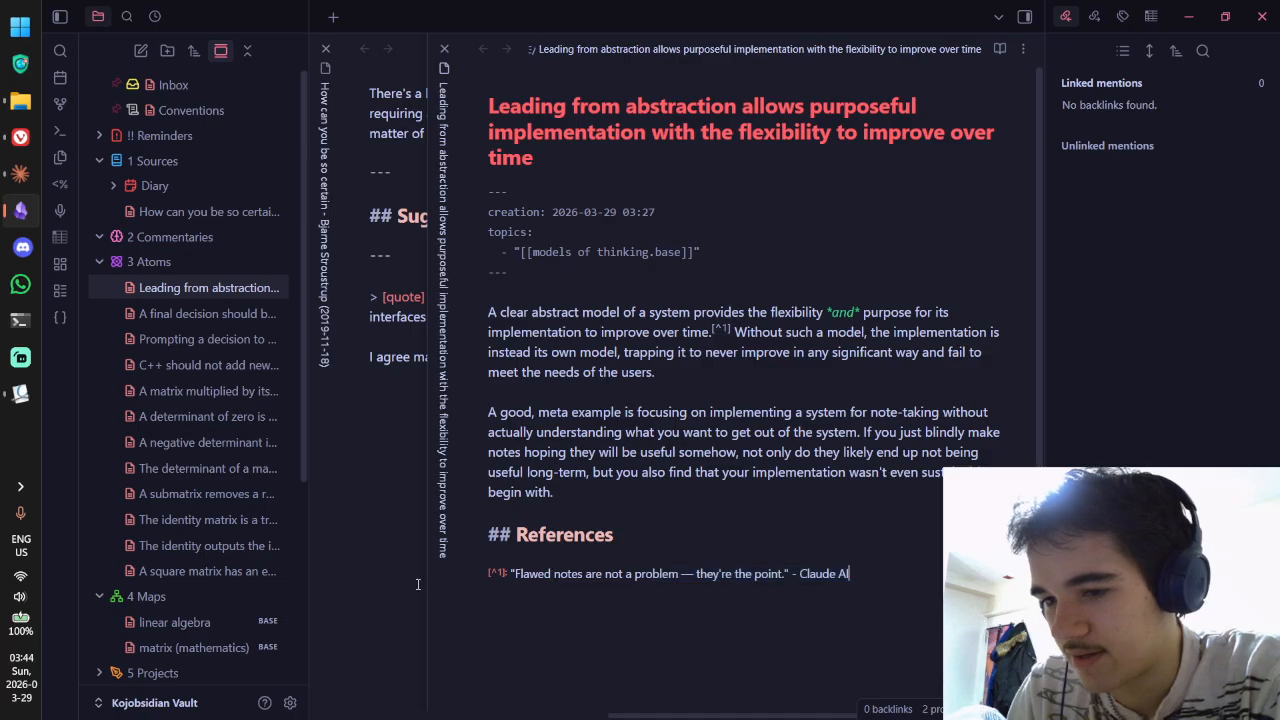
pyautogui.moveTo(864, 568); pyautogui.dragTo(445, 574)
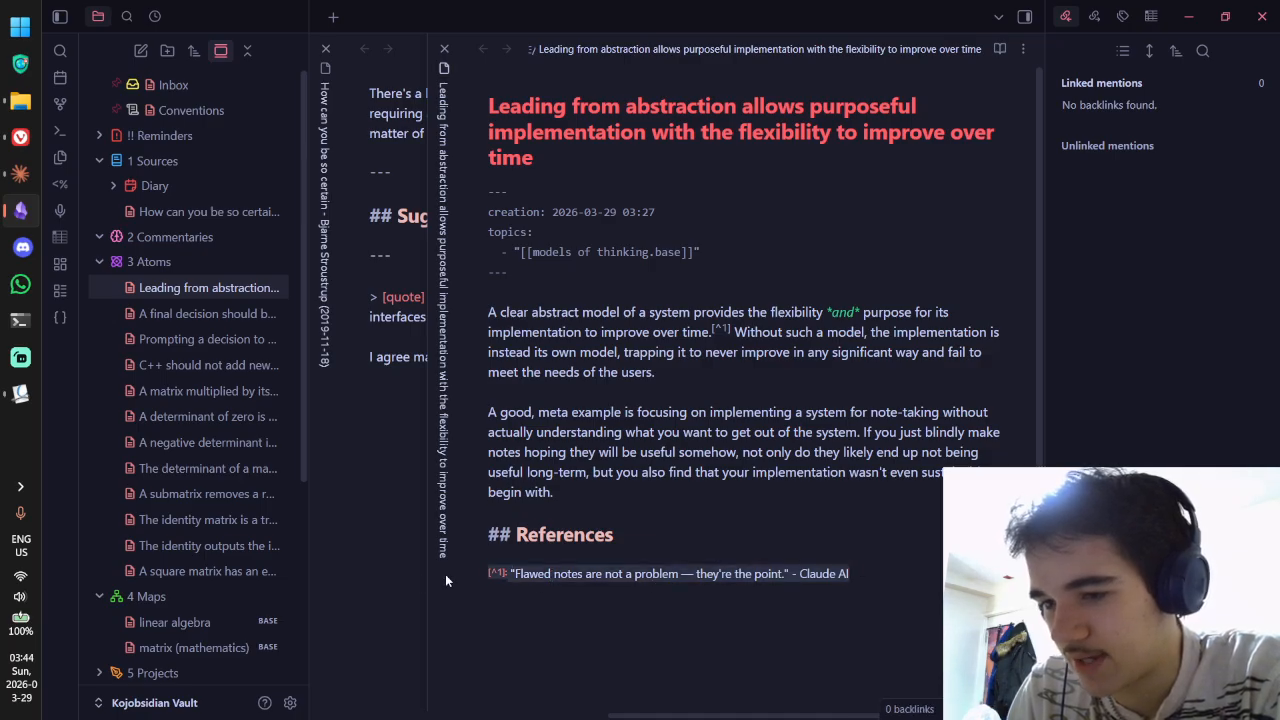
pyautogui.press('BackSpace')
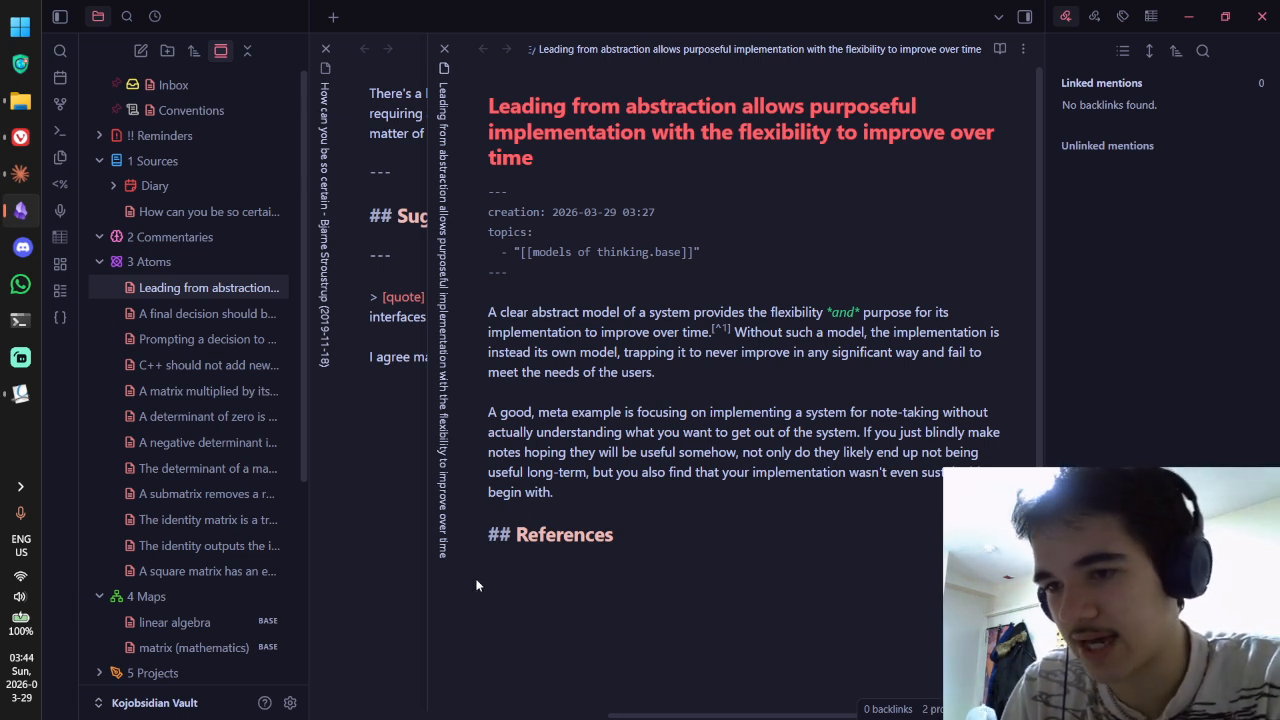
pyautogui.hotkey('ctrl', 'w')
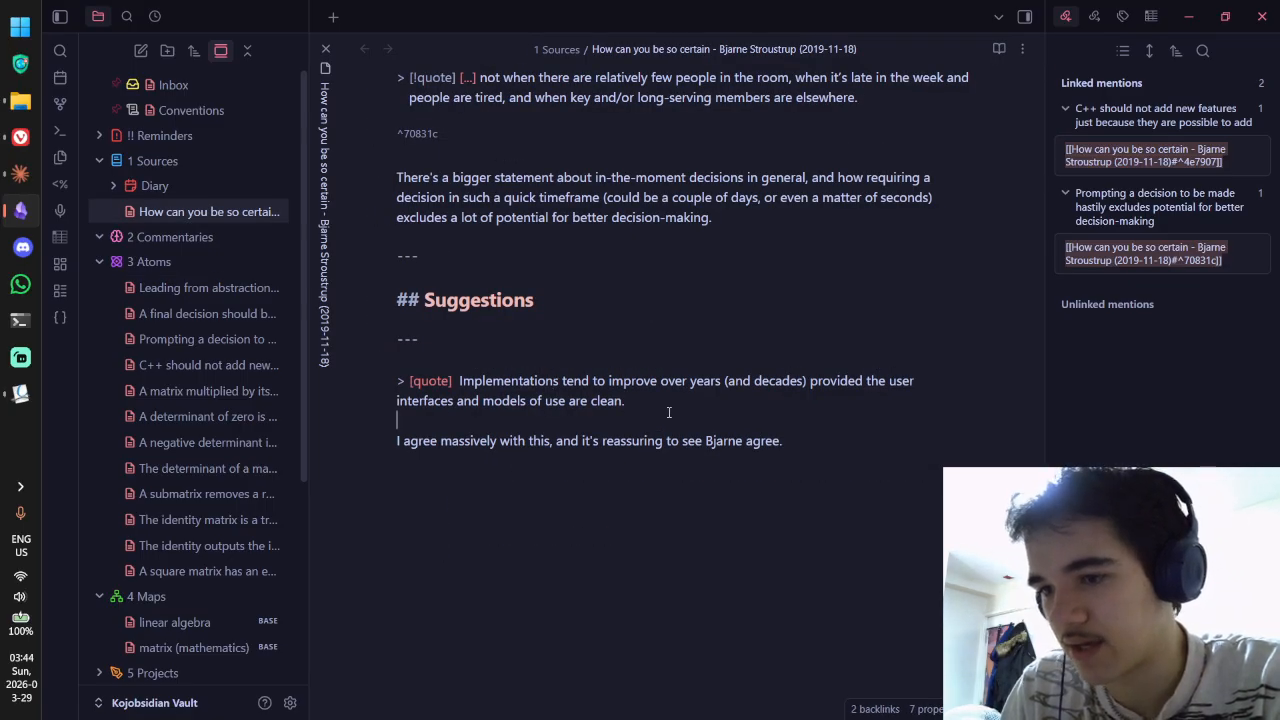
# Step: Turn the Stroustrup note's quote into a callout by adding '!' inside its bracket
pyautogui.hotkey('ctrl', 'e')
pyautogui.hotkey('ctrl', 'e')
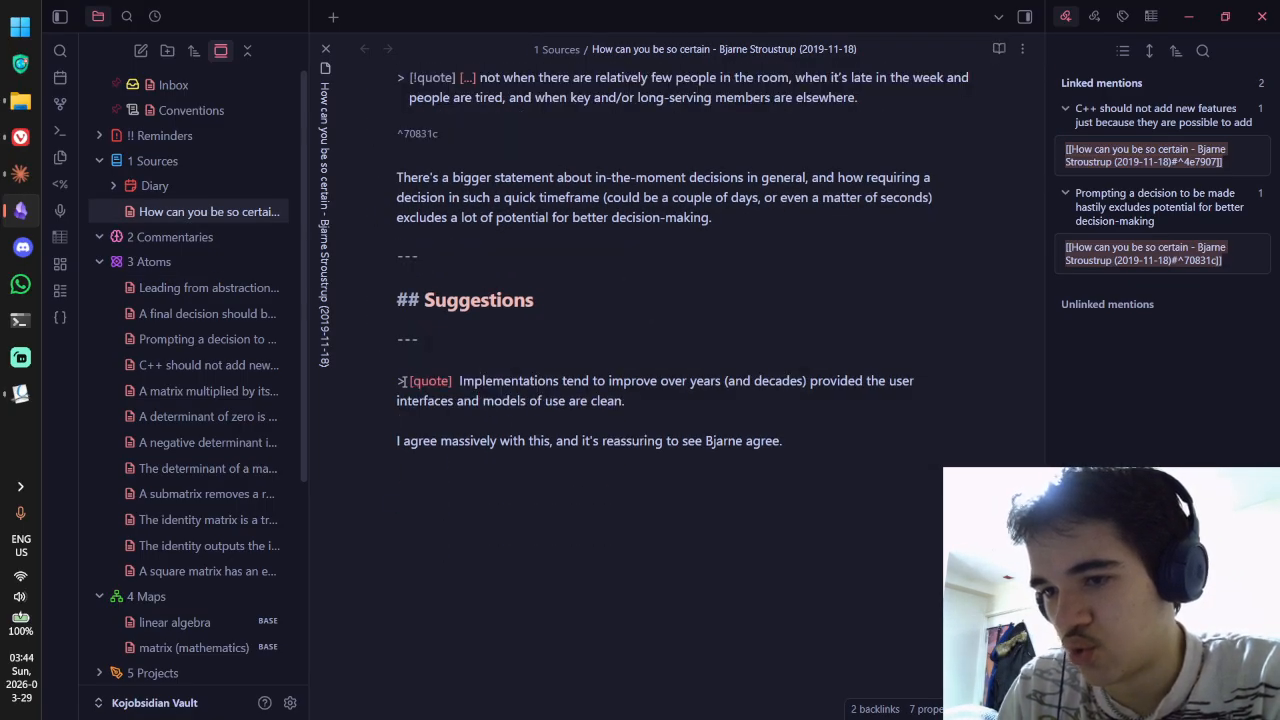
pyautogui.write('!')
pyautogui.press('BackSpace')
pyautogui.press('Right')
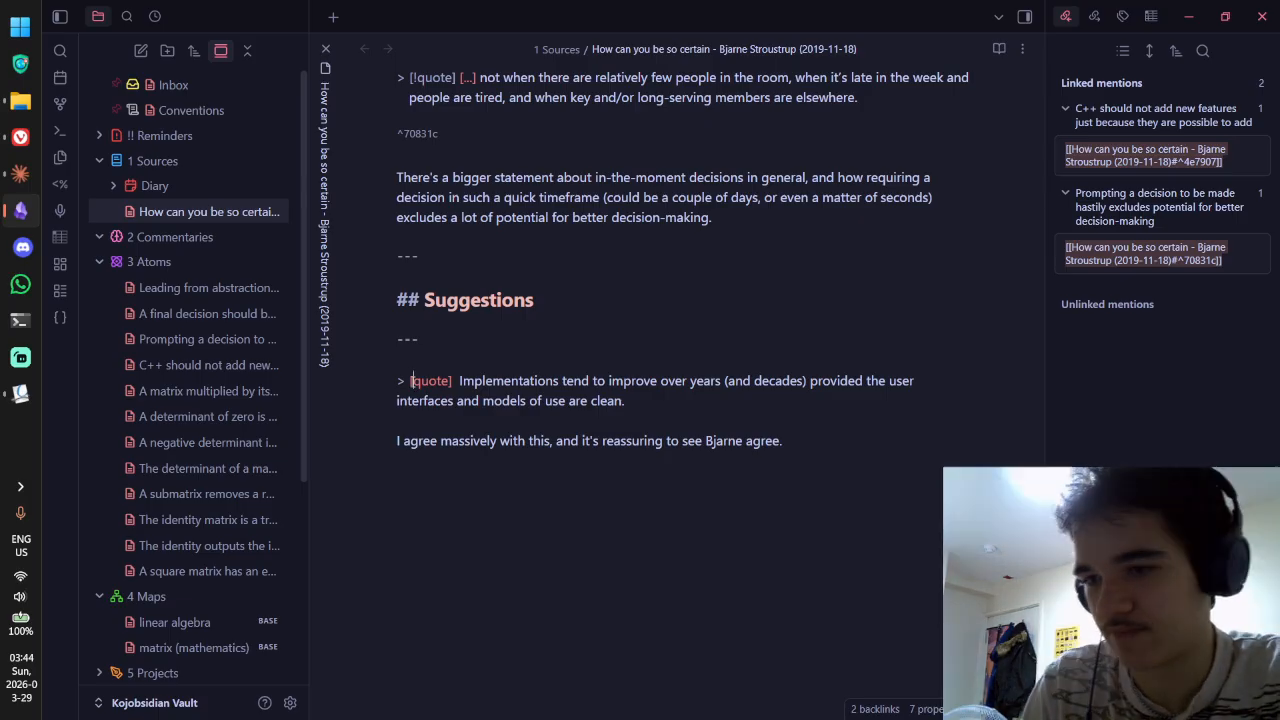
pyautogui.write('!')
pyautogui.hotkey('ctrl', 'e')
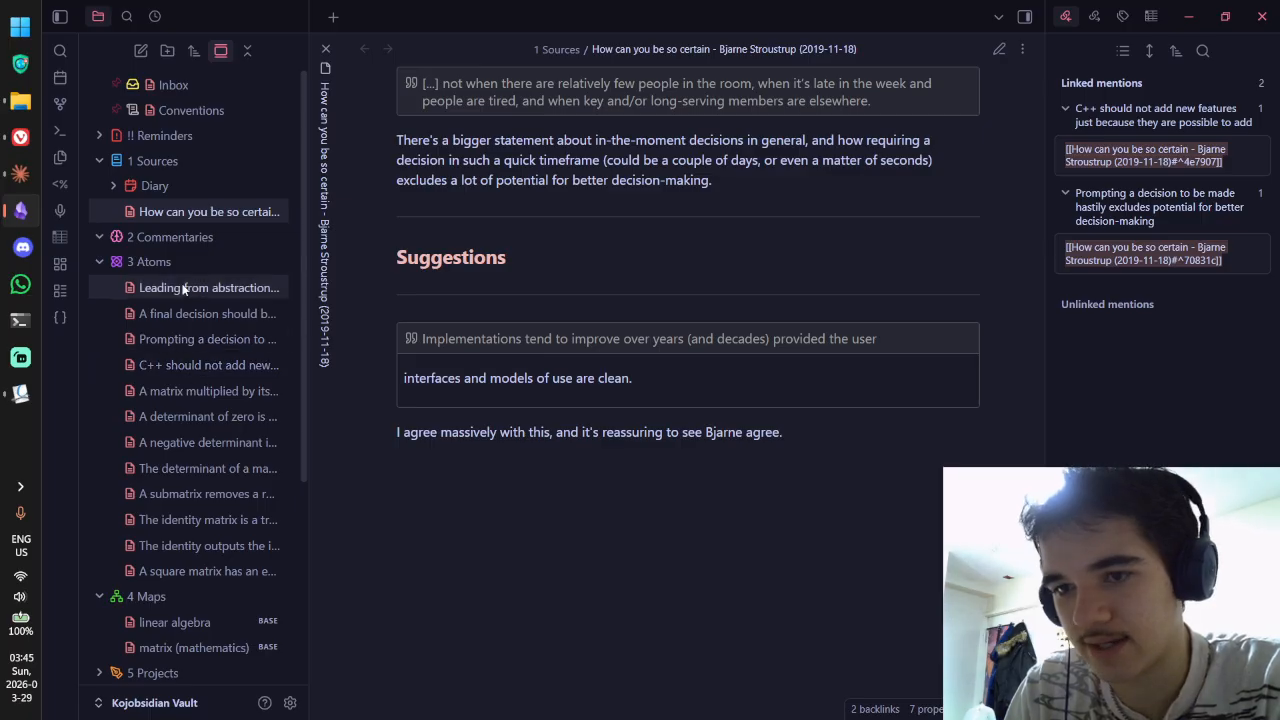
# Step: Check the 'A final decision' and 'Prompting a decision' notes' links to the Stroustrup source, then close both
pyautogui.keyDown('ctrl'); pyautogui.keyDown('alt'); pyautogui.click(178, 315); pyautogui.keyUp('alt'); pyautogui.keyUp('ctrl')
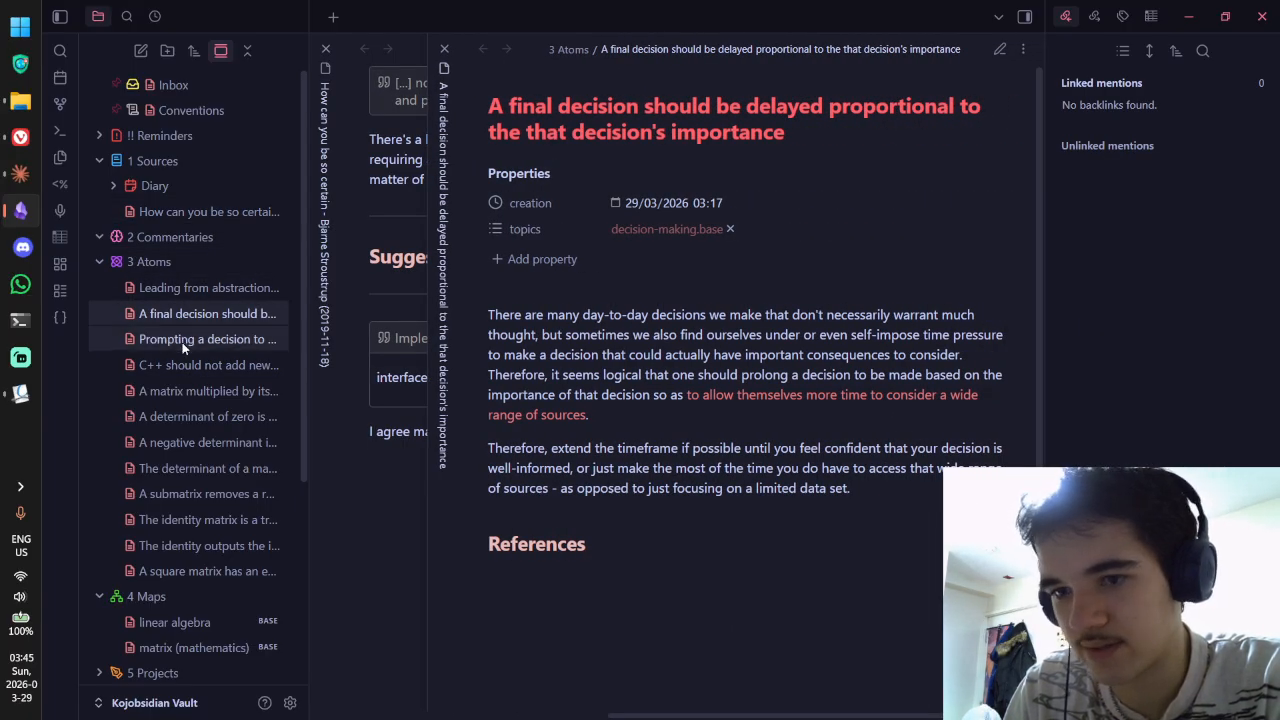
pyautogui.keyDown('ctrl'); pyautogui.keyDown('alt'); pyautogui.click(182, 343); pyautogui.keyUp('alt'); pyautogui.keyUp('ctrl')
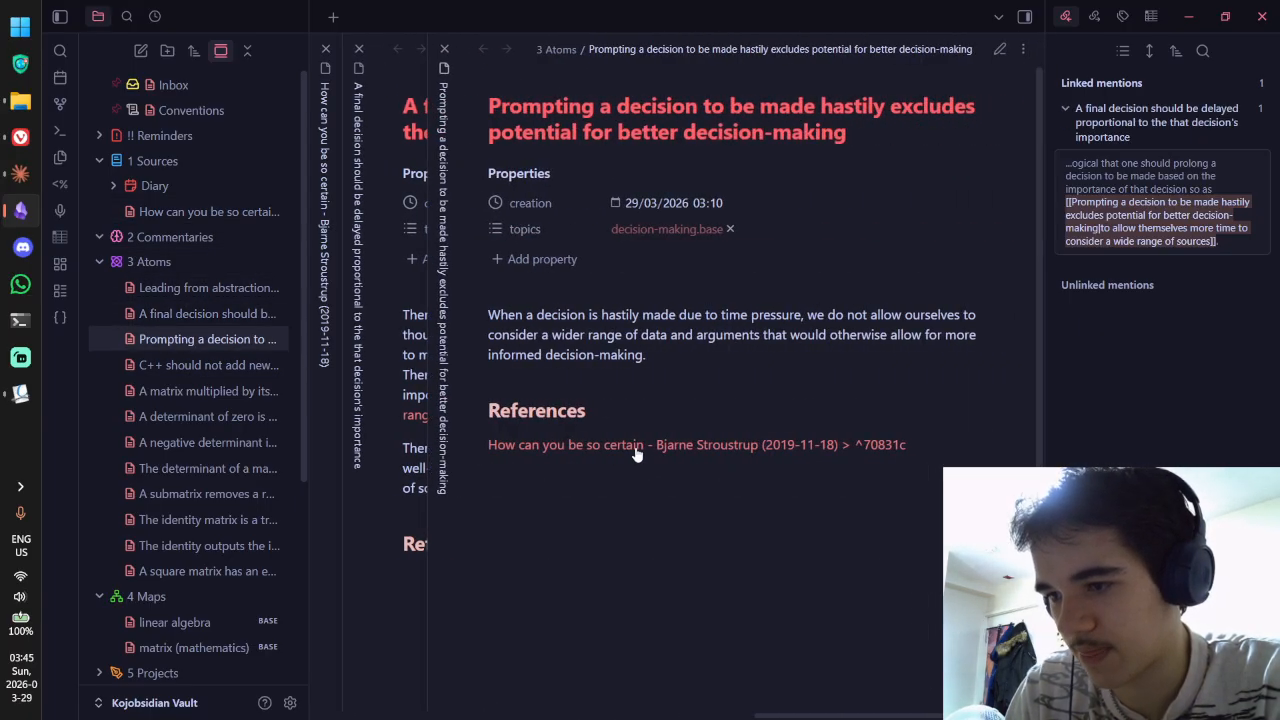
pyautogui.moveTo(634, 453)
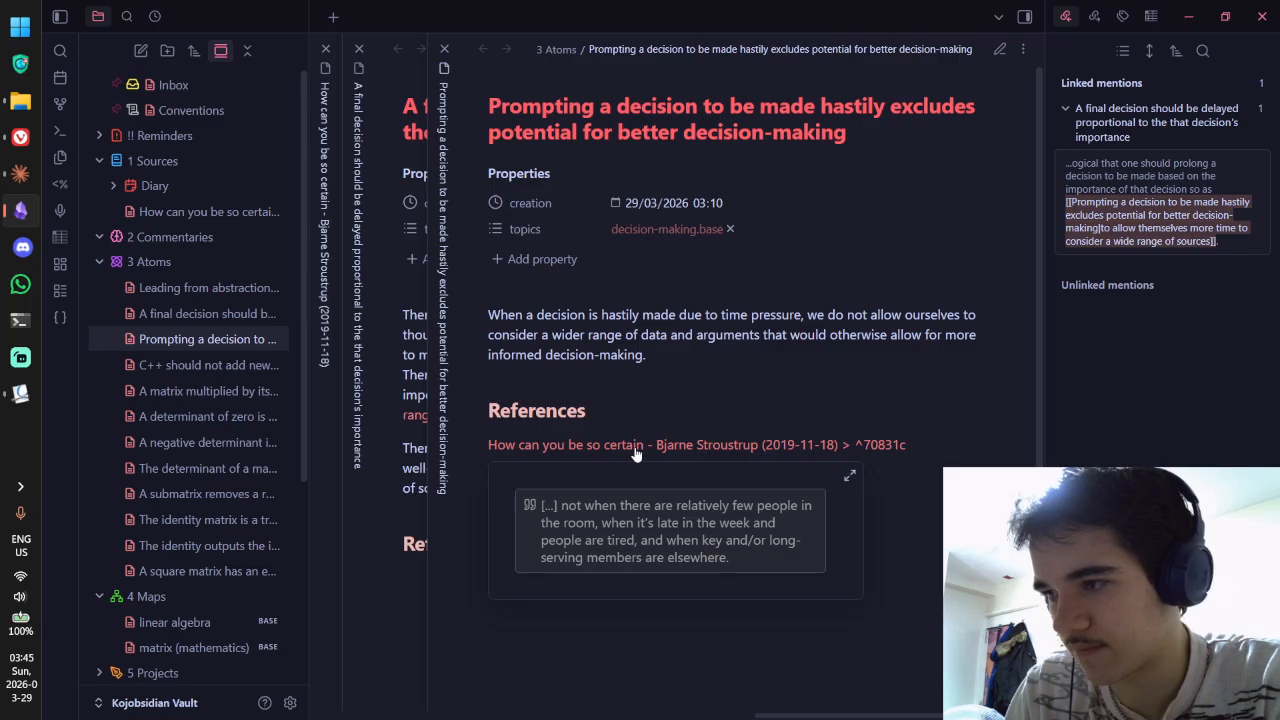
pyautogui.click(597, 447)
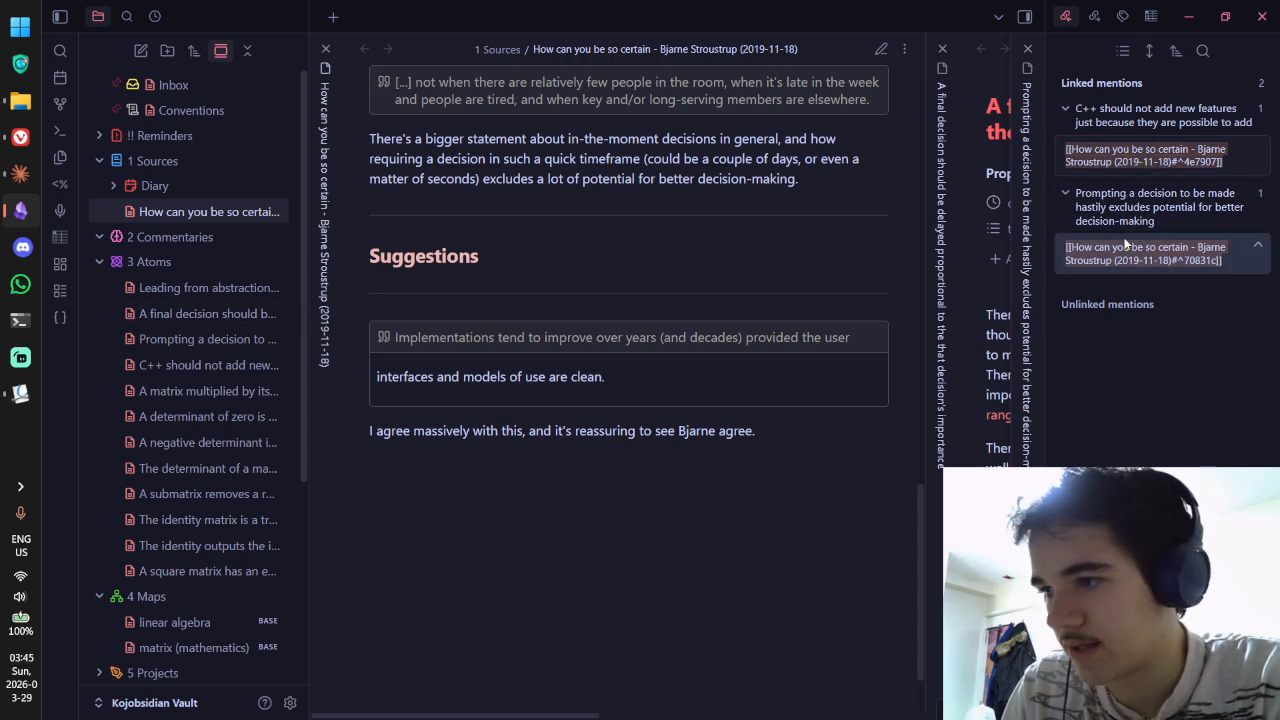
pyautogui.click(1165, 218)
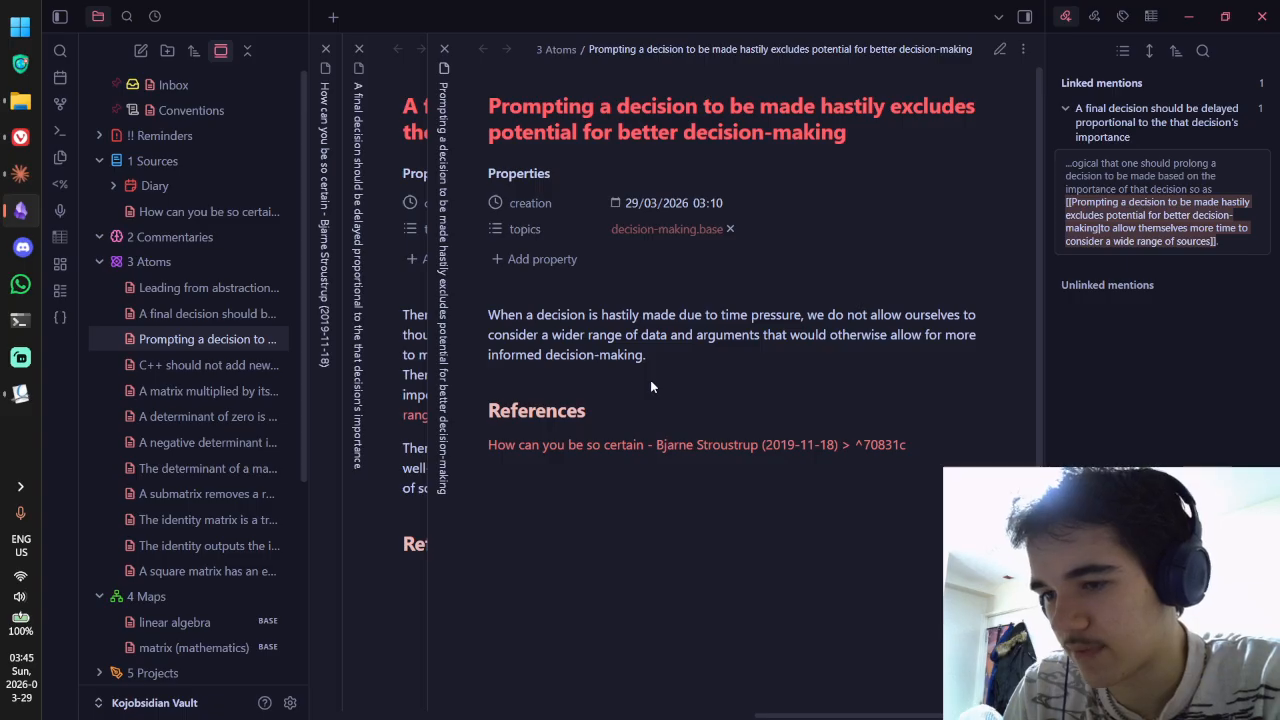
pyautogui.hotkey('ctrl', 'e')
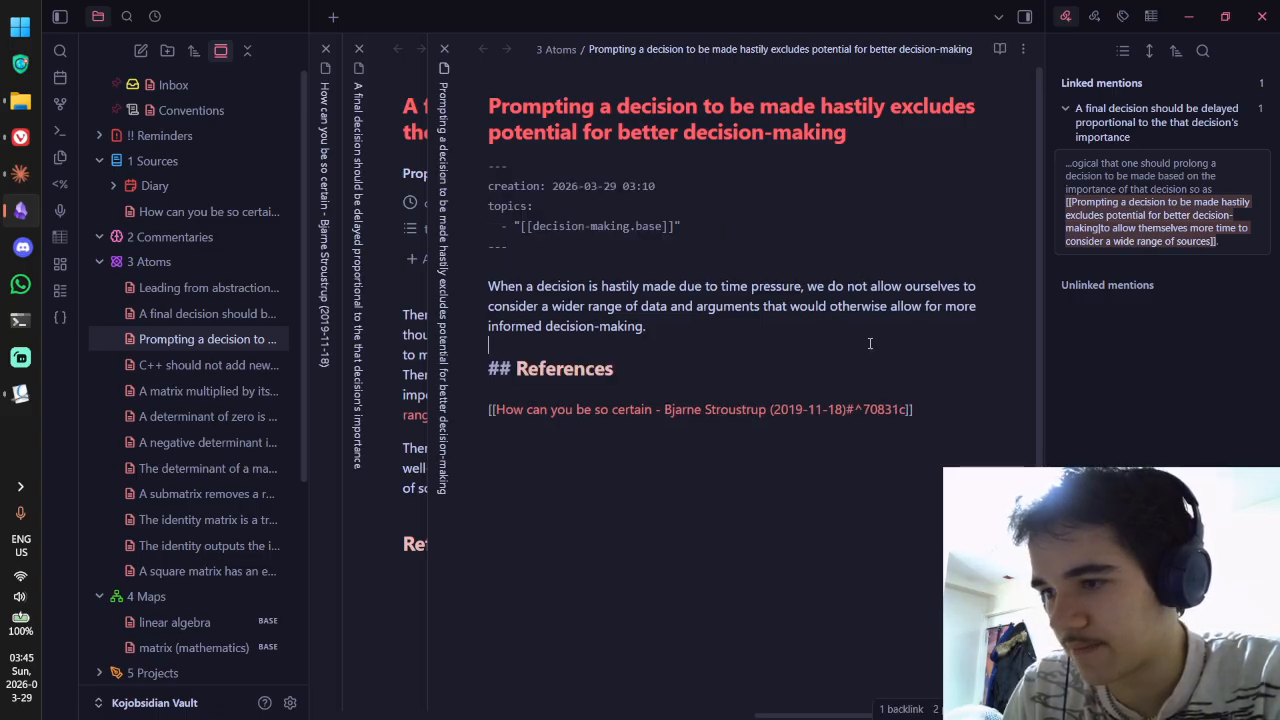
pyautogui.hotkey('ctrl', 'e')
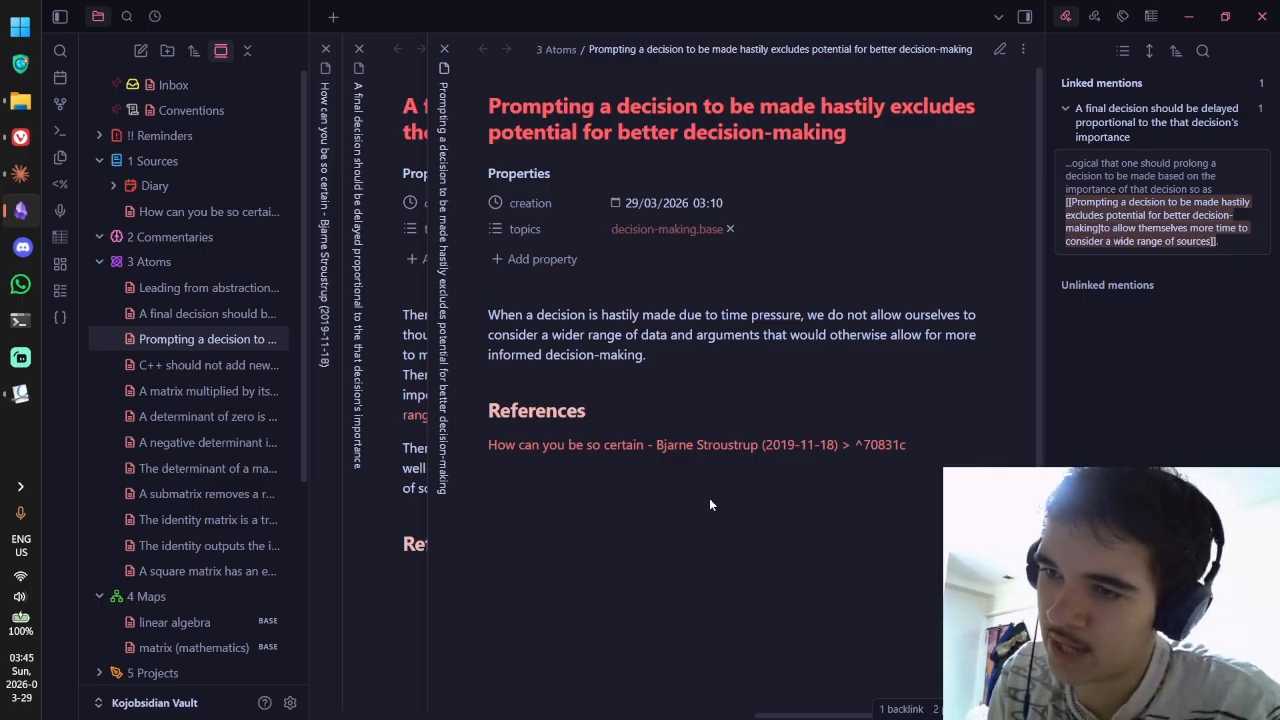
pyautogui.hotkey('ctrl', 'w')
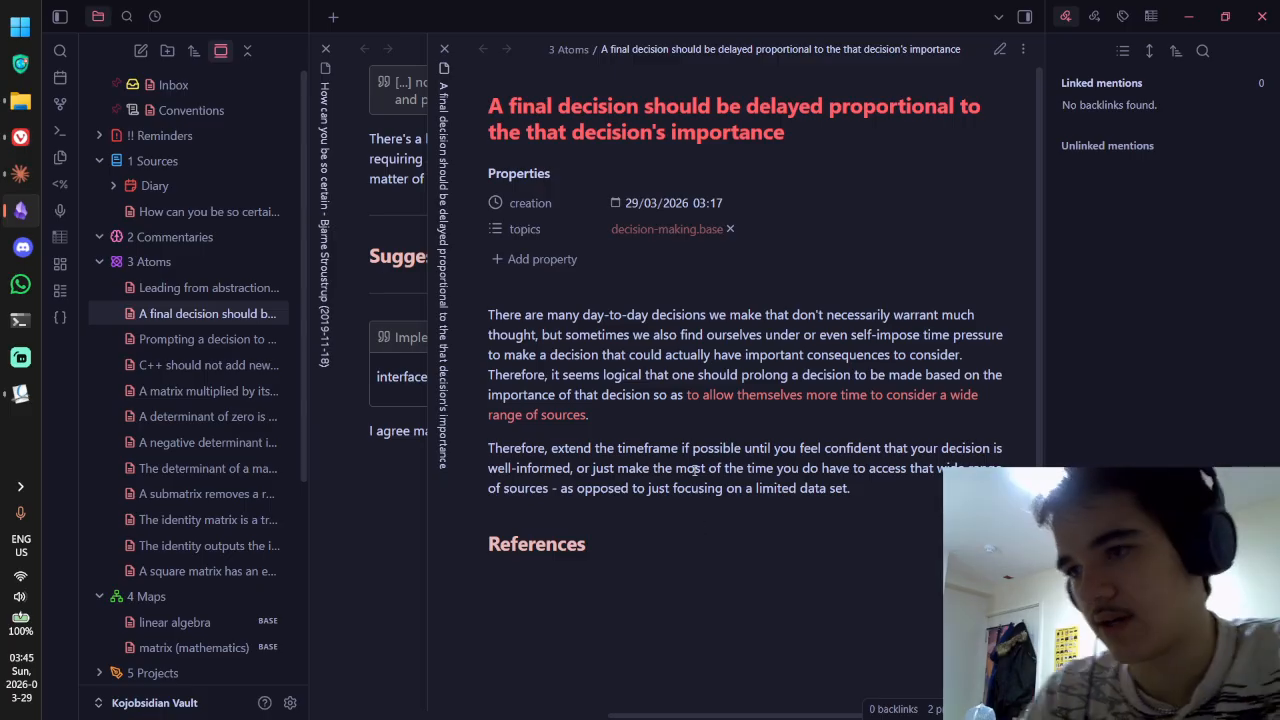
pyautogui.hotkey('ctrl', 'w')
# Step: With the 3 Atoms folder menu up, reread Claude's reply on flawed notes before returning to Obsidian
pyautogui.rightClick(227, 260)
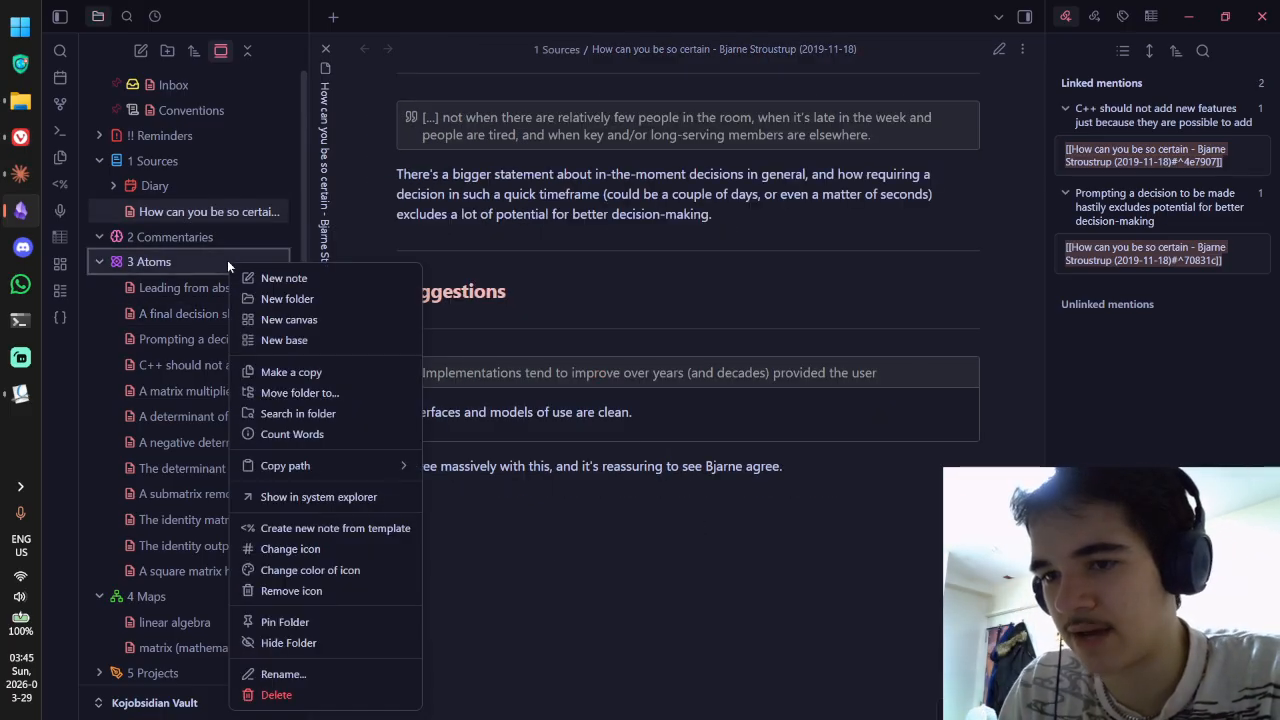
pyautogui.hotkey('alt', 'Tab')
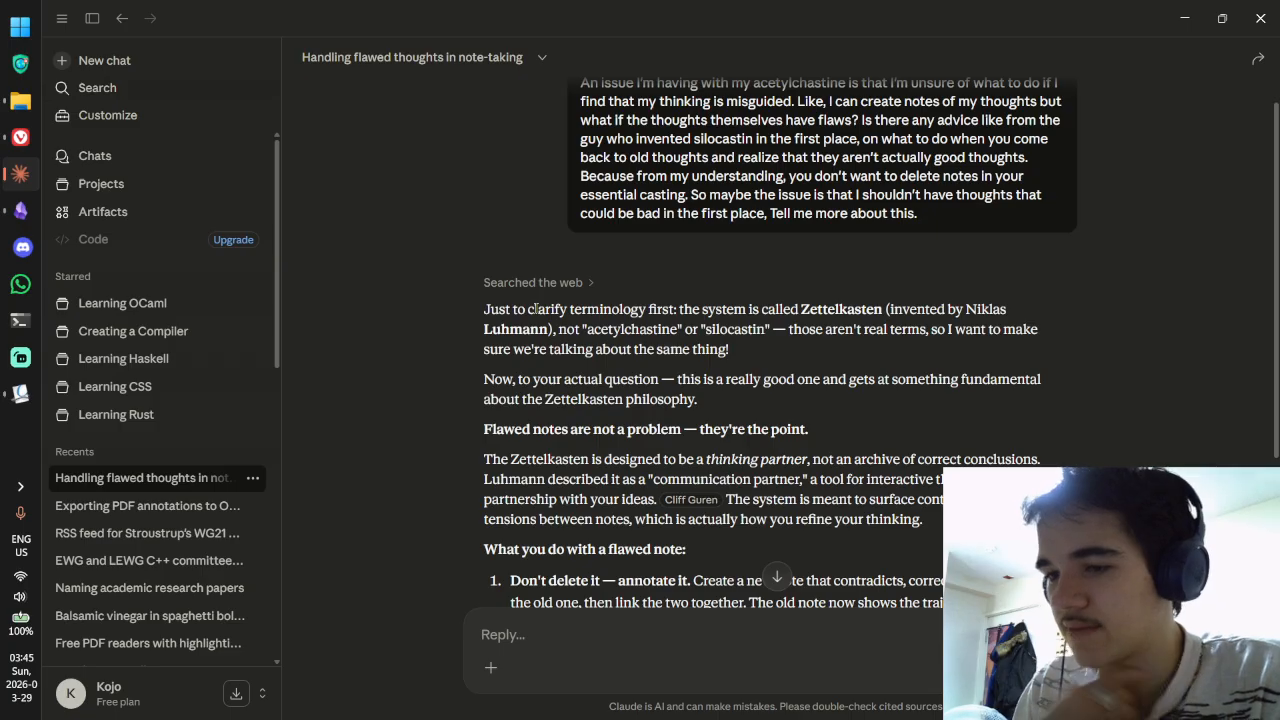
pyautogui.scroll(-3, 535, 308)
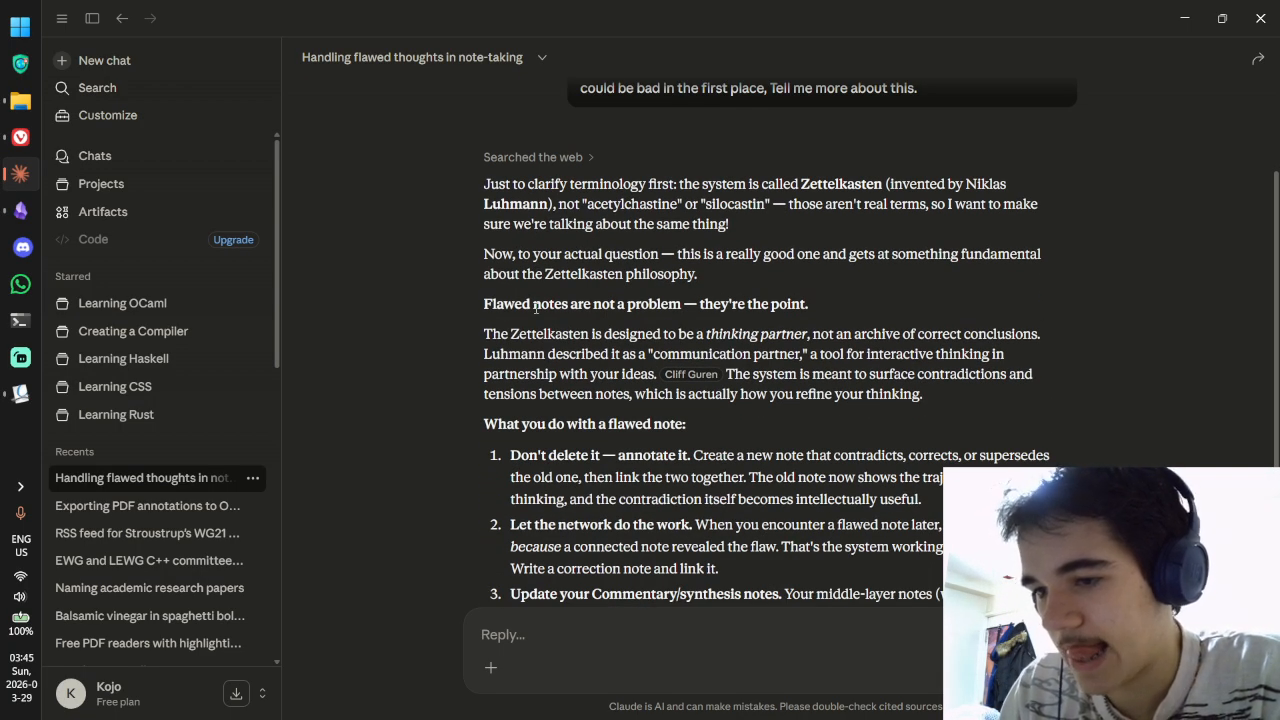
pyautogui.scroll(-2, 535, 308)
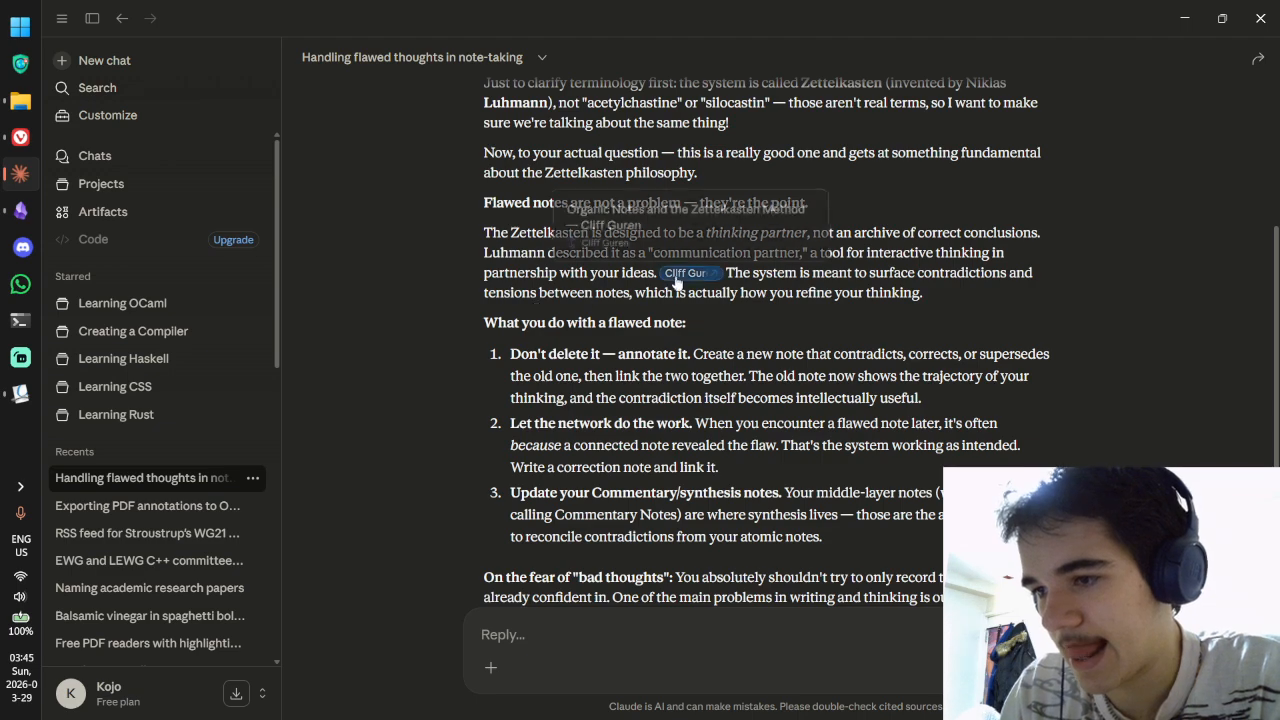
pyautogui.scroll(3, 760, 289)
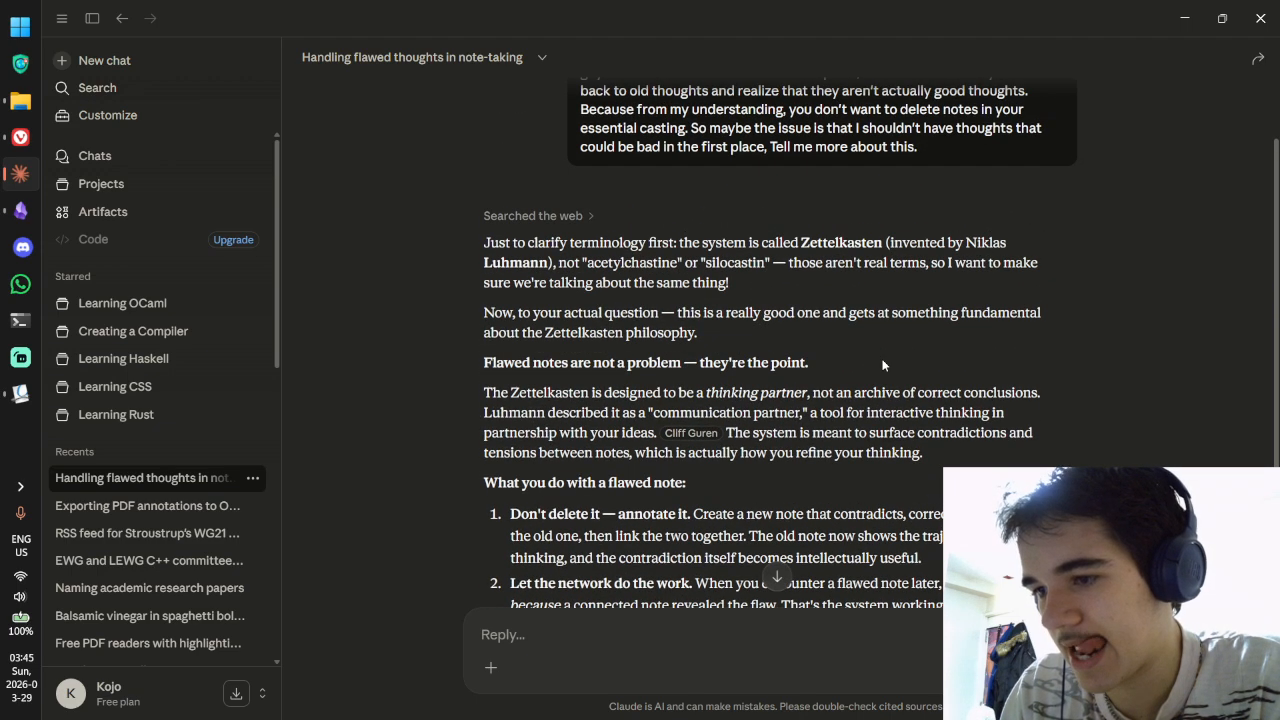
pyautogui.scroll(1, 883, 365)
pyautogui.scroll(-2, 883, 365)
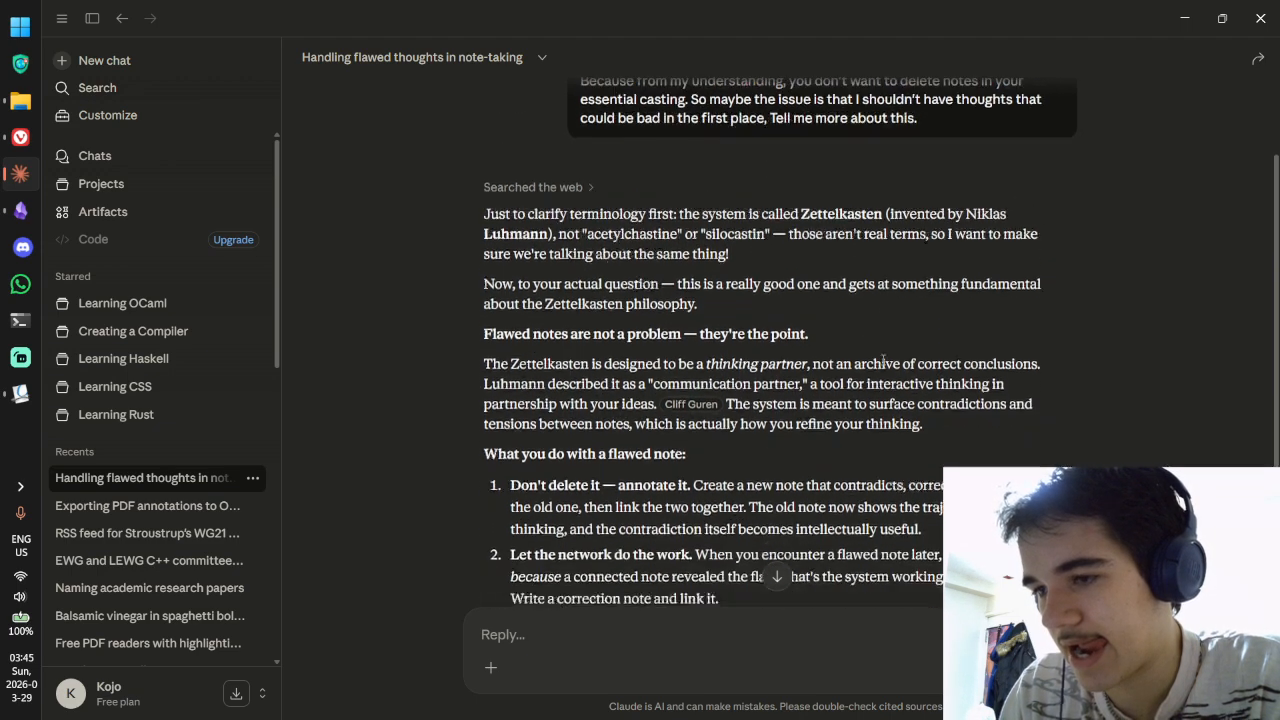
pyautogui.hotkey('alt', 'Tab')
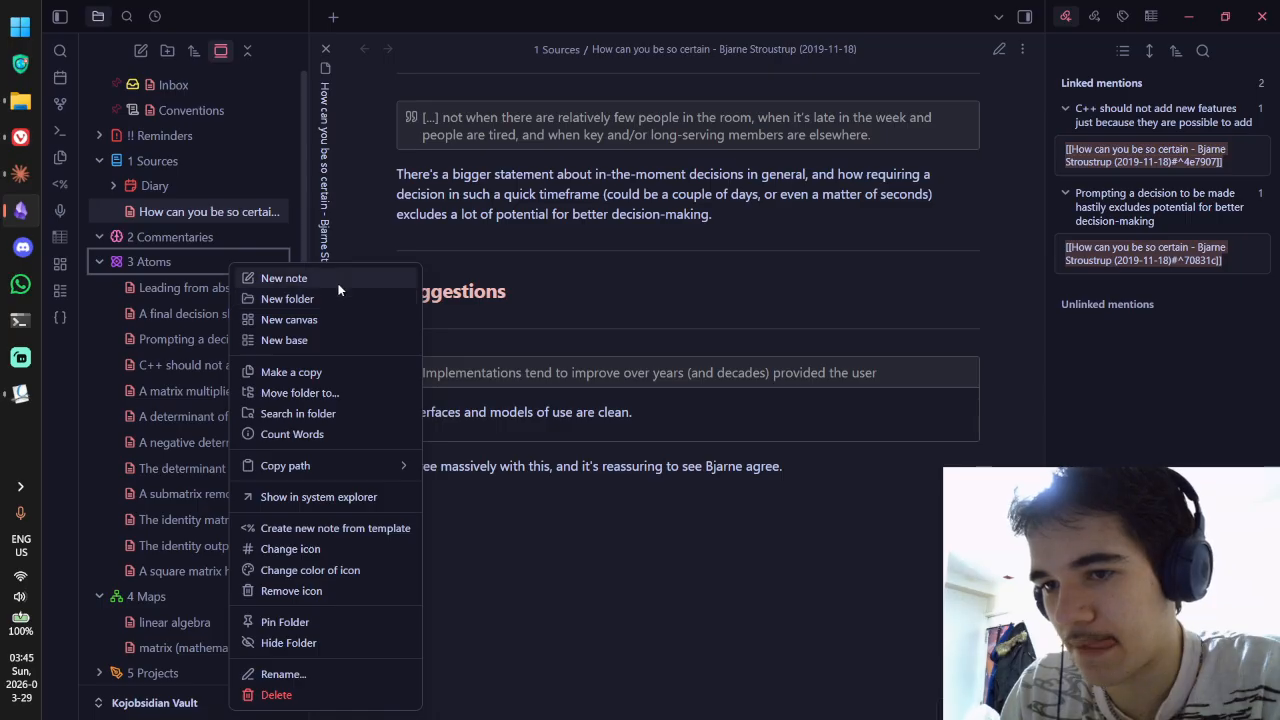
# Step: Create a 3 Atoms note titled 'Zettelkasten references track triggers for thought, not credible sources'
pyautogui.click(338, 278)
pyautogui.write('Zettelkasten ')
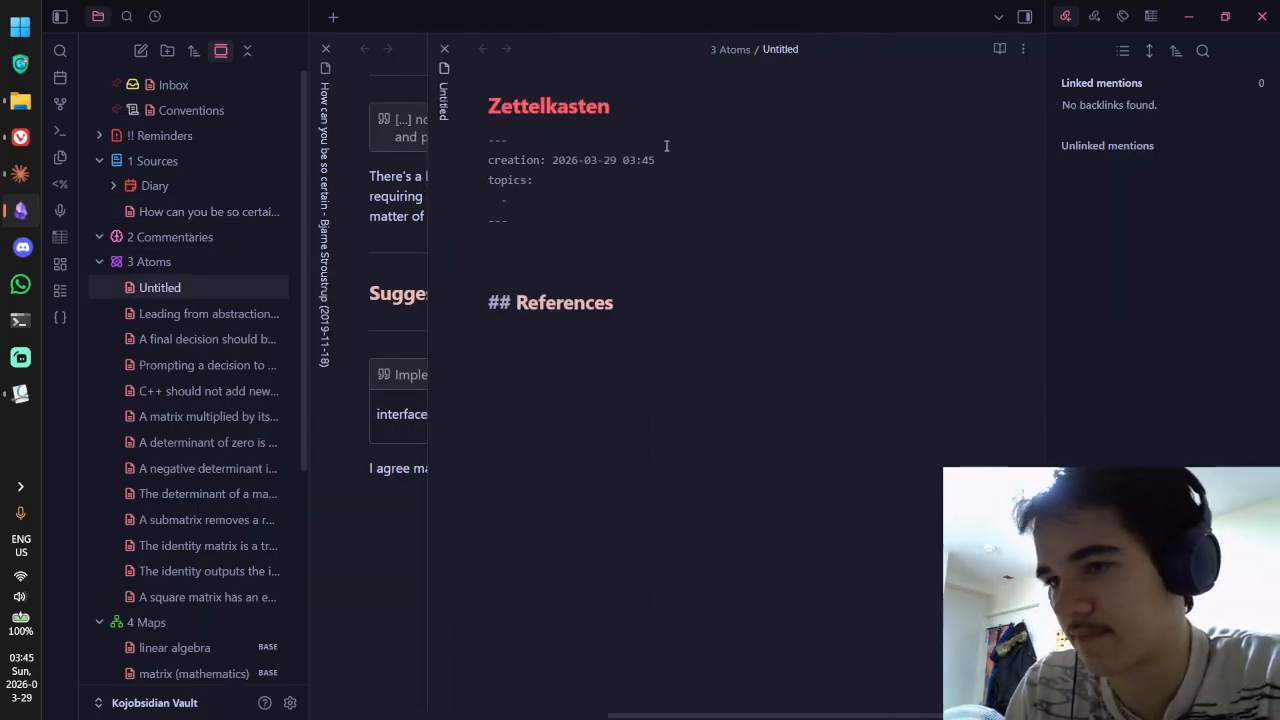
pyautogui.write('references')
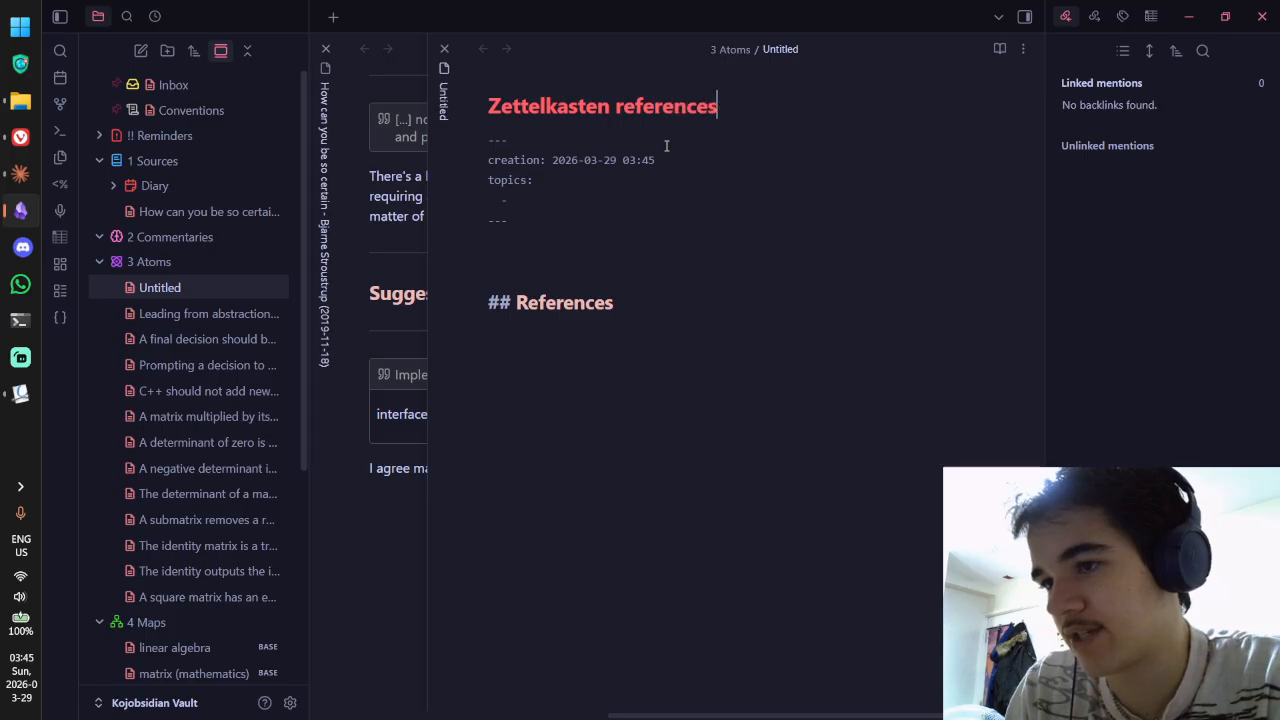
pyautogui.write(' are ')
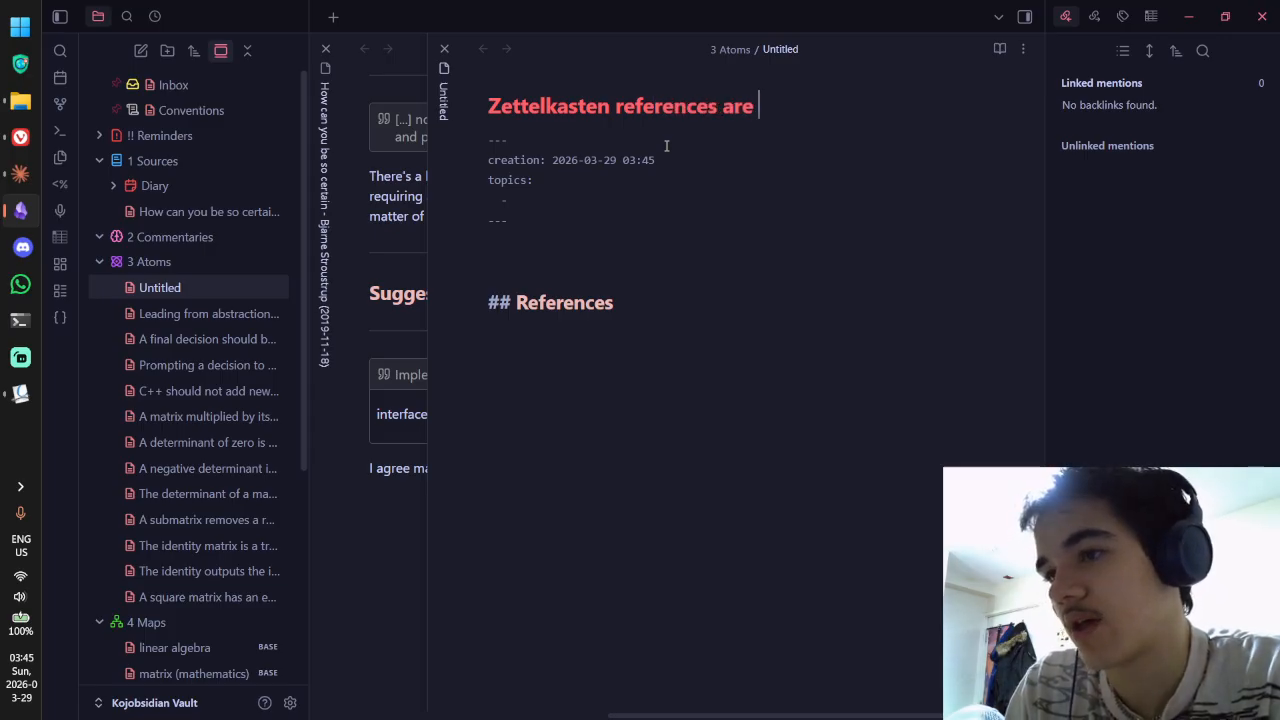
pyautogui.write('origin')
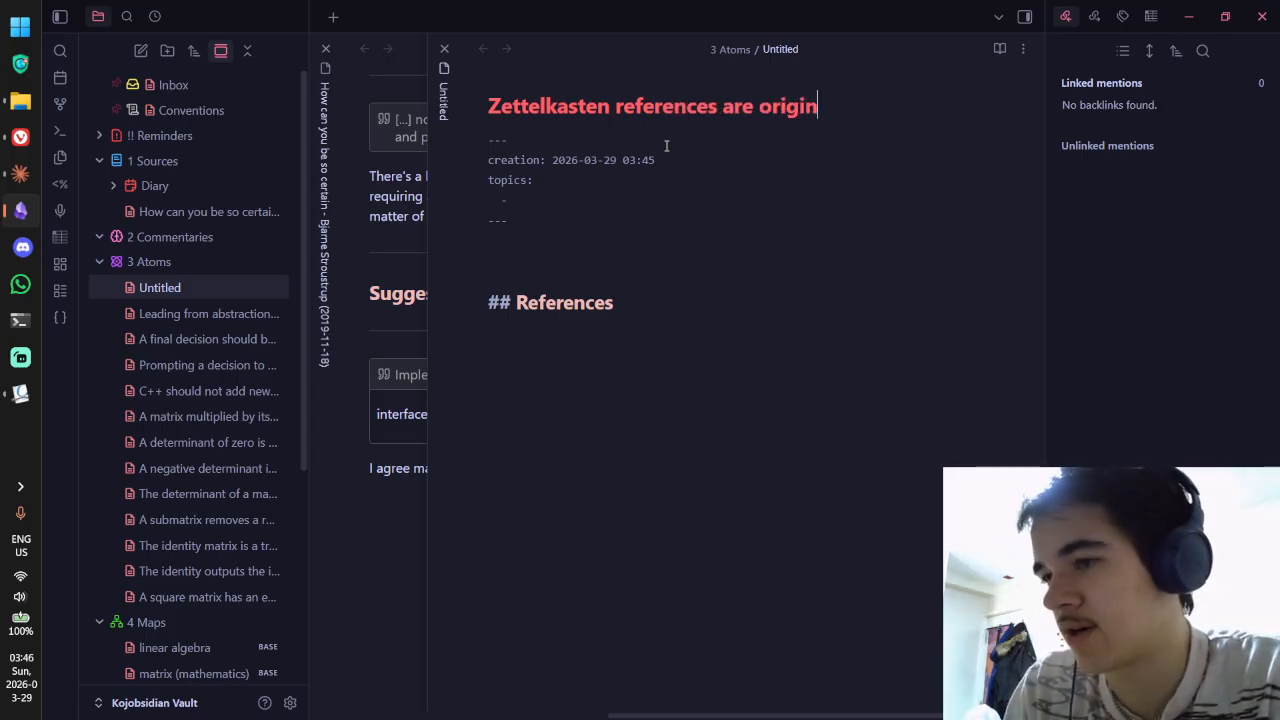
pyautogui.hotkey('ctrl', 'BackSpace')
pyautogui.press('BackSpace')
pyautogui.press('BackSpace')
pyautogui.press('BackSpace')
pyautogui.press('BackSpace')
pyautogui.write('track ')
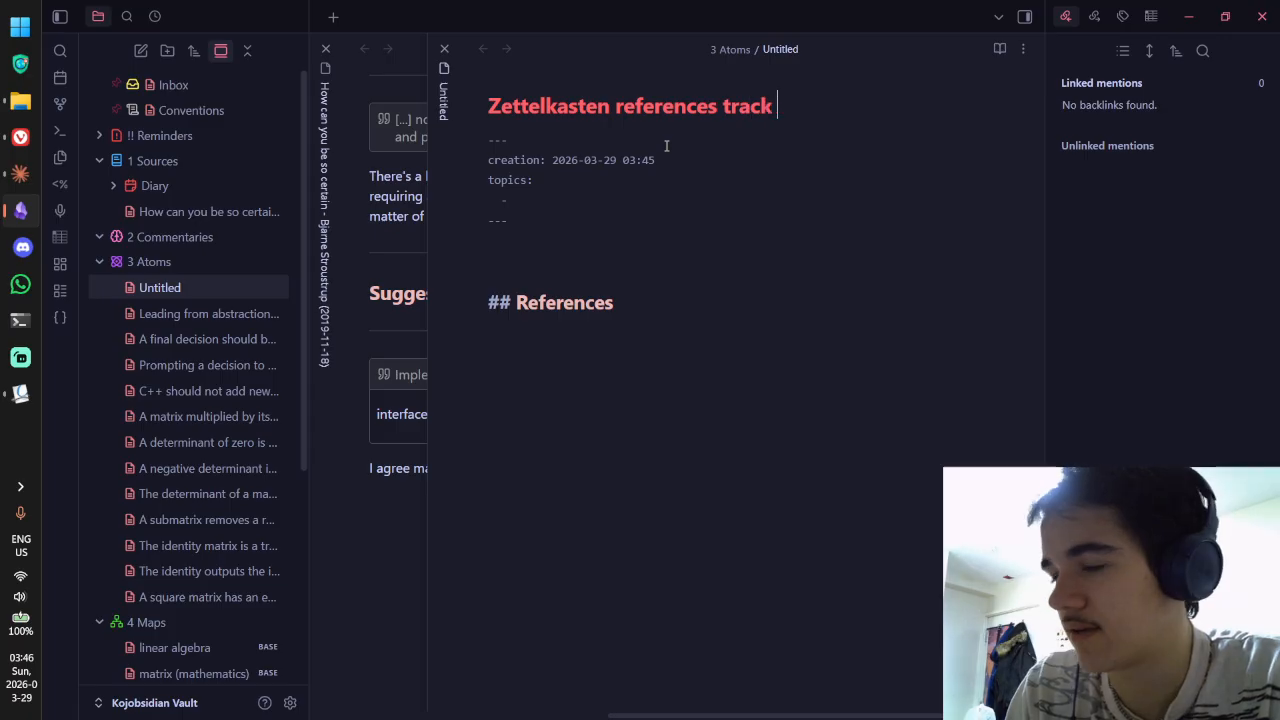
pyautogui.write('trigg')
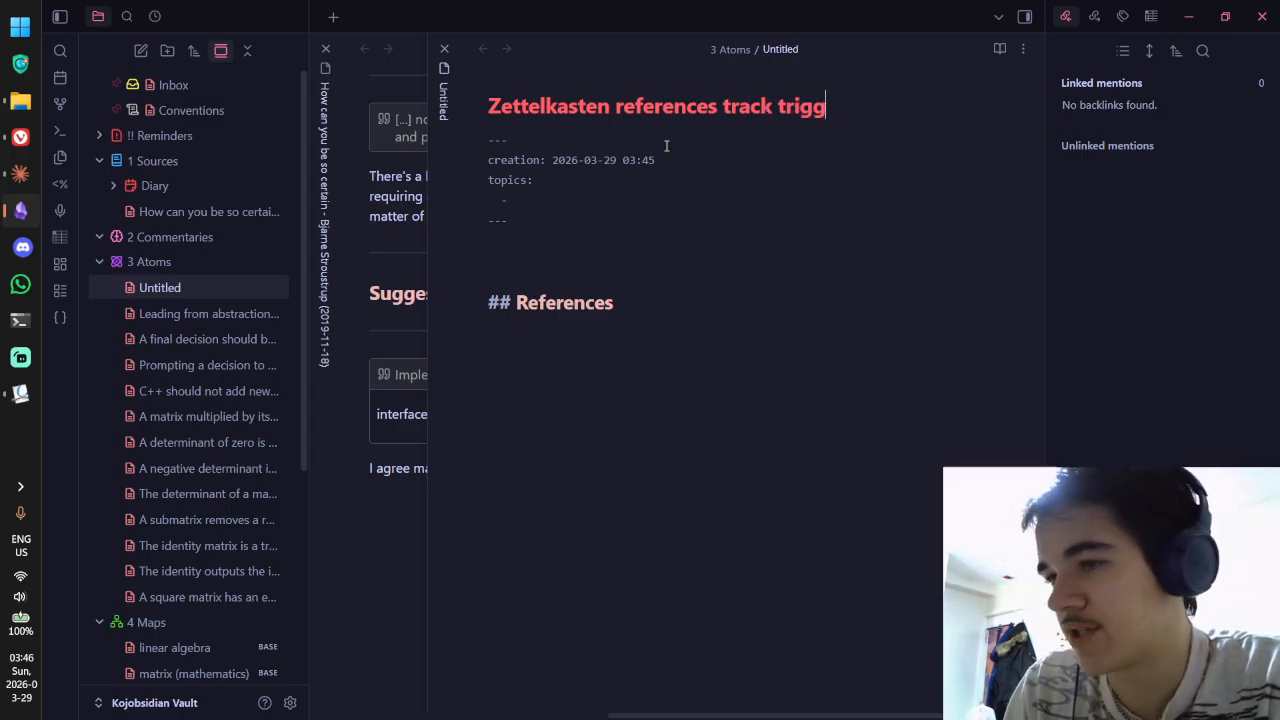
pyautogui.write('ers for hou')
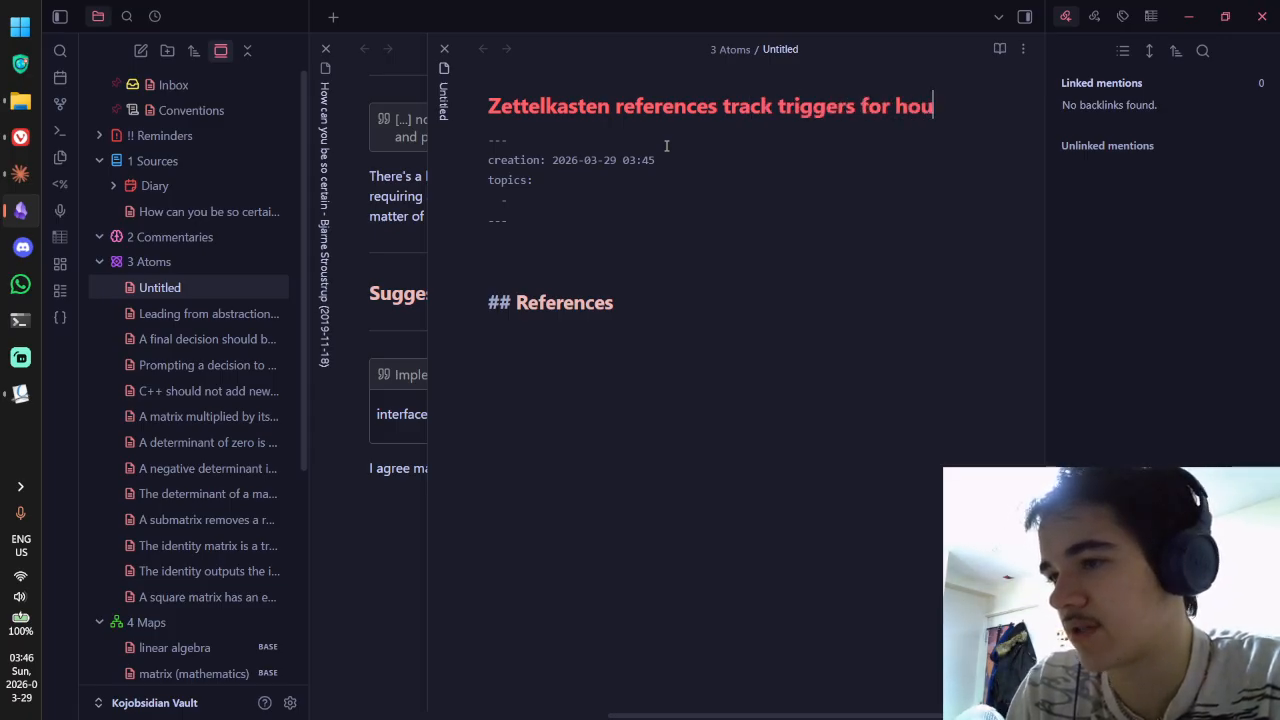
pyautogui.press('BackSpace')
pyautogui.press('BackSpace')
pyautogui.press('BackSpace')
pyautogui.press('BackSpace')
pyautogui.write('thought, no')
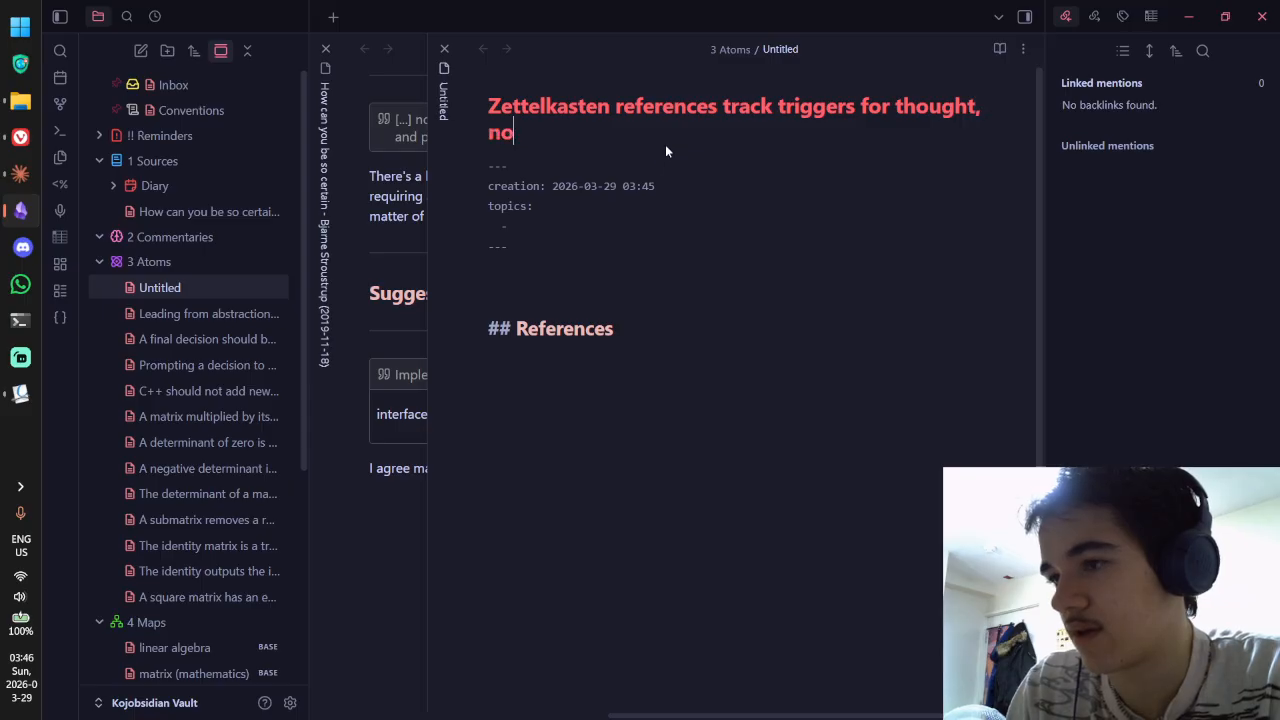
pyautogui.write('t credible sources')
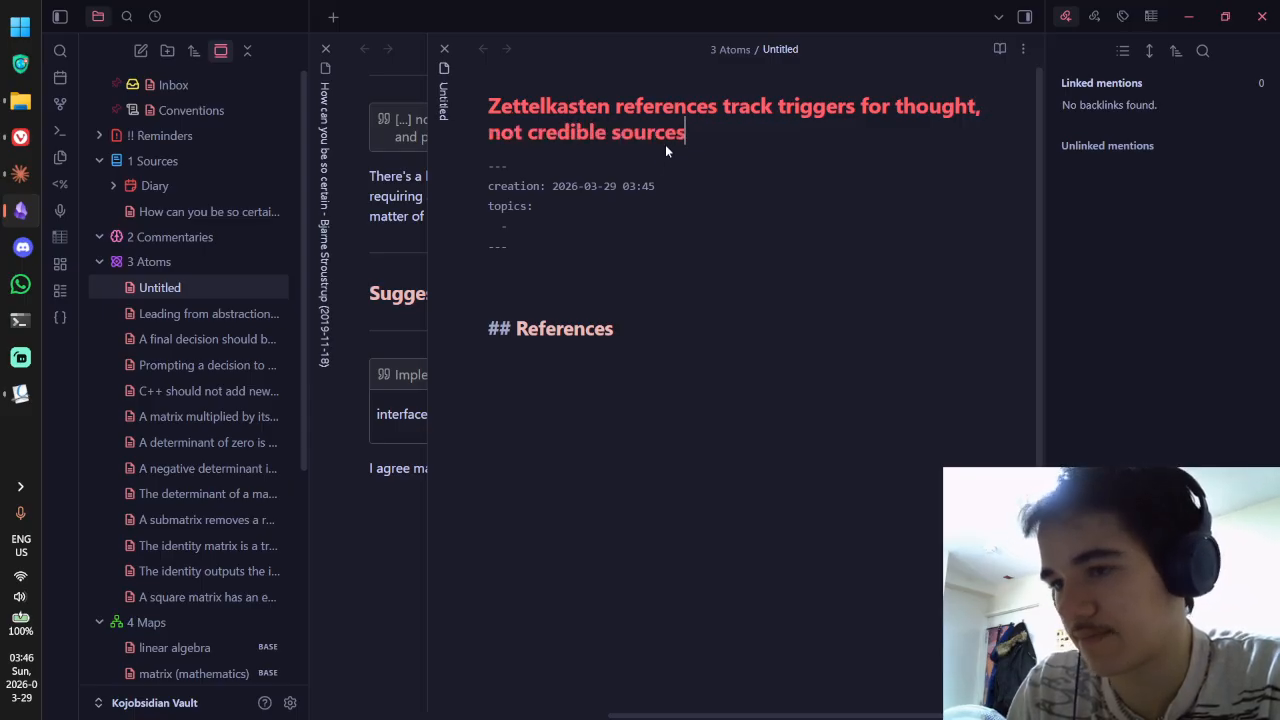
pyautogui.click(598, 229)
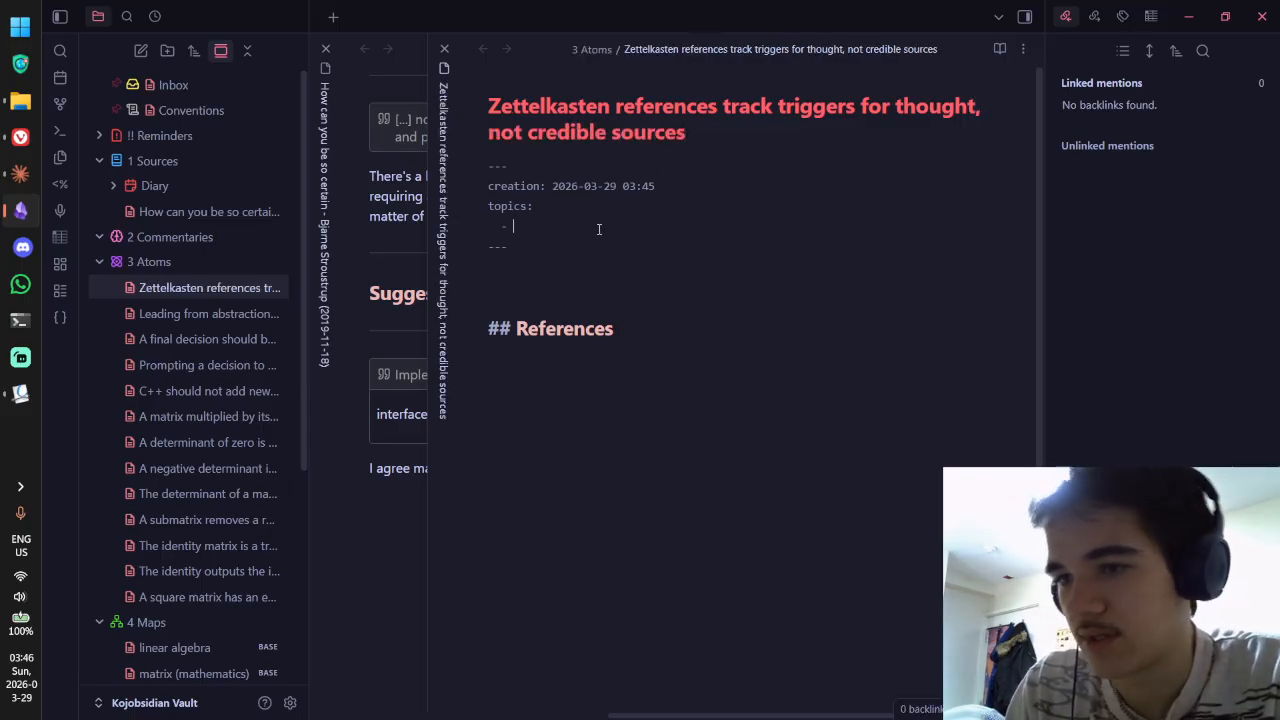
# Step: Set the topic to [[Zettelkasten.base]] and begin the body with 'The "References" section below each Zettel'
pyautogui.write('"[[Z')
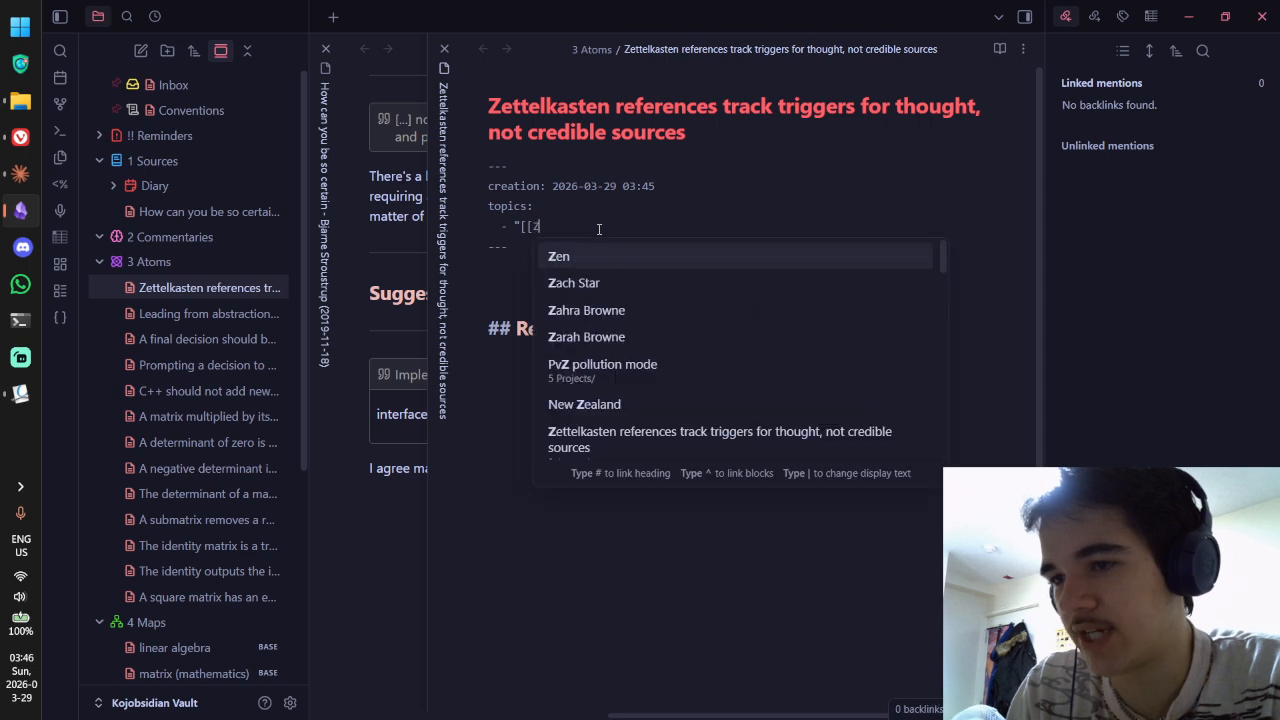
pyautogui.write('ettelkastenn')
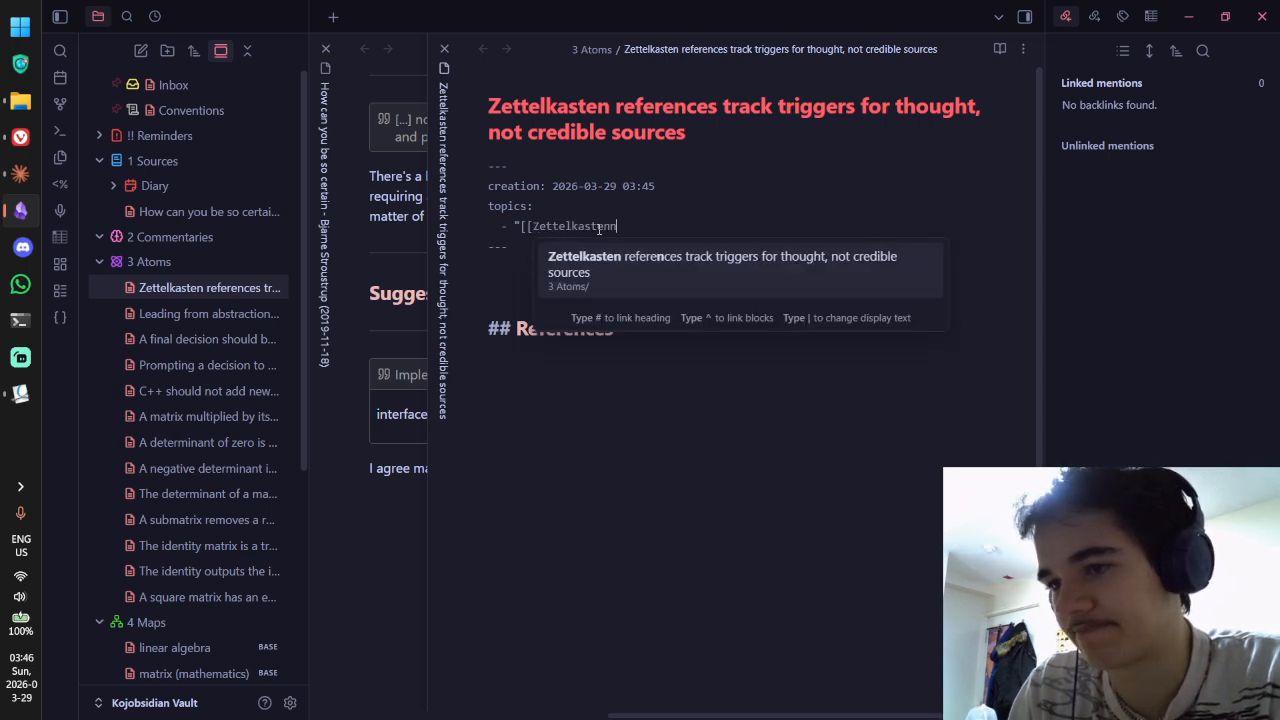
pyautogui.press('BackSpace')
pyautogui.write('.base]]"')
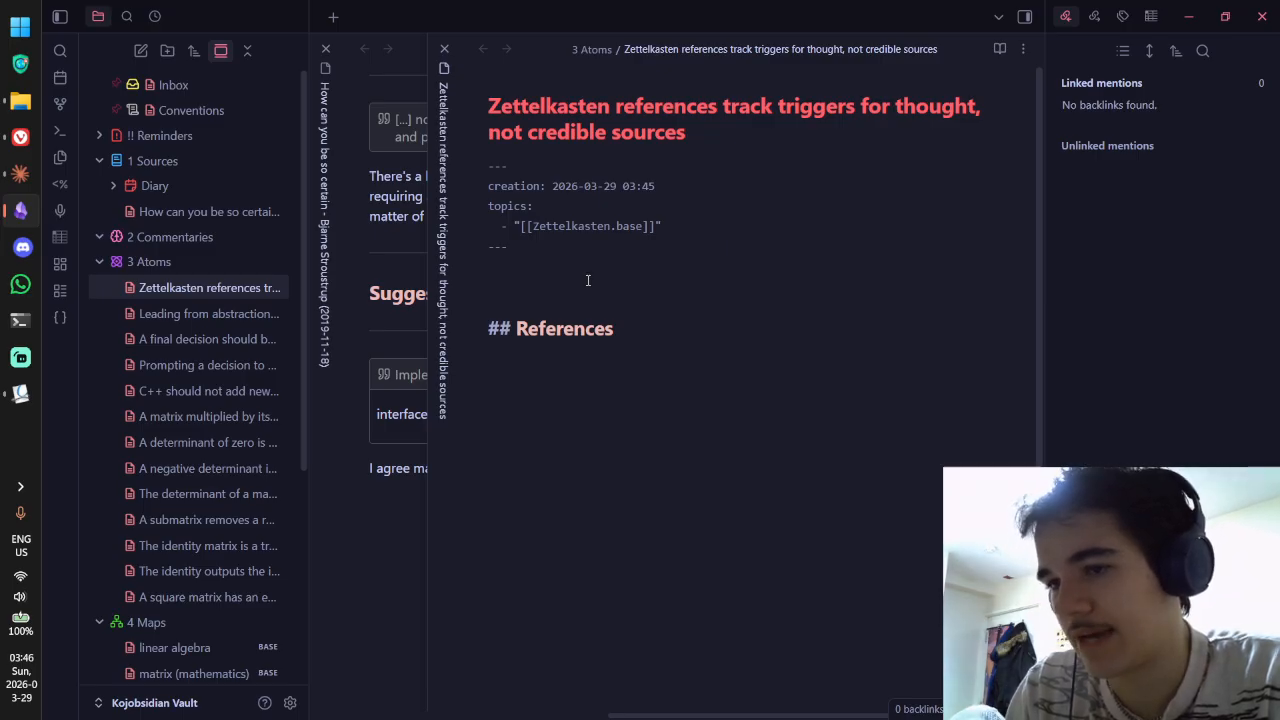
pyautogui.write(' ---  The ')
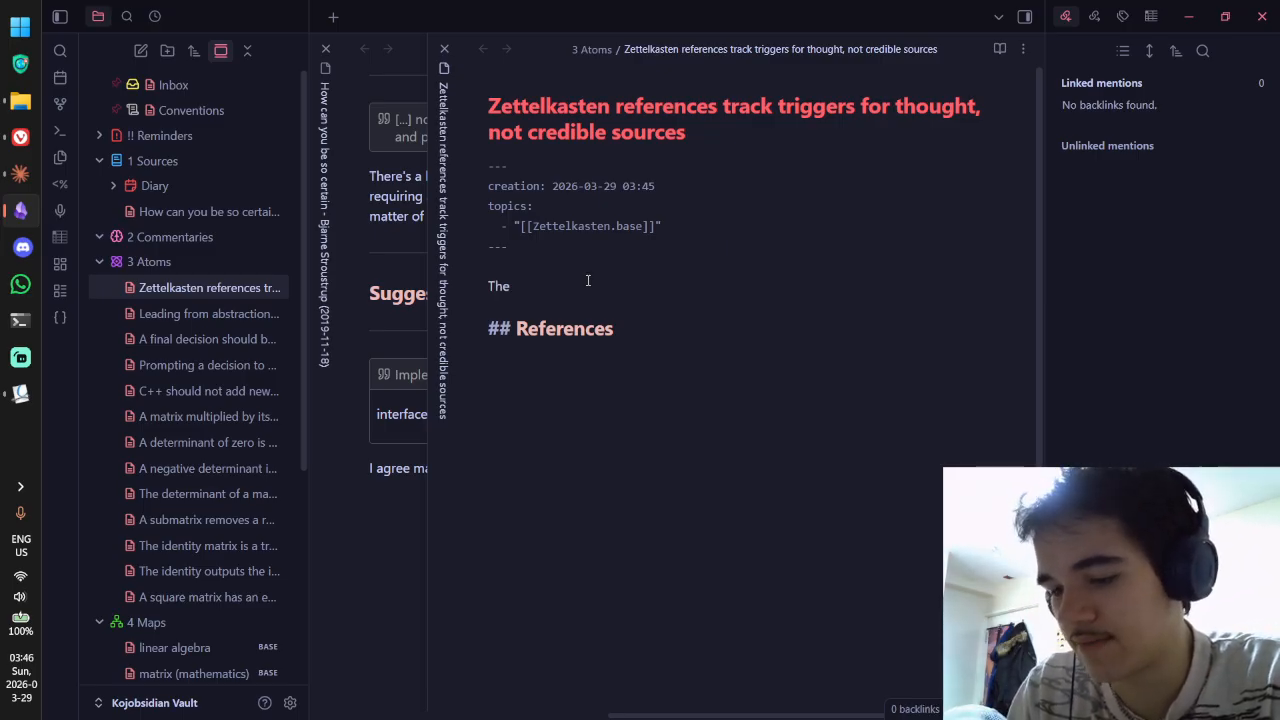
pyautogui.write('"Ref  ## Referenc')
pyautogui.press('BackSpace')
pyautogui.press('BackSpace')
pyautogui.press('BackSpace')
pyautogui.press('BackSpace')
pyautogui.press('BackSpace')
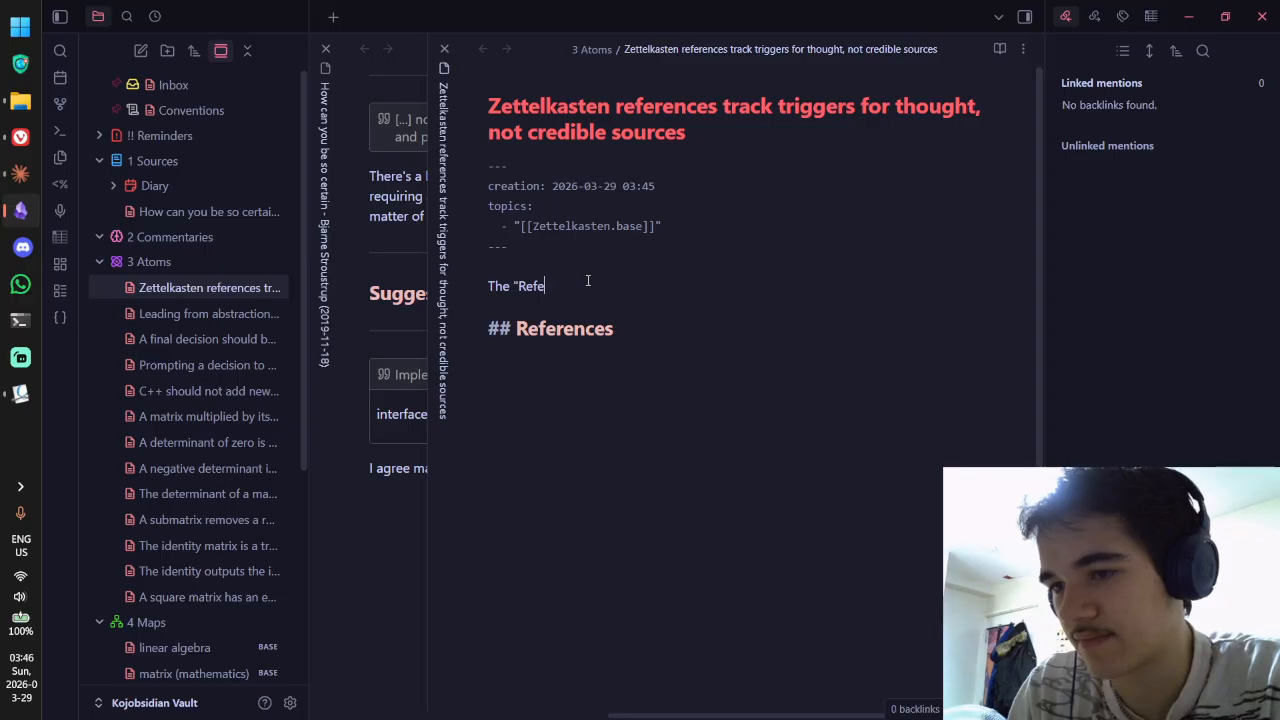
pyautogui.write('erences')
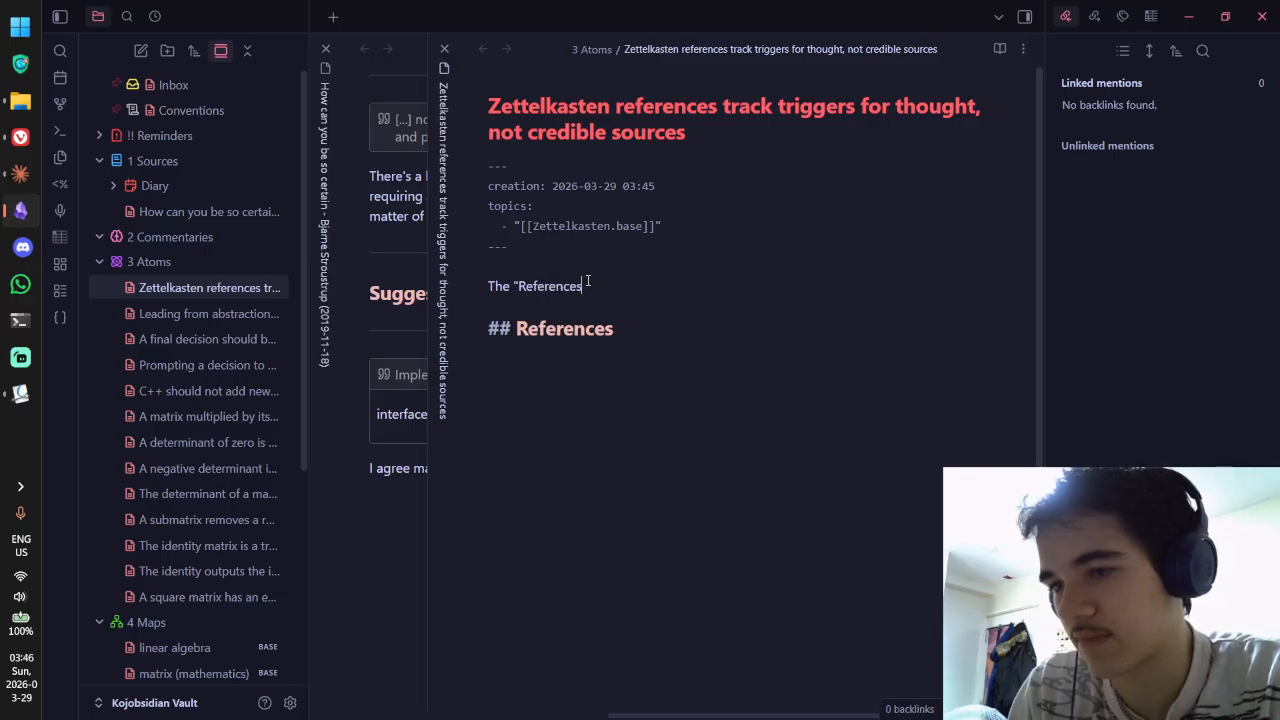
pyautogui.write('" sectio')
pyautogui.press('BackSpace')
pyautogui.press('BackSpace')
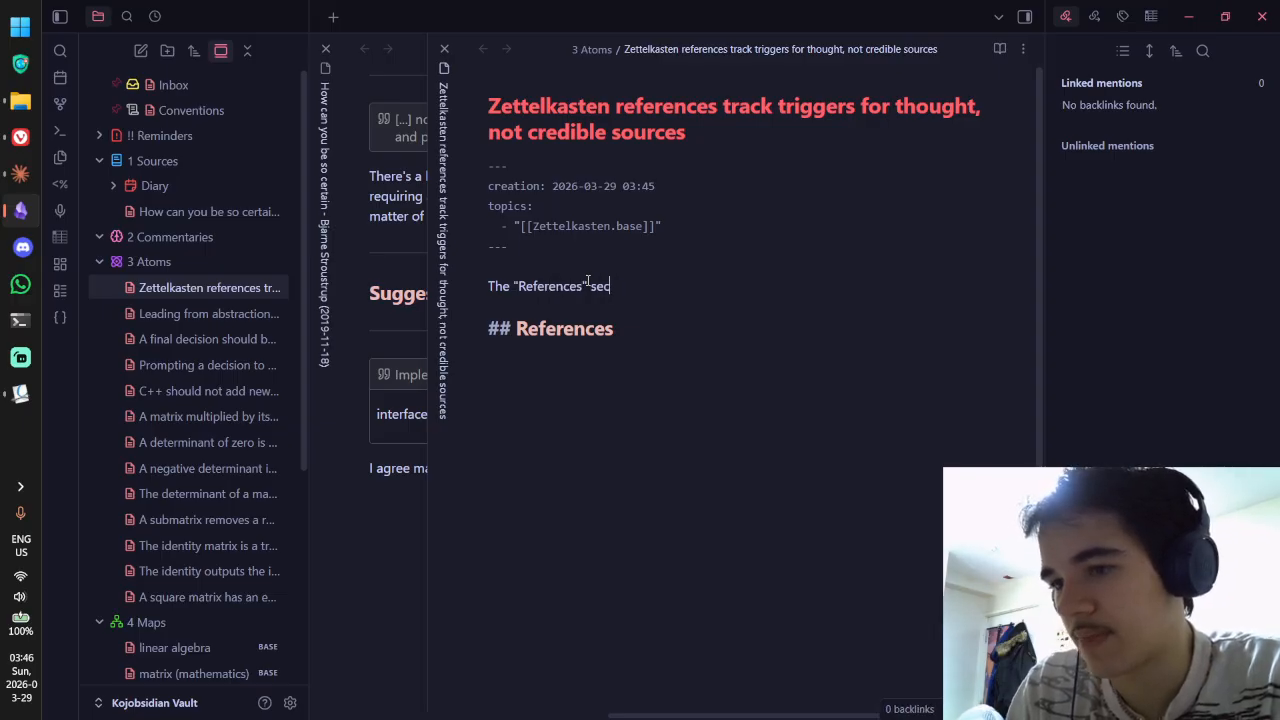
pyautogui.write('tion below ea')
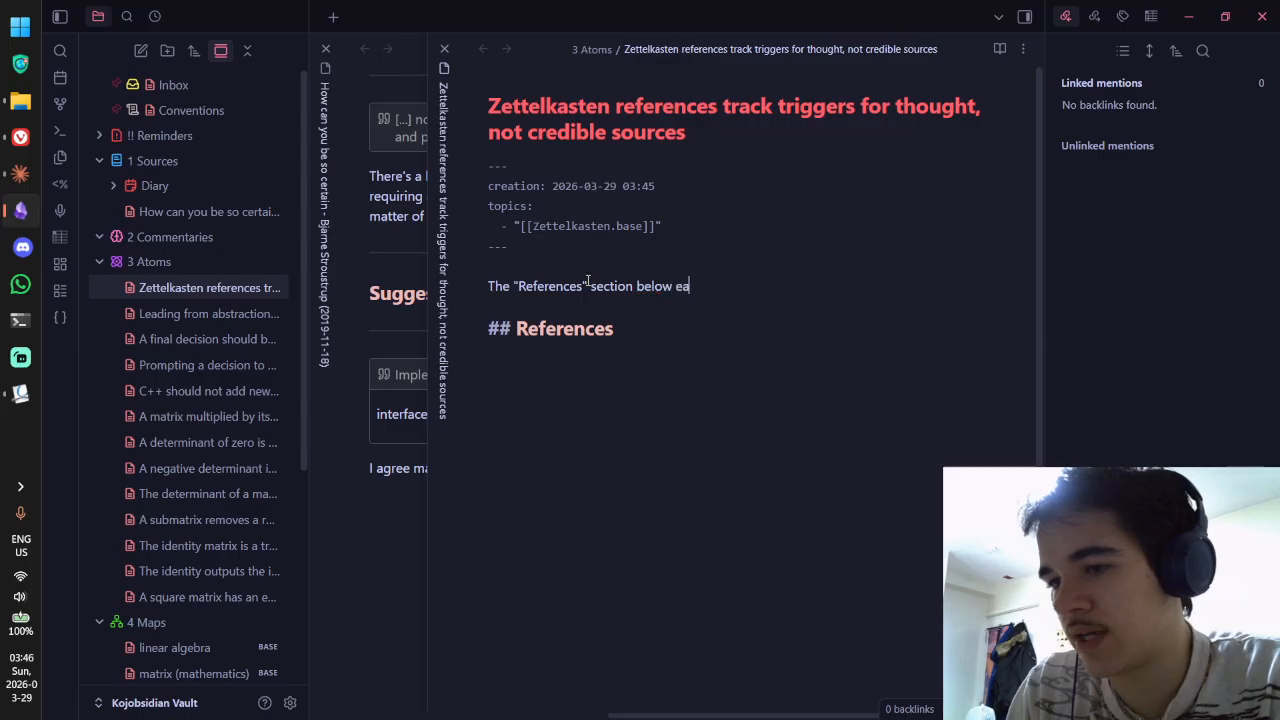
pyautogui.write('ch Zettel')
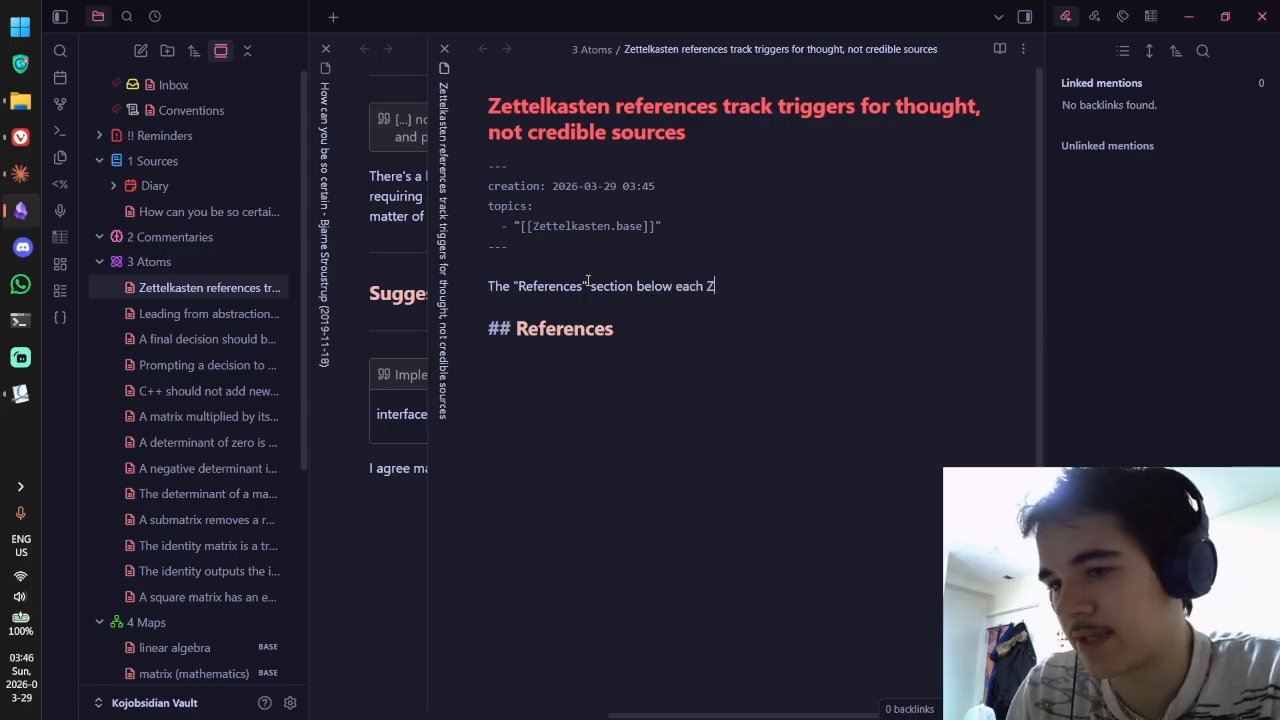
pyautogui.press('BackSpace')
pyautogui.press('BackSpace')
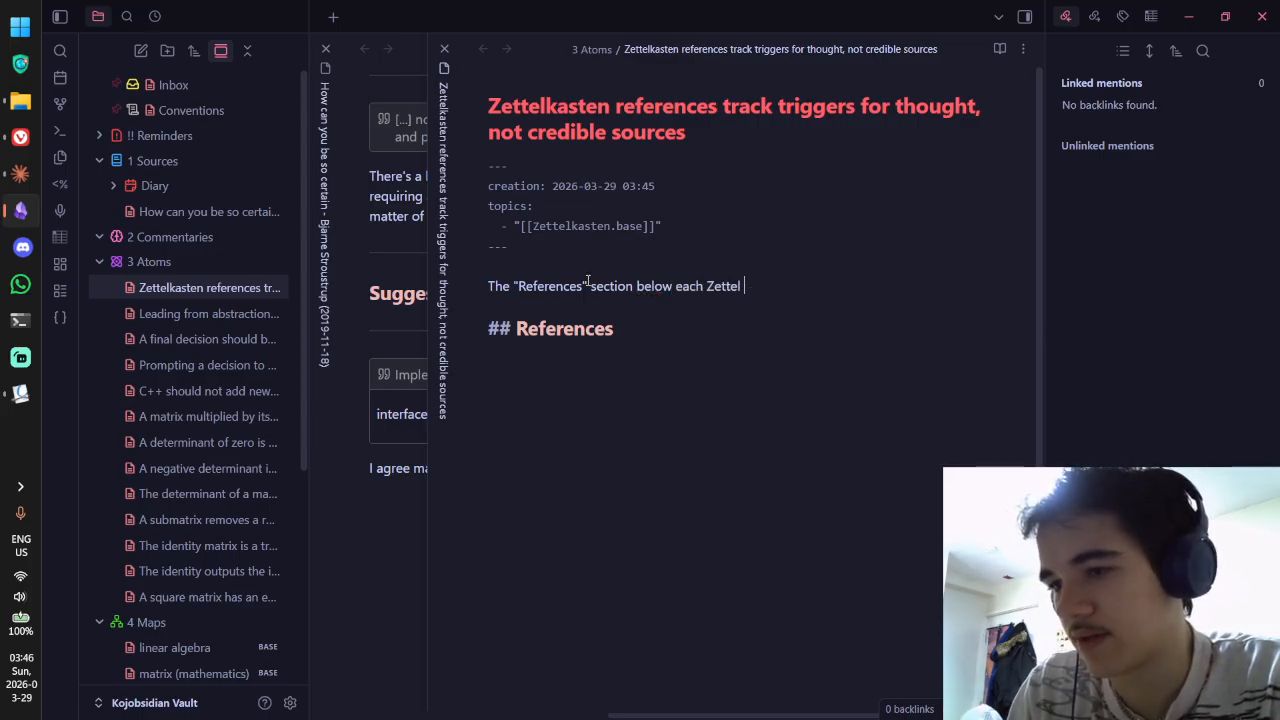
# Step: Explain that references aren't wiki-style source citations but document what led to a thought
pyautogui.write('(note) are ')
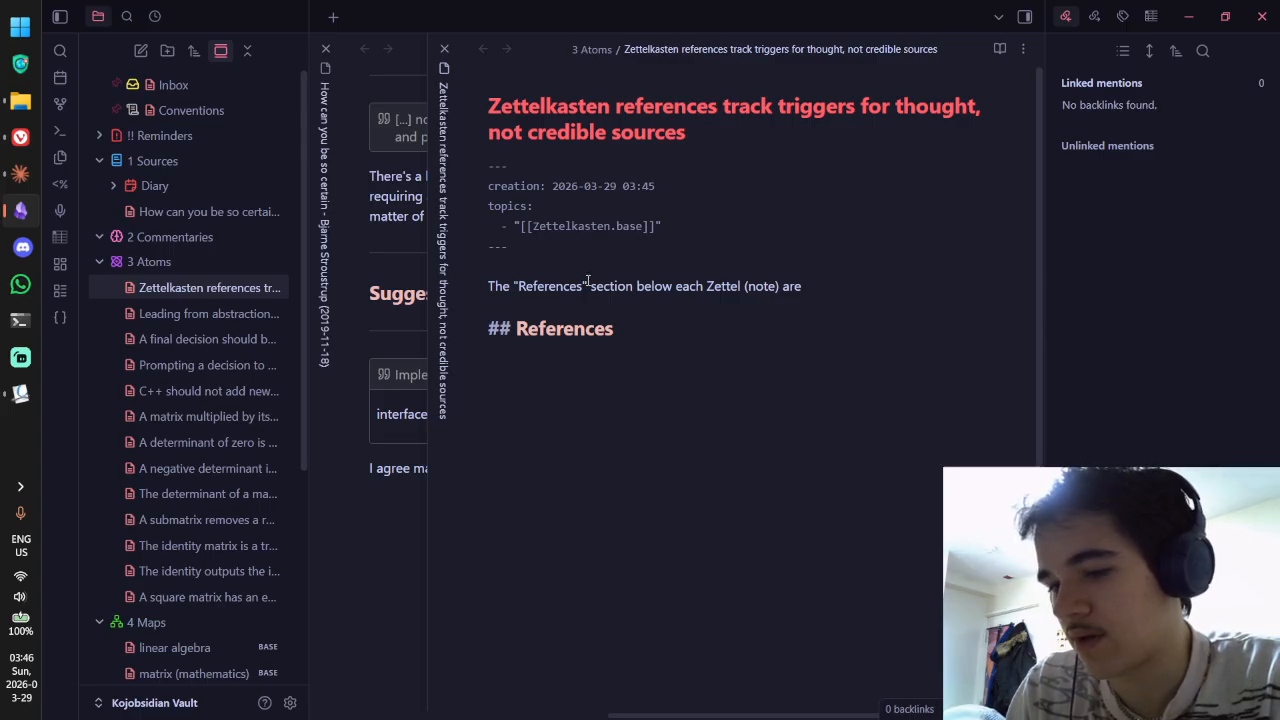
pyautogui.write('not t')
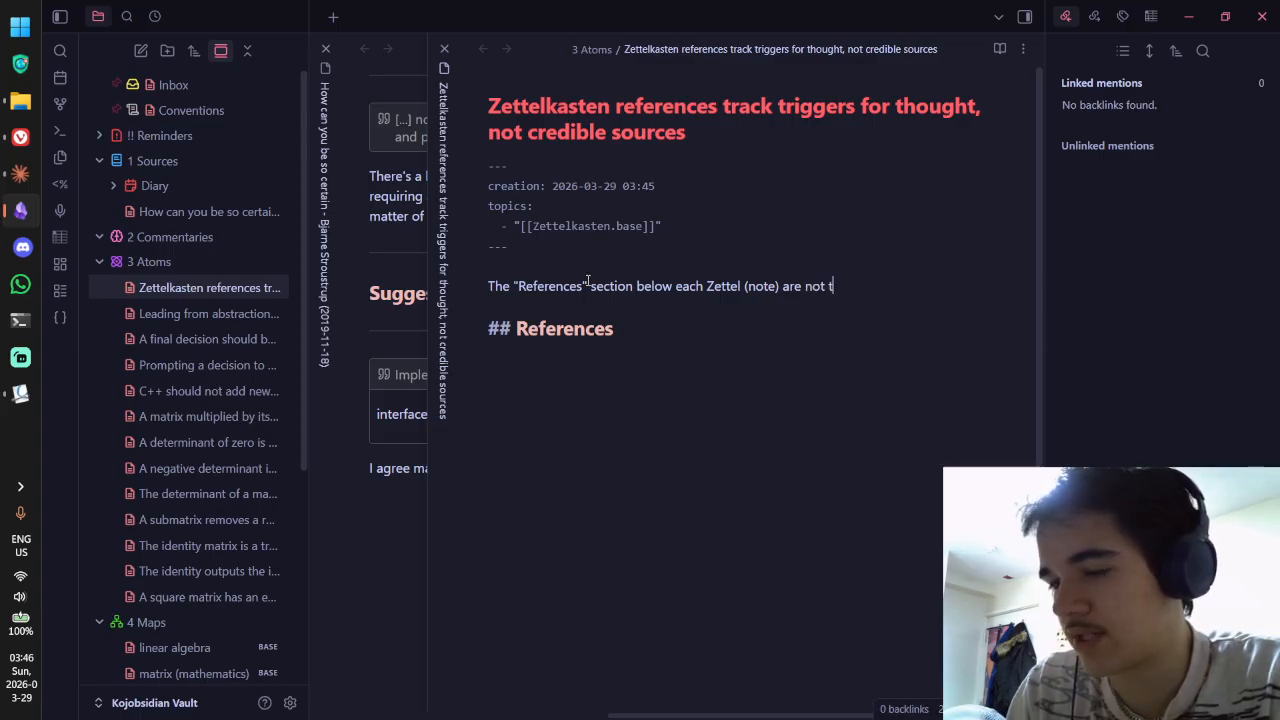
pyautogui.write('ypical')
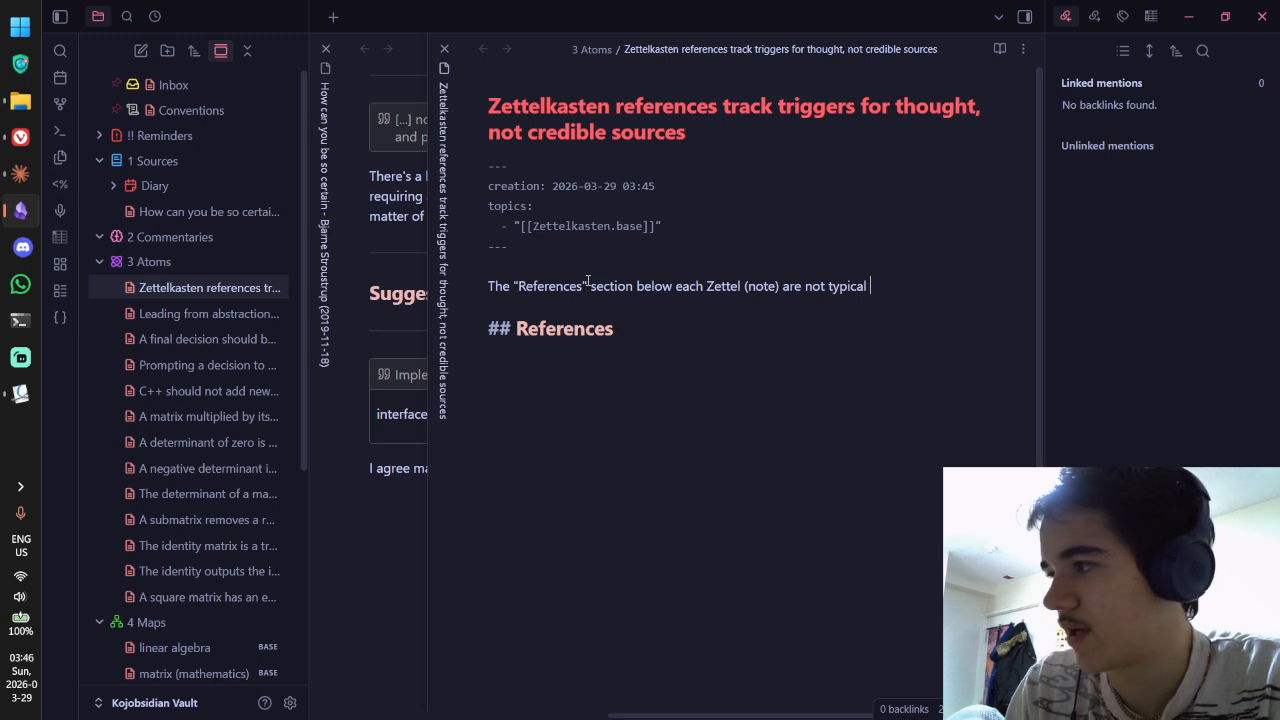
pyautogui.write(' wi')
pyautogui.hotkey('ctrl', 'BackSpace')
pyautogui.hotkey('ctrl', 'BackSpace')
pyautogui.write('a')
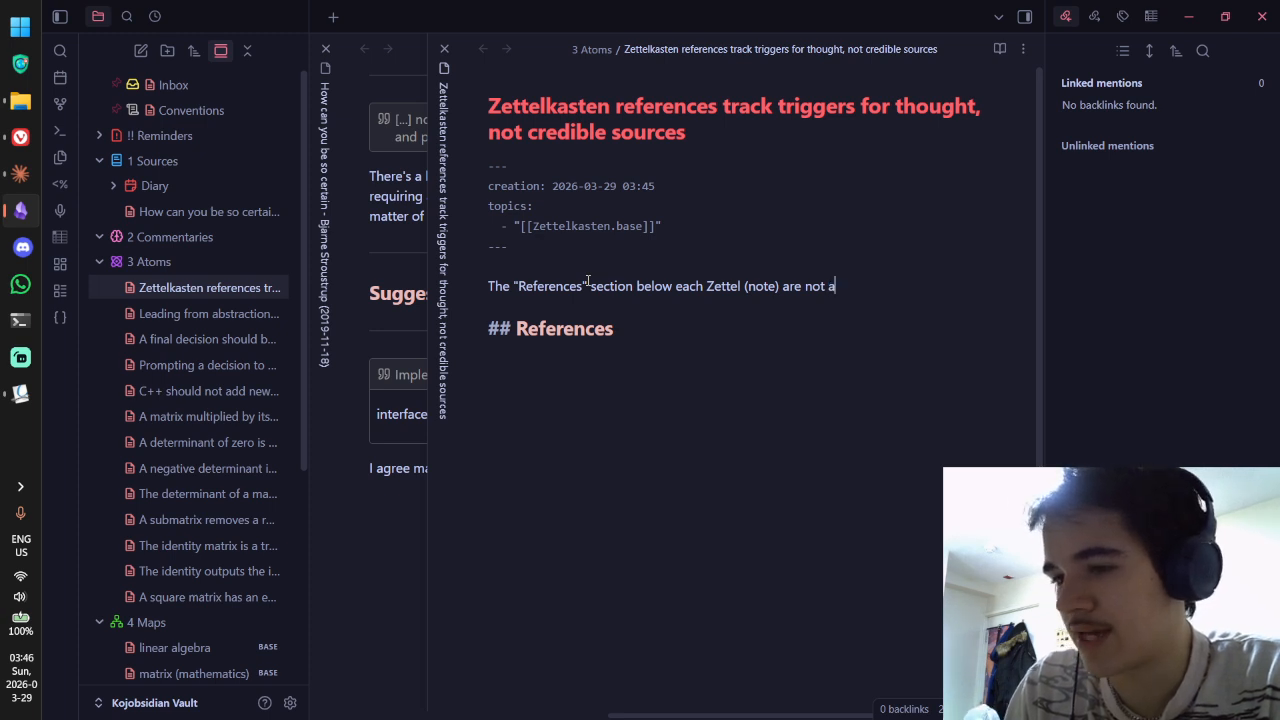
pyautogui.write('kinn to')
pyautogui.hotkey('ctrl', 'BackSpace')
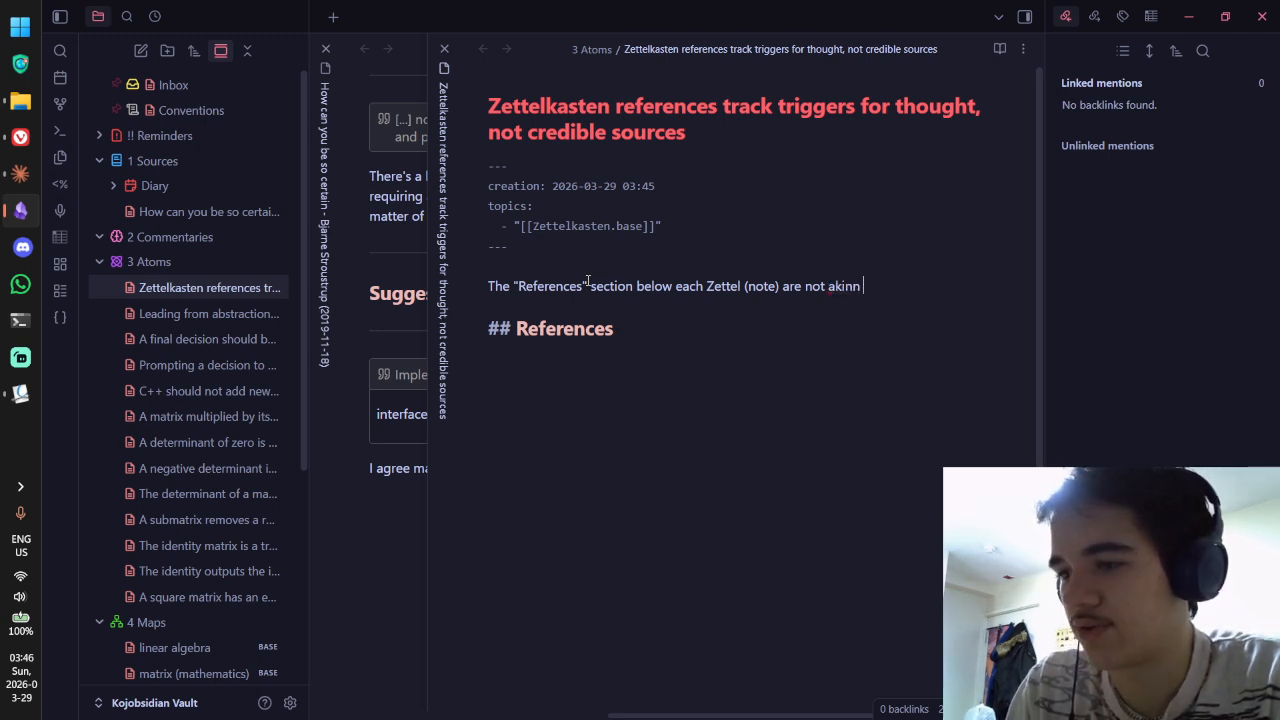
pyautogui.press('BackSpace')
pyautogui.press('BackSpace')
pyautogui.write('to wiki-style')
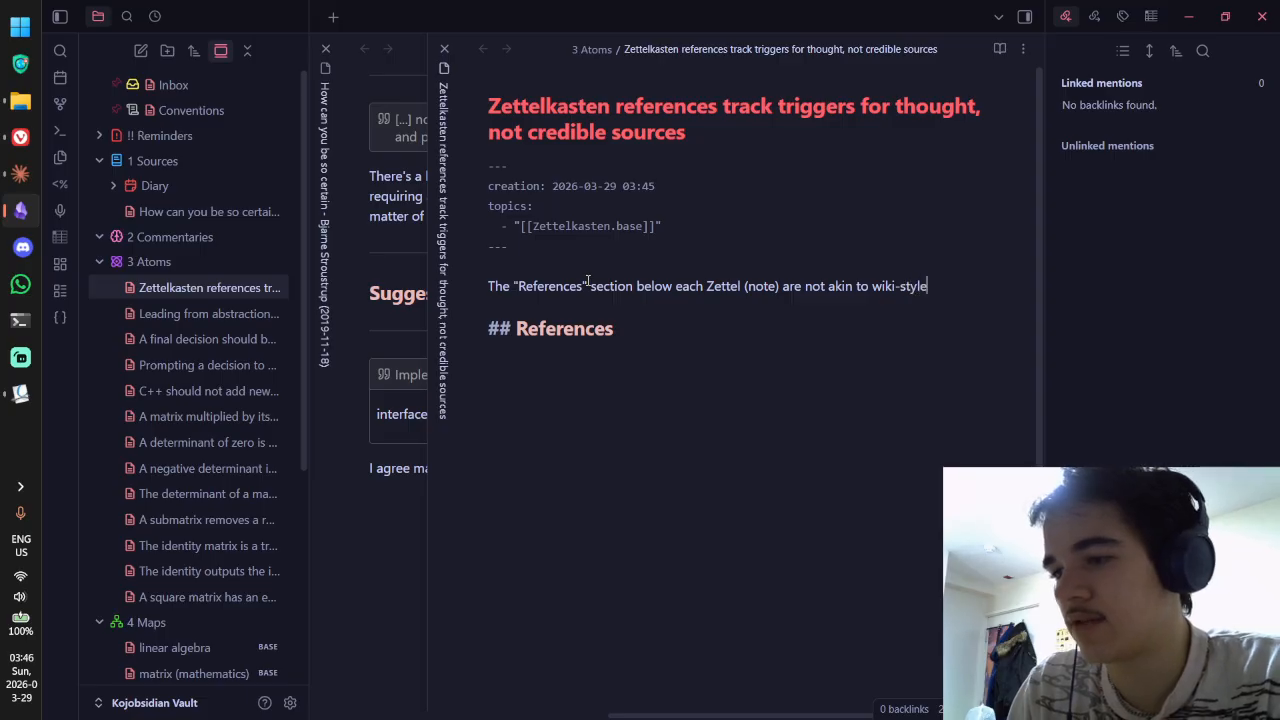
pyautogui.write(' references as t')
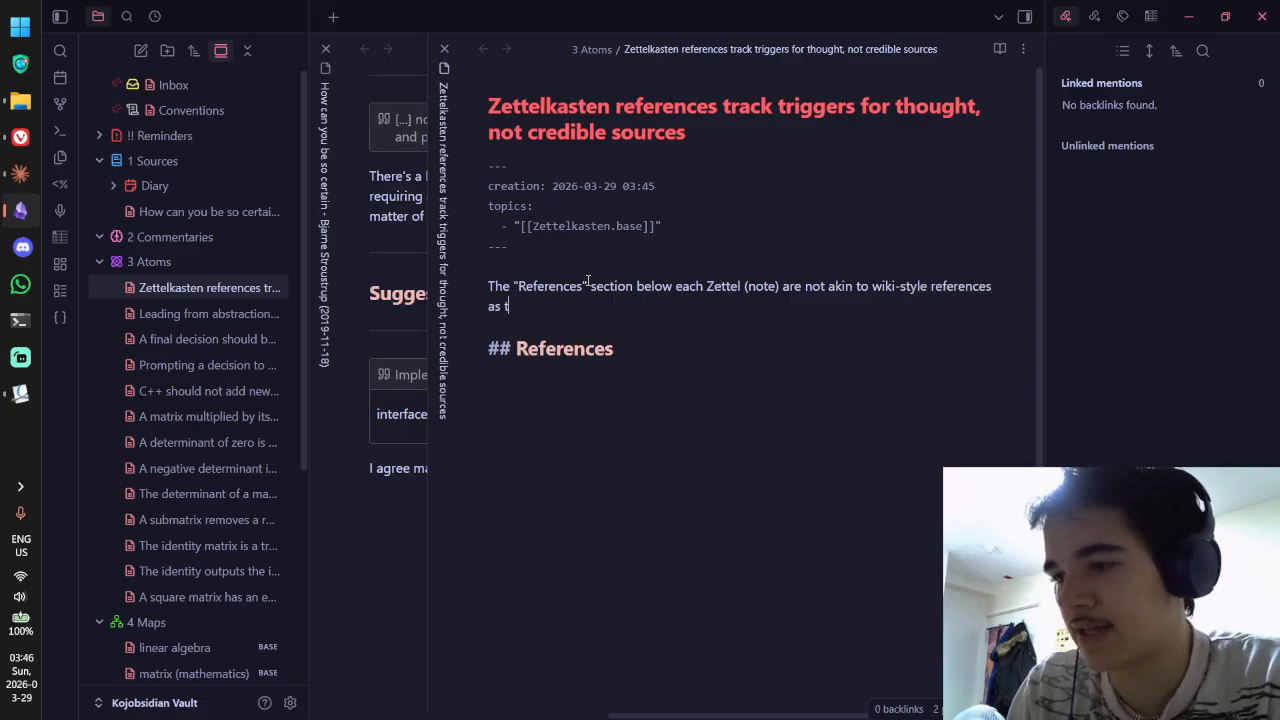
pyautogui.write('hey do nnot')
pyautogui.press('BackSpace')
pyautogui.press('BackSpace')
pyautogui.write('ot ')
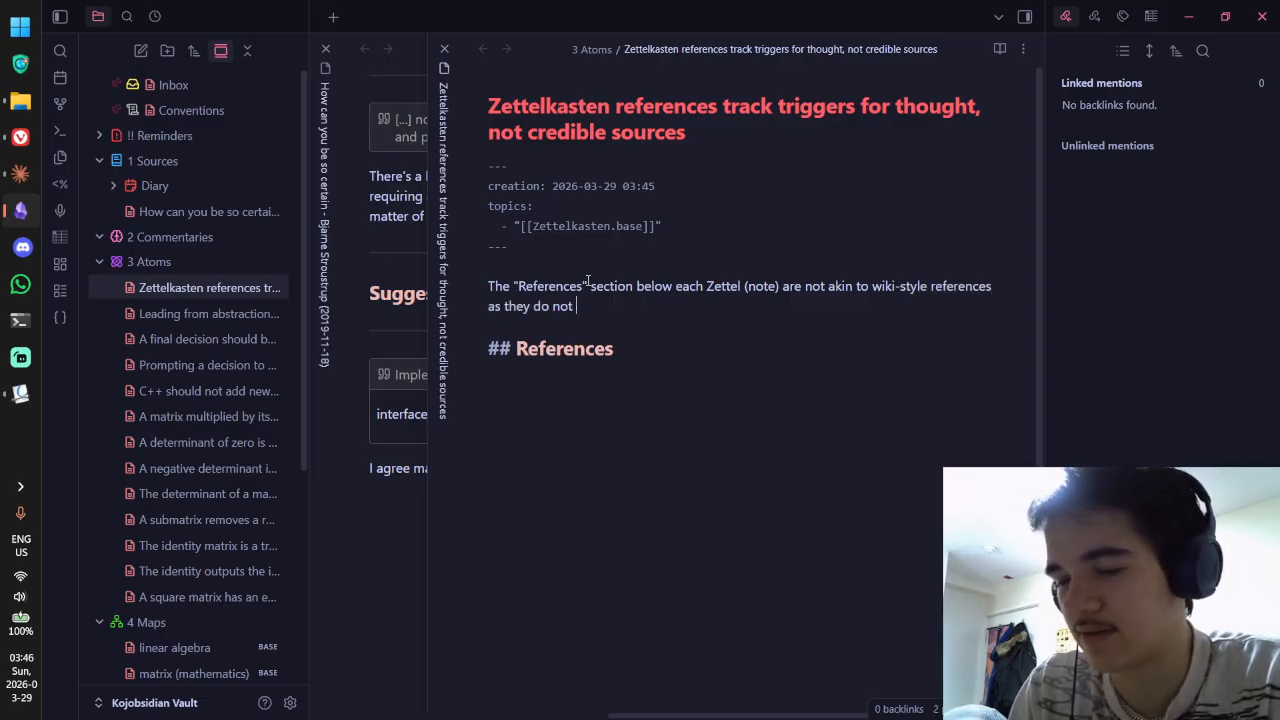
pyautogui.write('cite sources of i')
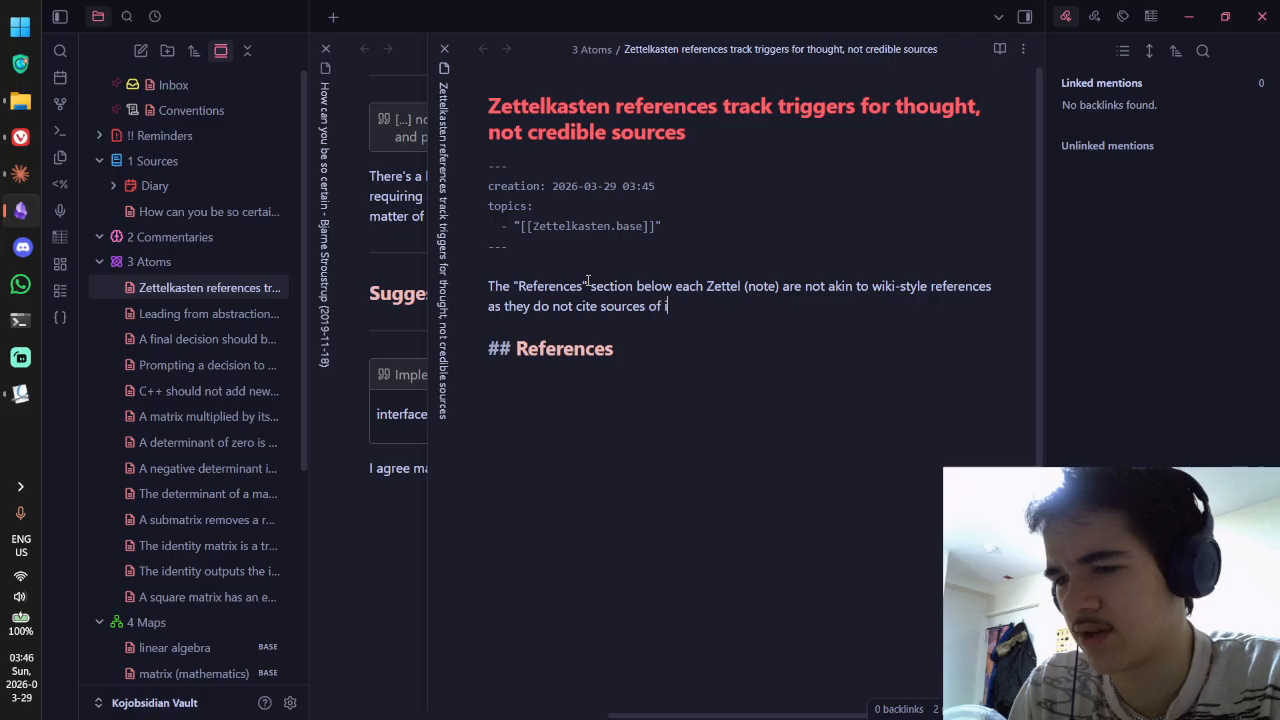
pyautogui.write('nformation. Rather')
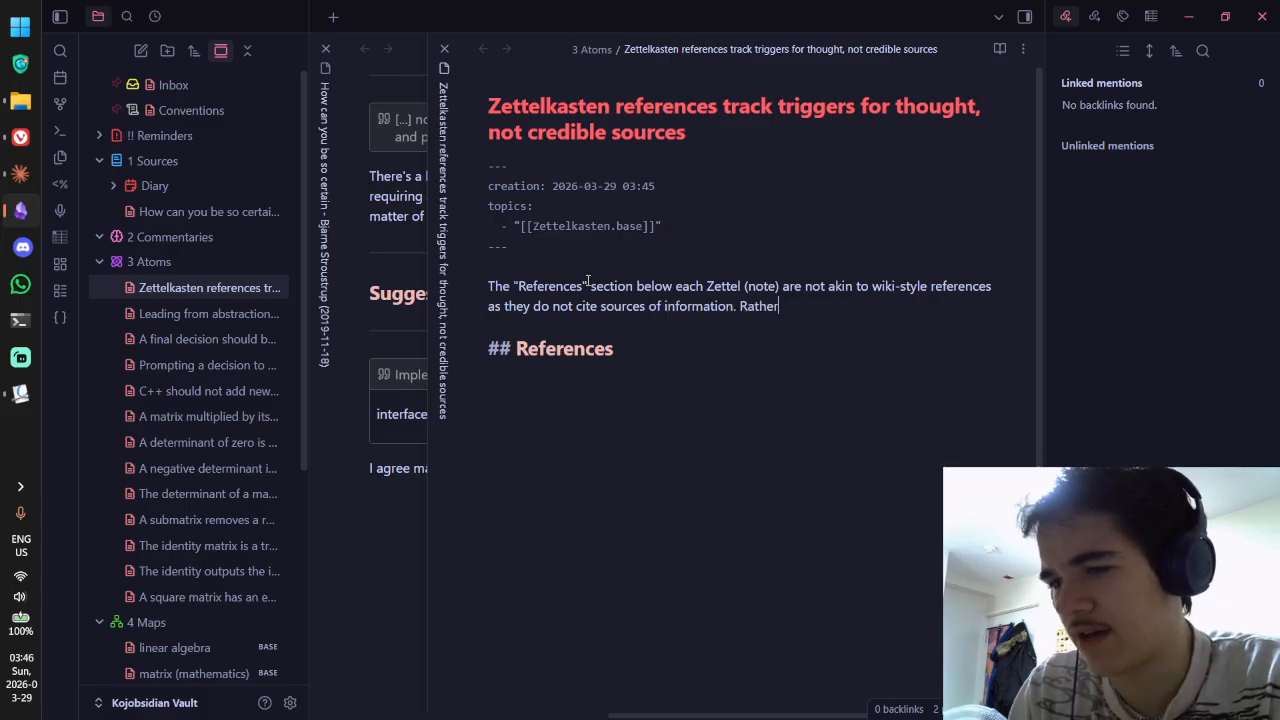
pyautogui.write(', they document')
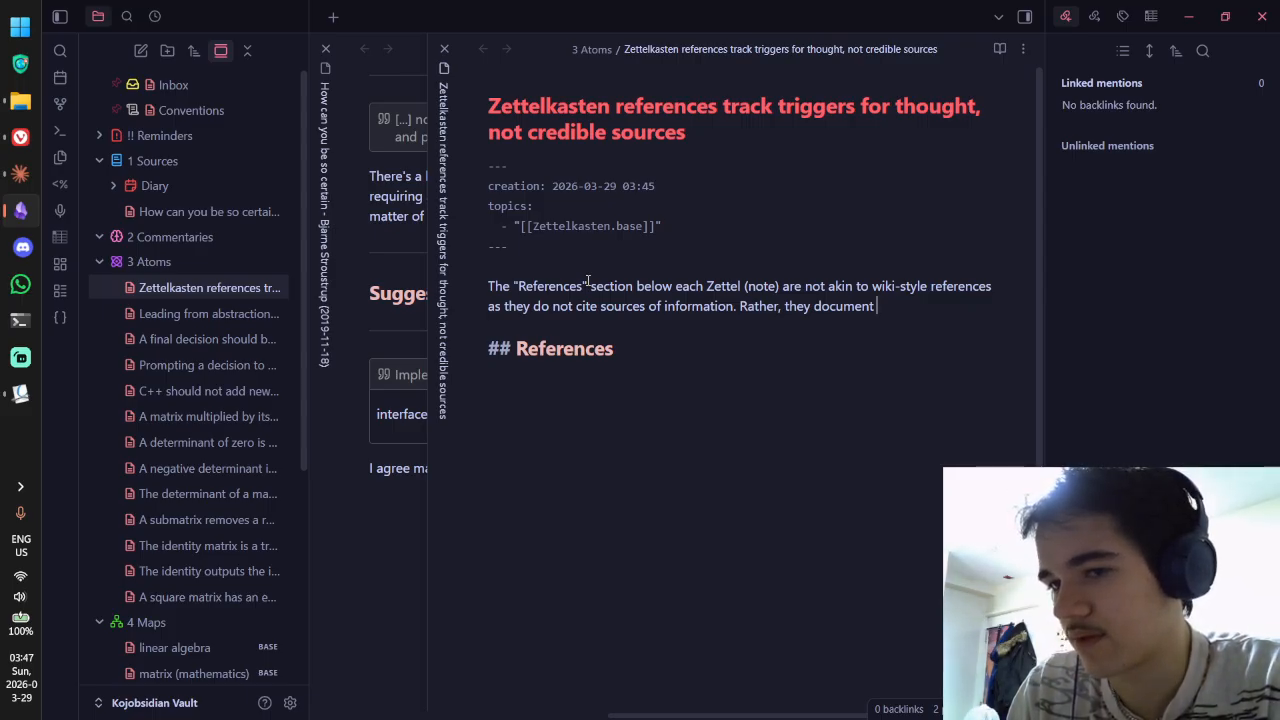
pyautogui.write('what ')
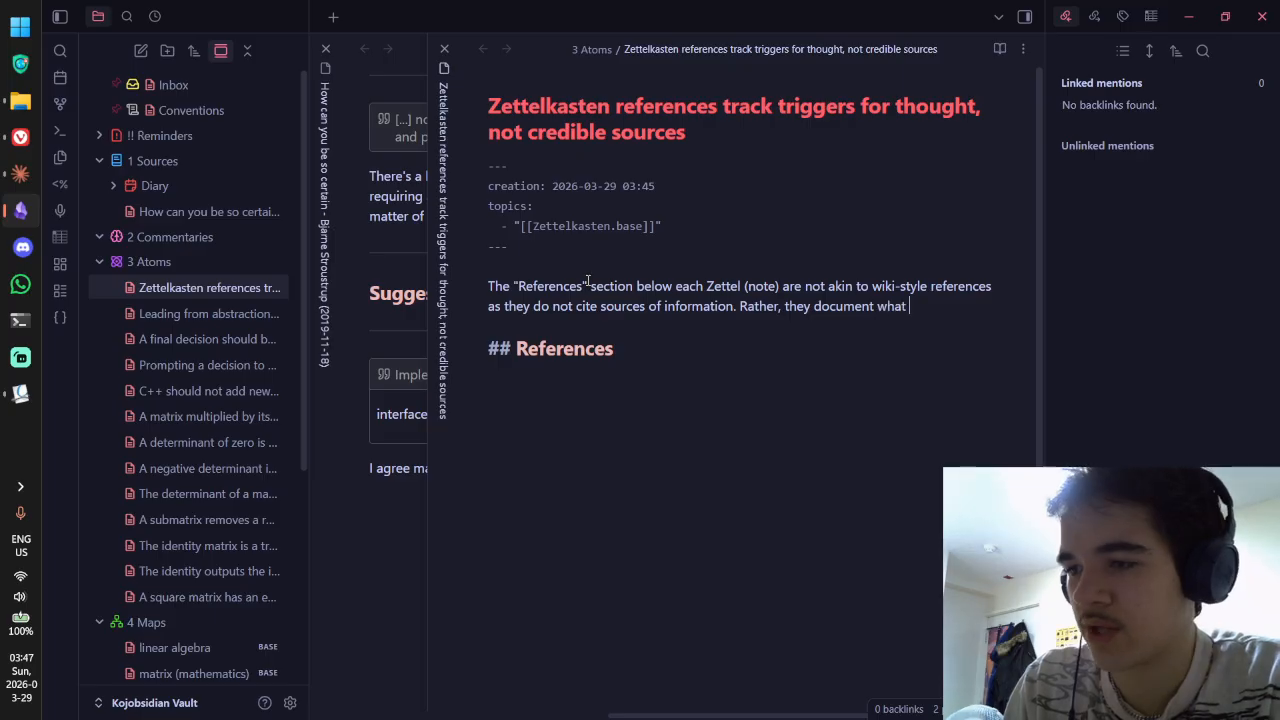
pyautogui.write('led you to')
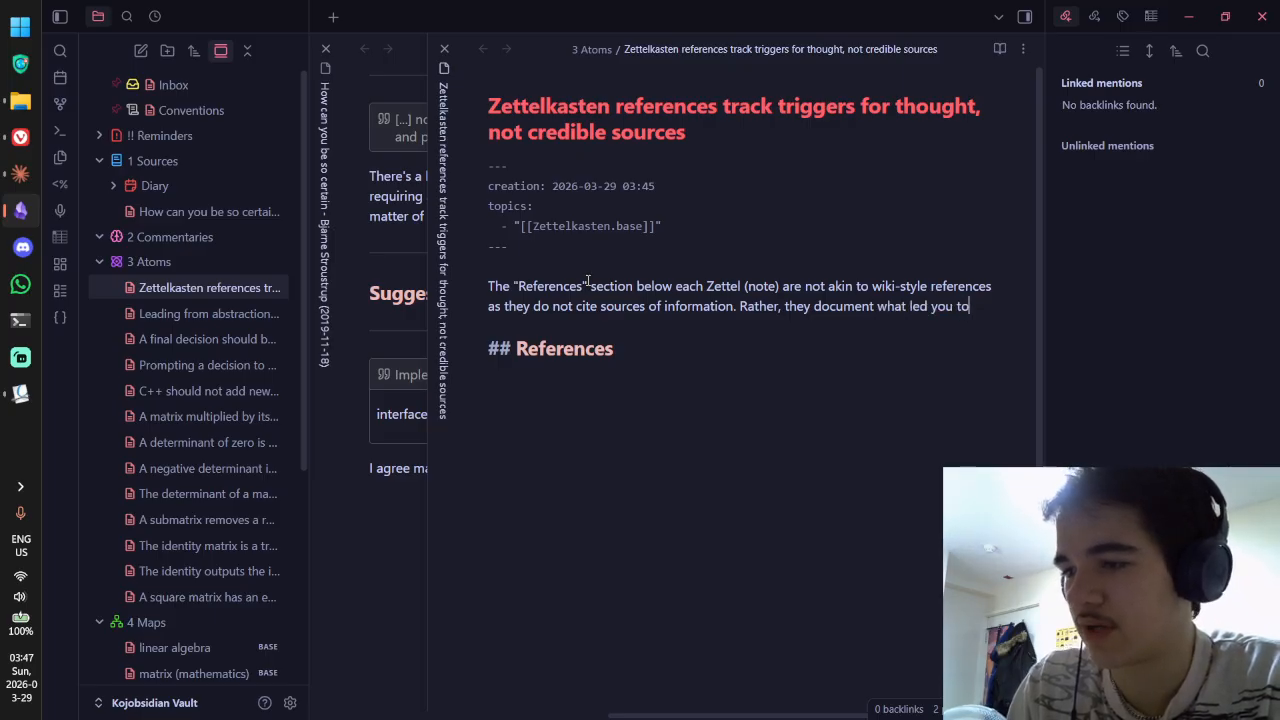
pyautogui.write(' have a ceratin')
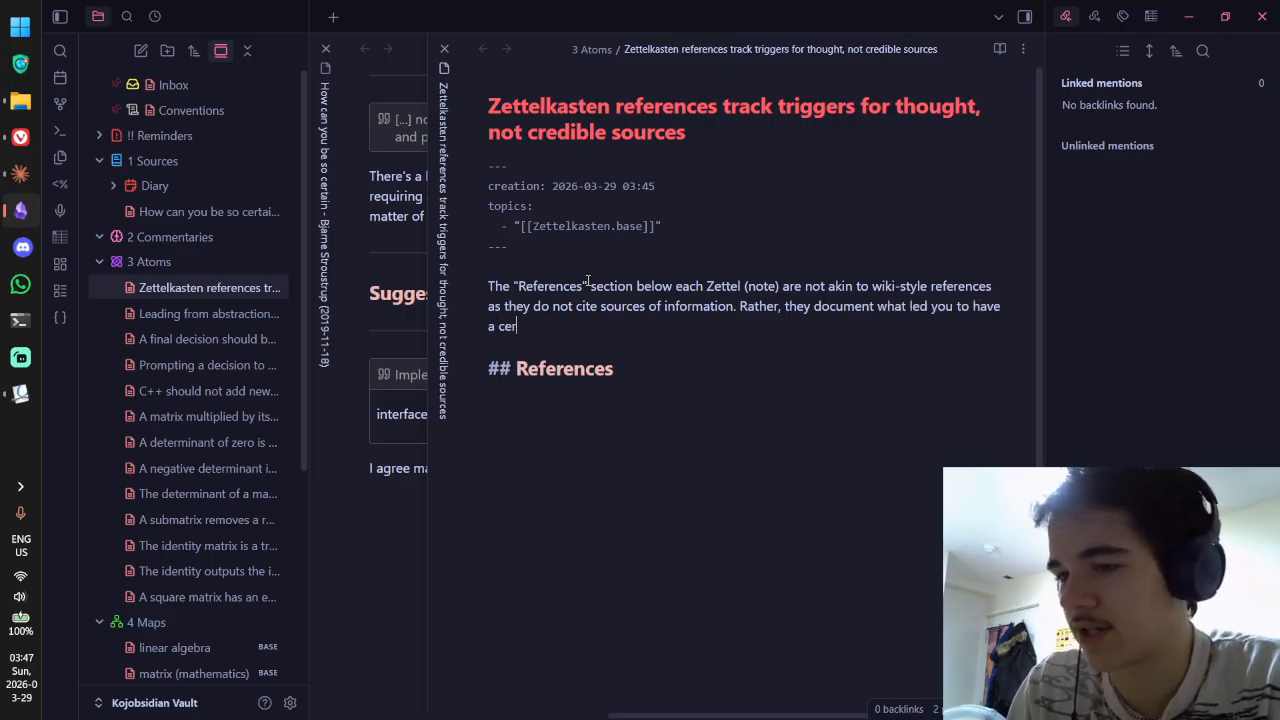
pyautogui.press('BackSpace')
pyautogui.press('BackSpace')
pyautogui.press('BackSpace')
pyautogui.press('BackSpace')
pyautogui.press('BackSpace')
pyautogui.write('tain th')
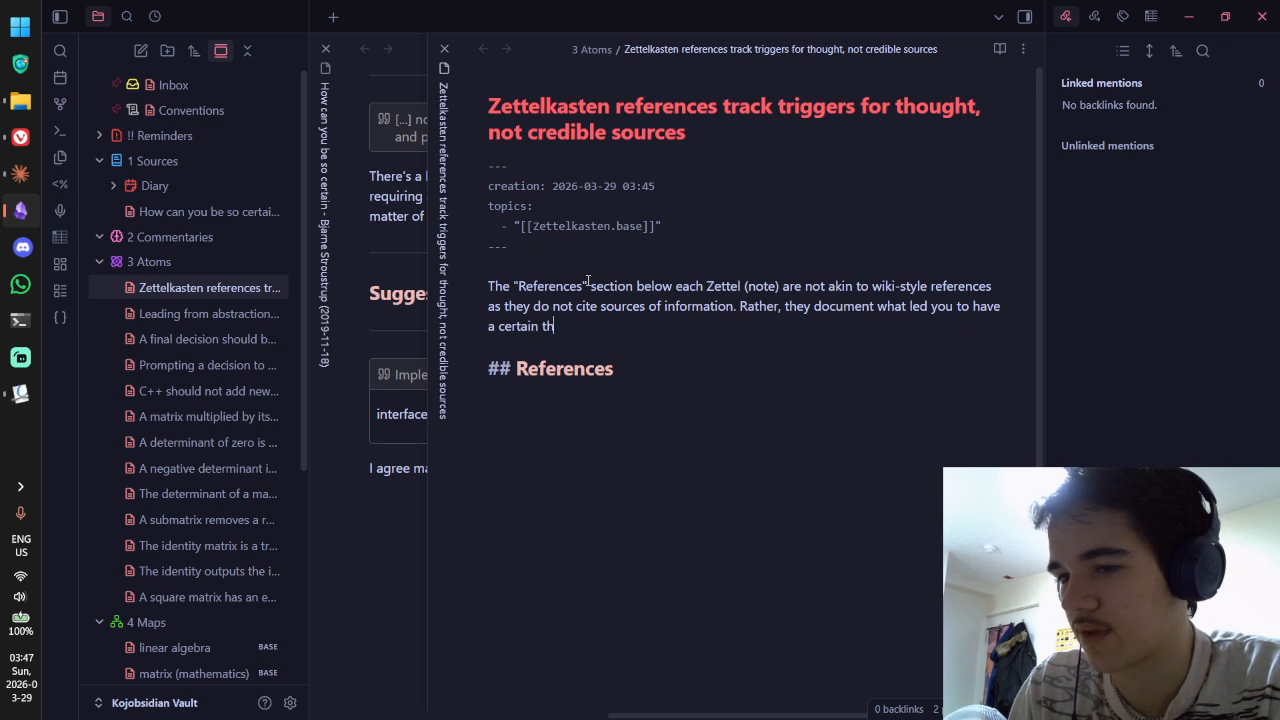
pyautogui.write('ought in the first place. ')
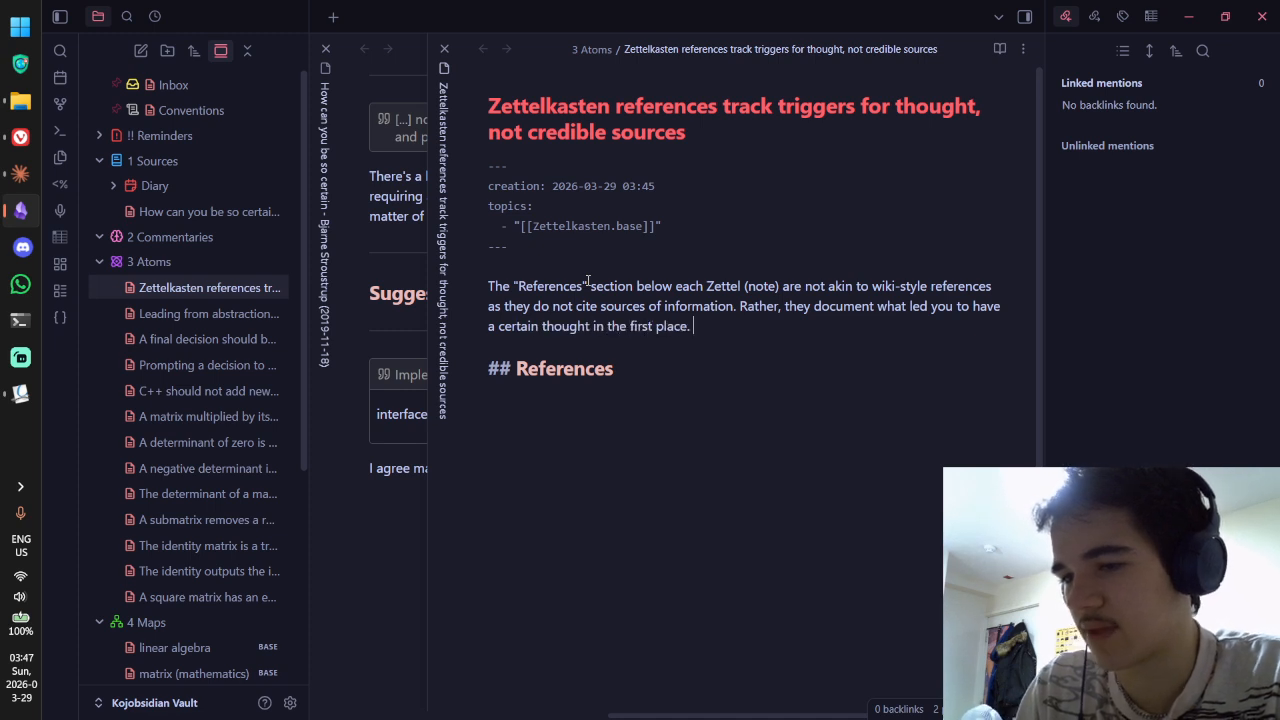
pyautogui.write('Therefore, it doesn')
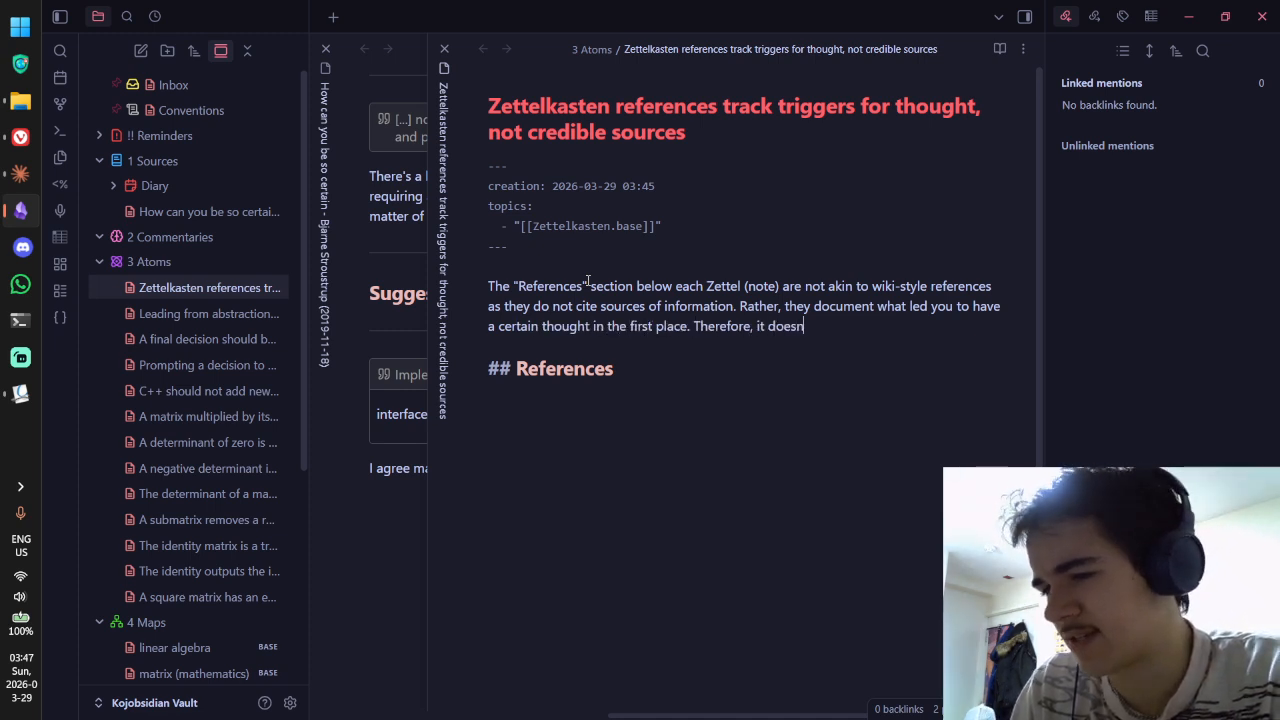
pyautogui.write("'t have to be that")
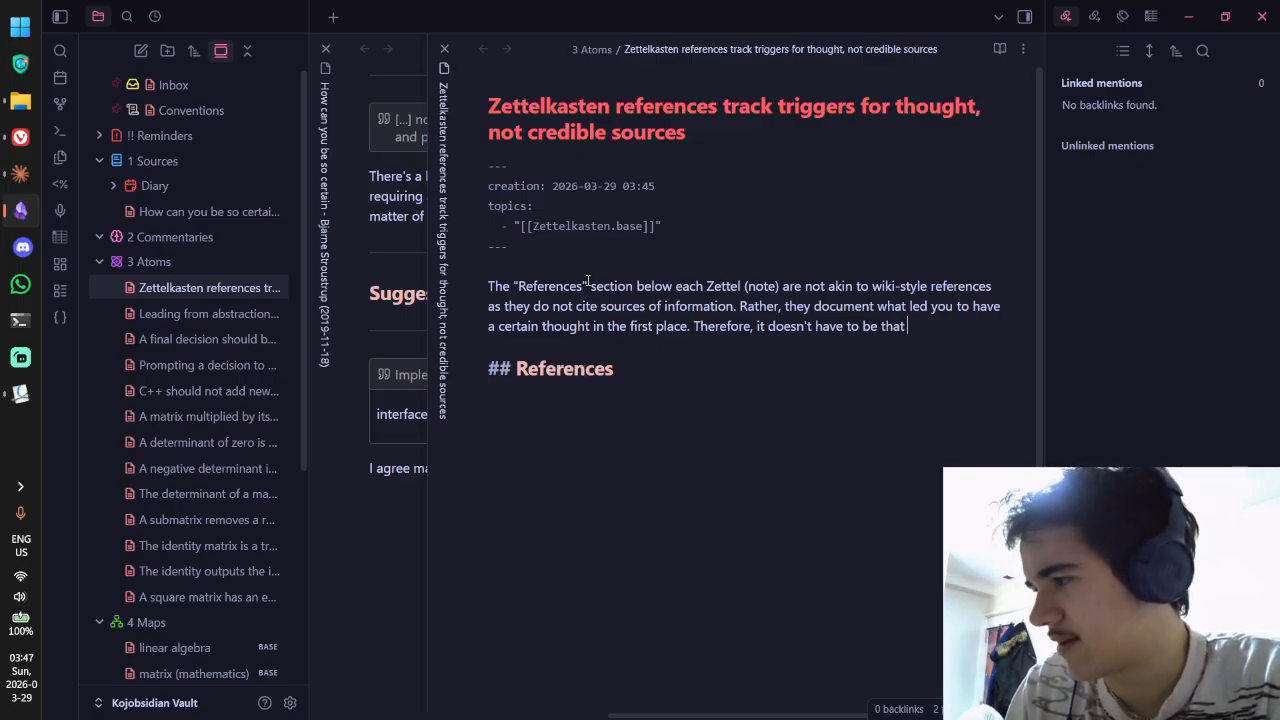
pyautogui.write(' your')
# Step: End the paragraph: a Zettel needn't logically follow its reference, only show an outside source inspired it
pyautogui.press('BackSpace')
pyautogui.press('BackSpace')
pyautogui.press('BackSpace')
pyautogui.press('BackSpace')
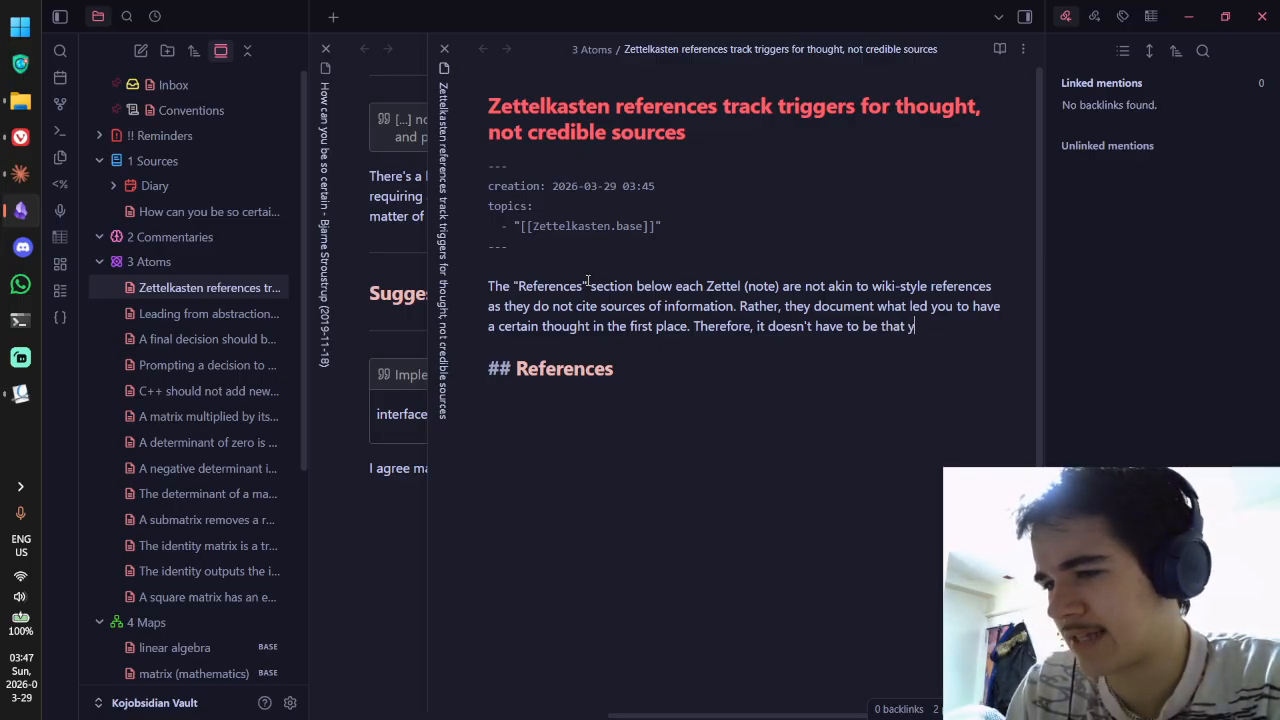
pyautogui.write('a Zettel logica')
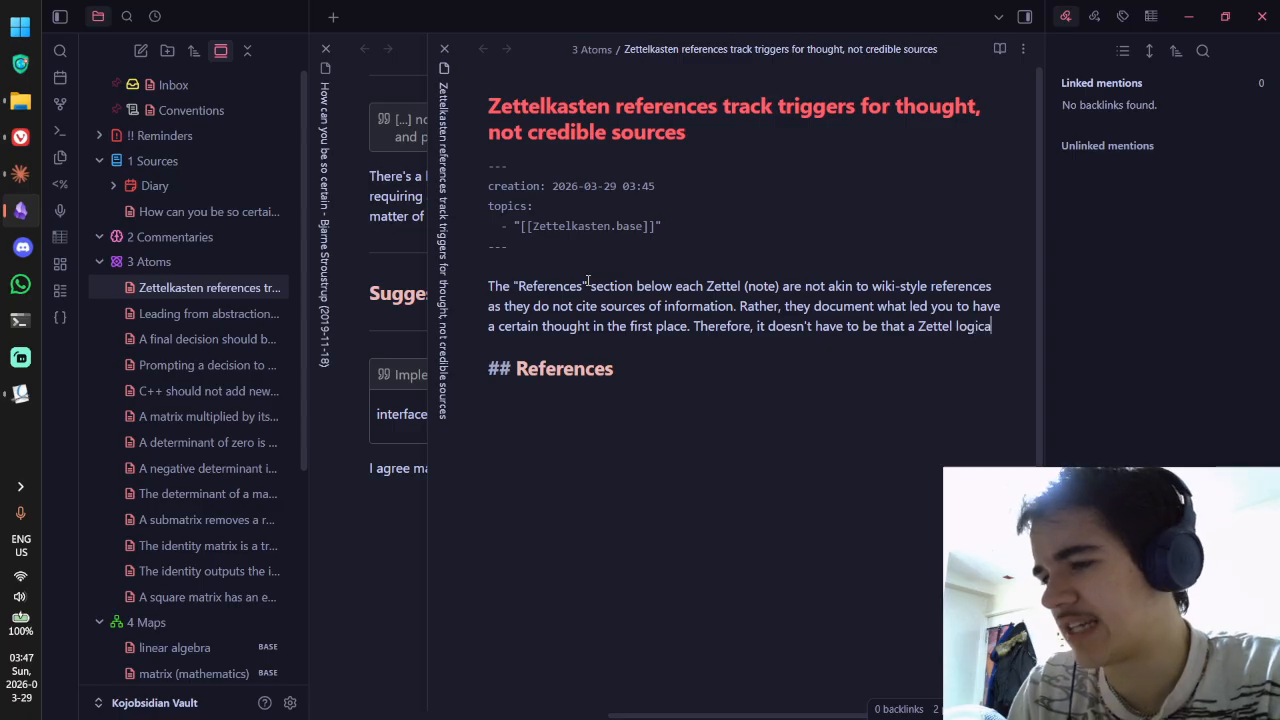
pyautogui.write('lly derives from')
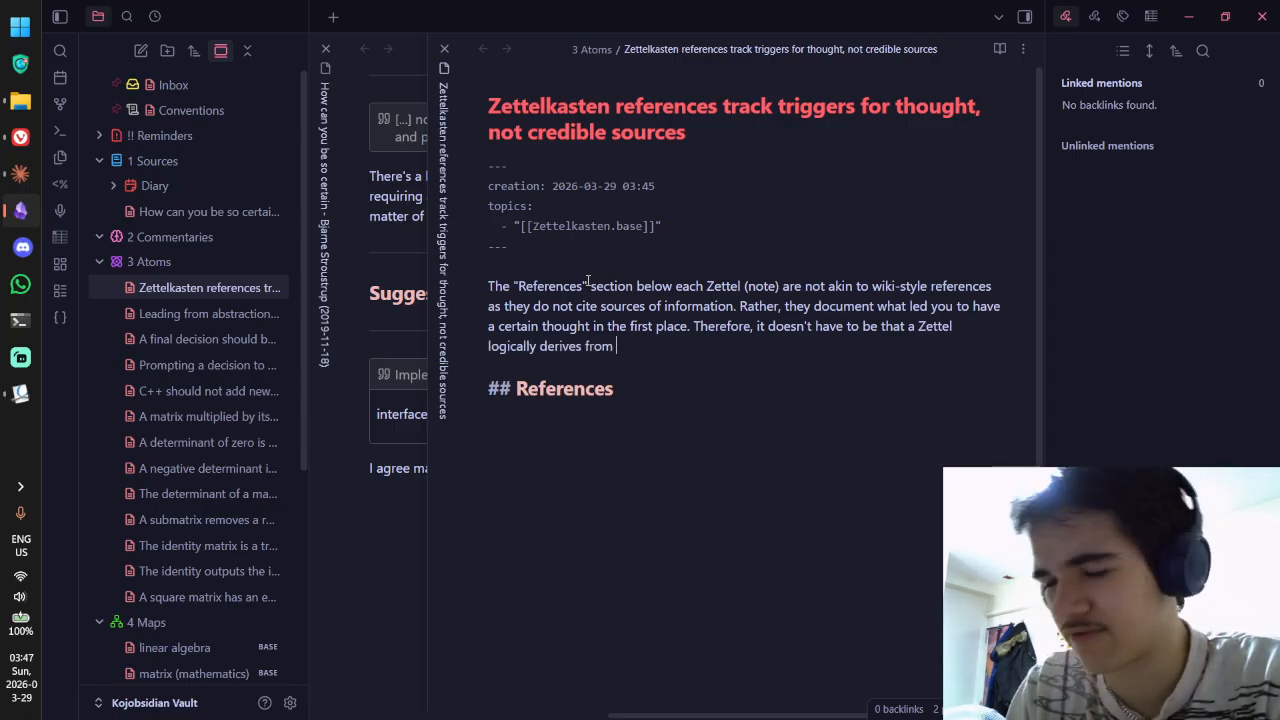
pyautogui.hotkey('ctrl', 'BackSpace')
pyautogui.hotkey('ctrl', 'BackSpace')
pyautogui.write('follow')
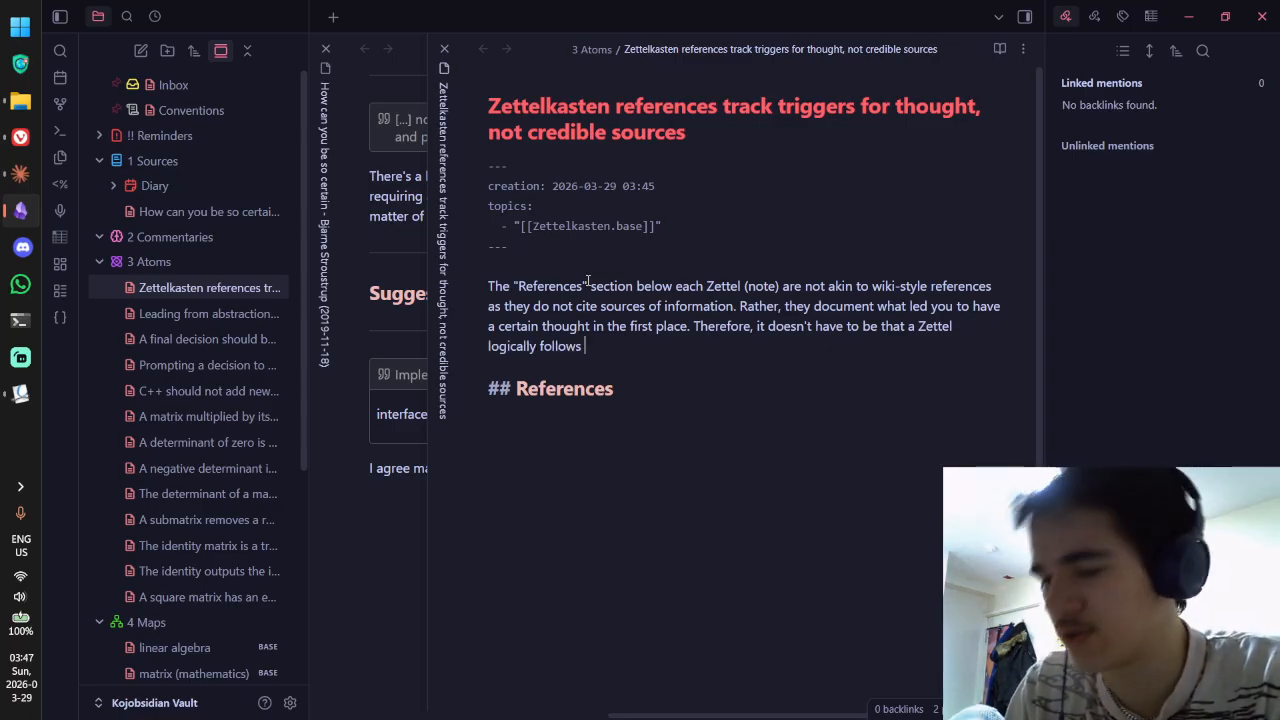
pyautogui.write("s from the thing it's r")
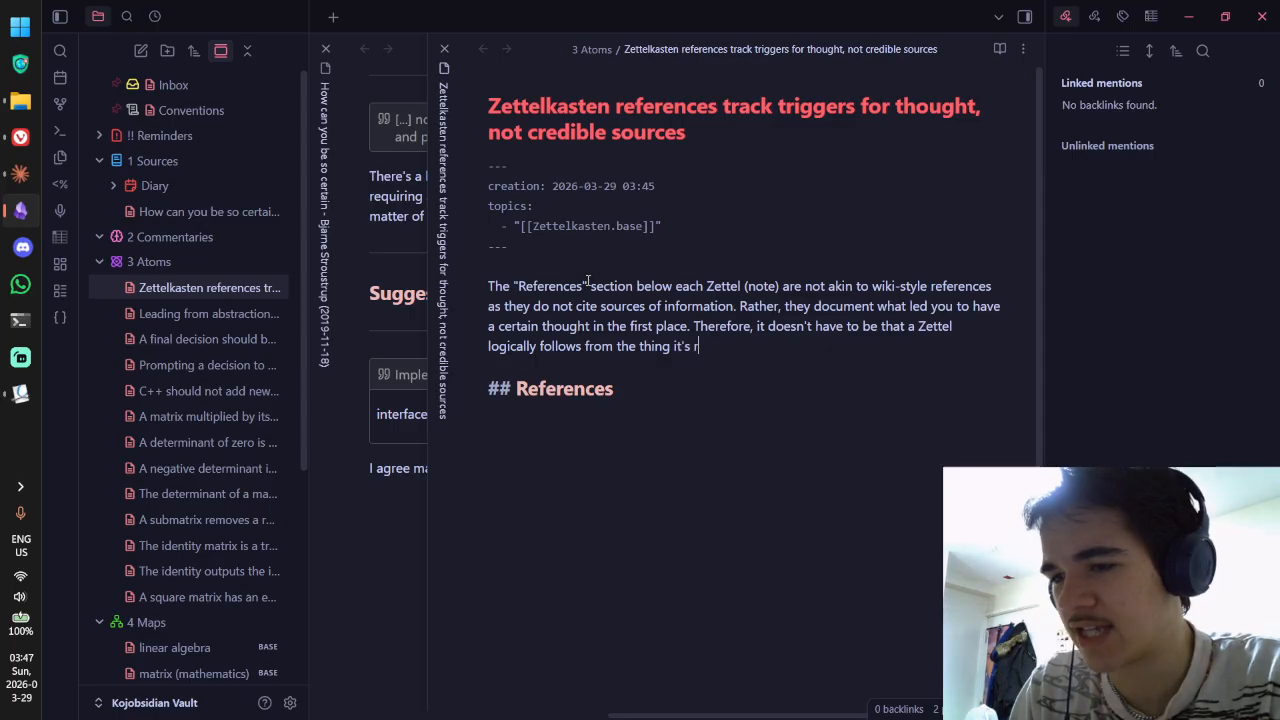
pyautogui.write('eferencing - just that ')
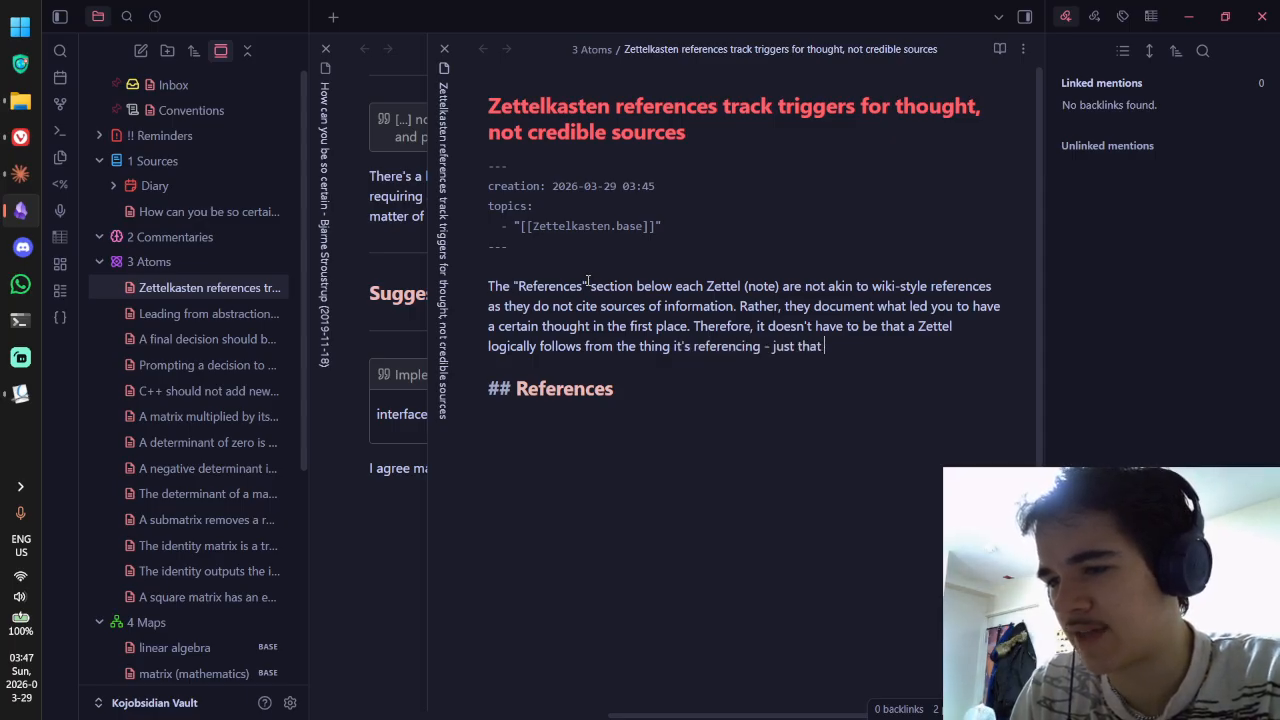
pyautogui.write('it is ')
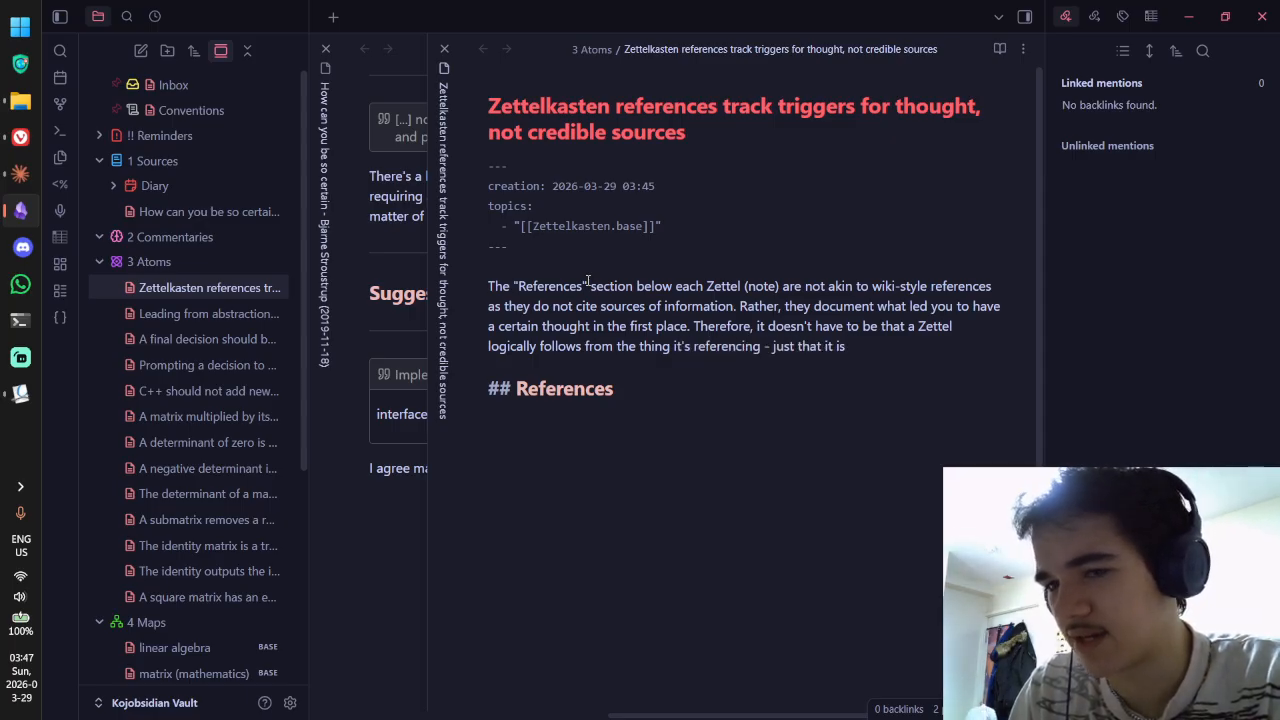
pyautogui.write('noted how')
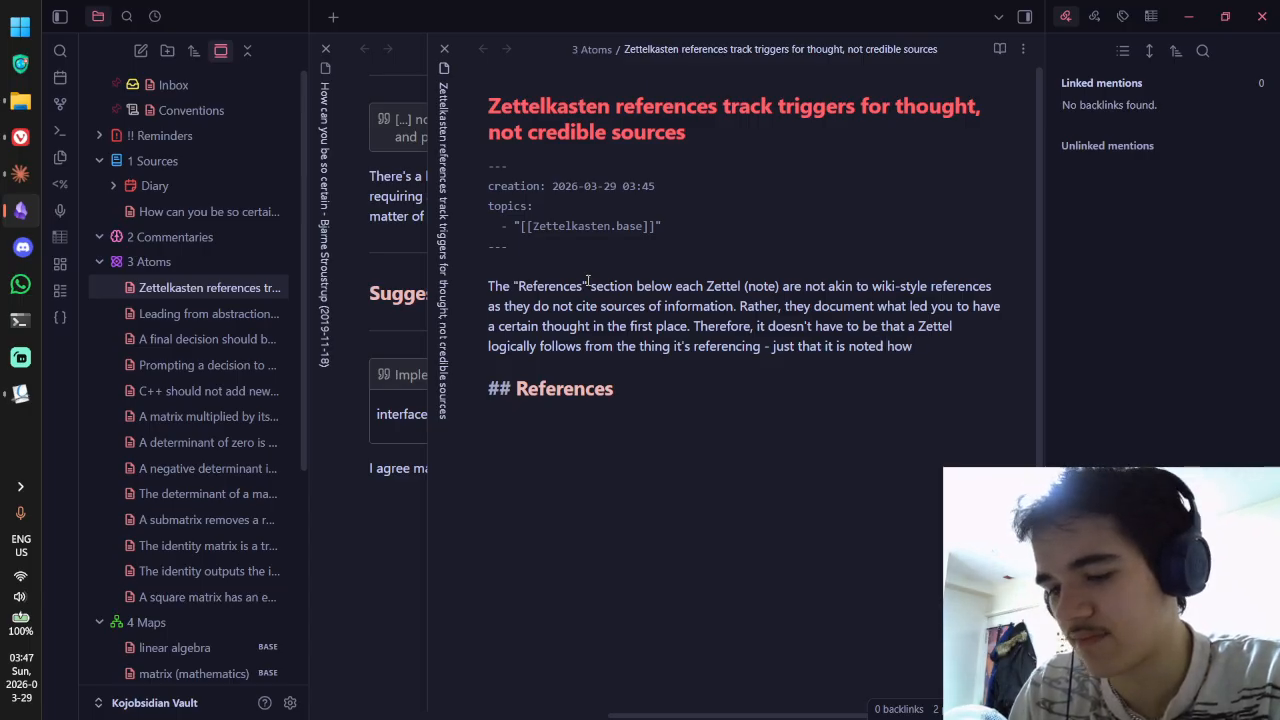
pyautogui.hotkey('ctrl', 'BackSpace')
pyautogui.hotkey('ctrl', 'BackSpace')
pyautogui.hotkey('ctrl', 'BackSpace')
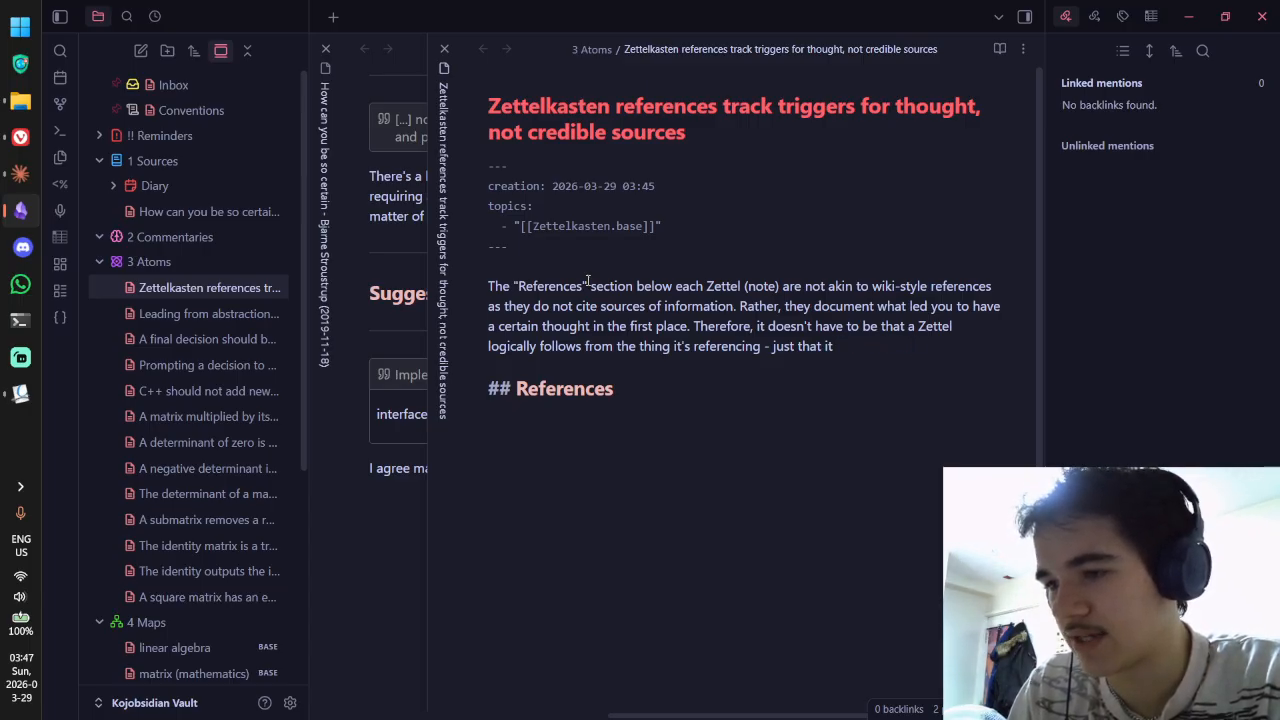
pyautogui.write('can be inferred how ')
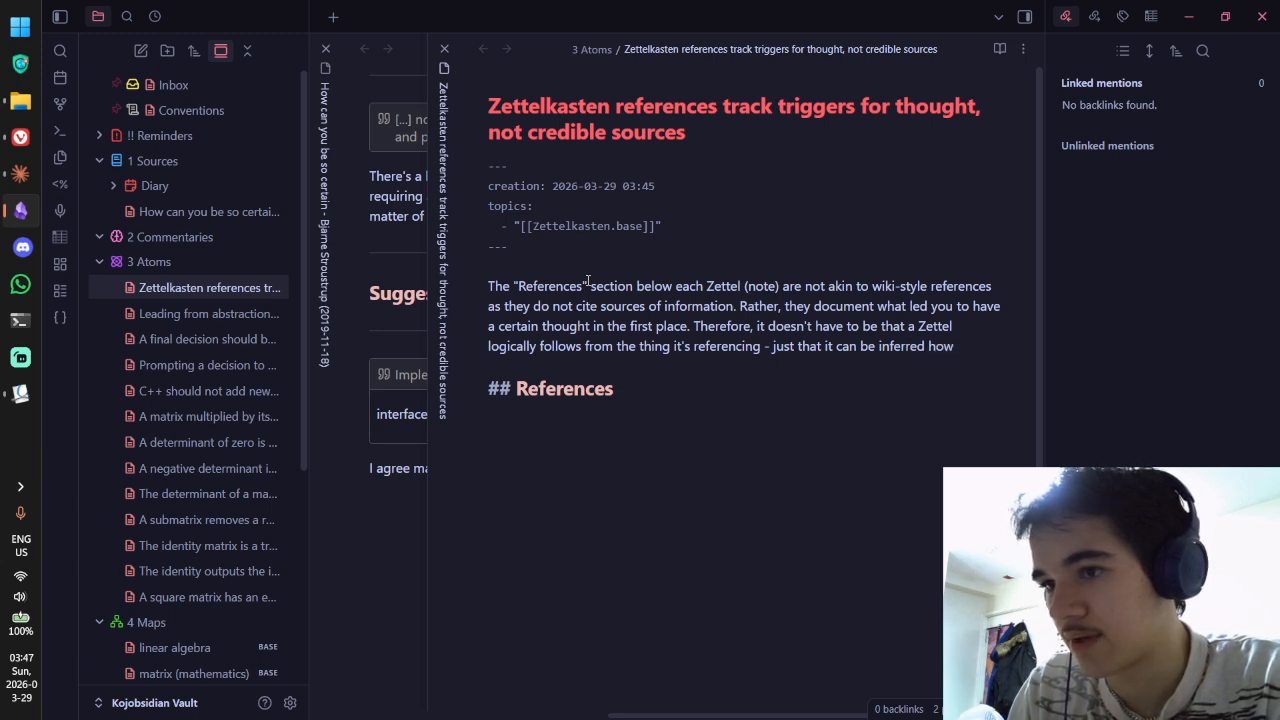
pyautogui.write('an')
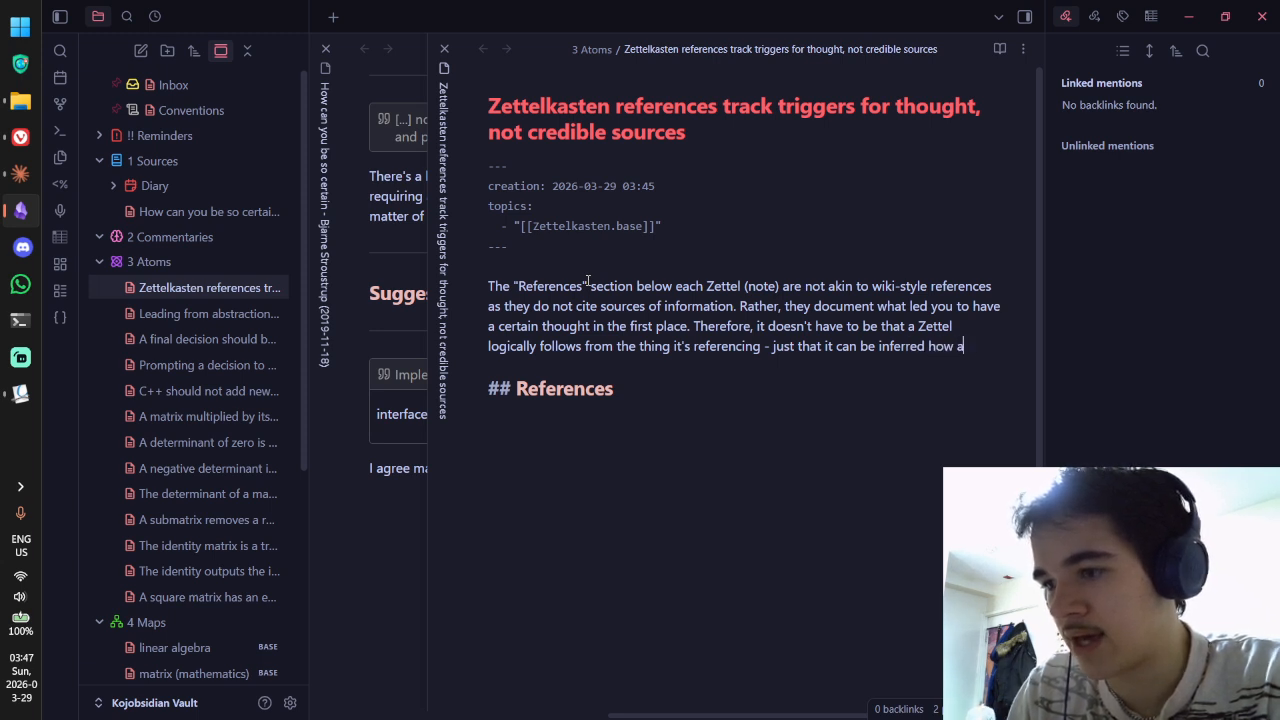
pyautogui.press('BackSpace')
pyautogui.write('thought from anno')
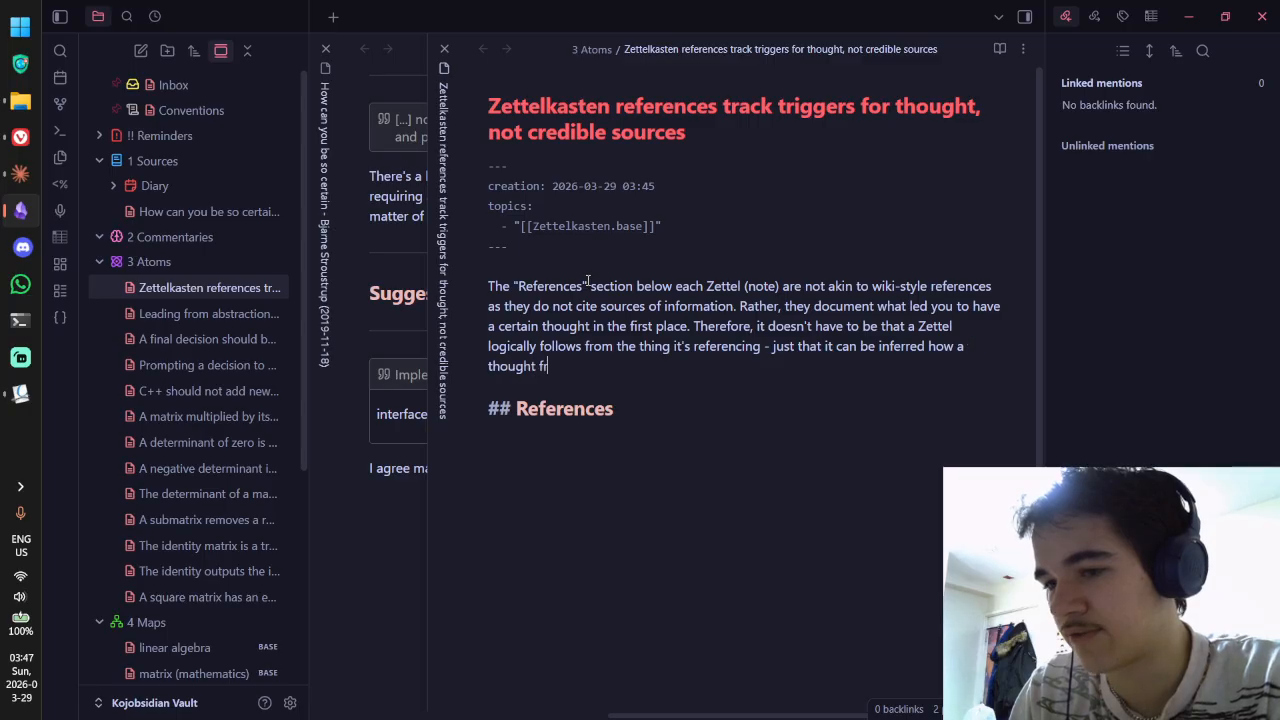
pyautogui.press('BackSpace')
pyautogui.press('BackSpace')
pyautogui.press('BackSpace')
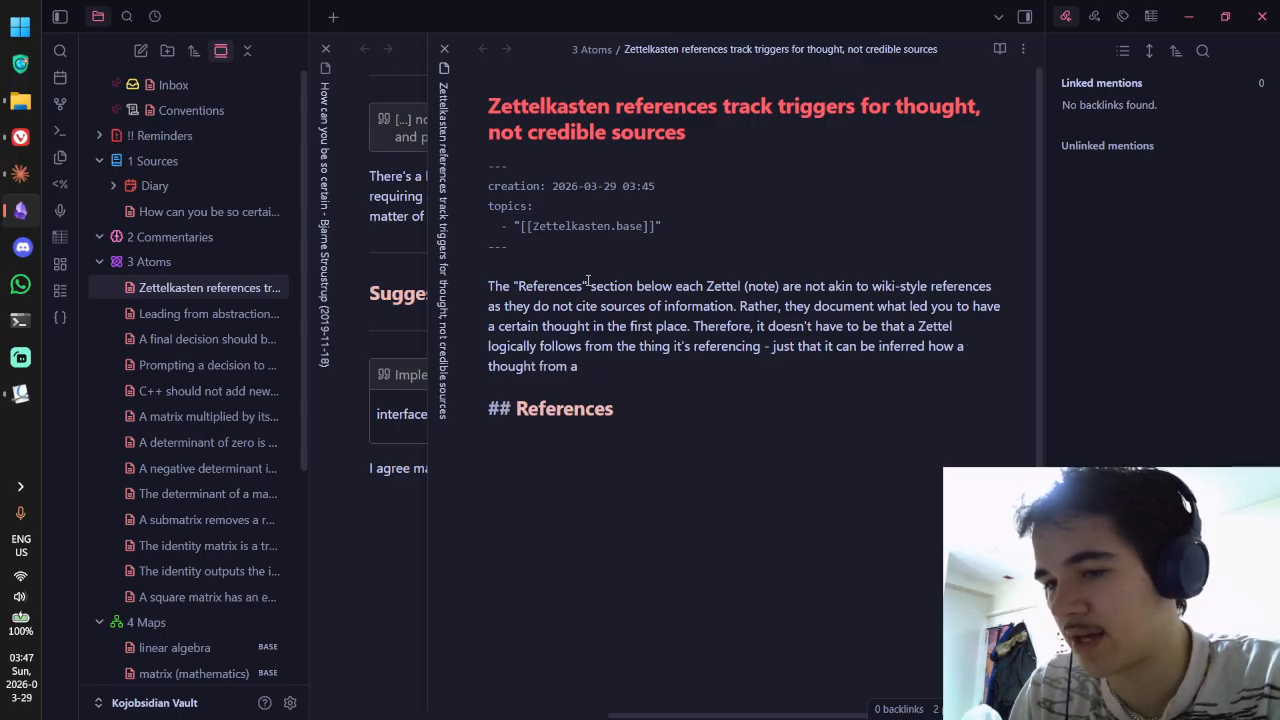
pyautogui.write('n outside source ')
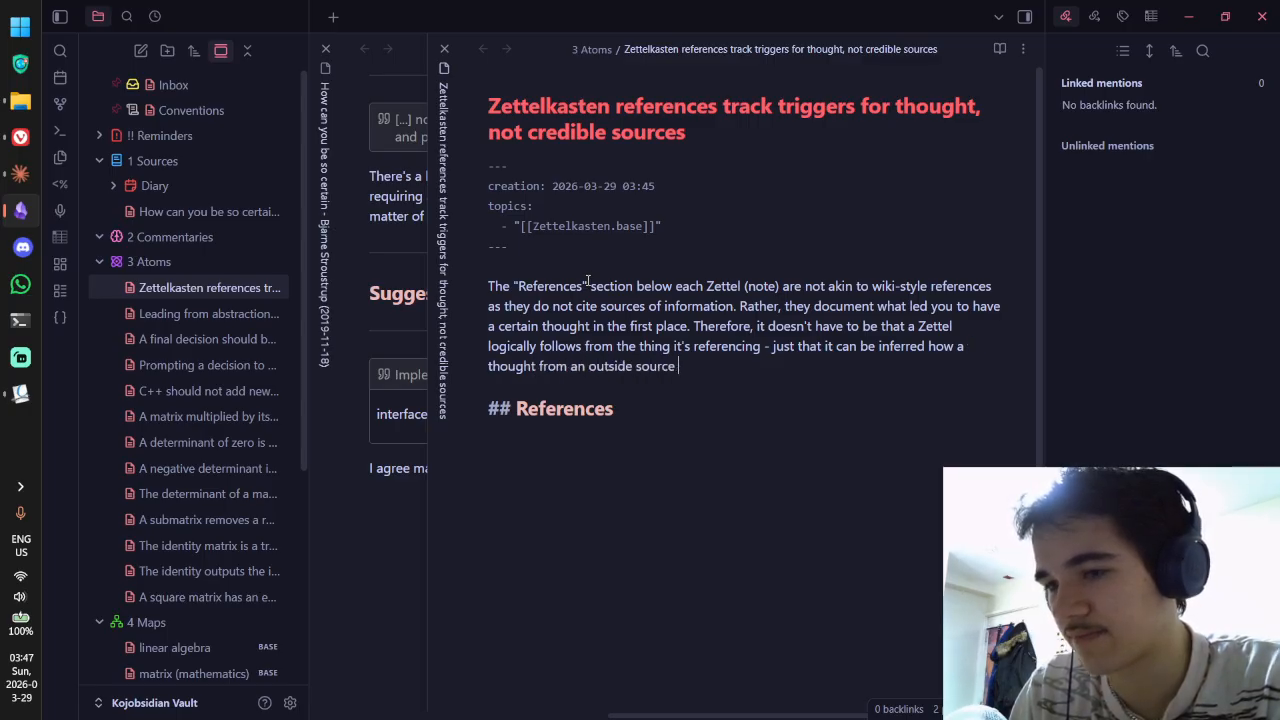
pyautogui.write('inspired a sour')
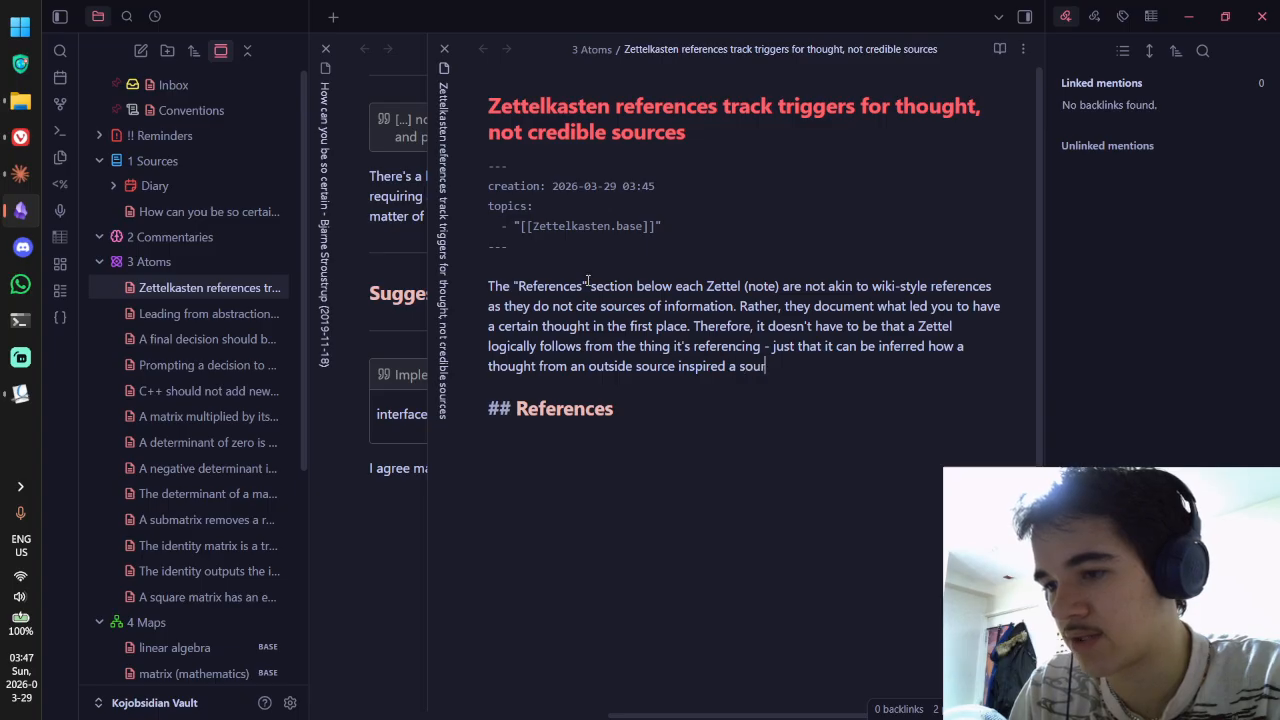
pyautogui.write('ce within me.')
# Step: Replace 'source' with 'thought' so the last sentence ends 'inspired a thought within me'
pyautogui.hotkey('ctrl', 'e')
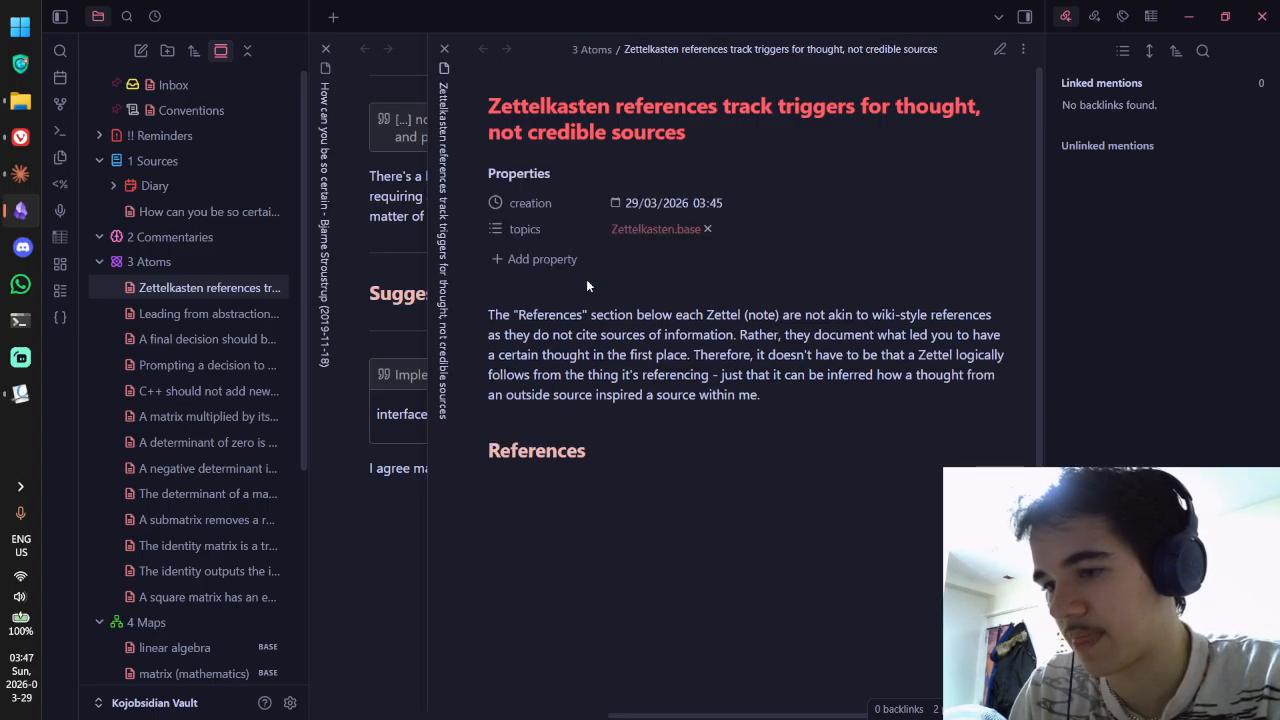
pyautogui.hotkey('ctrl', 'e')
pyautogui.doubleClick(759, 367)
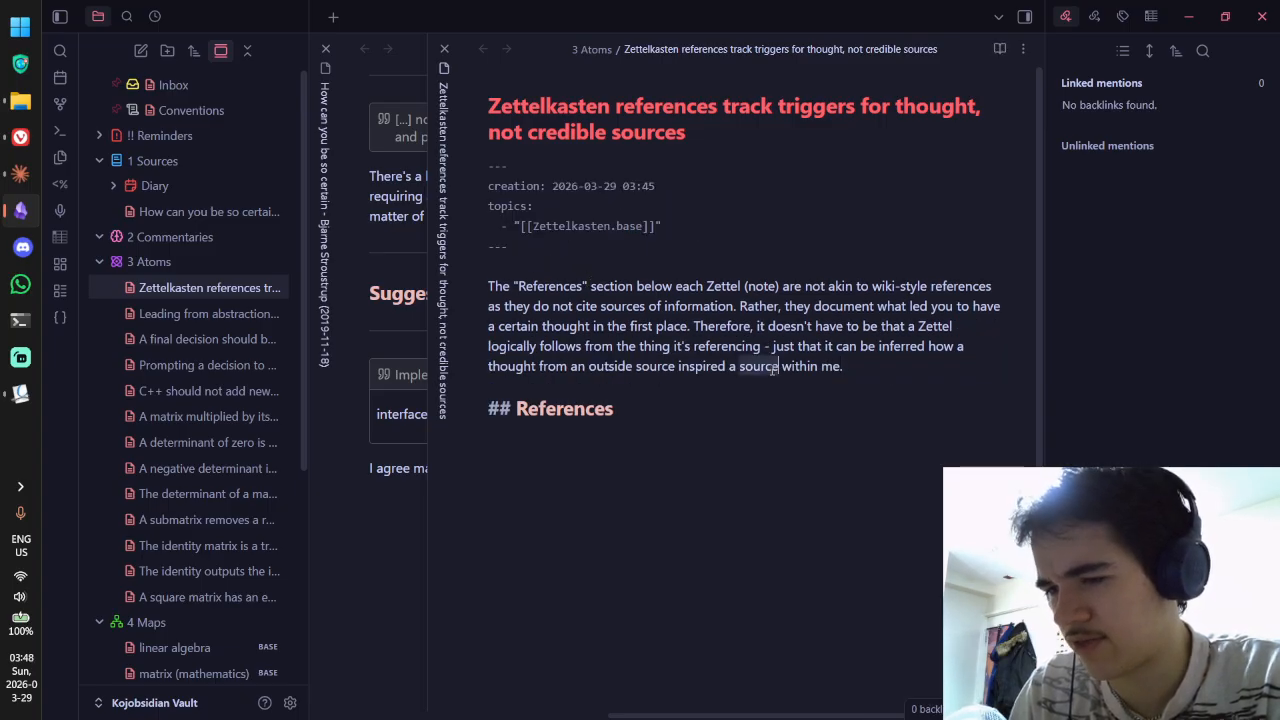
pyautogui.write('thought')
pyautogui.hotkey('ctrl', 'e')
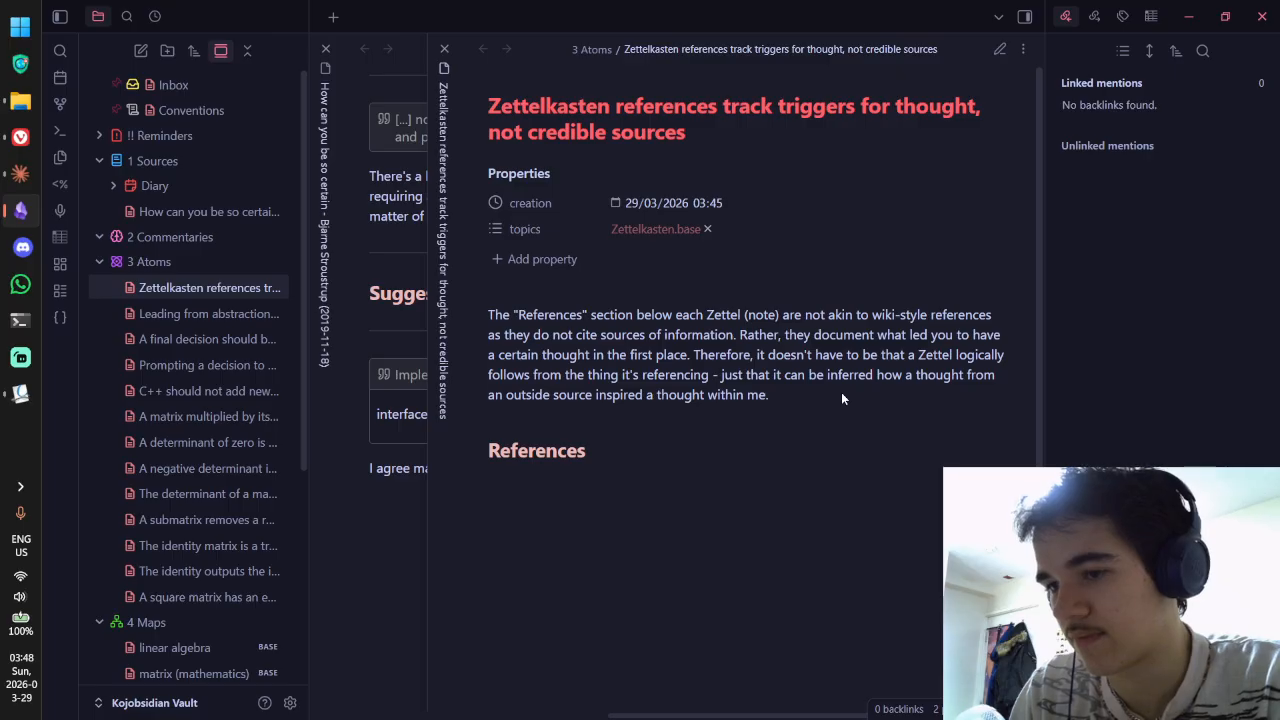
pyautogui.hotkey('ctrl', 'e')
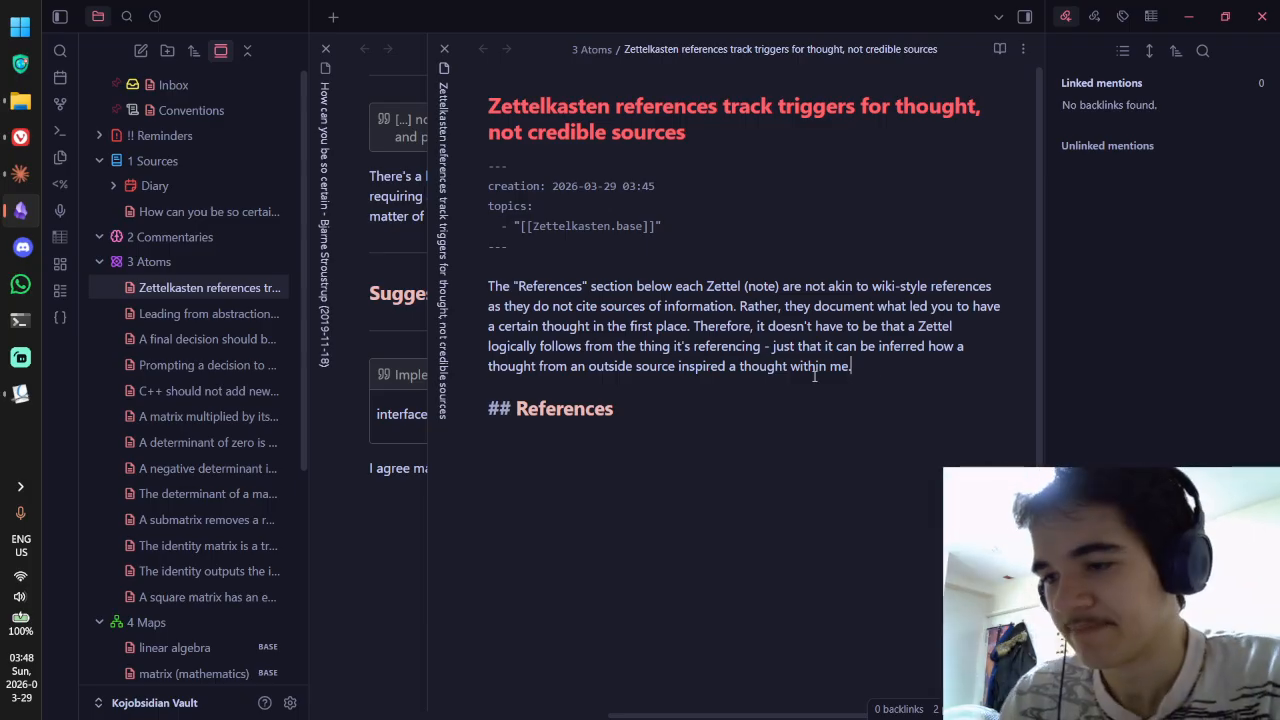
pyautogui.hotkey('ctrl', 'e')
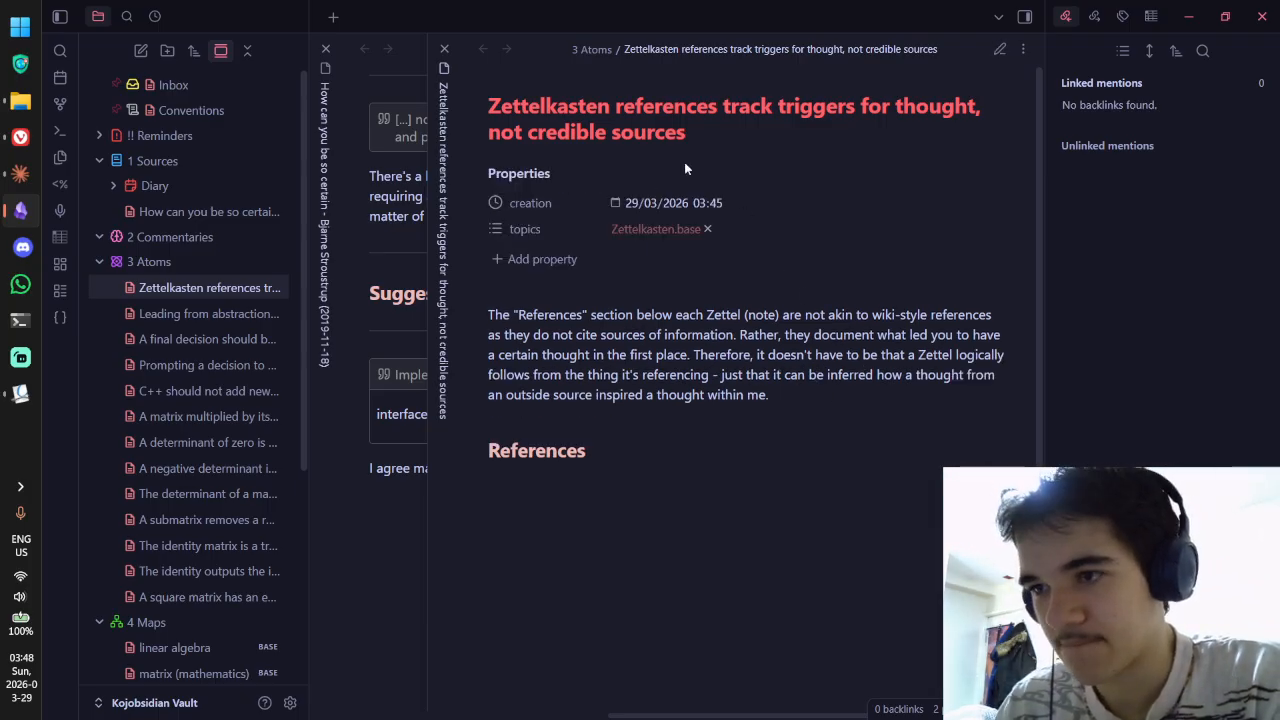
# Step: Close the Zettelkasten references note and review the How can you be so certain source note
pyautogui.click(442, 47)
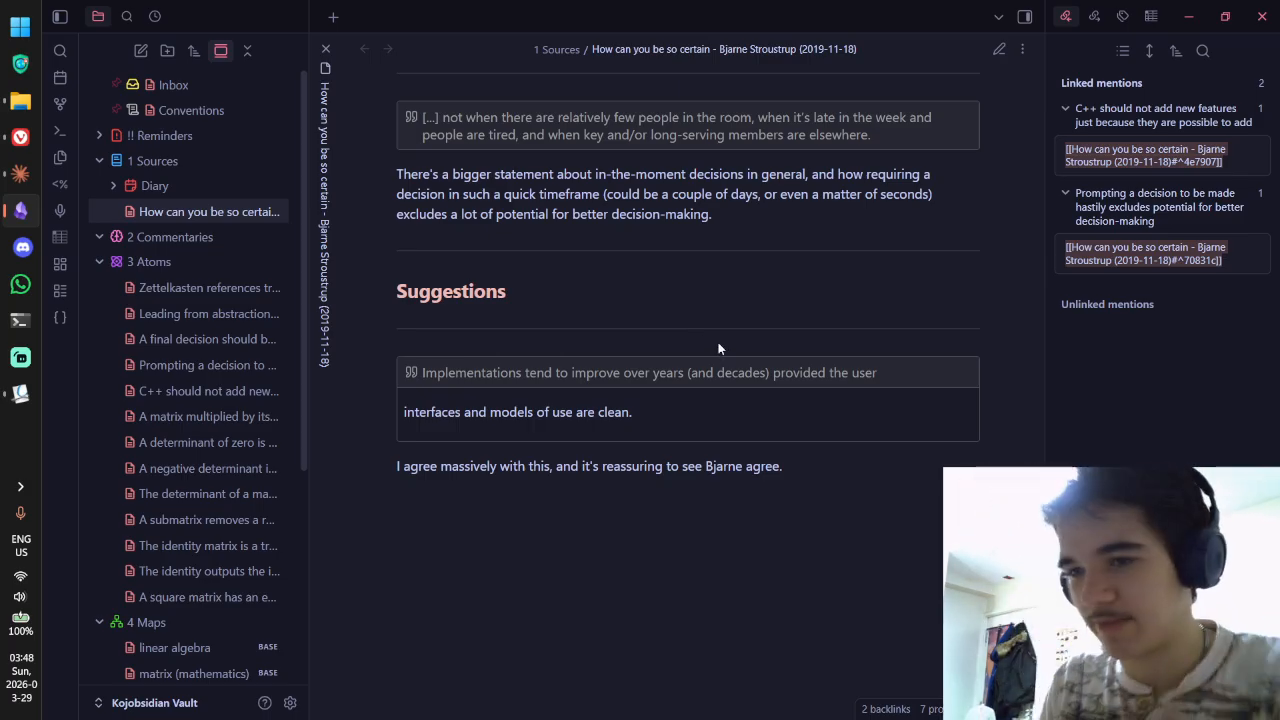
pyautogui.scroll(5, 534, 263)
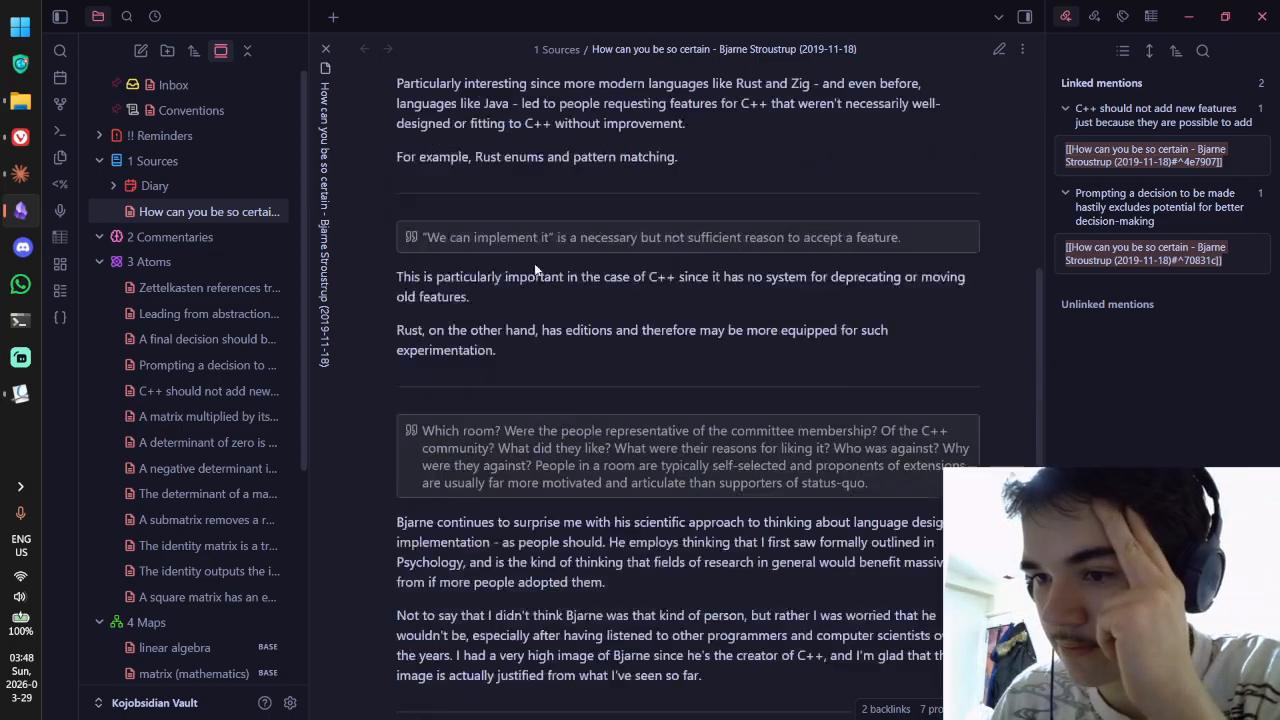
pyautogui.scroll(6, 534, 263)
pyautogui.scroll(-3, 532, 290)
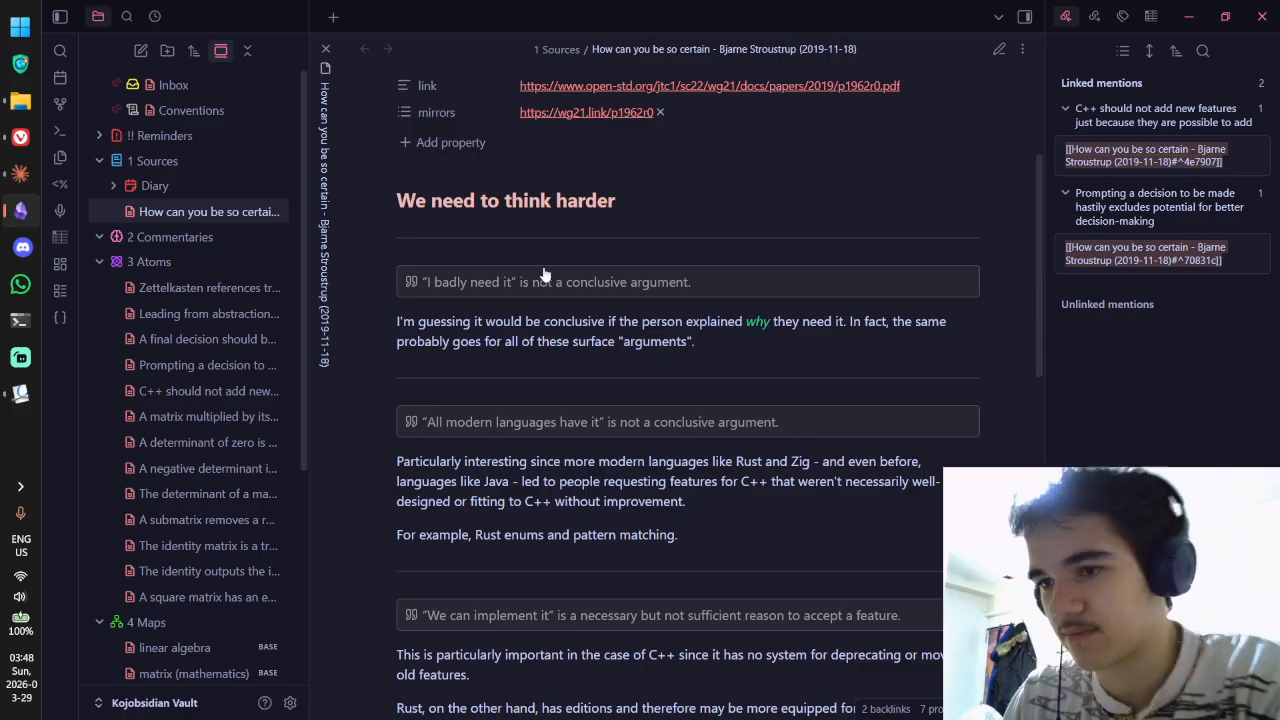
pyautogui.hotkey('ctrl', 'e')
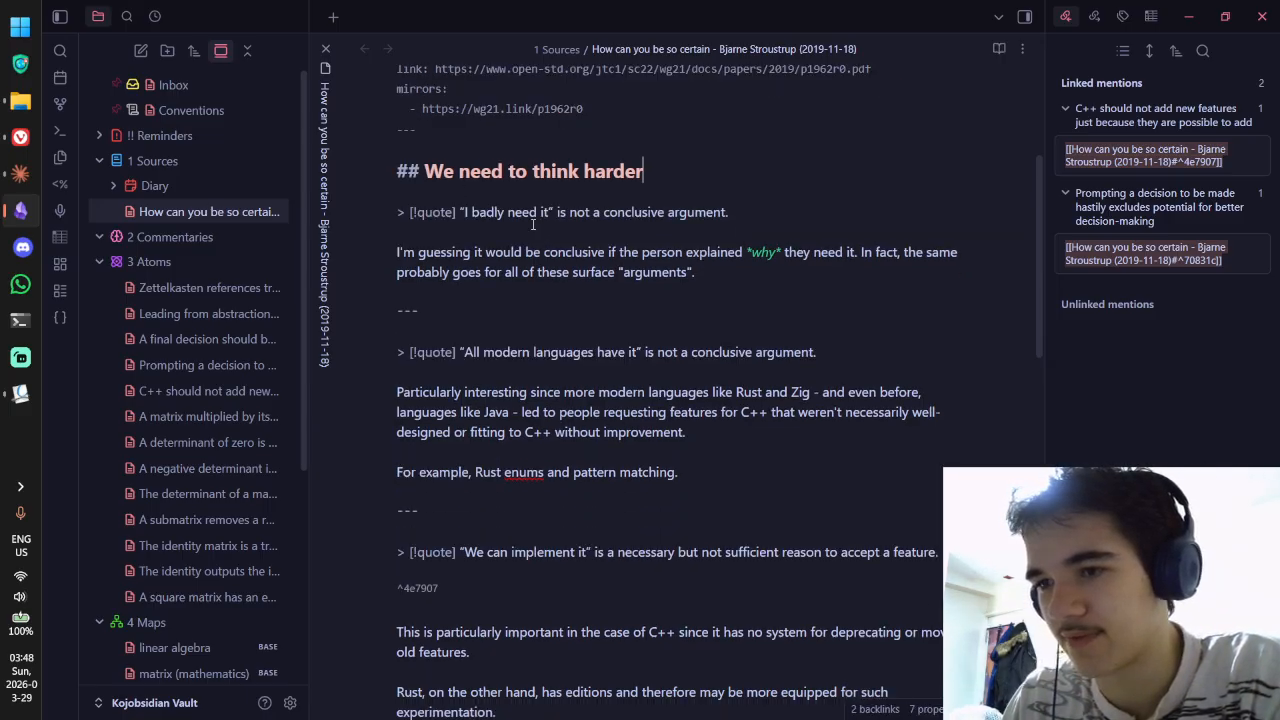
pyautogui.hotkey('ctrl', 'e')
pyautogui.scroll(-2, 771, 325)
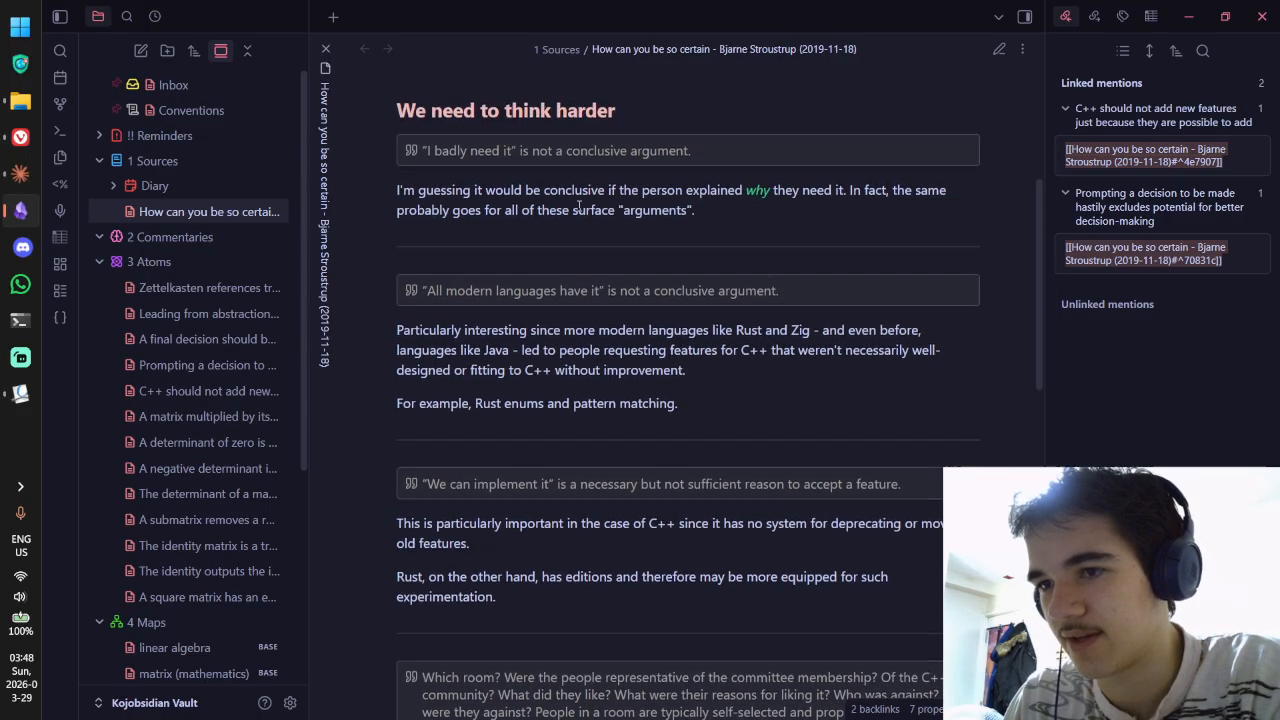
pyautogui.scroll(2, 579, 205)
pyautogui.scroll(-5, 677, 245)
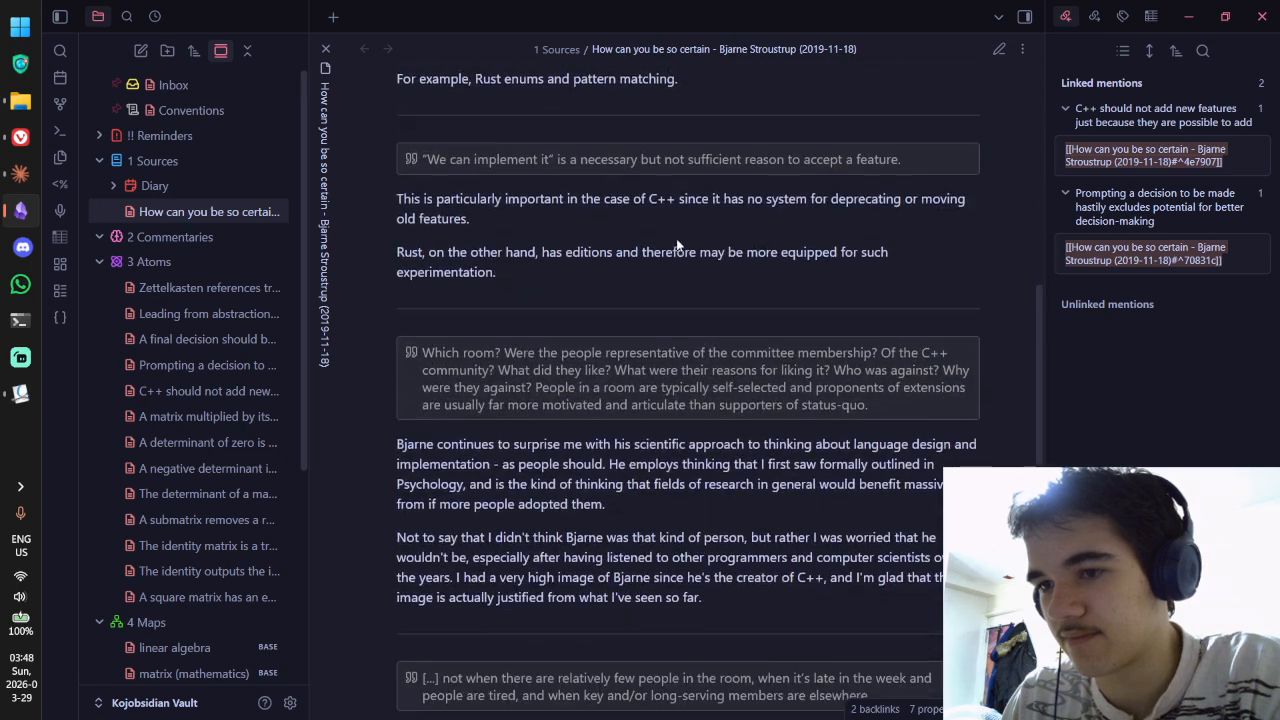
pyautogui.scroll(-5, 677, 243)
# Step: Delete the horizontal rule under the Suggestions heading and check the rendered section
pyautogui.hotkey('ctrl', 'e')
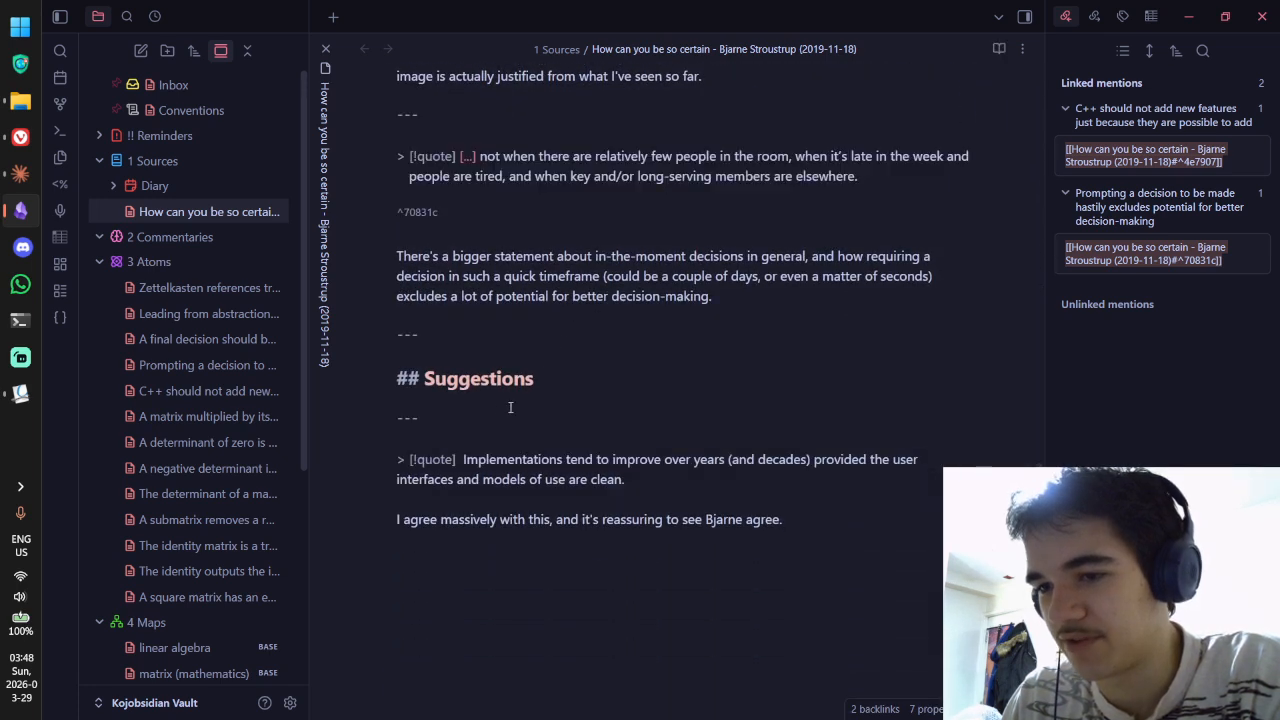
pyautogui.moveTo(492, 417); pyautogui.dragTo(363, 418)
pyautogui.press('BackSpace')
pyautogui.press('BackSpace')
pyautogui.press('BackSpace')
pyautogui.hotkey('ctrl', 'e')
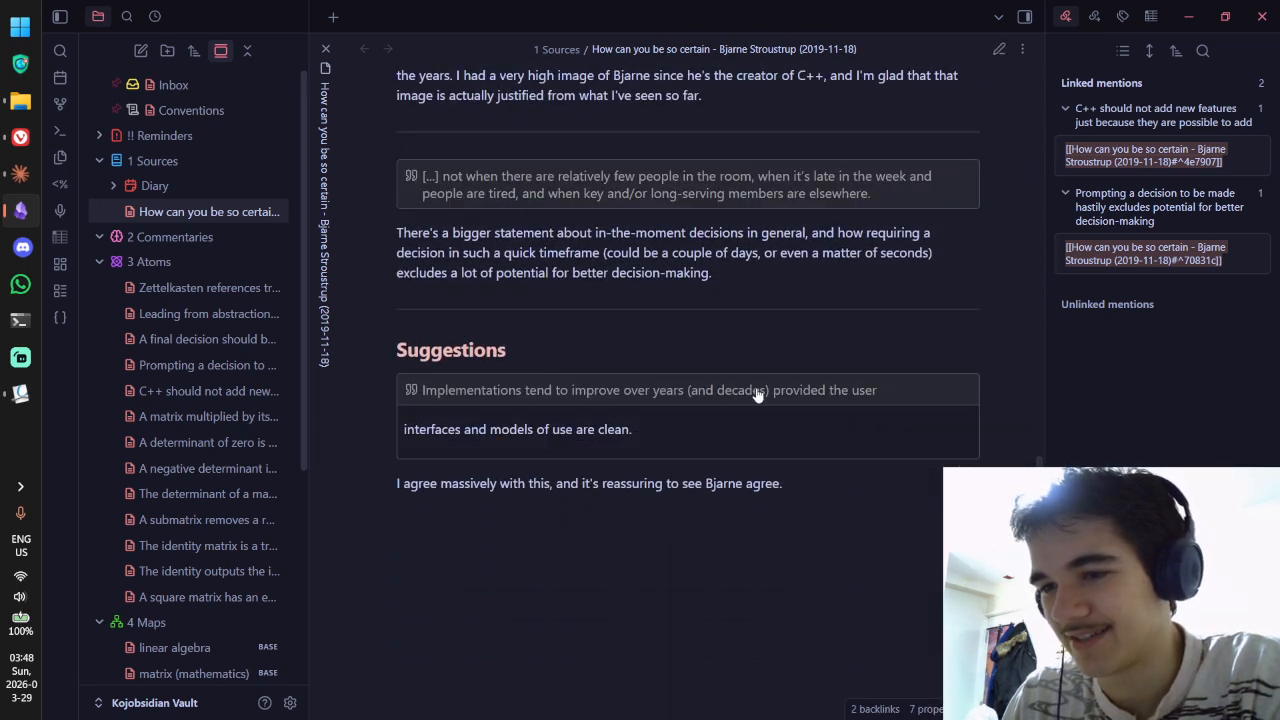
pyautogui.scroll(10, 723, 365)
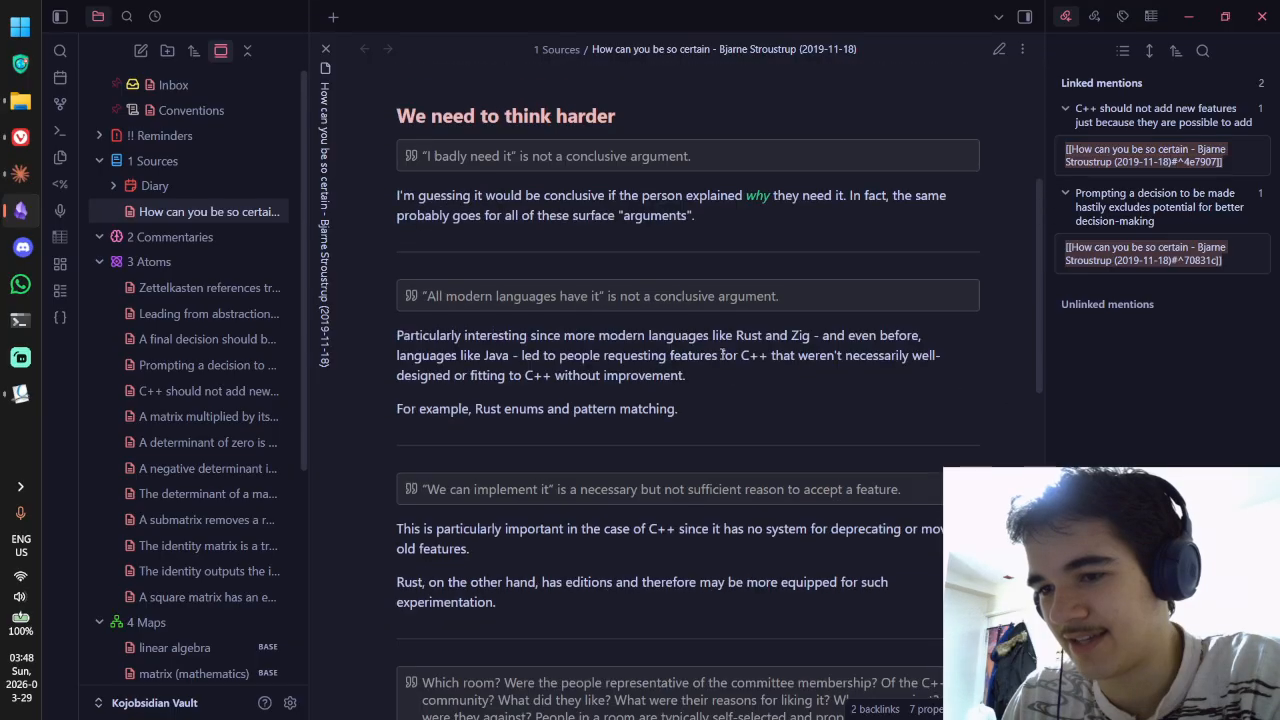
pyautogui.scroll(-10, 721, 354)
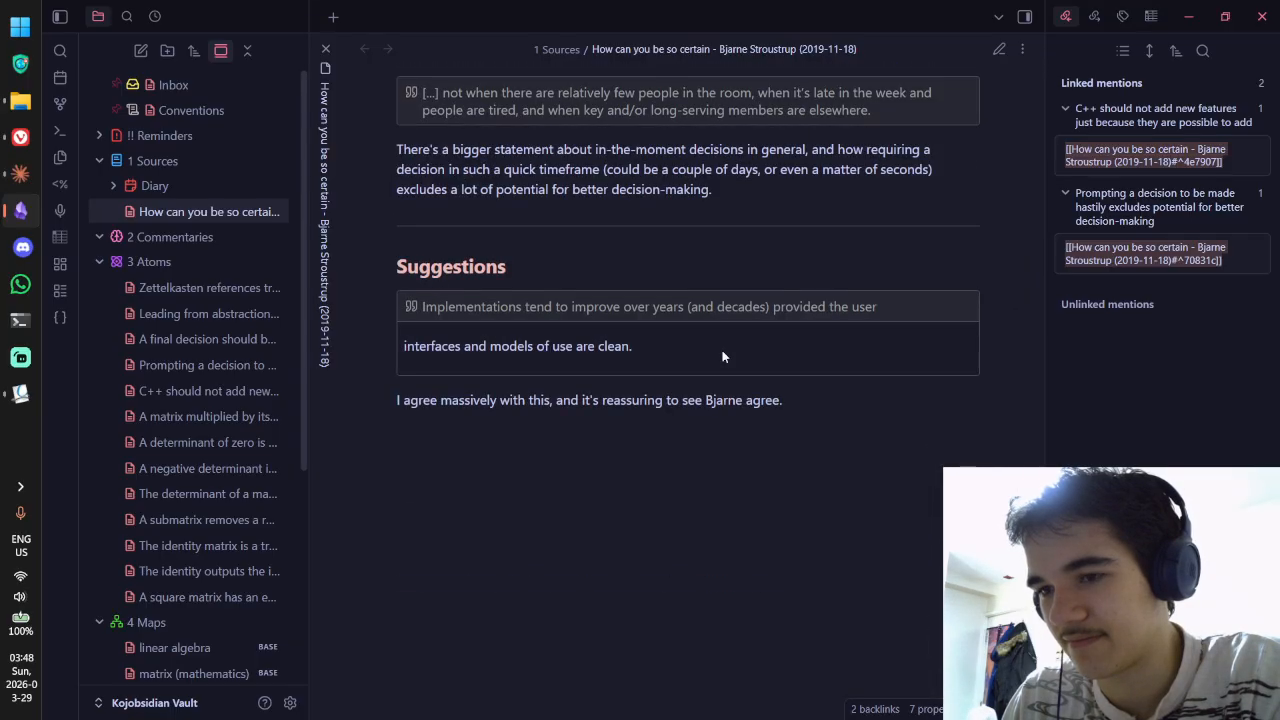
pyautogui.scroll(2, 723, 357)
pyautogui.scroll(-2, 722, 356)
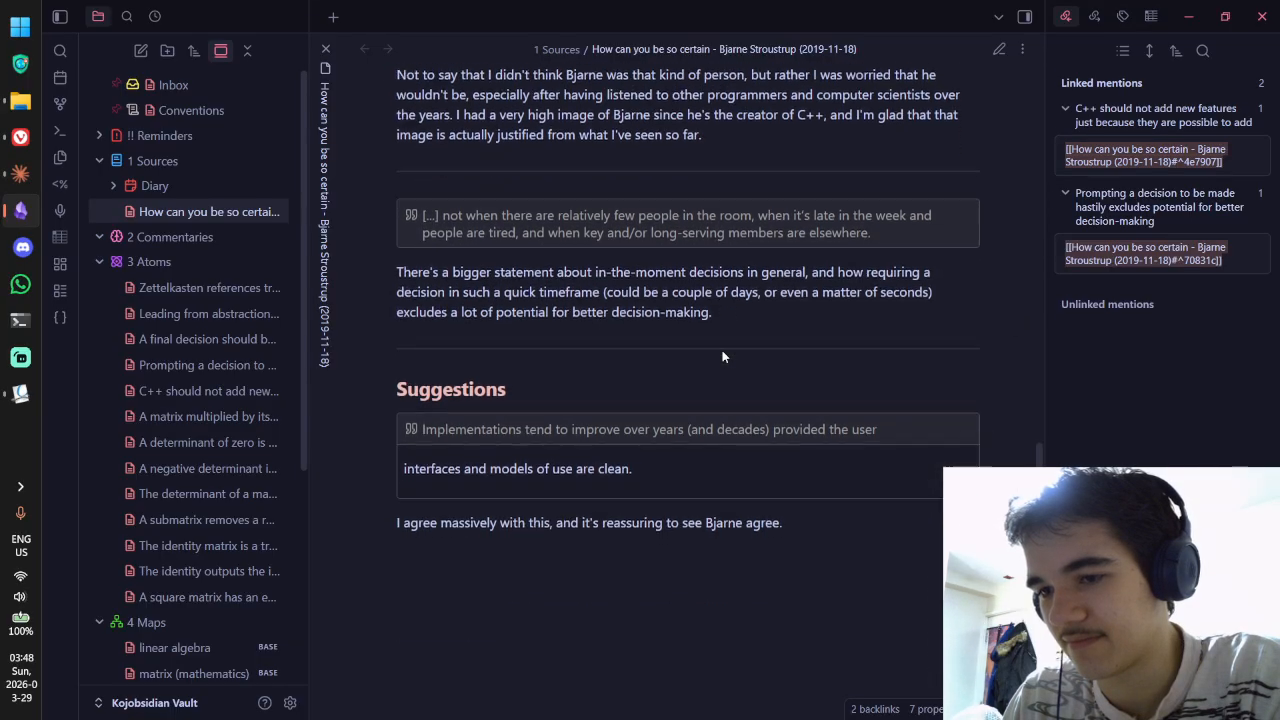
pyautogui.moveTo(395, 397); pyautogui.dragTo(806, 407)
pyautogui.click(808, 407)
# Step: Join 'interfaces' back onto the Suggestions quote line so it ends 'models of use are clean.'
pyautogui.hotkey('ctrl', 'e')
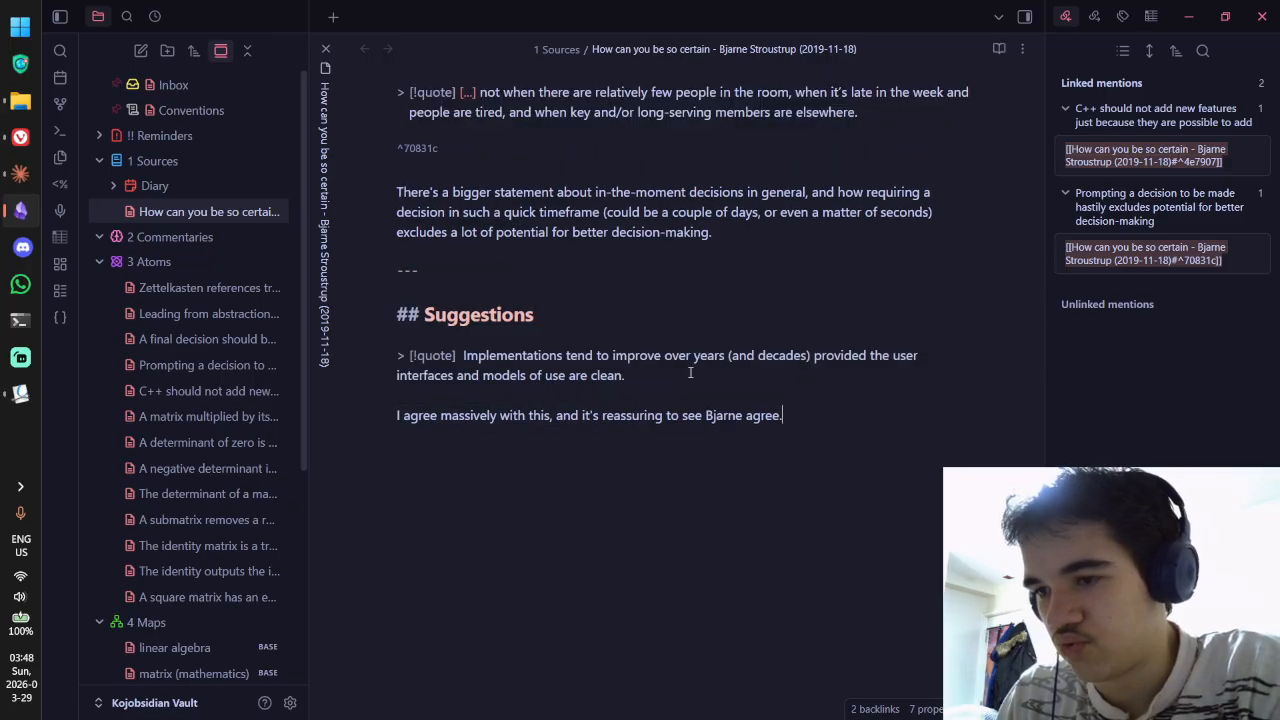
pyautogui.hotkey('ctrl', 'e')
pyautogui.scroll(1, 677, 348)
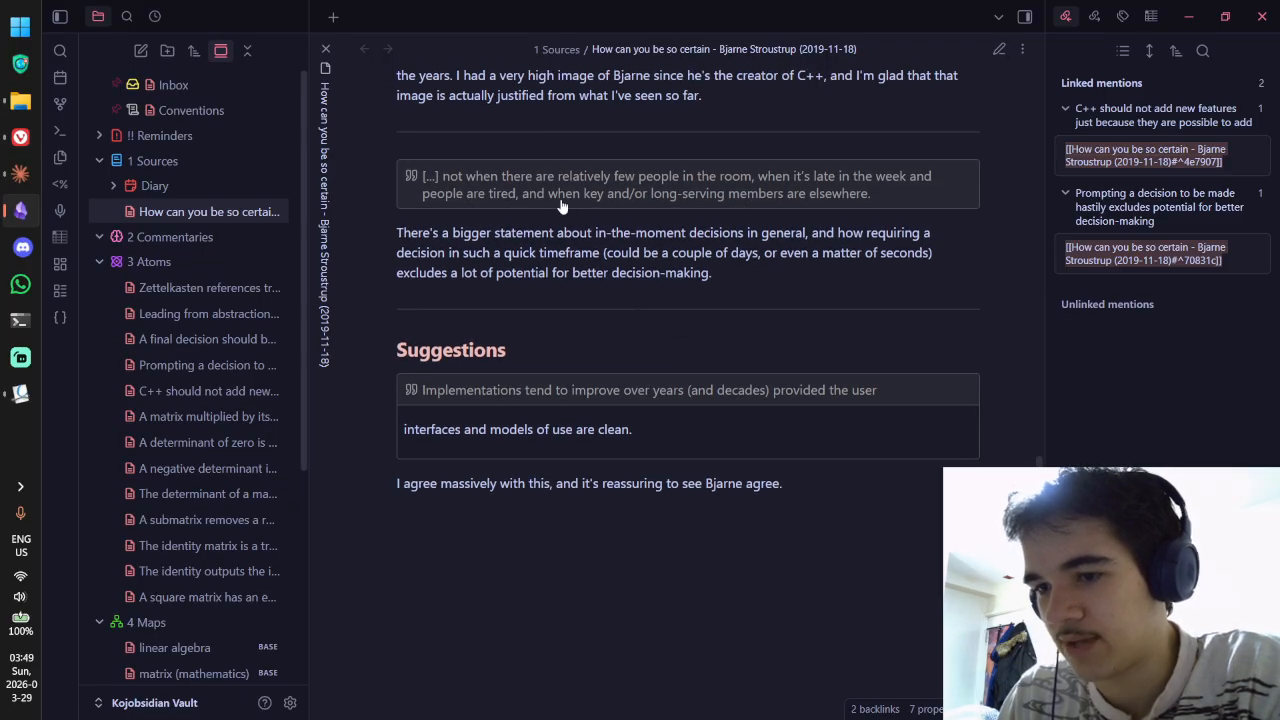
pyautogui.hotkey('ctrl', 'e')
pyautogui.hotkey('ctrl', 'e')
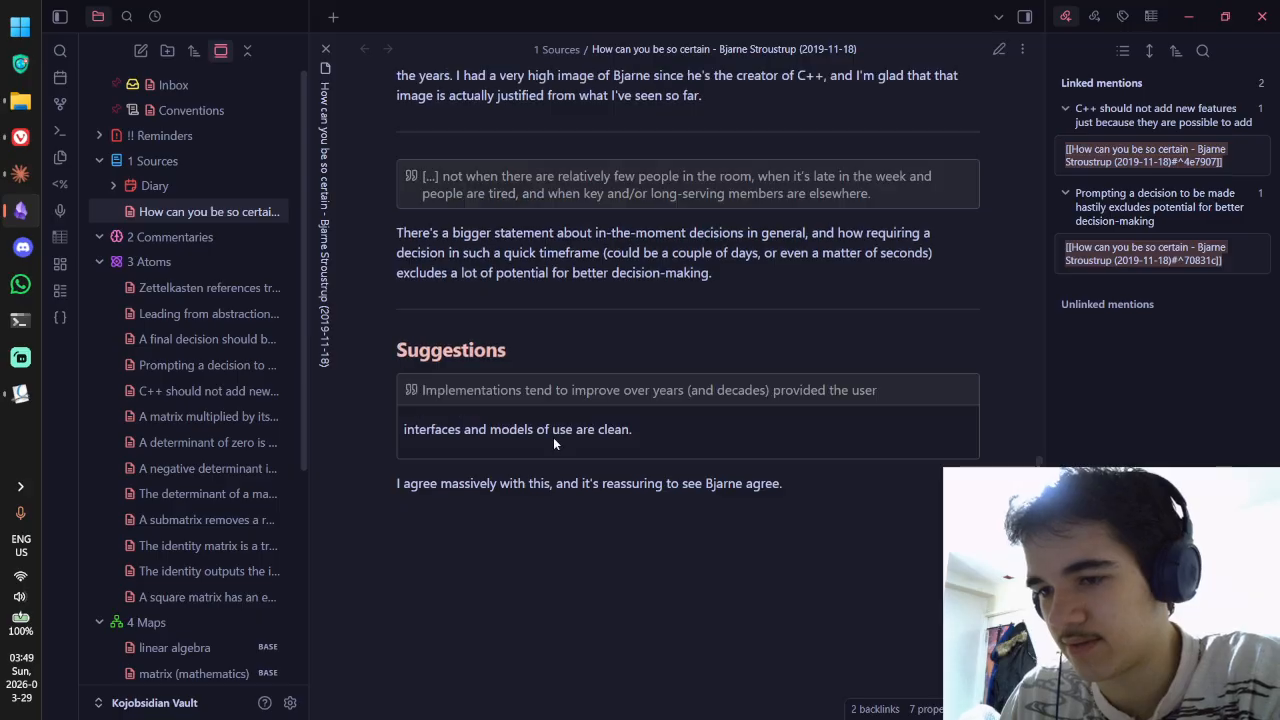
pyautogui.hotkey('ctrl', 'e')
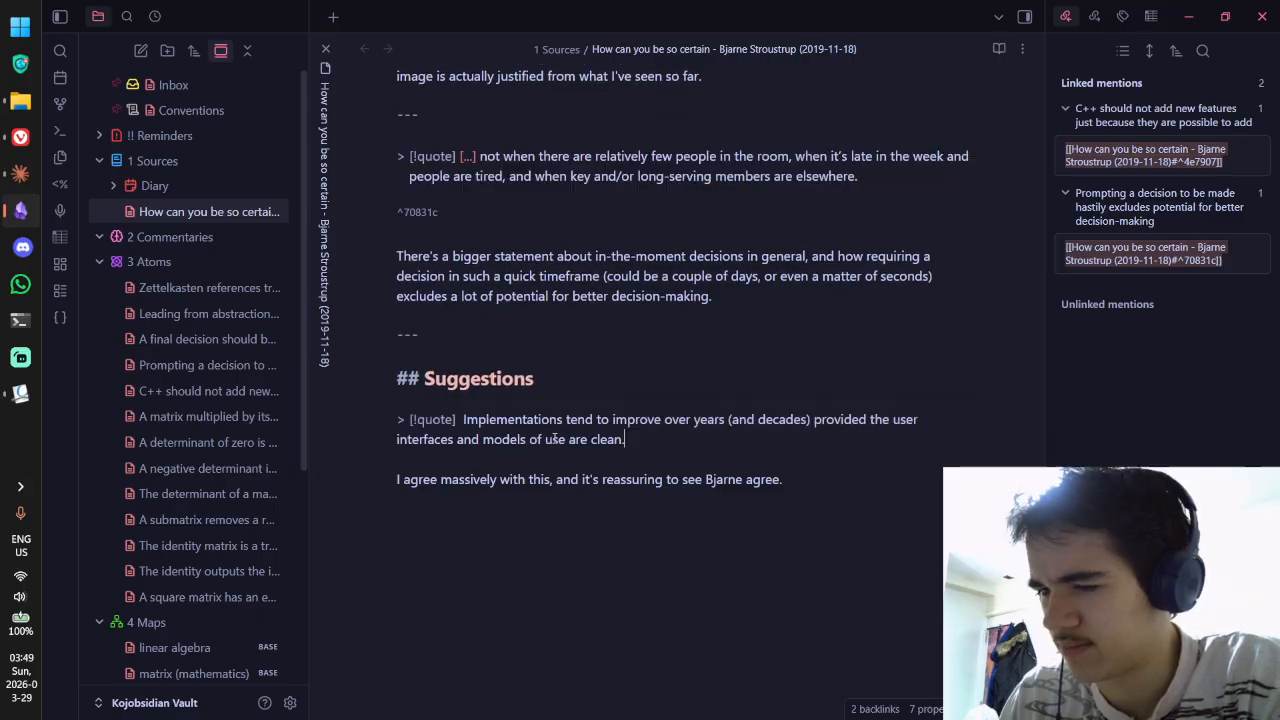
pyautogui.doubleClick(410, 441)
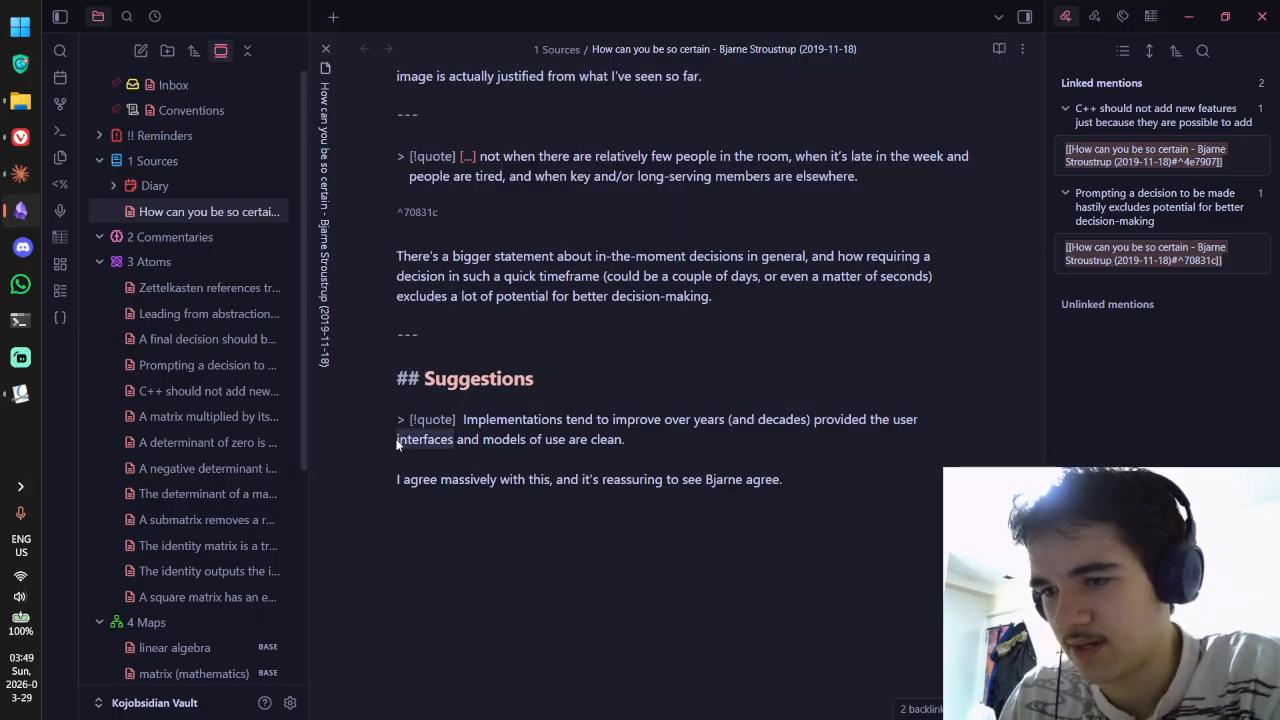
pyautogui.click(396, 440)
pyautogui.press('BackSpace')
pyautogui.hotkey('ctrl', 'e')
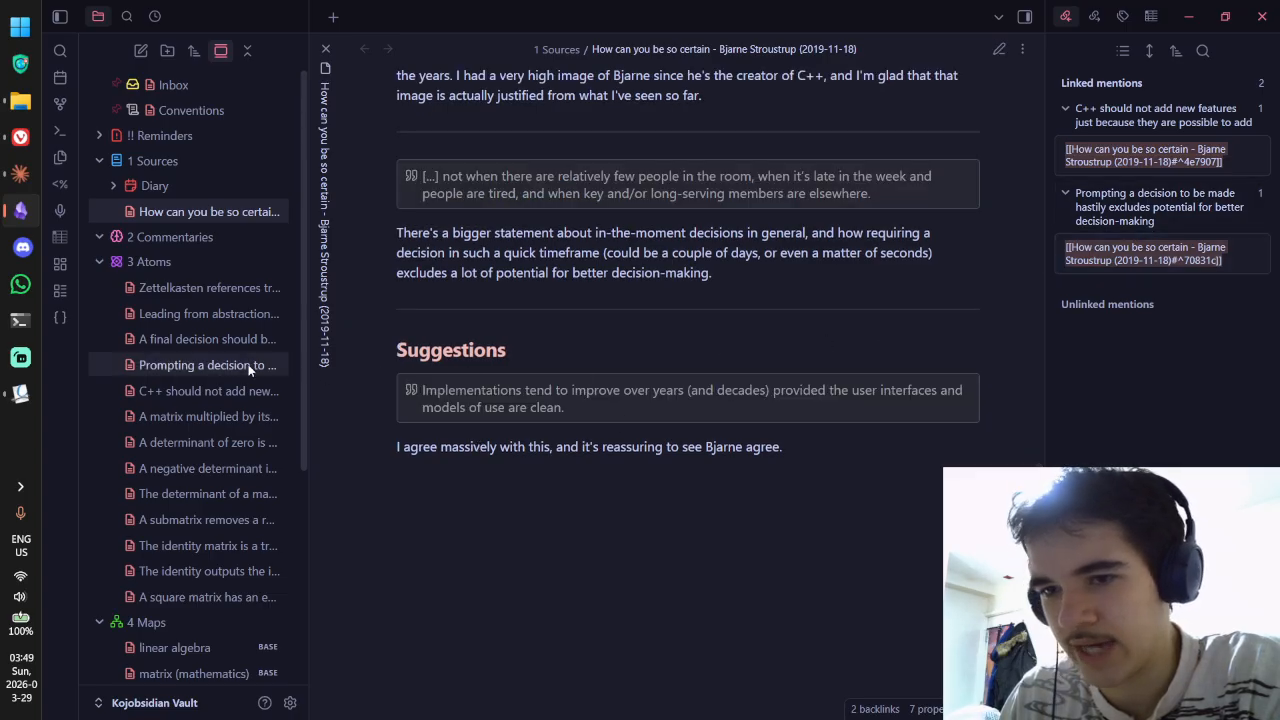
# Step: Open Leading from abstraction and link its References to the source's Suggestions block ^b6fe50
pyautogui.keyDown('ctrl'); pyautogui.click(215, 321); pyautogui.keyUp('ctrl')
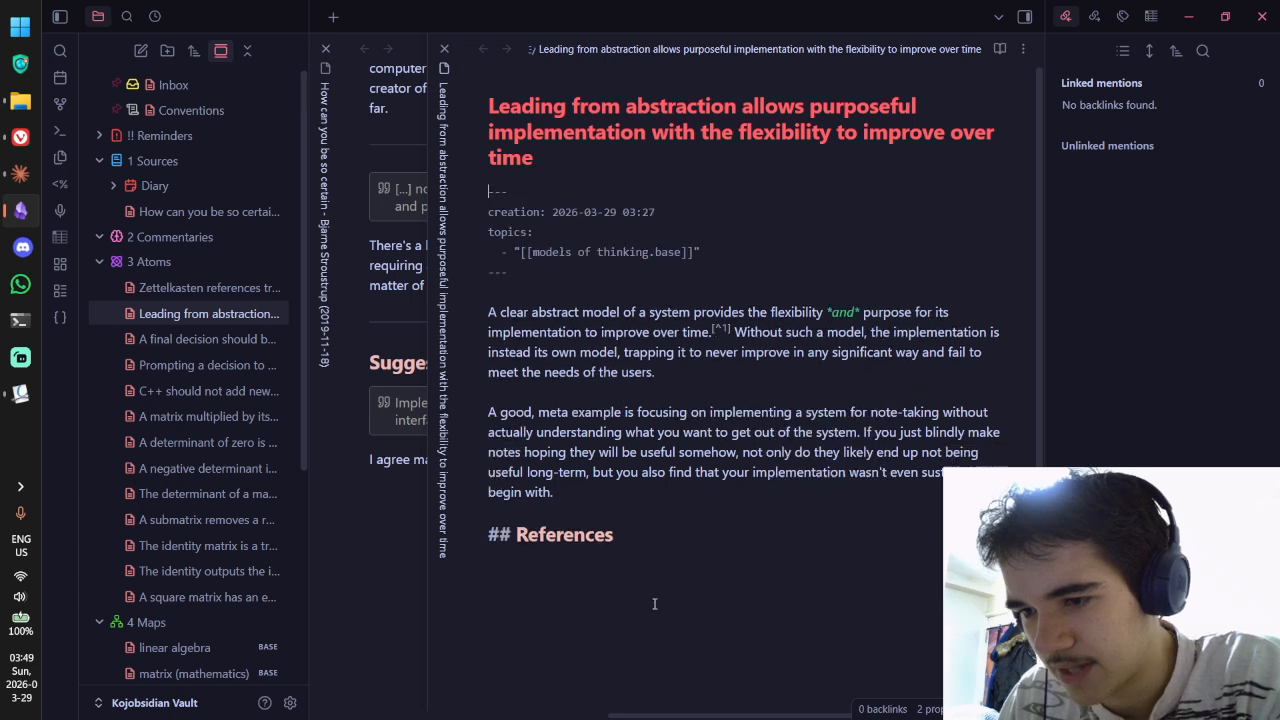
pyautogui.click(688, 577)
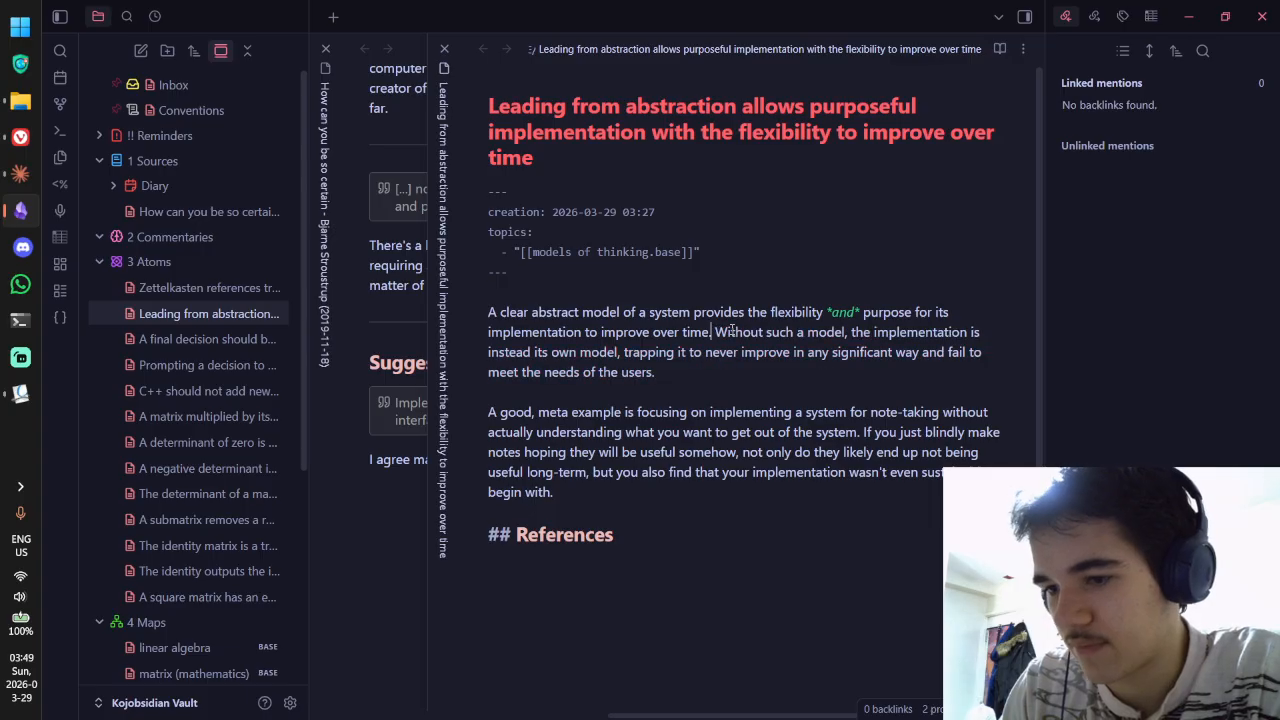
pyautogui.write('[[')
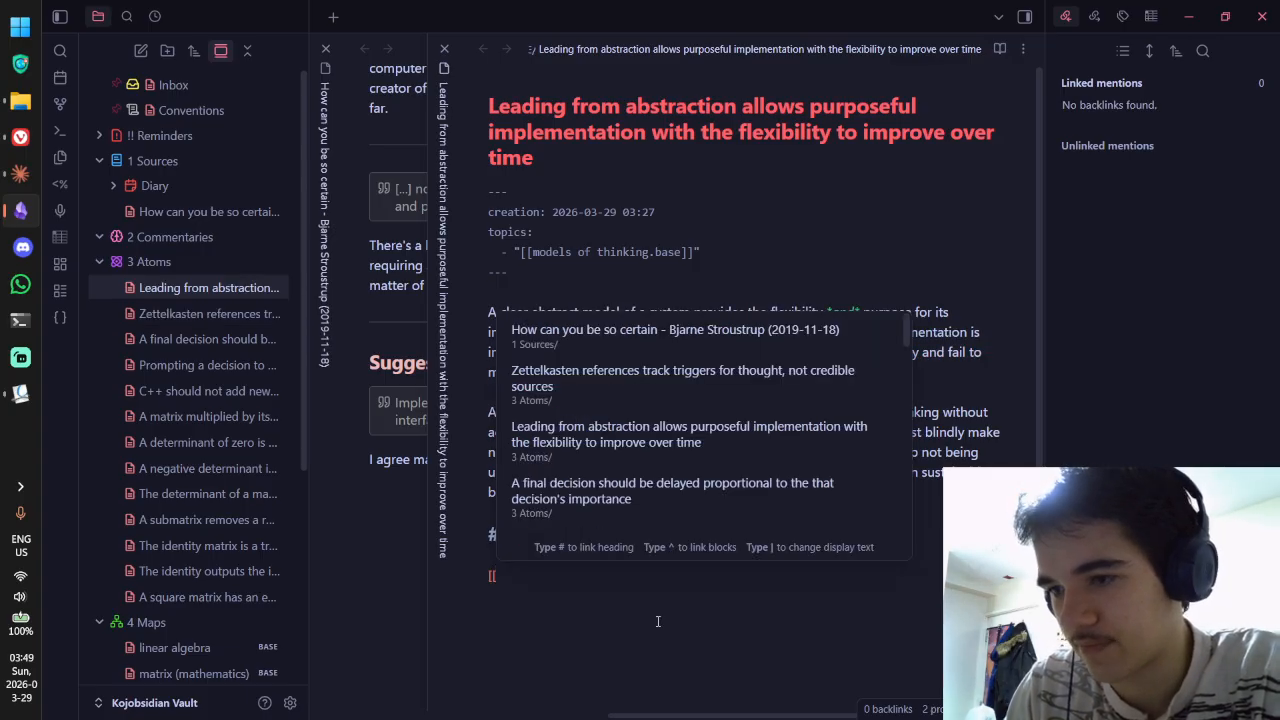
pyautogui.click(641, 343)
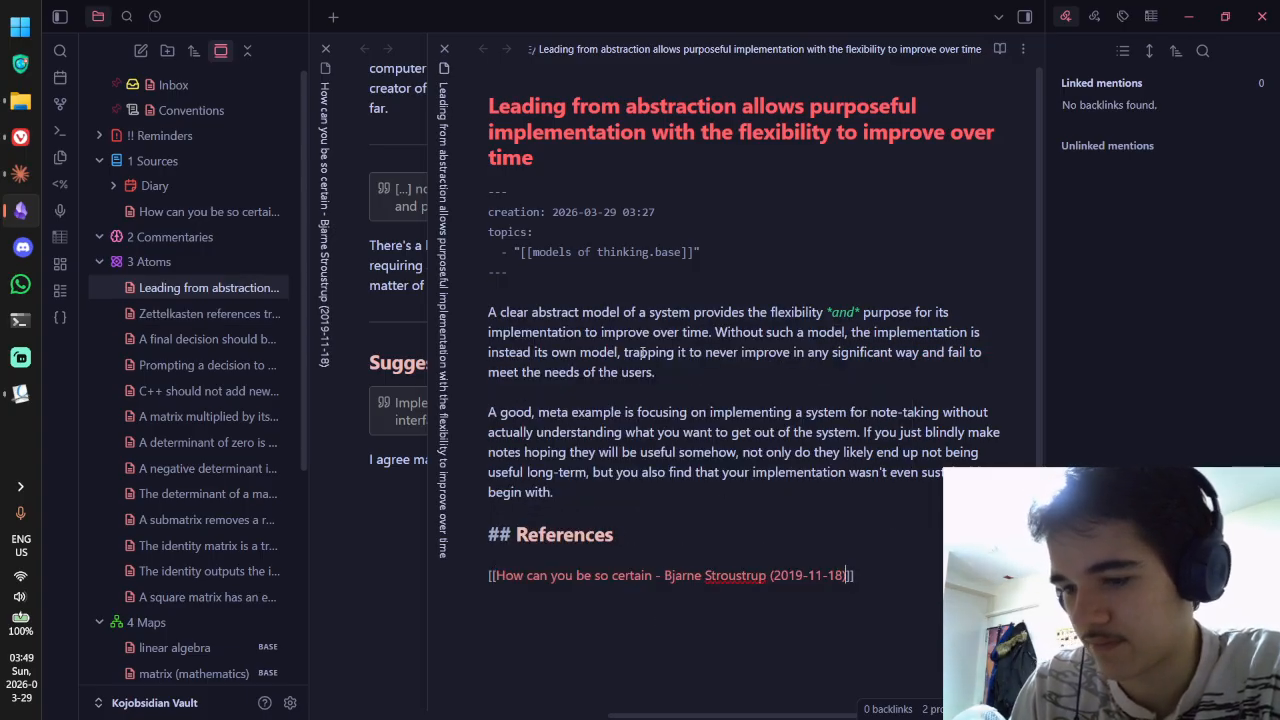
pyautogui.write('^')
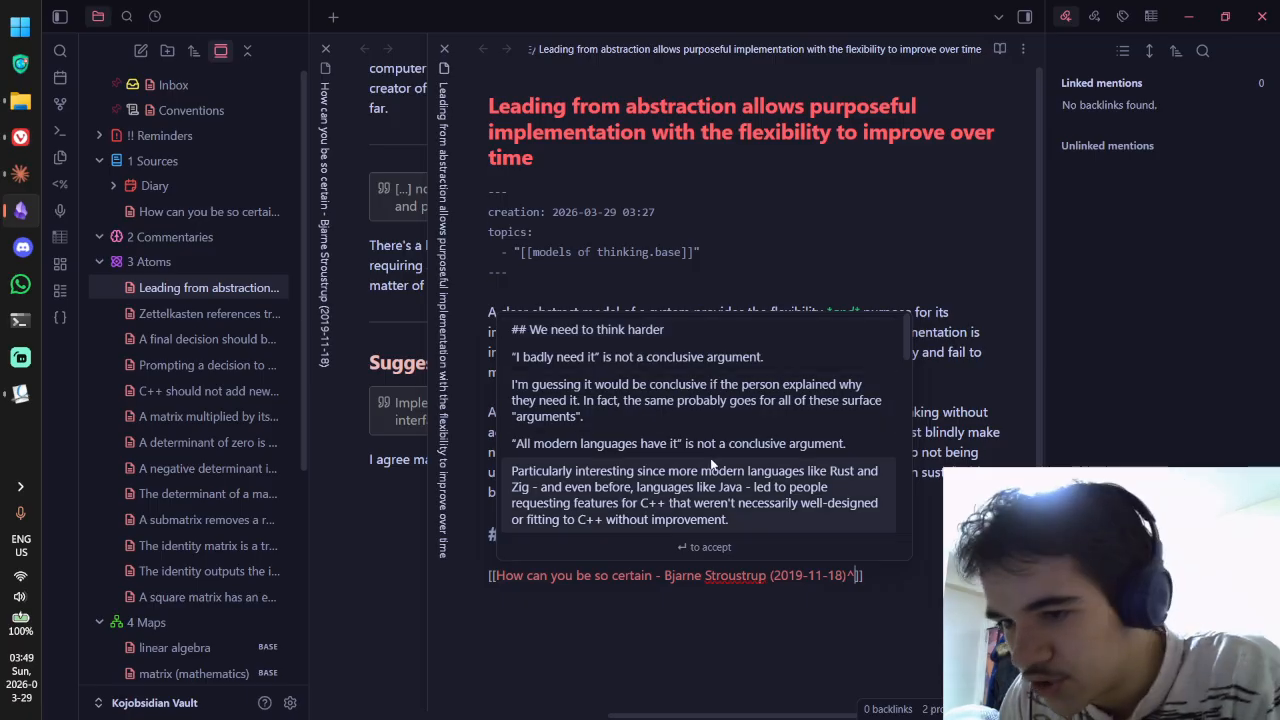
pyautogui.scroll(-5, 700, 450)
pyautogui.click(695, 491)
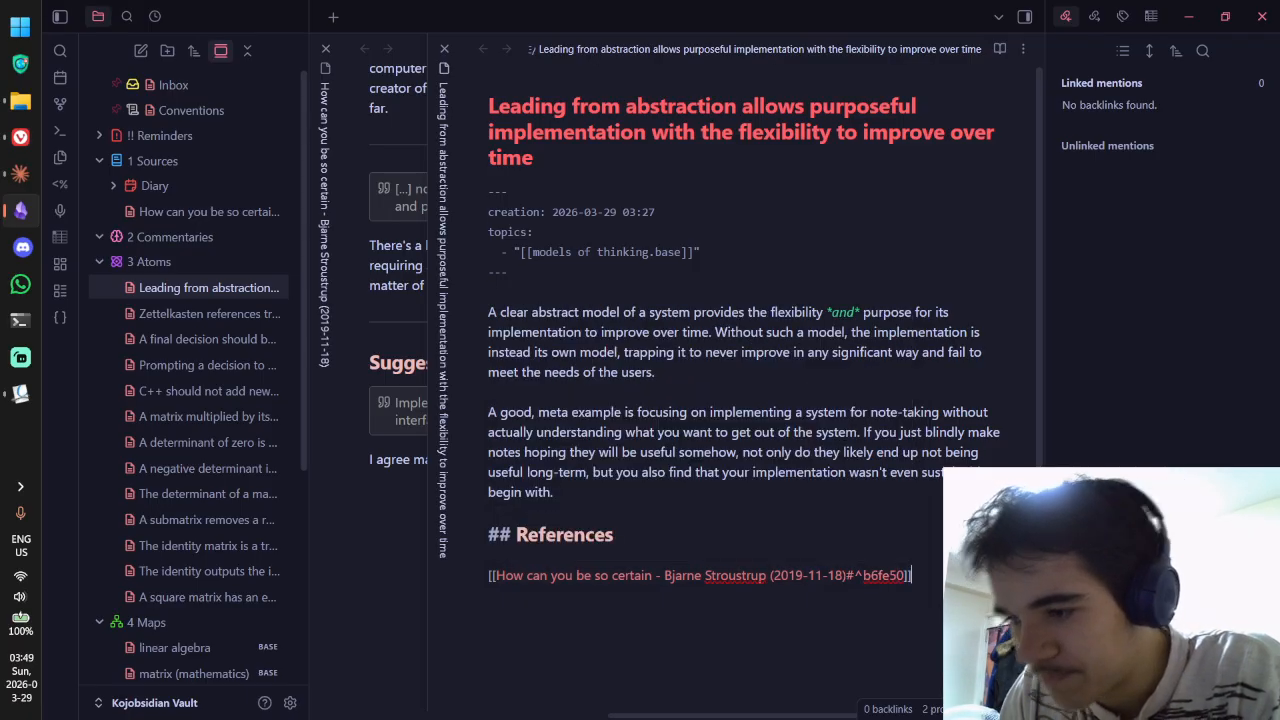
# Step: Follow the block link to the Suggestions quote, then return to reread Leading from abstraction
pyautogui.hotkey('ctrl', 'e')
pyautogui.click(740, 605)
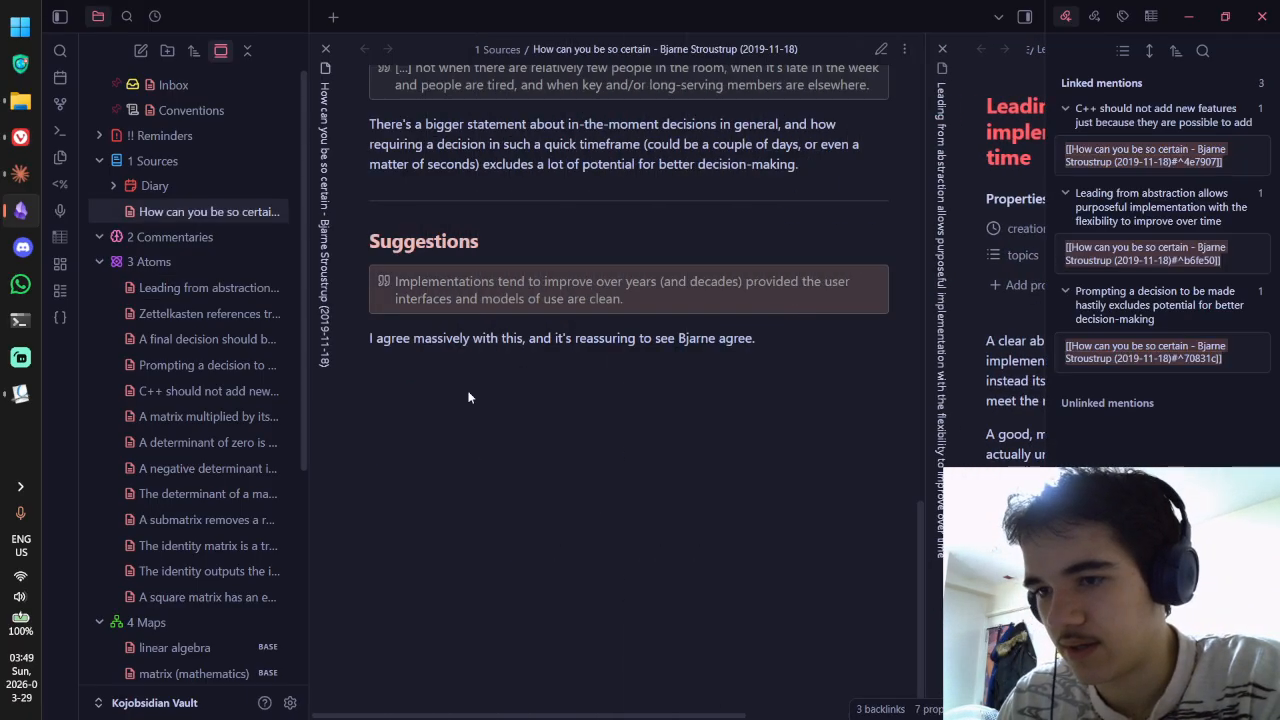
pyautogui.click(937, 265)
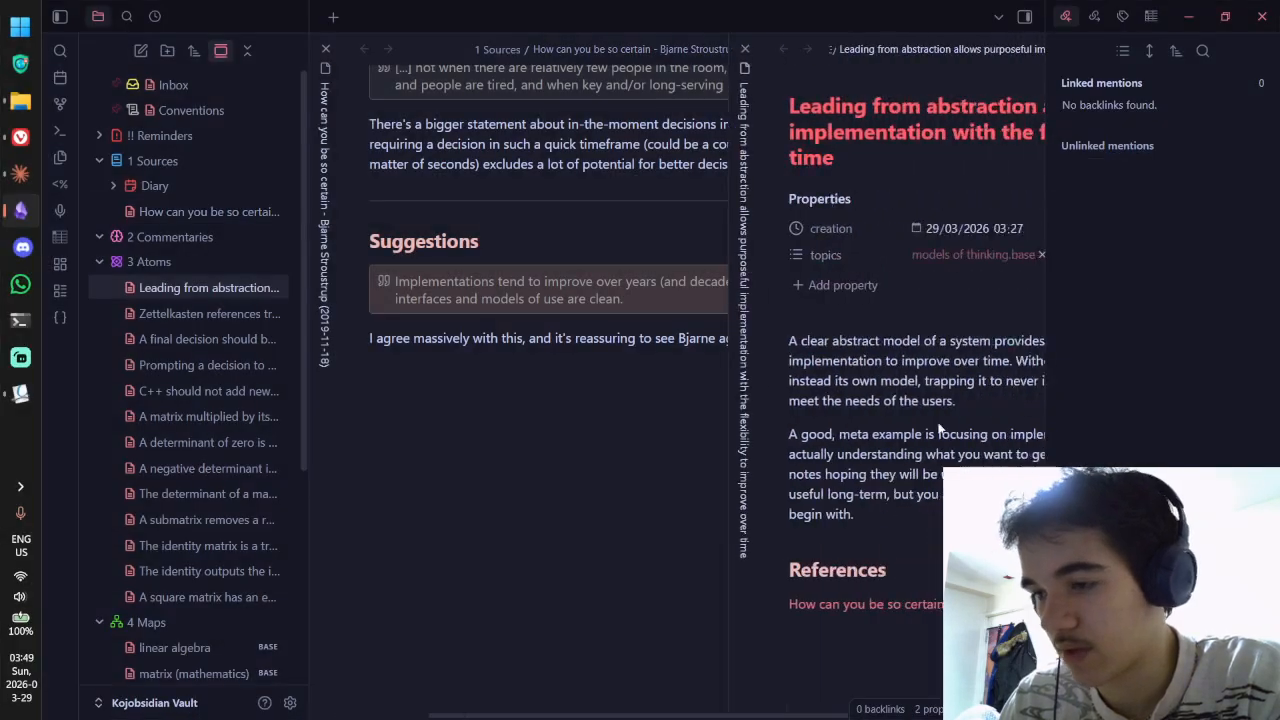
pyautogui.moveTo(754, 608)
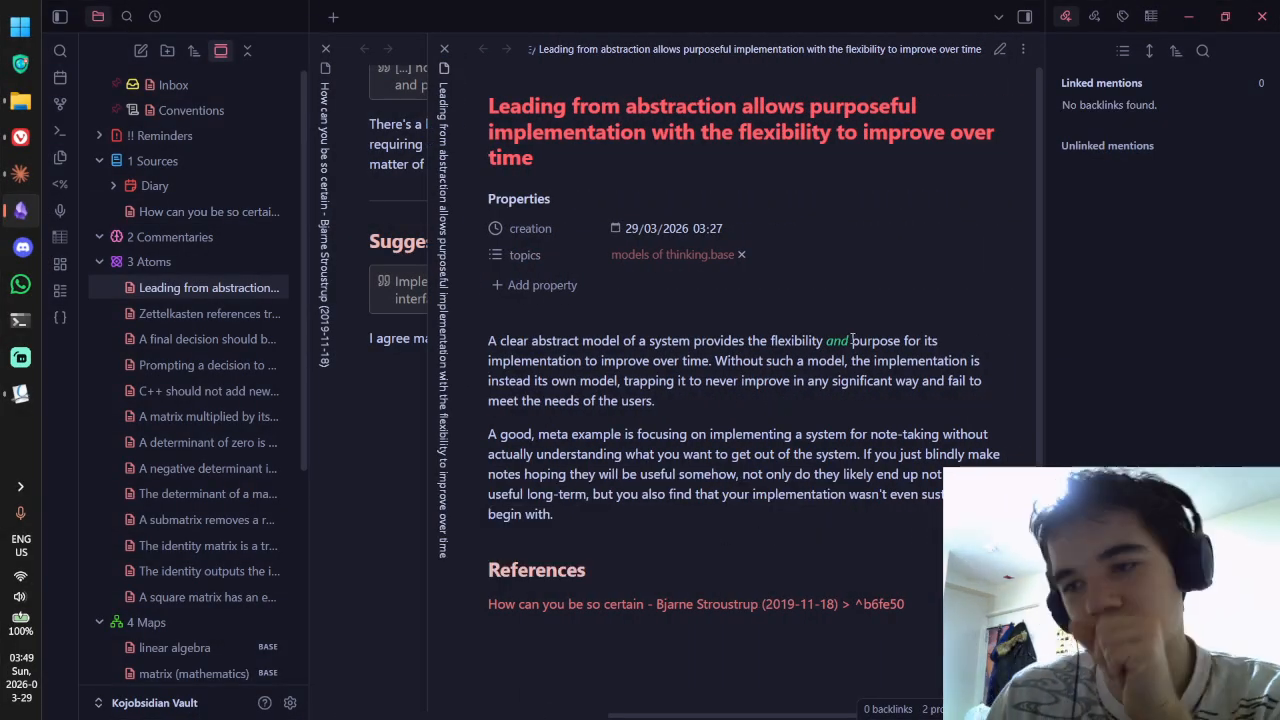
pyautogui.moveTo(531, 341); pyautogui.dragTo(690, 341)
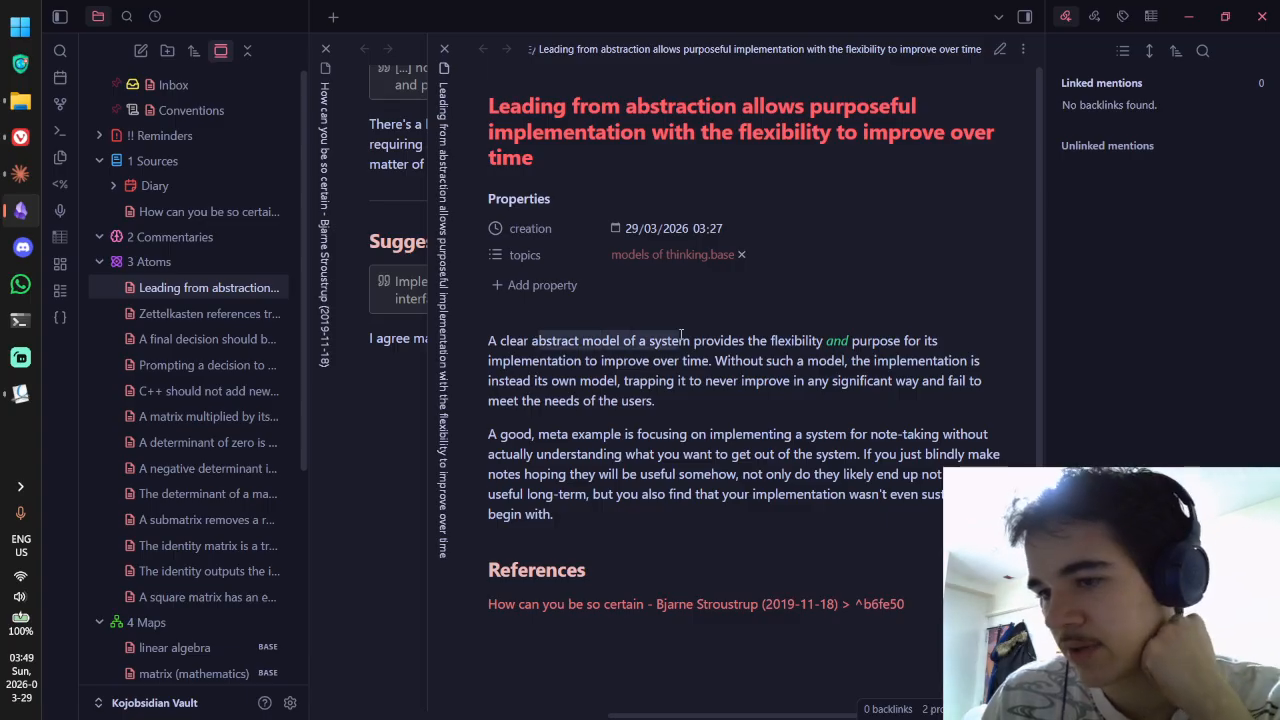
pyautogui.click(693, 373)
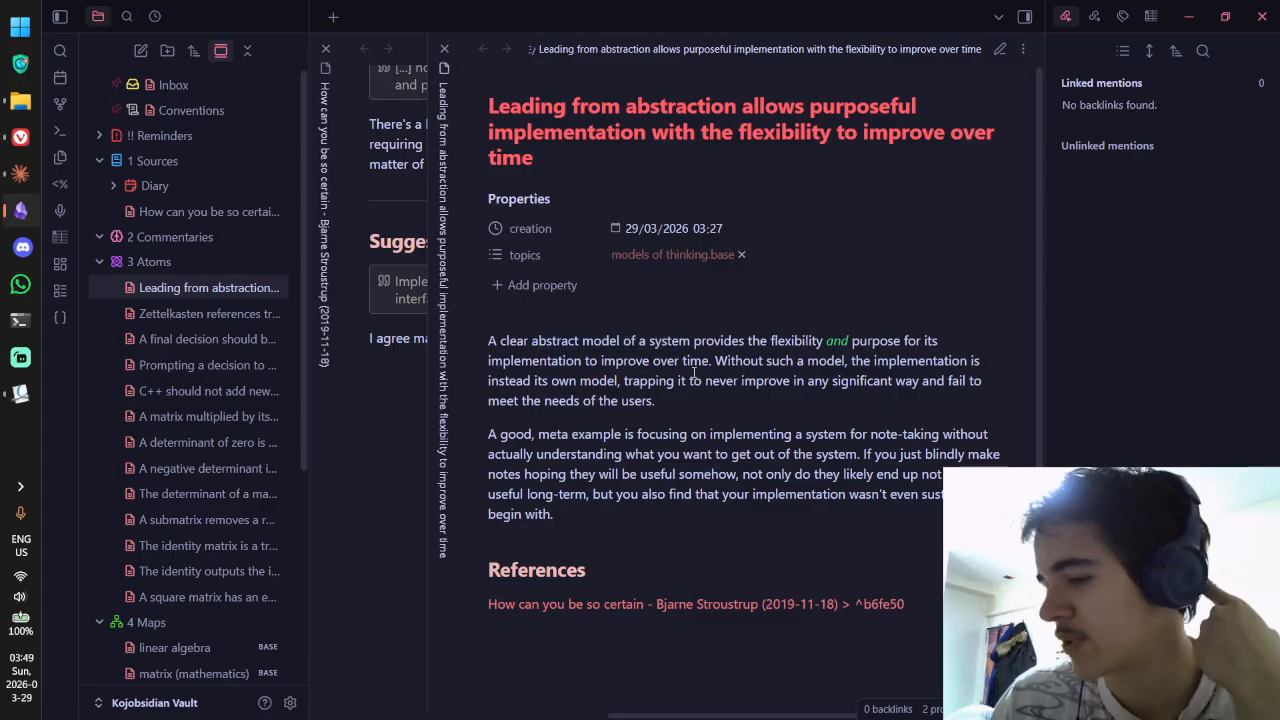
pyautogui.moveTo(714, 361); pyautogui.dragTo(705, 380)
pyautogui.click(707, 377)
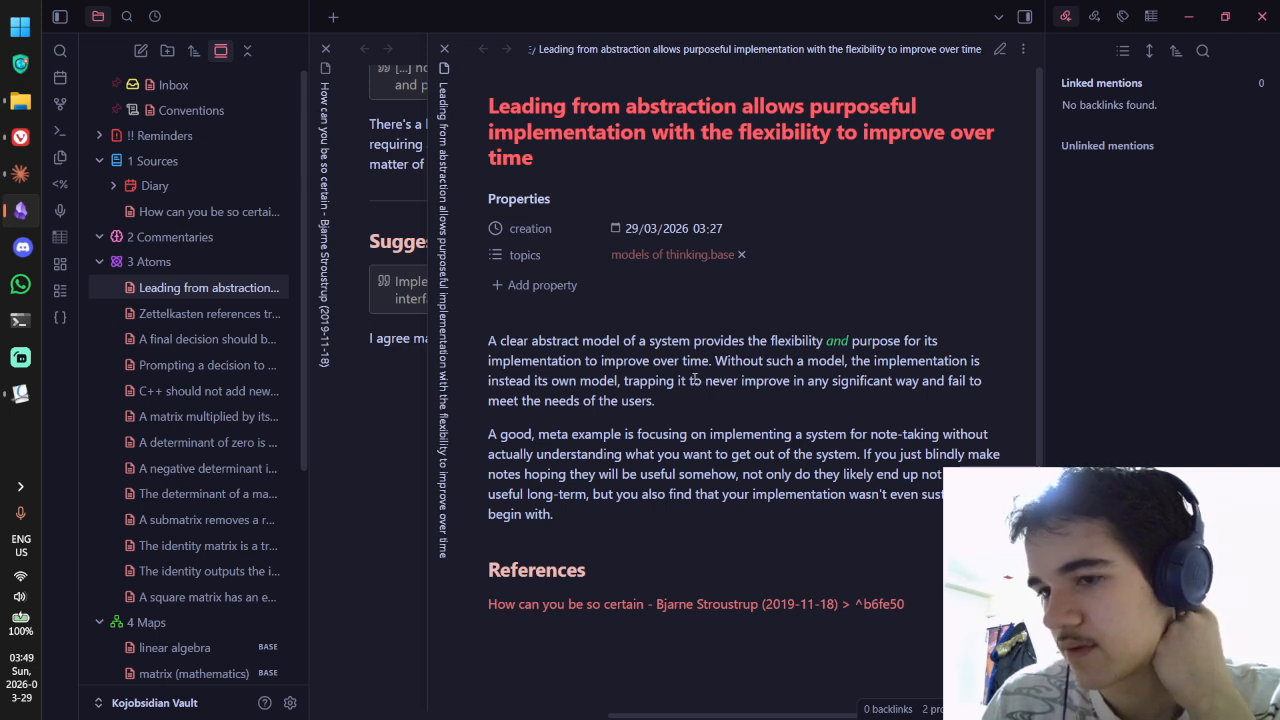
# Step: Add footnote [^1] after the first sentence, with its [^1]: definition on the source link
pyautogui.hotkey('ctrl', 'e')
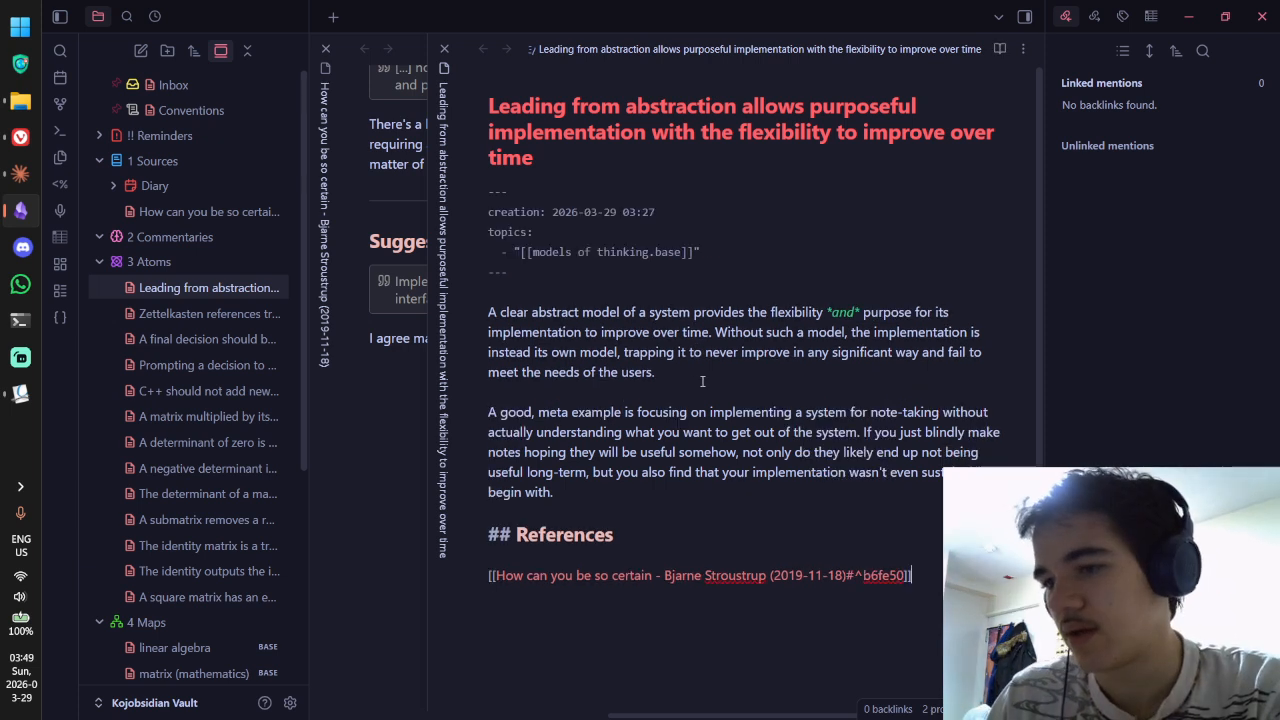
pyautogui.click(713, 340)
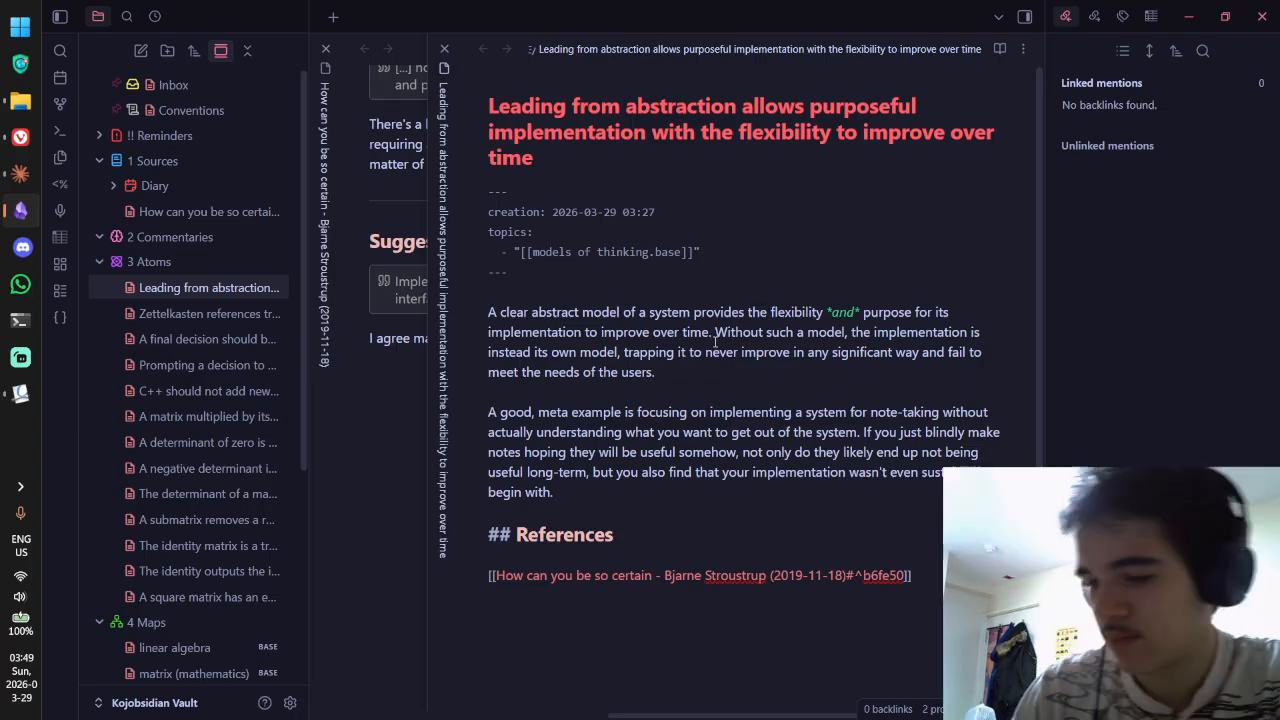
pyautogui.write('[^1]')
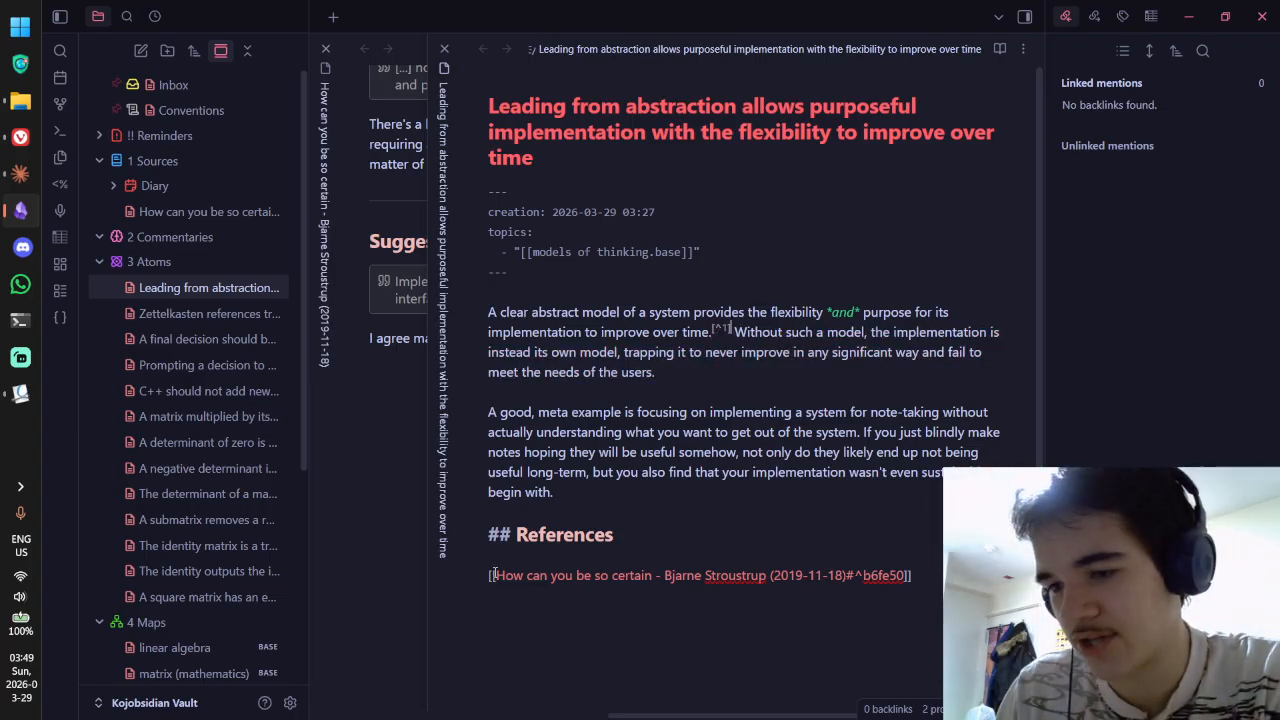
pyautogui.write('[^1]')
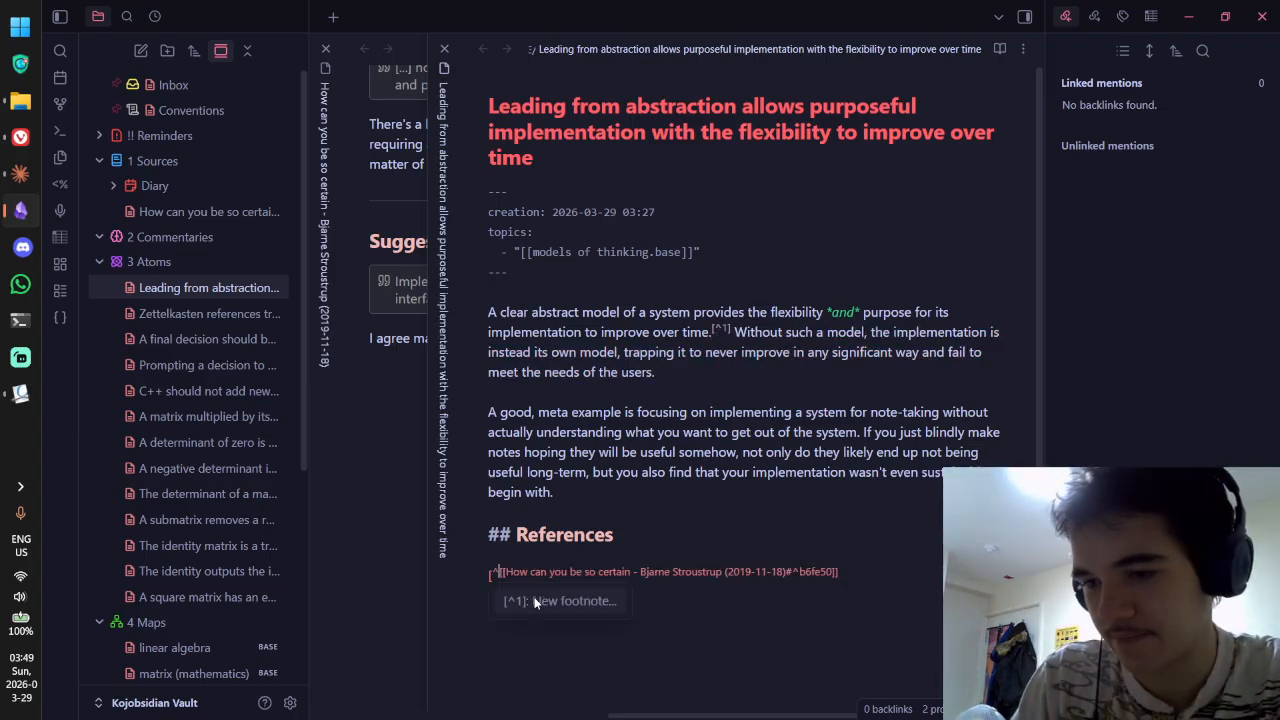
pyautogui.write(':')
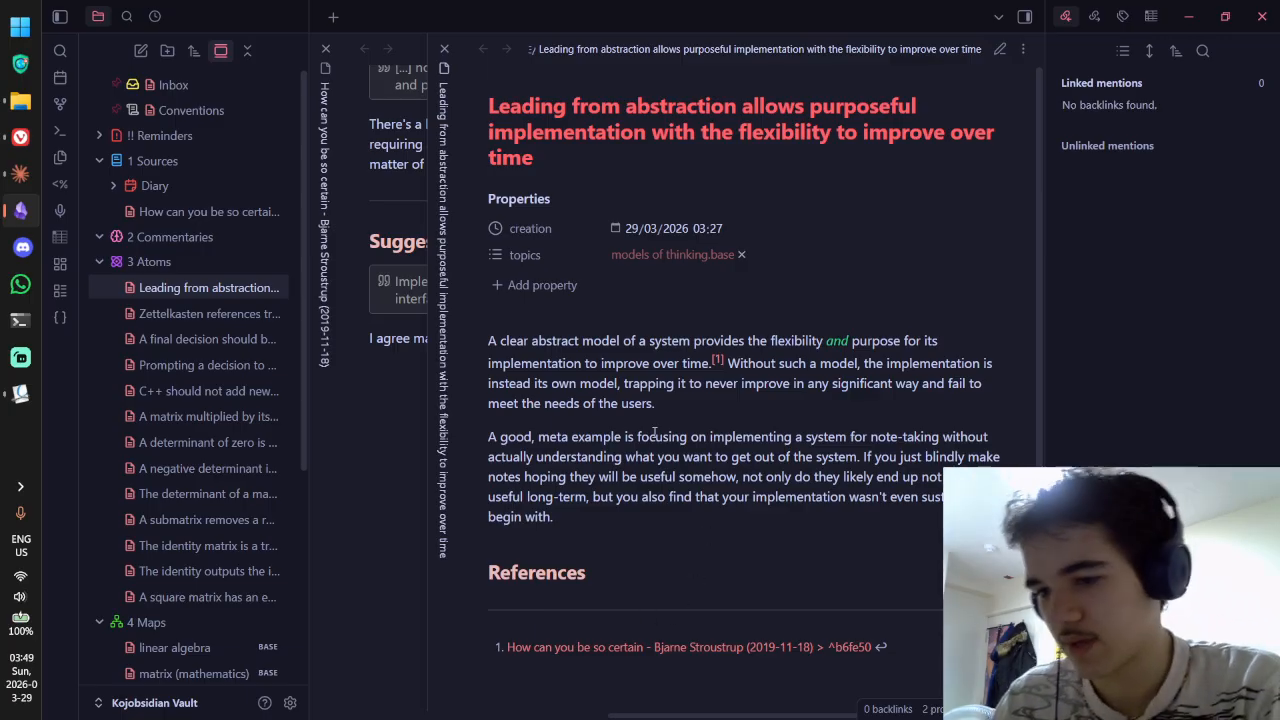
pyautogui.scroll(-2, 686, 366)
pyautogui.hotkey('ctrl', 'e')
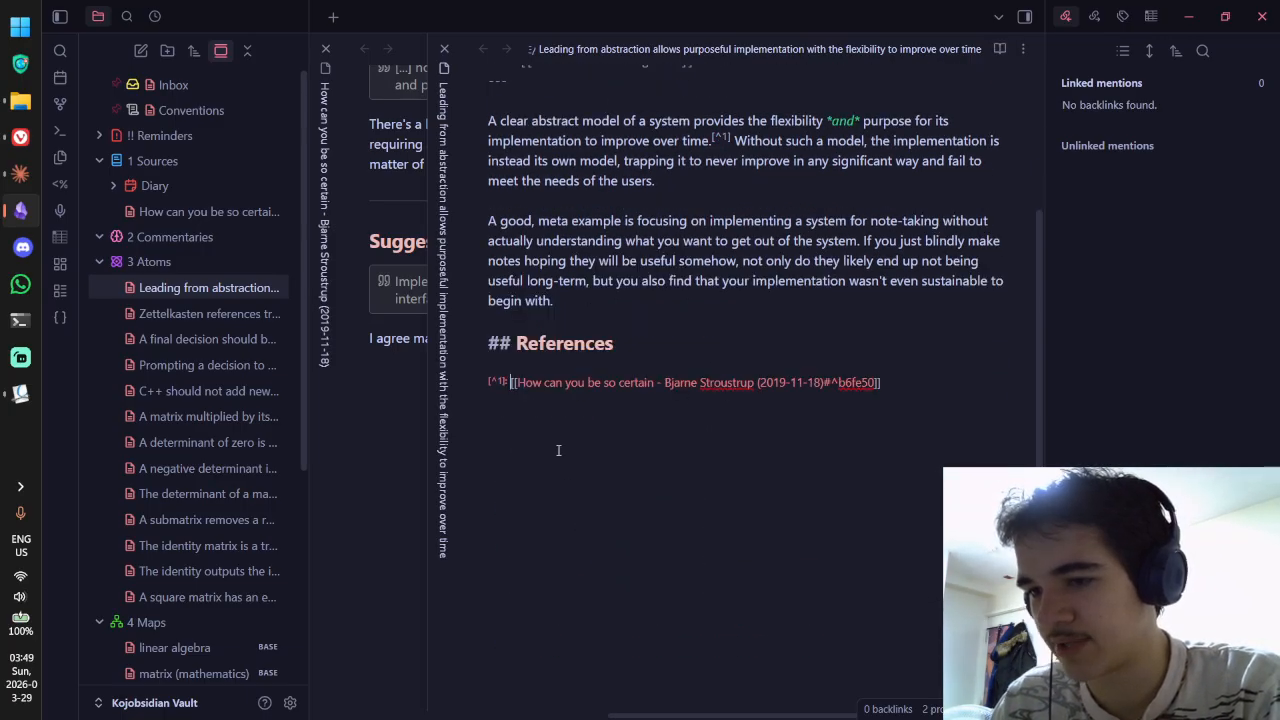
pyautogui.hotkey('ctrl', 'e')
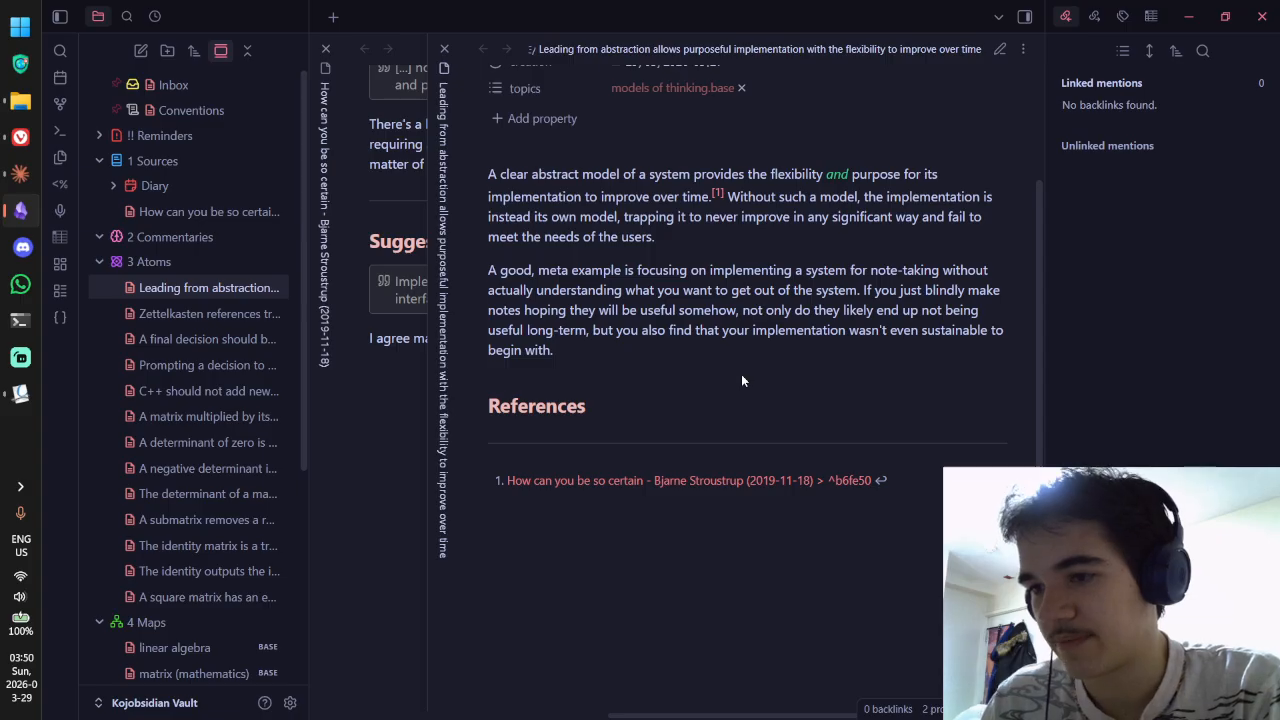
# Step: Try a '---' divider above References, then remove the selected heading and divider lines again
pyautogui.hotkey('ctrl', 'e')
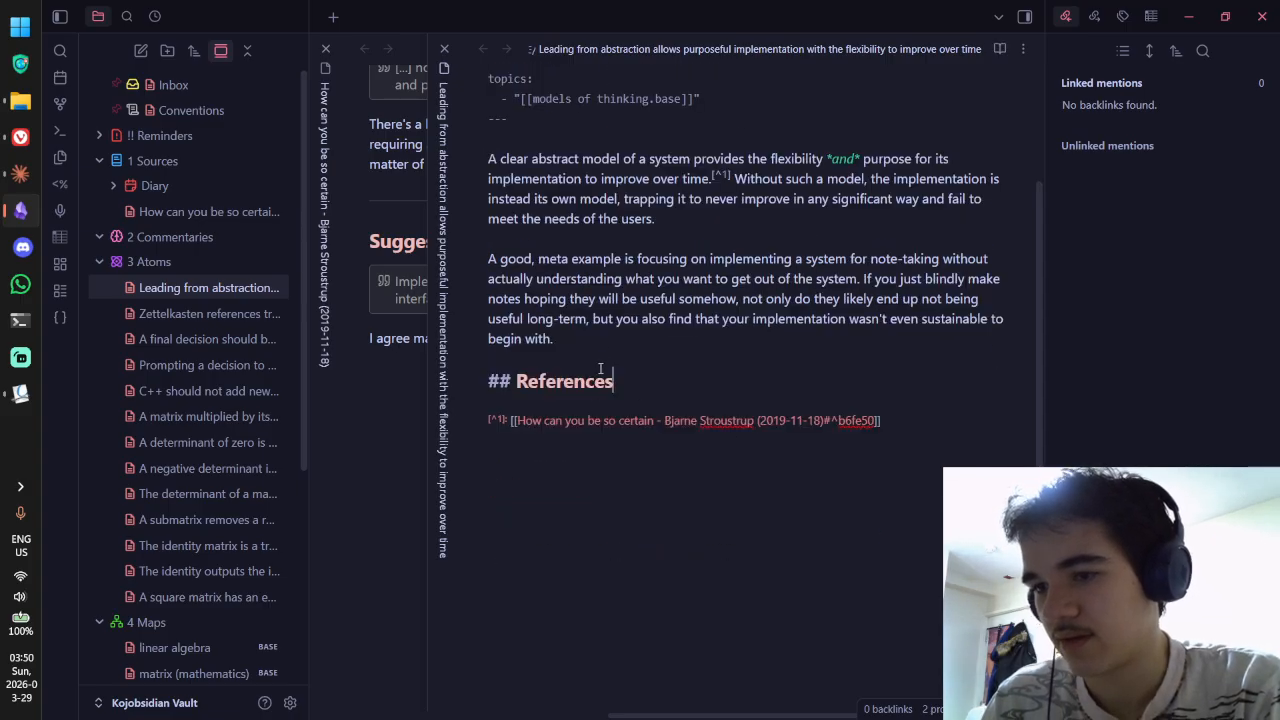
pyautogui.write('---')
pyautogui.hotkey('ctrl', 'e')
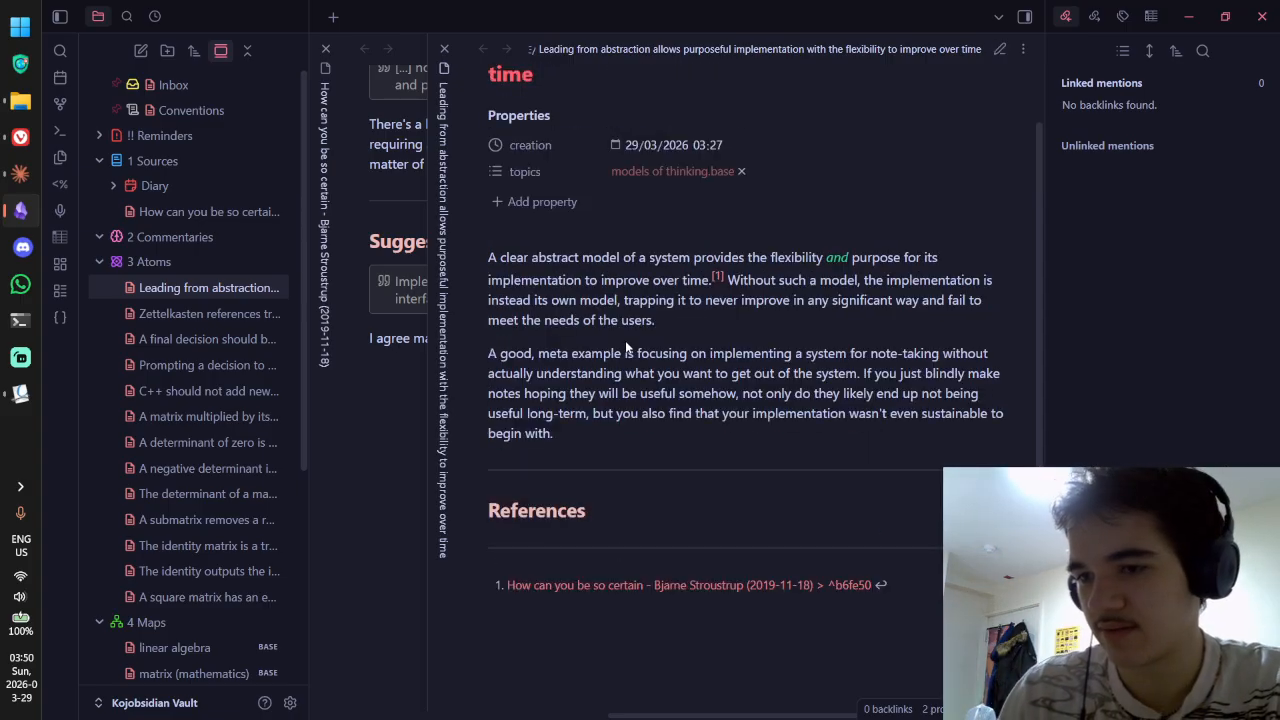
pyautogui.hotkey('ctrl', 'e')
pyautogui.tripleClick(640, 421)
pyautogui.press('BackSpace')
pyautogui.hotkey('ctrl', 'e')
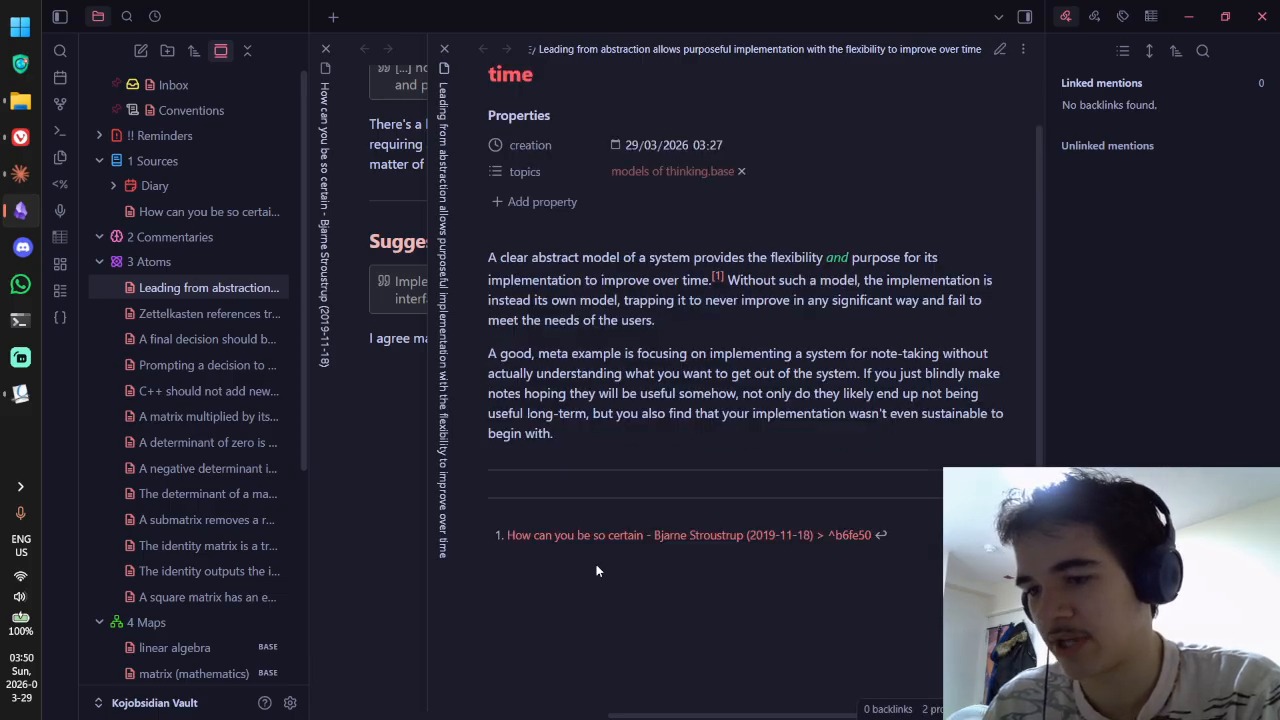
pyautogui.hotkey('ctrl', 'e')
pyautogui.tripleClick(463, 381)
pyautogui.press('BackSpace')
pyautogui.hotkey('ctrl', 'e')
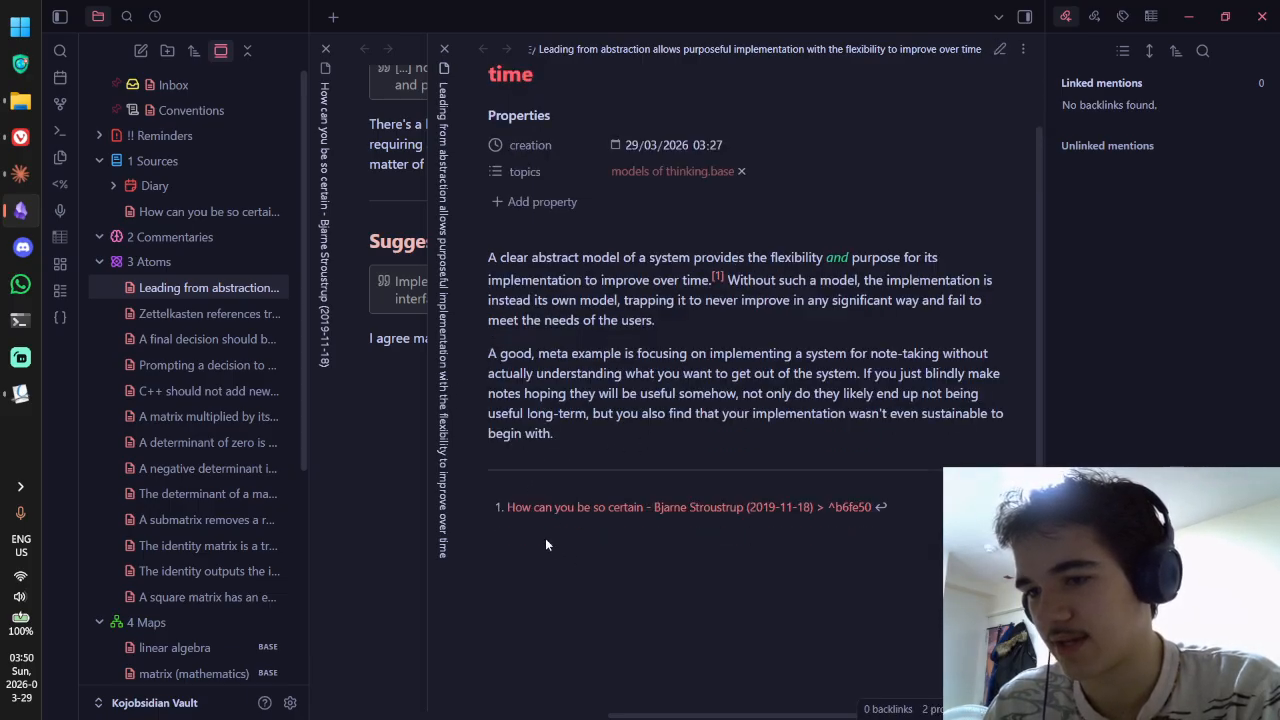
# Step: Delete the remaining divider line above References and check the rendered note
pyautogui.scroll(1, 670, 603)
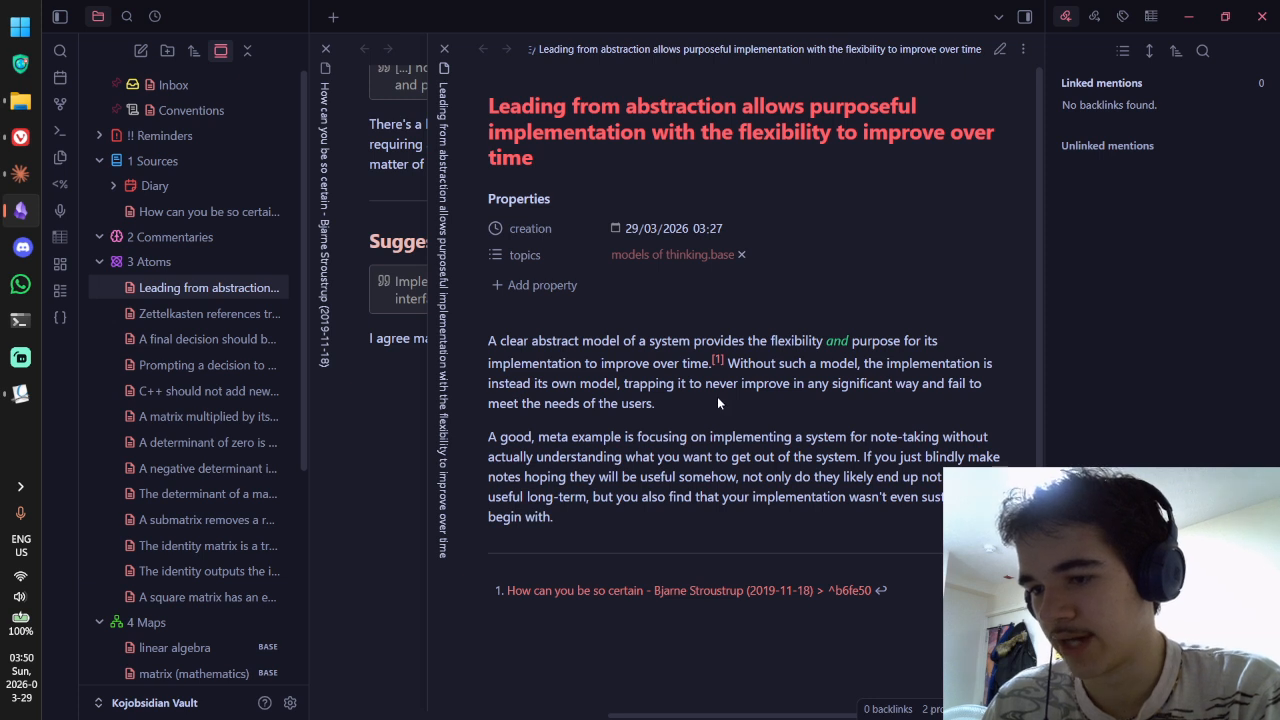
pyautogui.hotkey('ctrl', 'e')
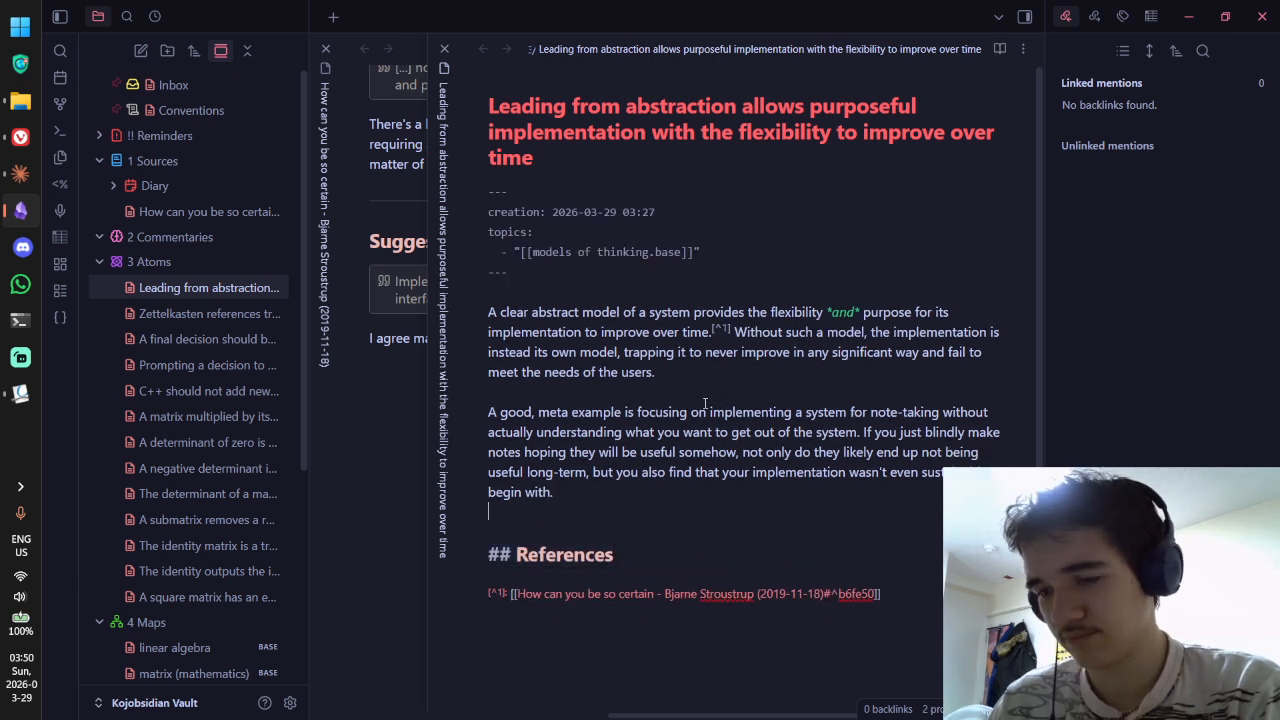
pyautogui.hotkey('ctrl', 'e')
pyautogui.scroll(-3, 710, 390)
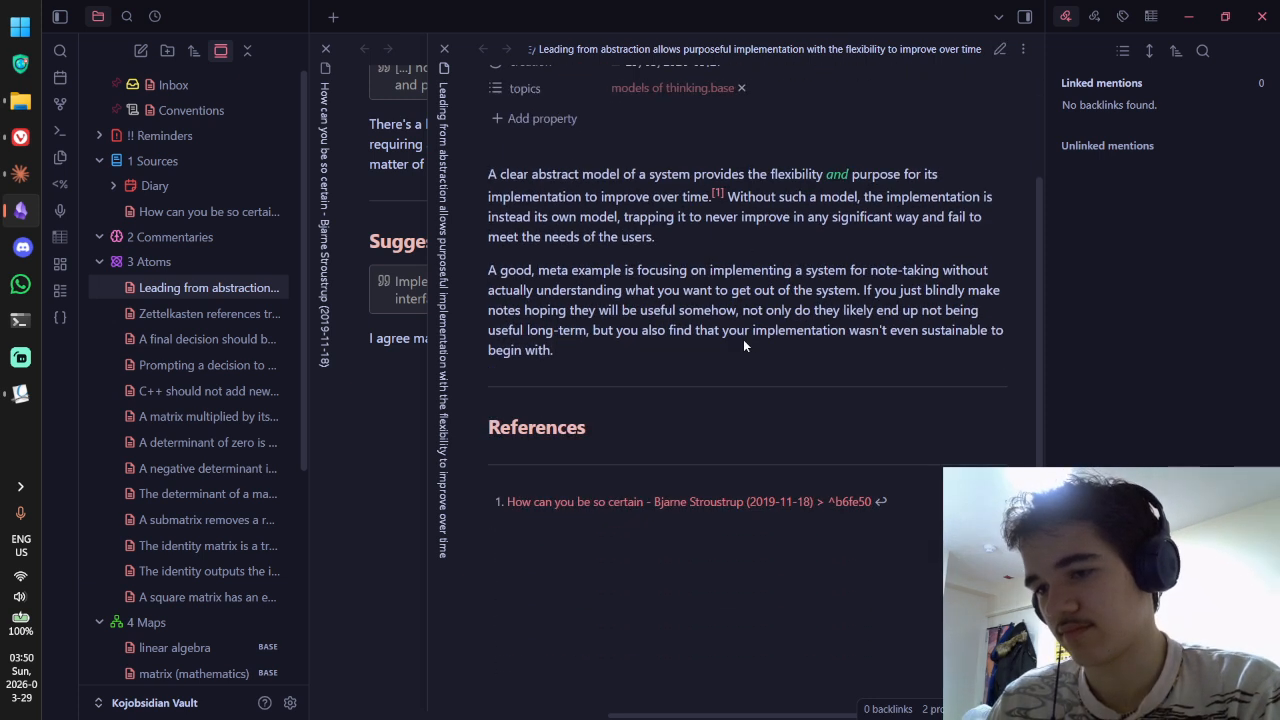
pyautogui.hotkey('ctrl', 'e')
pyautogui.doubleClick(528, 342)
pyautogui.press('BackSpace')
pyautogui.press('BackSpace')
pyautogui.press('BackSpace')
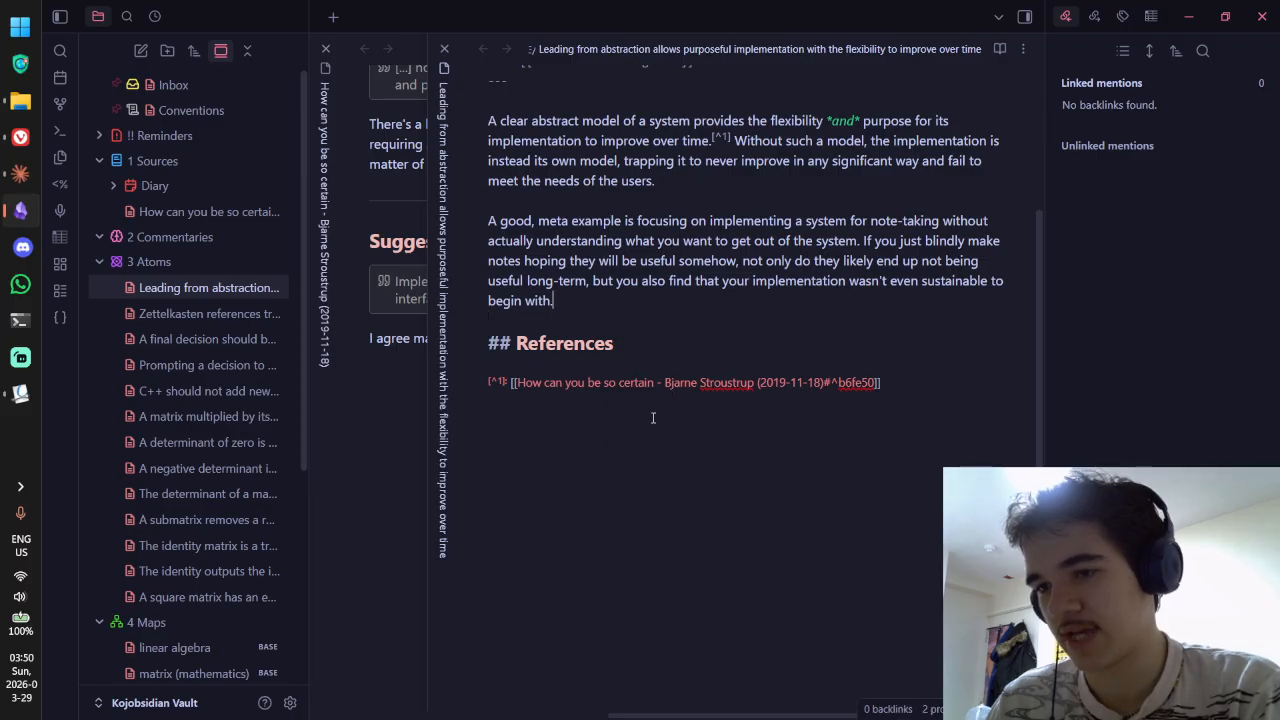
pyautogui.hotkey('ctrl', 'e')
pyautogui.scroll(-1, 630, 400)
pyautogui.scroll(1, 780, 290)
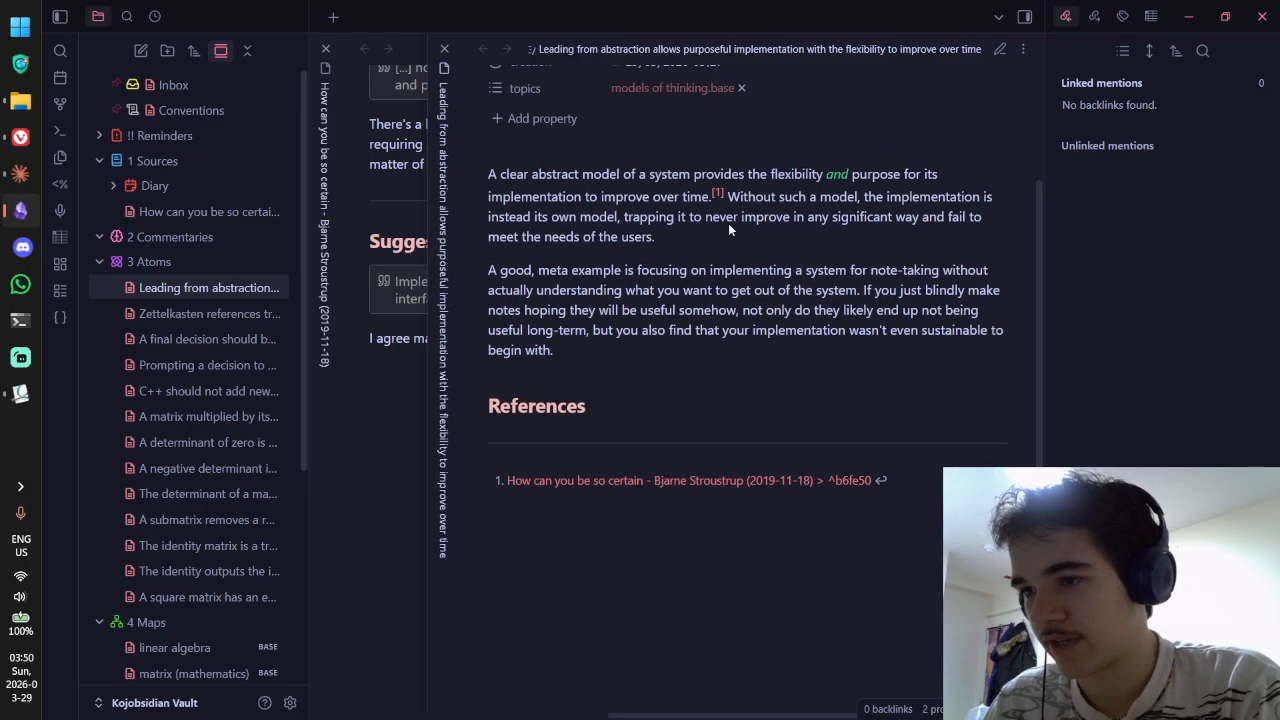
pyautogui.scroll(-1, 690, 300)
pyautogui.scroll(3, 720, 446)
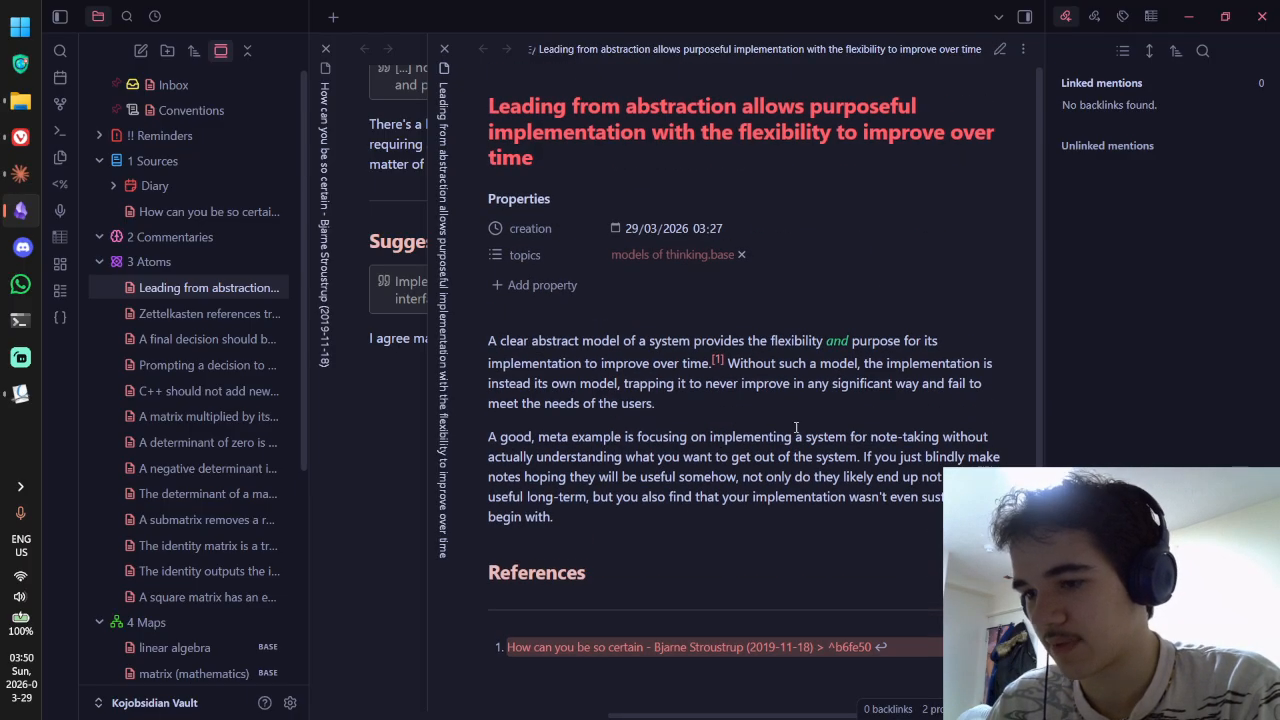
pyautogui.scroll(-1, 797, 427)
# Step: Focus the How can you be so certain note, read the citing Prompting a decision note, then close it
pyautogui.click(324, 306)
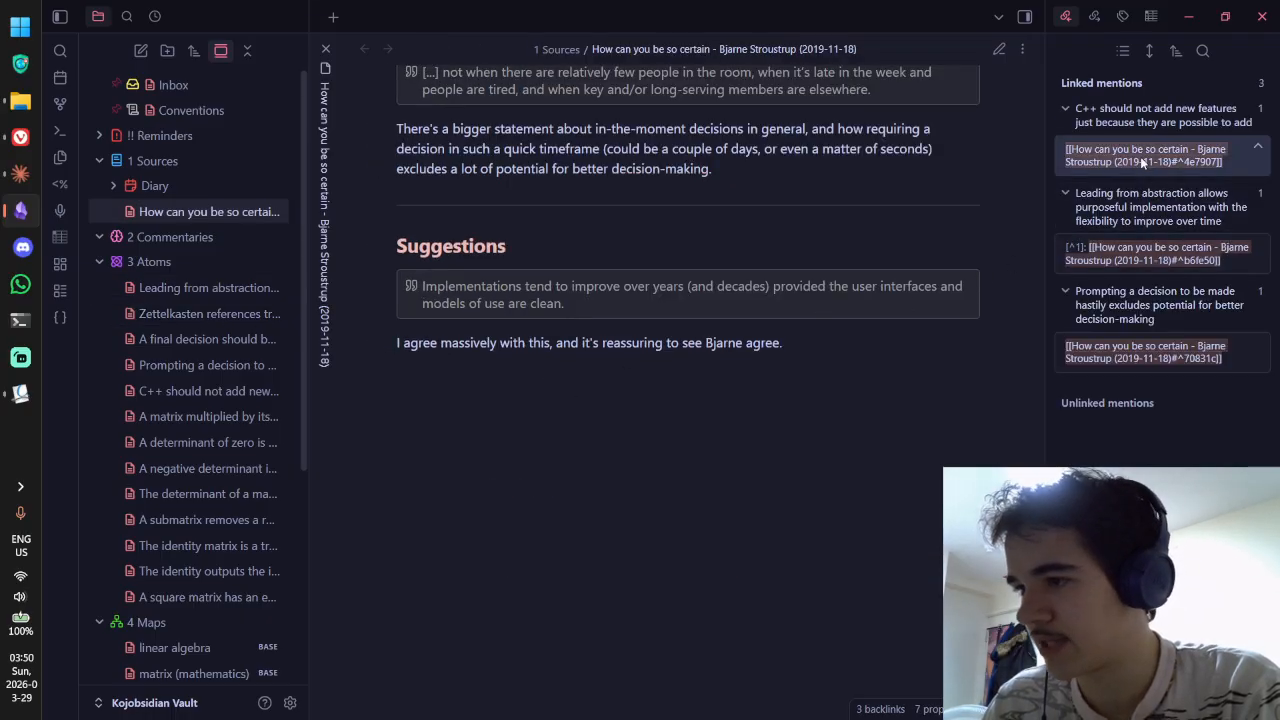
pyautogui.click(1115, 321)
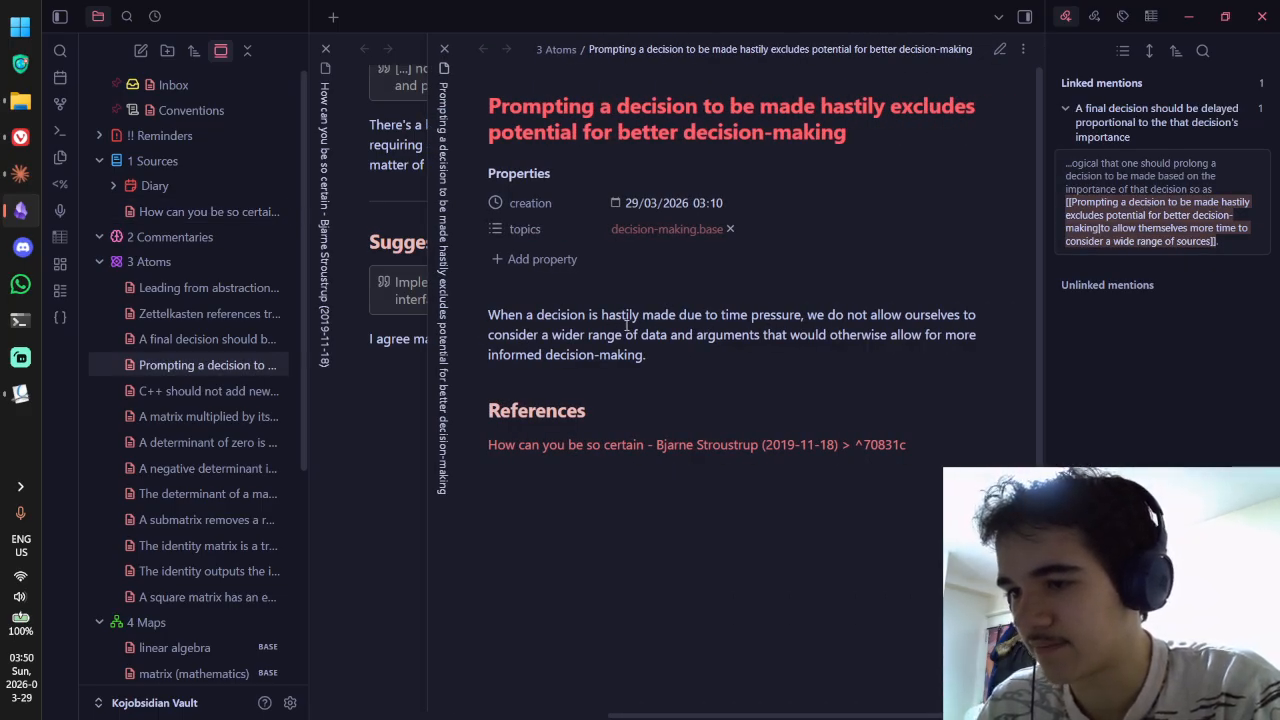
pyautogui.moveTo(548, 317); pyautogui.dragTo(862, 317)
pyautogui.click(573, 335)
pyautogui.moveTo(573, 333); pyautogui.dragTo(597, 358)
pyautogui.click(632, 361)
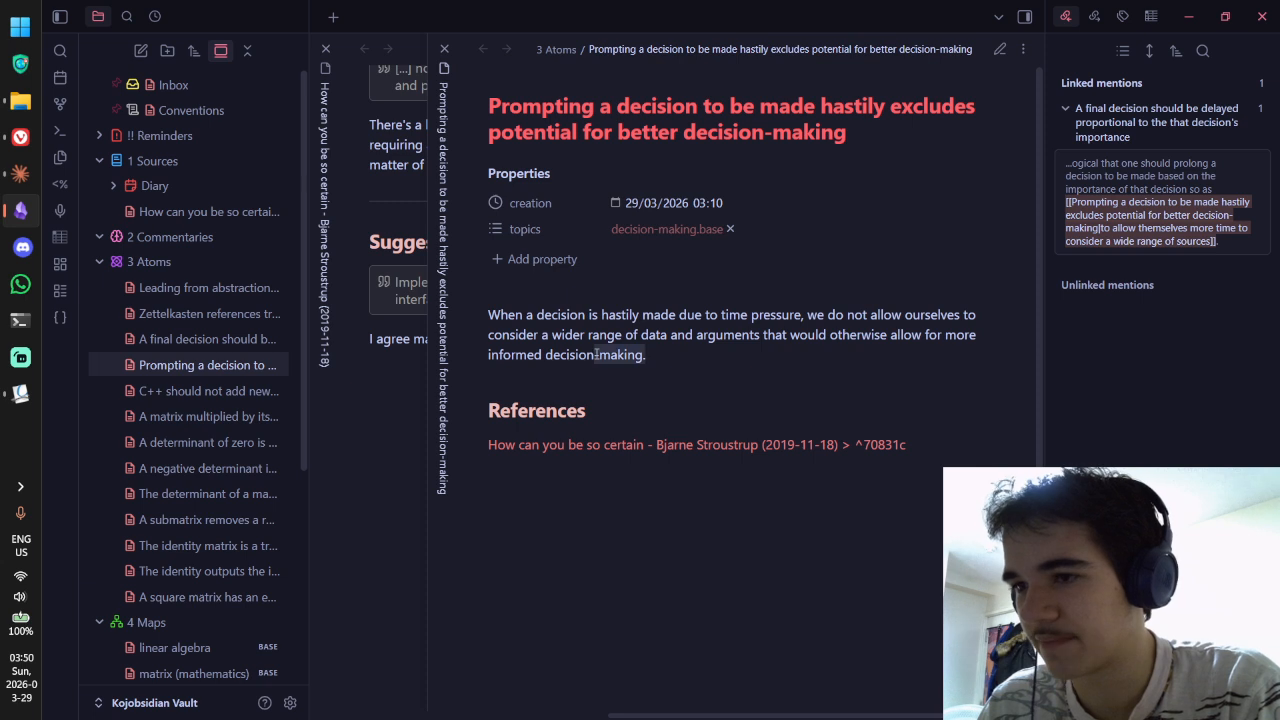
pyautogui.click(597, 356)
pyautogui.moveTo(539, 319); pyautogui.dragTo(677, 328)
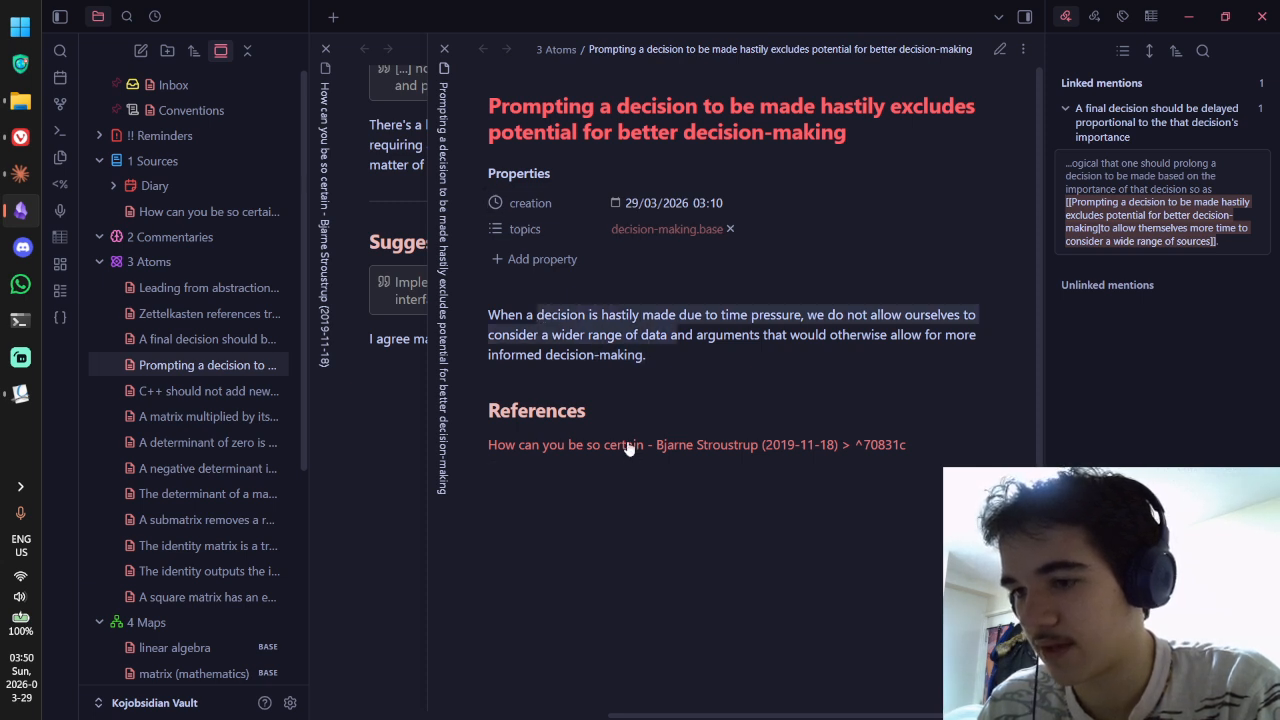
pyautogui.moveTo(628, 447)
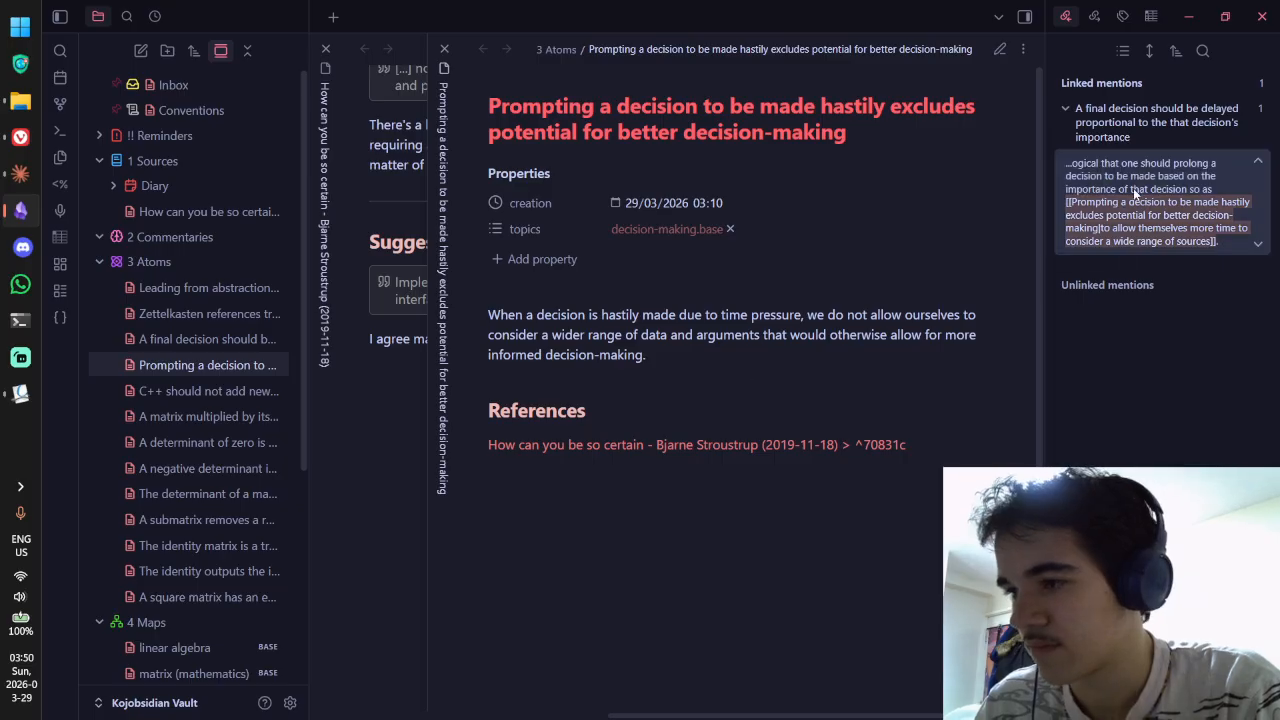
pyautogui.hotkey('ctrl', 'w')
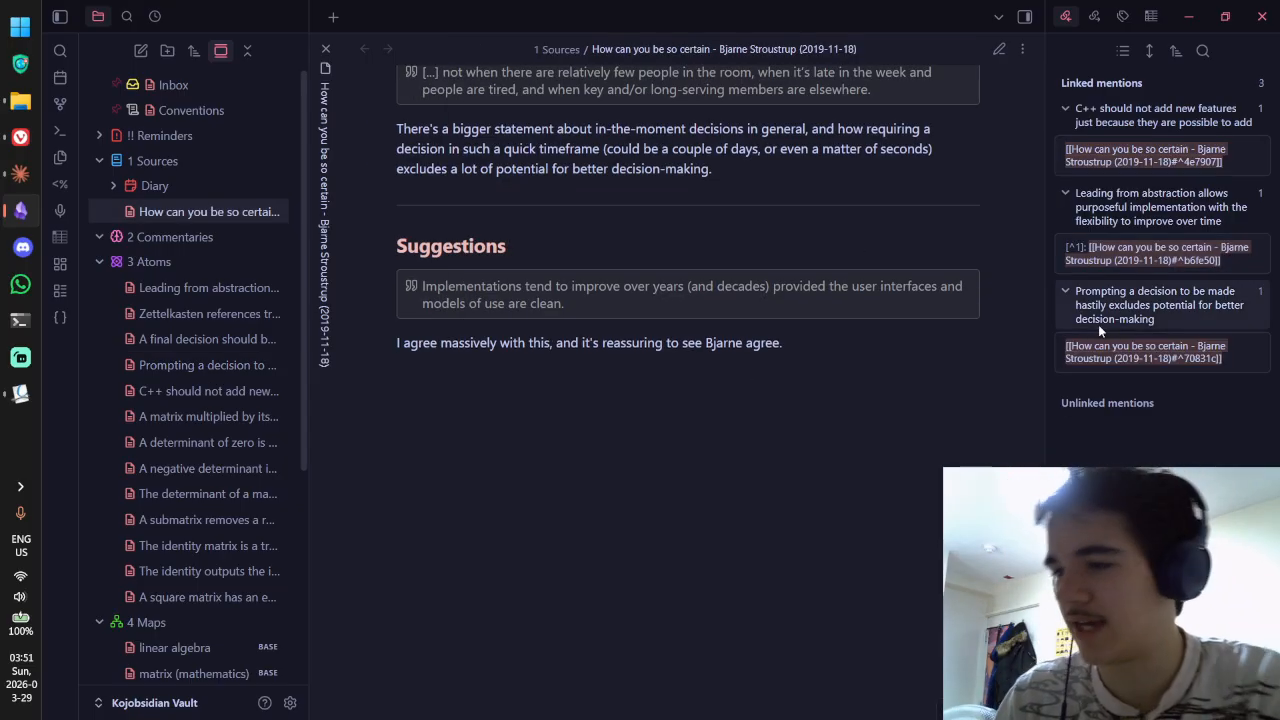
# Step: Open the C++ features note from the source's linked mentions and read it
pyautogui.click(1108, 152)
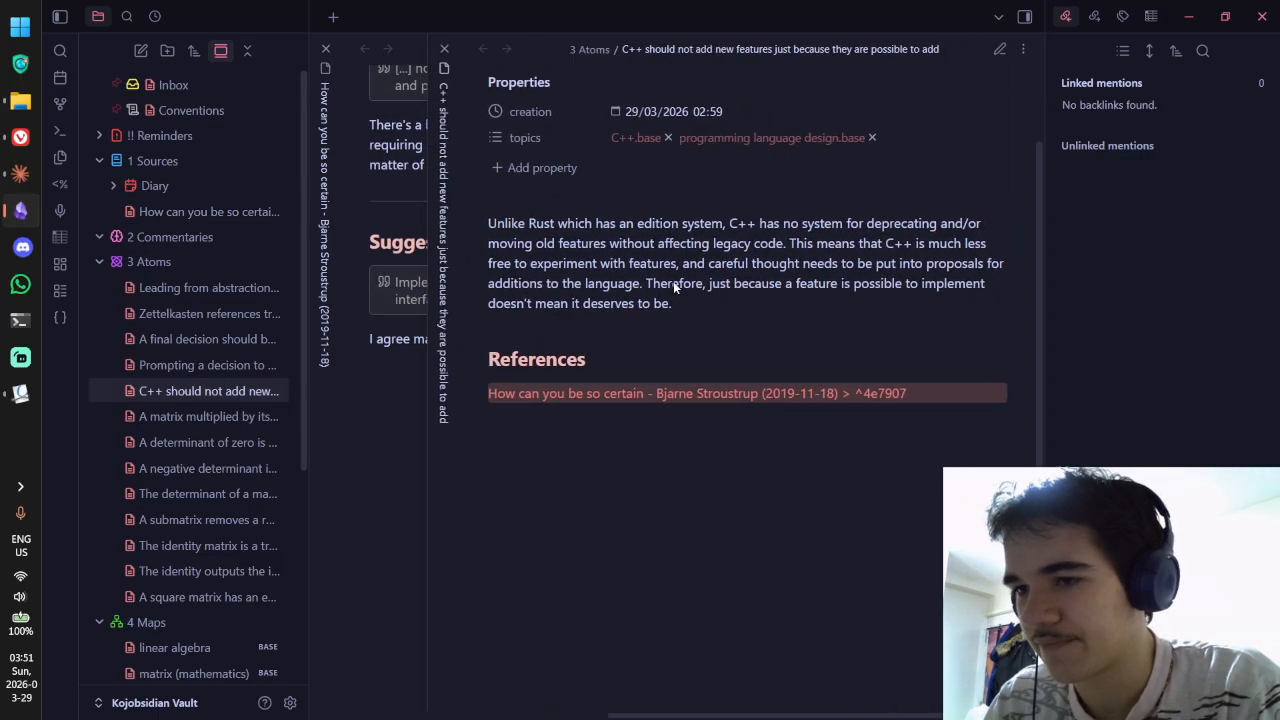
pyautogui.scroll(2, 673, 287)
pyautogui.moveTo(537, 296); pyautogui.dragTo(869, 337)
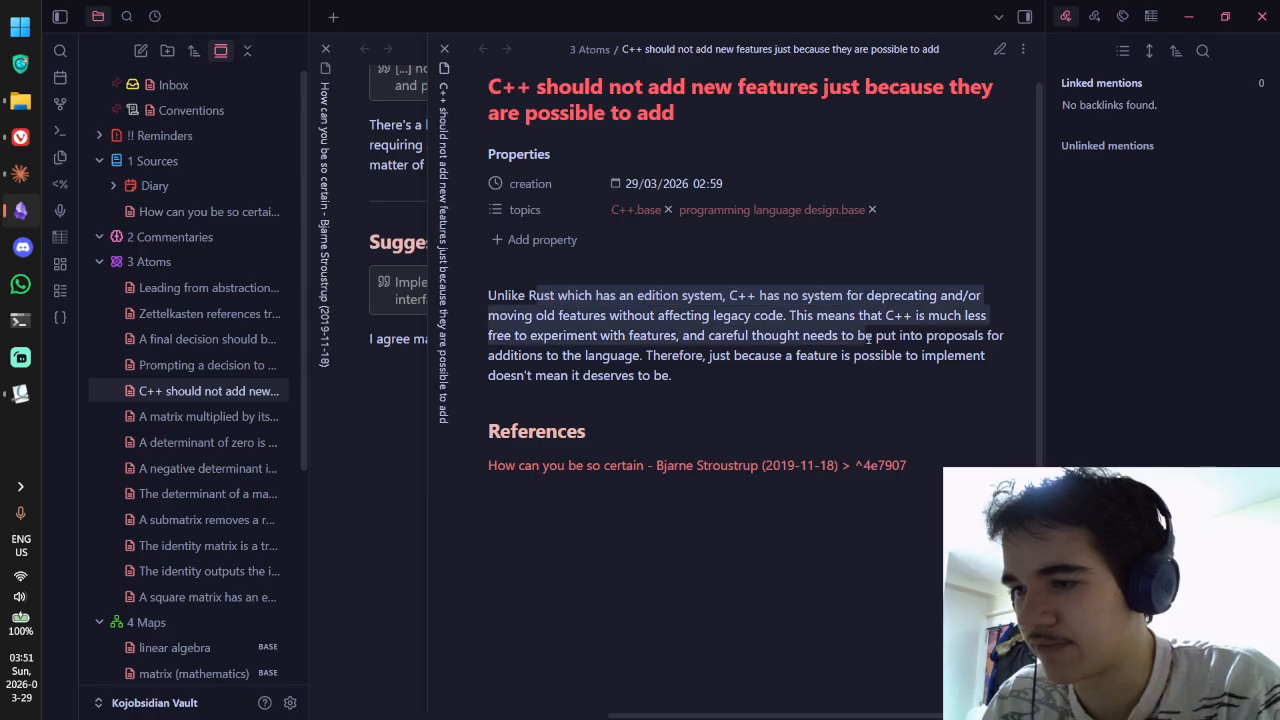
pyautogui.click(871, 338)
pyautogui.moveTo(517, 314); pyautogui.dragTo(727, 316)
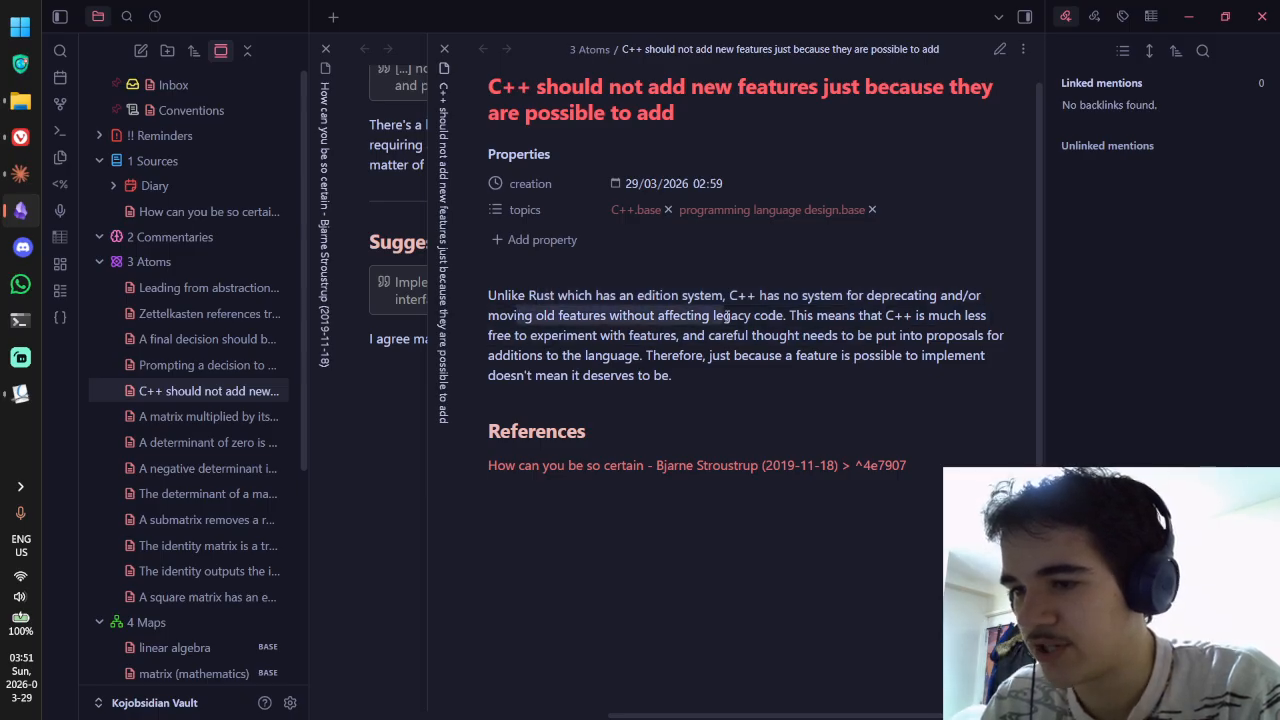
pyautogui.click(729, 317)
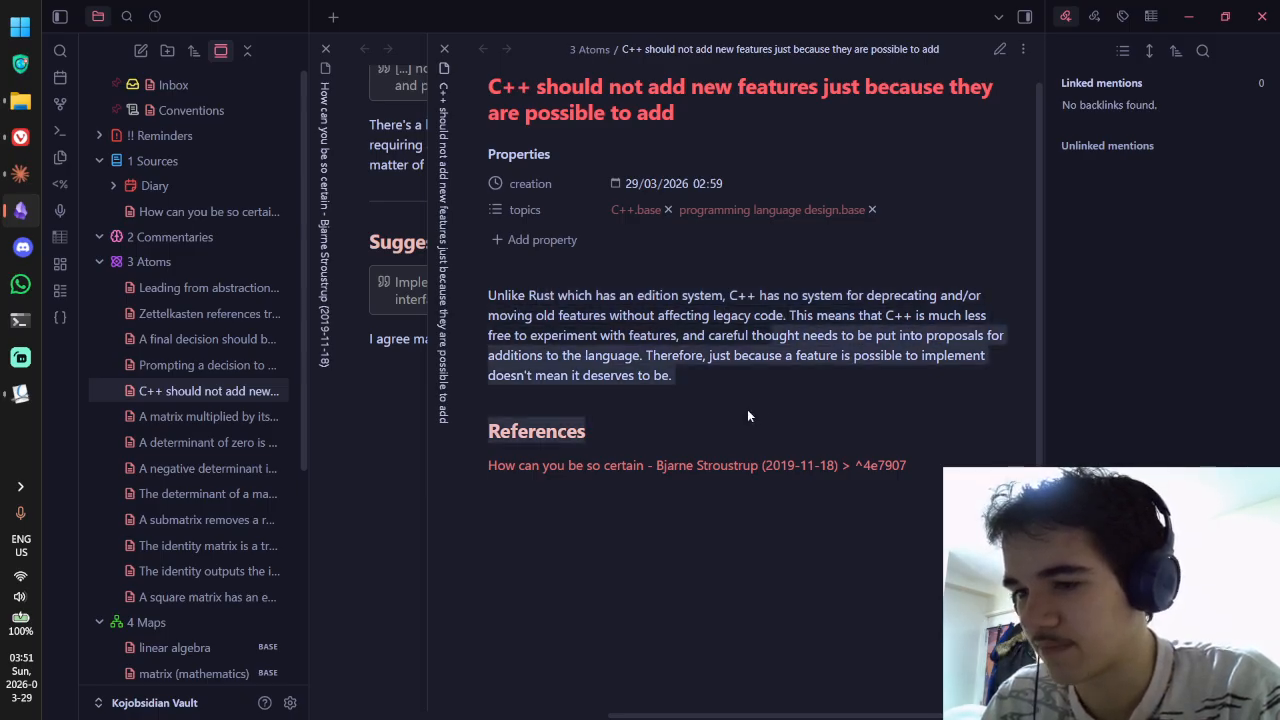
pyautogui.moveTo(556, 477)
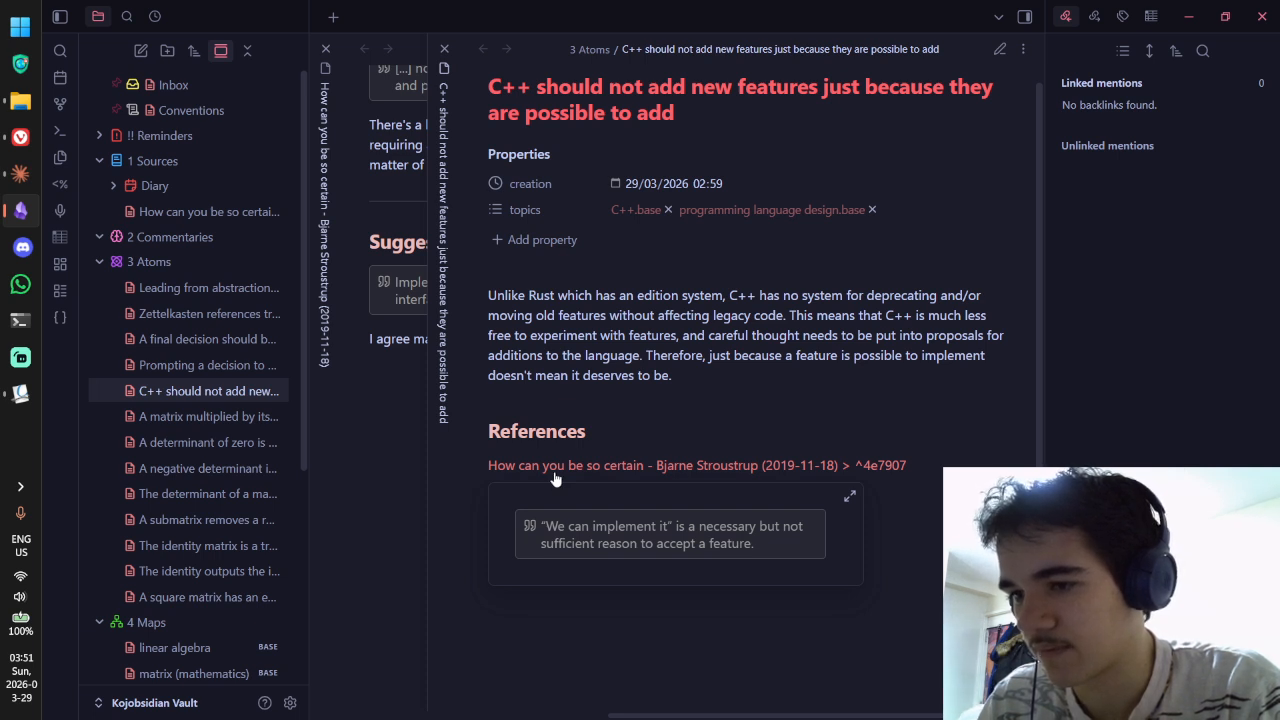
# Step: Make its ^4e7907 Stroustrup reference footnote 1 after 'deserves to be.' and close the note
pyautogui.hotkey('ctrl', 'e')
pyautogui.click(704, 334)
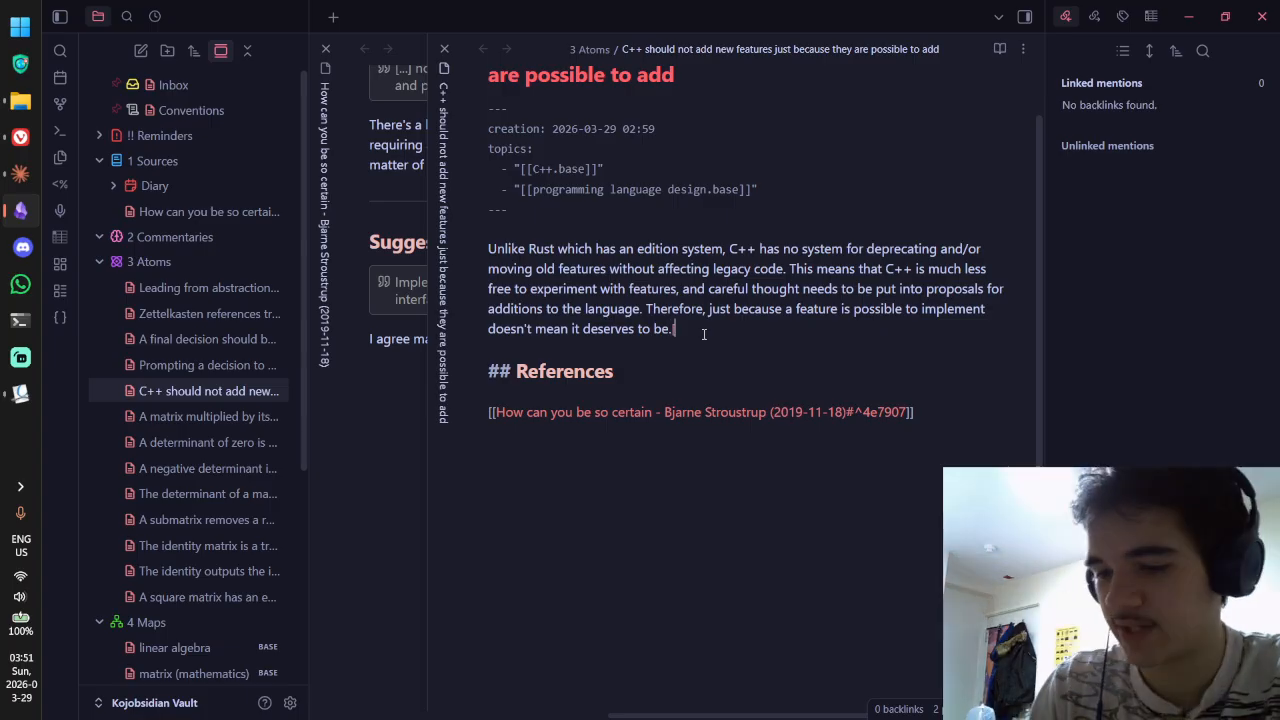
pyautogui.write('[^1]')
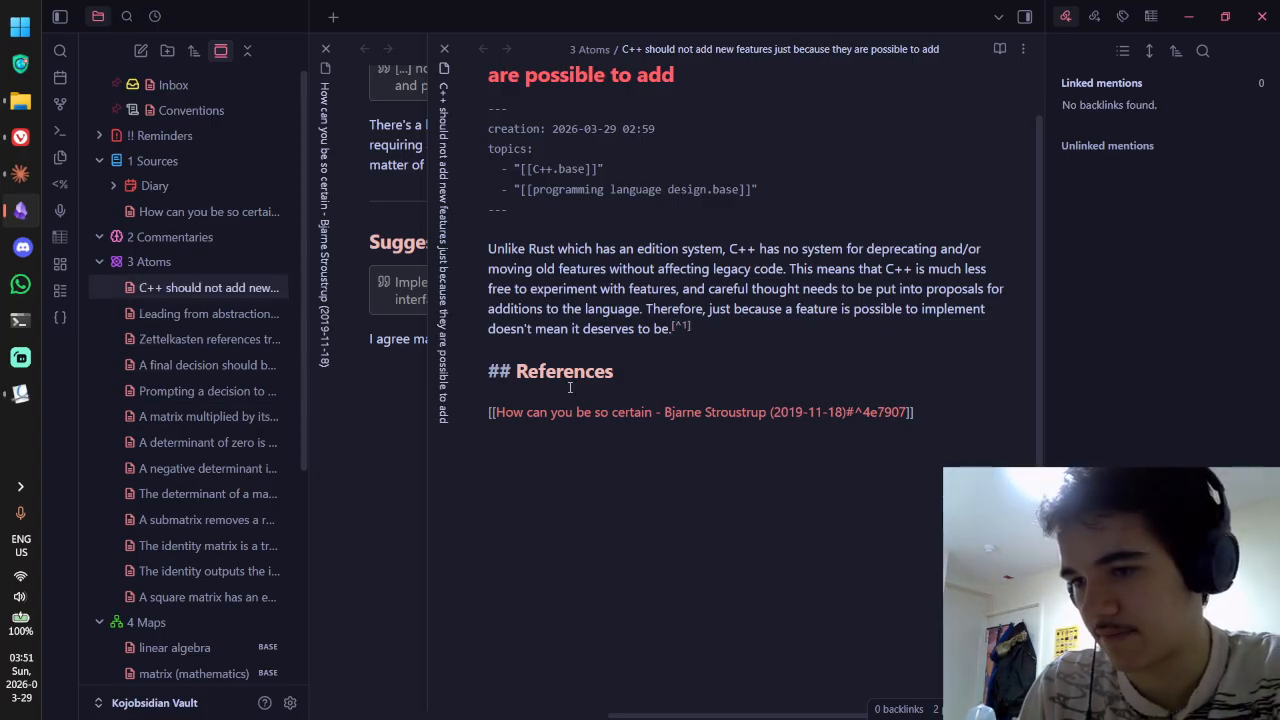
pyautogui.click(489, 411)
pyautogui.write('[^1]')
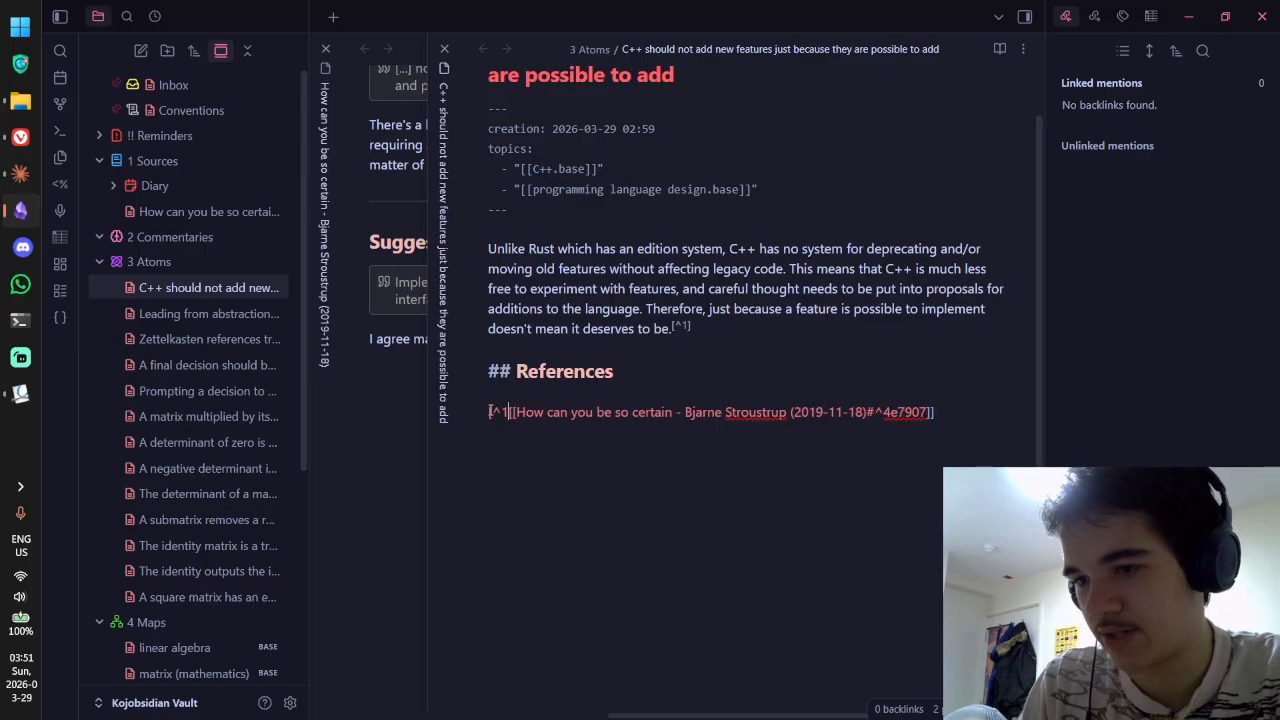
pyautogui.hotkey('ctrl', 'e')
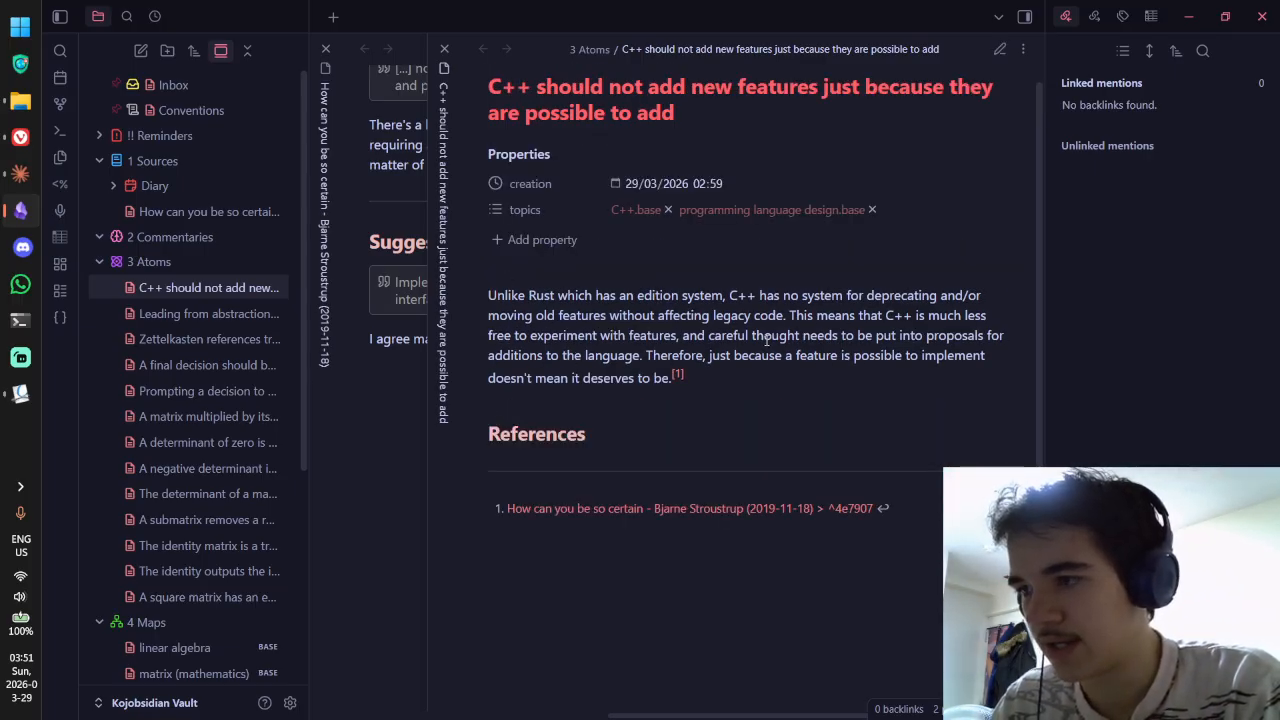
pyautogui.hotkey('ctrl', 'w')
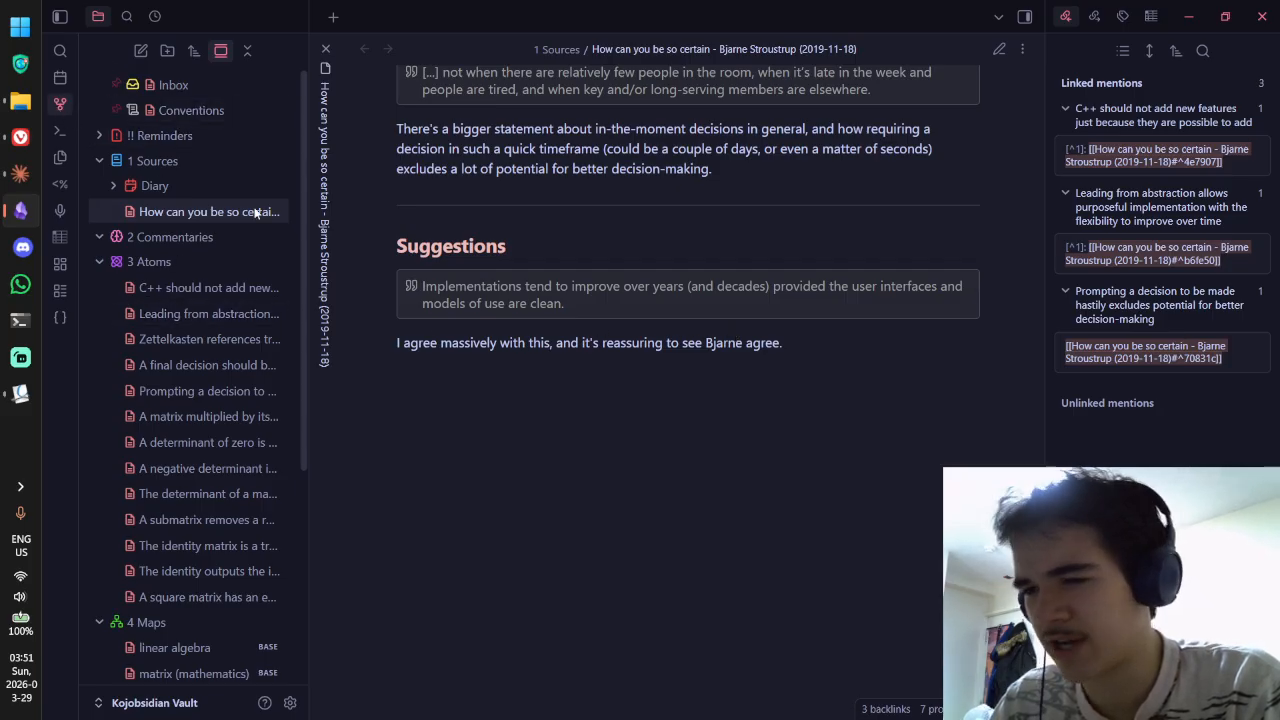
pyautogui.hotkey('ctrl', 'g')
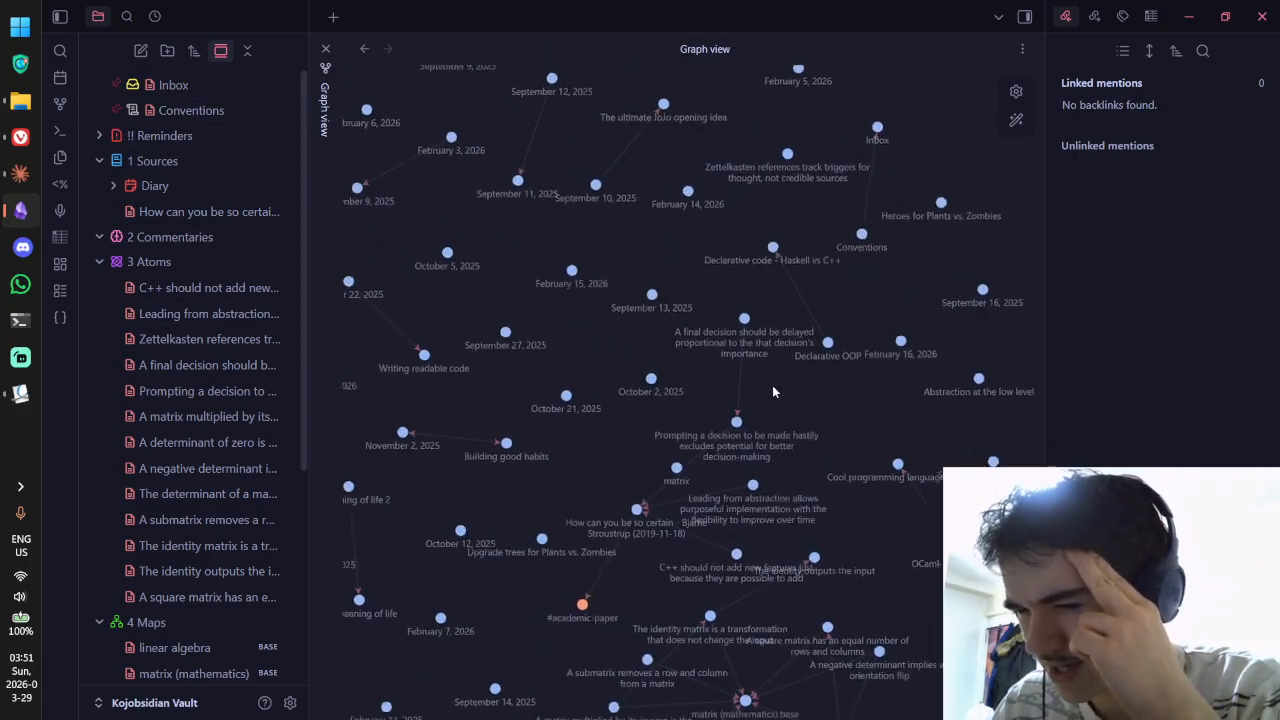
pyautogui.scroll(-3, 842, 289)
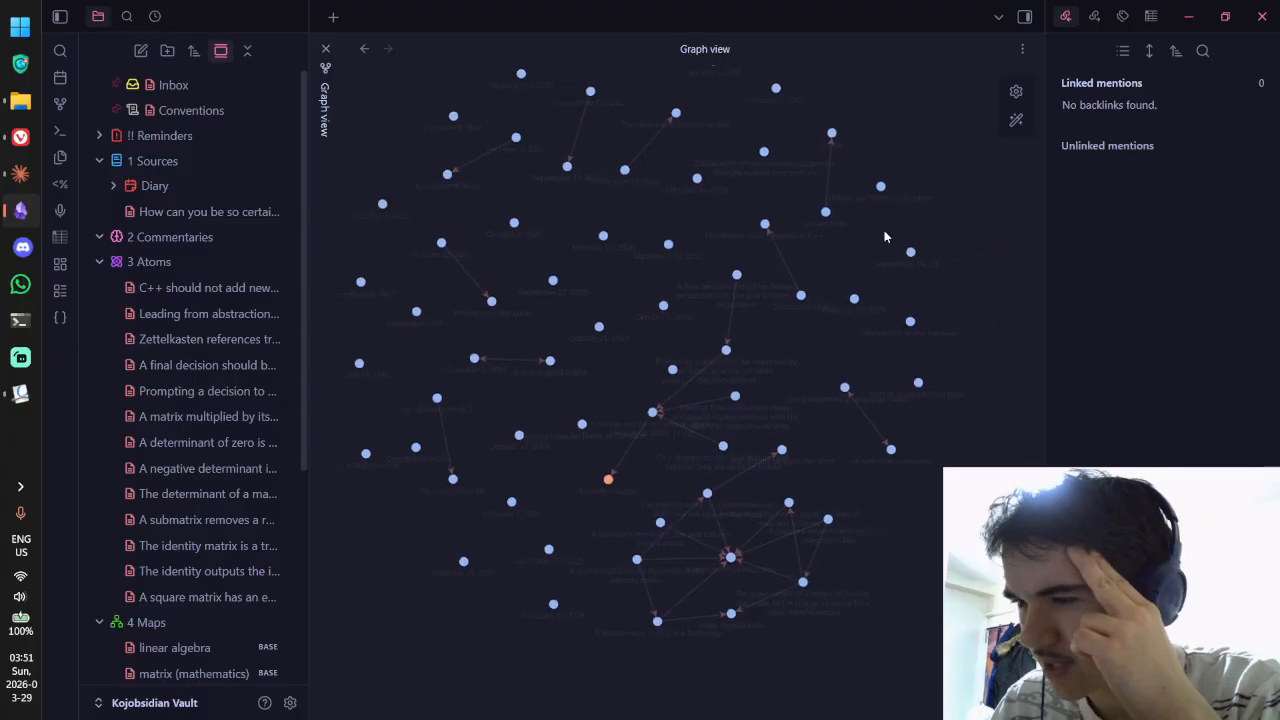
pyautogui.click(1016, 91)
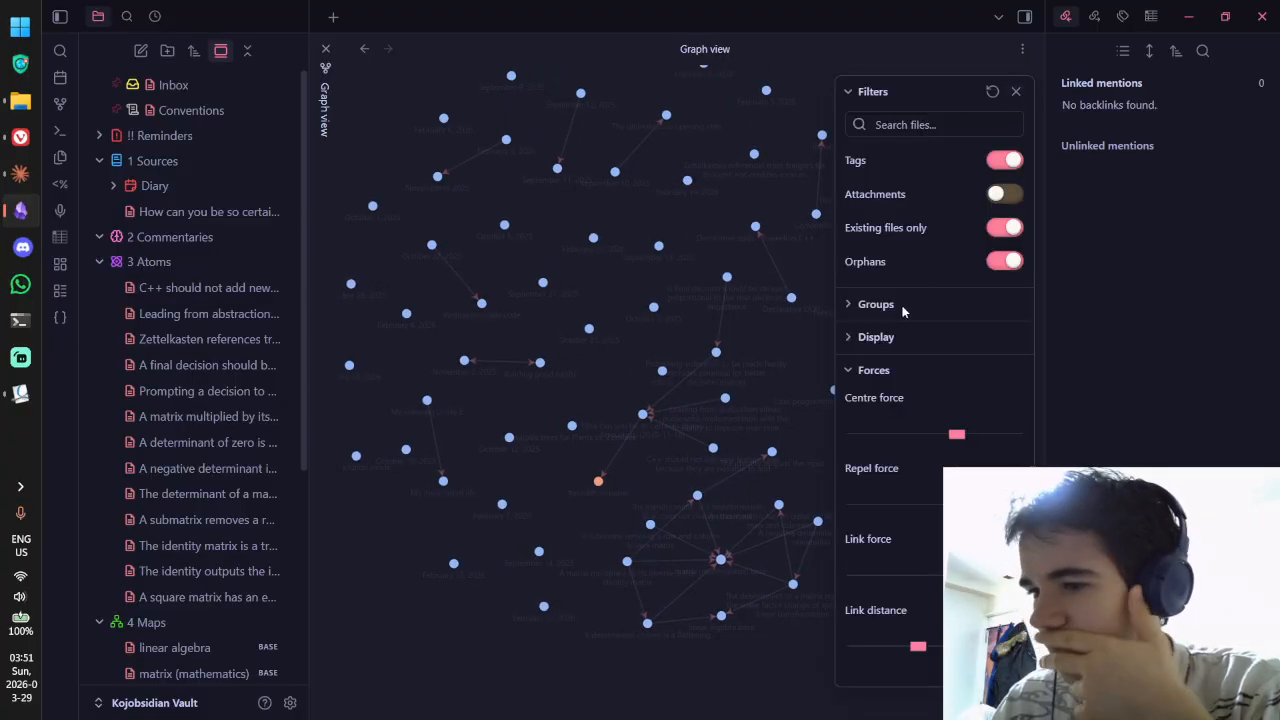
pyautogui.click(876, 308)
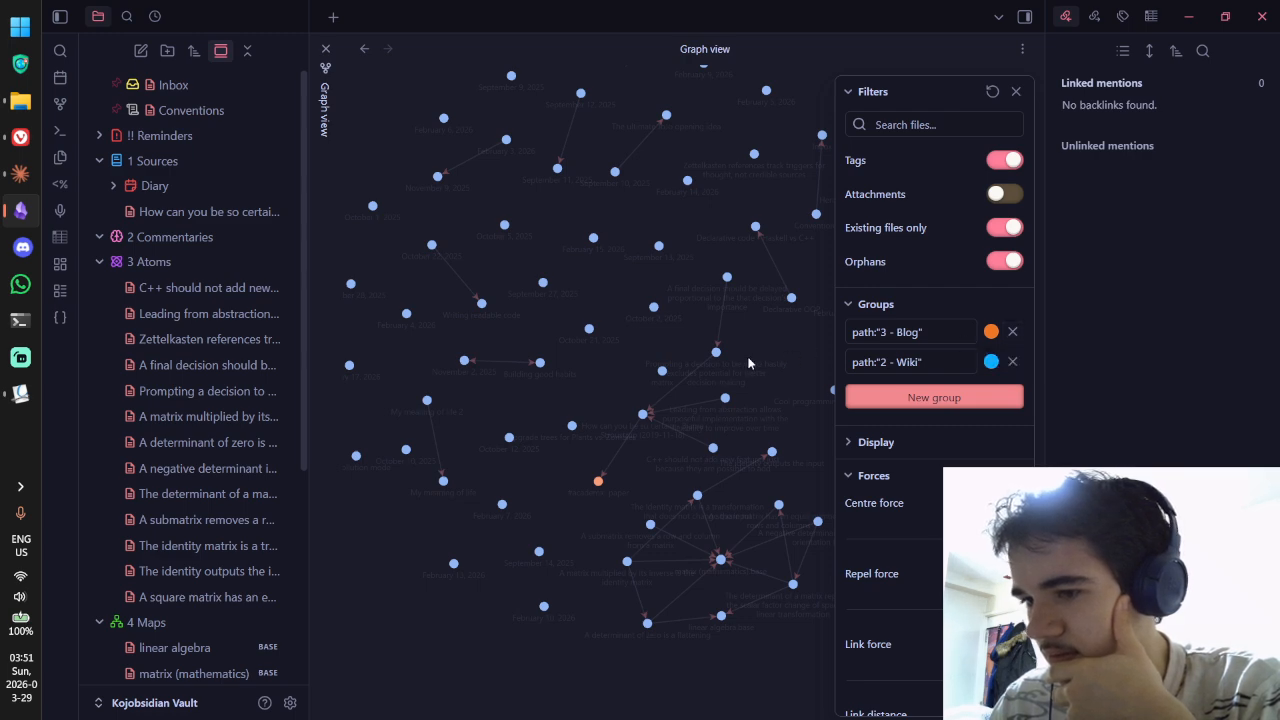
pyautogui.scroll(5, 757, 343)
pyautogui.moveTo(727, 494); pyautogui.dragTo(770, 338)
pyautogui.scroll(-3, 770, 338)
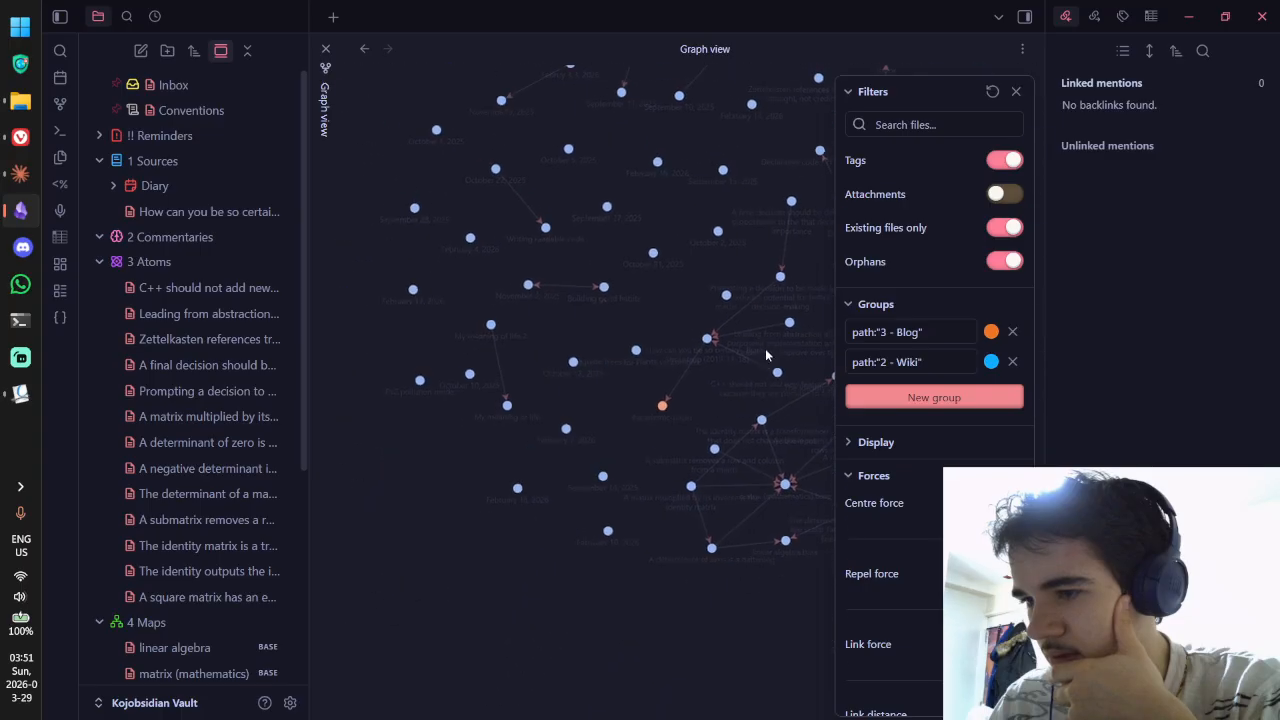
pyautogui.click(1012, 332)
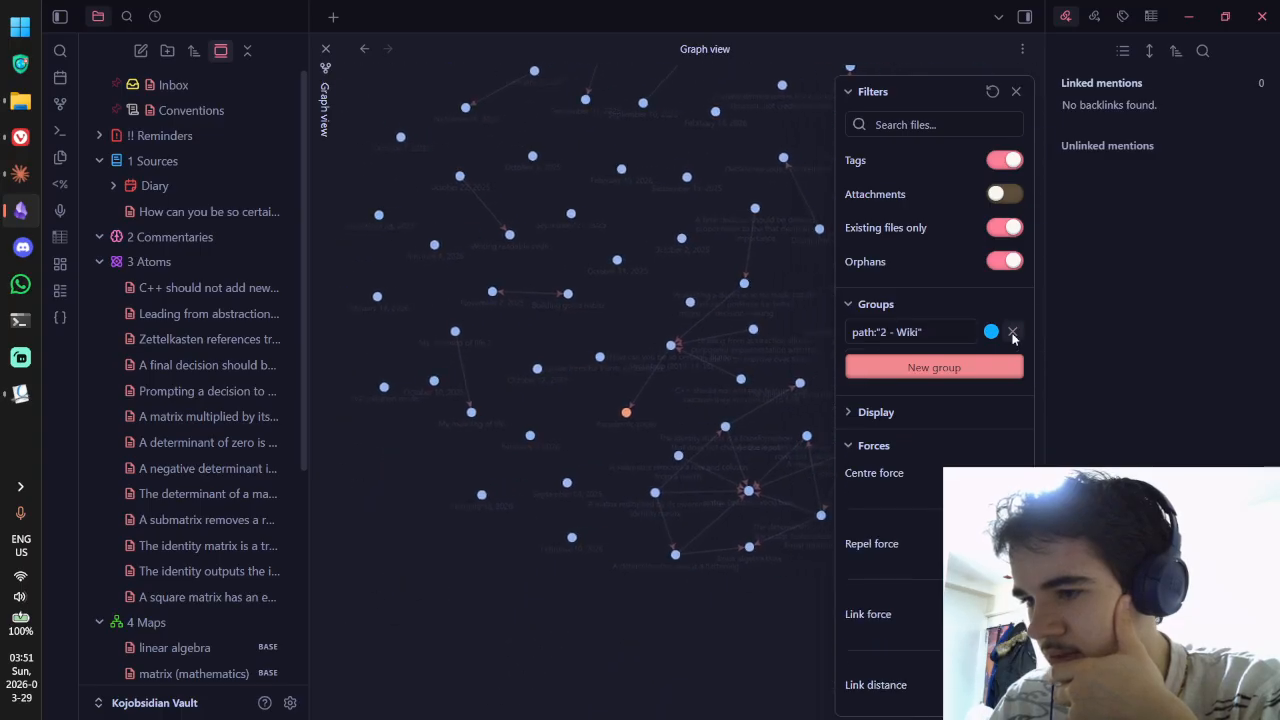
pyautogui.click(1012, 332)
pyautogui.click(880, 384)
pyautogui.click(890, 379)
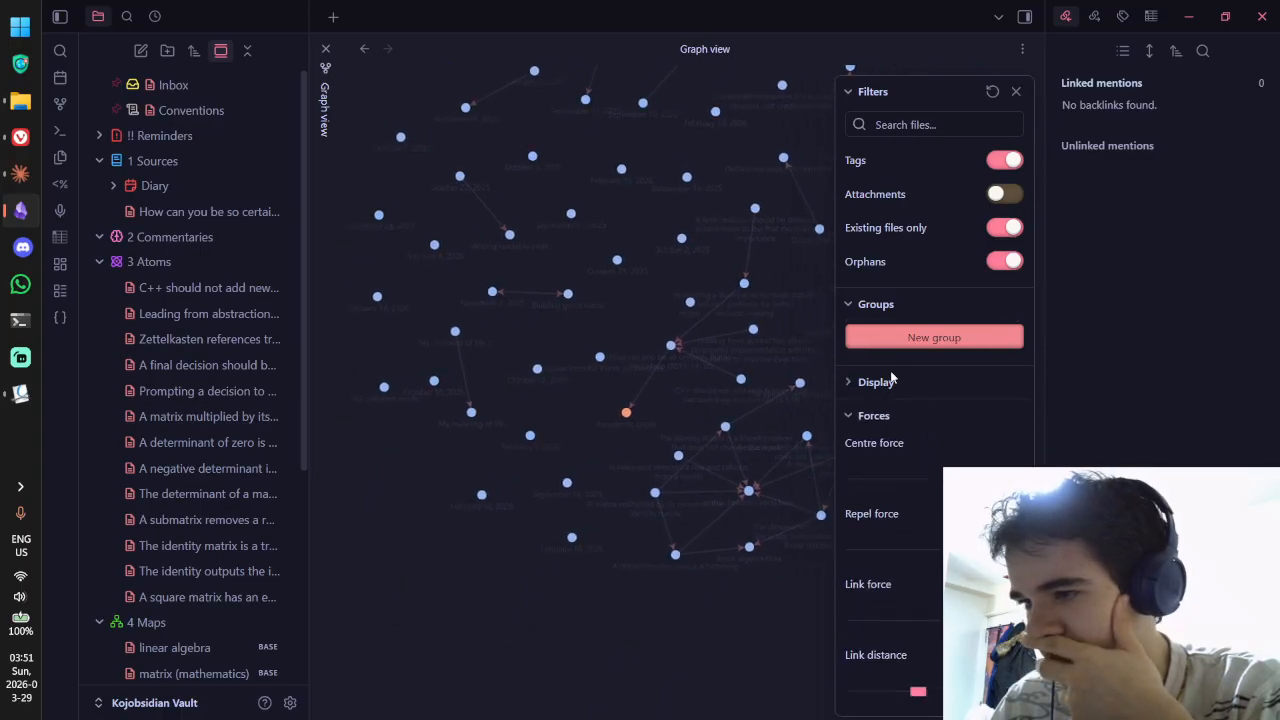
pyautogui.click(1005, 170)
pyautogui.click(1005, 170)
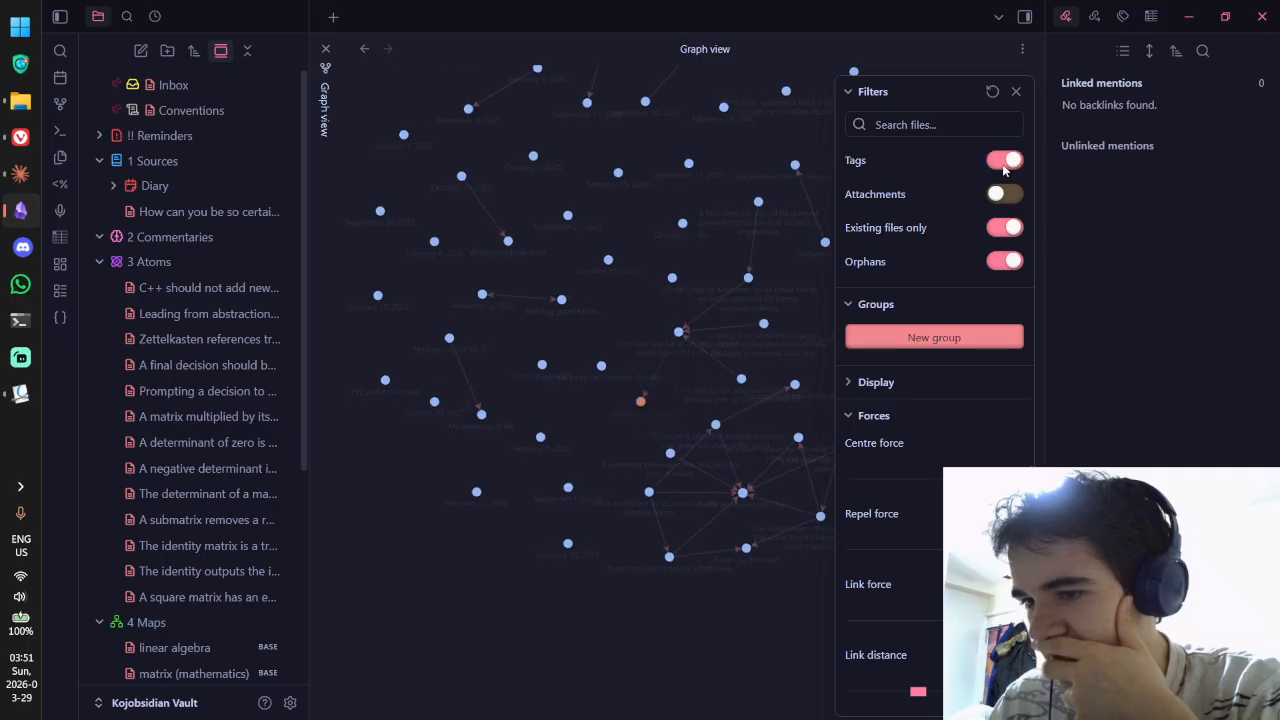
pyautogui.click(1005, 168)
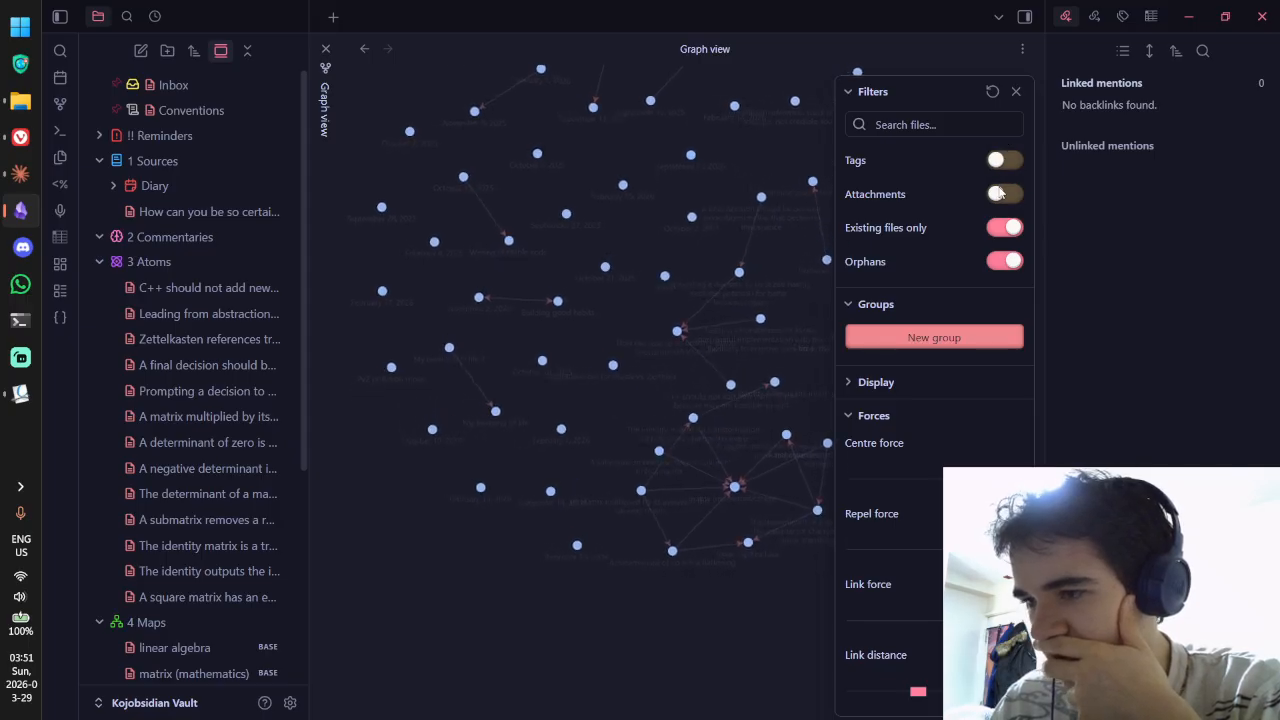
pyautogui.click(1000, 228)
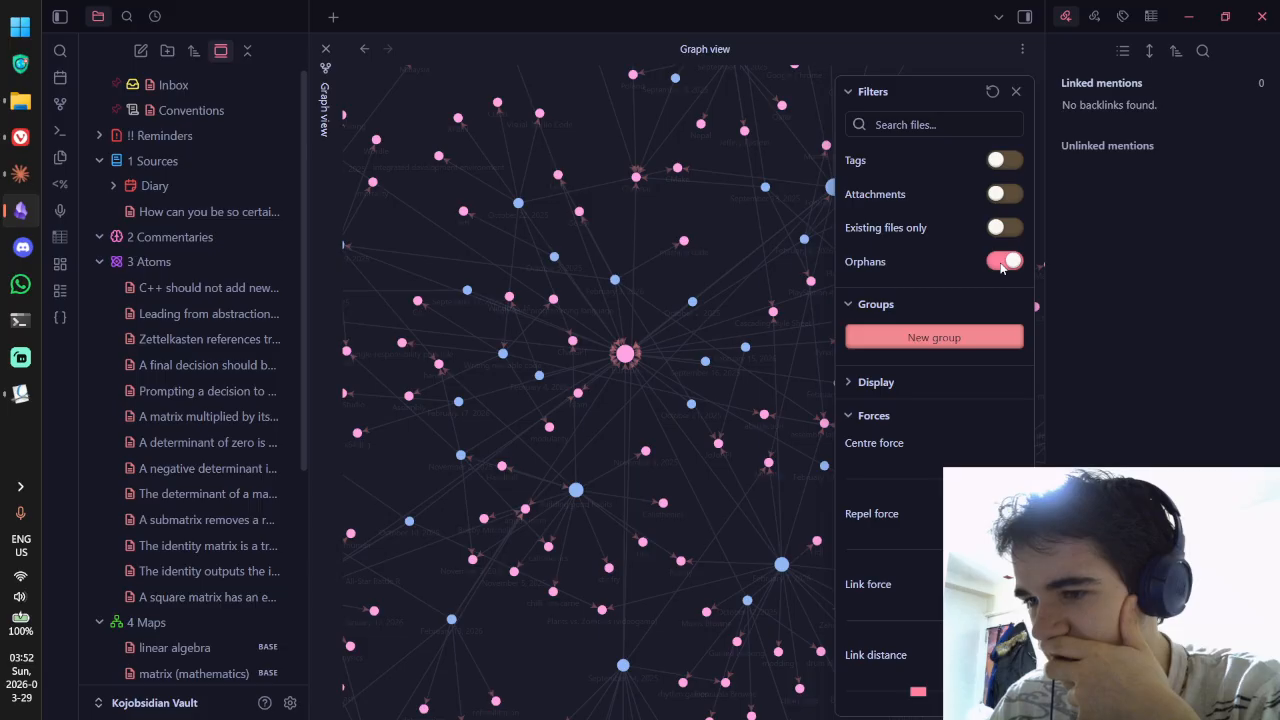
pyautogui.click(1002, 265)
pyautogui.click(1002, 265)
pyautogui.scroll(-1, 922, 235)
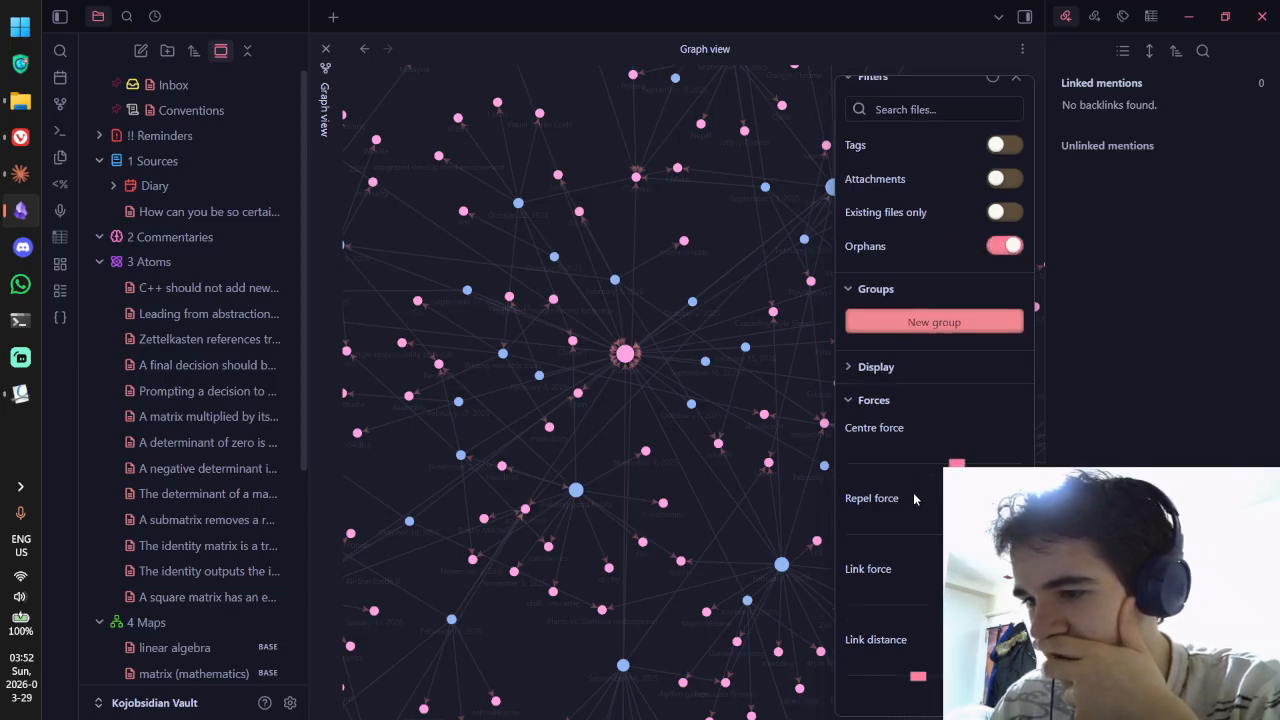
pyautogui.scroll(1, 913, 498)
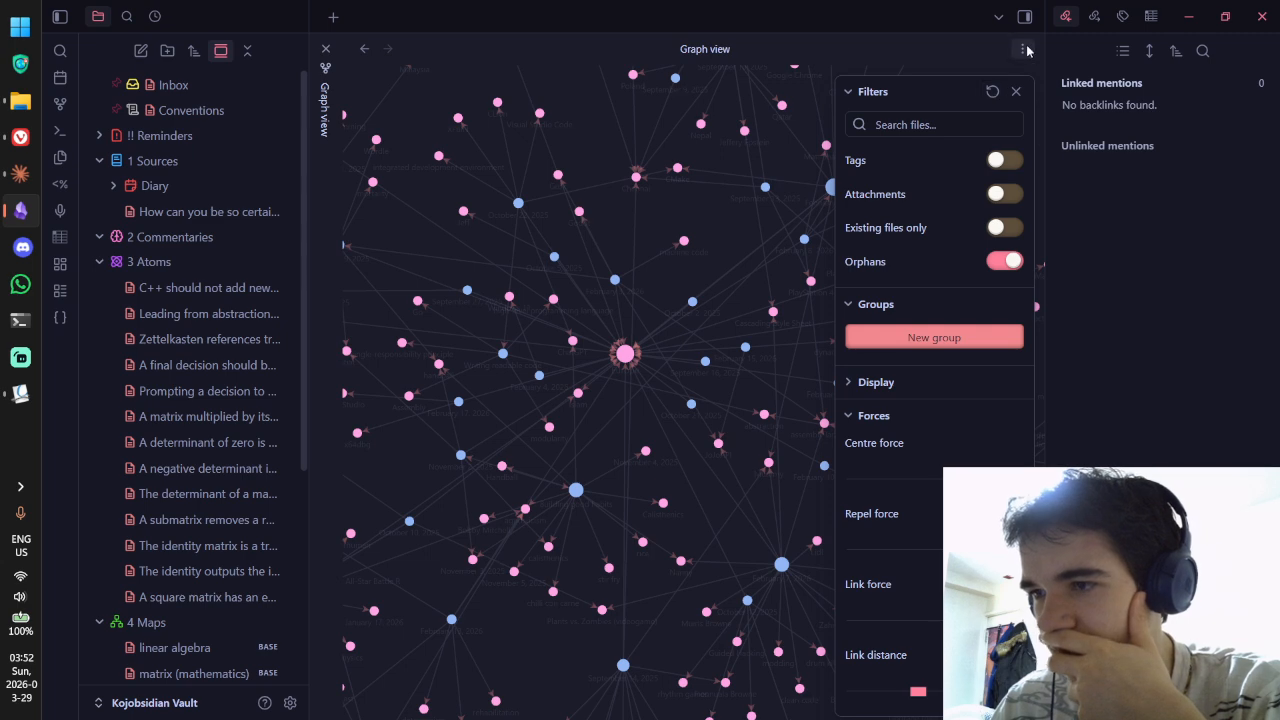
pyautogui.click(290, 702)
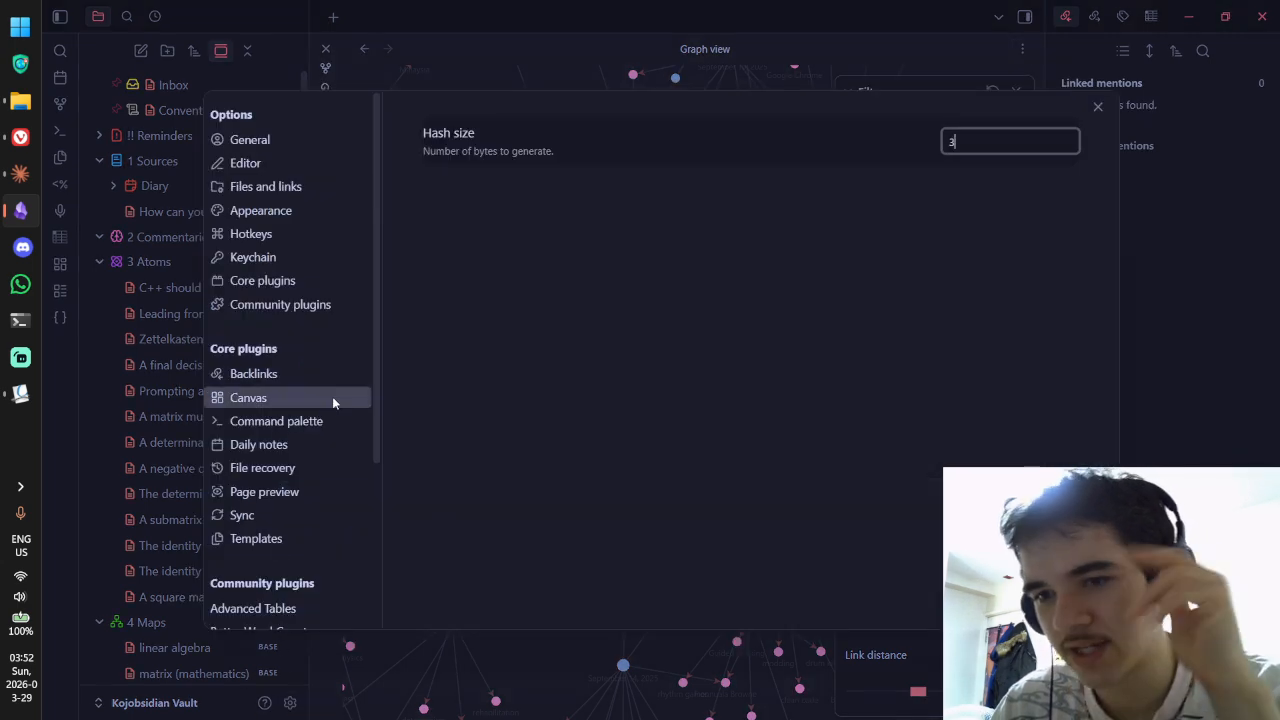
pyautogui.scroll(-3, 318, 374)
pyautogui.scroll(3, 265, 360)
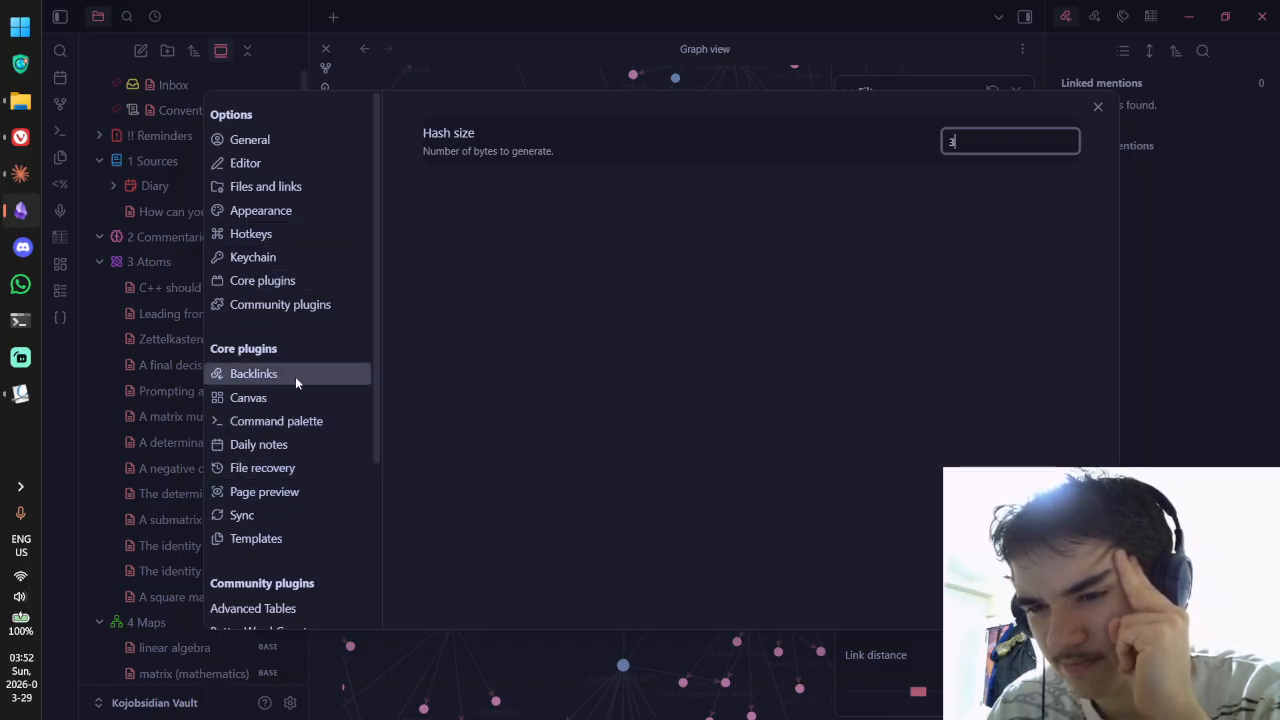
pyautogui.scroll(-3, 310, 440)
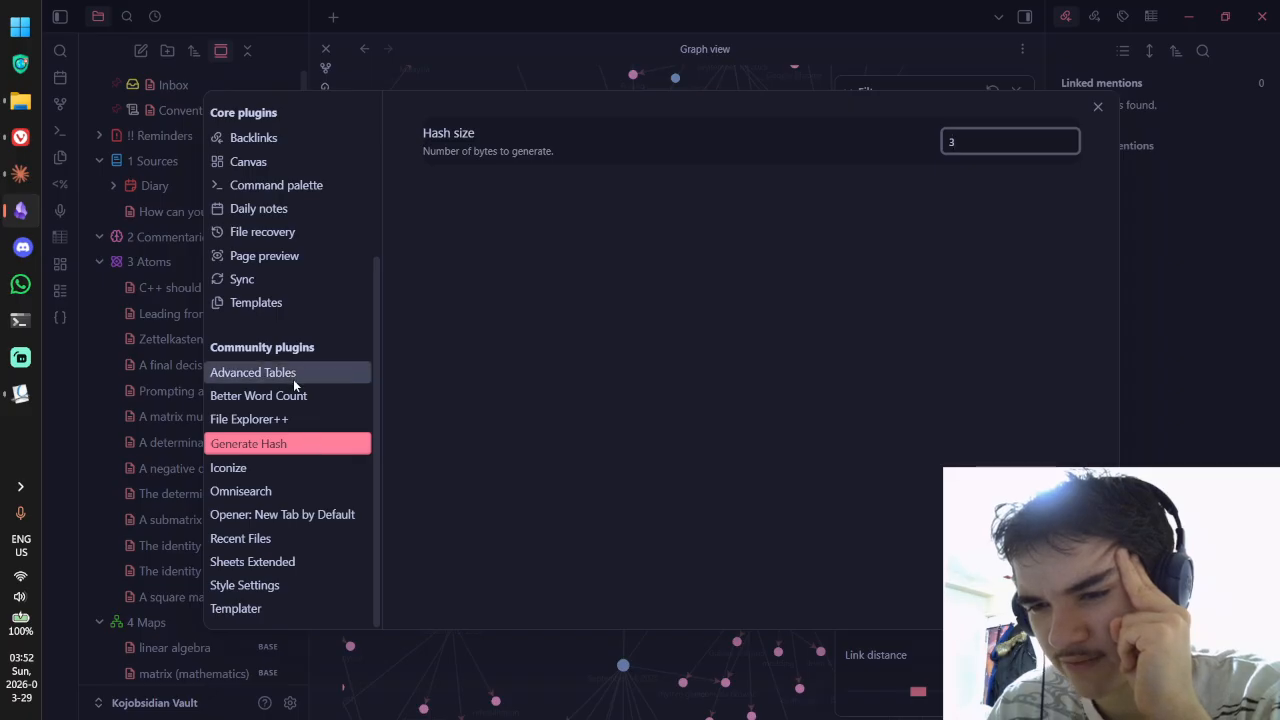
pyautogui.scroll(3, 297, 477)
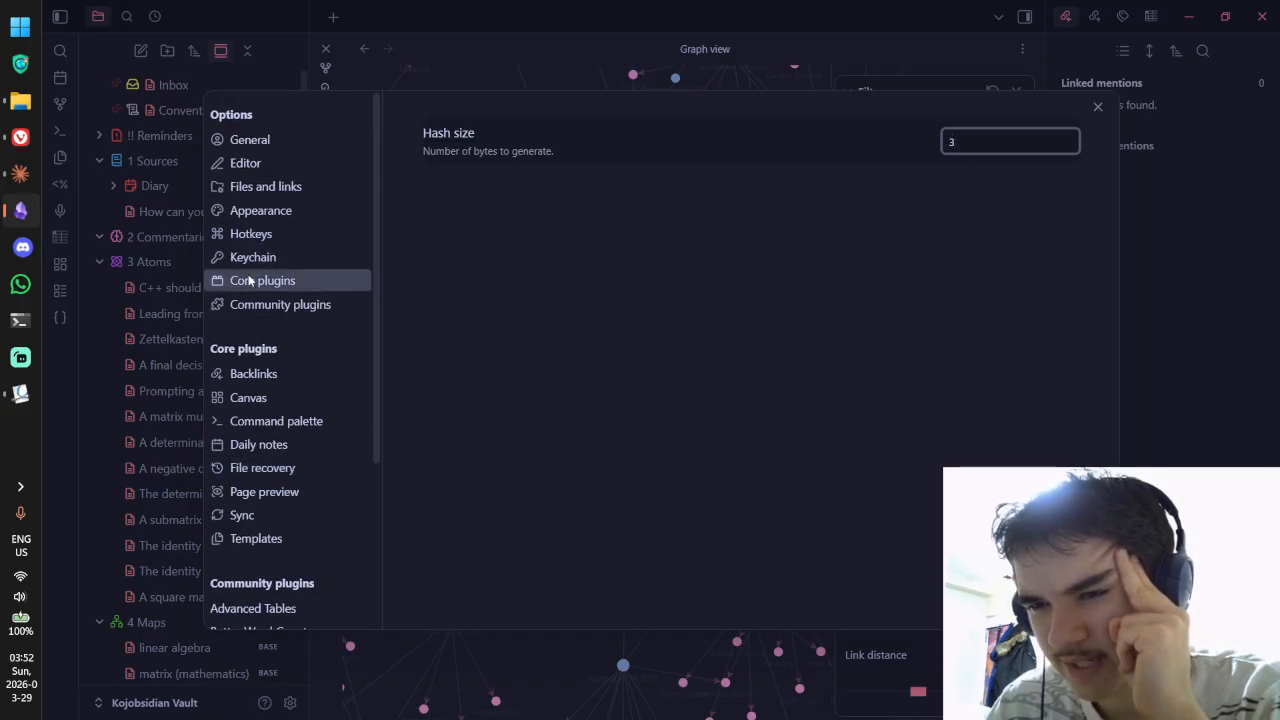
pyautogui.click(256, 282)
pyautogui.scroll(-1, 508, 292)
pyautogui.scroll(-2, 505, 285)
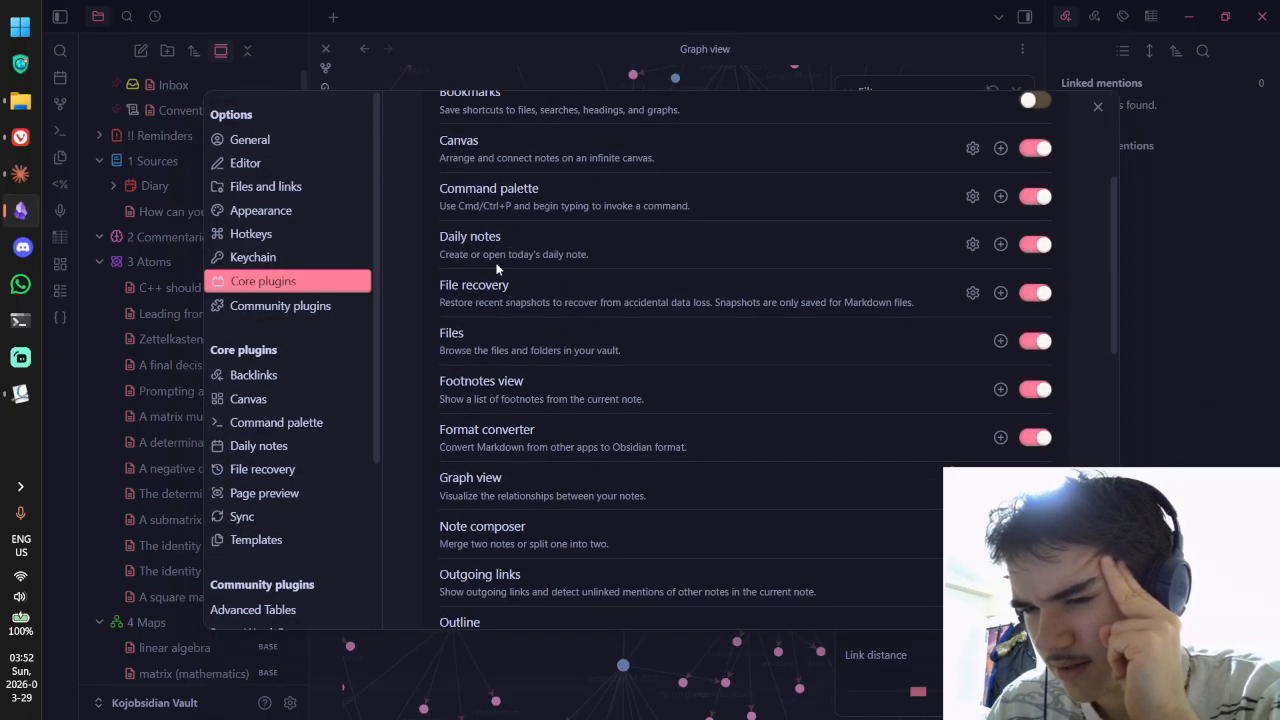
pyautogui.scroll(-1, 470, 397)
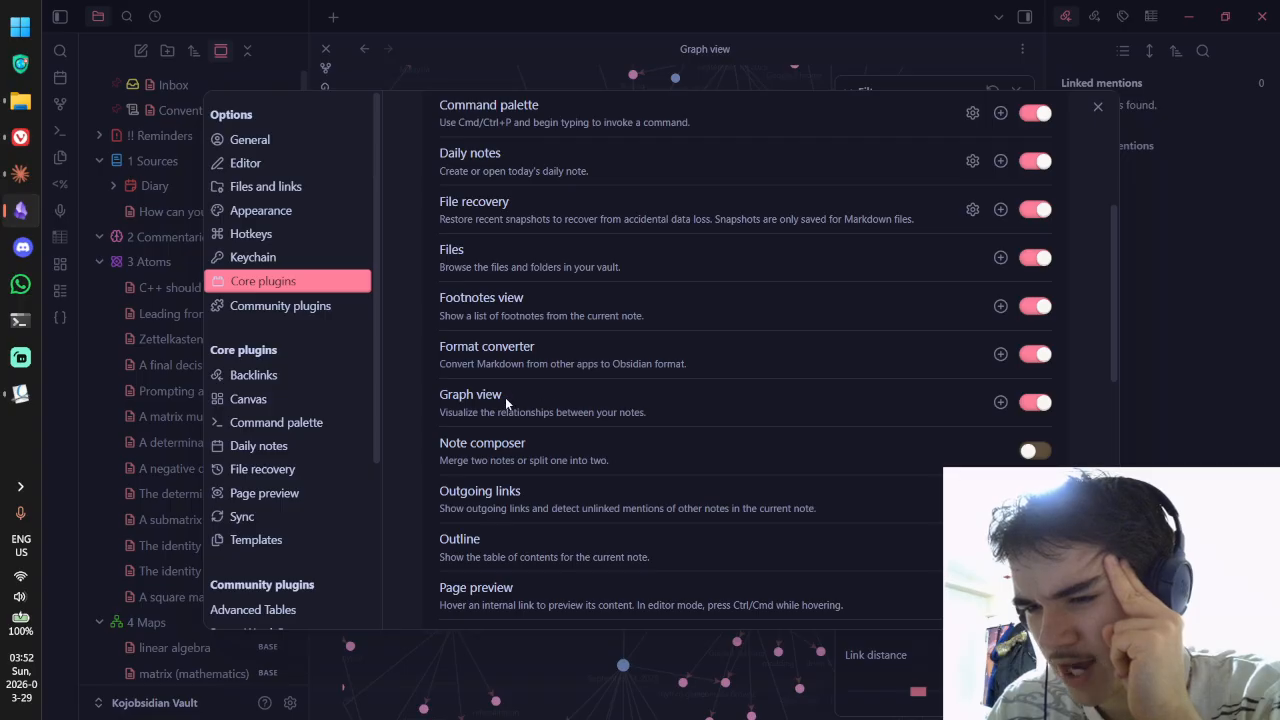
pyautogui.click(262, 185)
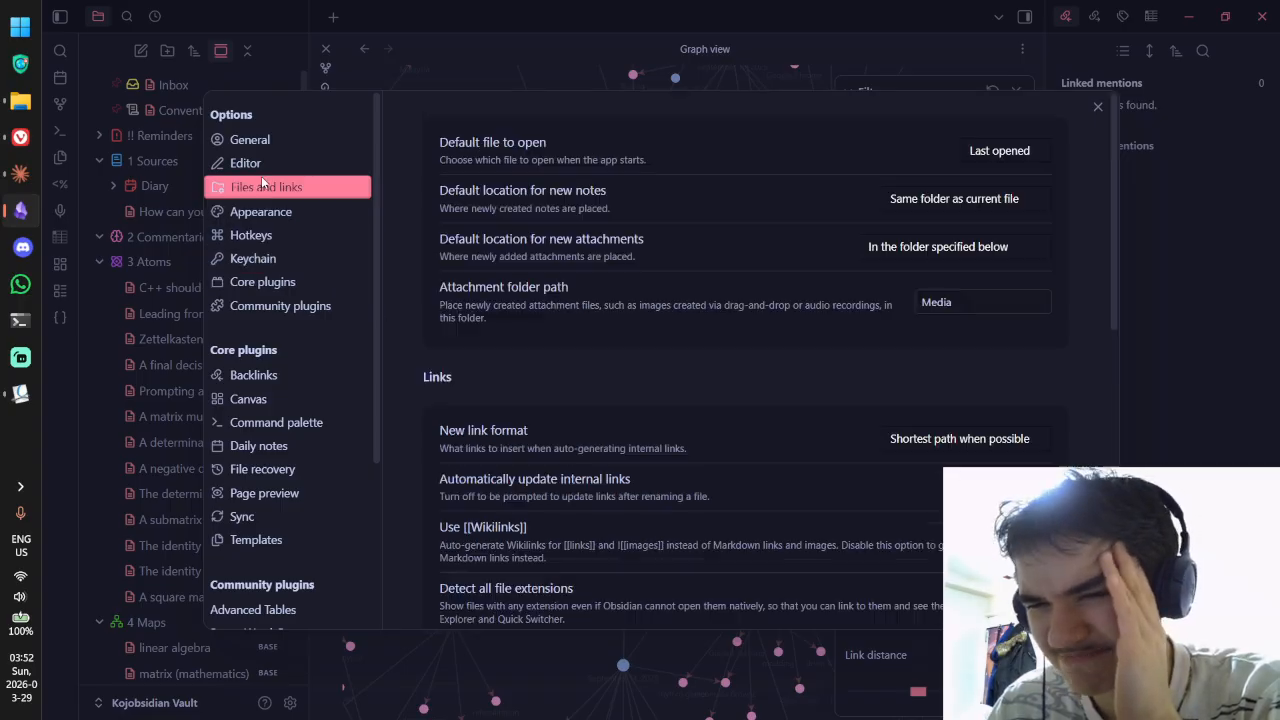
pyautogui.scroll(-2, 800, 249)
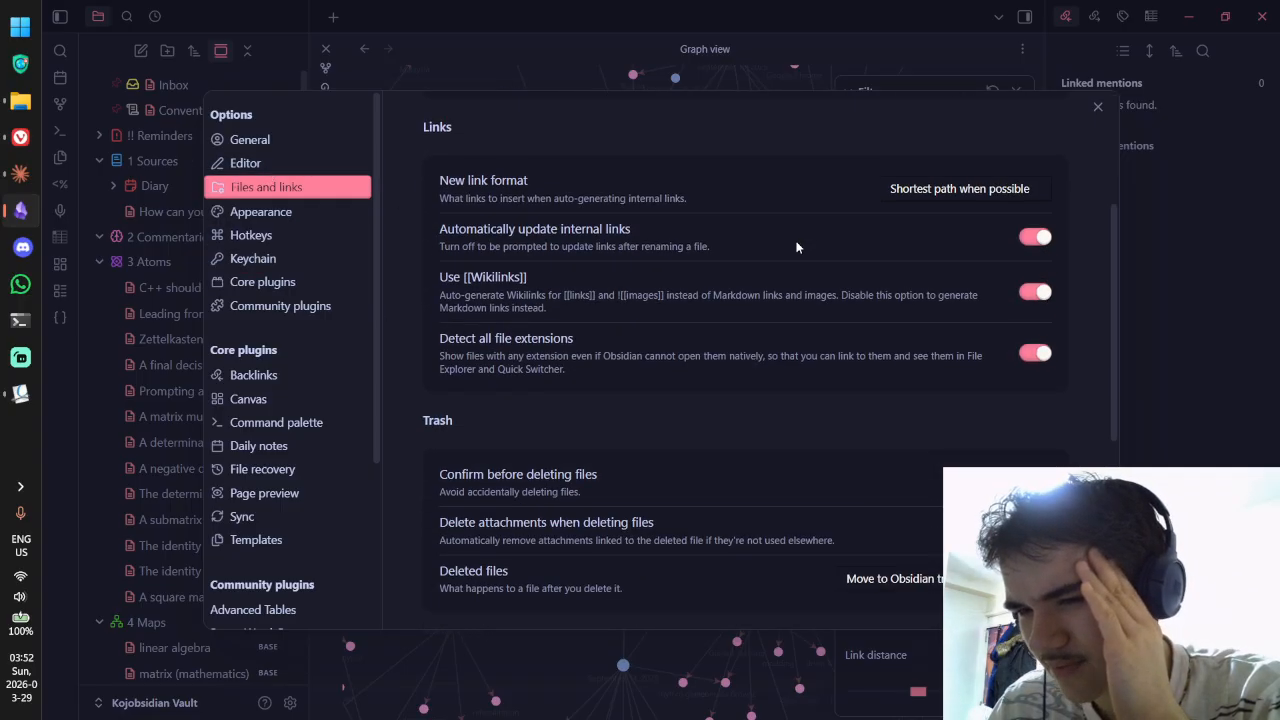
pyautogui.scroll(-4, 796, 247)
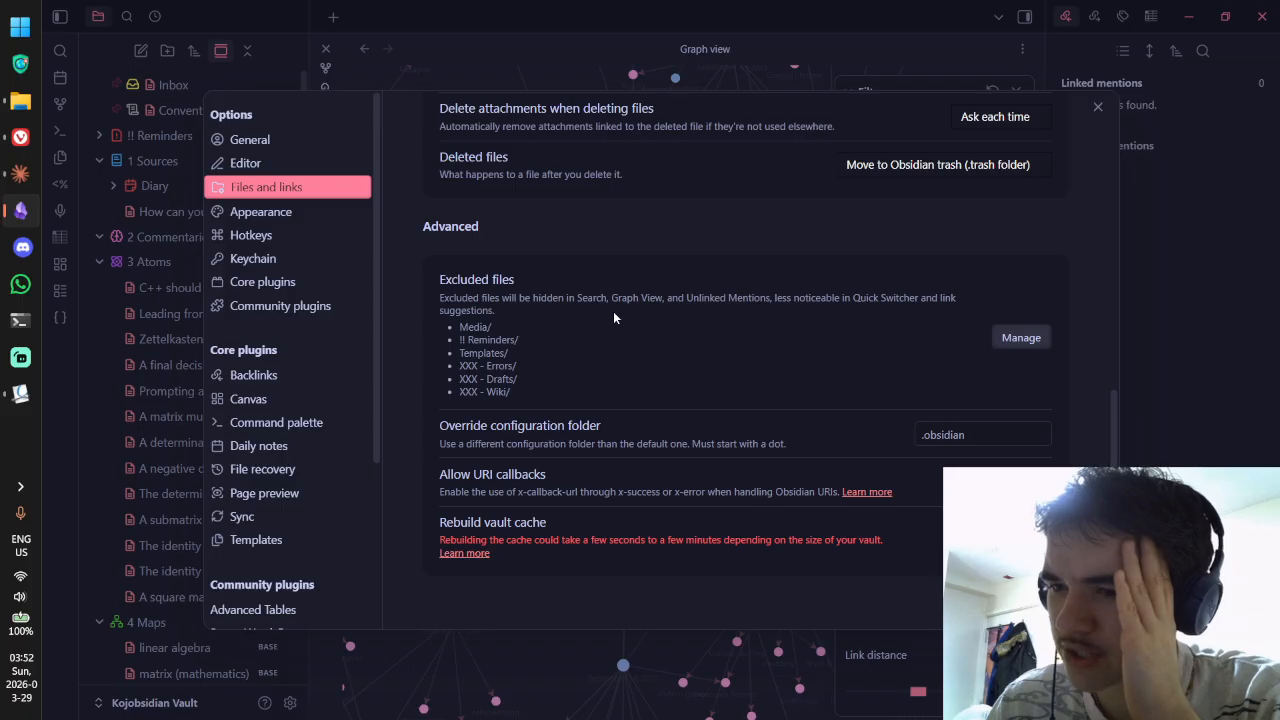
pyautogui.press('Escape')
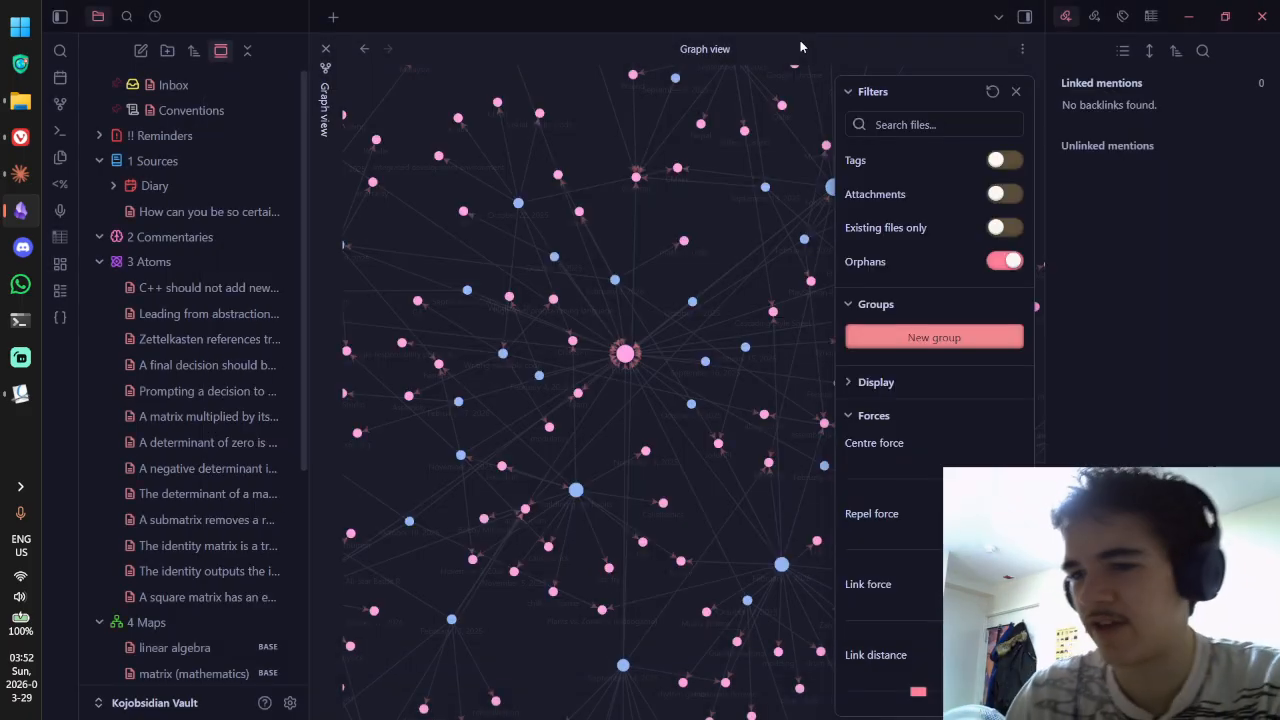
pyautogui.hotkey('ctrl', 'shift', 'f')
pyautogui.write('inj')
pyautogui.press('BackSpace')
pyautogui.press('BackSpace')
pyautogui.press('BackSpace')
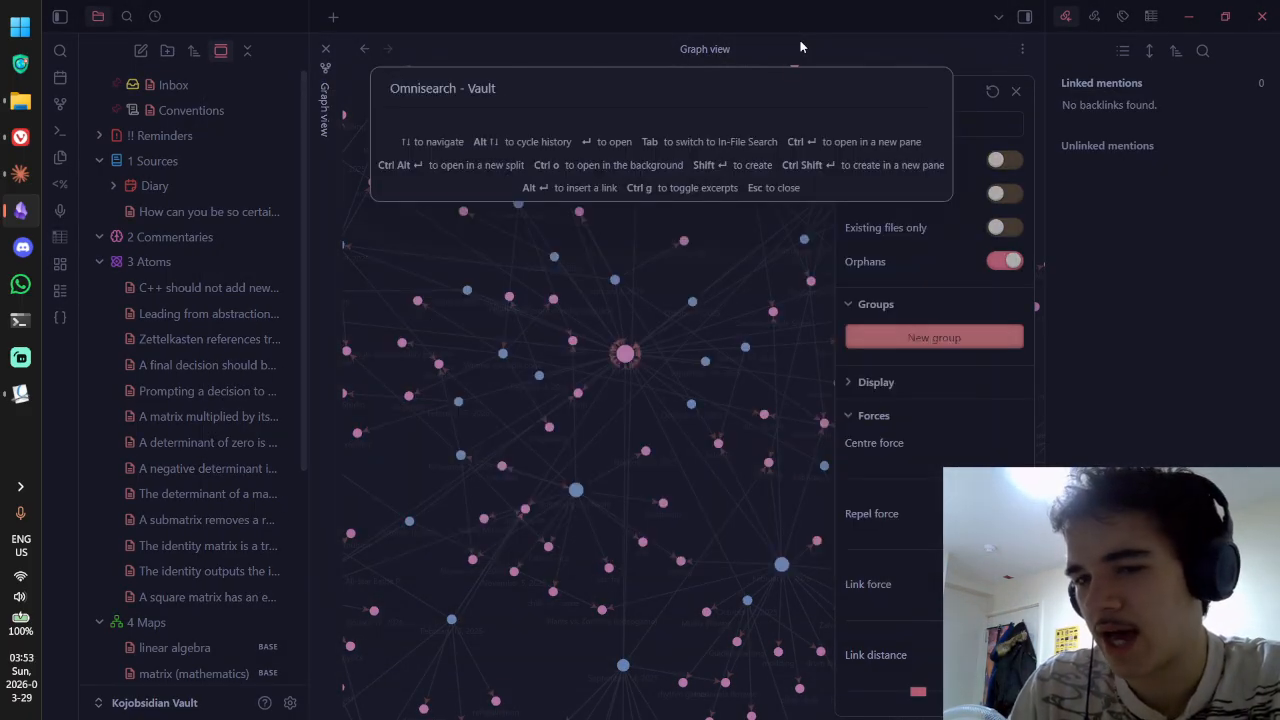
pyautogui.write('matr')
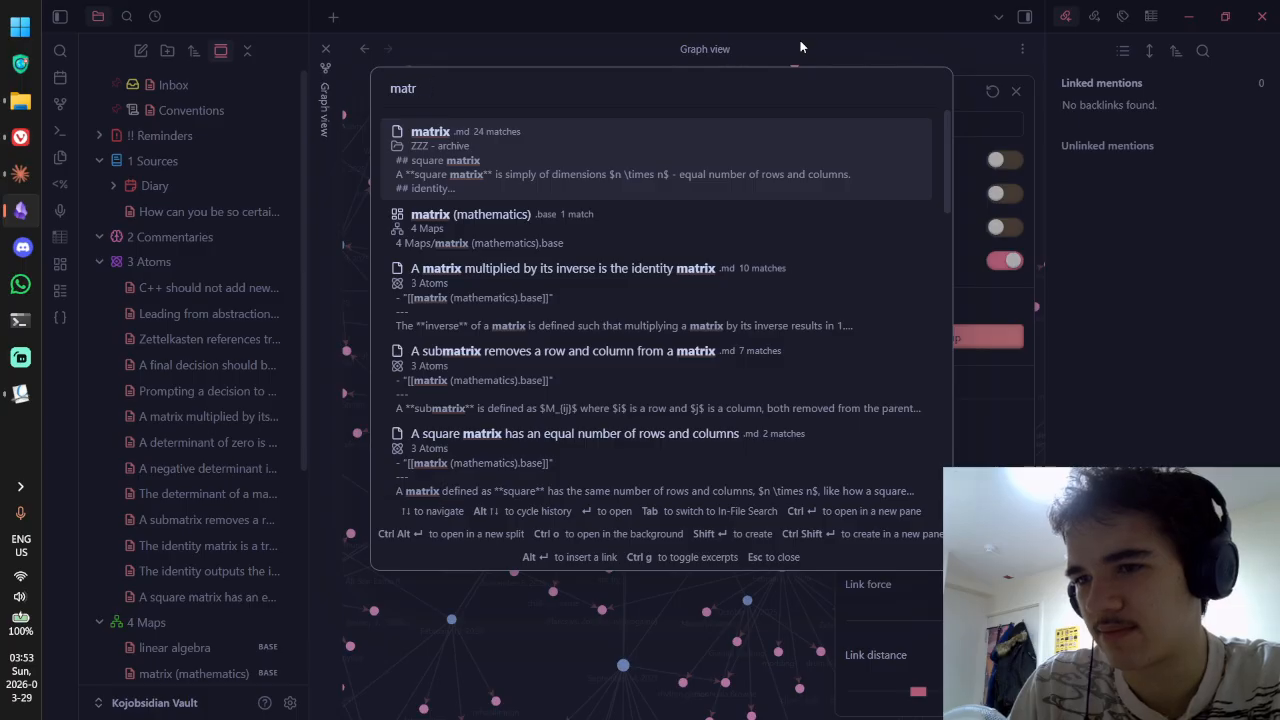
pyautogui.write('oxoi')
pyautogui.write('ix')
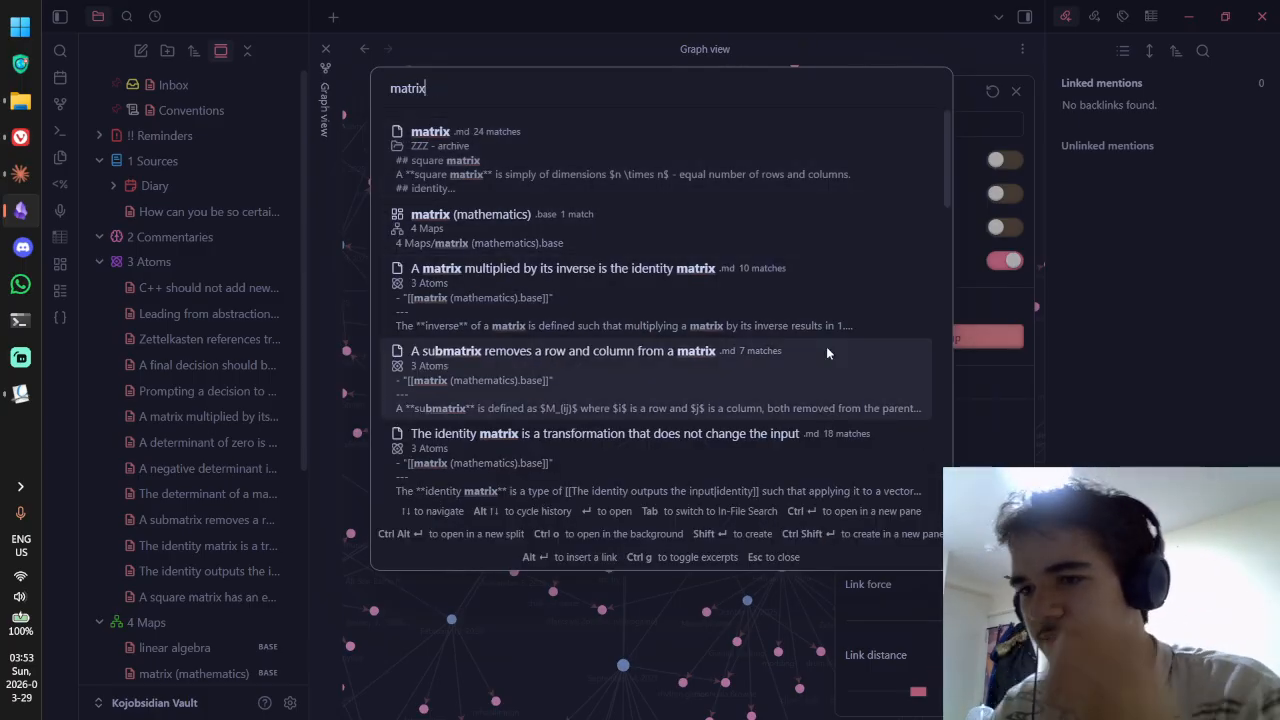
pyautogui.press('Escape')
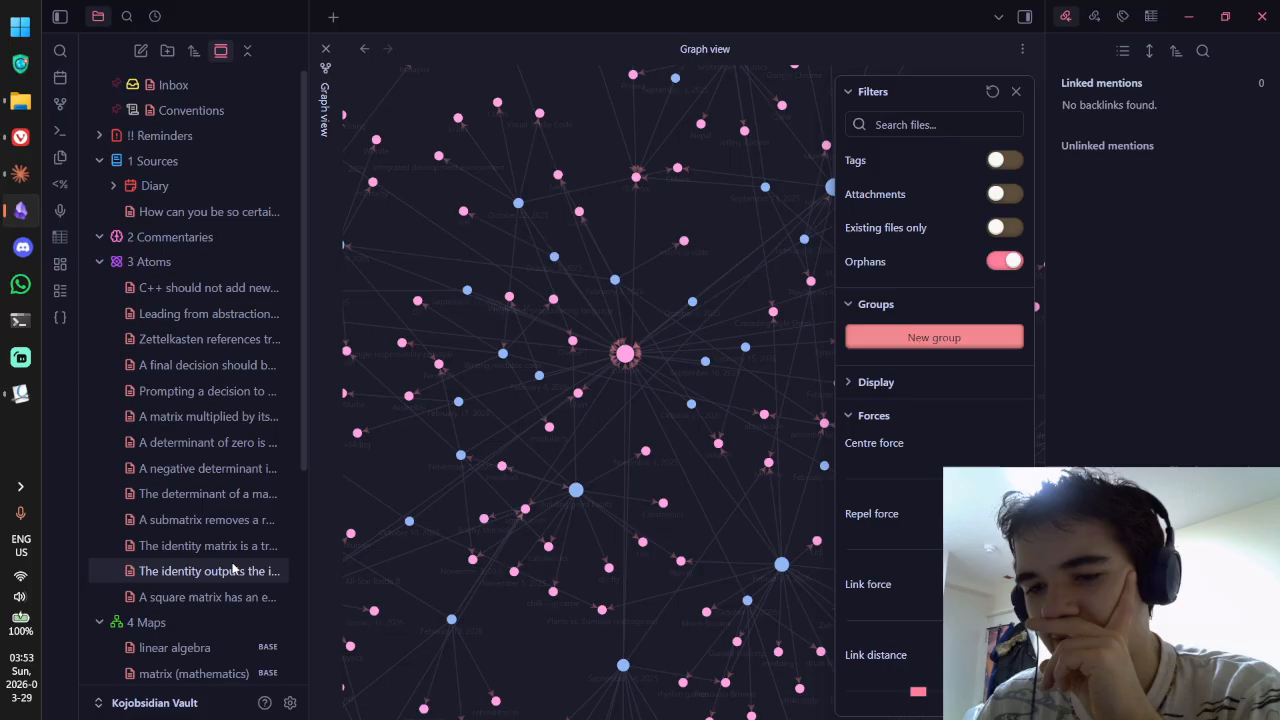
pyautogui.click(290, 703)
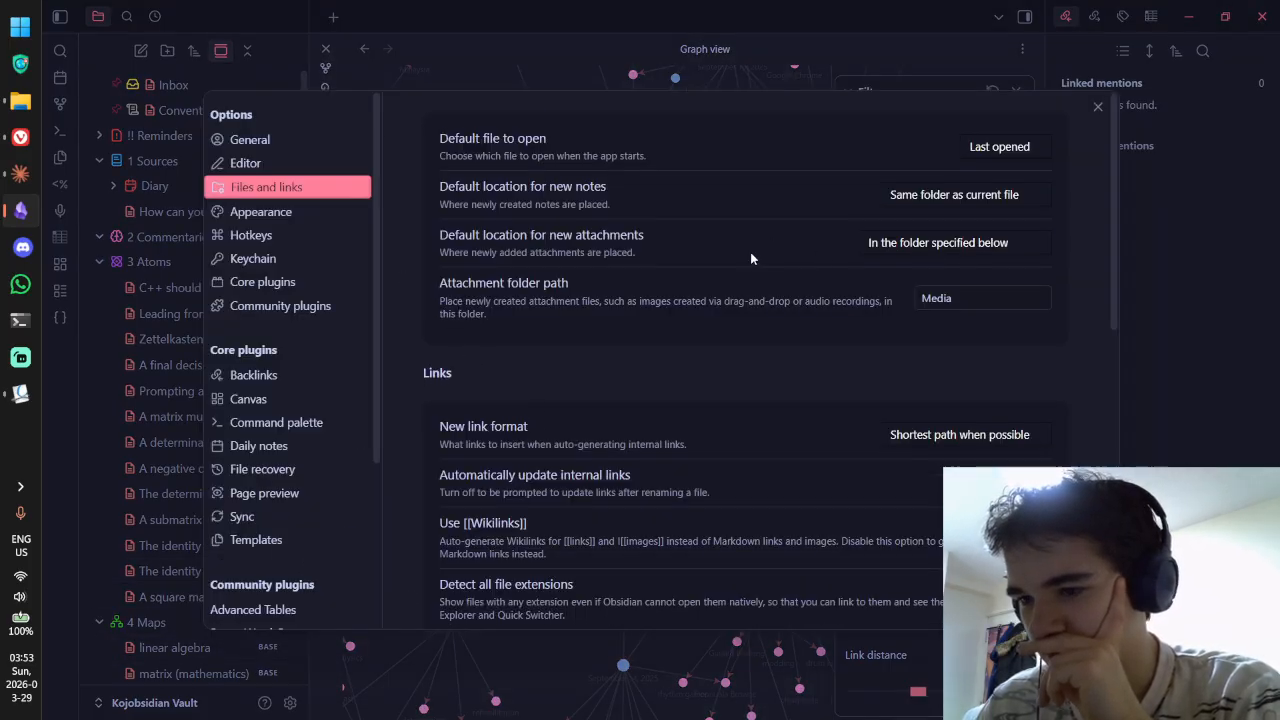
# Step: Add '1 Sources' to the Excluded files list and save it
pyautogui.scroll(-10, 740, 252)
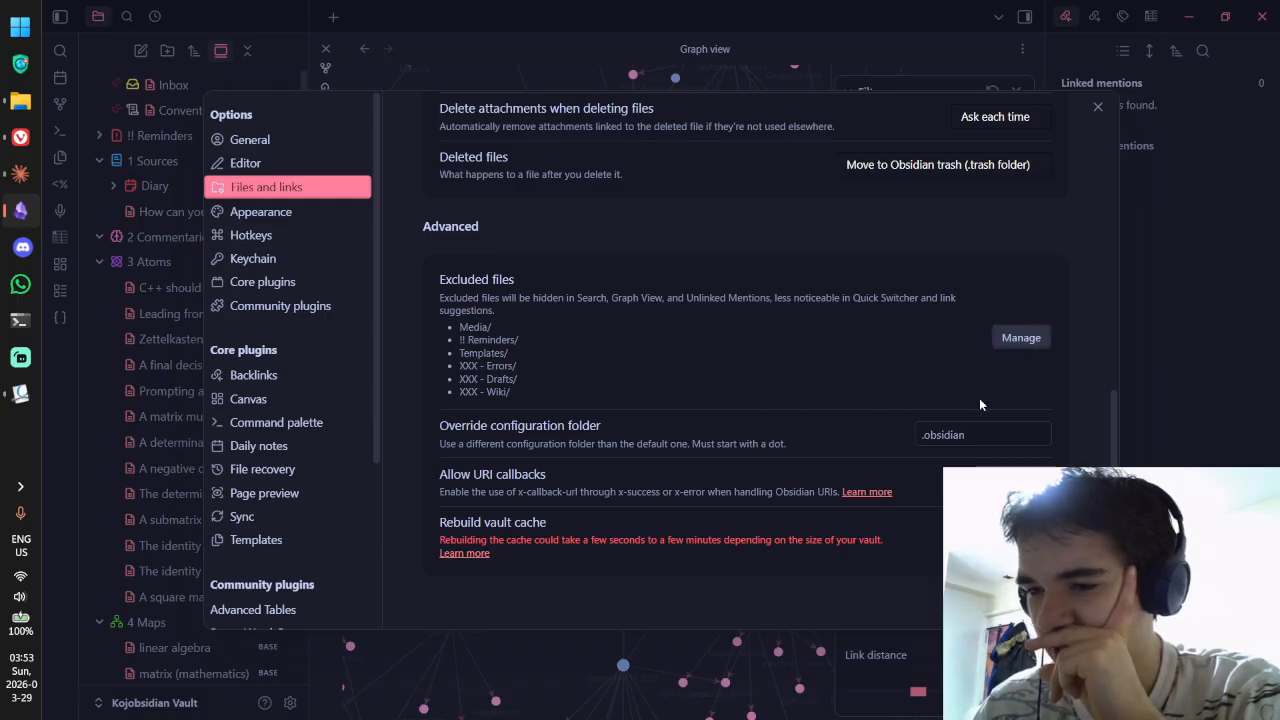
pyautogui.click(1021, 340)
pyautogui.scroll(-4, 795, 304)
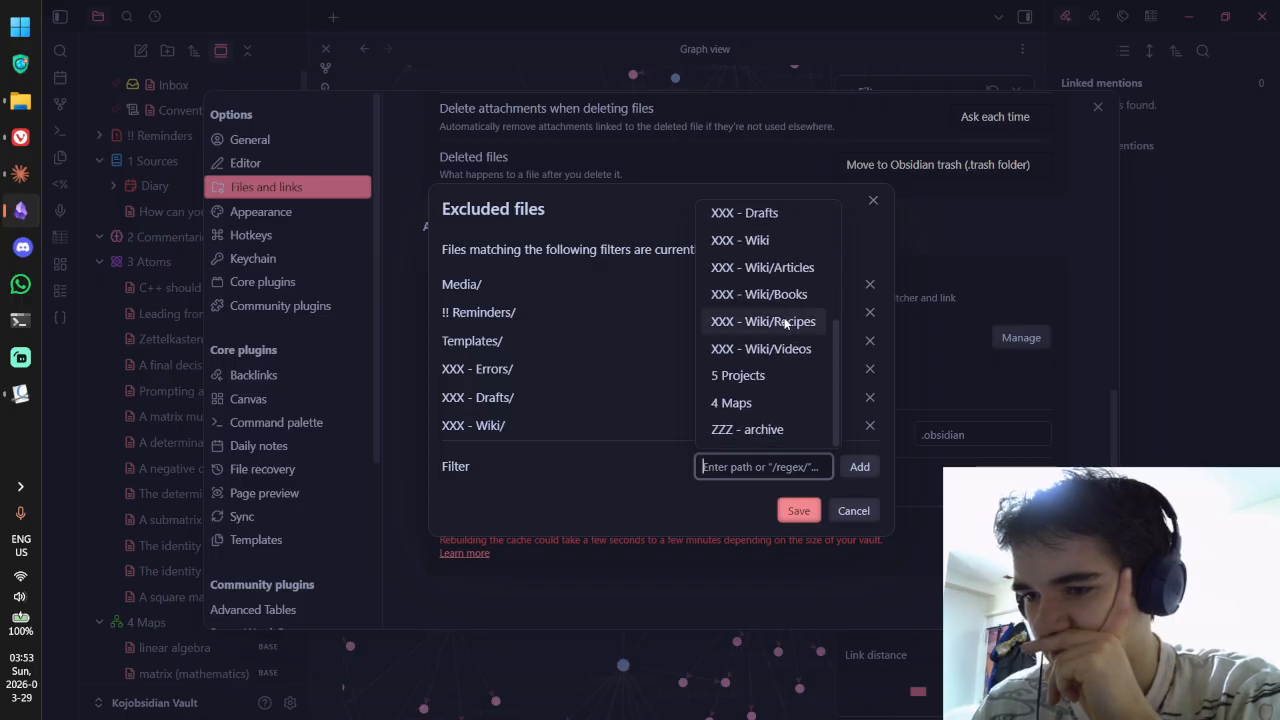
pyautogui.scroll(3, 782, 318)
pyautogui.scroll(2, 785, 322)
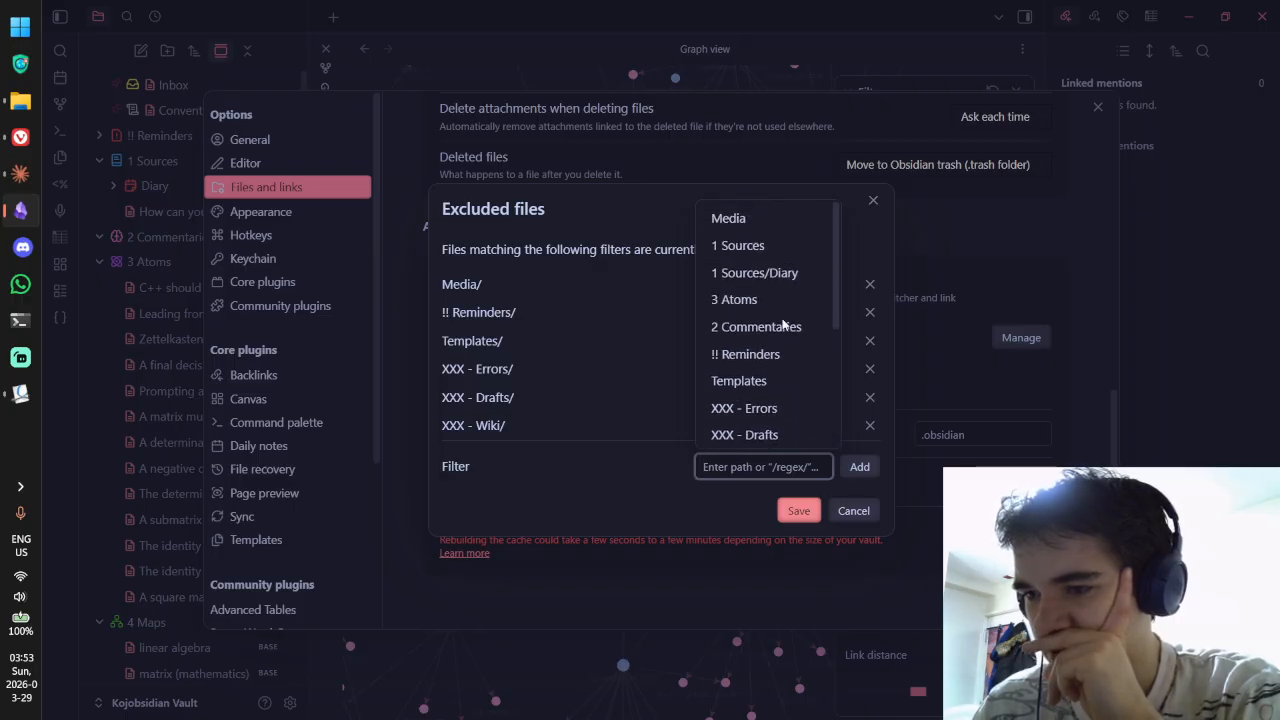
pyautogui.click(770, 252)
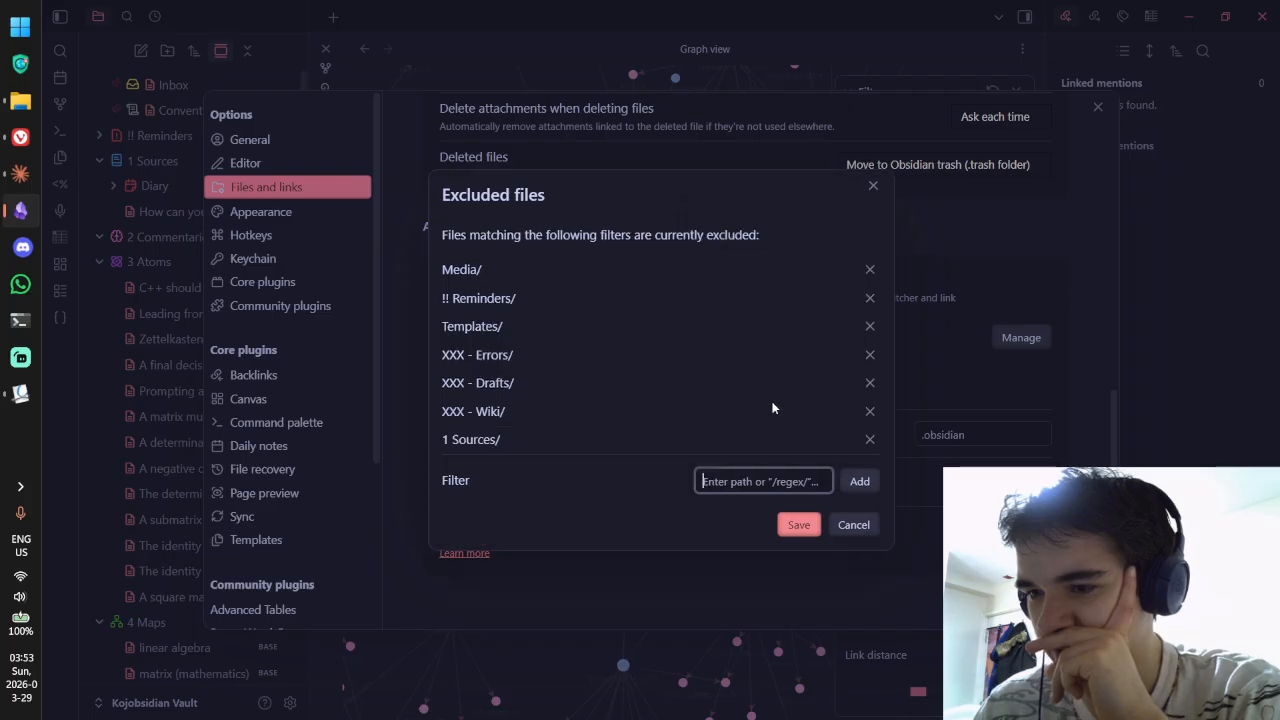
pyautogui.click(797, 525)
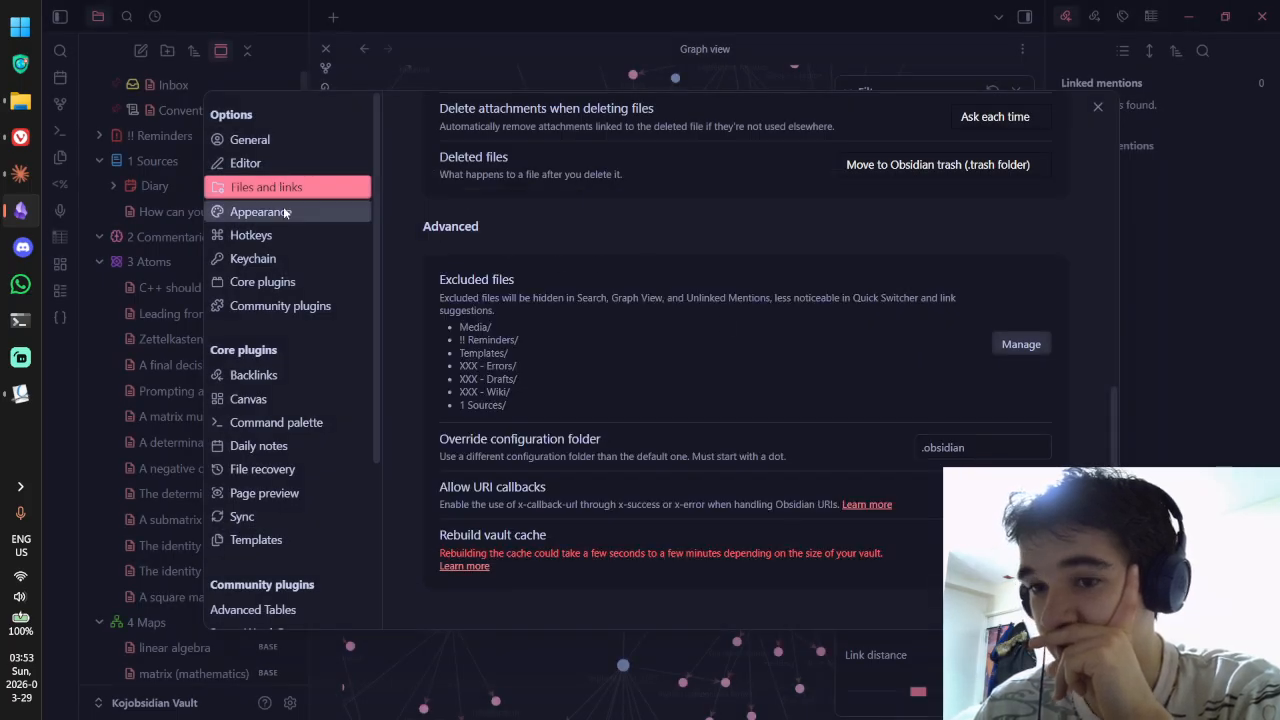
# Step: Add 'ZZZ - archive' as another excluded folder alongside Media, Templates and 1 Sources
pyautogui.click(1016, 345)
pyautogui.scroll(-1, 780, 262)
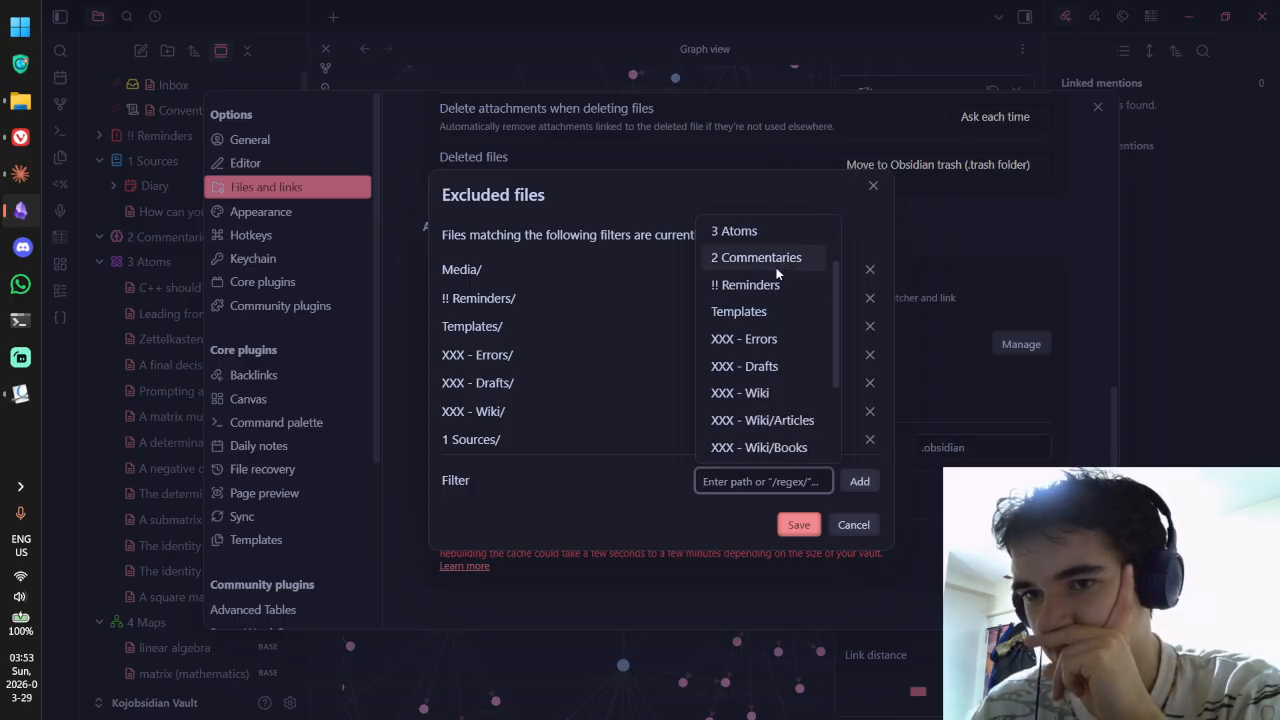
pyautogui.scroll(-2, 776, 272)
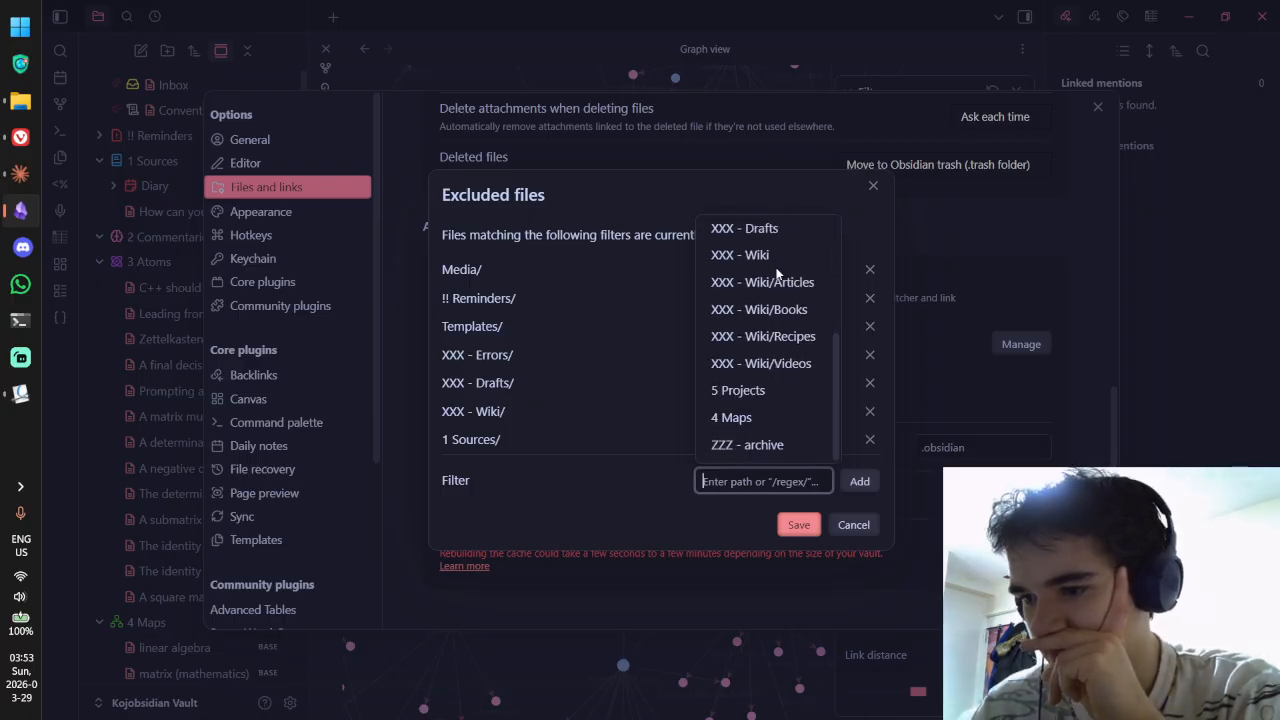
pyautogui.click(762, 444)
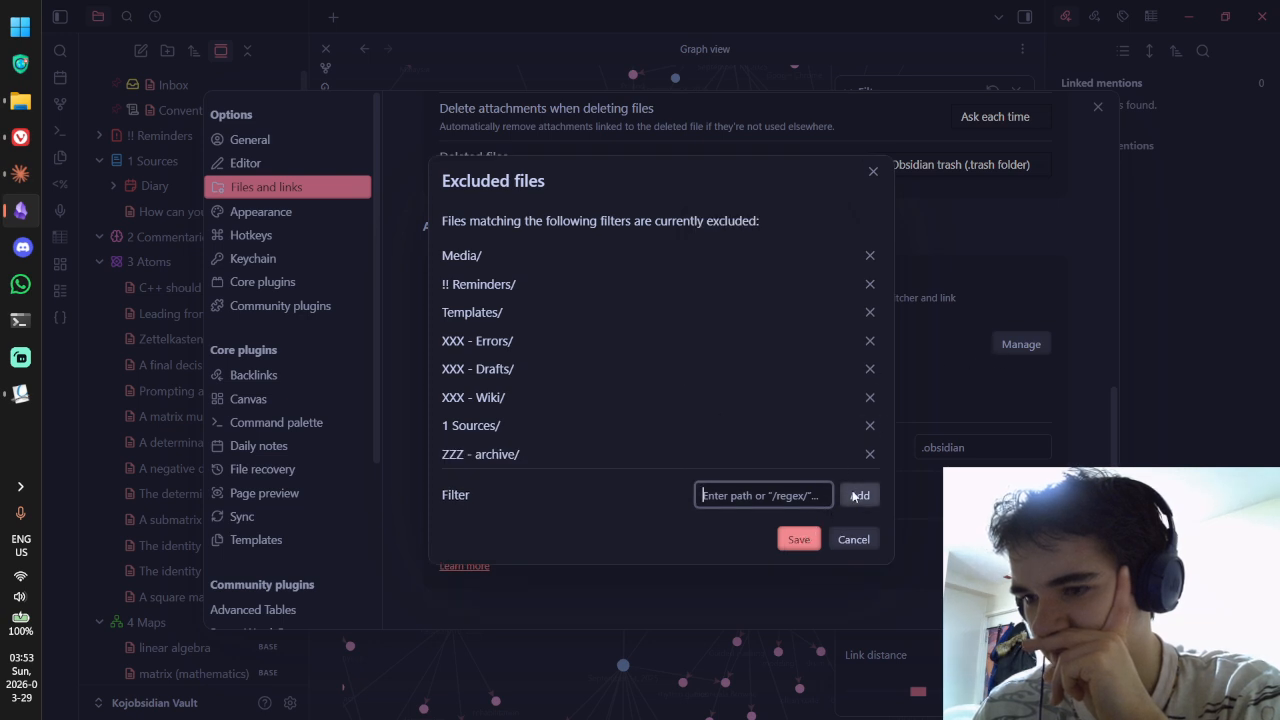
pyautogui.click(783, 505)
pyautogui.scroll(-5, 800, 380)
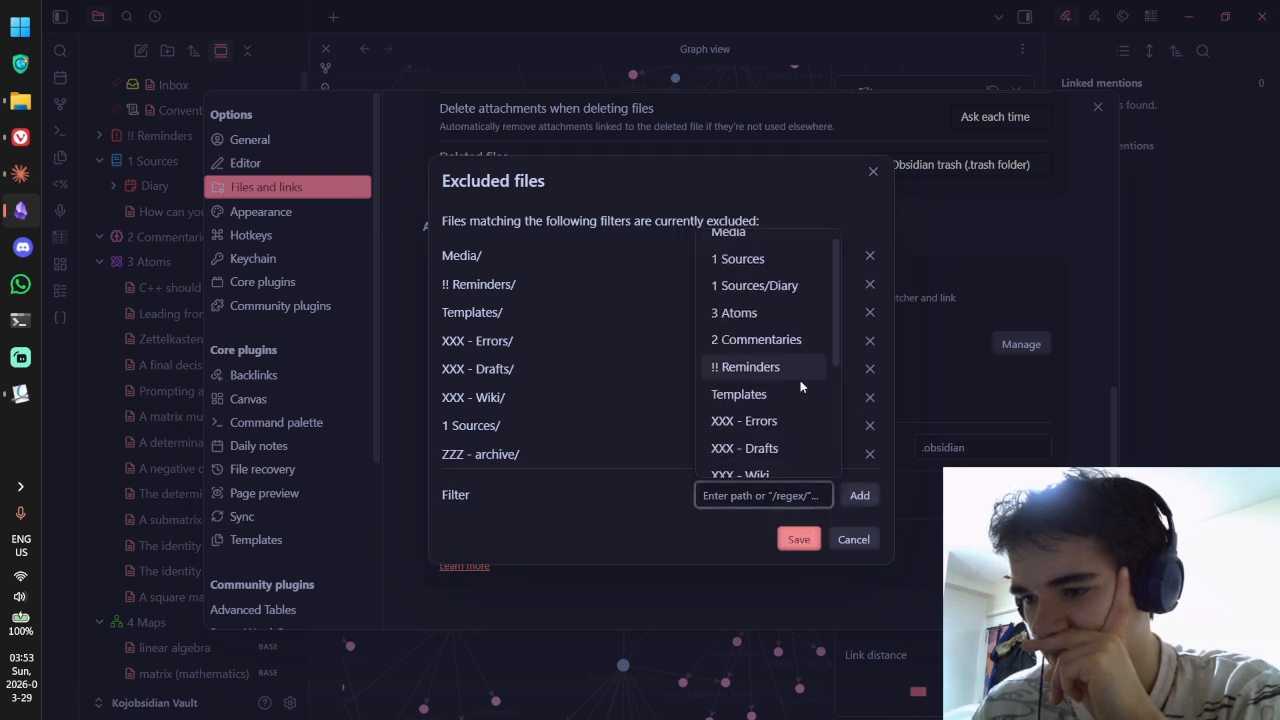
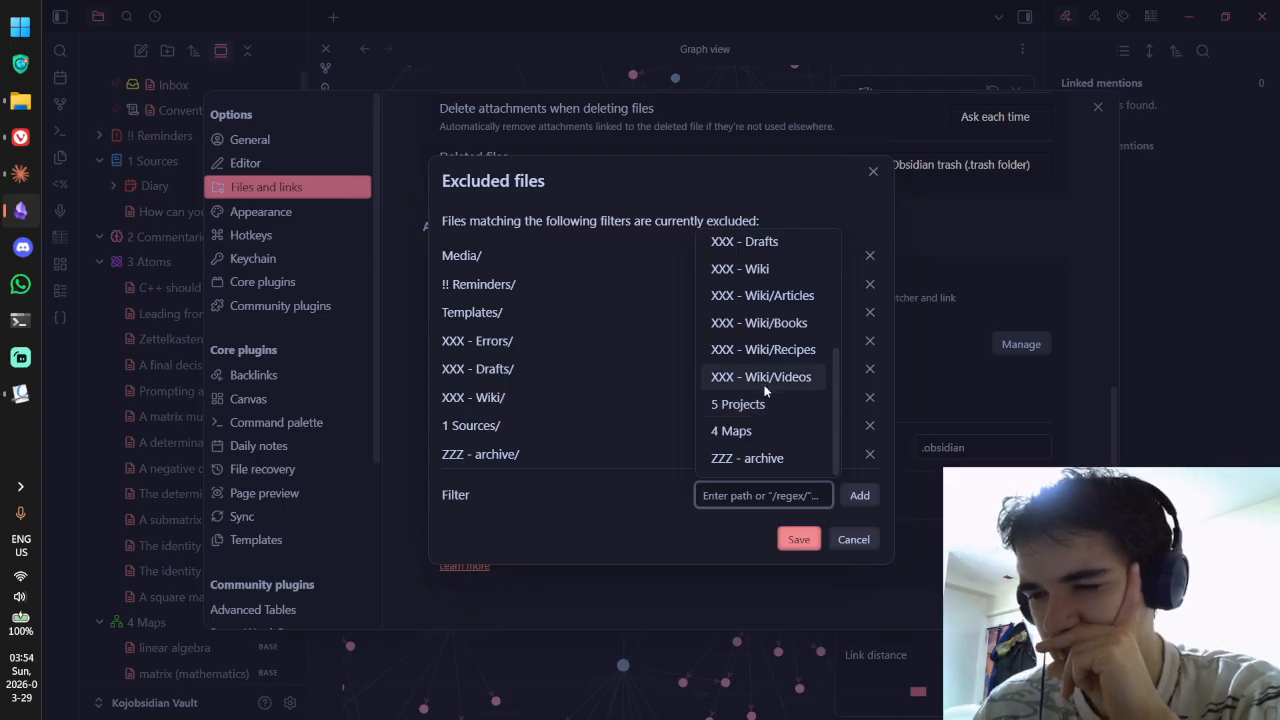
# Step: Add '5 Projects' to the Excluded files list, save it, and close Settings
pyautogui.scroll(4, 767, 378)
pyautogui.scroll(2, 768, 381)
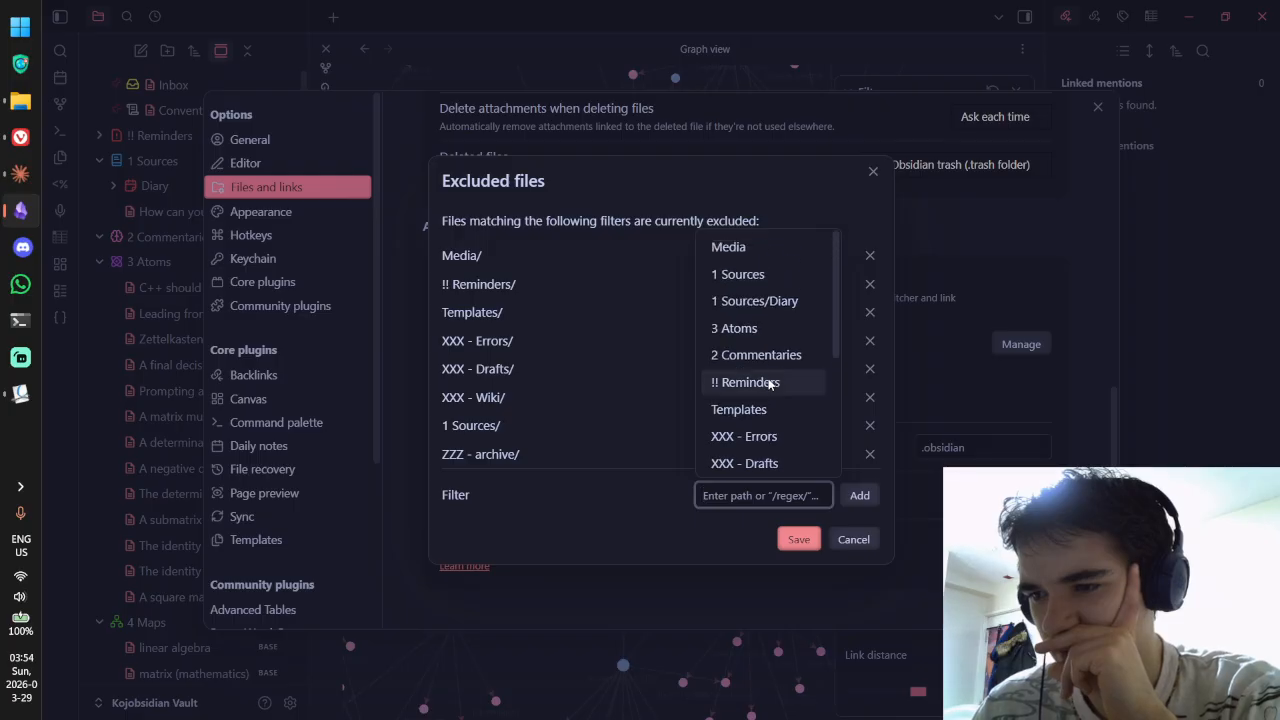
pyautogui.scroll(-5, 768, 390)
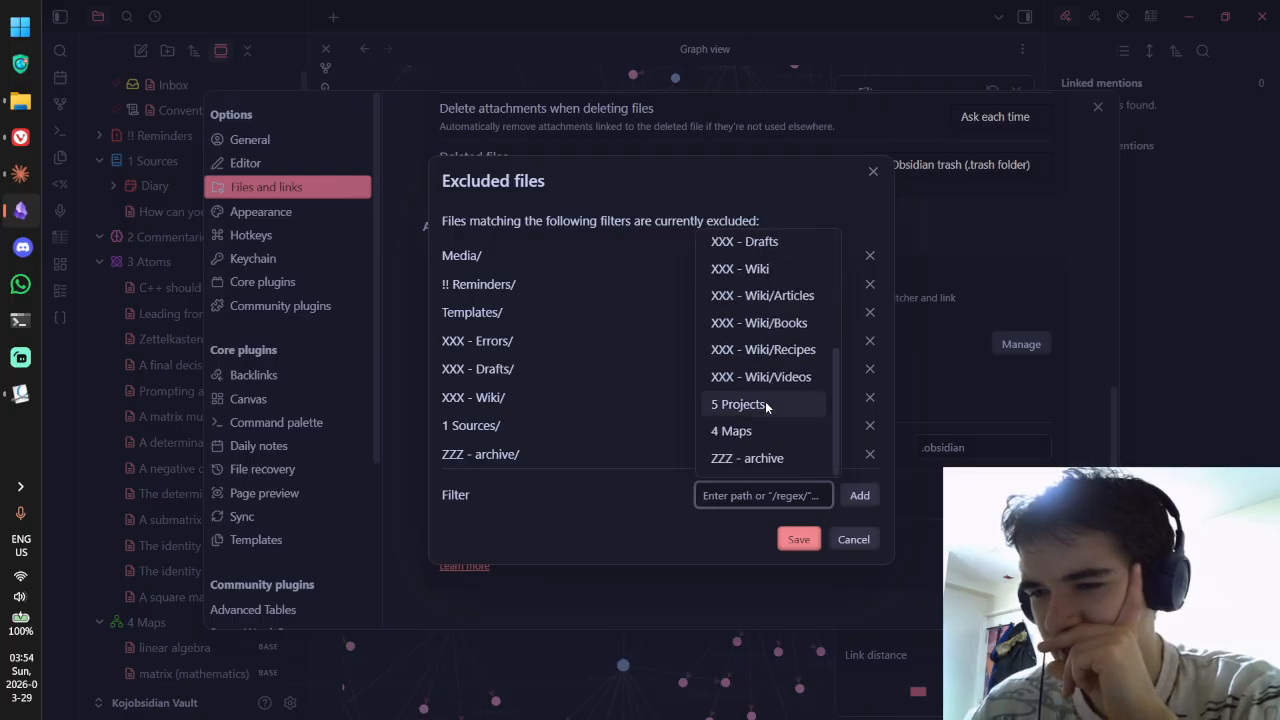
pyautogui.click(767, 404)
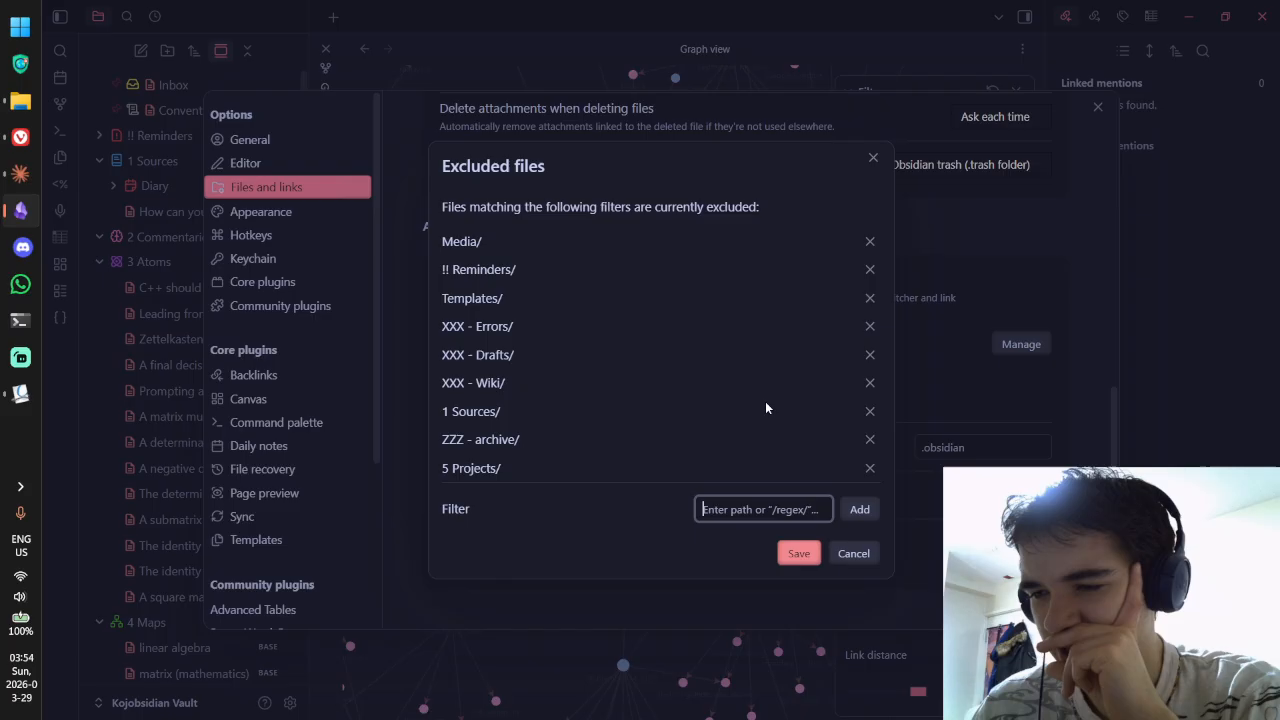
pyautogui.click(760, 509)
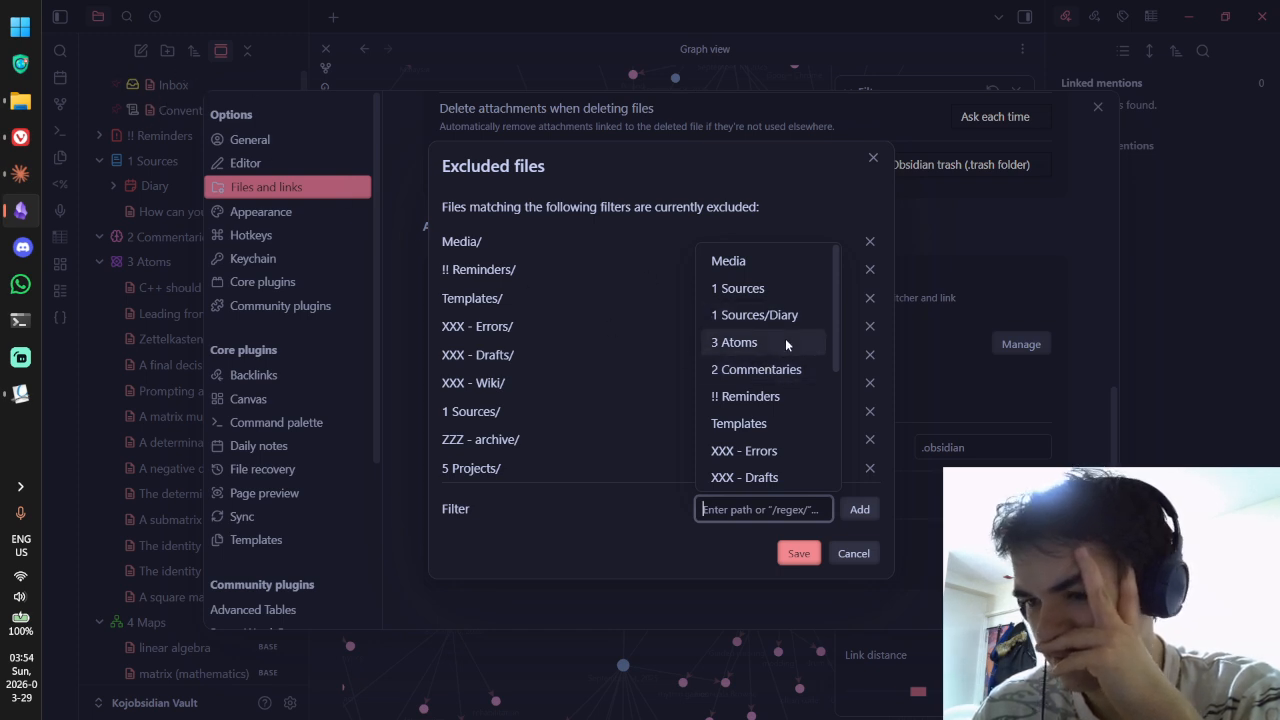
pyautogui.scroll(-3, 785, 338)
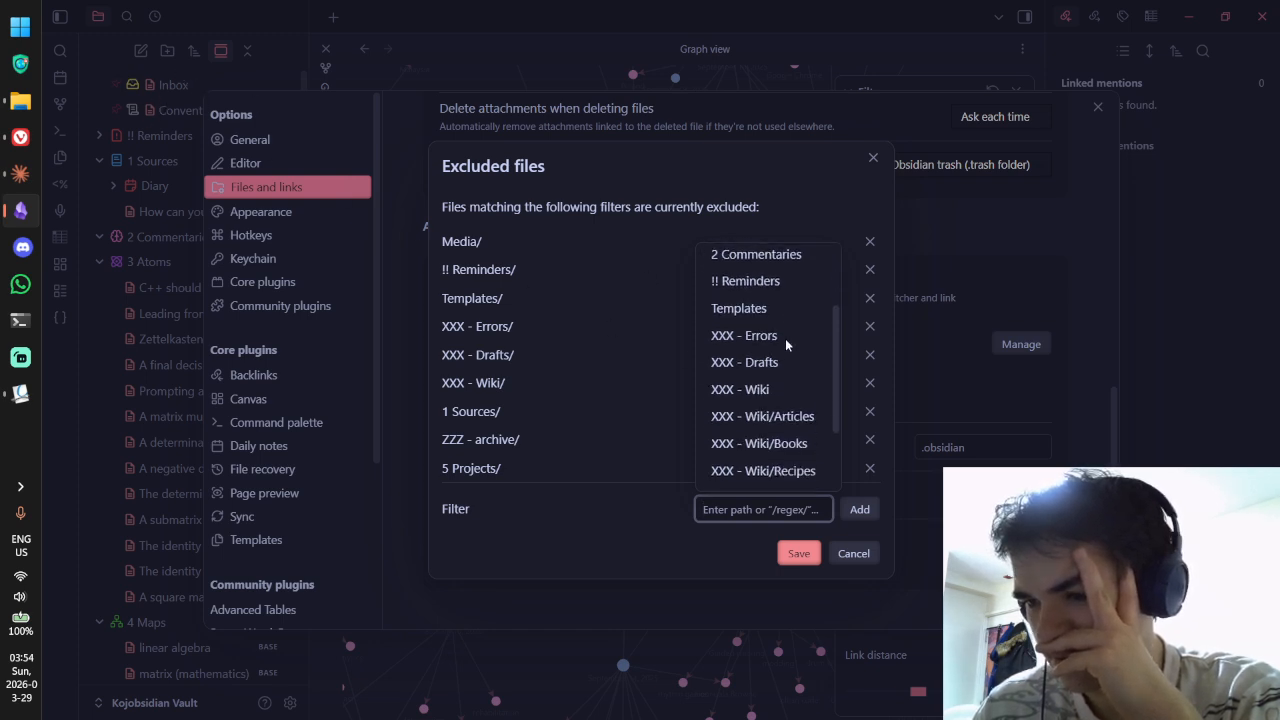
pyautogui.click(797, 550)
pyautogui.click(1097, 105)
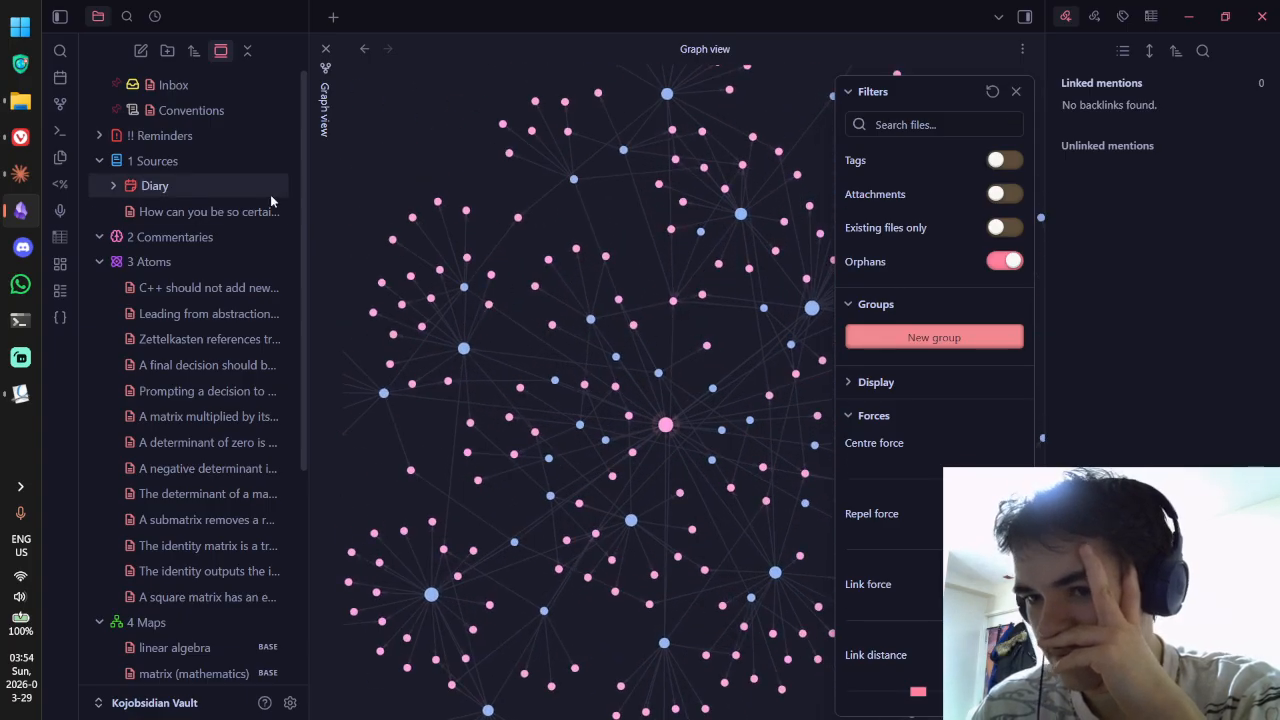
# Step: Reopen a fresh graph view, replay its layout animation, then go to Files and links settings
pyautogui.click(325, 48)
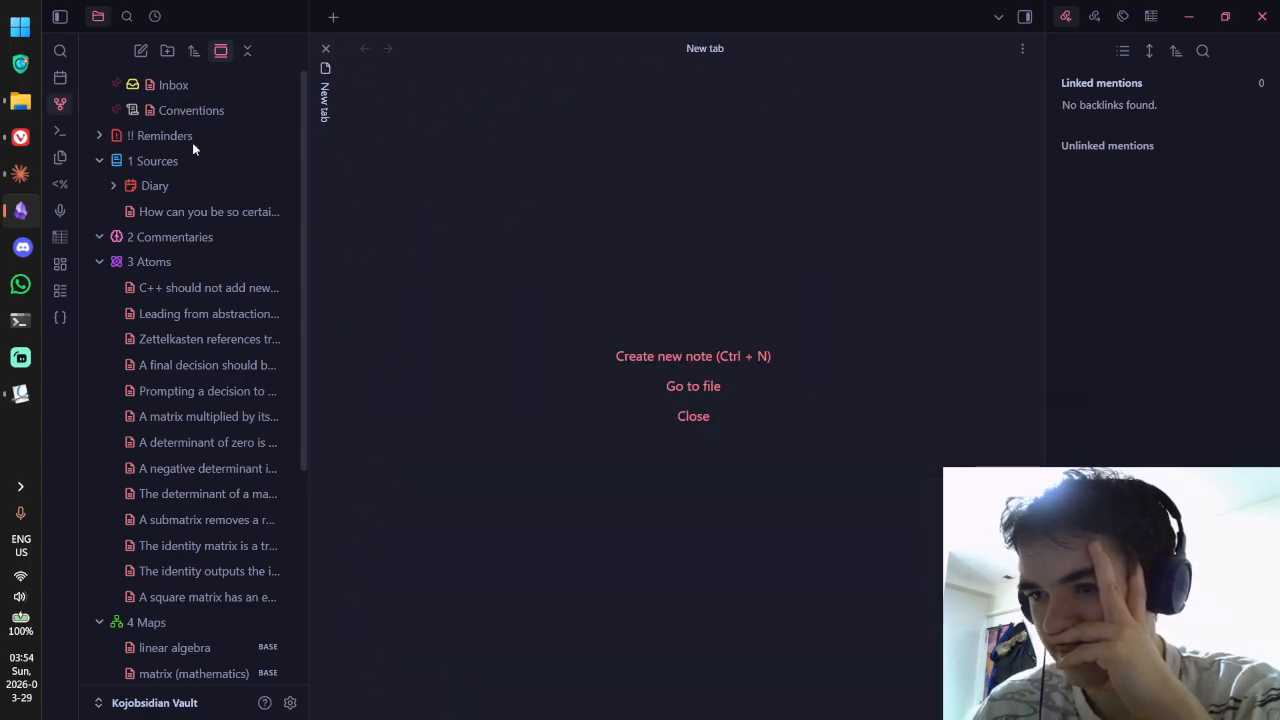
pyautogui.hotkey('ctrl', 'g')
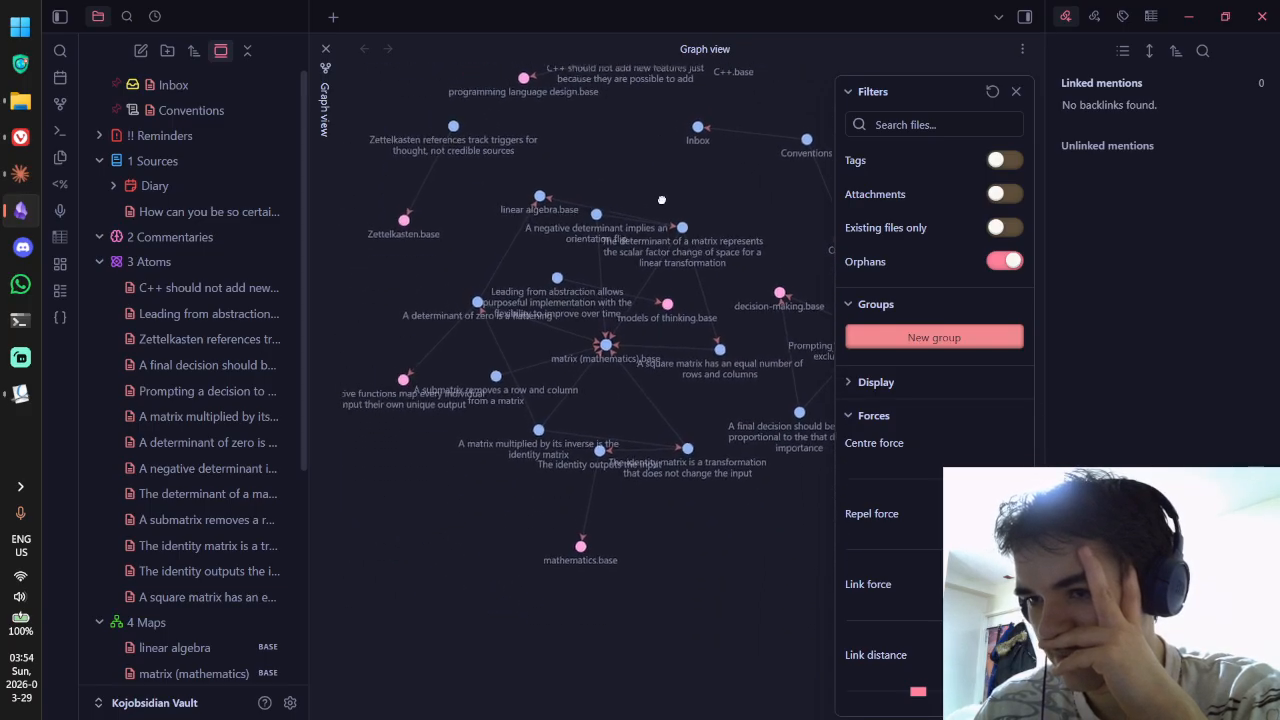
pyautogui.click(1014, 93)
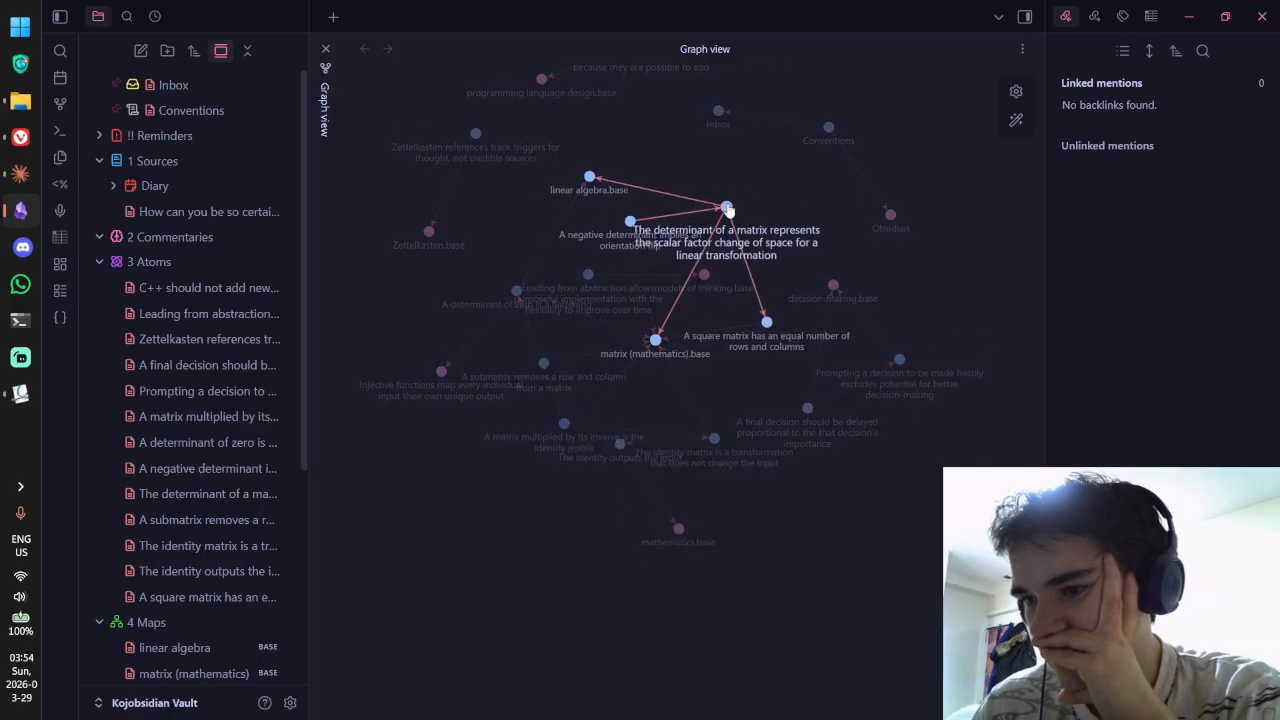
pyautogui.scroll(-5, 717, 362)
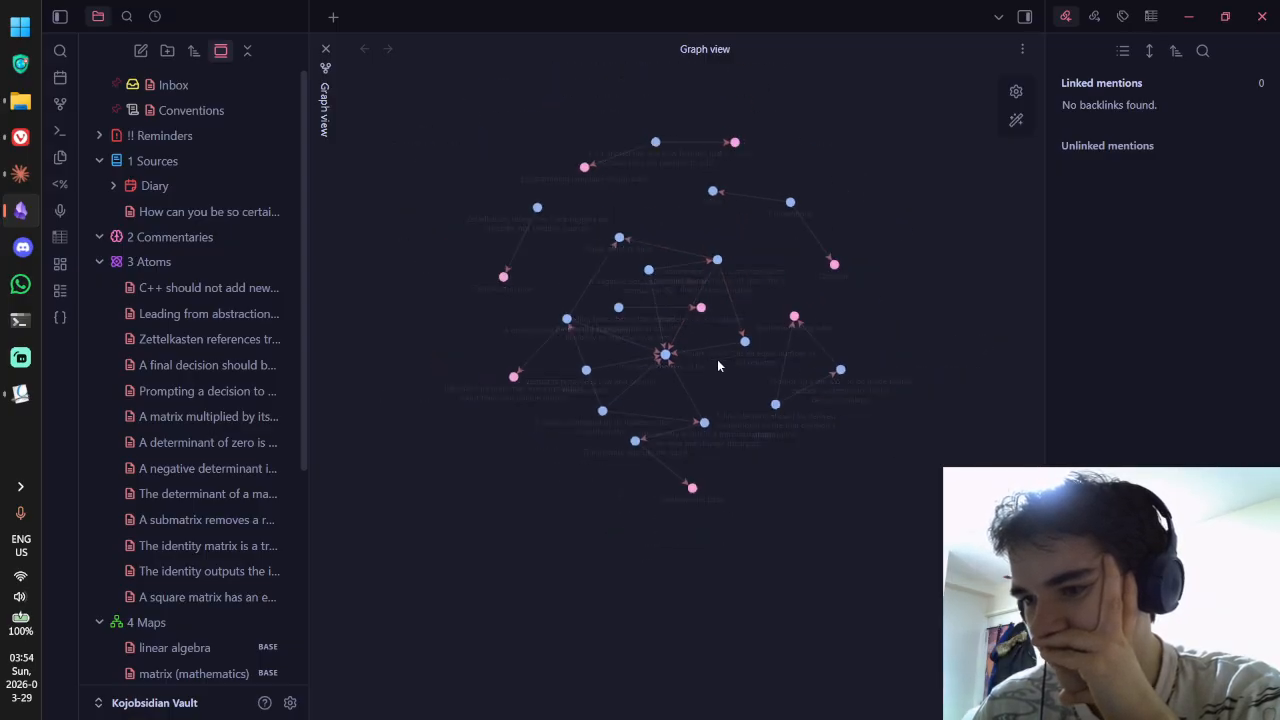
pyautogui.scroll(5, 695, 384)
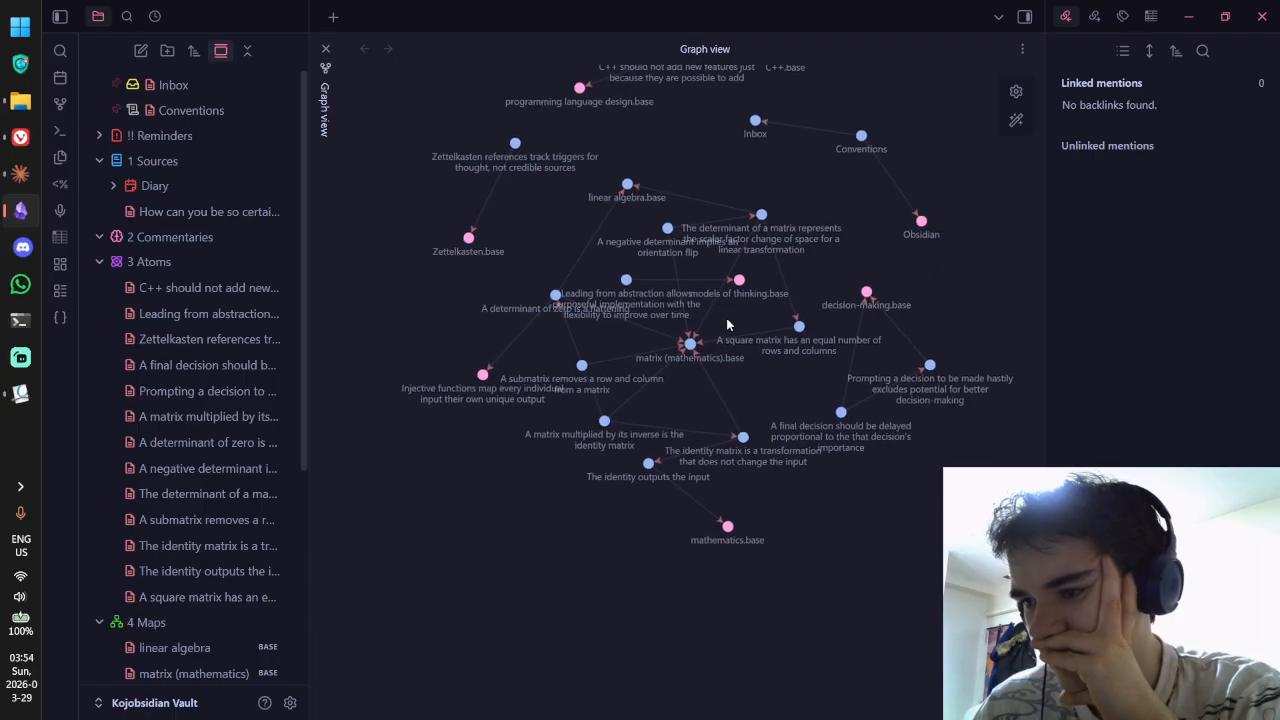
pyautogui.scroll(-3, 728, 316)
pyautogui.scroll(-1, 729, 322)
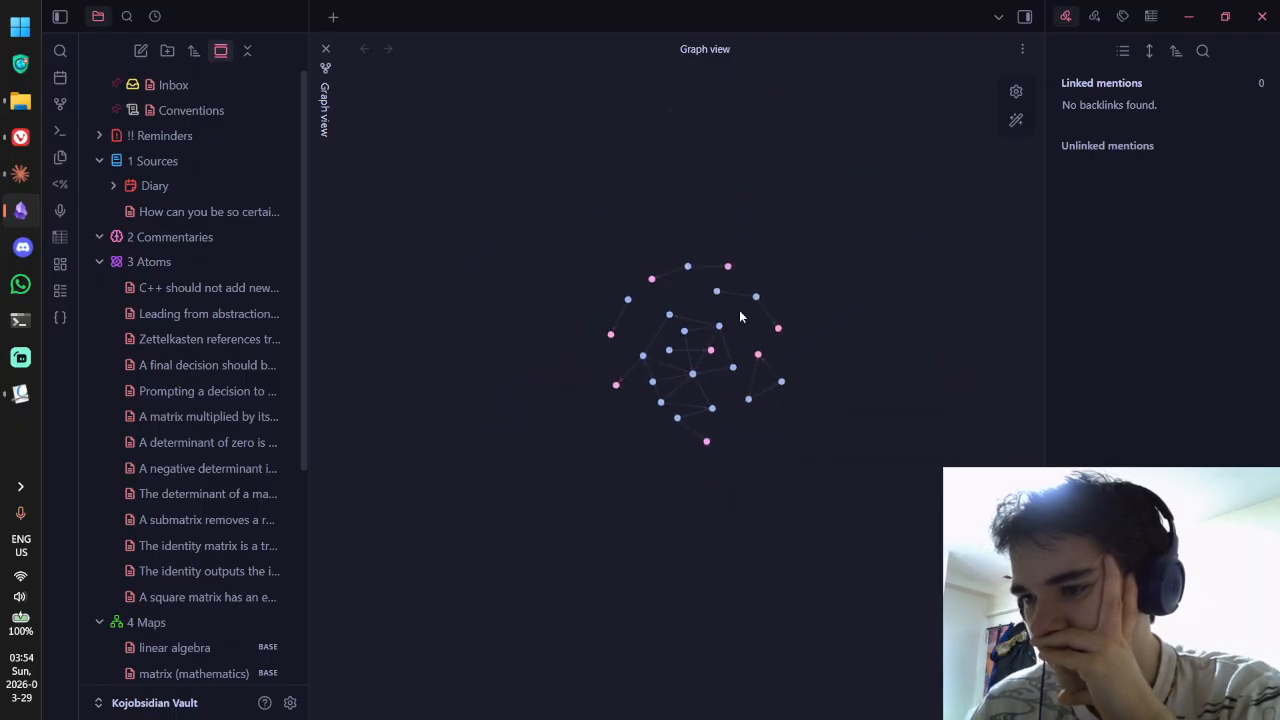
pyautogui.click(1016, 121)
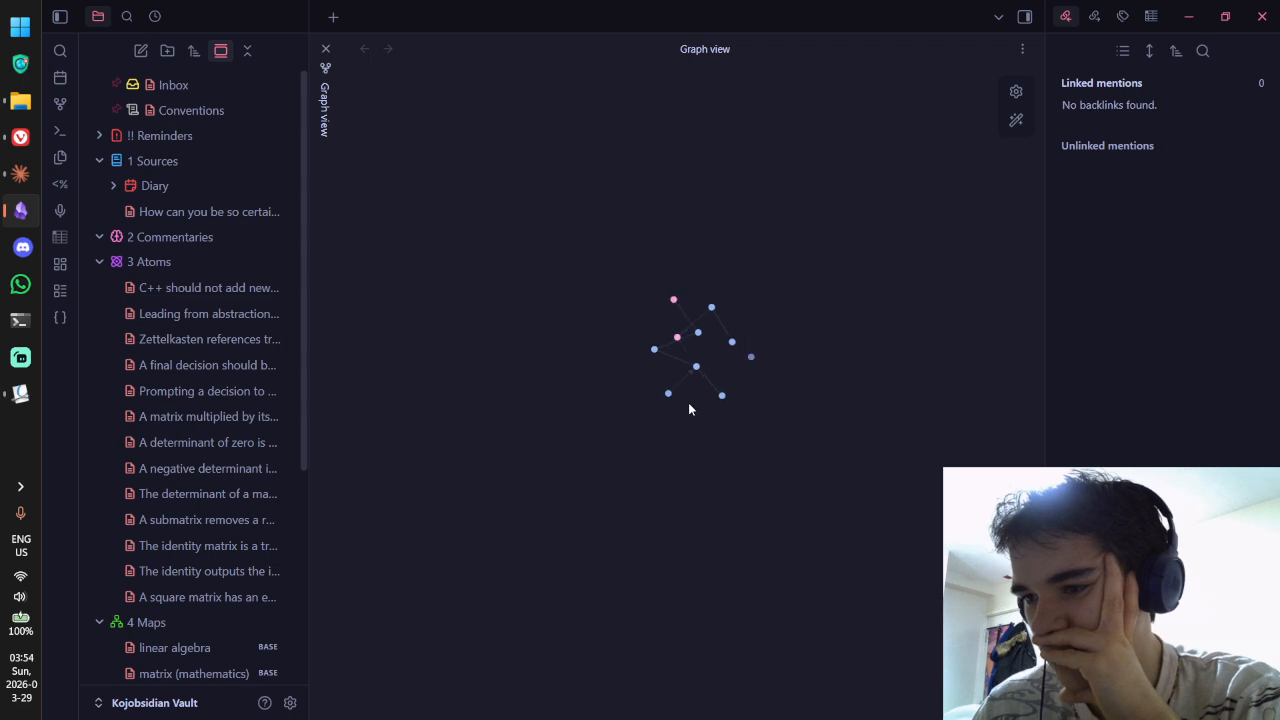
pyautogui.scroll(3, 688, 408)
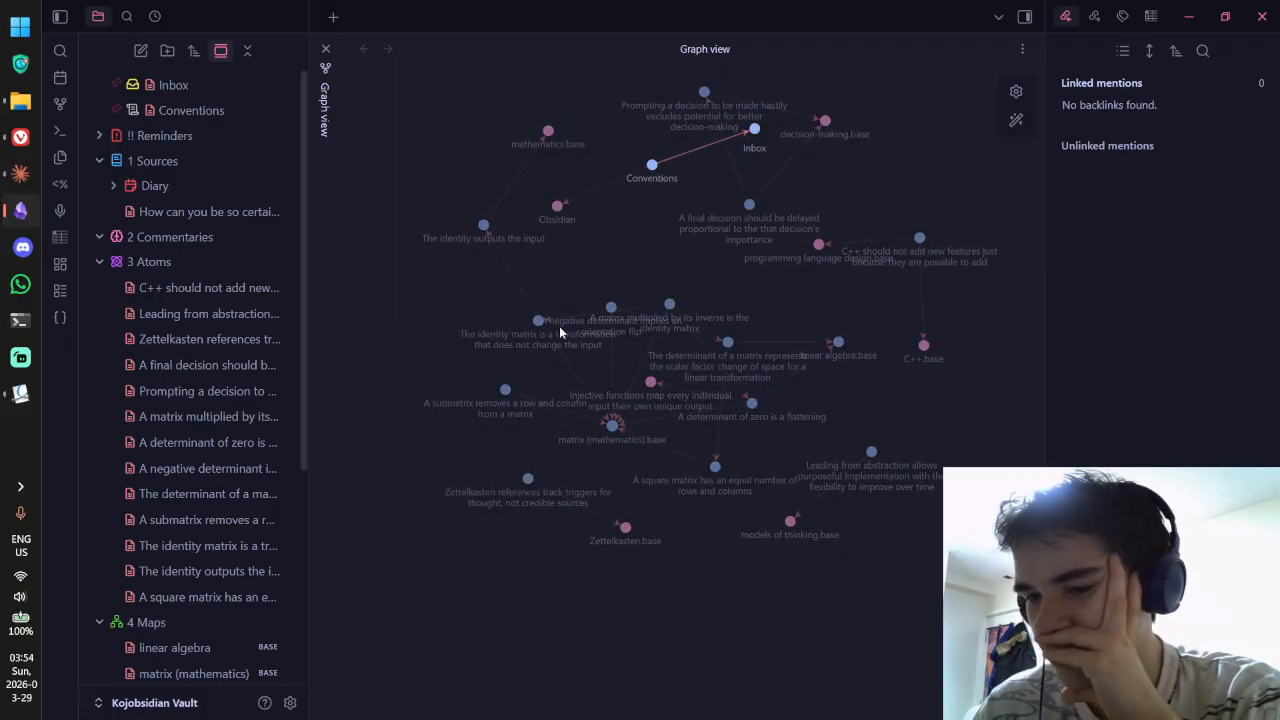
pyautogui.click(290, 703)
# Step: Exclude 'Inbox' and 'Conventions' as well, save the list and close Settings
pyautogui.scroll(-10, 711, 372)
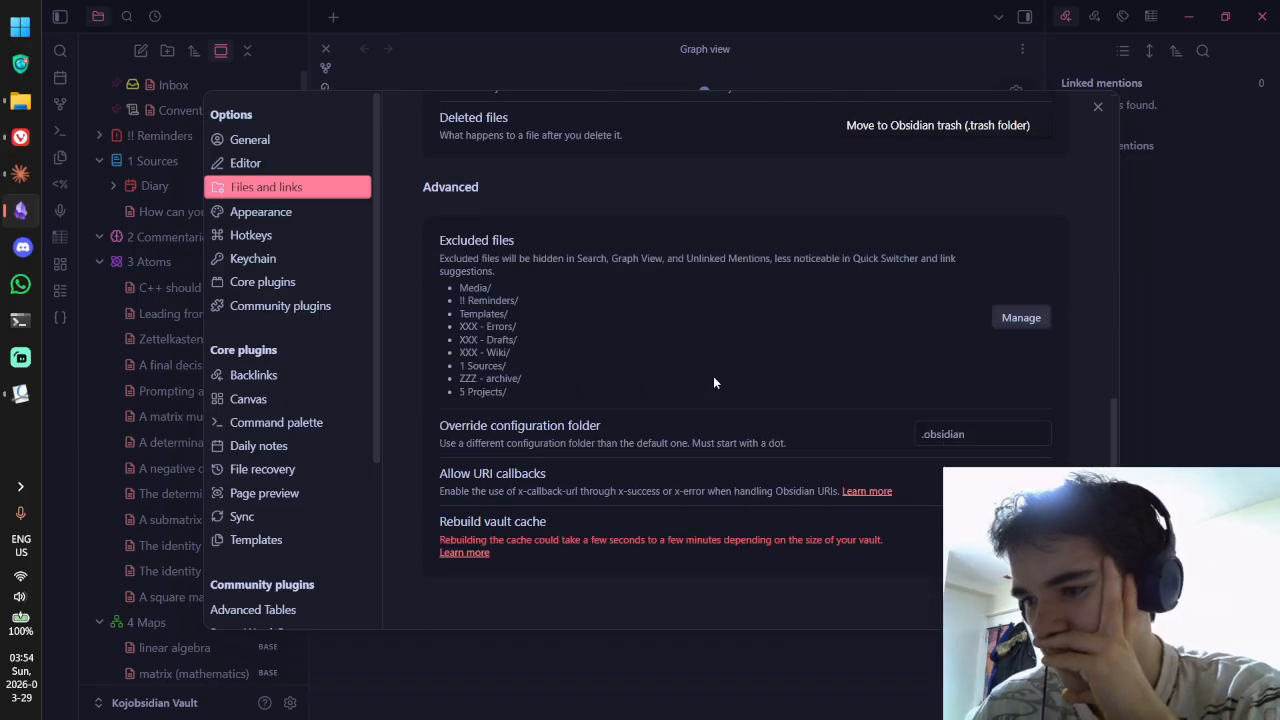
pyautogui.click(1021, 317)
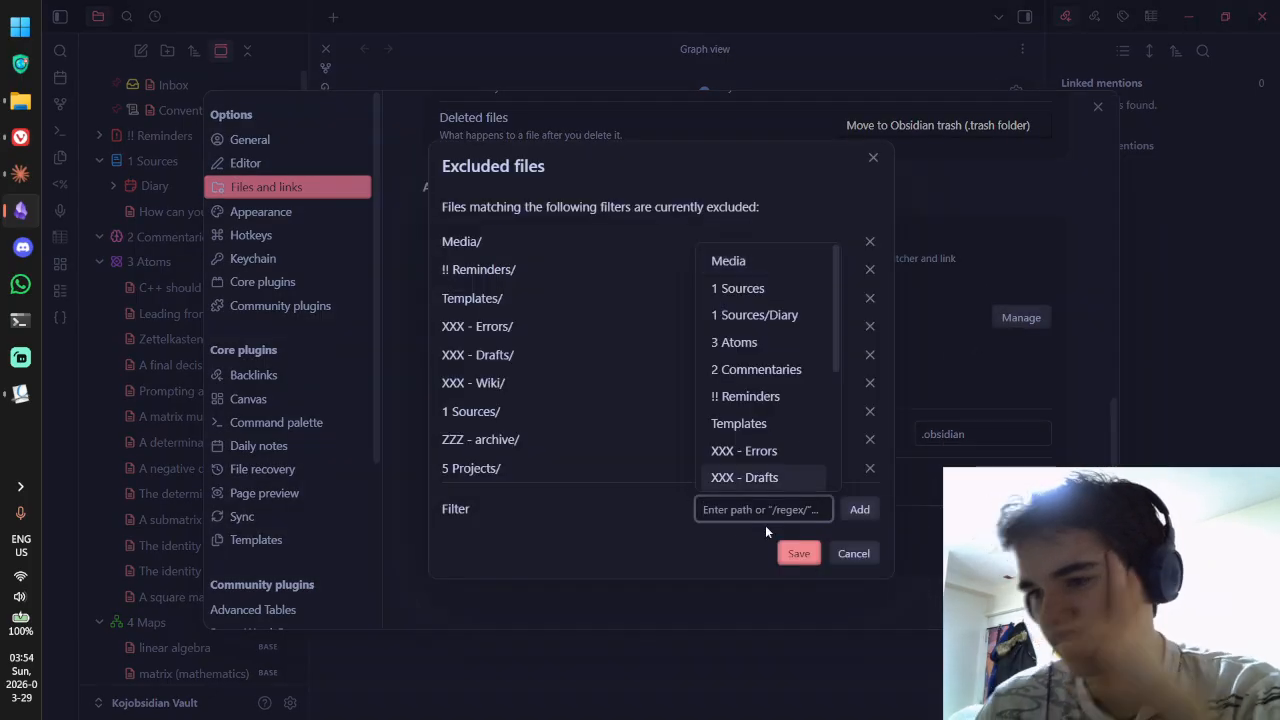
pyautogui.write('Inbox')
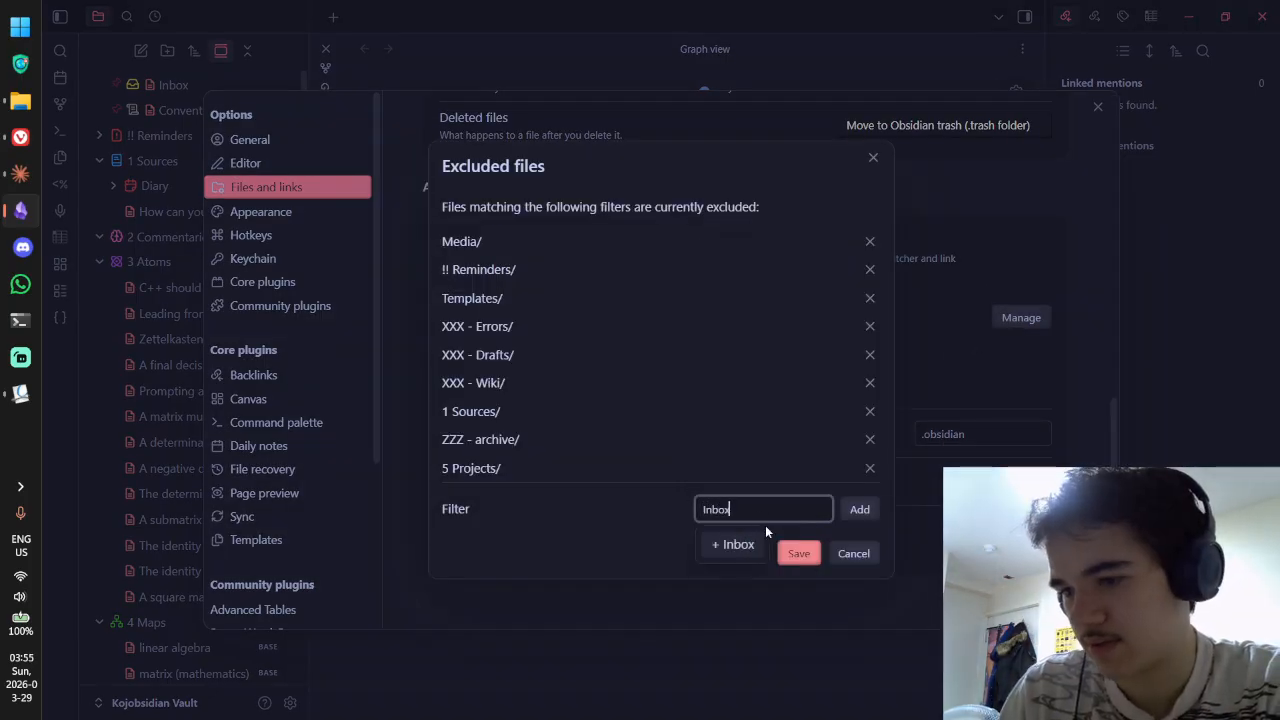
pyautogui.press('Return')
pyautogui.write('Conventions')
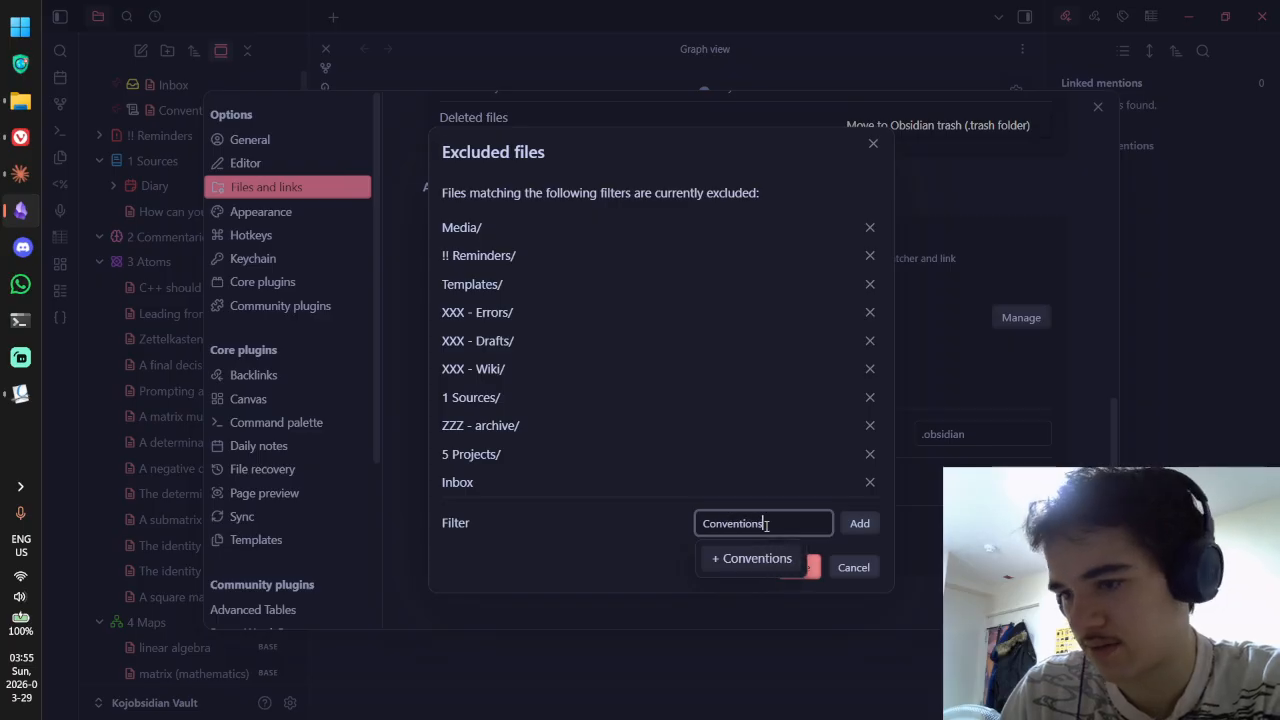
pyautogui.press('Return')
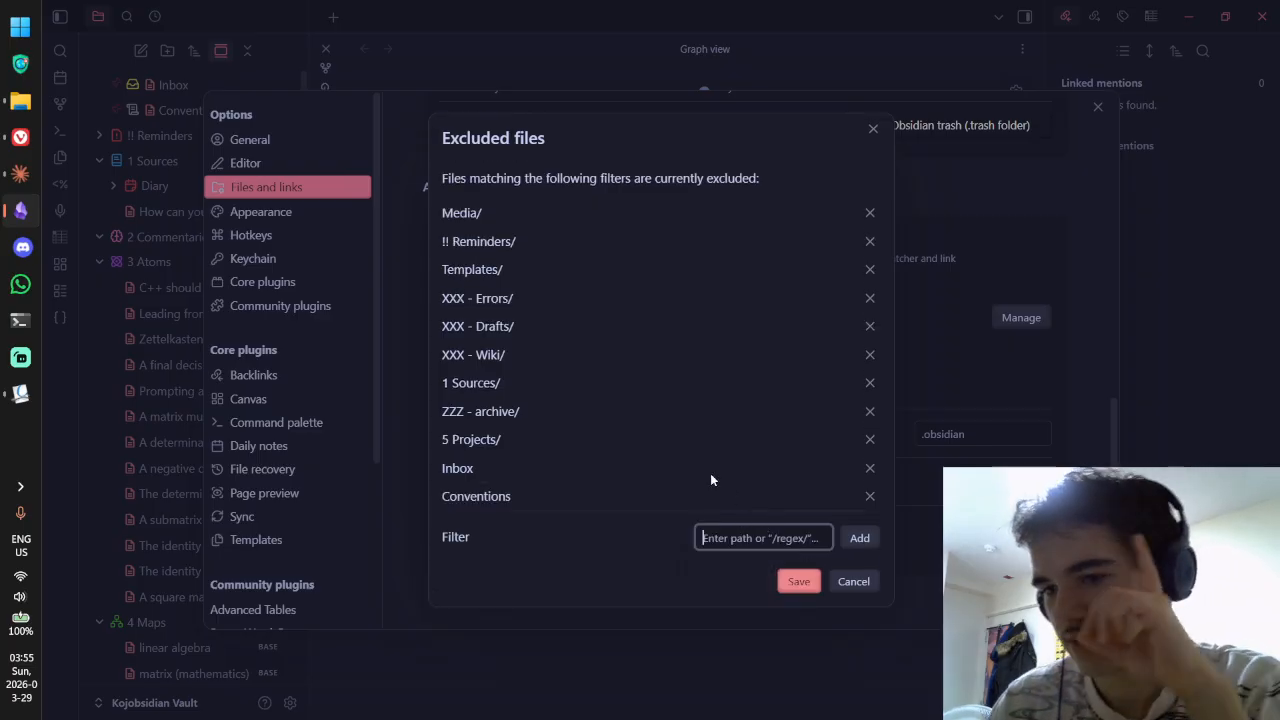
pyautogui.click(799, 581)
pyautogui.click(1099, 105)
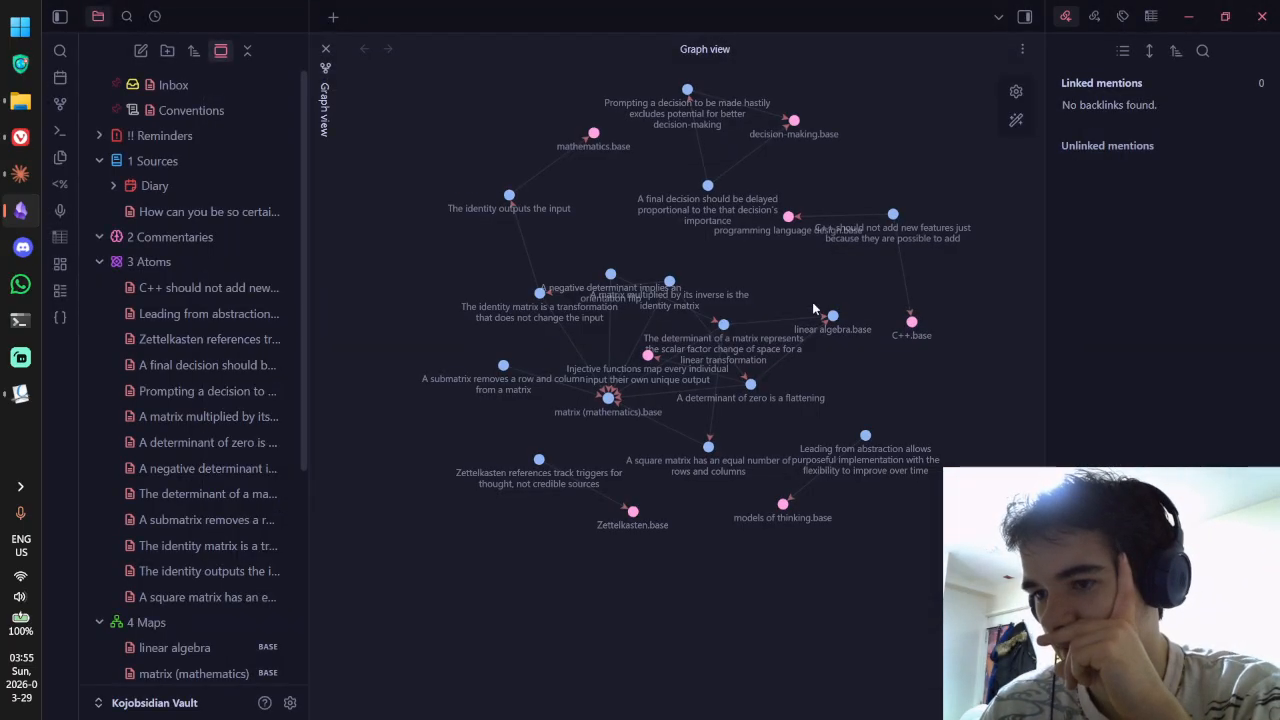
# Step: Reopen the graph view and drag the matrix (mathematics).base node around
pyautogui.click(325, 49)
pyautogui.click(60, 104)
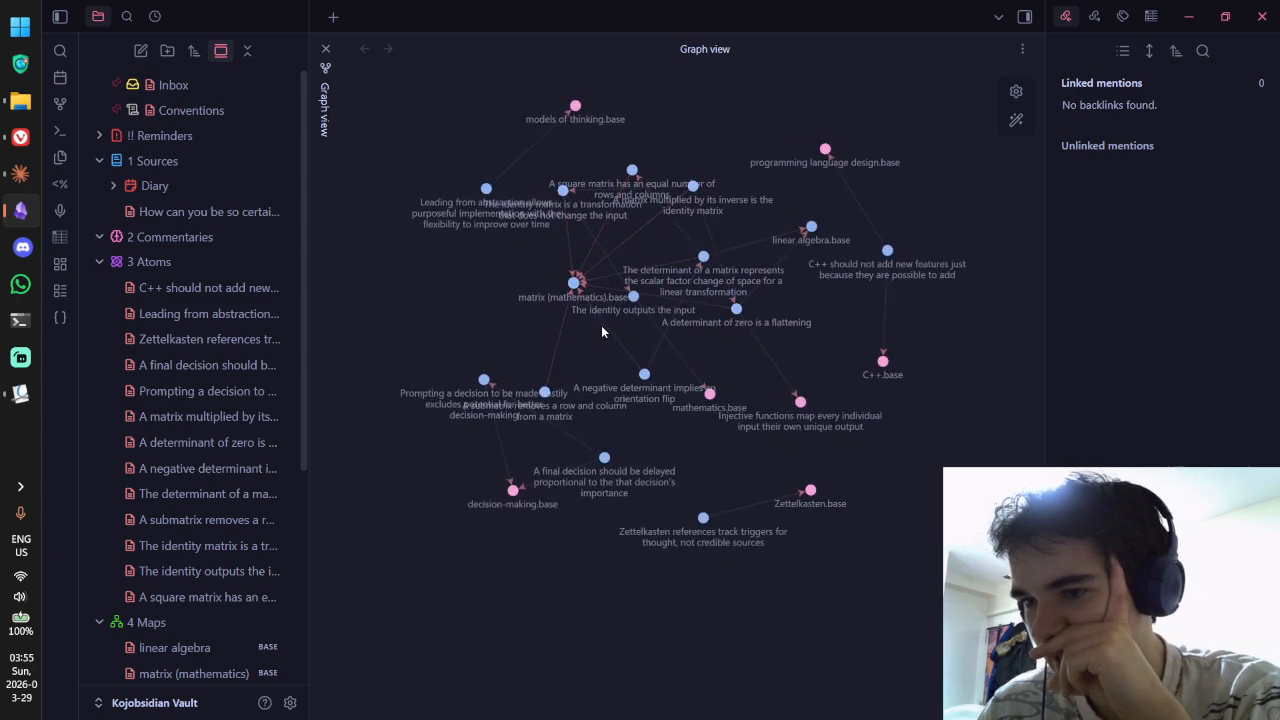
pyautogui.scroll(3, 597, 344)
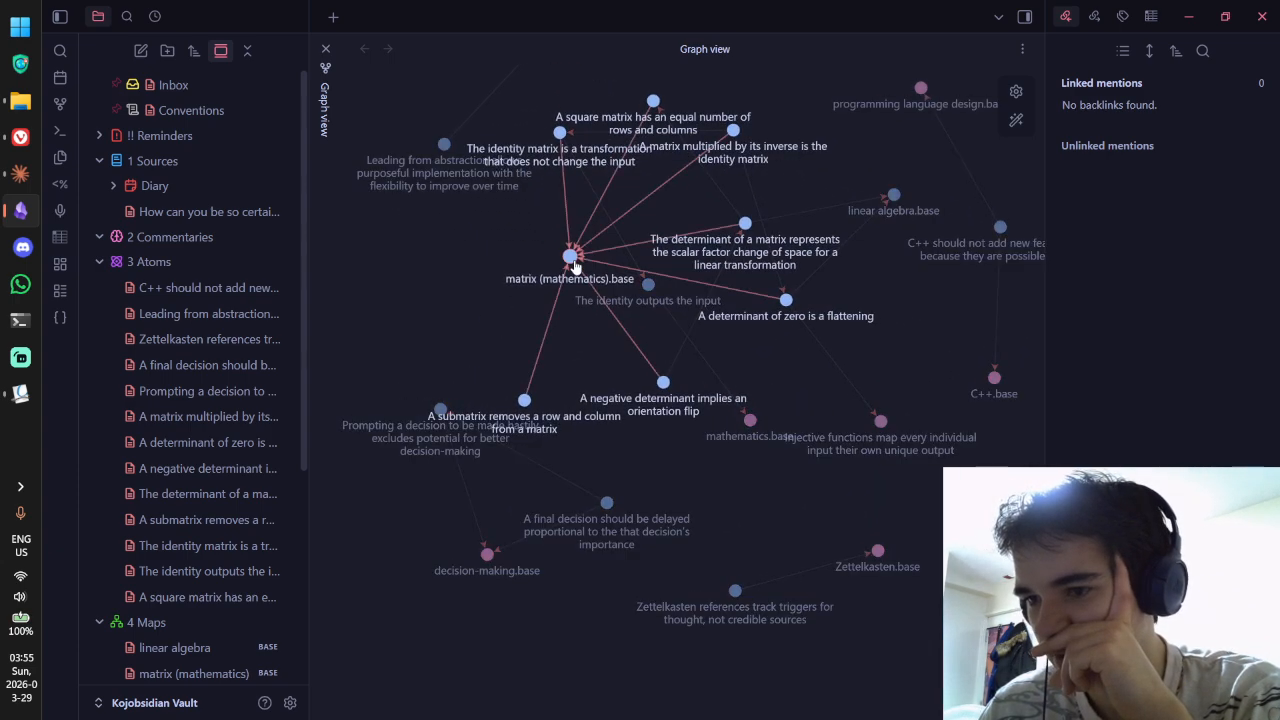
pyautogui.scroll(-2, 580, 290)
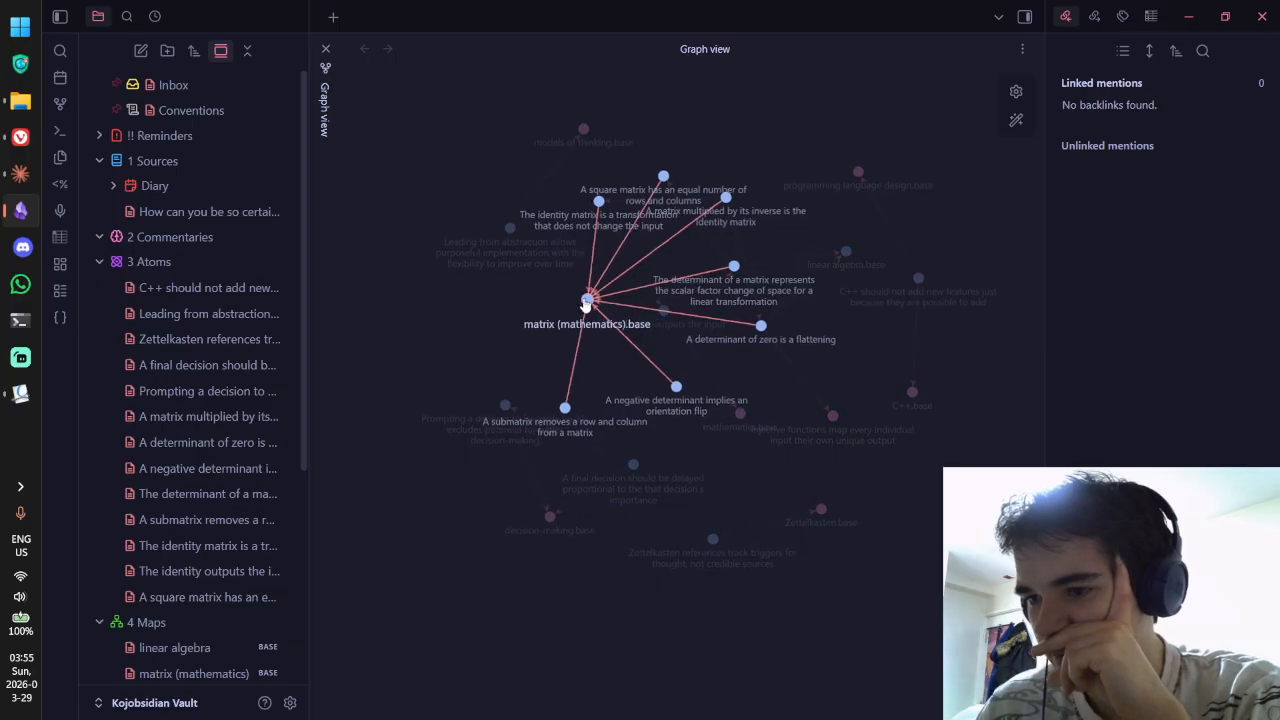
pyautogui.moveTo(586, 305); pyautogui.dragTo(613, 275)
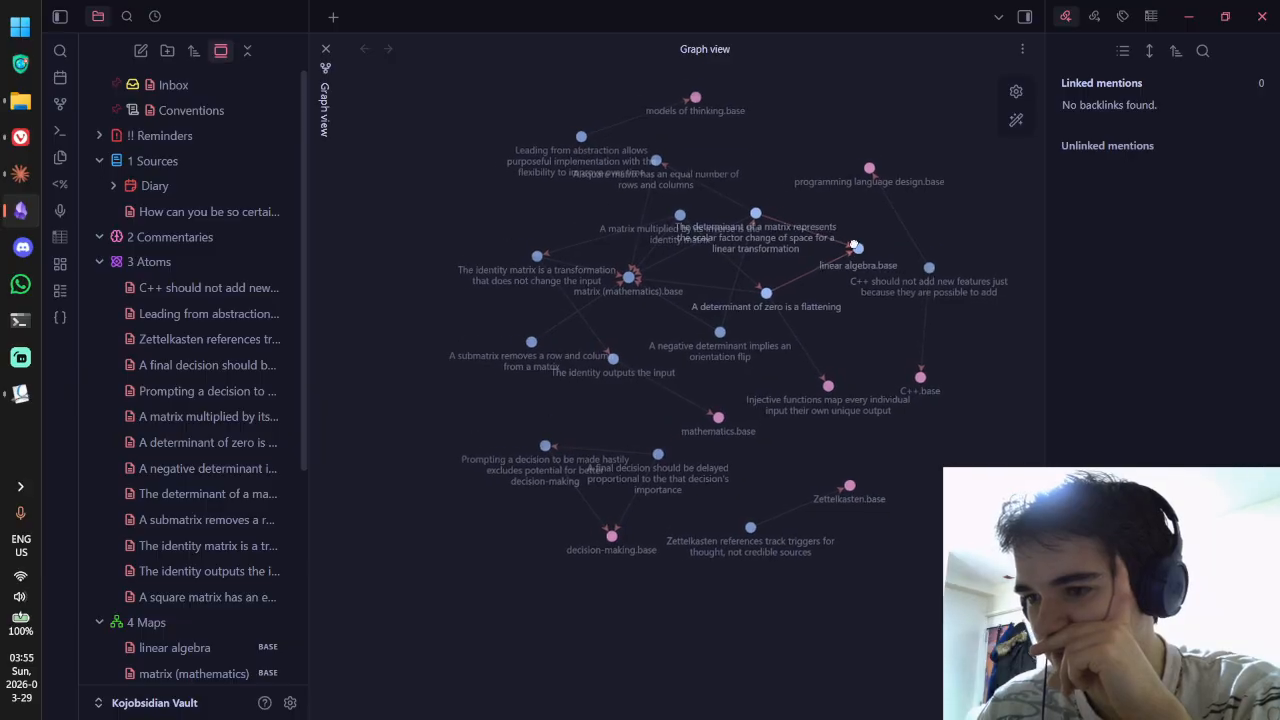
pyautogui.moveTo(610, 288); pyautogui.dragTo(652, 304)
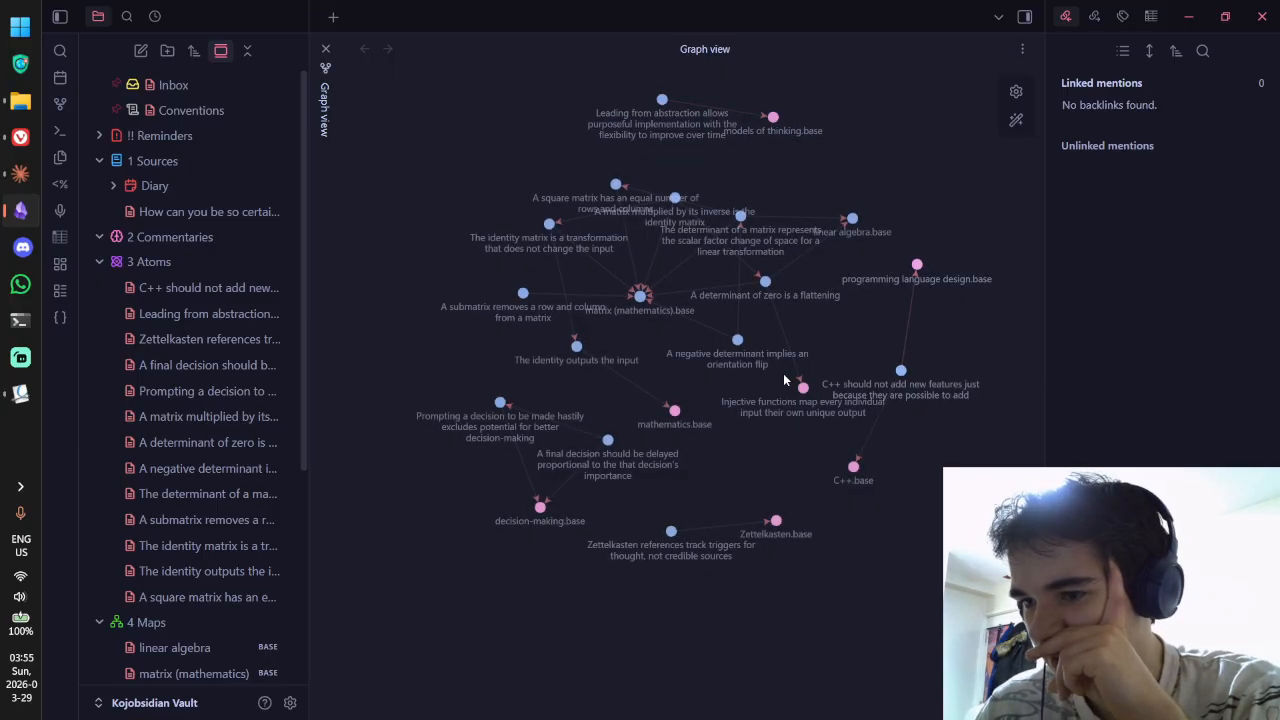
# Step: In the graph settings, pan to C++.base and enlarge the graph nodes
pyautogui.click(1015, 93)
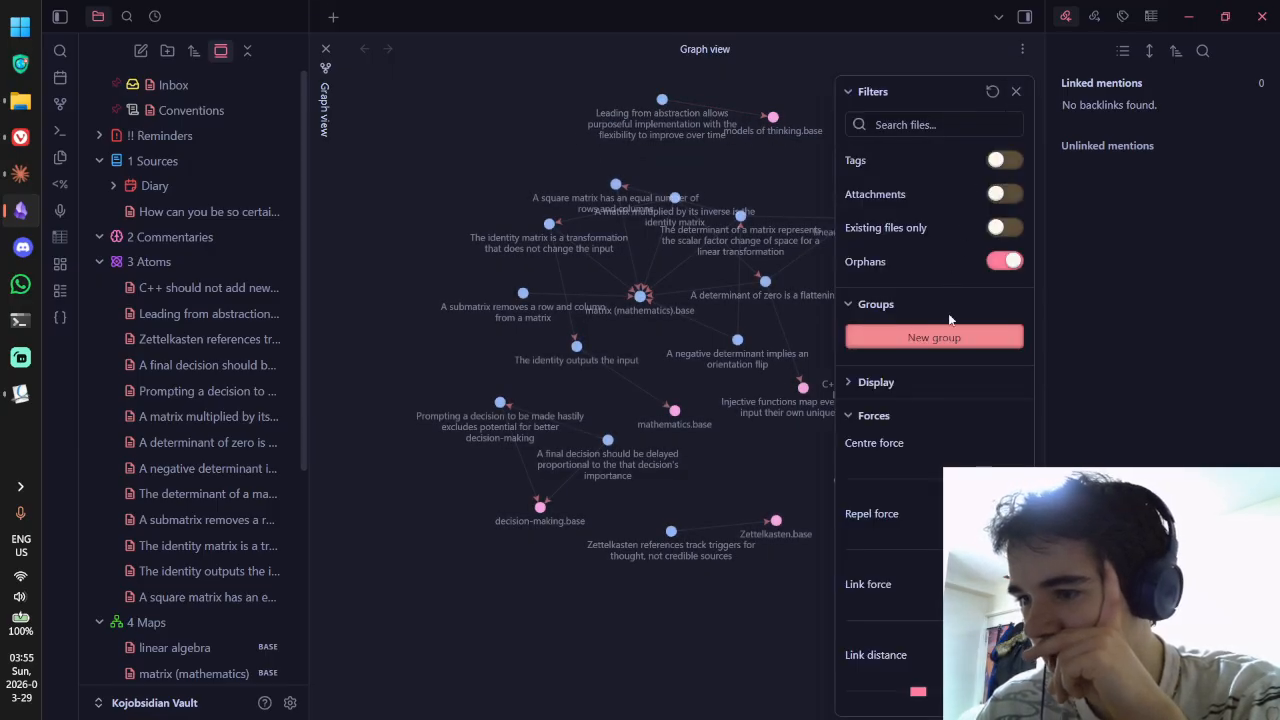
pyautogui.scroll(-1, 947, 250)
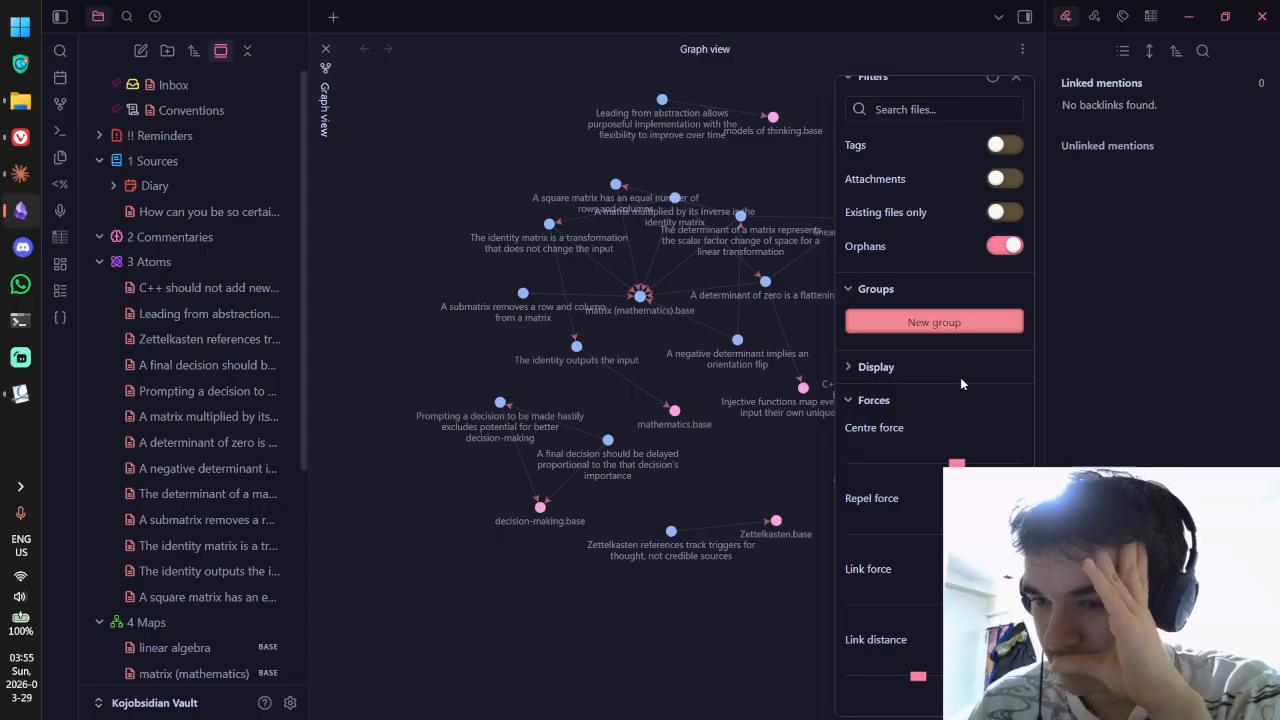
pyautogui.moveTo(798, 329); pyautogui.dragTo(687, 321)
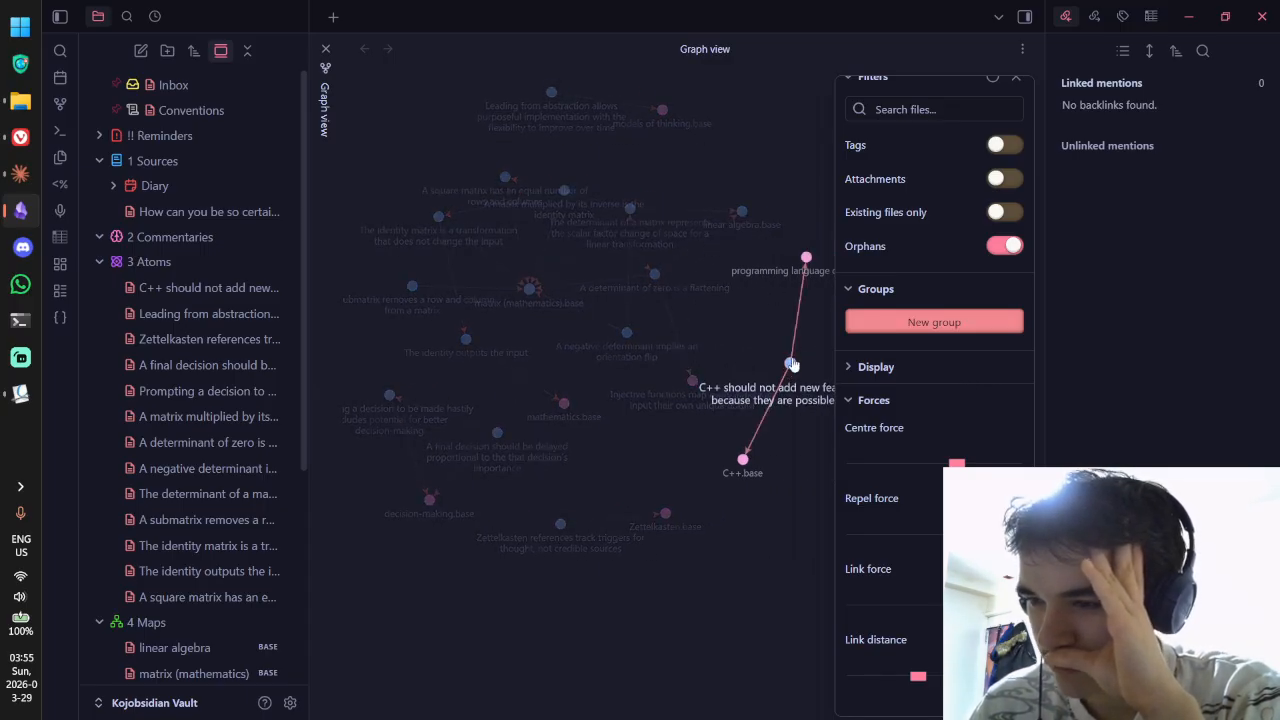
pyautogui.moveTo(793, 341); pyautogui.dragTo(750, 351)
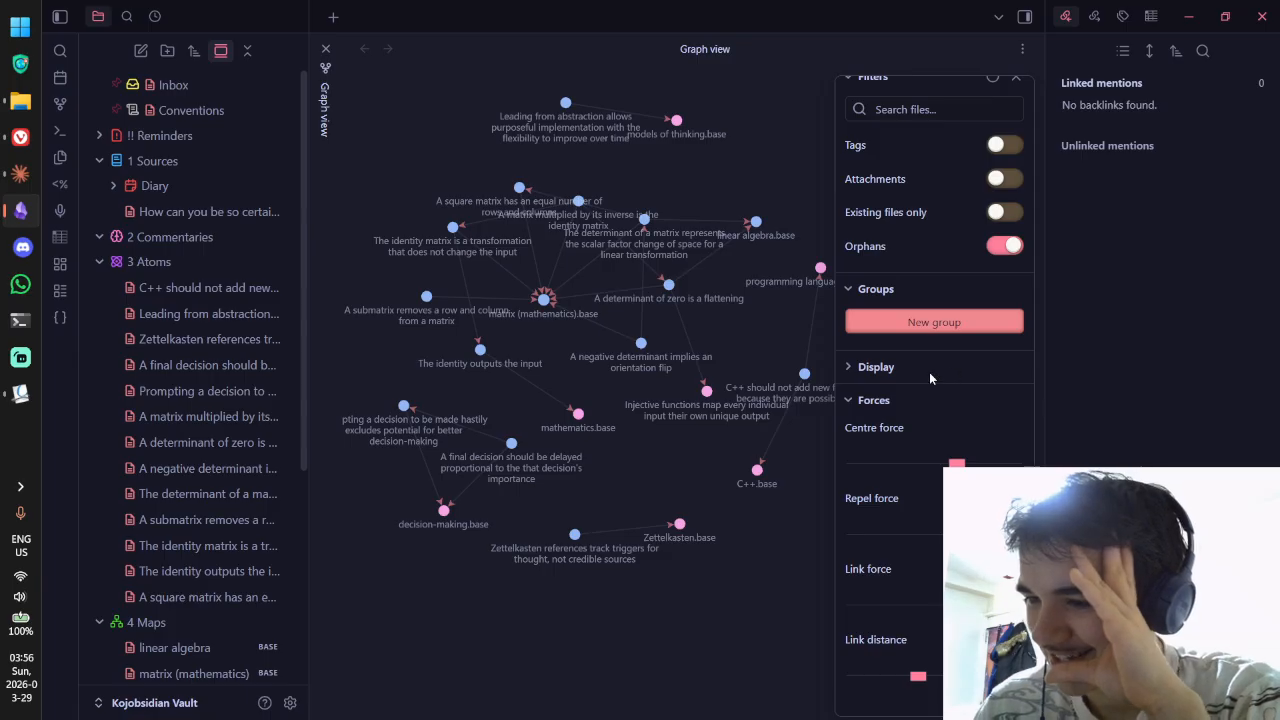
pyautogui.click(884, 372)
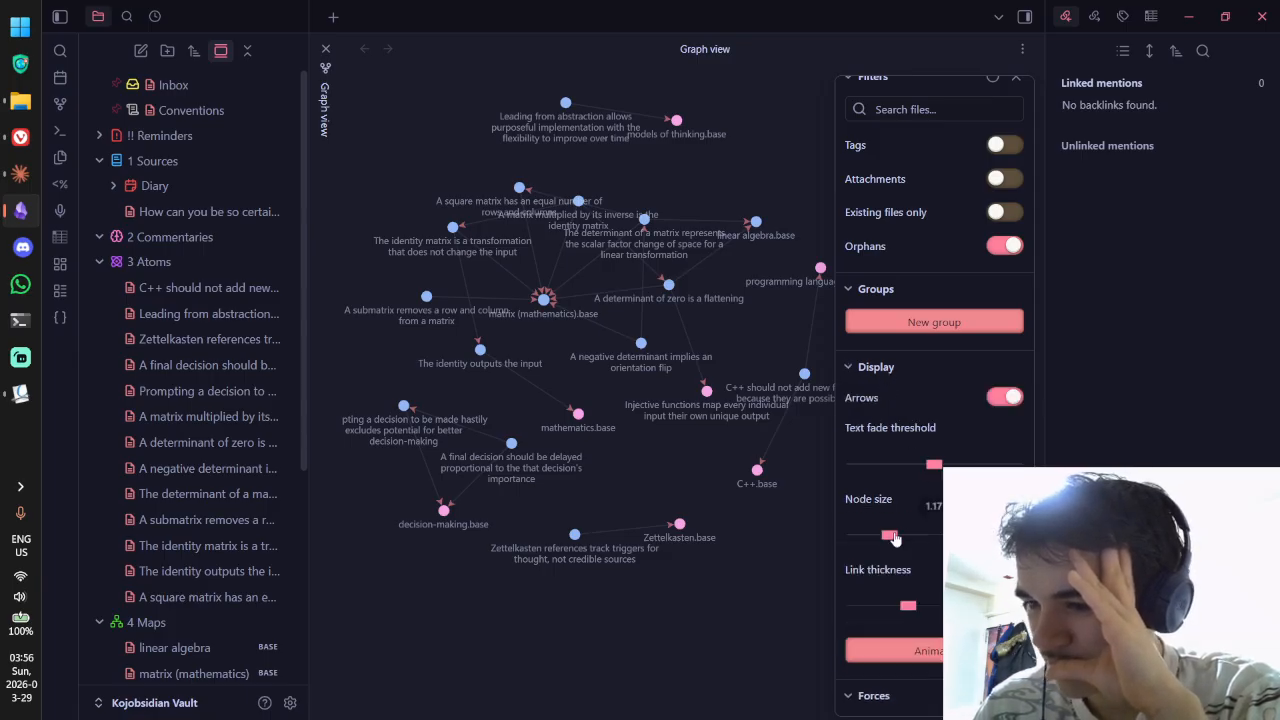
pyautogui.moveTo(889, 535)
pyautogui.mouseDown()
pyautogui.moveTo(1020, 535)
pyautogui.moveTo(899, 535)
pyautogui.mouseUp()
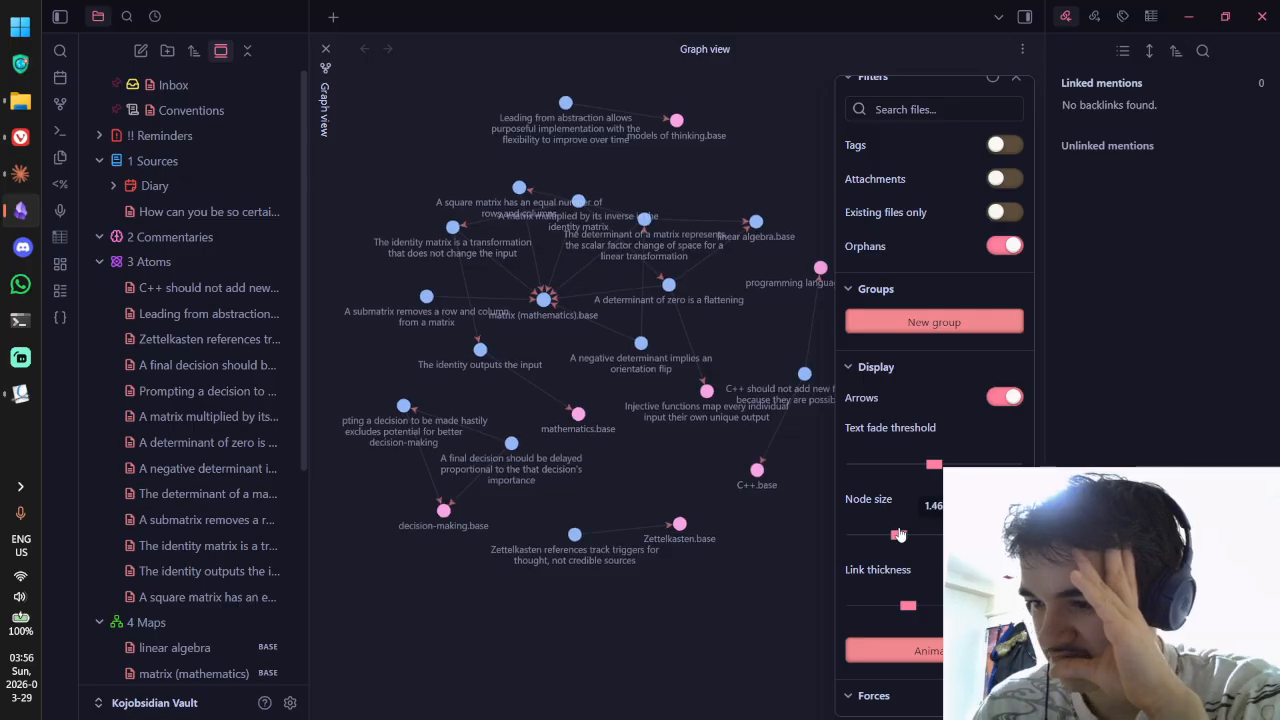
pyautogui.click(871, 368)
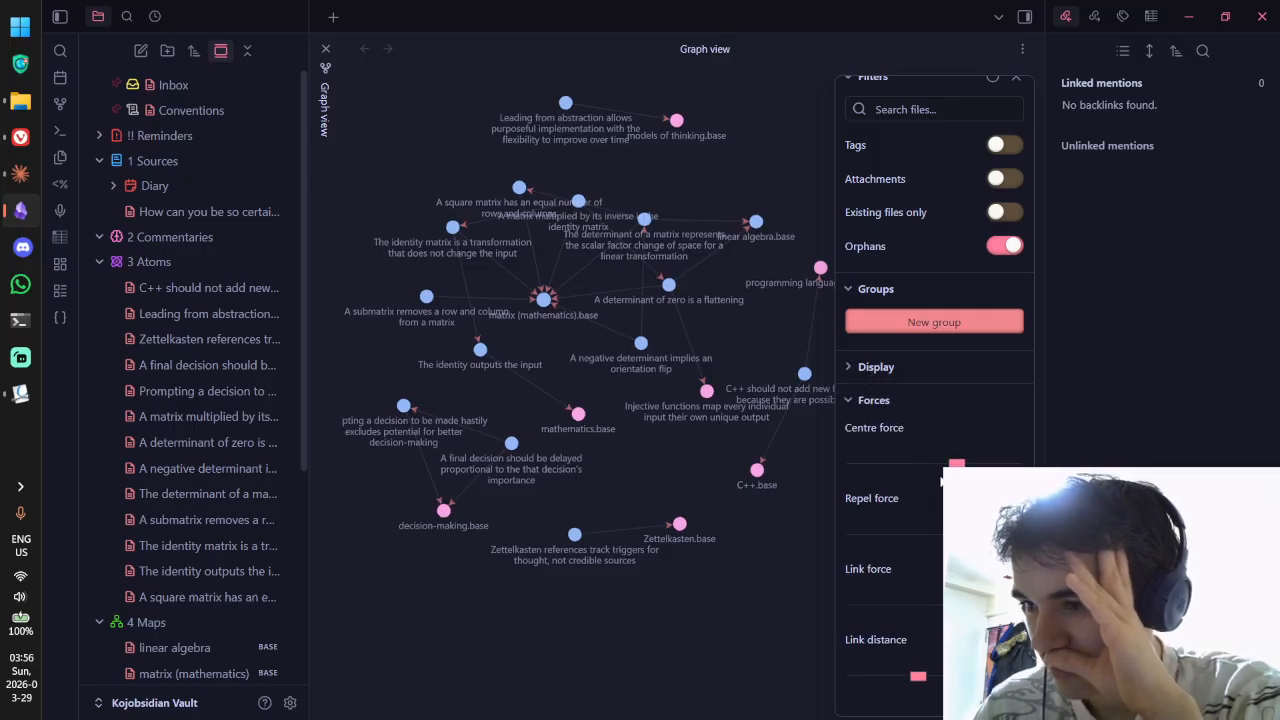
# Step: Add and remove a colour group, then close the graph settings and the graph view
pyautogui.scroll(1, 929, 404)
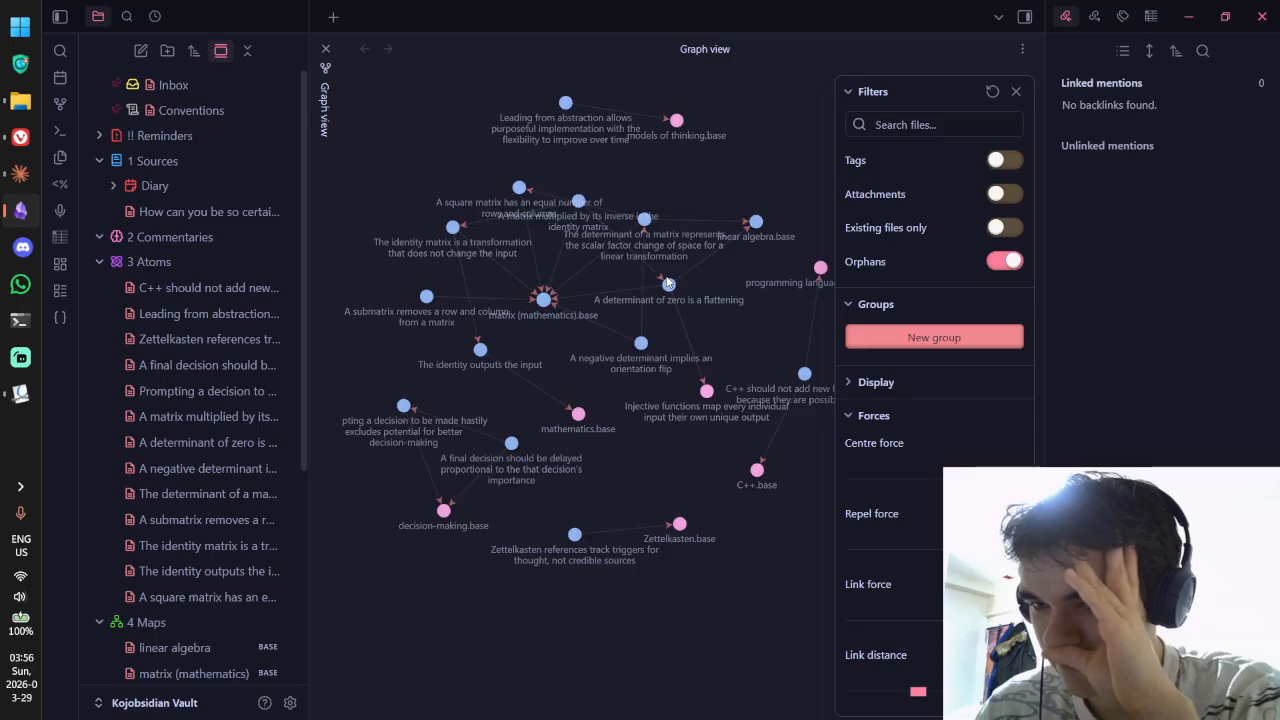
pyautogui.click(881, 342)
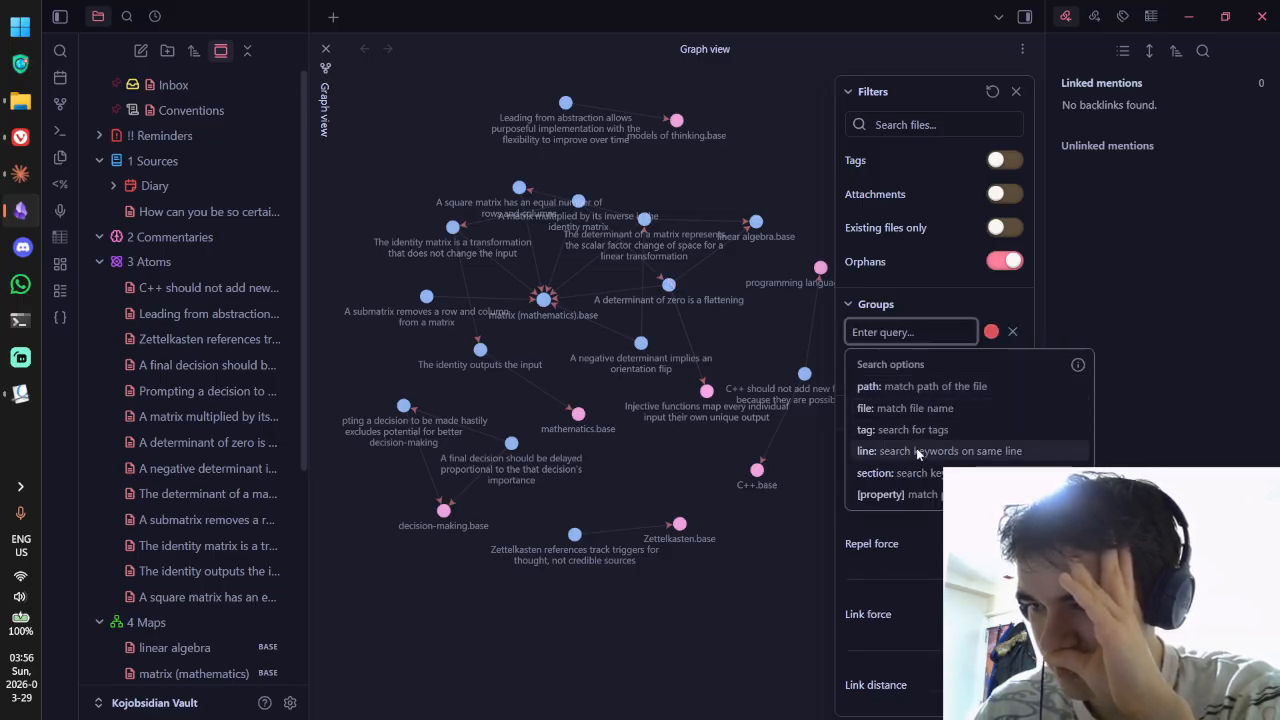
pyautogui.click(1018, 338)
pyautogui.click(876, 304)
pyautogui.click(1016, 91)
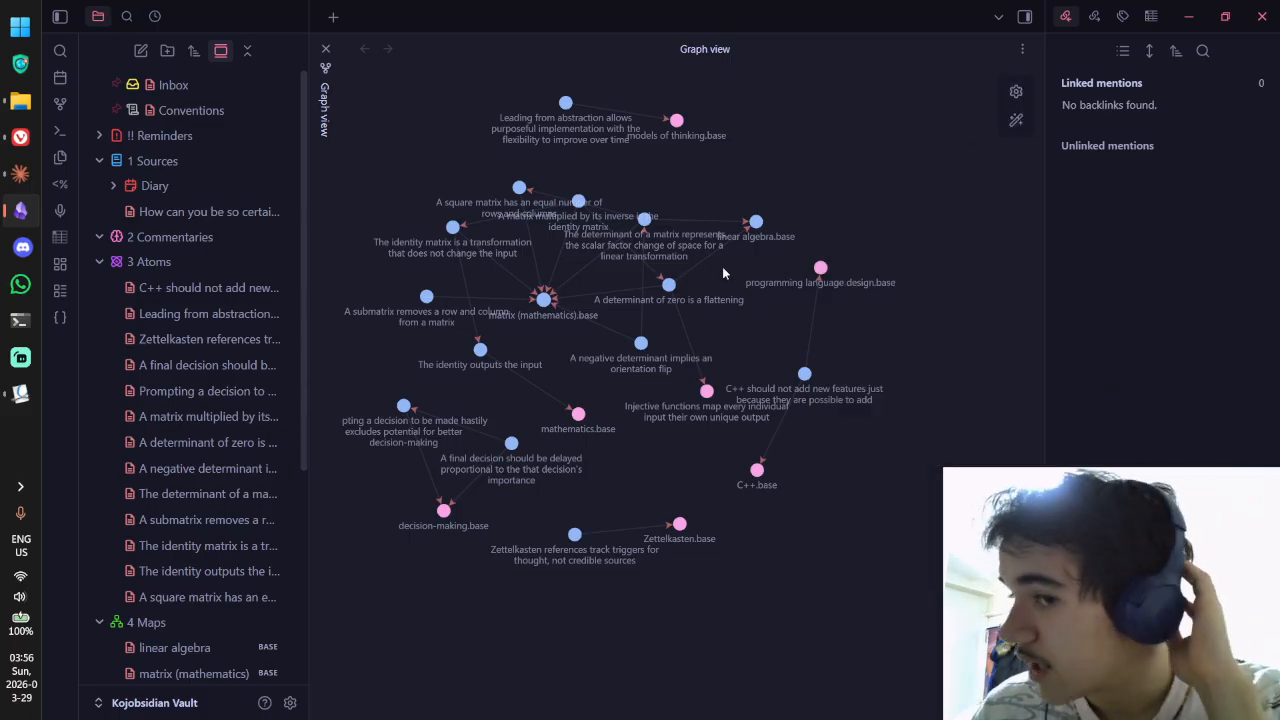
pyautogui.click(325, 48)
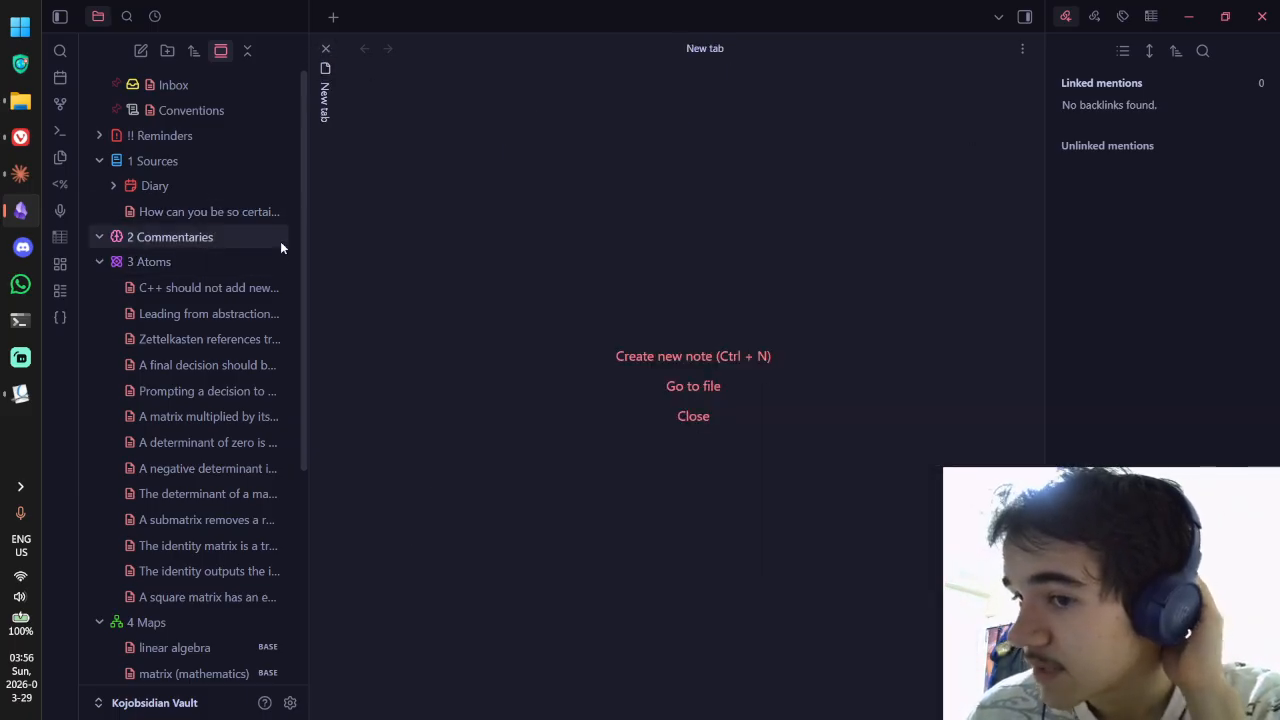
# Step: Look over the C++ and Zettelkasten references notes, then create a new note in 3 Atoms
pyautogui.click(247, 310)
pyautogui.keyDown('ctrl'); pyautogui.click(248, 290); pyautogui.keyUp('ctrl')
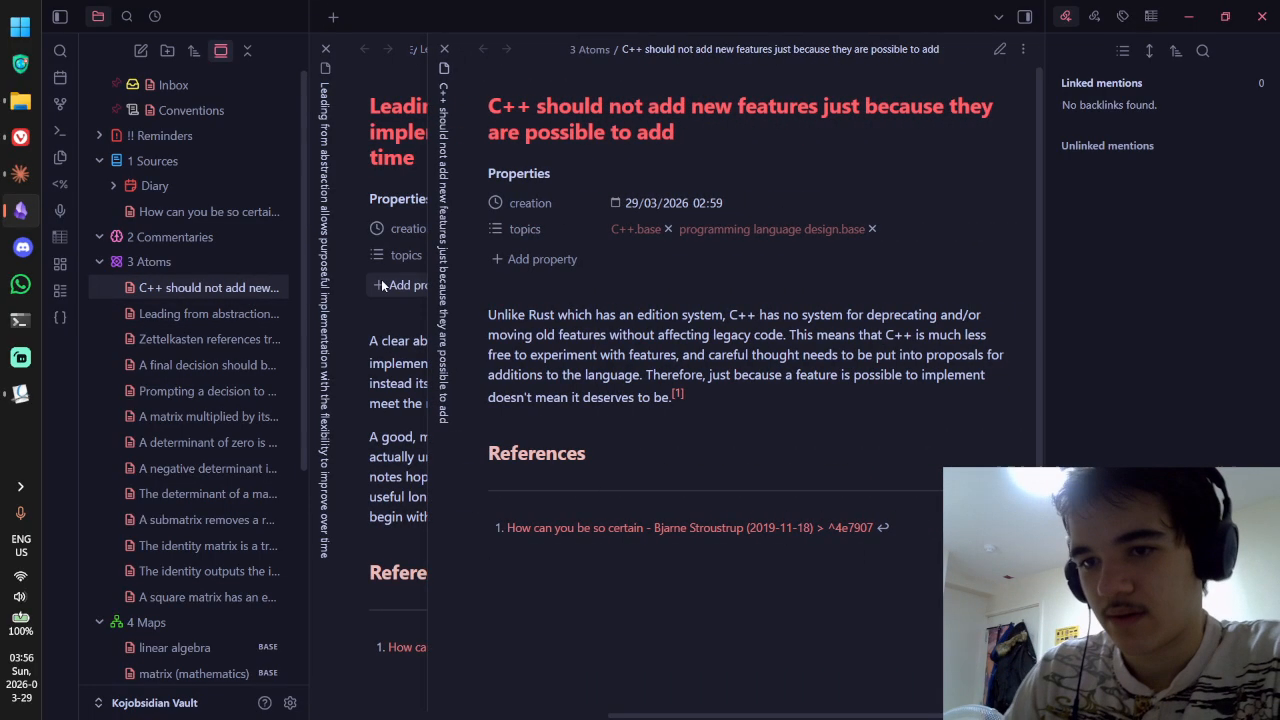
pyautogui.keyDown('ctrl'); pyautogui.click(219, 341); pyautogui.keyUp('ctrl')
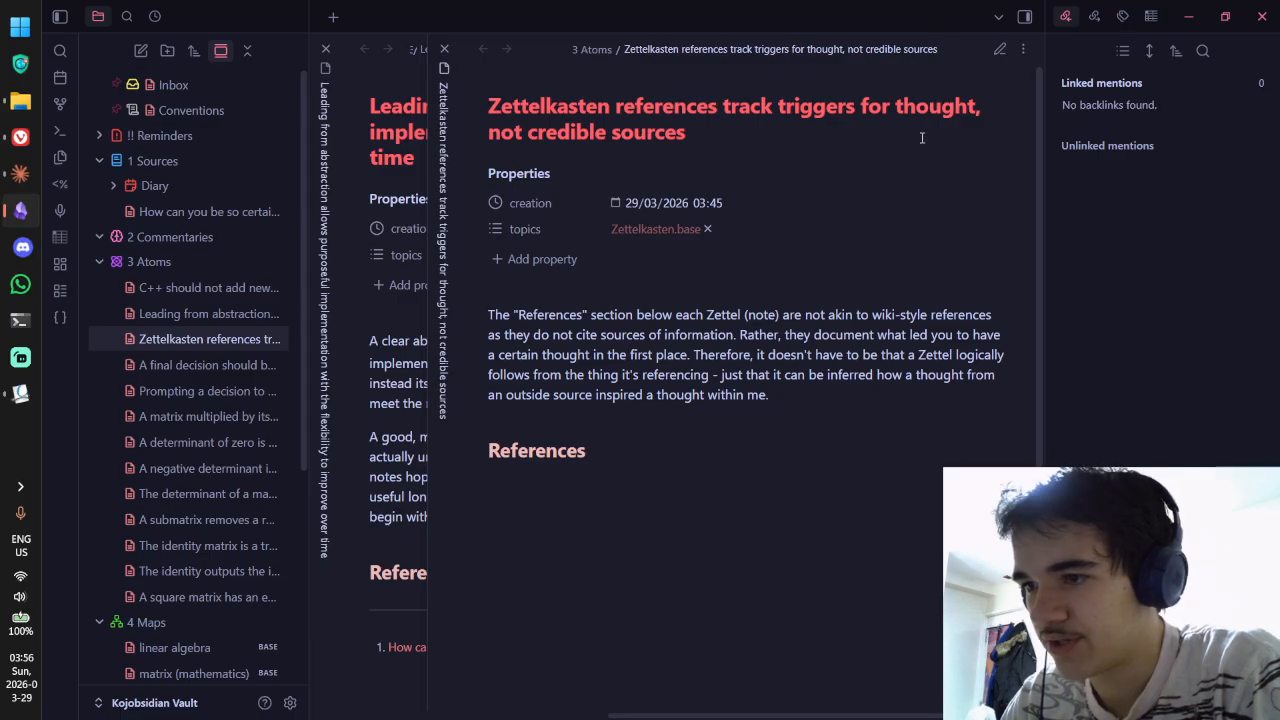
pyautogui.moveTo(785, 102); pyautogui.dragTo(915, 105)
pyautogui.moveTo(521, 136); pyautogui.dragTo(520, 102)
pyautogui.click(720, 134)
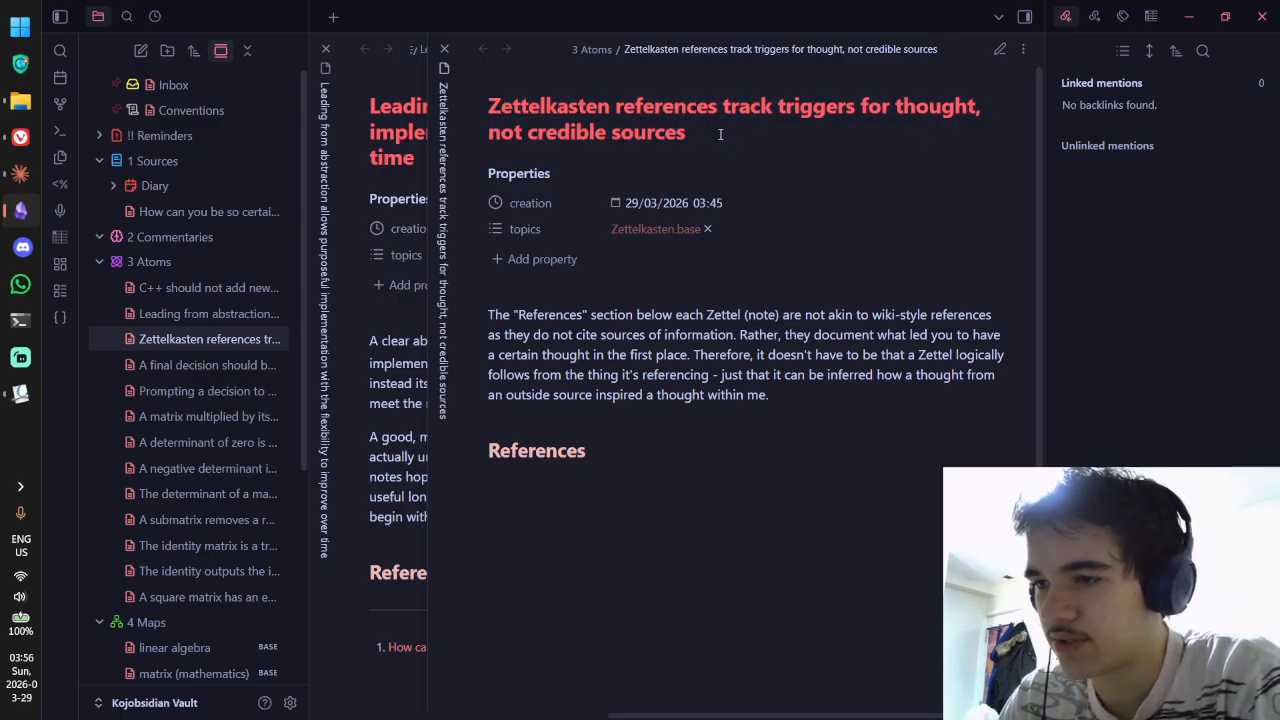
pyautogui.moveTo(720, 134); pyautogui.dragTo(441, 97)
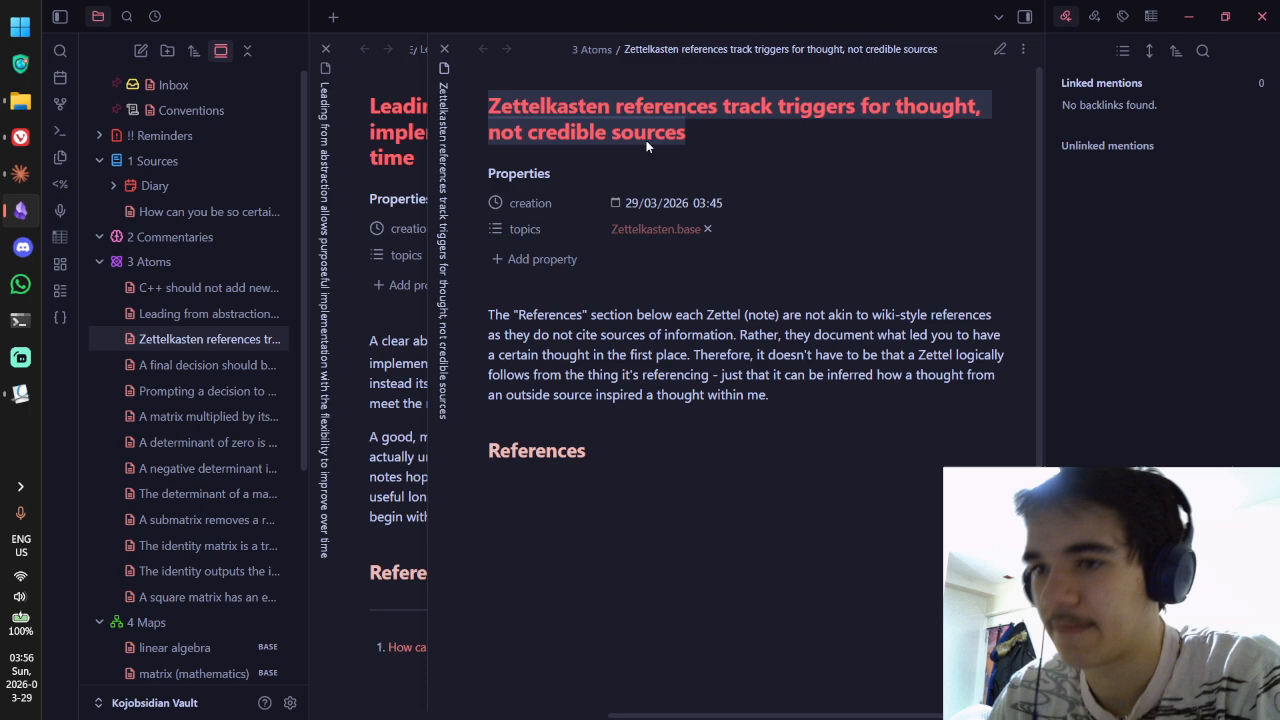
pyautogui.click(444, 48)
pyautogui.rightClick(176, 253)
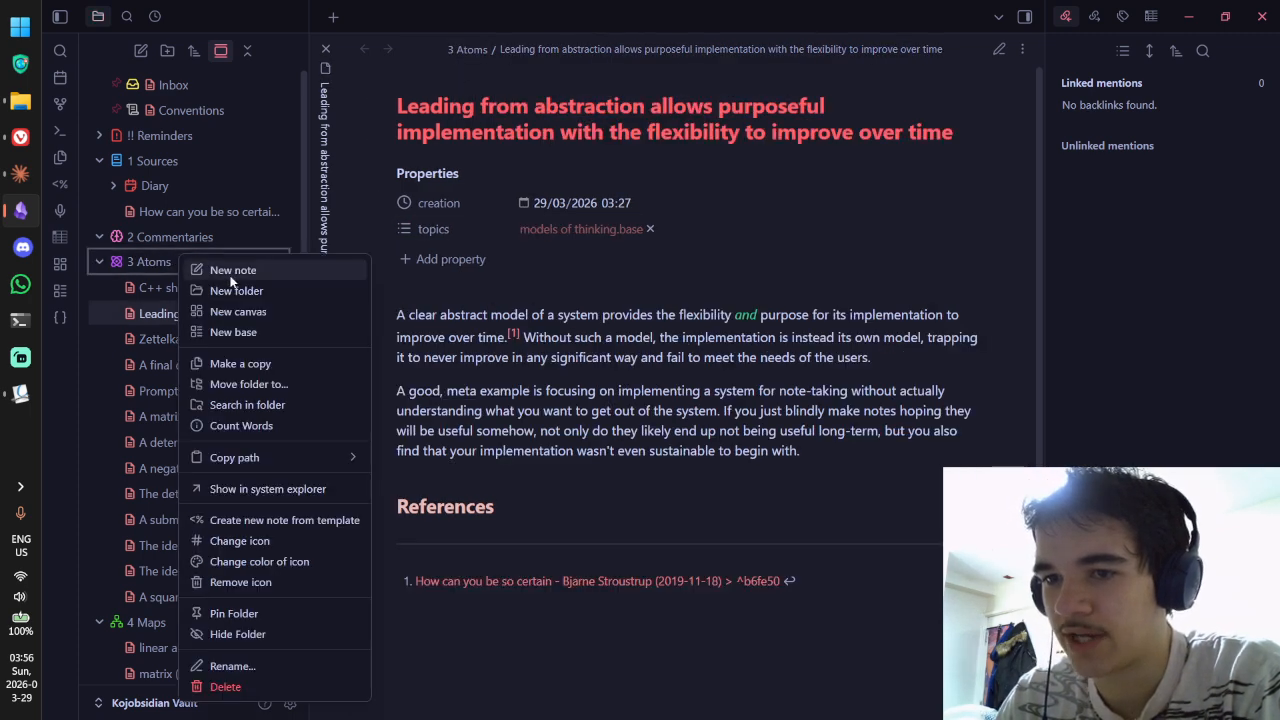
pyautogui.click(225, 267)
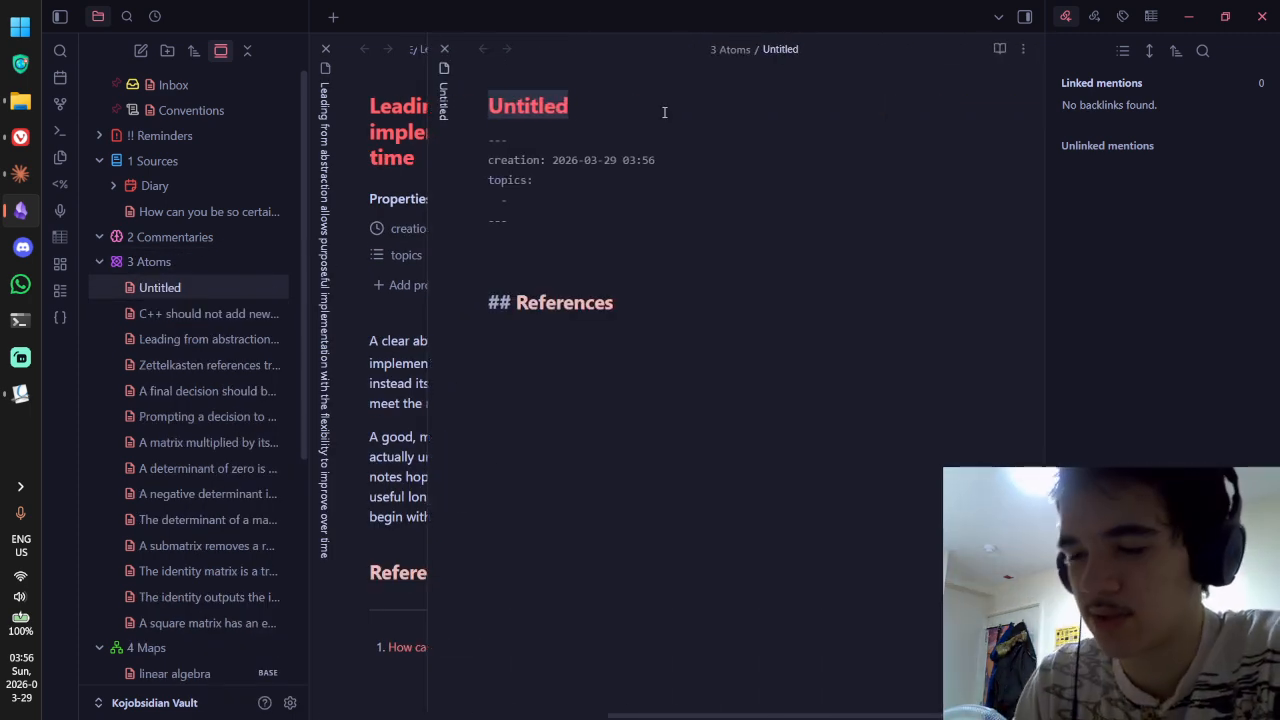
# Step: Title the new note 'Atomic notes focus on one idea'
pyautogui.write('Atomic notes ')
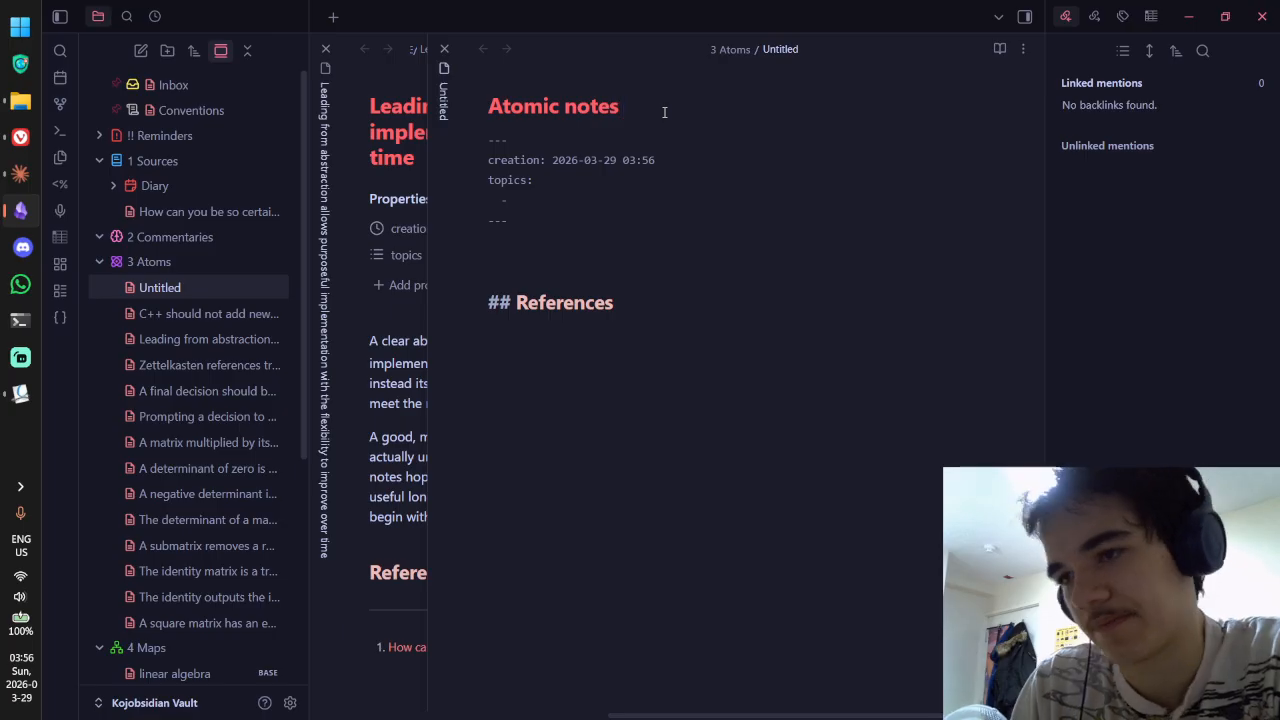
pyautogui.write('contain one idea')
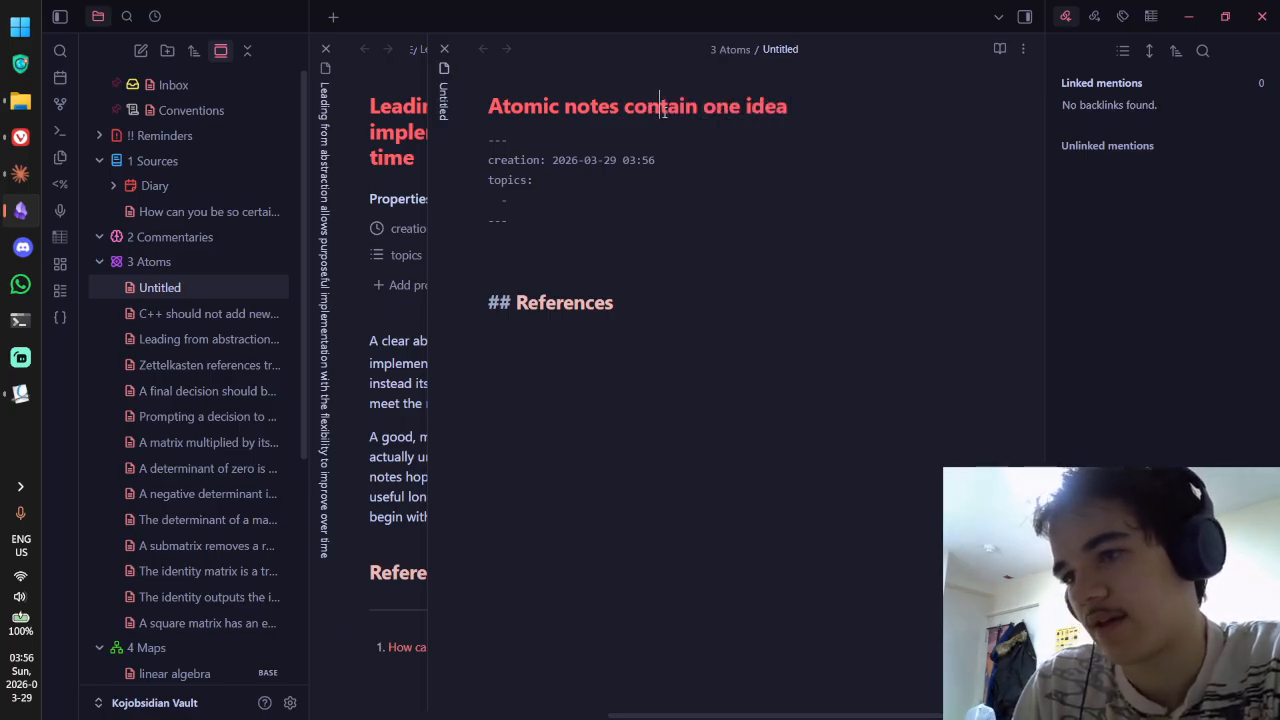
pyautogui.doubleClick(664, 112)
pyautogui.write('focus on')
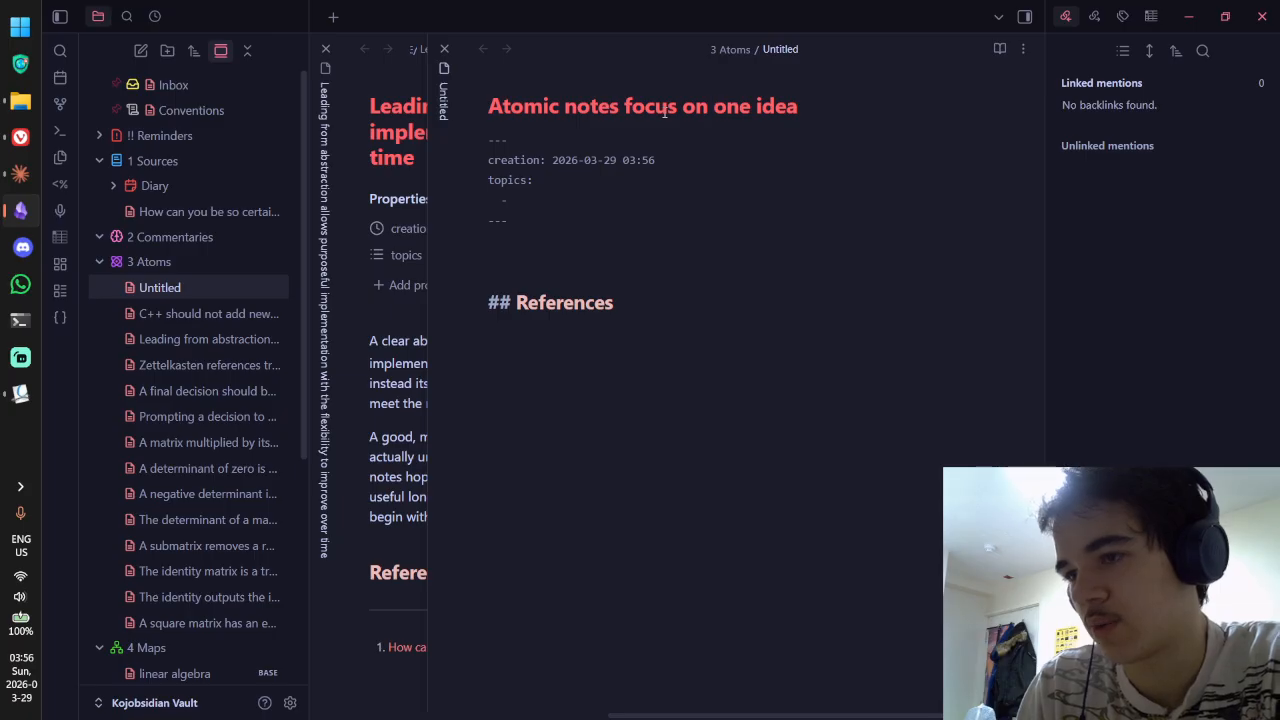
# Step: Set the note's topics property to [[Zettelkasten]]
pyautogui.click(620, 206)
pyautogui.write('[[')
pyautogui.press('BackSpace')
pyautogui.press('BackSpace')
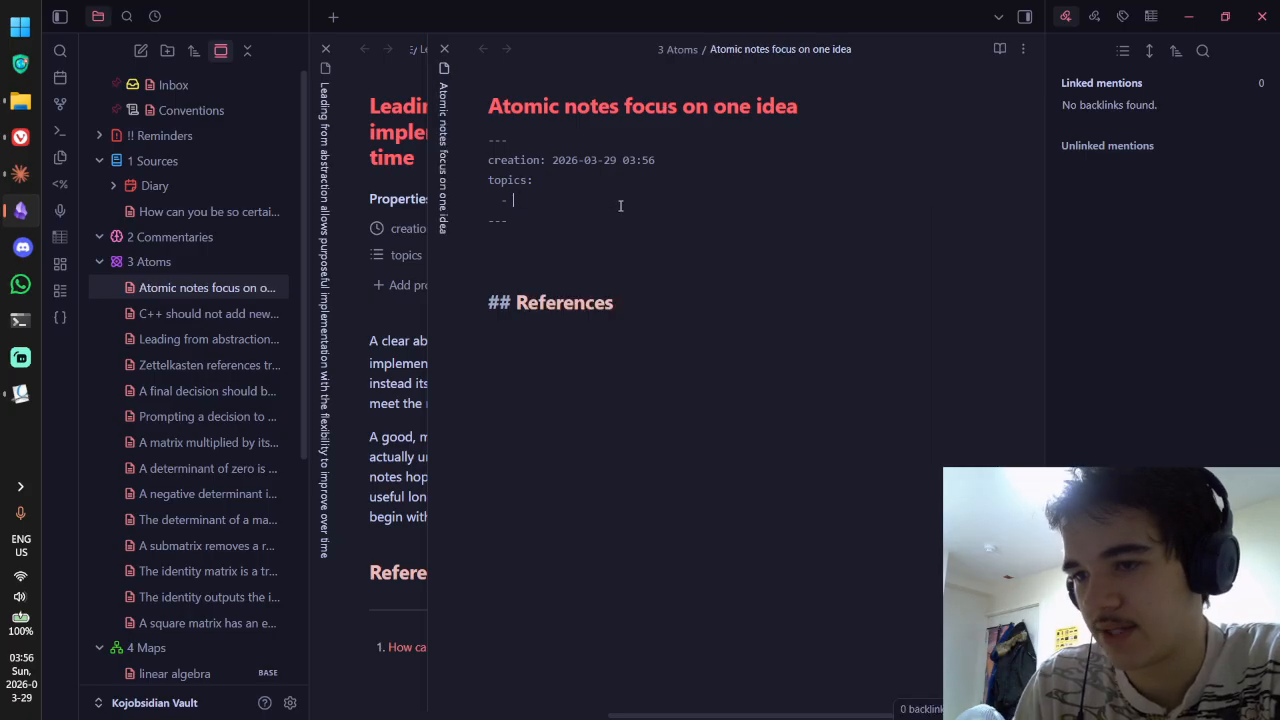
pyautogui.write('"[[Zettel')
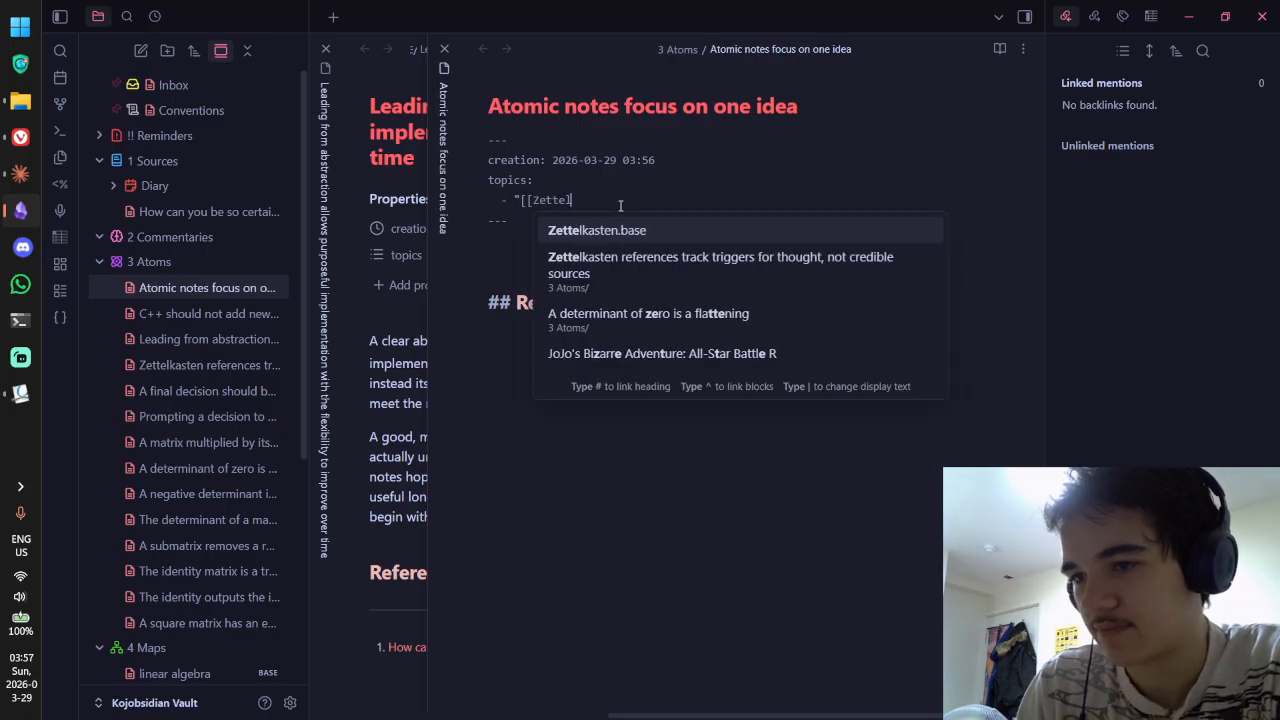
pyautogui.press('Return')
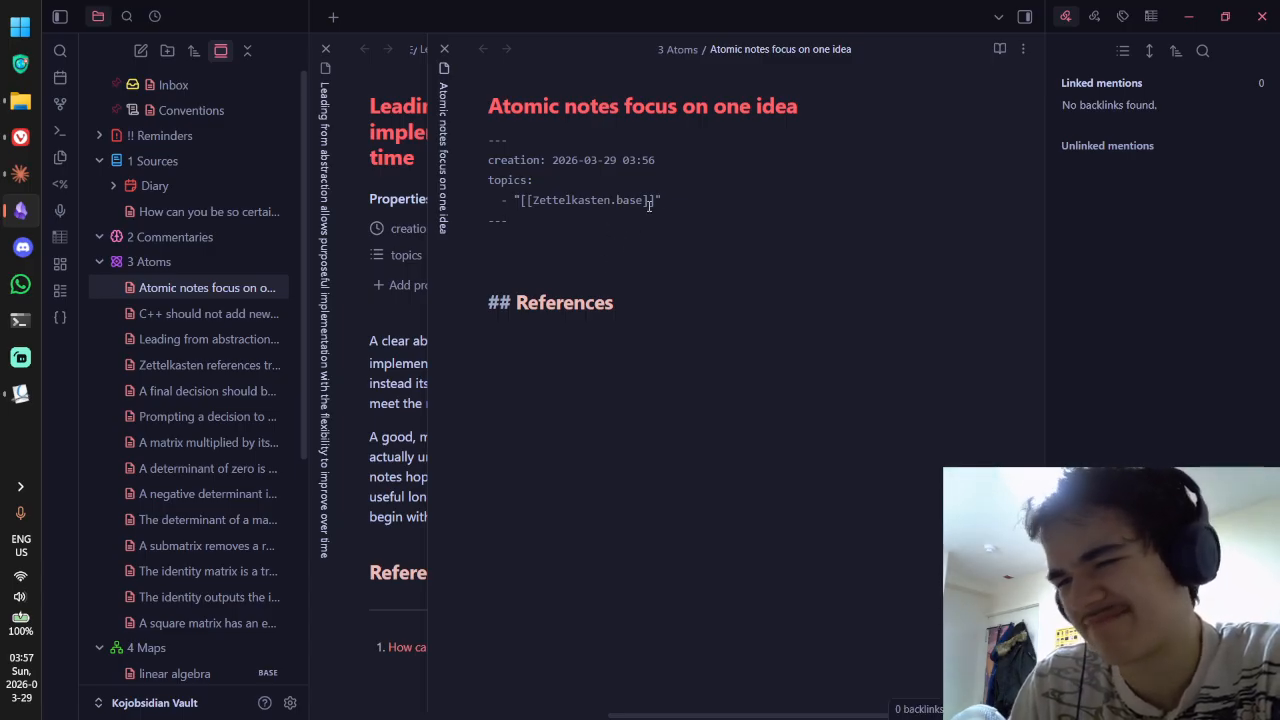
pyautogui.press('BackSpace')
pyautogui.press('BackSpace')
pyautogui.press('BackSpace')
pyautogui.press('BackSpace')
pyautogui.press('BackSpace')
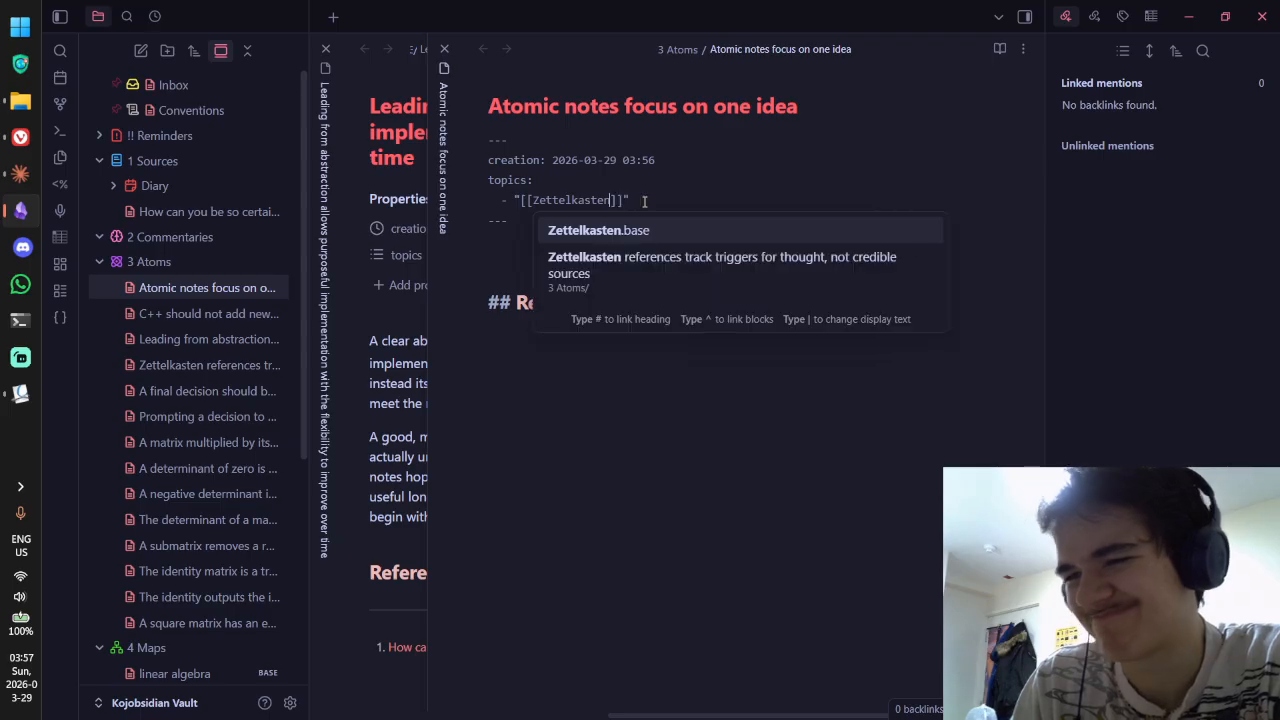
pyautogui.click(520, 256)
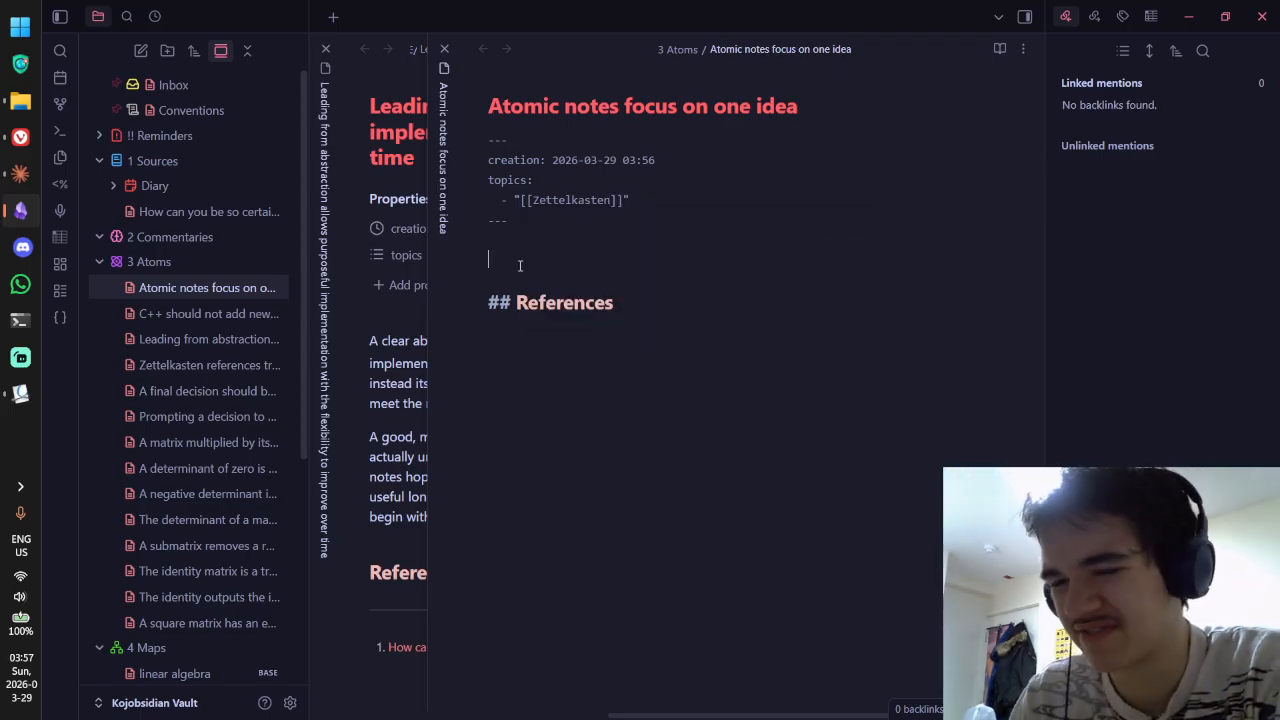
pyautogui.click(172, 314)
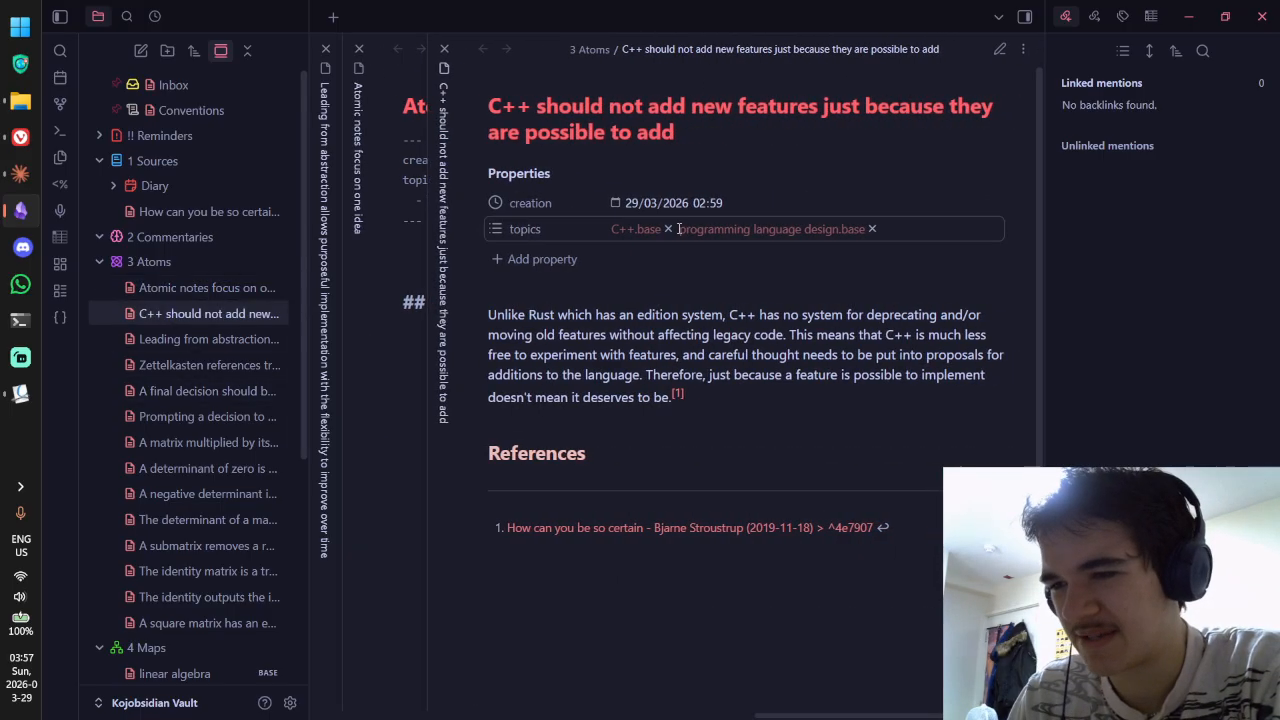
# Step: Strip '.base' from the C++ and programming language design topic links in source mode
pyautogui.hotkey('ctrl', 'e')
pyautogui.moveTo(555, 226); pyautogui.dragTo(585, 226)
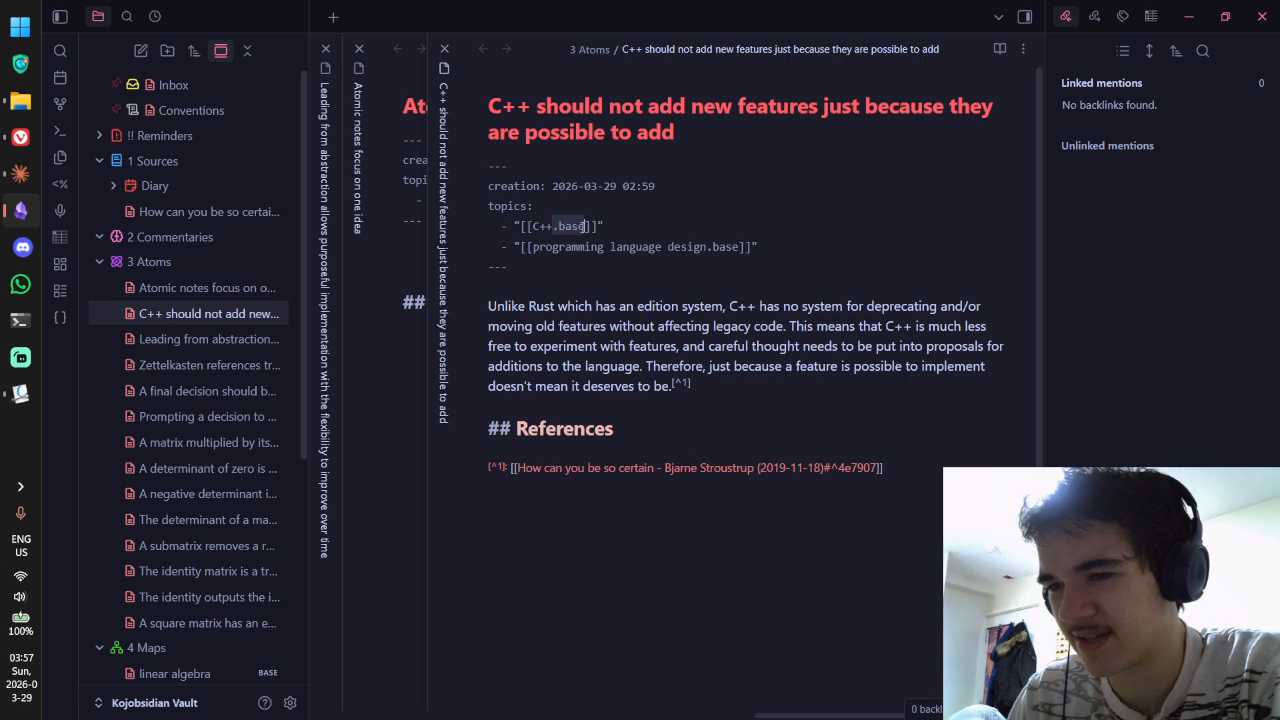
pyautogui.press('BackSpace')
pyautogui.click(708, 212)
pyautogui.moveTo(709, 247); pyautogui.dragTo(746, 247)
pyautogui.press('BackSpace')
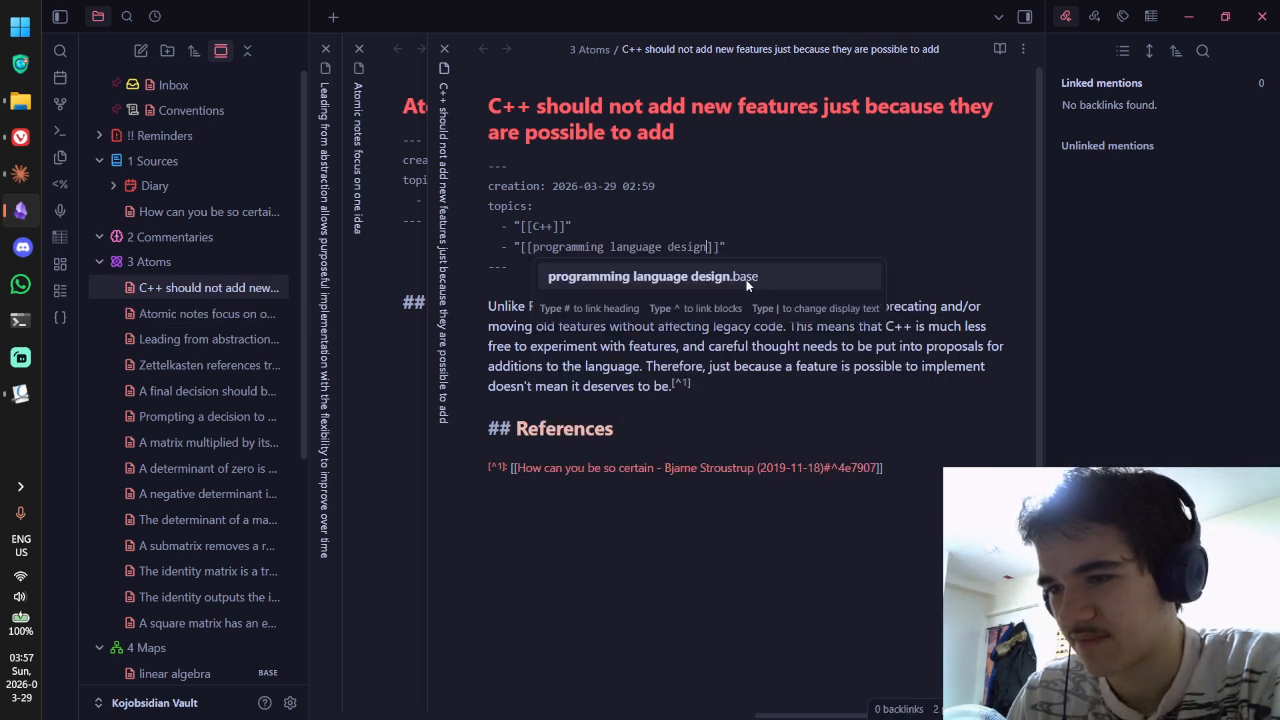
# Step: Retarget the C++ topic link to Maps/C++ and delete the accidentally created Maps folder
pyautogui.click(194, 312)
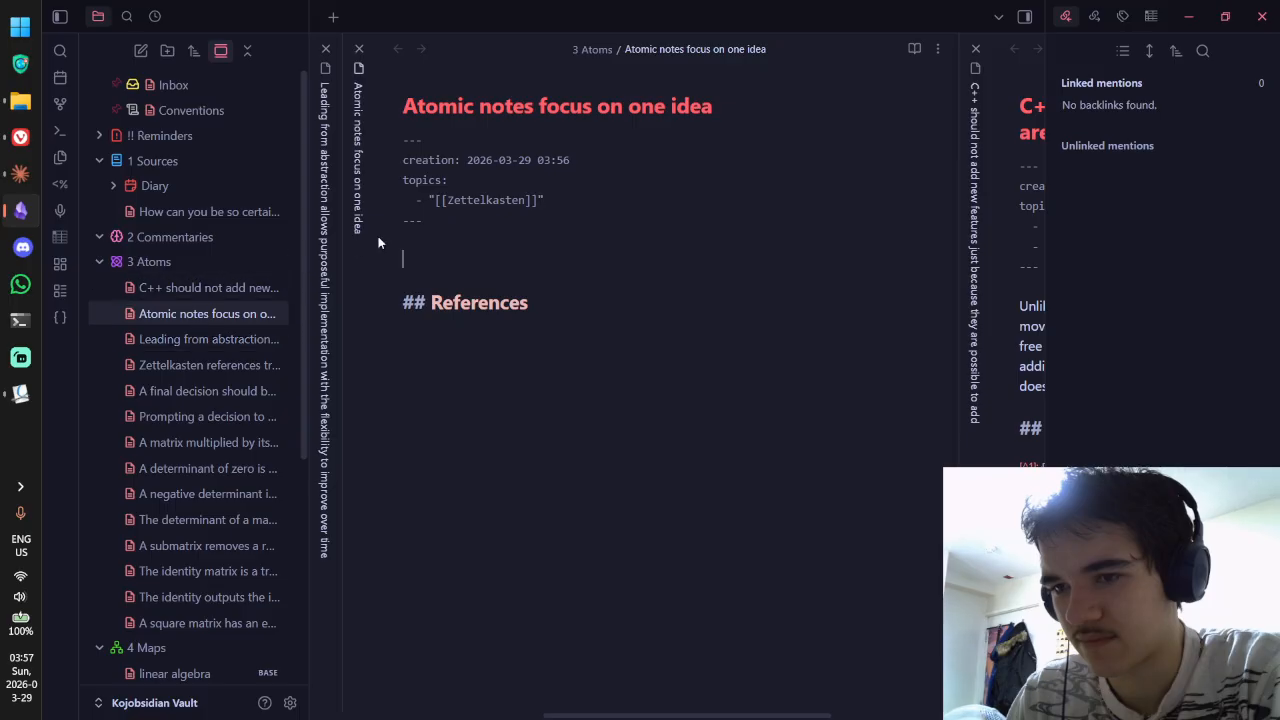
pyautogui.click(220, 287)
pyautogui.click(530, 230)
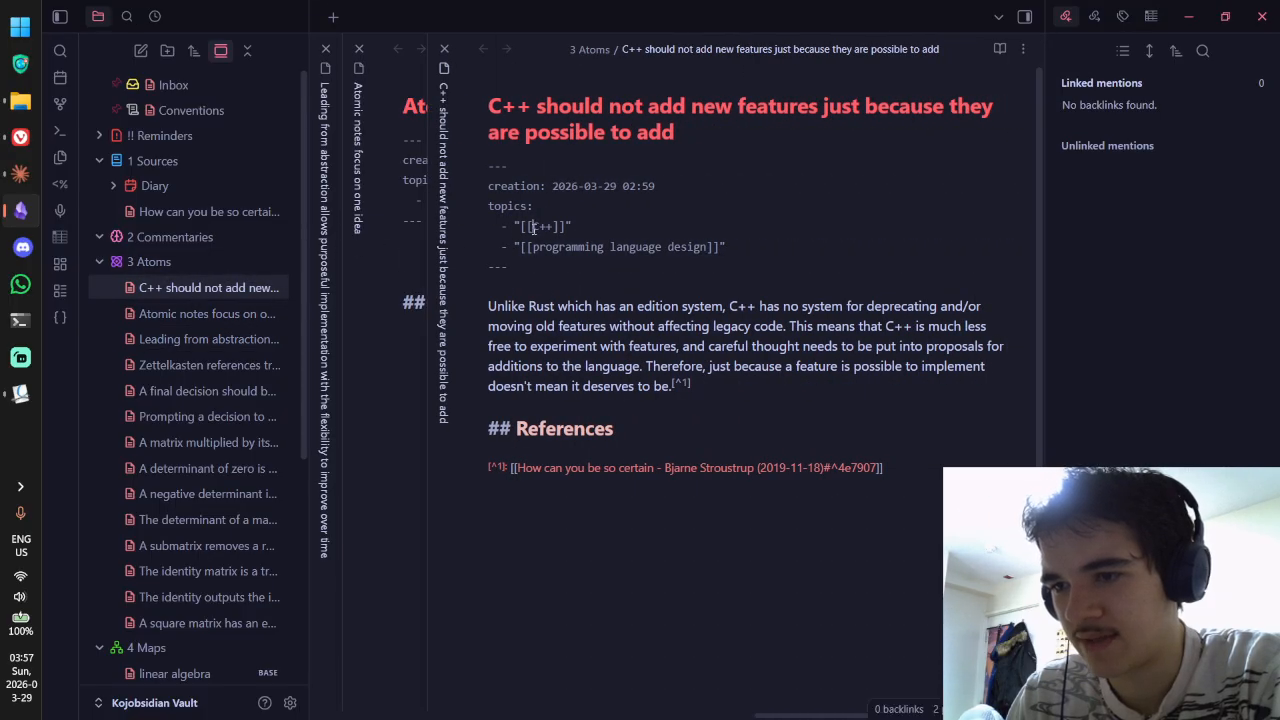
pyautogui.write('Maps/')
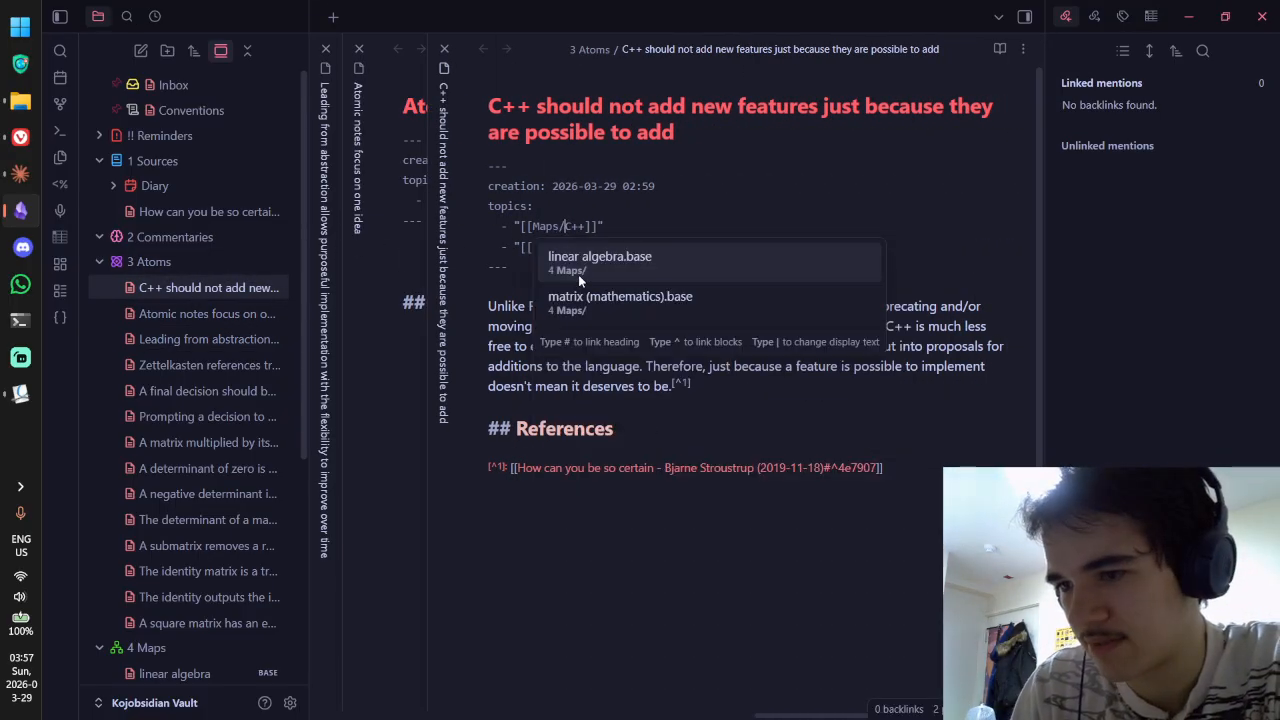
pyautogui.press('Escape')
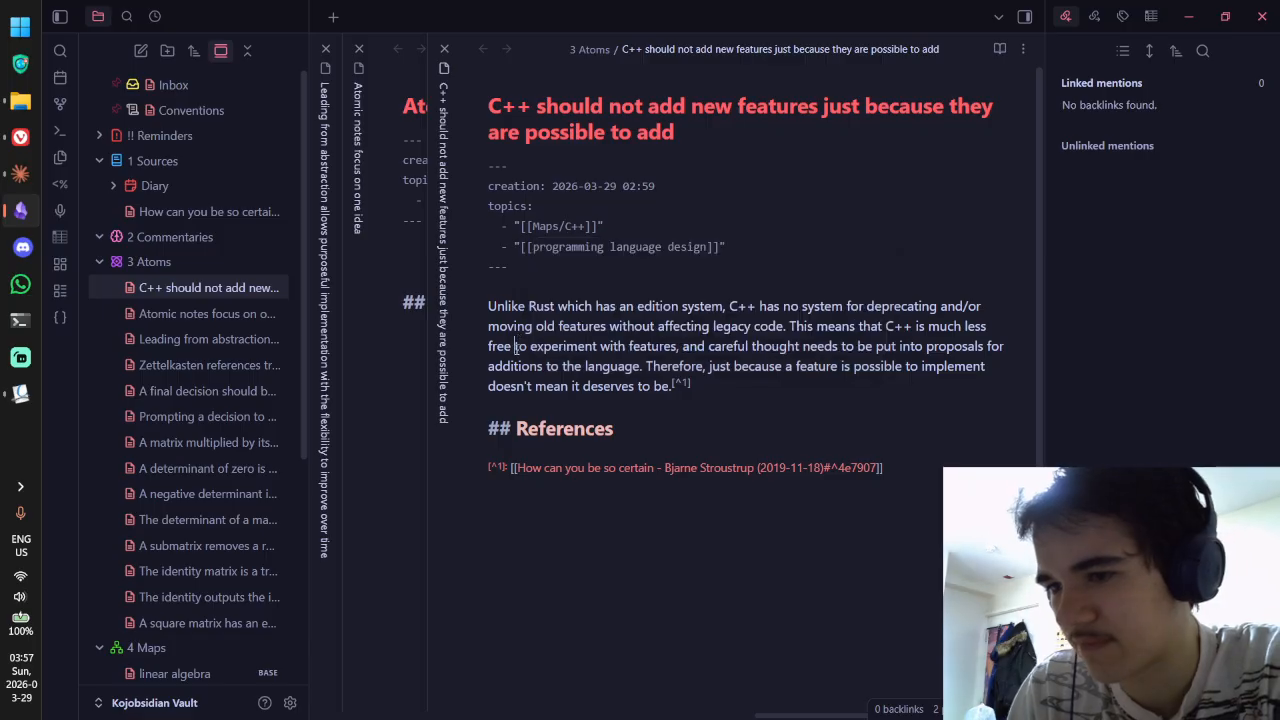
pyautogui.hotkey('ctrl', 'e')
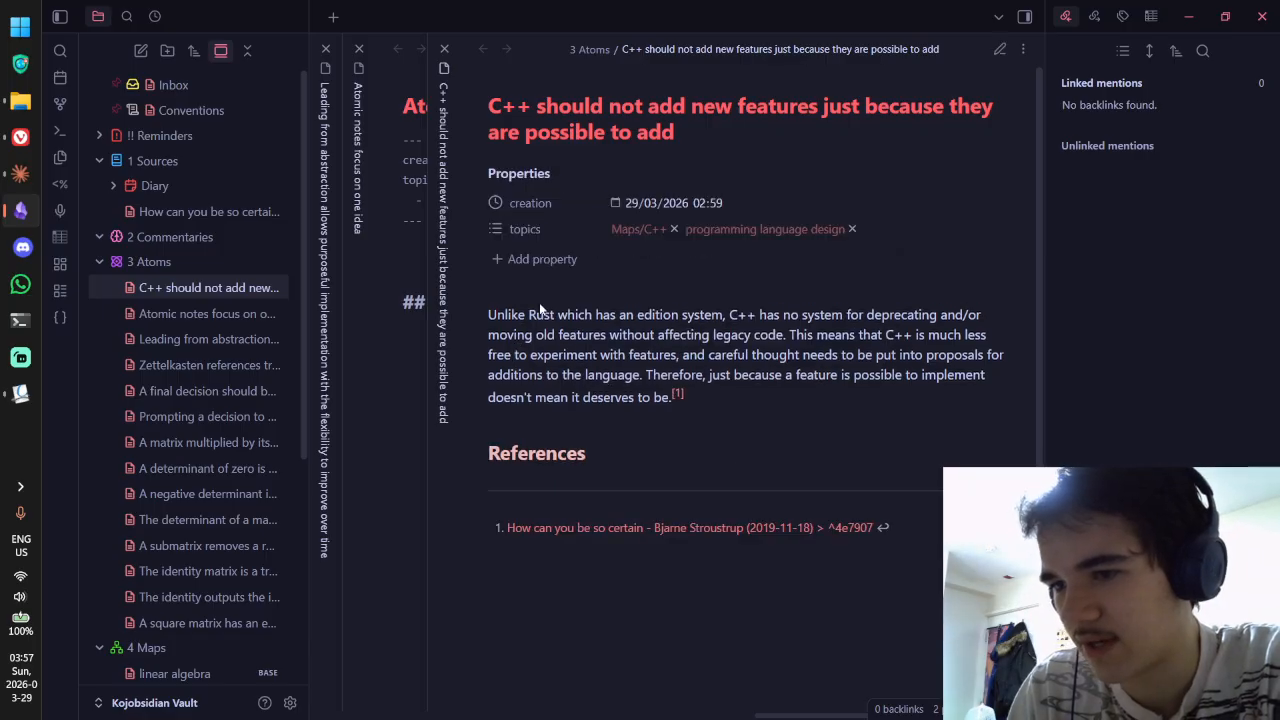
pyautogui.click(630, 236)
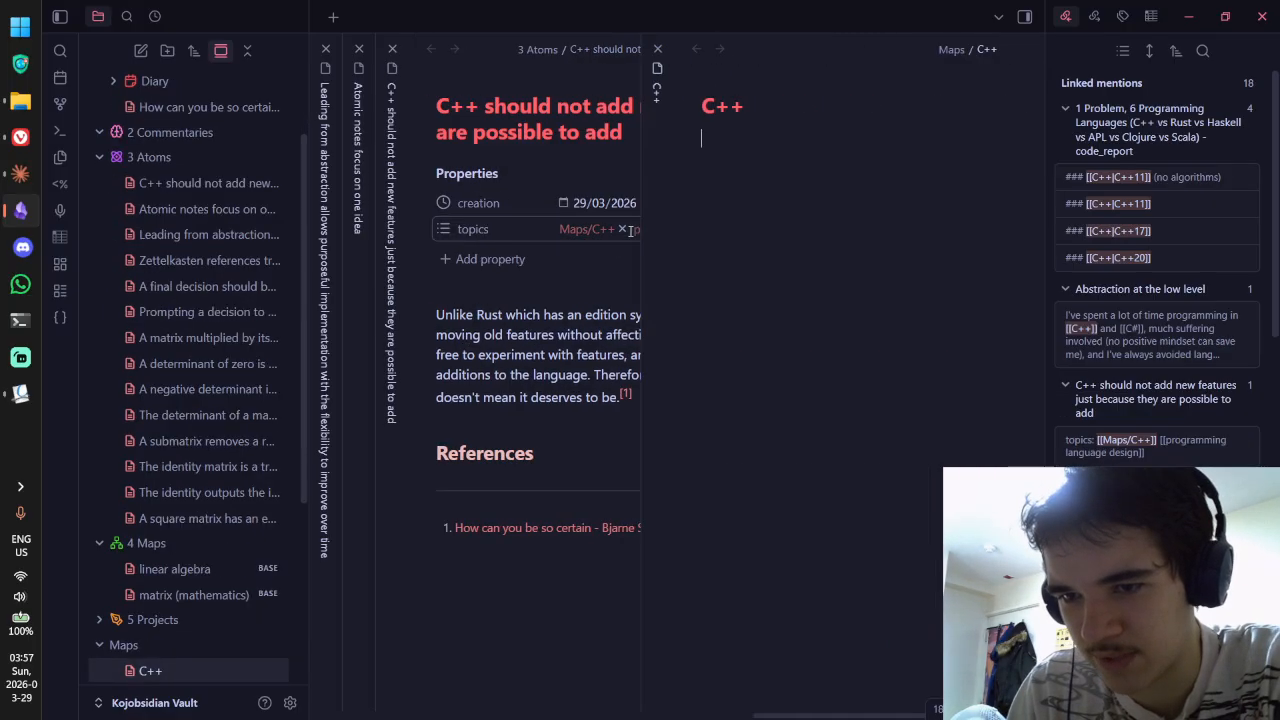
pyautogui.rightClick(159, 652)
pyautogui.click(191, 641)
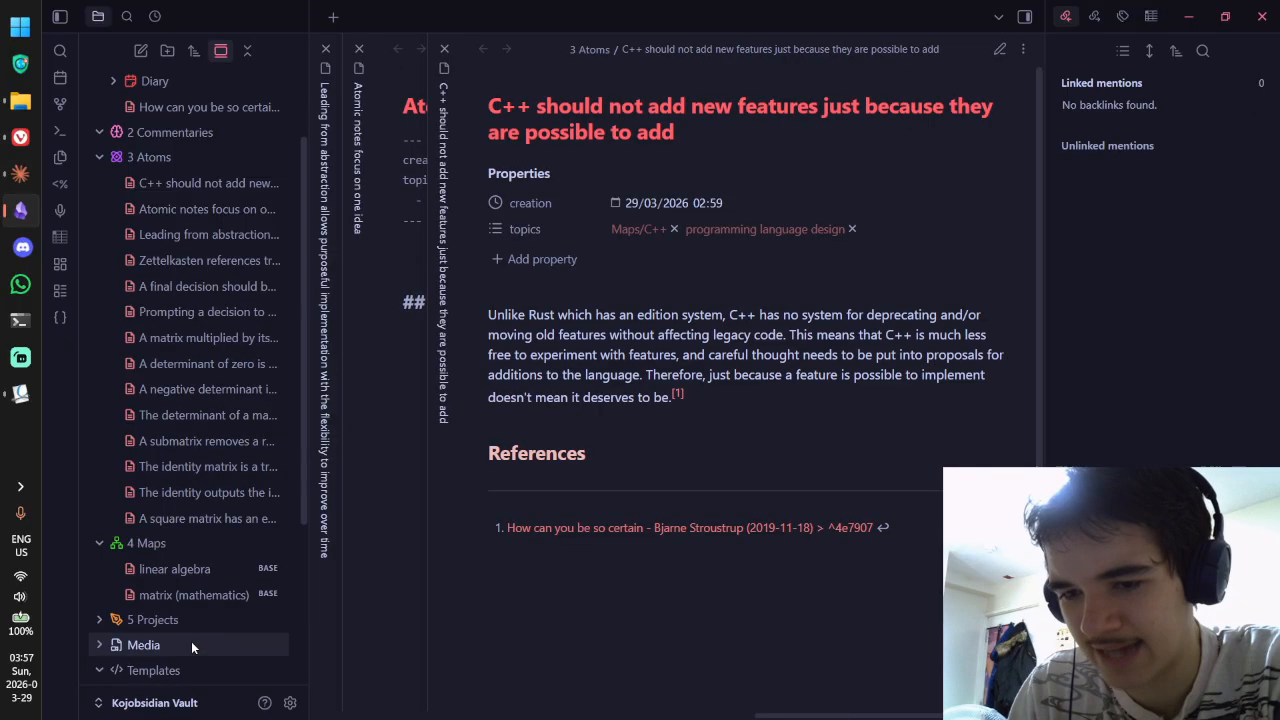
# Step: Point the topic link to 4 Maps/C++, then delete the C++ map note from 4 Maps
pyautogui.scroll(4, 253, 467)
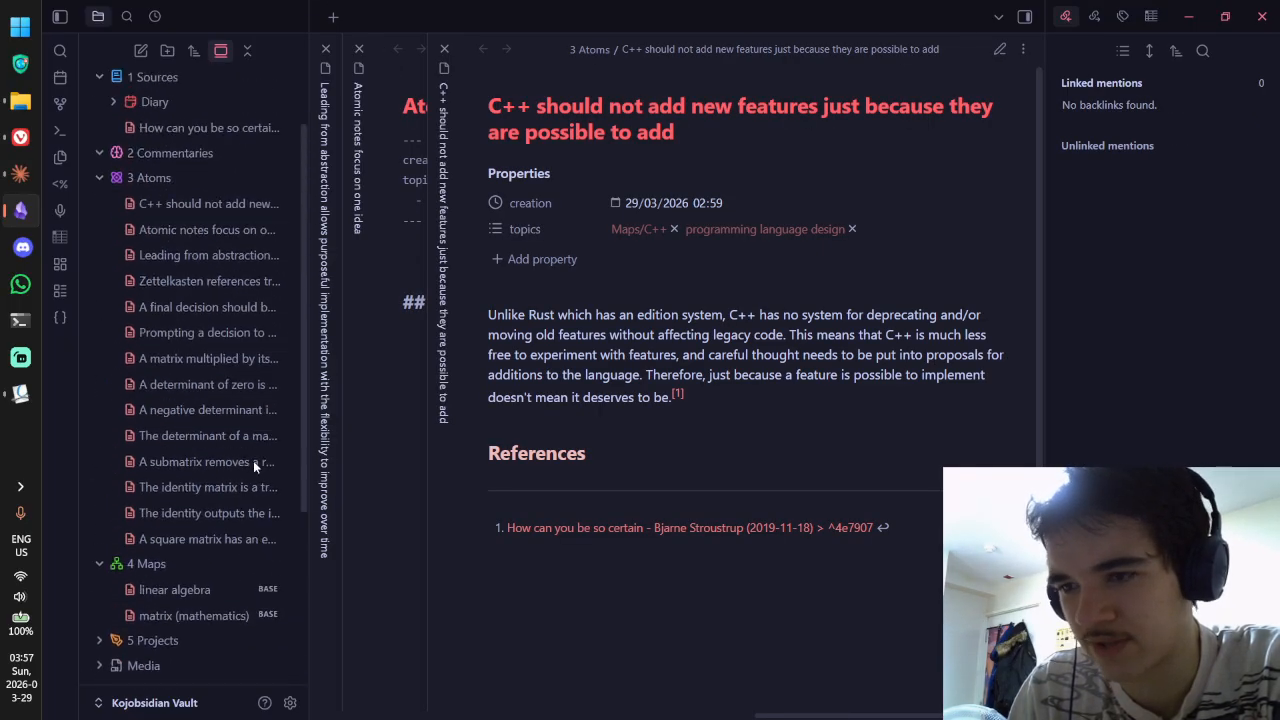
pyautogui.click(630, 236)
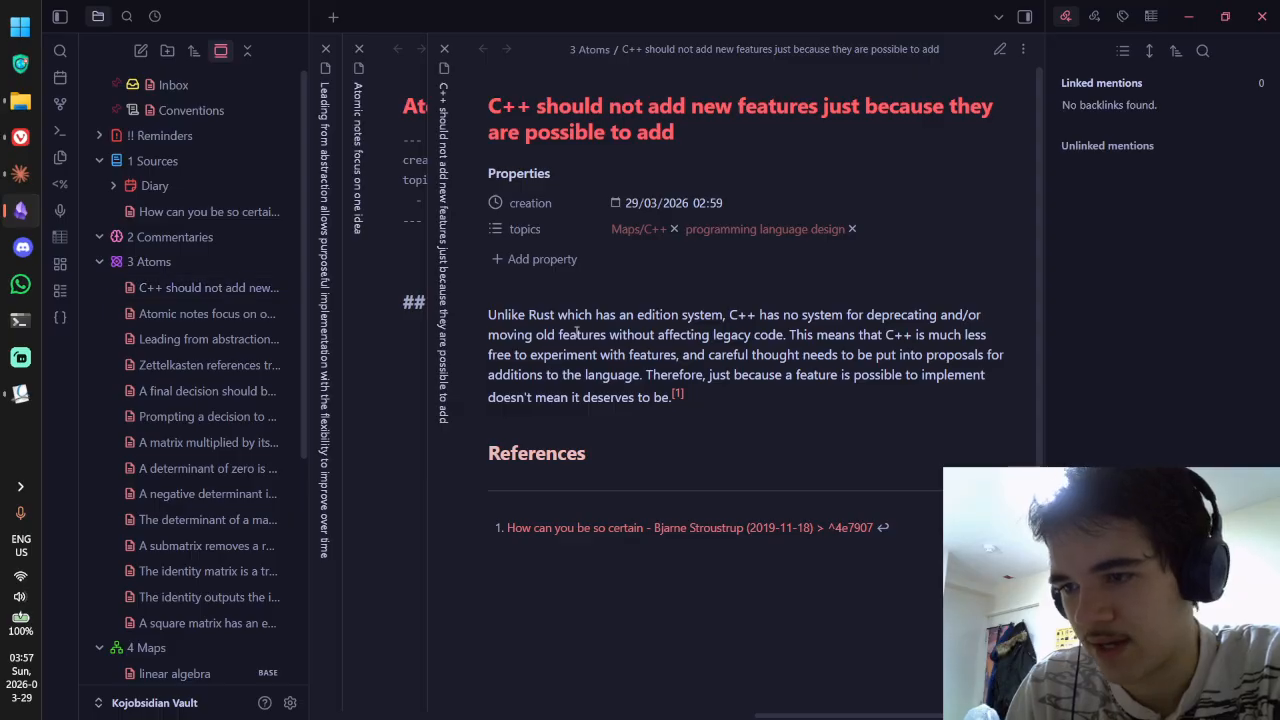
pyautogui.click(654, 308)
pyautogui.hotkey('ctrl', 'e')
pyautogui.click(535, 226)
pyautogui.write('4')
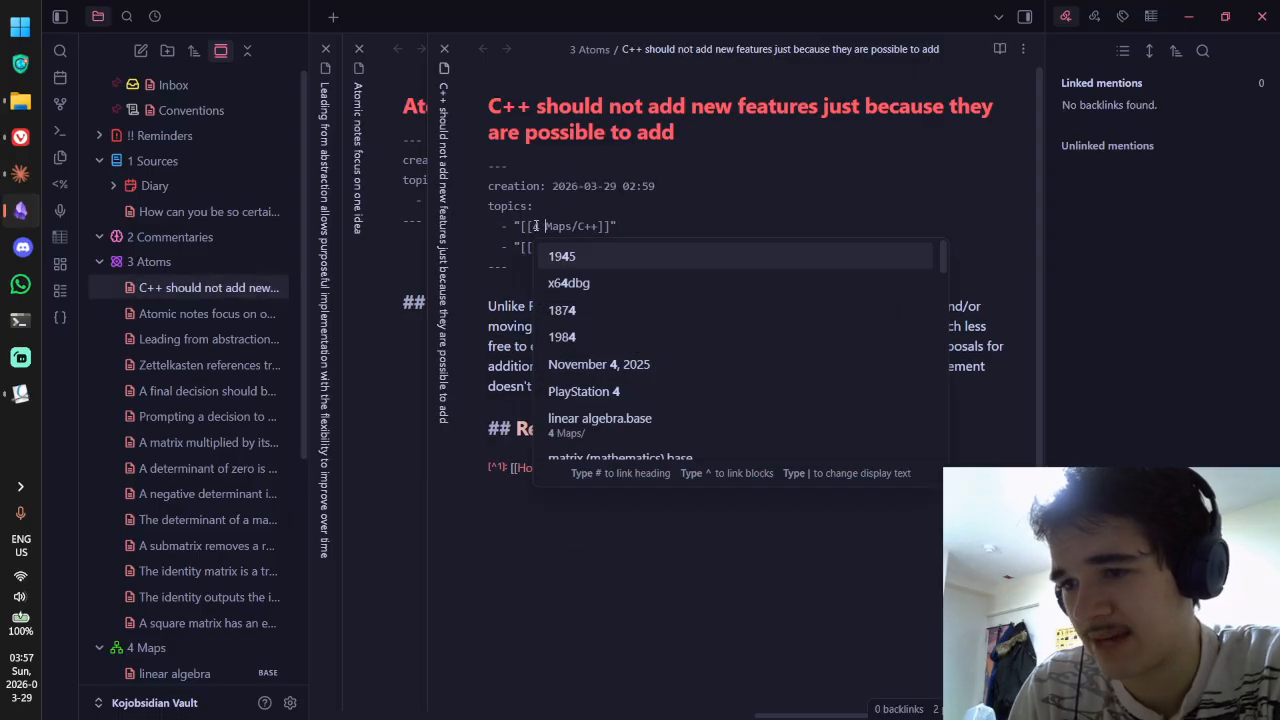
pyautogui.hotkey('ctrl', 'e')
pyautogui.click(628, 230)
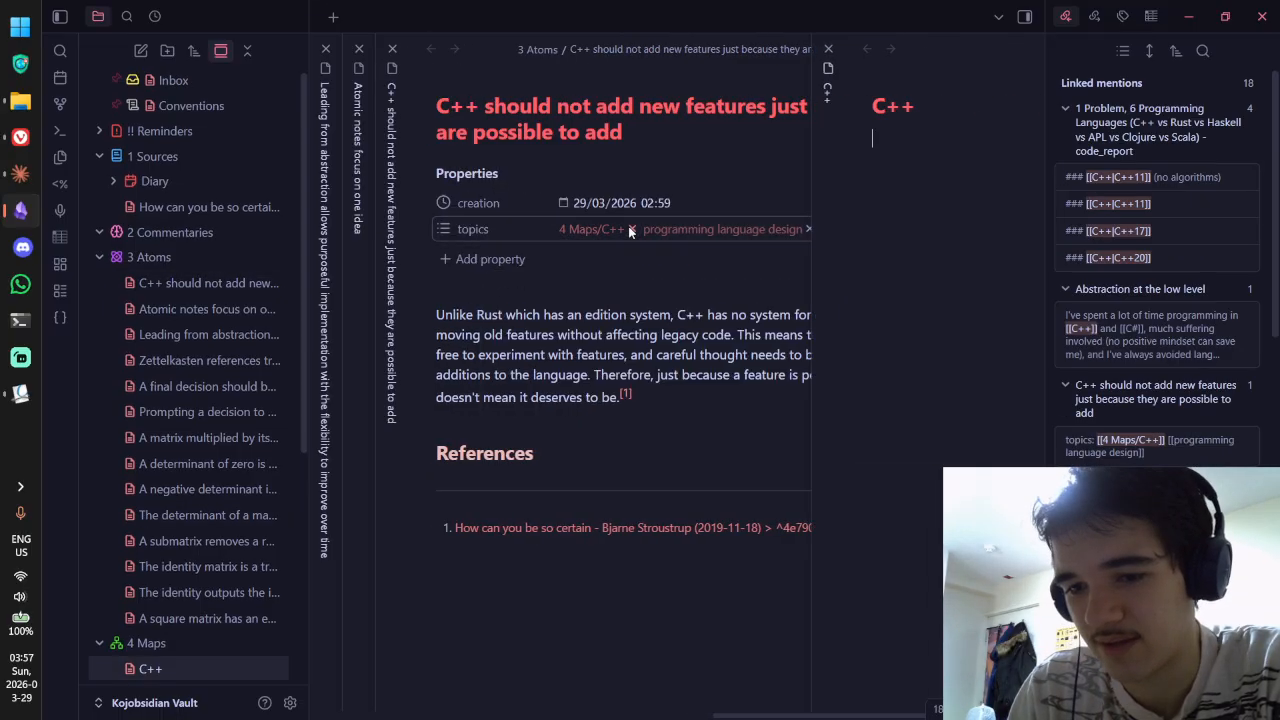
pyautogui.scroll(-3, 190, 520)
pyautogui.rightClick(191, 532)
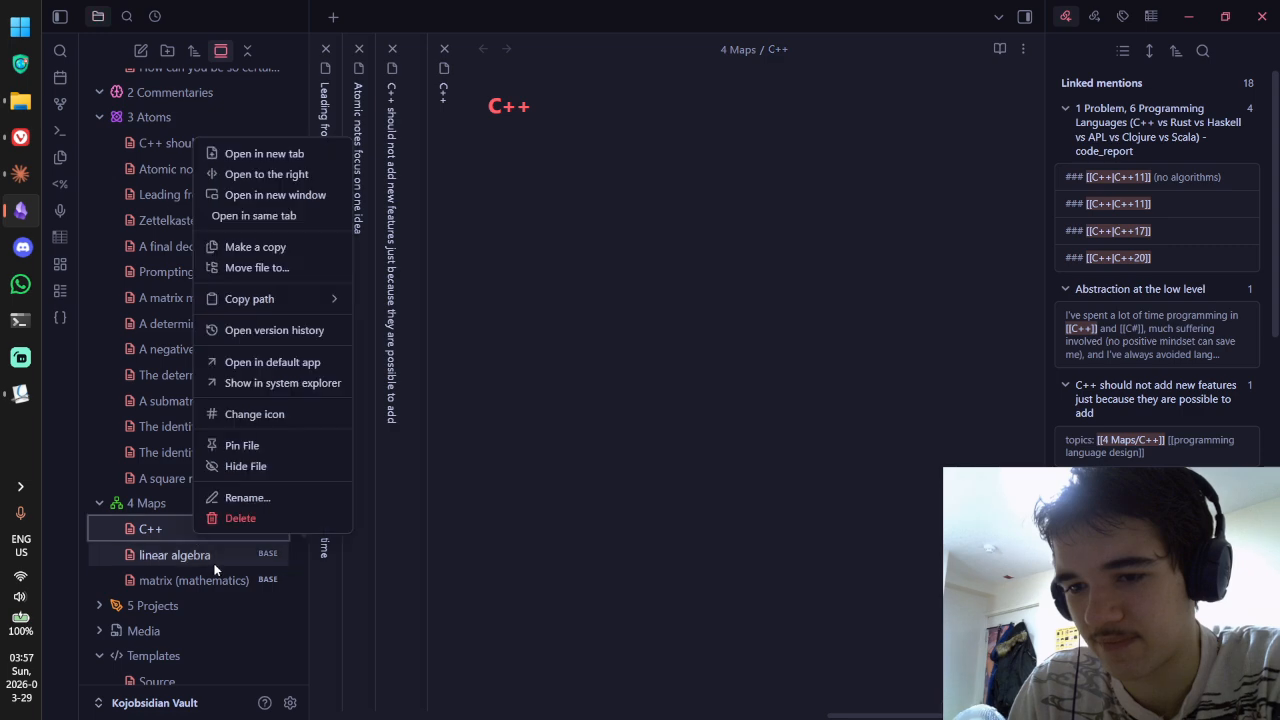
pyautogui.click(238, 517)
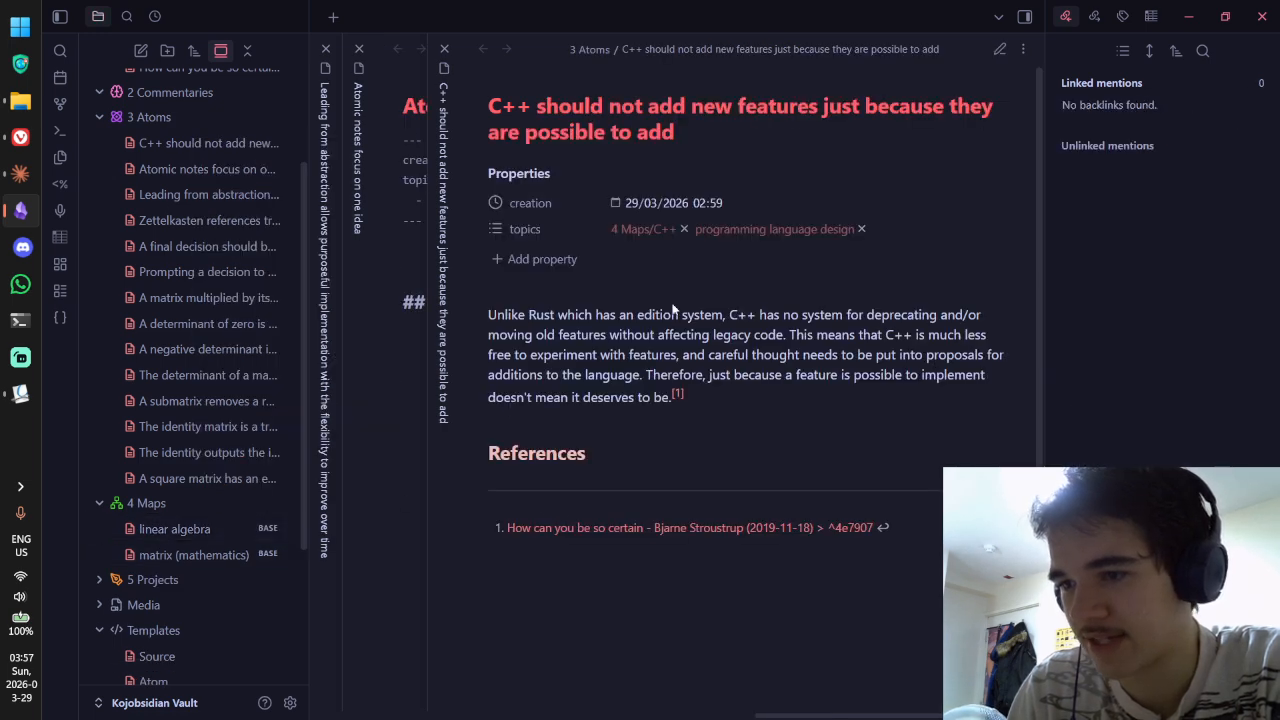
# Step: Remove the '4 Maps/' prefix from the topic link and follow it
pyautogui.hotkey('ctrl', 'e')
pyautogui.click(576, 224)
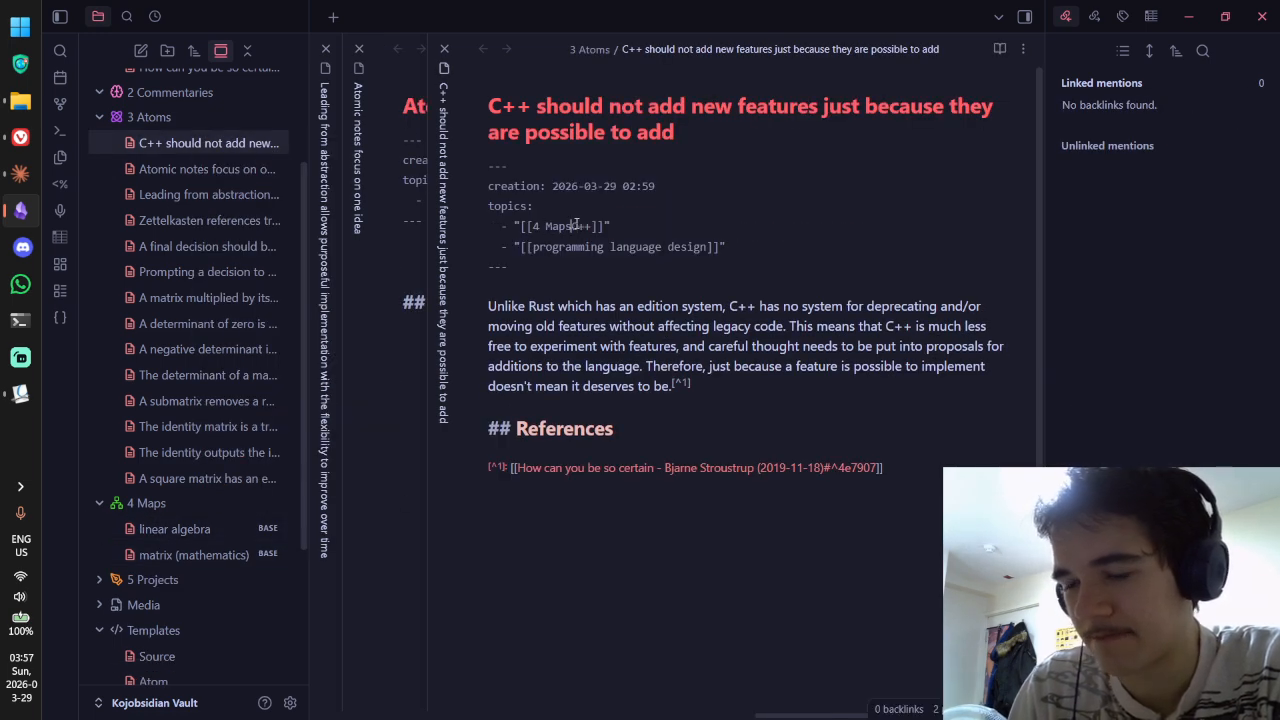
pyautogui.press('BackSpace')
pyautogui.press('BackSpace')
pyautogui.press('BackSpace')
pyautogui.press('BackSpace')
pyautogui.press('BackSpace')
pyautogui.press('BackSpace')
pyautogui.press('BackSpace')
pyautogui.hotkey('ctrl', 'e')
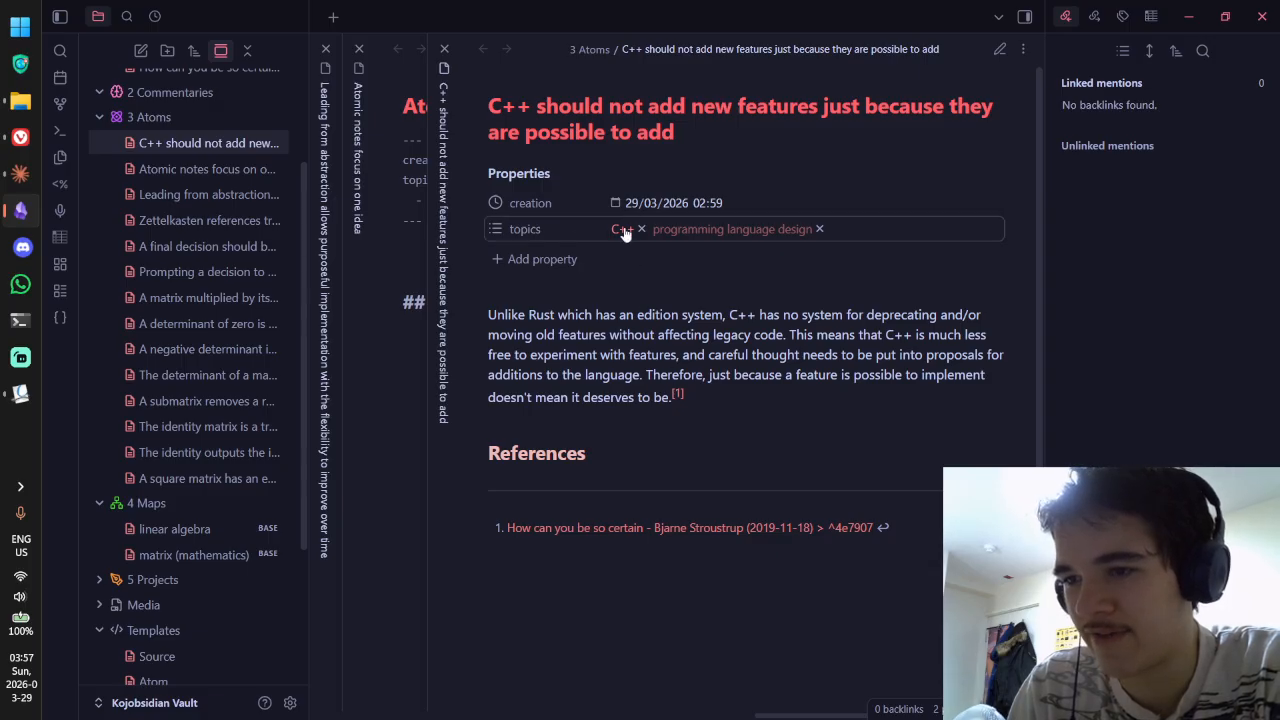
pyautogui.click(621, 229)
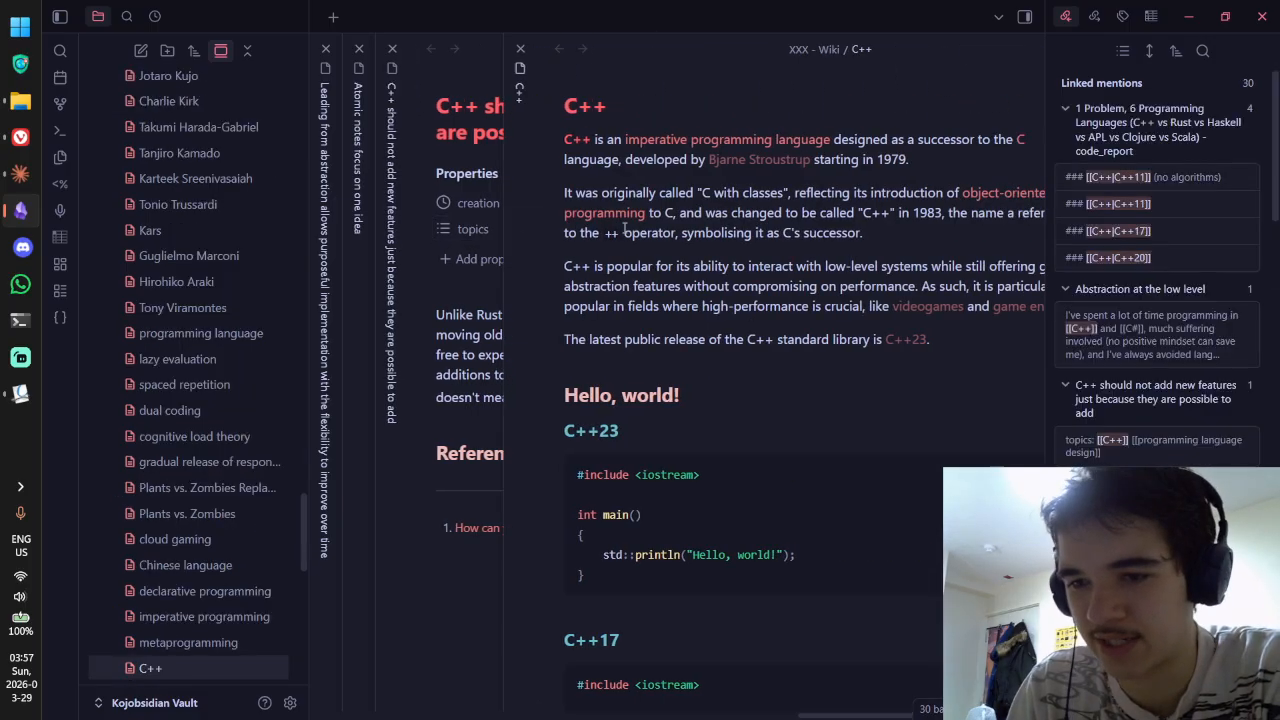
# Step: Back in the C++ atomic note, retype the first topic link as [[C++]]
pyautogui.scroll(15, 256, 289)
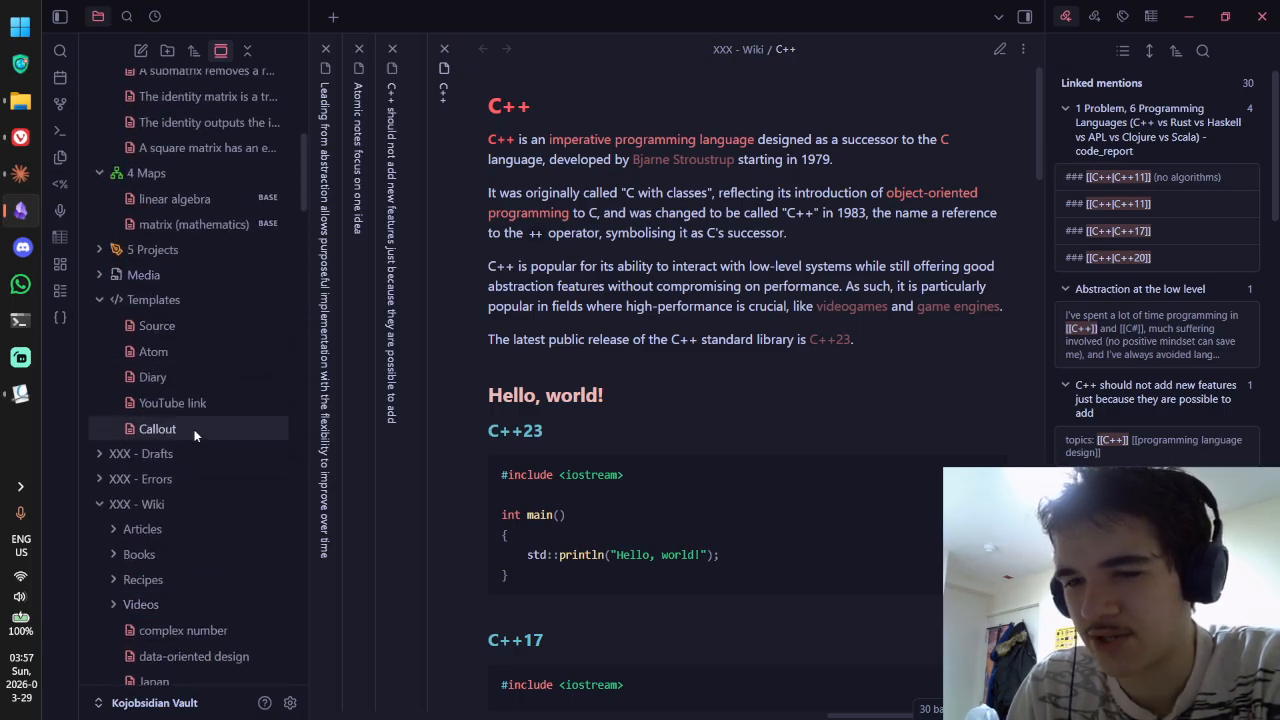
pyautogui.click(186, 505)
pyautogui.scroll(4, 198, 305)
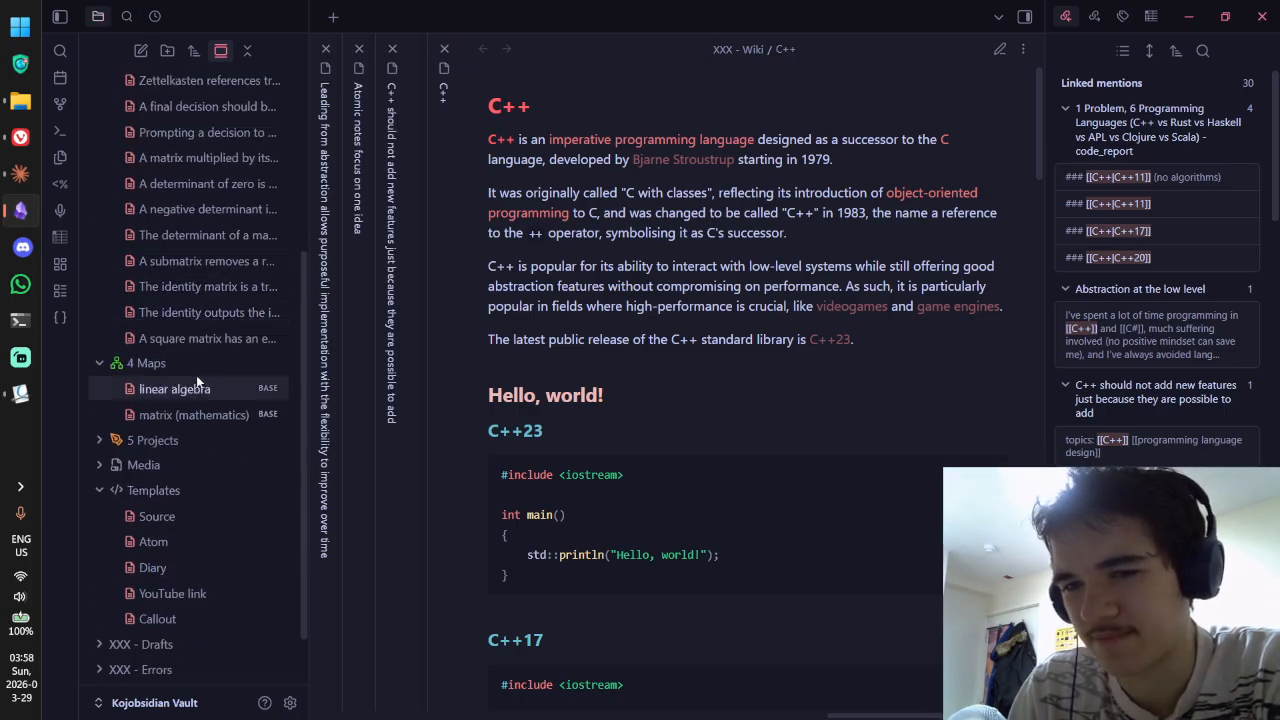
pyautogui.scroll(1, 225, 185)
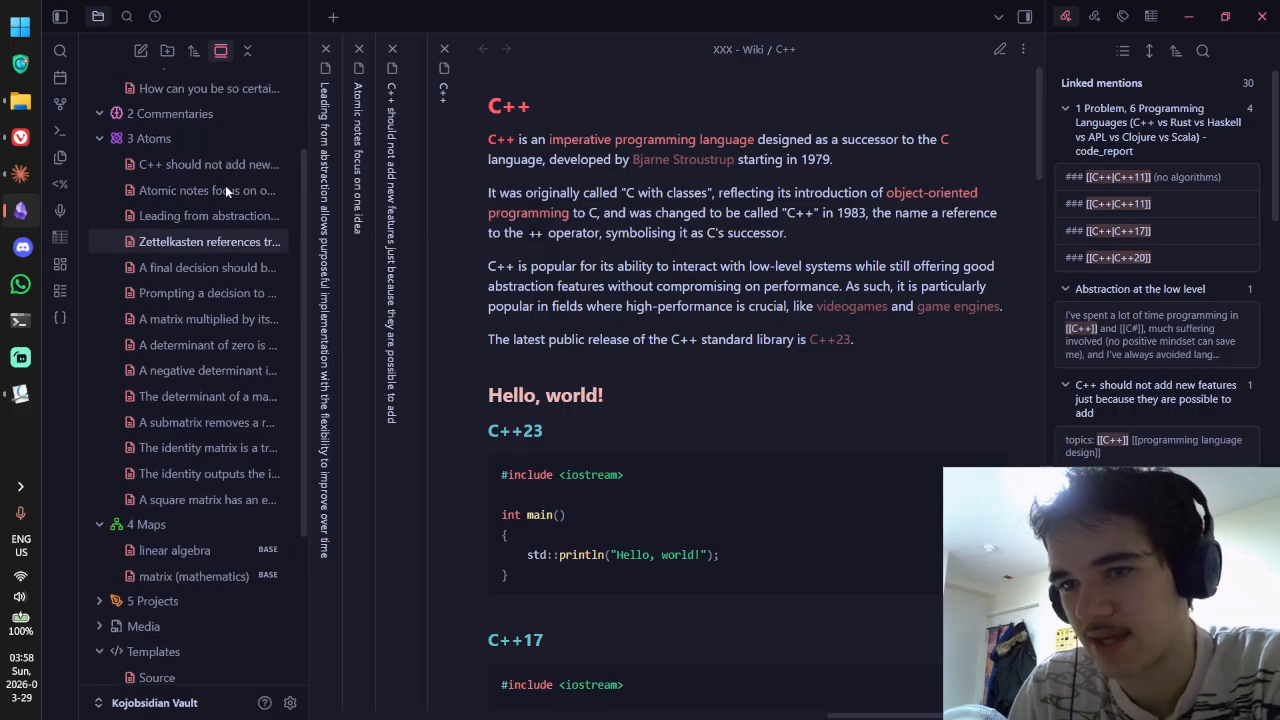
pyautogui.click(227, 166)
pyautogui.hotkey('ctrl', 'e')
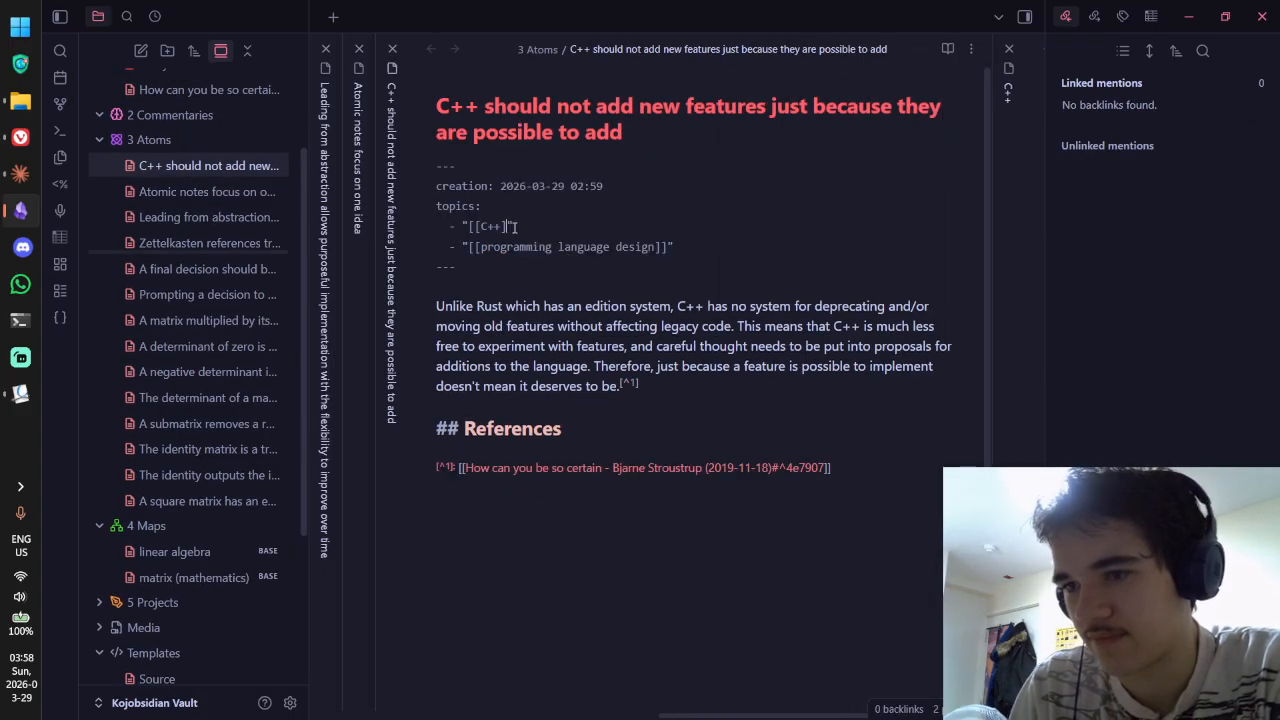
pyautogui.press('BackSpace')
pyautogui.press('BackSpace')
pyautogui.press('BackSpace')
pyautogui.press('BackSpace')
pyautogui.press('BackSpace')
pyautogui.write('C++')
pyautogui.press('Return')
pyautogui.hotkey('ctrl', 'e')
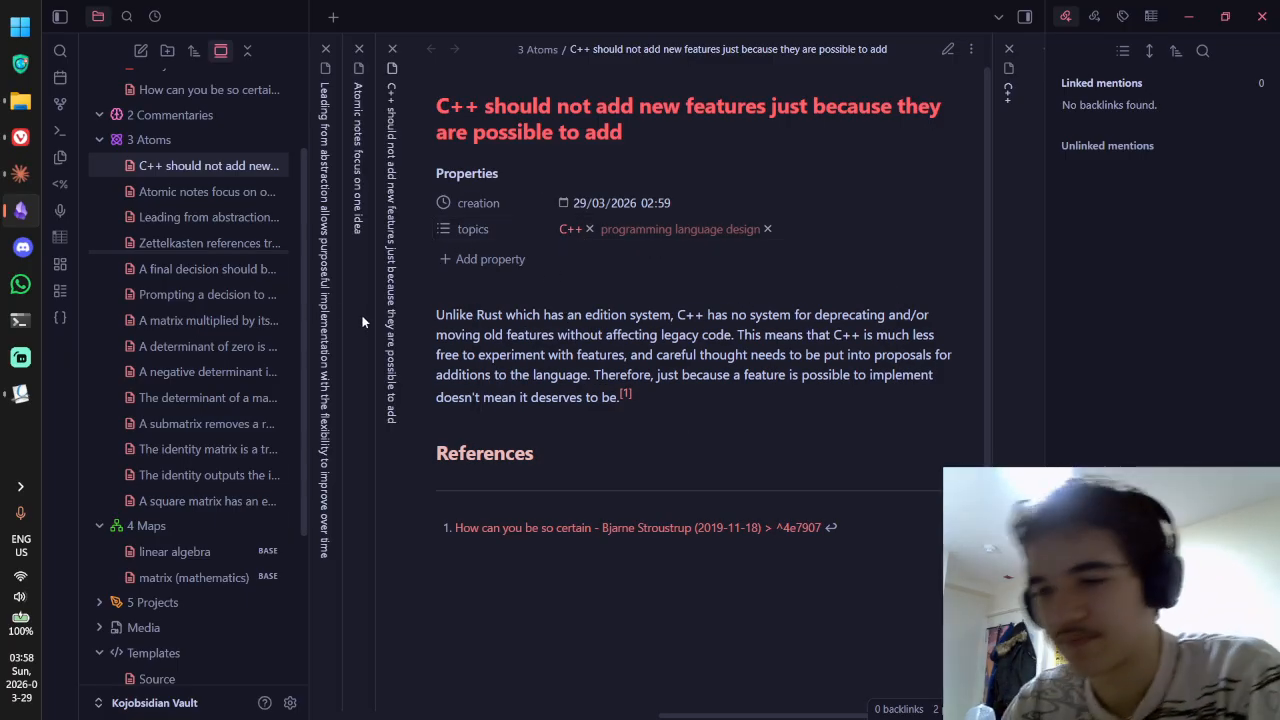
pyautogui.hotkey('ctrl', 'e')
# Step: Strip '.base' from the models of thinking topic link in the Leading from abstraction note
pyautogui.click(195, 192)
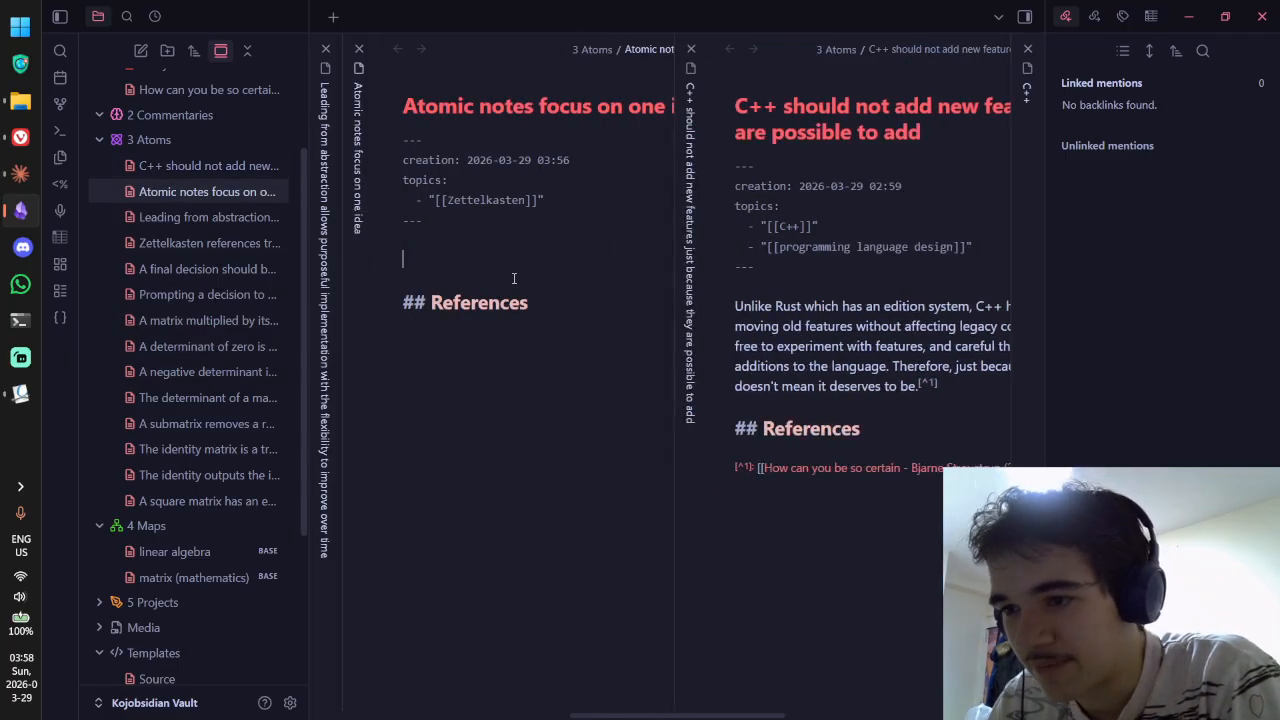
pyautogui.hotkey('ctrl', 'e')
pyautogui.hotkey('ctrl', 'e')
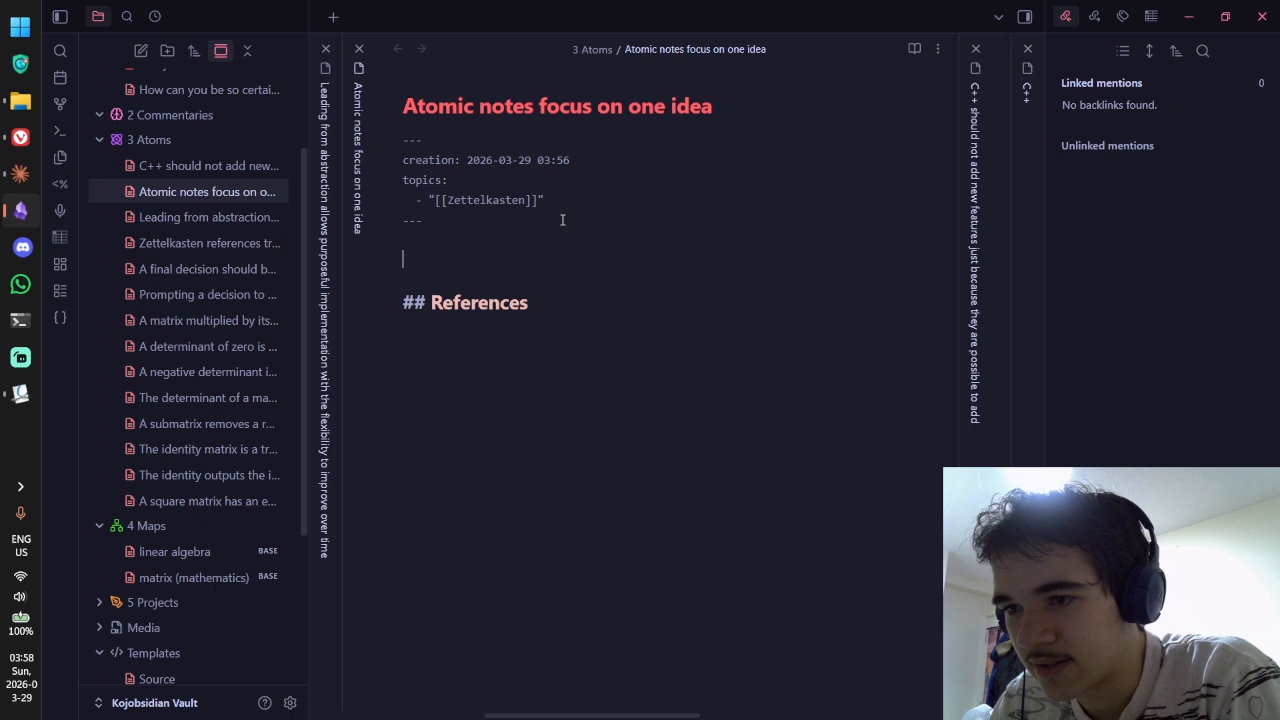
pyautogui.click(209, 217)
pyautogui.hotkey('ctrl', 'e')
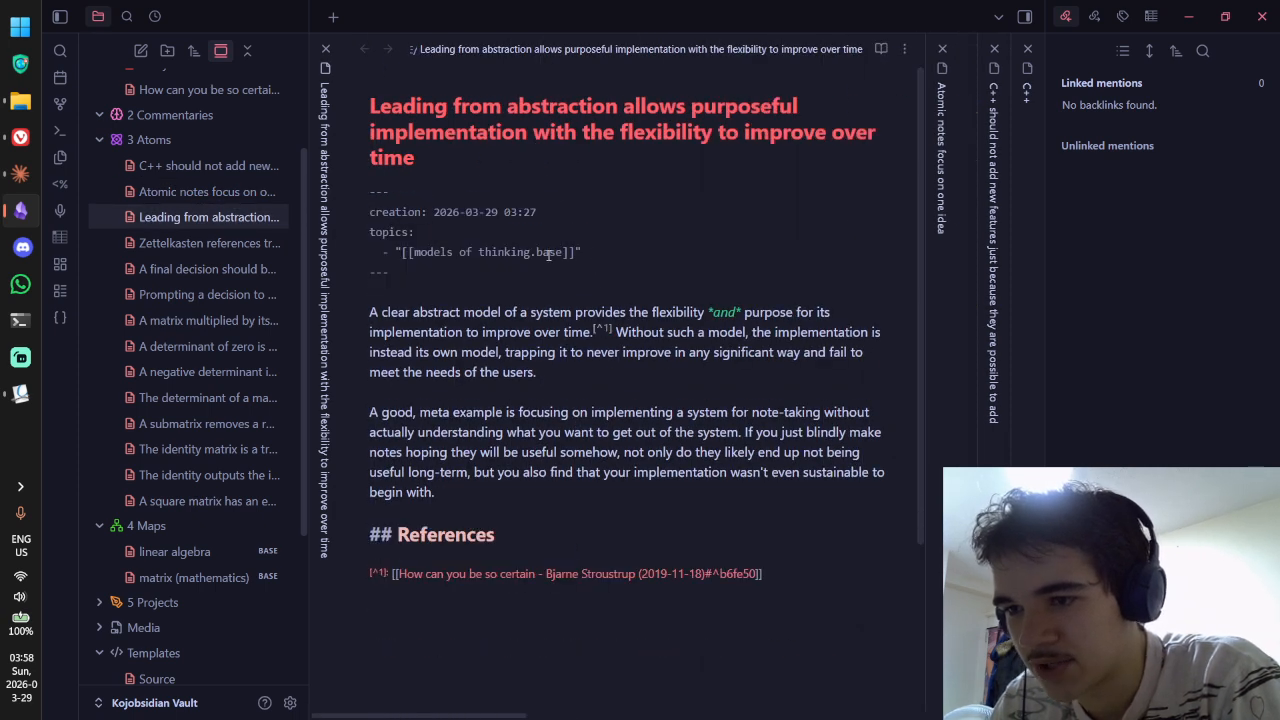
pyautogui.moveTo(530, 251); pyautogui.dragTo(566, 251)
pyautogui.press('BackSpace')
pyautogui.press('Escape')
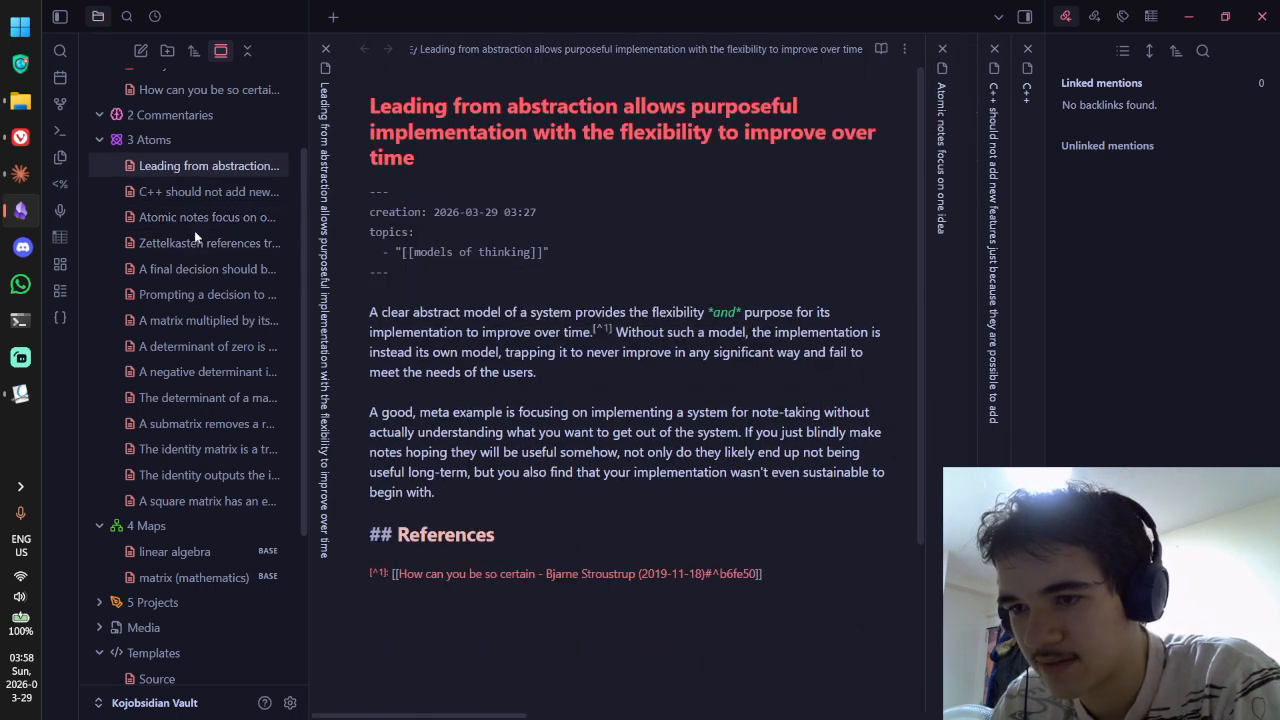
# Step: Remove '.base' from the Zettelkasten and decision-making links in the Zettelkasten references and A final decision notes
pyautogui.click(200, 240)
pyautogui.hotkey('ctrl', 'e')
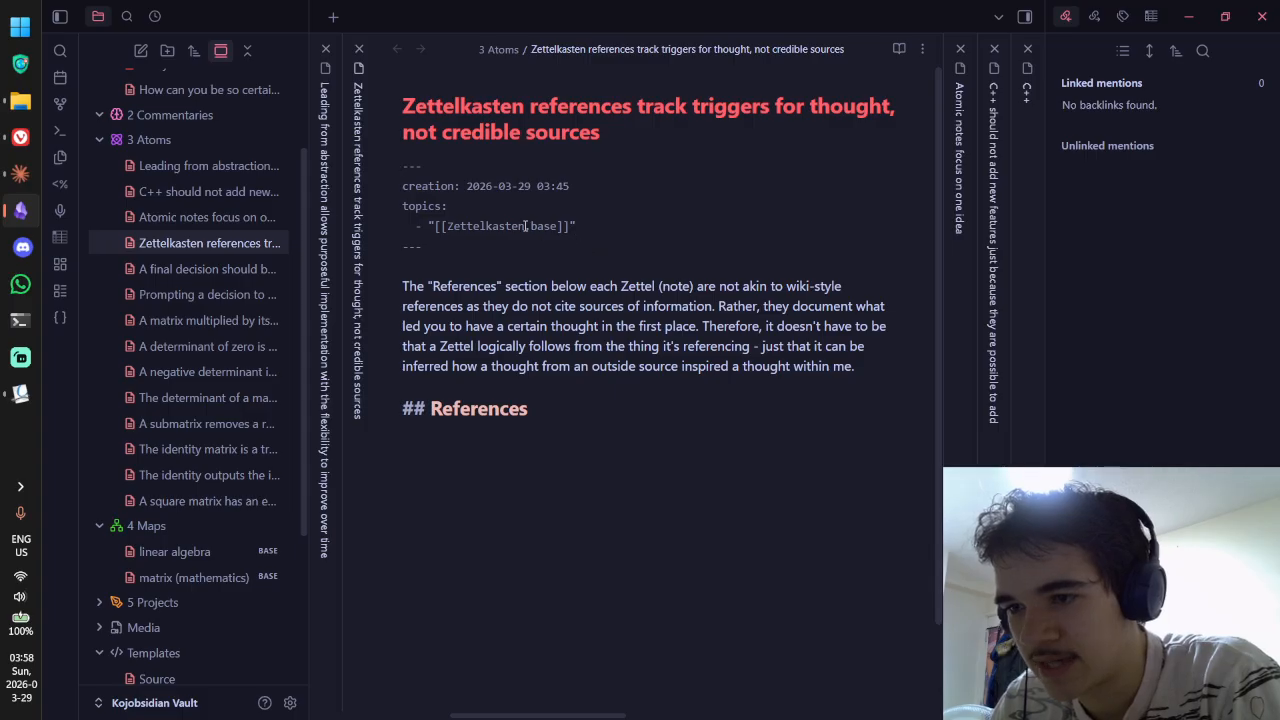
pyautogui.moveTo(526, 226); pyautogui.dragTo(558, 227)
pyautogui.press('BackSpace')
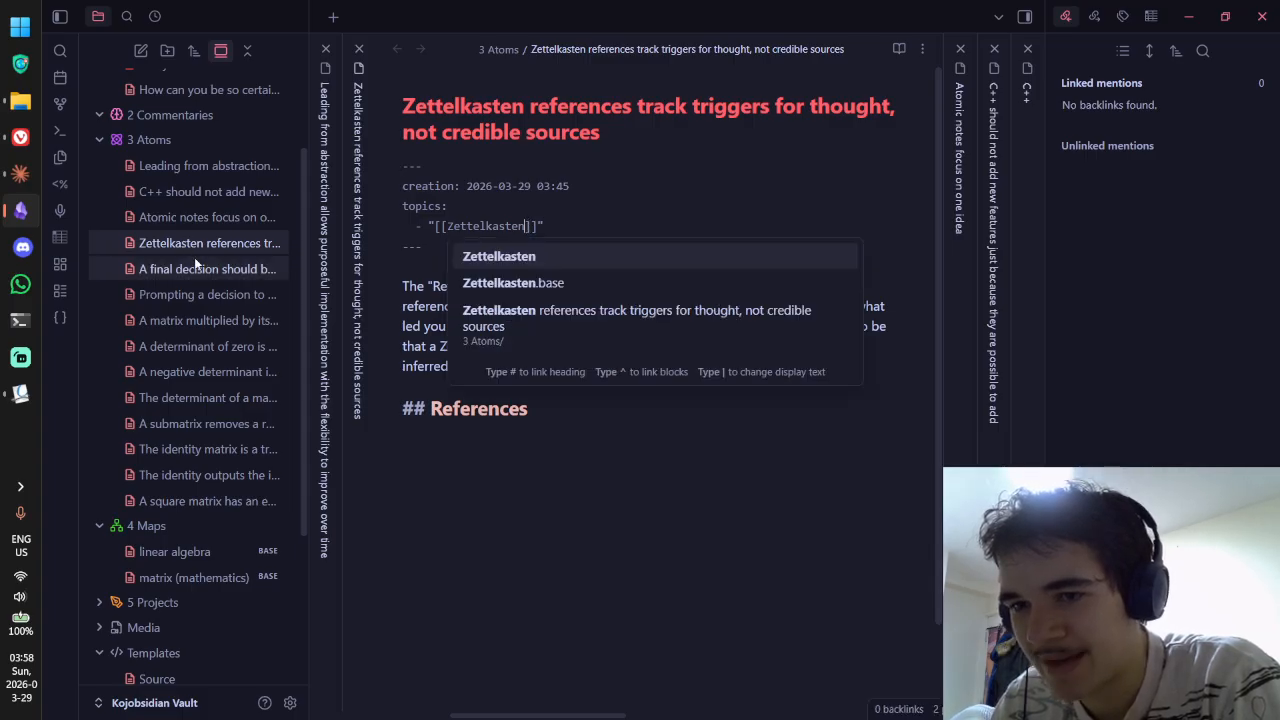
pyautogui.press('Escape')
pyautogui.click(200, 266)
pyautogui.hotkey('ctrl', 'e')
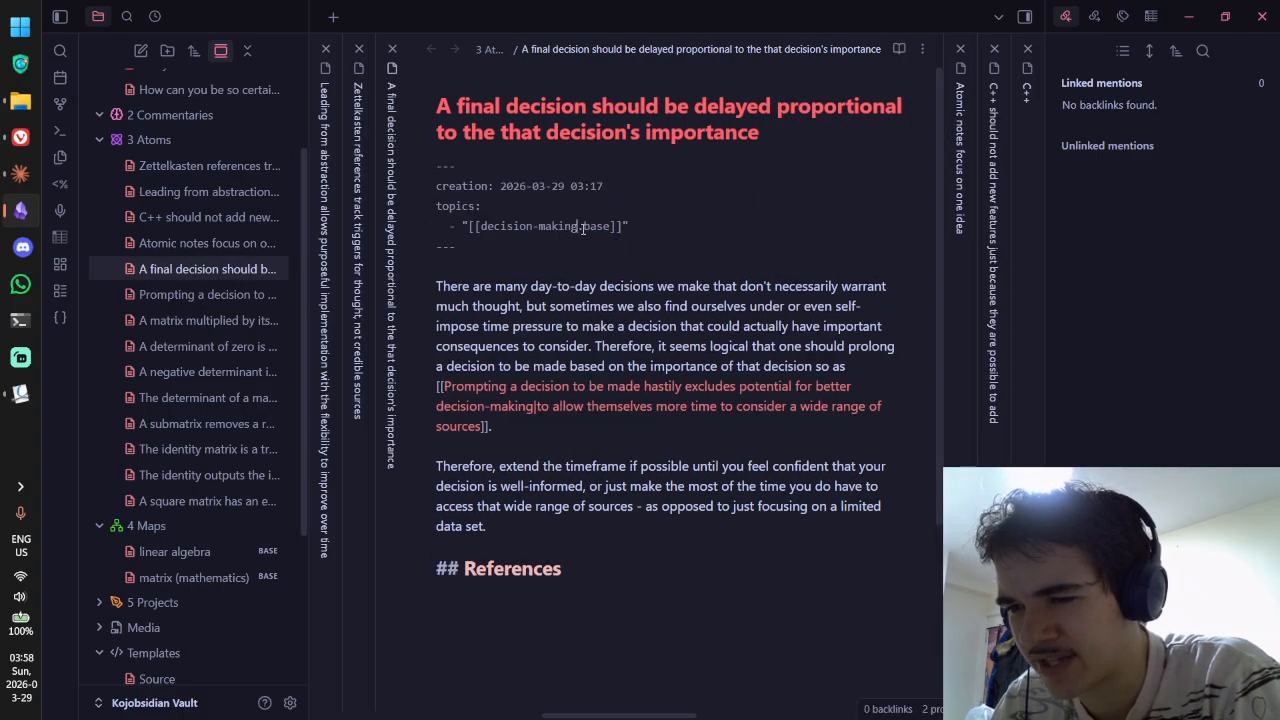
pyautogui.moveTo(580, 226); pyautogui.dragTo(614, 227)
pyautogui.press('BackSpace')
# Step: Trim '.base' from the Prompting a decision and matrix inverse notes' topic links
pyautogui.click(200, 294)
pyautogui.hotkey('ctrl', 'e')
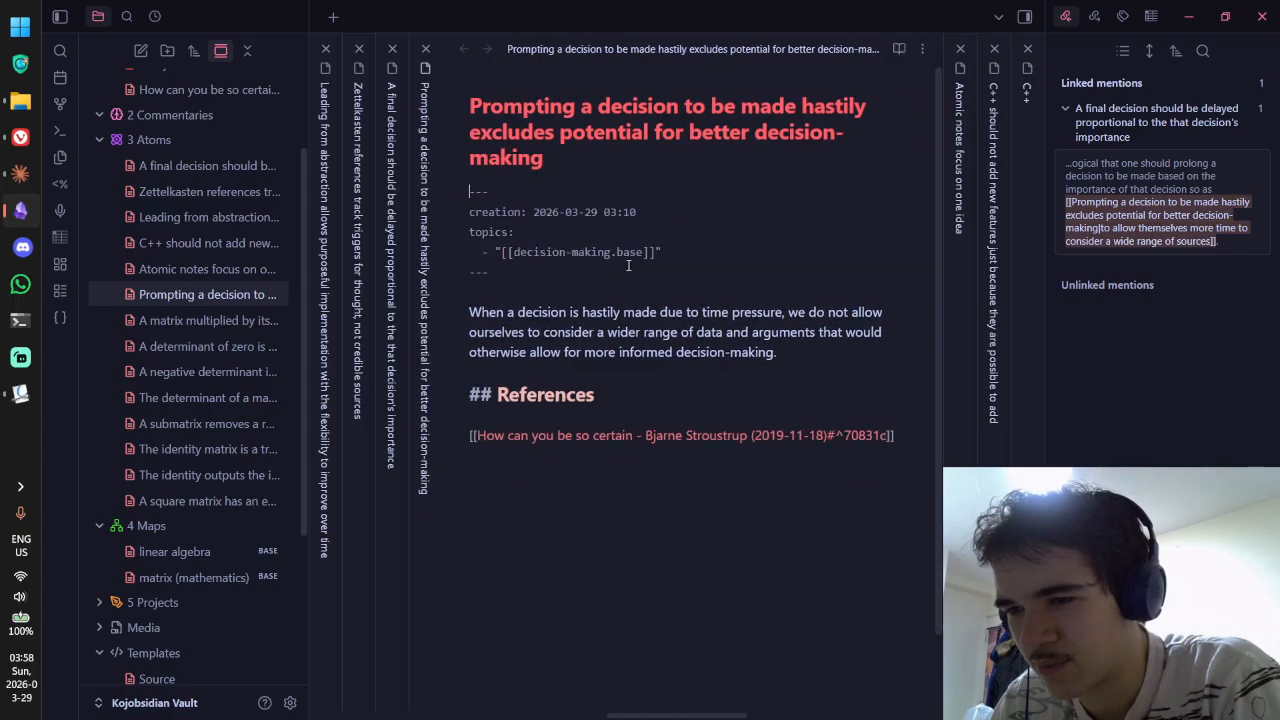
pyautogui.moveTo(612, 252); pyautogui.dragTo(646, 252)
pyautogui.press('BackSpace')
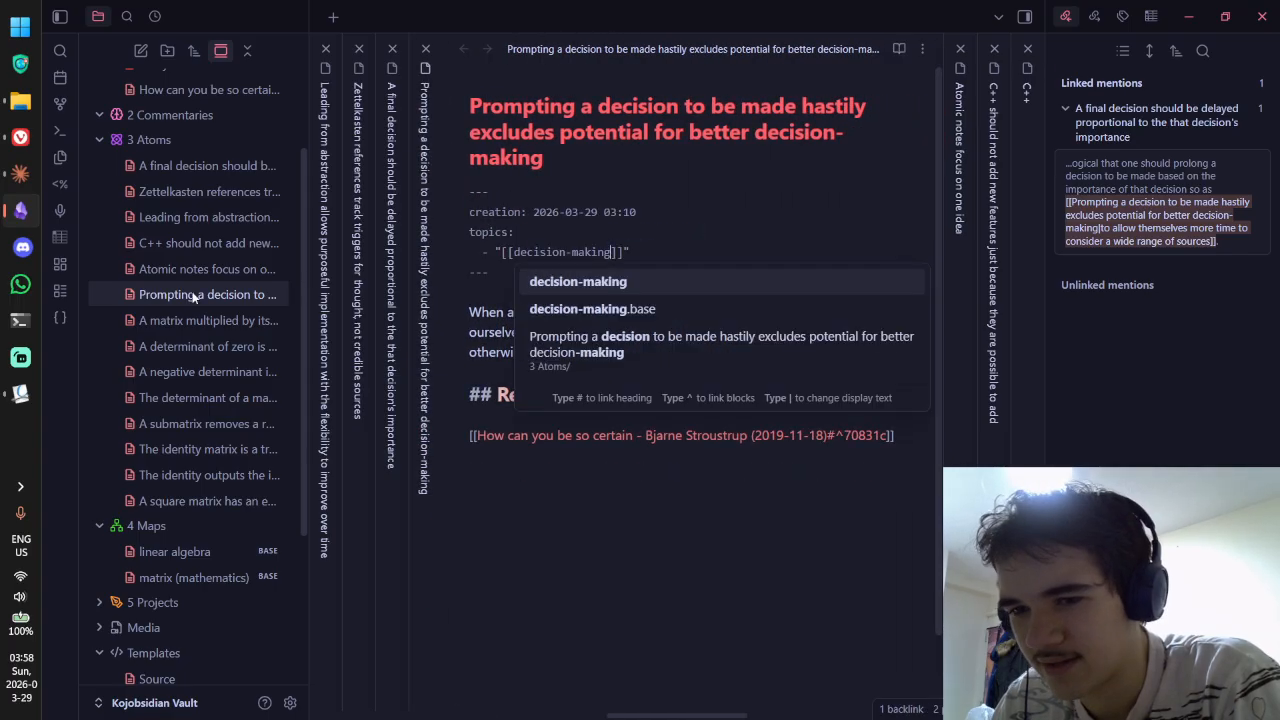
pyautogui.click(198, 320)
pyautogui.hotkey('ctrl', 'e')
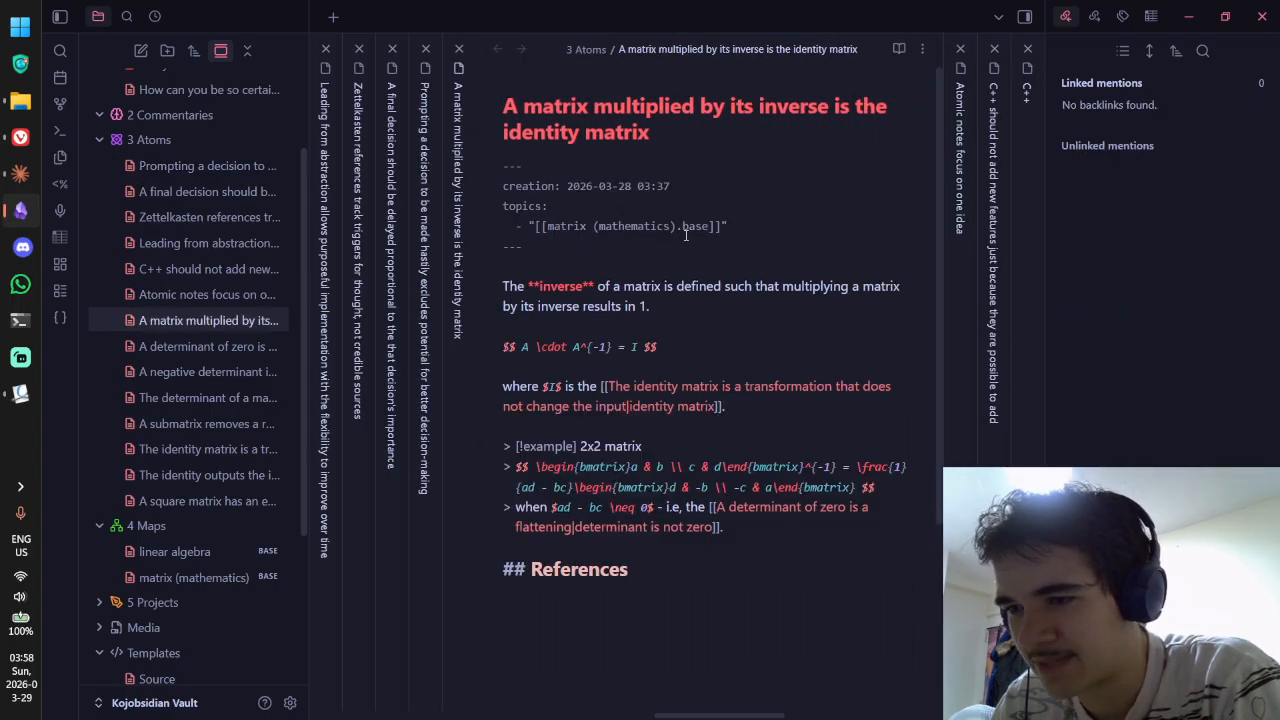
pyautogui.moveTo(677, 226); pyautogui.dragTo(711, 226)
pyautogui.press('BackSpace')
# Step: Fix the linear algebra and matrix (mathematics) links in the determinant of zero and negative determinant notes
pyautogui.click(146, 346)
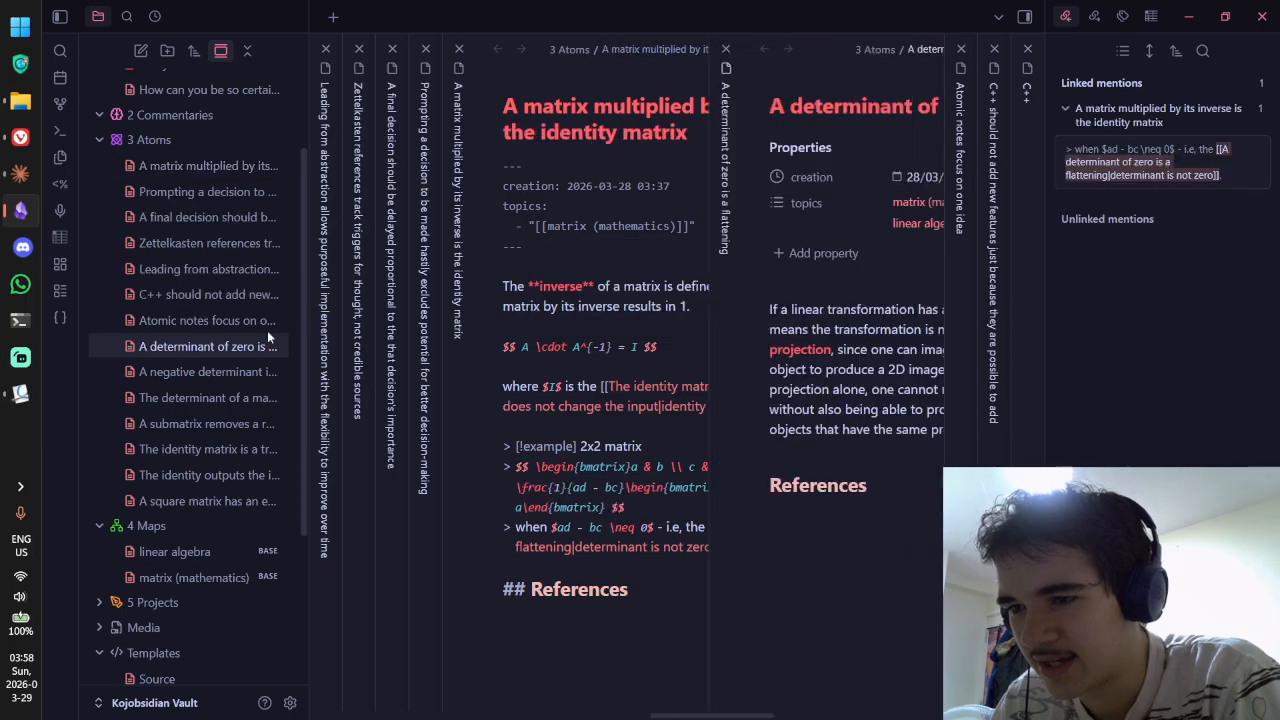
pyautogui.hotkey('ctrl', 'e')
pyautogui.moveTo(667, 222); pyautogui.dragTo(707, 207)
pyautogui.press('BackSpace')
pyautogui.press('BackSpace')
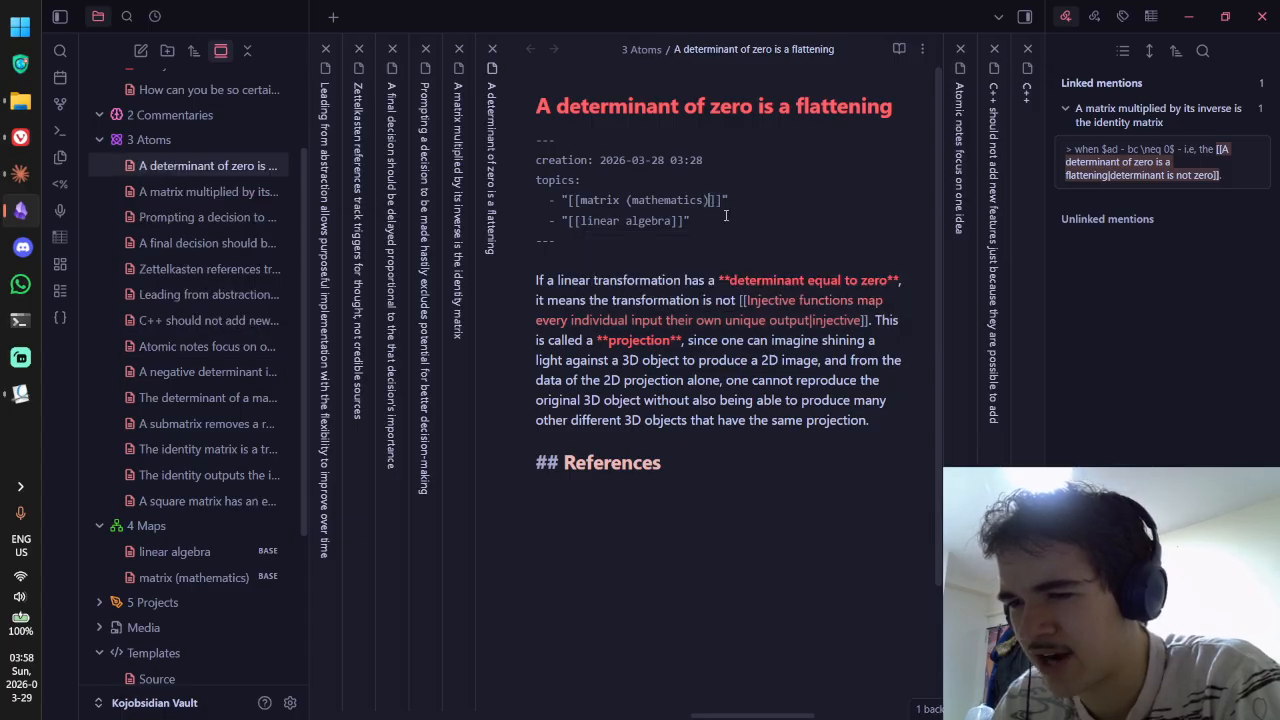
pyautogui.click(222, 294)
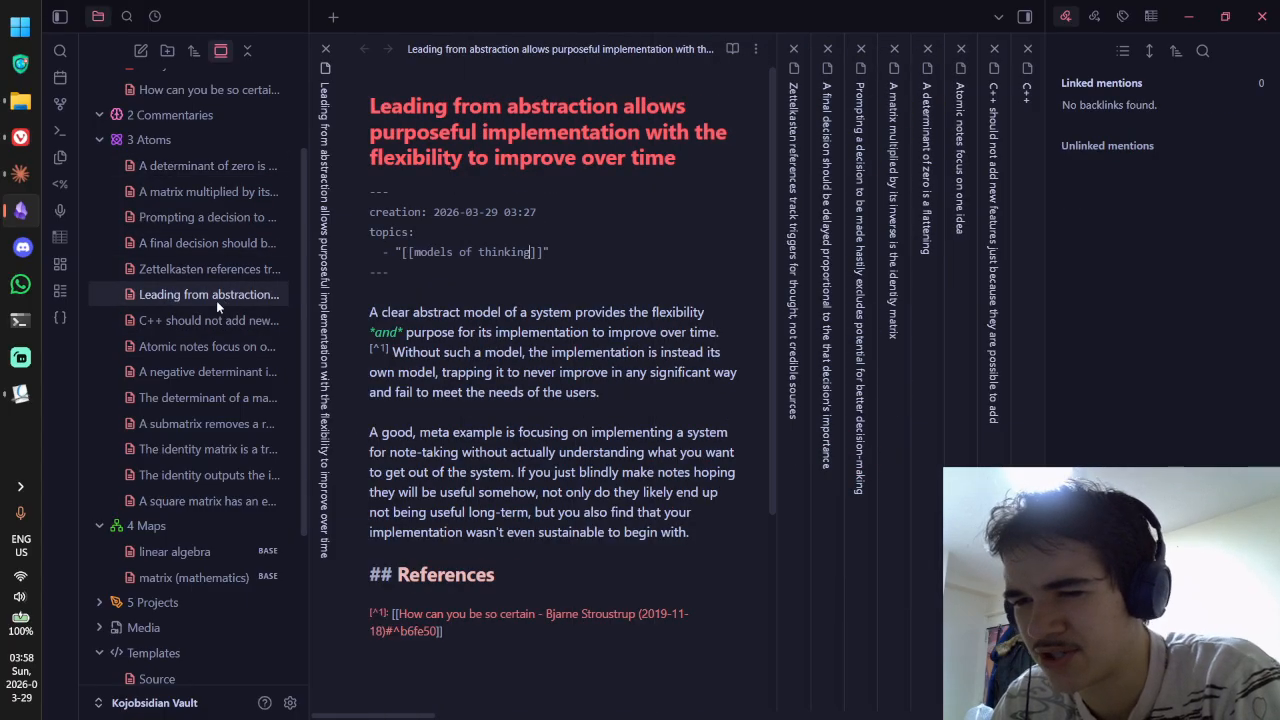
pyautogui.click(207, 320)
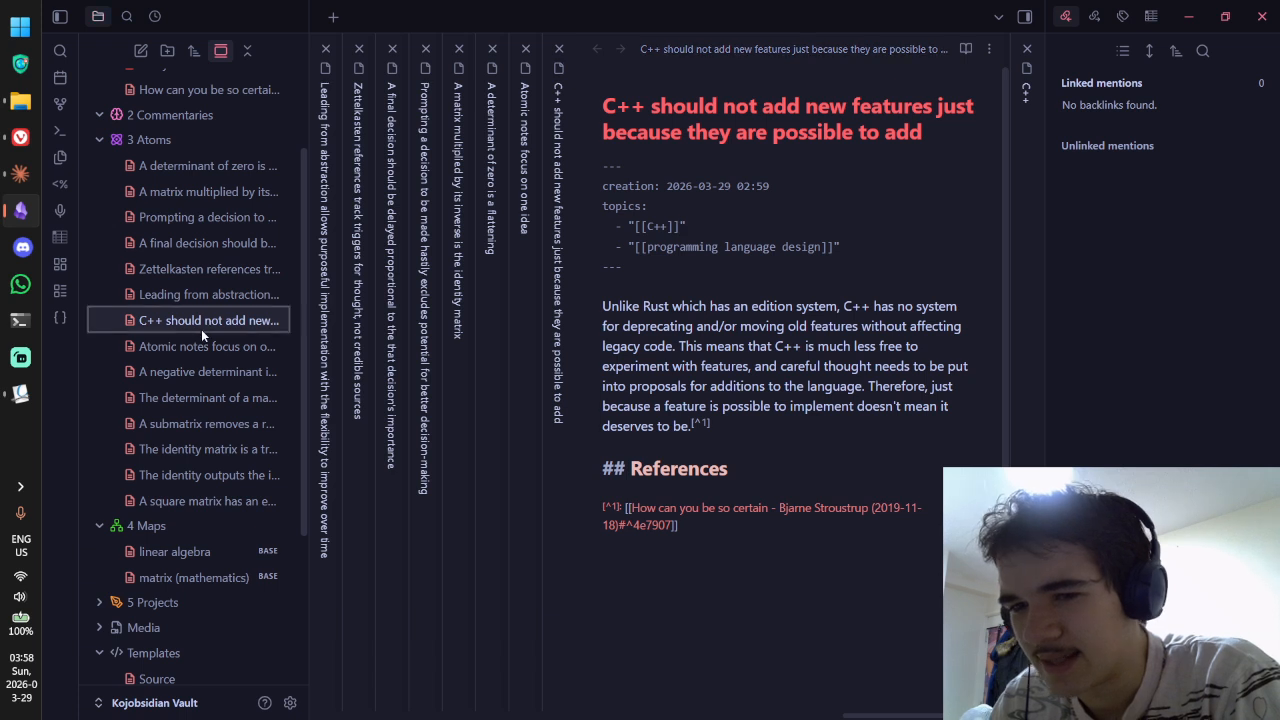
pyautogui.click(203, 346)
pyautogui.click(205, 371)
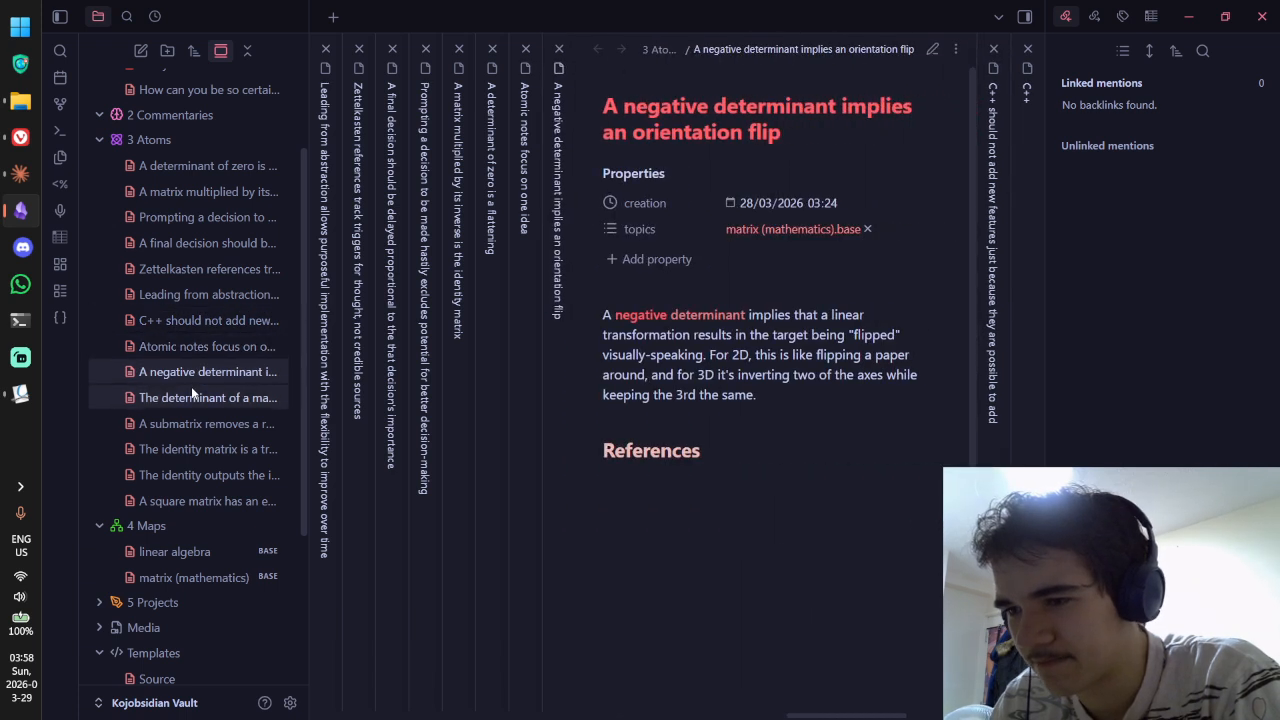
pyautogui.hotkey('ctrl', 'e')
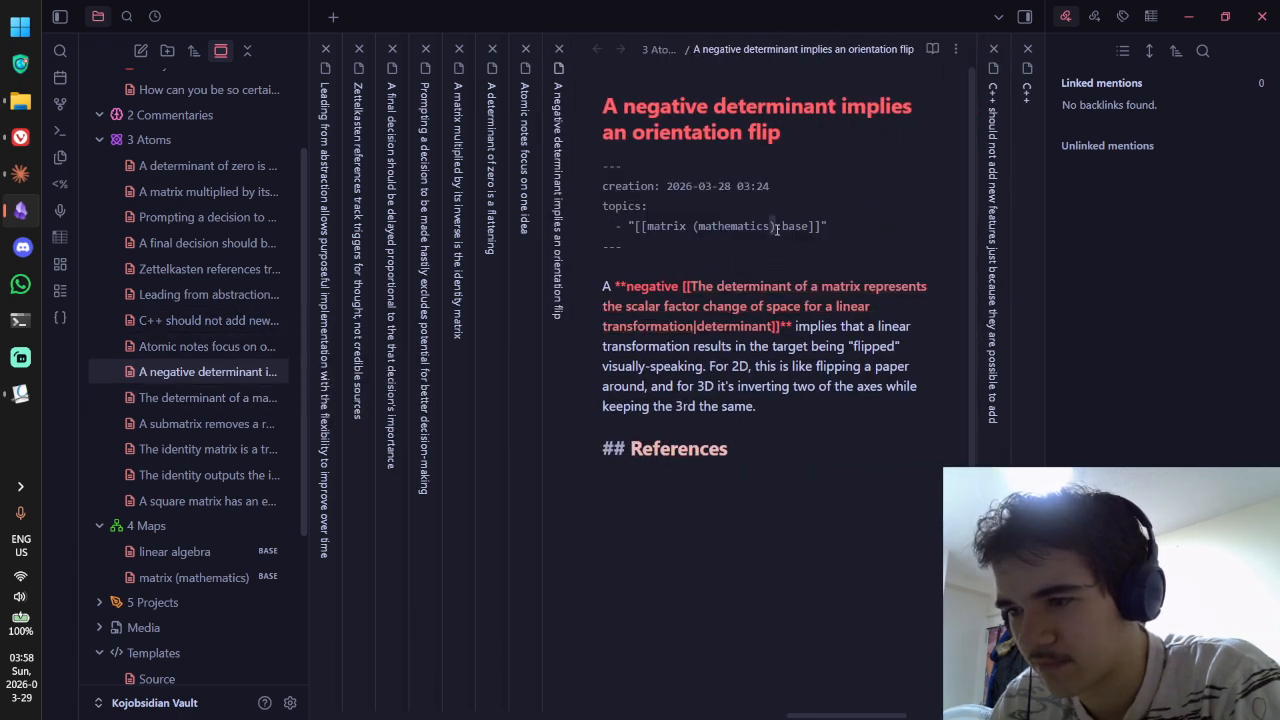
pyautogui.moveTo(777, 229)
pyautogui.mouseDown()
pyautogui.moveTo(807, 228)
pyautogui.moveTo(783, 230)
pyautogui.mouseUp()
pyautogui.press('BackSpace')
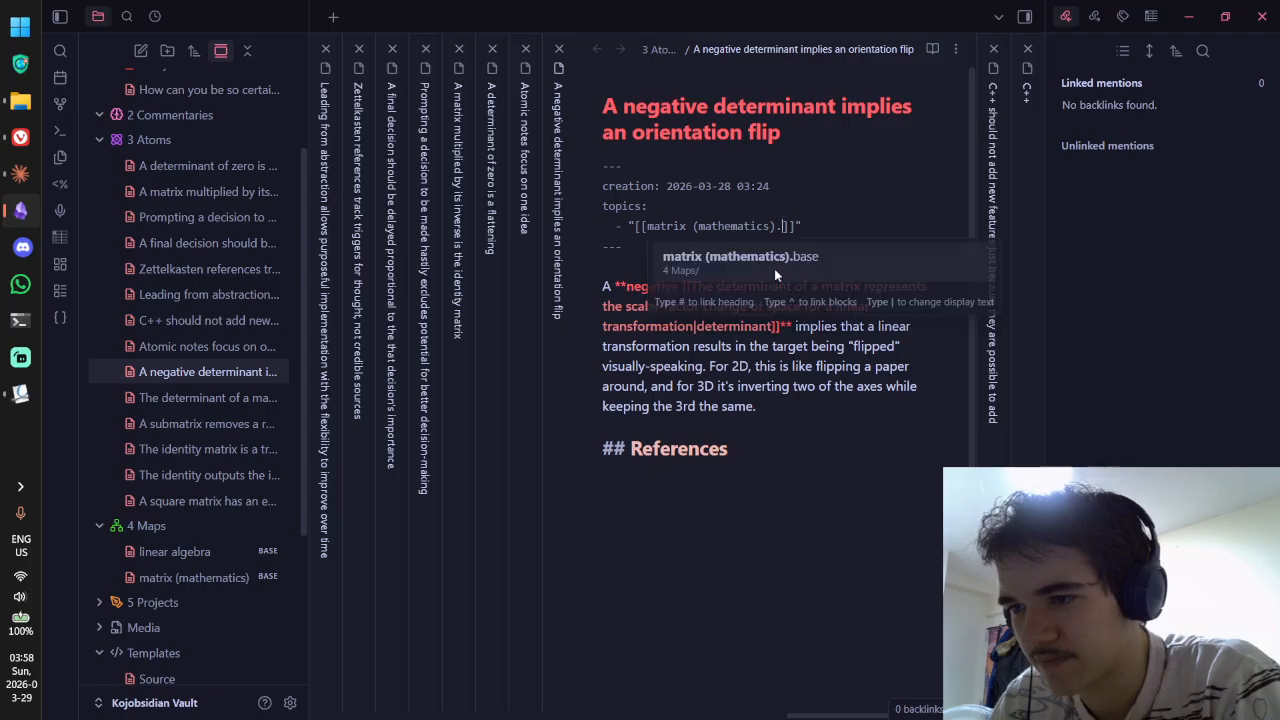
# Step: Remove '.base' from the topic links in The determinant of a matrix and submatrix notes
pyautogui.click(150, 395)
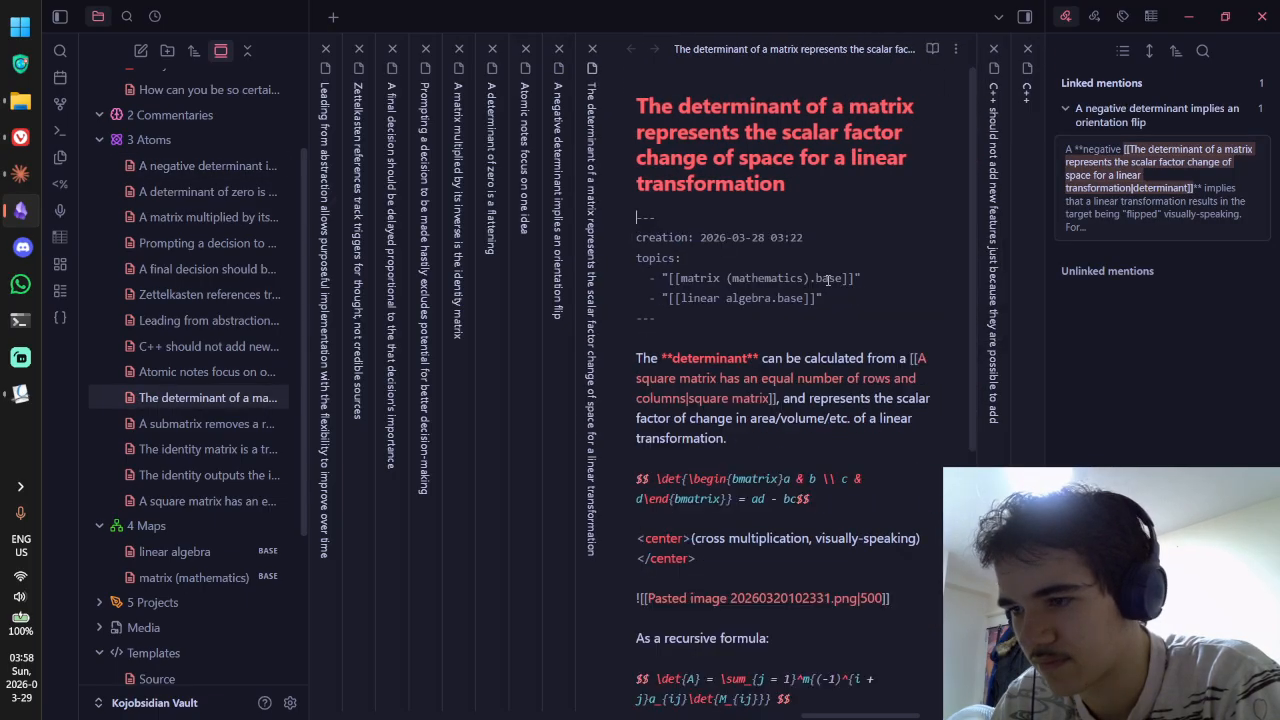
pyautogui.moveTo(814, 277); pyautogui.dragTo(778, 297)
pyautogui.press('BackSpace')
pyautogui.press('BackSpace')
pyautogui.press('Escape')
pyautogui.press('BackSpace')
pyautogui.press('BackSpace')
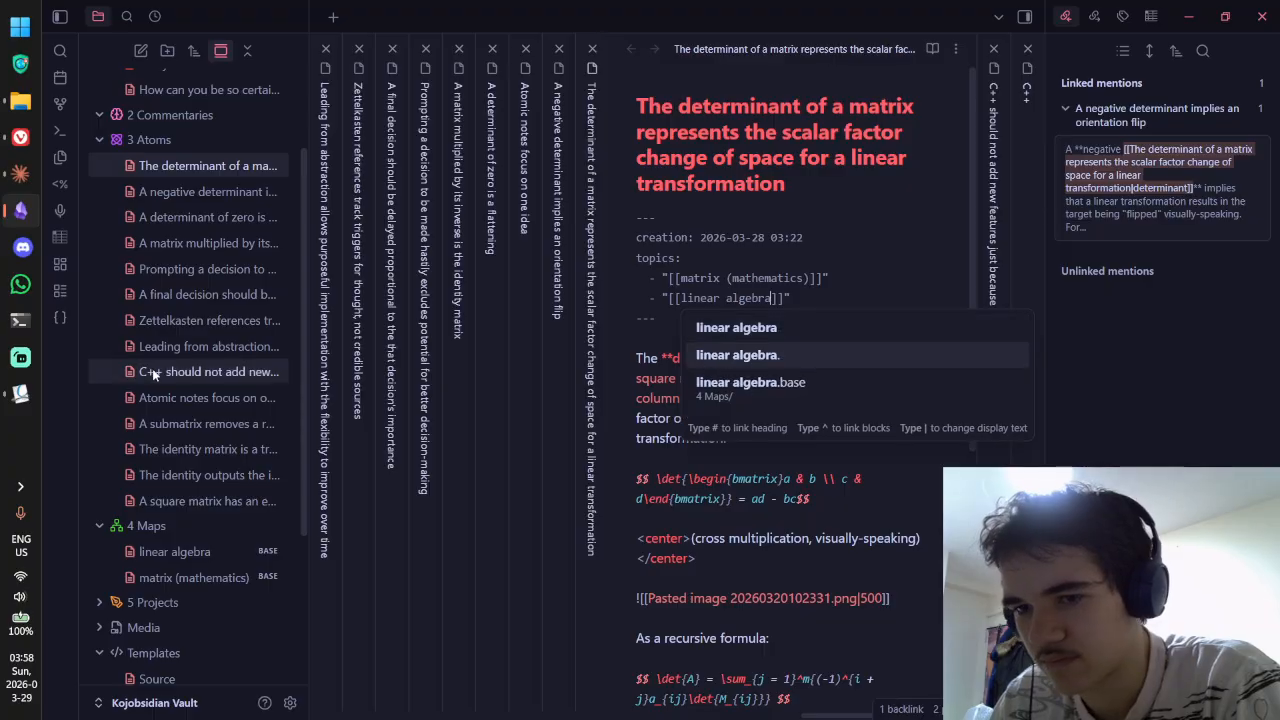
pyautogui.click(170, 399)
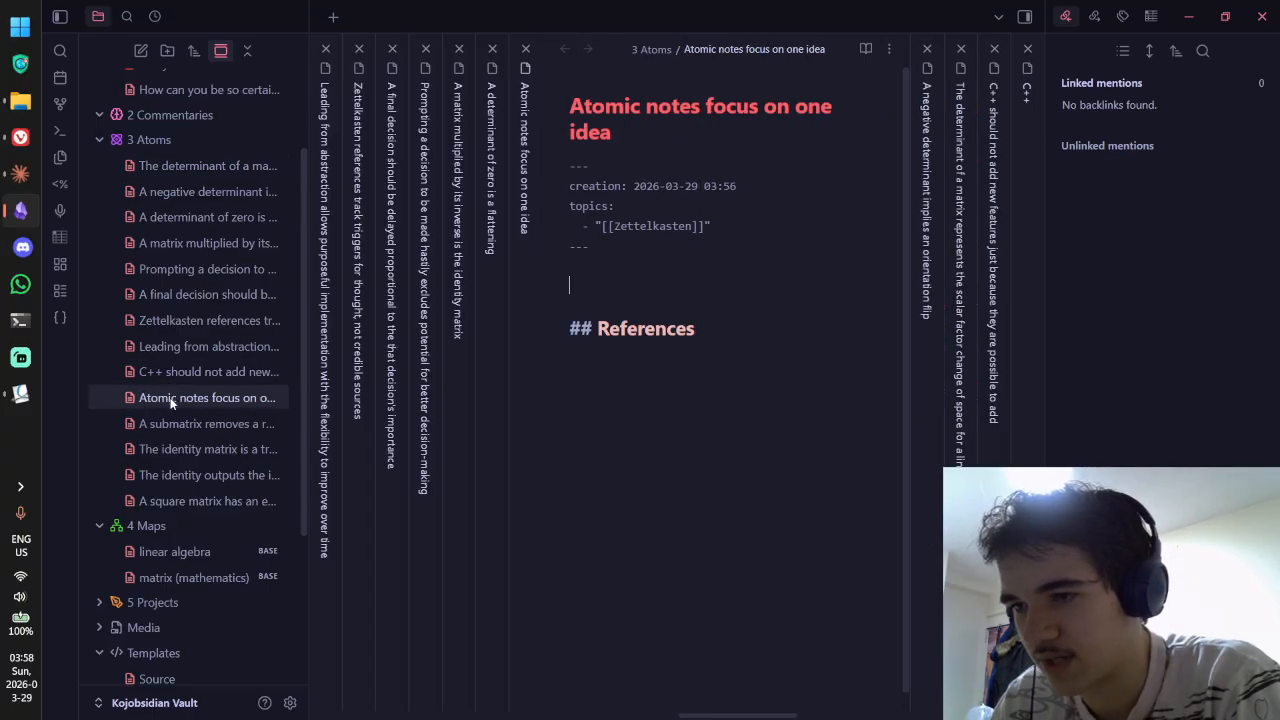
pyautogui.click(172, 423)
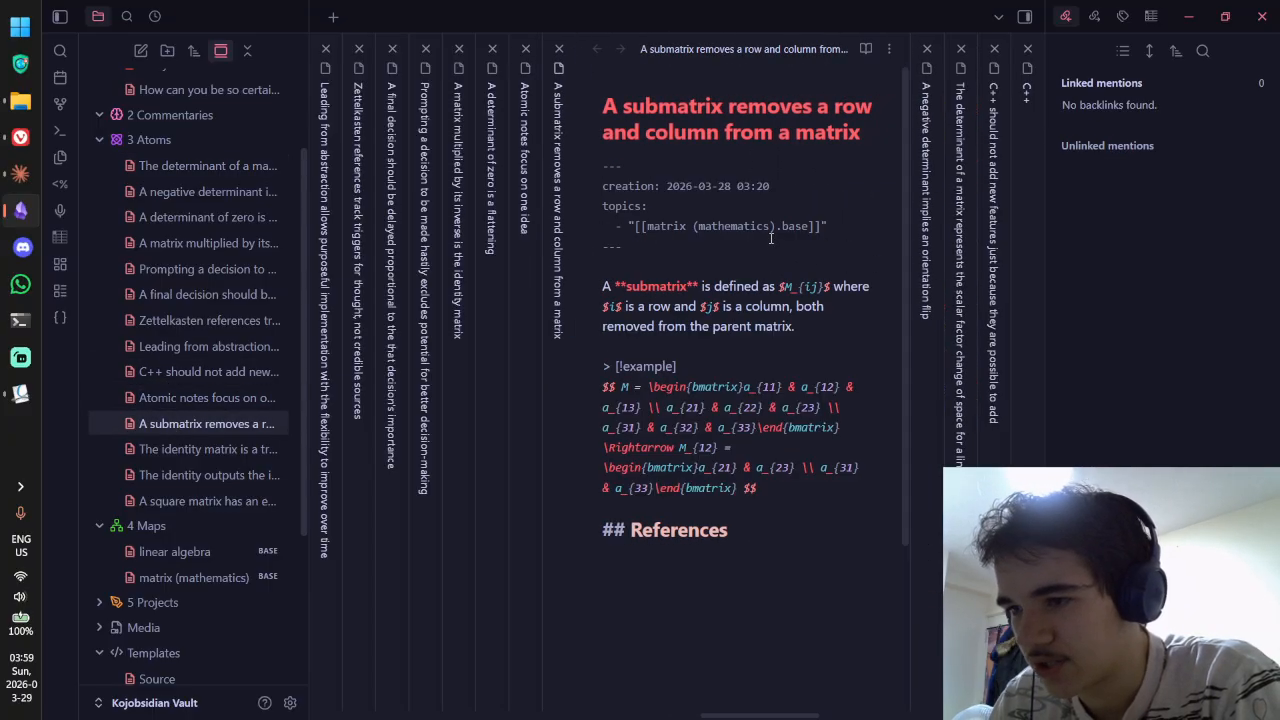
pyautogui.moveTo(782, 228); pyautogui.dragTo(810, 228)
pyautogui.press('BackSpace')
pyautogui.press('BackSpace')
# Step: Strip '.base' from the topic links in the two identity matrix notes
pyautogui.click(177, 449)
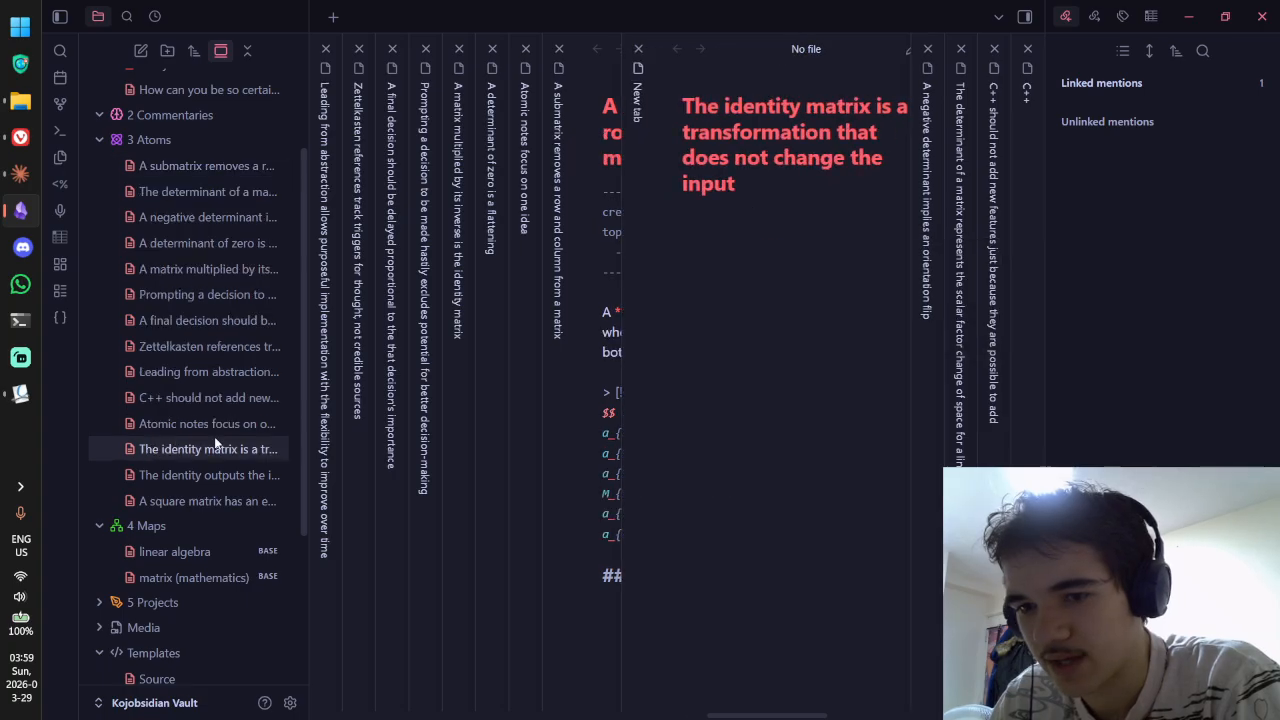
pyautogui.hotkey('ctrl', 'e')
pyautogui.moveTo(811, 281); pyautogui.dragTo(845, 282)
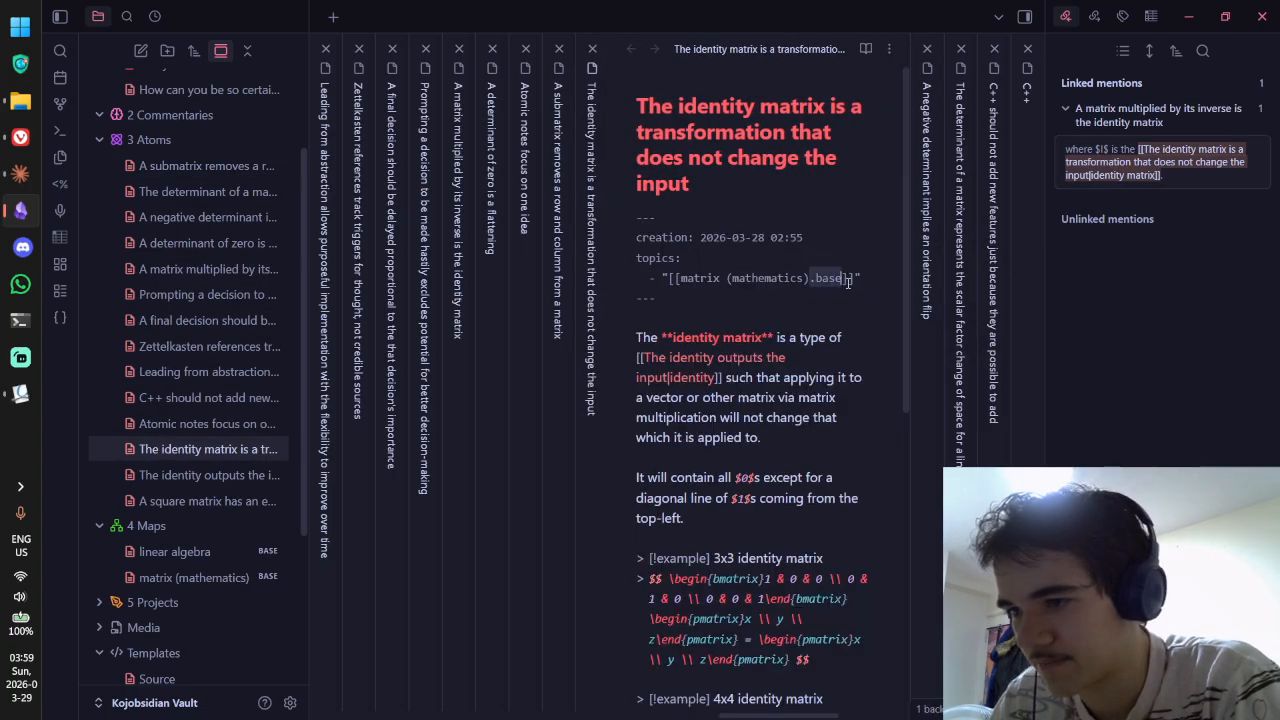
pyautogui.press('BackSpace')
pyautogui.click(191, 475)
pyautogui.hotkey('ctrl', 'e')
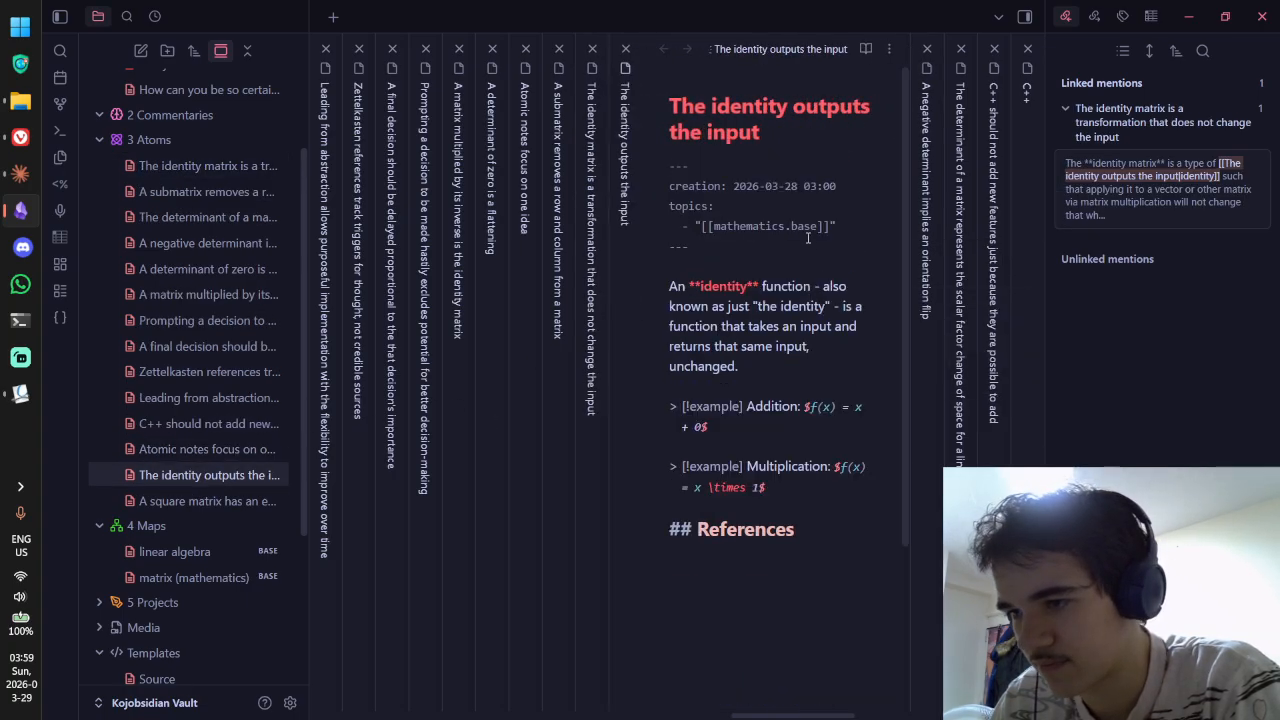
pyautogui.moveTo(786, 227); pyautogui.dragTo(823, 227)
pyautogui.press('BackSpace')
# Step: Clean the square matrix note's topic link, return to reading view, and close all note tabs
pyautogui.click(184, 500)
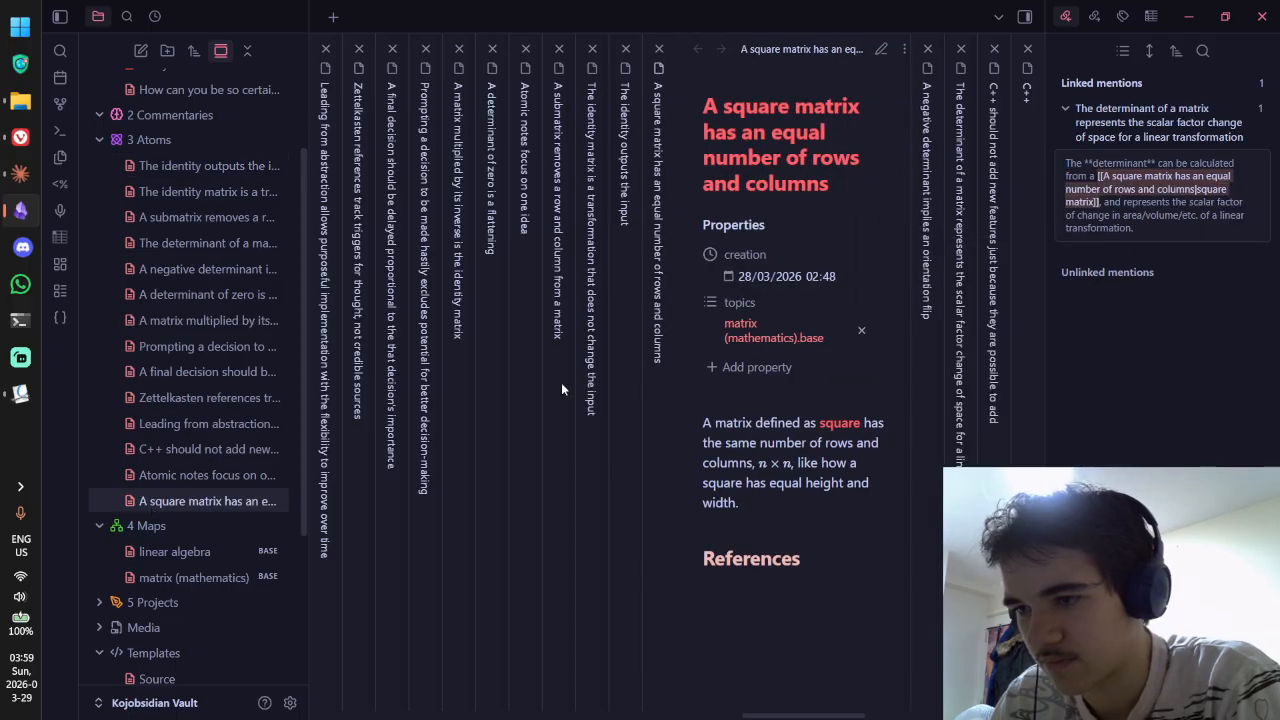
pyautogui.hotkey('ctrl', 'e')
pyautogui.moveTo(814, 299); pyautogui.dragTo(838, 303)
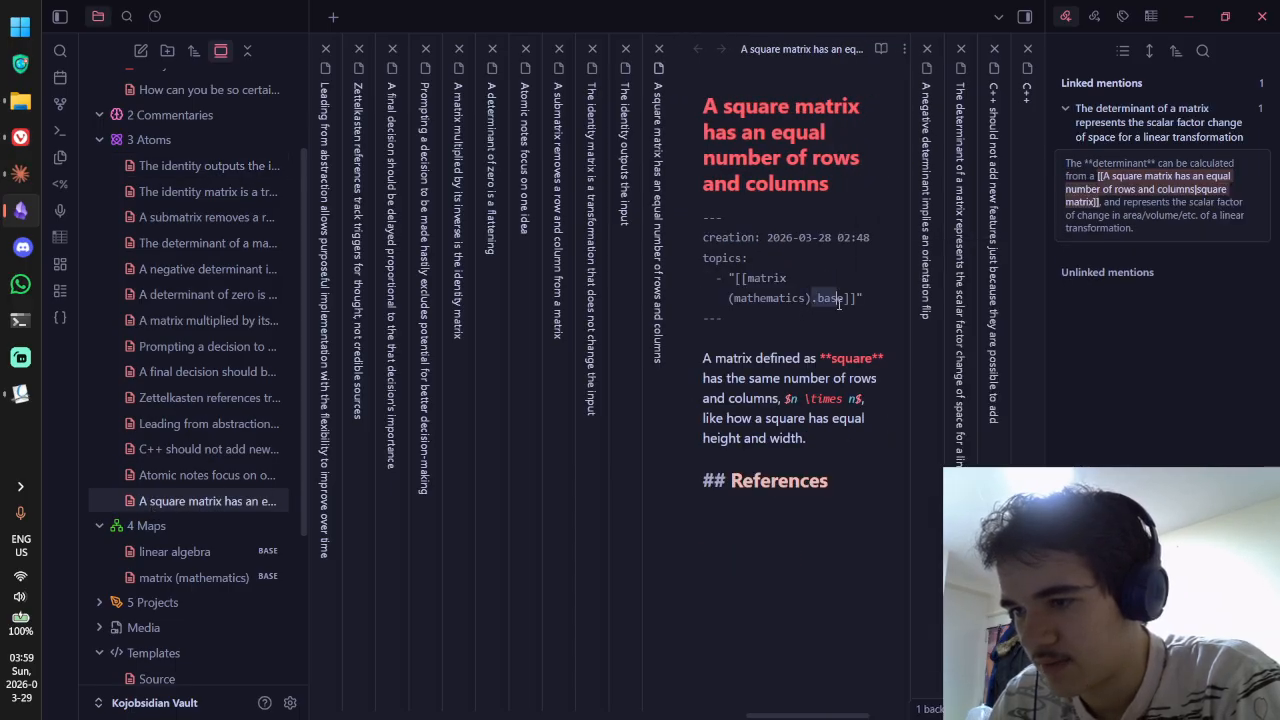
pyautogui.press('BackSpace')
pyautogui.press('Escape')
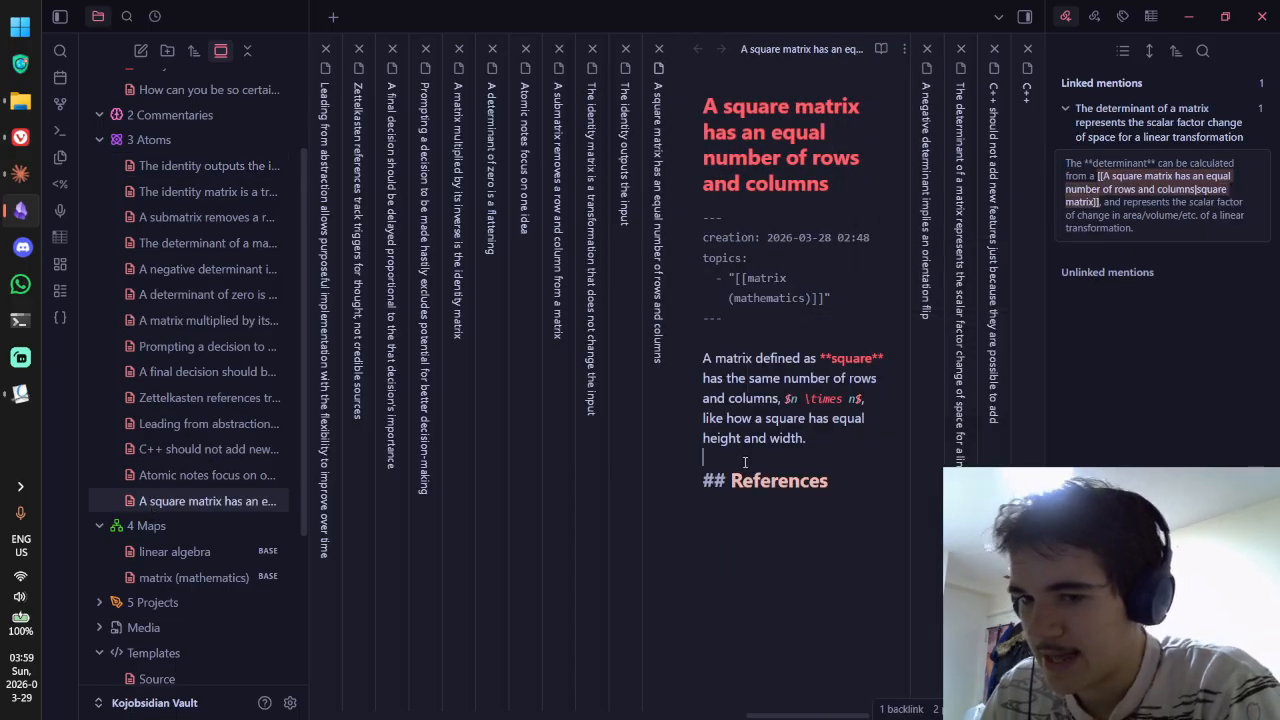
pyautogui.hotkey('ctrl', 'e')
pyautogui.hotkey('ctrl', 'w')
pyautogui.hotkey('ctrl', 'w')
pyautogui.hotkey('ctrl', 'w')
pyautogui.hotkey('ctrl', 'w')
pyautogui.hotkey('ctrl', 'w')
pyautogui.hotkey('ctrl', 'w')
pyautogui.hotkey('ctrl', 'w')
pyautogui.hotkey('ctrl', 'w')
pyautogui.hotkey('ctrl', 'w')
pyautogui.hotkey('ctrl', 'w')
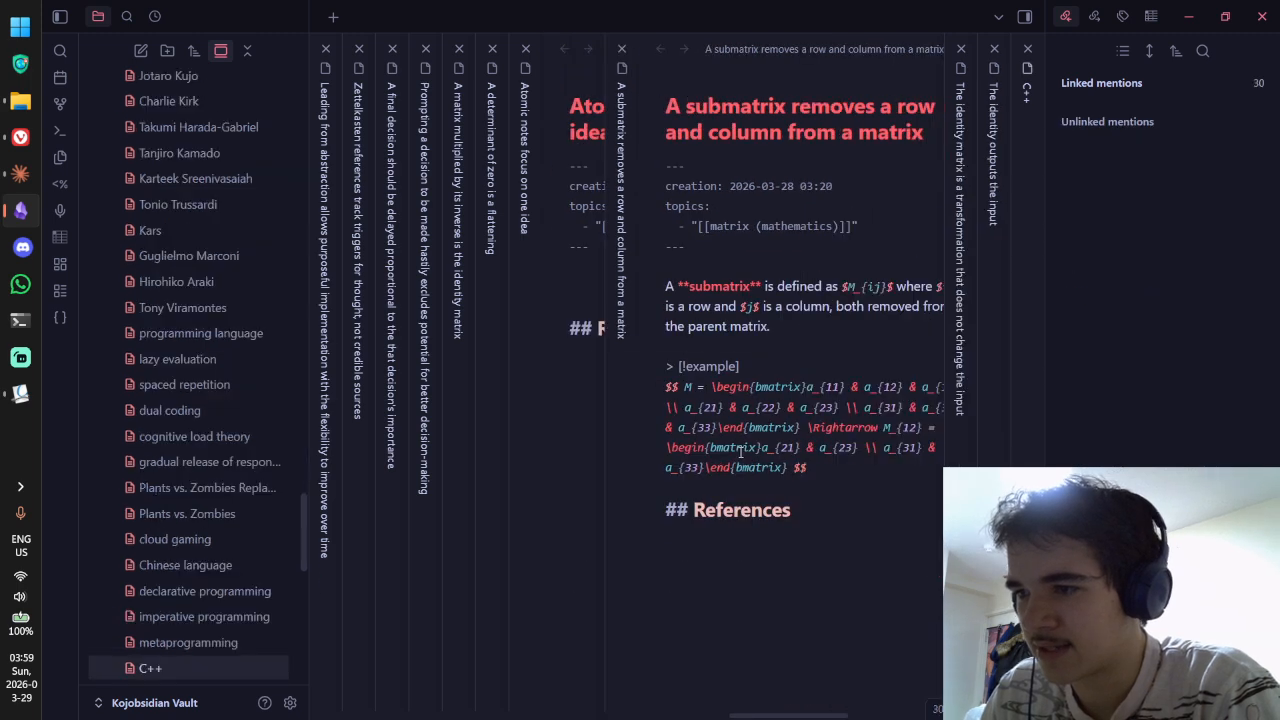
pyautogui.hotkey('ctrl', 'w')
pyautogui.hotkey('ctrl', 'w')
pyautogui.hotkey('ctrl', 'w')
pyautogui.hotkey('ctrl', 'w')
pyautogui.hotkey('ctrl', 'w')
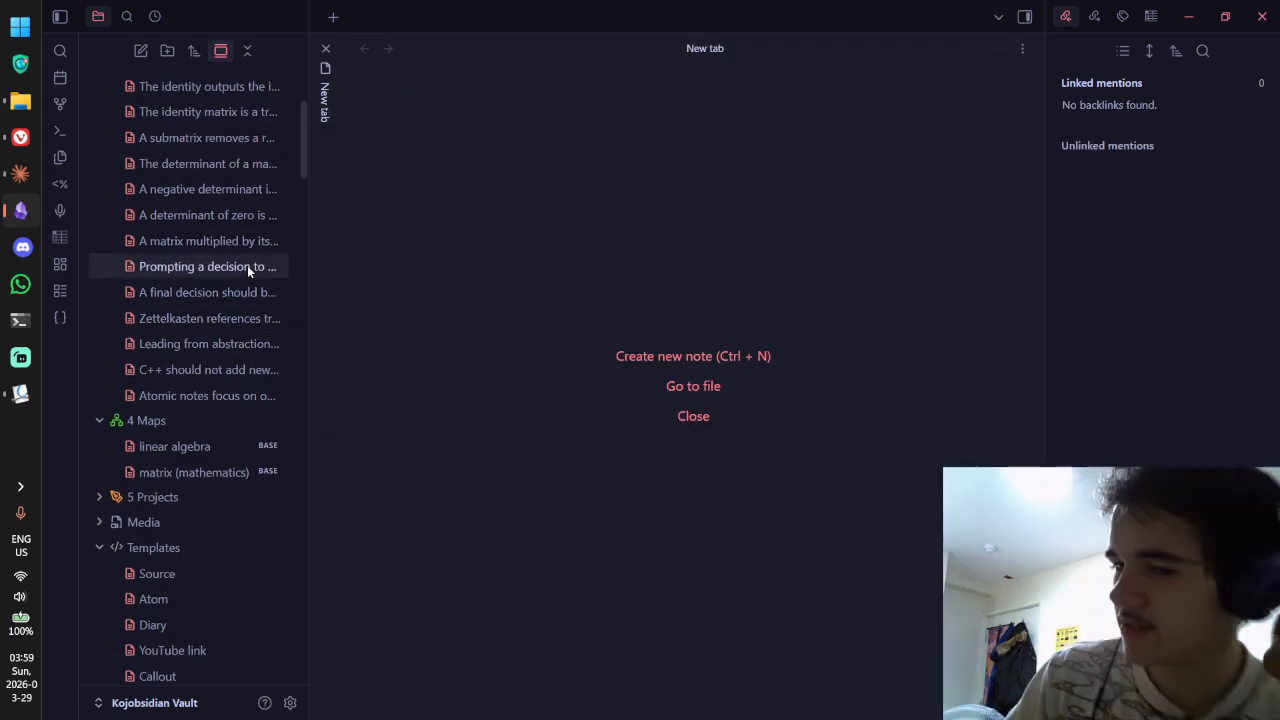
pyautogui.scroll(2, 245, 268)
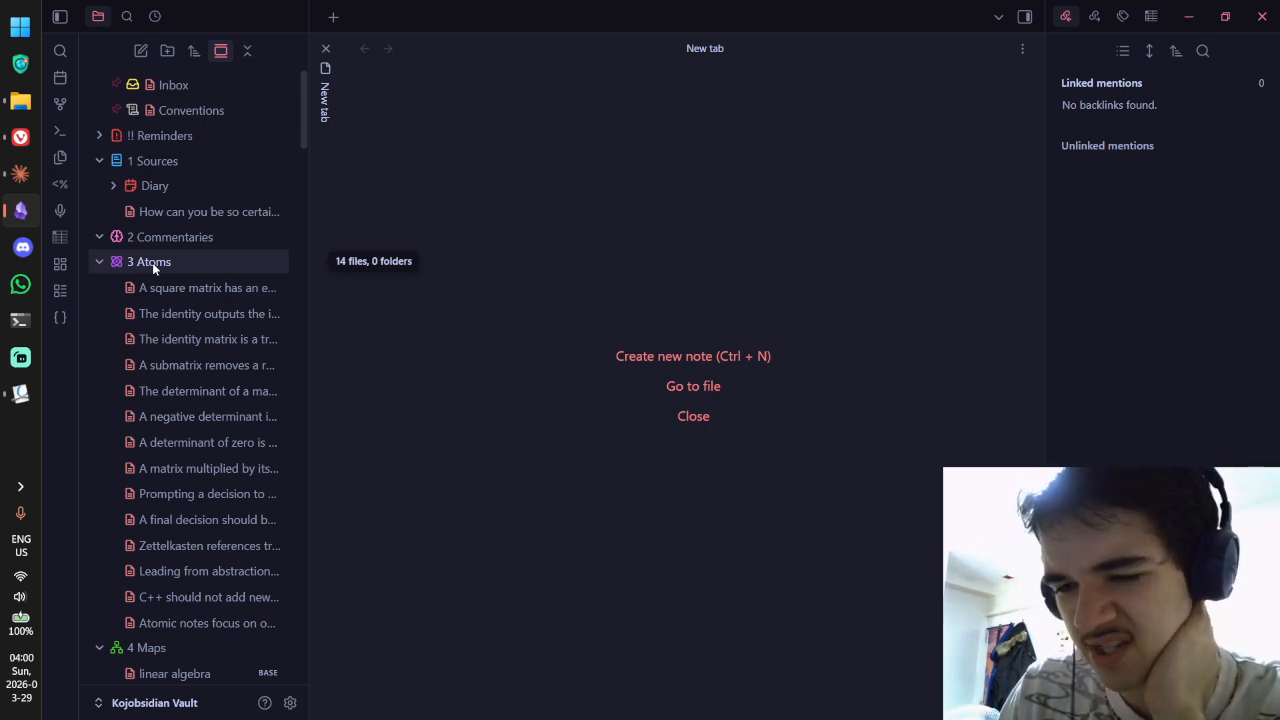
# Step: Delete the linear algebra and matrix (mathematics) base files from 4 Maps
pyautogui.scroll(-3, 110, 275)
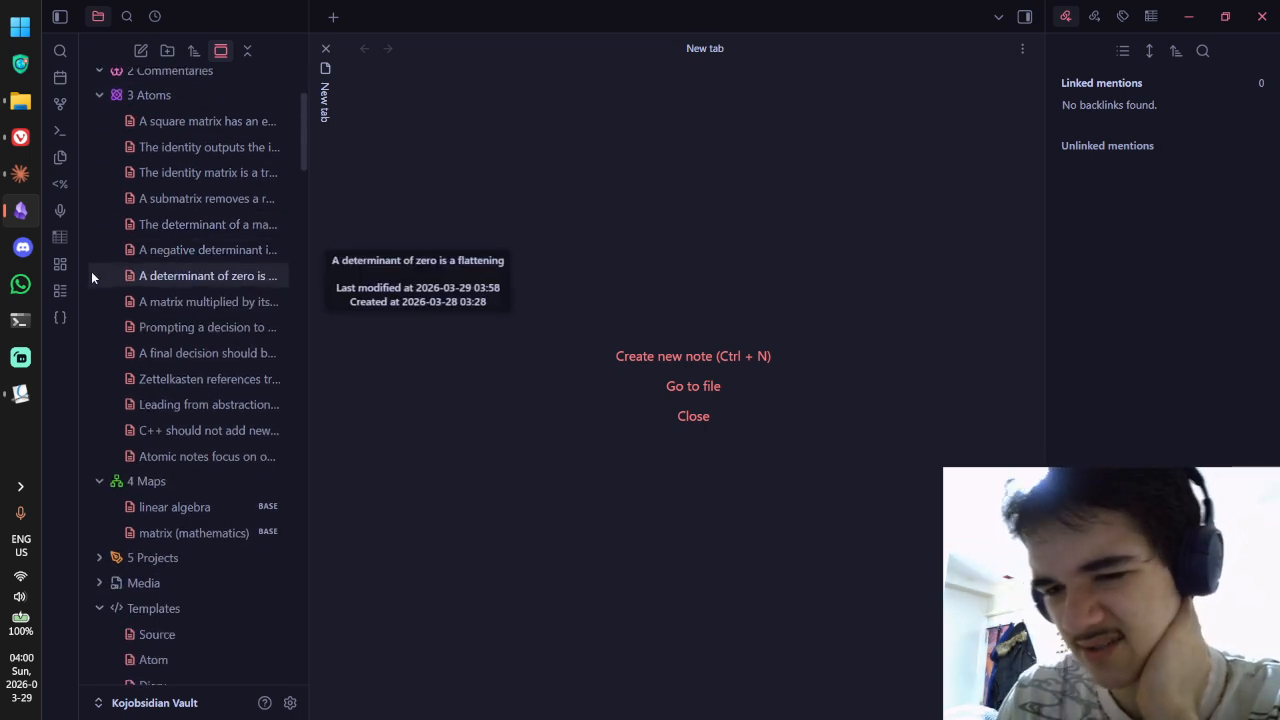
pyautogui.rightClick(215, 508)
pyautogui.click(270, 490)
pyautogui.rightClick(234, 512)
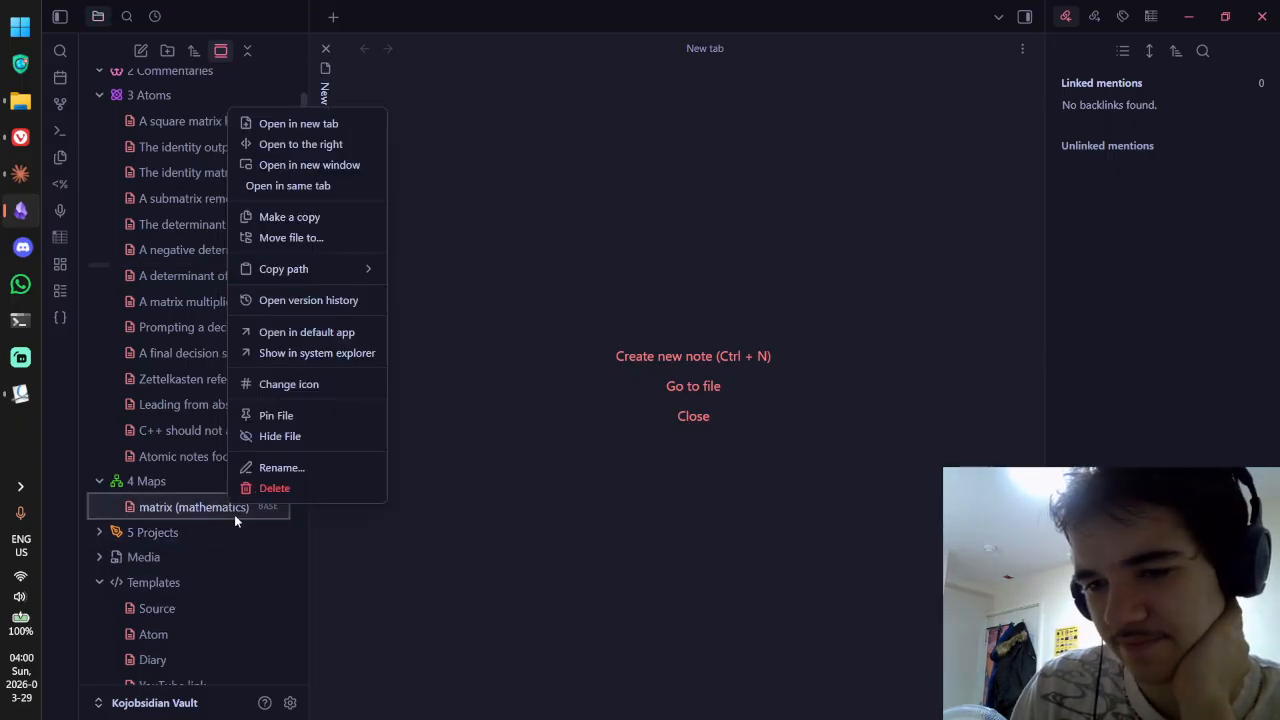
pyautogui.click(280, 489)
pyautogui.scroll(2, 220, 420)
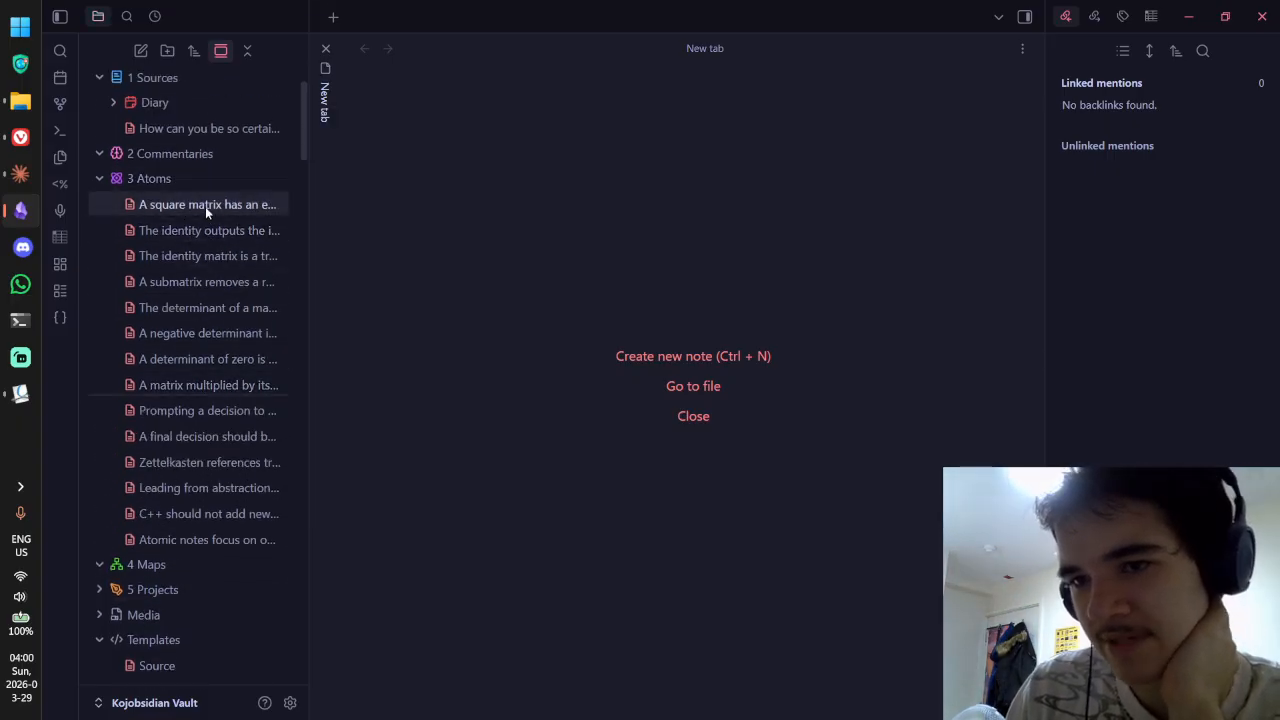
# Step: Open the square matrix note in source mode, then show the vault's graph view
pyautogui.click(233, 204)
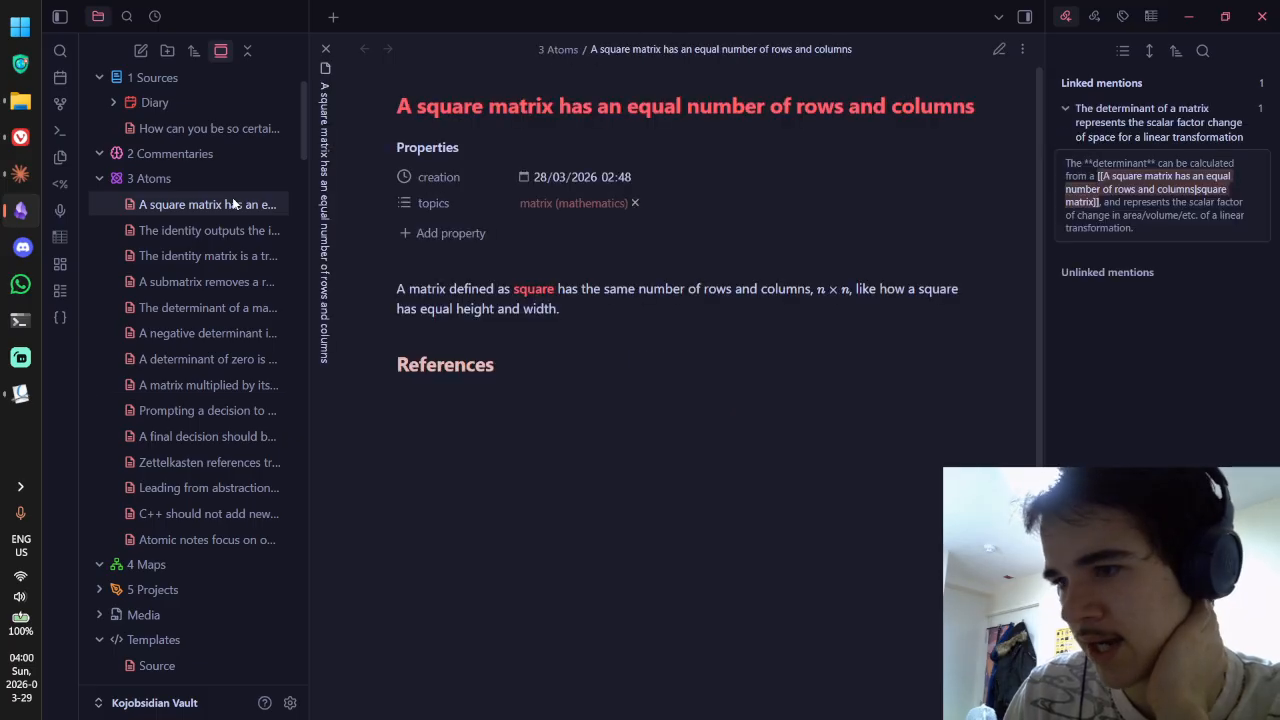
pyautogui.hotkey('ctrl', 'e')
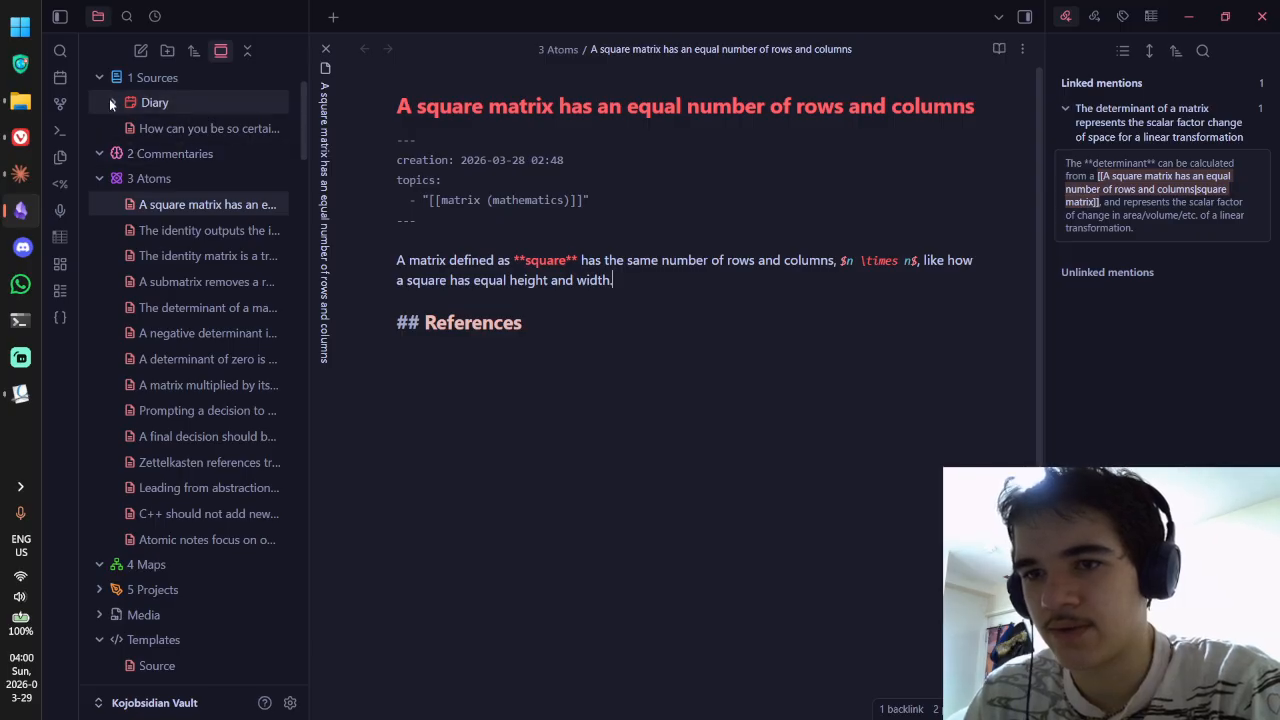
pyautogui.click(60, 103)
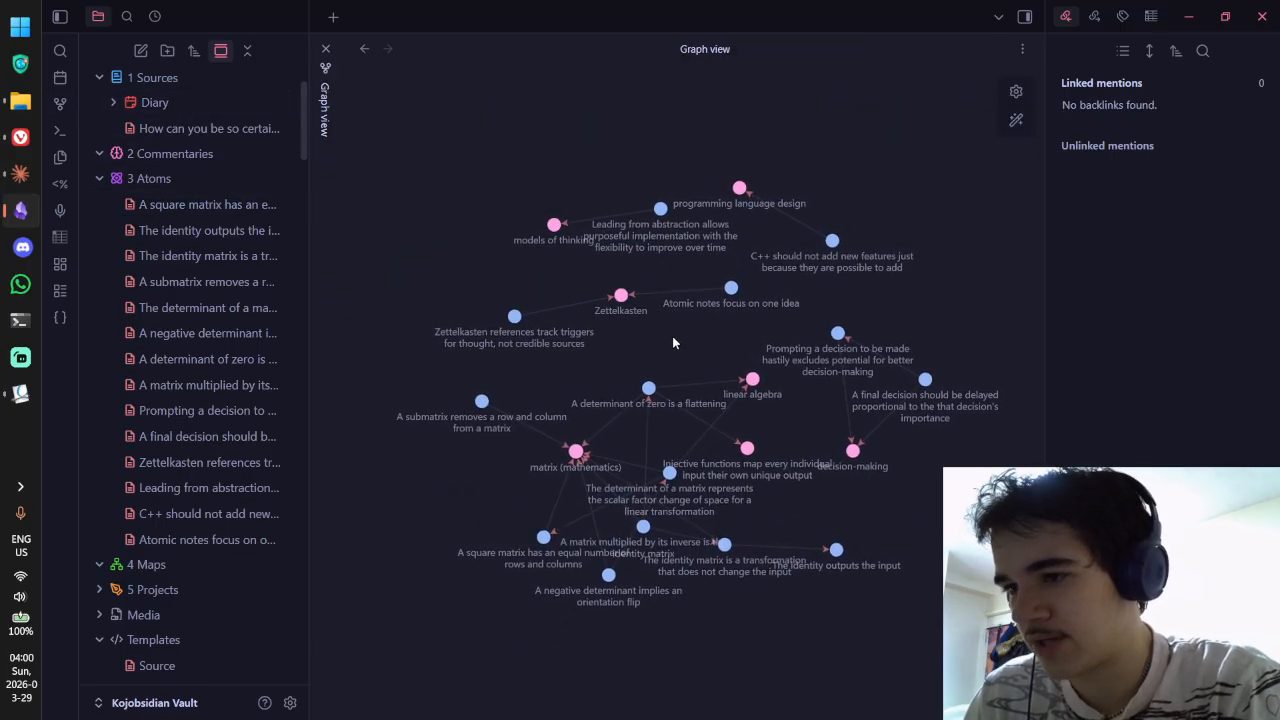
# Step: Recentre the graph, collapse the XXX - Wiki folder, and switch over to Streamlabs Desktop
pyautogui.scroll(1, 673, 338)
pyautogui.moveTo(702, 334); pyautogui.dragTo(661, 280)
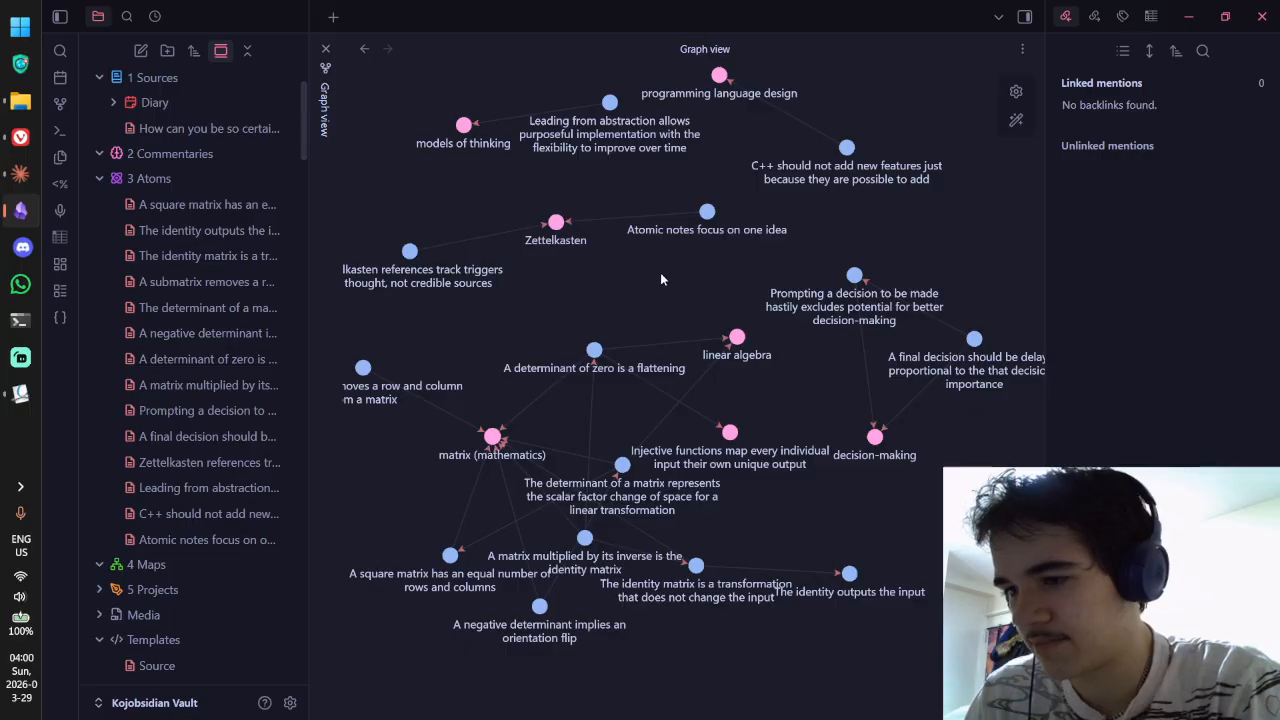
pyautogui.scroll(-2, 660, 274)
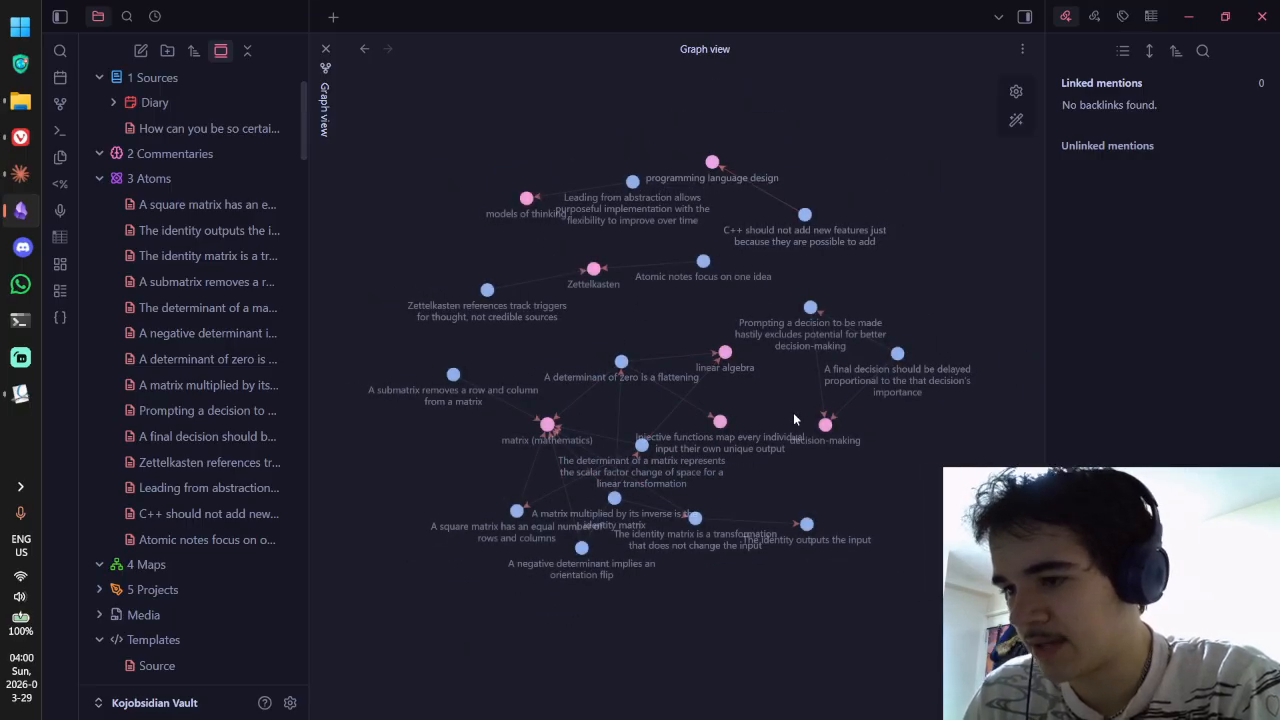
pyautogui.scroll(-20, 240, 422)
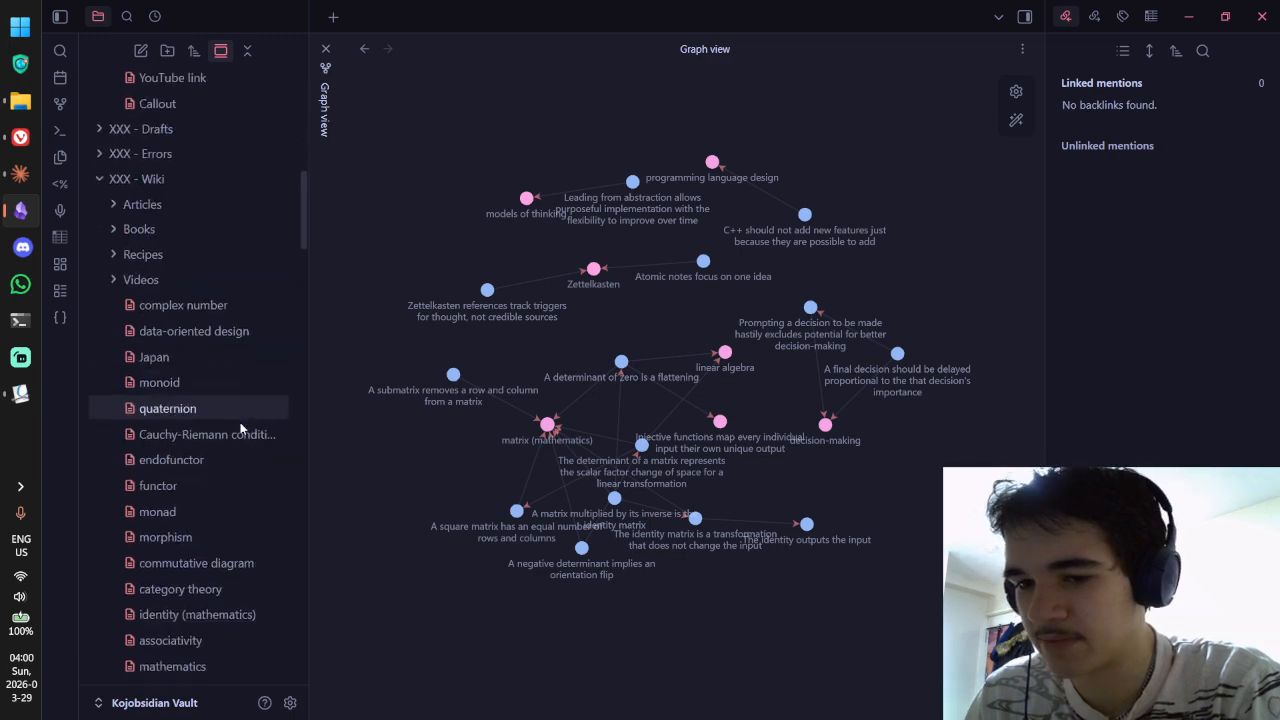
pyautogui.scroll(20, 237, 455)
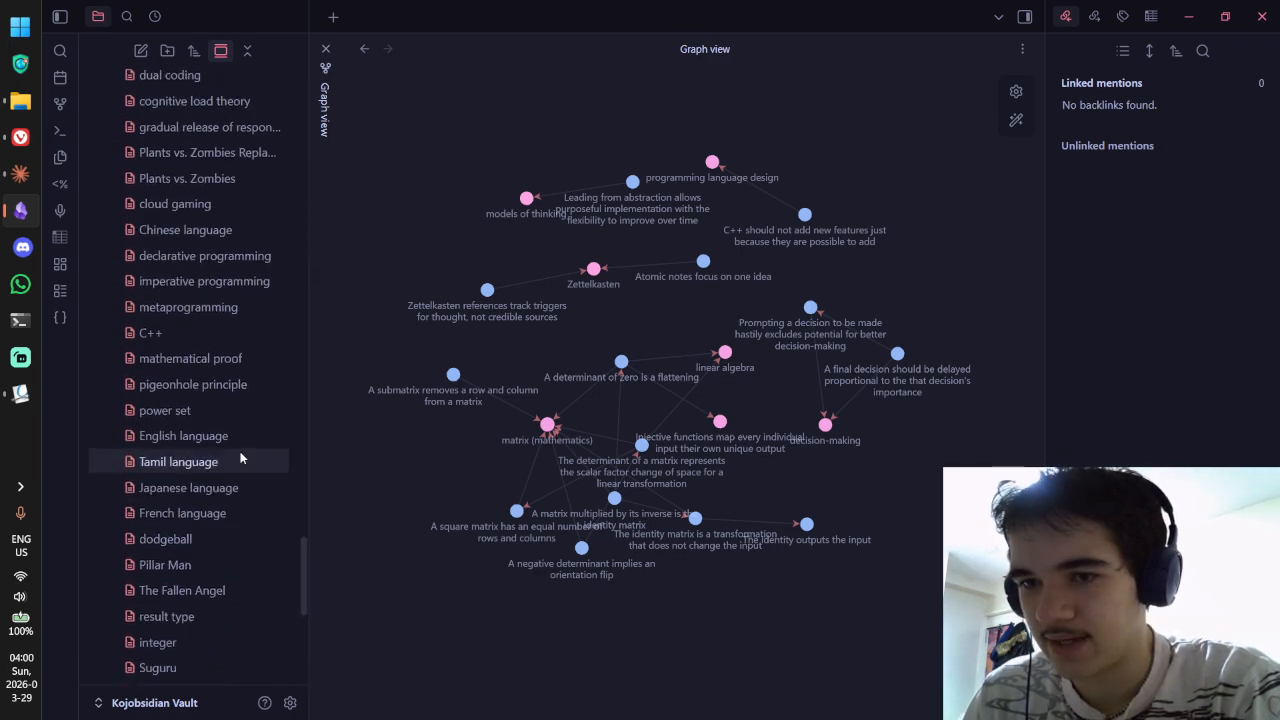
pyautogui.scroll(15, 250, 456)
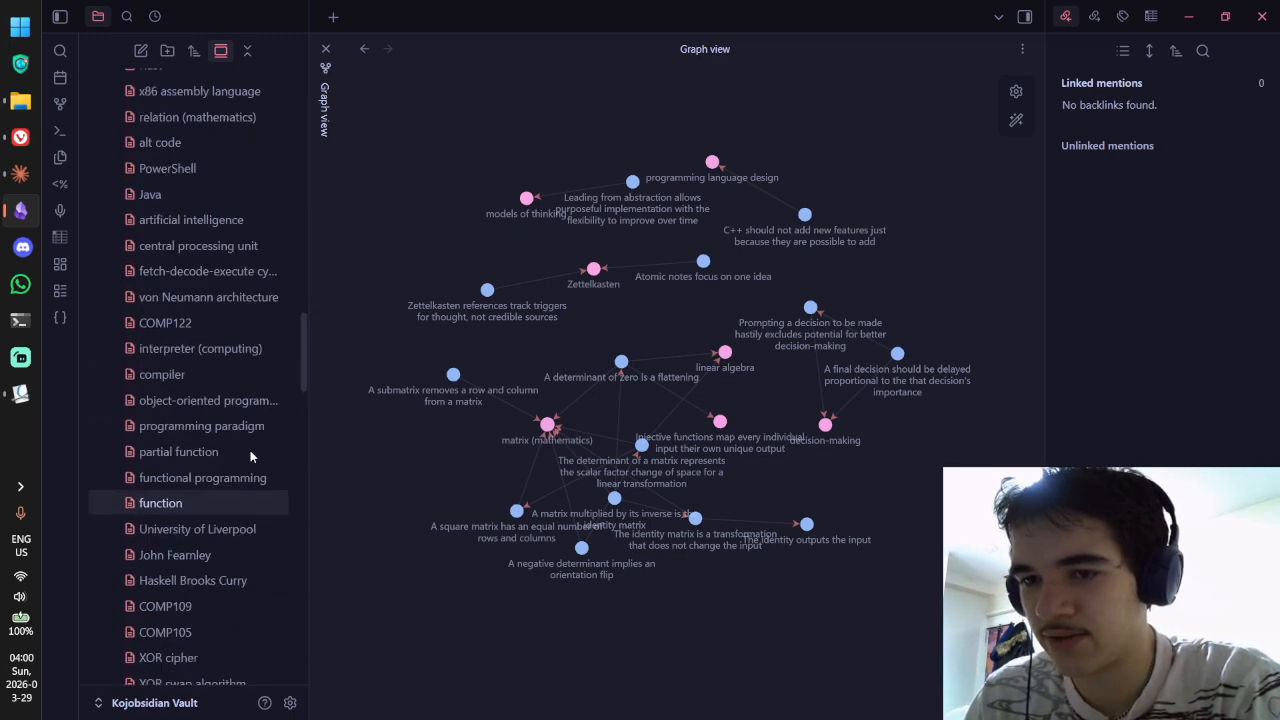
pyautogui.scroll(2, 245, 450)
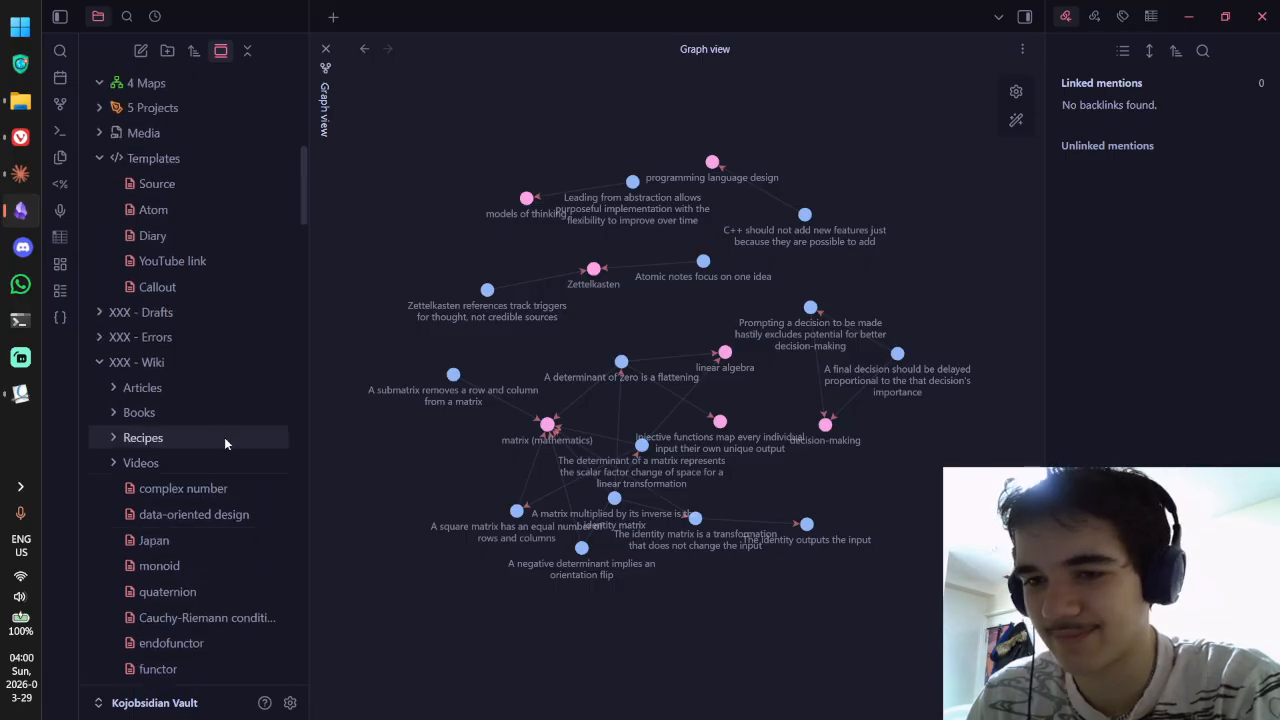
pyautogui.click(198, 364)
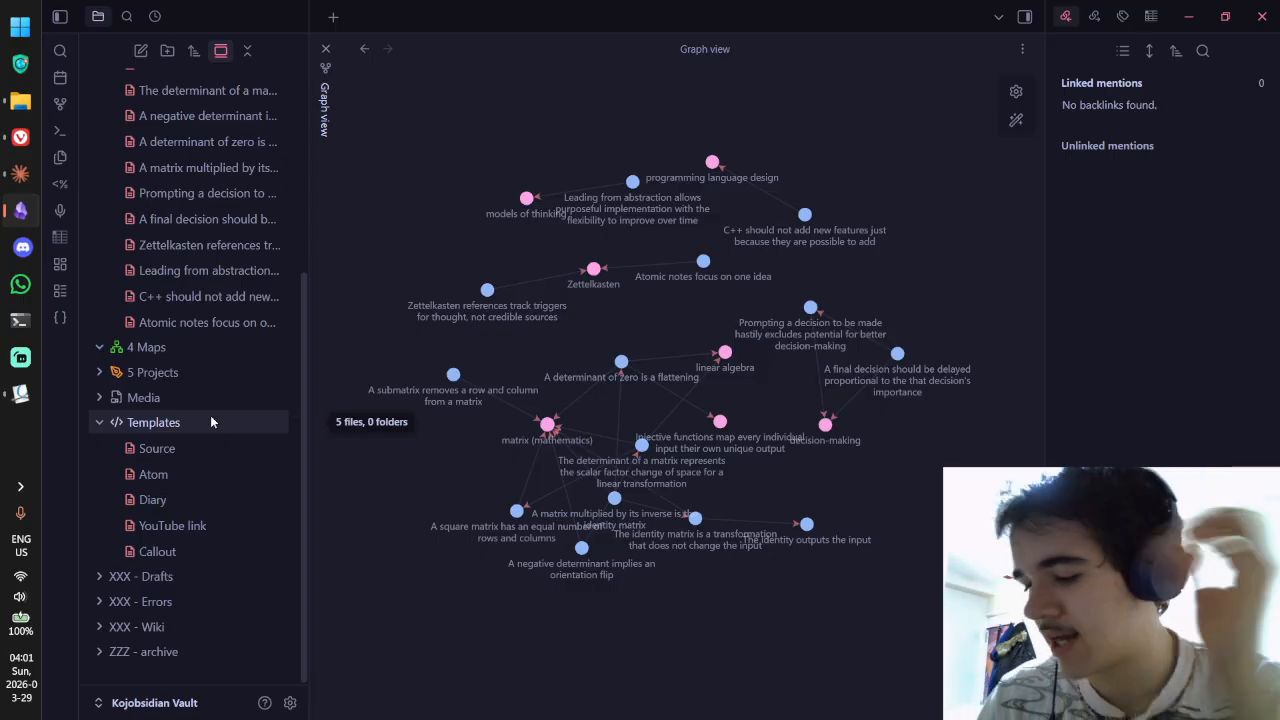
pyautogui.hotkey('alt', 'Tab')
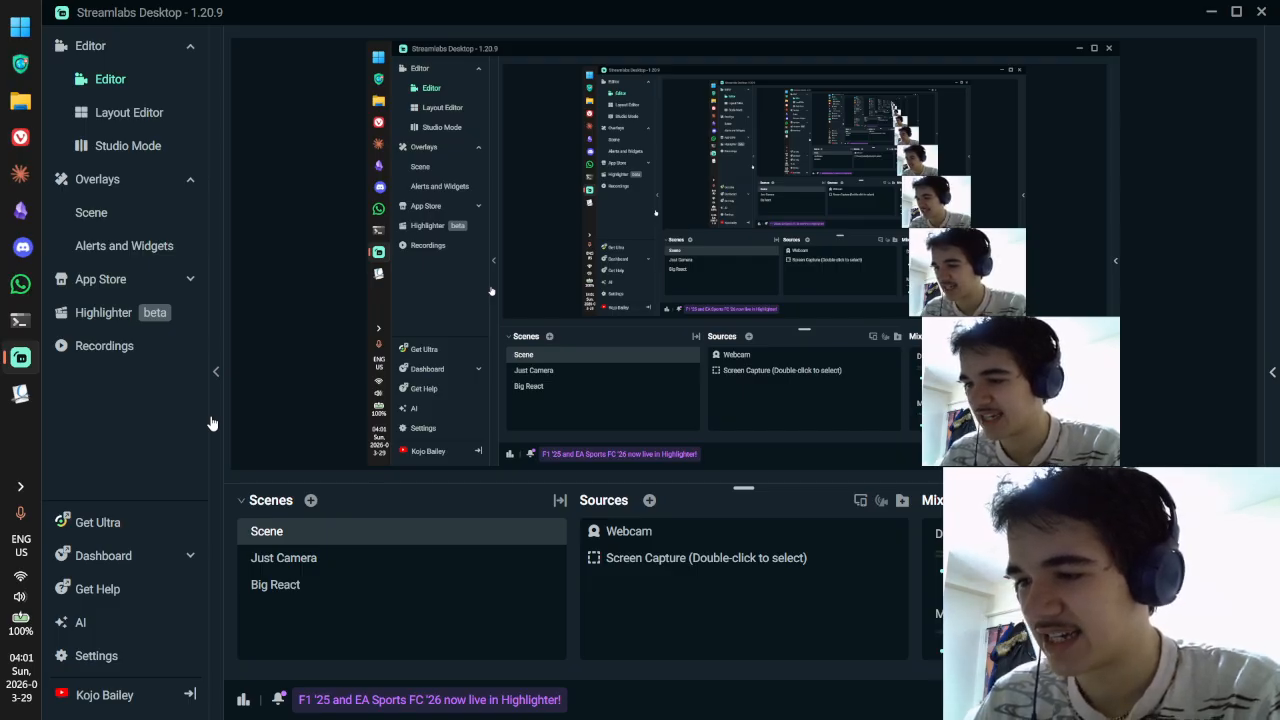
# Step: Move to the other virtual desktop where Obsidian's graph view is open
pyautogui.press('super')
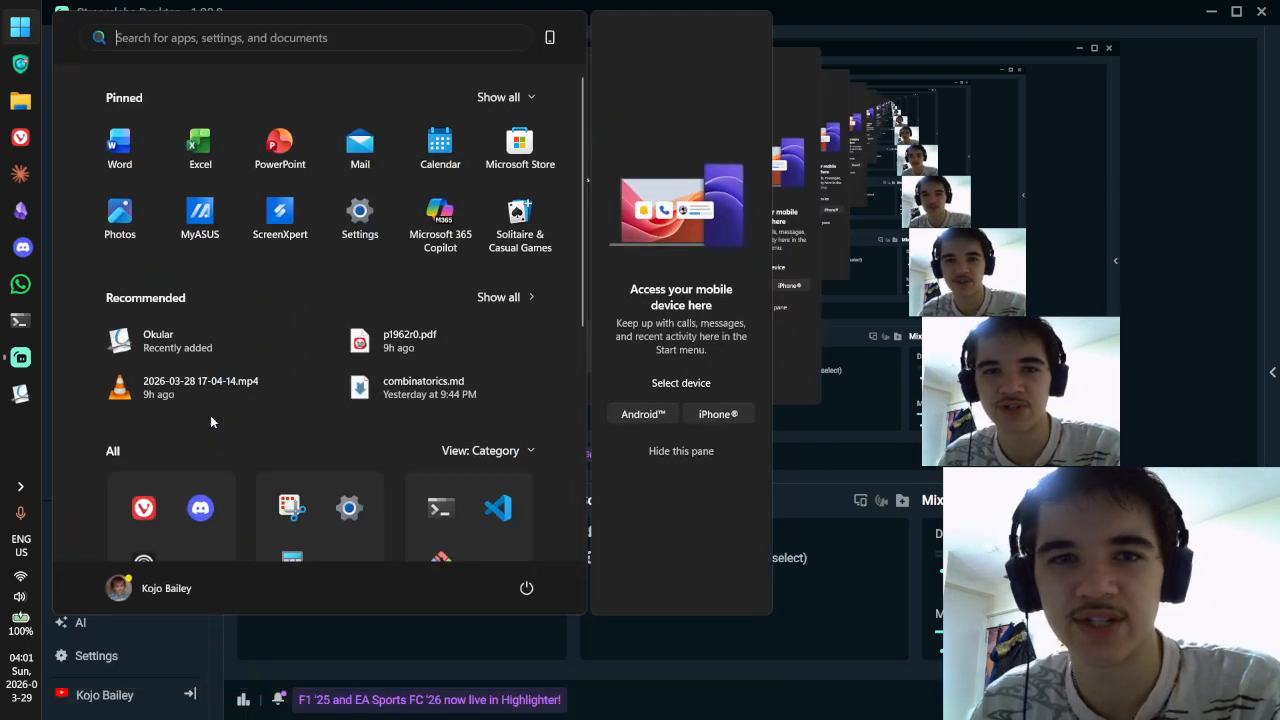
pyautogui.press('super')
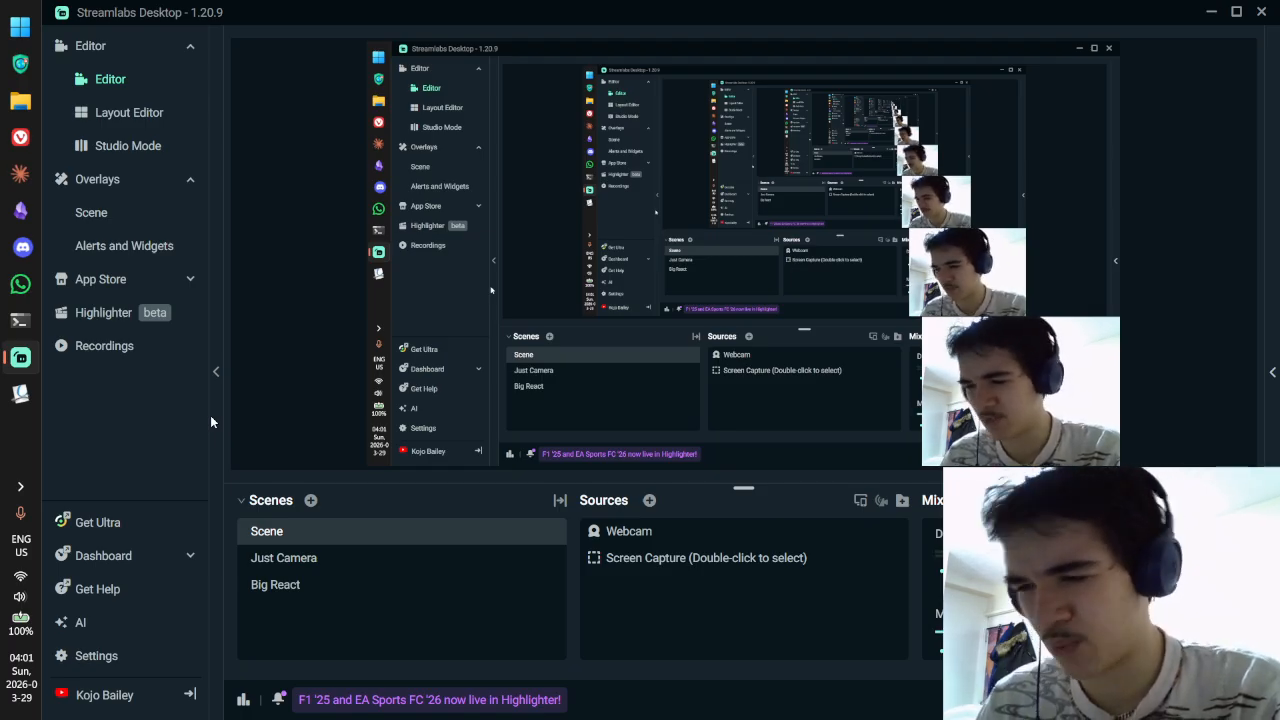
pyautogui.press('ctrl+super+Left')
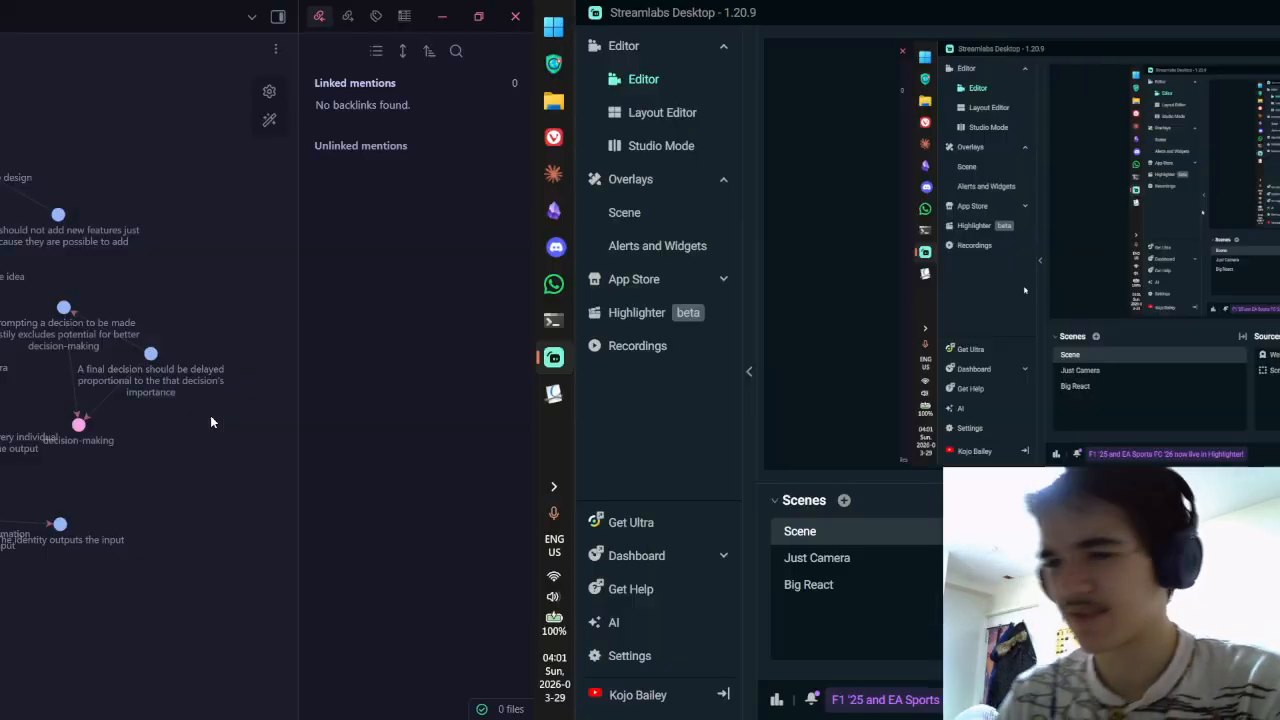
# Step: Open the 'Atomic notes focus on one idea' note in source mode
pyautogui.scroll(3, 228, 342)
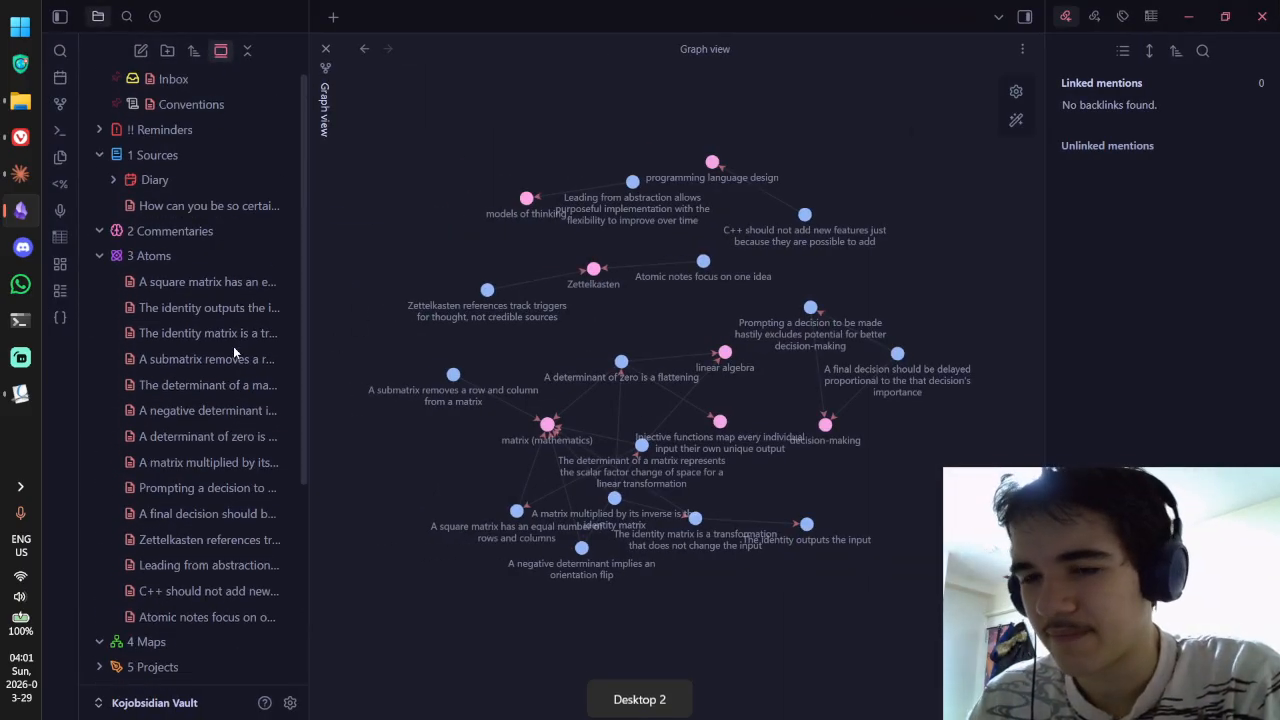
pyautogui.scroll(-3, 228, 345)
pyautogui.scroll(3, 194, 429)
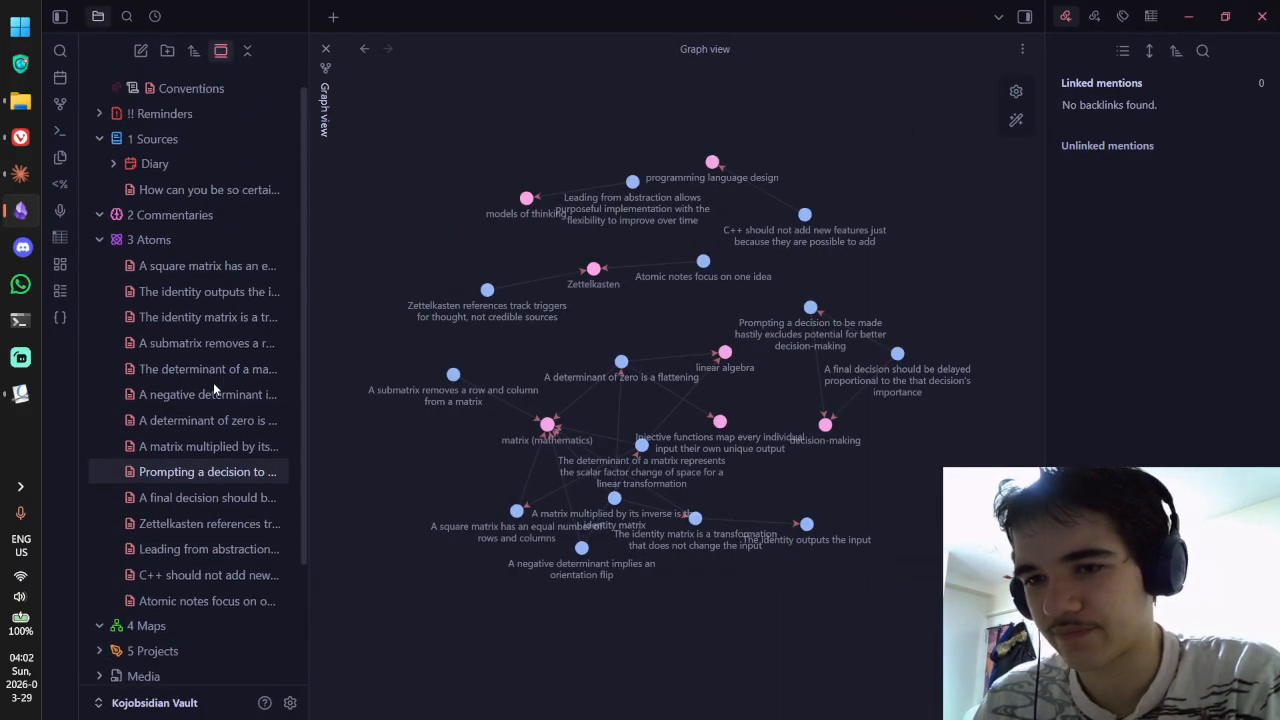
pyautogui.click(208, 290)
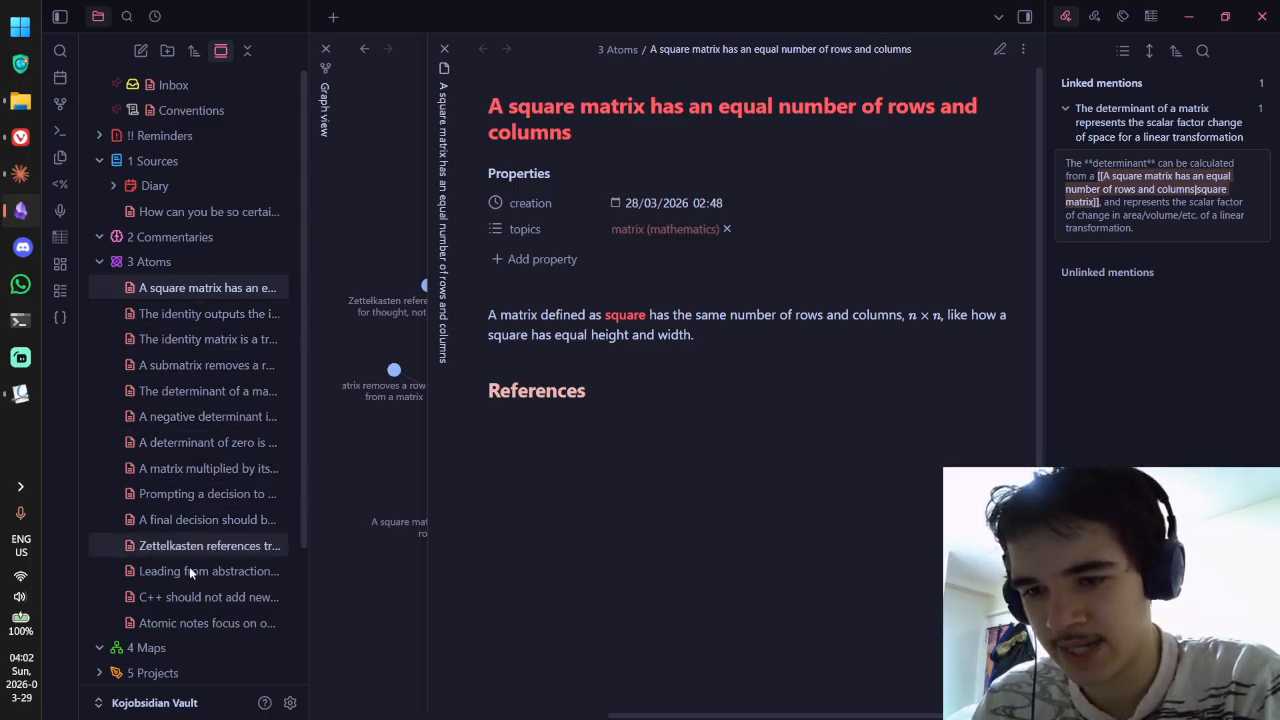
pyautogui.click(175, 621)
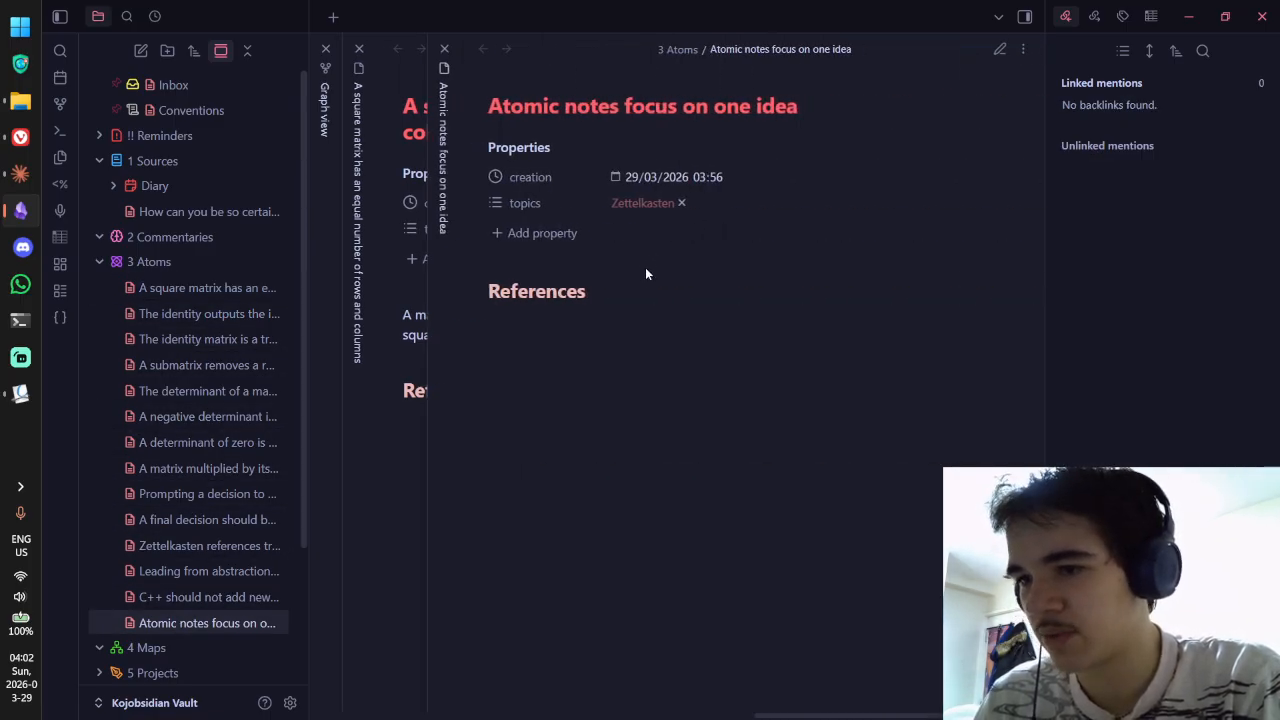
pyautogui.hotkey('ctrl', 'e')
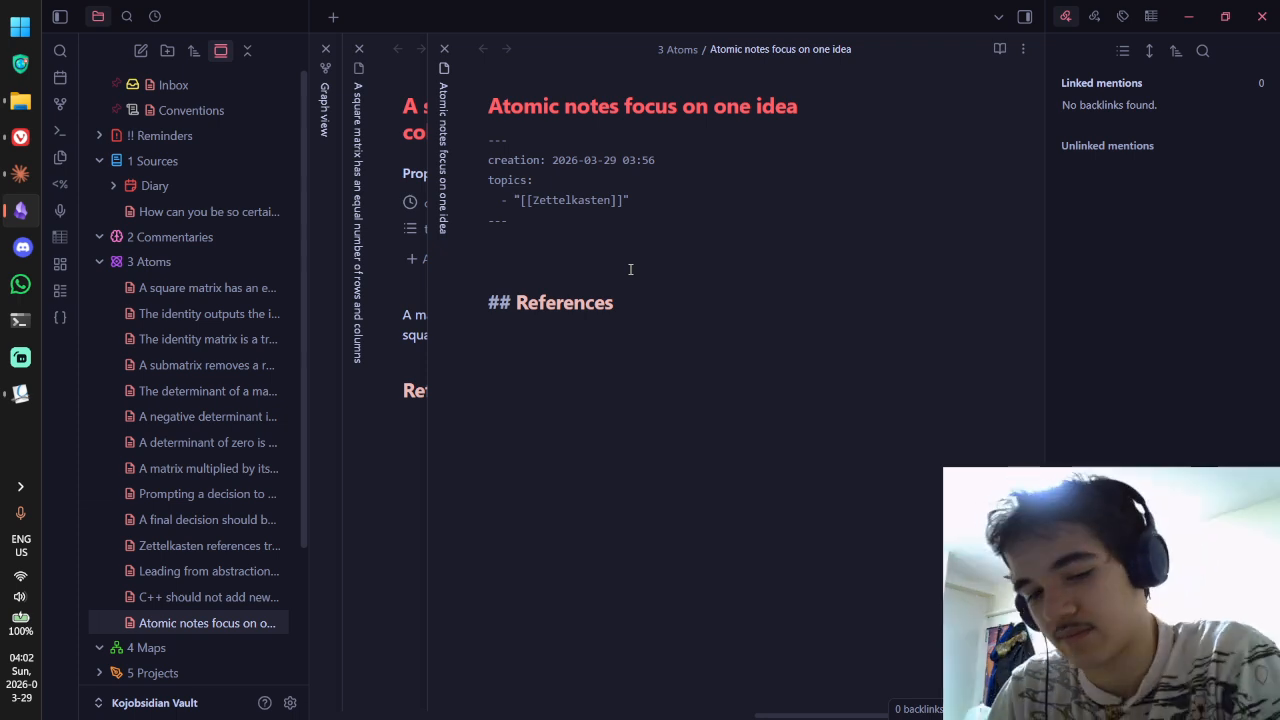
# Step: Write that an "atomic note", like a Zettel in a Zettelkasten, should focus on one idea
pyautogui.write('As is')
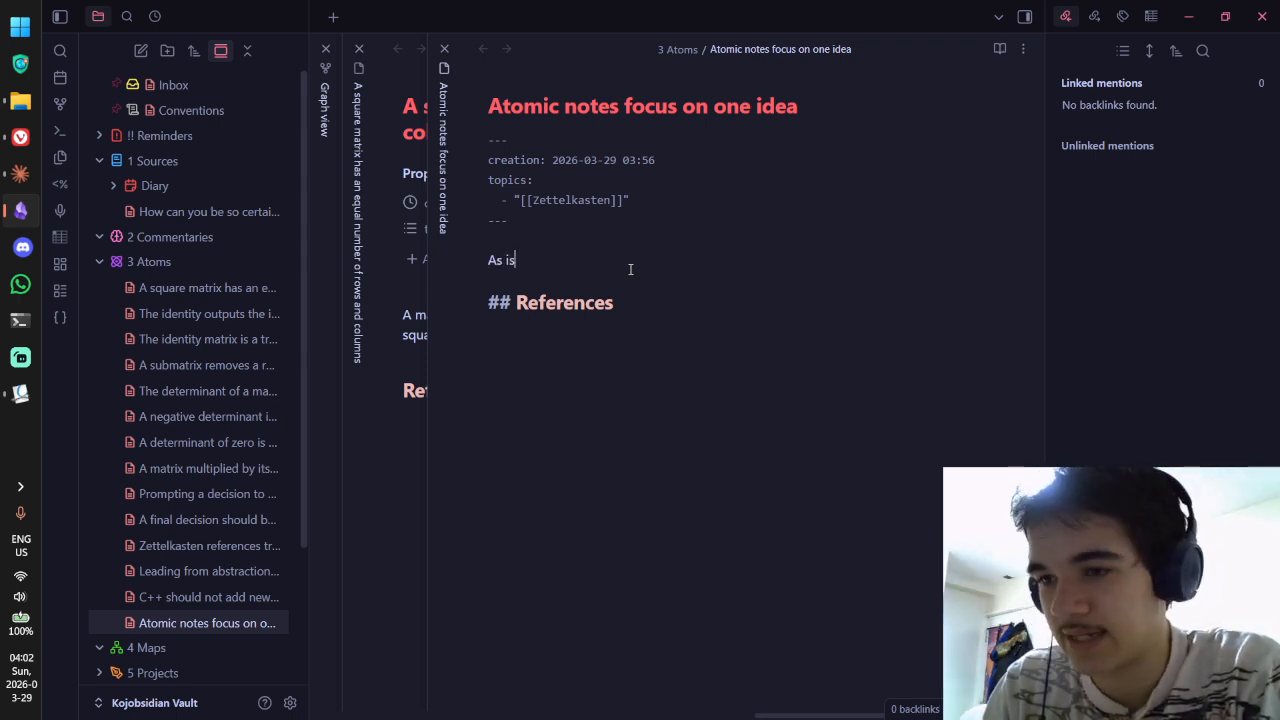
pyautogui.write(' implied by the word "atomic')
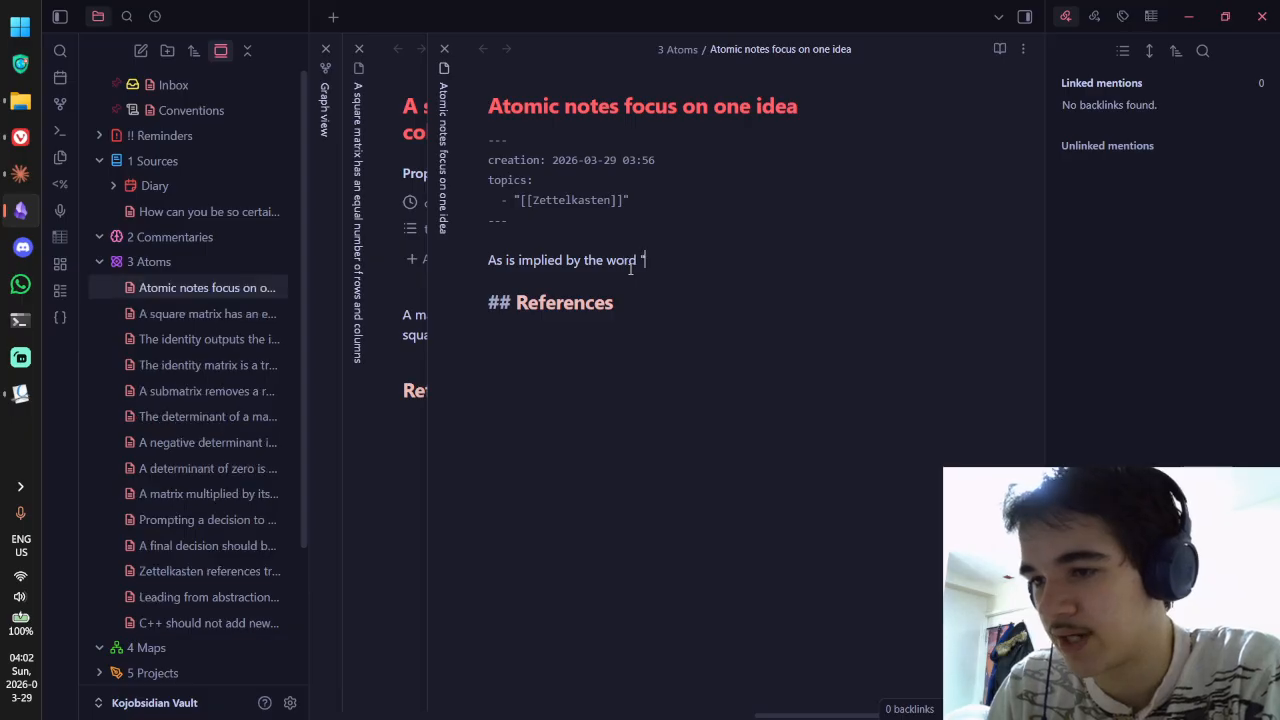
pyautogui.write('", an')
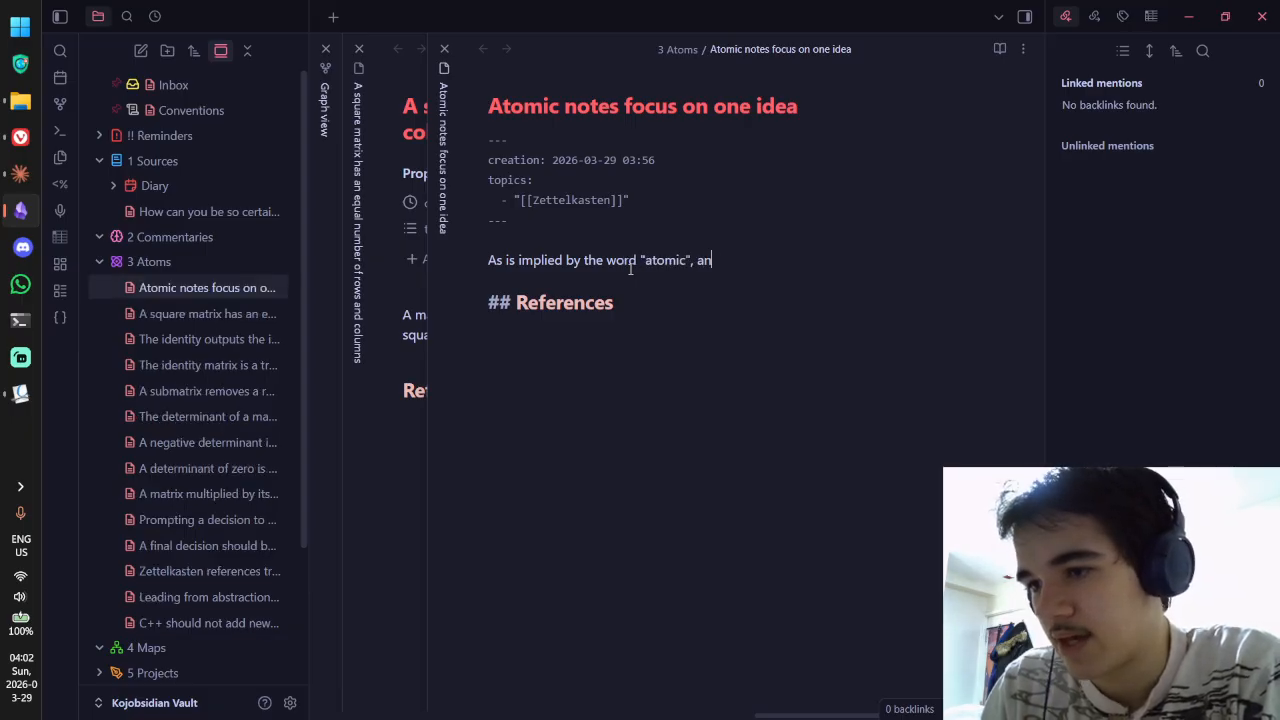
pyautogui.write(' "atom')
pyautogui.press('BackSpace')
pyautogui.press('BackSpace')
pyautogui.write('omic')
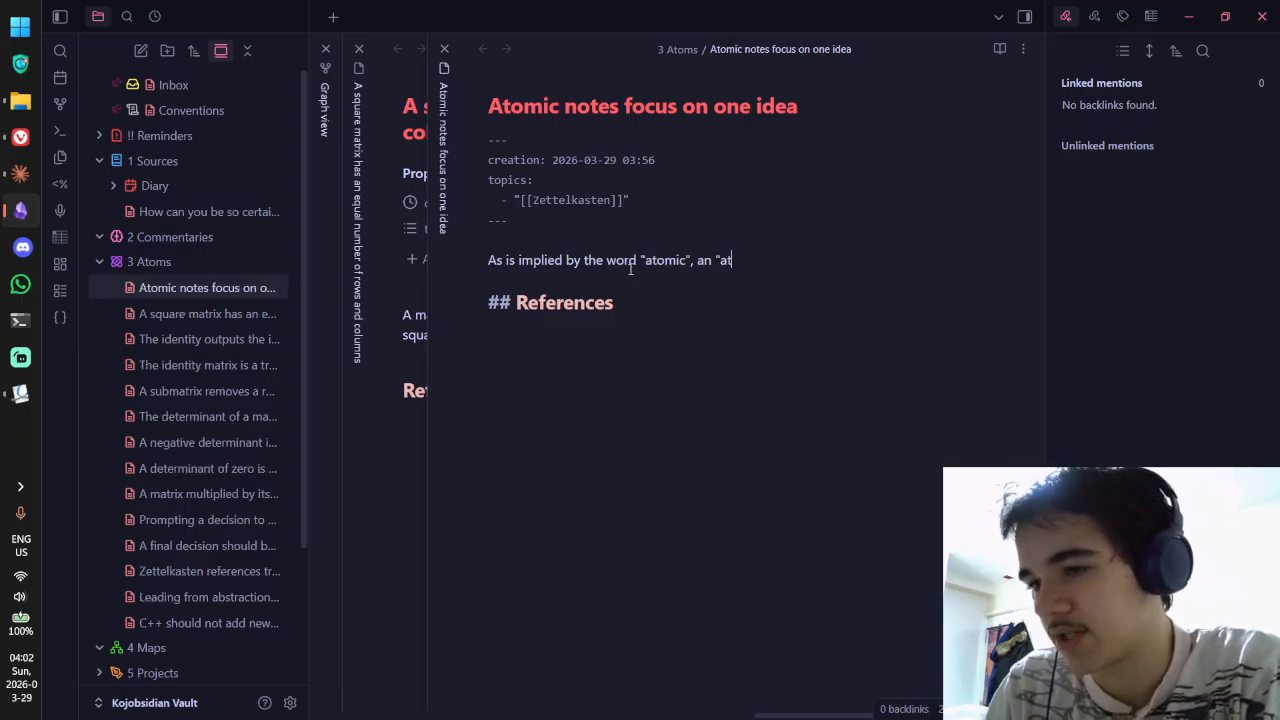
pyautogui.write(' note", like ')
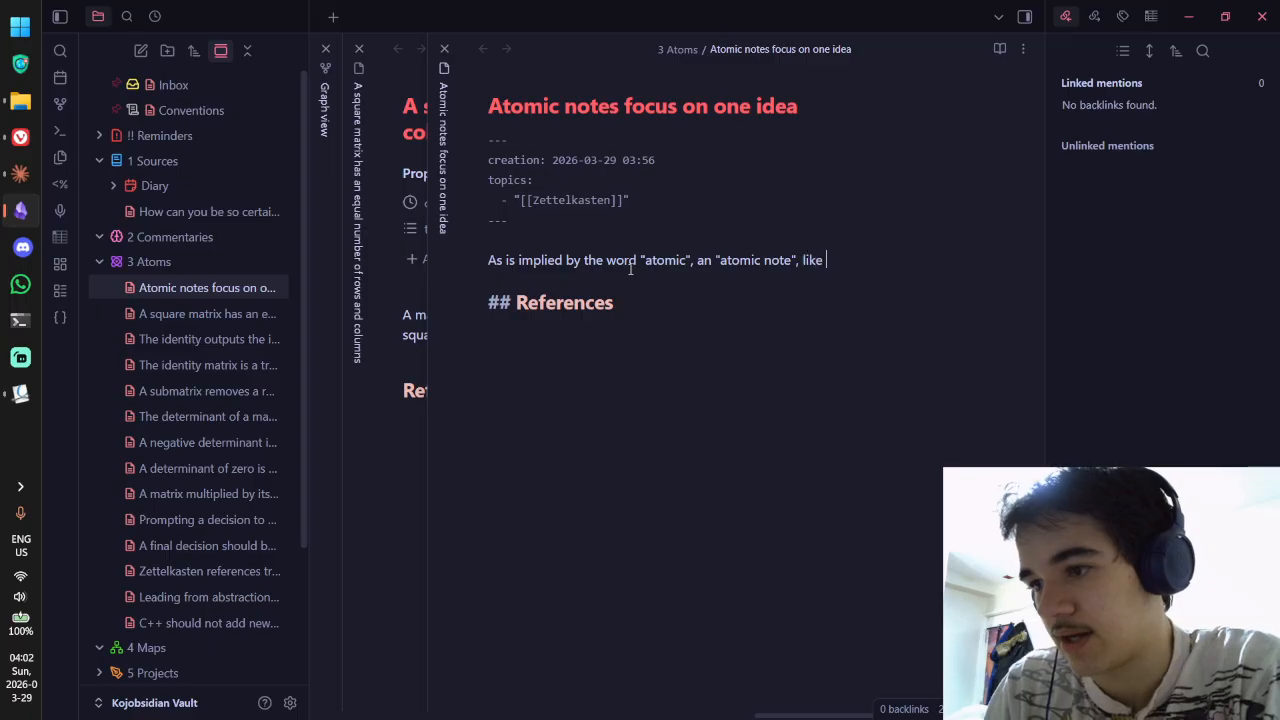
pyautogui.write('a Zettel in a ')
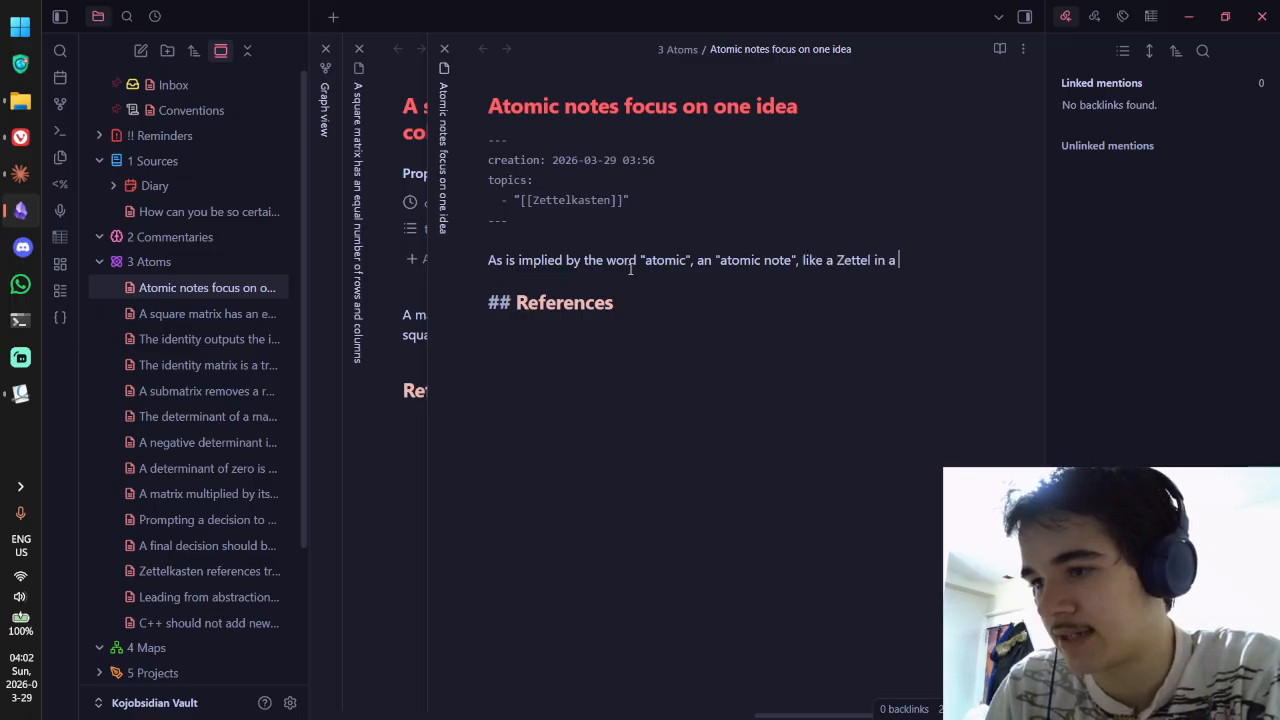
pyautogui.write('Zettelkasten')
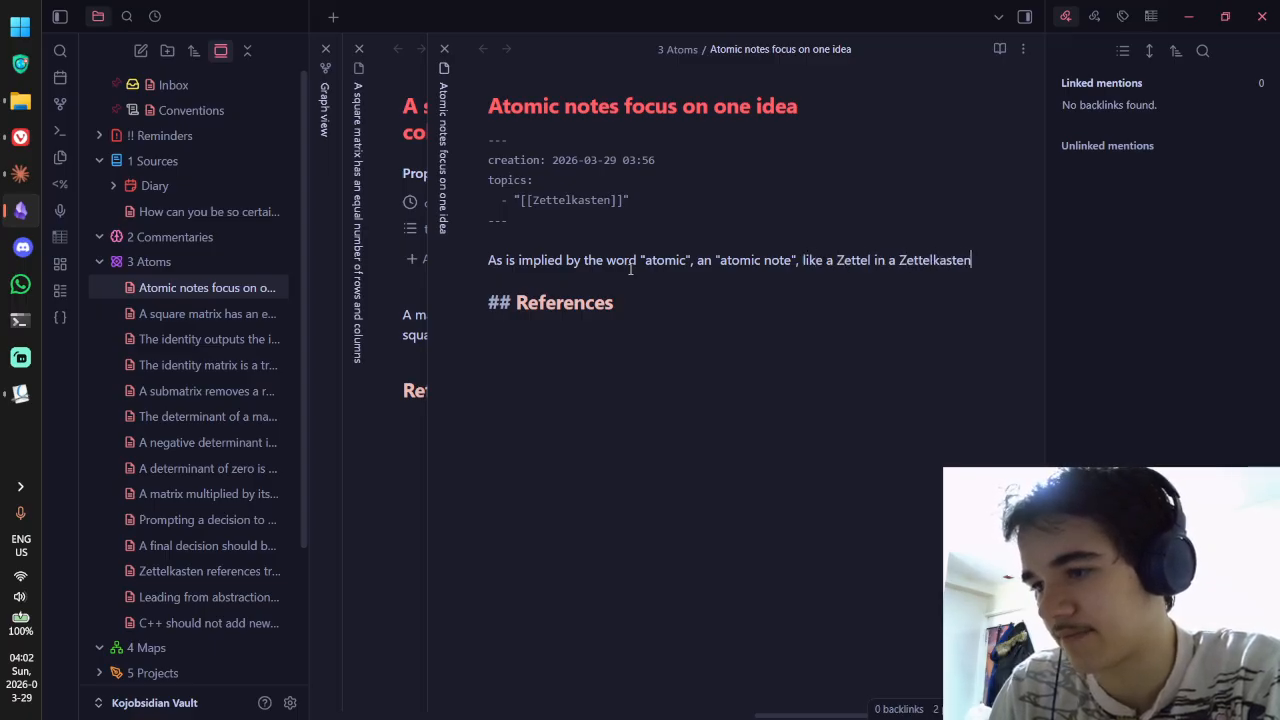
pyautogui.write(', ')
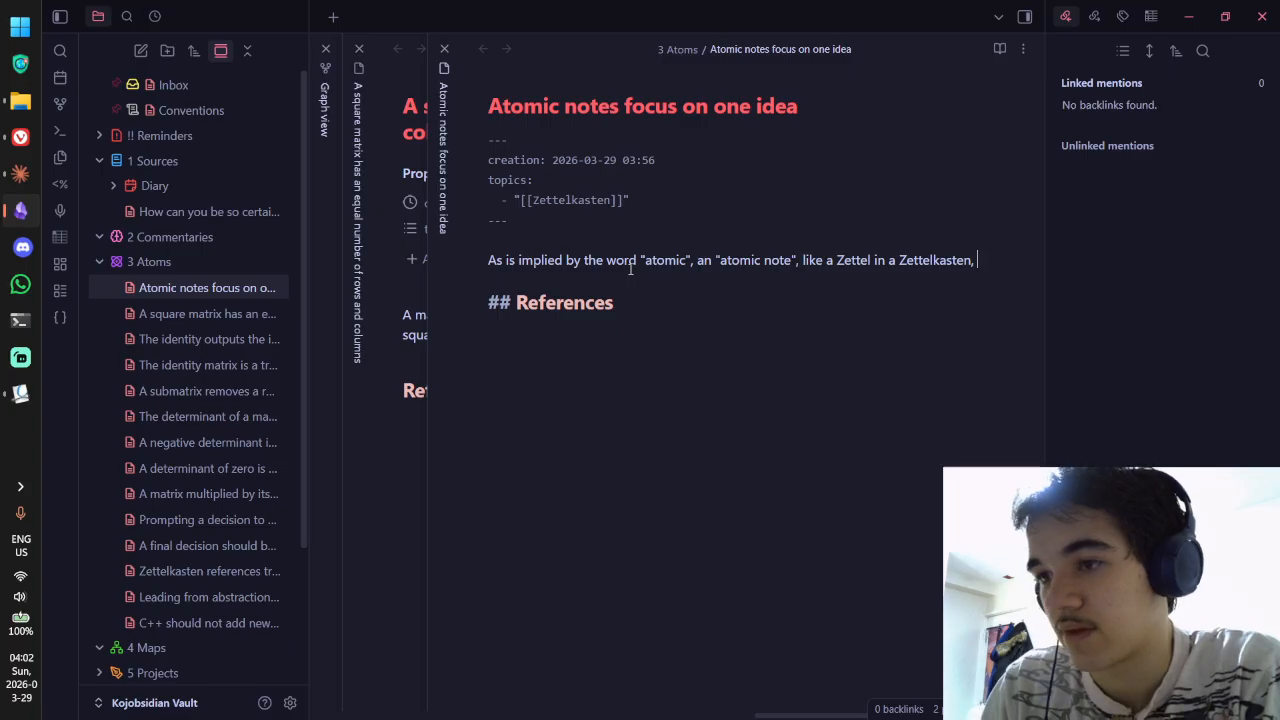
pyautogui.write('should focus on one ')
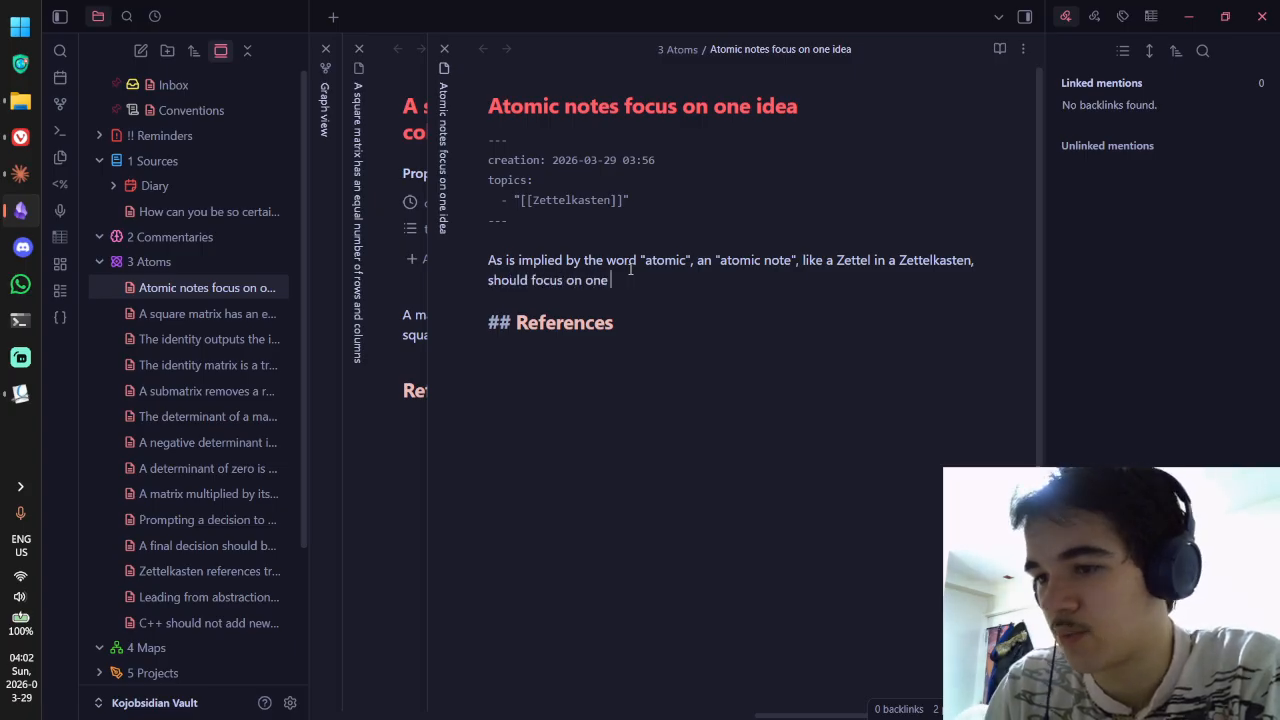
pyautogui.write('idea.')
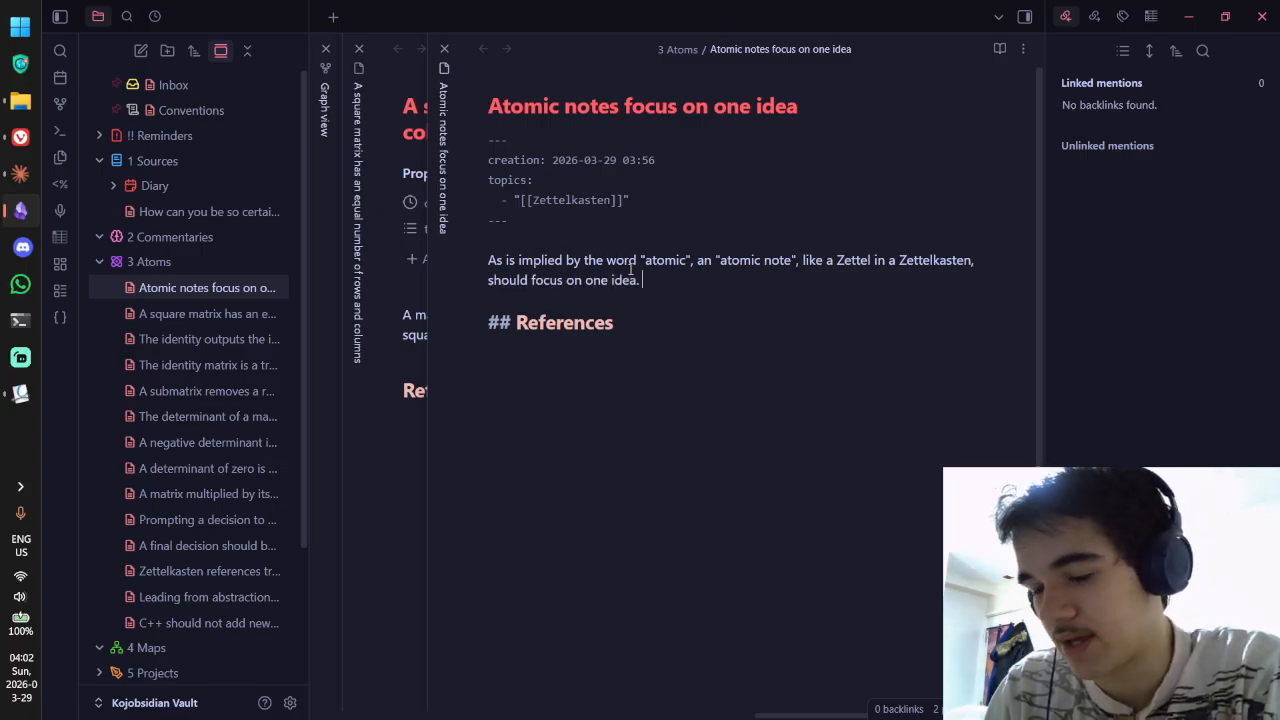
pyautogui.write(' This makes i')
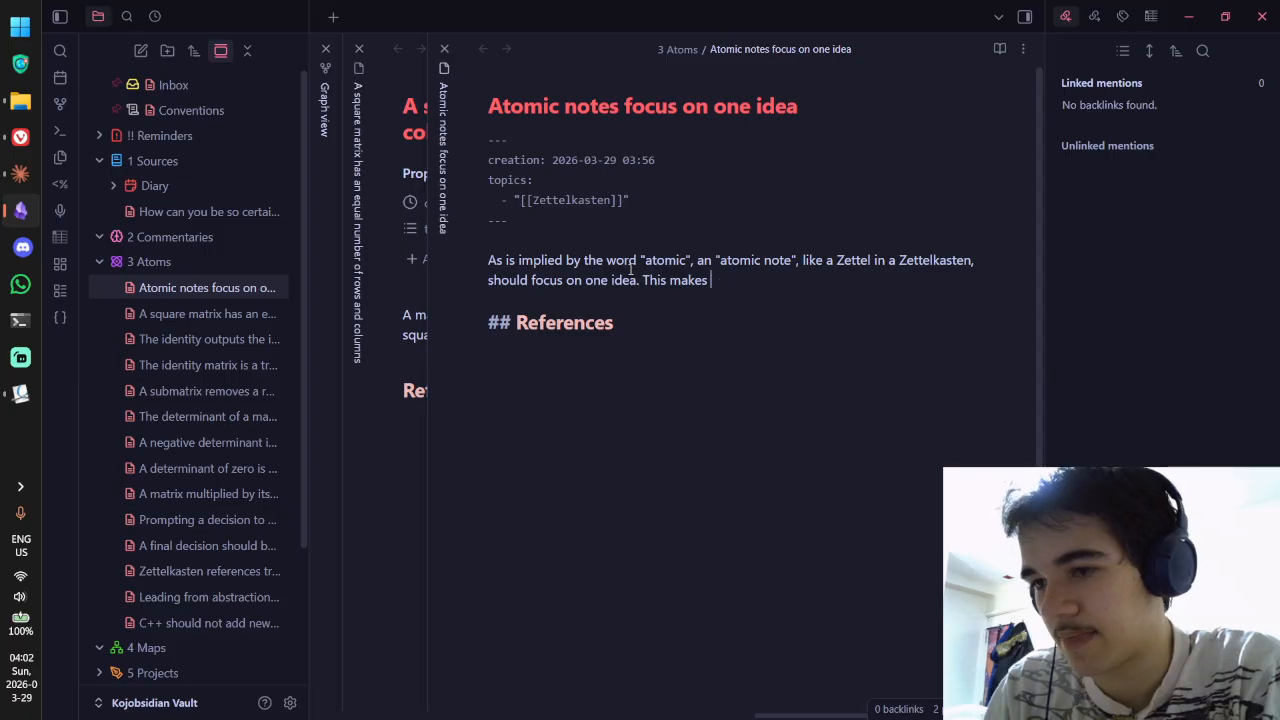
pyautogui.hotkey('ctrl', 'BackSpace')
pyautogui.write('makes it')
pyautogui.press('BackSpace')
pyautogui.press('BackSpace')
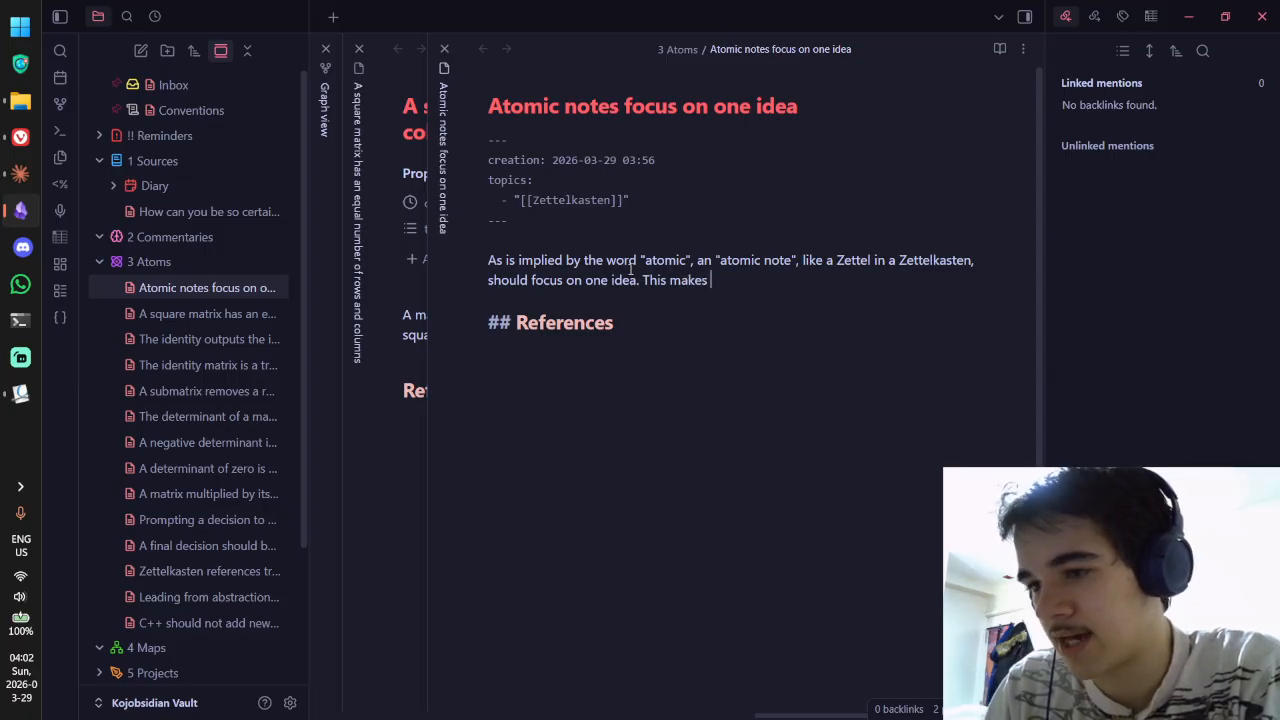
pyautogui.write('it more')
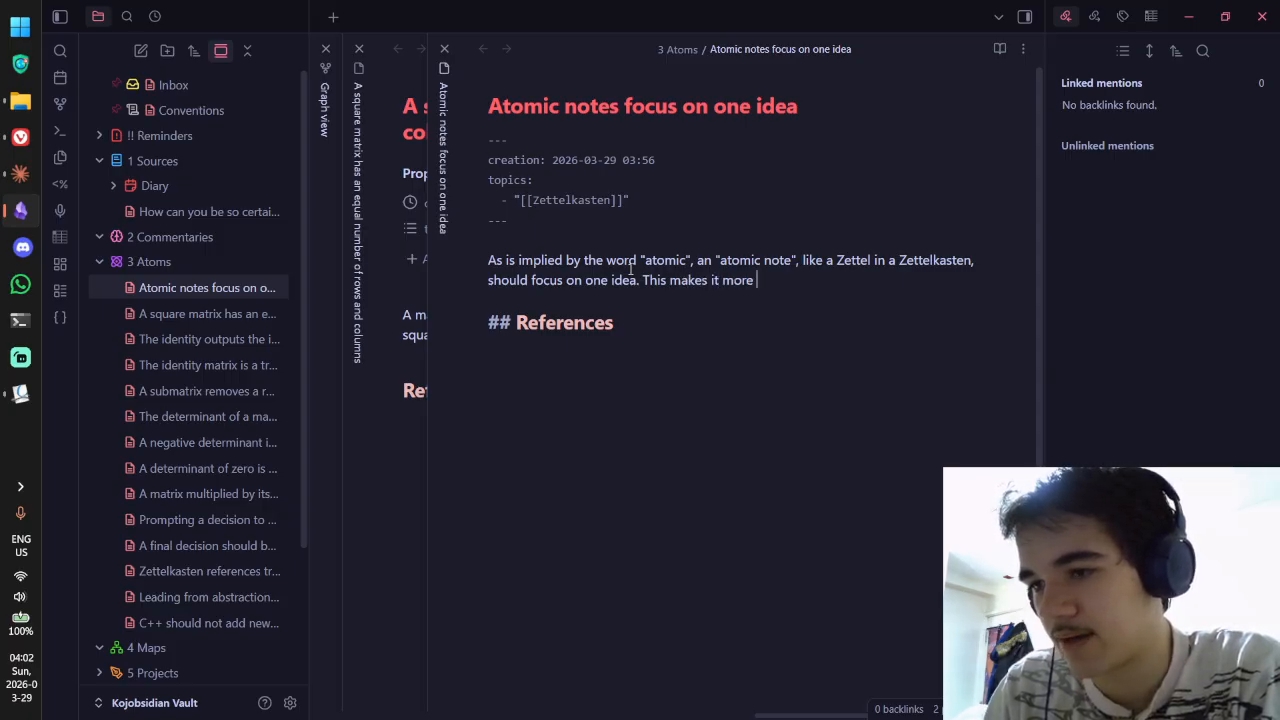
pyautogui.hotkey('ctrl', 'BackSpace')
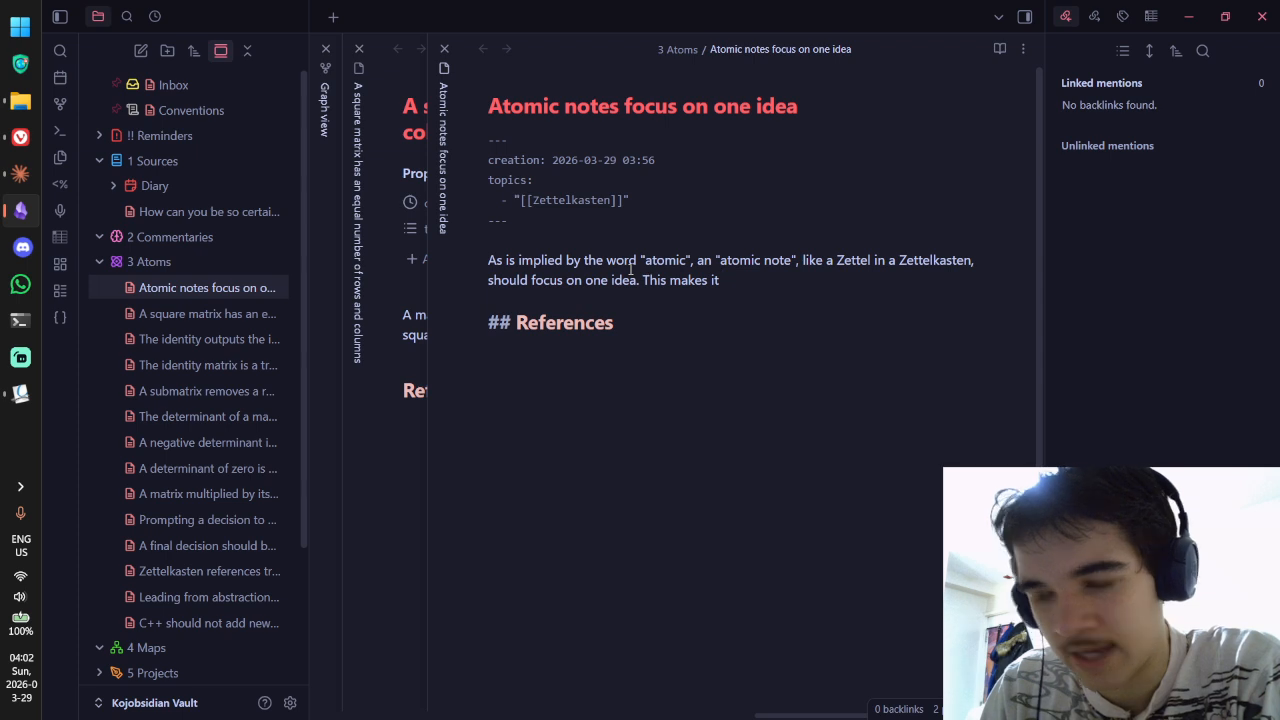
pyautogui.hotkey('ctrl', 'BackSpace')
pyautogui.hotkey('ctrl', 'BackSpace')
# Step: Add that this opens the note to connections, like oxygen forming carbon dioxide
pyautogui.write('opens ')
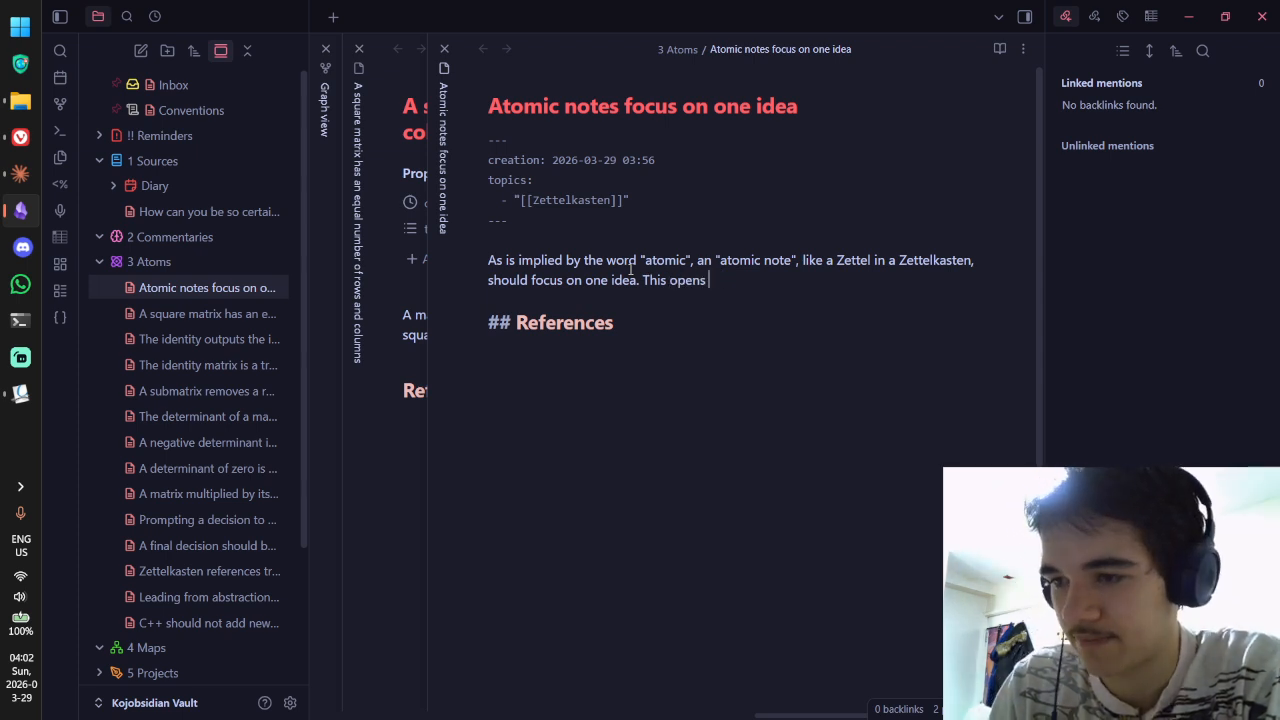
pyautogui.write('up the note mo')
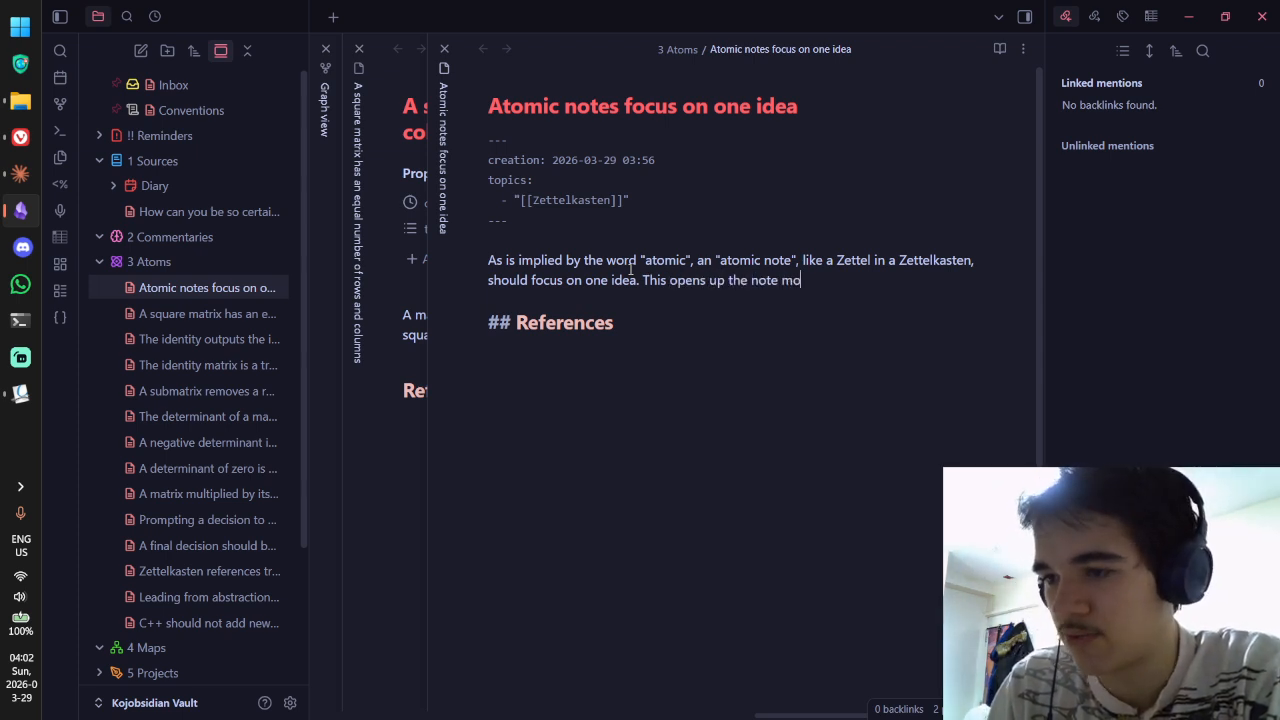
pyautogui.write('re for connectionn ')
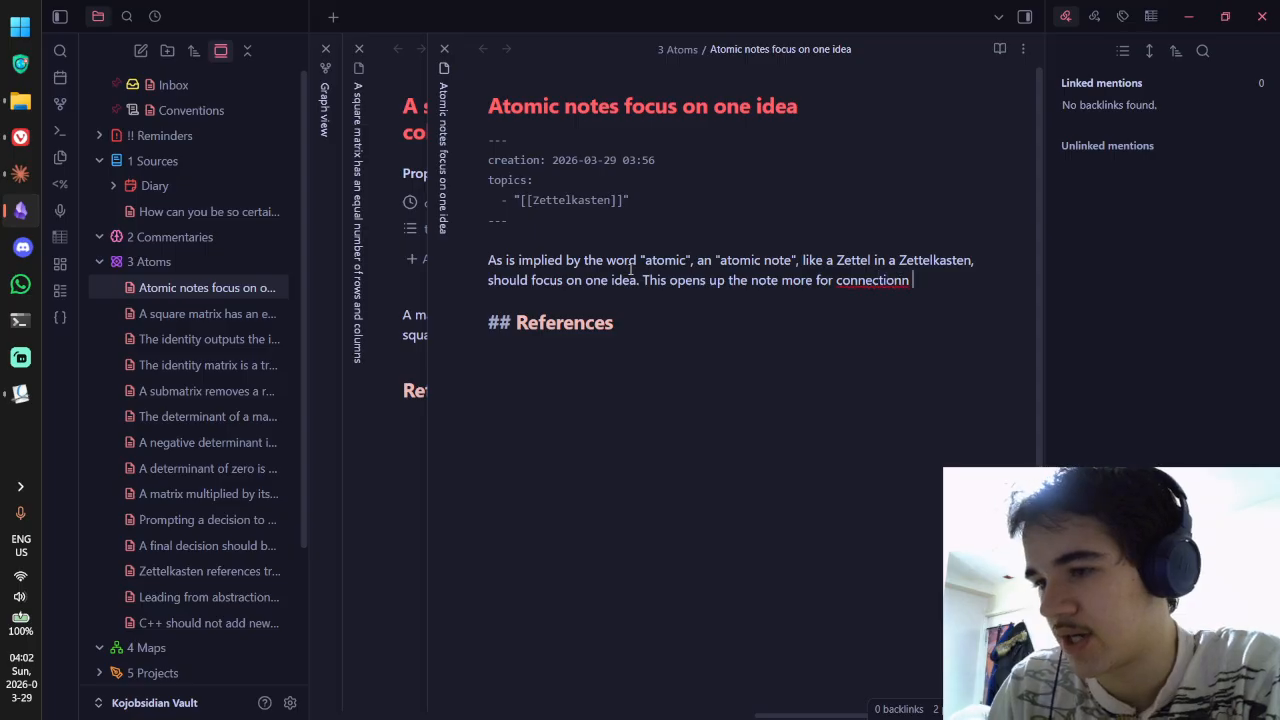
pyautogui.write('wi')
pyautogui.press('BackSpace')
pyautogui.press('BackSpace')
pyautogui.press('BackSpace')
pyautogui.press('BackSpace')
pyautogui.write('wih to')
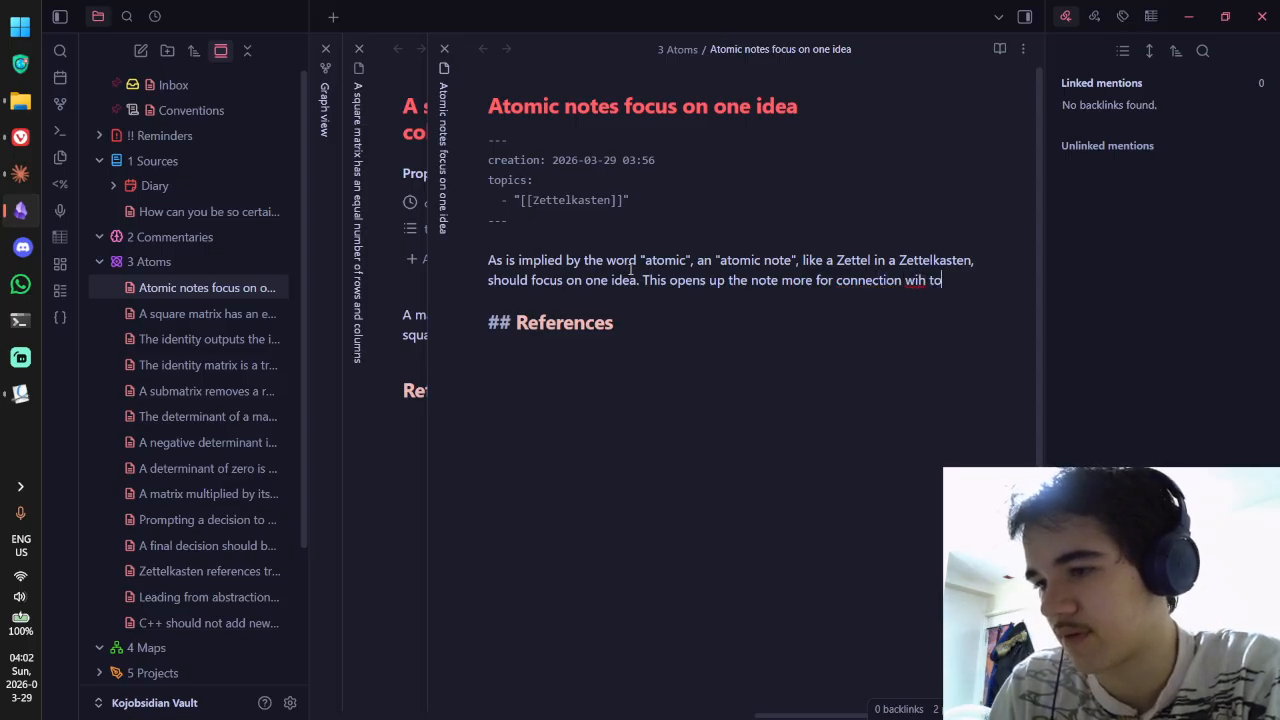
pyautogui.press('BackSpace')
pyautogui.press('BackSpace')
pyautogui.press('BackSpace')
pyautogui.press('BackSpace')
pyautogui.write('th to')
pyautogui.press('BackSpace')
pyautogui.press('BackSpace')
pyautogui.write('o')
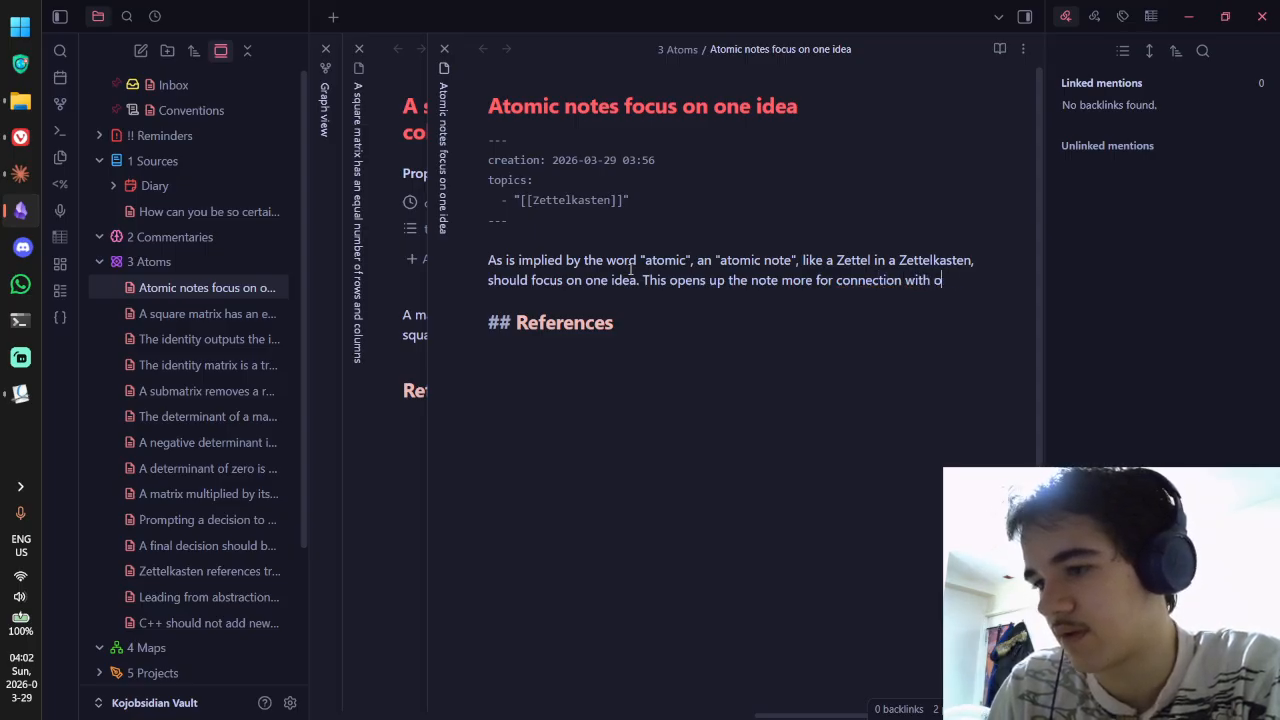
pyautogui.write('ther notes iin')
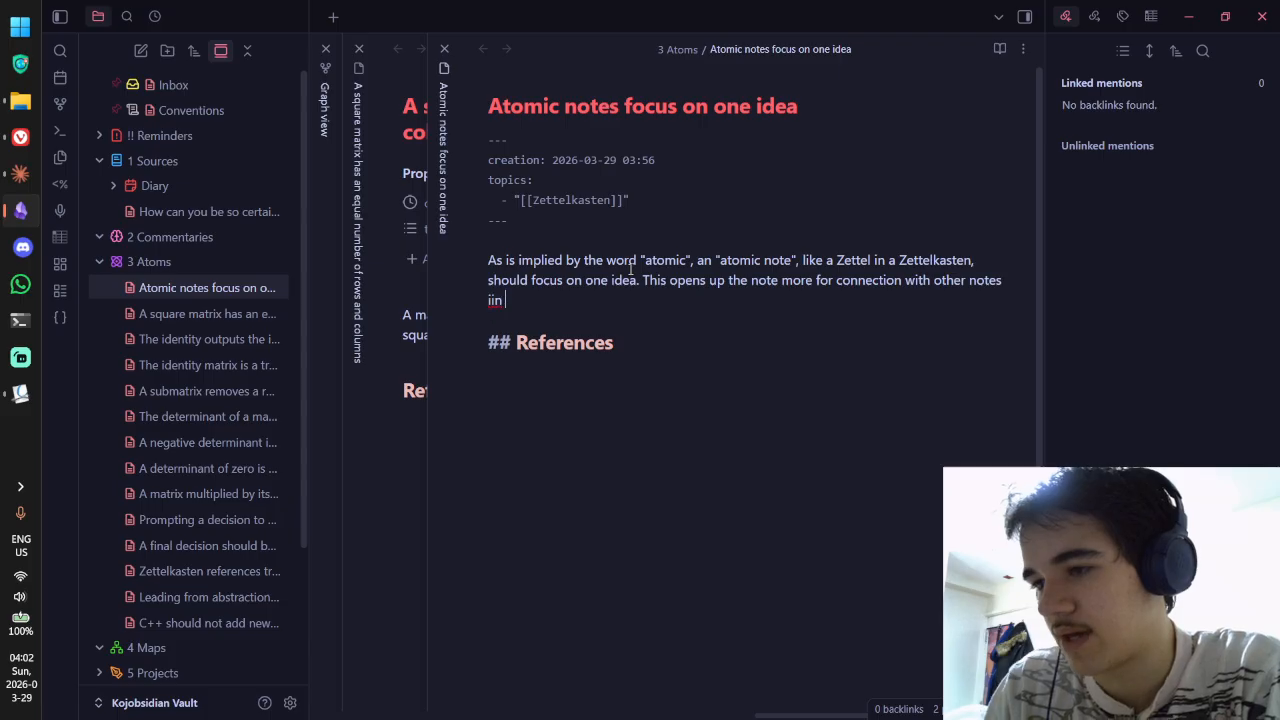
pyautogui.write('n a simil')
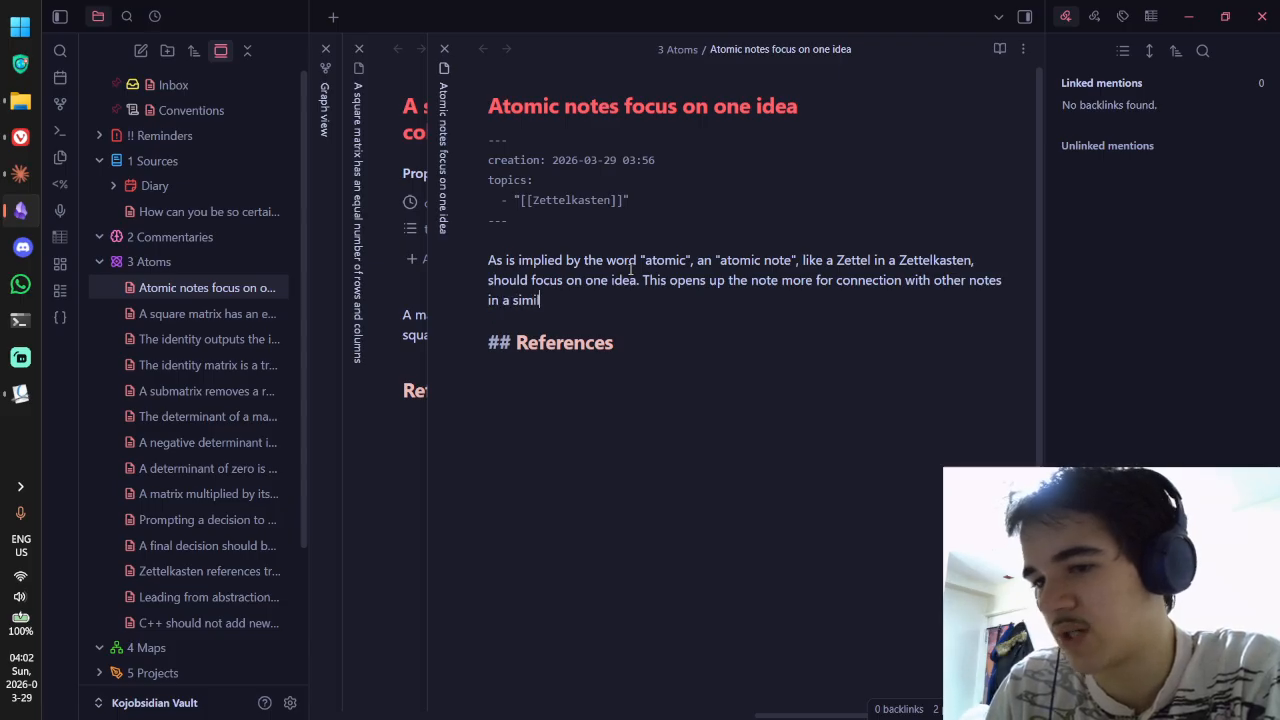
pyautogui.write('ar way as other')
pyautogui.press('BackSpace')
pyautogui.press('BackSpace')
pyautogui.press('BackSpace')
pyautogui.press('BackSpace')
pyautogui.press('BackSpace')
pyautogui.press('BackSpace')
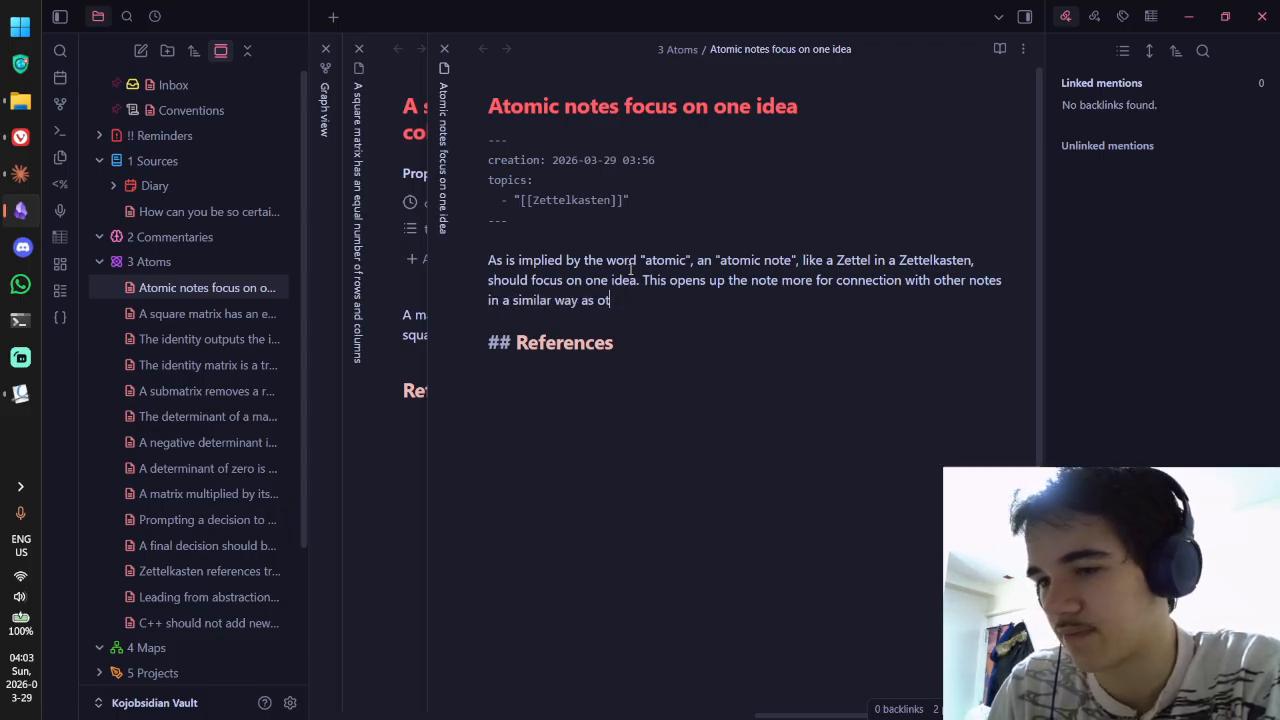
pyautogui.write('to how oxygen bein')
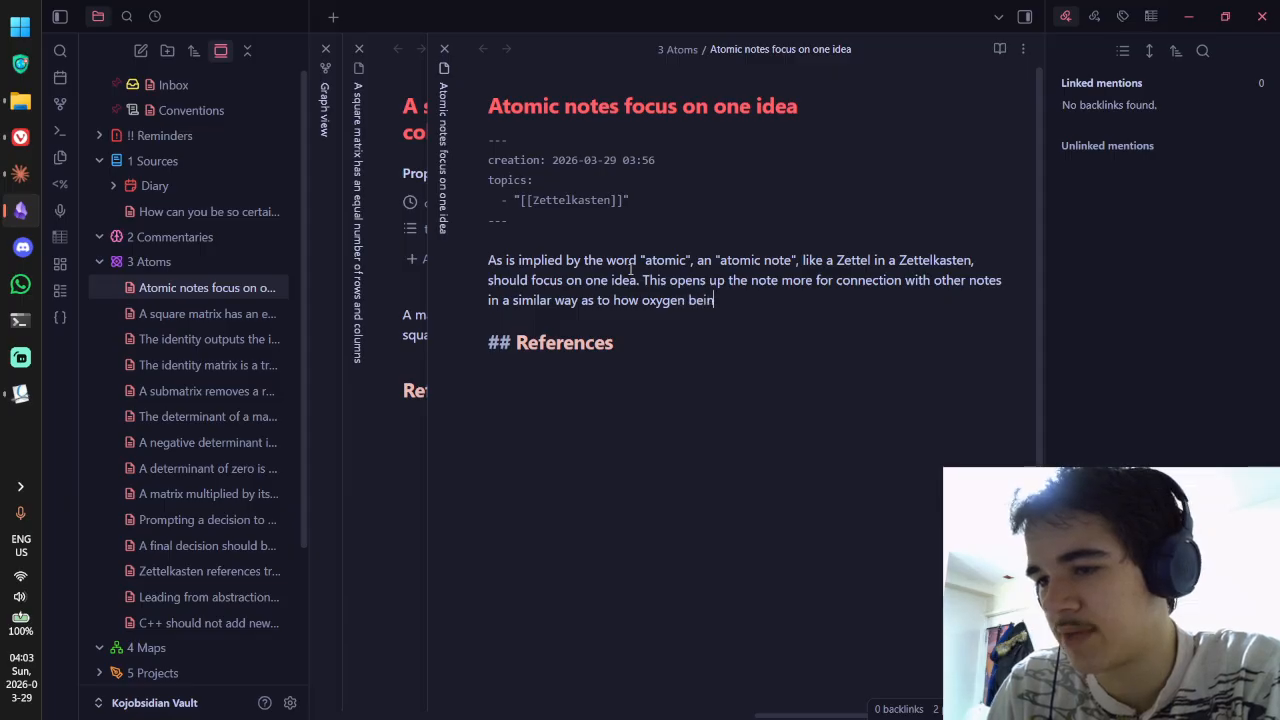
pyautogui.write('g separate from carbo')
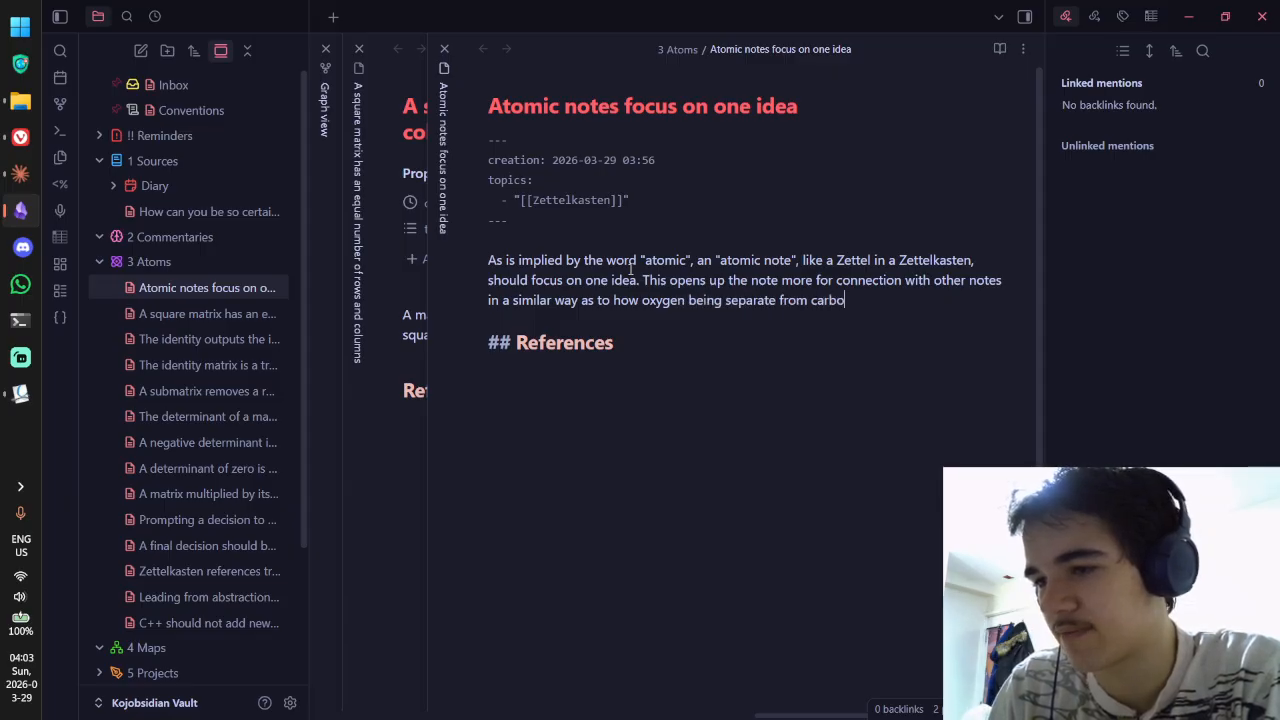
pyautogui.write('n allows it to ')
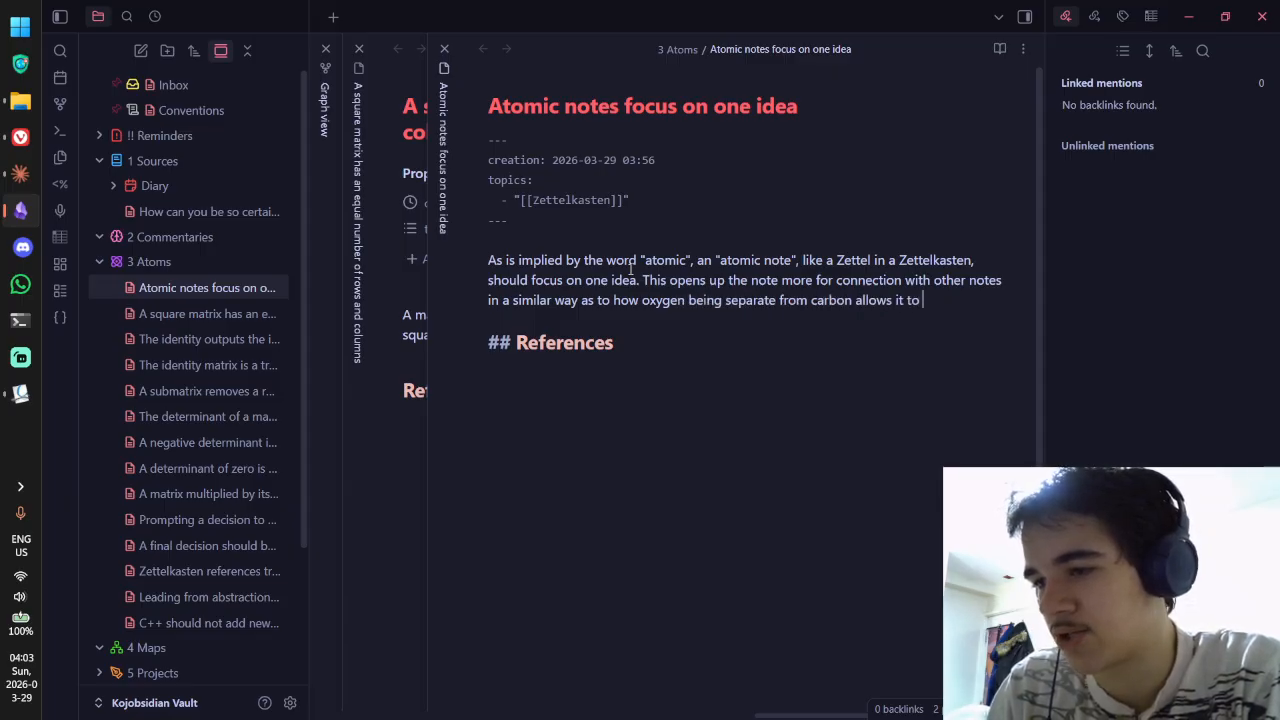
pyautogui.write('form carbonn di')
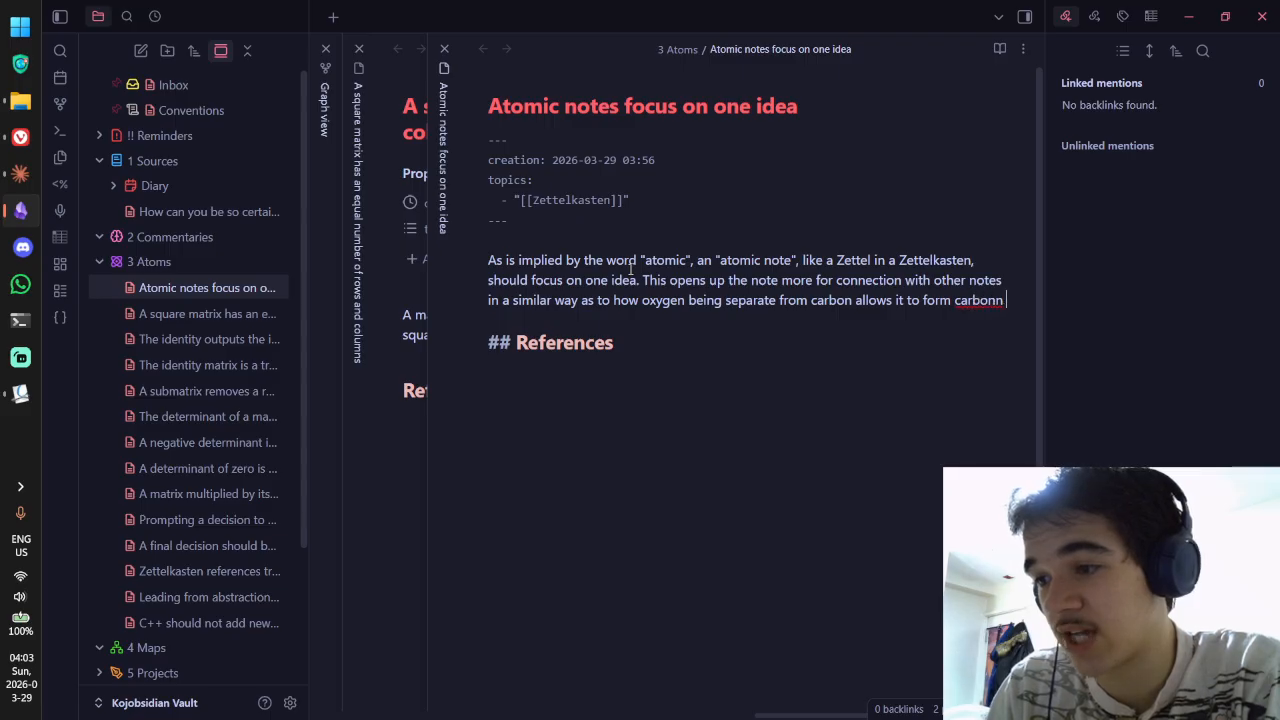
pyautogui.press('BackSpace')
pyautogui.press('BackSpace')
pyautogui.press('BackSpace')
pyautogui.write('dioxide bu')
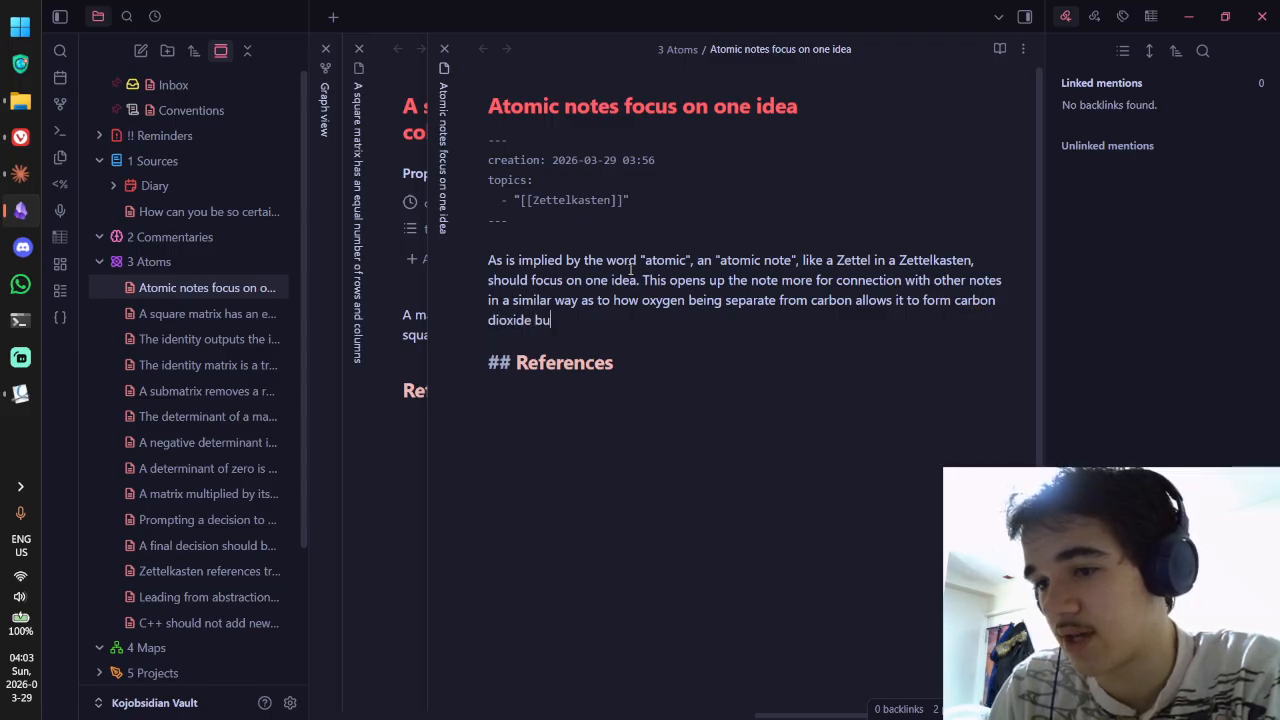
pyautogui.write('t also f')
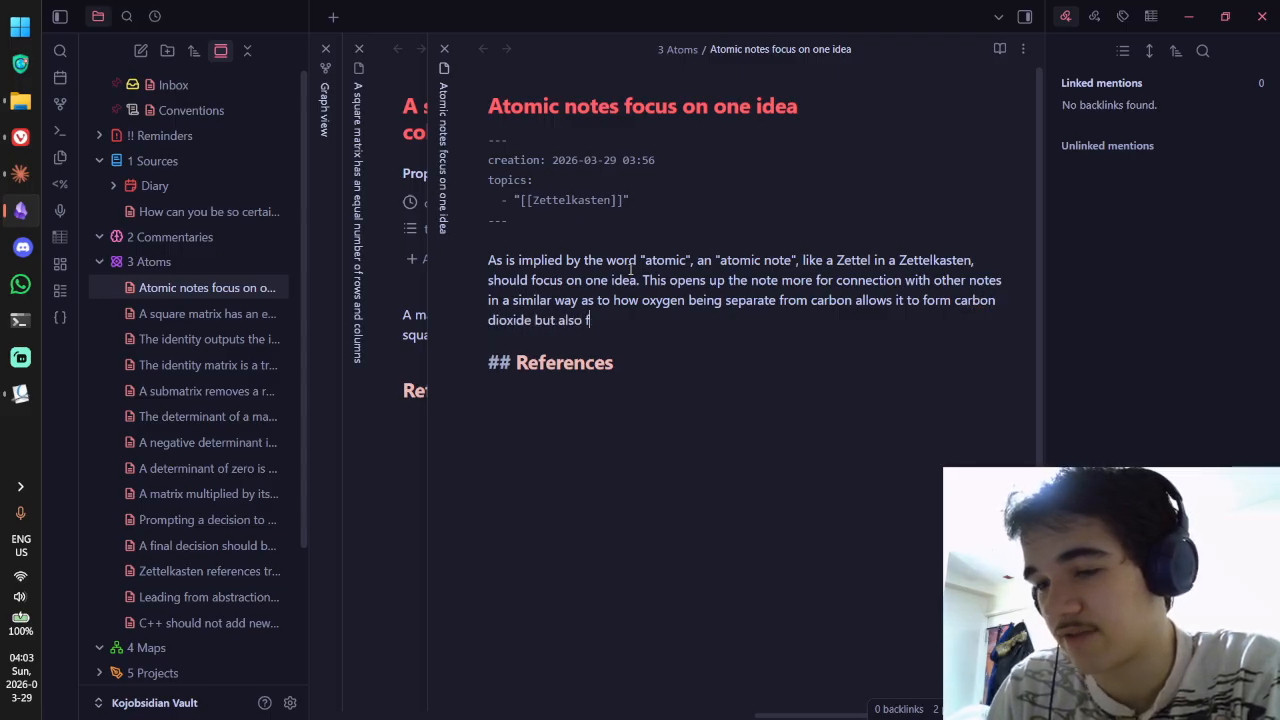
pyautogui.write('orm')
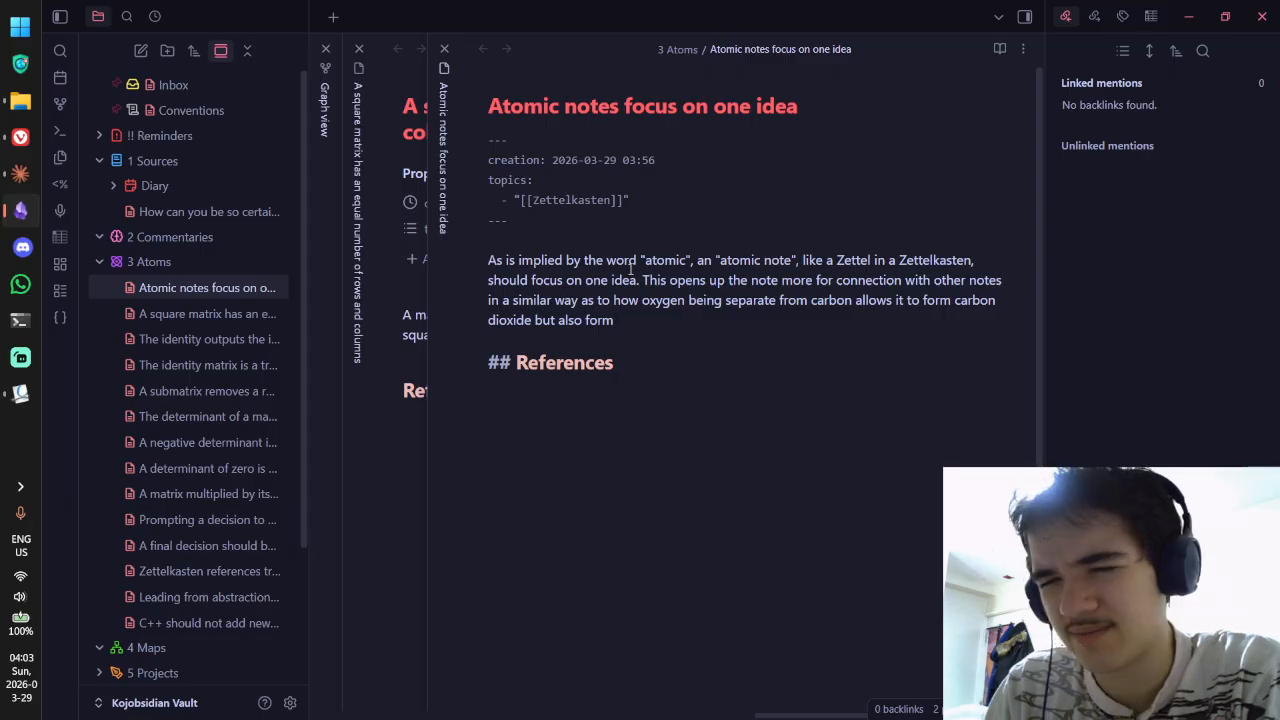
pyautogui.hotkey('alt', 'Tab')
pyautogui.hotkey('alt', 'Tab')
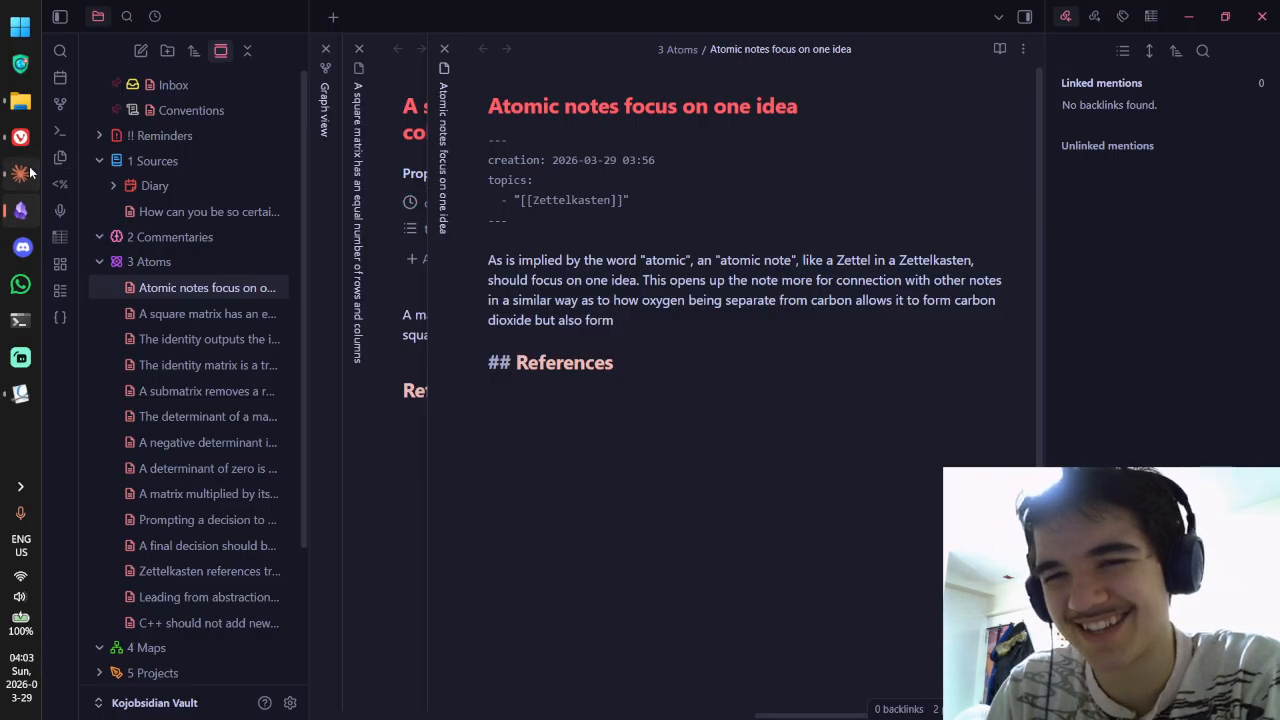
# Step: Bring the browser forward and discard an accidental 'waterstones' search tab
pyautogui.click(18, 140)
pyautogui.hotkey('ctrl', 't')
pyautogui.write('waterstones')
pyautogui.press('Return')
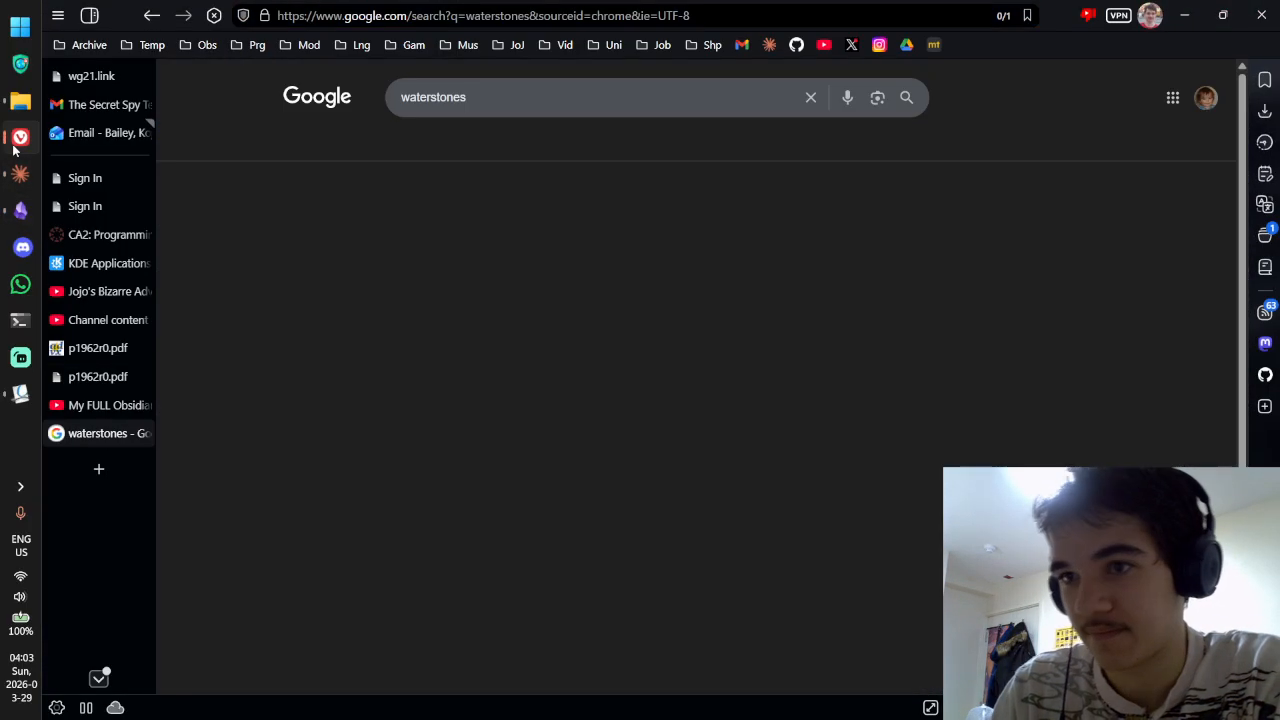
pyautogui.hotkey('ctrl', 'w')
# Step: Search 'g water', skim Wikipedia's Water article, then close it and return to Obsidian
pyautogui.hotkey('ctrl', 't')
pyautogui.write('g water')
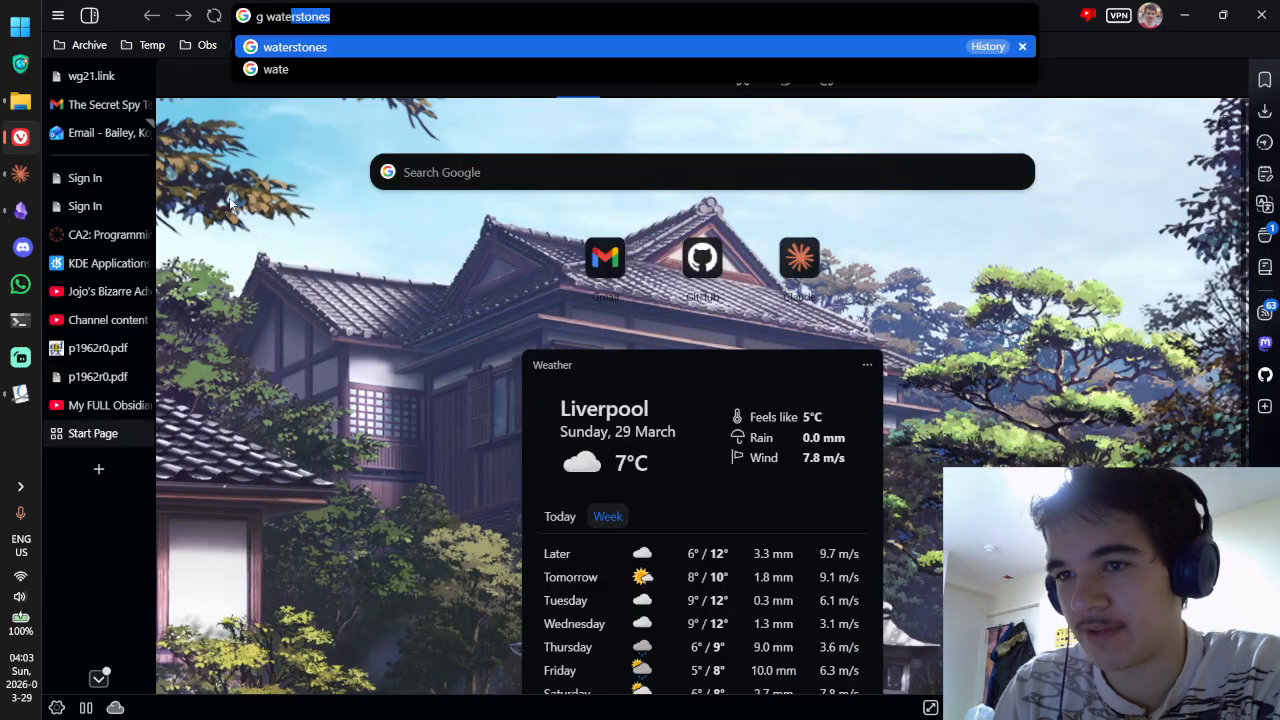
pyautogui.press('Return')
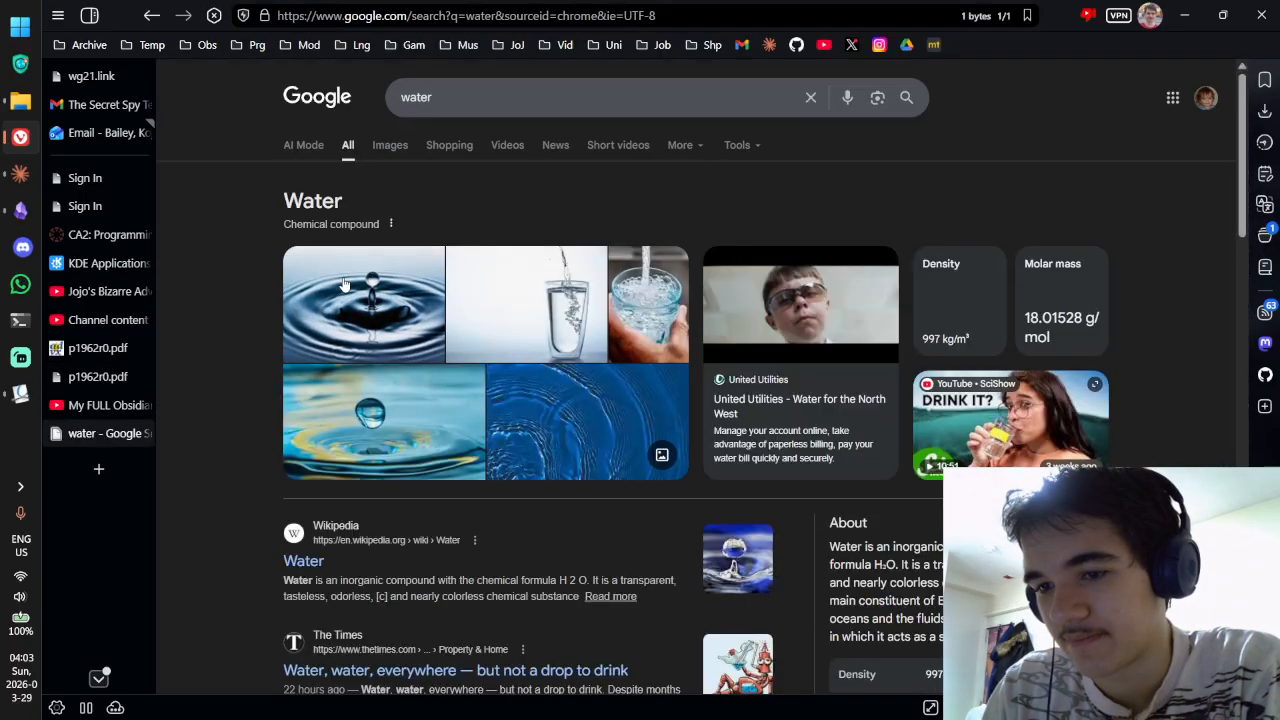
pyautogui.click(316, 556)
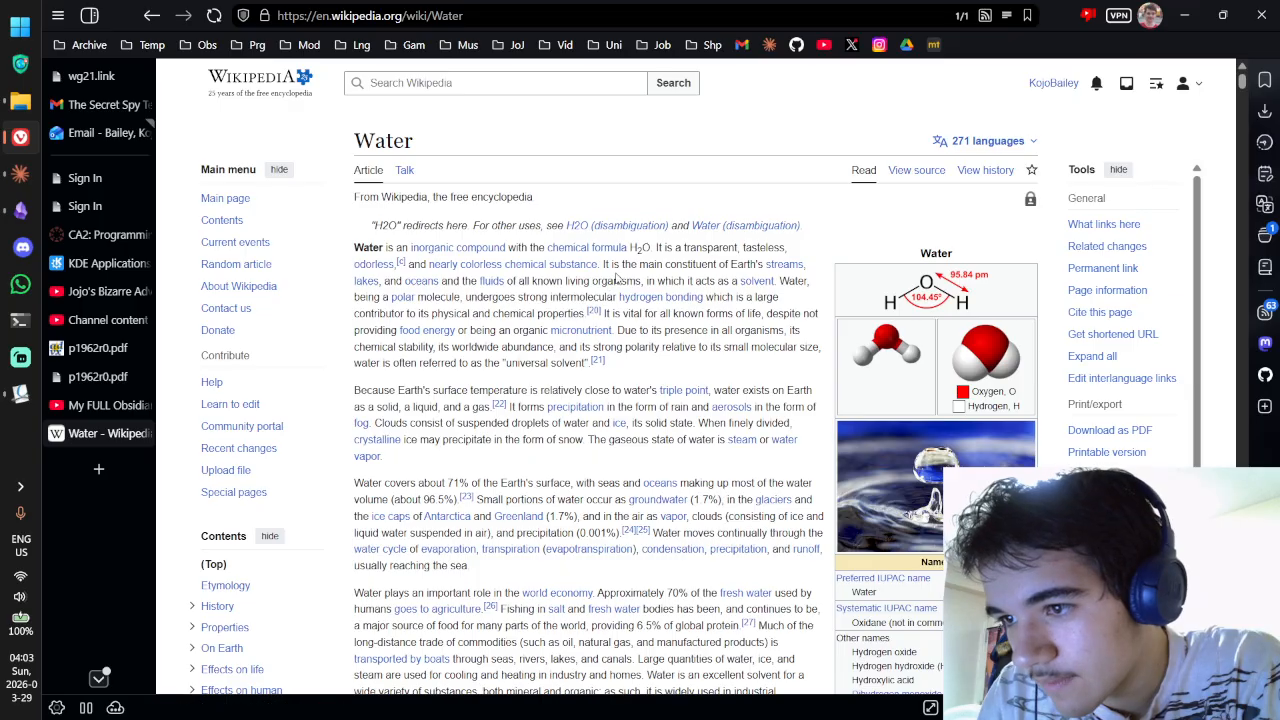
pyautogui.scroll(-3, 622, 264)
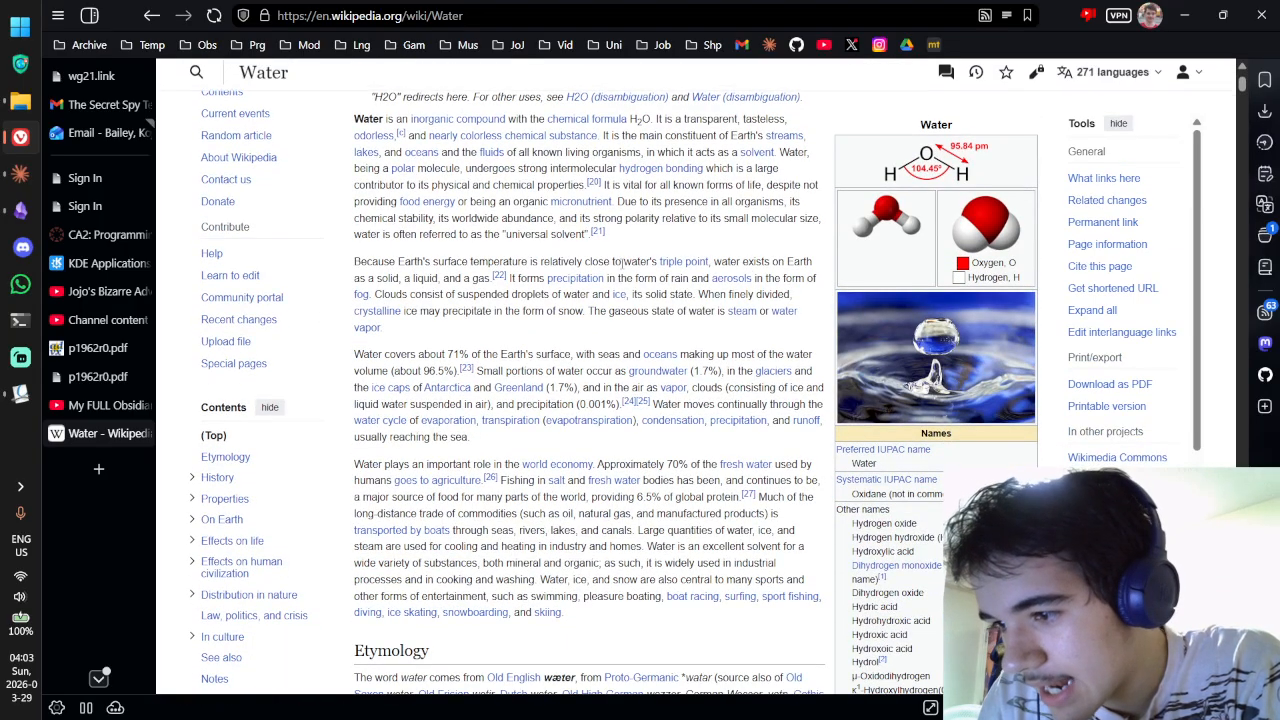
pyautogui.scroll(-1, 620, 262)
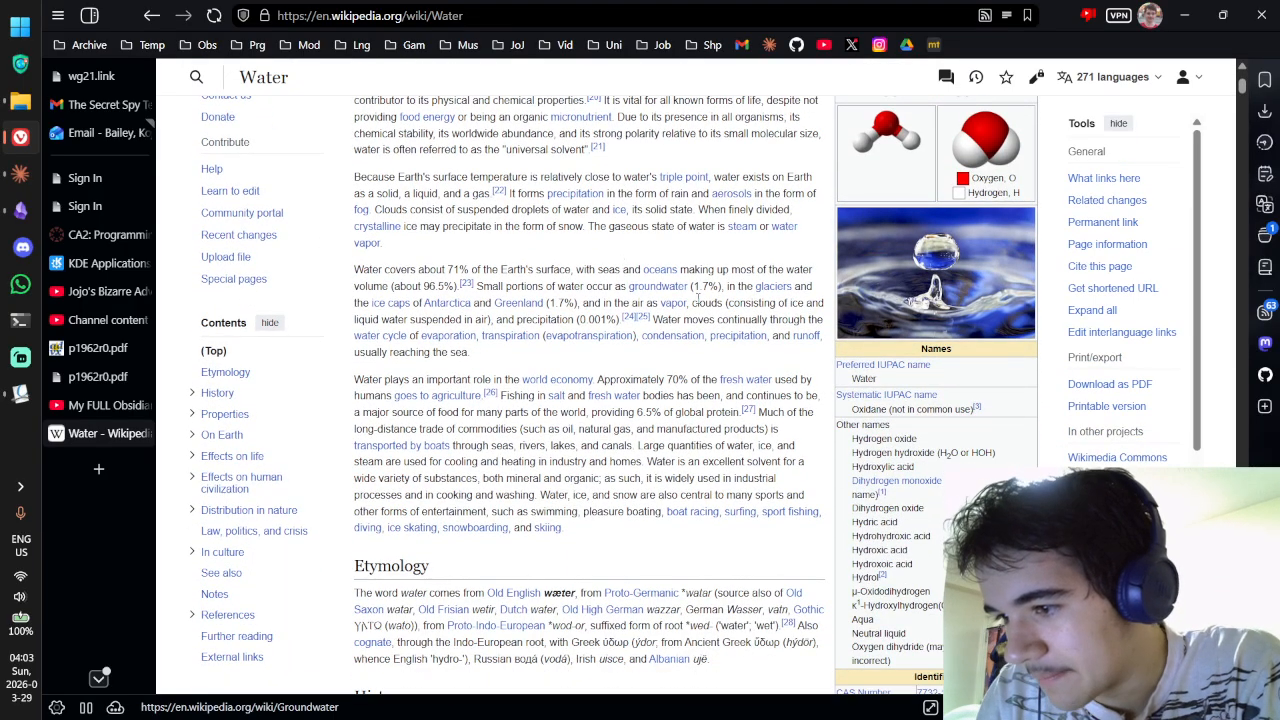
pyautogui.scroll(-1, 698, 300)
pyautogui.scroll(-1, 698, 300)
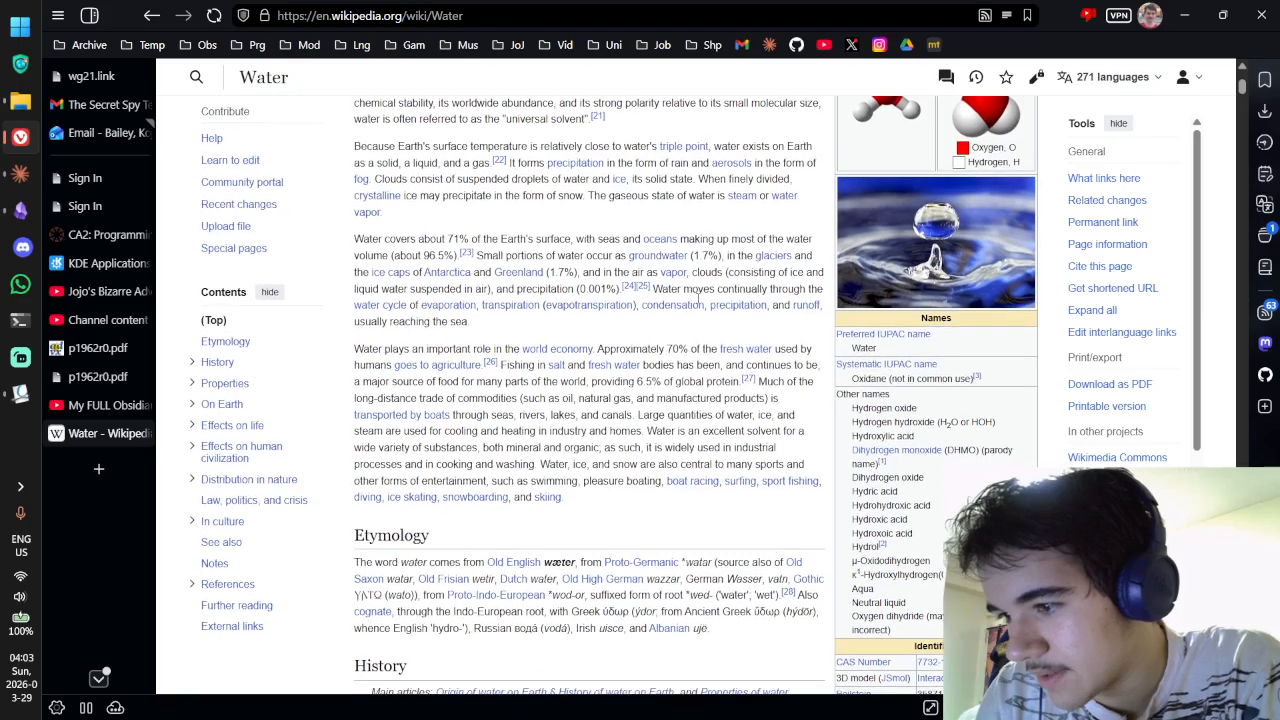
pyautogui.scroll(-1, 698, 298)
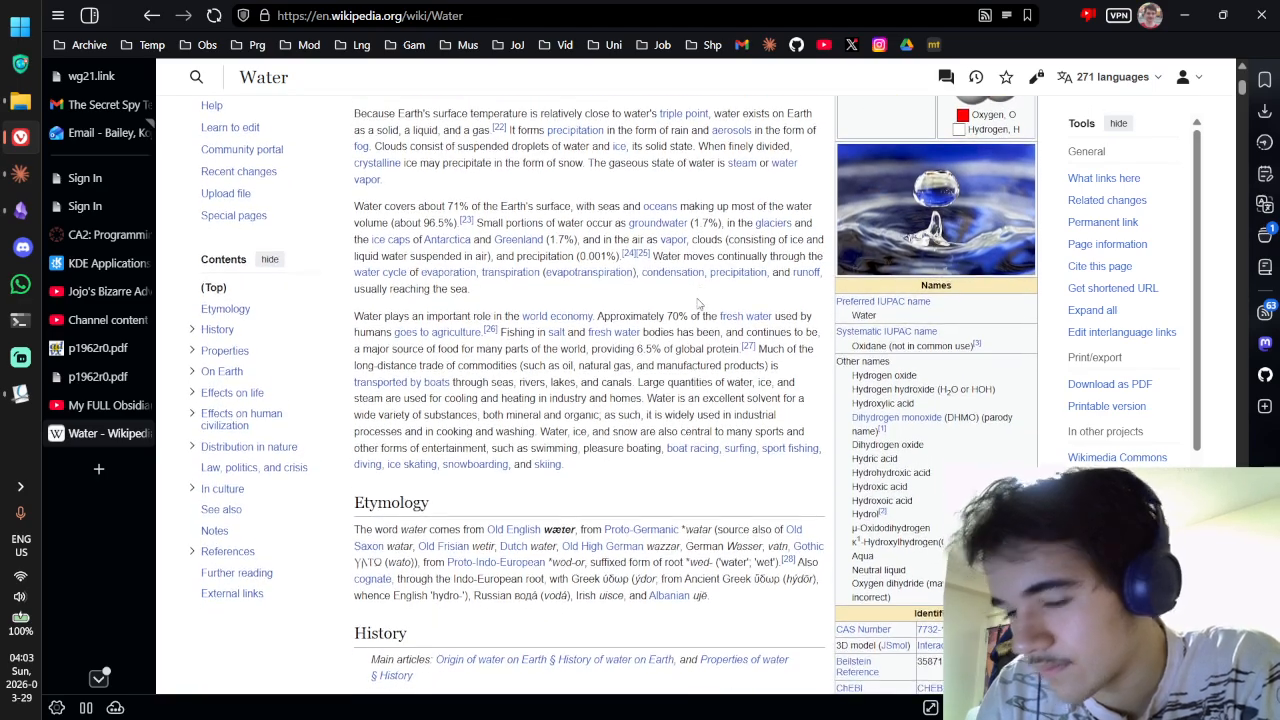
pyautogui.hotkey('ctrl', 'w')
pyautogui.hotkey('alt', 'Tab')
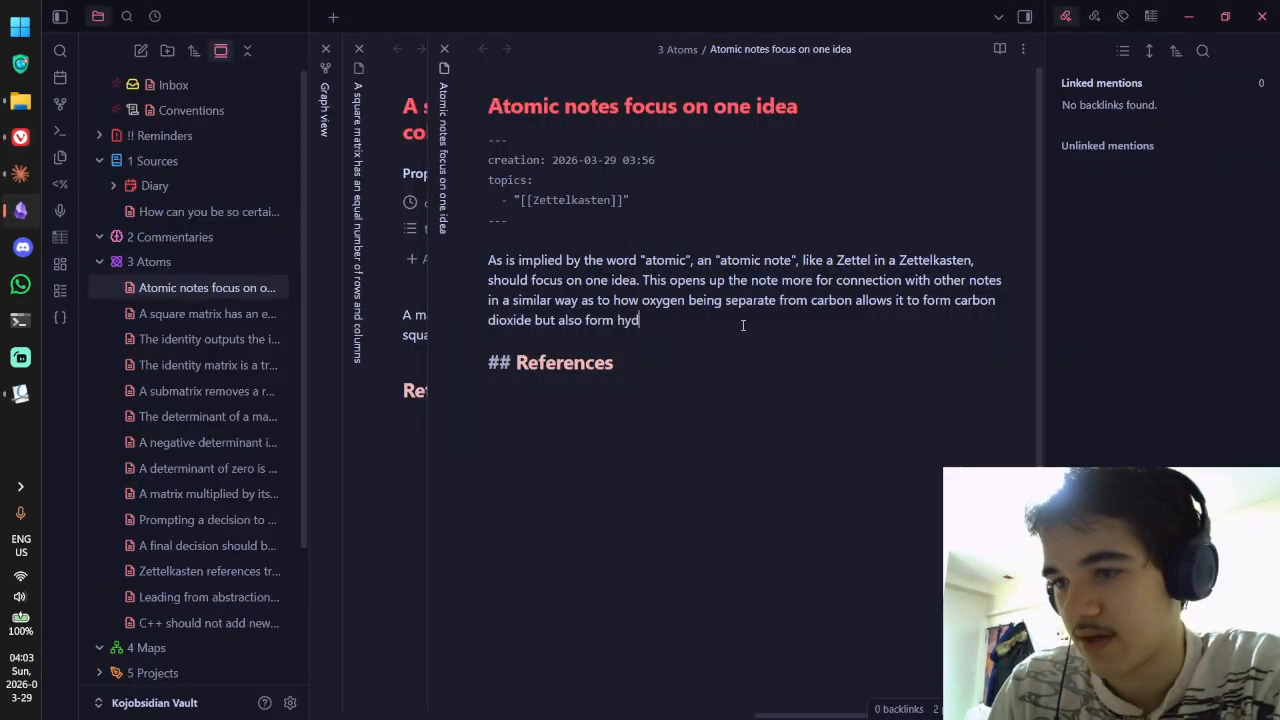
# Step: Finish the paragraph with 'hydrogen oxide (water).' and preview it in reading view
pyautogui.write('rogen oxide (water')
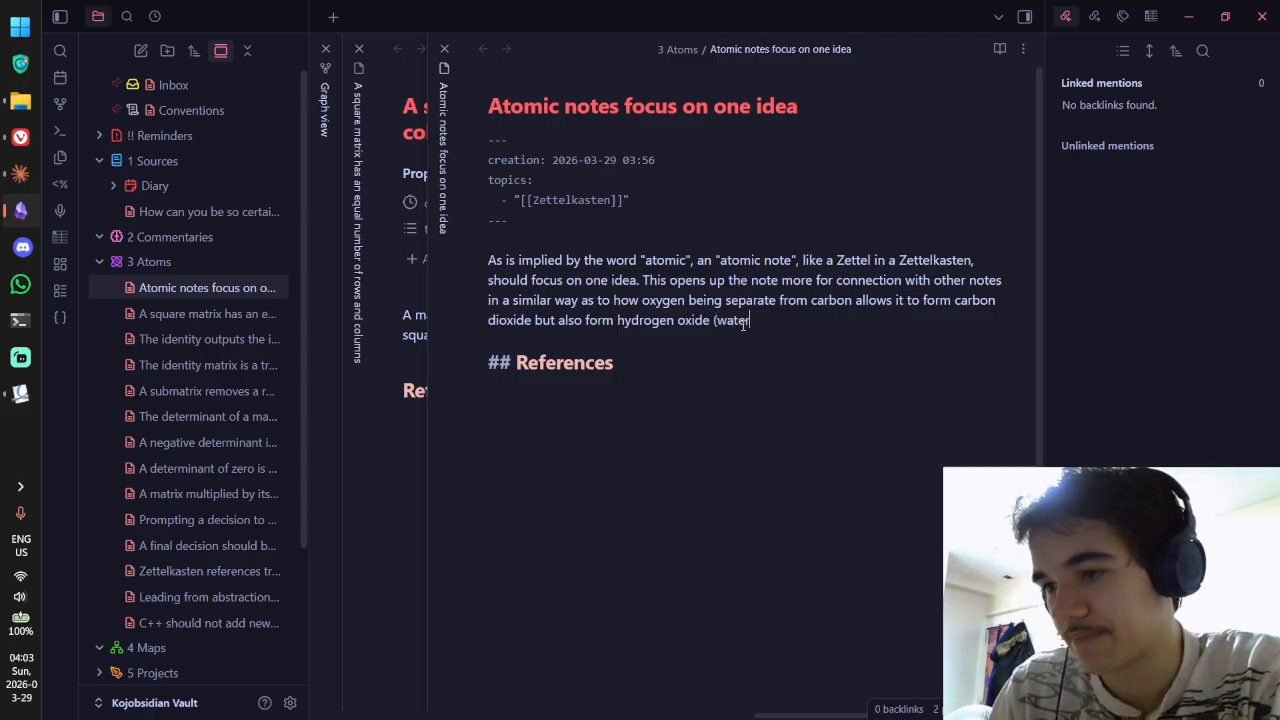
pyautogui.write(').')
pyautogui.hotkey('ctrl', 'e')
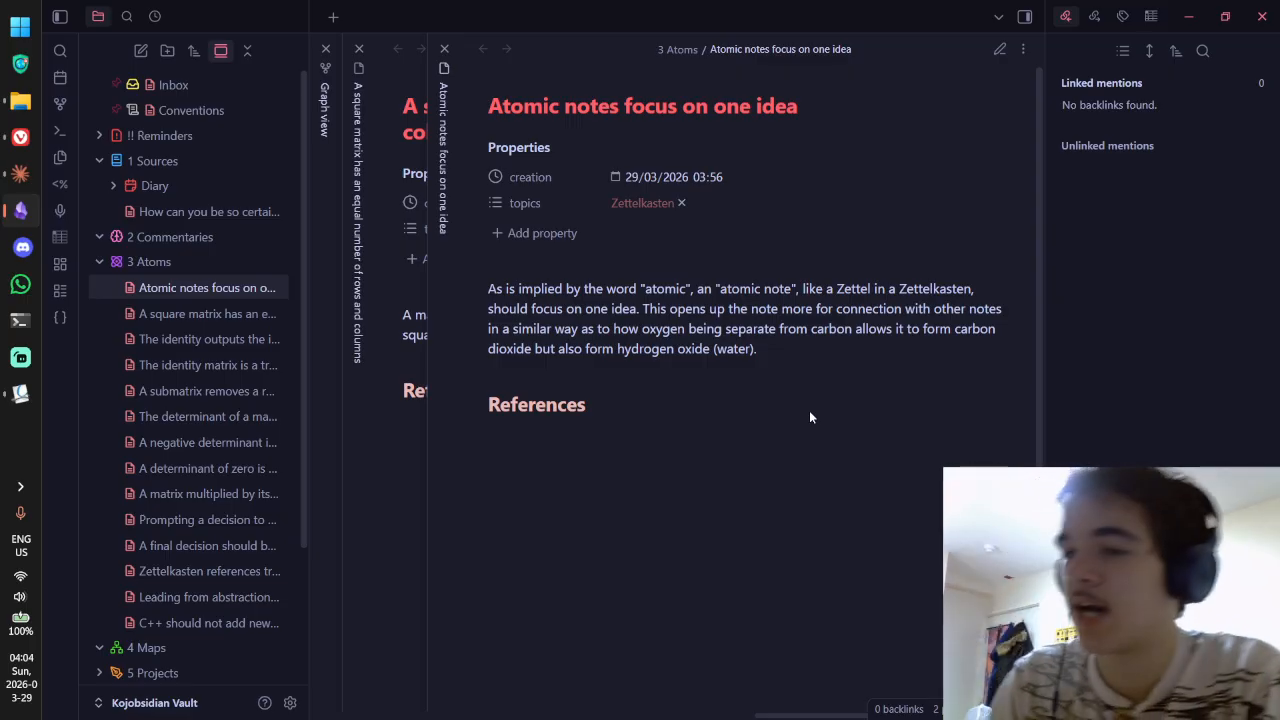
pyautogui.hotkey('ctrl', 'e')
# Step: Replace 'idea' with 'thought' in the note's title and body, then close the note
pyautogui.doubleClick(776, 106)
pyautogui.write('hought')
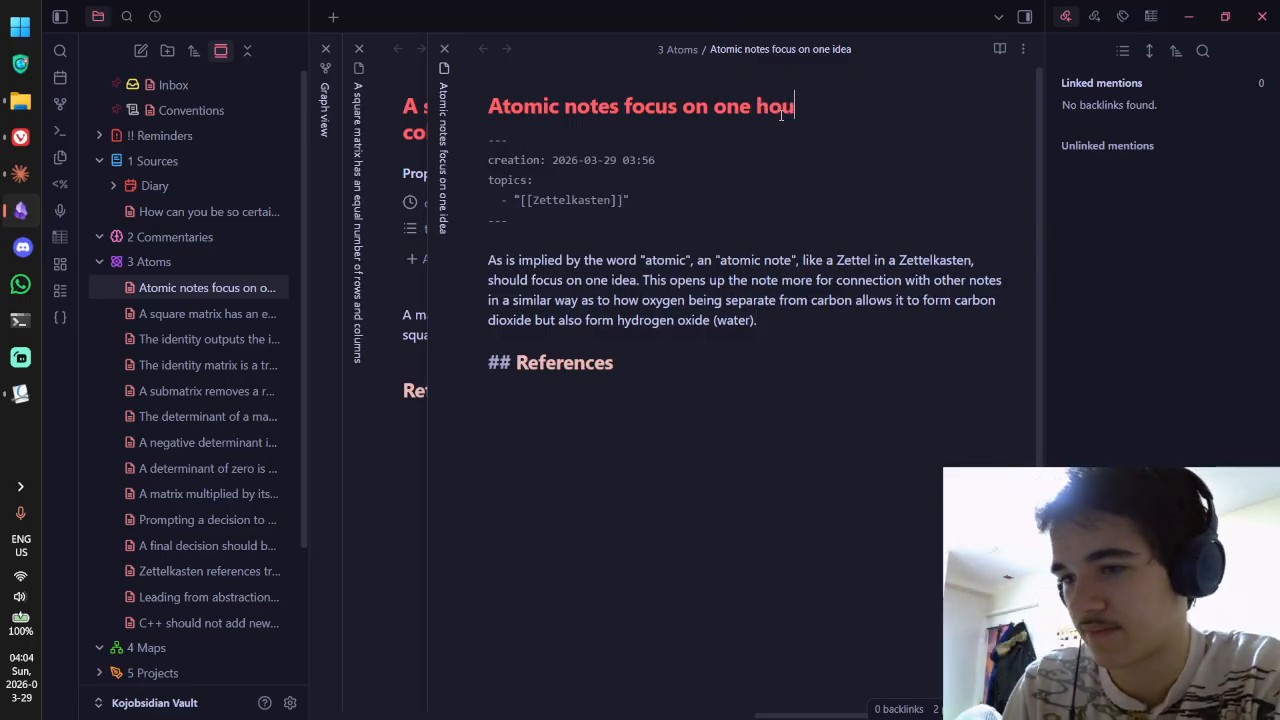
pyautogui.press('BackSpace')
pyautogui.press('BackSpace')
pyautogui.press('BackSpace')
pyautogui.press('BackSpace')
pyautogui.press('BackSpace')
pyautogui.write('thought')
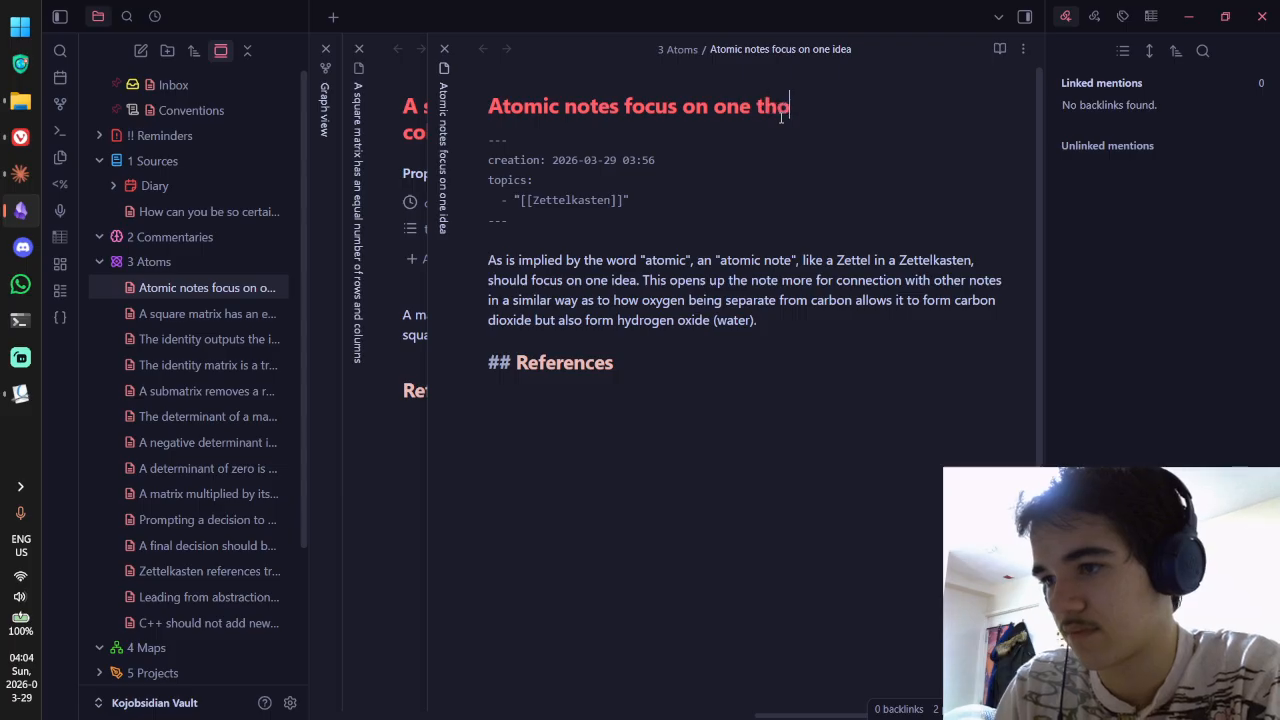
pyautogui.doubleClick(624, 280)
pyautogui.write('tho')
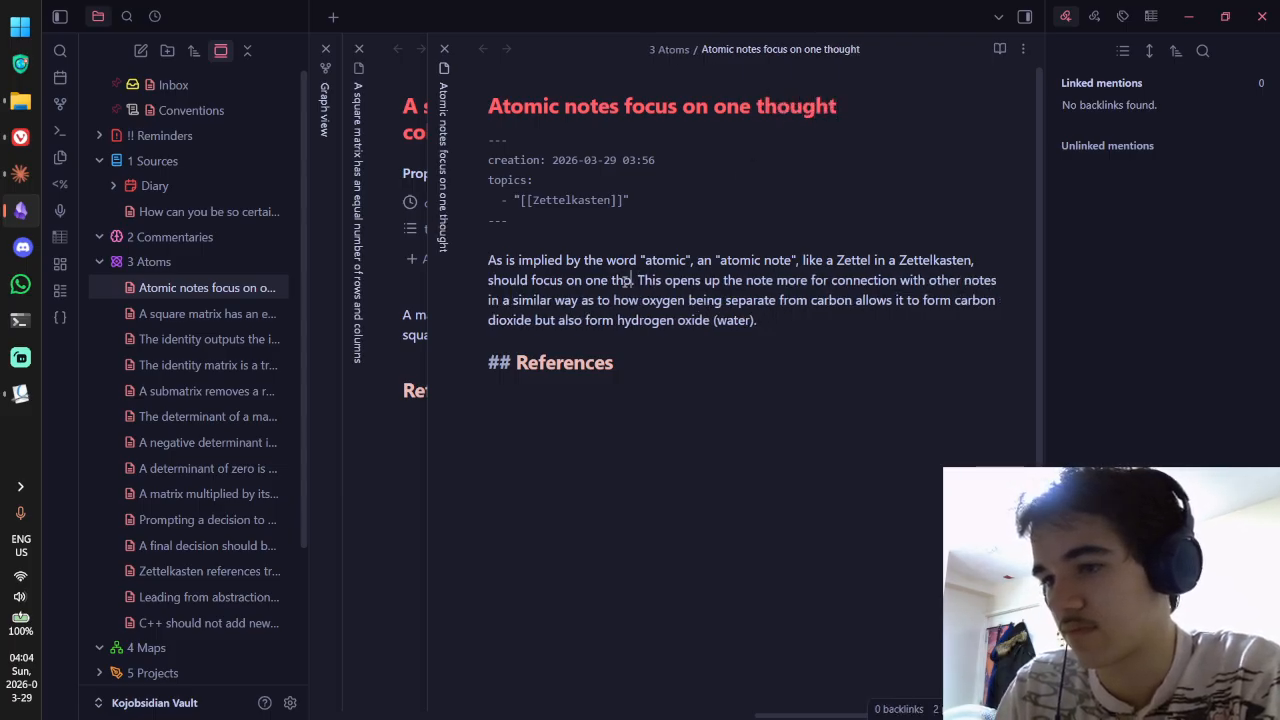
pyautogui.write('ught')
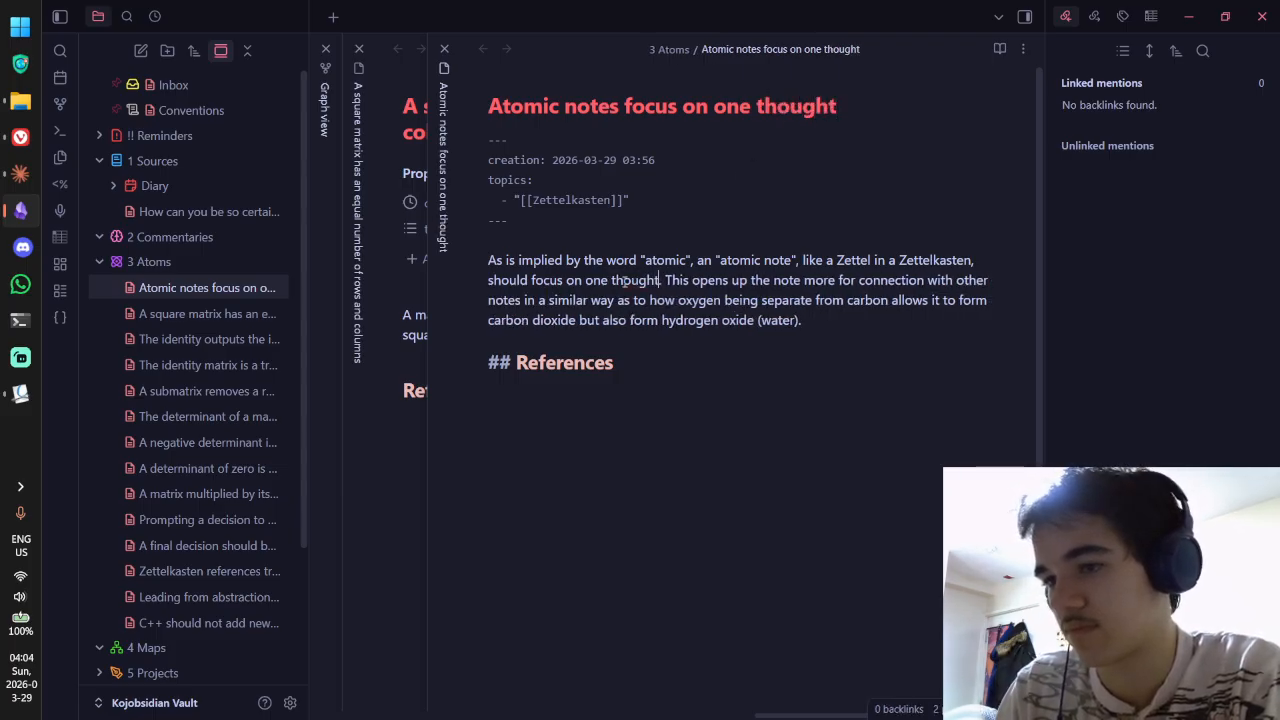
pyautogui.click(839, 323)
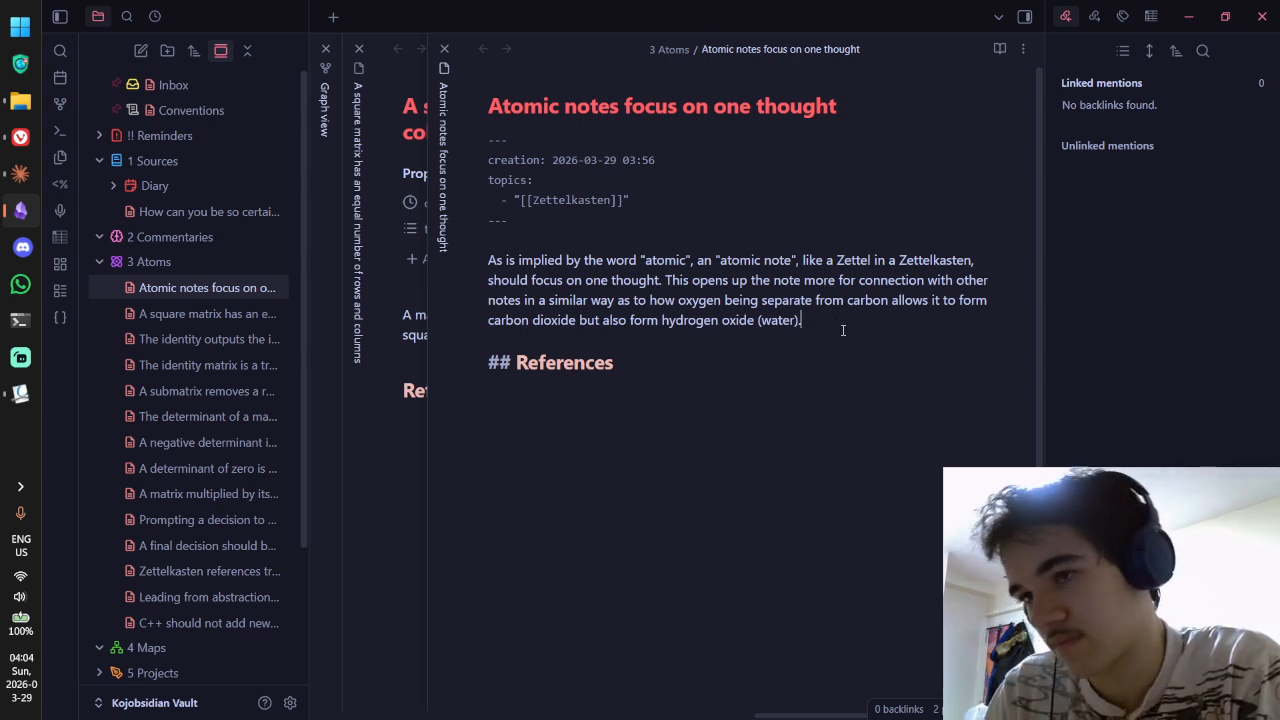
pyautogui.hotkey('ctrl', 'w')
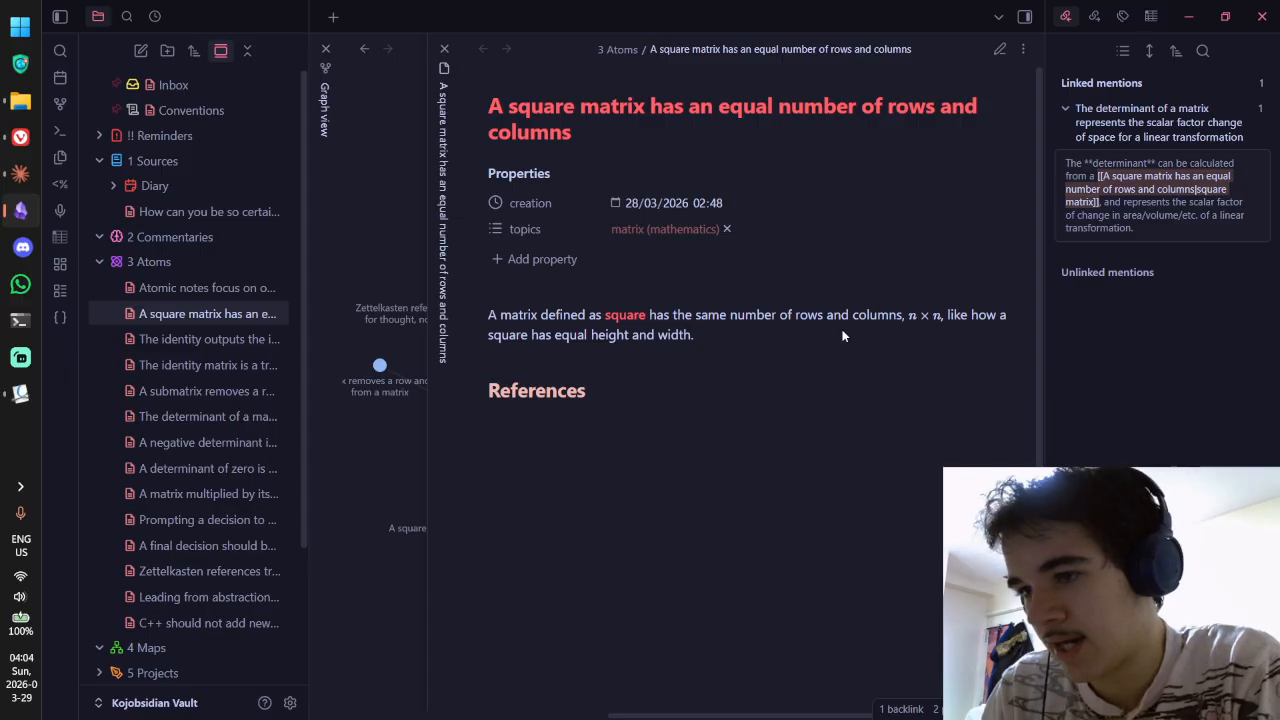
# Step: Close the square matrix note and Graph view, then bring up the p1962r0.pdf paper in Vivaldi
pyautogui.hotkey('ctrl', 'w')
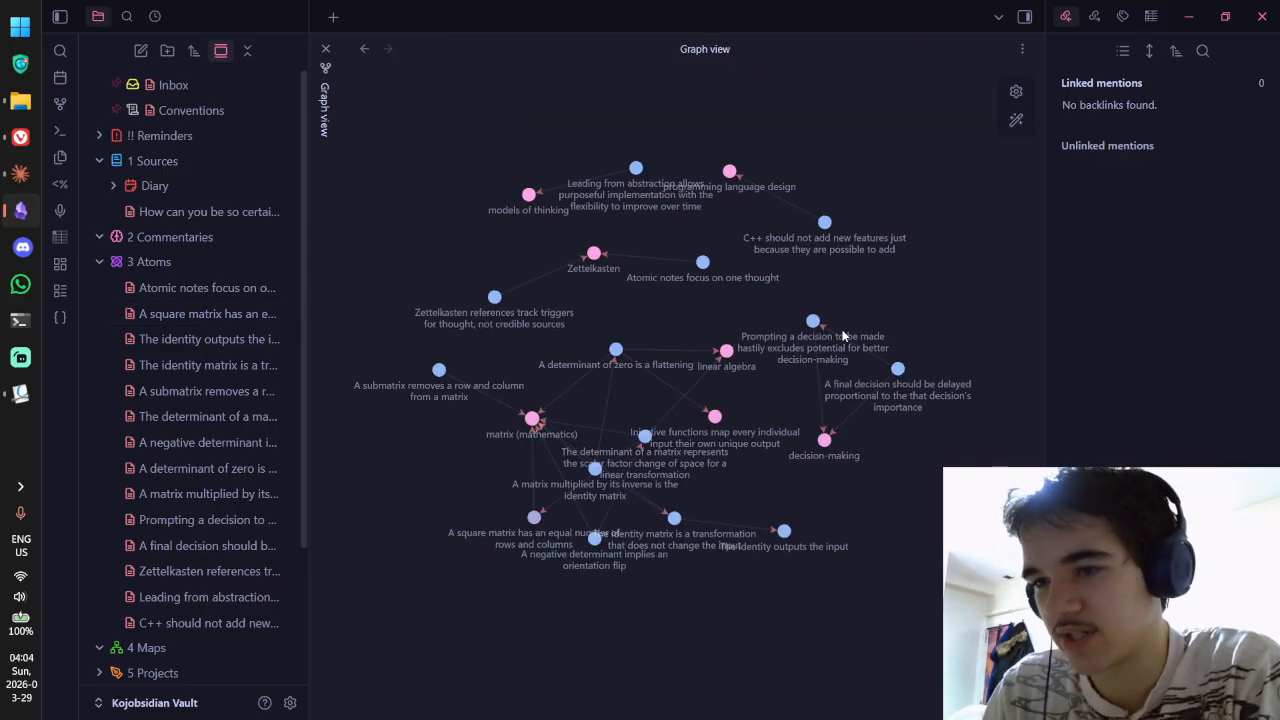
pyautogui.hotkey('ctrl', 'w')
pyautogui.hotkey('alt', 'Tab')
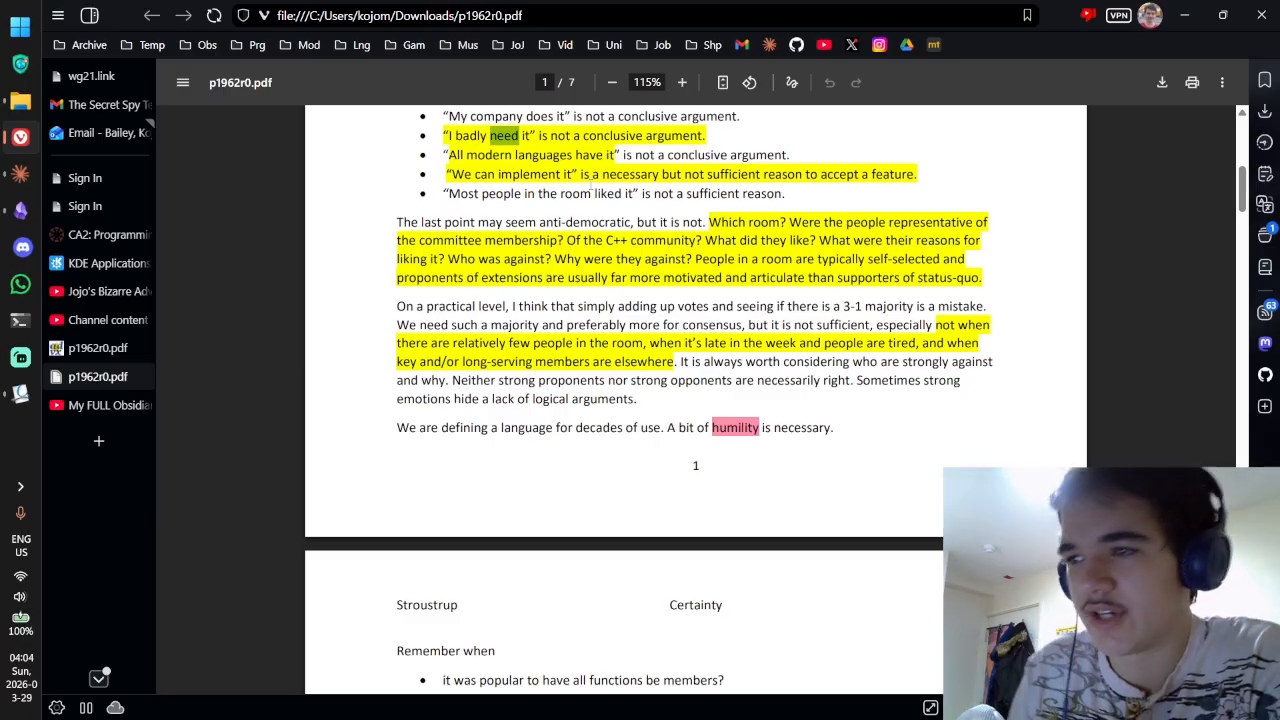
# Step: Scroll the paper in Vivaldi down to page 2's highlighted suggestions
pyautogui.hotkey('alt', 'Tab')
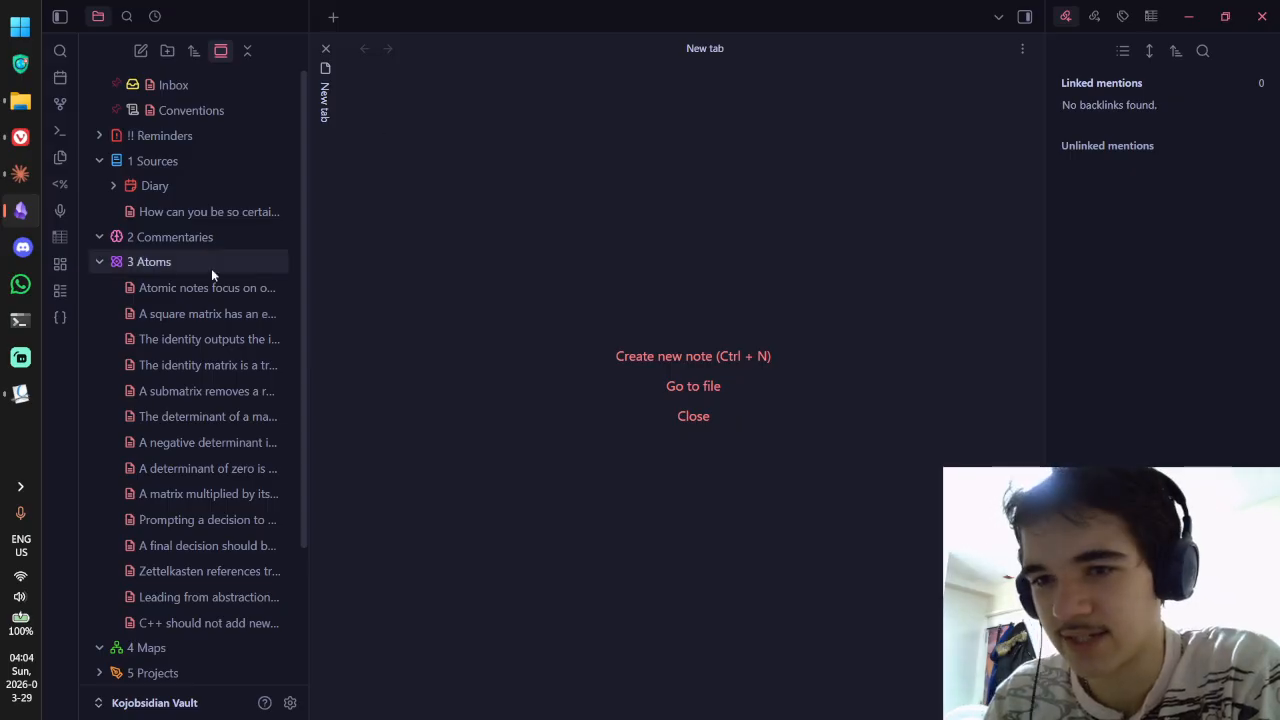
pyautogui.hotkey('alt', 'Tab')
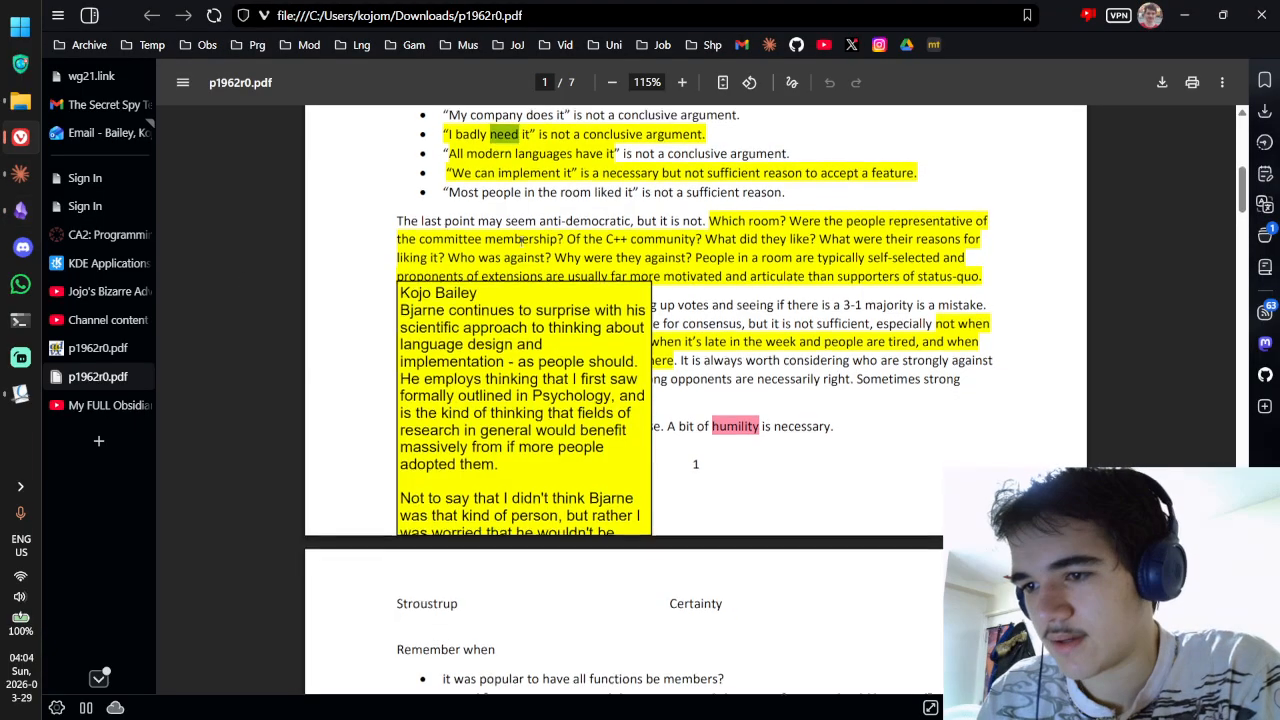
pyautogui.scroll(-5, 620, 320)
pyautogui.scroll(-6, 620, 320)
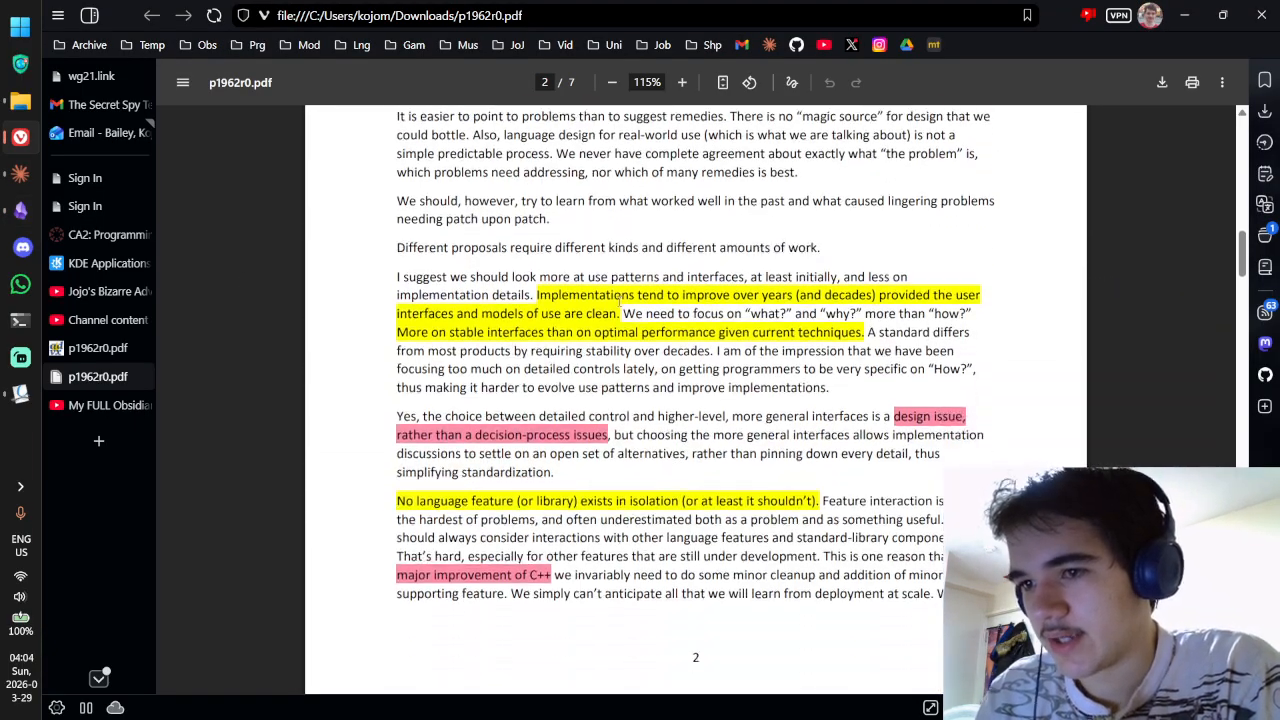
# Step: Open the How can you be so certain source note and select part of the Suggestions quote in the paper
pyautogui.hotkey('alt', 'Tab')
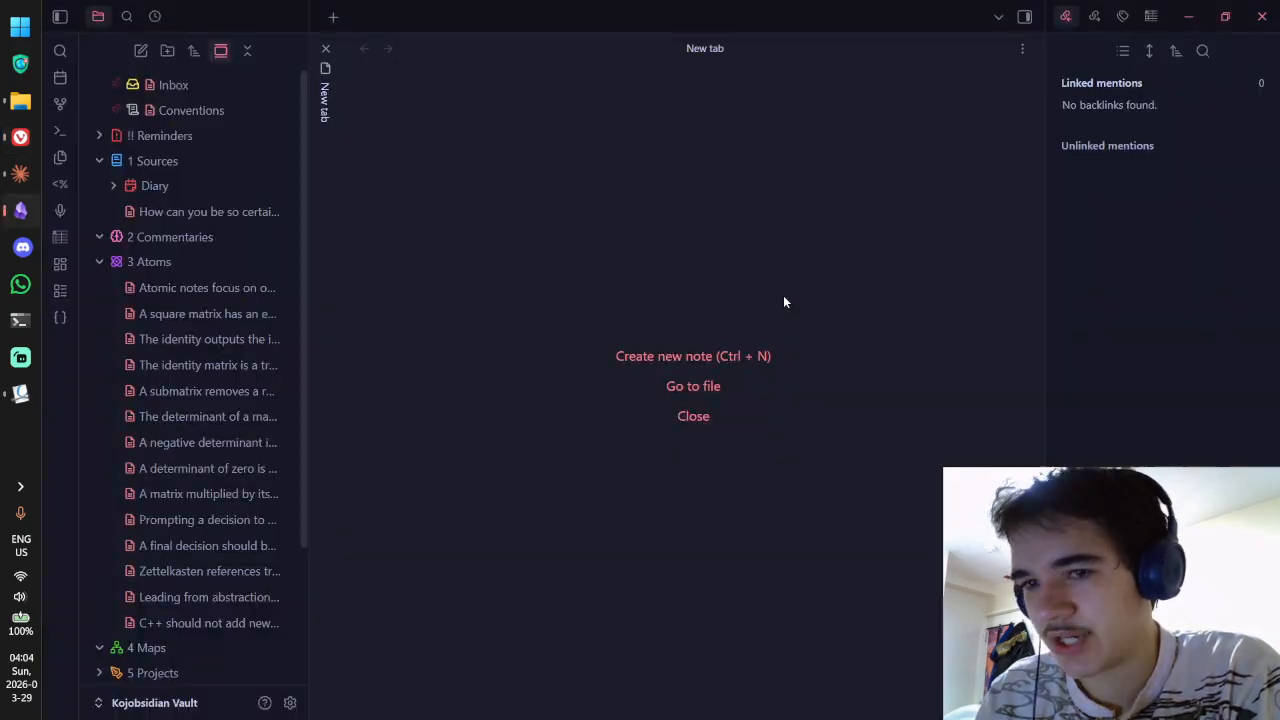
pyautogui.click(195, 211)
pyautogui.scroll(-10, 612, 302)
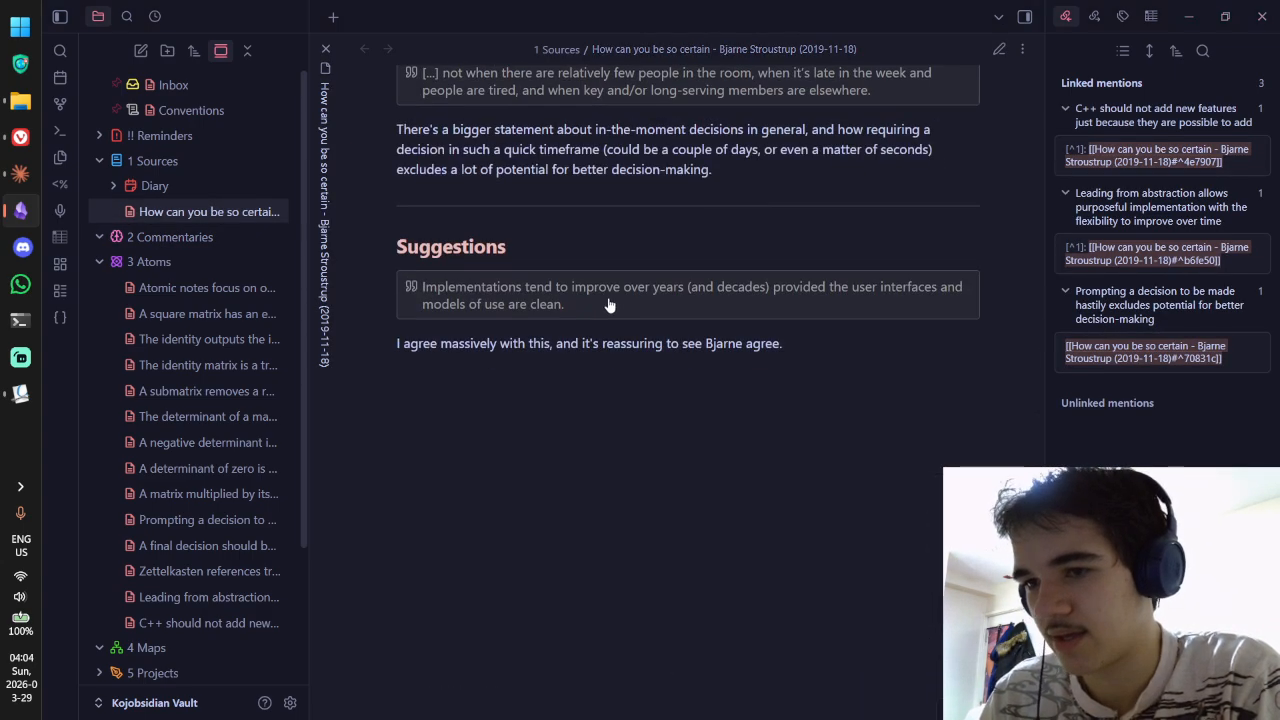
pyautogui.hotkey('alt', 'Tab')
pyautogui.hotkey('alt', 'Tab')
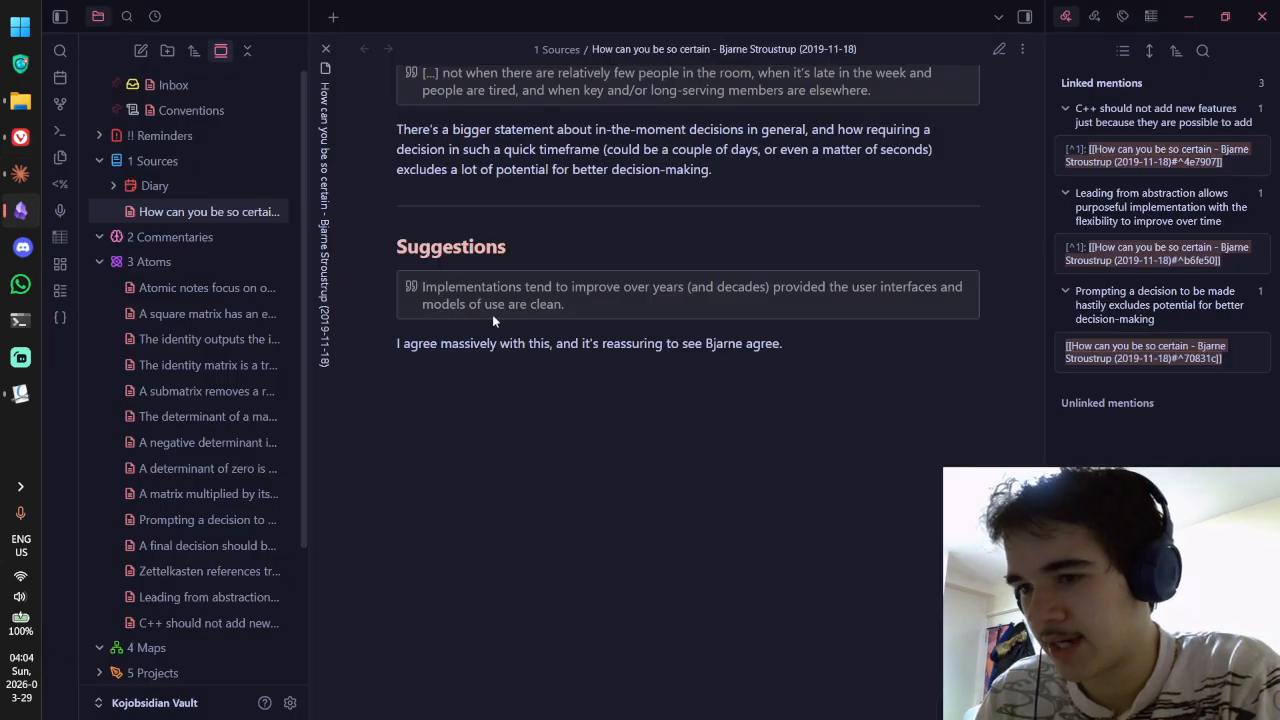
pyautogui.moveTo(457, 287); pyautogui.dragTo(643, 315)
pyautogui.hotkey('alt', 'Tab')
pyautogui.moveTo(433, 335)
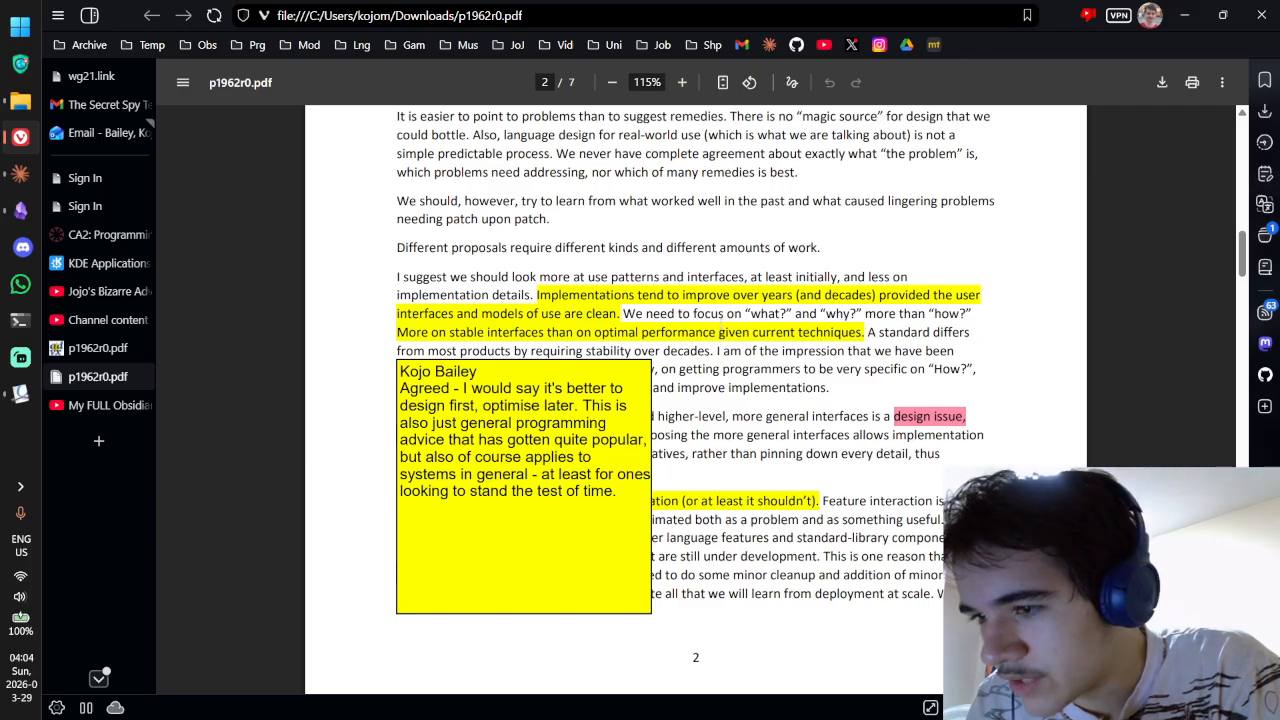
pyautogui.moveTo(473, 339)
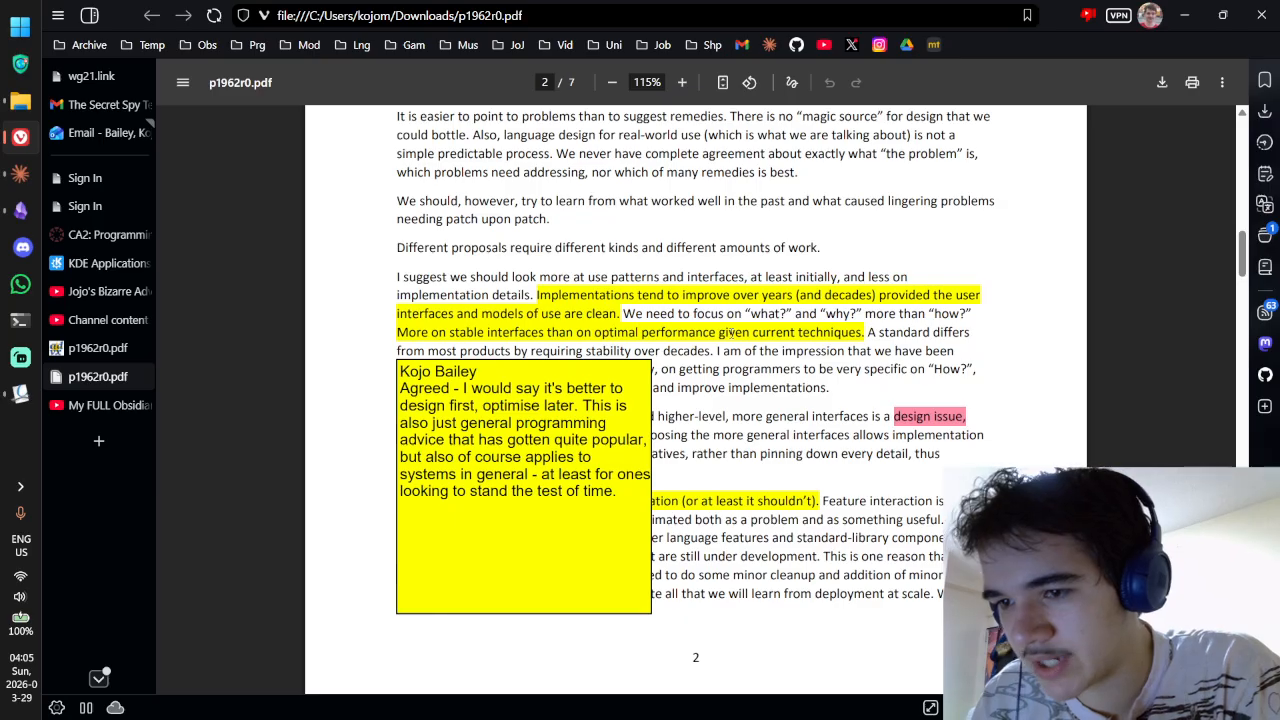
# Step: Open the paper in Okular and select the highlighted stable-interfaces sentence
pyautogui.click(20, 393)
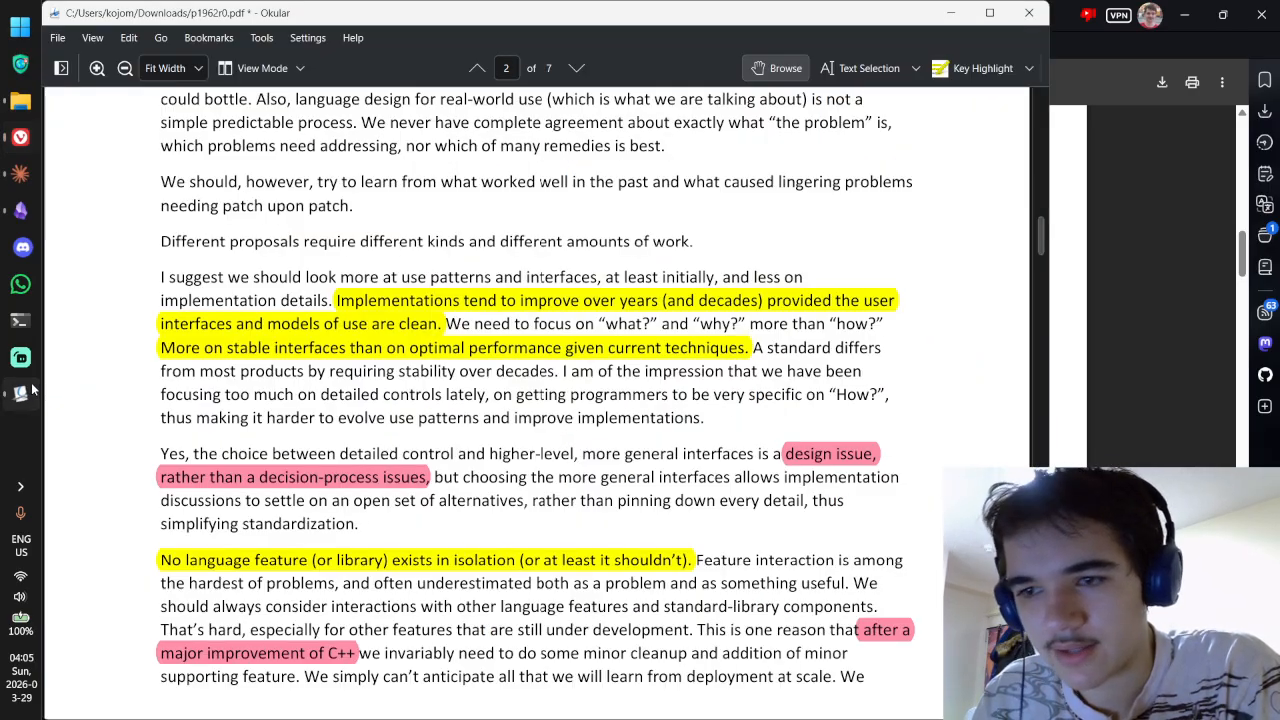
pyautogui.moveTo(411, 353)
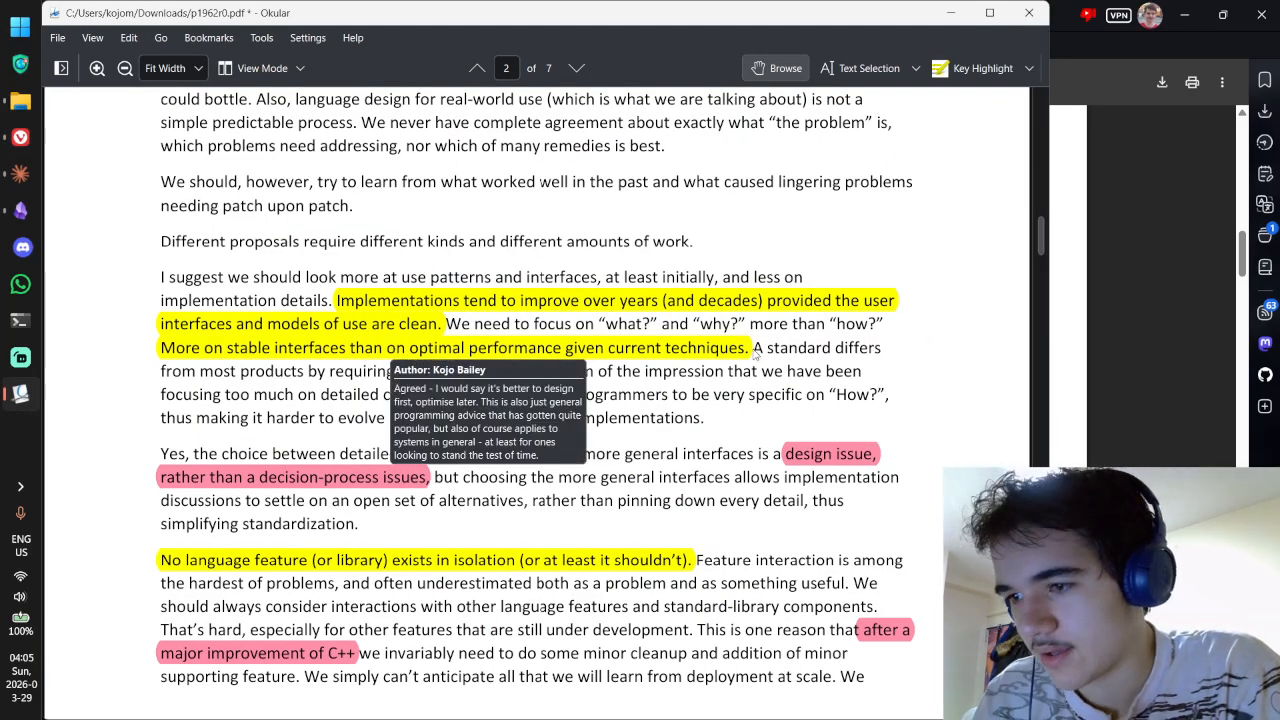
pyautogui.click(842, 68)
pyautogui.moveTo(160, 348); pyautogui.dragTo(750, 350)
pyautogui.hotkey('ctrl', 'c')
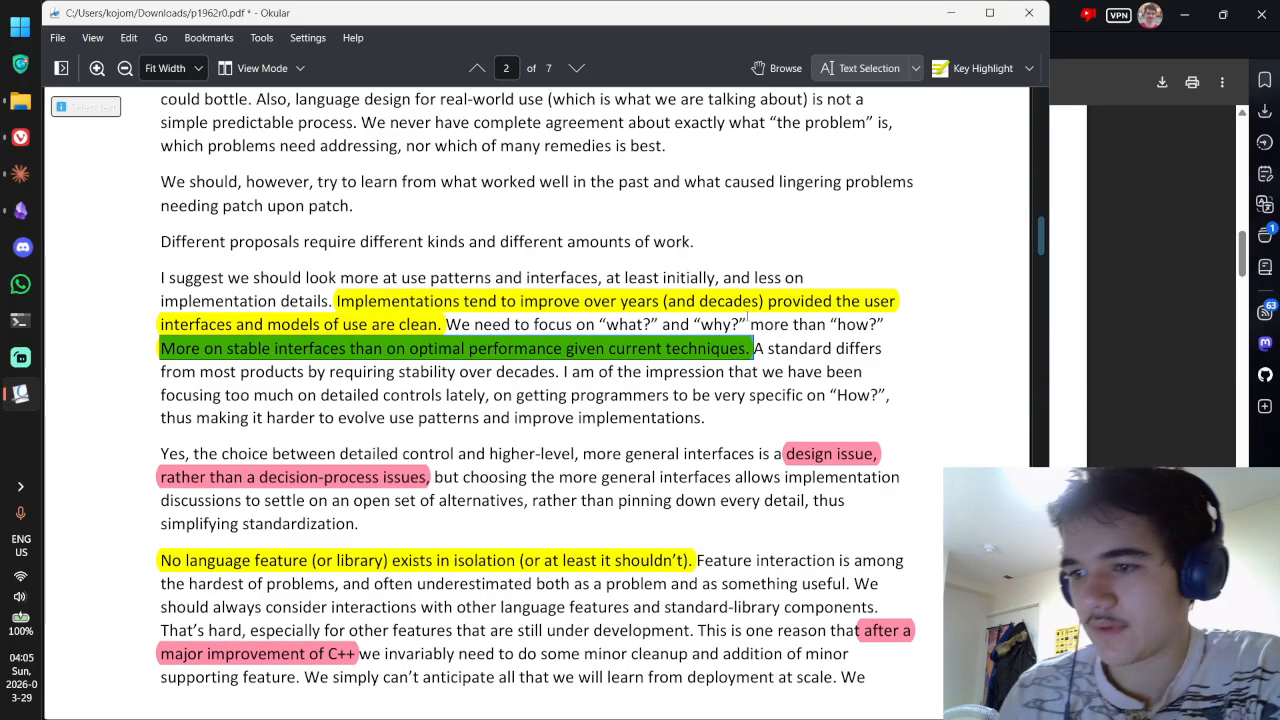
# Step: Close the duplicate p1962r0.pdf tab in Vivaldi and return to the Stroustrup note
pyautogui.hotkey('alt', 'Tab')
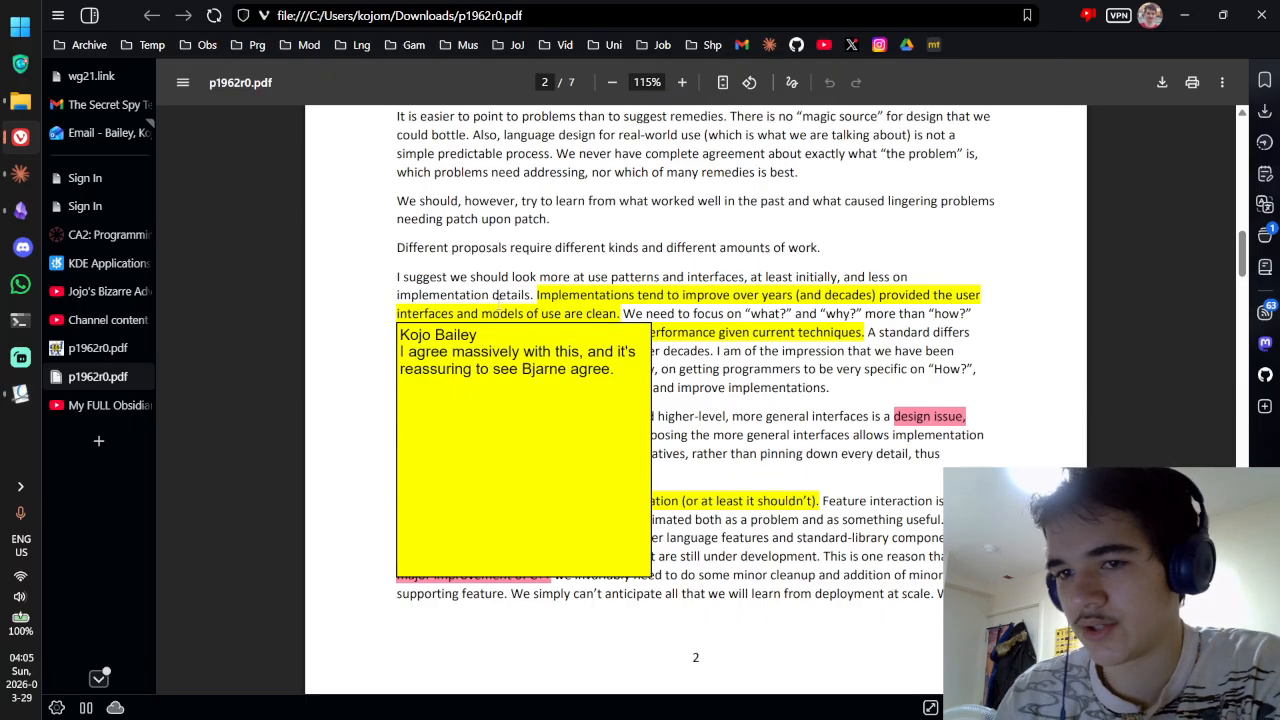
pyautogui.hotkey('alt', 'Tab')
pyautogui.click(24, 211)
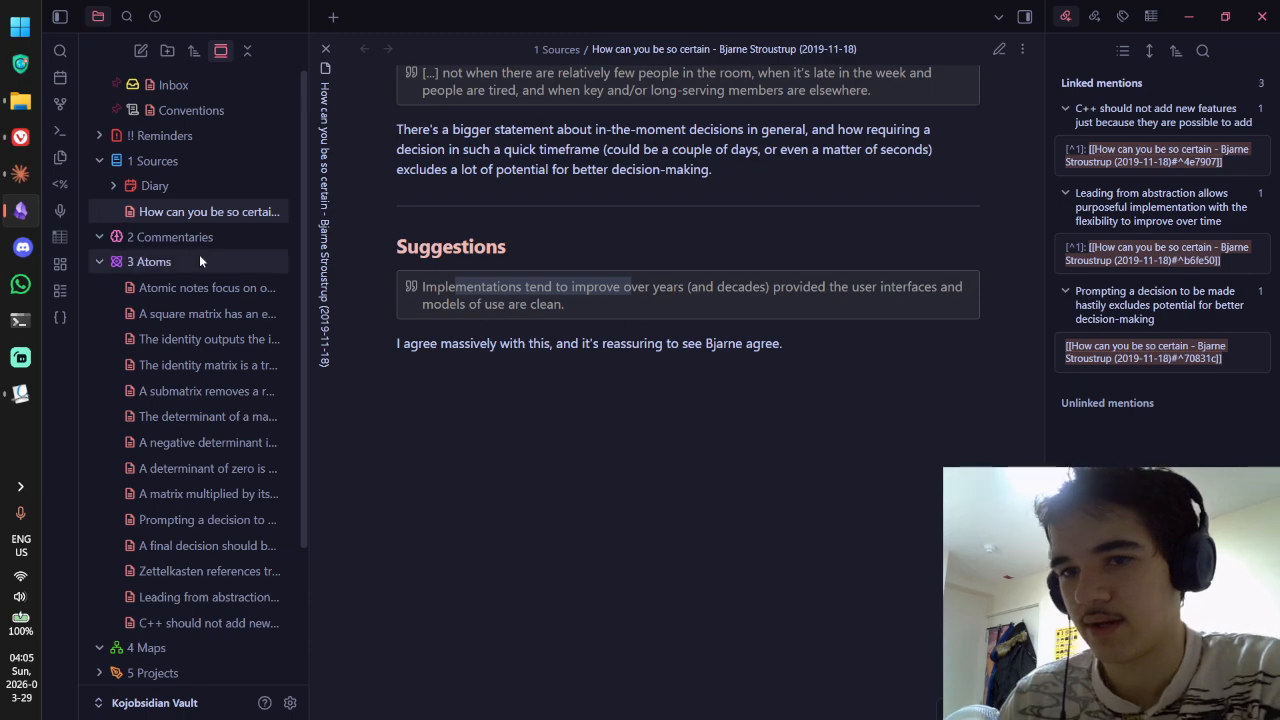
pyautogui.click(20, 140)
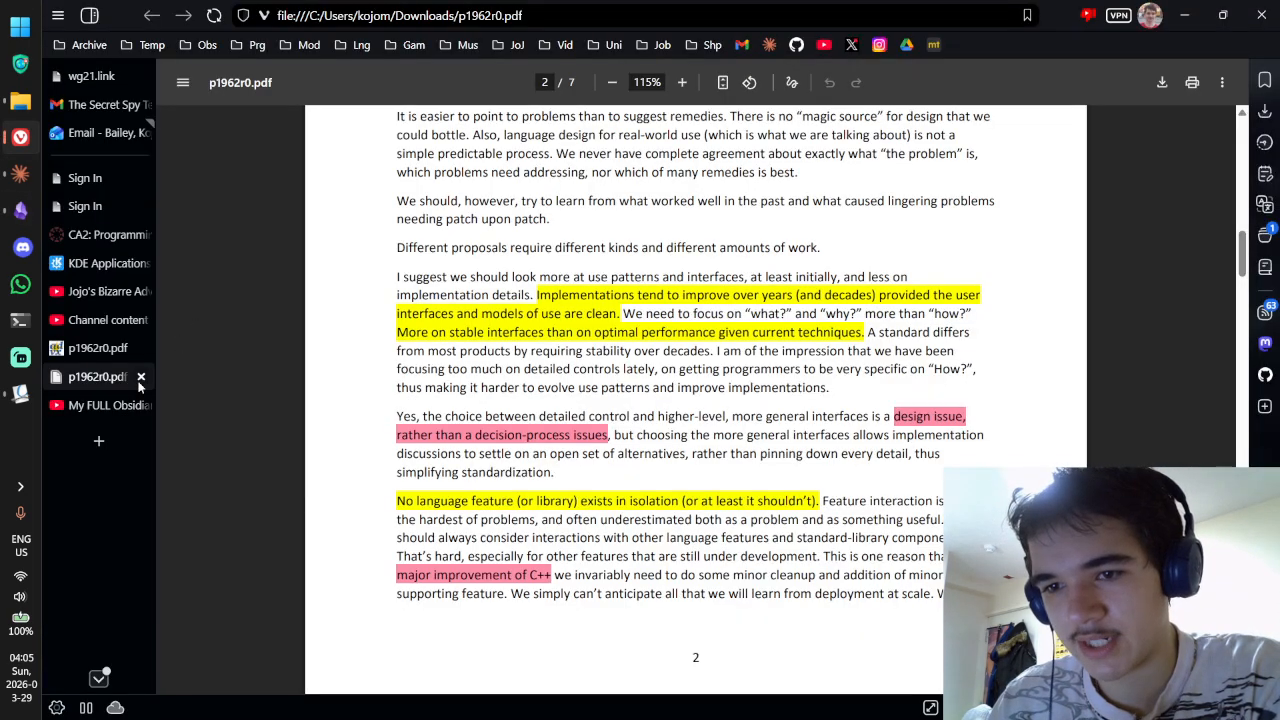
pyautogui.click(118, 380)
pyautogui.click(141, 376)
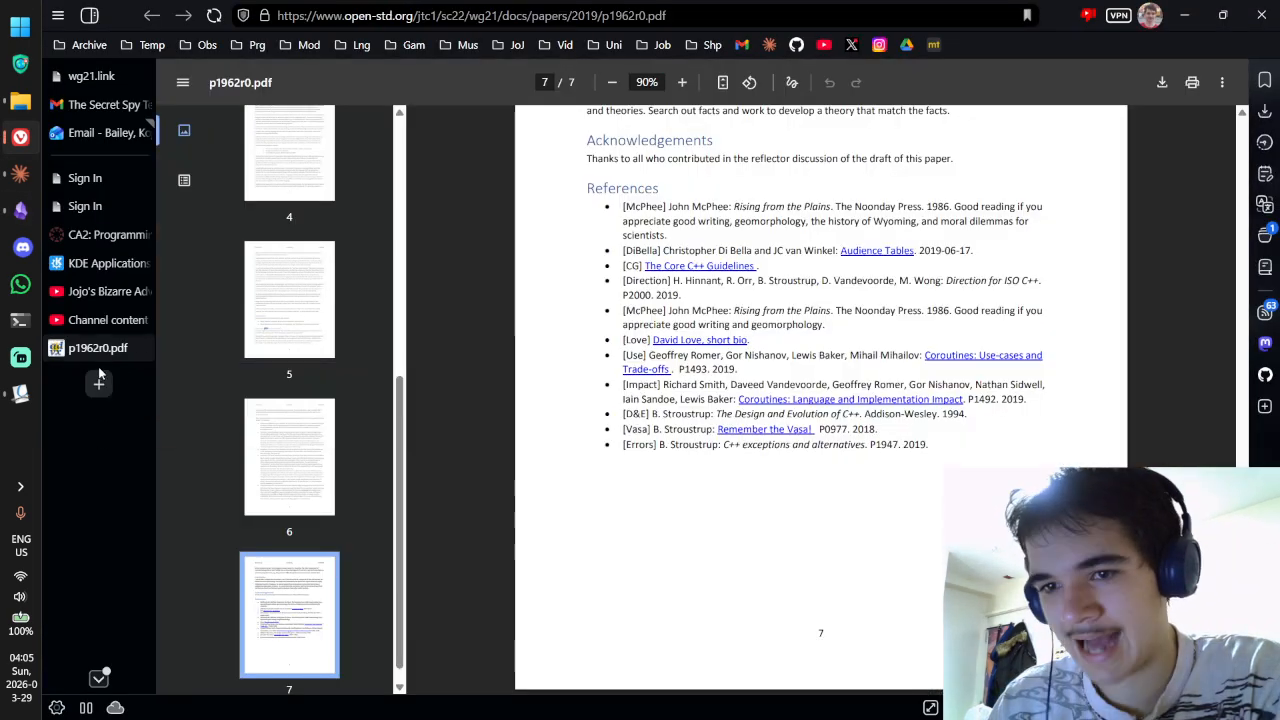
pyautogui.scroll(20, 440, 386)
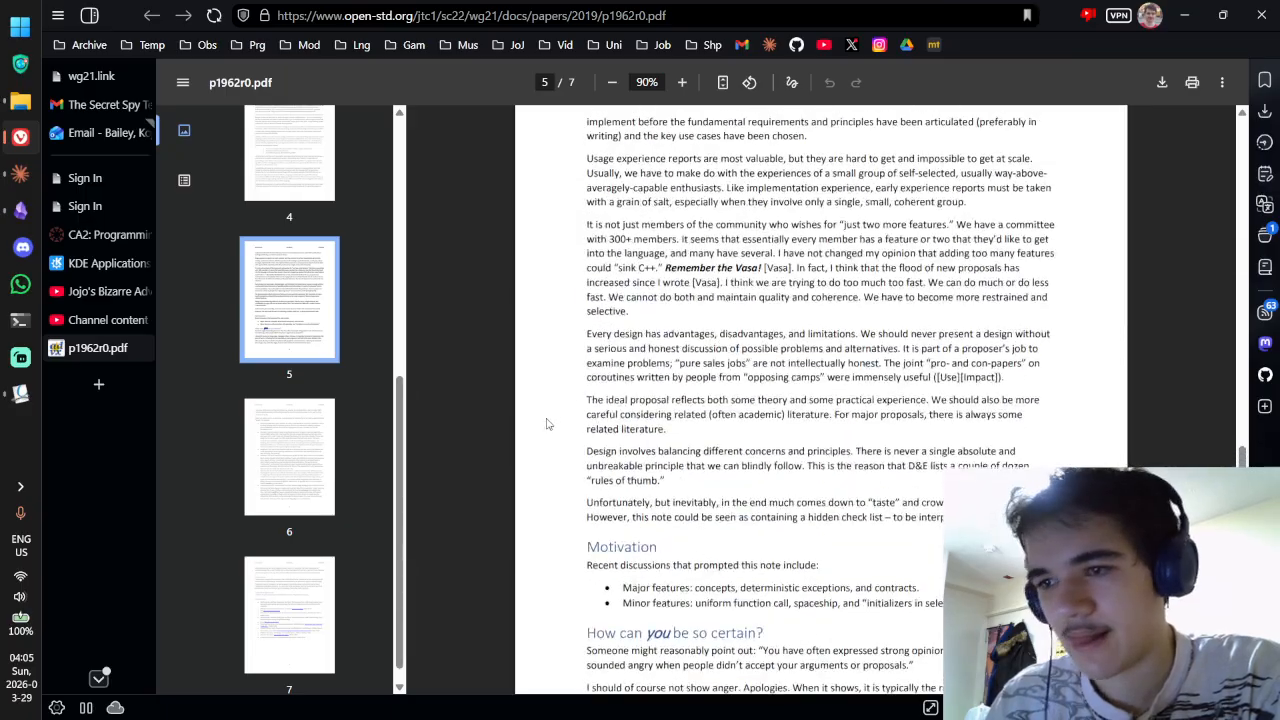
pyautogui.click(20, 392)
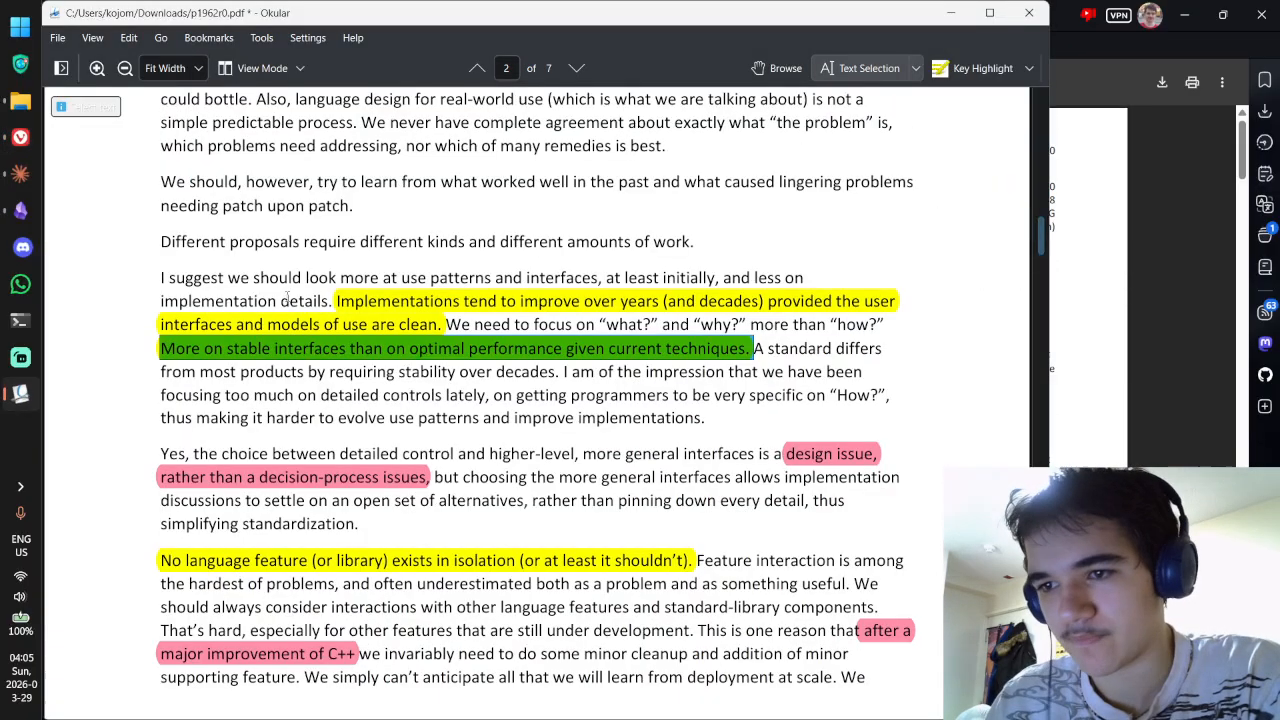
pyautogui.click(20, 210)
# Step: Add a --- divider and a quote callout with the pasted stable-interfaces sentence, removing the extra space before Implementations
pyautogui.hotkey('ctrl', 'e')
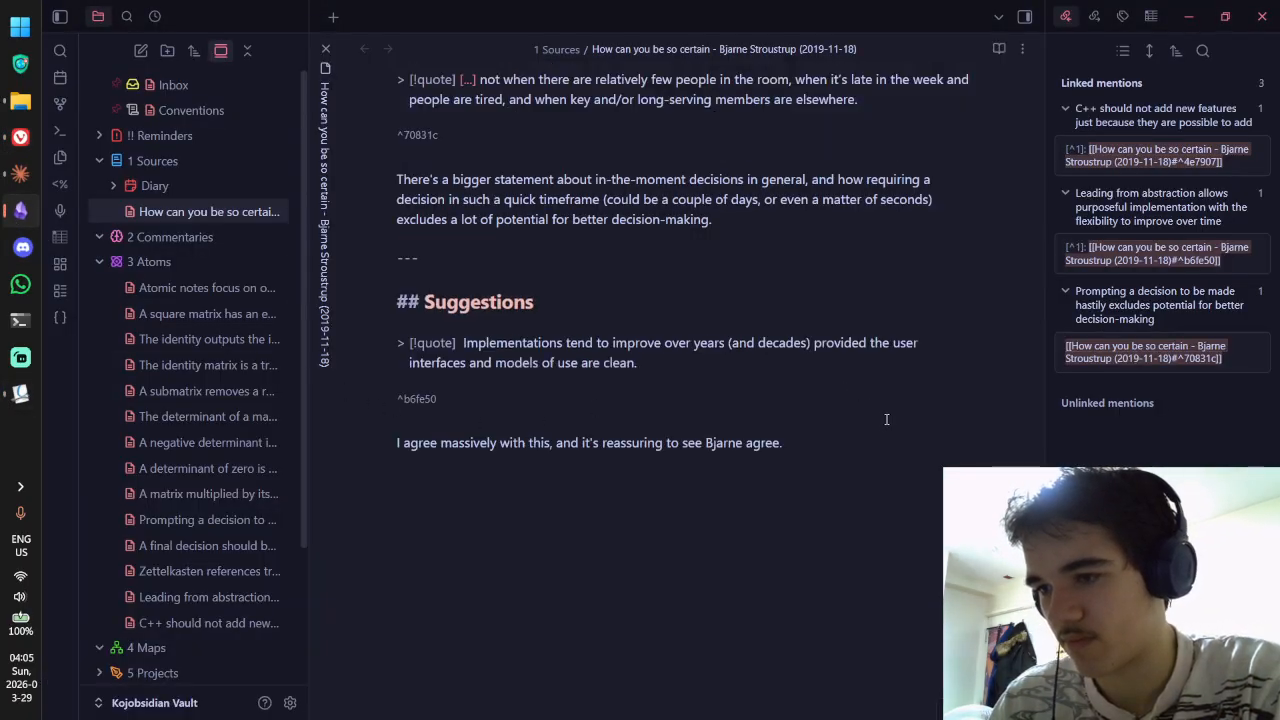
pyautogui.write('---')
pyautogui.press('Return')
pyautogui.press('Return')
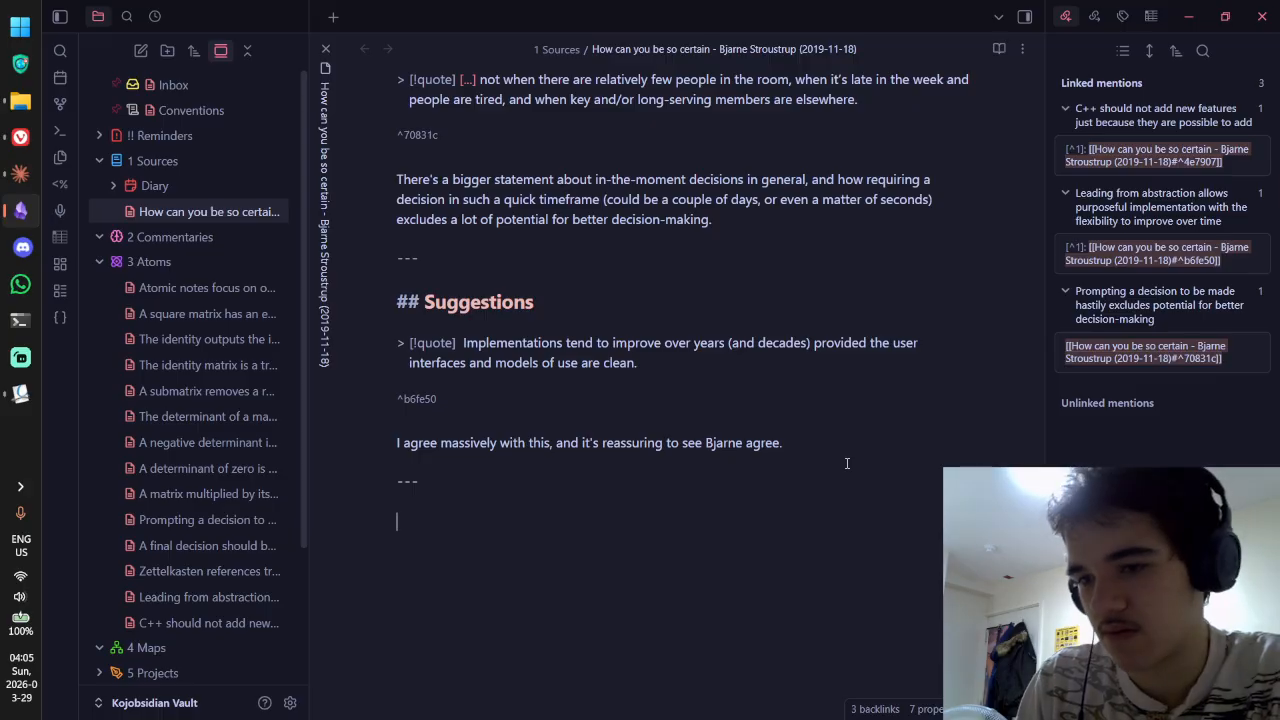
pyautogui.write('> [!quote')
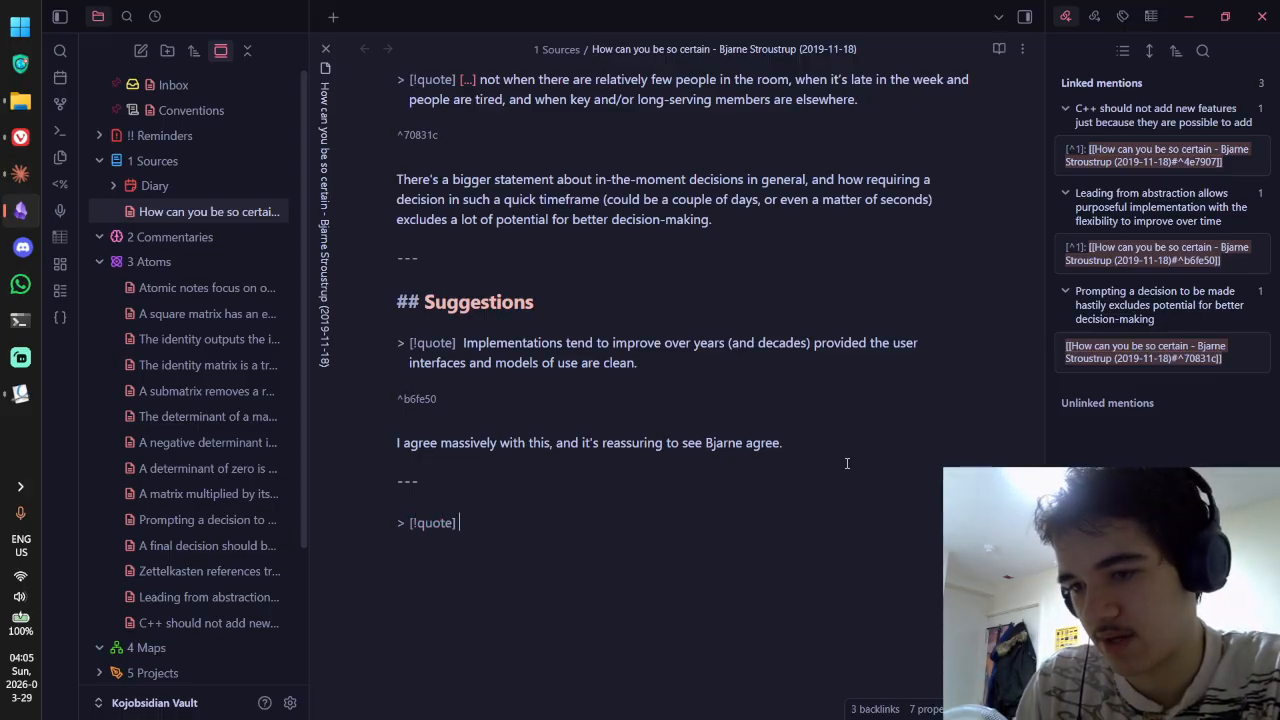
pyautogui.hotkey('ctrl', 'v')
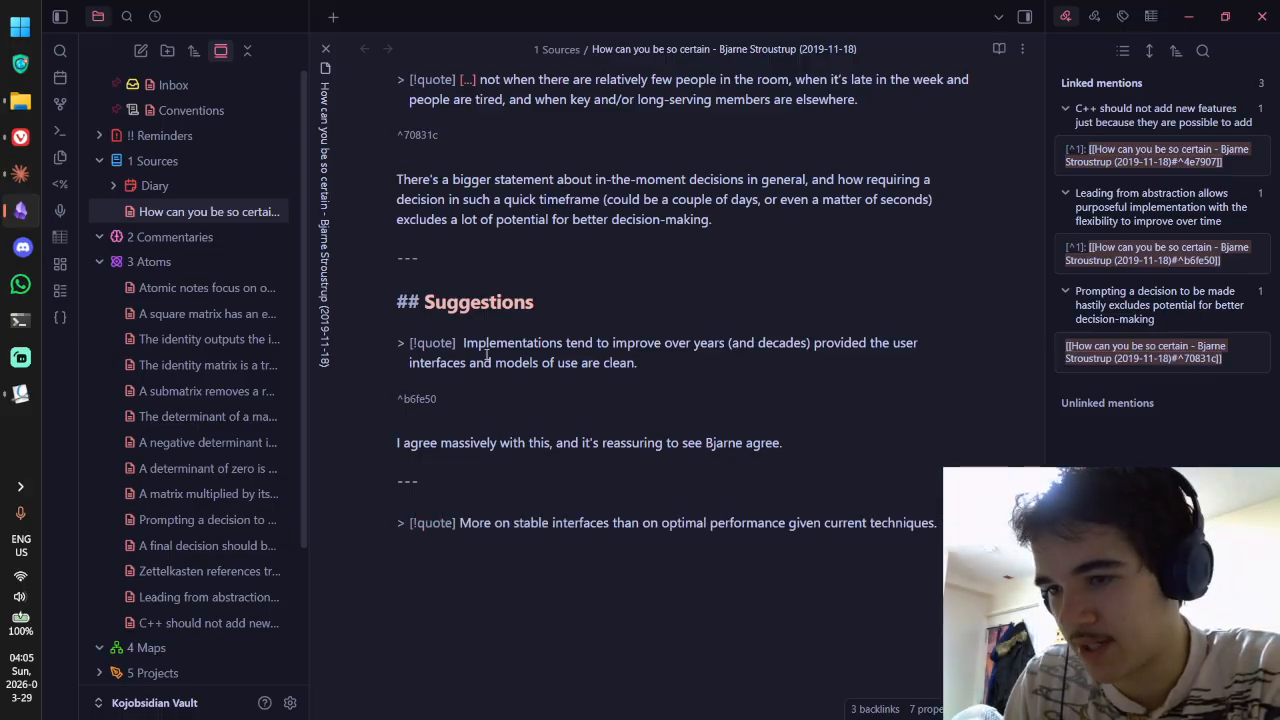
pyautogui.click(461, 343)
pyautogui.press('BackSpace')
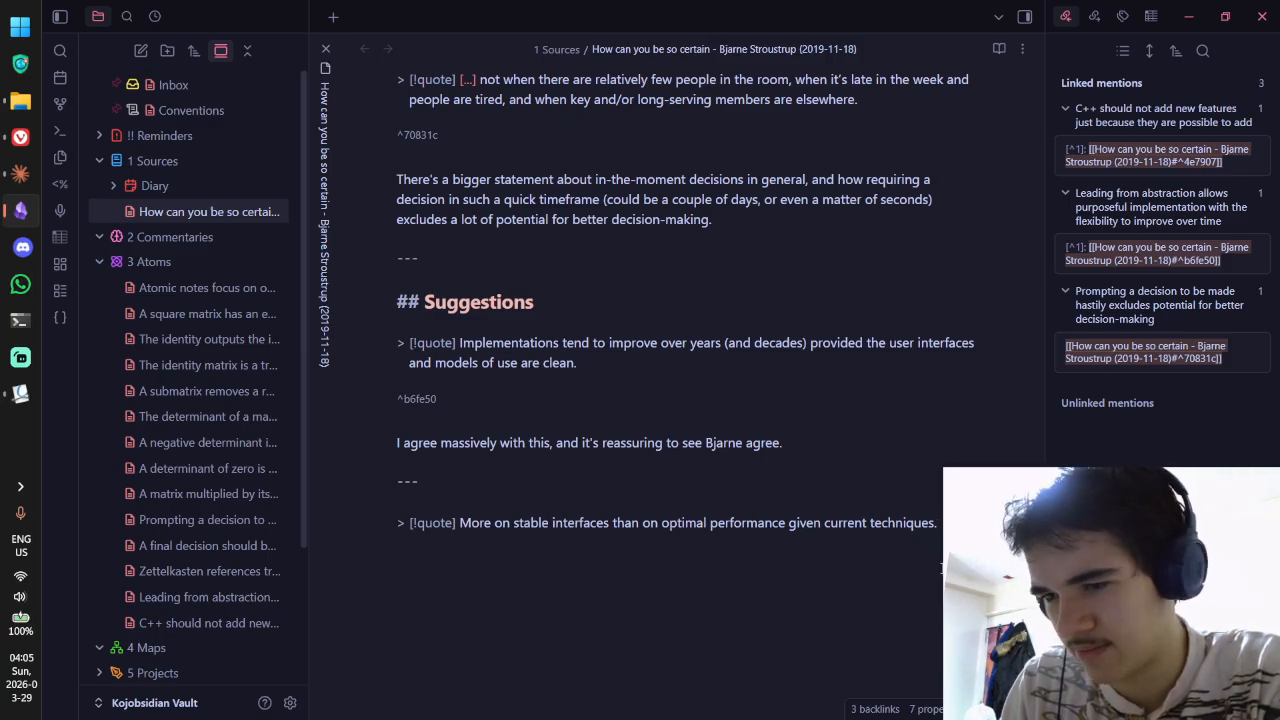
# Step: Dismiss the Vivaldi notification and go back to the paper in Okular
pyautogui.click(639, 376)
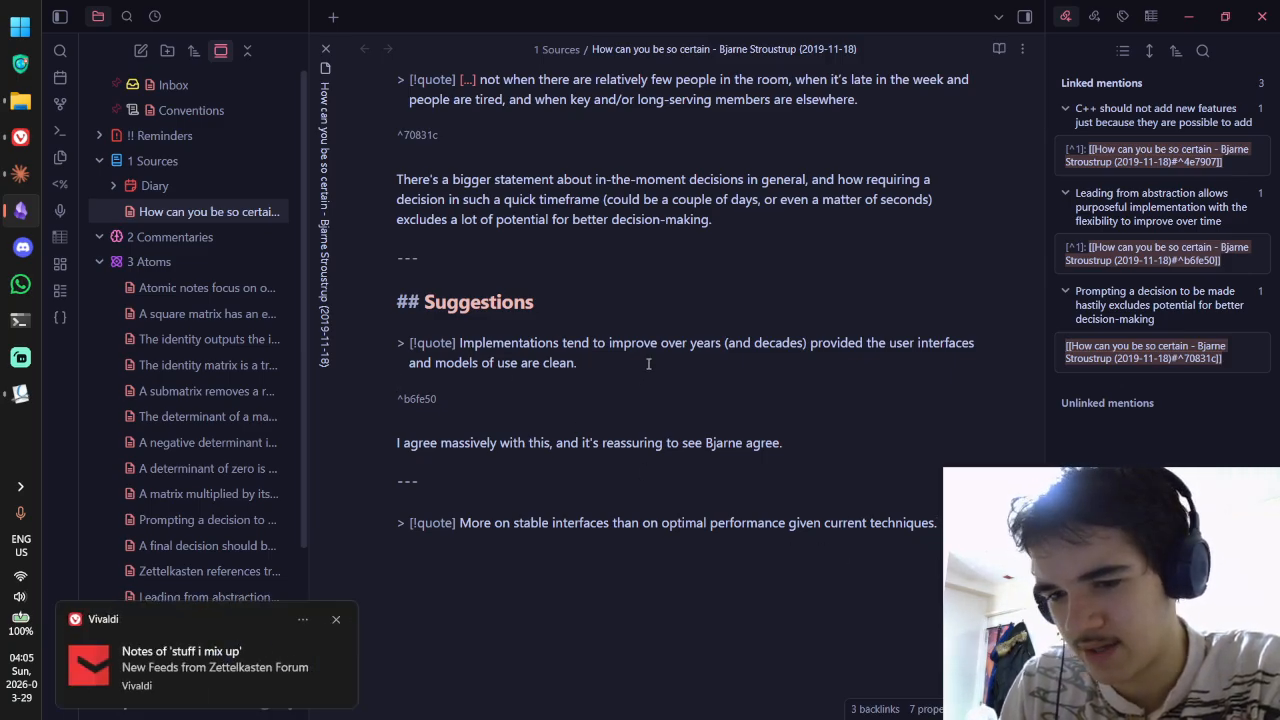
pyautogui.click(337, 619)
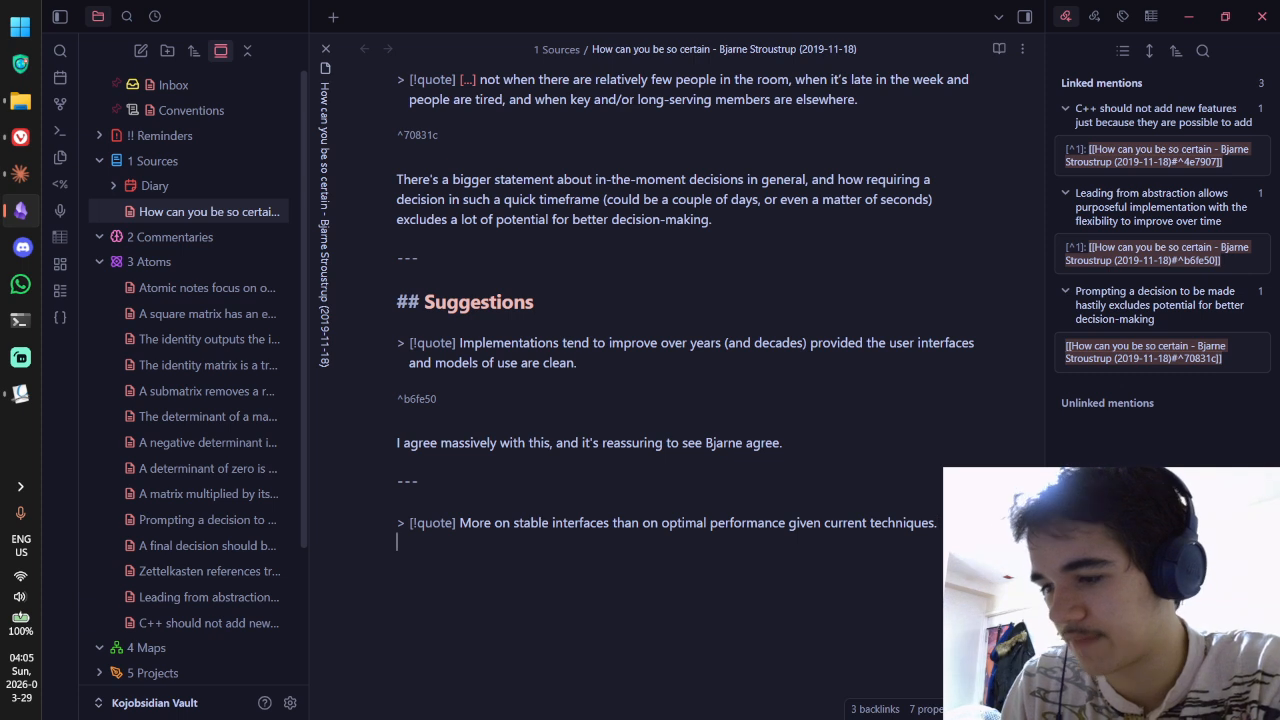
pyautogui.scroll(-1, 676, 380)
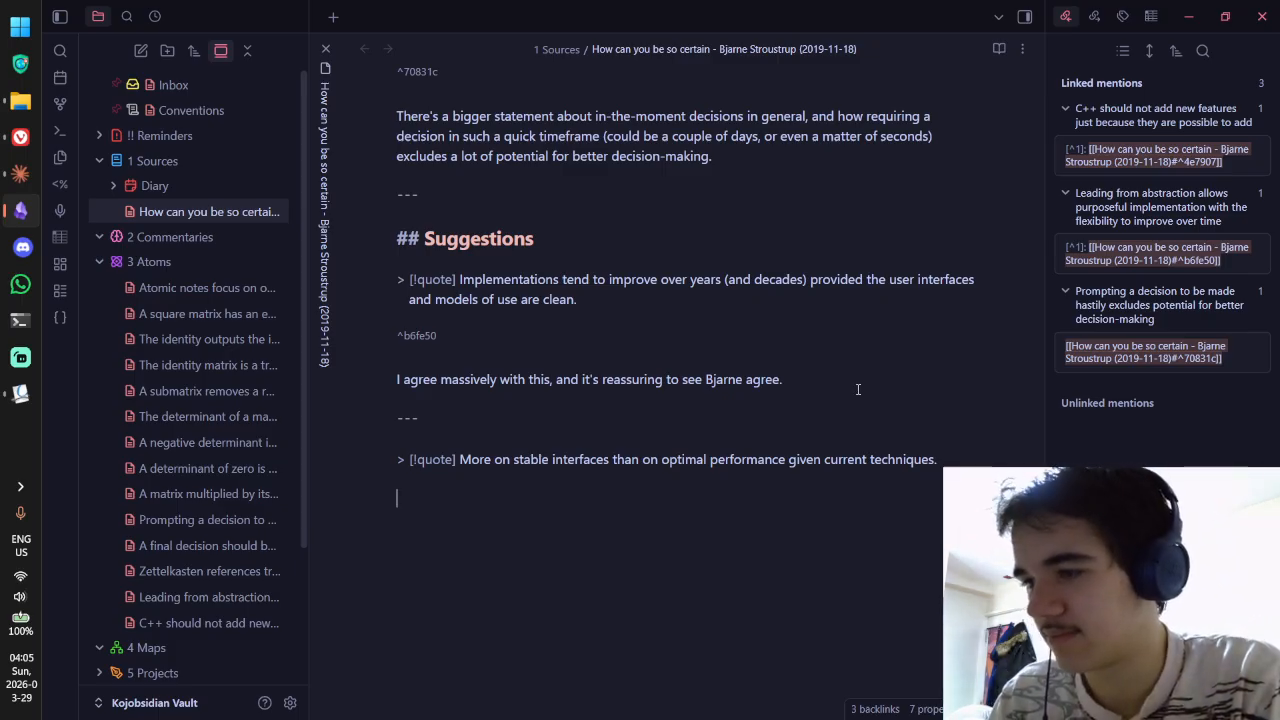
pyautogui.hotkey('alt', 'Tab')
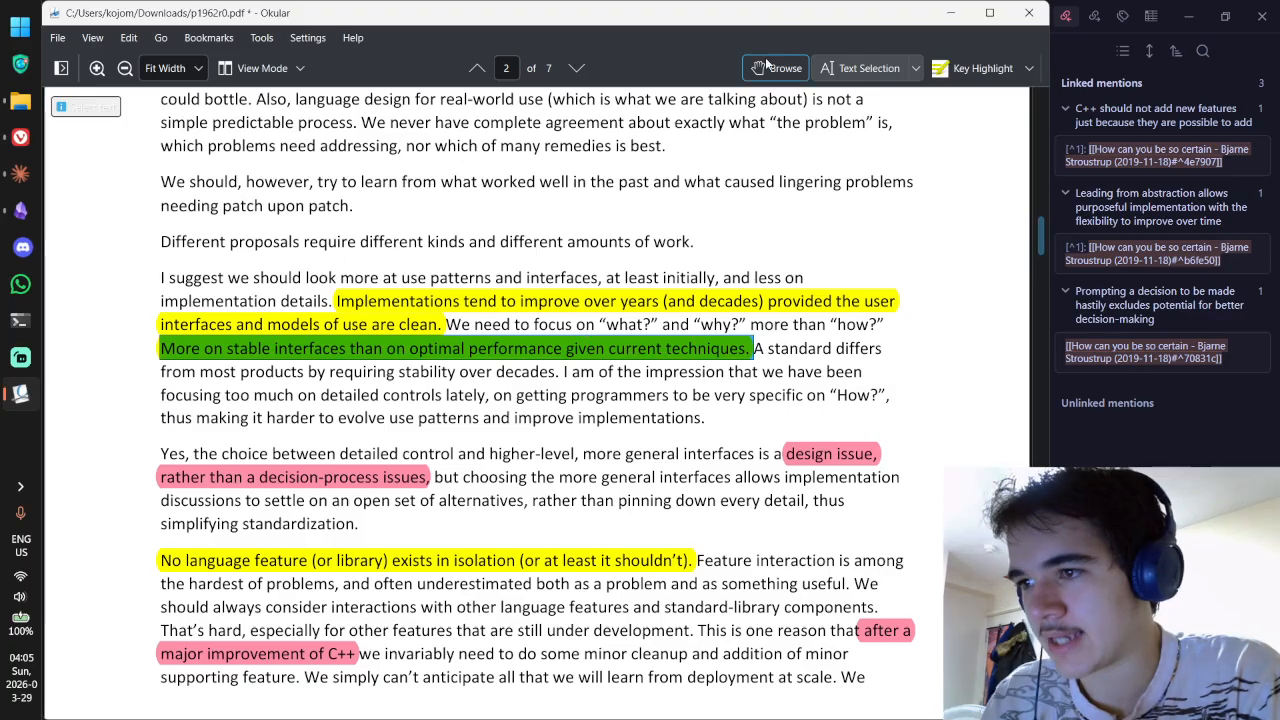
# Step: Copy the highlight's comment from Okular and paste it below the stable-interfaces quote
pyautogui.scroll(-1, 659, 362)
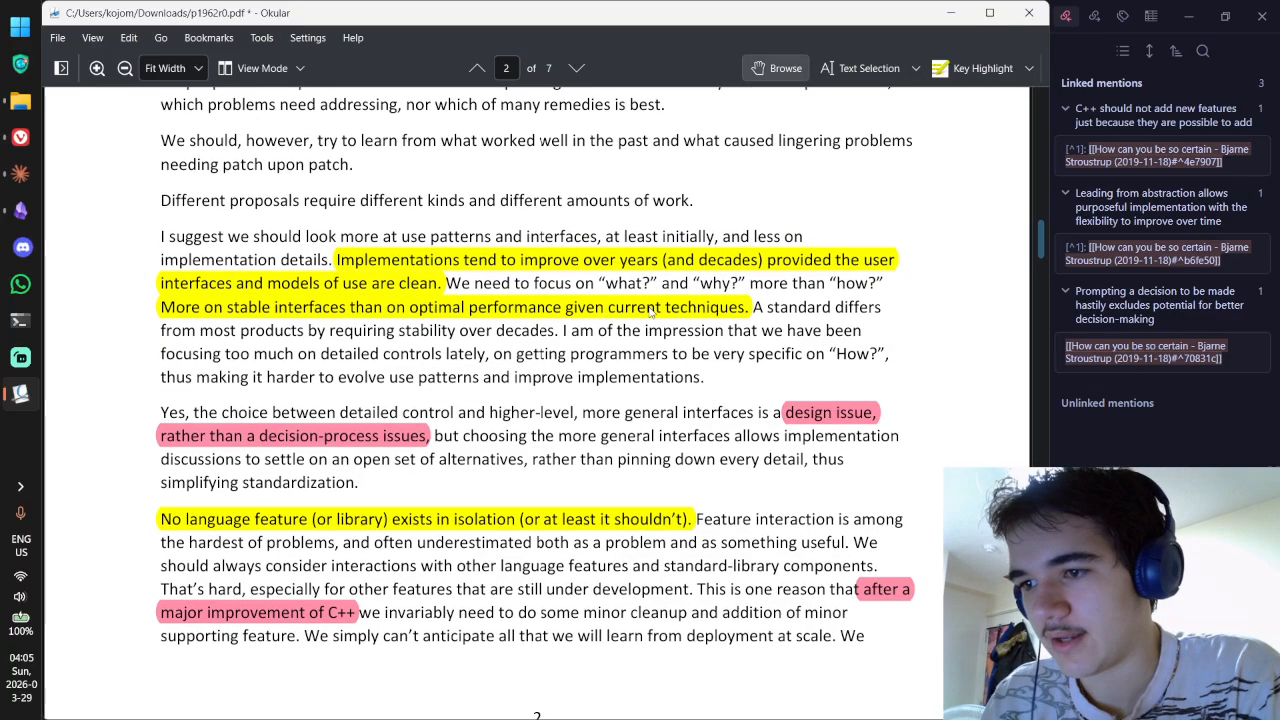
pyautogui.doubleClick(651, 313)
pyautogui.hotkey('ctrl', 'a')
pyautogui.hotkey('ctrl', 'c')
pyautogui.hotkey('alt', 'Tab')
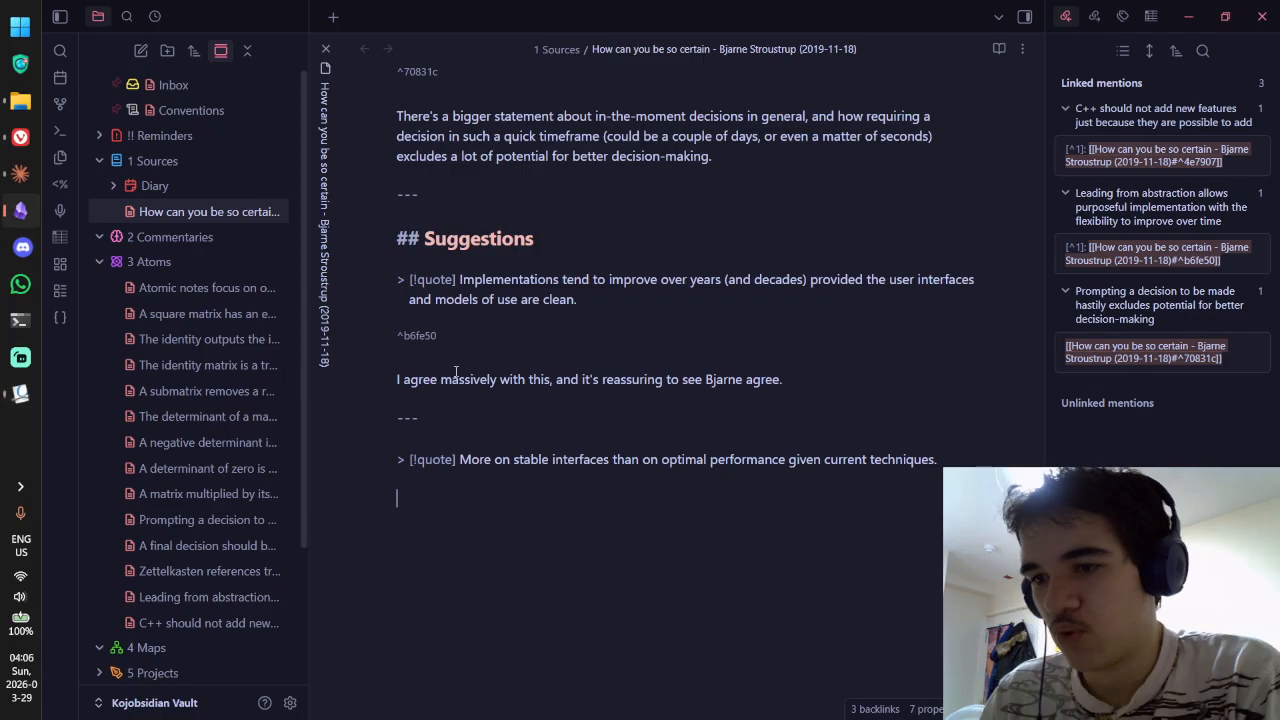
pyautogui.hotkey('ctrl', 'v')
# Step: Reread the pasted commentary and the new quote by selecting passages
pyautogui.scroll(-1, 548, 329)
pyautogui.scroll(-1, 548, 329)
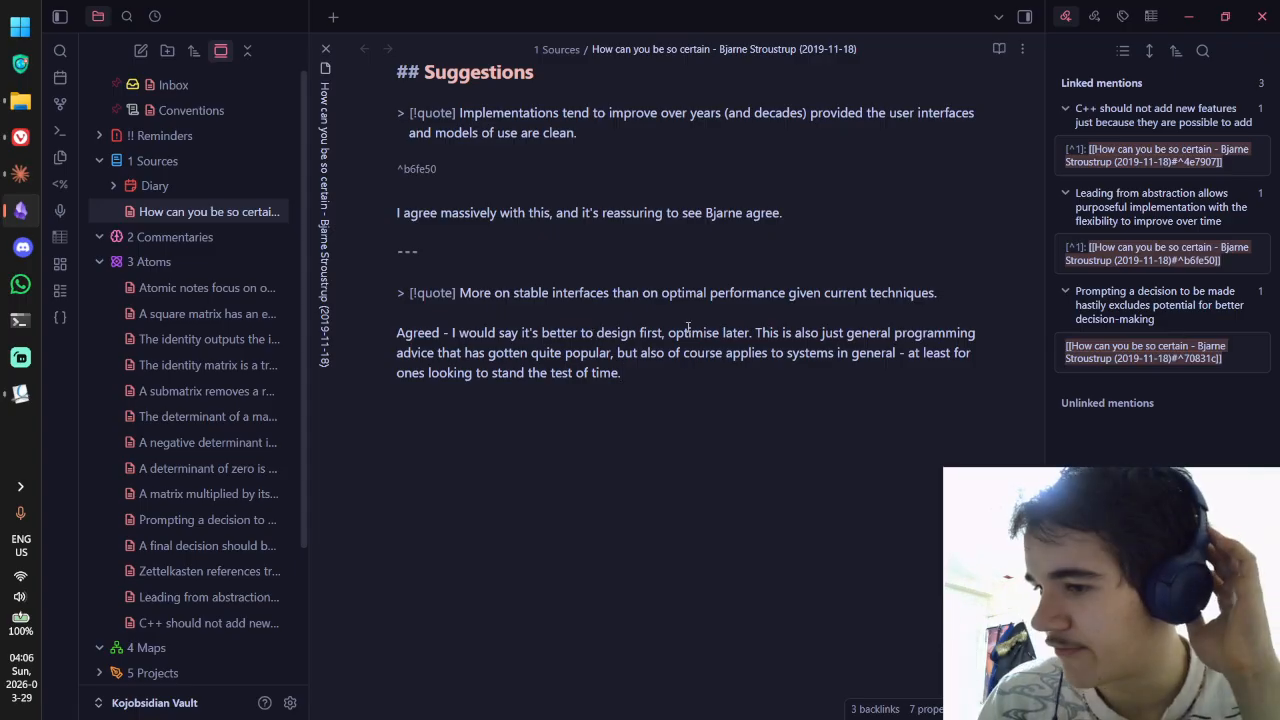
pyautogui.moveTo(617, 353); pyautogui.dragTo(933, 356)
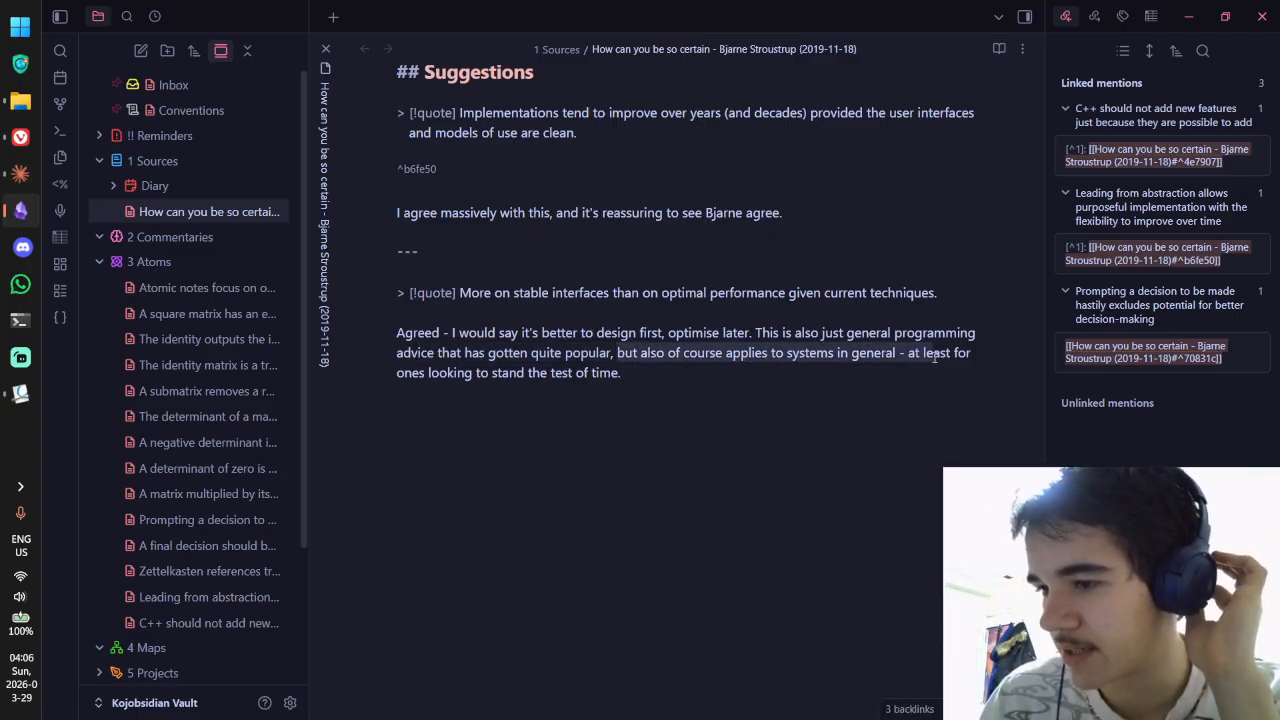
pyautogui.click(469, 371)
pyautogui.moveTo(397, 375); pyautogui.dragTo(620, 375)
pyautogui.click(603, 374)
pyautogui.moveTo(531, 293); pyautogui.dragTo(640, 304)
pyautogui.moveTo(458, 293); pyautogui.dragTo(940, 300)
pyautogui.click(940, 300)
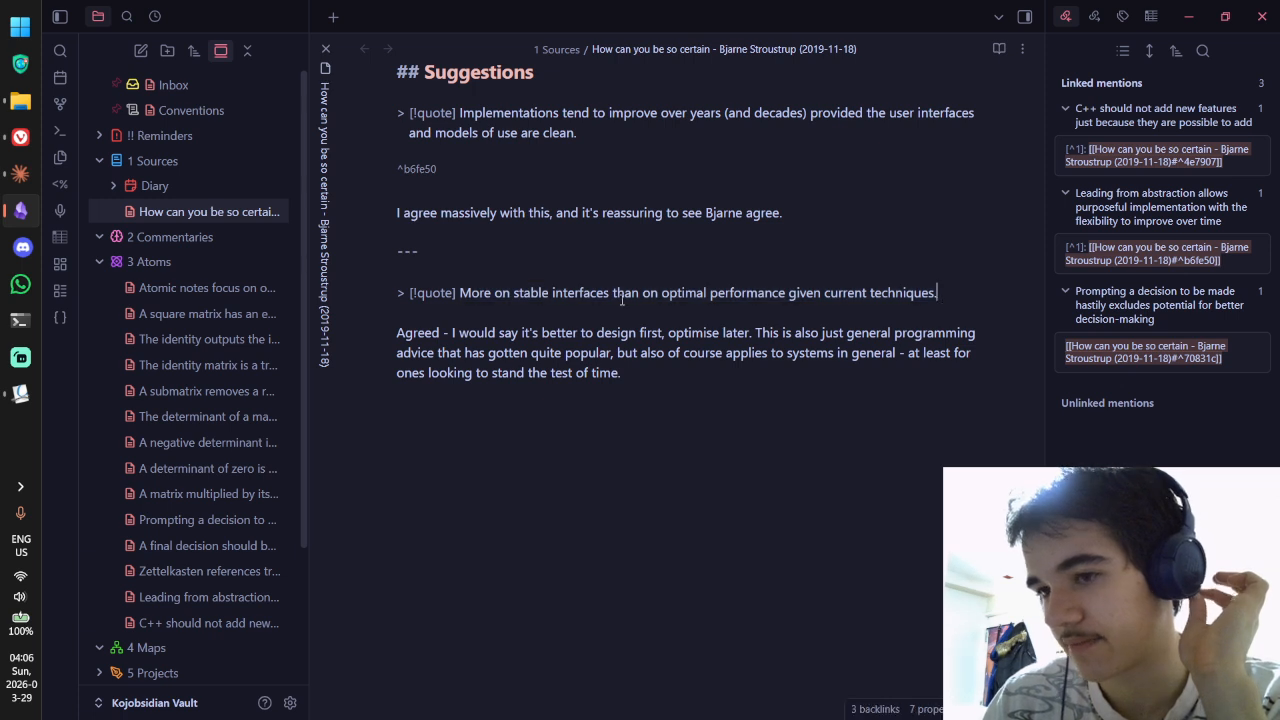
pyautogui.moveTo(461, 292); pyautogui.dragTo(964, 302)
pyautogui.click(964, 302)
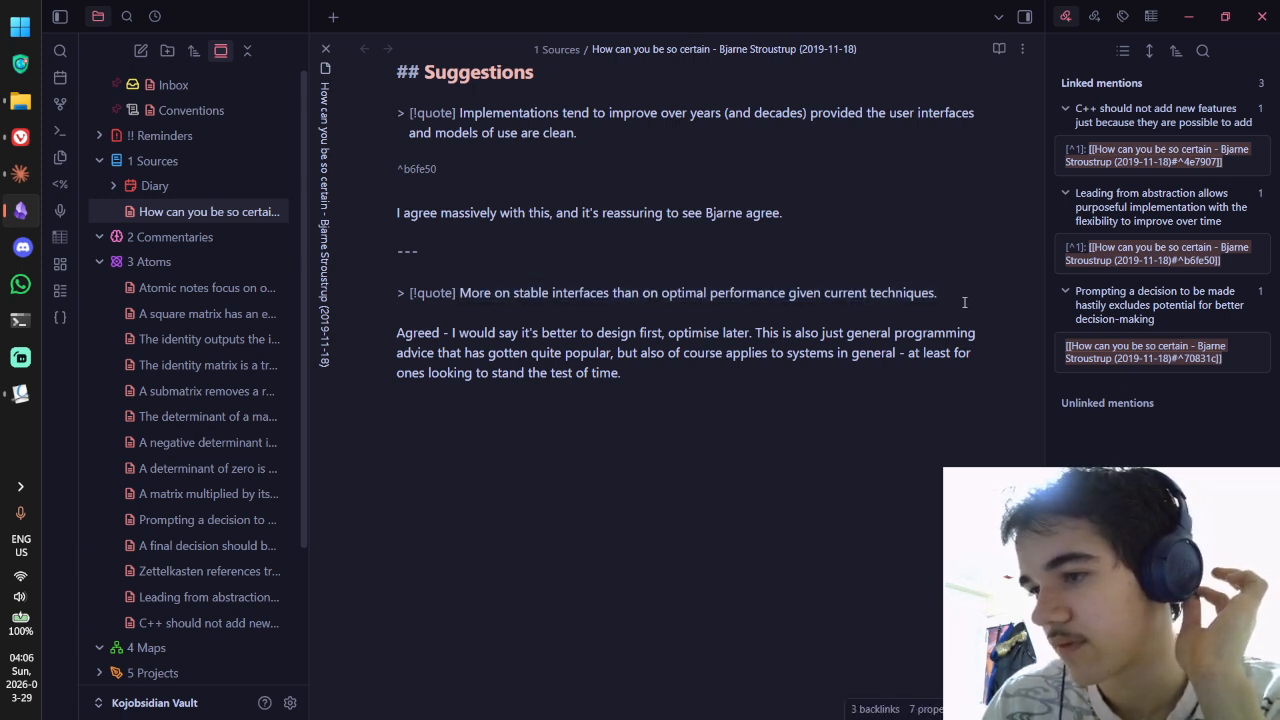
# Step: Close the yellow comment pop-up in Okular and return to the Stroustrup note
pyautogui.hotkey('alt', 'Tab')
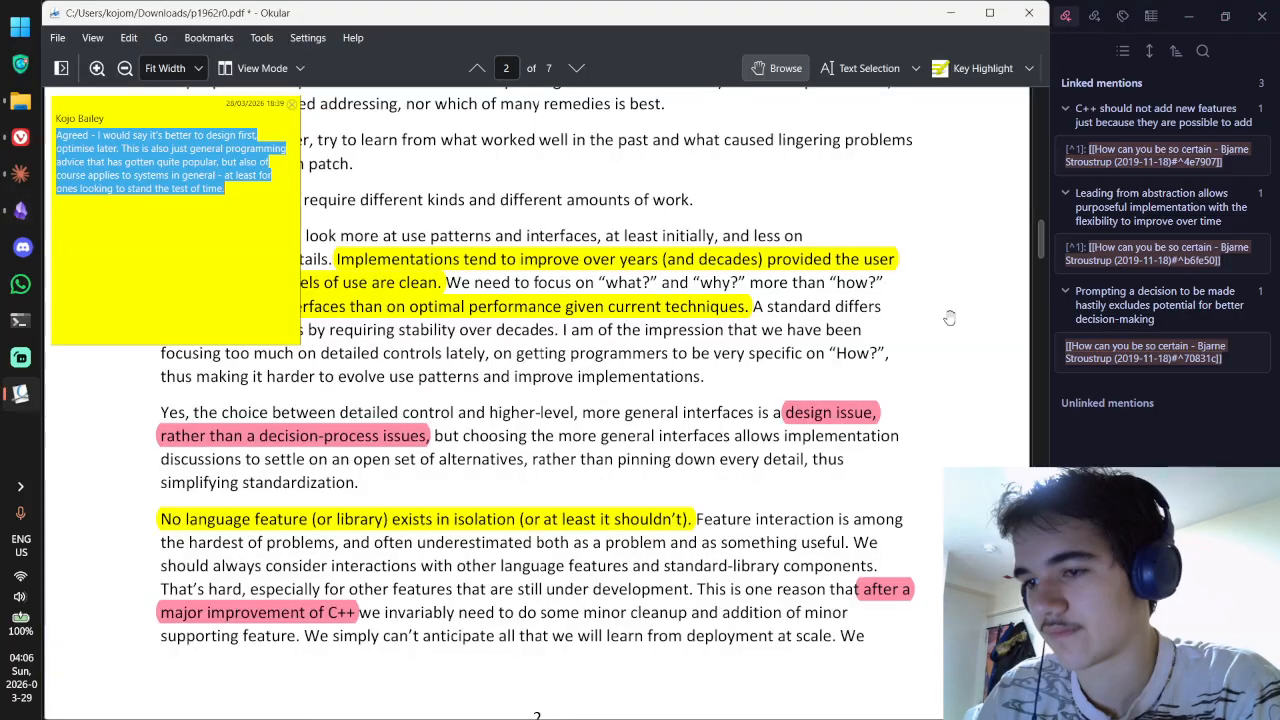
pyautogui.click(291, 104)
pyautogui.moveTo(868, 290); pyautogui.dragTo(885, 263)
pyautogui.moveTo(866, 314); pyautogui.dragTo(860, 289)
pyautogui.hotkey('alt', 'Tab')
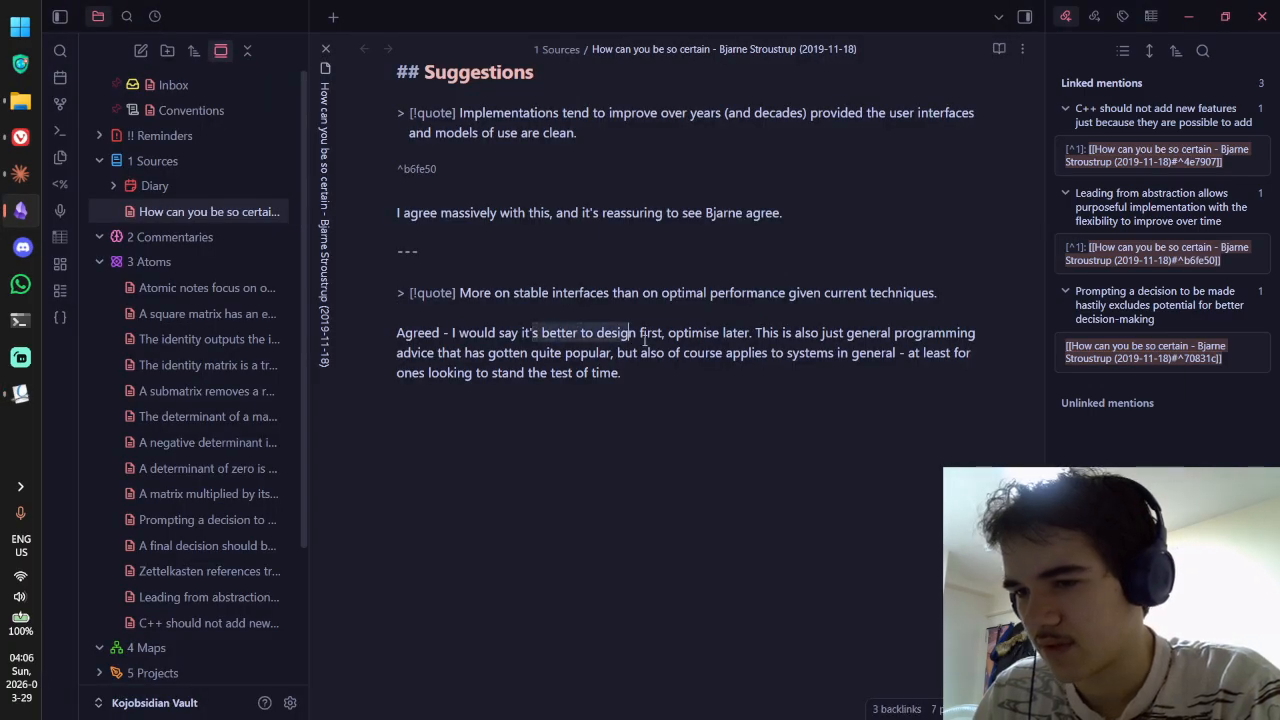
# Step: Review the 'Agreed' commentary on designing first and optimising later
pyautogui.click(447, 333)
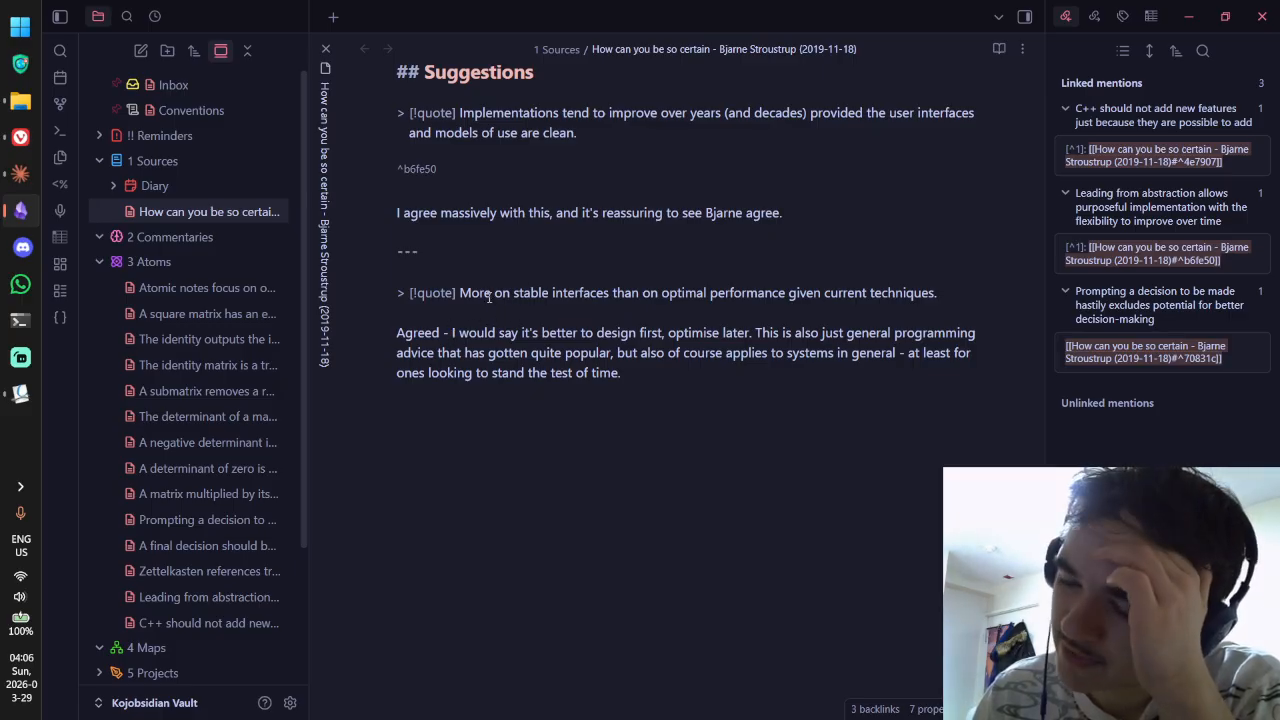
pyautogui.moveTo(638, 293); pyautogui.dragTo(495, 294)
pyautogui.moveTo(463, 333); pyautogui.dragTo(680, 369)
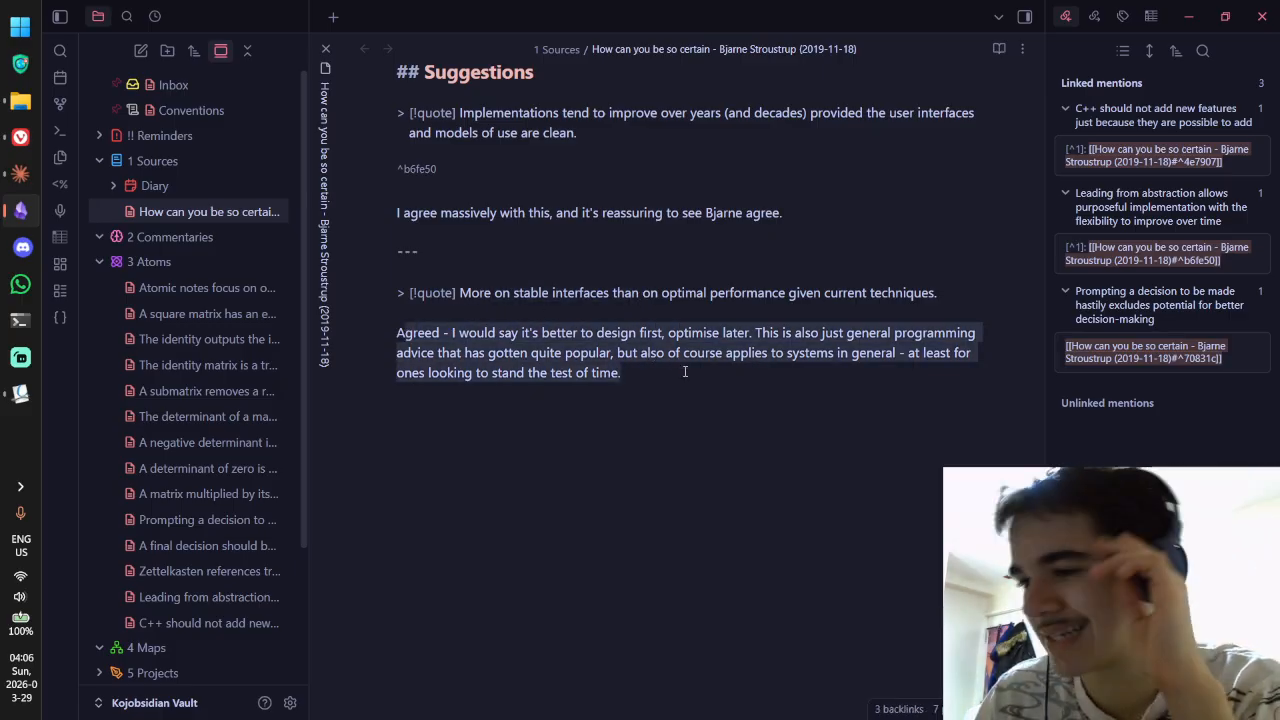
pyautogui.click(682, 371)
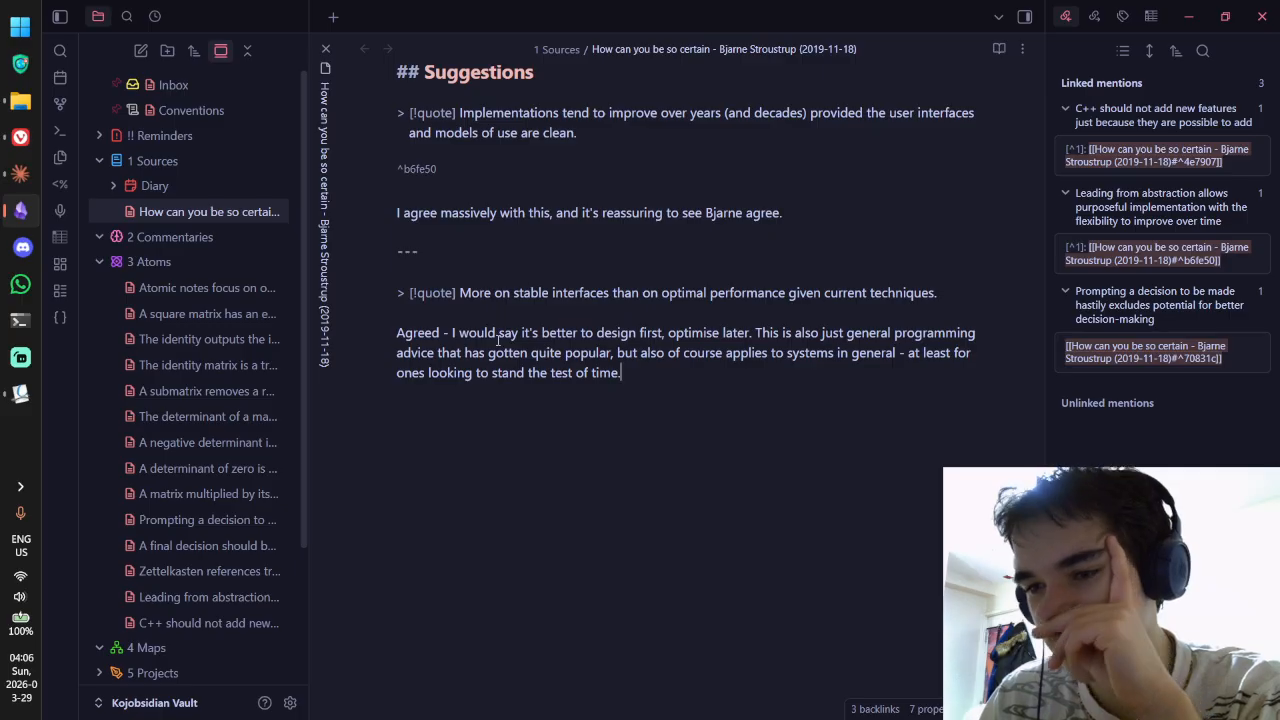
pyautogui.moveTo(597, 333); pyautogui.dragTo(786, 332)
pyautogui.click(668, 333)
pyautogui.click(786, 332)
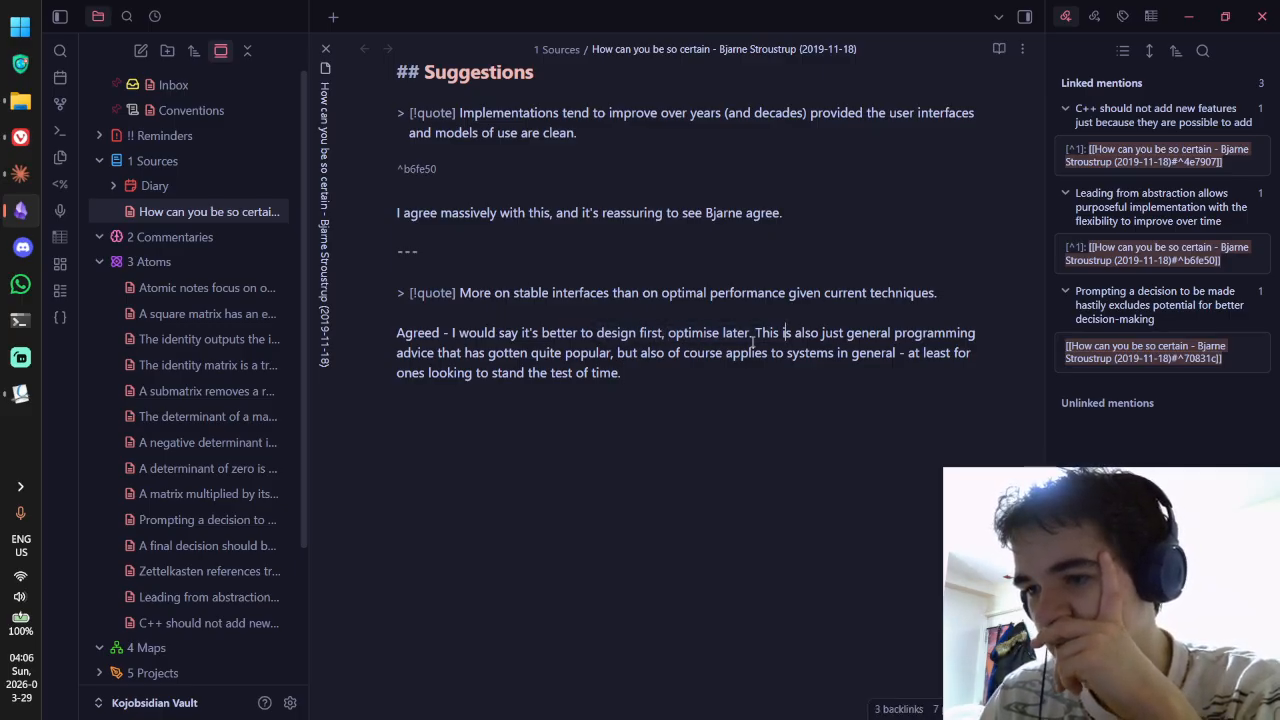
pyautogui.moveTo(550, 333); pyautogui.dragTo(689, 335)
pyautogui.click(689, 335)
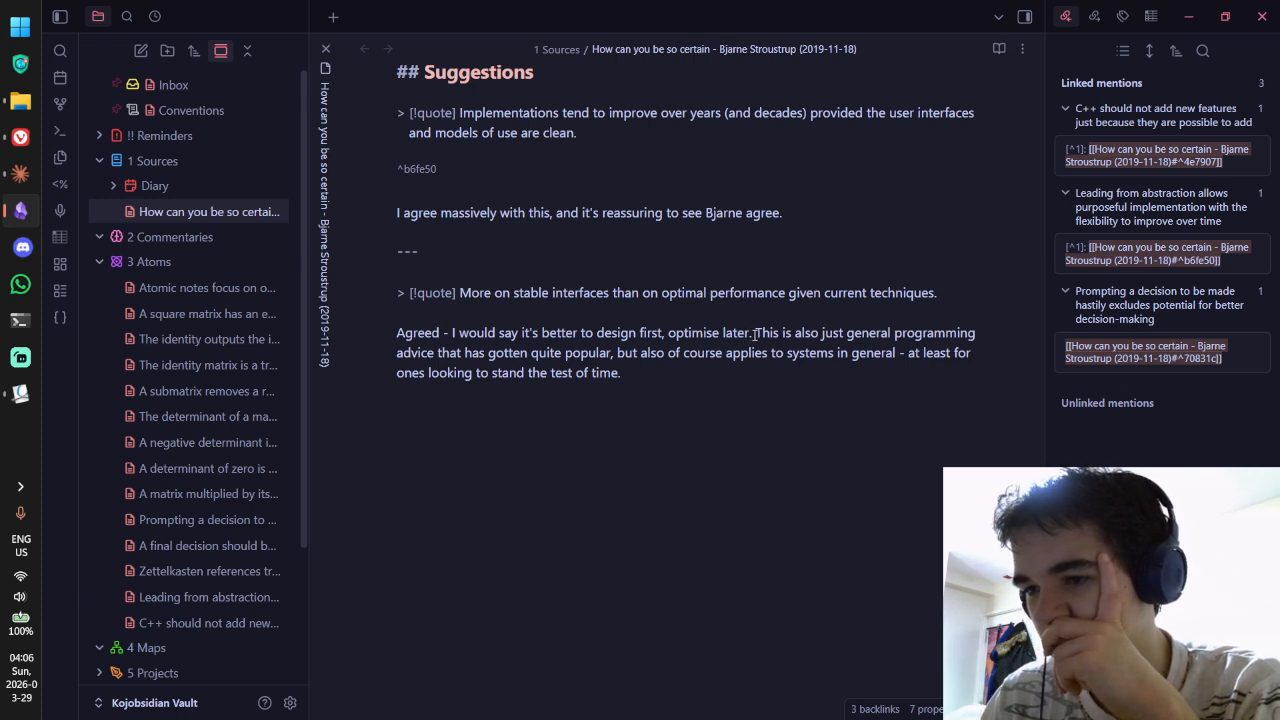
pyautogui.moveTo(538, 333); pyautogui.dragTo(684, 354)
pyautogui.click(684, 333)
pyautogui.click(748, 357)
pyautogui.click(682, 354)
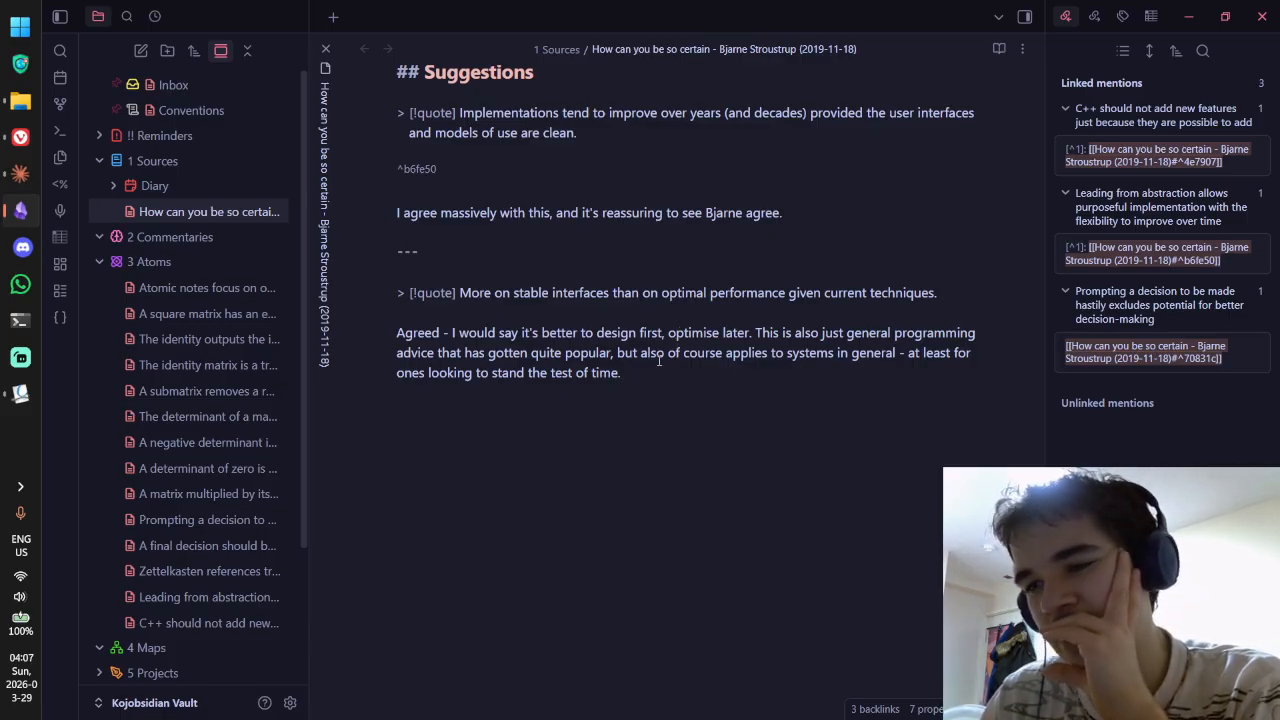
pyautogui.moveTo(751, 334); pyautogui.dragTo(690, 334)
pyautogui.click(694, 380)
pyautogui.moveTo(694, 380); pyautogui.dragTo(706, 362)
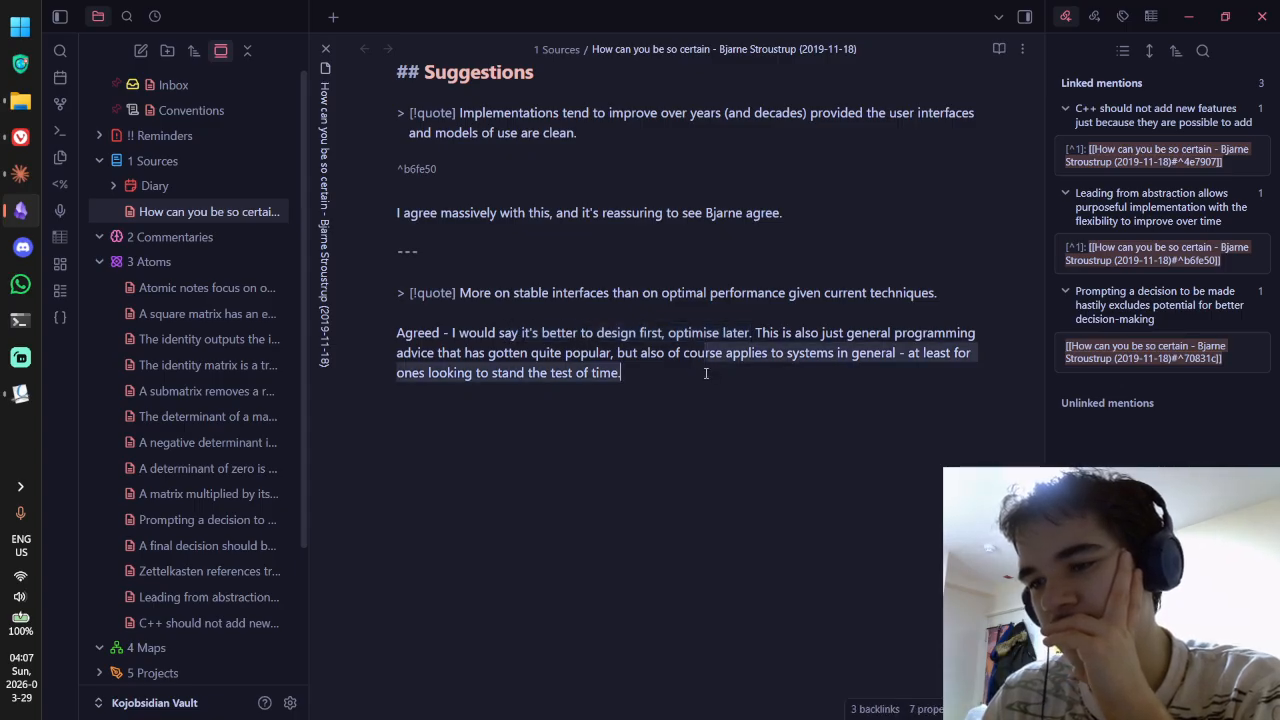
# Step: Start an extra sentence 'By designing fir' below the commentary, then erase it
pyautogui.click(706, 380)
pyautogui.press('Return')
pyautogui.press('Return')
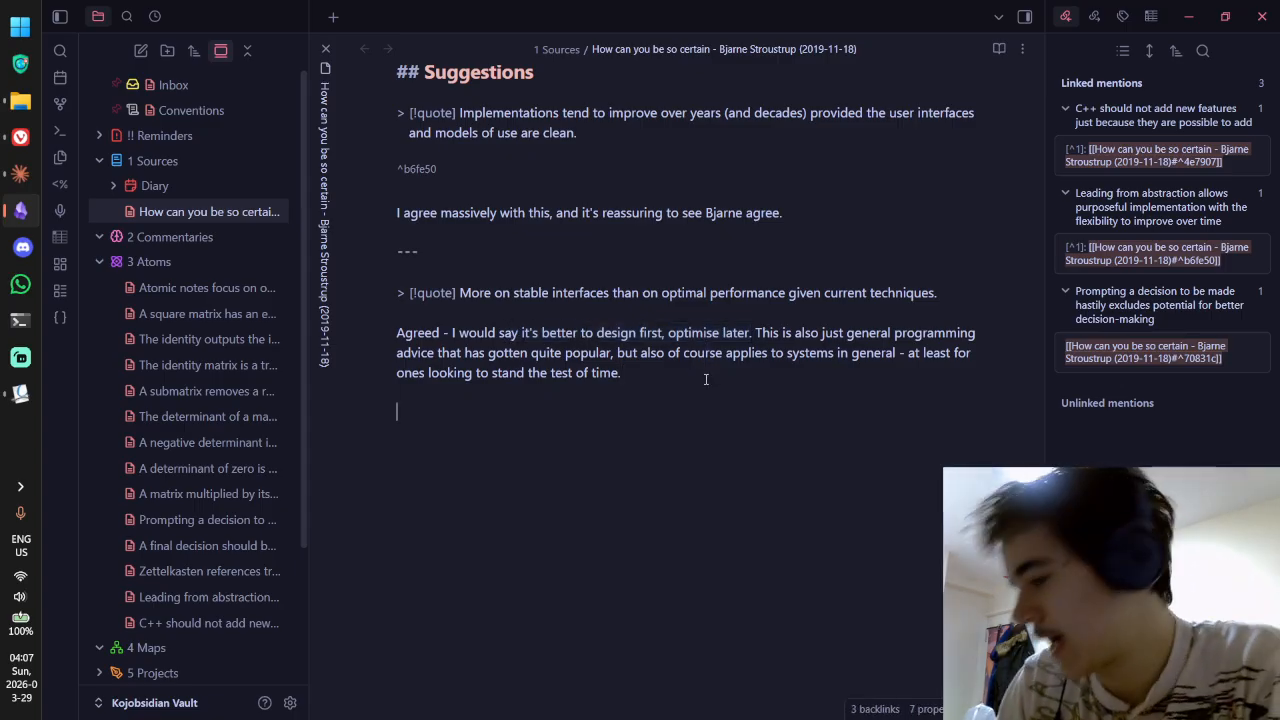
pyautogui.write('By designing firs,')
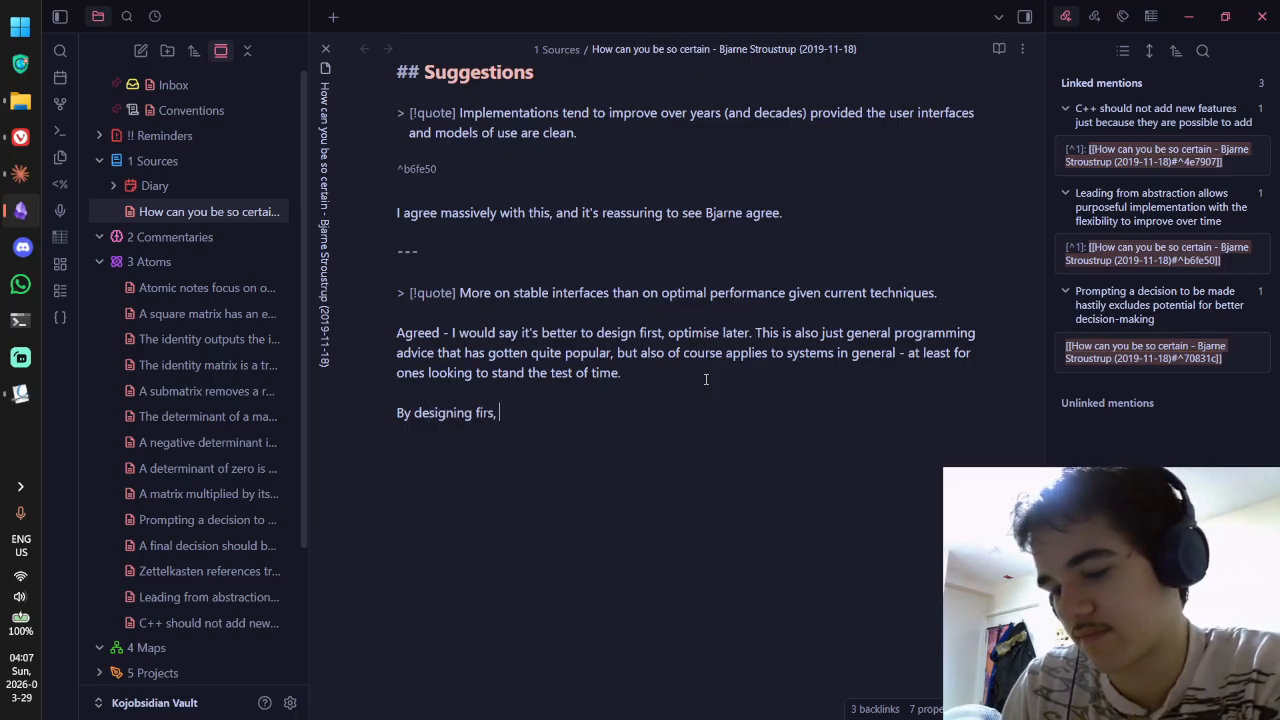
pyautogui.press('BackSpace')
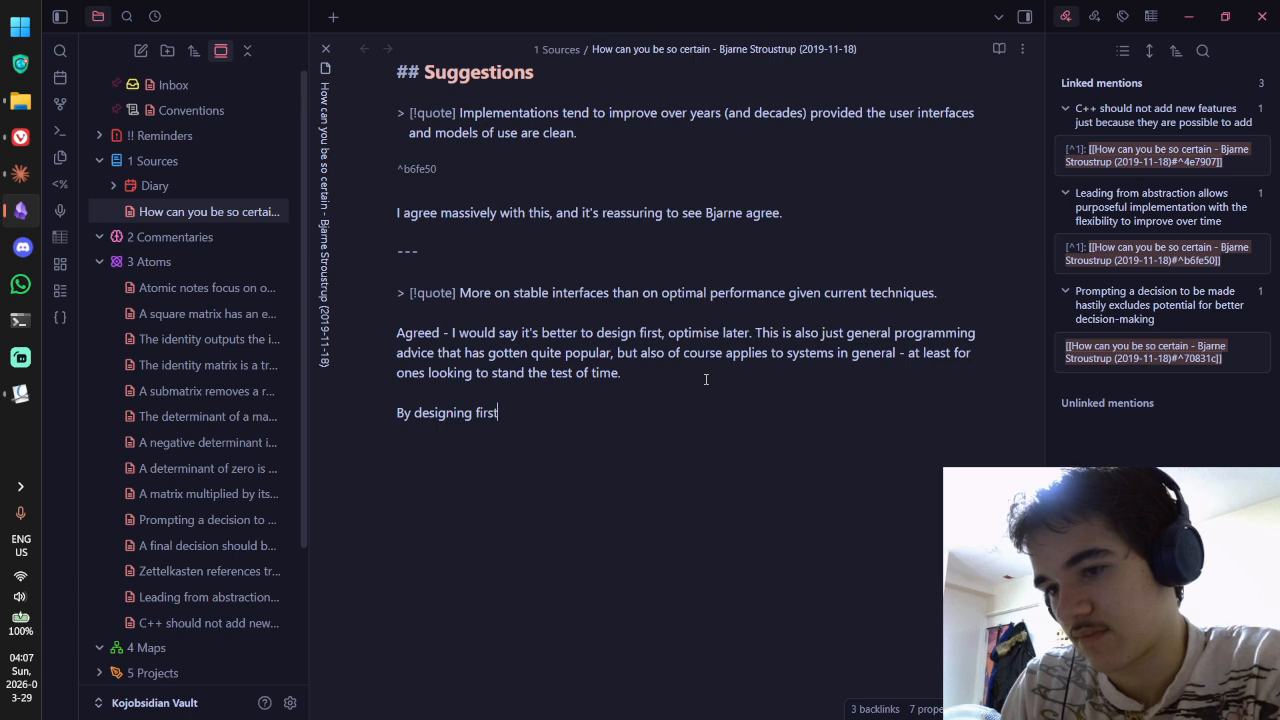
pyautogui.press('BackSpace')
pyautogui.press('BackSpace')
pyautogui.press('BackSpace')
pyautogui.press('BackSpace')
pyautogui.press('BackSpace')
pyautogui.press('BackSpace')
pyautogui.press('BackSpace')
pyautogui.press('BackSpace')
pyautogui.press('BackSpace')
pyautogui.press('BackSpace')
pyautogui.press('BackSpace')
pyautogui.press('BackSpace')
pyautogui.press('BackSpace')
pyautogui.press('BackSpace')
pyautogui.press('BackSpace')
pyautogui.press('BackSpace')
pyautogui.press('BackSpace')
pyautogui.press('BackSpace')
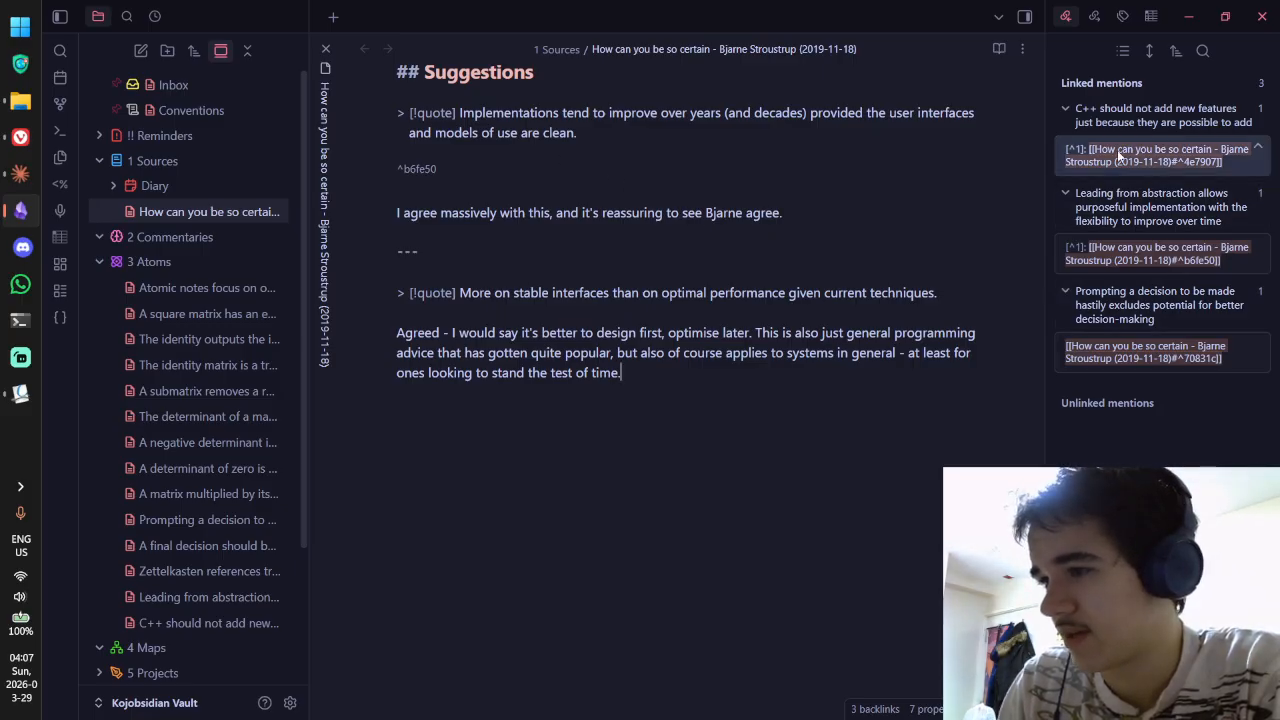
# Step: Open the Leading from abstraction note in source mode, scrolled to its References
pyautogui.click(1127, 252)
pyautogui.hotkey('ctrl', 'e')
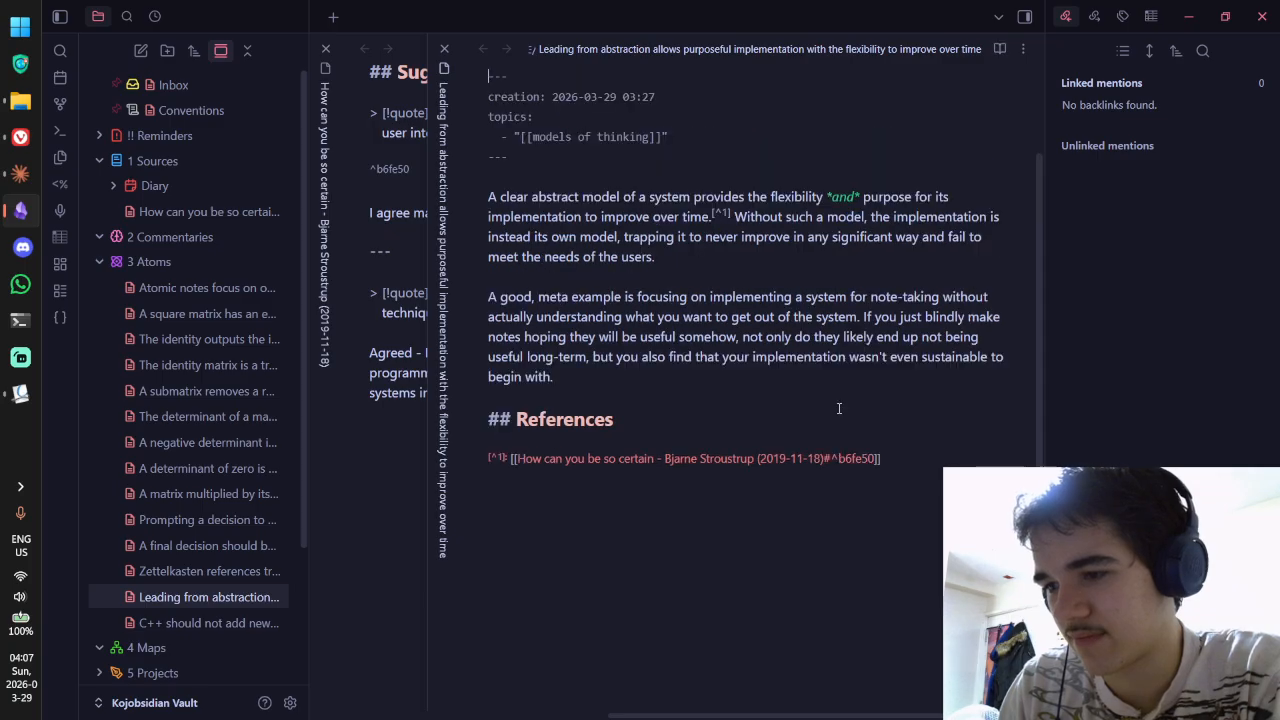
pyautogui.hotkey('ctrl', 'e')
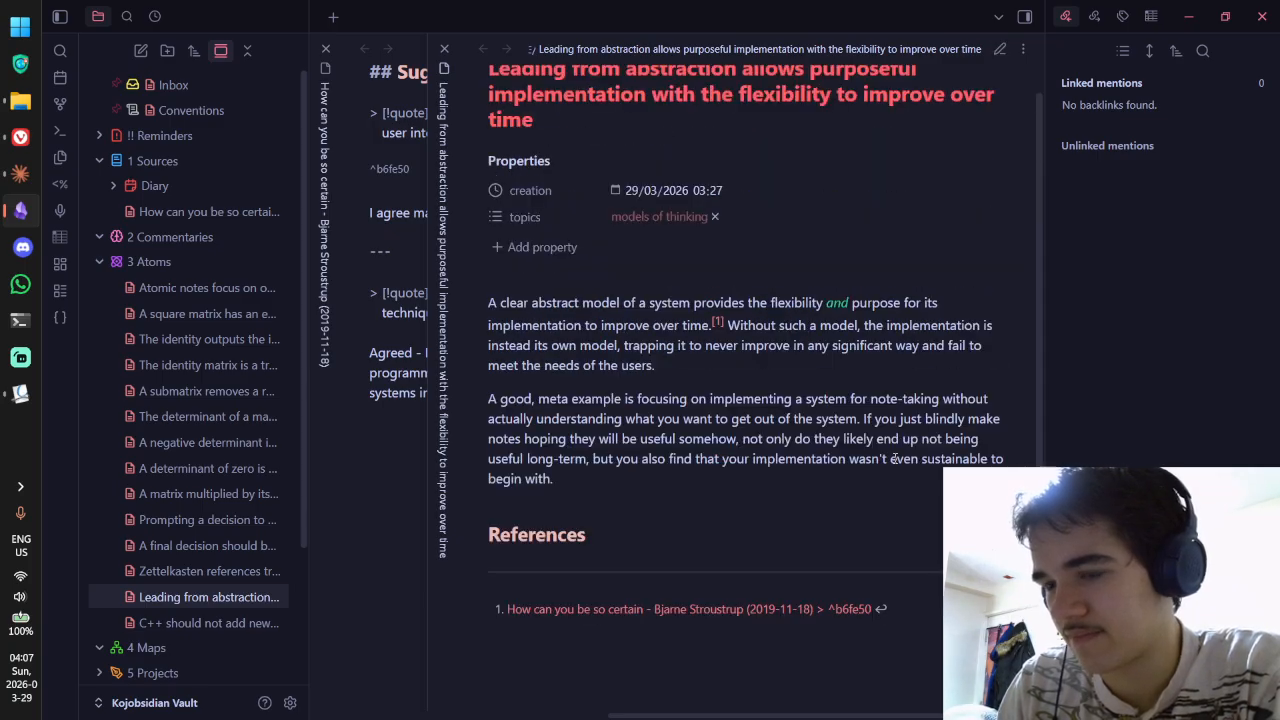
pyautogui.scroll(-2, 893, 458)
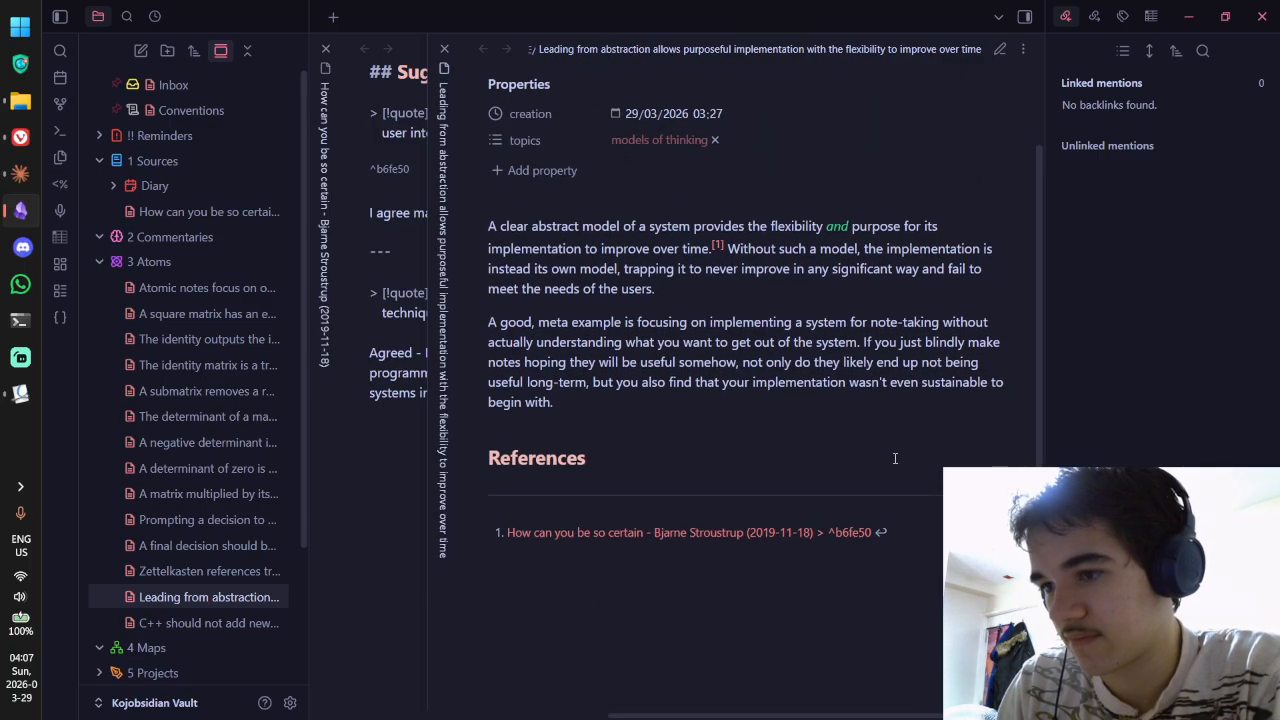
pyautogui.scroll(-1, 895, 460)
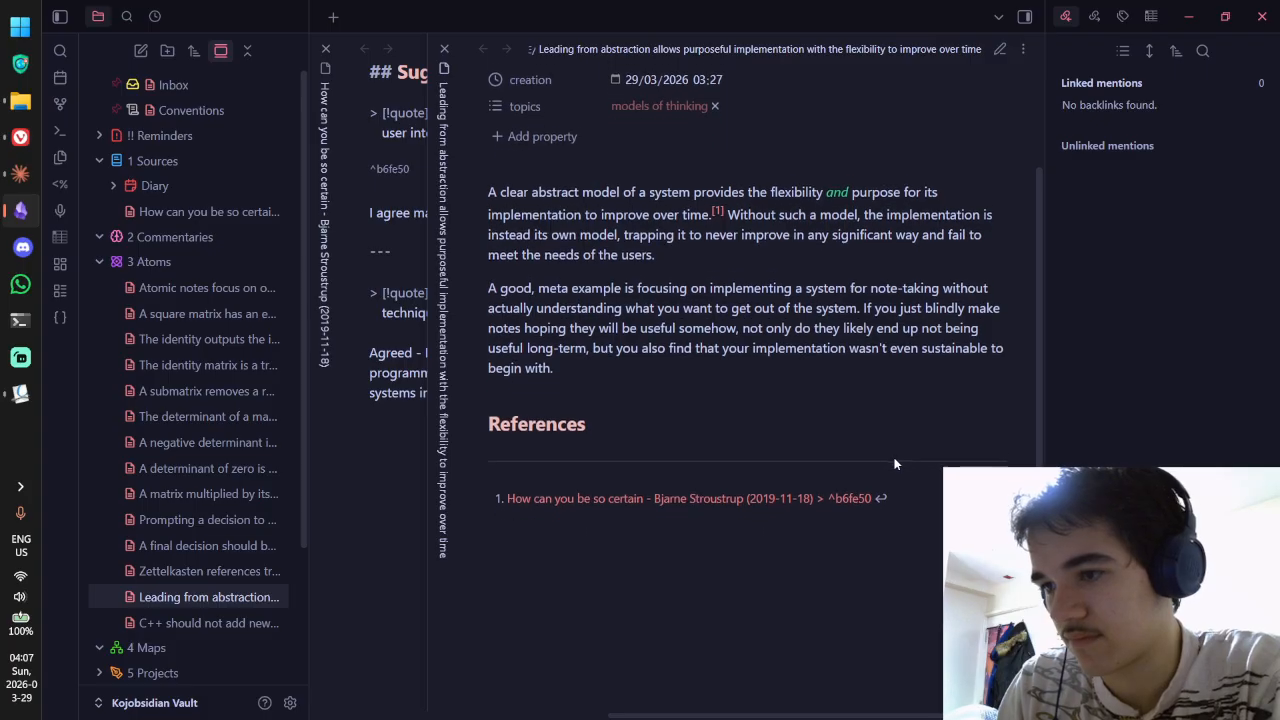
pyautogui.hotkey('ctrl', 'e')
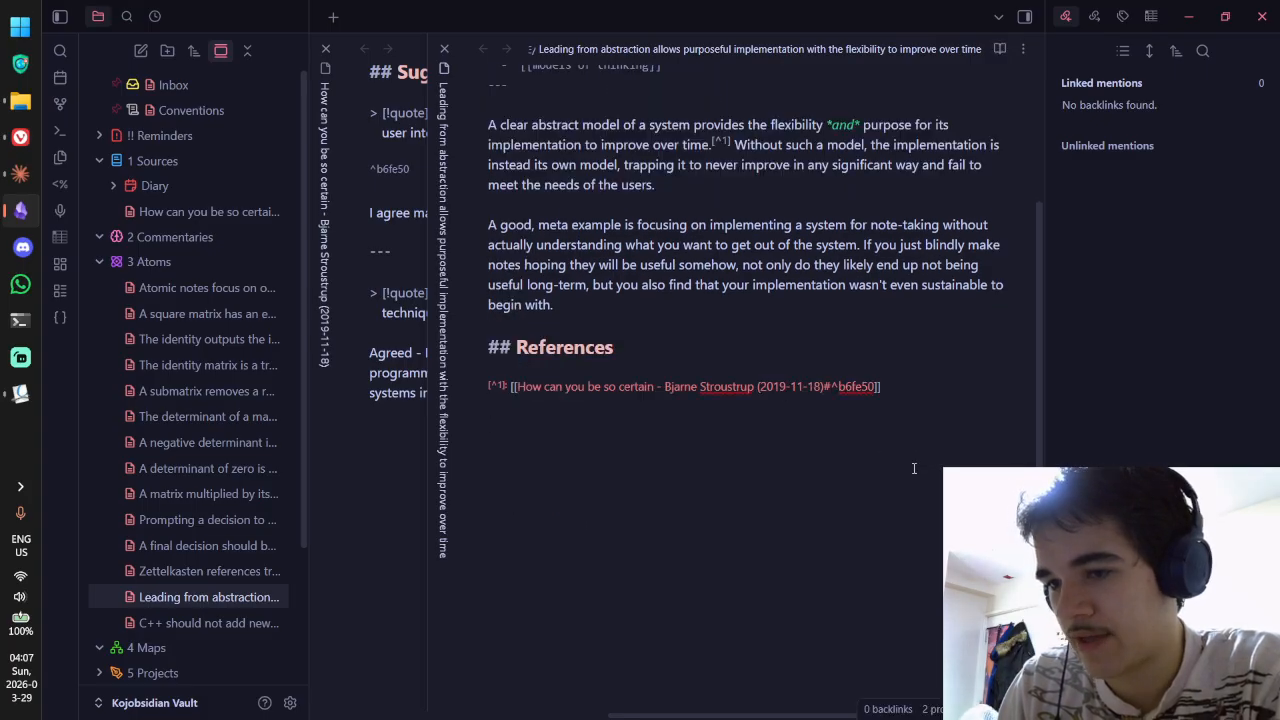
# Step: Add a References link to the Stroustrup note's stable-interfaces quote block ^655c99
pyautogui.click(913, 468)
pyautogui.write('[[')
pyautogui.press('BackSpace')
pyautogui.press('BackSpace')
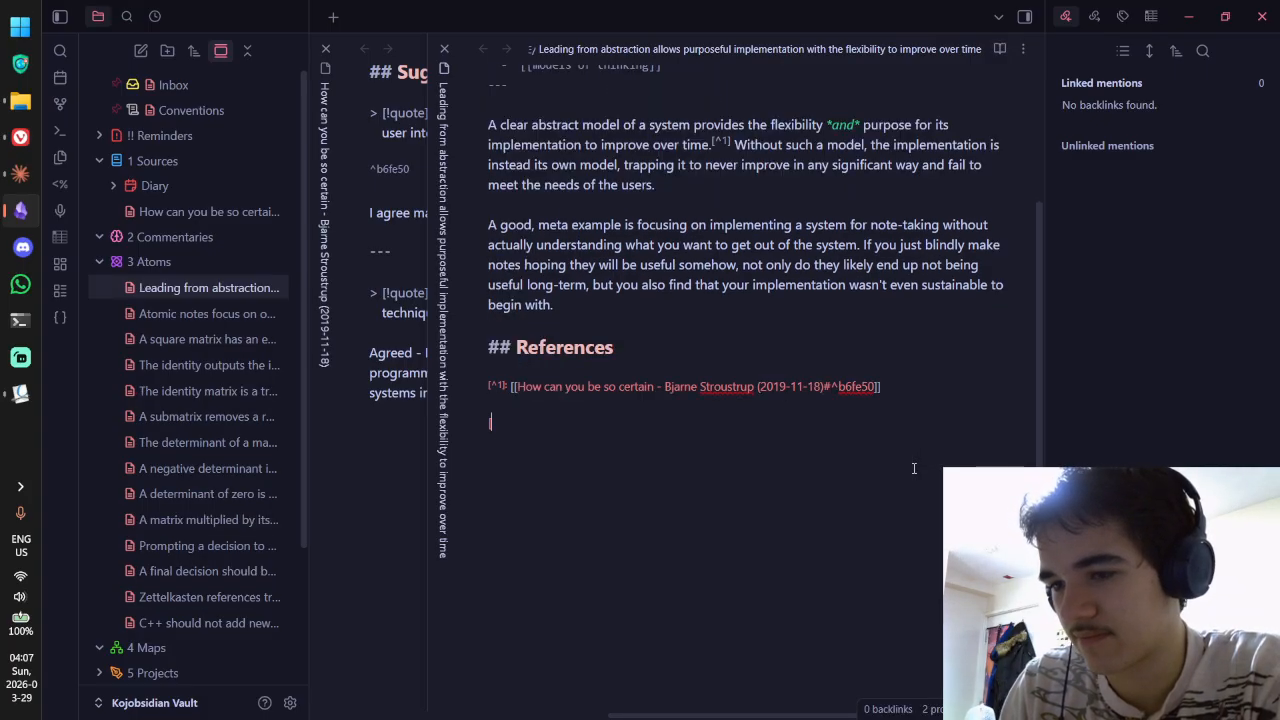
pyautogui.write('[[How')
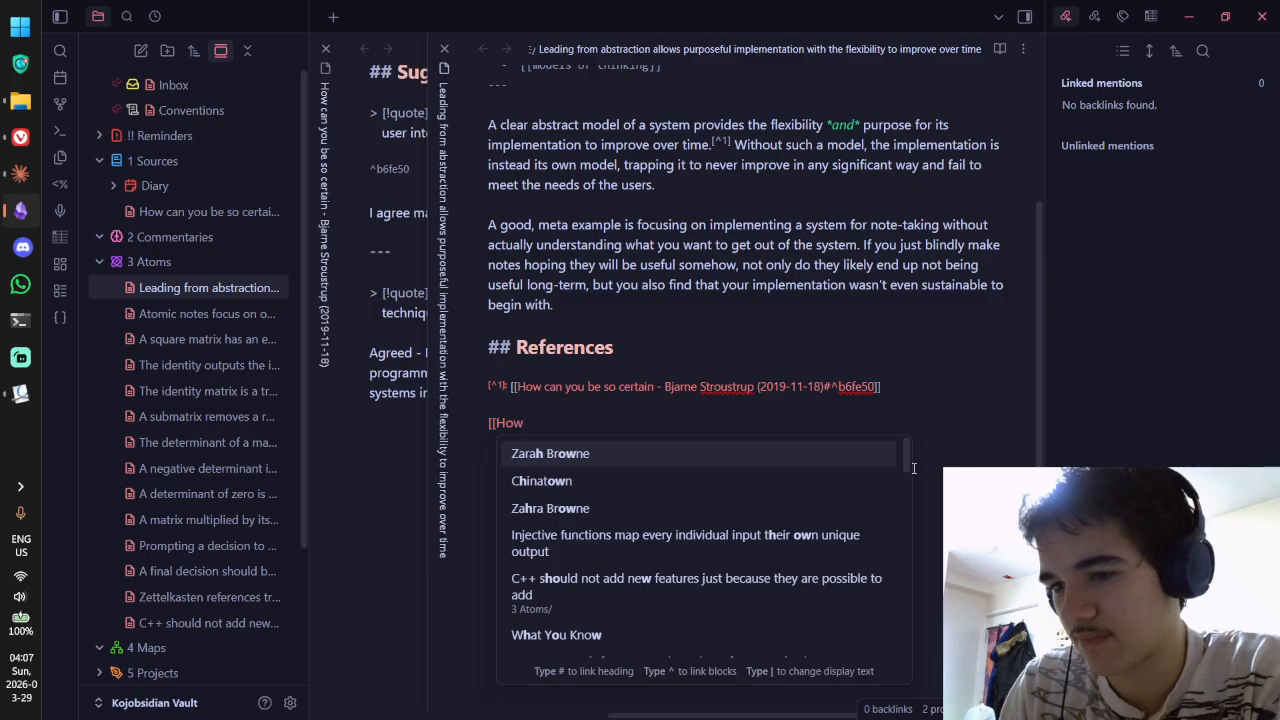
pyautogui.write(' can')
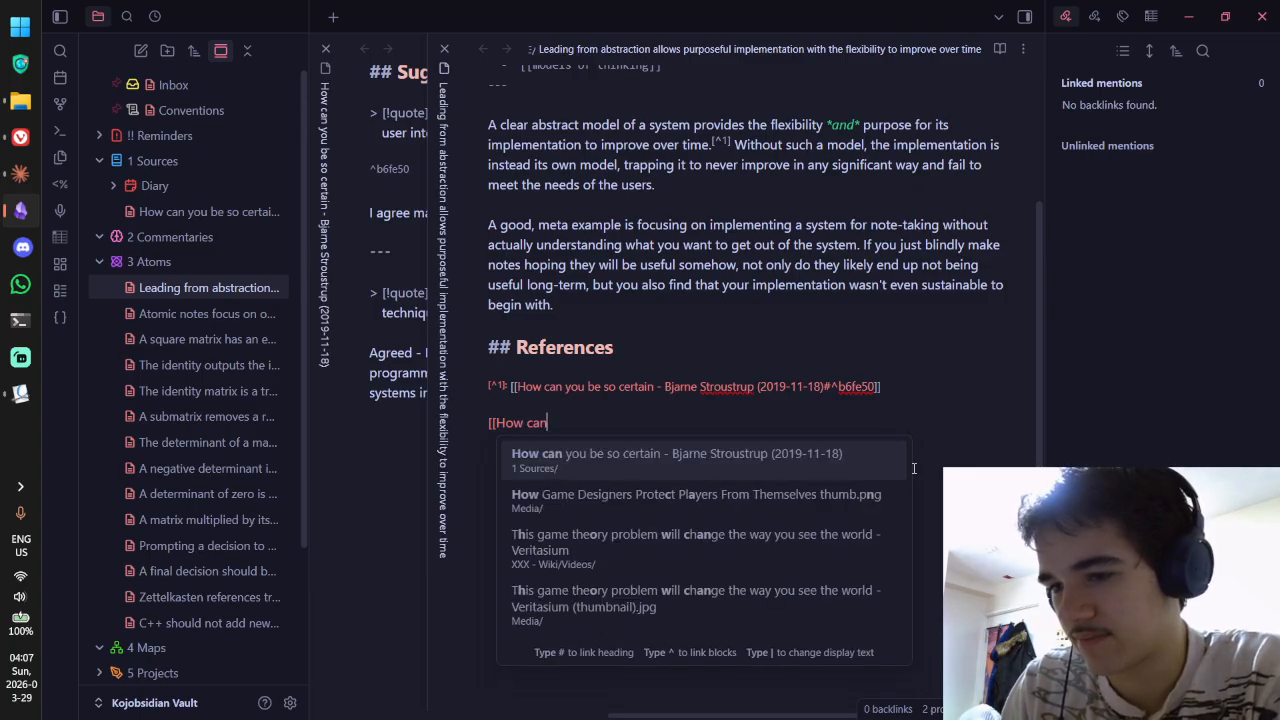
pyautogui.press('Return')
pyautogui.press('Left')
pyautogui.press('Left')
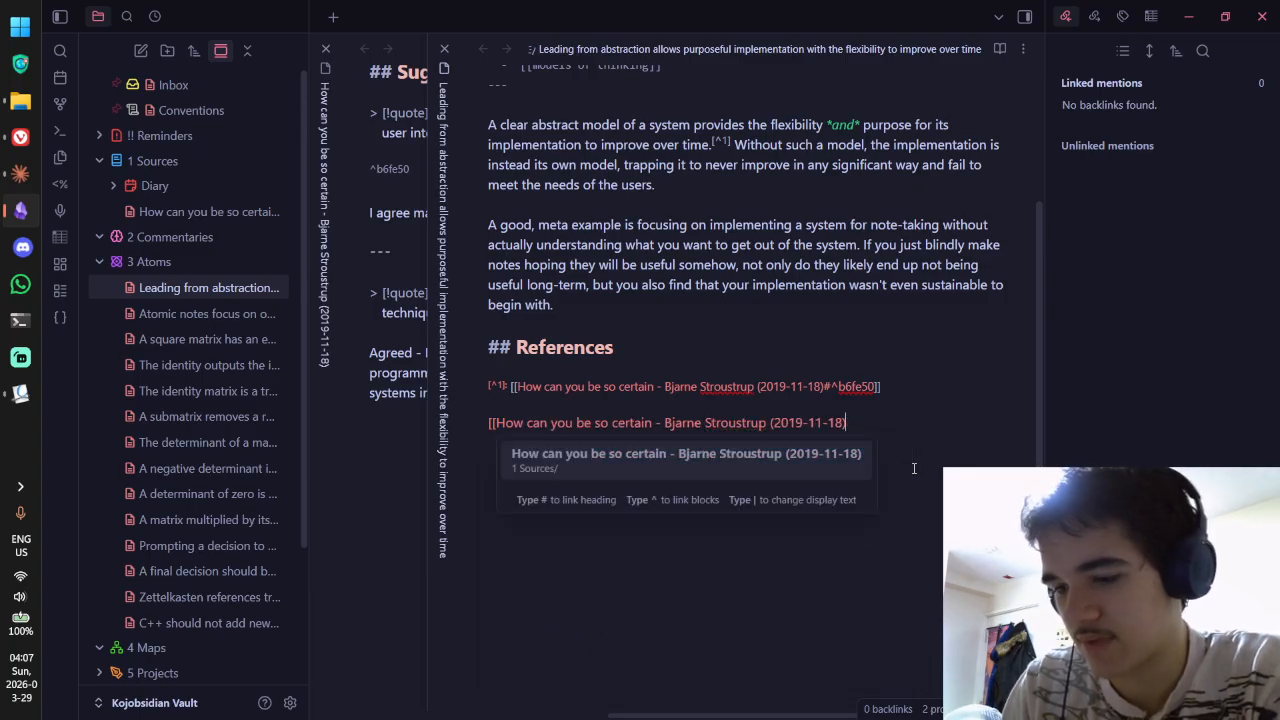
pyautogui.write('^')
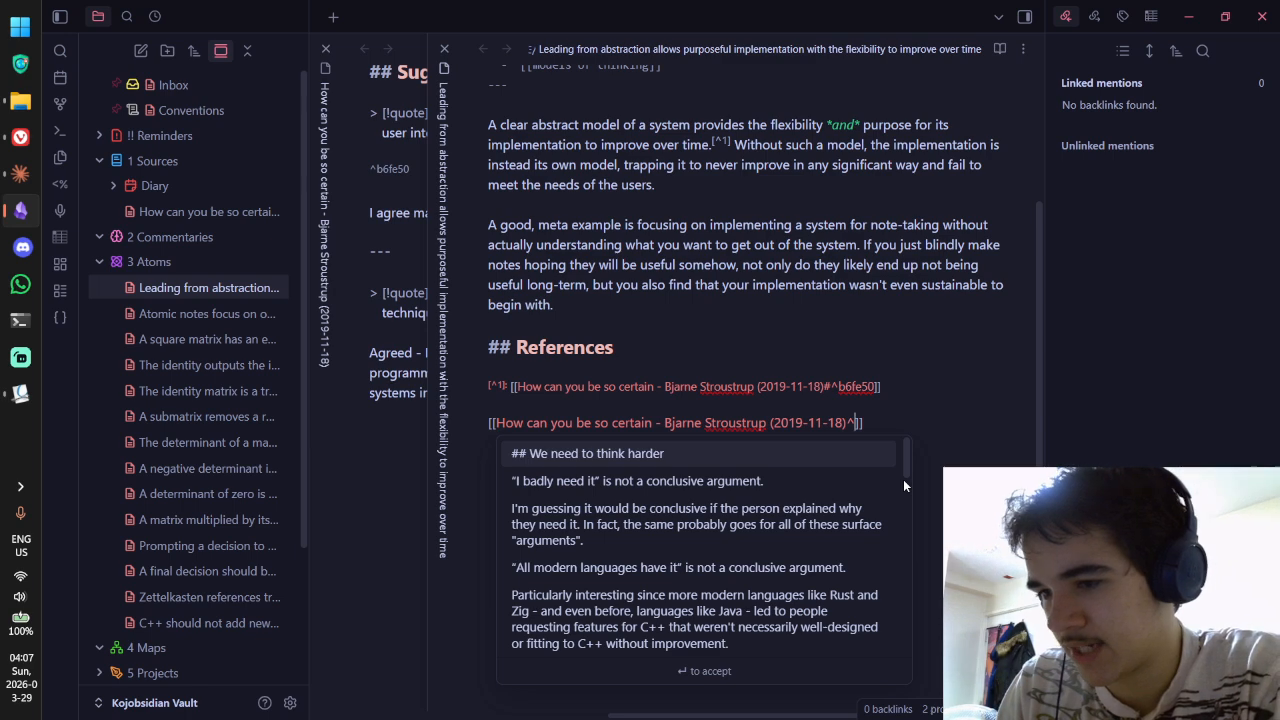
pyautogui.scroll(-10, 772, 566)
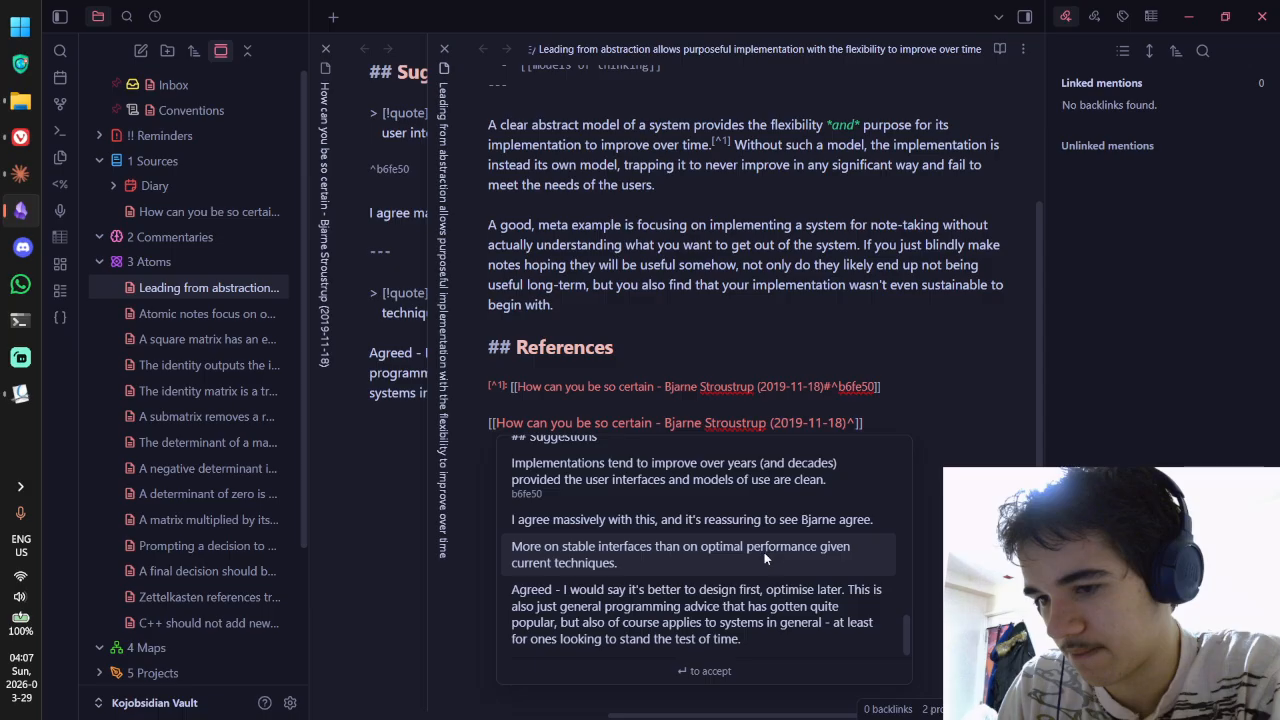
pyautogui.click(747, 557)
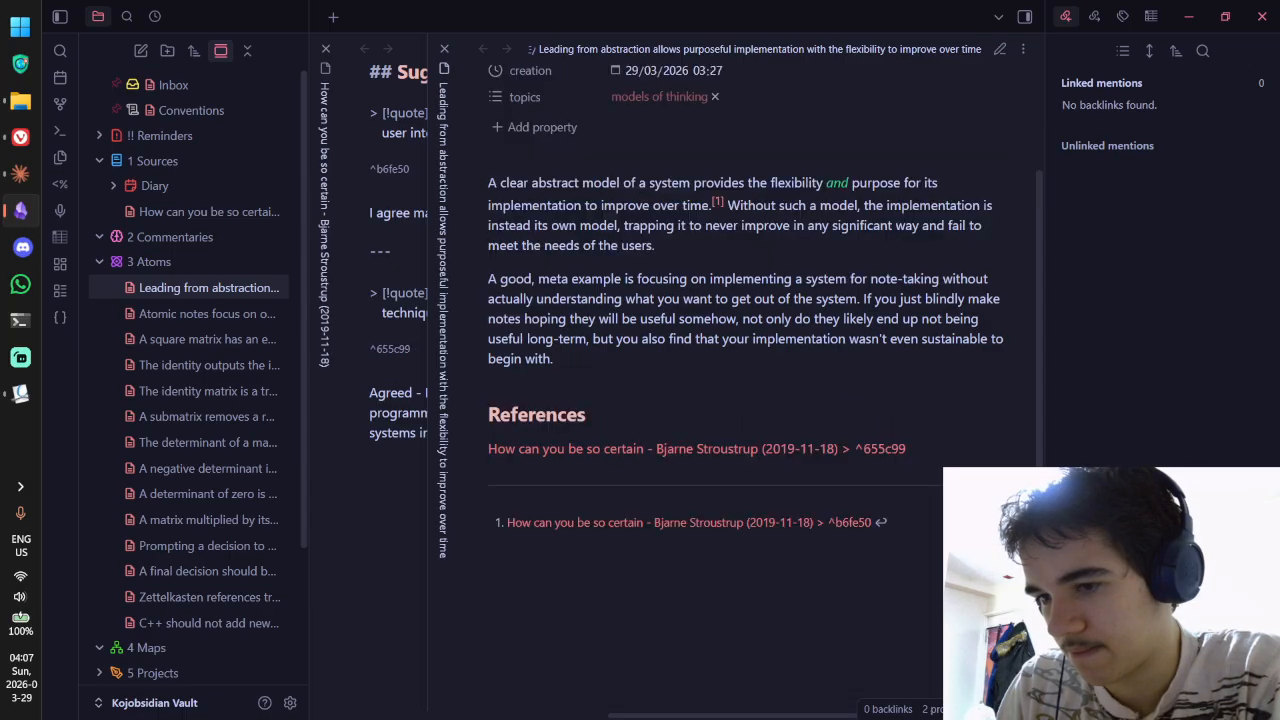
# Step: Preview the new link, then return to the Stroustrup source note
pyautogui.hotkey('ctrl', 'e')
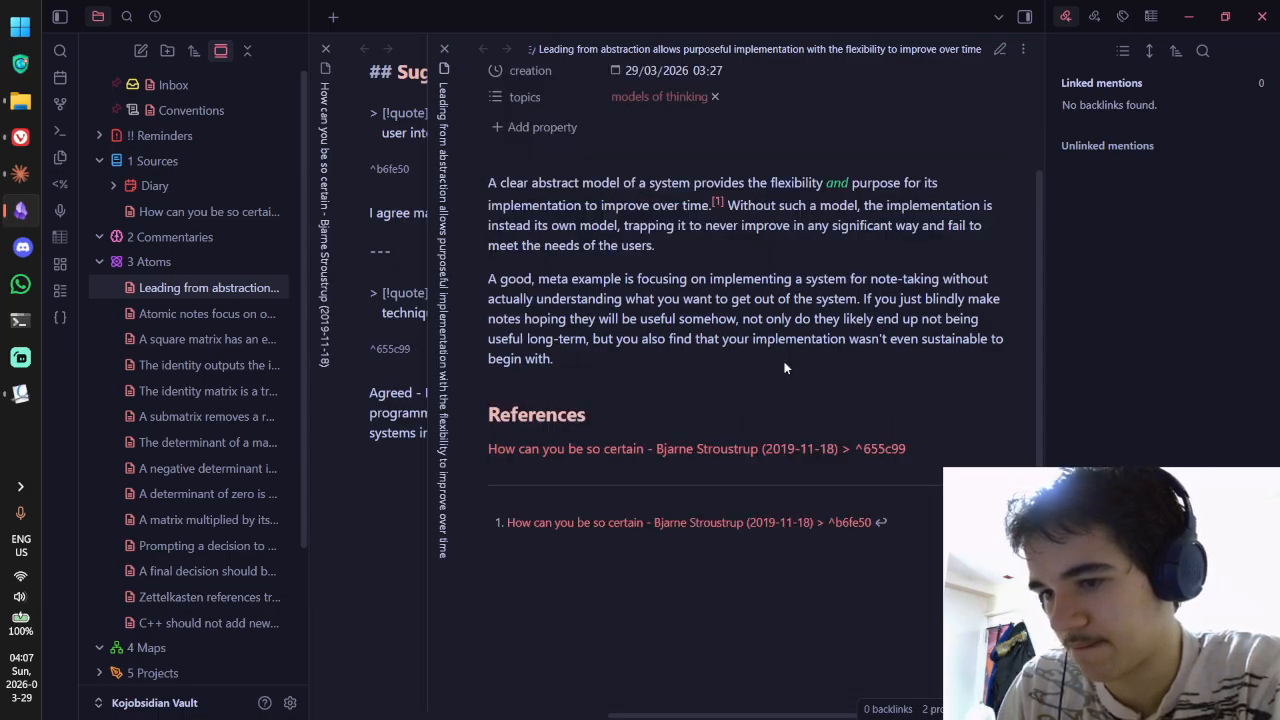
pyautogui.hotkey('ctrl', 'e')
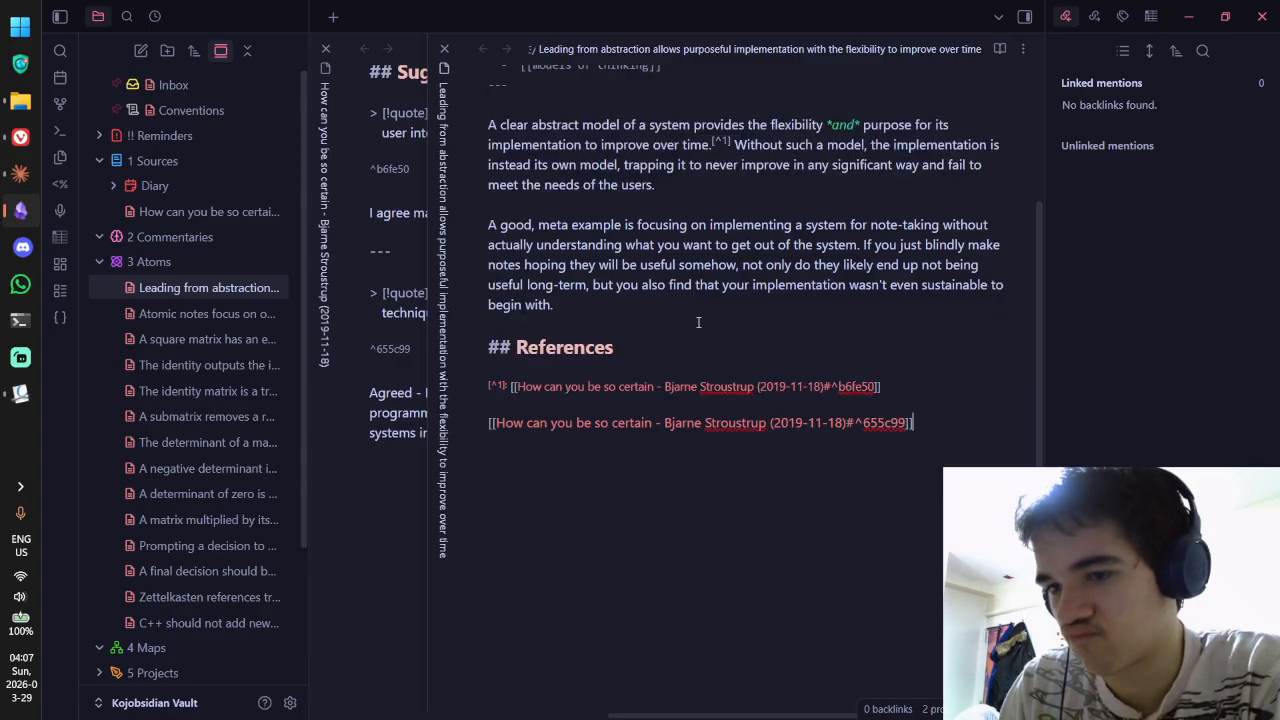
pyautogui.click(333, 454)
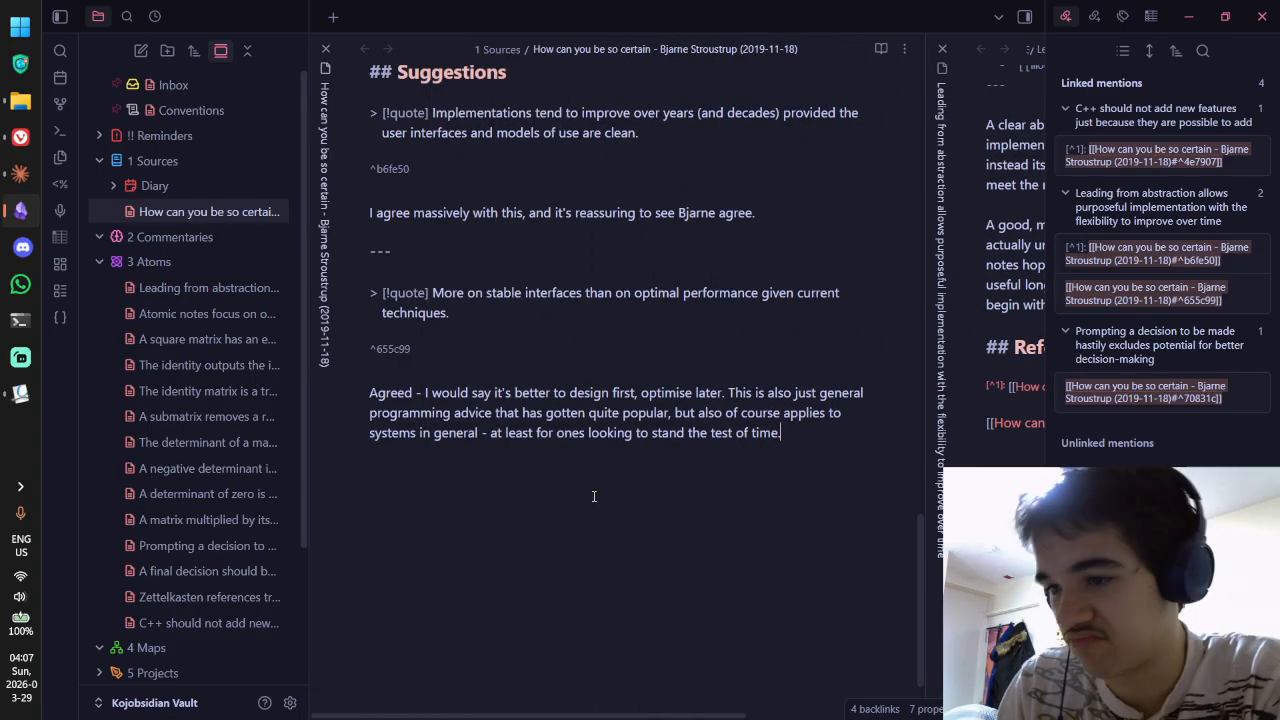
# Step: In Okular, read the design-issue and isolation highlight comments, then select the isolation sentence
pyautogui.hotkey('alt', 'Tab')
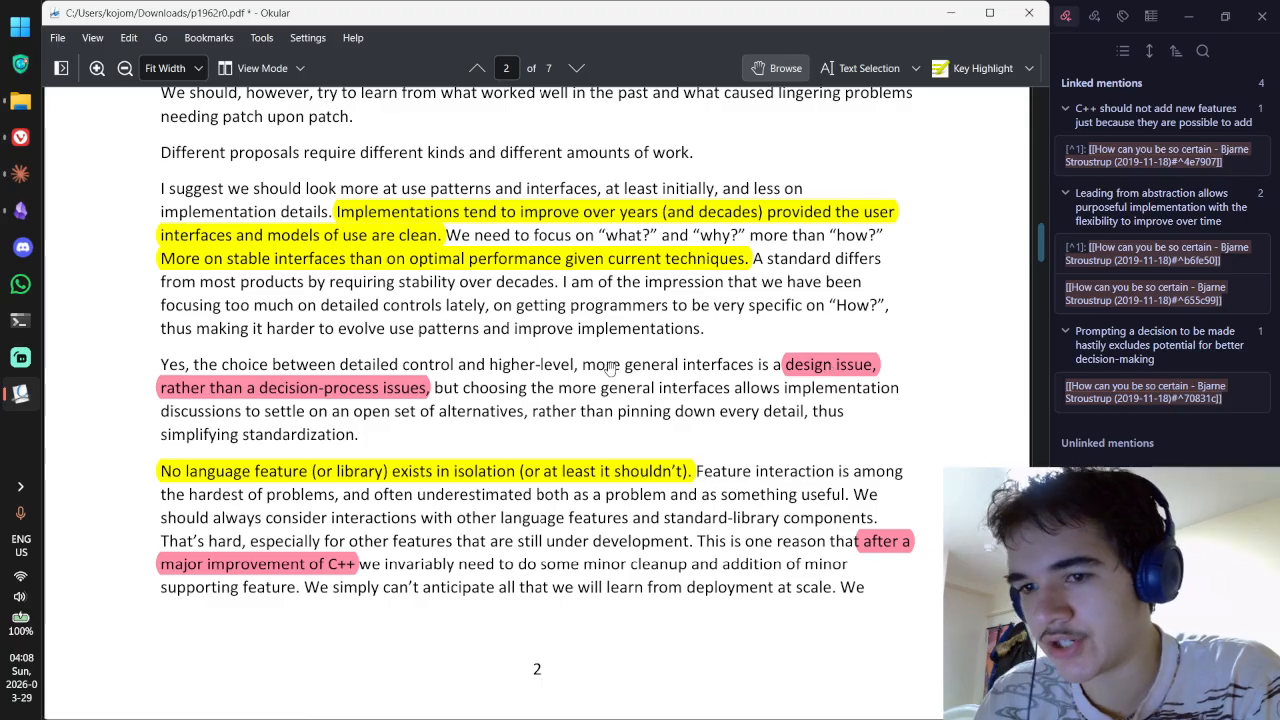
pyautogui.click(818, 369)
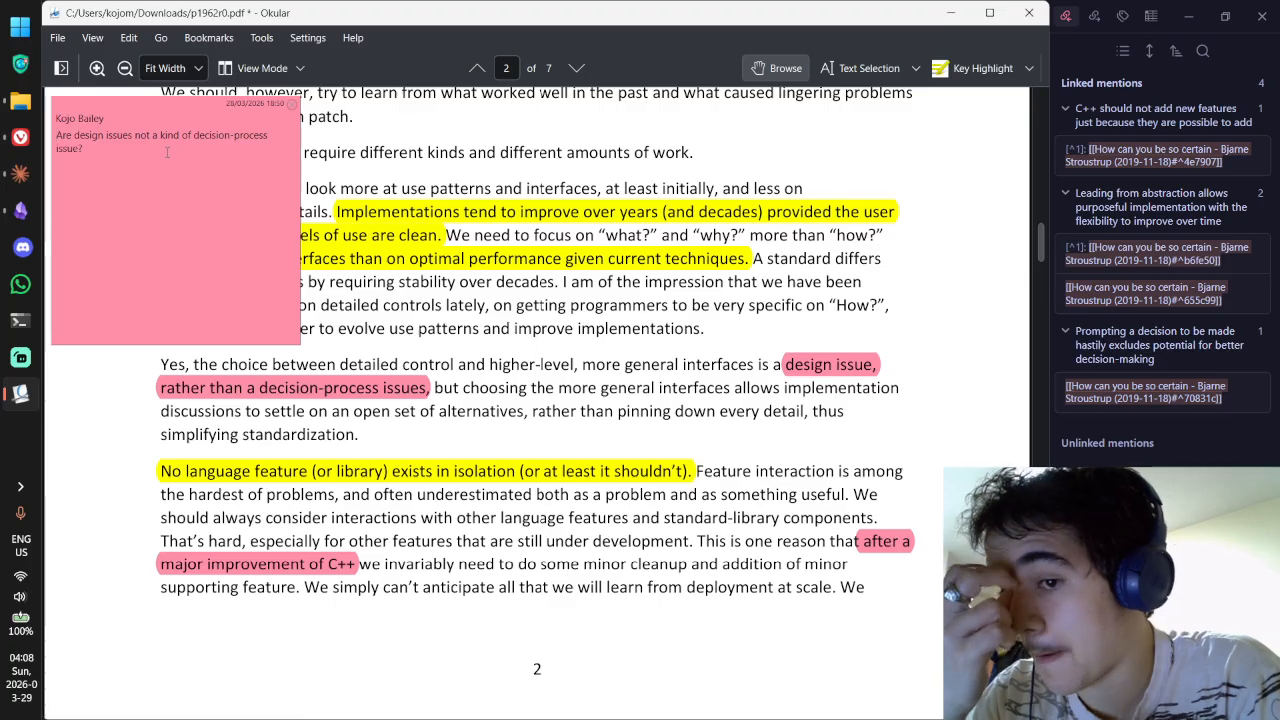
pyautogui.click(292, 104)
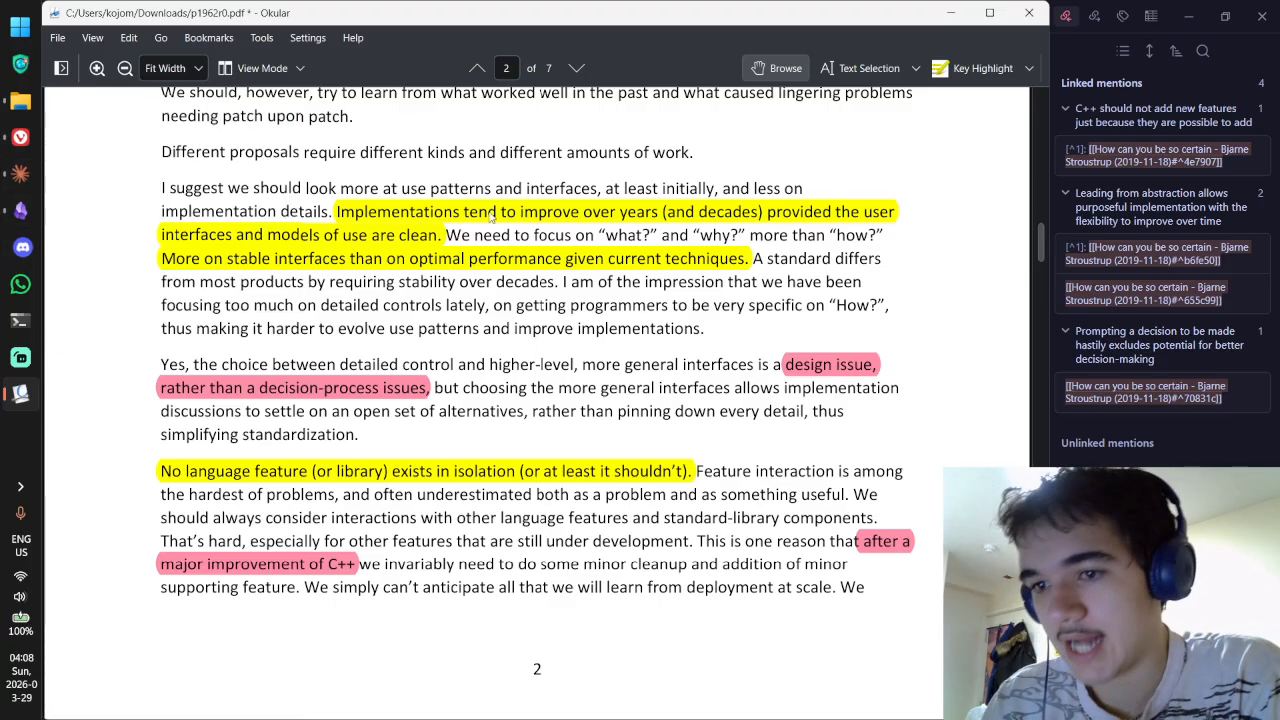
pyautogui.scroll(-3, 465, 348)
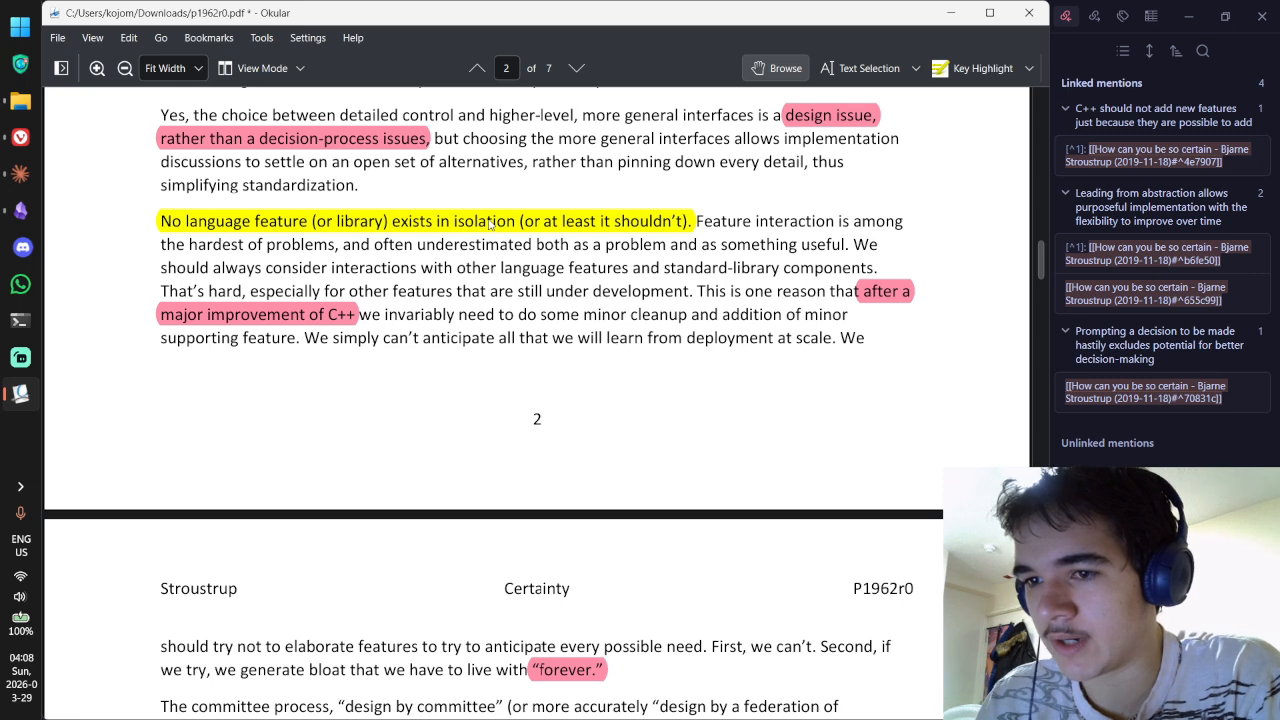
pyautogui.click(490, 225)
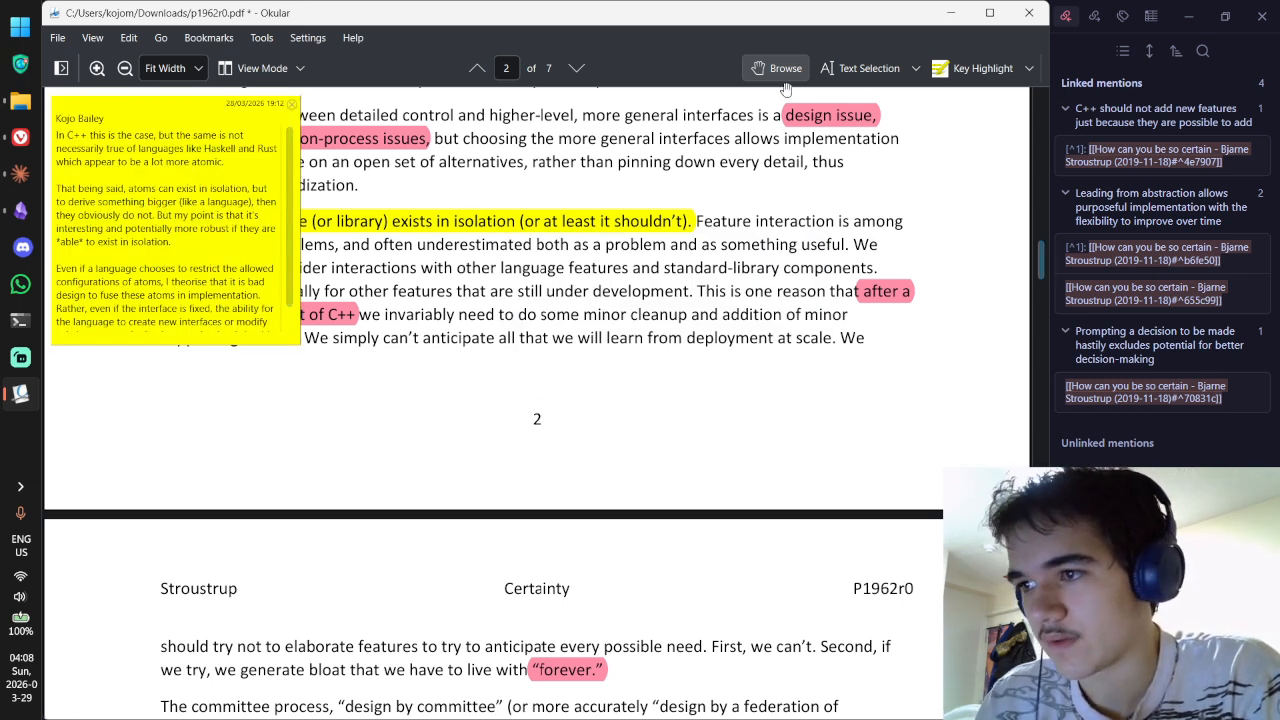
pyautogui.click(292, 104)
pyautogui.click(862, 68)
pyautogui.moveTo(161, 222); pyautogui.dragTo(686, 222)
# Step: Add a > [!quote] callout containing the pasted isolation sentence
pyautogui.hotkey('alt', 'Tab')
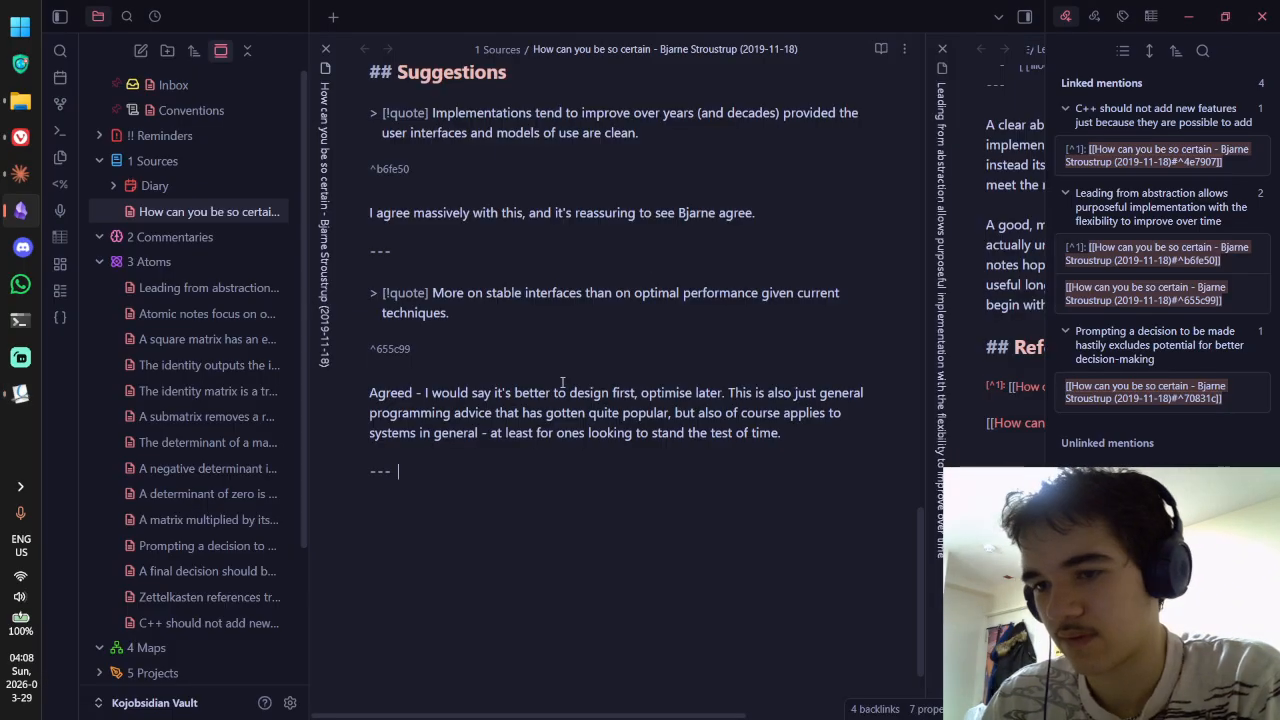
pyautogui.write('> [!quote]')
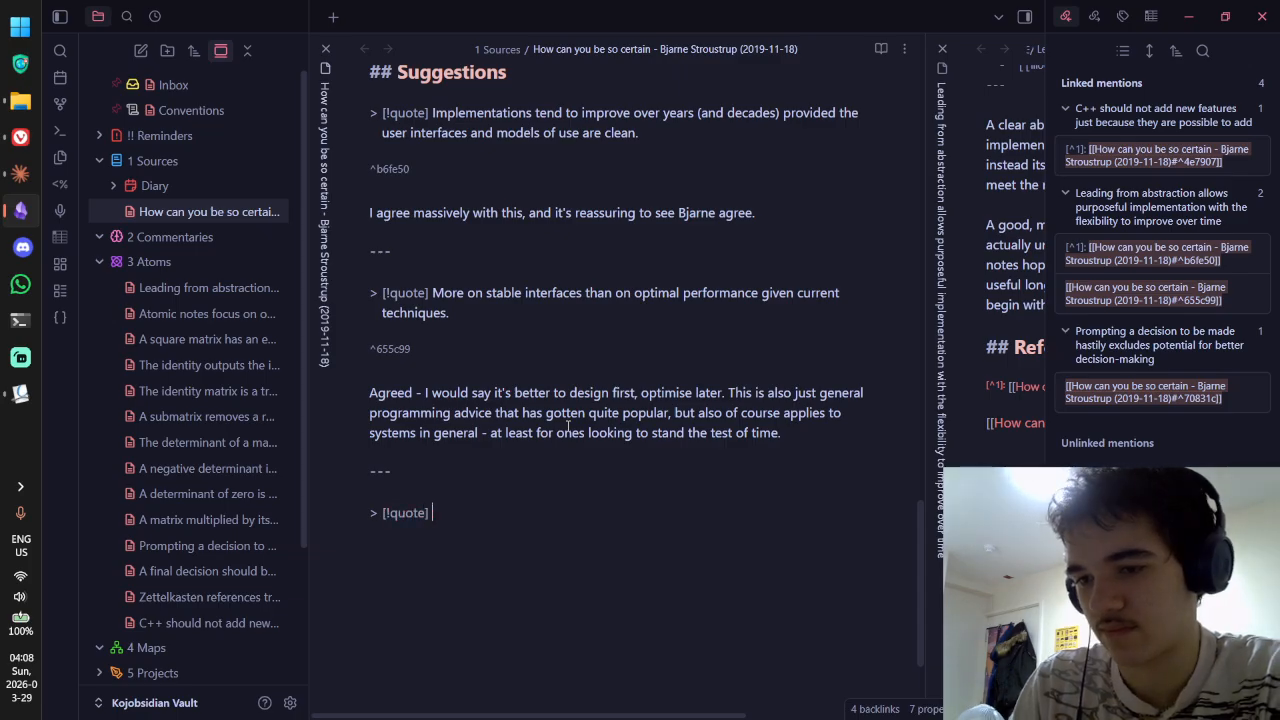
pyautogui.write('No language feature (or library) exists in isolation (or at least it shouldn’t).')
# Step: Paste the isolation highlight's Okular comment as commentary under the quote, removing blank lines
pyautogui.hotkey('alt', 'Tab')
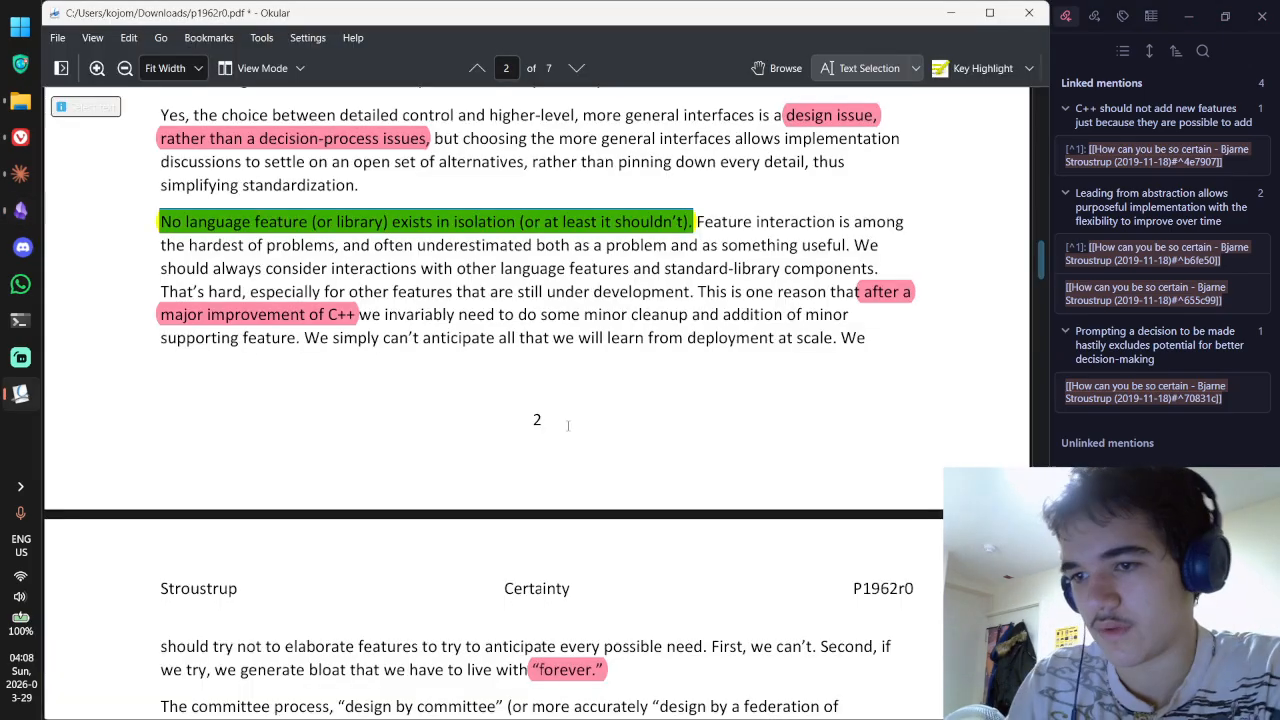
pyautogui.click(774, 68)
pyautogui.doubleClick(599, 223)
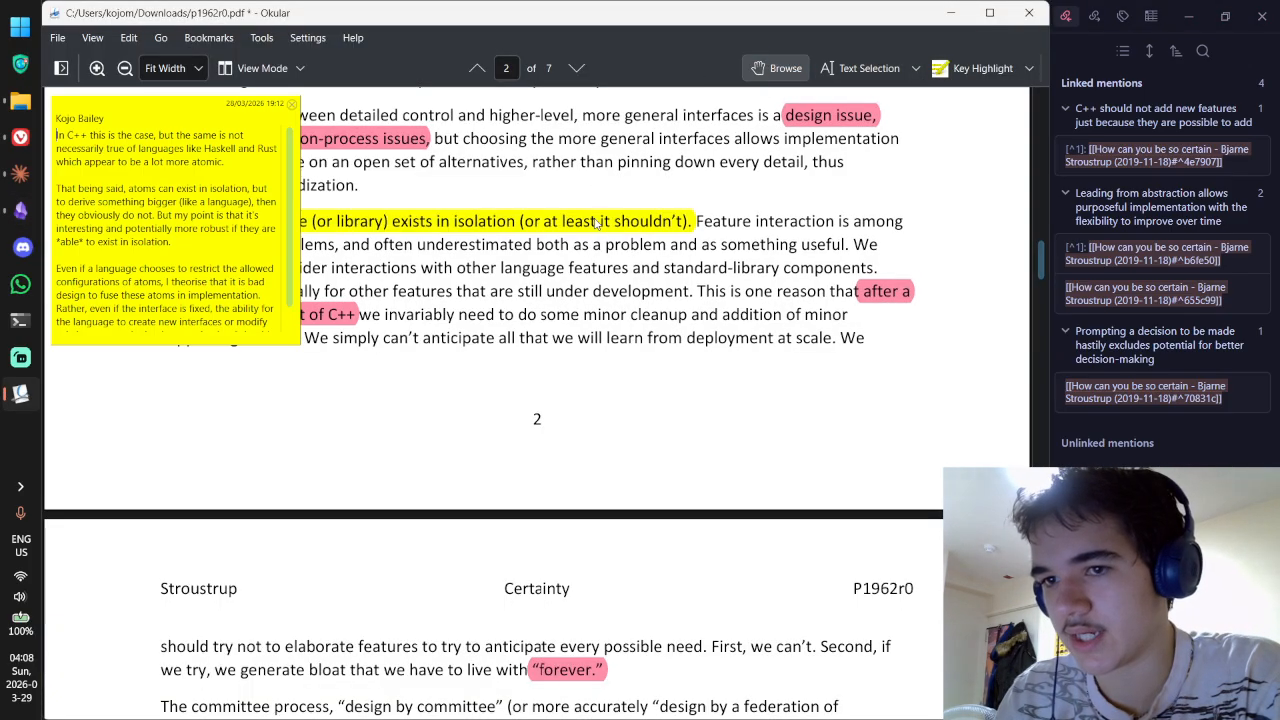
pyautogui.hotkey('ctrl', 'a')
pyautogui.hotkey('alt', 'Tab')
pyautogui.write("In C++ this is the case, but the same is not necessarily true of languages like Haskell and Rust which appear to be a lot more atomic.    That being said, atoms can exist in isolation, but to derive something bigger (like a language), then they obviously do not. But my point is that it's interesting and potentially more robust if they are *able* to exist in isolation.    Even if a language chooses to restrict the allowed configurations of atoms, I theorise that it is bad design to fuse these atoms in implementation. Rather, even if the interface is fixed, the ability for the language to create new interfaces or modify existing ones at the implementation level should be kept atomic.")
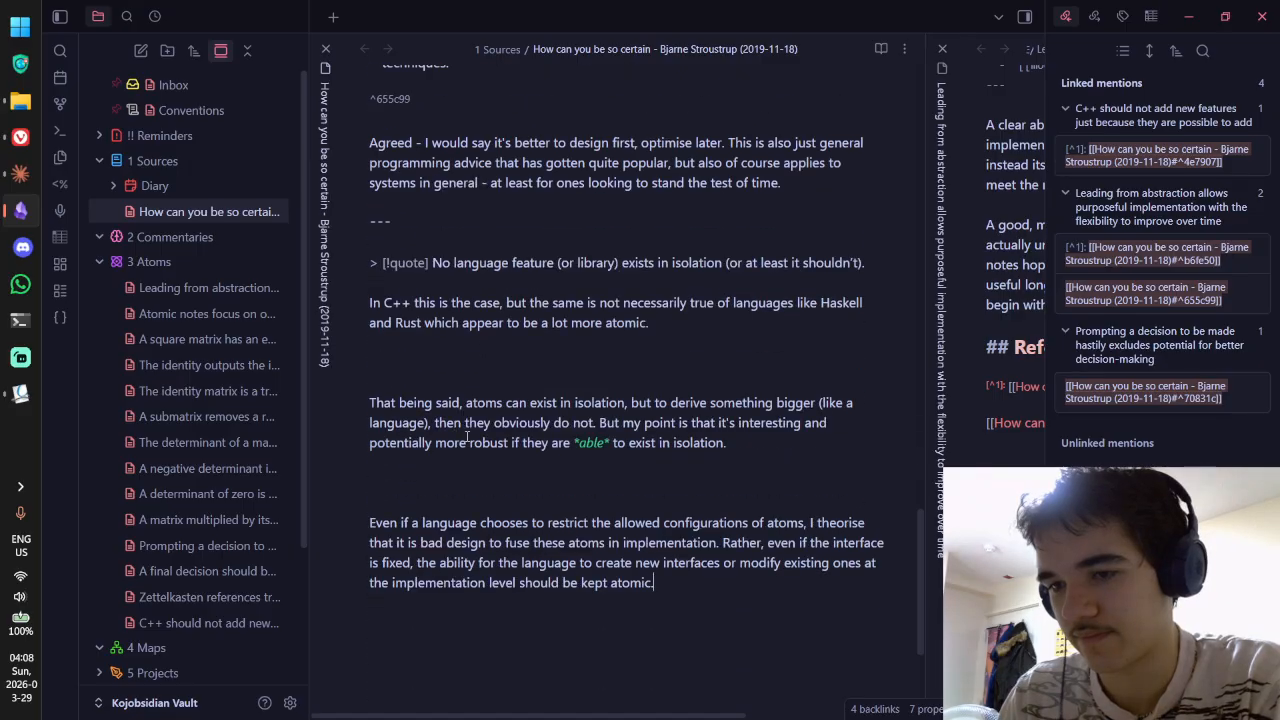
pyautogui.press('BackSpace')
pyautogui.press('BackSpace')
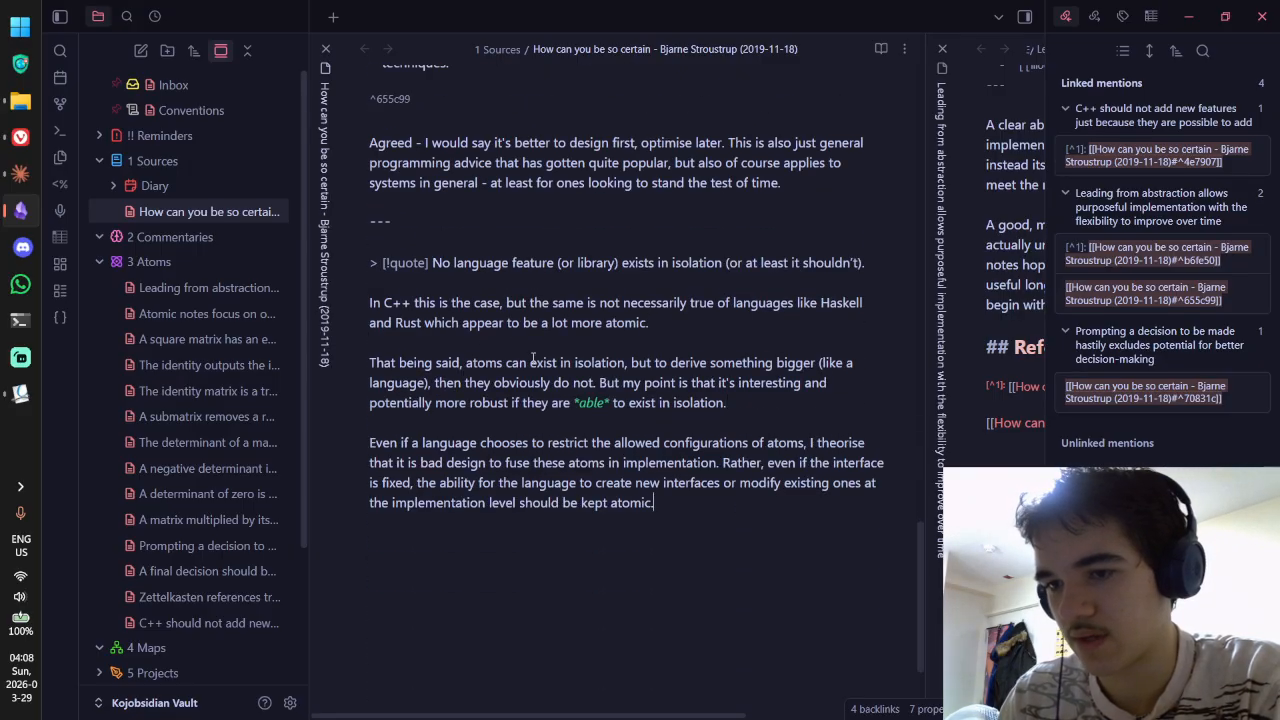
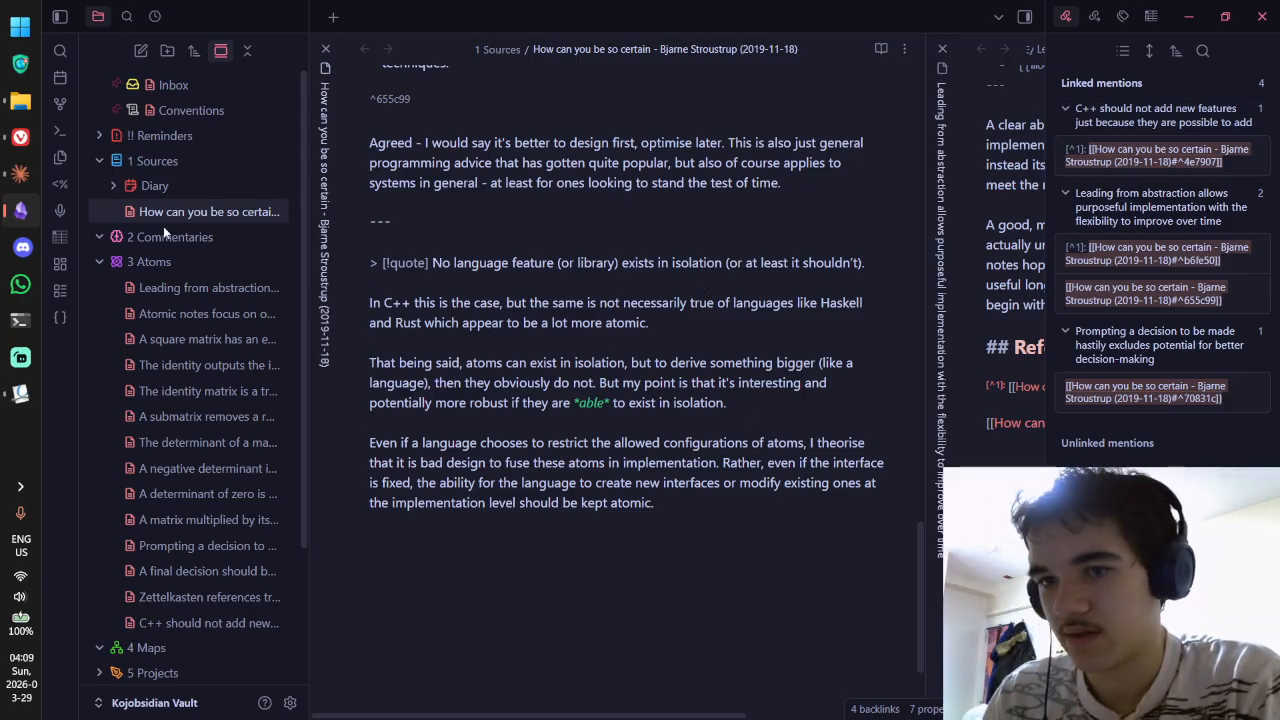
# Step: Create a new Untitled note inside the 3 Atoms folder, then return to the Stroustrup note
pyautogui.rightClick(196, 262)
pyautogui.click(250, 277)
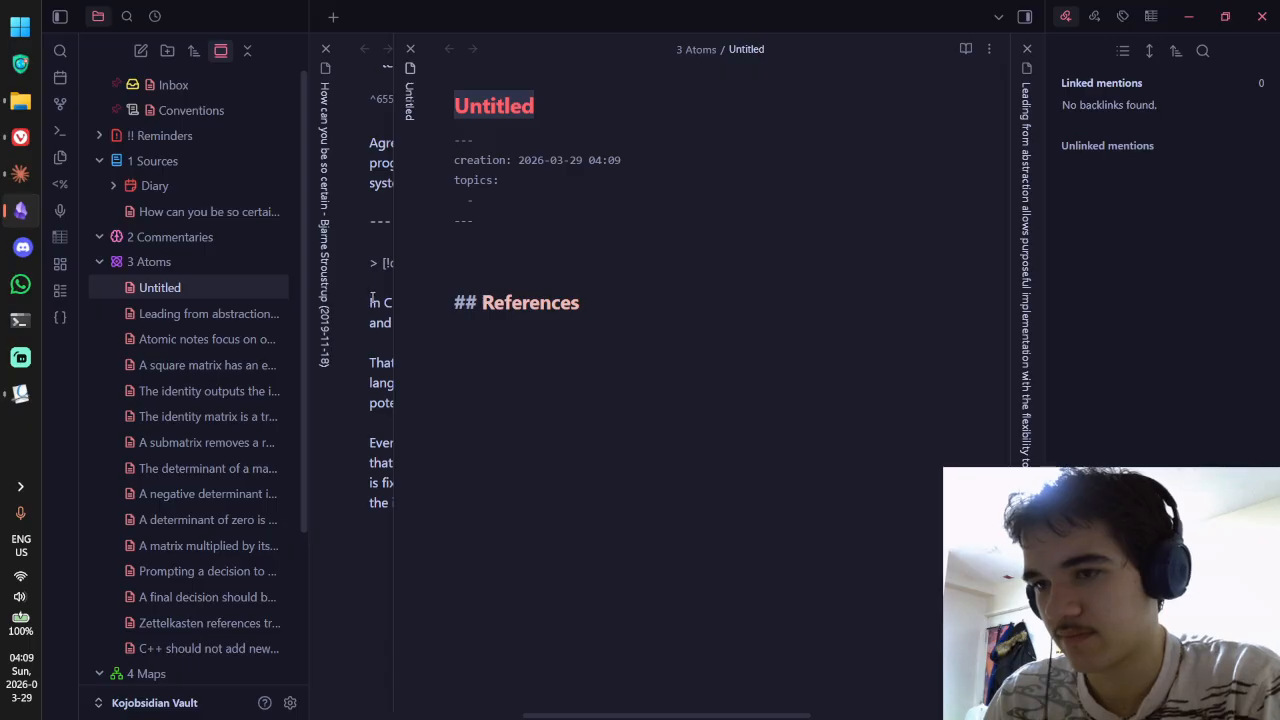
pyautogui.click(355, 348)
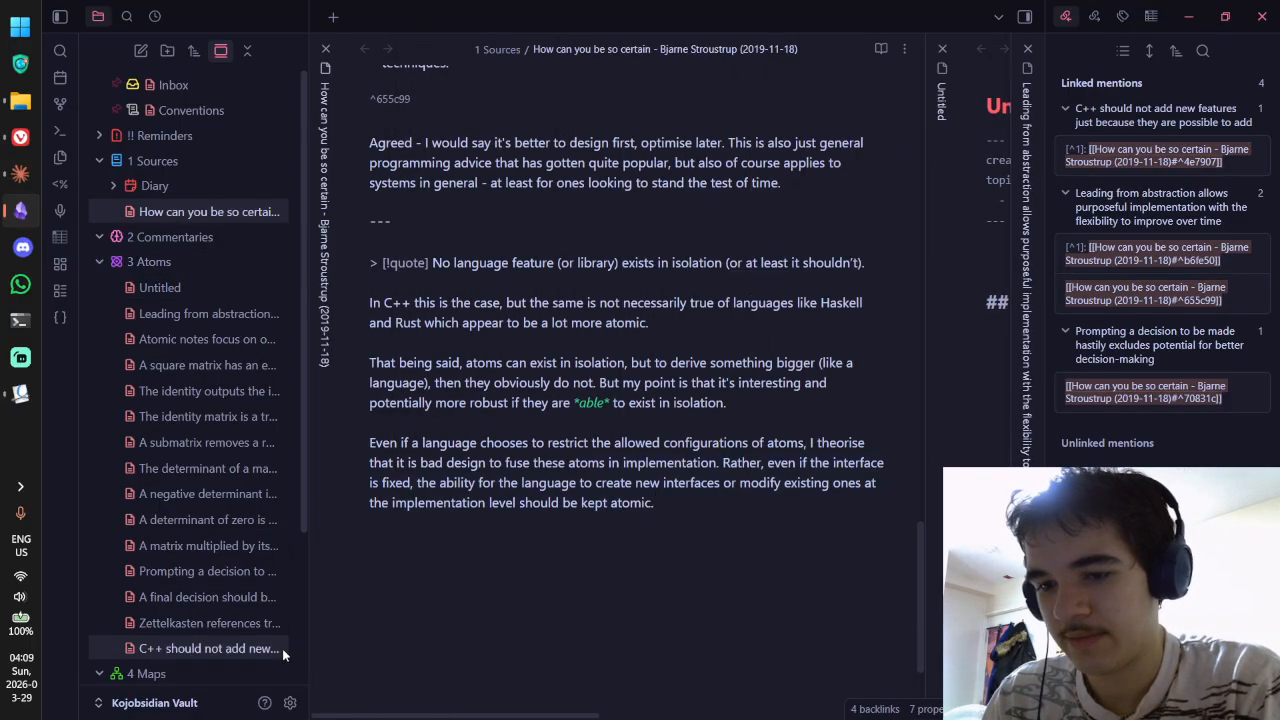
# Step: In Files and links settings, make new notes go to the specified folder 3 Atoms
pyautogui.click(290, 703)
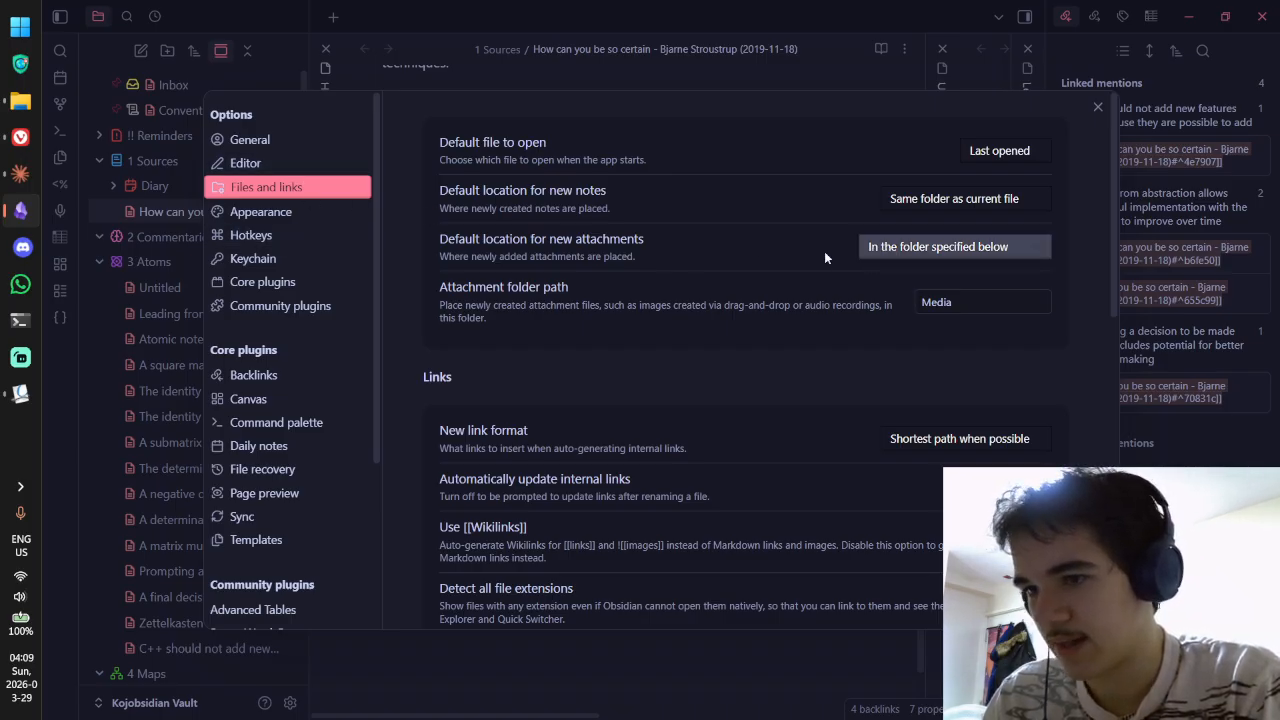
pyautogui.click(983, 203)
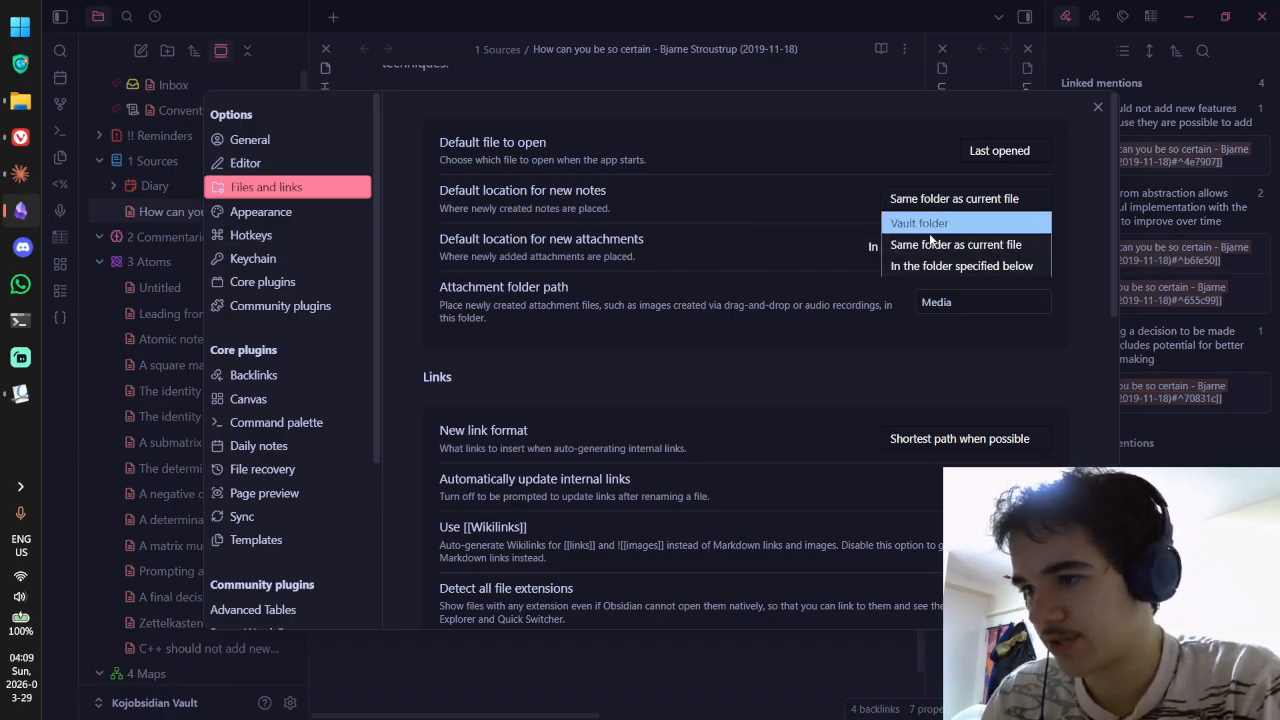
pyautogui.click(910, 266)
pyautogui.click(973, 252)
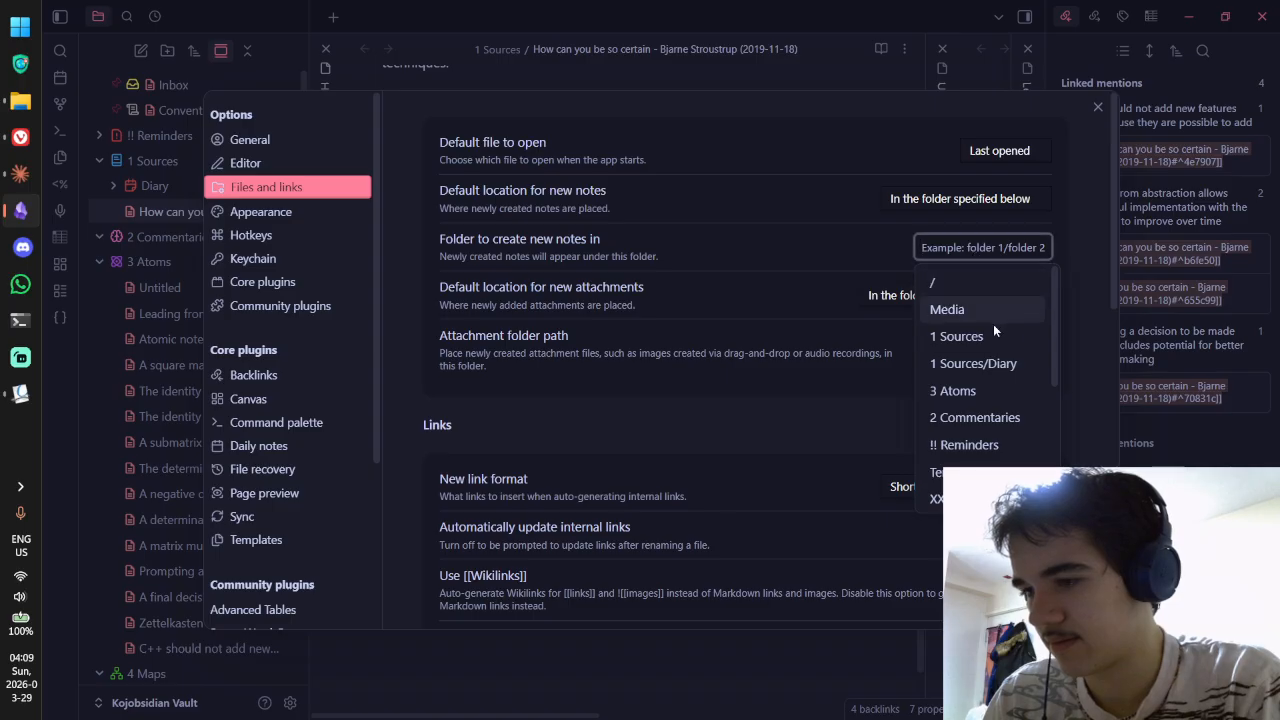
pyautogui.click(953, 390)
pyautogui.click(1098, 108)
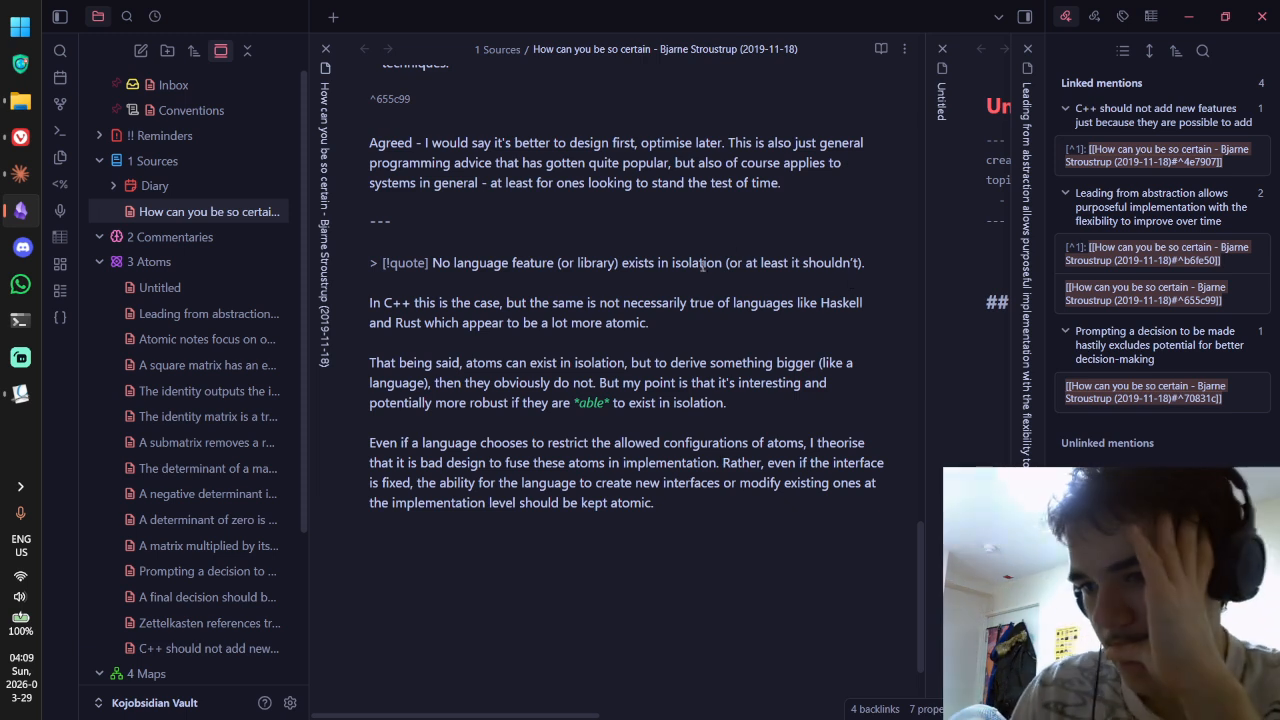
pyautogui.moveTo(590, 346); pyautogui.dragTo(563, 365)
# Step: Bring the empty Untitled note from 3 Atoms to the front for writing
pyautogui.click(632, 384)
pyautogui.click(755, 388)
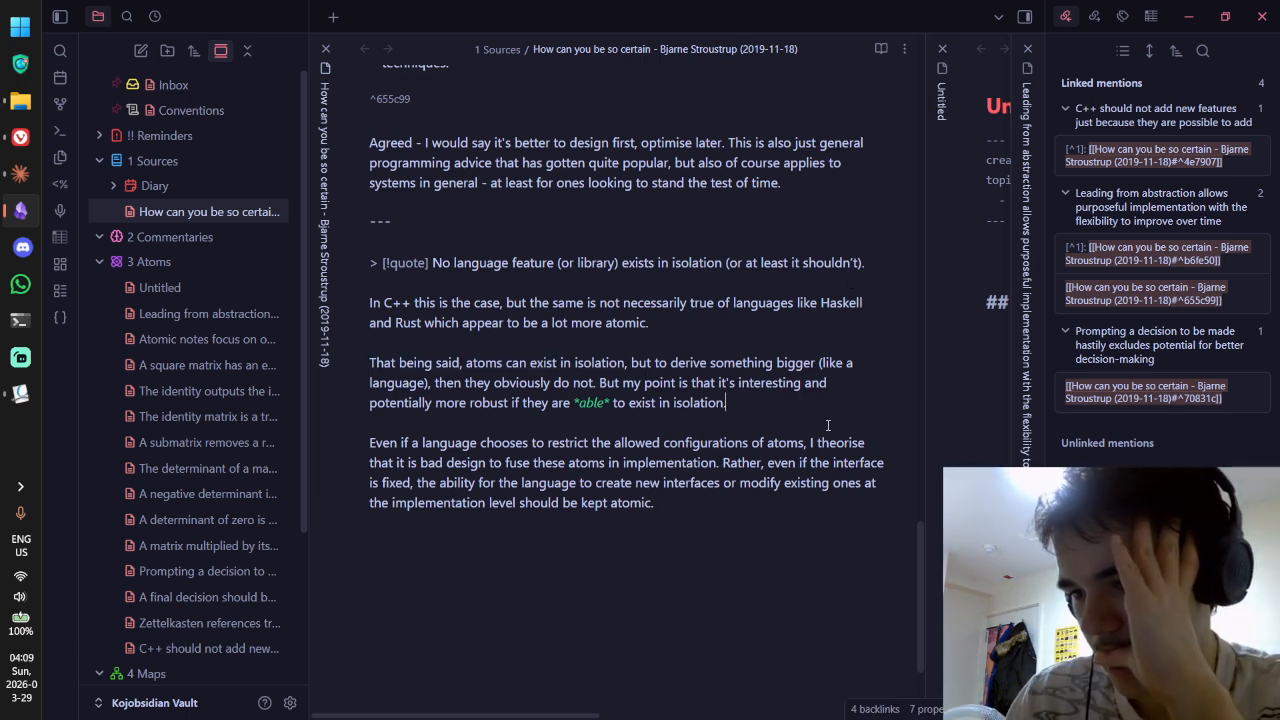
pyautogui.click(952, 430)
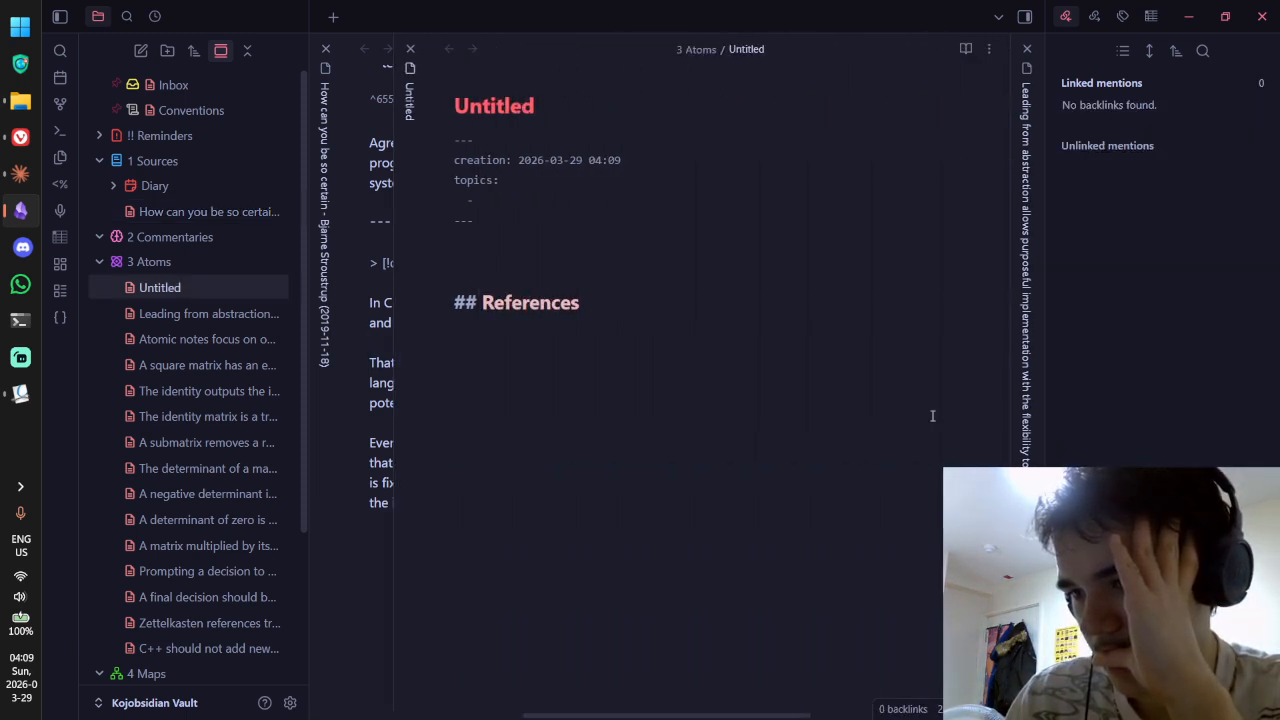
pyautogui.click(634, 263)
pyautogui.hotkey('ctrl', 'Tab')
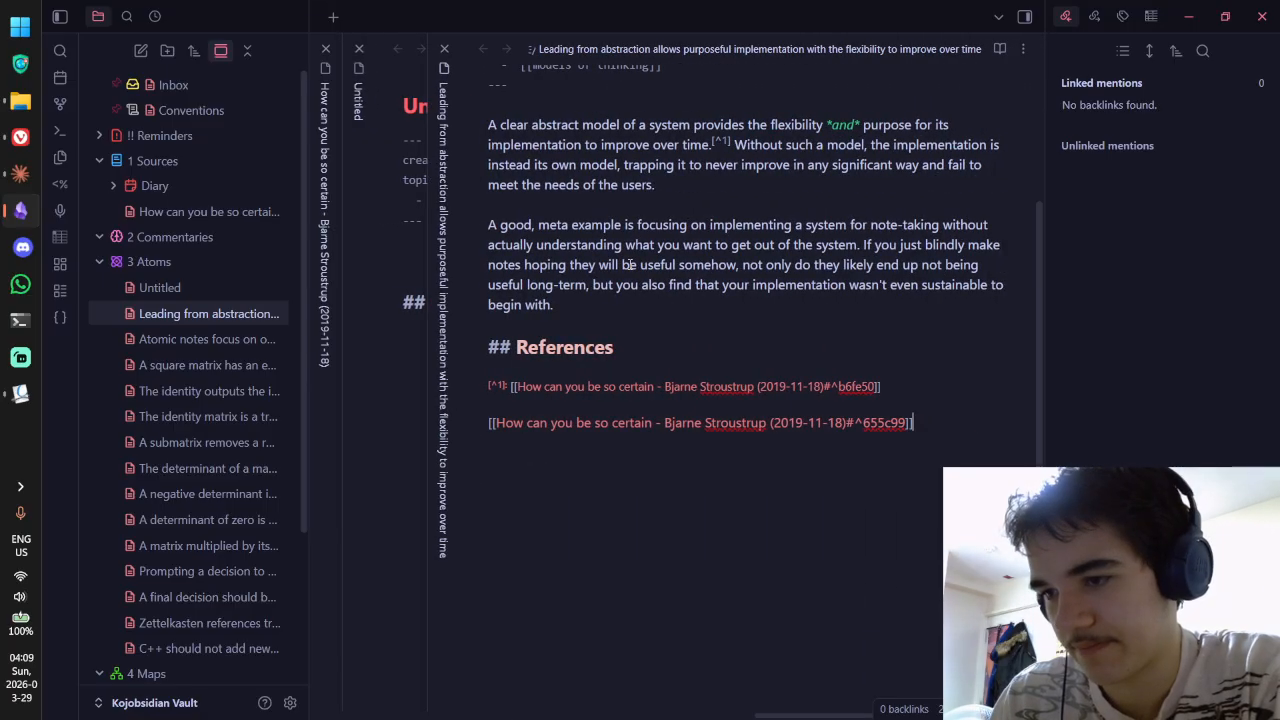
pyautogui.hotkey('ctrl', 'shift', 'Tab')
pyautogui.hotkey('ctrl', 'shift', 'Tab')
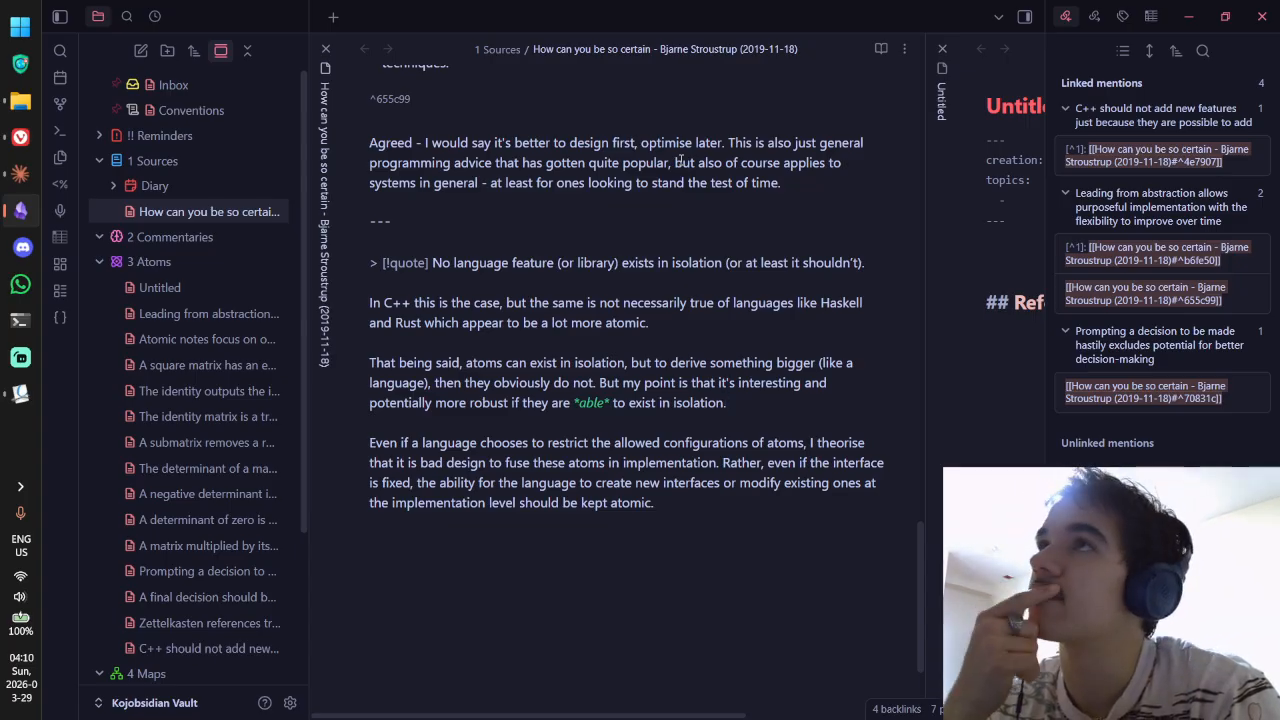
pyautogui.hotkey('ctrl', 'Tab')
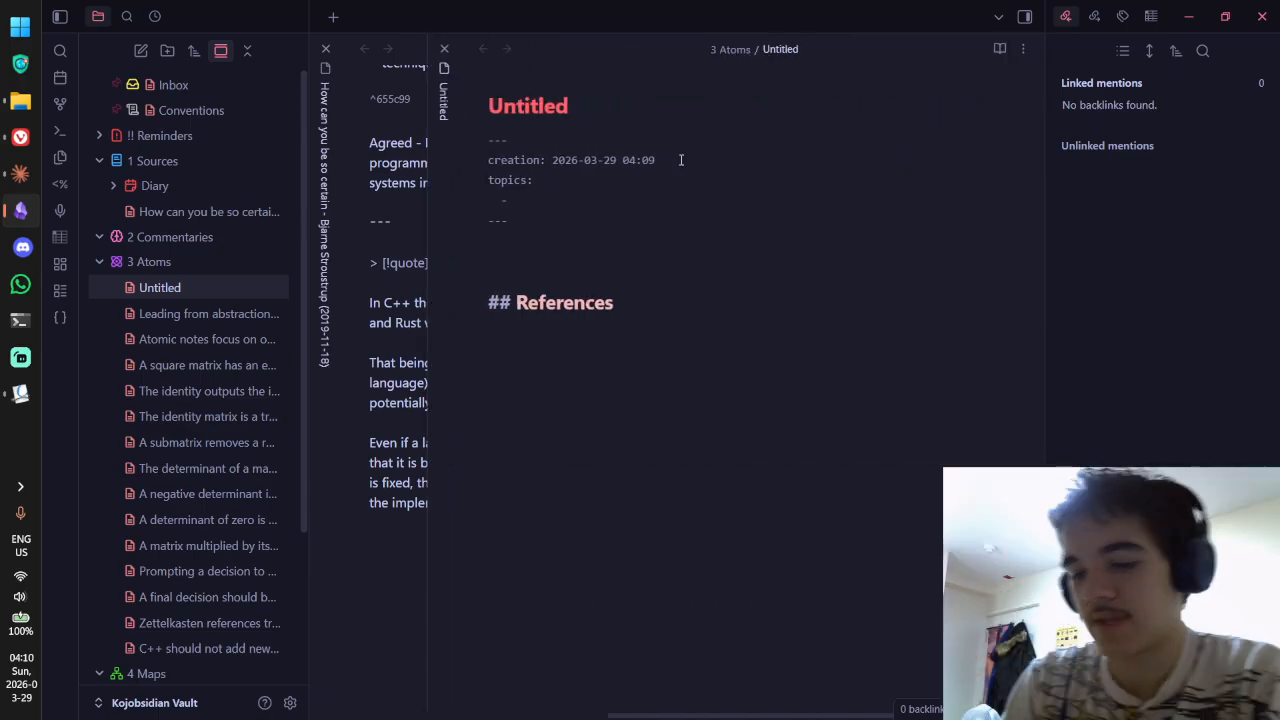
# Step: Write that features able to function in isolation can connect with others to form something powerful
pyautogui.write('Itt s i')
pyautogui.press('BackSpace')
pyautogui.press('BackSpace')
pyautogui.press('BackSpace')
pyautogui.press('BackSpace')
pyautogui.press('BackSpace')
pyautogui.write('is interesing to')
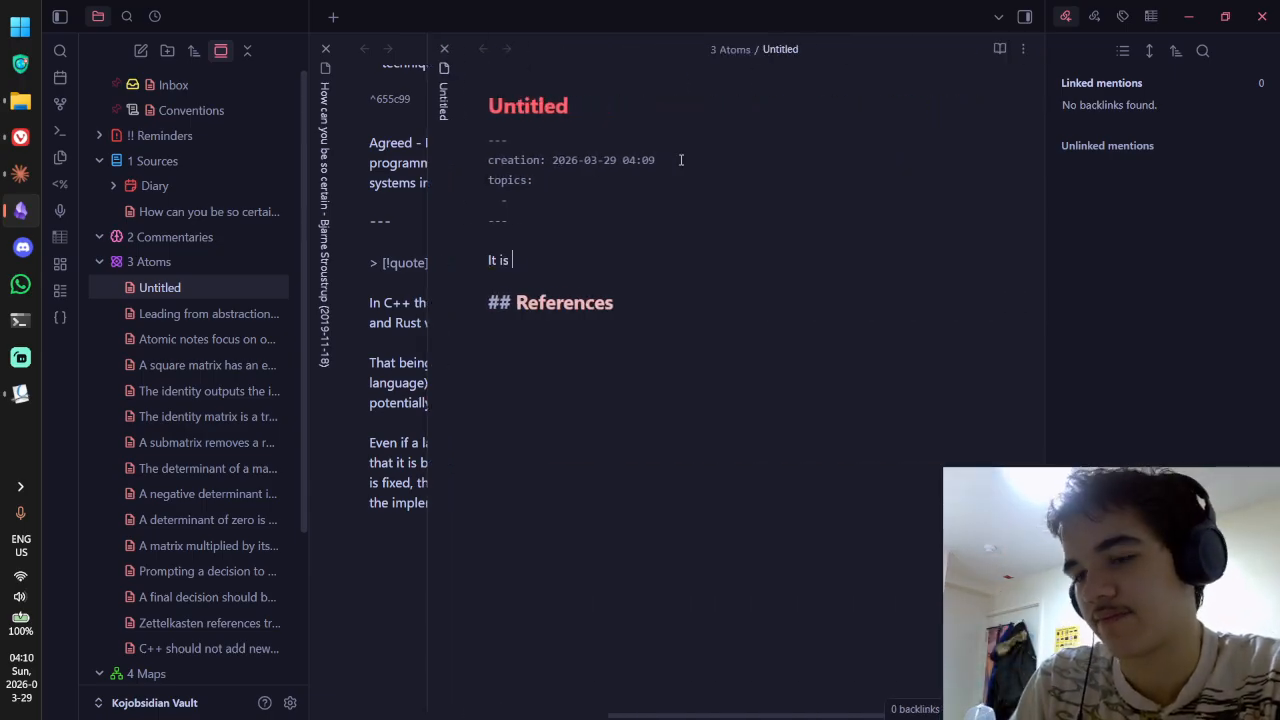
pyautogui.press('BackSpace')
pyautogui.press('BackSpace')
pyautogui.press('BackSpace')
pyautogui.press('BackSpace')
pyautogui.press('BackSpace')
pyautogui.press('BackSpace')
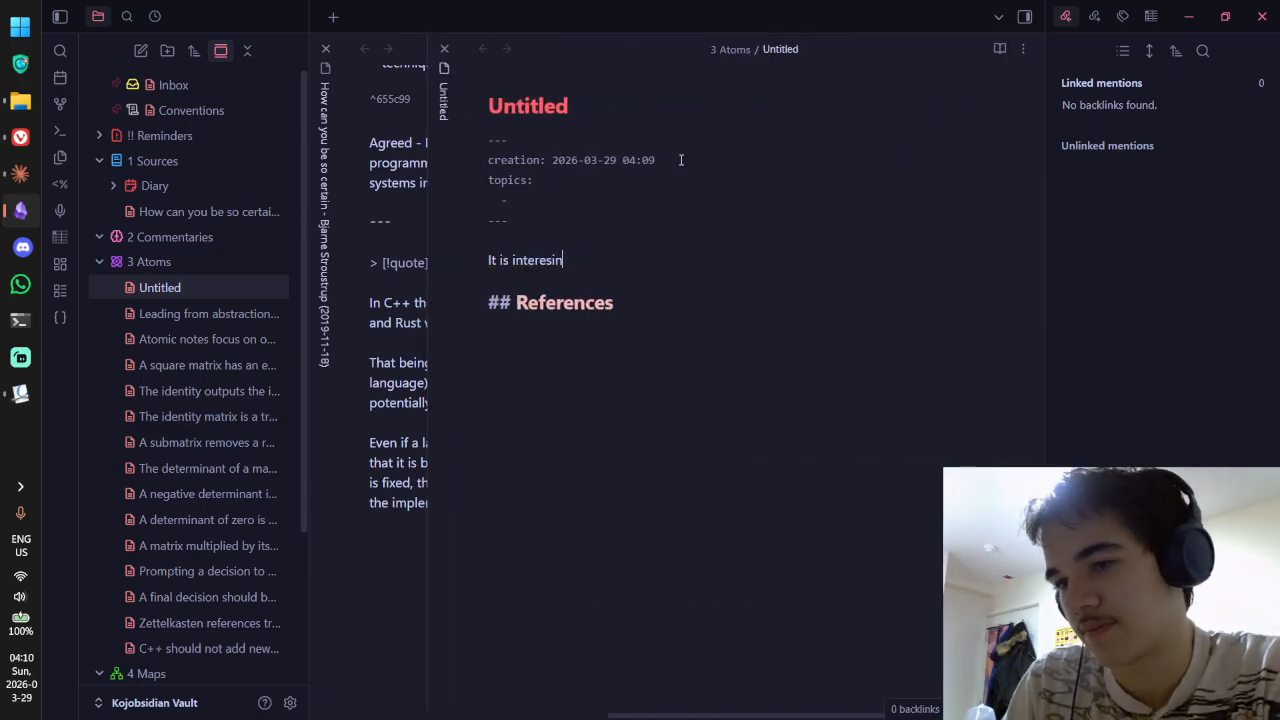
pyautogui.write('ting to design language ')
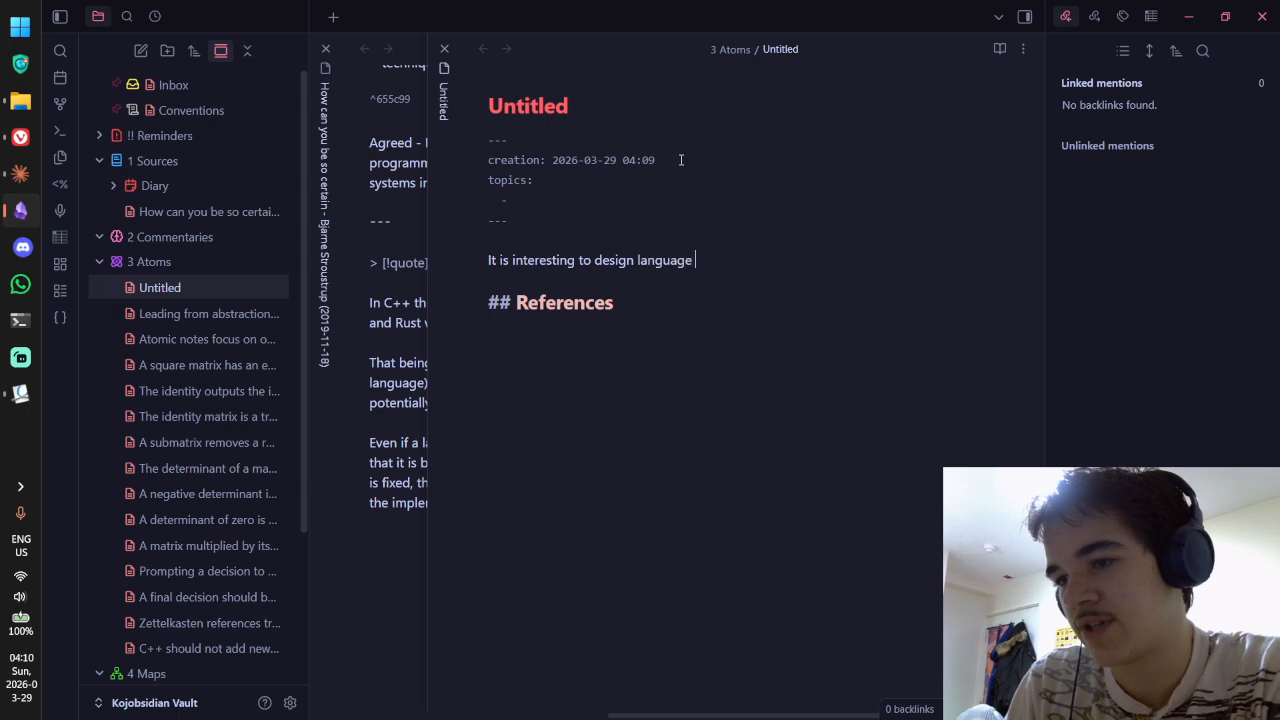
pyautogui.write('features that function')
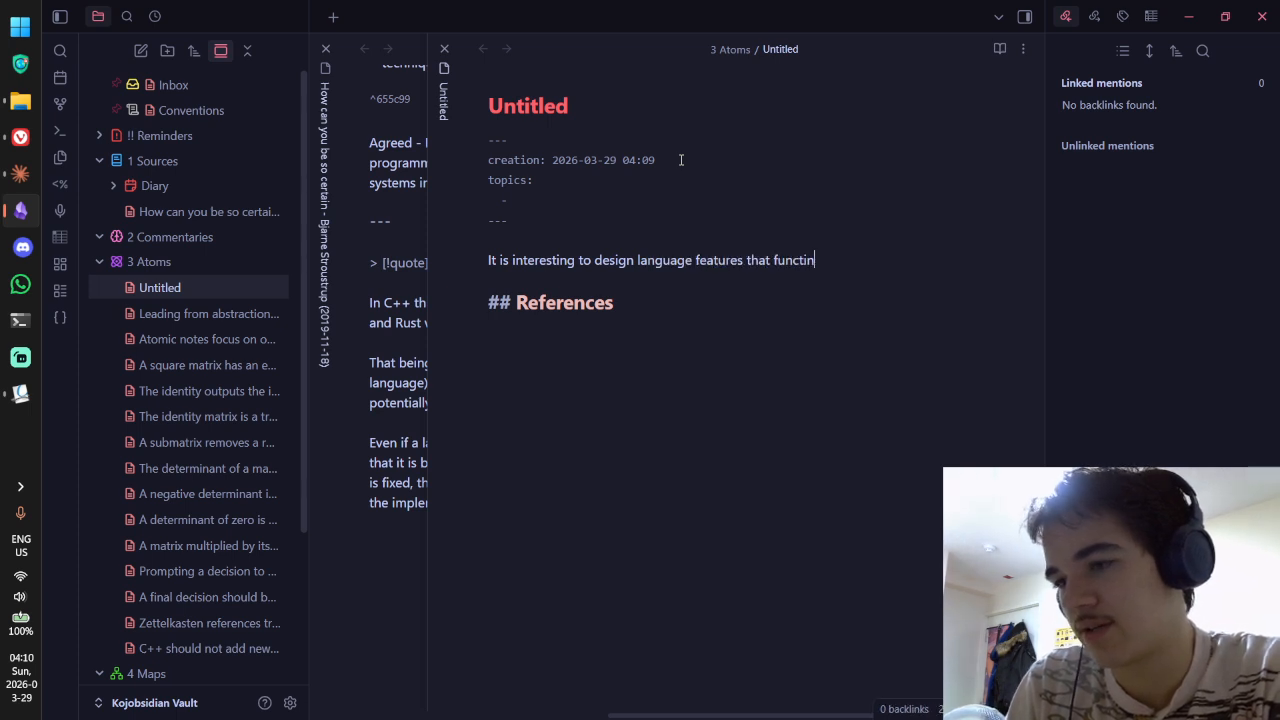
pyautogui.write(' in')
pyautogui.press('BackSpace')
pyautogui.press('BackSpace')
pyautogui.press('BackSpace')
pyautogui.press('BackSpace')
pyautogui.press('BackSpace')
pyautogui.press('BackSpace')
pyautogui.press('BackSpace')
pyautogui.press('BackSpace')
pyautogui.press('BackSpace')
pyautogui.press('BackSpace')
pyautogui.press('BackSpace')
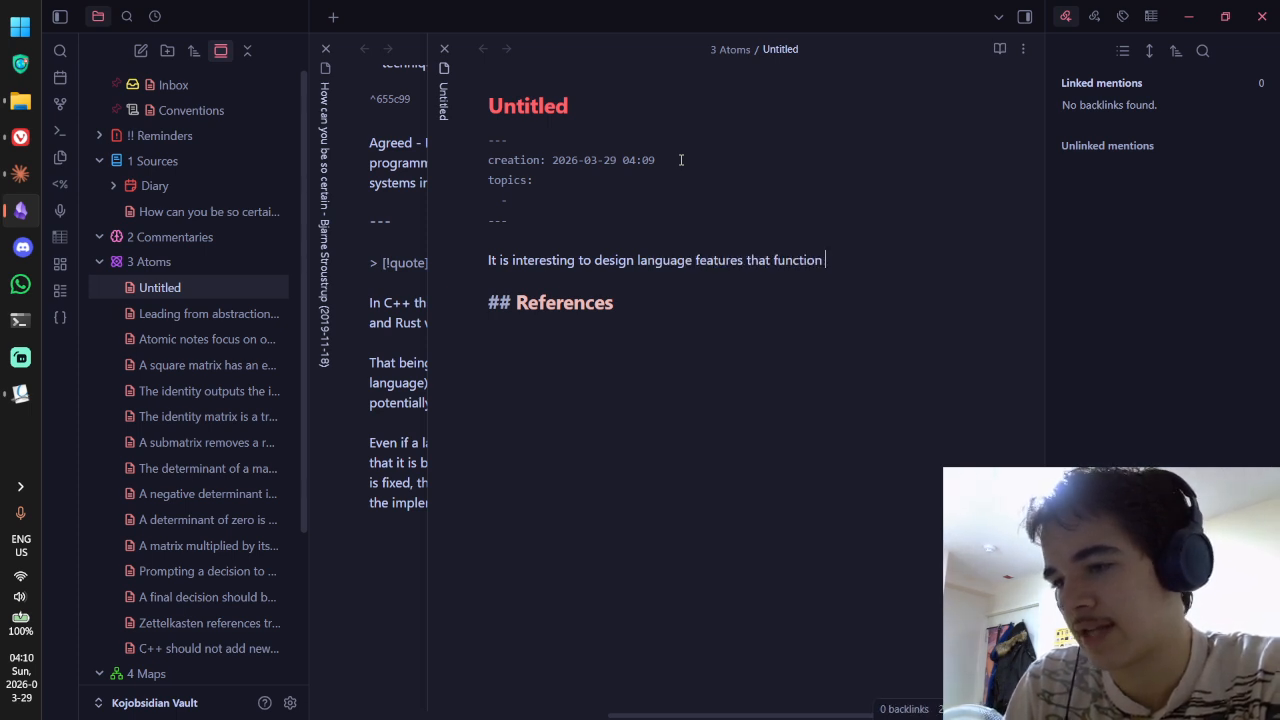
pyautogui.write('are abletf')
pyautogui.press('BackSpace')
pyautogui.press('BackSpace')
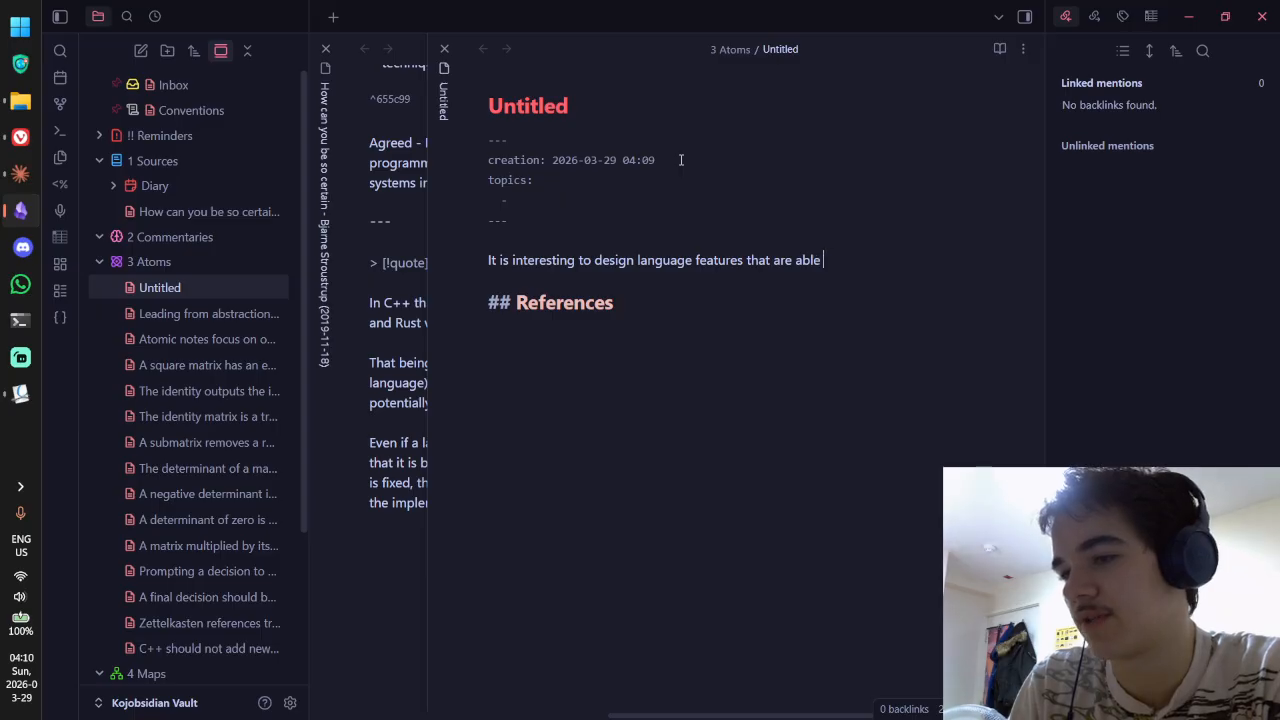
pyautogui.write('to function in isolation')
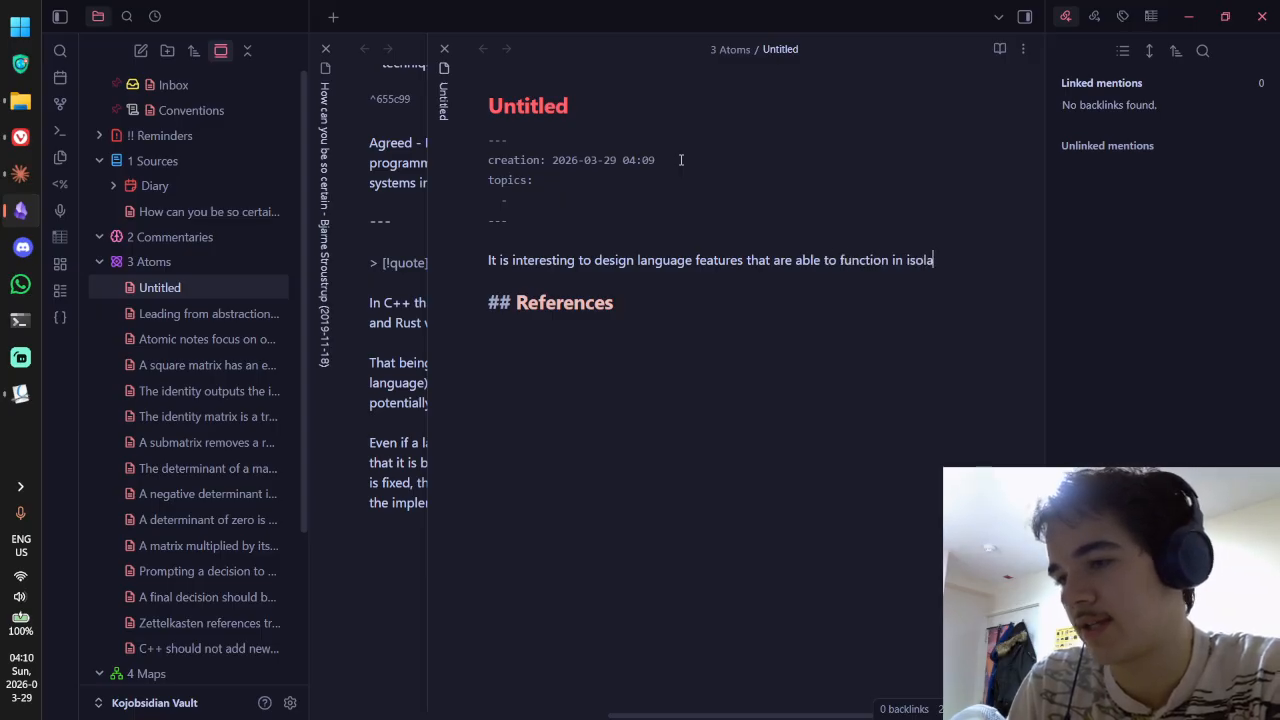
pyautogui.press('BackSpace')
pyautogui.press('BackSpace')
pyautogui.press('BackSpace')
pyautogui.write('tion, but t')
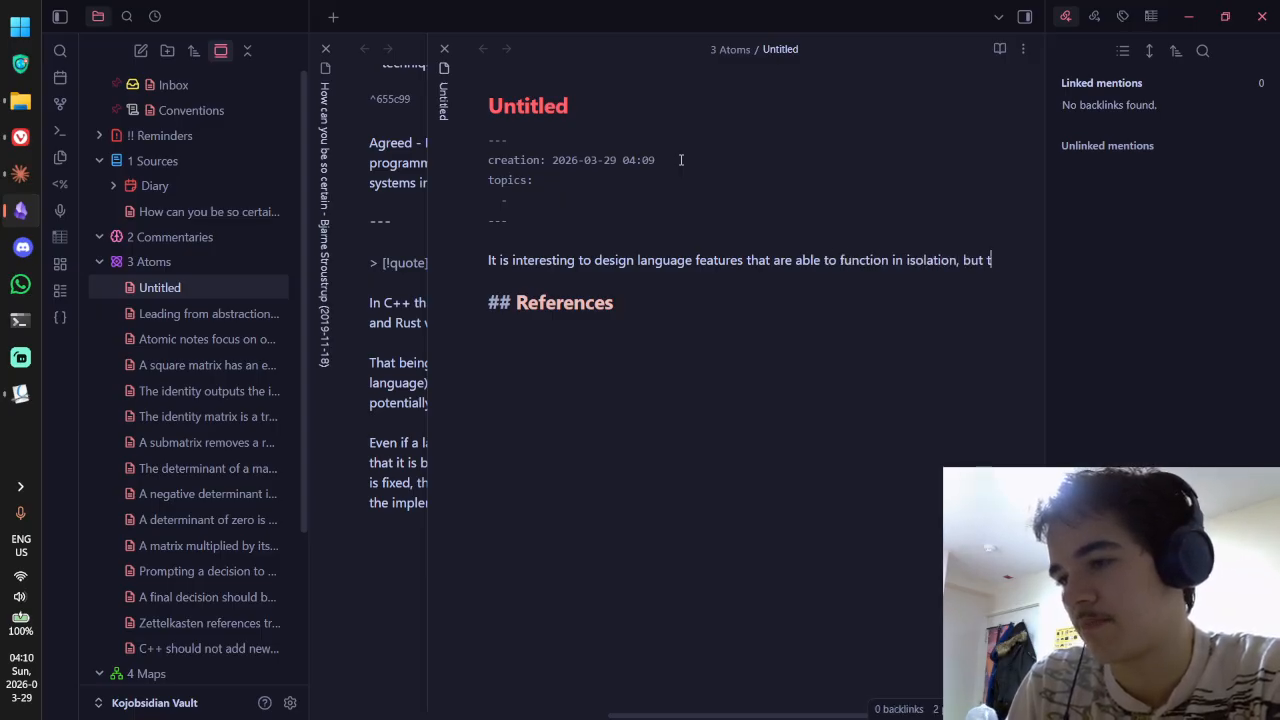
pyautogui.write('hen connect with othe')
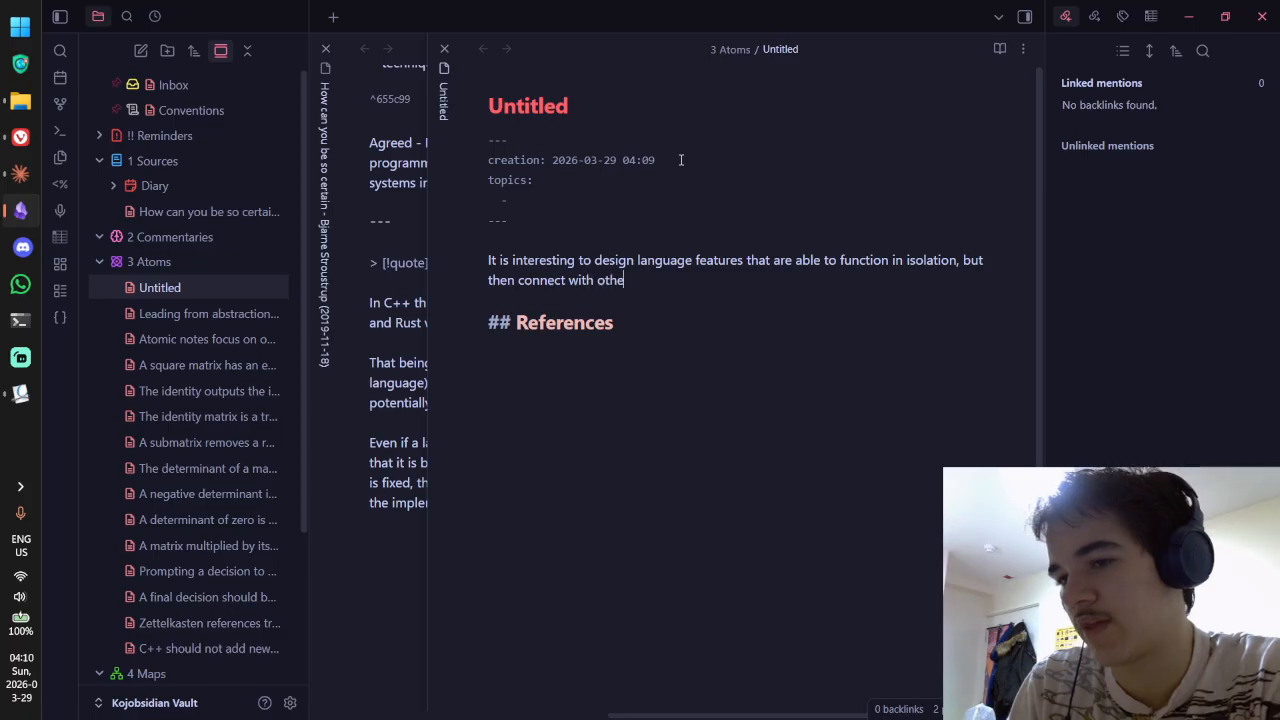
pyautogui.write('r feaure to f')
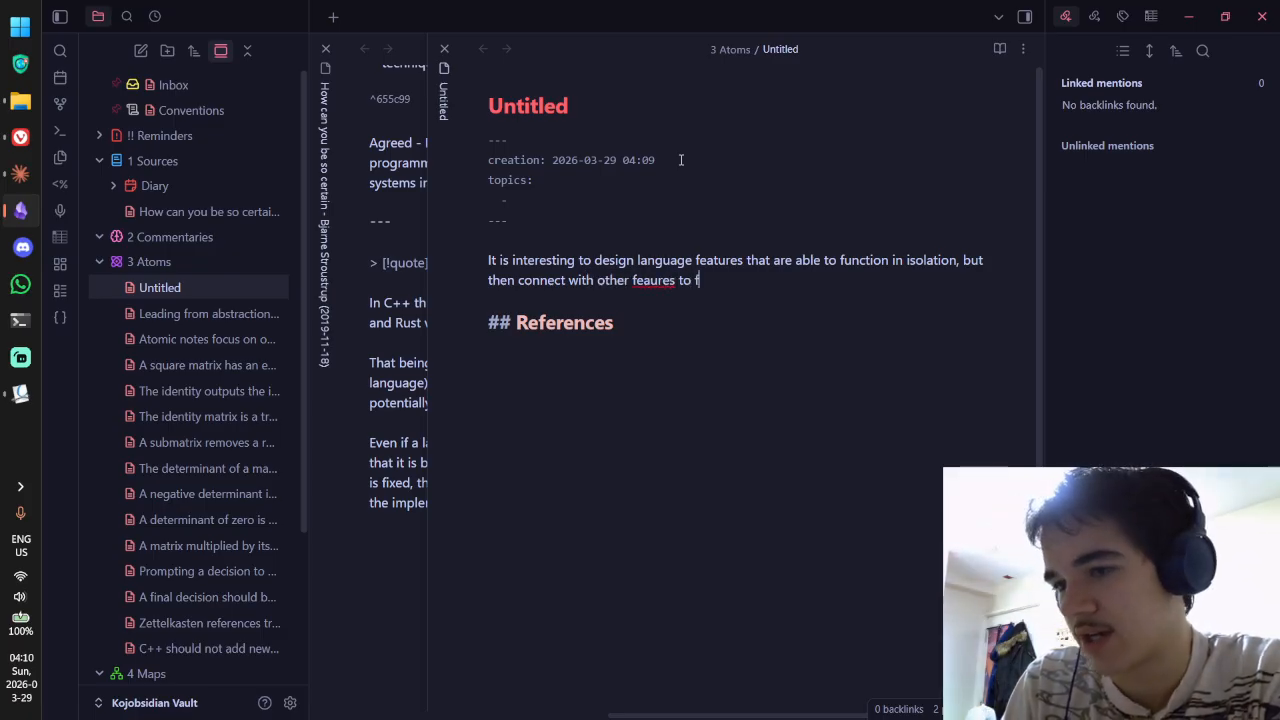
pyautogui.press('BackSpace')
pyautogui.press('BackSpace')
pyautogui.press('BackSpace')
pyautogui.press('BackSpace')
pyautogui.press('BackSpace')
pyautogui.press('BackSpace')
pyautogui.press('BackSpace')
pyautogui.write('re')
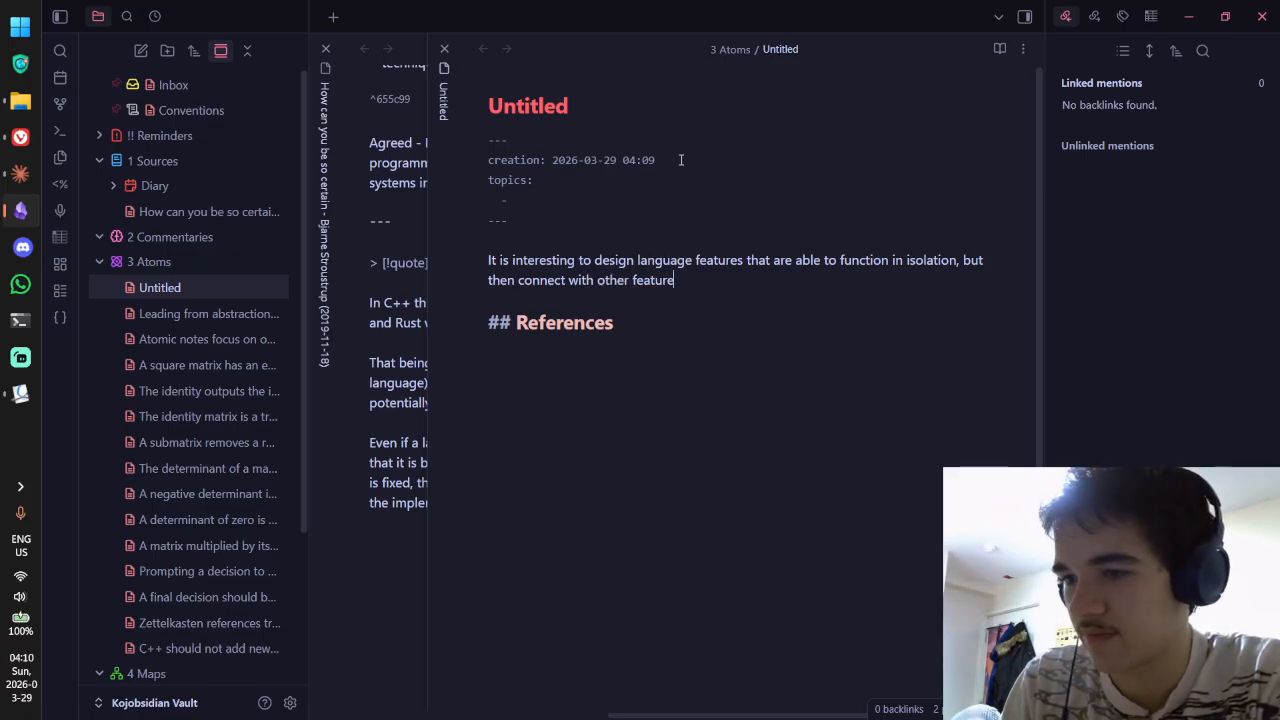
pyautogui.write('s to form ')
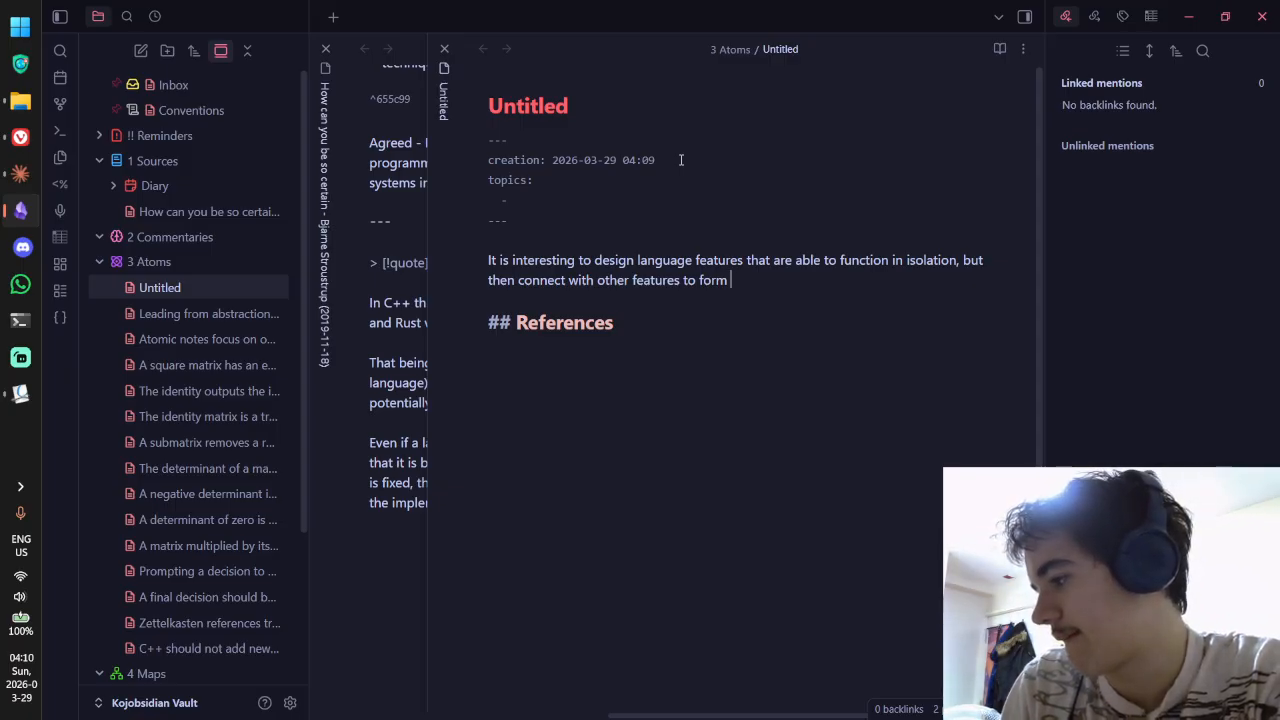
pyautogui.write('something powerfu')
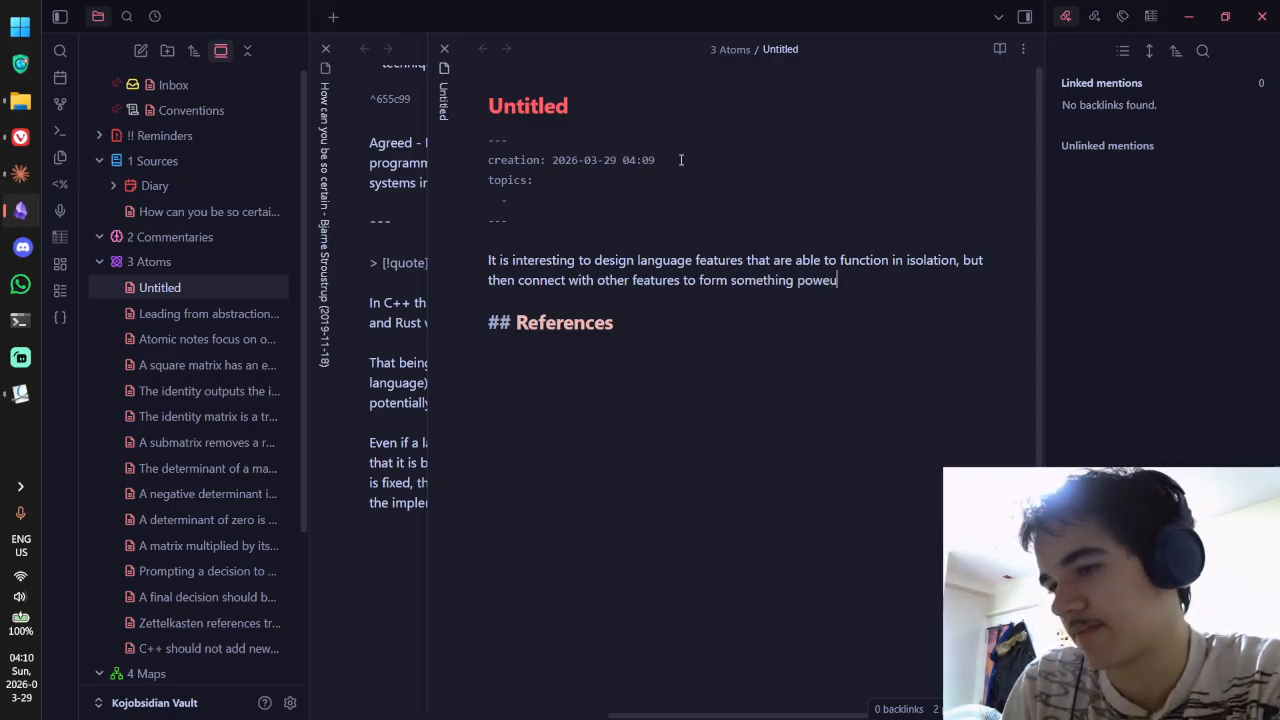
pyautogui.write('l. ')
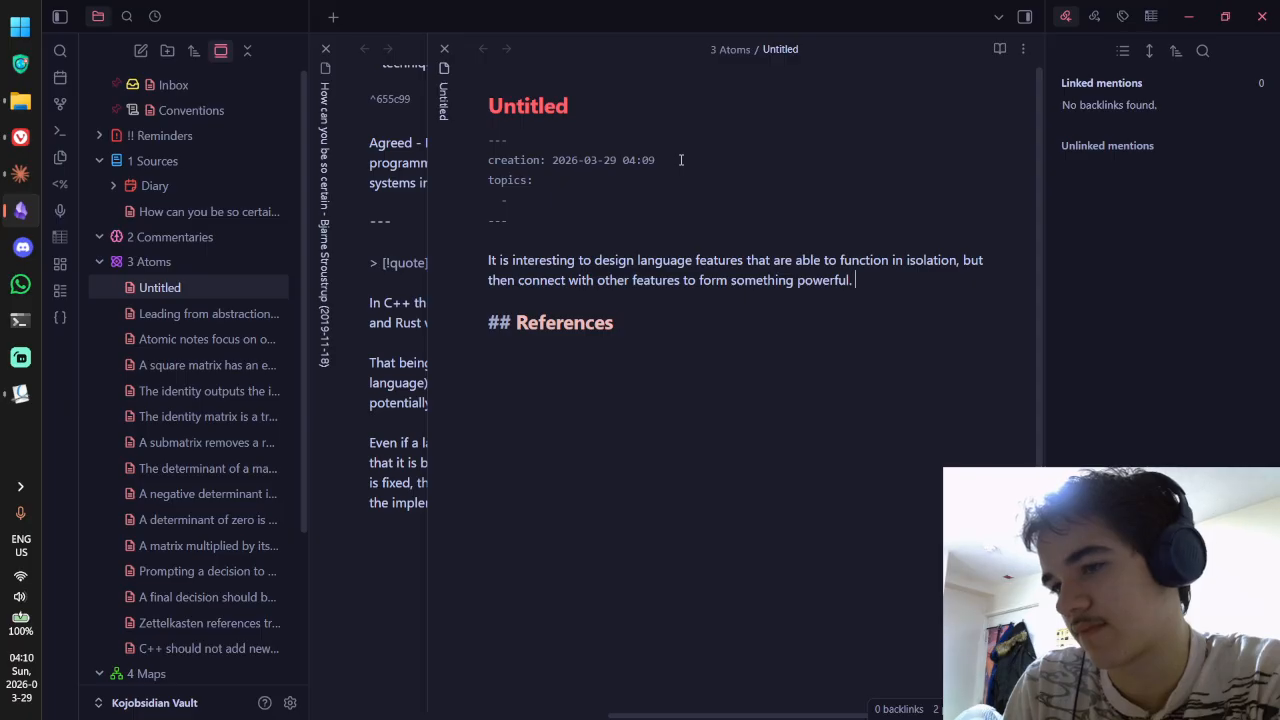
pyautogui.write('The impor')
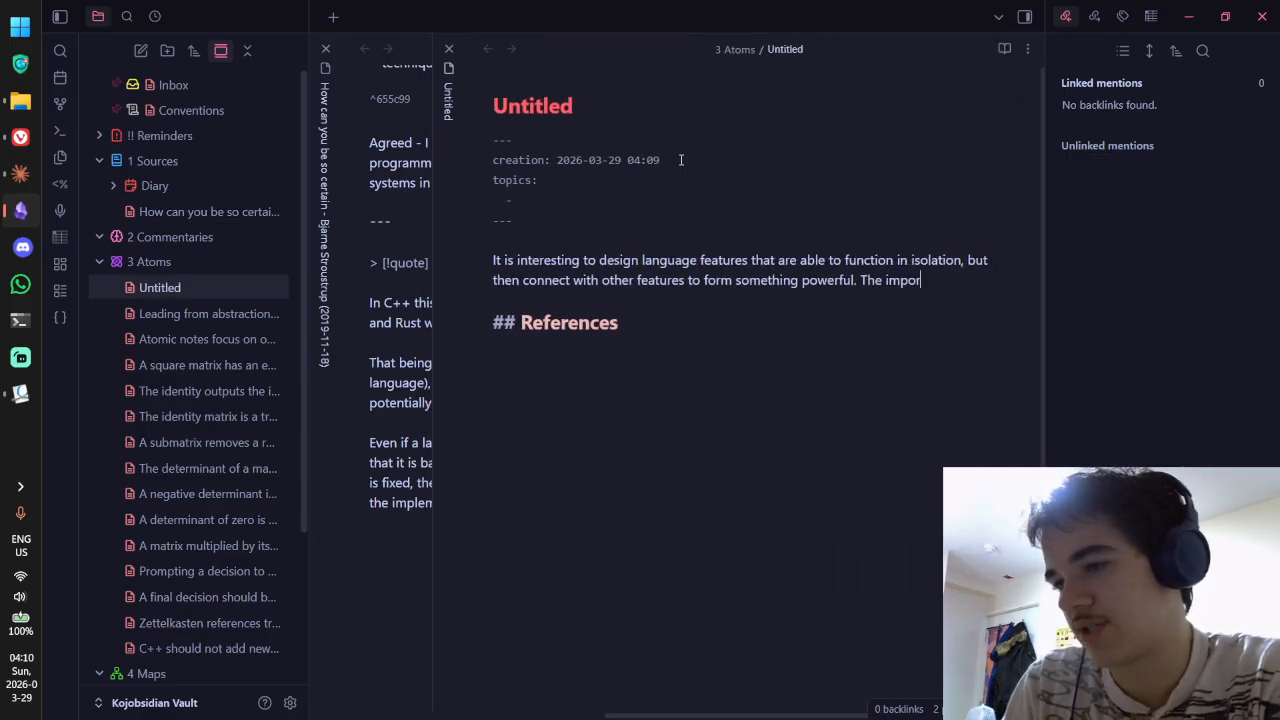
pyautogui.write('tance of them')
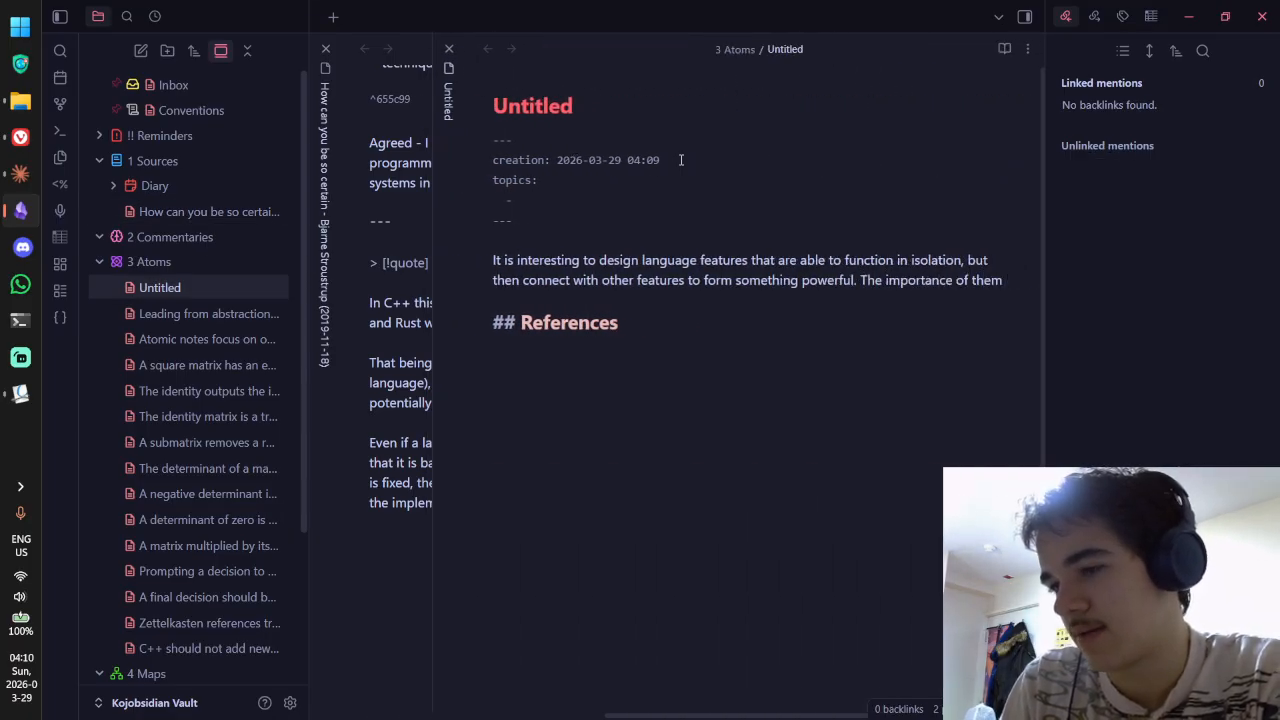
pyautogui.write(' being able to exist in s')
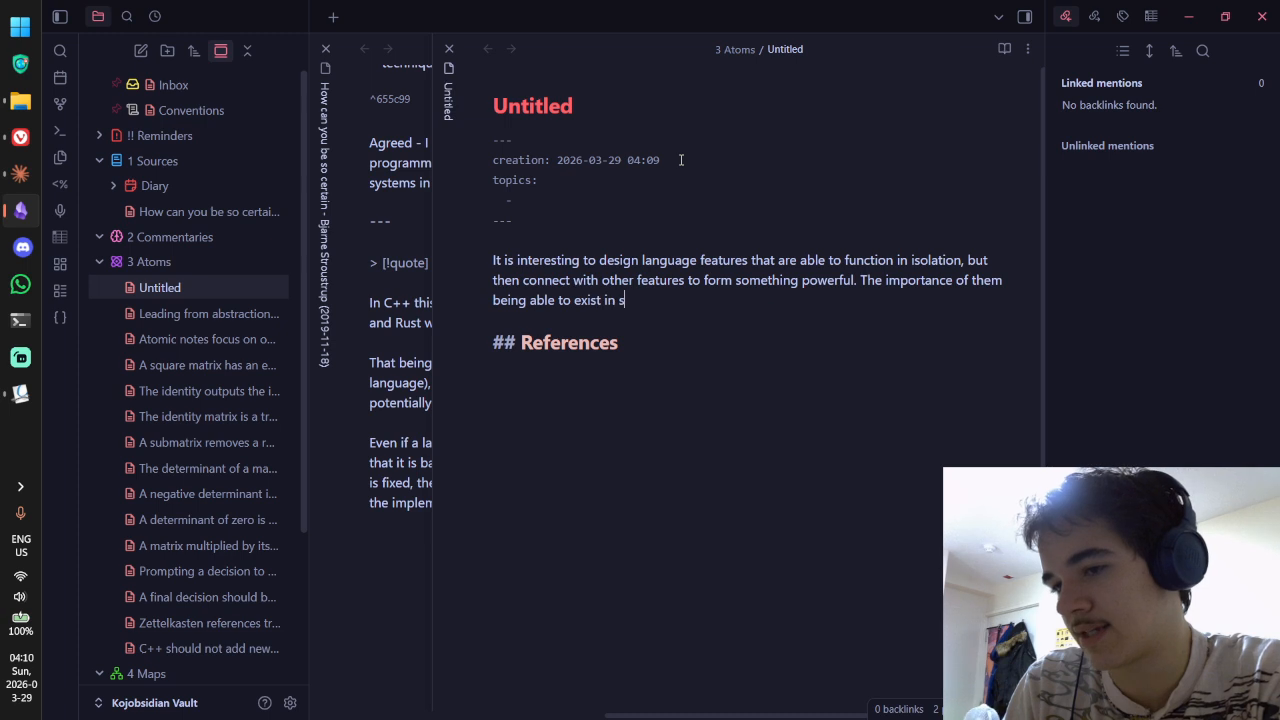
pyautogui.press('BackSpace')
pyautogui.write('isolation ')
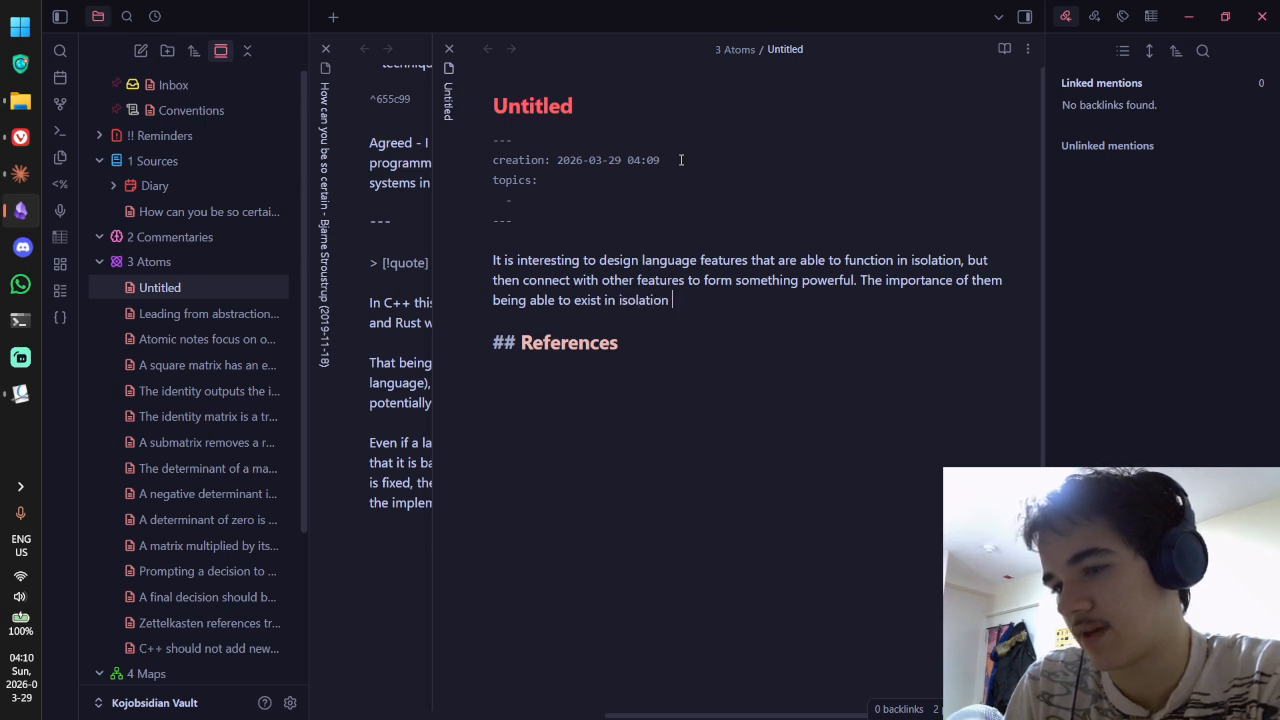
pyautogui.write('is that')
# Step: Add that isolation allows more feature combinations and subsystem-level improvement instead of a monolithic, convoluted system
pyautogui.hotkey('ctrl', 'shift', 'Tab')
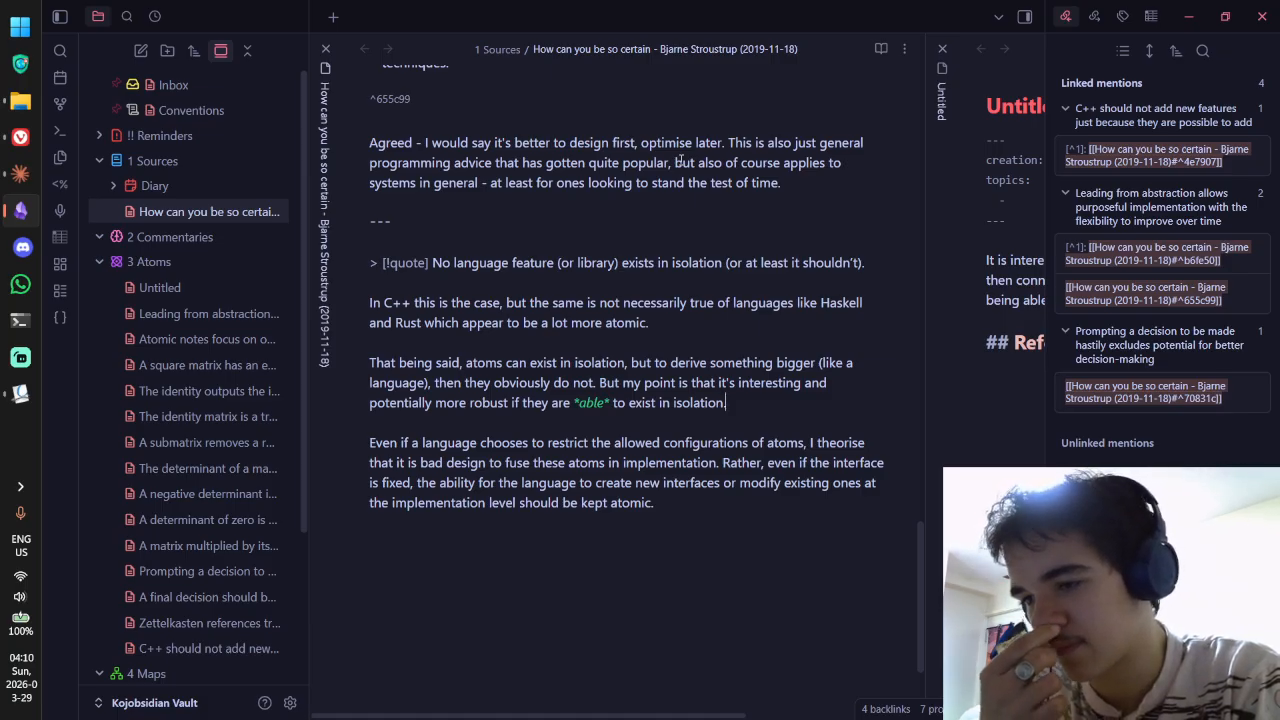
pyautogui.hotkey('ctrl', 'Tab')
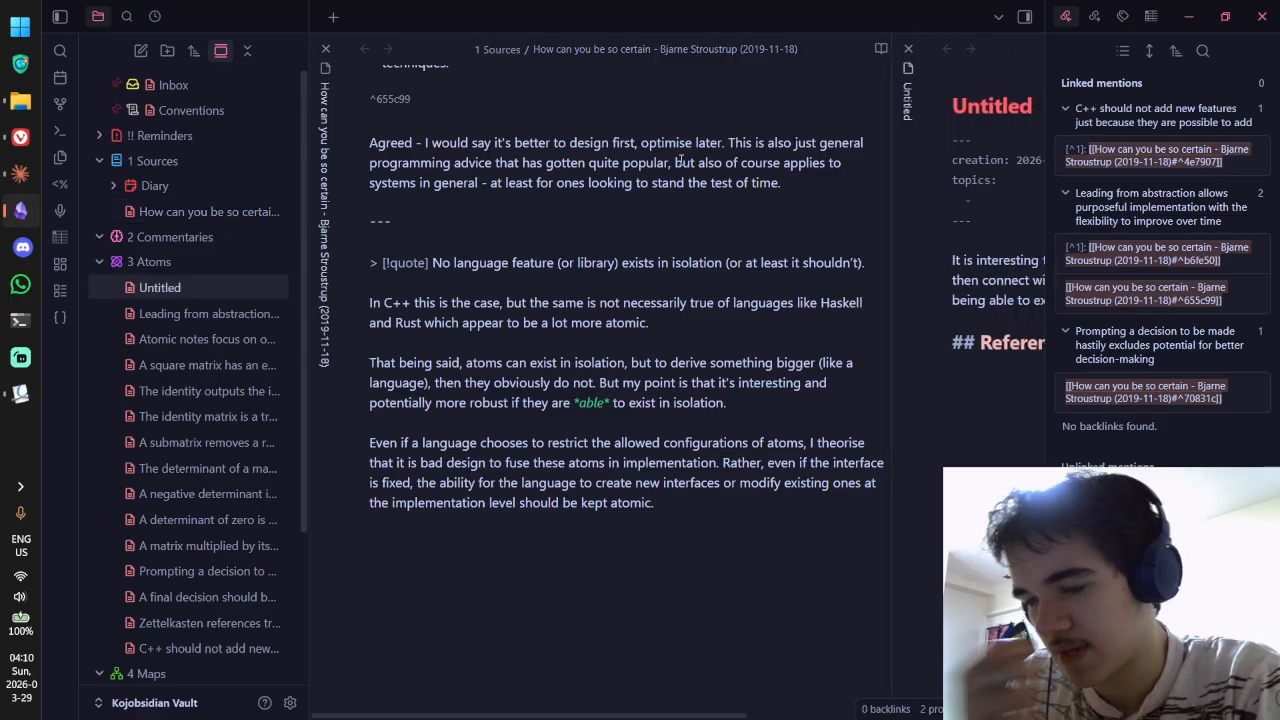
pyautogui.write('is that ')
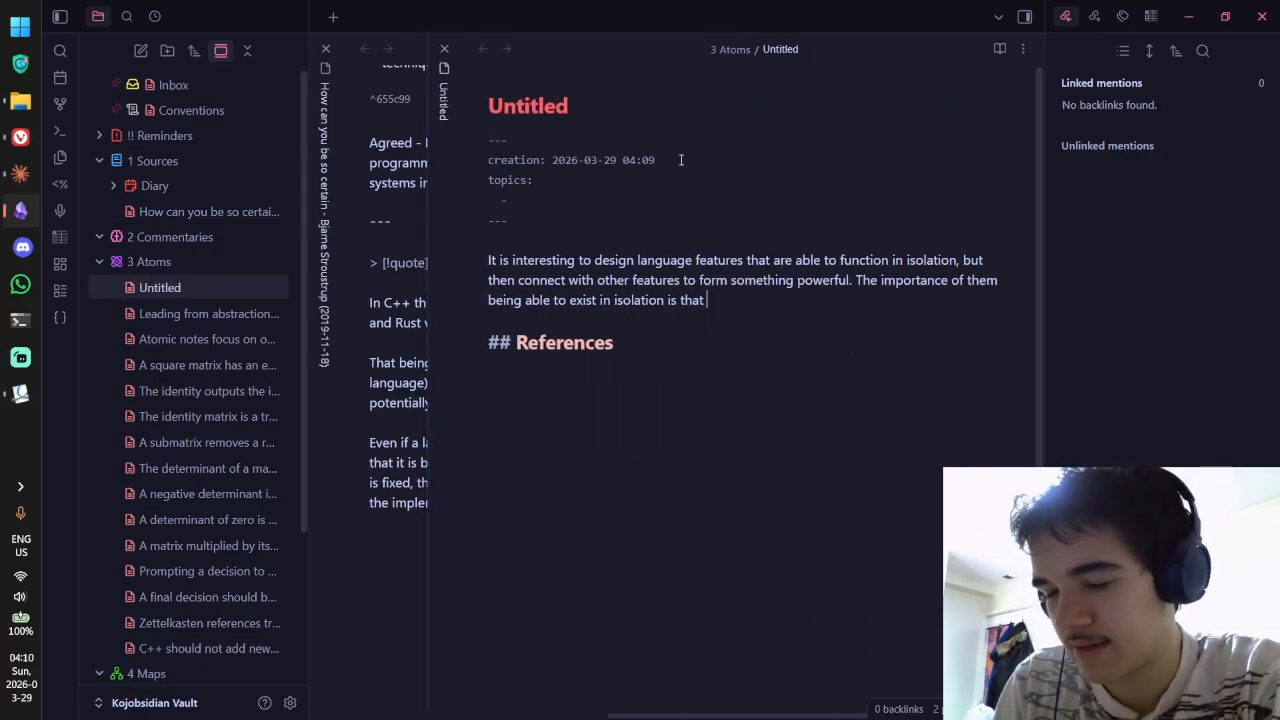
pyautogui.write('it creates more ')
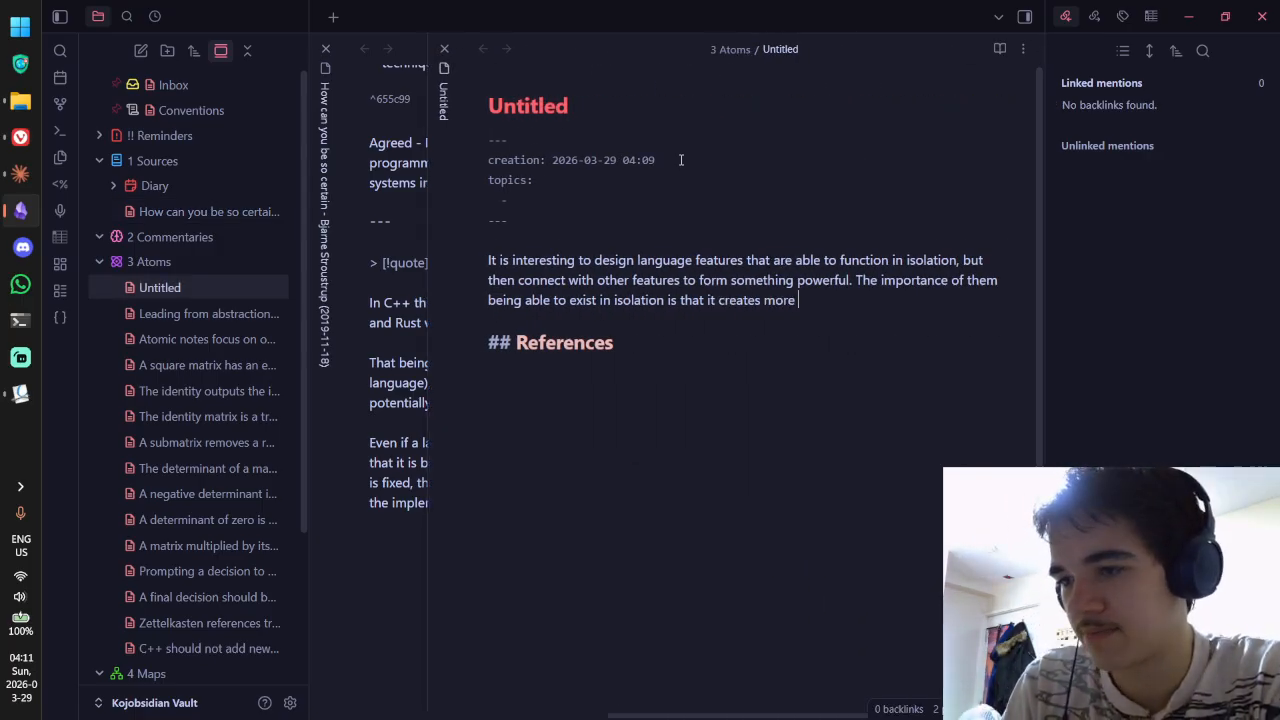
pyautogui.write('possible wa')
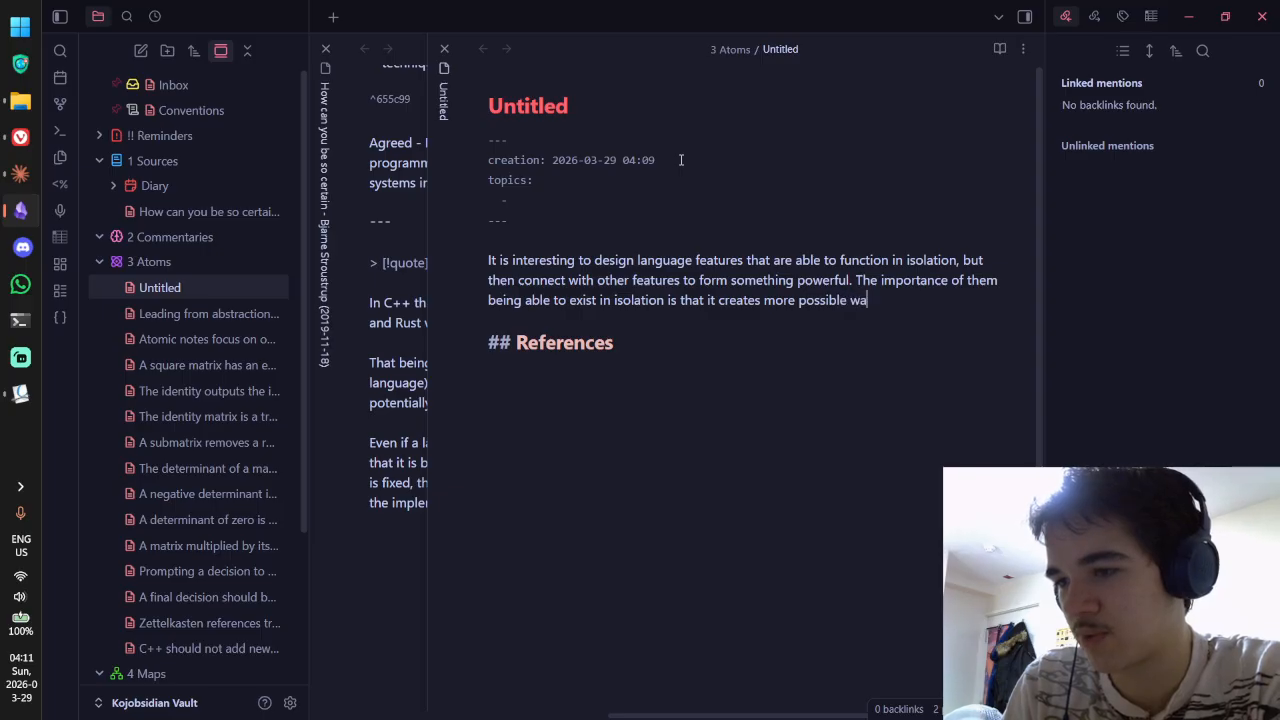
pyautogui.press('BackSpace')
pyautogui.write('ays to om')
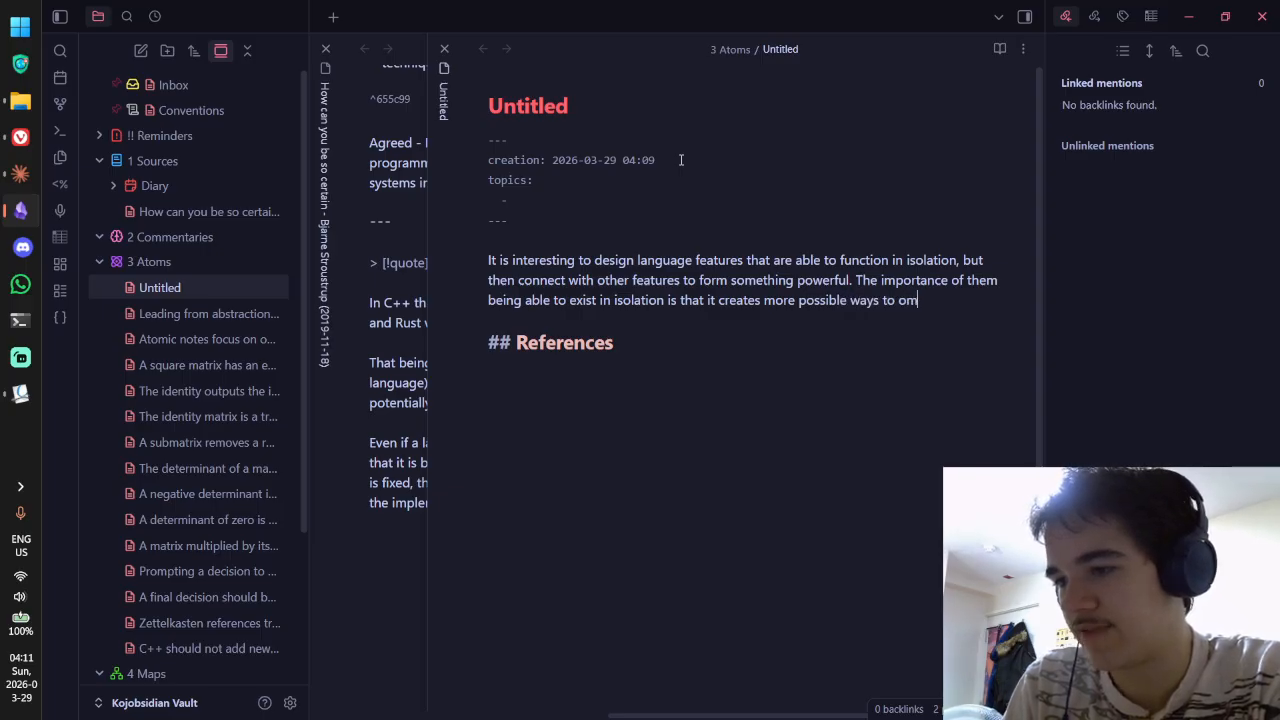
pyautogui.press('BackSpace')
pyautogui.press('BackSpace')
pyautogui.write('combine features')
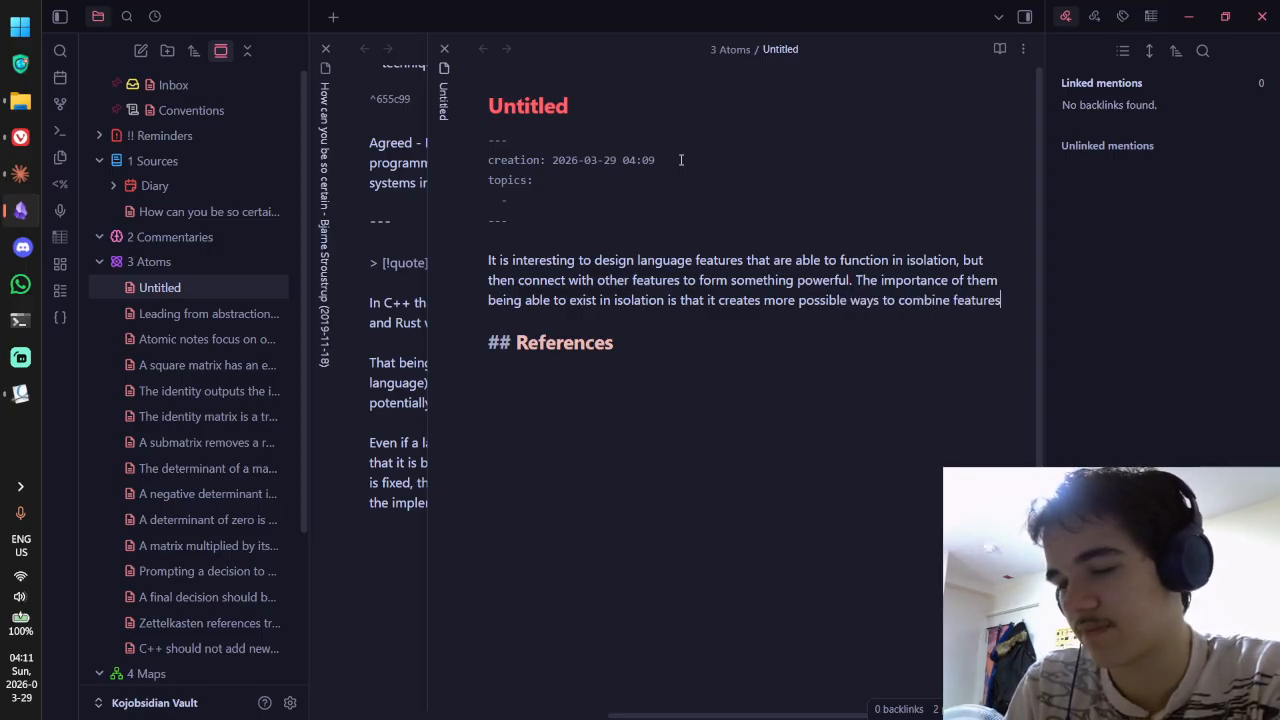
pyautogui.hotkey('ctrl', 'Tab')
pyautogui.hotkey('ctrl', 'Tab')
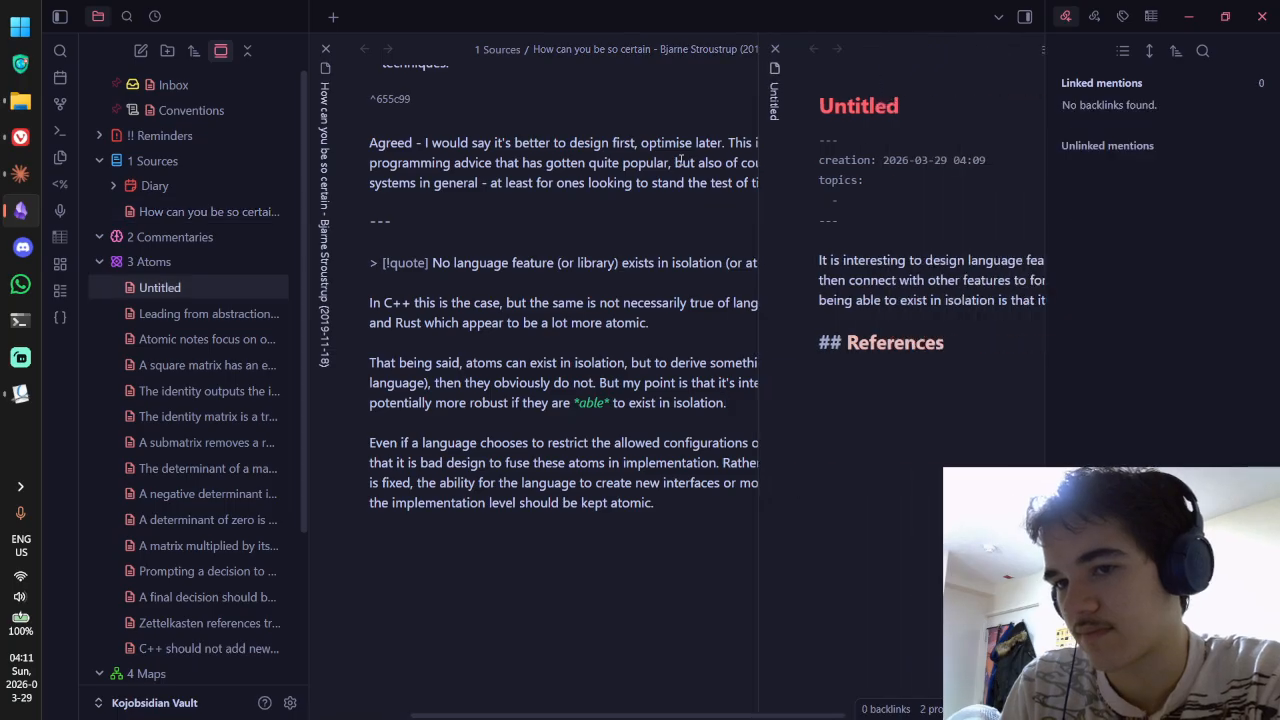
pyautogui.write('and allows one to ')
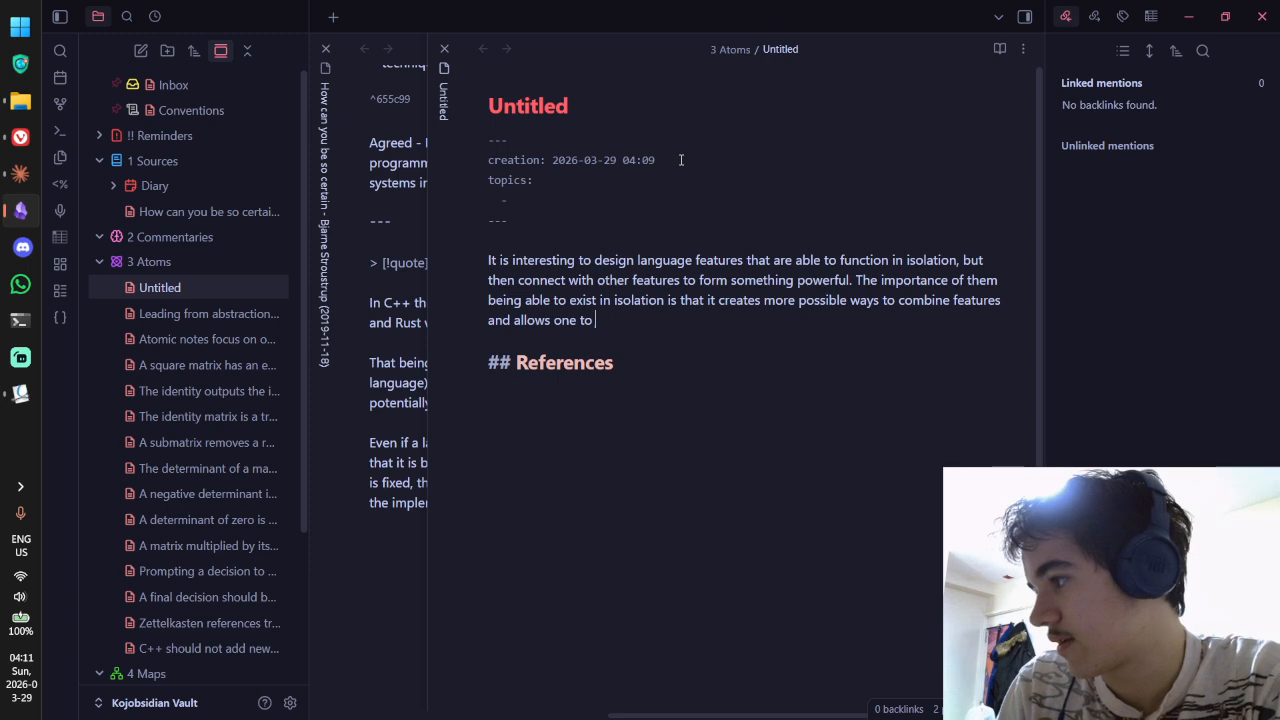
pyautogui.write('improv')
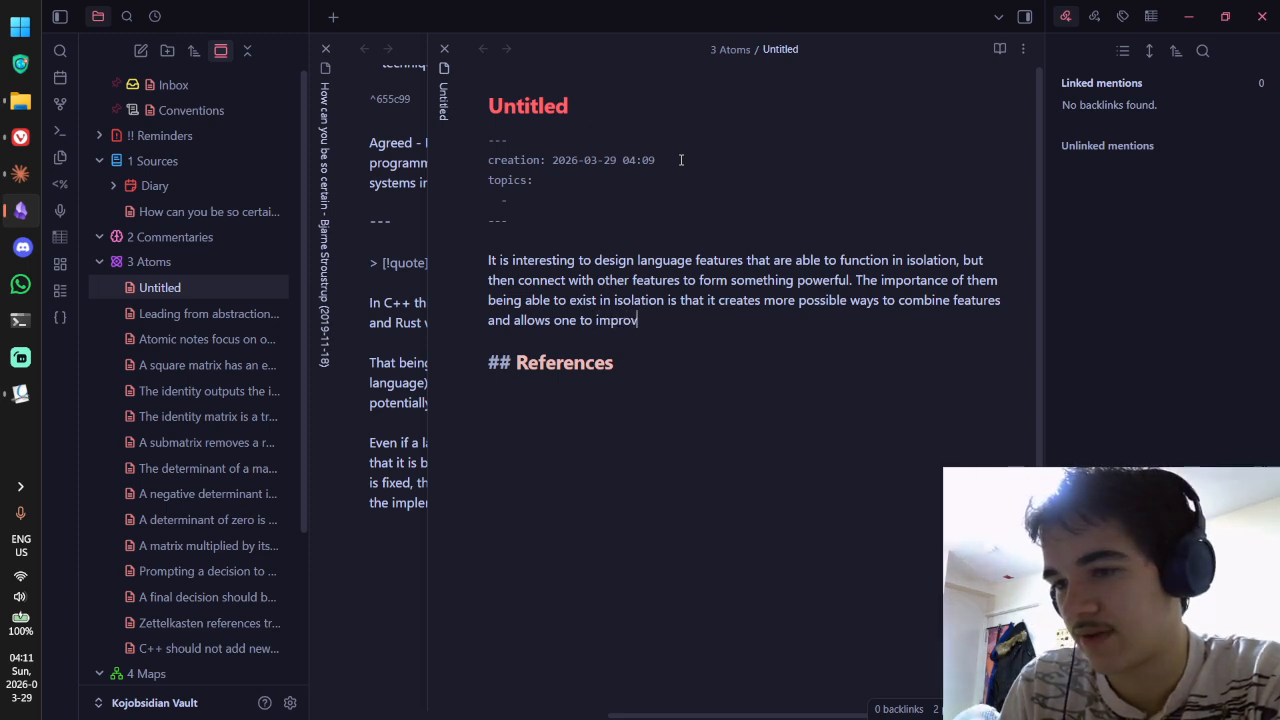
pyautogui.write('e a subsystem')
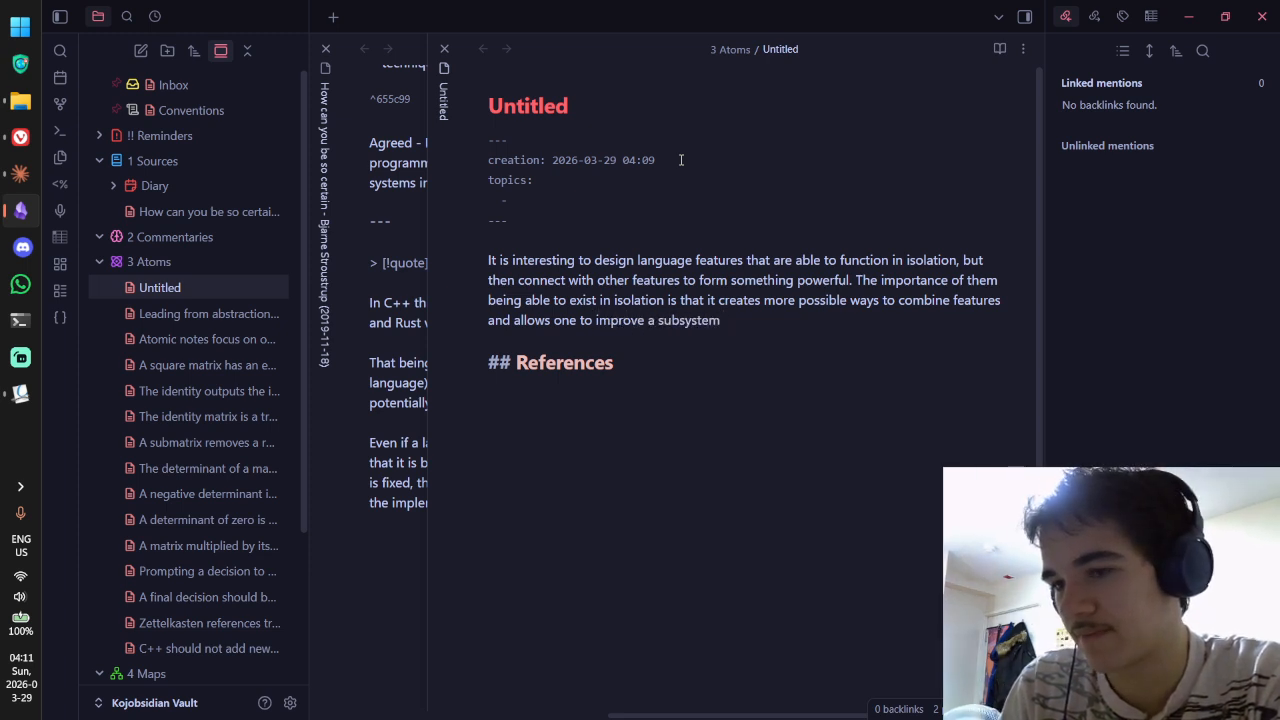
pyautogui.hotkey('ctrl', 'BackSpace')
pyautogui.hotkey('ctrl', 'BackSpace')
pyautogui.write('on a sub')
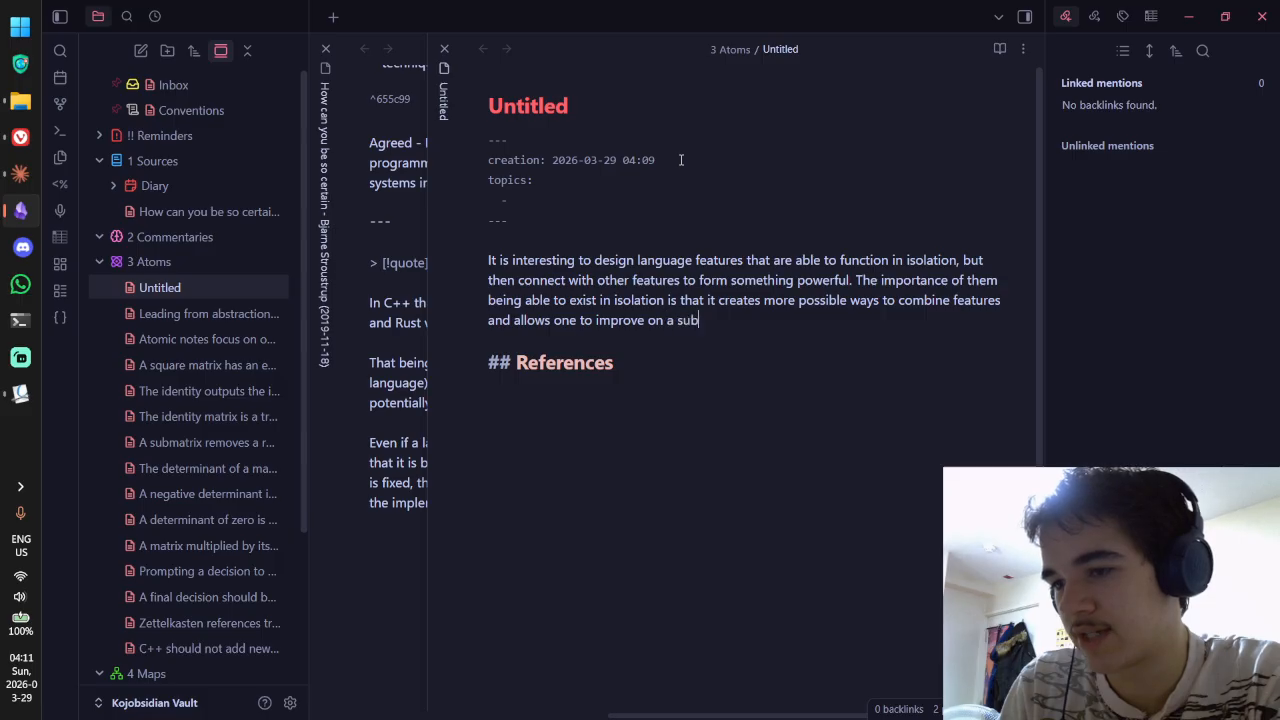
pyautogui.write('system level')
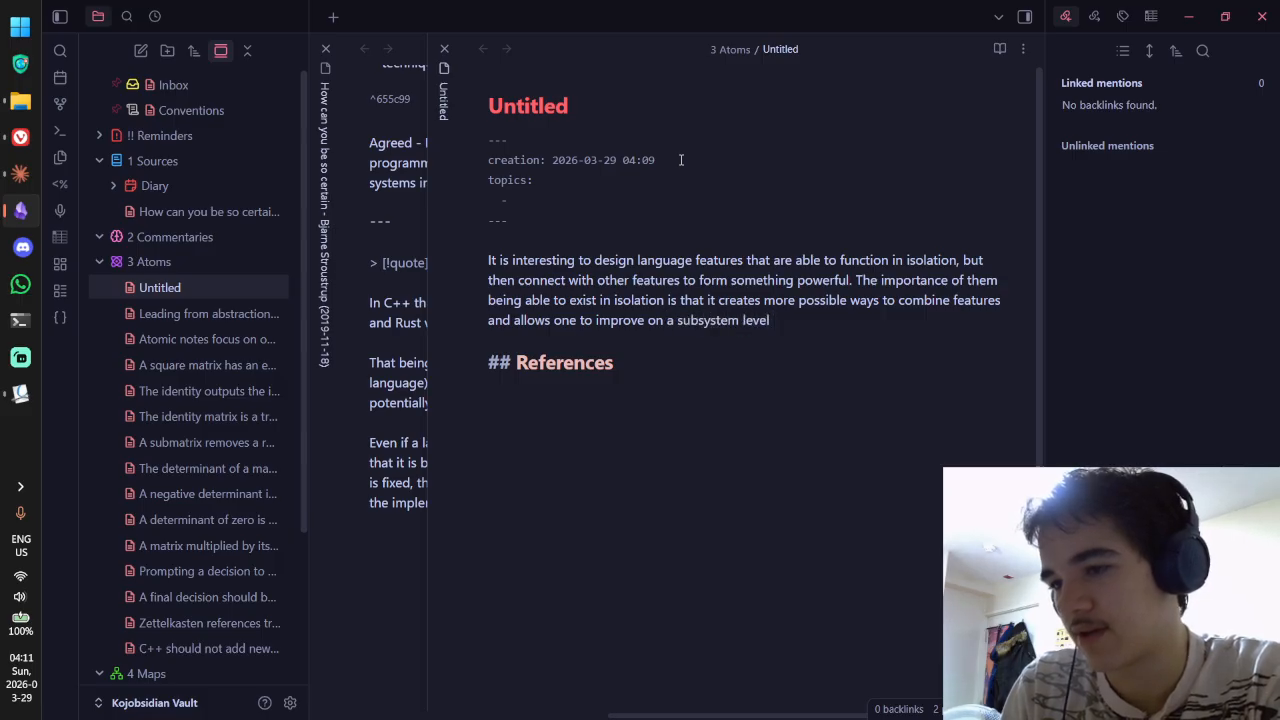
pyautogui.write(' rather than have to')
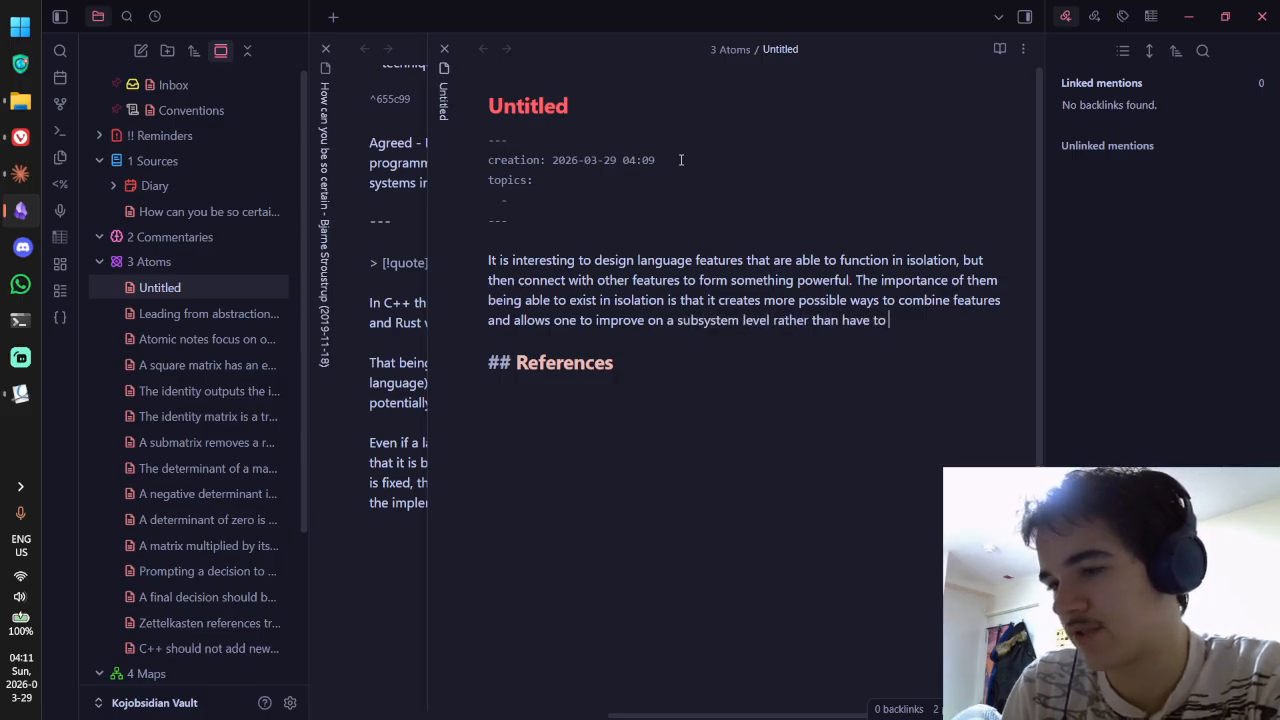
pyautogui.write(' tackle a monolithic')
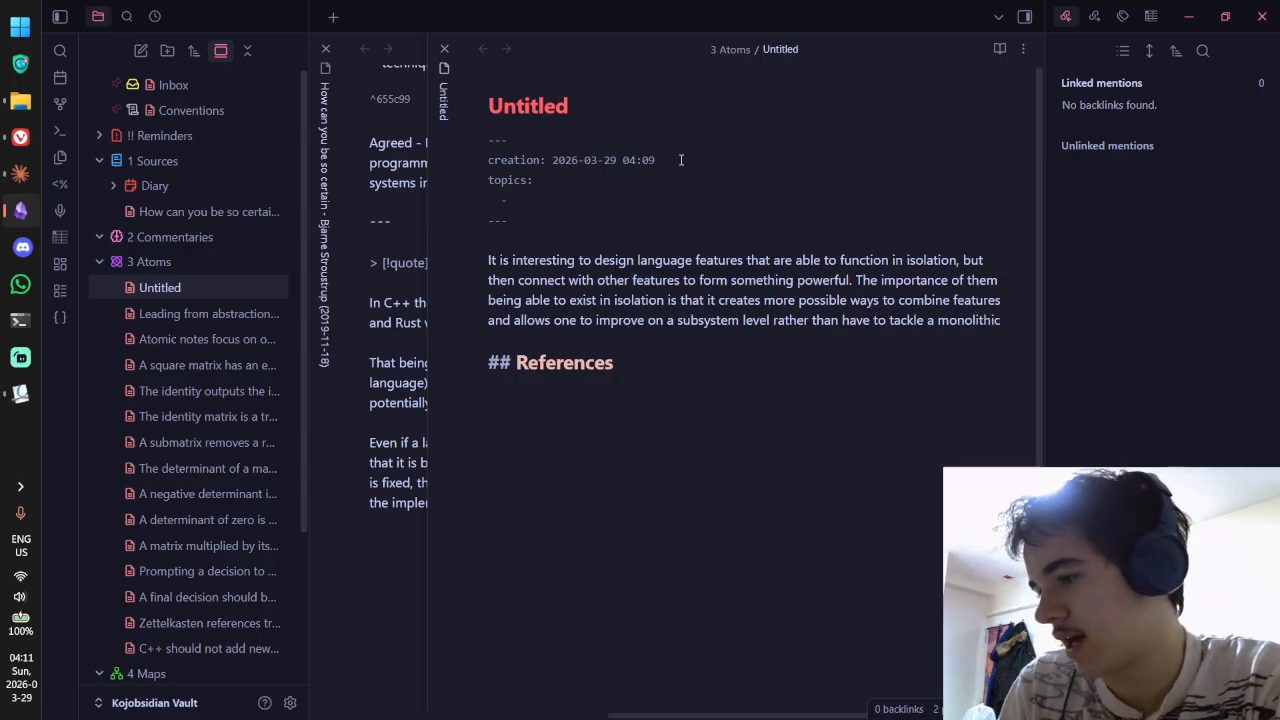
pyautogui.write(', ')
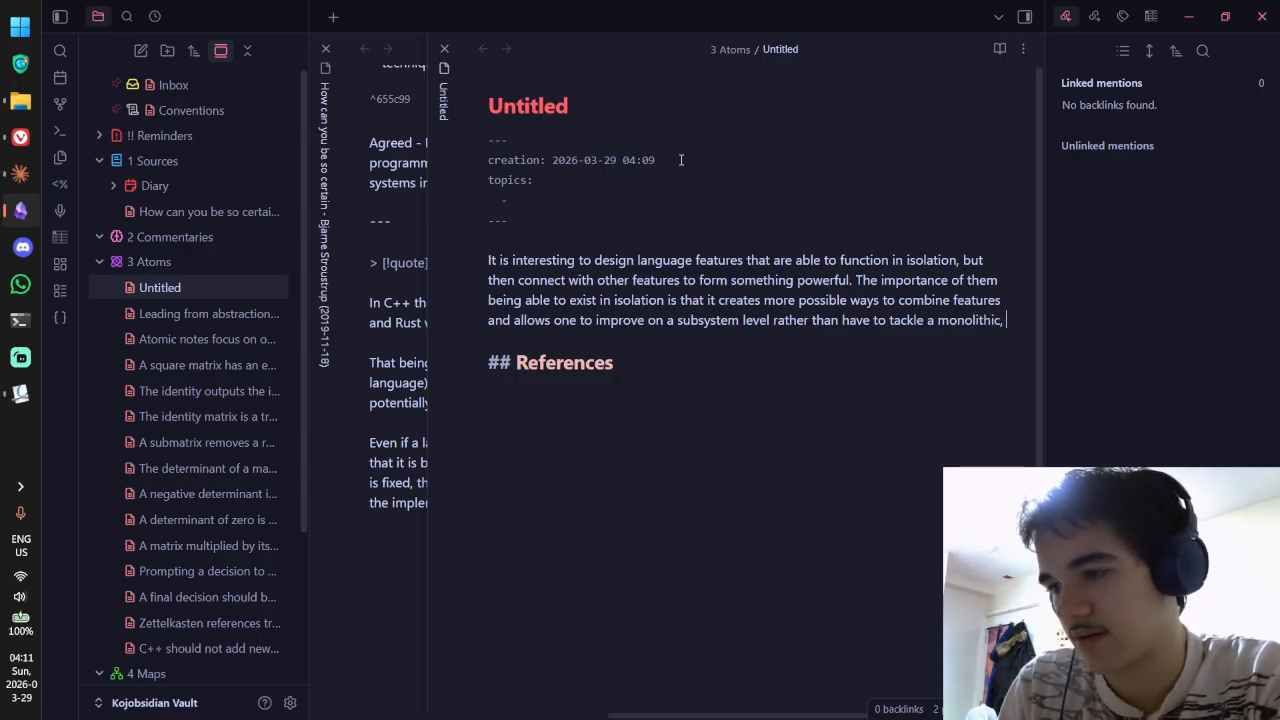
pyautogui.write('convoluted')
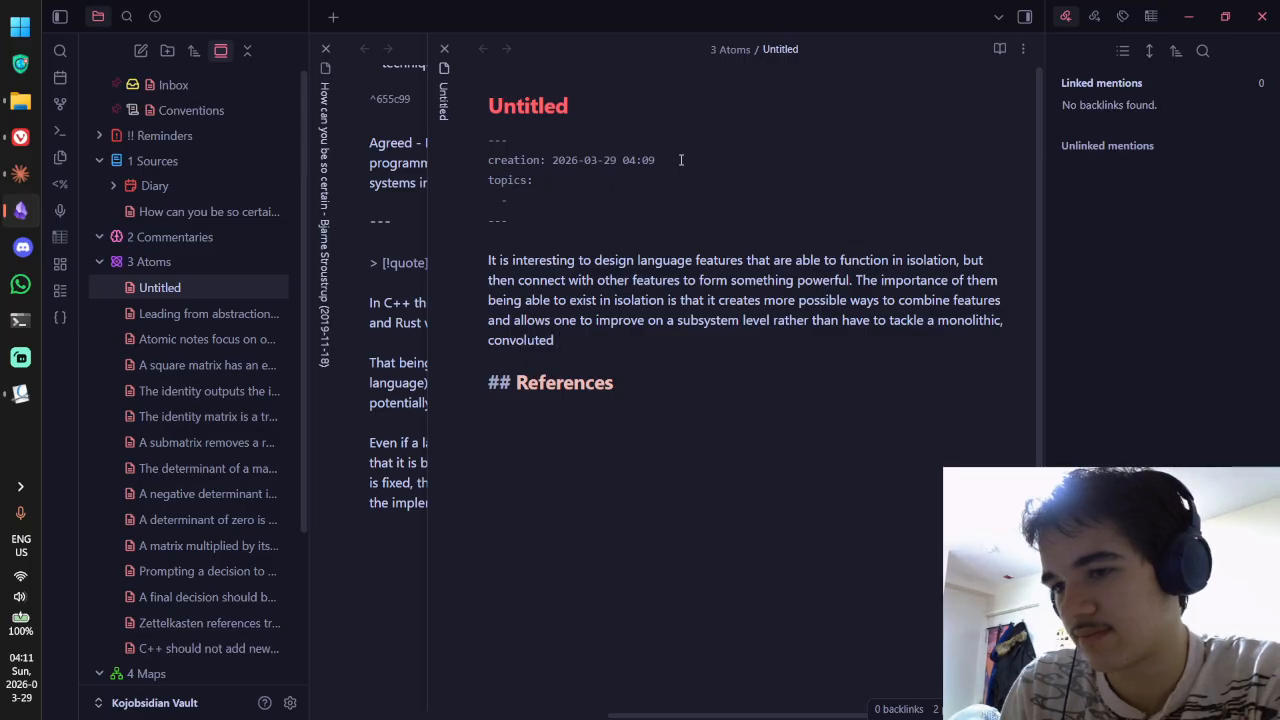
pyautogui.write(' system.')
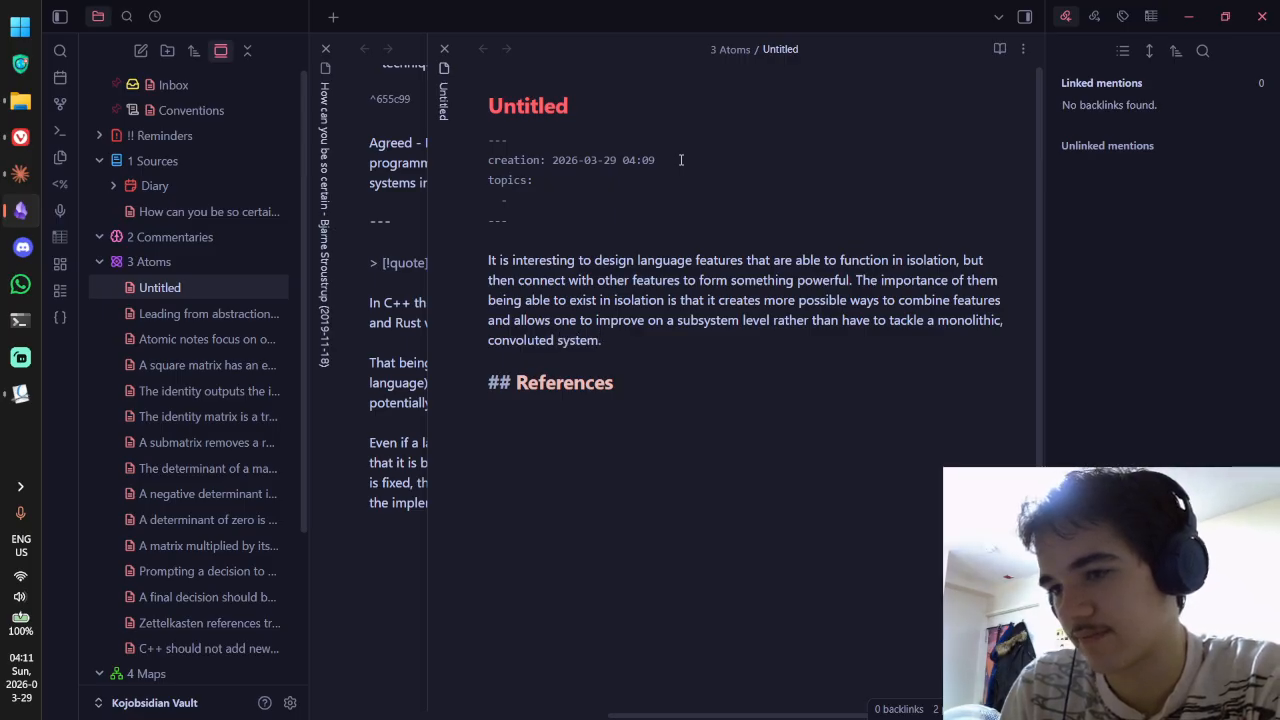
pyautogui.hotkey('ctrl', 'e')
pyautogui.hotkey('ctrl', 'e')
pyautogui.hotkey('alt', 'Tab')
pyautogui.hotkey('alt', 'Tab')
pyautogui.hotkey('ctrl', 'Tab')
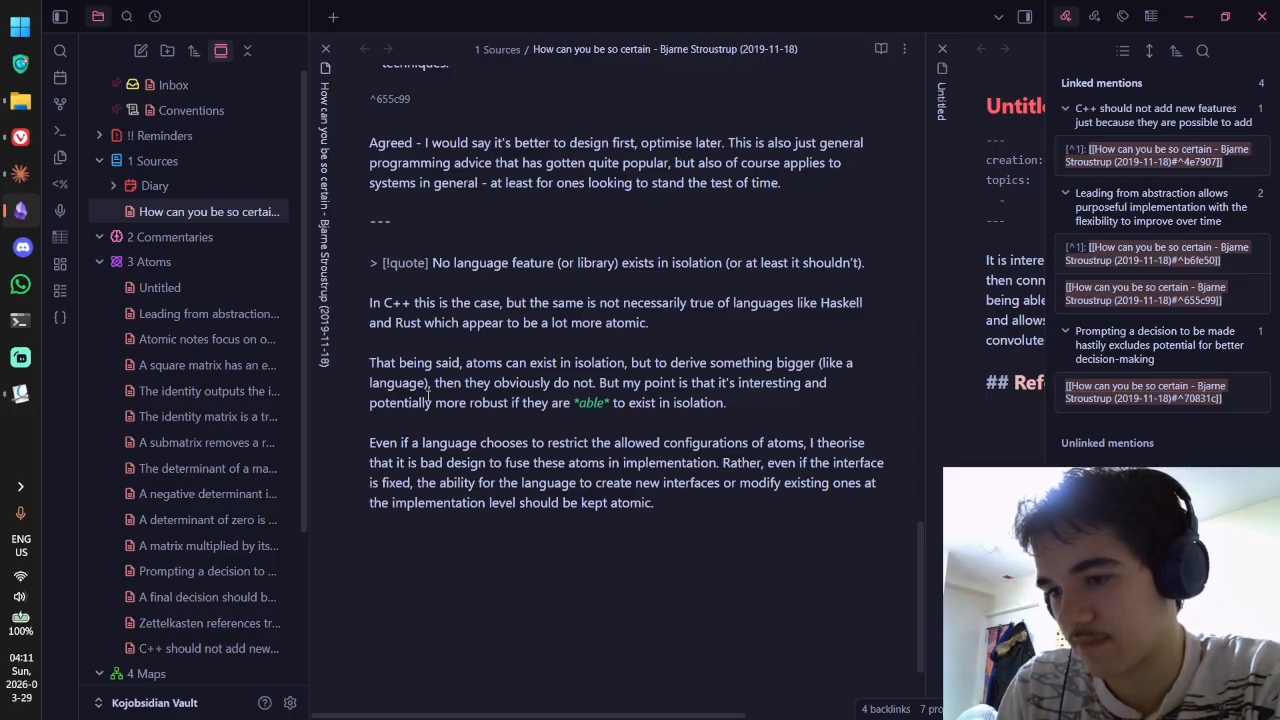
# Step: Copy the Stroustrup note's last paragraph on not fusing atoms into the Untitled note
pyautogui.moveTo(368, 442); pyautogui.dragTo(708, 498)
pyautogui.hotkey('ctrl', 'c')
pyautogui.hotkey('ctrl', 'Tab')
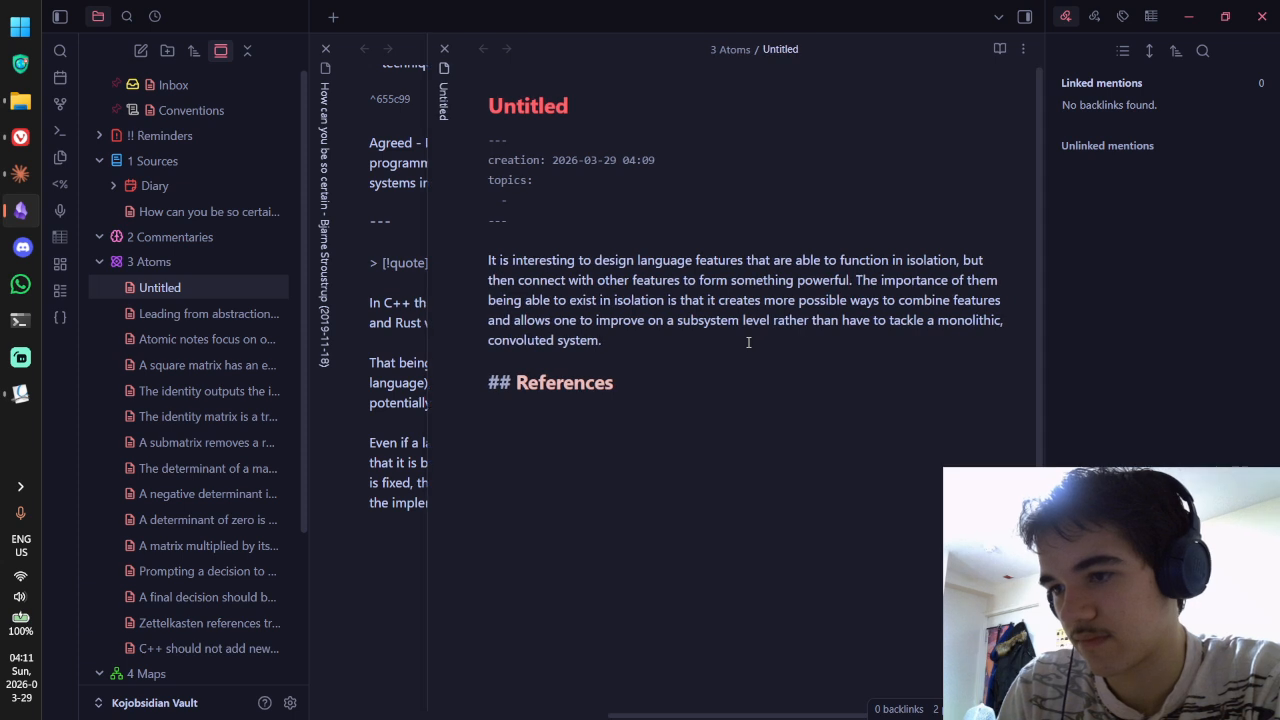
pyautogui.press('Return')
pyautogui.press('Return')
pyautogui.hotkey('ctrl', 'v')
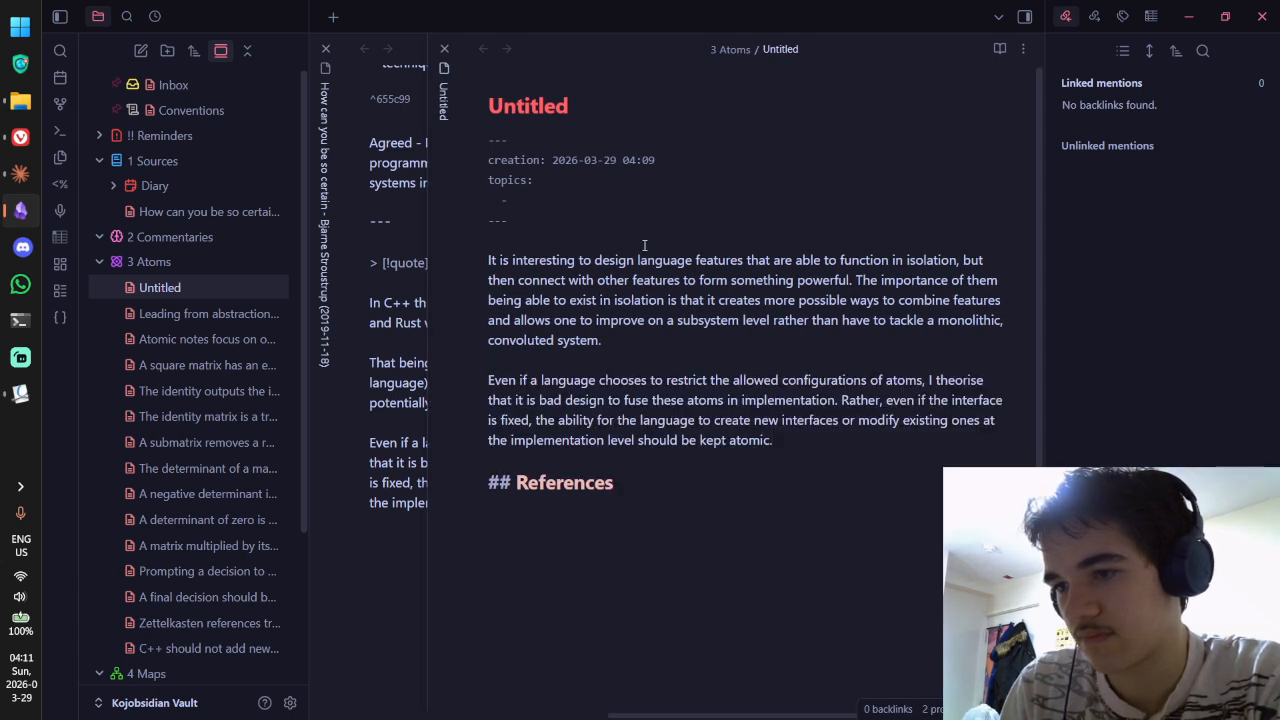
# Step: Insert 'programming' before 'language features' and add [[programming language design]] to topics
pyautogui.write('programming ')
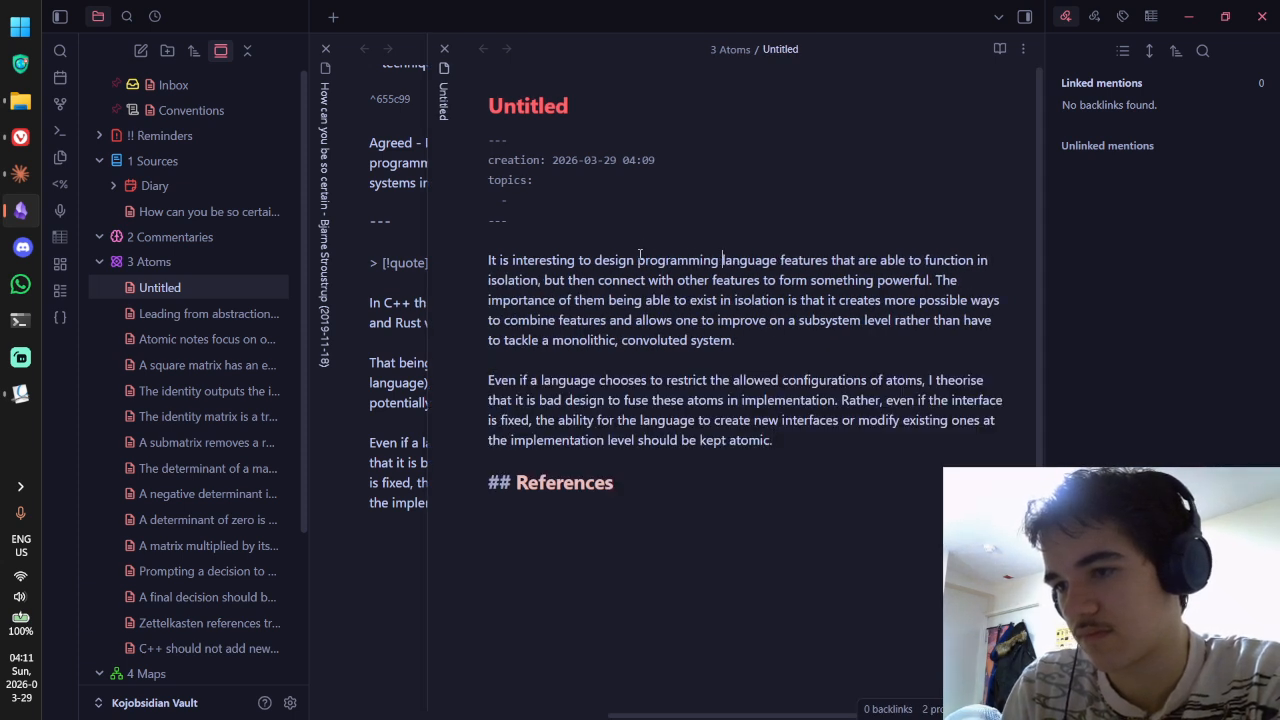
pyautogui.write('"')
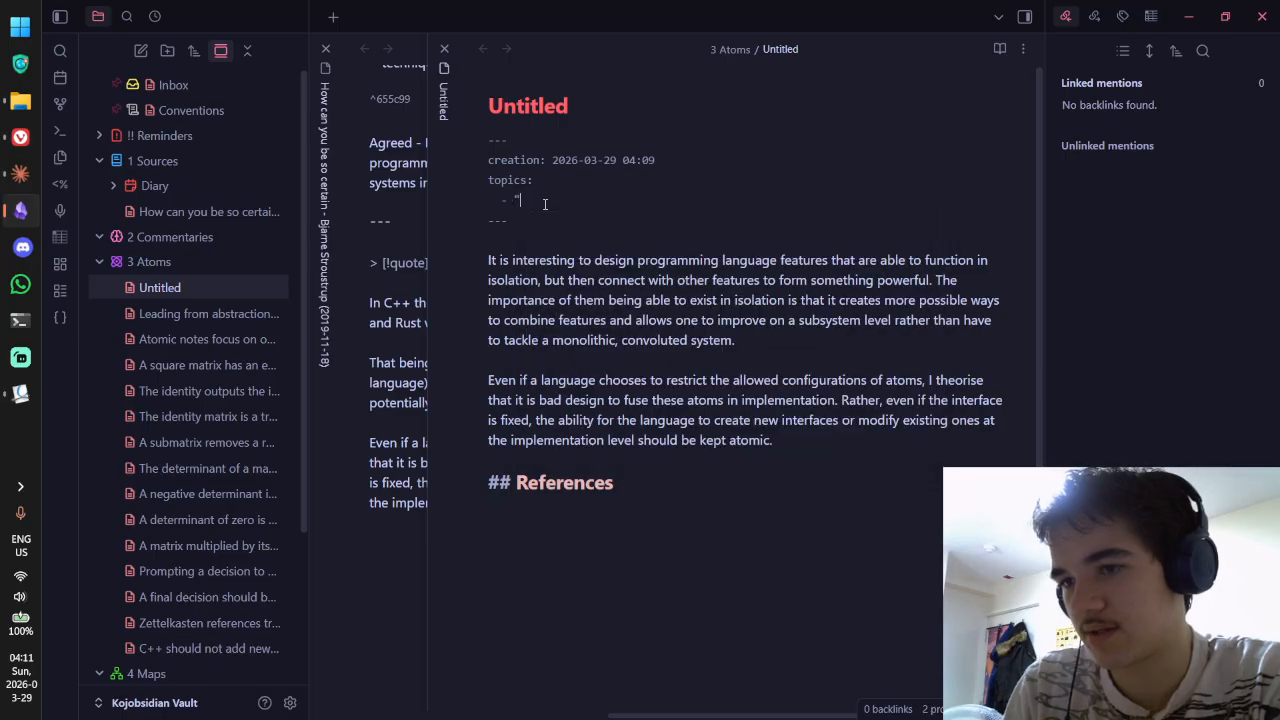
pyautogui.write('[[programming lang')
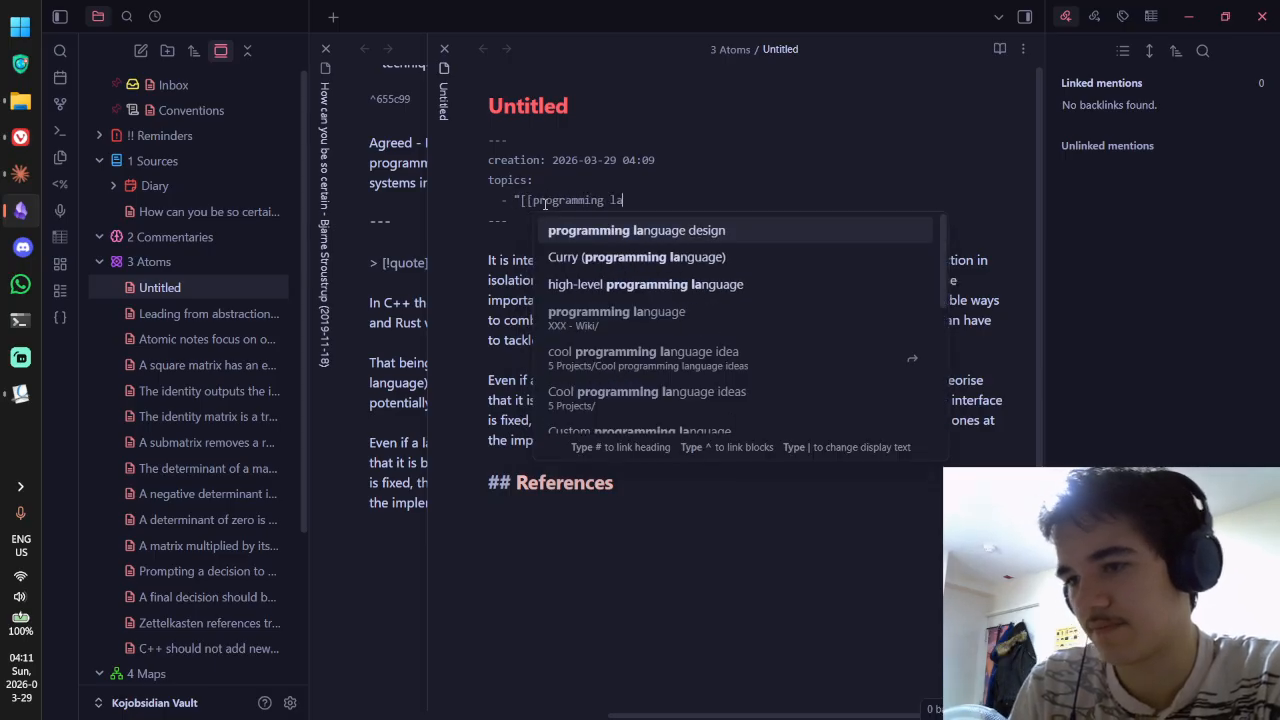
pyautogui.press('Return')
pyautogui.hotkey('ctrl', 'e')
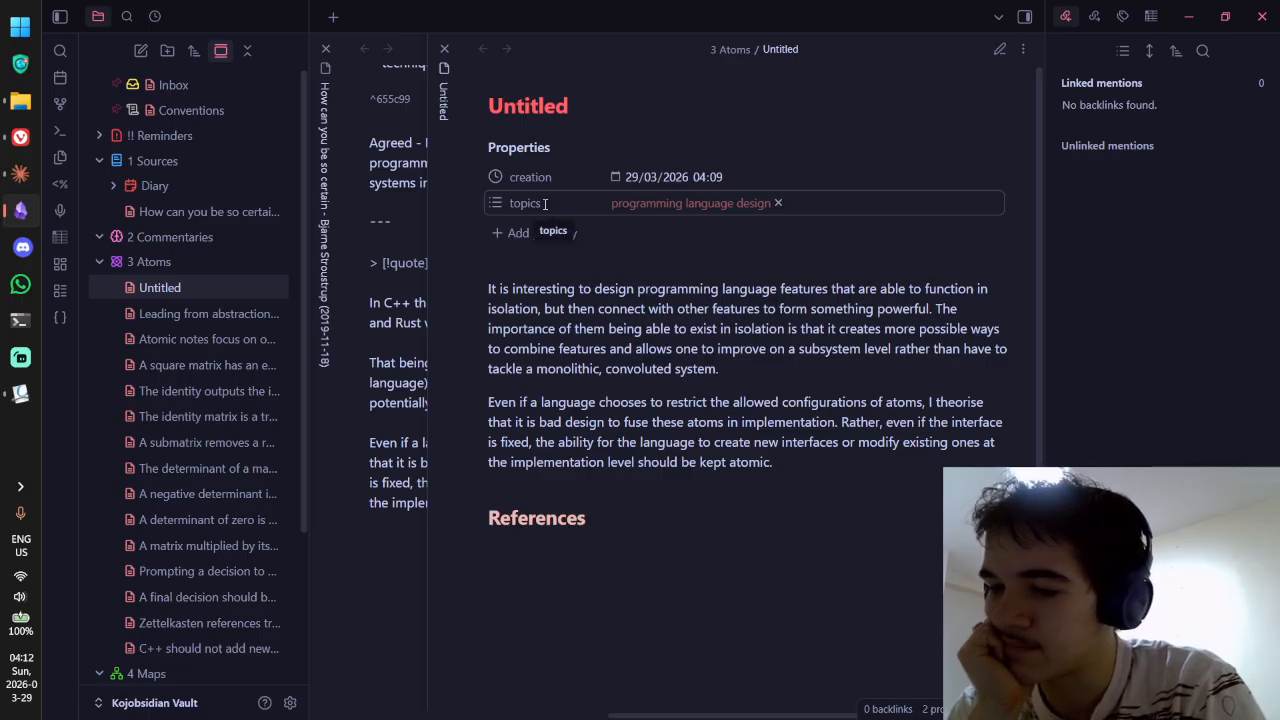
pyautogui.hotkey('ctrl', 'e')
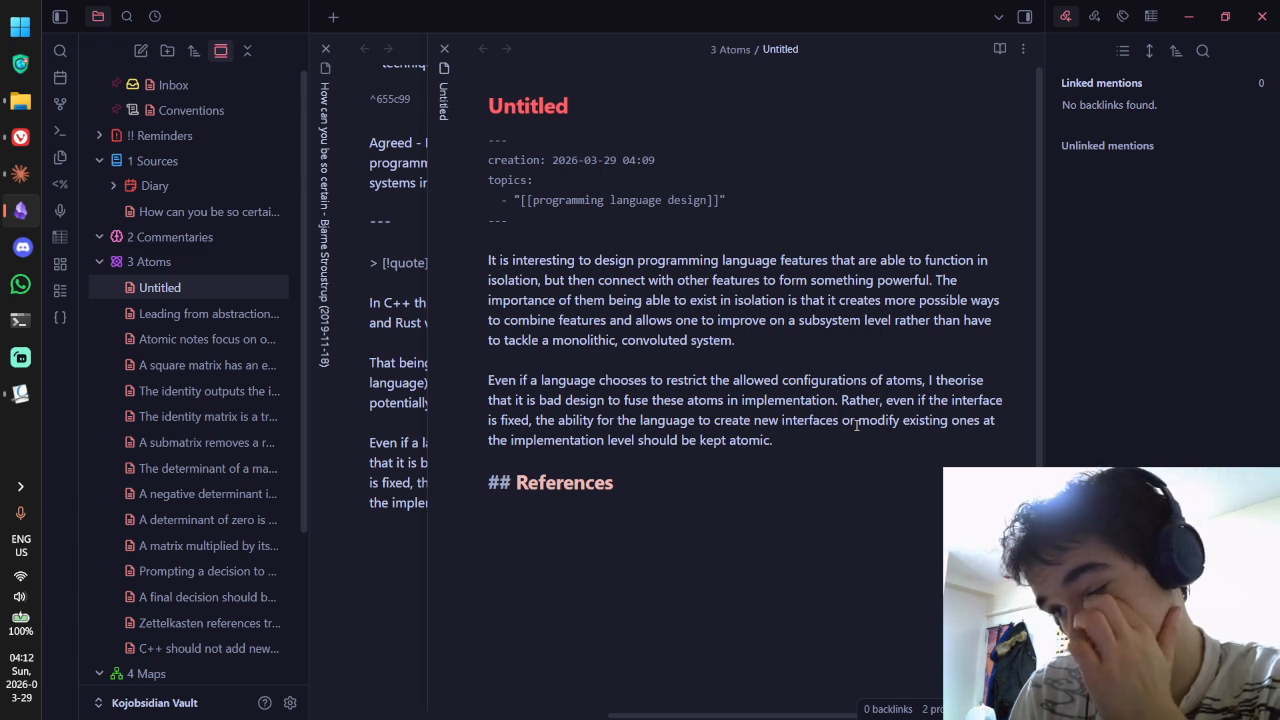
# Step: Extend the sentence: fusing can cause issues down the line if wanting/needing to expand that feature
pyautogui.press('BackSpace')
pyautogui.press('BackSpace')
pyautogui.write(', as it restricts')
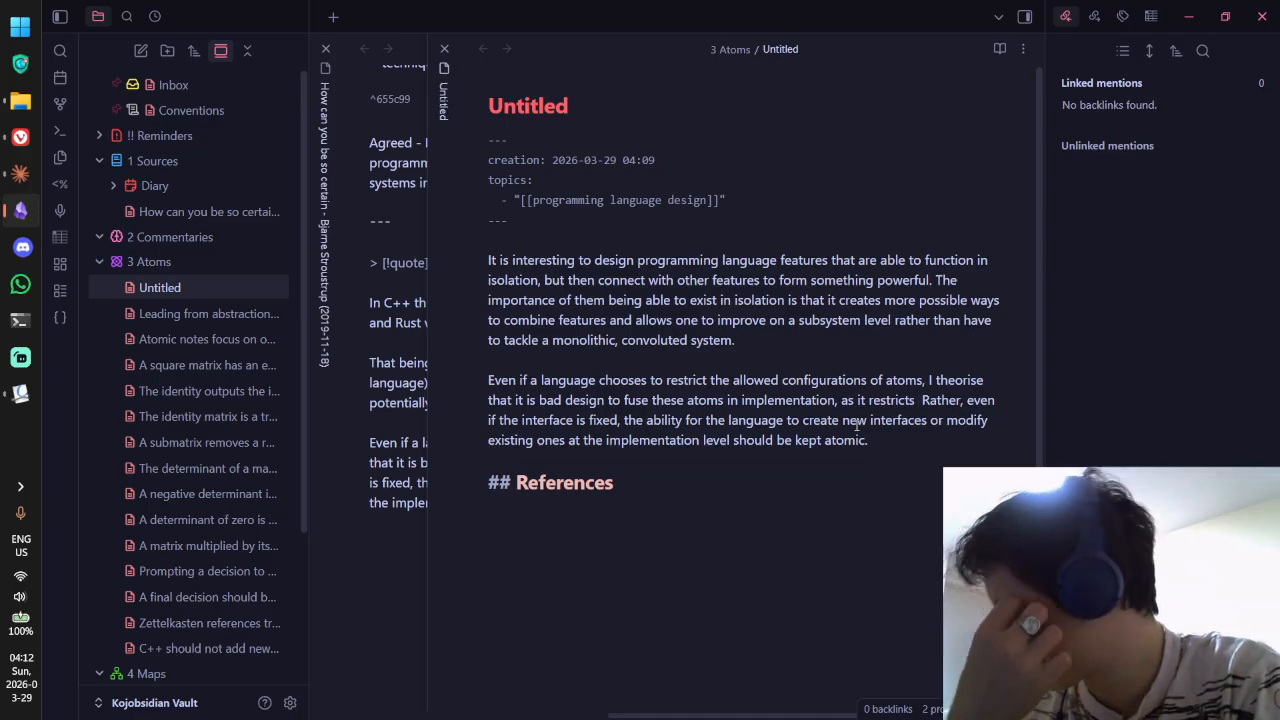
pyautogui.hotkey('ctrl', 'BackSpace')
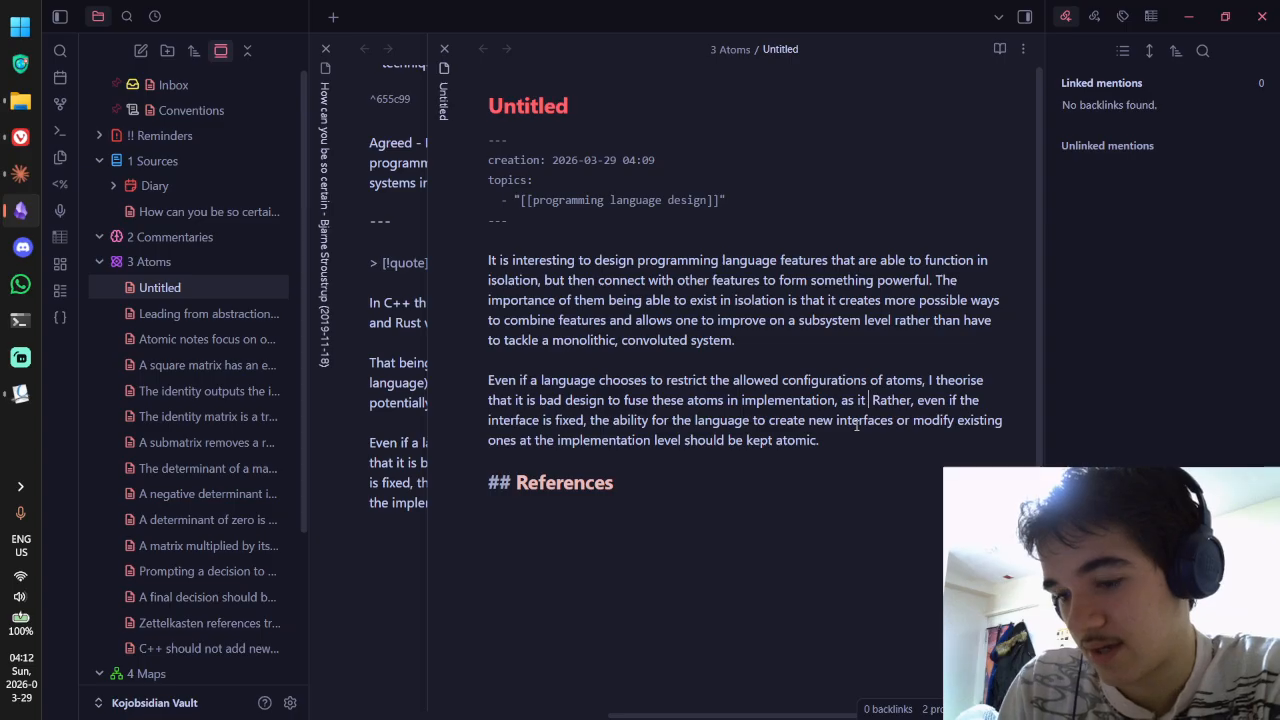
pyautogui.write('can cause issues down ')
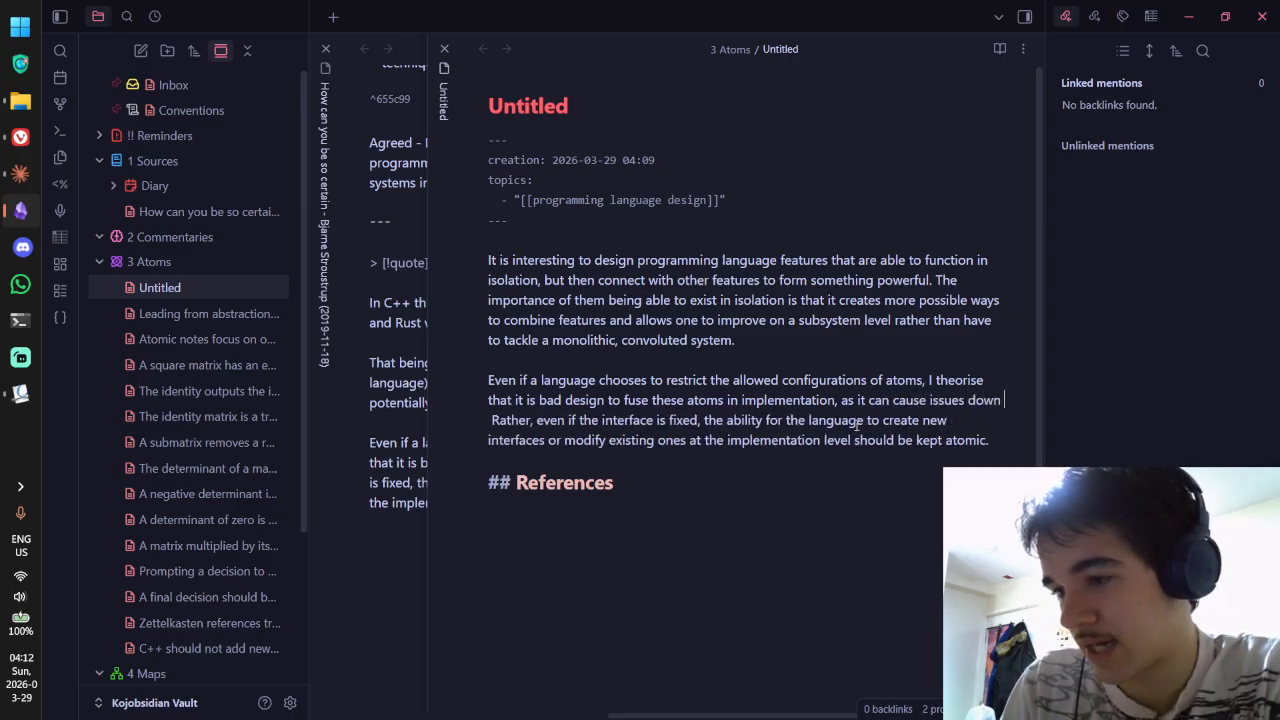
pyautogui.write('n')
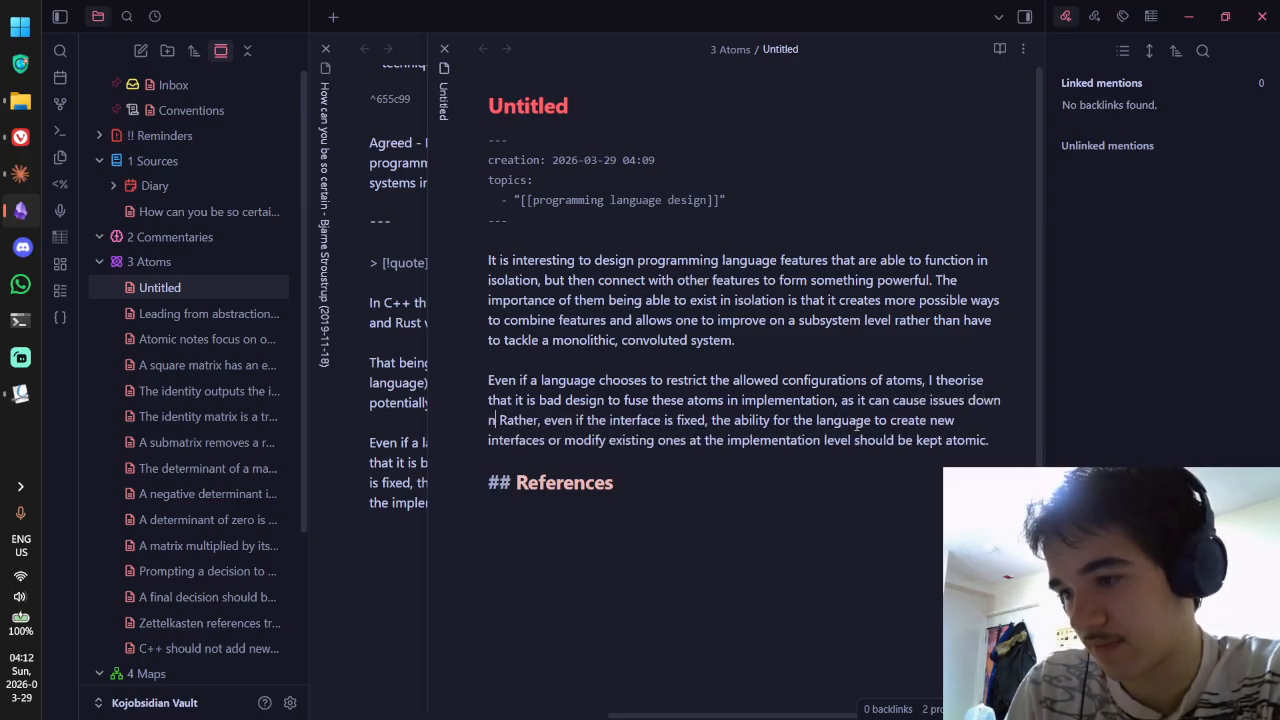
pyautogui.press('BackSpace')
pyautogui.write('the line if')
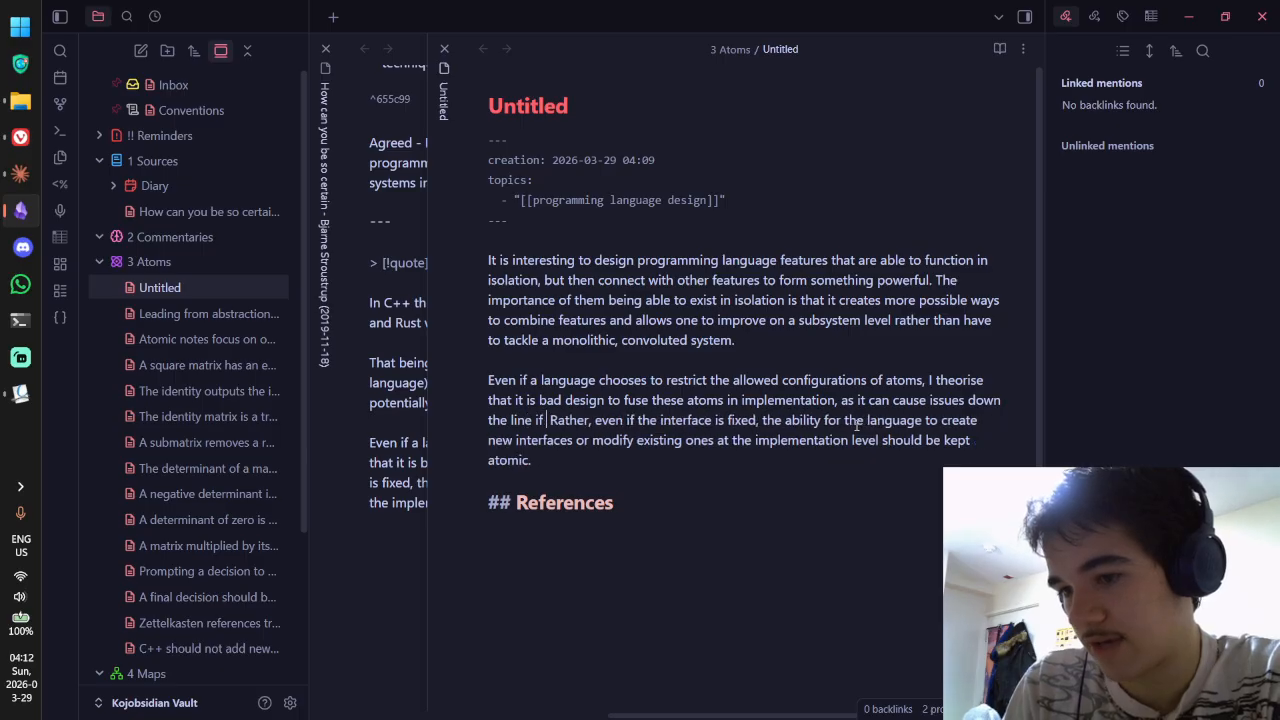
pyautogui.write(' wanting t')
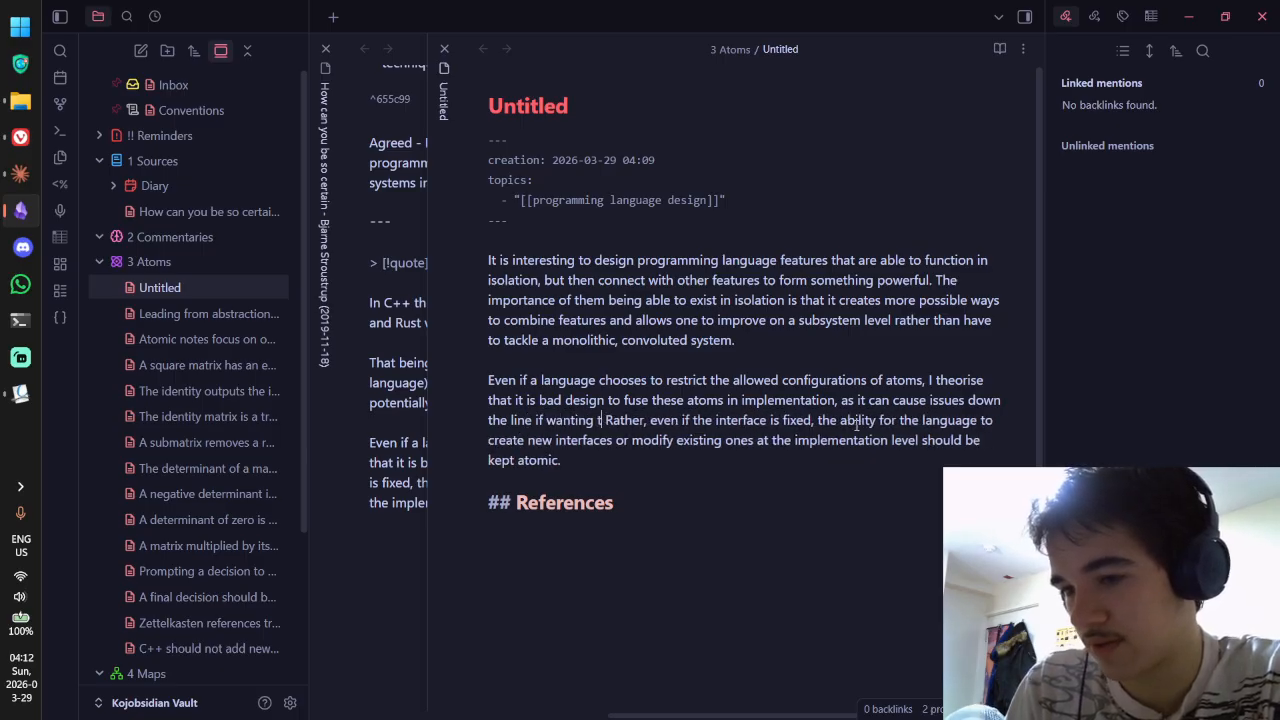
pyautogui.press('BackSpace')
pyautogui.press('BackSpace')
pyautogui.write('/needing to')
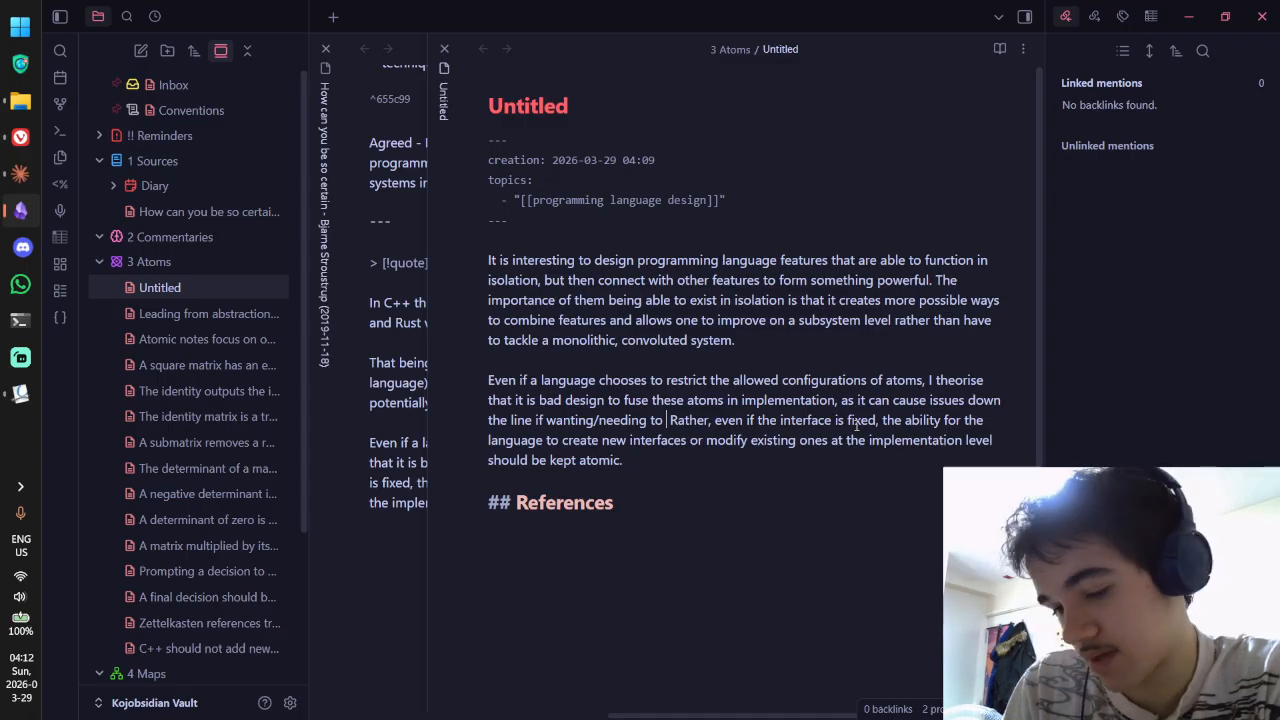
pyautogui.write(' improve that fe')
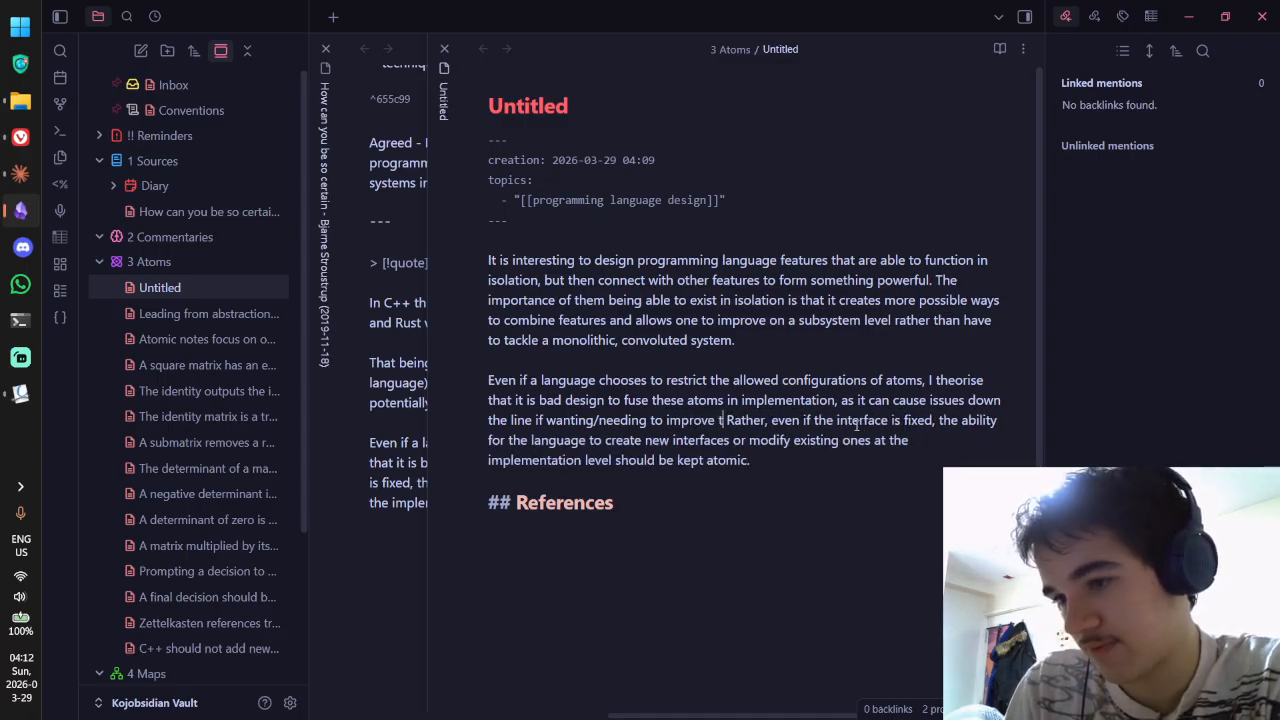
pyautogui.write('ature.')
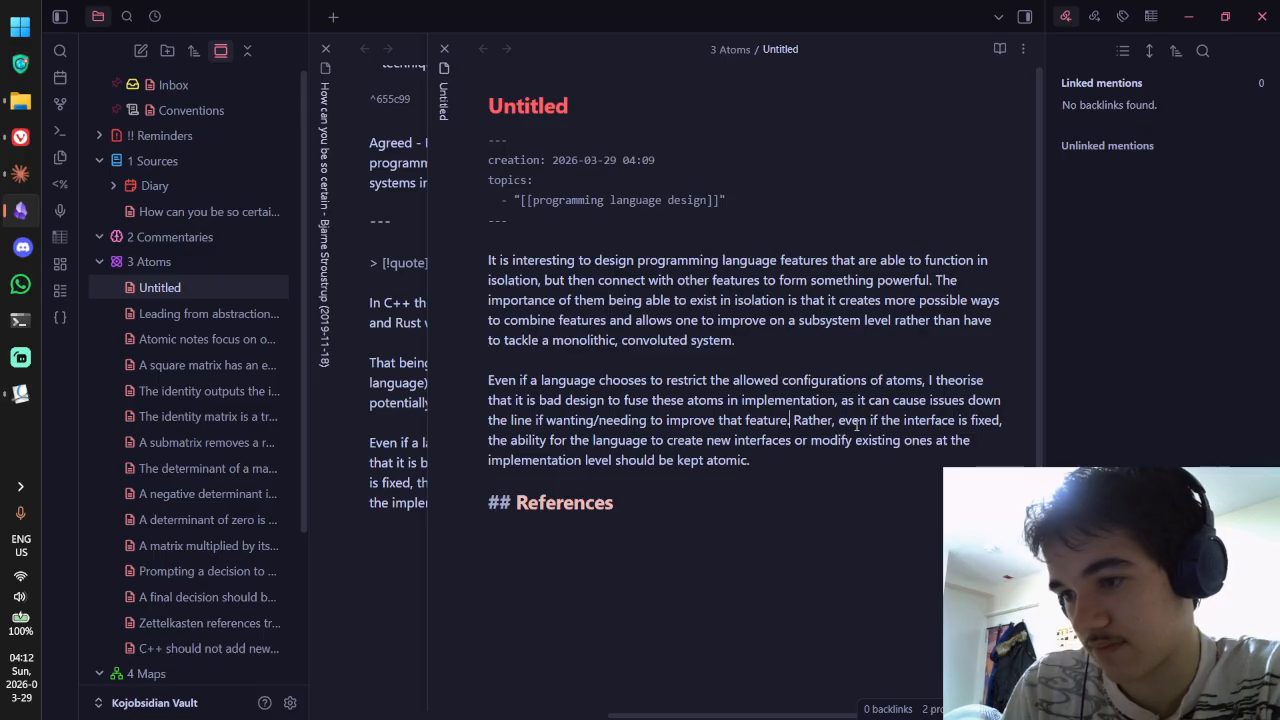
pyautogui.hotkey('ctrl', 'BackSpace')
pyautogui.hotkey('ctrl', 'BackSpace')
pyautogui.hotkey('ctrl', 'BackSpace')
pyautogui.write('expand that featu')
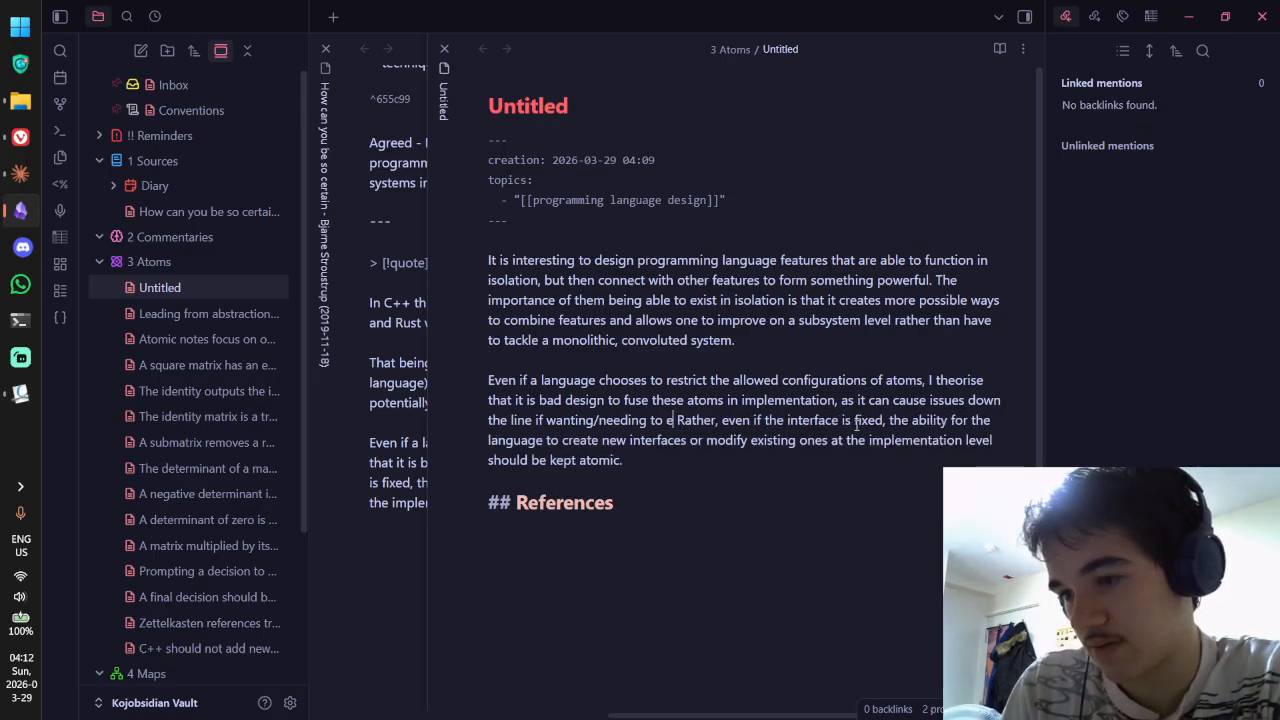
pyautogui.write('re.')
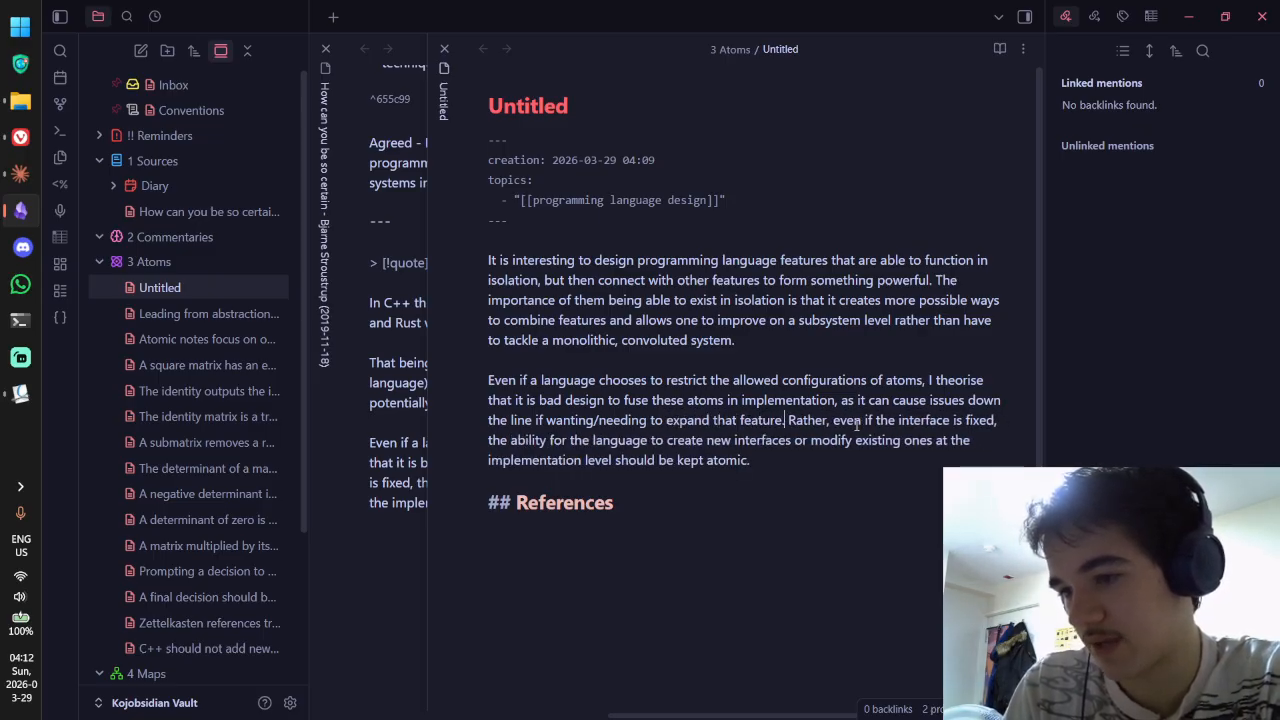
pyautogui.hotkey('ctrl', 'e')
pyautogui.hotkey('ctrl', 'e')
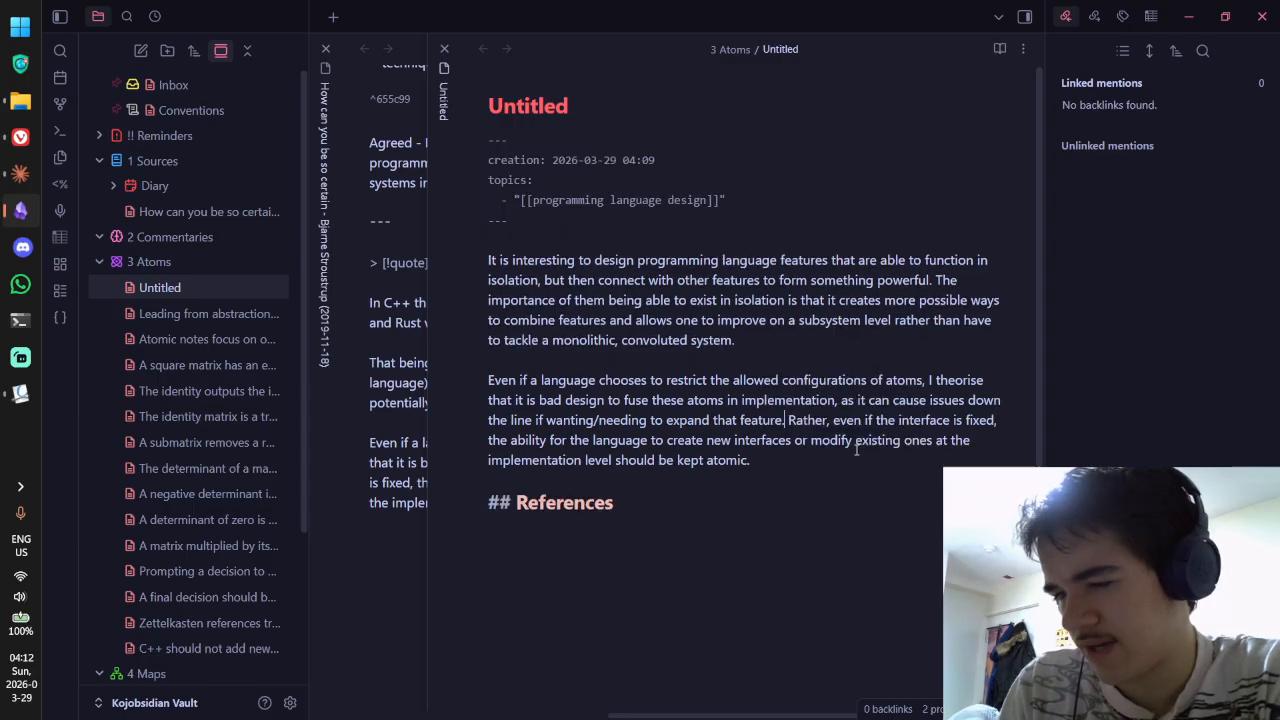
# Step: Delete the sentence beginning 'Rather' from the second paragraph
pyautogui.moveTo(535, 443); pyautogui.dragTo(790, 421)
pyautogui.click(788, 452)
pyautogui.press('BackSpace')
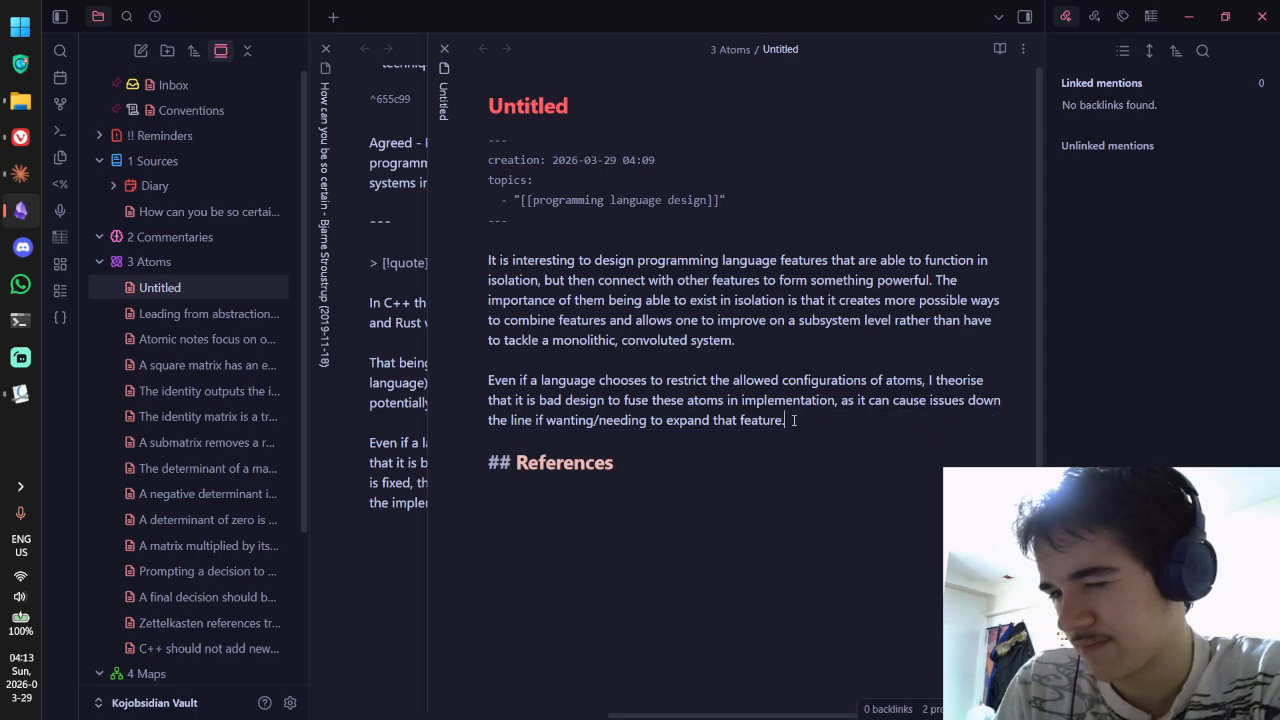
pyautogui.hotkey('ctrl', 'e')
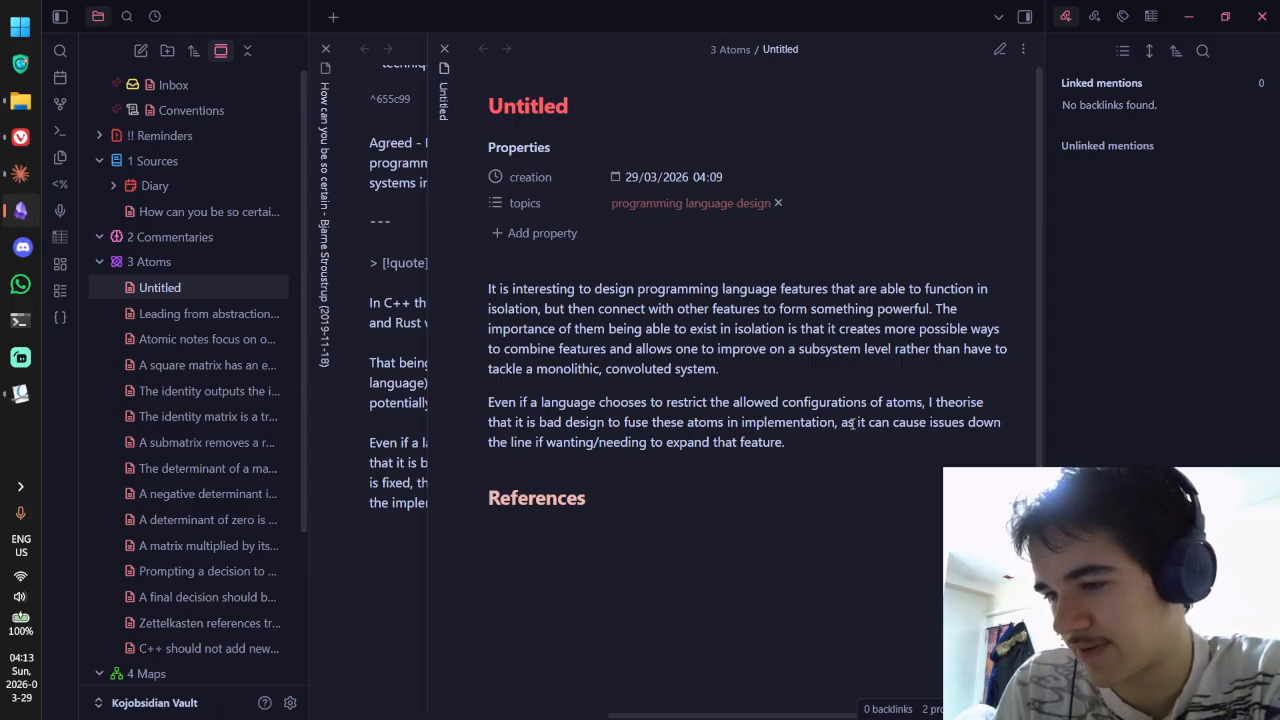
pyautogui.hotkey('ctrl', 'e')
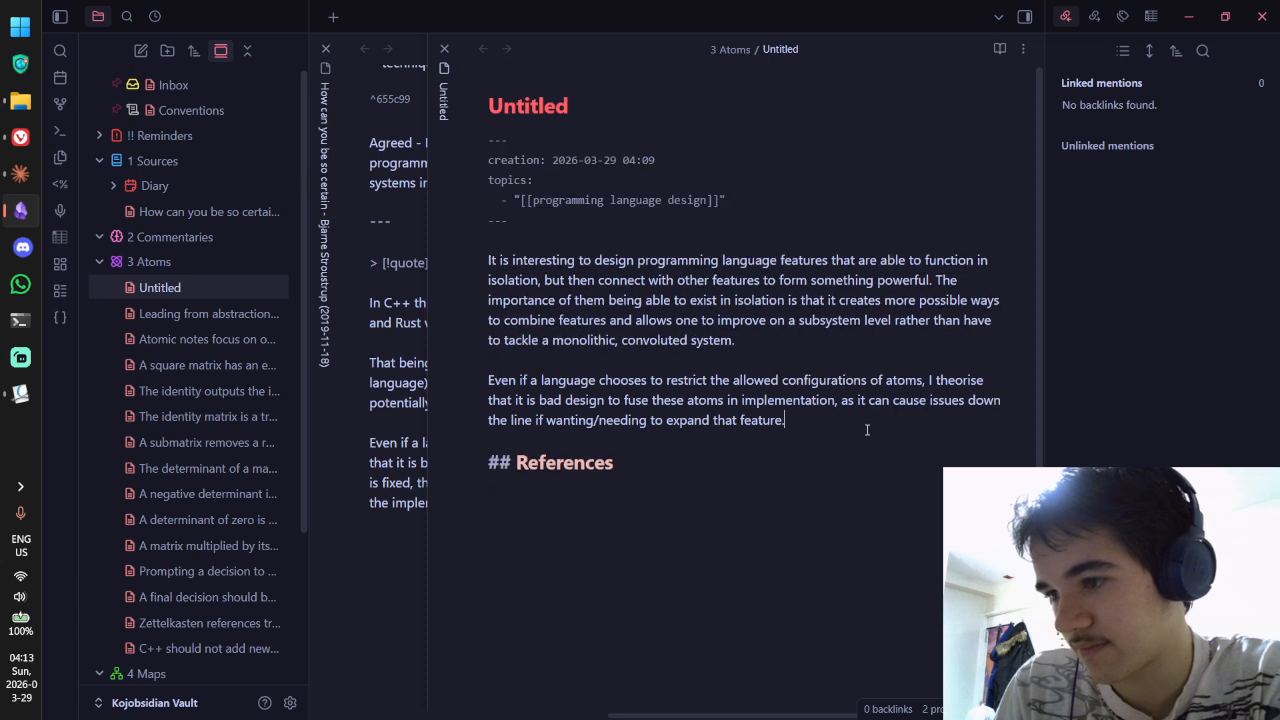
# Step: Replace 'atoms' with 'these atomic features' in the second paragraph
pyautogui.doubleClick(903, 380)
pyautogui.write('these ')
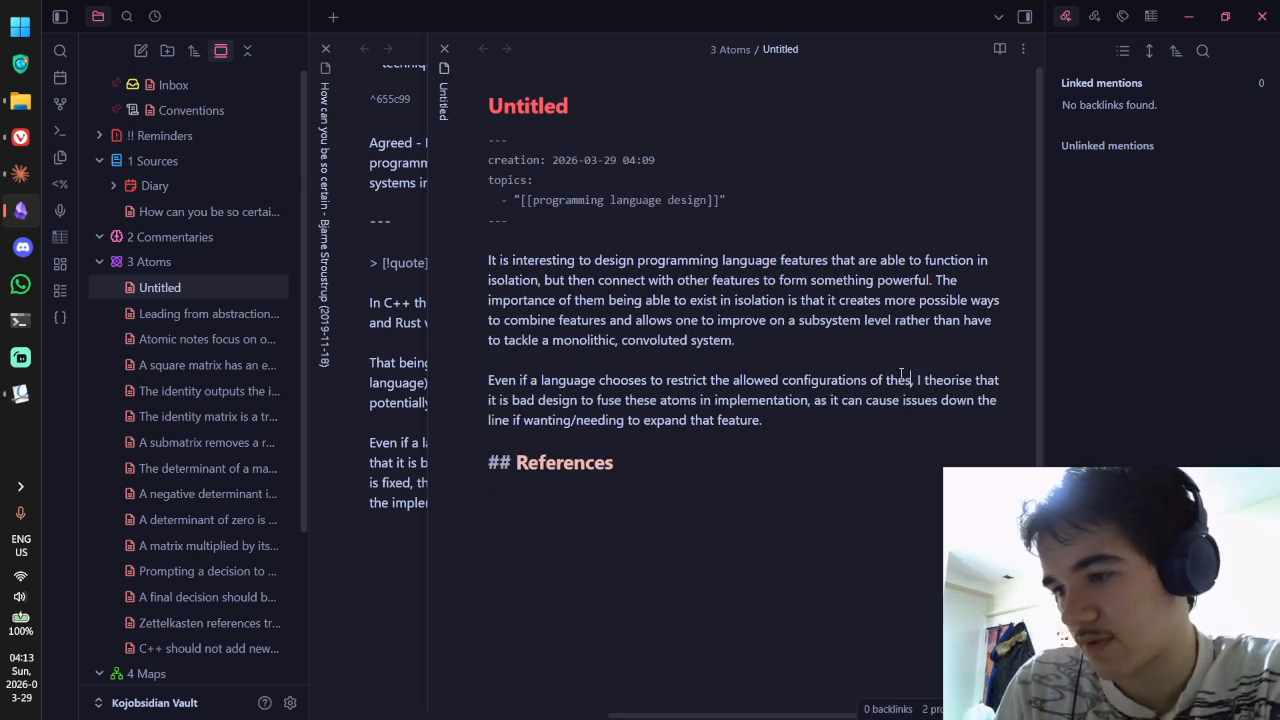
pyautogui.write('atoms')
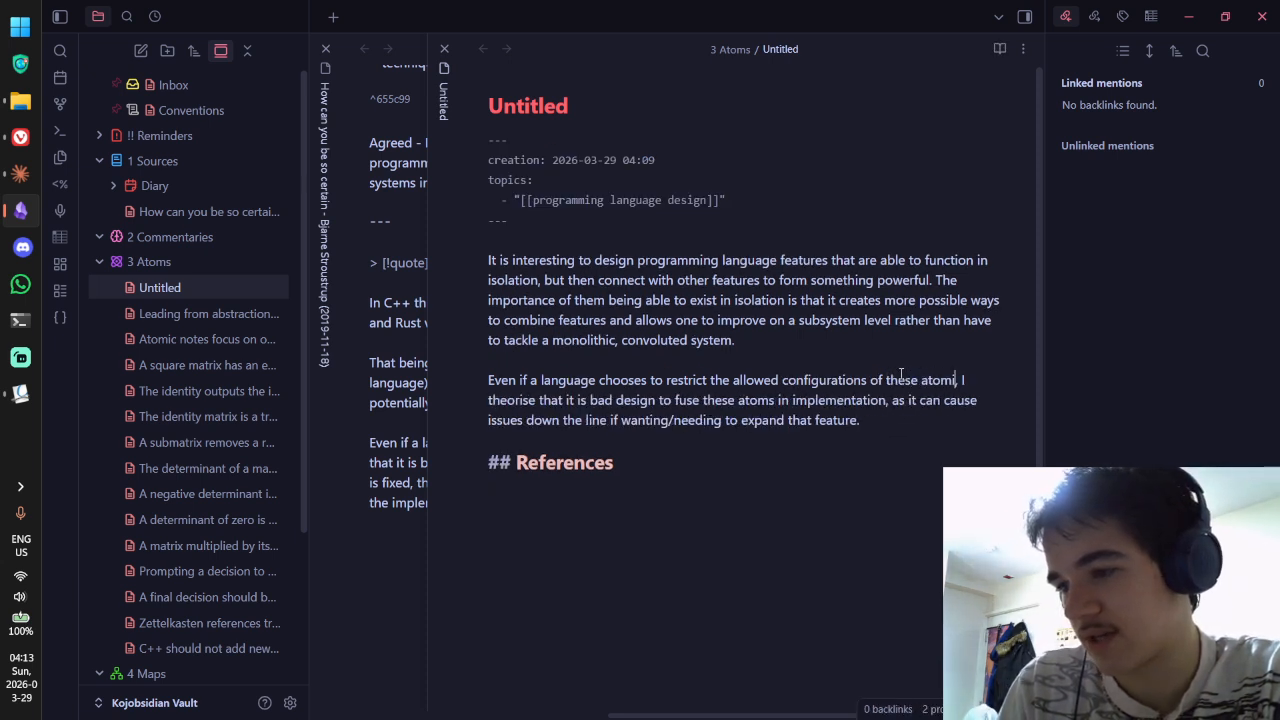
pyautogui.press('BackSpace')
pyautogui.write('ic features')
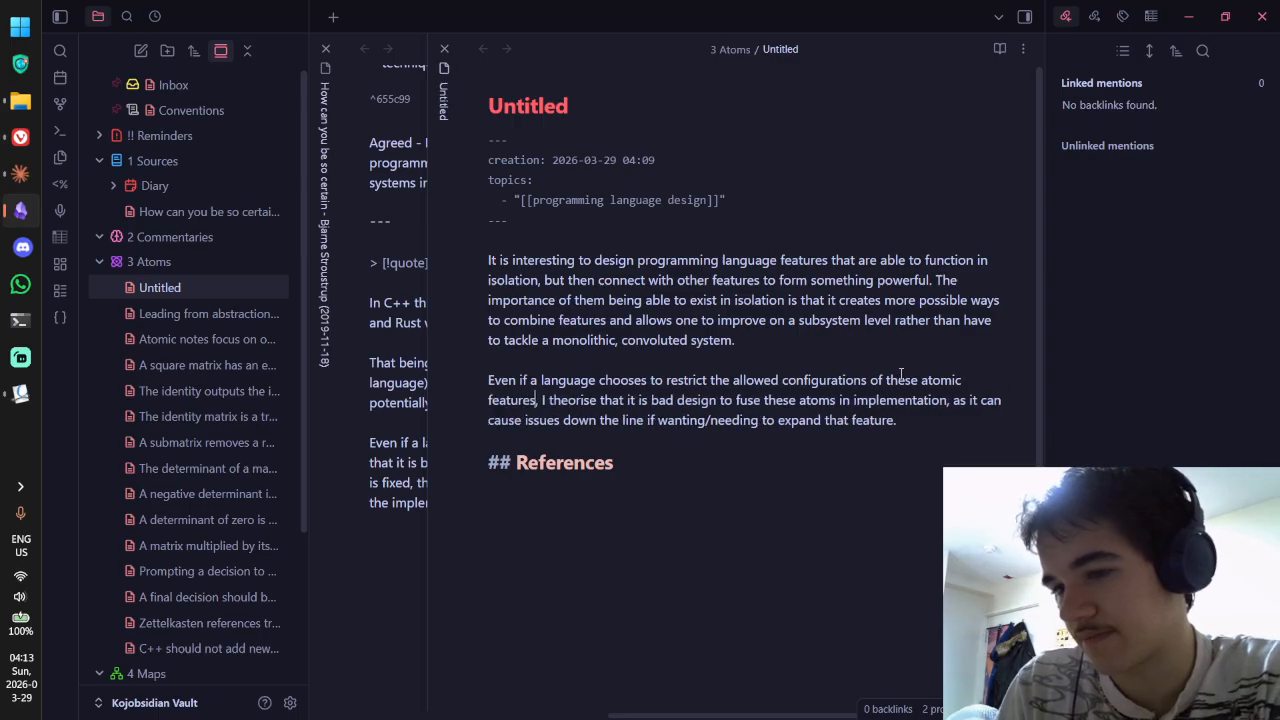
pyautogui.hotkey('ctrl', 'e')
pyautogui.hotkey('ctrl', 'e')
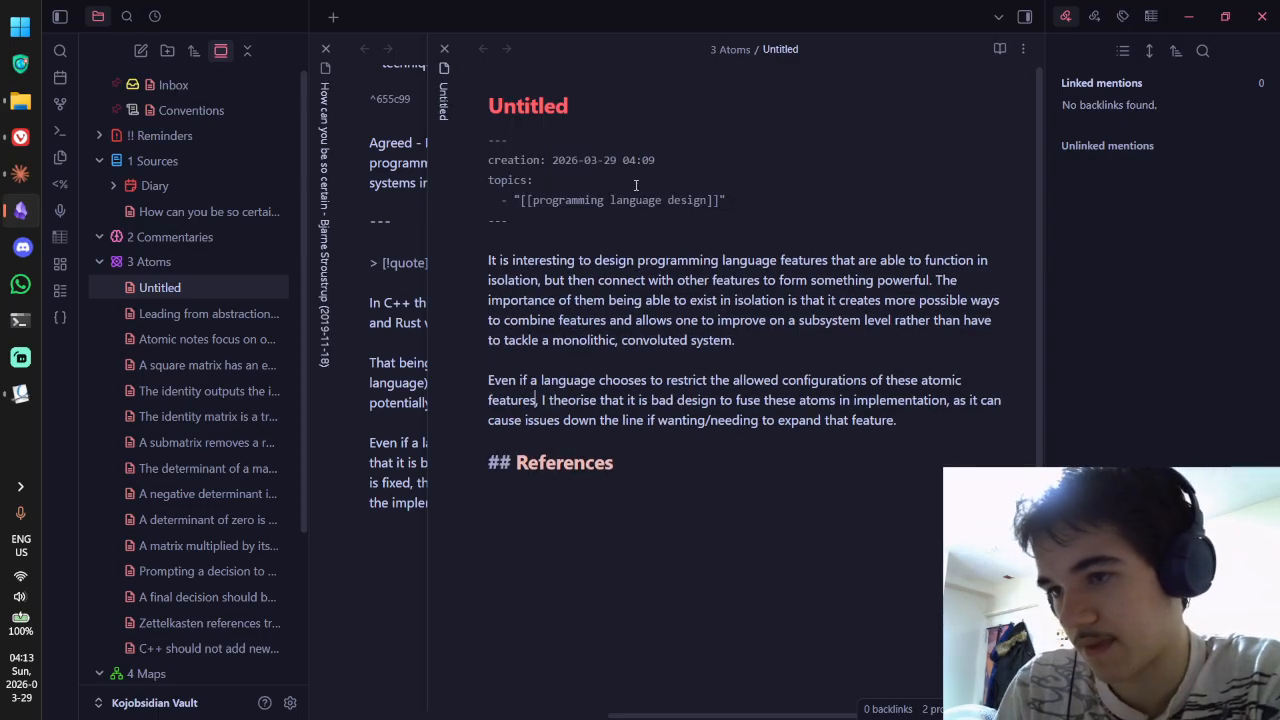
pyautogui.click(417, 362)
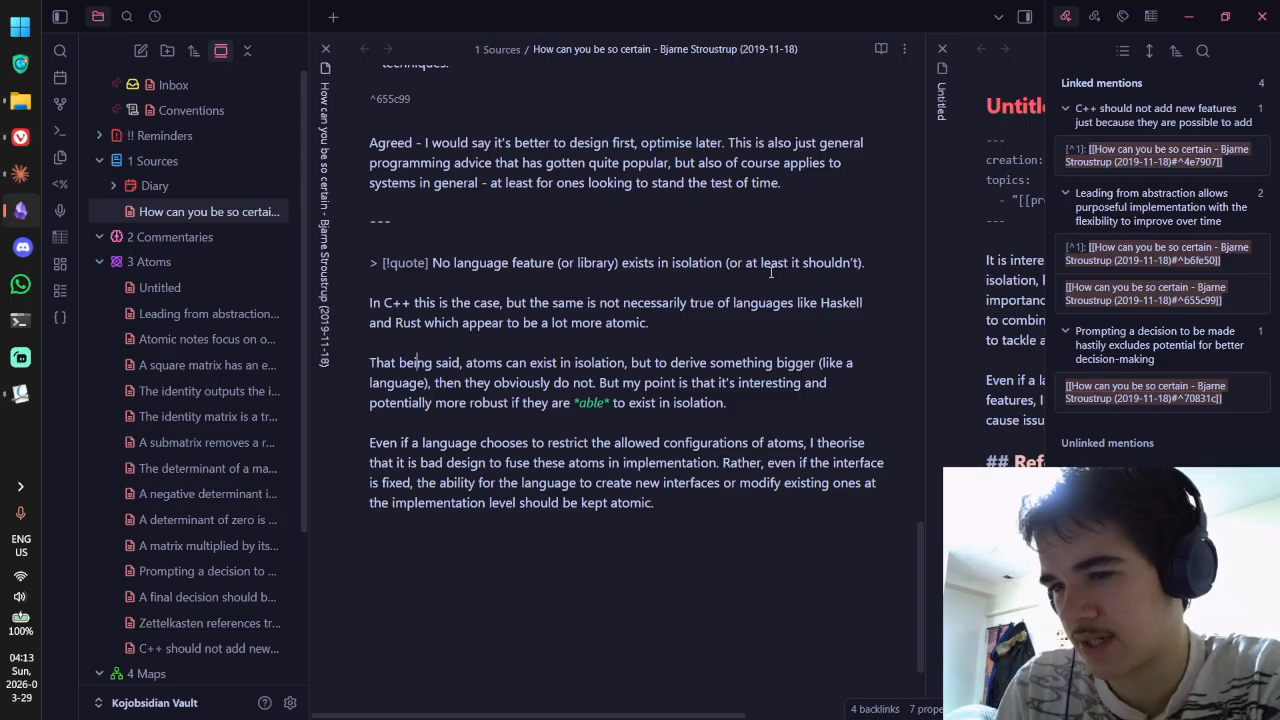
# Step: Under References, link to the Stroustrup note's 'No language feature' quote block ^b2a748
pyautogui.hotkey('alt', 'Tab')
pyautogui.hotkey('alt', 'Tab')
pyautogui.hotkey('ctrl', 'Tab')
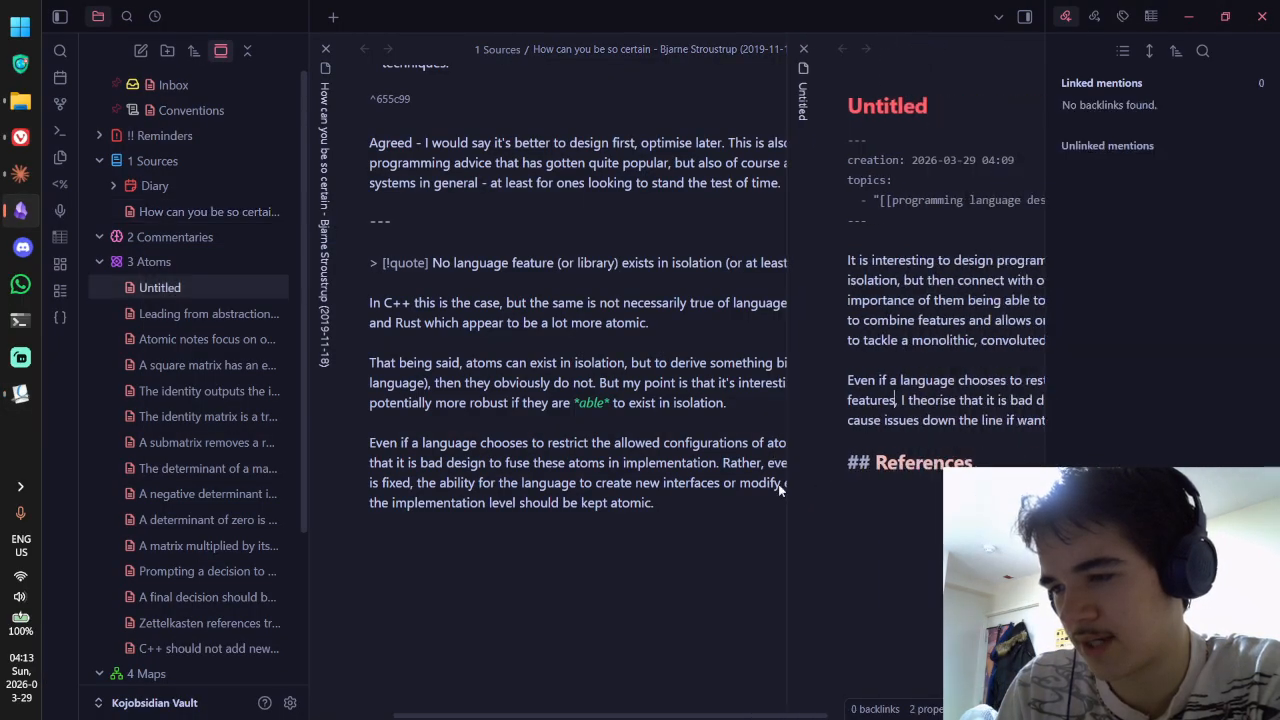
pyautogui.click(769, 542)
pyautogui.write('[[His')
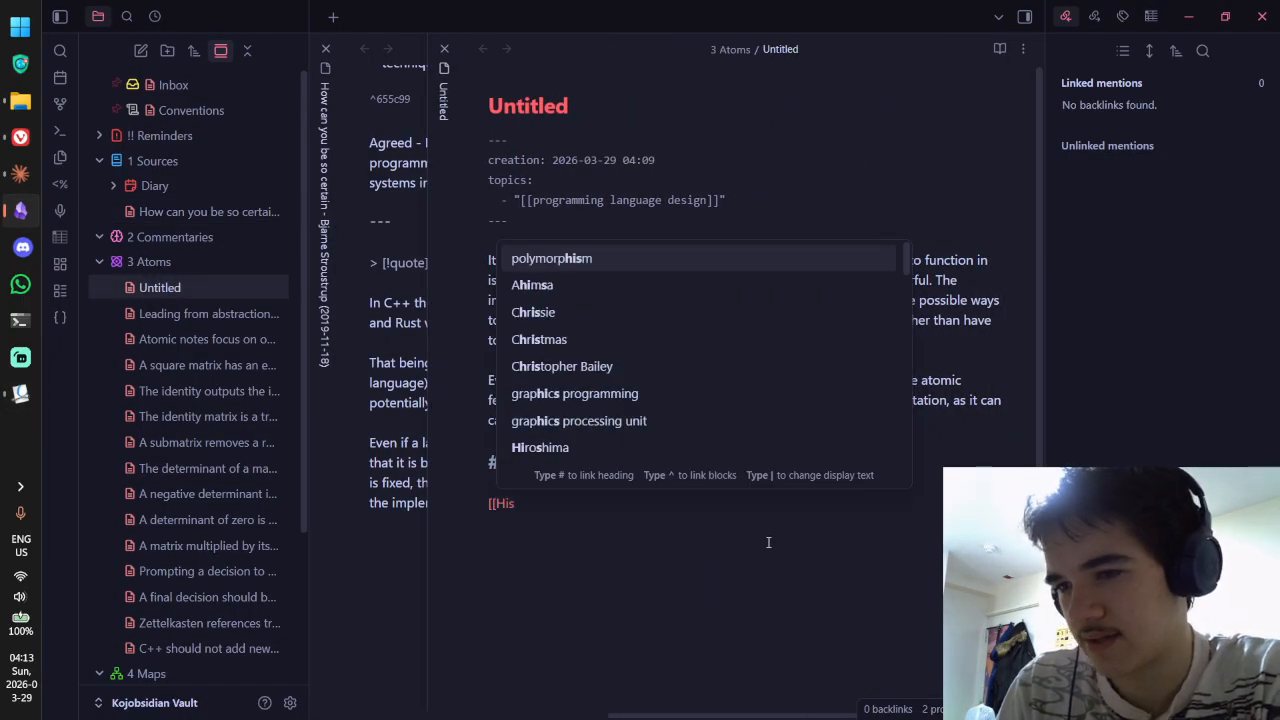
pyautogui.press('BackSpace')
pyautogui.press('BackSpace')
pyautogui.press('BackSpace')
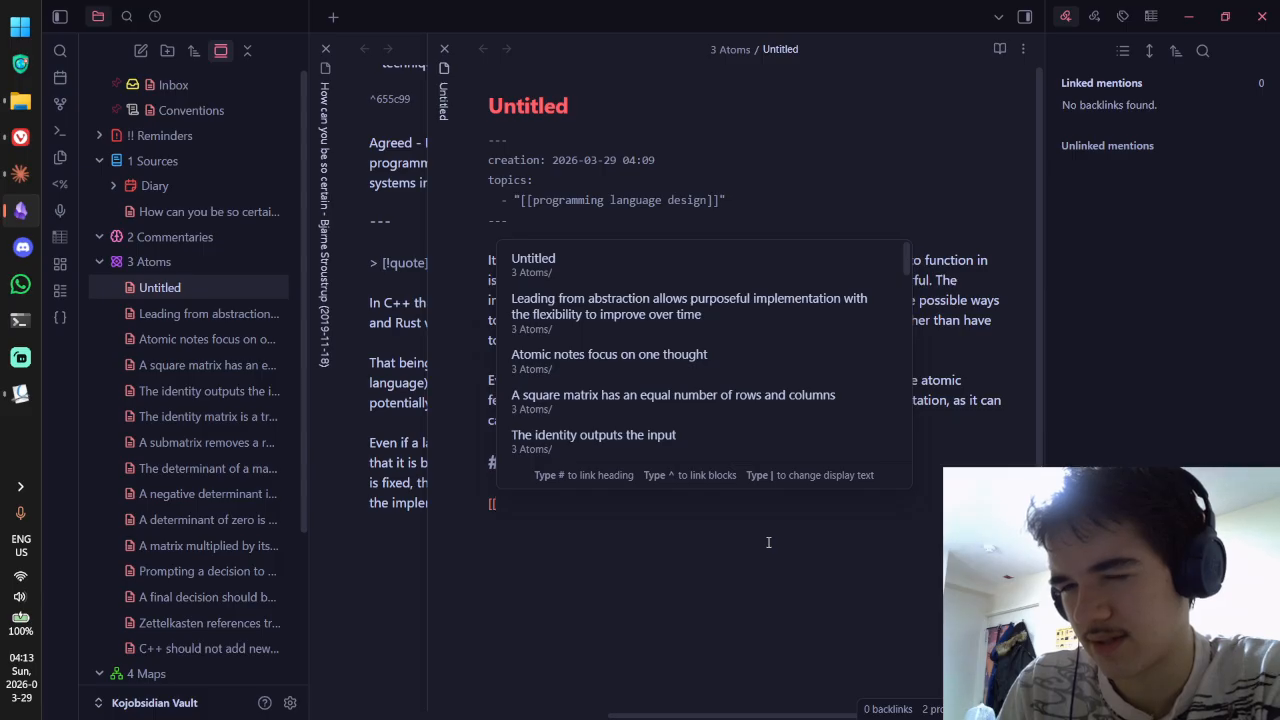
pyautogui.write('How can you')
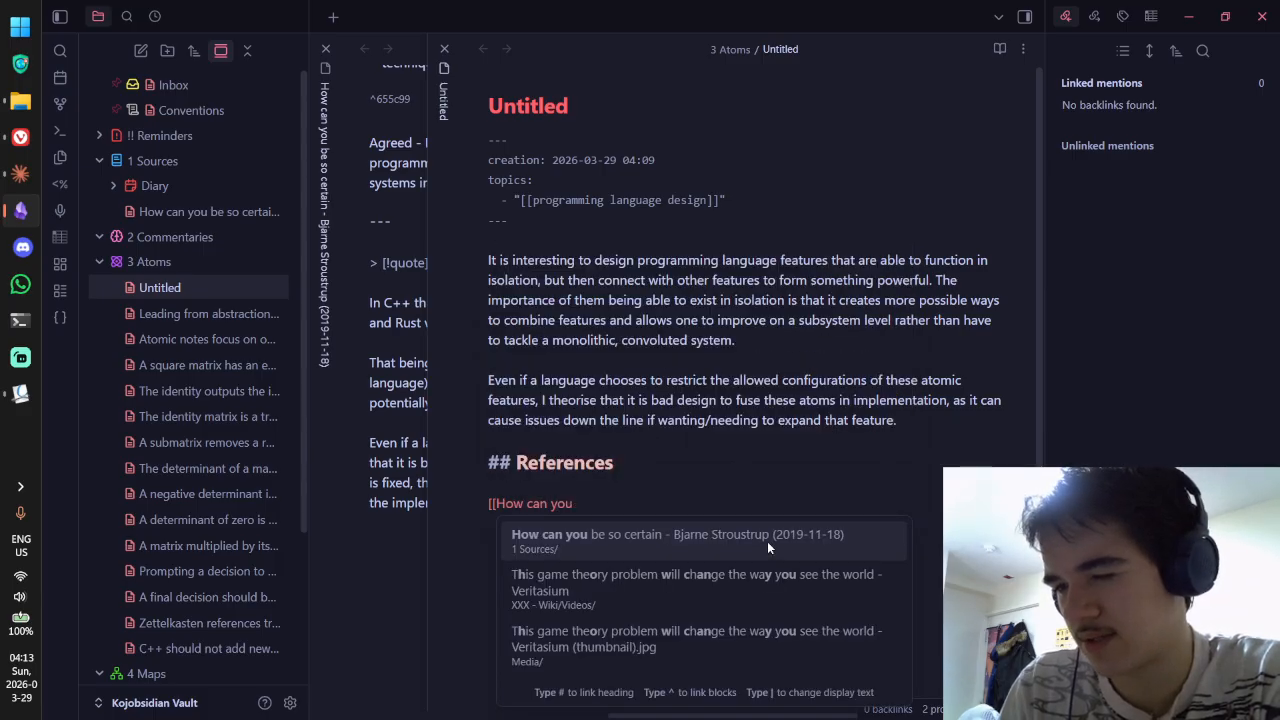
pyautogui.press('Return')
pyautogui.press('Left')
pyautogui.press('Left')
pyautogui.write('^')
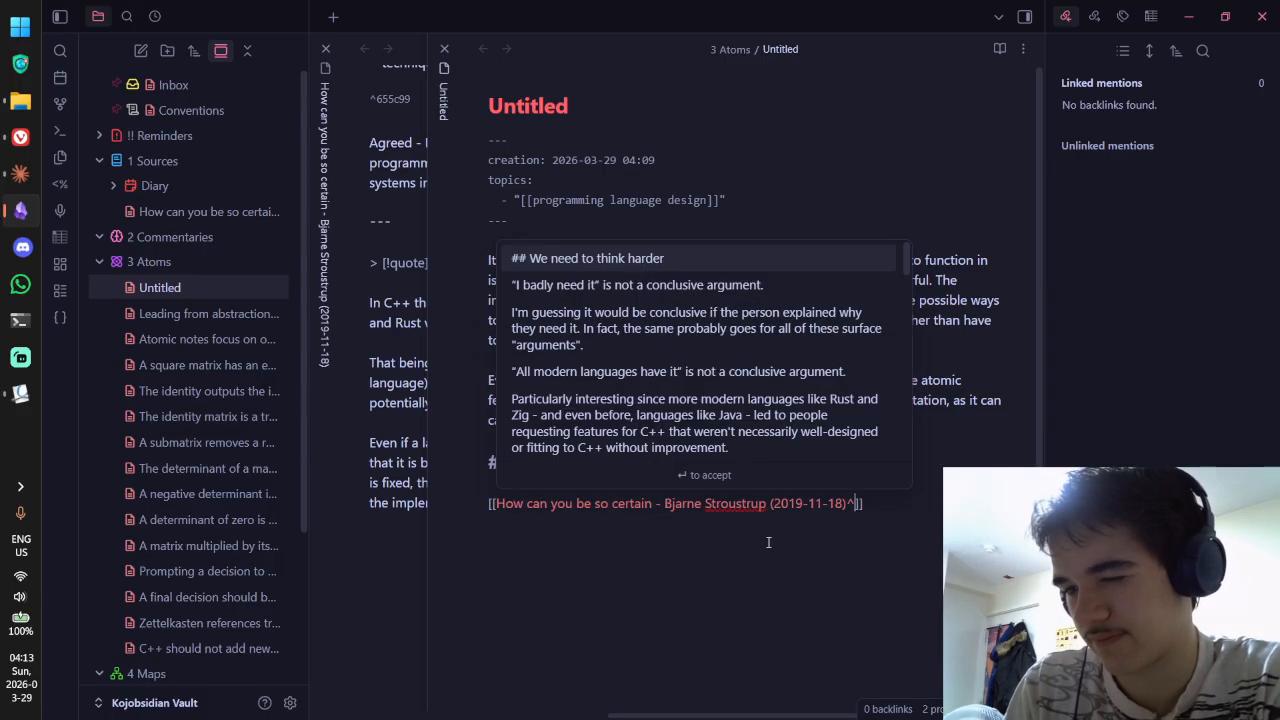
pyautogui.scroll(-8, 768, 542)
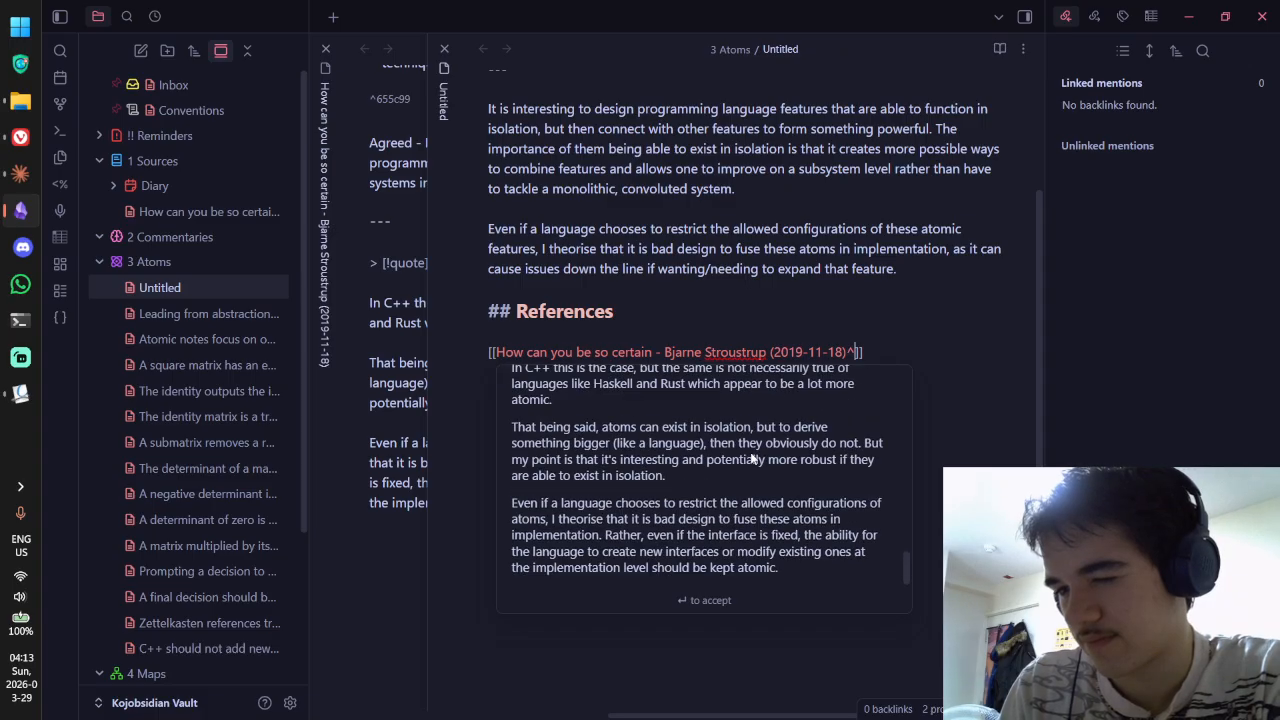
pyautogui.scroll(2, 715, 470)
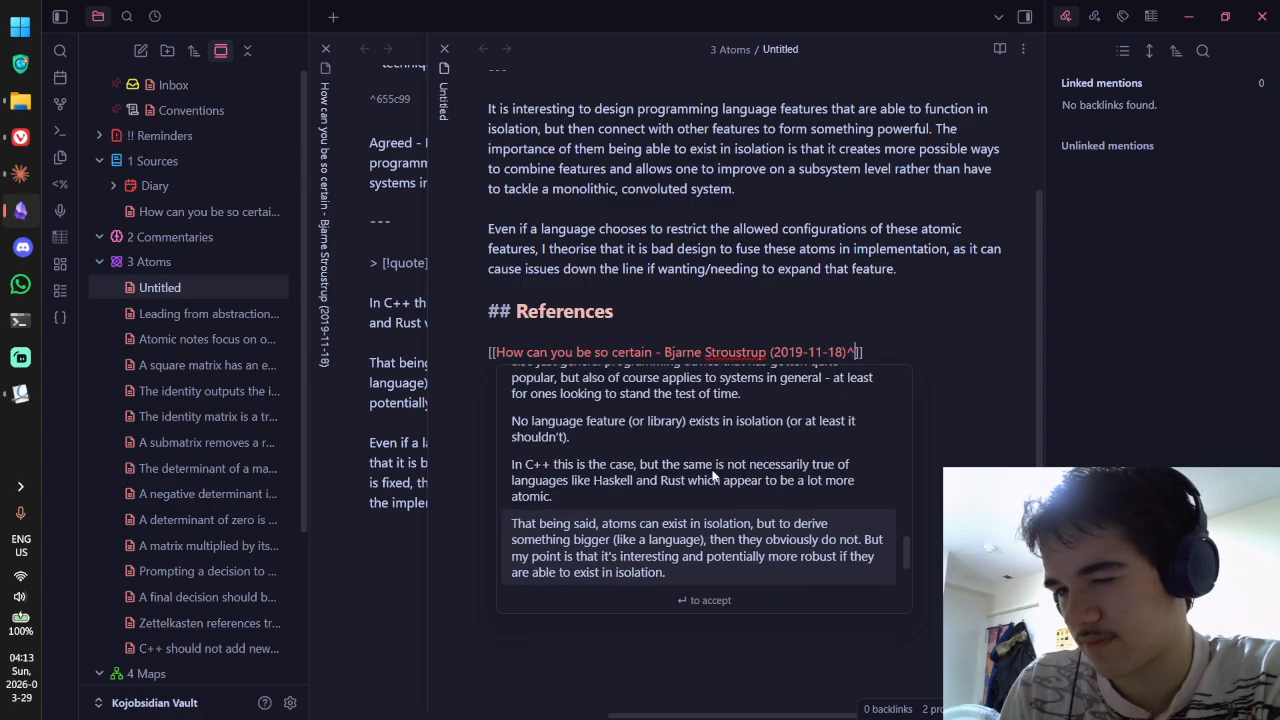
pyautogui.click(717, 426)
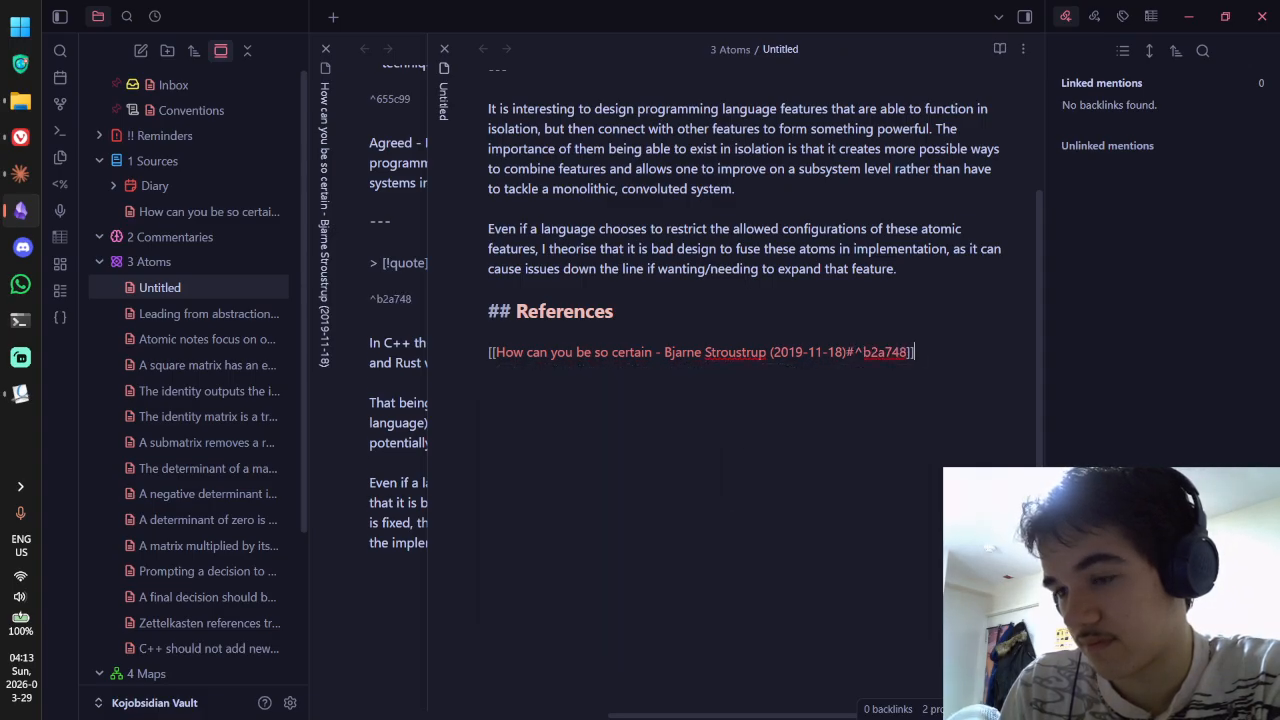
pyautogui.hotkey('ctrl', 'e')
pyautogui.scroll(1, 864, 296)
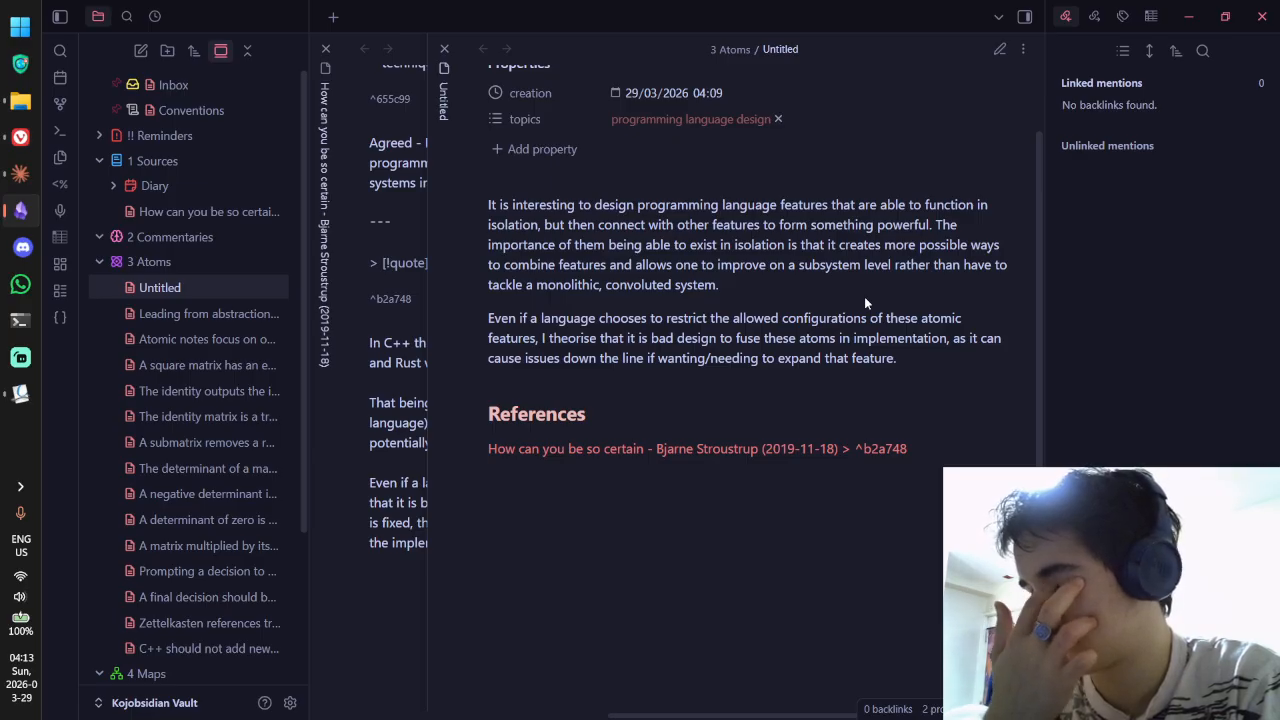
# Step: Start a new paragraph after the second one reading 'For example, Rust derives'
pyautogui.hotkey('ctrl', 'e')
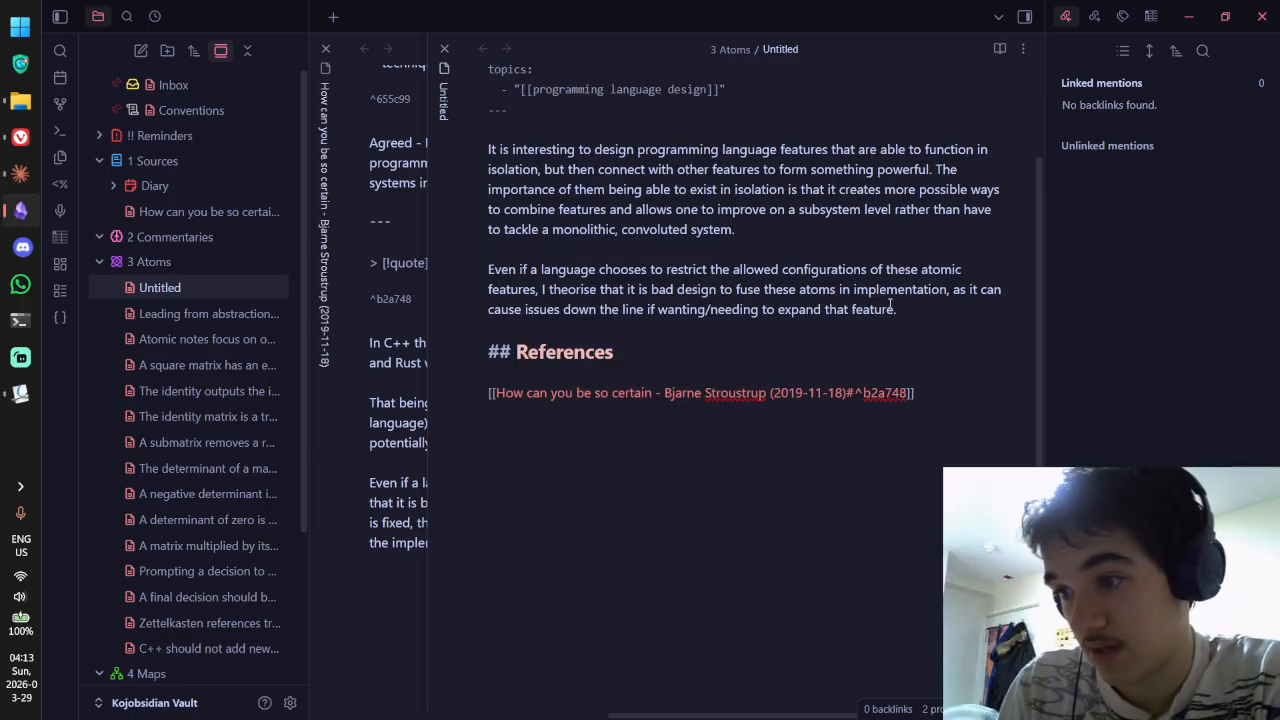
pyautogui.click(927, 314)
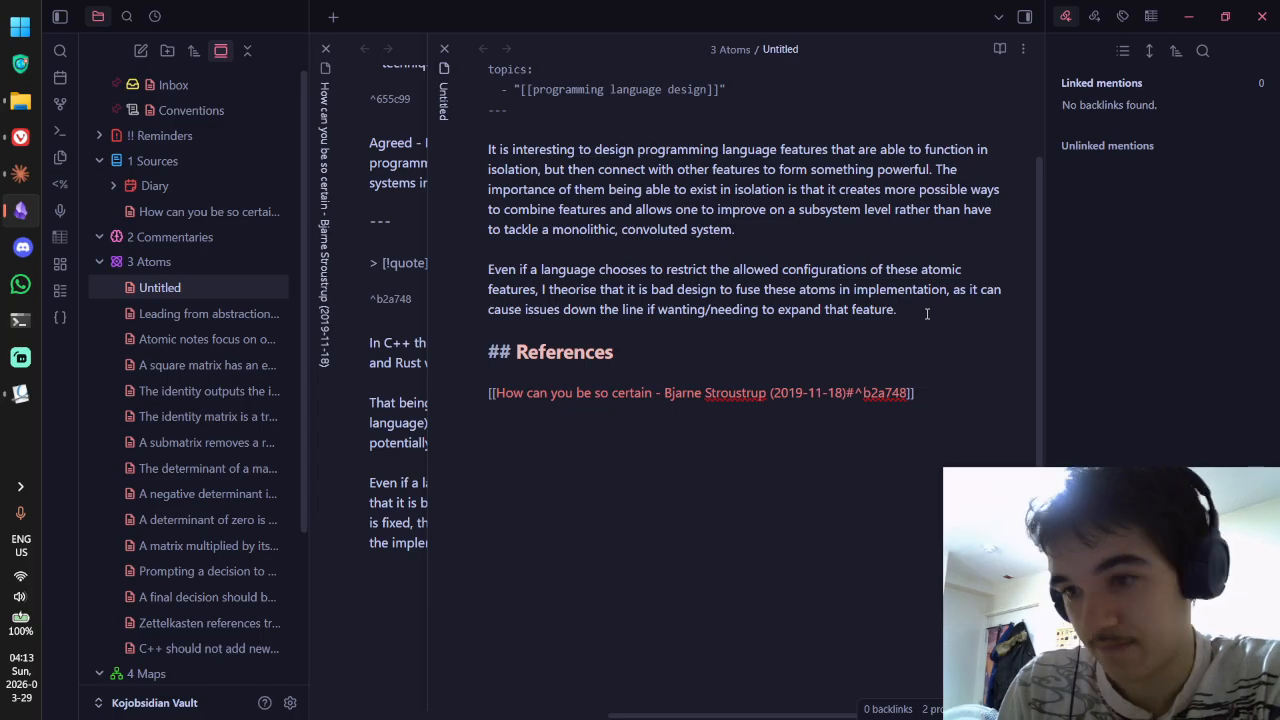
pyautogui.press('Return')
pyautogui.press('Return')
pyautogui.write('For example!')
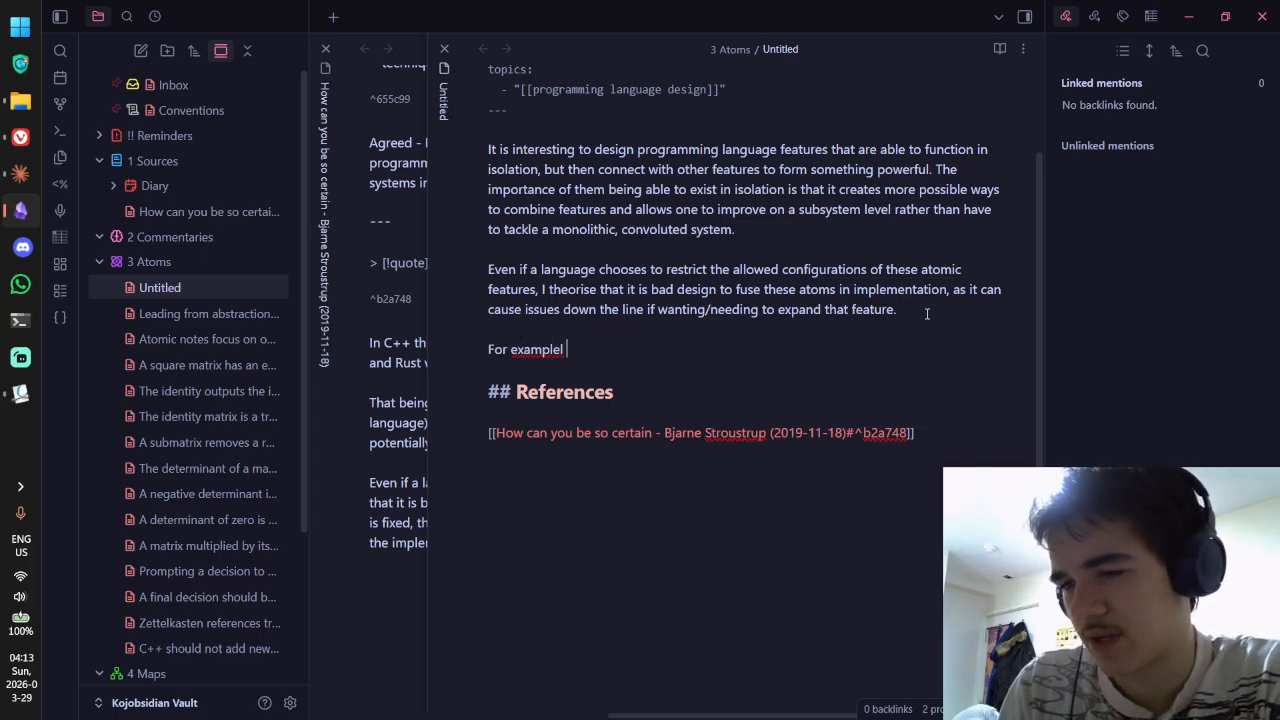
pyautogui.press('BackSpace')
pyautogui.press('BackSpace')
pyautogui.write(', RUst')
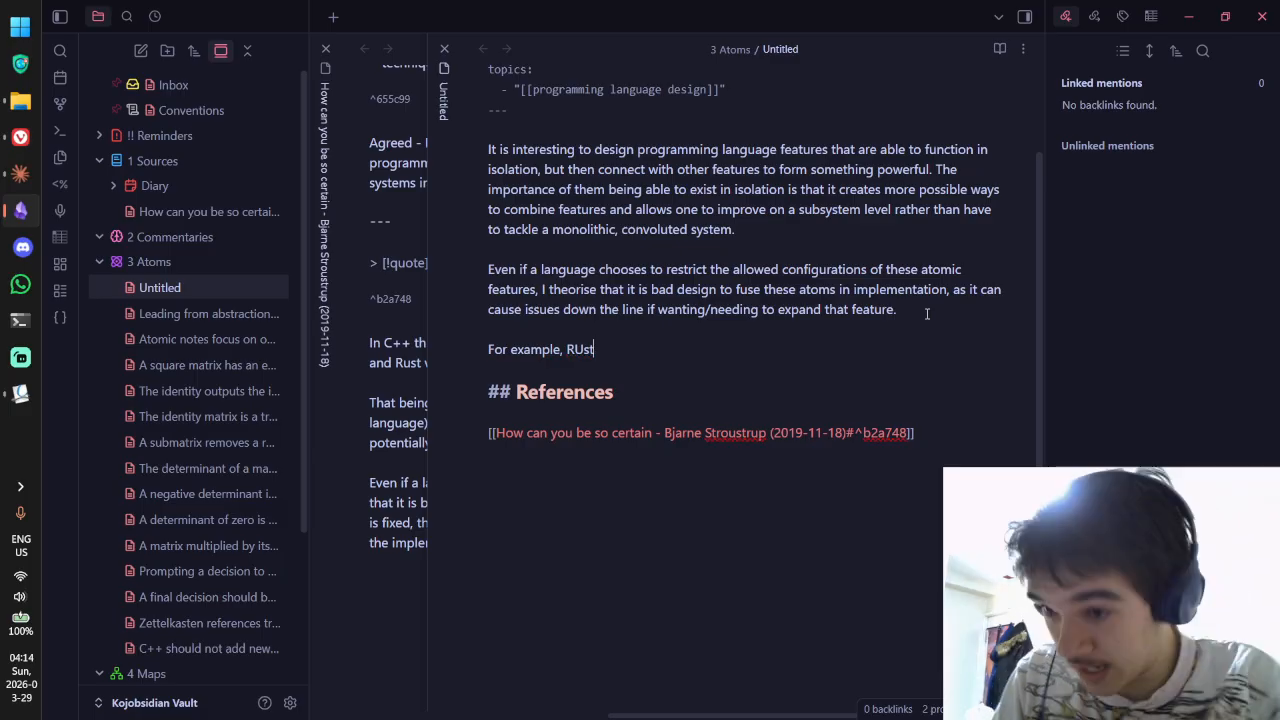
pyautogui.press('BackSpace')
pyautogui.press('BackSpace')
pyautogui.press('BackSpace')
pyautogui.write('ust')
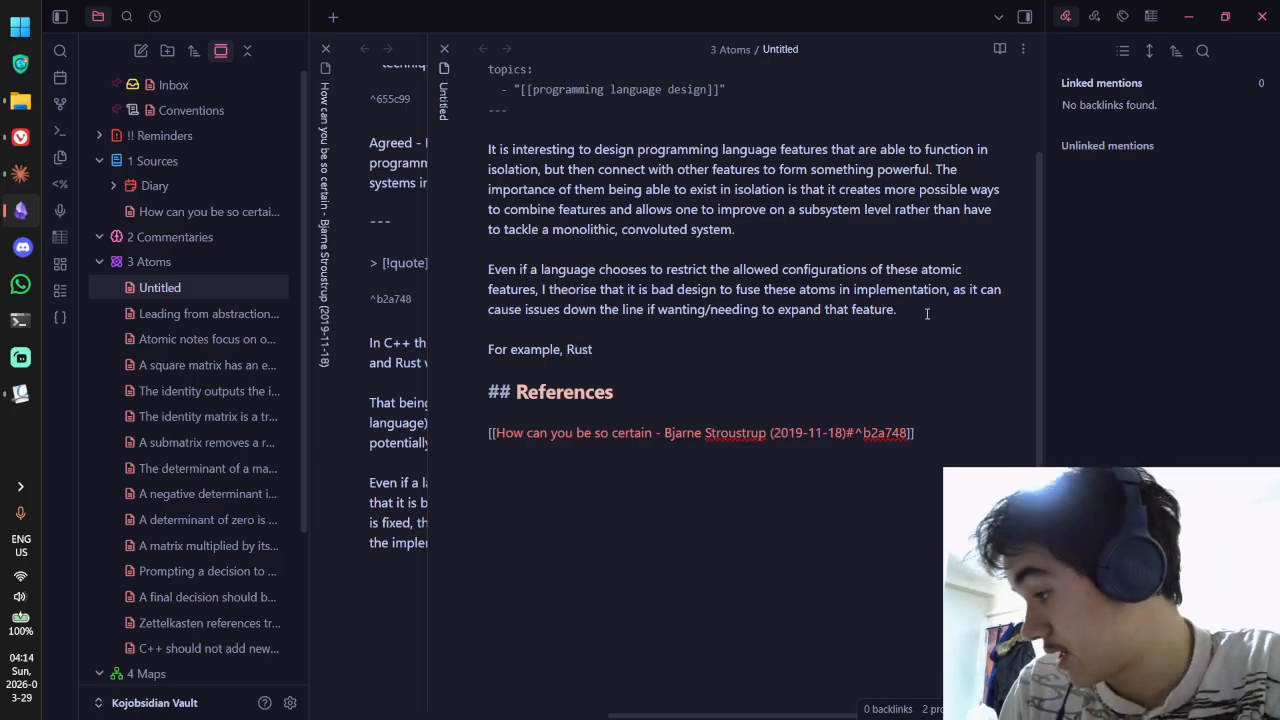
pyautogui.write(' derives')
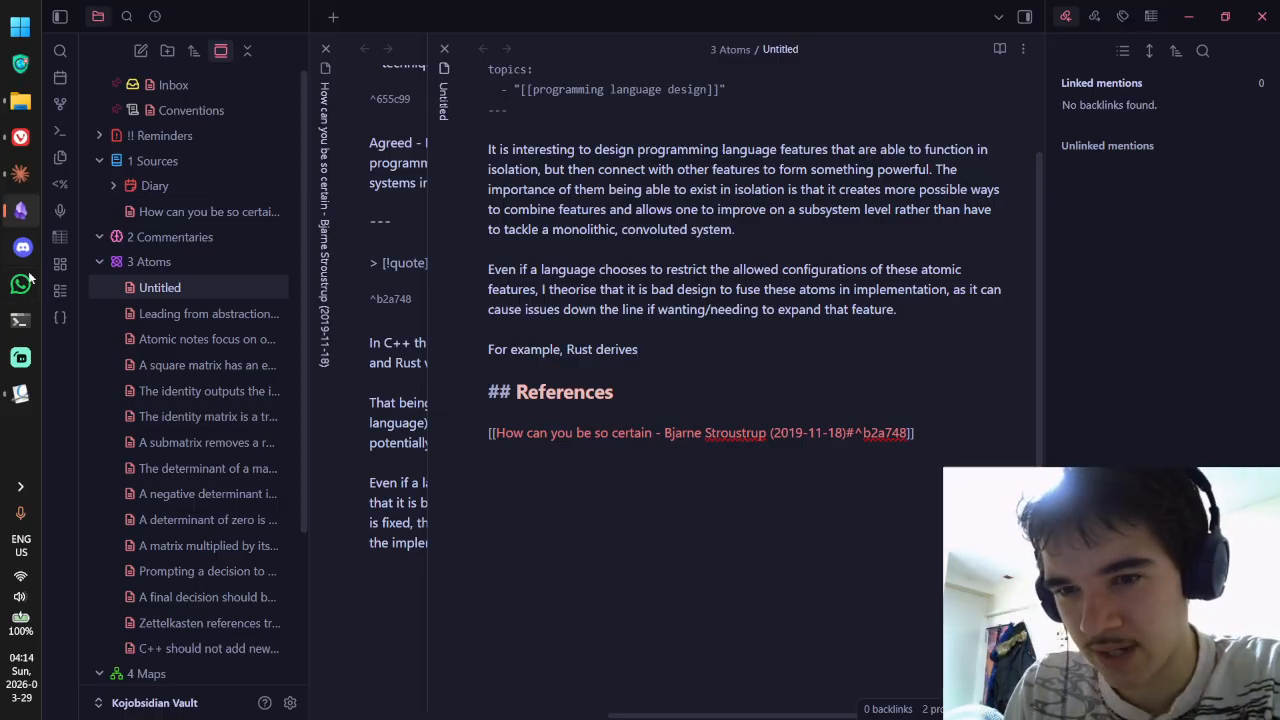
# Step: Close the yellow pop-up annotation on the Stroustrup PDF in Okular
pyautogui.click(20, 393)
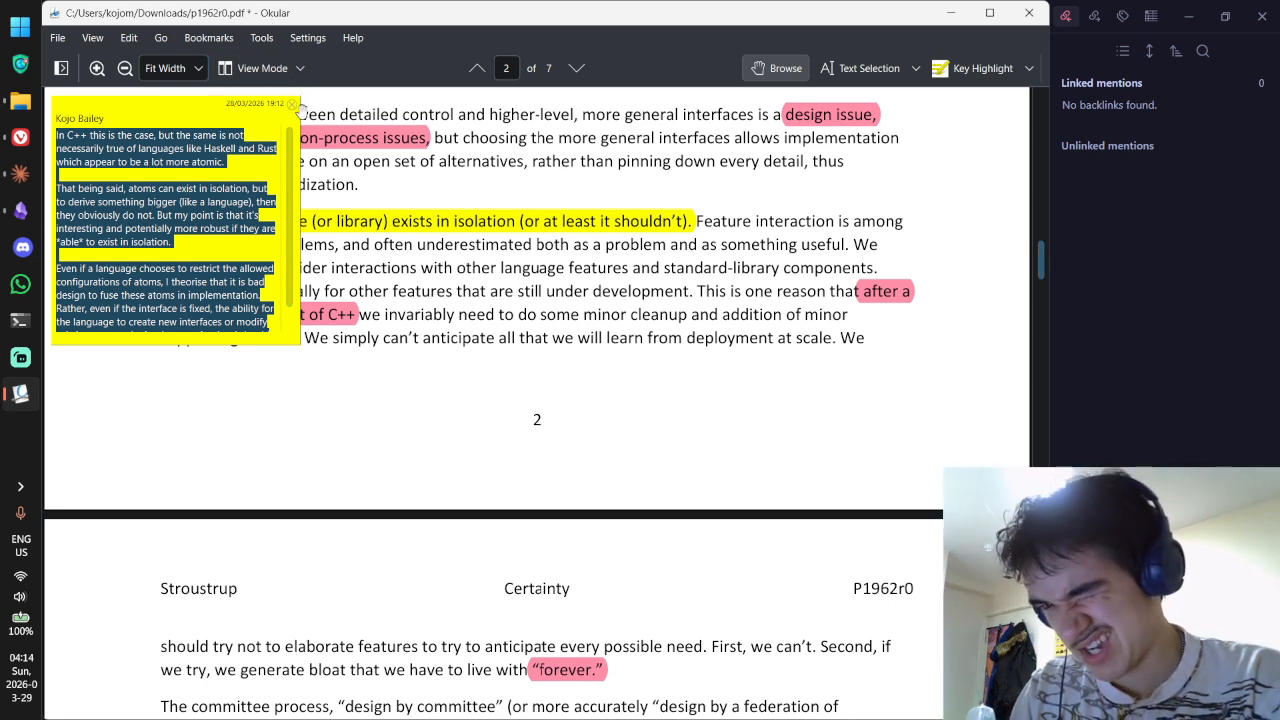
pyautogui.click(292, 105)
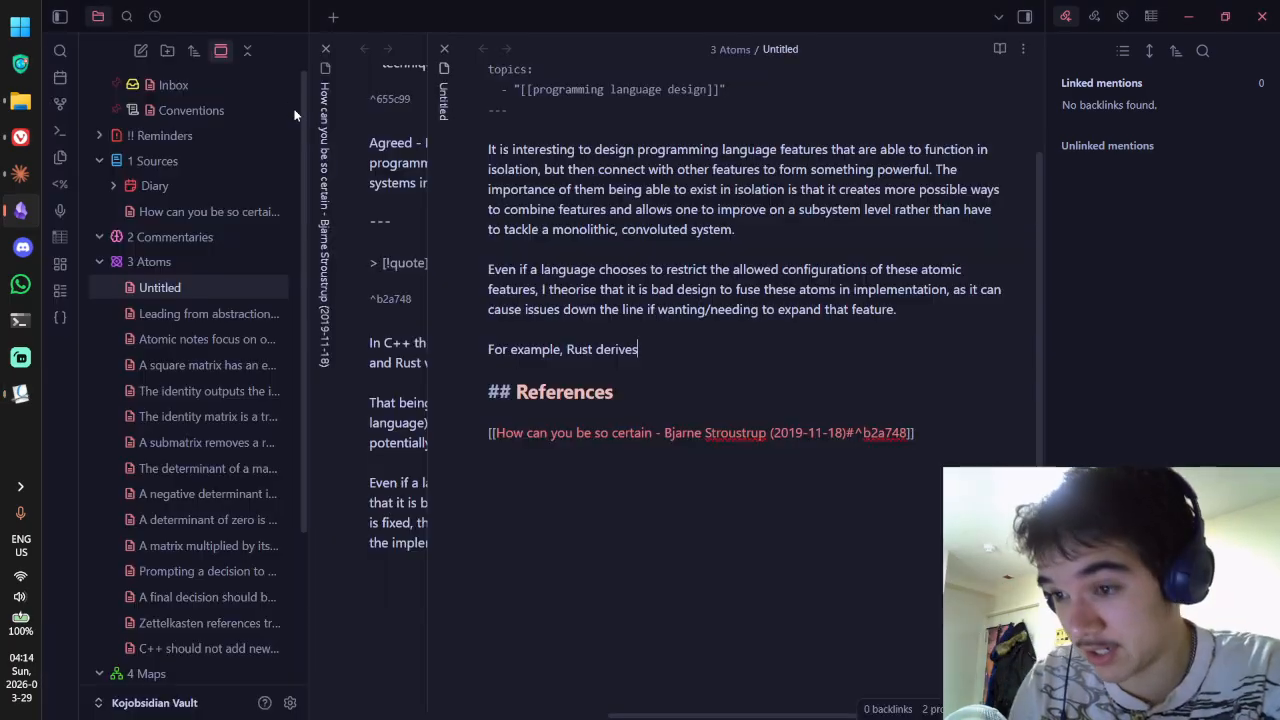
# Step: Continue with 'many of its powerful features from smaller, more atomic systems, which it largely adopts from functional programming.'
pyautogui.hotkey('alt', 'Tab')
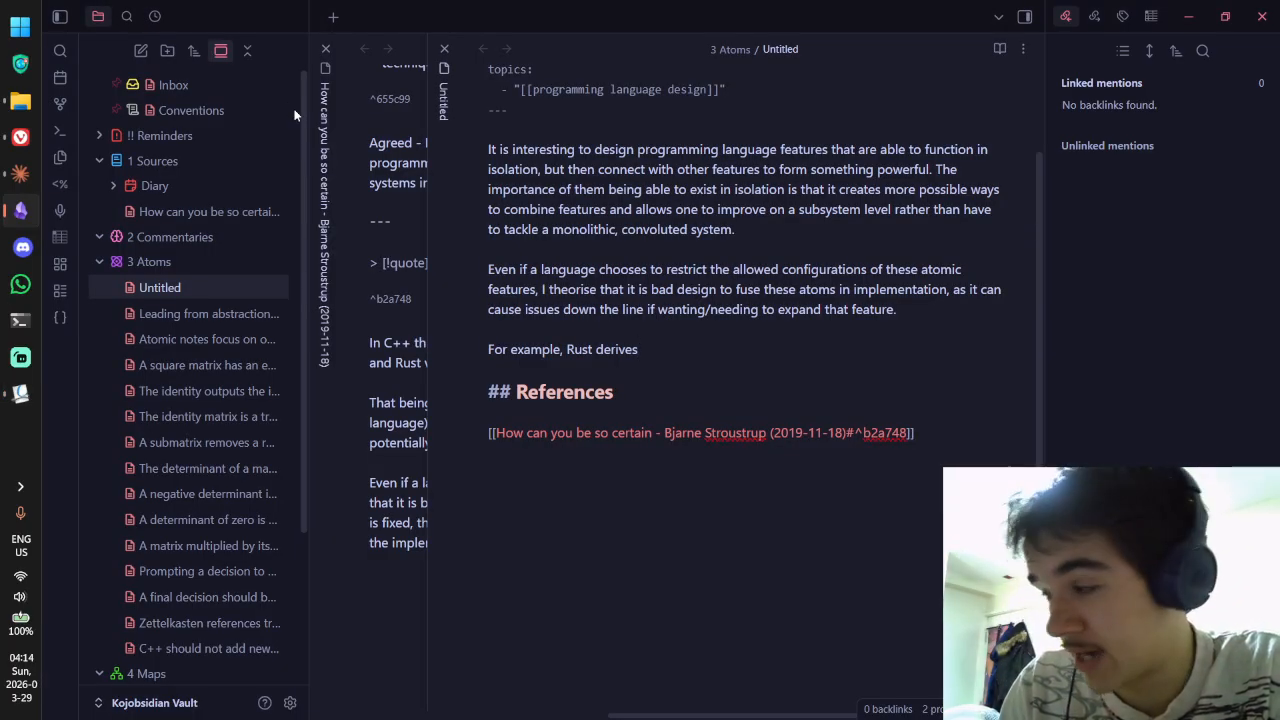
pyautogui.write('many of its ')
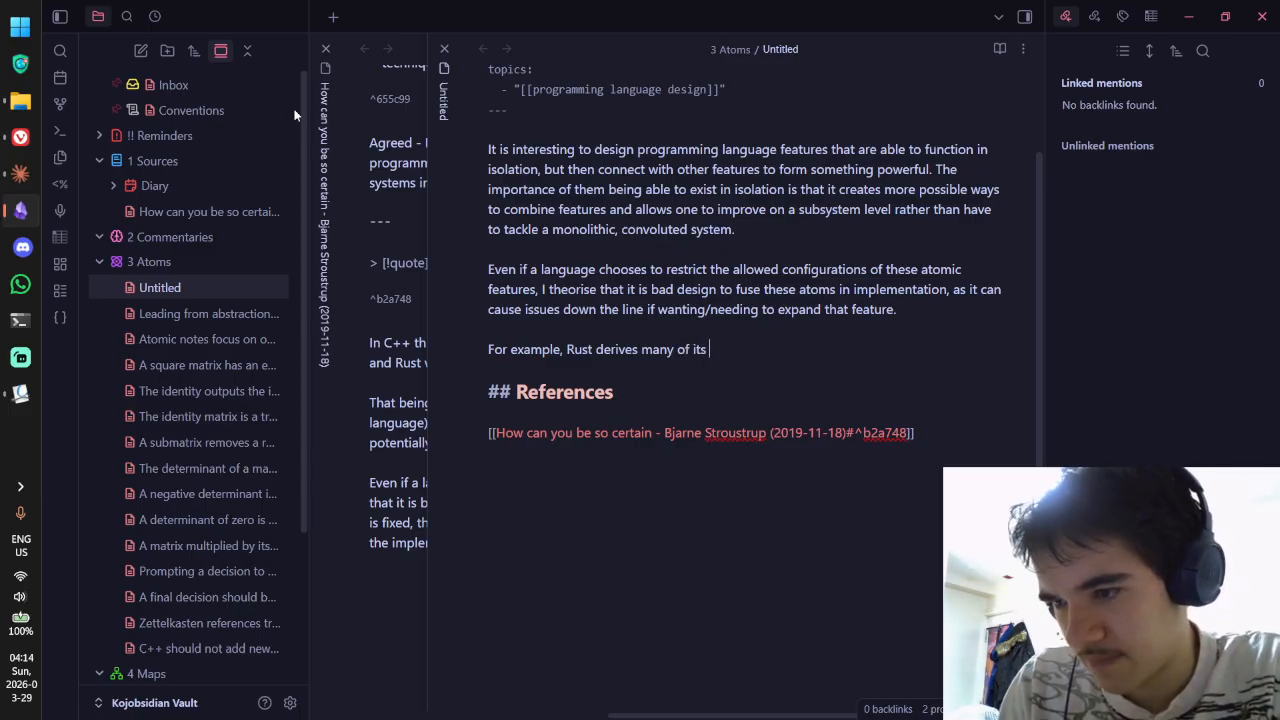
pyautogui.write('powef')
pyautogui.write('ful features from')
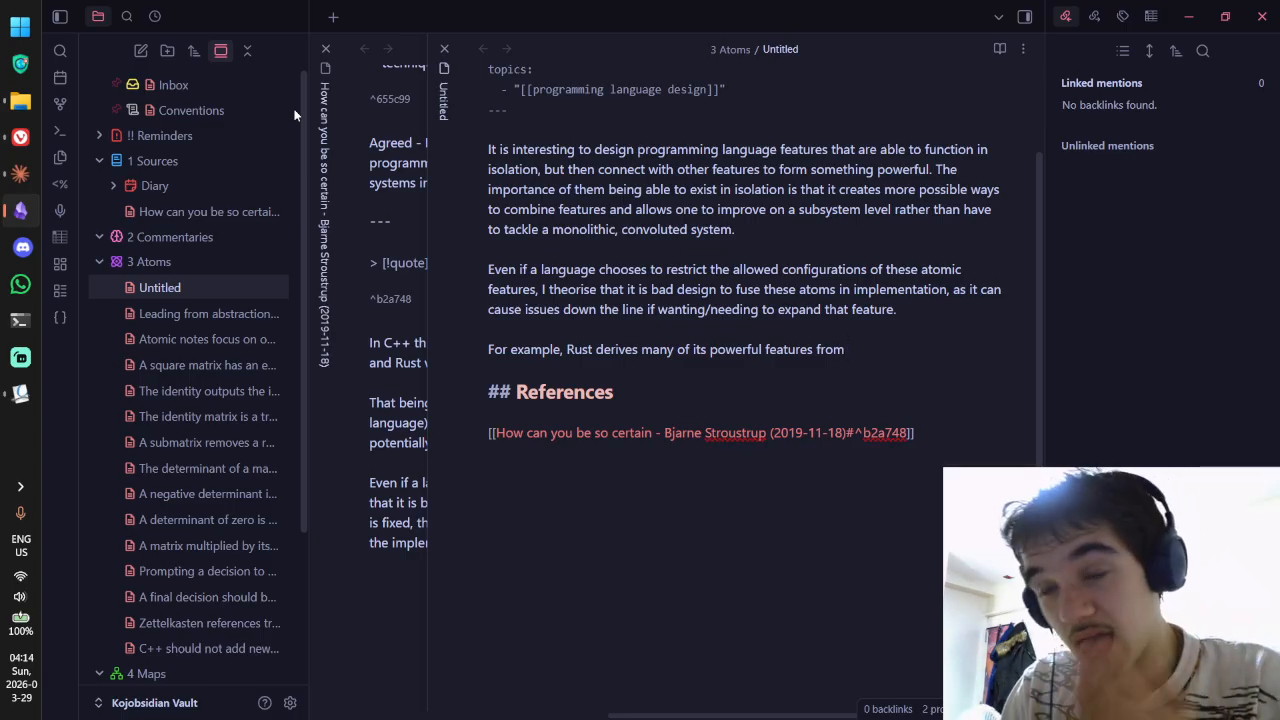
pyautogui.write('smaller')
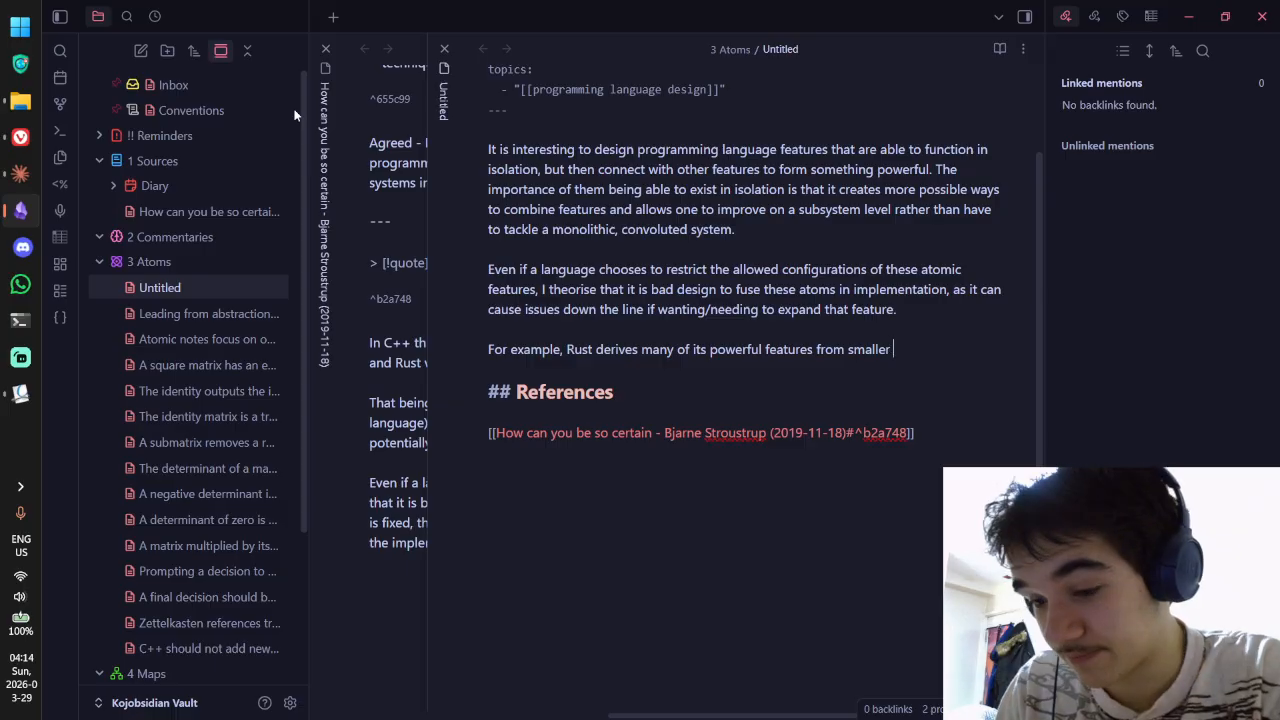
pyautogui.press('BackSpace')
pyautogui.write(', more atomi')
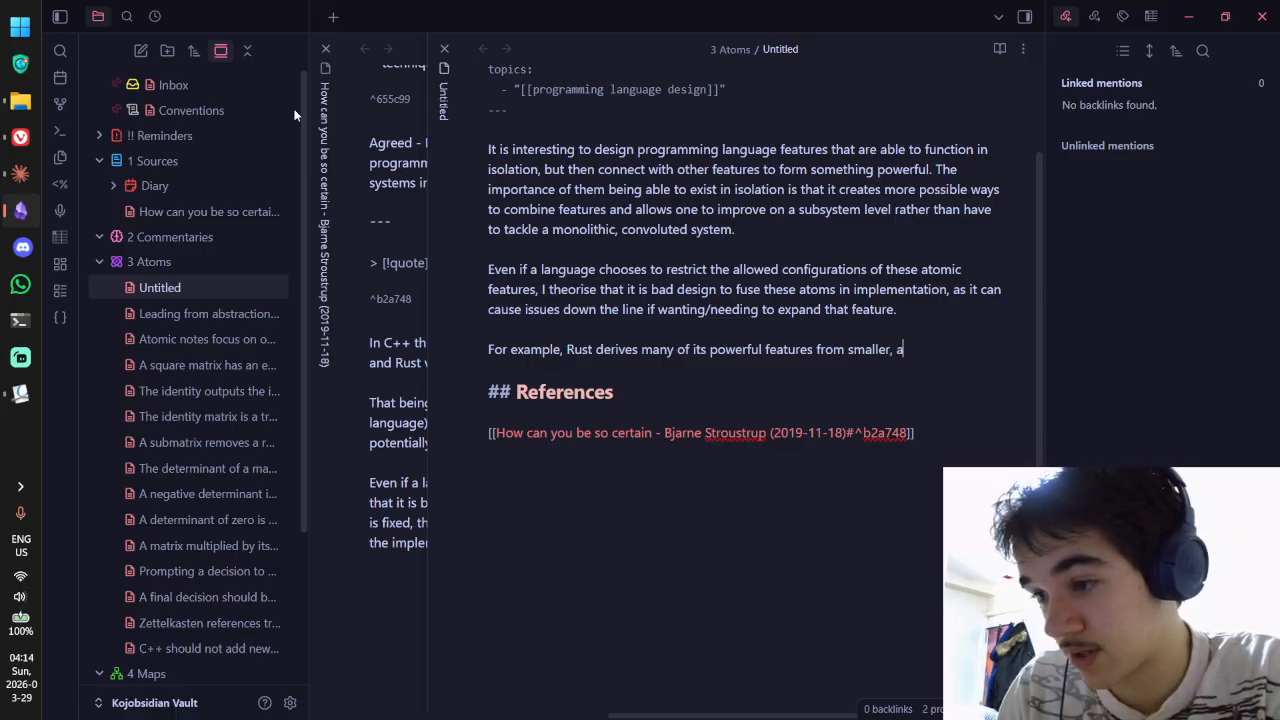
pyautogui.write('c systems.')
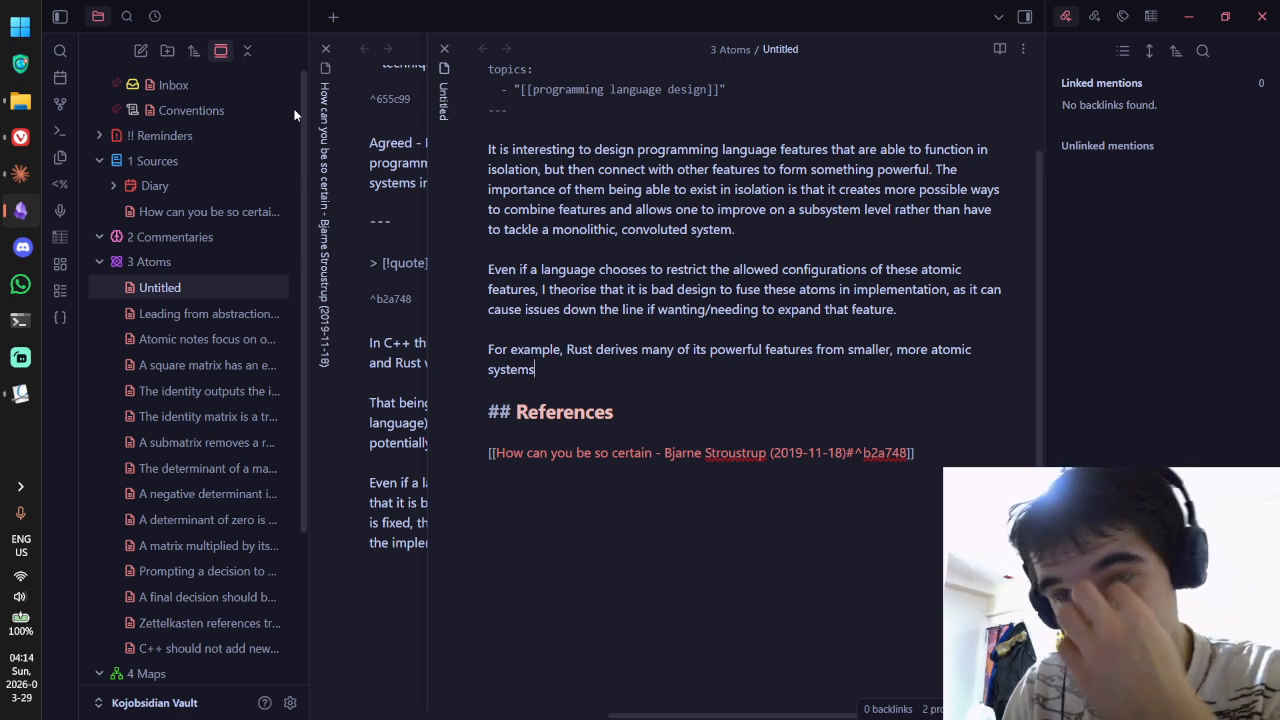
pyautogui.write(', which it ')
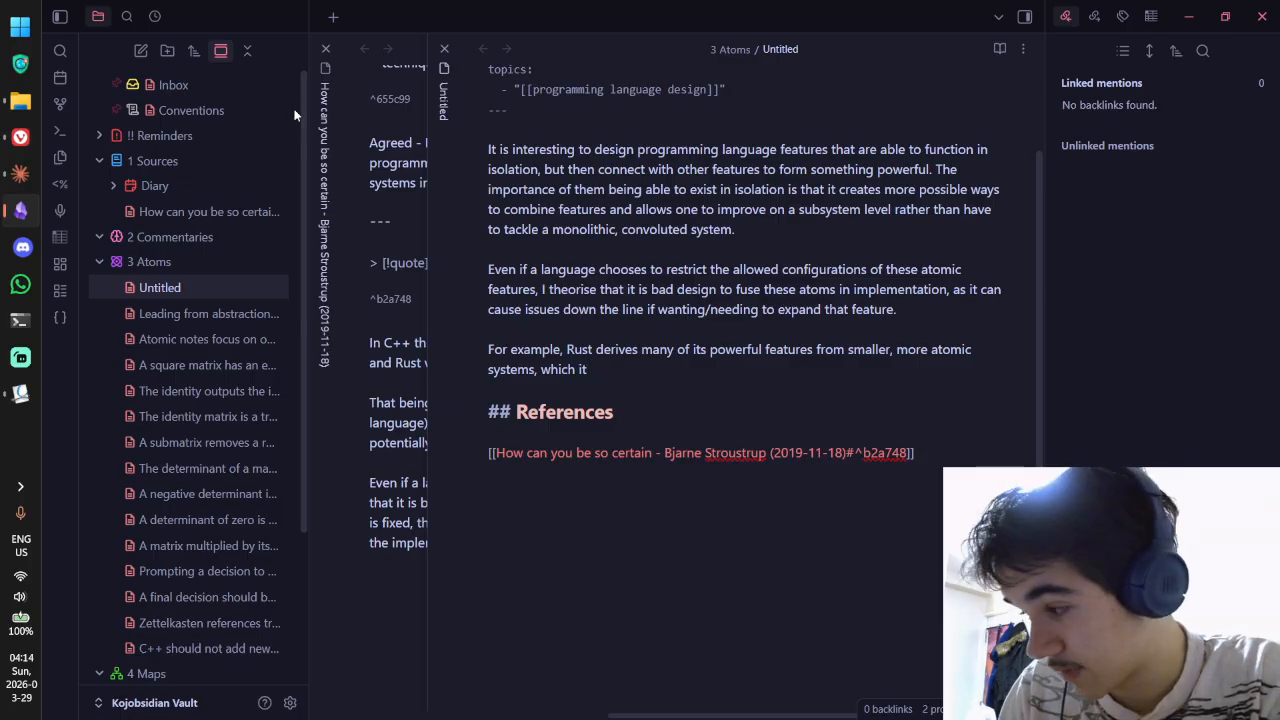
pyautogui.write('largely adopts from f')
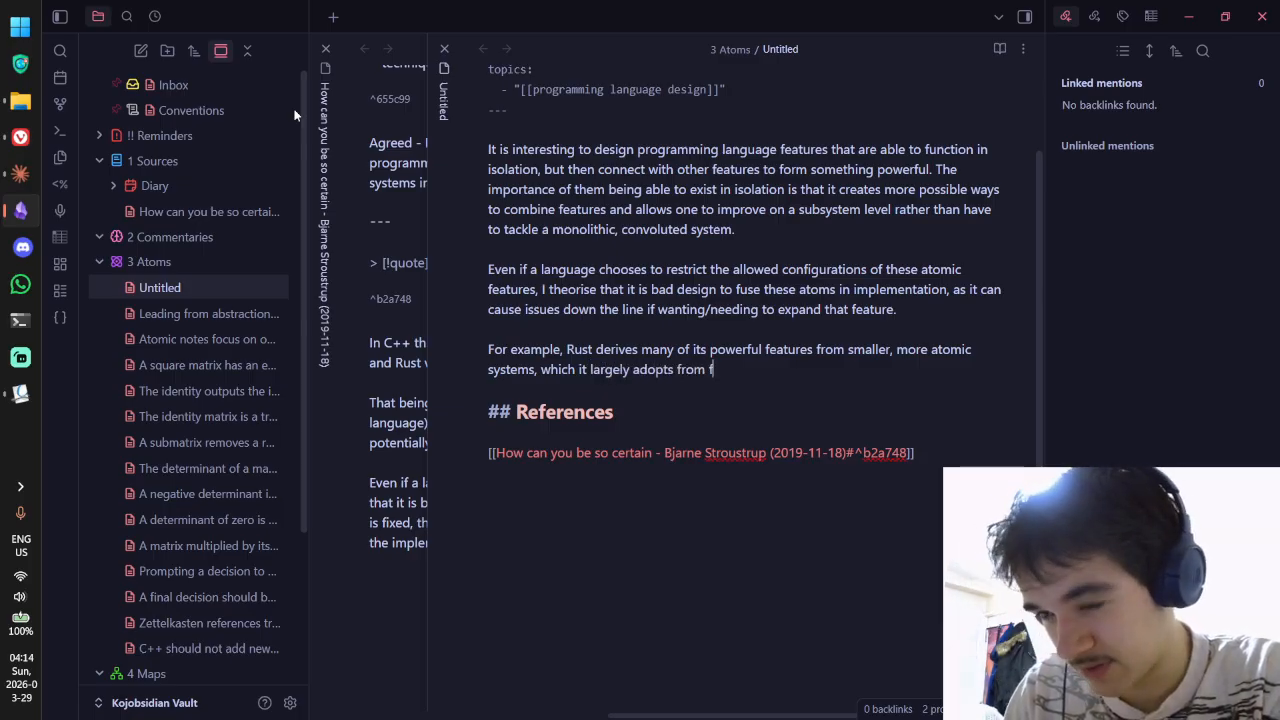
pyautogui.write('unctional programming.')
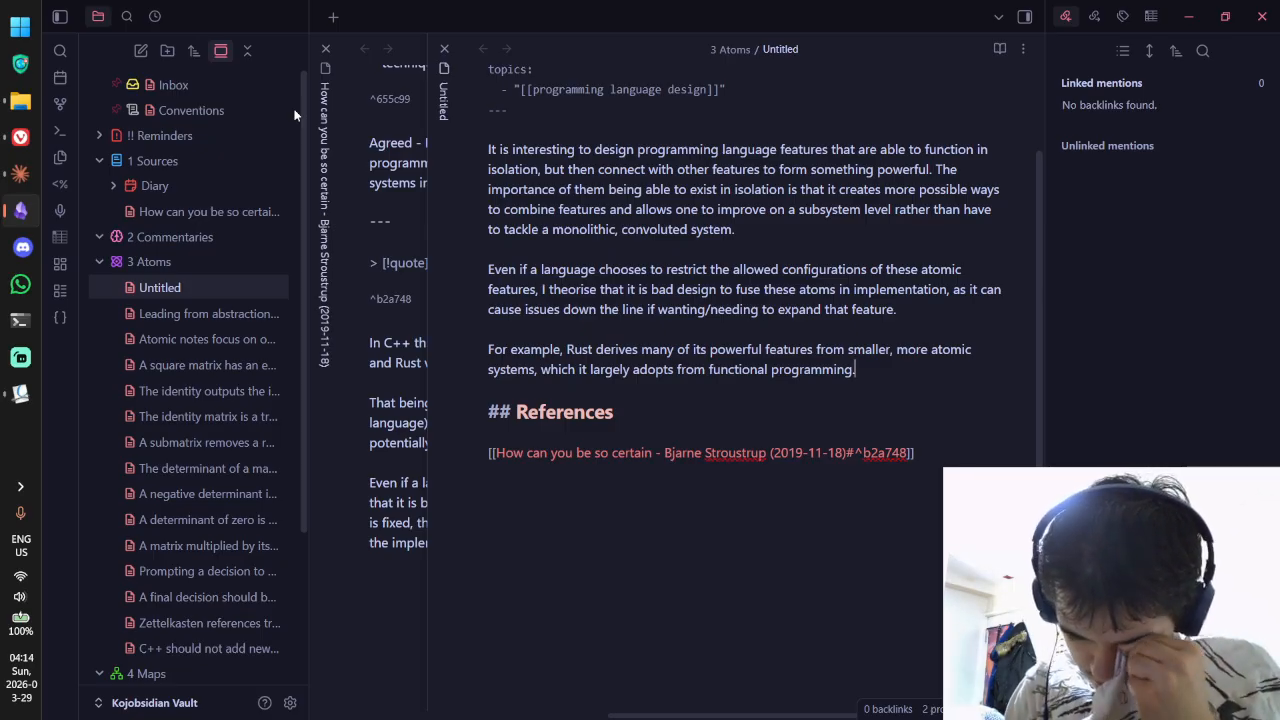
# Step: Add that result types are a great example, being just an instance of an algebraic data type
pyautogui.write('Resu')
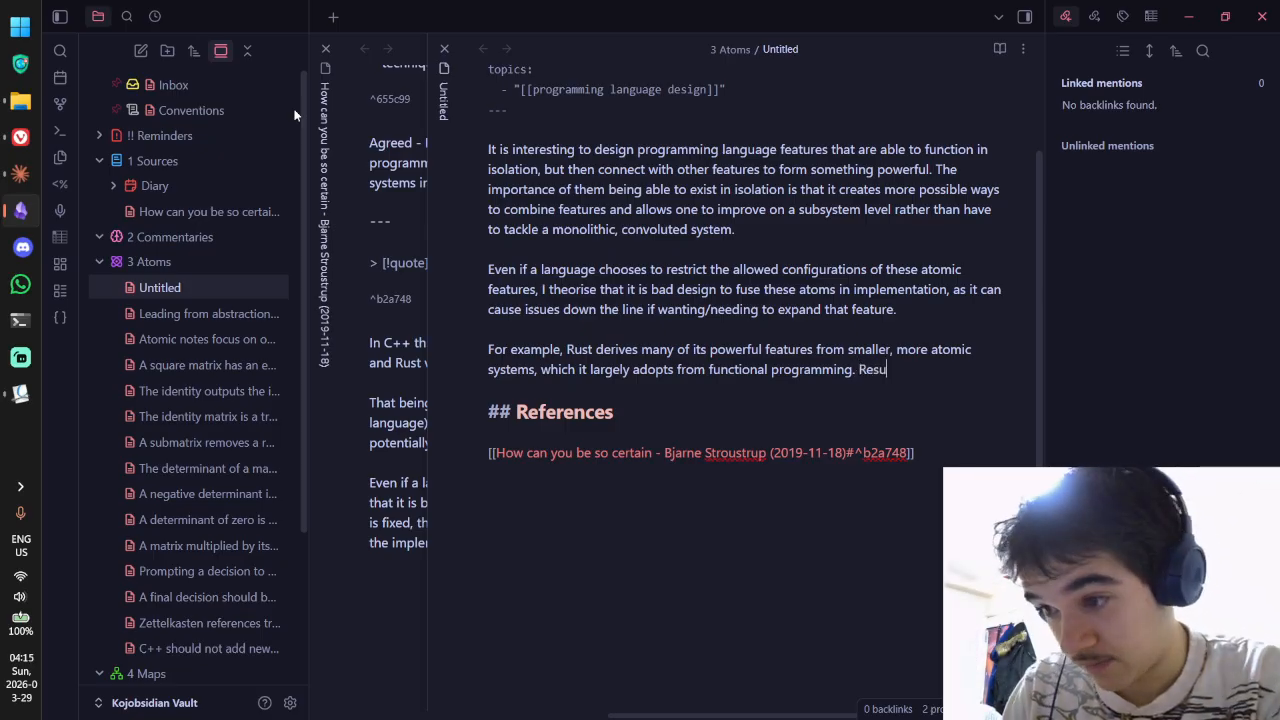
pyautogui.write('lt types are a grea')
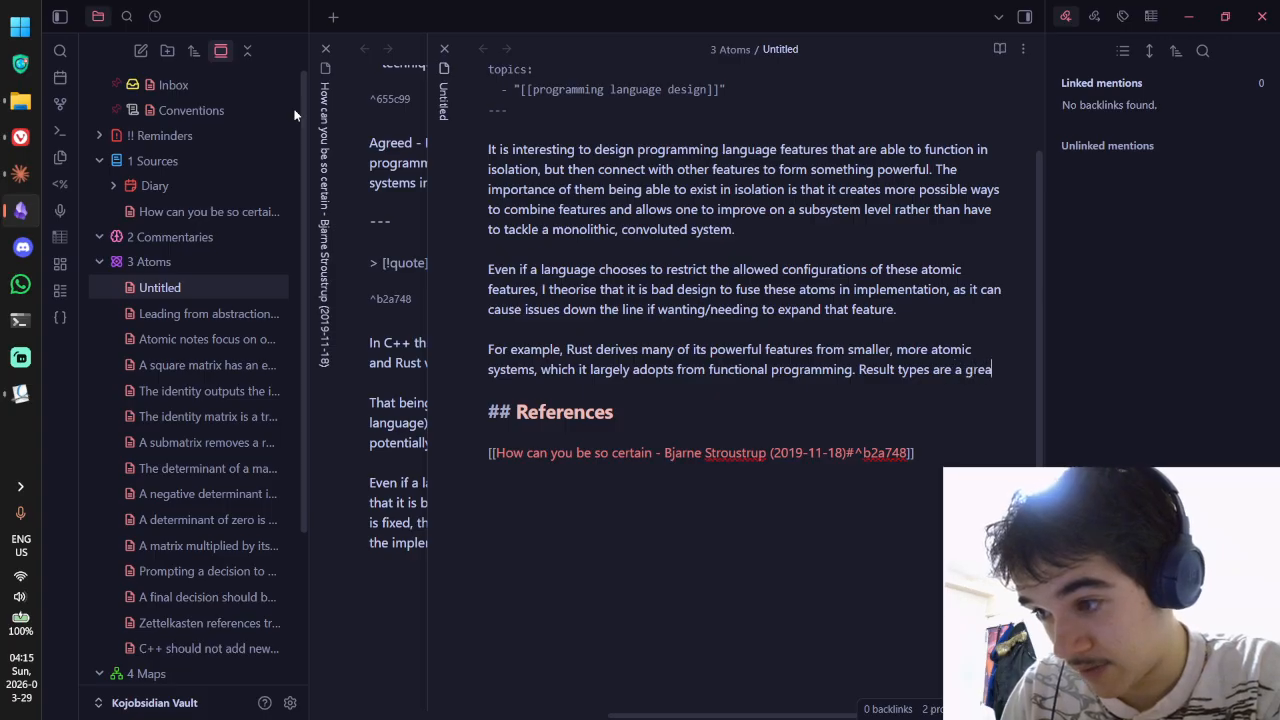
pyautogui.write('t example of this as they are ')
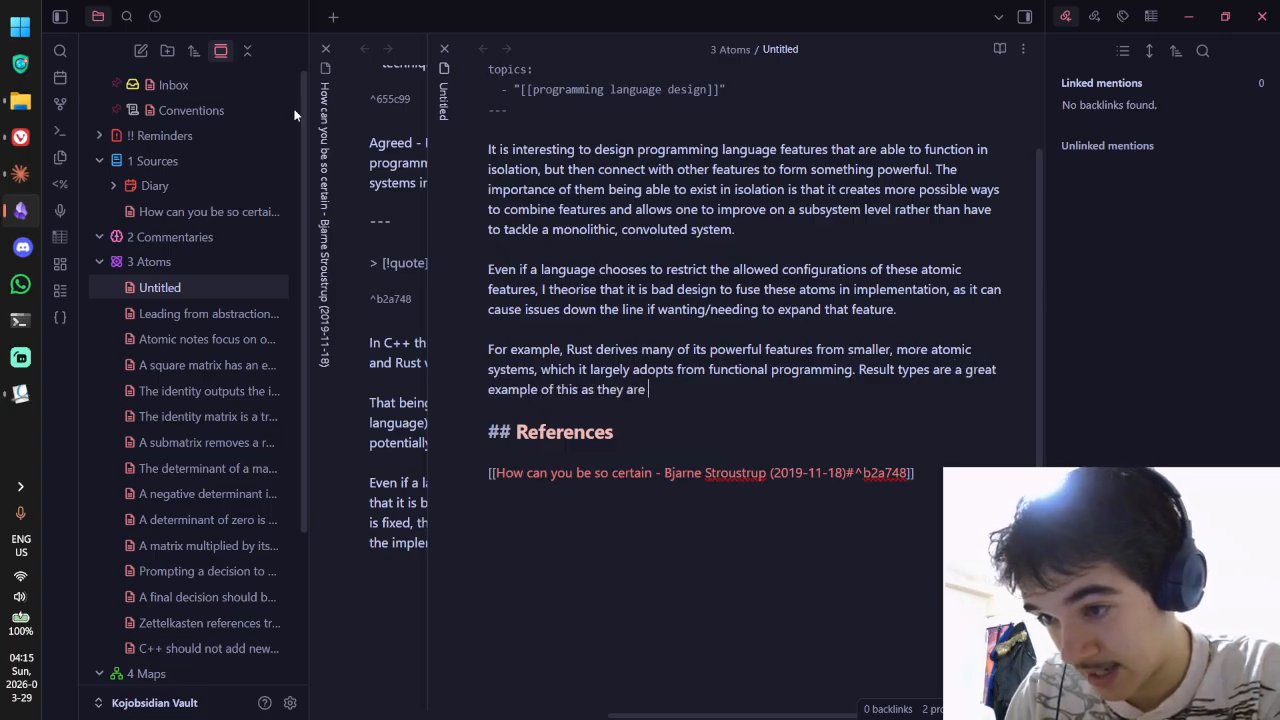
pyautogui.write('just algebraic data types ')
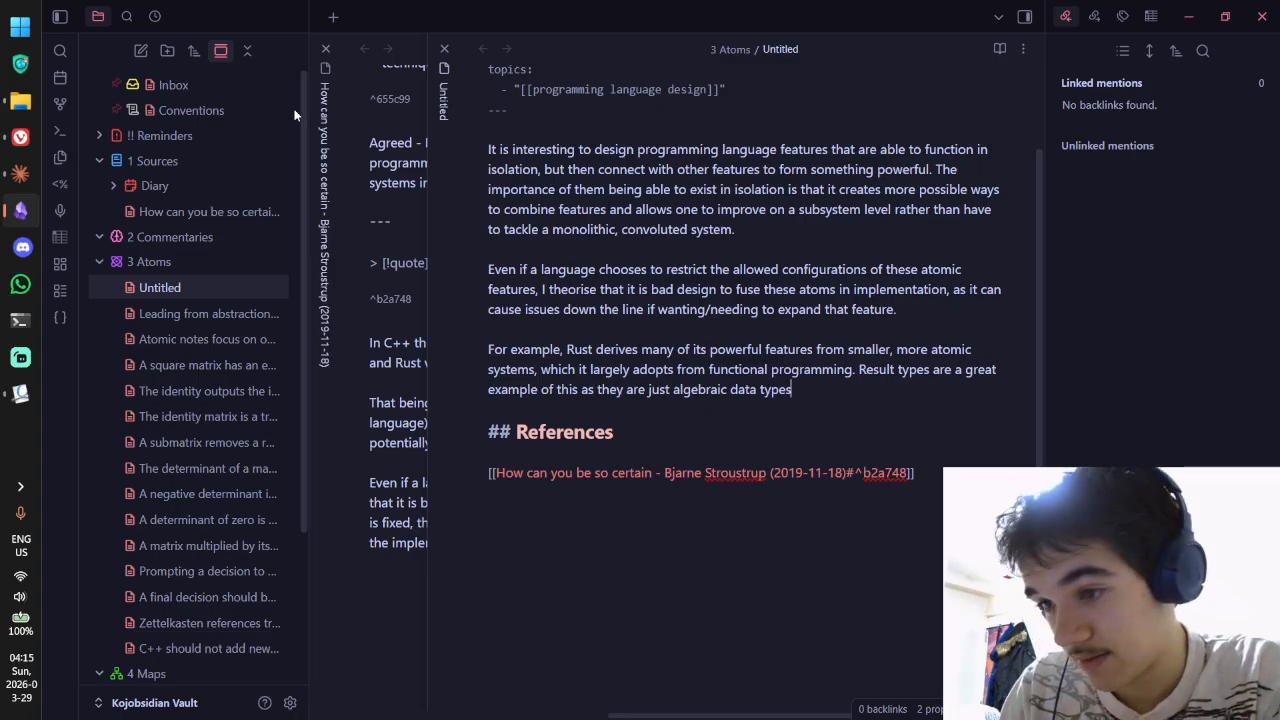
pyautogui.write('and nothing more')
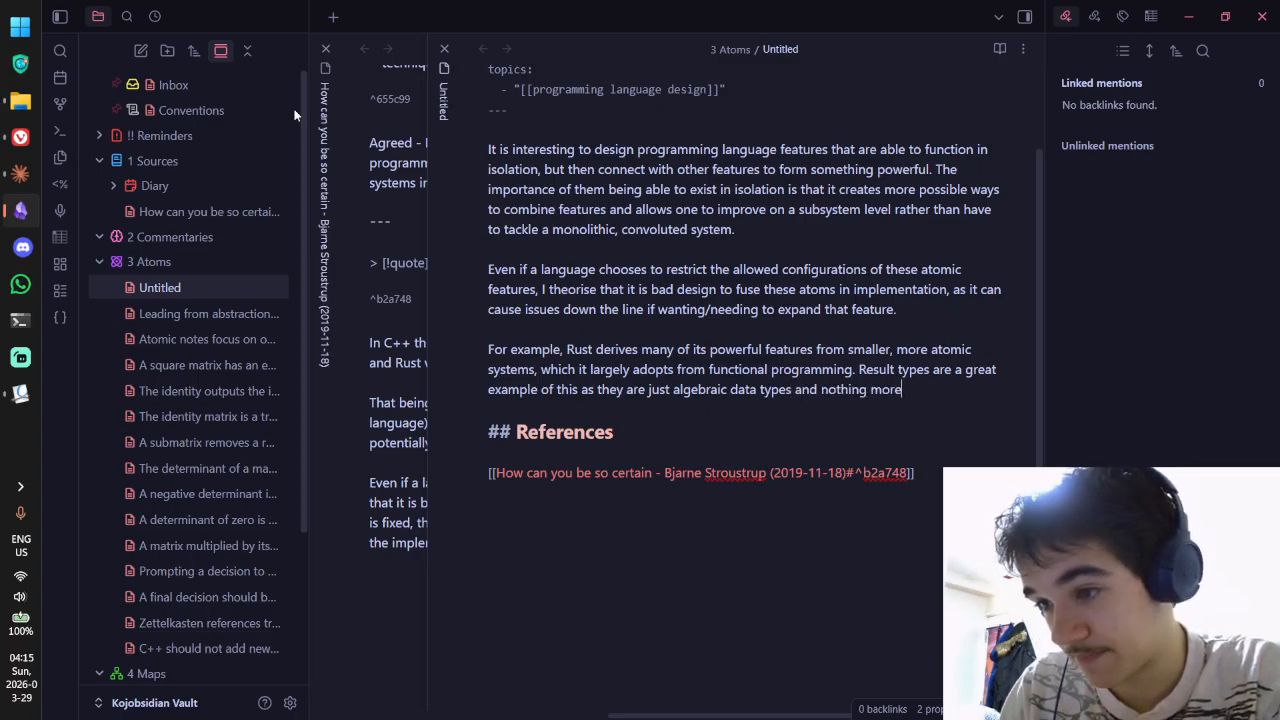
pyautogui.press('BackSpace')
pyautogui.press('BackSpace')
pyautogui.press('BackSpace')
pyautogui.press('BackSpace')
pyautogui.press('BackSpace')
pyautogui.press('BackSpace')
pyautogui.press('BackSpace')
pyautogui.press('BackSpace')
pyautogui.press('BackSpace')
pyautogui.press('BackSpace')
pyautogui.press('BackSpace')
pyautogui.press('BackSpace')
pyautogui.press('BackSpace')
pyautogui.press('BackSpace')
pyautogui.press('BackSpace')
pyautogui.press('BackSpace')
pyautogui.press('BackSpace')
pyautogui.press('BackSpace')
pyautogui.press('BackSpace')
pyautogui.press('BackSpace')
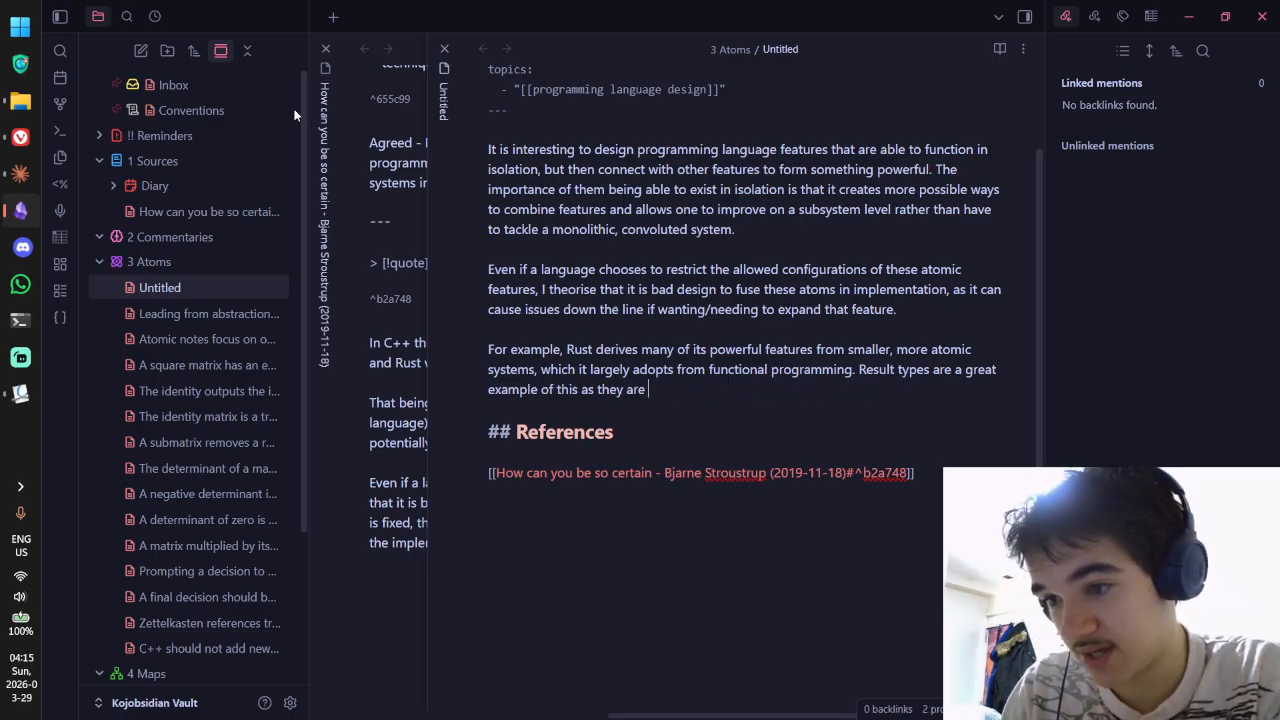
pyautogui.write('st a defined algeba')
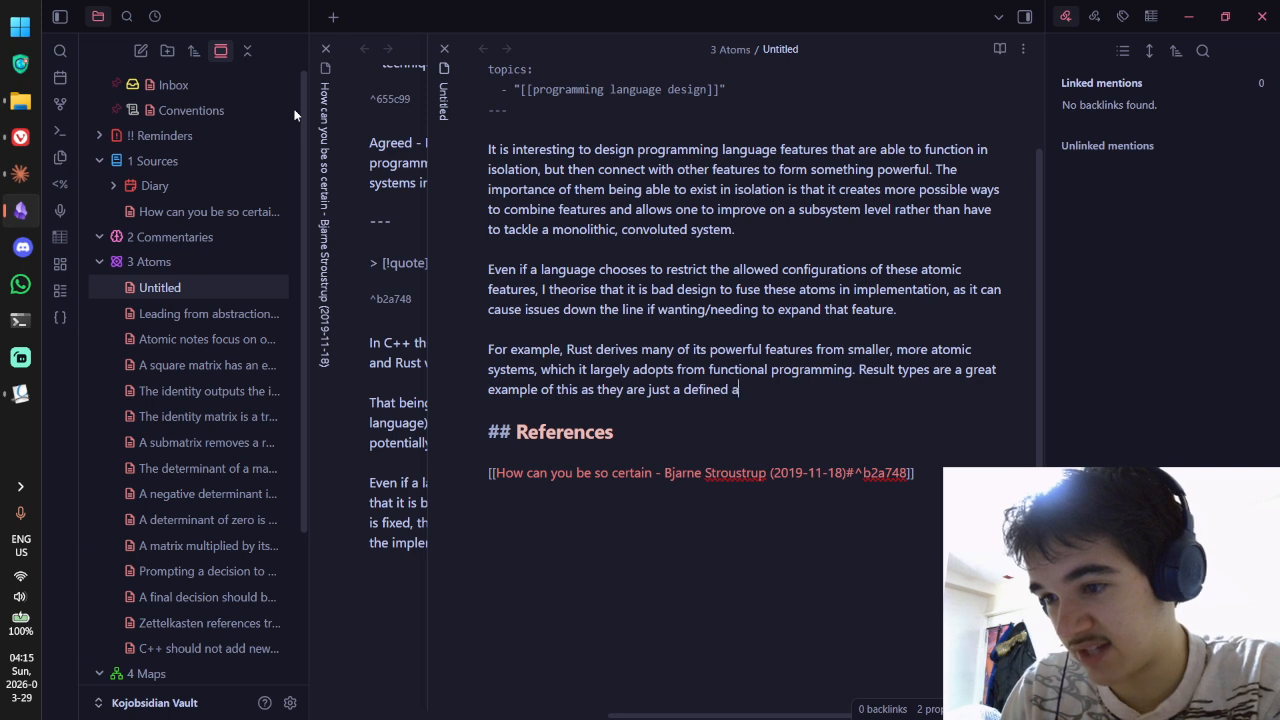
pyautogui.press('BackSpace')
pyautogui.press('BackSpace')
pyautogui.press('BackSpace')
pyautogui.press('BackSpace')
pyautogui.press('BackSpace')
pyautogui.press('BackSpace')
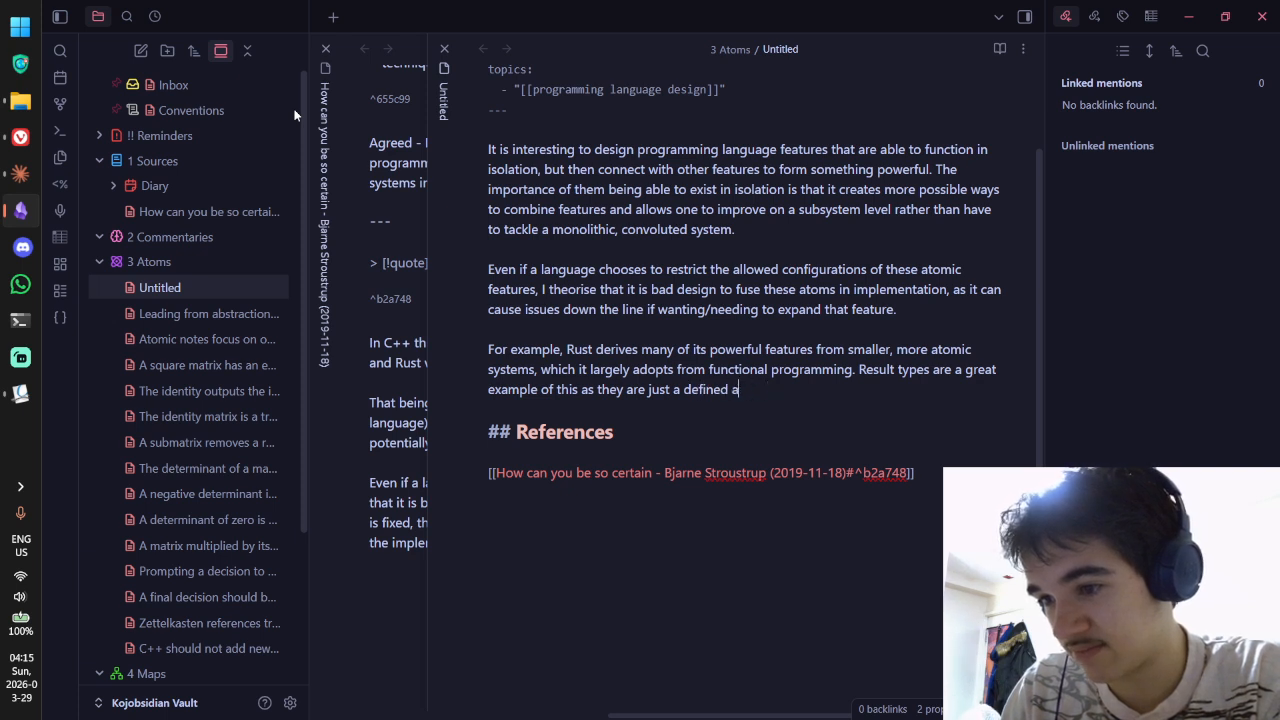
pyautogui.hotkey('ctrl', 'BackSpace')
pyautogui.write('p')
pyautogui.press('BackSpace')
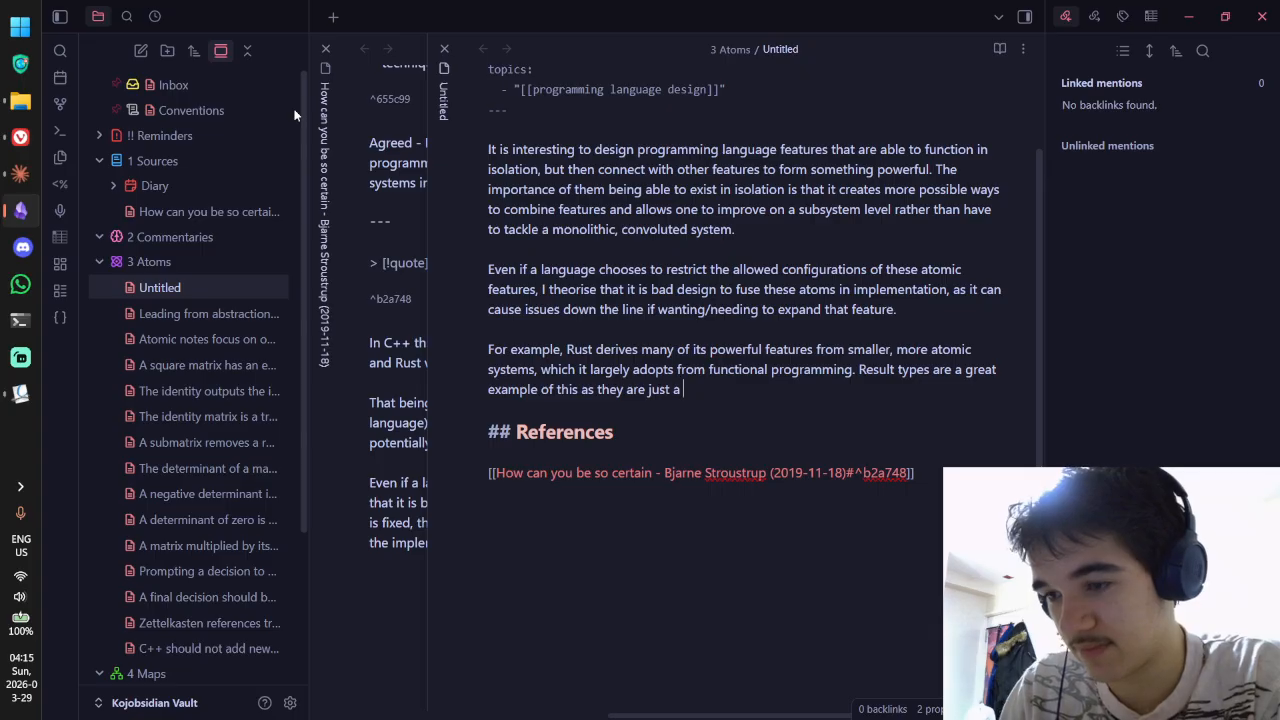
pyautogui.write('normal')
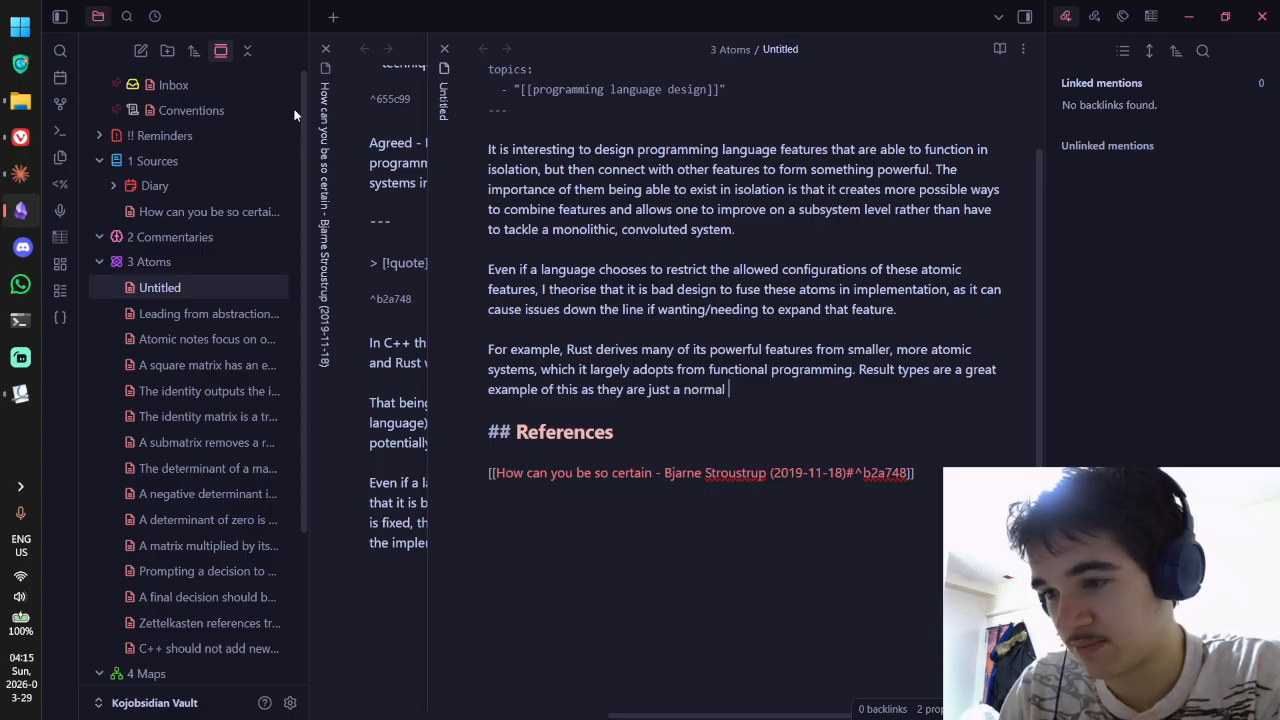
pyautogui.hotkey('ctrl', 'BackSpace')
pyautogui.write('specific')
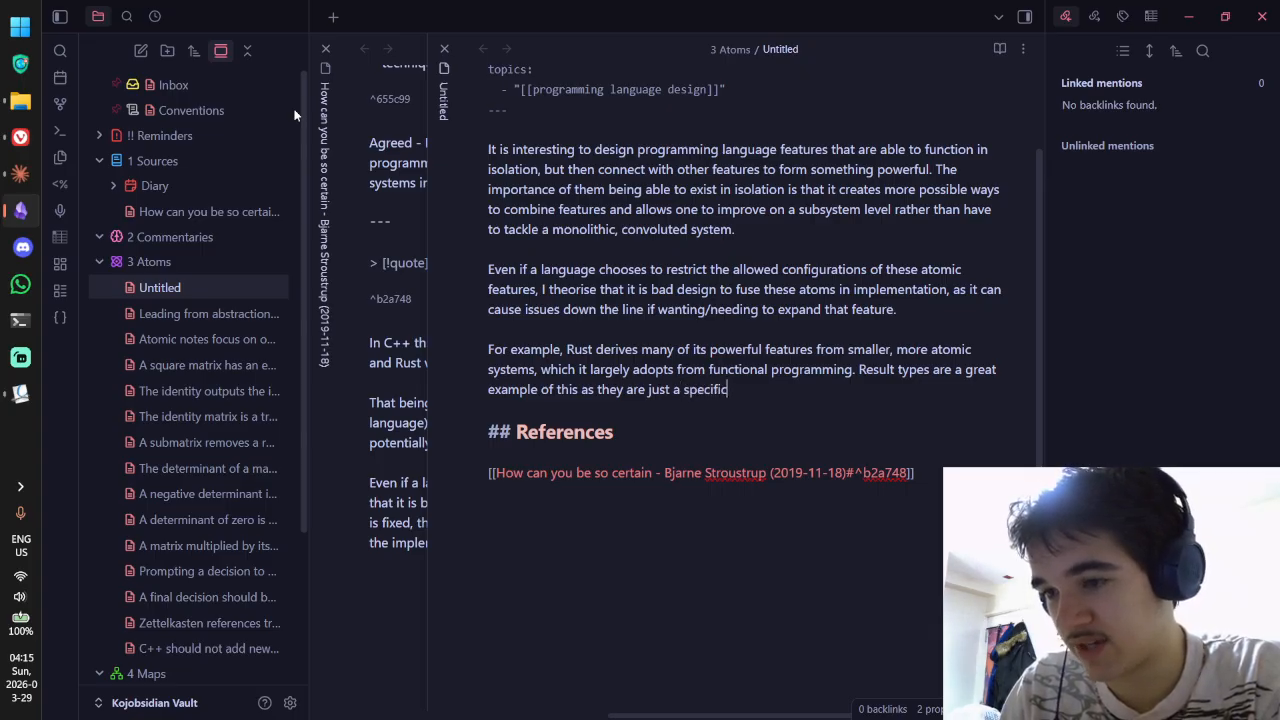
pyautogui.write(' sum type')
pyautogui.hotkey('ctrl', 'BackSpace')
pyautogui.hotkey('ctrl', 'BackSpace')
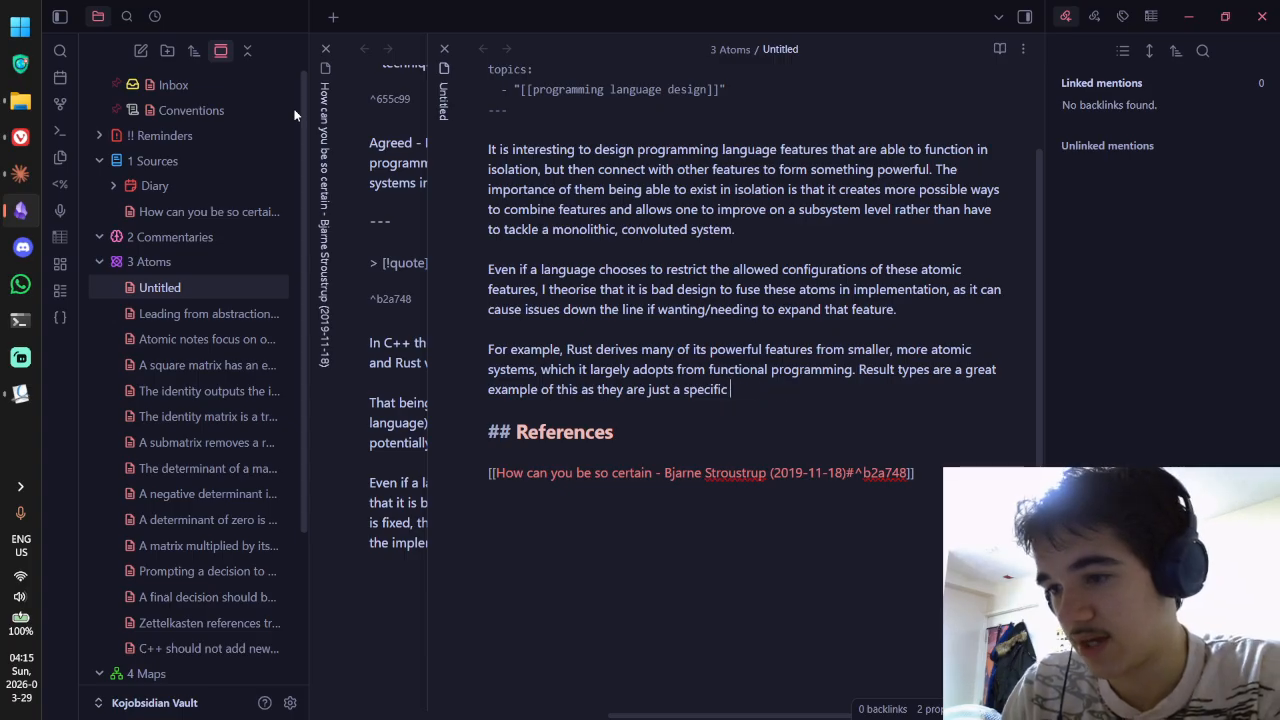
pyautogui.write('instance')
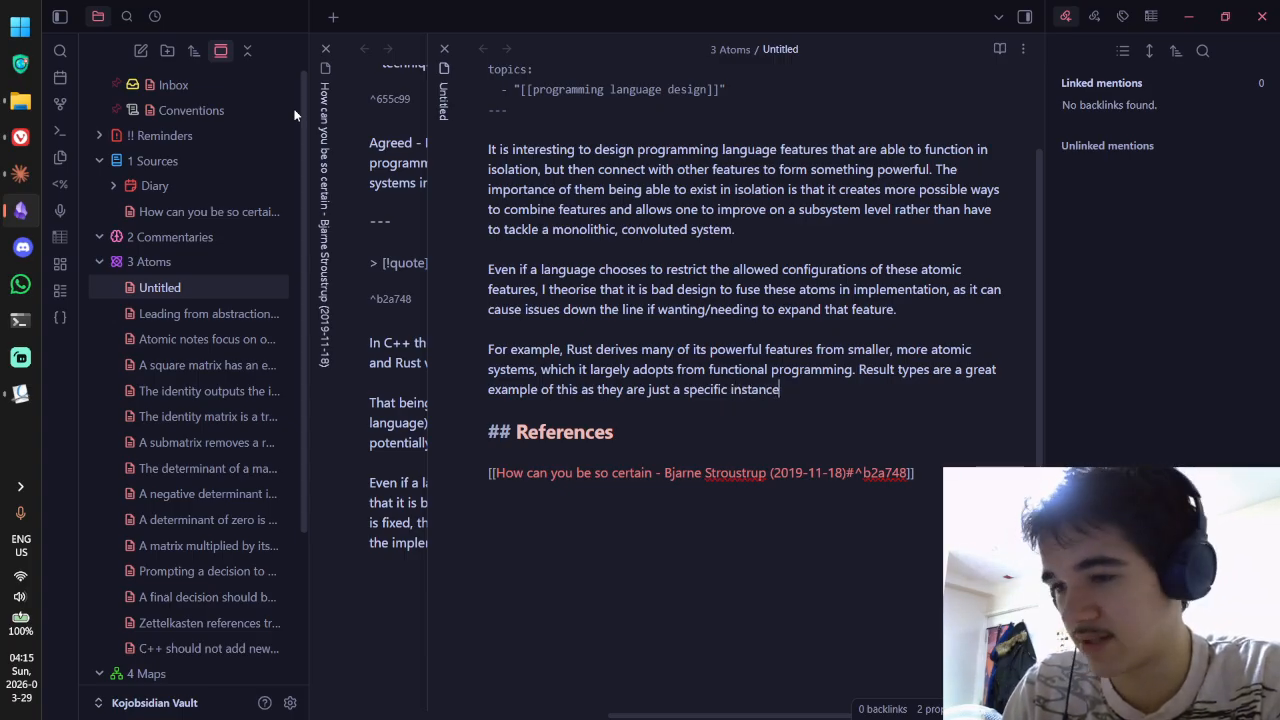
pyautogui.write(' of a sum type')
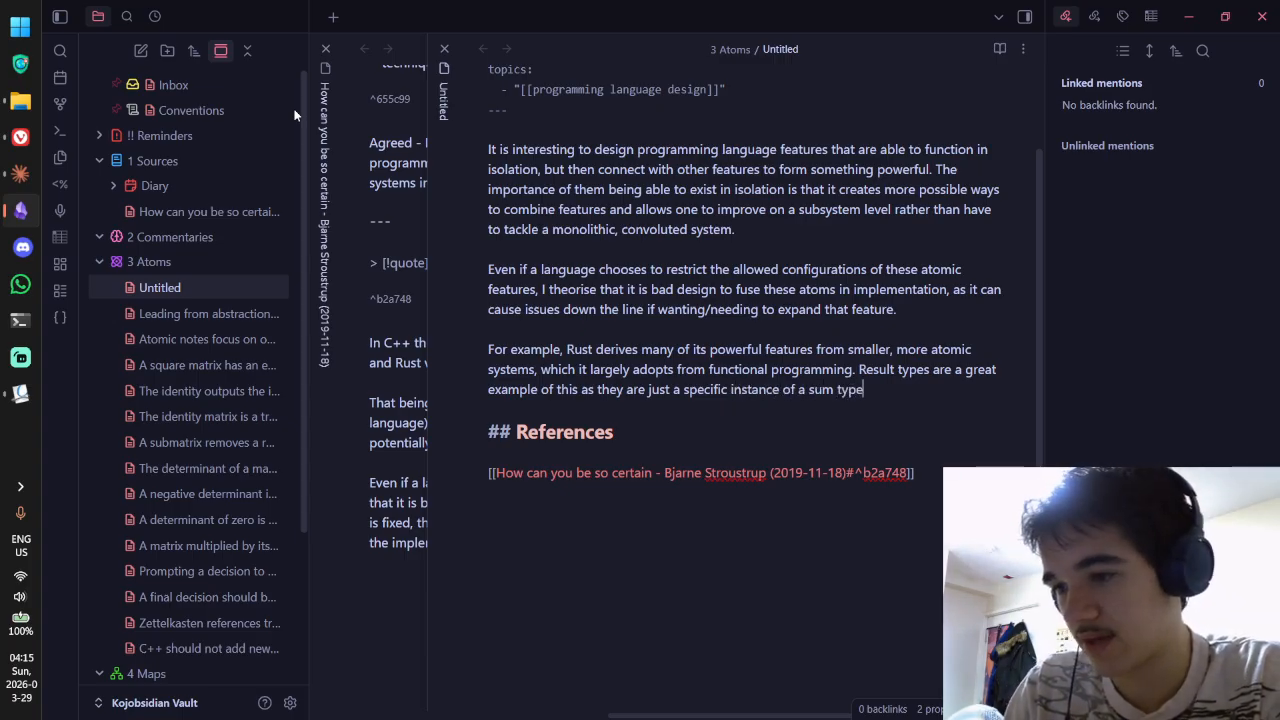
pyautogui.hotkey('ctrl', 'BackSpace')
pyautogui.hotkey('ctrl', 'BackSpace')
pyautogui.hotkey('ctrl', 'BackSpace')
pyautogui.write('ann alge')
pyautogui.press('BackSpace')
pyautogui.press('BackSpace')
pyautogui.press('BackSpace')
pyautogui.press('BackSpace')
pyautogui.press('BackSpace')
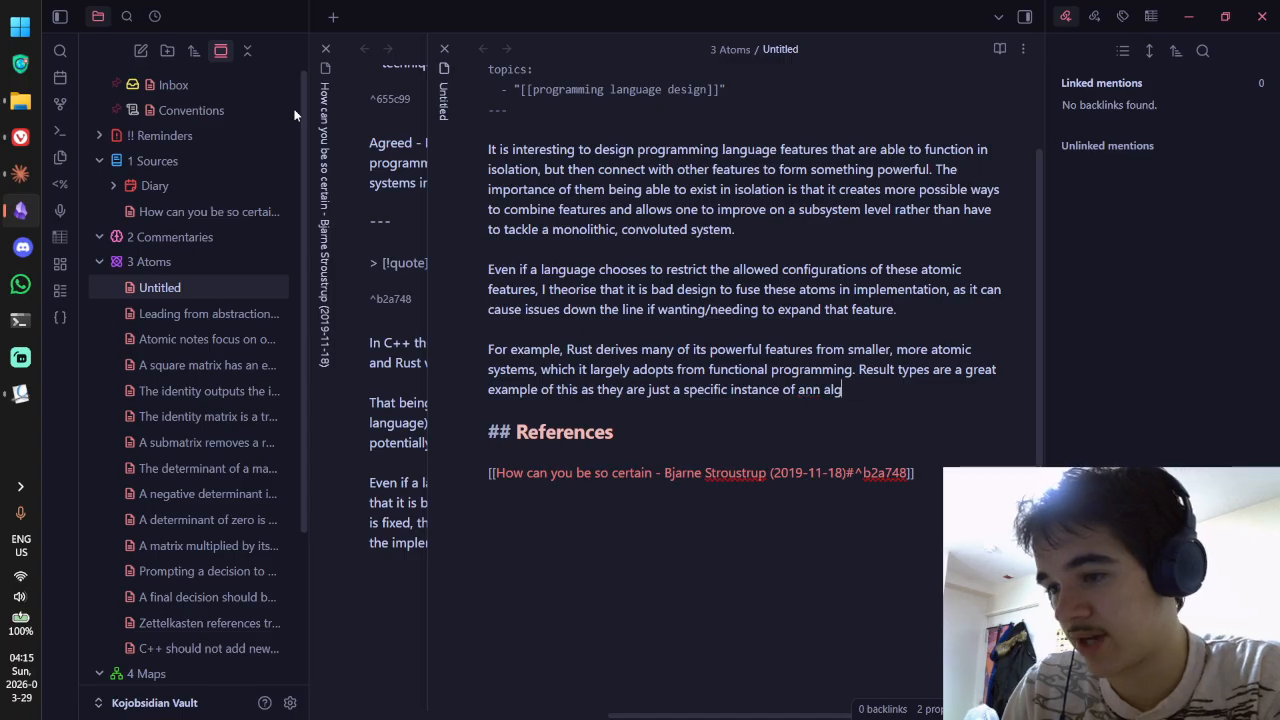
pyautogui.press('BackSpace')
pyautogui.write('algebraic s')
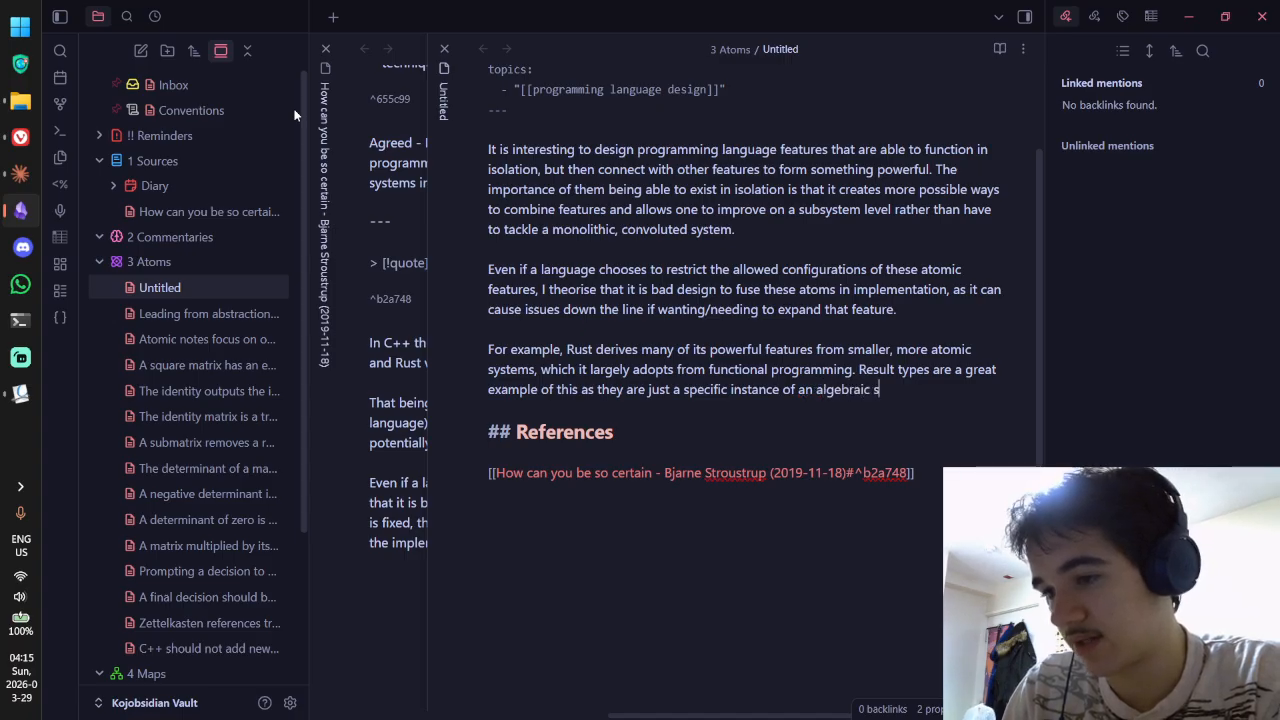
pyautogui.press('BackSpace')
pyautogui.write('data type.')
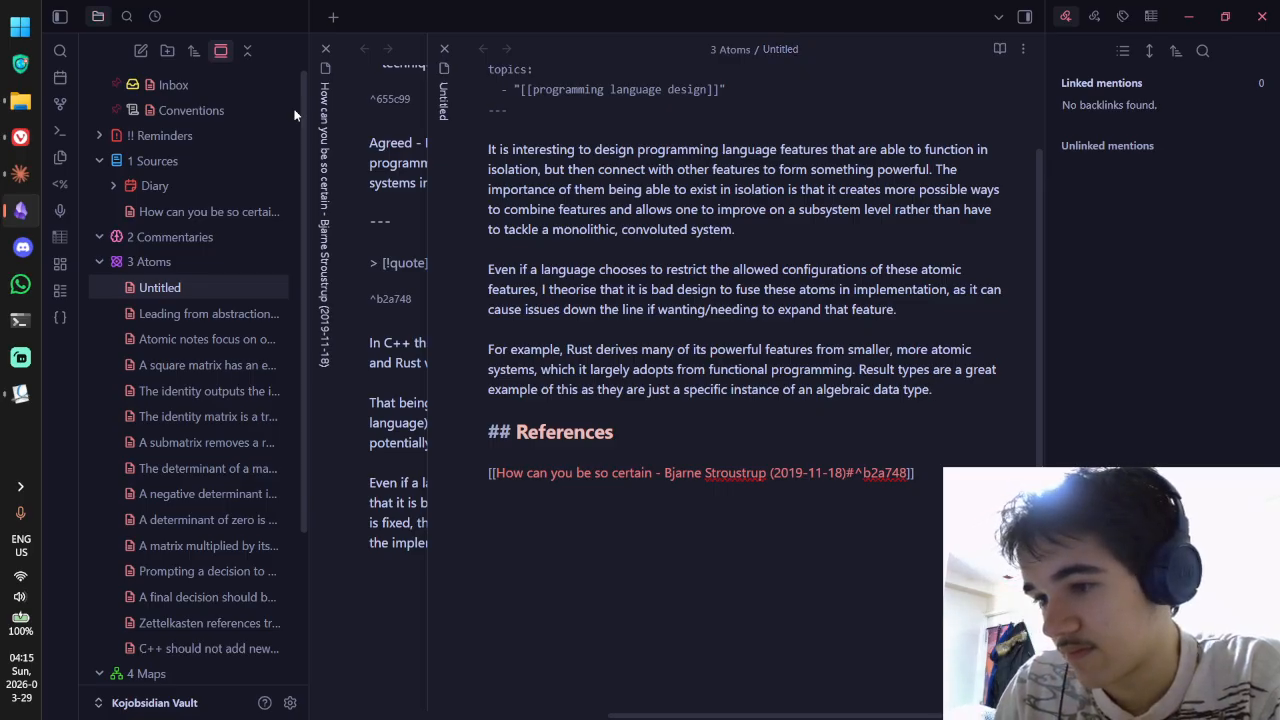
# Step: Contrast with Zig's built-in result types, stuck if a new, better system ever came around
pyautogui.click(944, 386)
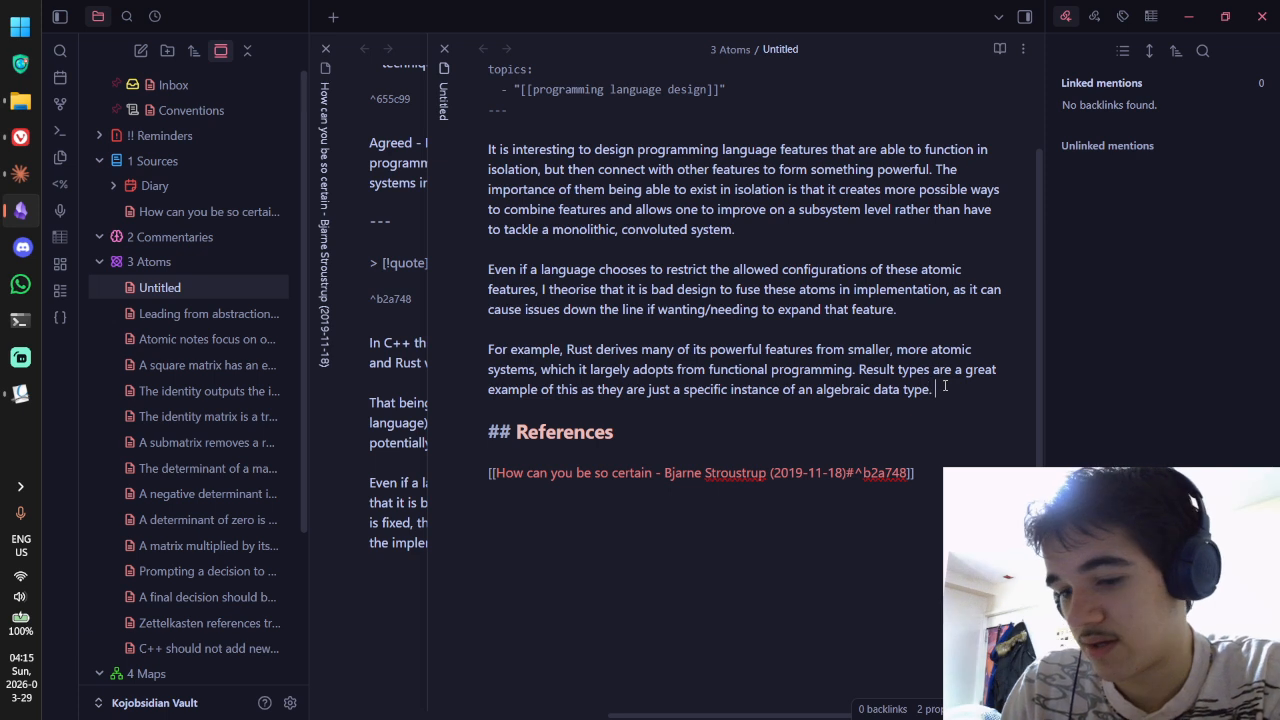
pyautogui.write('Contrast this wiith')
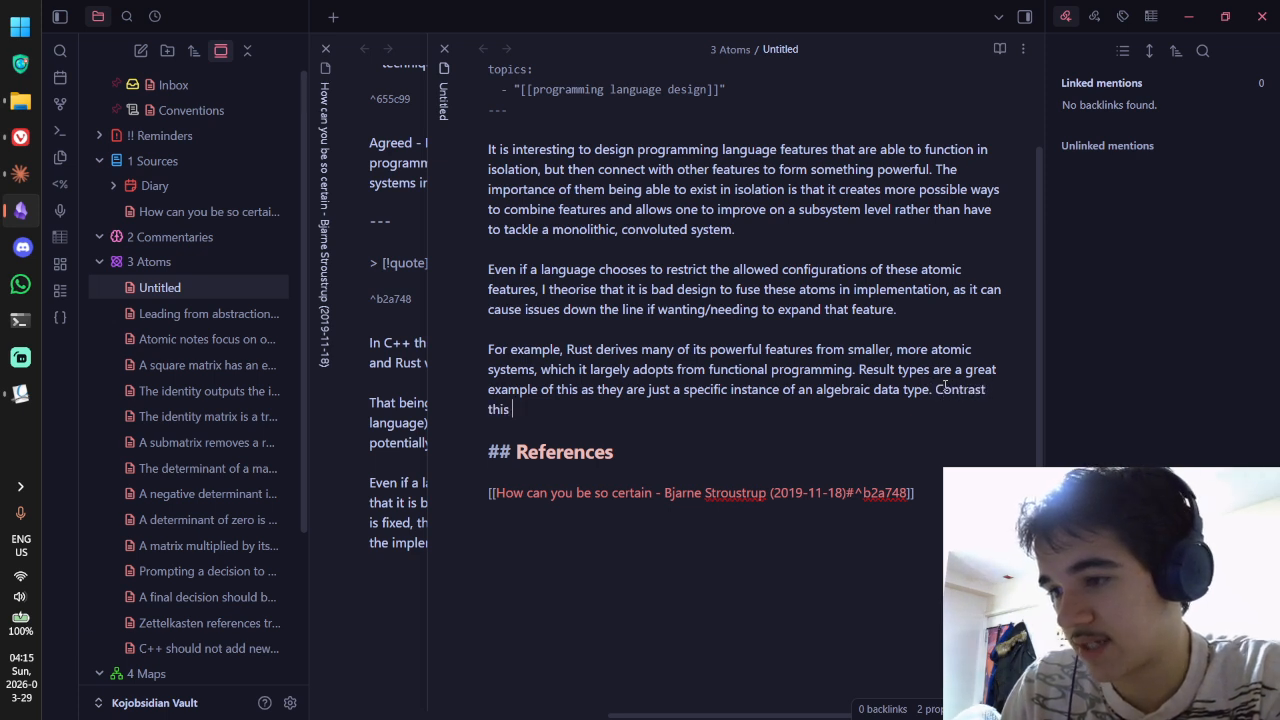
pyautogui.press('BackSpace')
pyautogui.press('BackSpace')
pyautogui.write('th Zig, for example')
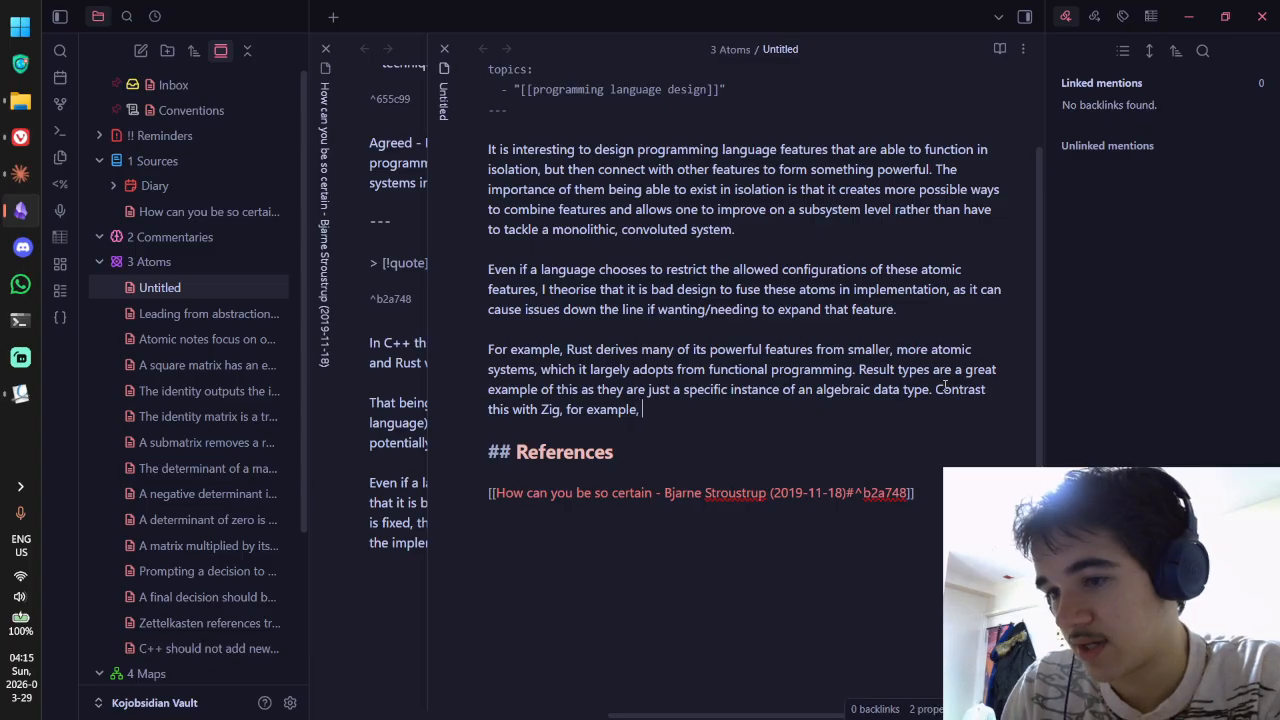
pyautogui.write(', which has re')
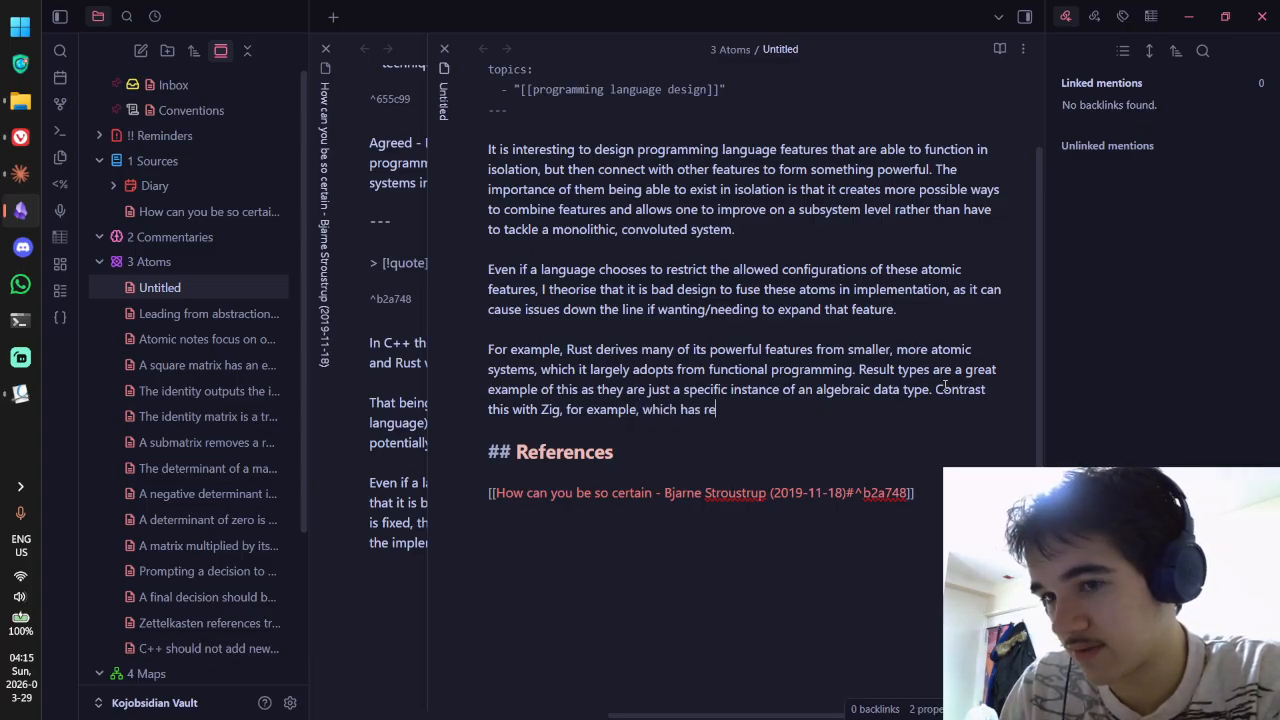
pyautogui.write('sult type')
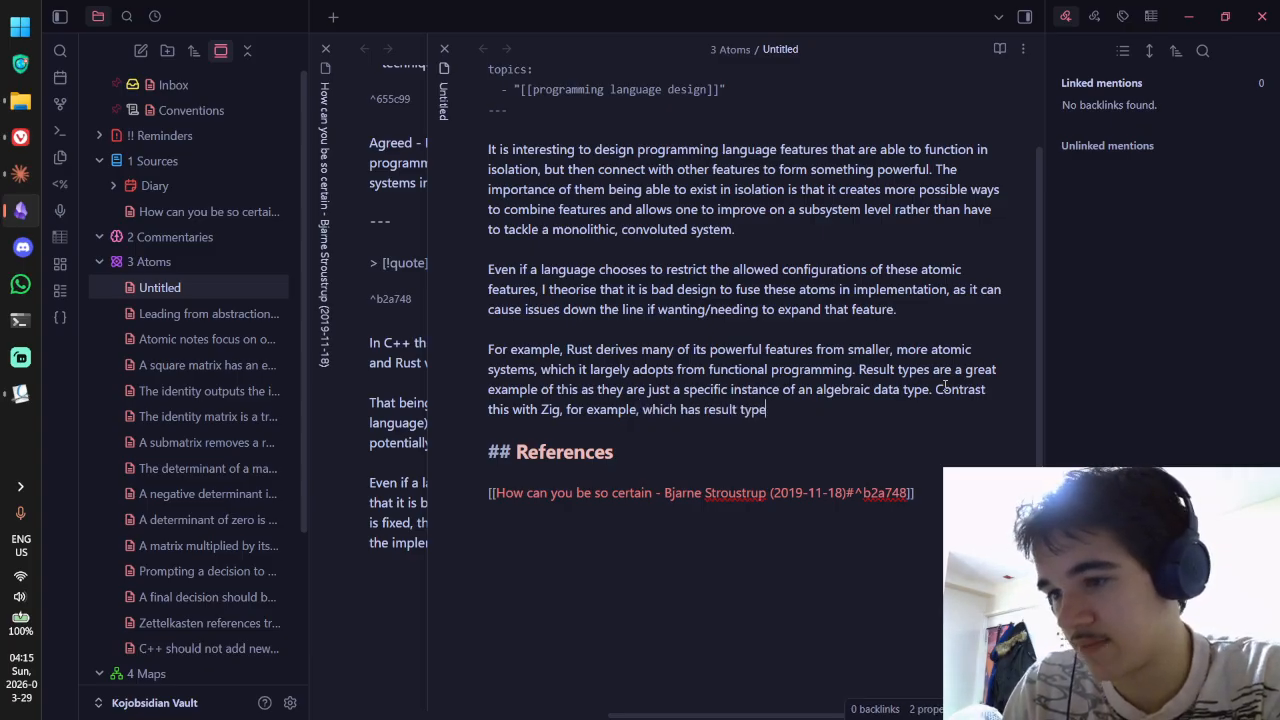
pyautogui.write('s built ito t')
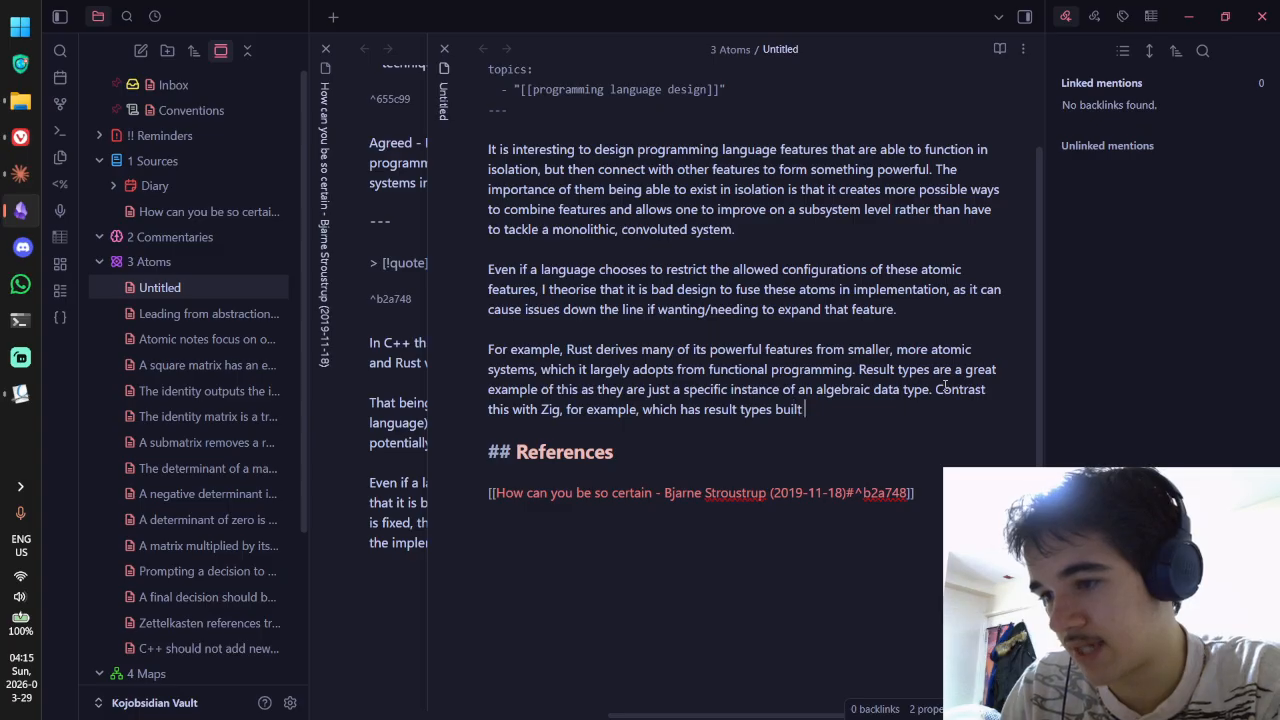
pyautogui.press('BackSpace')
pyautogui.press('BackSpace')
pyautogui.press('BackSpace')
pyautogui.press('BackSpace')
pyautogui.write('nto to')
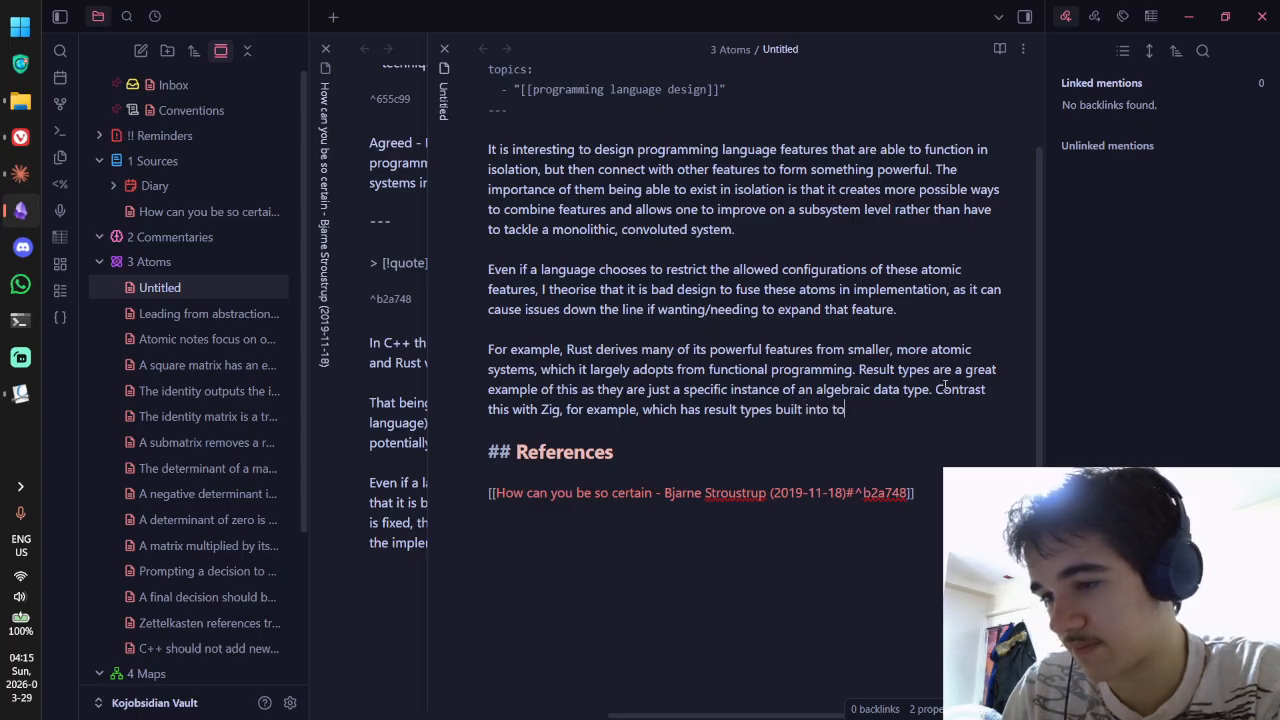
pyautogui.press('BackSpace')
pyautogui.write('he langua')
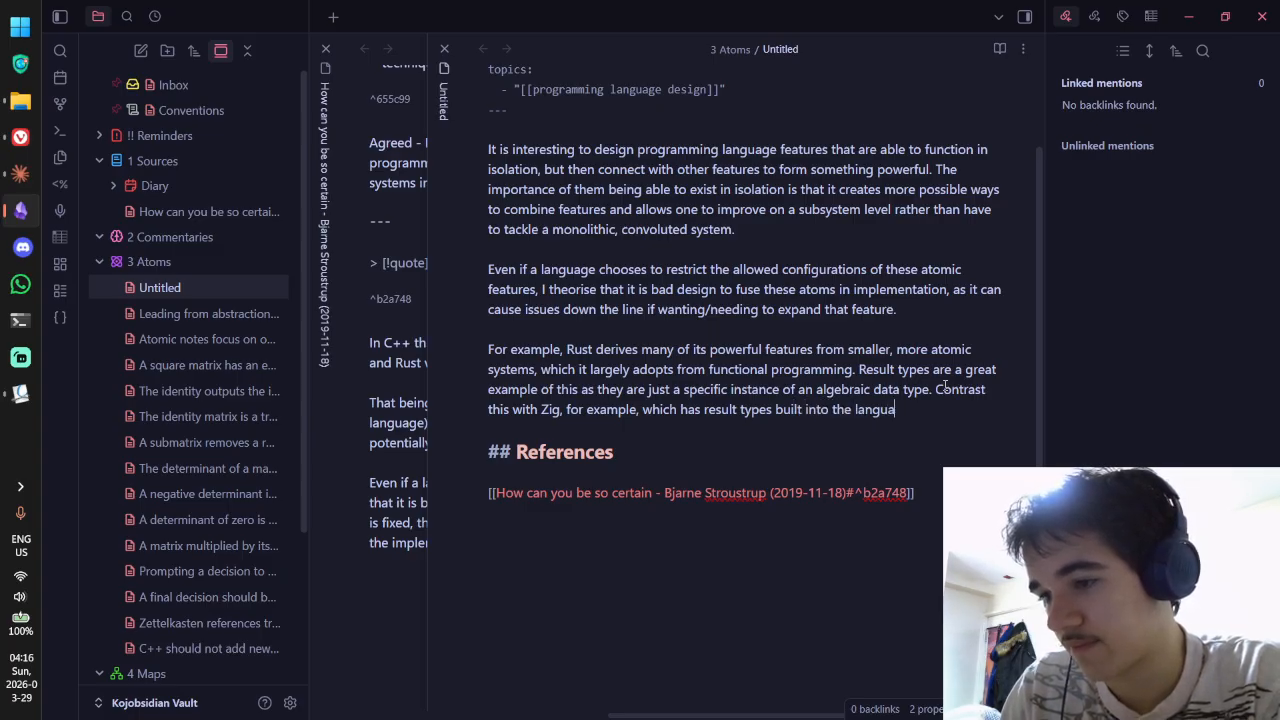
pyautogui.write('ge, meaning')
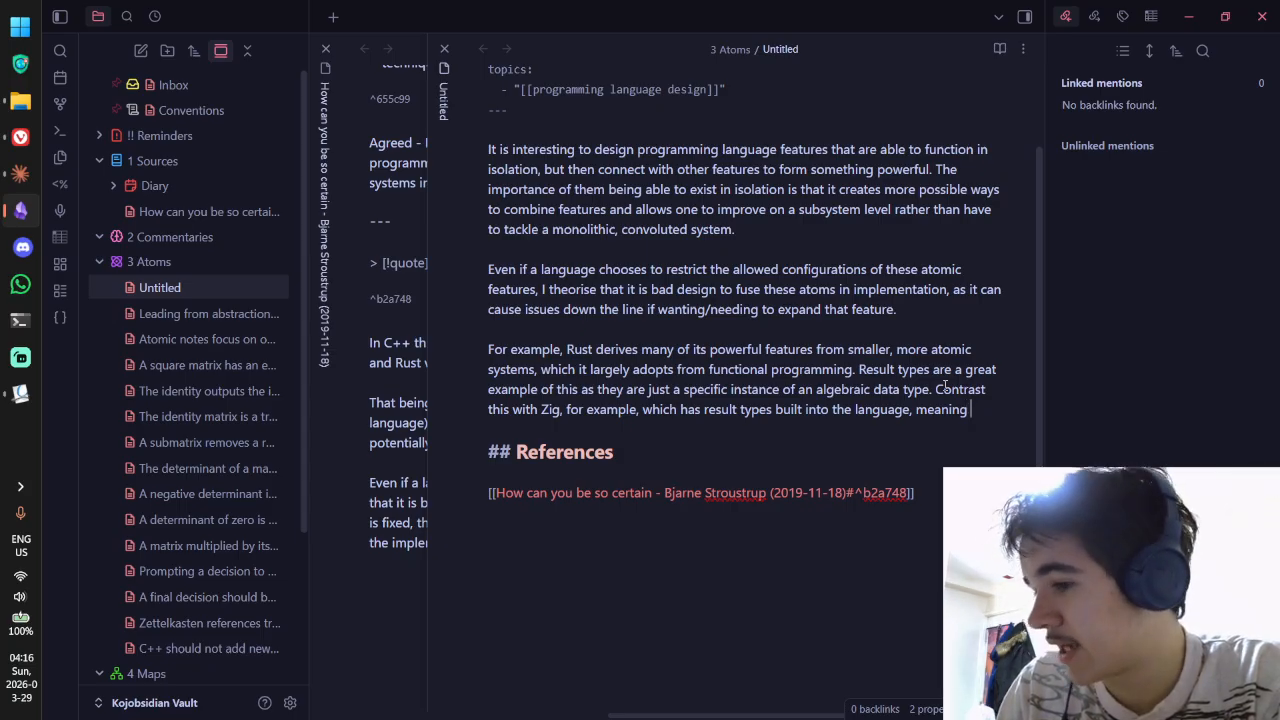
pyautogui.write(' it would be stuck ')
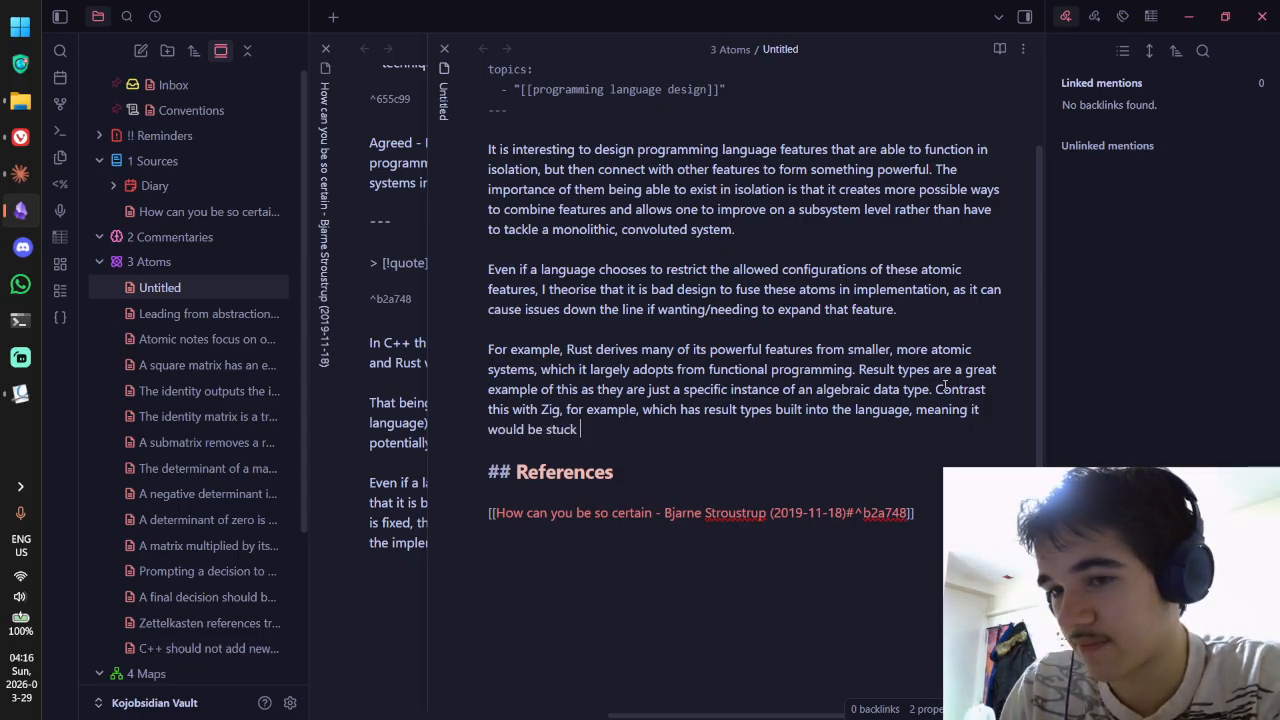
pyautogui.write('if')
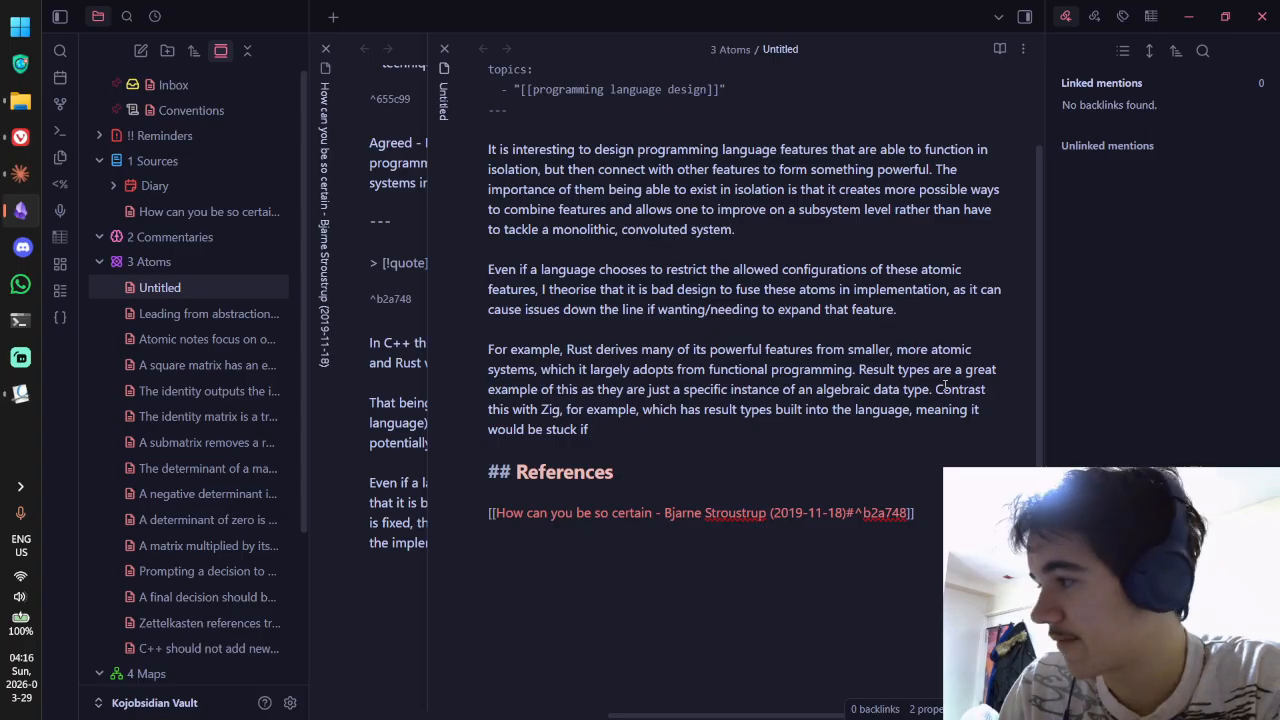
pyautogui.write(' a  ne')
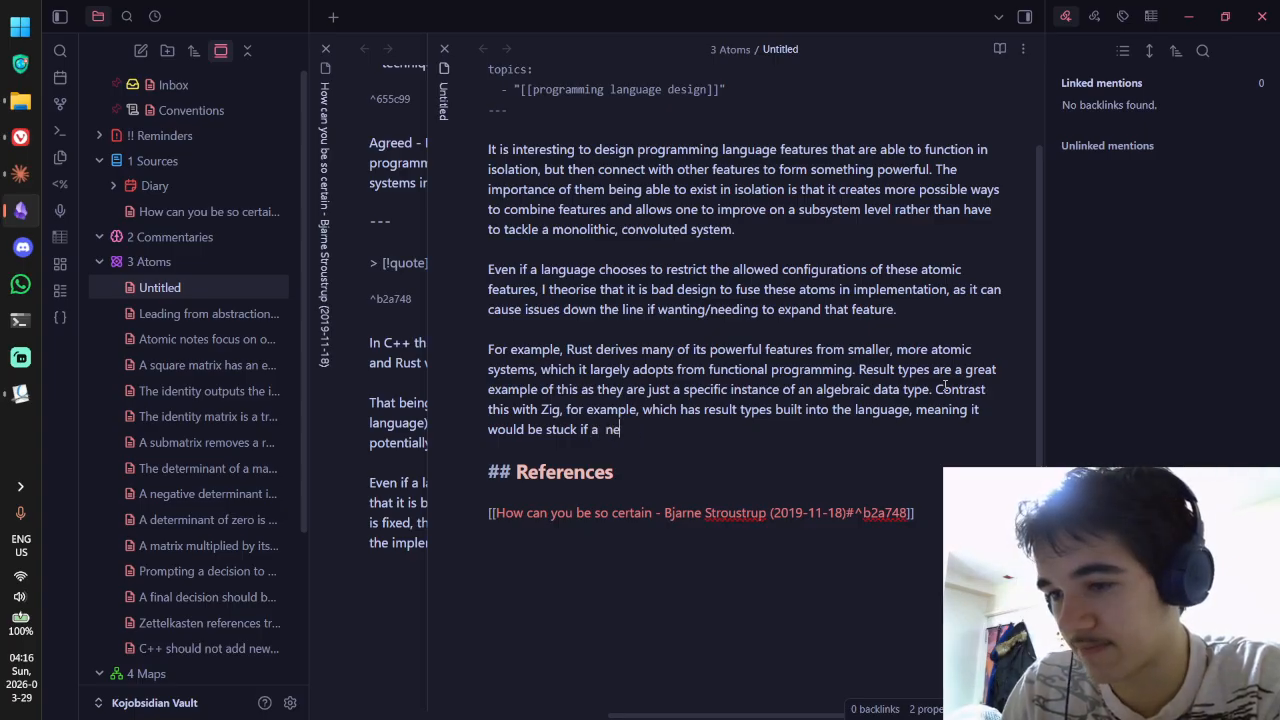
pyautogui.press('BackSpace')
pyautogui.press('BackSpace')
pyautogui.press('BackSpace')
pyautogui.write('new system')
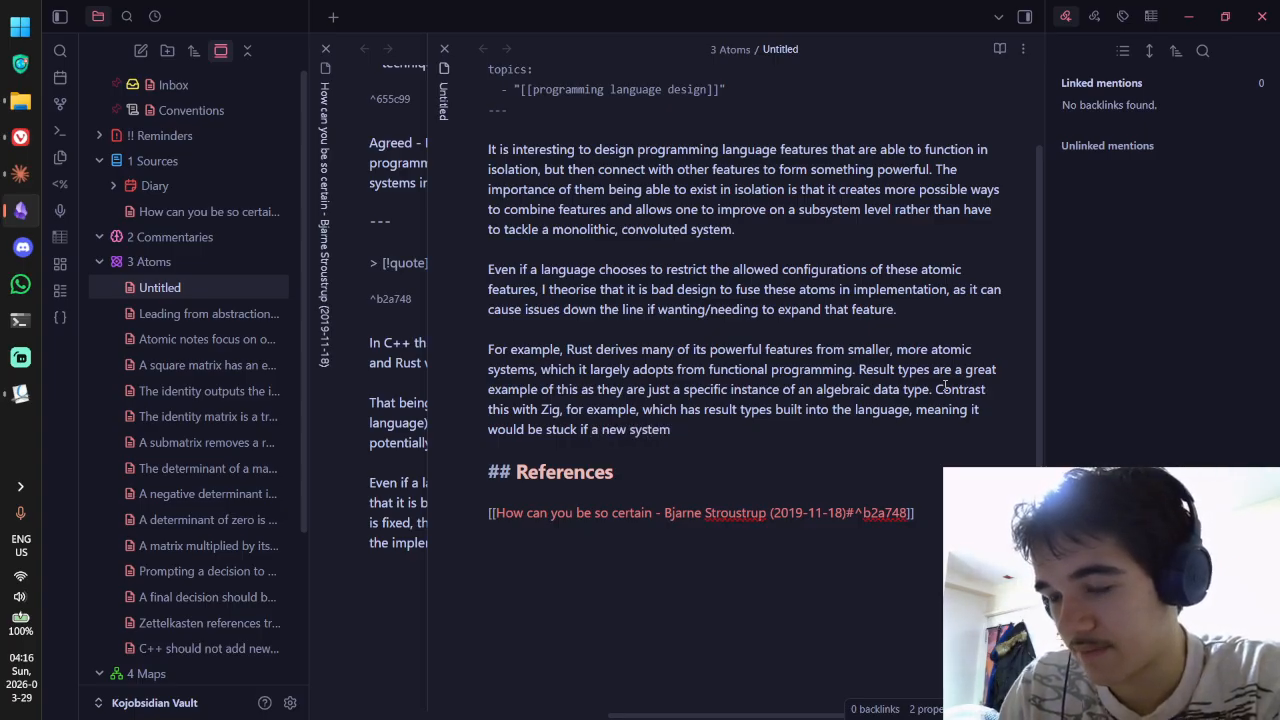
pyautogui.press('BackSpace')
pyautogui.press('BackSpace')
pyautogui.press('BackSpace')
pyautogui.press('BackSpace')
pyautogui.press('BackSpace')
pyautogui.press('BackSpace')
pyautogui.press('BackSpace')
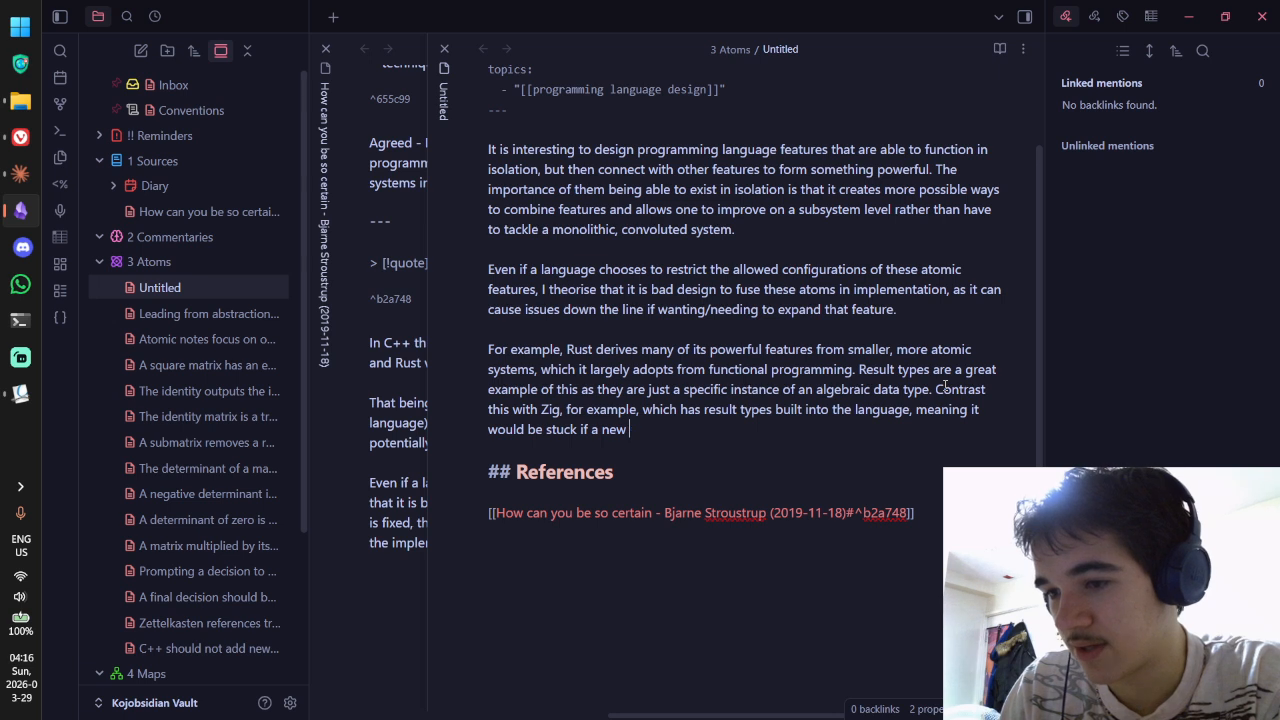
pyautogui.write(', bett')
pyautogui.write('er system ever cam')
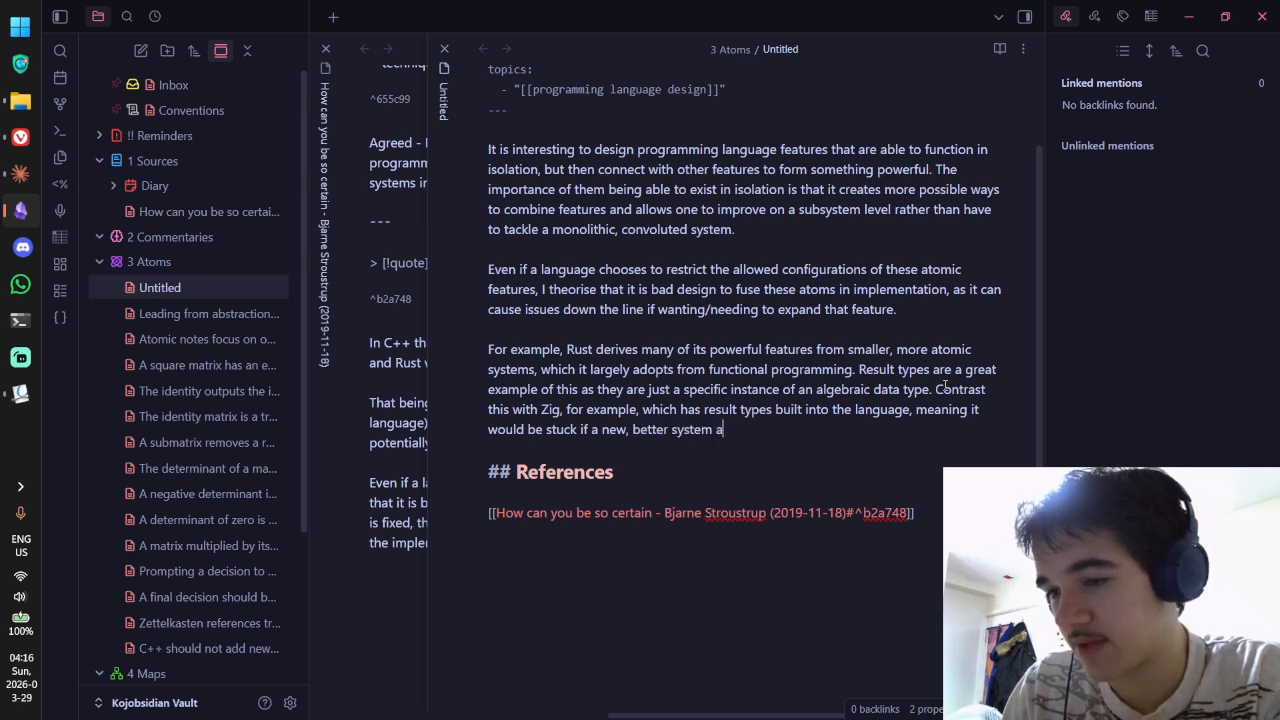
pyautogui.write('e around.')
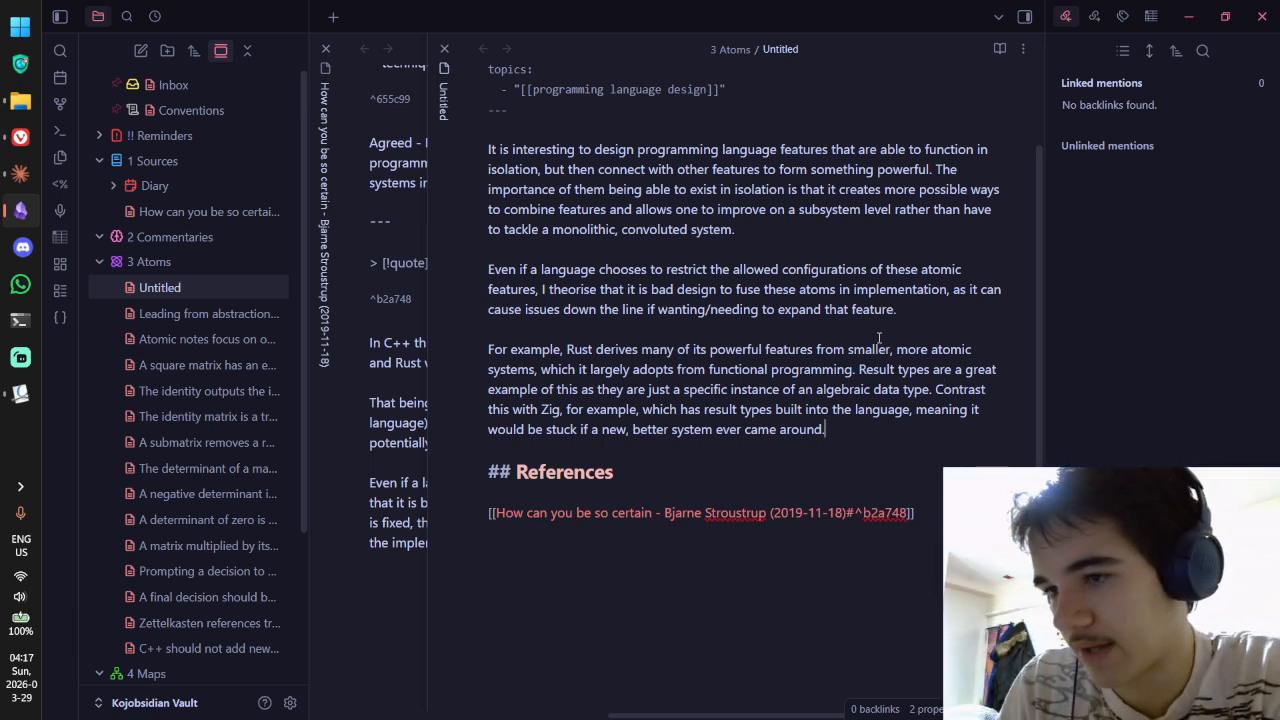
# Step: Reread the atom note's paragraphs, including the Rust-versus-Zig paragraph
pyautogui.scroll(3, 628, 230)
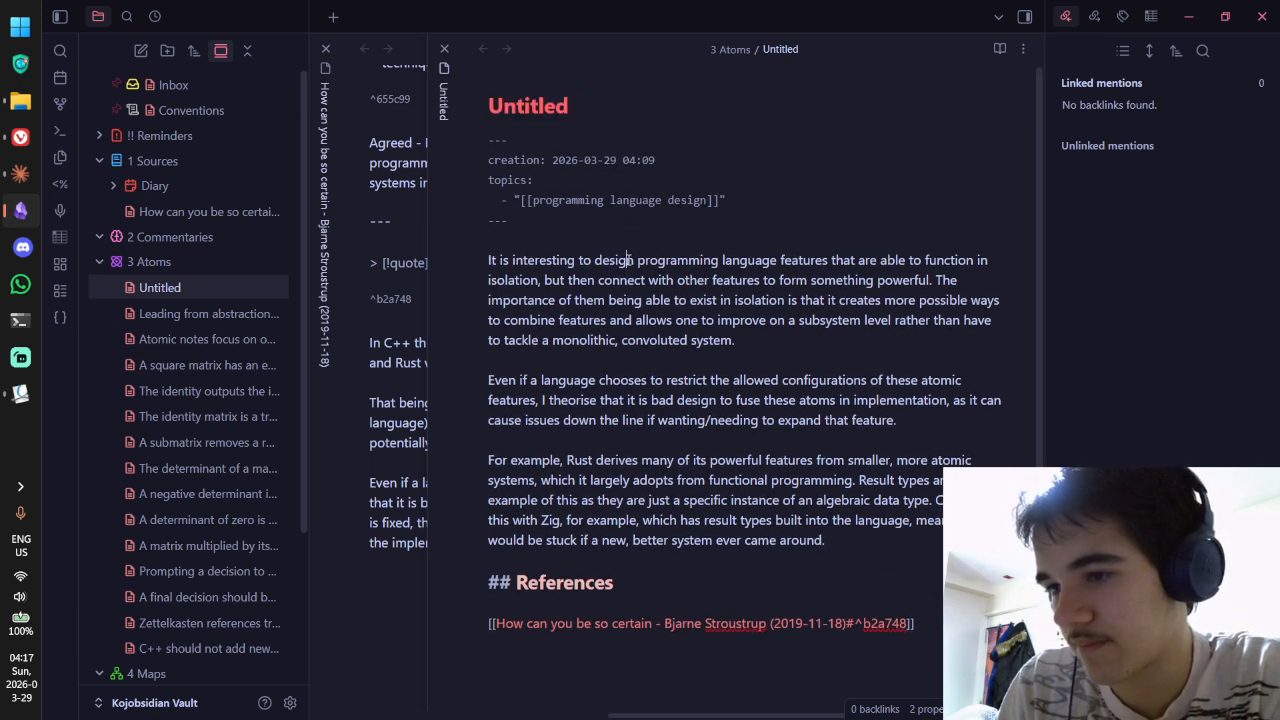
pyautogui.moveTo(628, 260); pyautogui.dragTo(766, 320)
pyautogui.click(766, 320)
pyautogui.moveTo(574, 281); pyautogui.dragTo(712, 321)
pyautogui.click(712, 321)
pyautogui.moveTo(588, 279); pyautogui.dragTo(856, 428)
pyautogui.click(856, 428)
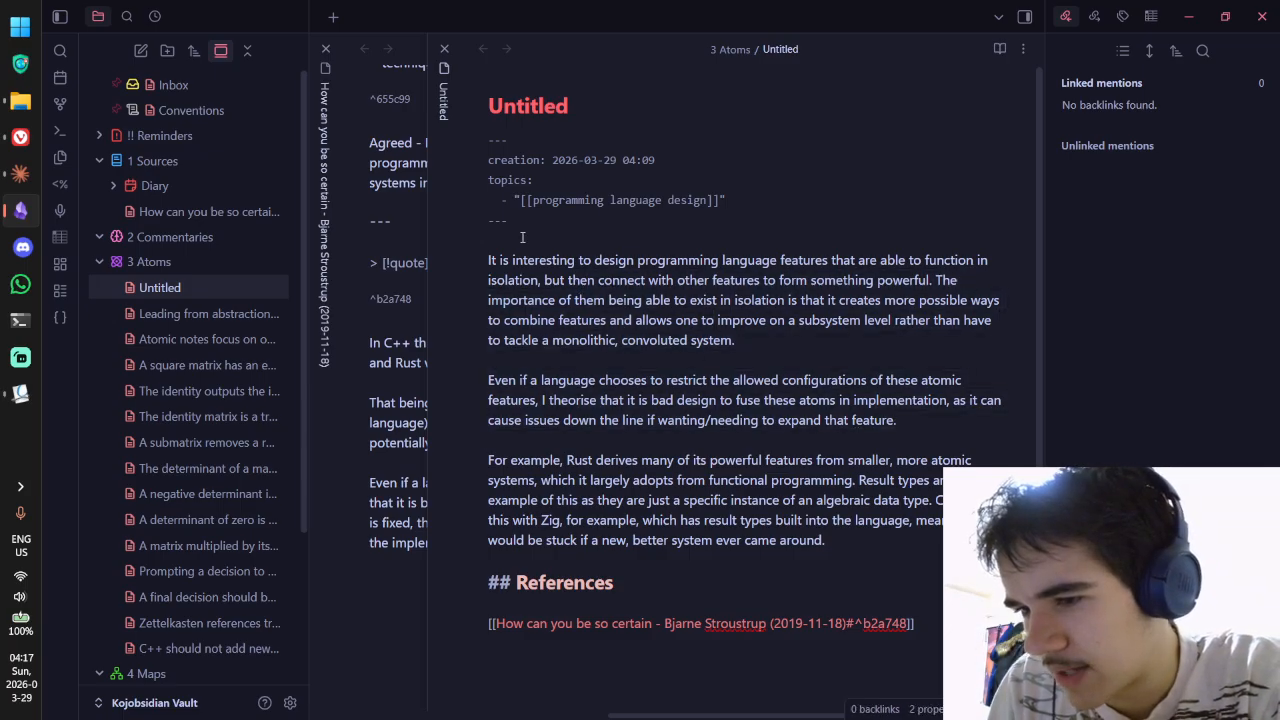
pyautogui.moveTo(505, 262); pyautogui.dragTo(668, 340)
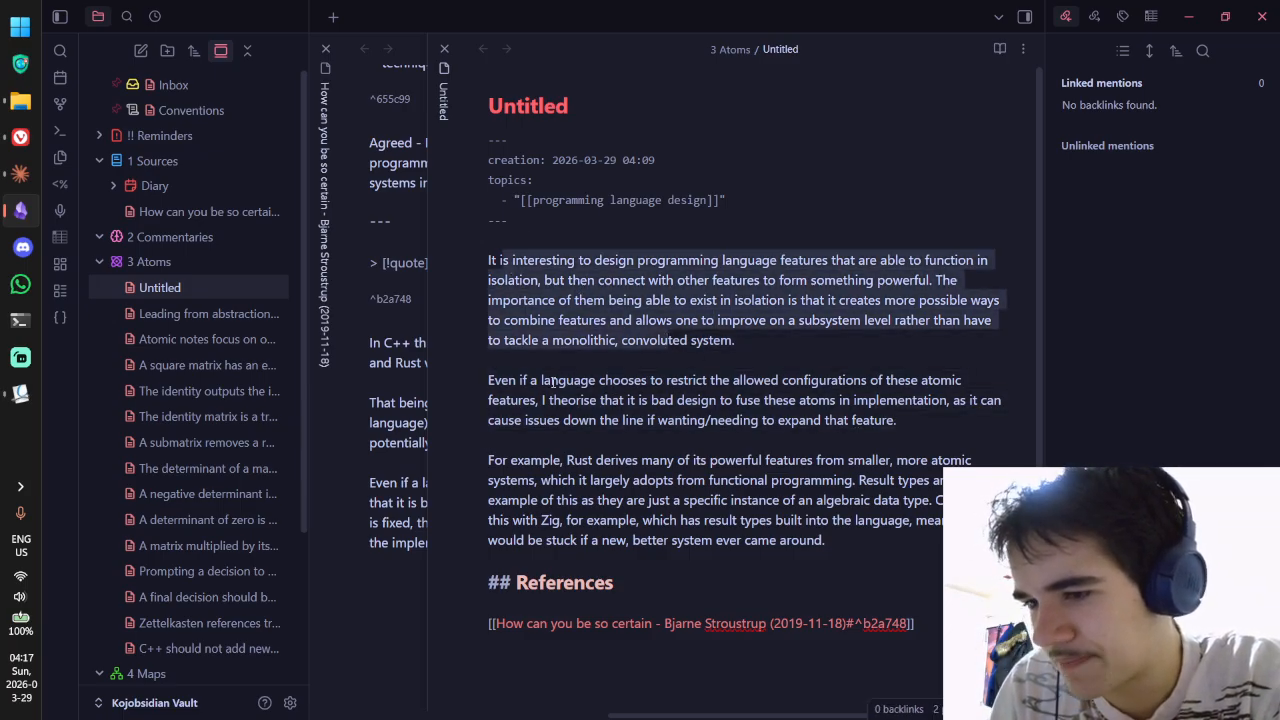
pyautogui.moveTo(488, 460); pyautogui.dragTo(822, 540)
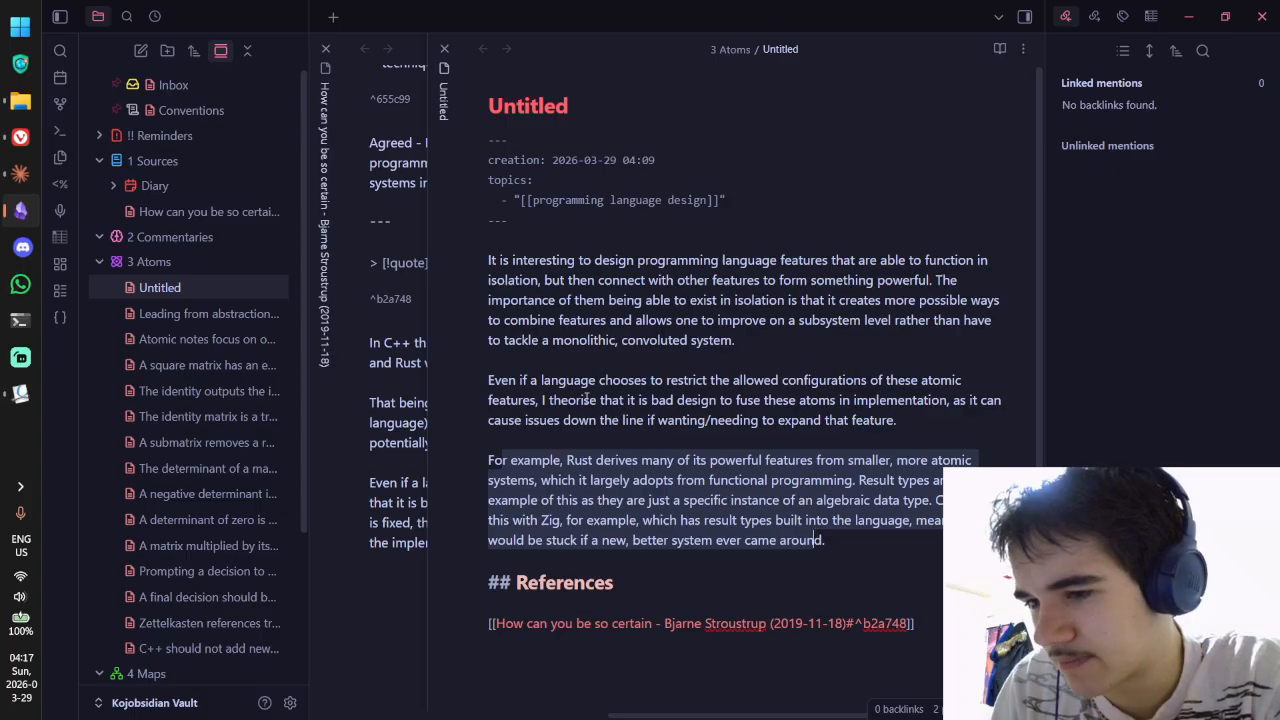
pyautogui.moveTo(540, 381); pyautogui.dragTo(661, 400)
pyautogui.moveTo(740, 341); pyautogui.dragTo(496, 262)
pyautogui.click(496, 262)
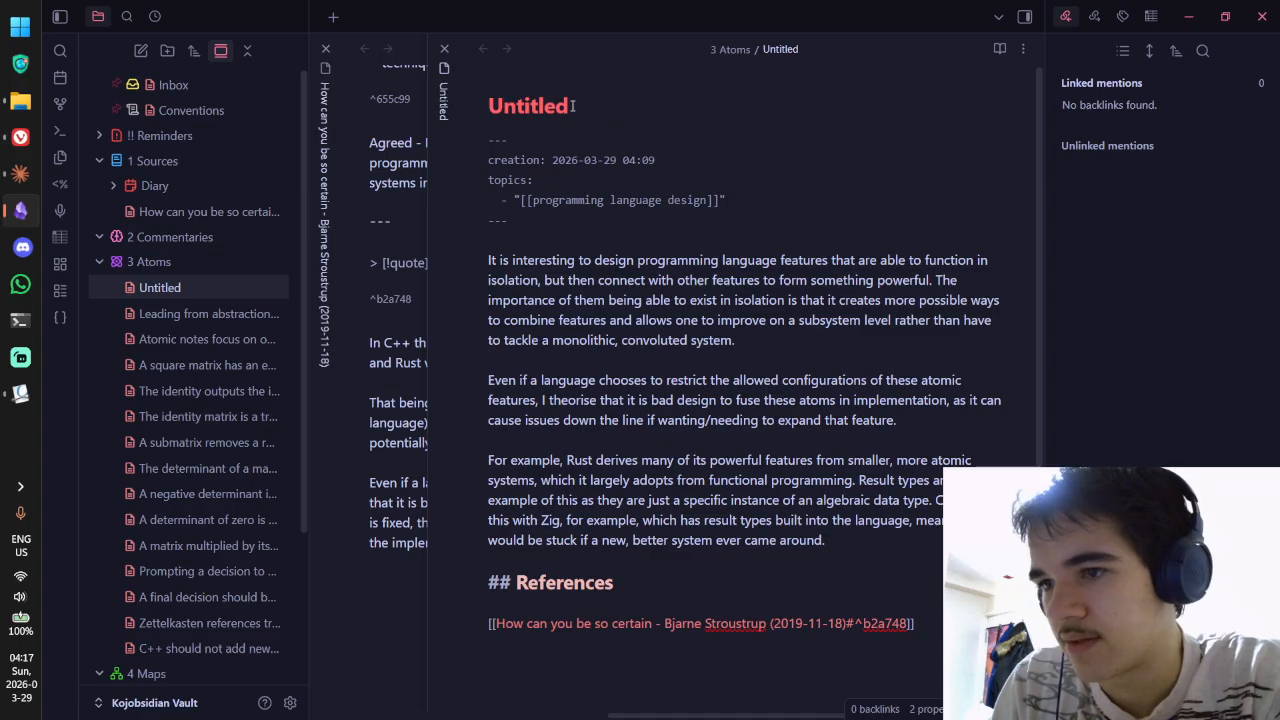
pyautogui.moveTo(543, 402); pyautogui.dragTo(926, 438)
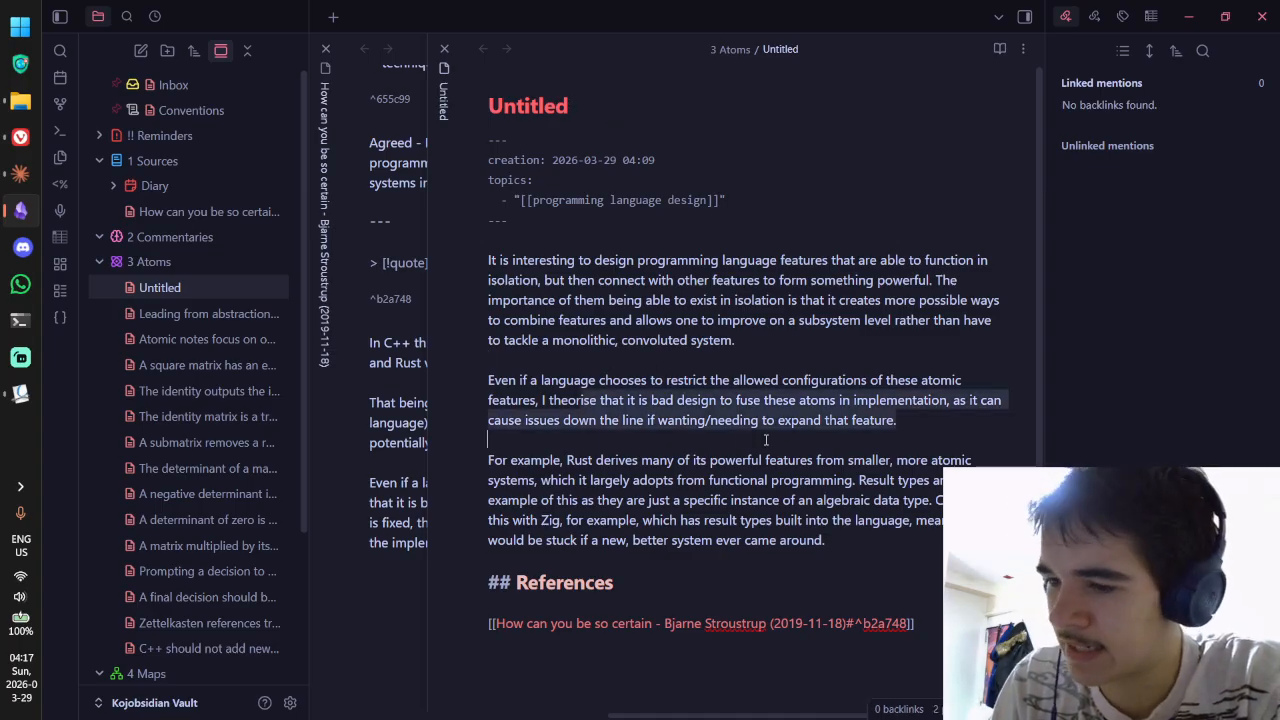
# Step: Delete the placeholder title 'Untitled' from the atom note
pyautogui.click(599, 117)
pyautogui.hotkey('ctrl', 'a')
pyautogui.press('BackSpace')
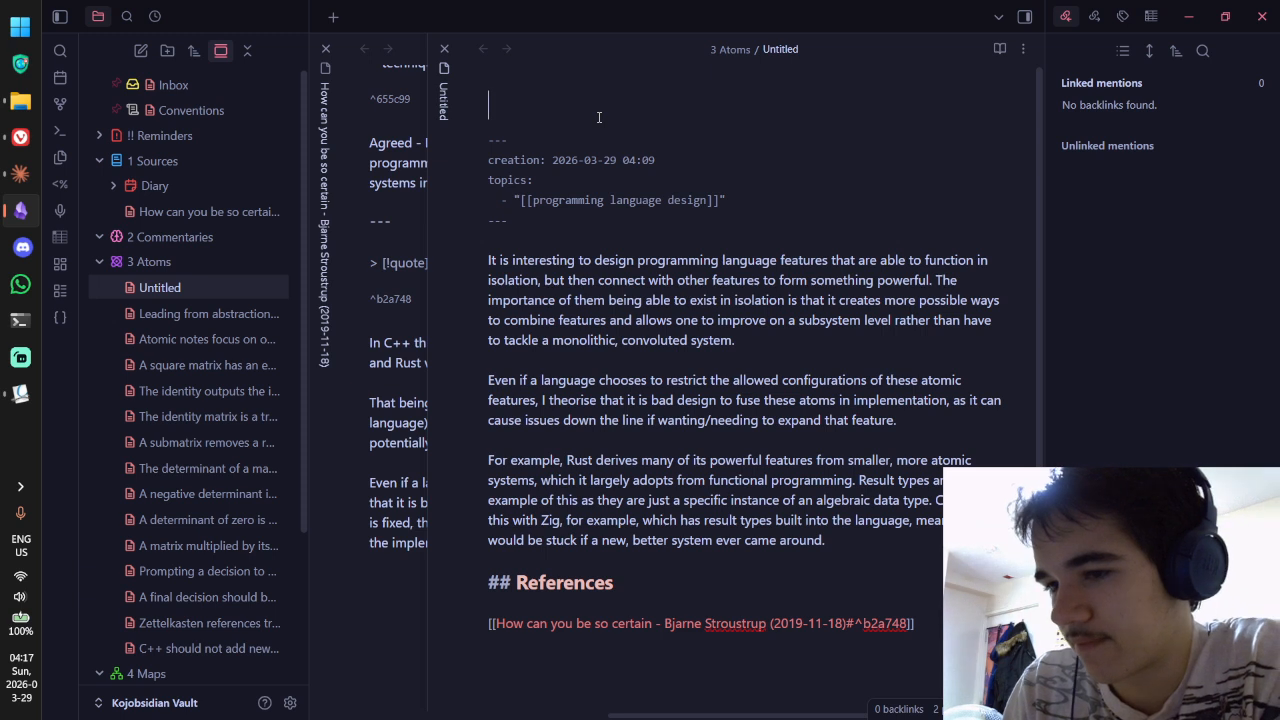
# Step: Title the note 'Programming language features should be atomic, not reliant on each other'
pyautogui.write('Programmin')
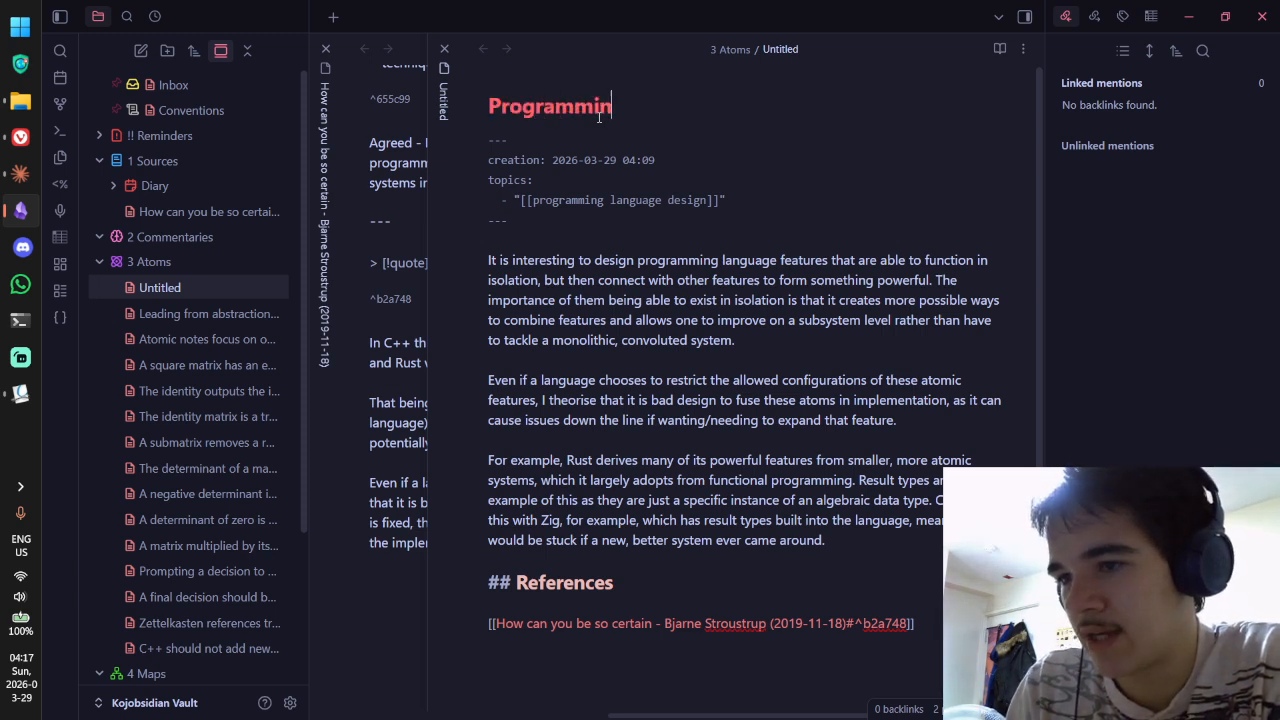
pyautogui.write('g language features shoul')
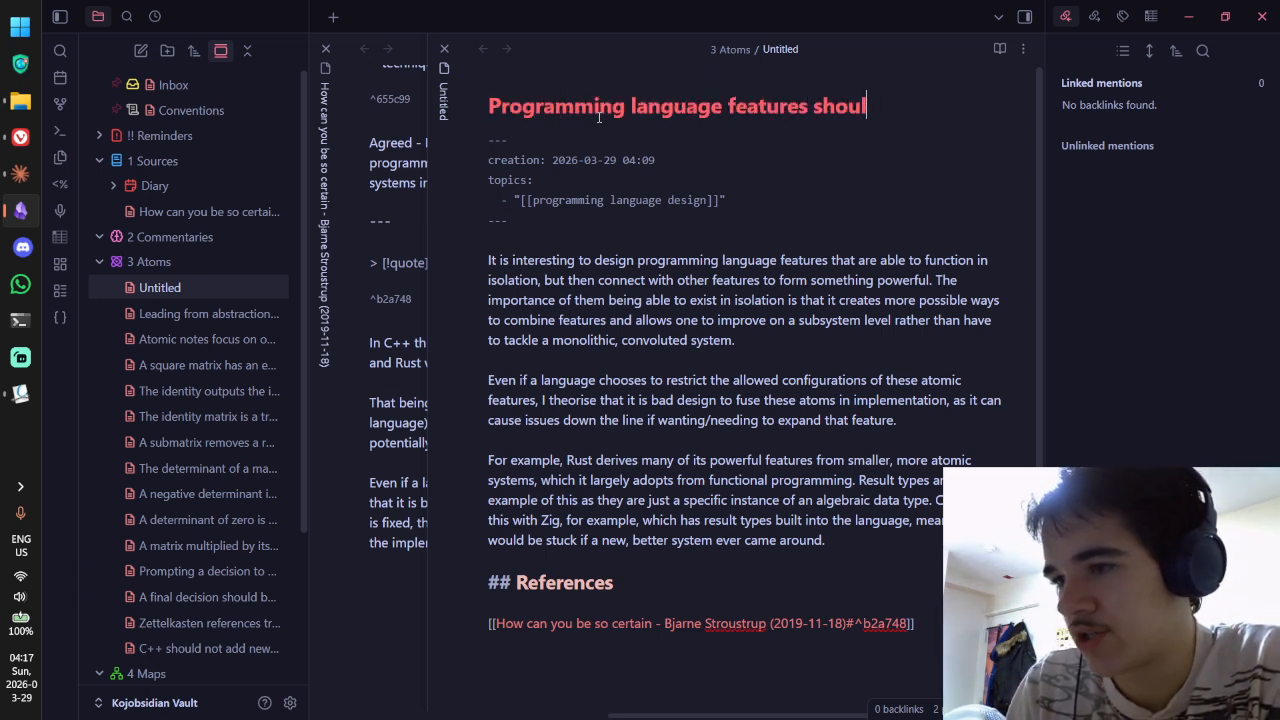
pyautogui.write('d be atomic, not')
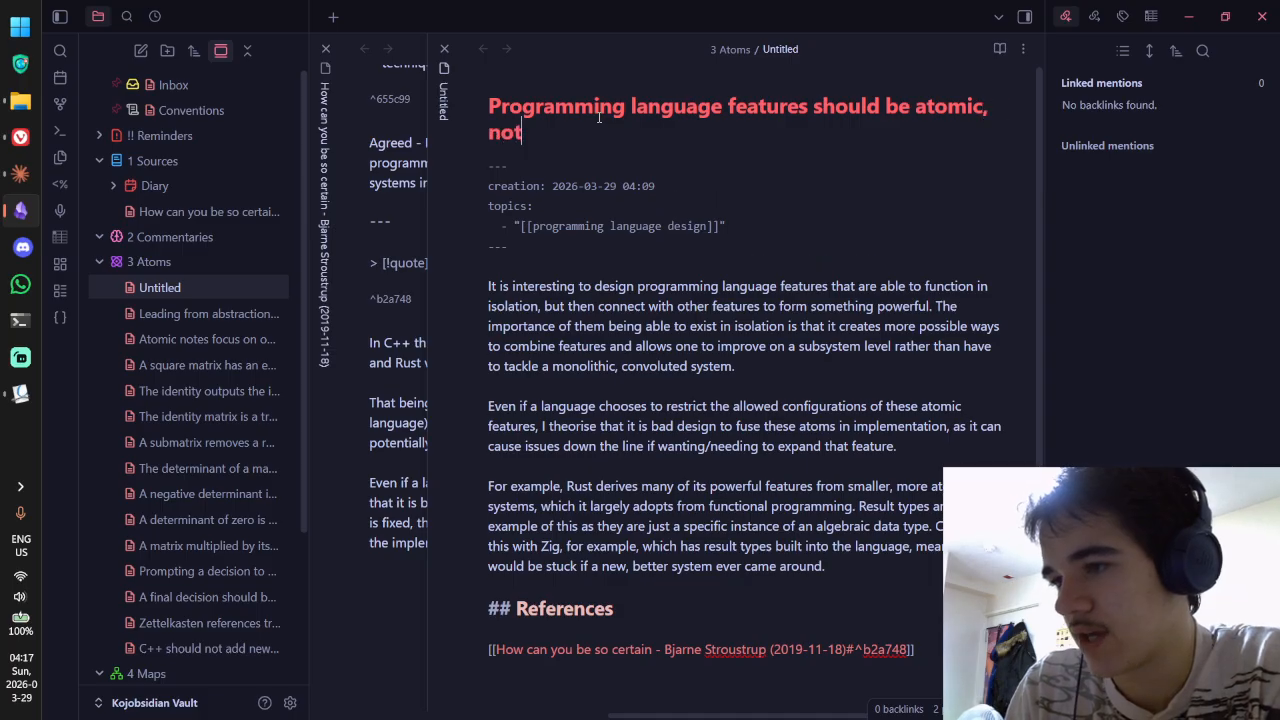
pyautogui.write(' reliant on each other')
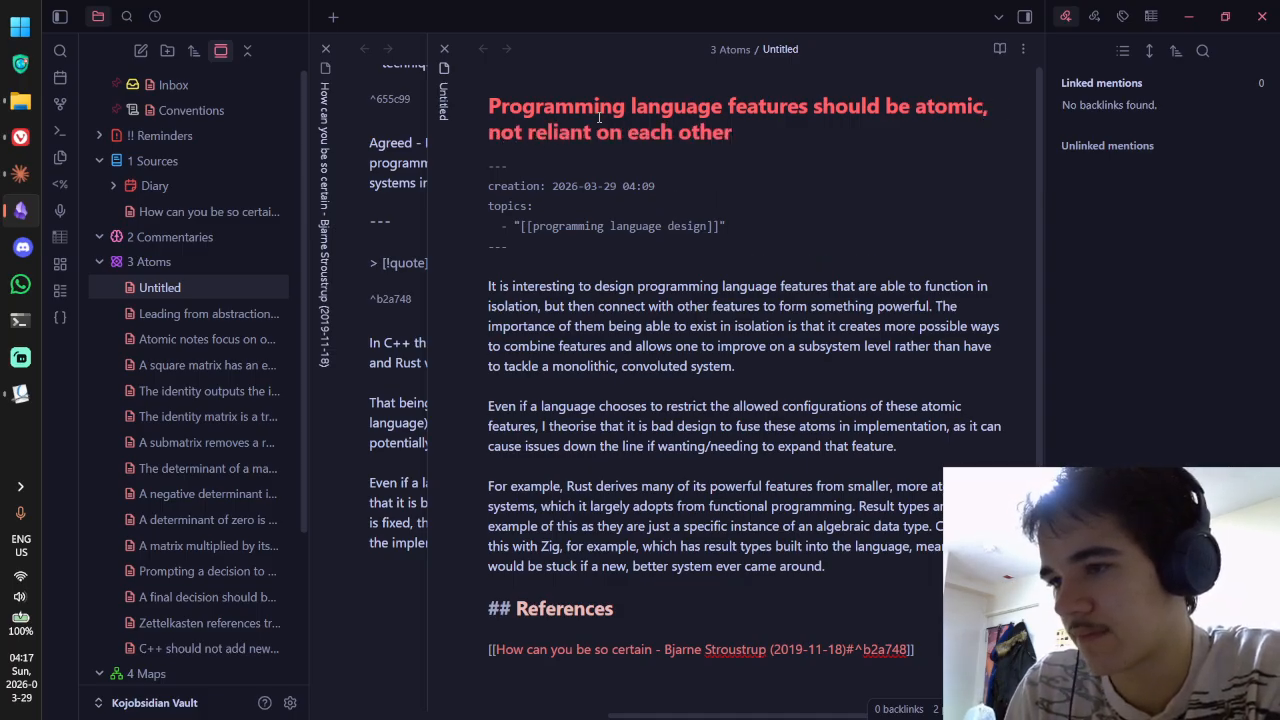
pyautogui.press('Return')
pyautogui.click(798, 382)
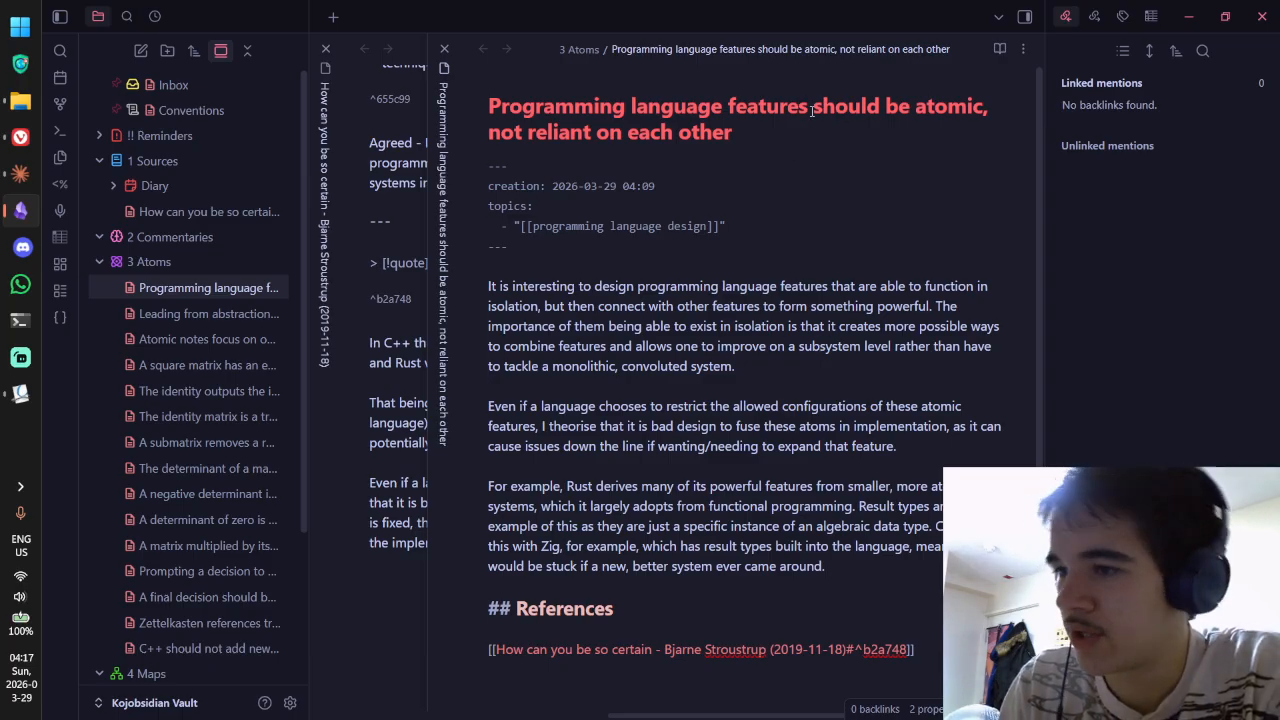
# Step: Reword the title to 'Programming language features should connect to but not rely on each other'
pyautogui.moveTo(884, 108); pyautogui.dragTo(992, 110)
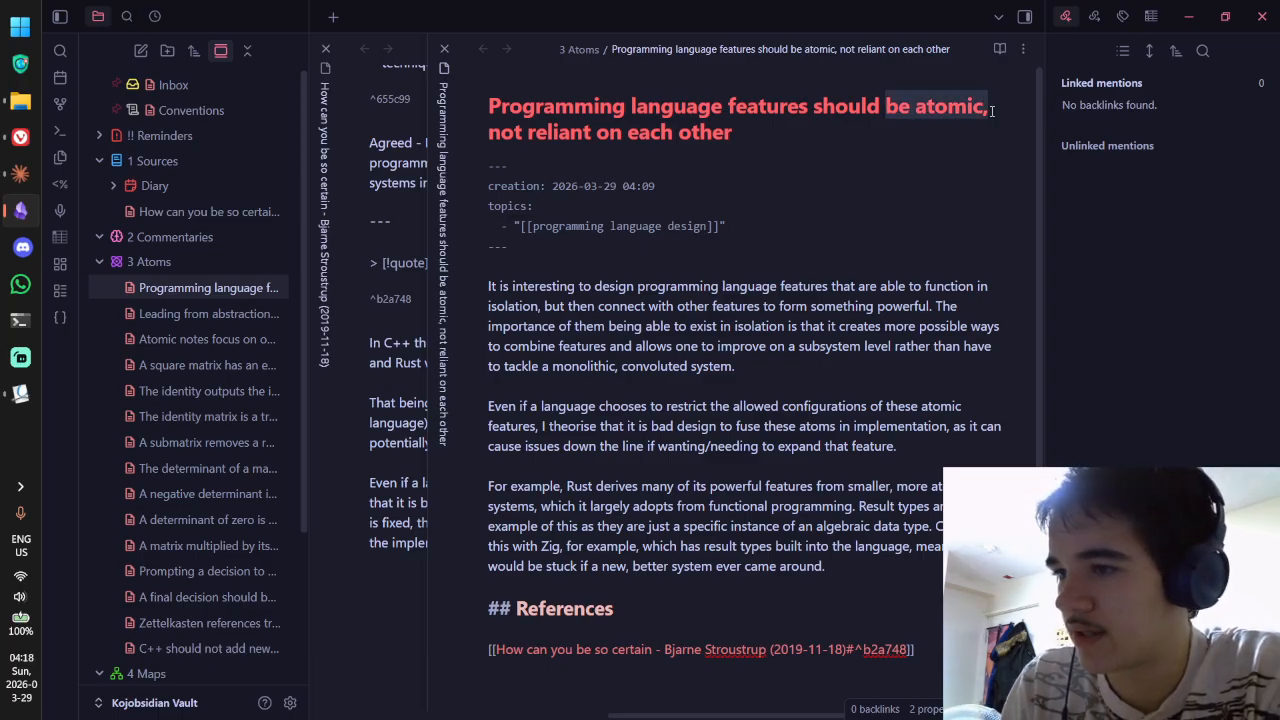
pyautogui.write('connect to')
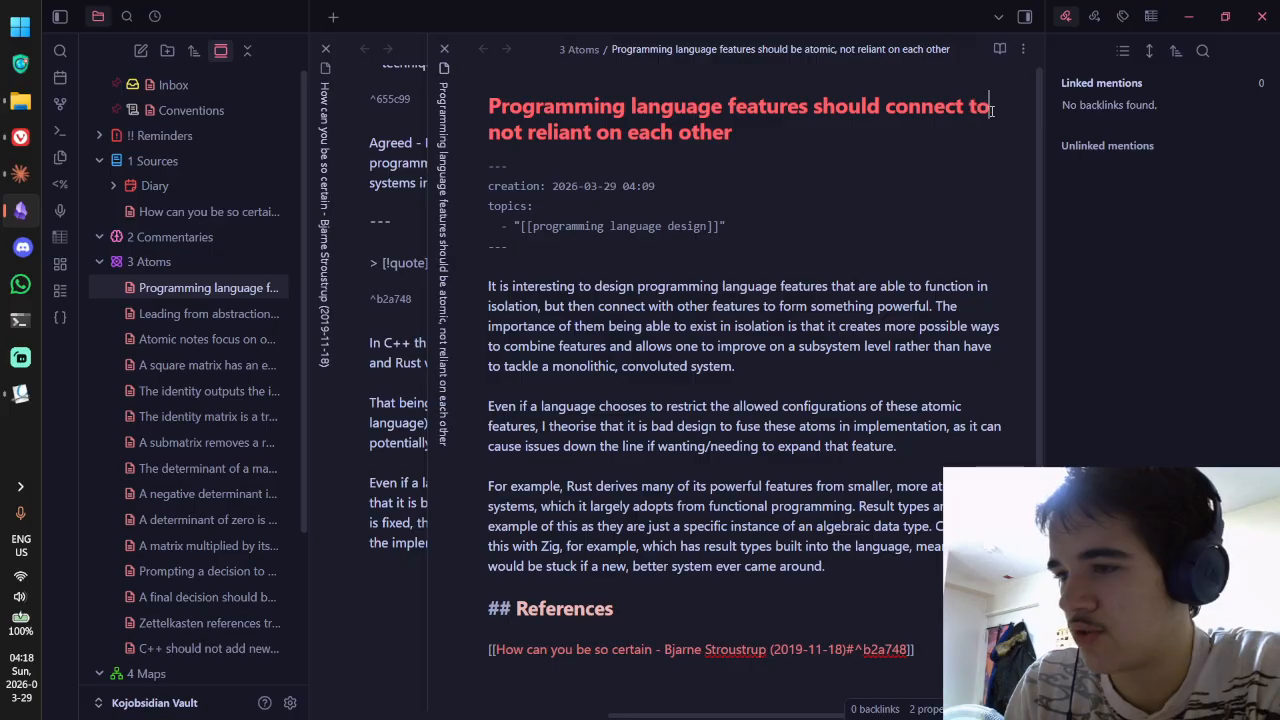
pyautogui.hotkey('ctrl', 'Right')
pyautogui.hotkey('ctrl', 'Right')
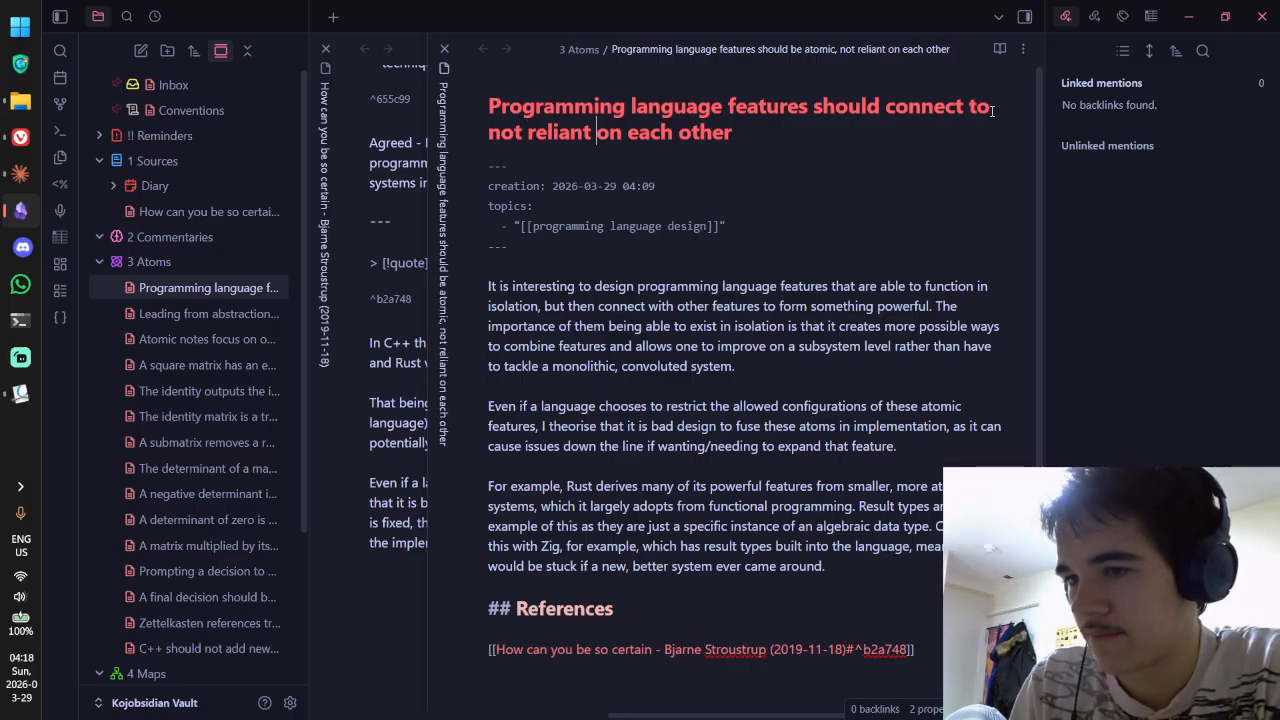
pyautogui.hotkey('ctrl', 'BackSpace')
pyautogui.hotkey('ctrl', 'BackSpace')
pyautogui.write('but not ')
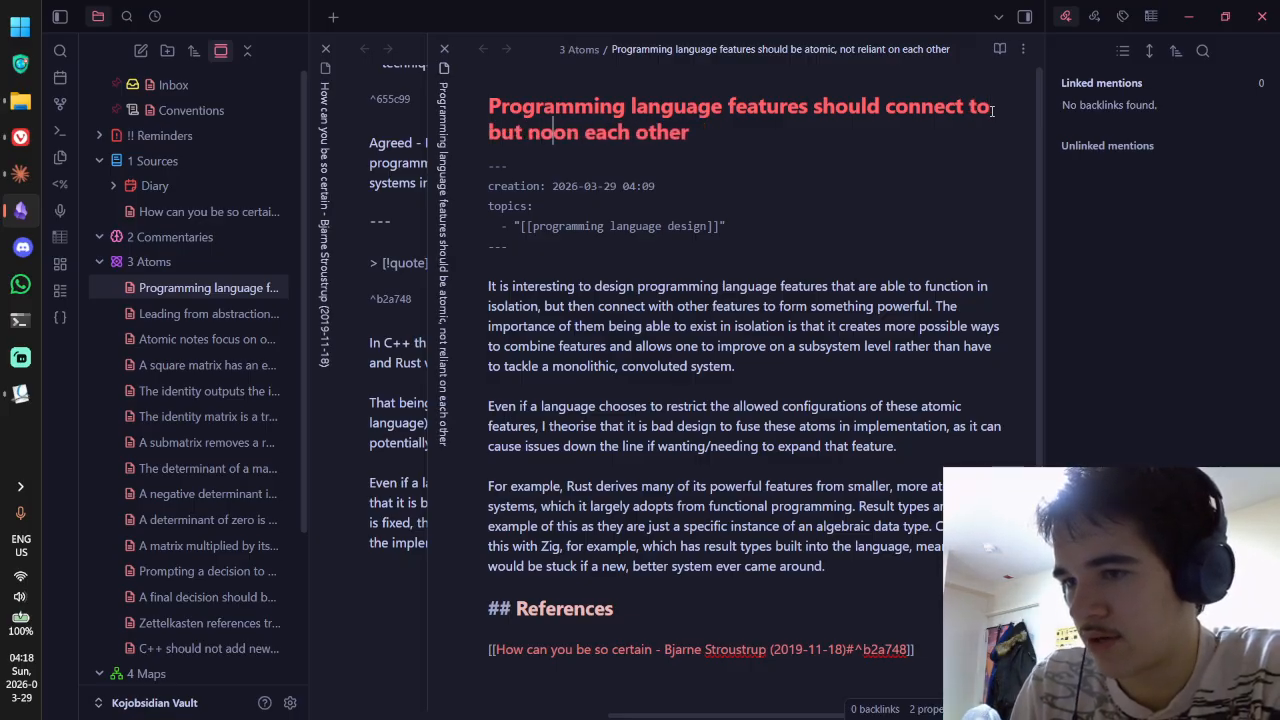
pyautogui.write('rely')
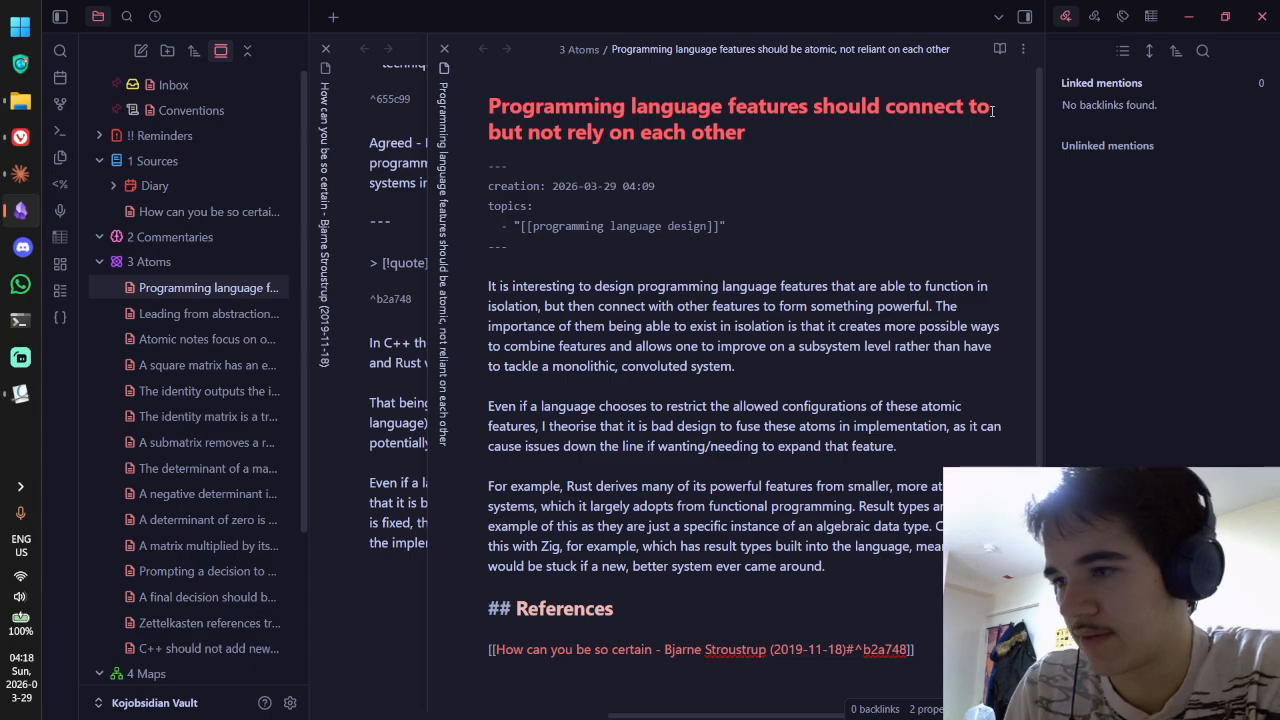
pyautogui.click(957, 213)
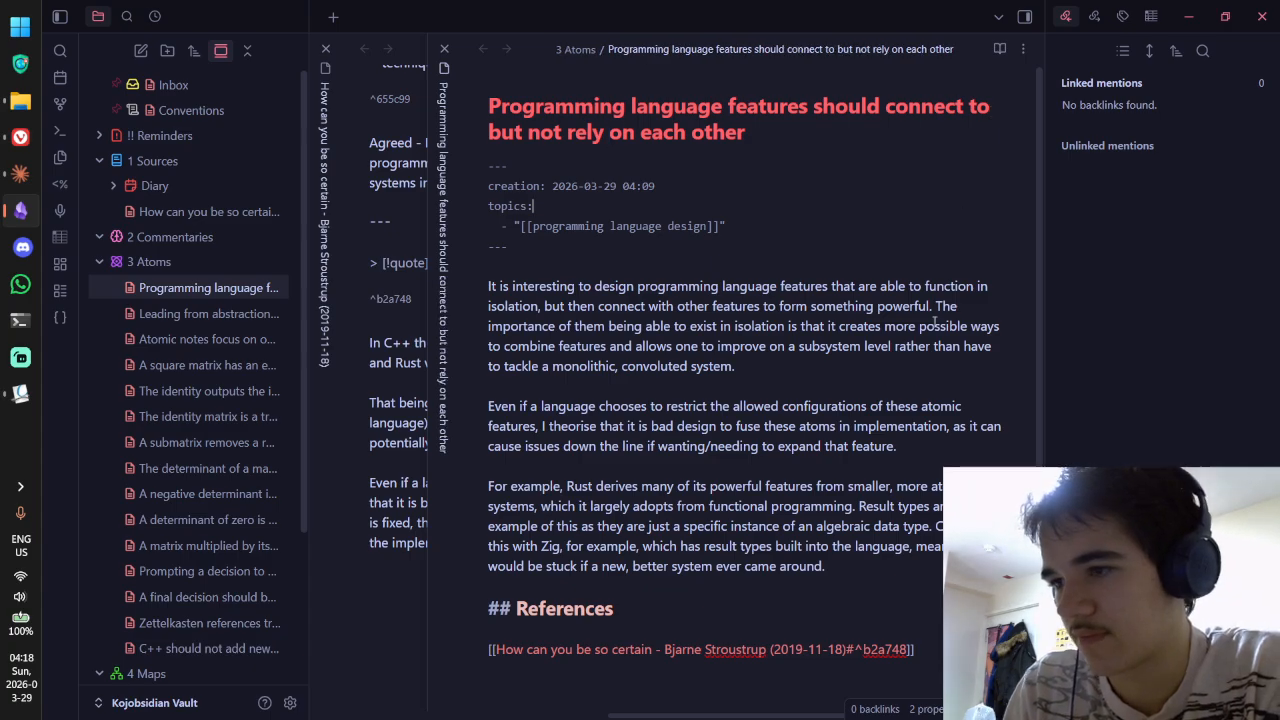
# Step: Start a browser search for 'work to' and glance at the Stroustrup PDF before returning to Obsidian
pyautogui.doubleClick(979, 106)
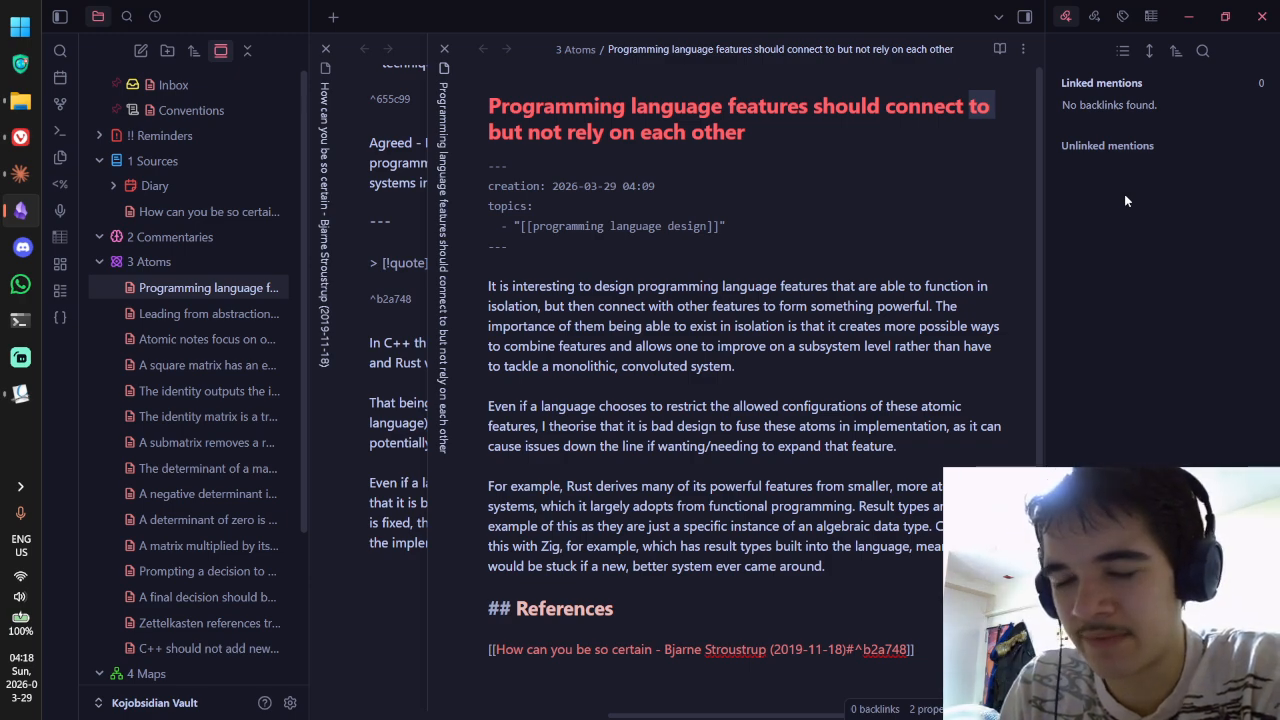
pyautogui.click(21, 137)
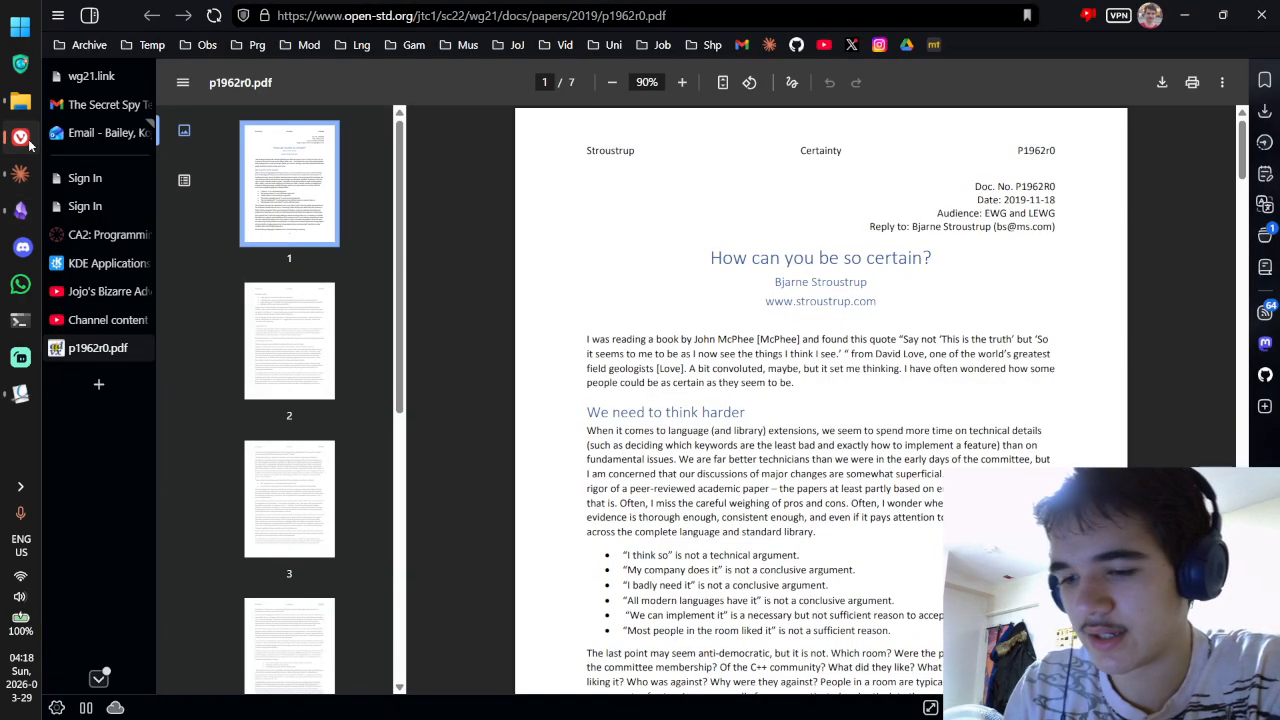
pyautogui.hotkey('ctrl', 't')
pyautogui.write('work to')
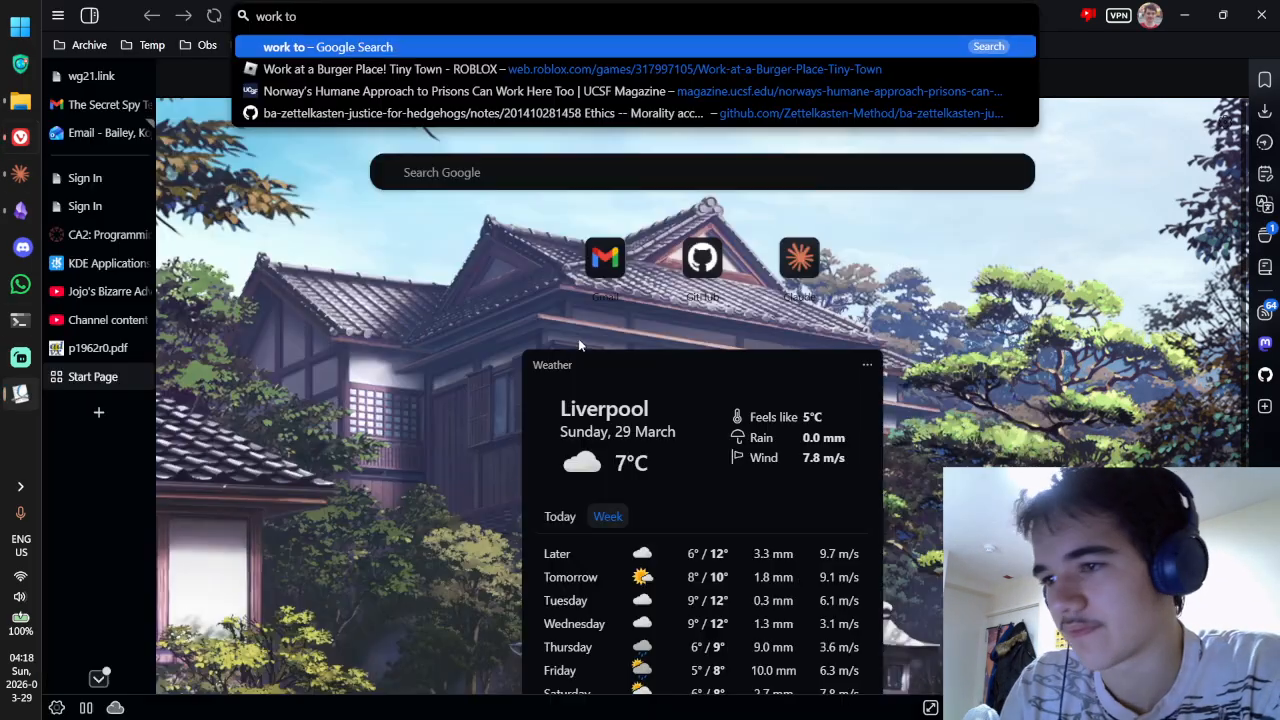
pyautogui.click(21, 393)
pyautogui.click(21, 211)
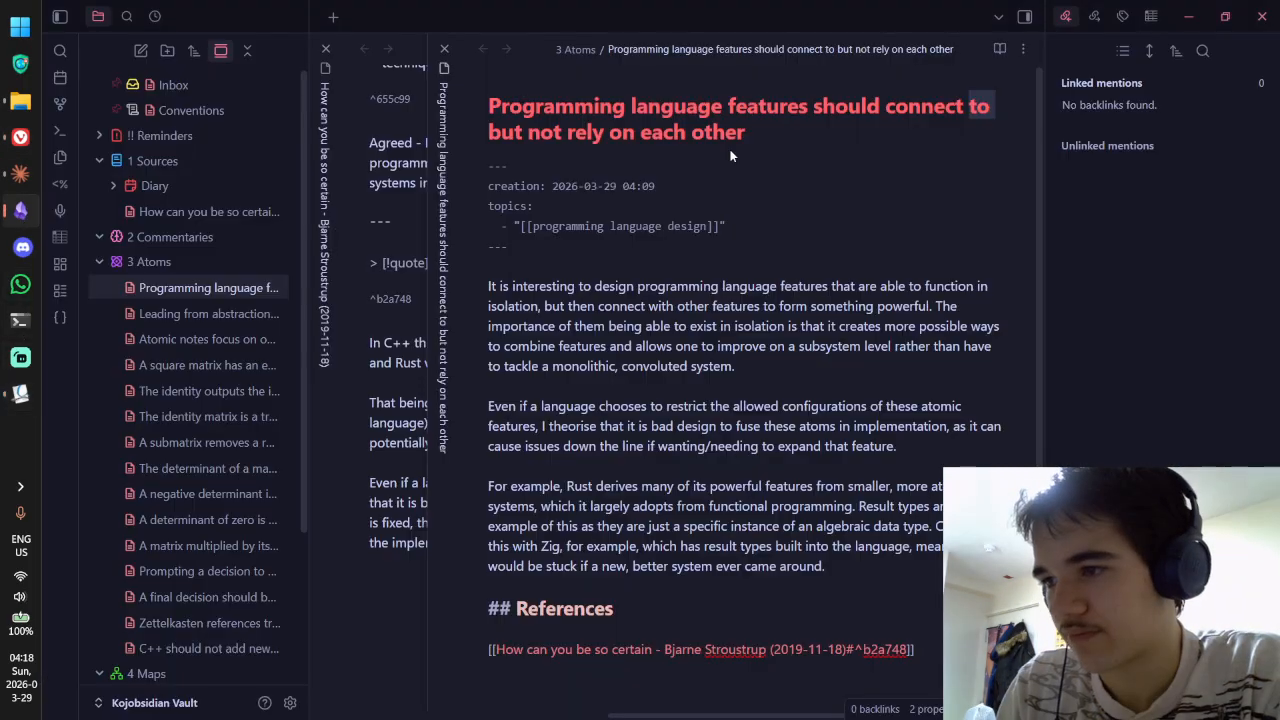
# Step: Replace 'connect to' in the title with 'synergise'
pyautogui.click(922, 104)
pyautogui.moveTo(886, 108); pyautogui.dragTo(991, 118)
pyautogui.write('syn')
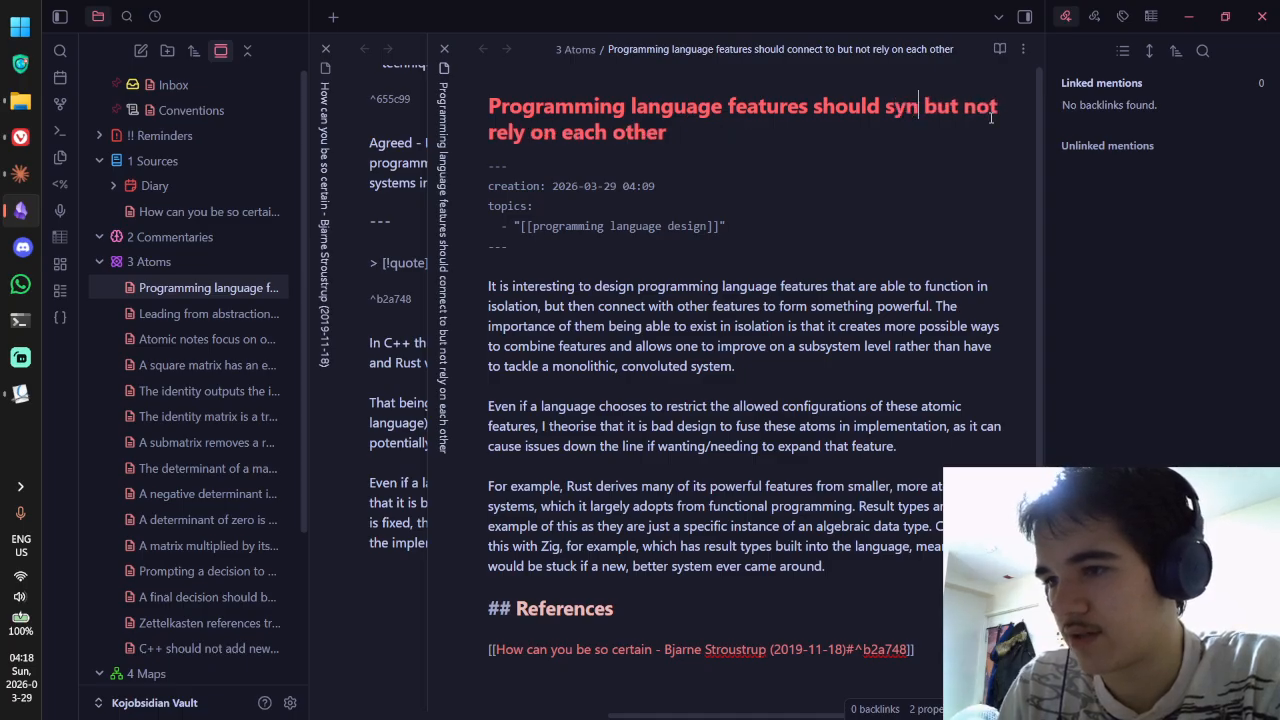
pyautogui.write('ergise')
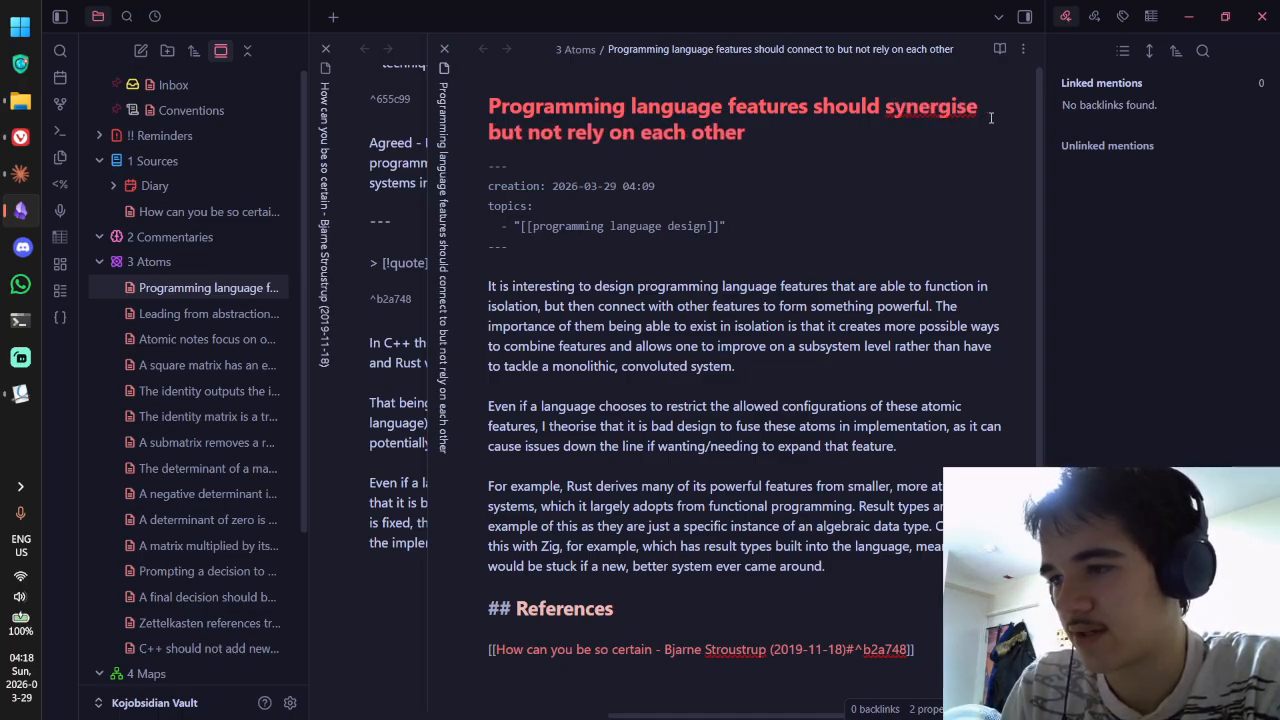
pyautogui.press('BackSpace')
pyautogui.press('BackSpace')
pyautogui.press('BackSpace')
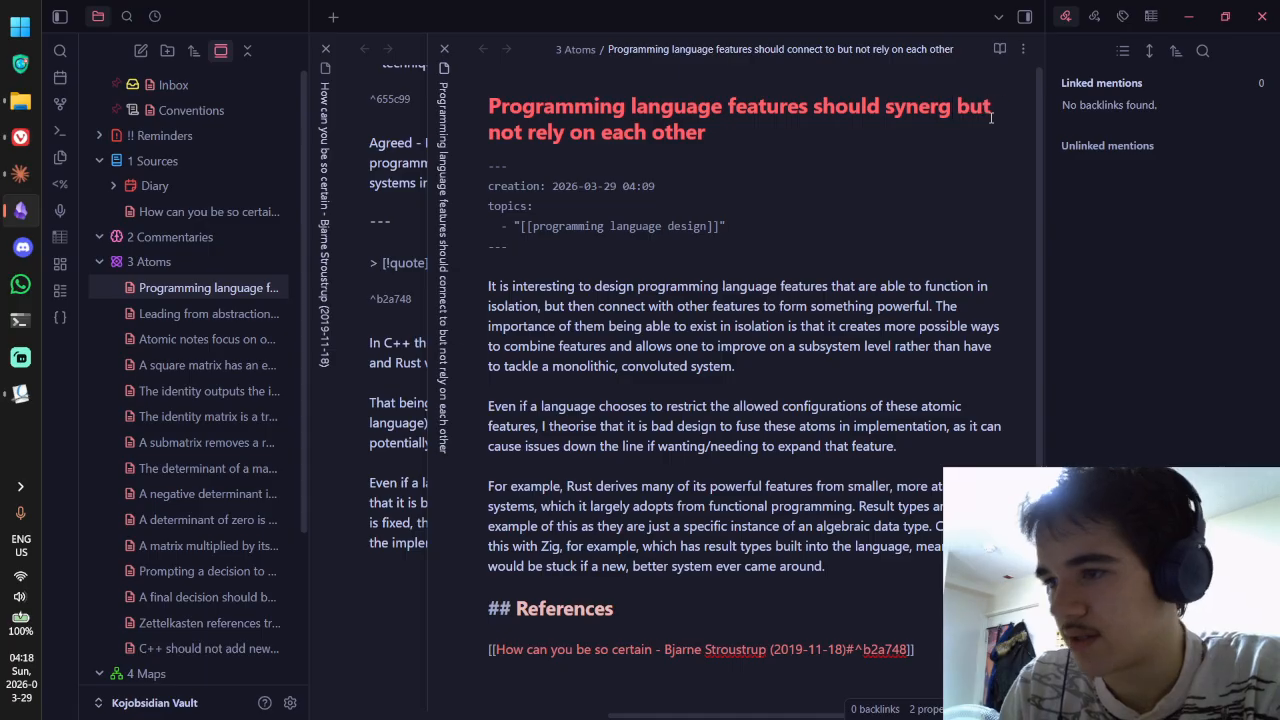
pyautogui.write('i')
pyautogui.press('BackSpace')
pyautogui.write('use')
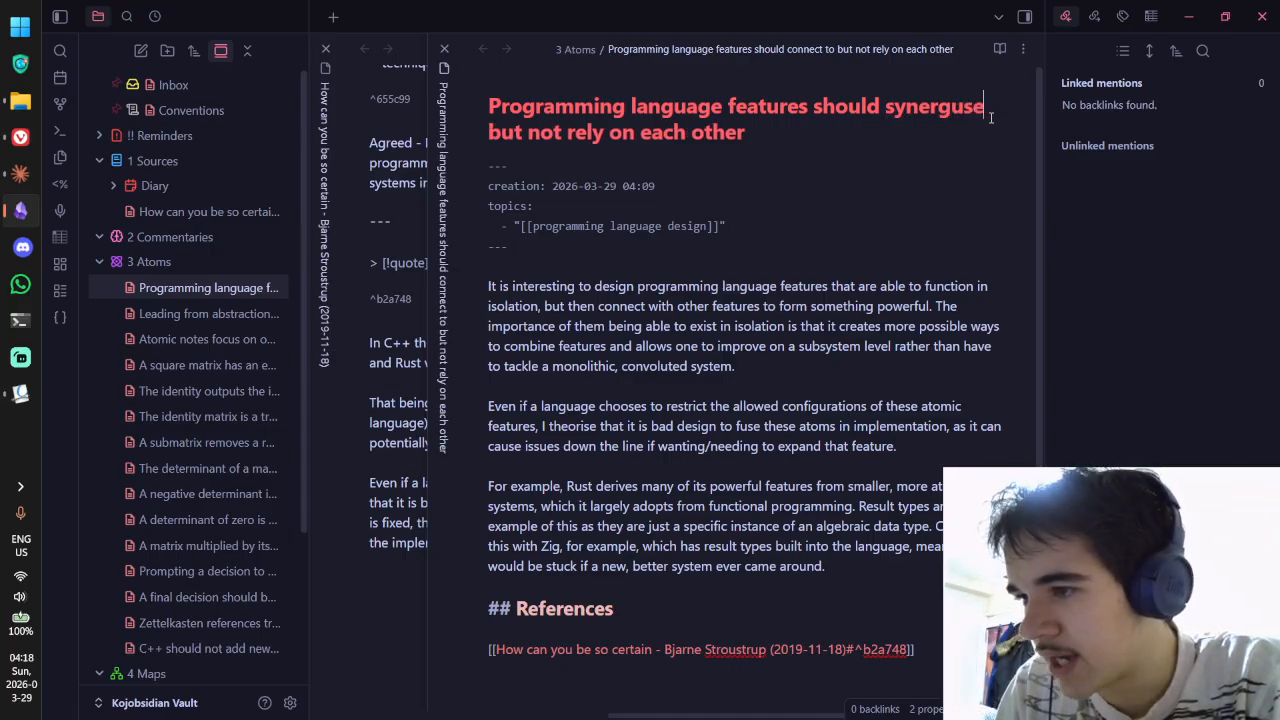
pyautogui.press('BackSpace')
pyautogui.press('BackSpace')
pyautogui.press('BackSpace')
pyautogui.write('yse')
pyautogui.press('BackSpace')
pyautogui.press('BackSpace')
pyautogui.press('BackSpace')
pyautogui.write('ise')
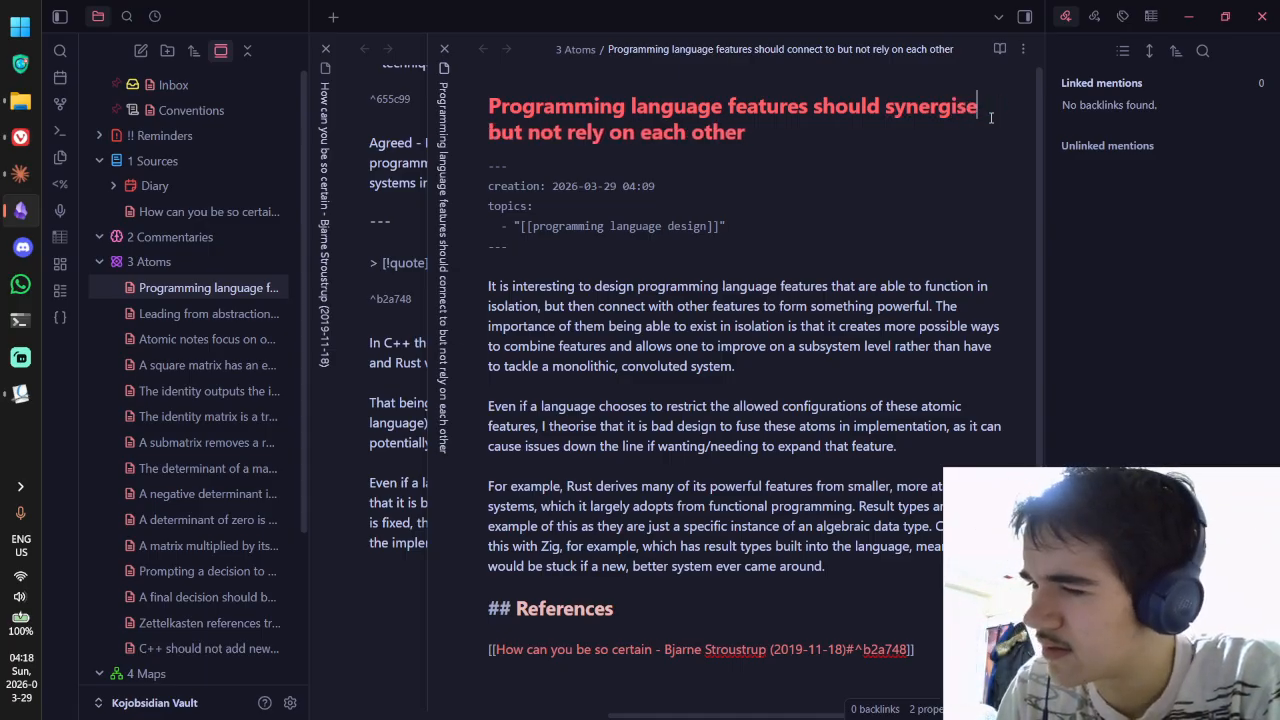
# Step: Reject the spellcheck correction 'synergies', keeping 'synergise', and switch away from Obsidian
pyautogui.rightClick(951, 115)
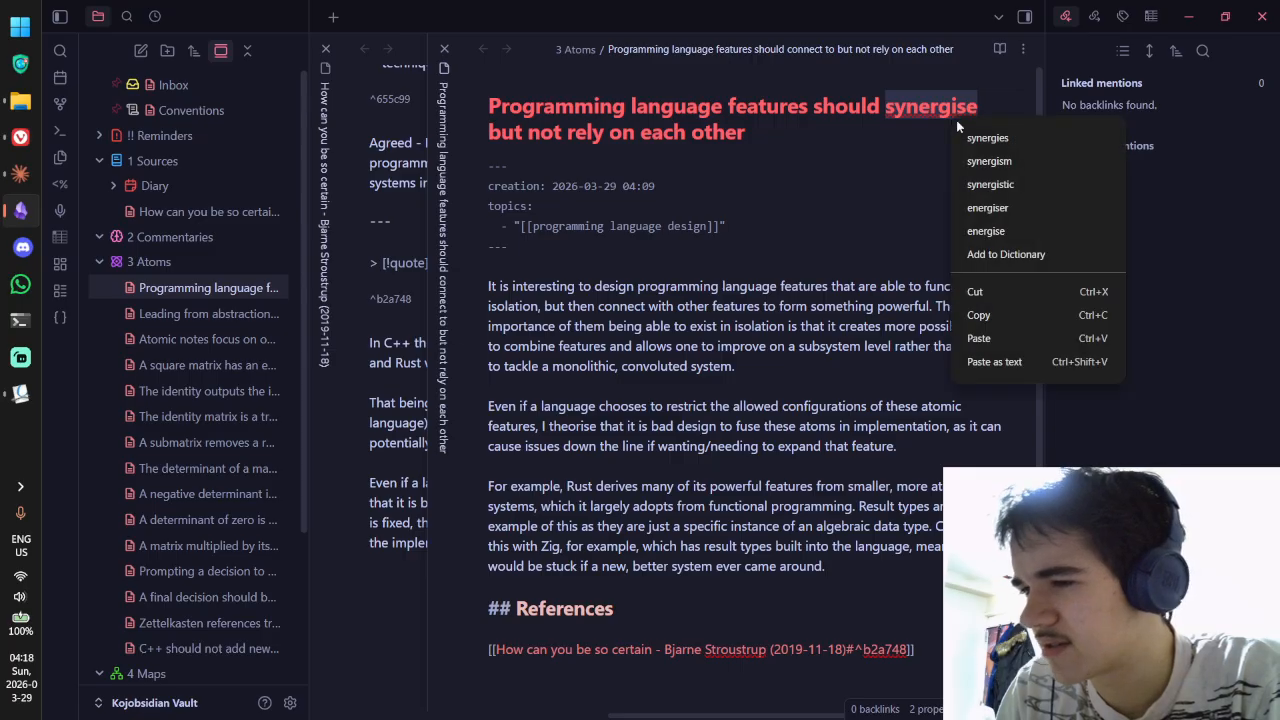
pyautogui.click(990, 139)
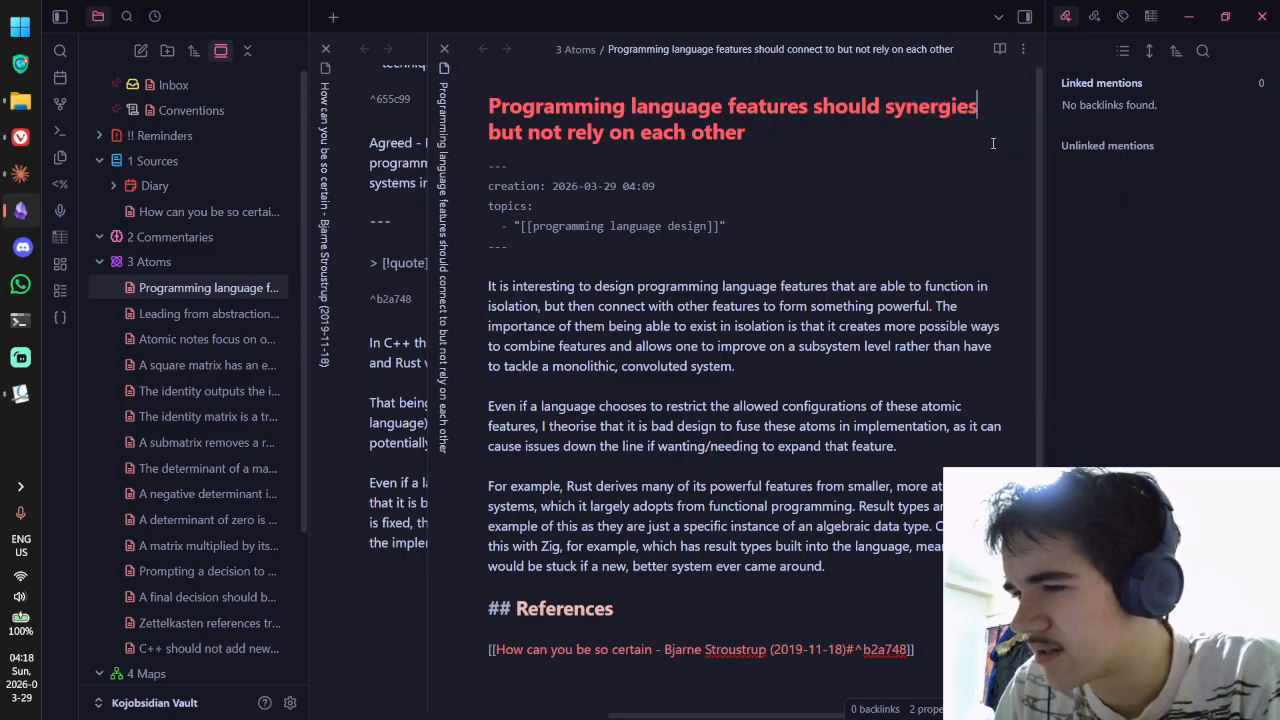
pyautogui.hotkey('ctrl', 'z')
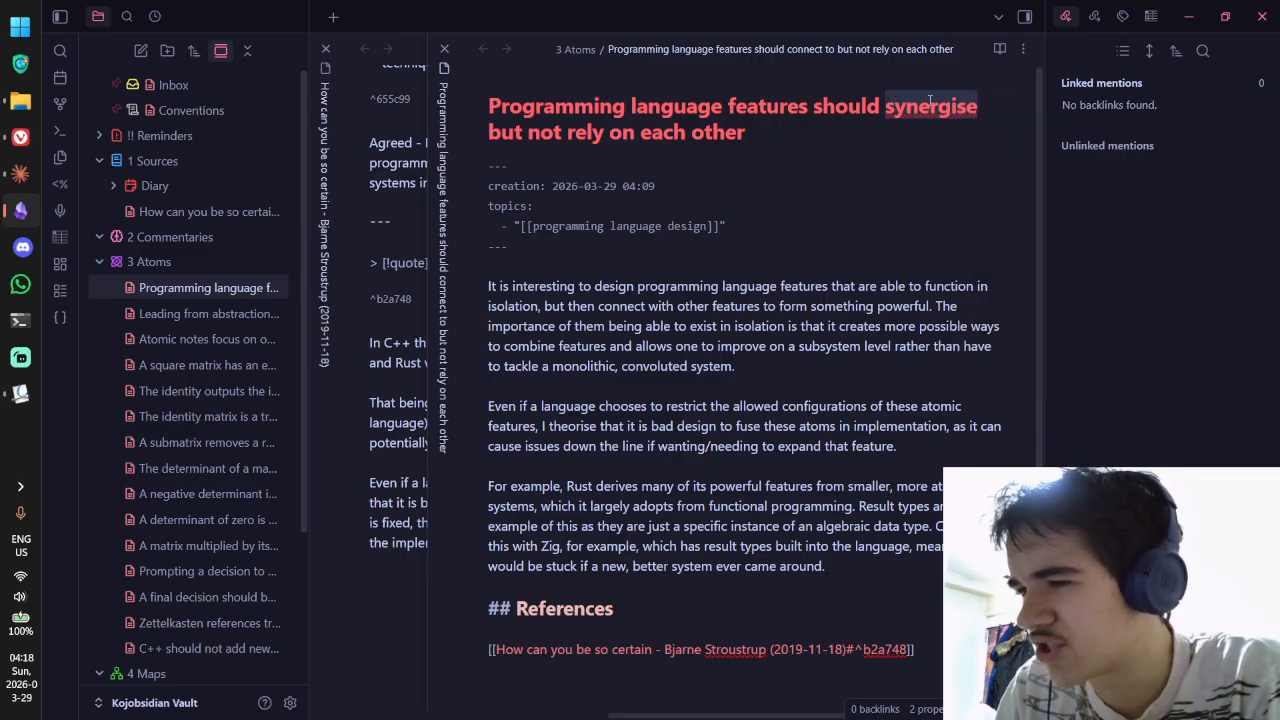
pyautogui.rightClick(928, 99)
pyautogui.press('Escape')
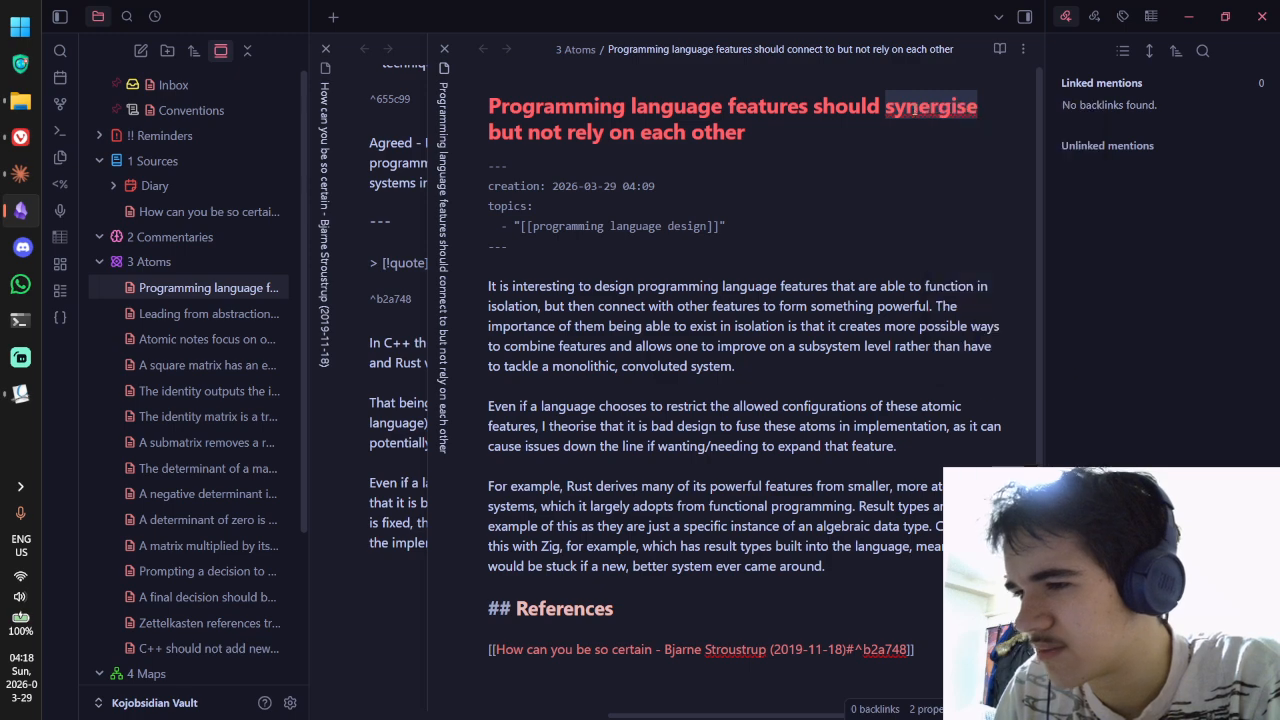
pyautogui.hotkey('alt', 'Tab')
pyautogui.hotkey('alt', 'Tab')
# Step: Google 'synergise' to confirm its meaning, close the results tab, and return to Obsidian
pyautogui.click(31, 134)
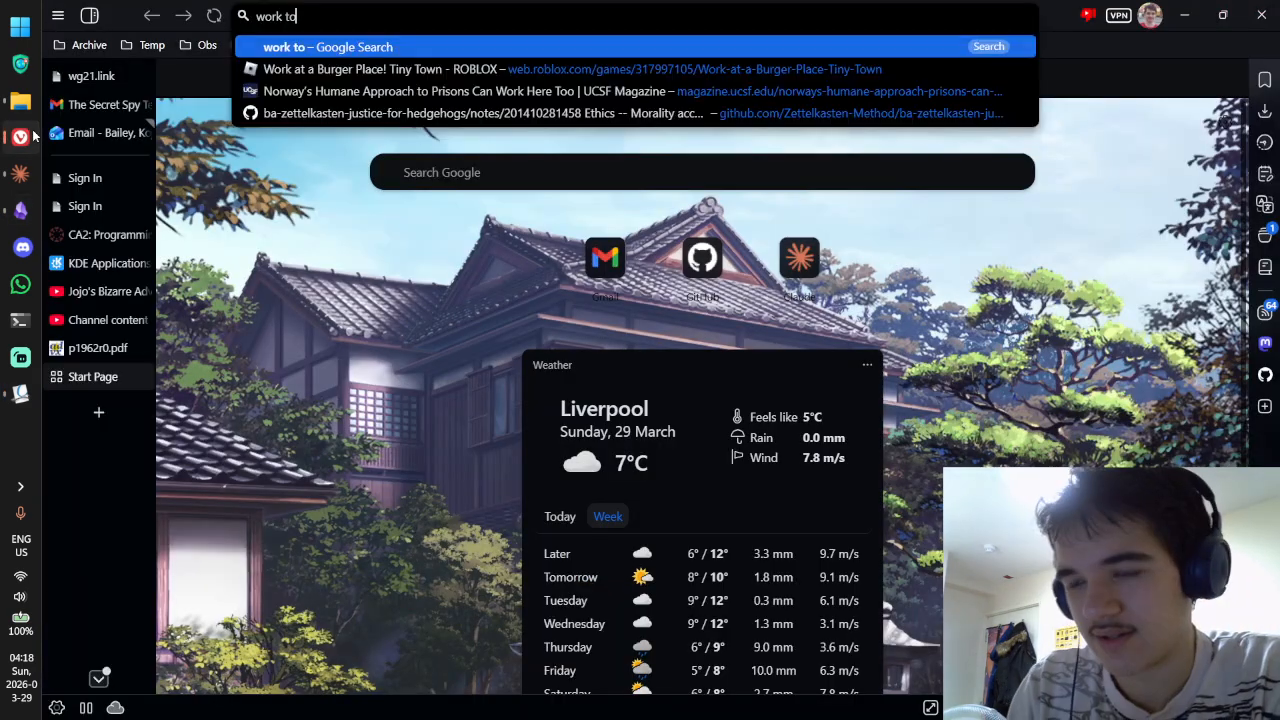
pyautogui.hotkey('ctrl', 'a')
pyautogui.write('synergise')
pyautogui.press('Return')
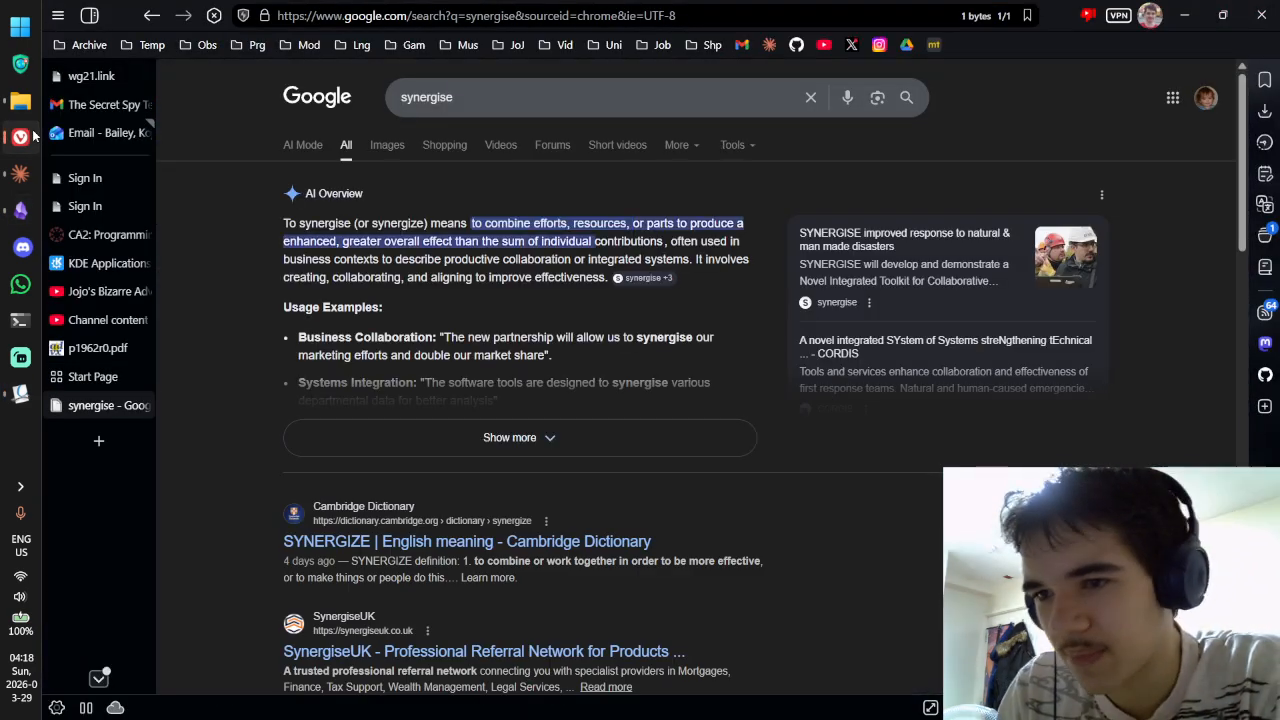
pyautogui.moveTo(17, 402)
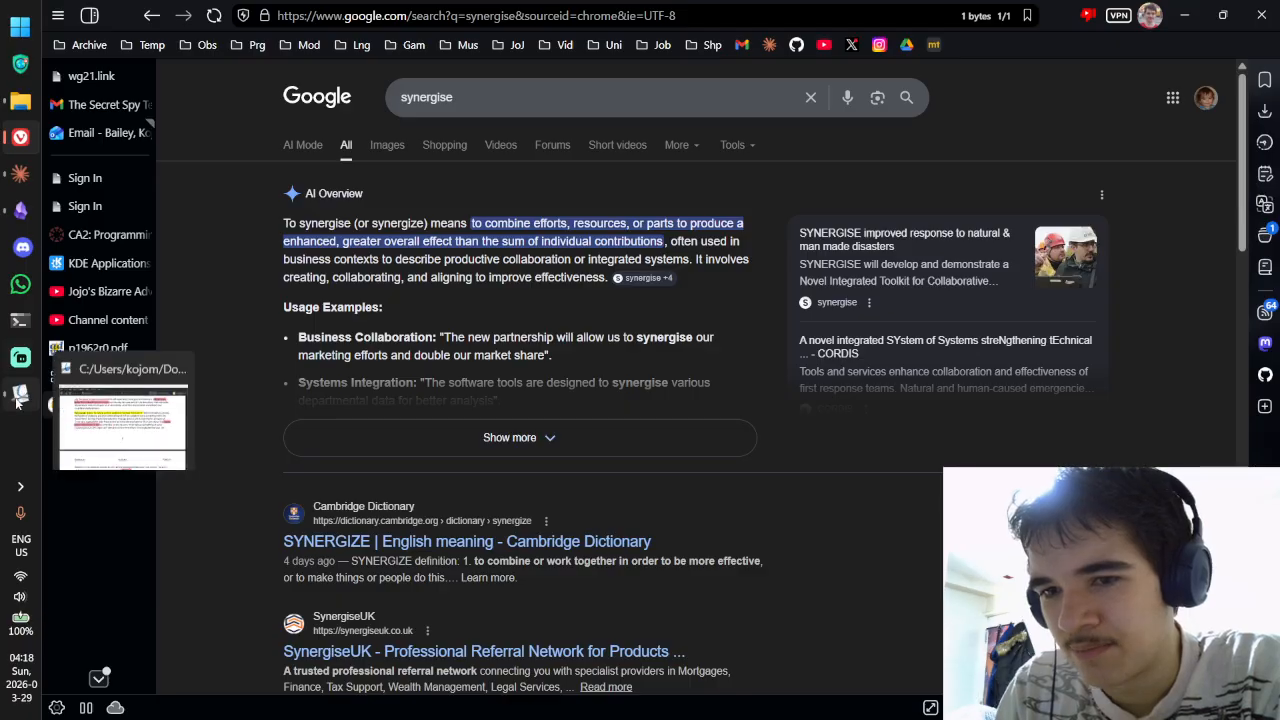
pyautogui.hotkey('ctrl', 'w')
pyautogui.click(20, 210)
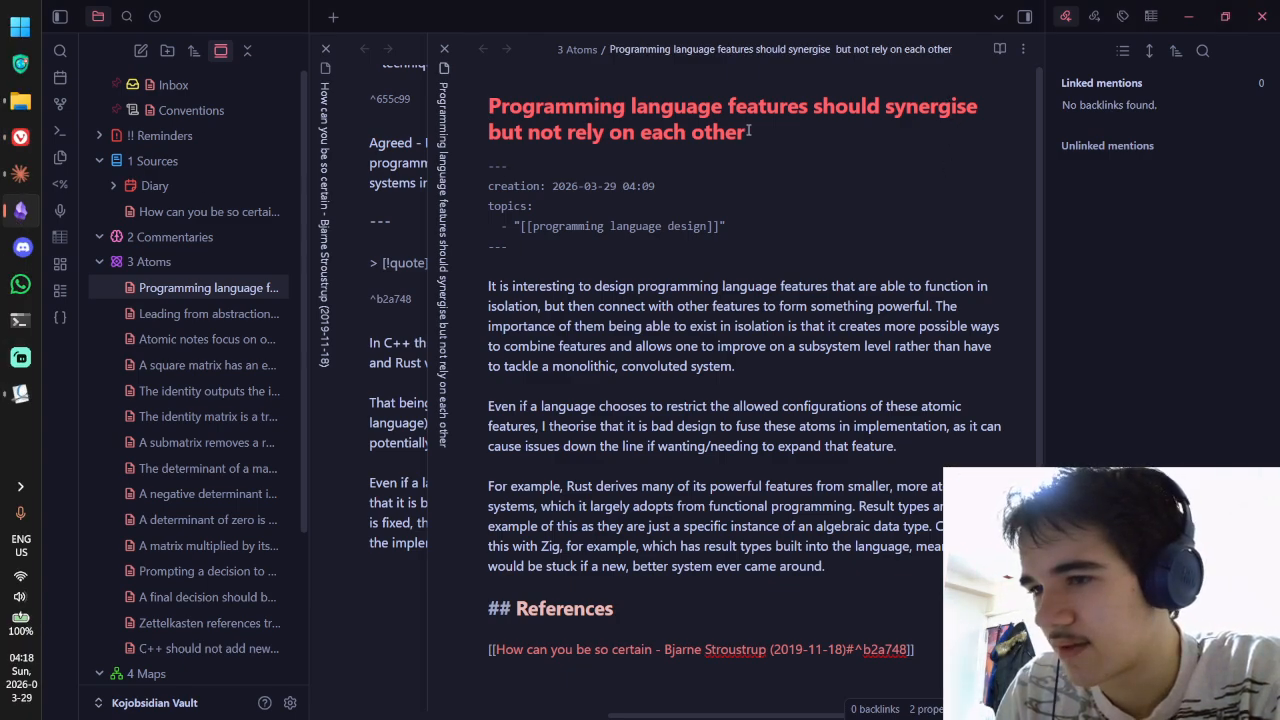
# Step: Change the title to 'synergise with but not rely' and add 'synergise' to the dictionary
pyautogui.click(977, 106)
pyautogui.write('with')
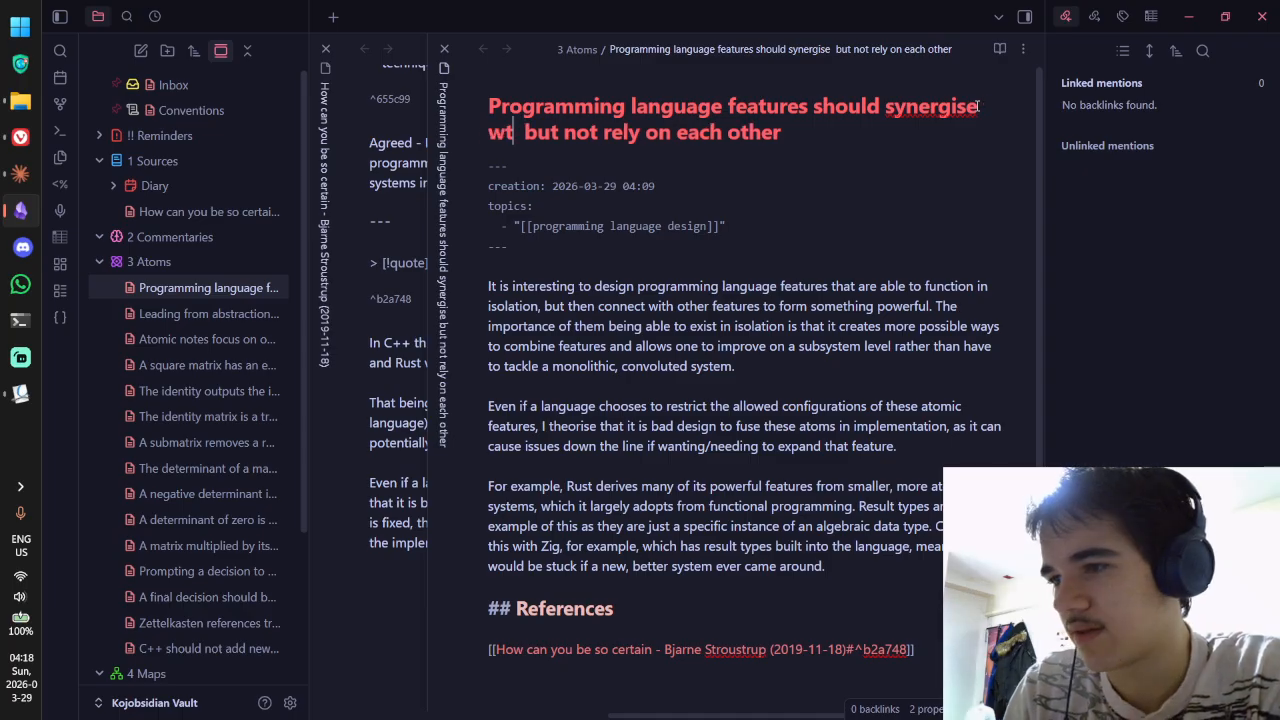
pyautogui.press('BackSpace')
pyautogui.press('BackSpace')
pyautogui.press('BackSpace')
pyautogui.write('th')
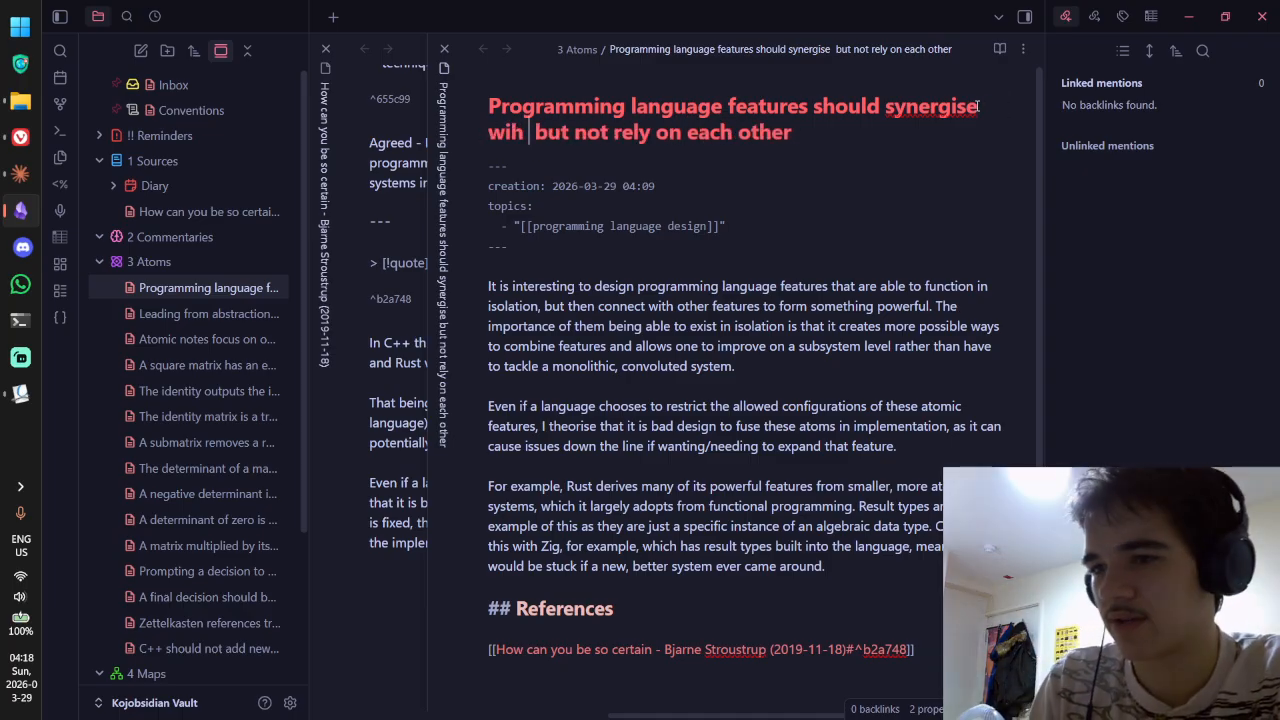
pyautogui.rightClick(977, 106)
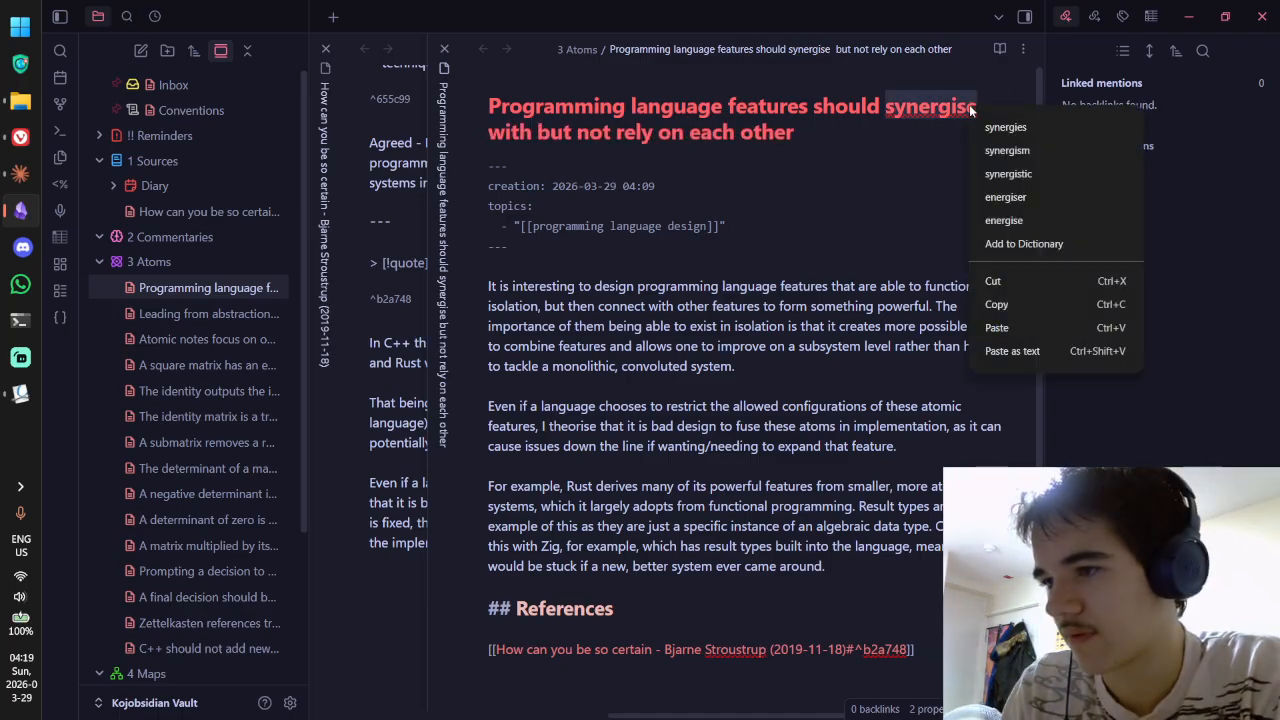
pyautogui.click(1014, 243)
pyautogui.click(828, 139)
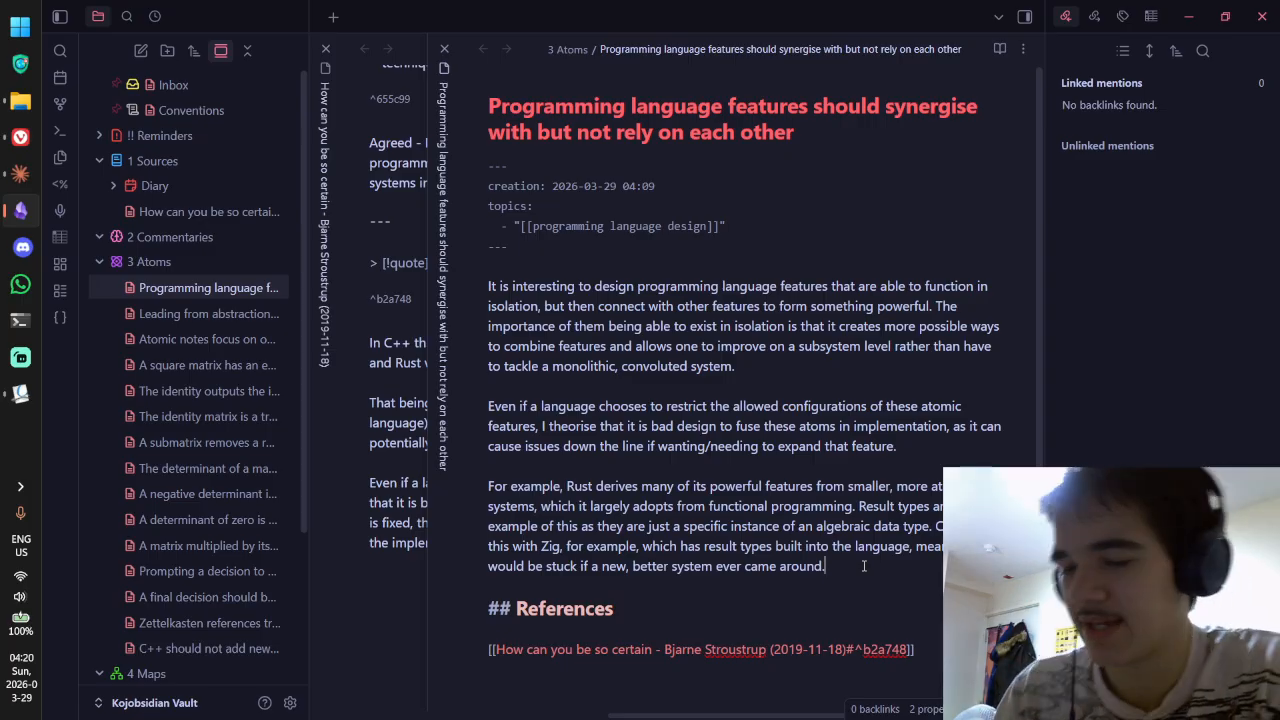
pyautogui.moveTo(25, 139)
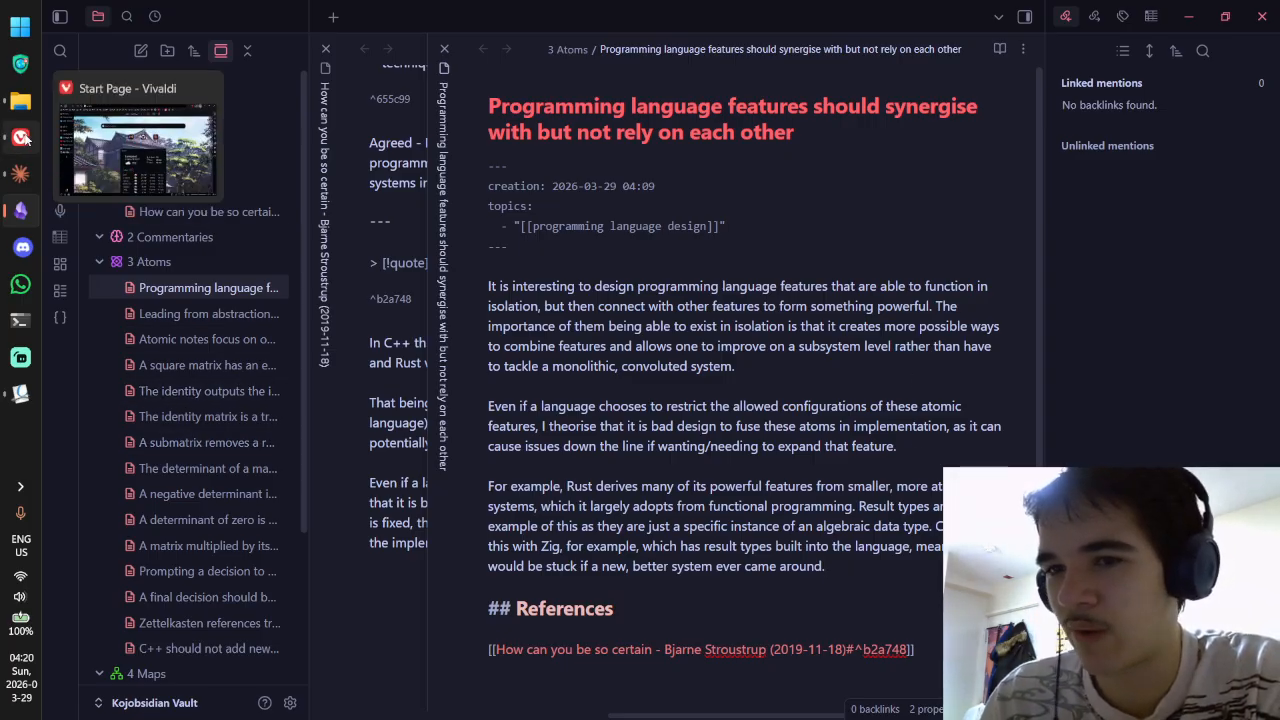
# Step: Ask Claude whether Haskell first gave rise to the "result type", noting its "Either" type
pyautogui.hotkey('ctrl', 'alt', 'space')
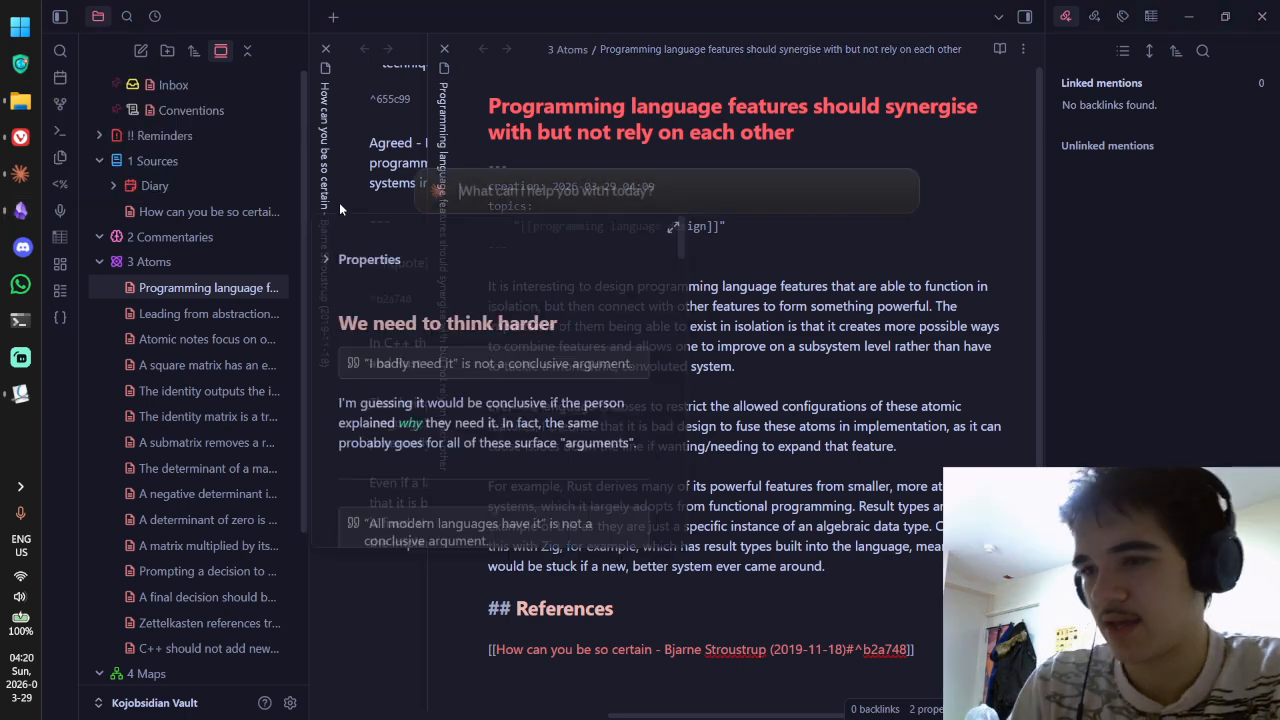
pyautogui.write('Was Haskell the fi')
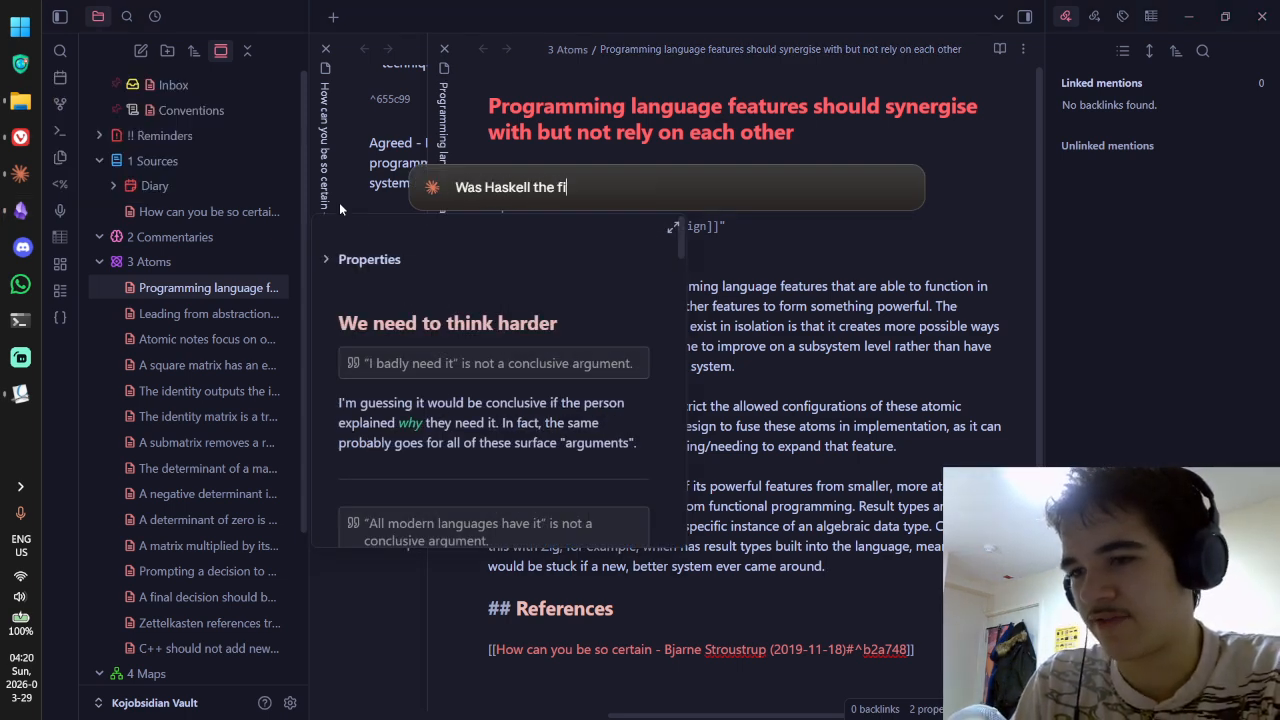
pyautogui.write('rst language to')
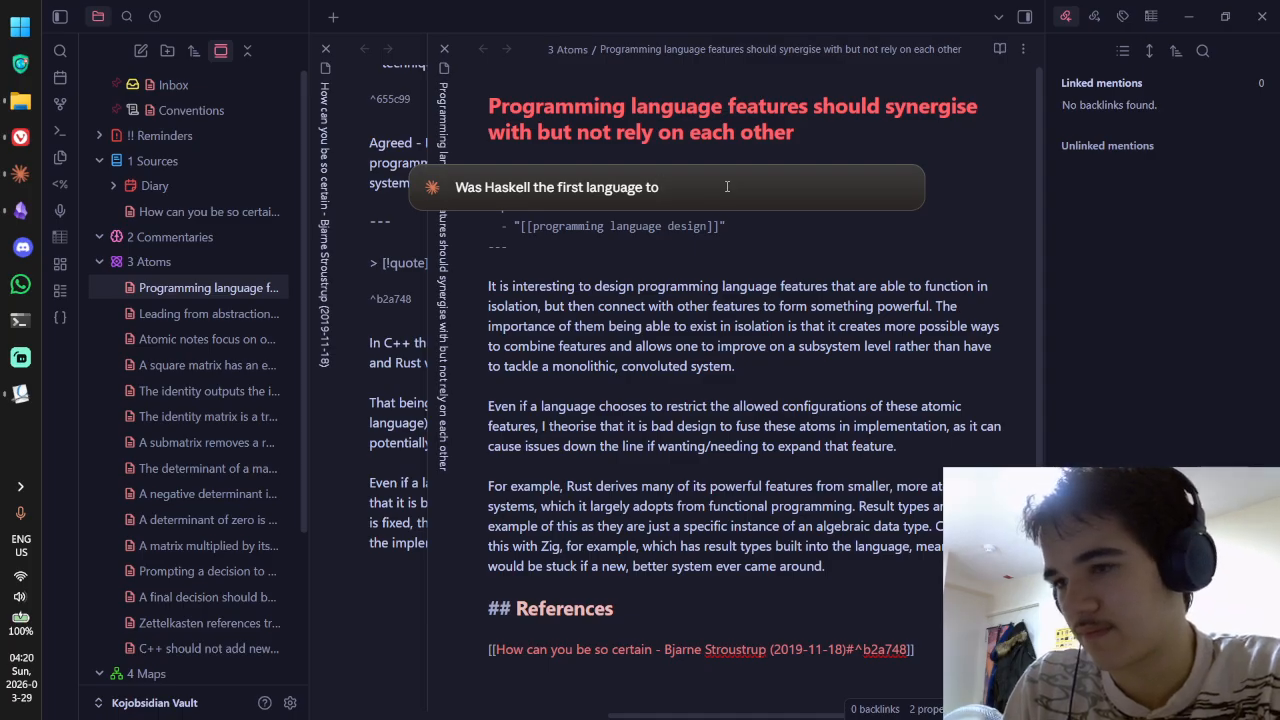
pyautogui.write(' birth the')
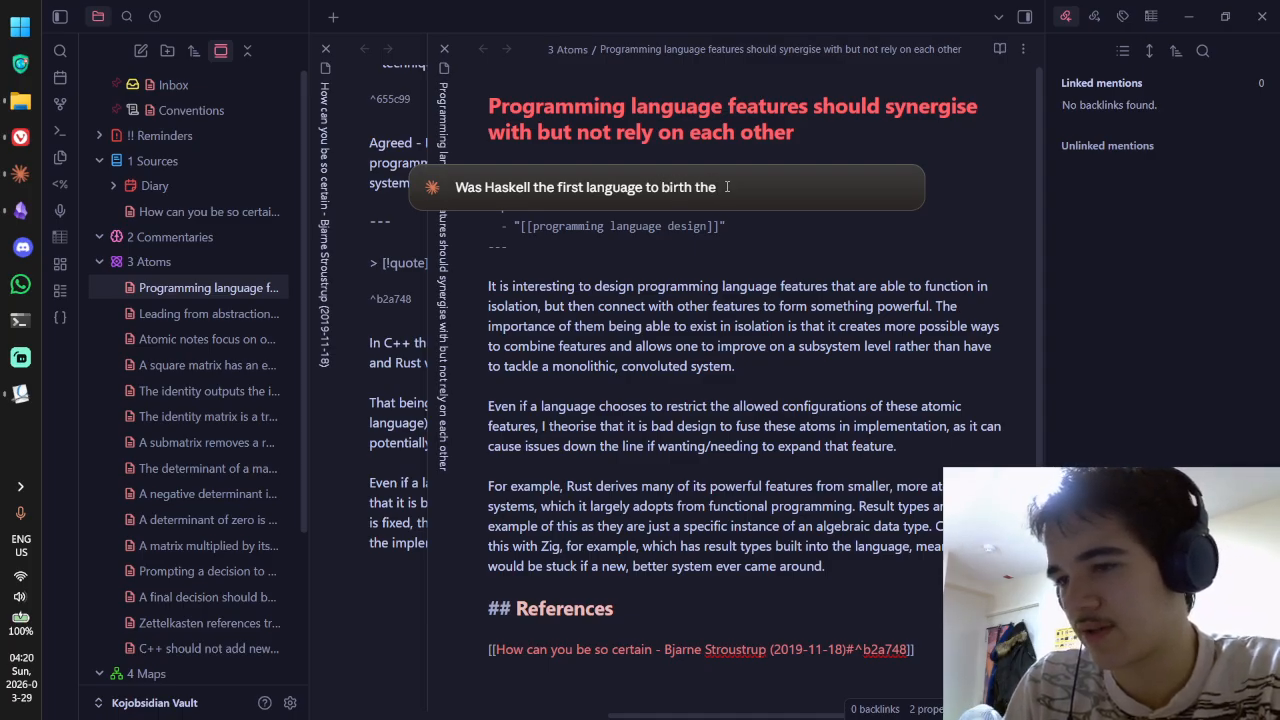
pyautogui.hotkey('ctrl', 'BackSpace')
pyautogui.hotkey('ctrl', 'BackSpace')
pyautogui.write('giv')
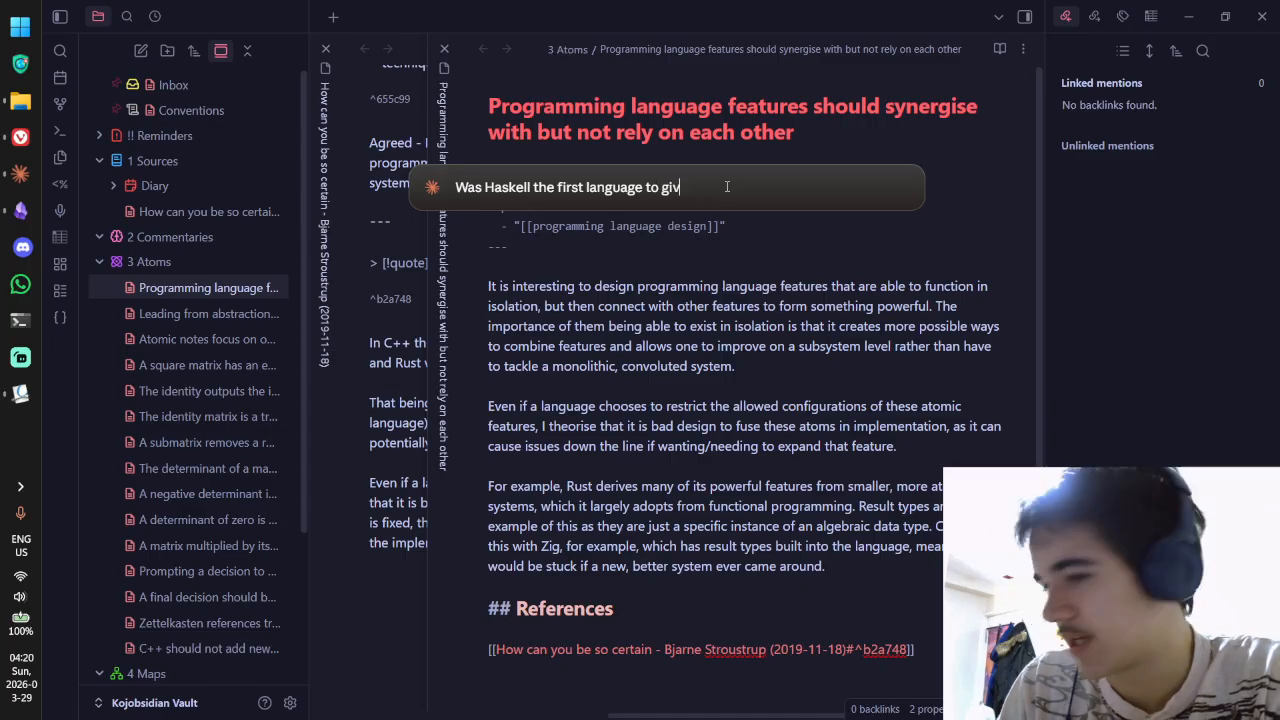
pyautogui.write('e rise to the "Re')
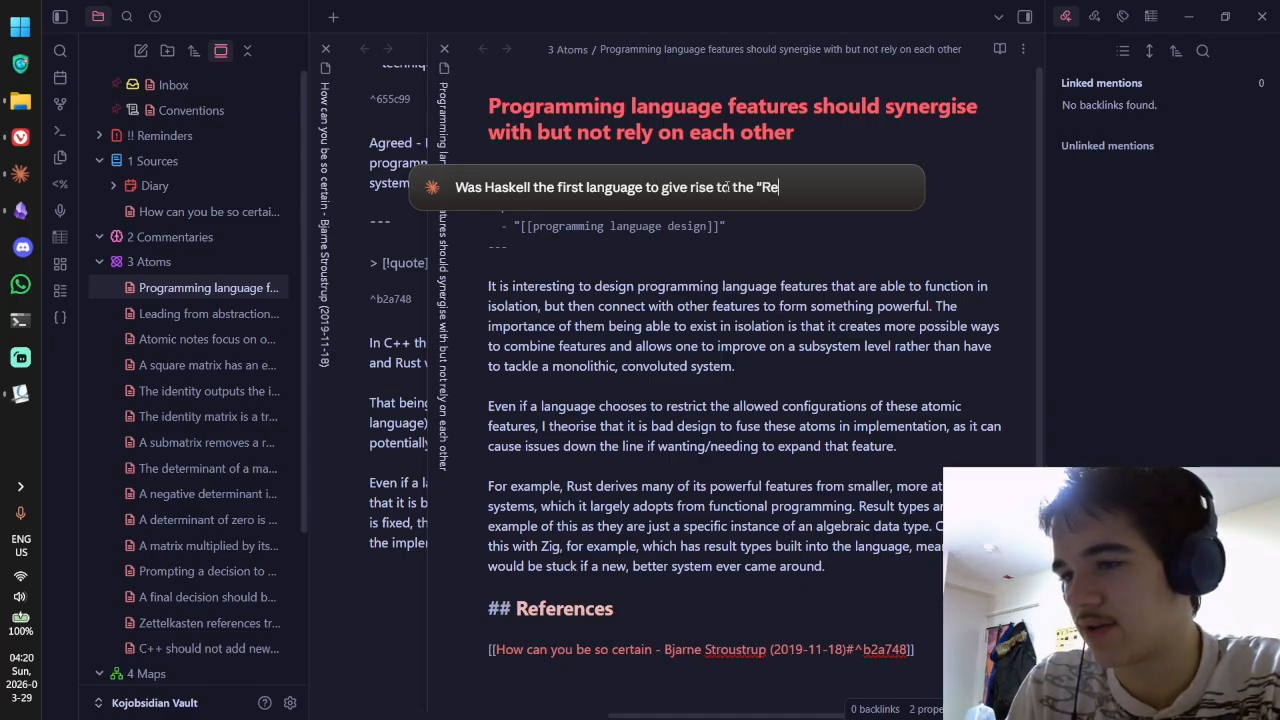
pyautogui.press('BackSpace')
pyautogui.write('result type">')
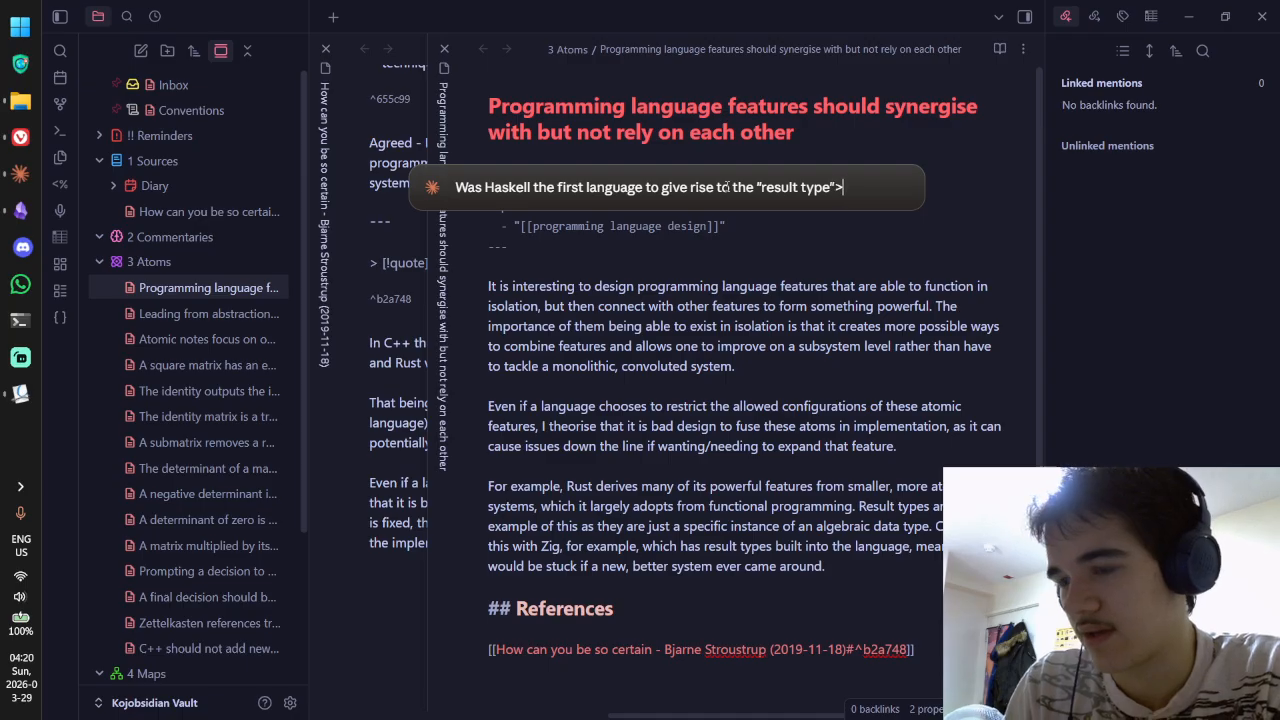
pyautogui.write('"? as')
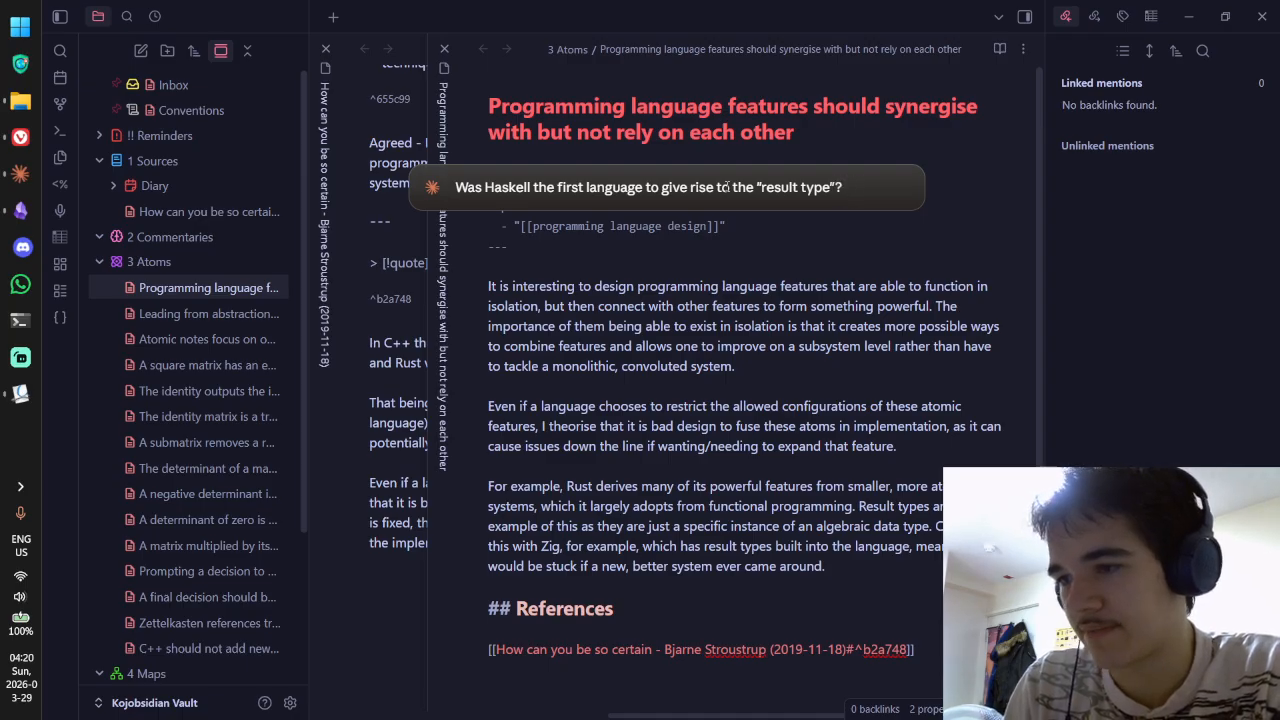
pyautogui.write('I ask since iit co')
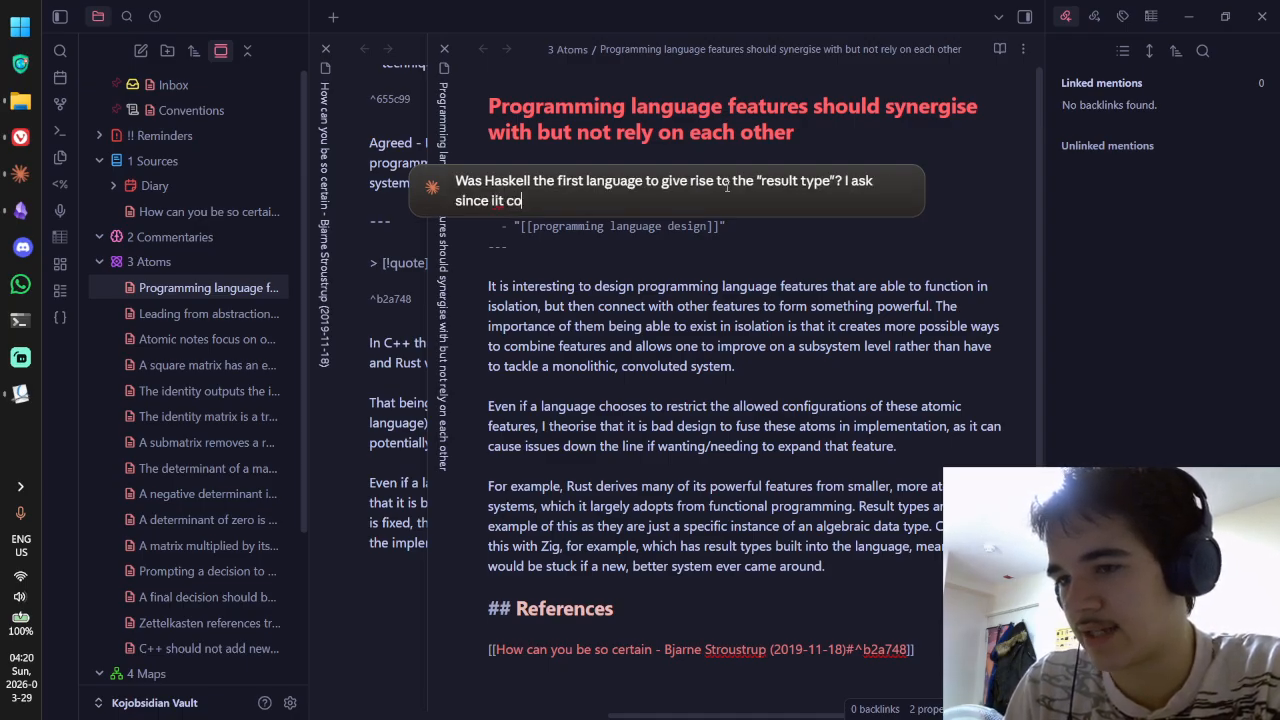
pyautogui.press('BackSpace')
pyautogui.press('BackSpace')
pyautogui.press('BackSpace')
pyautogui.press('BackSpace')
pyautogui.press('BackSpace')
pyautogui.write('t contains the')
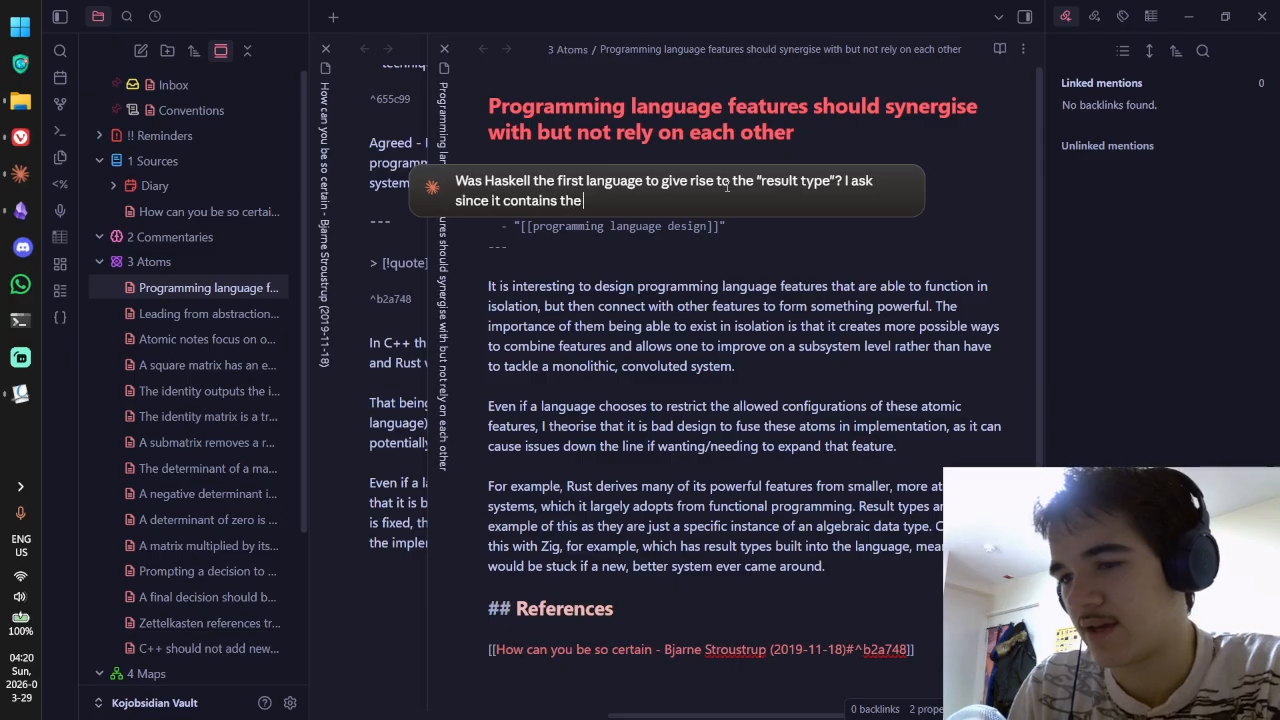
pyautogui.write(' "Either" type whic')
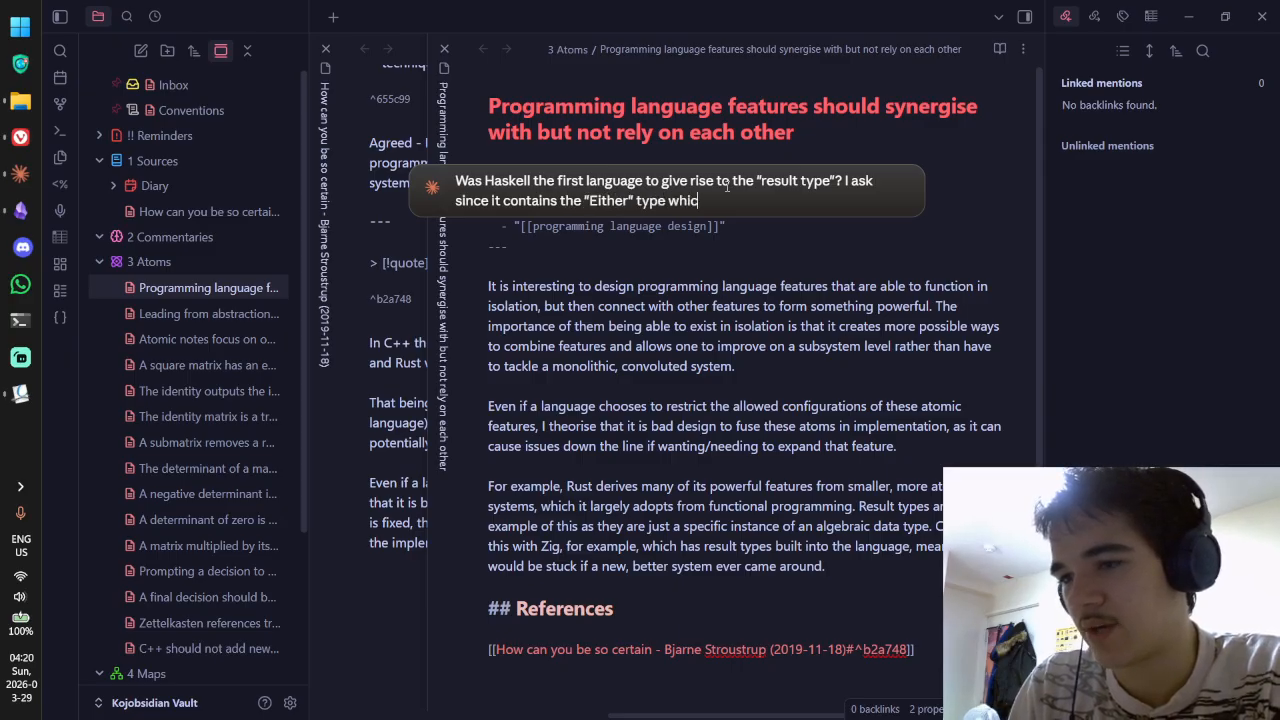
pyautogui.write('h is used for error')
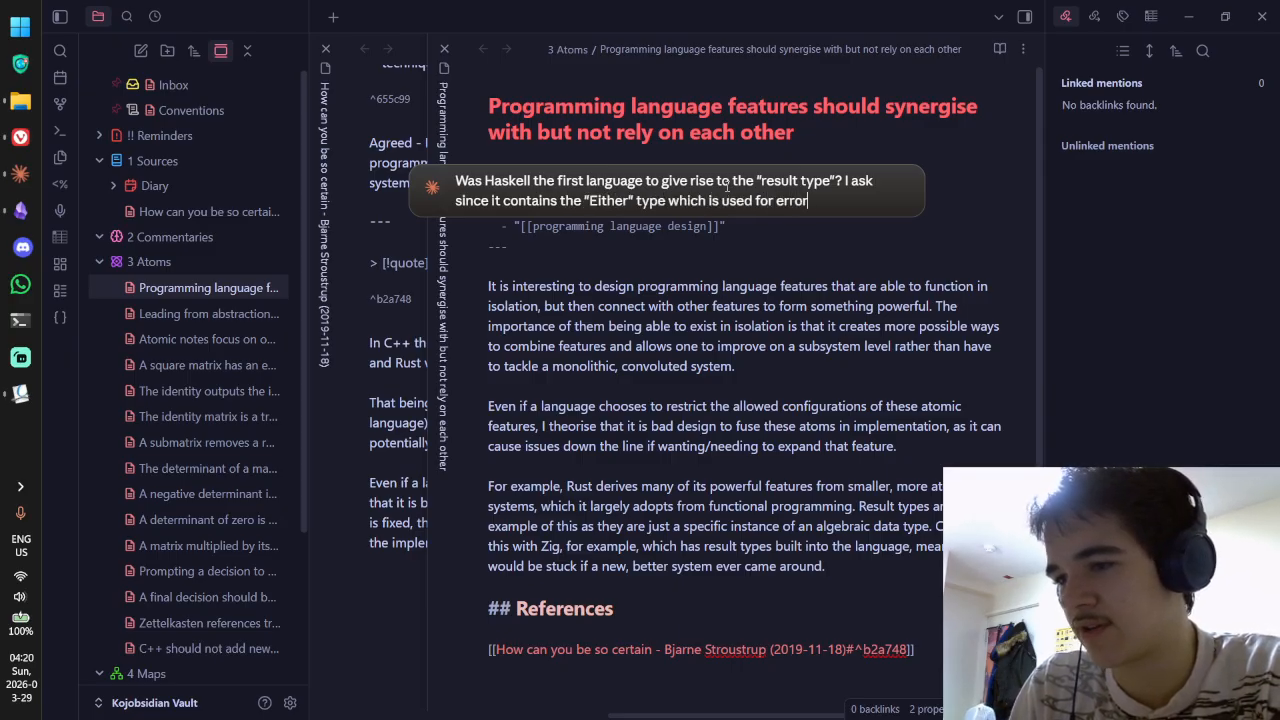
pyautogui.write('-handling')
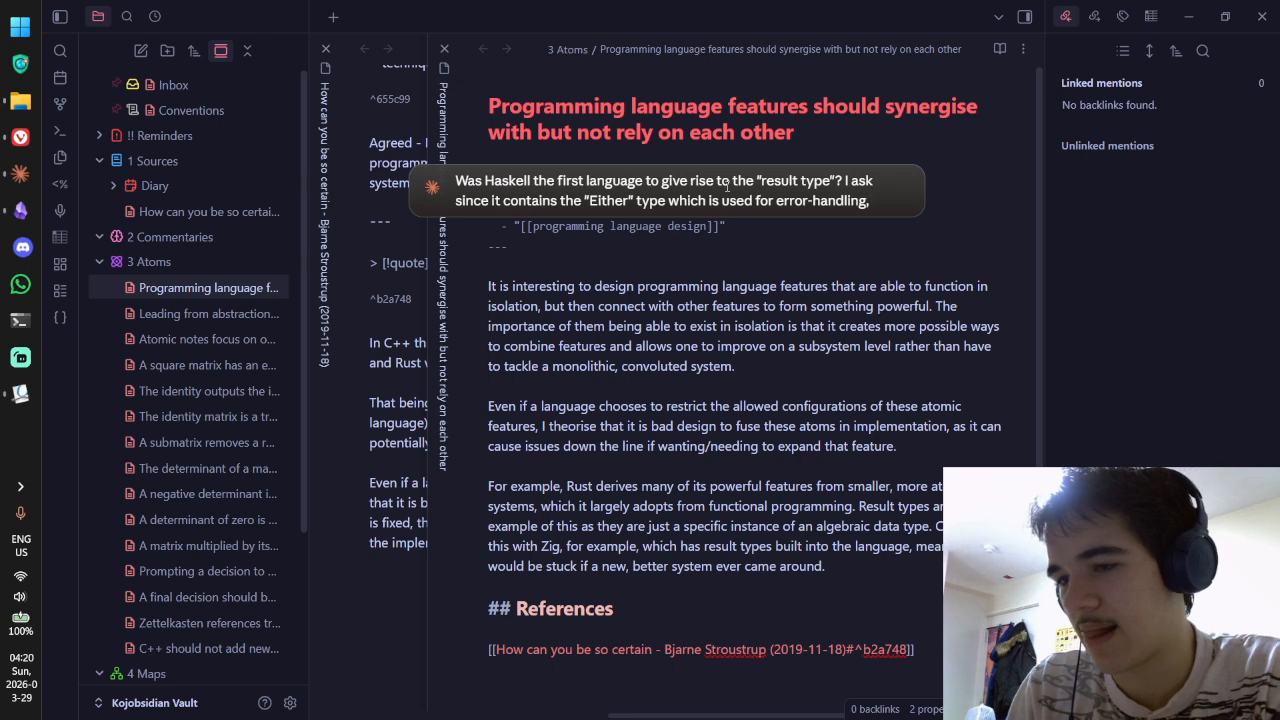
pyautogui.write(', but seemingly')
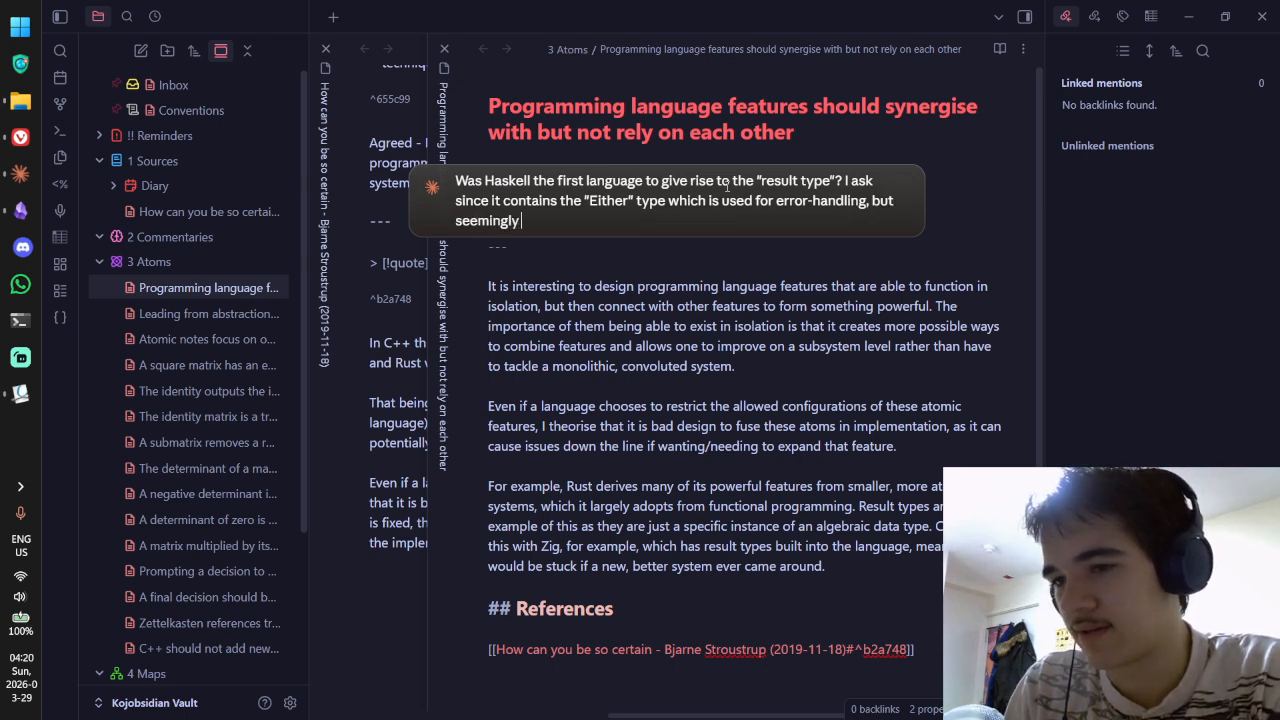
pyautogui.write(' initiall')
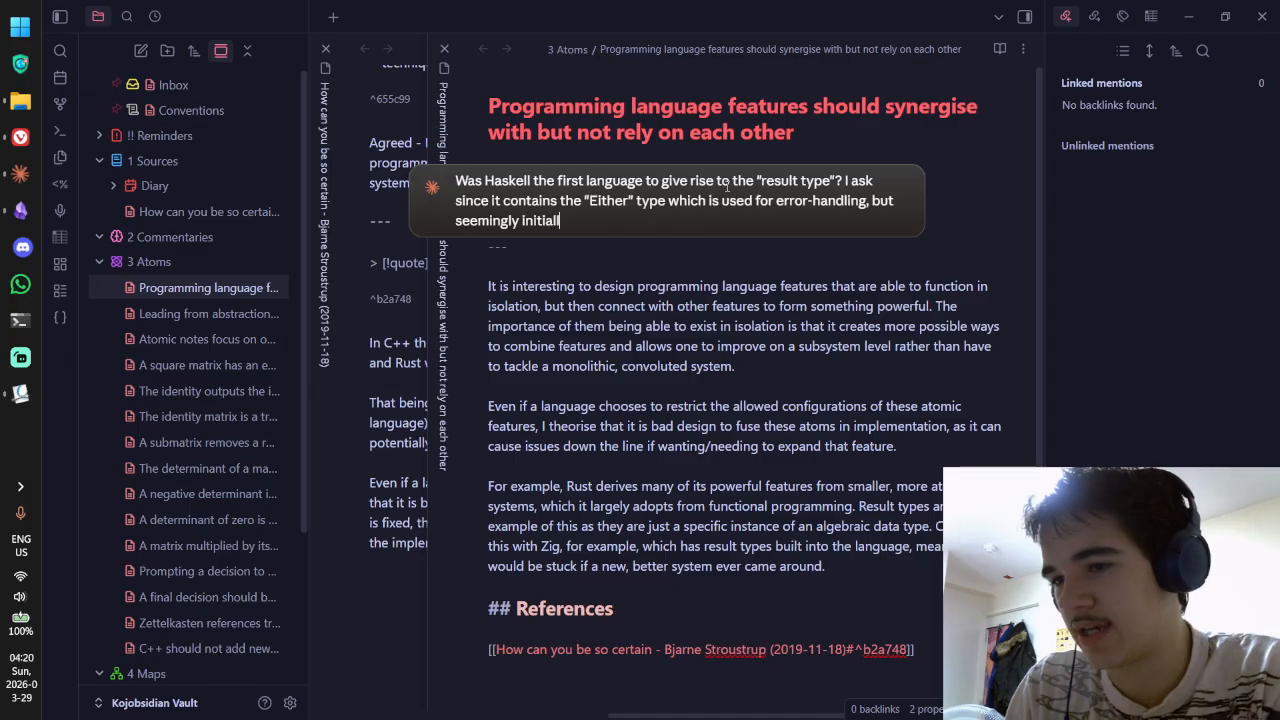
pyautogui.write('y unintenti')
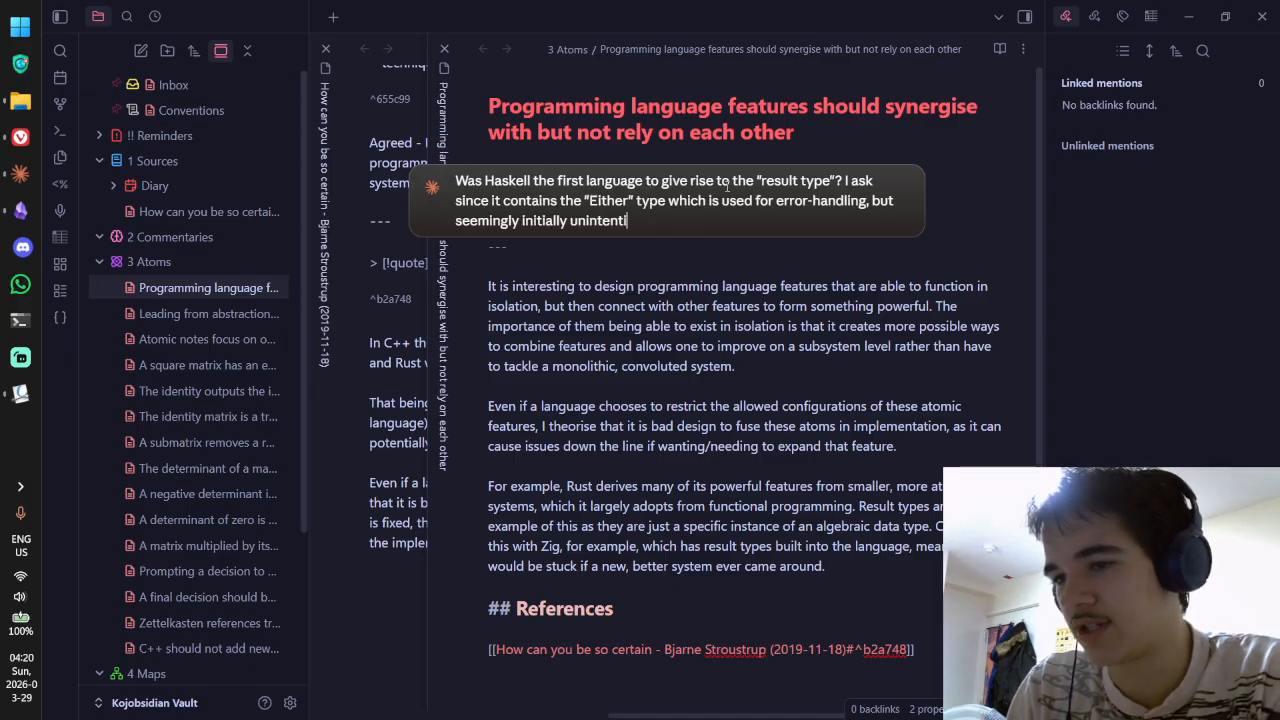
pyautogui.write('onally so given t')
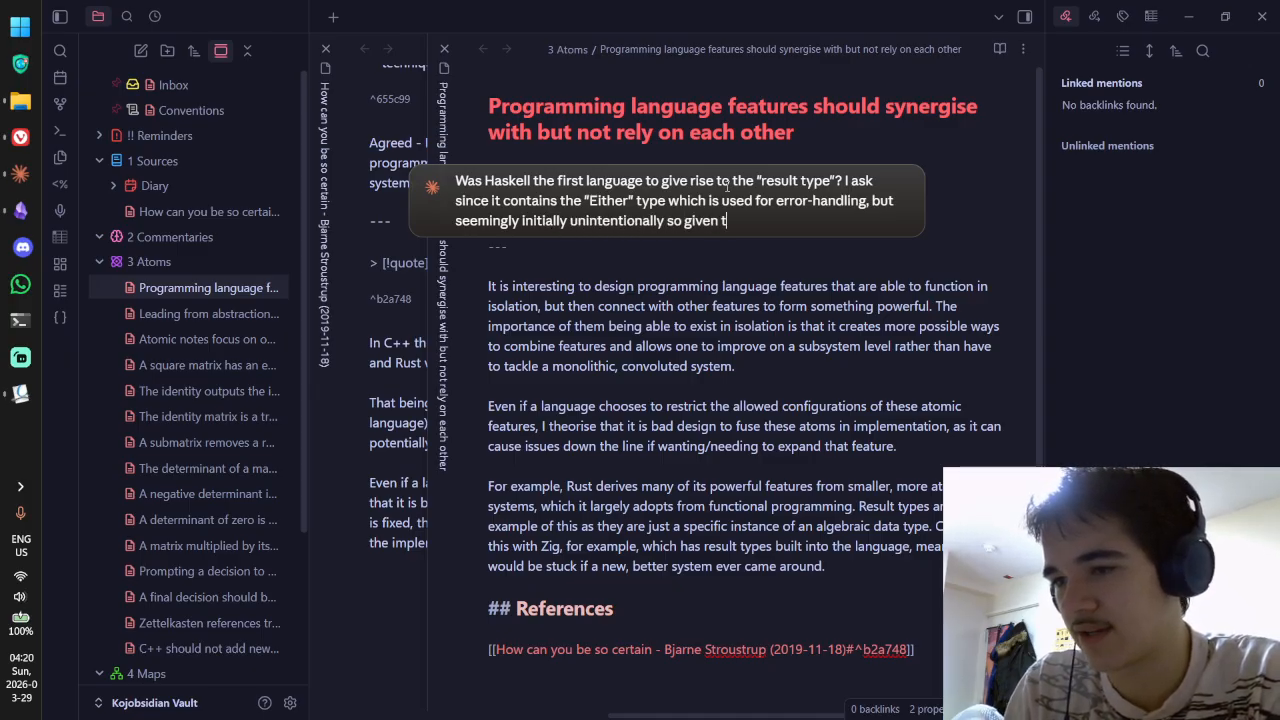
pyautogui.write('he name is so v')
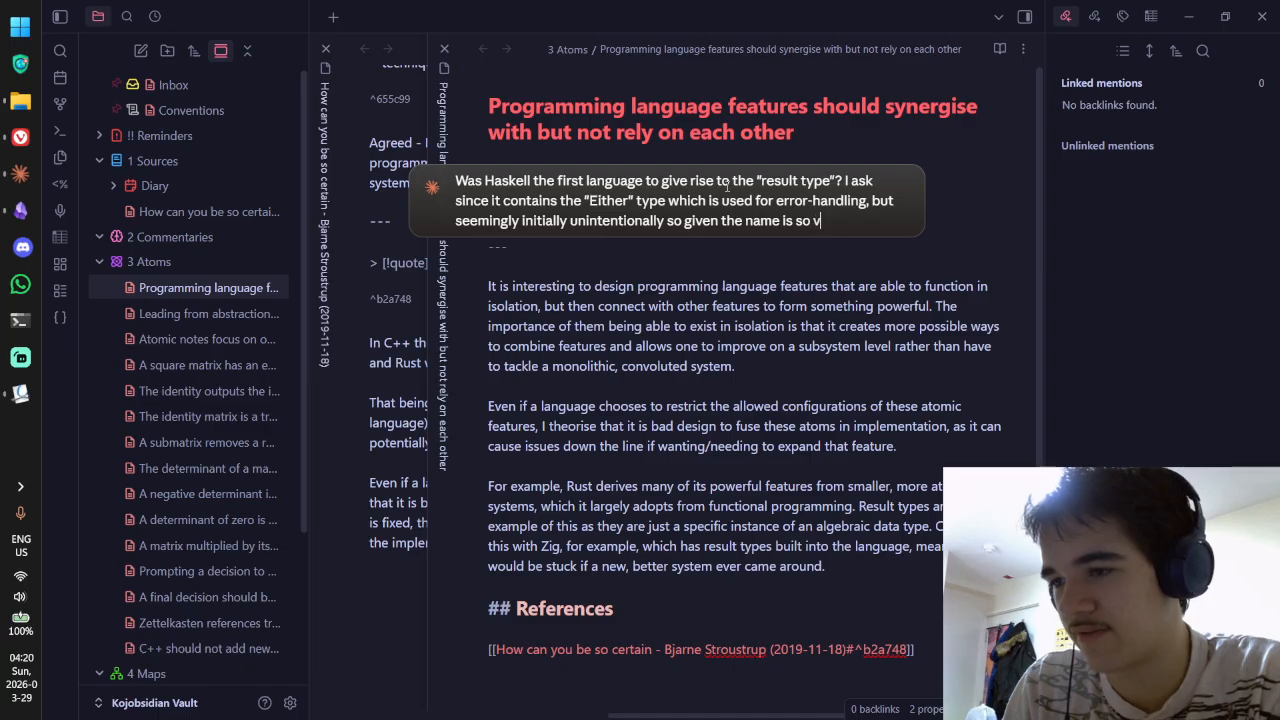
pyautogui.write('ague (Either Left')
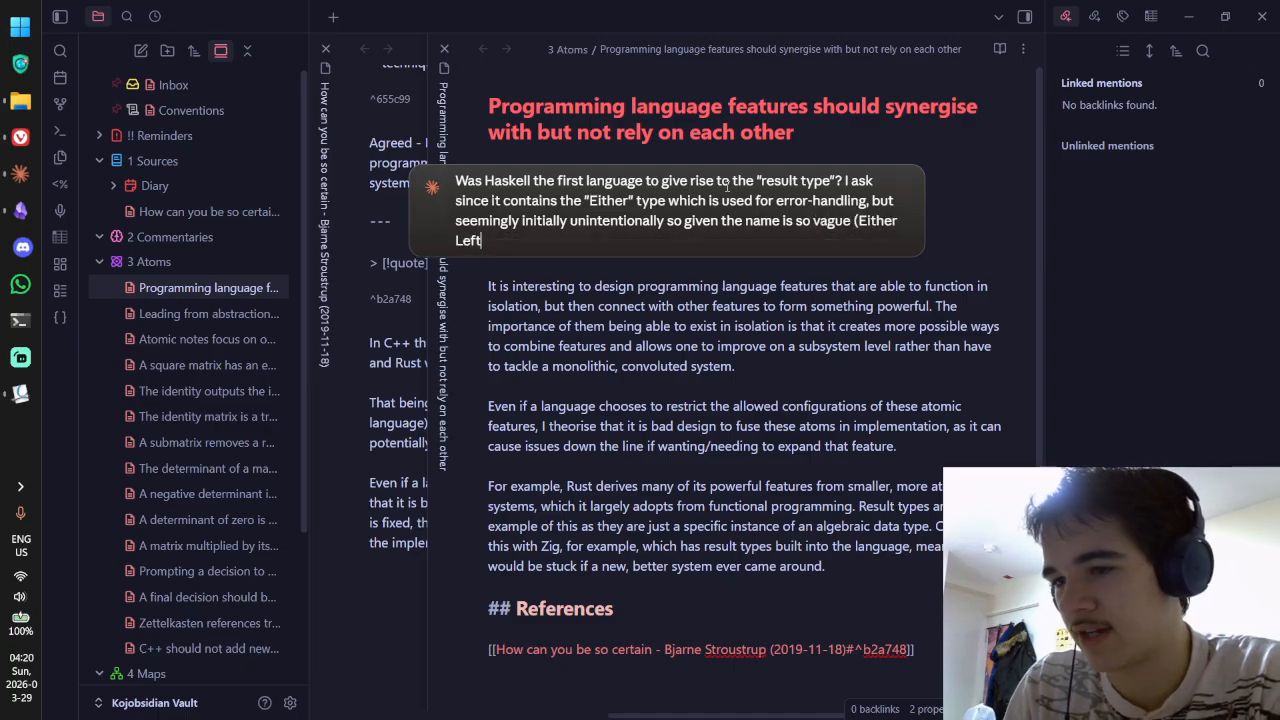
pyautogui.write(' Right)')
pyautogui.press('Return')
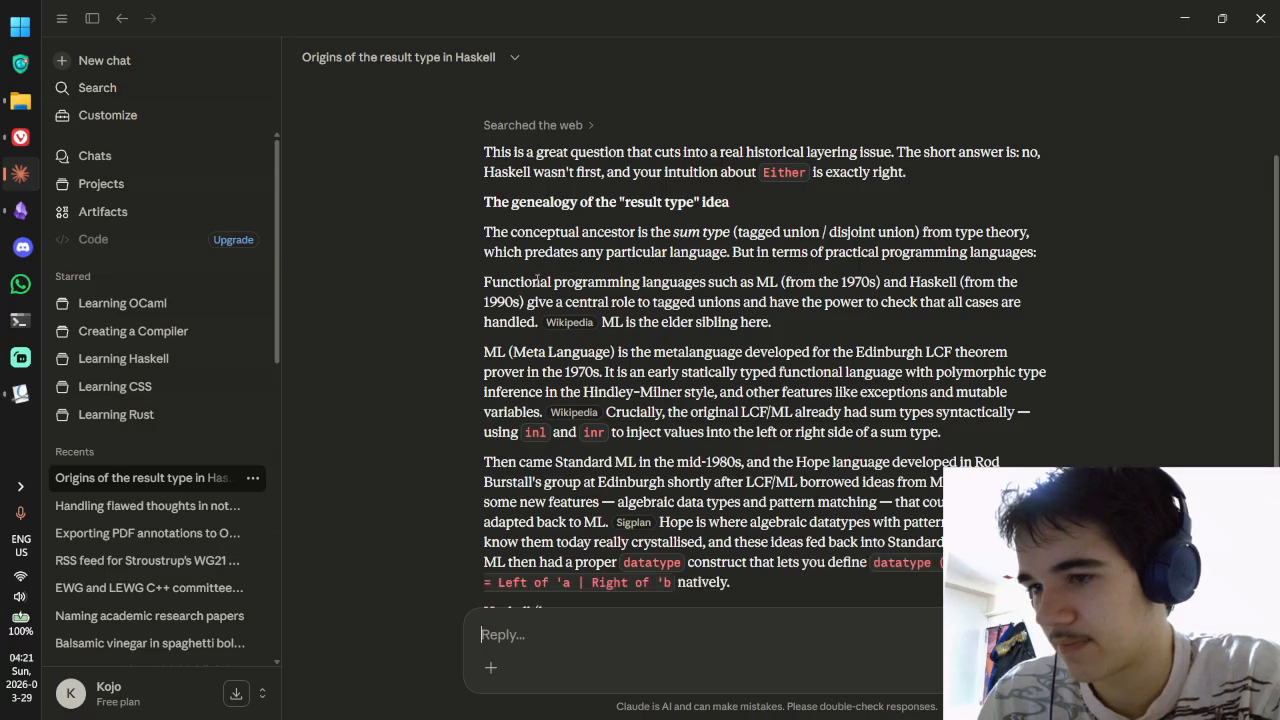
pyautogui.scroll(-1, 580, 225)
pyautogui.moveTo(662, 200); pyautogui.dragTo(870, 202)
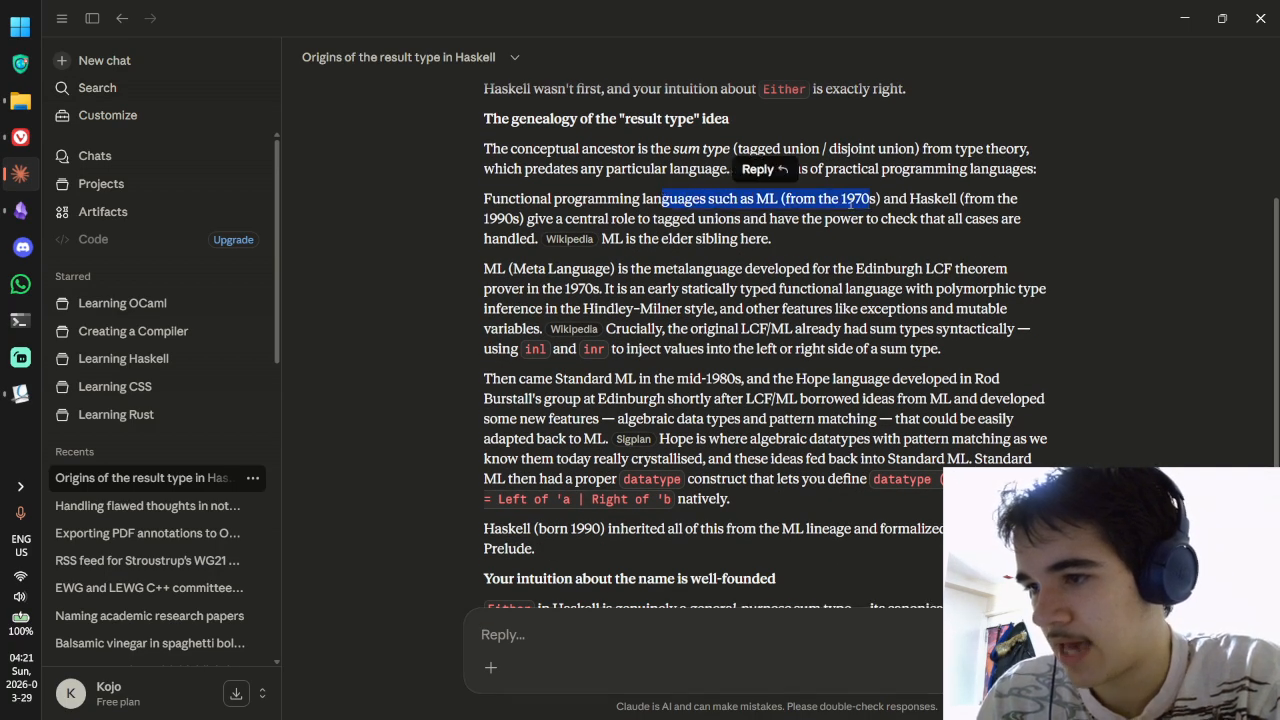
pyautogui.click(820, 202)
pyautogui.click(575, 239)
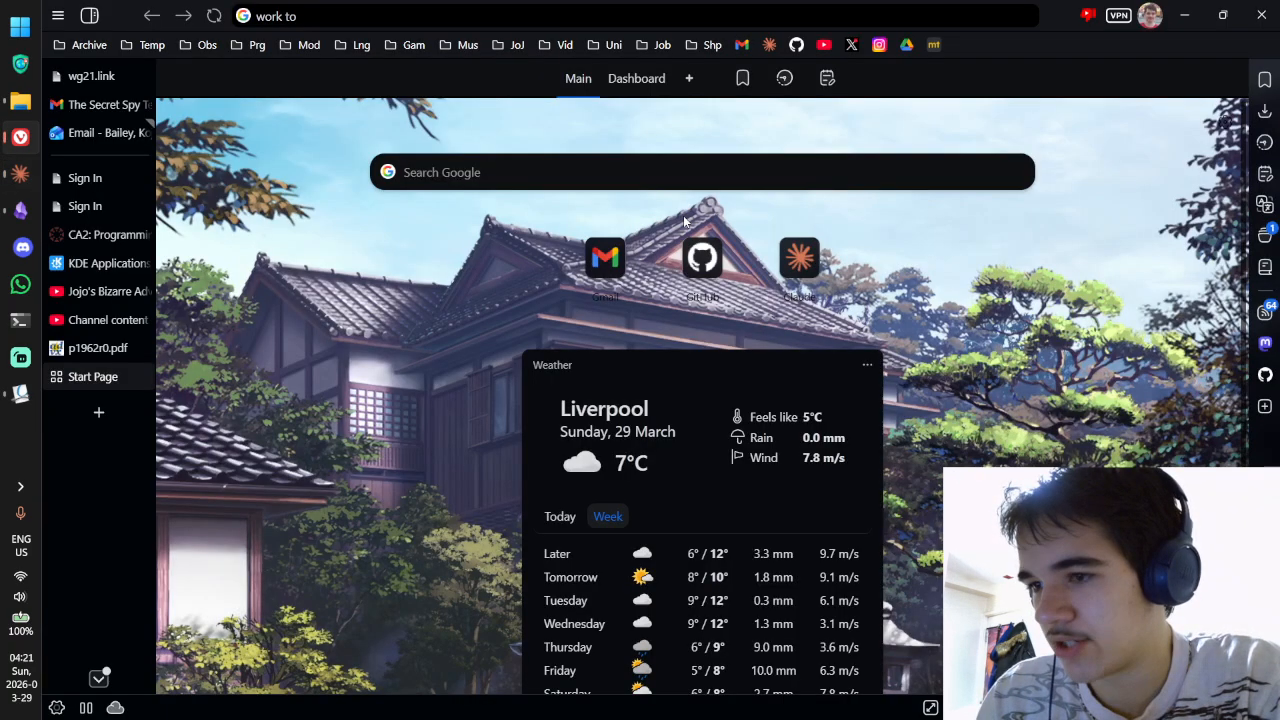
pyautogui.hotkey('ctrl', 'w')
pyautogui.hotkey('alt', 'Tab')
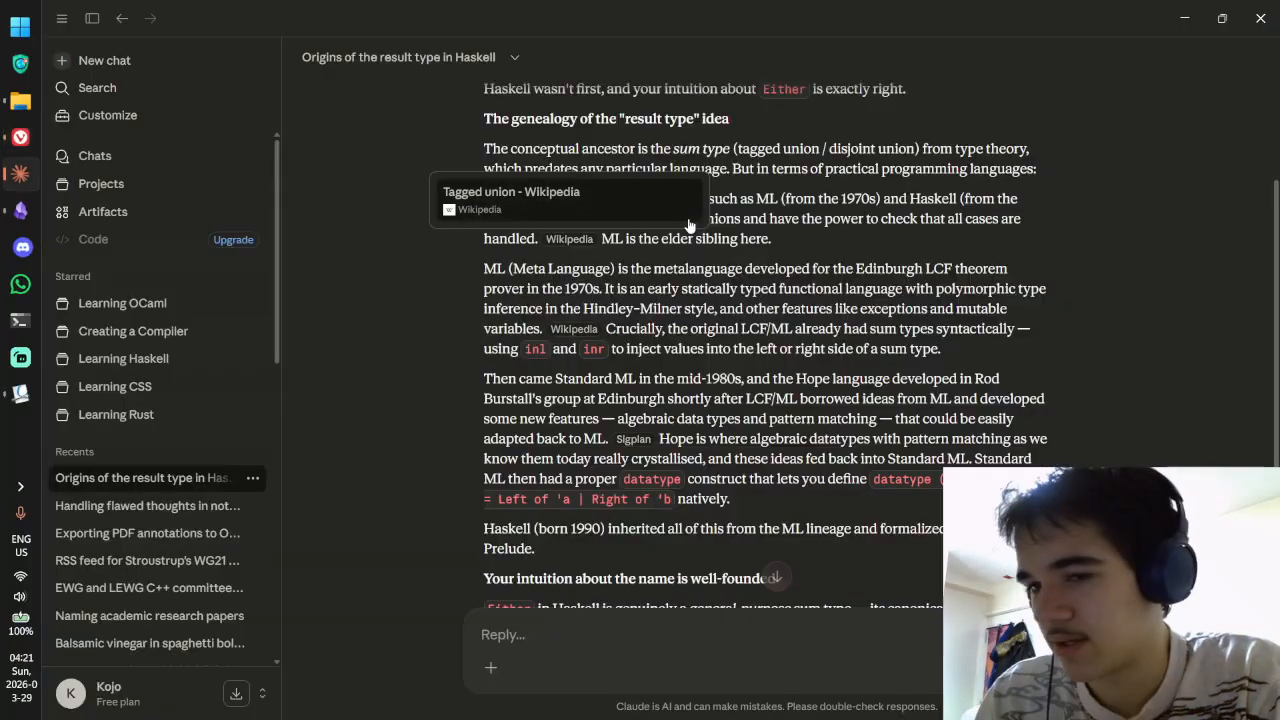
pyautogui.hotkey('alt', 'Tab')
pyautogui.hotkey('ctrl', 'Tab')
pyautogui.hotkey('alt', 'Tab')
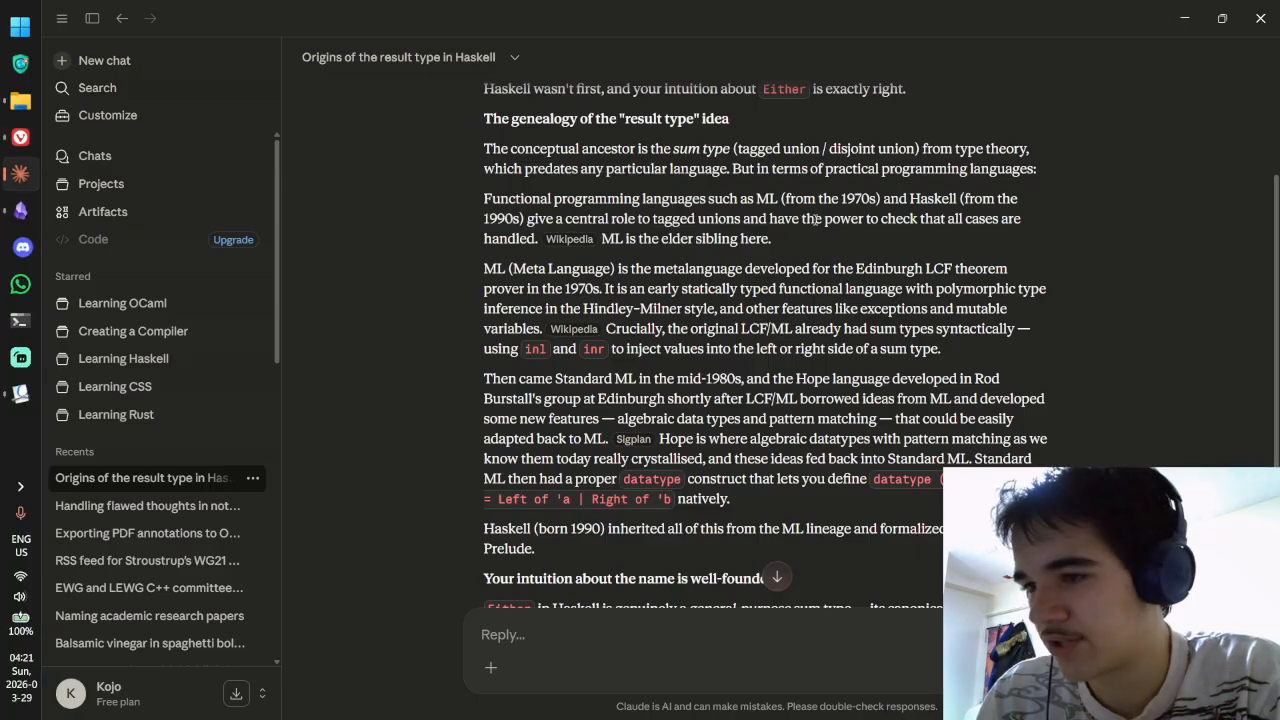
pyautogui.scroll(-1, 825, 232)
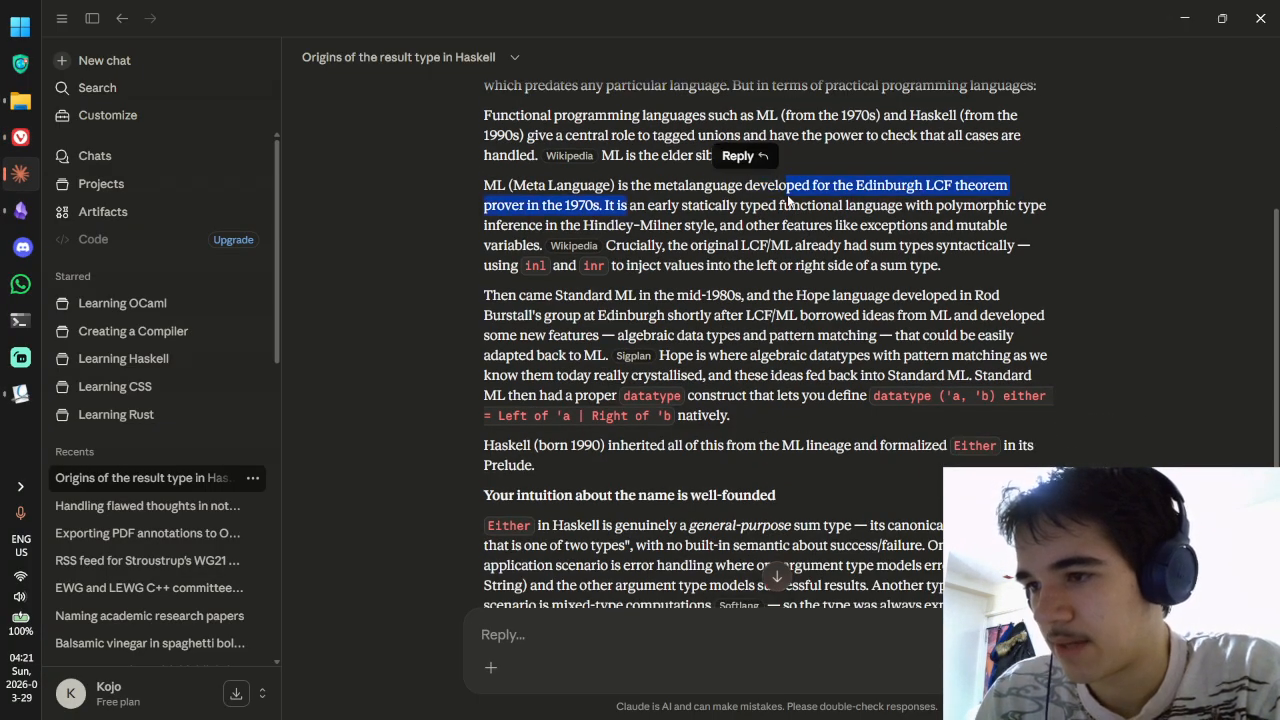
pyautogui.moveTo(636, 206); pyautogui.dragTo(831, 206)
pyautogui.click(832, 206)
pyautogui.moveTo(714, 245); pyautogui.dragTo(829, 240)
pyautogui.click(829, 239)
pyautogui.scroll(-1, 720, 240)
pyautogui.moveTo(533, 212); pyautogui.dragTo(638, 252)
pyautogui.click(718, 215)
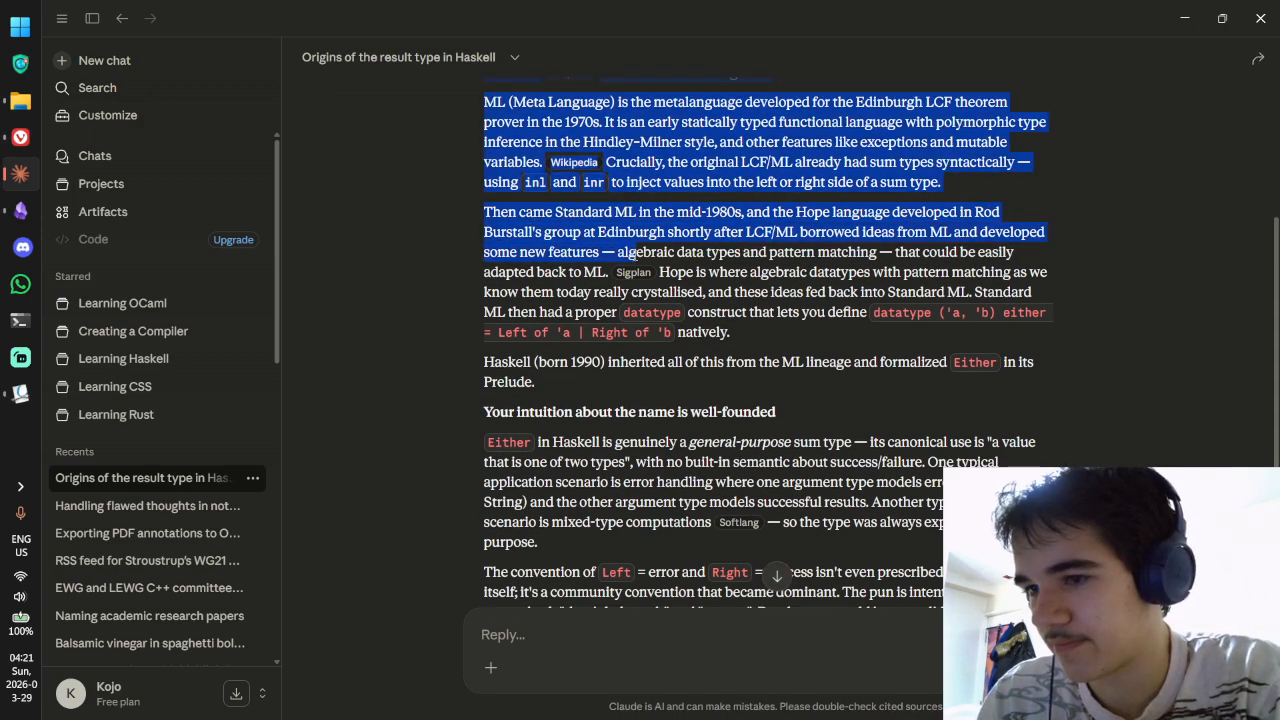
pyautogui.click(717, 249)
pyautogui.moveTo(717, 249); pyautogui.dragTo(930, 232)
pyautogui.moveTo(709, 272); pyautogui.dragTo(946, 291)
pyautogui.scroll(-1, 817, 250)
pyautogui.moveTo(802, 230); pyautogui.dragTo(900, 237)
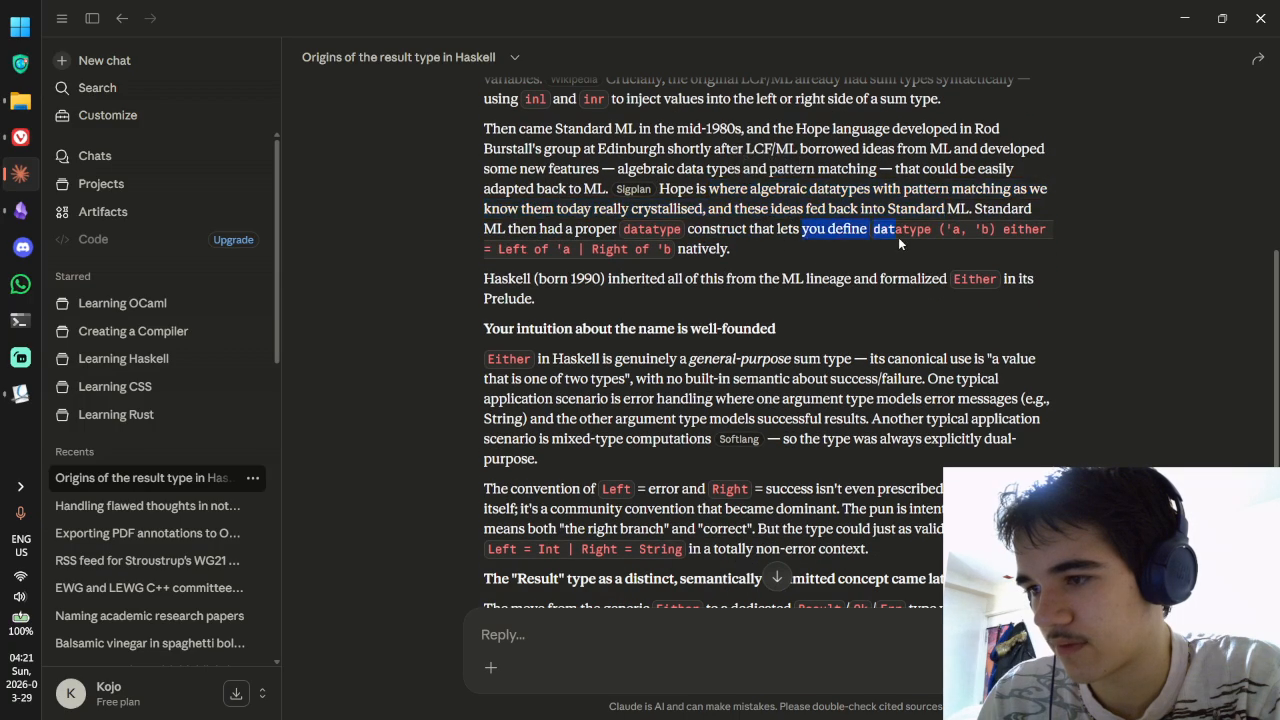
pyautogui.scroll(-1, 900, 238)
pyautogui.moveTo(549, 145); pyautogui.dragTo(596, 148)
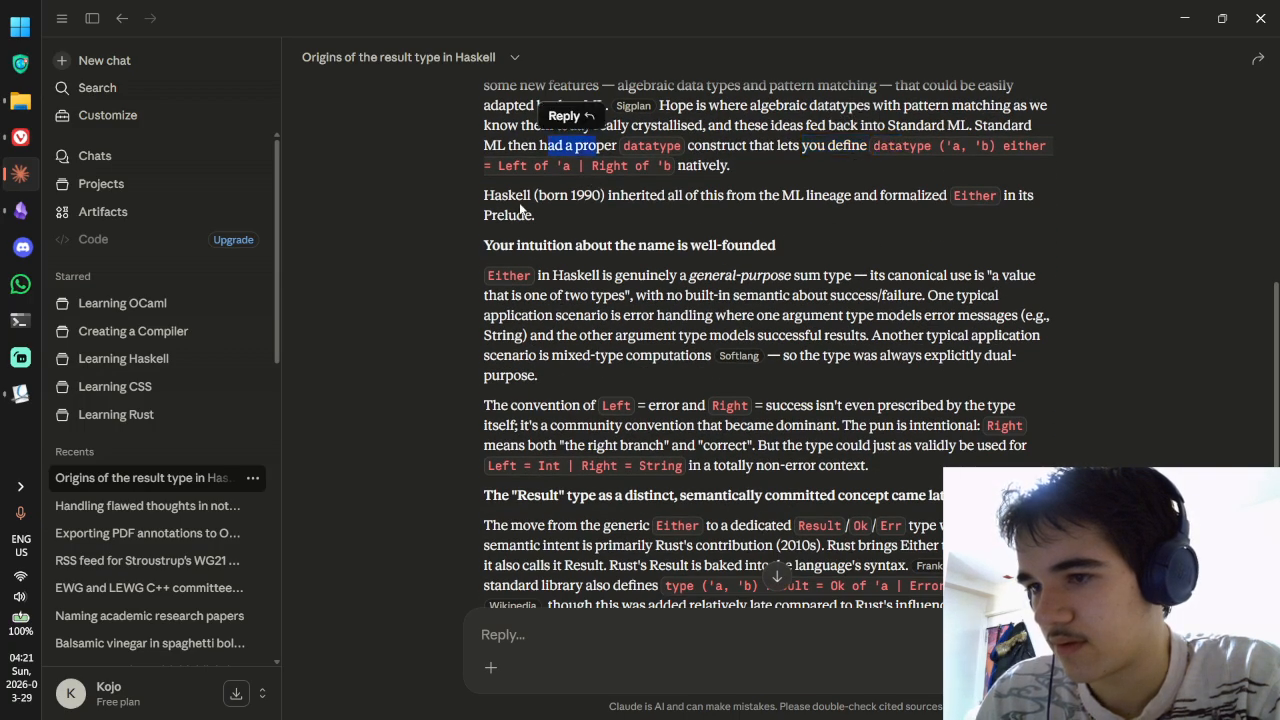
pyautogui.moveTo(523, 204); pyautogui.dragTo(892, 202)
pyautogui.click(893, 201)
pyautogui.scroll(-1, 893, 201)
pyautogui.scroll(-1, 893, 201)
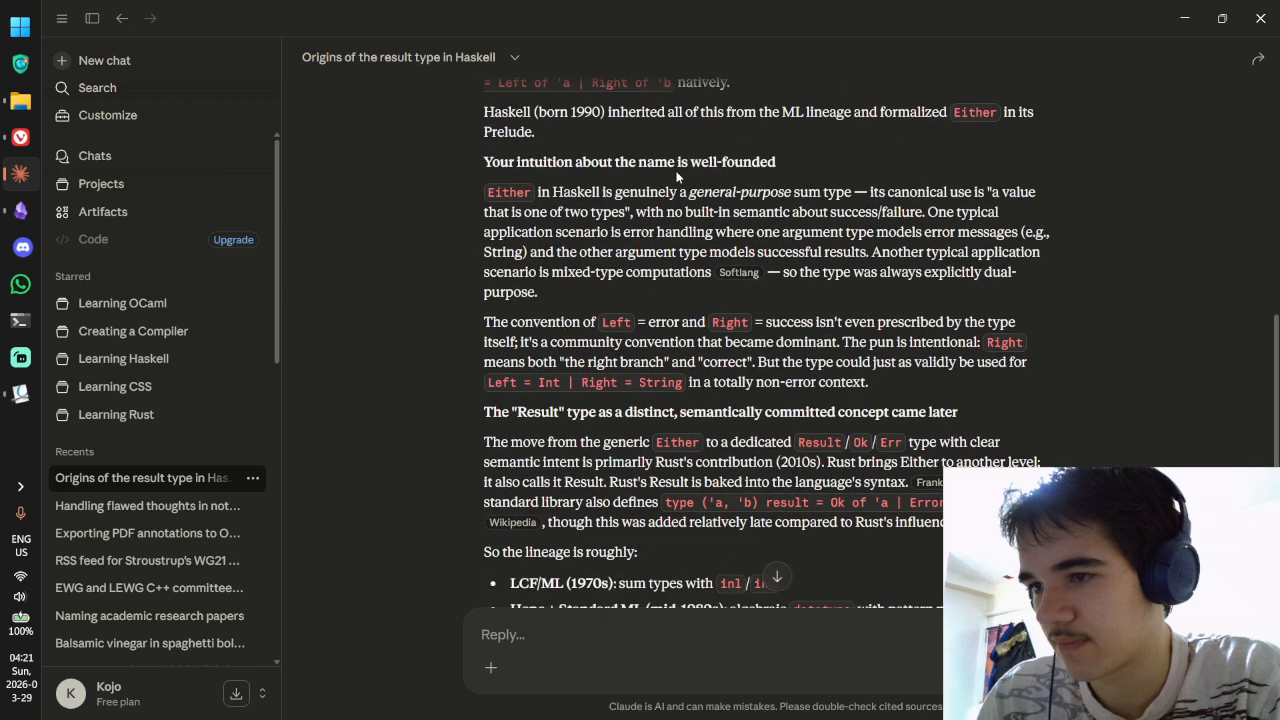
pyautogui.moveTo(538, 192); pyautogui.dragTo(972, 195)
pyautogui.click(972, 197)
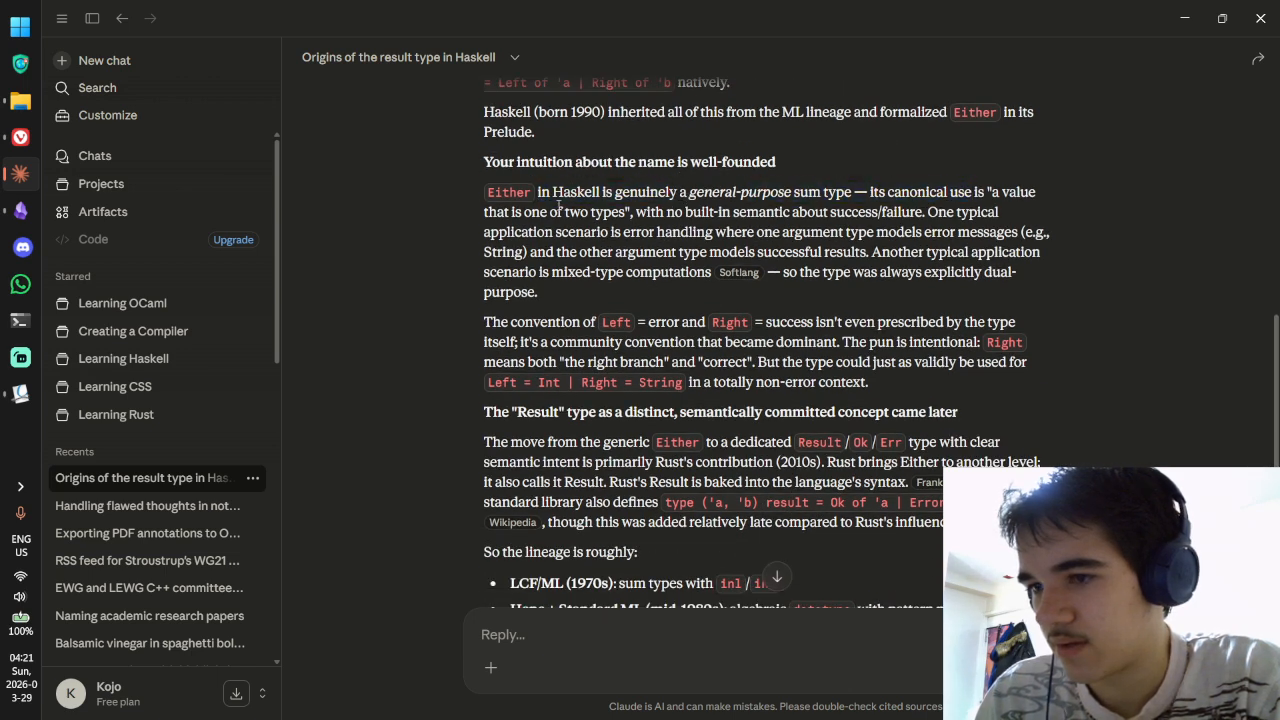
pyautogui.moveTo(540, 212); pyautogui.dragTo(778, 213)
pyautogui.moveTo(666, 212); pyautogui.dragTo(902, 214)
pyautogui.click(656, 232)
pyautogui.moveTo(624, 232); pyautogui.dragTo(870, 271)
pyautogui.click(871, 271)
pyautogui.scroll(-2, 872, 270)
pyautogui.moveTo(792, 157); pyautogui.dragTo(888, 171)
pyautogui.moveTo(589, 176); pyautogui.dragTo(886, 186)
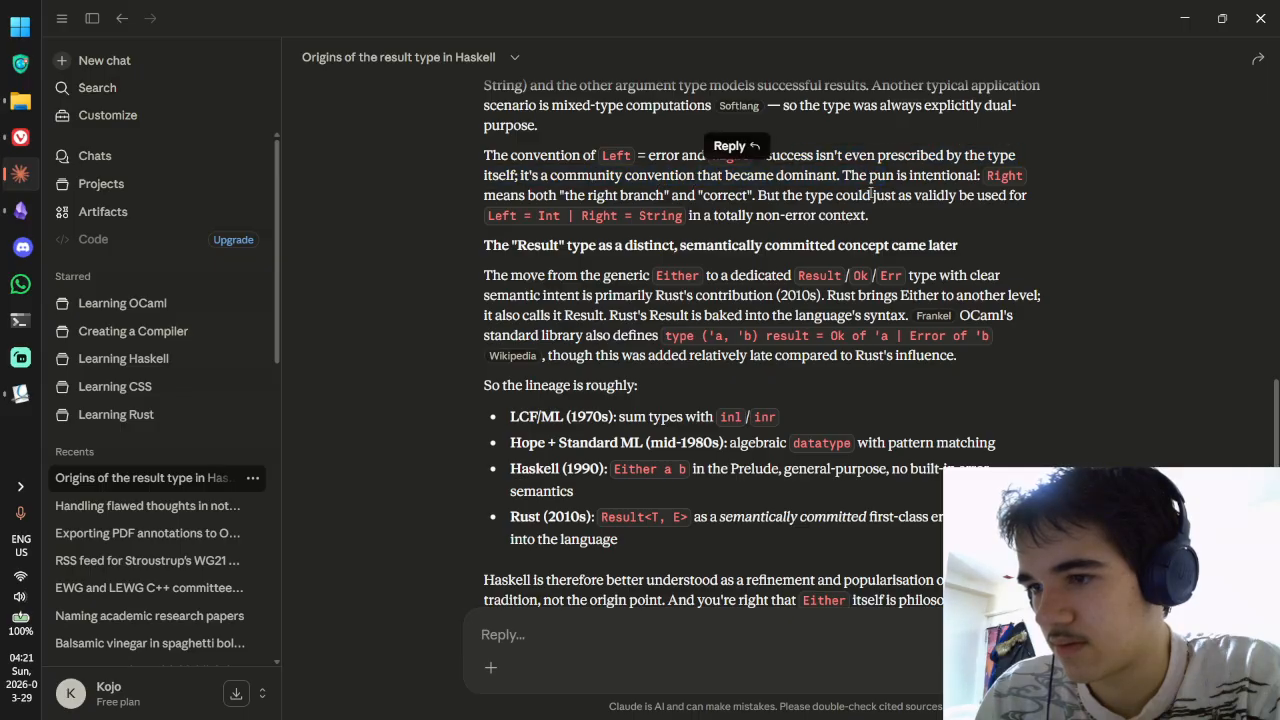
pyautogui.scroll(-1, 836, 190)
pyautogui.moveTo(578, 162); pyautogui.dragTo(693, 168)
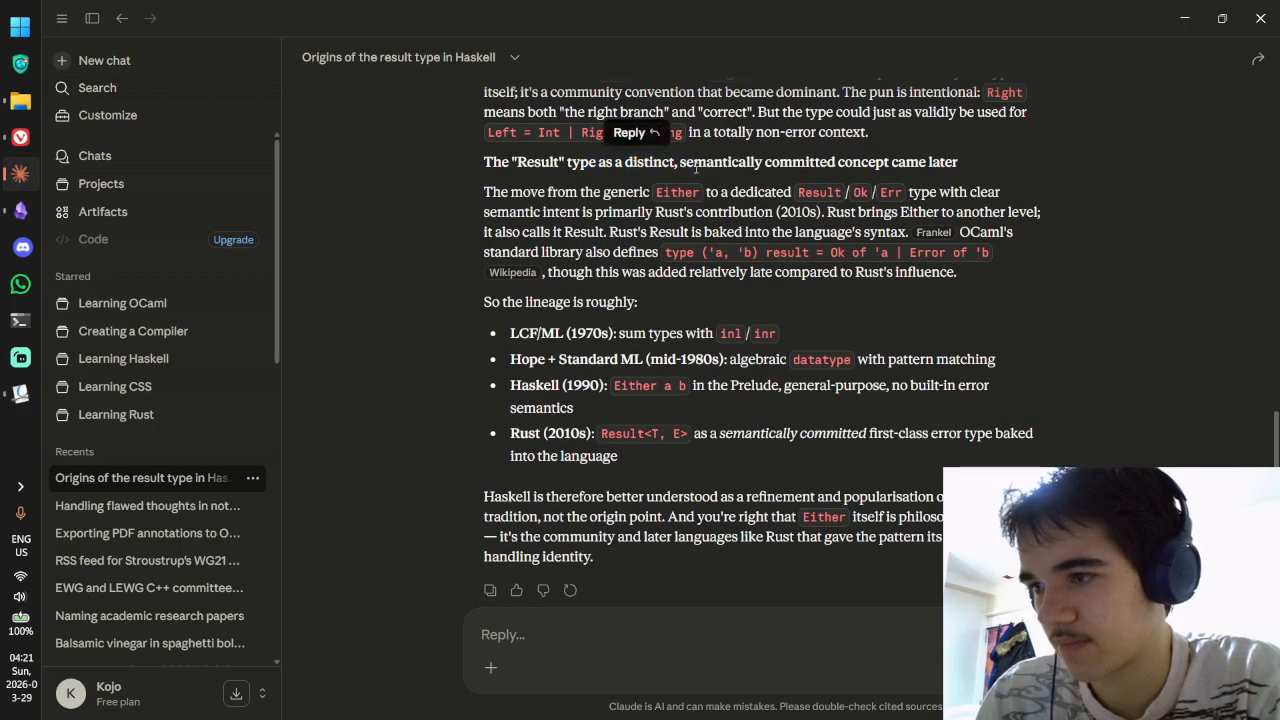
pyautogui.click(685, 186)
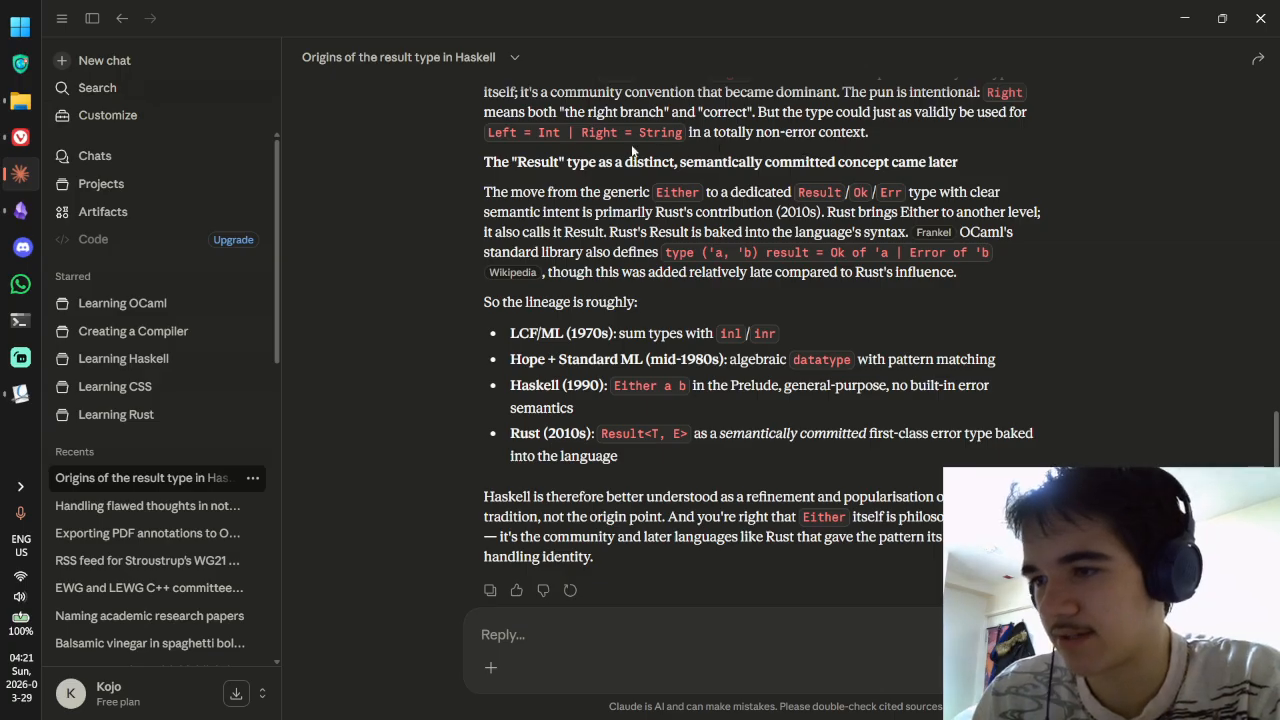
pyautogui.moveTo(509, 161); pyautogui.dragTo(674, 164)
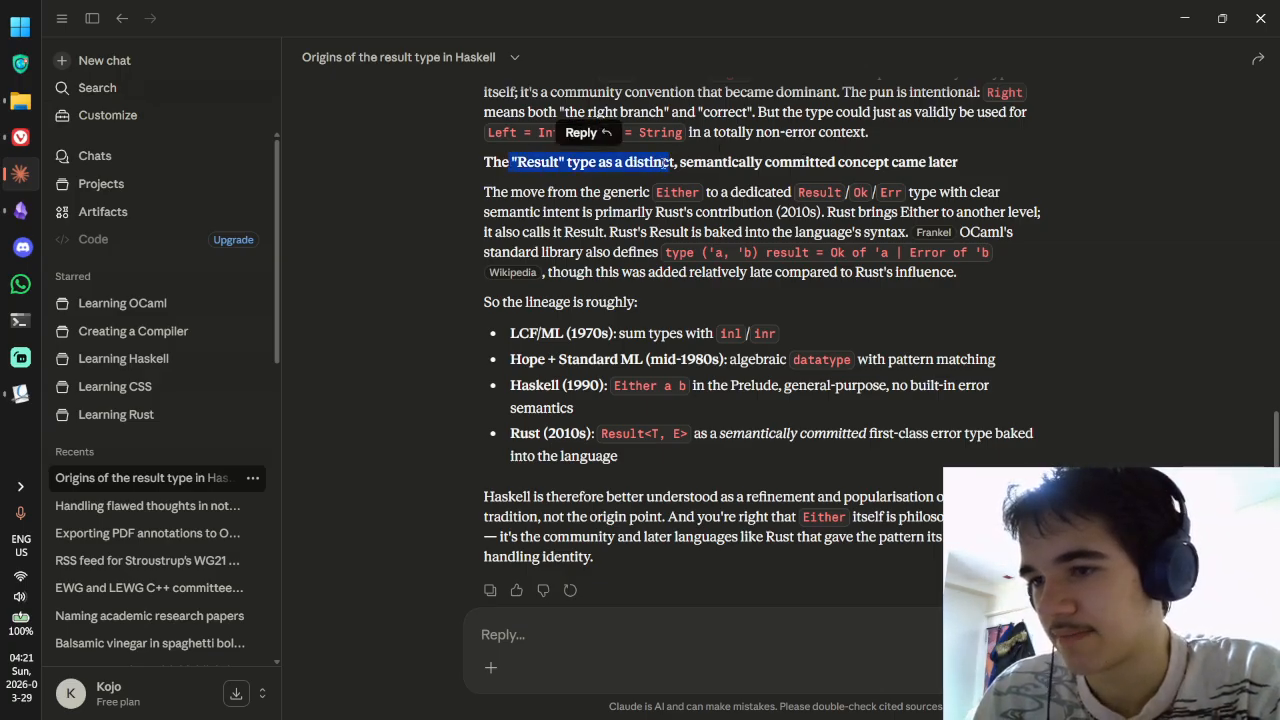
pyautogui.moveTo(540, 192); pyautogui.dragTo(806, 216)
pyautogui.doubleClick(760, 192)
pyautogui.click(936, 192)
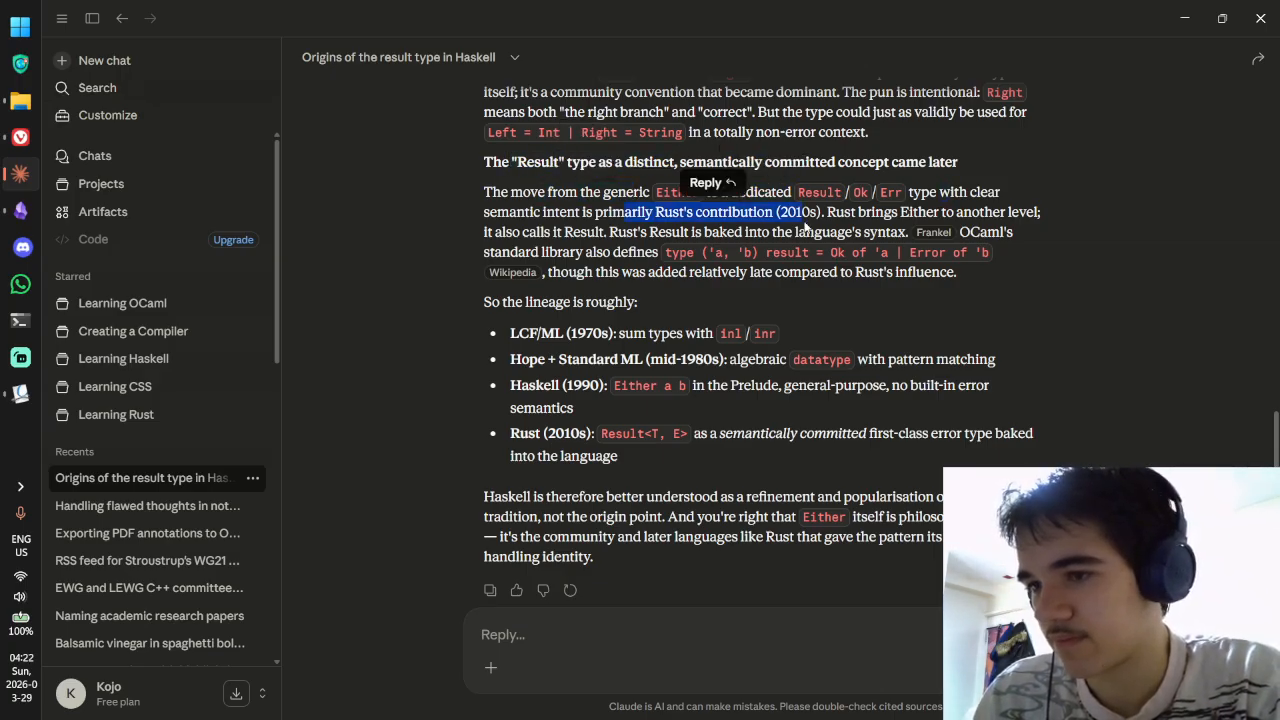
pyautogui.click(892, 213)
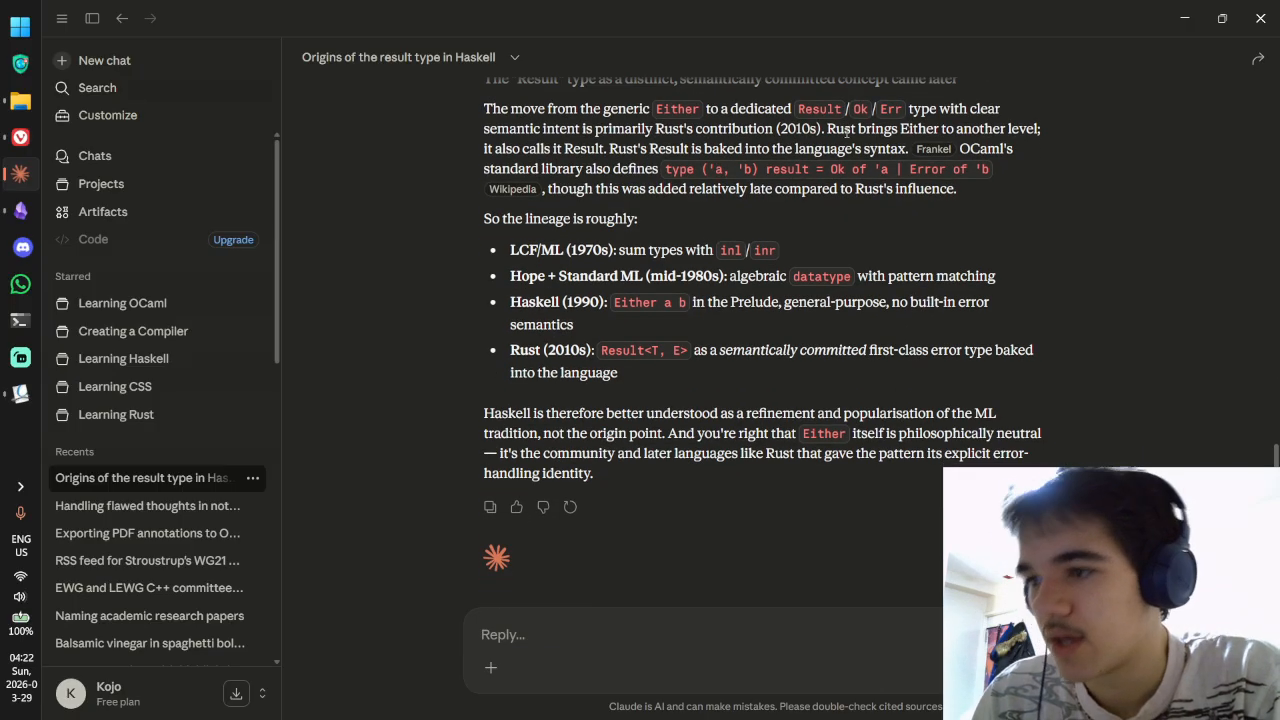
pyautogui.moveTo(655, 148); pyautogui.dragTo(790, 150)
pyautogui.click(657, 150)
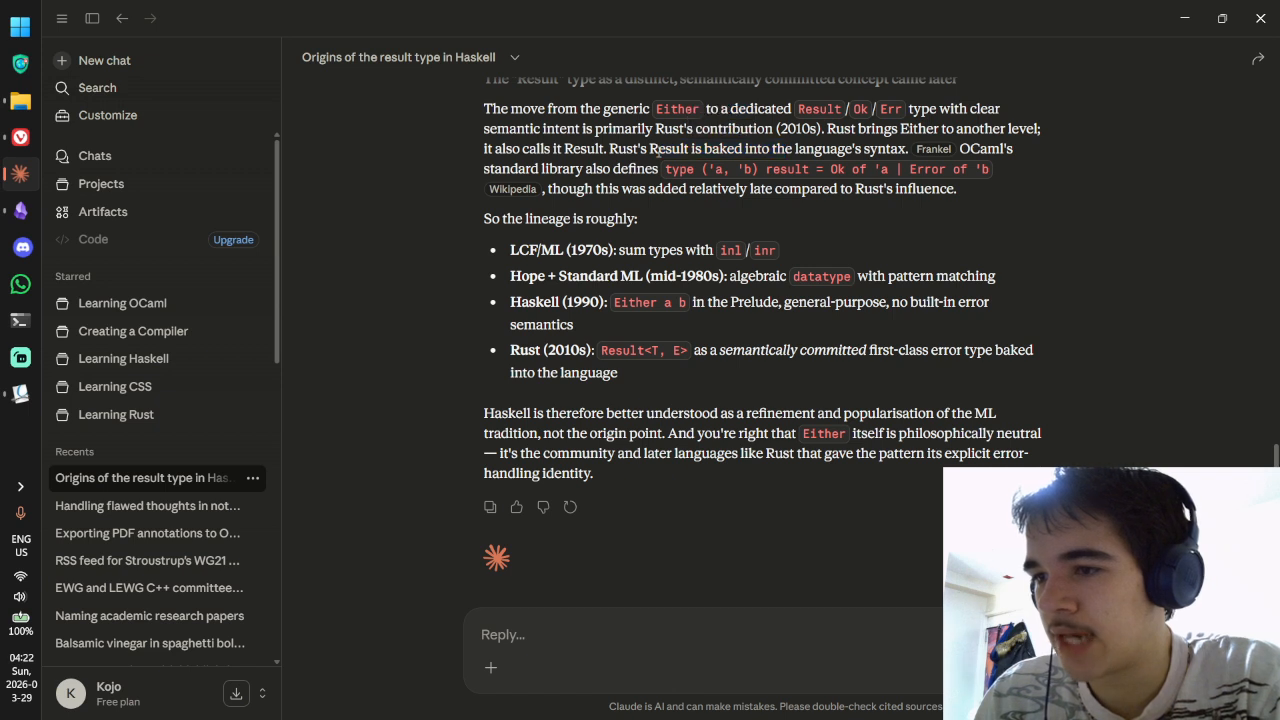
pyautogui.moveTo(650, 150)
pyautogui.mouseDown()
pyautogui.moveTo(908, 155)
pyautogui.moveTo(650, 150)
pyautogui.mouseUp()
pyautogui.click(904, 152)
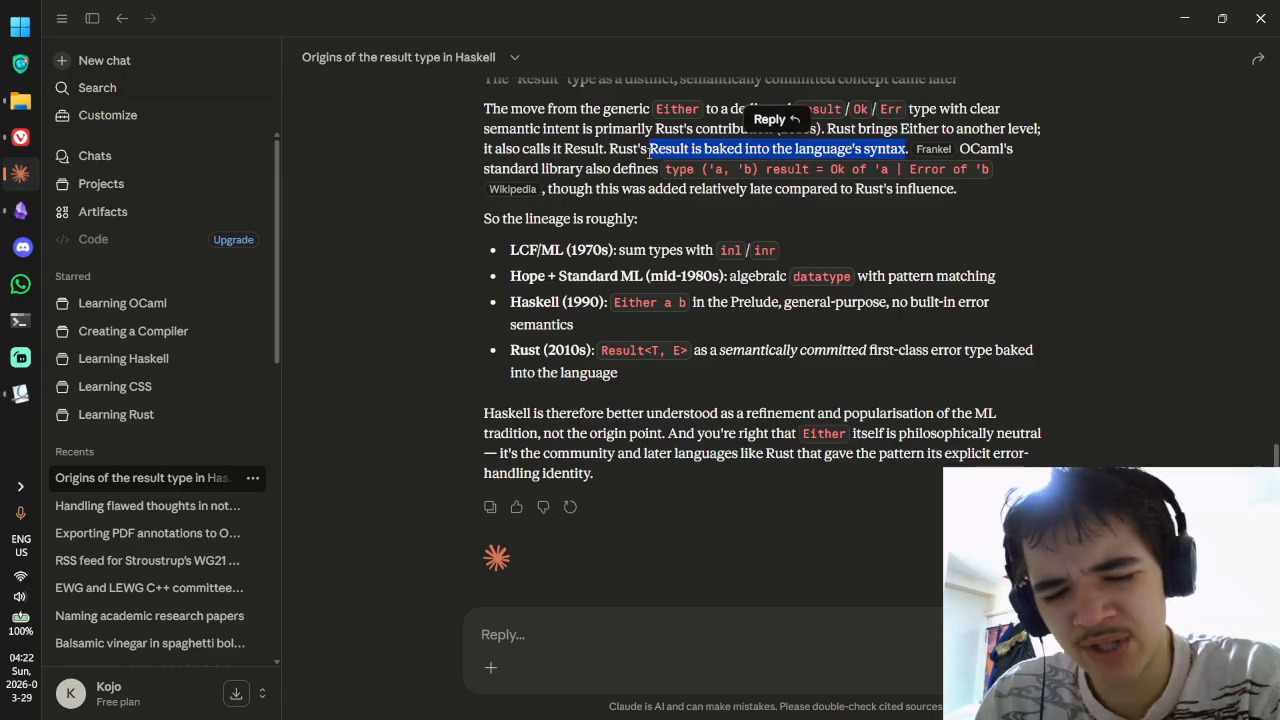
pyautogui.click(650, 151)
pyautogui.moveTo(651, 148); pyautogui.dragTo(907, 150)
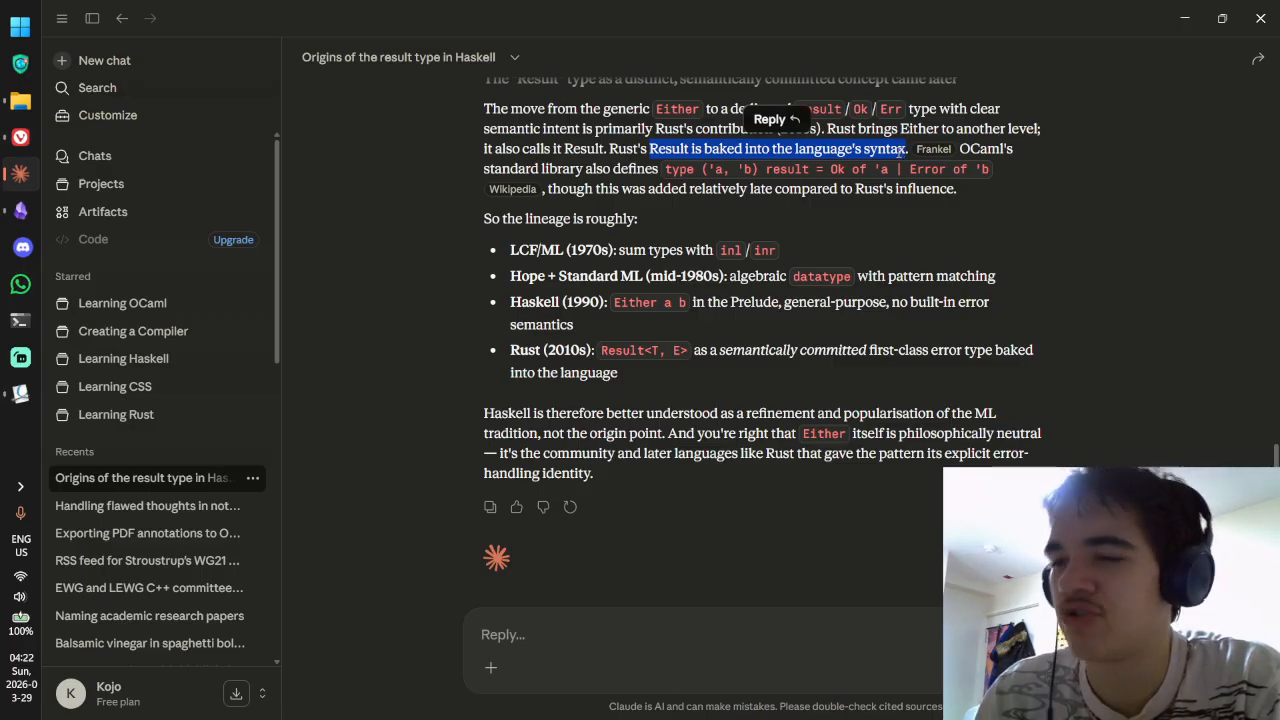
pyautogui.click(686, 165)
pyautogui.moveTo(651, 149); pyautogui.dragTo(743, 149)
pyautogui.click(743, 149)
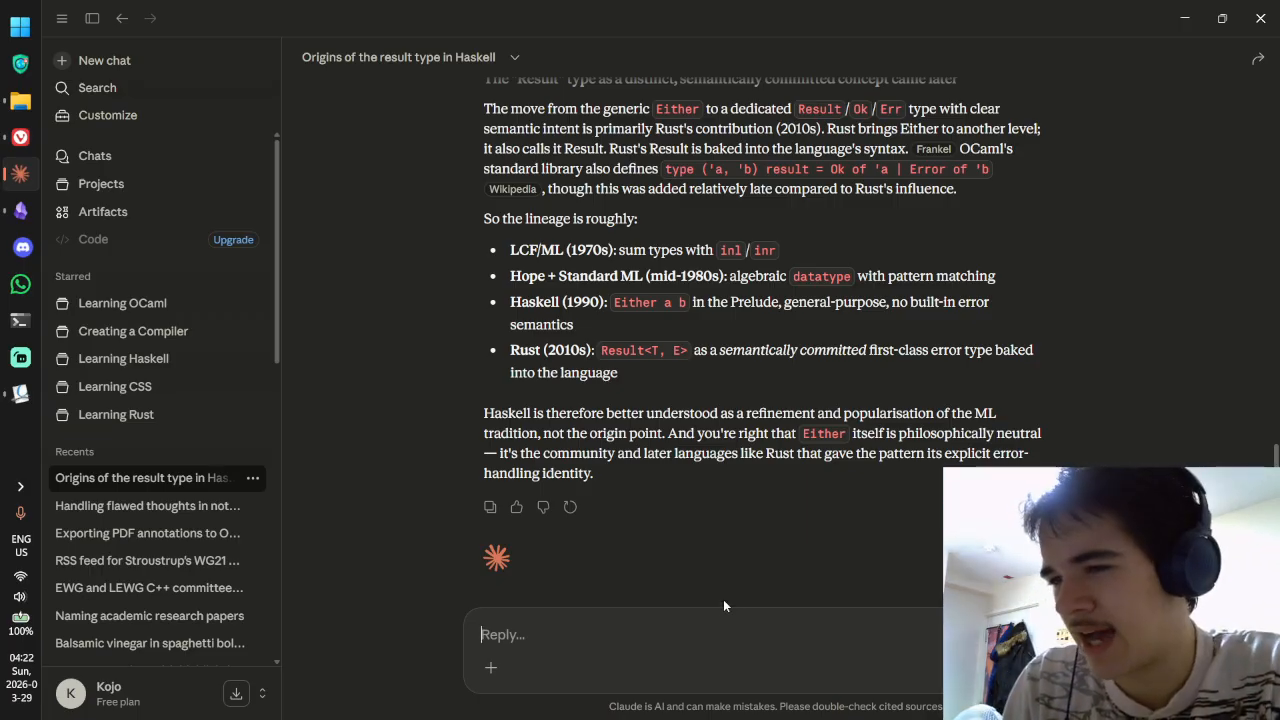
# Step: Ask Claude whether Rust's Result is baked into the language and whether custom result types are possible
pyautogui.write('Is')
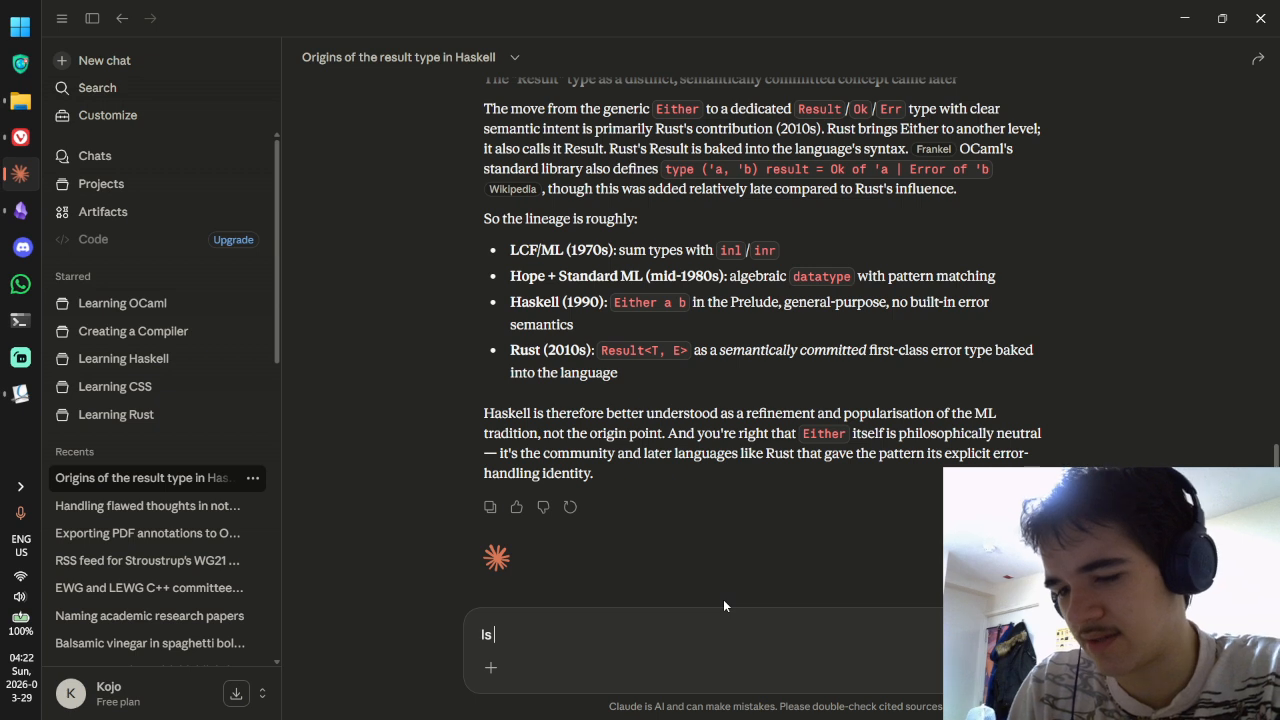
pyautogui.write(" Rust's")
pyautogui.press('BackSpace')
pyautogui.press('BackSpace')
pyautogui.press('BackSpace')
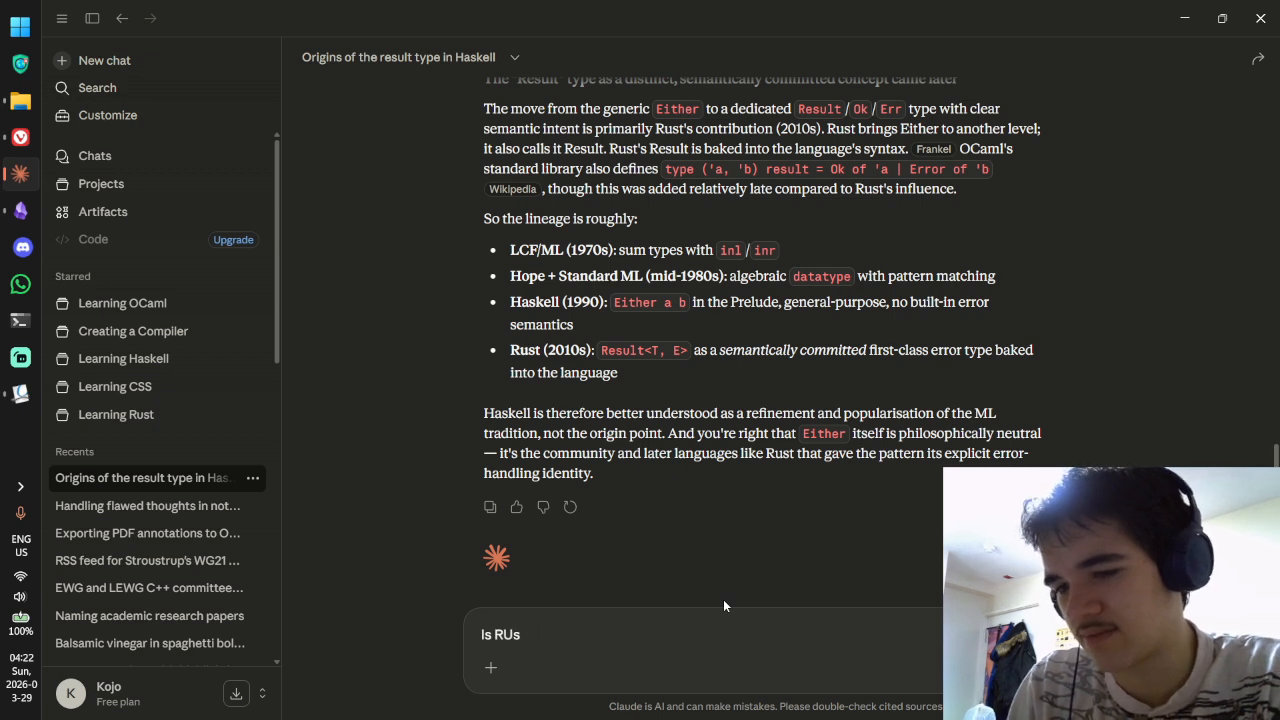
pyautogui.write("t's Result ac")
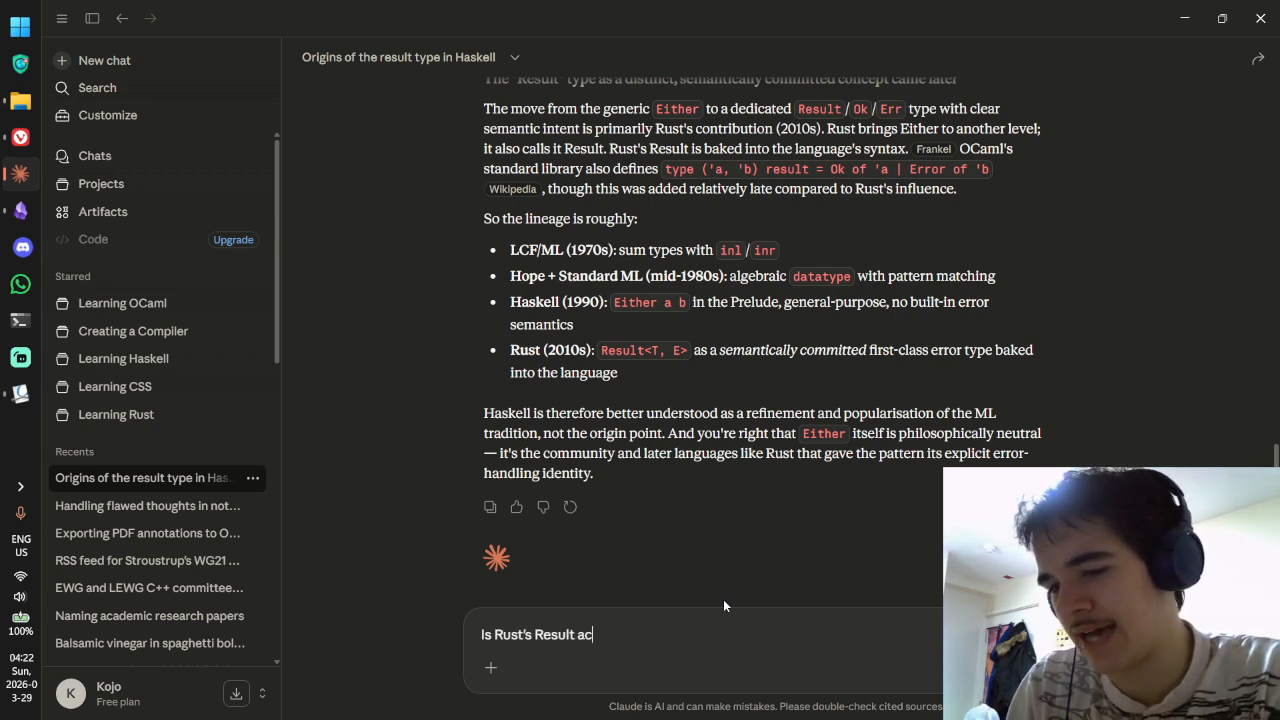
pyautogui.write('tually baked into the lan')
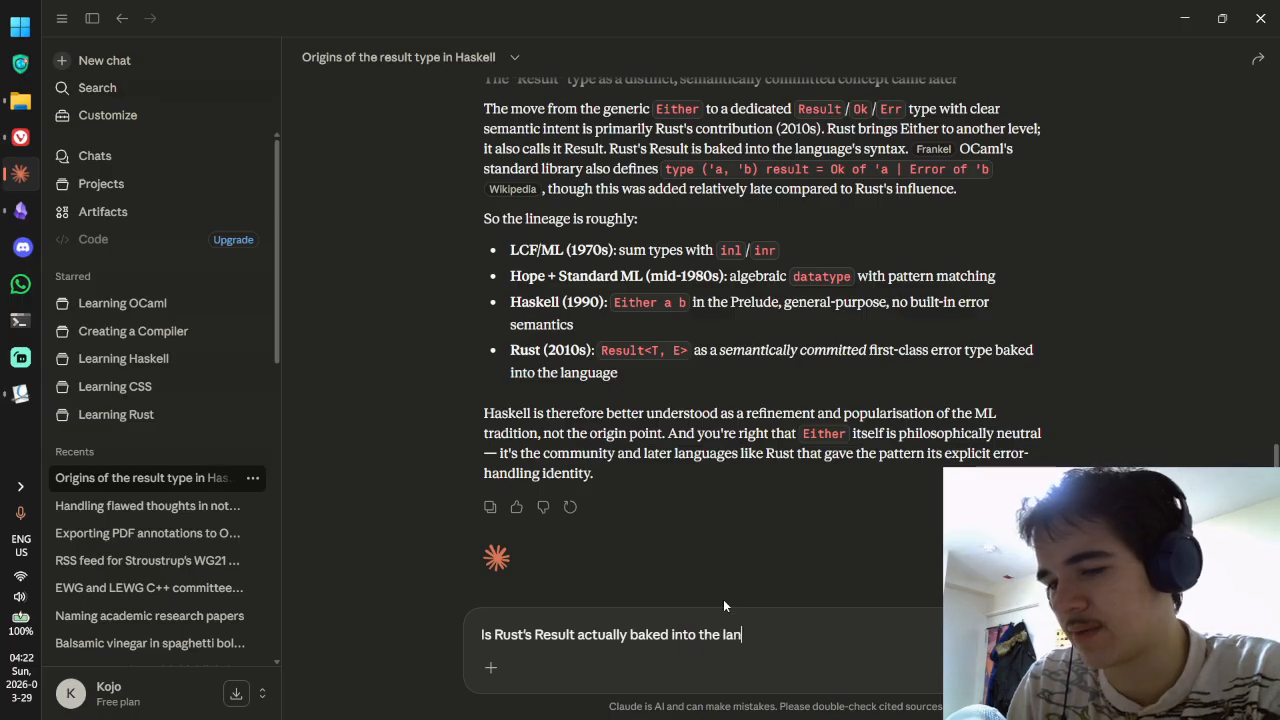
pyautogui.write('guage? or')
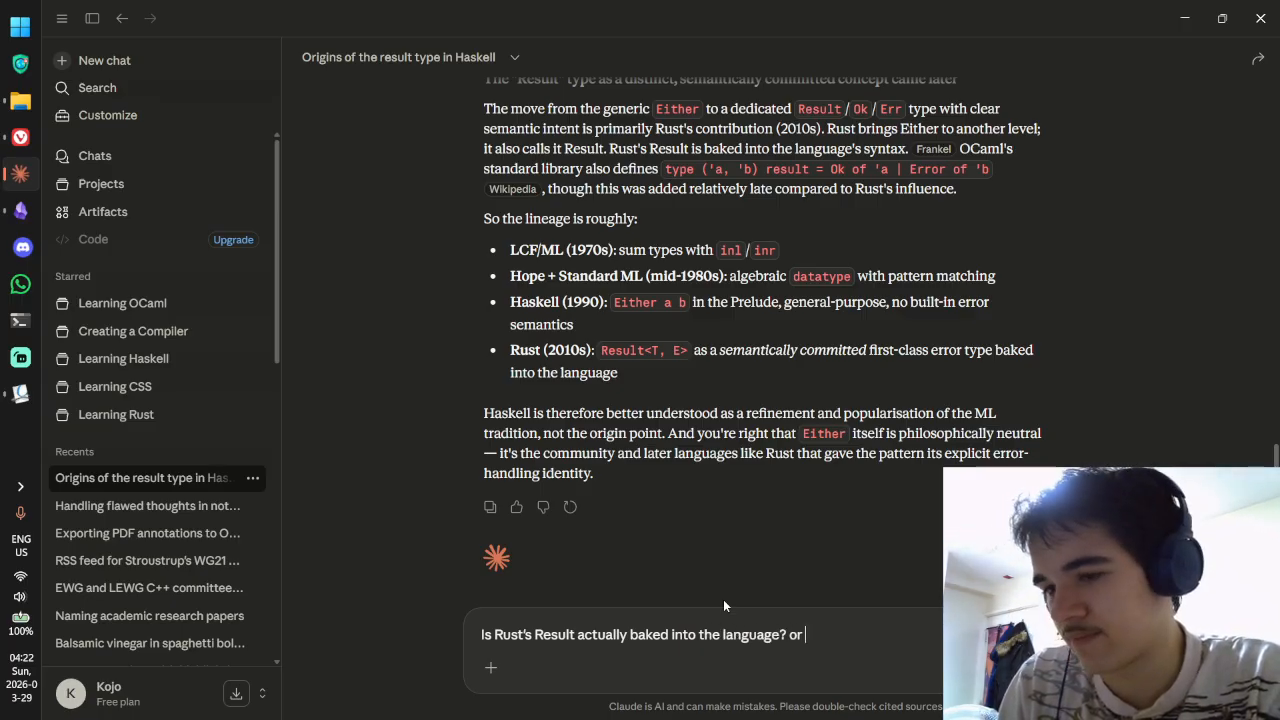
pyautogui.press('BackSpace')
pyautogui.press('BackSpace')
pyautogui.press('BackSpace')
pyautogui.press('BackSpace')
pyautogui.write('though? Co')
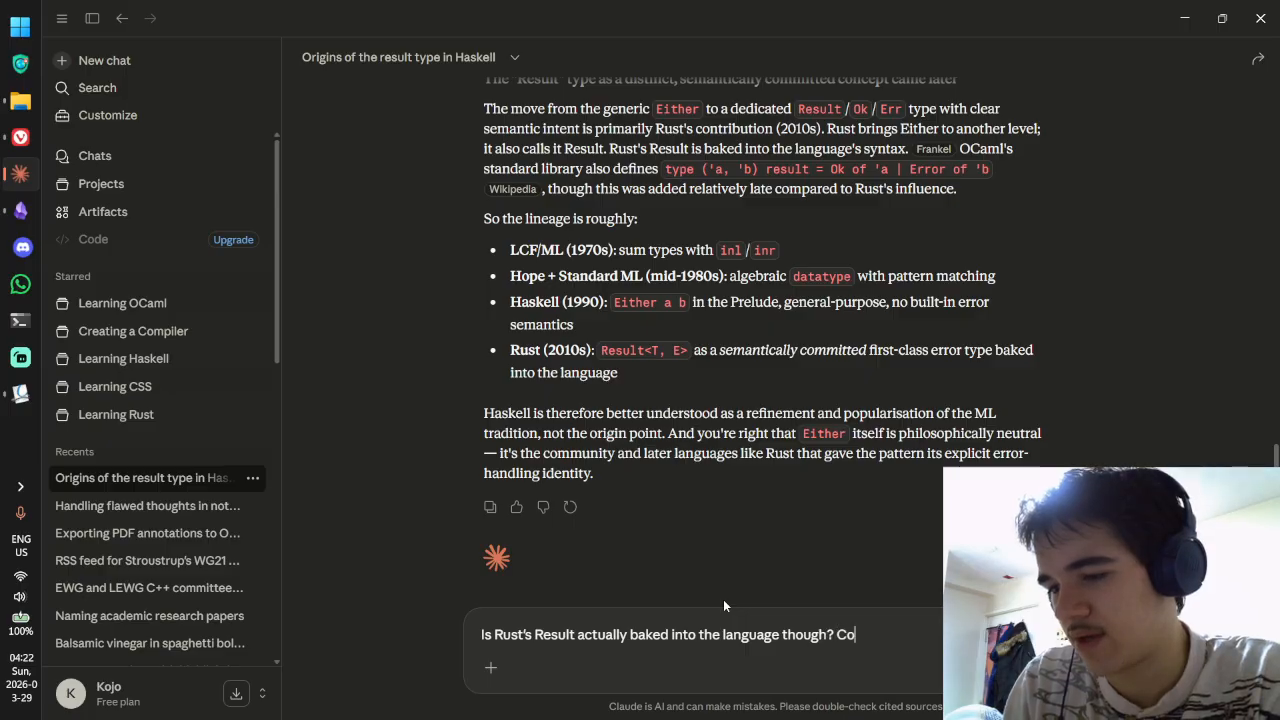
pyautogui.write('uld you create')
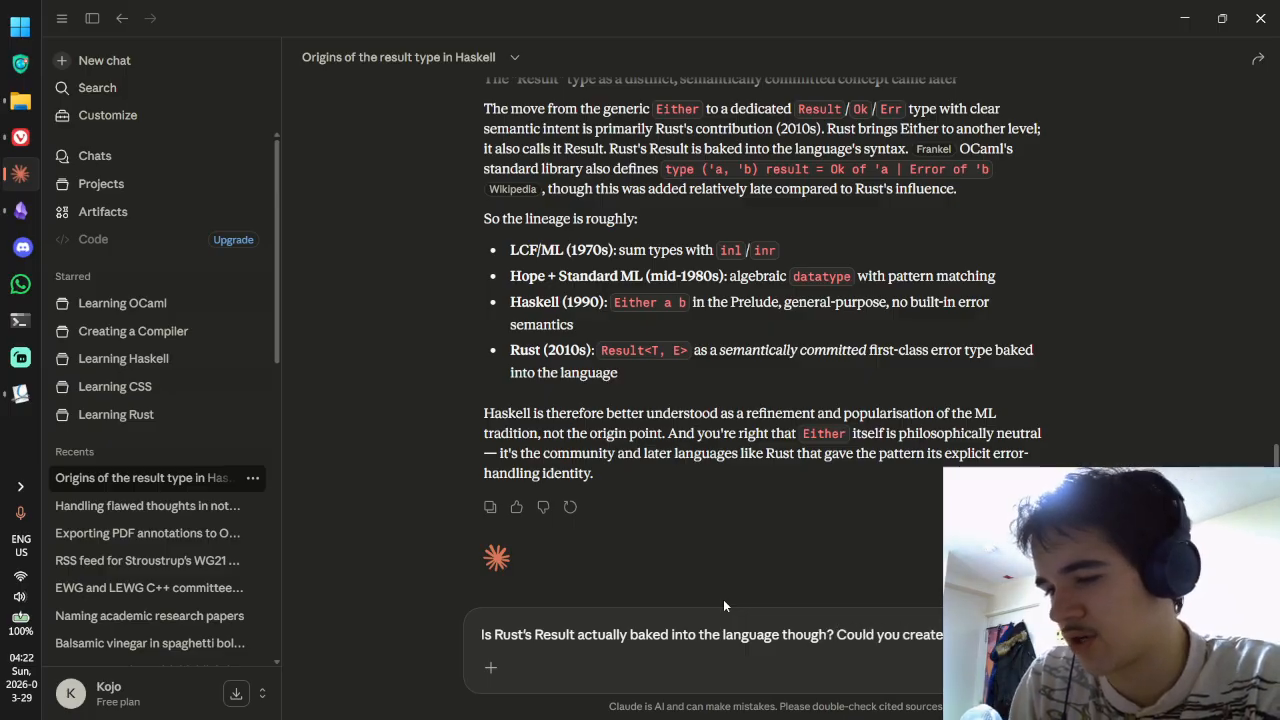
pyautogui.write(' your own custom result type?')
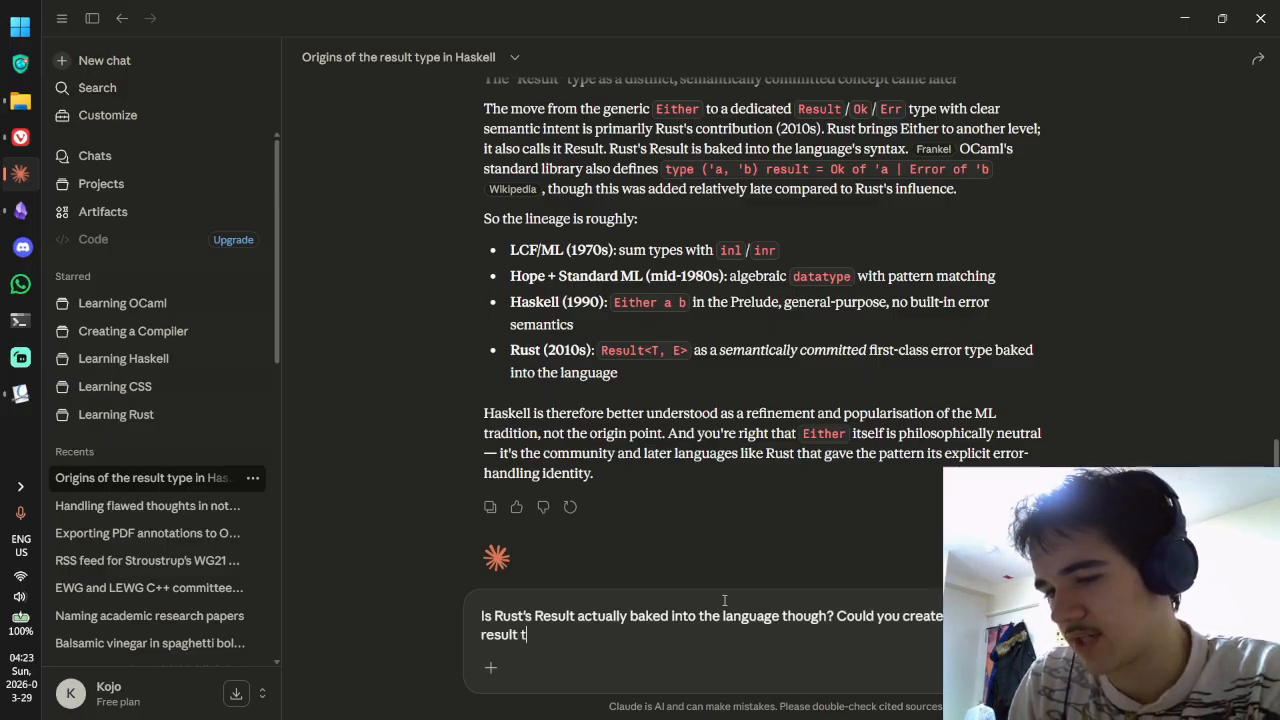
pyautogui.press('Return')
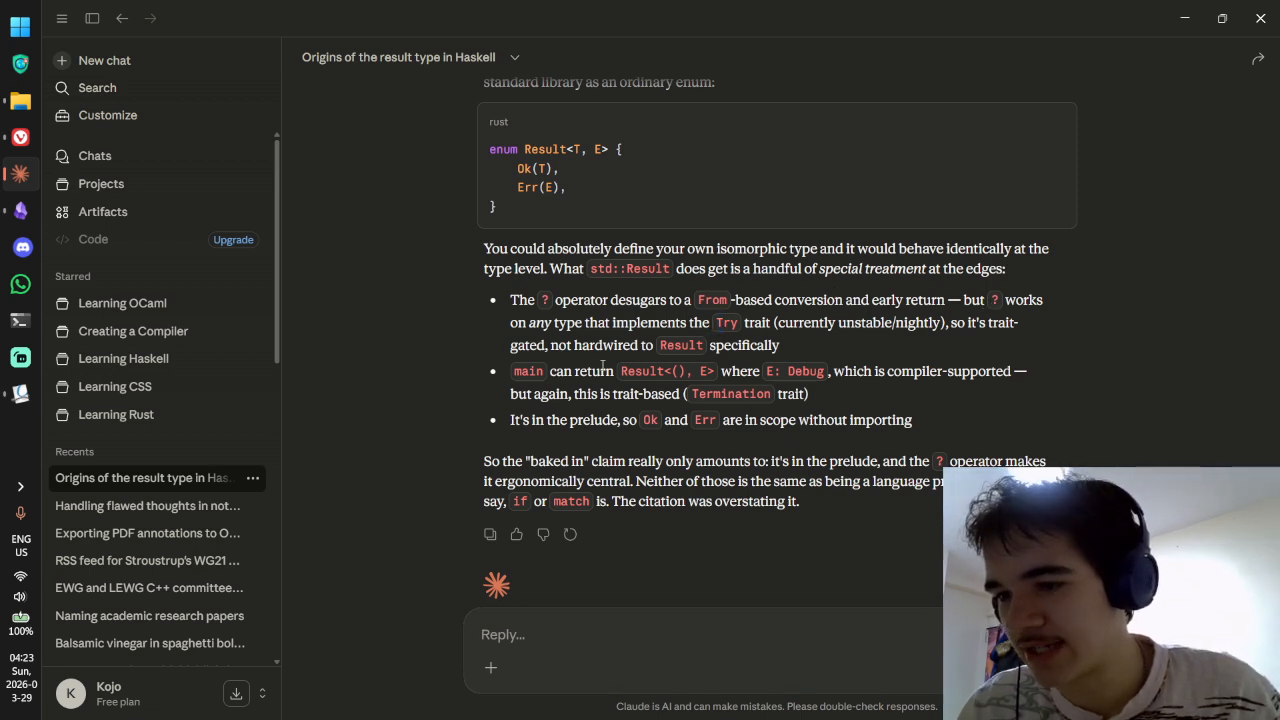
# Step: Reread Claude's bullets on main's return types, the Termination trait and the prelude
pyautogui.moveTo(575, 370); pyautogui.dragTo(760, 395)
pyautogui.click(758, 396)
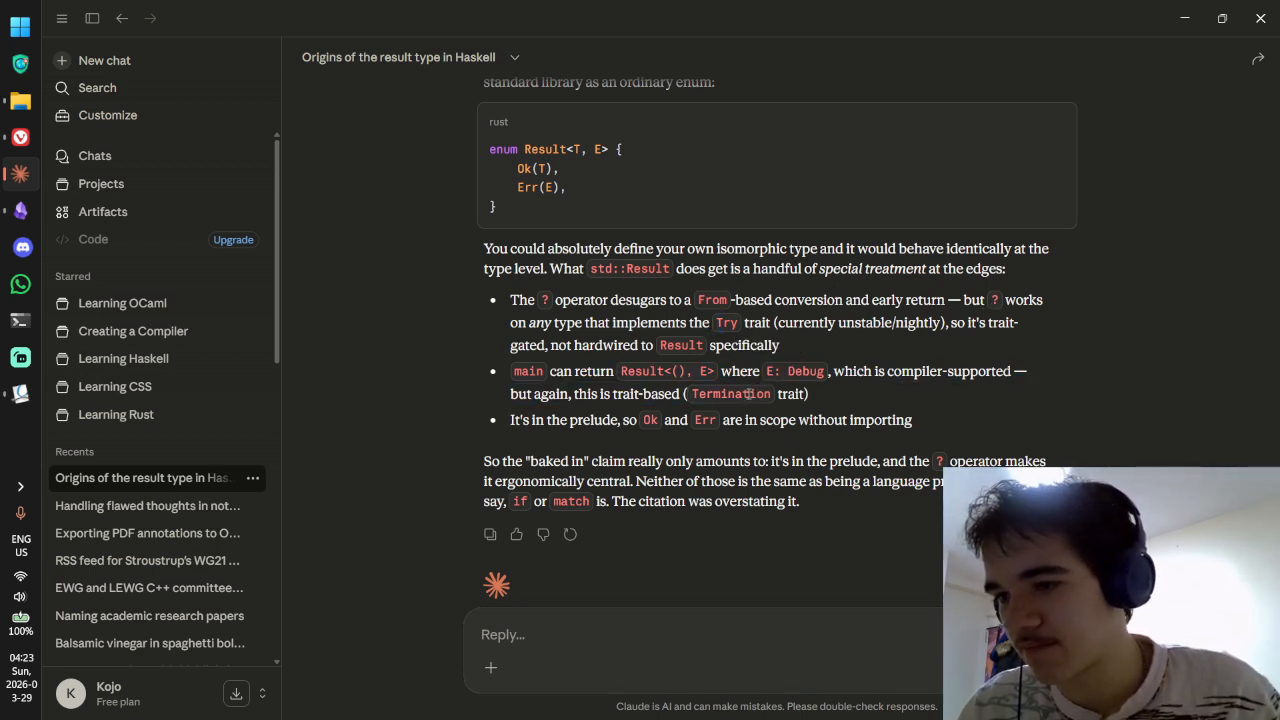
pyautogui.moveTo(614, 396); pyautogui.dragTo(773, 397)
pyautogui.click(732, 400)
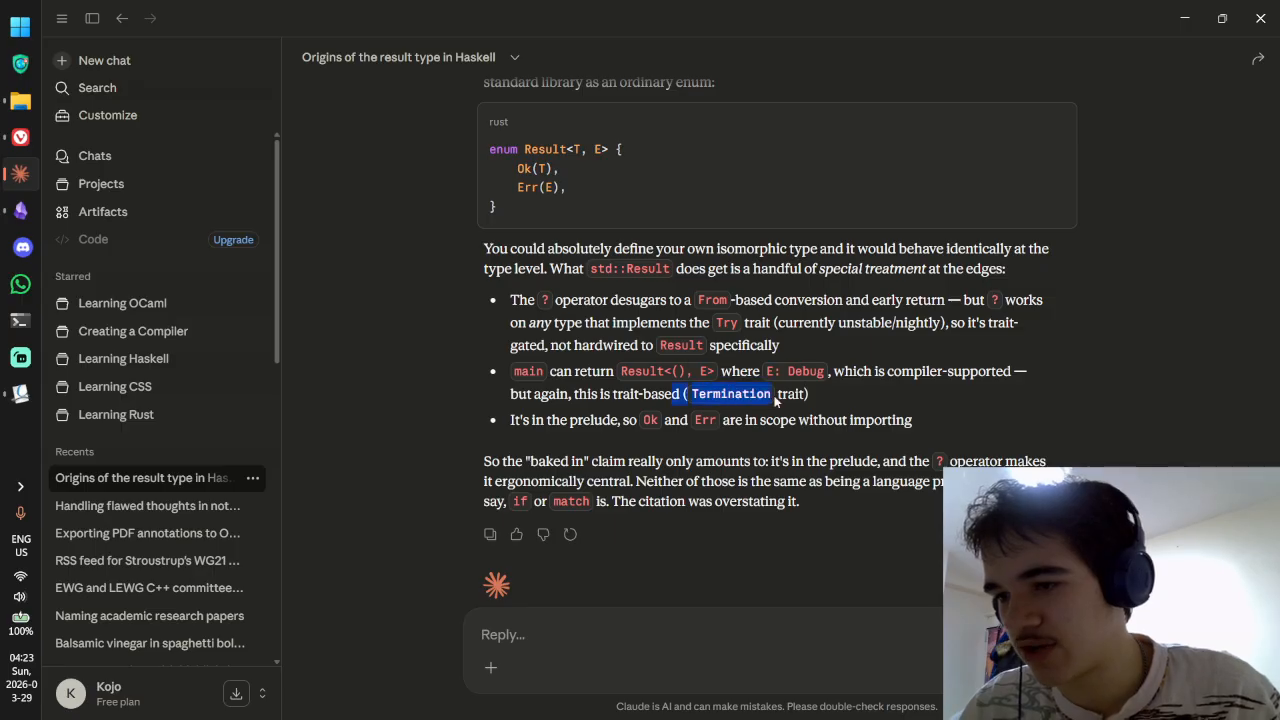
pyautogui.click(766, 398)
pyautogui.scroll(-1, 760, 385)
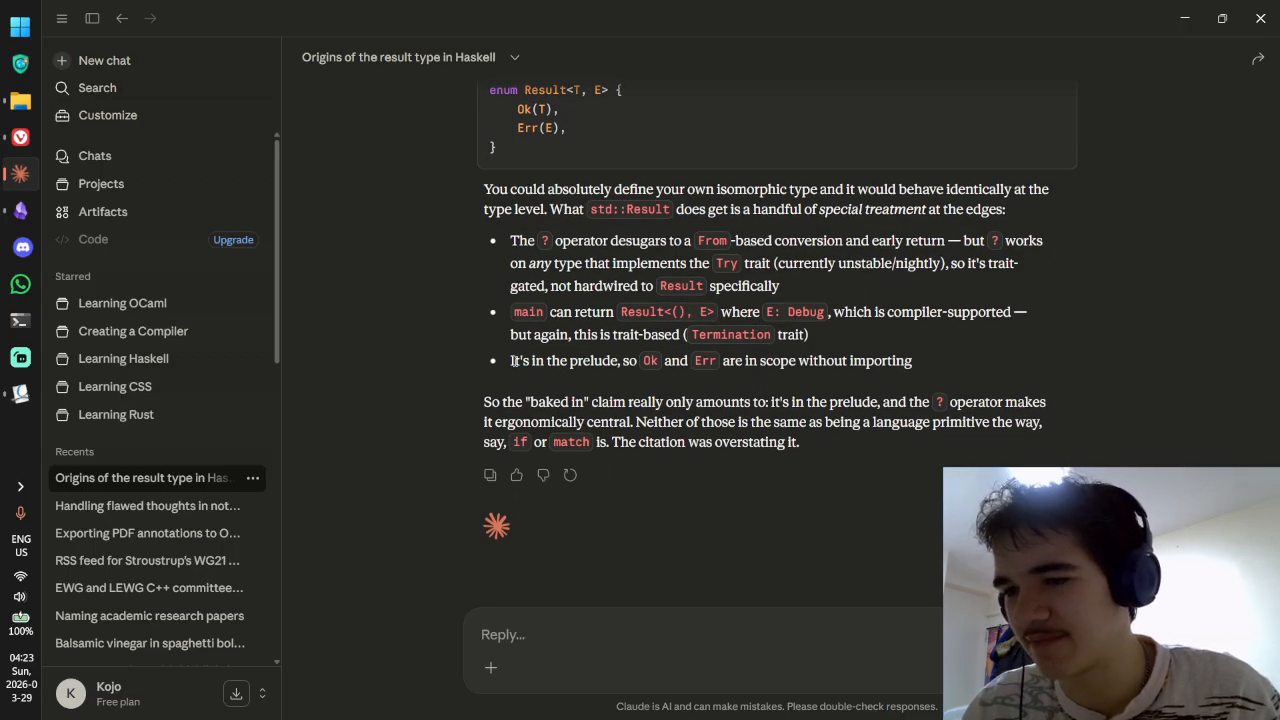
pyautogui.click(693, 363)
pyautogui.moveTo(512, 363); pyautogui.dragTo(843, 362)
pyautogui.click(842, 363)
# Step: Reread Claude's 'baked in' claim sentence, glance at p1962r0.pdf, and return to the chat
pyautogui.moveTo(571, 402); pyautogui.dragTo(735, 421)
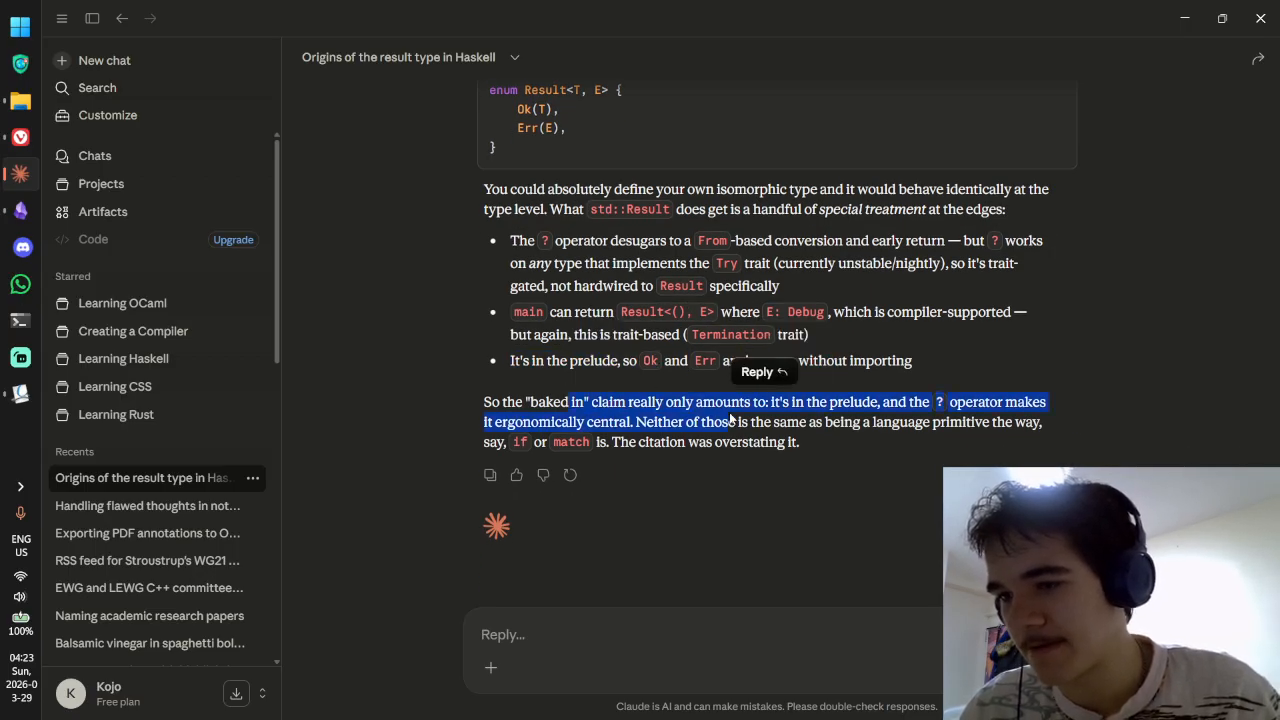
pyautogui.click(640, 360)
pyautogui.moveTo(640, 360); pyautogui.dragTo(797, 363)
pyautogui.click(790, 364)
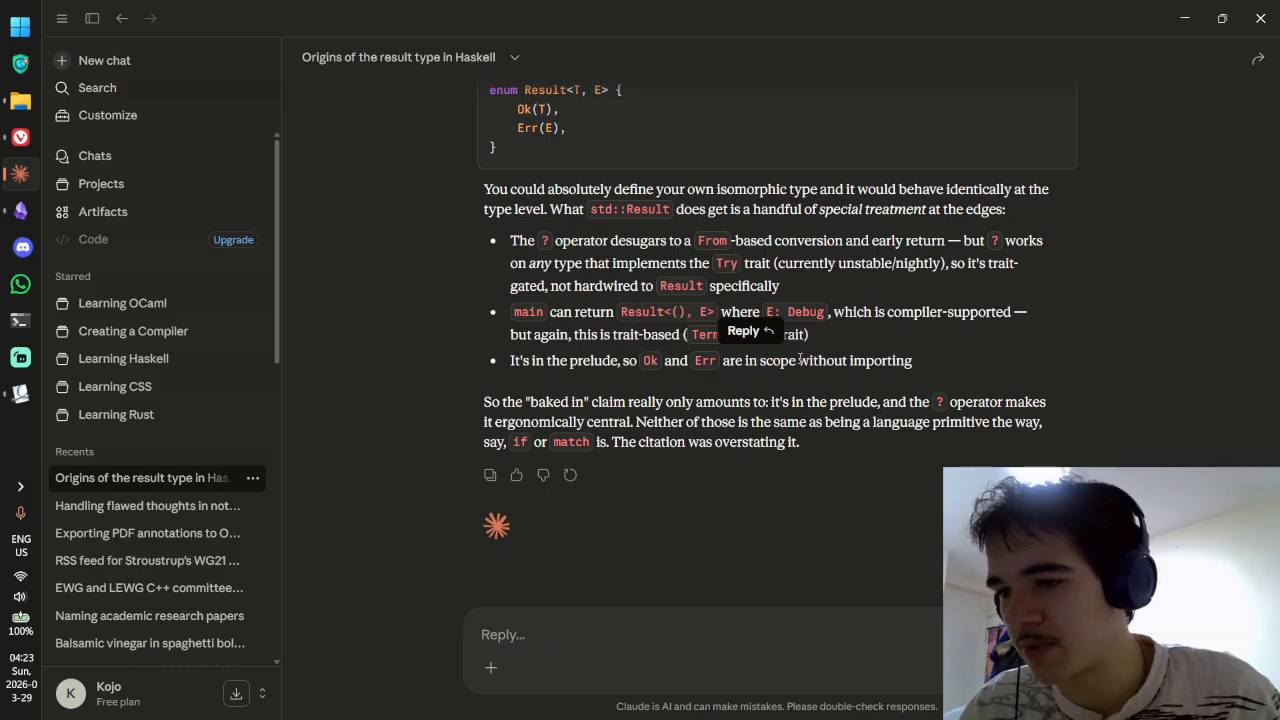
pyautogui.moveTo(527, 401); pyautogui.dragTo(597, 402)
pyautogui.click(527, 401)
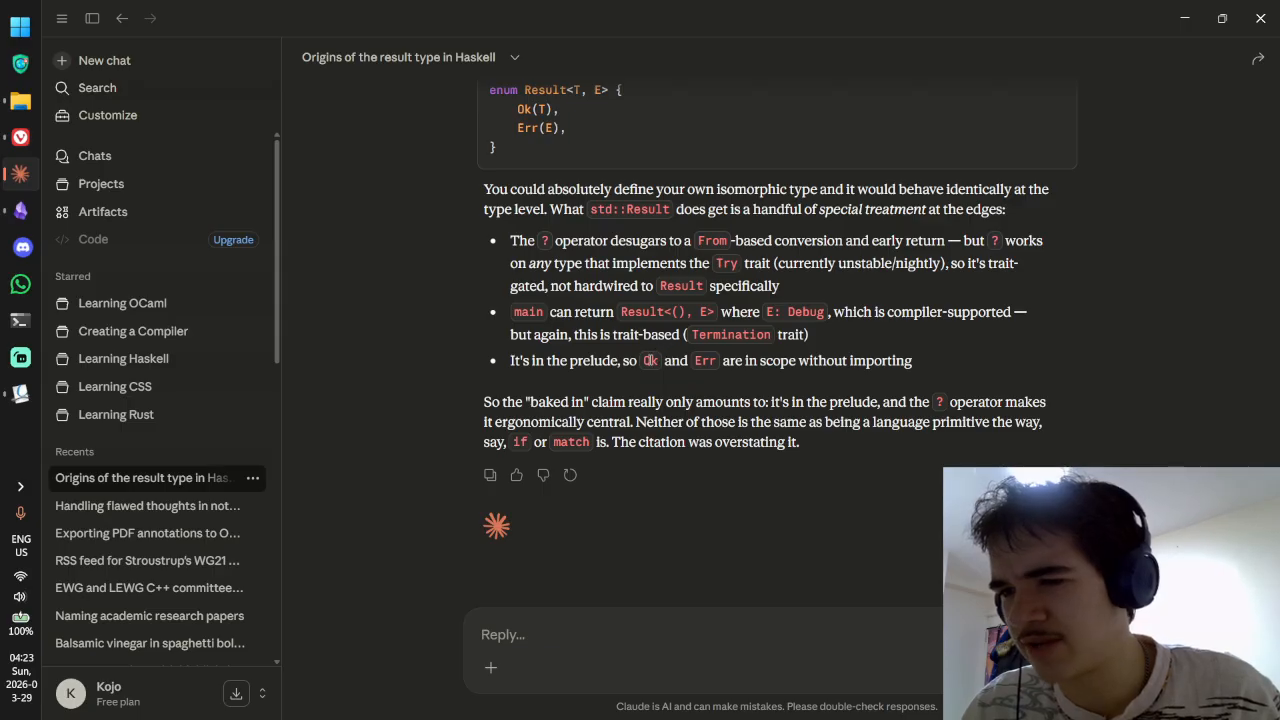
pyautogui.moveTo(525, 401); pyautogui.dragTo(723, 401)
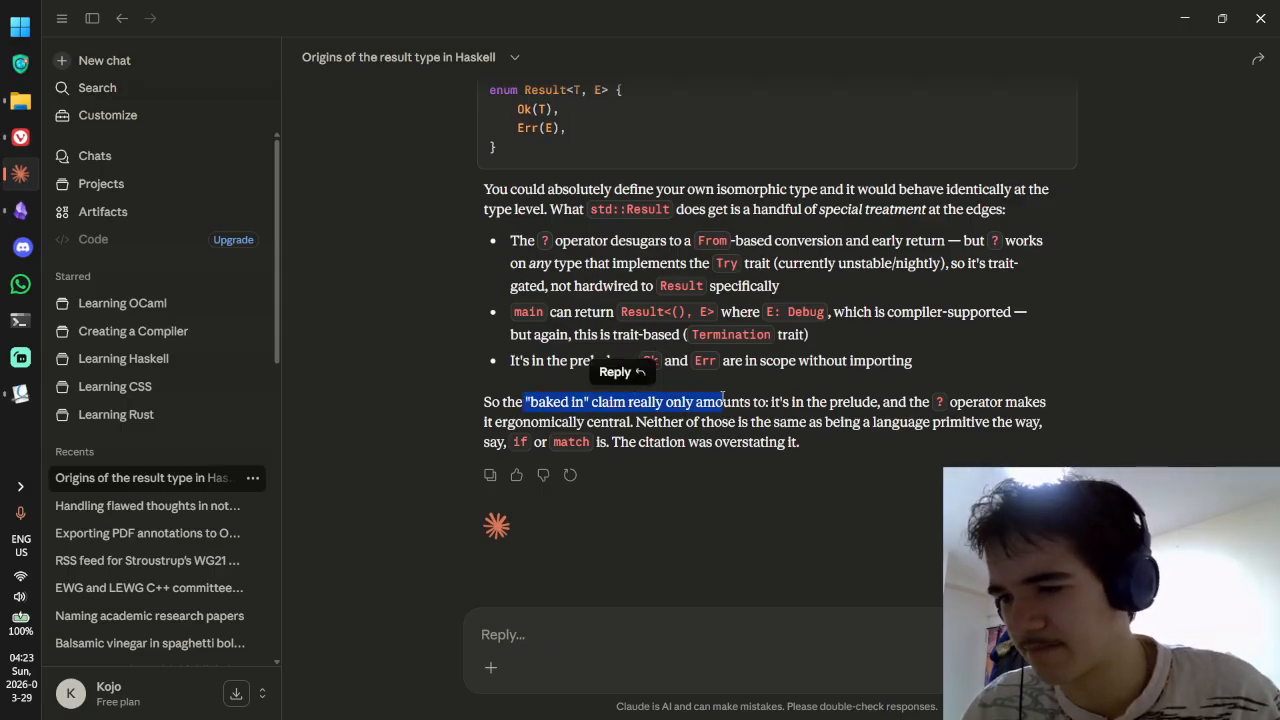
pyautogui.hotkey('alt', 'Tab')
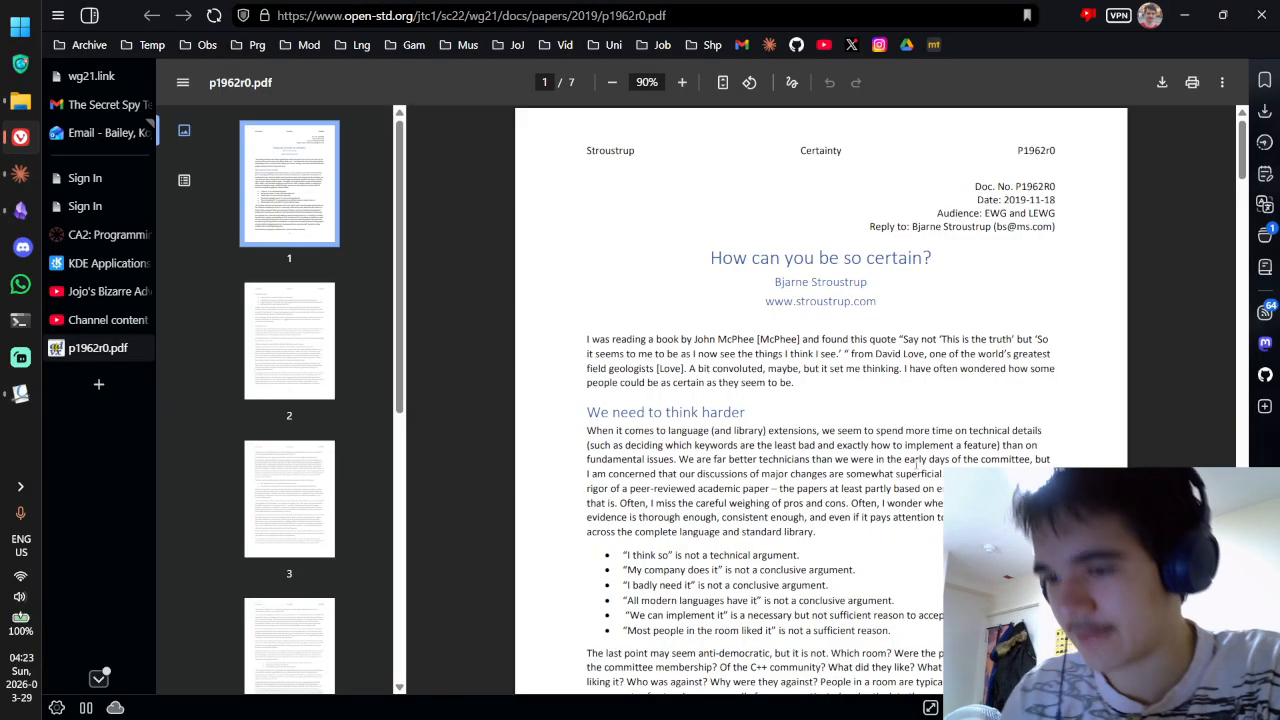
pyautogui.hotkey('alt', 'Tab')
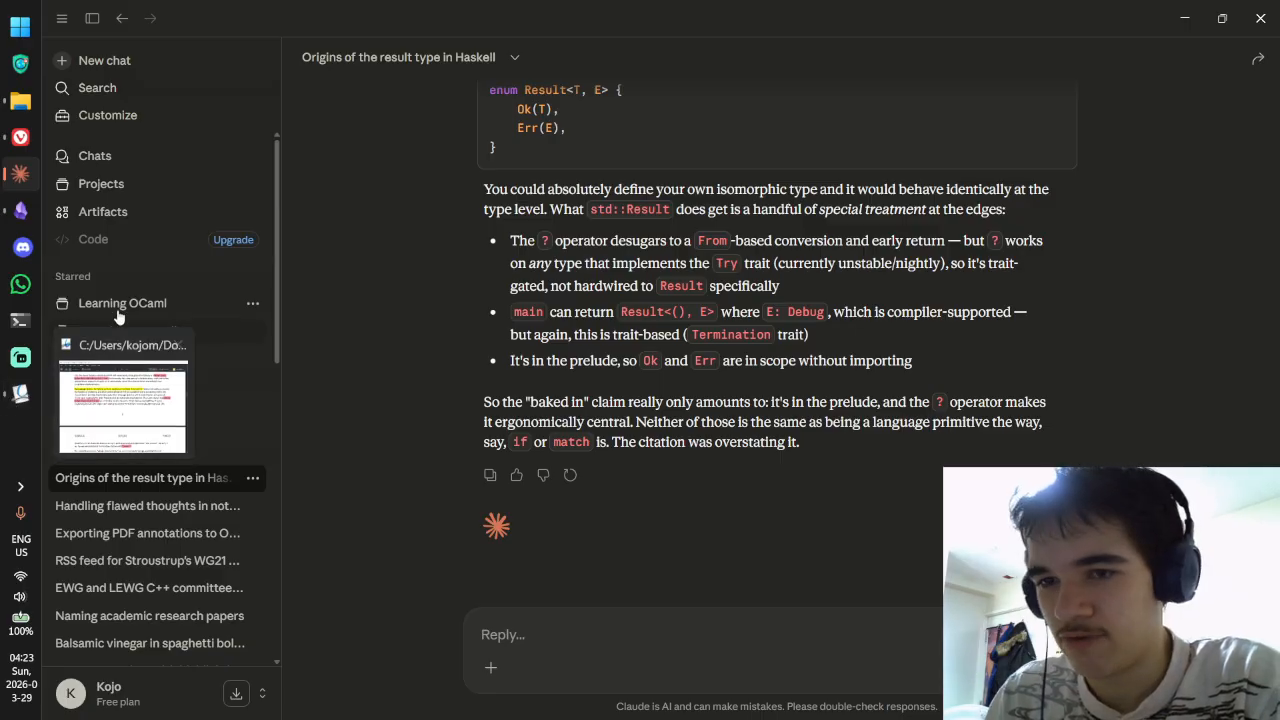
# Step: Reread the atom note's Rust example, algebraic data type and Zig sentences in Obsidian
pyautogui.moveTo(25, 222)
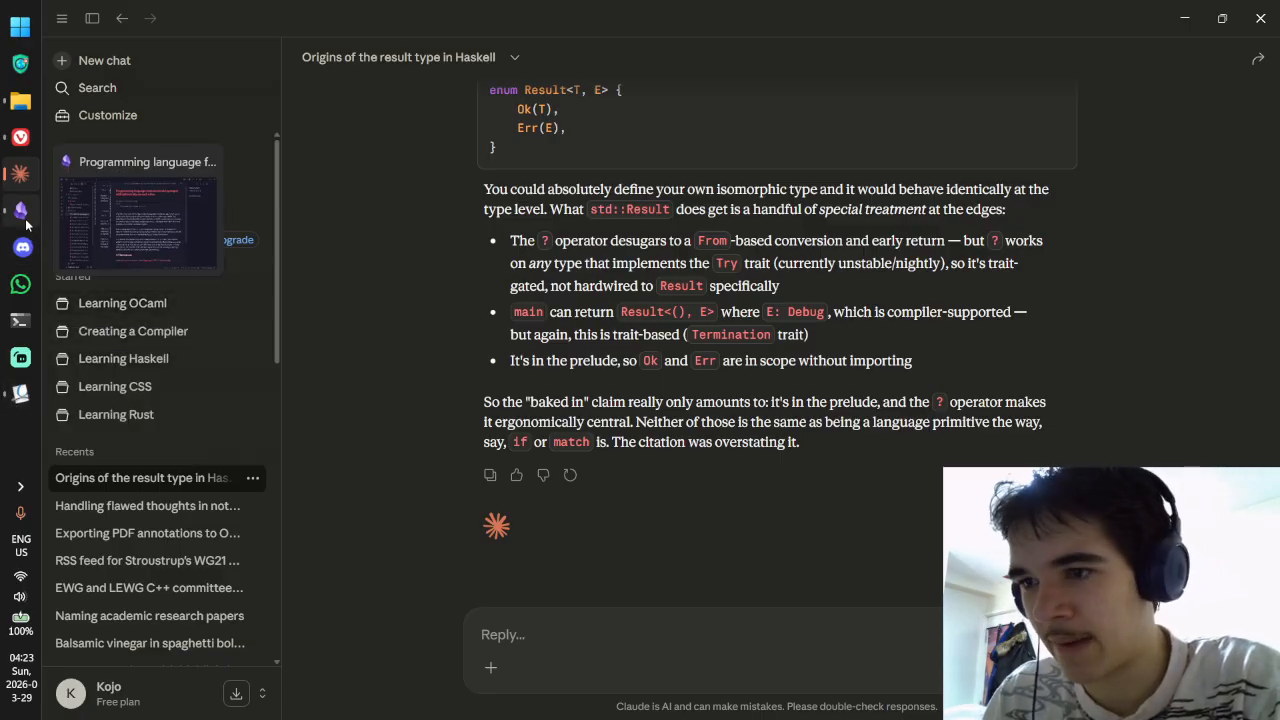
pyautogui.click(25, 224)
pyautogui.scroll(-3, 768, 377)
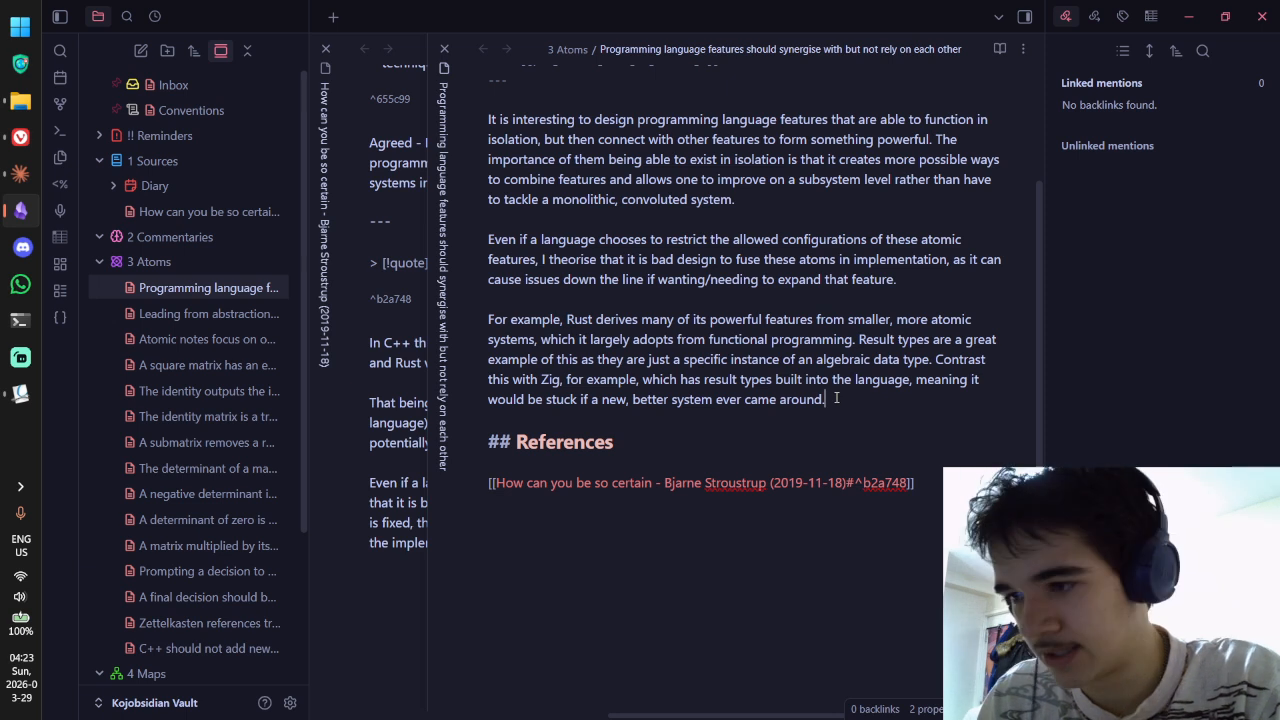
pyautogui.moveTo(826, 400); pyautogui.dragTo(537, 339)
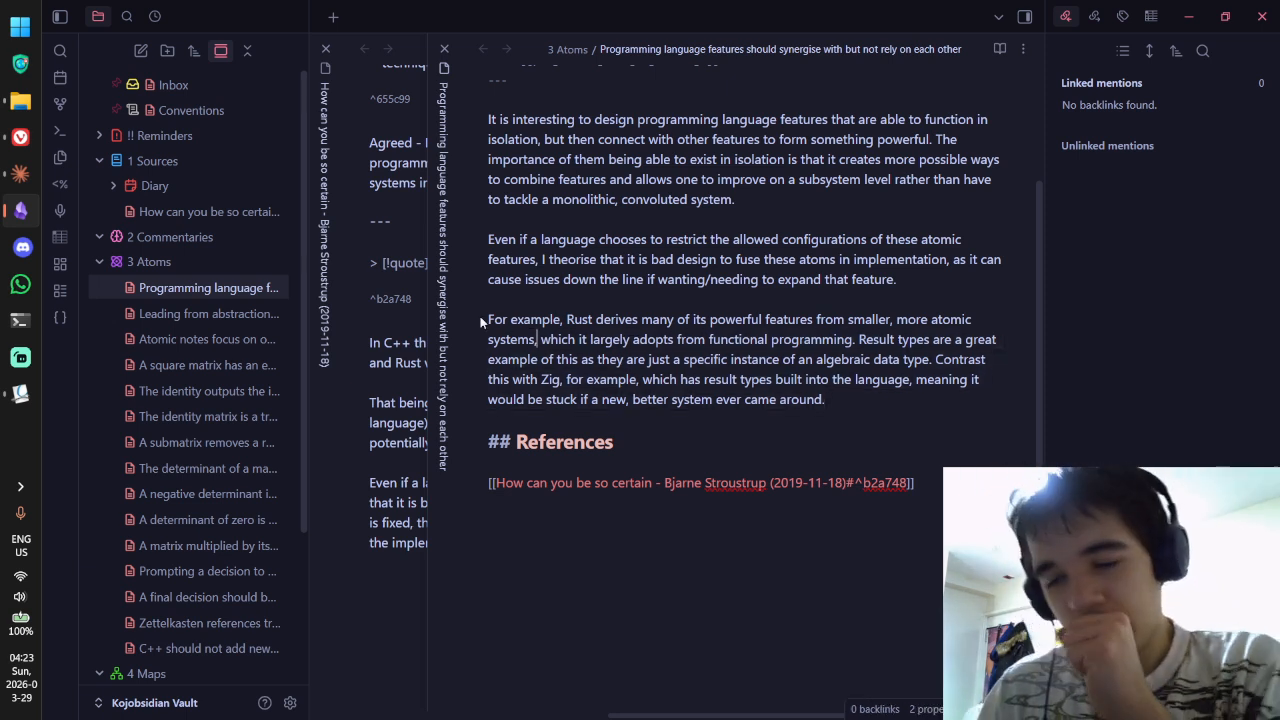
pyautogui.moveTo(608, 340); pyautogui.dragTo(701, 360)
pyautogui.click(740, 339)
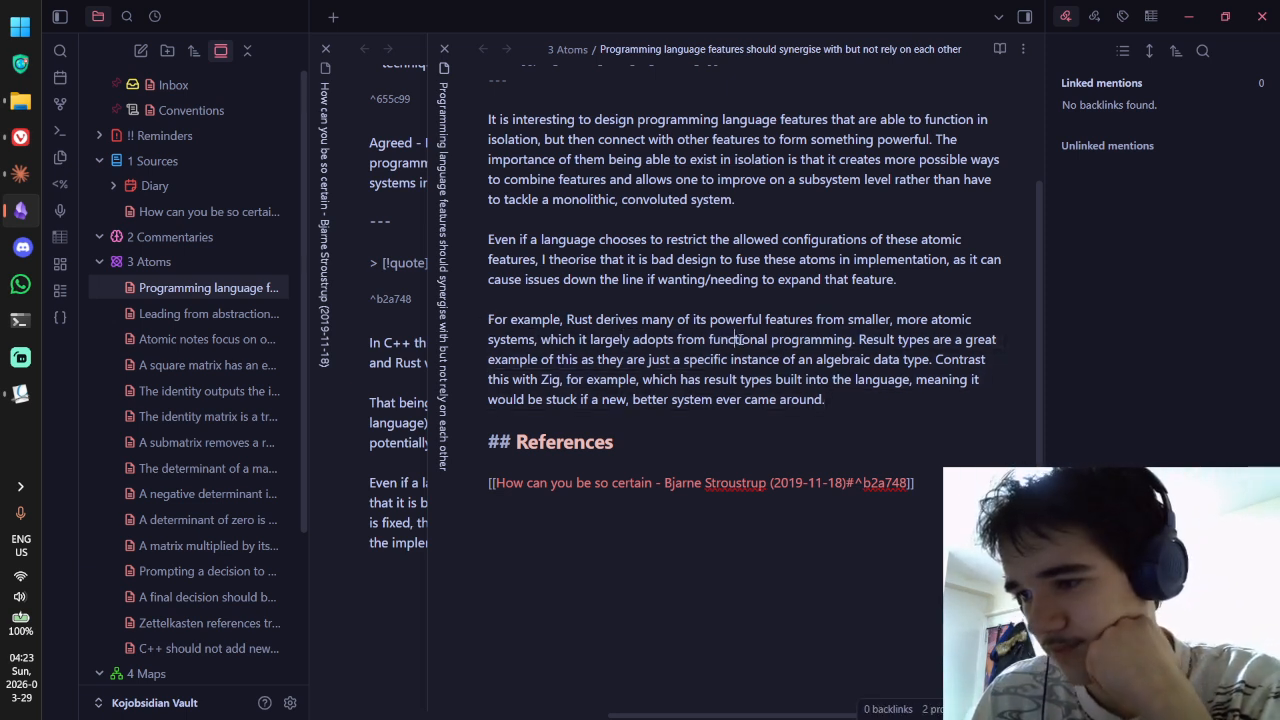
pyautogui.moveTo(811, 340); pyautogui.dragTo(833, 379)
pyautogui.click(838, 379)
pyautogui.moveTo(634, 360); pyautogui.dragTo(809, 359)
pyautogui.click(873, 360)
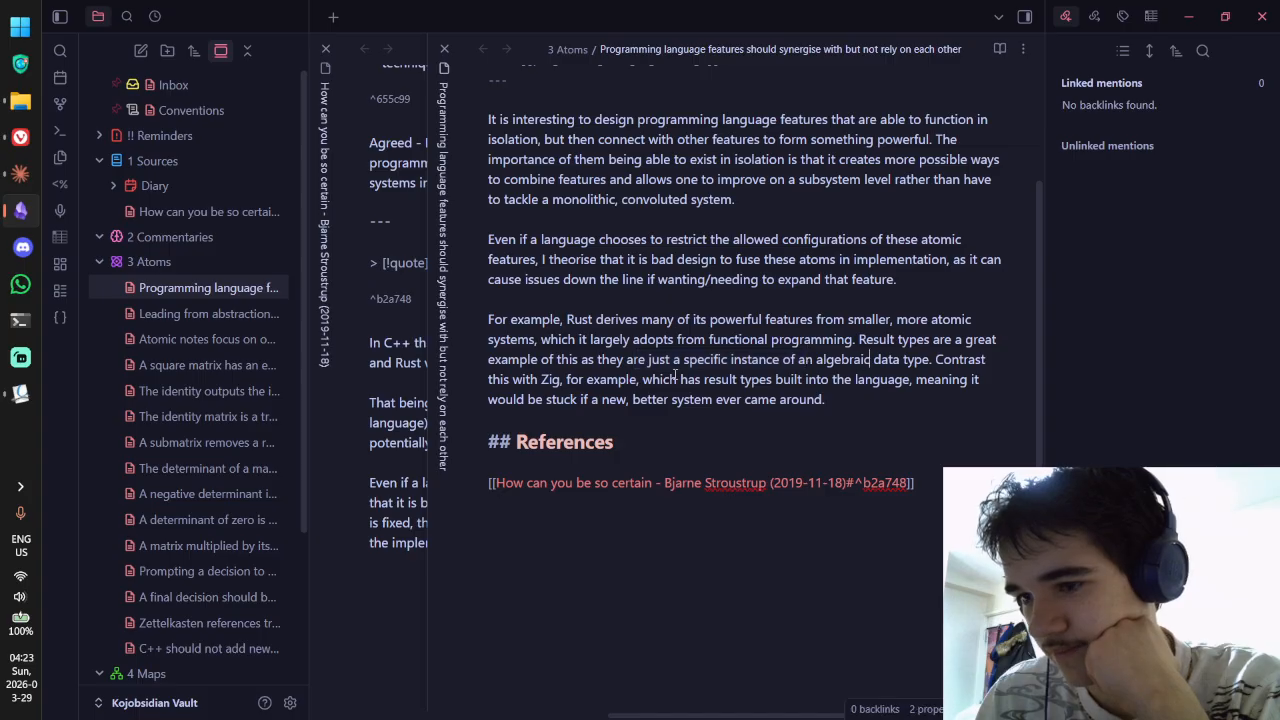
pyautogui.moveTo(607, 380); pyautogui.dragTo(708, 380)
pyautogui.click(680, 379)
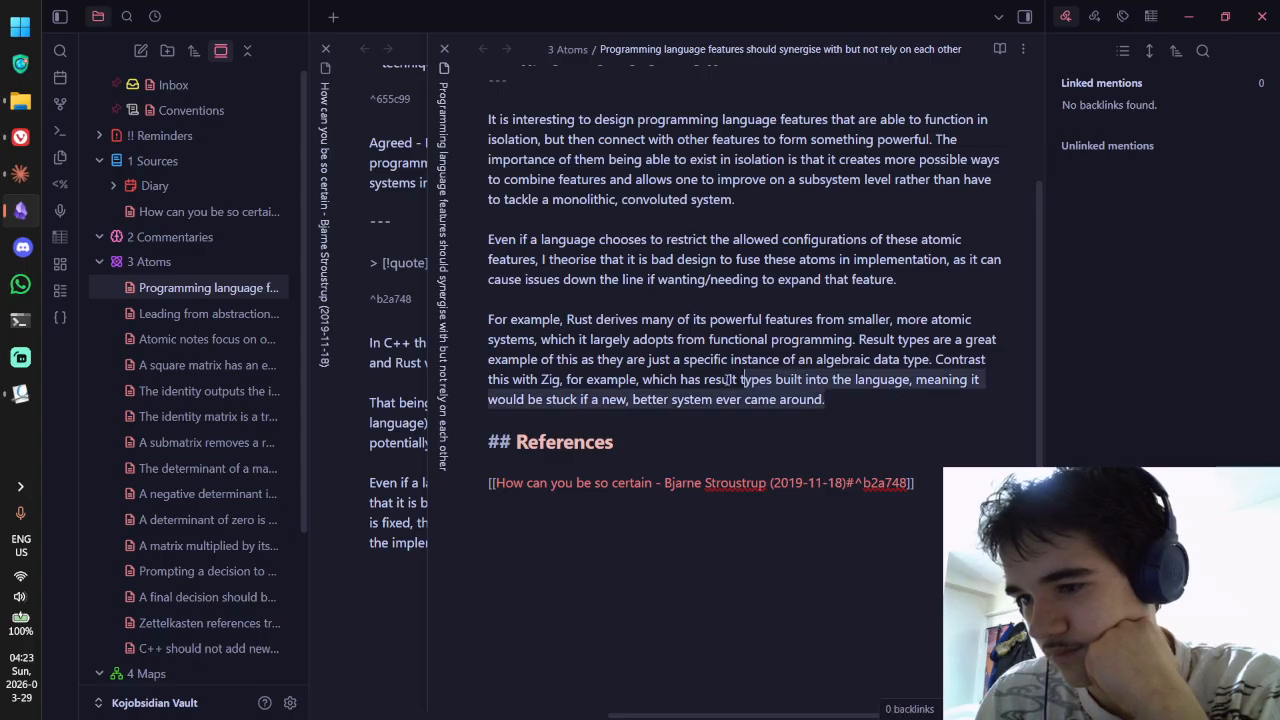
# Step: Close the atom note's split pane so the Stroustrup source note remains
pyautogui.scroll(3, 679, 340)
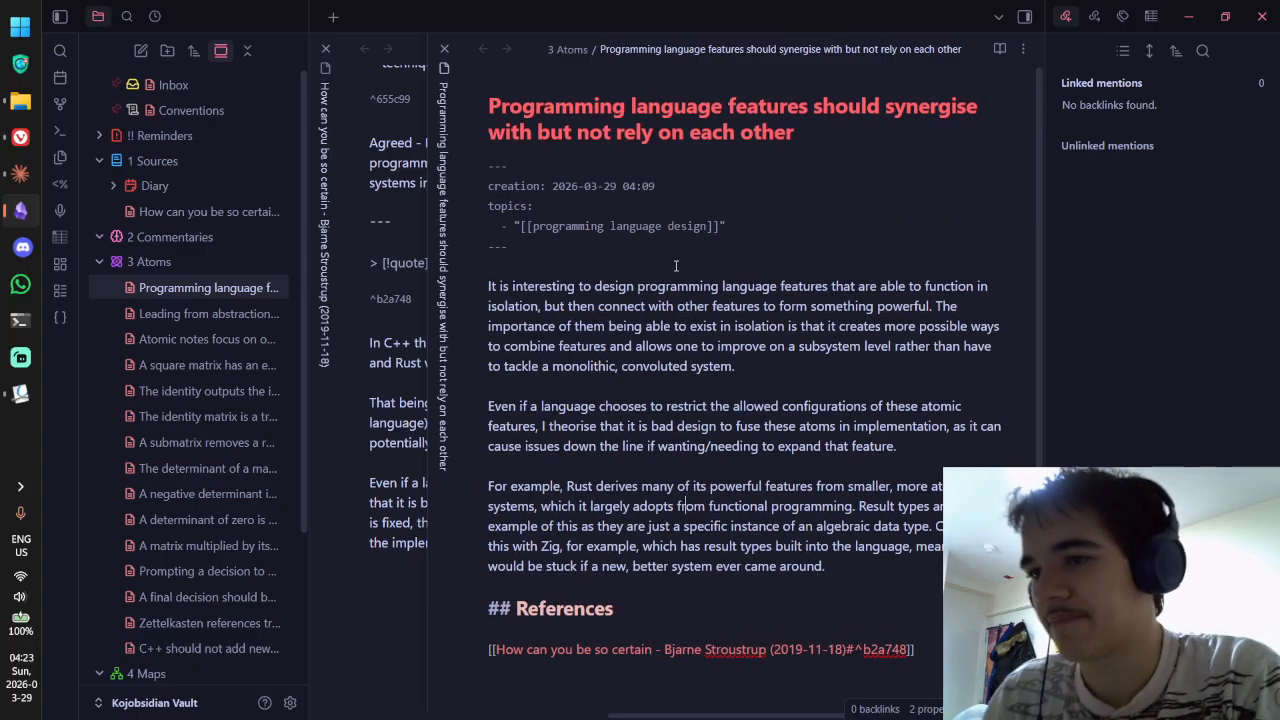
pyautogui.hotkey('ctrl', 'w')
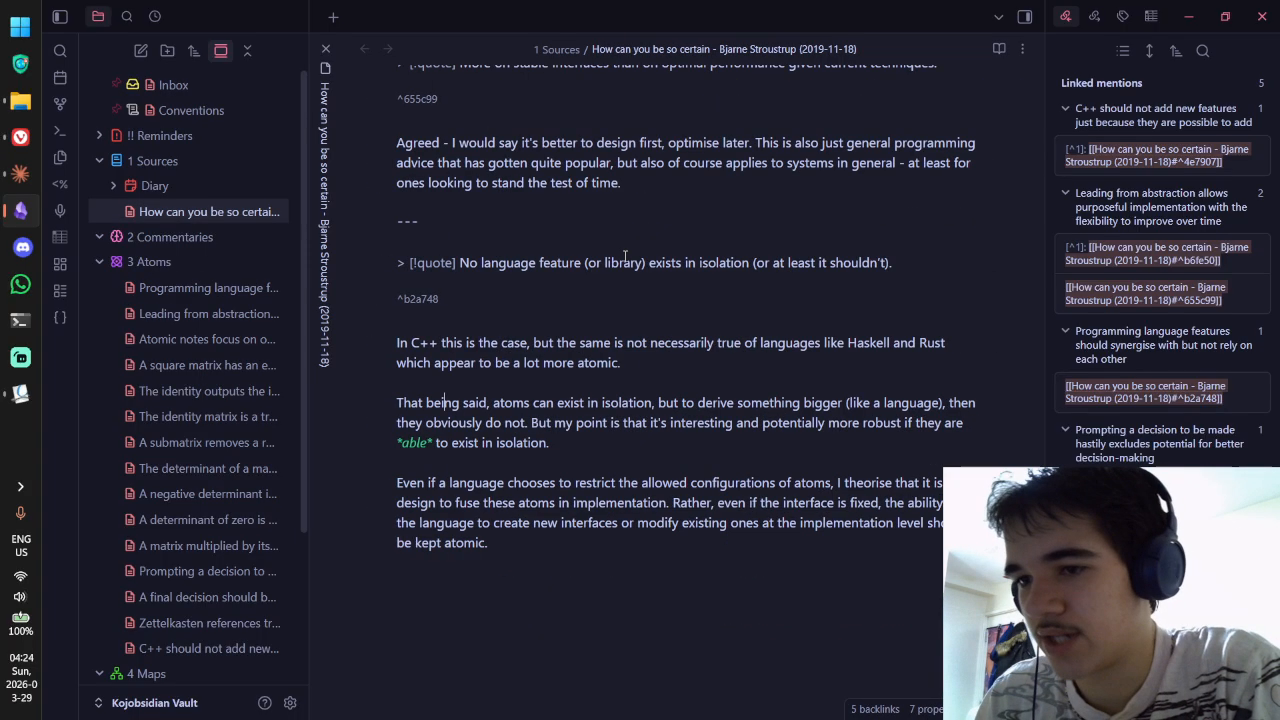
pyautogui.hotkey('alt', 'Tab')
pyautogui.hotkey('alt', 'Tab')
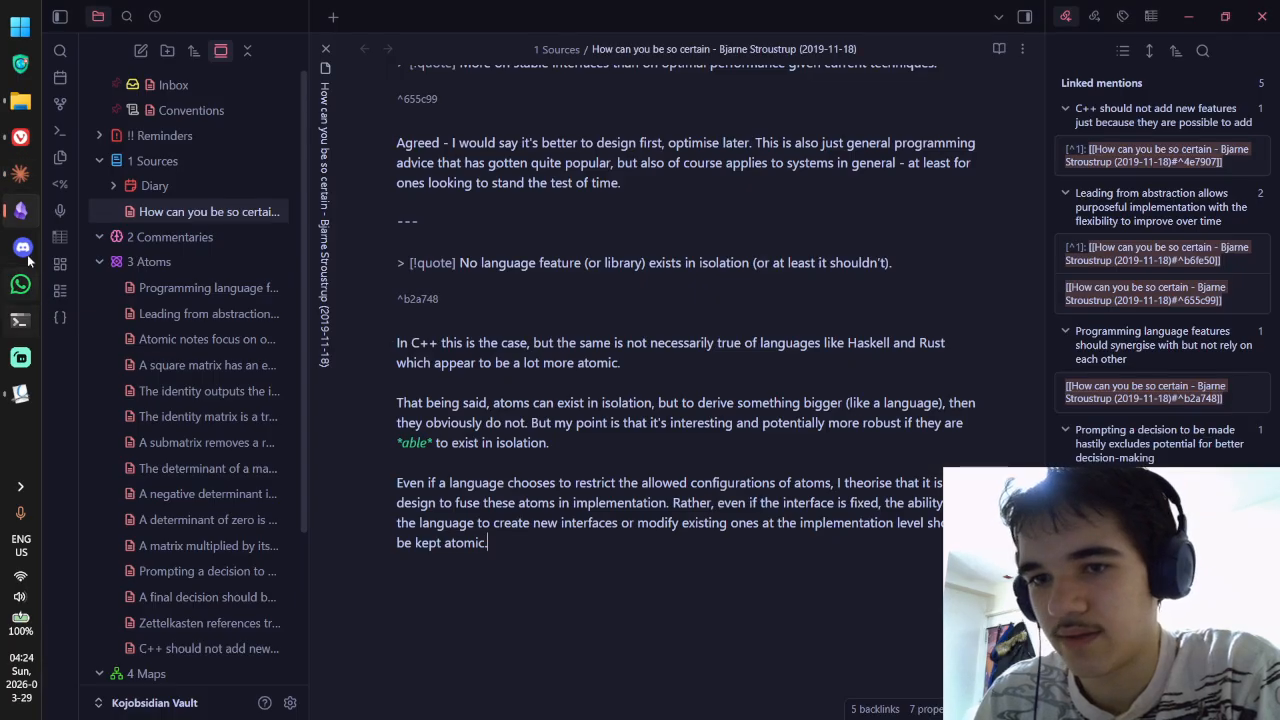
# Step: Read the Okular pop-up comments on the 'major improvement' and 'forever' highlights in p1962r0.pdf
pyautogui.moveTo(14, 155)
pyautogui.click(20, 393)
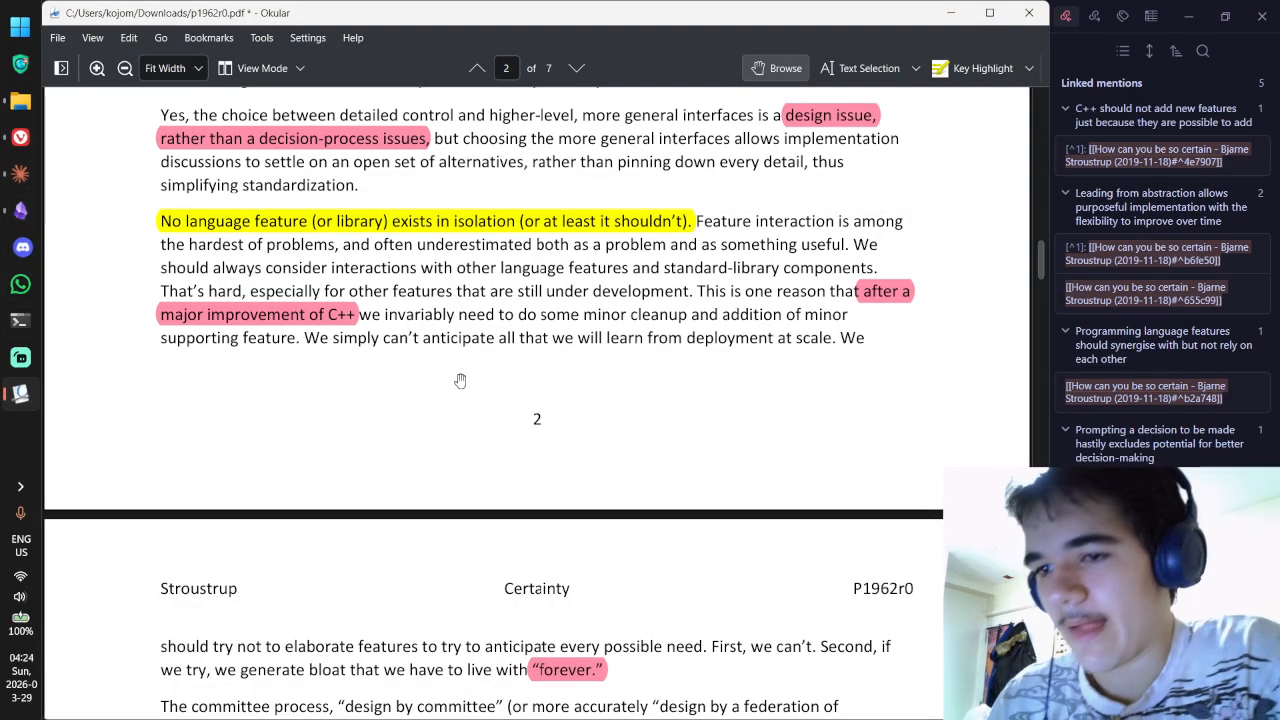
pyautogui.doubleClick(884, 300)
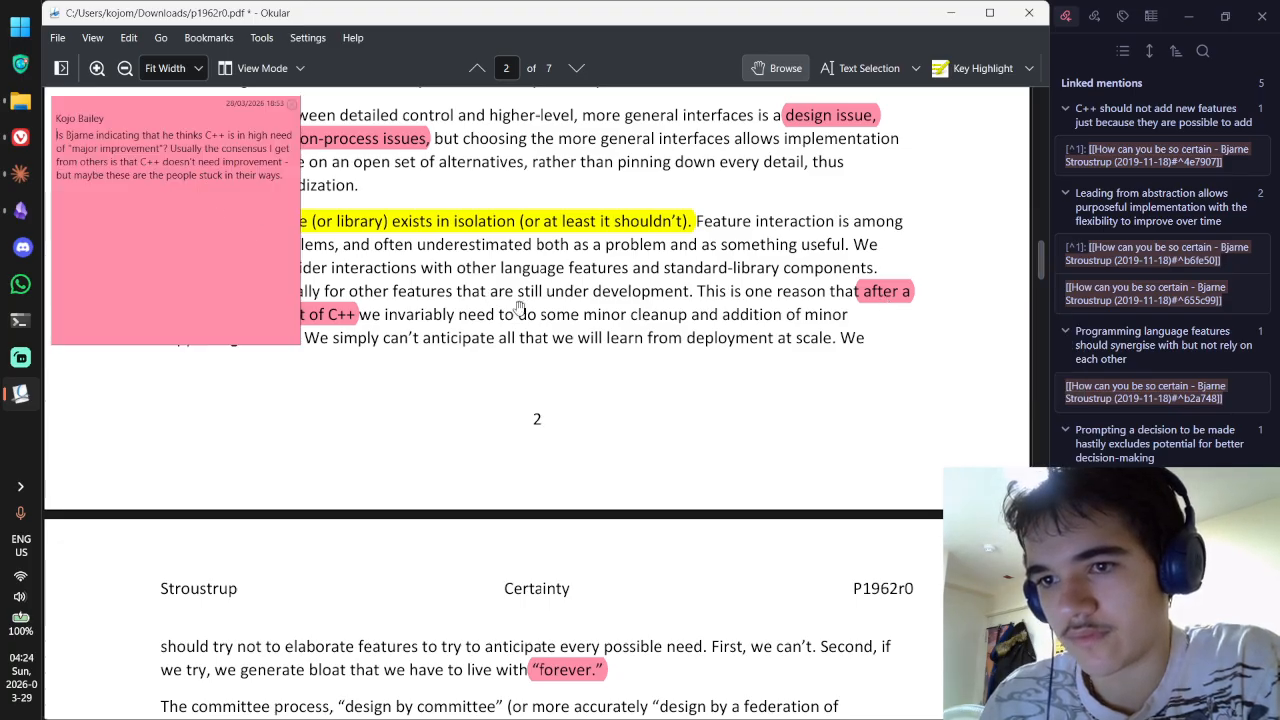
pyautogui.scroll(-5, 594, 317)
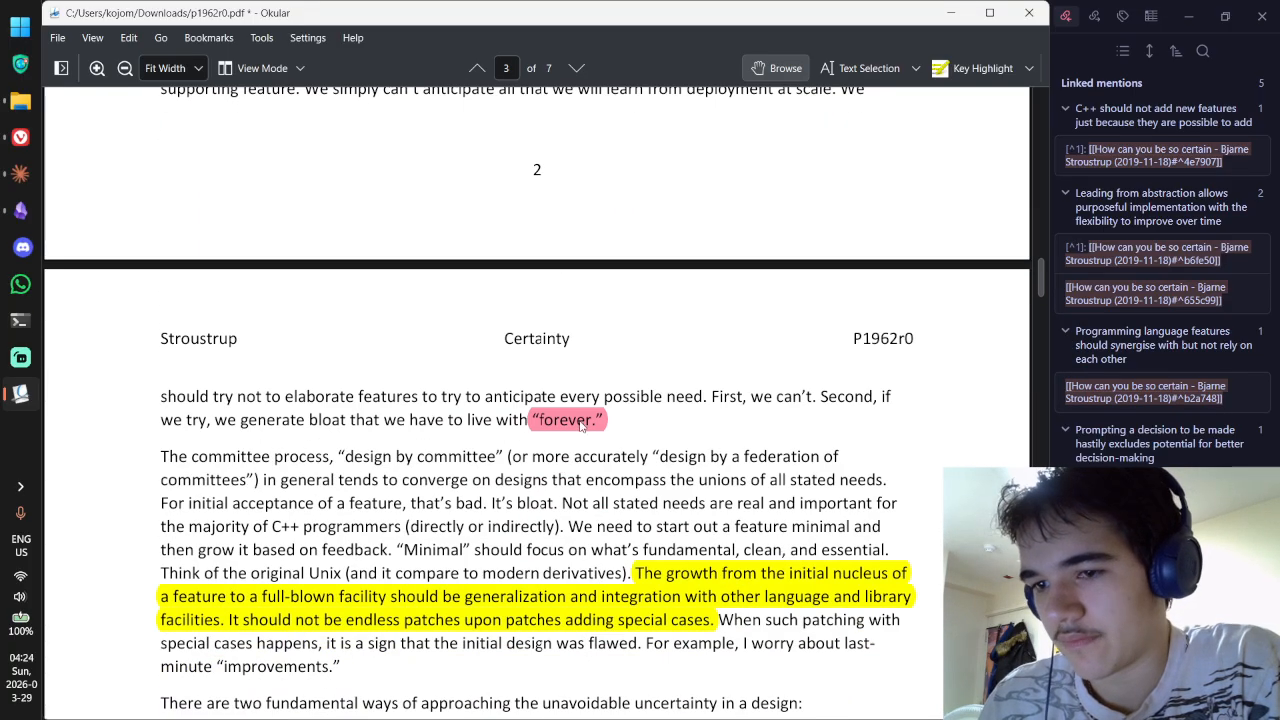
pyautogui.doubleClick(570, 421)
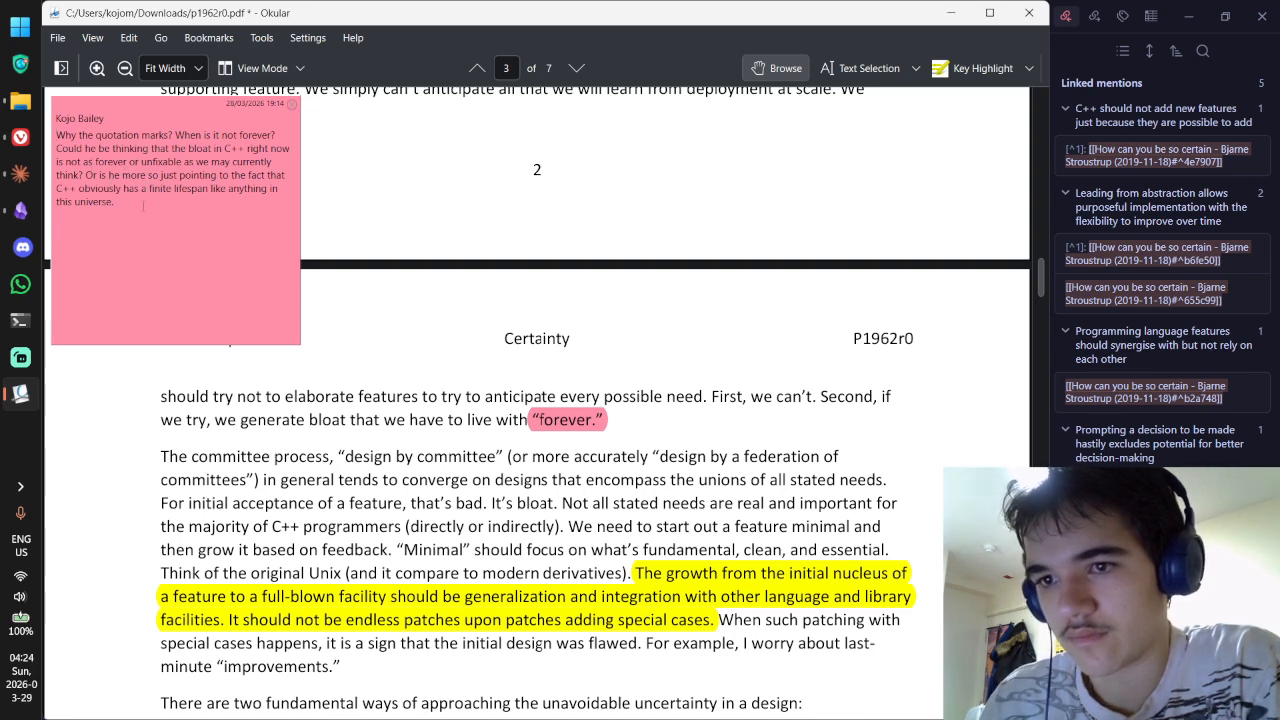
pyautogui.click(475, 190)
pyautogui.scroll(-4, 475, 190)
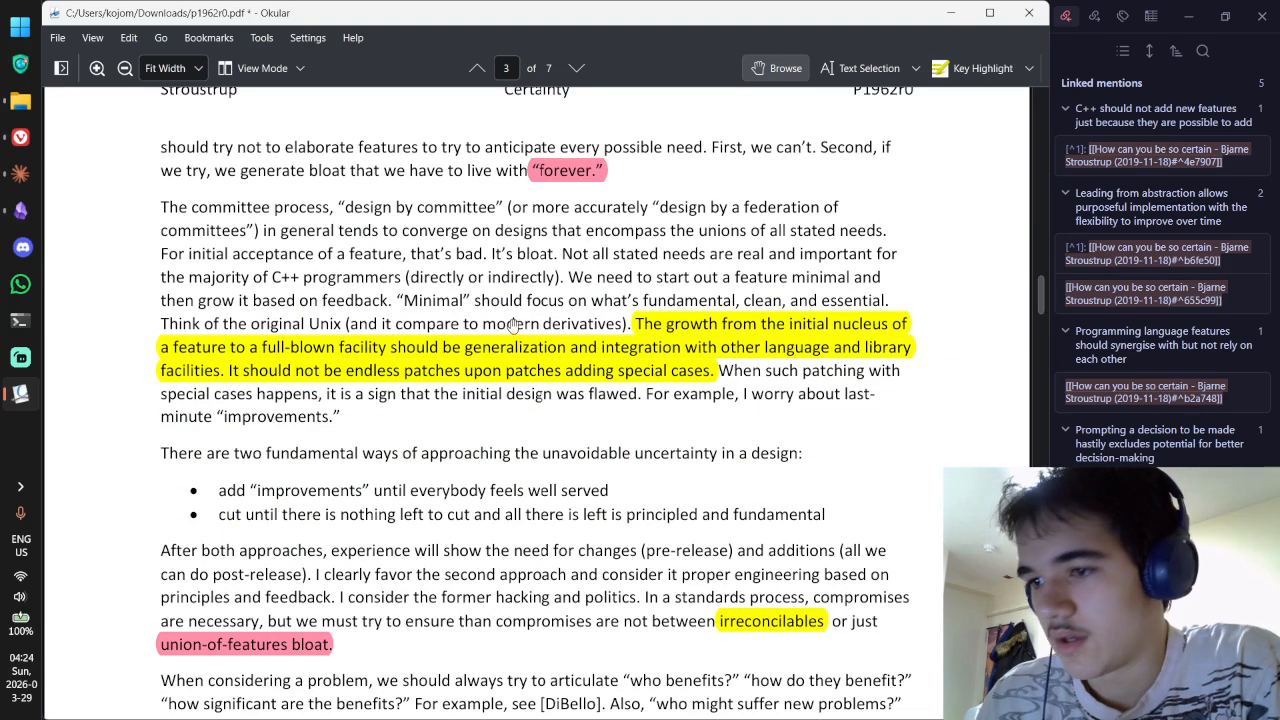
pyautogui.scroll(-1, 684, 323)
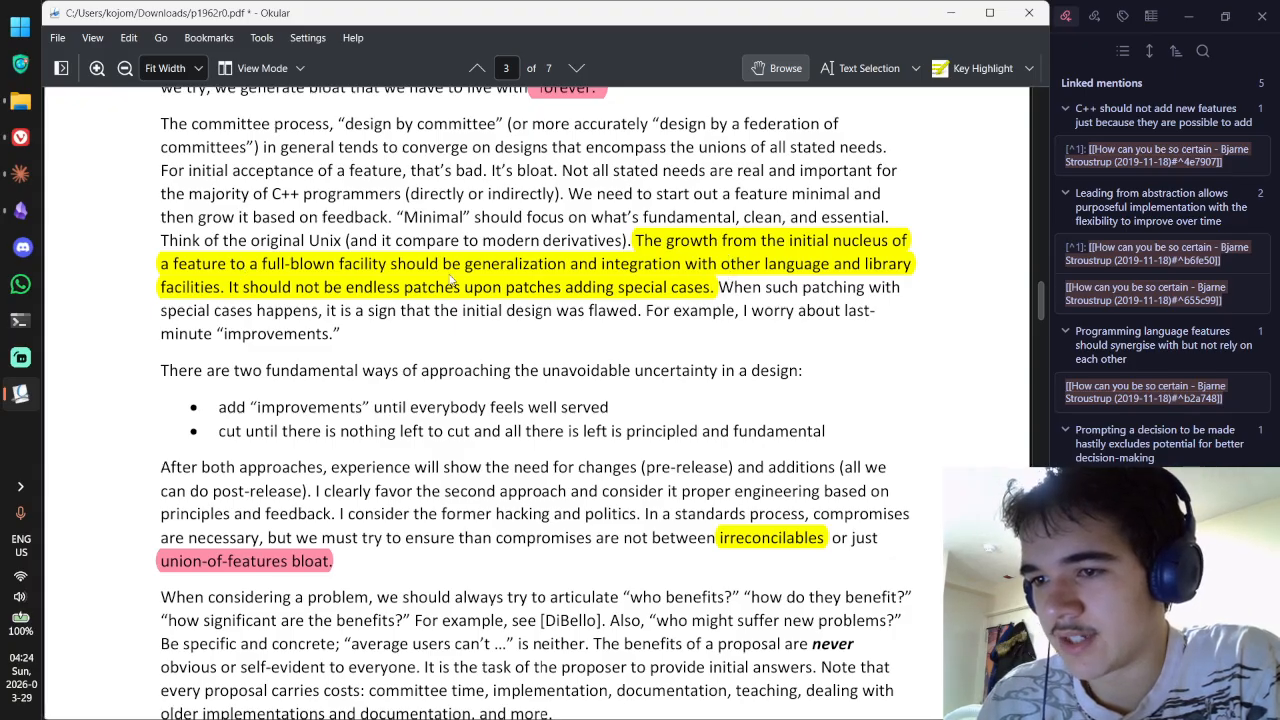
# Step: Select the yellow-highlighted sentence 'The growth from the initial nucleus…' and return to Obsidian
pyautogui.moveTo(530, 281)
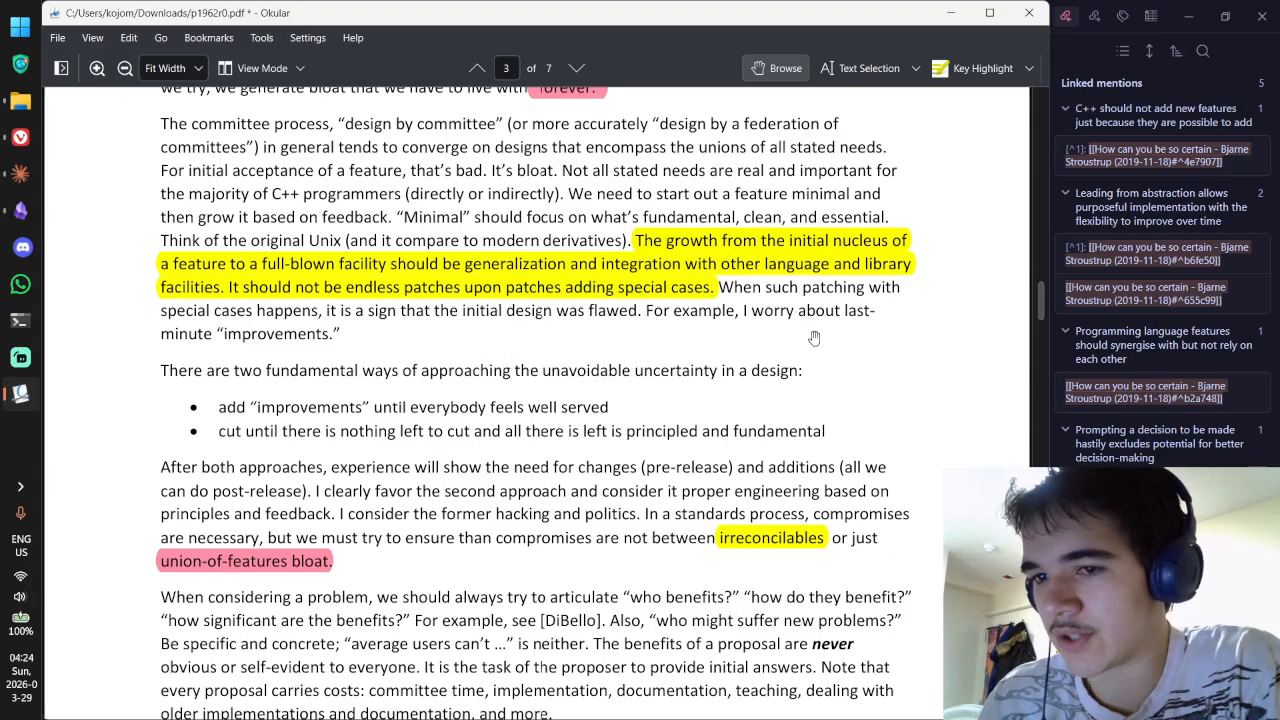
pyautogui.doubleClick(654, 288)
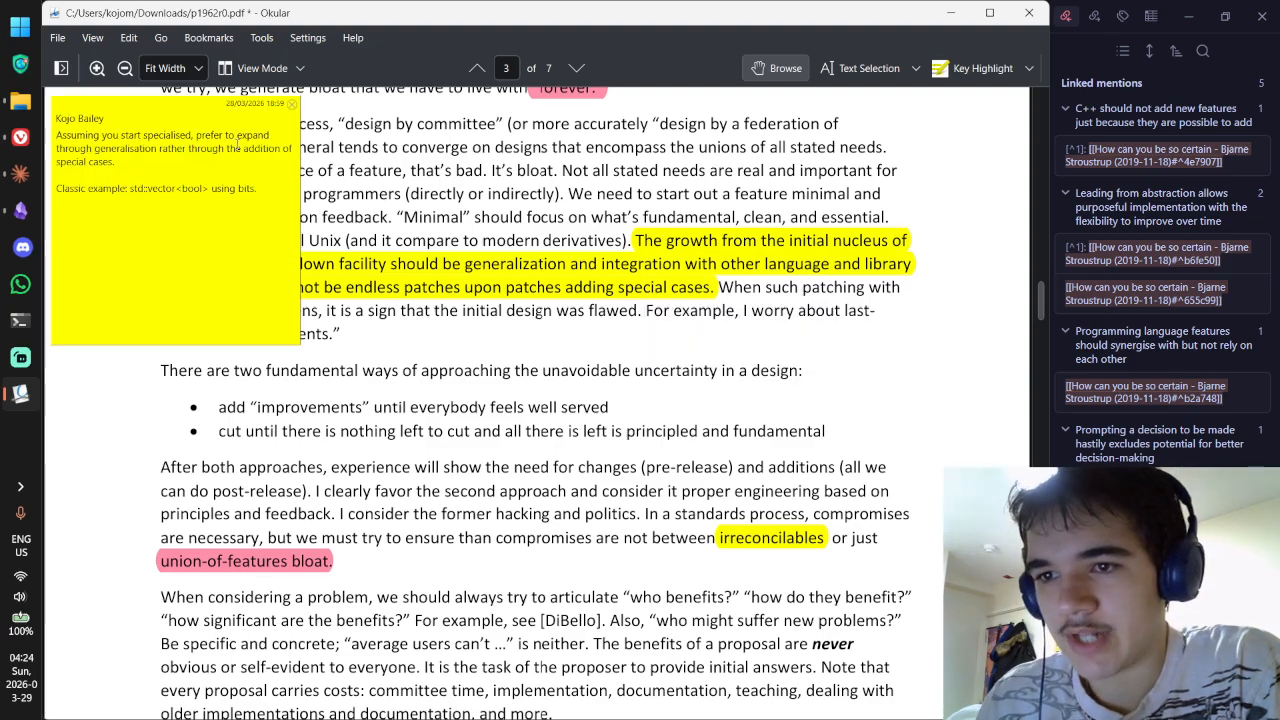
pyautogui.moveTo(118, 163); pyautogui.dragTo(56, 134)
pyautogui.click(178, 156)
pyautogui.click(292, 104)
pyautogui.click(862, 68)
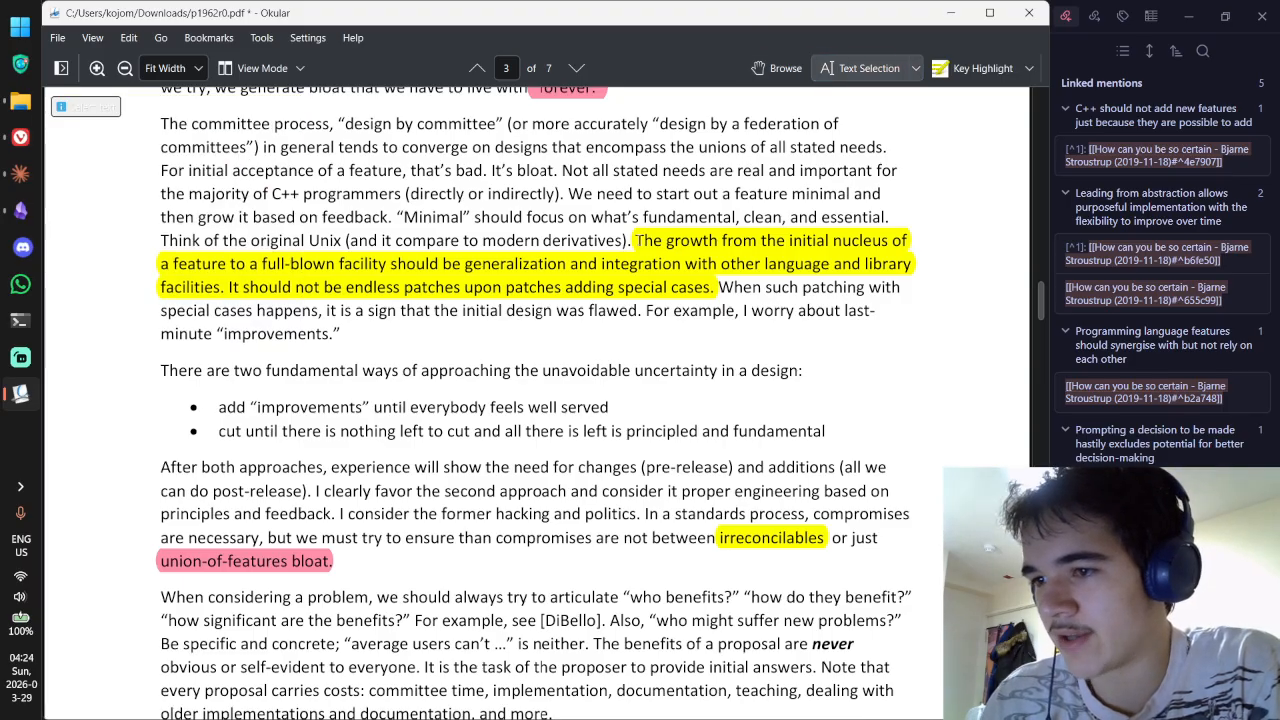
pyautogui.moveTo(634, 240); pyautogui.dragTo(697, 288)
pyautogui.hotkey('alt', 'Tab')
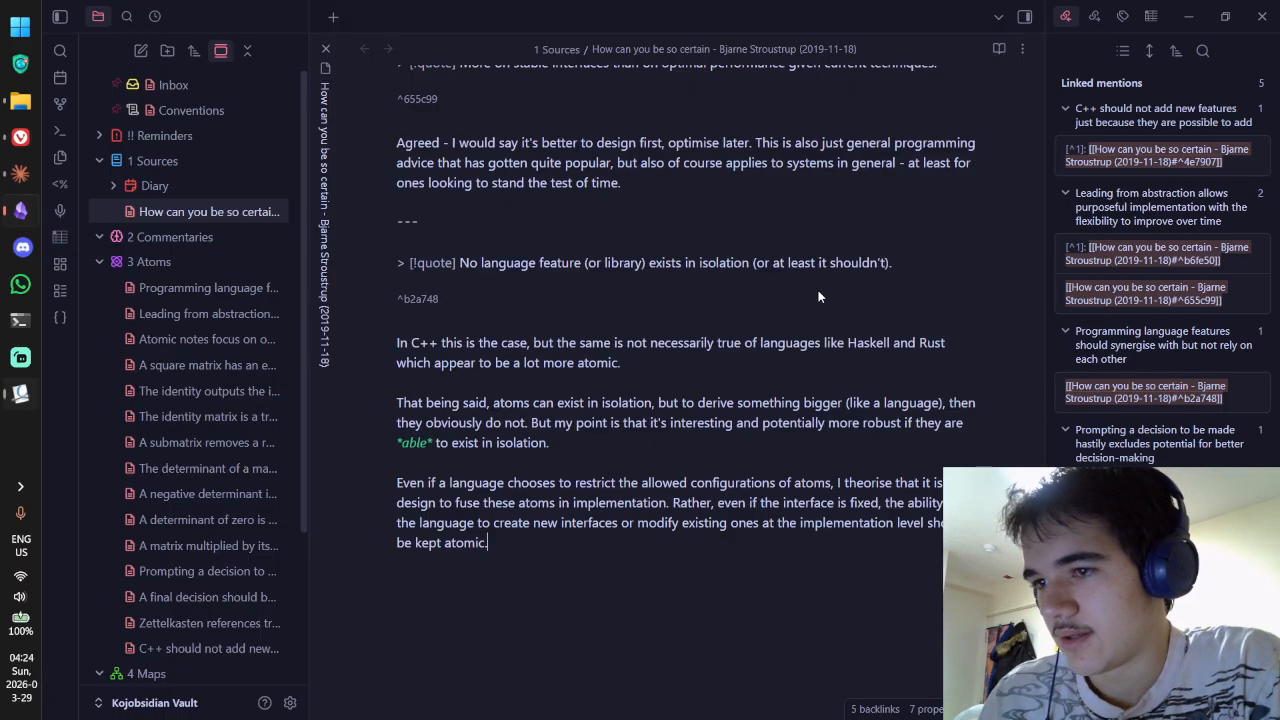
# Step: End the Stroustrup note with a --- divider and a > [!quote] callout holding the pasted passage
pyautogui.press('Return')
pyautogui.press('Return')
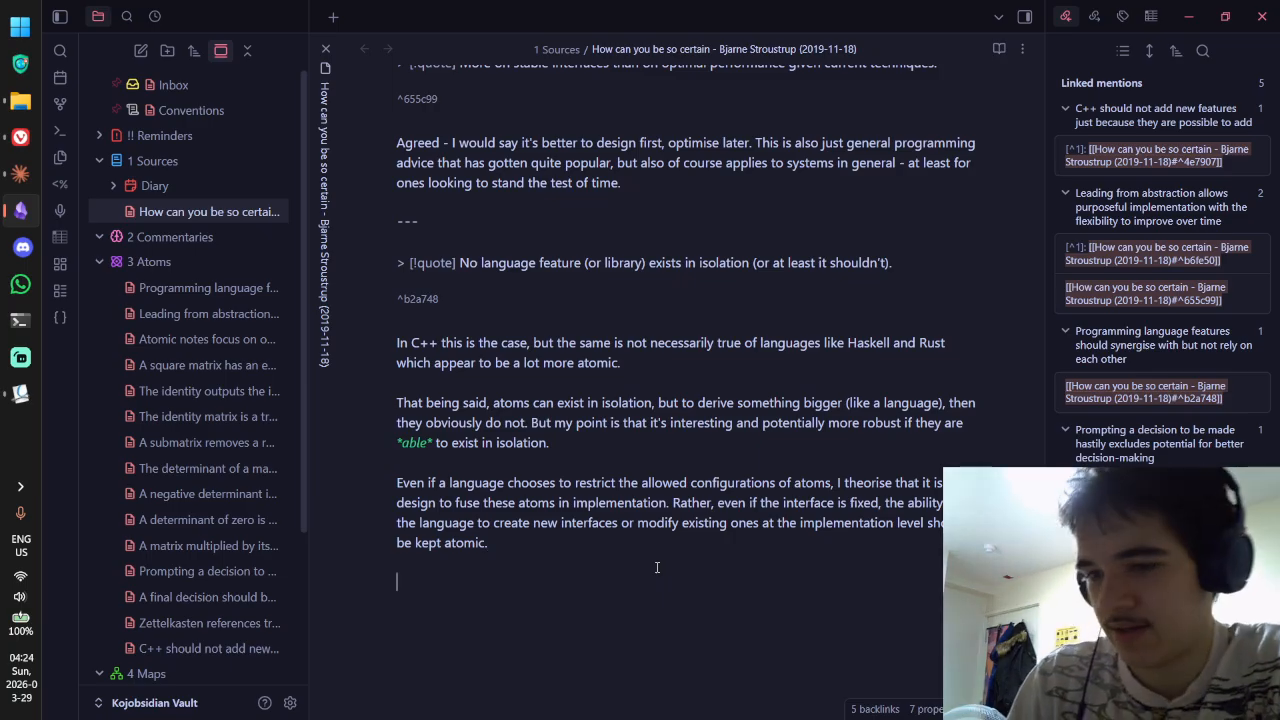
pyautogui.write('---')
pyautogui.press('Return')
pyautogui.press('Return')
pyautogui.write('> ')
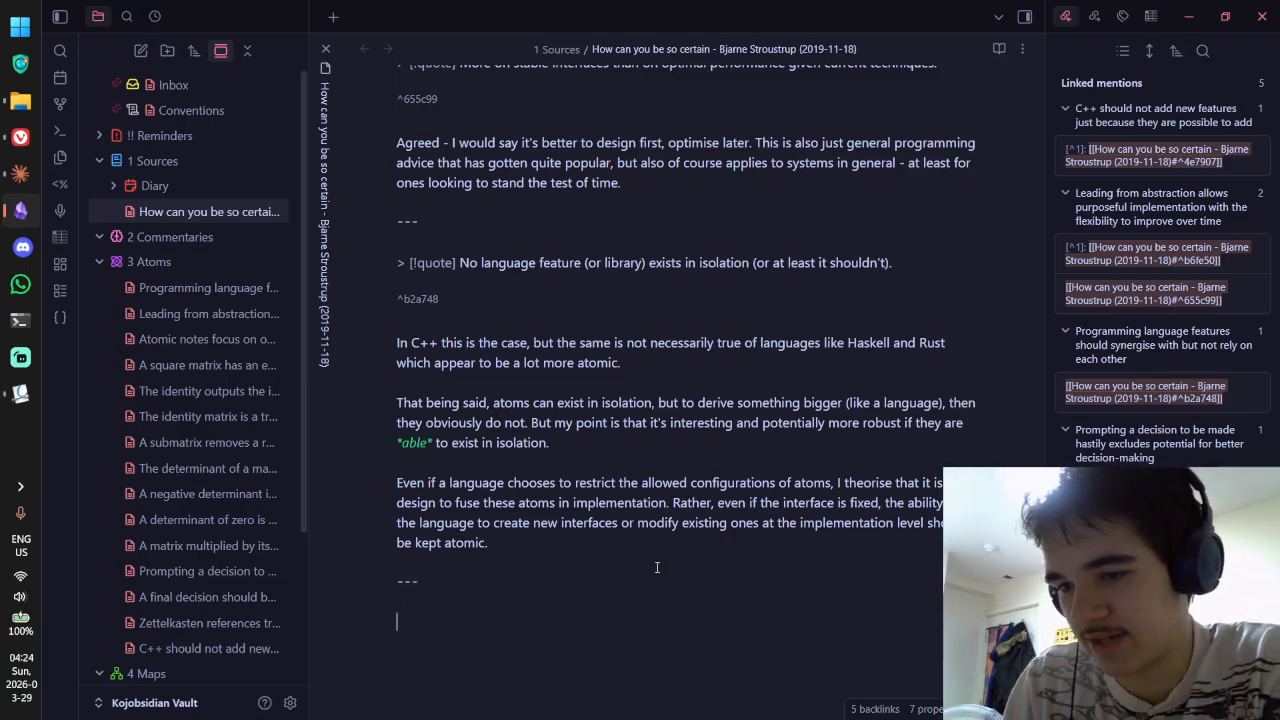
pyautogui.write('[!q')
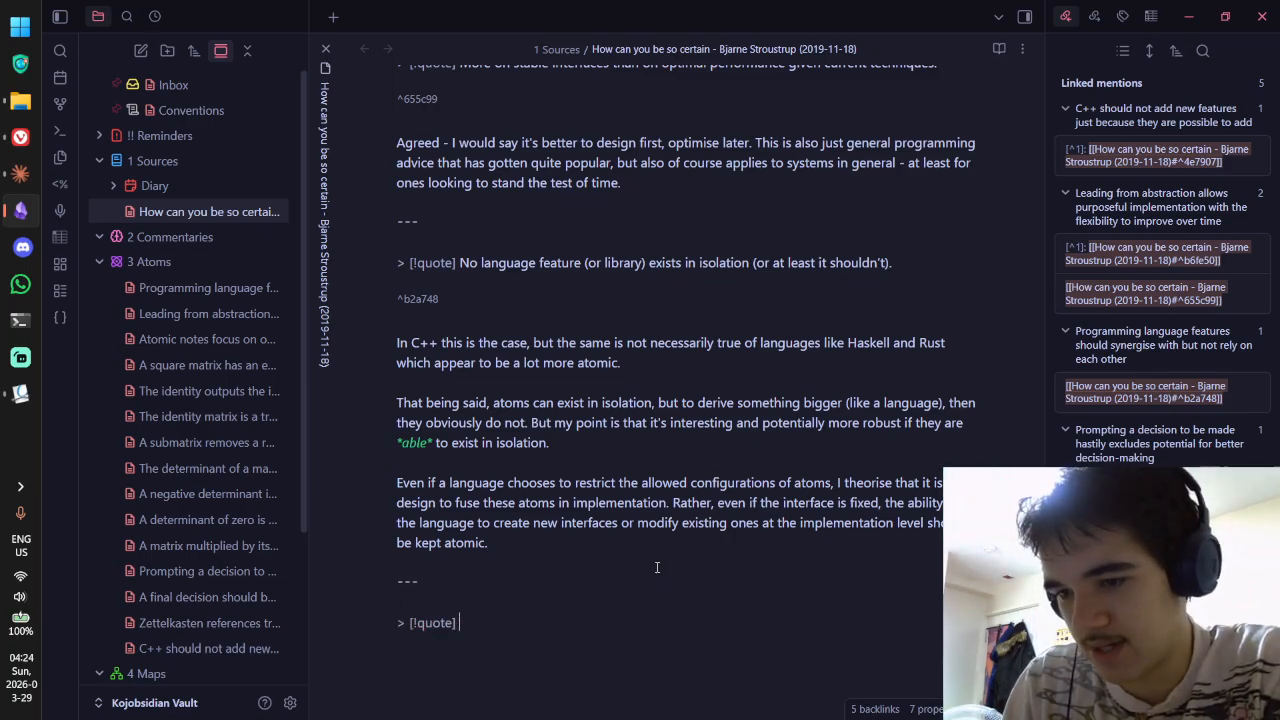
pyautogui.write('uote]')
pyautogui.write('The growth from the initial nucleus of a feature to a full-blown facility should be generalization and integration with other language library facilities. It should not be endless patches upon patches adding special cases.')
pyautogui.scroll(-1, 500, 580)
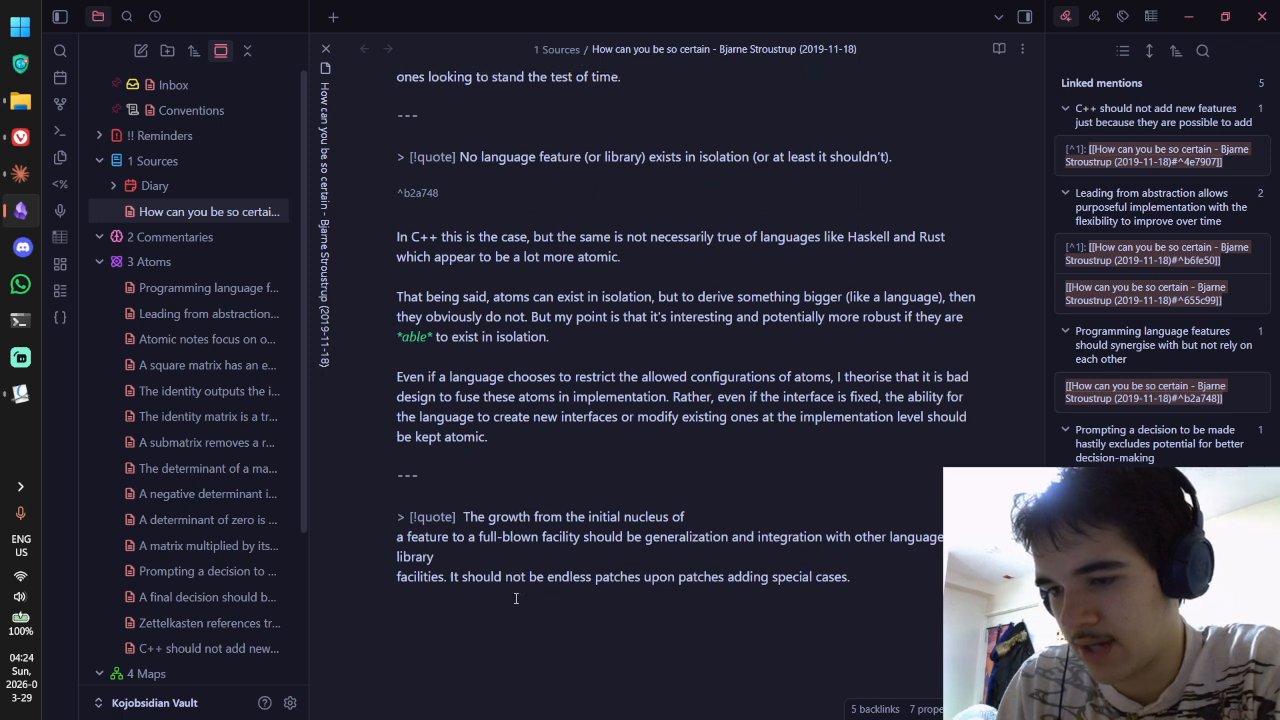
# Step: Join the quote's broken lines into one paragraph and spell it 'generalisation'
pyautogui.keyDown('alt'); pyautogui.click(399, 536); pyautogui.keyUp('alt')
pyautogui.press('BackSpace')
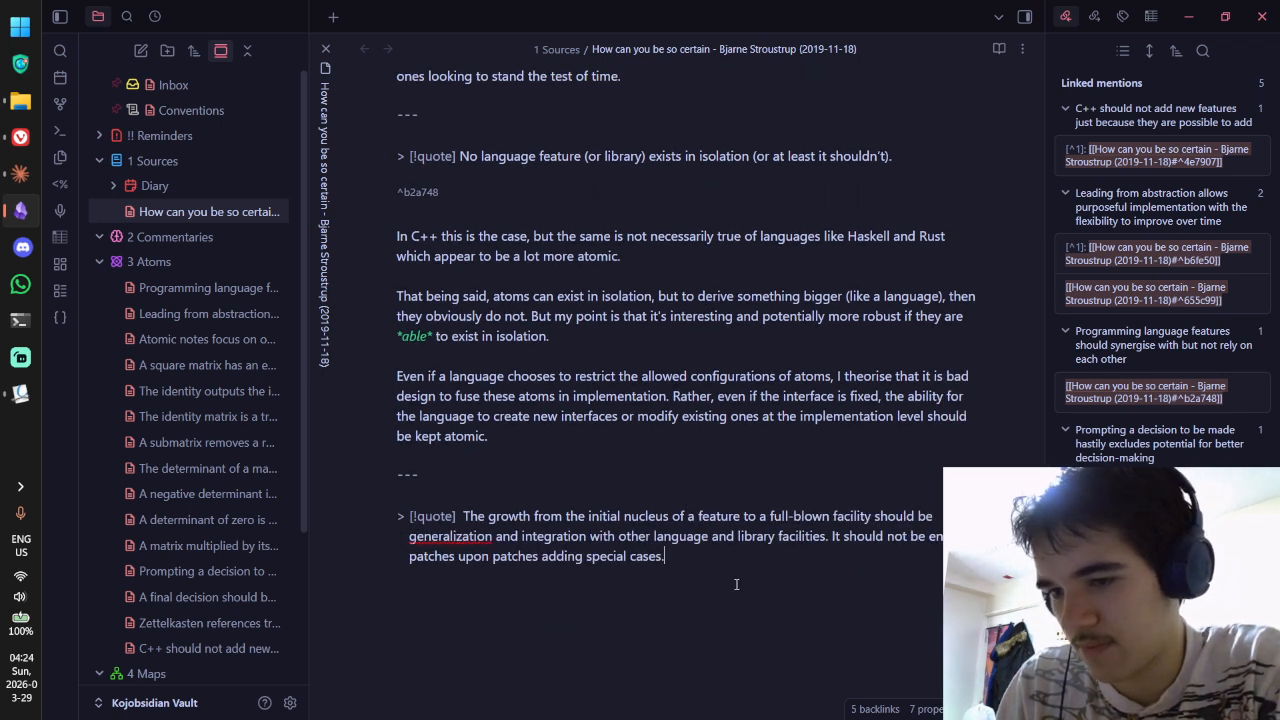
pyautogui.press('BackSpace')
pyautogui.write('s')
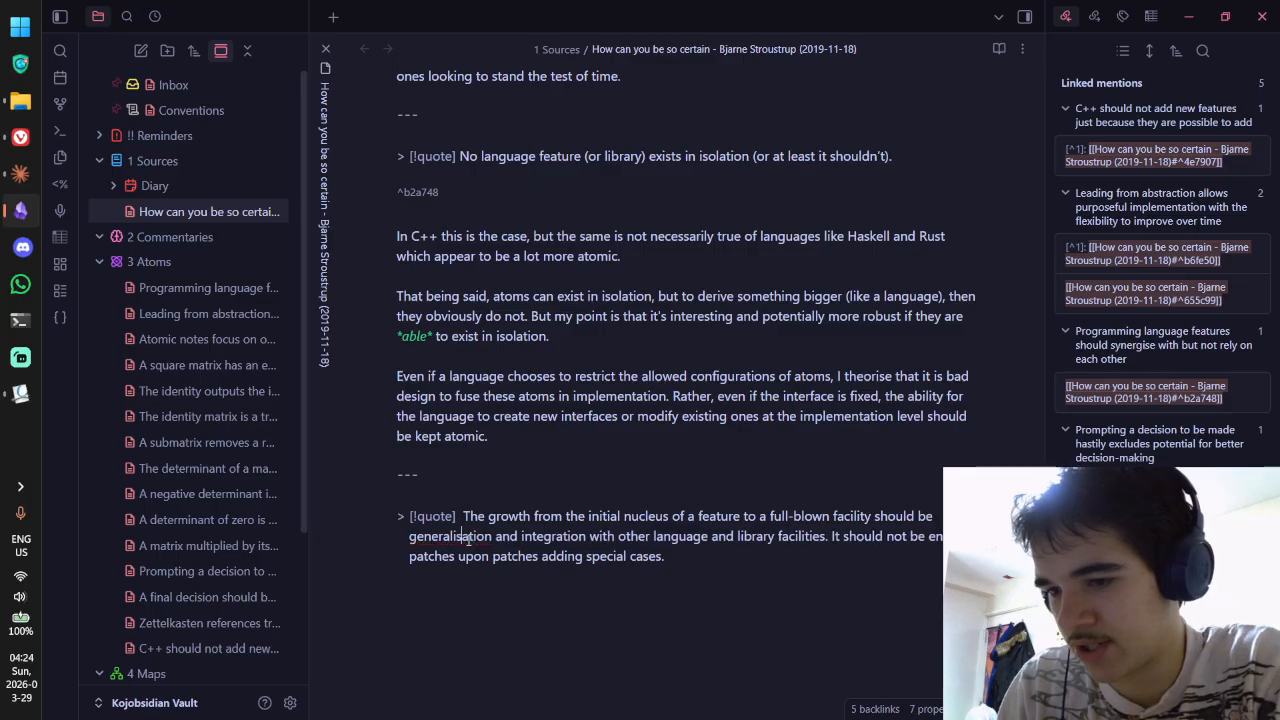
pyautogui.click(808, 610)
# Step: In Okular, open the yellow comment on the generalization passage and select its text
pyautogui.hotkey('alt', 'Tab')
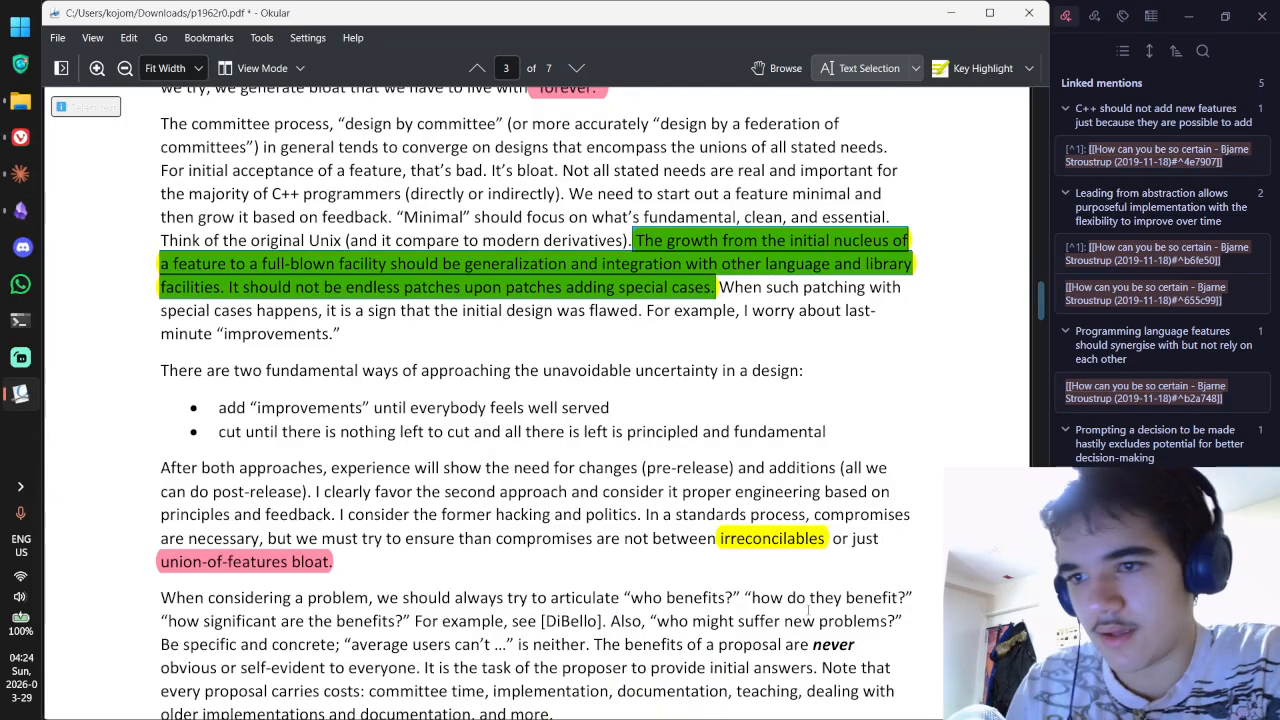
pyautogui.hotkey('alt', 'Tab')
pyautogui.hotkey('alt', 'Tab')
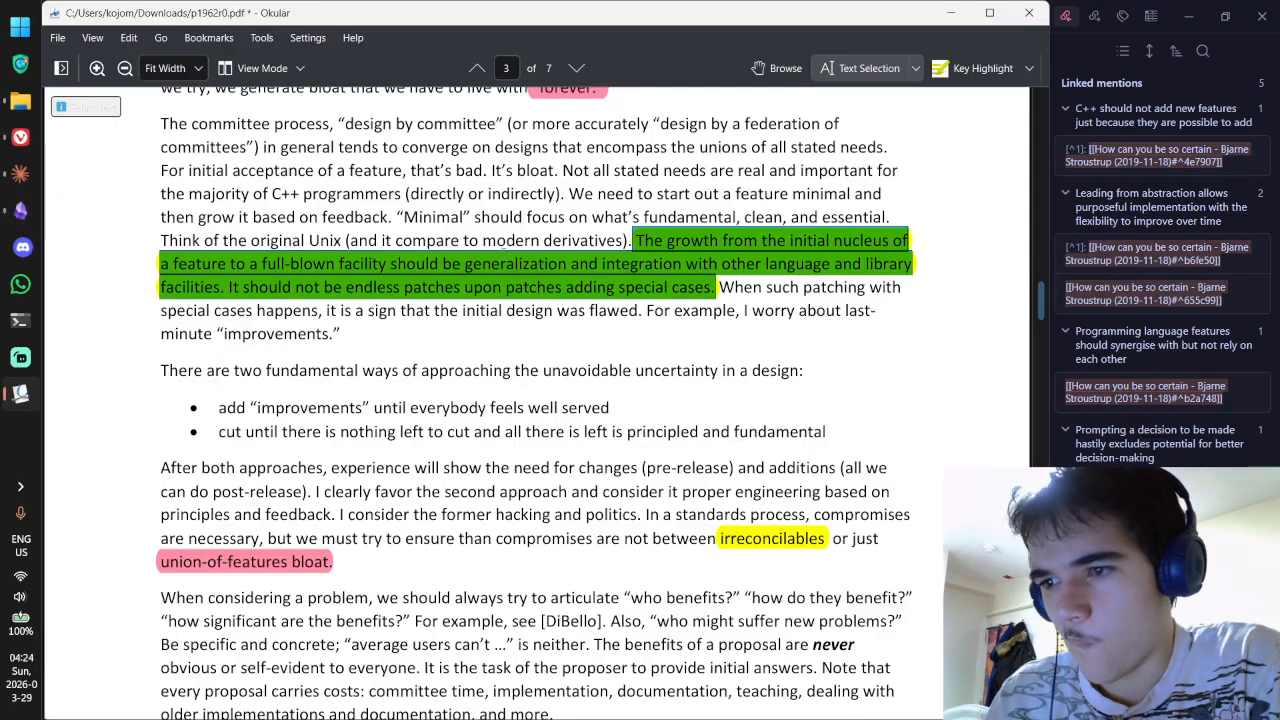
pyautogui.click(776, 68)
pyautogui.doubleClick(709, 266)
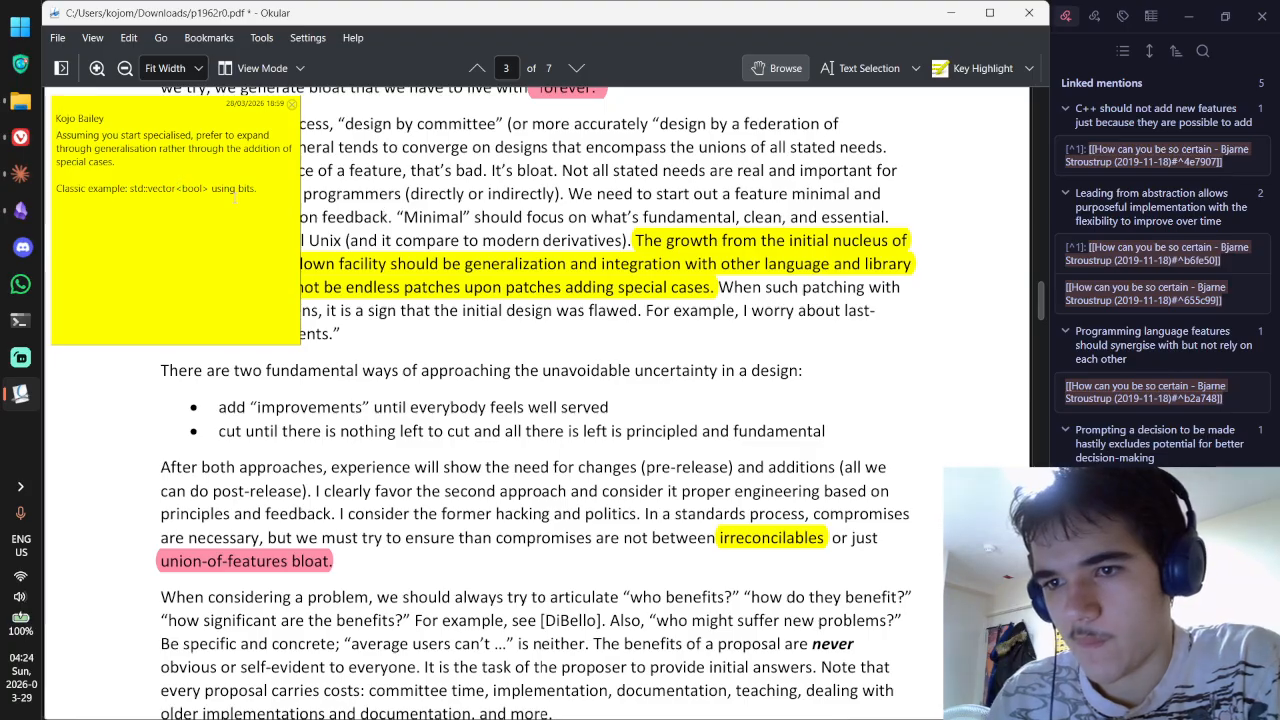
pyautogui.moveTo(262, 192); pyautogui.dragTo(48, 128)
# Step: Paste the copied comment below the quote and change 'generalisation' to 'generalization'
pyautogui.hotkey('ctrl', 'c')
pyautogui.hotkey('alt', 'Tab')
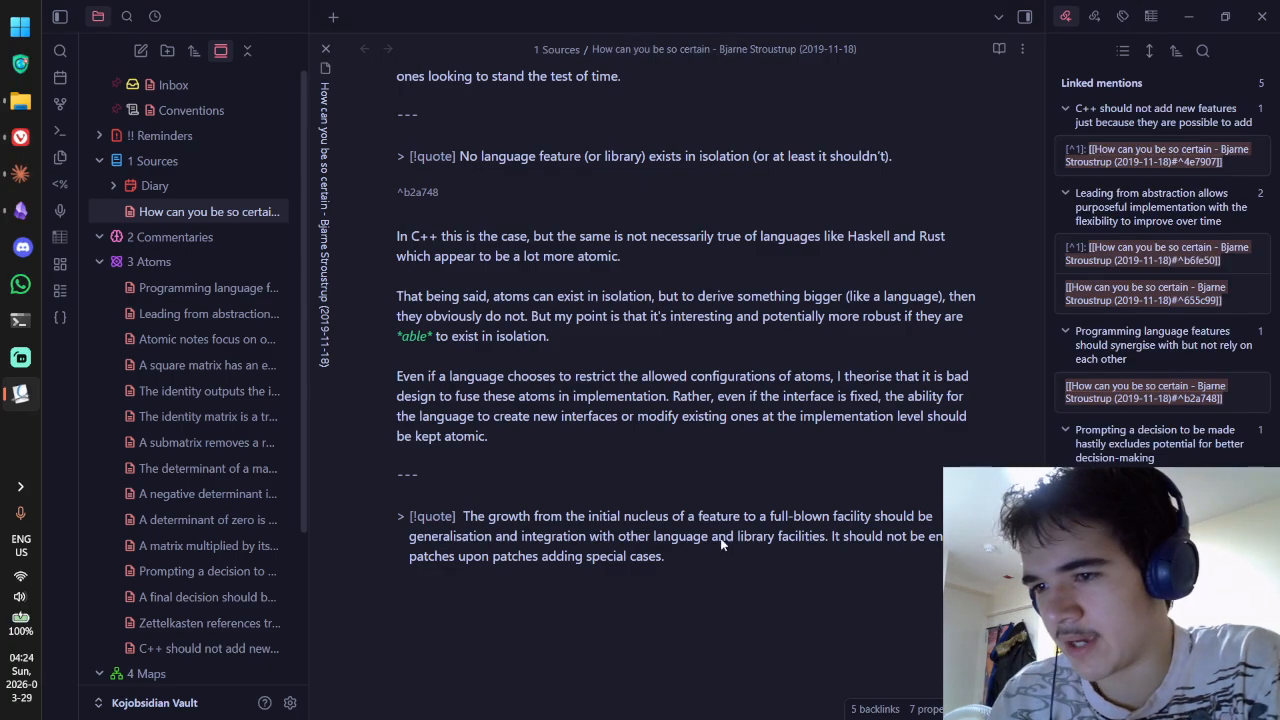
pyautogui.hotkey('ctrl', 'v')
pyautogui.click(466, 537)
pyautogui.press('BackSpace')
pyautogui.write('z')
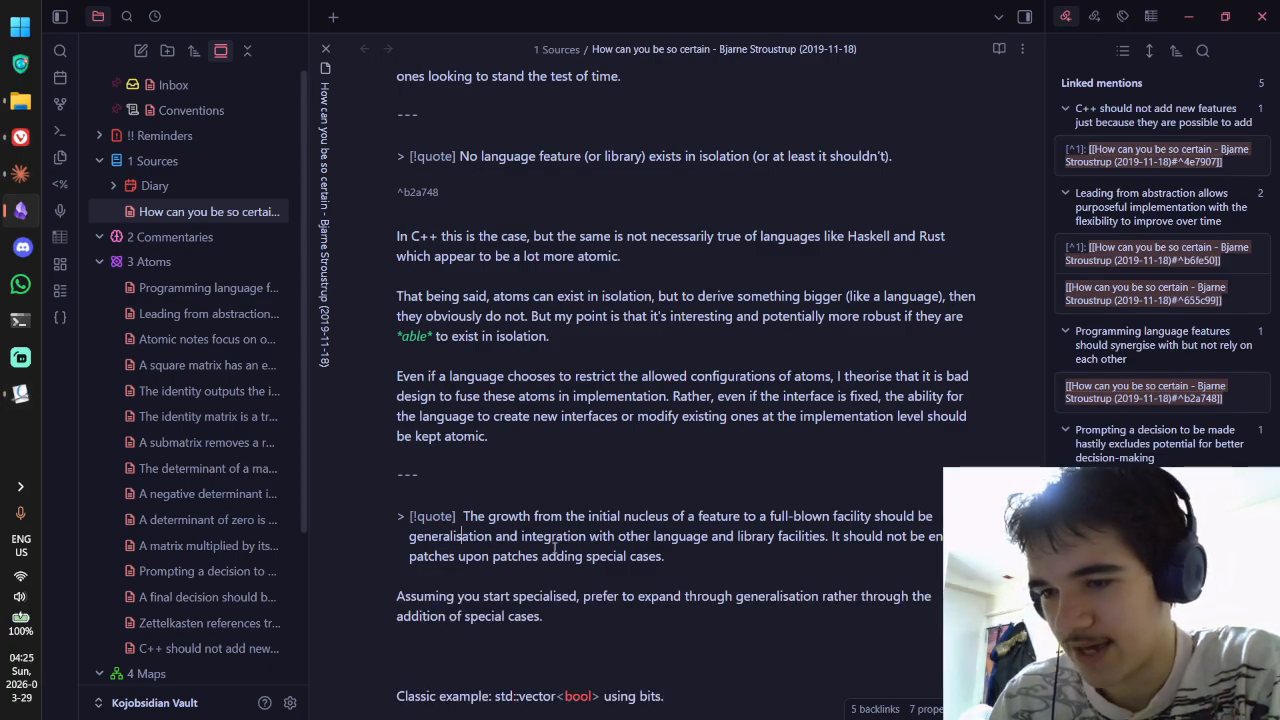
# Step: Remove blank lines above 'Classic example', make std::vector<bool> inline code, and view it rendered
pyautogui.scroll(-3, 574, 360)
pyautogui.click(614, 411)
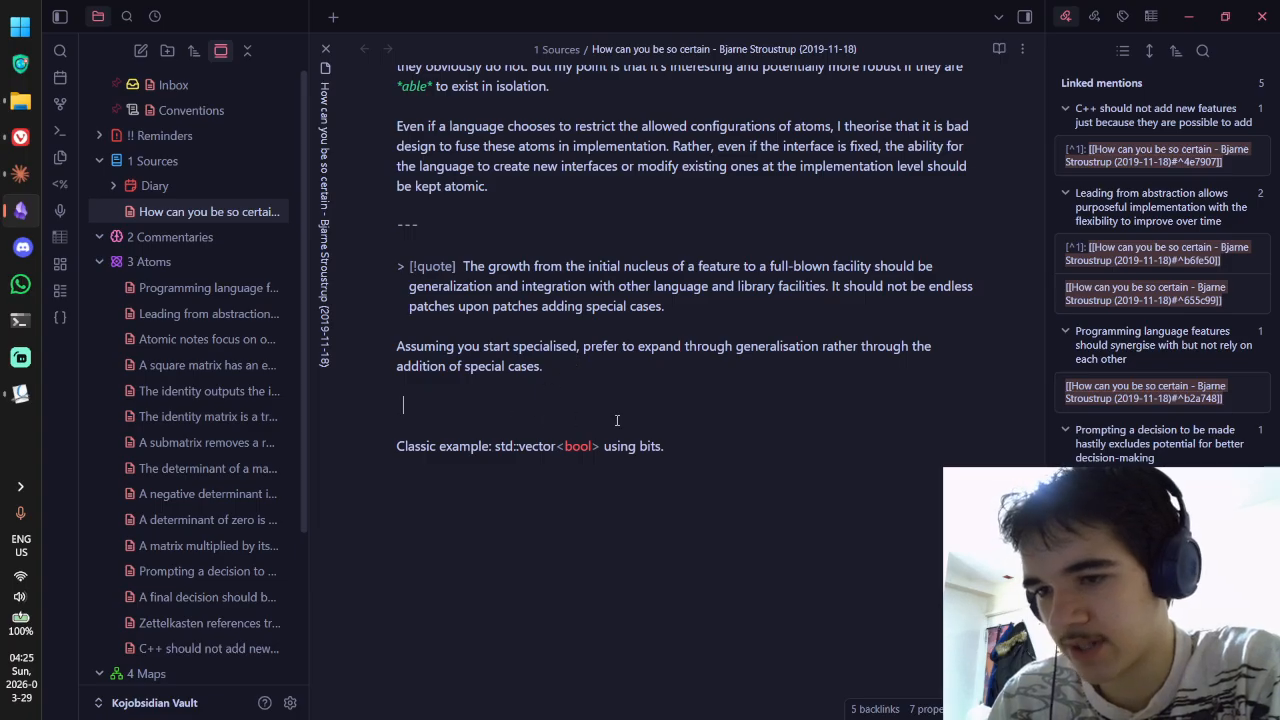
pyautogui.press('BackSpace')
pyautogui.press('BackSpace')
pyautogui.click(697, 412)
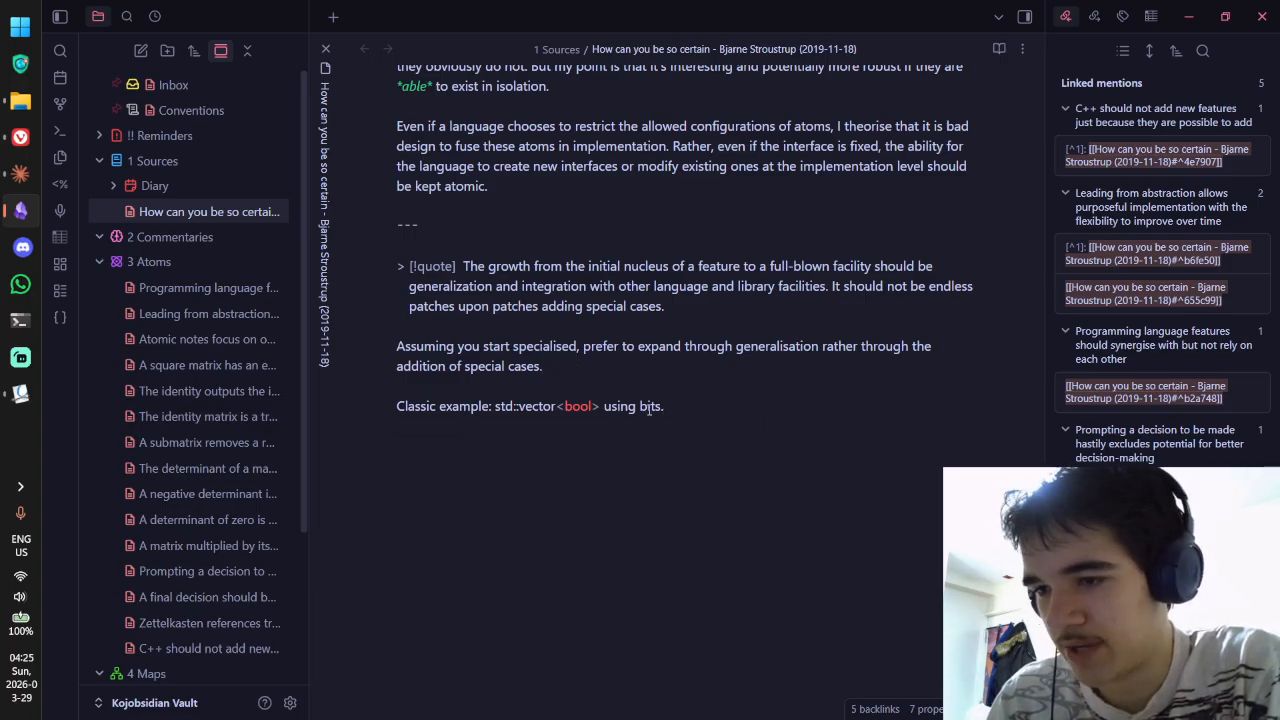
pyautogui.click(497, 406)
pyautogui.write('`')
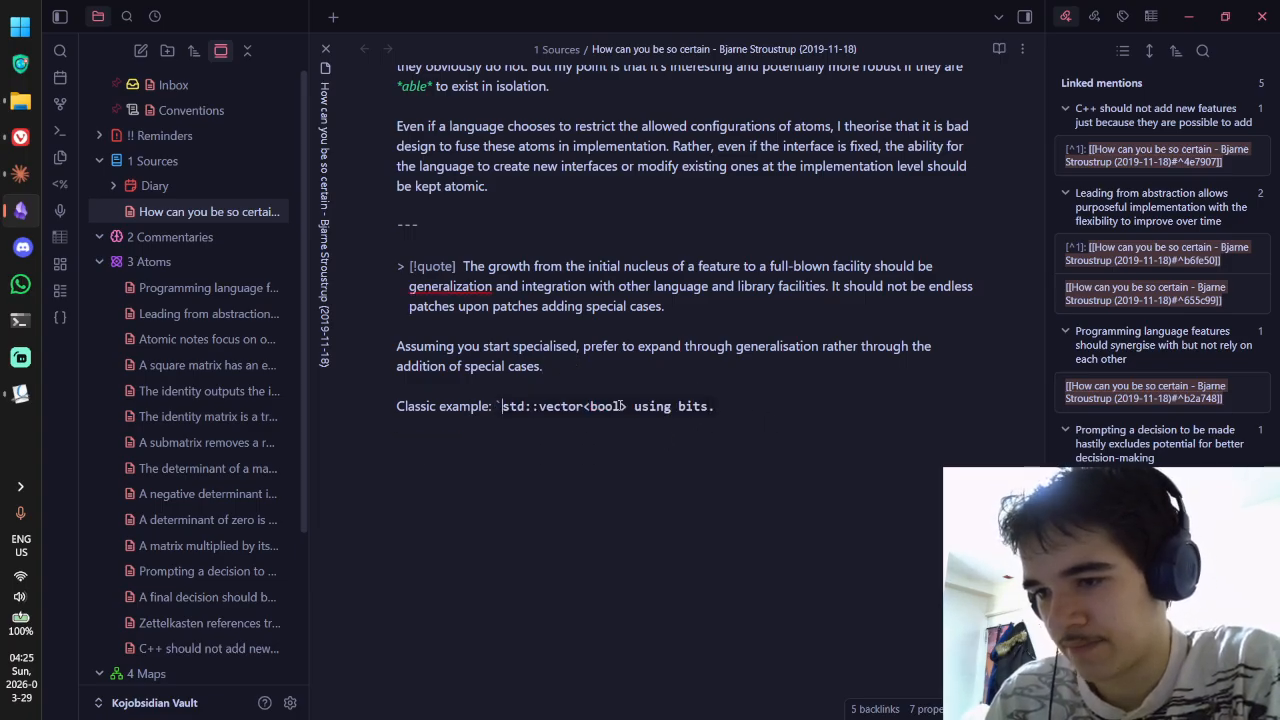
pyautogui.click(626, 406)
pyautogui.write('`')
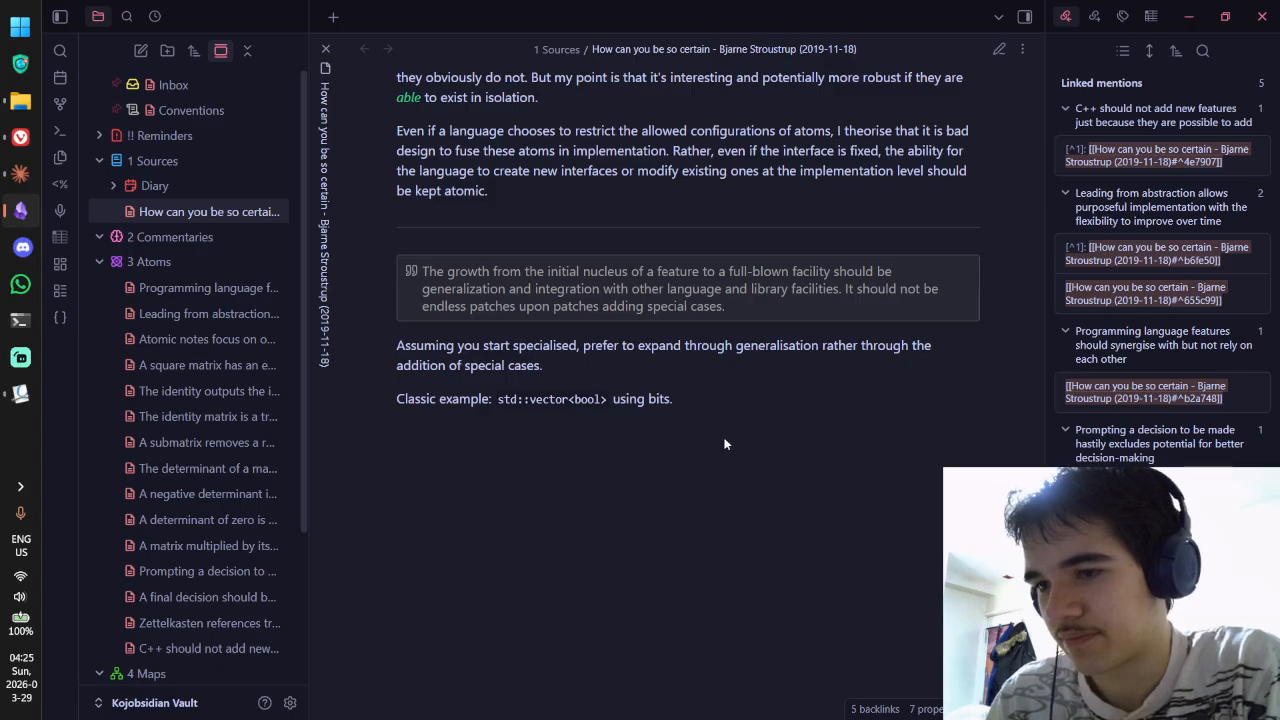
pyautogui.click(731, 417)
pyautogui.hotkey('ctrl', 'e')
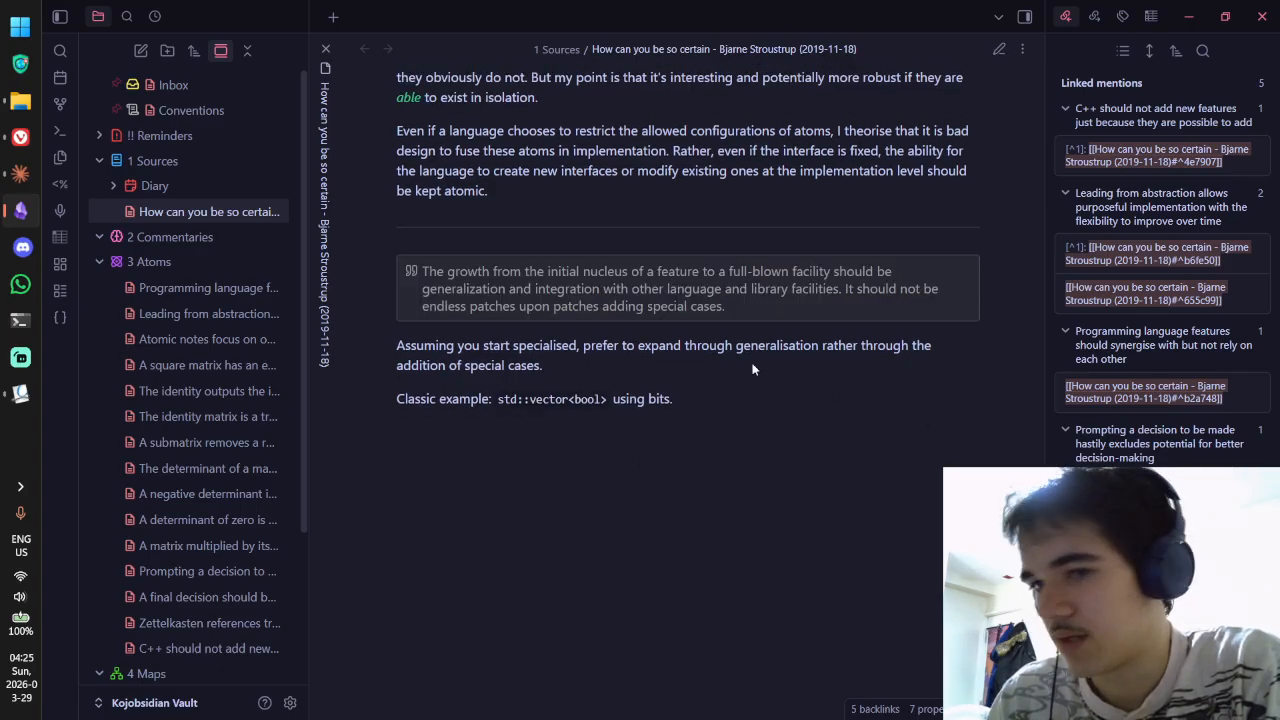
# Step: Create a new Untitled note in the 3 Atoms folder
pyautogui.rightClick(194, 264)
pyautogui.click(283, 279)
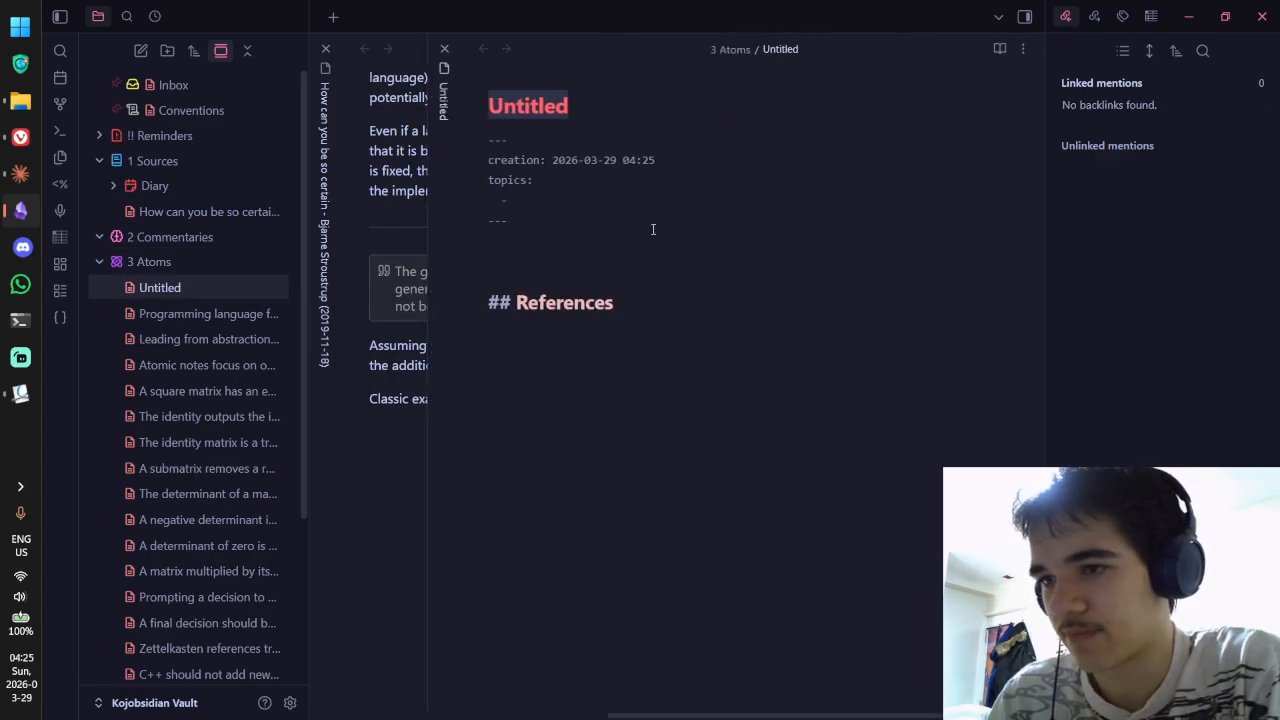
pyautogui.rightClick(284, 277)
pyautogui.click(354, 660)
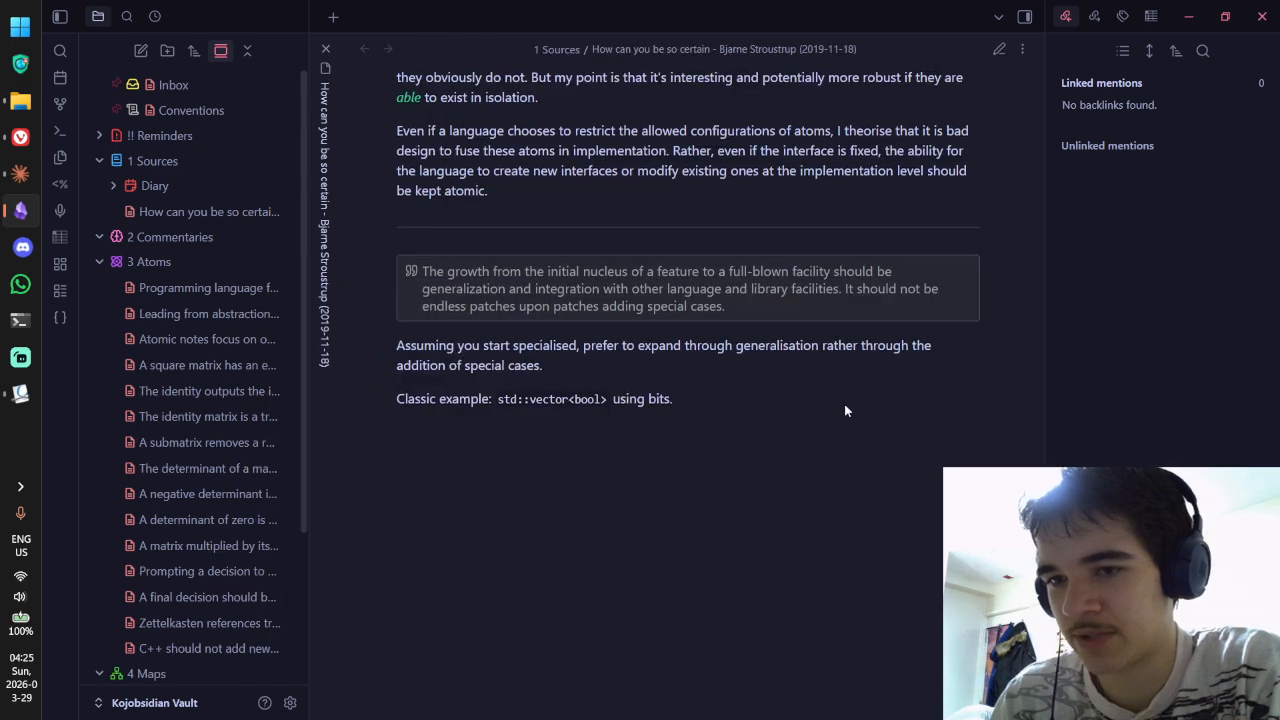
pyautogui.hotkey('ctrl', 'n')
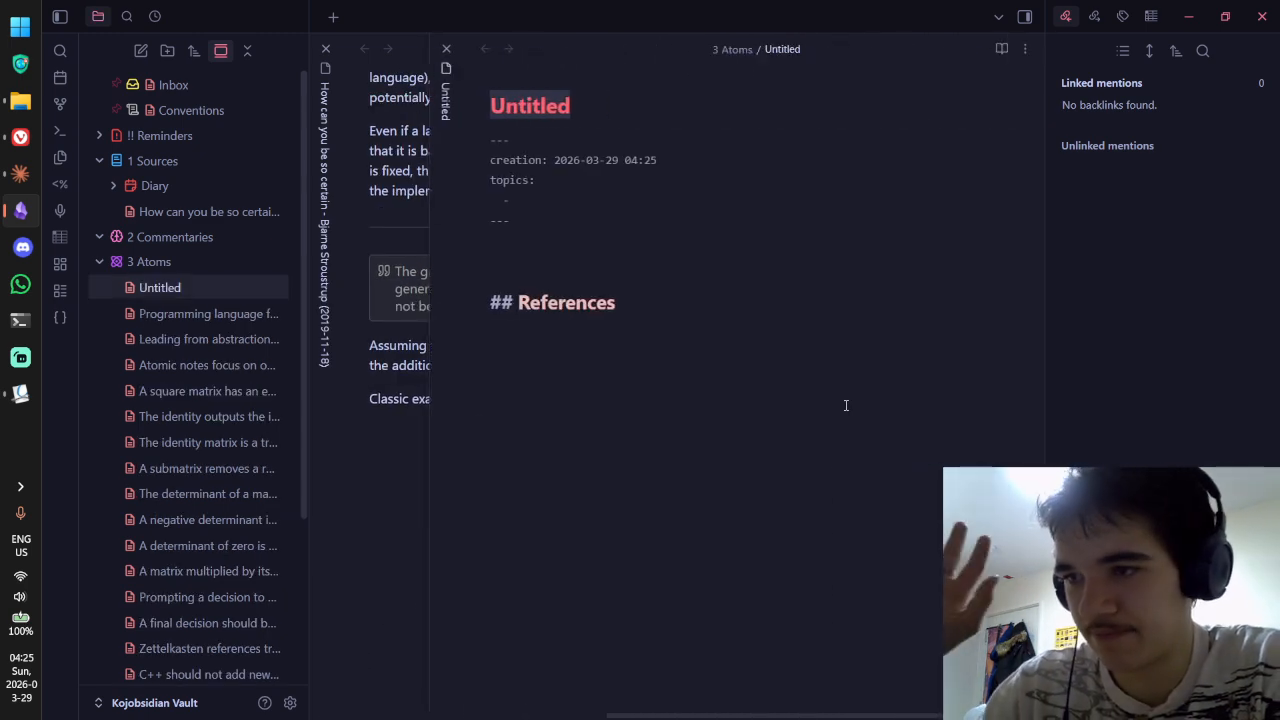
# Step: Compare the Stroustrup and Programming language features notes alongside the new Untitled note
pyautogui.click(408, 160)
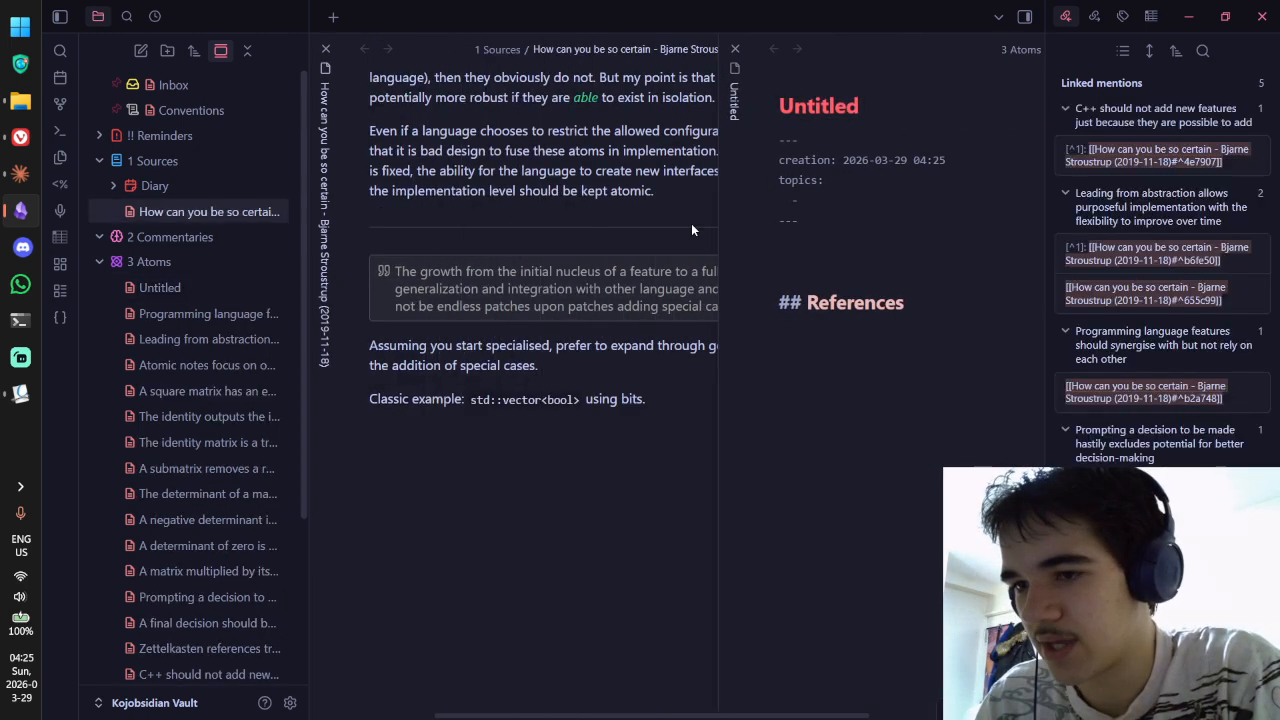
pyautogui.hotkey('ctrl', 'Tab')
pyautogui.hotkey('ctrl', 'Tab')
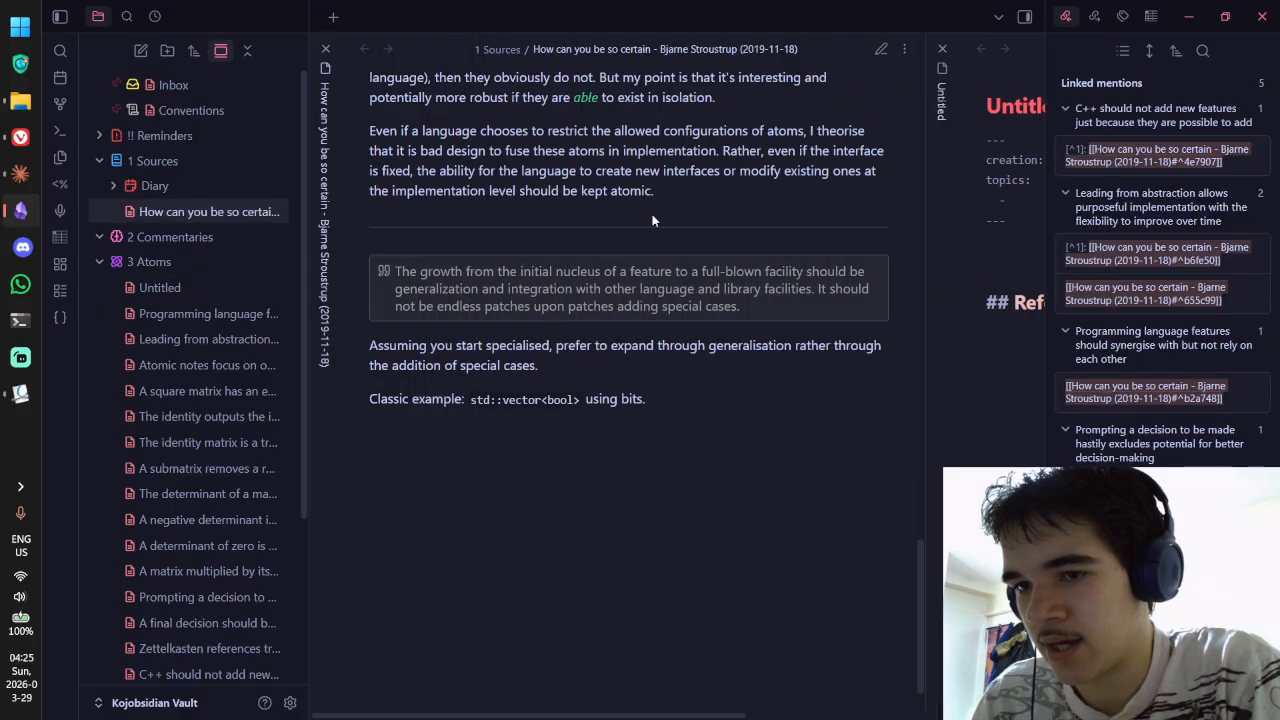
pyautogui.hotkey('ctrl', 'Tab')
pyautogui.click(210, 313)
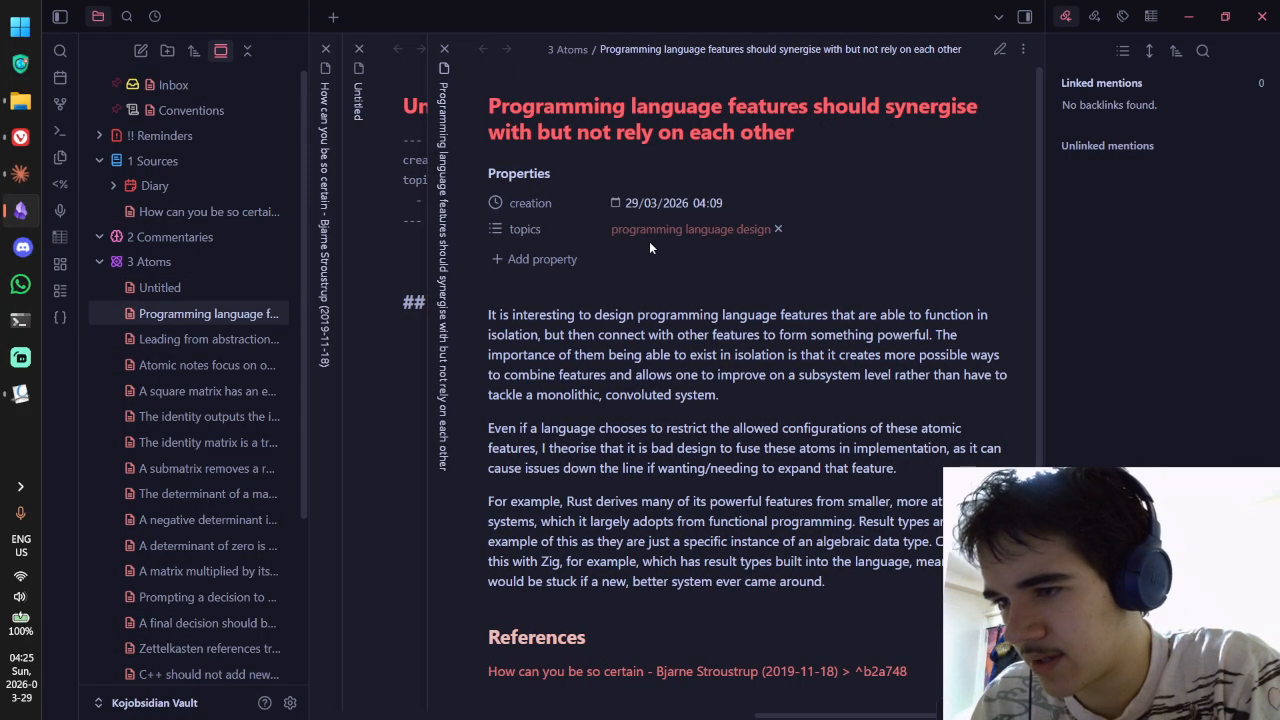
pyautogui.hotkey('ctrl', 'Tab')
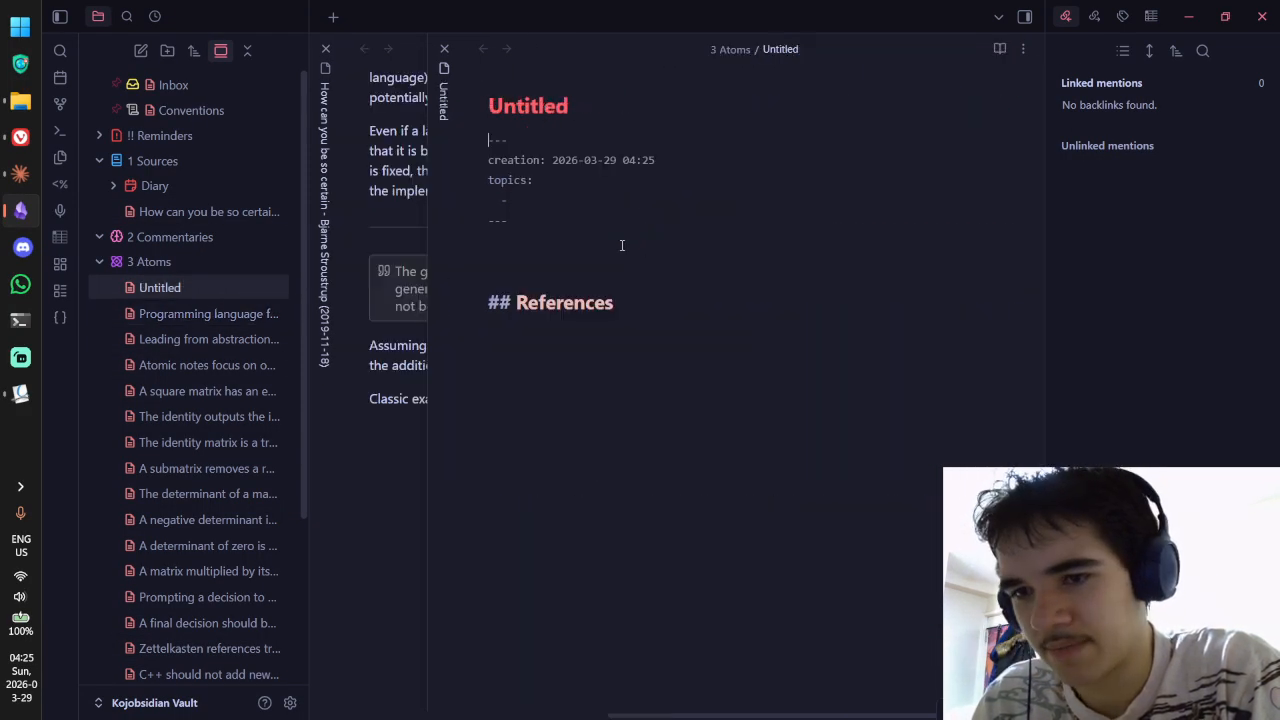
pyautogui.hotkey('ctrl', 'Tab')
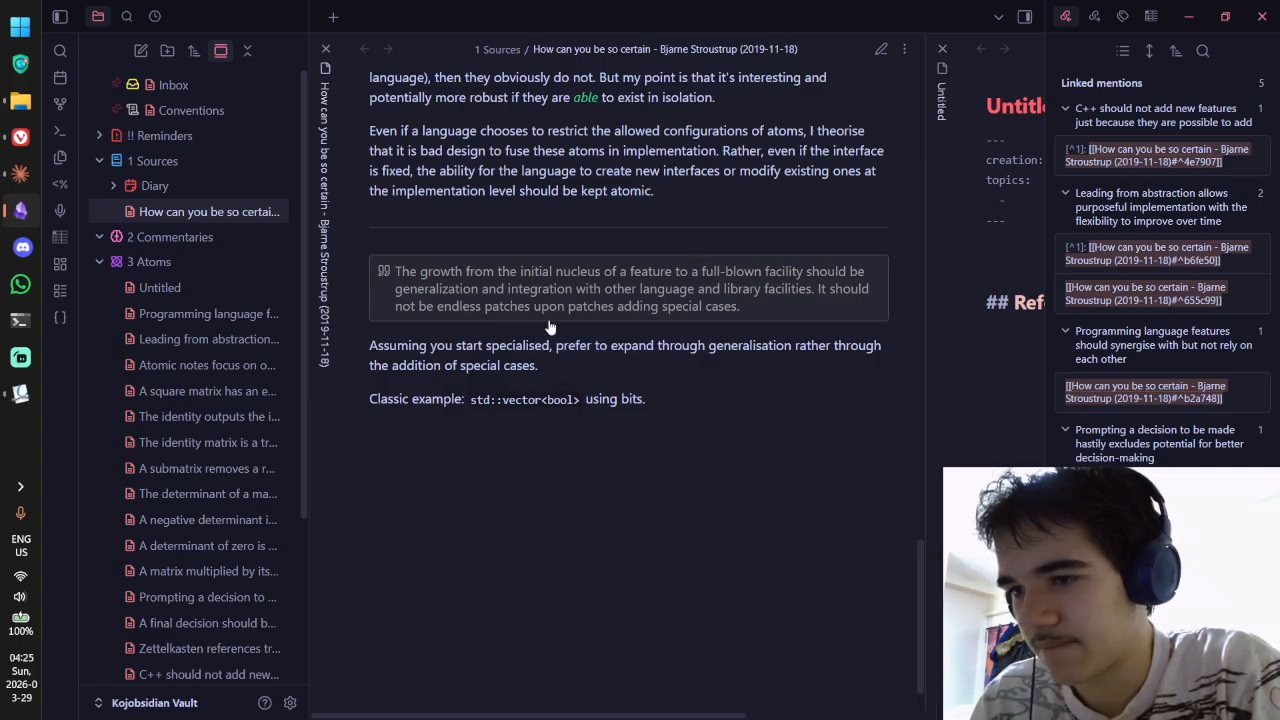
pyautogui.hotkey('ctrl', 'Tab')
pyautogui.hotkey('ctrl', 'Tab')
pyautogui.moveTo(478, 347); pyautogui.dragTo(613, 358)
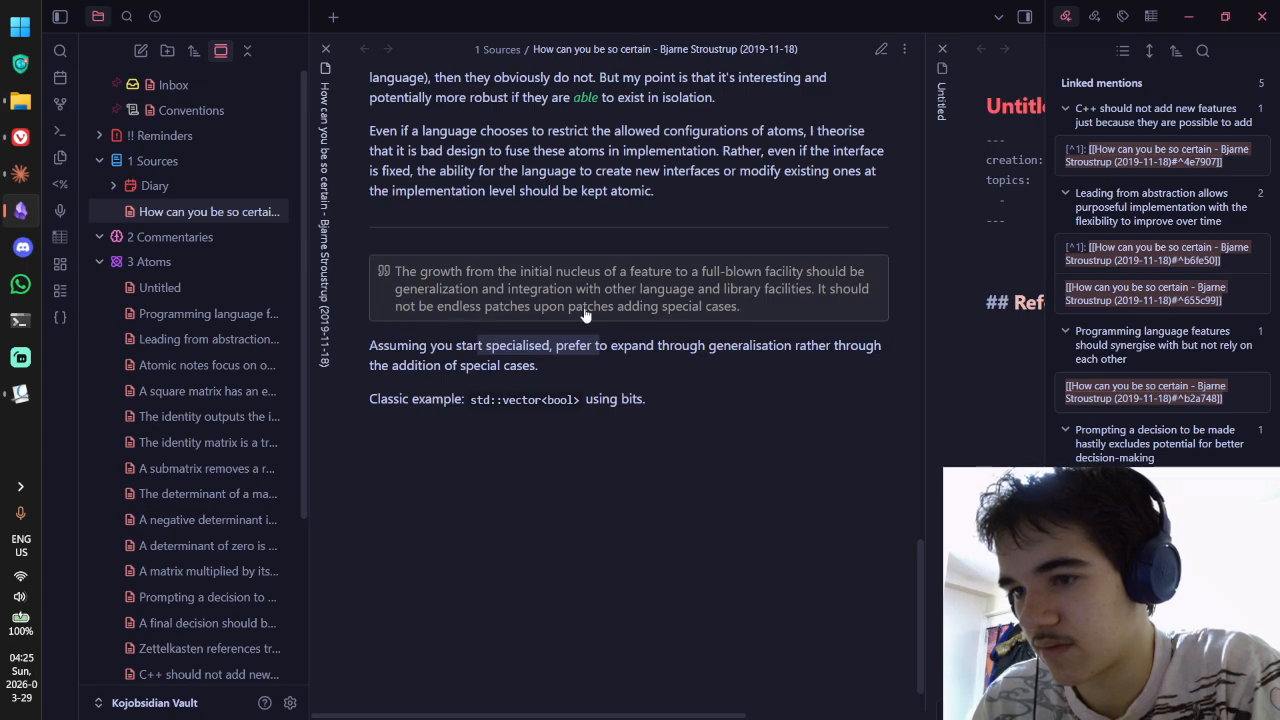
pyautogui.hotkey('ctrl', 'Tab')
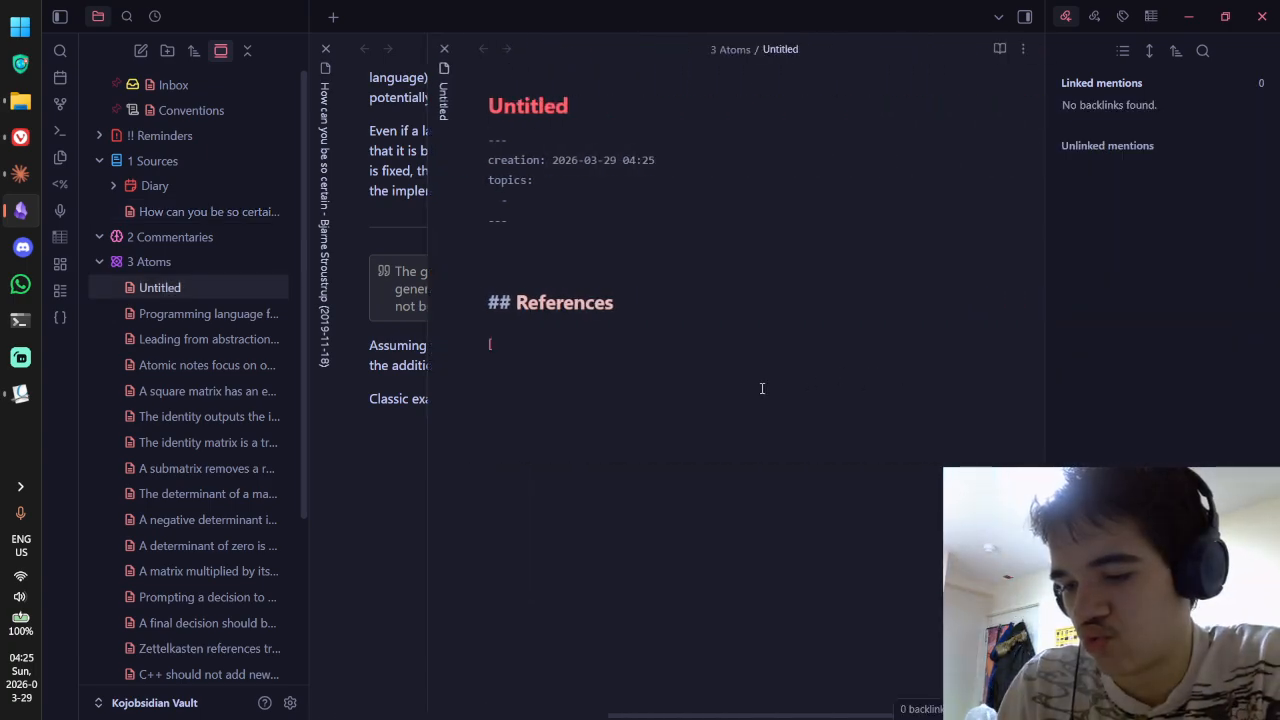
# Step: Under References, link to the Stroustrup note's 'The growth…' quote block
pyautogui.write('[[')
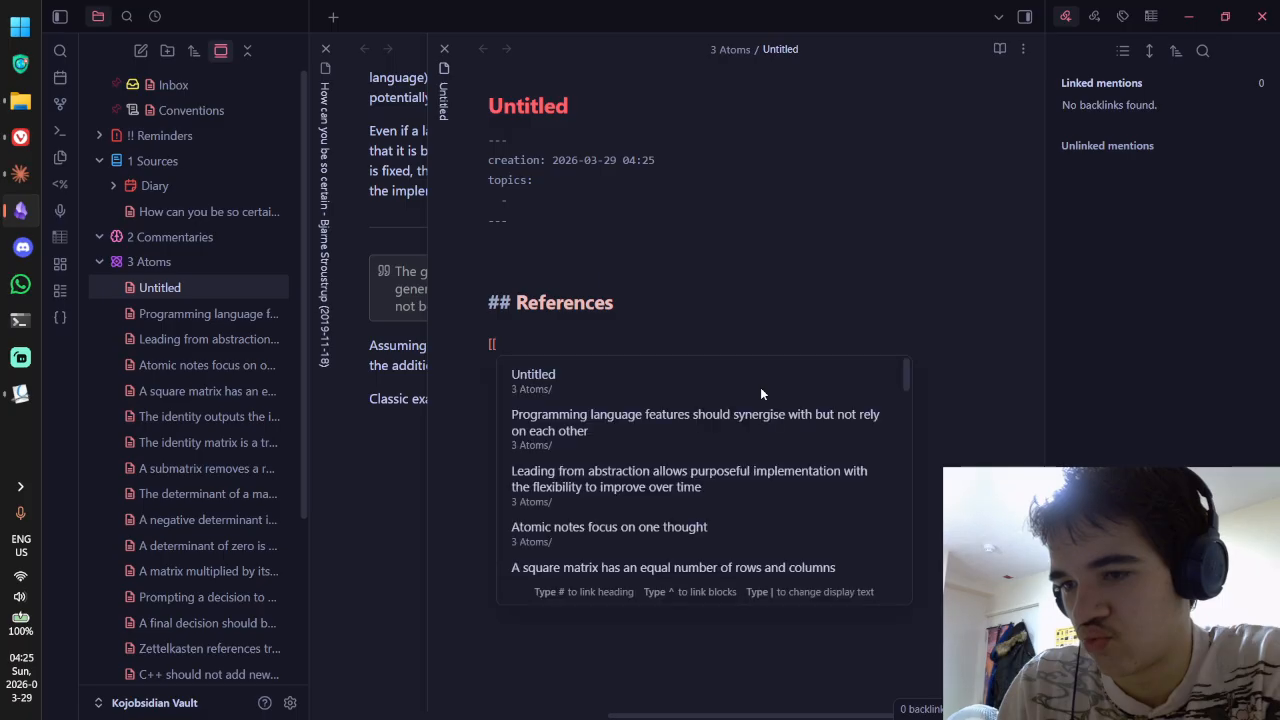
pyautogui.write('How')
pyautogui.press('BackSpace')
pyautogui.press('BackSpace')
pyautogui.press('BackSpace')
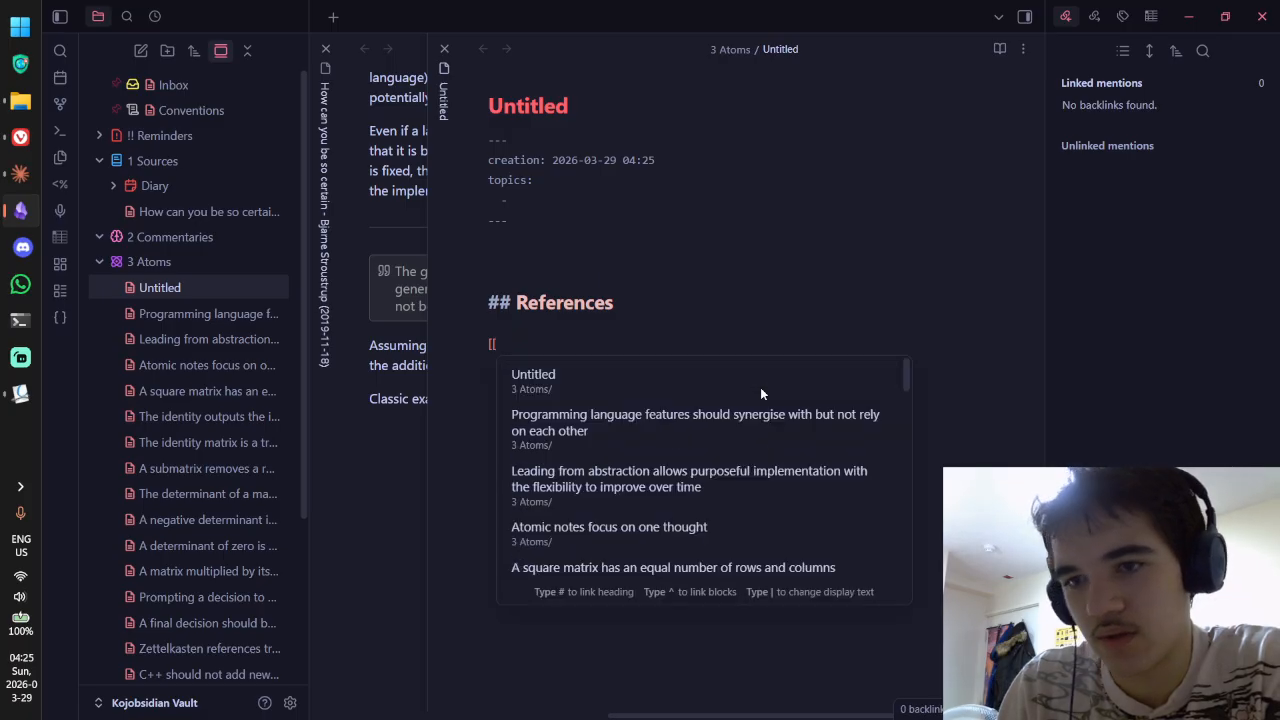
pyautogui.write('How you can')
pyautogui.press('Return')
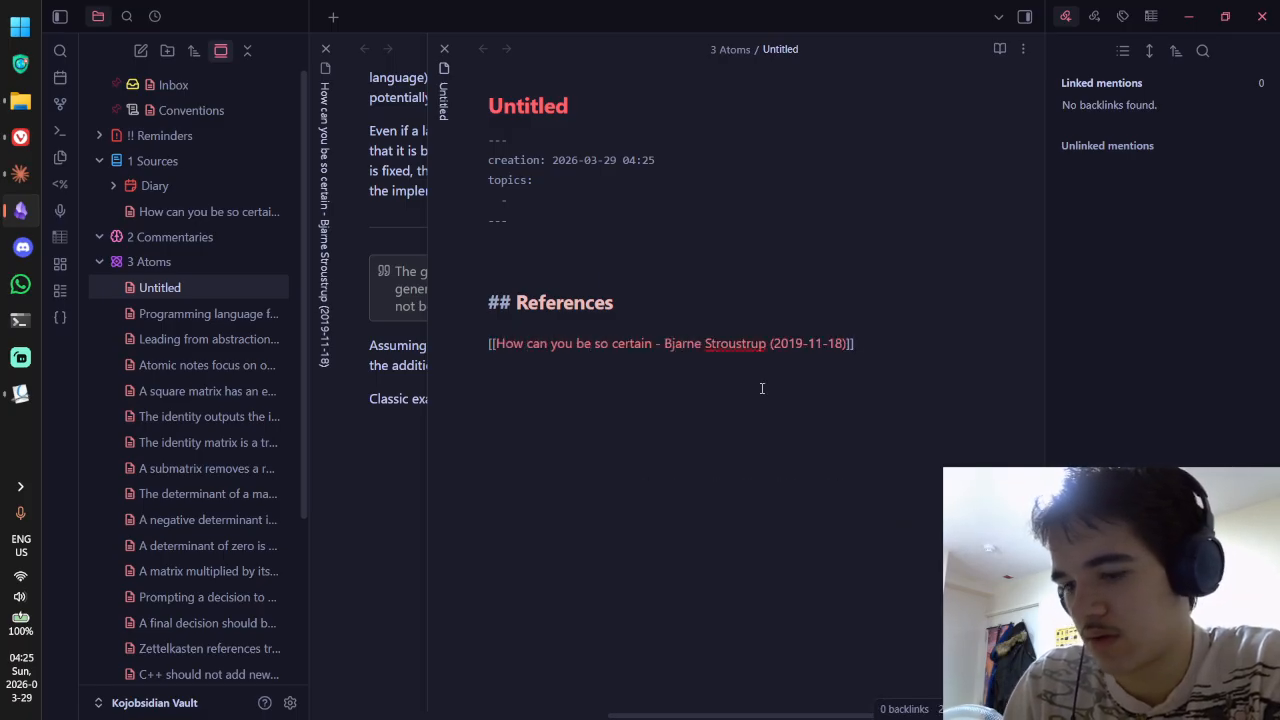
pyautogui.press('Left')
pyautogui.press('Left')
pyautogui.write('^')
pyautogui.scroll(-5, 781, 437)
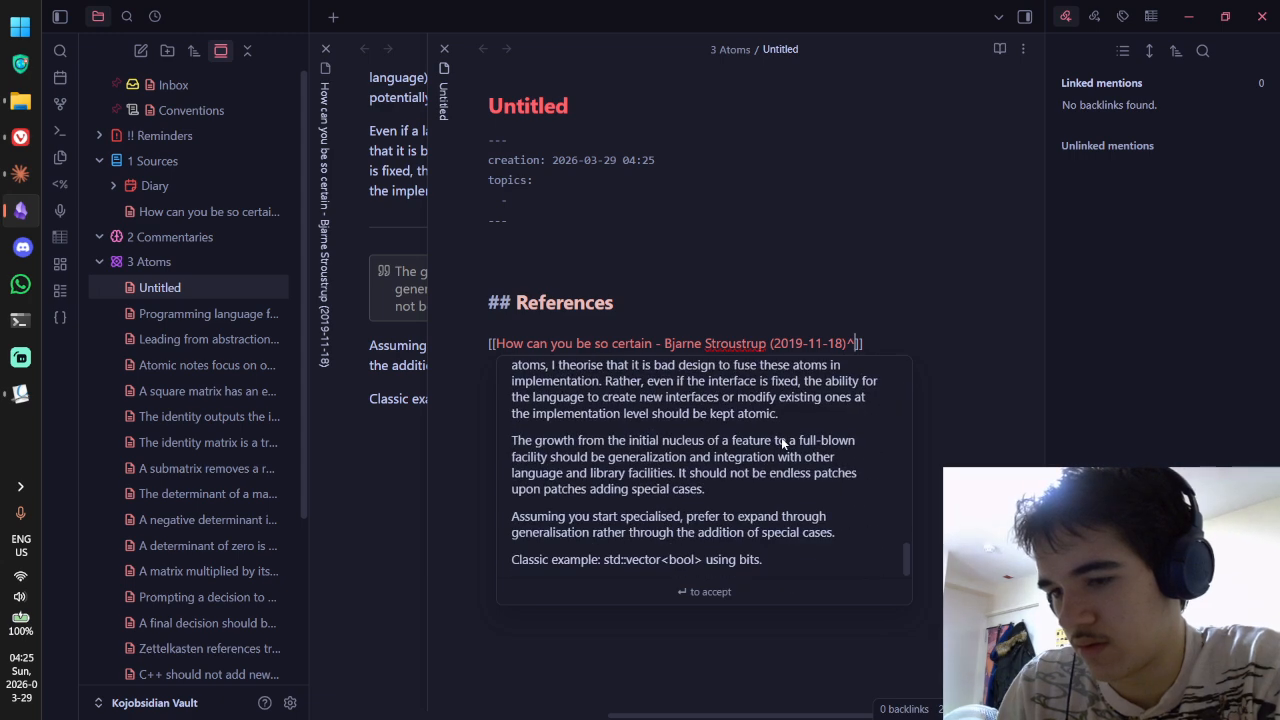
pyautogui.scroll(1, 781, 437)
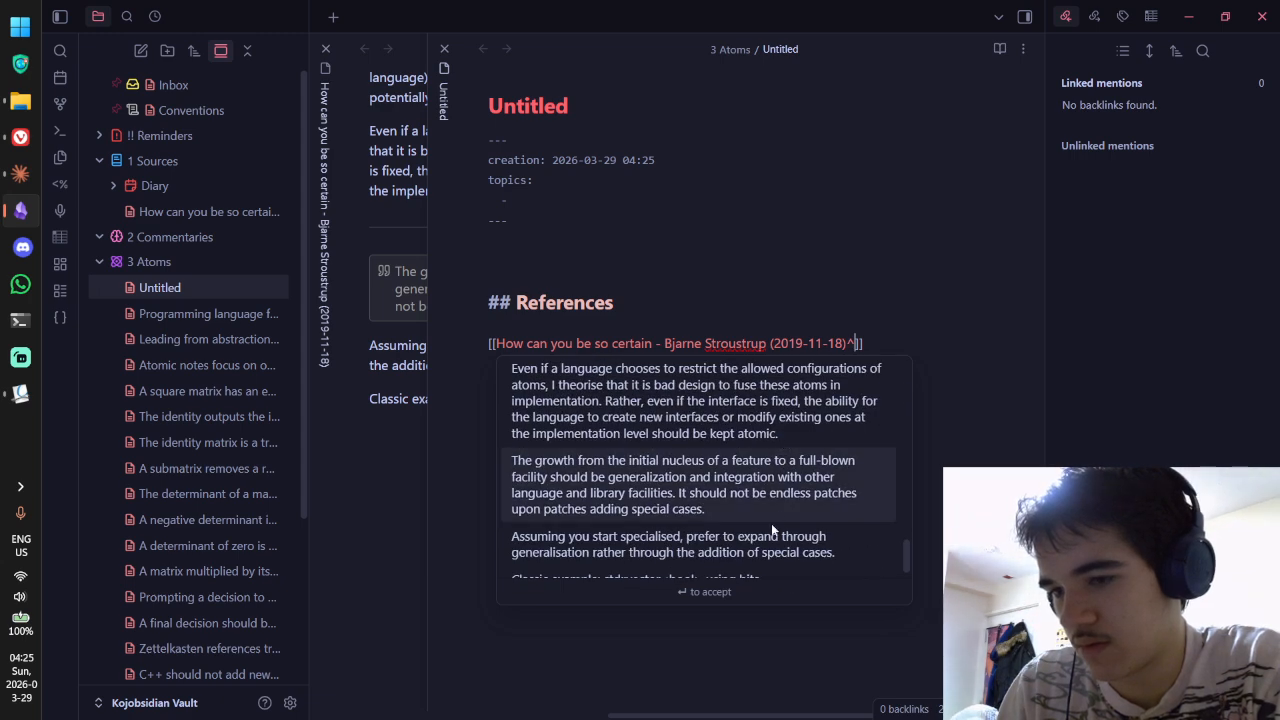
pyautogui.click(770, 472)
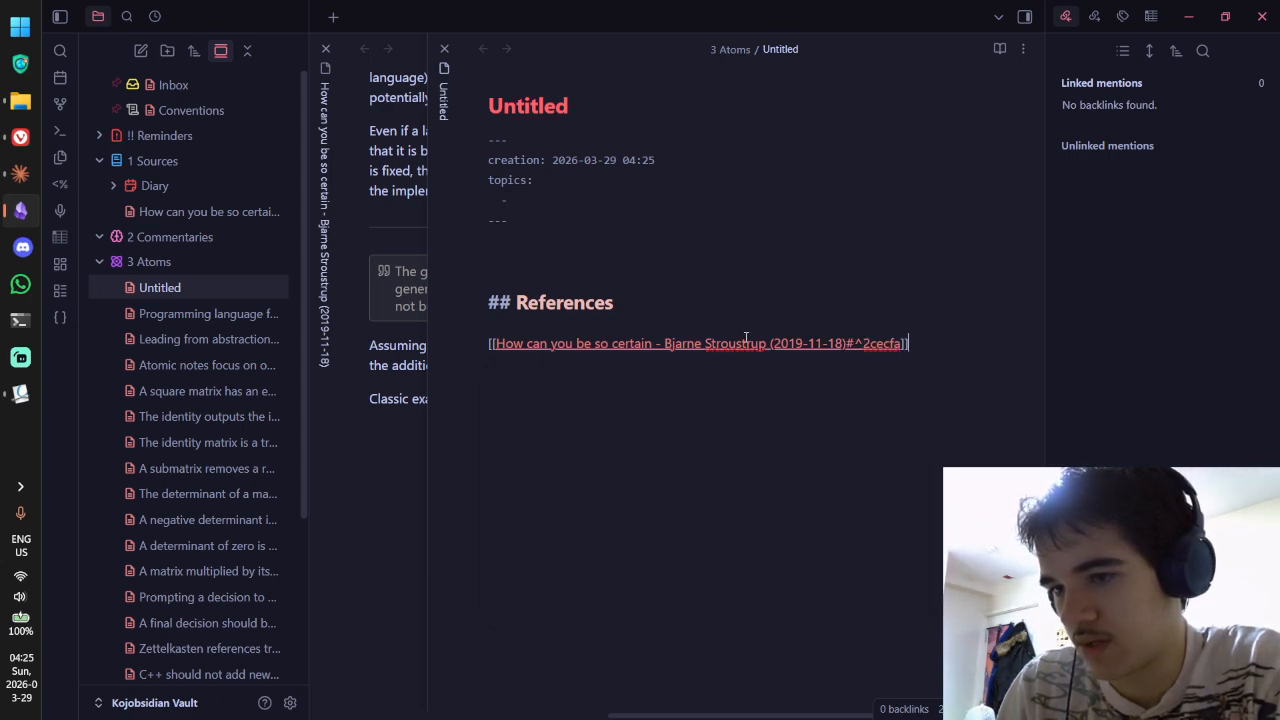
# Step: Follow the new link and toggle reading view to verify the ^2cecfa block reference
pyautogui.hotkey('ctrl', 'e')
pyautogui.hotkey('ctrl', 'e')
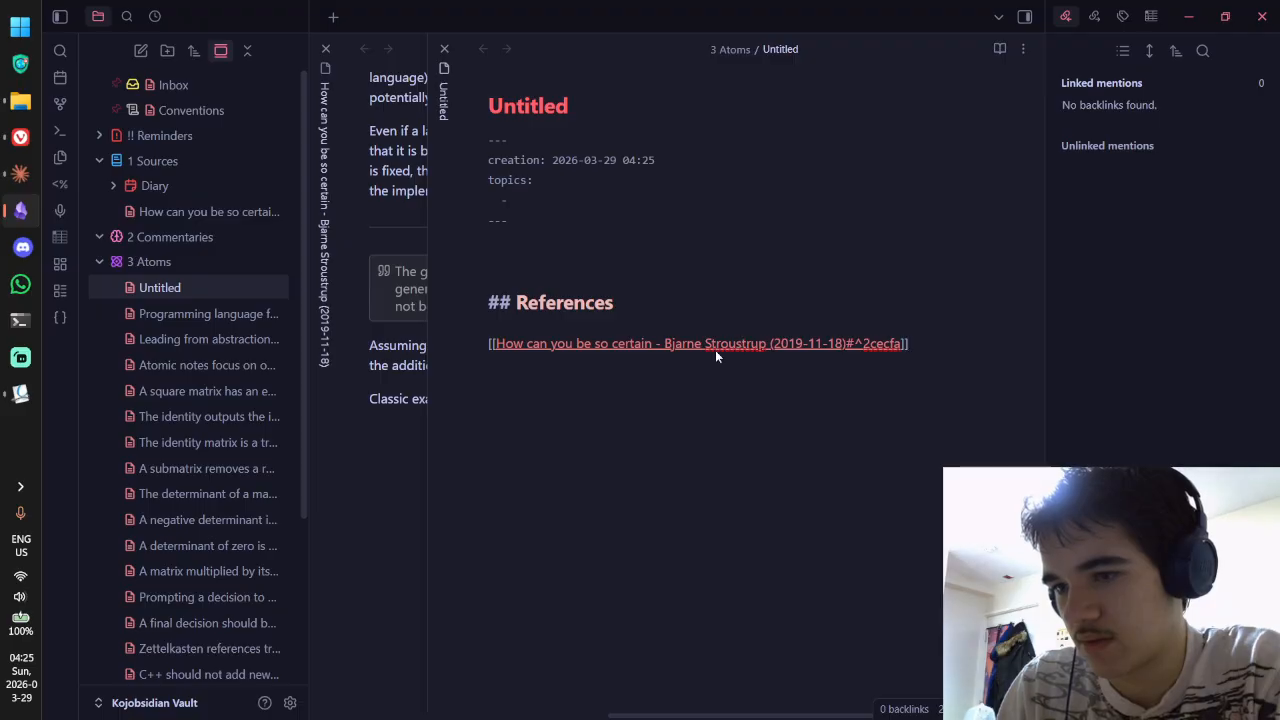
pyautogui.hotkey('ctrl', 'e')
pyautogui.click(720, 327)
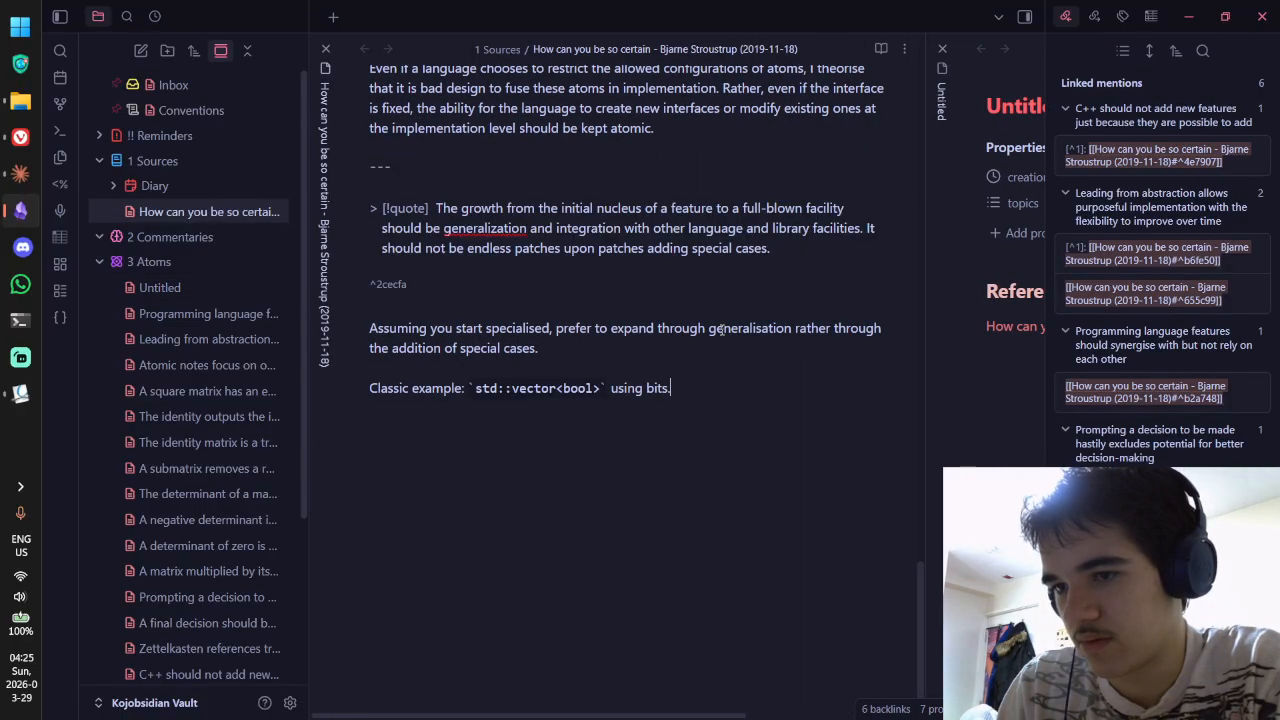
pyautogui.hotkey('ctrl', 'e')
pyautogui.hotkey('alt', 'Tab')
pyautogui.hotkey('alt', 'Tab')
pyautogui.hotkey('ctrl', 'Tab')
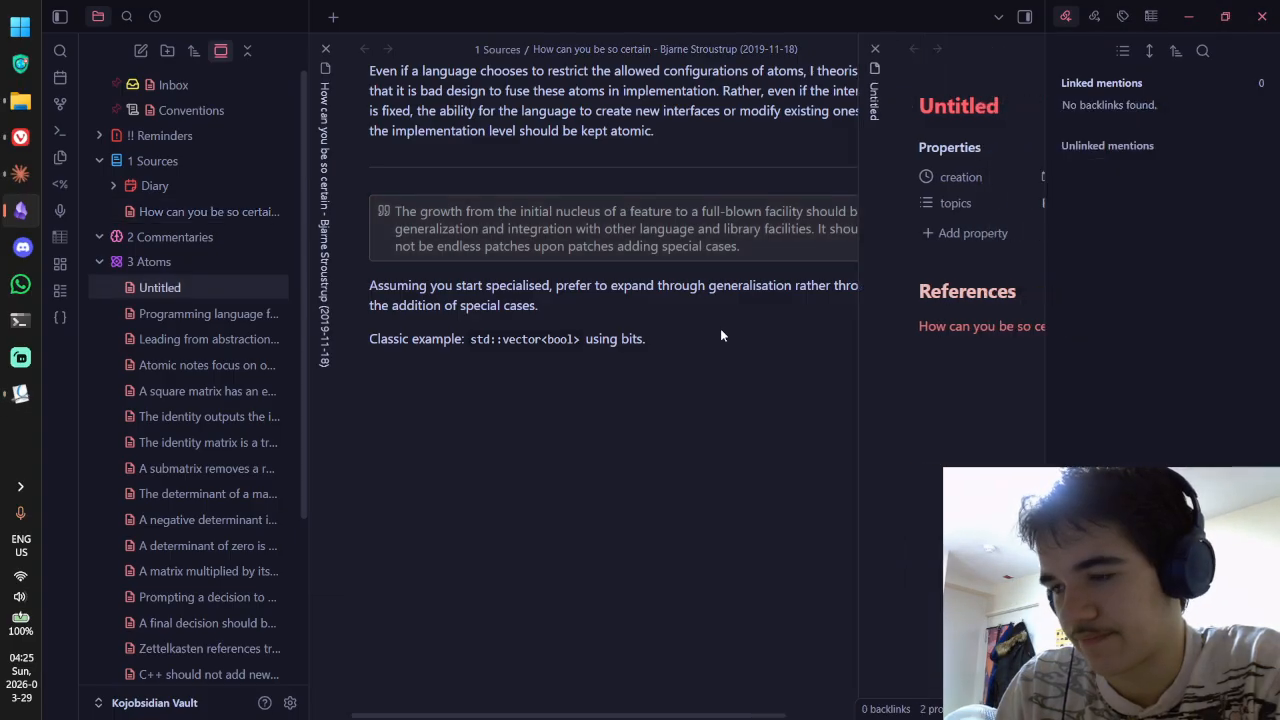
pyautogui.hotkey('ctrl', 'e')
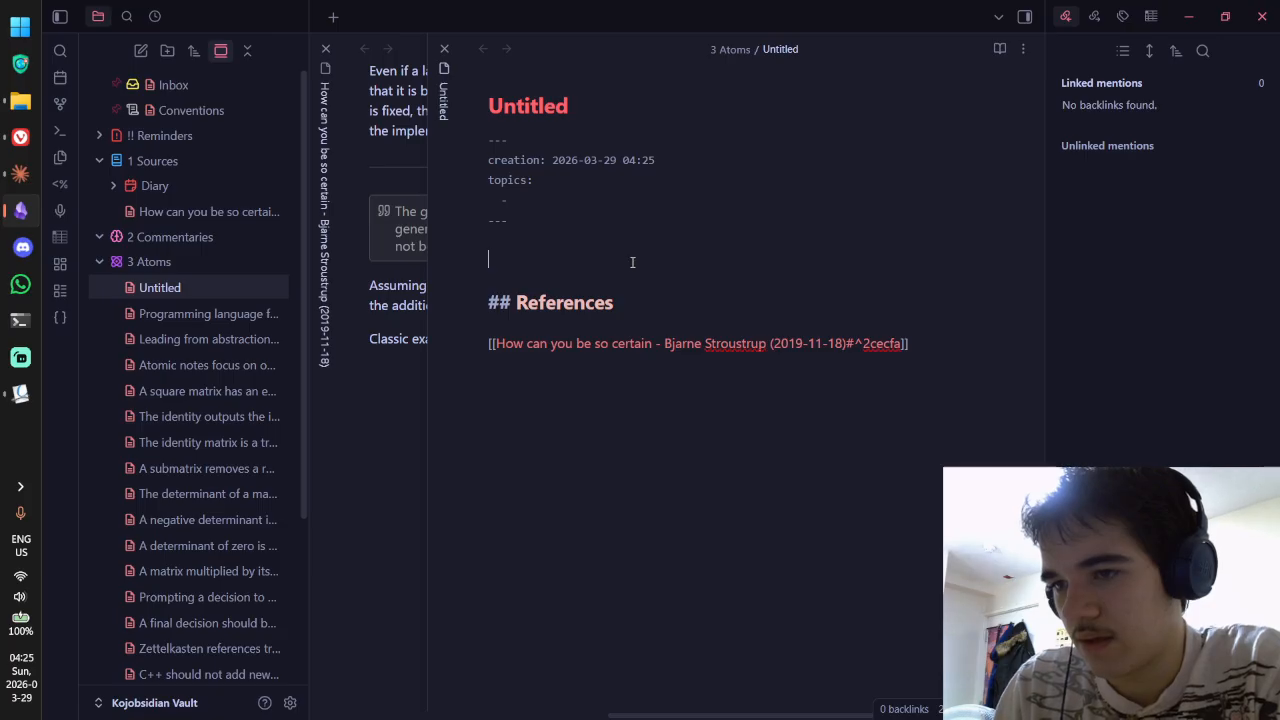
pyautogui.hotkey('ctrl', 'Tab')
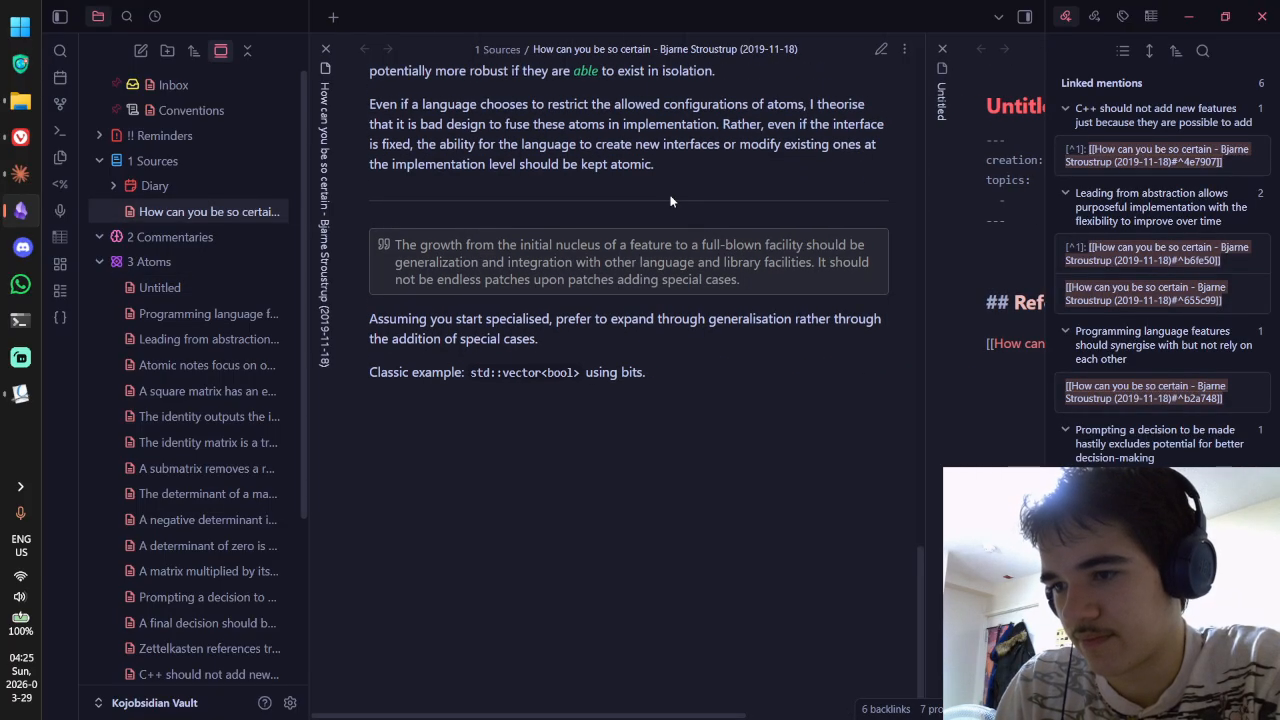
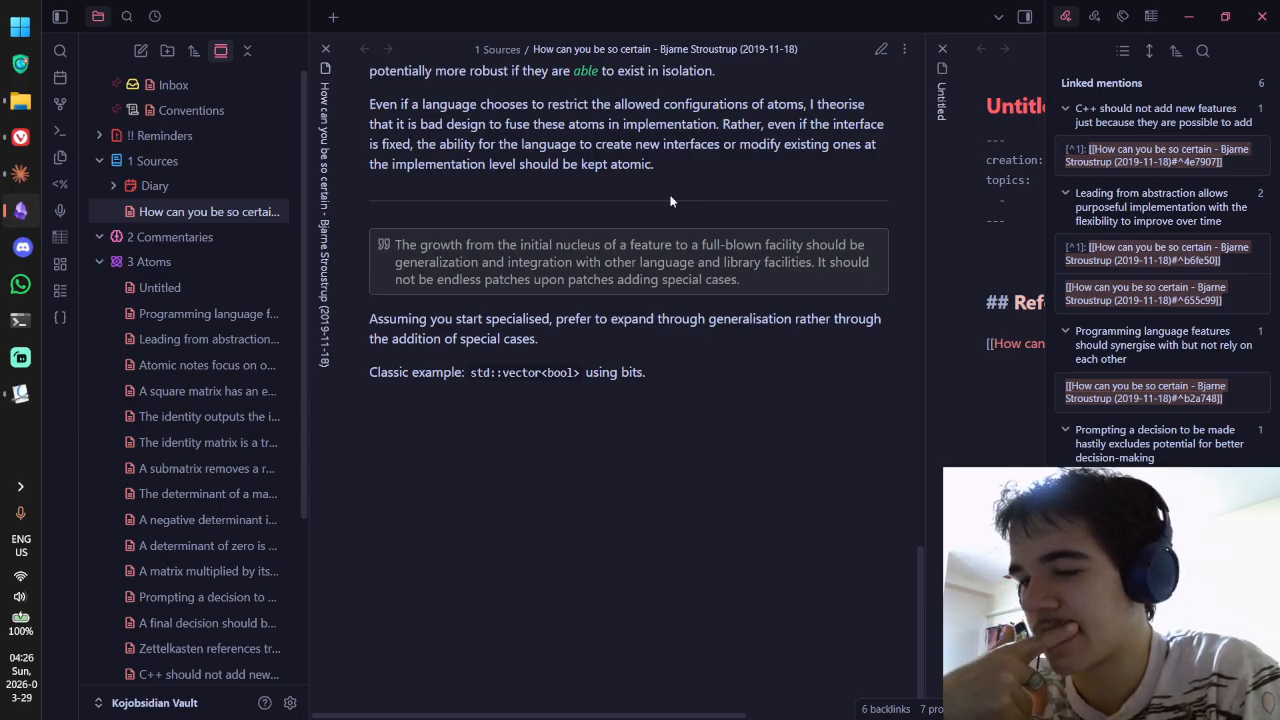
# Step: Begin the Untitled note's paragraph with 'When expanding a system that you want to be sustainable'
pyautogui.hotkey('ctrl', 'Tab')
pyautogui.write('When exp')
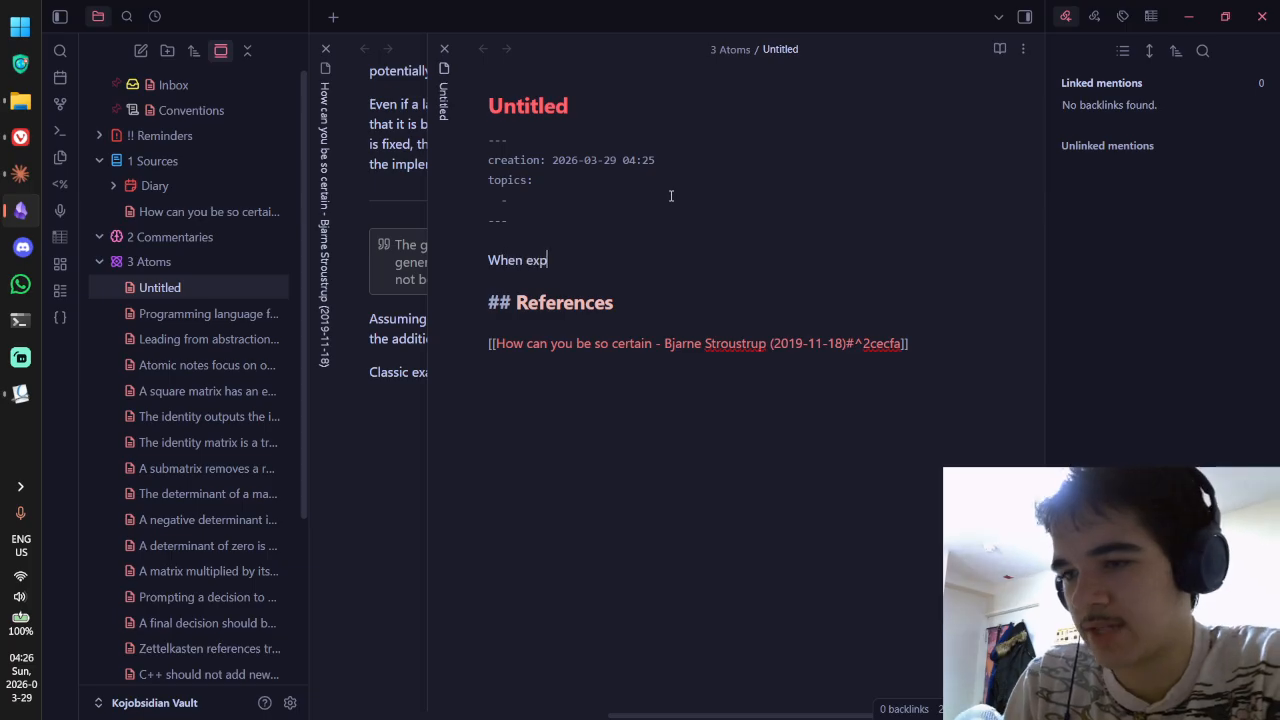
pyautogui.write('anding a fae')
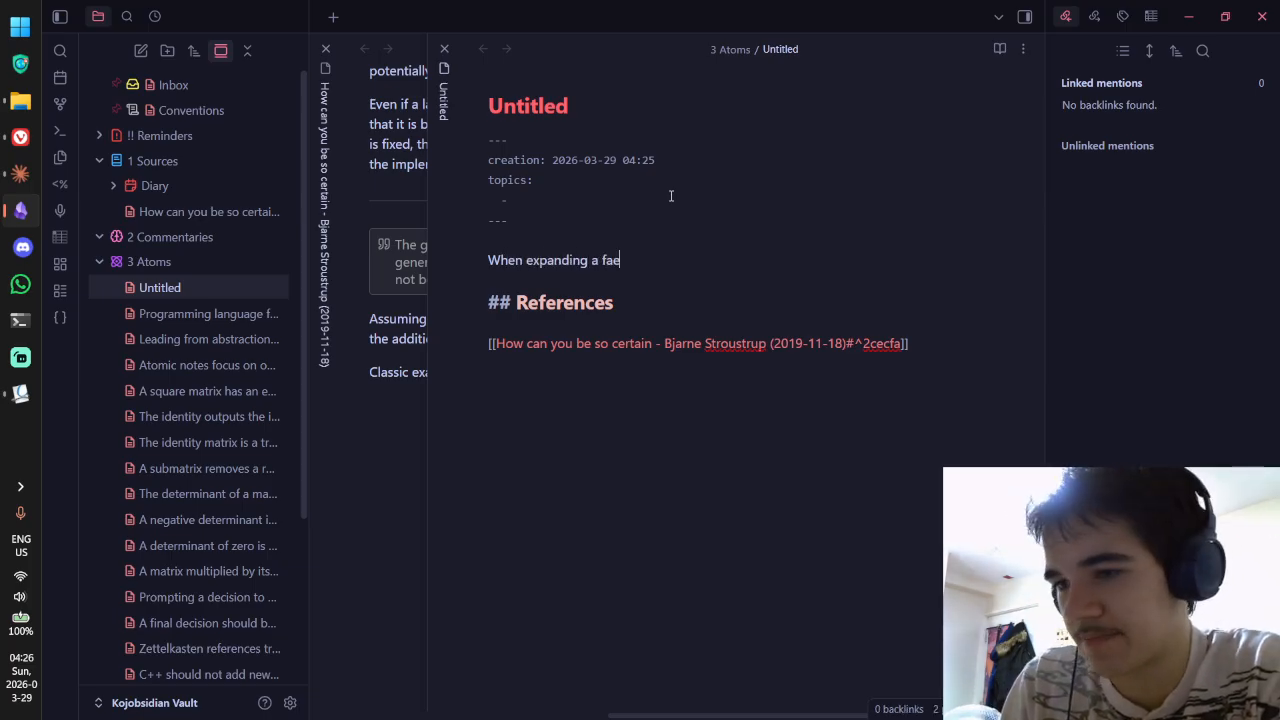
pyautogui.write('sysem')
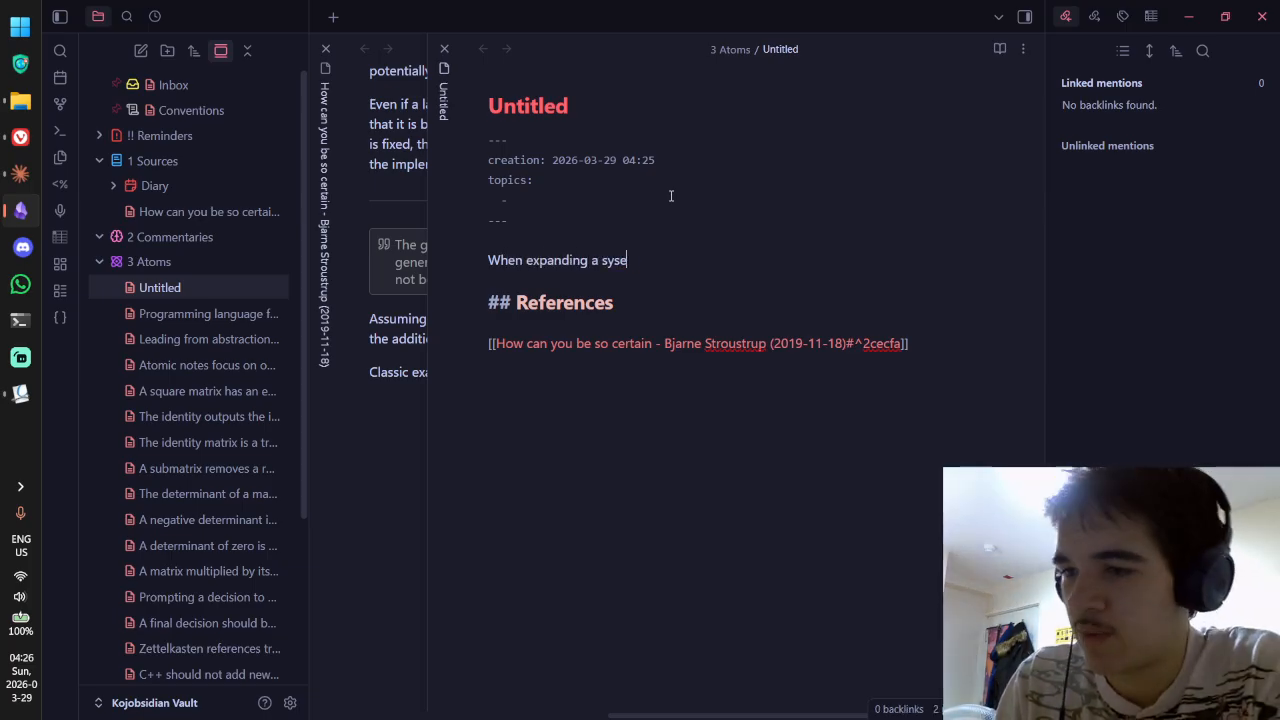
pyautogui.press('BackSpace')
pyautogui.write('tem,')
pyautogui.press('BackSpace')
pyautogui.write(',')
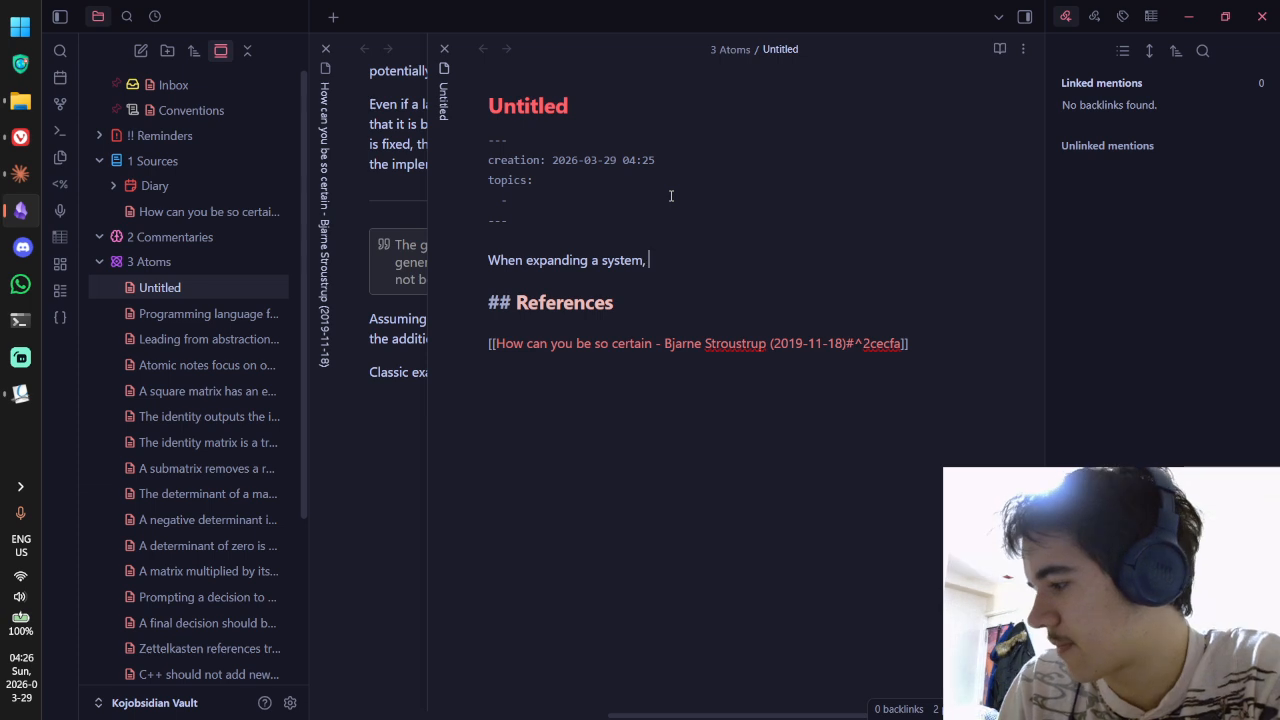
pyautogui.press('BackSpace')
pyautogui.press('BackSpace')
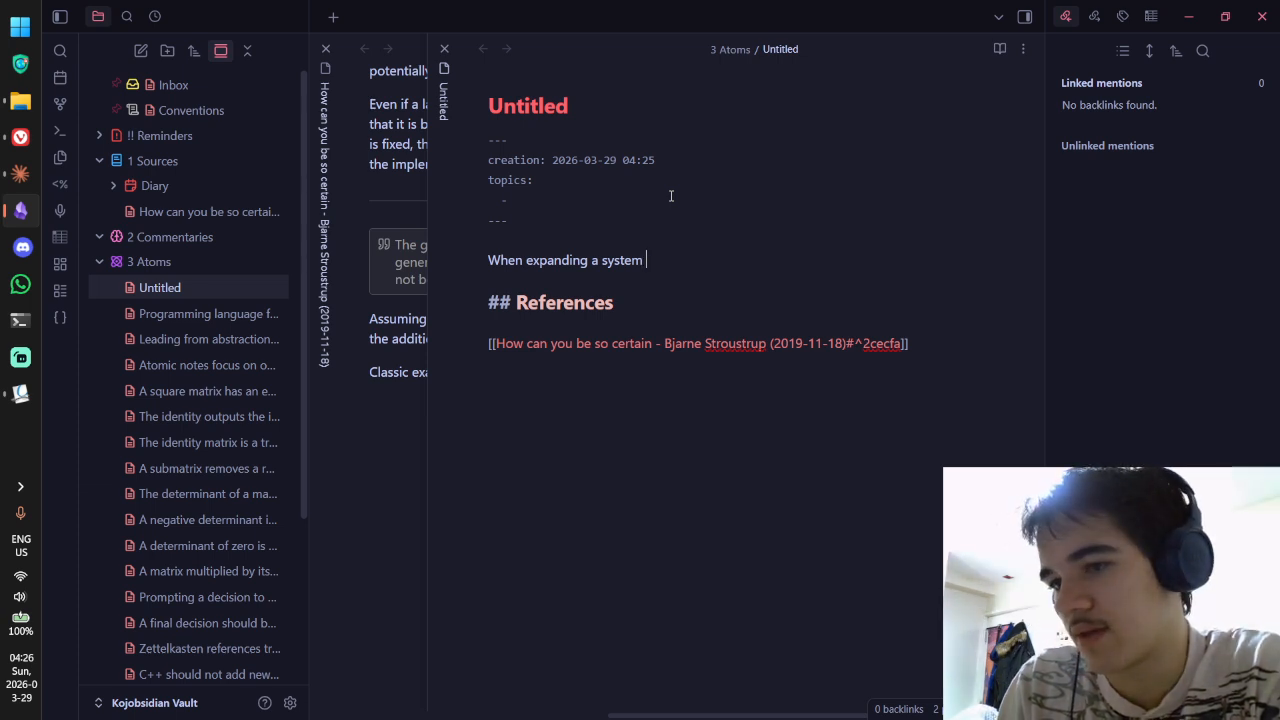
pyautogui.write('expanding a sys')
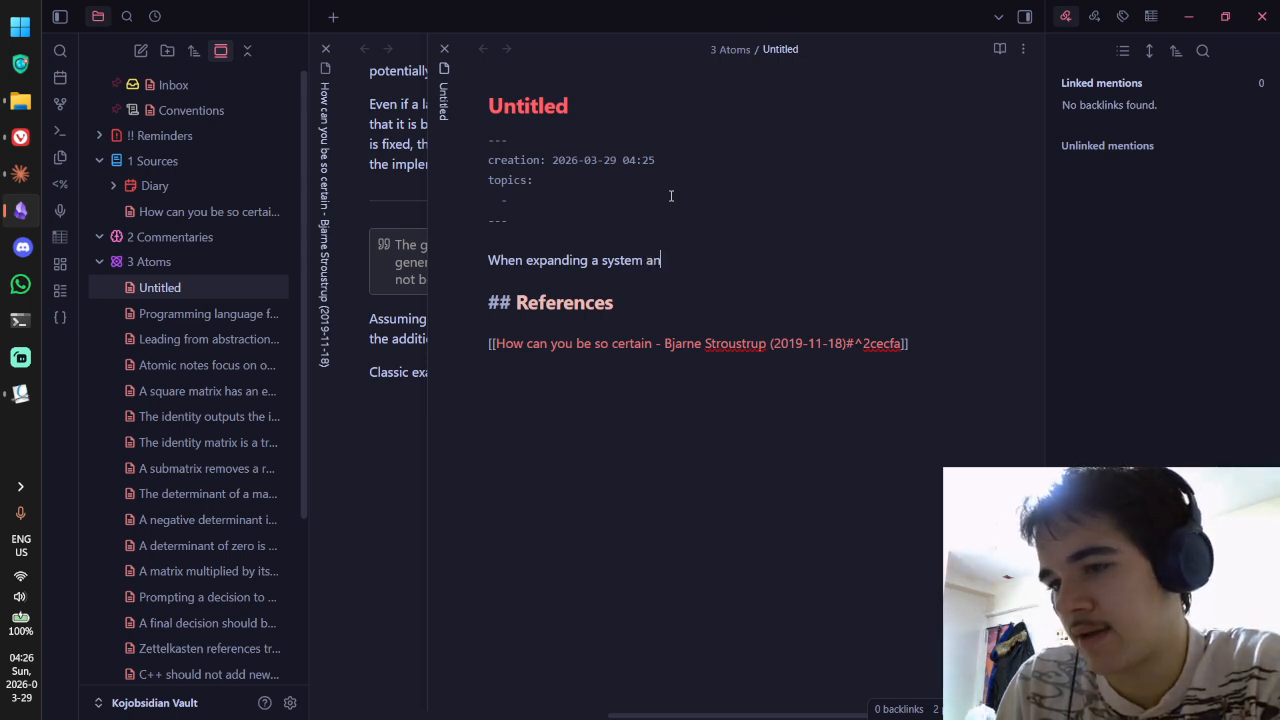
pyautogui.write('tem that you want to be ')
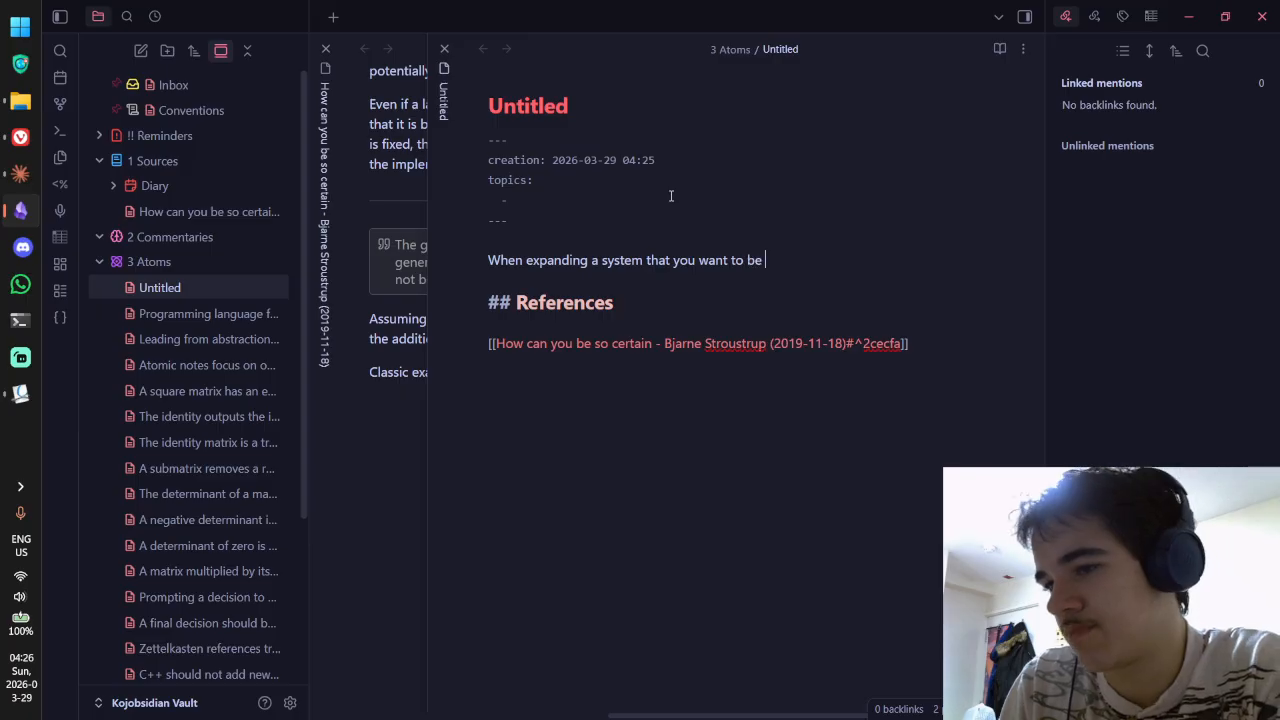
pyautogui.write('s')
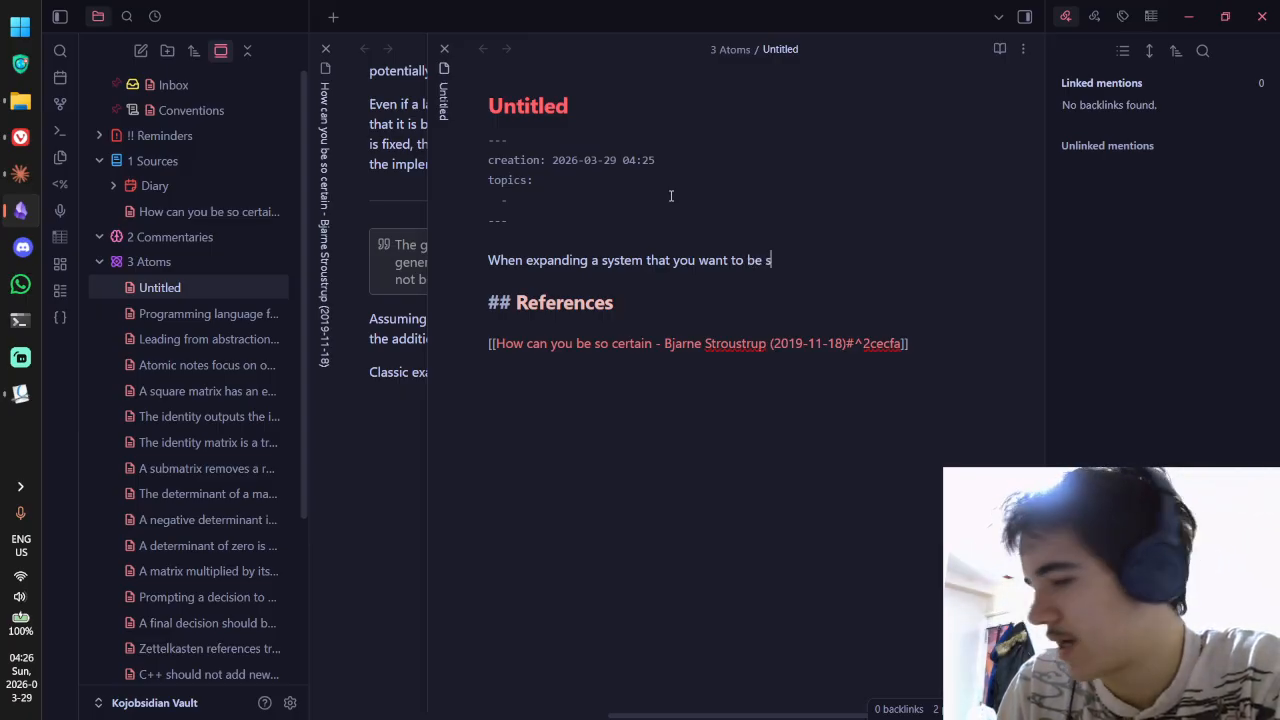
pyautogui.write('ustainable and robust,')
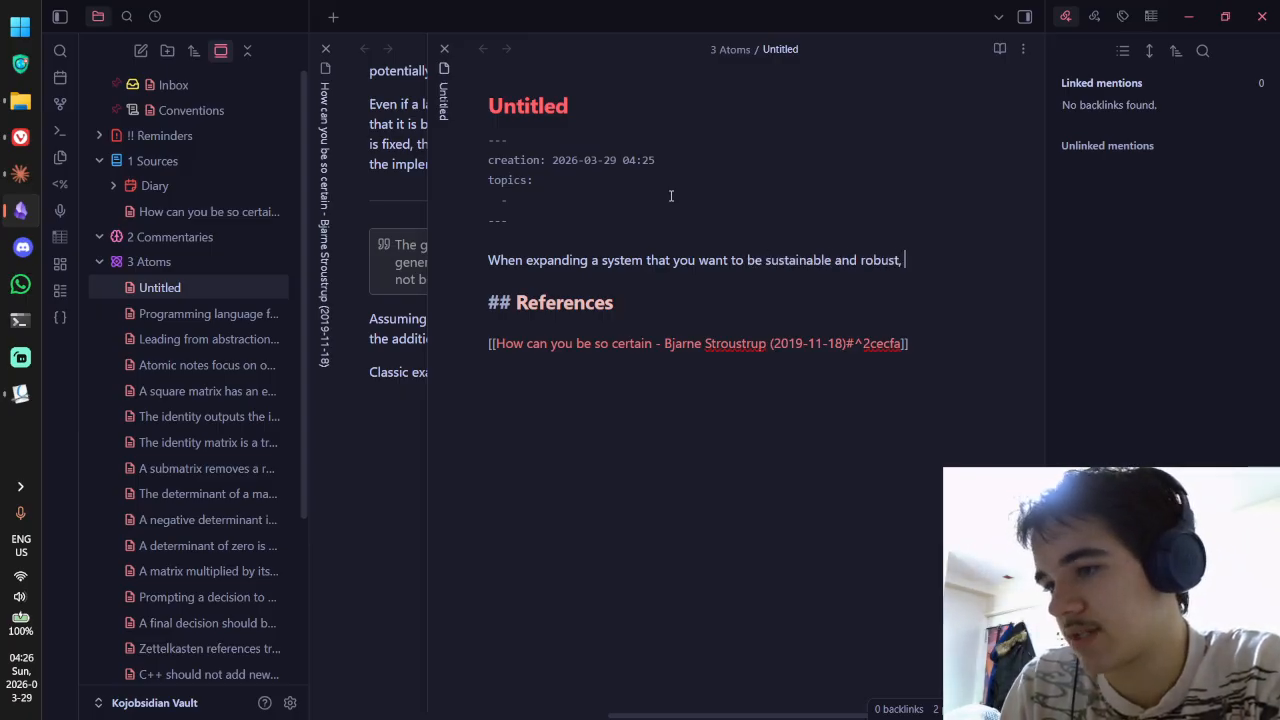
# Step: Finish the sentence with 'expand it through… the addition of special cases.', checking the source note's wording
pyautogui.hotkey('ctrl', 'shift', 'Tab')
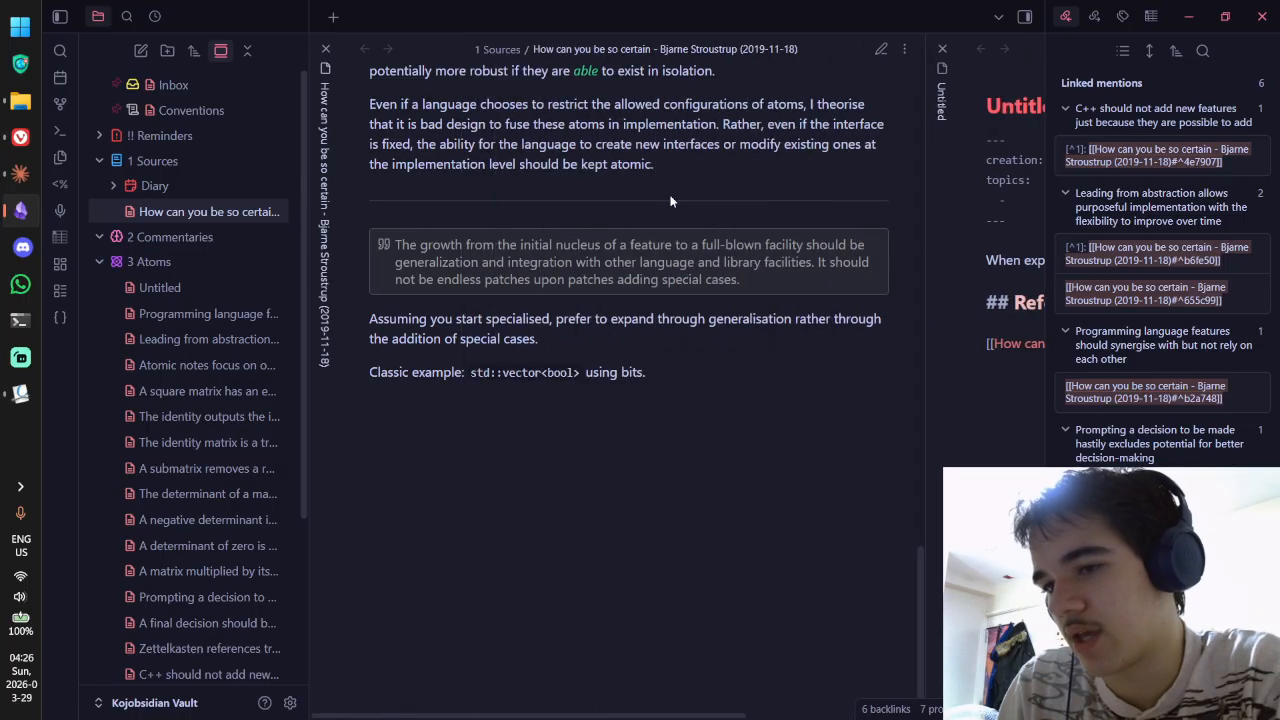
pyautogui.hotkey('ctrl', 'Tab')
pyautogui.write('expand it through')
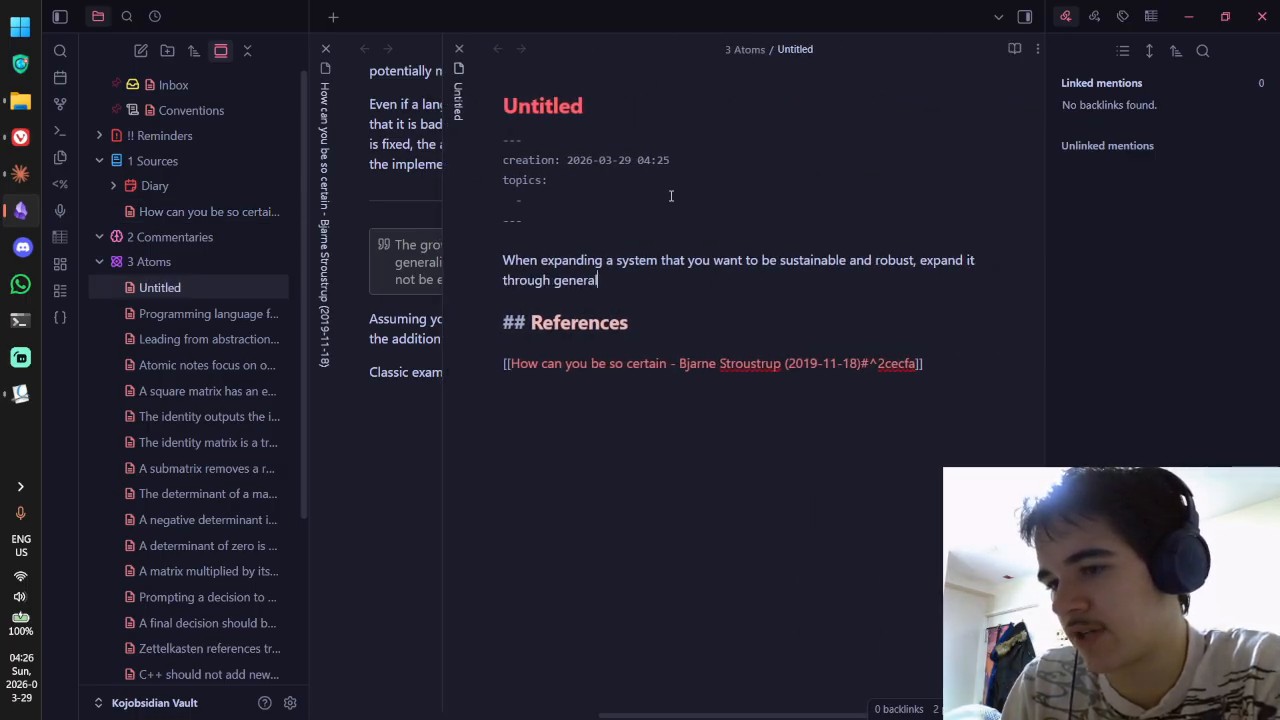
pyautogui.hotkey('ctrl', 'shift', 'Tab')
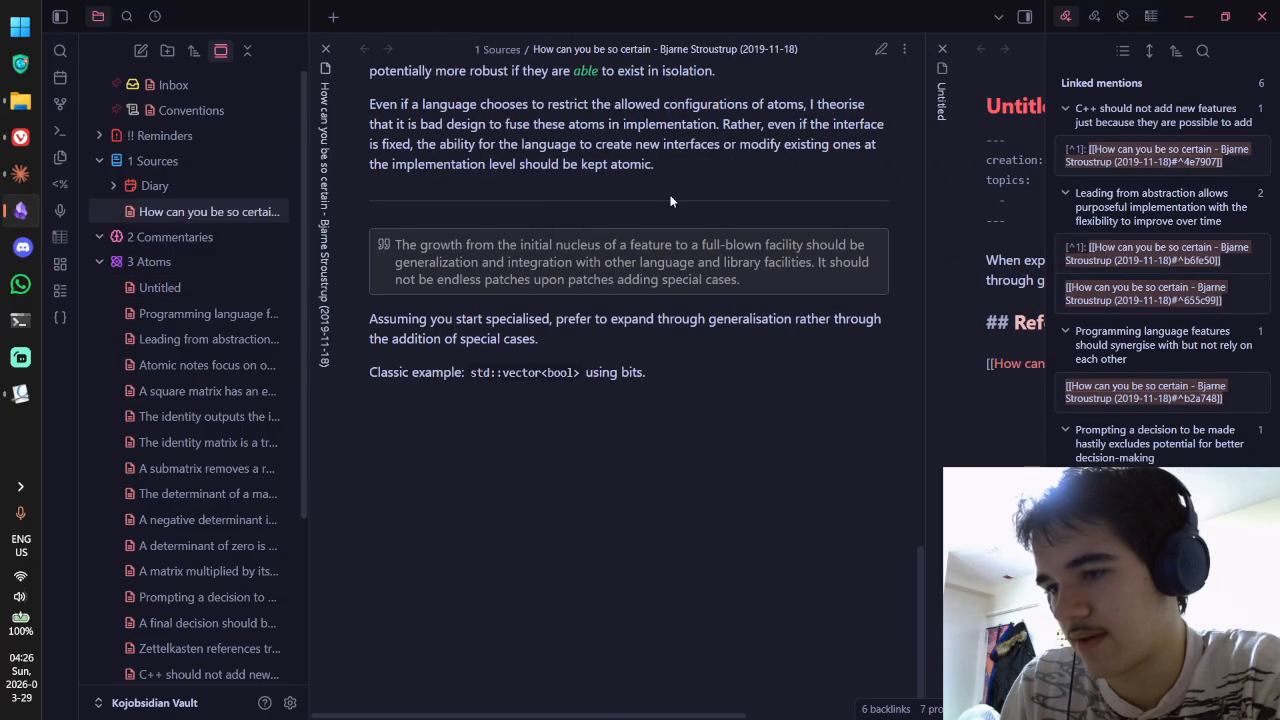
pyautogui.hotkey('ctrl', 'Tab')
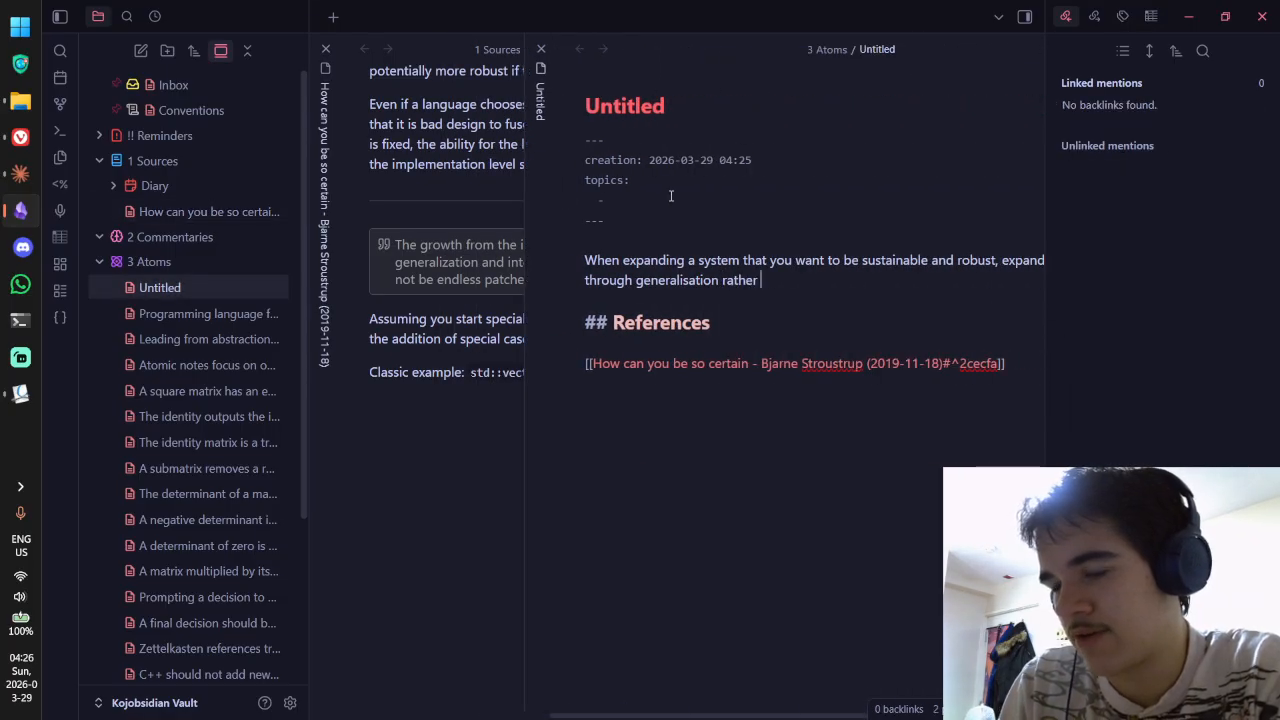
pyautogui.hotkey('ctrl', 'shift', 'Tab')
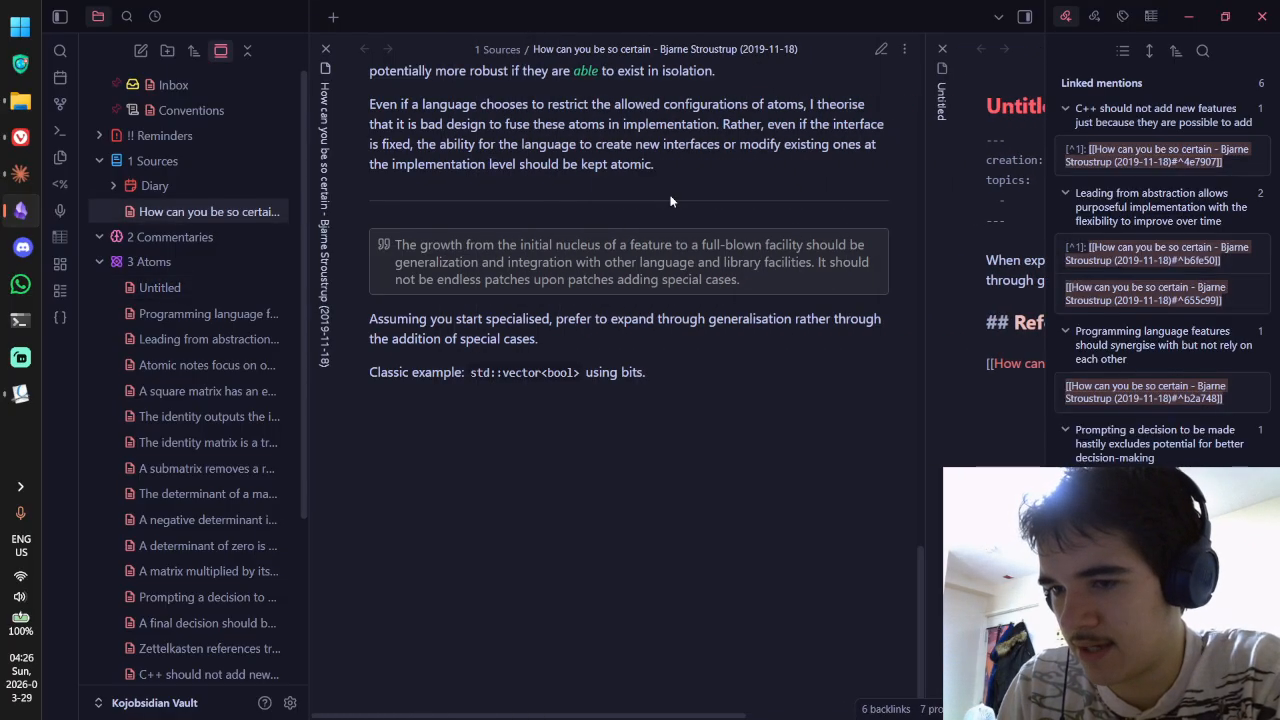
pyautogui.write('the additio')
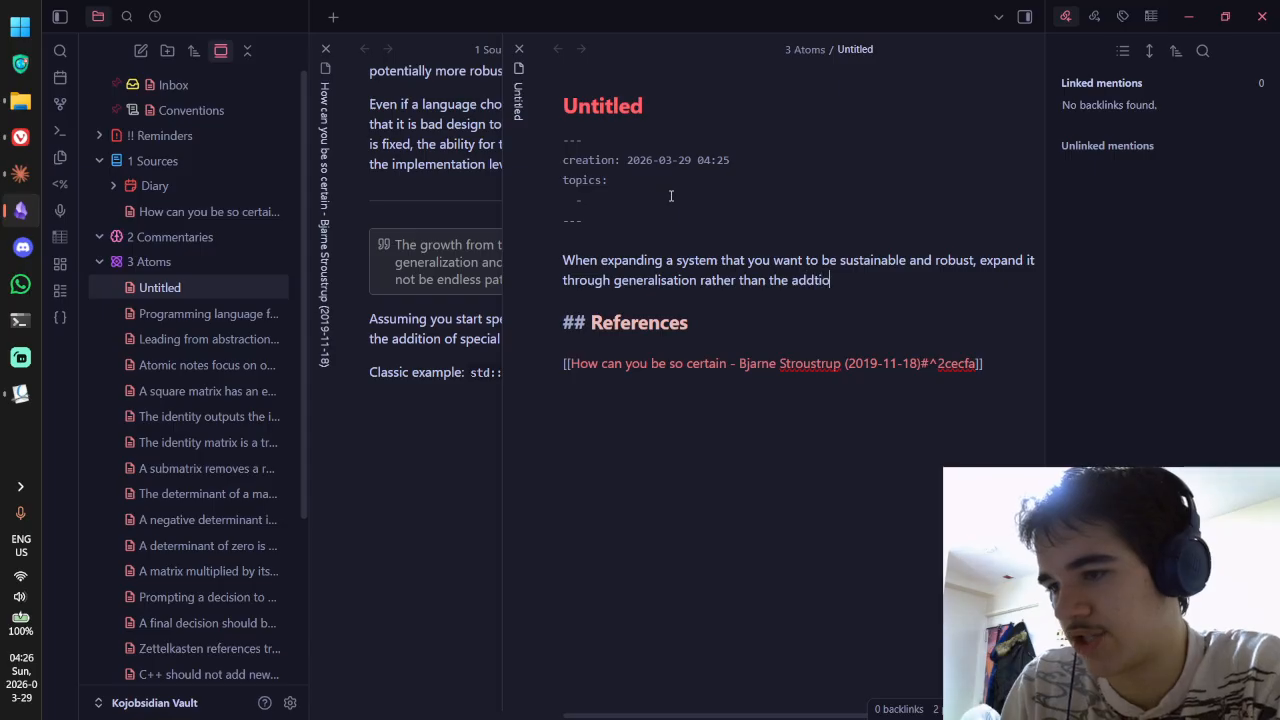
pyautogui.write('n')
pyautogui.press('BackSpace')
pyautogui.press('BackSpace')
pyautogui.press('BackSpace')
pyautogui.press('BackSpace')
pyautogui.write('itionn of')
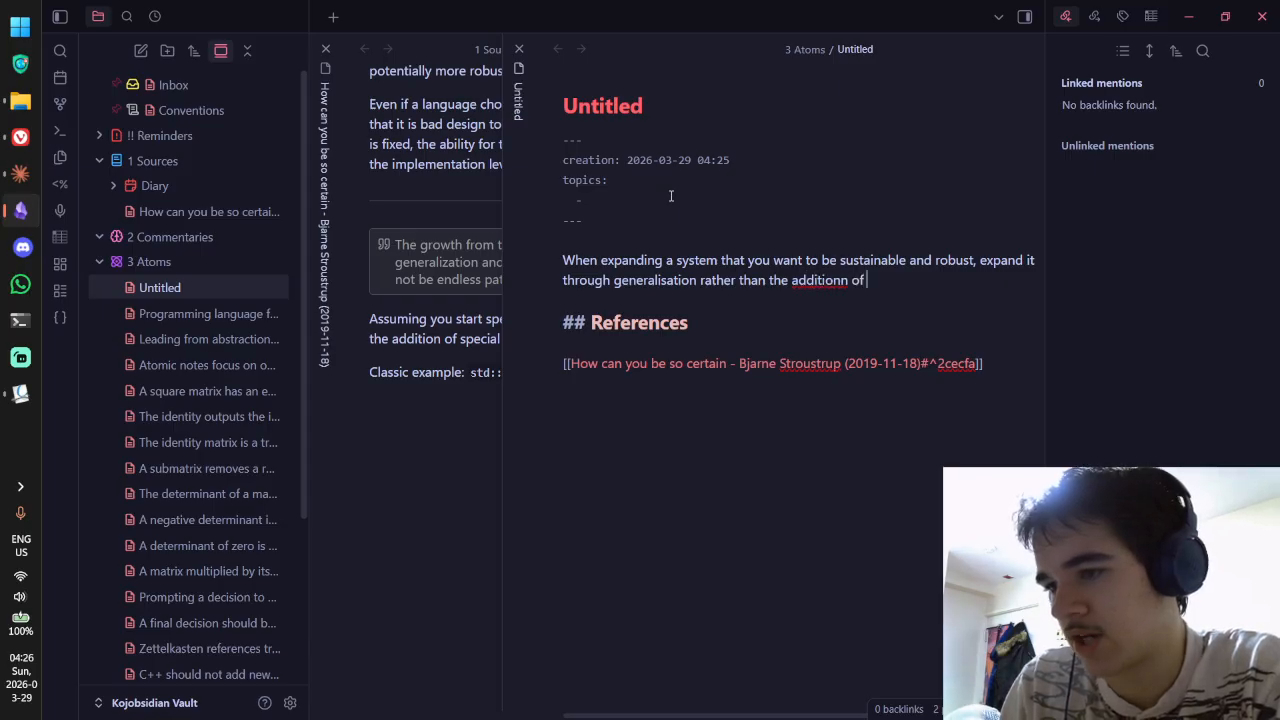
pyautogui.press('BackSpace')
pyautogui.press('BackSpace')
pyautogui.press('BackSpace')
pyautogui.write('of specia')
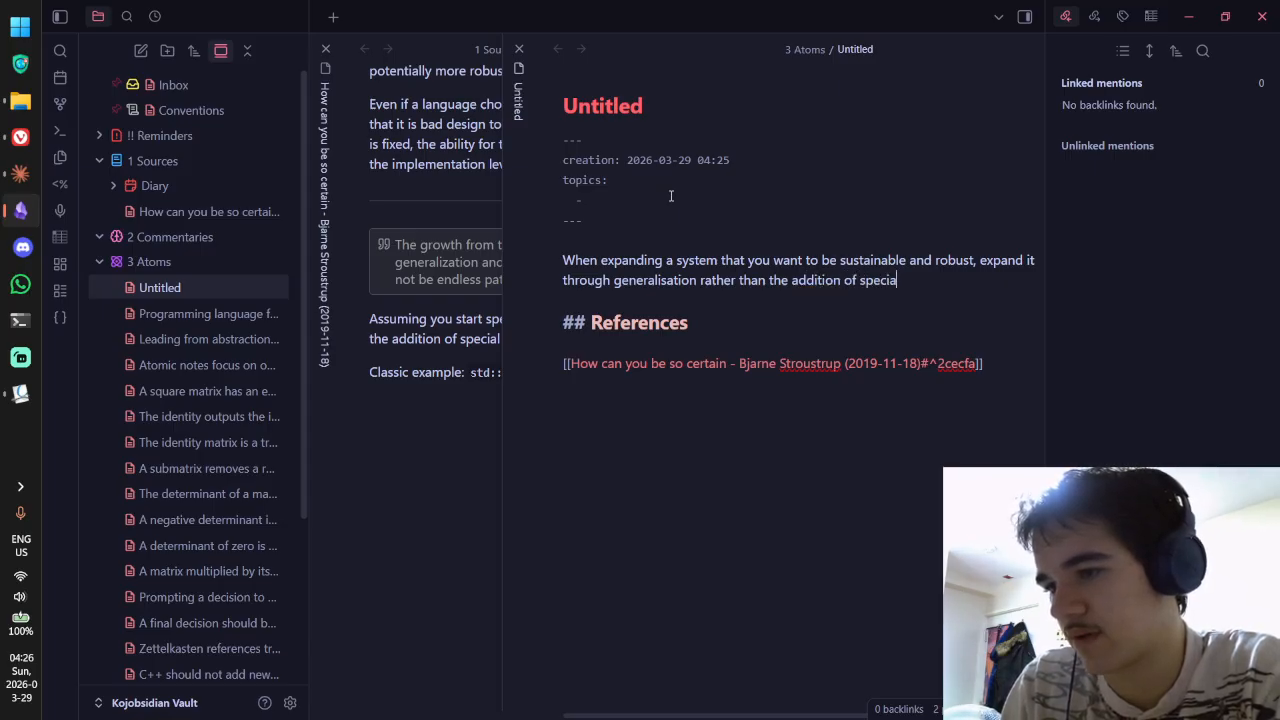
pyautogui.write('l cases.')
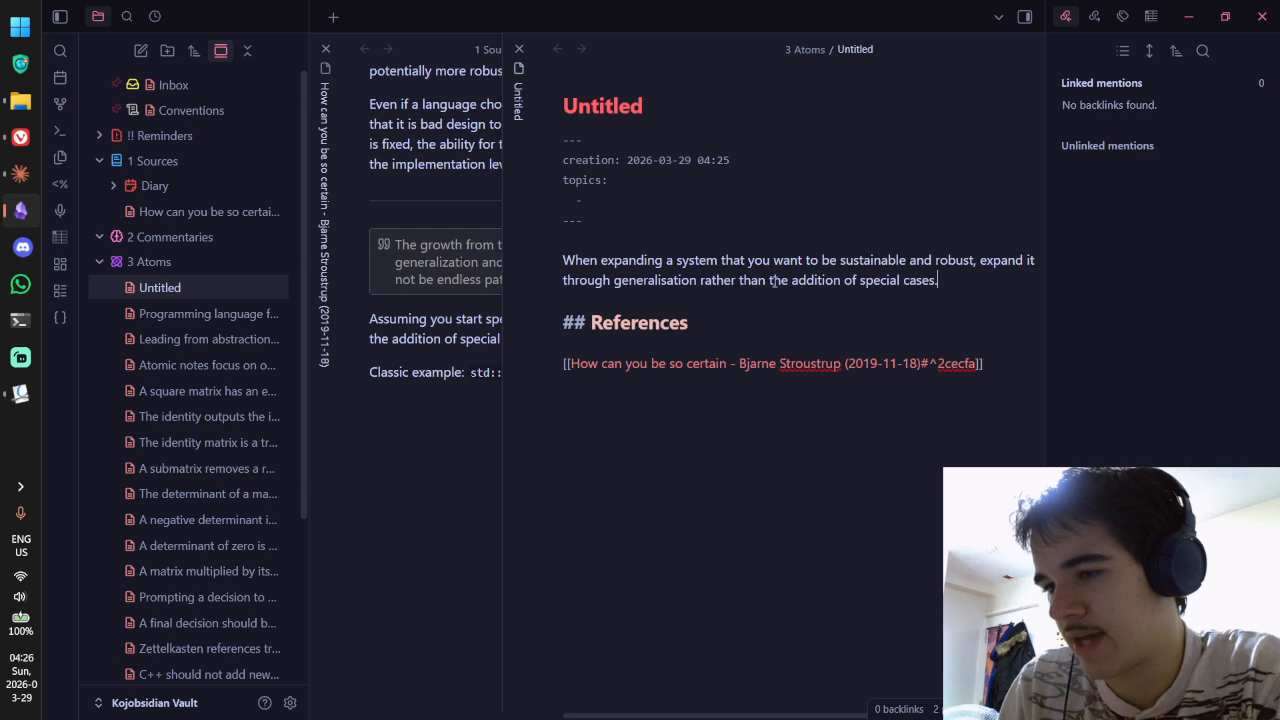
# Step: Reword the ending to 'rather than changing it to specially support exceptional cases'
pyautogui.moveTo(772, 281); pyautogui.dragTo(843, 283)
pyautogui.write('ch')
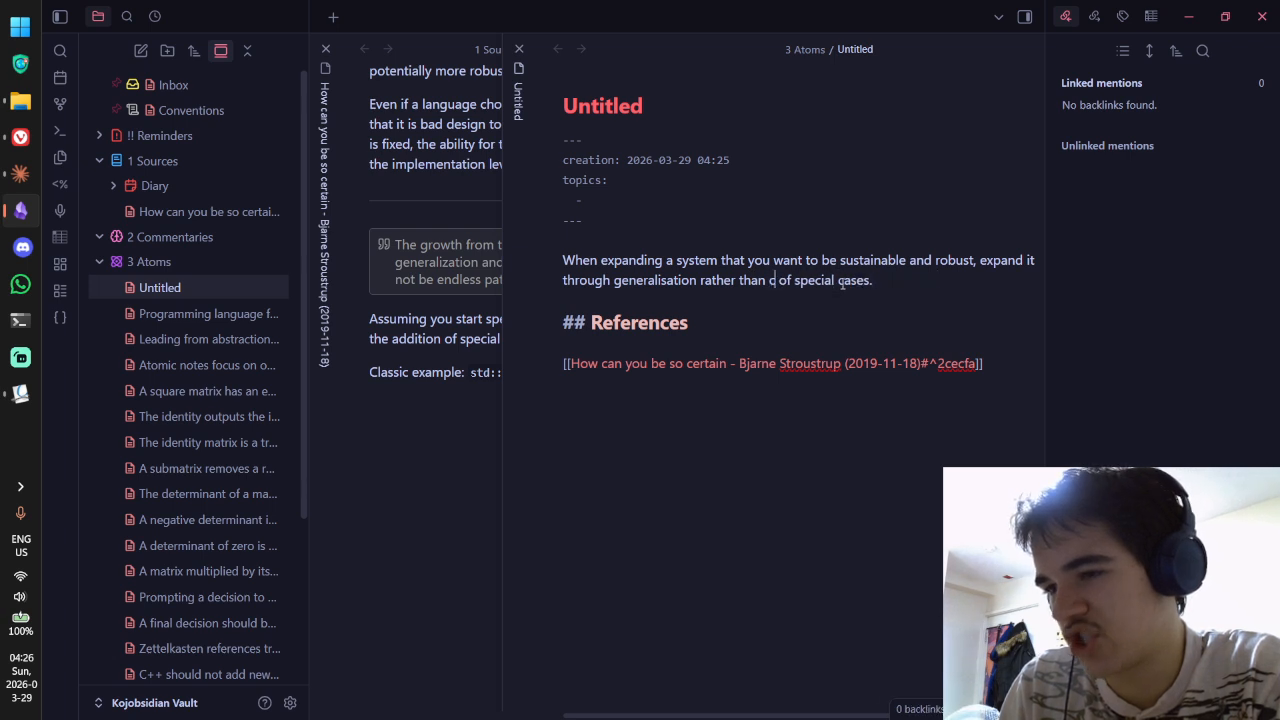
pyautogui.press('BackSpace')
pyautogui.press('BackSpace')
pyautogui.write('just changing it')
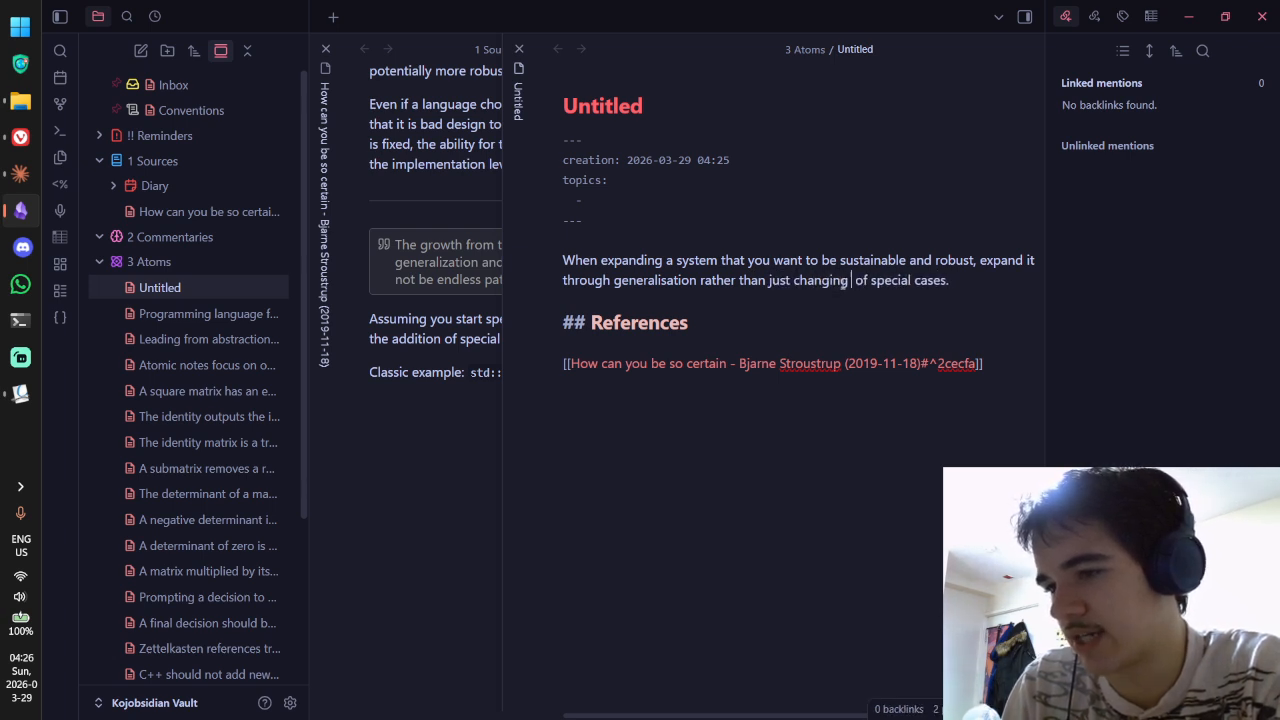
pyautogui.press('Delete')
pyautogui.press('Delete')
pyautogui.press('Delete')
pyautogui.write('to supp')
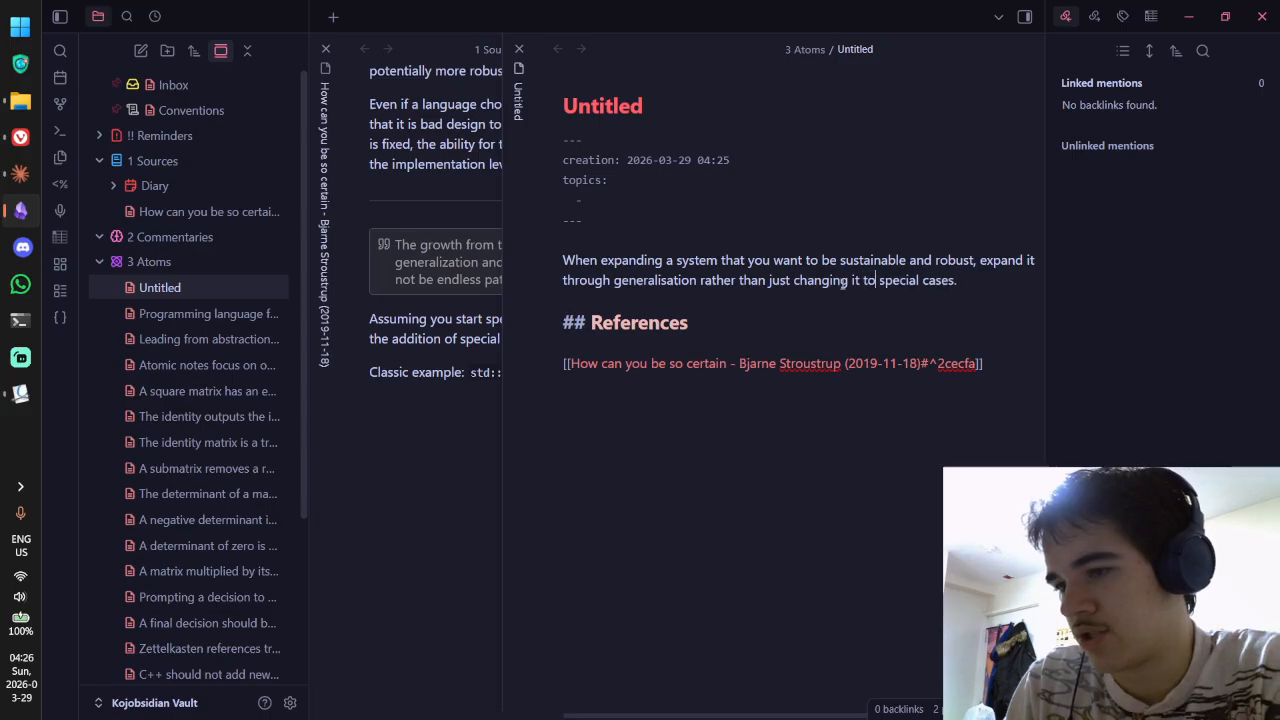
pyautogui.write('ort s')
pyautogui.click(790, 281)
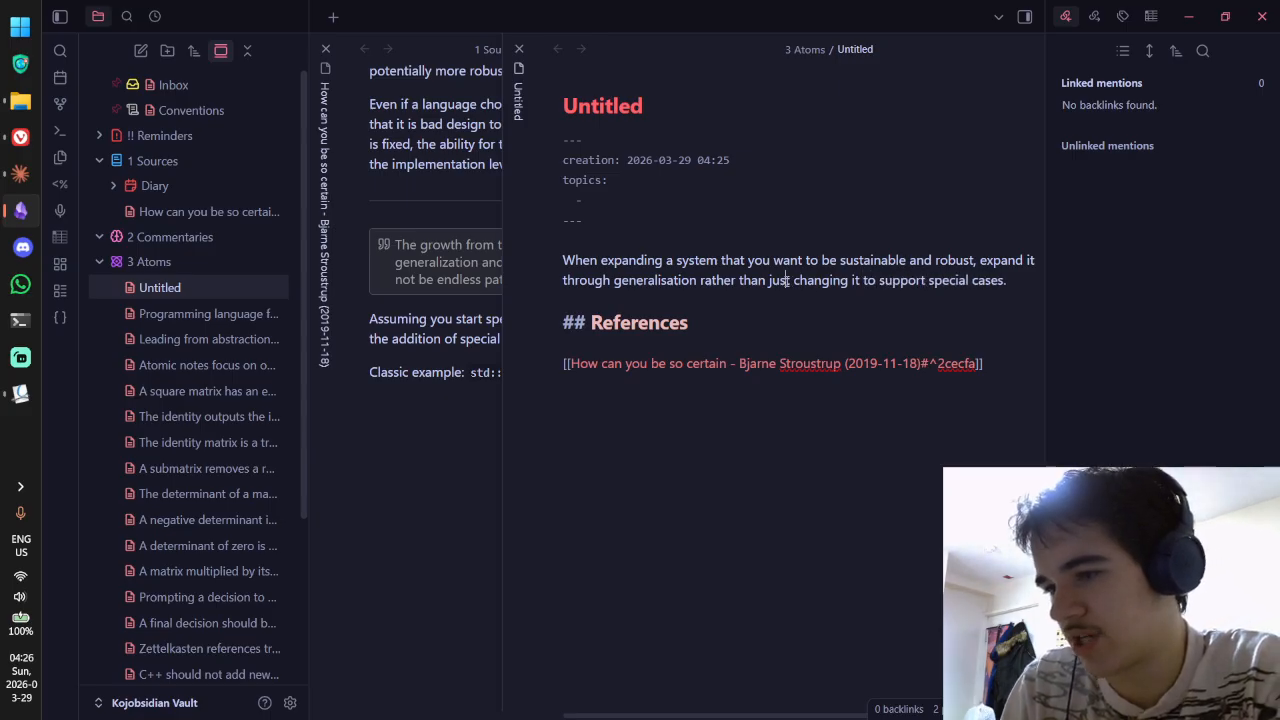
pyautogui.press('BackSpace')
pyautogui.press('BackSpace')
pyautogui.press('BackSpace')
pyautogui.press('BackSpace')
pyautogui.press('BackSpace')
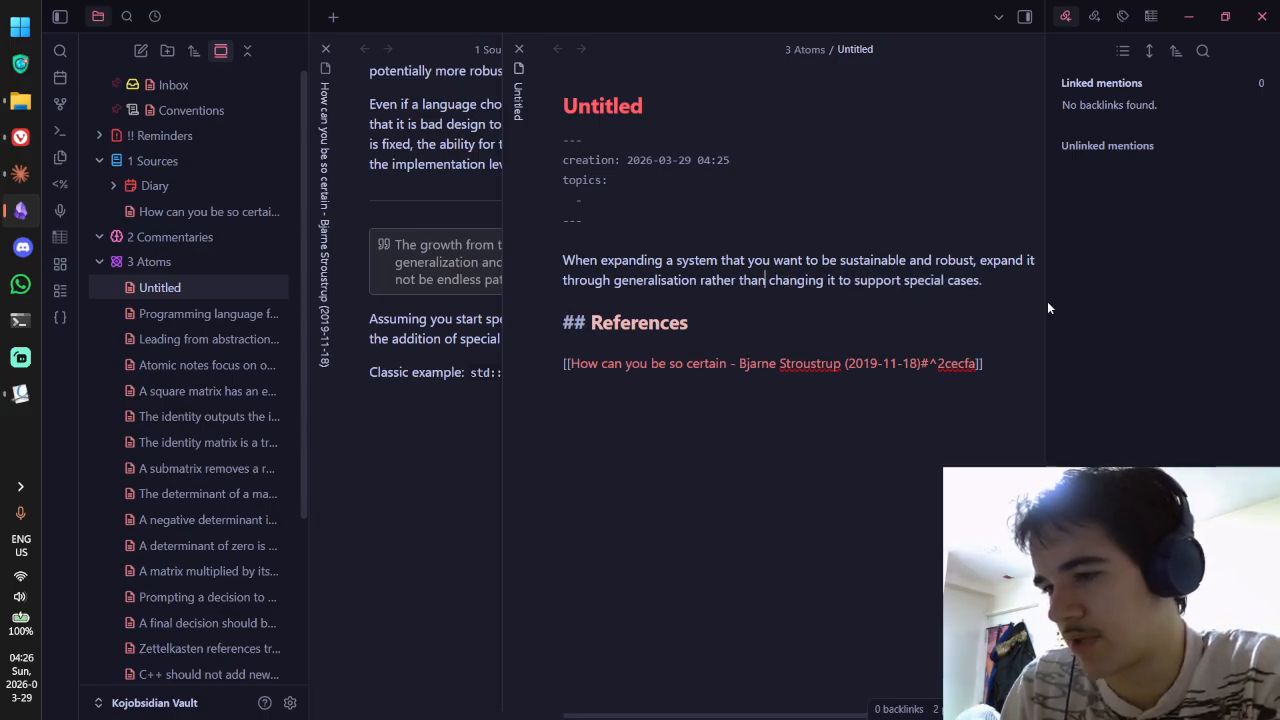
pyautogui.press('End')
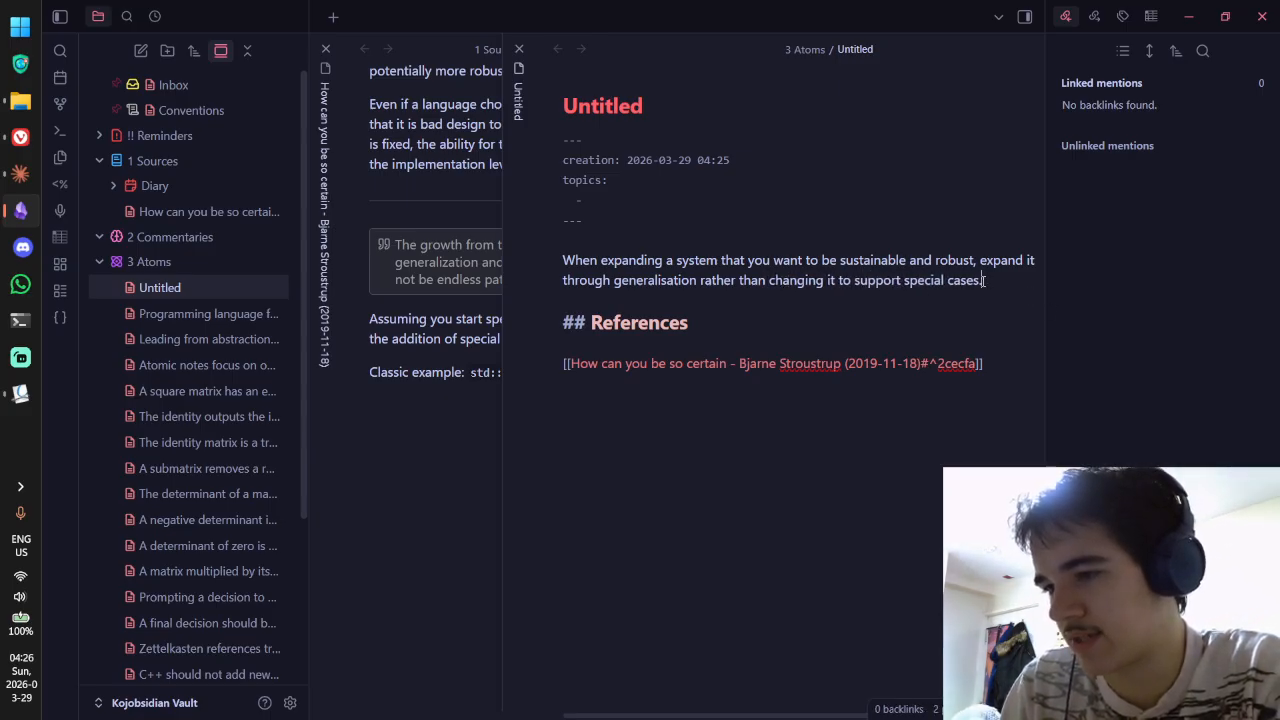
pyautogui.click(1045, 300)
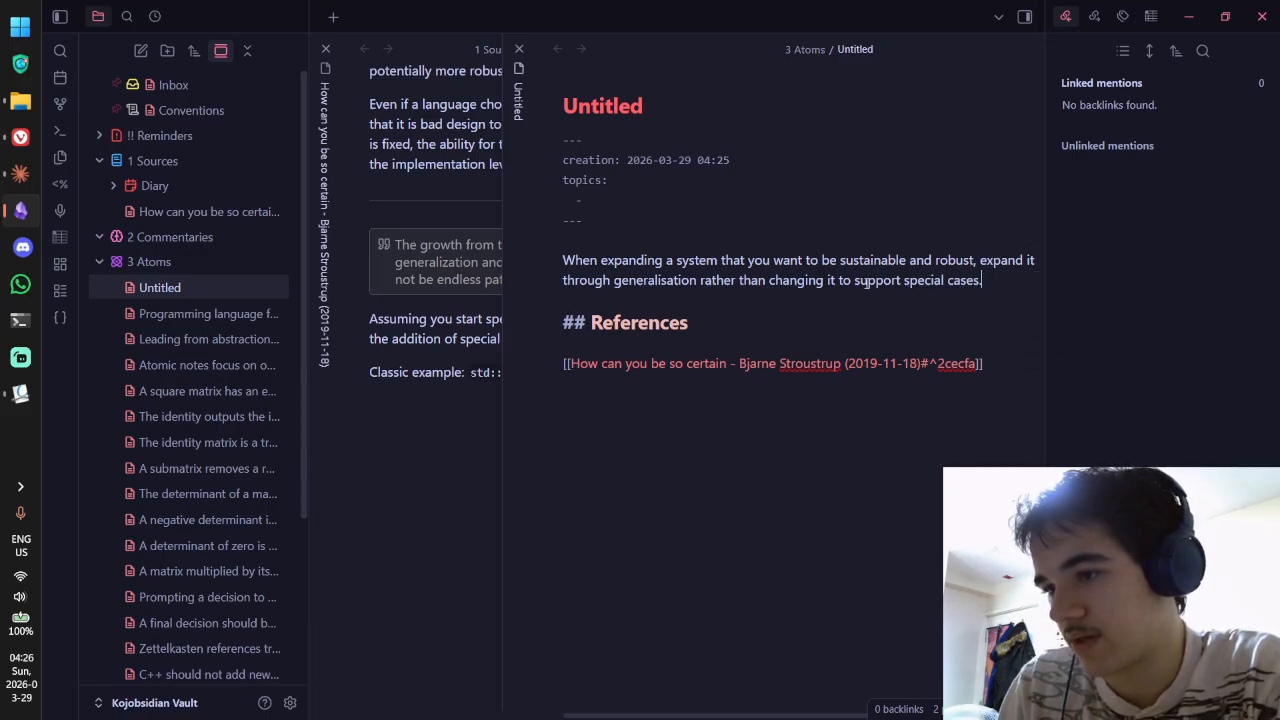
pyautogui.write('specially')
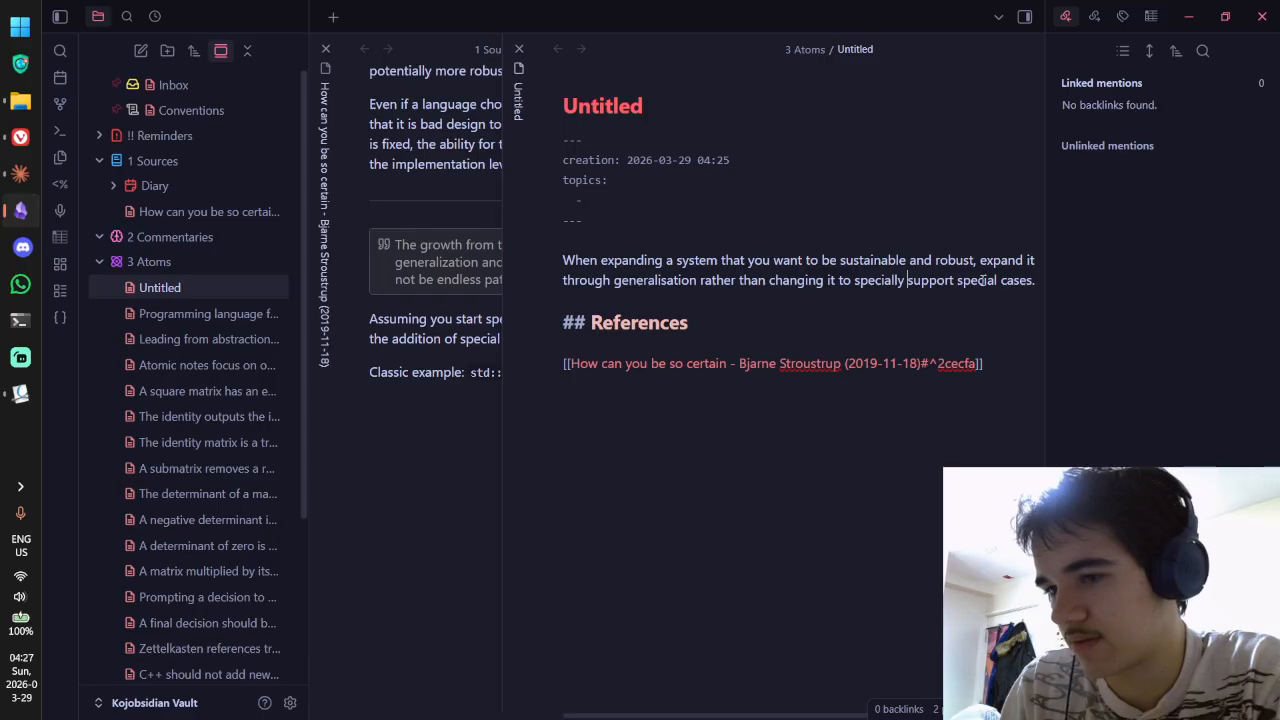
pyautogui.doubleClick(983, 281)
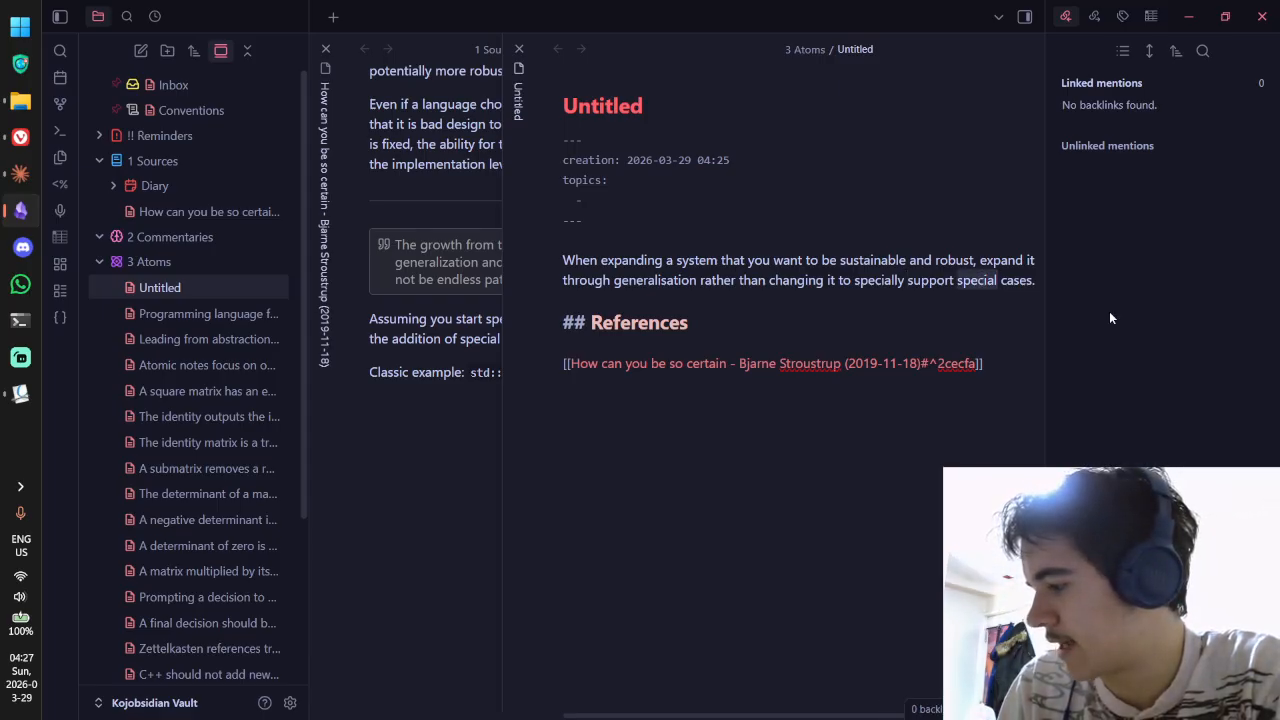
pyautogui.write('exceptional')
# Step: Toggle reading and source view, glance at the 'How can you be so certain' note, and return
pyautogui.hotkey('ctrl', 'e')
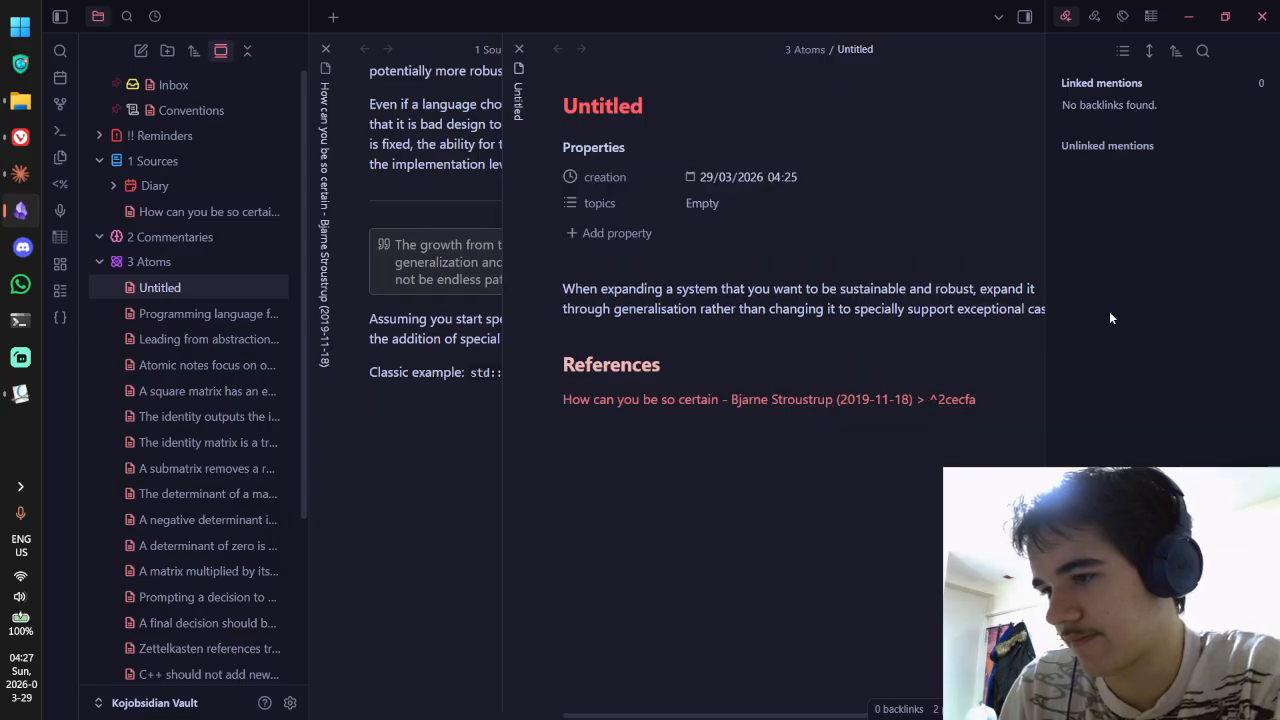
pyautogui.hotkey('ctrl', 'e')
pyautogui.hscroll(1, 982, 290)
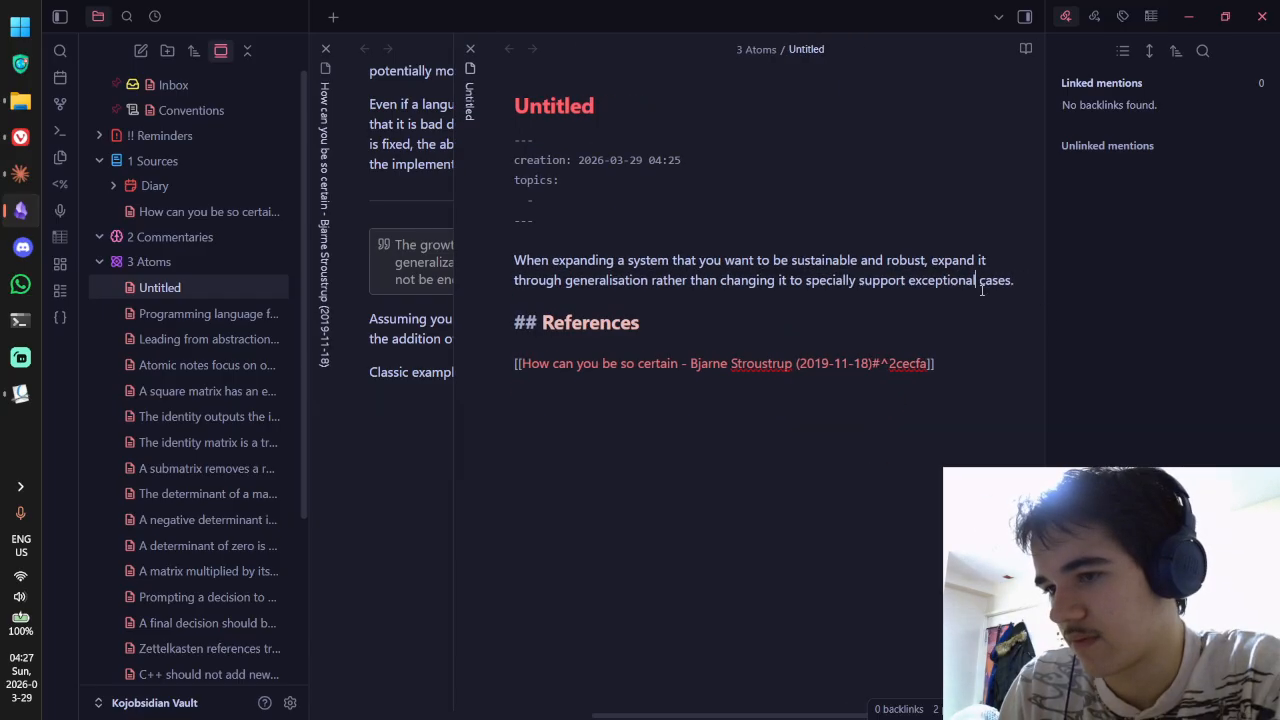
pyautogui.press('ctrl')
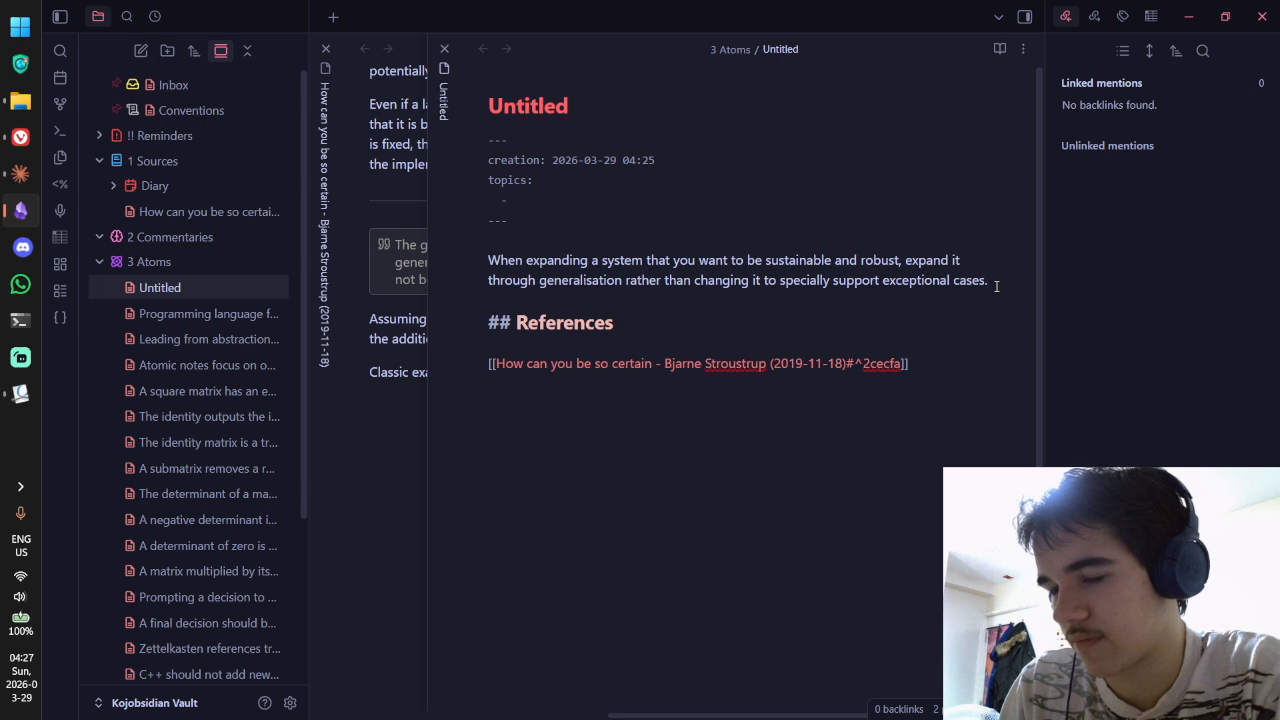
pyautogui.hotkey('ctrl', 'Tab')
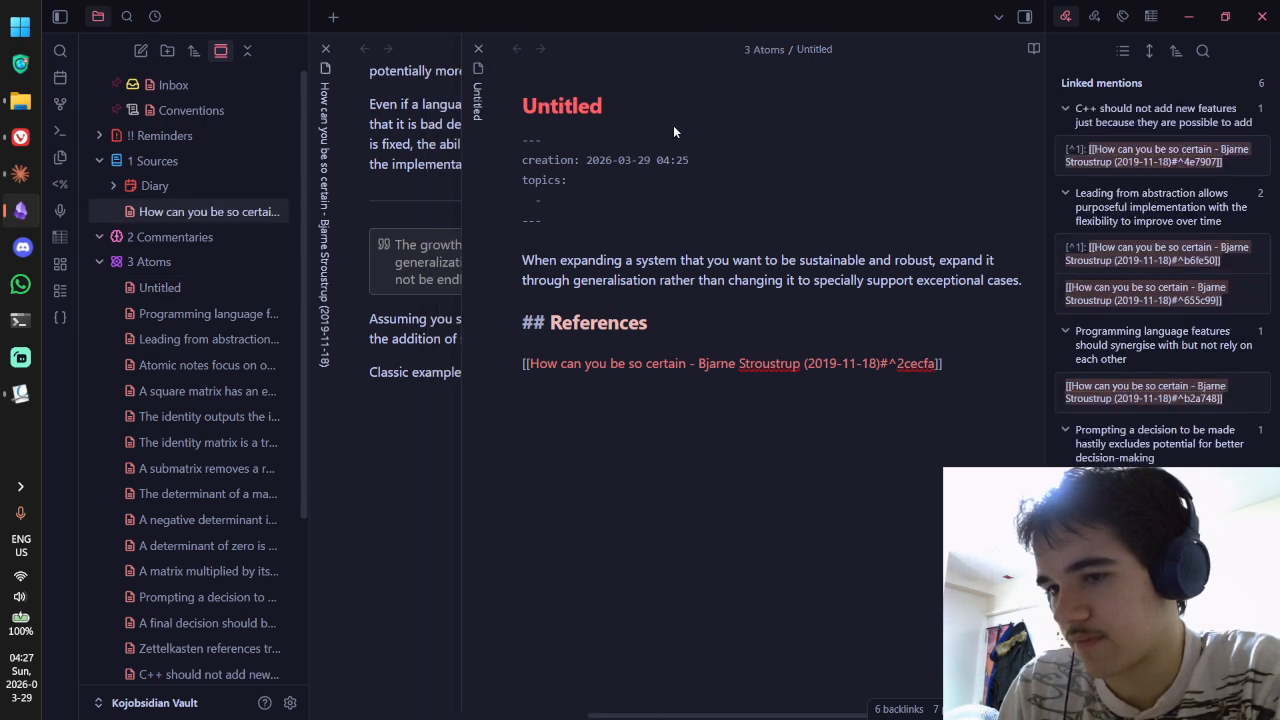
pyautogui.hotkey('ctrl', 'Tab')
# Step: Start a second paragraph: 'A classic example from C++ is how `std::vector<bool>` storing its booleans as bits…'
pyautogui.press('Return')
pyautogui.press('Return')
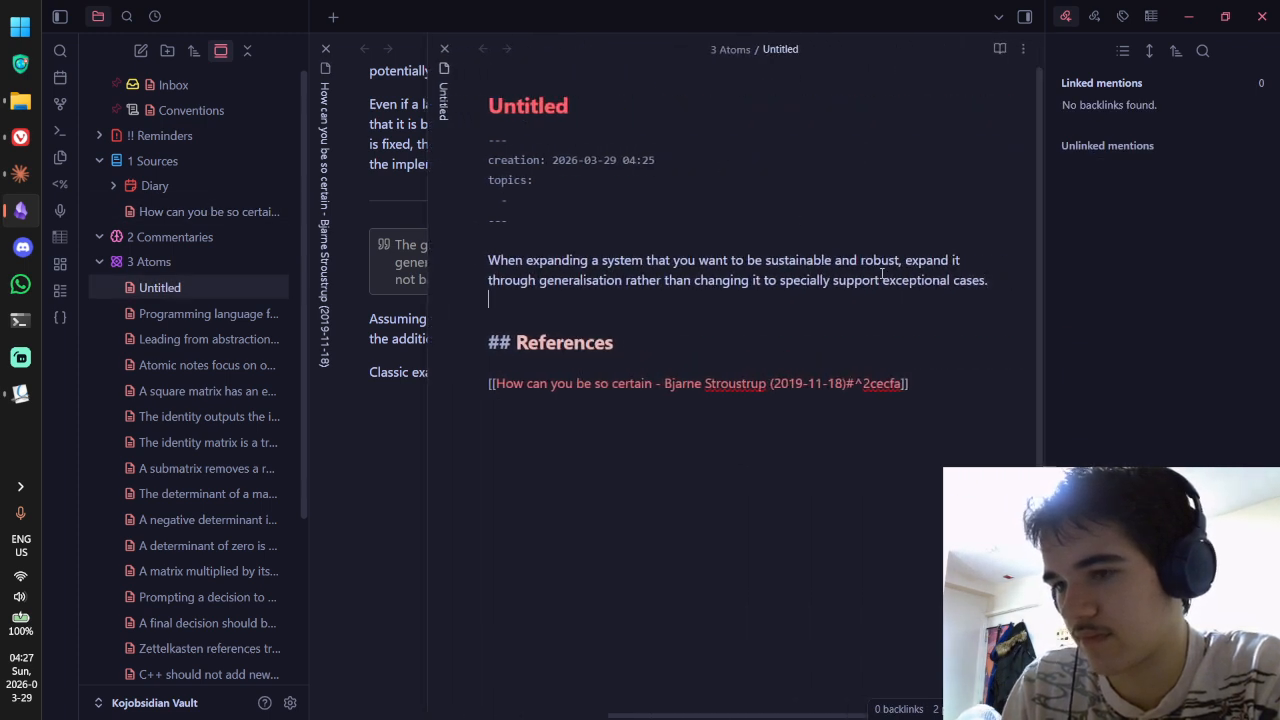
pyautogui.write('A classic example f')
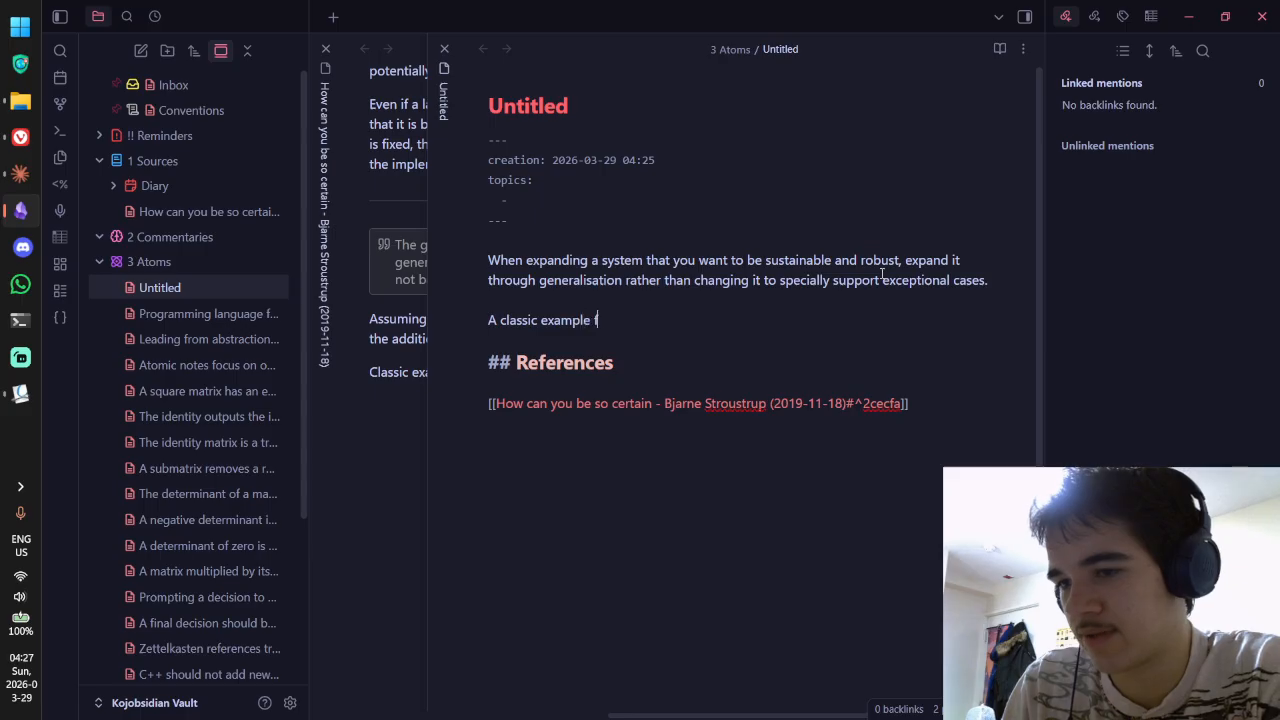
pyautogui.write('rom C++ is how')
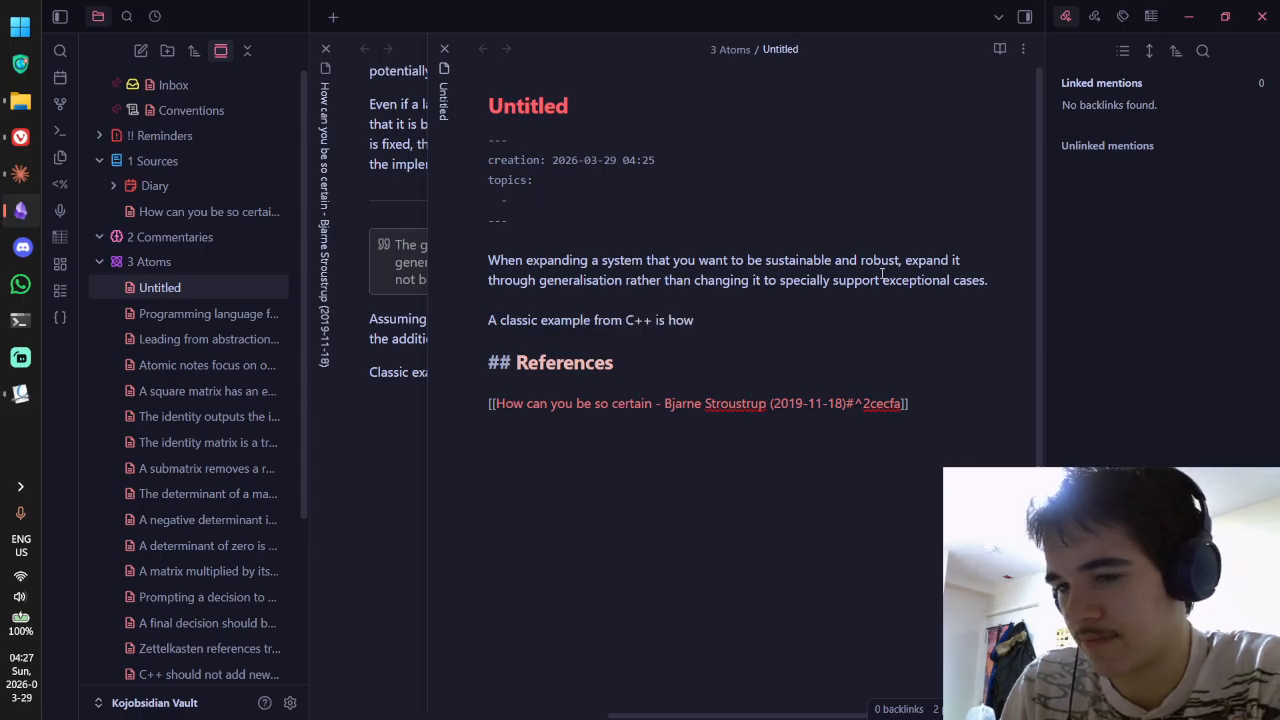
pyautogui.hotkey('ctrl', 'shift', 'Tab')
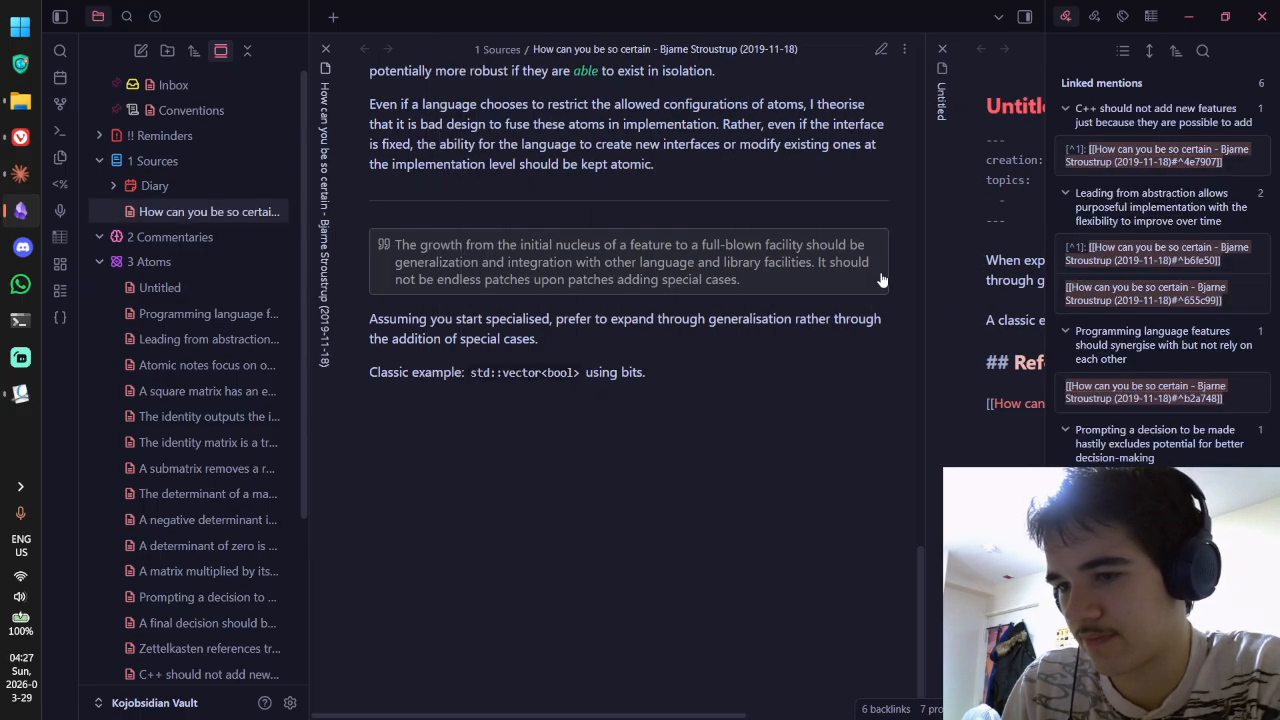
pyautogui.hotkey('ctrl', 'Tab')
pyautogui.write('`std::vector,')
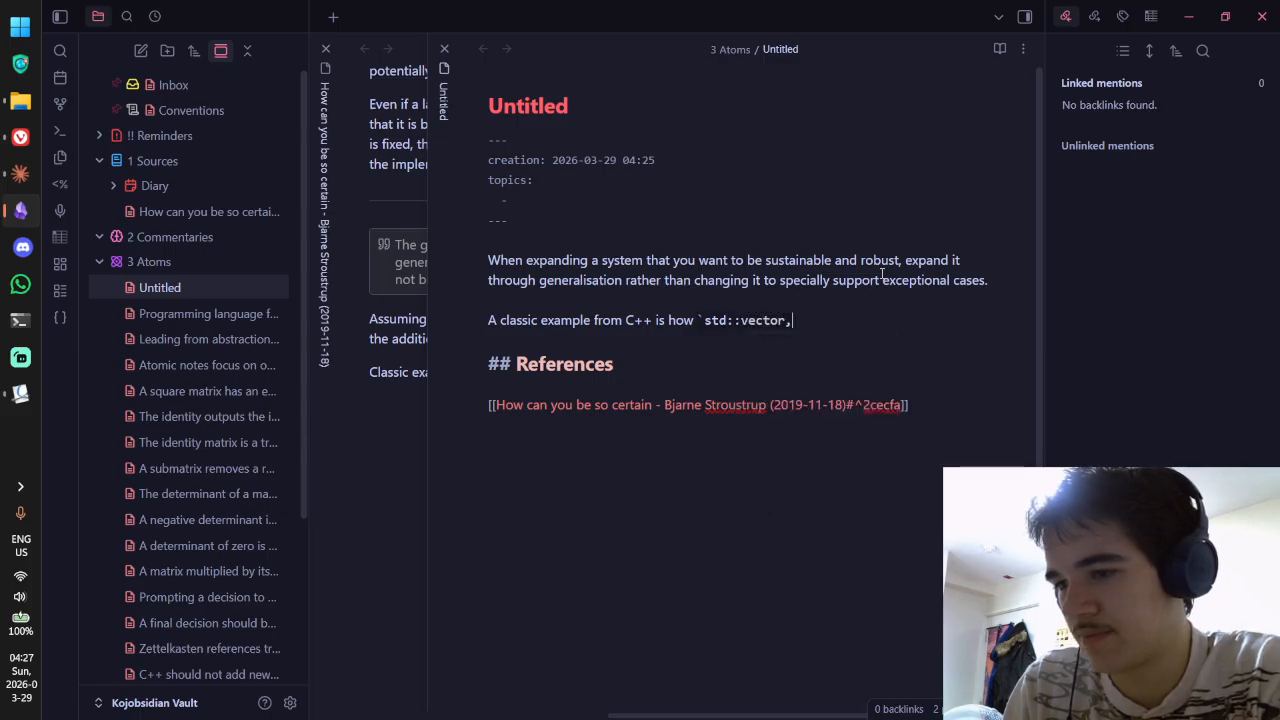
pyautogui.press('BackSpace')
pyautogui.write('<bool')
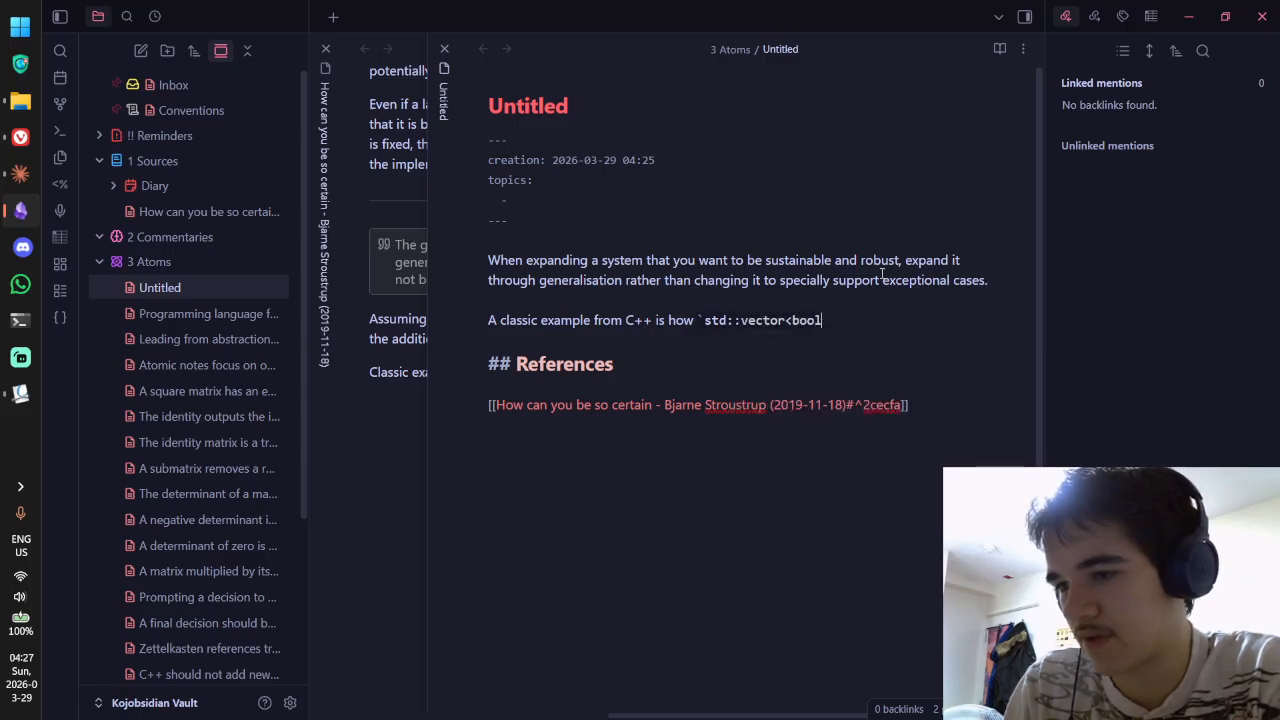
pyautogui.write('>` storing its ')
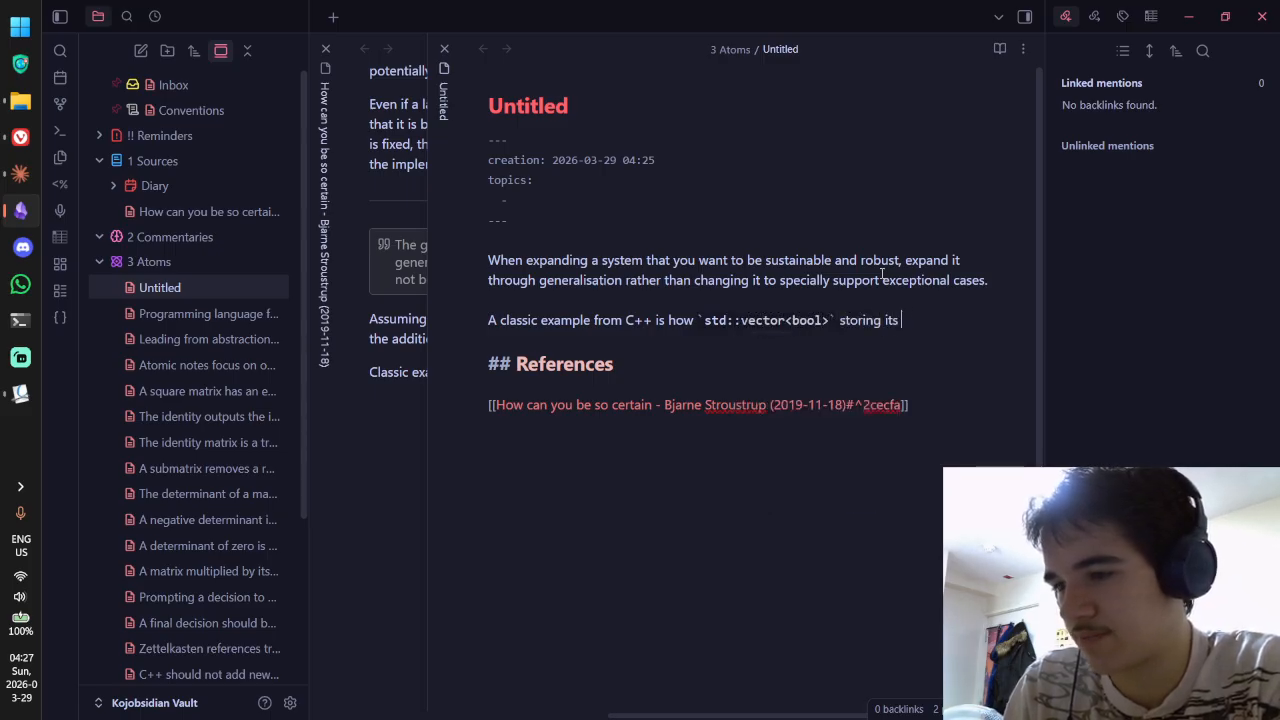
pyautogui.write('booleans a bits ')
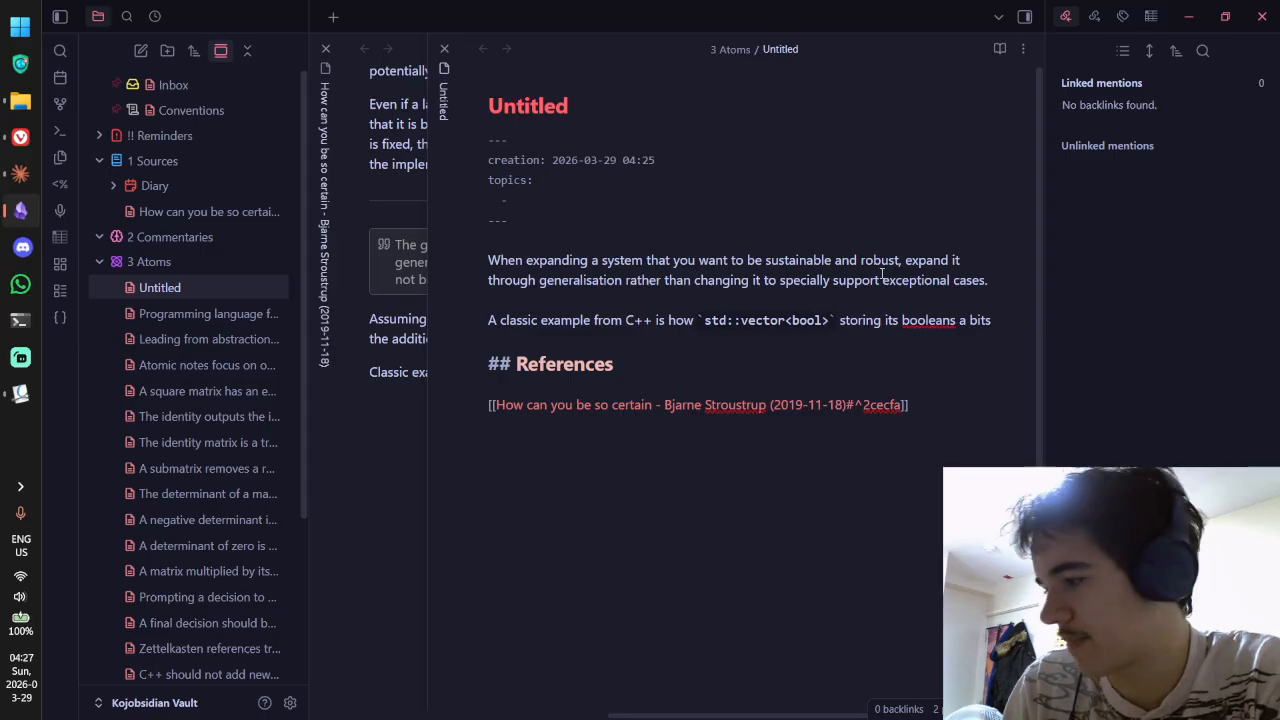
pyautogui.write('mes')
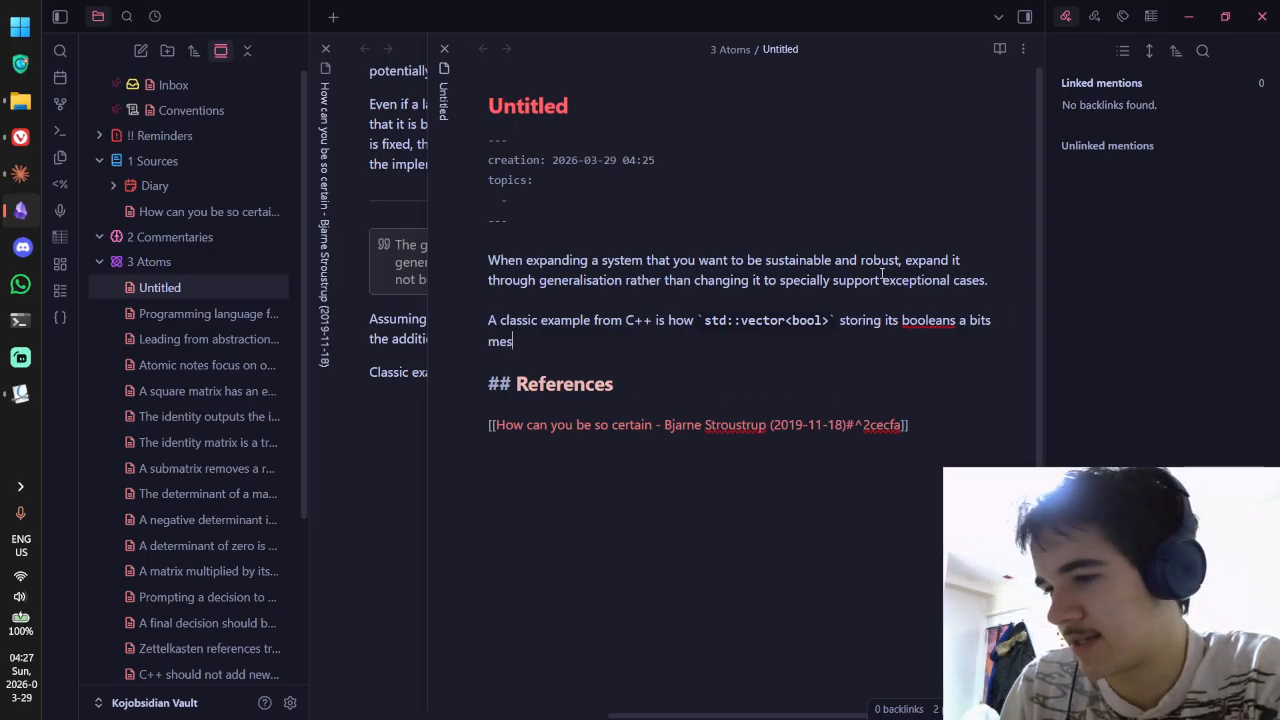
pyautogui.write('ses with ')
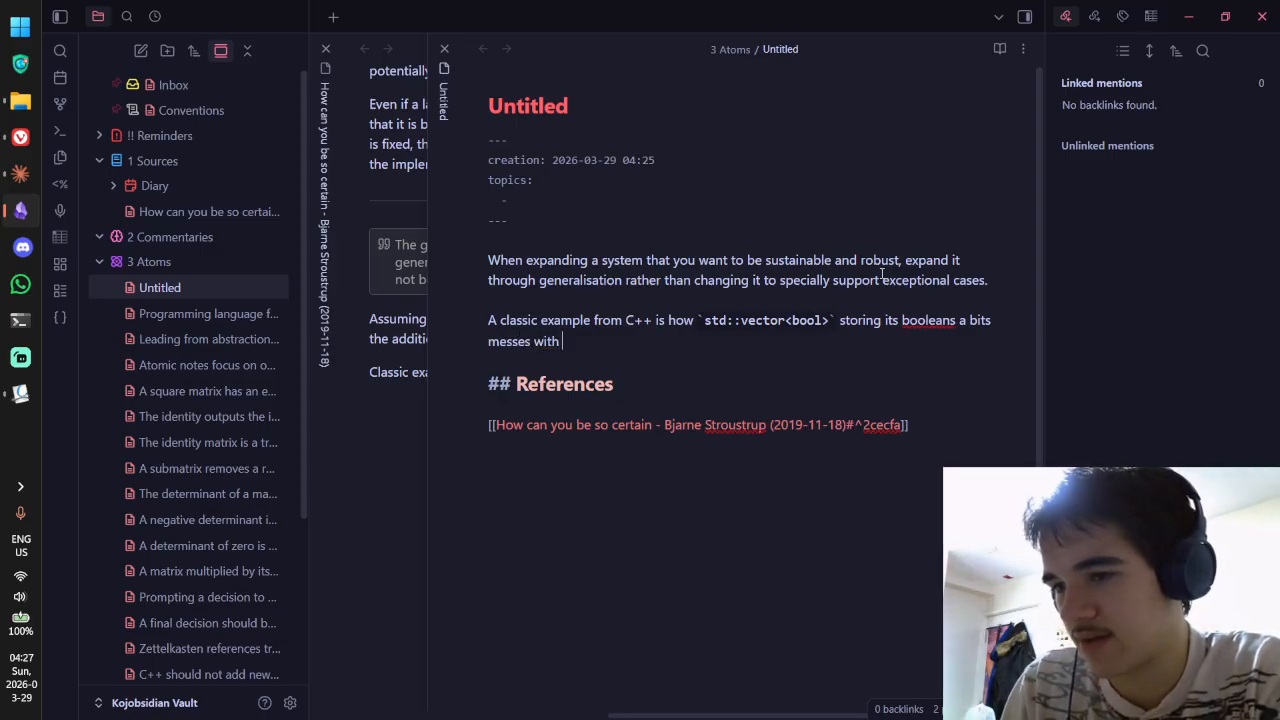
pyautogui.write('the rest fo th')
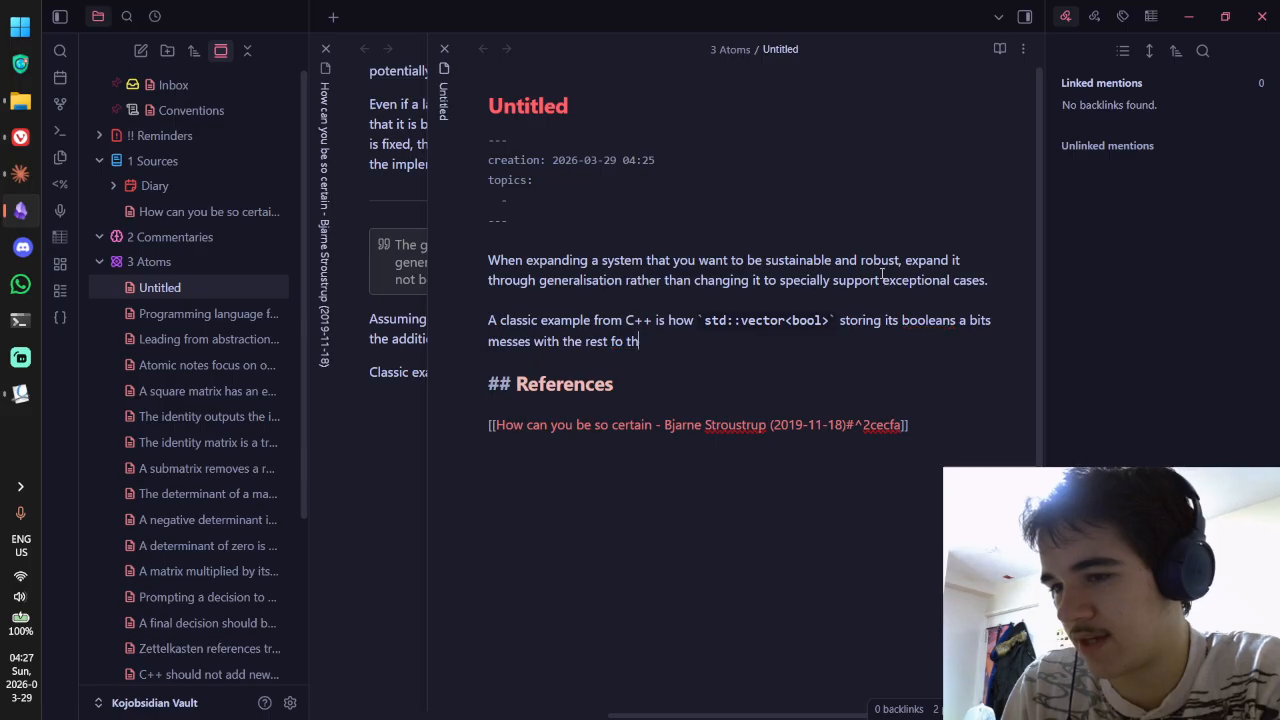
# Step: Finish with 'messes with some of the class's abstractions and requires users to memorise those exceptions', adding 'booleans' to the dictionary
pyautogui.press('BackSpace')
pyautogui.press('BackSpace')
pyautogui.press('BackSpace')
pyautogui.press('BackSpace')
pyautogui.press('BackSpace')
pyautogui.press('BackSpace')
pyautogui.press('BackSpace')
pyautogui.press('BackSpace')
pyautogui.press('BackSpace')
pyautogui.press('BackSpace')
pyautogui.press('BackSpace')
pyautogui.press('BackSpace')
pyautogui.press('BackSpace')
pyautogui.press('BackSpace')
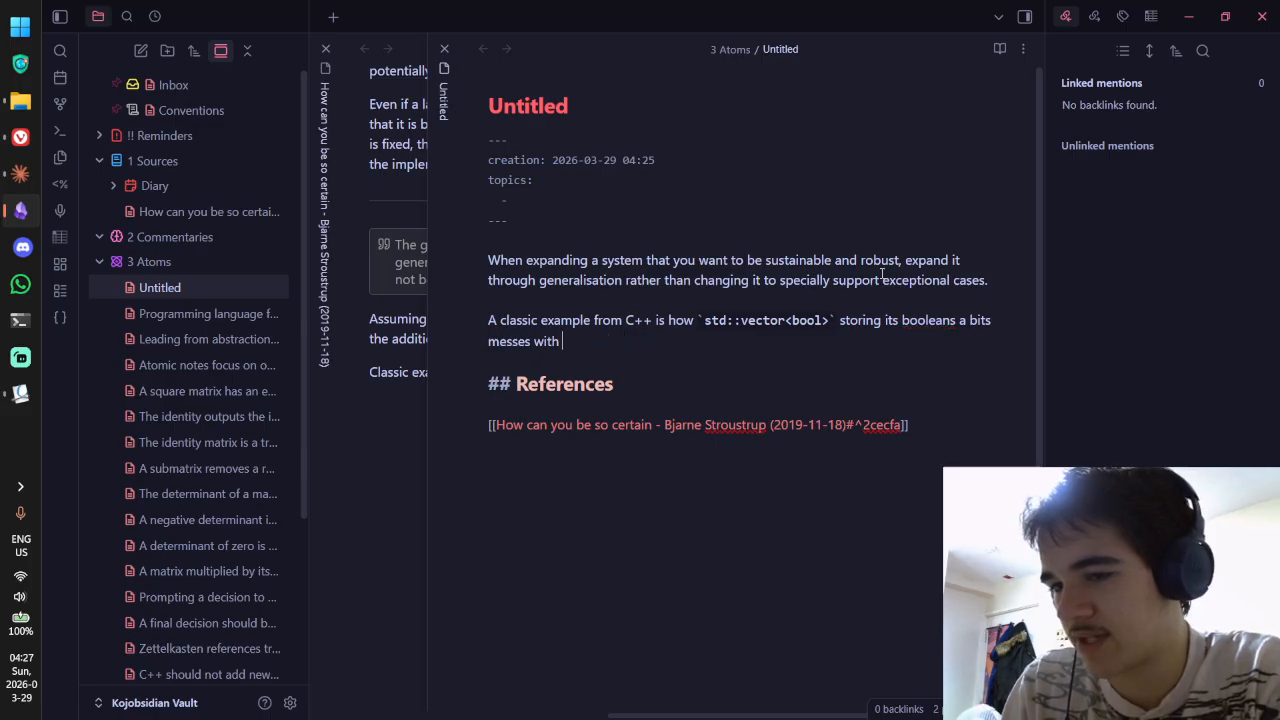
pyautogui.write('some of the classes s')
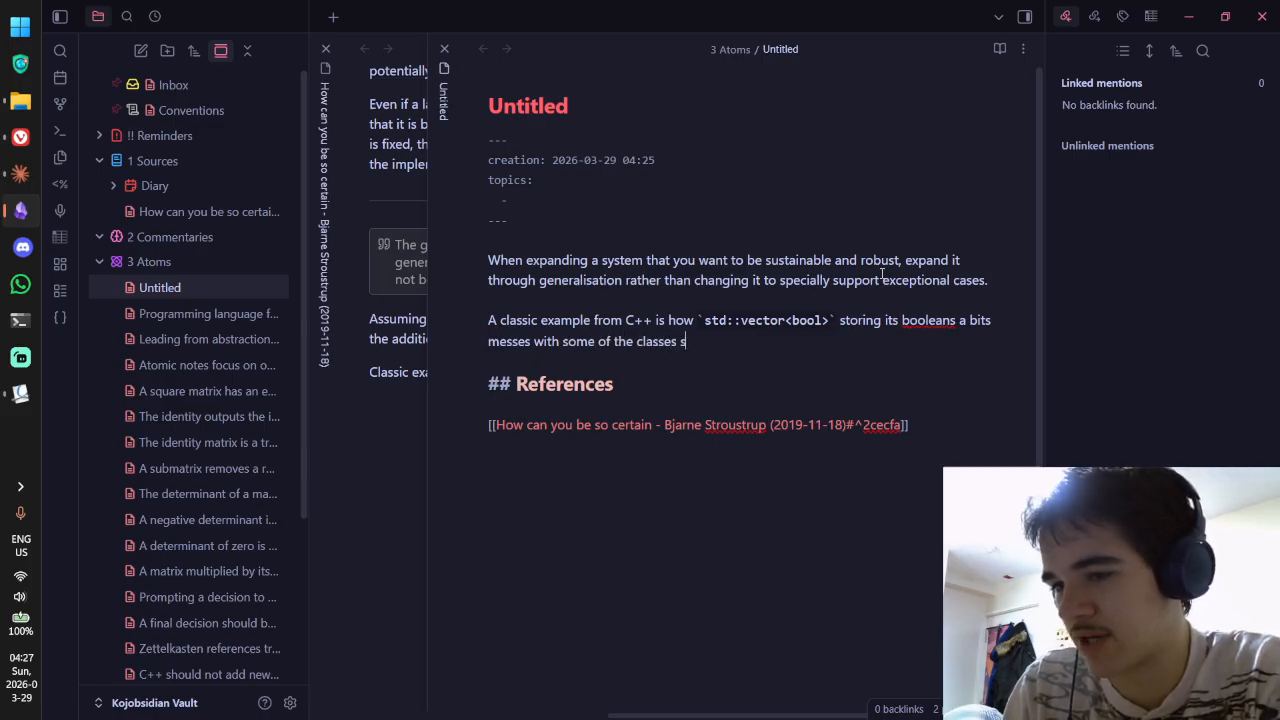
pyautogui.press('BackSpace')
pyautogui.write('abstractions an')
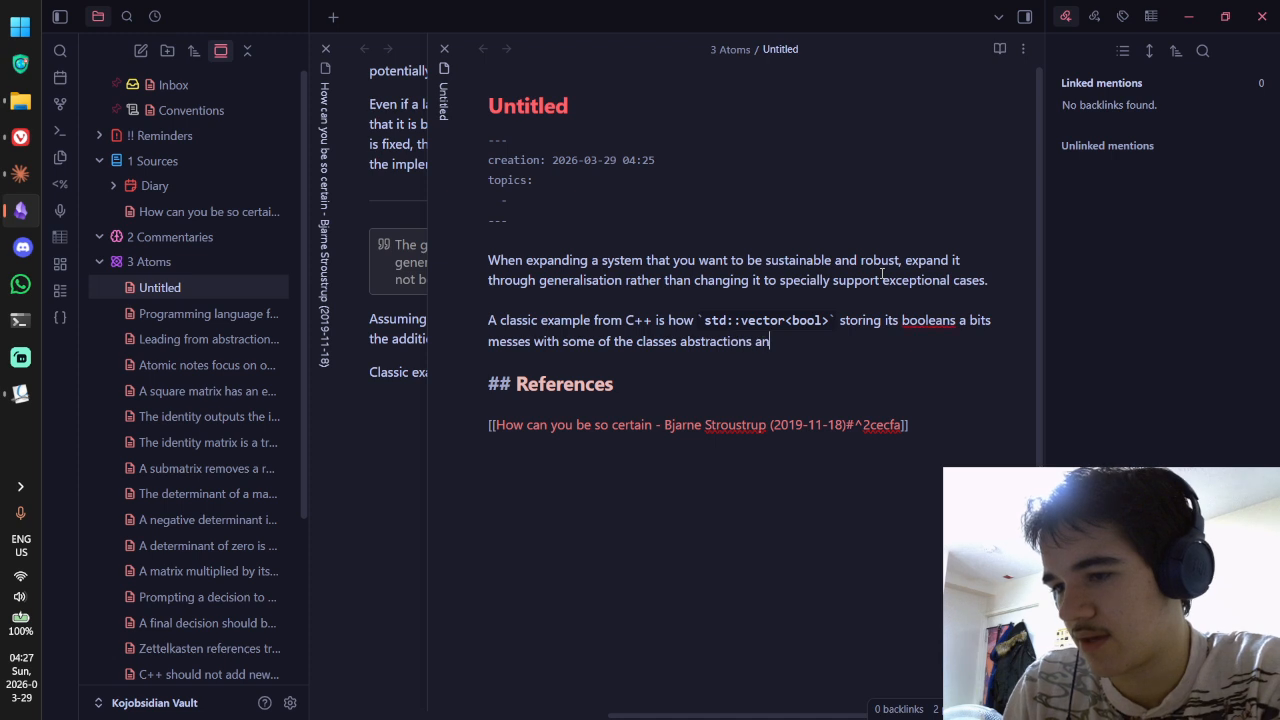
pyautogui.write('d requires us')
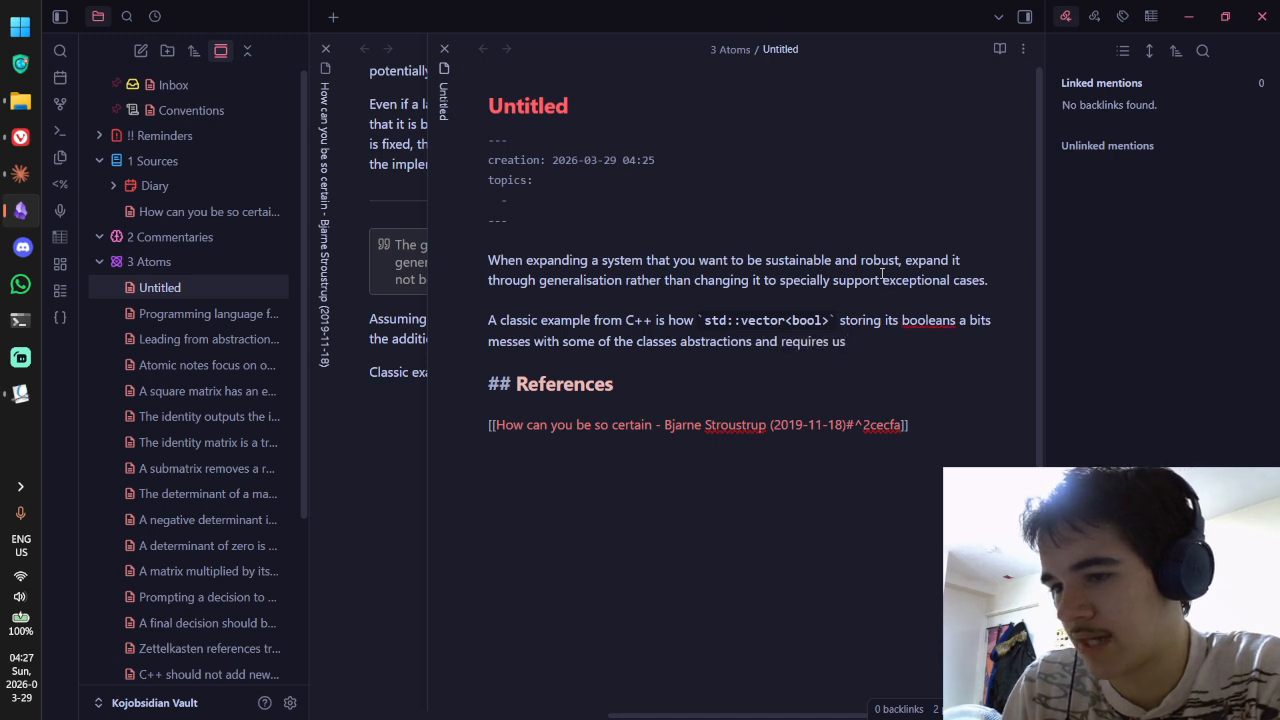
pyautogui.click(672, 341)
pyautogui.press('BackSpace')
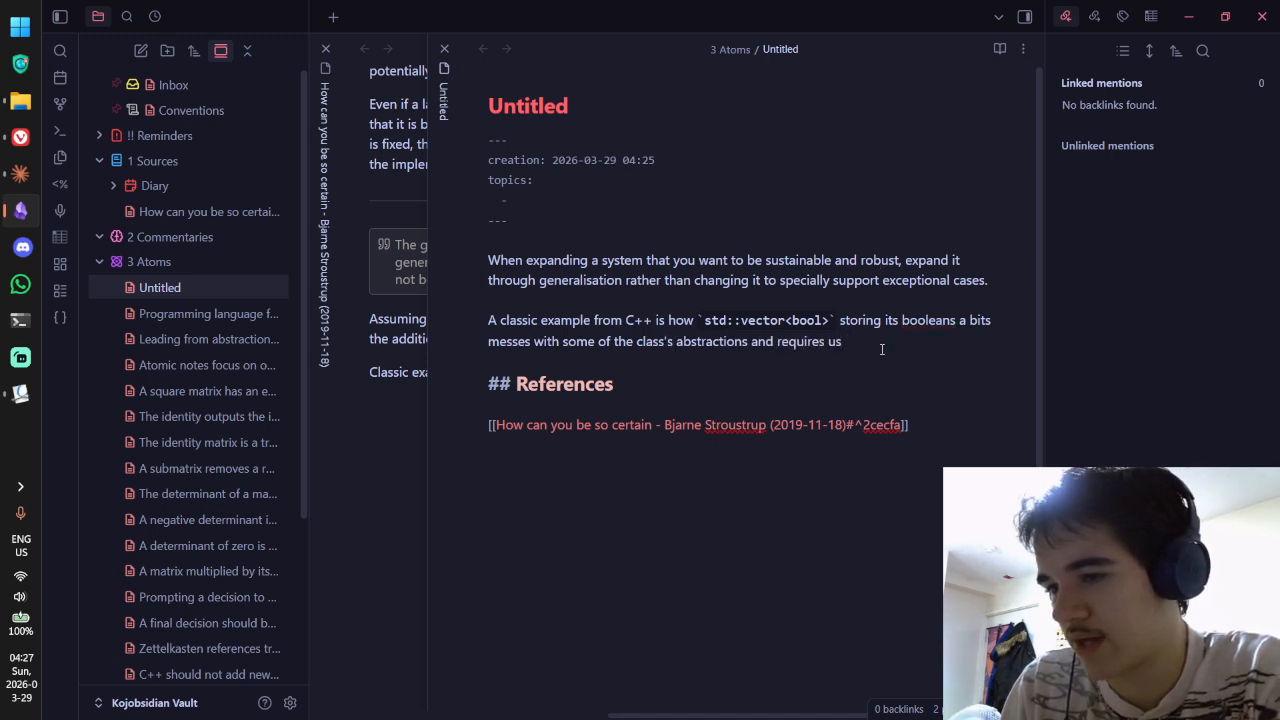
pyautogui.write('ers to ')
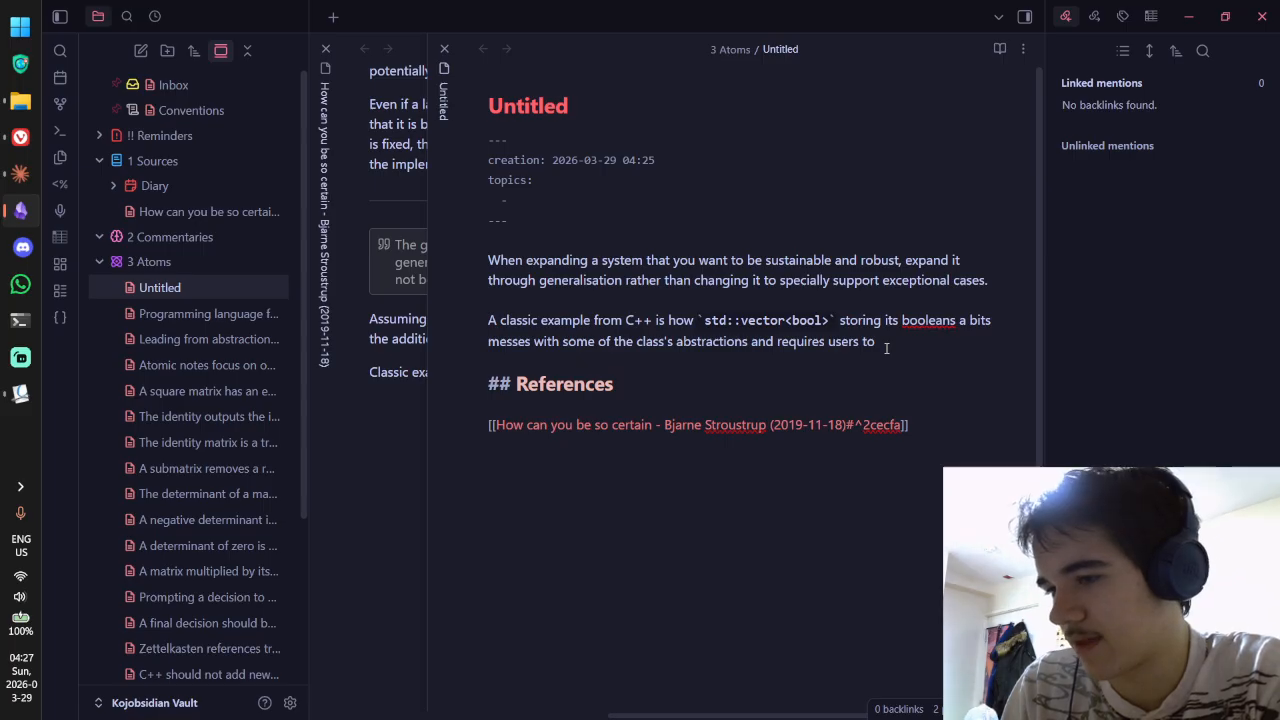
pyautogui.write('memorise ')
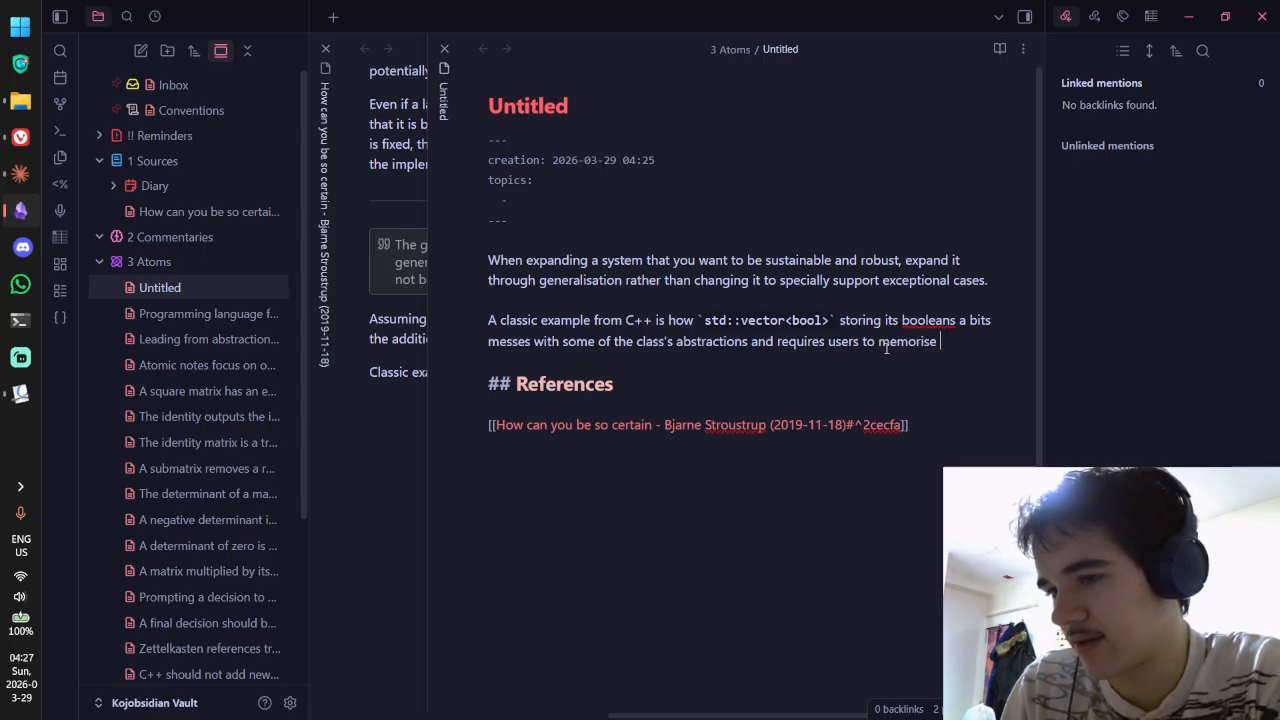
pyautogui.write('those exceptions.')
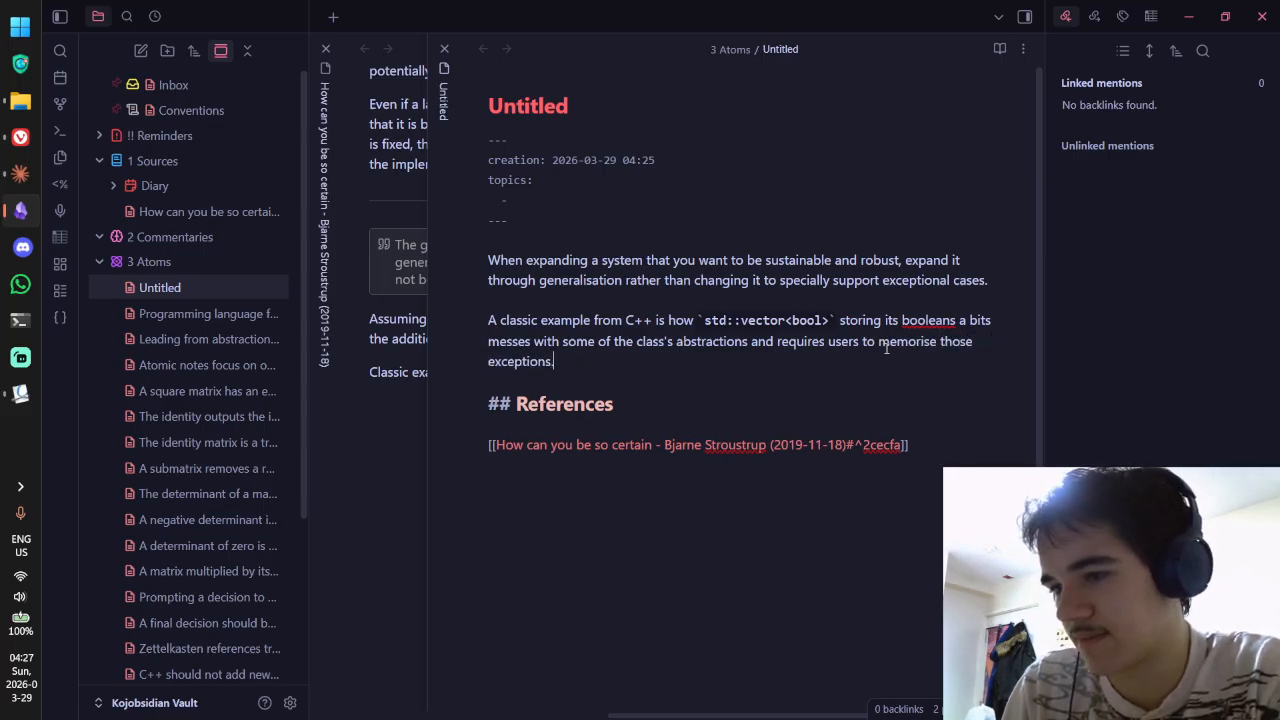
pyautogui.rightClick(928, 320)
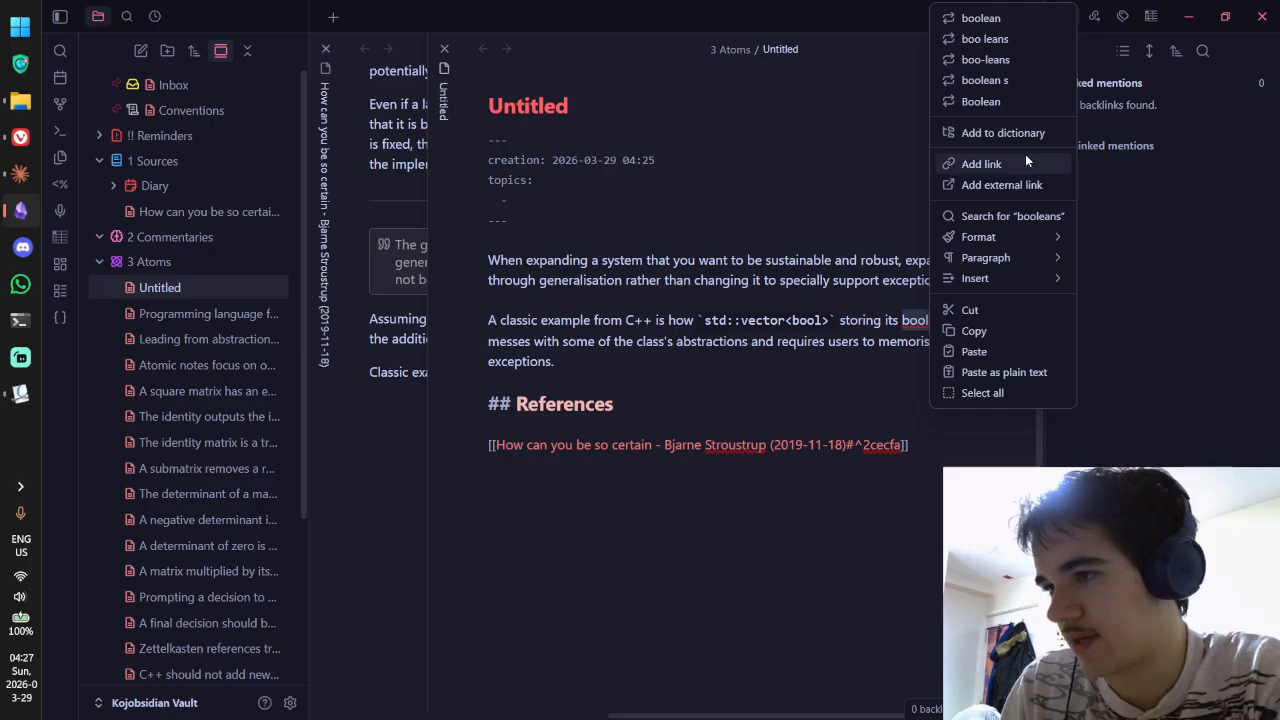
pyautogui.click(993, 136)
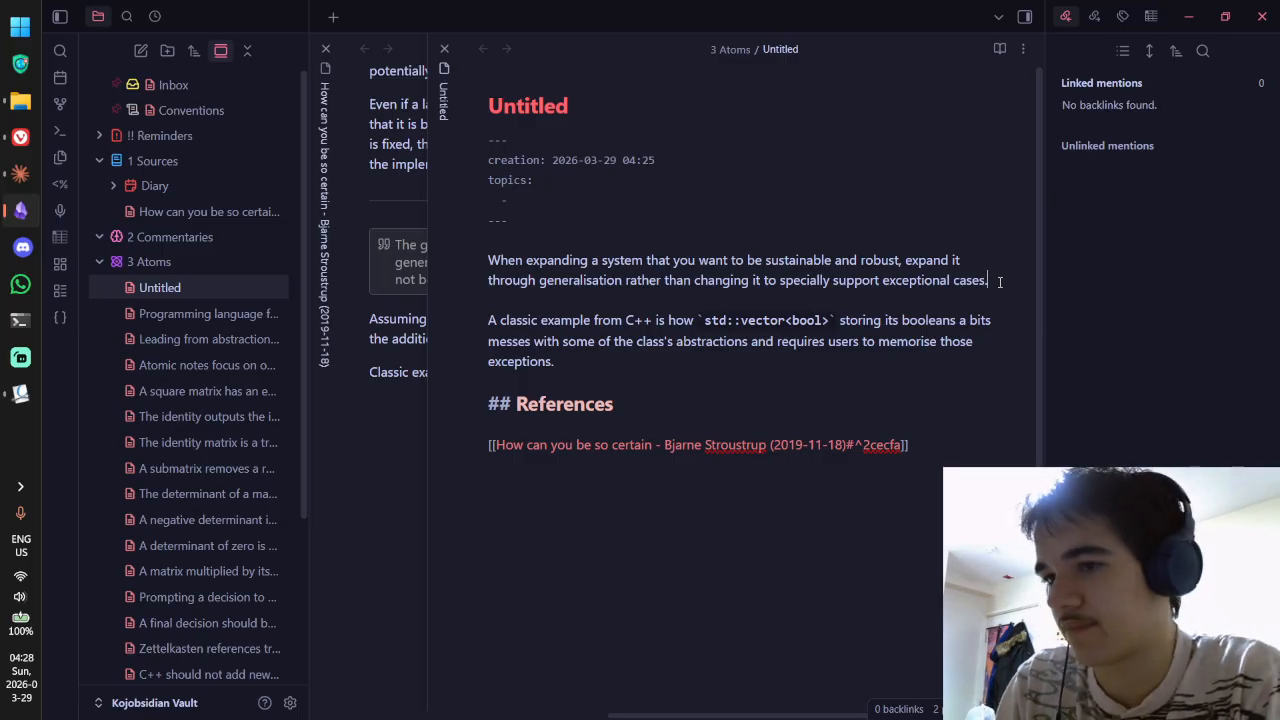
# Step: Add 'This relates to the idea that' plus a Leading from abstraction link shown as 'we should lead from abstraction'
pyautogui.write('This ')
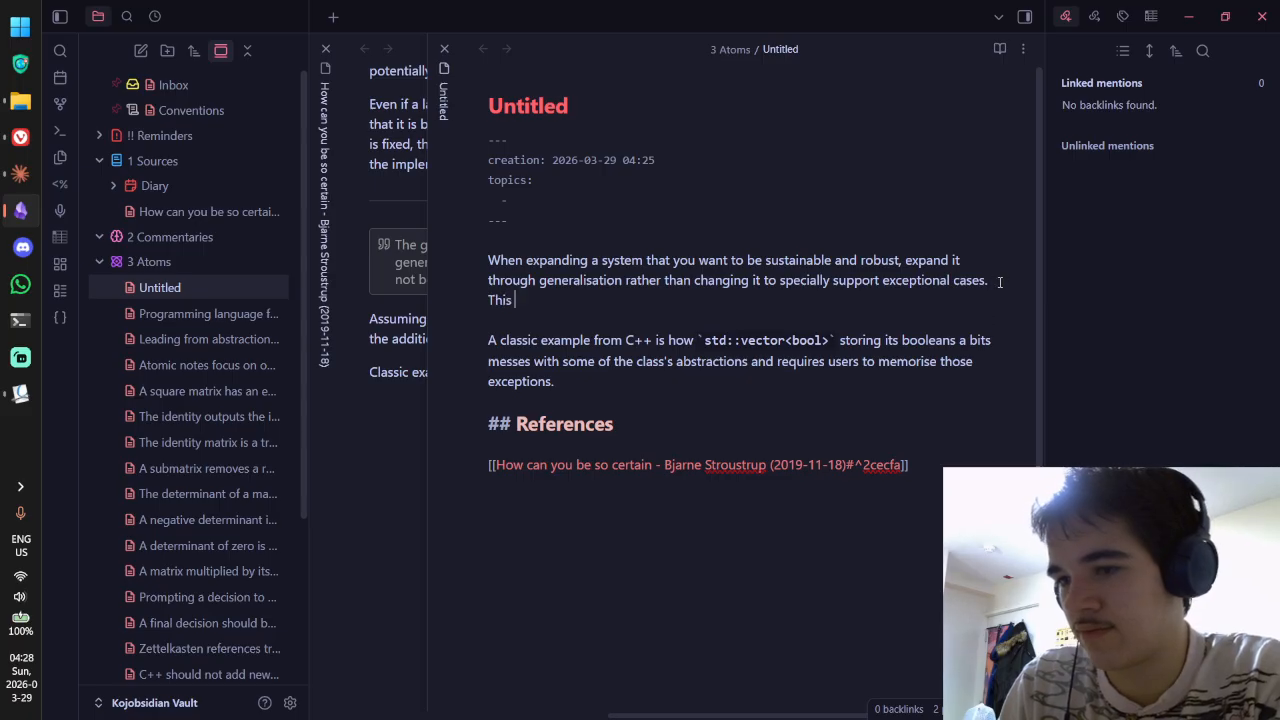
pyautogui.write('relates to the ')
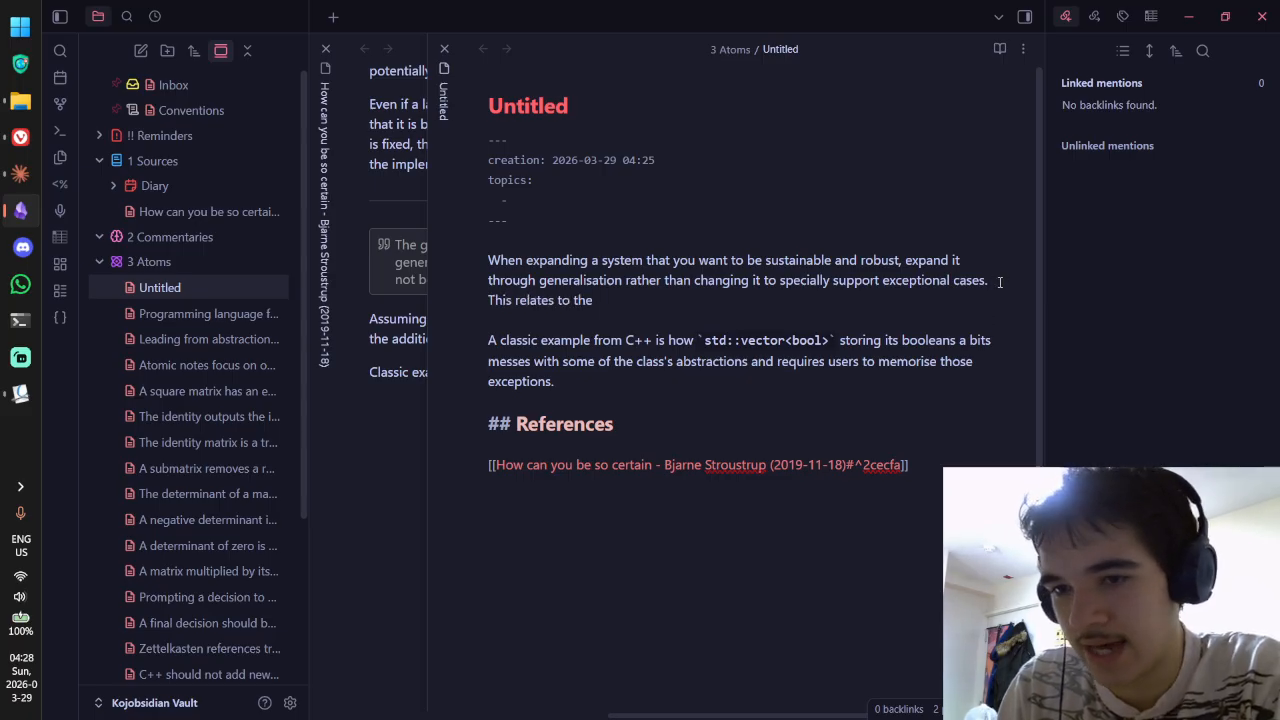
pyautogui.write('idea that [[leadin')
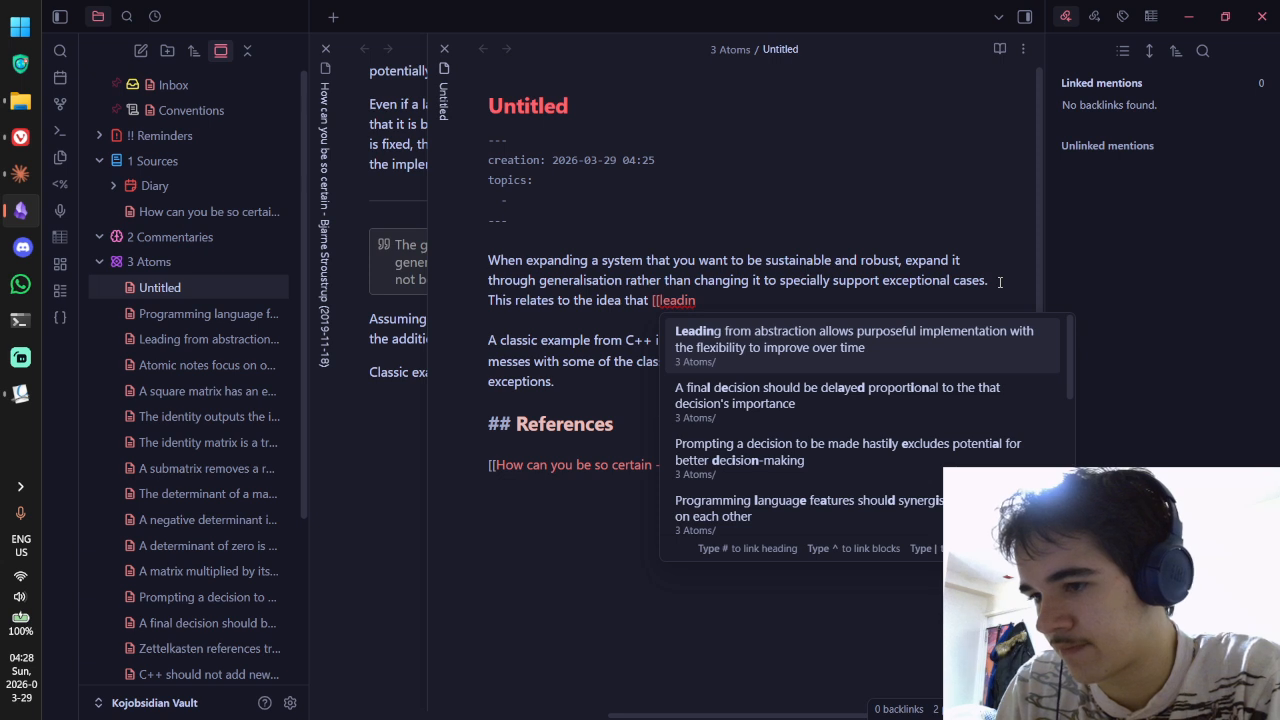
pyautogui.press('BackSpace')
pyautogui.press('BackSpace')
pyautogui.press('BackSpace')
pyautogui.press('BackSpace')
pyautogui.press('BackSpace')
pyautogui.press('BackSpace')
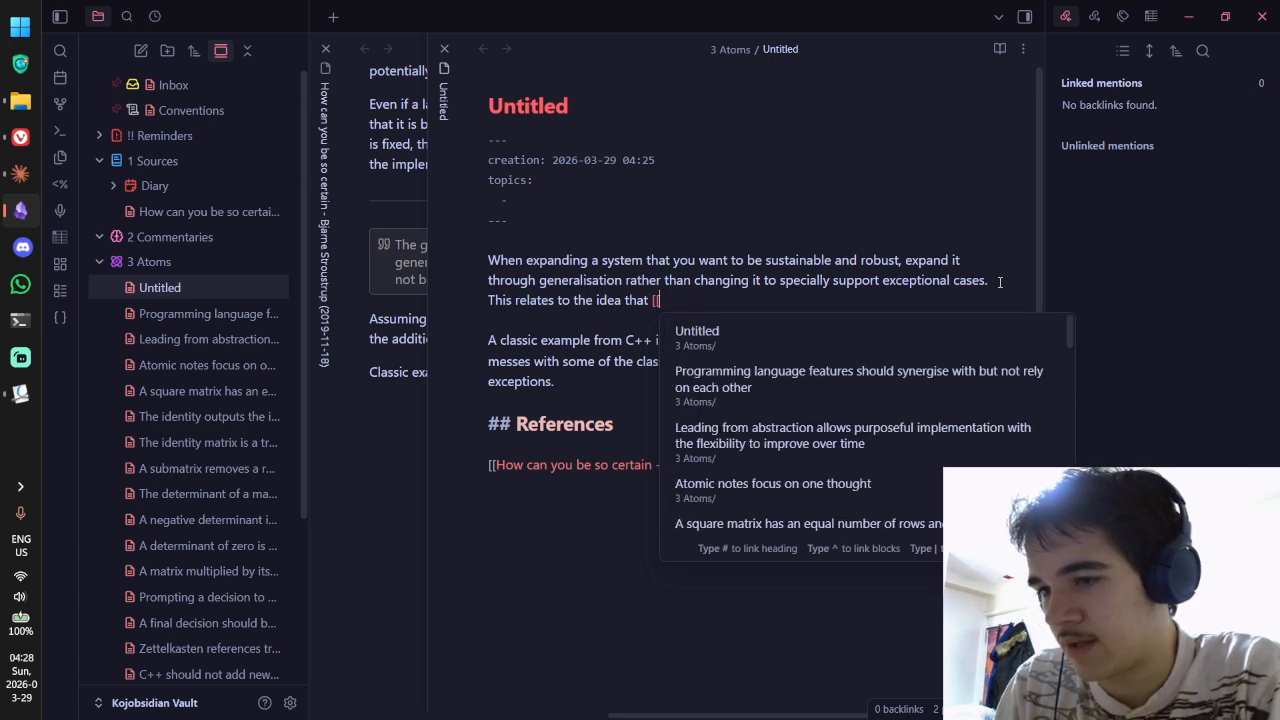
pyautogui.press('BackSpace')
pyautogui.press('BackSpace')
pyautogui.write('we shou')
pyautogui.press('BackSpace')
pyautogui.press('BackSpace')
pyautogui.press('BackSpace')
pyautogui.press('BackSpace')
pyautogui.press('BackSpace')
pyautogui.press('BackSpace')
pyautogui.press('BackSpace')
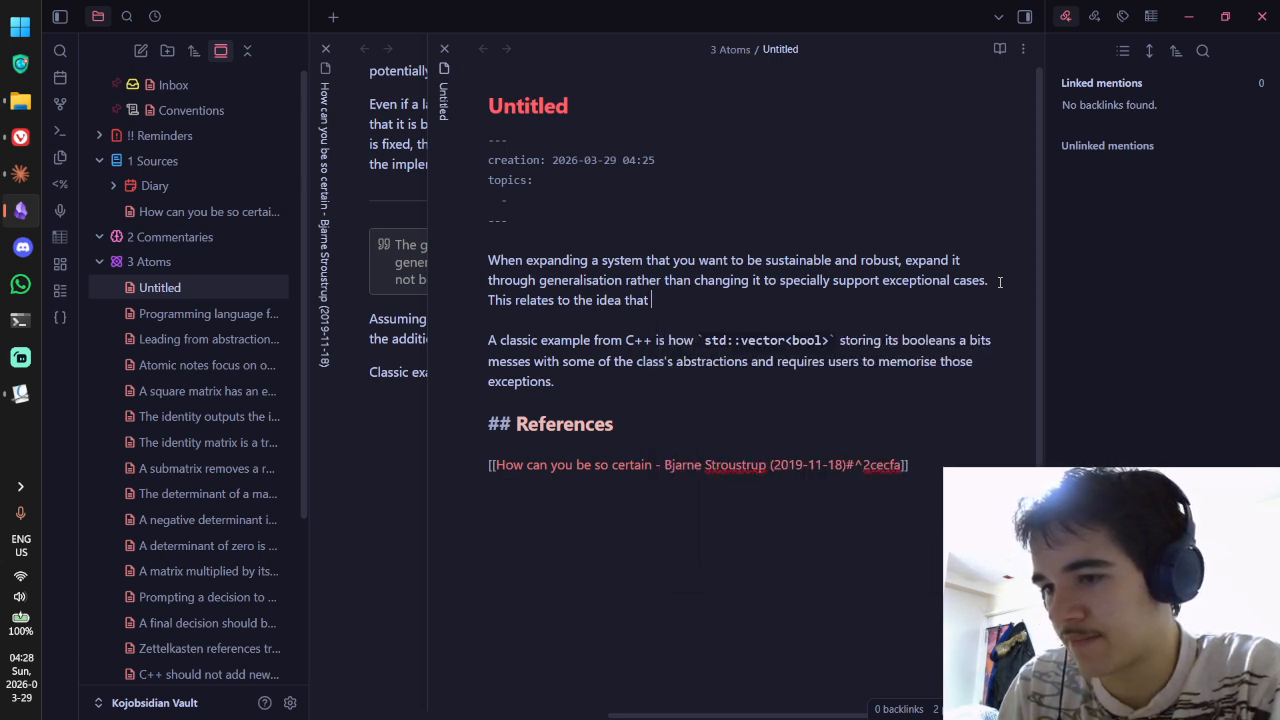
pyautogui.write('[[lead')
pyautogui.press('Return')
pyautogui.press('BackSpace')
pyautogui.press('BackSpace')
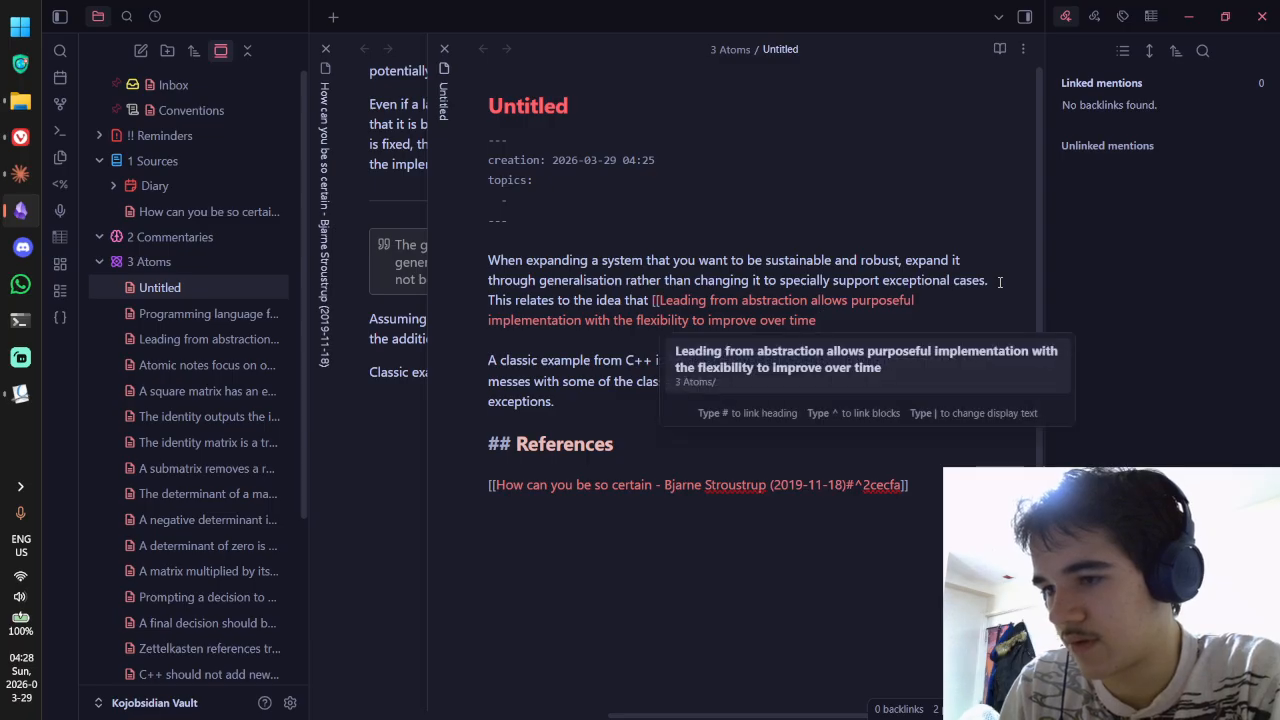
pyautogui.write('|we should lead fro')
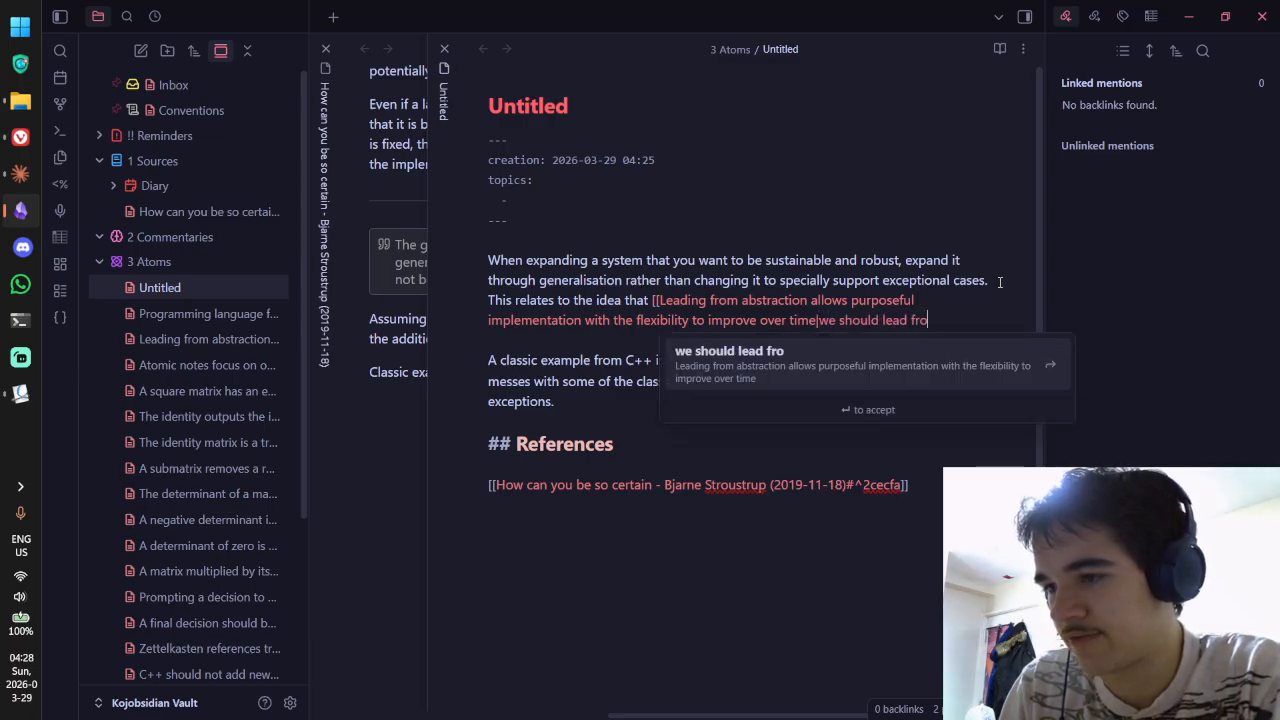
pyautogui.write('m abstraction')
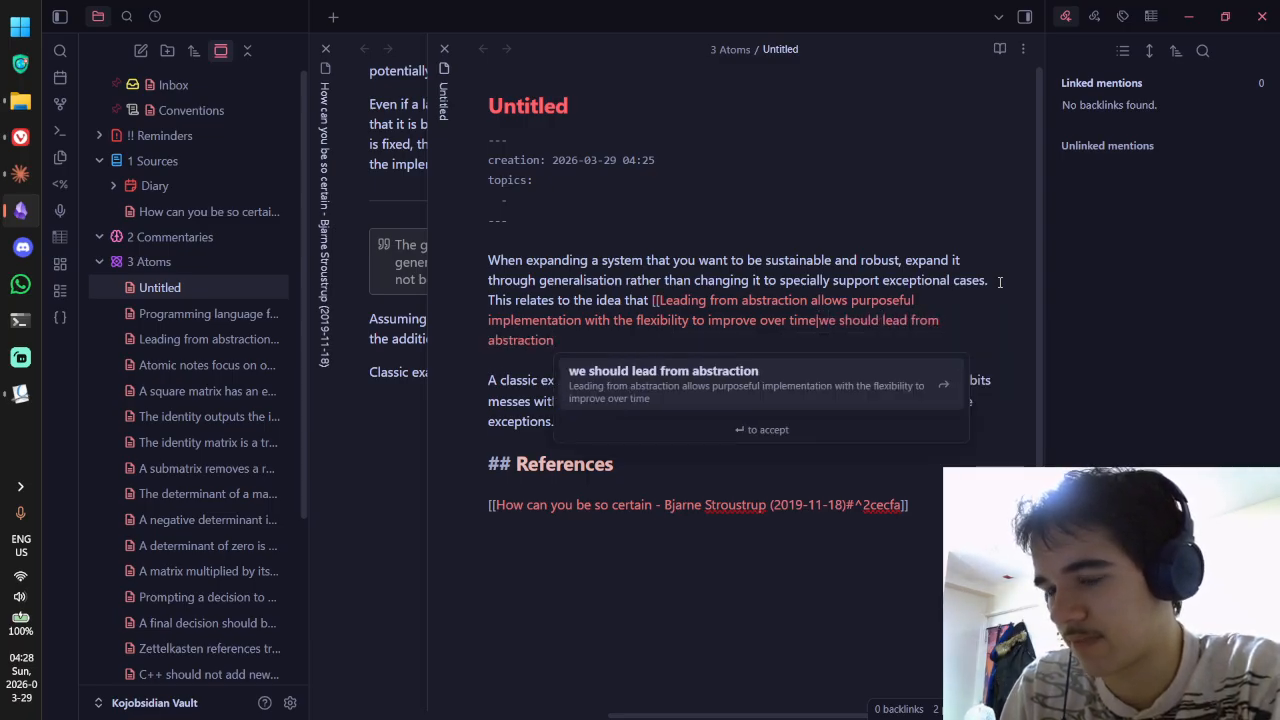
pyautogui.press('Return')
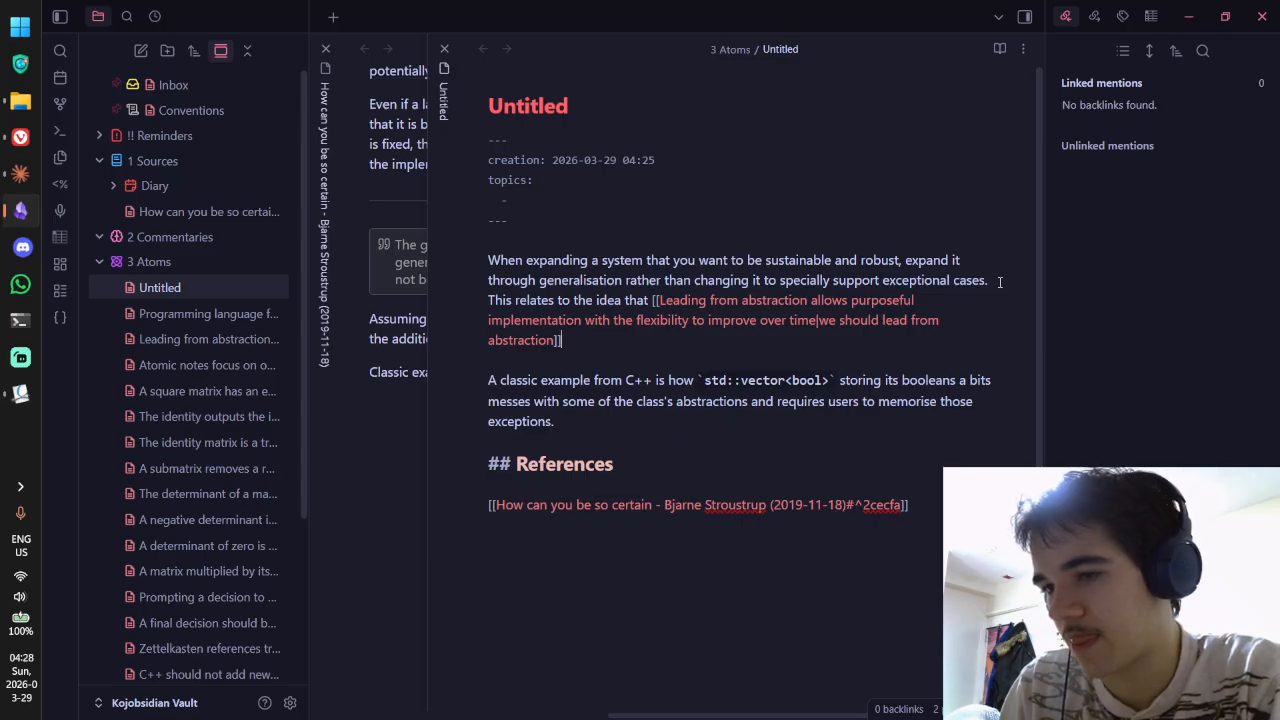
pyautogui.write(', since i')
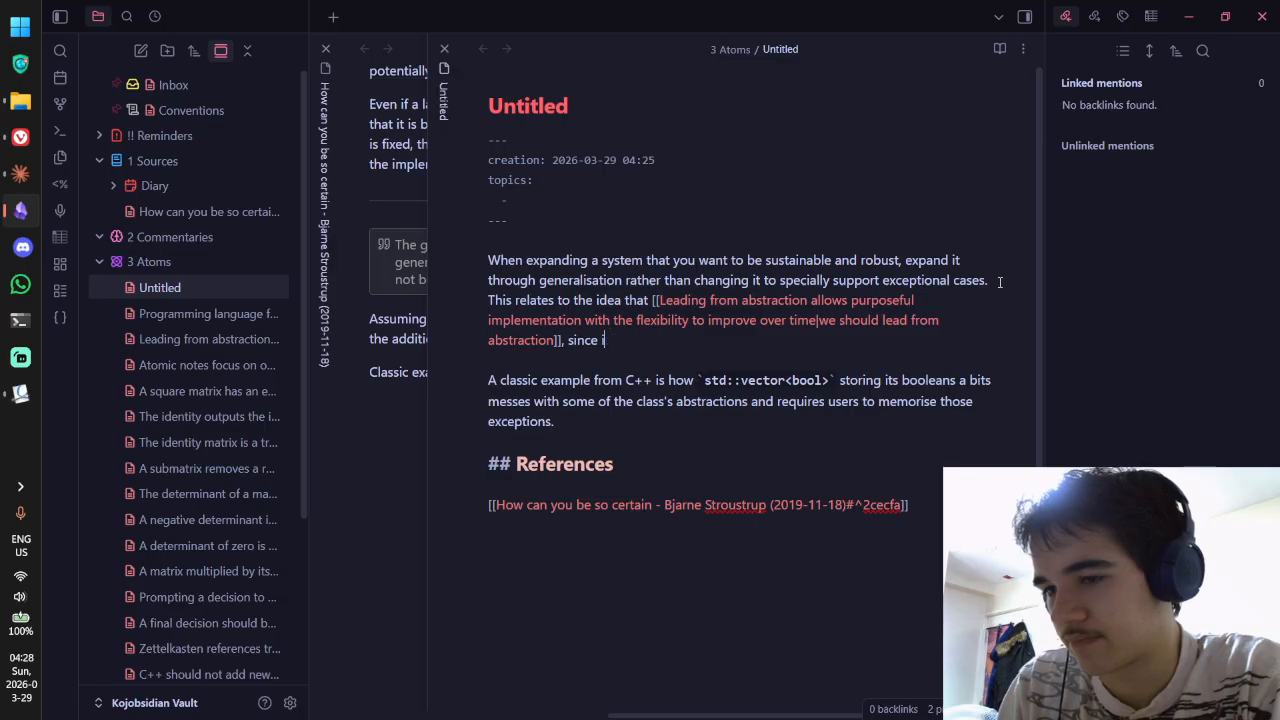
pyautogui.press('BackSpace')
pyautogui.press('BackSpace')
pyautogui.press('BackSpace')
pyautogui.press('BackSpace')
pyautogui.press('BackSpace')
pyautogui.press('BackSpace')
pyautogui.press('BackSpace')
pyautogui.press('BackSpace')
# Step: In reading view, preview the linked Leading from abstraction note and scroll through its contents
pyautogui.hotkey('ctrl', 'e')
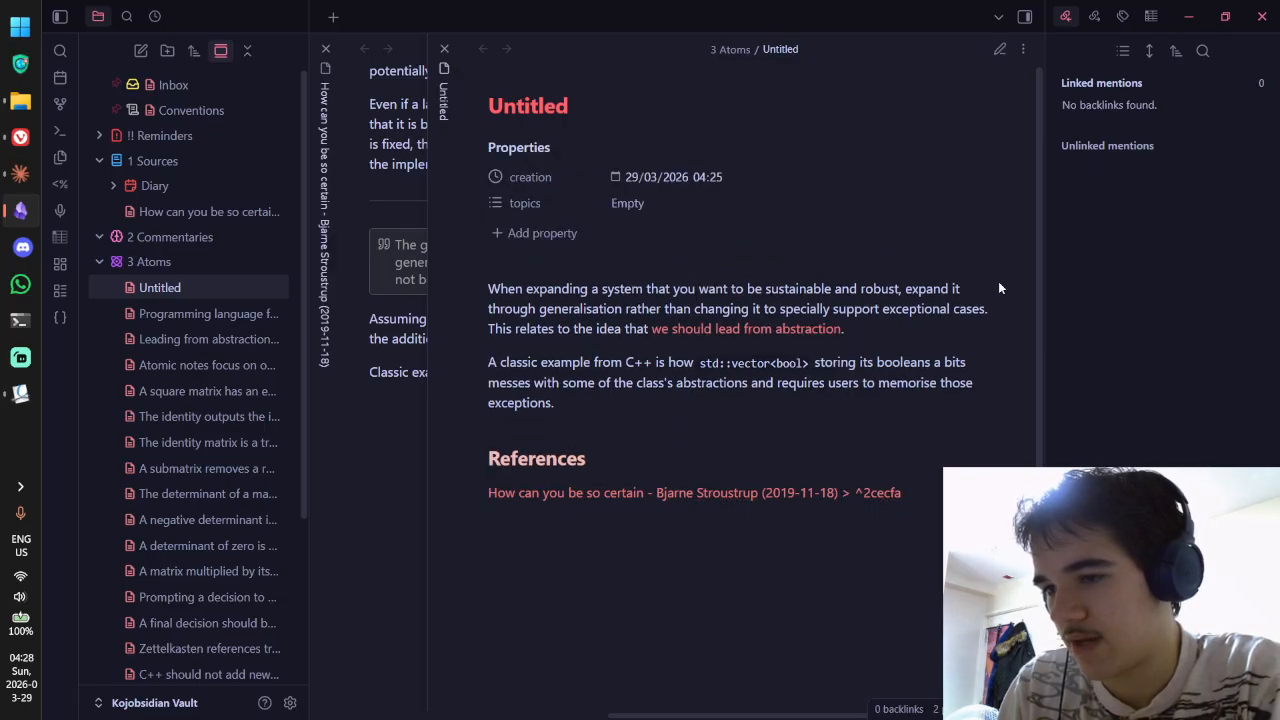
pyautogui.moveTo(788, 333)
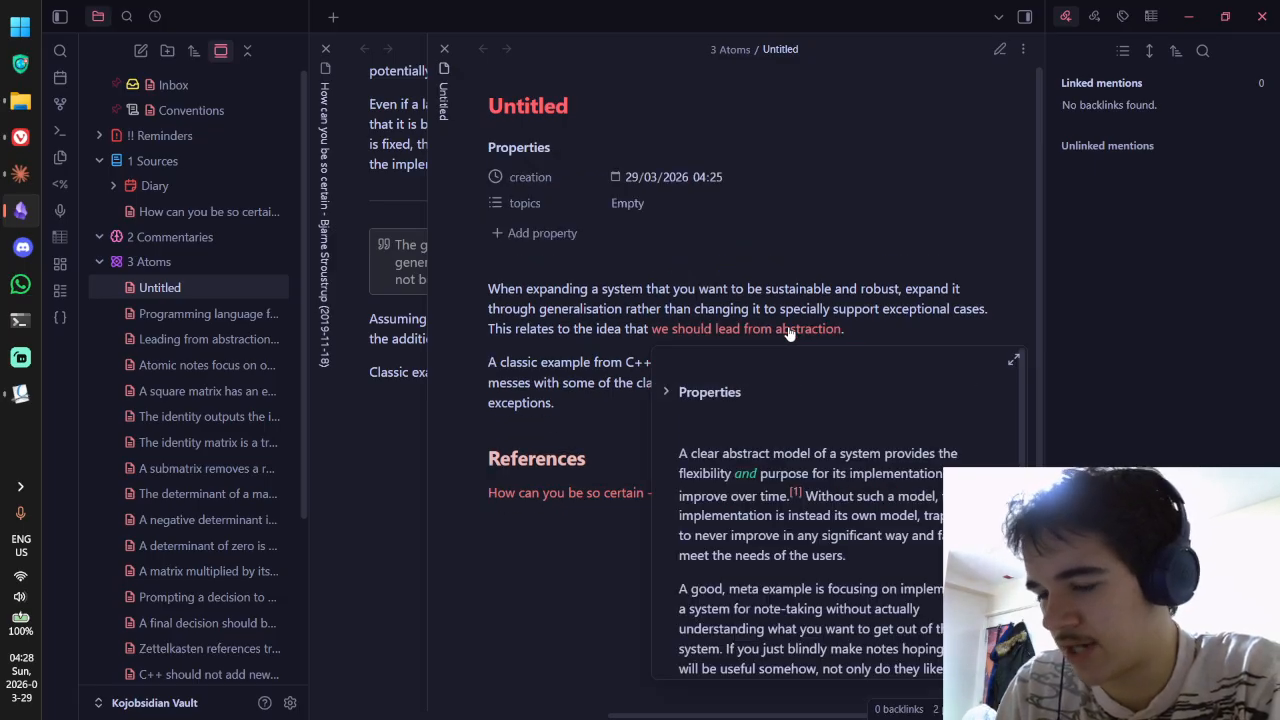
pyautogui.scroll(-1, 828, 424)
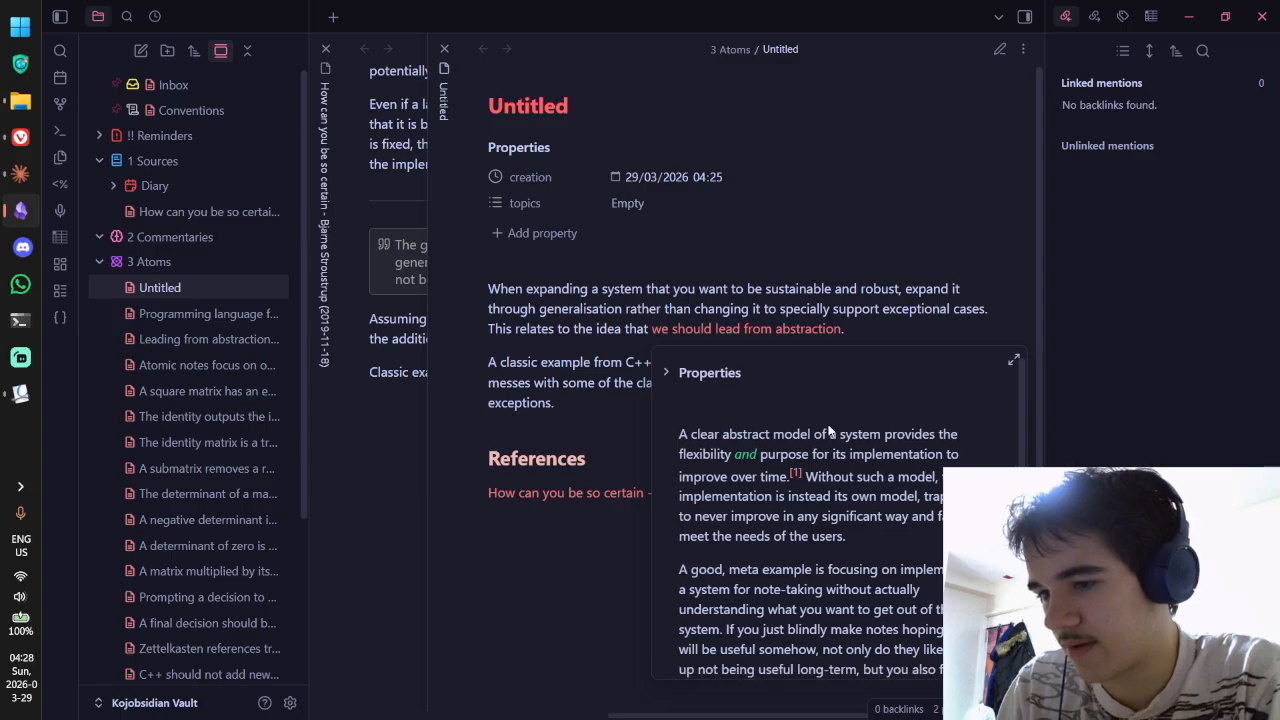
pyautogui.scroll(-1, 828, 430)
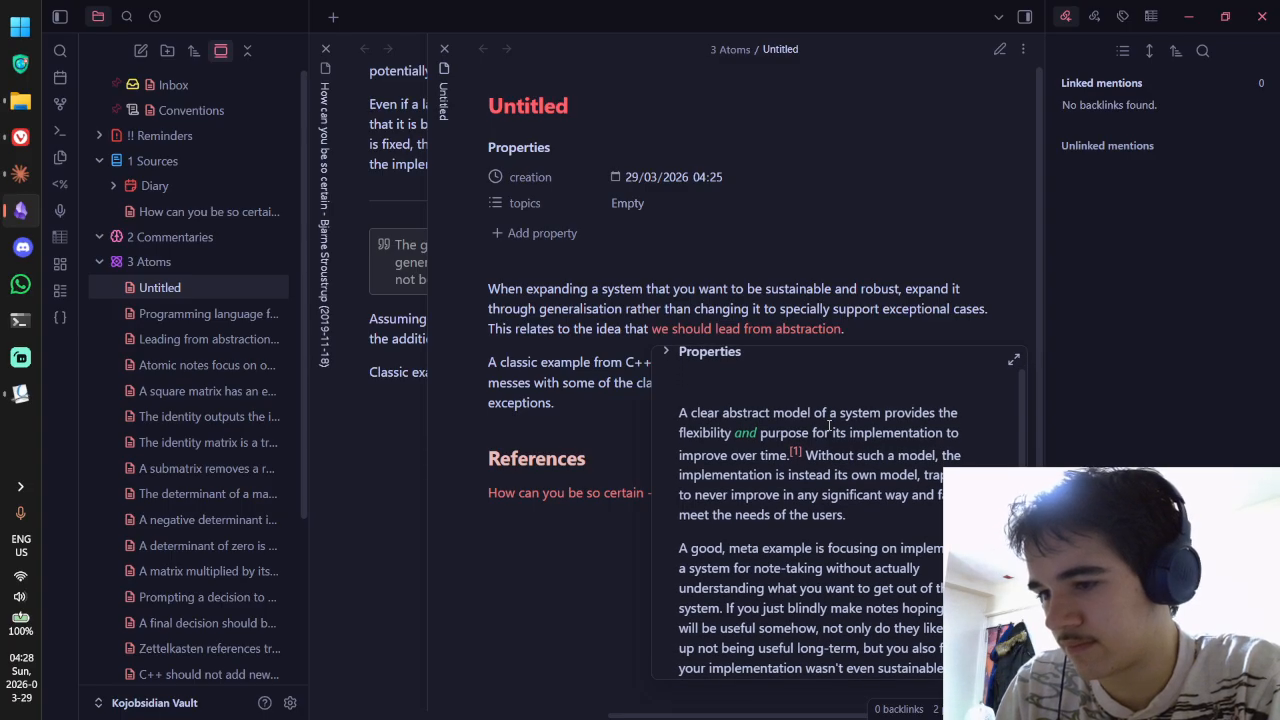
pyautogui.scroll(-2, 828, 424)
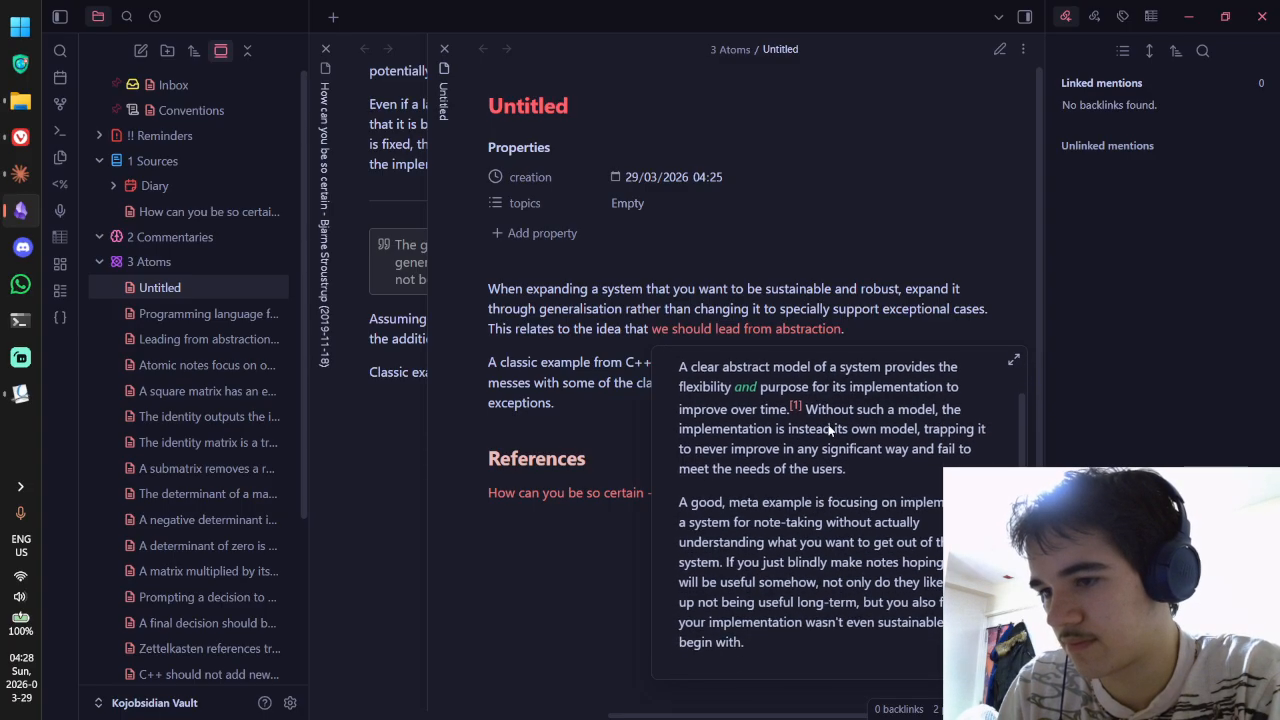
pyautogui.scroll(-1, 828, 428)
pyautogui.scroll(-3, 828, 428)
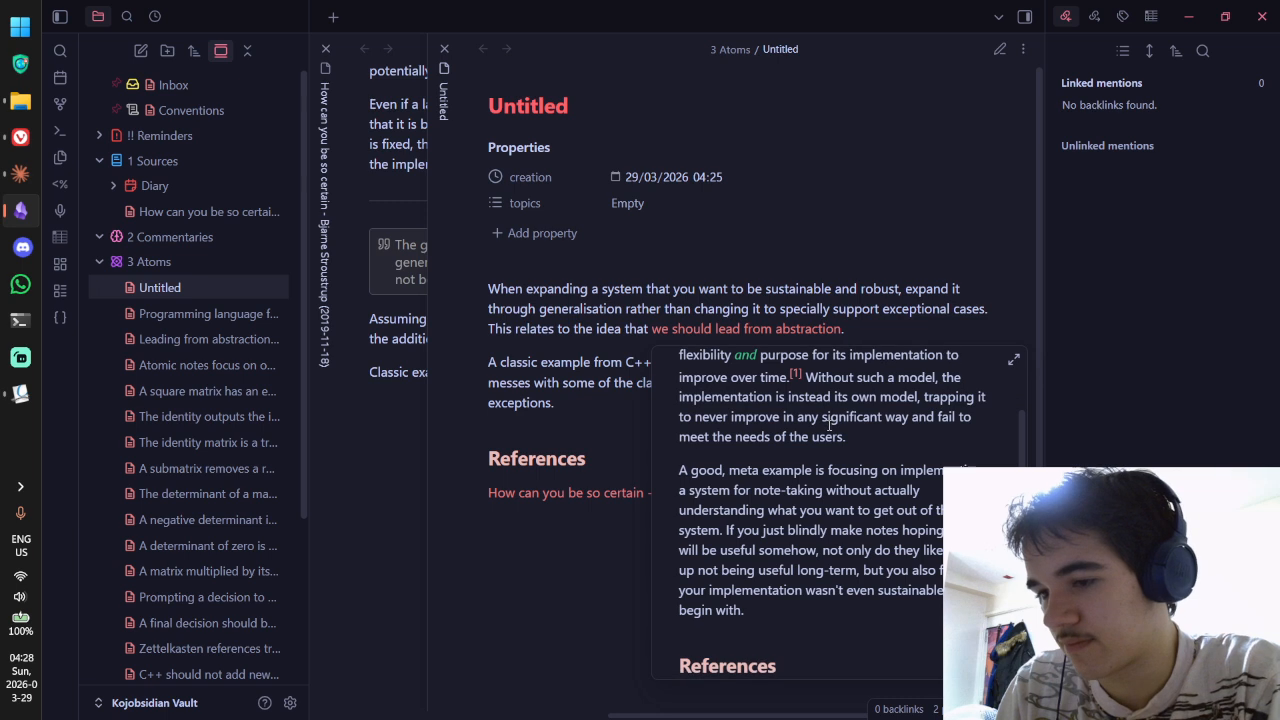
pyautogui.scroll(-4, 828, 430)
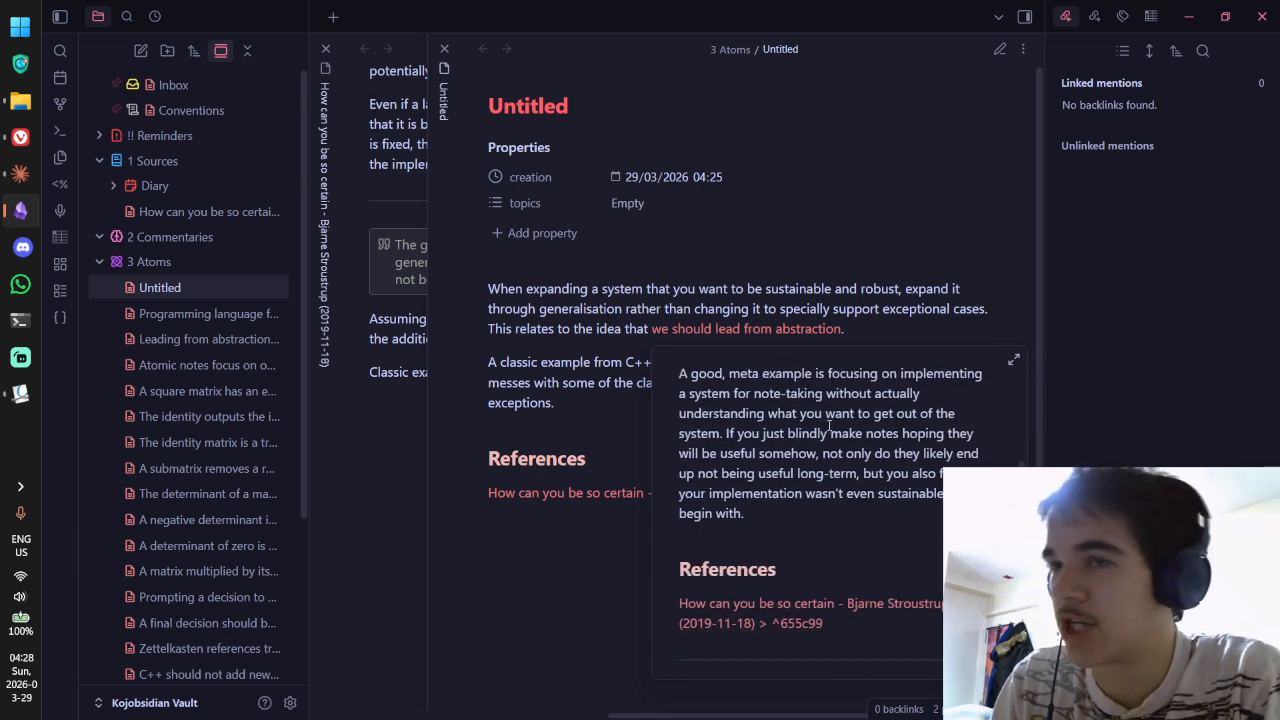
# Step: Complete the sentence with 'since a good abstract model provides a clear goal.' and review it in reading view
pyautogui.hotkey('ctrl', 'e')
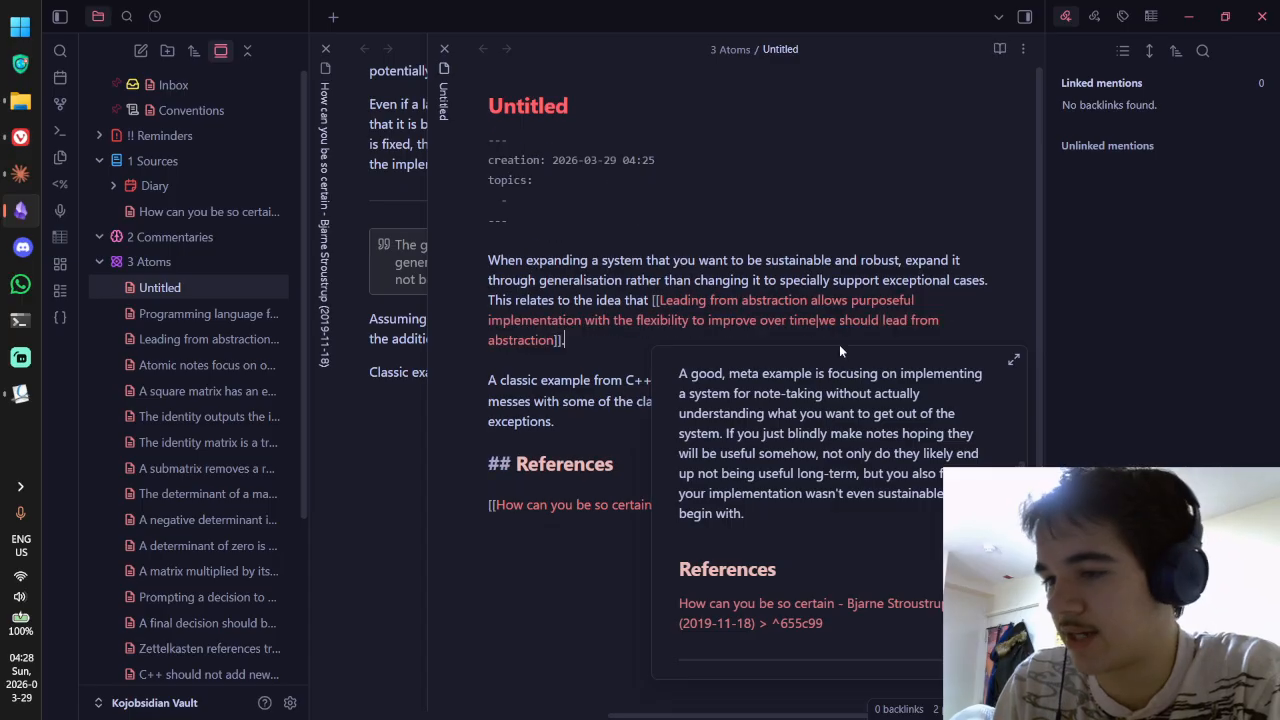
pyautogui.write('sin')
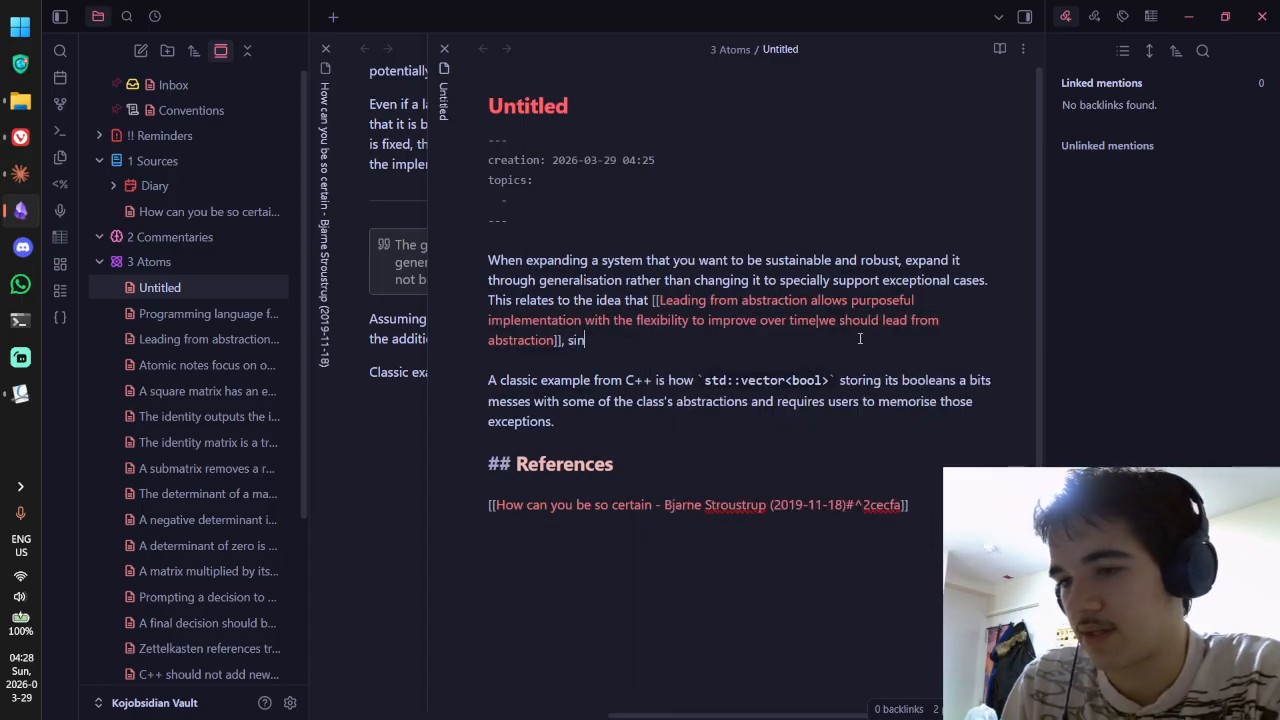
pyautogui.write('ce a good abstract model ')
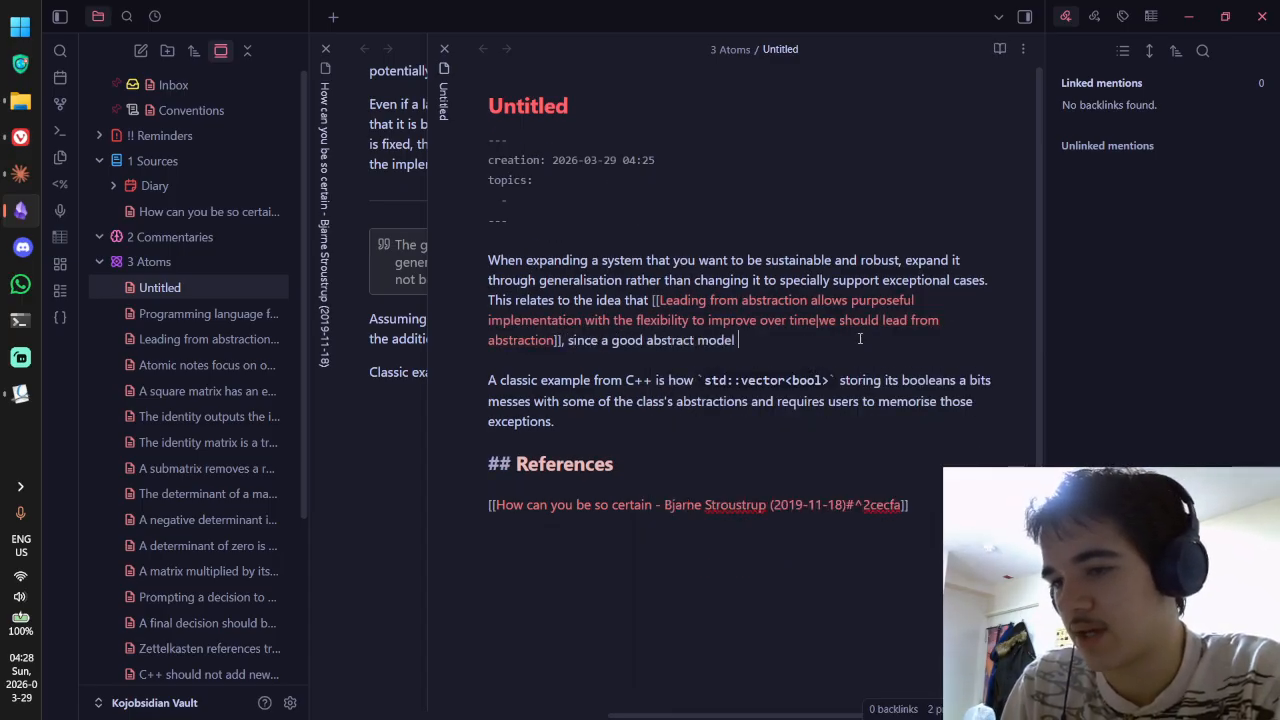
pyautogui.write('provides a ')
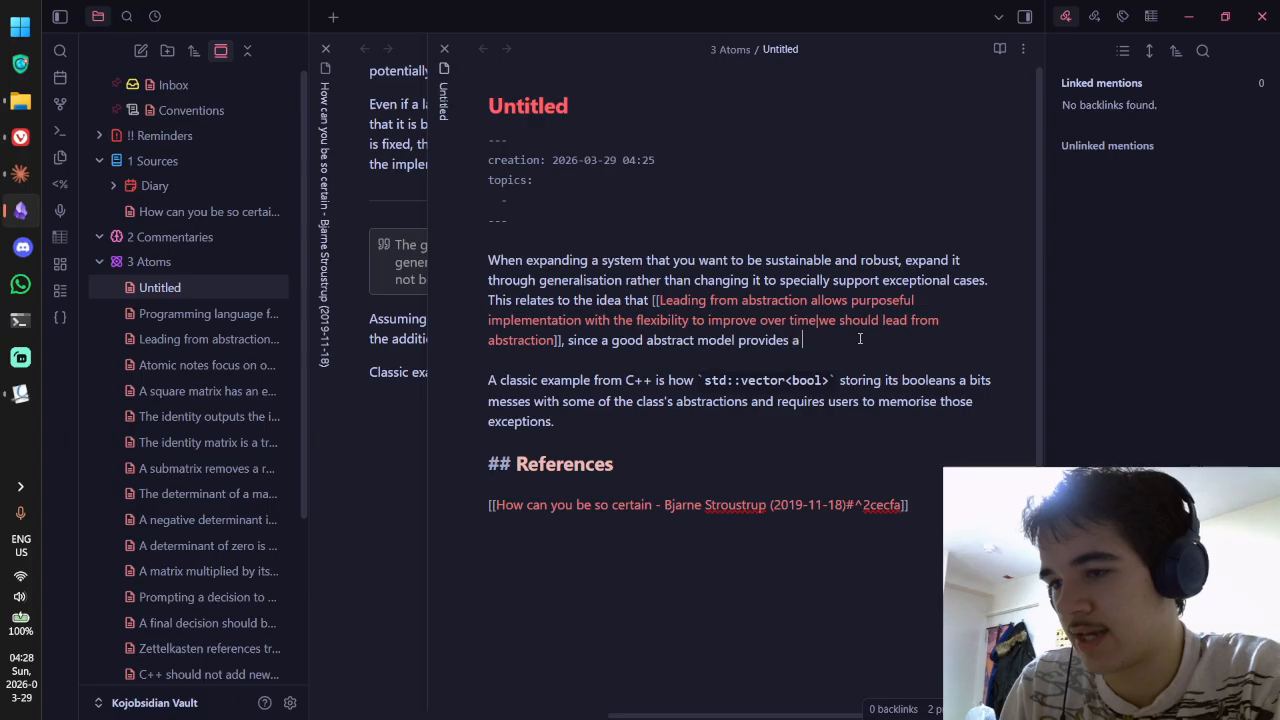
pyautogui.write('clear ')
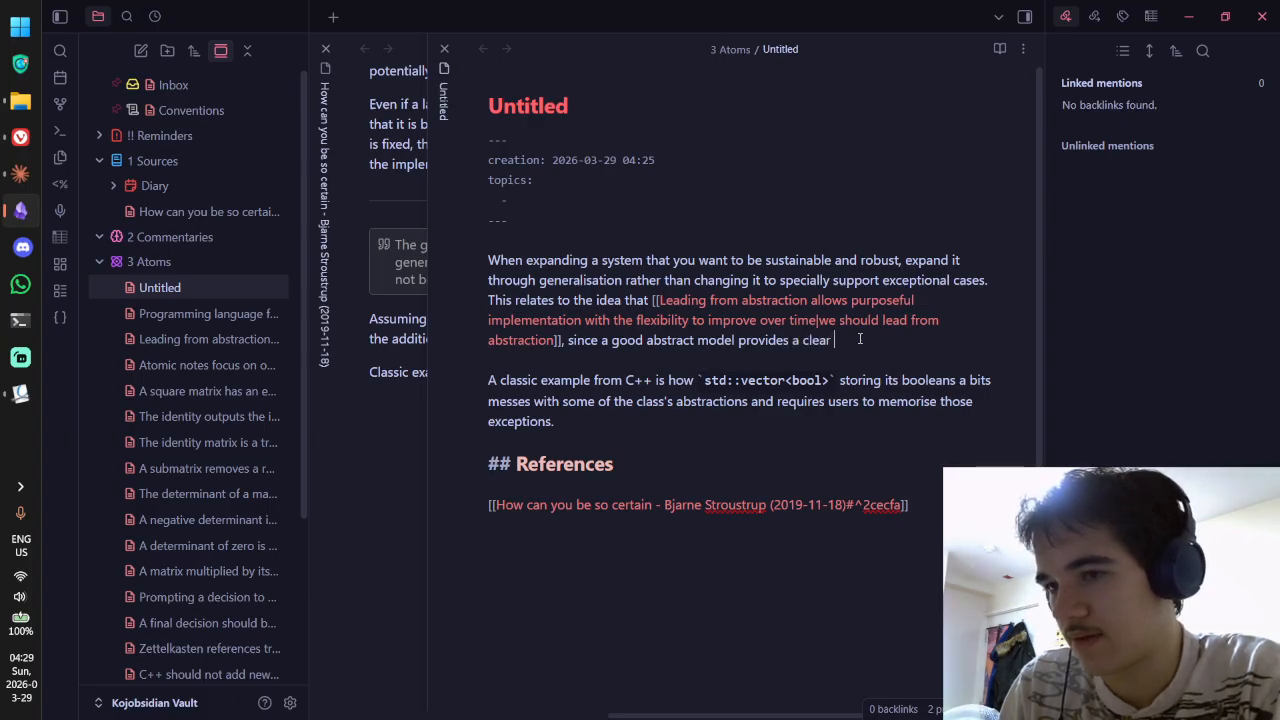
pyautogui.write('goal.')
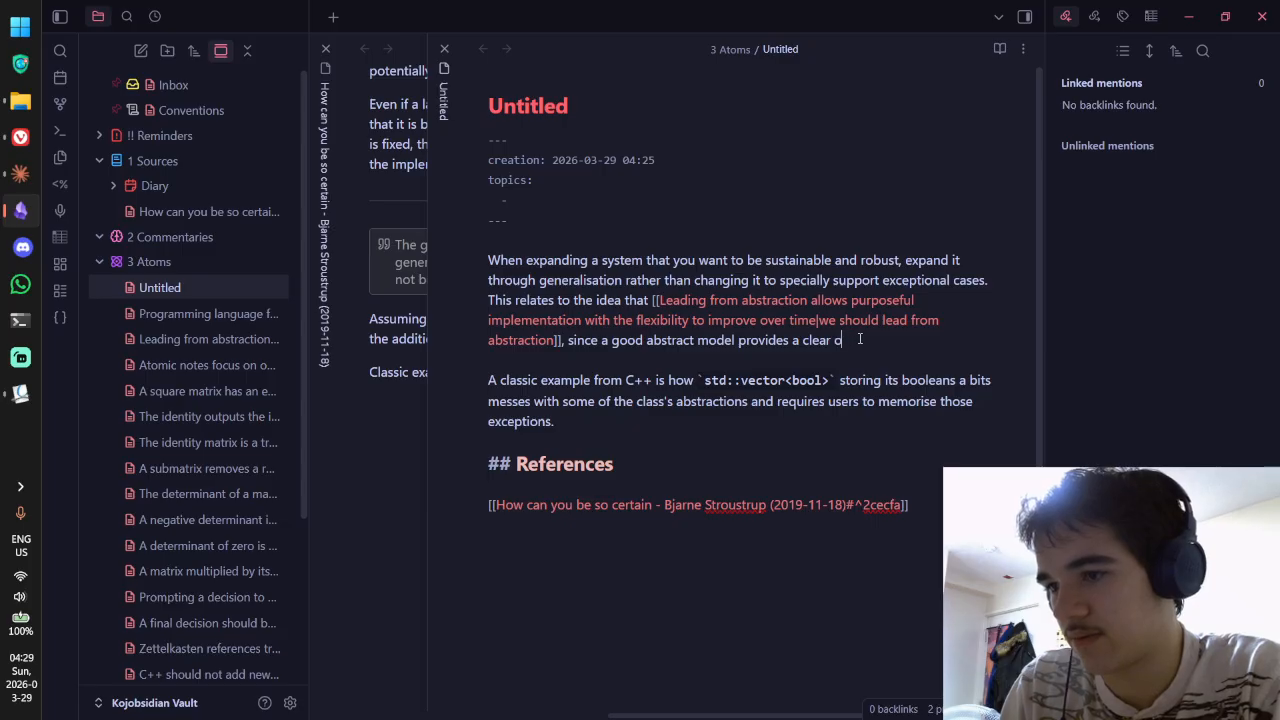
pyautogui.hotkey('ctrl', 'e')
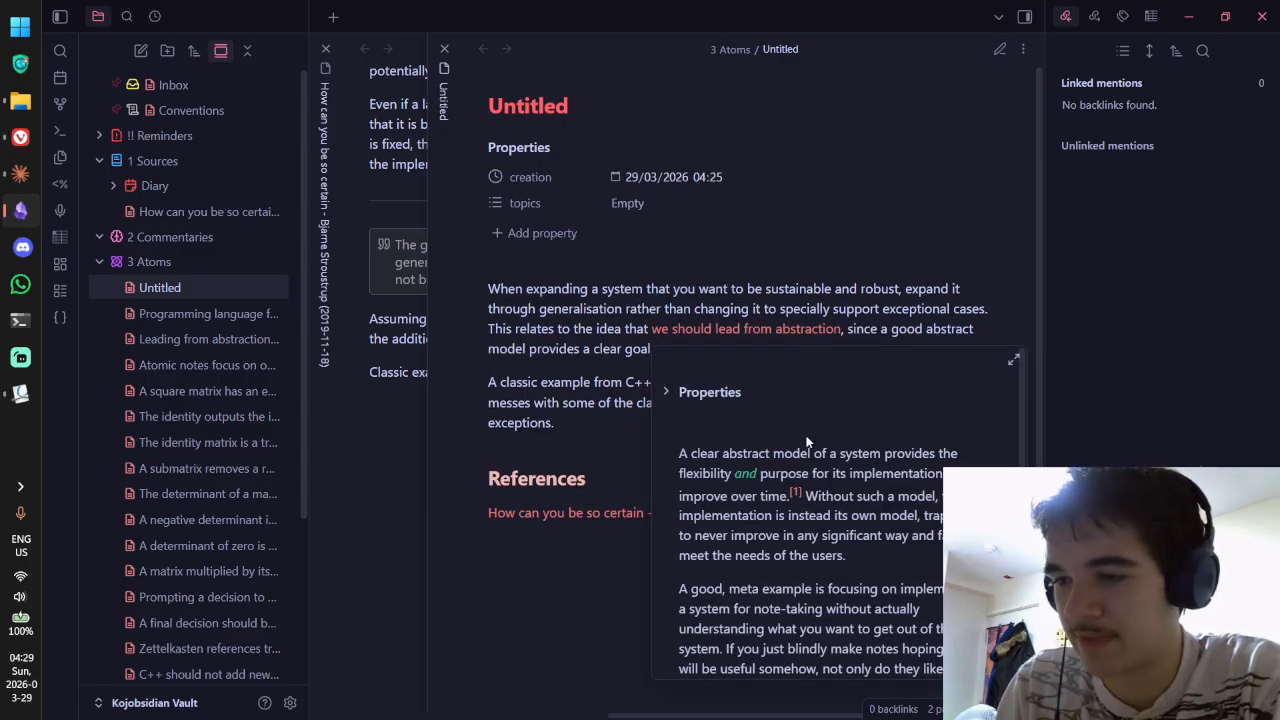
pyautogui.scroll(-3, 853, 477)
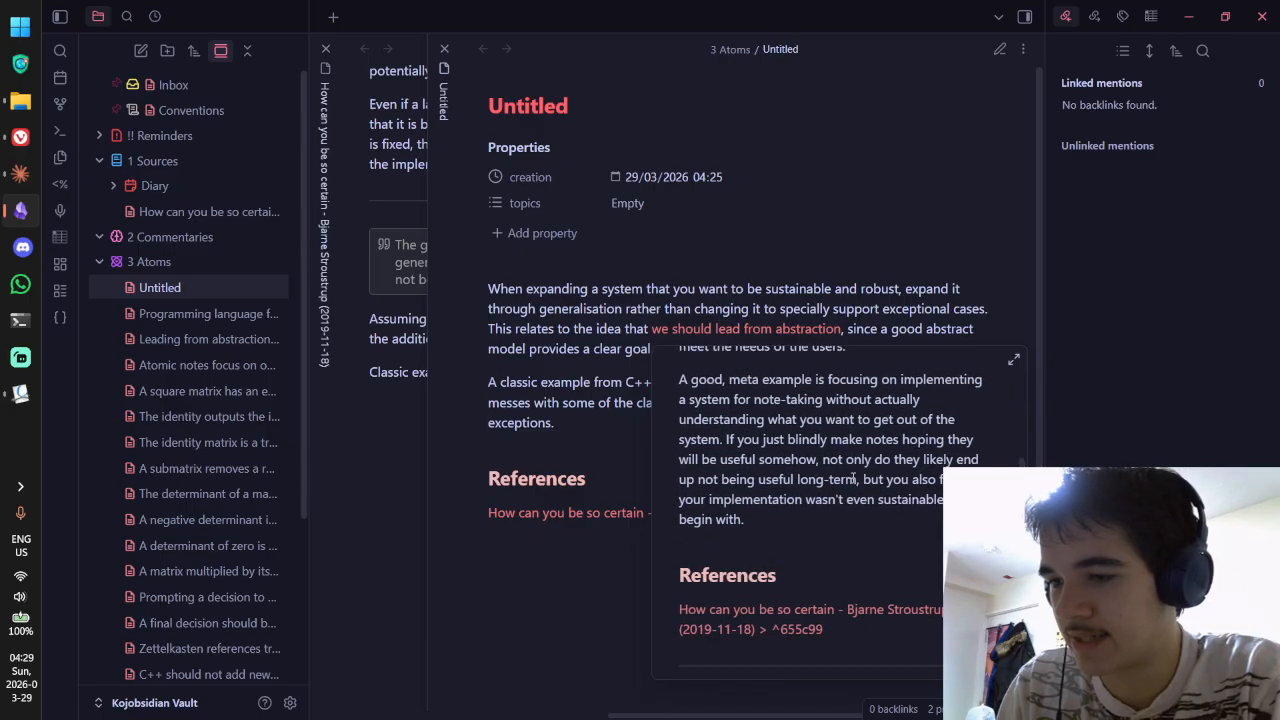
pyautogui.scroll(3, 853, 477)
pyautogui.scroll(-3, 853, 477)
pyautogui.scroll(5, 853, 477)
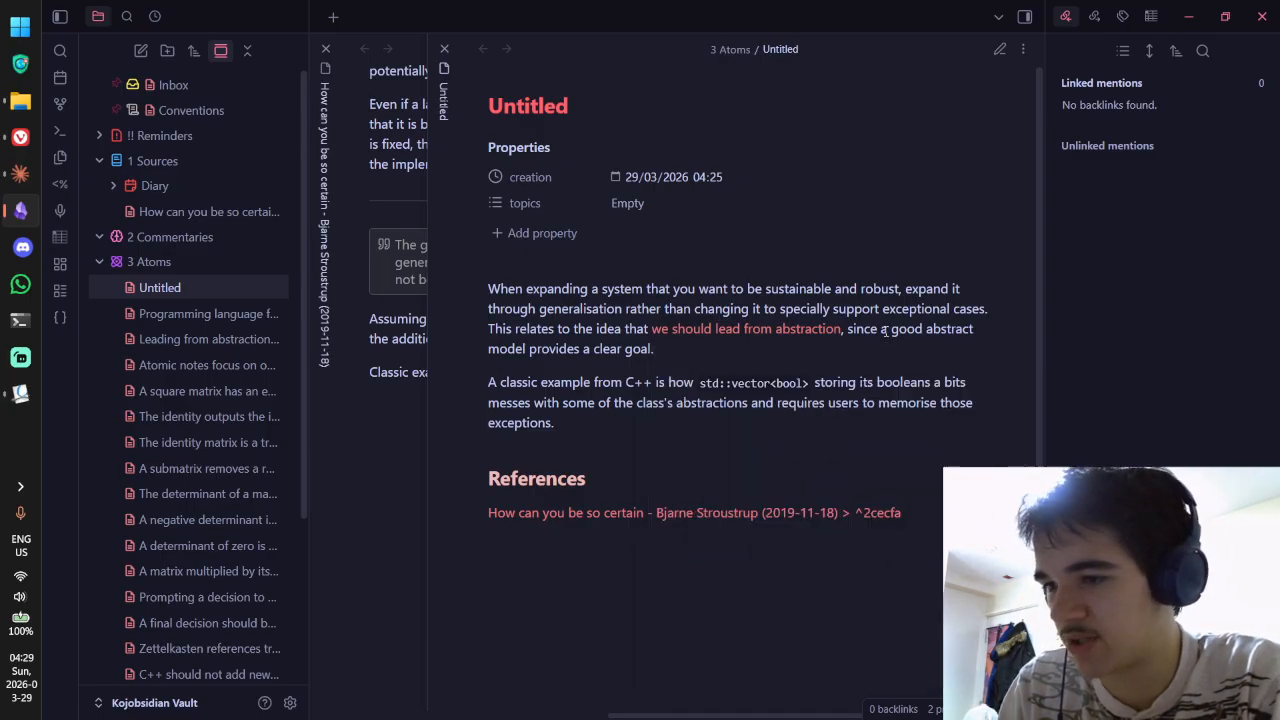
# Step: Add [[models of thinking]] to the note's topics property
pyautogui.click(638, 203)
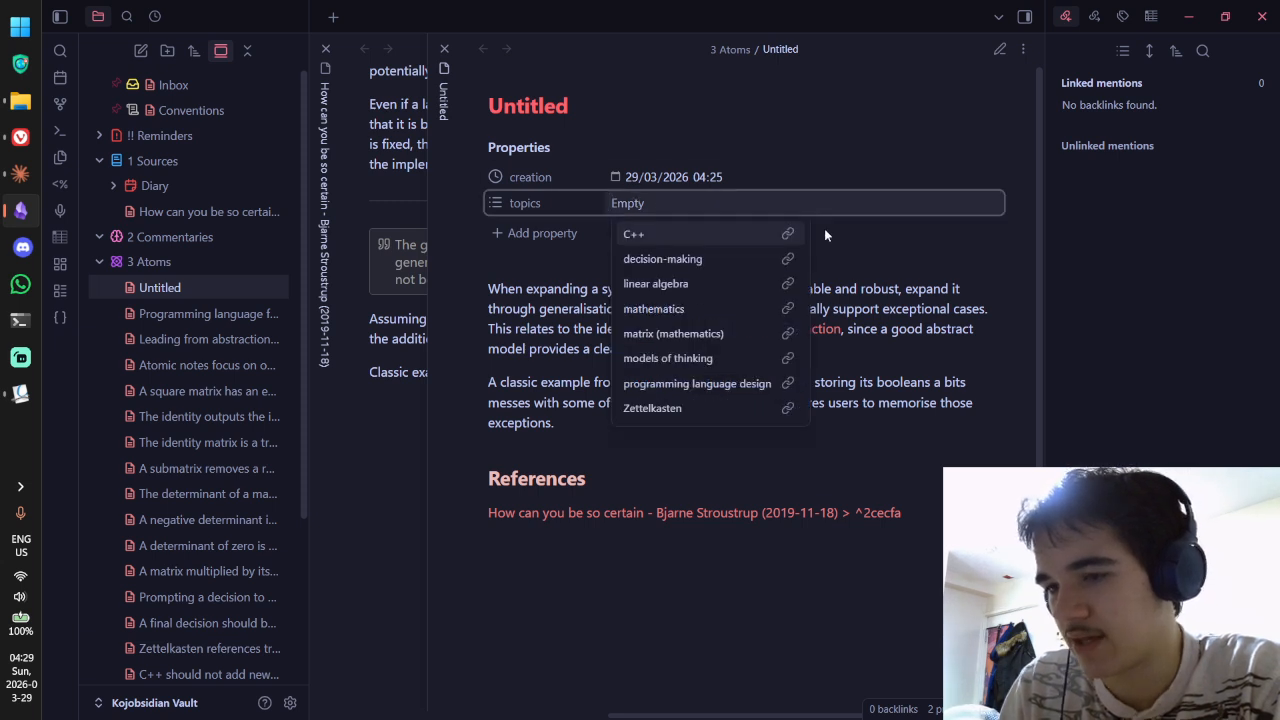
pyautogui.click(904, 288)
pyautogui.click(642, 205)
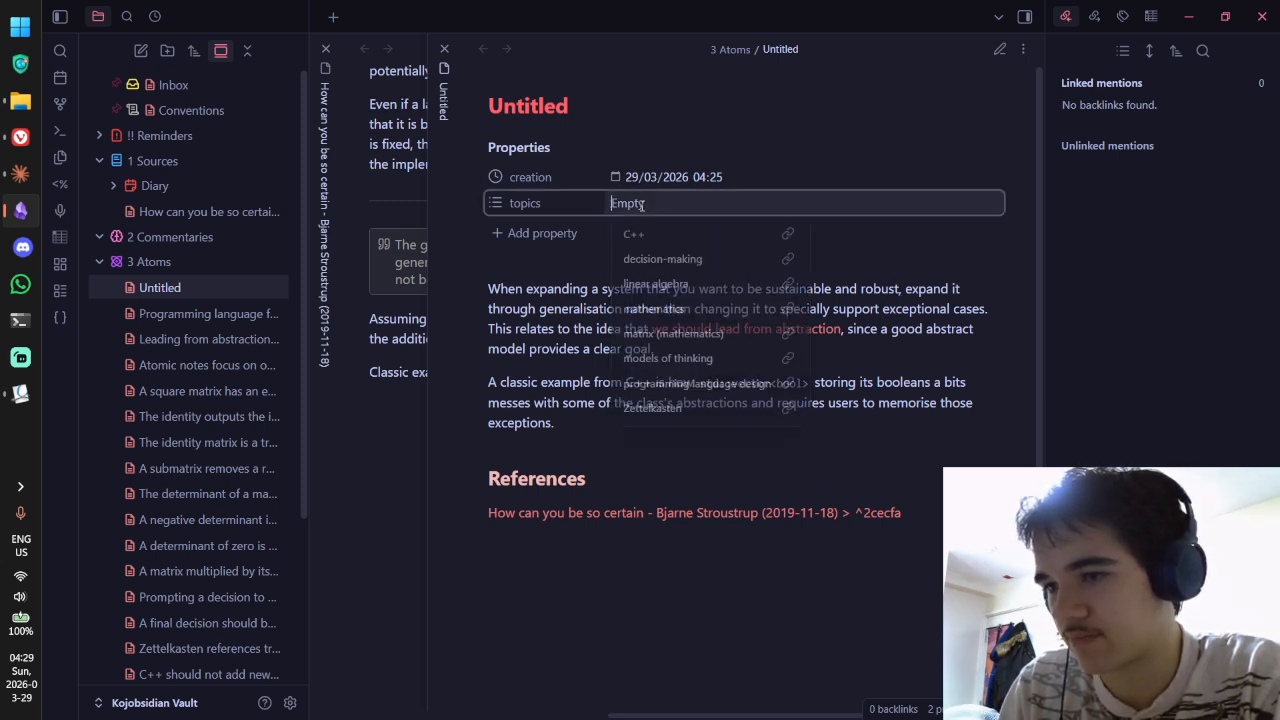
pyautogui.write('[[al')
pyautogui.press('BackSpace')
pyautogui.press('BackSpace')
pyautogui.write('models of')
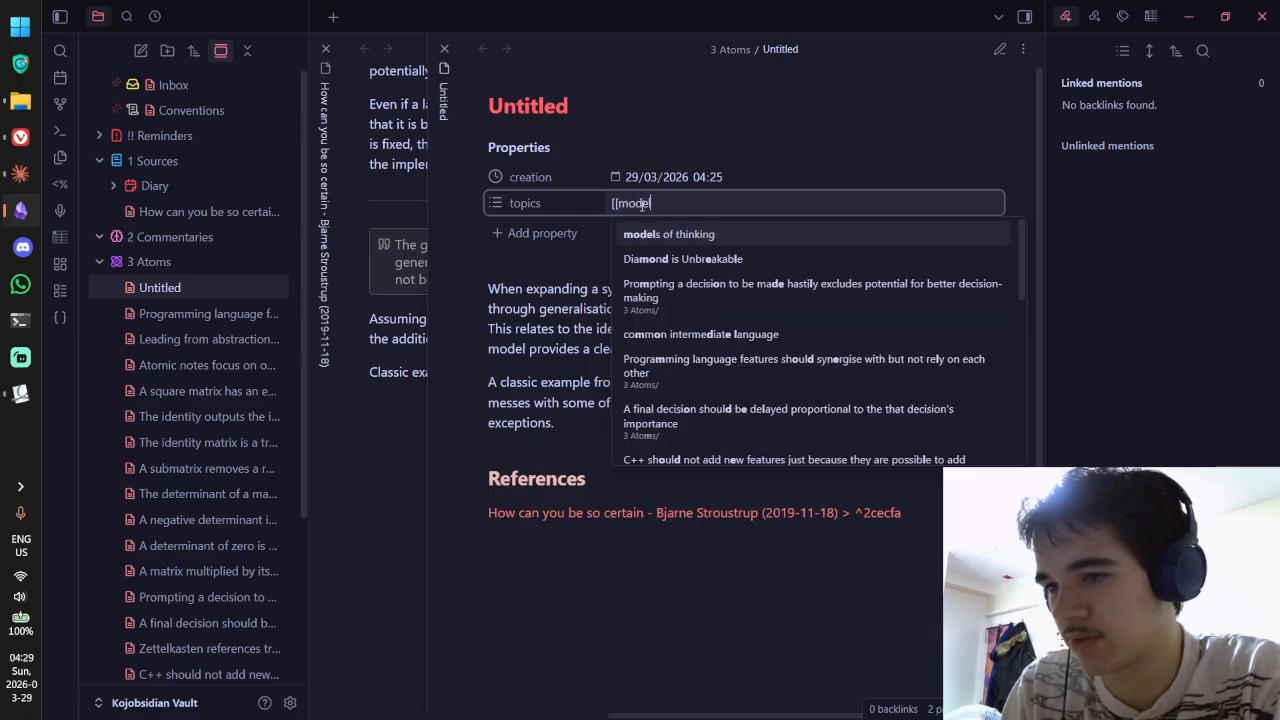
pyautogui.write(' thinking]]')
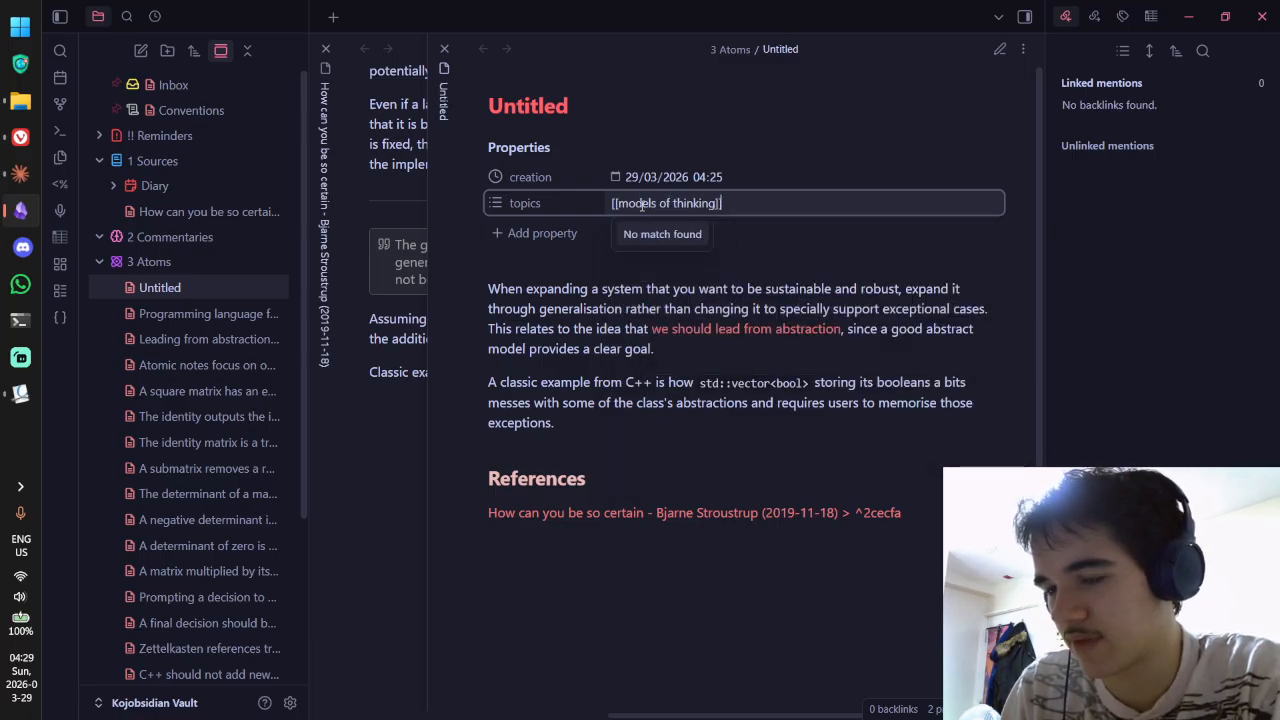
pyautogui.press('Return')
pyautogui.click(651, 323)
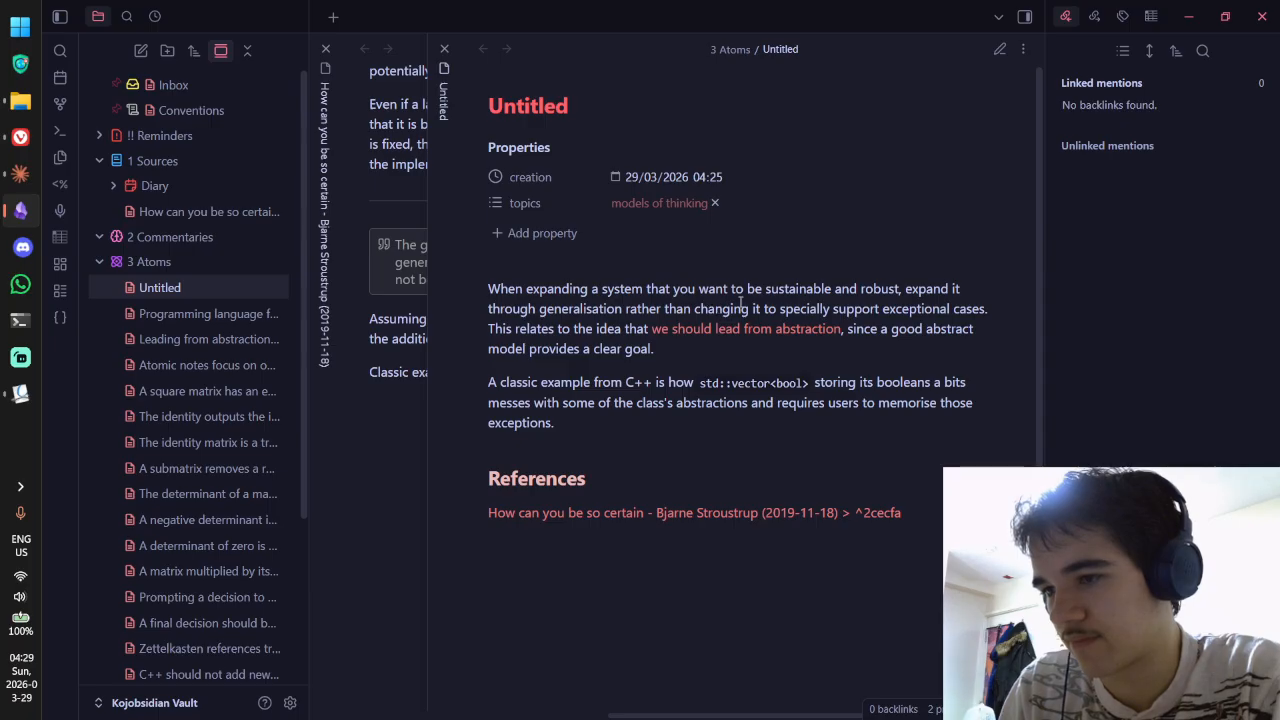
# Step: Add [[systems]] as a topic, then remove 'models of thinking' so only systems remains
pyautogui.click(742, 203)
pyautogui.write('system')
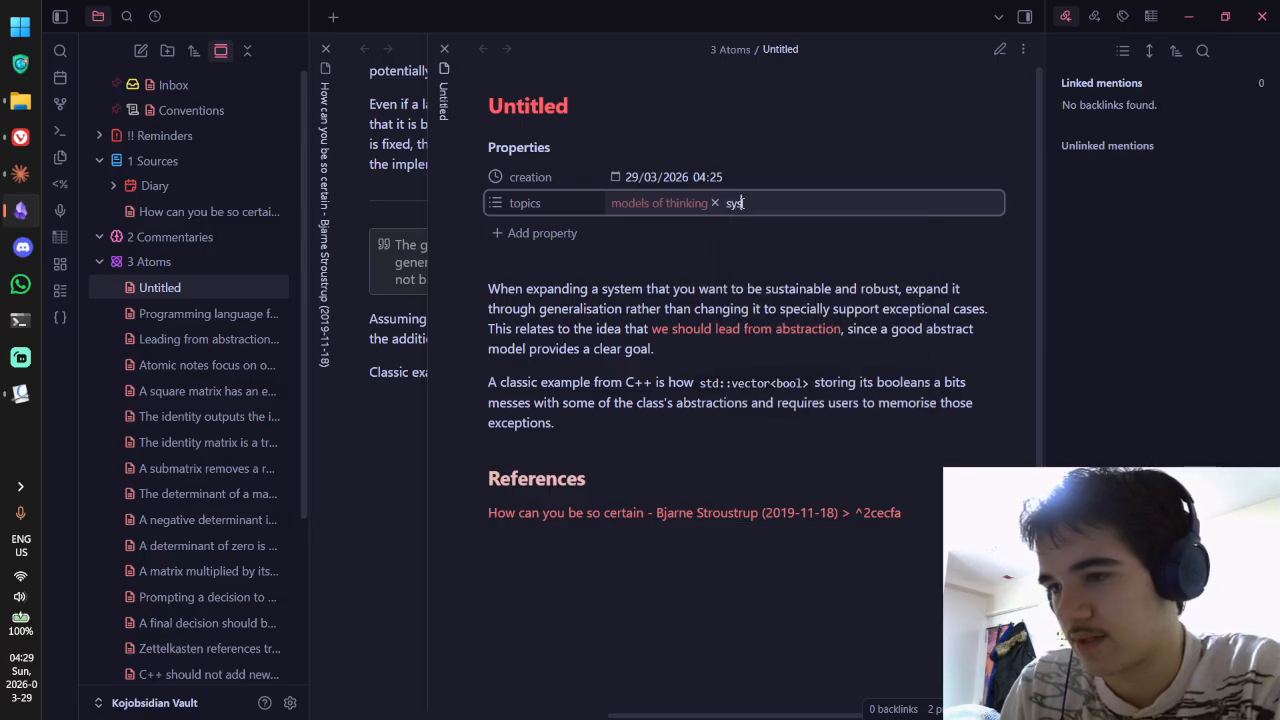
pyautogui.press('BackSpace')
pyautogui.press('BackSpace')
pyautogui.press('BackSpace')
pyautogui.press('BackSpace')
pyautogui.press('BackSpace')
pyautogui.press('BackSpace')
pyautogui.write('[')
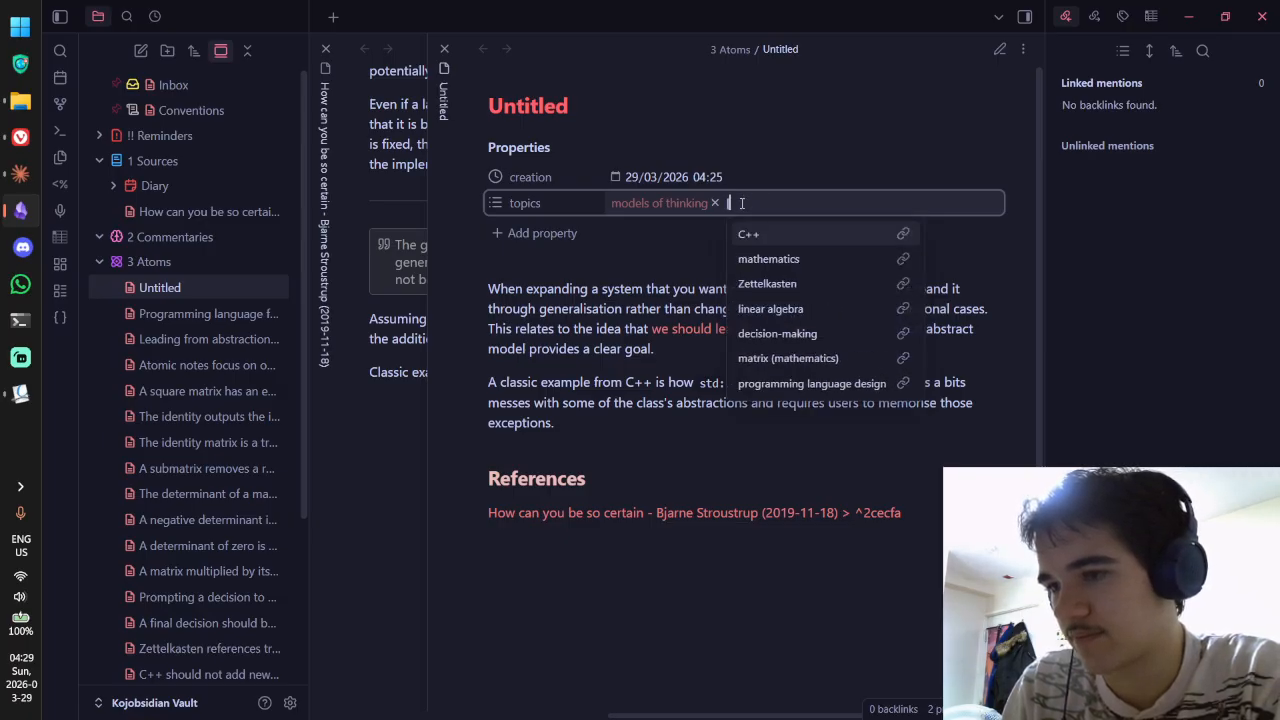
pyautogui.write('[systems')
pyautogui.press('Return')
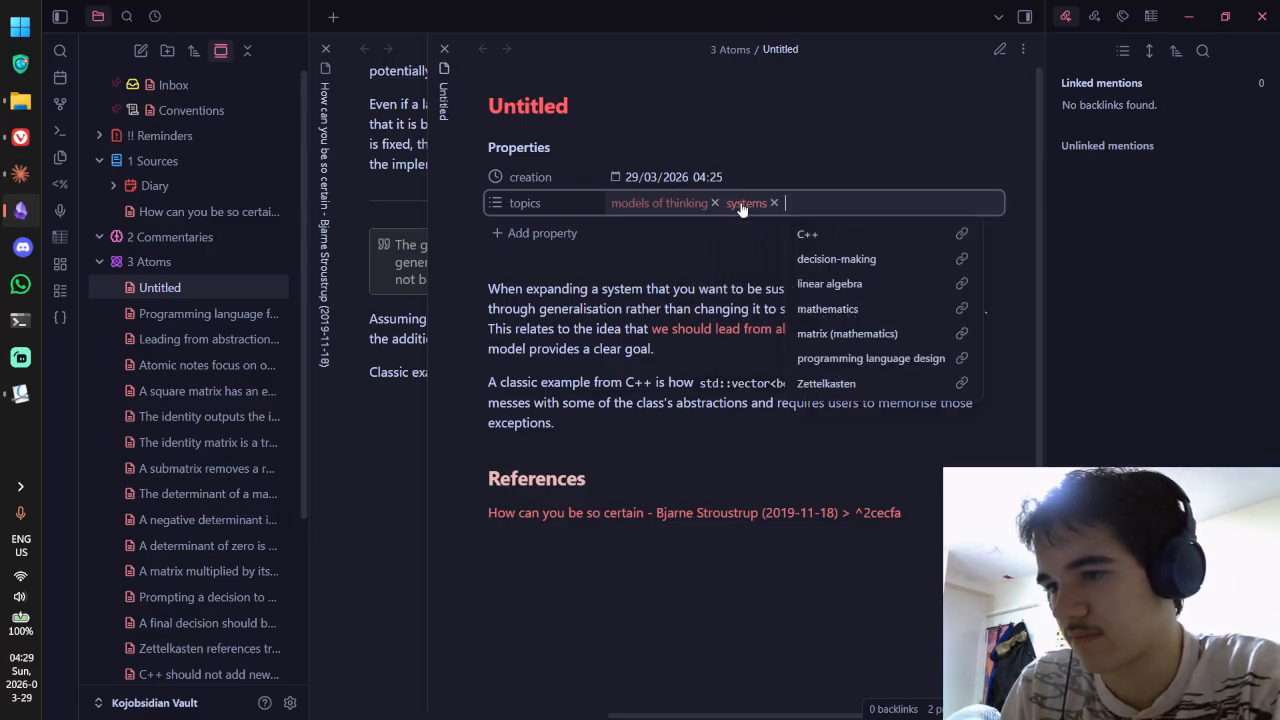
pyautogui.click(737, 240)
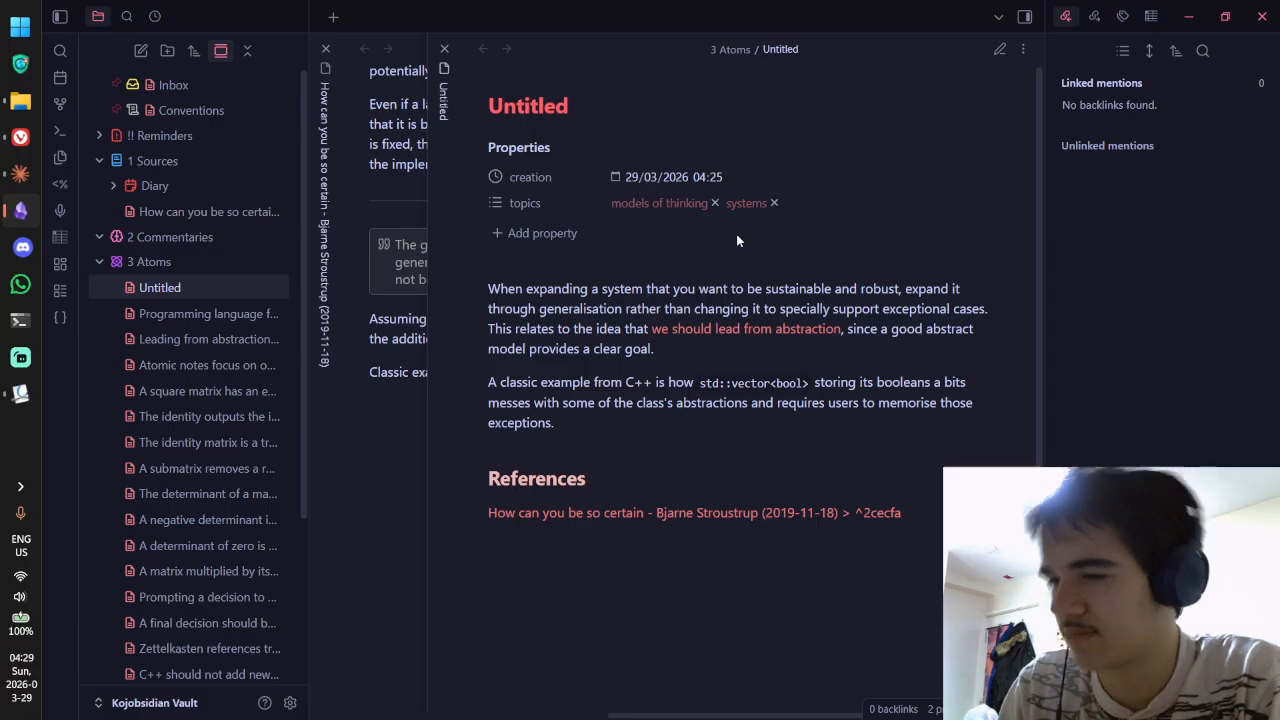
pyautogui.click(714, 203)
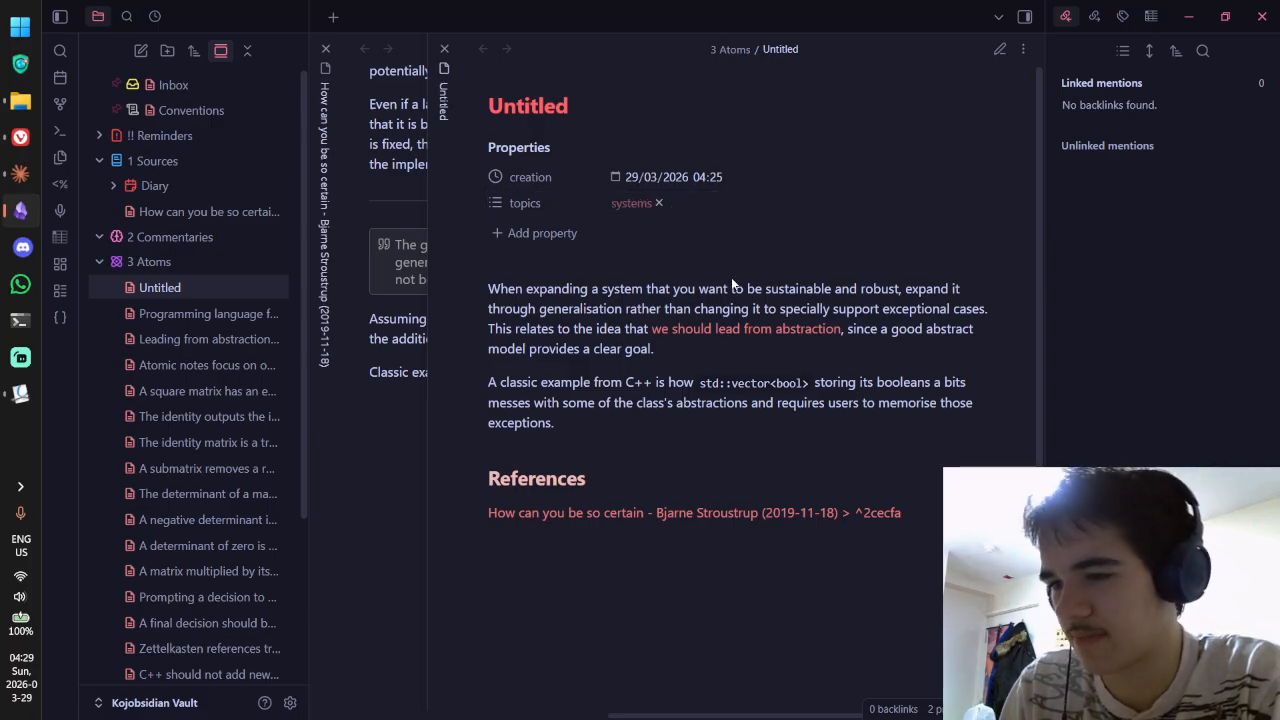
# Step: Add [[systems]] to the Leading from abstraction note's topics, then close that note
pyautogui.click(714, 332)
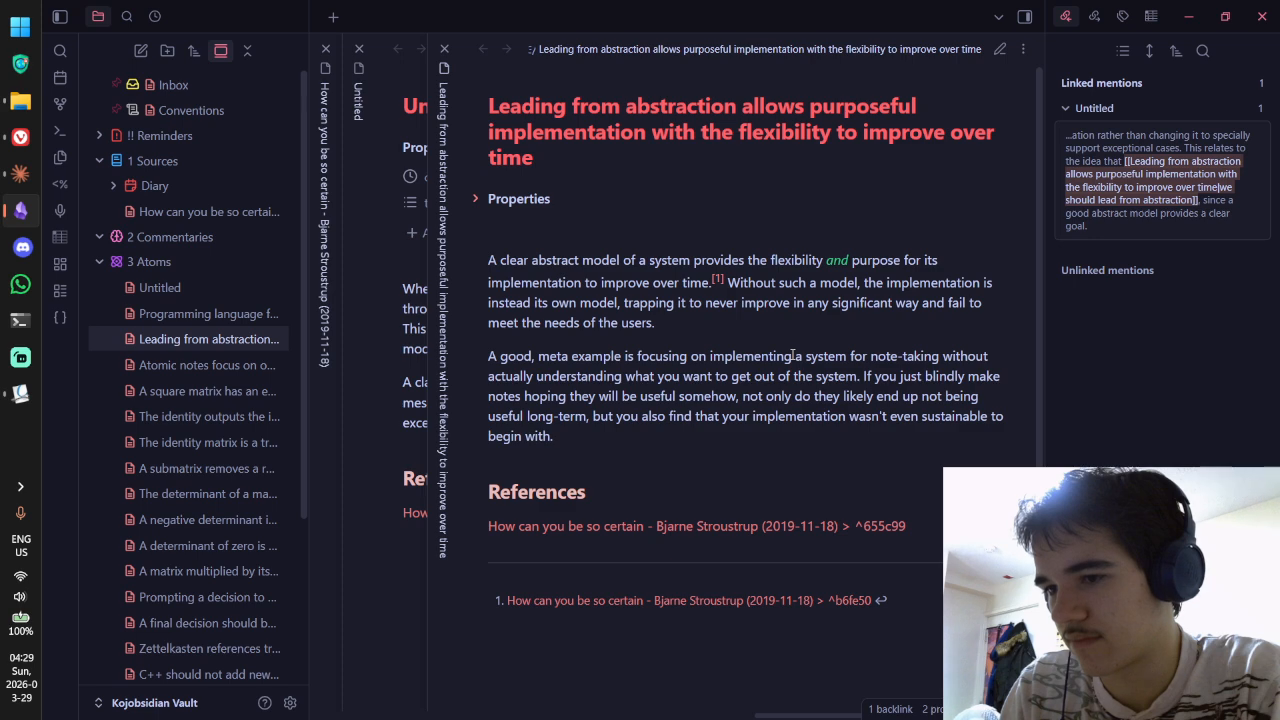
pyautogui.hotkey('ctrl', 'alt', 'Left')
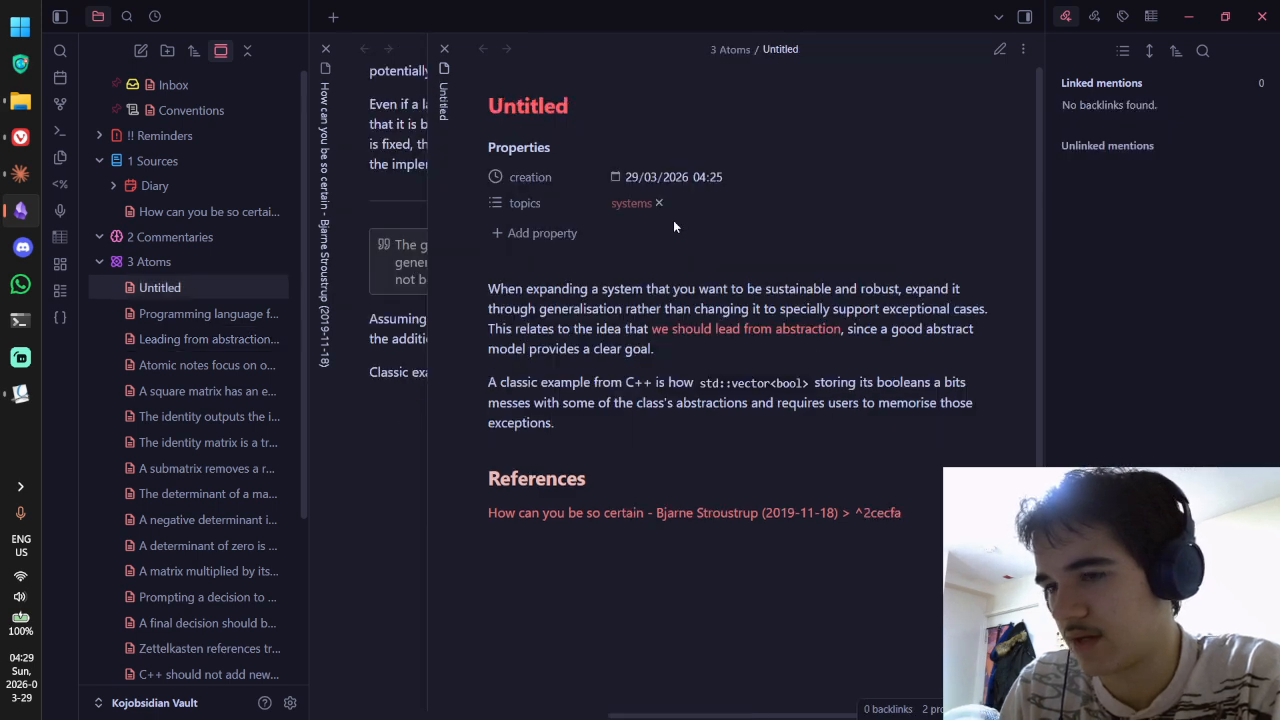
pyautogui.click(690, 331)
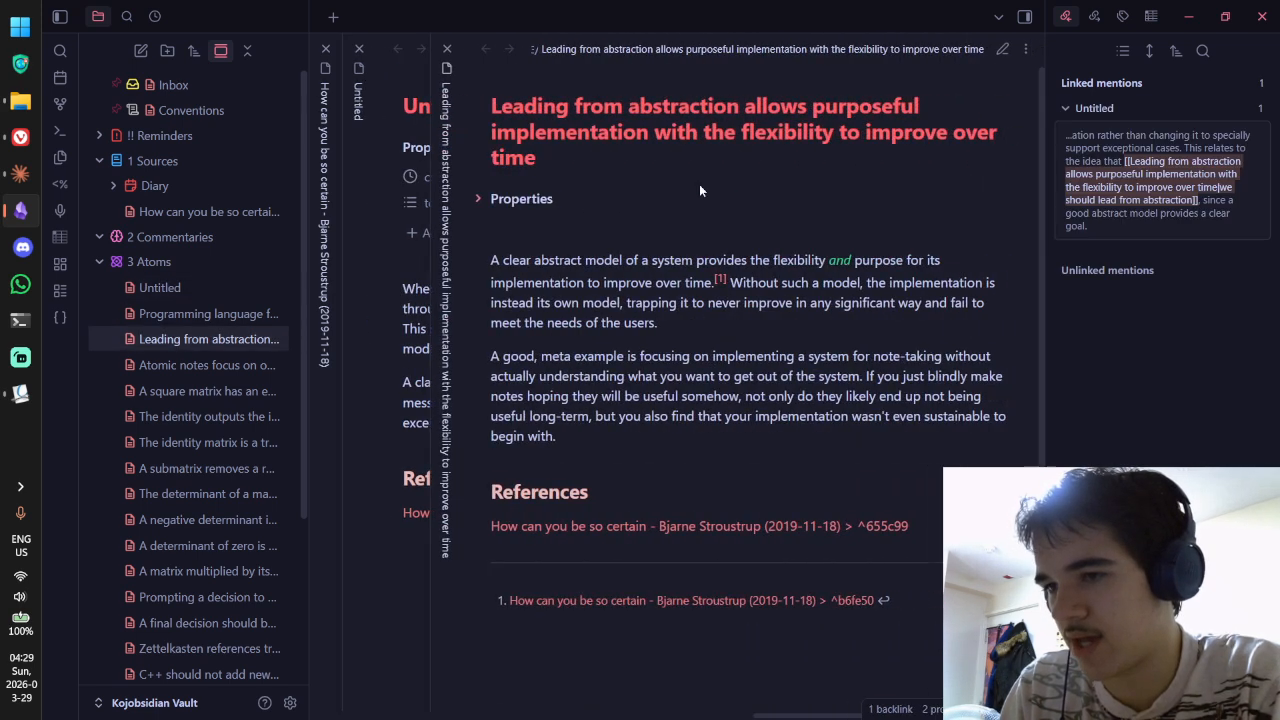
pyautogui.hotkey('ctrl', 'e')
pyautogui.click(681, 249)
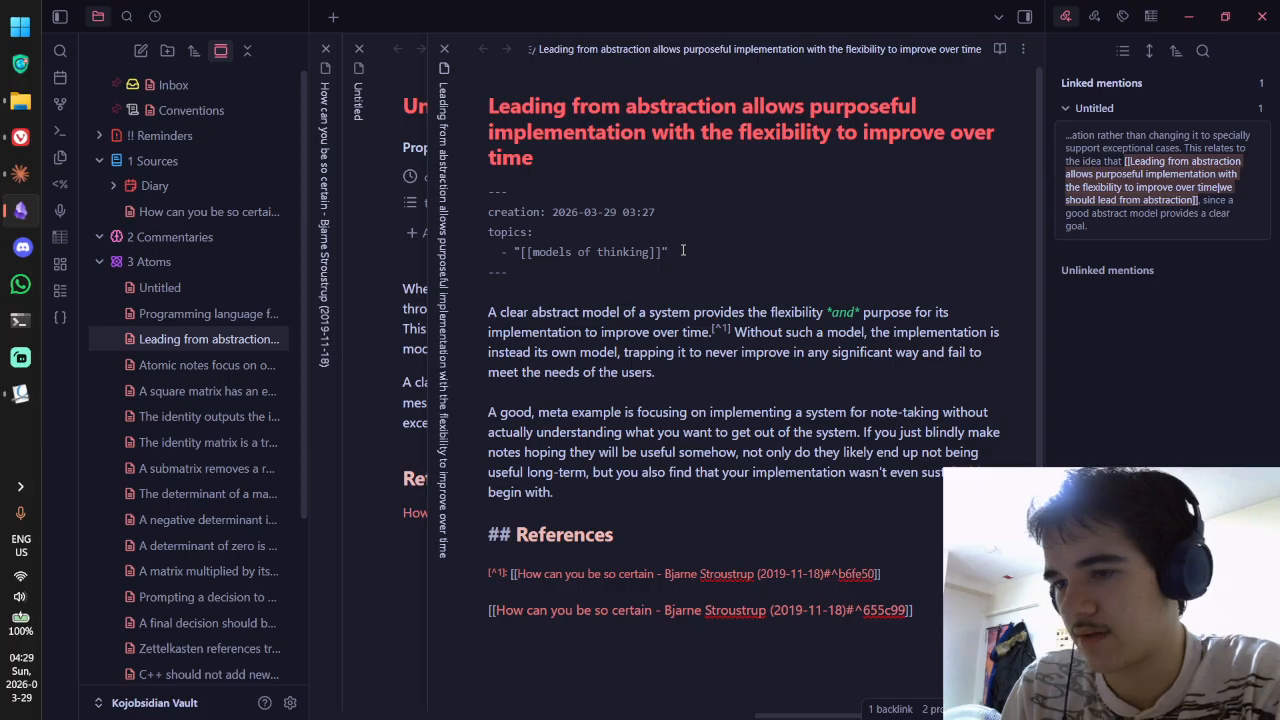
pyautogui.hotkey('ctrl', 'e')
pyautogui.click(745, 255)
pyautogui.write('[[sys')
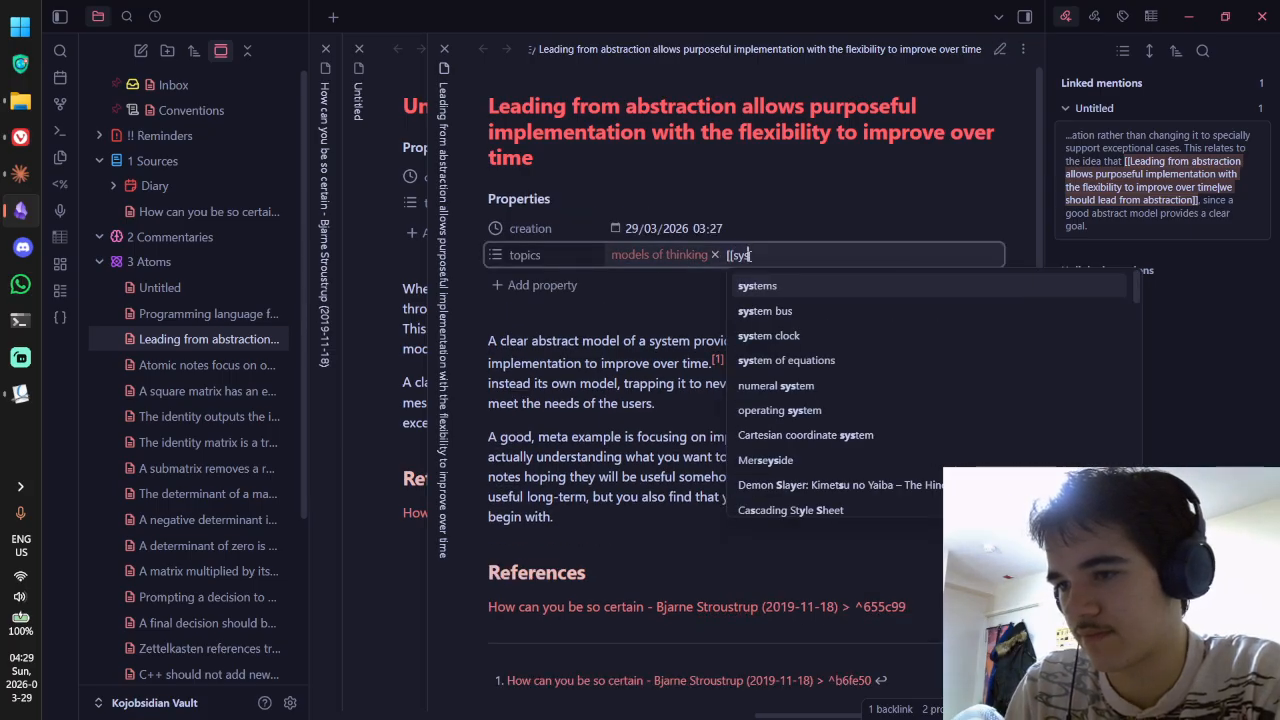
pyautogui.press('Return')
pyautogui.press('Return')
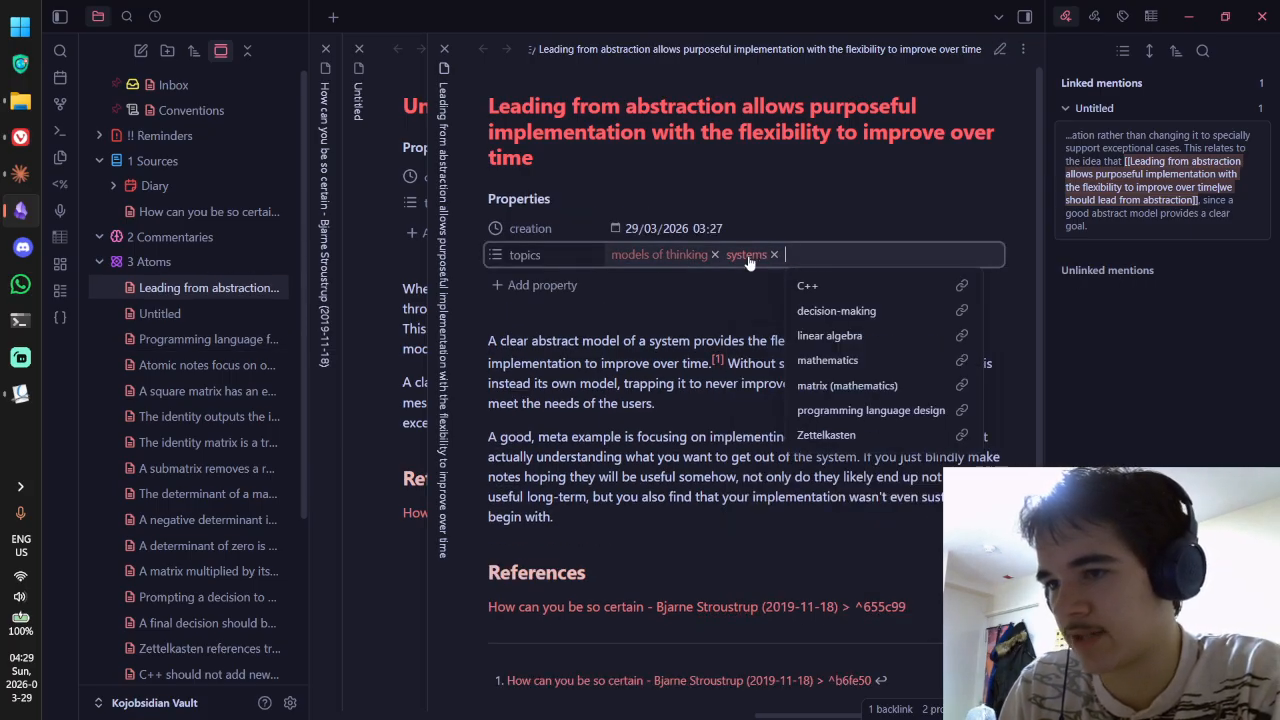
pyautogui.click(621, 134)
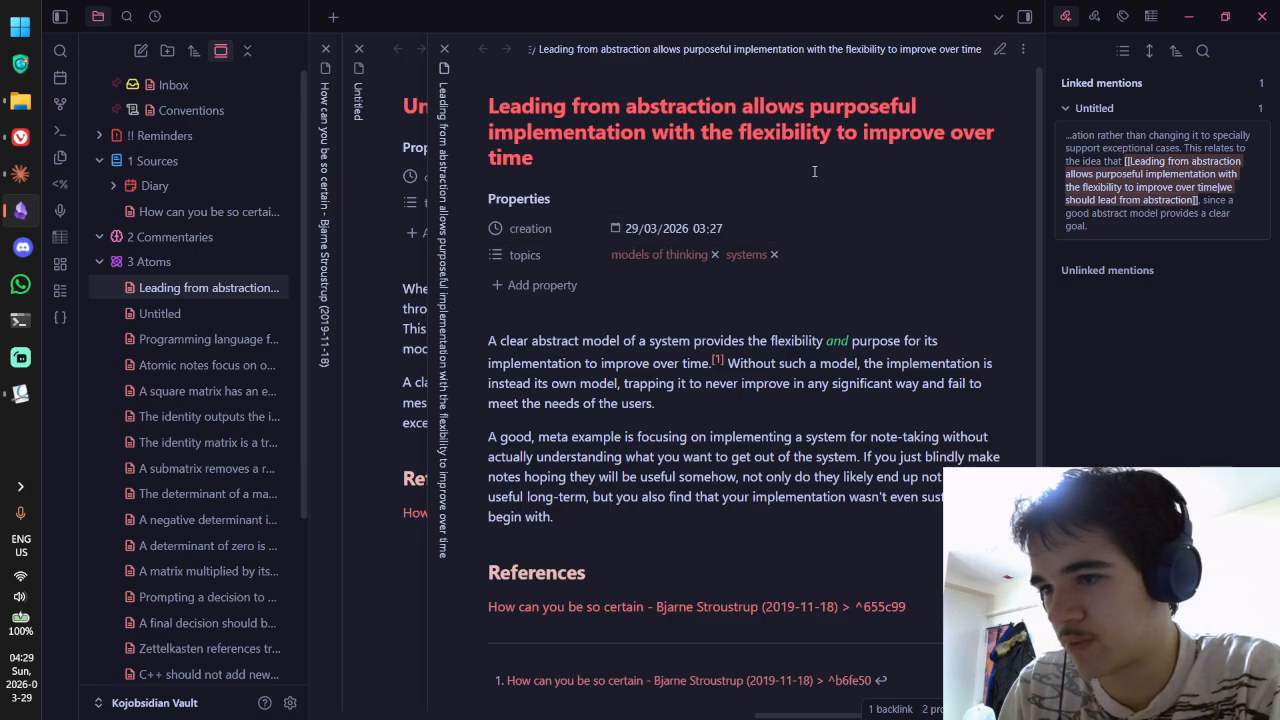
pyautogui.hotkey('ctrl', 'w')
# Step: Retitle the note 'Expand systems via generalisation, not by adding special cases'
pyautogui.hotkey('ctrl', 'BackSpace')
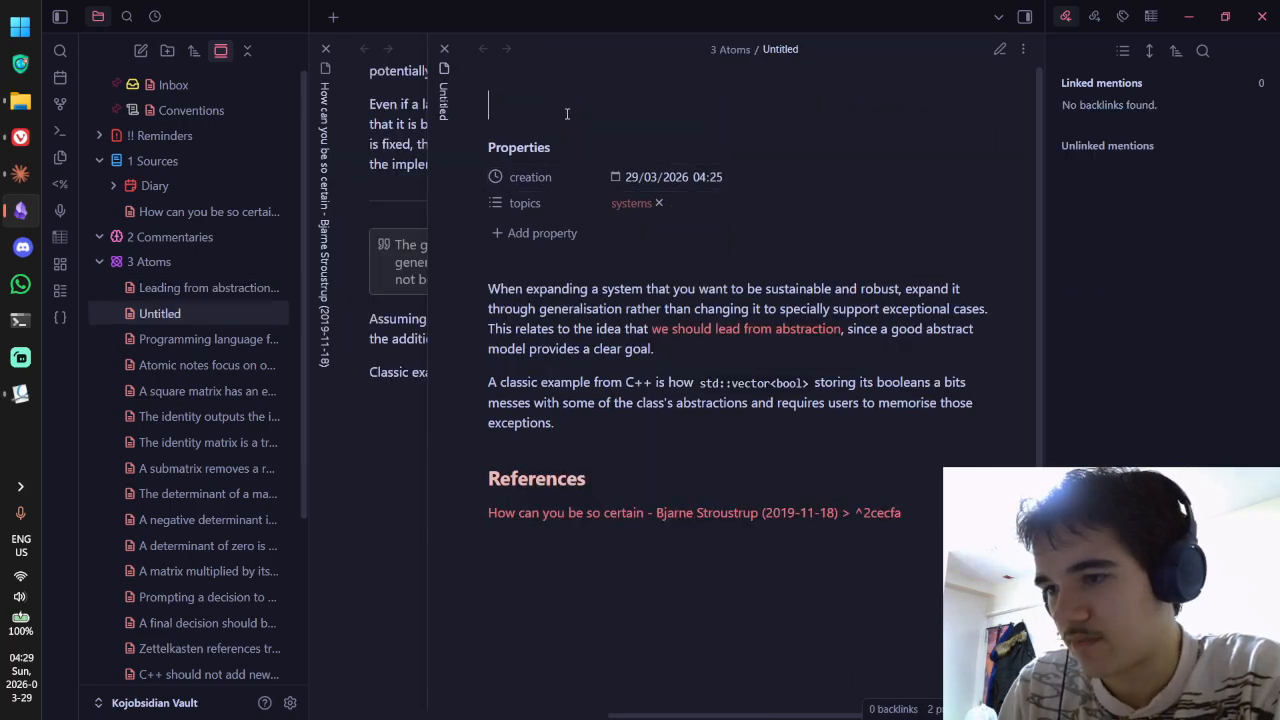
pyautogui.write('E')
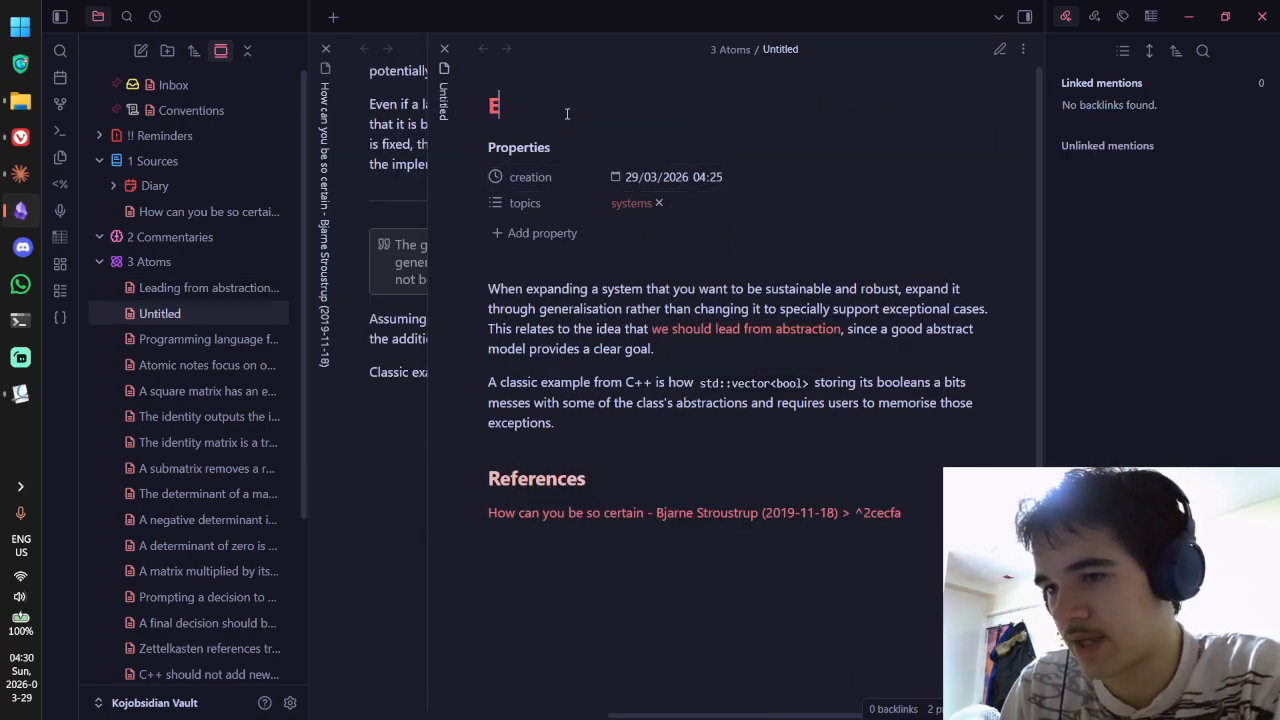
pyautogui.write('xpand systems thro')
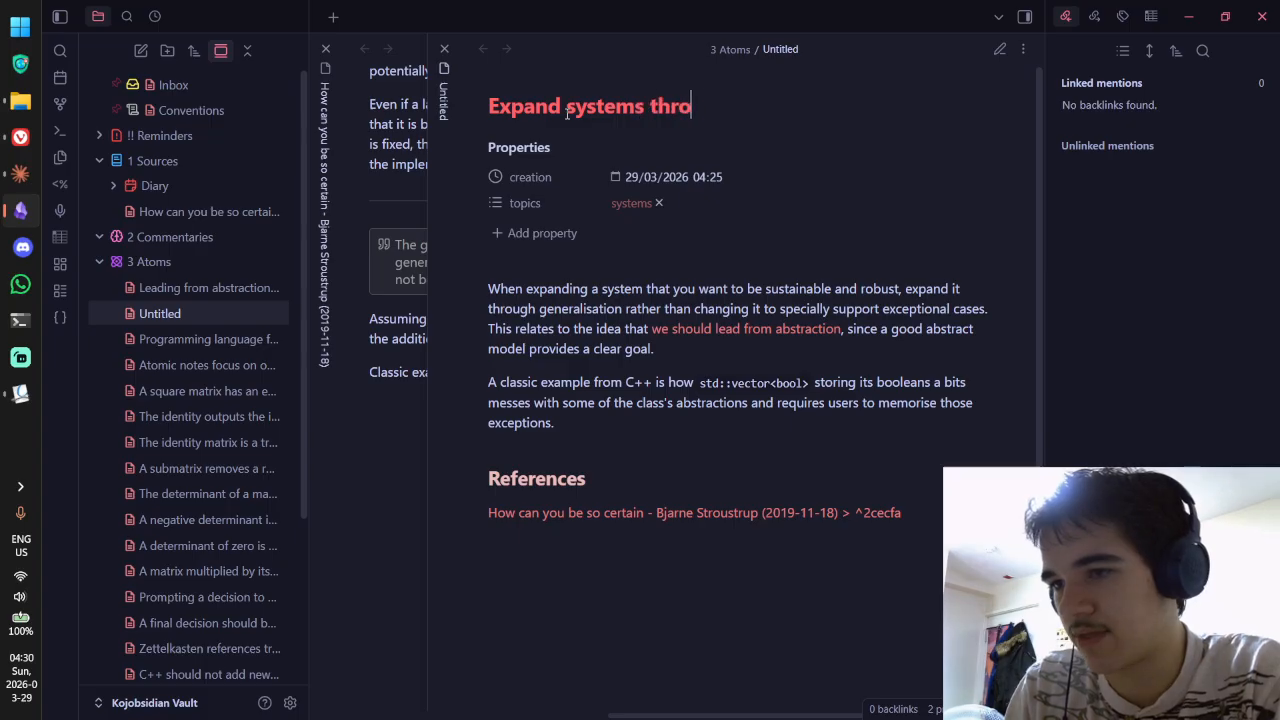
pyautogui.write('ugh')
pyautogui.hotkey('ctrl', 'BackSpace')
pyautogui.write('via generalisation, not')
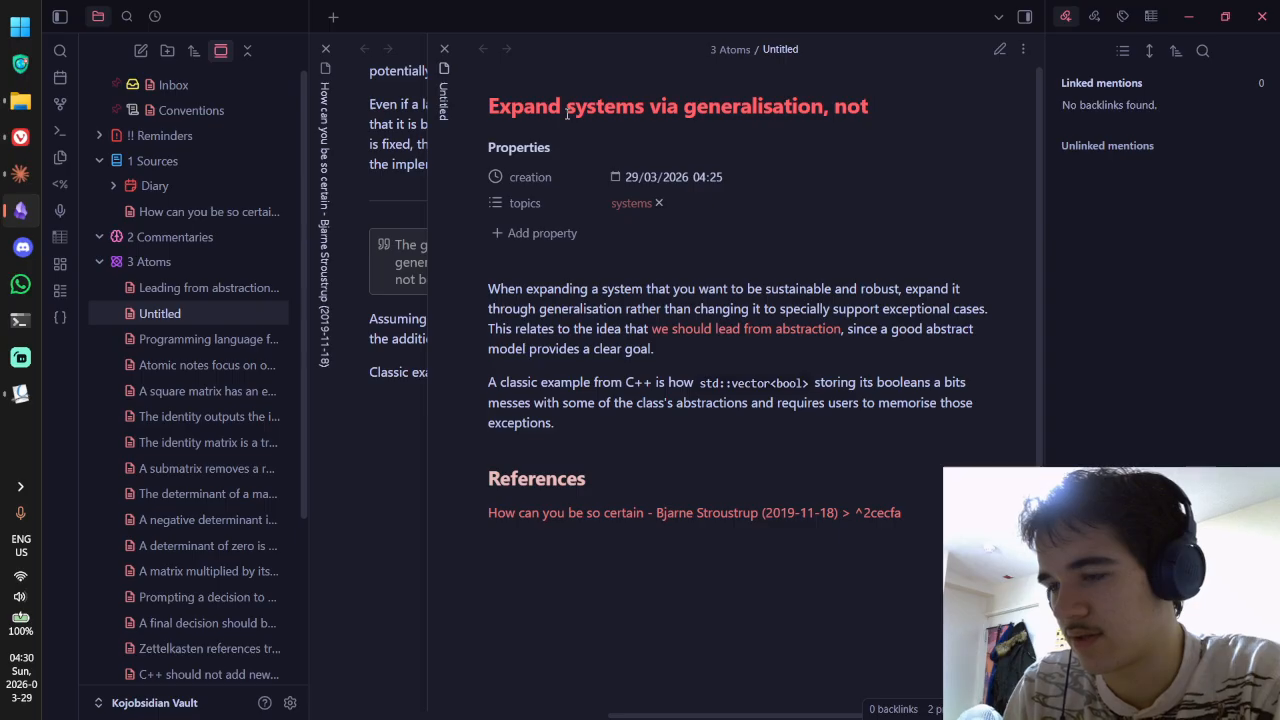
pyautogui.hotkey('ctrl', 'BackSpace')
pyautogui.hotkey('ctrl', 'BackSpace')
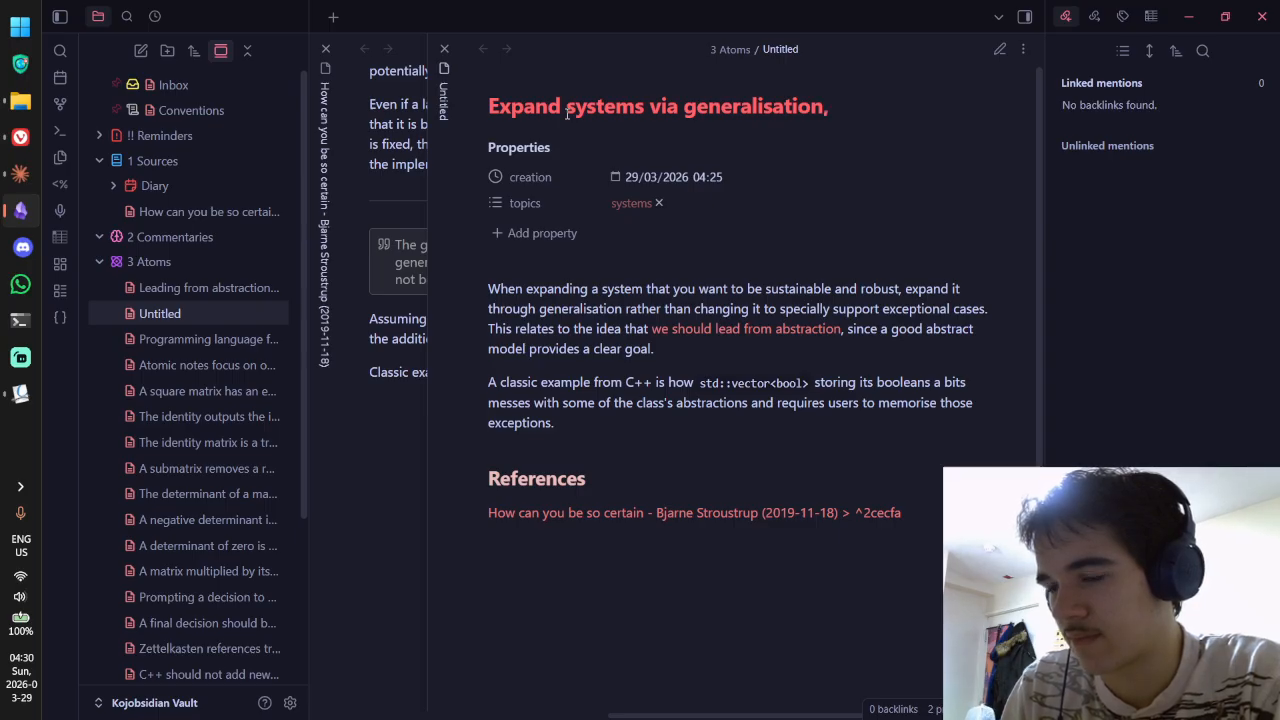
pyautogui.write(', not by adding')
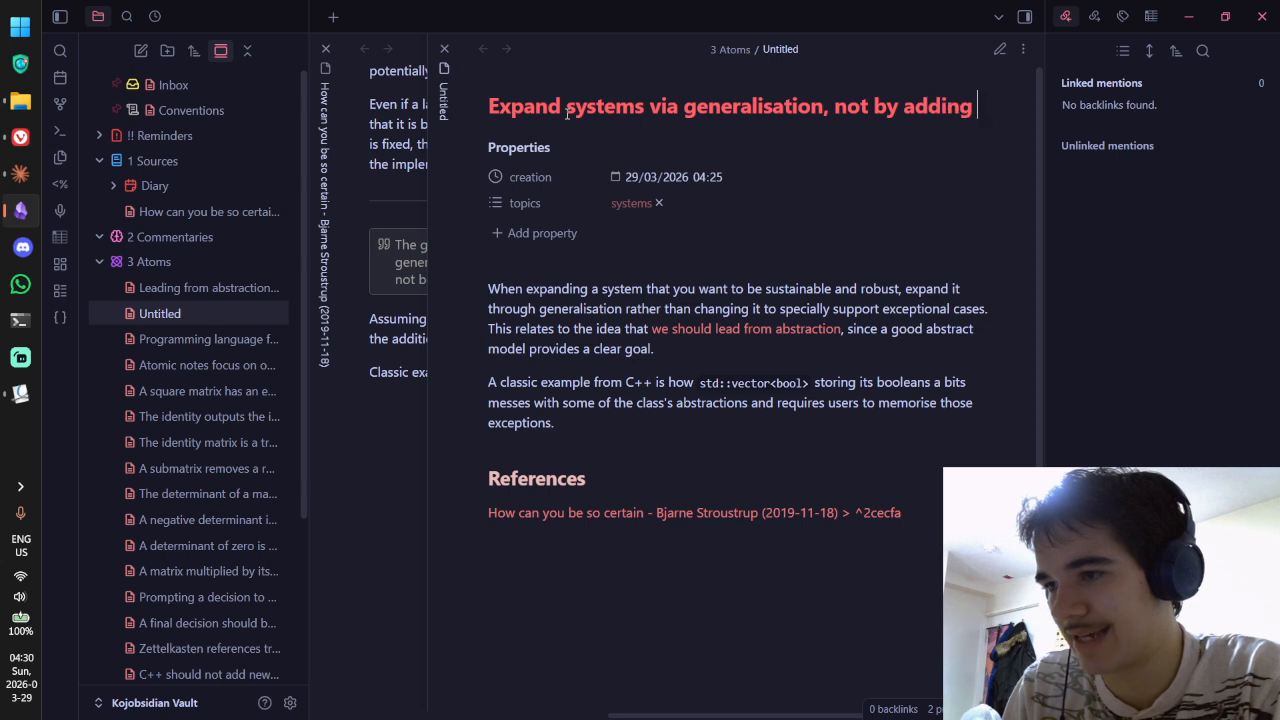
pyautogui.write(' special ')
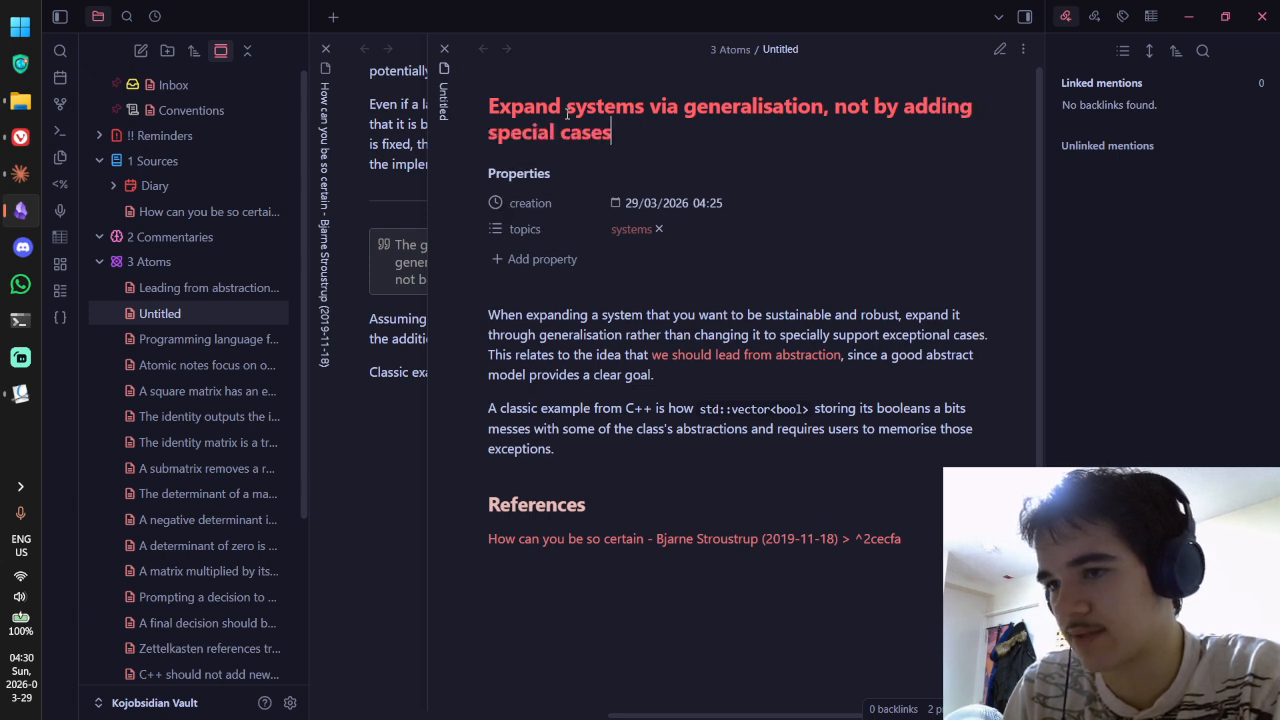
pyautogui.write('cases')
# Step: Check the note in source and reading view, open the linked note, then close both panes
pyautogui.hotkey('ctrl', 'e')
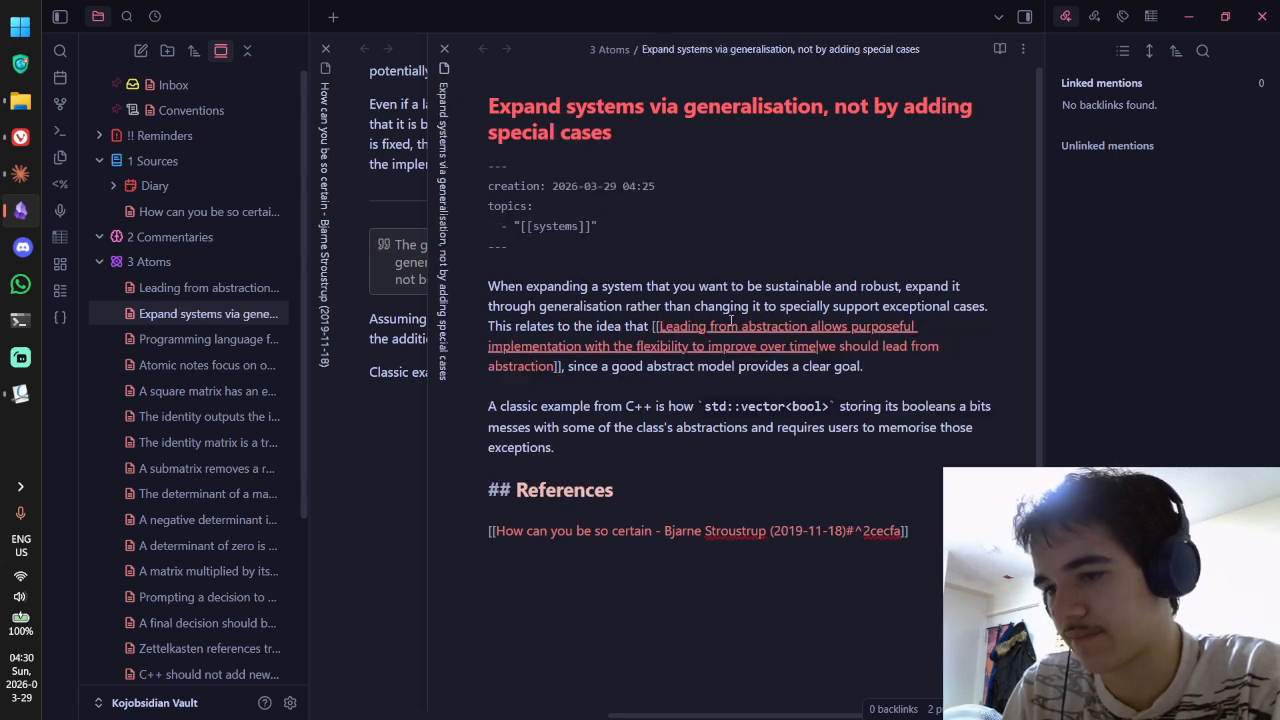
pyautogui.hotkey('ctrl', 'e')
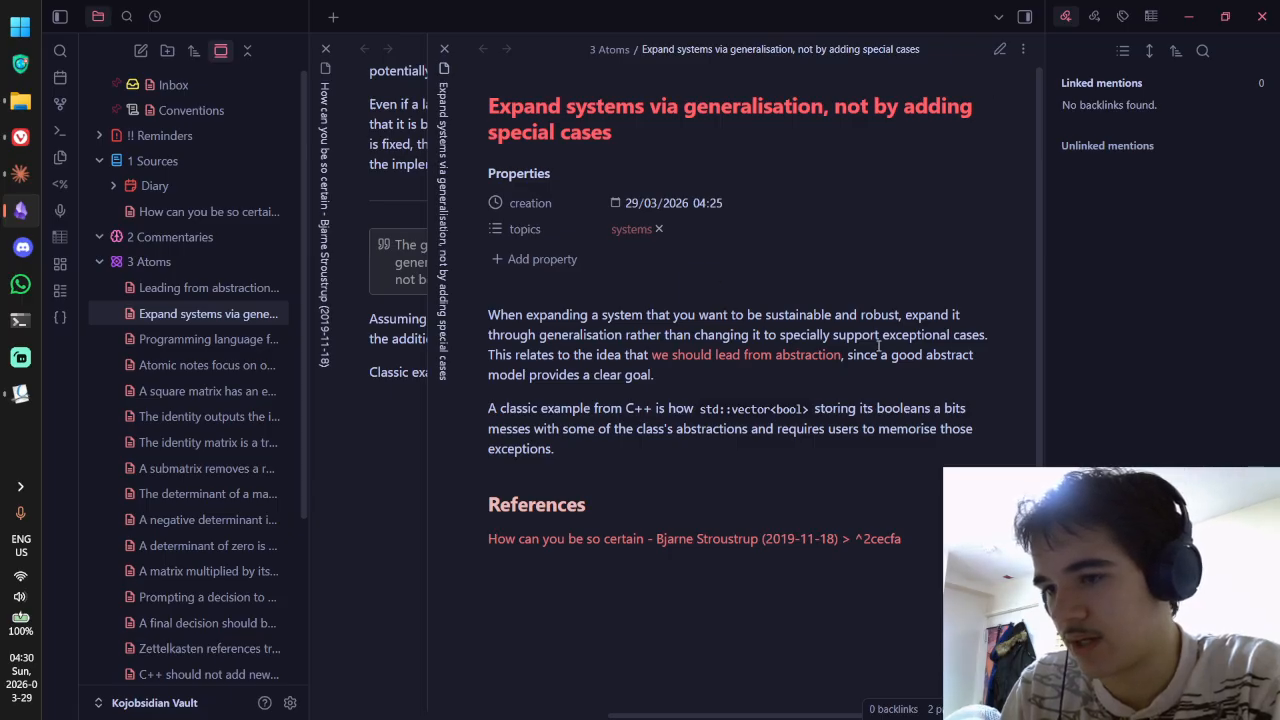
pyautogui.click(783, 352)
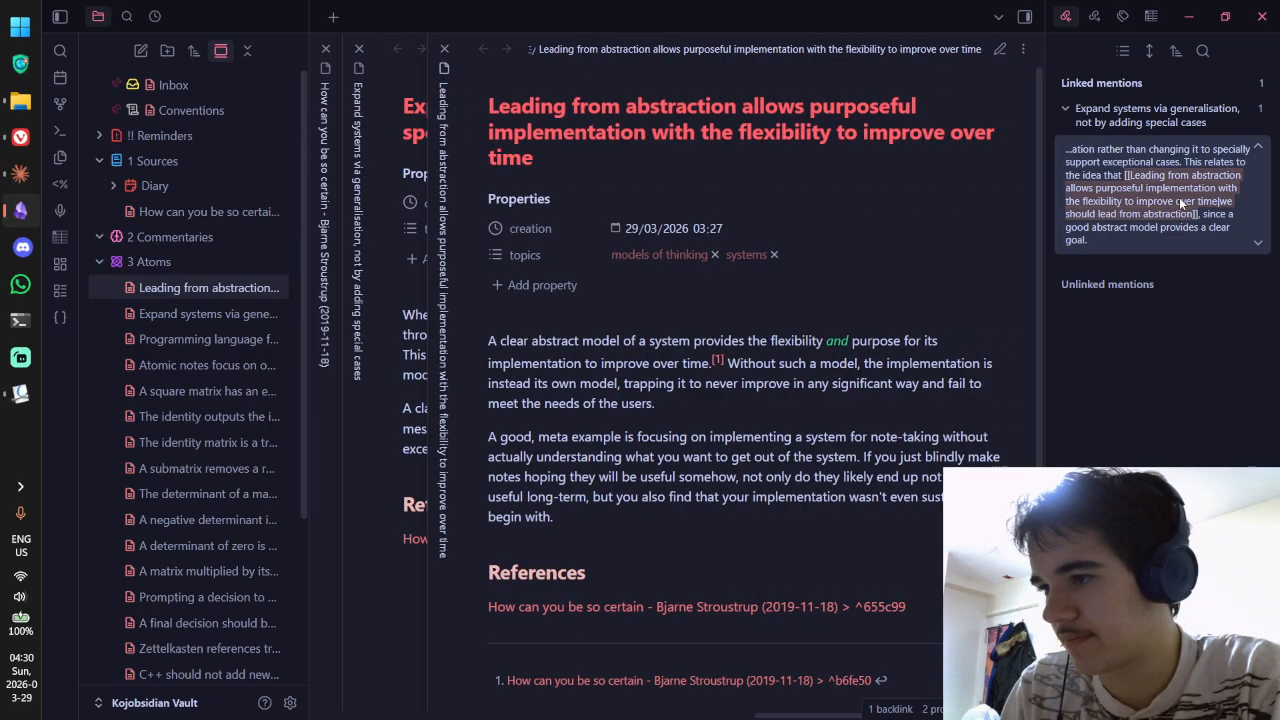
pyautogui.hotkey('ctrl', 'w')
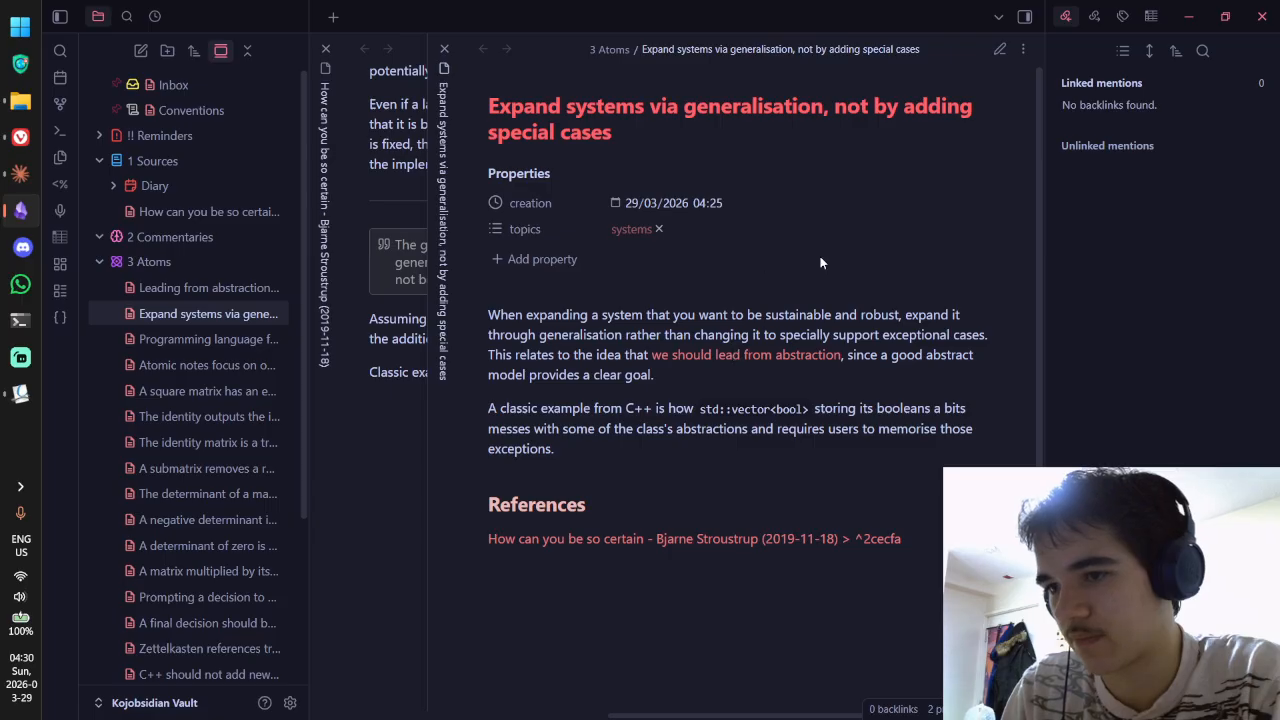
pyautogui.hotkey('ctrl', 'w')
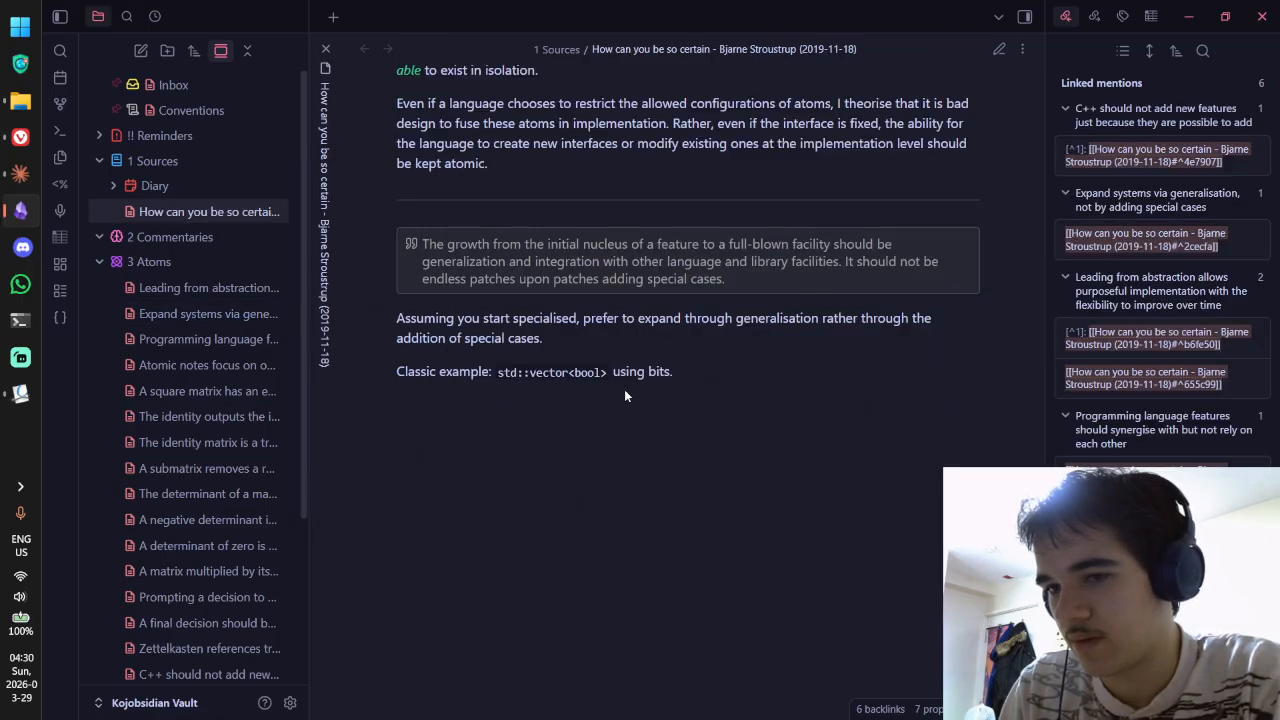
# Step: In Okular's p1962r0.pdf, close the popup note and open the 'irreconcilables' comment on page 3
pyautogui.hotkey('alt', 'Tab')
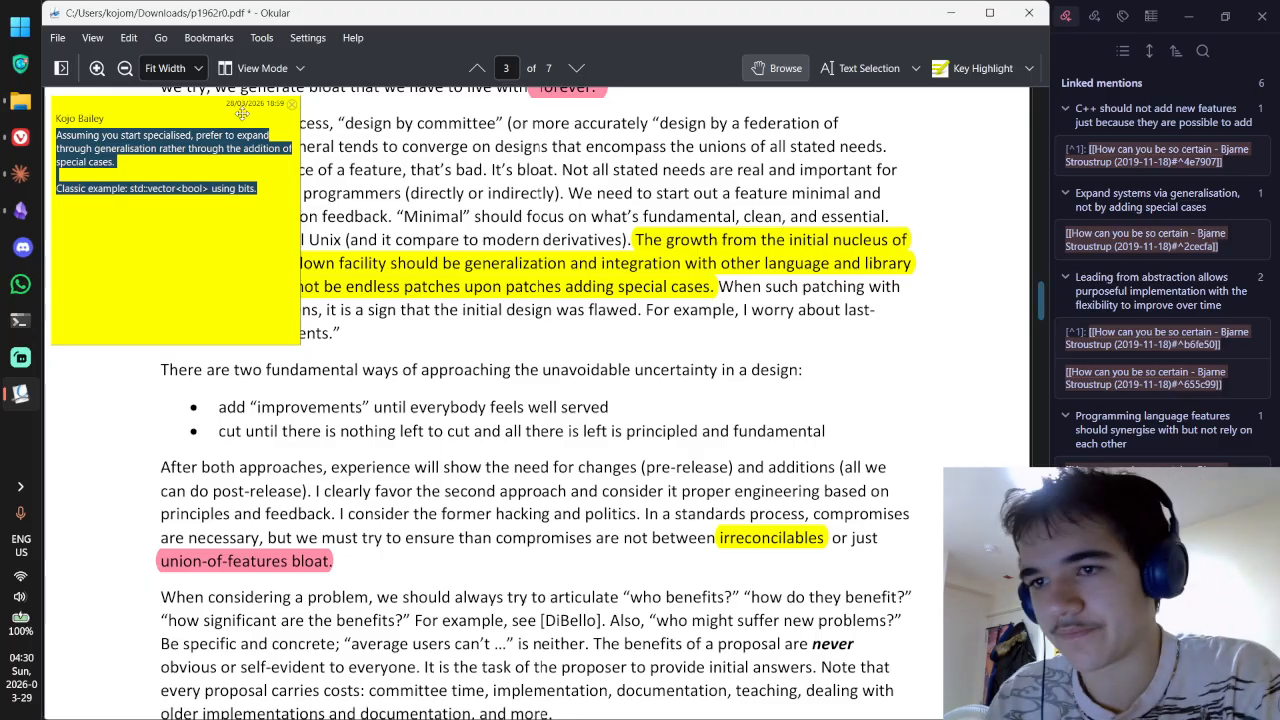
pyautogui.click(292, 104)
pyautogui.scroll(-3, 552, 174)
pyautogui.scroll(1, 562, 181)
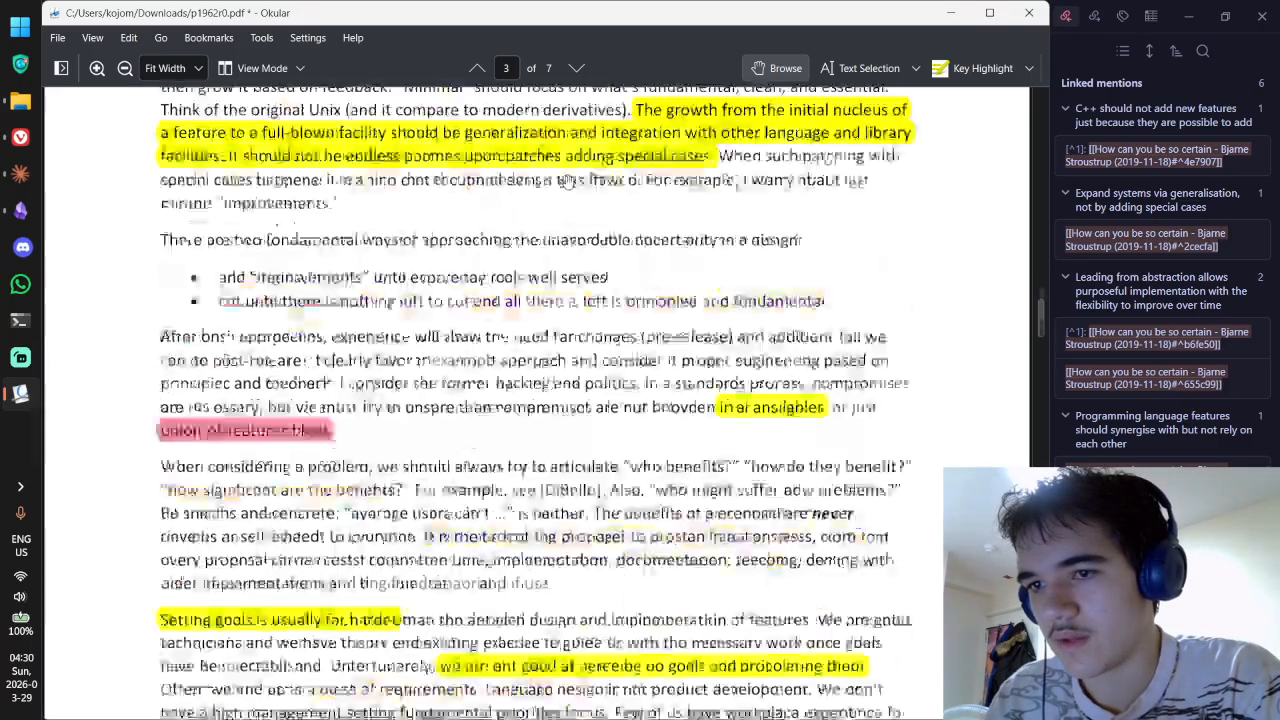
pyautogui.scroll(10, 566, 181)
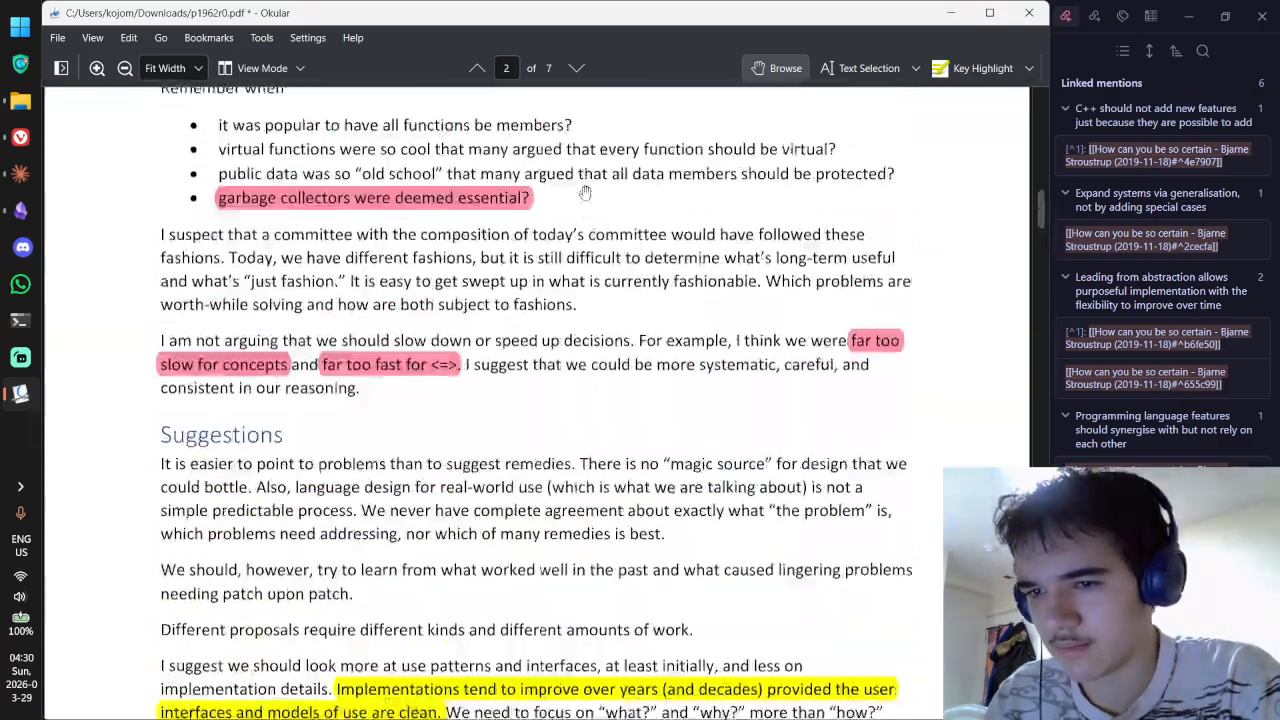
pyautogui.scroll(-15, 585, 192)
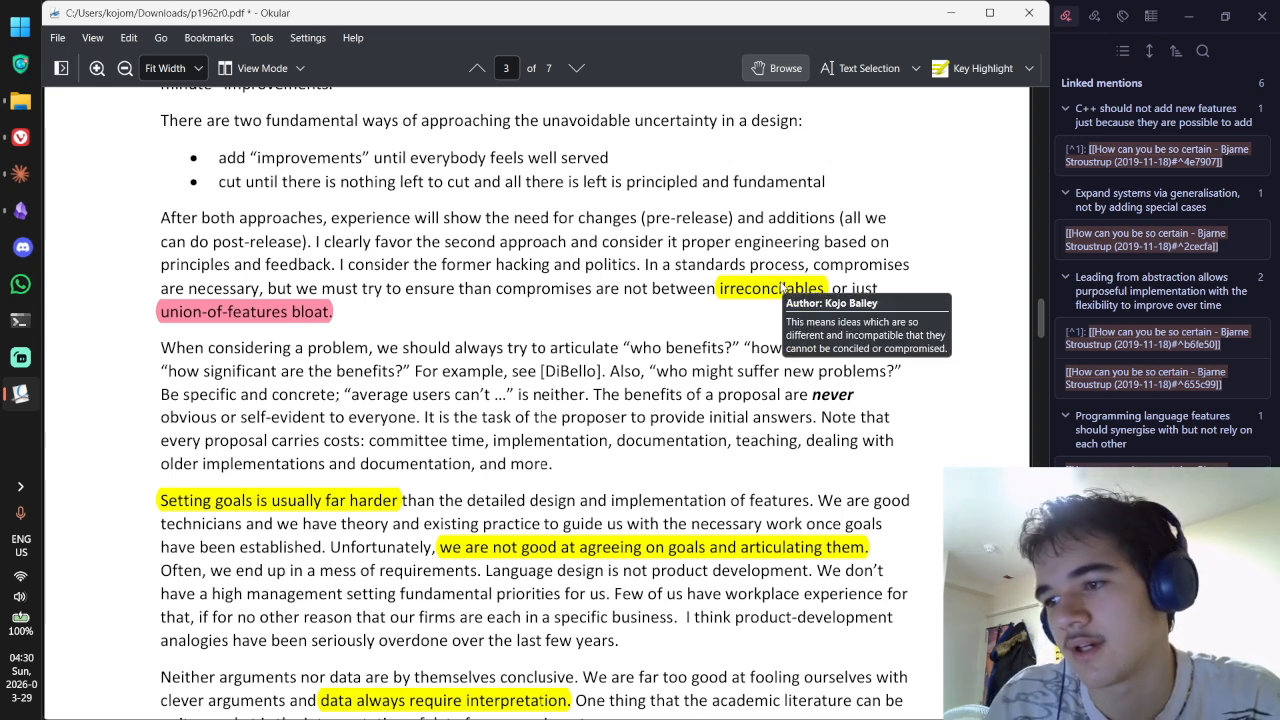
pyautogui.doubleClick(782, 288)
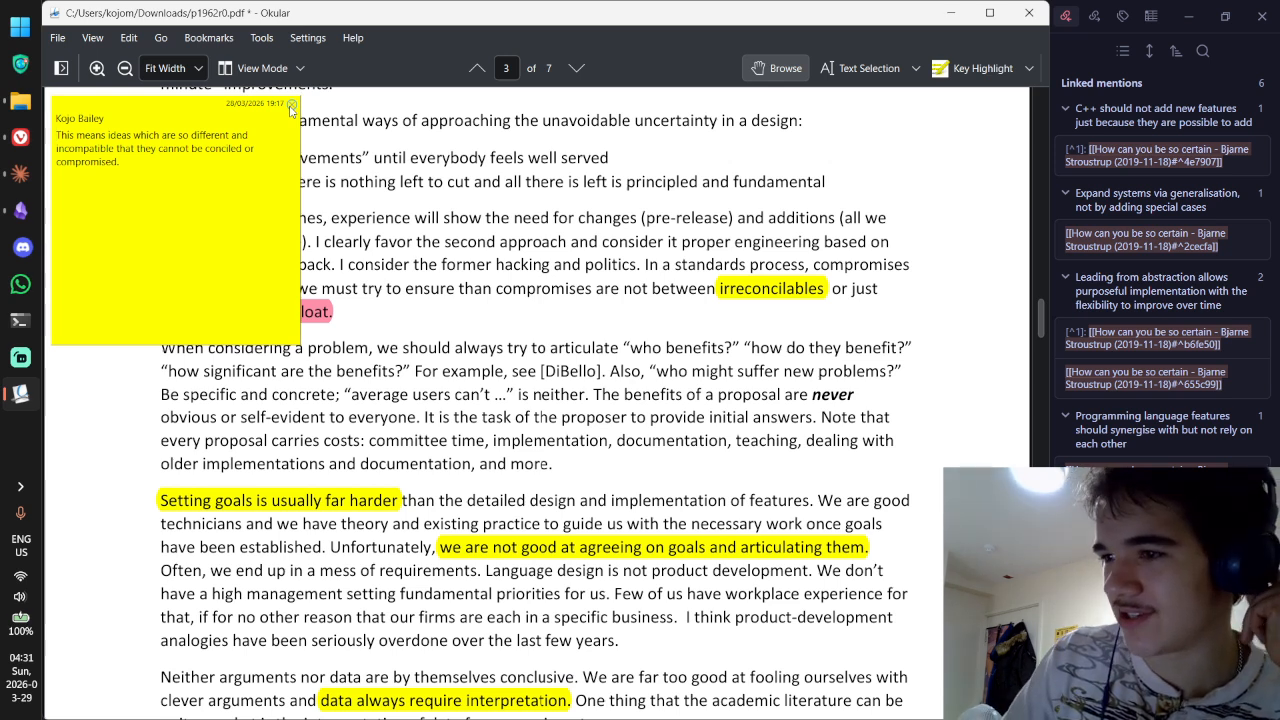
# Step: Close the irreconcilables comment, then scroll to the goals highlight and read its attached comment
pyautogui.click(291, 105)
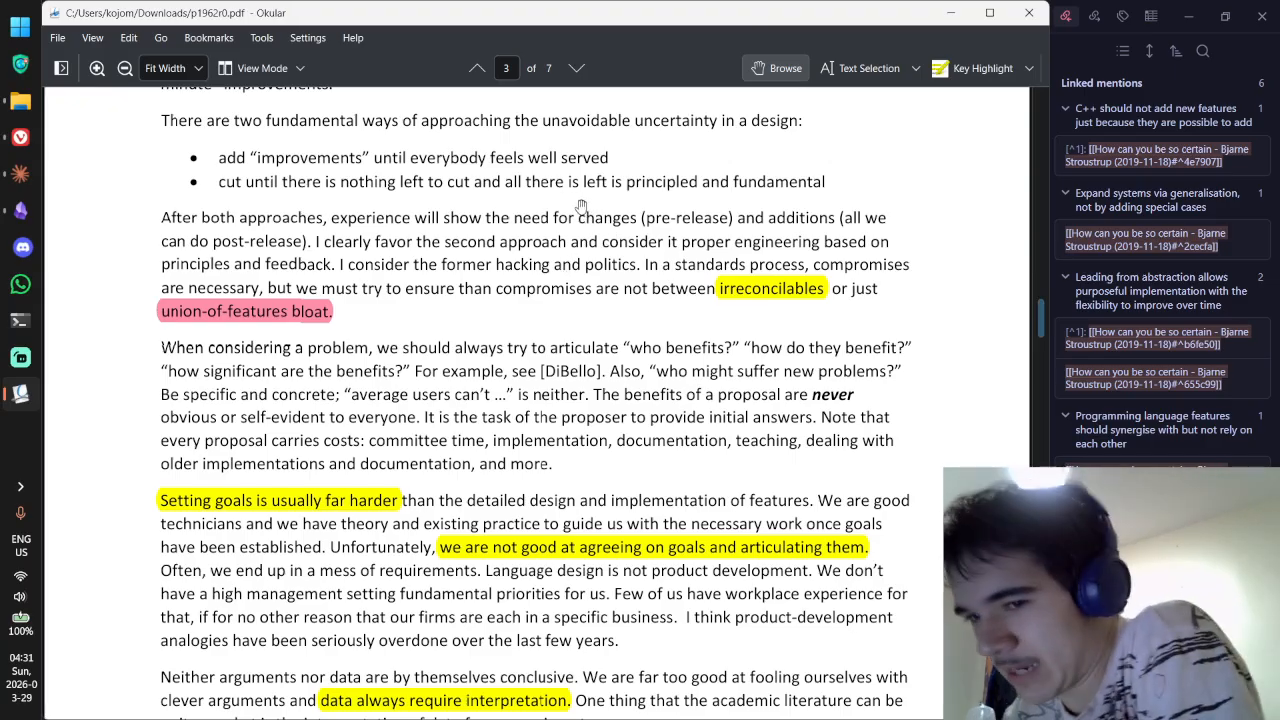
pyautogui.scroll(-1, 309, 224)
pyautogui.scroll(-1, 309, 224)
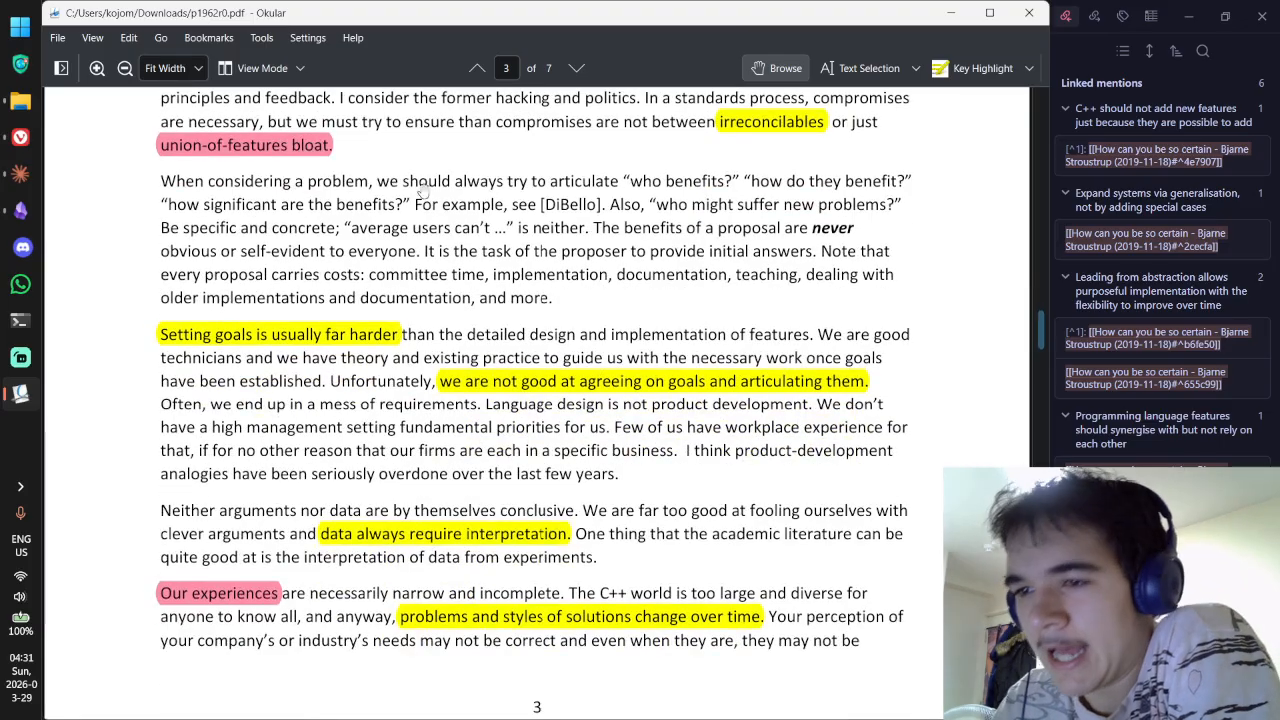
pyautogui.scroll(-1, 300, 258)
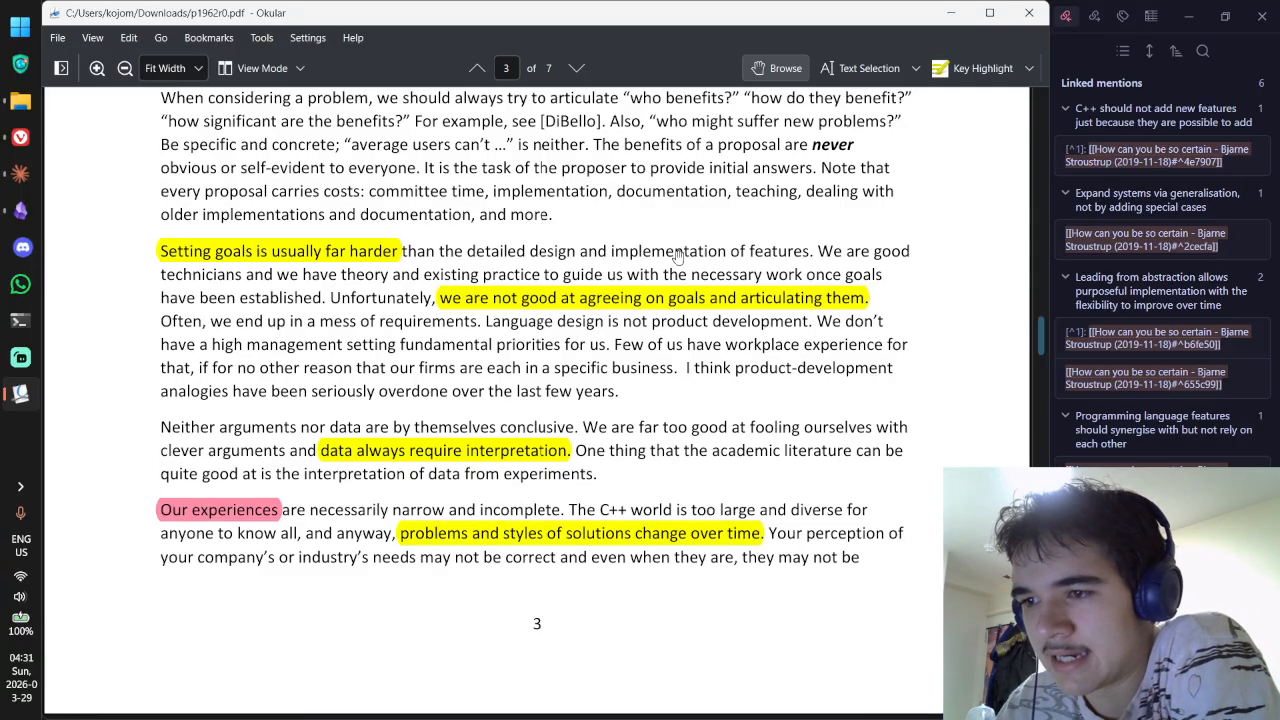
pyautogui.click(374, 251)
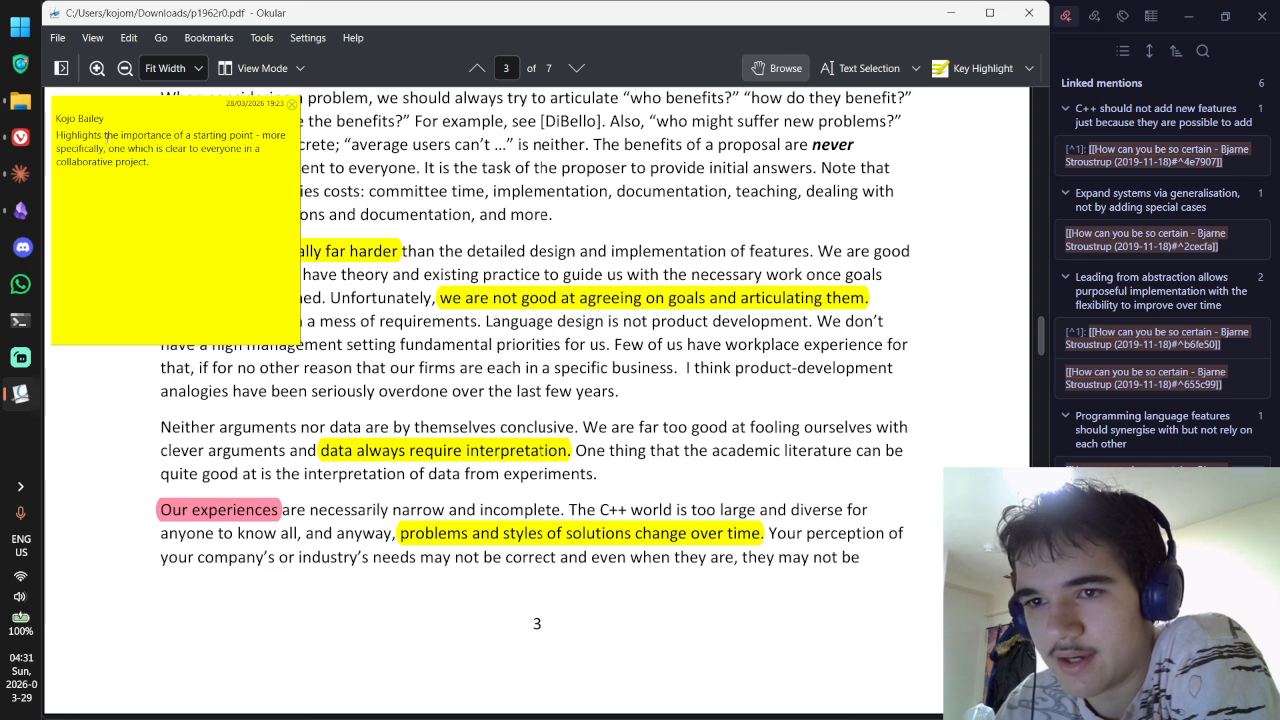
pyautogui.moveTo(102, 135); pyautogui.dragTo(190, 162)
pyautogui.click(206, 165)
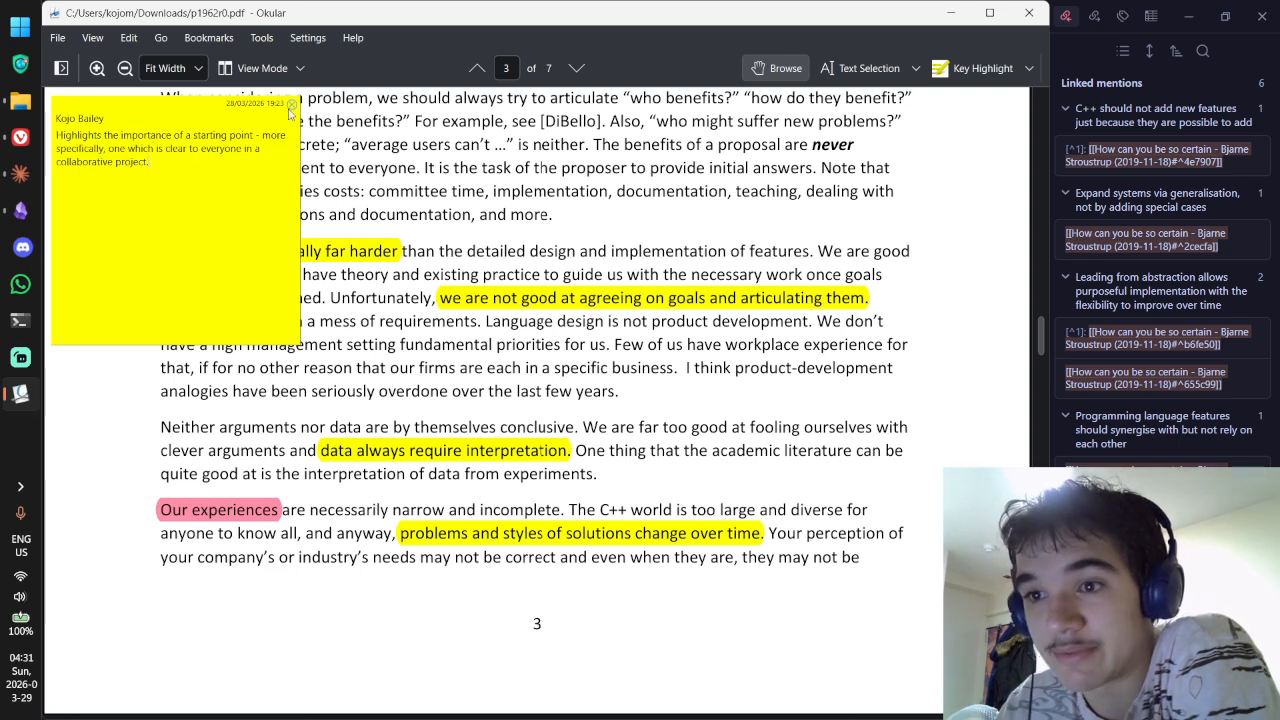
# Step: Copy the phrase 'Setting goals is usually far harder' from the PDF and return to Obsidian
pyautogui.click(362, 245)
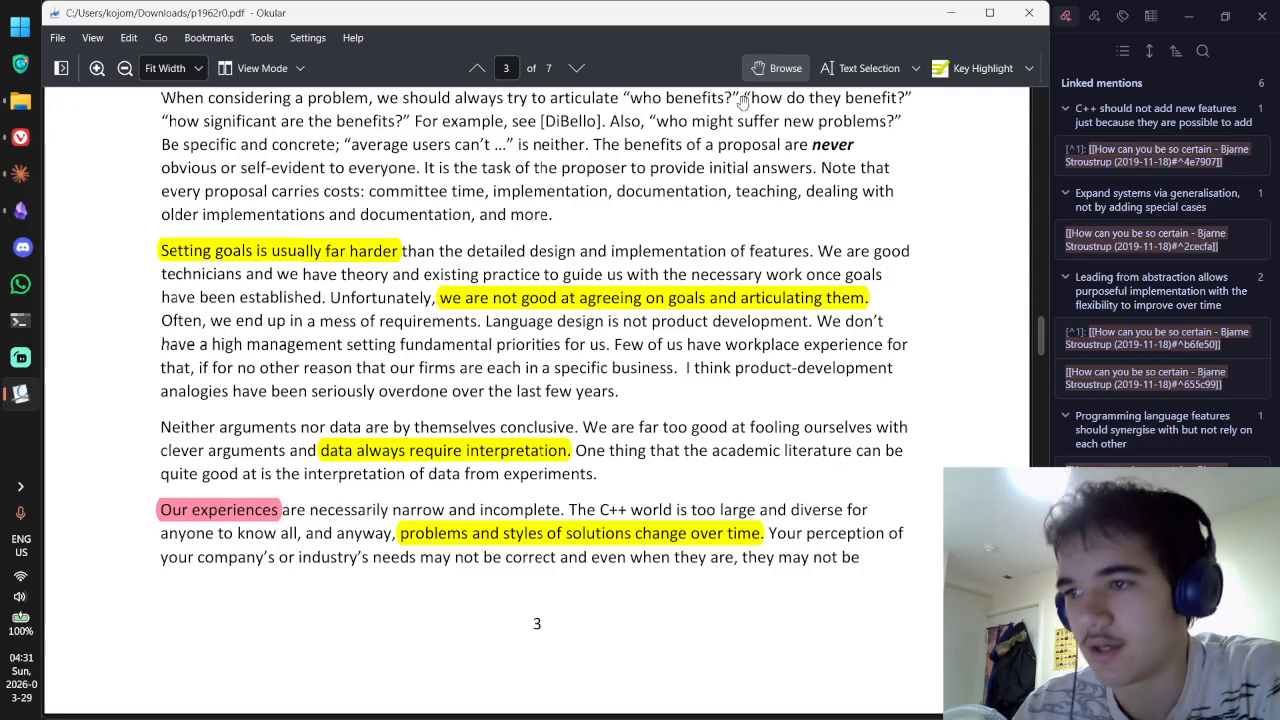
pyautogui.click(862, 69)
pyautogui.moveTo(161, 251); pyautogui.dragTo(399, 252)
pyautogui.hotkey('ctrl', 'c')
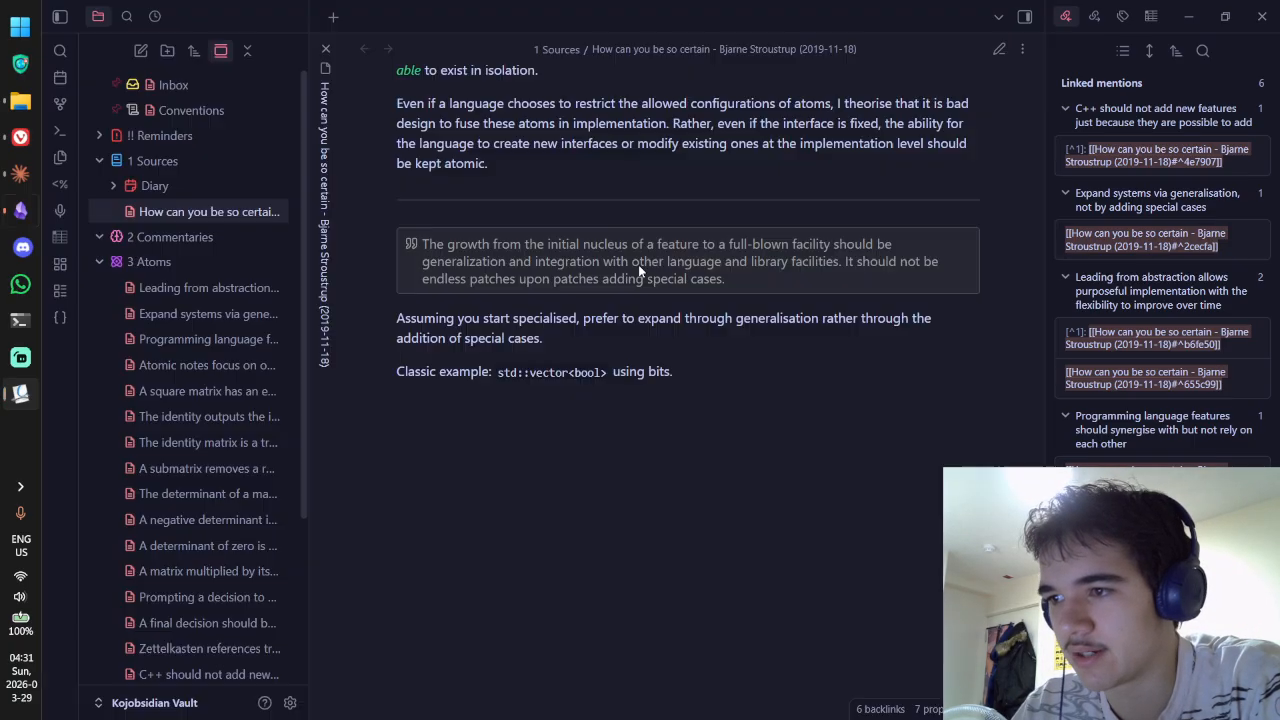
pyautogui.hotkey('alt', 'Tab')
# Step: Append a '---' rule and a '> [!quote]' callout holding the pasted goals phrase
pyautogui.hotkey('ctrl', 'e')
pyautogui.click(777, 412)
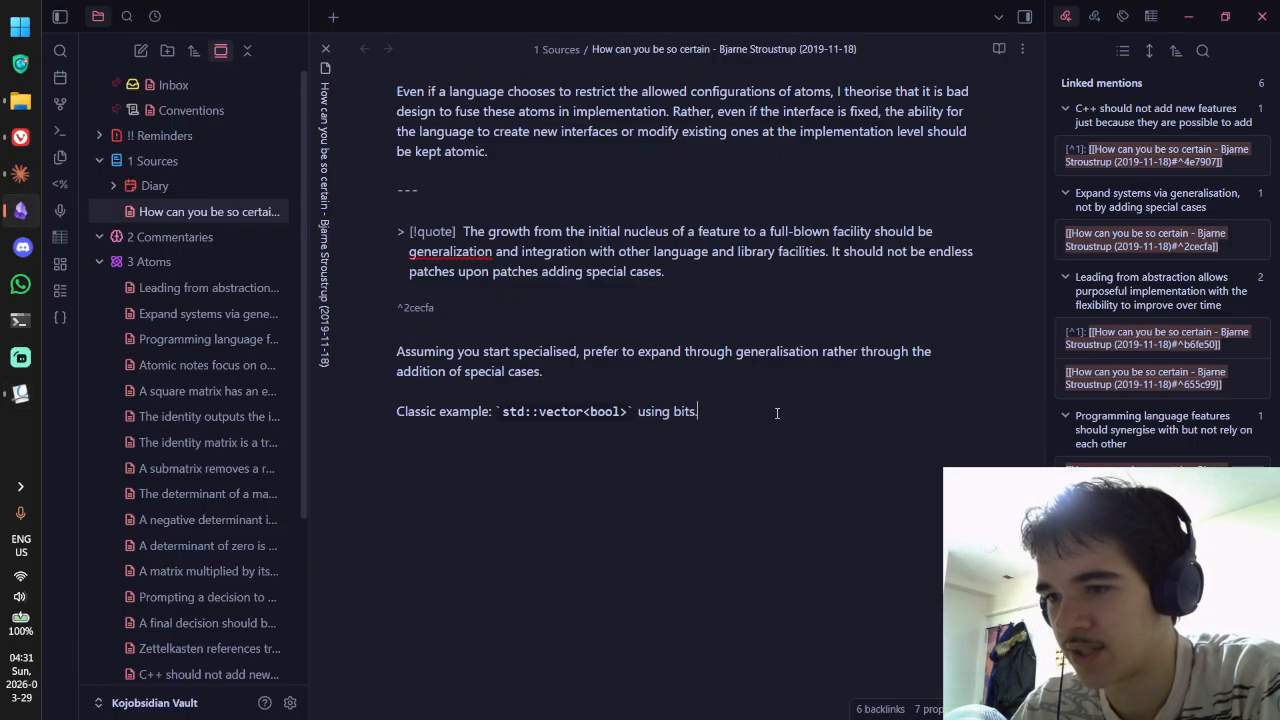
pyautogui.press('Return')
pyautogui.press('Return')
pyautogui.write('---')
pyautogui.press('Return')
pyautogui.press('Return')
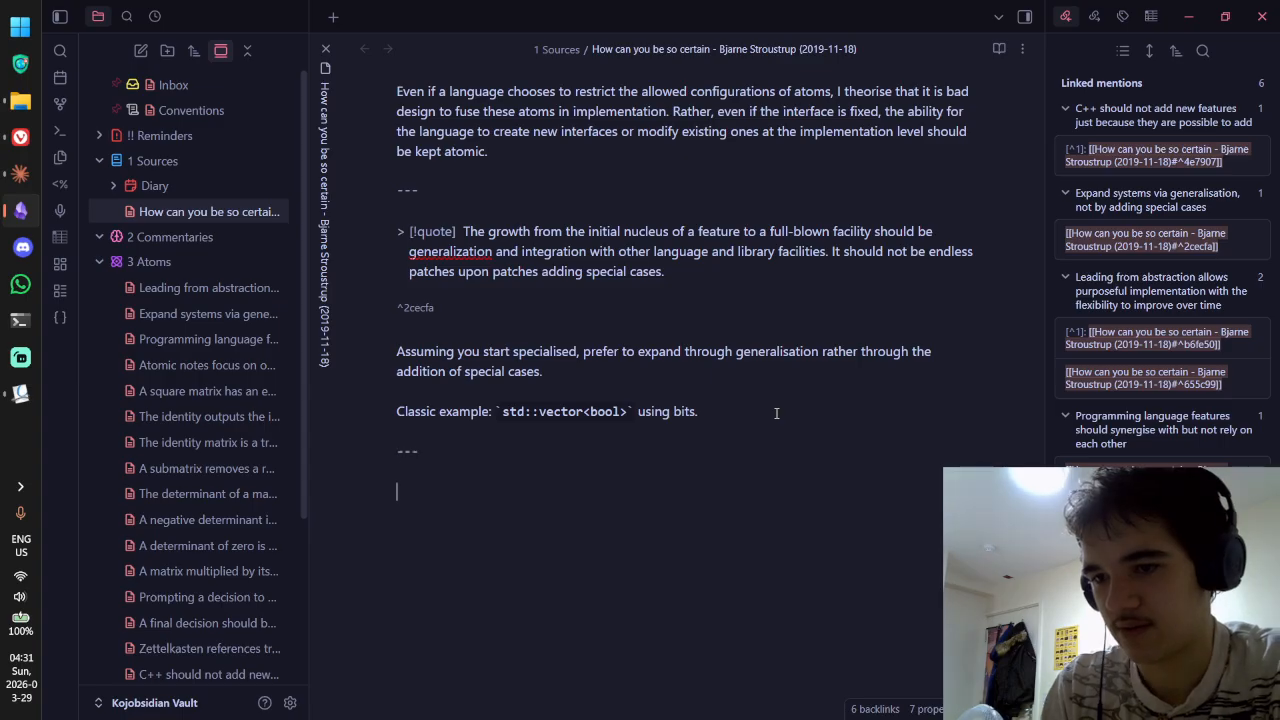
pyautogui.write('> [')
pyautogui.write('!quote]')
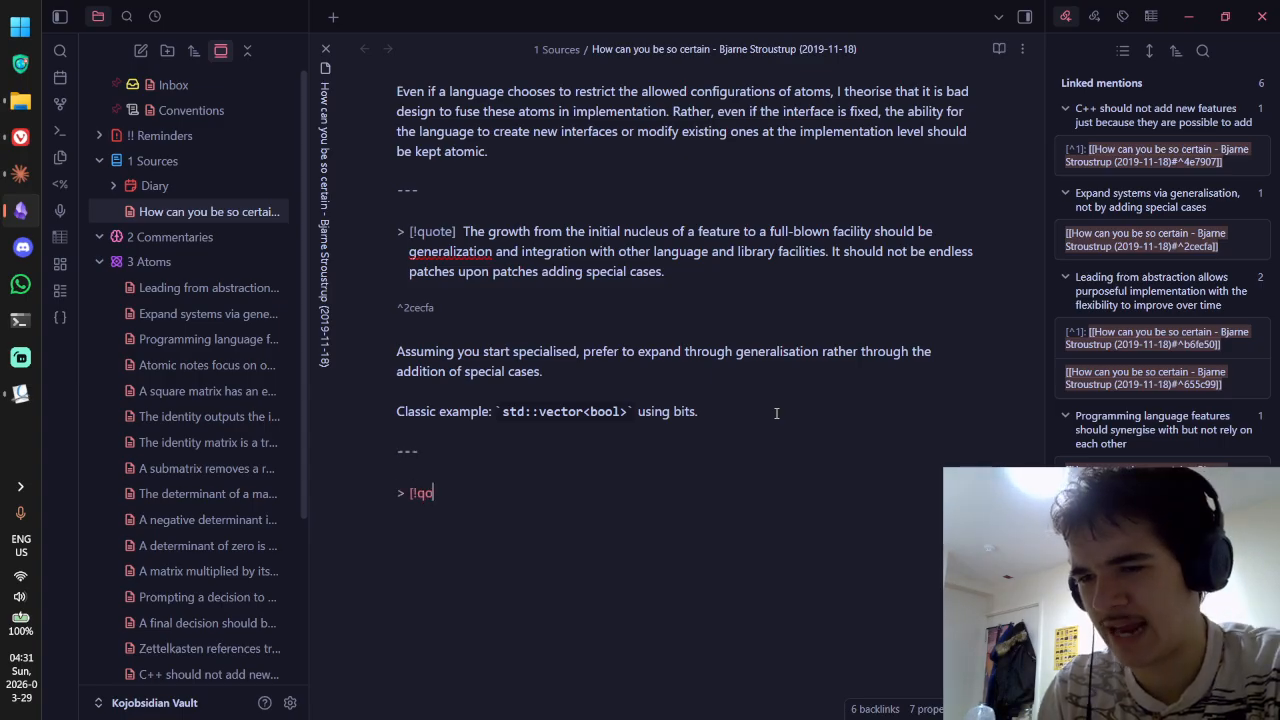
pyautogui.hotkey('ctrl', 'v')
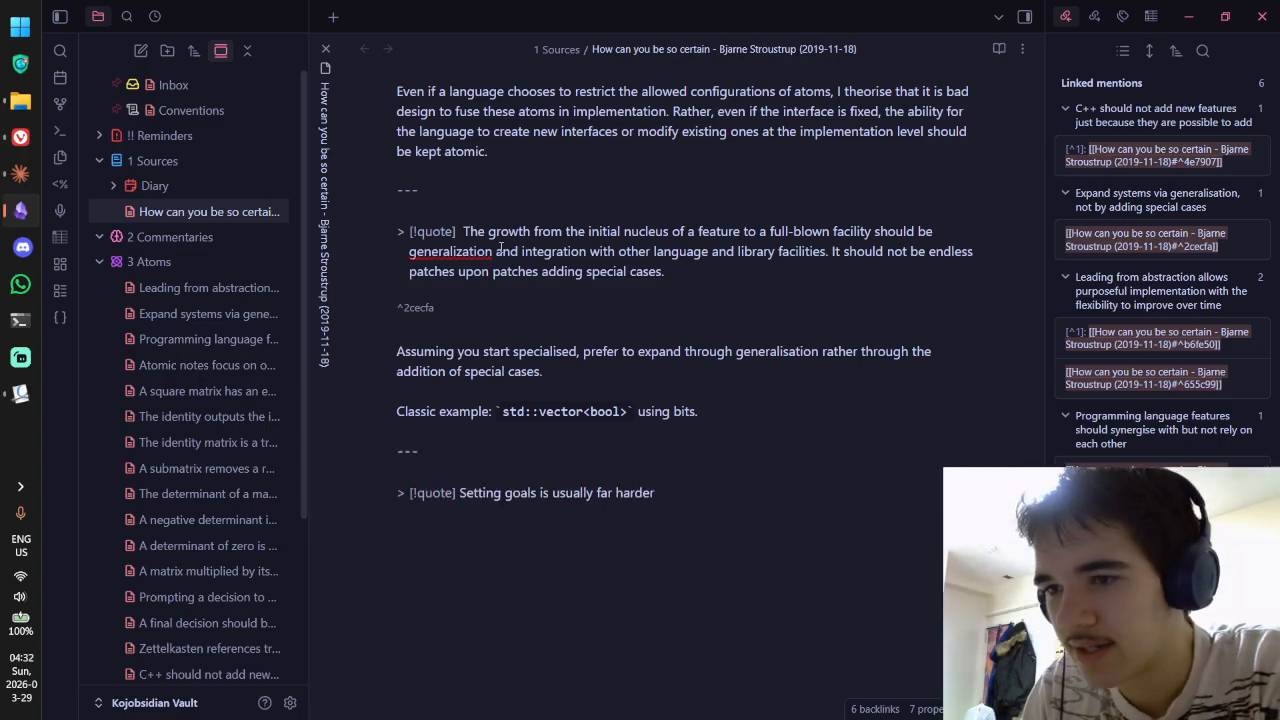
pyautogui.scroll(3, 460, 231)
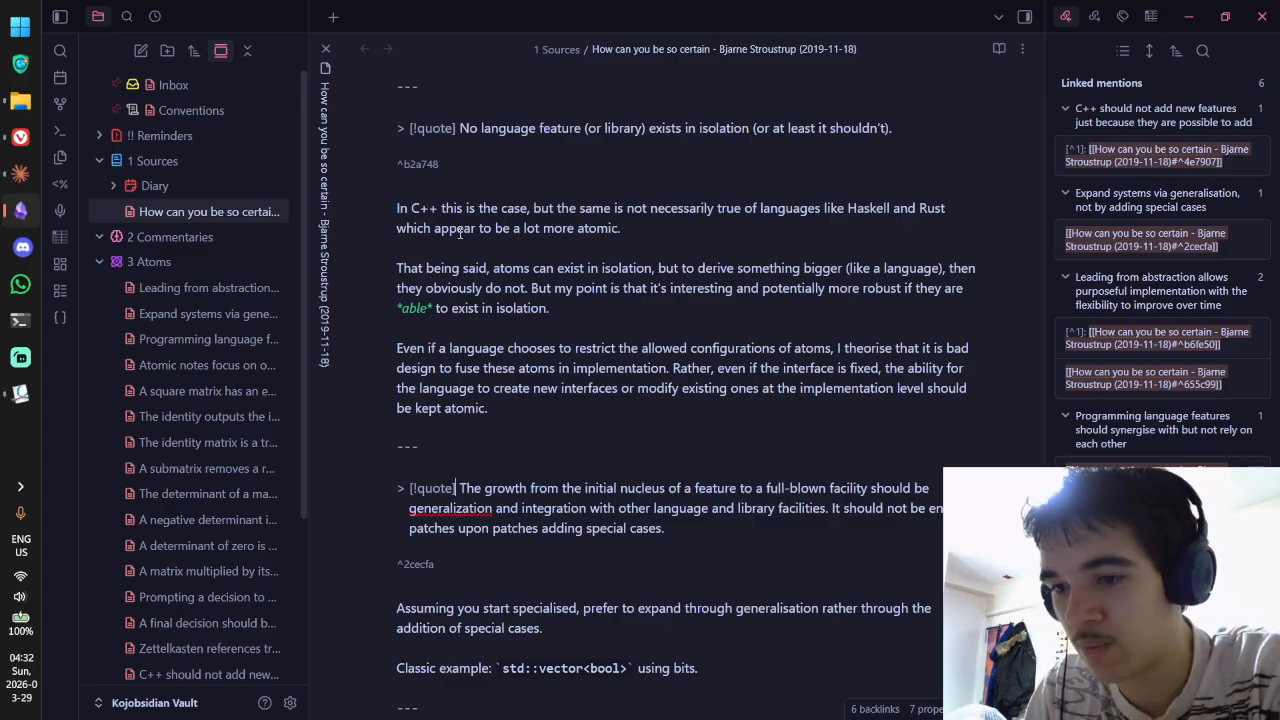
pyautogui.scroll(-2, 460, 231)
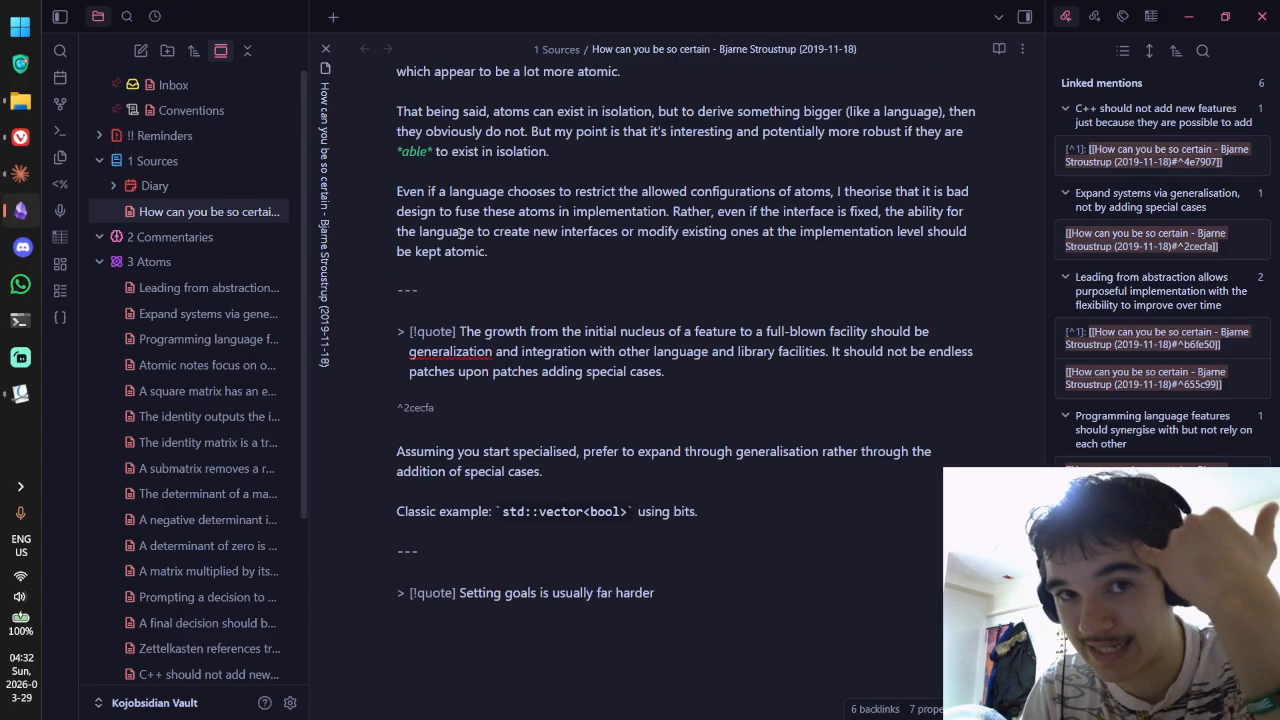
pyautogui.scroll(-3, 504, 284)
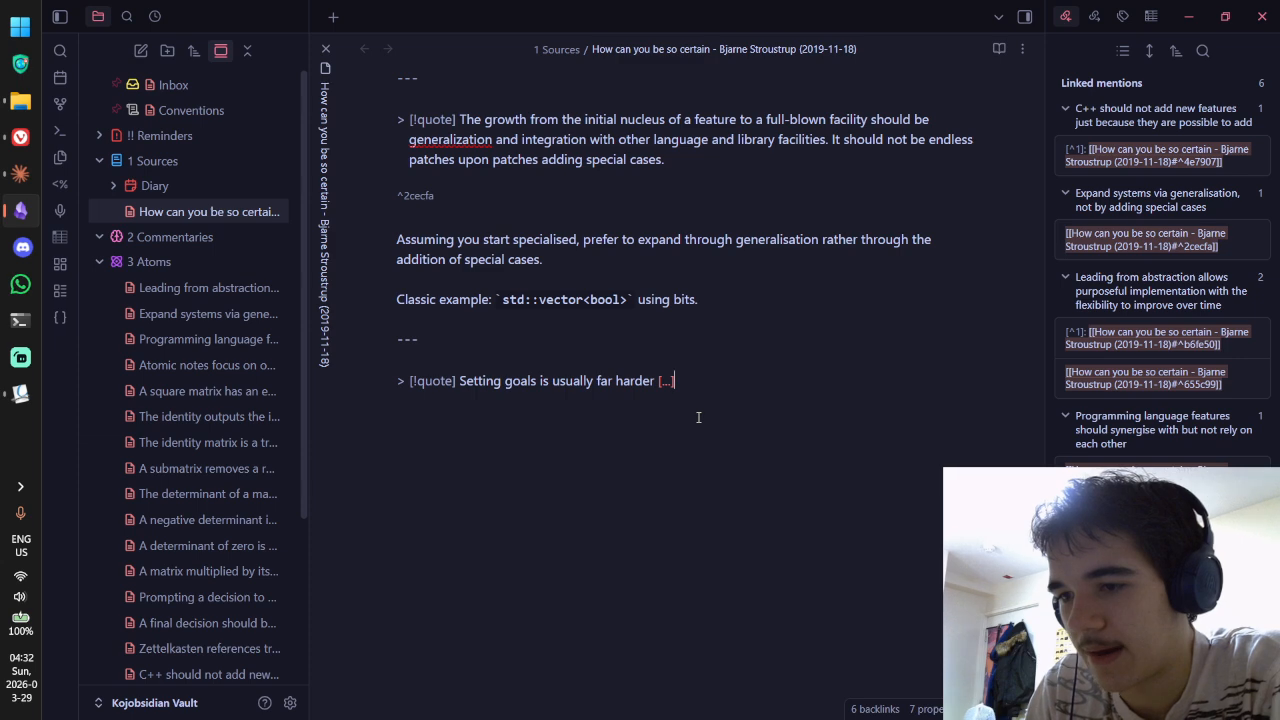
# Step: Copy the goals highlight's Okular comment and paste it below the quote as commentary
pyautogui.click(666, 381)
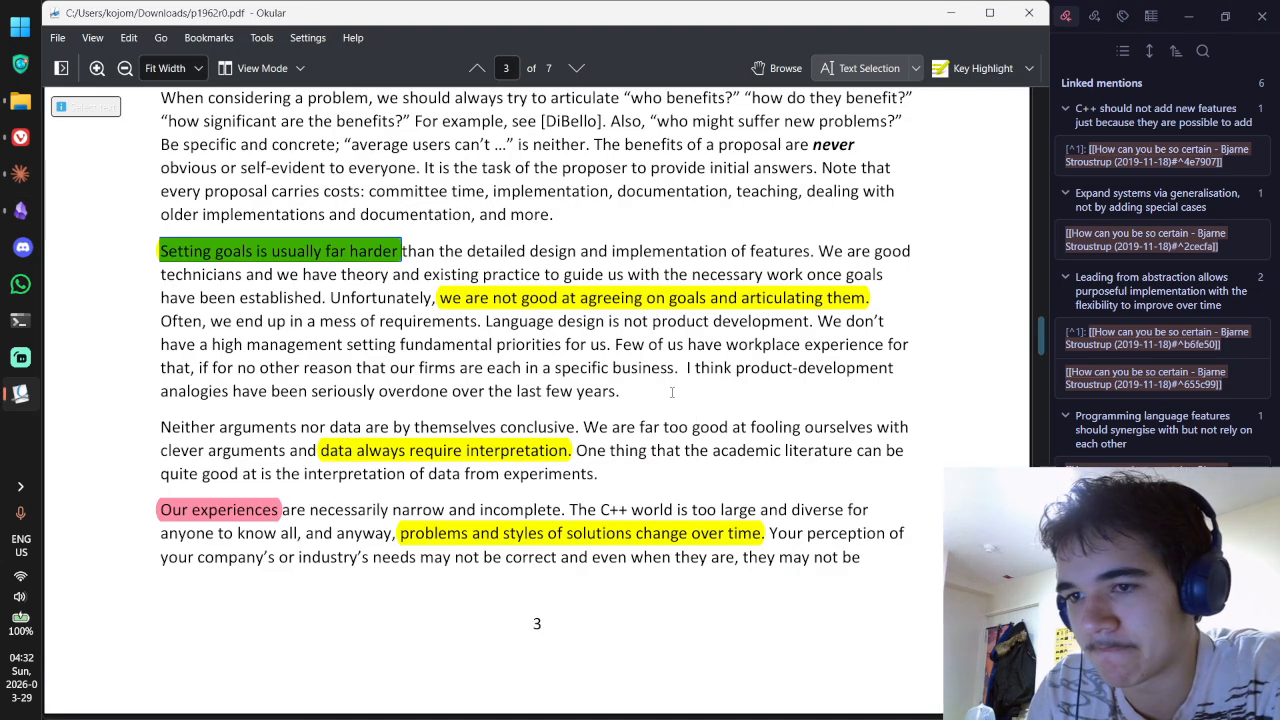
pyautogui.hotkey('ctrl', '1')
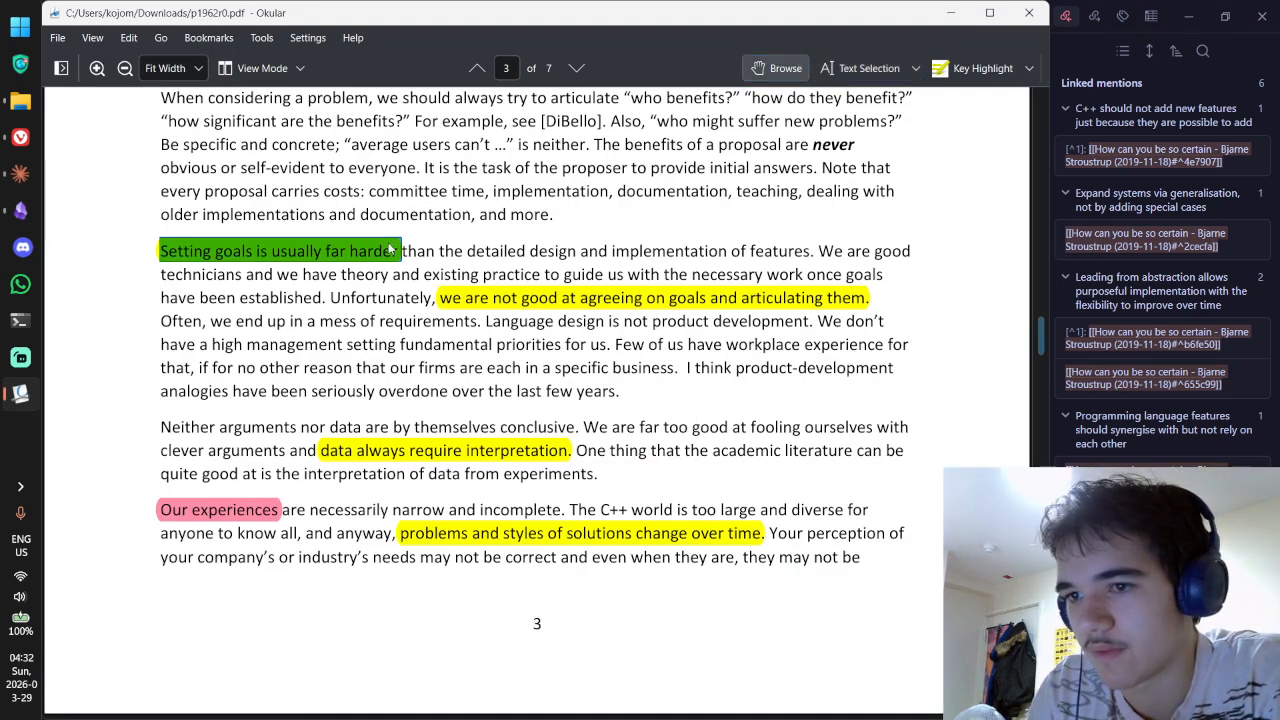
pyautogui.doubleClick(334, 256)
pyautogui.hotkey('ctrl', 'a')
pyautogui.hotkey('ctrl', 'c')
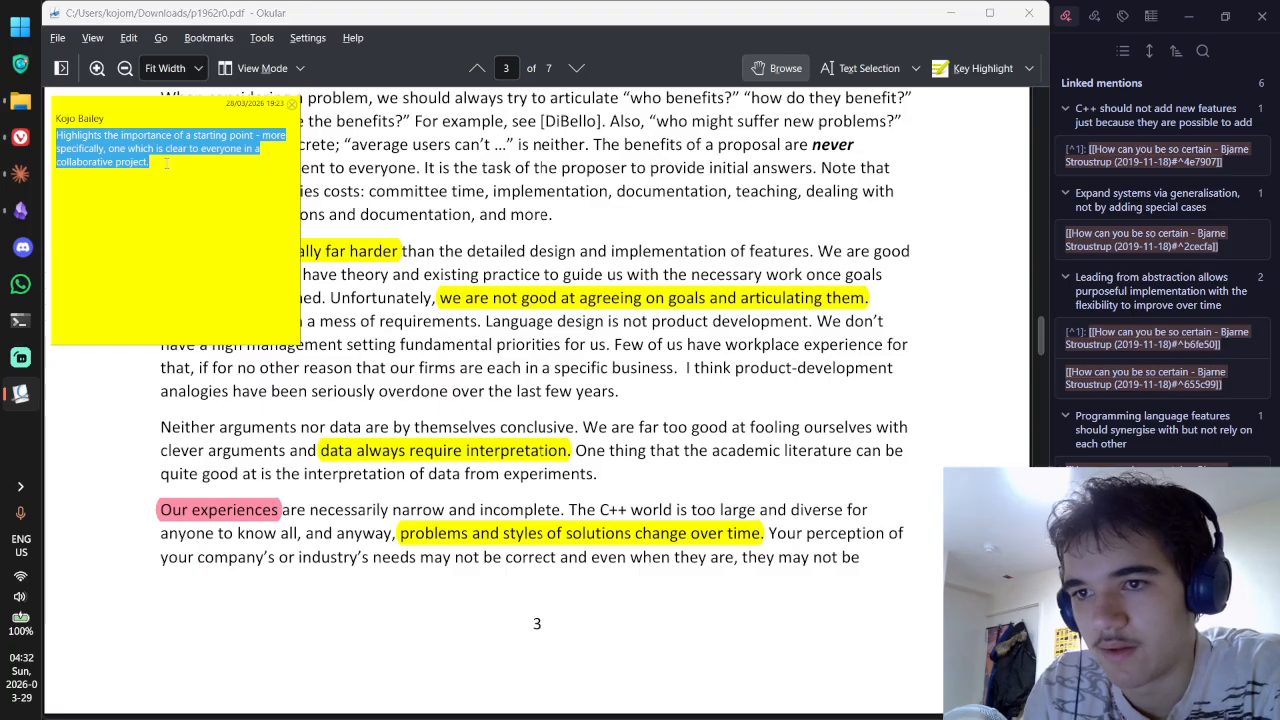
pyautogui.hotkey('alt', 'Tab')
pyautogui.hotkey('ctrl', 'v')
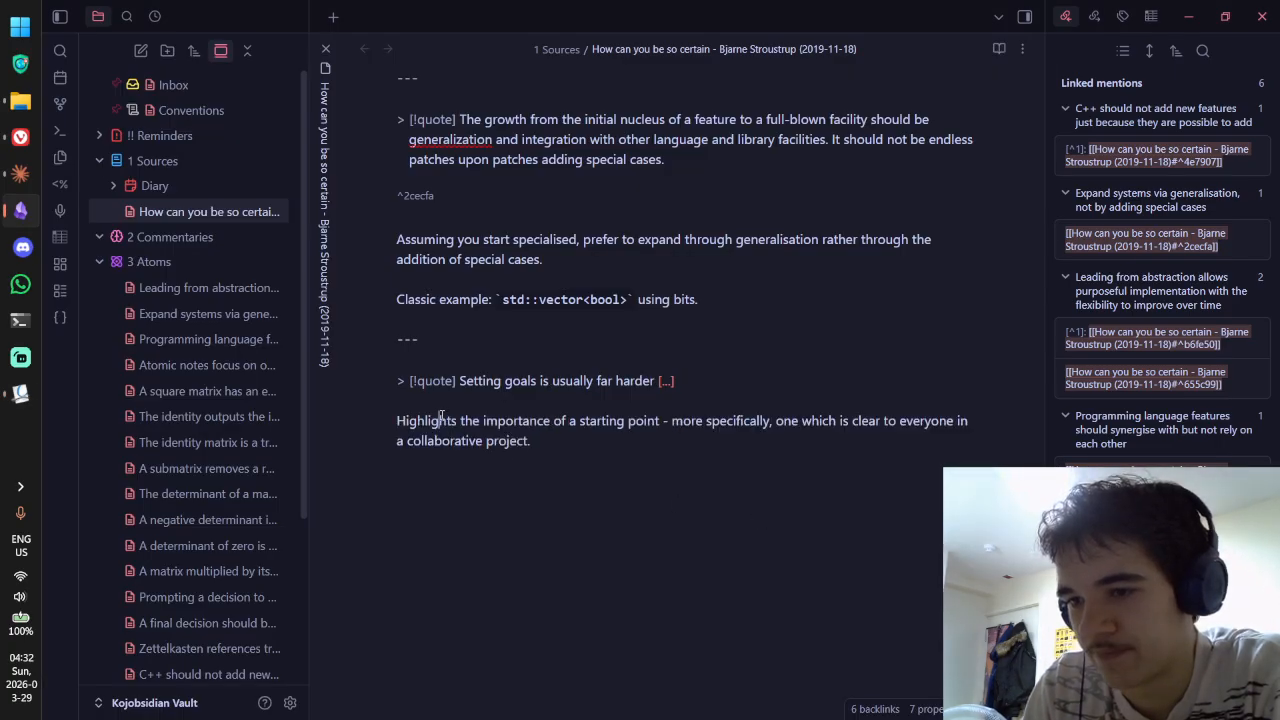
# Step: Review the rendered source note, then create a new Untitled atom note from the template
pyautogui.hotkey('ctrl', 'e')
pyautogui.hotkey('ctrl', 'e')
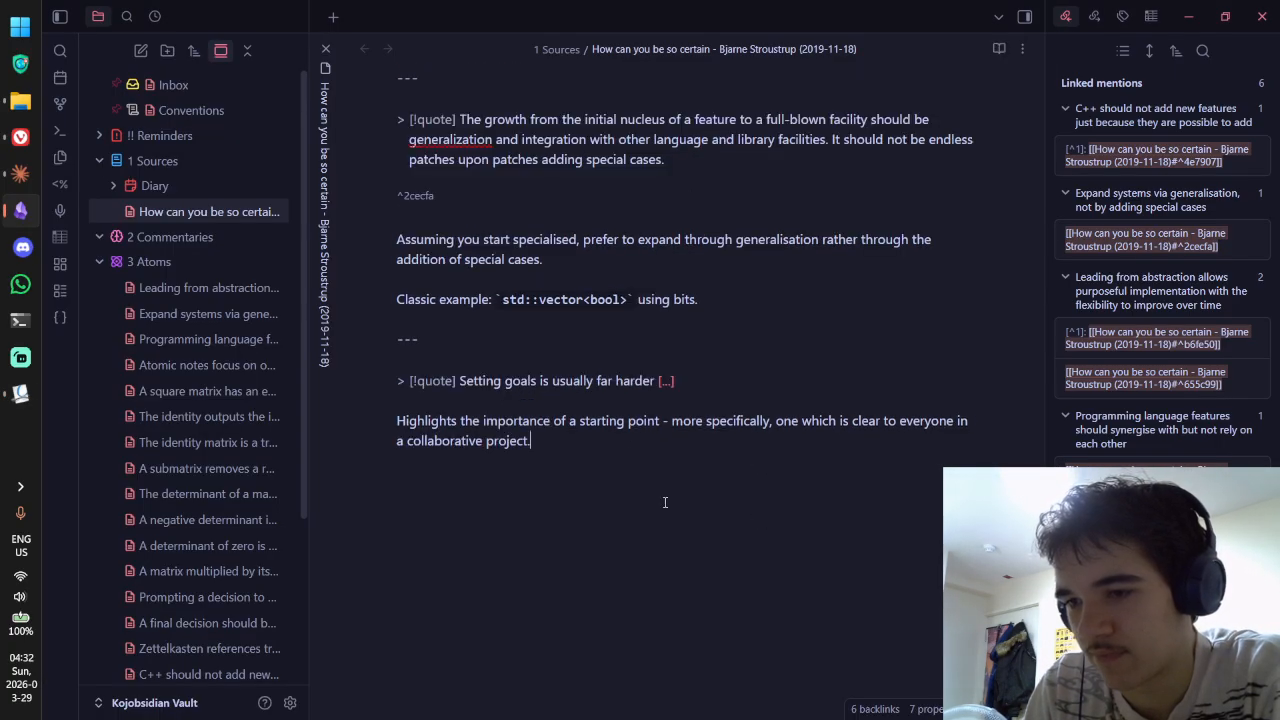
pyautogui.hotkey('ctrl', 'e')
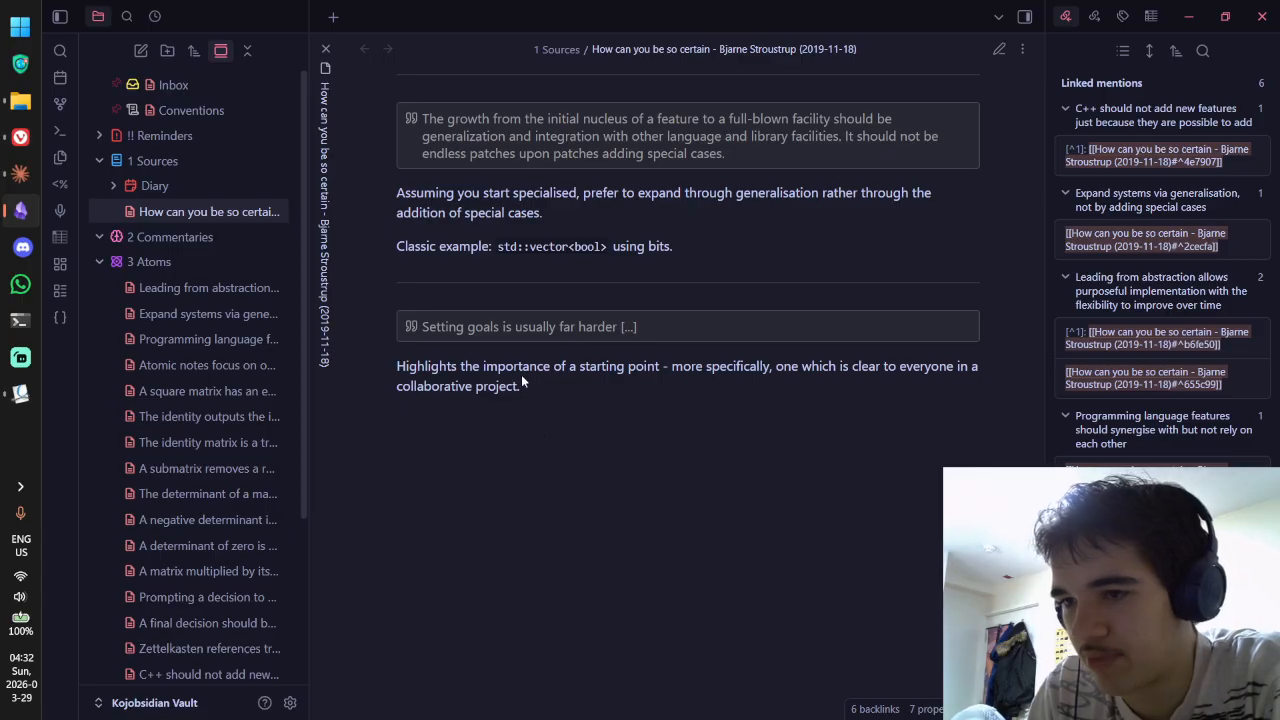
pyautogui.hotkey('ctrl', 'e')
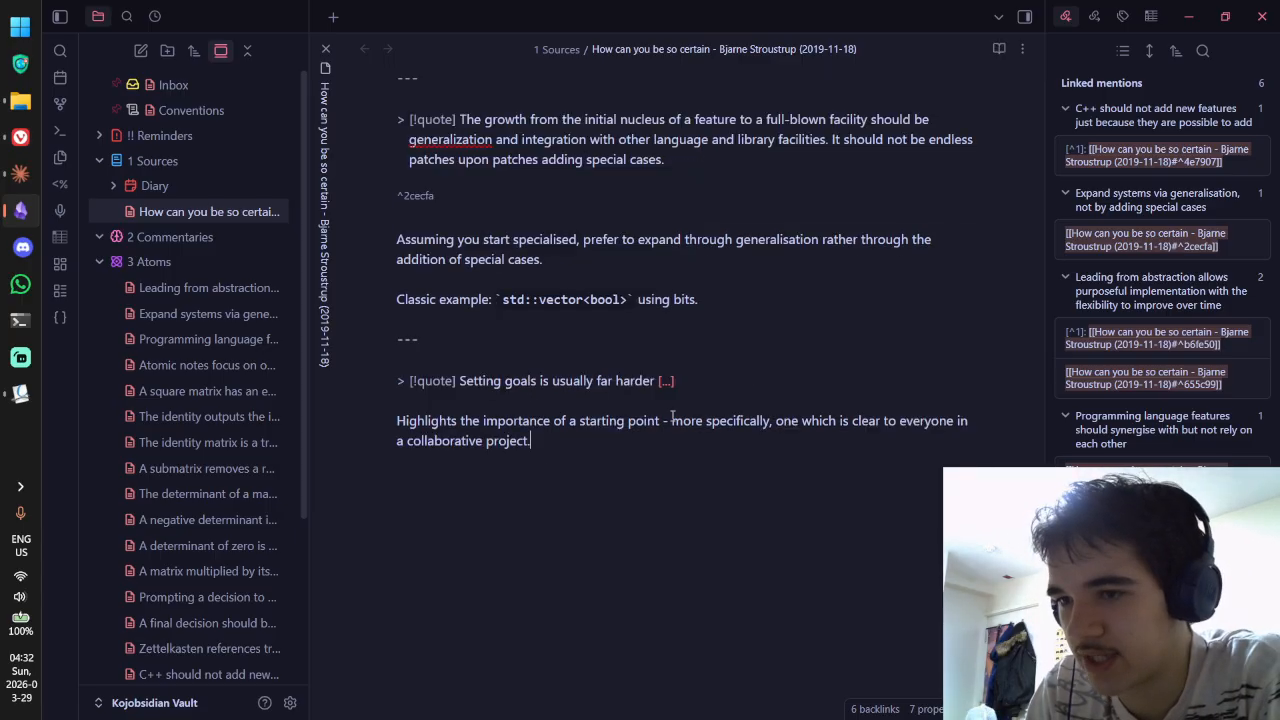
pyautogui.hotkey('ctrl', 'e')
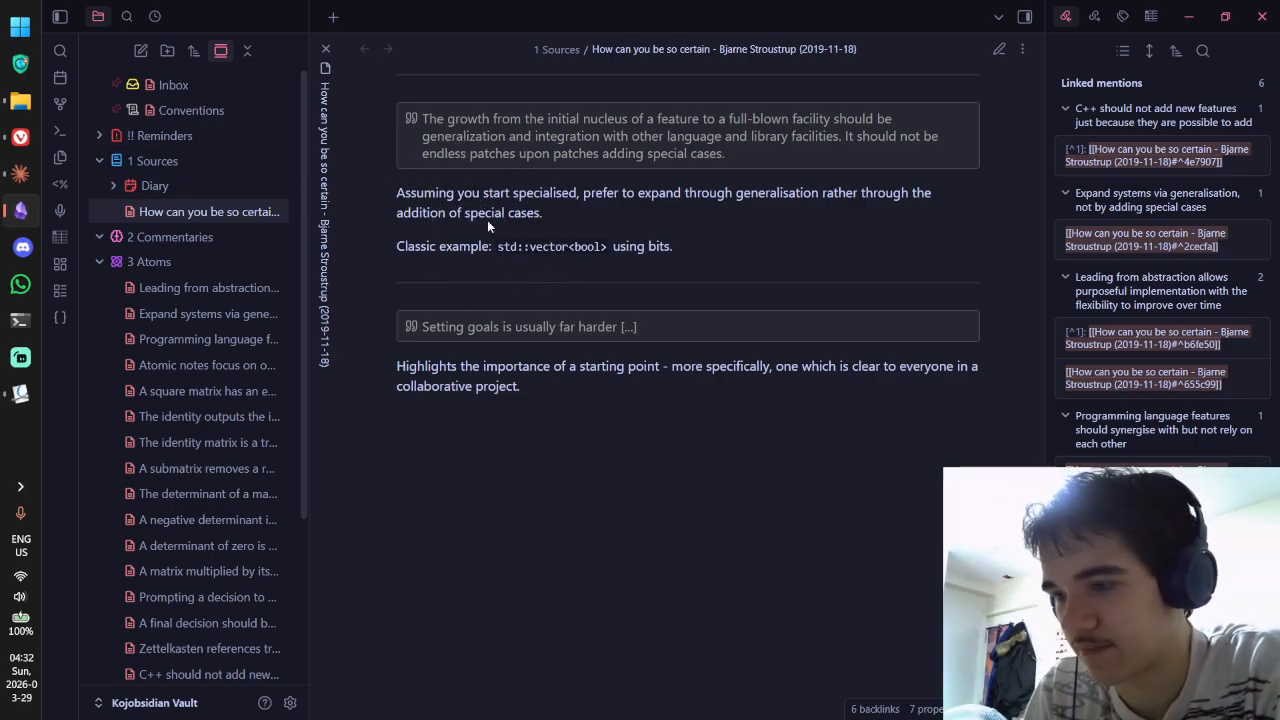
pyautogui.hotkey('ctrl', 'n')
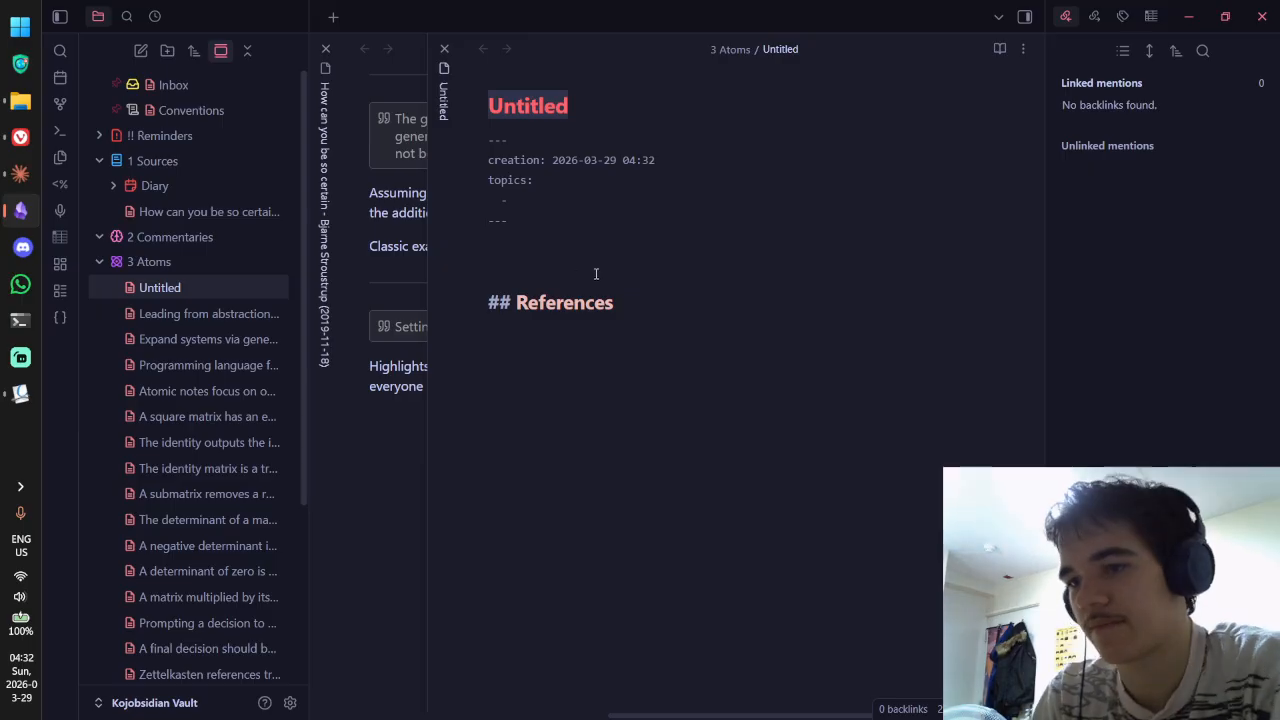
# Step: Focus the new note's body, switch back to the Stroustrup source note, and bring Okular forward
pyautogui.click(594, 262)
pyautogui.hotkey('ctrl', 'shift', 'Tab')
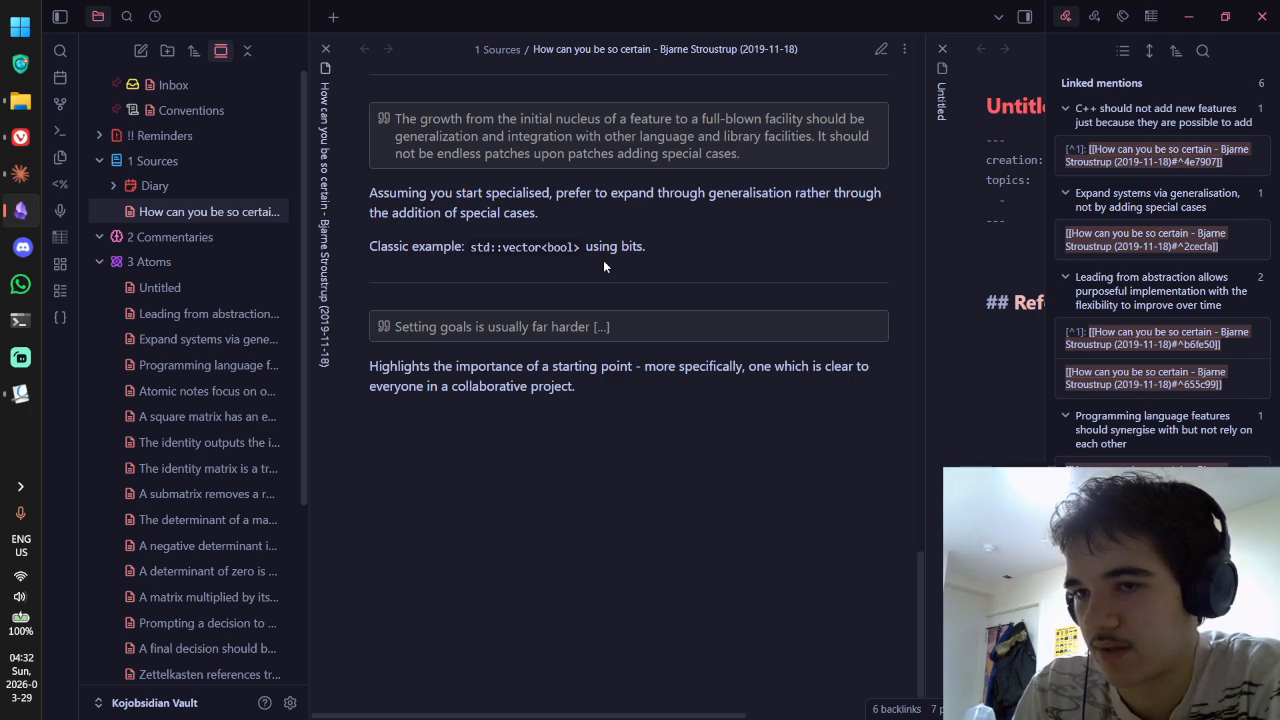
pyautogui.click(20, 393)
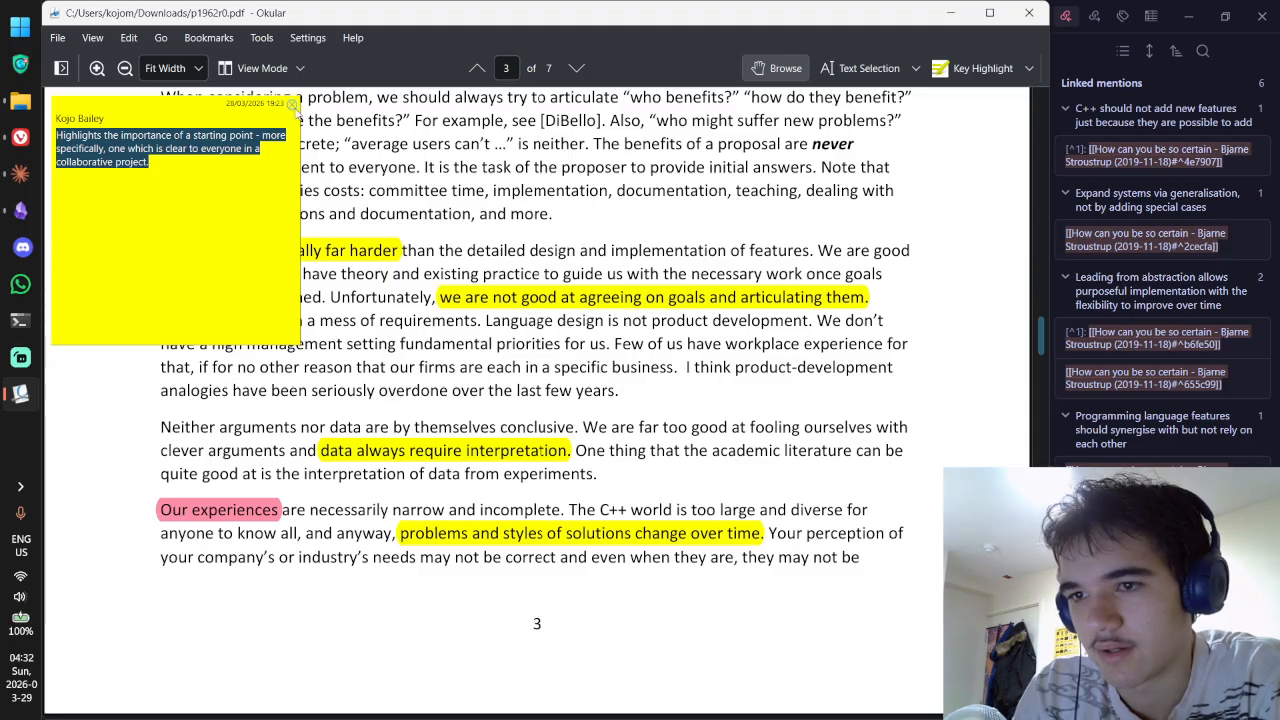
# Step: Copy the whole 'Setting goals is usually far harder … features.' sentence from the PDF into Obsidian
pyautogui.click(291, 104)
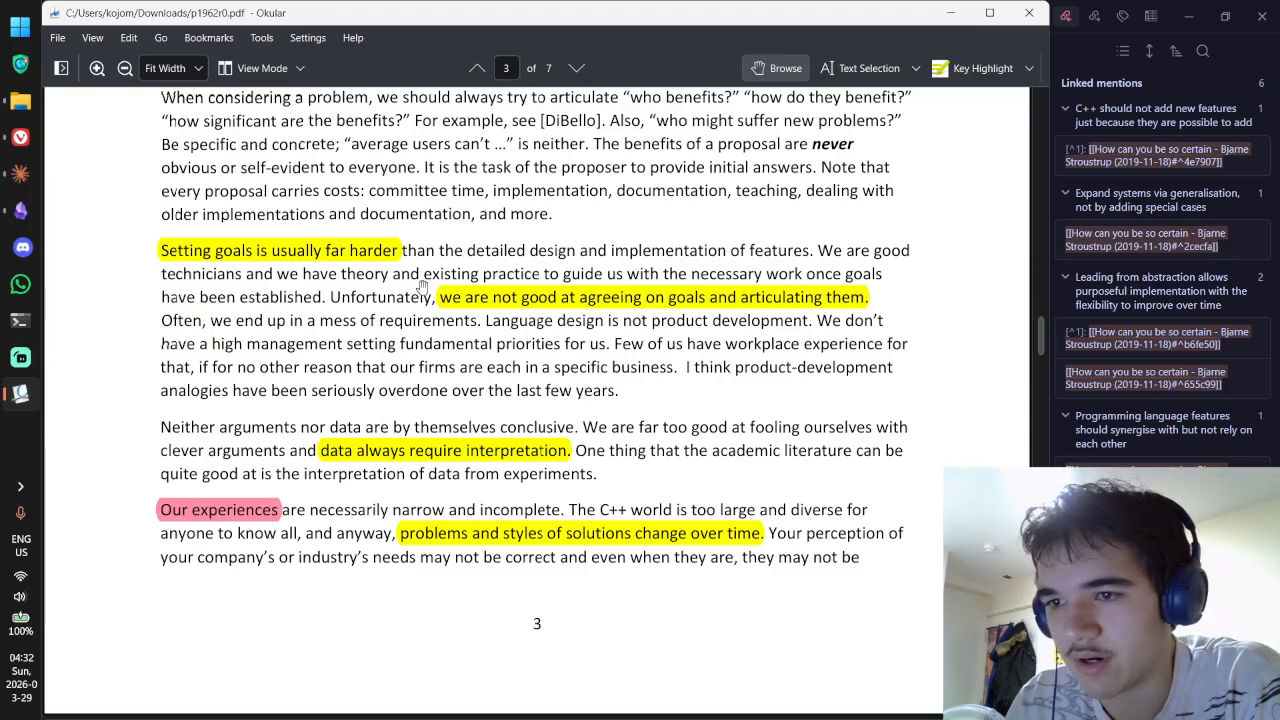
pyautogui.click(866, 68)
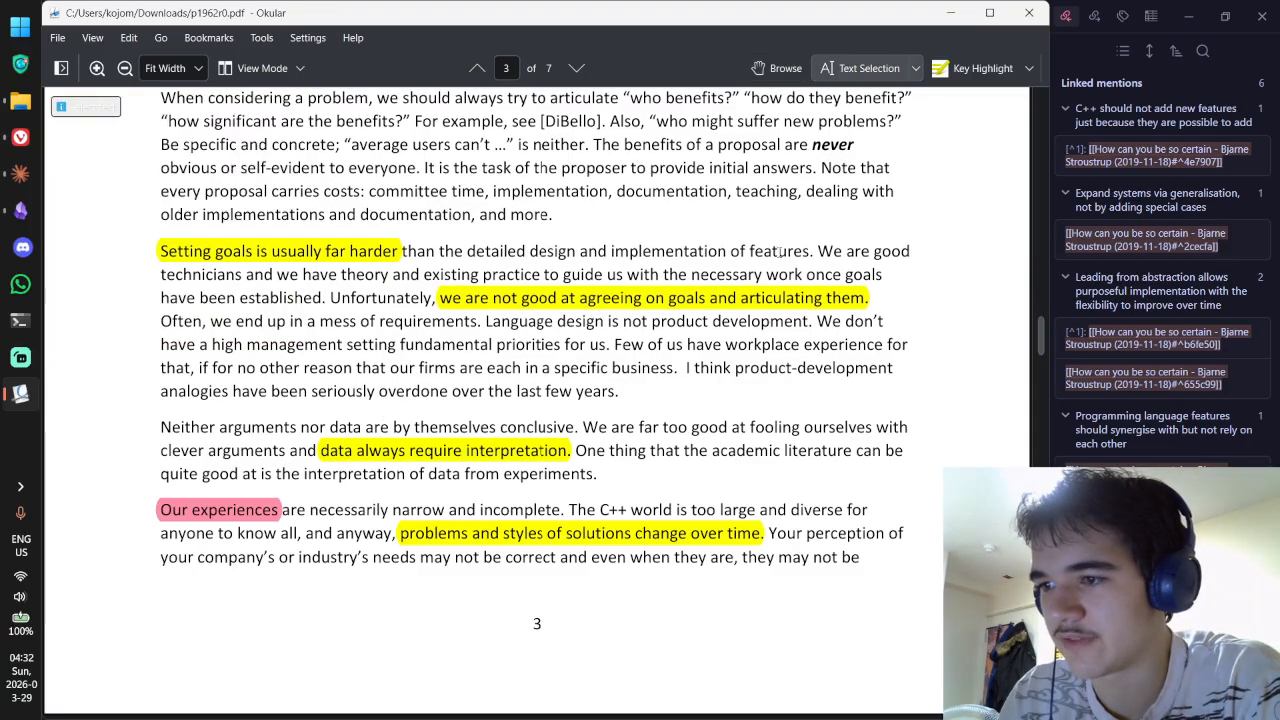
pyautogui.moveTo(815, 254); pyautogui.dragTo(162, 252)
pyautogui.hotkey('ctrl', 'c')
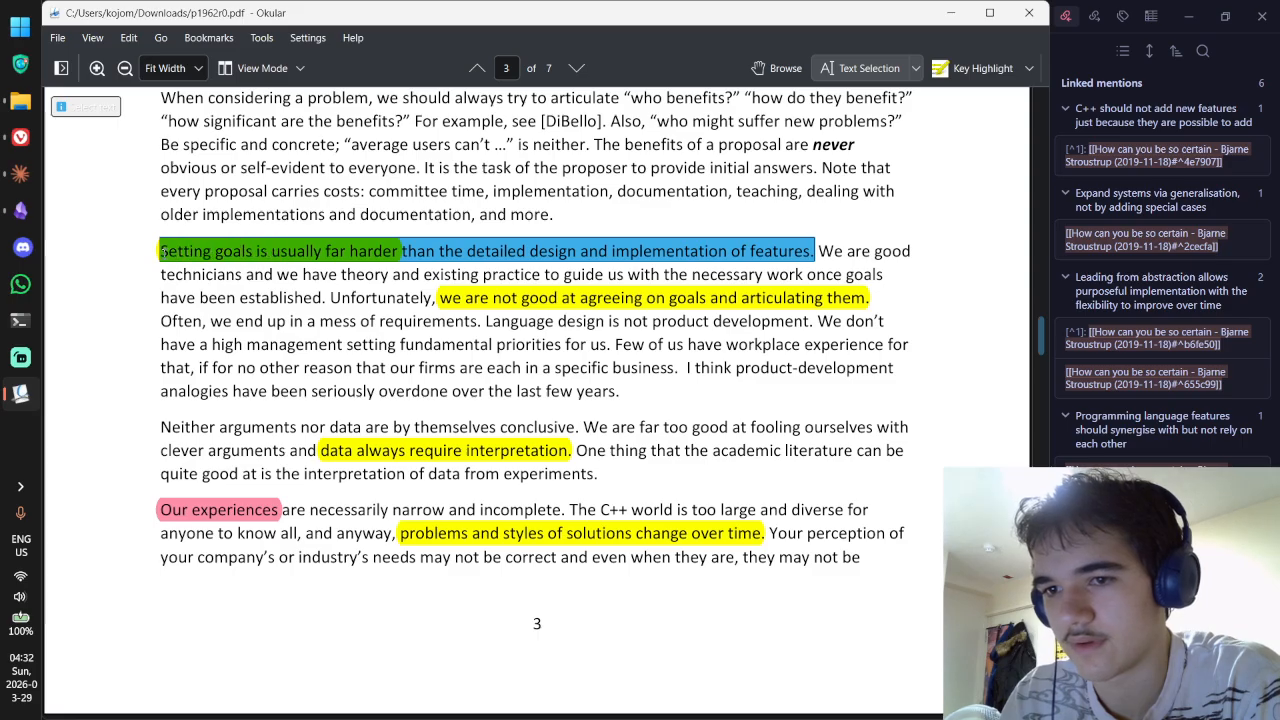
pyautogui.hotkey('alt', 'Tab')
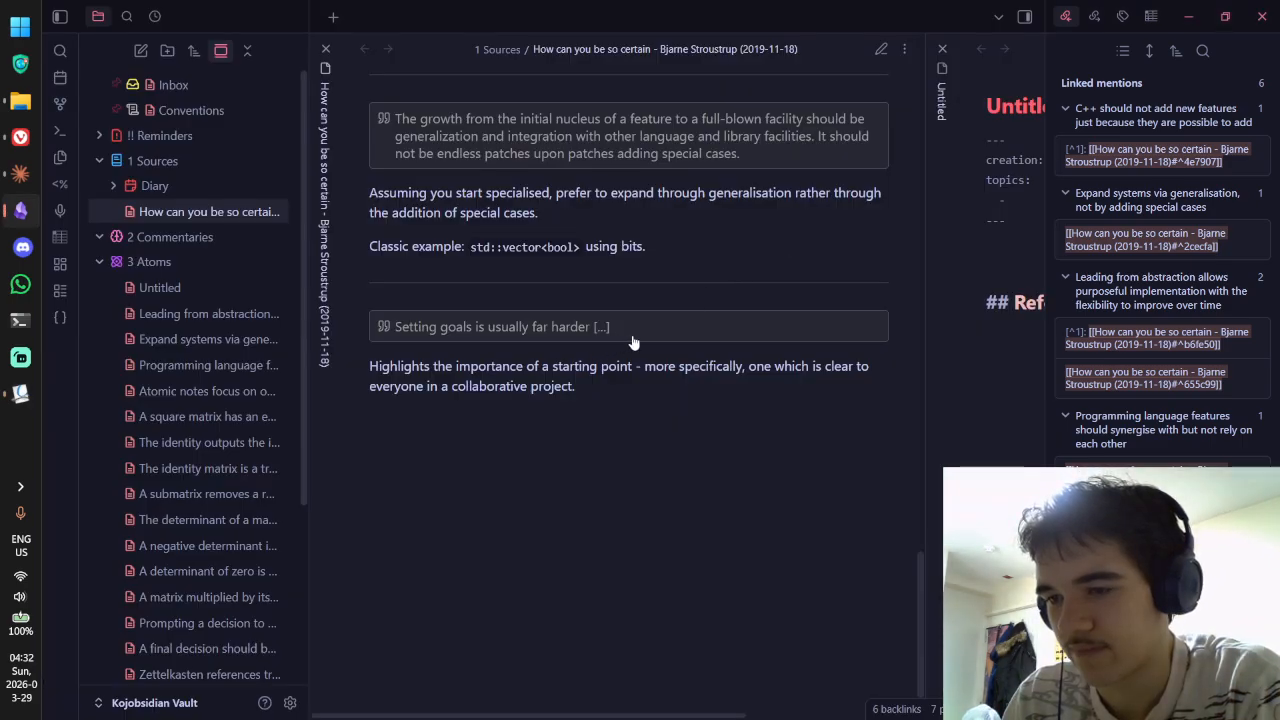
# Step: Replace the shortened callout quote with the full goals sentence, then bring the Untitled note into view
pyautogui.click(499, 378)
pyautogui.moveTo(499, 376); pyautogui.dragTo(432, 380)
pyautogui.hotkey('ctrl', 'v')
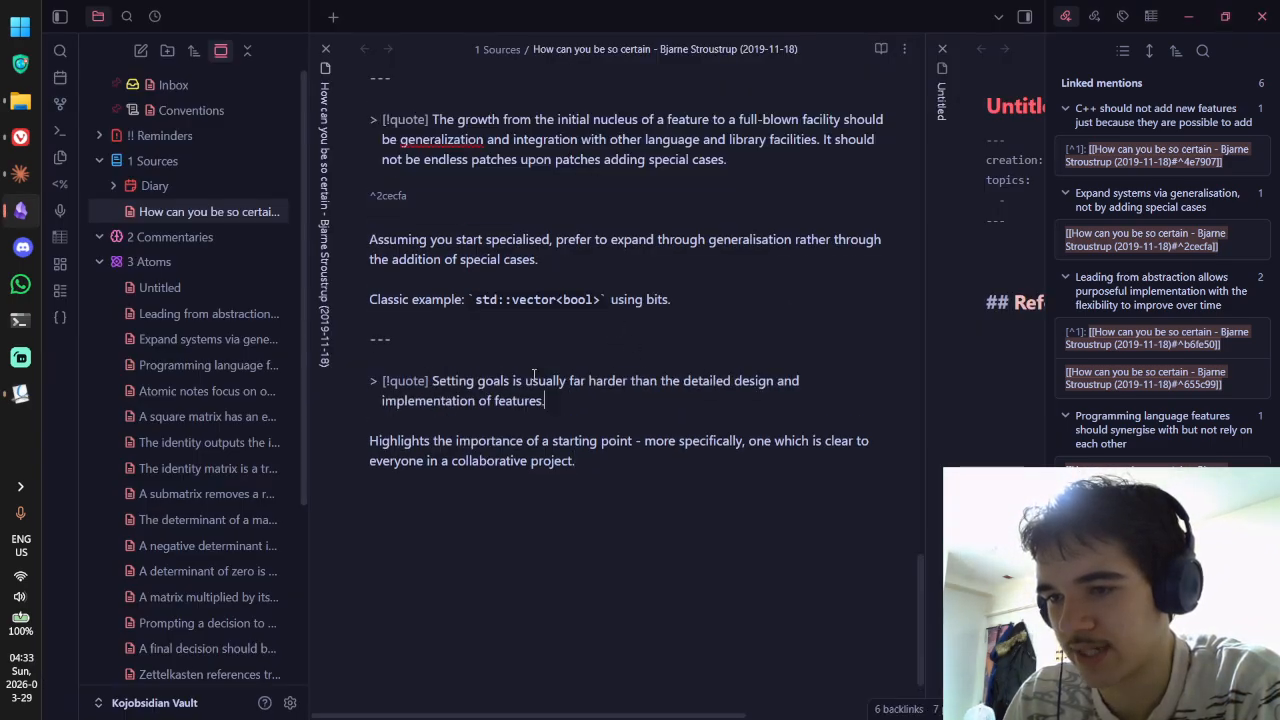
pyautogui.hotkey('ctrl', 'e')
pyautogui.hotkey('ctrl', 'e')
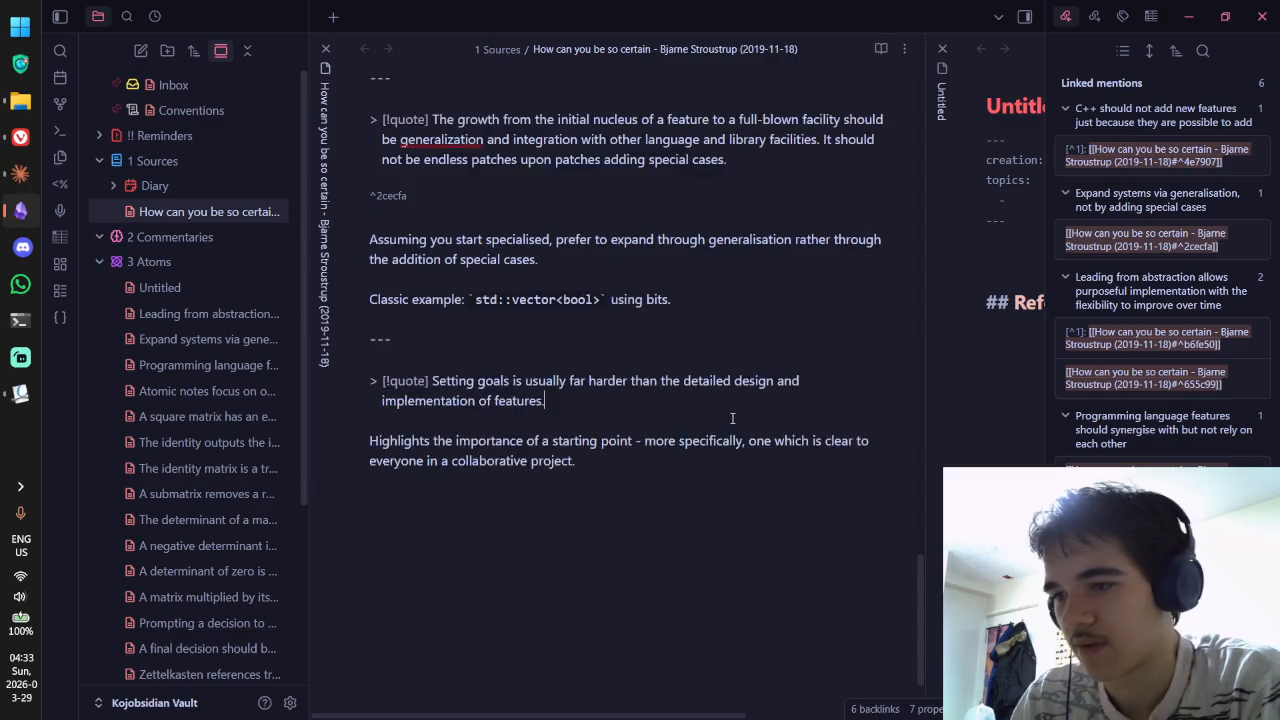
pyautogui.hotkey('alt', 'Tab')
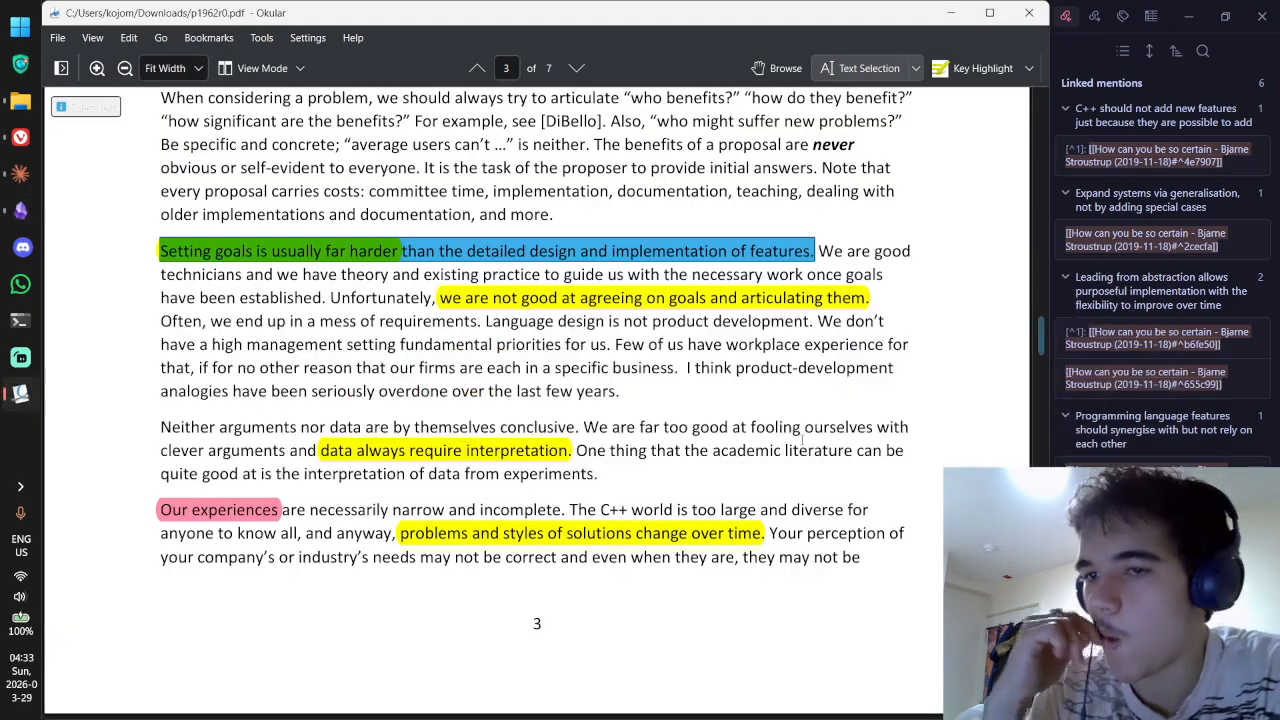
pyautogui.hotkey('alt', 'Tab')
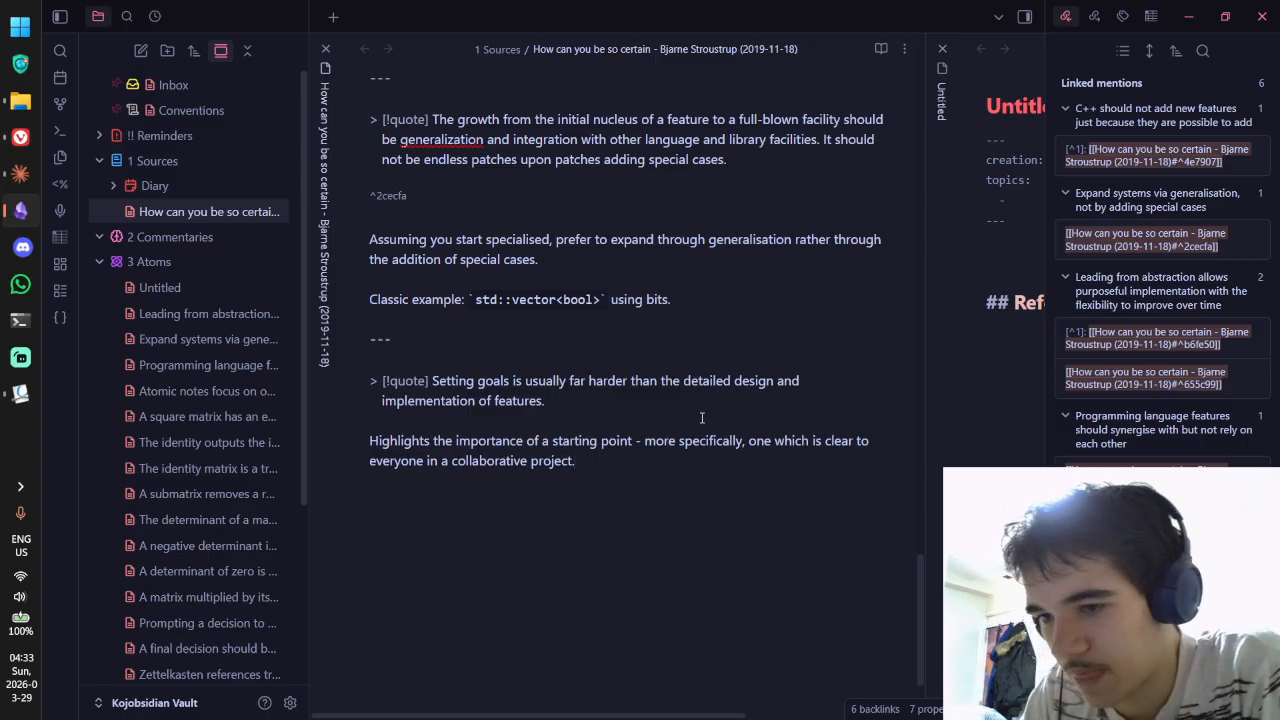
pyautogui.hotkey('ctrl', 'Tab')
pyautogui.hotkey('ctrl', 'Tab')
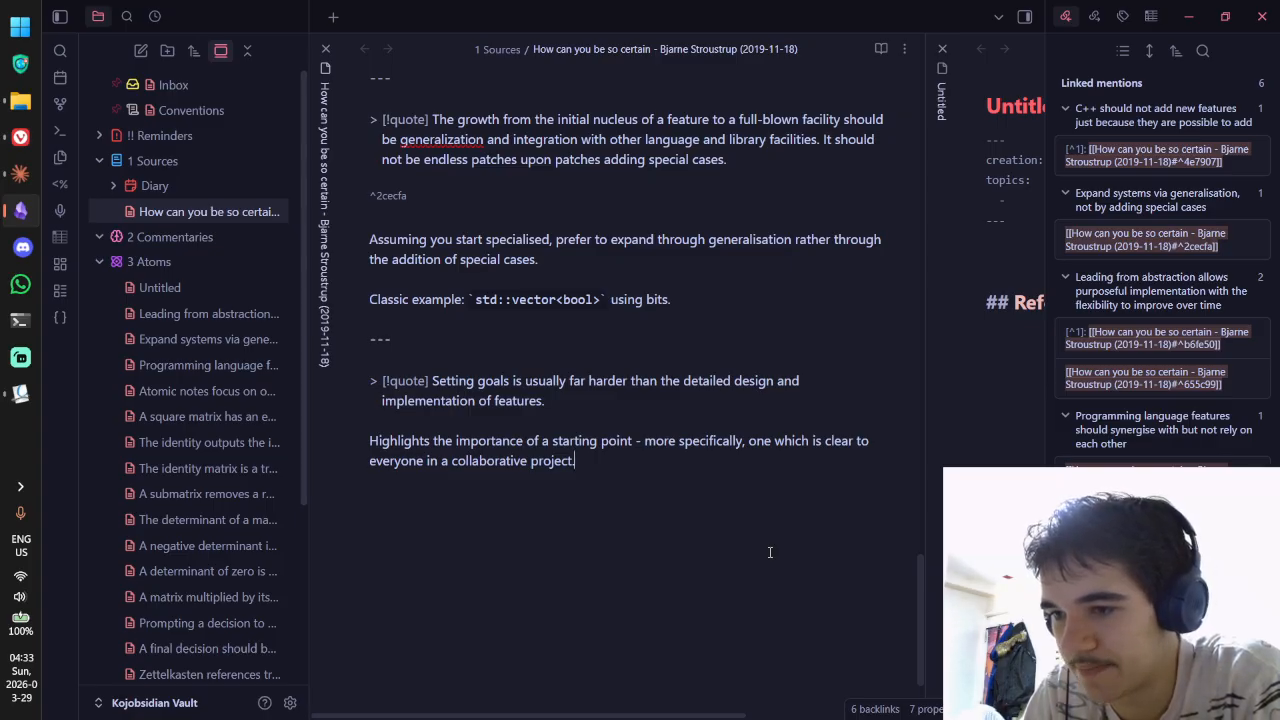
# Step: Discard the 'For a design to' draft and write 'A design needs a goal' in the Untitled note
pyautogui.hotkey('ctrl', 'Tab')
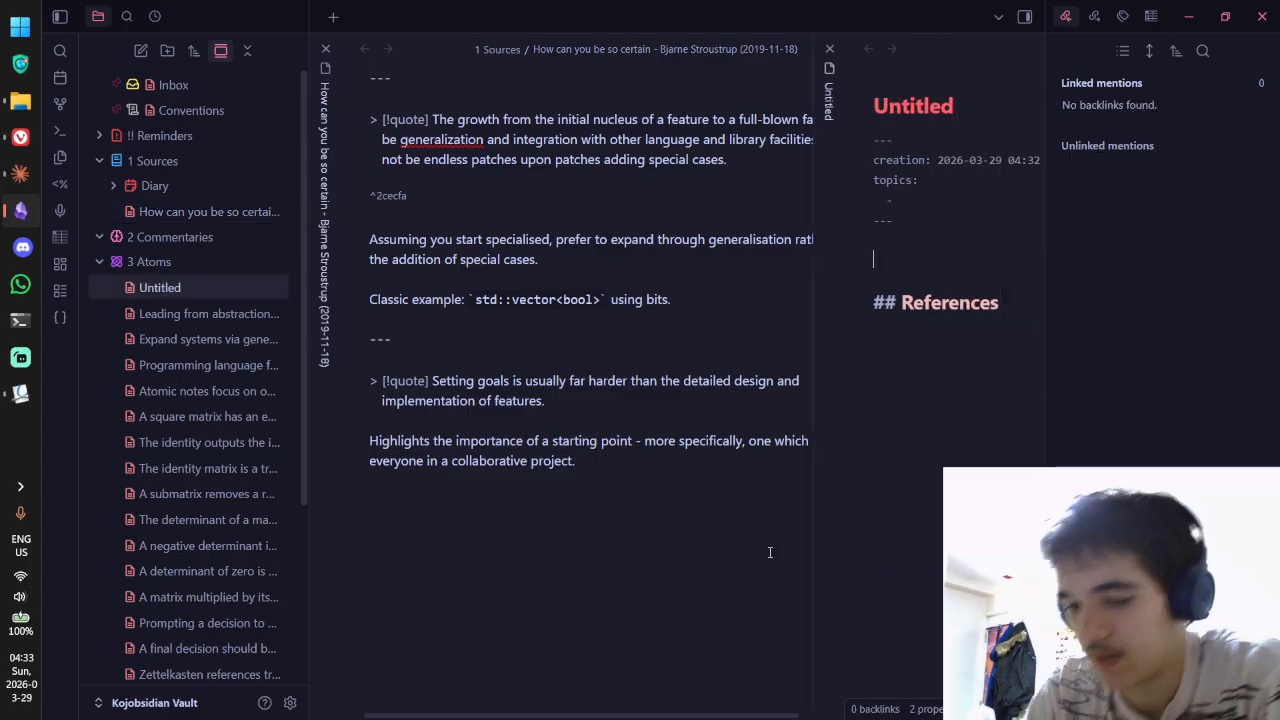
pyautogui.write('For a desig')
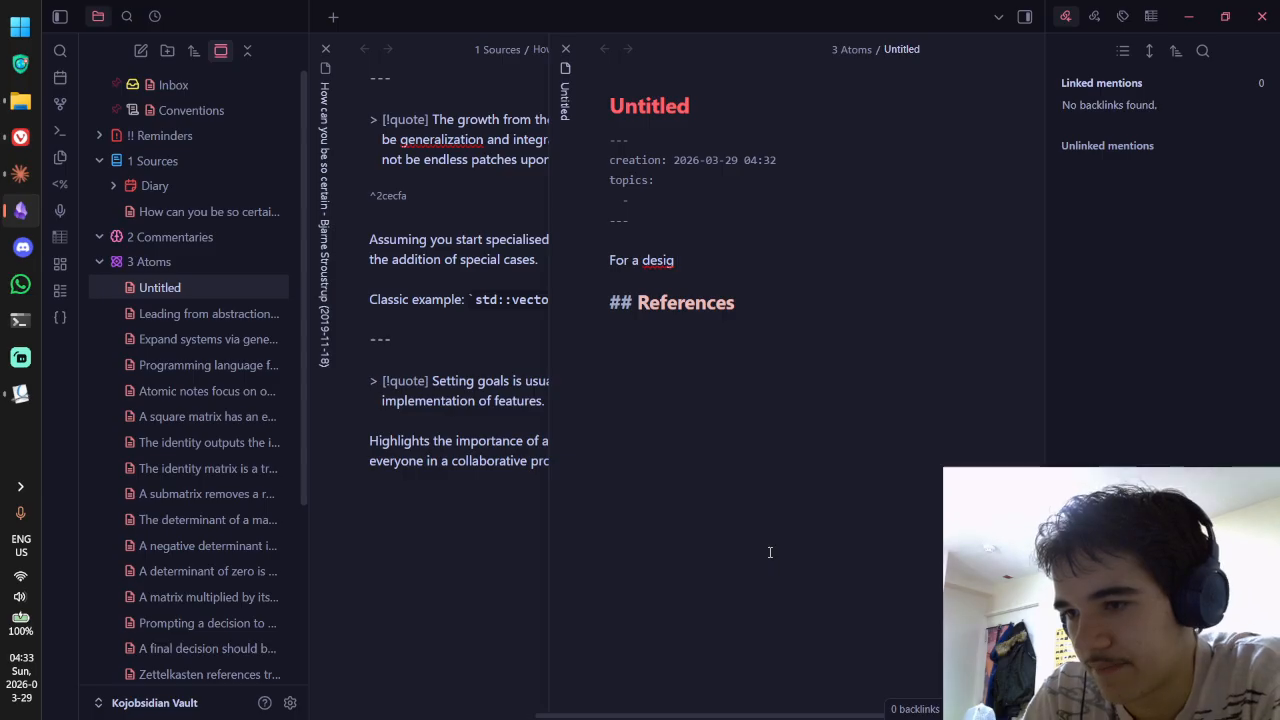
pyautogui.click(679, 261)
pyautogui.write('n to')
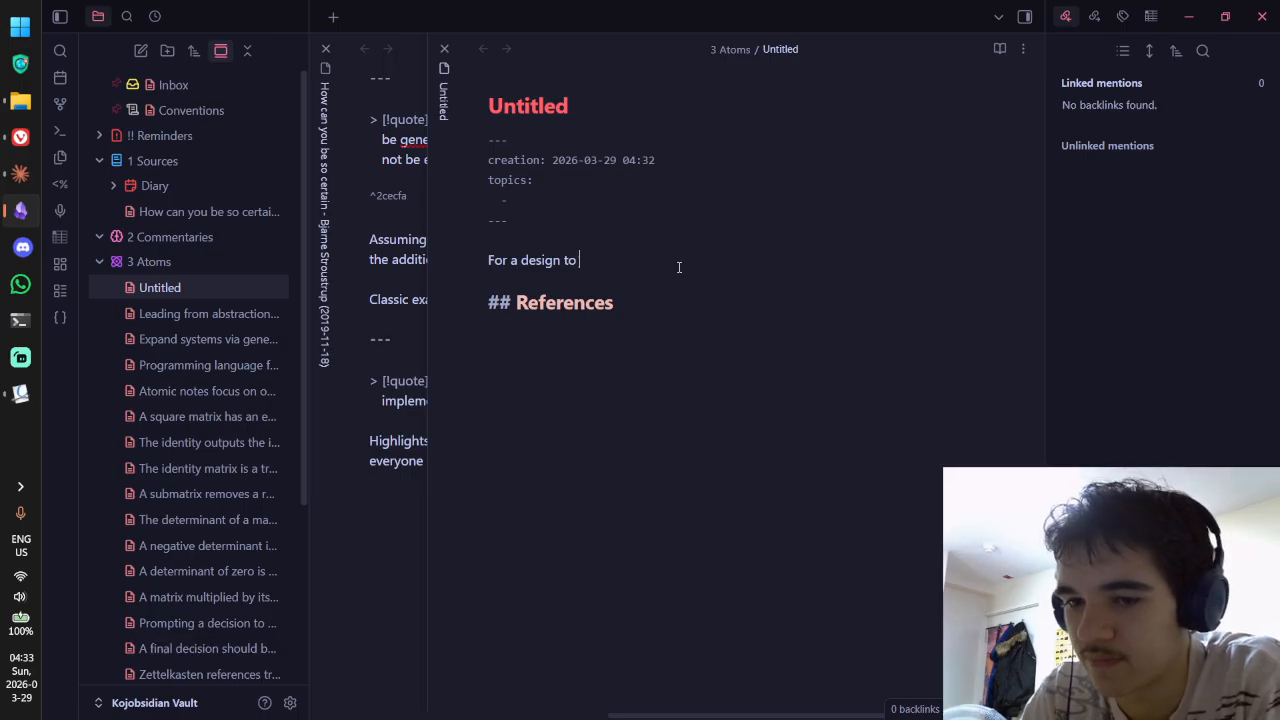
pyautogui.hotkey('ctrl', 'BackSpace')
pyautogui.hotkey('ctrl', 'BackSpace')
pyautogui.hotkey('ctrl', 'BackSpace')
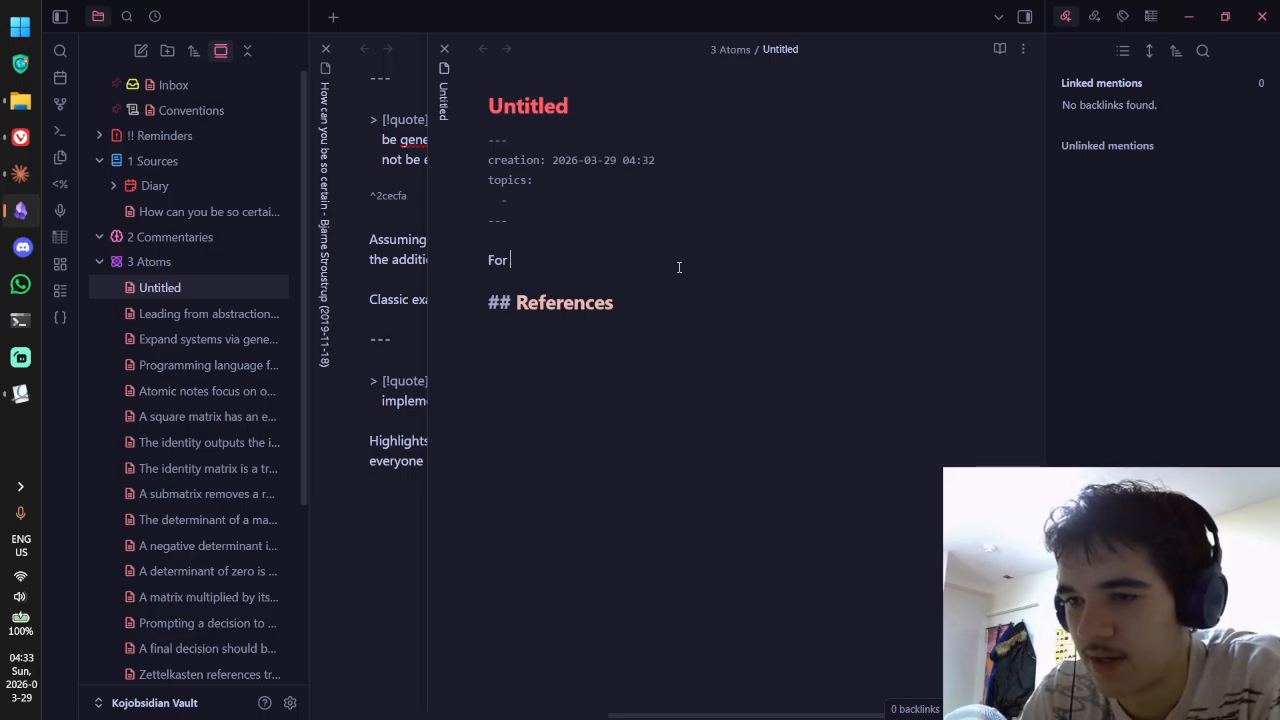
pyautogui.hotkey('ctrl', 'BackSpace')
pyautogui.write('A design')
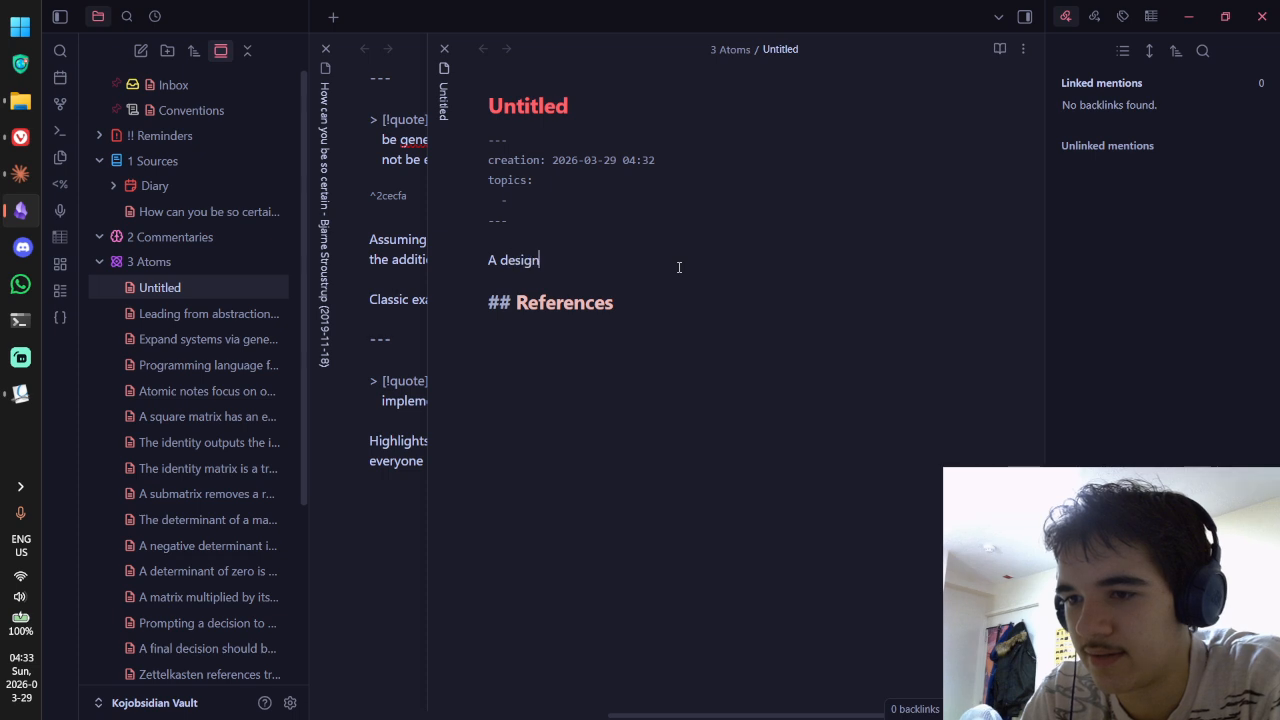
pyautogui.write(' needs')
pyautogui.press('BackSpace')
pyautogui.press('BackSpace')
pyautogui.press('BackSpace')
pyautogui.press('BackSpace')
pyautogui.press('BackSpace')
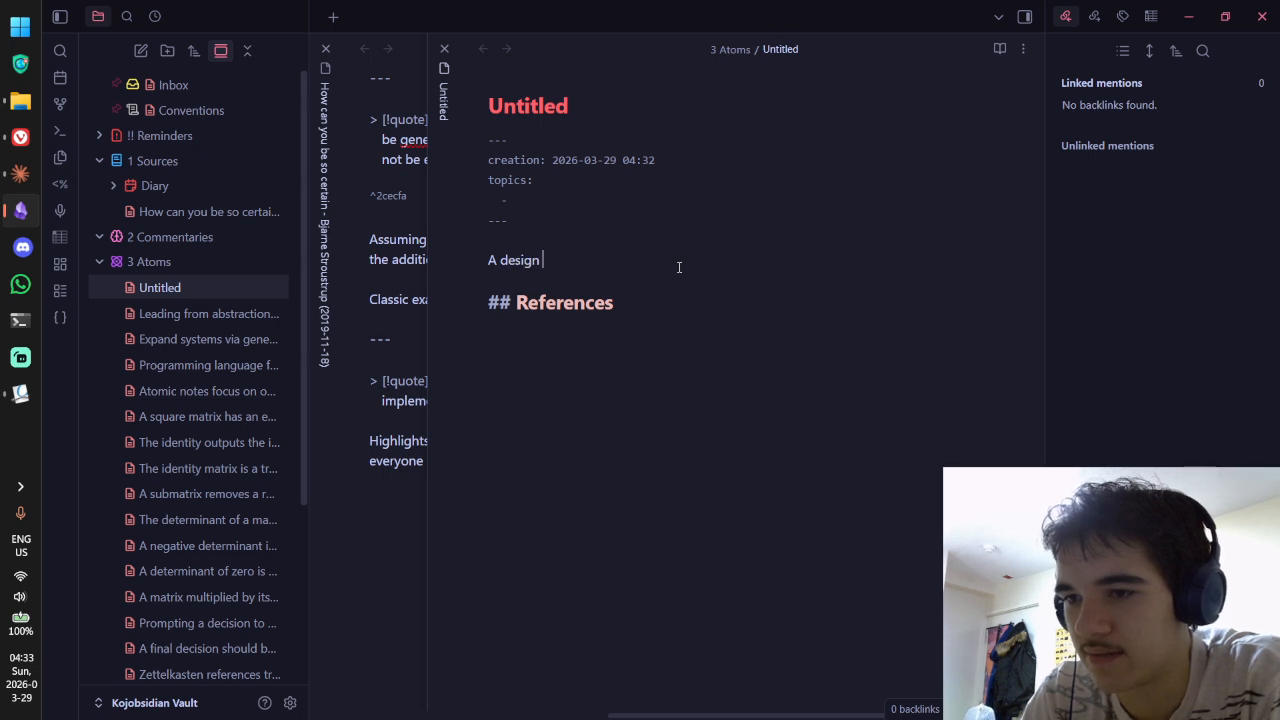
pyautogui.write('needs a goal')
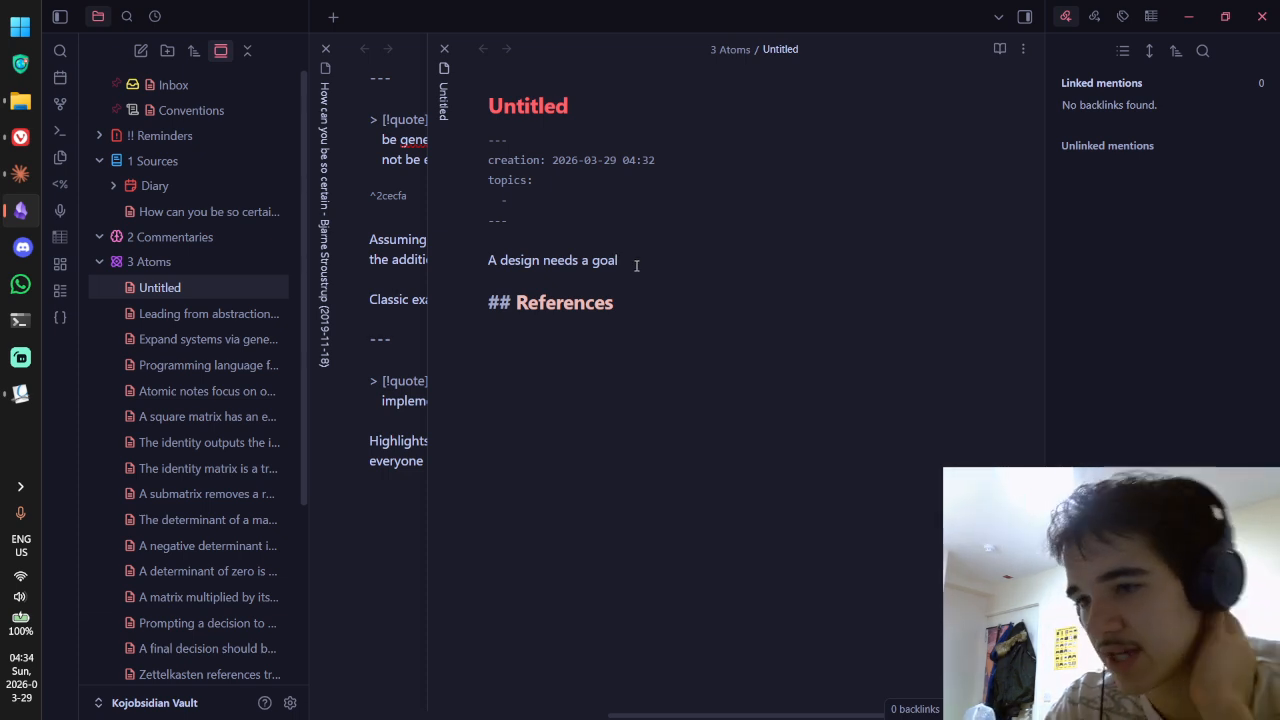
# Step: Reword the line to say a design should have clear goals so it can be evaluated effectively
pyautogui.hotkey('ctrl', 'BackSpace')
pyautogui.hotkey('ctrl', 'BackSpace')
pyautogui.hotkey('ctrl', 'BackSpace')
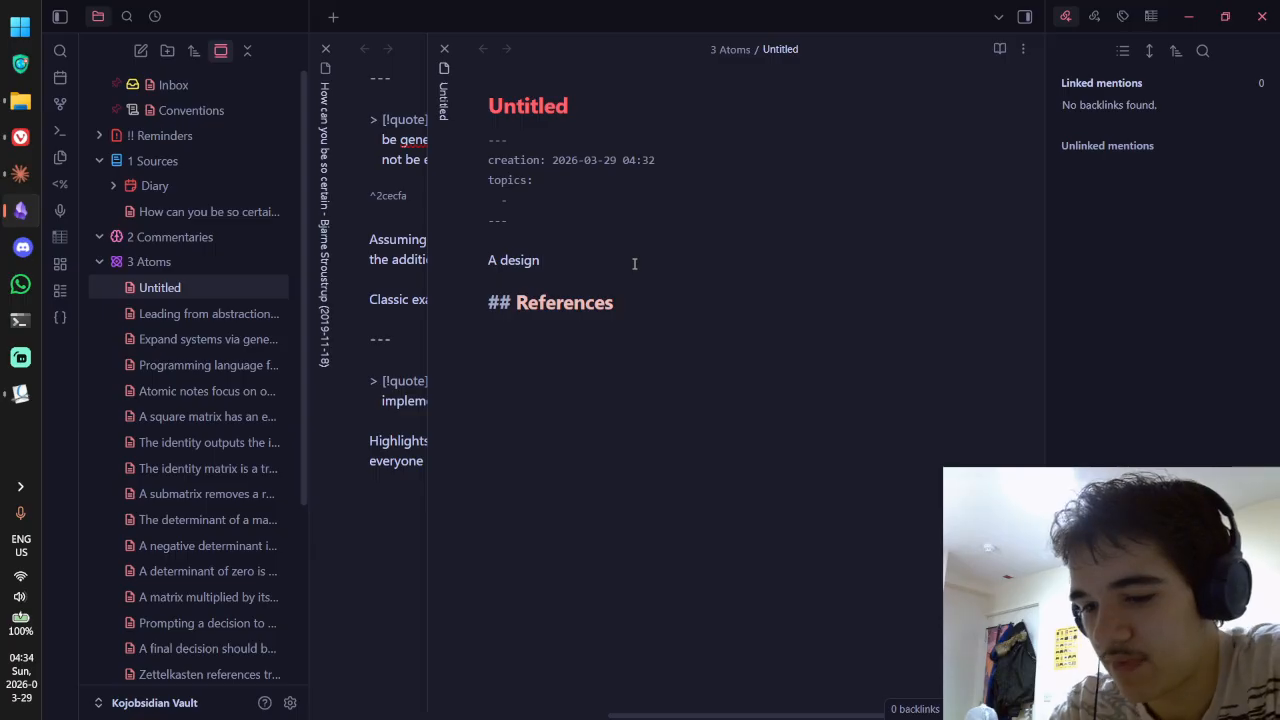
pyautogui.write('shou')
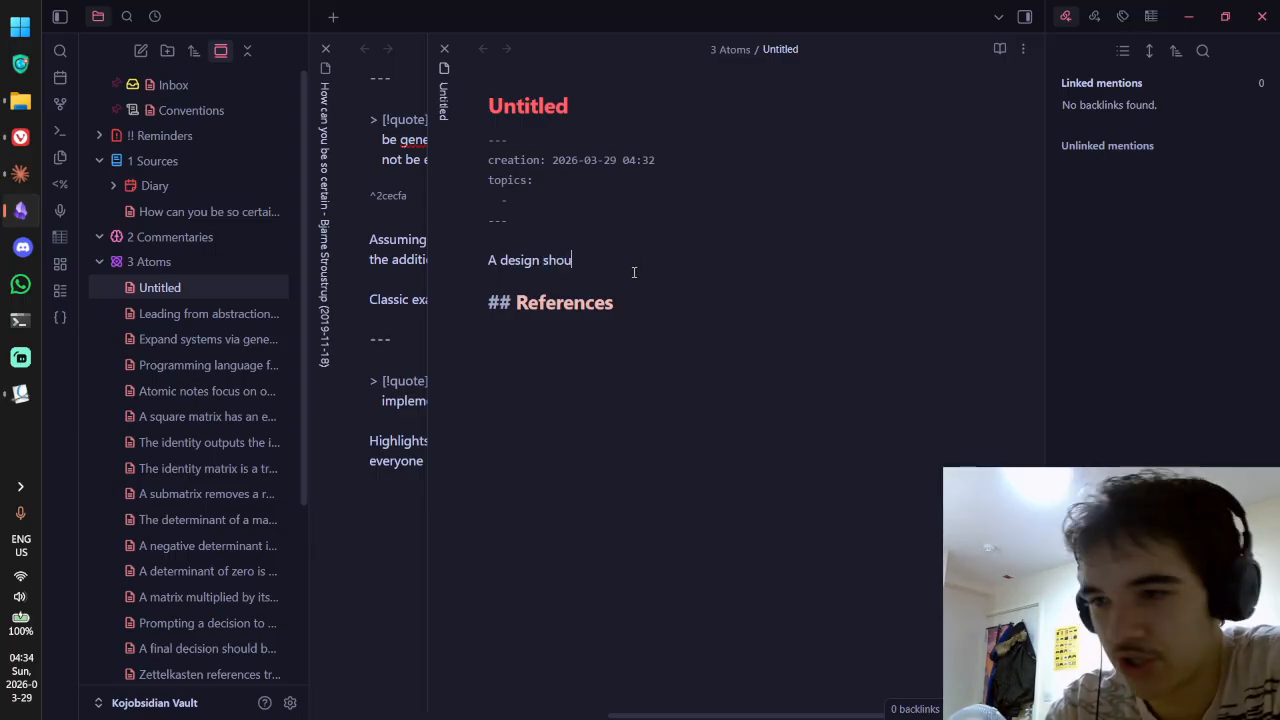
pyautogui.write('ld have a clear goal ')
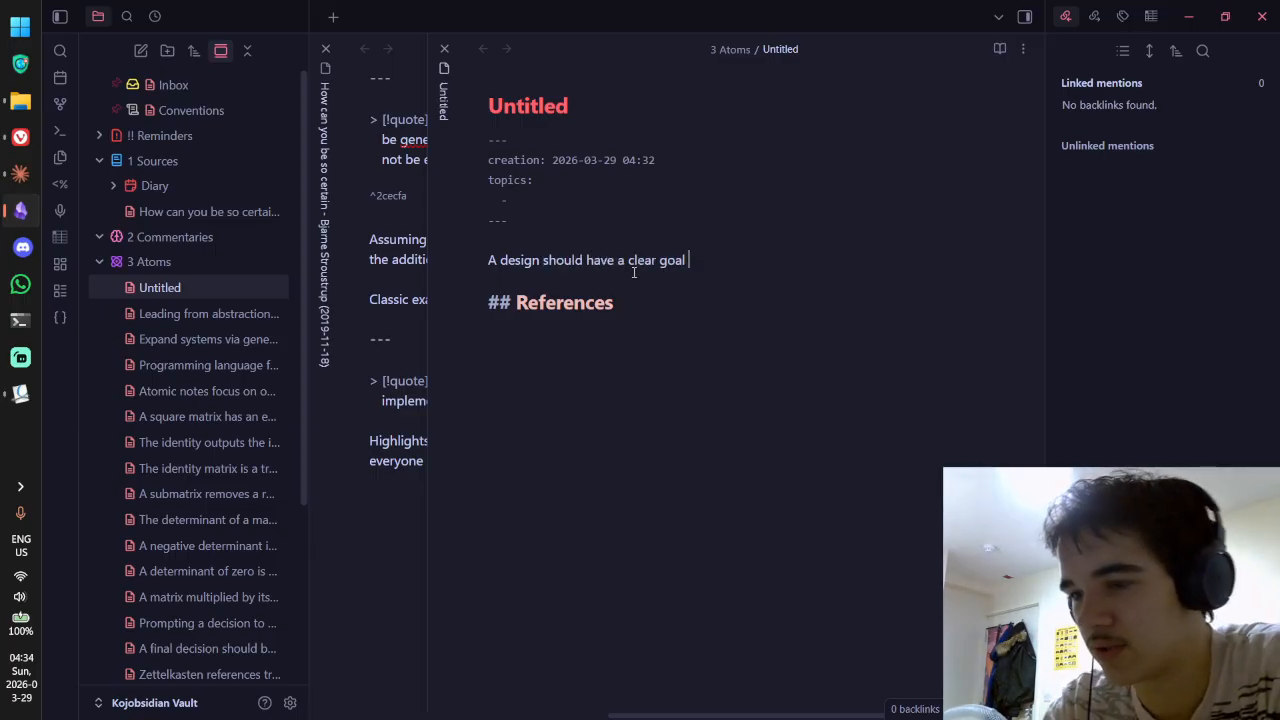
pyautogui.write('(or goals')
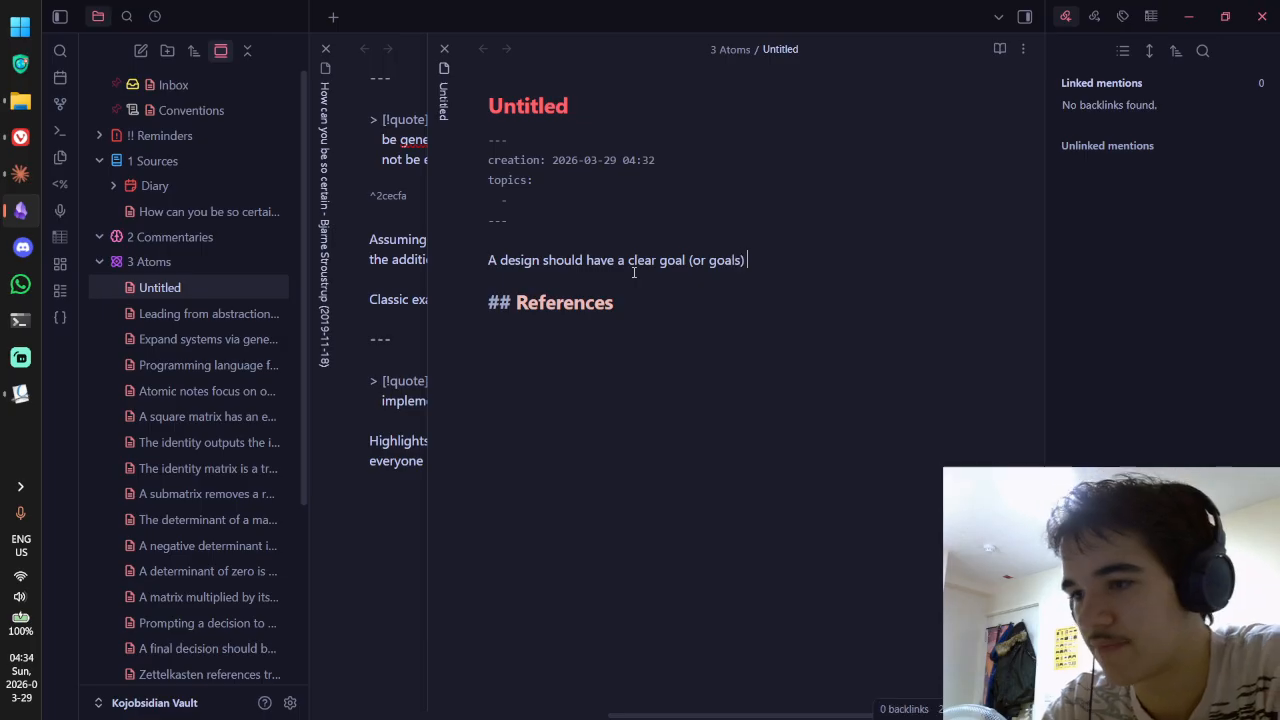
pyautogui.press('BackSpace')
pyautogui.press('BackSpace')
pyautogui.press('BackSpace')
pyautogui.press('BackSpace')
pyautogui.press('BackSpace')
pyautogui.press('BackSpace')
pyautogui.press('BackSpace')
pyautogui.press('BackSpace')
pyautogui.press('BackSpace')
pyautogui.press('BackSpace')
pyautogui.press('BackSpace')
pyautogui.press('BackSpace')
pyautogui.press('BackSpace')
pyautogui.press('BackSpace')
pyautogui.press('BackSpace')
pyautogui.press('BackSpace')
pyautogui.press('BackSpace')
pyautogui.press('BackSpace')
pyautogui.press('BackSpace')
pyautogui.press('BackSpace')
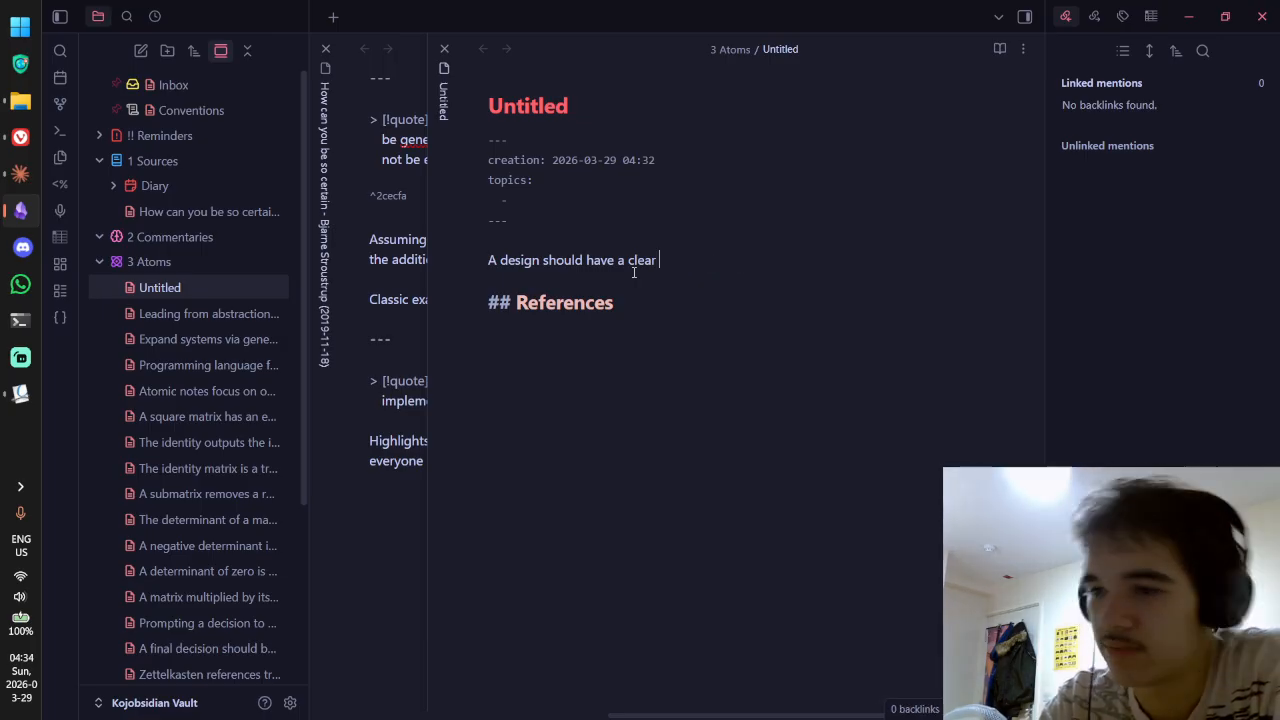
pyautogui.write('clear goals attached ot it')
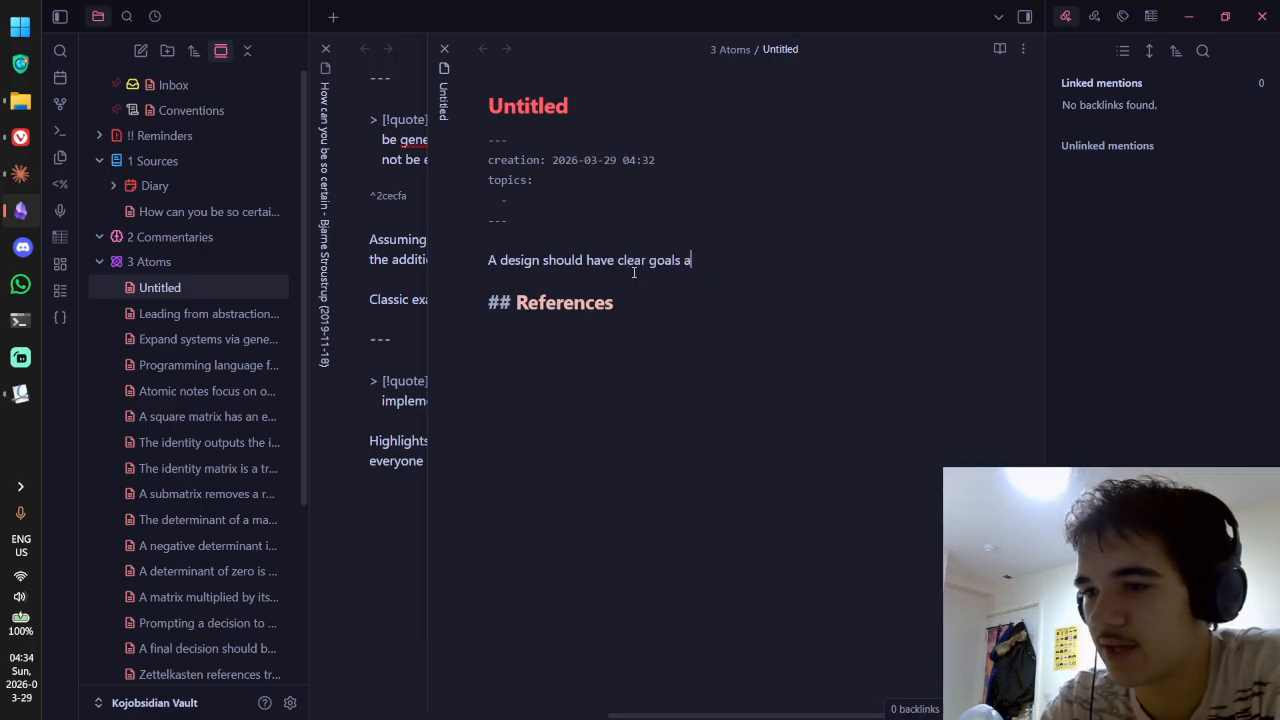
pyautogui.press('BackSpace')
pyautogui.press('BackSpace')
pyautogui.press('BackSpace')
pyautogui.press('BackSpace')
pyautogui.press('BackSpace')
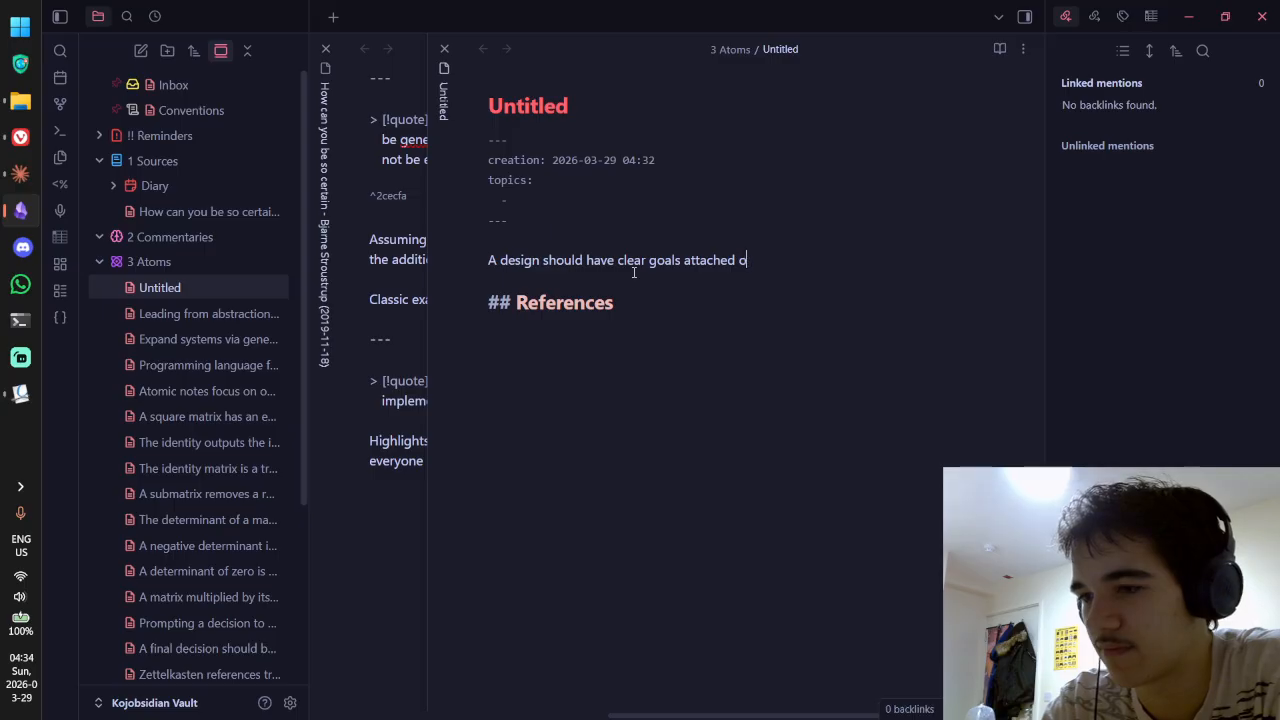
pyautogui.write('to it')
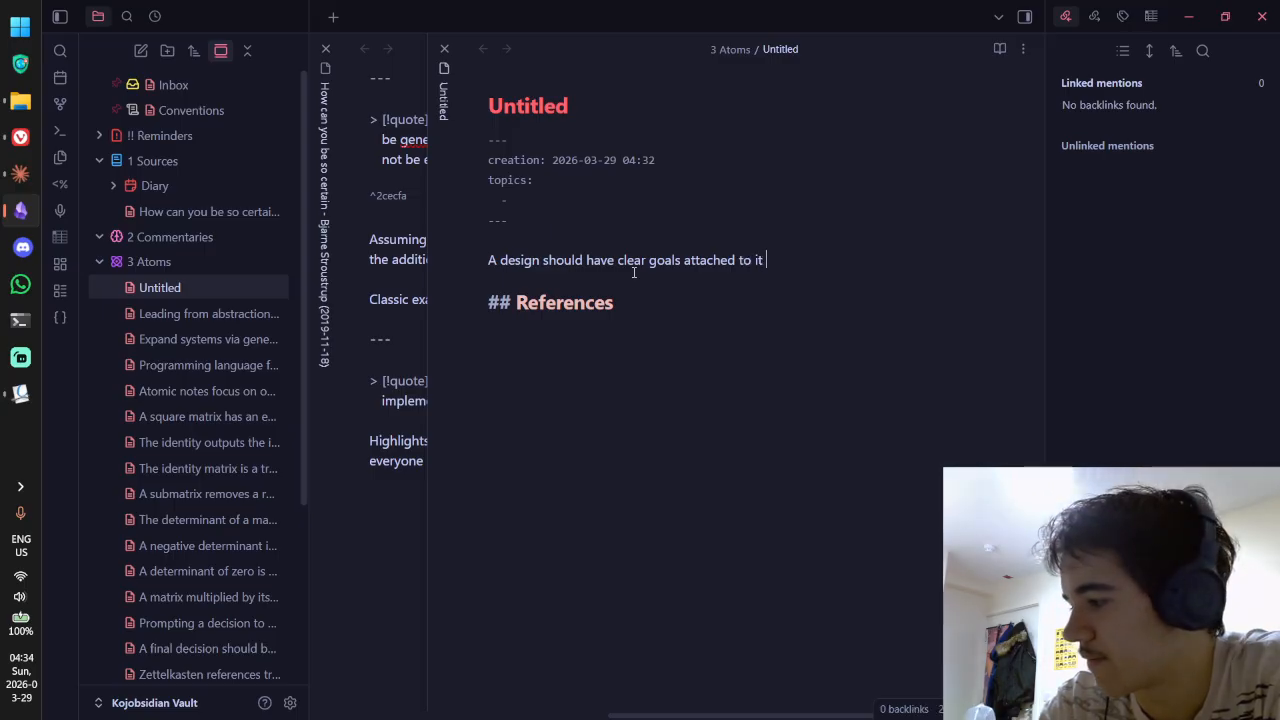
pyautogui.write(' so ')
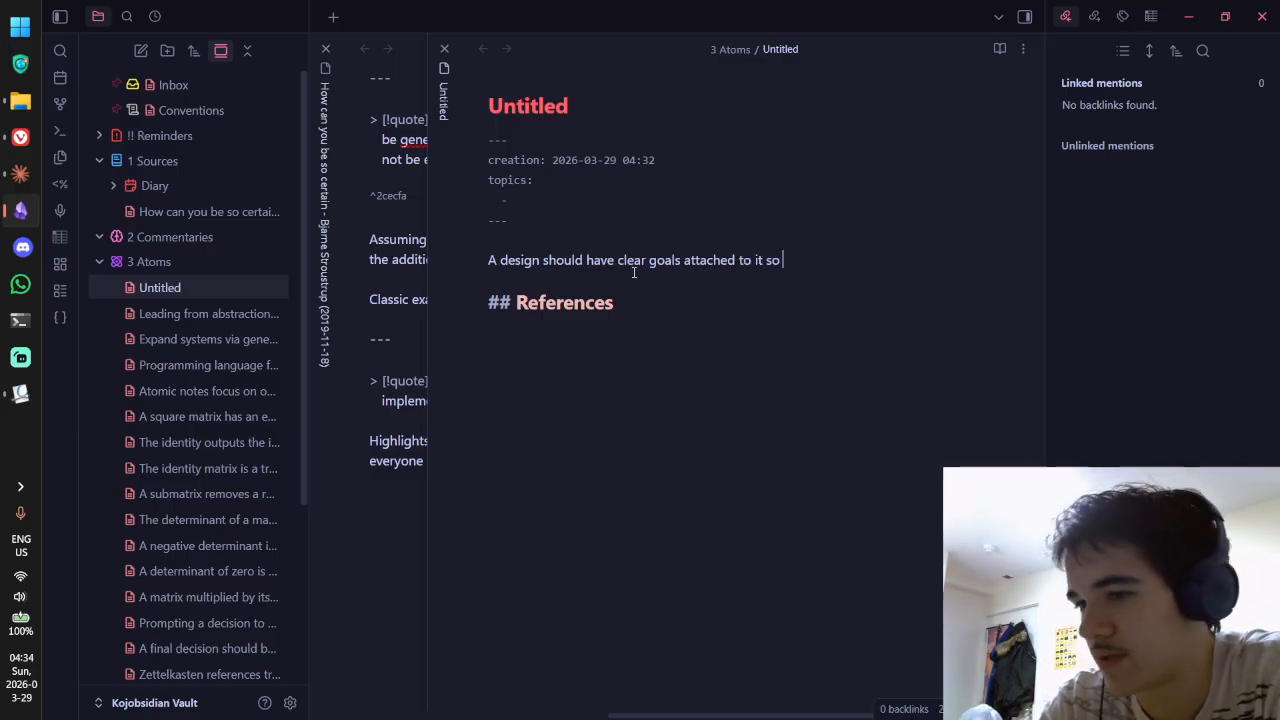
pyautogui.write('it can be more easily')
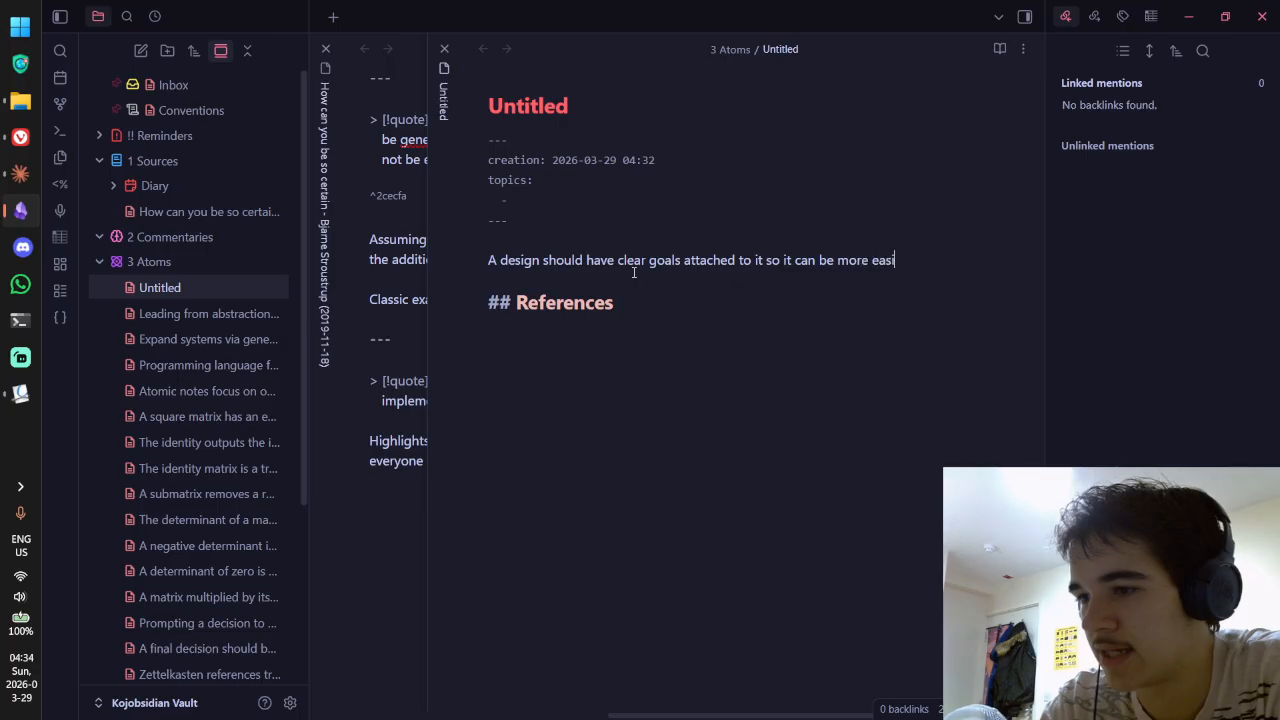
pyautogui.hotkey('ctrl', 'BackSpace')
pyautogui.hotkey('ctrl', 'BackSpace')
pyautogui.hotkey('ctrl', 'BackSpace')
pyautogui.hotkey('ctrl', 'BackSpace')
pyautogui.hotkey('ctrl', 'BackSpace')
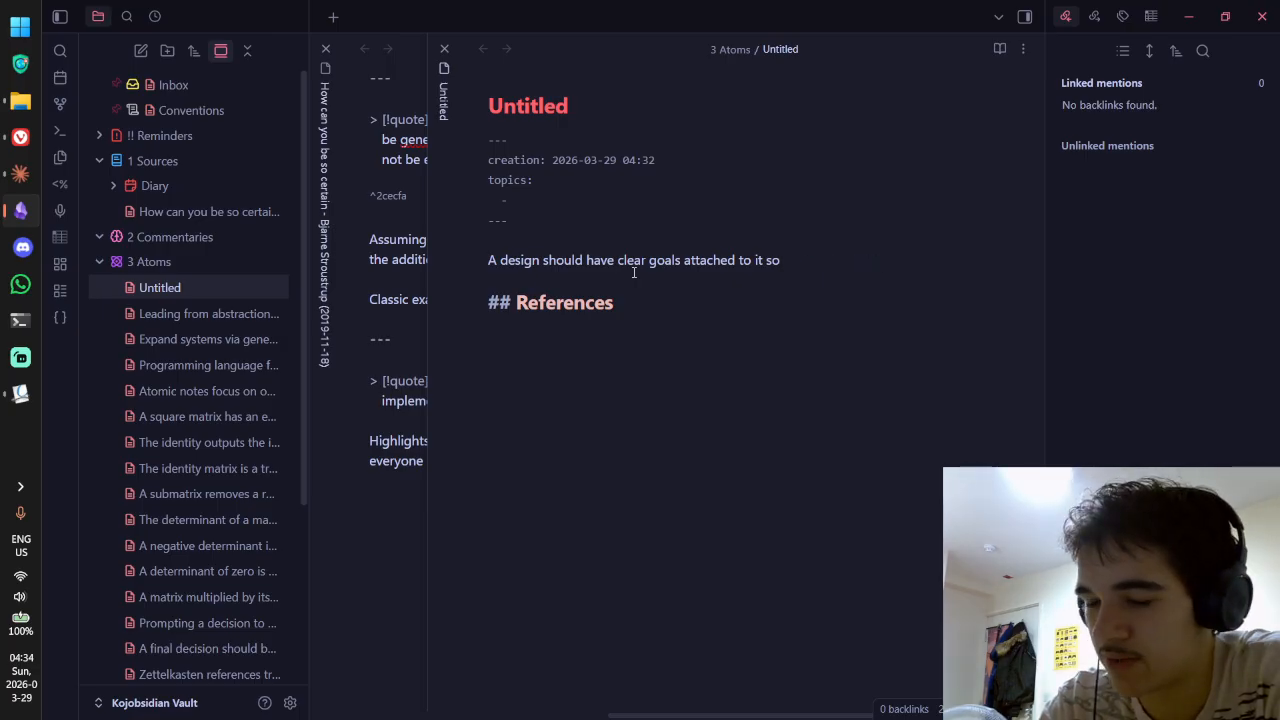
pyautogui.write('tha')
pyautogui.hotkey('ctrl', 'BackSpace')
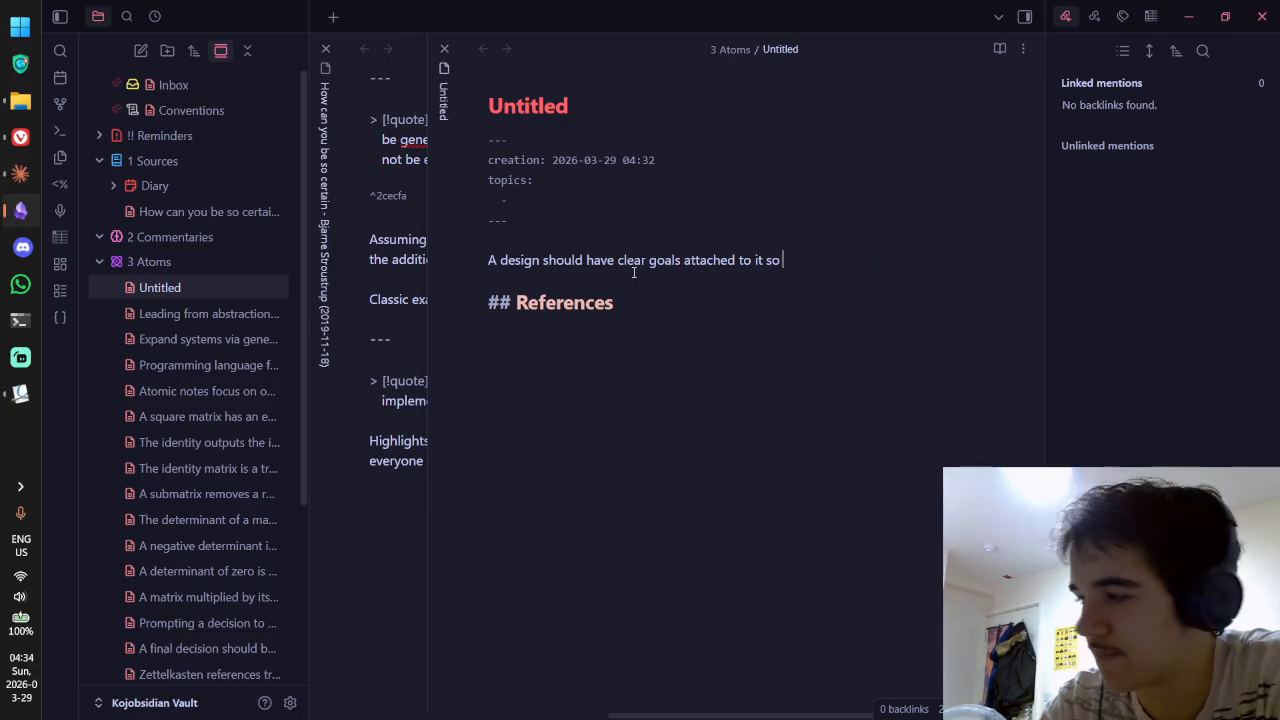
pyautogui.write('it can be evaluated ')
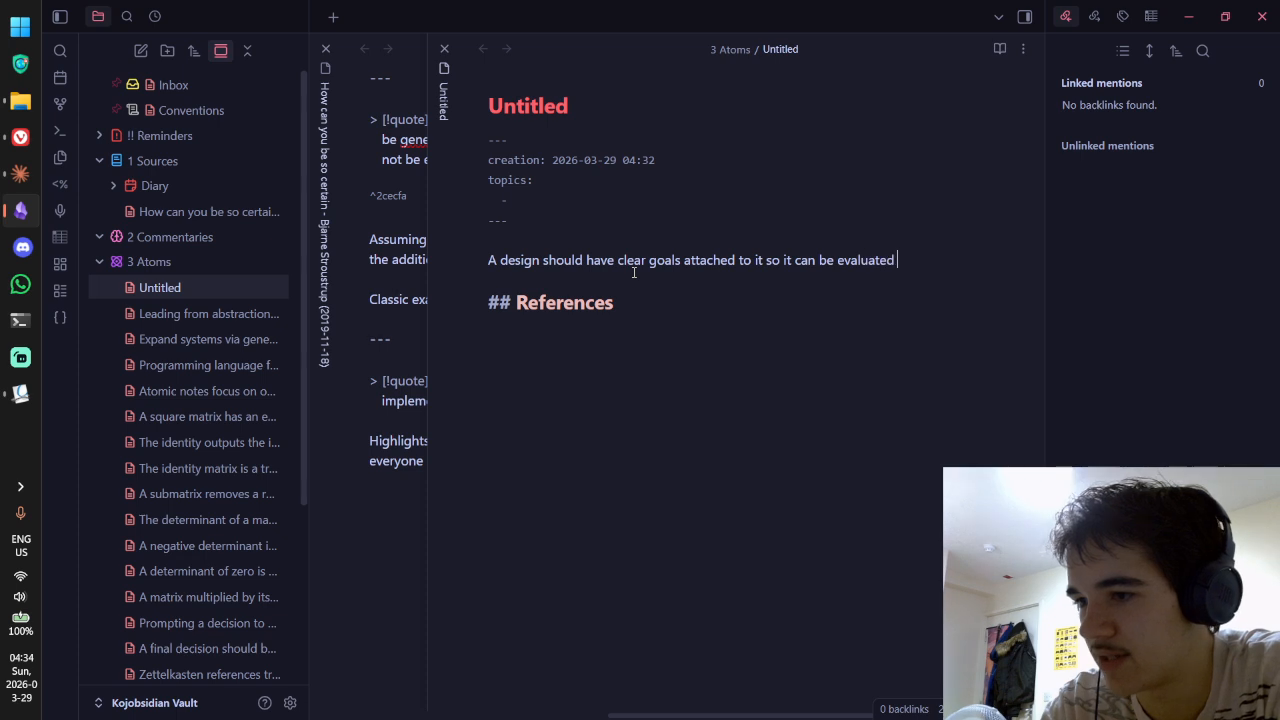
pyautogui.write('eff')
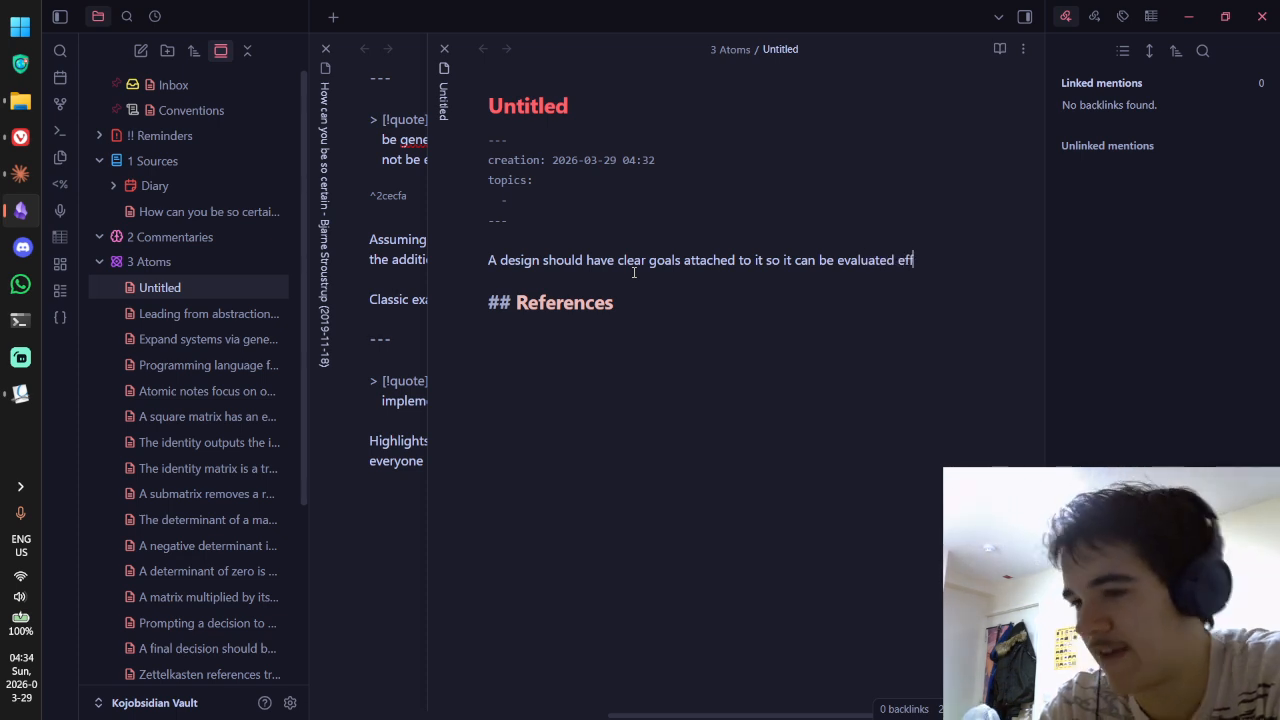
pyautogui.write('ectively.')
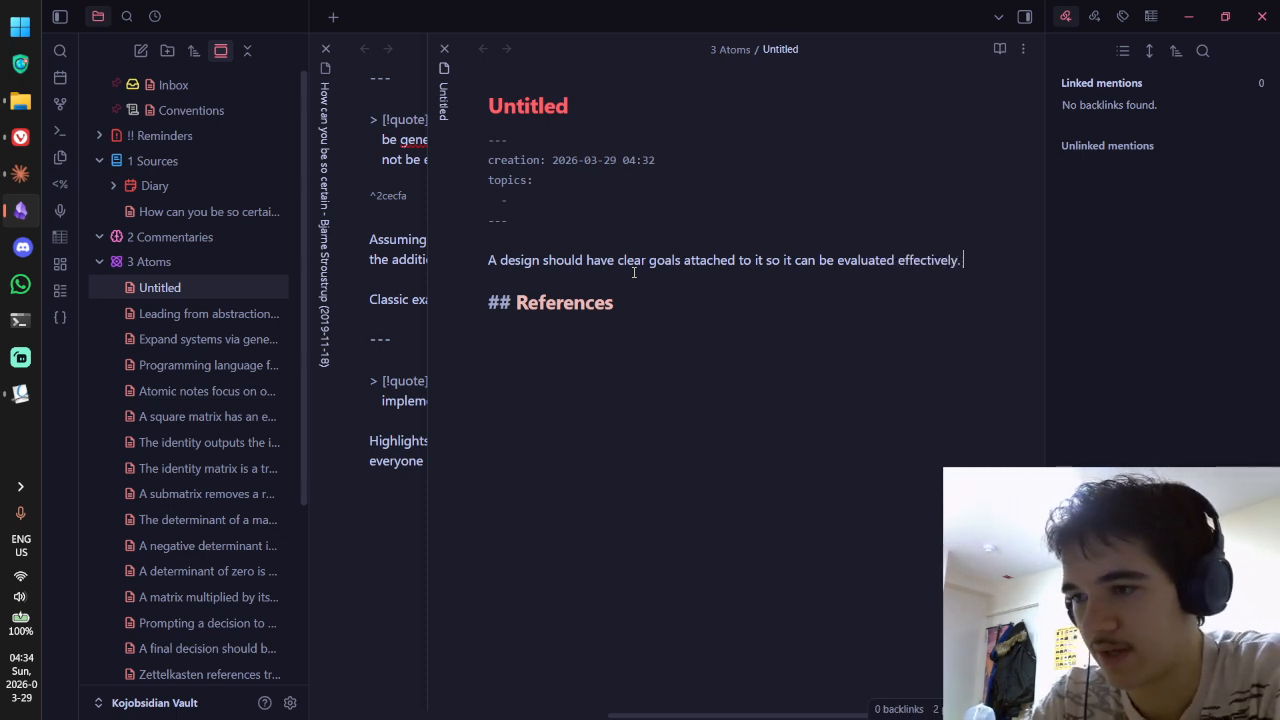
pyautogui.write(' This is especi')
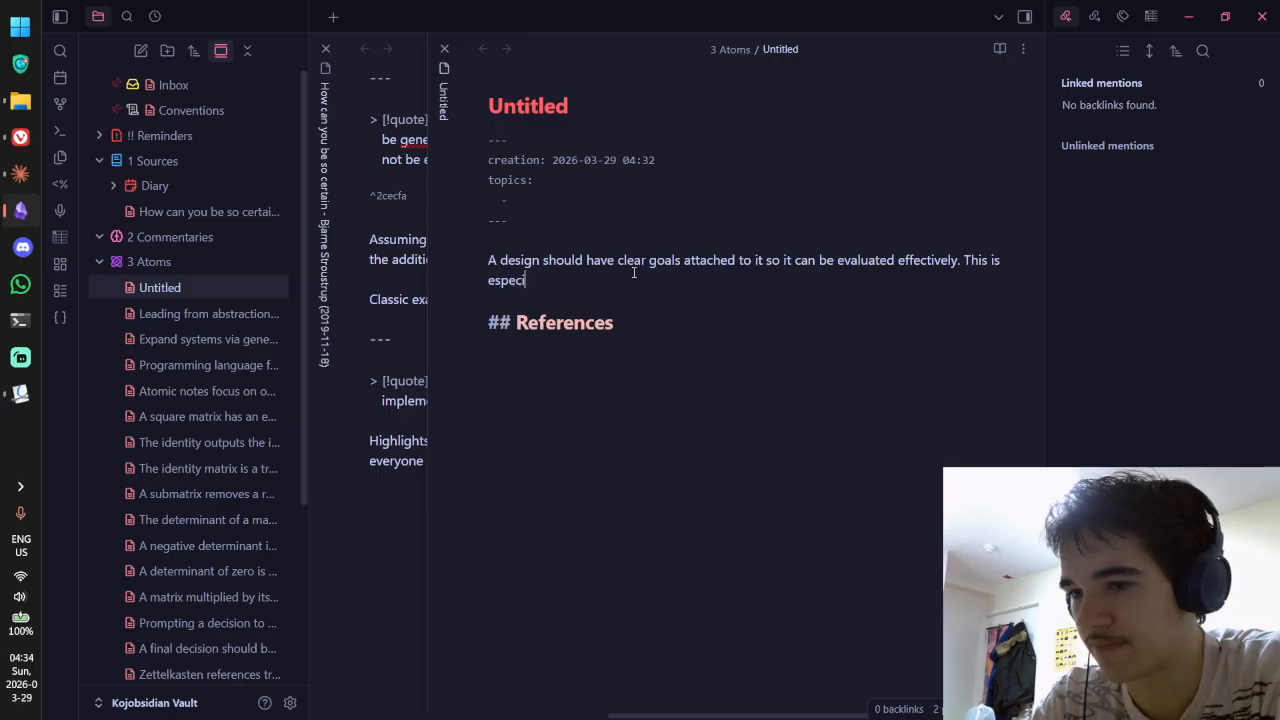
pyautogui.write('ally true in collab')
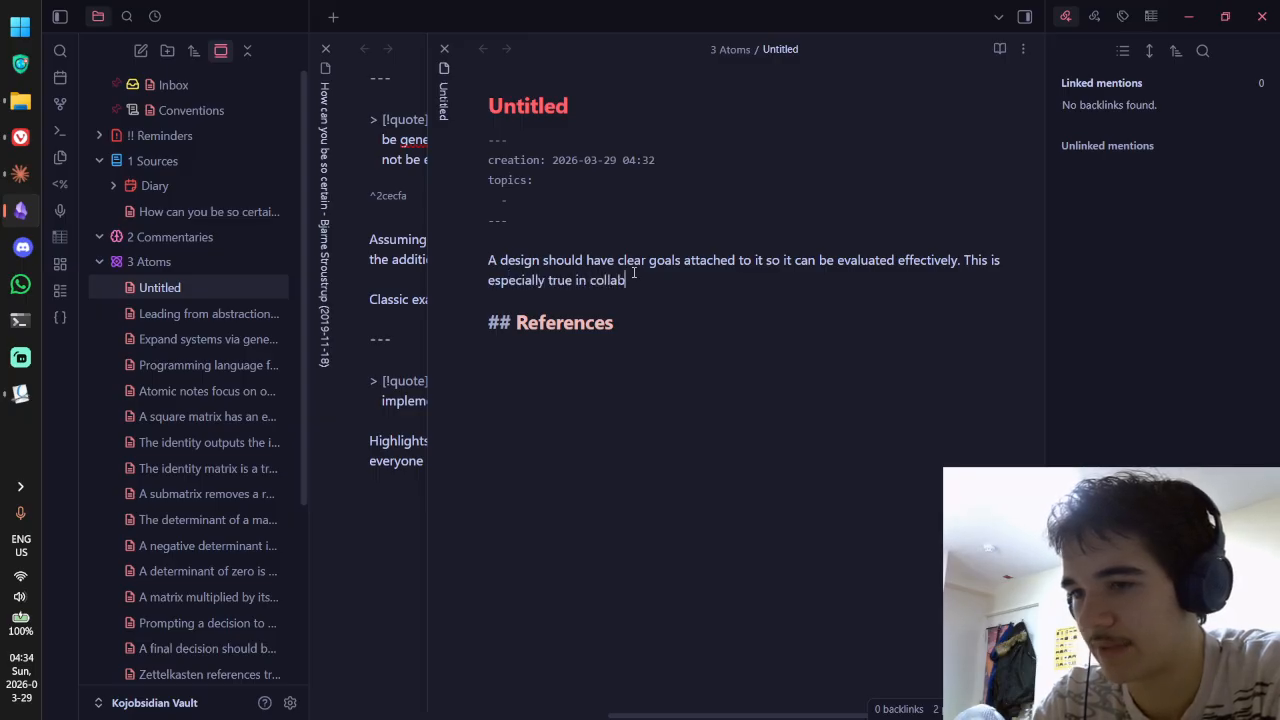
pyautogui.write('orative')
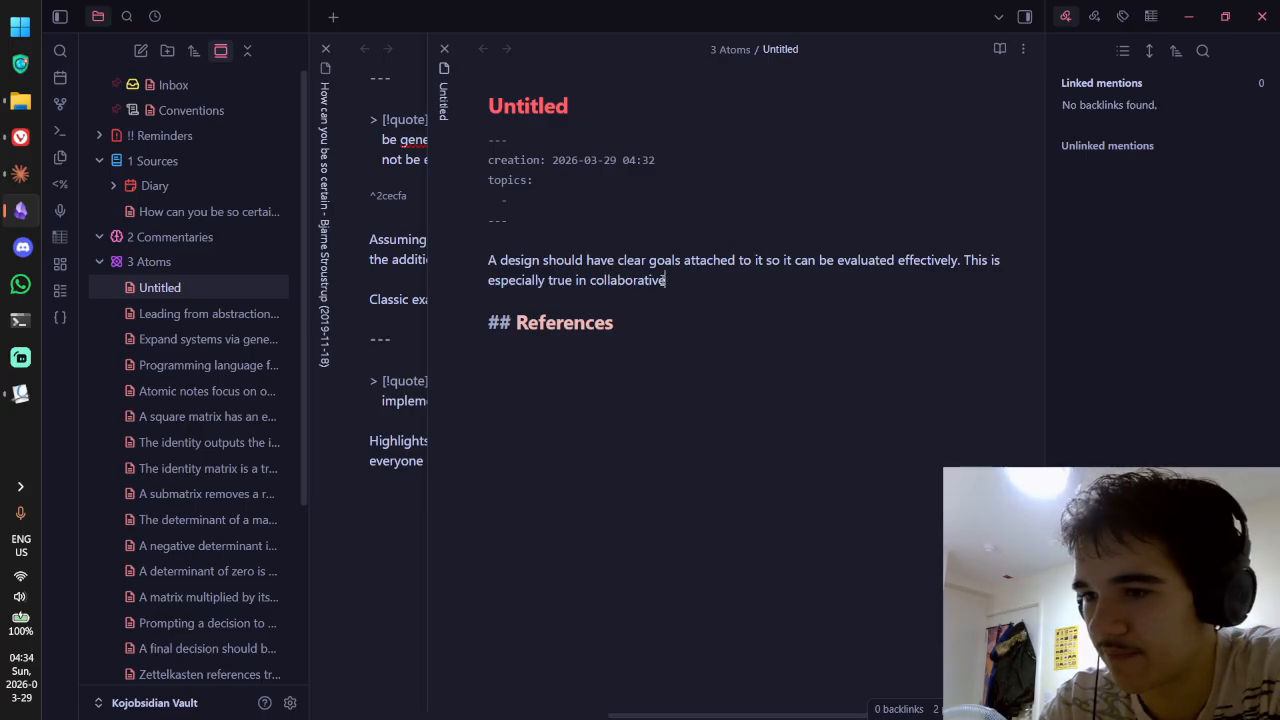
# Step: Add that designs can conflict in collaborative contexts when the goal isn't communicated and agreed, as one paragraph
pyautogui.click(963, 260)
pyautogui.press('Return')
pyautogui.press('Return')
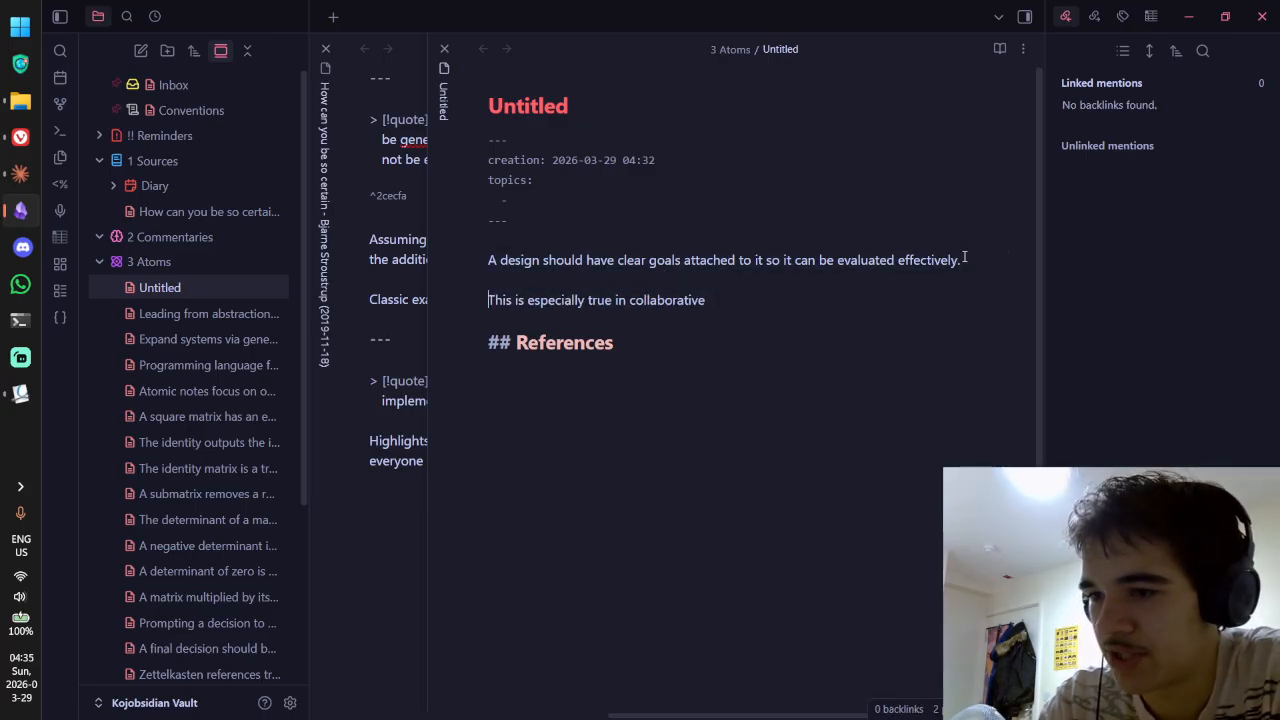
pyautogui.write('contexts')
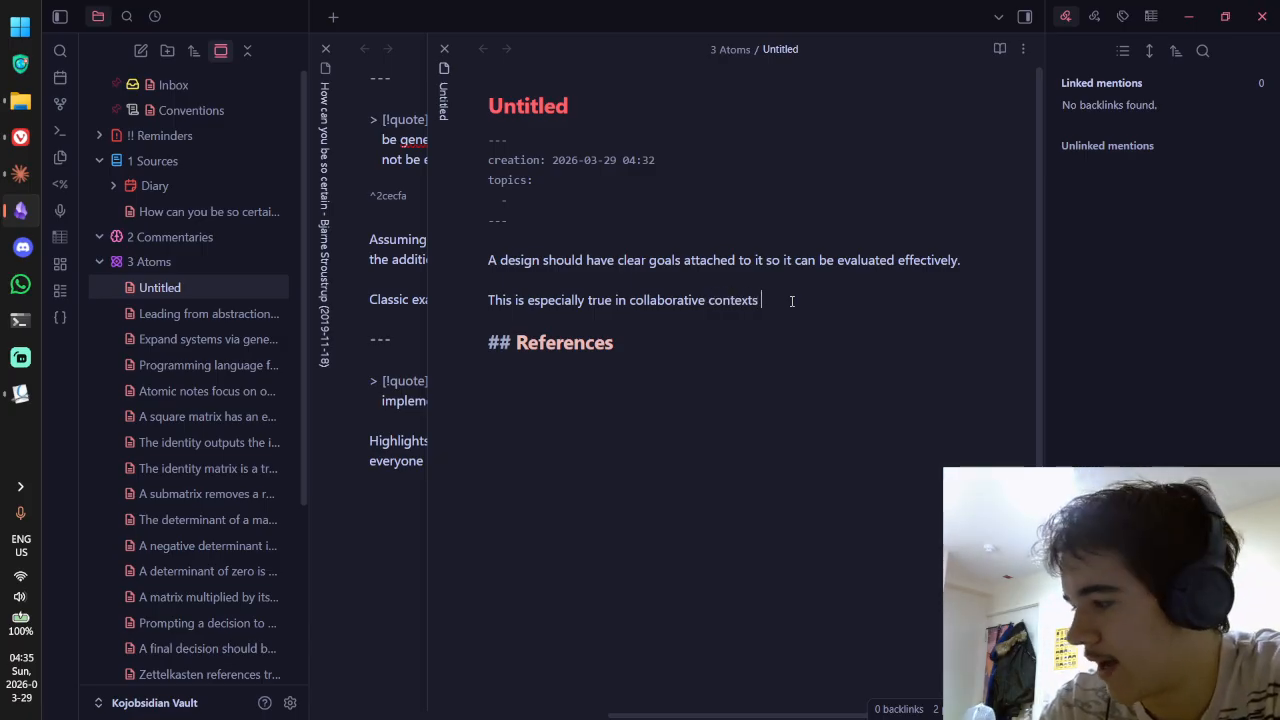
pyautogui.write(' where designs can')
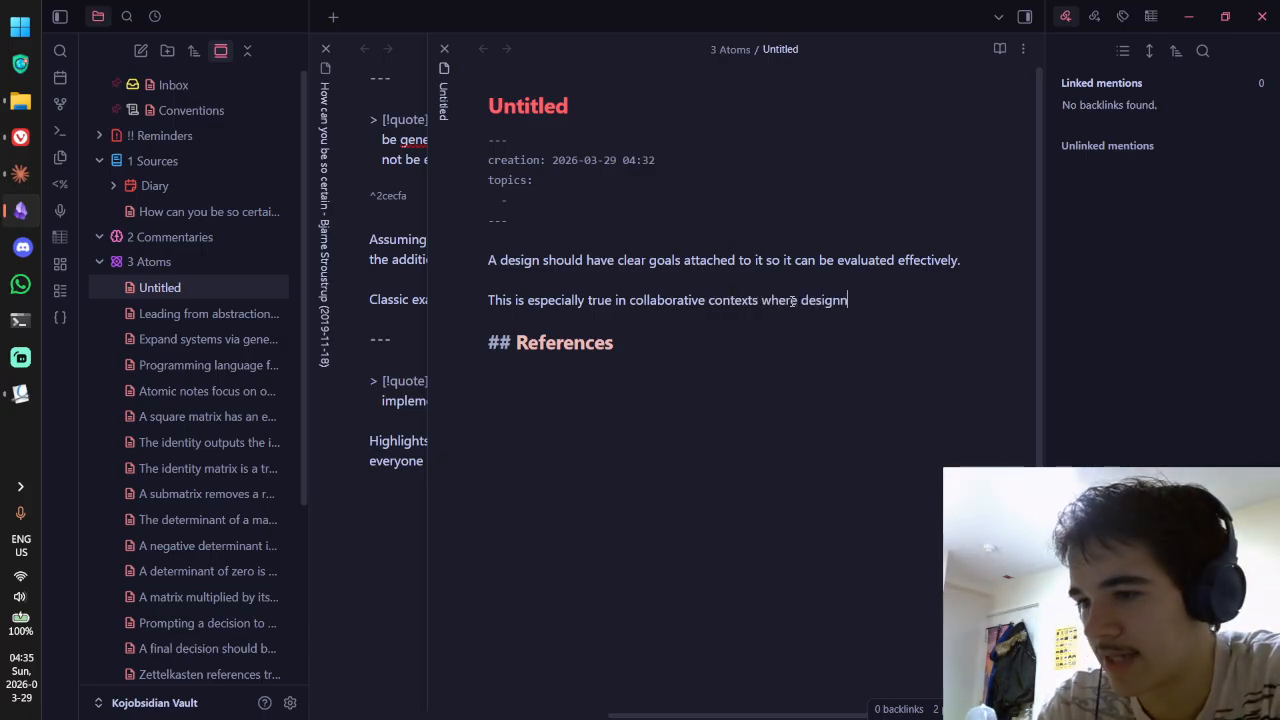
pyautogui.press('BackSpace')
pyautogui.press('BackSpace')
pyautogui.press('BackSpace')
pyautogui.press('BackSpace')
pyautogui.write('cann con')
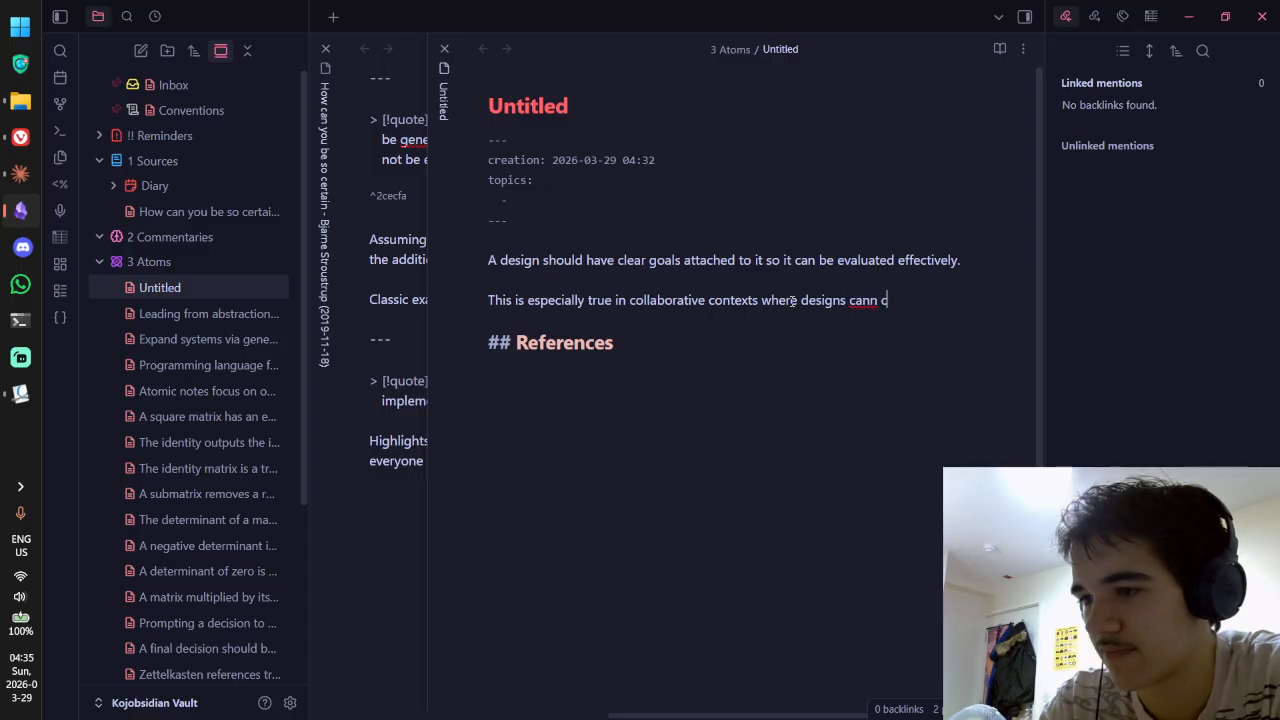
pyautogui.press('BackSpace')
pyautogui.press('BackSpace')
pyautogui.press('BackSpace')
pyautogui.press('BackSpace')
pyautogui.press('BackSpace')
pyautogui.press('ctrl')
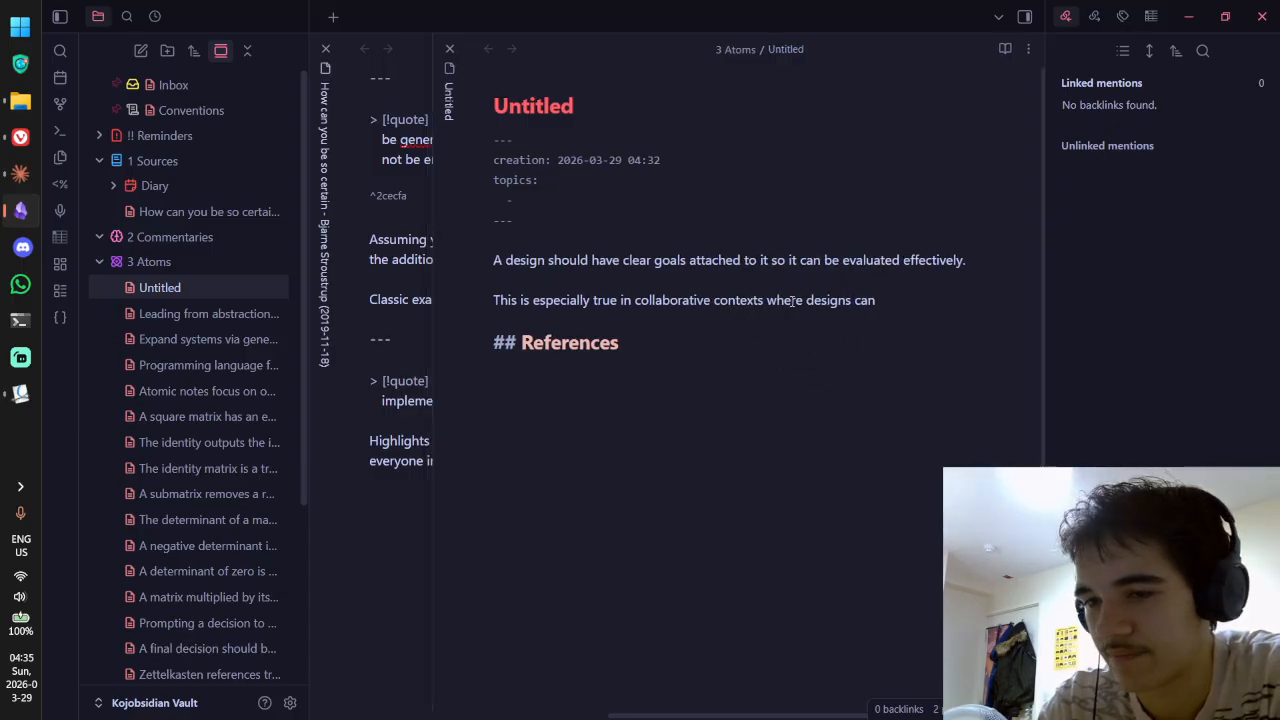
pyautogui.hotkey('ctrl', 'Tab')
pyautogui.hotkey('ctrl', 'Tab')
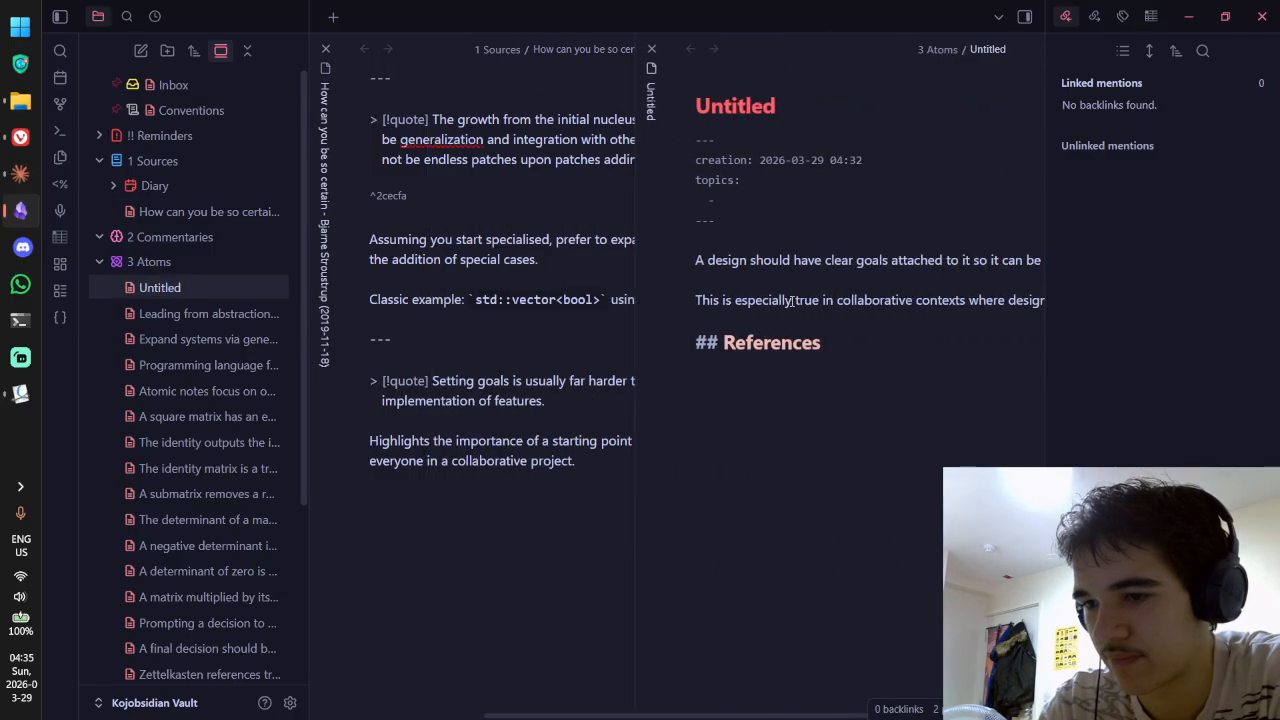
pyautogui.write('connflict')
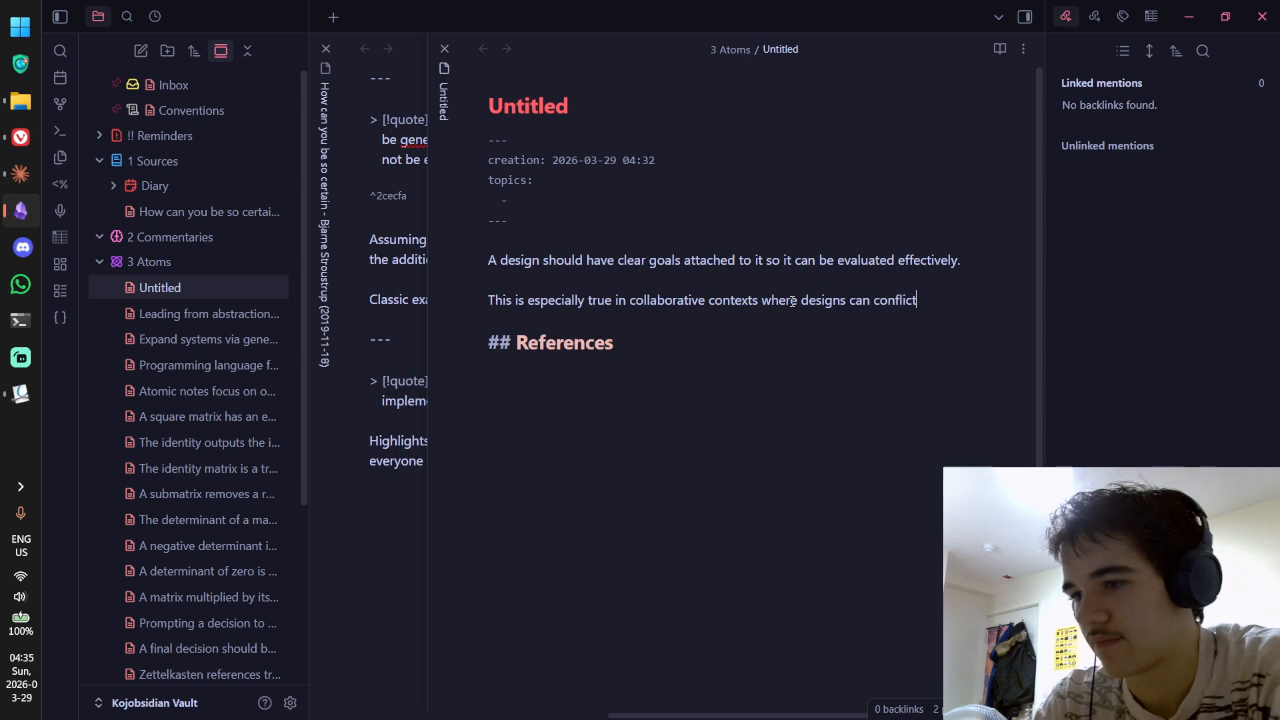
pyautogui.write(' if the same goal')
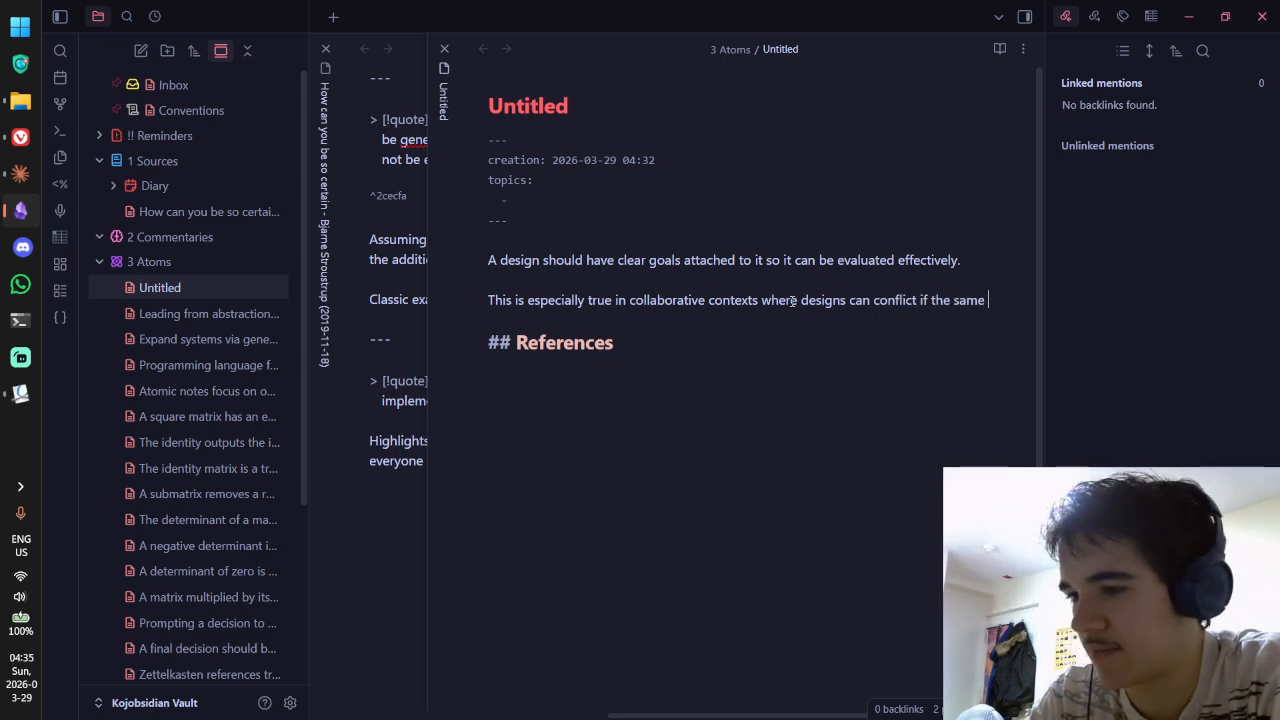
pyautogui.hotkey('ctrl', 'BackSpace')
pyautogui.hotkey('ctrl', 'BackSpace')
pyautogui.hotkey('ctrl', 'BackSpace')
pyautogui.write('the ')
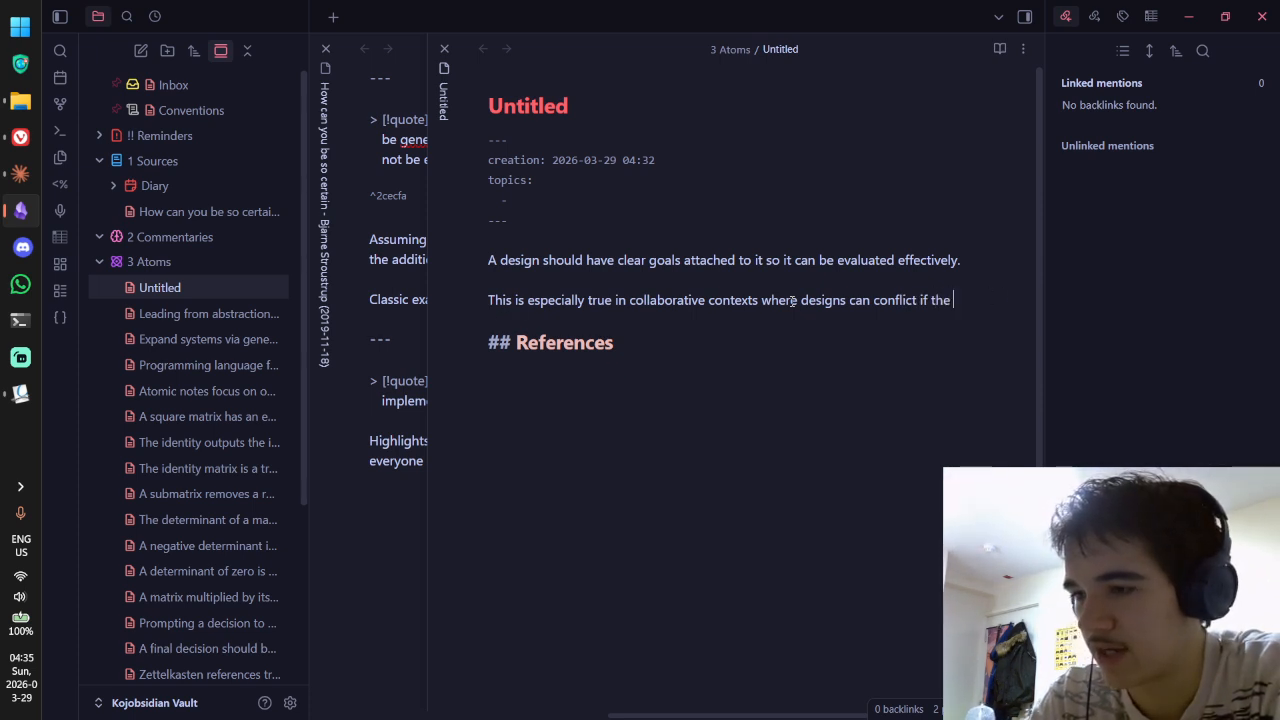
pyautogui.write("goal hasn't been clear")
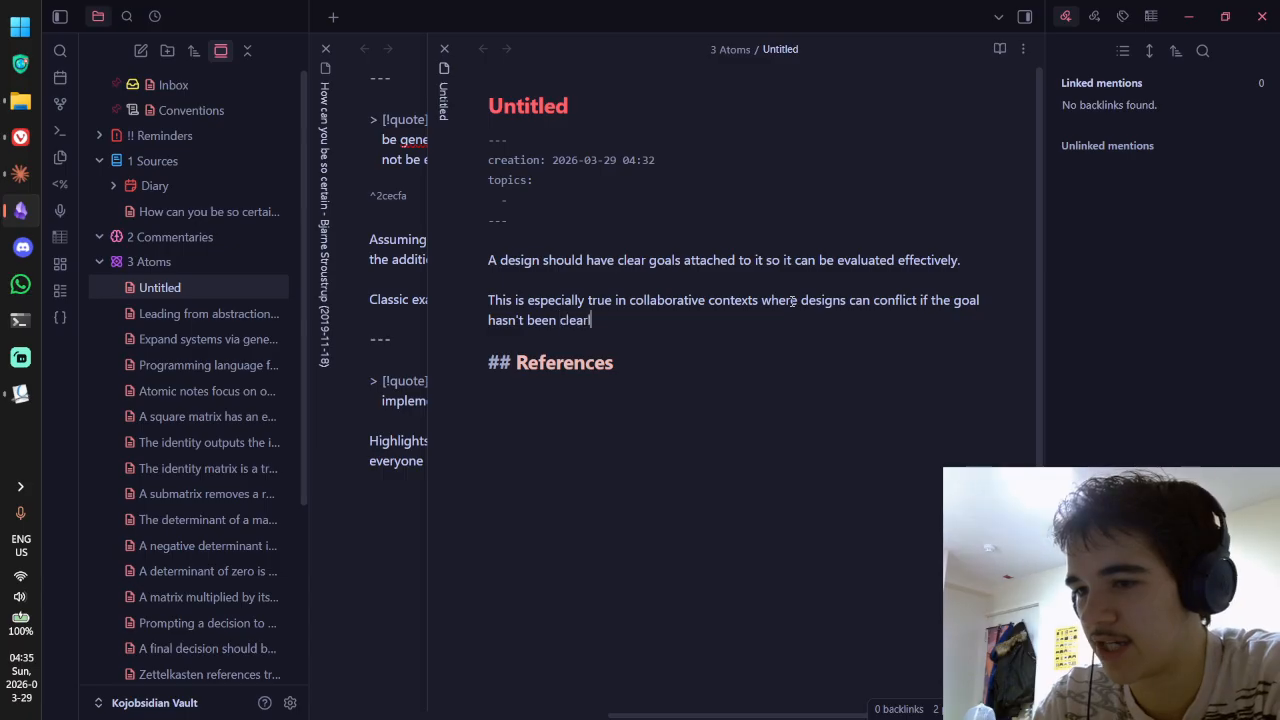
pyautogui.write('ly communicated and agreed upon.')
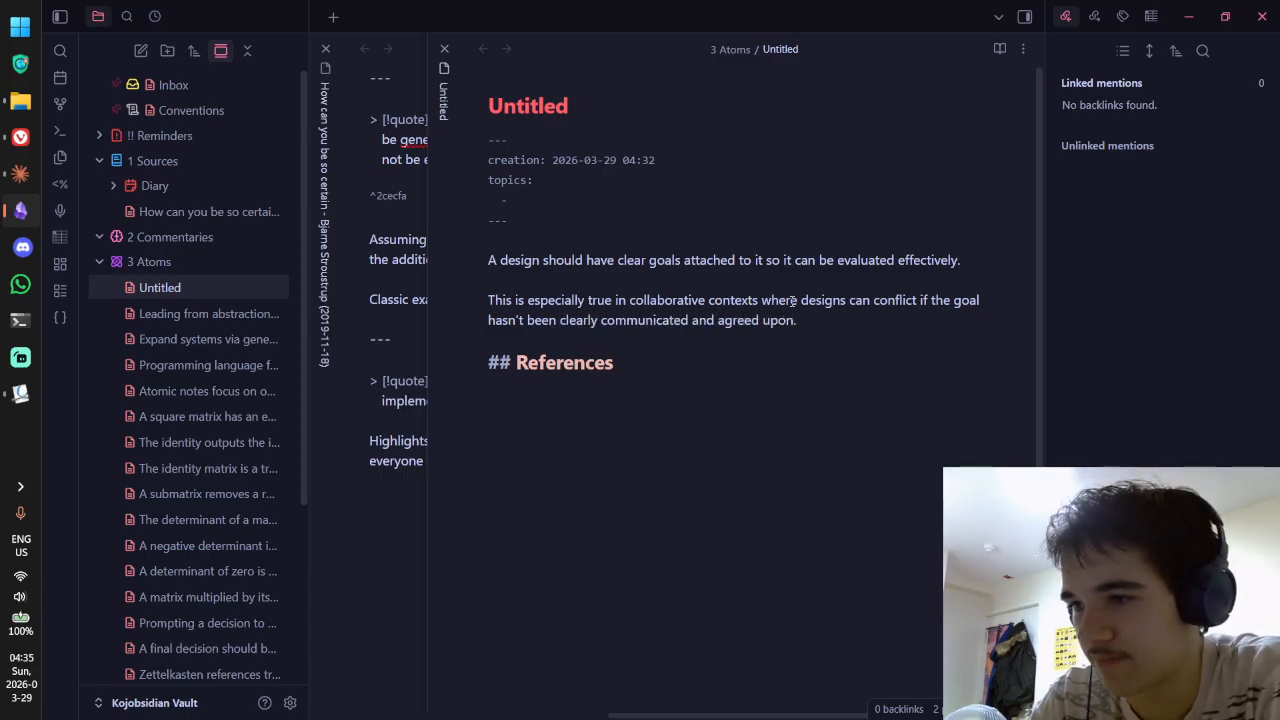
pyautogui.click(489, 300)
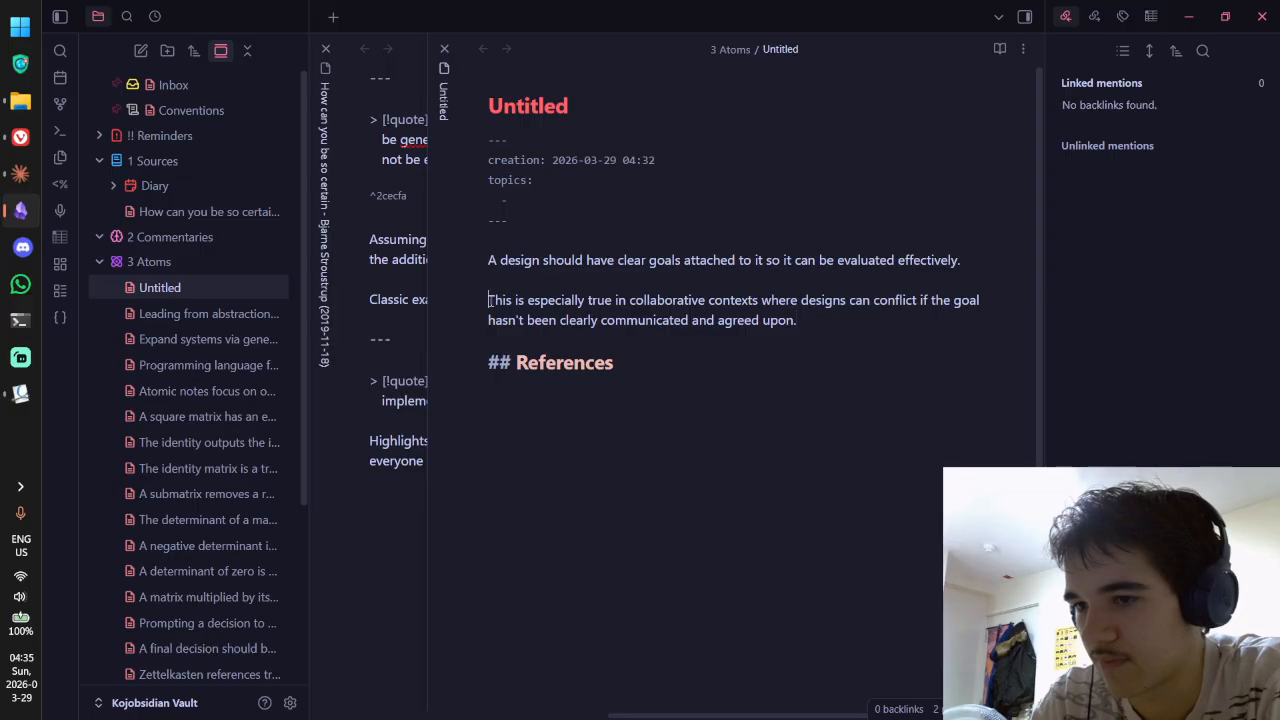
pyautogui.press('BackSpace')
pyautogui.press('BackSpace')
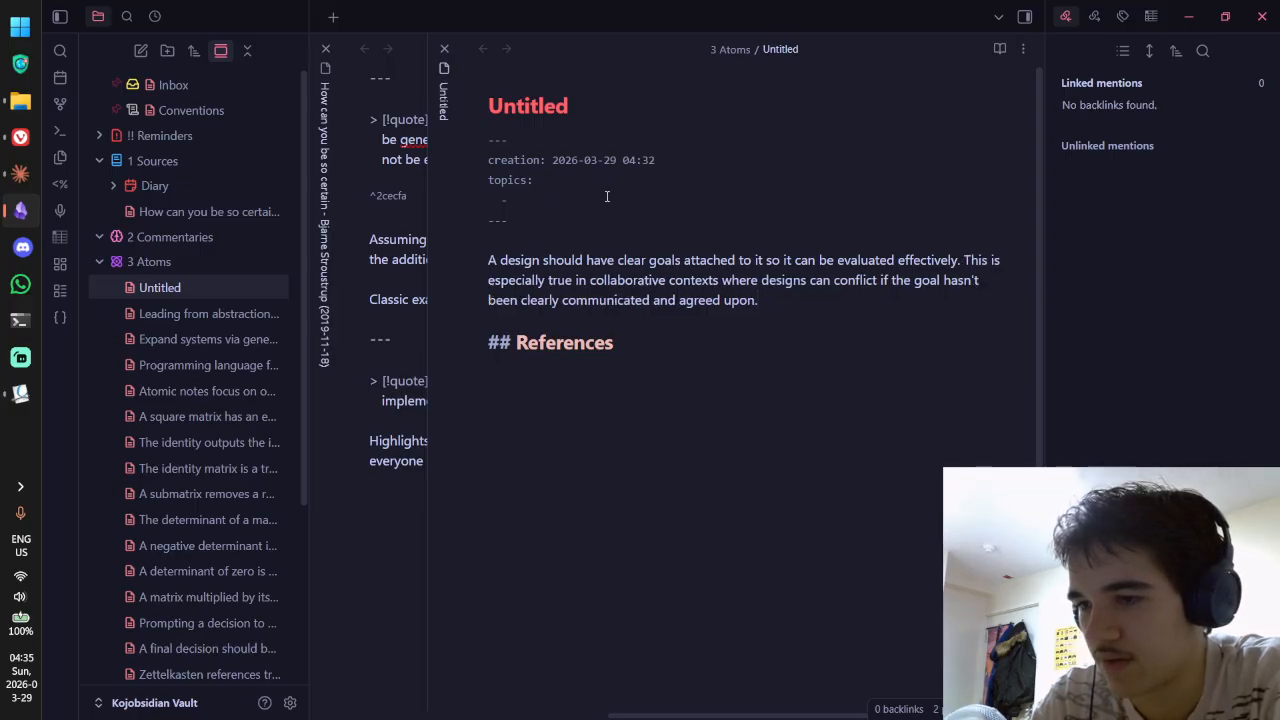
pyautogui.hotkey('ctrl', 'e')
pyautogui.hotkey('ctrl', 'e')
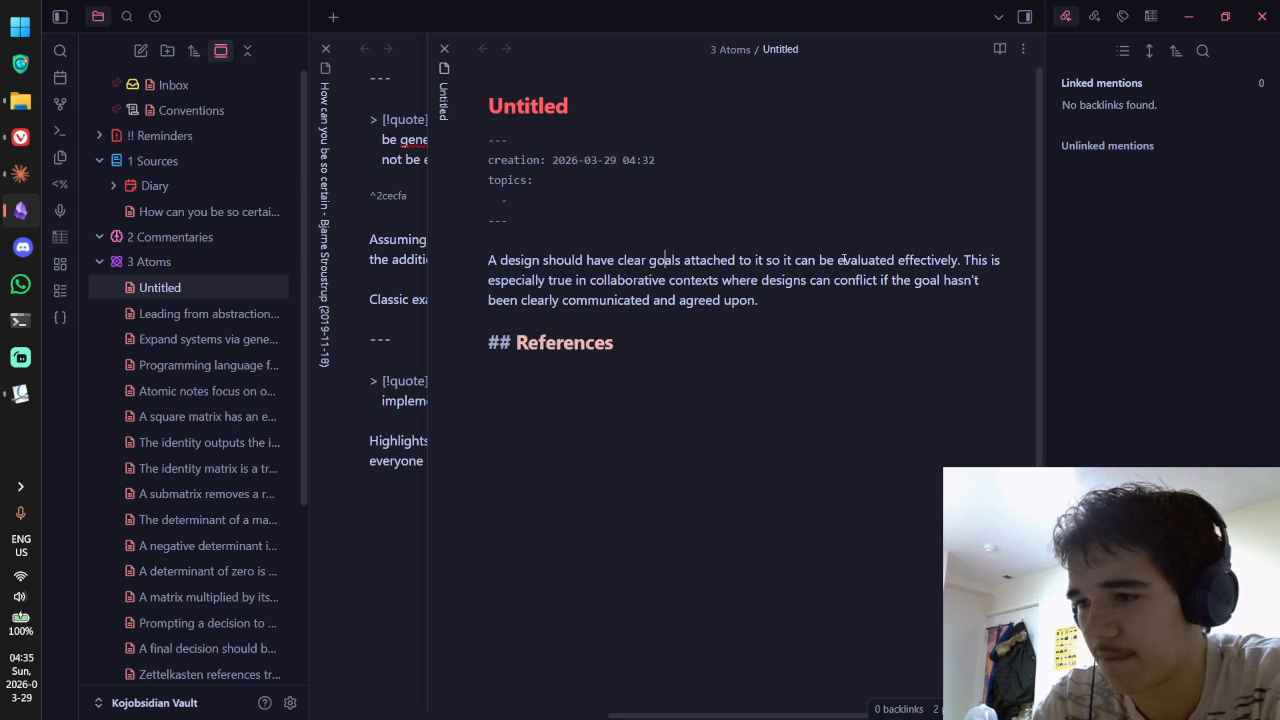
# Step: Rewrite the opening sentence as 'Designs are evaluated relative to their goals.'
pyautogui.moveTo(837, 260); pyautogui.dragTo(466, 268)
pyautogui.write('Goals')
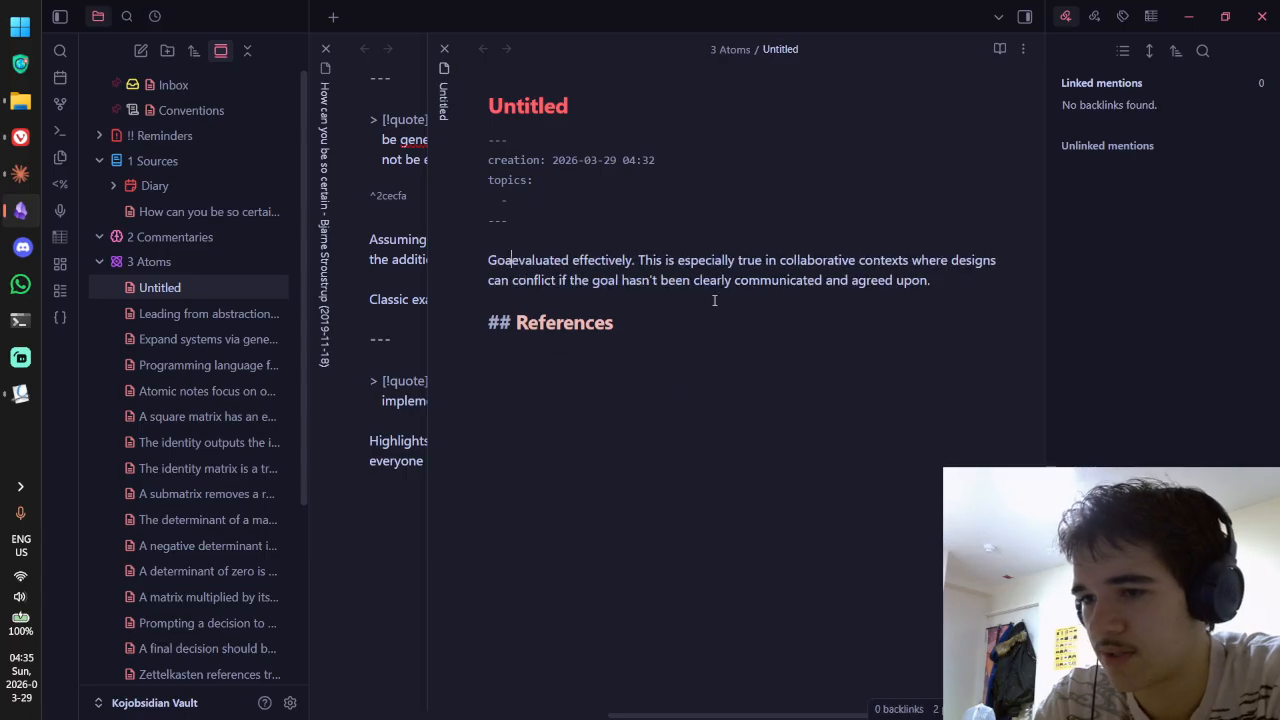
pyautogui.hotkey('ctrl', 'BackSpace')
pyautogui.write('Desigs are')
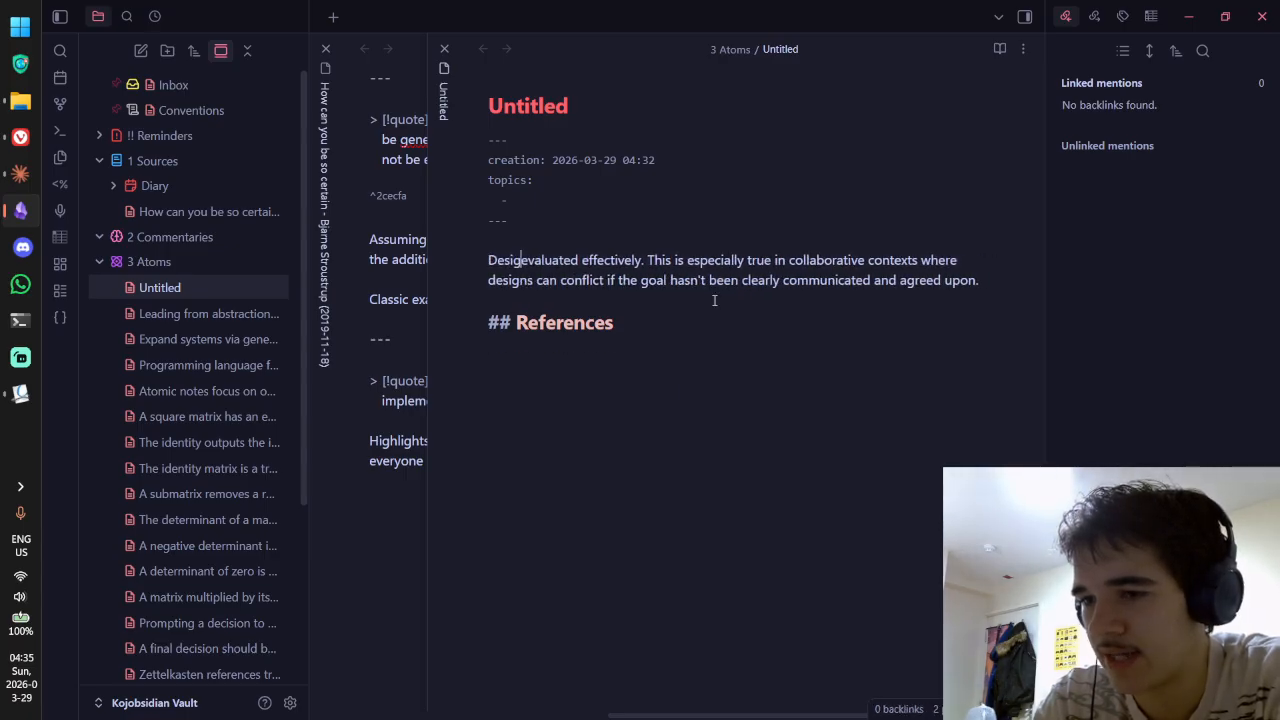
pyautogui.press('BackSpace')
pyautogui.press('BackSpace')
pyautogui.press('BackSpace')
pyautogui.press('BackSpace')
pyautogui.press('BackSpace')
pyautogui.write('ns are')
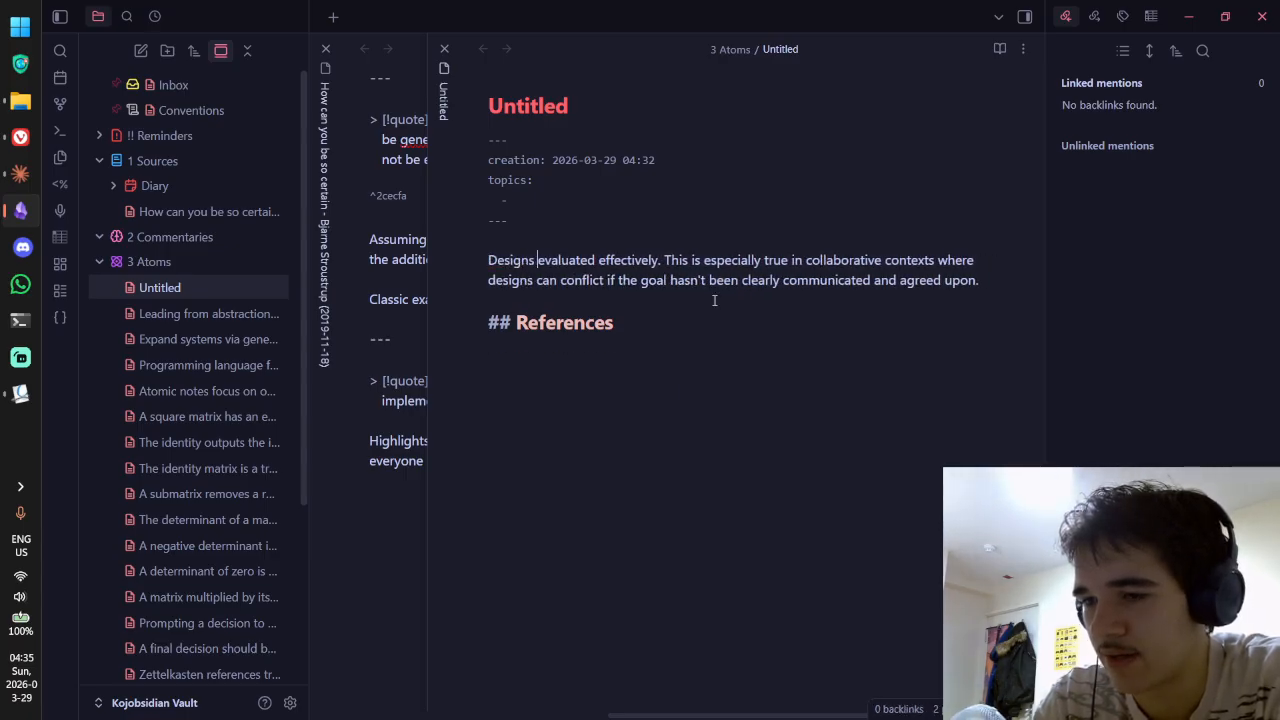
pyautogui.hotkey('ctrl', 'Right')
pyautogui.hotkey('ctrl', 'Delete')
pyautogui.write('through')
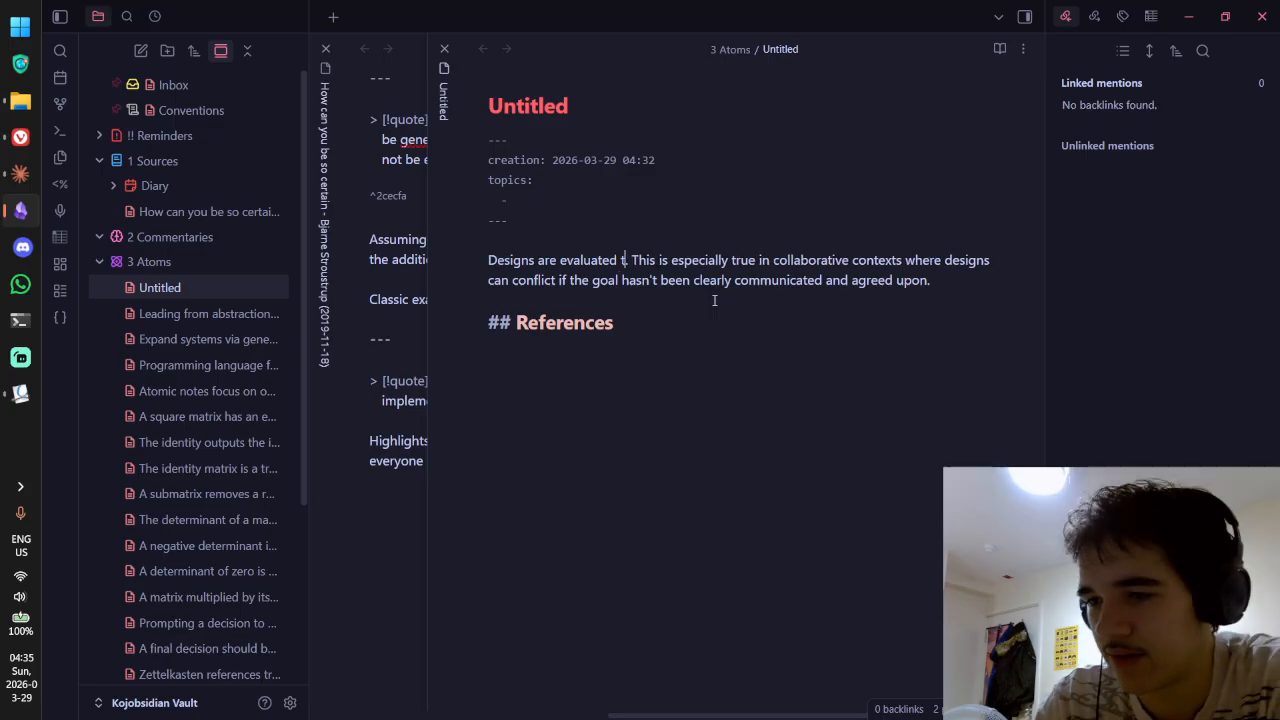
pyautogui.write(' their goals')
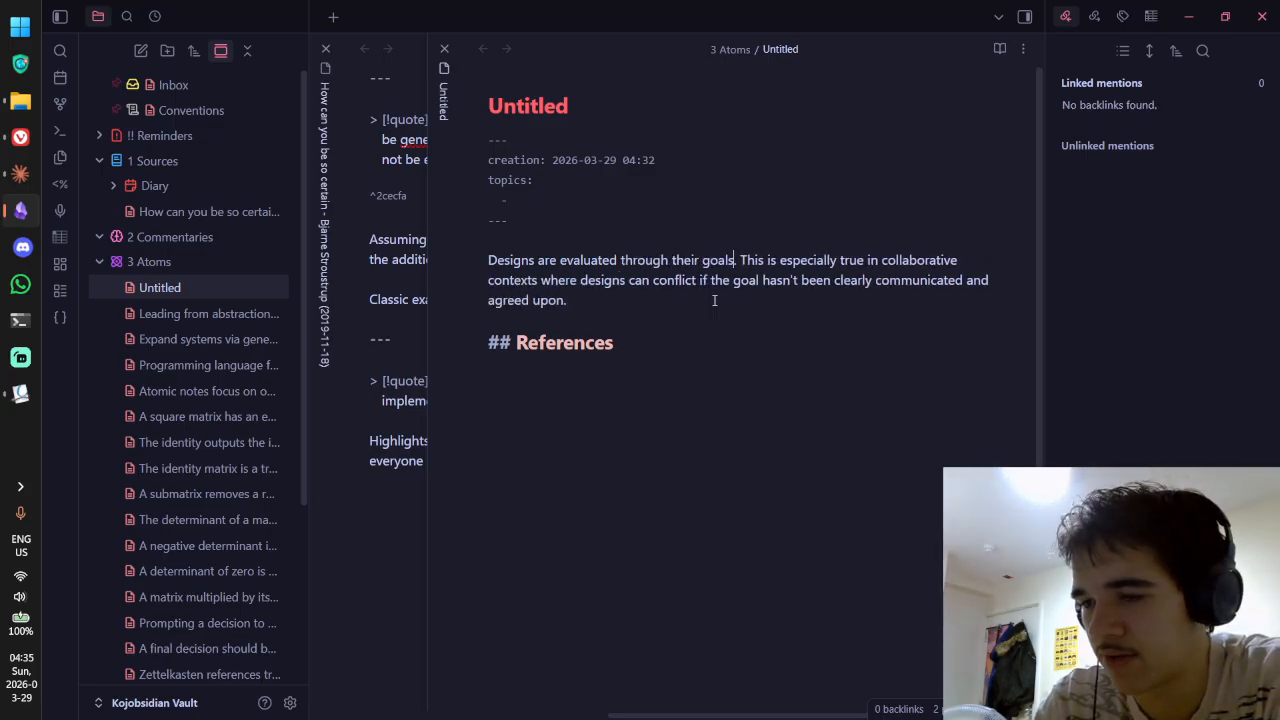
pyautogui.hotkey('ctrl', 'BackSpace')
pyautogui.hotkey('ctrl', 'BackSpace')
pyautogui.hotkey('ctrl', 'BackSpace')
pyautogui.write('relative t')
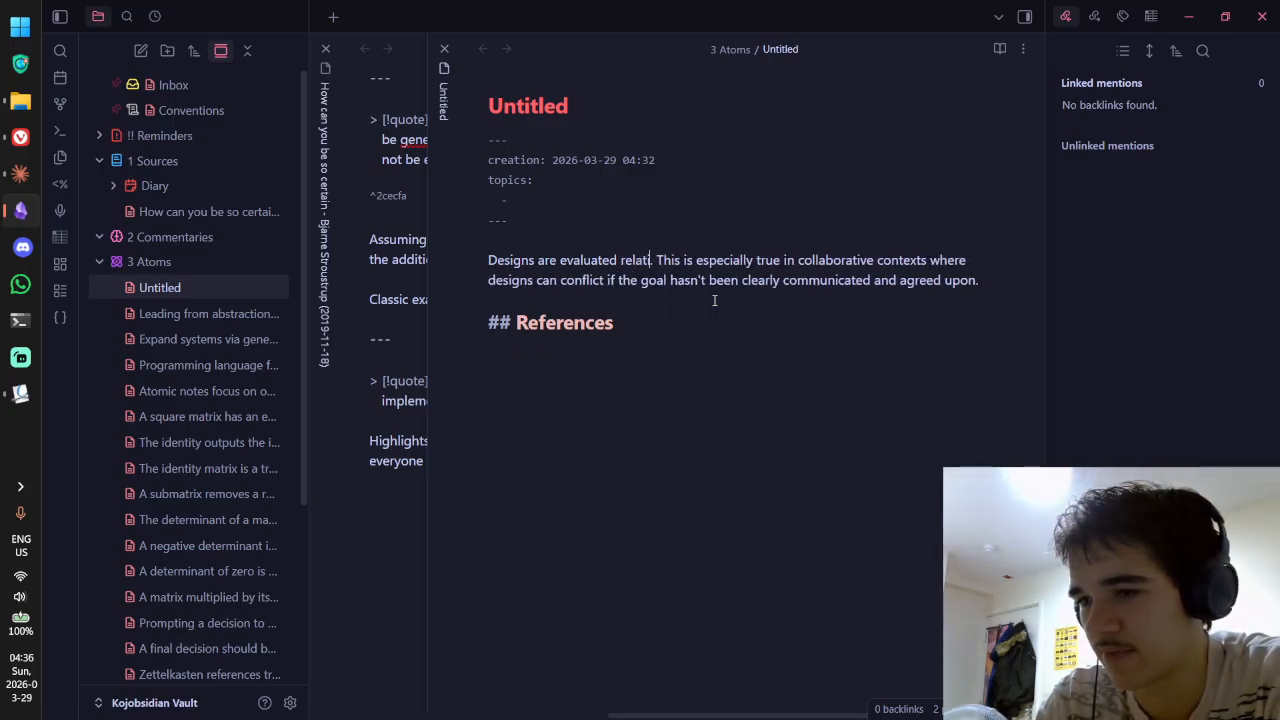
pyautogui.write('o their goals')
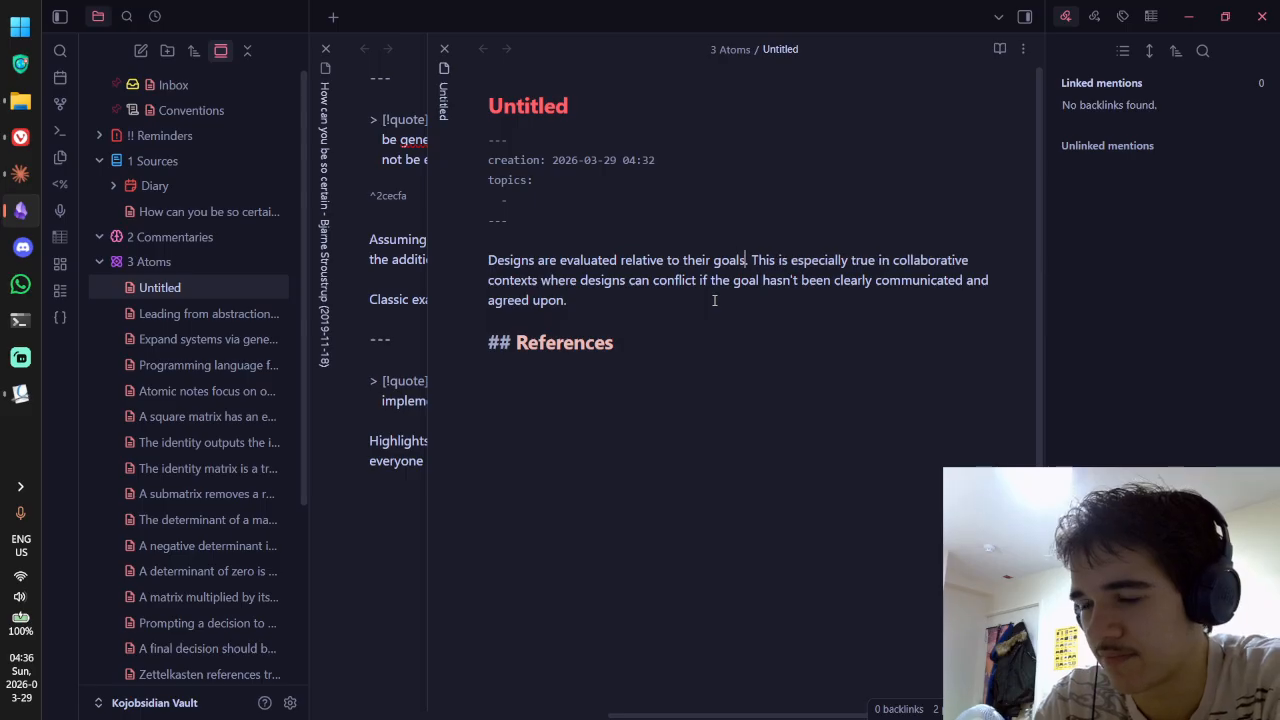
# Step: Change 'true' to 'important' and split the collaborative-contexts sentence into its own paragraph
pyautogui.doubleClick(856, 260)
pyautogui.write('imoprt')
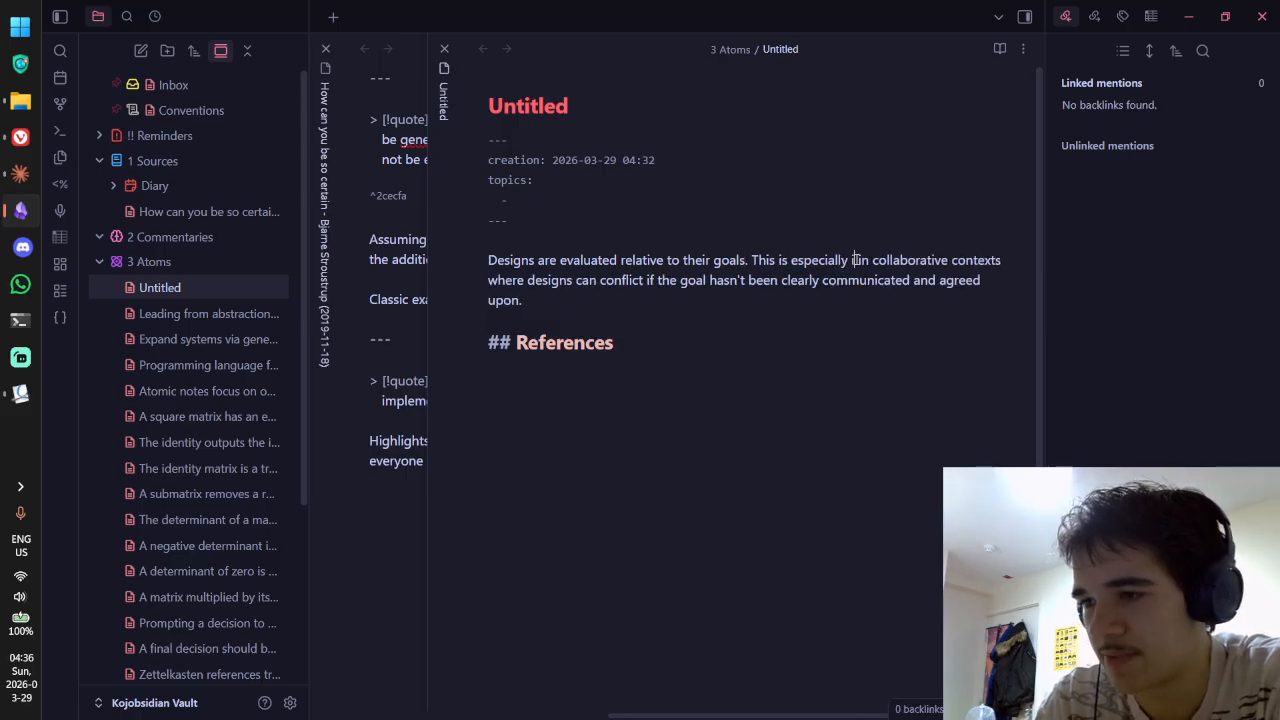
pyautogui.press('BackSpace')
pyautogui.press('BackSpace')
pyautogui.press('BackSpace')
pyautogui.press('BackSpace')
pyautogui.write('portnt')
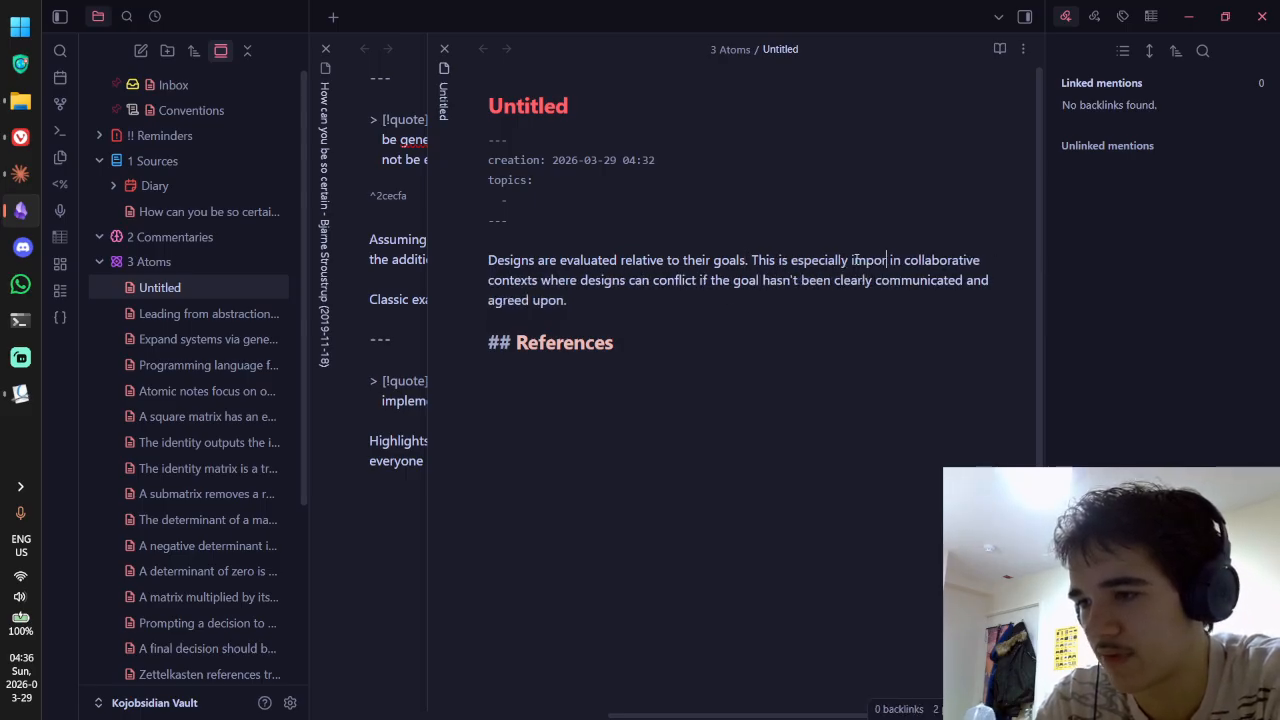
pyautogui.press('BackSpace')
pyautogui.press('BackSpace')
pyautogui.write('ant')
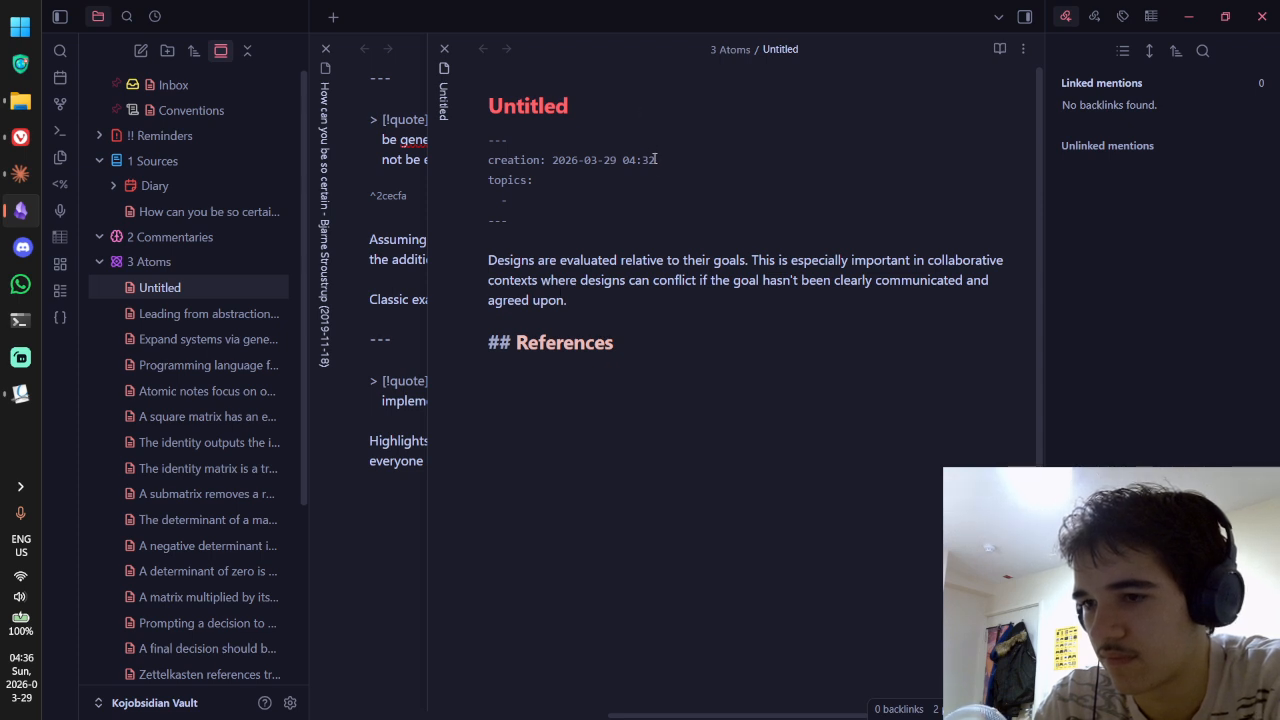
pyautogui.click(753, 260)
pyautogui.press('Return')
pyautogui.press('Return')
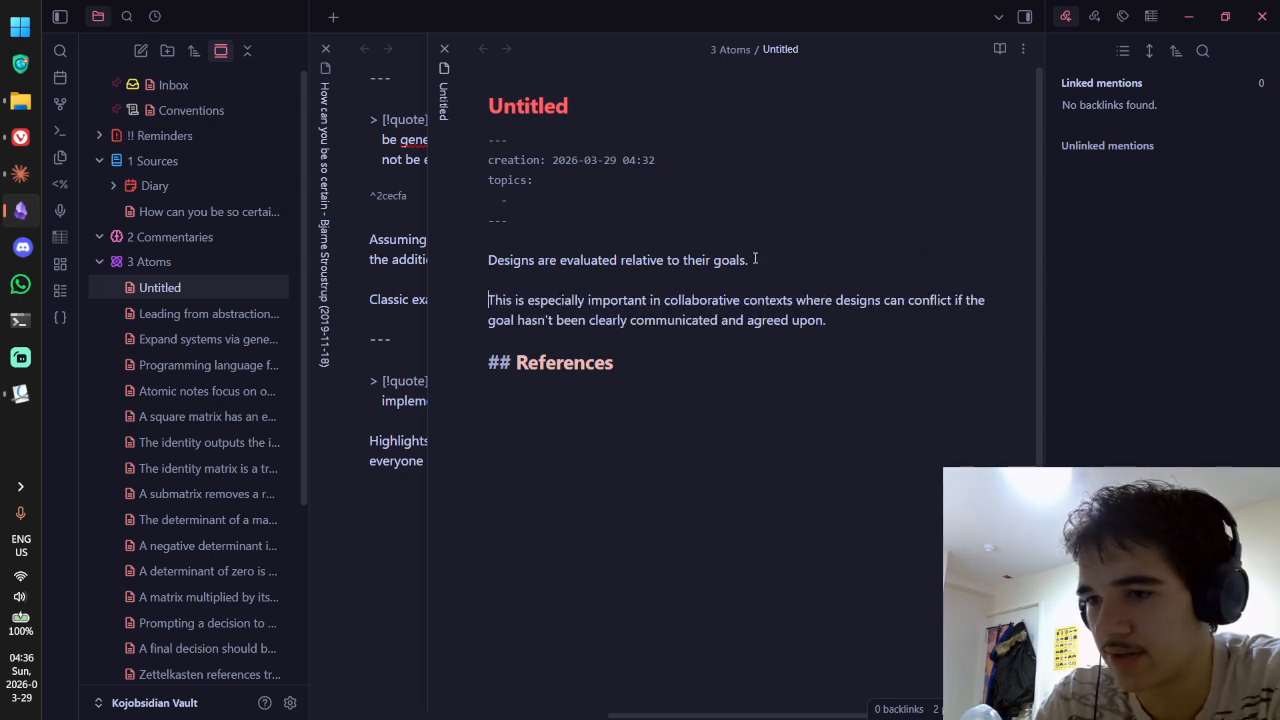
# Step: Move the collaborative-contexts paragraph out of Untitled into a new note, Untitled 1
pyautogui.hotkey('ctrl', 'n')
pyautogui.click(415, 123)
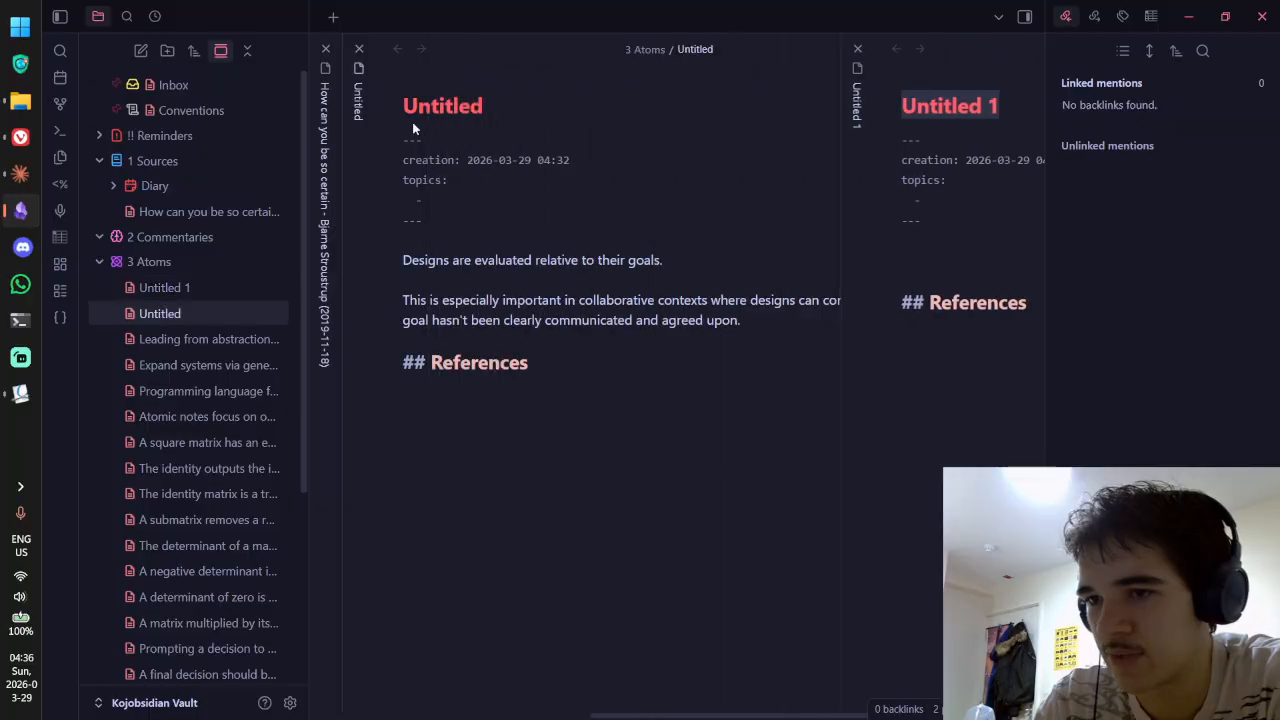
pyautogui.moveTo(764, 318); pyautogui.dragTo(402, 284)
pyautogui.hotkey('ctrl', 'c')
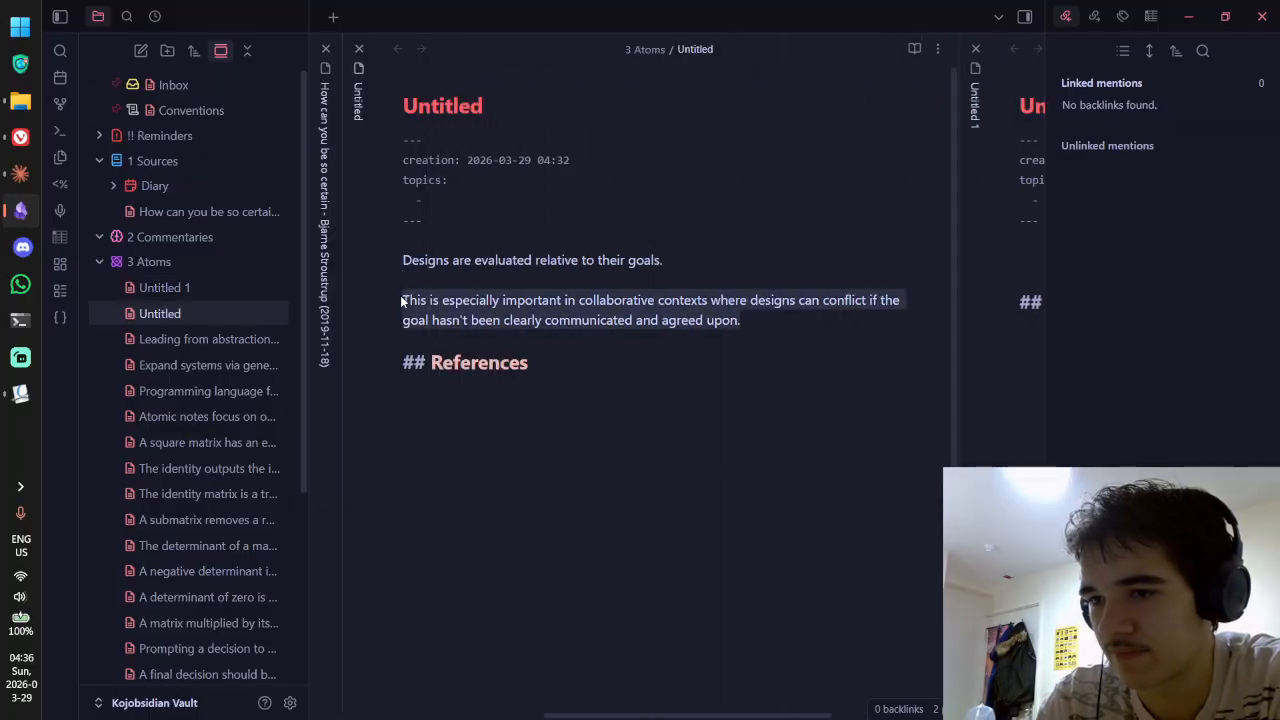
pyautogui.press('BackSpace')
pyautogui.press('BackSpace')
pyautogui.hotkey('alt', 'Tab')
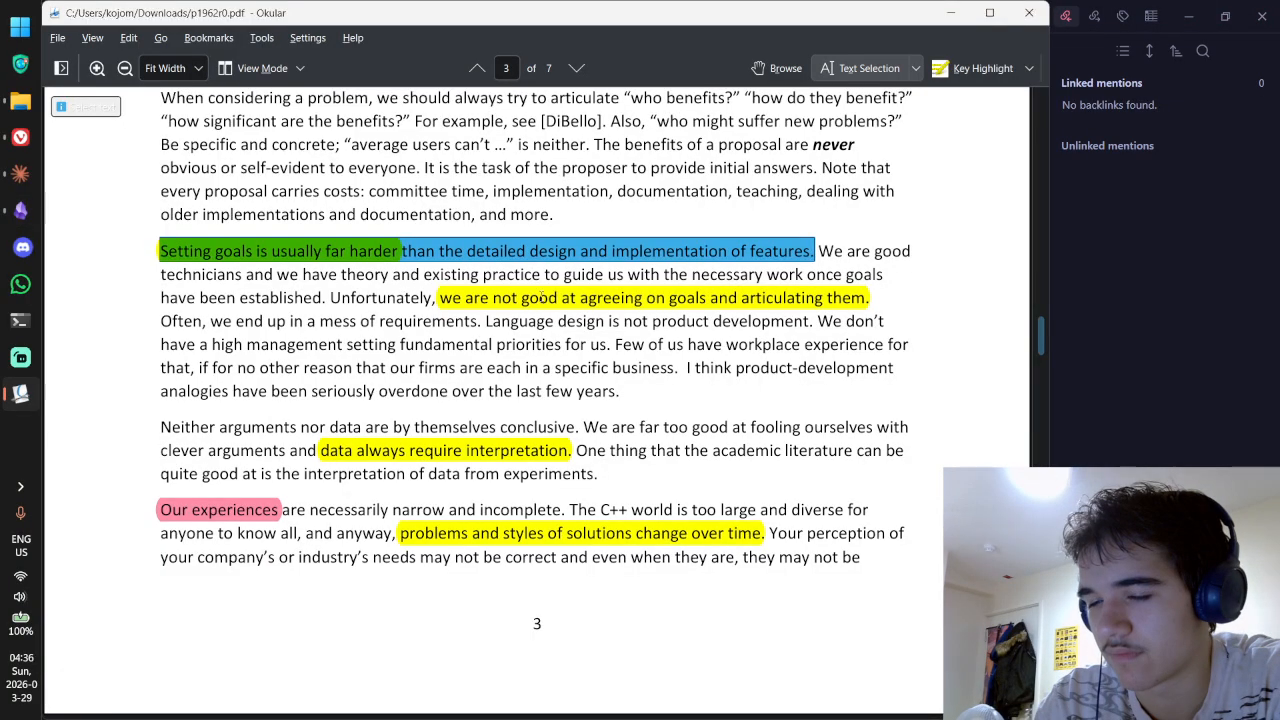
pyautogui.hotkey('alt', 'Tab')
pyautogui.hotkey('ctrl', 'Tab')
pyautogui.click(676, 274)
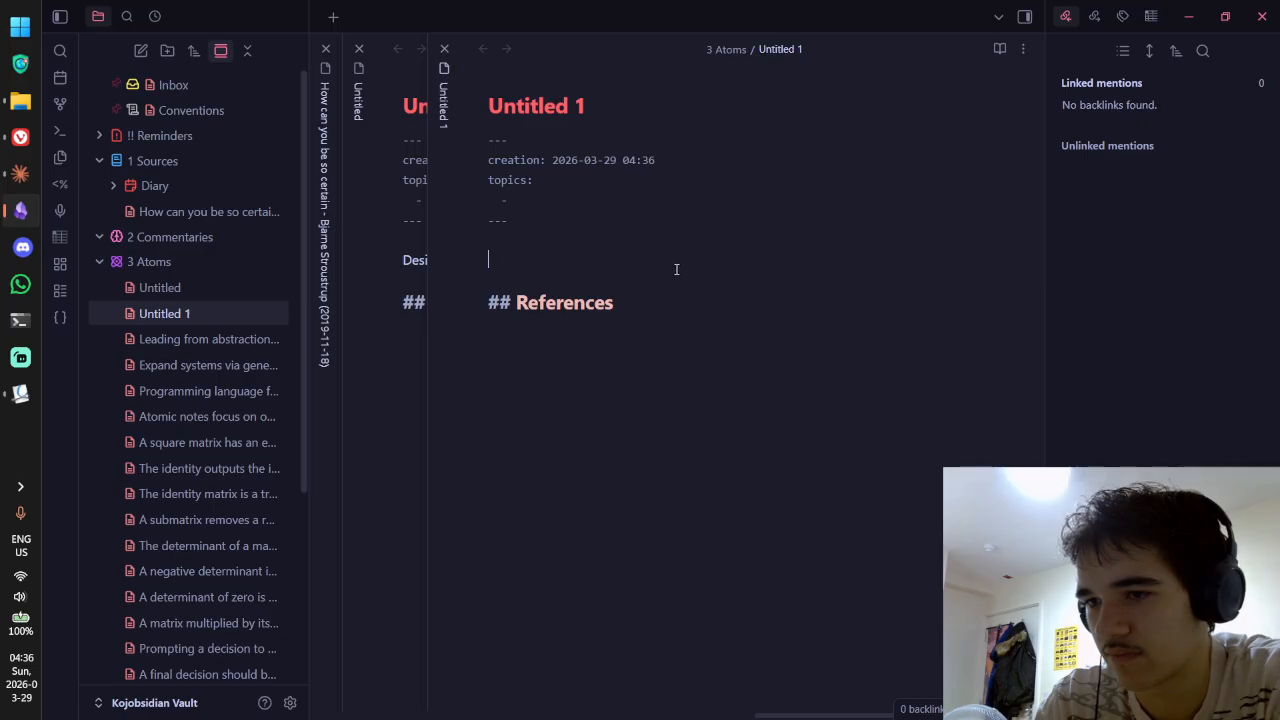
pyautogui.hotkey('ctrl', 'v')
pyautogui.hotkey('ctrl', 'shift', 'Tab')
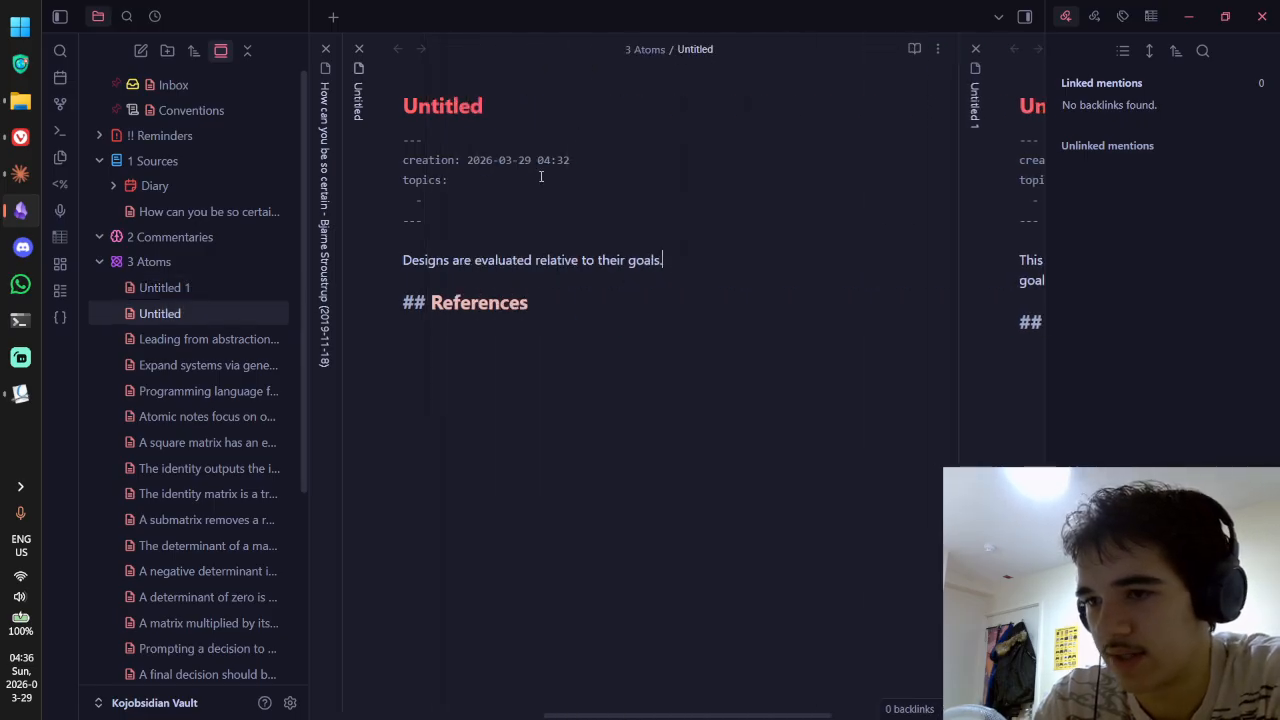
pyautogui.moveTo(669, 260); pyautogui.dragTo(360, 247)
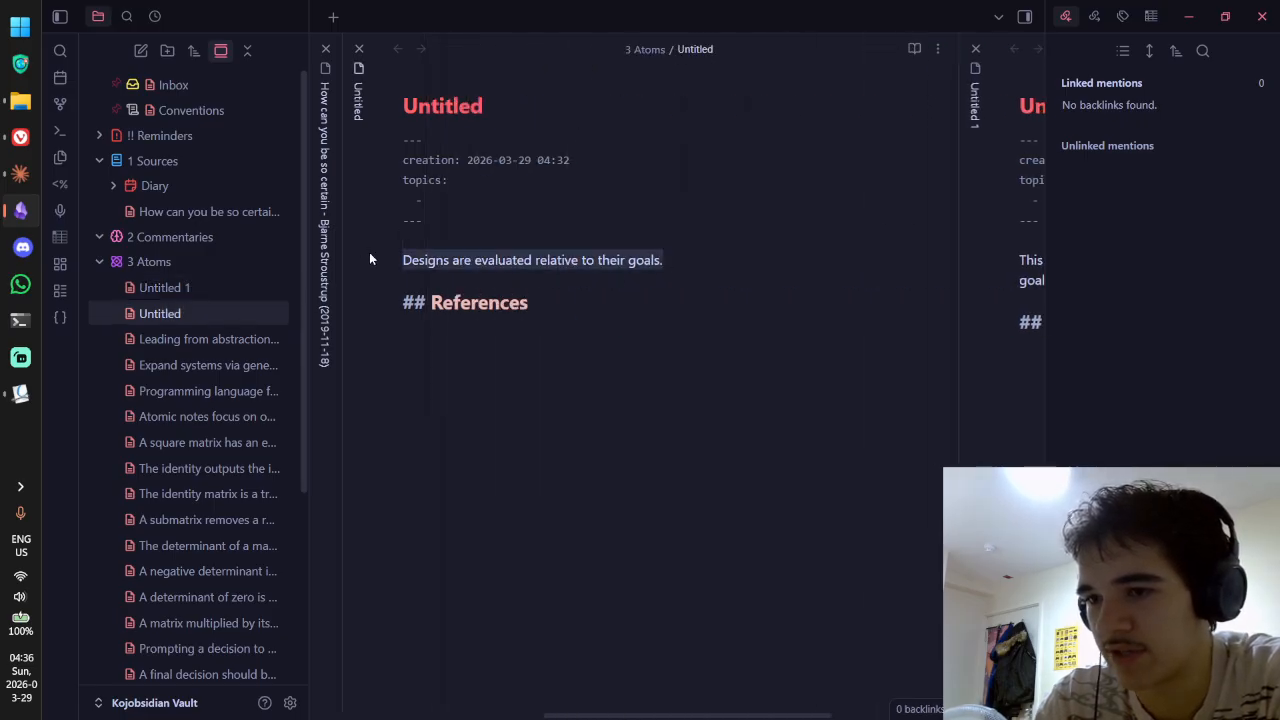
# Step: Title the note 'Designs are evaluated relative to their goals' using the copied sentence
pyautogui.hotkey('ctrl', 'c')
pyautogui.click(501, 115)
pyautogui.hotkey('ctrl', 'a')
pyautogui.hotkey('ctrl', 'v')
pyautogui.press('BackSpace')
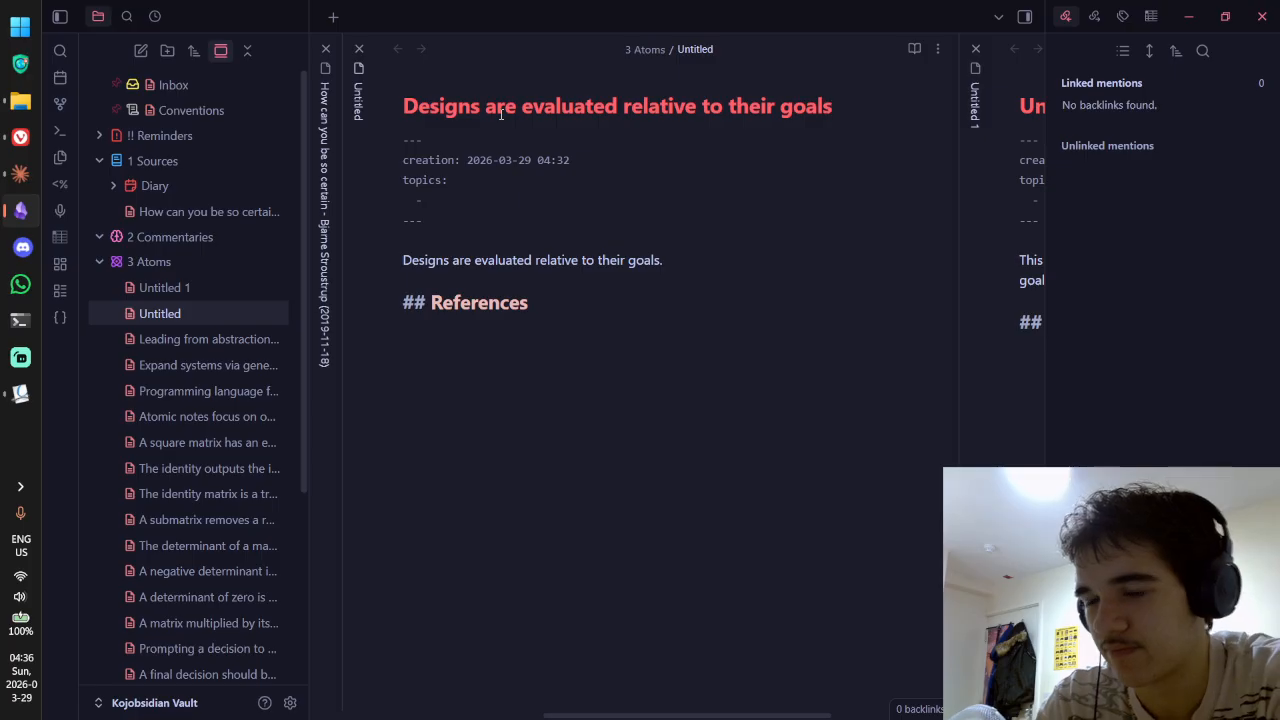
# Step: Replace the placeholder body with: evaluation criteria depend on the goals the design is applied to
pyautogui.moveTo(663, 261); pyautogui.dragTo(390, 250)
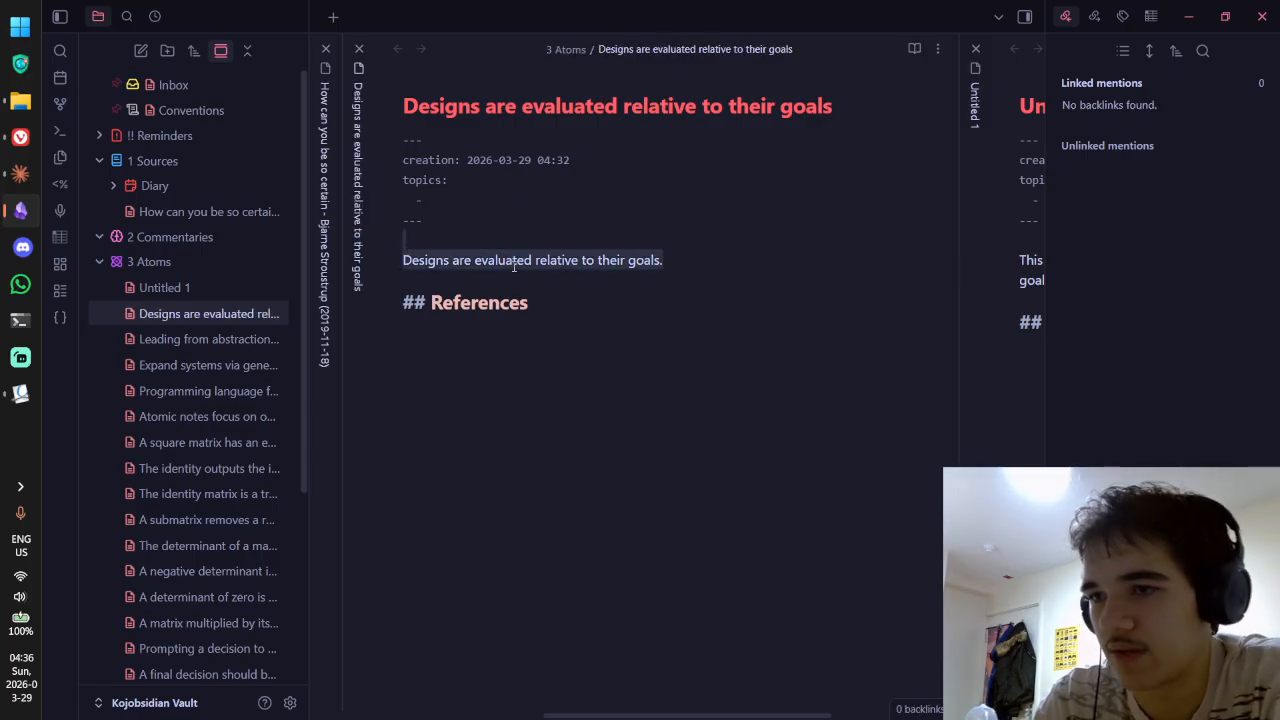
pyautogui.moveTo(700, 260); pyautogui.dragTo(316, 256)
pyautogui.write('a design to be')
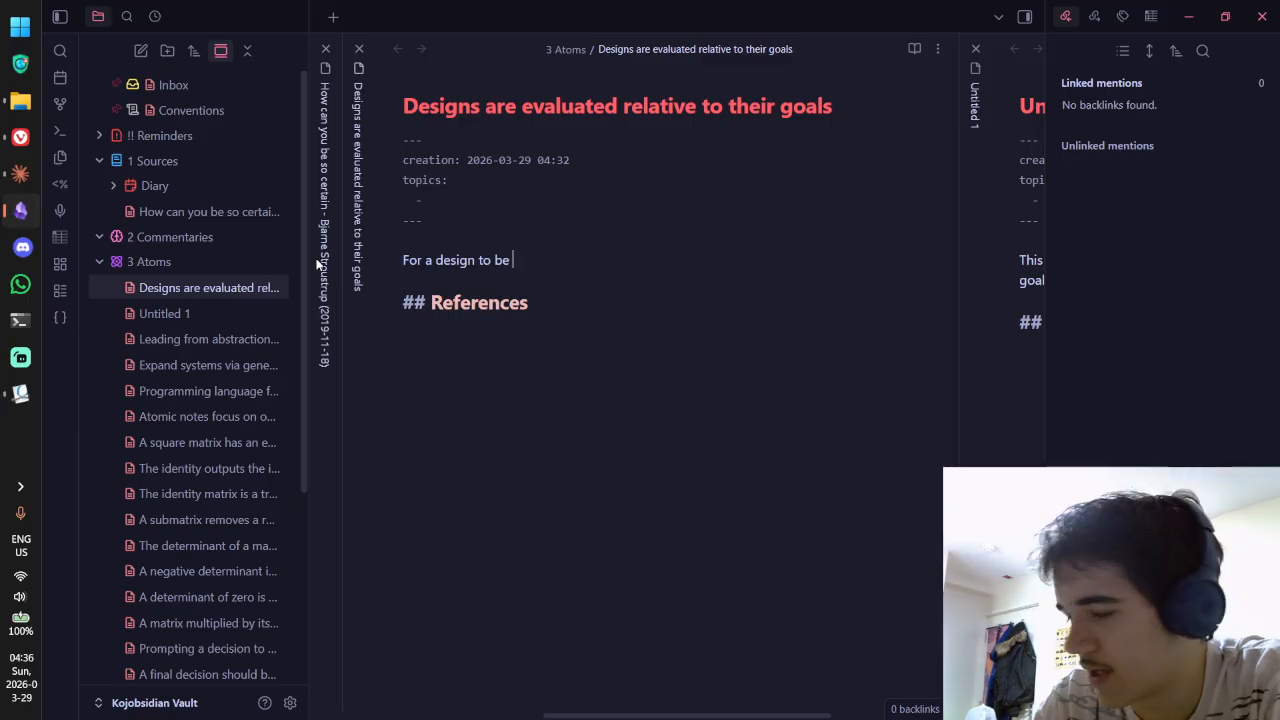
pyautogui.write(' evaluated, it of co')
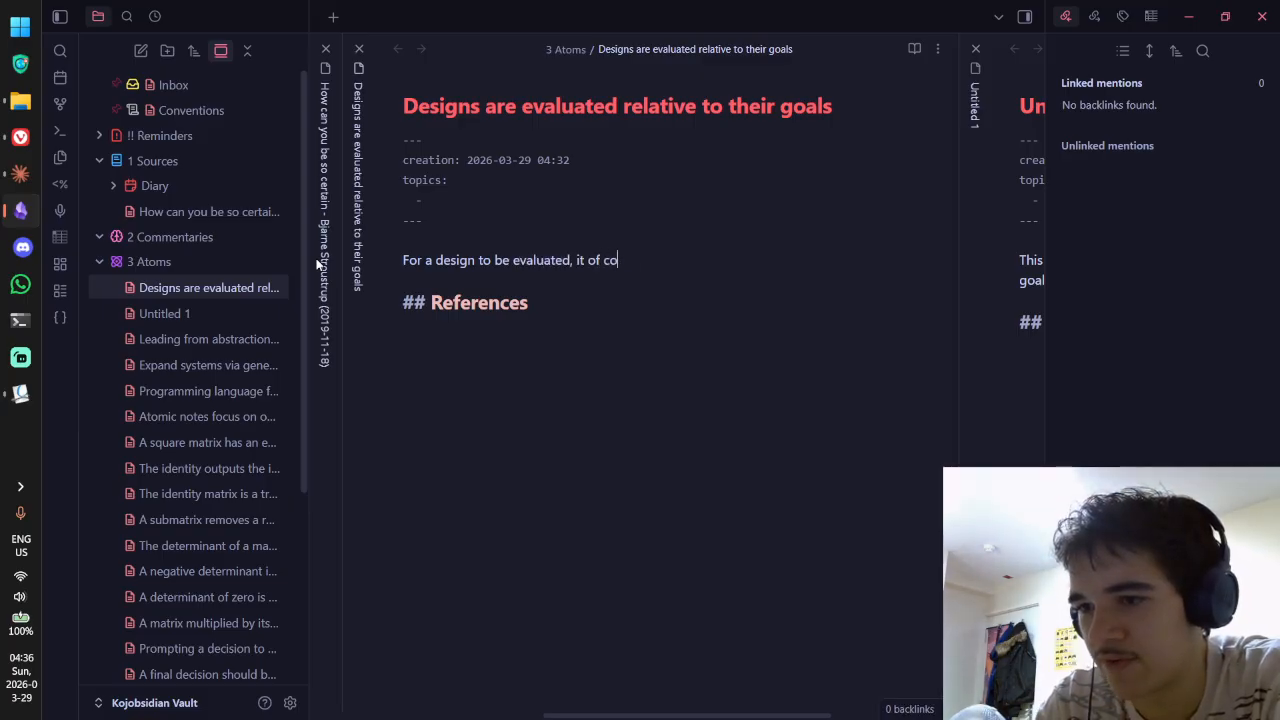
pyautogui.write('urse needs some criter')
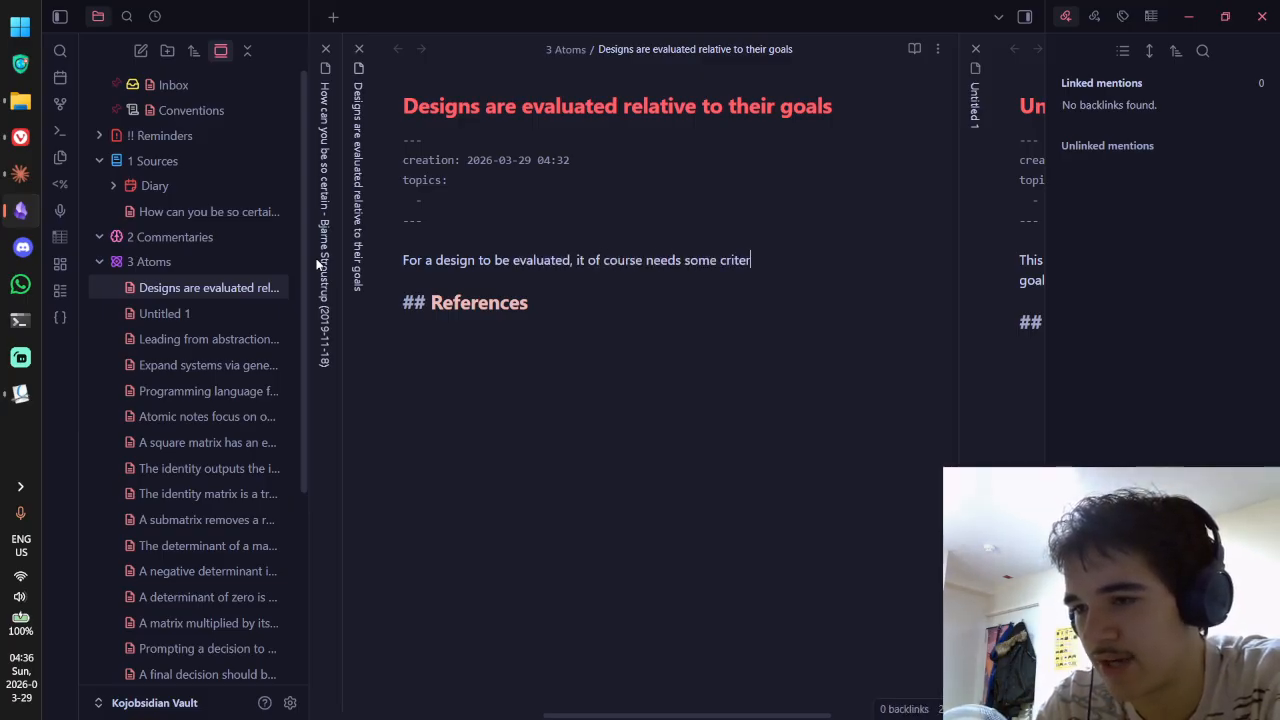
pyautogui.write('ia, but that crit')
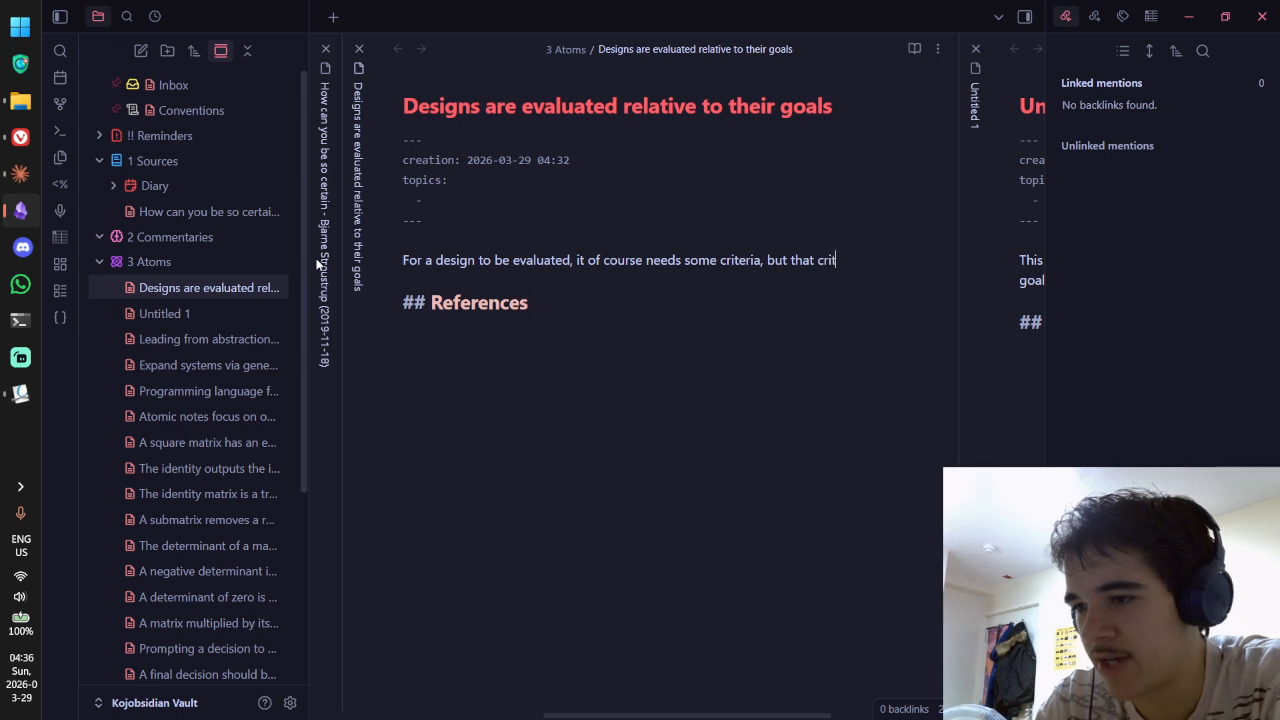
pyautogui.write('eria will d')
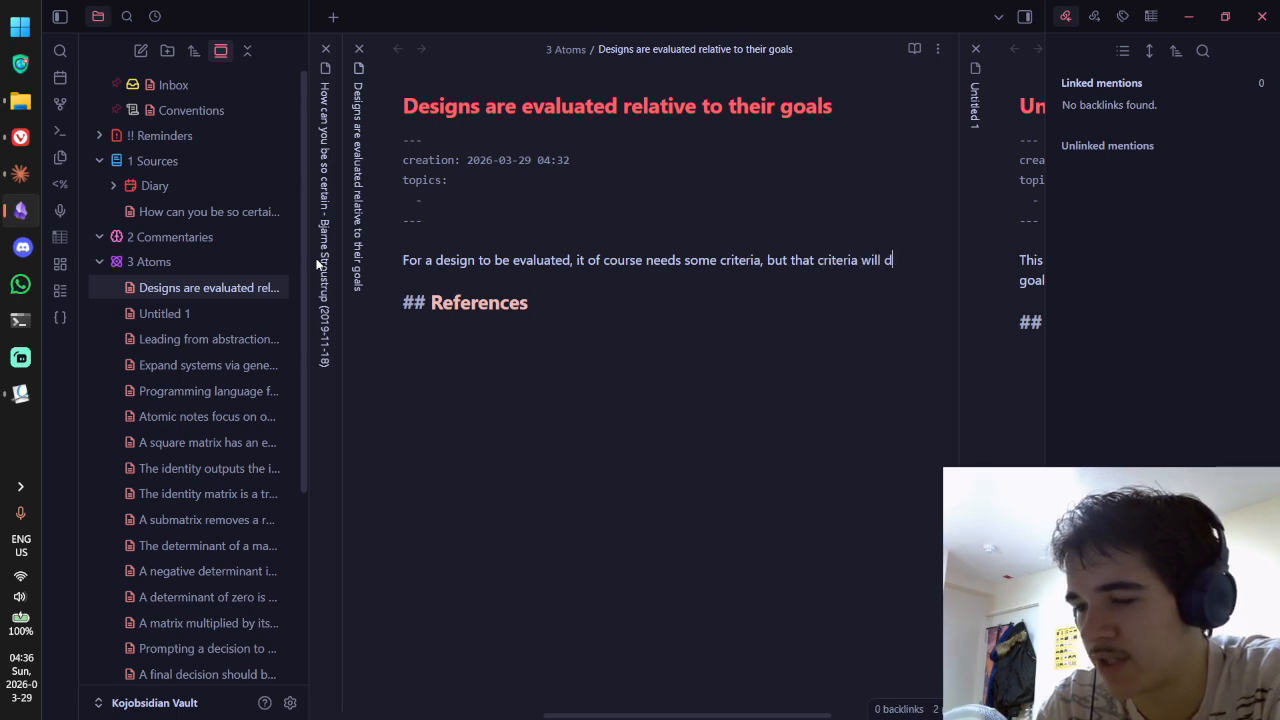
pyautogui.write('epend on the gaols')
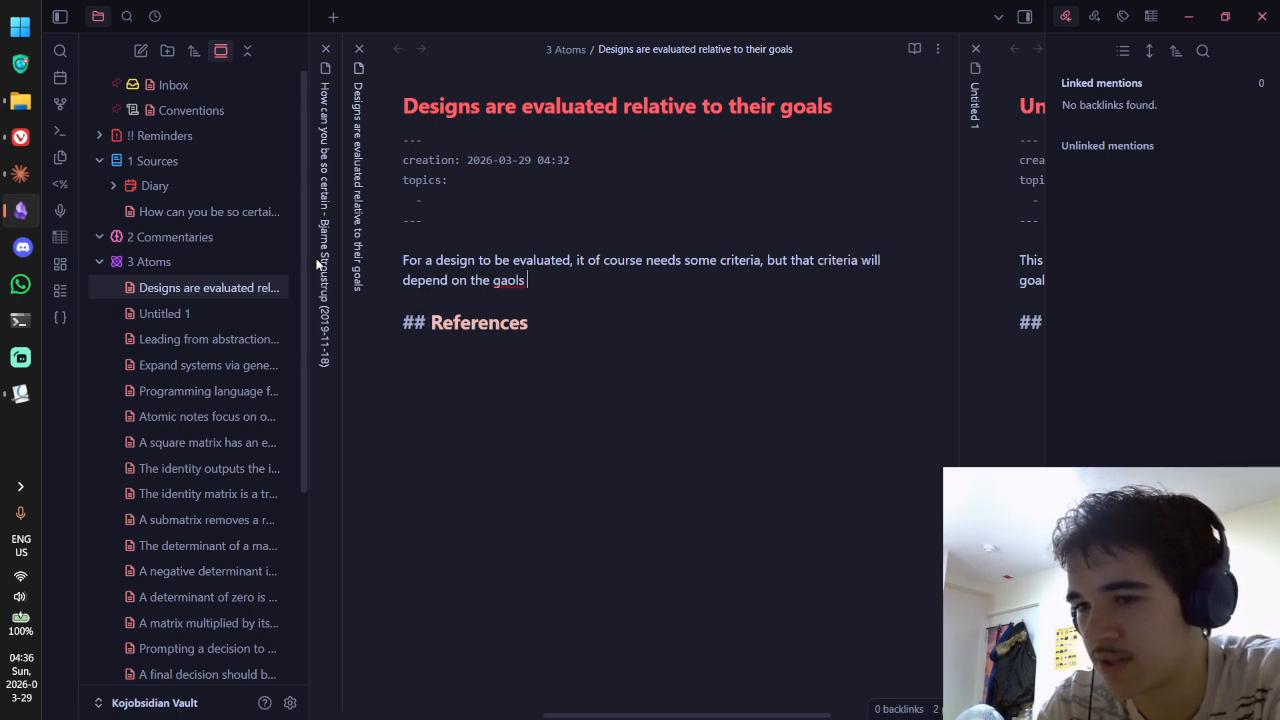
pyautogui.press('BackSpace')
pyautogui.press('BackSpace')
pyautogui.press('BackSpace')
pyautogui.press('BackSpace')
pyautogui.press('BackSpace')
pyautogui.write('oals that design is')
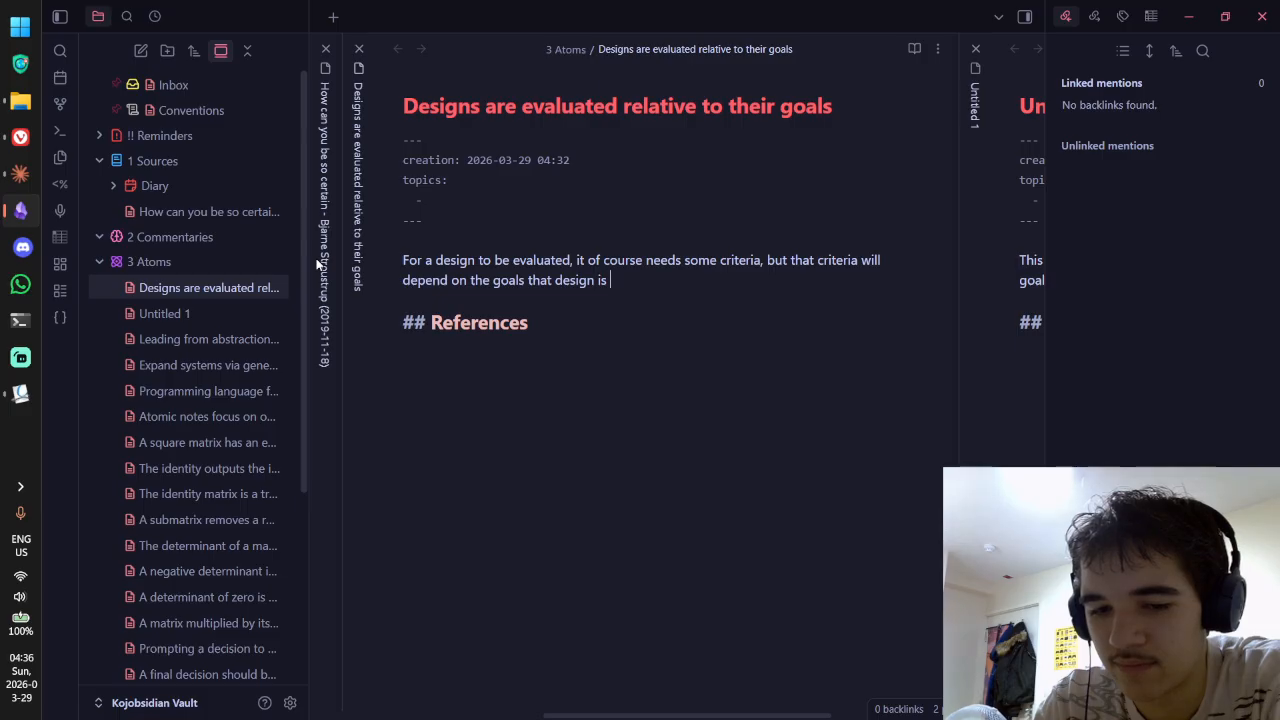
pyautogui.write('bein')
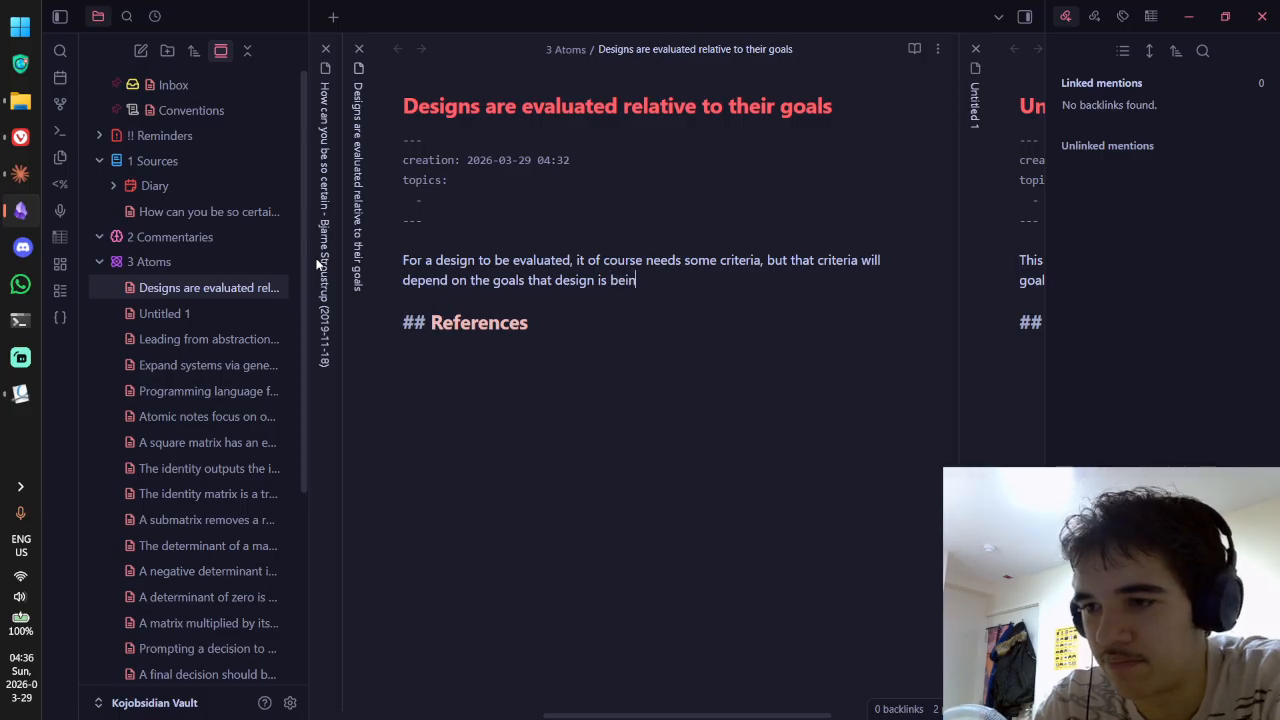
pyautogui.write('g applied to')
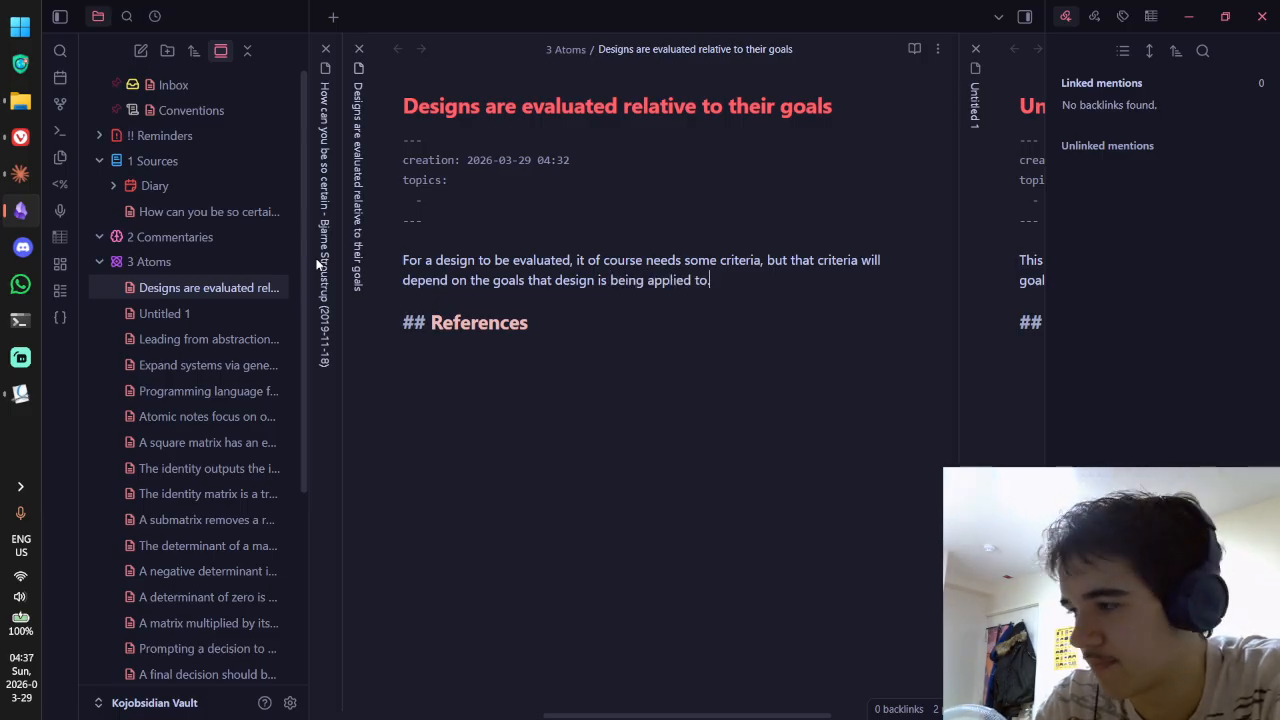
pyautogui.write('. Th')
pyautogui.press('BackSpace')
pyautogui.press('BackSpace')
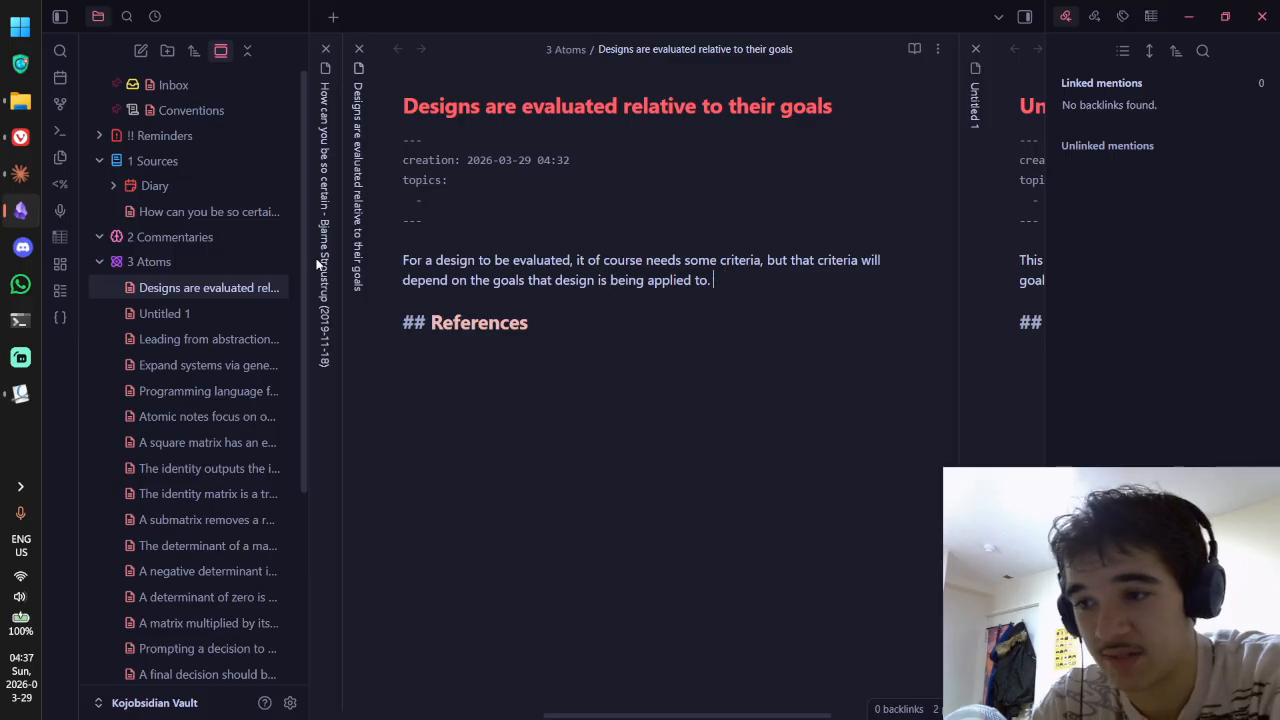
pyautogui.write('This may or may not al')
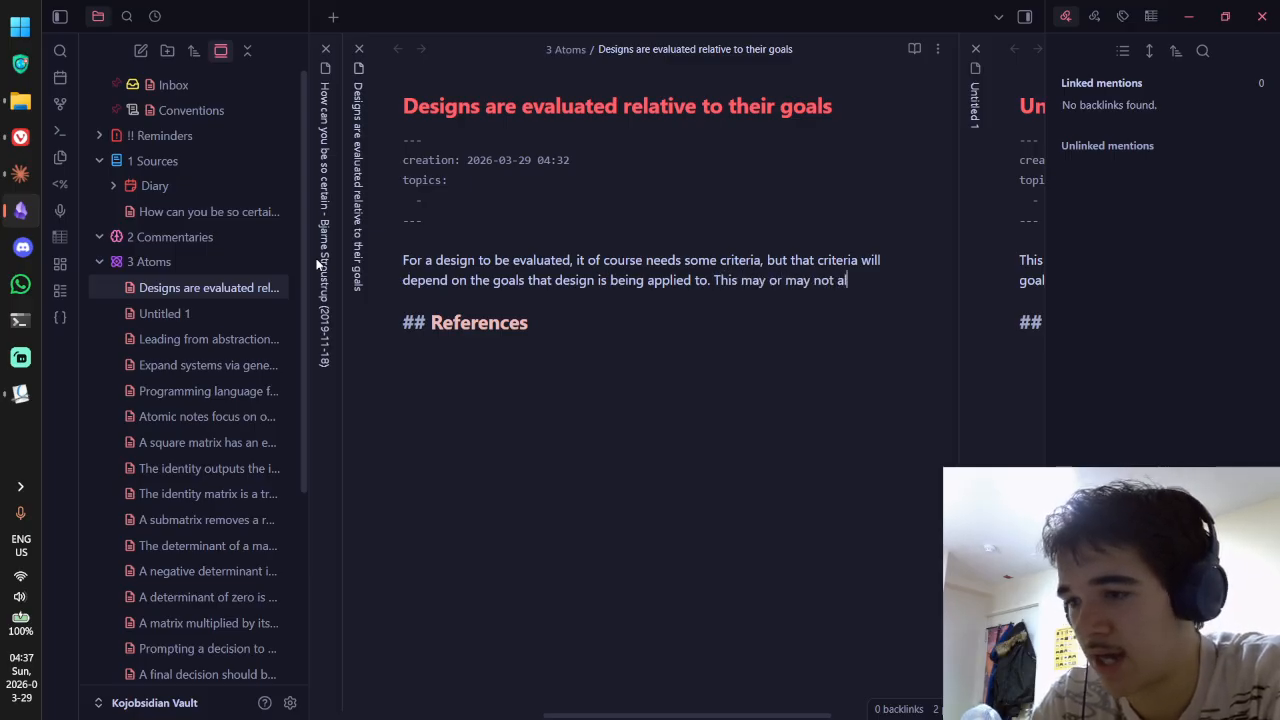
pyautogui.write('ign with the original goa')
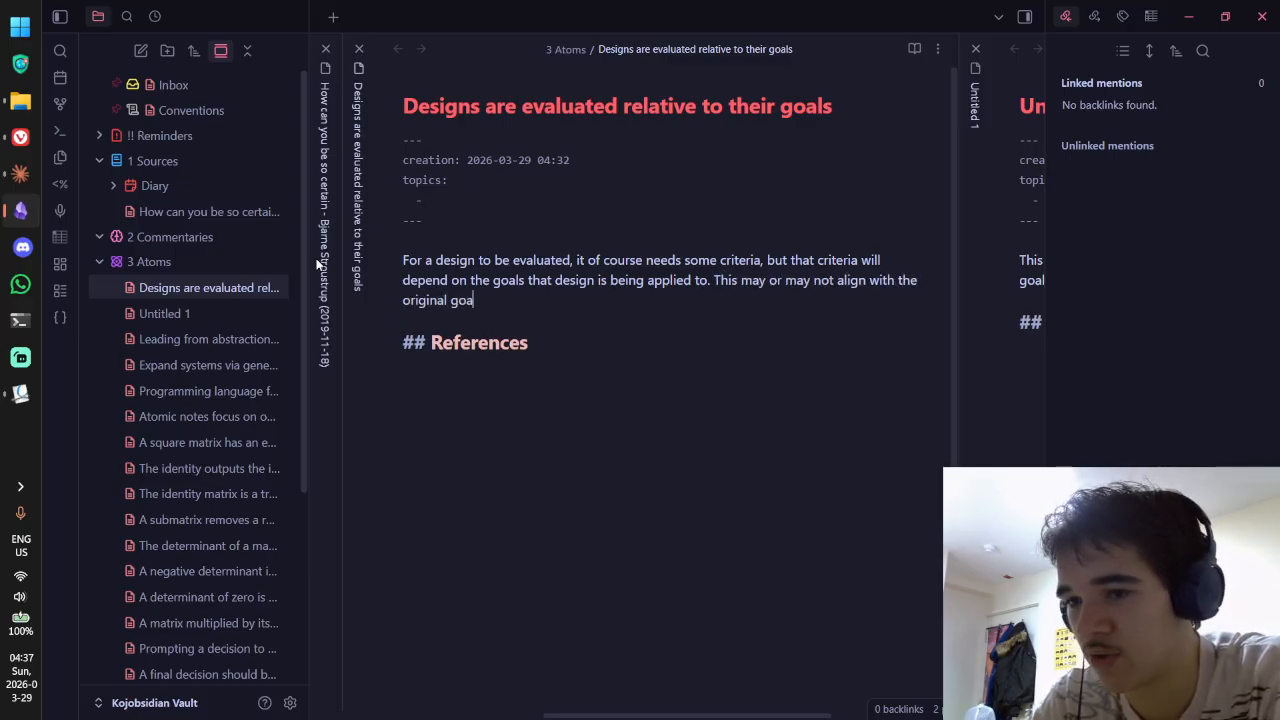
pyautogui.write('ls of the design')
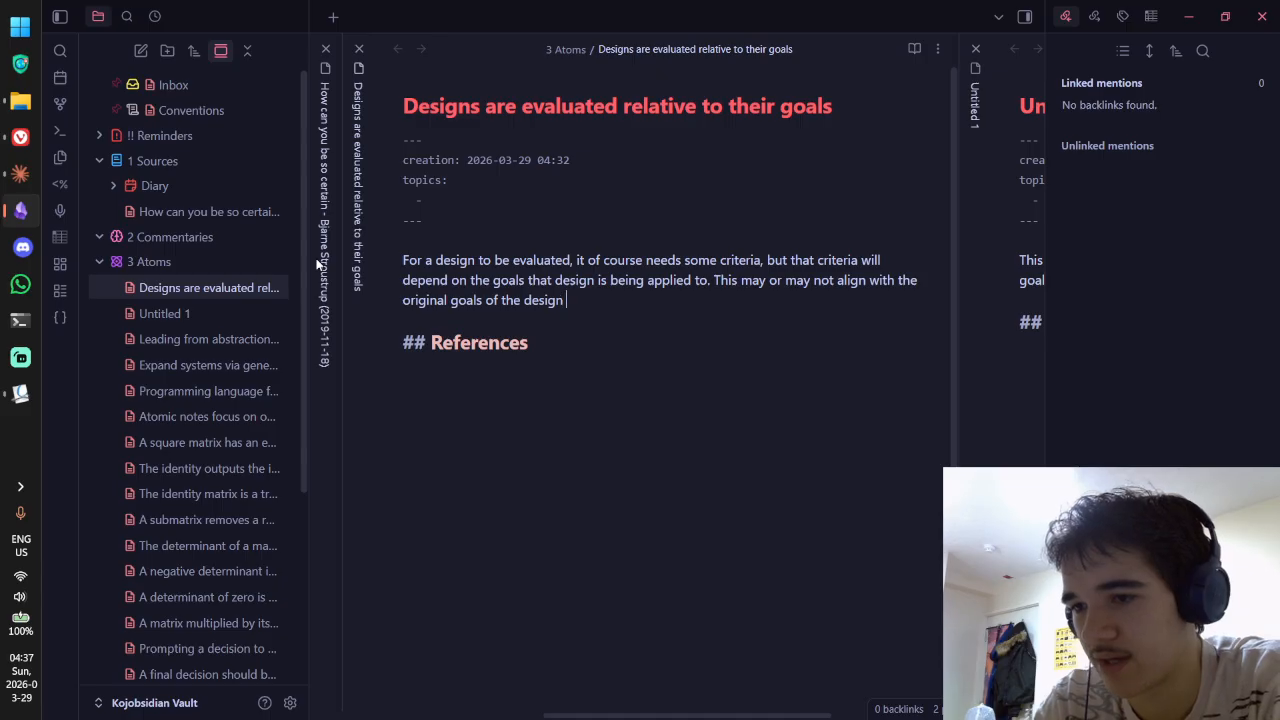
pyautogui.write(', but regardless,')
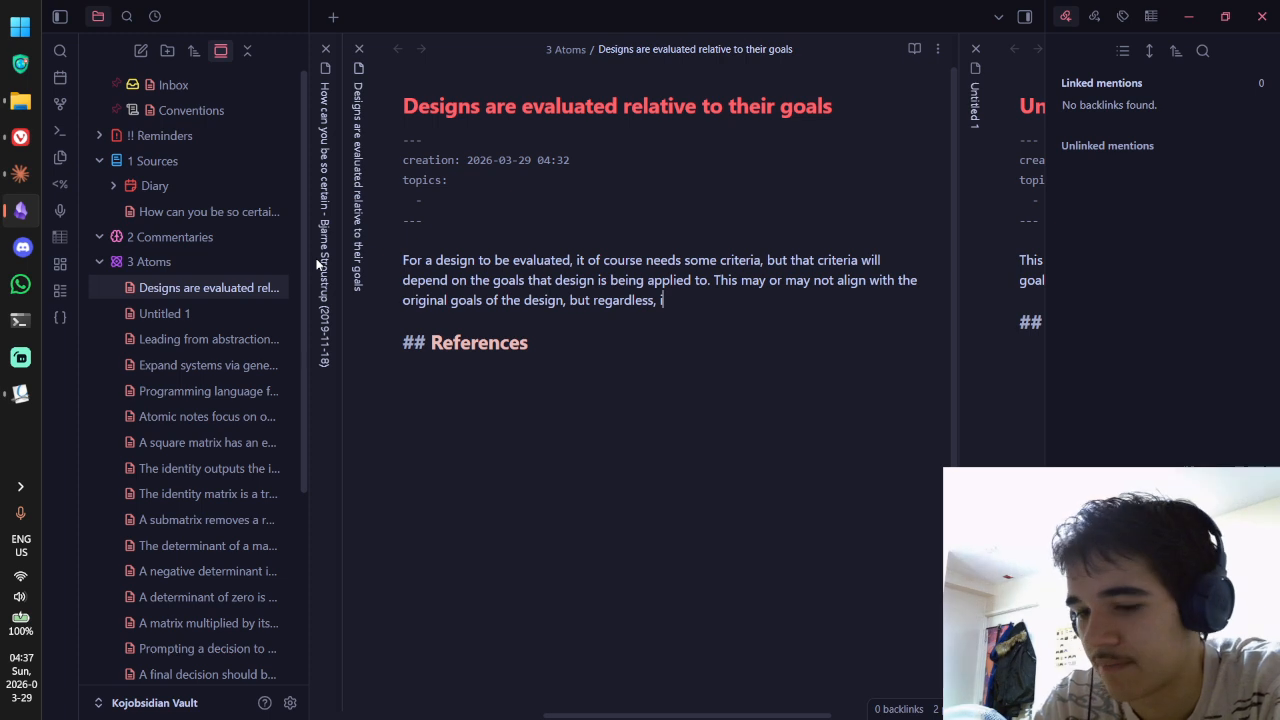
pyautogui.write(' if the')
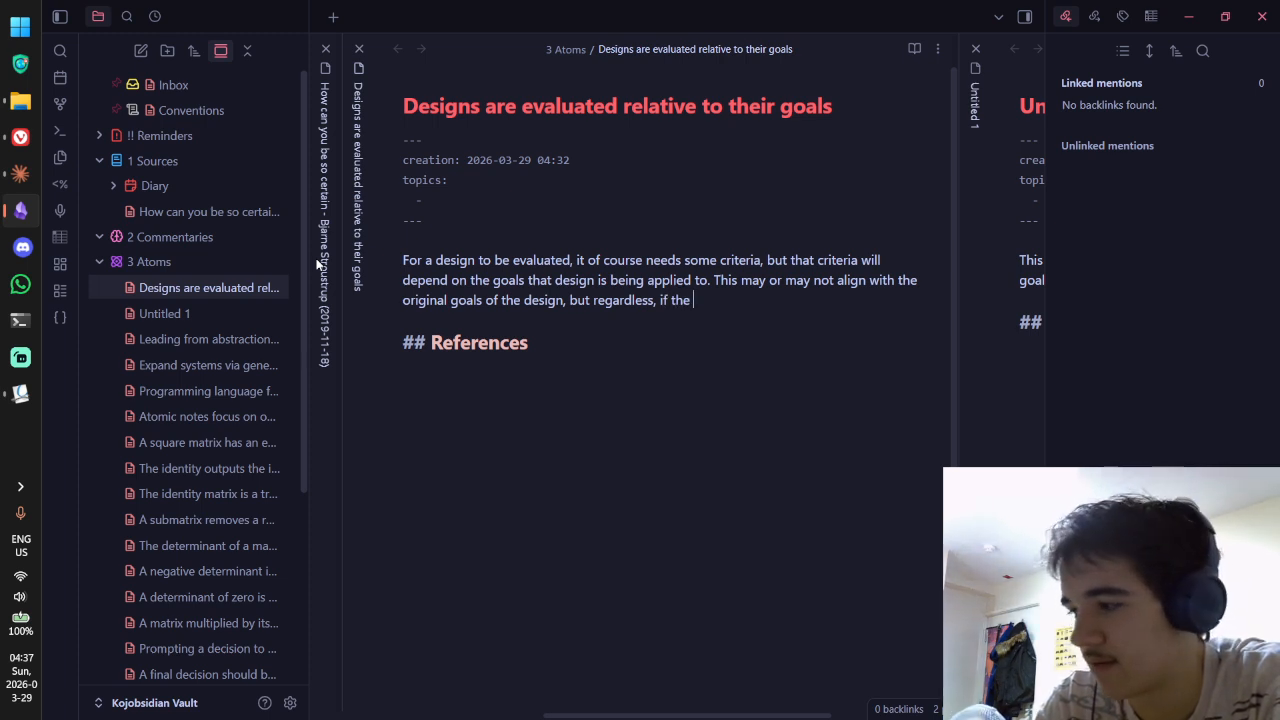
# Step: Drop the goal-alignment sentence and begin 'If the purpose of a design is not well understood, then'
pyautogui.hotkey('ctrl', 'BackSpace')
pyautogui.hotkey('ctrl', 'BackSpace')
pyautogui.hotkey('ctrl', 'BackSpace')
pyautogui.hotkey('ctrl', 'BackSpace')
pyautogui.hotkey('ctrl', 'BackSpace')
pyautogui.hotkey('ctrl', 'BackSpace')
pyautogui.hotkey('ctrl', 'BackSpace')
pyautogui.hotkey('ctrl', 'BackSpace')
pyautogui.hotkey('ctrl', 'BackSpace')
pyautogui.hotkey('ctrl', 'BackSpace')
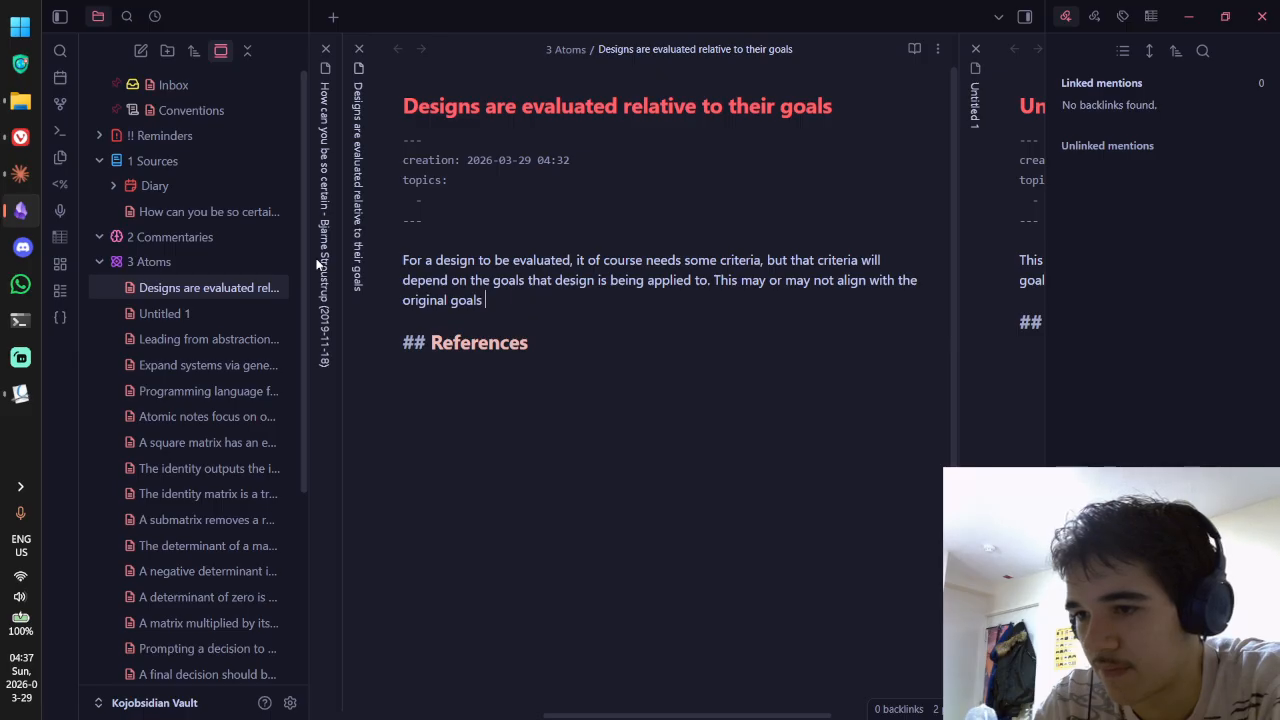
pyautogui.hotkey('ctrl', 'BackSpace')
pyautogui.hotkey('ctrl', 'BackSpace')
pyautogui.hotkey('ctrl', 'BackSpace')
pyautogui.hotkey('ctrl', 'BackSpace')
pyautogui.hotkey('ctrl', 'BackSpace')
pyautogui.hotkey('ctrl', 'BackSpace')
pyautogui.hotkey('ctrl', 'BackSpace')
pyautogui.write('I')
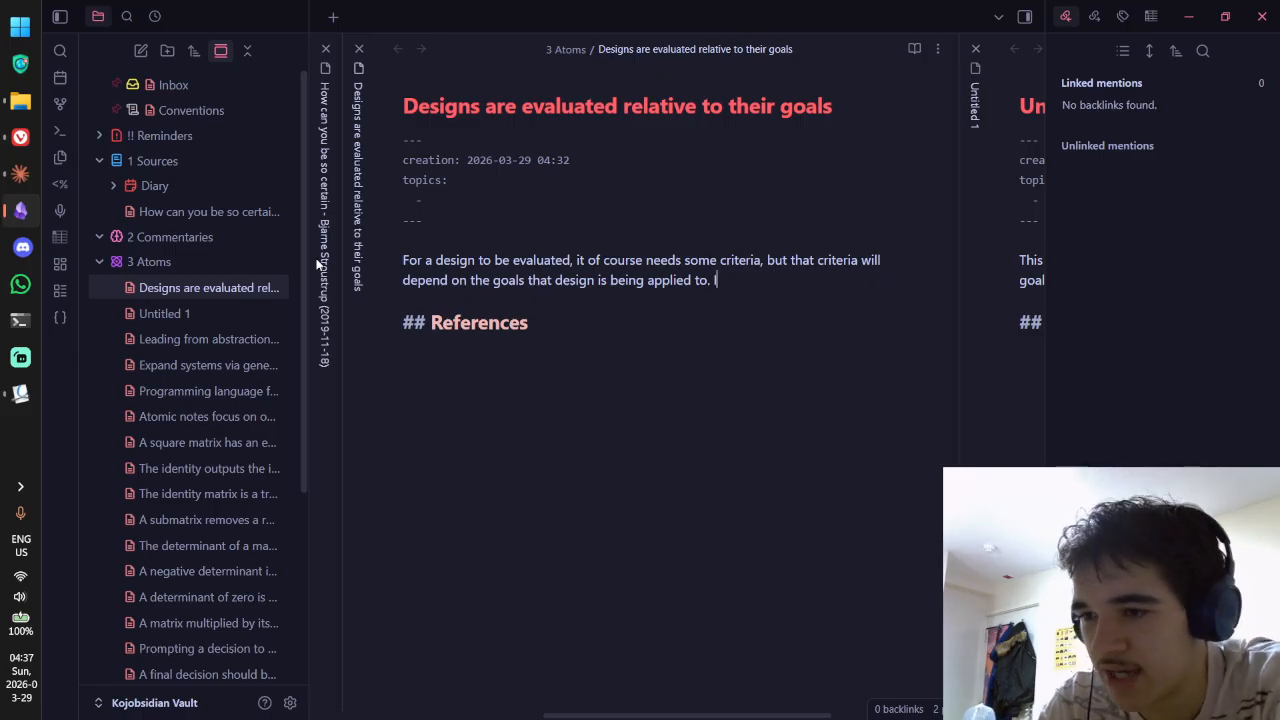
pyautogui.write('f the design')
pyautogui.press('BackSpace')
pyautogui.press('BackSpace')
pyautogui.press('BackSpace')
pyautogui.press('BackSpace')
pyautogui.press('BackSpace')
pyautogui.press('BackSpace')
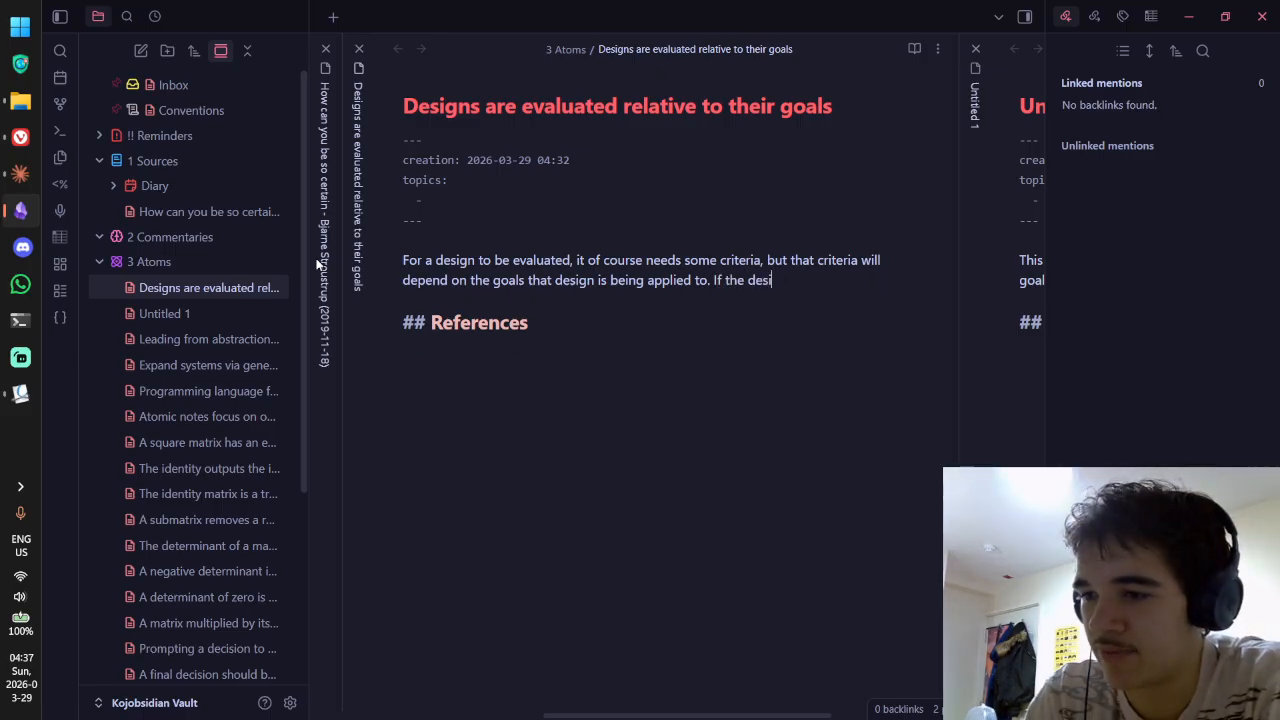
pyautogui.write('purpose of a design in')
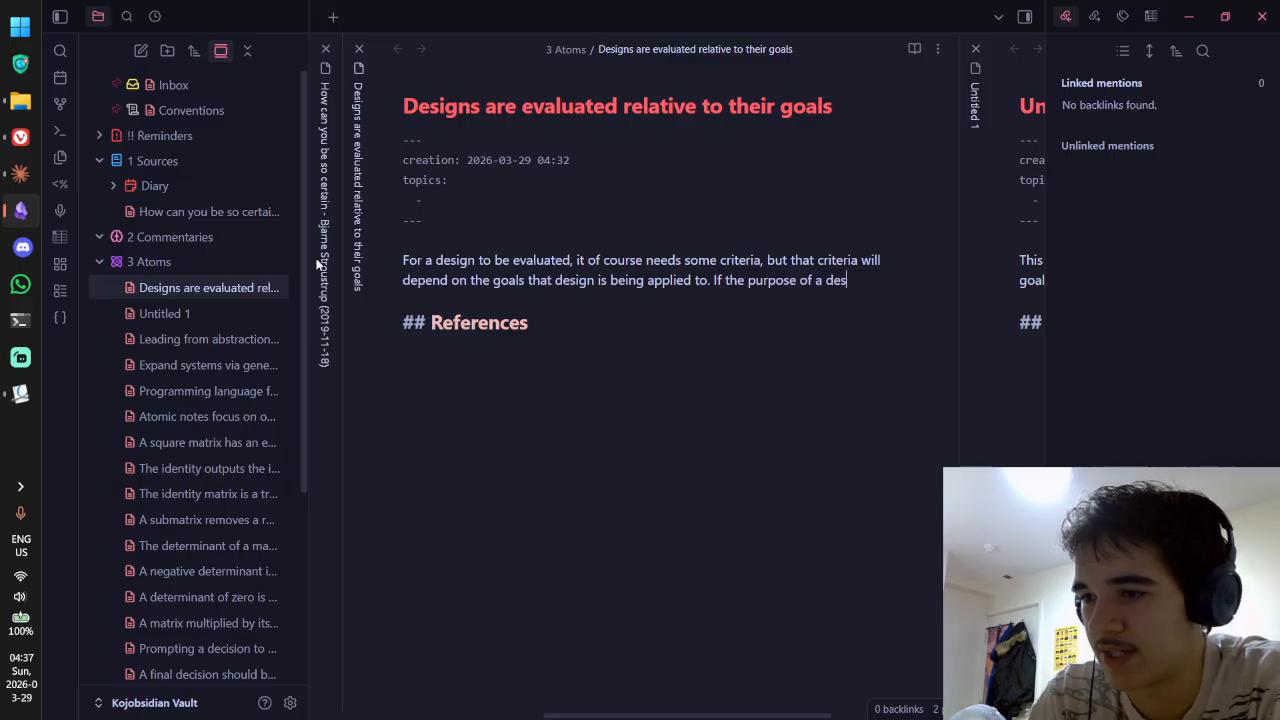
pyautogui.press('BackSpace')
pyautogui.press('BackSpace')
pyautogui.write('s n')
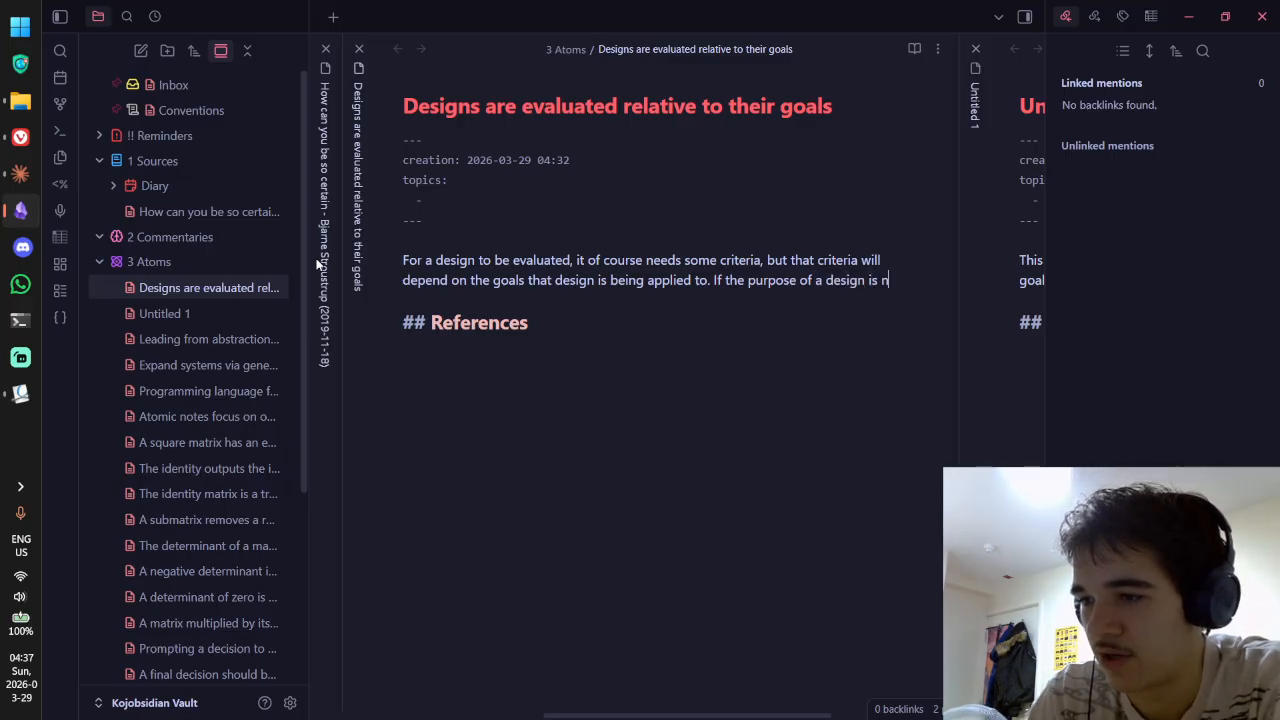
pyautogui.write('ot well understood')
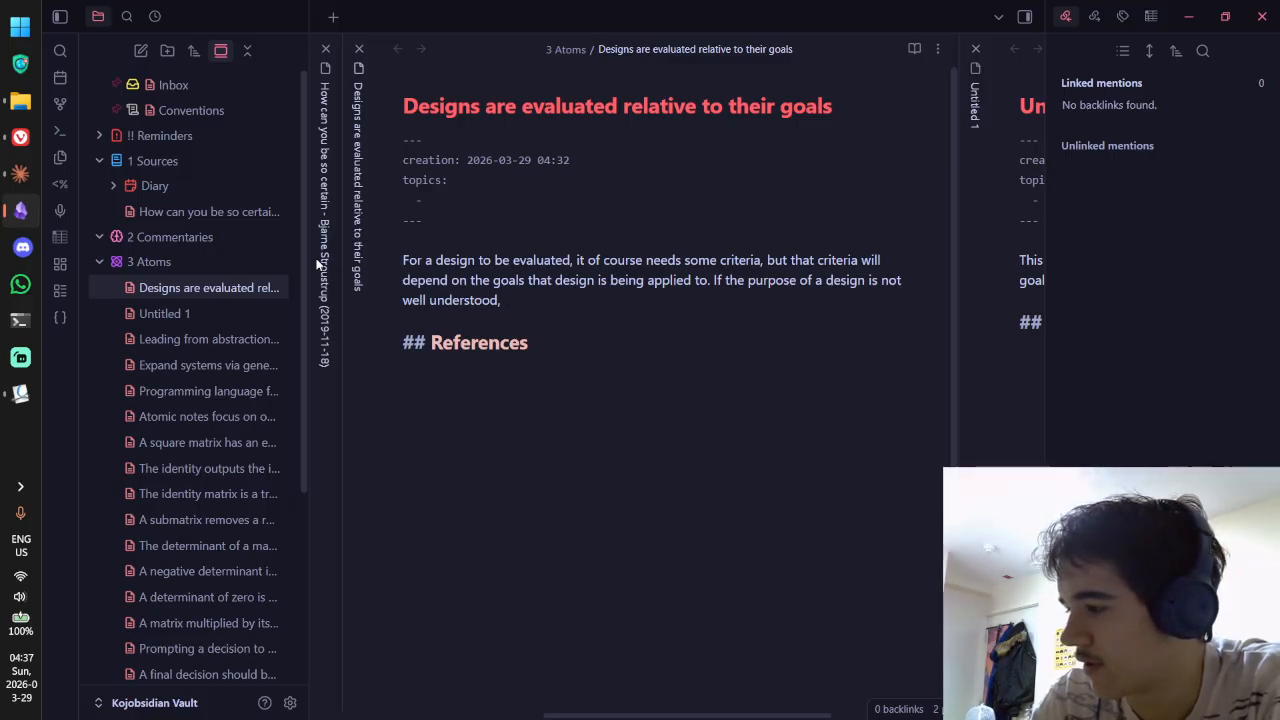
pyautogui.write('then it is ext')
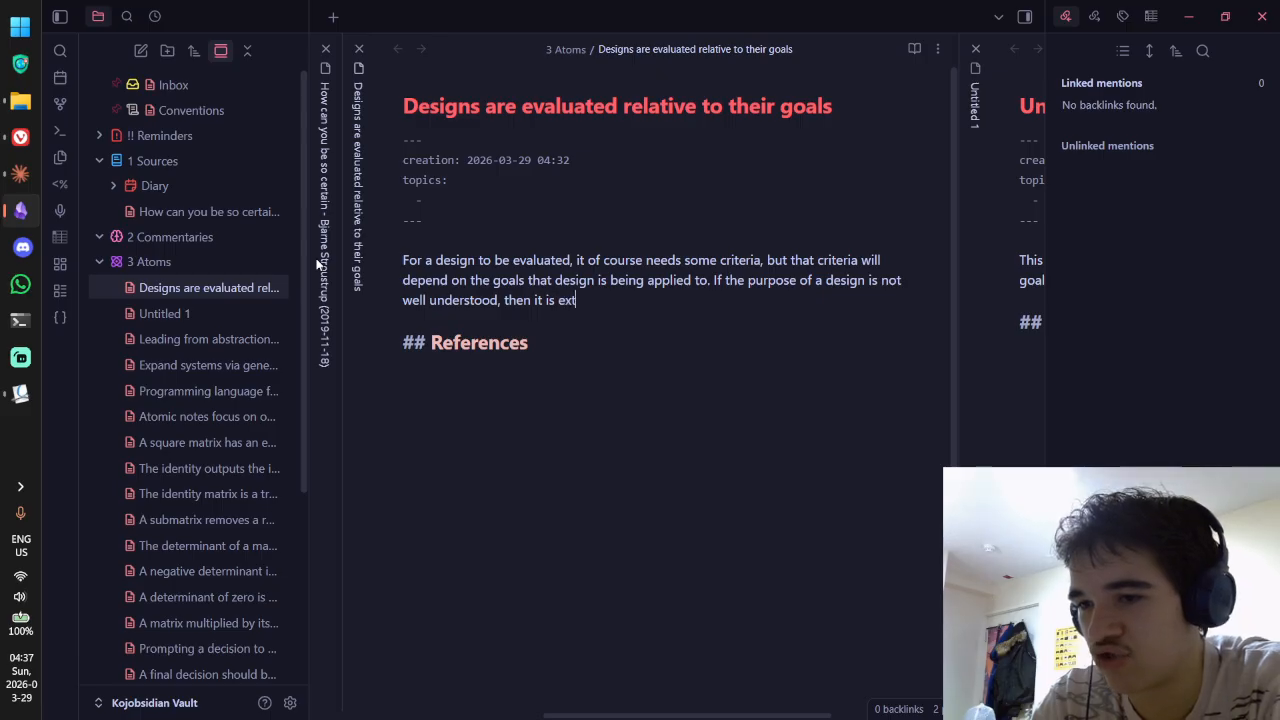
pyautogui.write('remely')
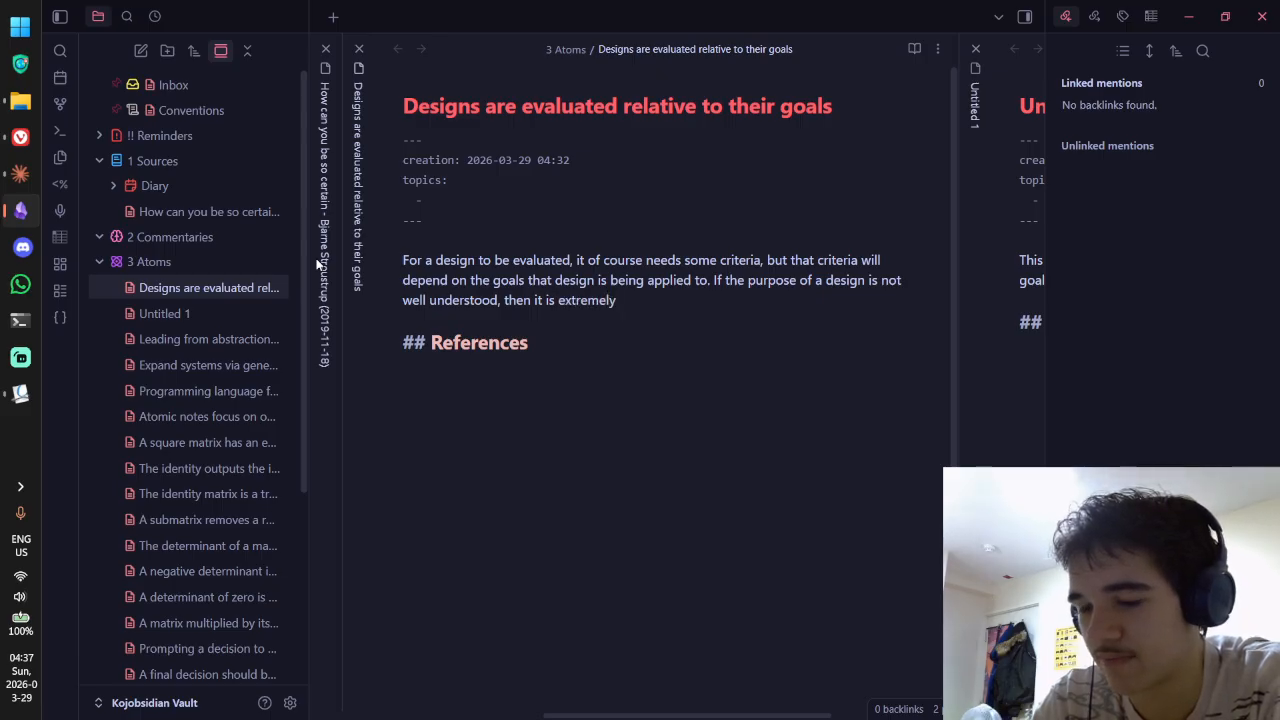
pyautogui.write(' difficult ')
pyautogui.write(' to')
pyautogui.press('BackSpace')
pyautogui.press('BackSpace')
pyautogui.press('BackSpace')
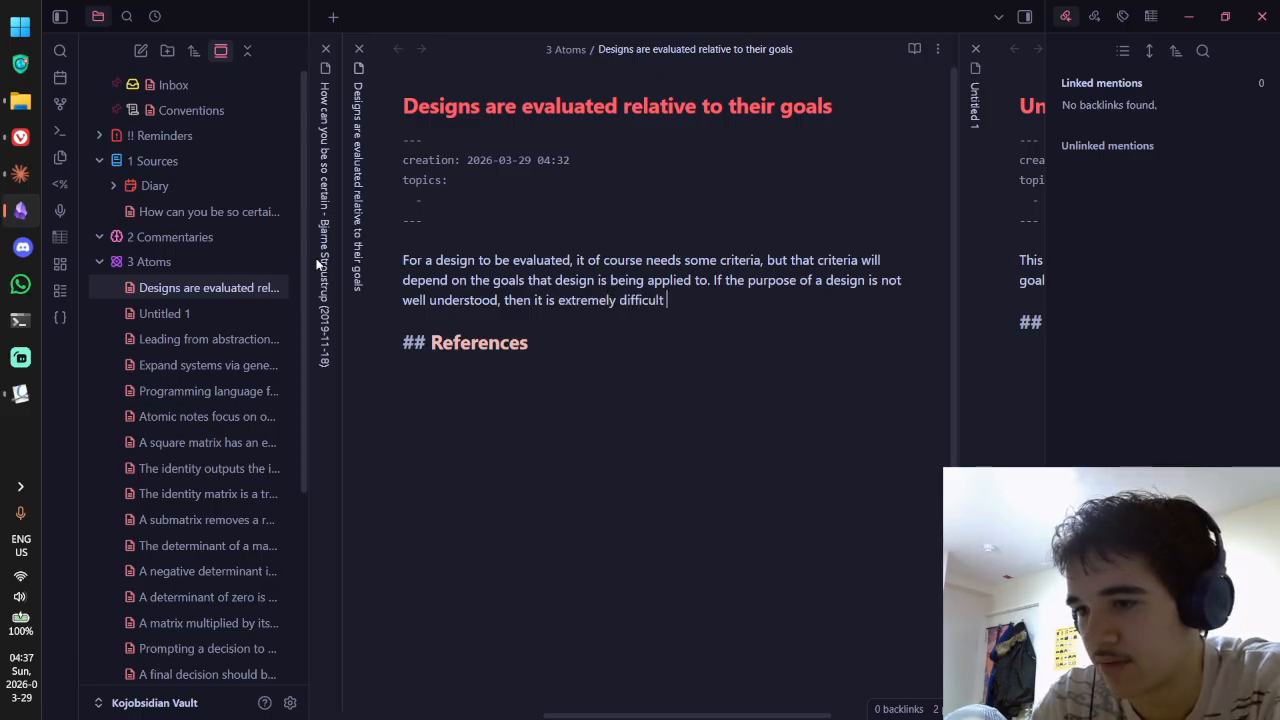
pyautogui.write('to')
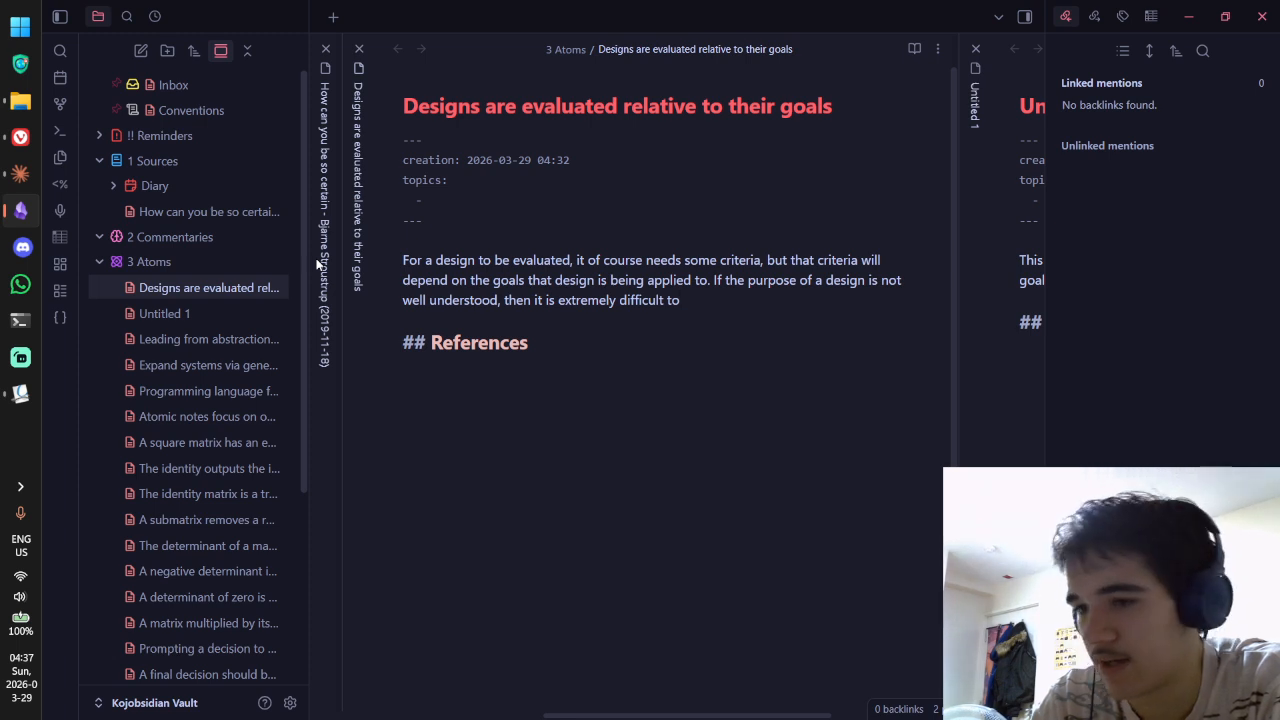
pyautogui.write(' make any us e')
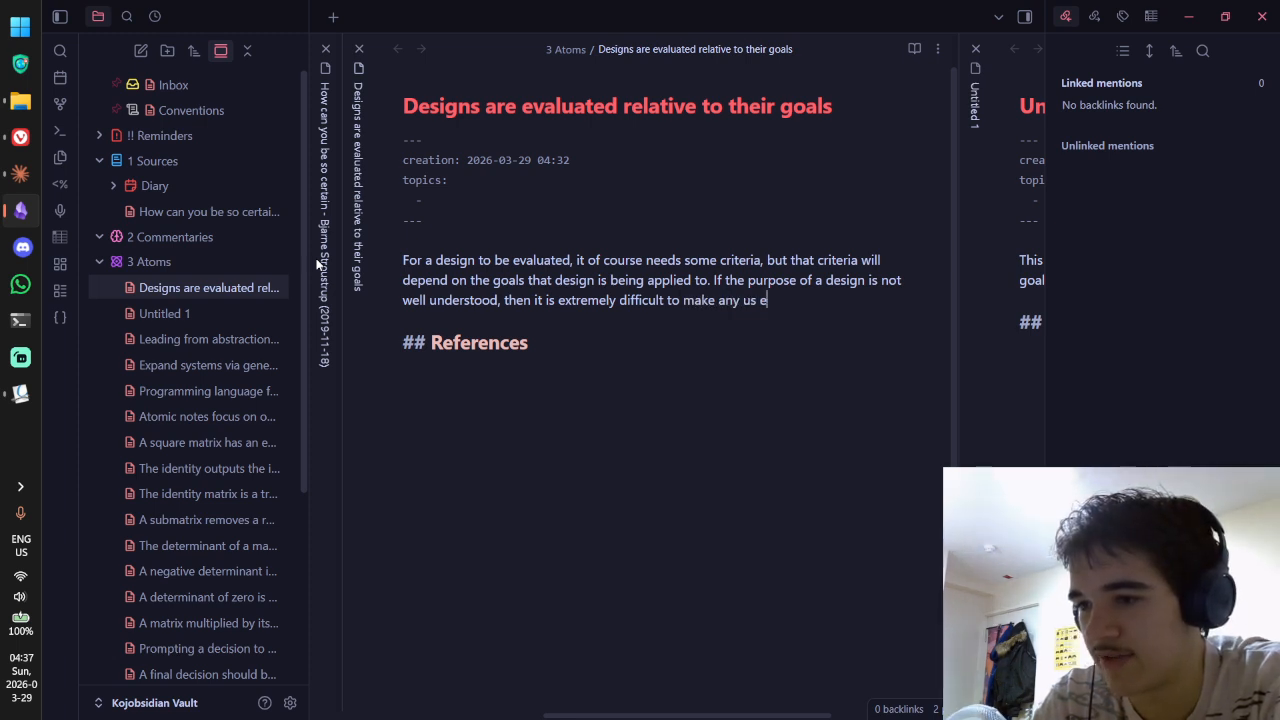
pyautogui.press('BackSpace')
pyautogui.press('BackSpace')
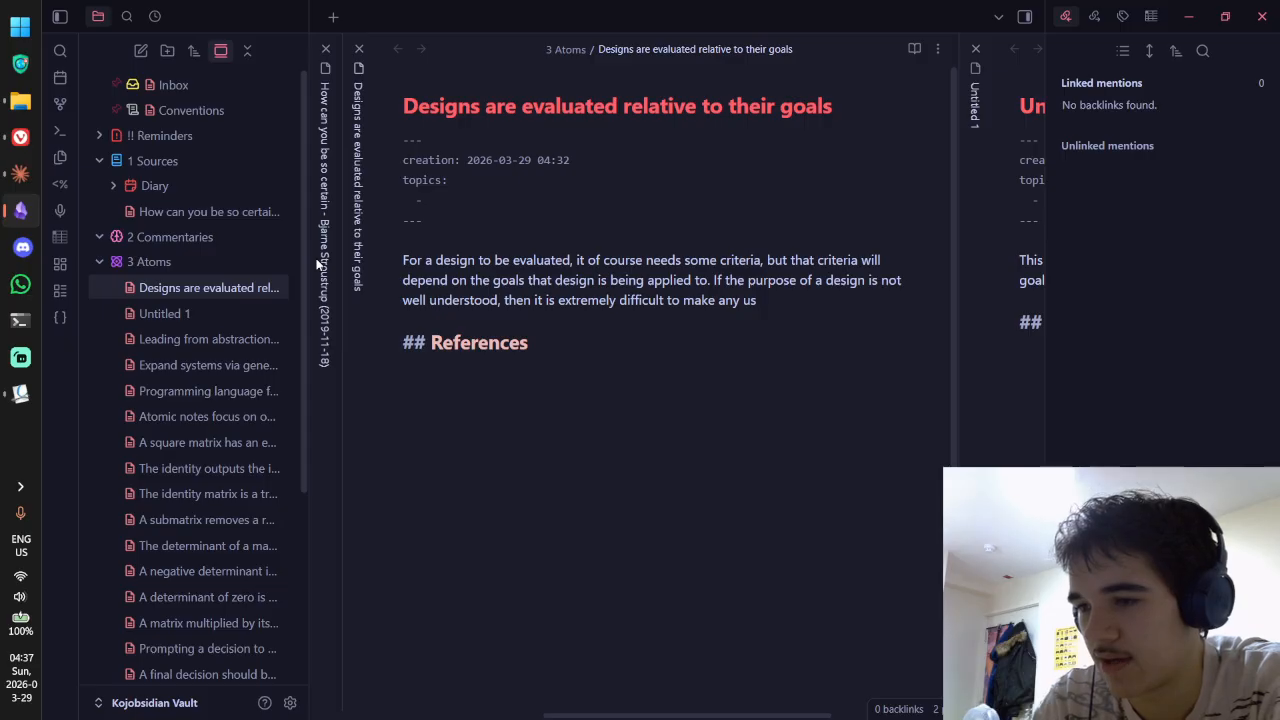
pyautogui.press('BackSpace')
pyautogui.press('BackSpace')
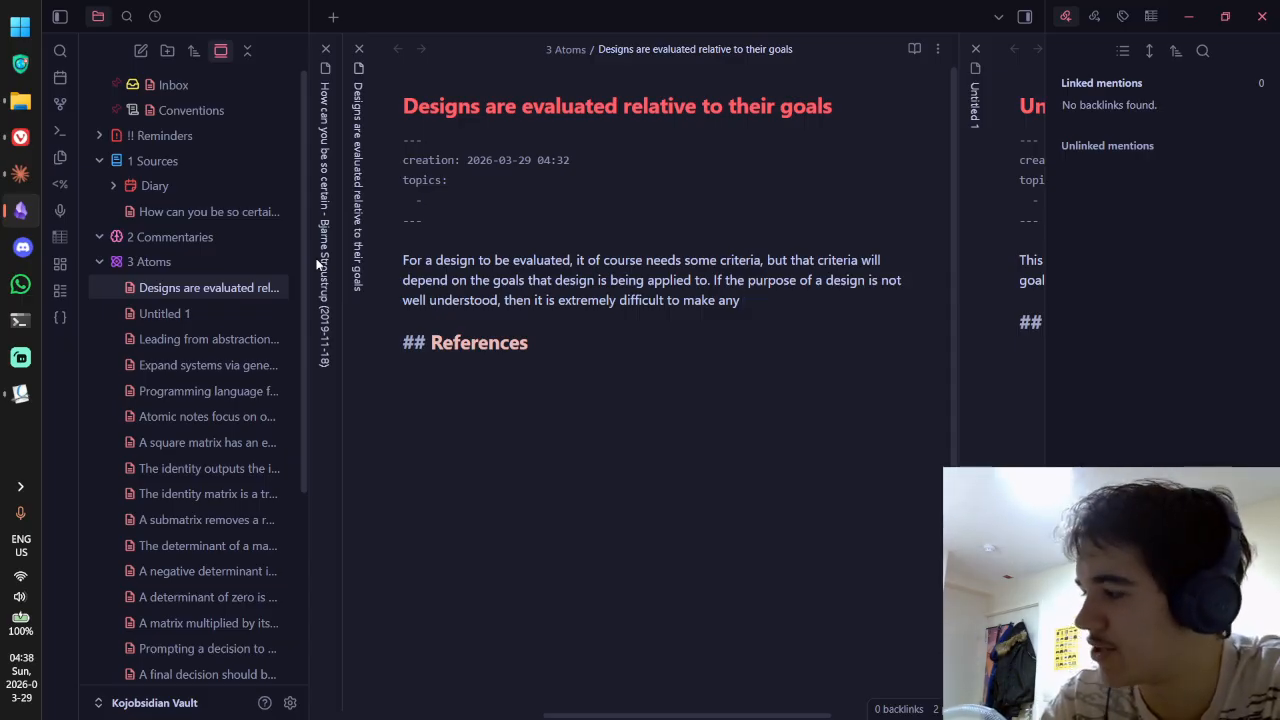
pyautogui.write('d')
pyautogui.press('BackSpace')
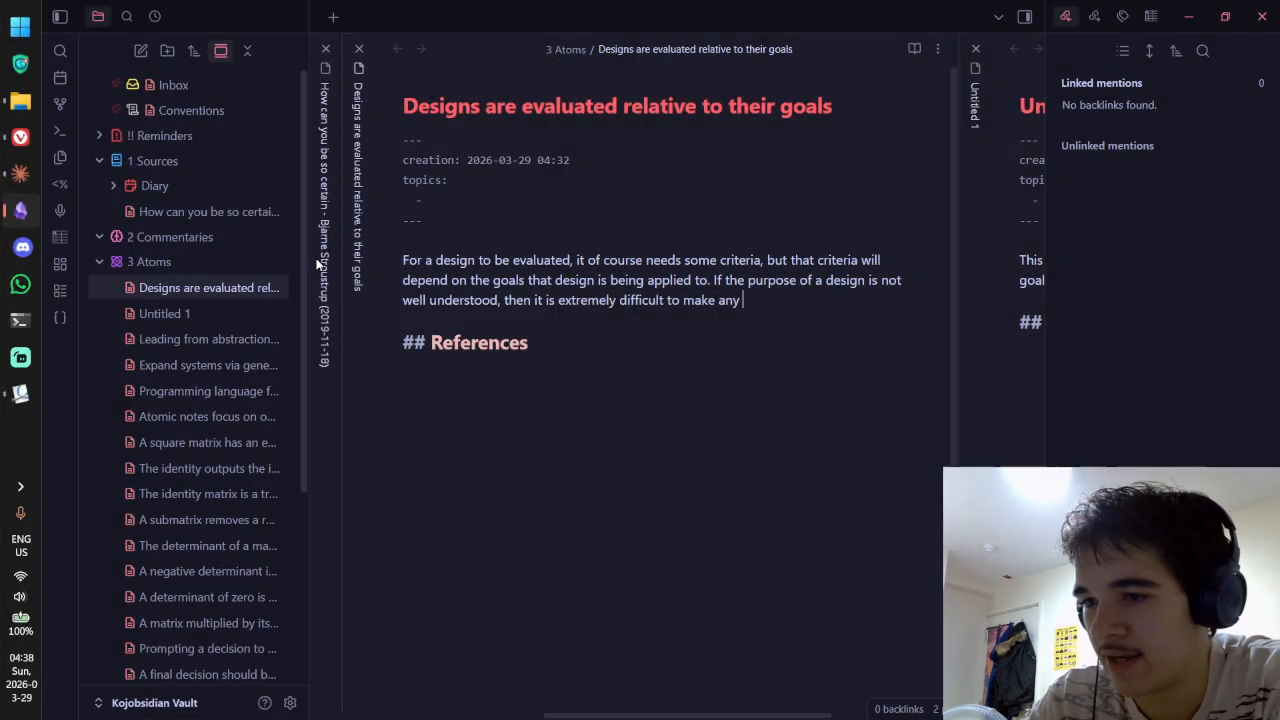
pyautogui.hotkey('ctrl', 'BackSpace')
pyautogui.hotkey('ctrl', 'BackSpace')
pyautogui.hotkey('ctrl', 'BackSpace')
pyautogui.hotkey('ctrl', 'BackSpace')
pyautogui.hotkey('ctrl', 'BackSpace')
pyautogui.hotkey('ctrl', 'BackSpace')
pyautogui.hotkey('ctrl', 'BackSpace')
# Step: Finish the sentence: usefulness is likely chance, not intention, making the design hard to continue developing
pyautogui.write('any us')
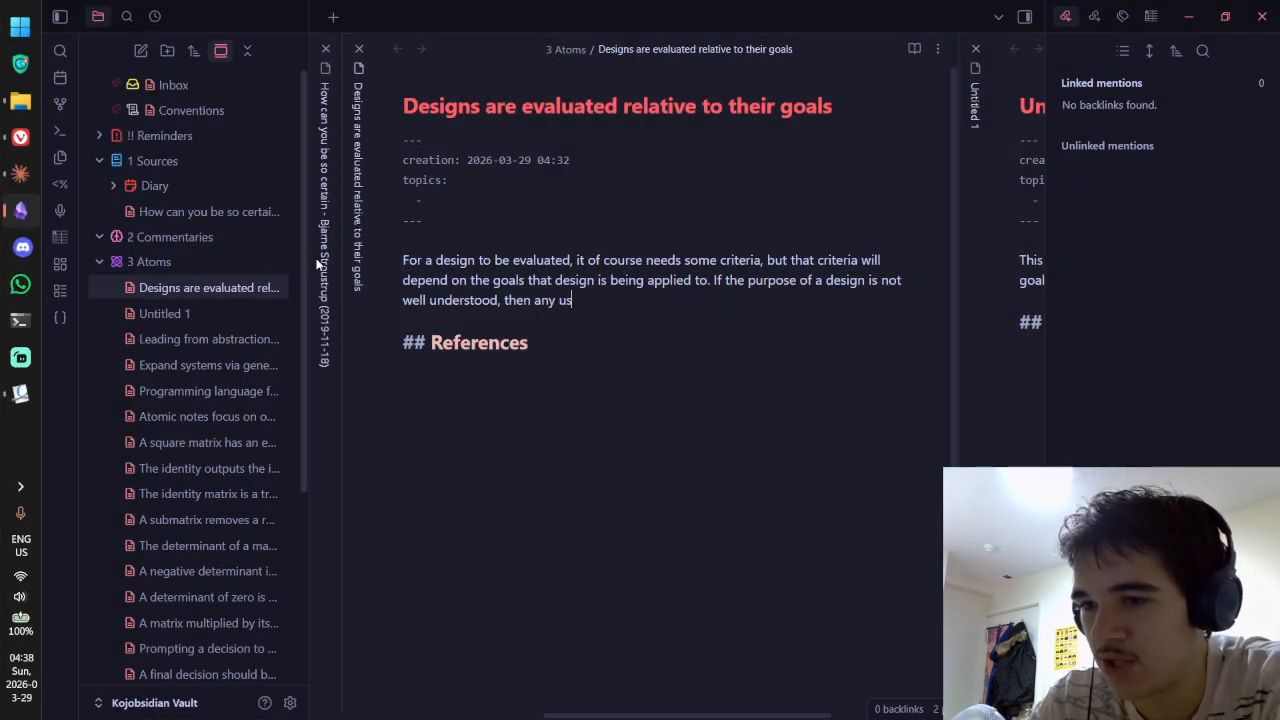
pyautogui.write('e of it is likely ot be')
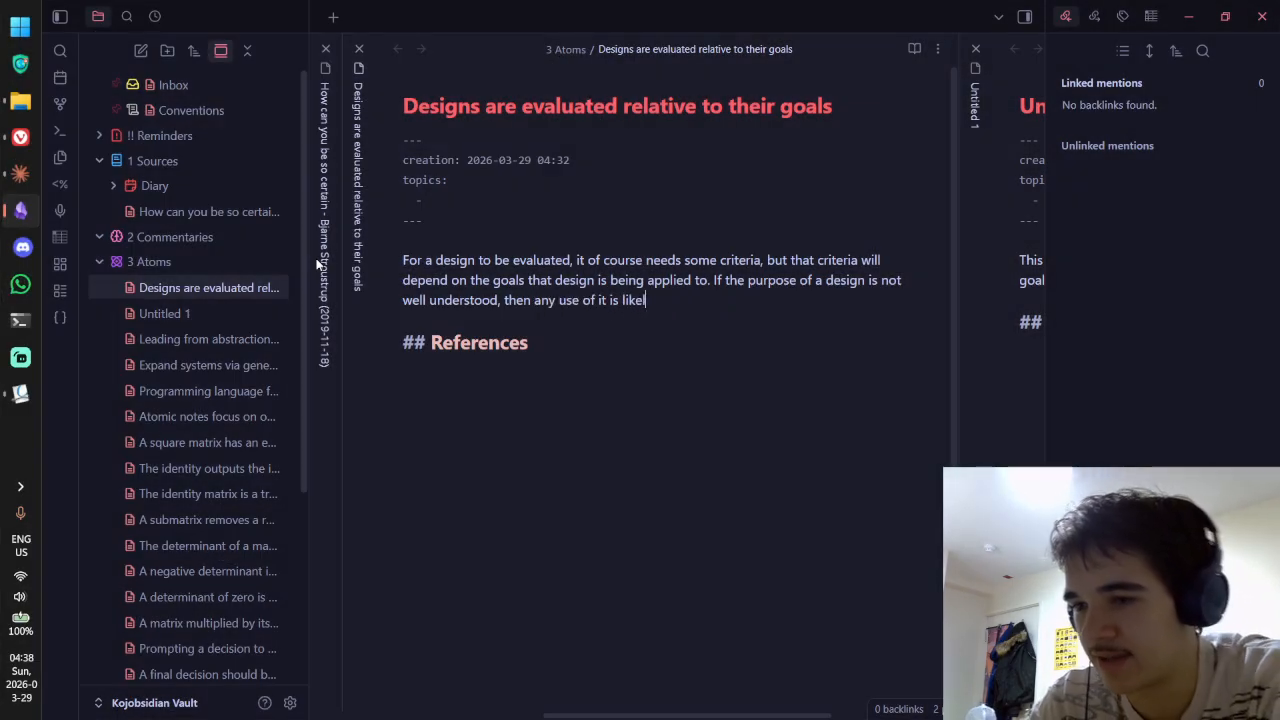
pyautogui.press('BackSpace')
pyautogui.press('BackSpace')
pyautogui.press('BackSpace')
pyautogui.press('BackSpace')
pyautogui.hotkey('ctrl', 'BackSpace')
pyautogui.hotkey('ctrl', 'BackSpace')
pyautogui.hotkey('ctrl', 'BackSpace')
pyautogui.hotkey('ctrl', 'BackSpace')
pyautogui.hotkey('ctrl', 'BackSpace')
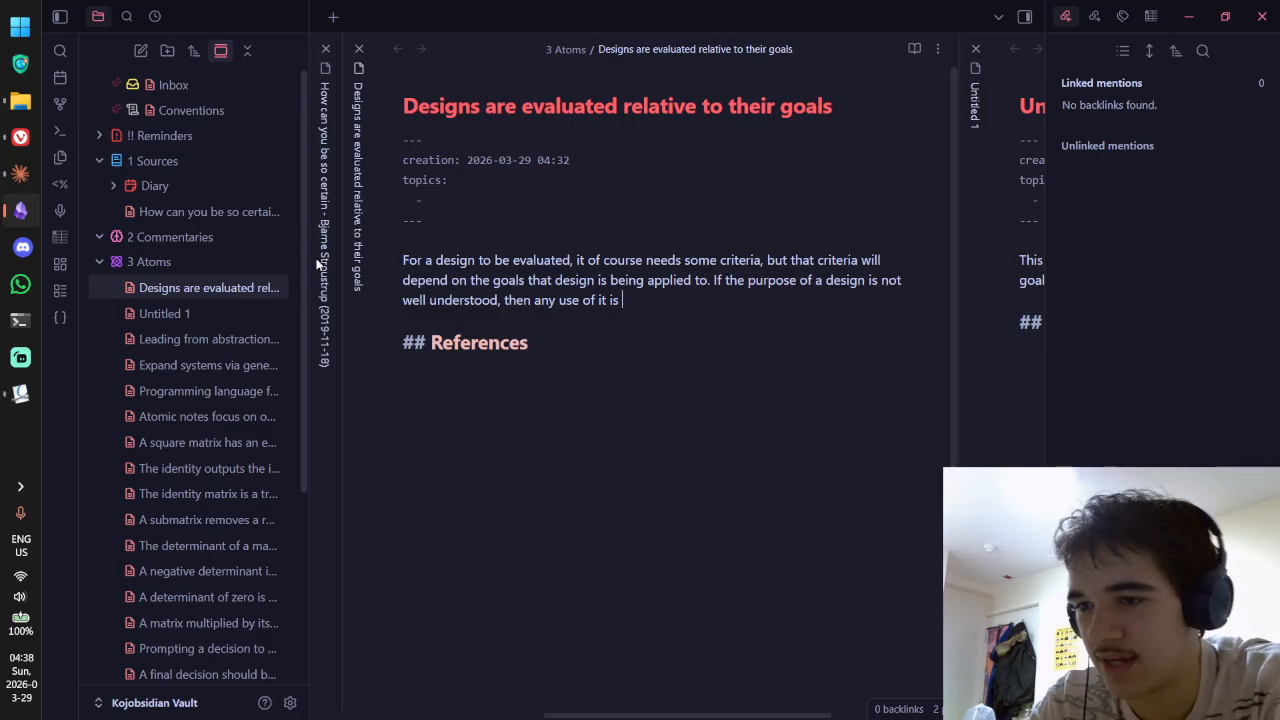
pyautogui.press('BackSpace')
pyautogui.write('fulness form it')
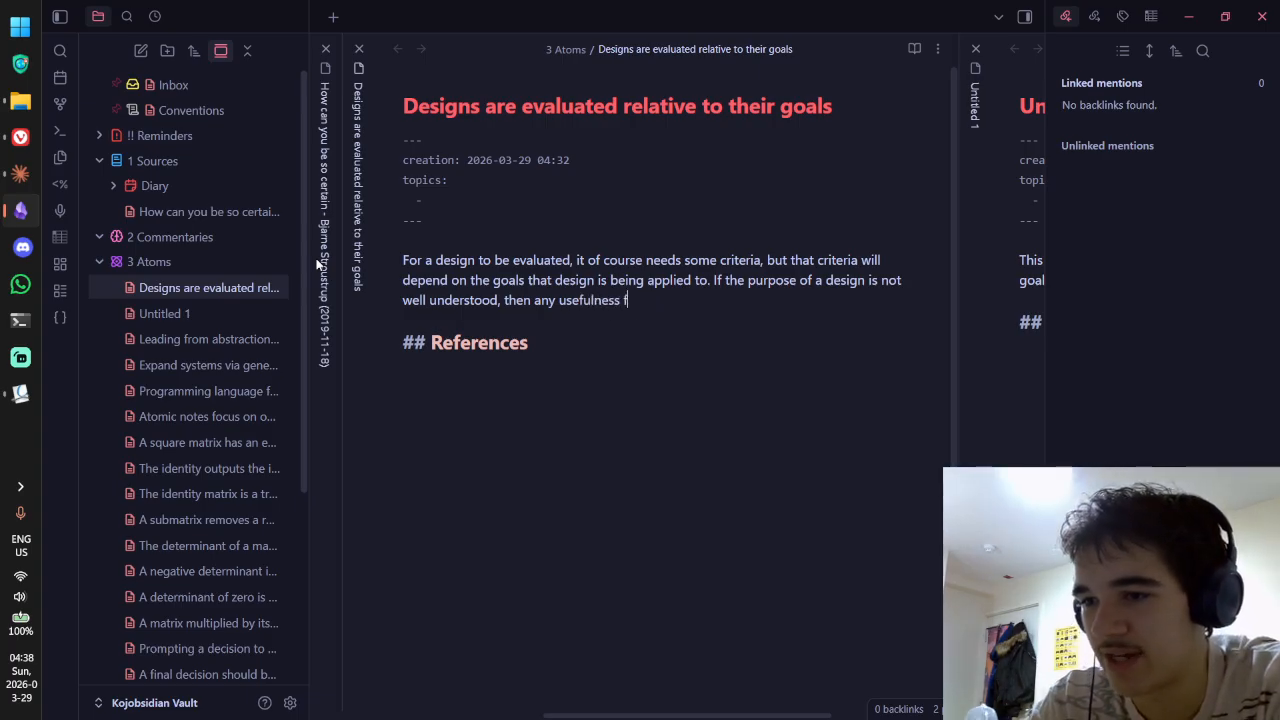
pyautogui.press('BackSpace')
pyautogui.press('BackSpace')
pyautogui.press('BackSpace')
pyautogui.write('rom i is')
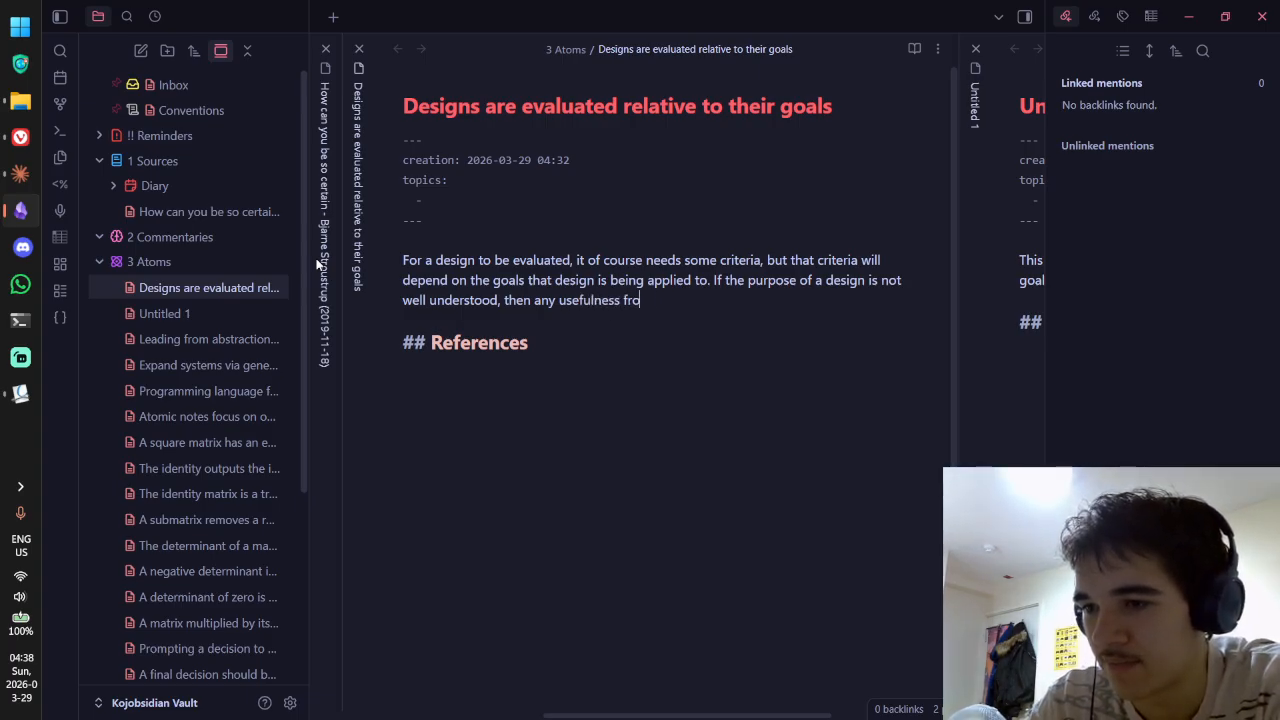
pyautogui.press('BackSpace')
pyautogui.press('BackSpace')
pyautogui.press('BackSpace')
pyautogui.write('s')
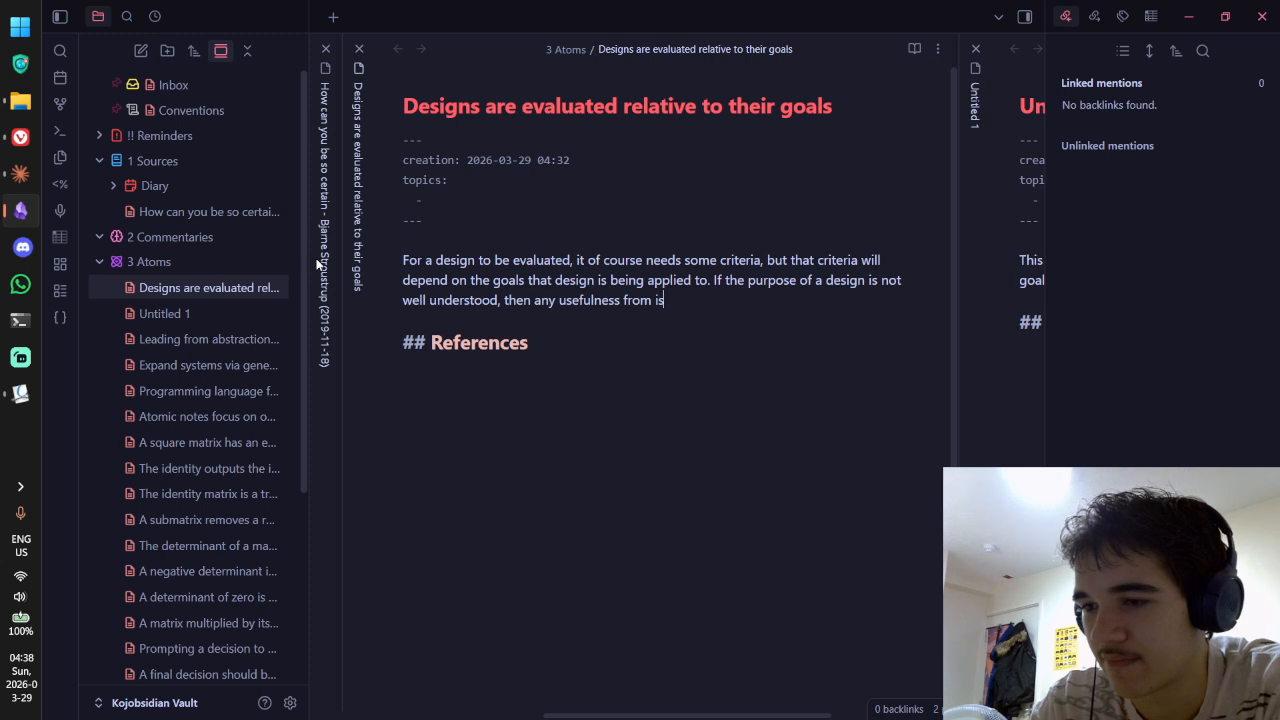
pyautogui.press('BackSpace')
pyautogui.write('t is likelky to')
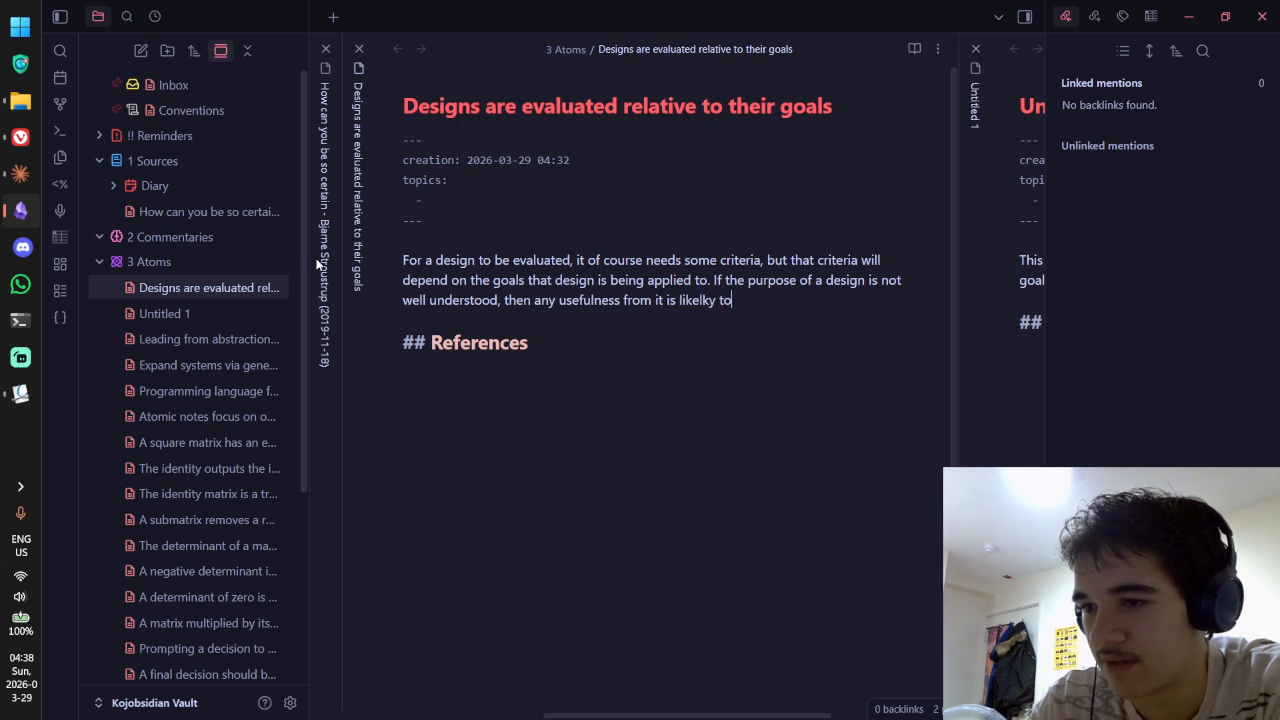
pyautogui.press('BackSpace')
pyautogui.press('BackSpace')
pyautogui.press('BackSpace')
pyautogui.press('BackSpace')
pyautogui.press('BackSpace')
pyautogui.write('y to be')
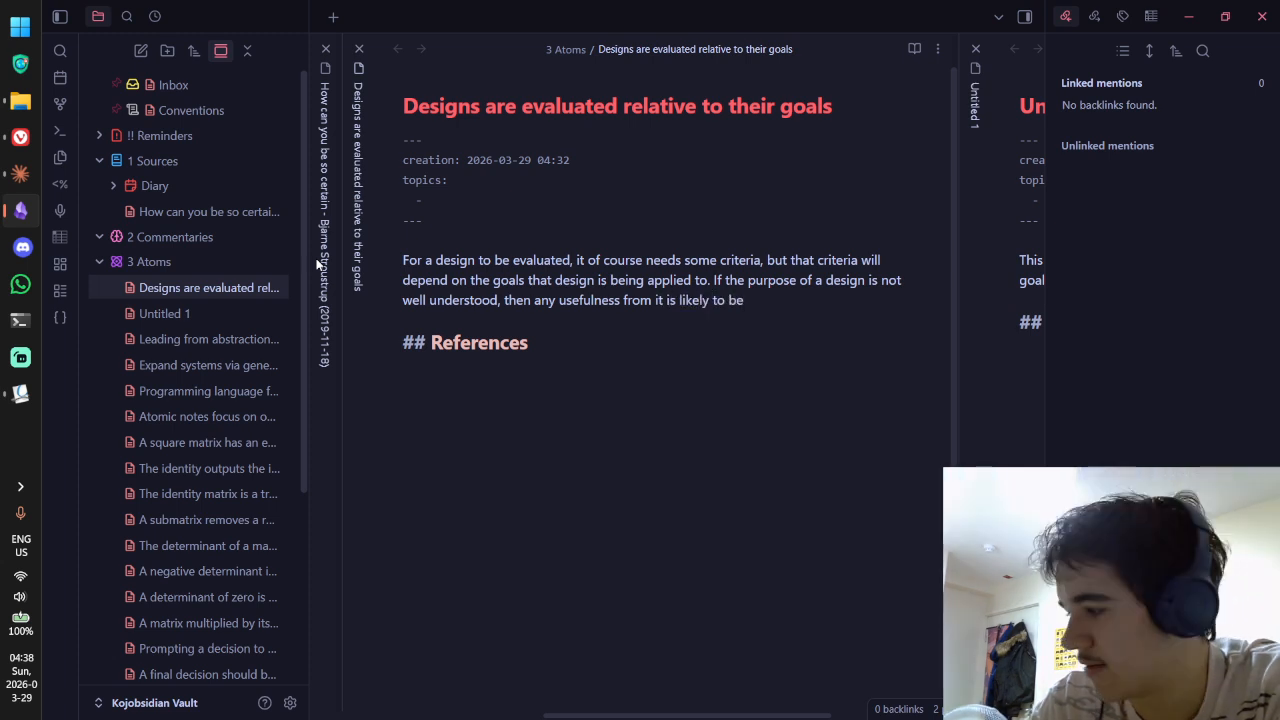
pyautogui.write(' from chance ')
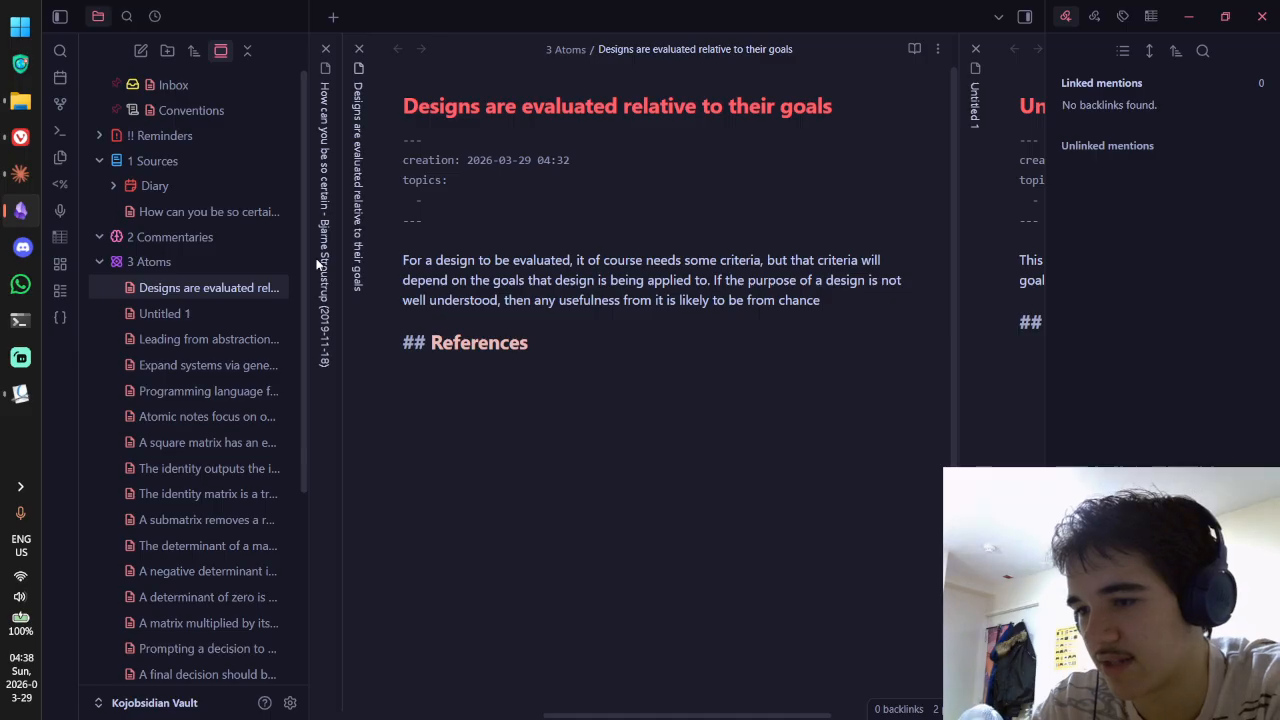
pyautogui.write('rather than intent')
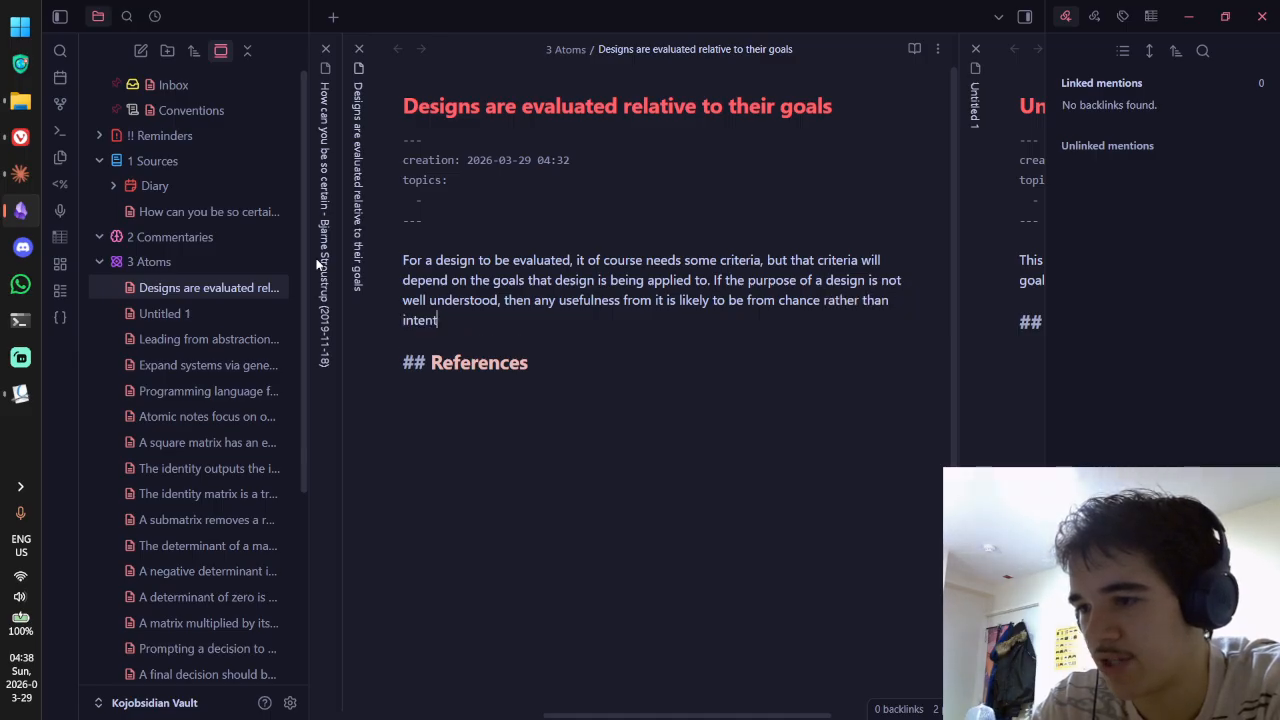
pyautogui.press('BackSpace')
pyautogui.press('BackSpace')
pyautogui.press('BackSpace')
pyautogui.press('BackSpace')
pyautogui.press('BackSpace')
pyautogui.press('BackSpace')
pyautogui.write('inte')
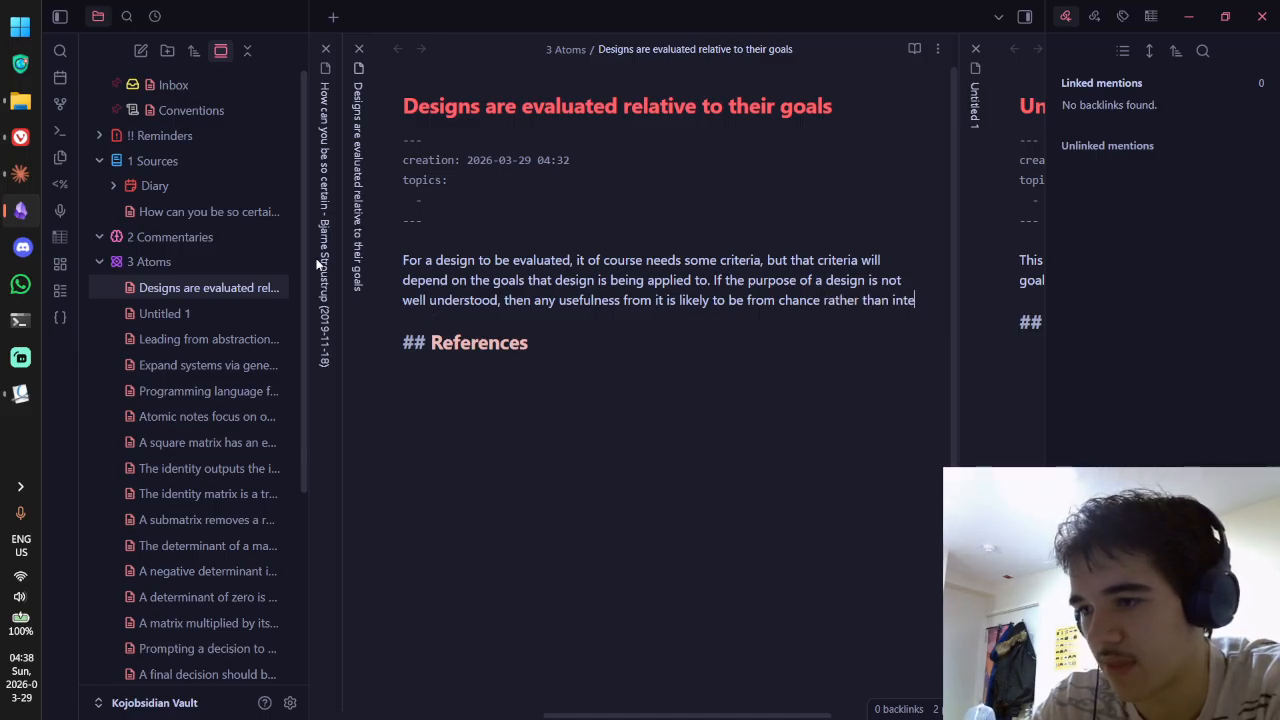
pyautogui.write('ntion, and ')
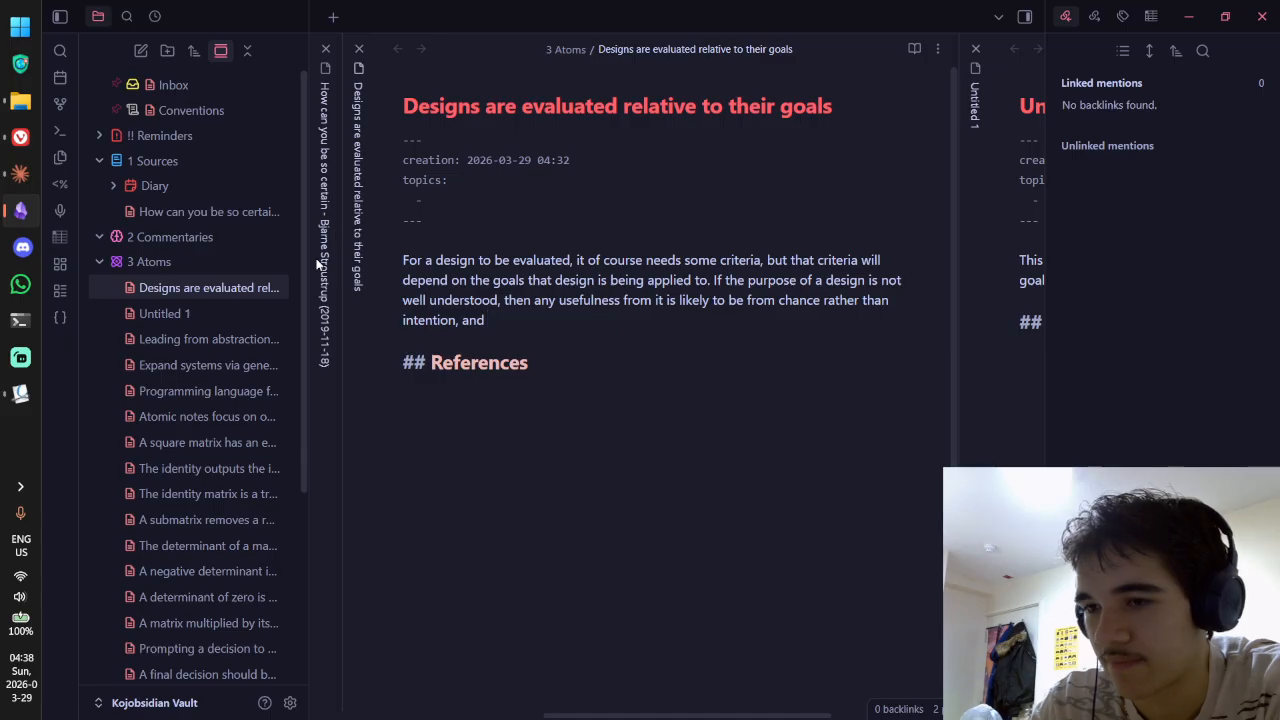
pyautogui.write('is ')
pyautogui.write('make')
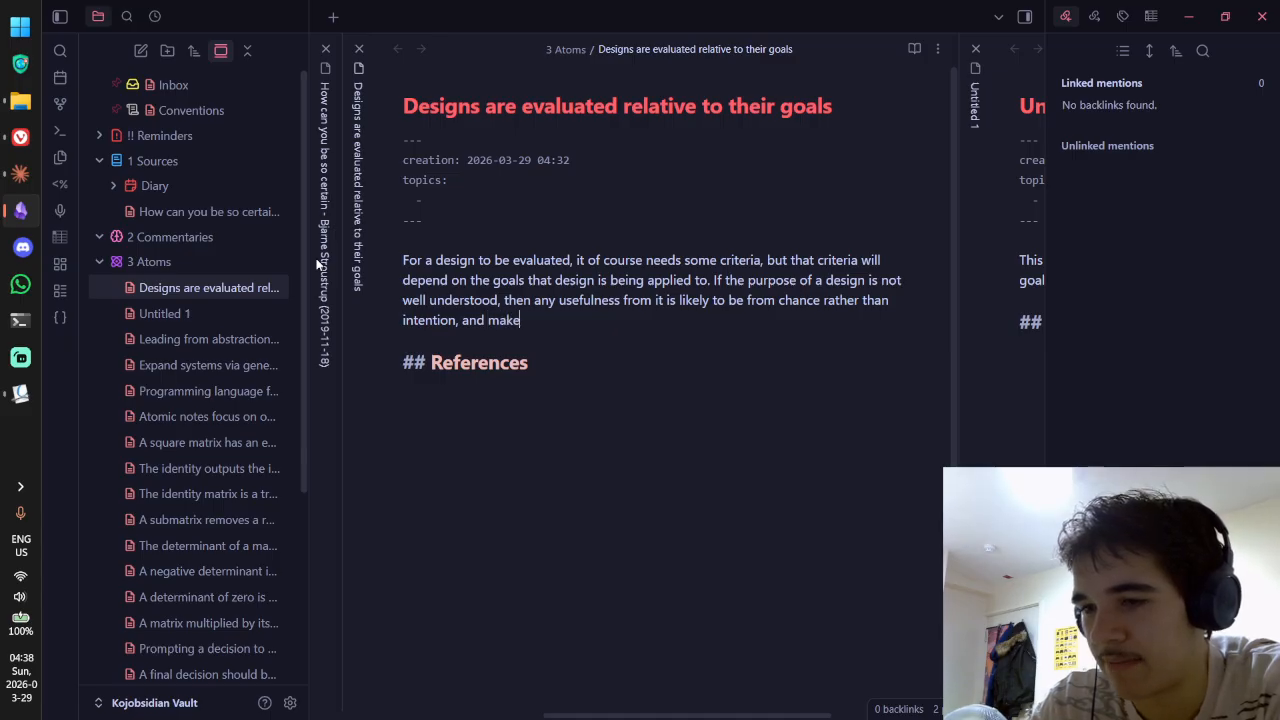
pyautogui.write('s the design itself diff')
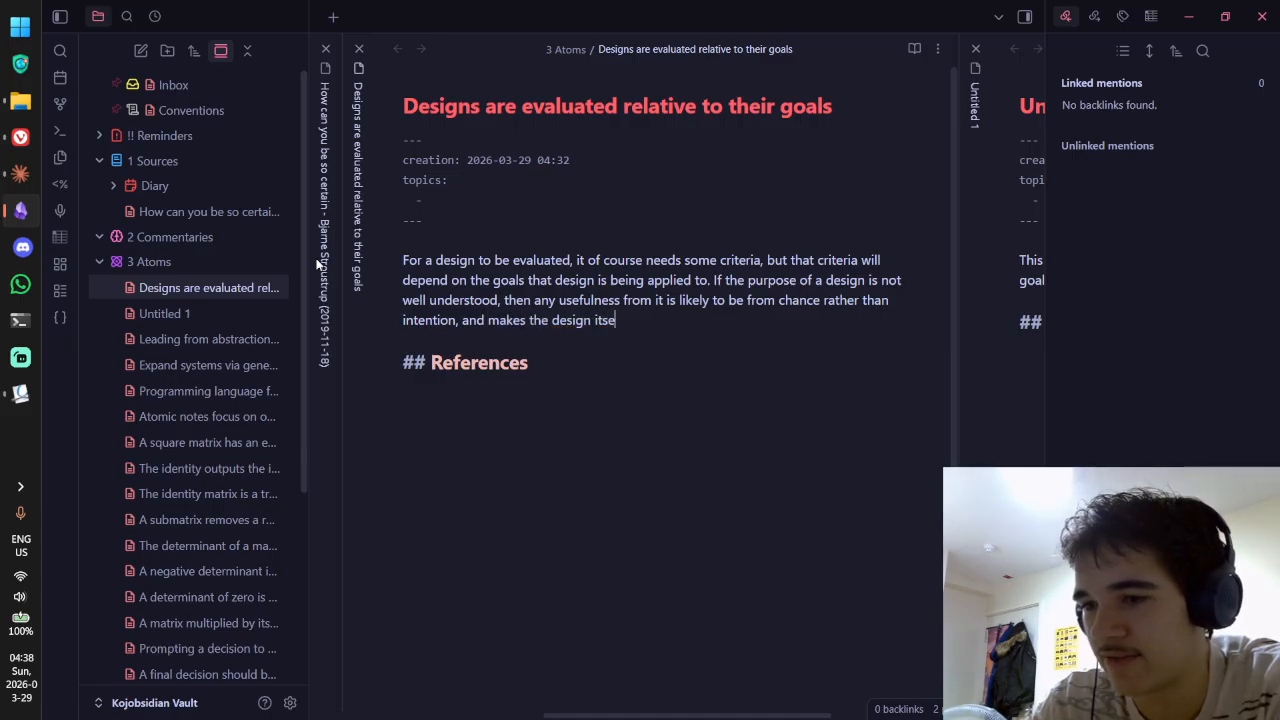
pyautogui.press('BackSpace')
pyautogui.press('BackSpace')
pyautogui.press('BackSpace')
pyautogui.press('BackSpace')
pyautogui.write('extremely dffic')
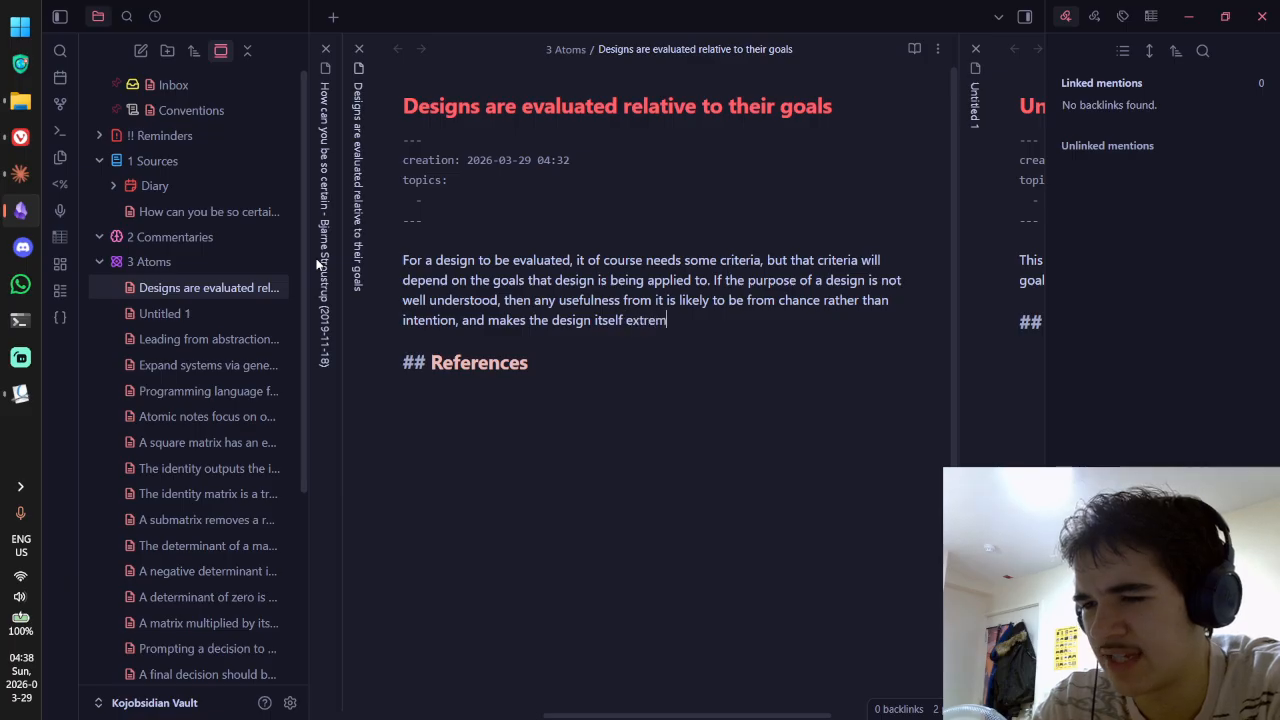
pyautogui.press('BackSpace')
pyautogui.press('BackSpace')
pyautogui.press('BackSpace')
pyautogui.press('BackSpace')
pyautogui.write('ifficult to ')
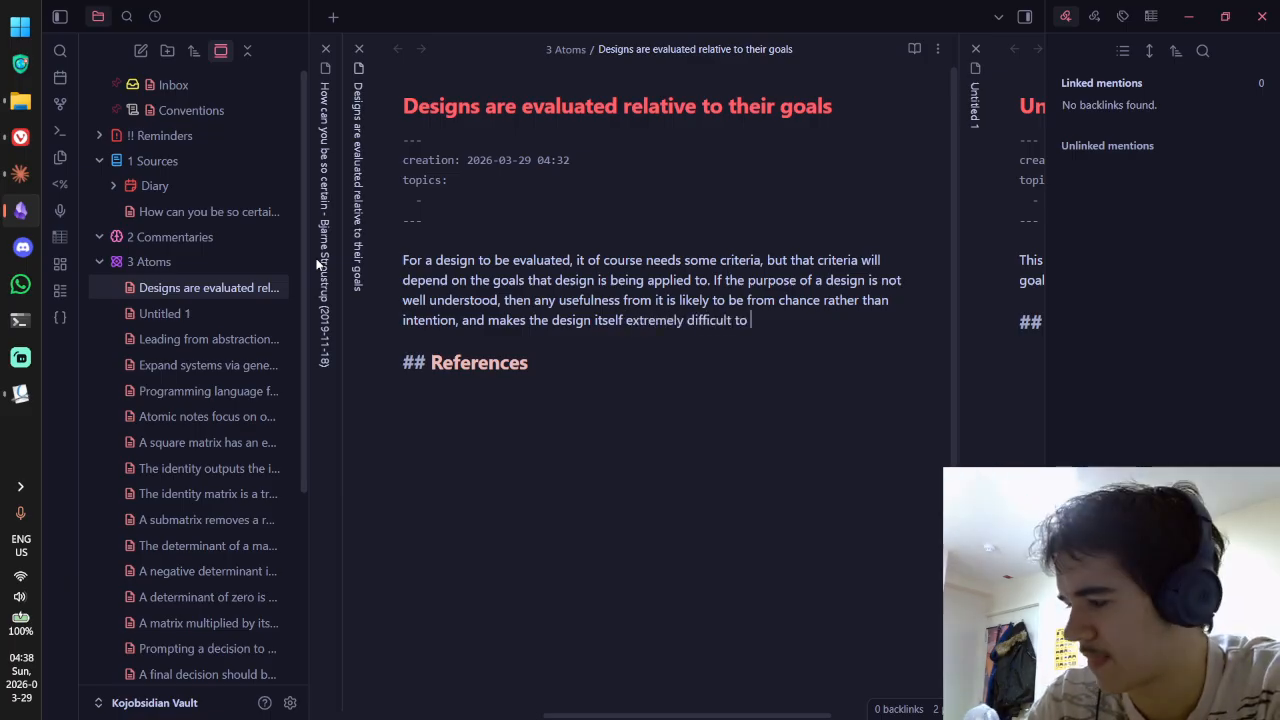
pyautogui.write('continue developing.')
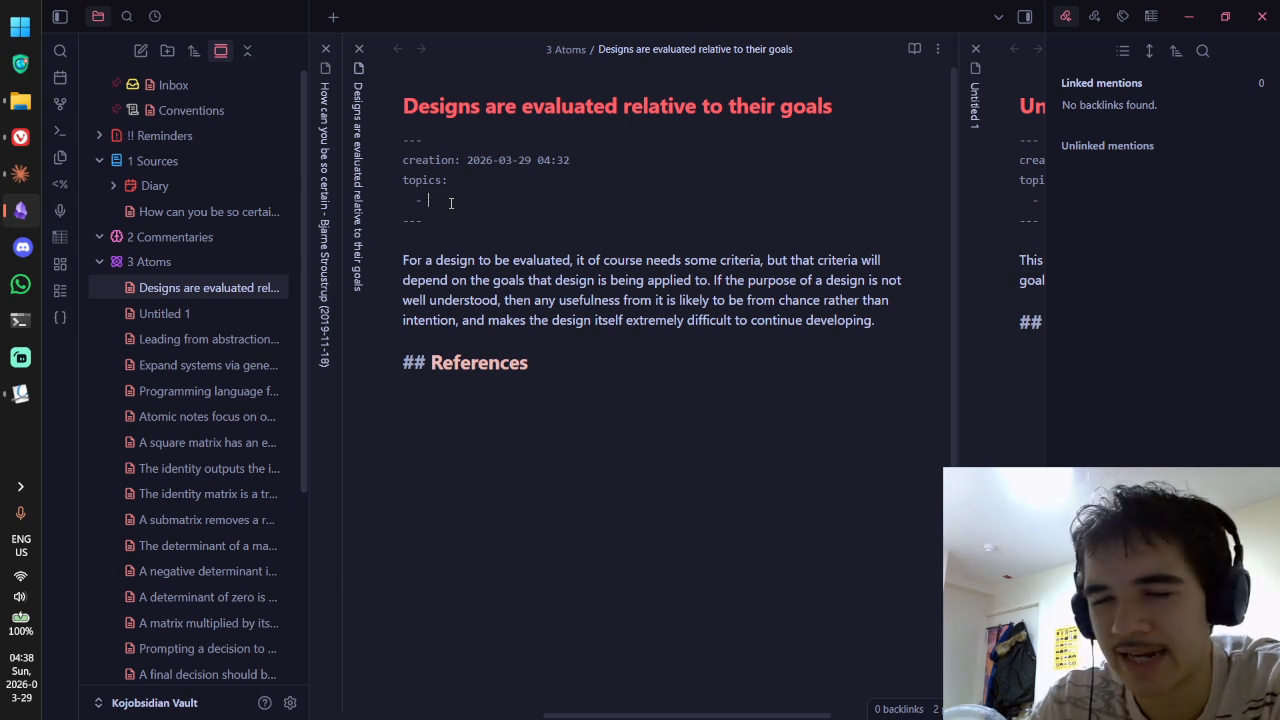
# Step: Switch to live preview and enter [[design]] as the topics property value
pyautogui.write('[[')
pyautogui.press('BackSpace')
pyautogui.press('BackSpace')
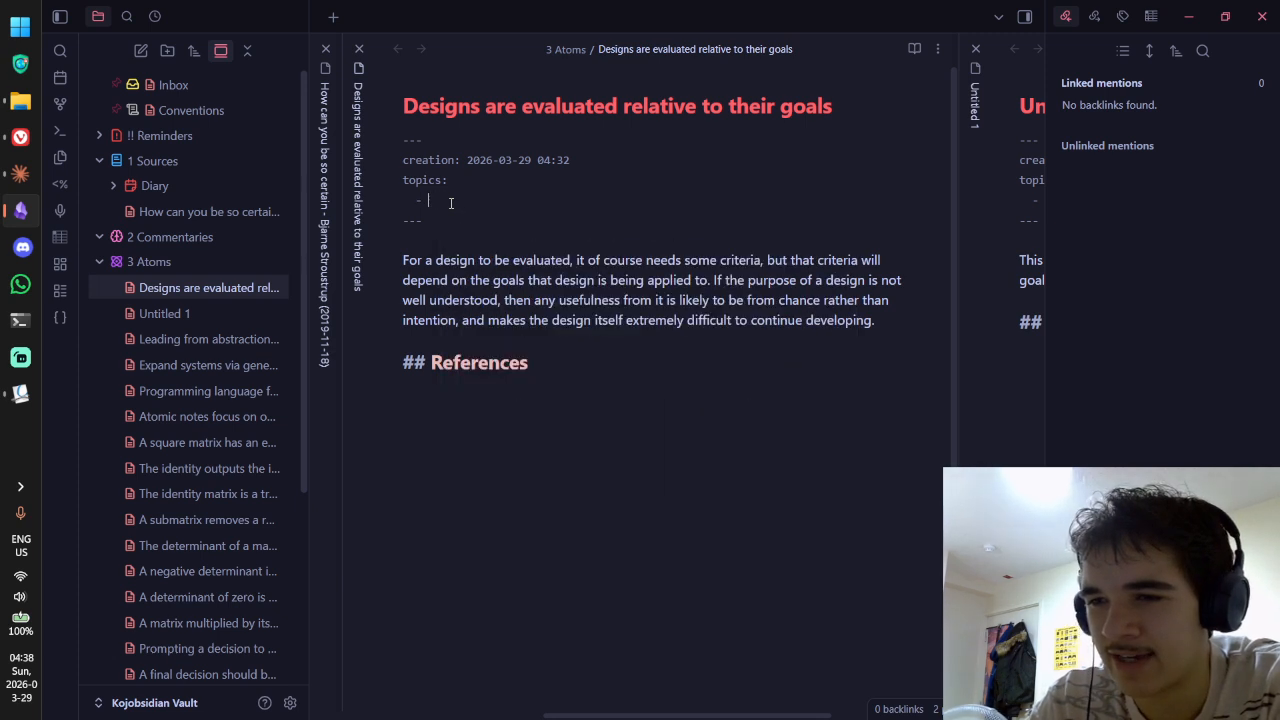
pyautogui.hotkey('ctrl', 'e')
pyautogui.click(575, 207)
pyautogui.write('[[desig')
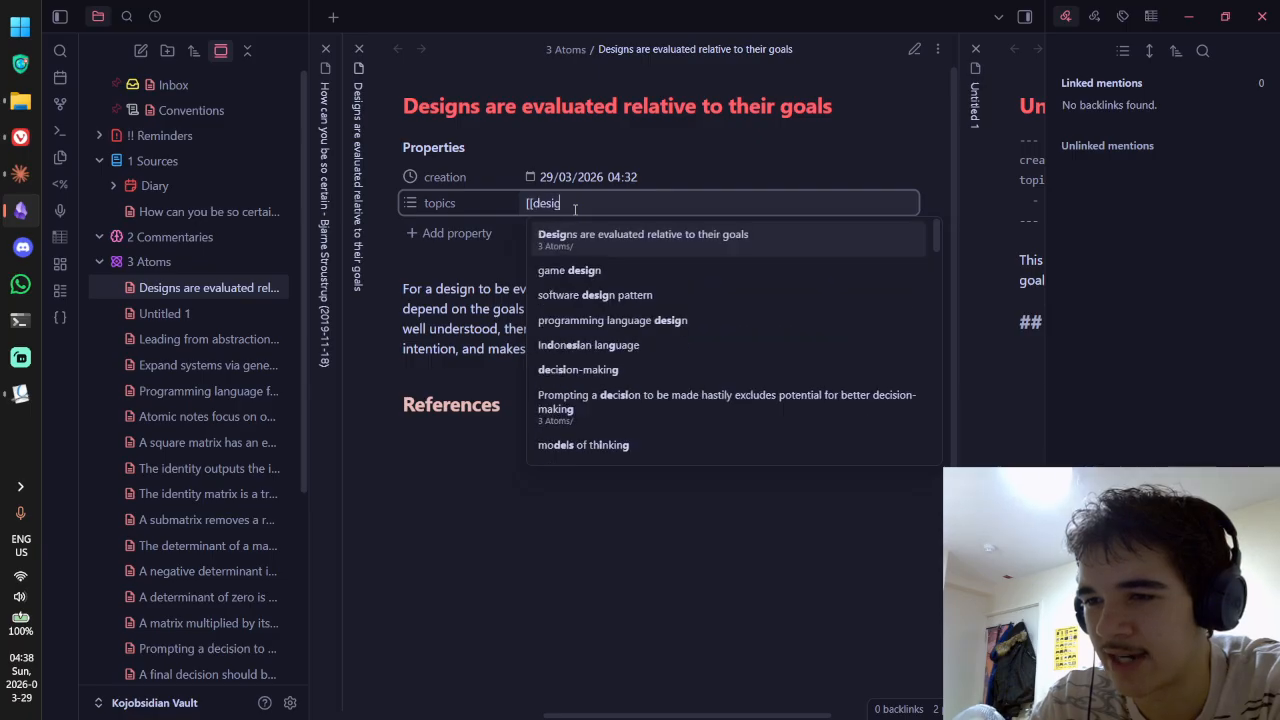
pyautogui.write('n]]')
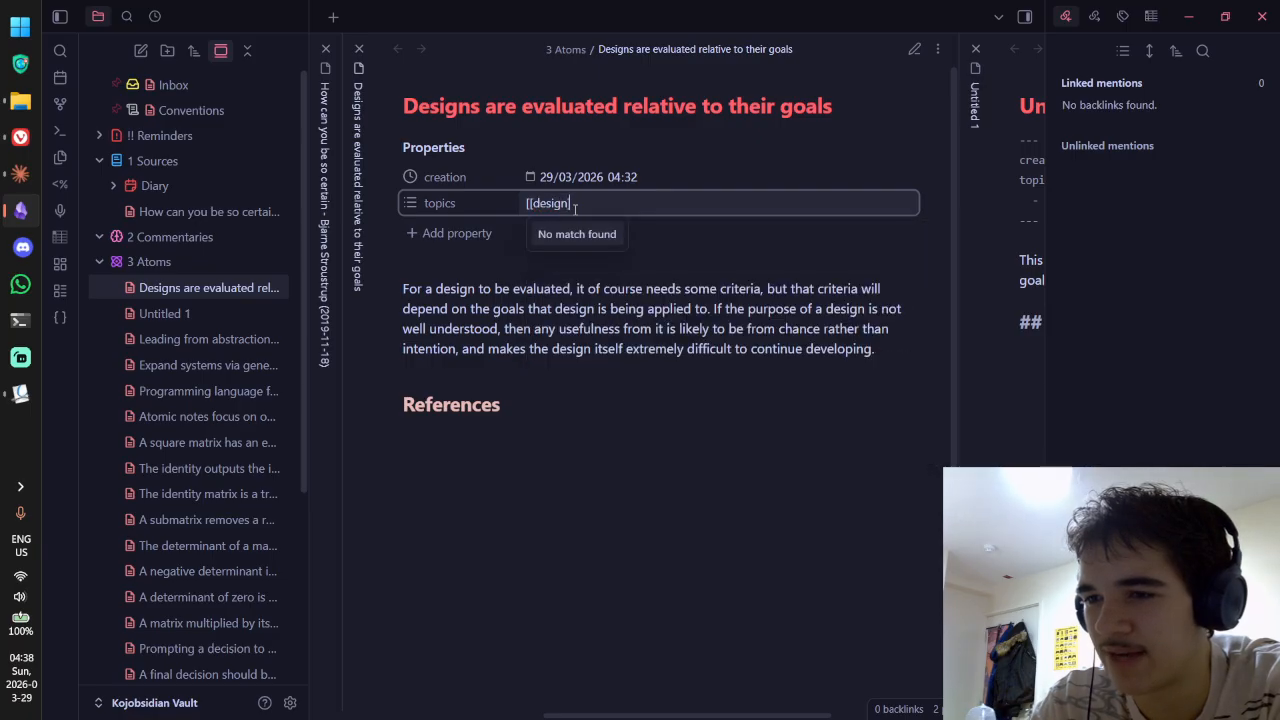
pyautogui.press('Return')
pyautogui.press('Escape')
# Step: Remove the wrongly added suggestions so topics holds only the single value design
pyautogui.press('BackSpace')
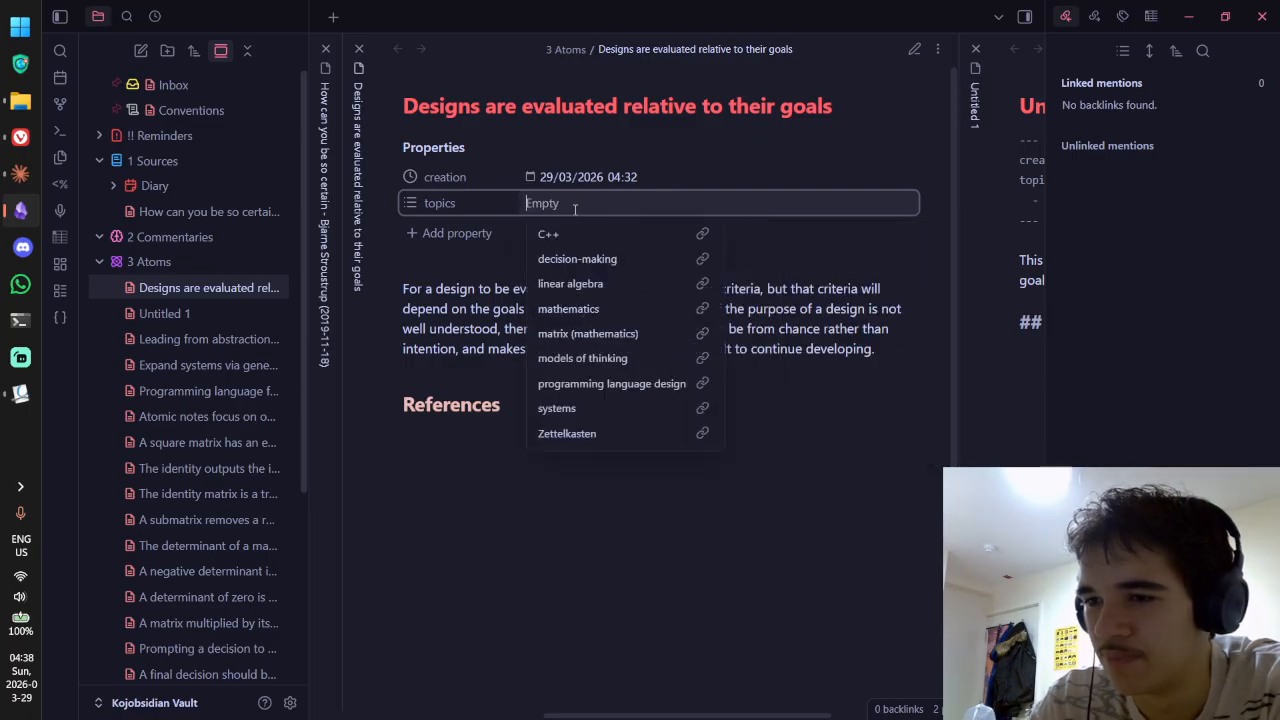
pyautogui.write('design')
pyautogui.press('Return')
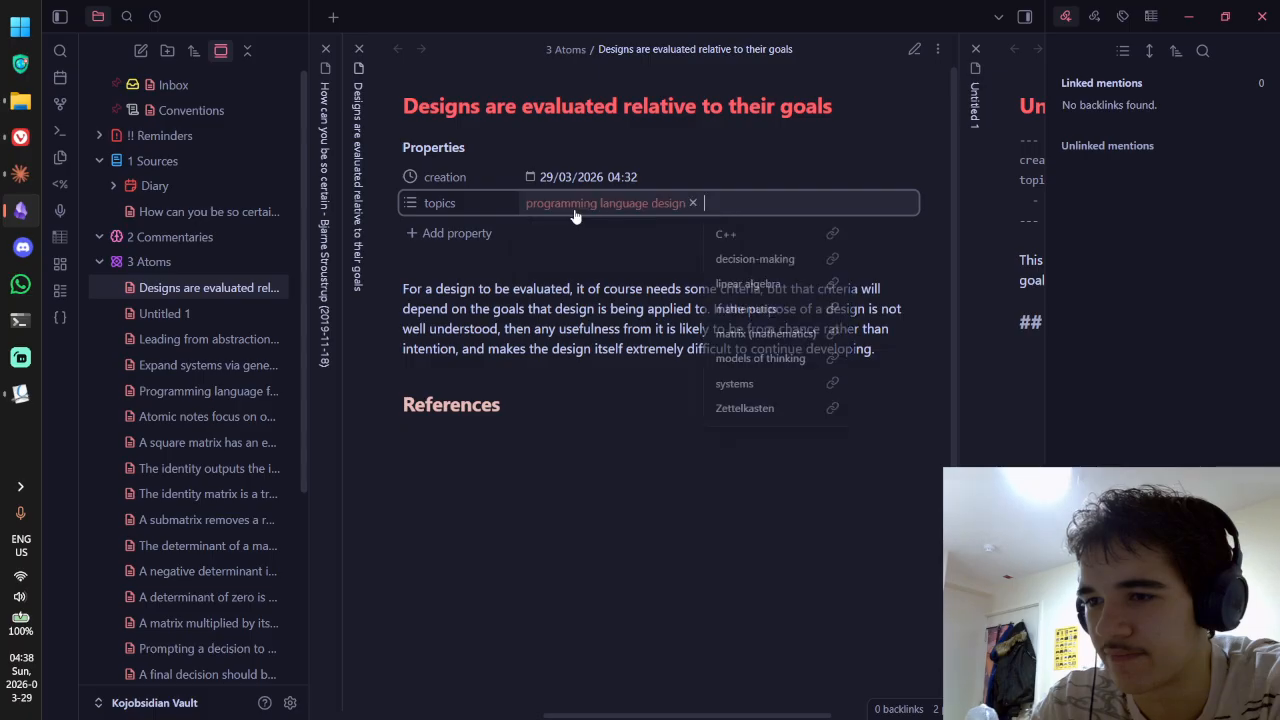
pyautogui.press('Escape')
pyautogui.press('BackSpace')
pyautogui.write('design')
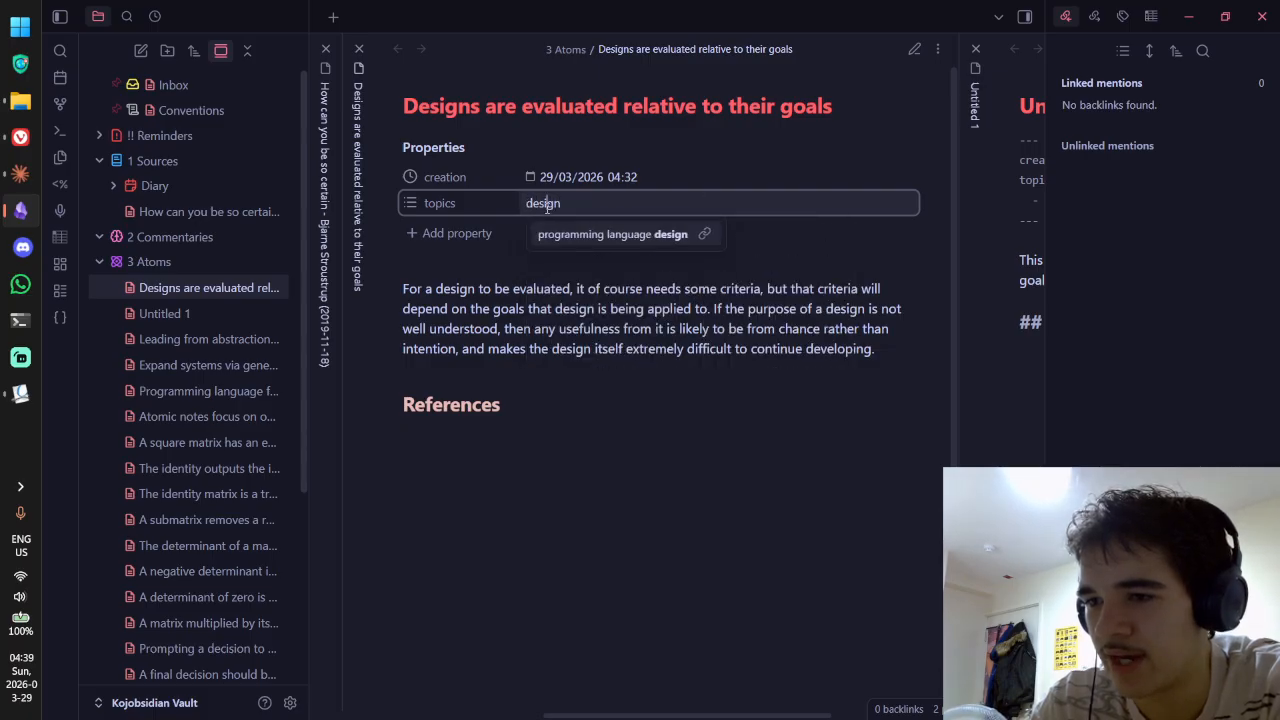
pyautogui.write('[[')
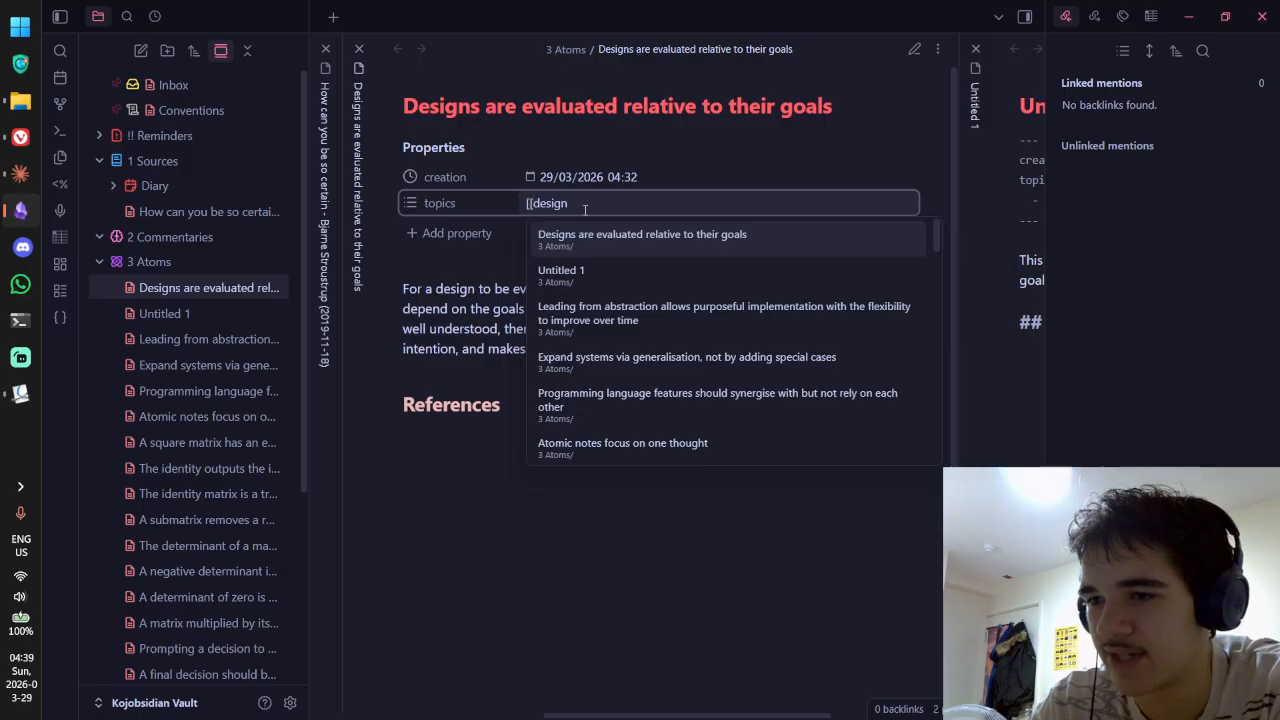
pyautogui.press('Return')
pyautogui.press('Escape')
pyautogui.press('BackSpace')
pyautogui.write('[')
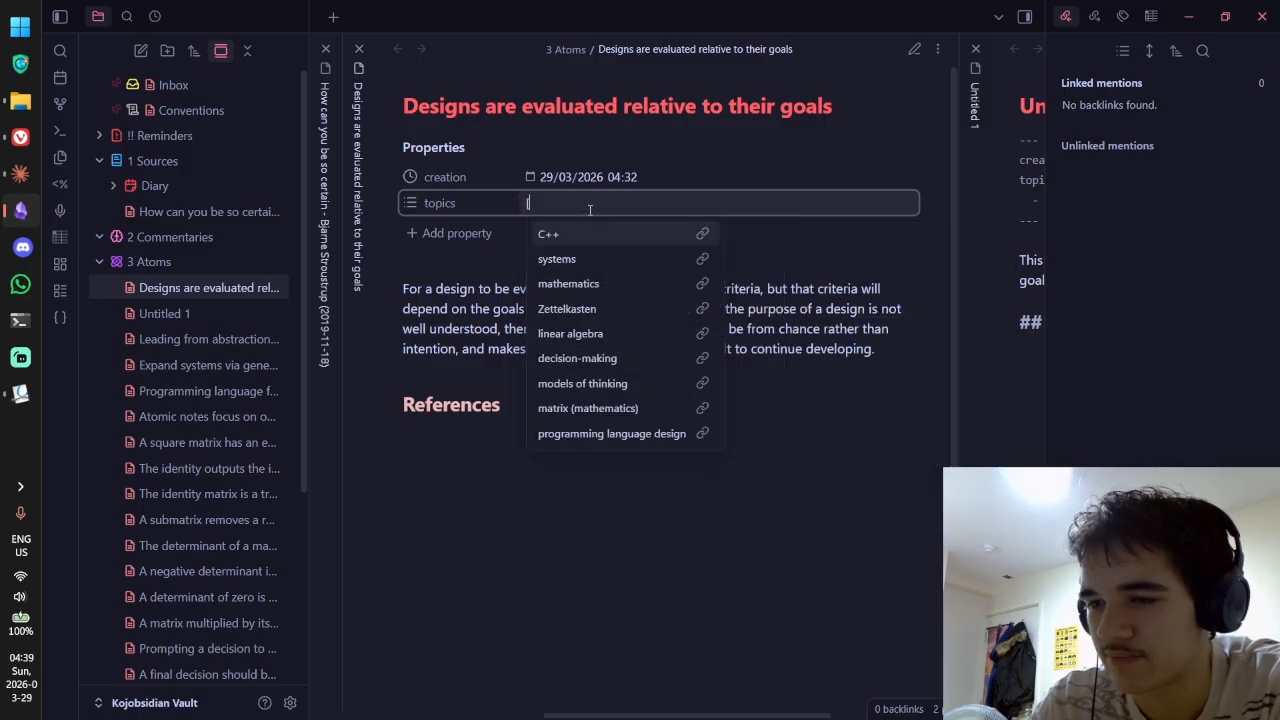
pyautogui.write('[design')
pyautogui.press('Return')
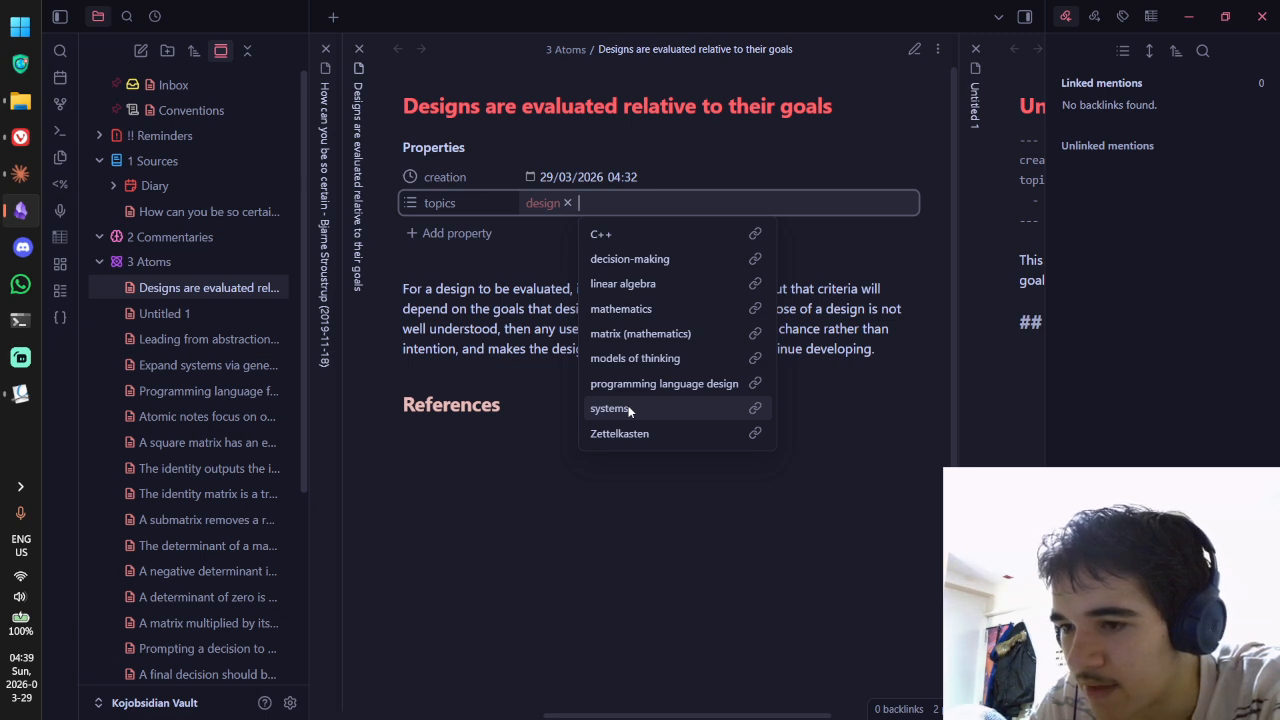
pyautogui.click(545, 344)
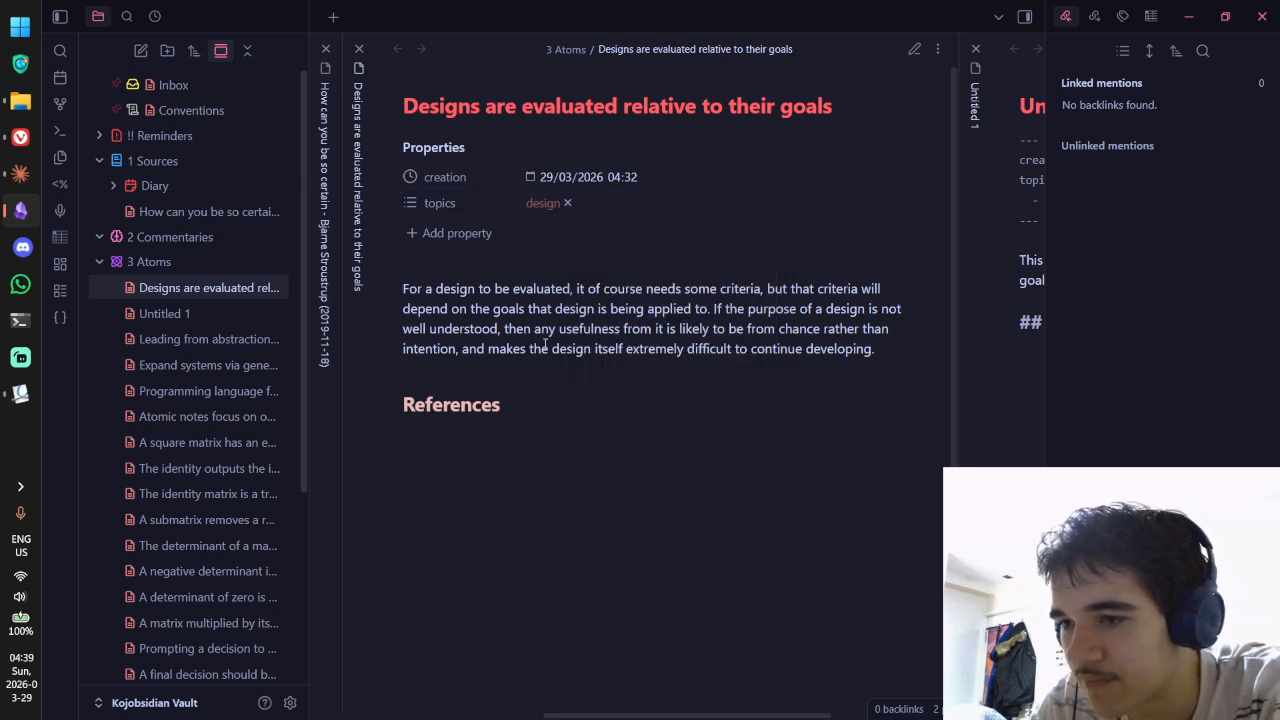
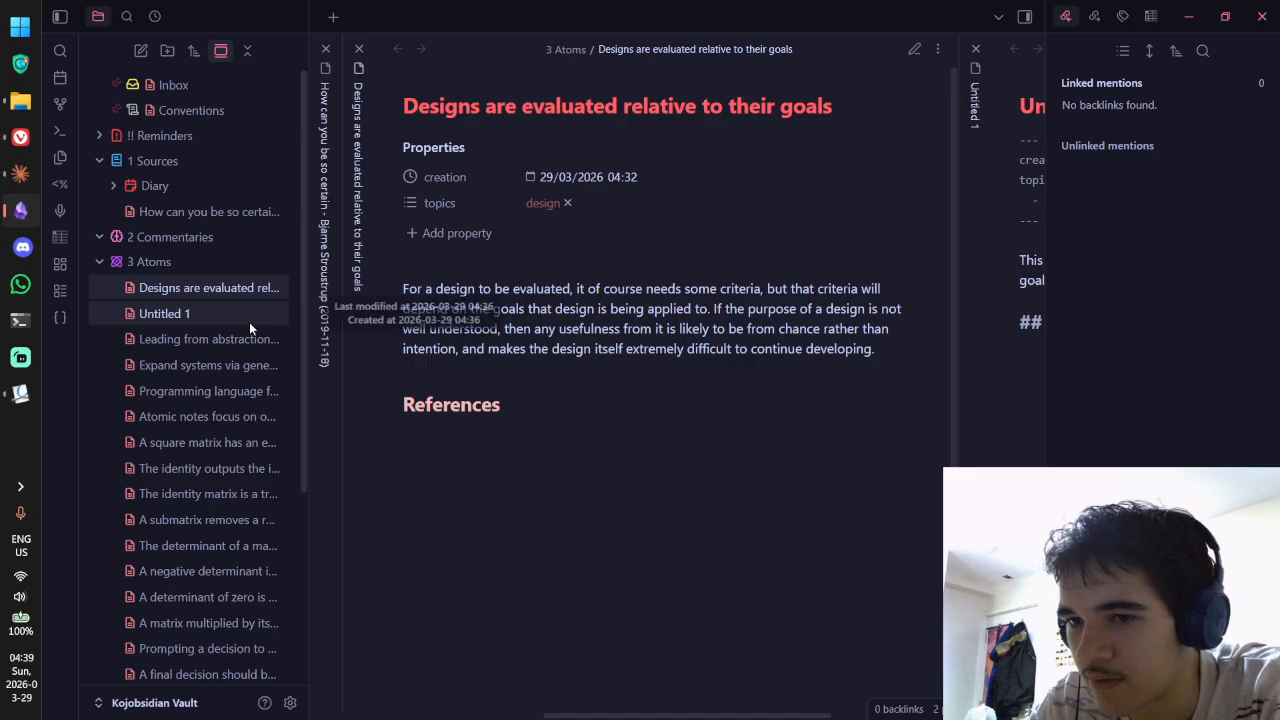
# Step: Under the goals note's References, add a link to block ^effc13 of the 'How can you be so certain' source note
pyautogui.click(314, 206)
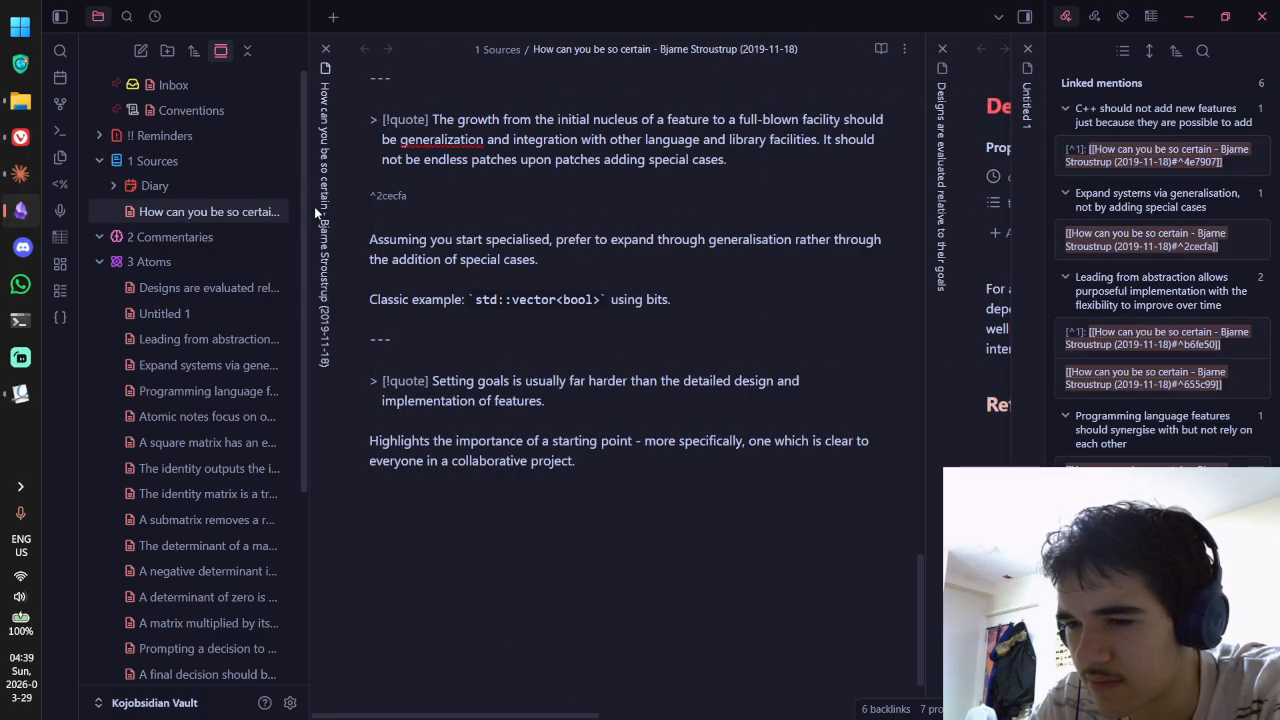
pyautogui.hotkey('ctrl', 'Tab')
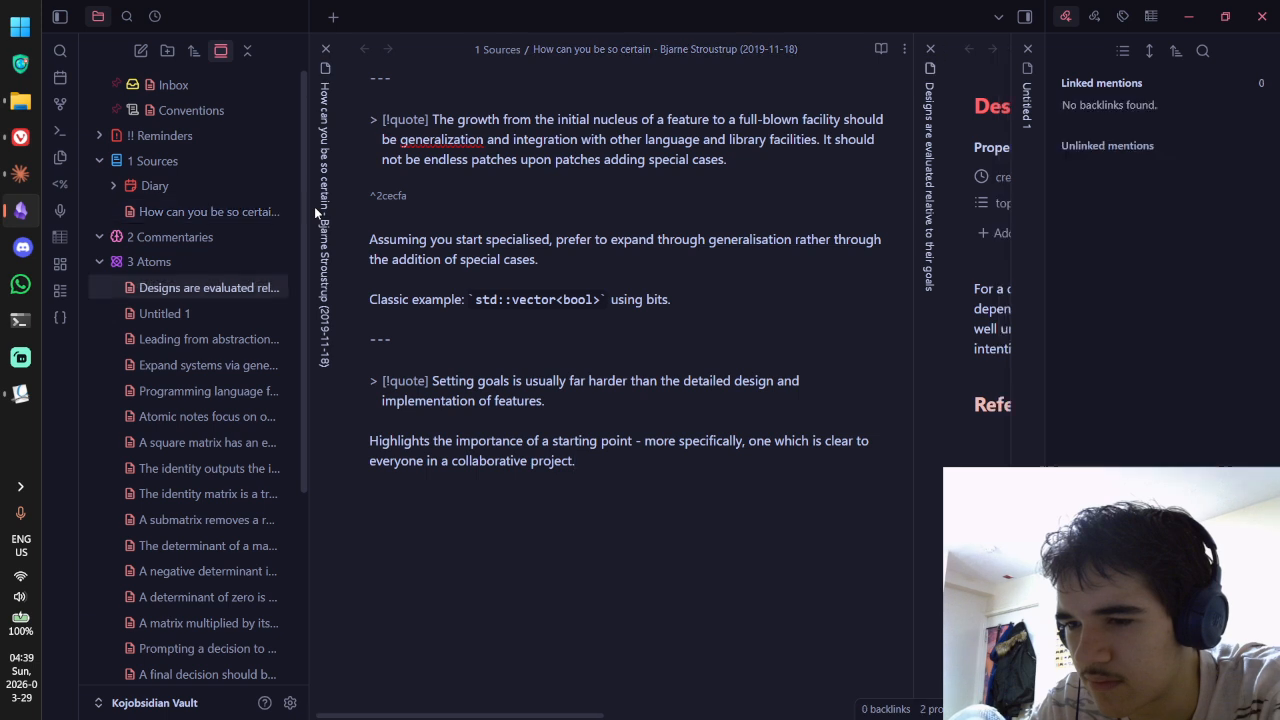
pyautogui.hotkey('ctrl', 'Tab')
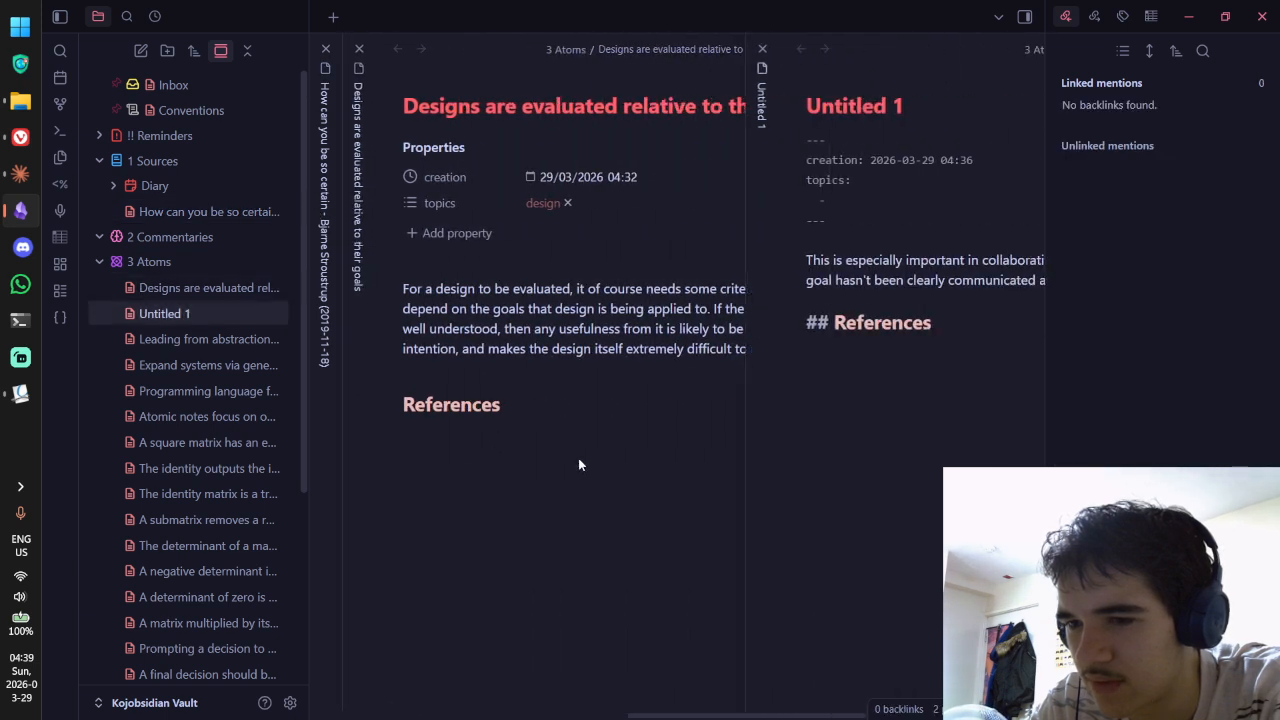
pyautogui.hotkey('ctrl', 'shift', 'Tab')
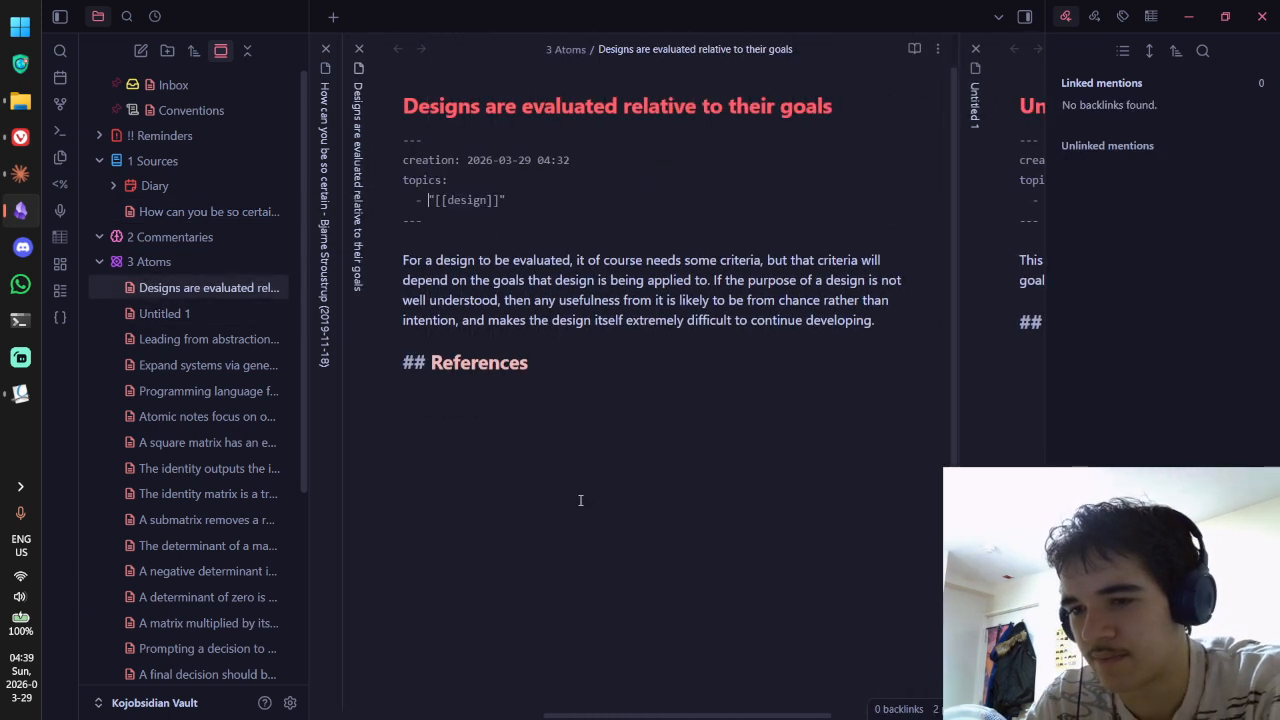
pyautogui.click(580, 502)
pyautogui.write('[[')
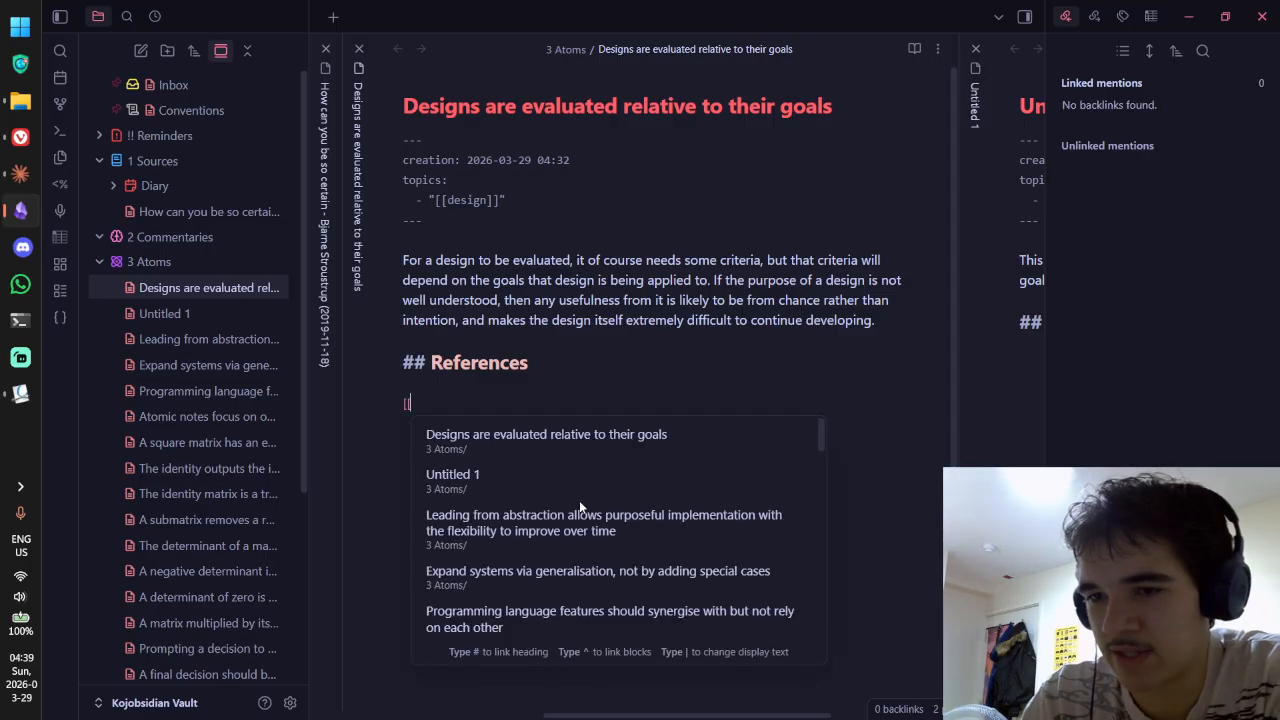
pyautogui.write('How can you')
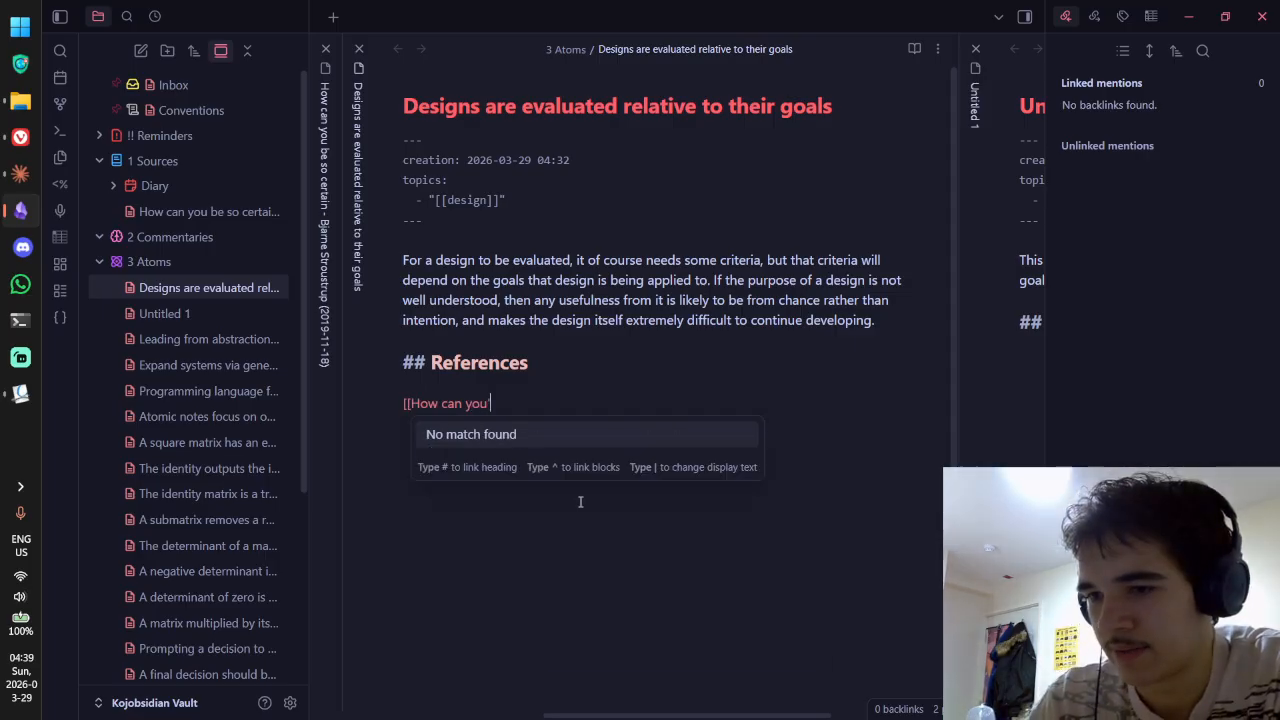
pyautogui.press('Return')
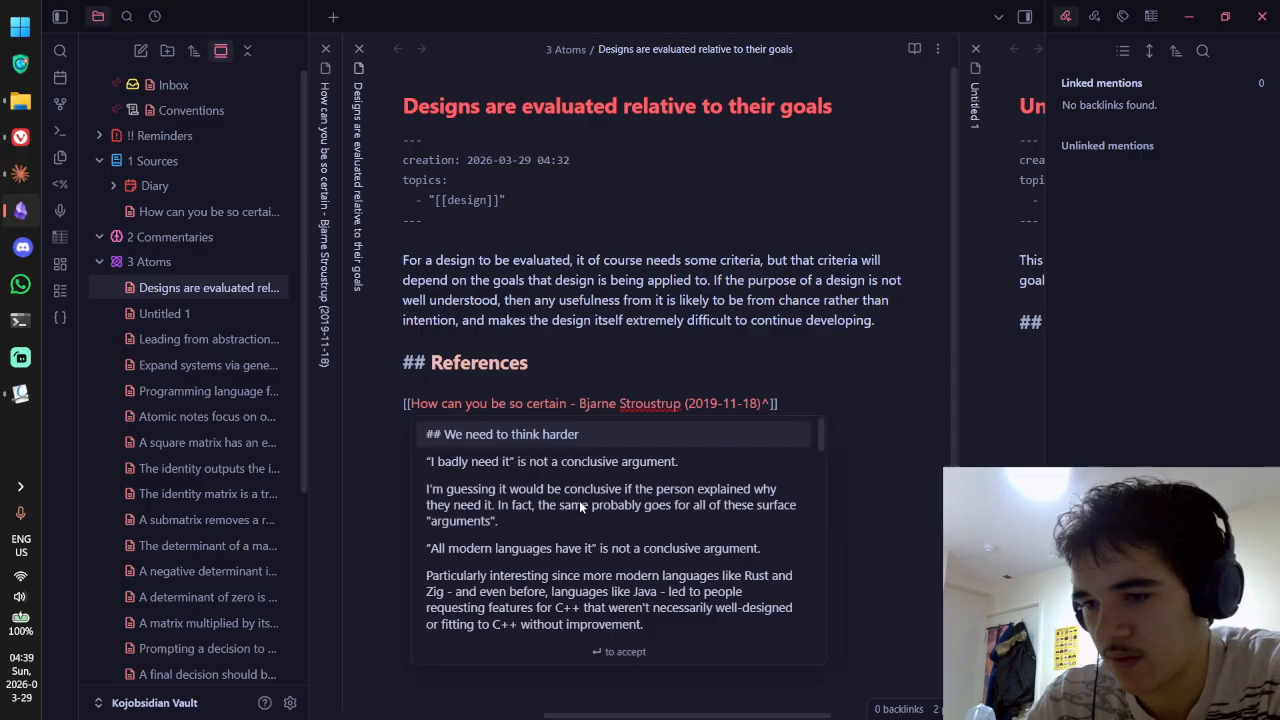
pyautogui.scroll(-10, 579, 500)
pyautogui.click(579, 568)
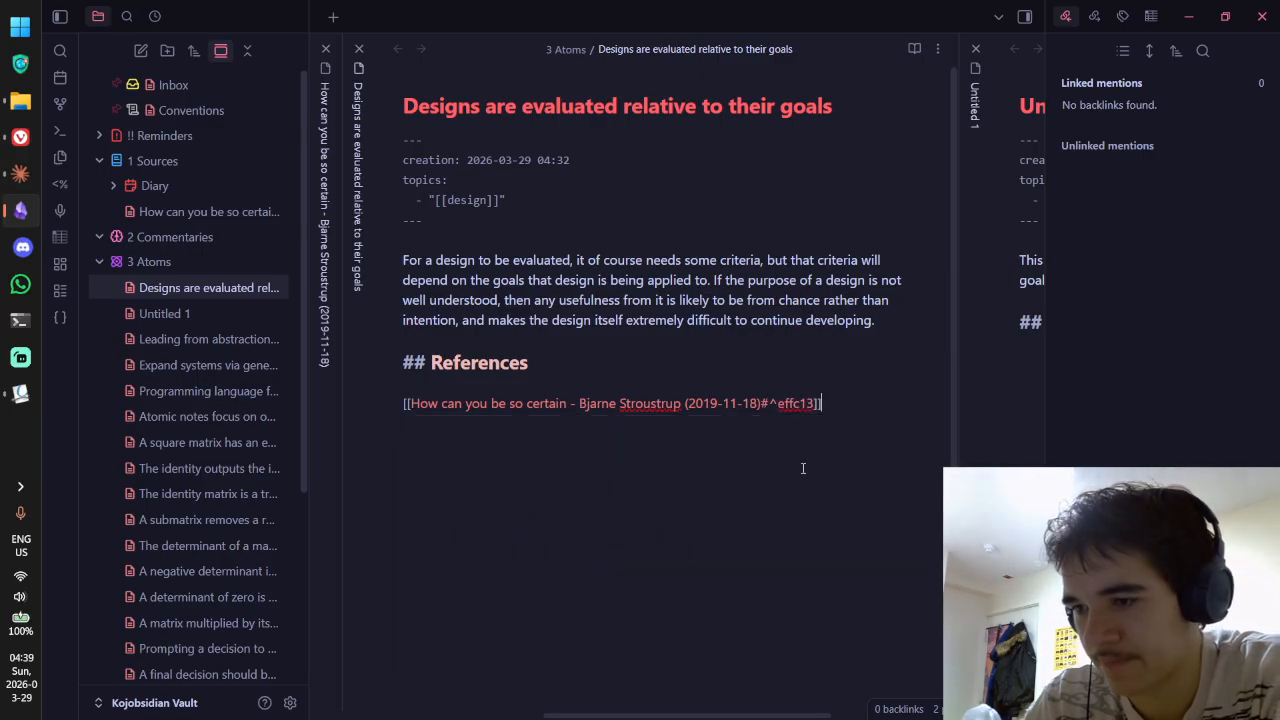
pyautogui.hotkey('ctrl', 'e')
pyautogui.hotkey('ctrl', 'Tab')
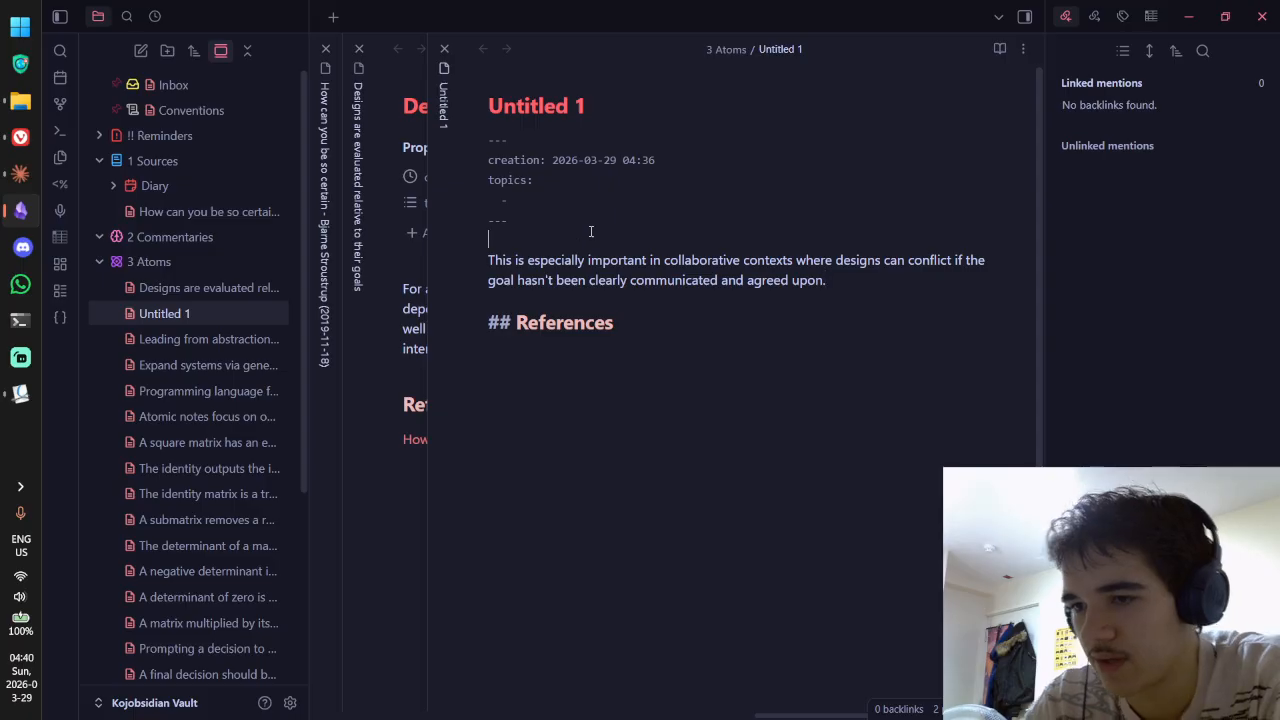
# Step: Trim 'This is especially important' so the paragraph opens 'In collaborative contexts…', removing the extra blank lines
pyautogui.click(551, 222)
pyautogui.press('Return')
pyautogui.press('Return')
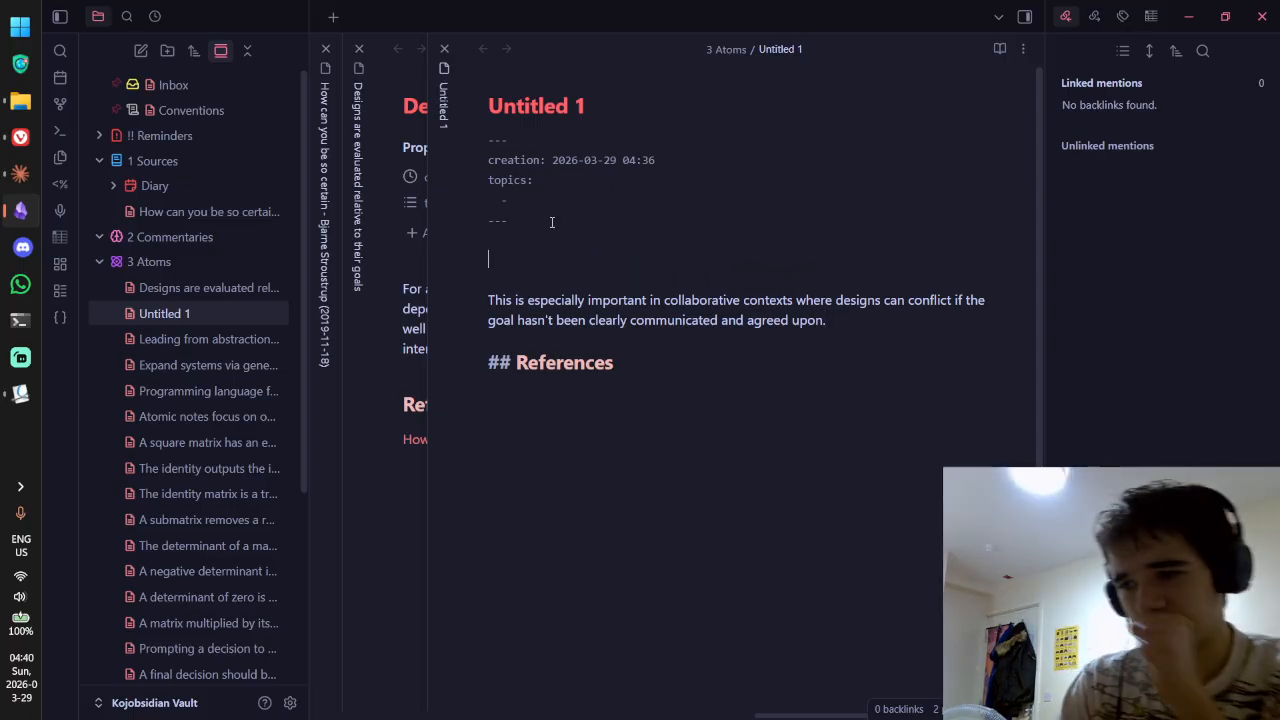
pyautogui.moveTo(652, 300); pyautogui.dragTo(450, 302)
pyautogui.write('I')
pyautogui.press('Delete')
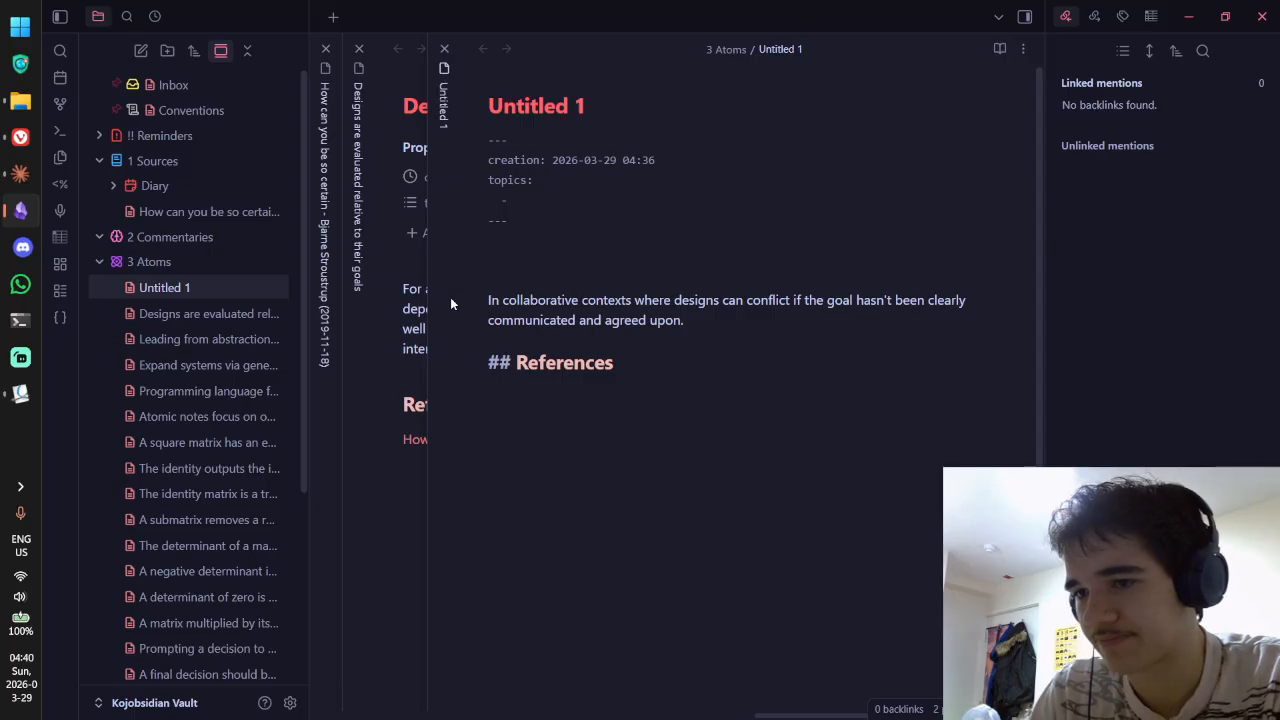
pyautogui.press('Up')
pyautogui.press('BackSpace')
pyautogui.press('BackSpace')
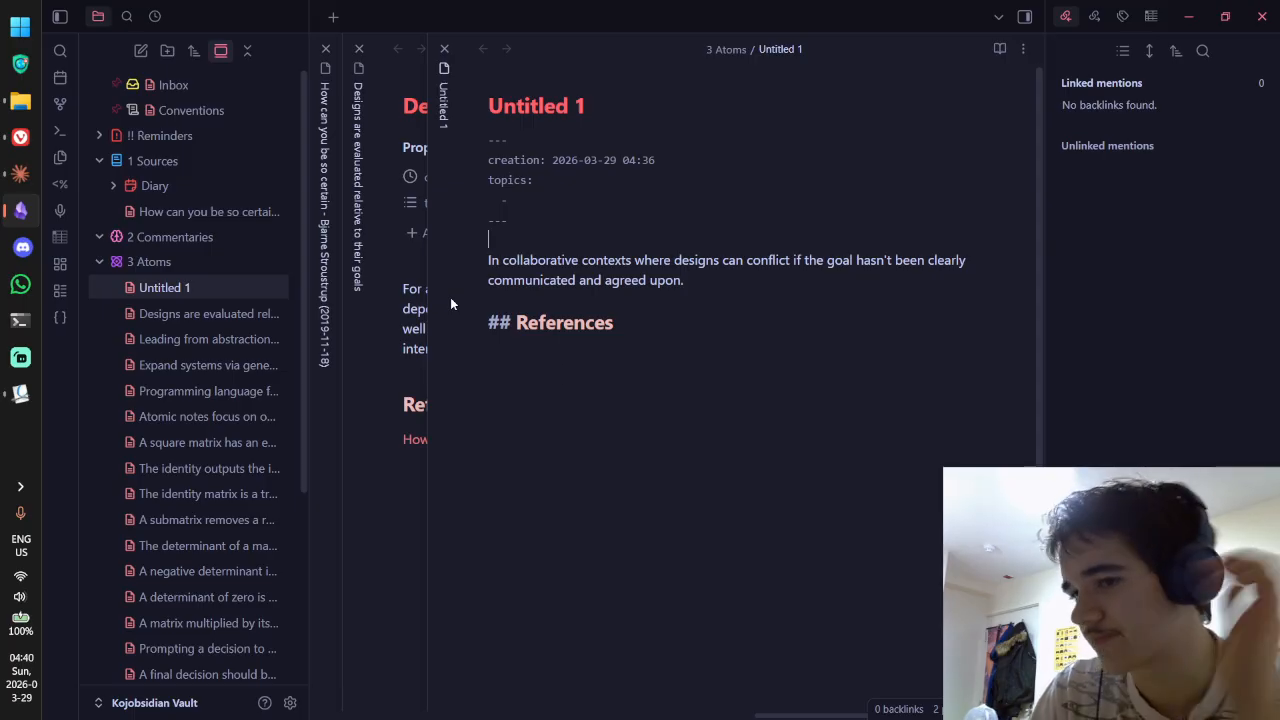
pyautogui.click(697, 287)
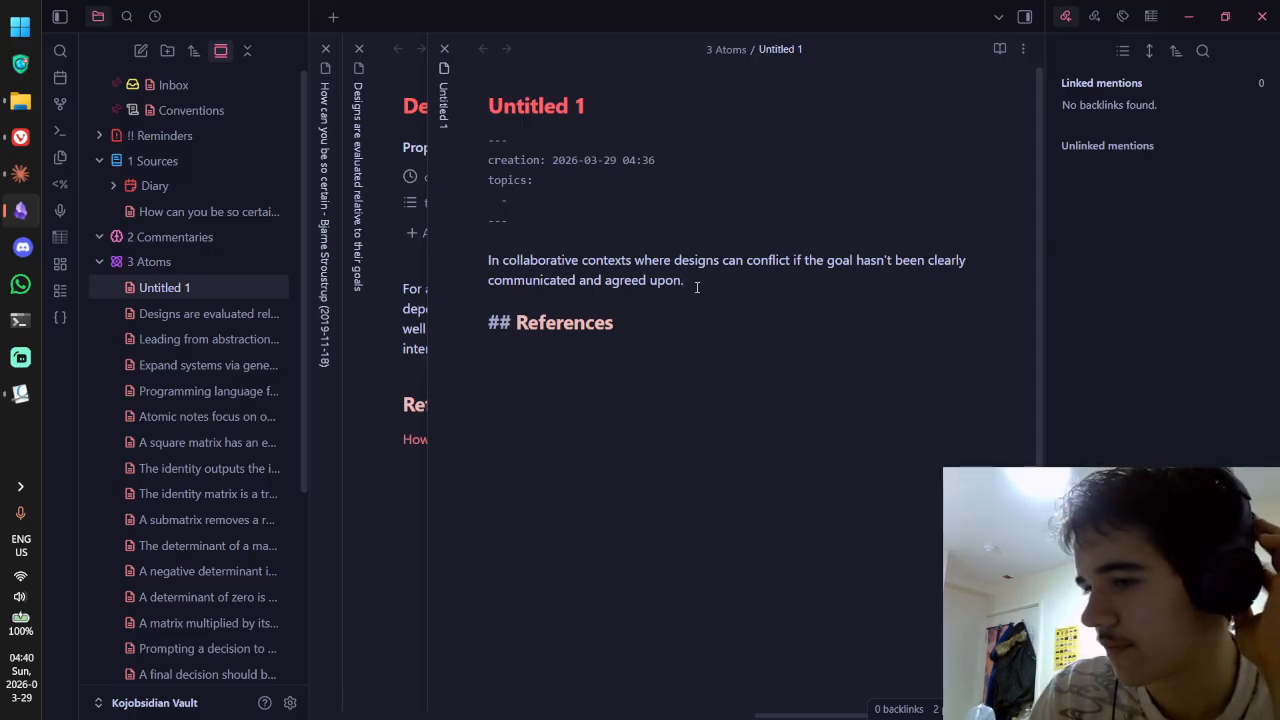
pyautogui.moveTo(697, 287); pyautogui.dragTo(728, 282)
pyautogui.press('Return')
pyautogui.press('Return')
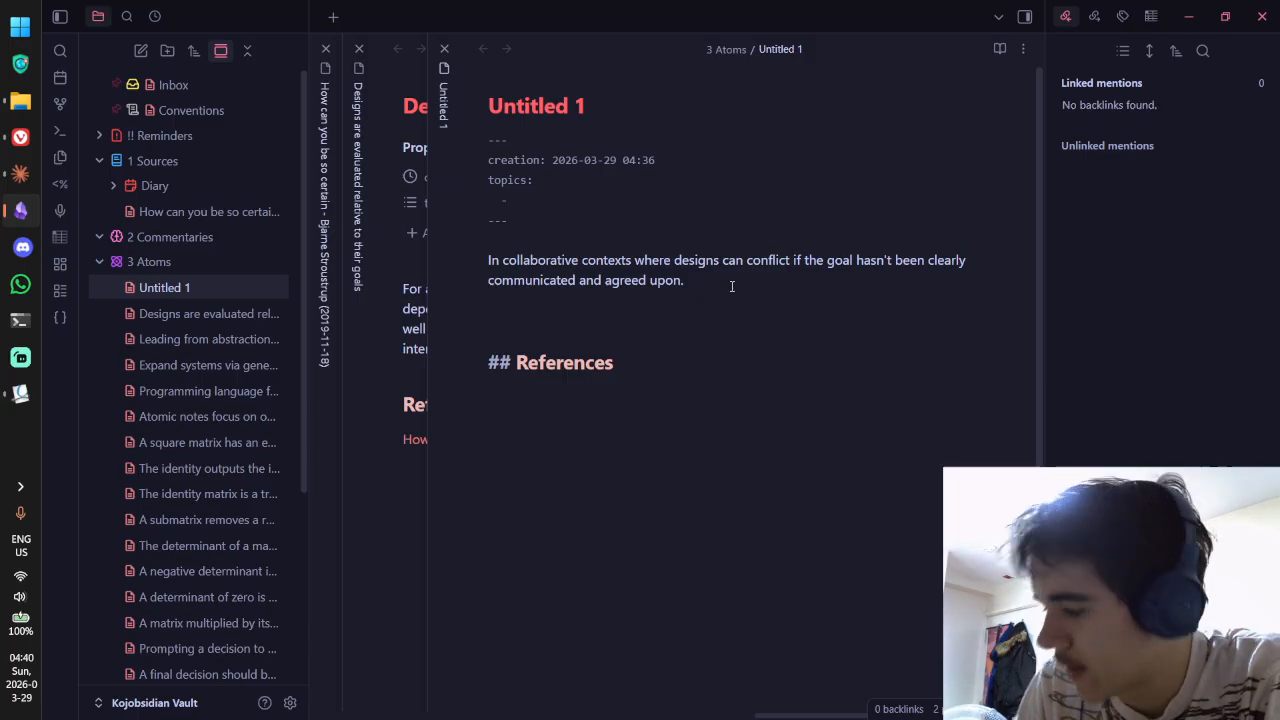
# Step: Write 'For collaboration to be effective, there needs to be a goal that has been clearly communicated and agreed upon'
pyautogui.write('Collaboration is o')
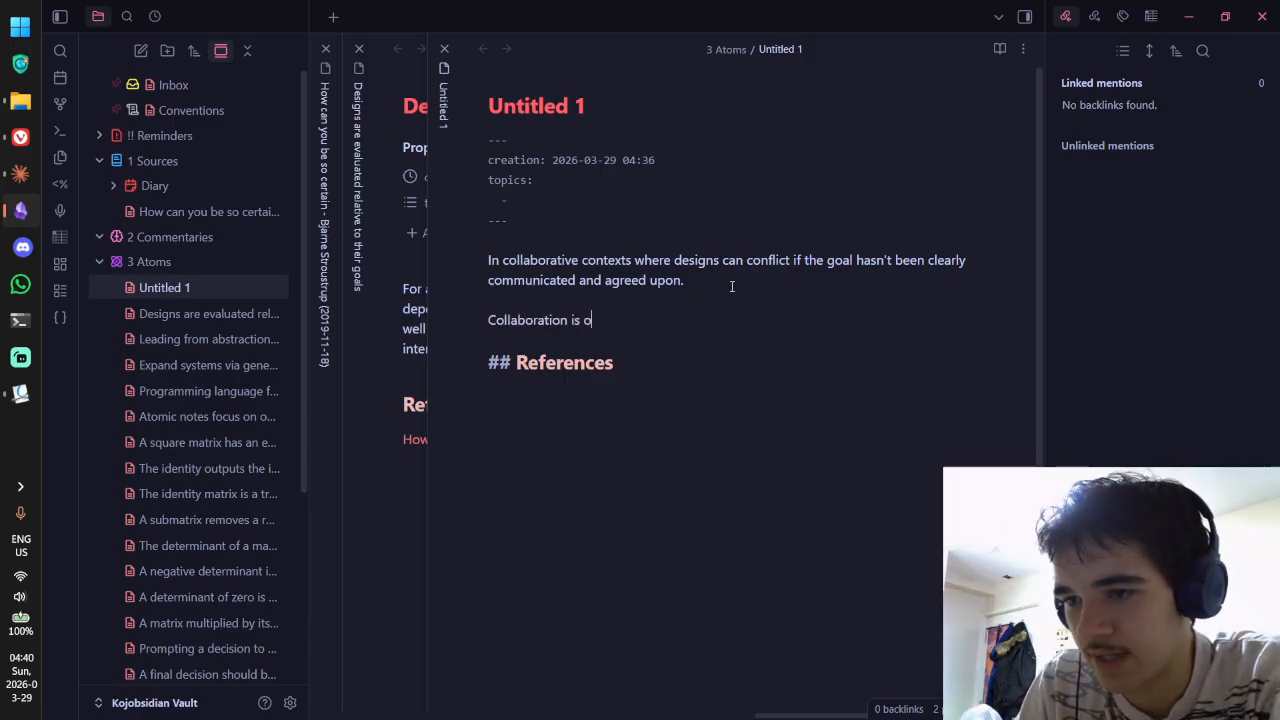
pyautogui.press('BackSpace')
pyautogui.write('mo')
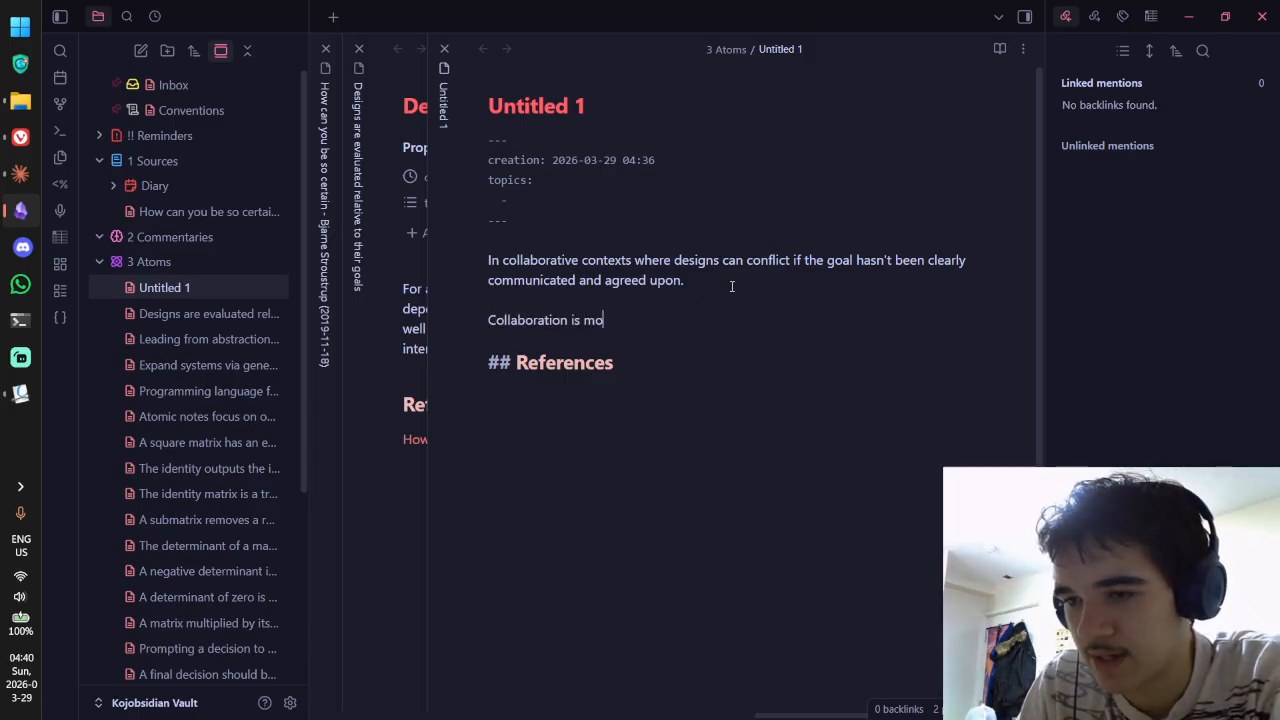
pyautogui.write('stly effective')
pyautogui.hotkey('ctrl', 'BackSpace')
pyautogui.hotkey('ctrl', 'BackSpace')
pyautogui.hotkey('ctrl', 'BackSpace')
pyautogui.hotkey('ctrl', 'BackSpace')
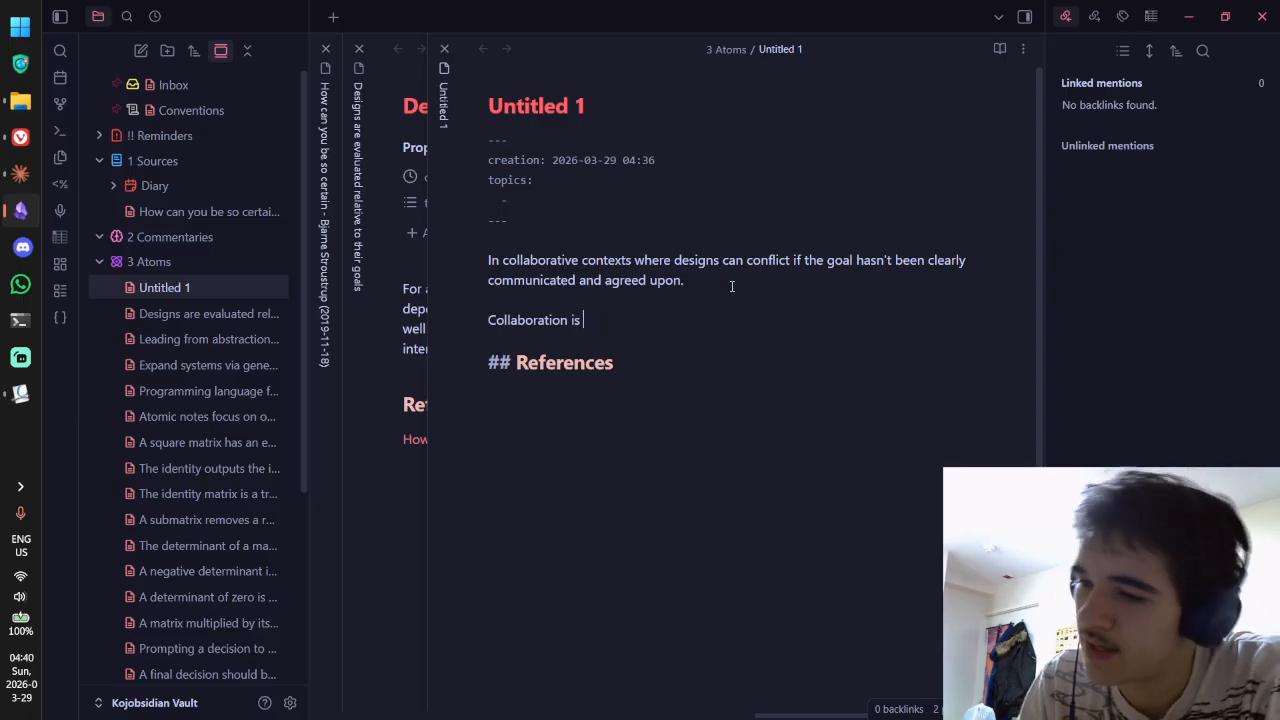
pyautogui.write('For collab')
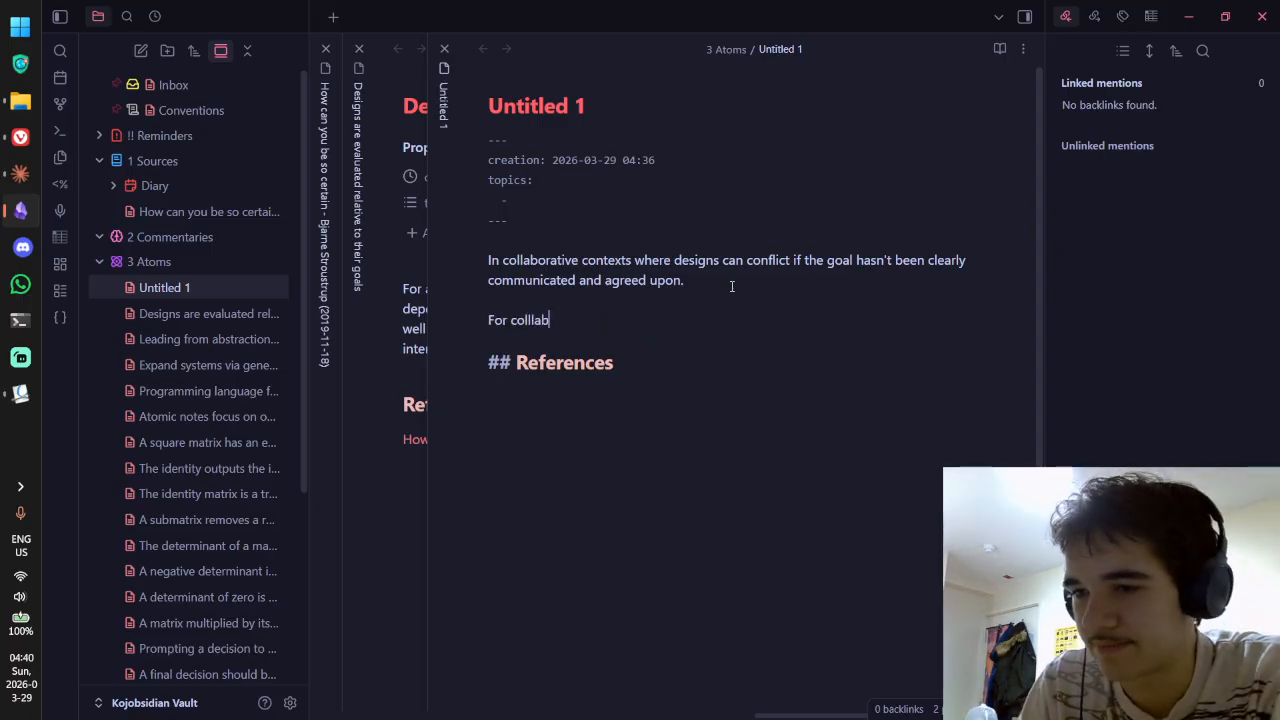
pyautogui.press('BackSpace')
pyautogui.press('BackSpace')
pyautogui.press('BackSpace')
pyautogui.press('BackSpace')
pyautogui.press('BackSpace')
pyautogui.press('BackSpace')
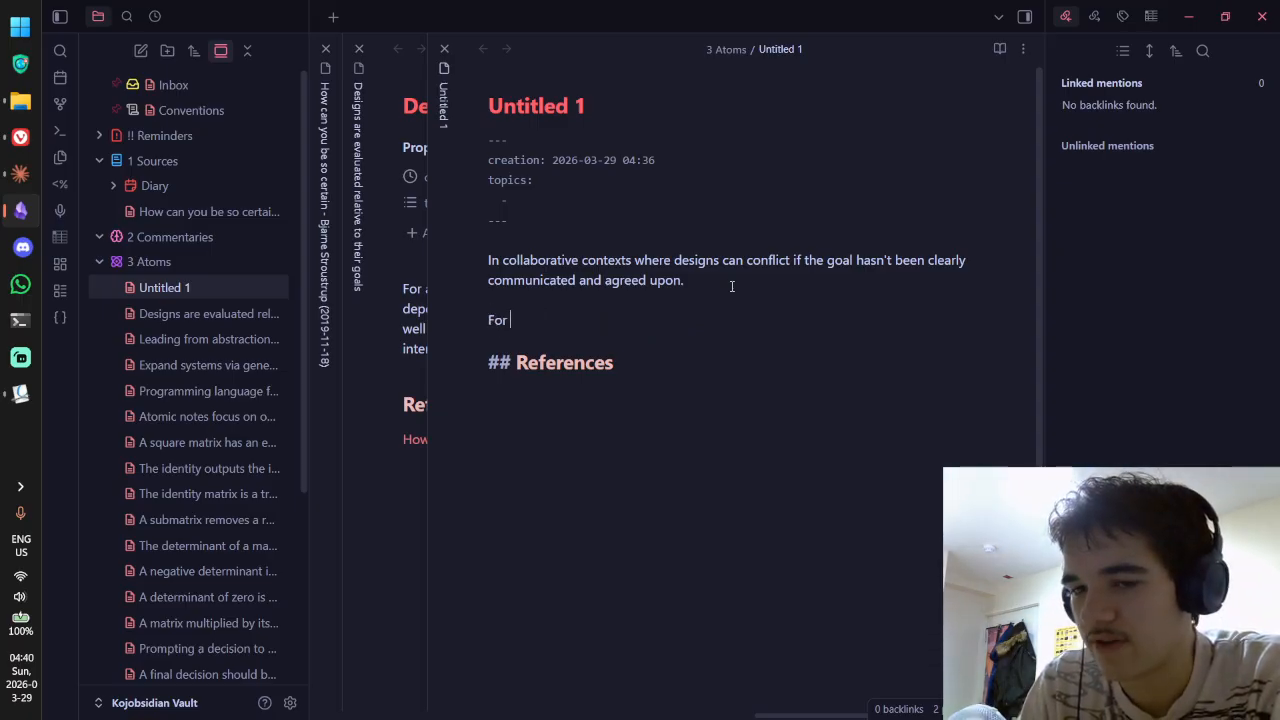
pyautogui.write('collaborator')
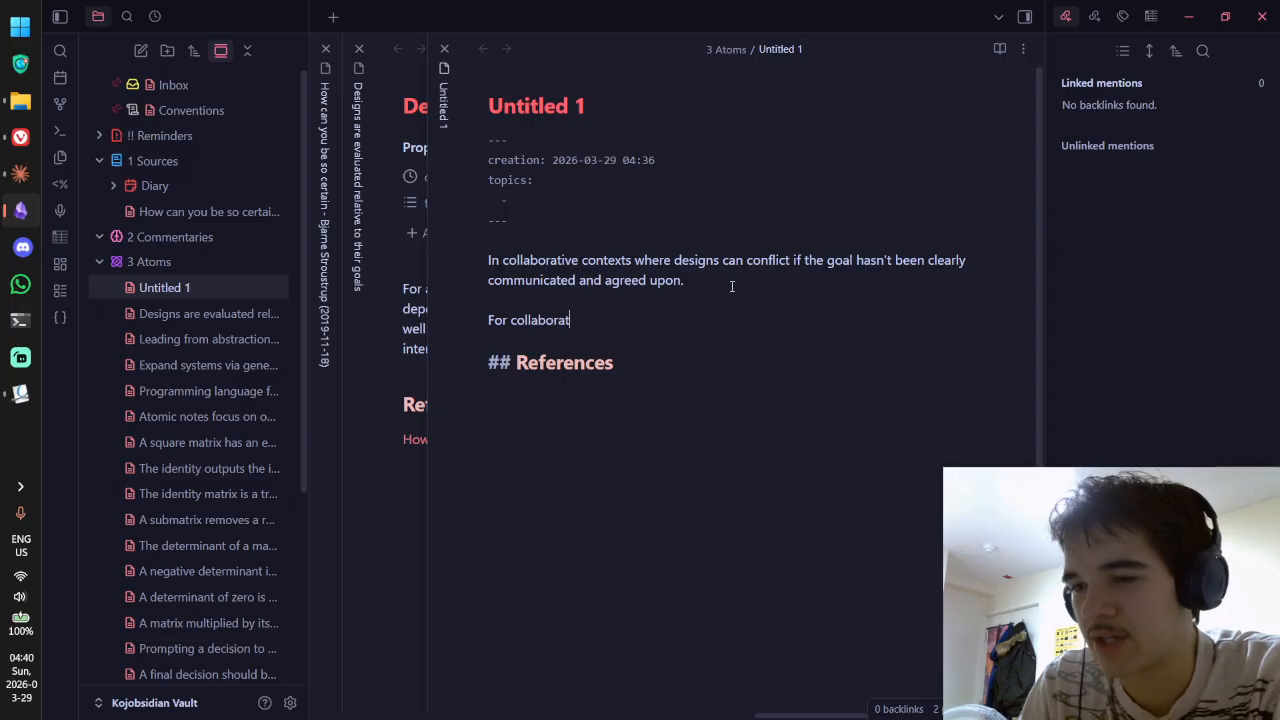
pyautogui.press('BackSpace')
pyautogui.press('BackSpace')
pyautogui.write('ion to be ef')
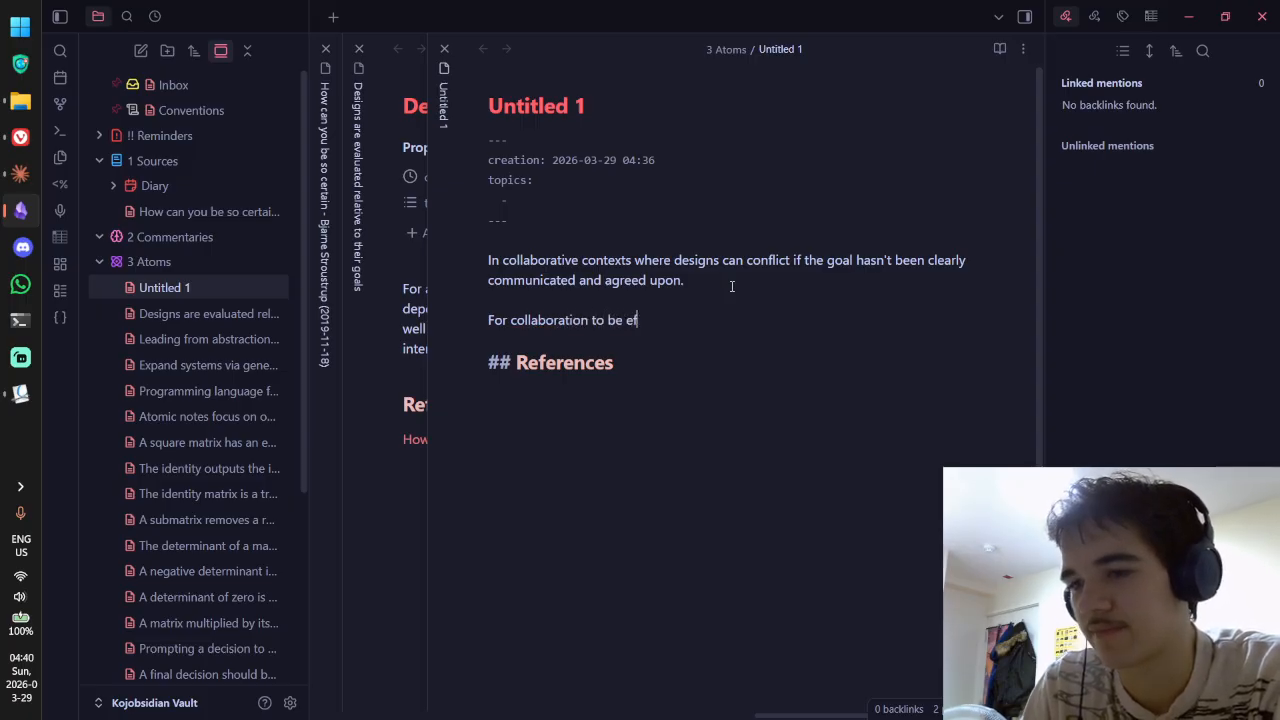
pyautogui.write('fective,')
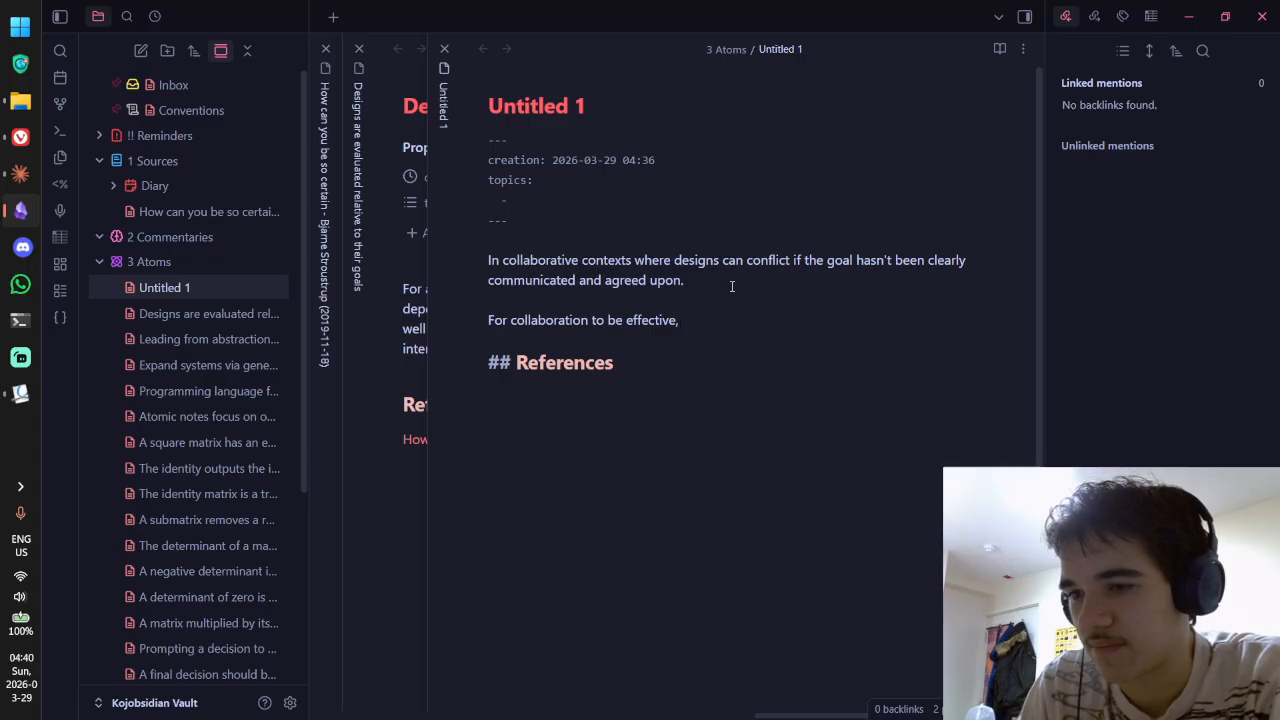
pyautogui.hotkey('ctrl', 'BackSpace')
pyautogui.hotkey('ctrl', 'BackSpace')
pyautogui.hotkey('ctrl', 'BackSpace')
pyautogui.write('o')
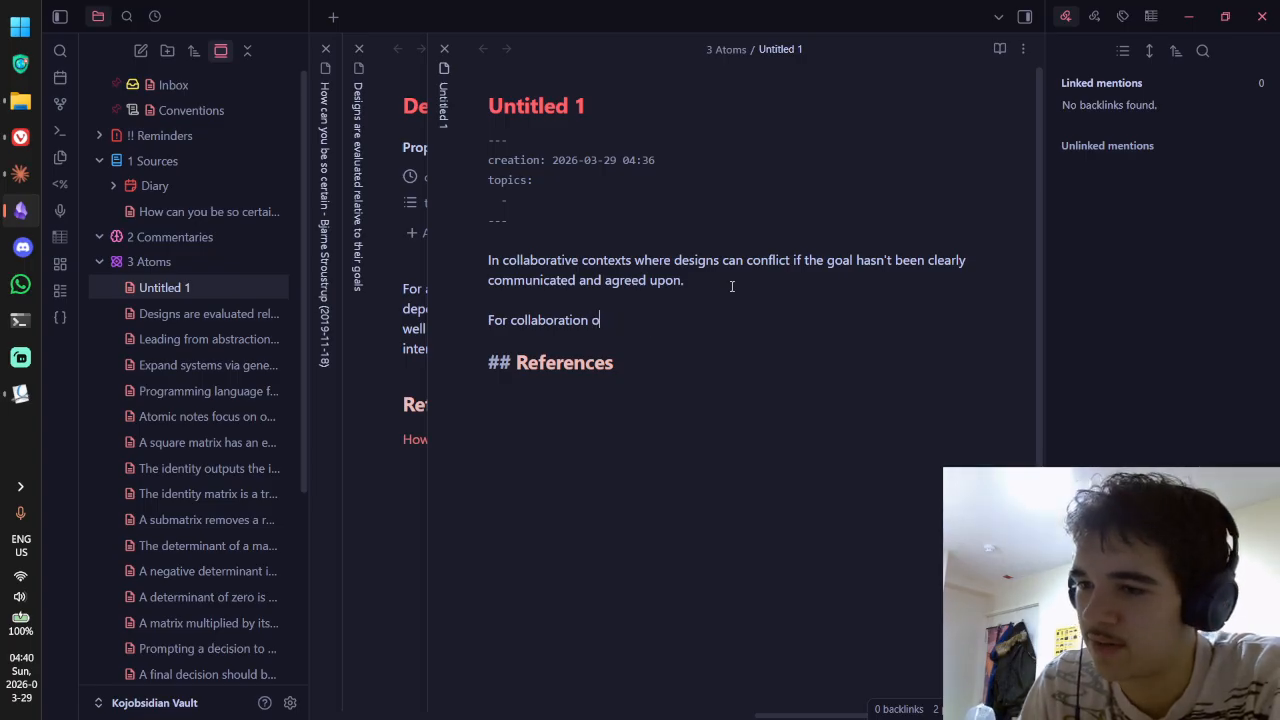
pyautogui.press('BackSpace')
pyautogui.hotkey('ctrl', 'z')
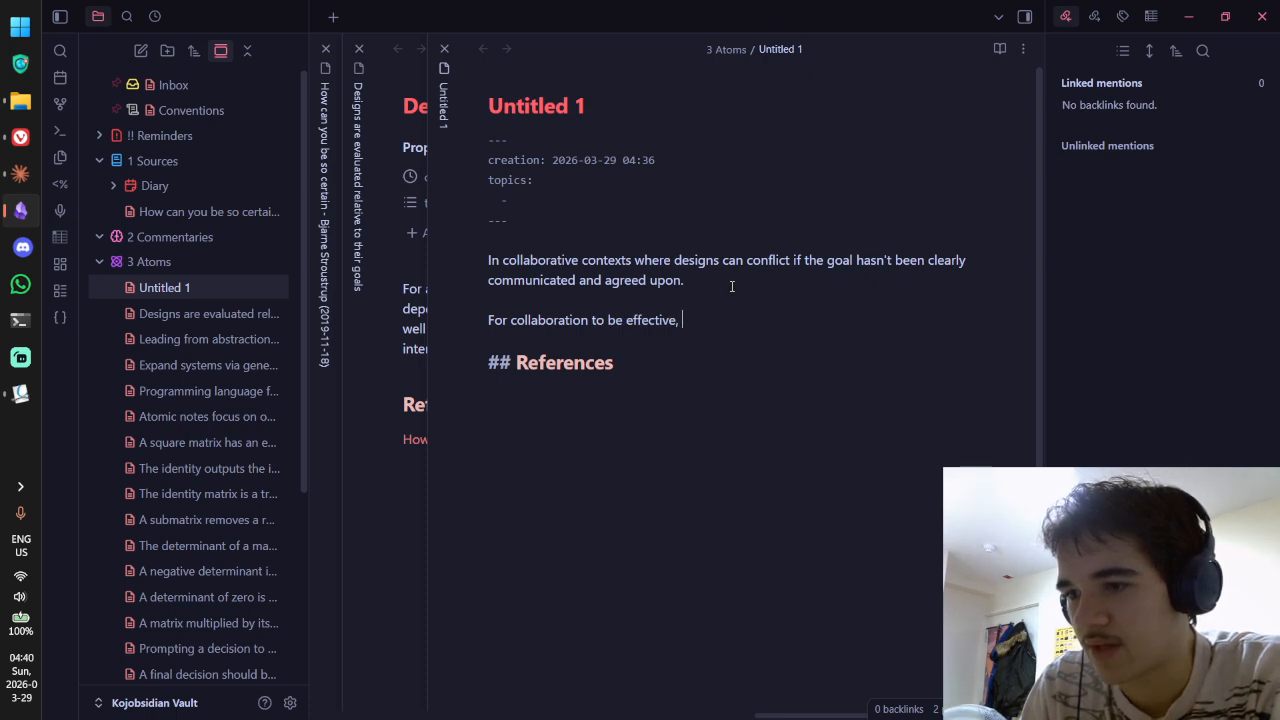
pyautogui.write('a goal')
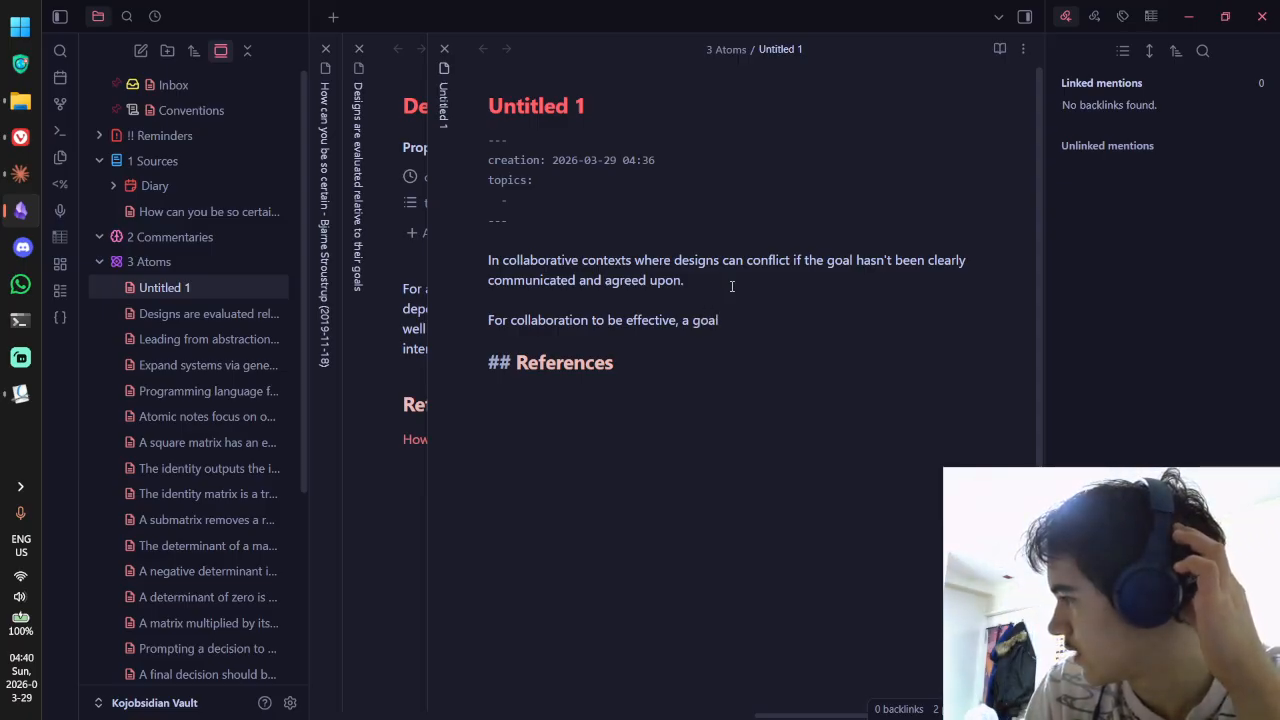
pyautogui.press('BackSpace')
pyautogui.press('BackSpace')
pyautogui.press('BackSpace')
pyautogui.press('BackSpace')
pyautogui.press('BackSpace')
pyautogui.press('BackSpace')
pyautogui.press('BackSpace')
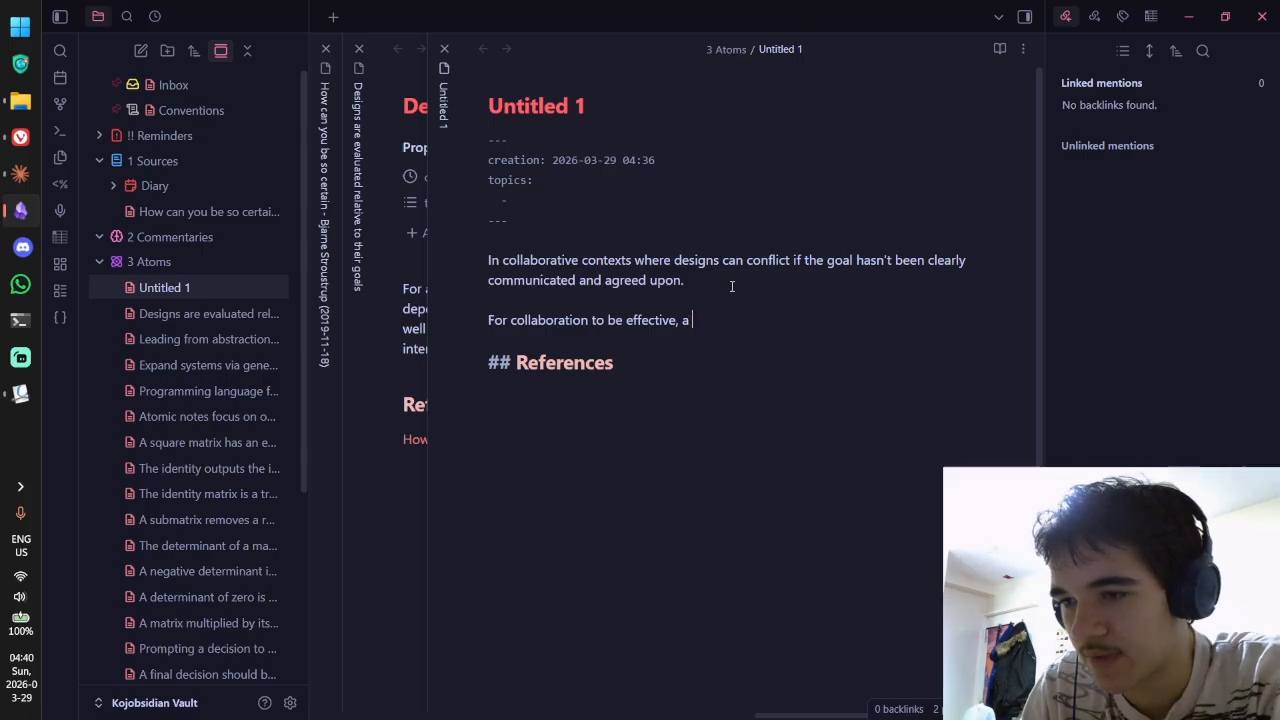
pyautogui.write('there needs to be a g')
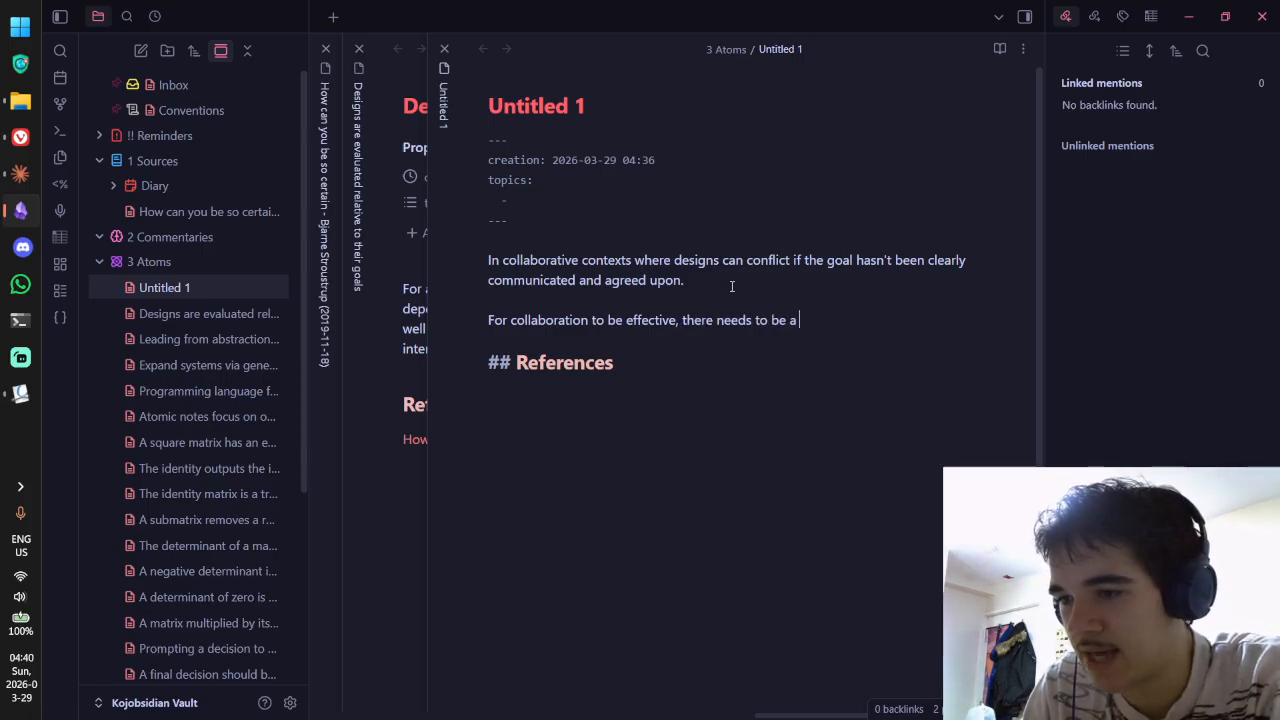
pyautogui.write('oal that ahs been')
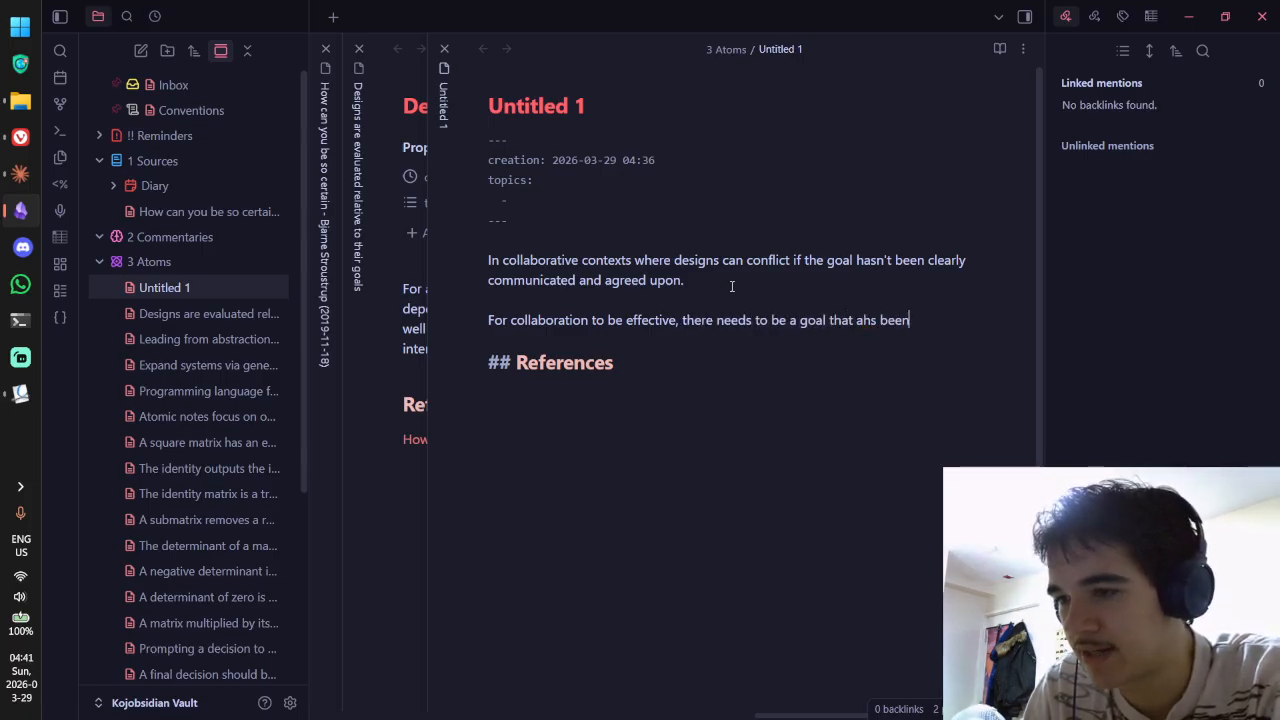
pyautogui.press('BackSpace')
pyautogui.press('BackSpace')
pyautogui.press('BackSpace')
pyautogui.press('BackSpace')
pyautogui.press('BackSpace')
pyautogui.press('BackSpace')
pyautogui.press('BackSpace')
pyautogui.press('BackSpace')
pyautogui.write('has been clea')
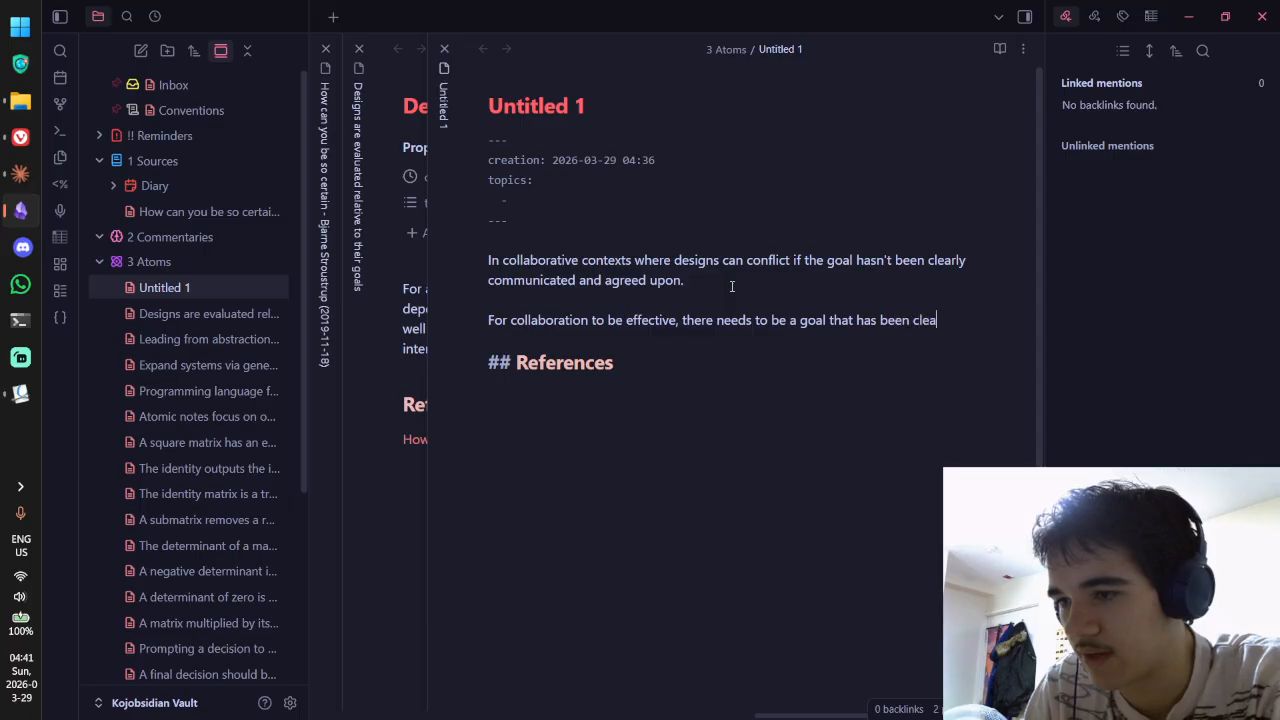
pyautogui.write('rly communicated and')
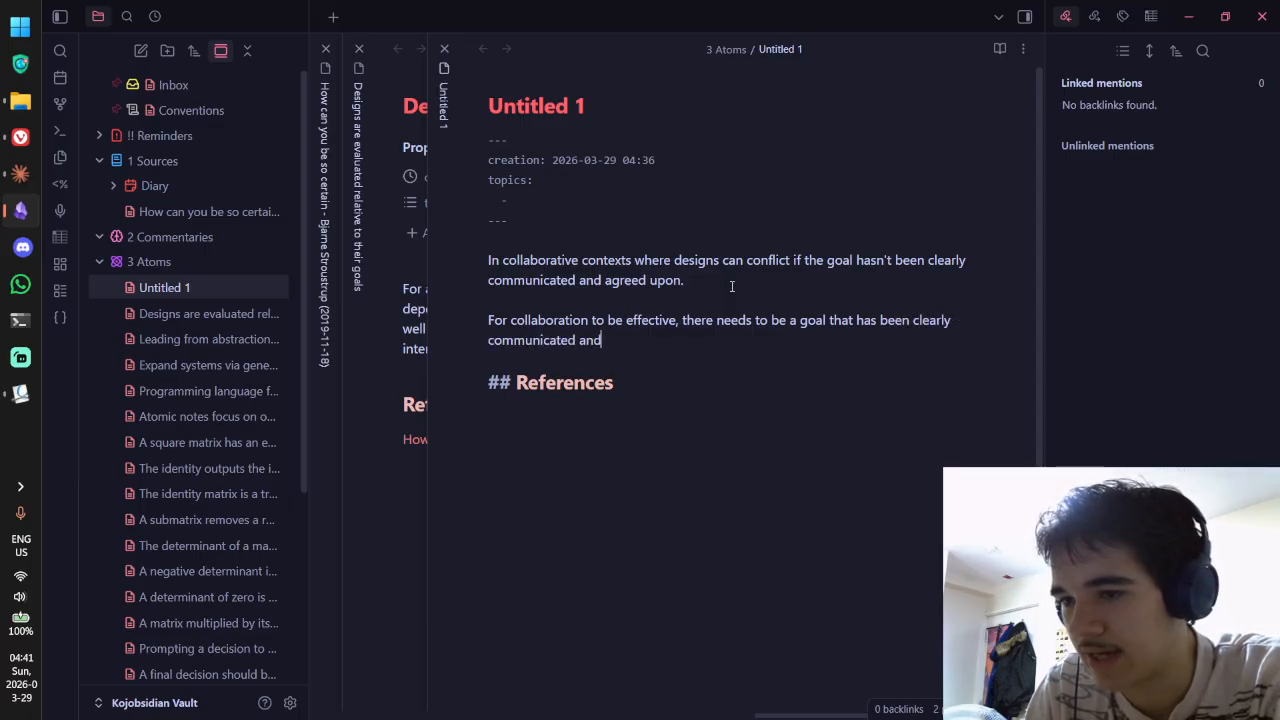
pyautogui.write(' agreed upon')
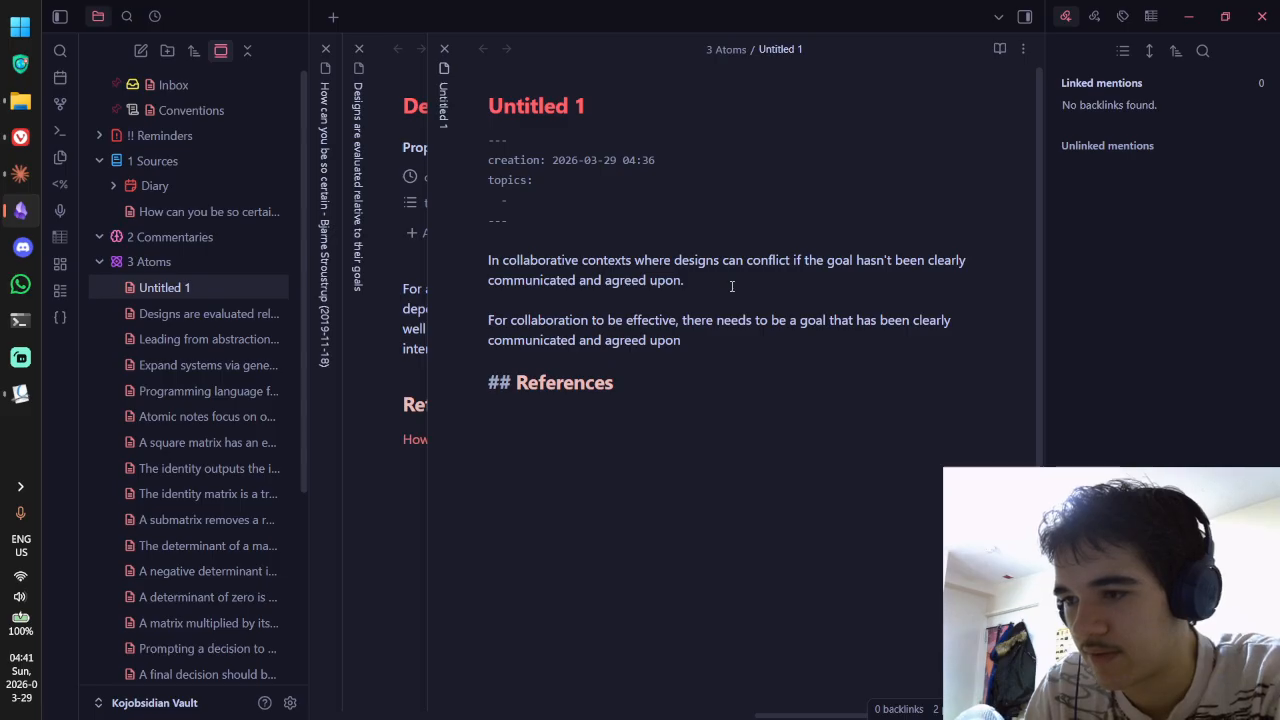
# Step: Insert 'understood,' after 'communicated' in the goal sentence
pyautogui.click(577, 342)
pyautogui.write('unders')
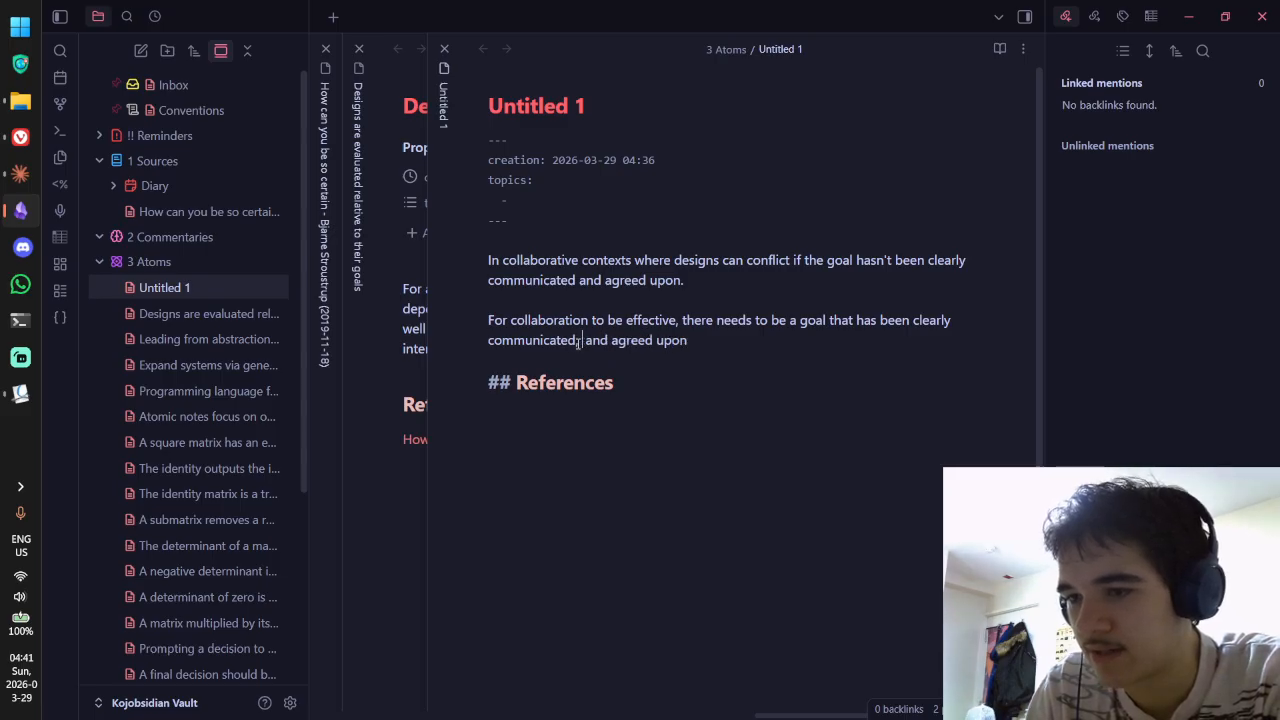
pyautogui.write('tood,')
pyautogui.click(577, 342)
pyautogui.write(',')
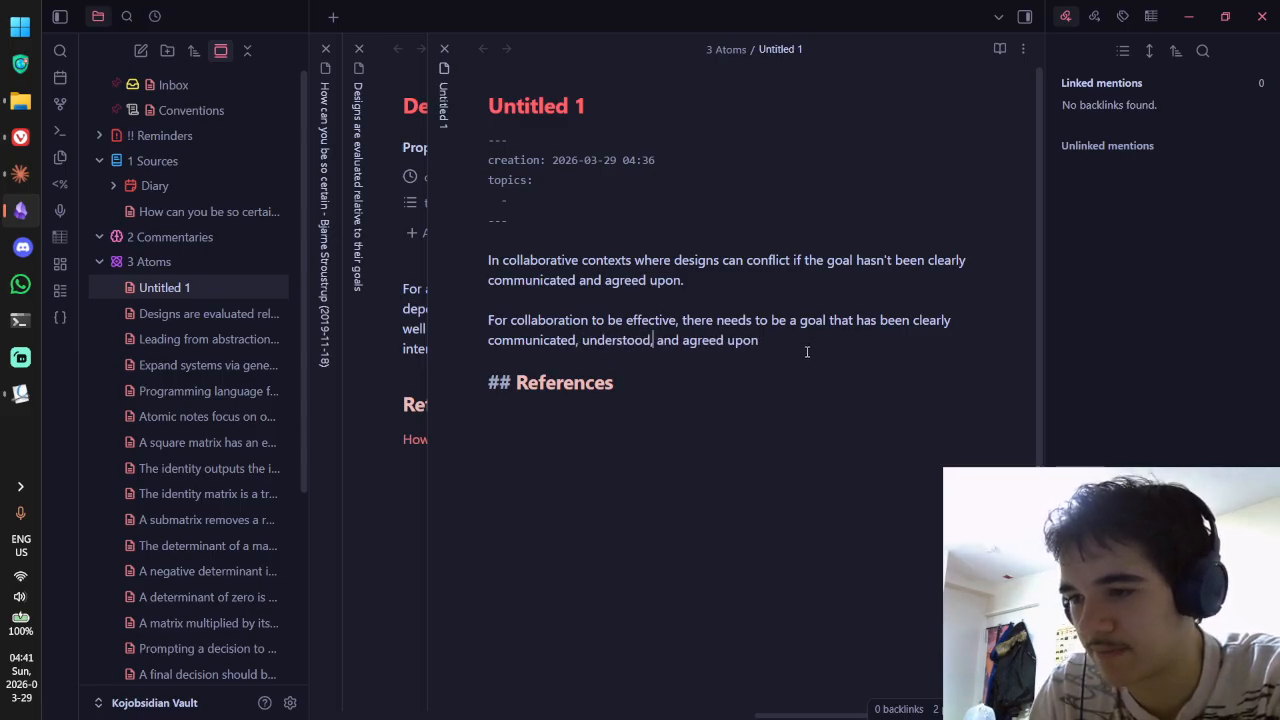
# Step: Begin the next sentence 'Otherwise, there are bound to be conflicting', rereading the Designs note
pyautogui.click(808, 345)
pyautogui.write('.')
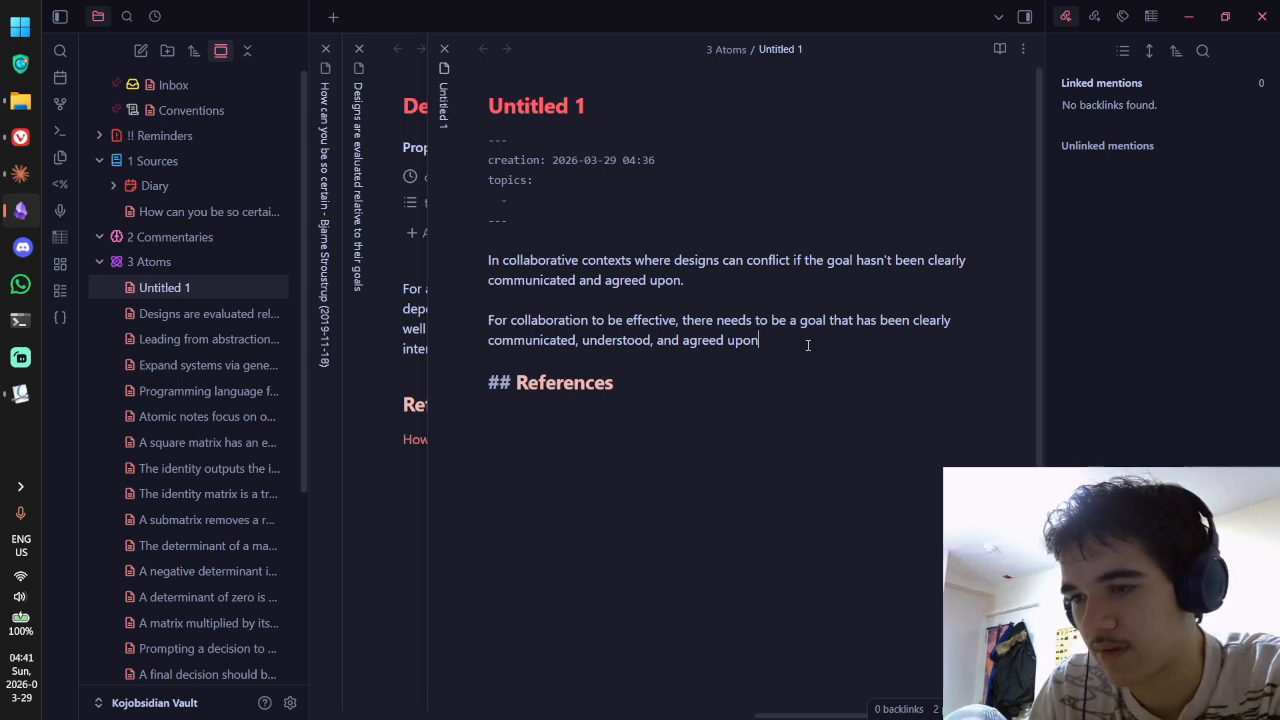
pyautogui.write(' since ')
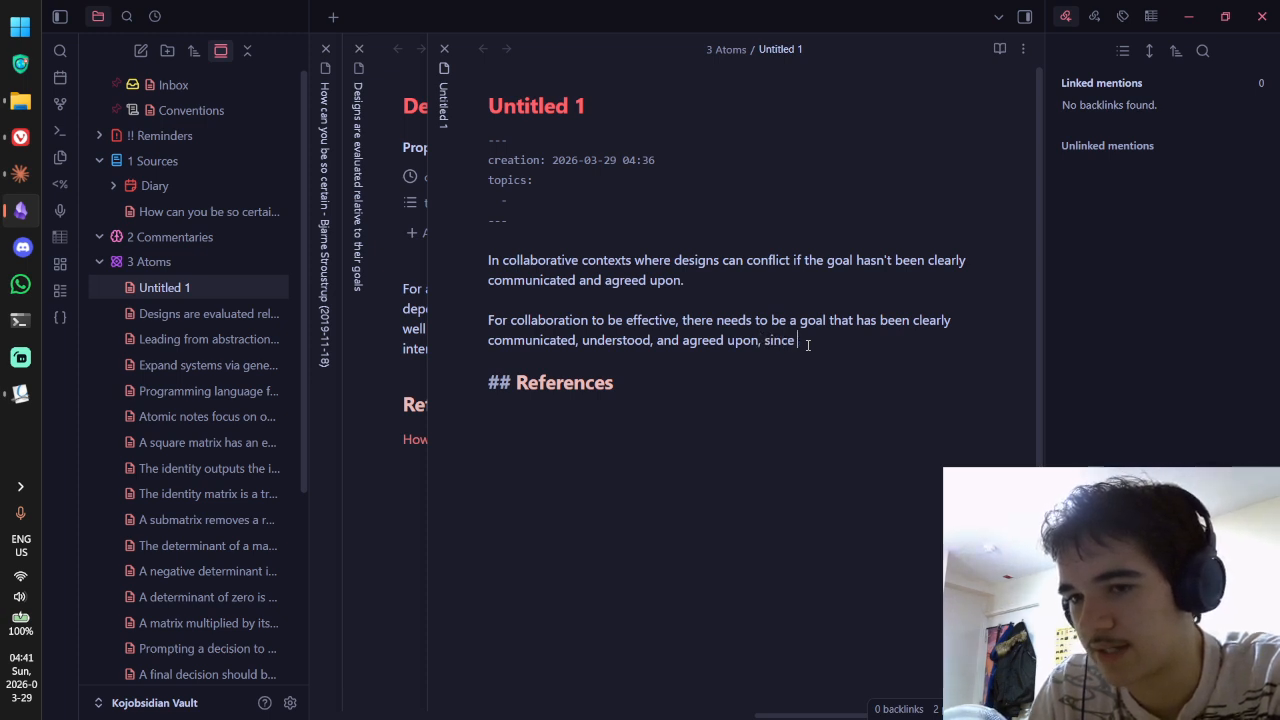
pyautogui.write('[[designs')
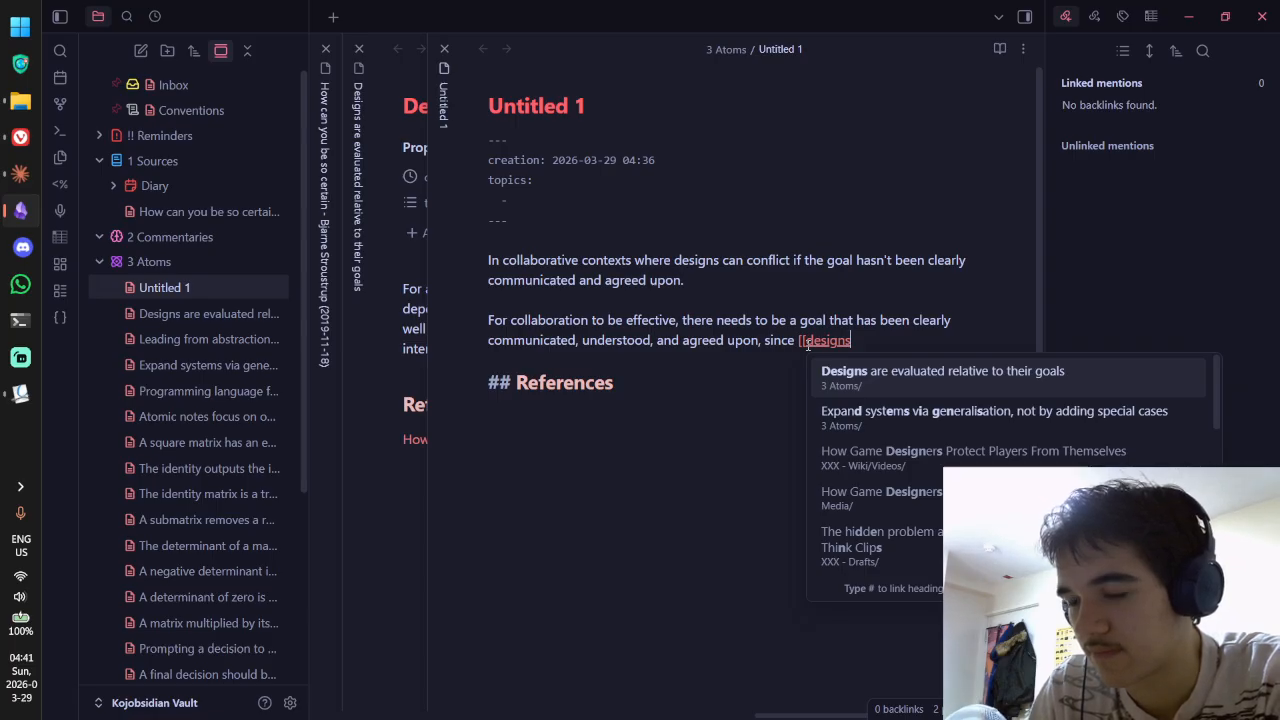
pyautogui.press('BackSpace')
pyautogui.press('BackSpace')
pyautogui.press('BackSpace')
pyautogui.press('BackSpace')
pyautogui.press('BackSpace')
pyautogui.press('BackSpace')
pyautogui.press('BackSpace')
pyautogui.press('BackSpace')
pyautogui.press('BackSpace')
pyautogui.press('BackSpace')
pyautogui.press('BackSpace')
pyautogui.press('BackSpace')
pyautogui.press('BackSpace')
pyautogui.press('BackSpace')
pyautogui.press('BackSpace')
pyautogui.press('BackSpace')
pyautogui.press('BackSpace')
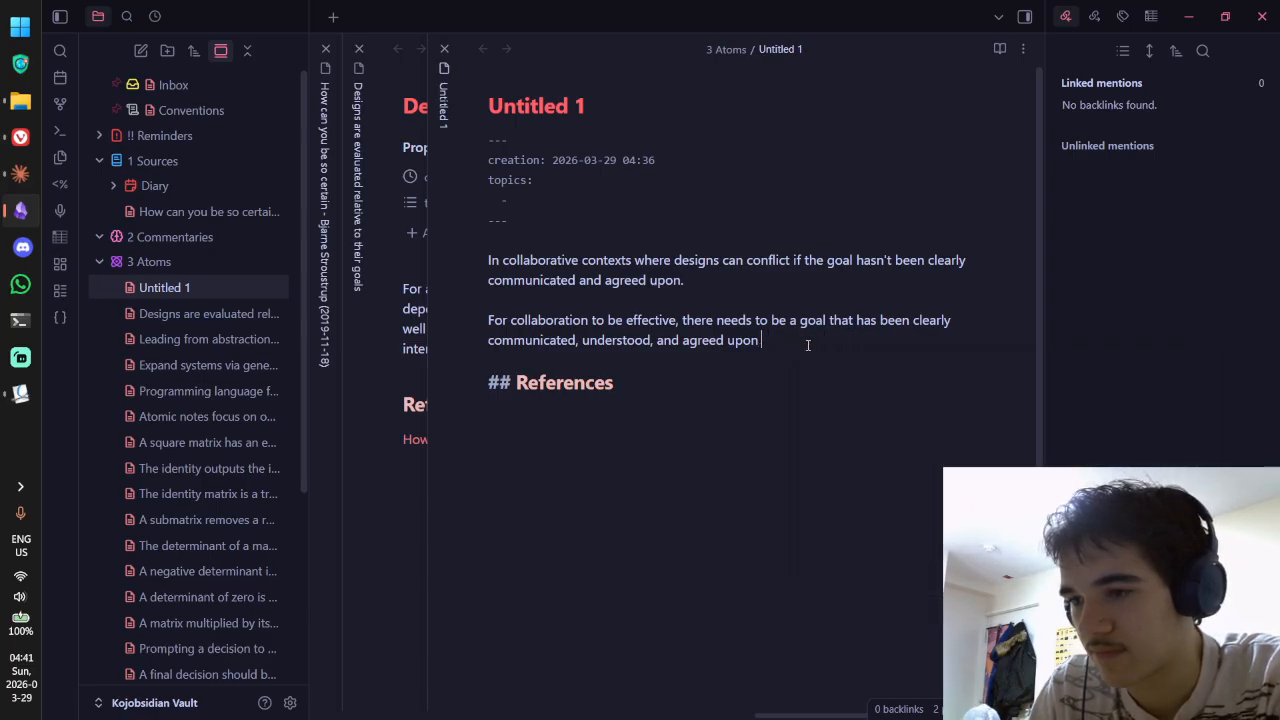
pyautogui.write('. Otheriw')
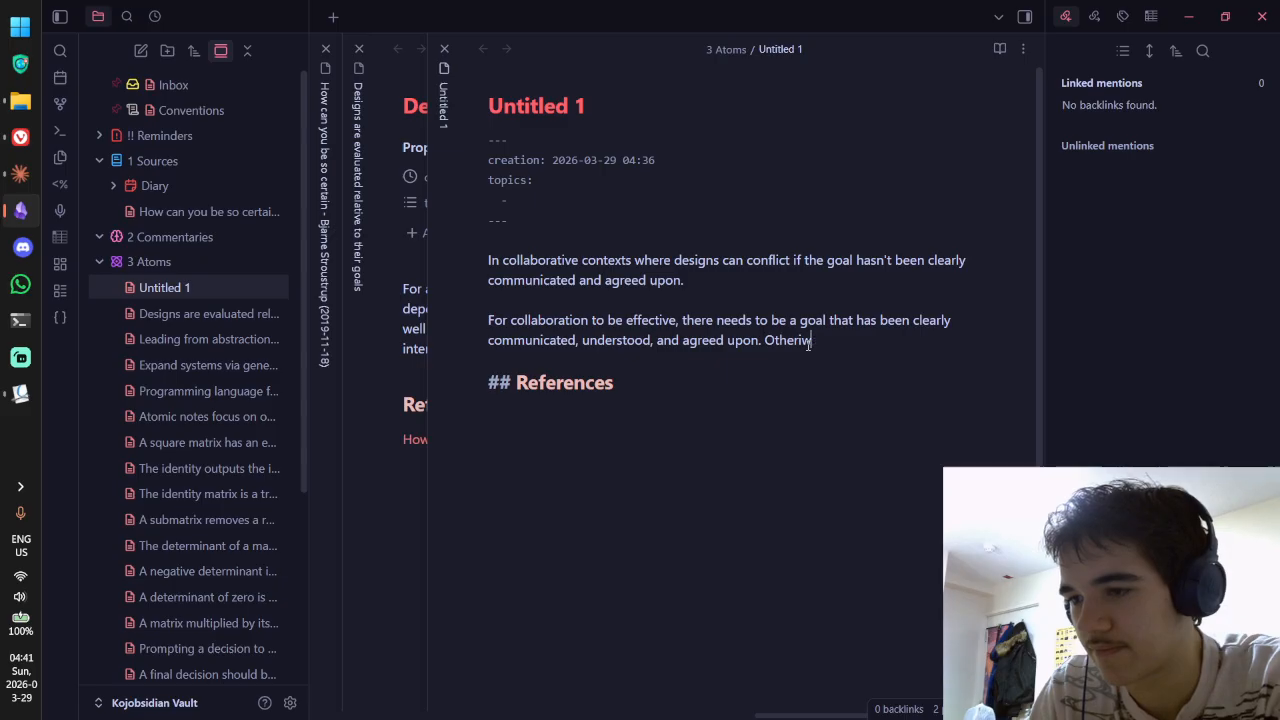
pyautogui.press('BackSpace')
pyautogui.press('BackSpace')
pyautogui.write('wise, there are bound ')
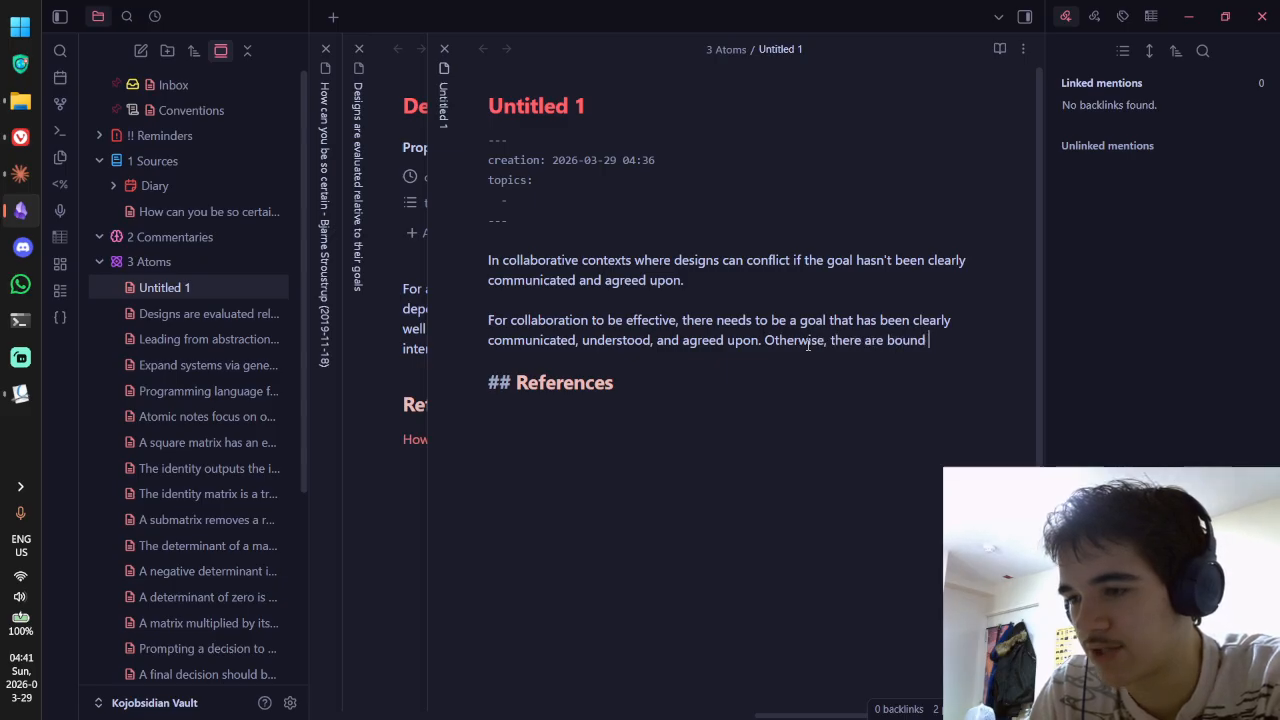
pyautogui.write('to be conflic')
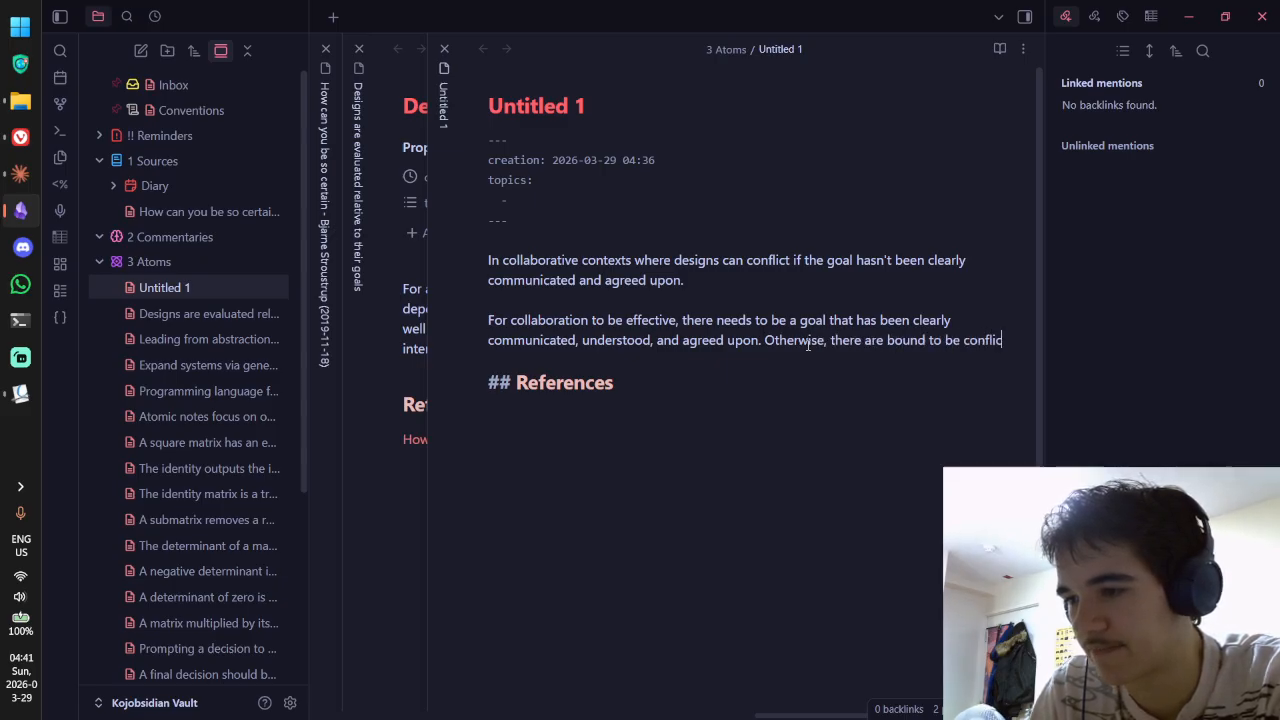
pyautogui.write('t')
pyautogui.press('BackSpace')
pyautogui.write('ing')
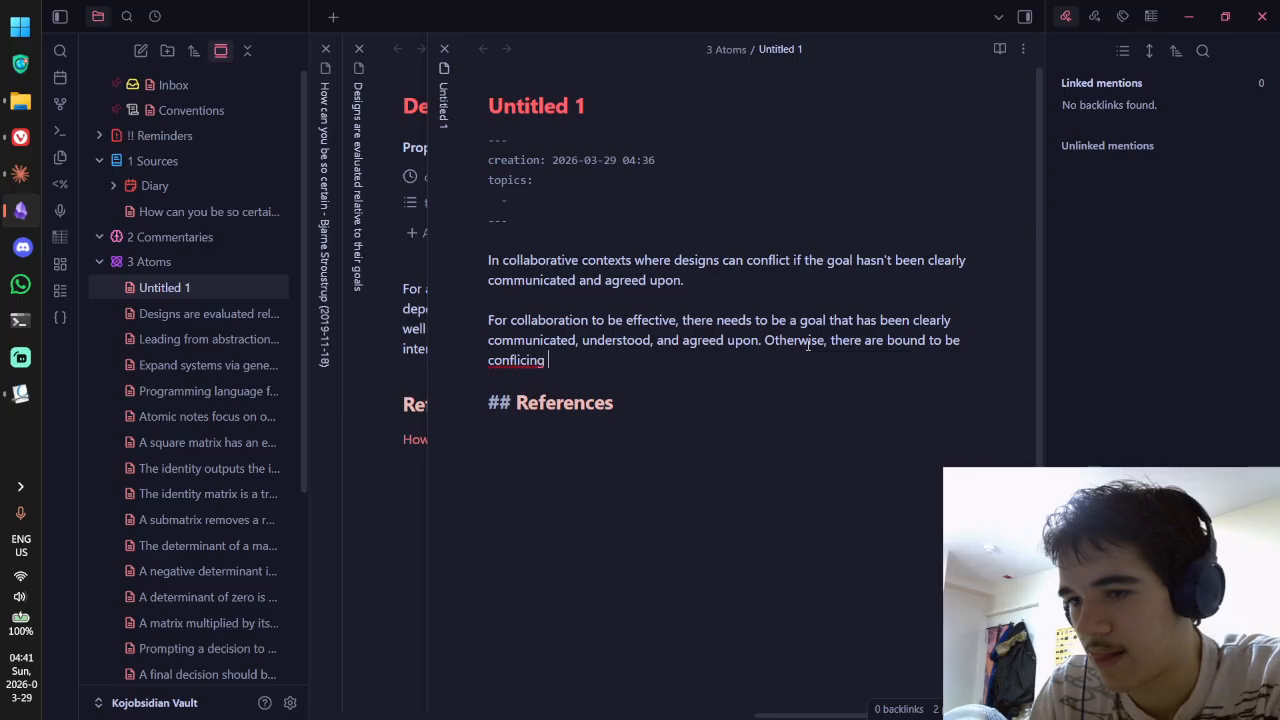
pyautogui.press('BackSpace')
pyautogui.press('BackSpace')
pyautogui.press('BackSpace')
pyautogui.press('BackSpace')
pyautogui.write('ting approaches to')
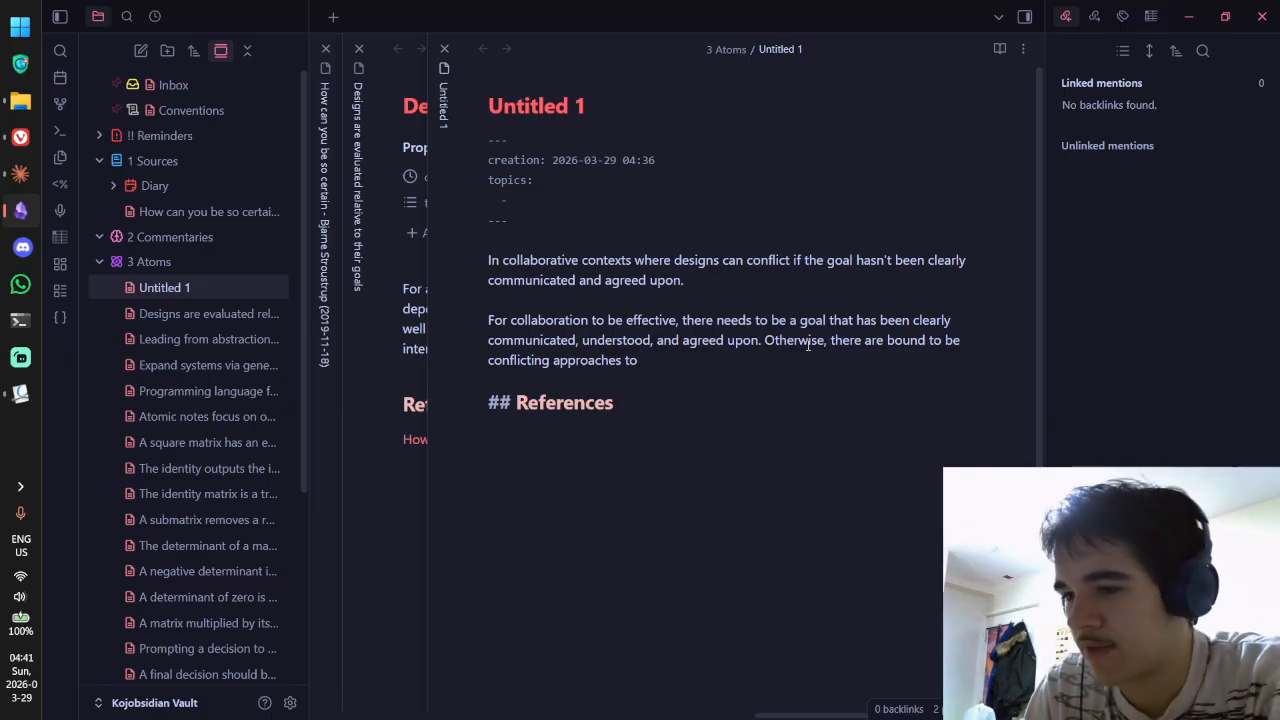
pyautogui.hotkey('ctrl', 'BackSpace')
pyautogui.hotkey('ctrl', 'BackSpace')
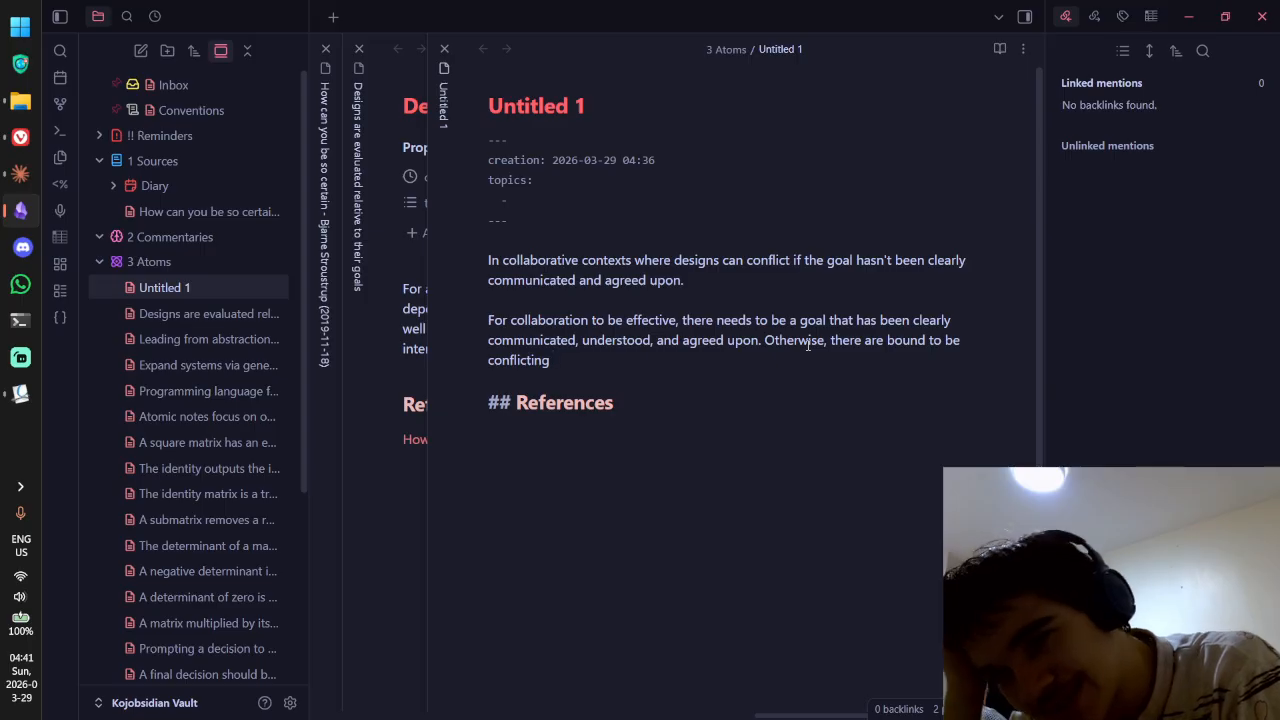
pyautogui.hotkey('ctrl', 'shift', 'Tab')
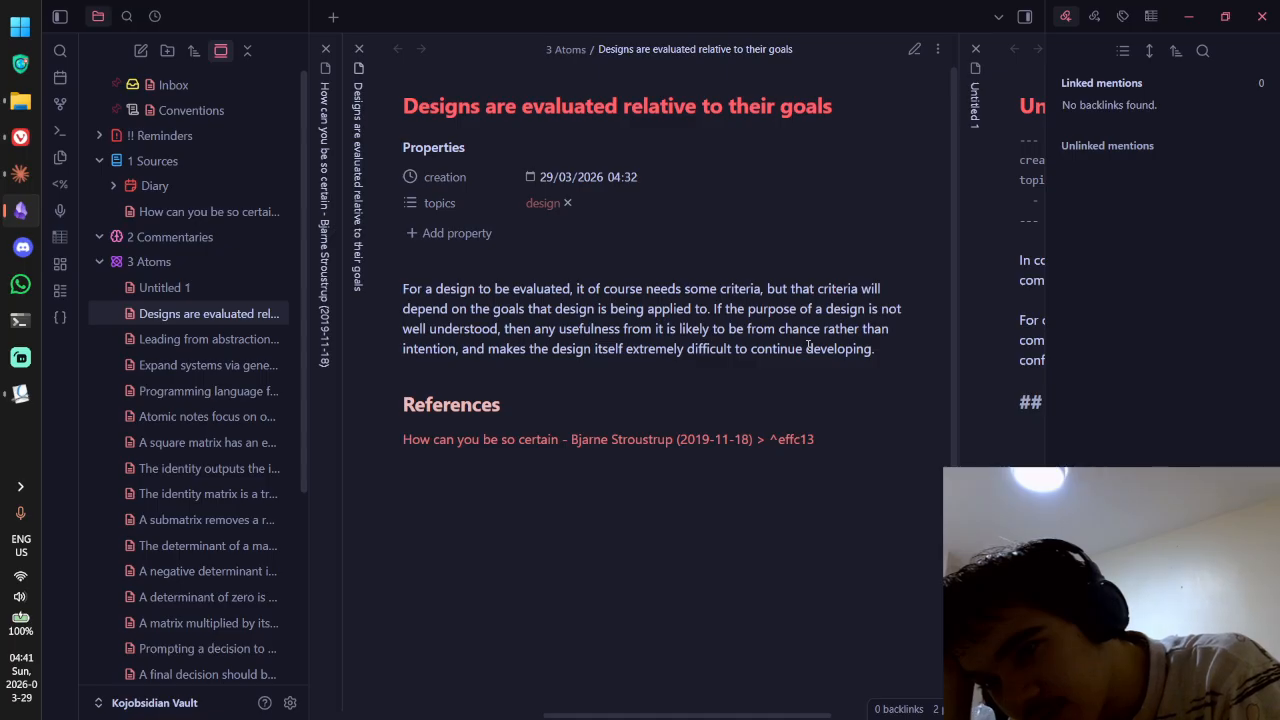
pyautogui.hotkey('ctrl', 'Tab')
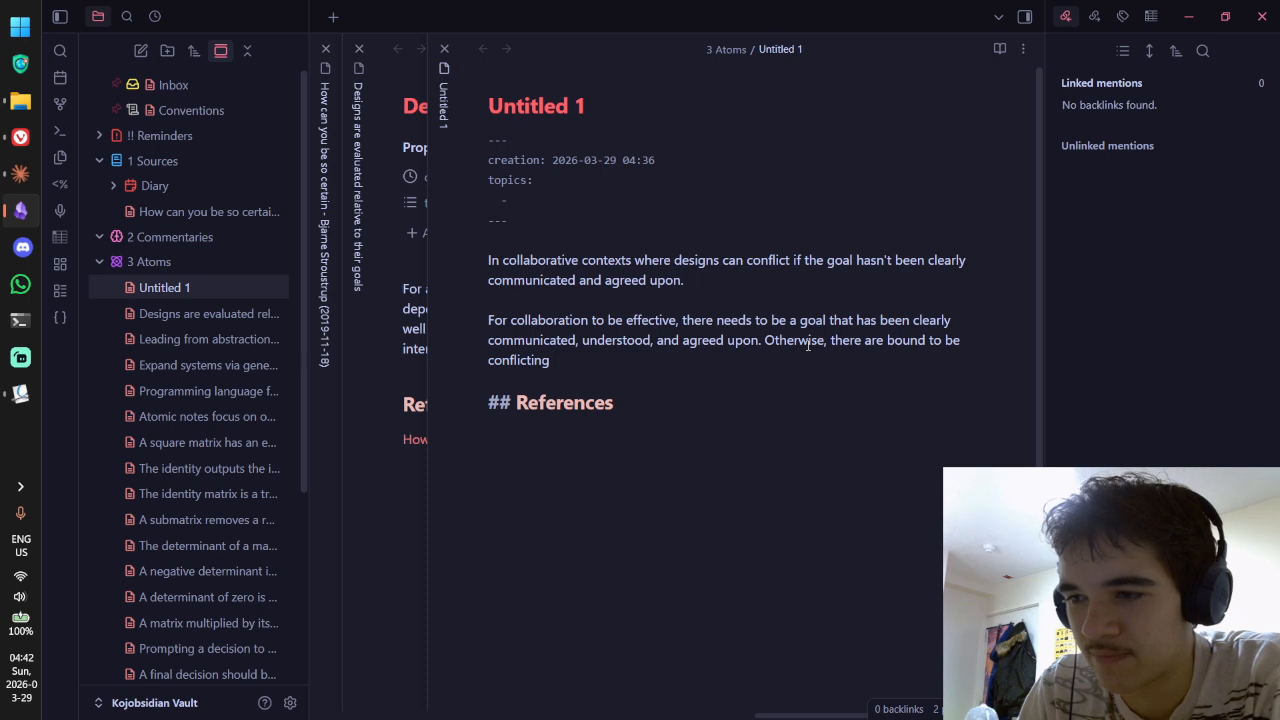
# Step: Reword it to 'Otherwise, the project's members are bound to produce conflicting designs'
pyautogui.hotkey('ctrl', 'BackSpace')
pyautogui.hotkey('ctrl', 'BackSpace')
pyautogui.write('b')
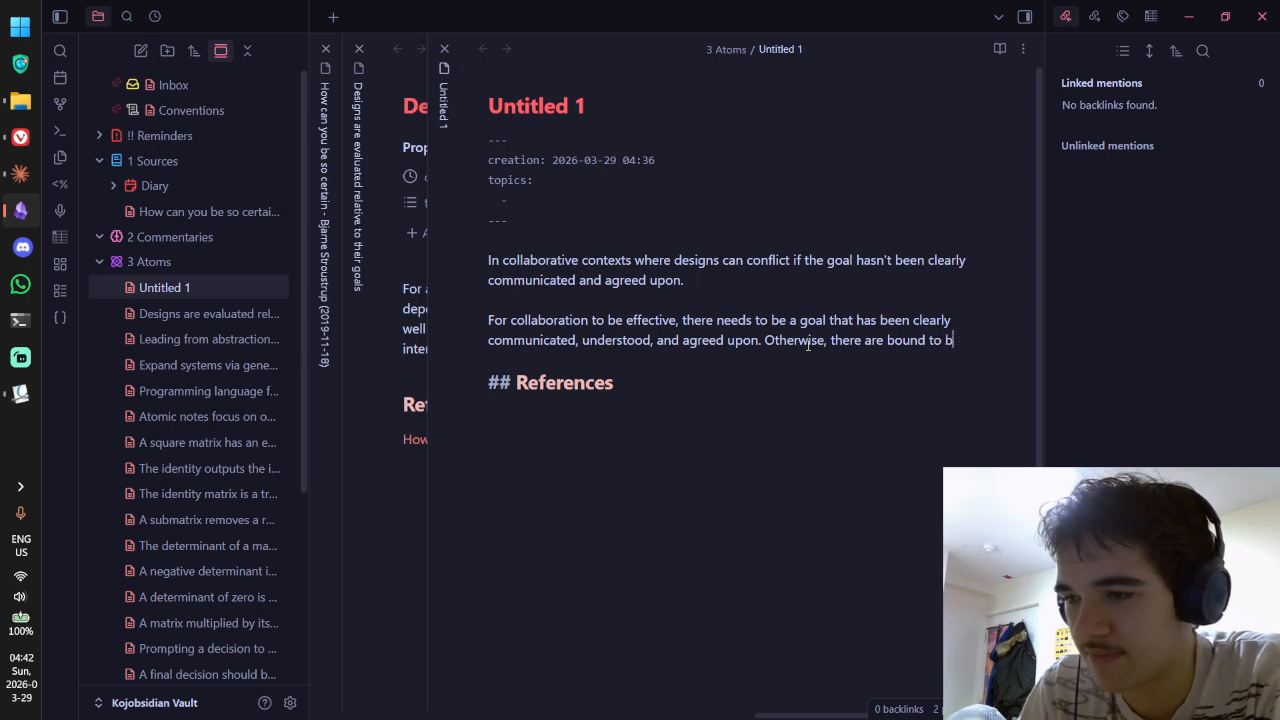
pyautogui.press('BackSpace')
pyautogui.hotkey('ctrl', 'BackSpace')
pyautogui.hotkey('ctrl', 'BackSpace')
pyautogui.hotkey('ctrl', 'BackSpace')
pyautogui.hotkey('ctrl', 'BackSpace')
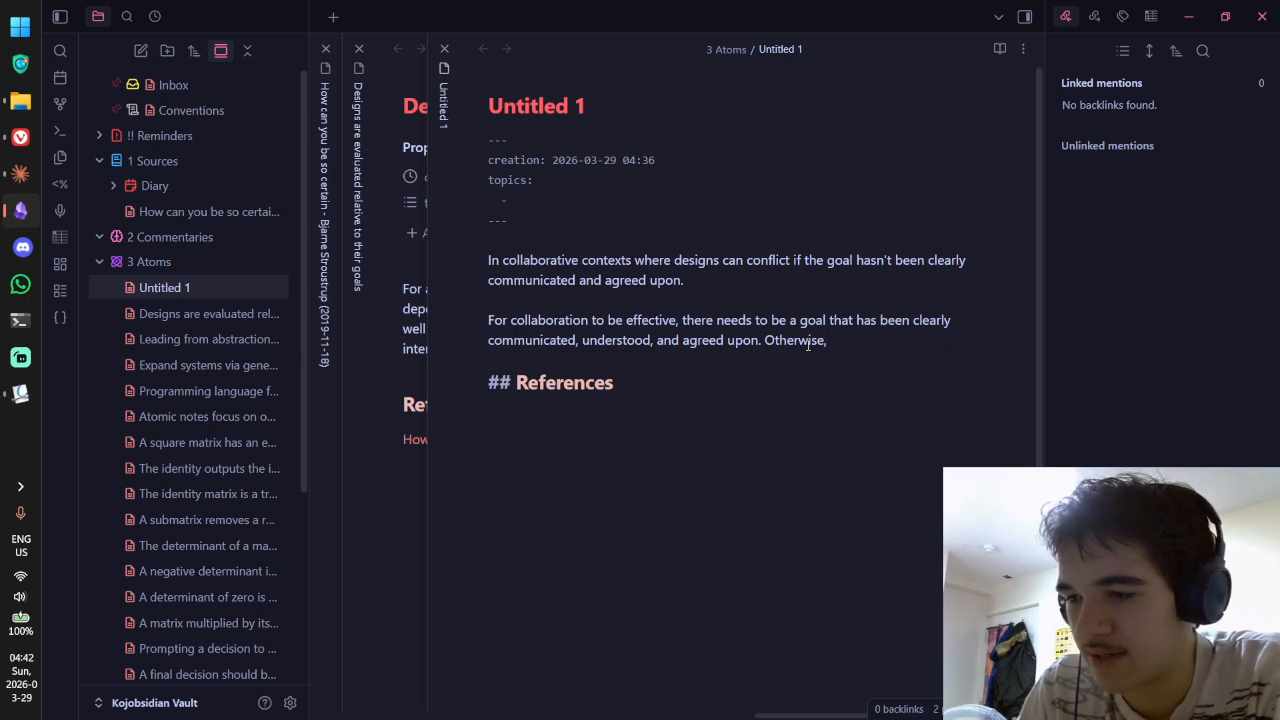
pyautogui.write('the ')
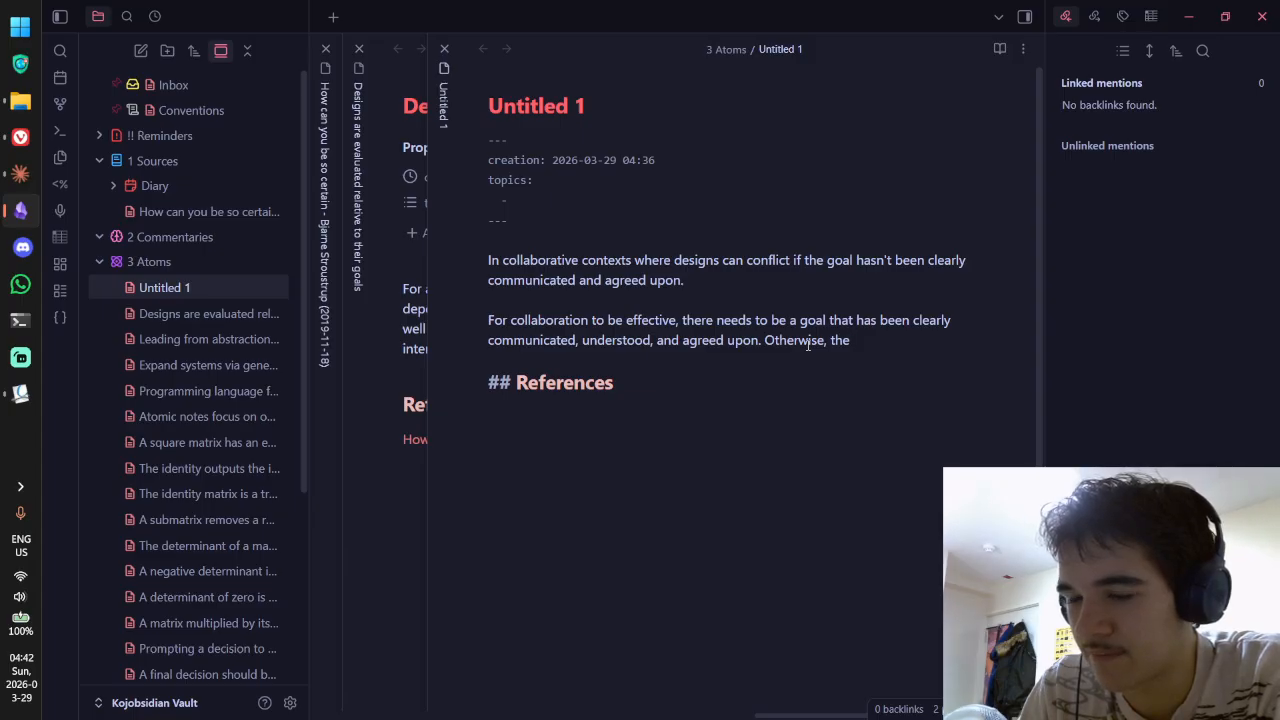
pyautogui.write("project's members ")
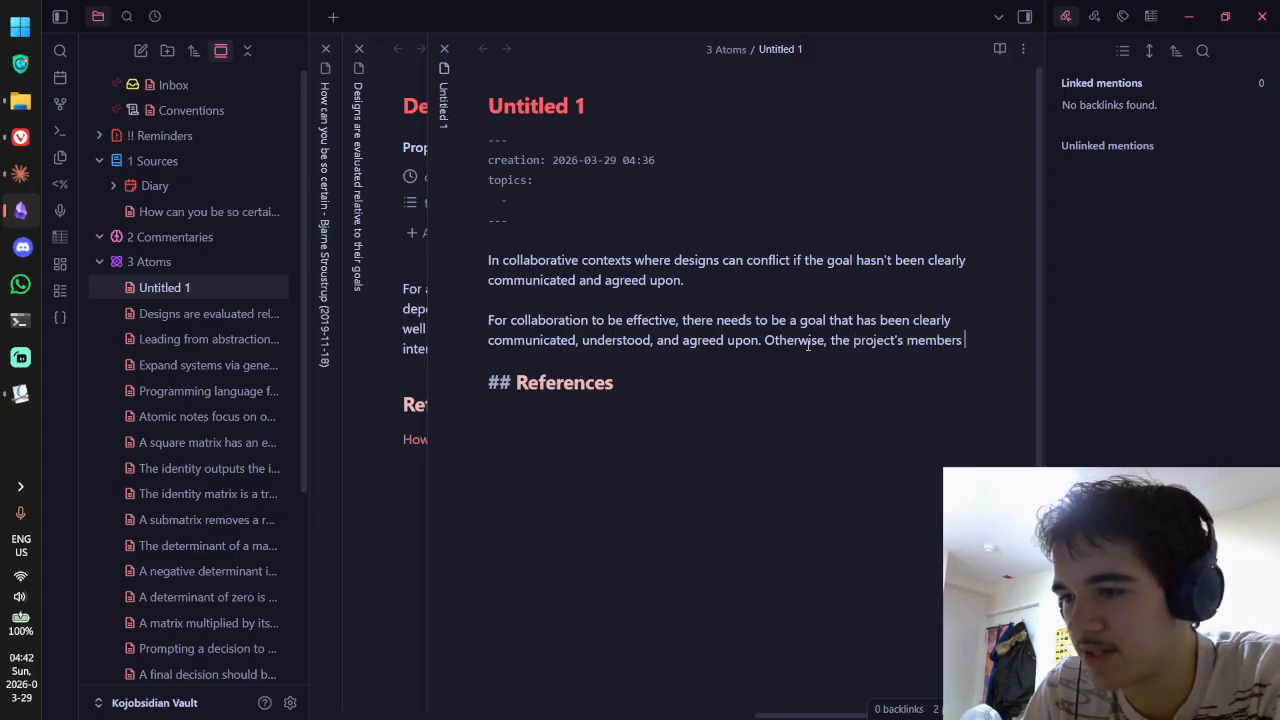
pyautogui.write('are bound to')
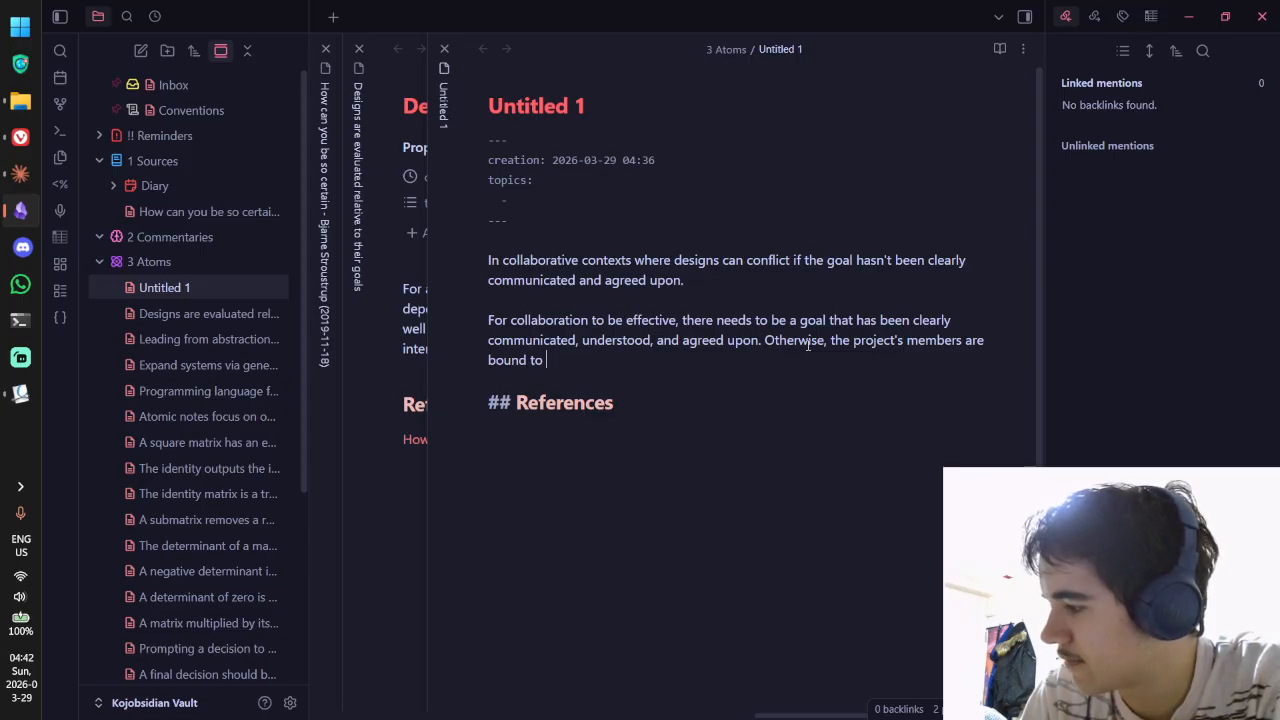
pyautogui.write('produce con')
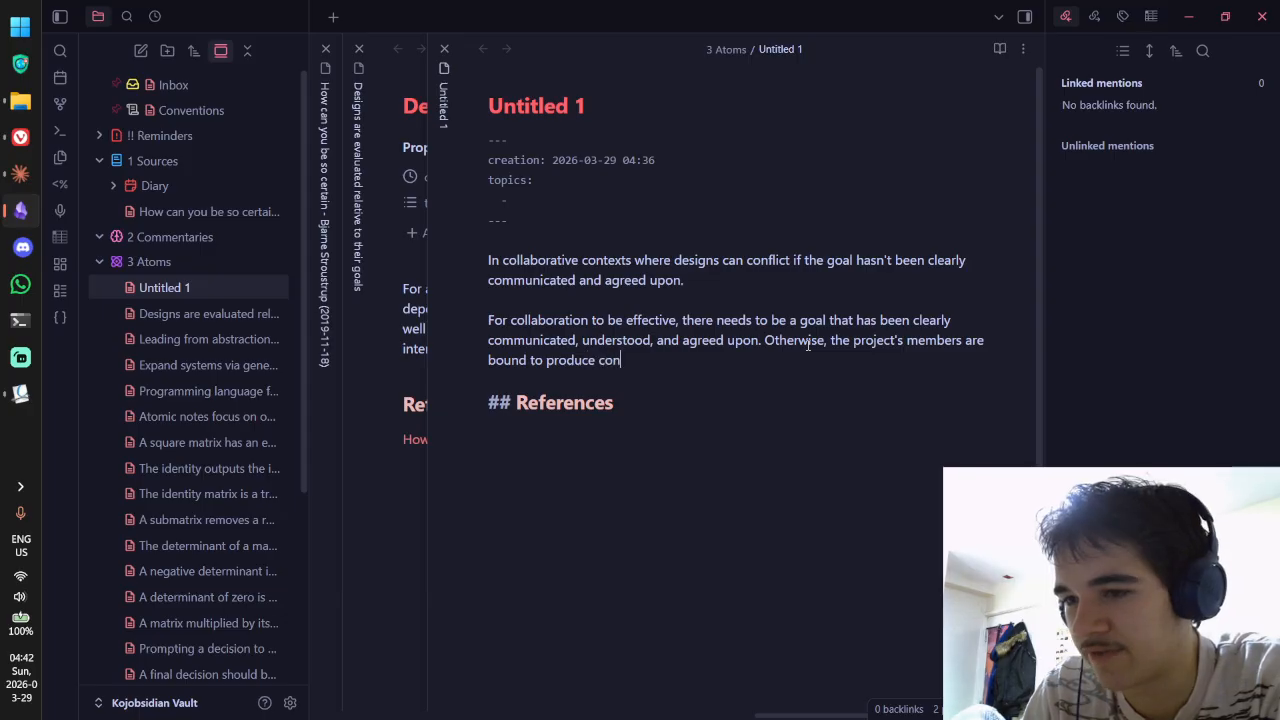
pyautogui.write('flicting desing')
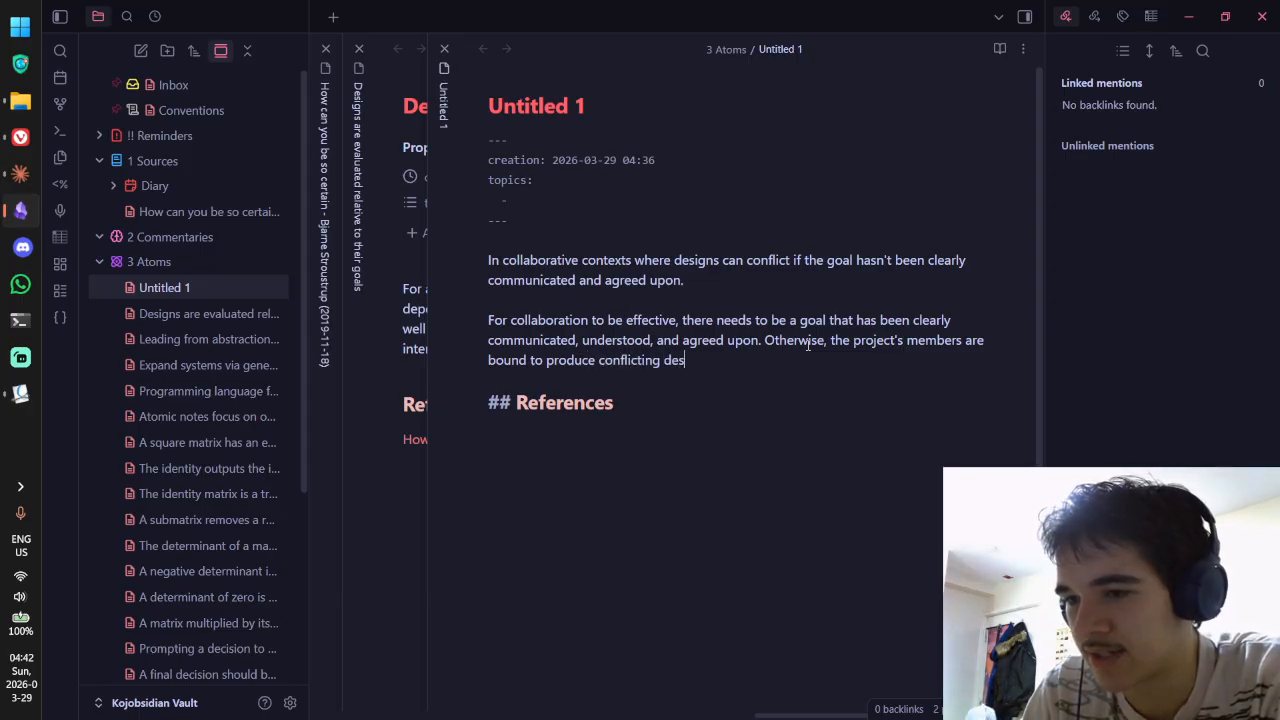
pyautogui.press('BackSpace')
pyautogui.press('BackSpace')
pyautogui.press('BackSpace')
pyautogui.write('gns')
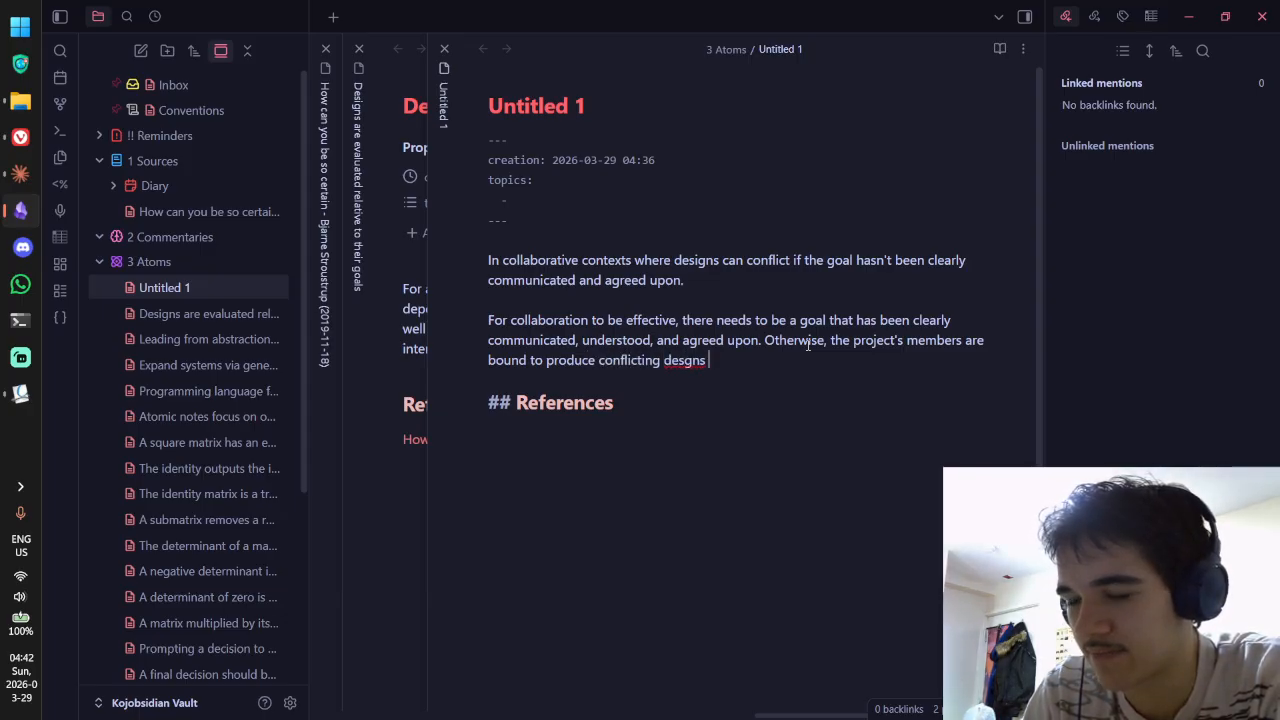
pyautogui.press('BackSpace')
pyautogui.press('BackSpace')
pyautogui.press('BackSpace')
pyautogui.write('igns')
# Step: After rechecking the source notes, continue with 'that have different purposes, since'
pyautogui.hotkey('ctrl', 'Tab')
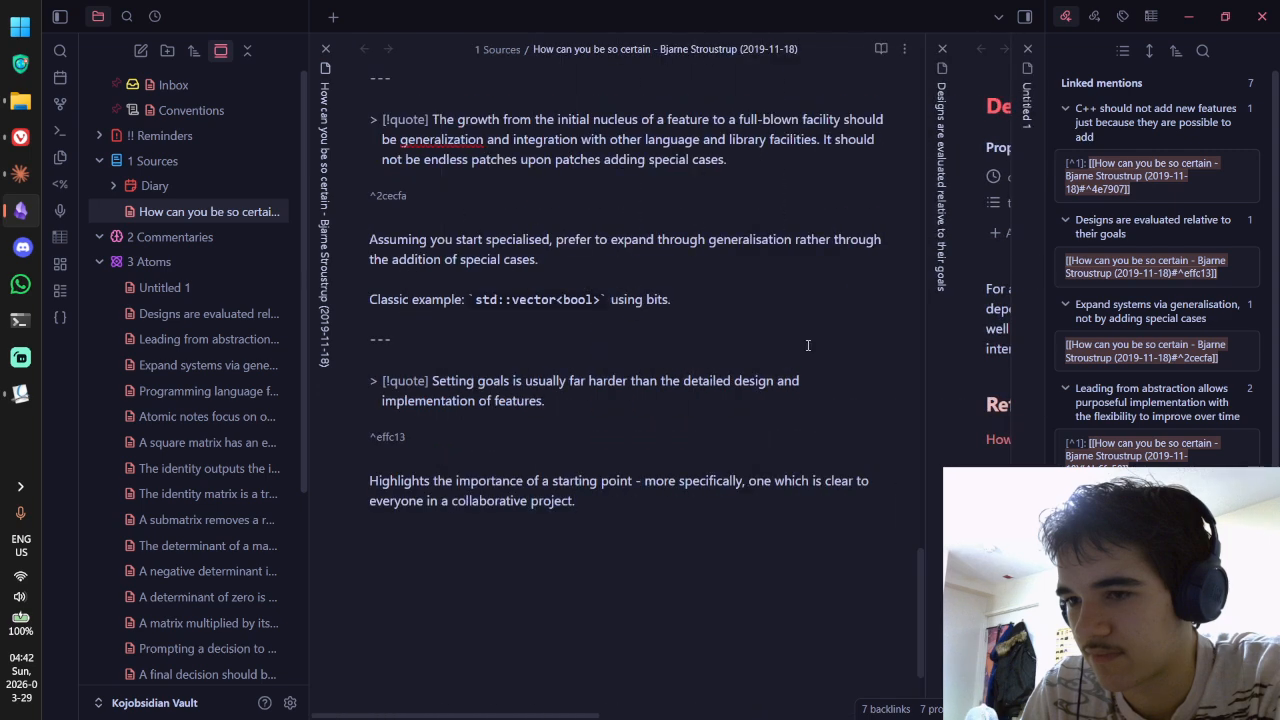
pyautogui.hotkey('ctrl', 'Tab')
pyautogui.hotkey('ctrl', 'Tab')
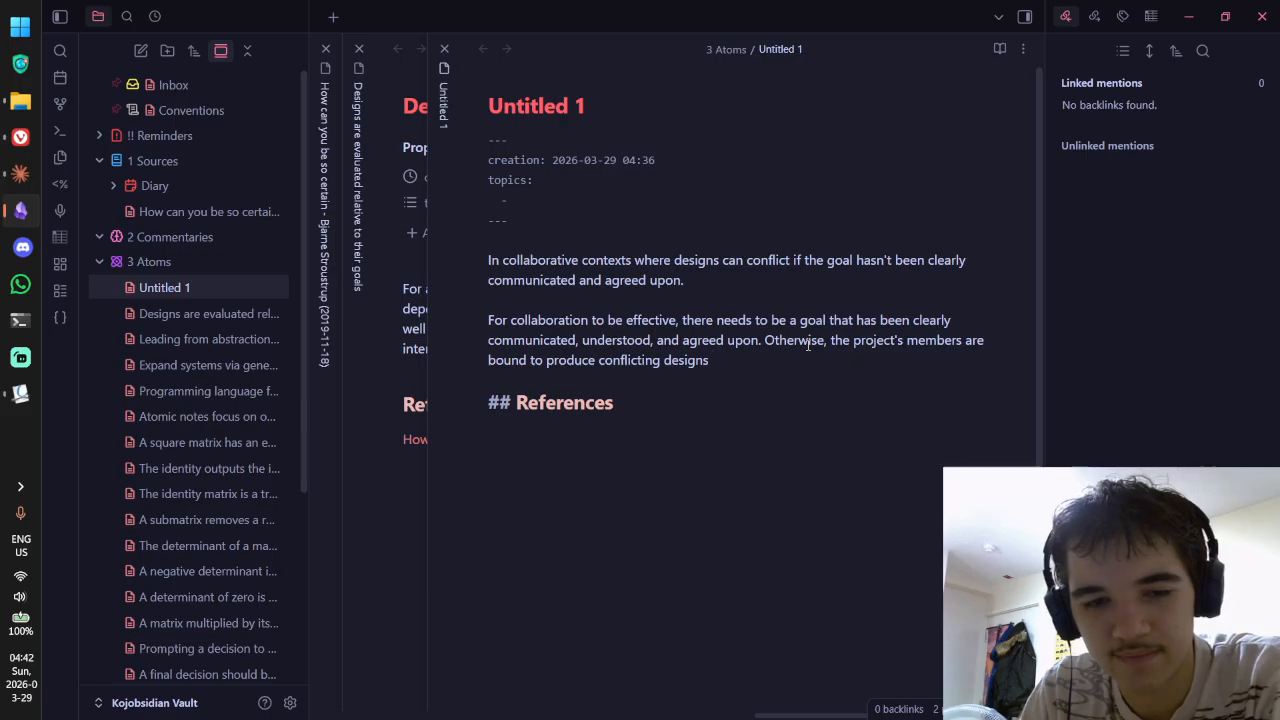
pyautogui.write('that ha')
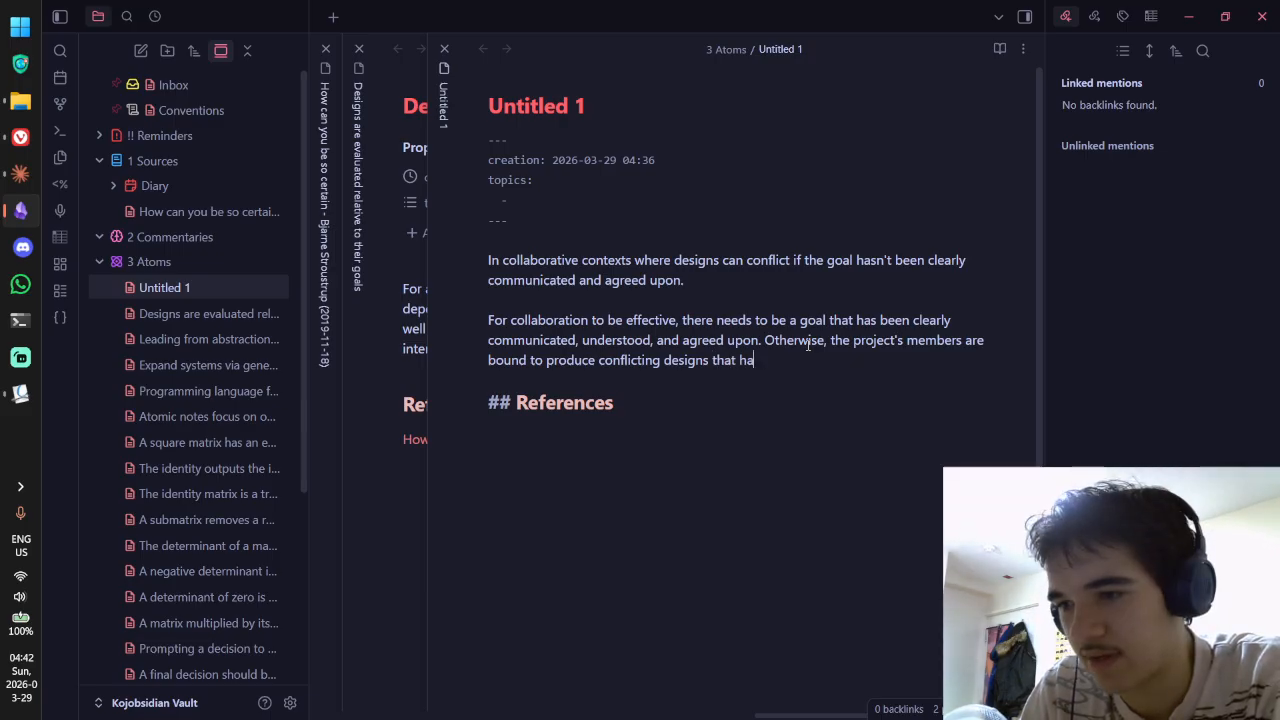
pyautogui.write('ve different ')
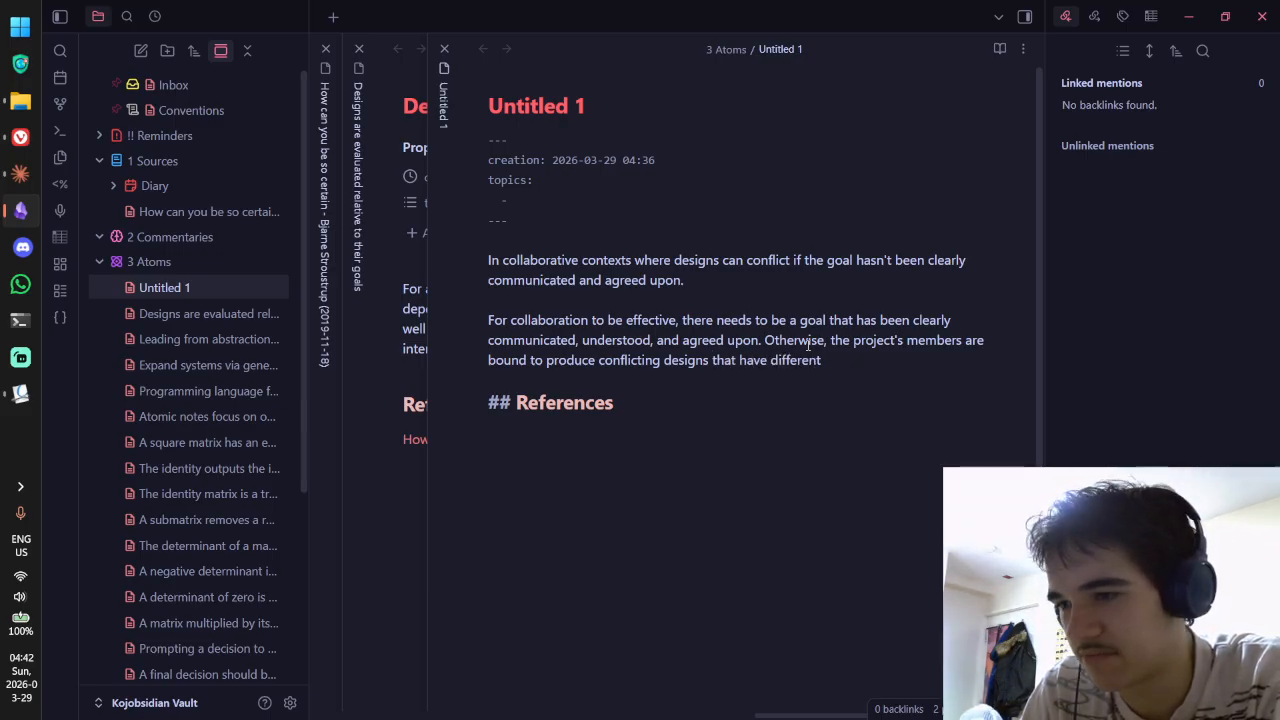
pyautogui.write('purposes.')
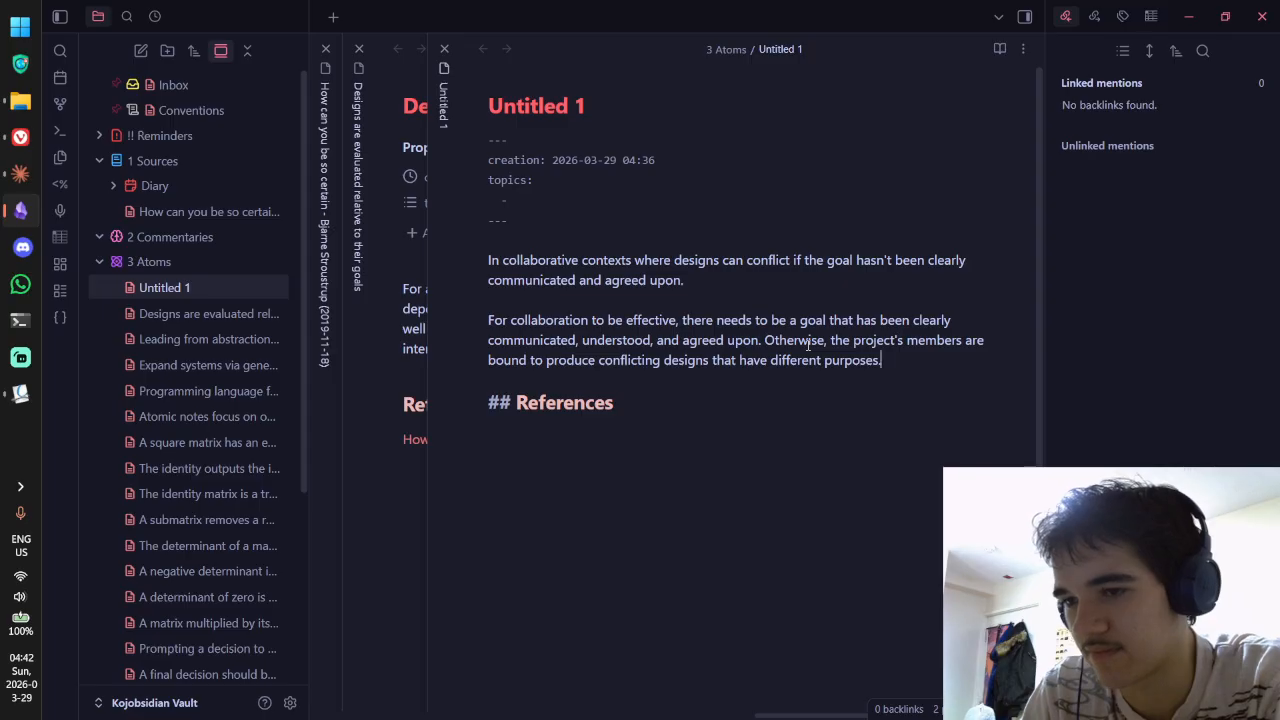
pyautogui.hotkey('ctrl', 'shift', 'Tab')
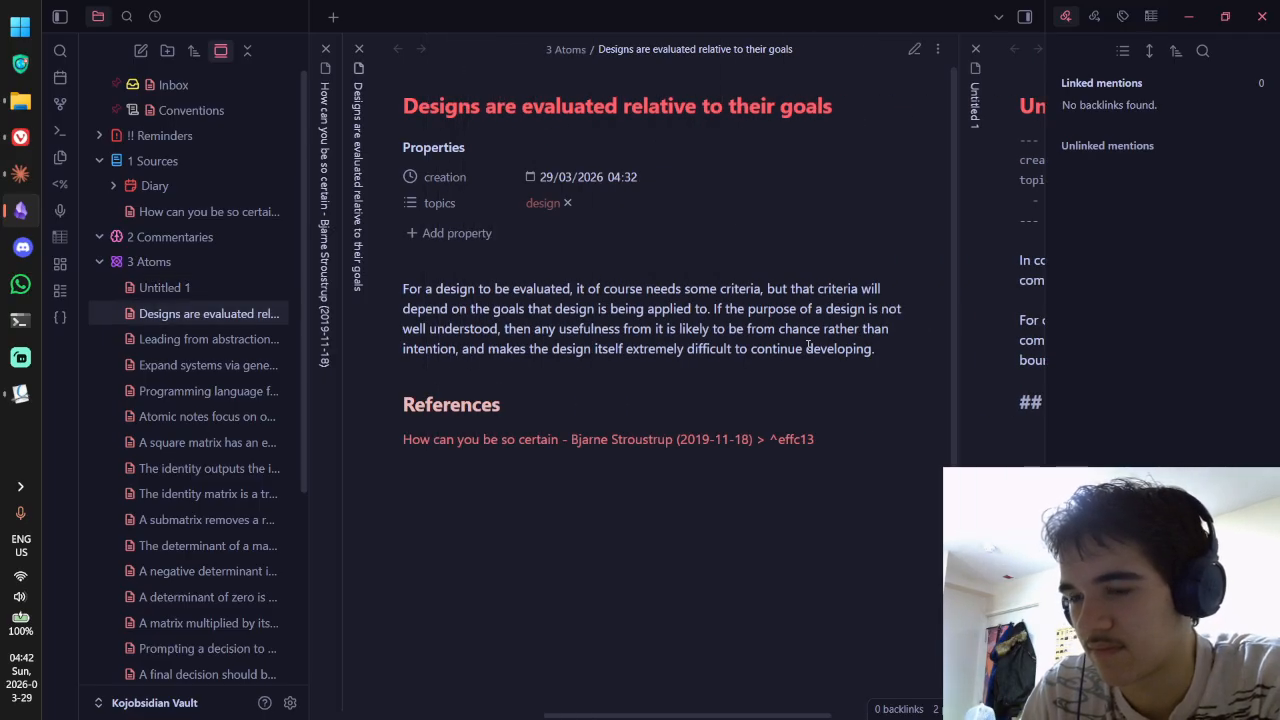
pyautogui.hotkey('ctrl', 'Tab')
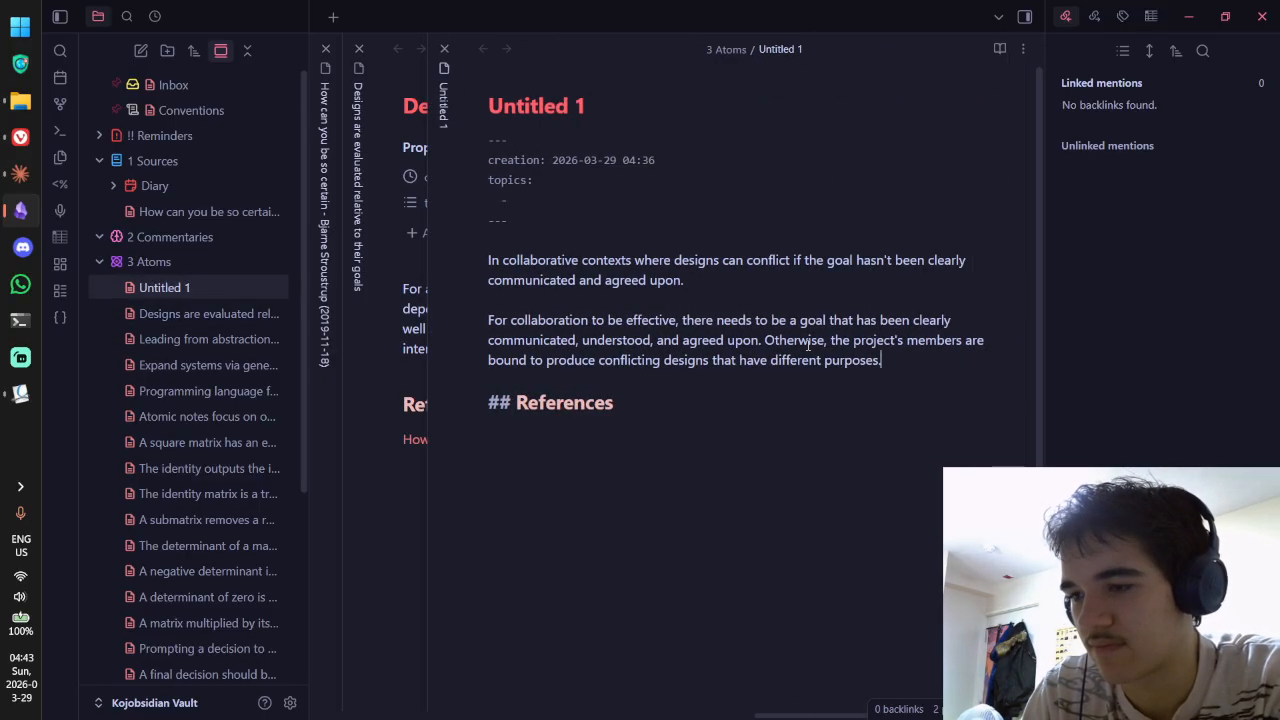
pyautogui.write('since')
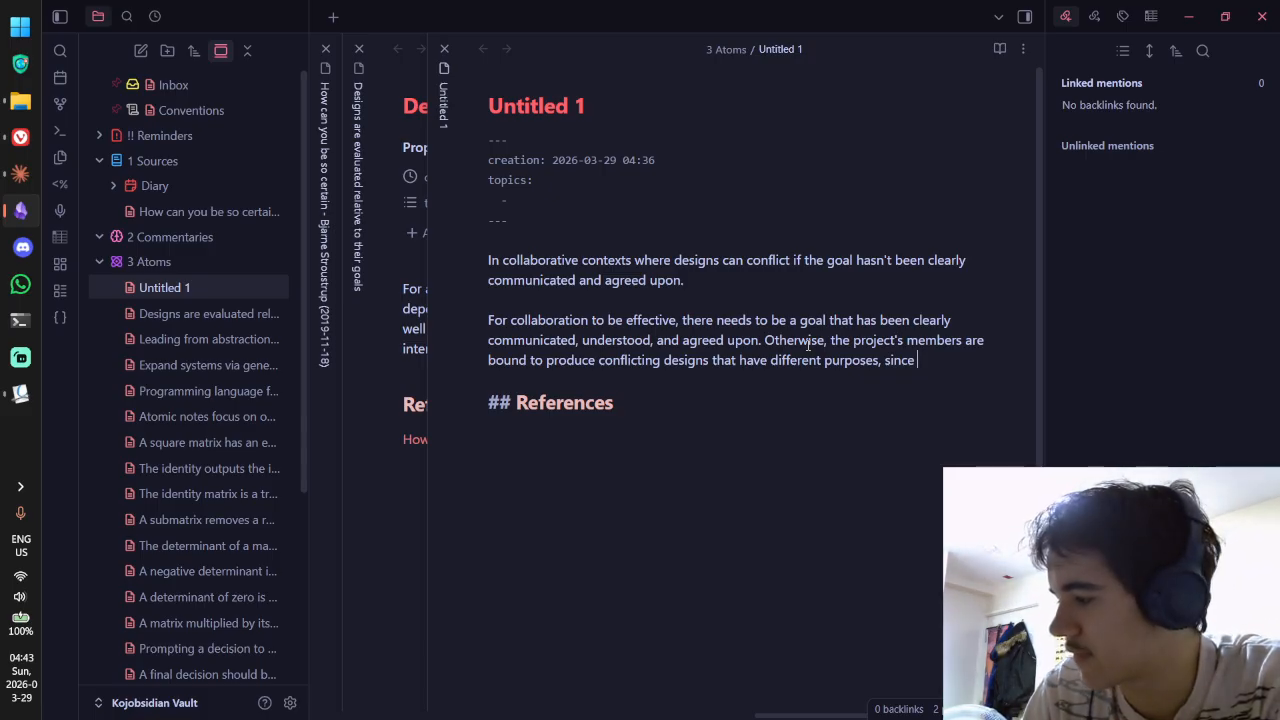
# Step: Finish with a Designs are evaluated link aliased 'one's designs are guided by one's goals', shown in reading view
pyautogui.write('[[D')
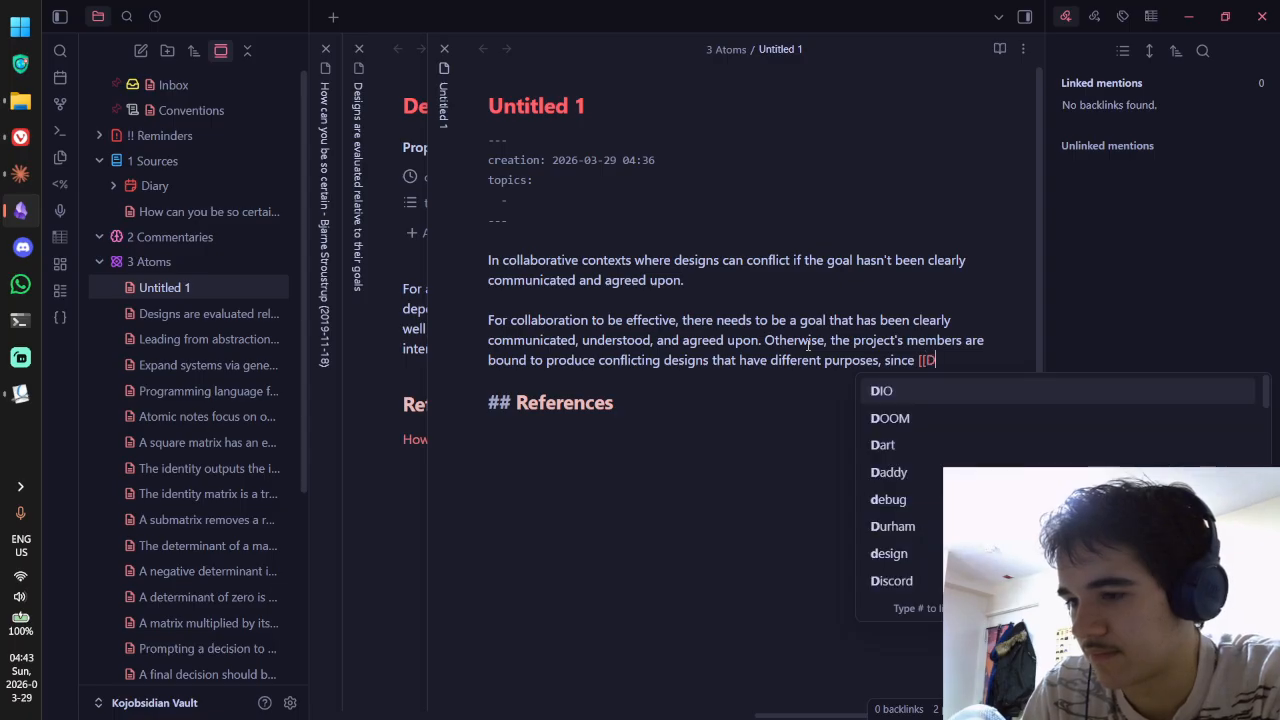
pyautogui.write('esigns are')
pyautogui.press('Return')
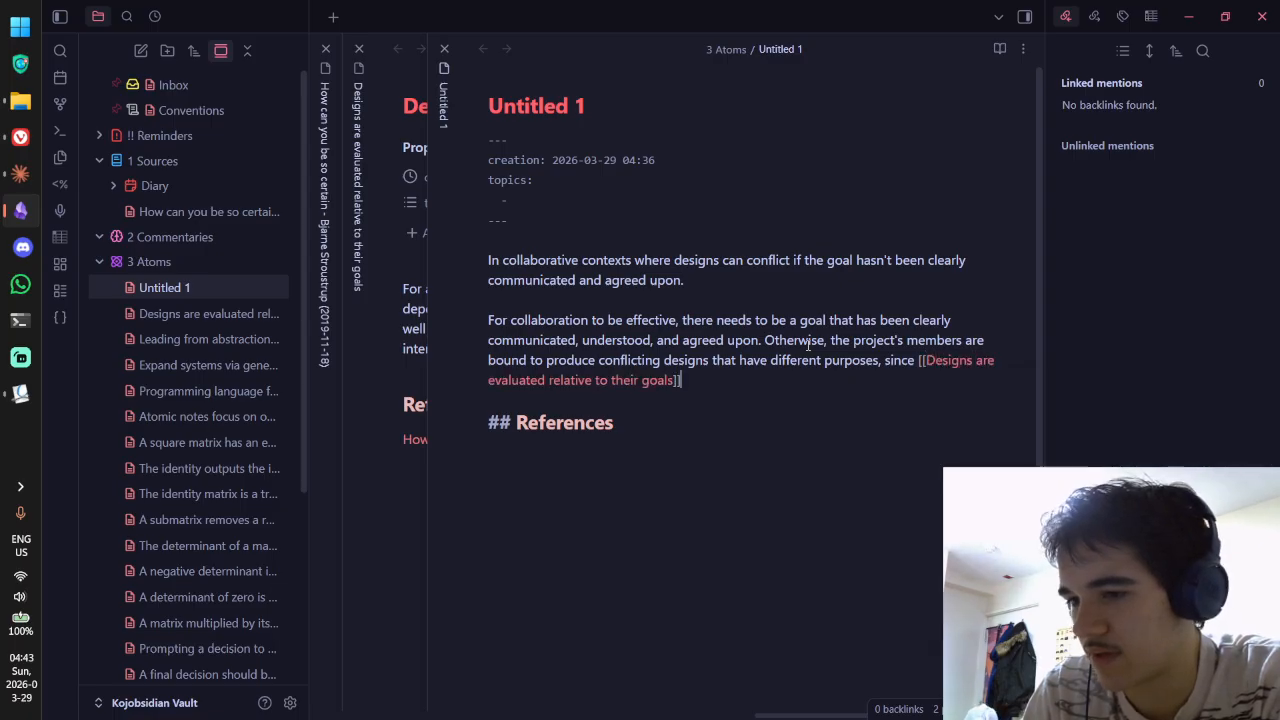
pyautogui.write('|designs are ')
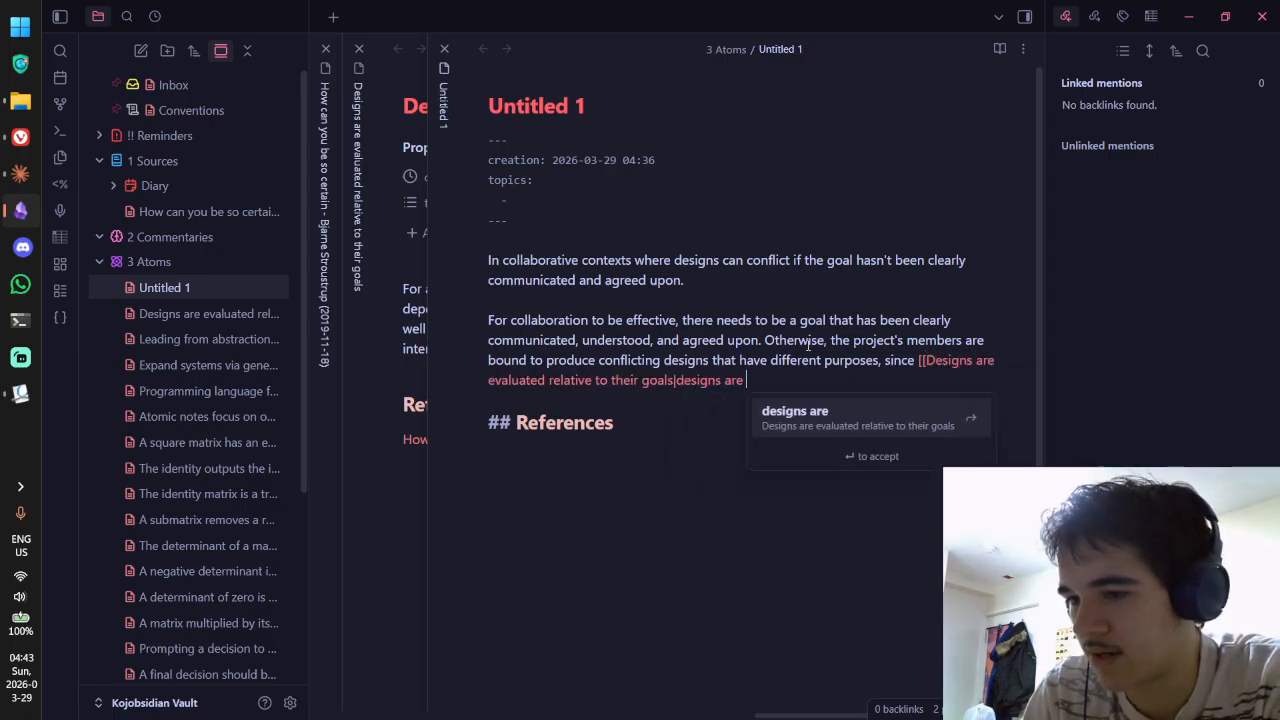
pyautogui.write('guides by')
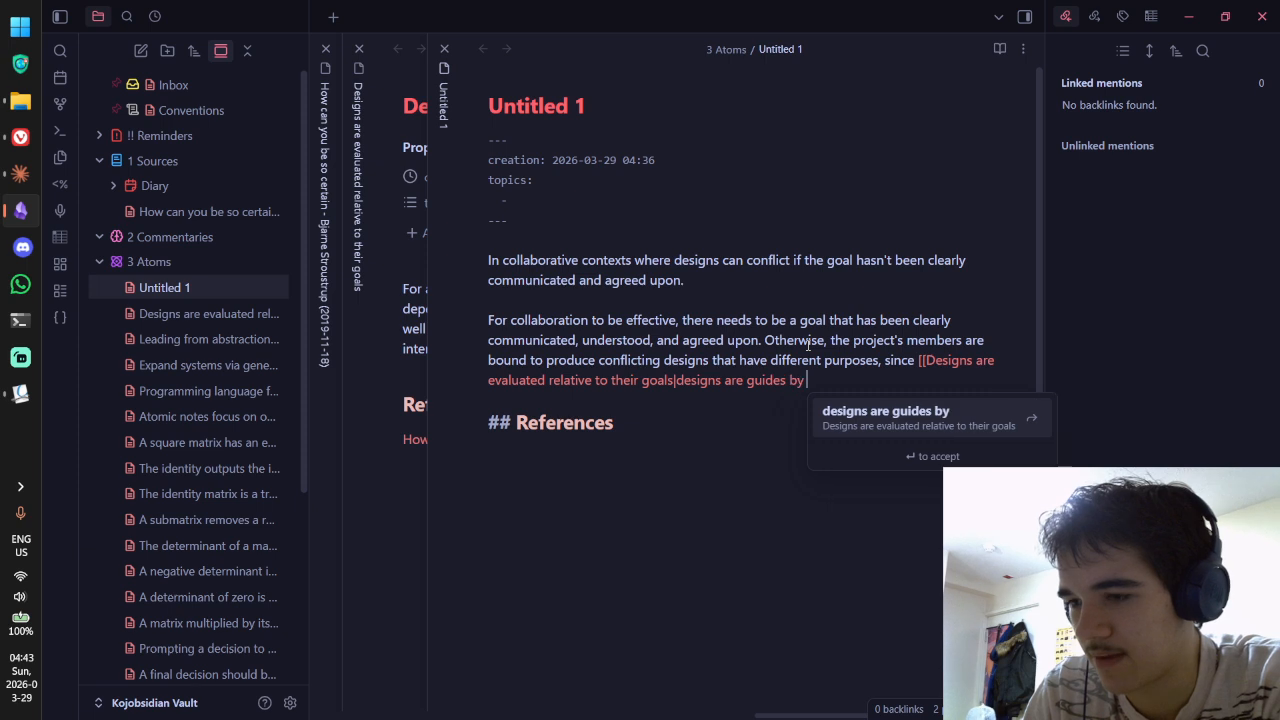
pyautogui.write("one's goals")
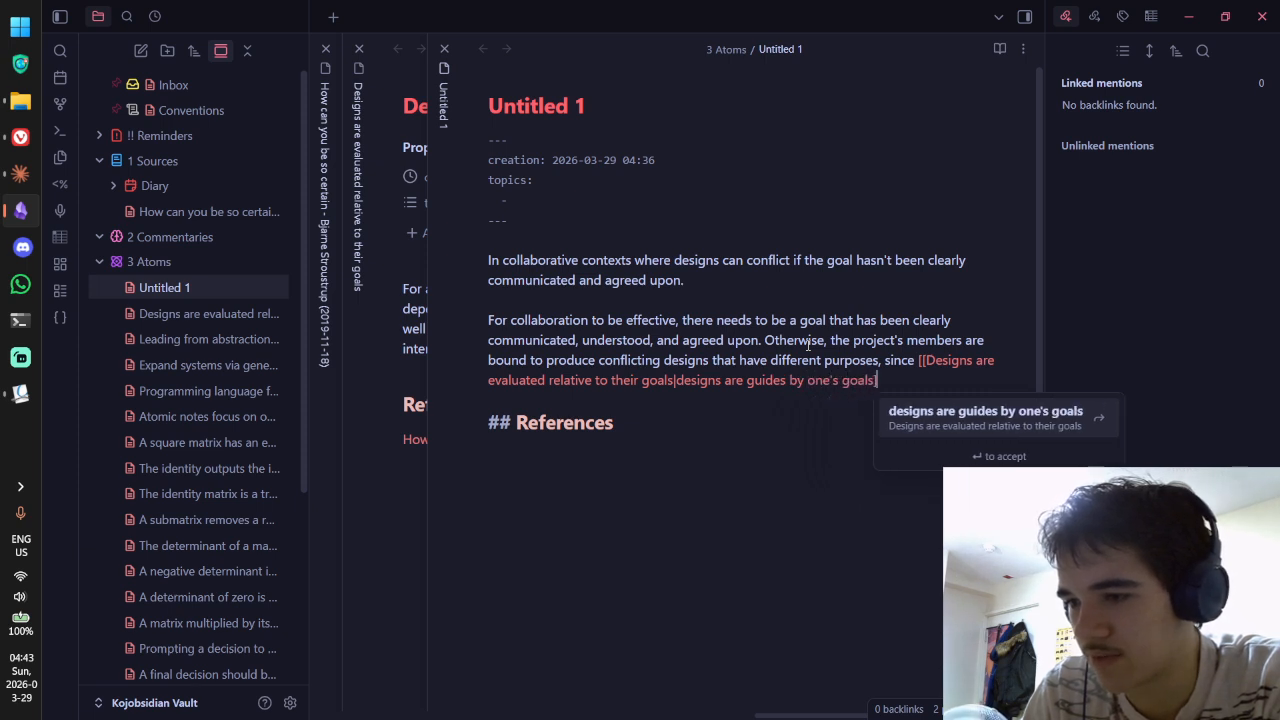
pyautogui.press('Return')
pyautogui.write('.')
pyautogui.click(678, 379)
pyautogui.write("one's")
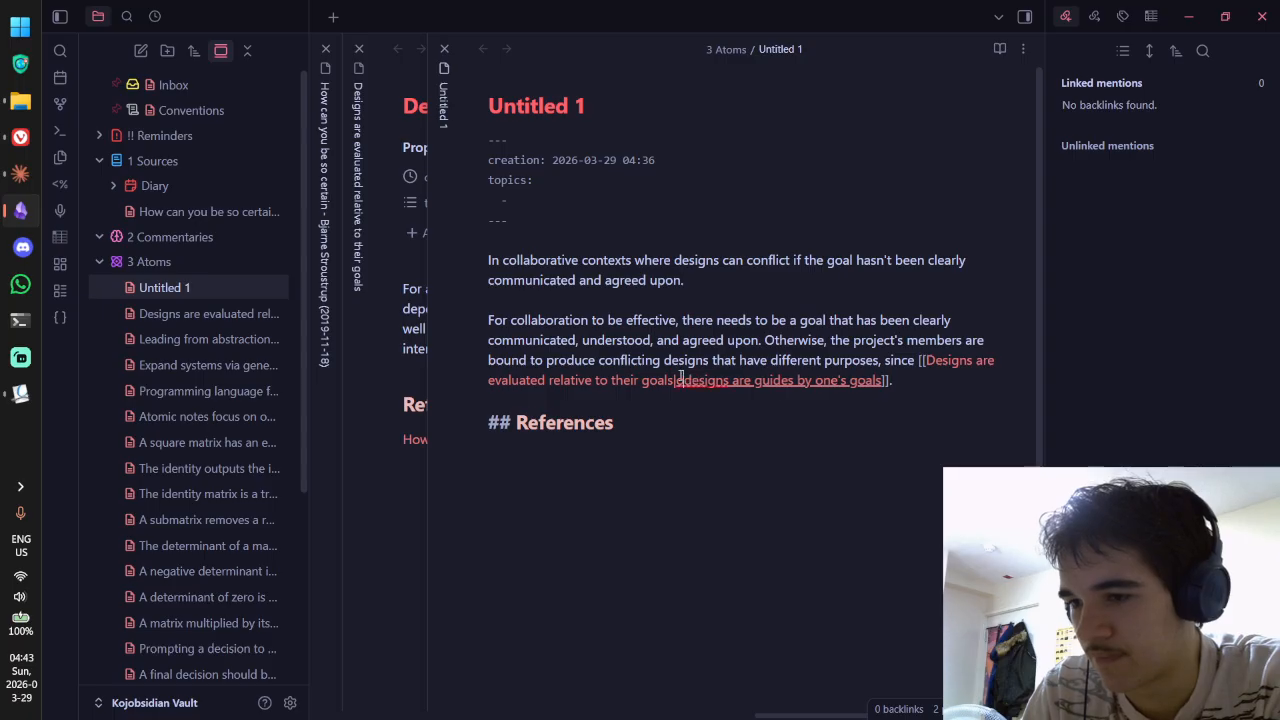
pyautogui.click(820, 384)
pyautogui.press('BackSpace')
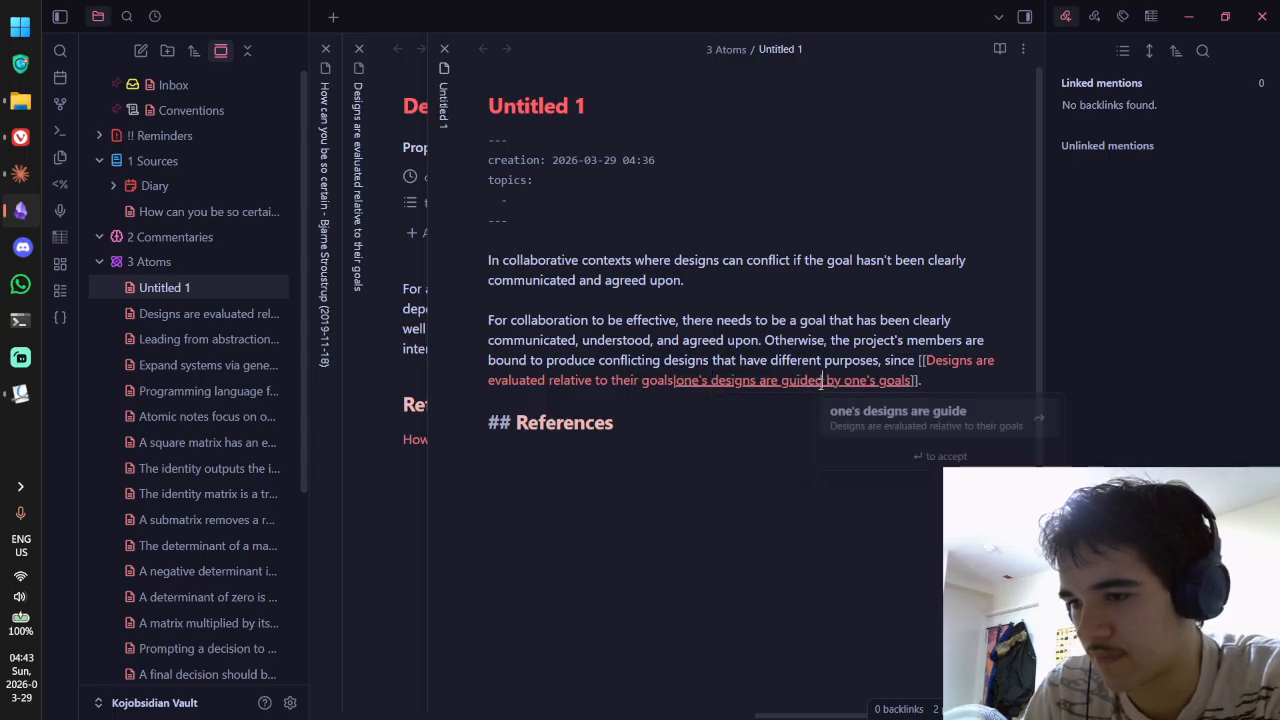
pyautogui.write('d')
pyautogui.hotkey('ctrl', 'e')
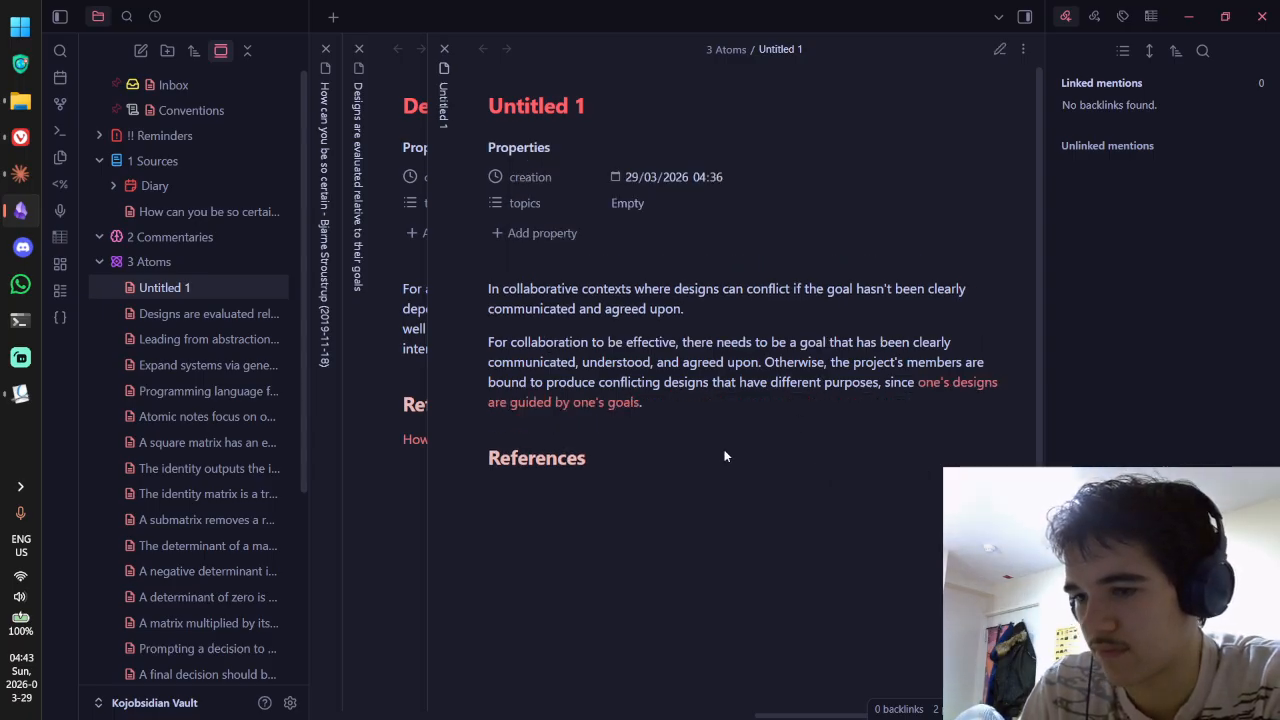
# Step: Add [[collaboration]] and design as Untitled 1's topics, then toggle reading and source views
pyautogui.click(648, 204)
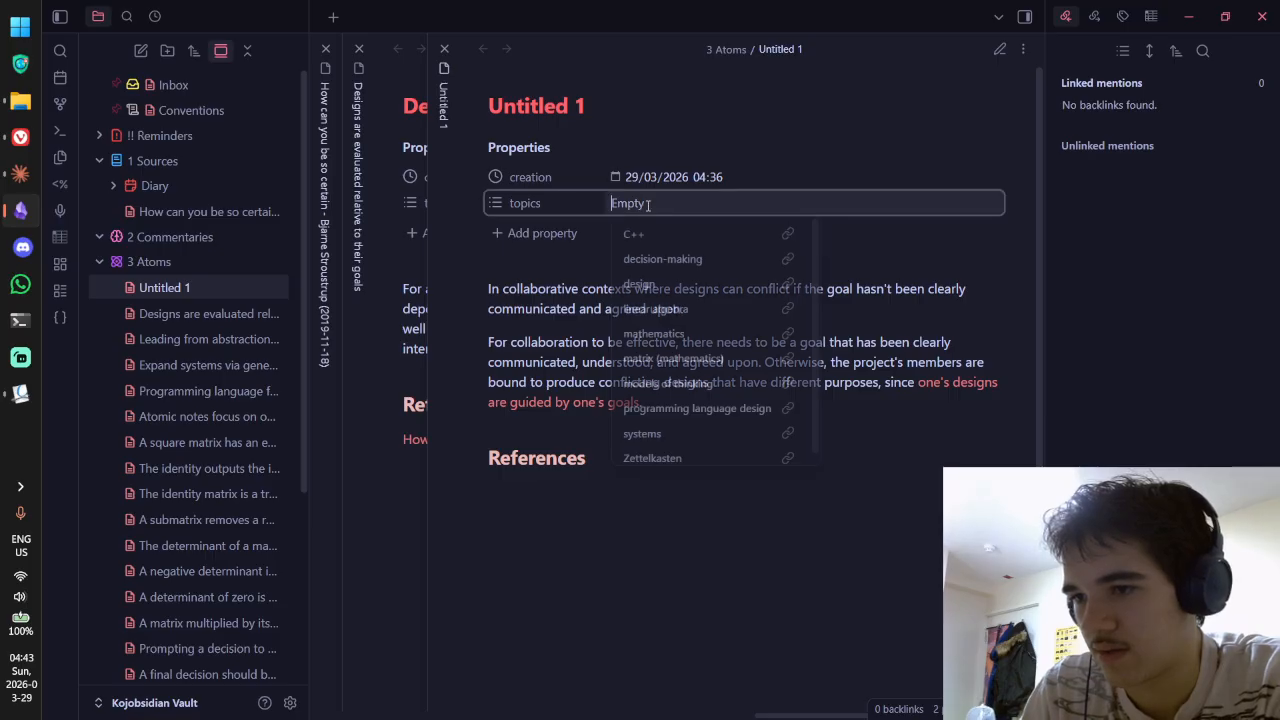
pyautogui.write('coll')
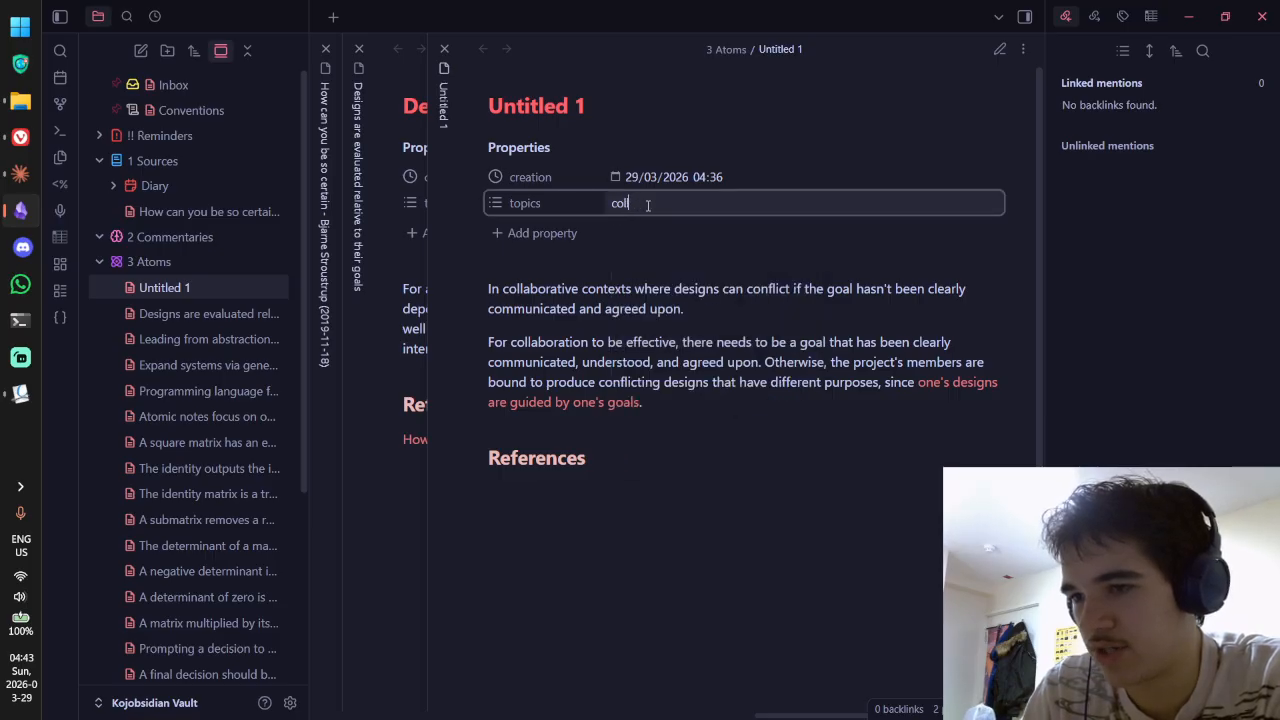
pyautogui.press('BackSpace')
pyautogui.press('BackSpace')
pyautogui.press('BackSpace')
pyautogui.press('BackSpace')
pyautogui.write('[[collabo')
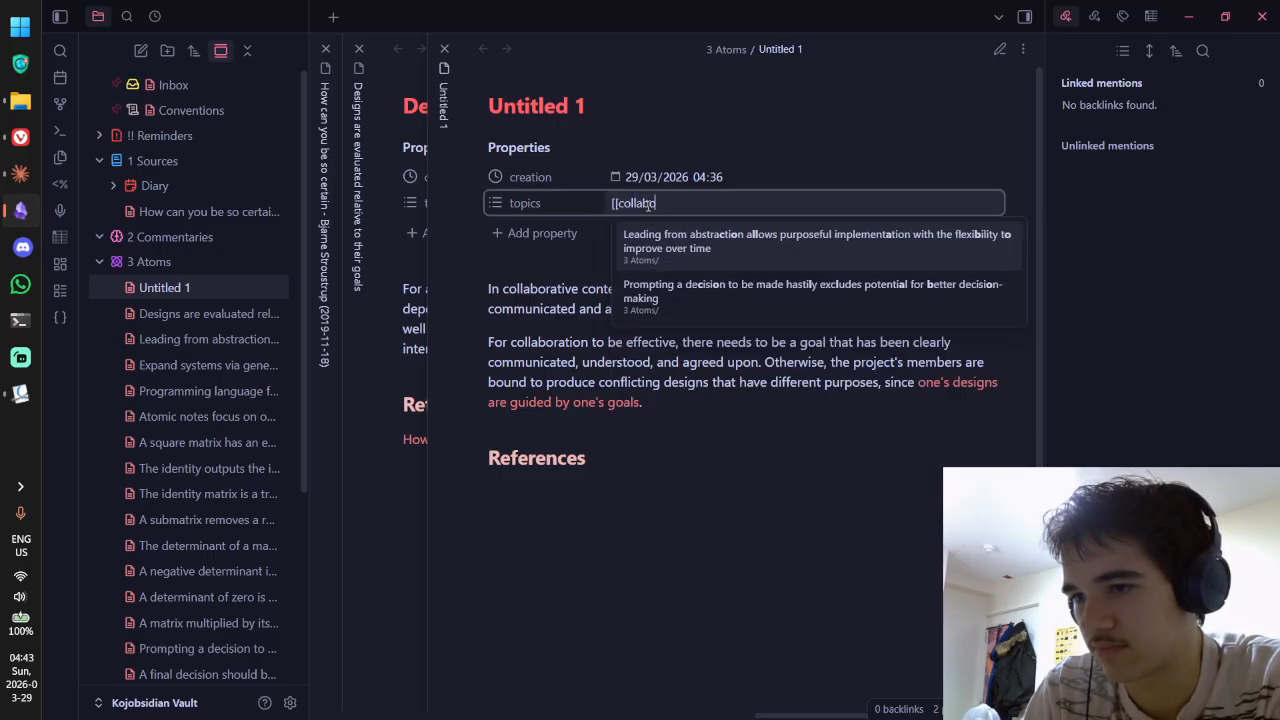
pyautogui.write('ration]]')
pyautogui.press('Return')
pyautogui.write('design')
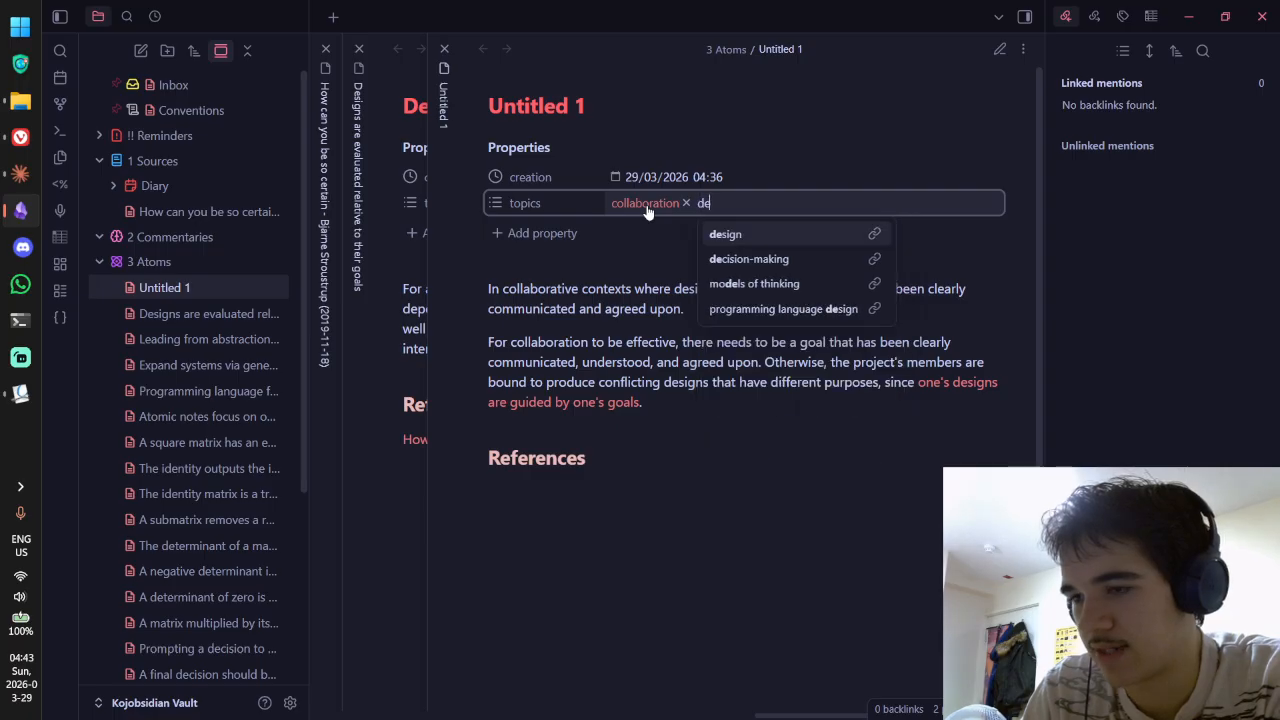
pyautogui.press('Return')
pyautogui.hotkey('ctrl', 'e')
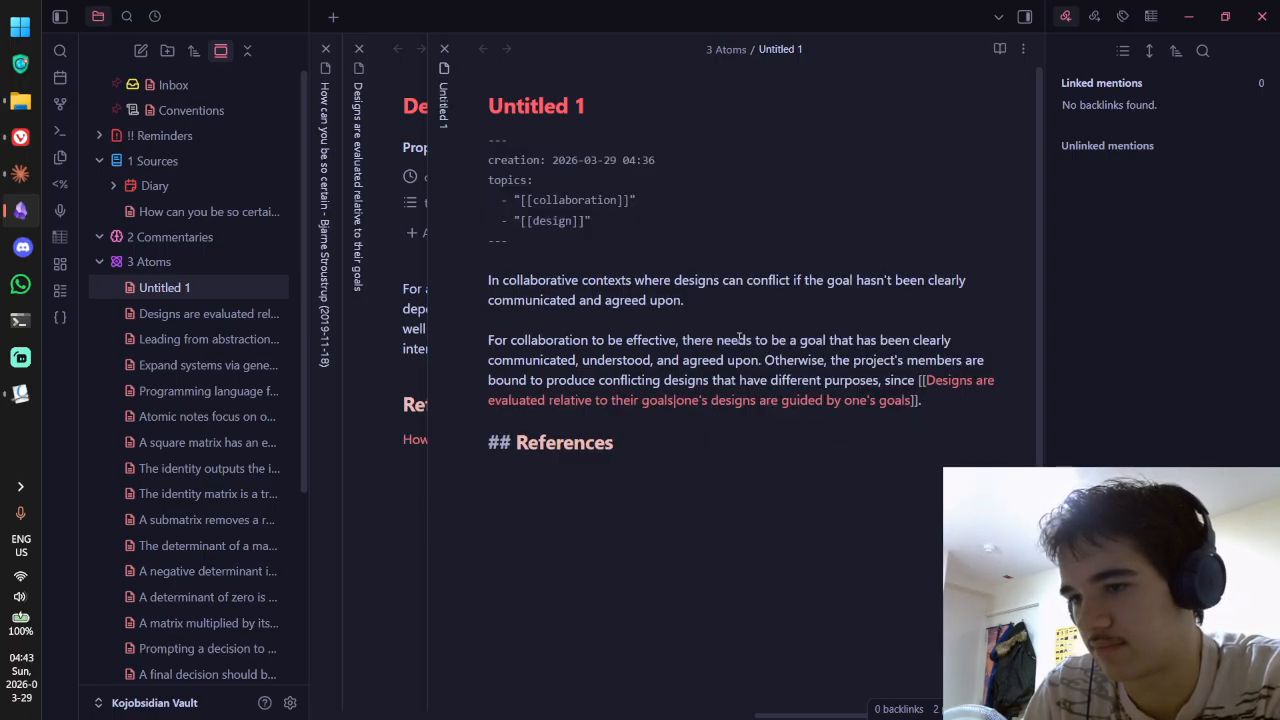
pyautogui.hotkey('ctrl', 'e')
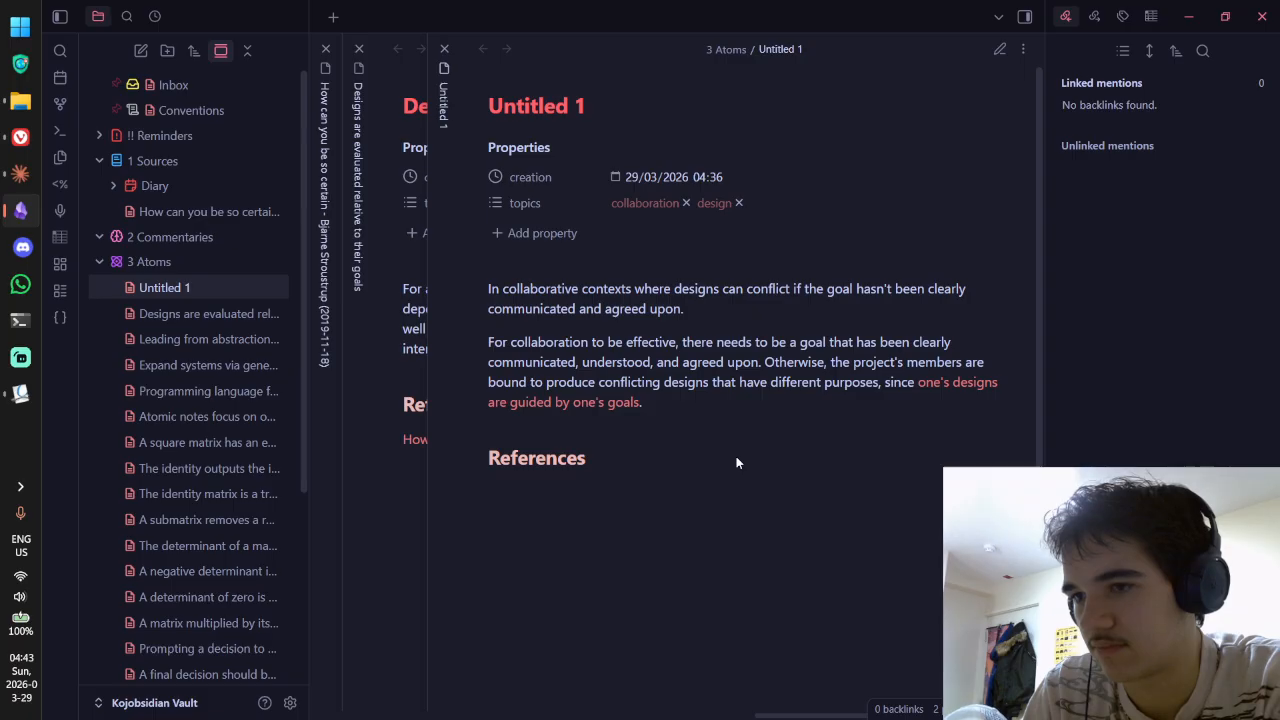
pyautogui.hotkey('ctrl', 'e')
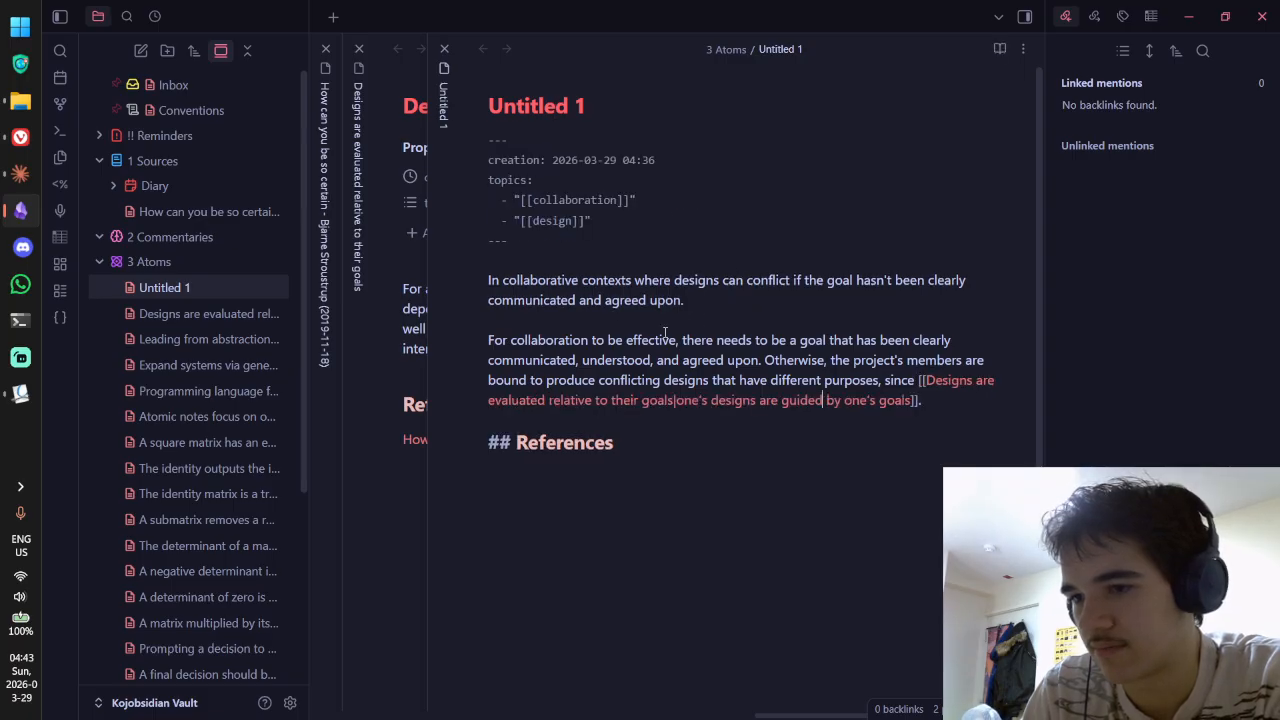
# Step: Delete the opening 'In collaborative contexts' paragraph from Untitled 1
pyautogui.moveTo(489, 341); pyautogui.dragTo(490, 278)
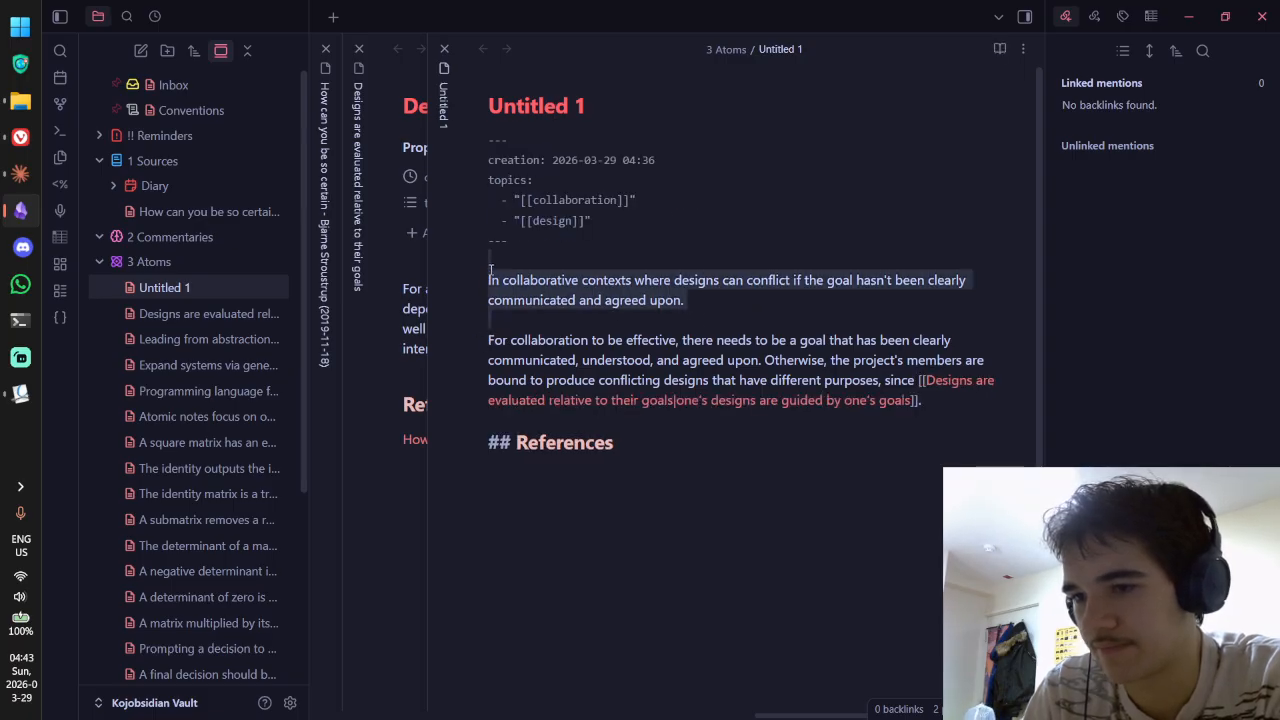
pyautogui.press('BackSpace')
pyautogui.hotkey('ctrl', 'e')
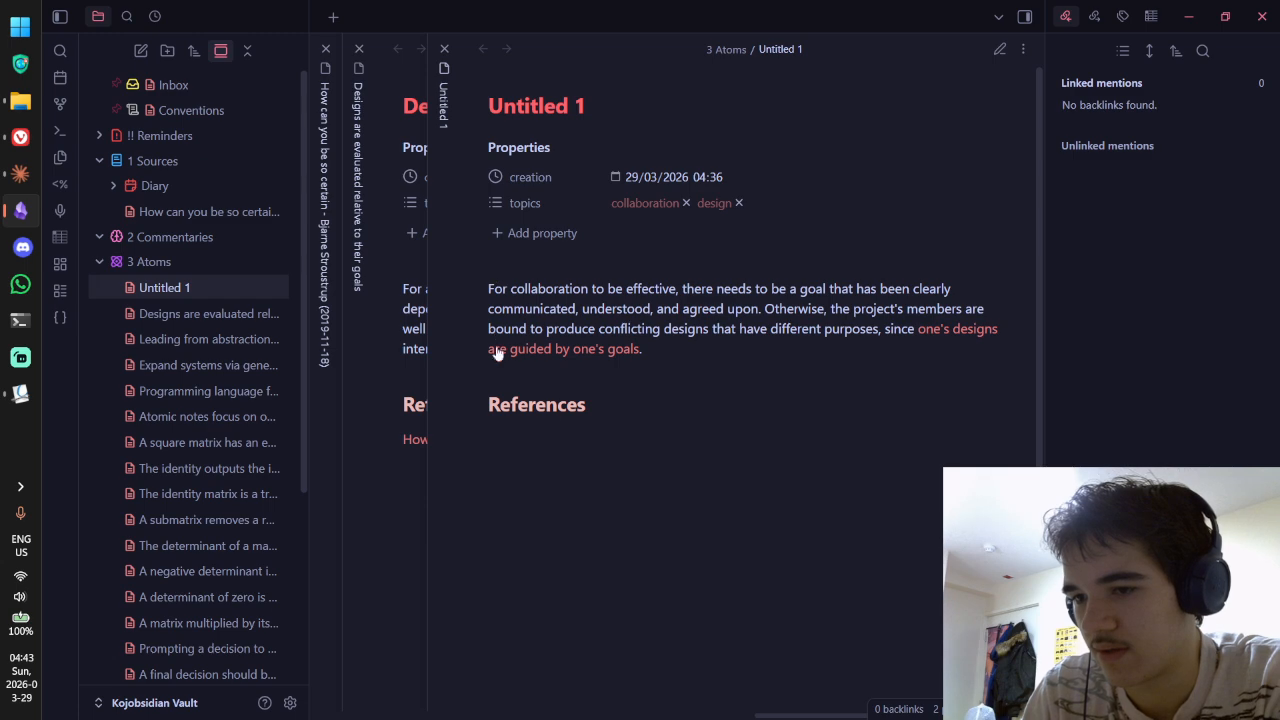
pyautogui.hotkey('ctrl', 'e')
# Step: Copy the Stroustrup reference link from the Designs note and paste it under Untitled 1's References
pyautogui.hotkey('ctrl', 'e')
pyautogui.hotkey('ctrl', 'Tab')
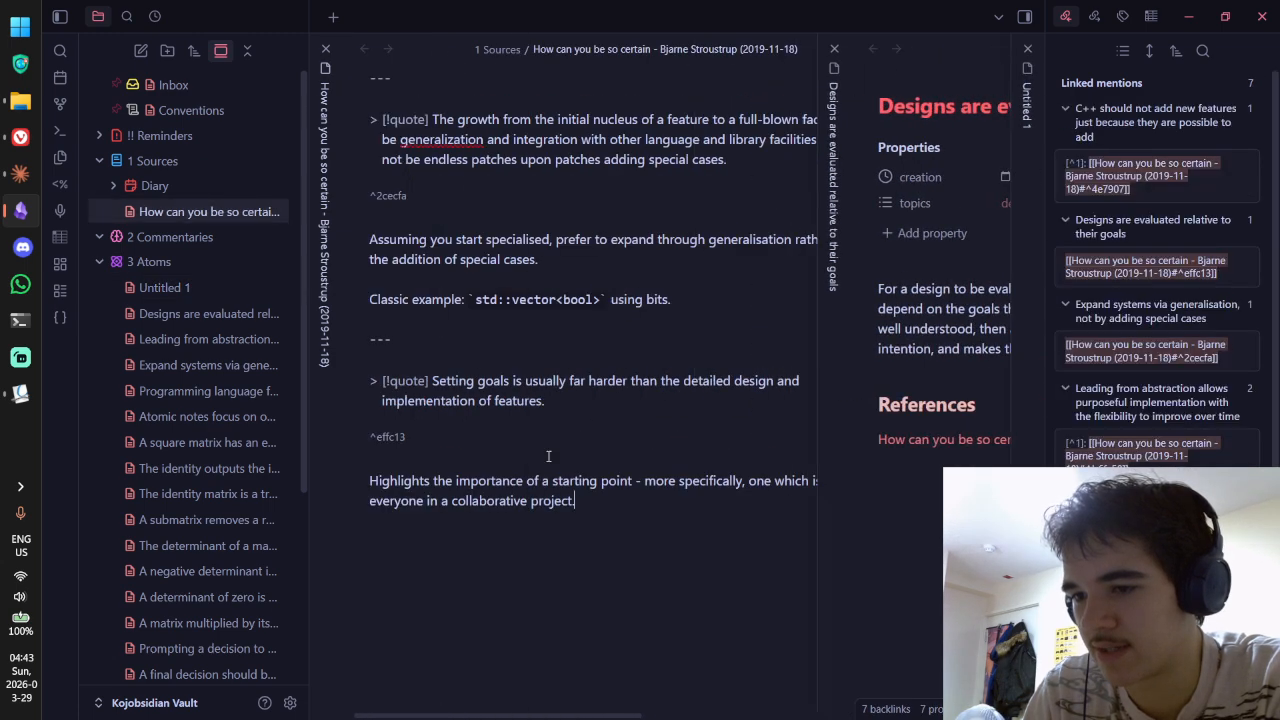
pyautogui.hotkey('ctrl', 'Tab')
pyautogui.hotkey('ctrl', 'e')
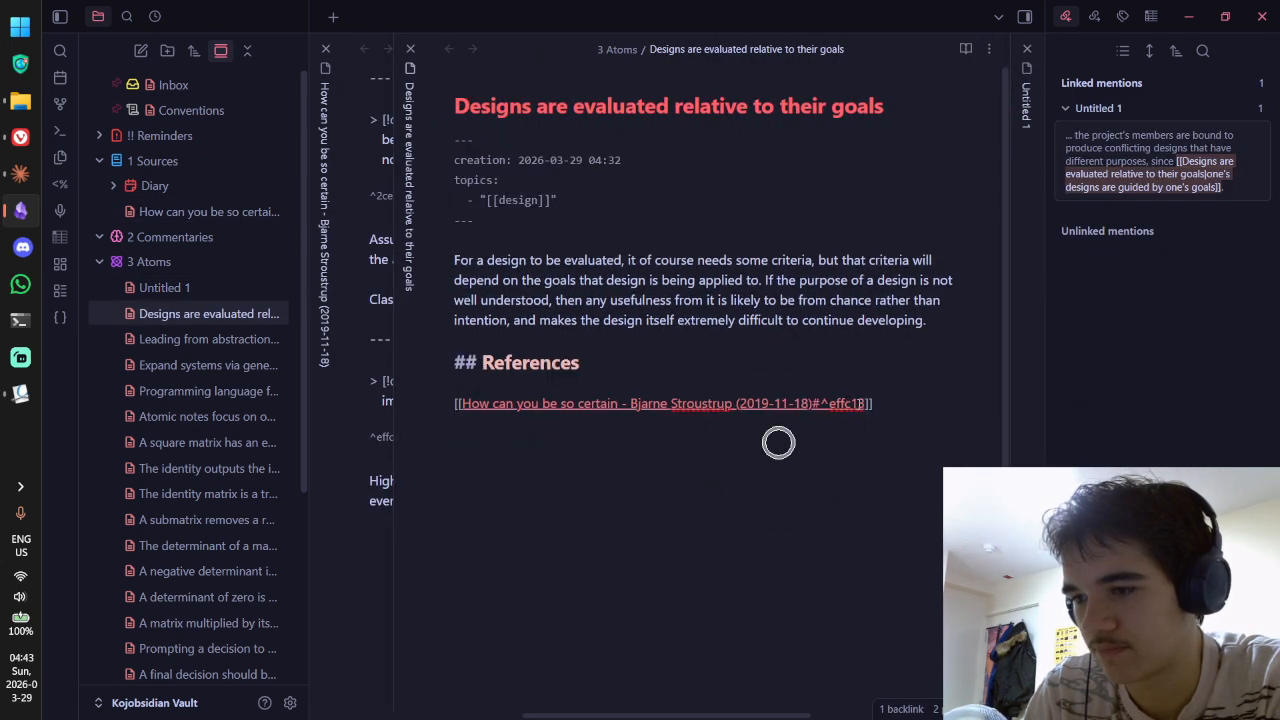
pyautogui.click(778, 442)
pyautogui.moveTo(466, 418); pyautogui.dragTo(448, 404)
pyautogui.hotkey('ctrl', 'c')
pyautogui.hotkey('ctrl', 'Tab')
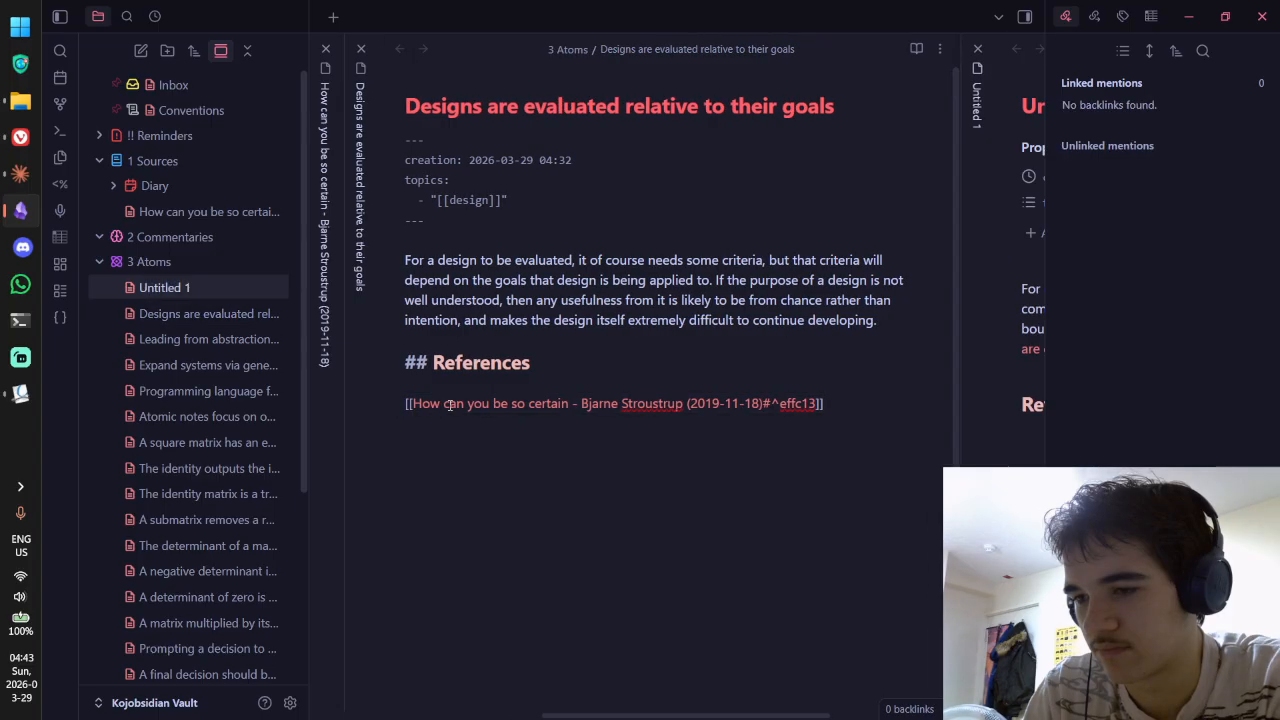
pyautogui.click(616, 456)
pyautogui.hotkey('ctrl', 'e')
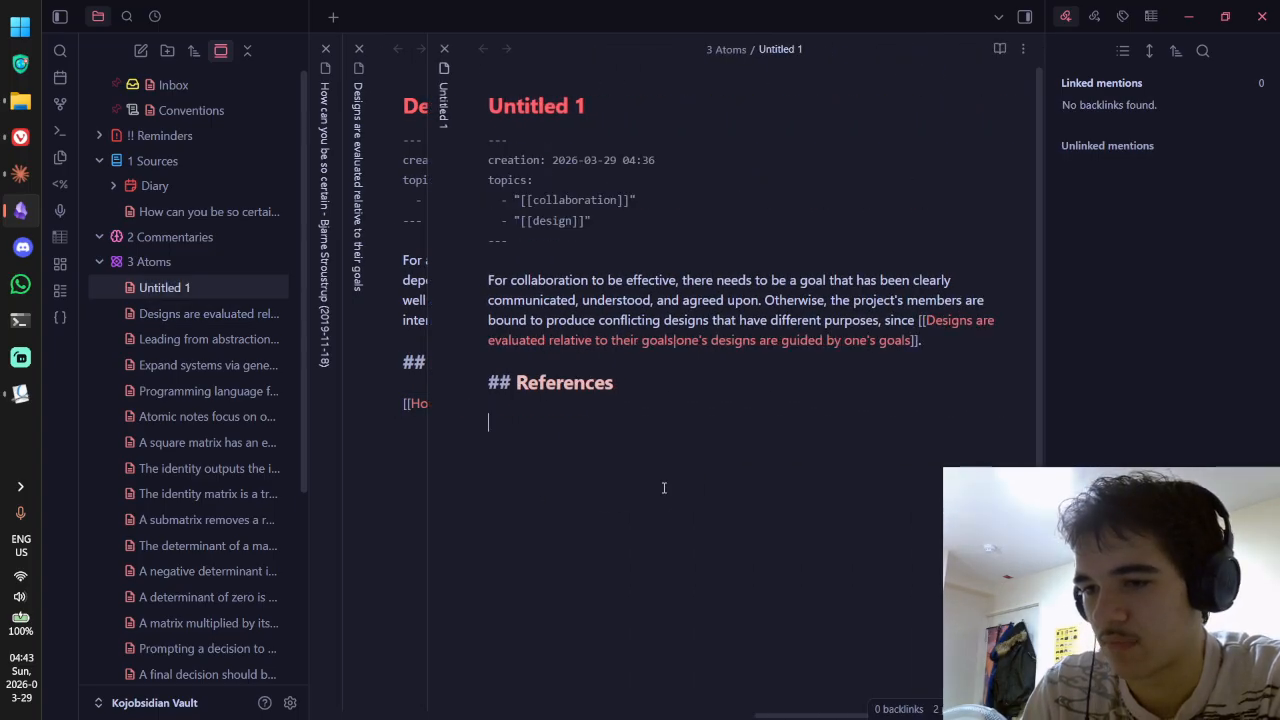
pyautogui.hotkey('ctrl', 'v')
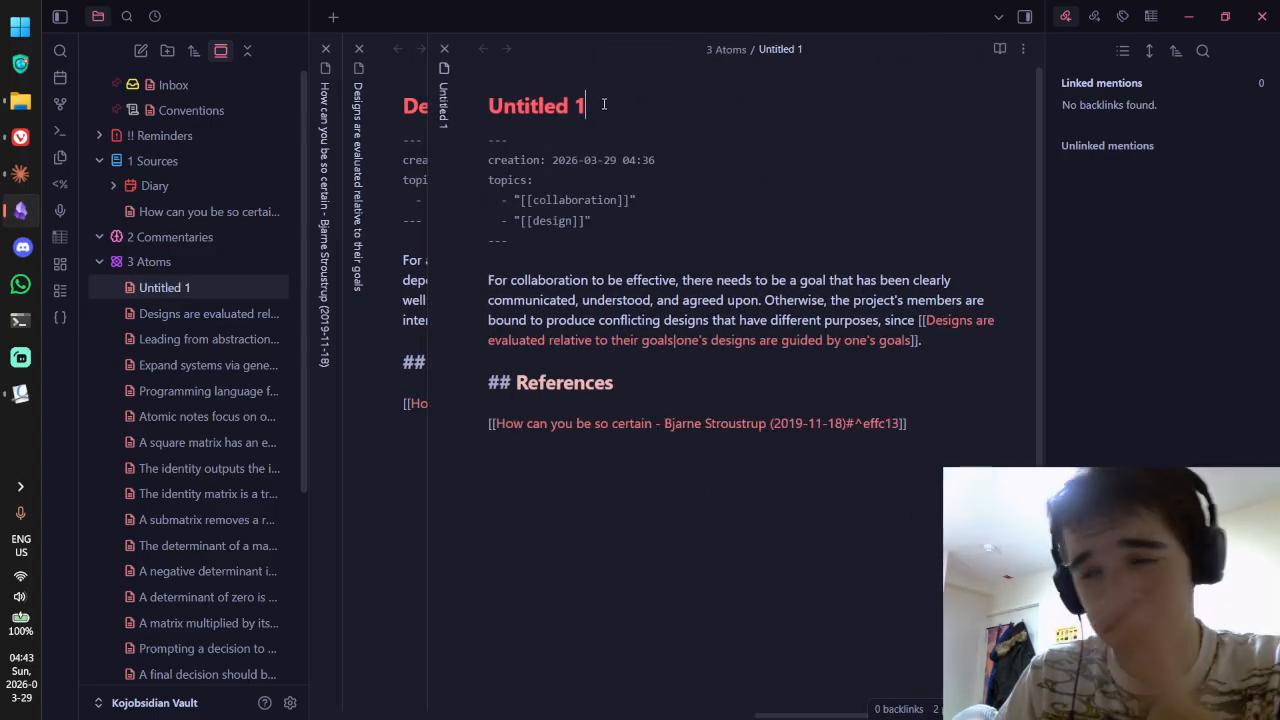
# Step: Title the note 'Effective collaboration requires a well-understood common goal' and close the finished note tabs
pyautogui.hotkey('ctrl', 'a')
pyautogui.press('BackSpace')
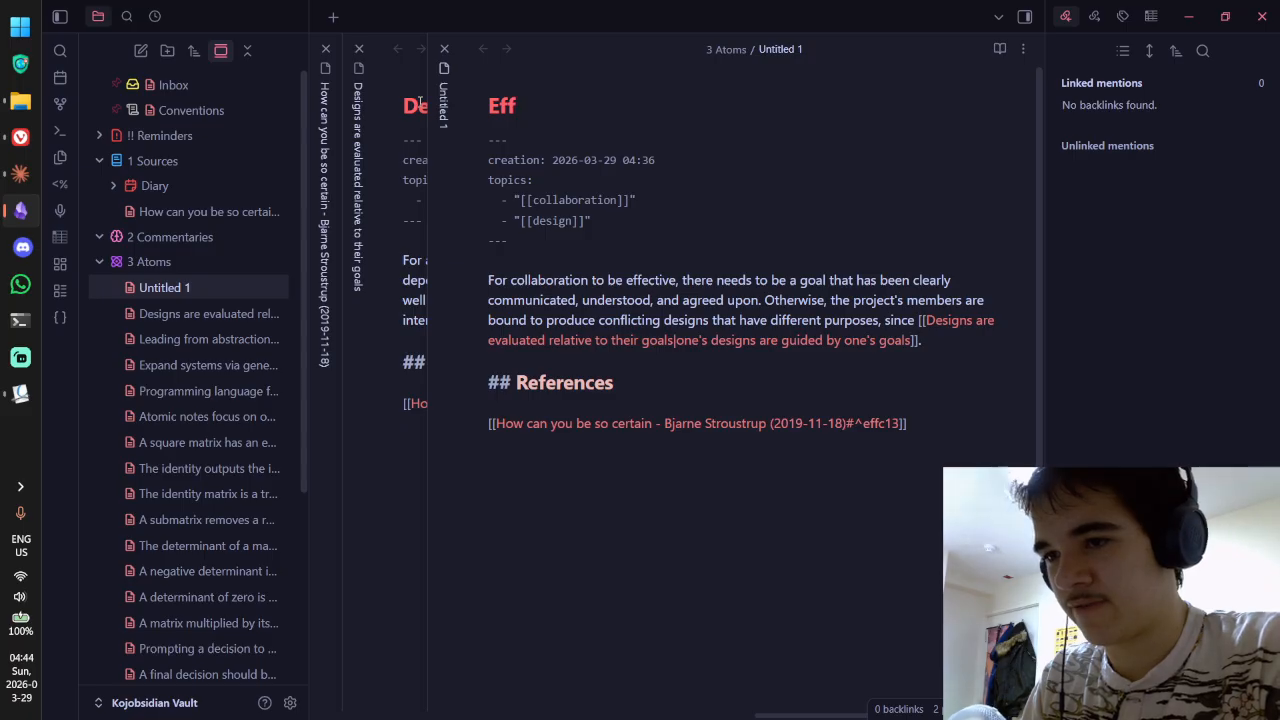
pyautogui.write('ive co')
pyautogui.press('BackSpace')
pyautogui.press('BackSpace')
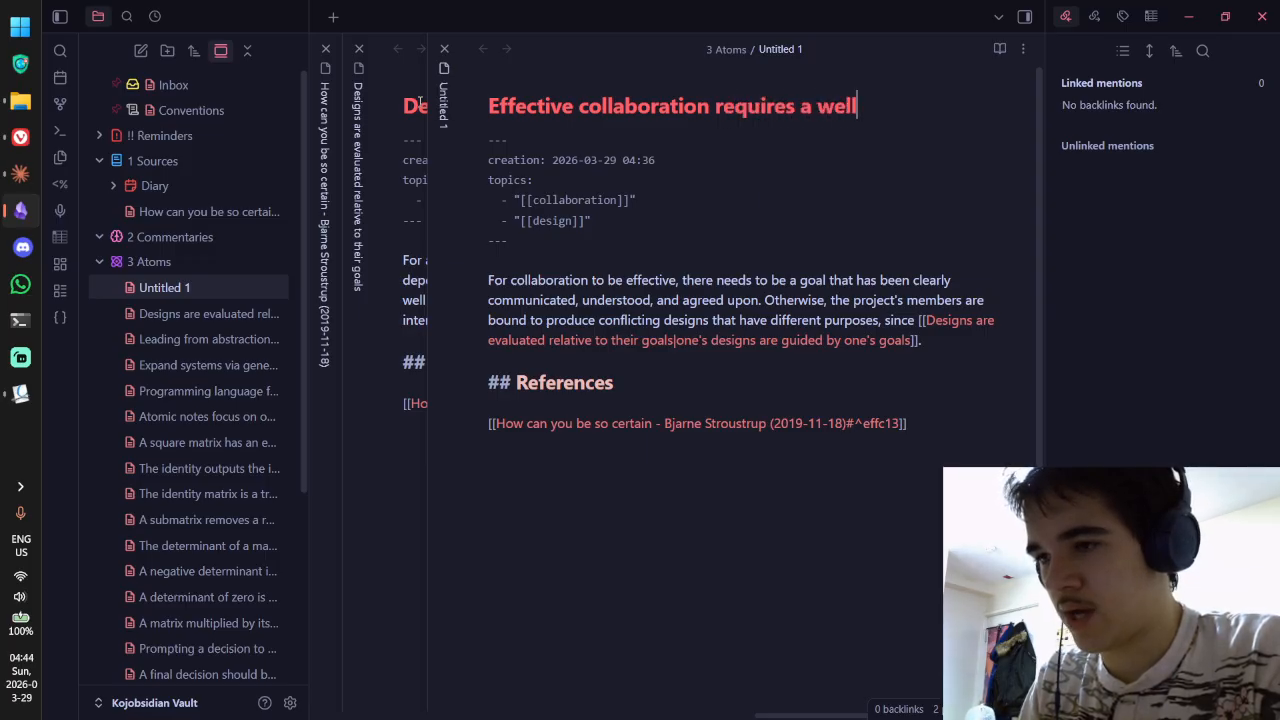
pyautogui.write('d common goal')
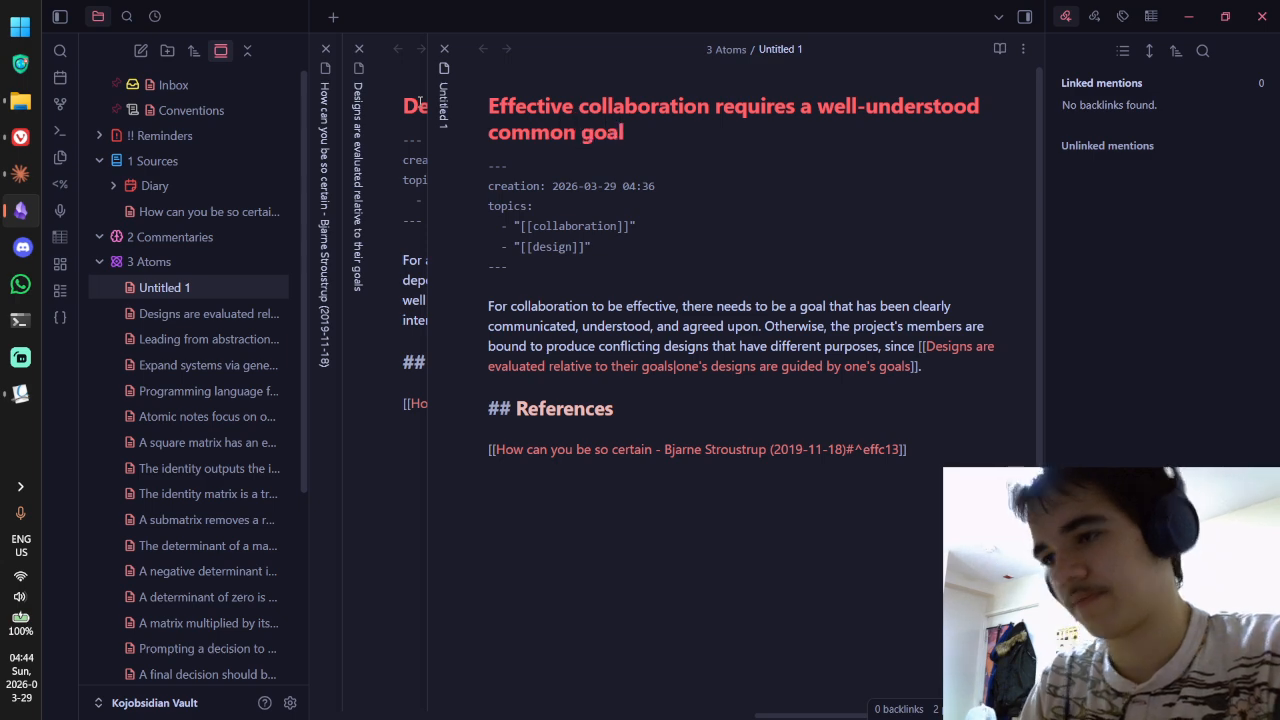
pyautogui.hotkey('ctrl', 'e')
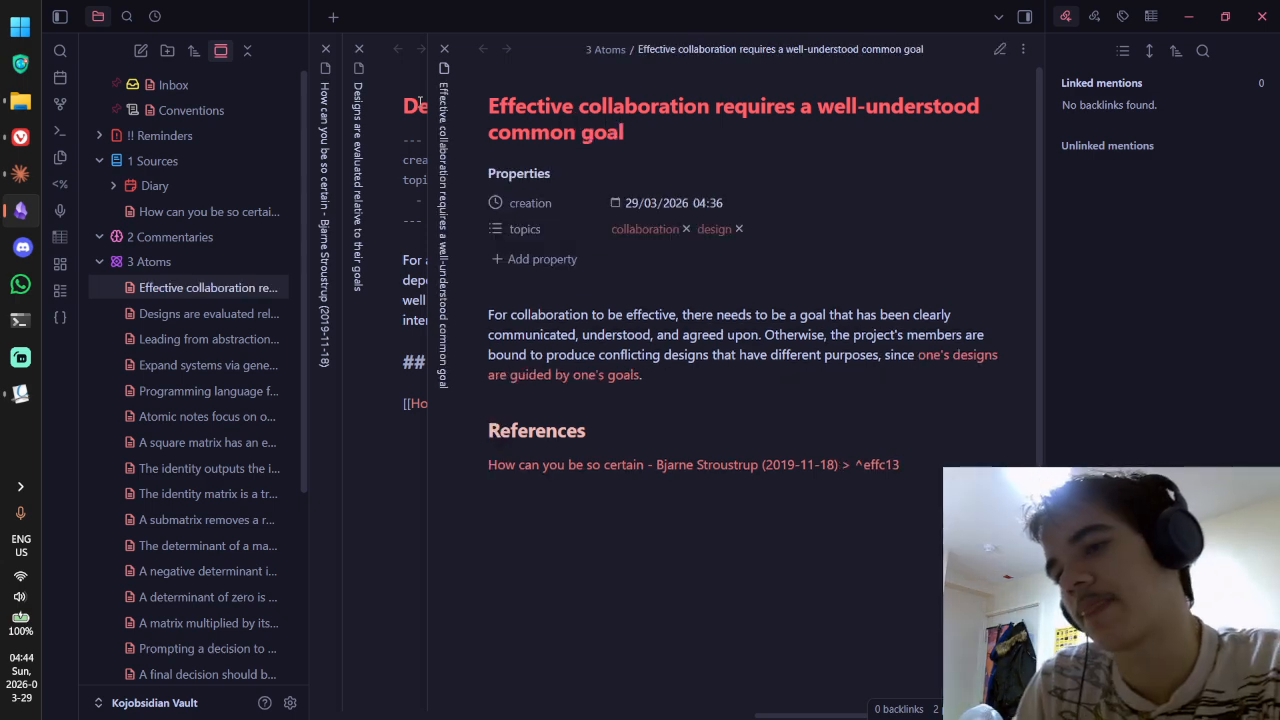
pyautogui.hotkey('ctrl', 'w')
pyautogui.hotkey('ctrl', 'w')
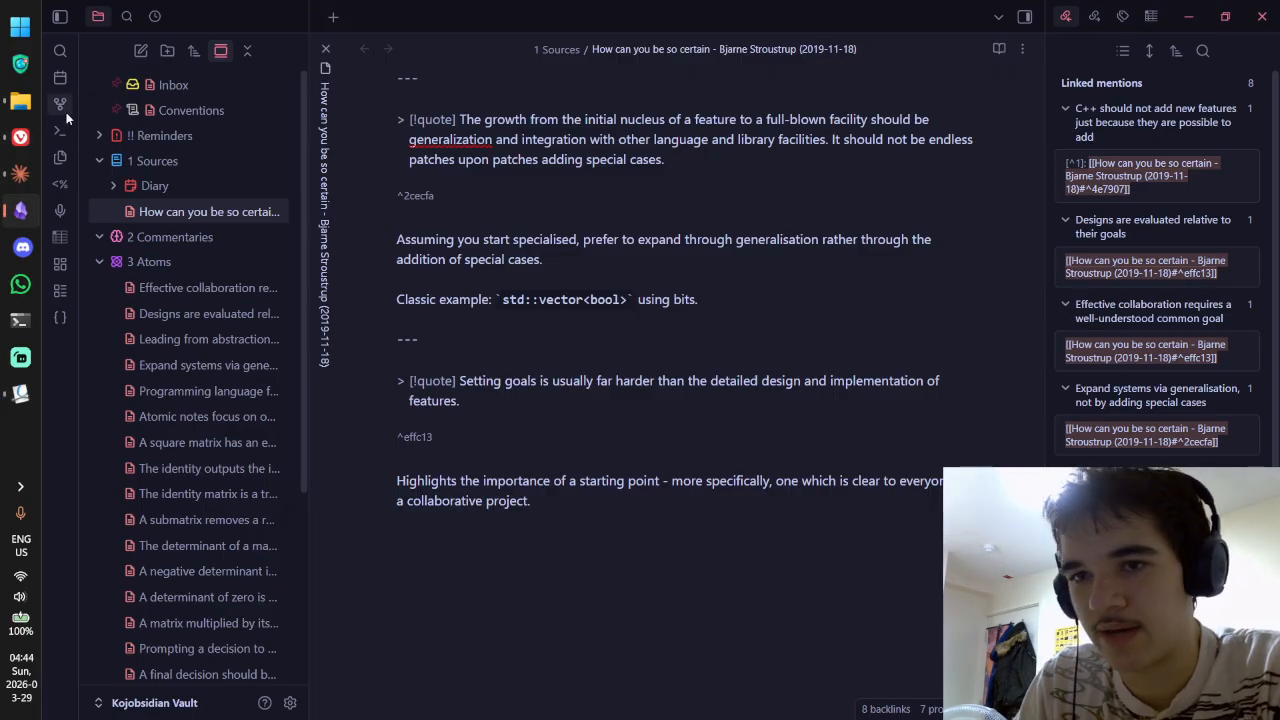
# Step: From the vault graph, open the empty injective functions note, then delete it from 3 Atoms
pyautogui.click(65, 106)
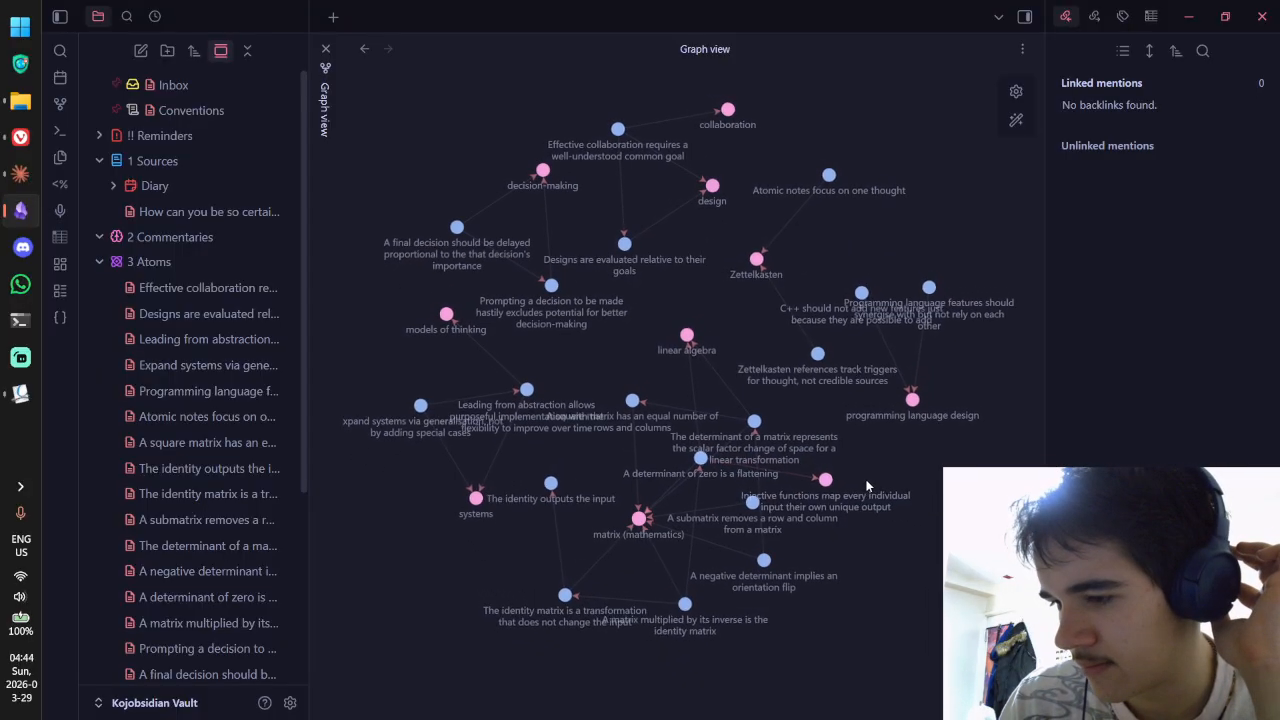
pyautogui.click(816, 476)
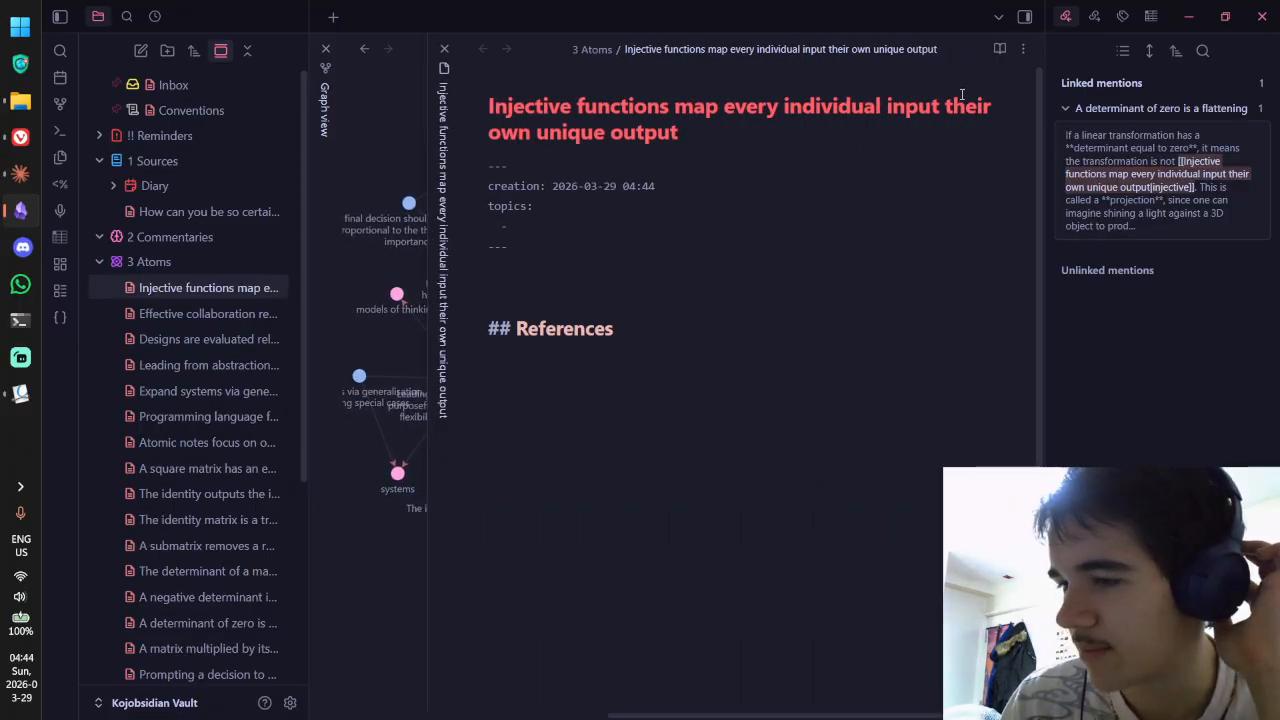
pyautogui.click(593, 268)
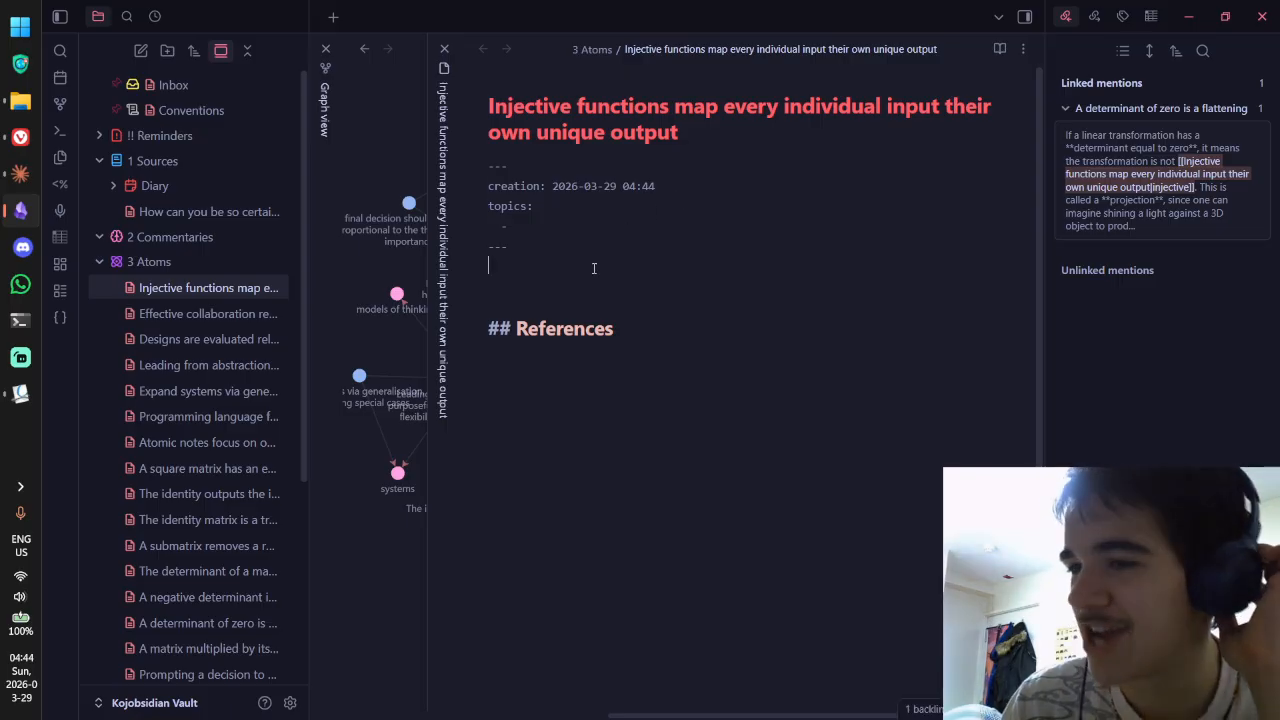
pyautogui.moveTo(627, 105); pyautogui.dragTo(657, 157)
pyautogui.click(444, 49)
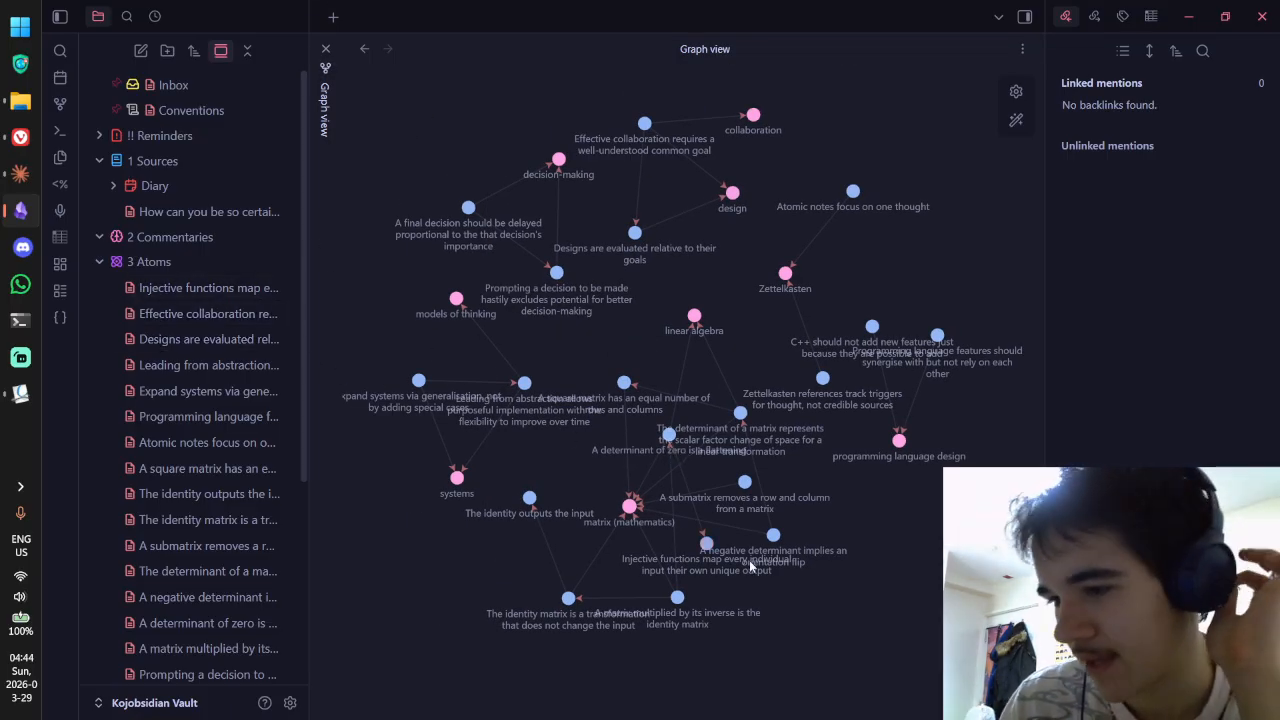
pyautogui.rightClick(226, 287)
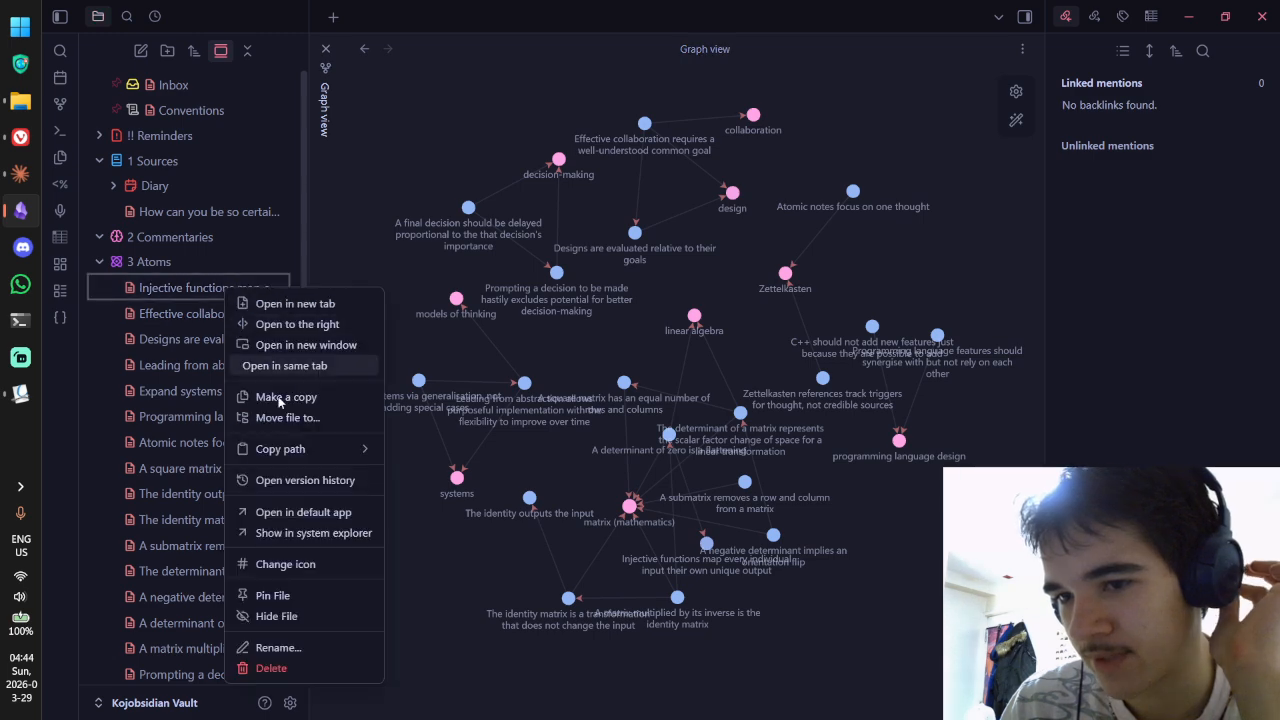
pyautogui.click(292, 668)
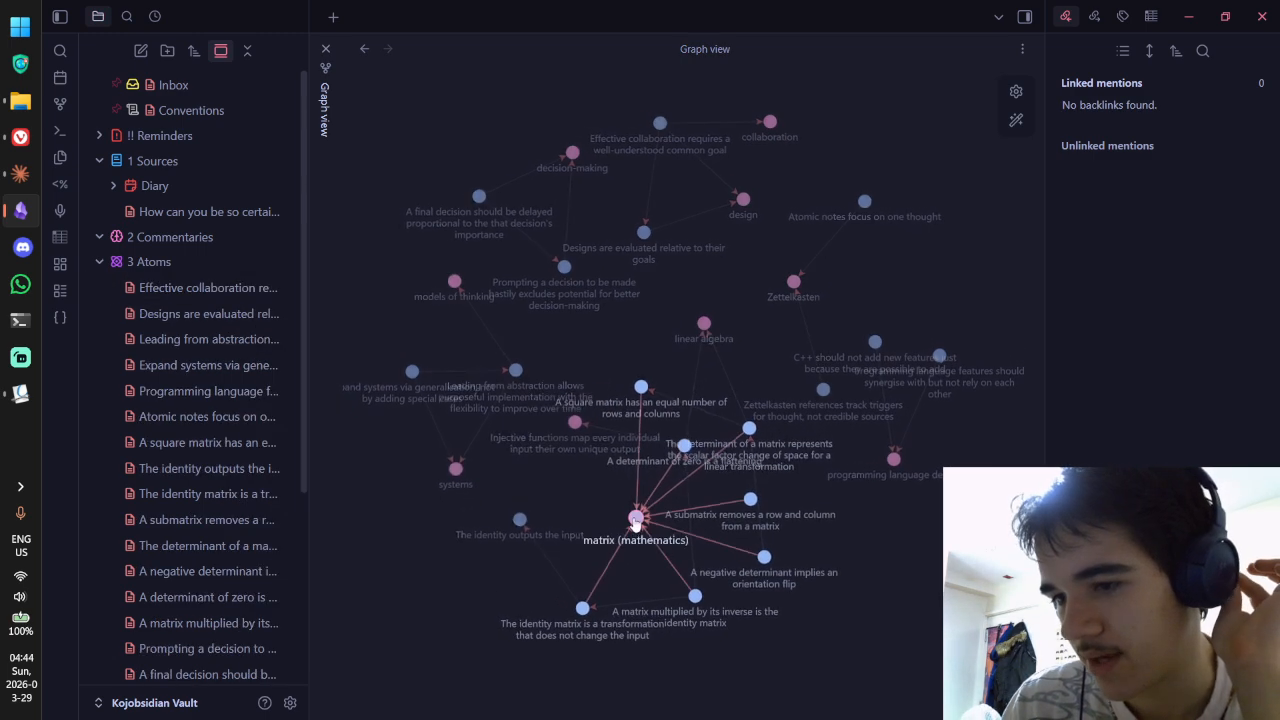
pyautogui.moveTo(704, 327)
pyautogui.mouseDown()
pyautogui.moveTo(877, 494)
pyautogui.moveTo(713, 265)
pyautogui.moveTo(682, 316)
pyautogui.moveTo(694, 337)
pyautogui.mouseUp()
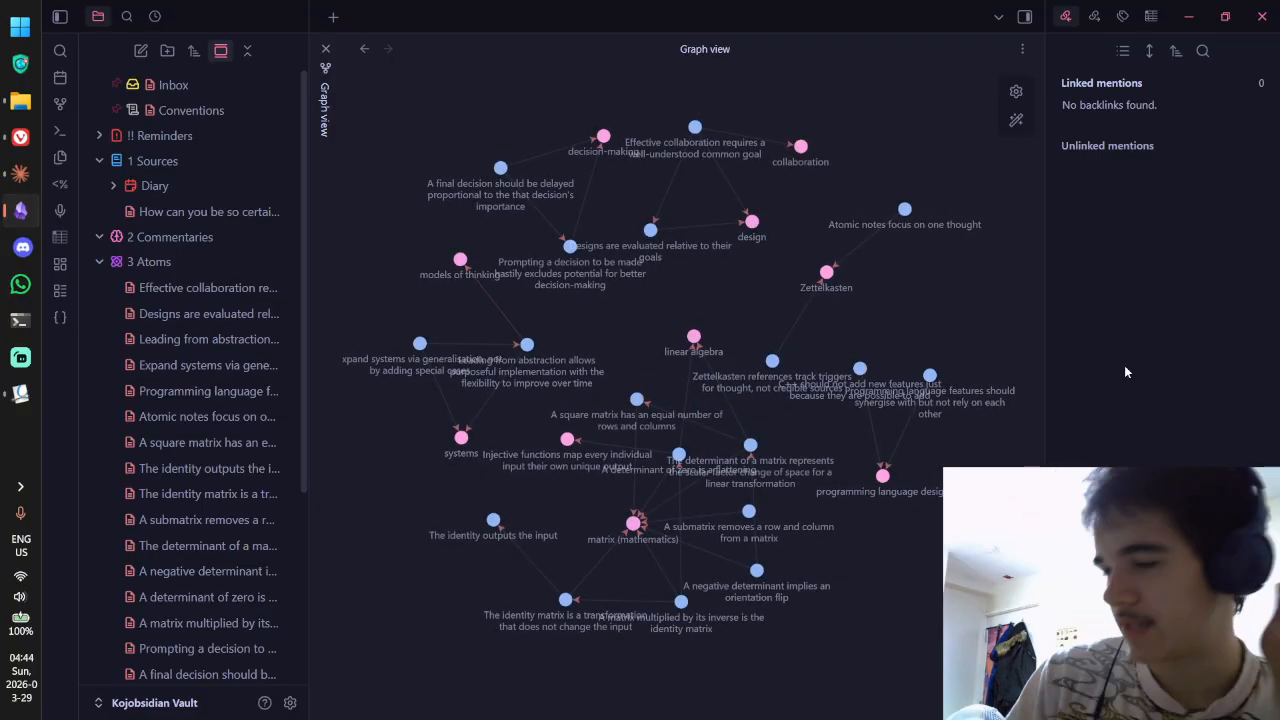
# Step: Add a graph colour group for the 3 Atoms folder (path query) and colour it magenta
pyautogui.click(1016, 91)
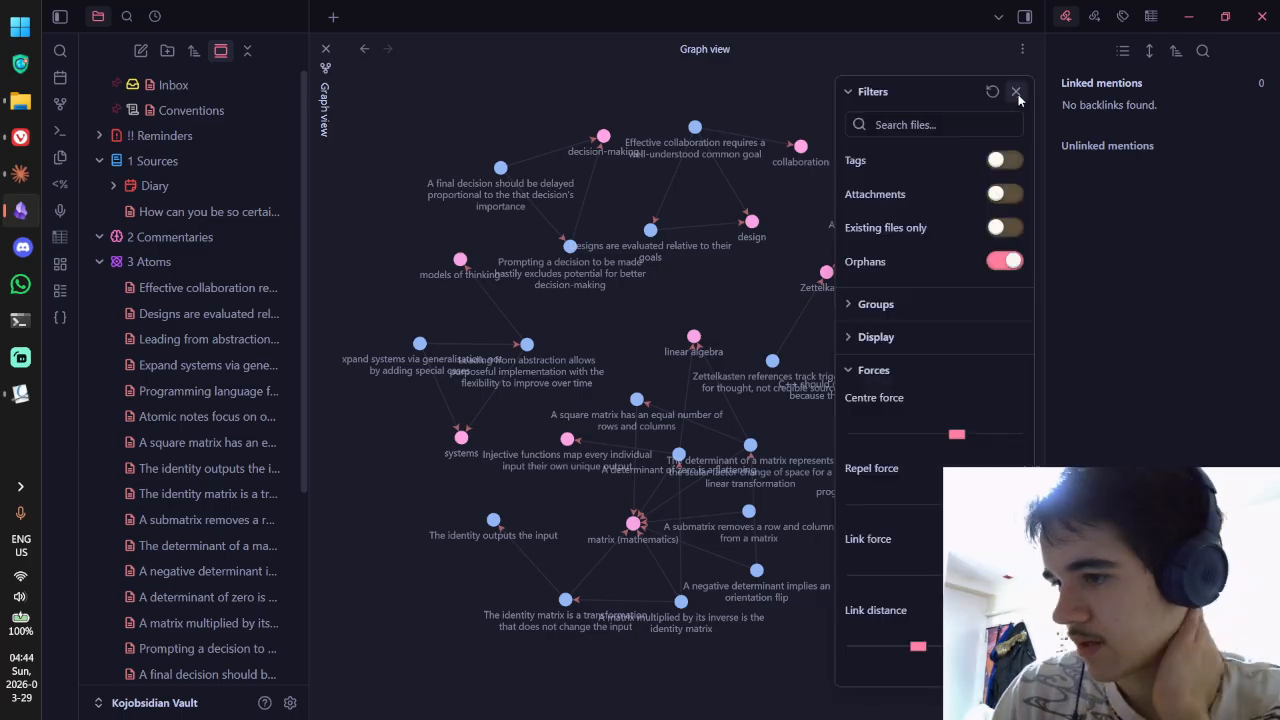
pyautogui.click(918, 305)
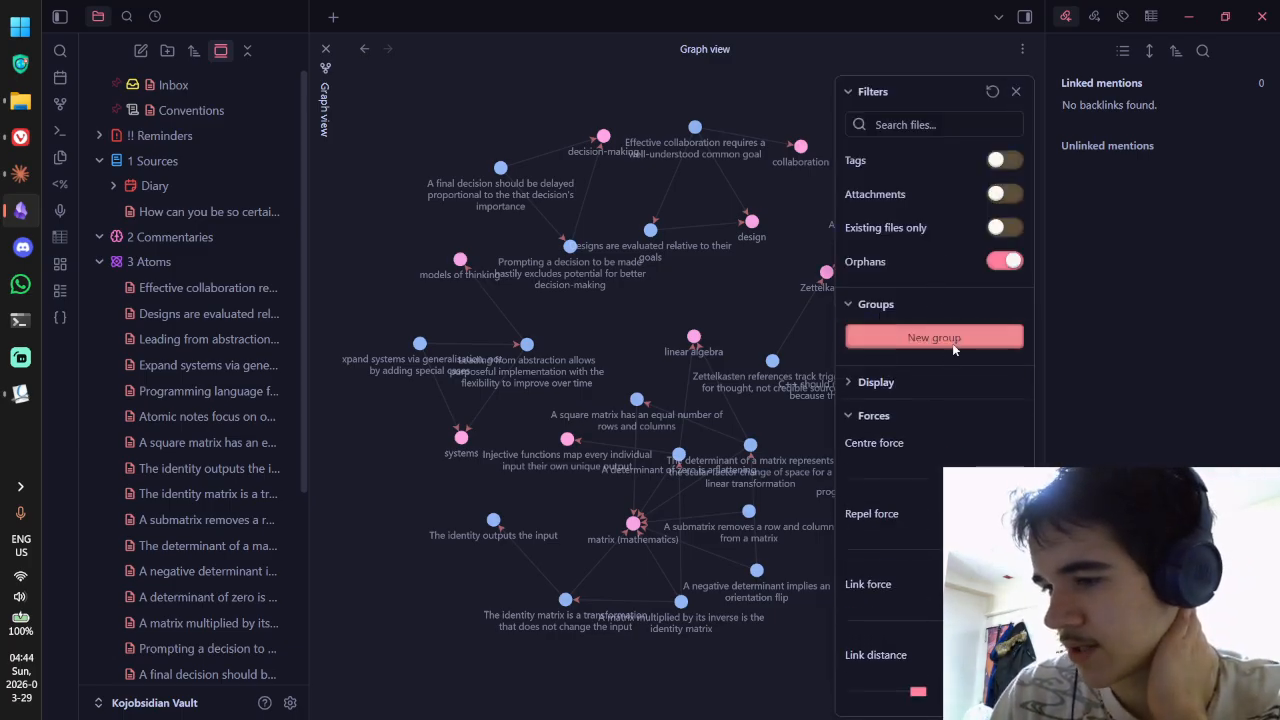
pyautogui.click(937, 335)
pyautogui.click(937, 364)
pyautogui.click(910, 332)
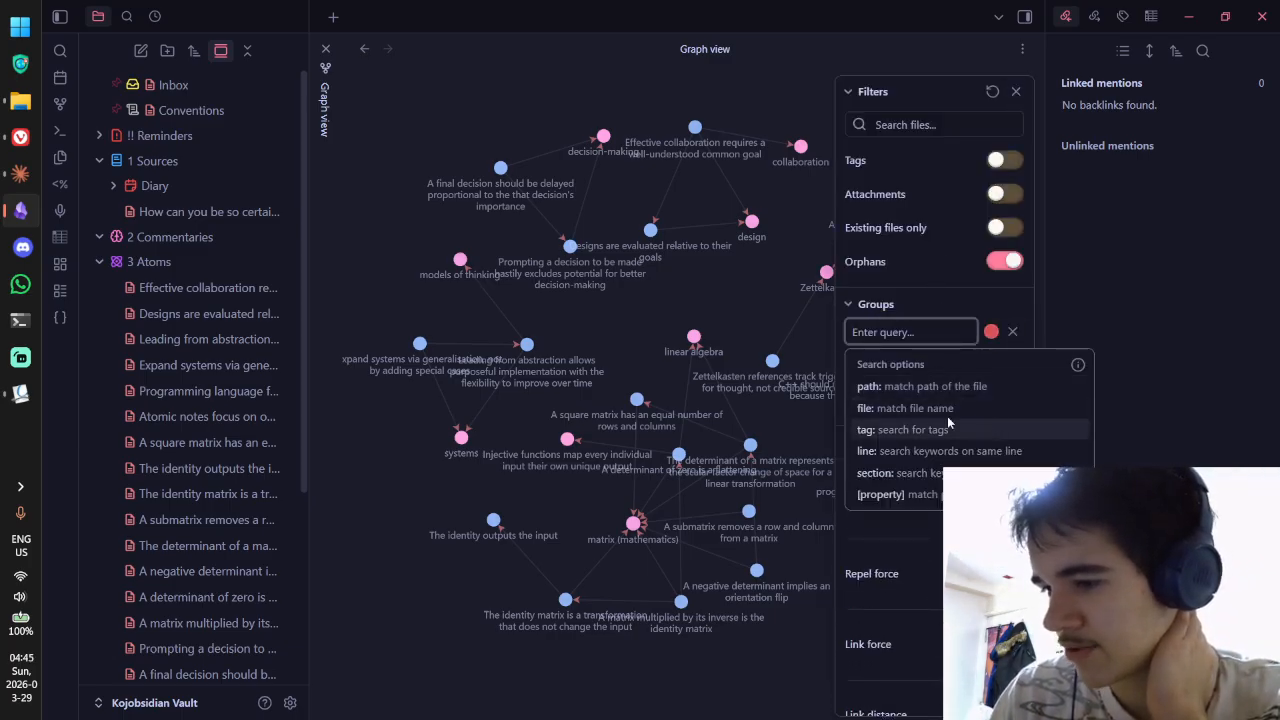
pyautogui.click(905, 383)
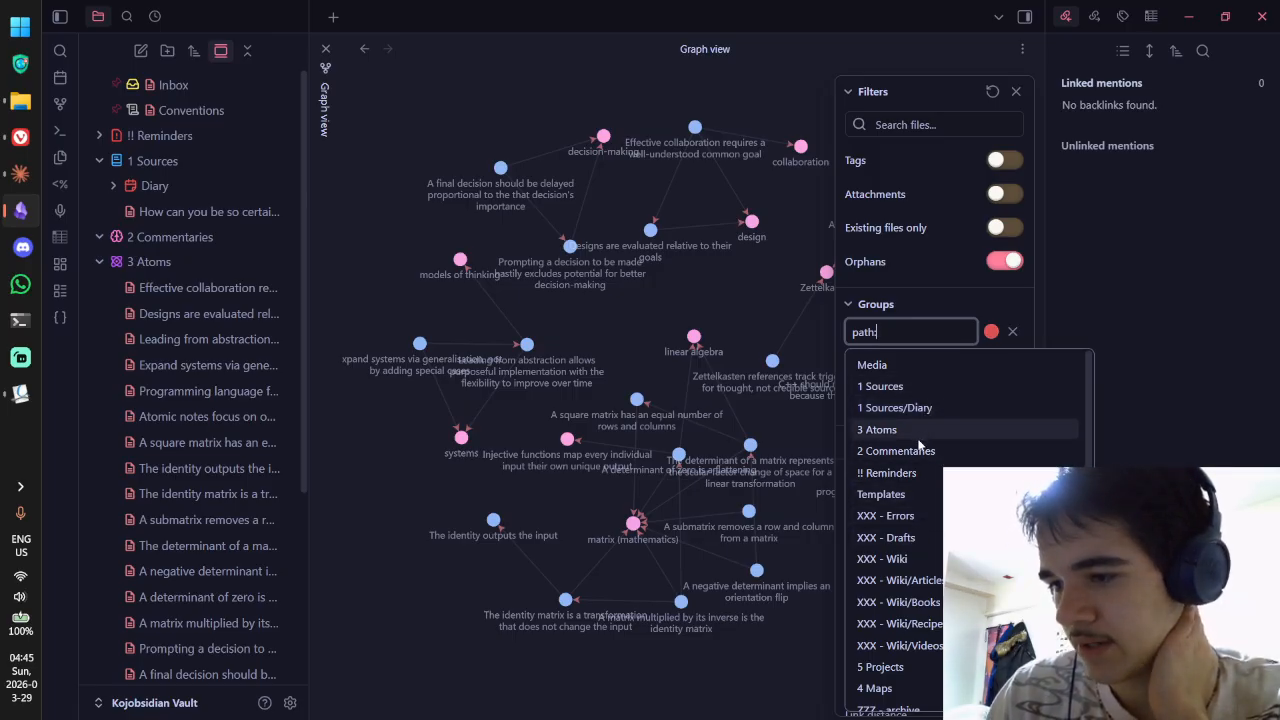
pyautogui.click(918, 430)
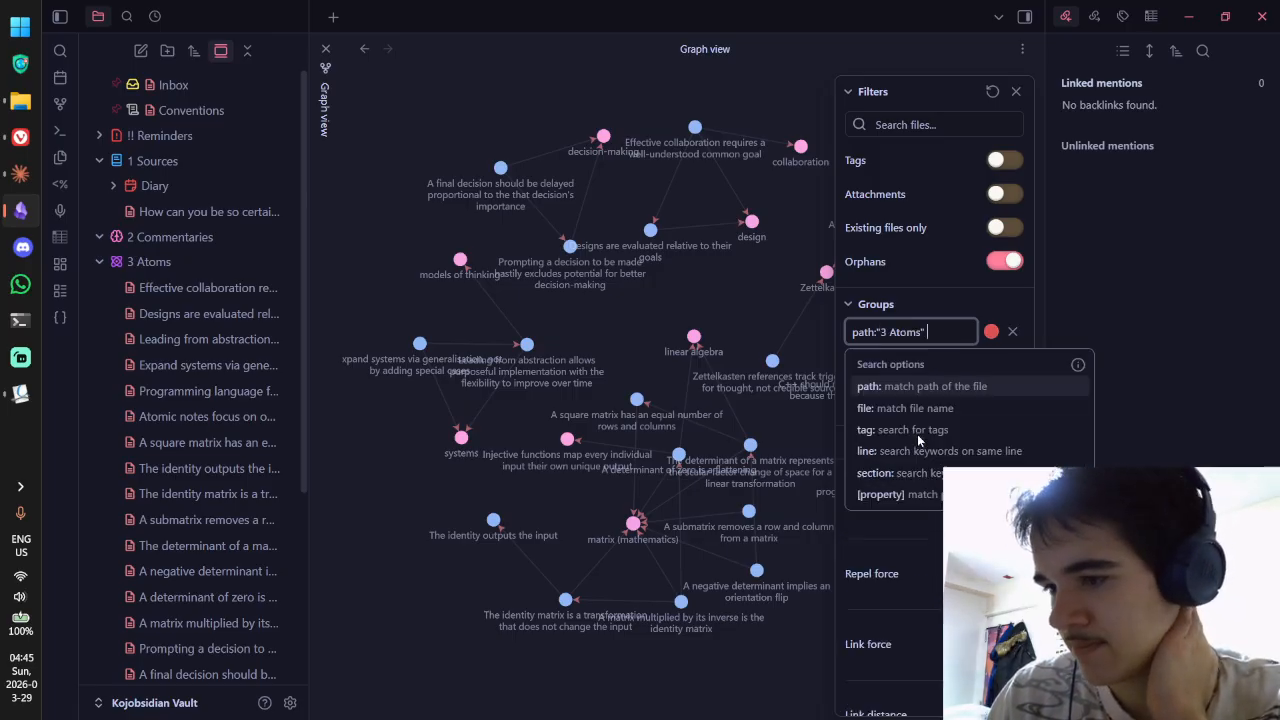
pyautogui.click(989, 334)
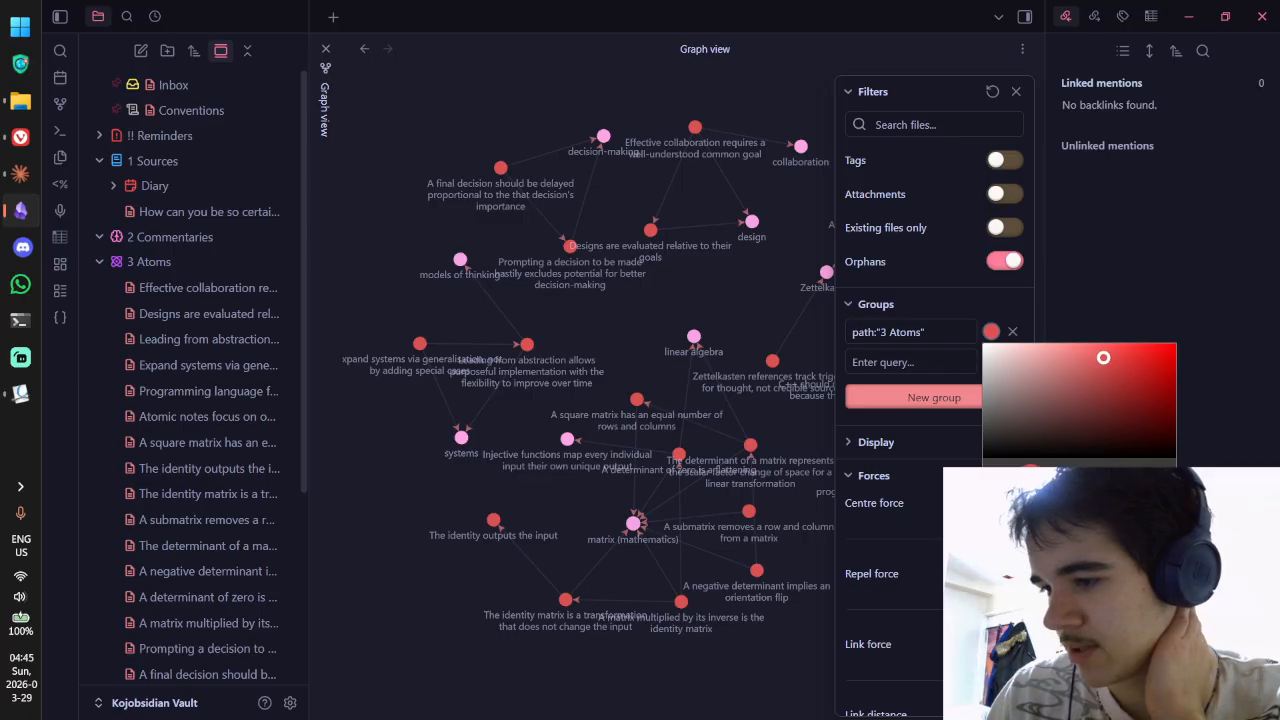
pyautogui.moveTo(1061, 477); pyautogui.dragTo(1143, 477)
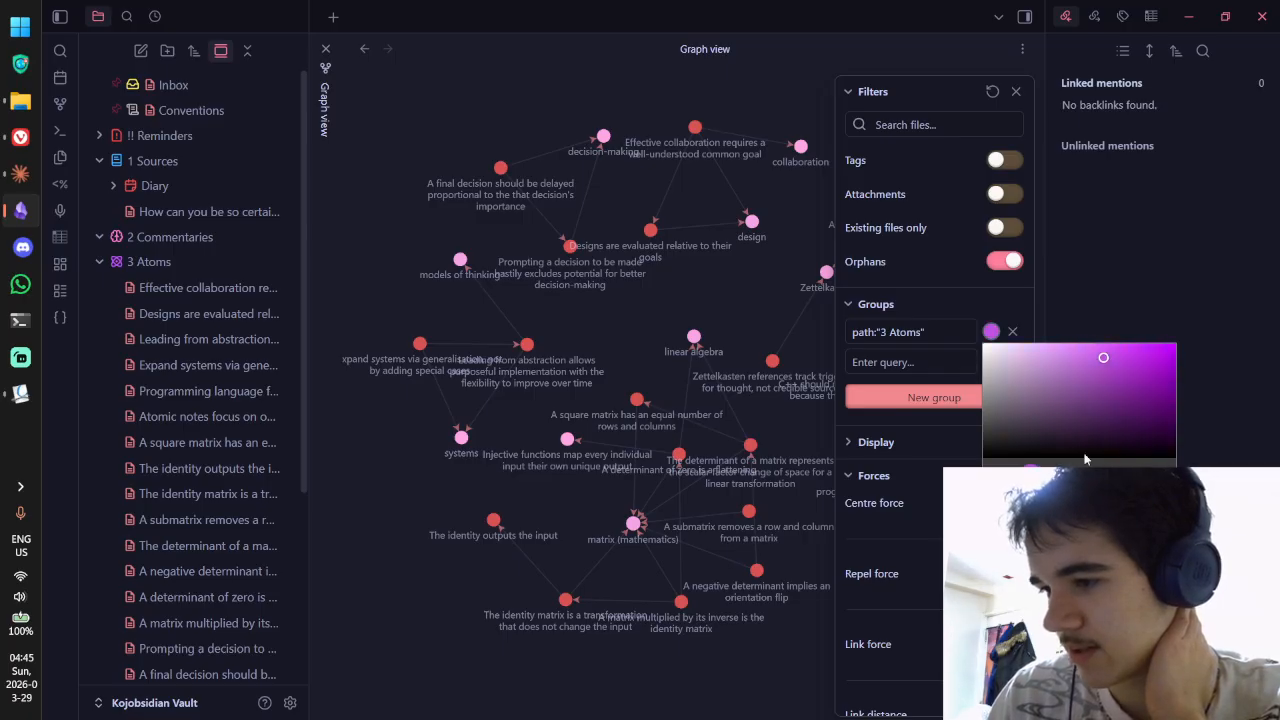
pyautogui.click(1120, 347)
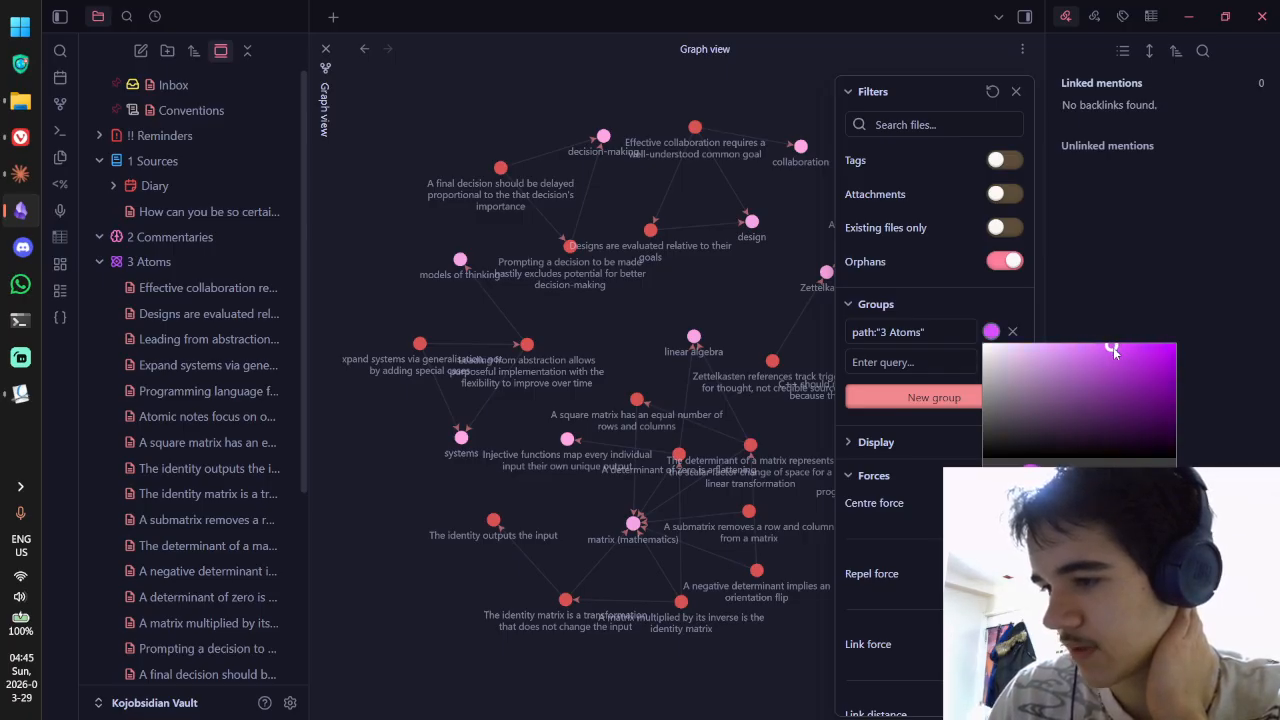
pyautogui.moveTo(1143, 477); pyautogui.dragTo(1150, 477)
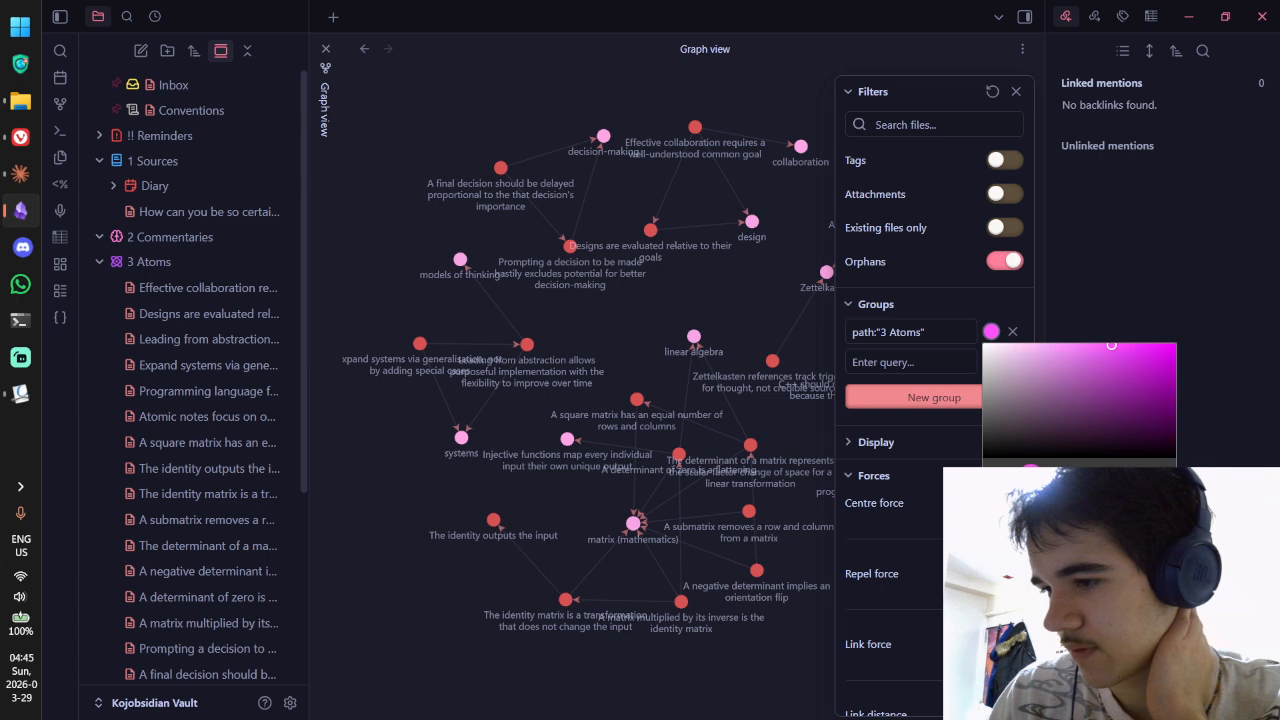
pyautogui.click(912, 368)
# Step: Add a second colour group matching the 4 Maps folder path with its own colour
pyautogui.click(914, 365)
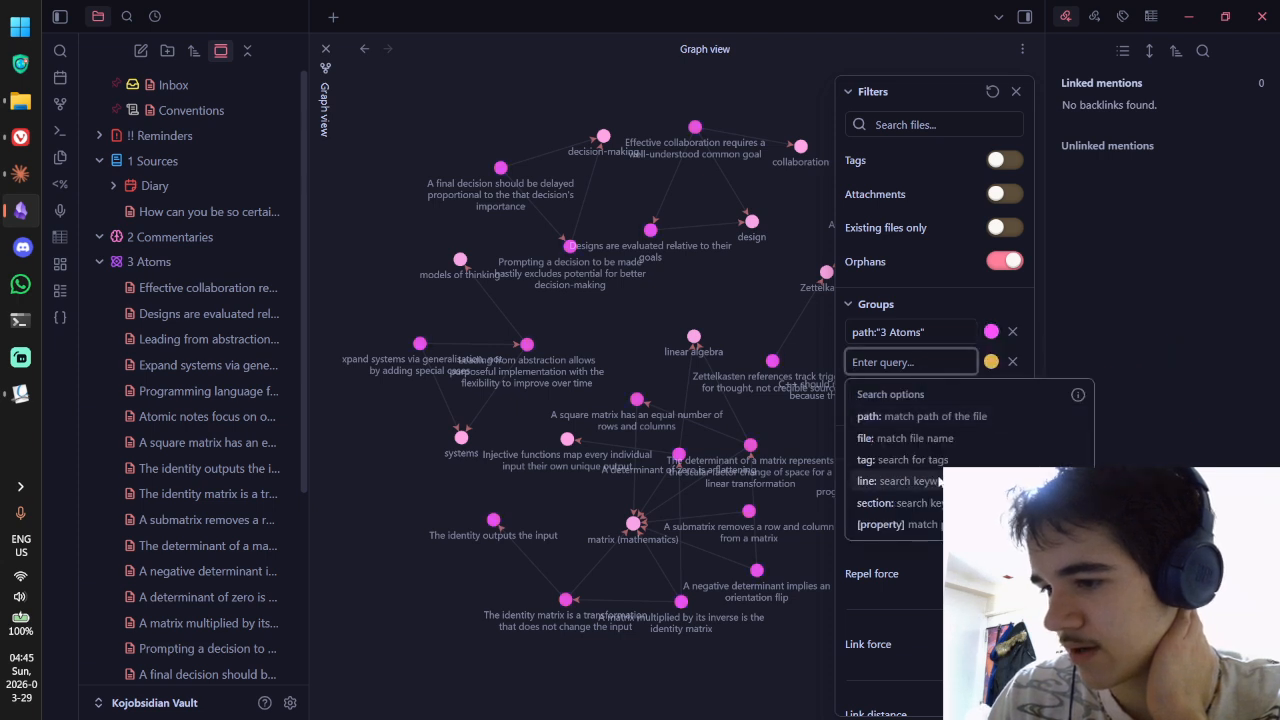
pyautogui.click(907, 438)
pyautogui.press('BackSpace')
pyautogui.press('BackSpace')
pyautogui.press('BackSpace')
pyautogui.press('BackSpace')
pyautogui.press('BackSpace')
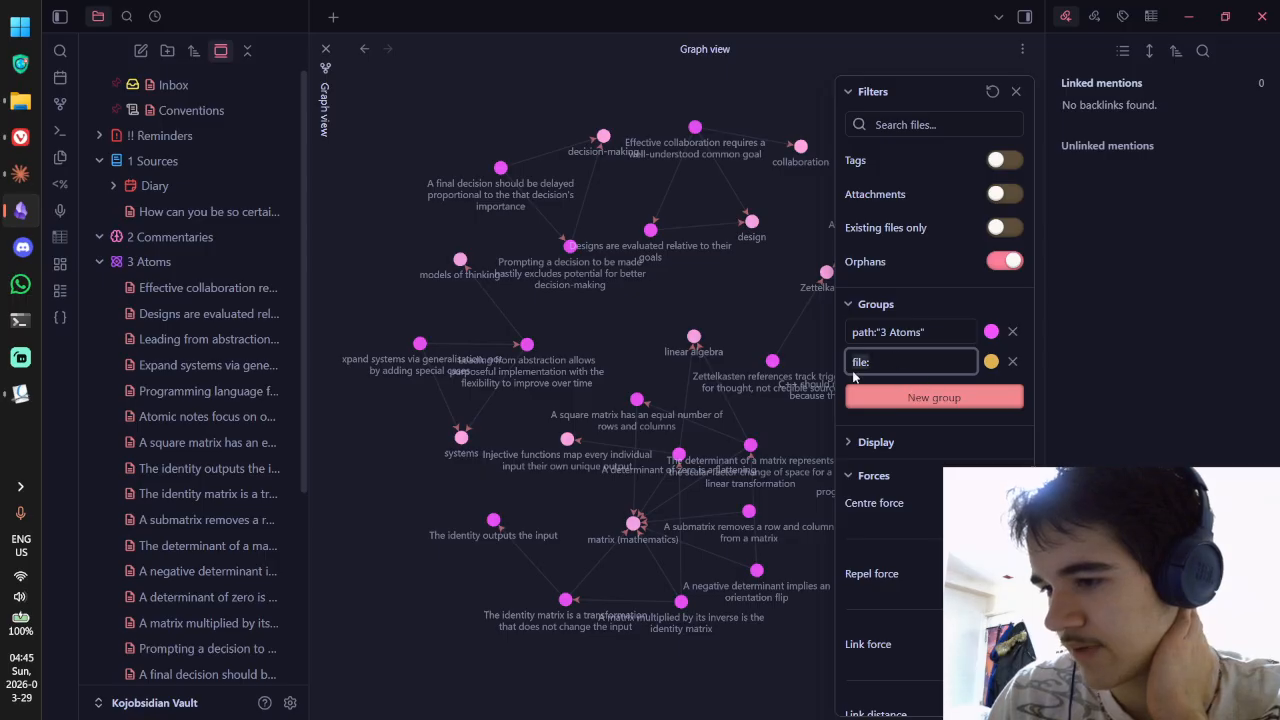
pyautogui.click(908, 416)
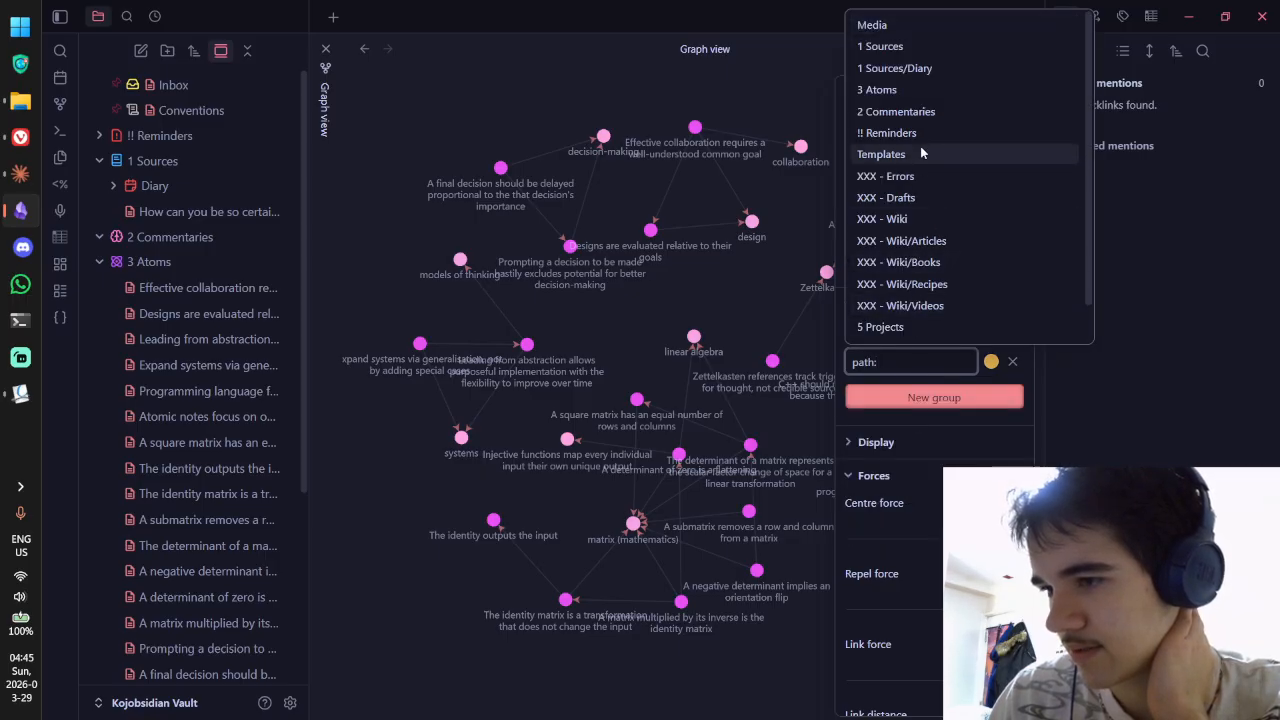
pyautogui.scroll(-1, 930, 110)
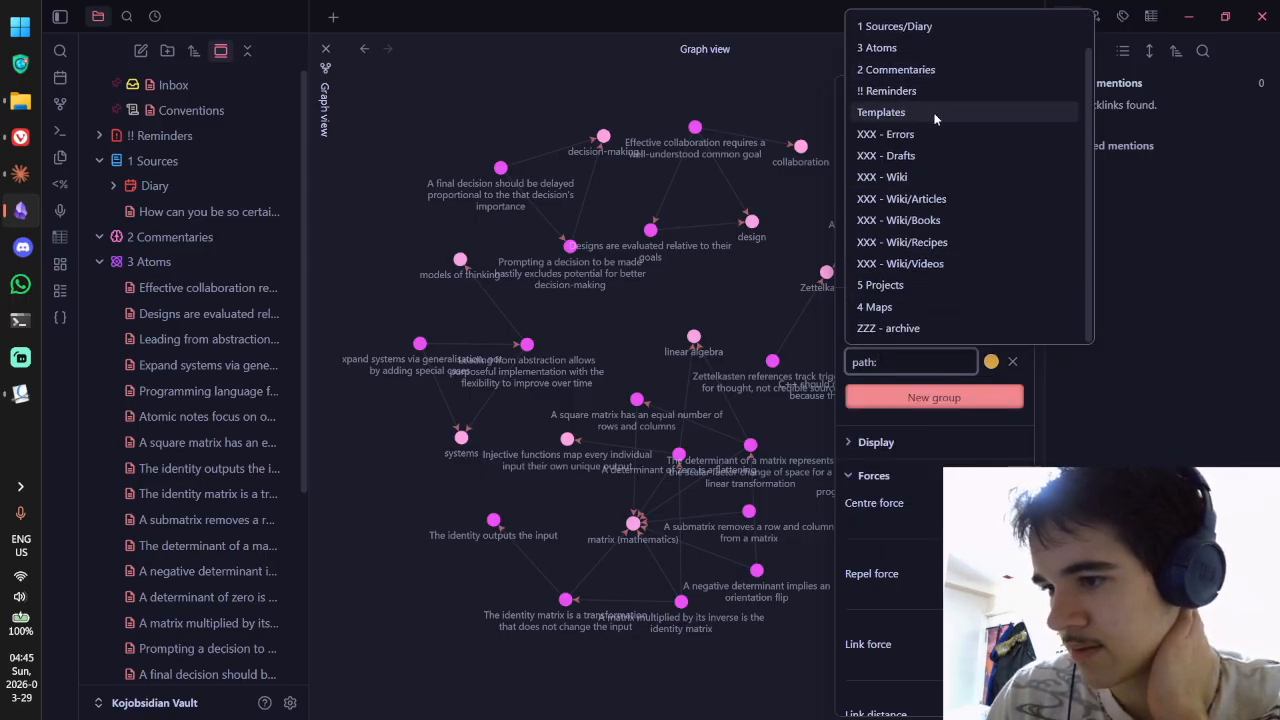
pyautogui.click(877, 307)
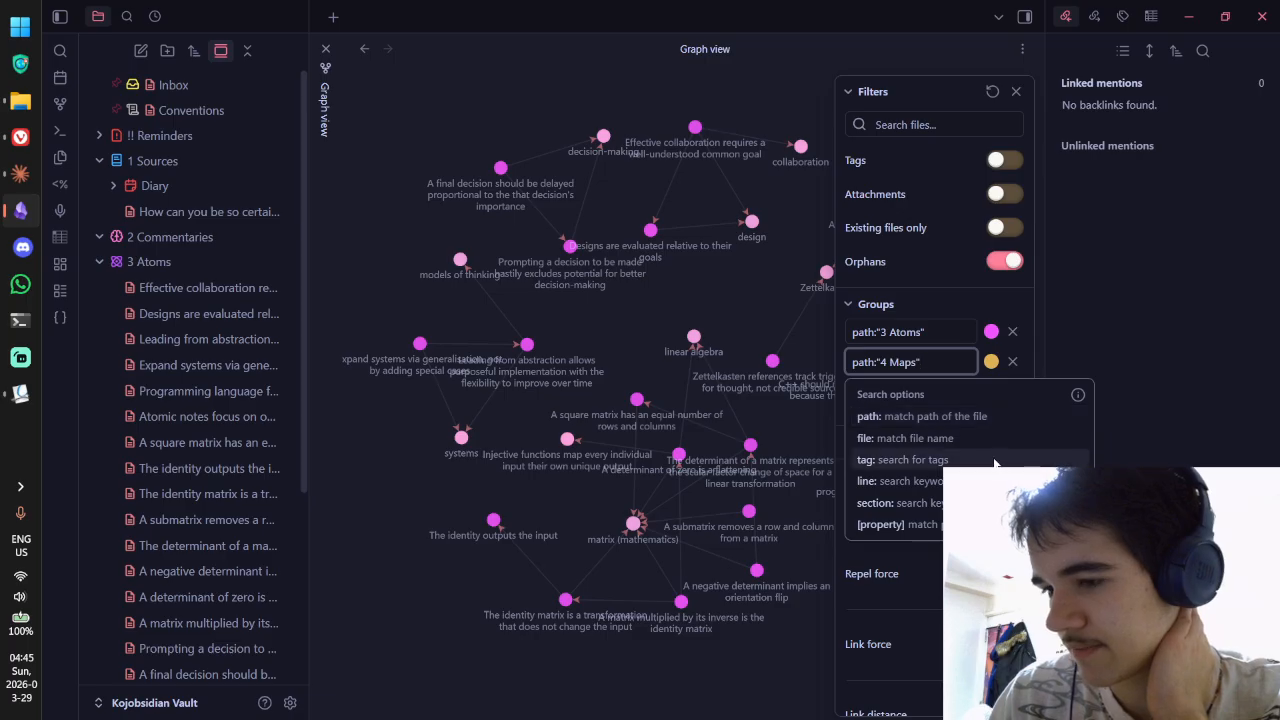
pyautogui.click(991, 362)
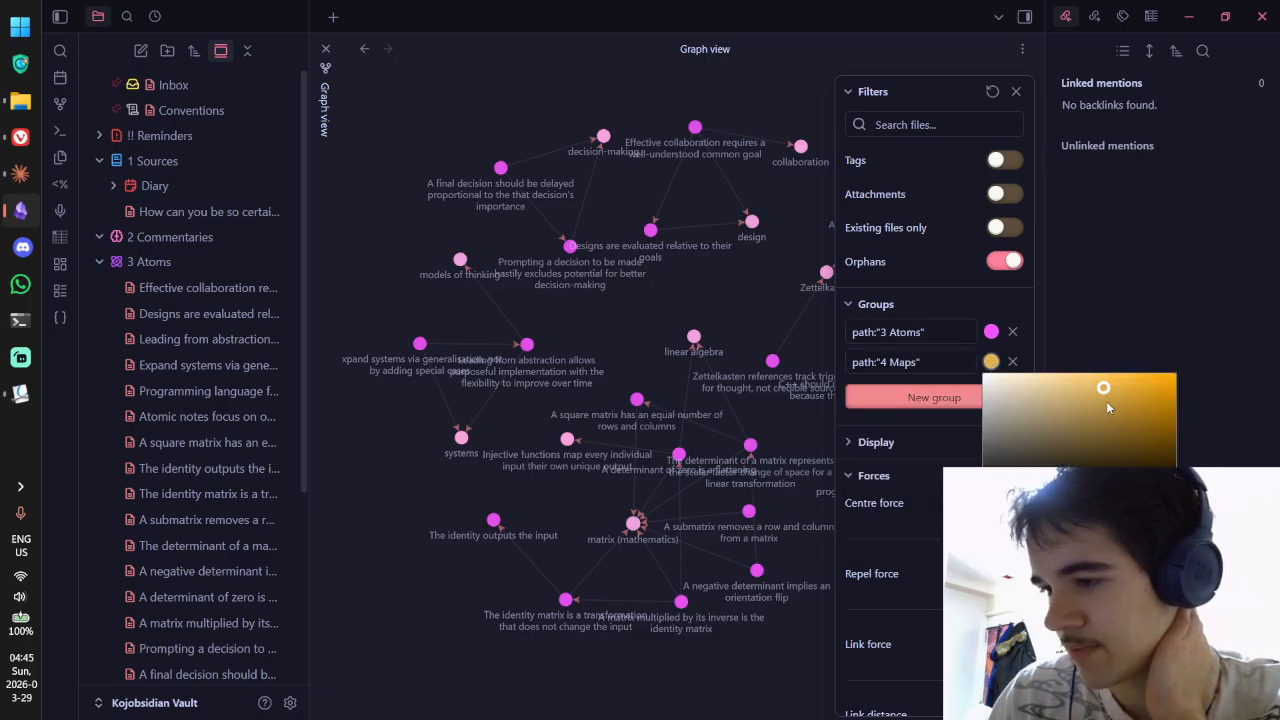
pyautogui.moveTo(1105, 397); pyautogui.dragTo(1102, 393)
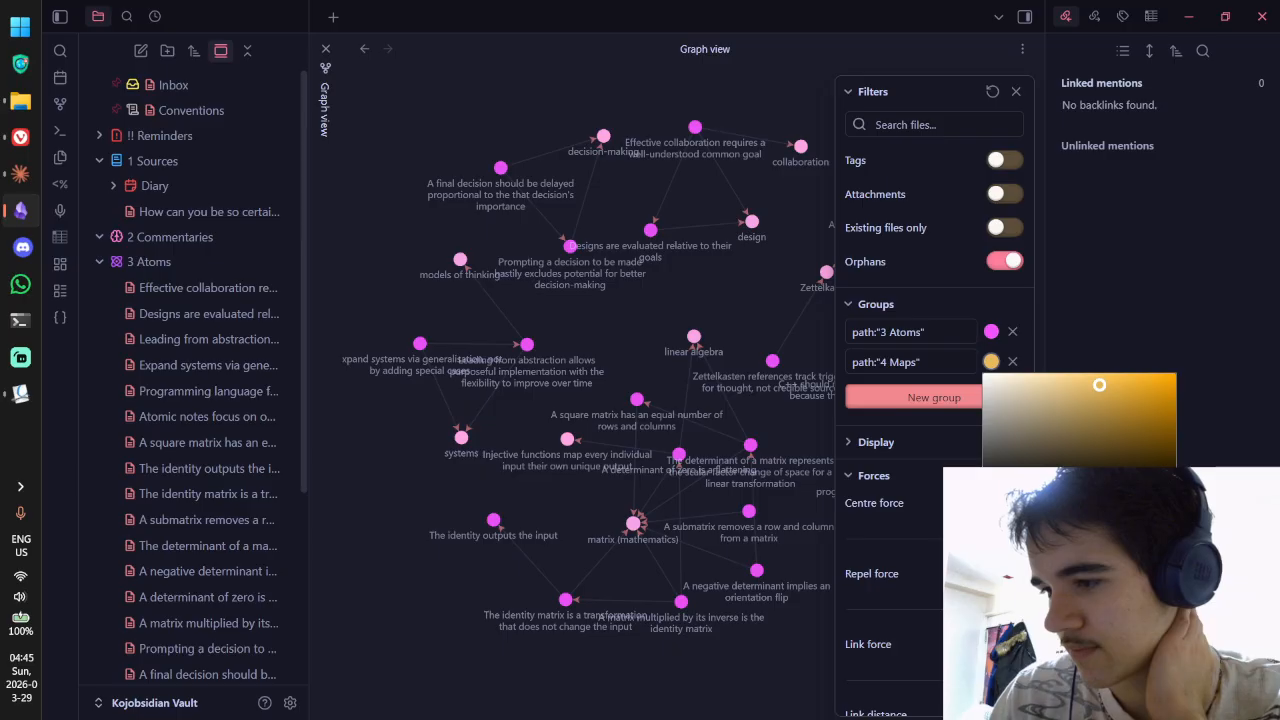
pyautogui.click(970, 306)
pyautogui.click(926, 304)
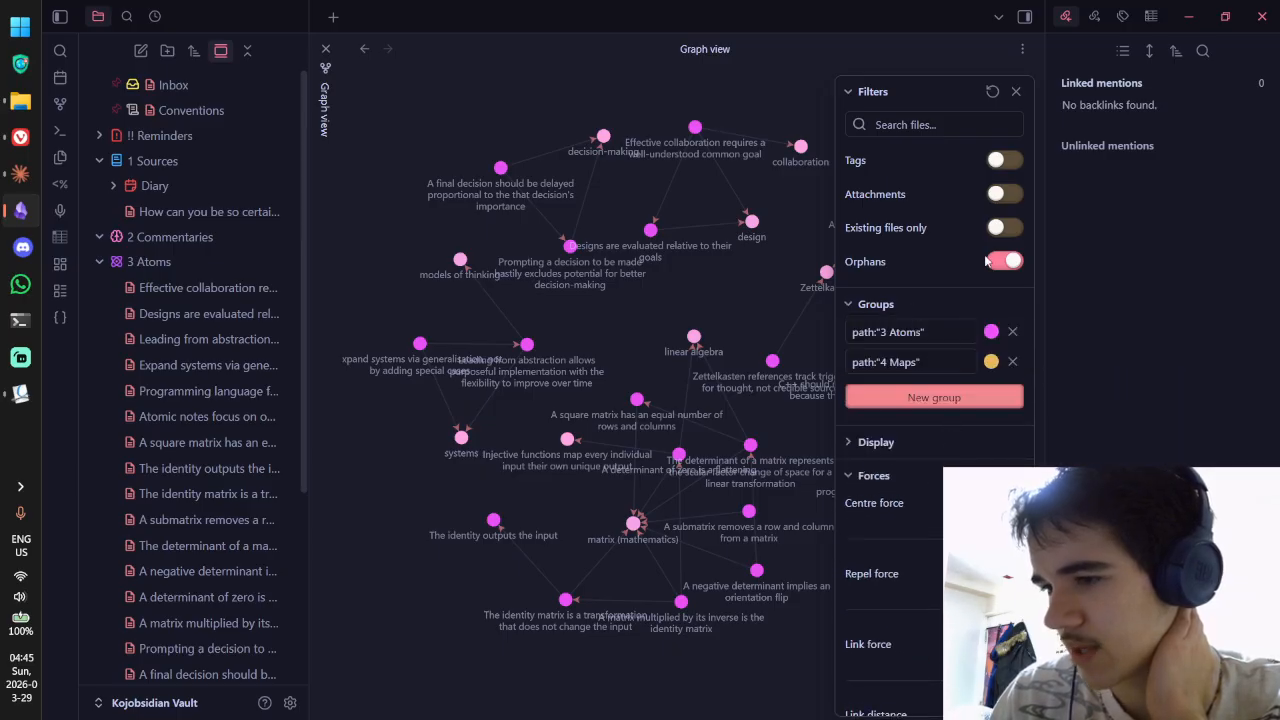
# Step: Toggle Existing files only, attachments and tags on and back off, then close graph settings
pyautogui.click(999, 232)
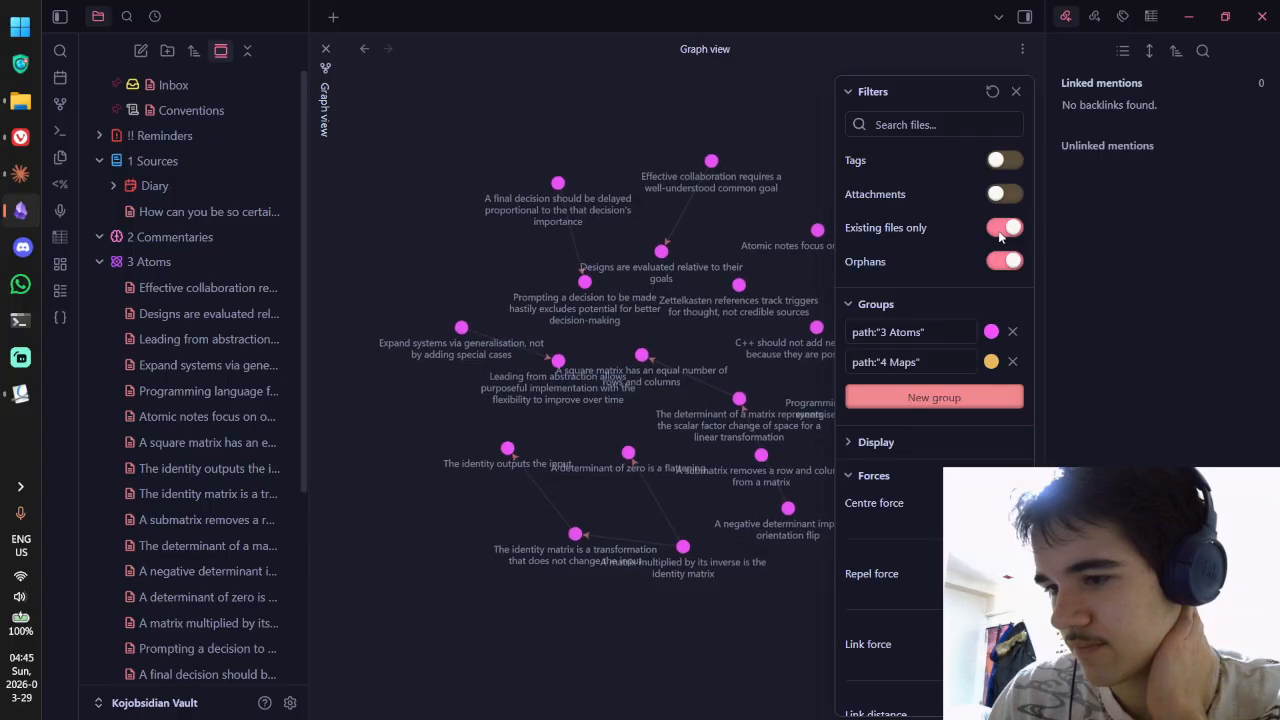
pyautogui.click(999, 230)
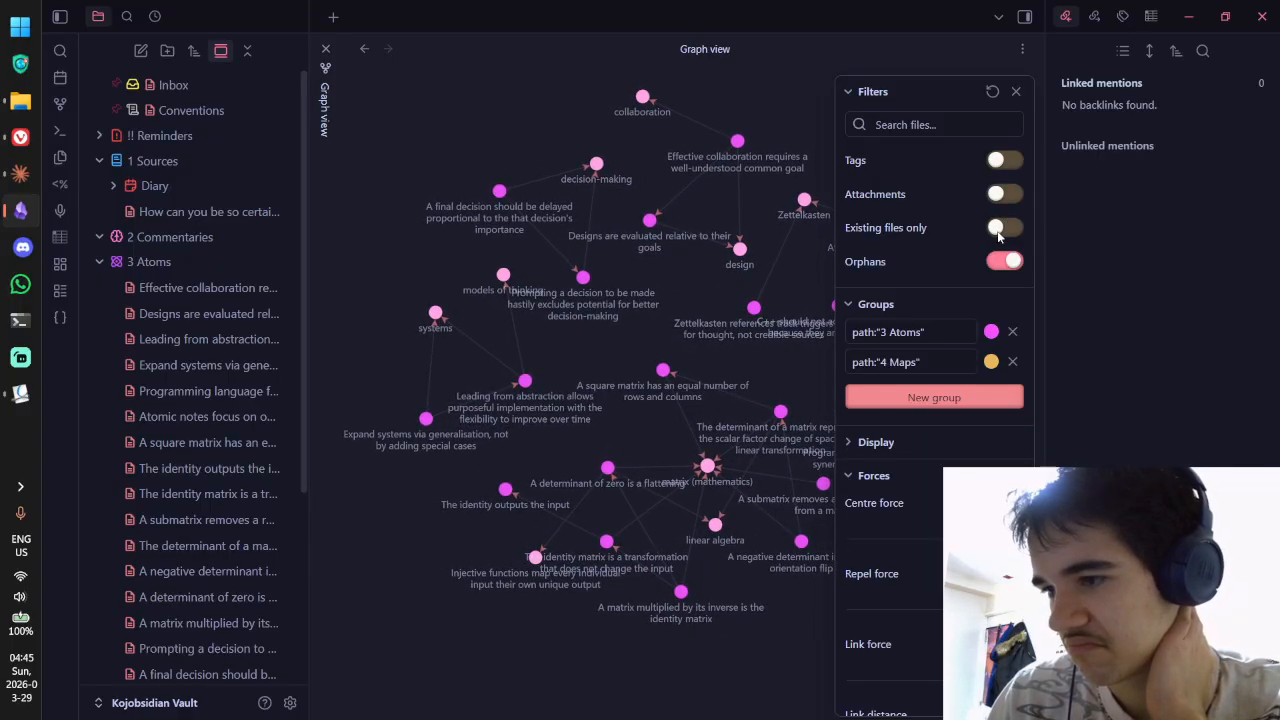
pyautogui.click(998, 196)
pyautogui.click(998, 196)
pyautogui.click(1001, 162)
pyautogui.click(1001, 162)
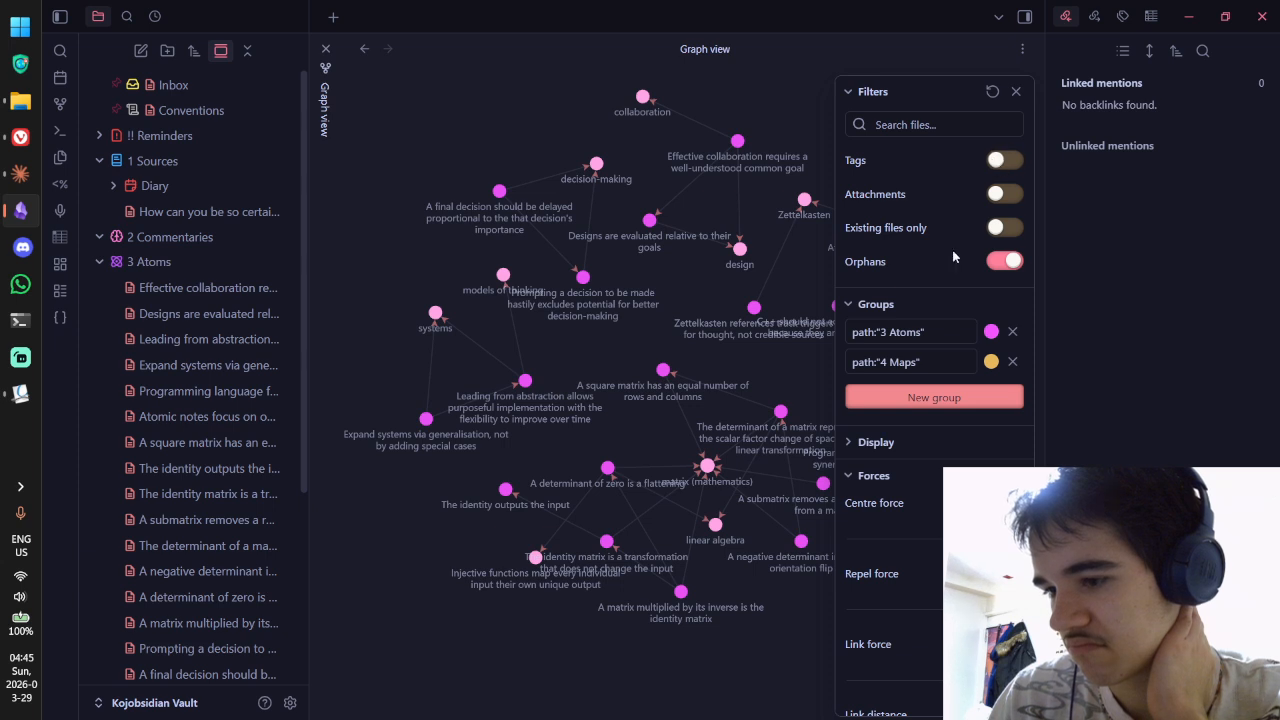
pyautogui.click(1016, 91)
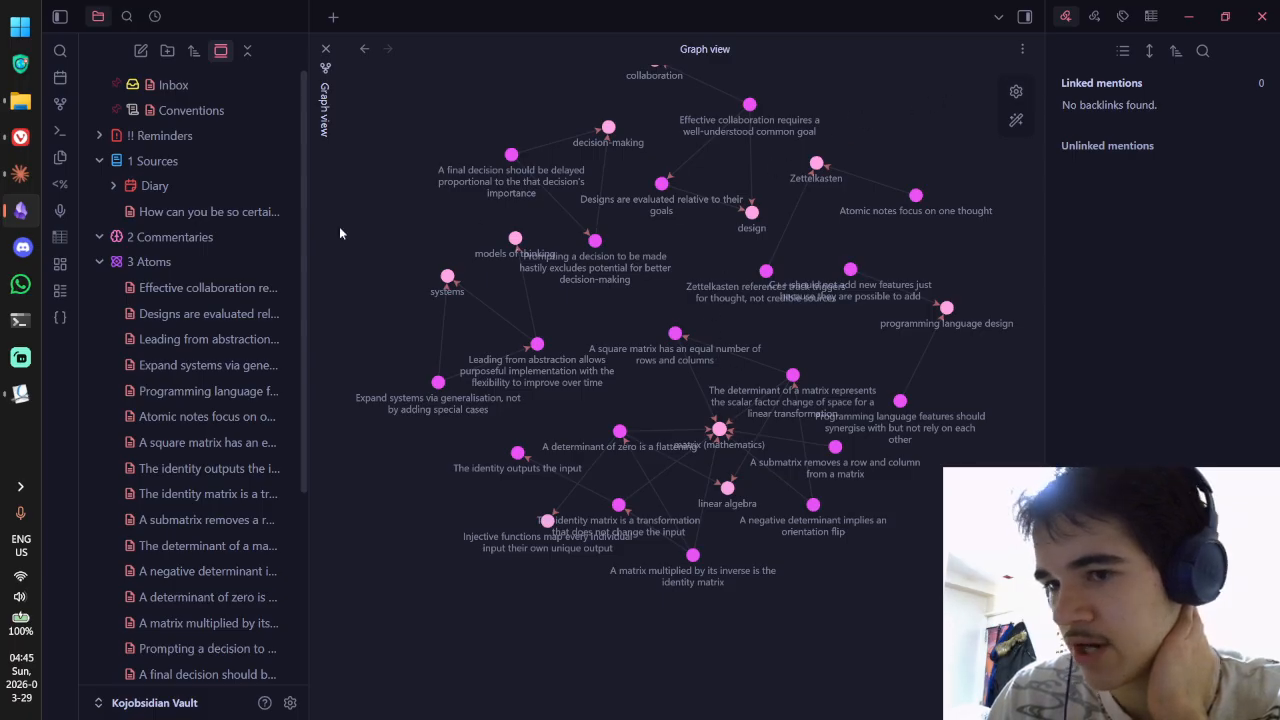
# Step: Close and reopen Graph view, then look over its filter settings
pyautogui.click(326, 50)
pyautogui.click(60, 103)
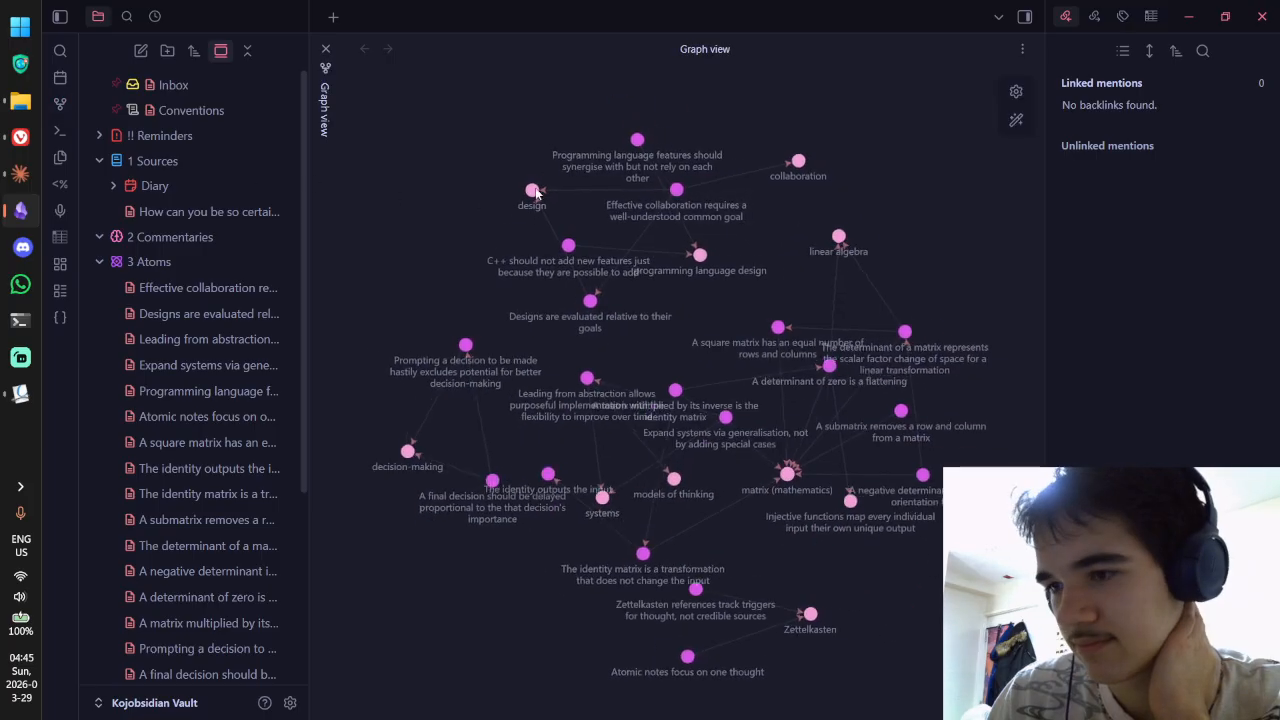
pyautogui.click(1014, 91)
pyautogui.scroll(-2, 954, 280)
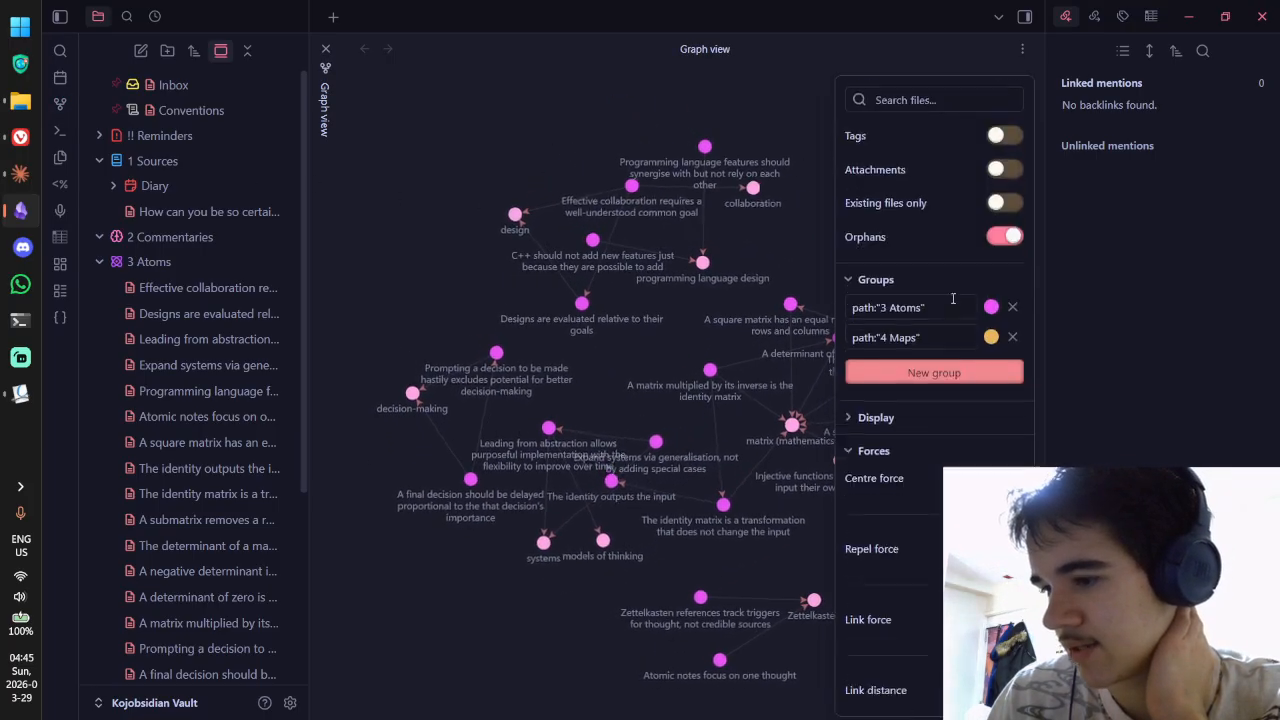
pyautogui.scroll(2, 955, 308)
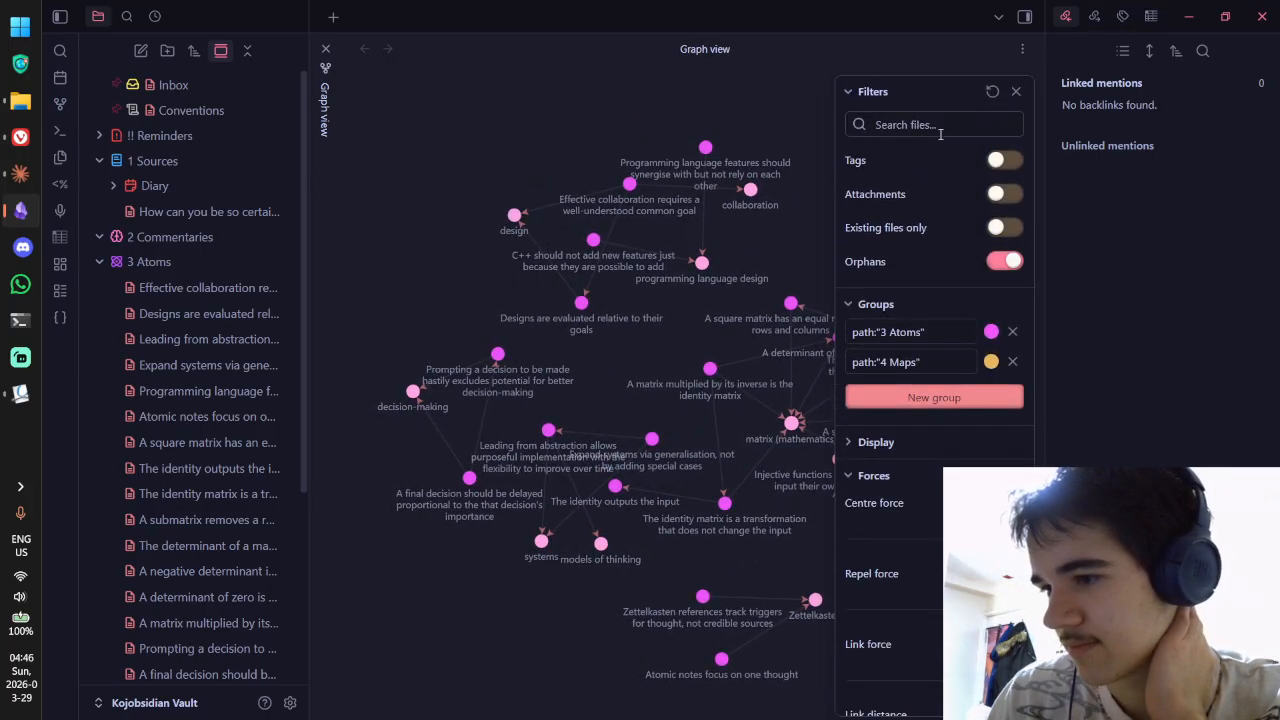
pyautogui.click(1016, 91)
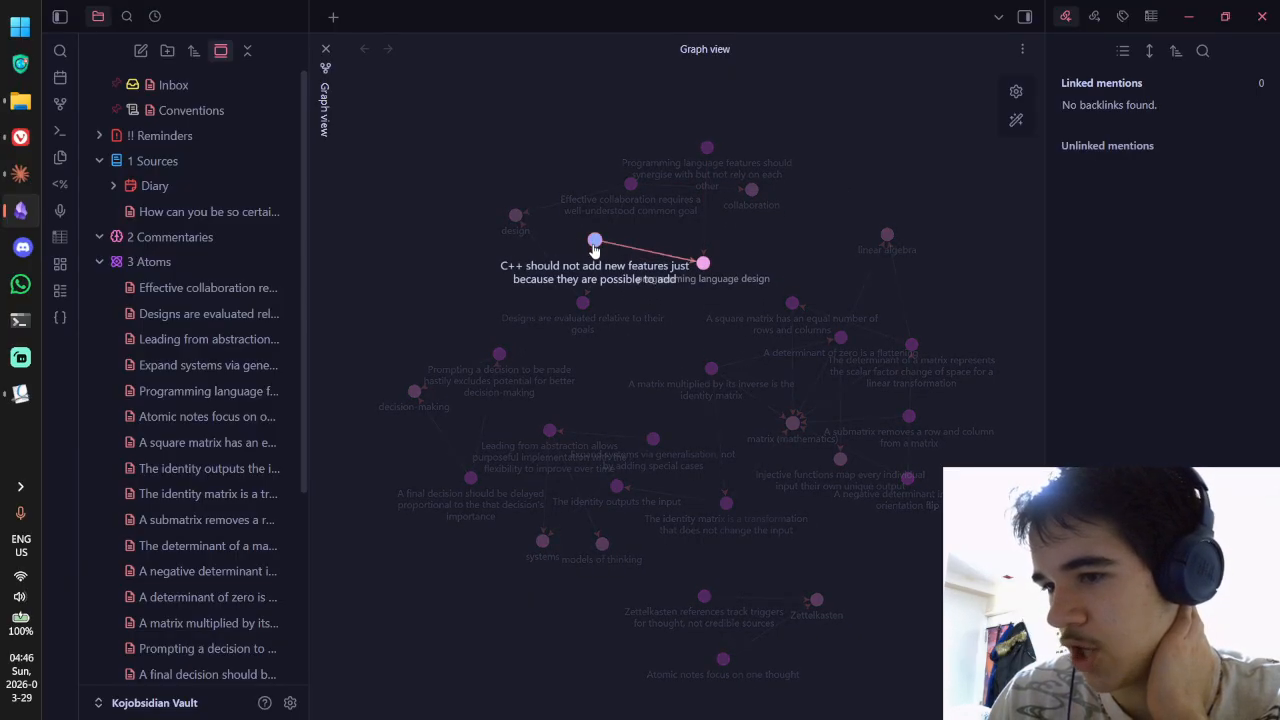
# Step: Open the Effective collaboration note beside the graph after glancing at the graph's options
pyautogui.click(1022, 49)
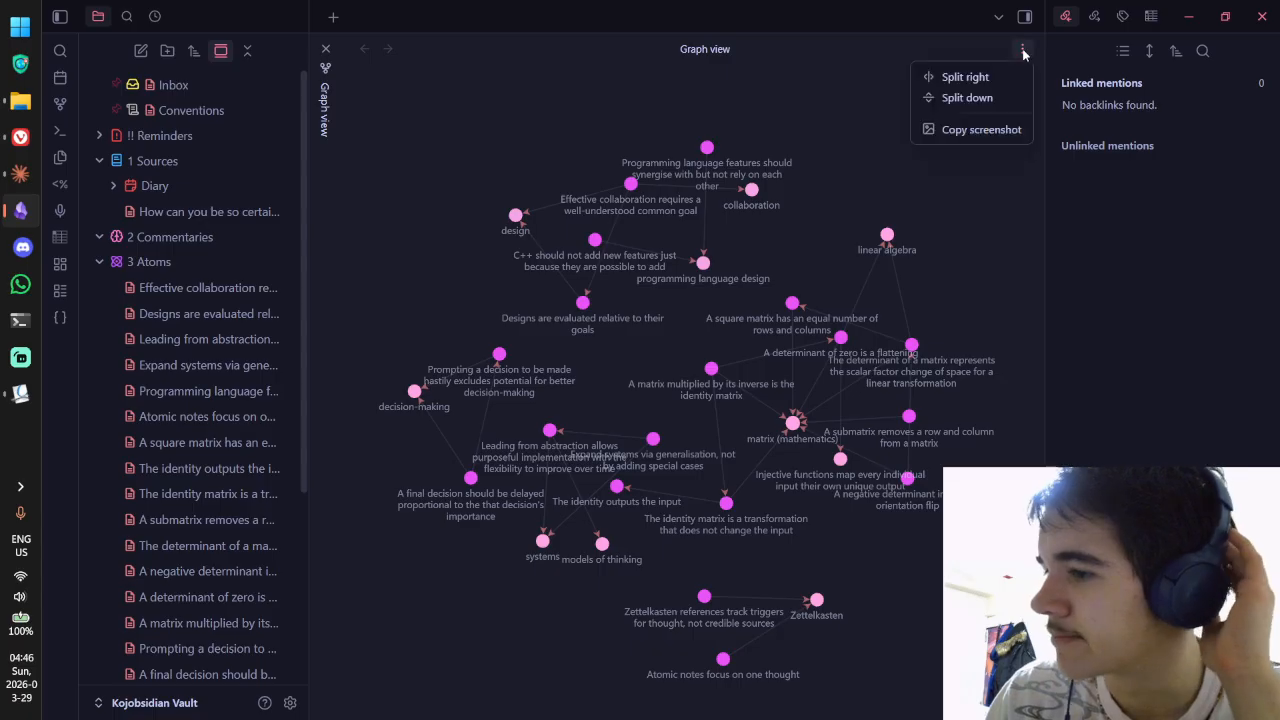
pyautogui.click(946, 131)
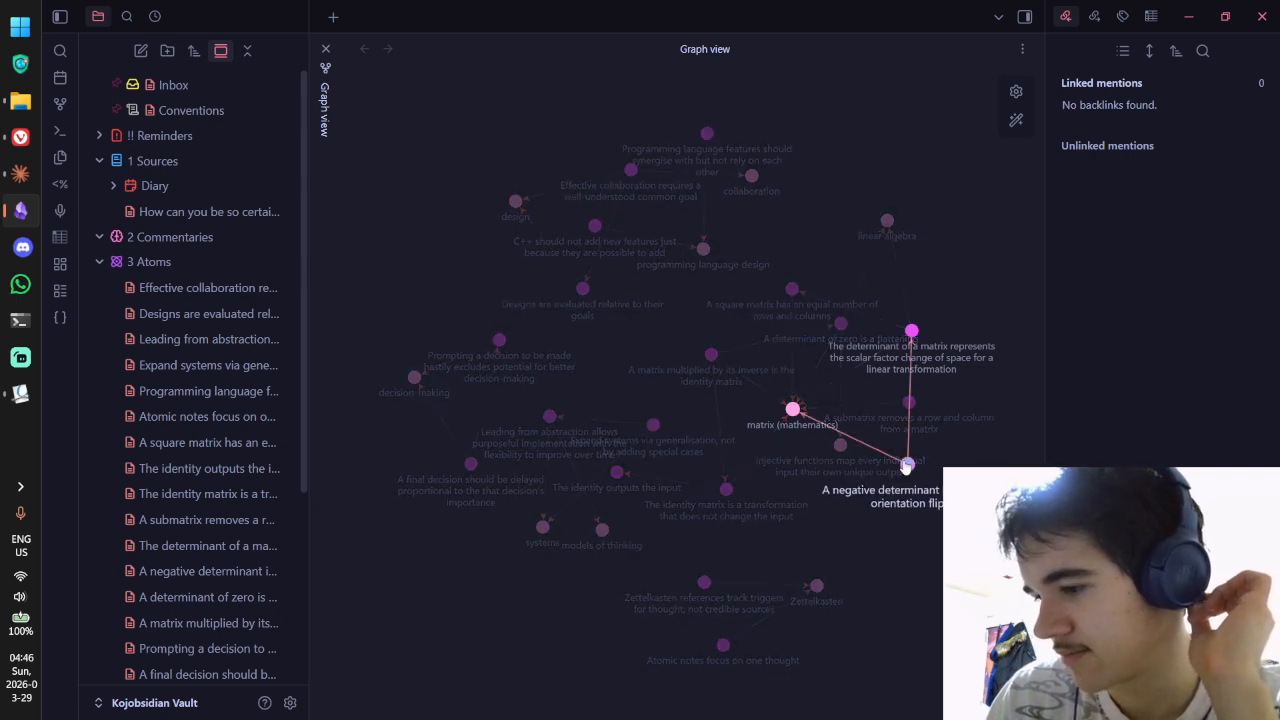
pyautogui.click(217, 290)
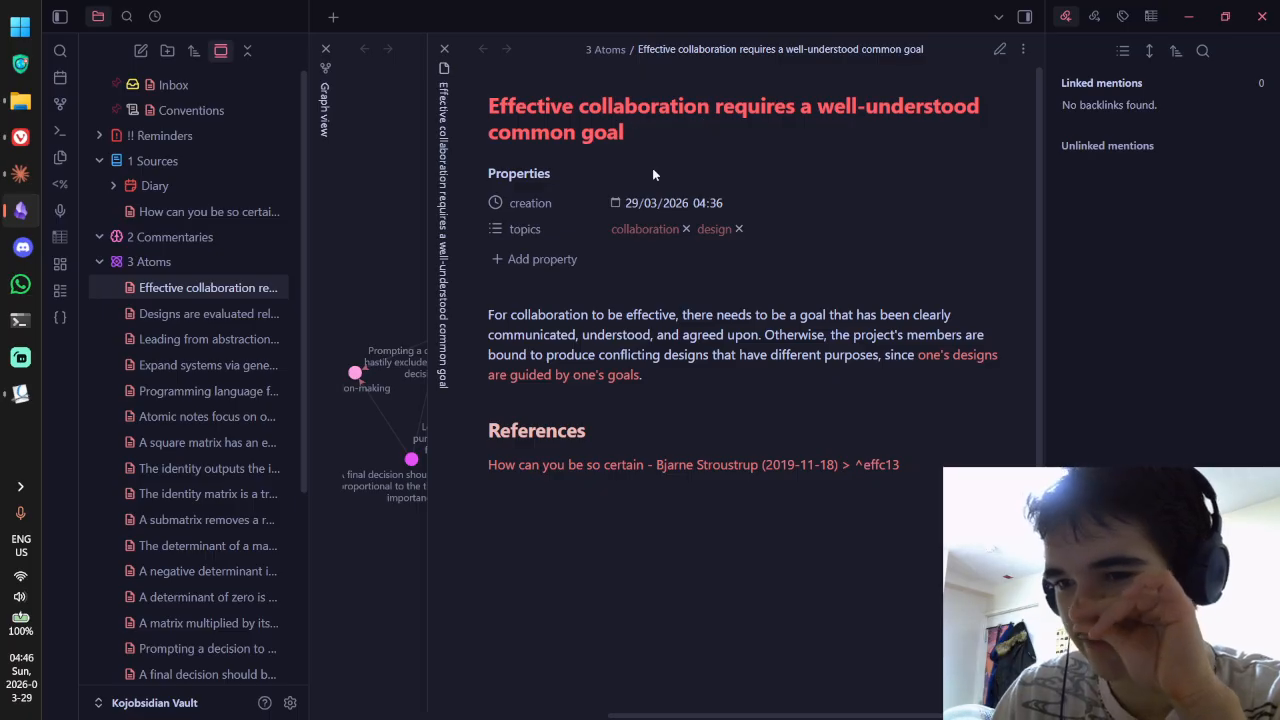
# Step: Open the note's local graph, visit Designs are evaluated relative to their goals and back, then close it
pyautogui.click(326, 49)
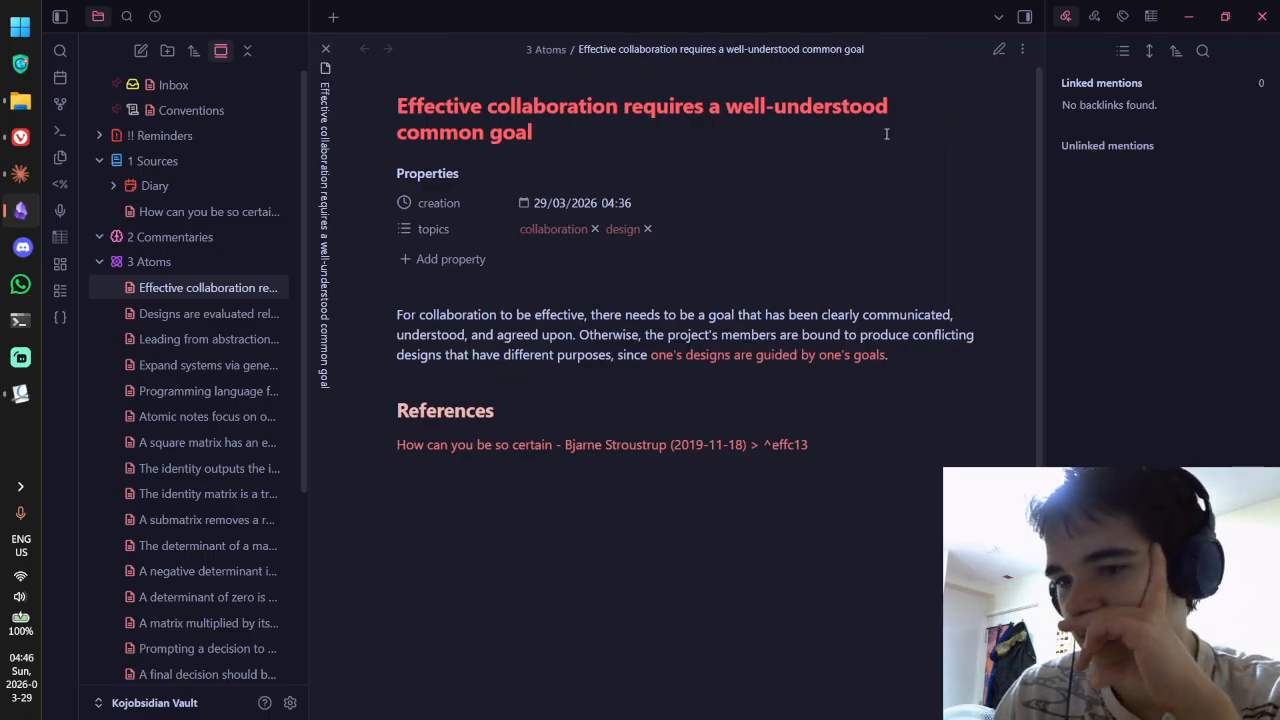
pyautogui.click(1021, 50)
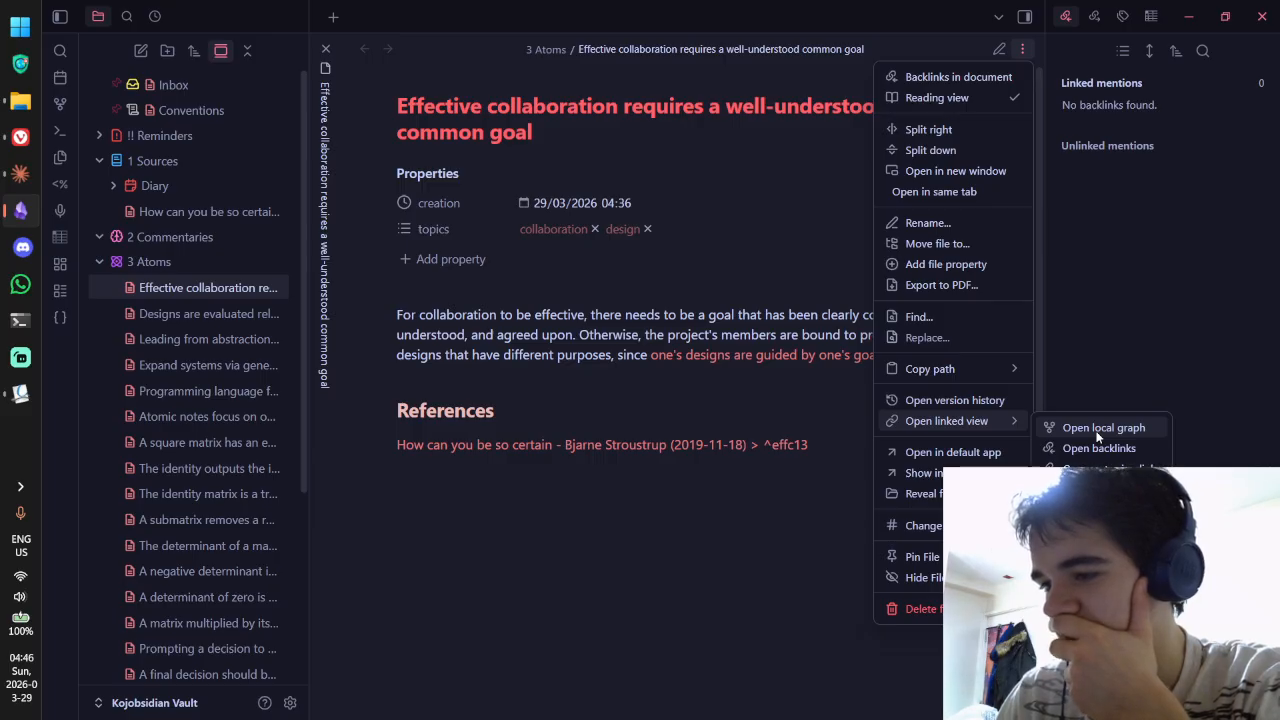
pyautogui.click(1103, 429)
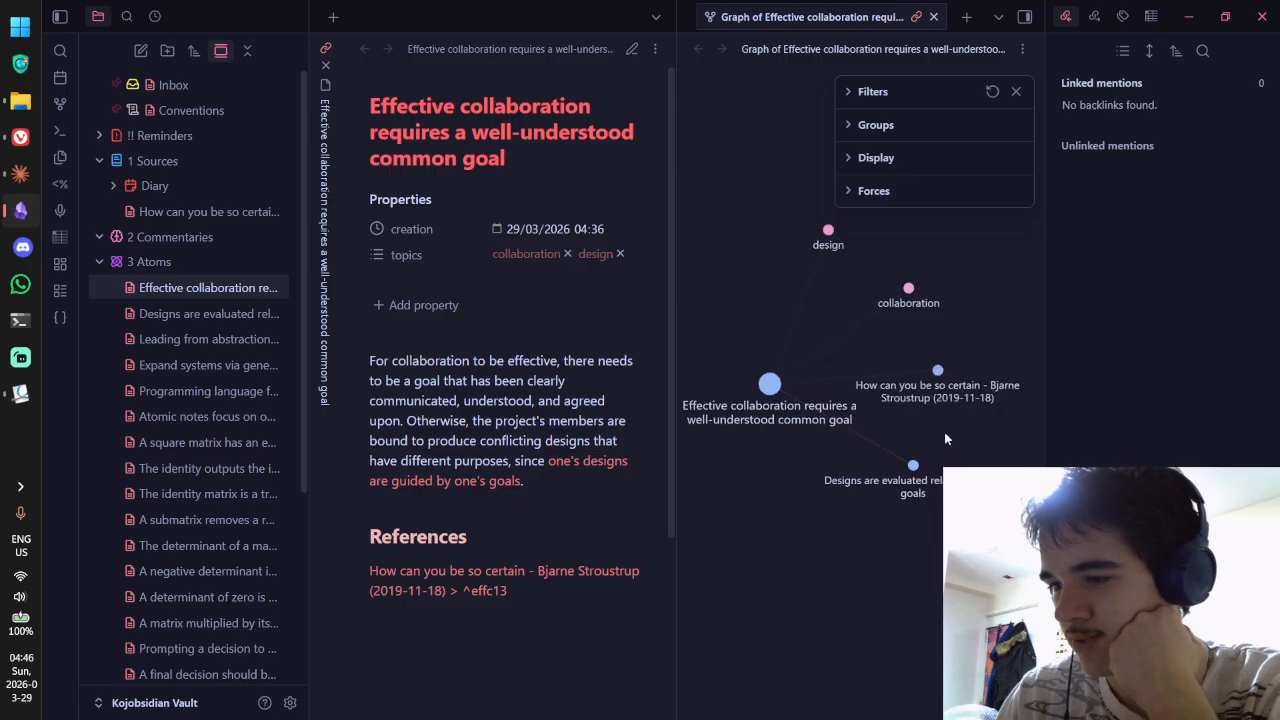
pyautogui.click(912, 466)
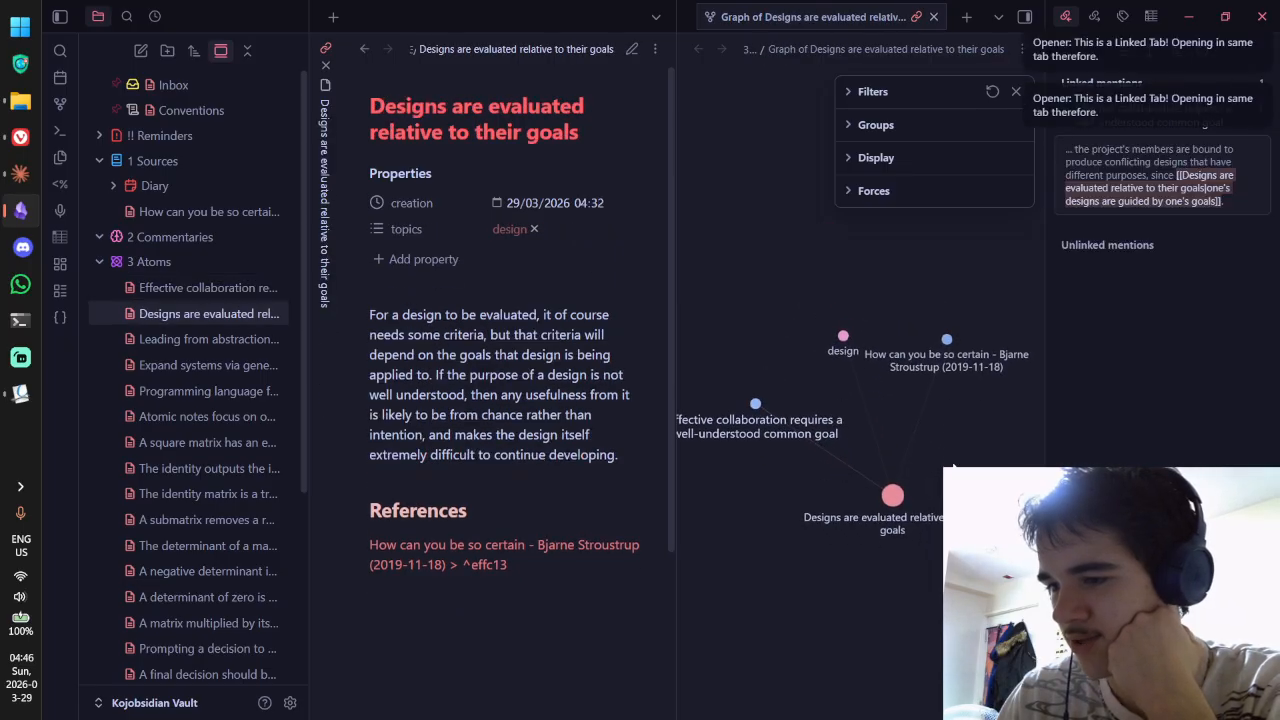
pyautogui.click(757, 400)
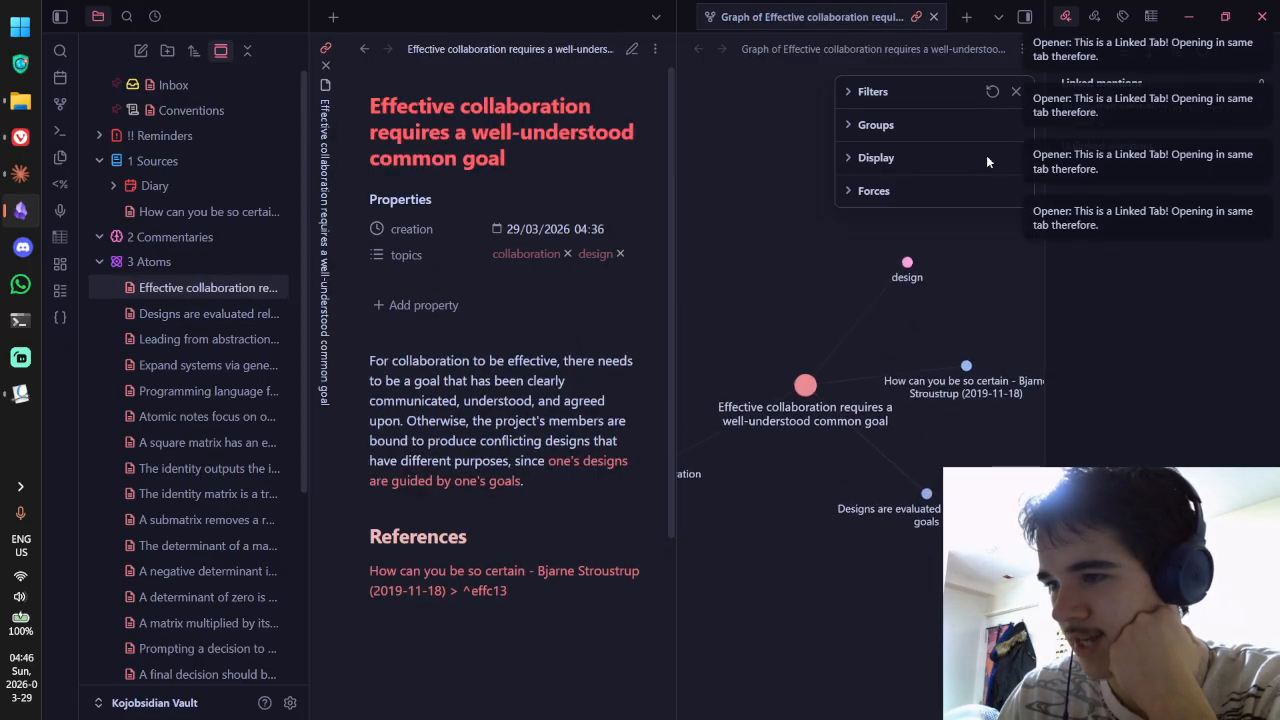
pyautogui.click(934, 17)
# Step: Export the Effective collaboration note to PDF, saving it in the Downloads folder
pyautogui.click(1020, 49)
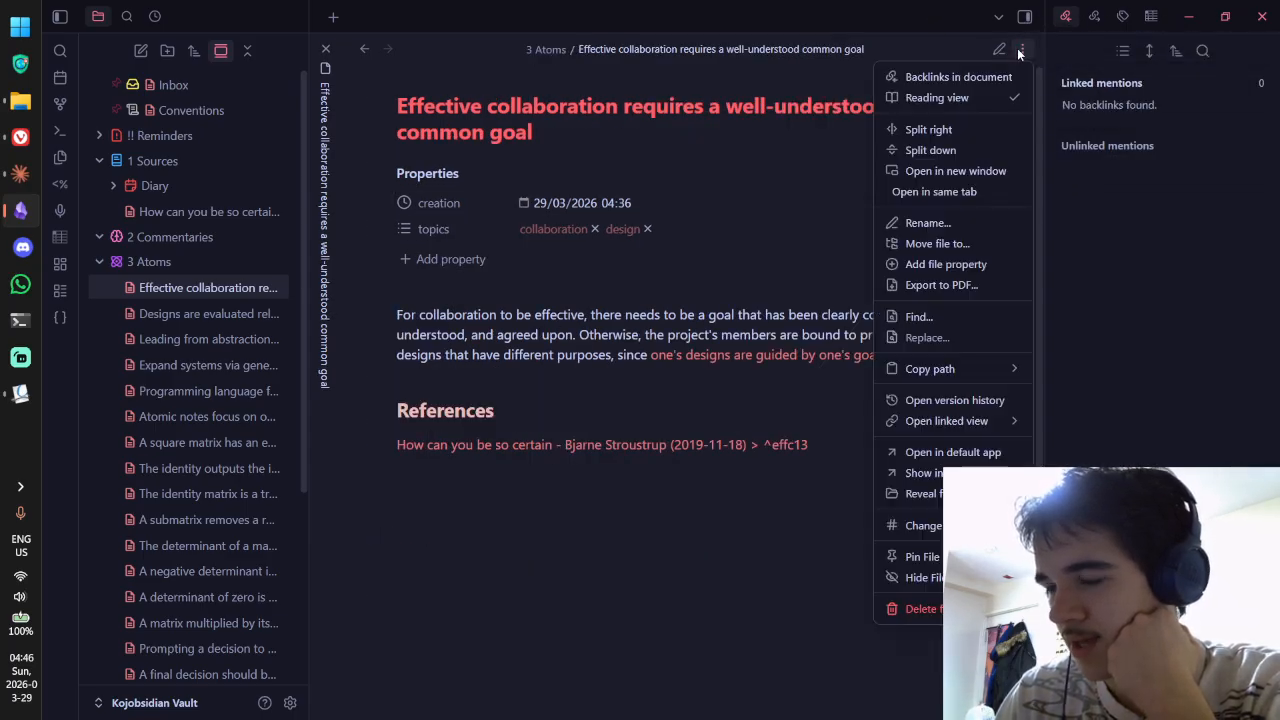
pyautogui.click(972, 285)
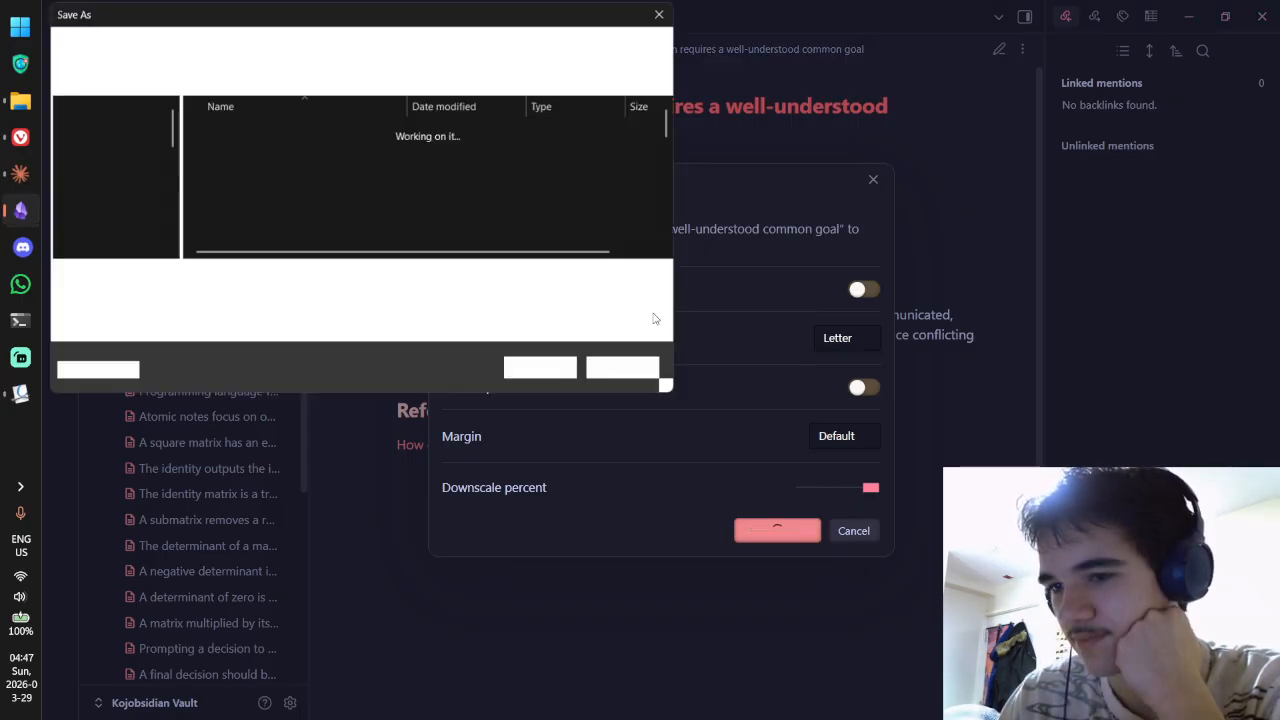
pyautogui.click(118, 193)
pyautogui.click(545, 370)
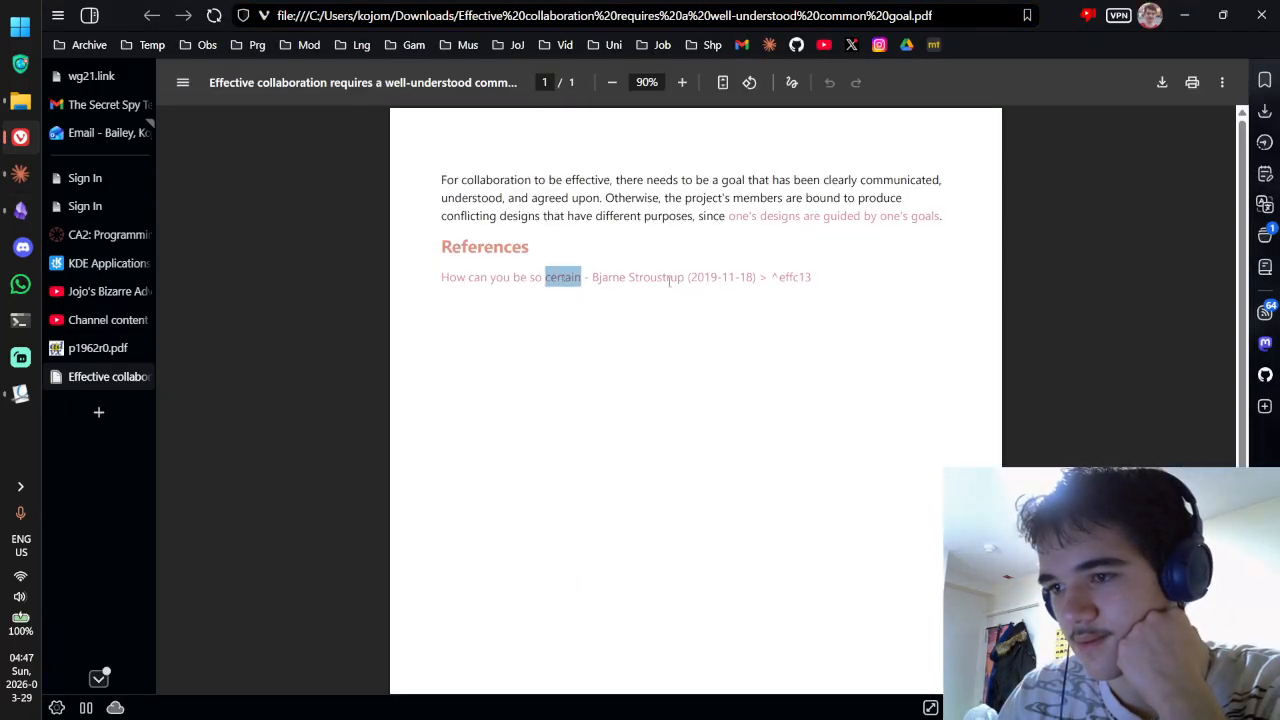
# Step: Check the exported PDF by selecting its paragraph text, then close its tab
pyautogui.tripleClick(764, 218)
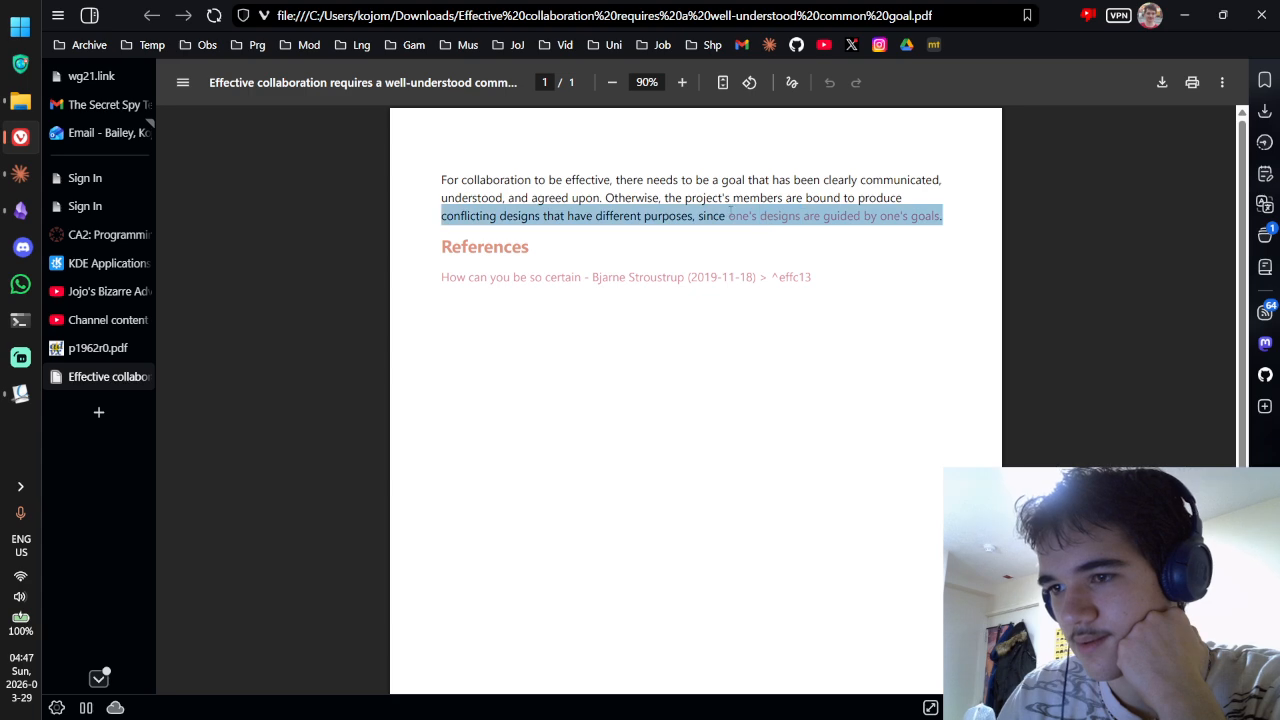
pyautogui.click(620, 188)
pyautogui.moveTo(479, 181); pyautogui.dragTo(668, 214)
pyautogui.click(667, 214)
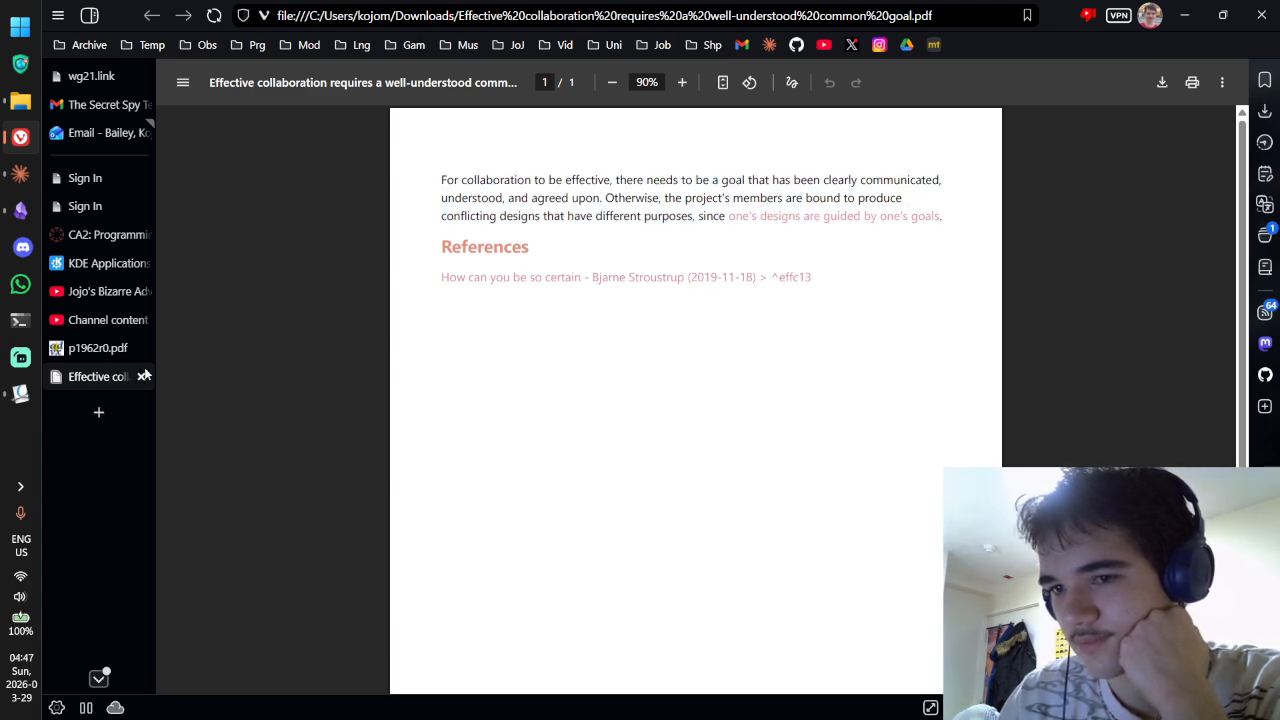
pyautogui.click(144, 375)
# Step: Delete the exported collaboration PDF from Downloads and return to the Obsidian note
pyautogui.click(20, 101)
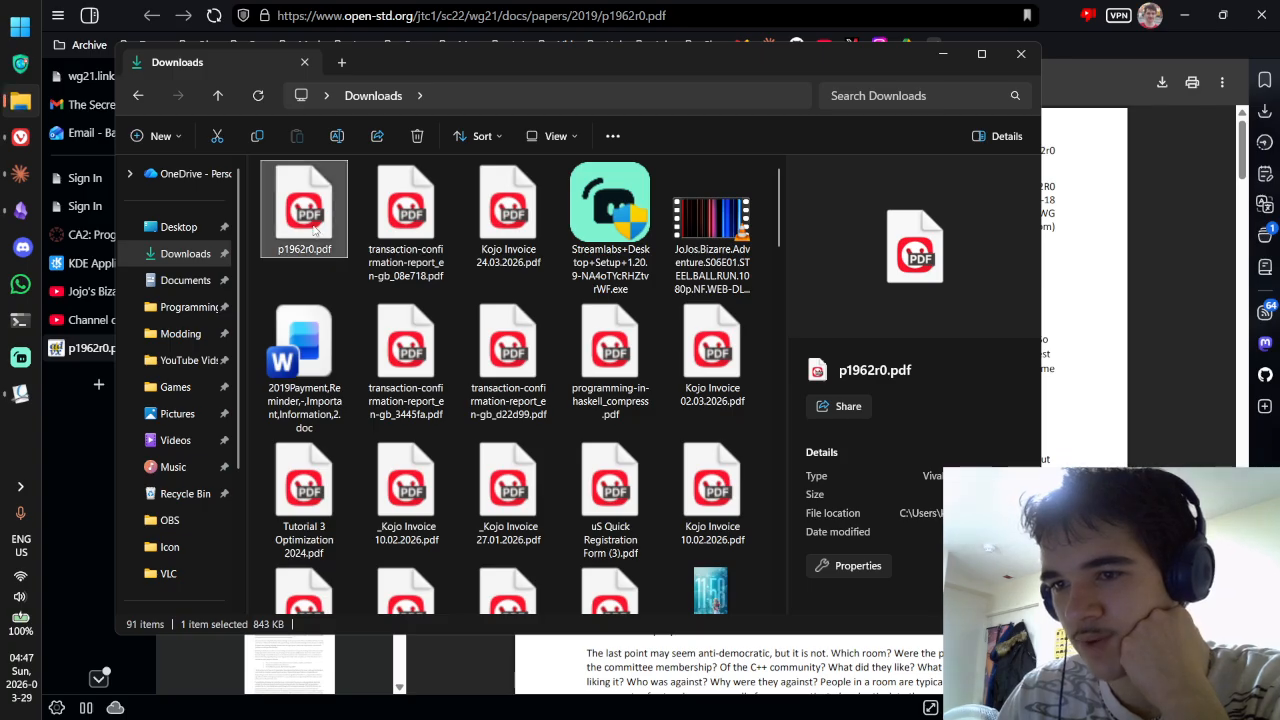
pyautogui.click(416, 136)
pyautogui.click(1049, 358)
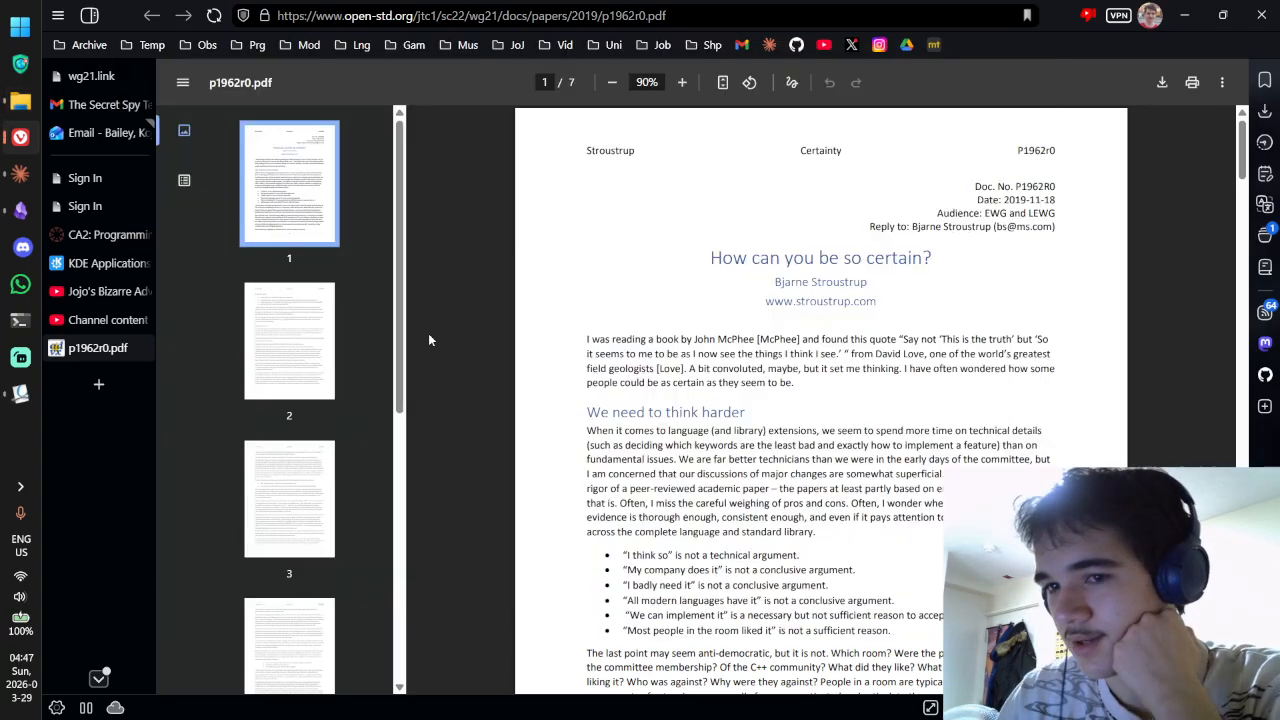
pyautogui.click(20, 395)
pyautogui.click(1088, 268)
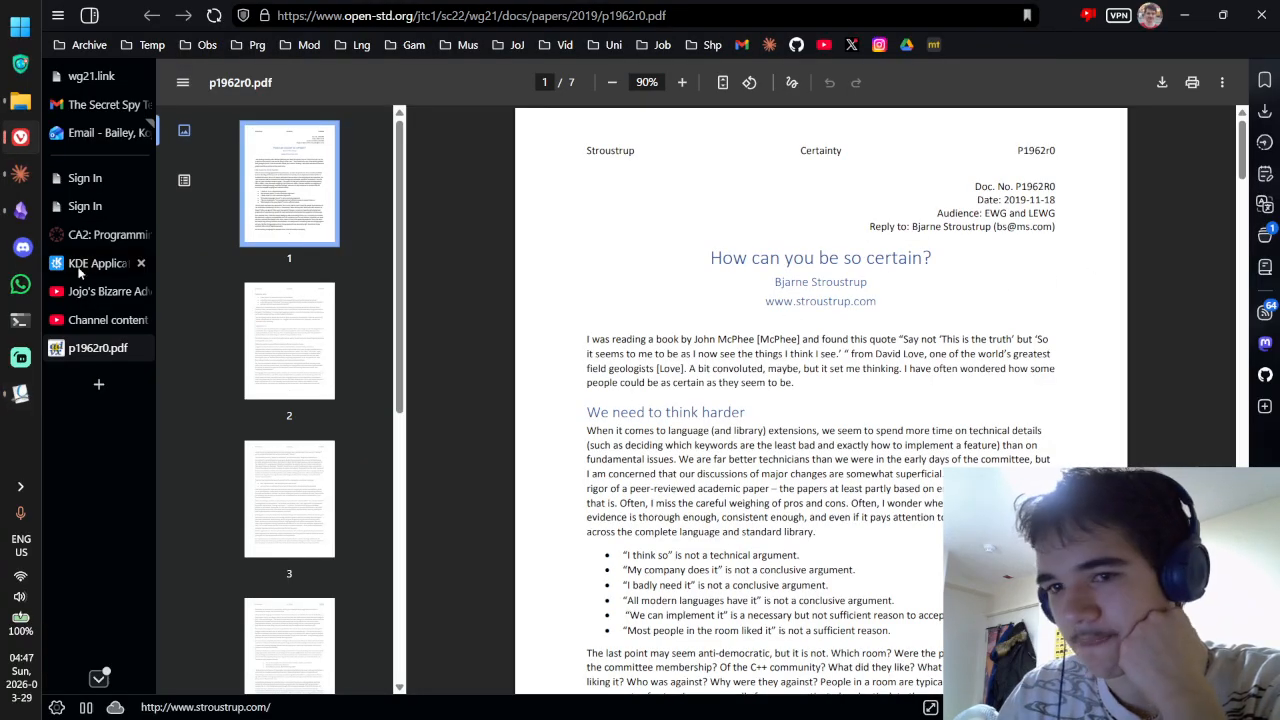
pyautogui.click(20, 210)
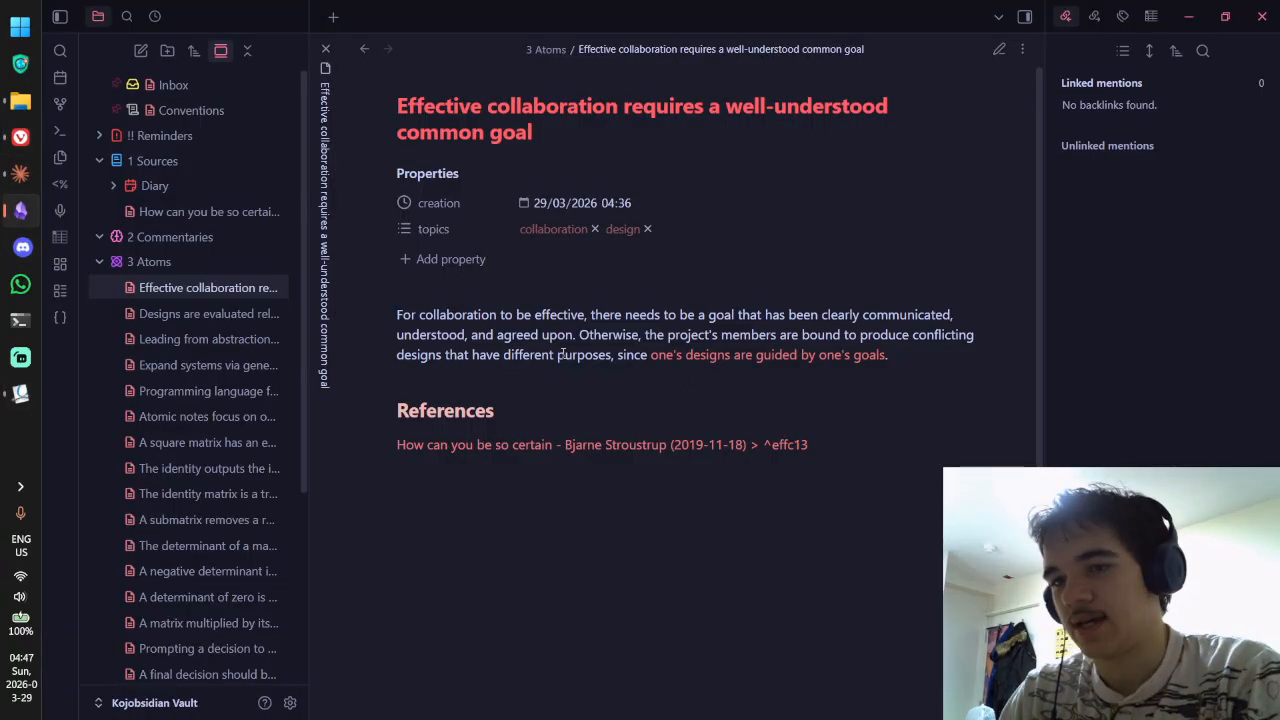
# Step: Cycle through the browser, Okular and Obsidian windows, ending with Okular's annotated PDF in front
pyautogui.hotkey('alt', 'Tab')
pyautogui.hotkey('alt', 'Tab')
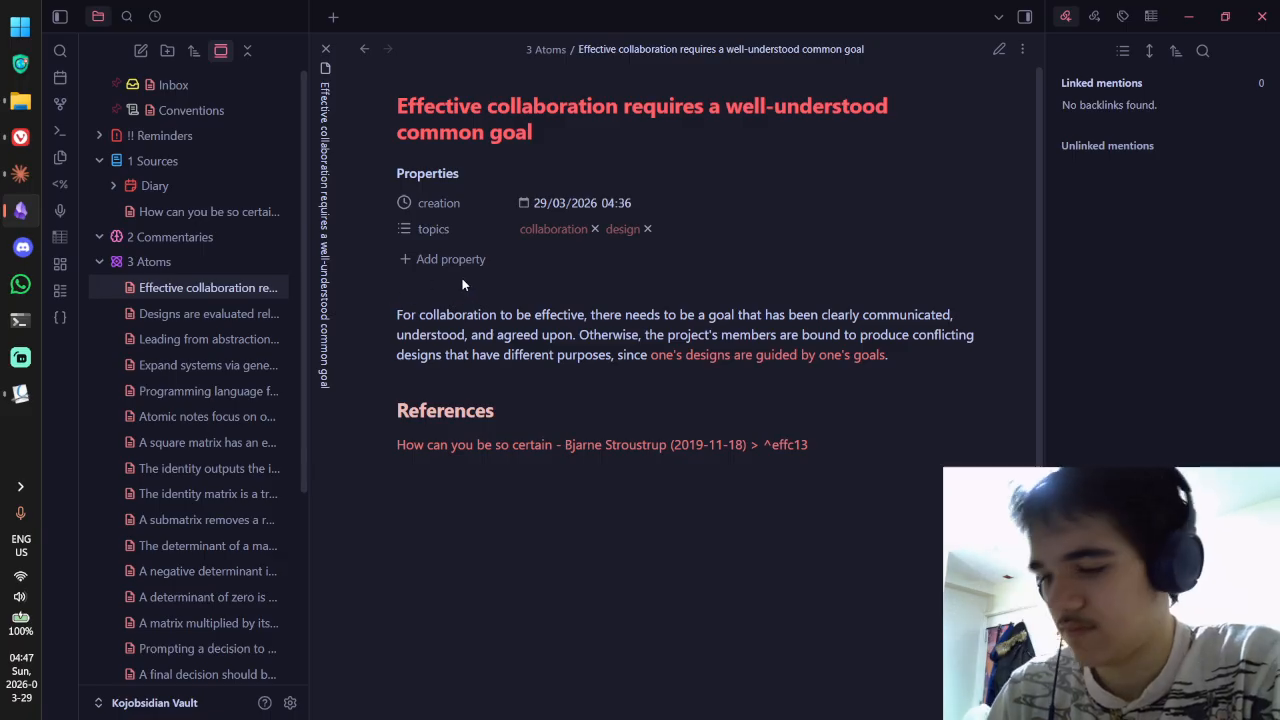
pyautogui.hotkey('alt', 'Tab')
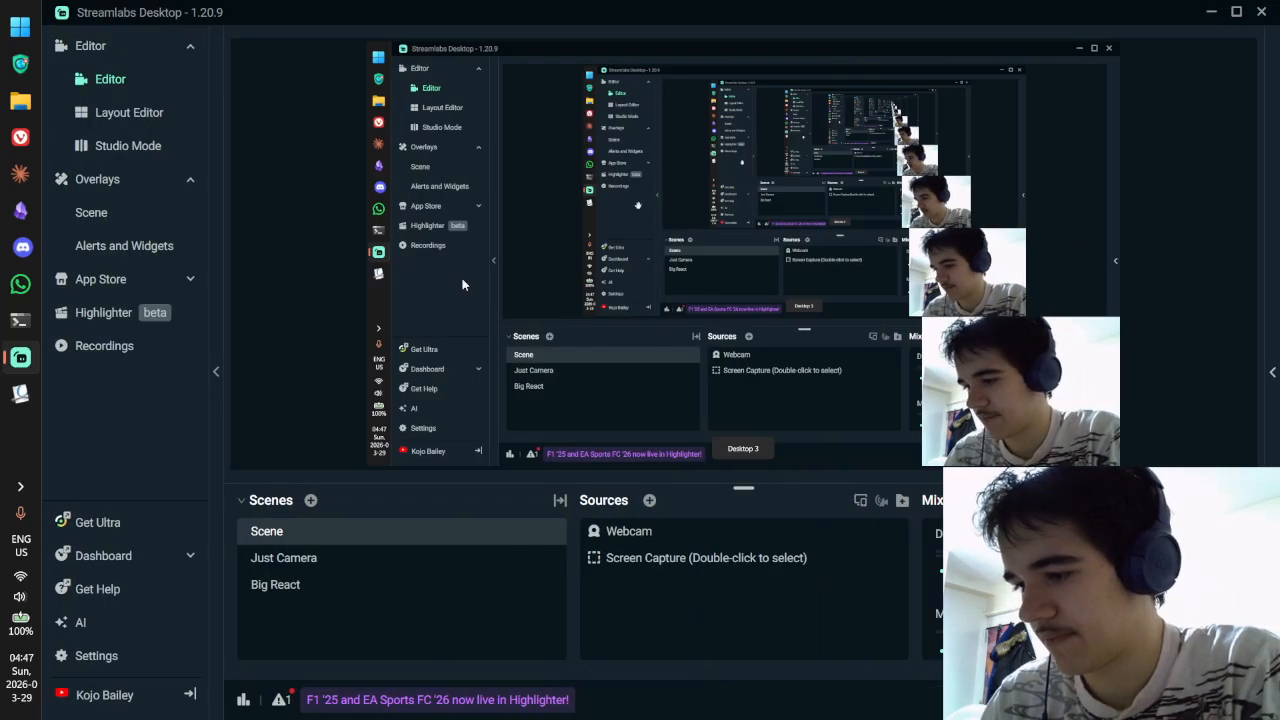
pyautogui.press('ctrl+super+Left')
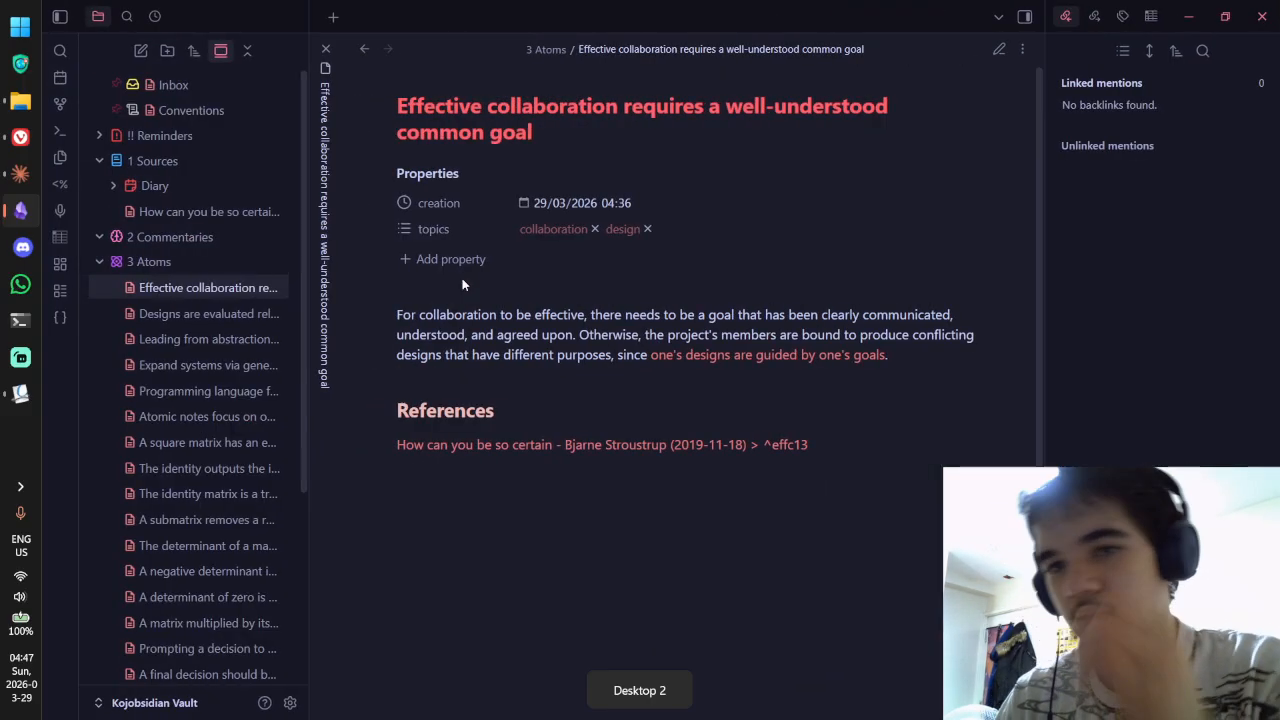
pyautogui.click(29, 142)
pyautogui.click(14, 396)
pyautogui.click(20, 211)
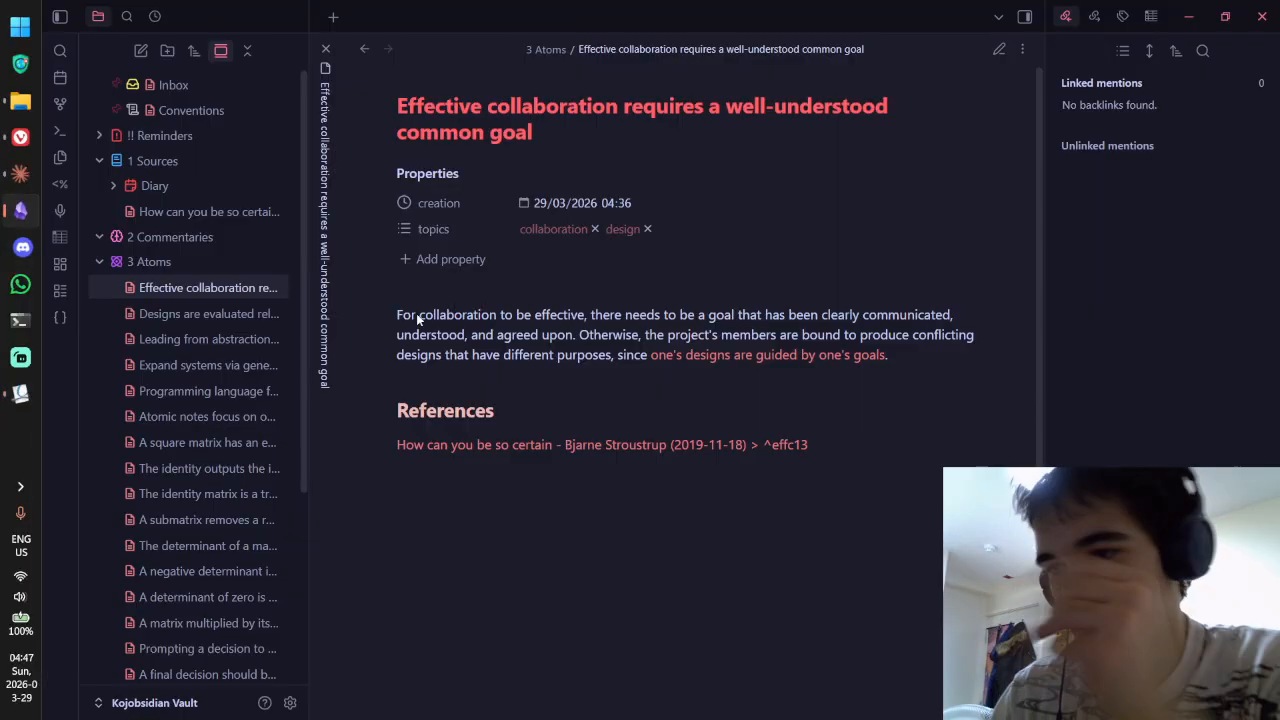
pyautogui.hotkey('alt', 'Tab')
pyautogui.hotkey('alt', 'Tab')
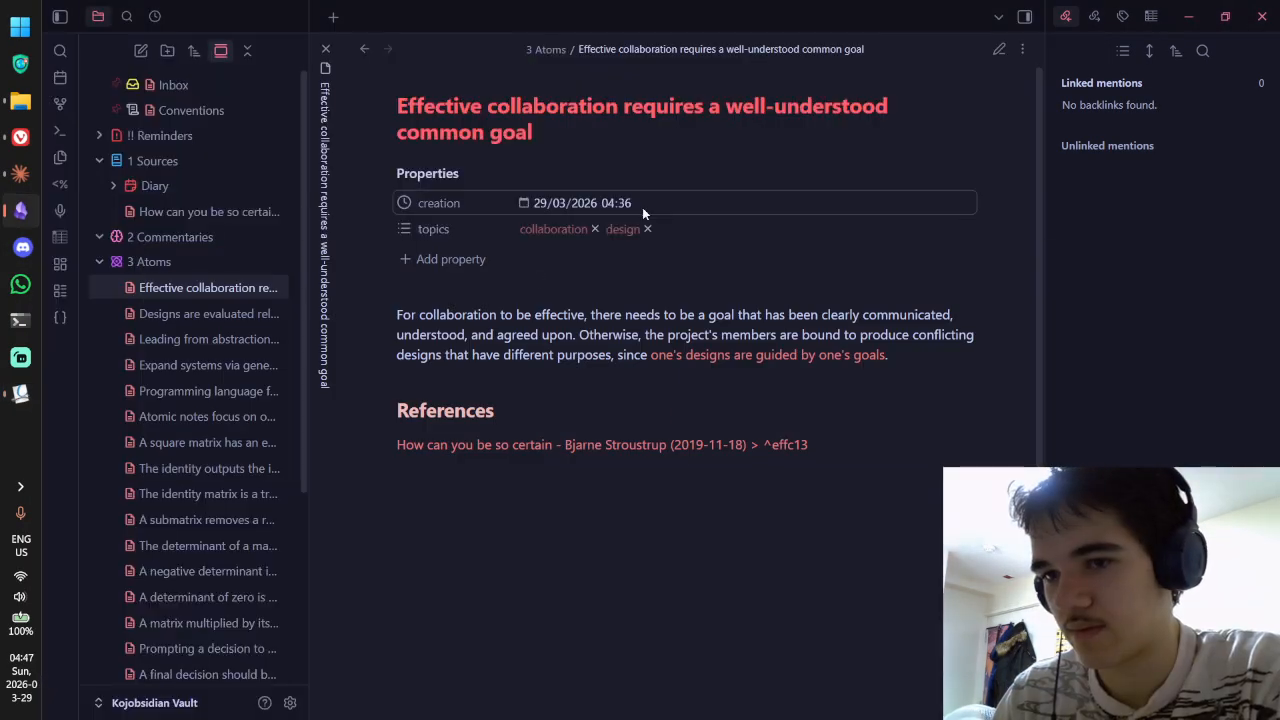
# Step: Close the Effective collaboration note and open the How can you be so certain source note
pyautogui.hotkey('ctrl', 'w')
pyautogui.click(210, 211)
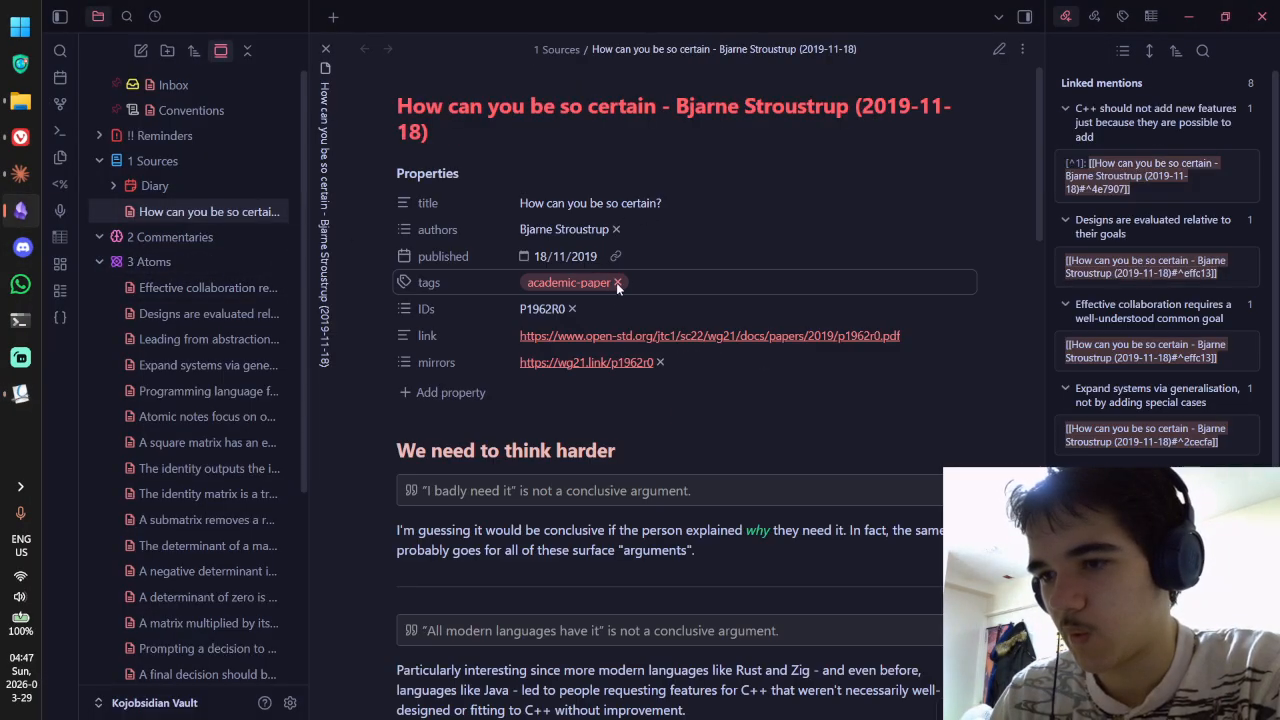
pyautogui.scroll(-10, 660, 270)
pyautogui.scroll(-5, 673, 256)
# Step: In Okular, clear the text selection and open page 3's yellow popup comment with the Browse tool
pyautogui.hotkey('alt', 'Tab')
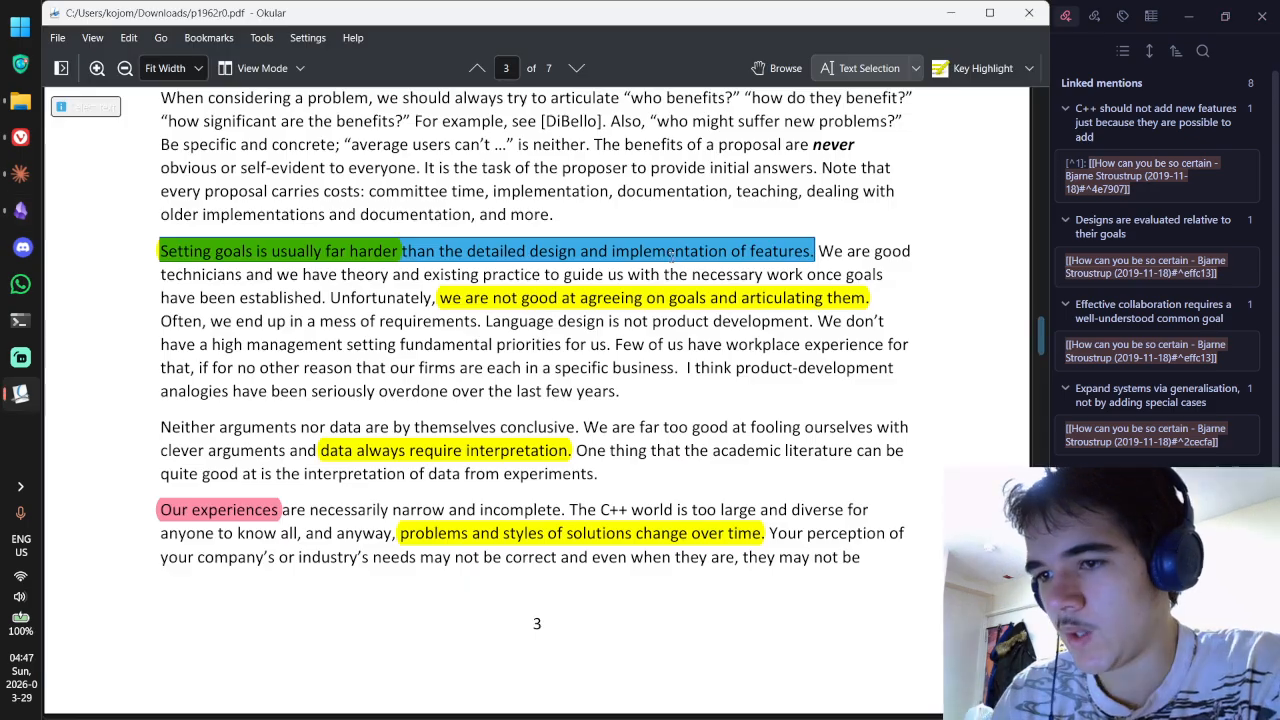
pyautogui.scroll(3, 615, 238)
pyautogui.scroll(-1, 590, 280)
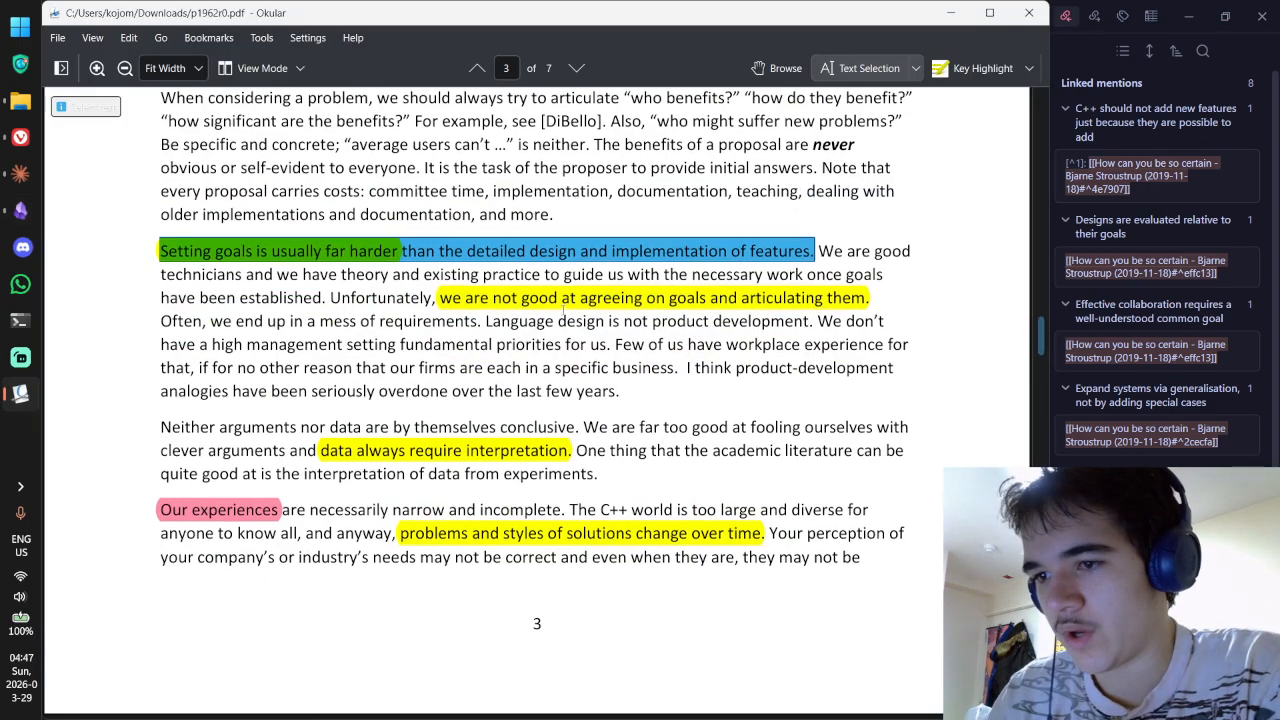
pyautogui.click(559, 320)
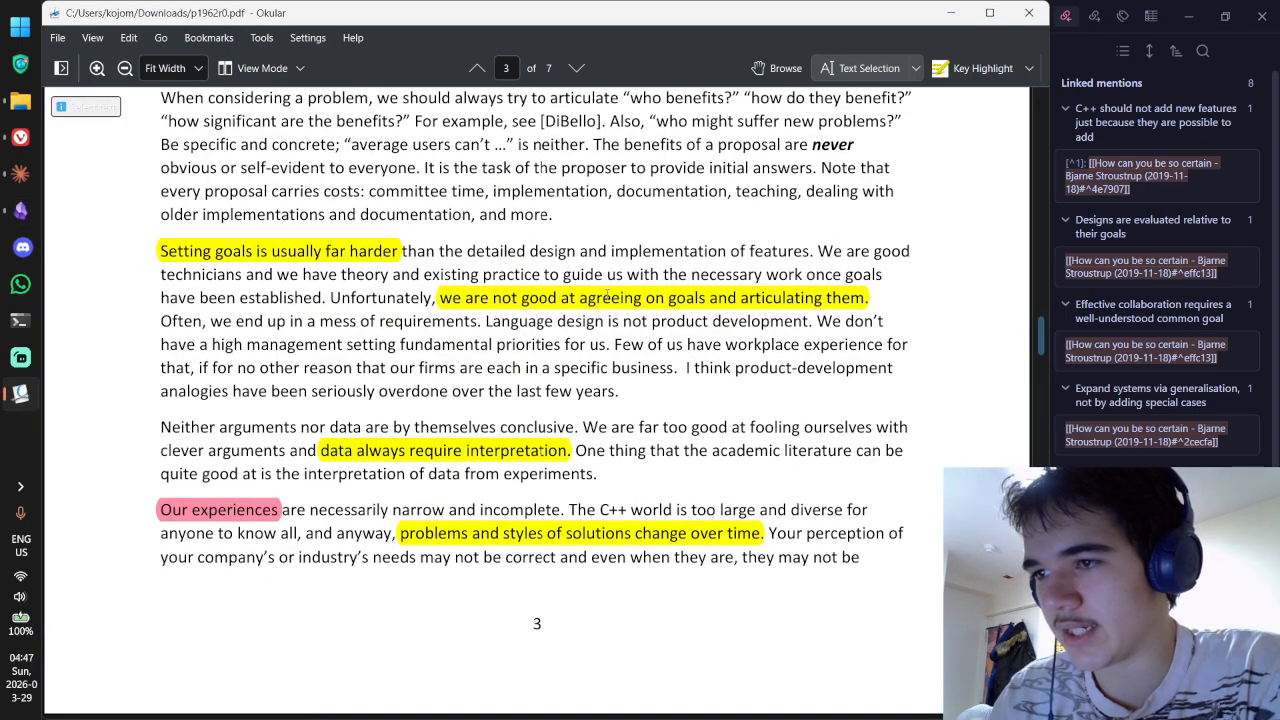
pyautogui.click(780, 68)
pyautogui.doubleClick(659, 305)
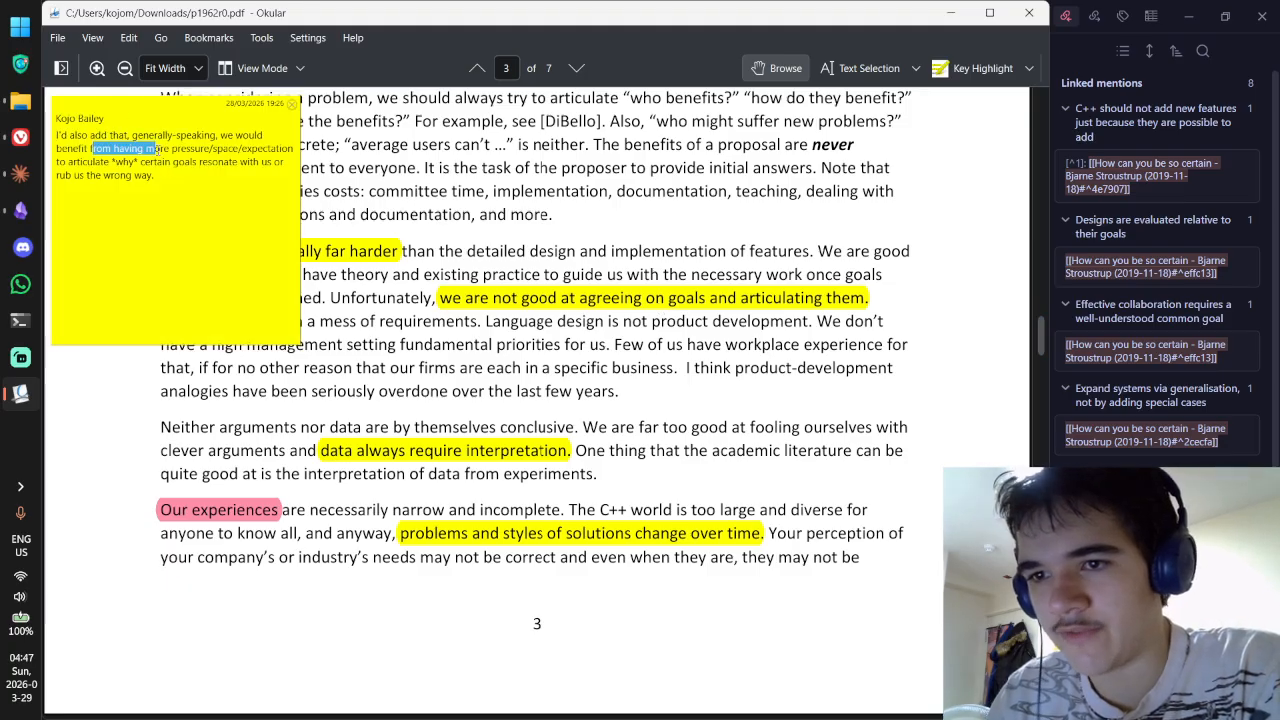
# Step: Select and deselect lines of the popup comment's text while reading it
pyautogui.moveTo(157, 148); pyautogui.dragTo(211, 148)
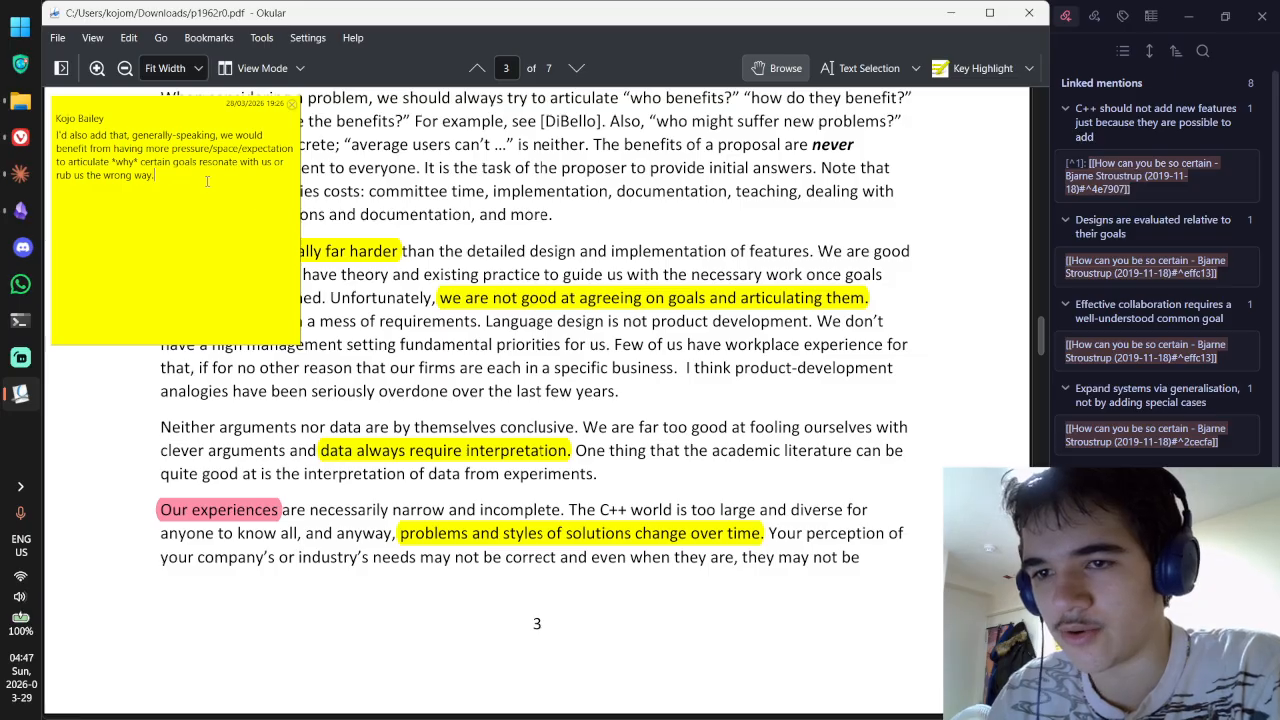
pyautogui.moveTo(207, 181); pyautogui.dragTo(58, 134)
pyautogui.click(157, 180)
pyautogui.click(155, 184)
pyautogui.click(155, 181)
pyautogui.click(66, 131)
pyautogui.click(156, 179)
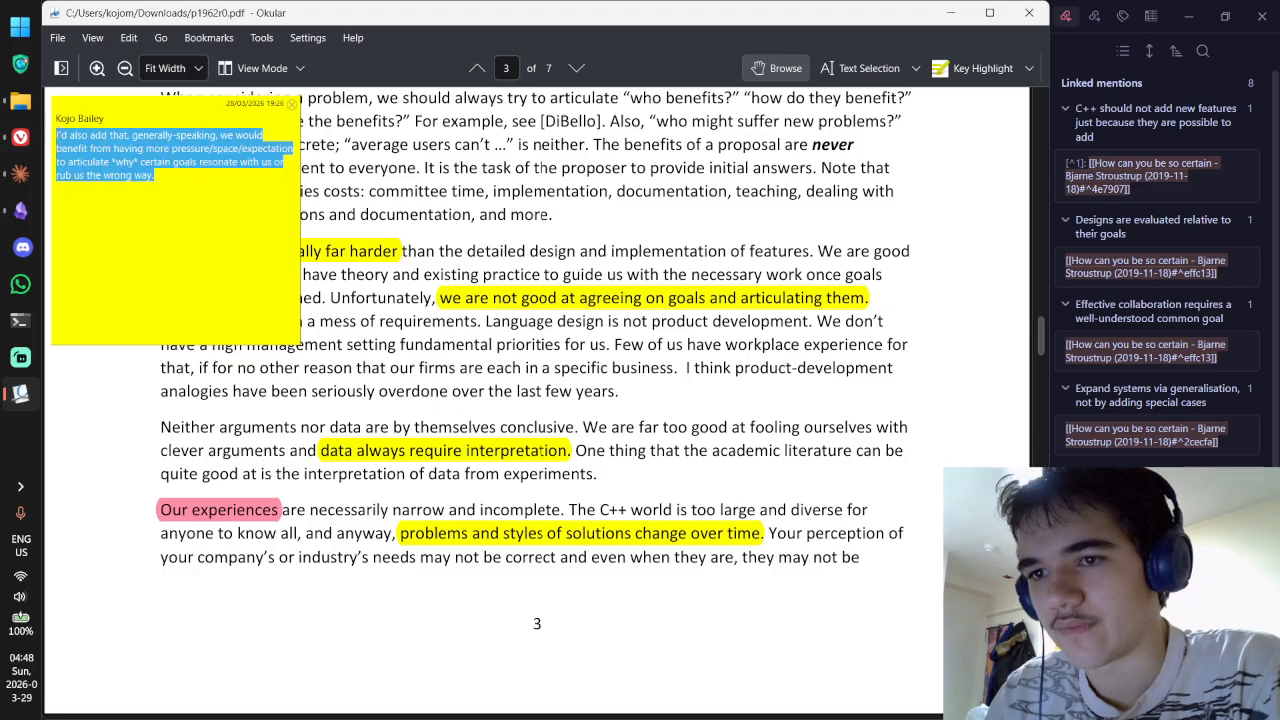
pyautogui.click(146, 148)
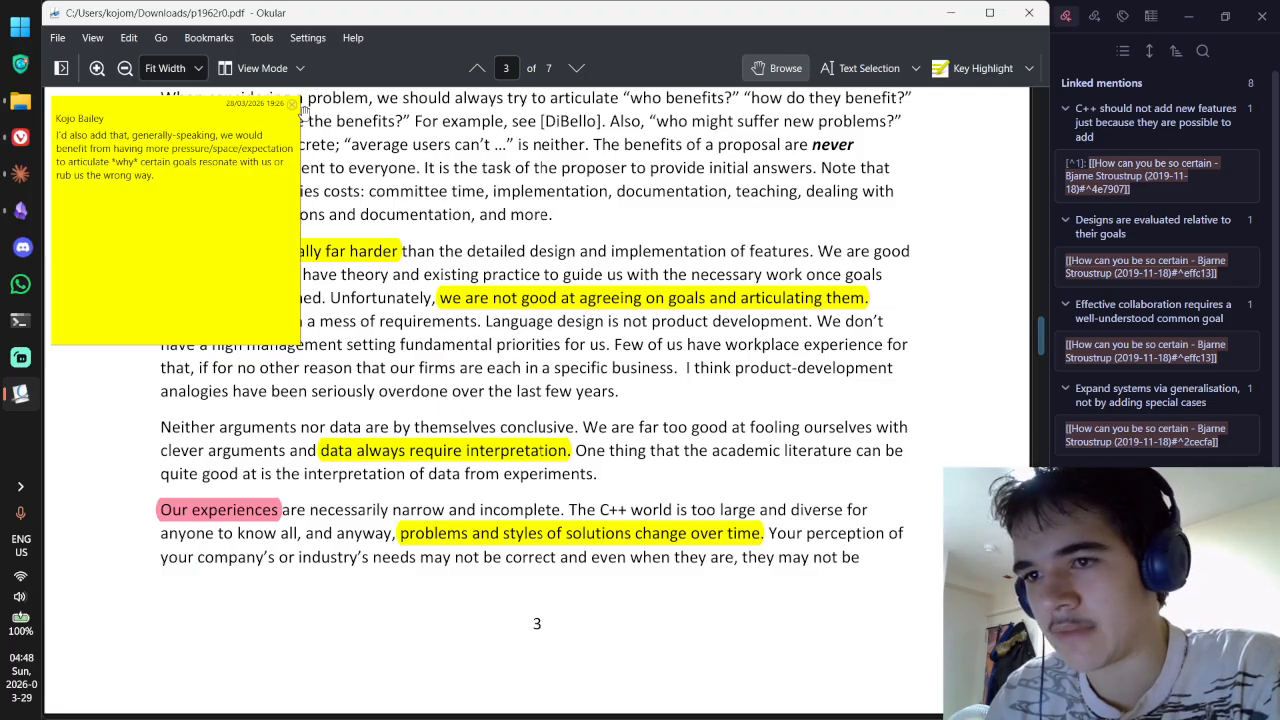
# Step: Close the popup comment, scroll through pages 3–5, and switch to another desktop
pyautogui.click(292, 105)
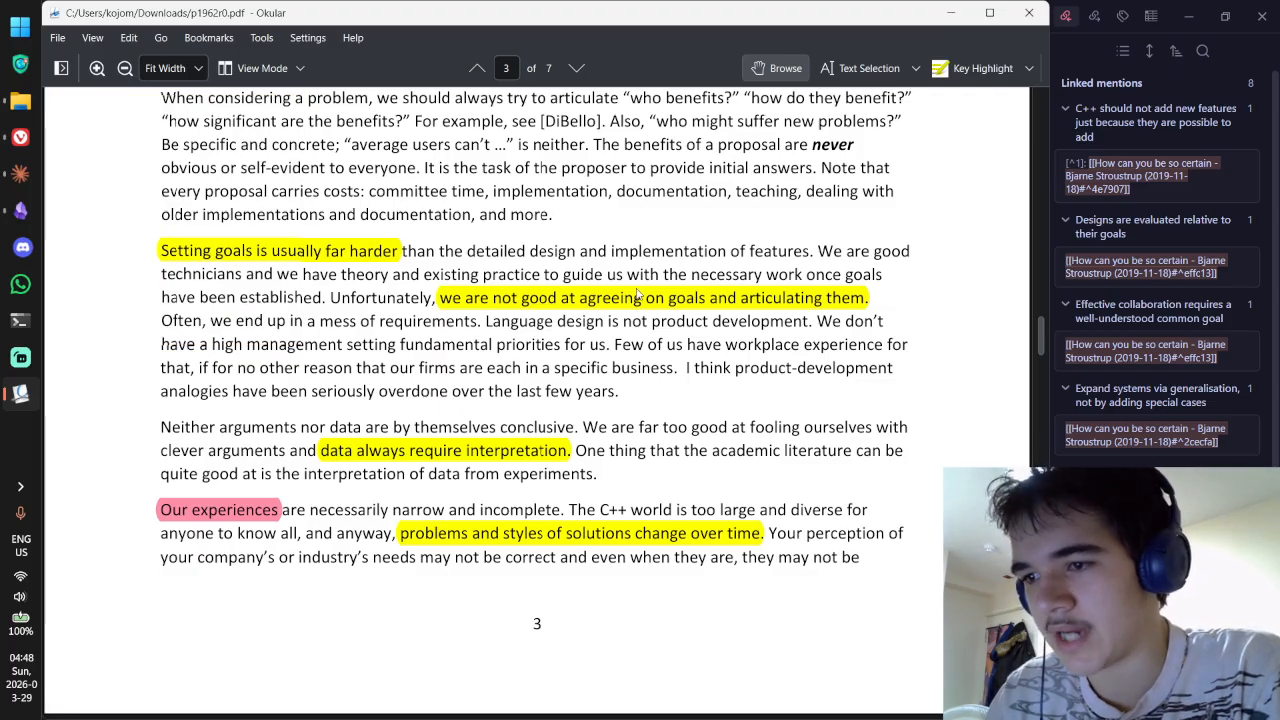
pyautogui.scroll(-15, 638, 293)
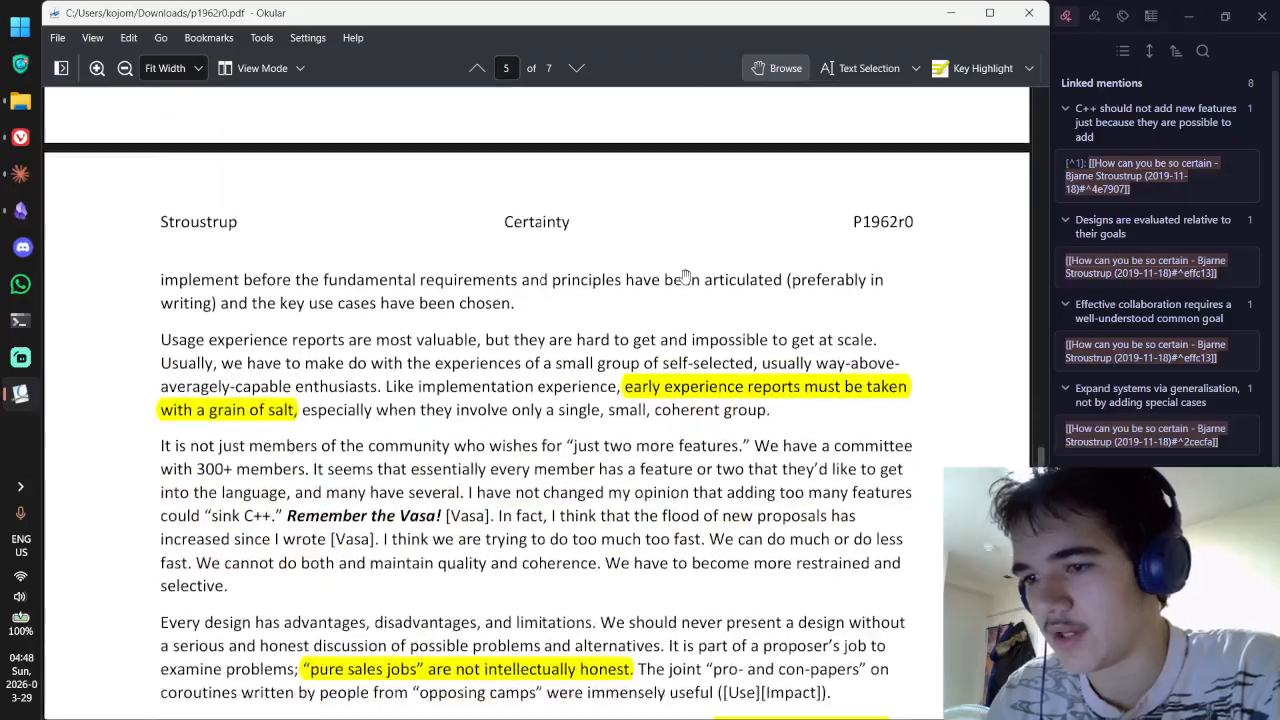
pyautogui.scroll(20, 685, 276)
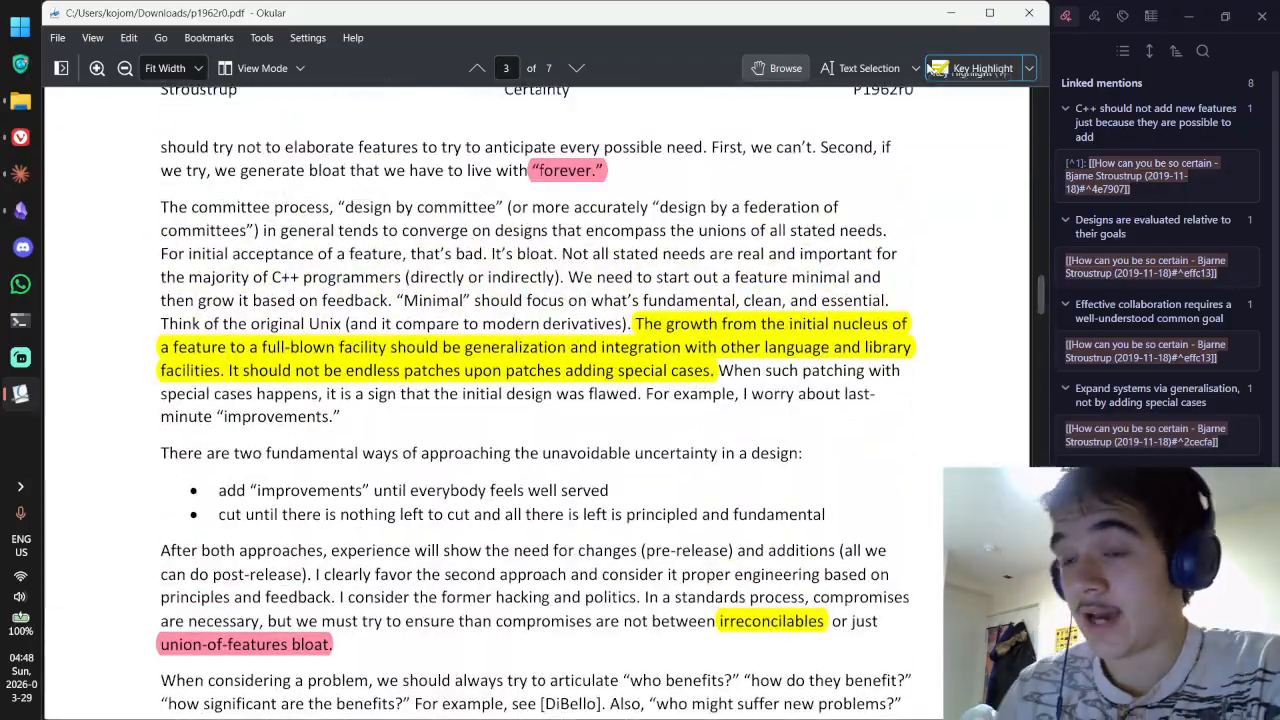
pyautogui.hotkey('alt', 'Tab')
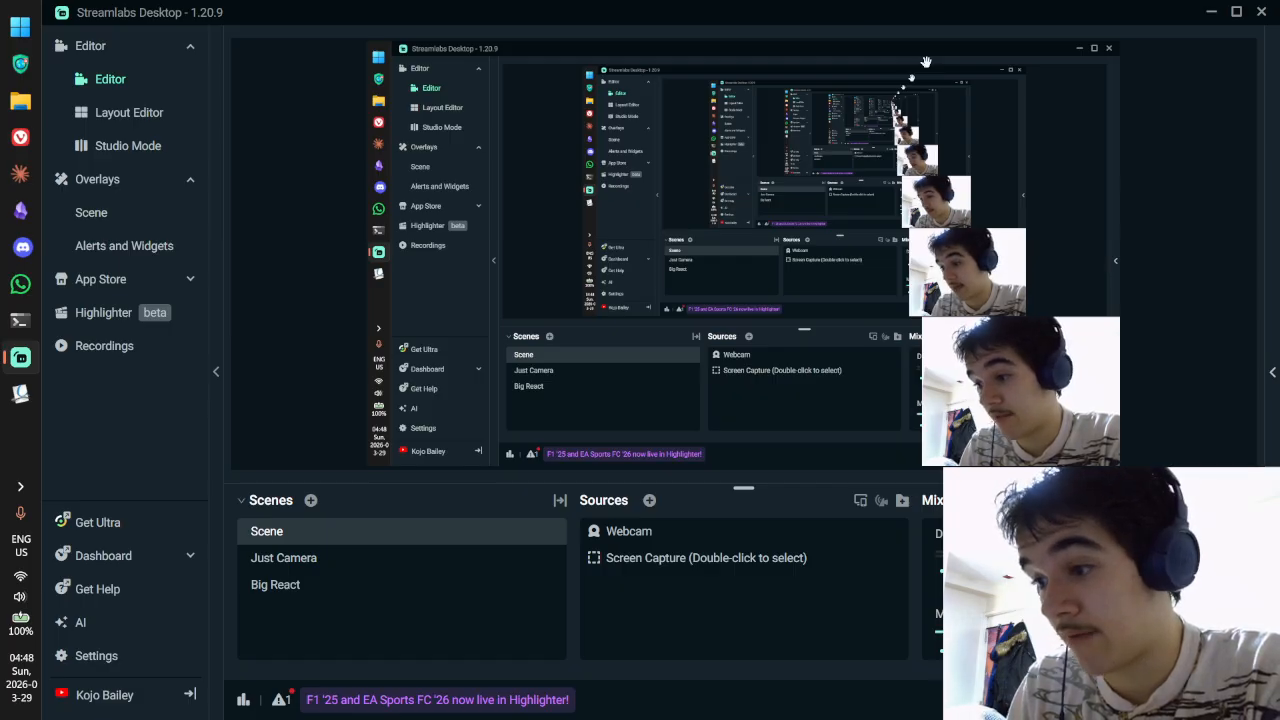
# Step: Return to the desktop with Obsidian and scroll through the Stroustrup source note
pyautogui.press('ctrl+super+Left')
pyautogui.hotkey('alt', 'Tab')
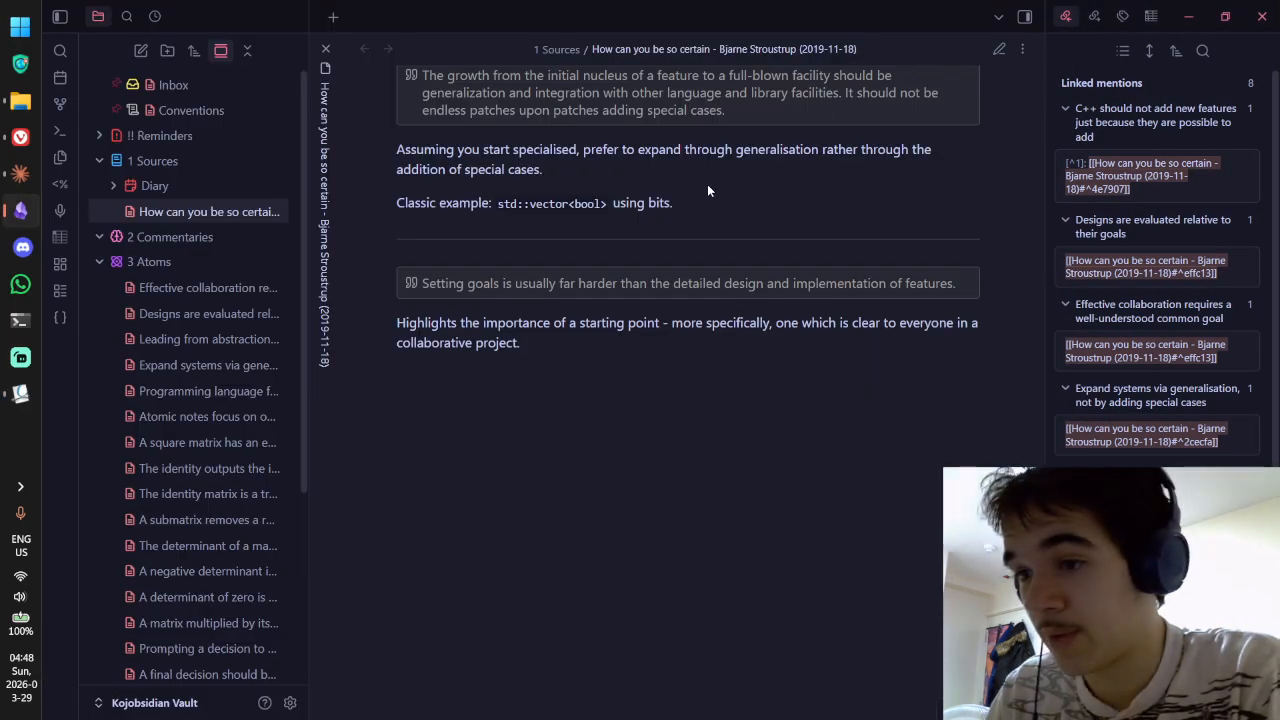
pyautogui.scroll(2, 701, 251)
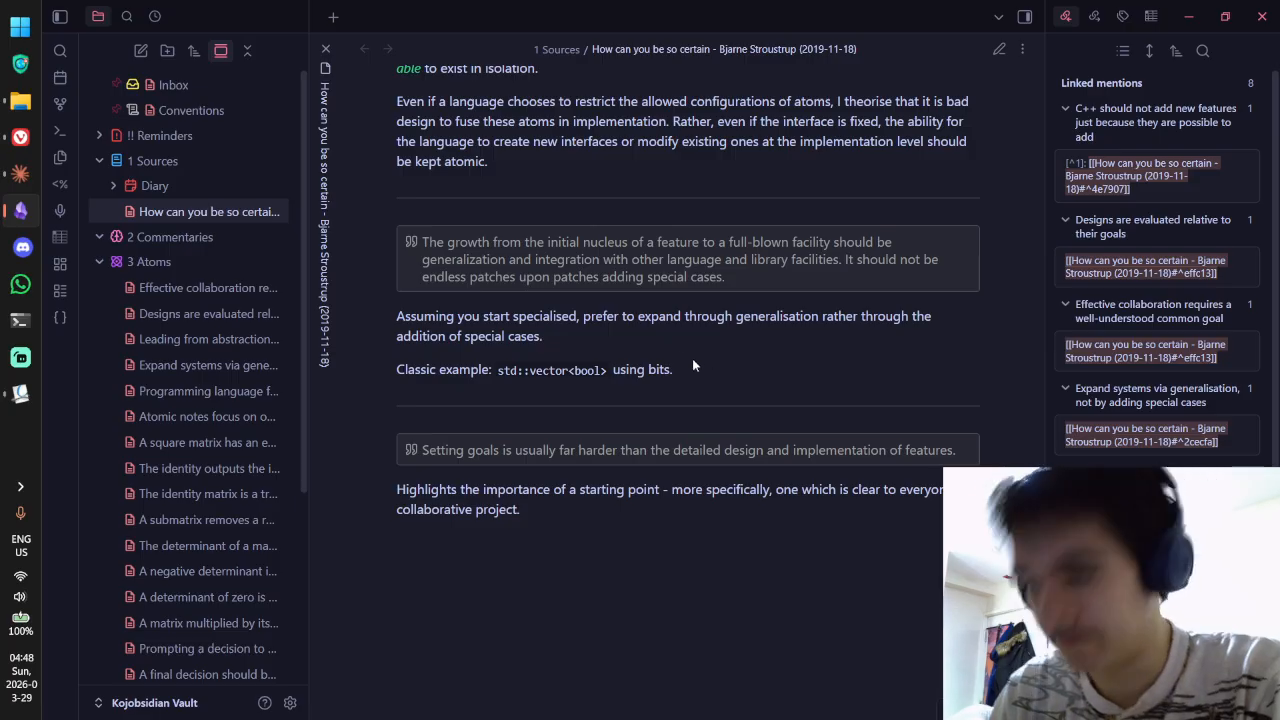
pyautogui.scroll(18, 759, 345)
pyautogui.scroll(-18, 757, 342)
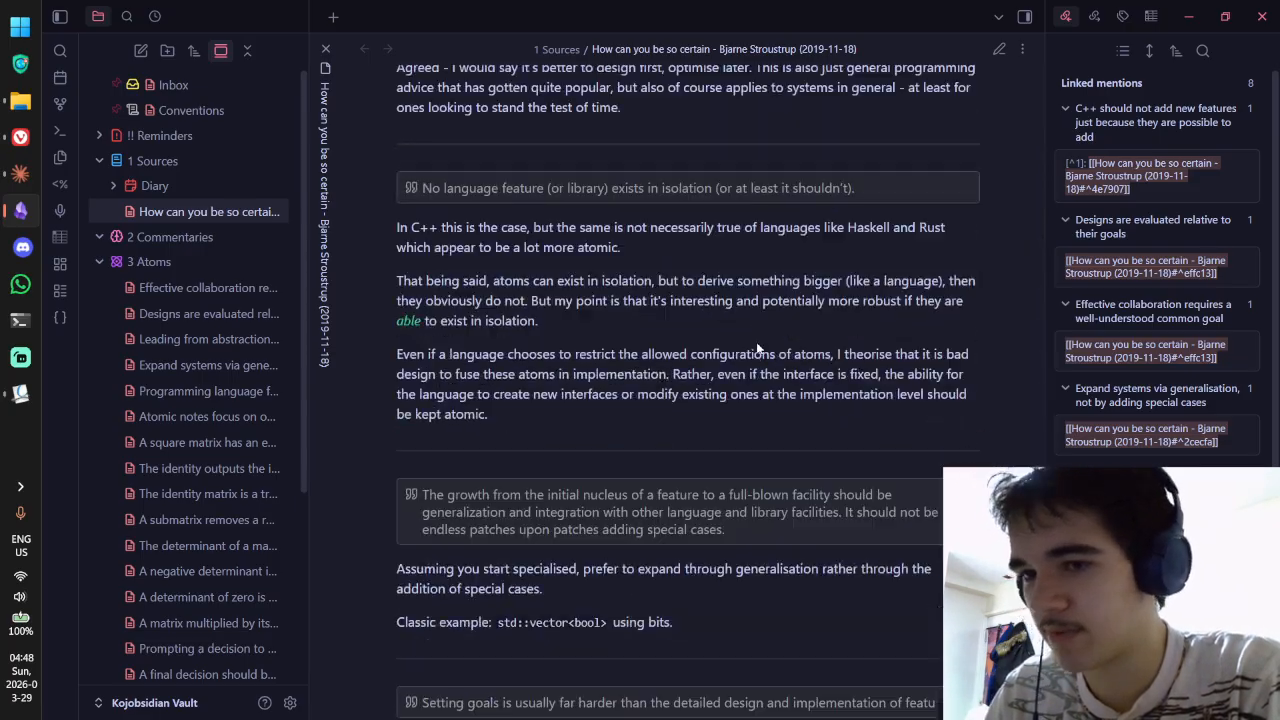
pyautogui.scroll(-2, 227, 191)
pyautogui.scroll(2, 240, 251)
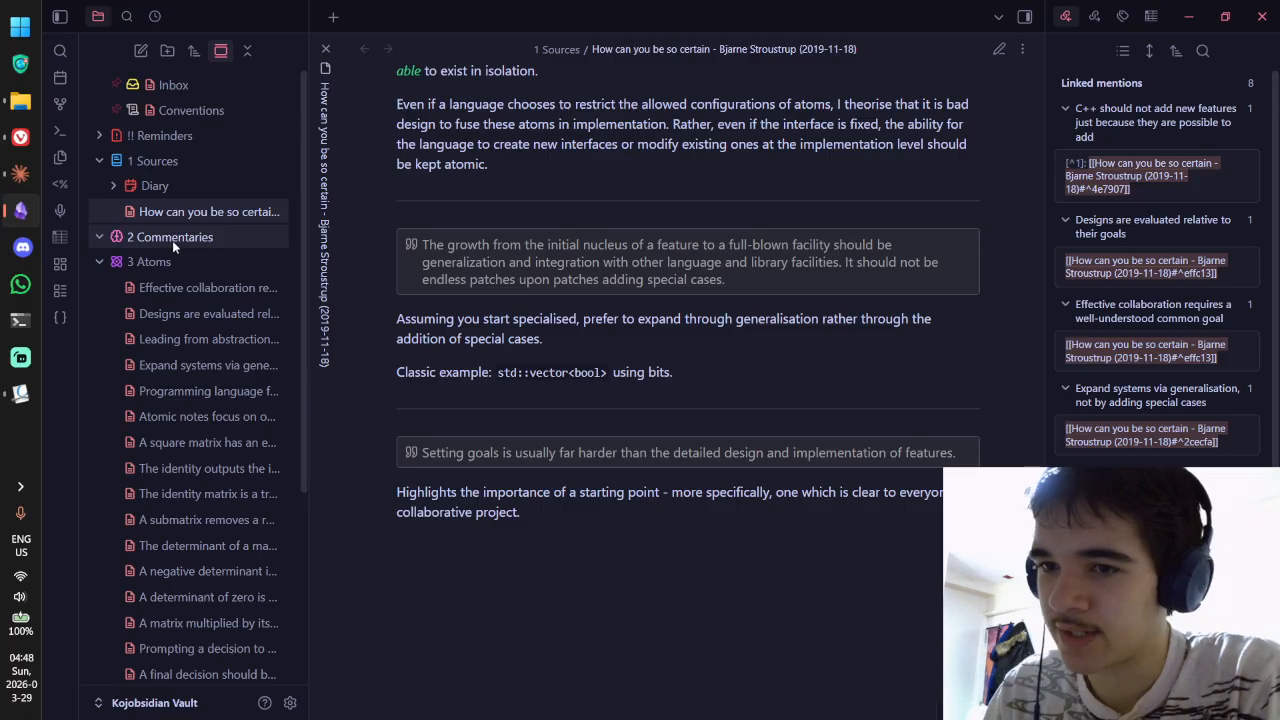
pyautogui.scroll(-2, 250, 250)
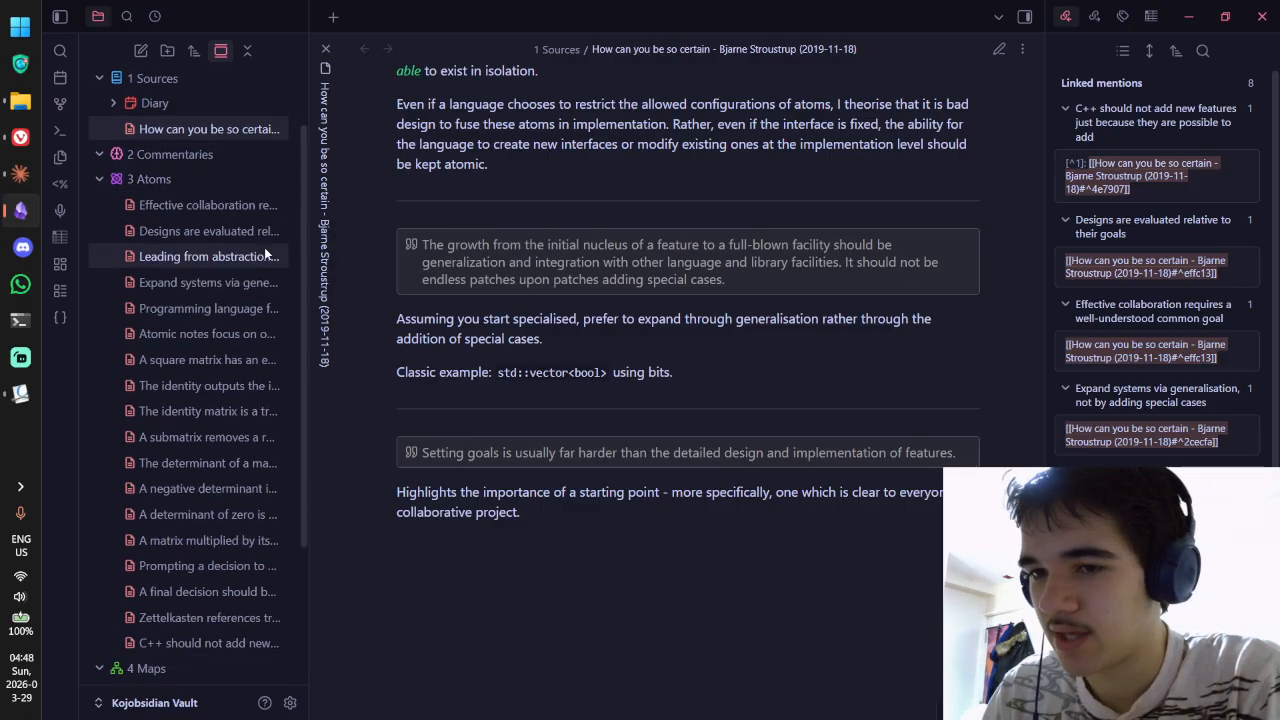
# Step: Collapse and re-expand 3 Atoms, expand and collapse 5 Projects, then bring Okular's PDF forward
pyautogui.click(213, 176)
pyautogui.scroll(2, 212, 236)
pyautogui.click(209, 259)
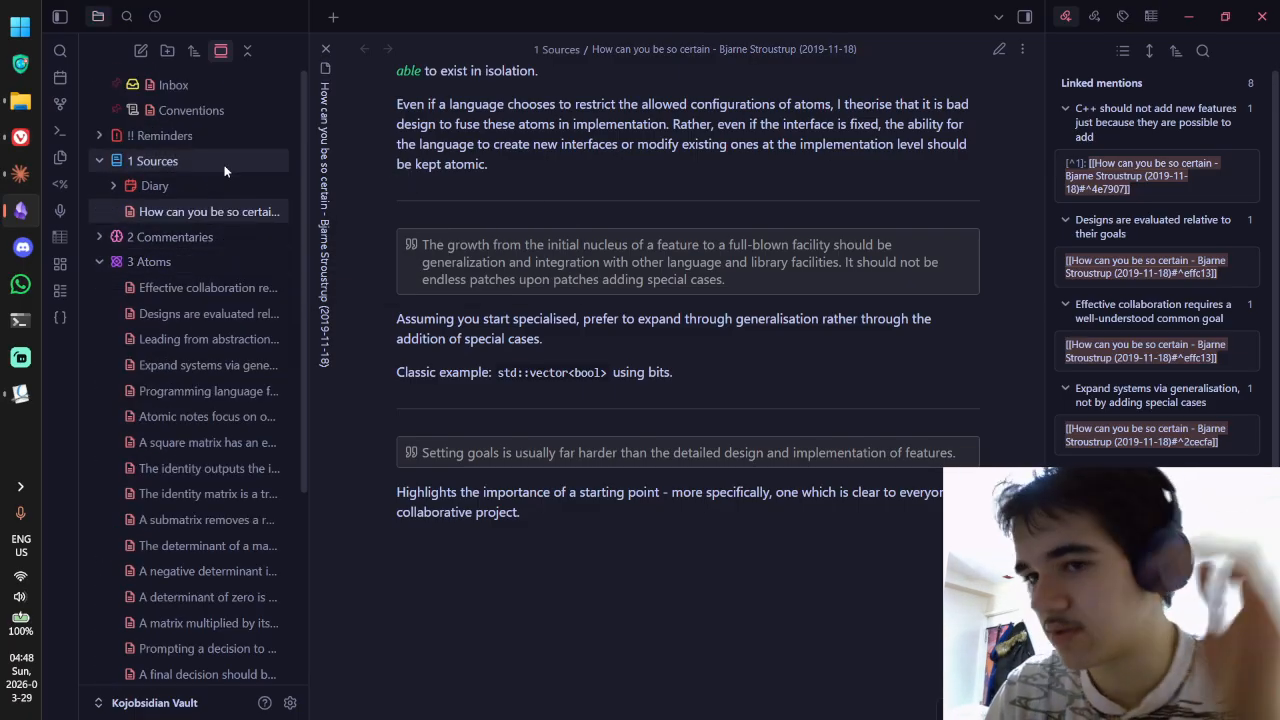
pyautogui.scroll(-5, 224, 164)
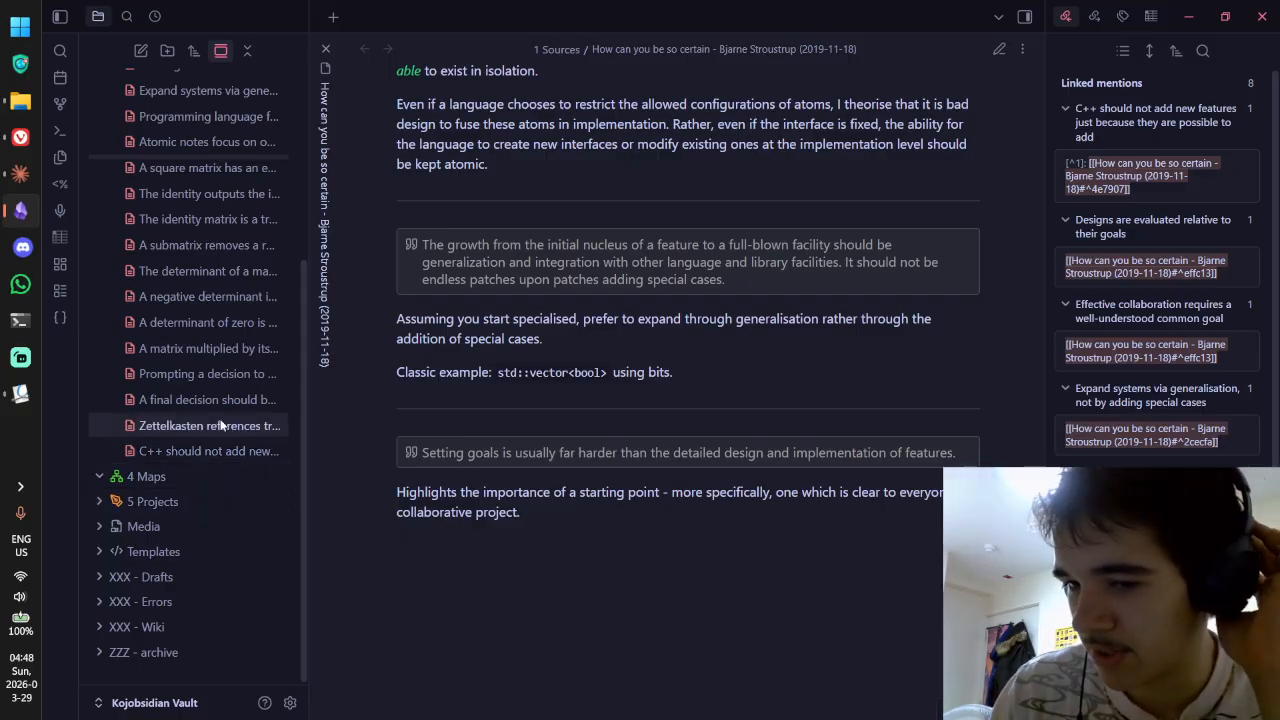
pyautogui.click(185, 500)
pyautogui.click(188, 500)
pyautogui.scroll(4, 233, 468)
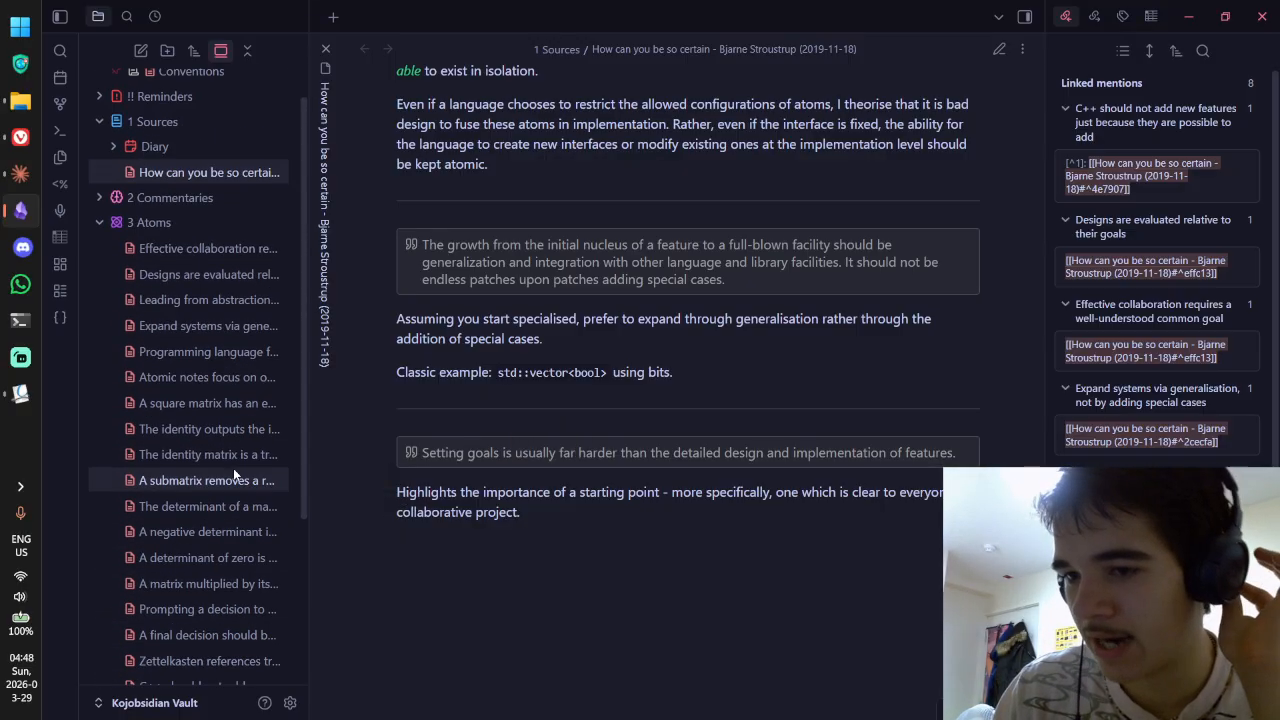
pyautogui.scroll(-6, 150, 565)
pyautogui.scroll(6, 190, 620)
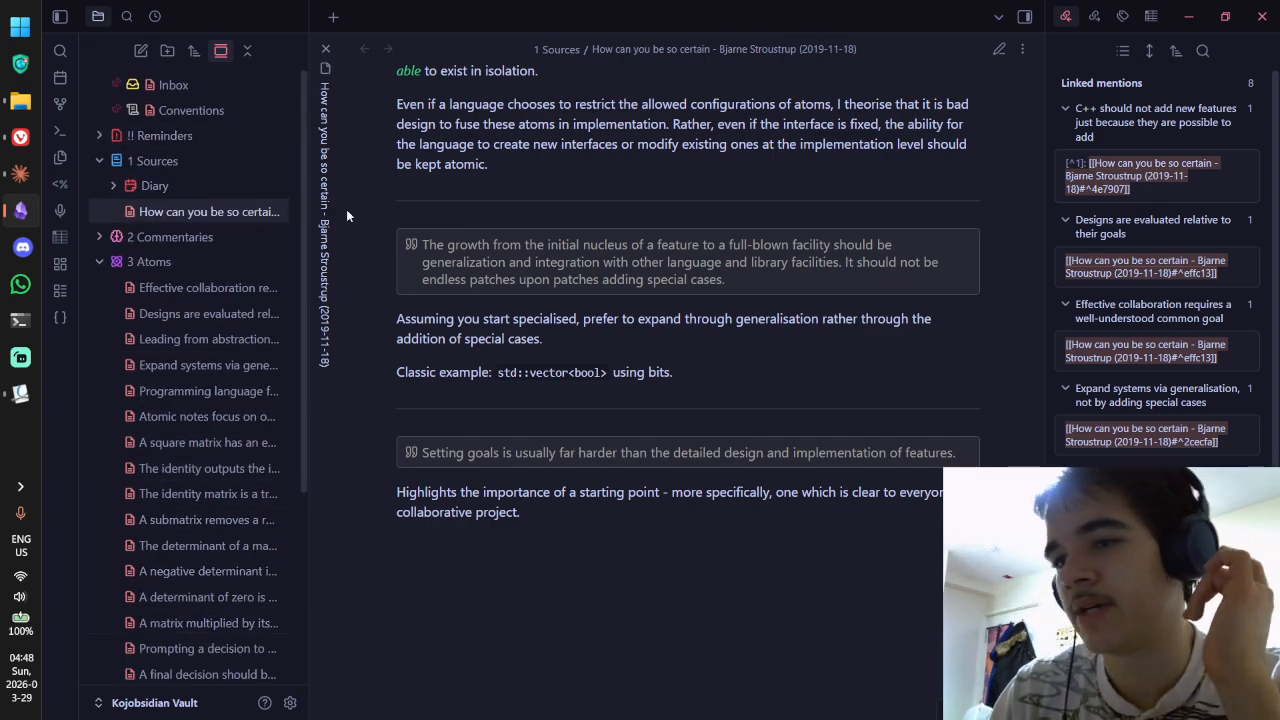
pyautogui.scroll(10, 708, 380)
pyautogui.scroll(-5, 702, 378)
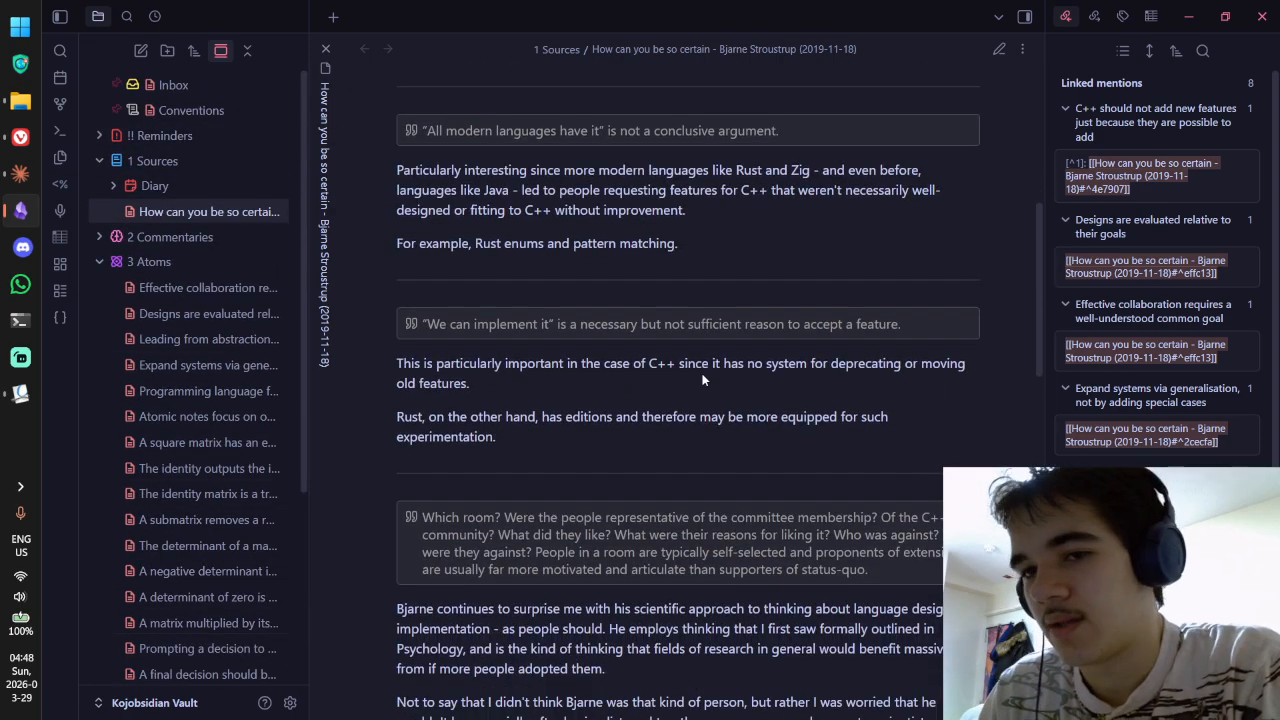
pyautogui.hotkey('alt', 'Tab')
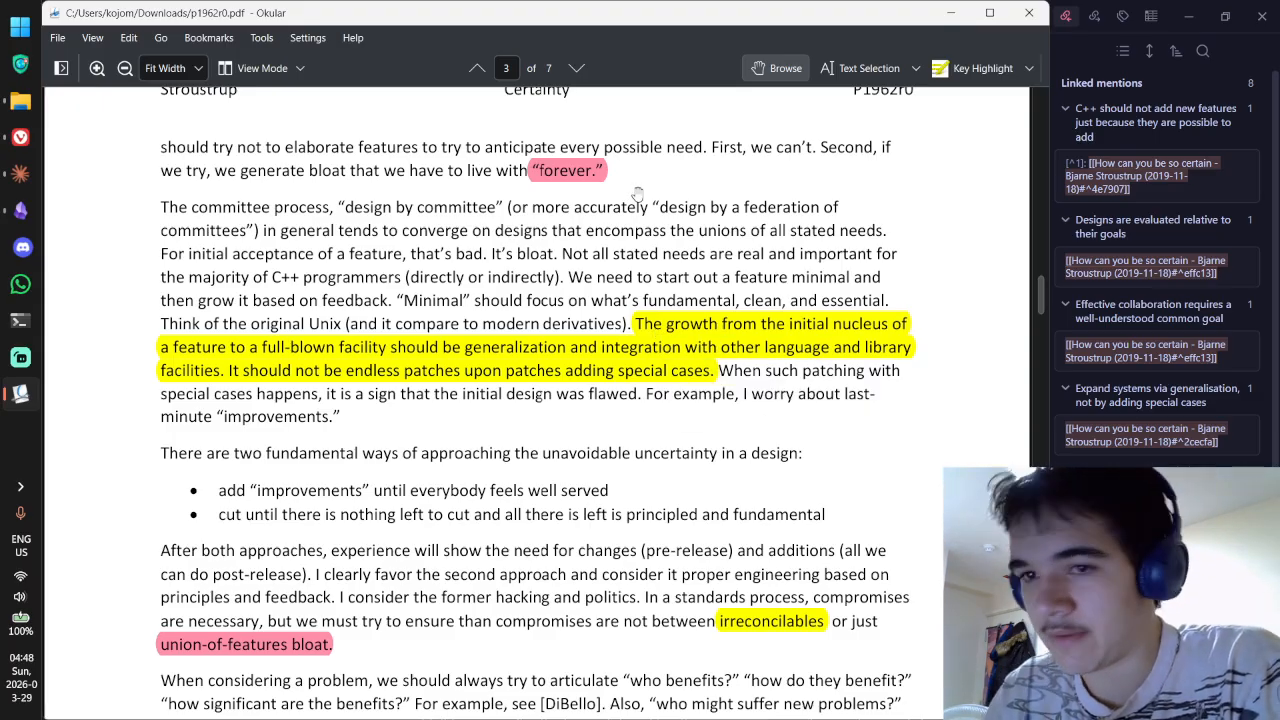
# Step: Glance at the browser and Downloads, close Explorer, return to Okular, then switch desktops with Ctrl+Win+Right
pyautogui.click(20, 138)
pyautogui.click(20, 102)
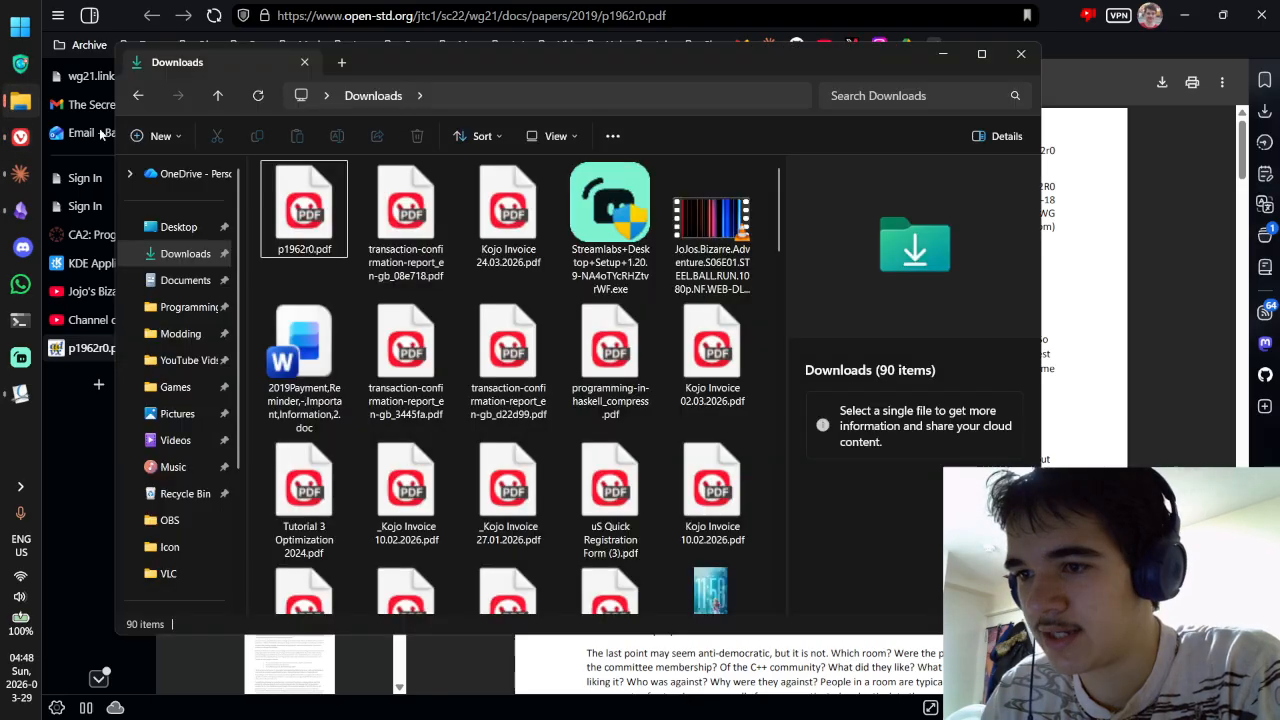
pyautogui.click(1020, 54)
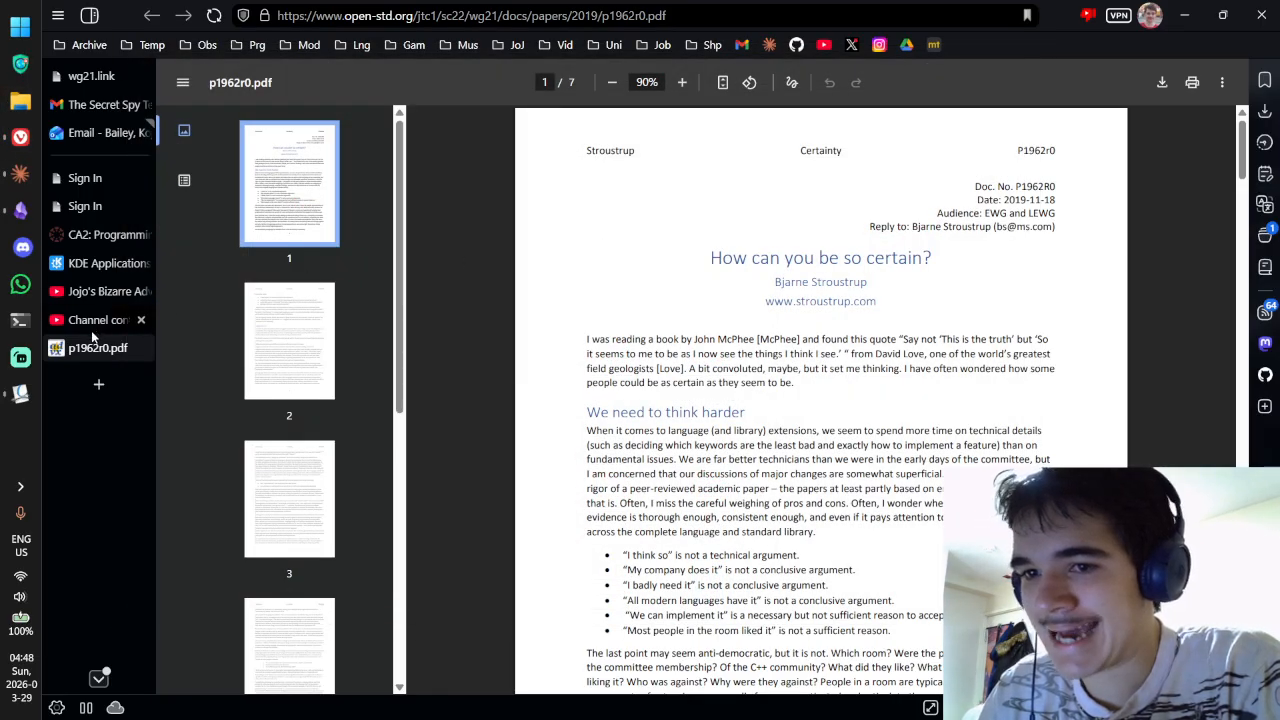
pyautogui.moveTo(24, 396)
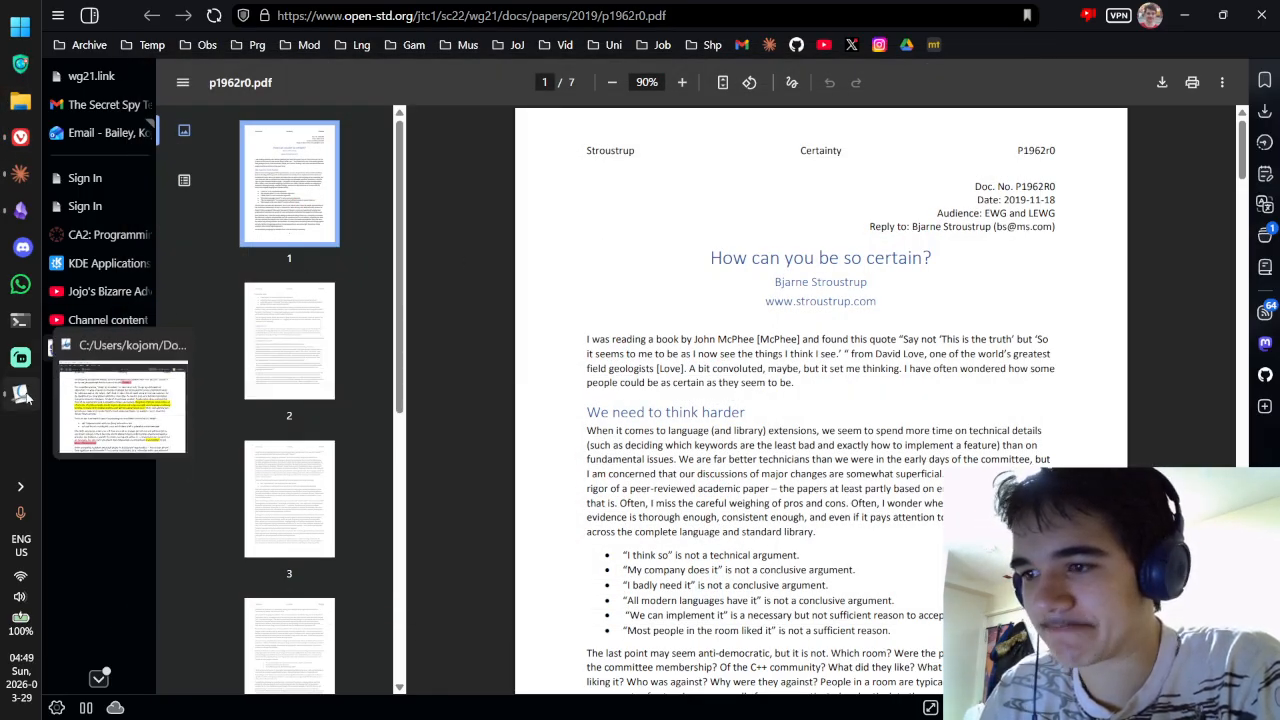
pyautogui.click(27, 398)
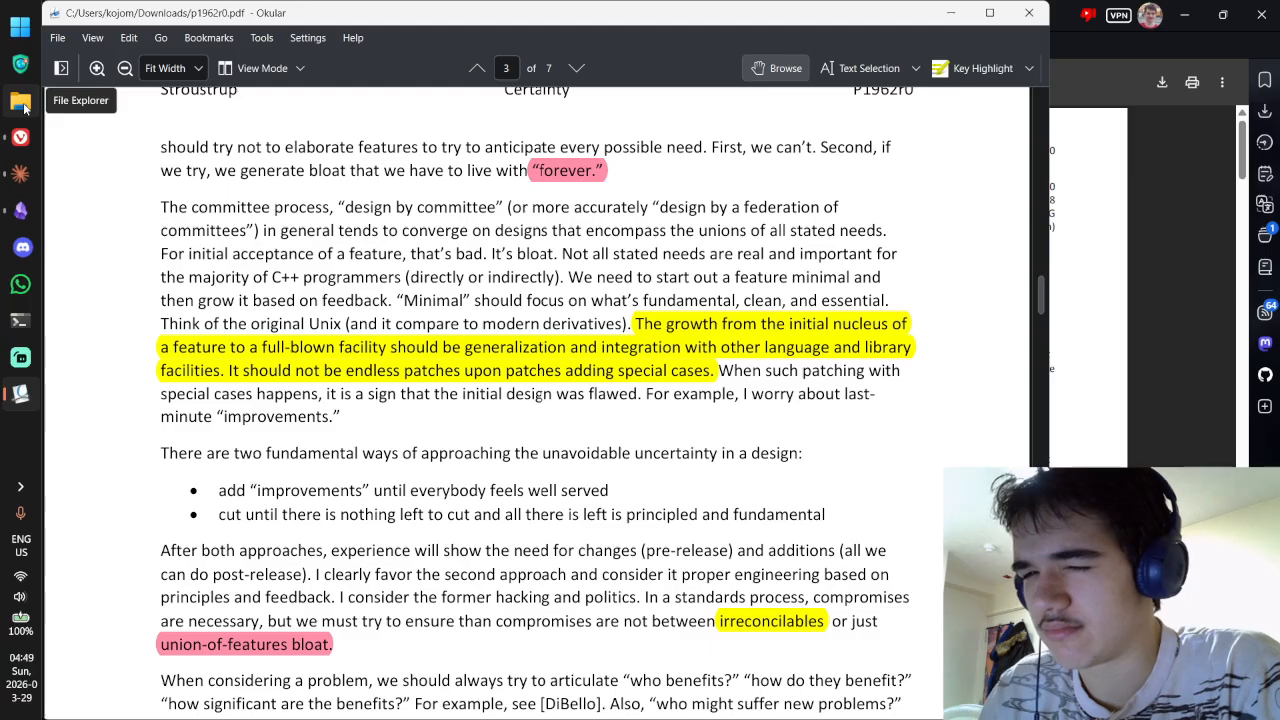
pyautogui.press('ctrl+super+Right')
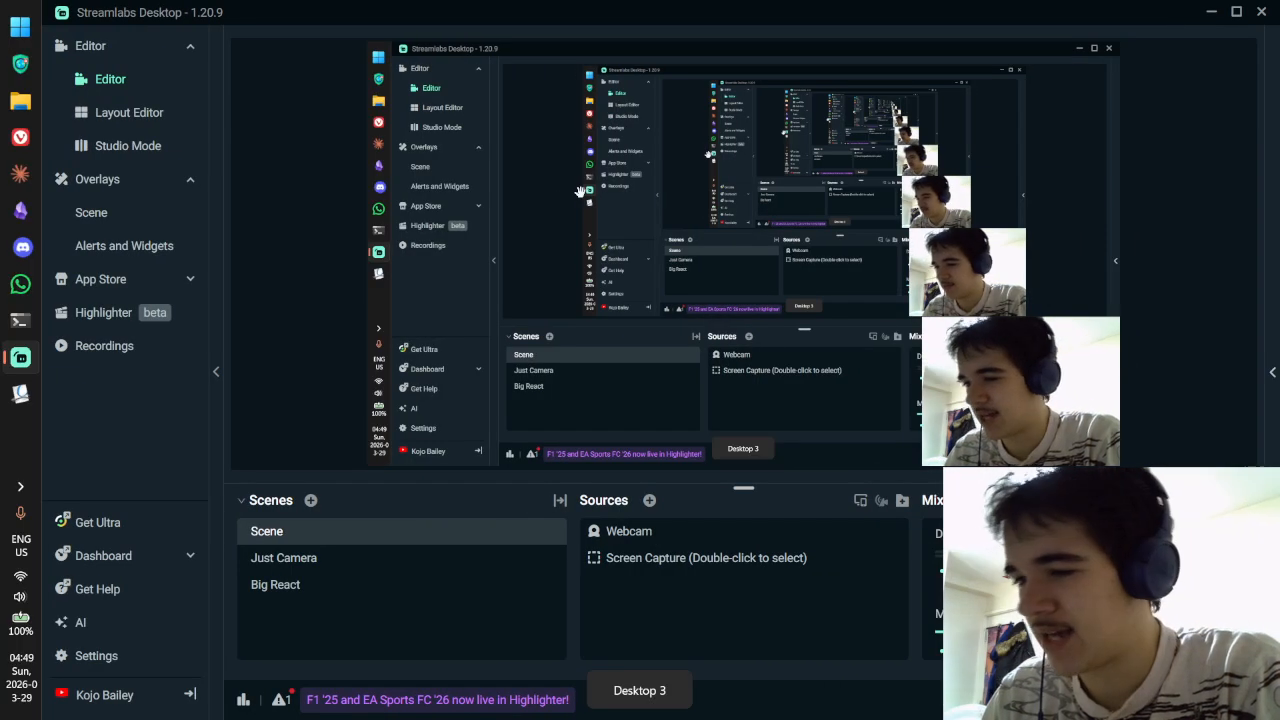